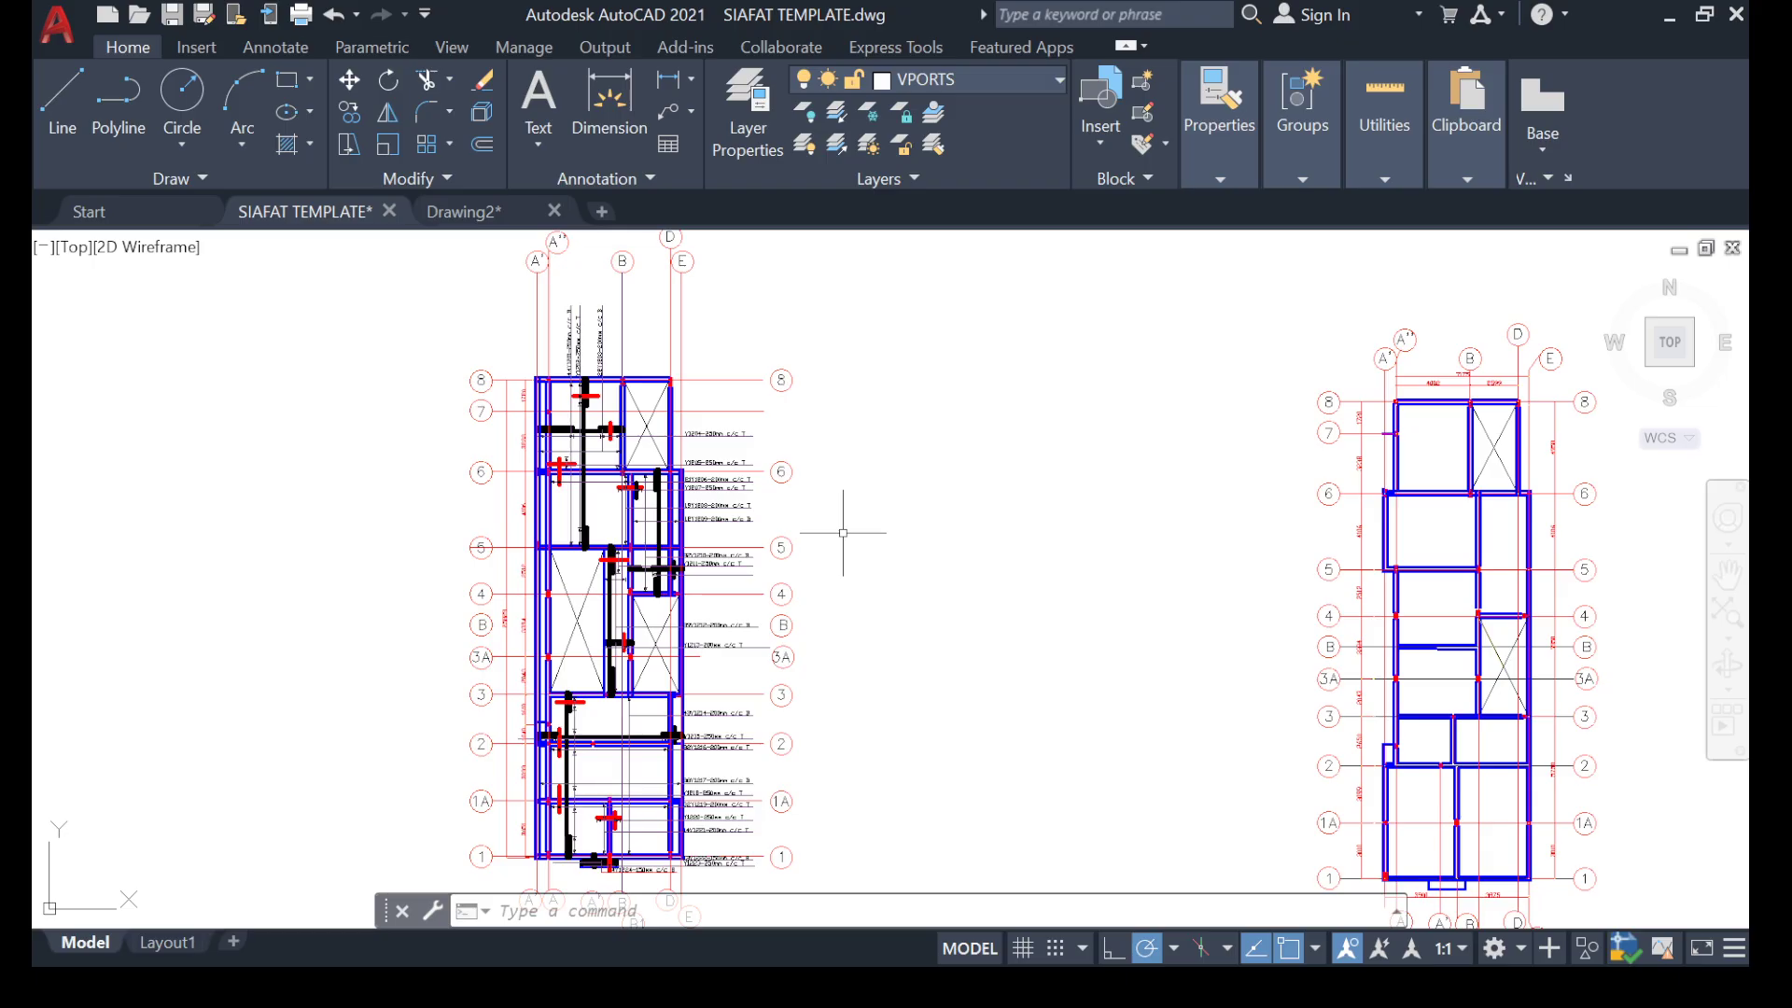
# Examine the first floor slab reinforcement details and the general arrangement plan beside them.
pyautogui.scroll(-5, 841, 533)
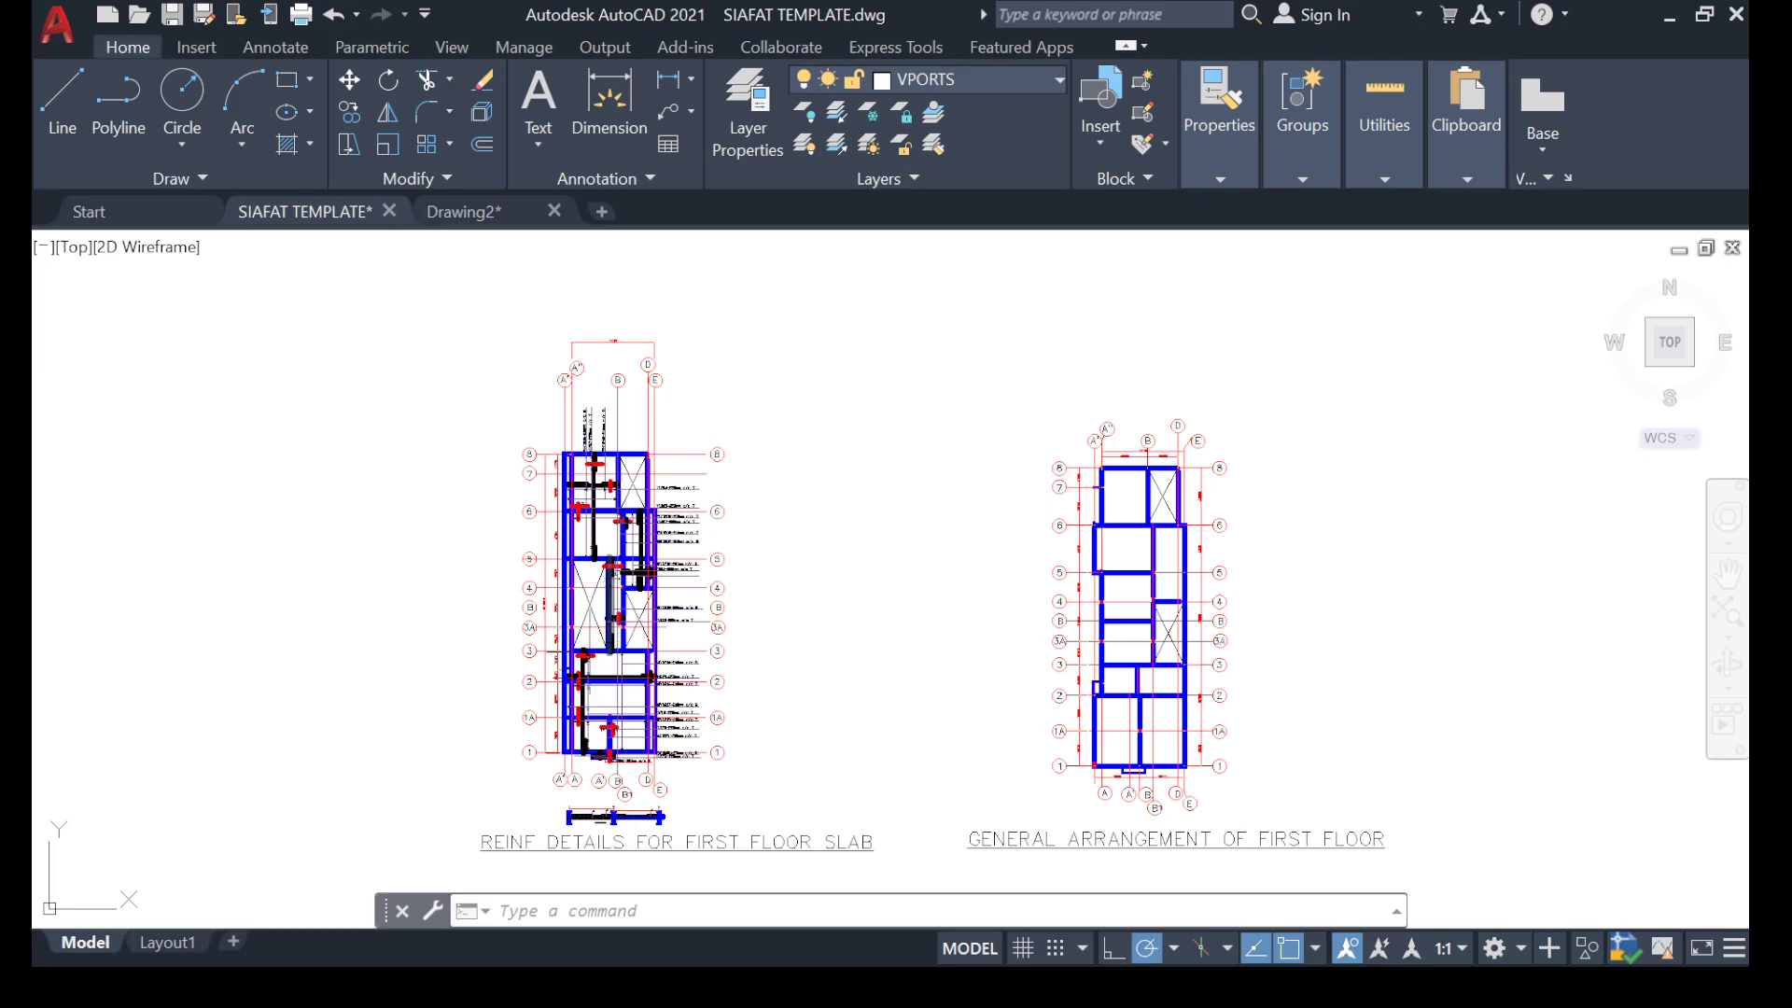
pyautogui.scroll(2, 602, 518)
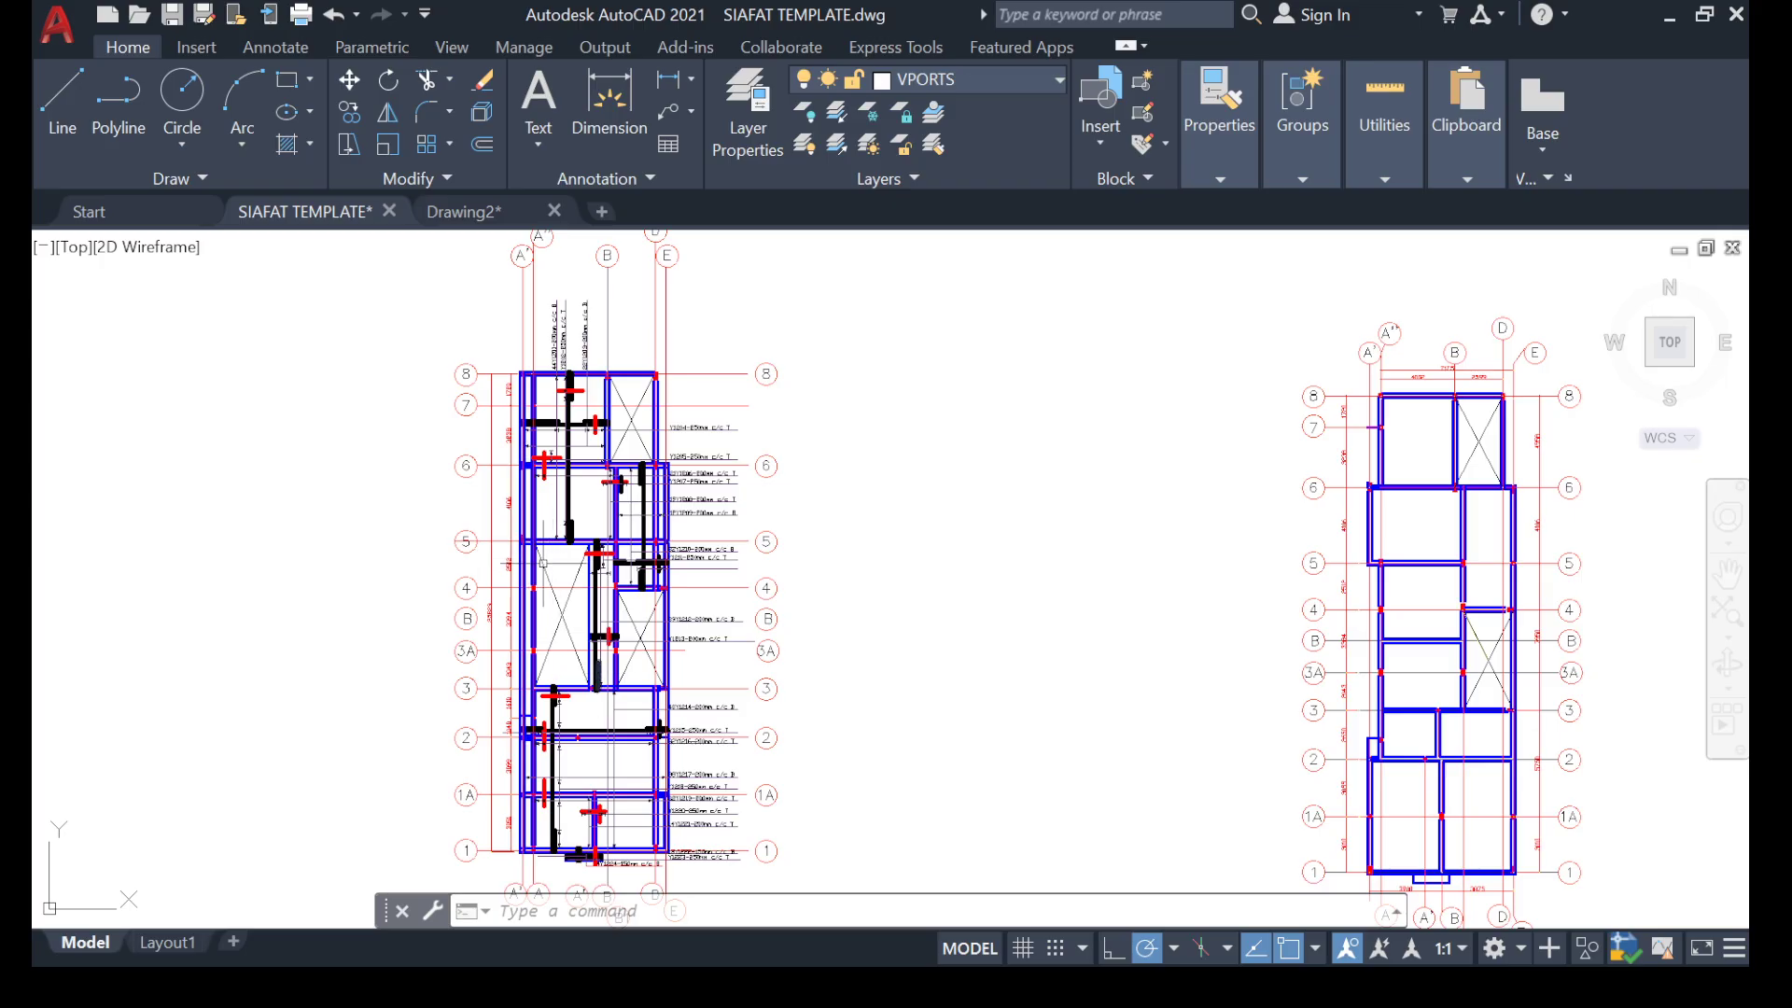
pyautogui.scroll(-2, 390, 585)
pyautogui.moveTo(382, 581); pyautogui.dragTo(388, 574, button='middle')
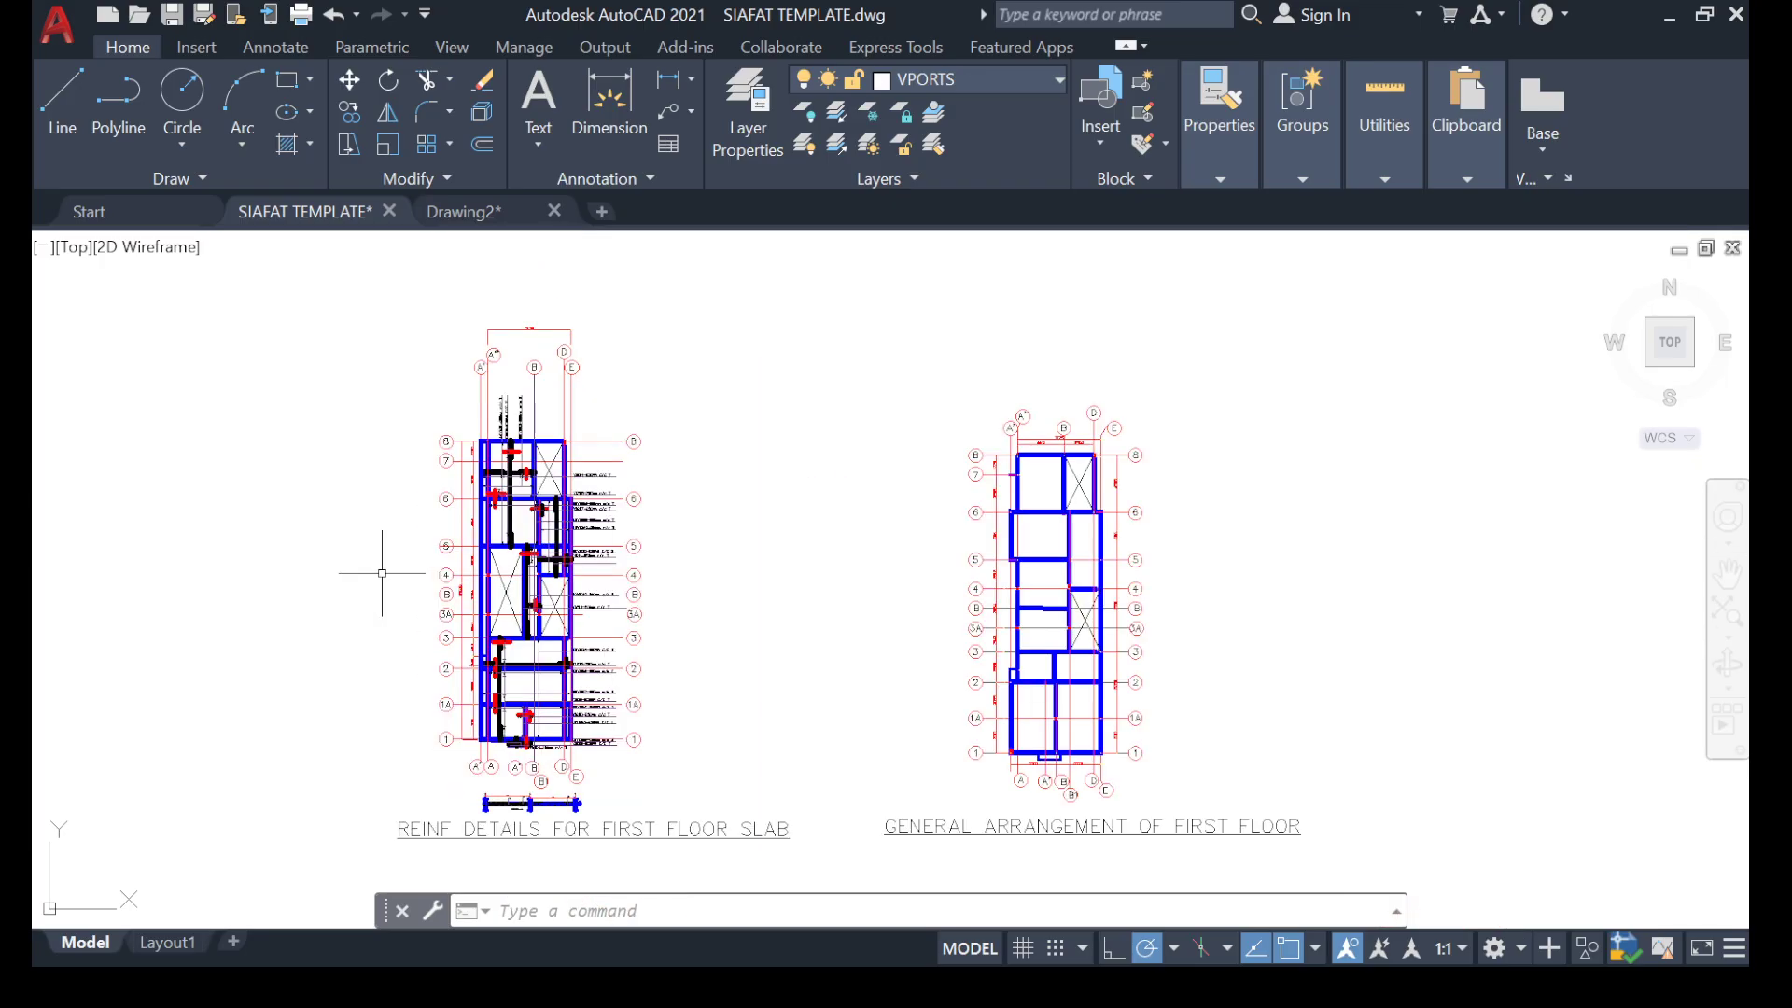
pyautogui.scroll(3, 411, 579)
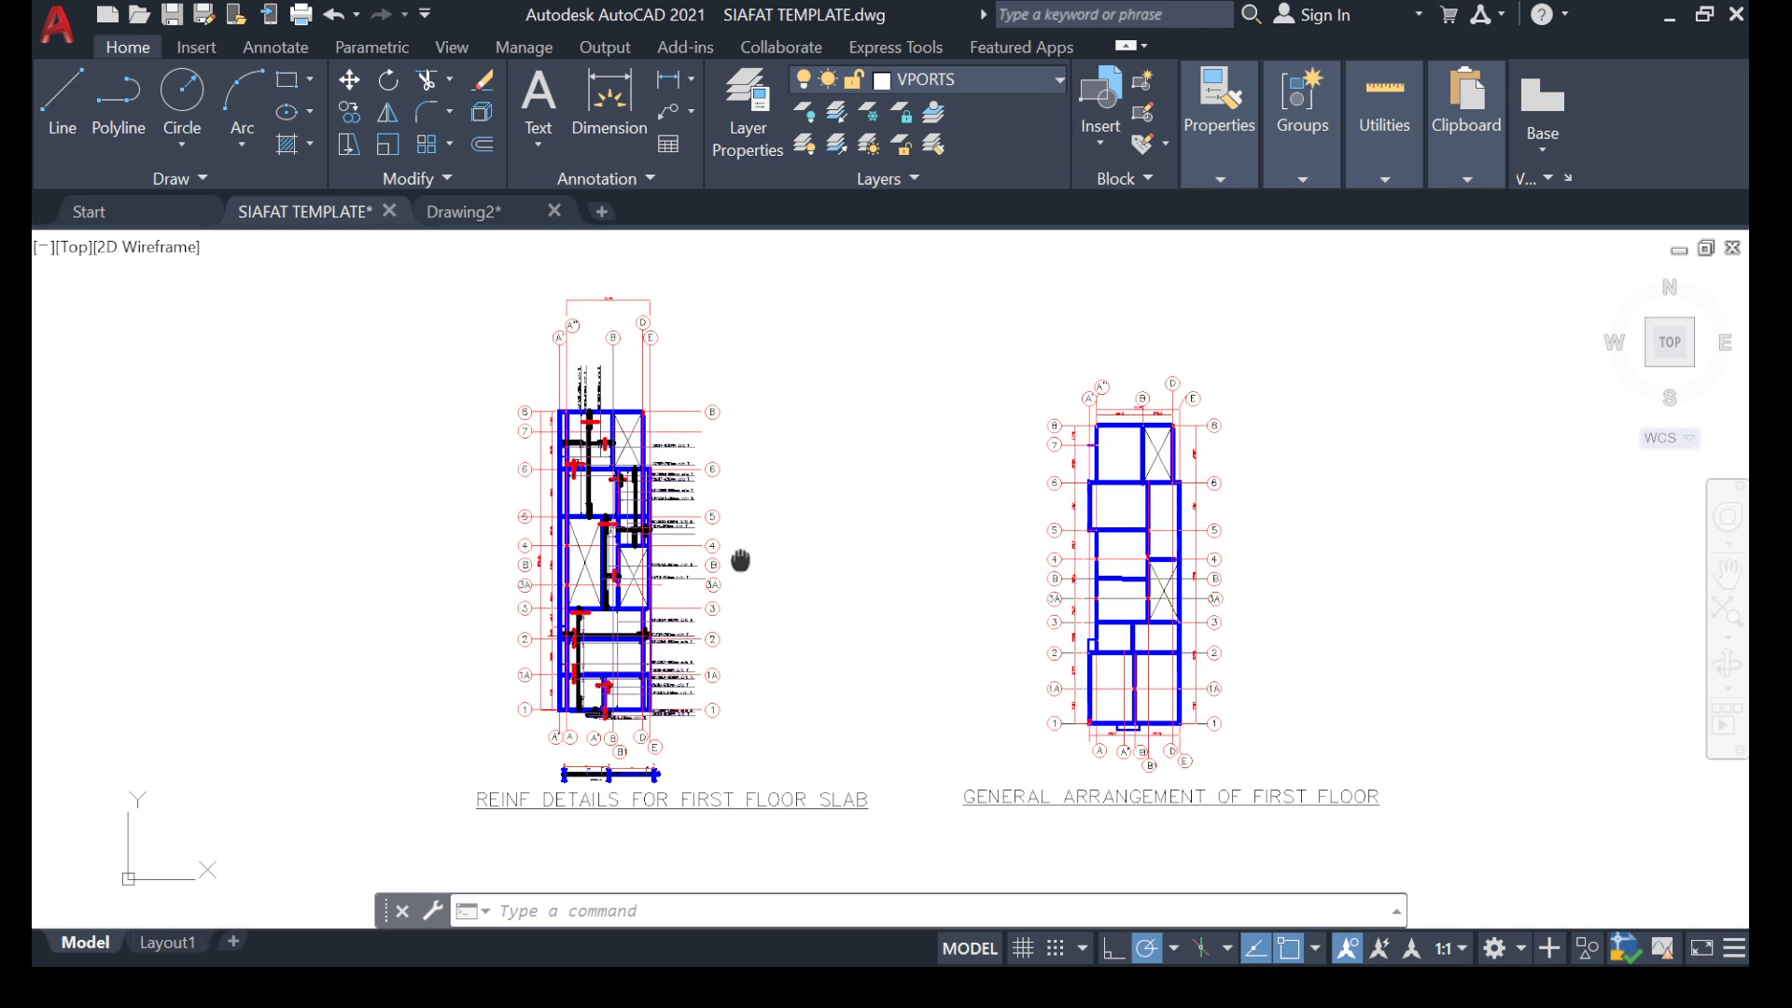
pyautogui.scroll(-3, 488, 564)
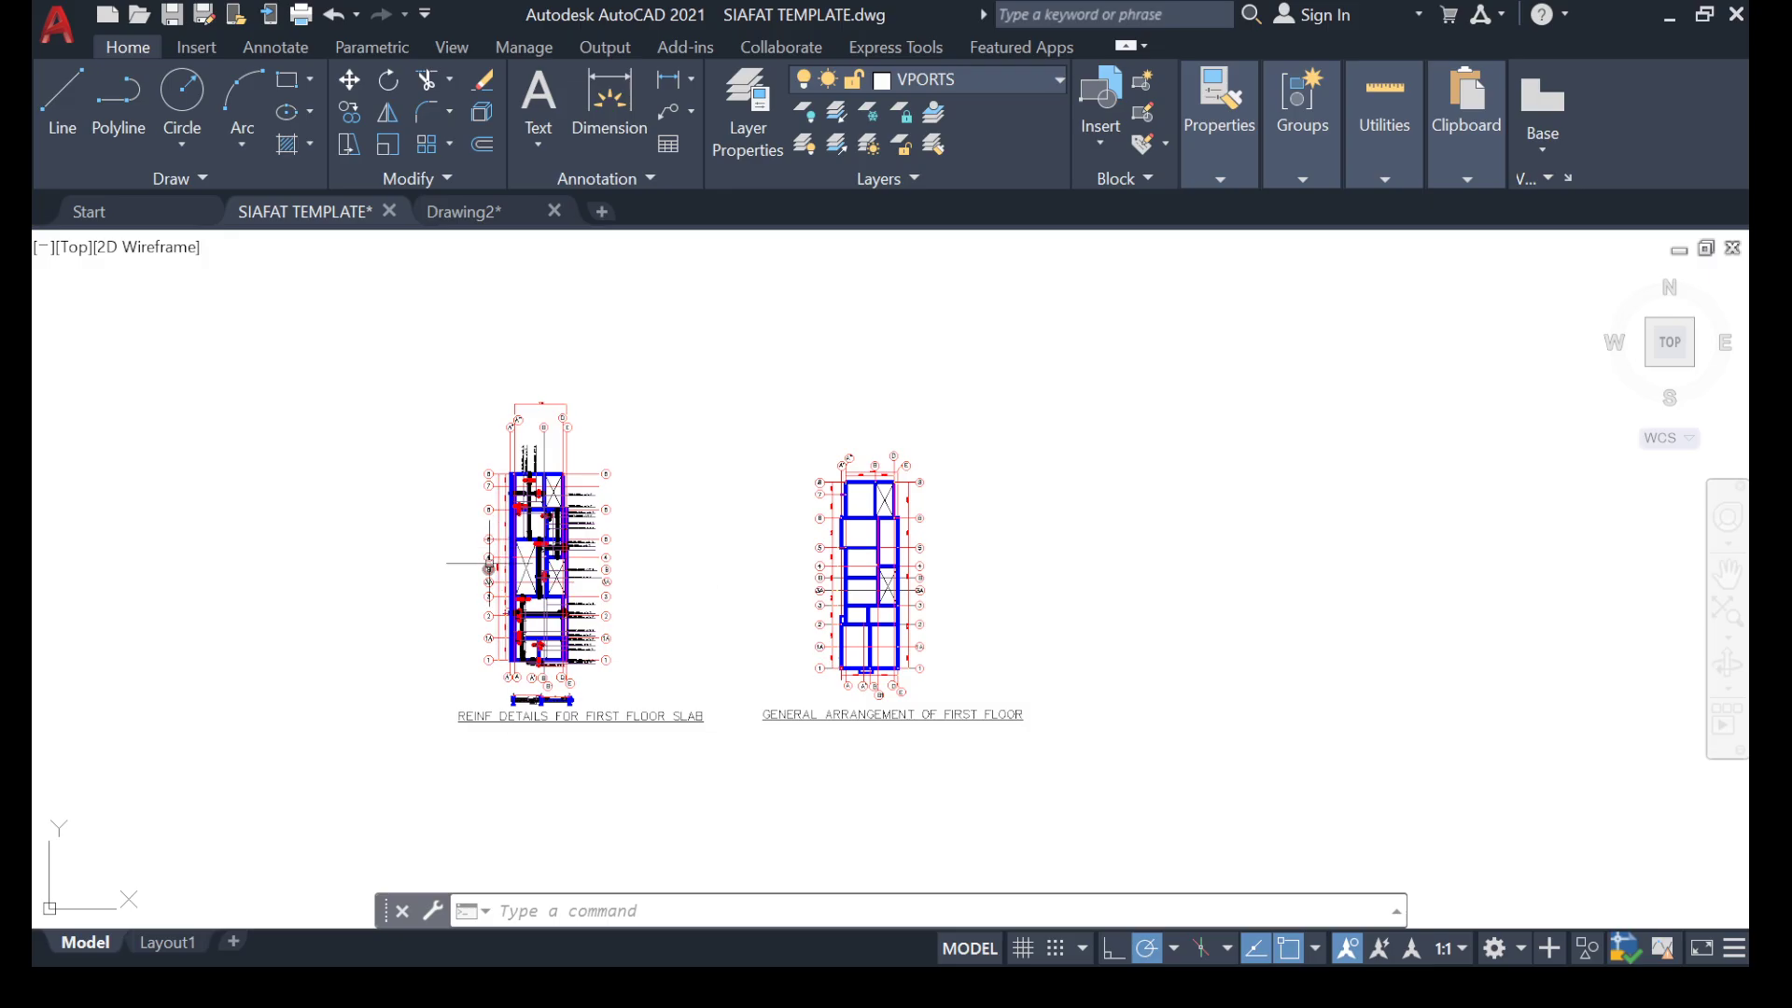
pyautogui.scroll(2, 526, 528)
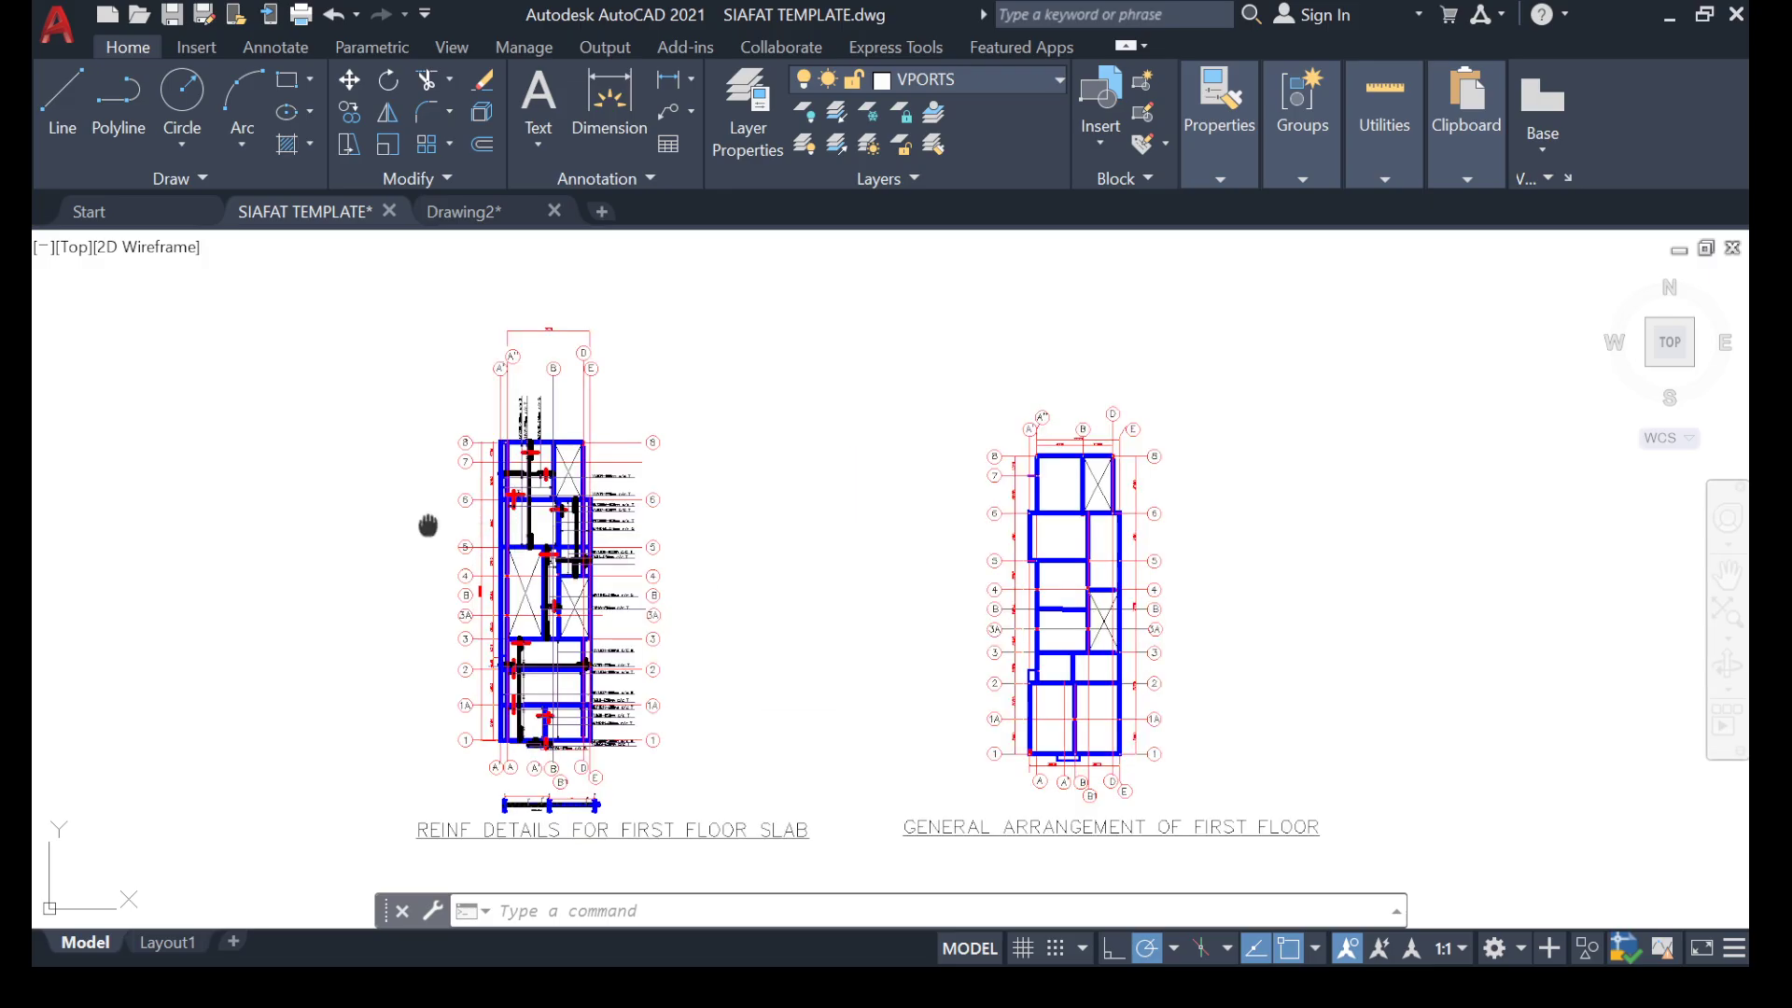
pyautogui.moveTo(427, 525)
pyautogui.mouseDown(button='middle')
pyautogui.moveTo(399, 548)
pyautogui.moveTo(437, 510)
pyautogui.mouseUp(button='middle')
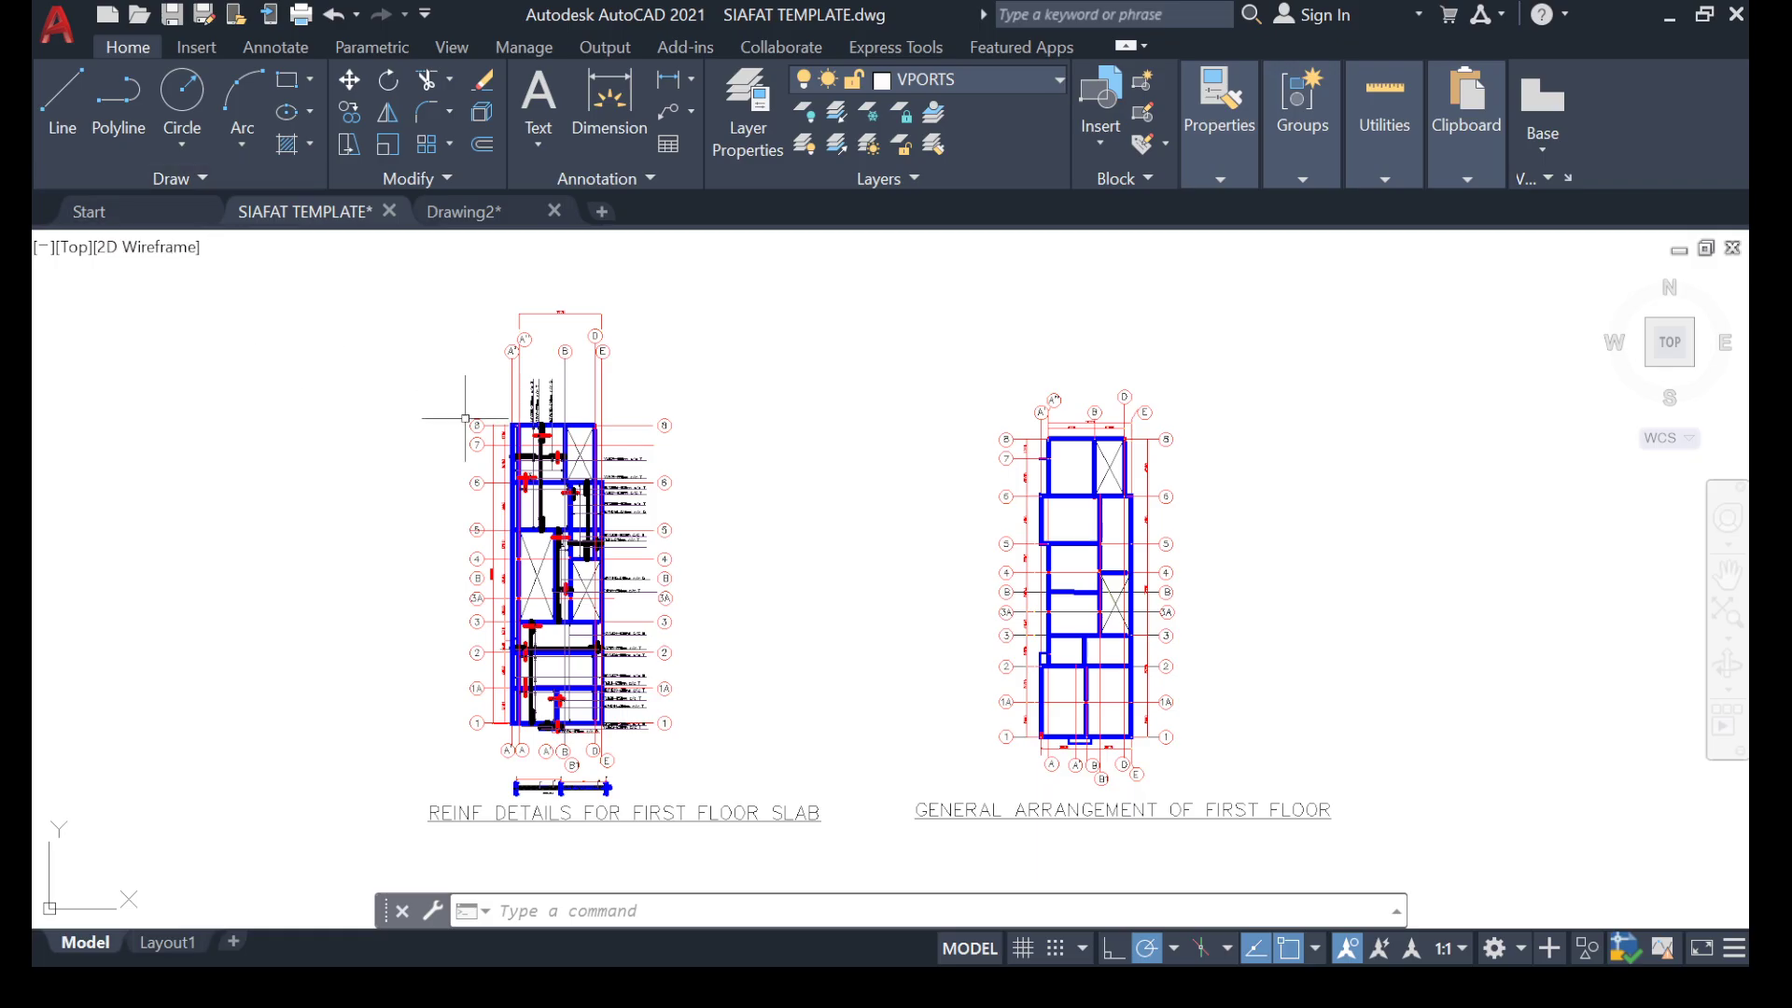
pyautogui.scroll(2, 489, 616)
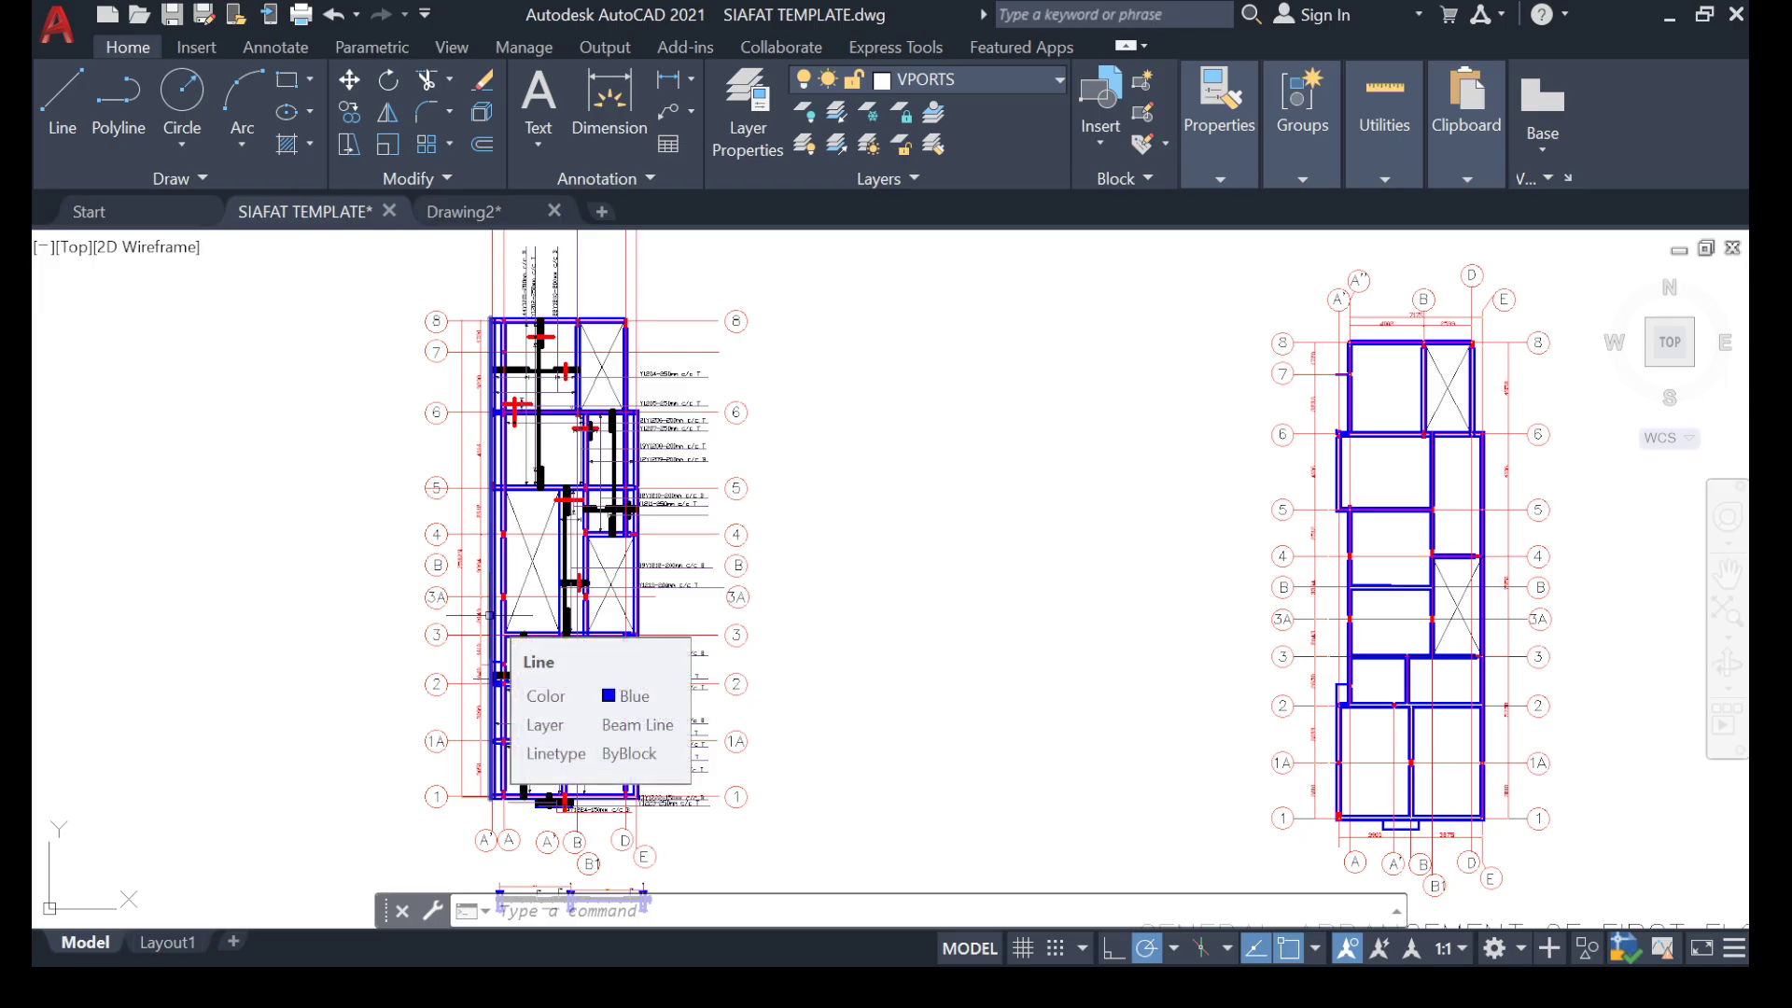
pyautogui.scroll(-4, 849, 628)
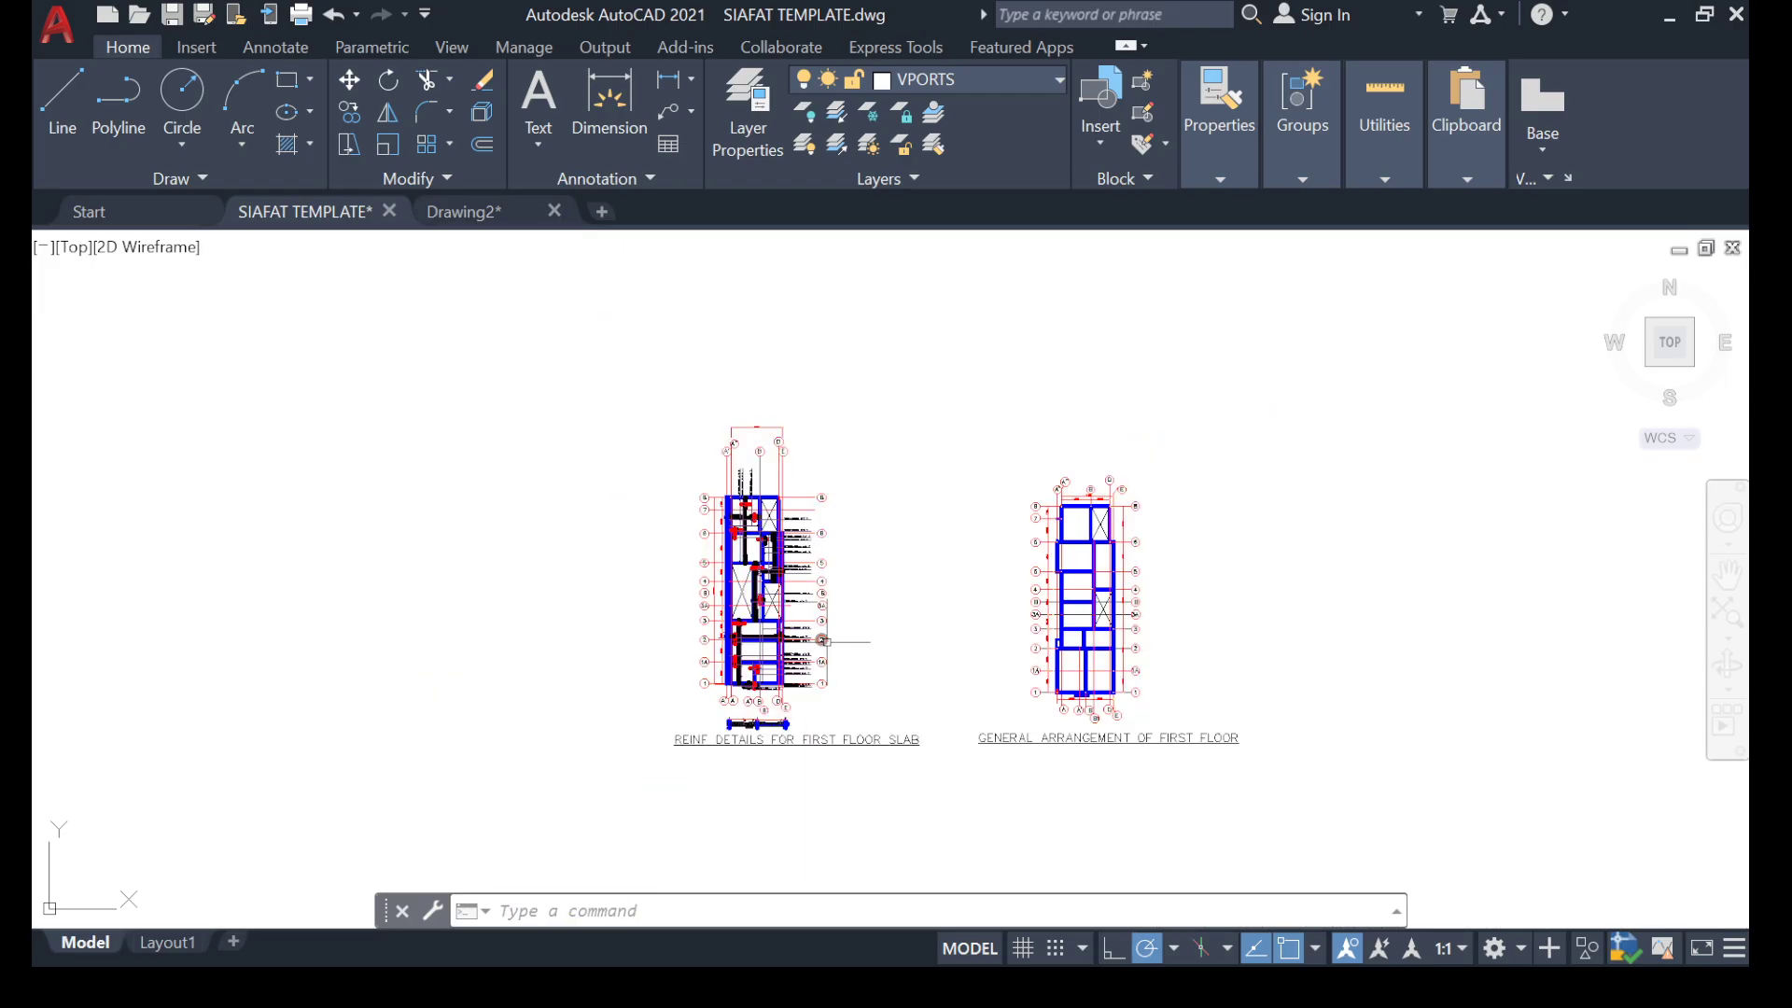
pyautogui.scroll(4, 835, 650)
pyautogui.scroll(-3, 817, 512)
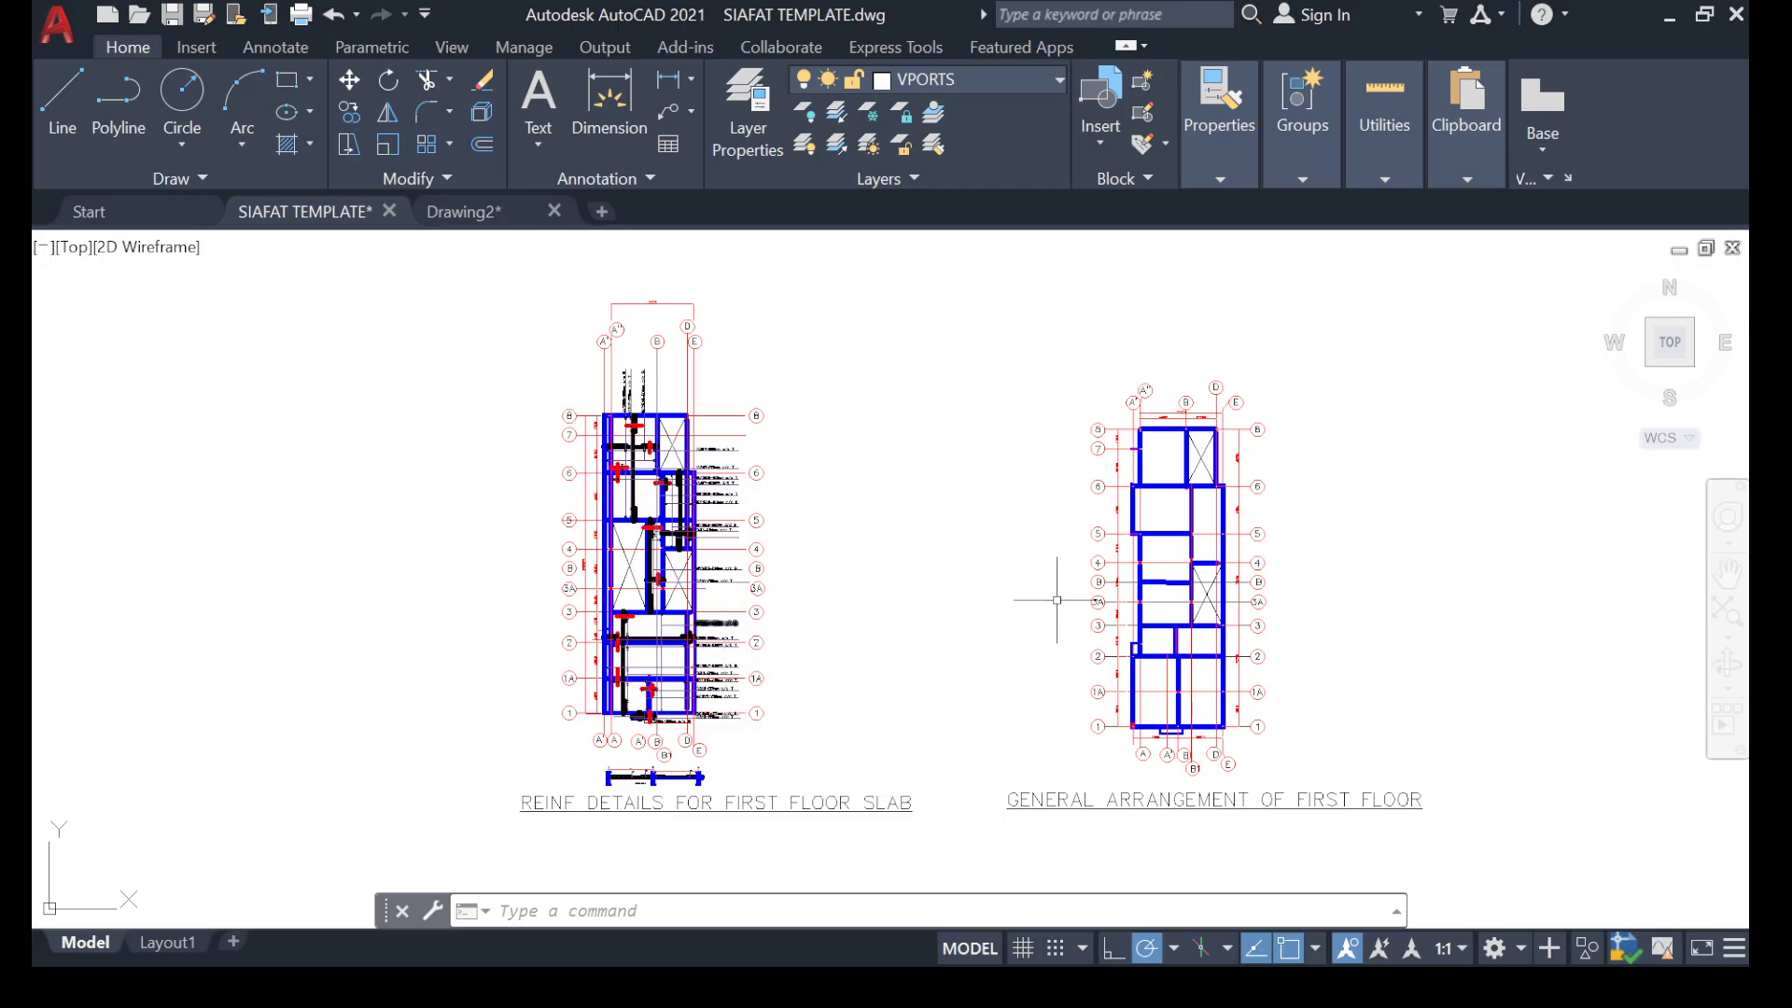
pyautogui.scroll(5, 1057, 600)
pyautogui.scroll(-7, 1024, 588)
pyautogui.moveTo(876, 607)
pyautogui.mouseDown(button='middle')
pyautogui.moveTo(656, 608)
pyautogui.moveTo(673, 642)
pyautogui.moveTo(756, 640)
pyautogui.moveTo(768, 601)
pyautogui.mouseUp(button='middle')
pyautogui.scroll(3, 759, 600)
pyautogui.scroll(-2, 756, 600)
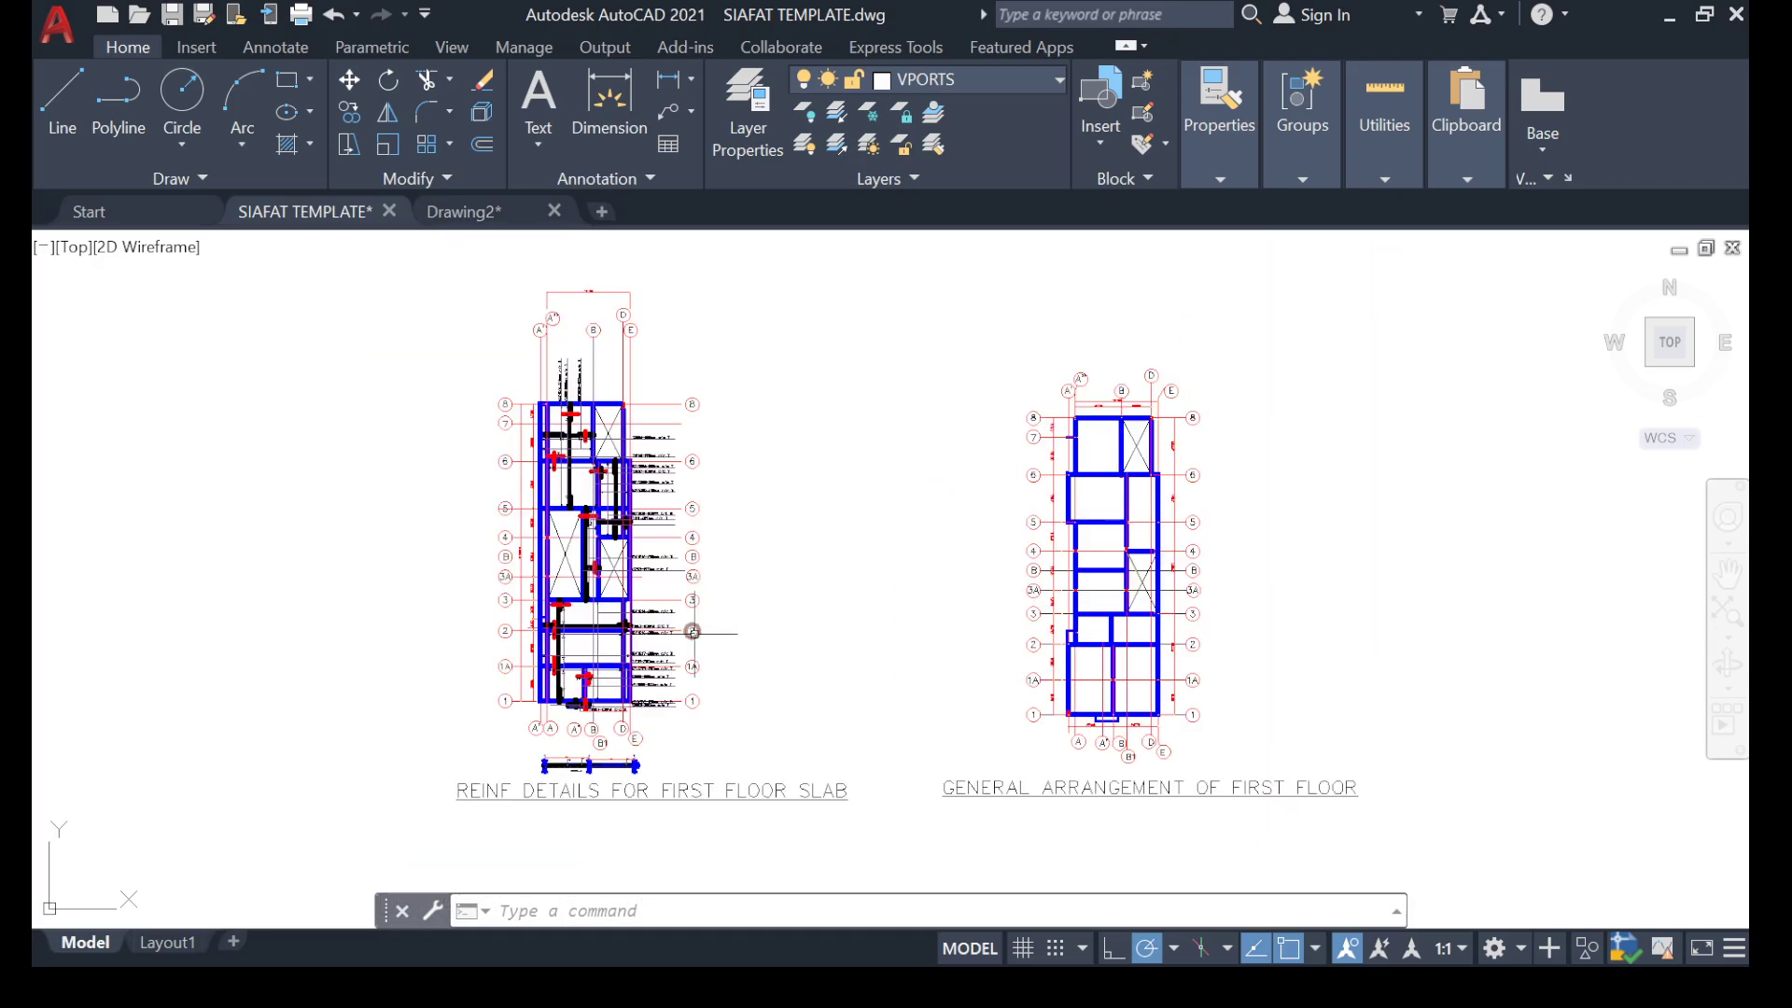
pyautogui.moveTo(692, 632)
pyautogui.scroll(4, 643, 452)
pyautogui.scroll(-4, 454, 466)
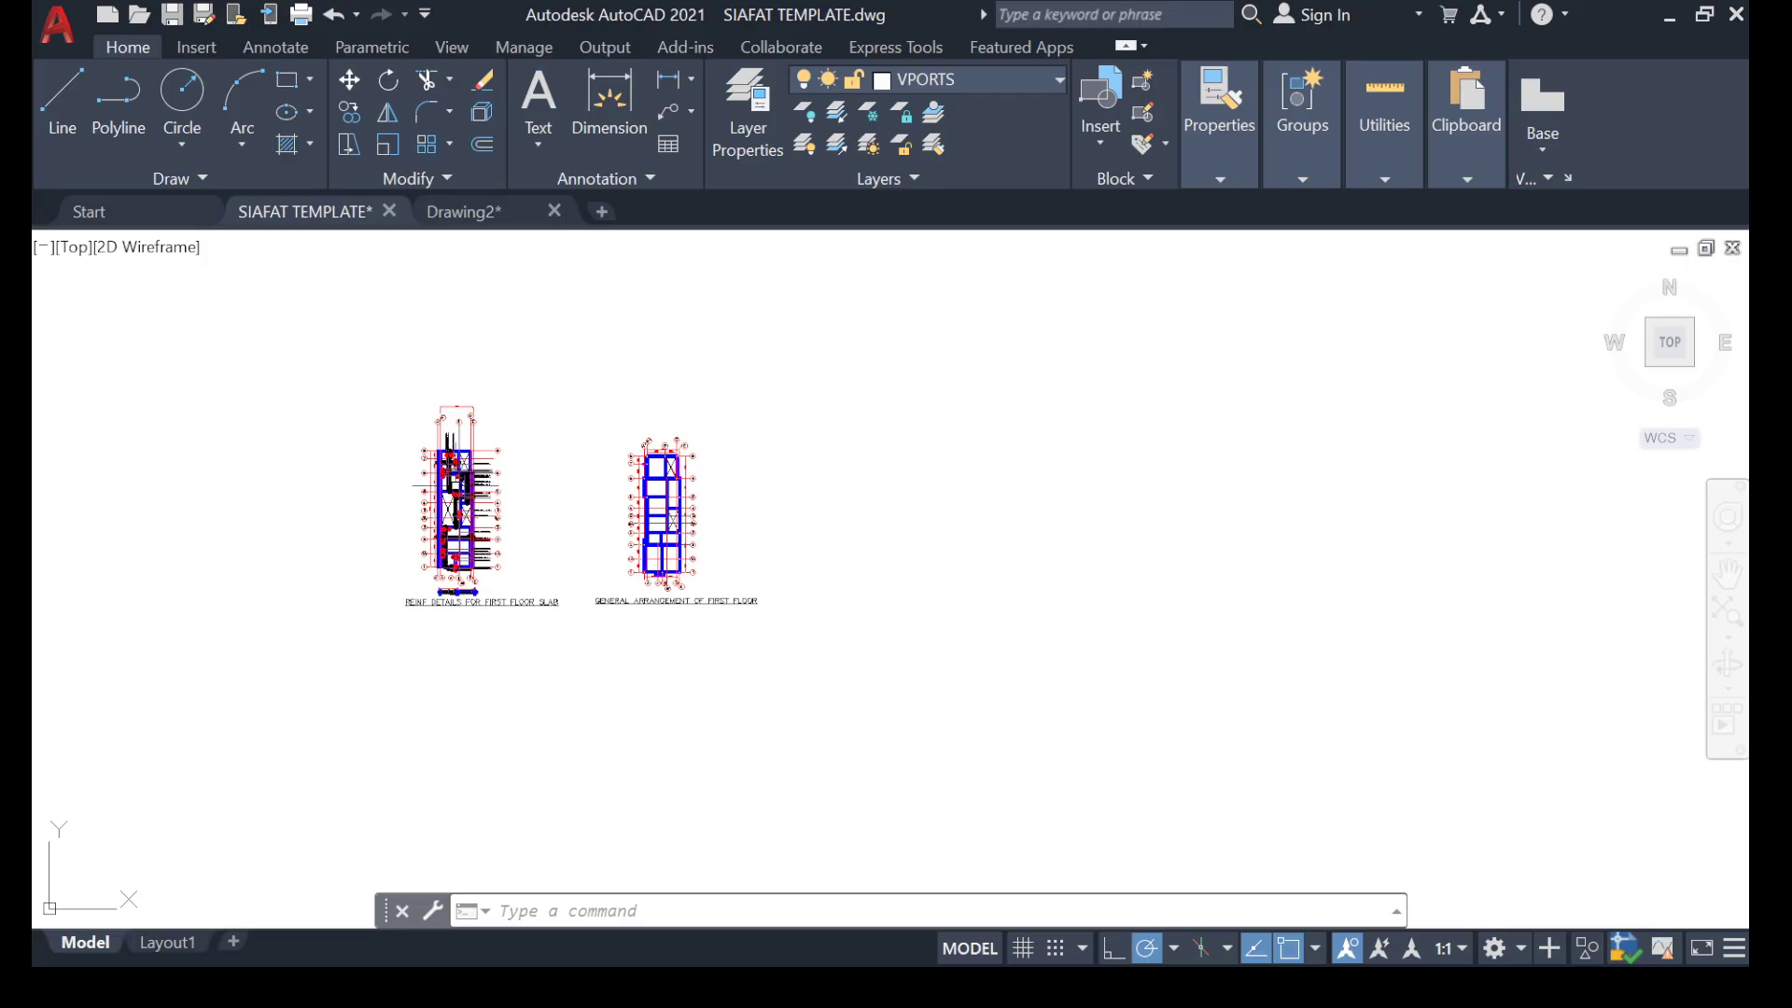
pyautogui.scroll(2, 456, 467)
pyautogui.scroll(-2, 460, 468)
pyautogui.scroll(3, 662, 484)
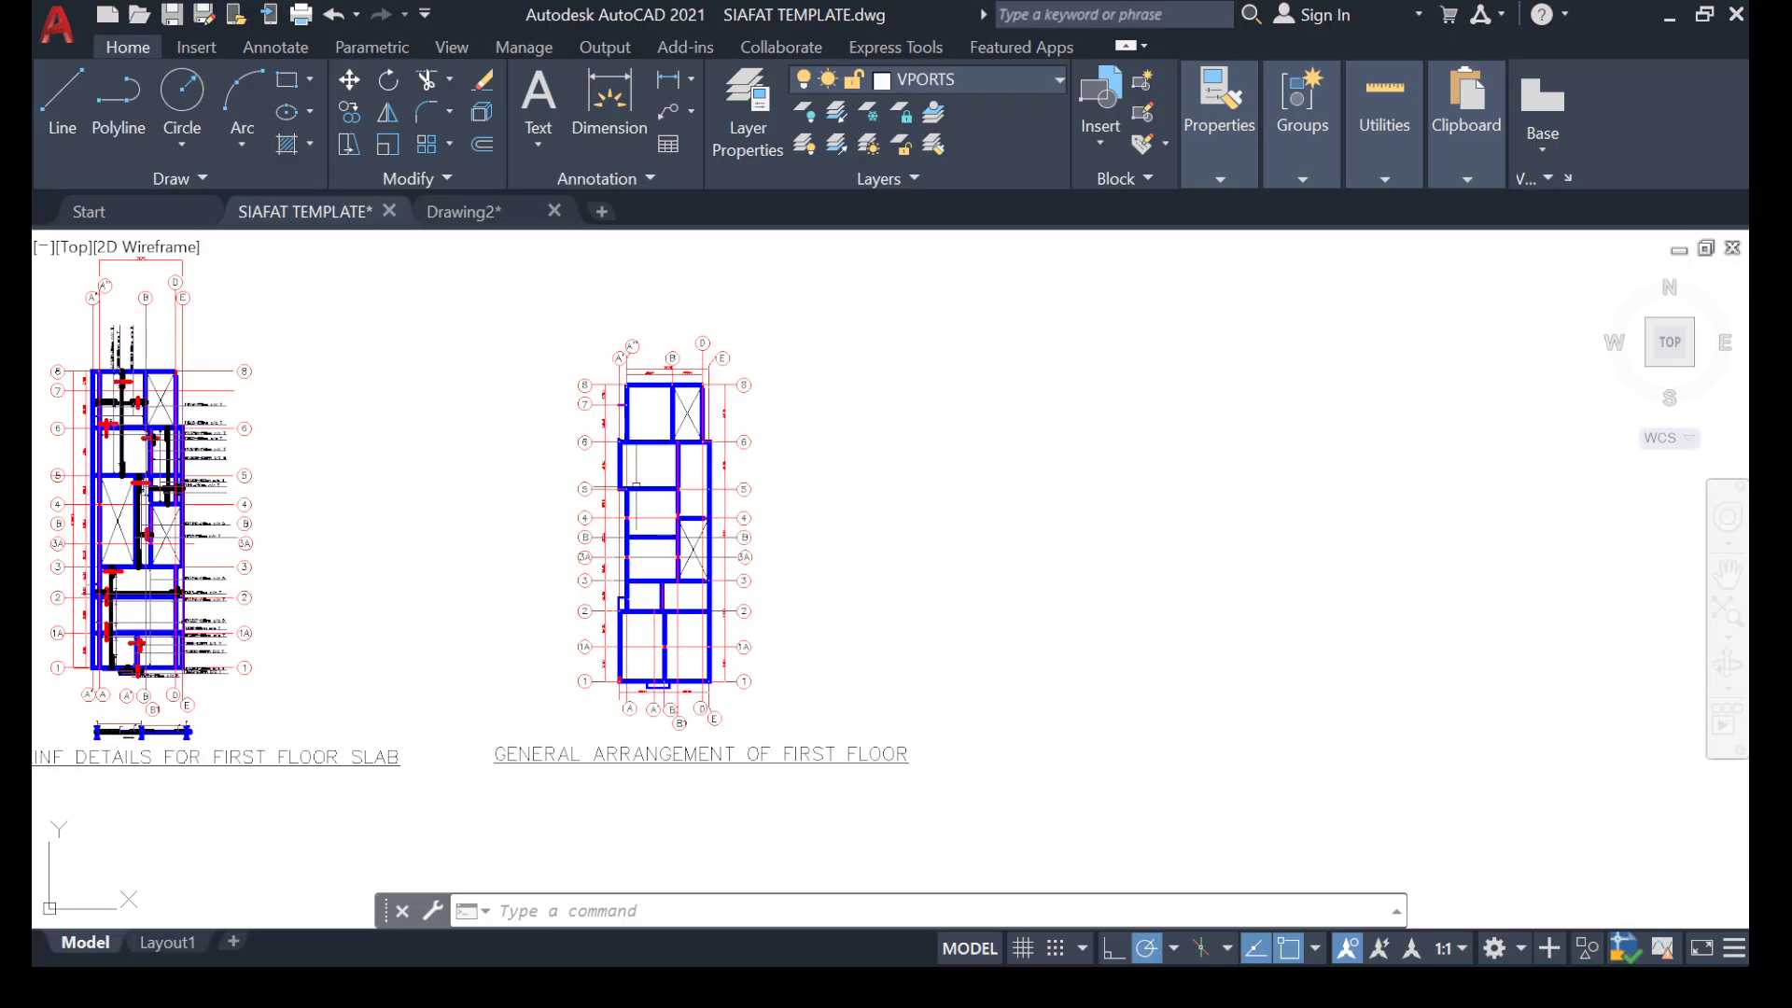
pyautogui.scroll(-2, 636, 487)
pyautogui.scroll(6, 286, 518)
pyautogui.scroll(-4, 434, 529)
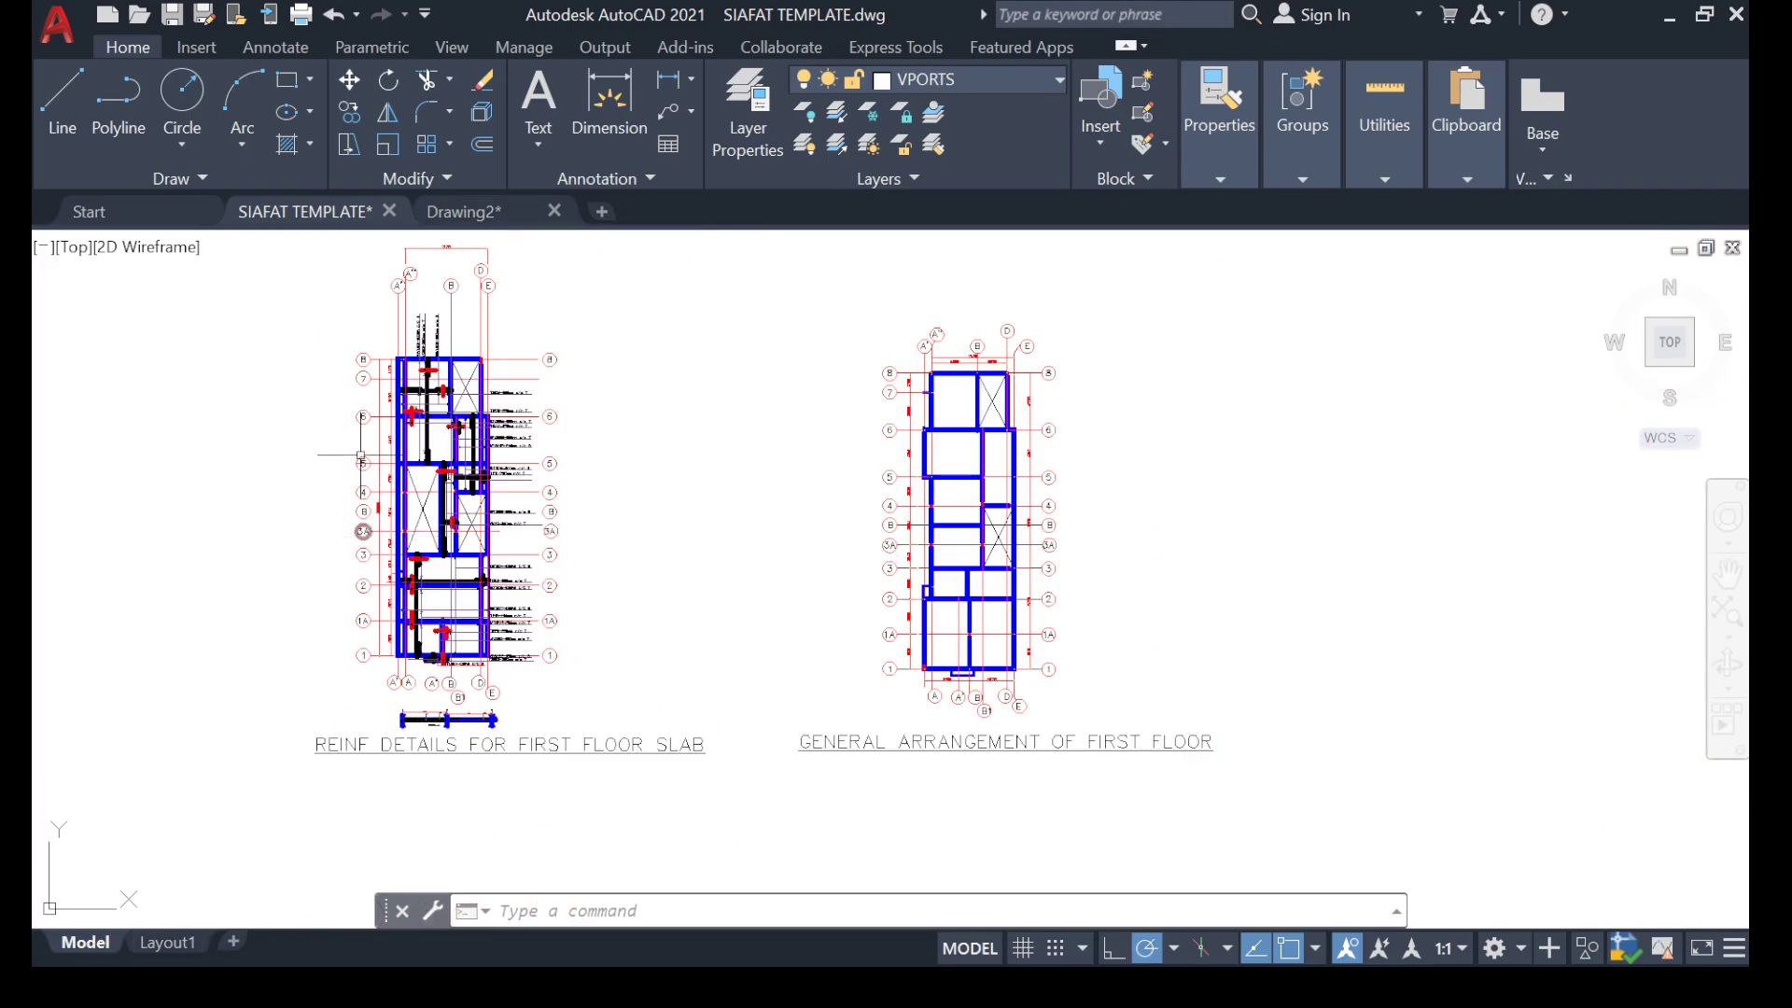
pyautogui.scroll(-3, 361, 456)
pyautogui.scroll(1, 300, 380)
pyautogui.scroll(2, 454, 382)
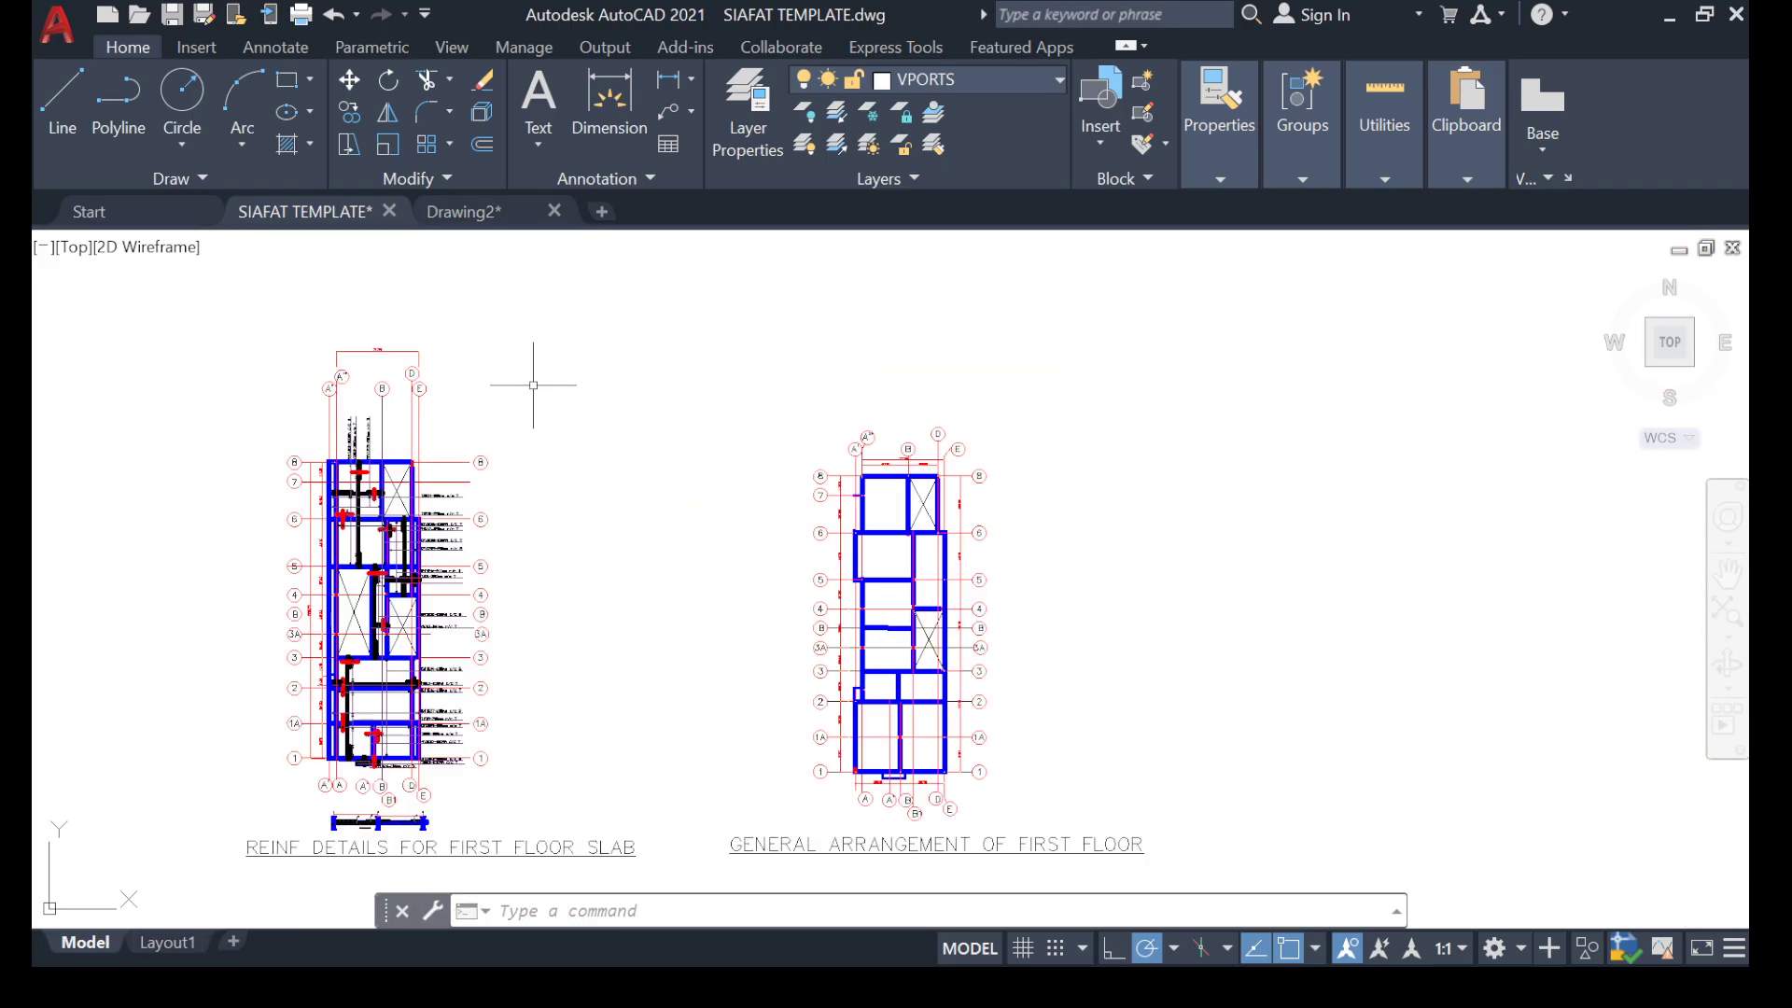
# Erase the whole REINF DETAILS FOR FIRST FLOOR SLAB drawing, including its gridlines, section and title.
pyautogui.scroll(-1, 431, 365)
pyautogui.click(249, 327)
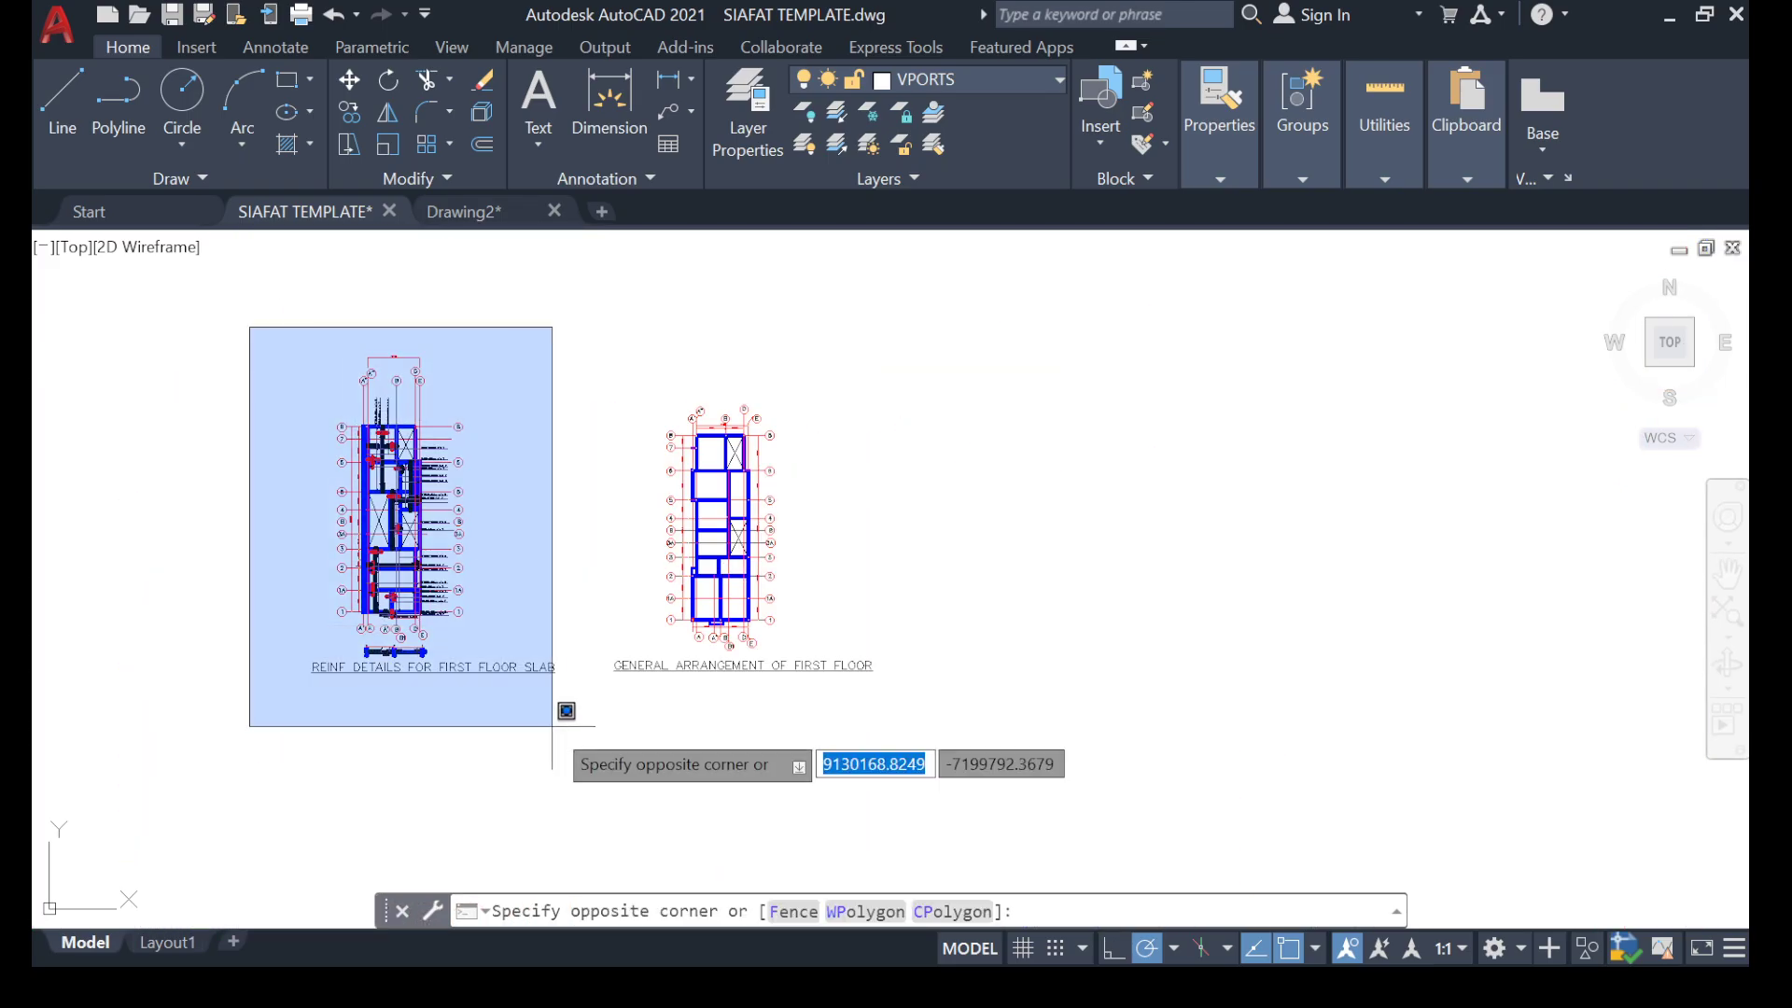
pyautogui.click(577, 769)
pyautogui.press('Delete')
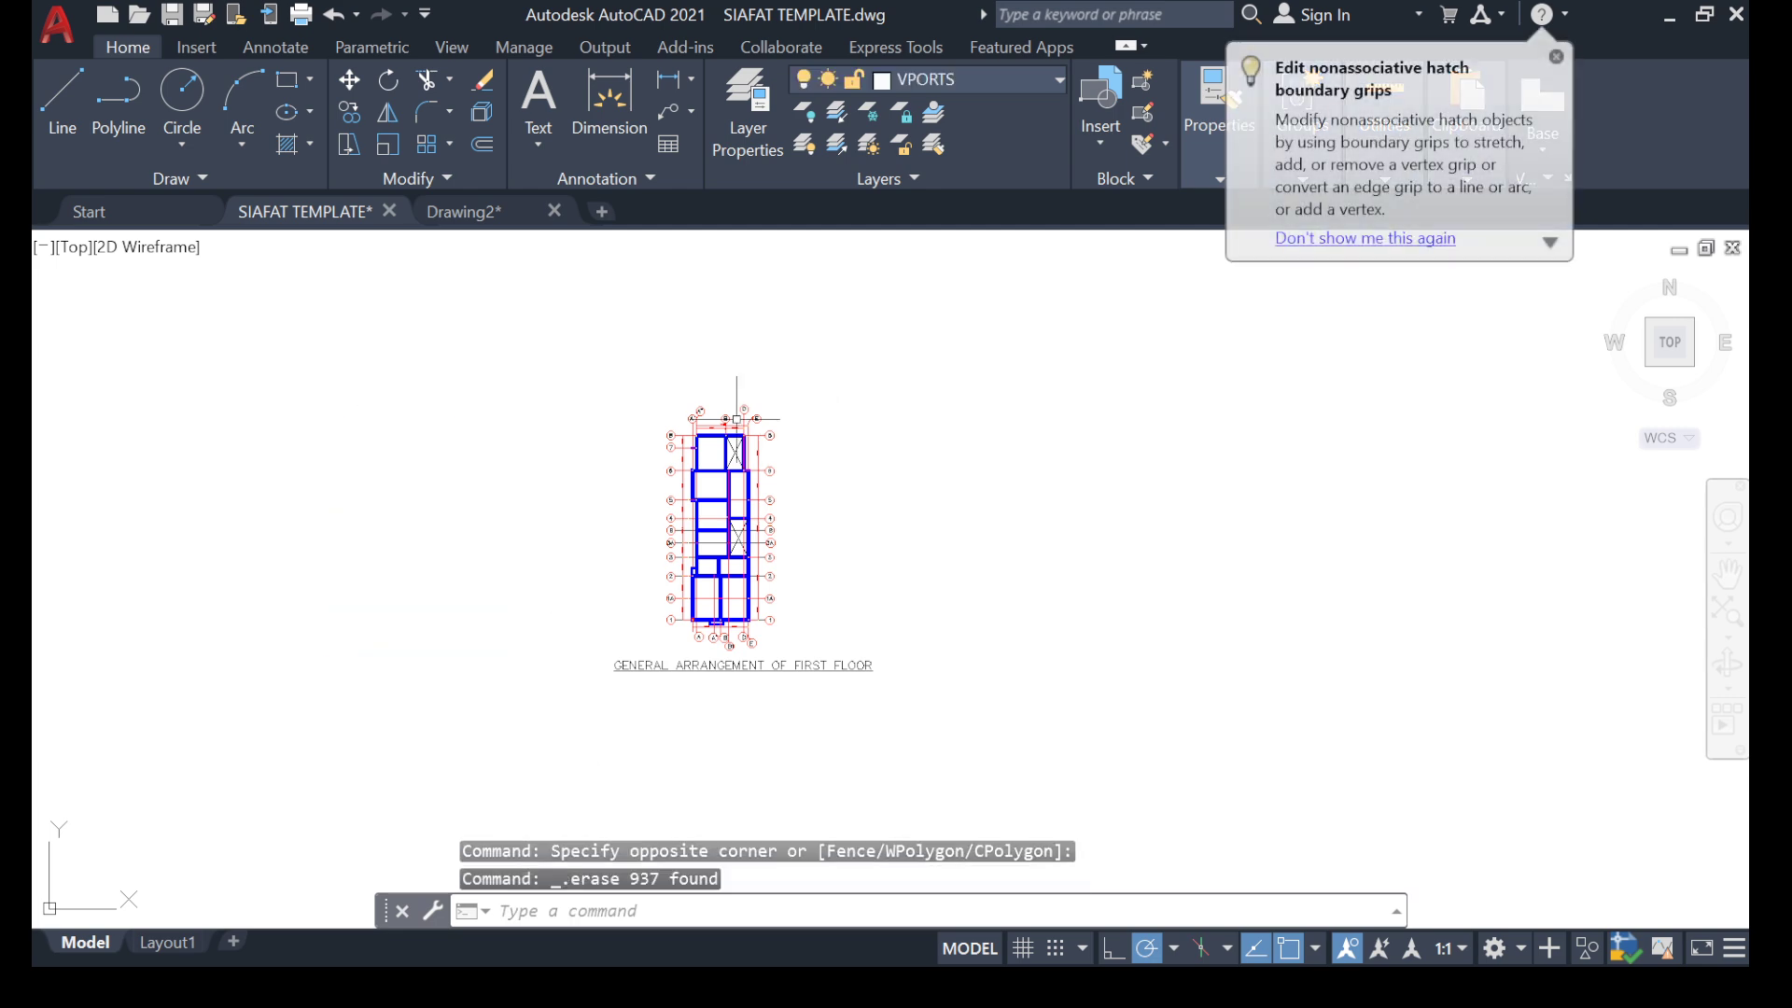
# Examine the beams, columns, gridlines and dimensions of the first floor general arrangement plan.
pyautogui.scroll(4, 736, 419)
pyautogui.scroll(-1, 588, 383)
pyautogui.scroll(1, 549, 448)
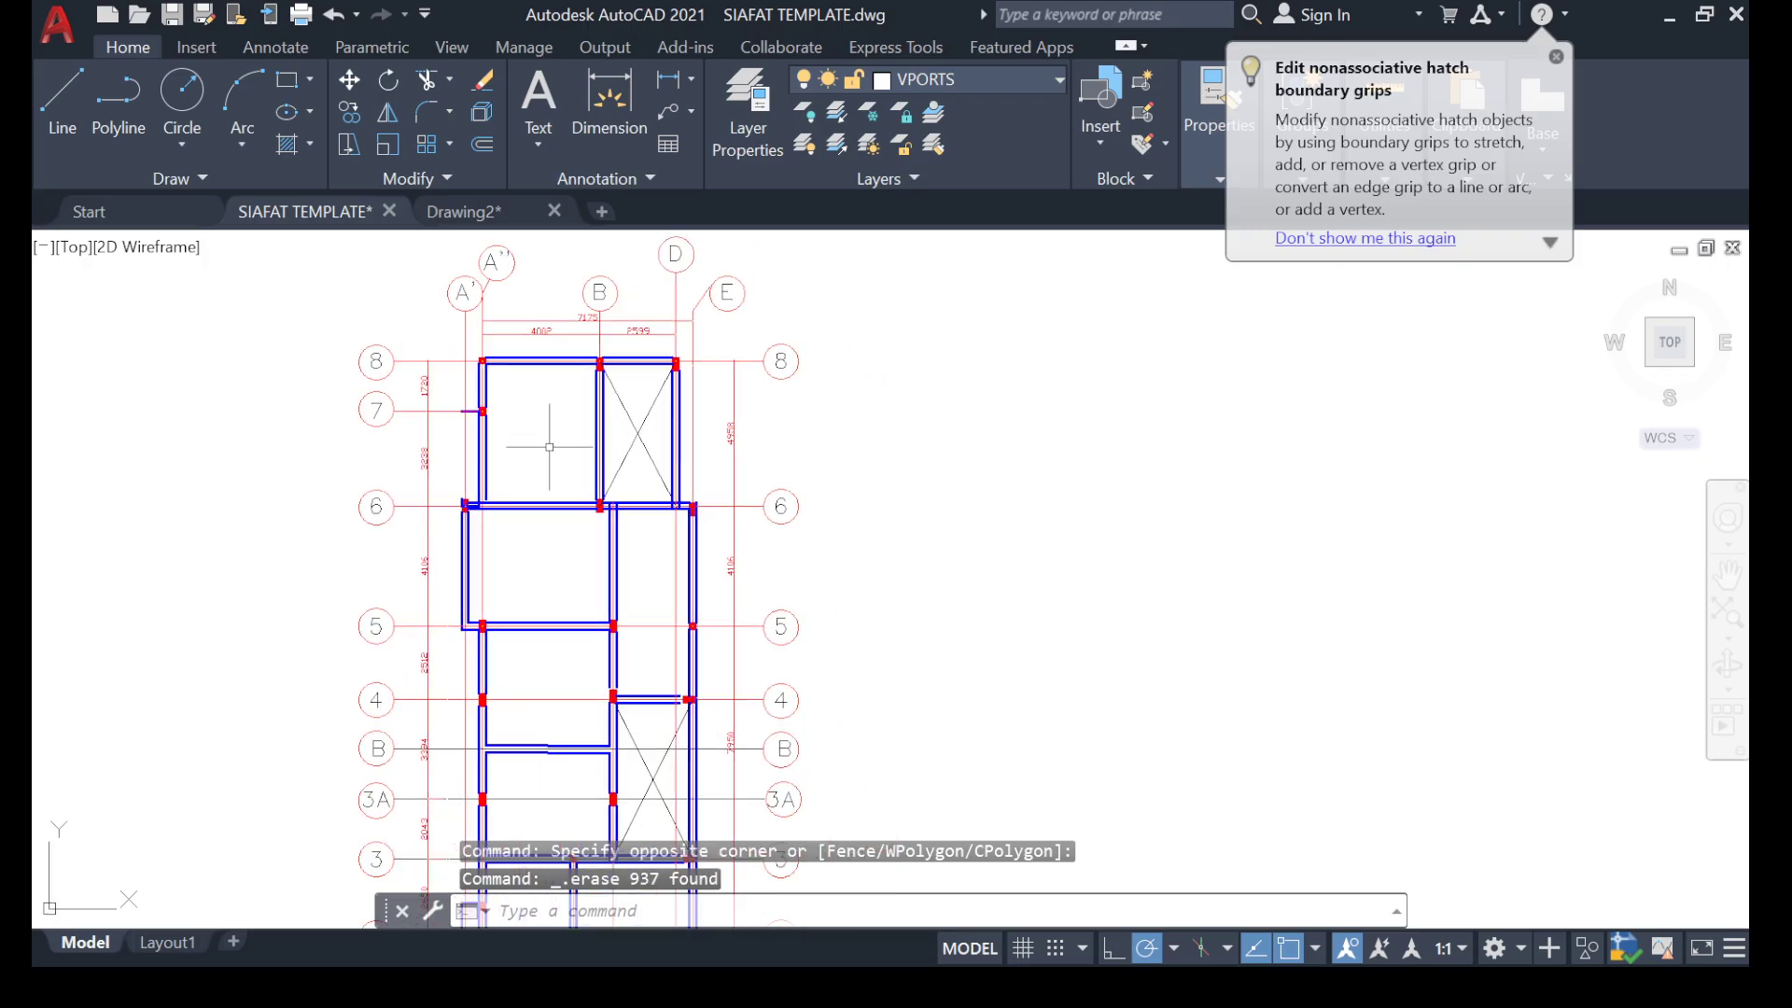
pyautogui.scroll(-2, 549, 447)
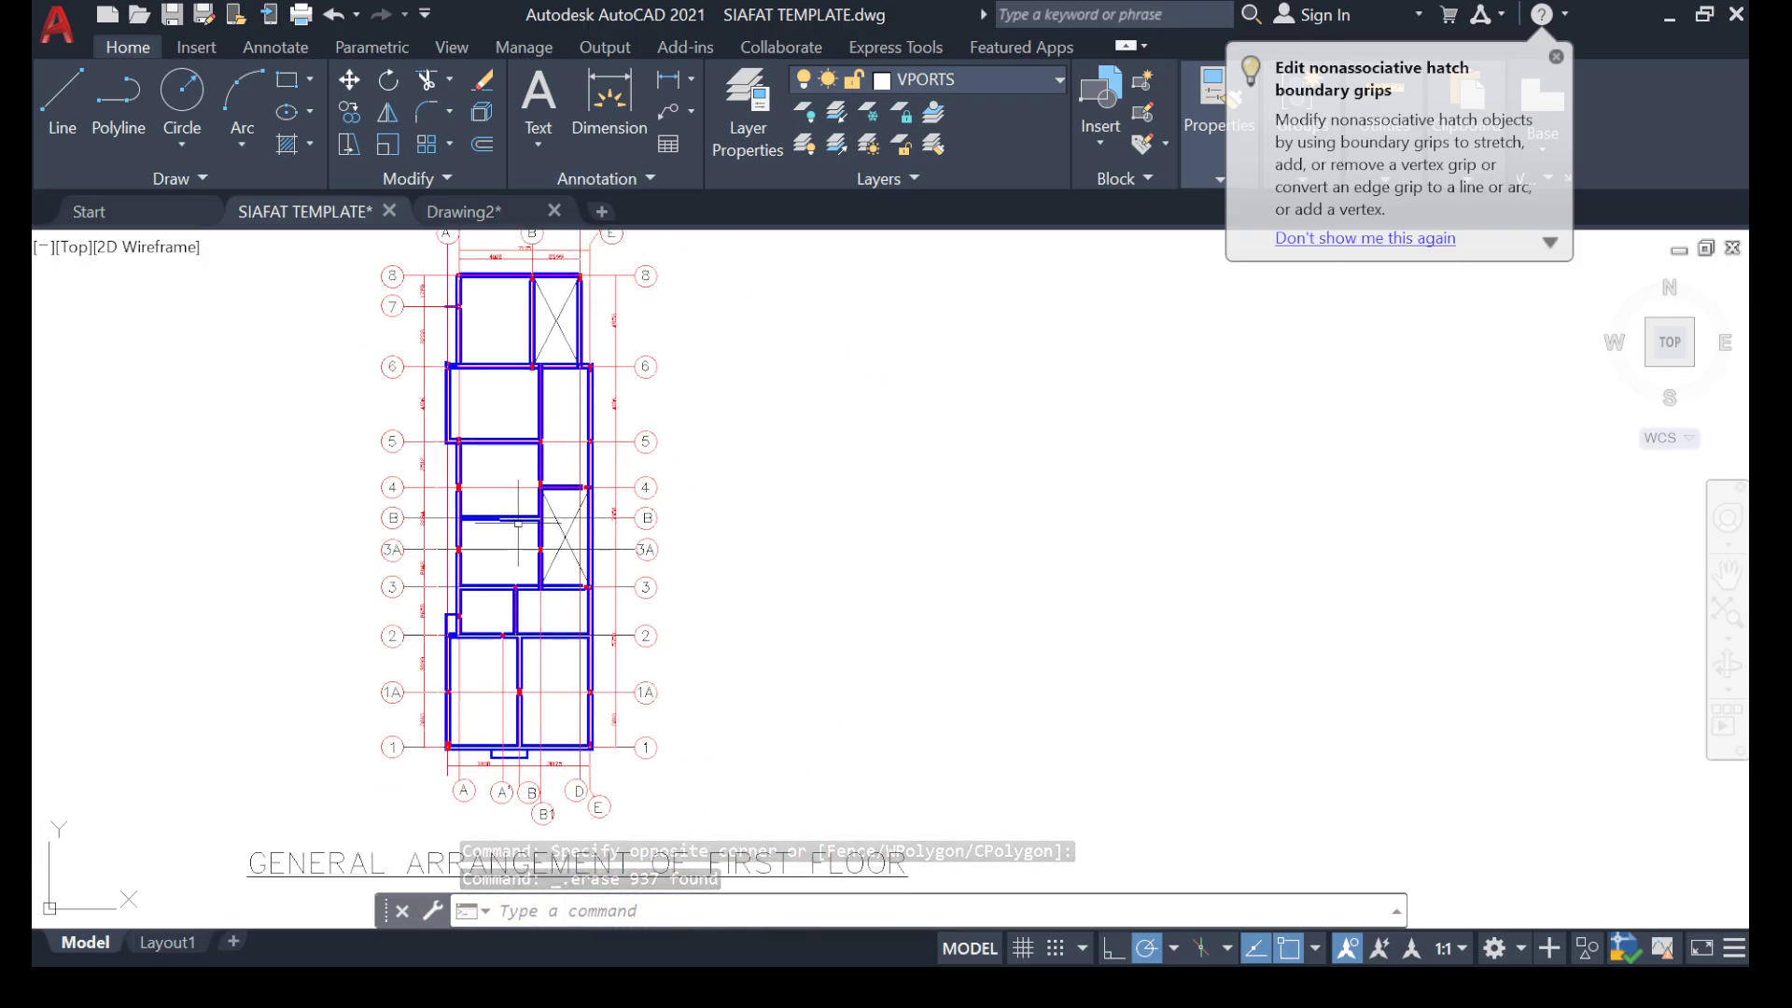
pyautogui.scroll(2, 481, 489)
pyautogui.scroll(-2, 519, 539)
pyautogui.moveTo(519, 539); pyautogui.dragTo(537, 701, button='middle')
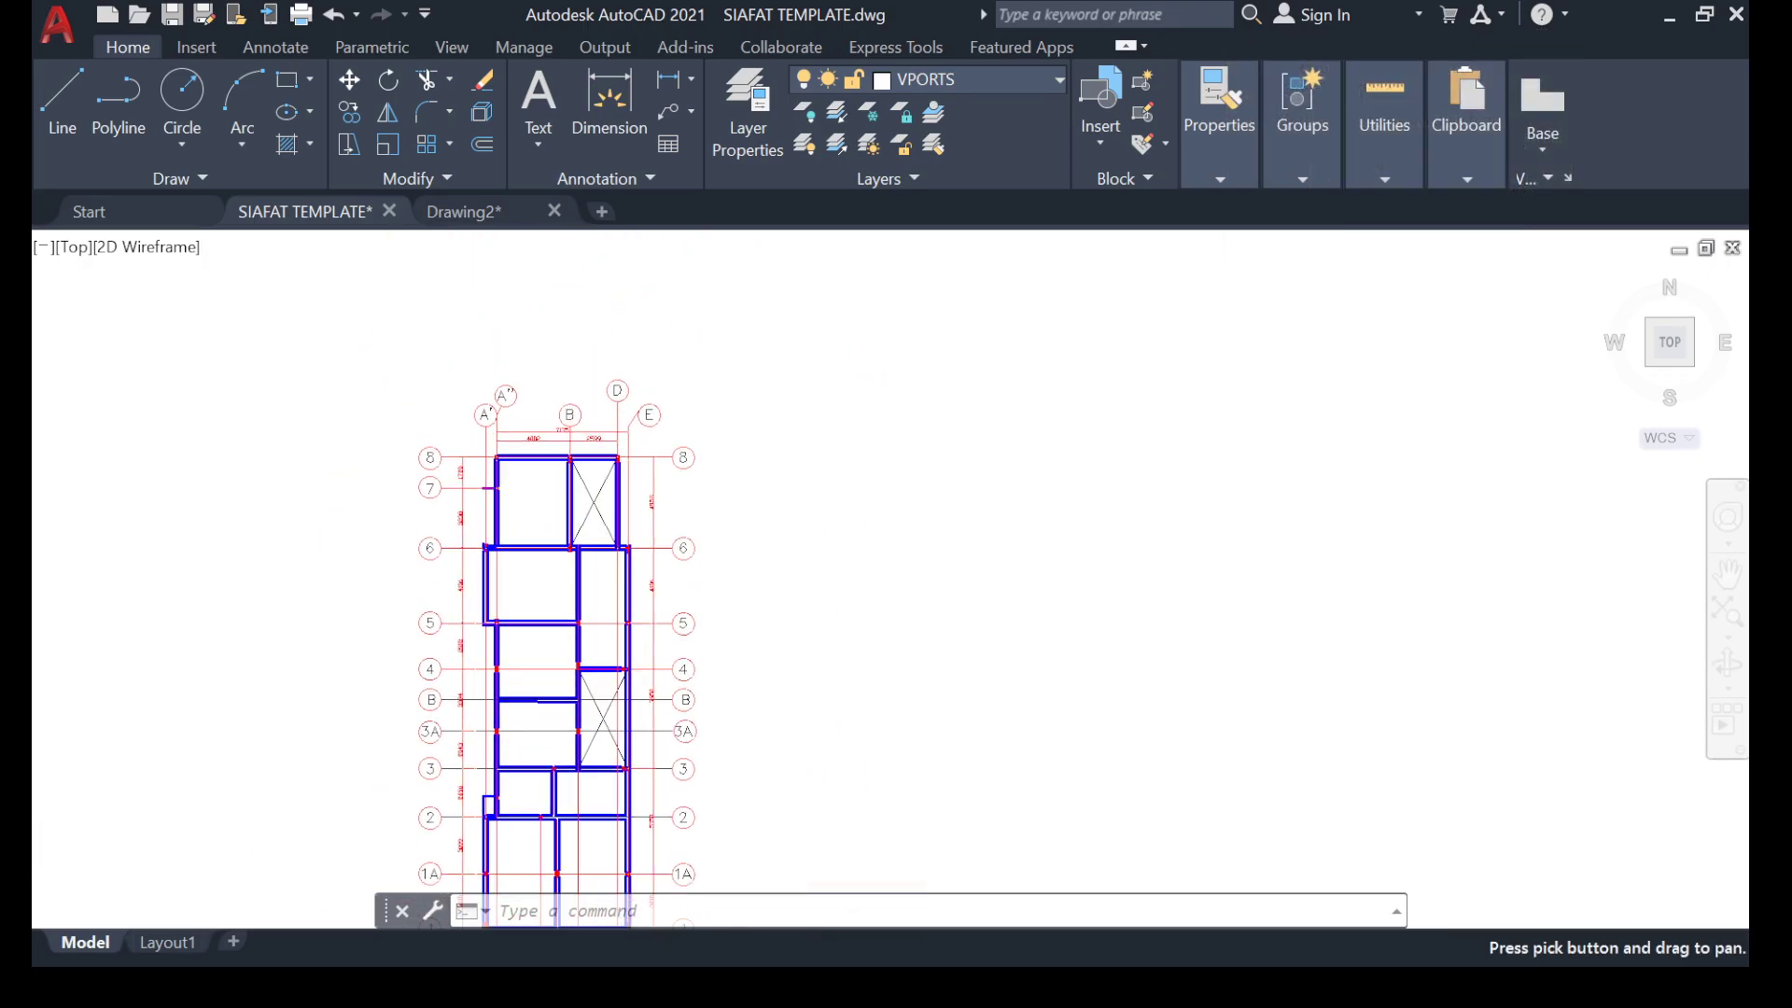
pyautogui.scroll(3, 554, 546)
pyautogui.moveTo(564, 457); pyautogui.dragTo(574, 501, button='middle')
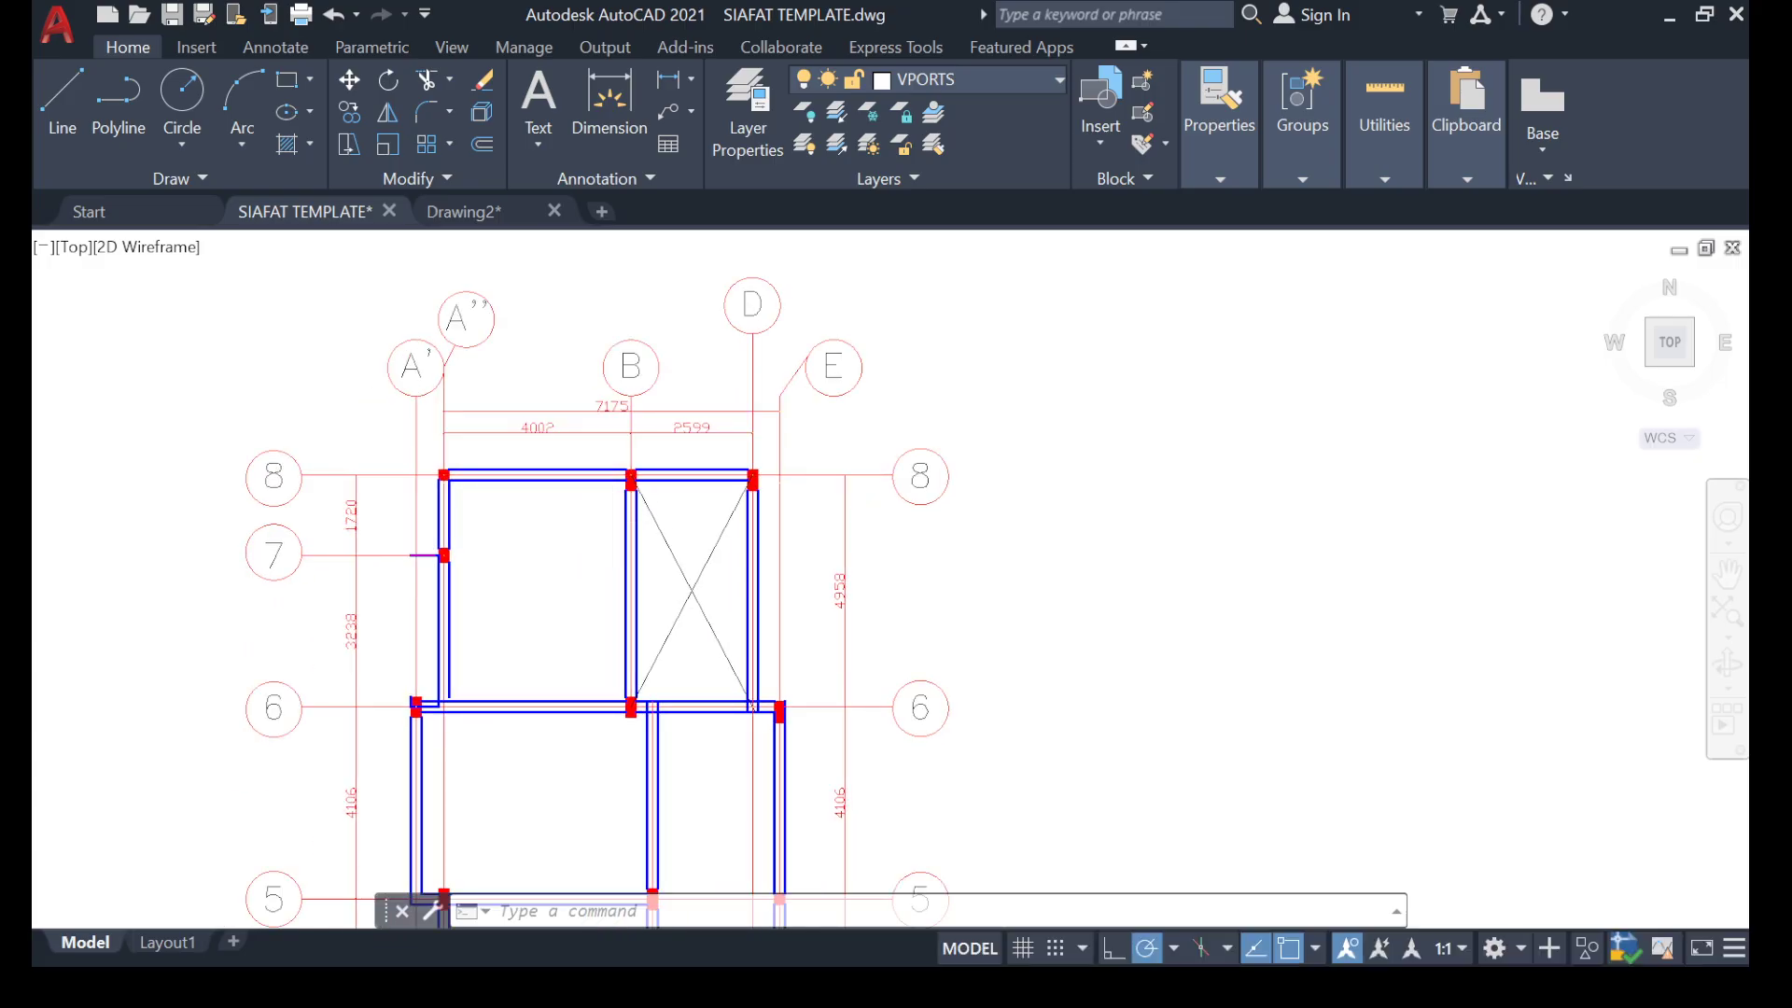
pyautogui.scroll(-5, 640, 512)
pyautogui.scroll(3, 625, 511)
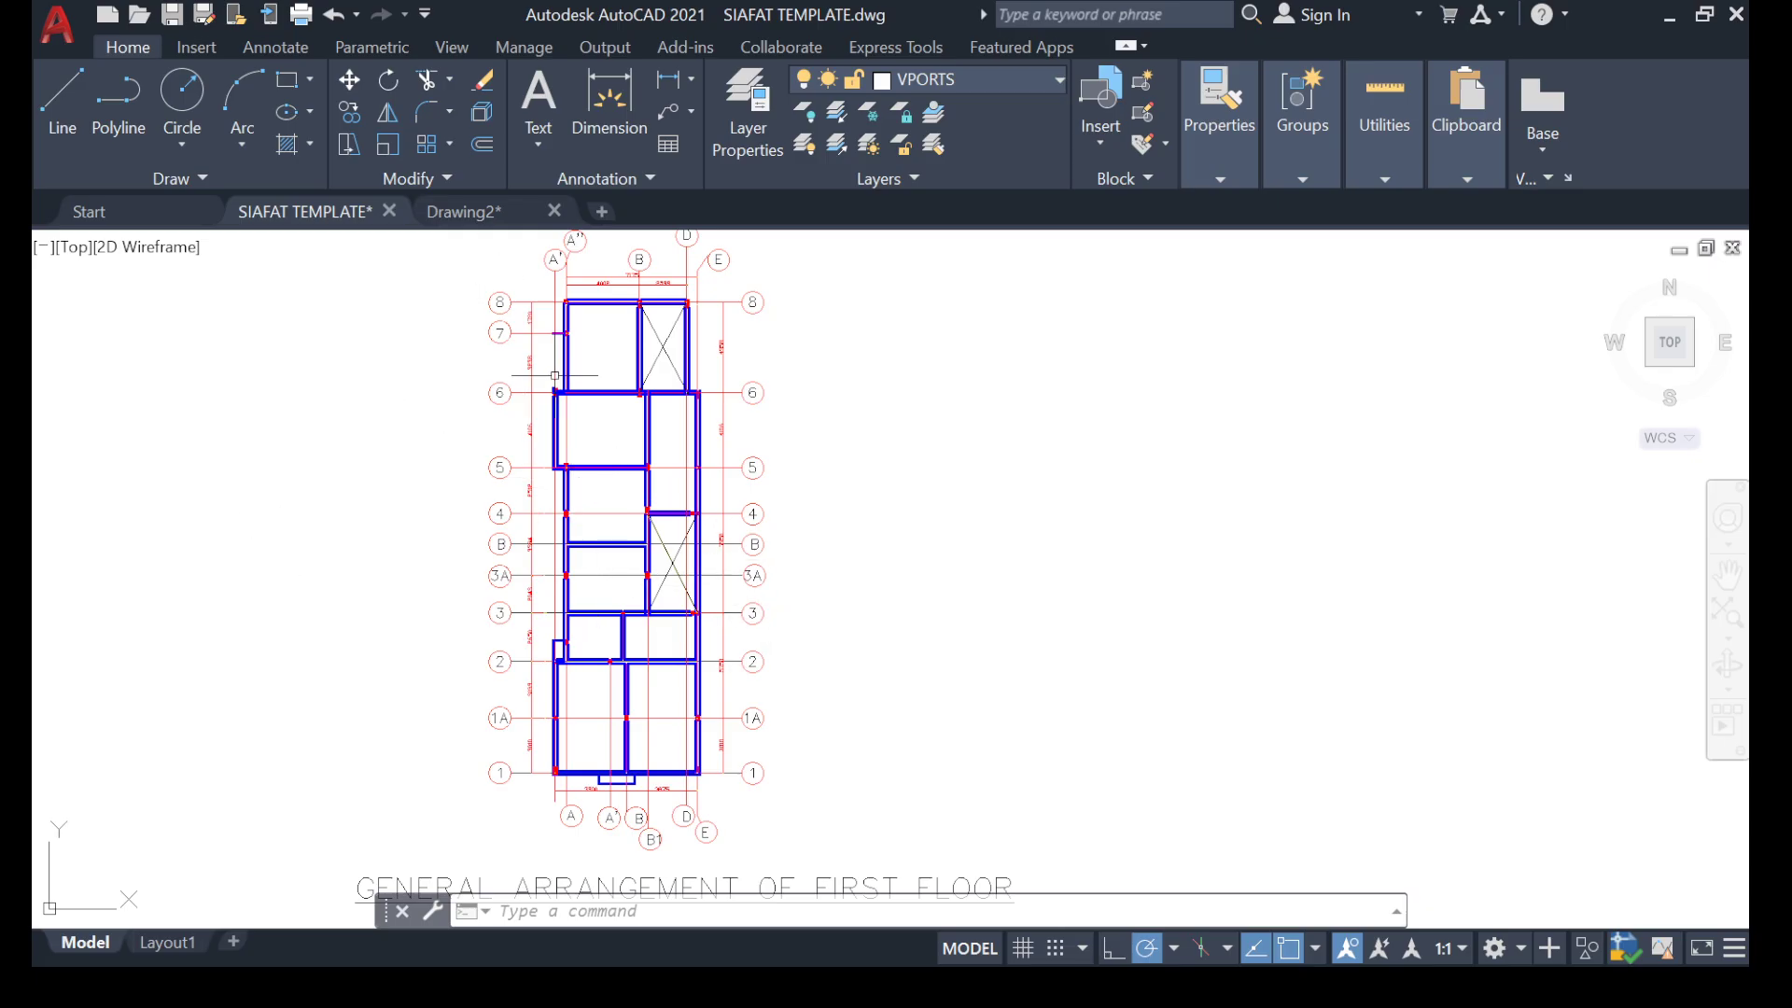
# Copy the GENERAL ARRANGEMENT OF FIRST FLOOR title into the empty space to the right of the plan.
pyautogui.moveTo(555, 375); pyautogui.dragTo(474, 450, button='middle')
pyautogui.moveTo(569, 712); pyautogui.dragTo(516, 471, button='middle')
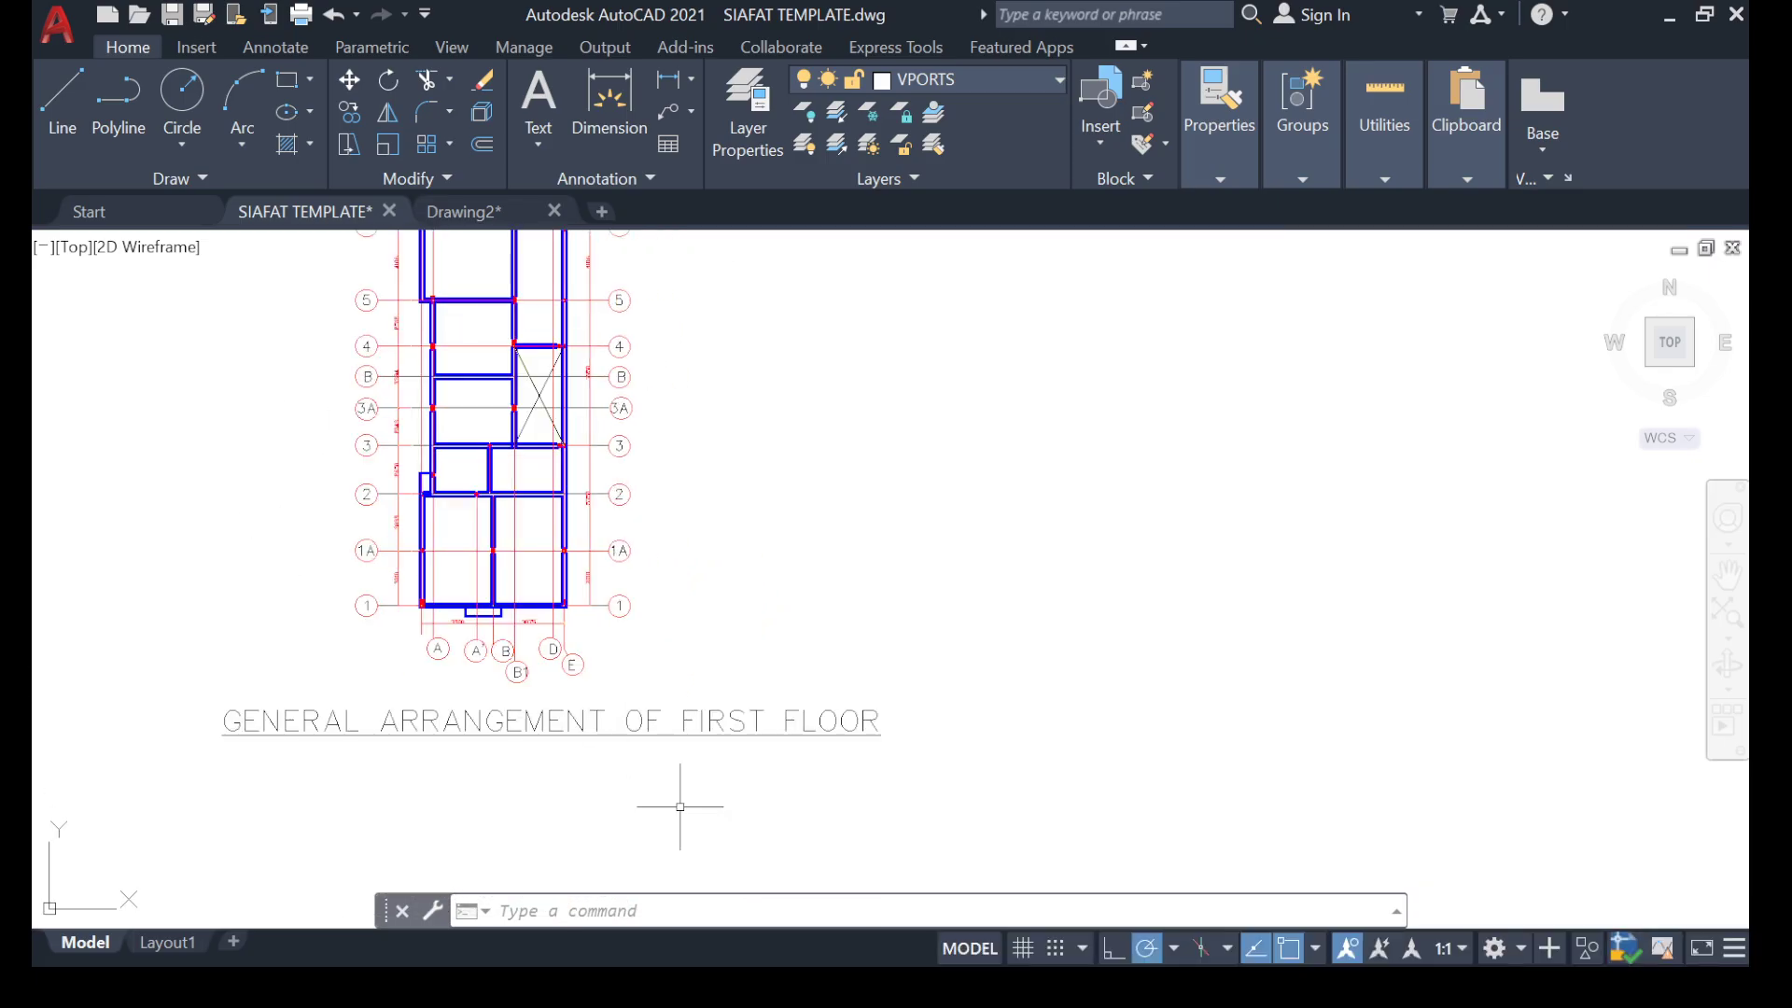
pyautogui.moveTo(1031, 737); pyautogui.dragTo(807, 765)
pyautogui.rightClick(614, 708)
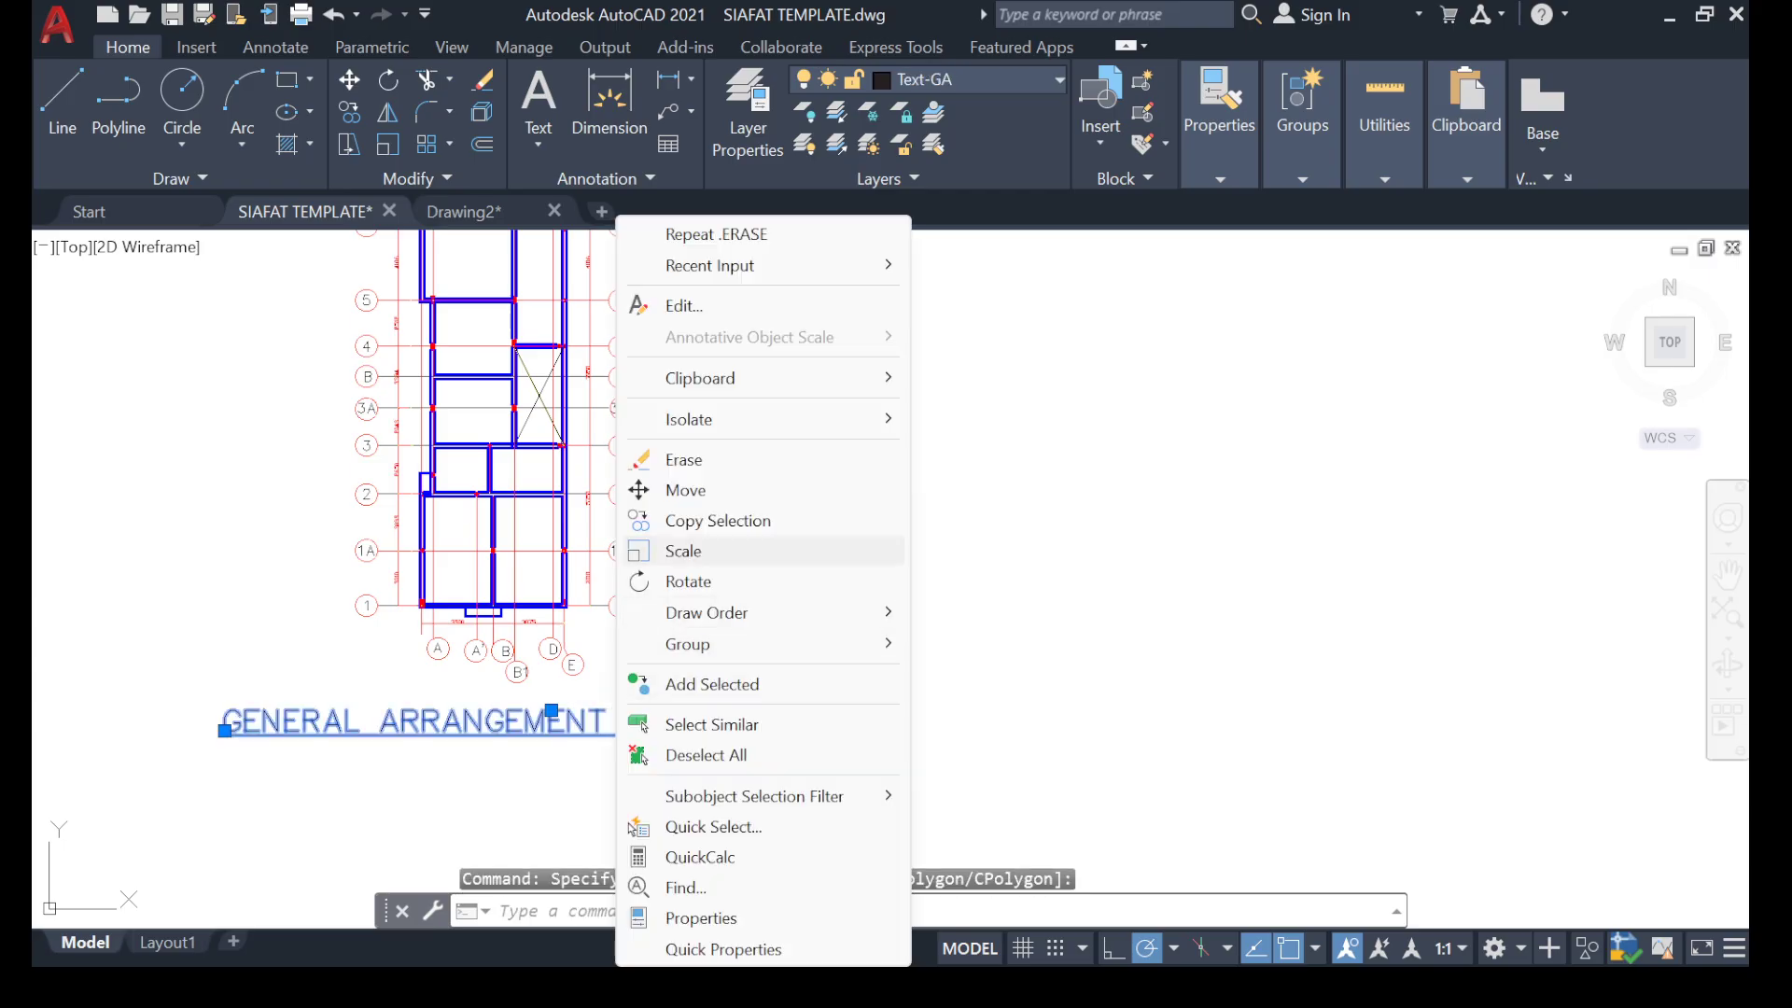
pyautogui.click(717, 519)
pyautogui.click(560, 720)
pyautogui.scroll(-5, 861, 479)
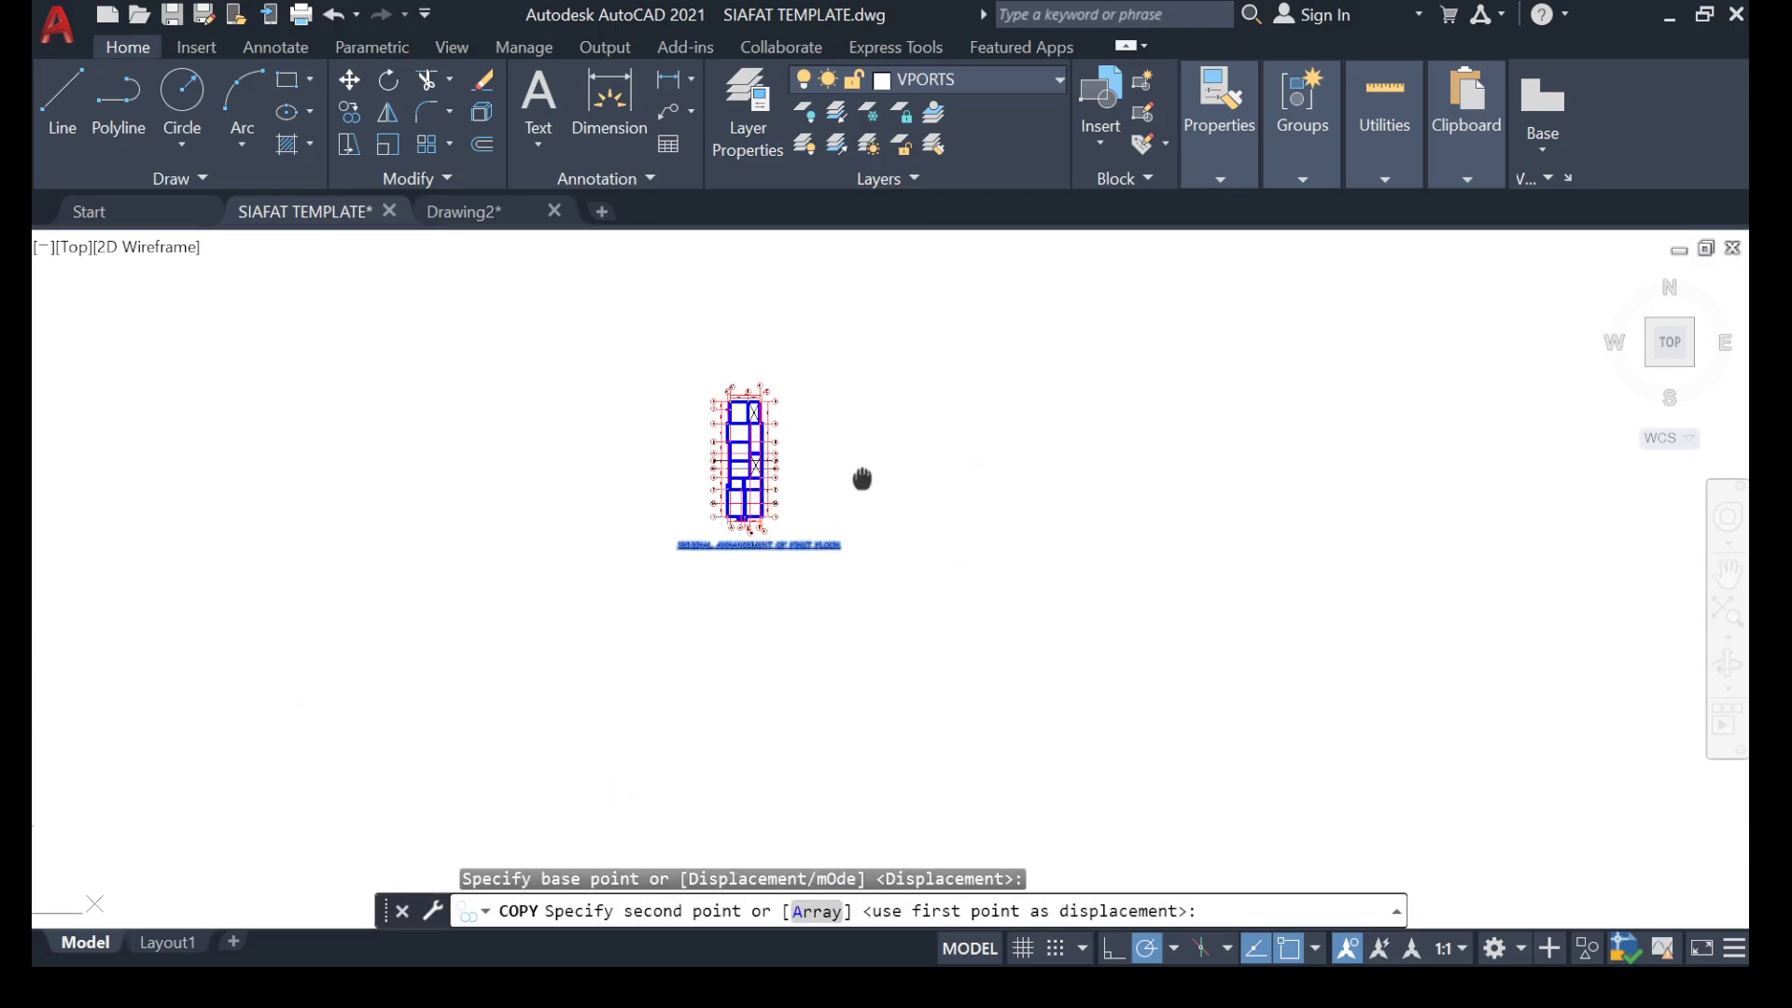
pyautogui.moveTo(861, 479); pyautogui.dragTo(444, 569, button='middle')
pyautogui.scroll(6, 877, 490)
pyautogui.click(783, 495)
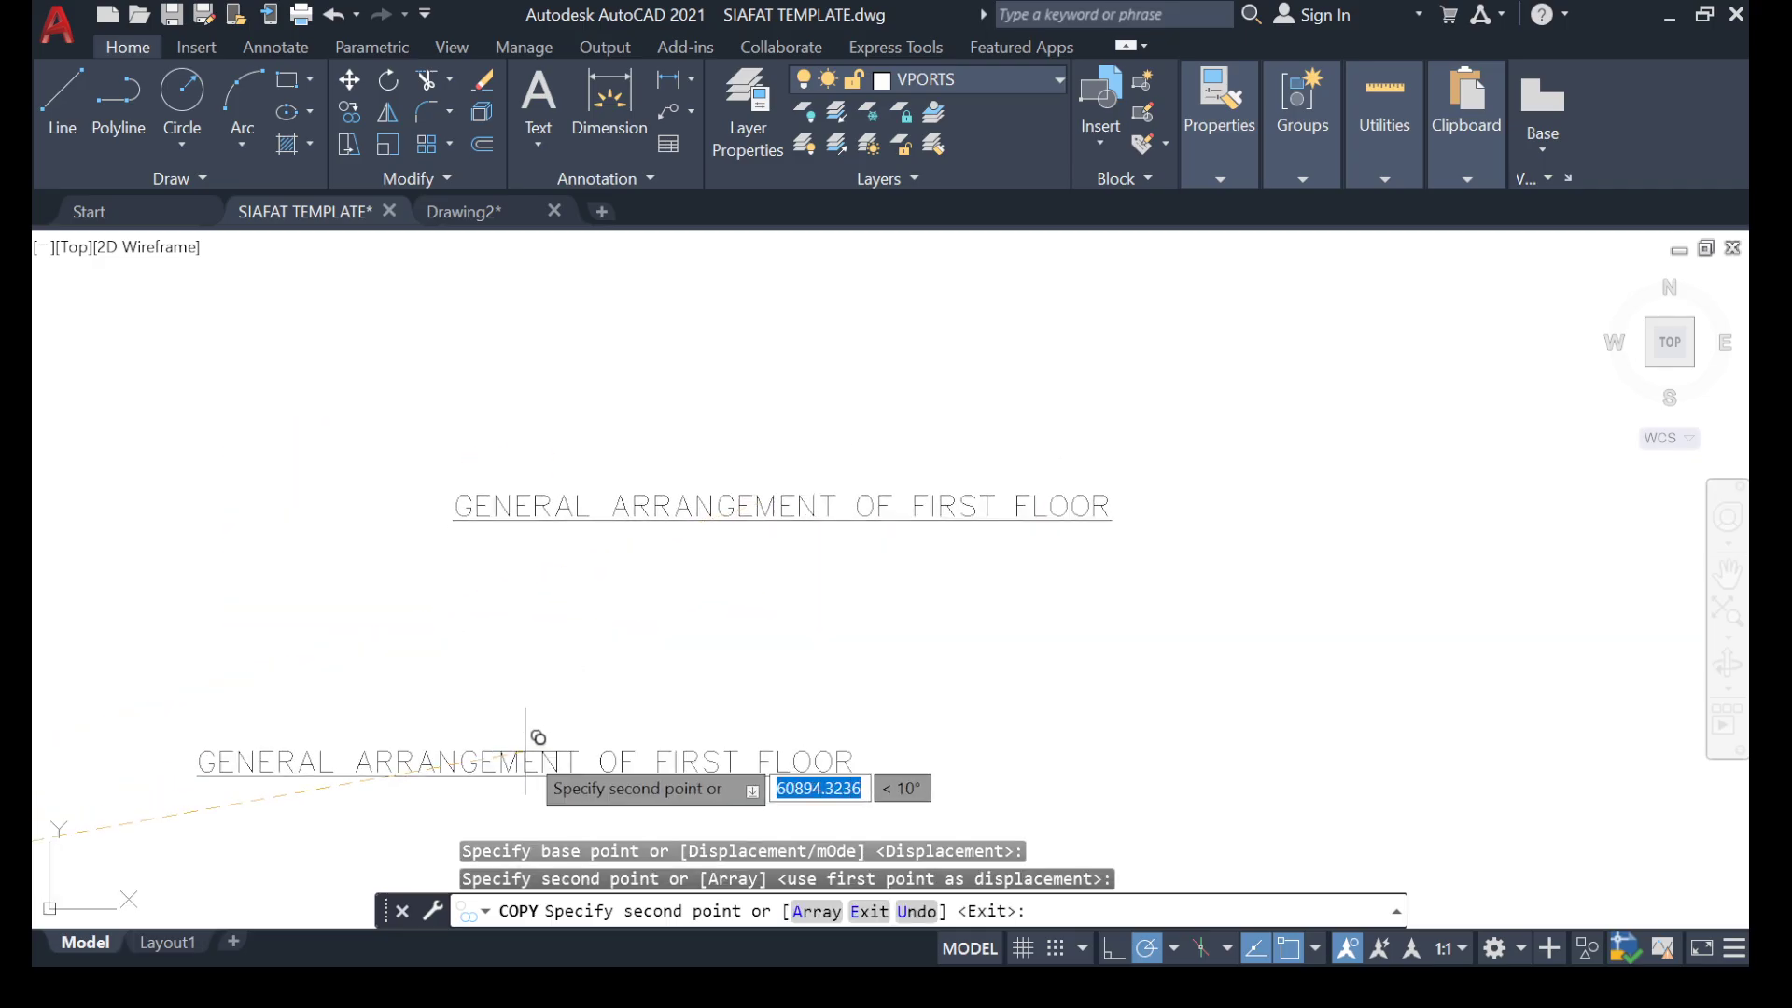
pyautogui.press('Escape')
# Change the text of the copied title to "BB & BT".
pyautogui.scroll(6, 653, 417)
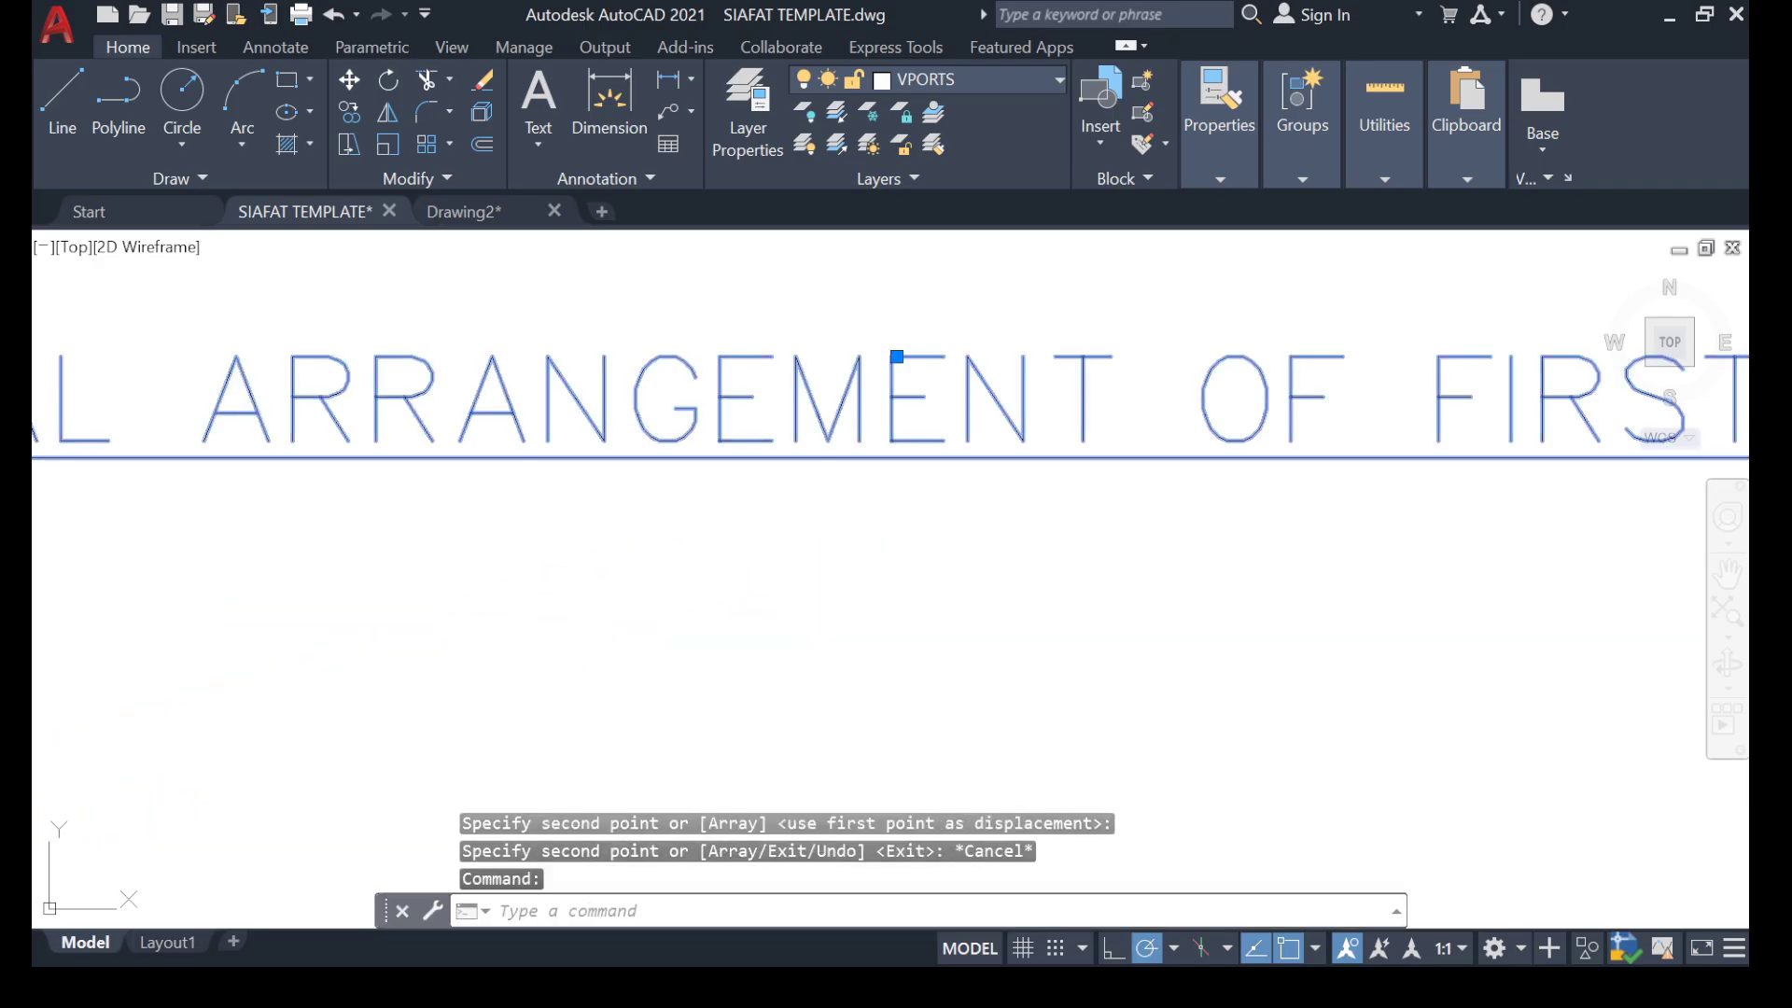
pyautogui.doubleClick(897, 357)
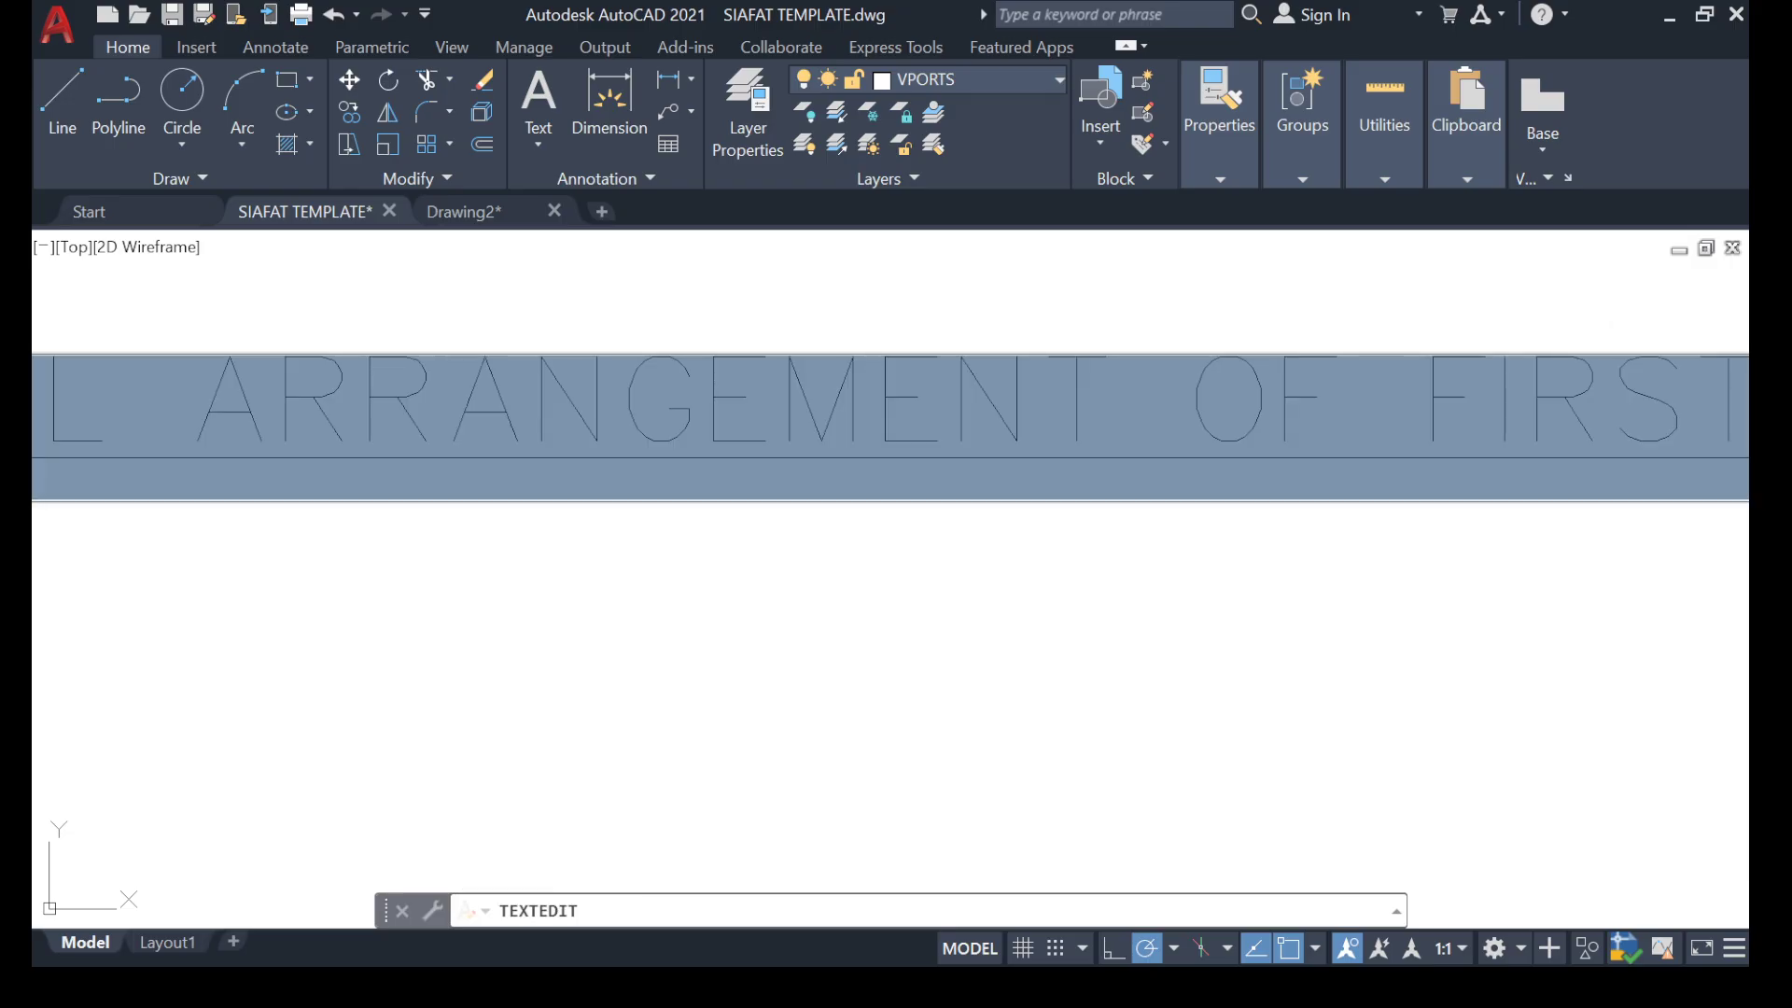
pyautogui.write('BB')
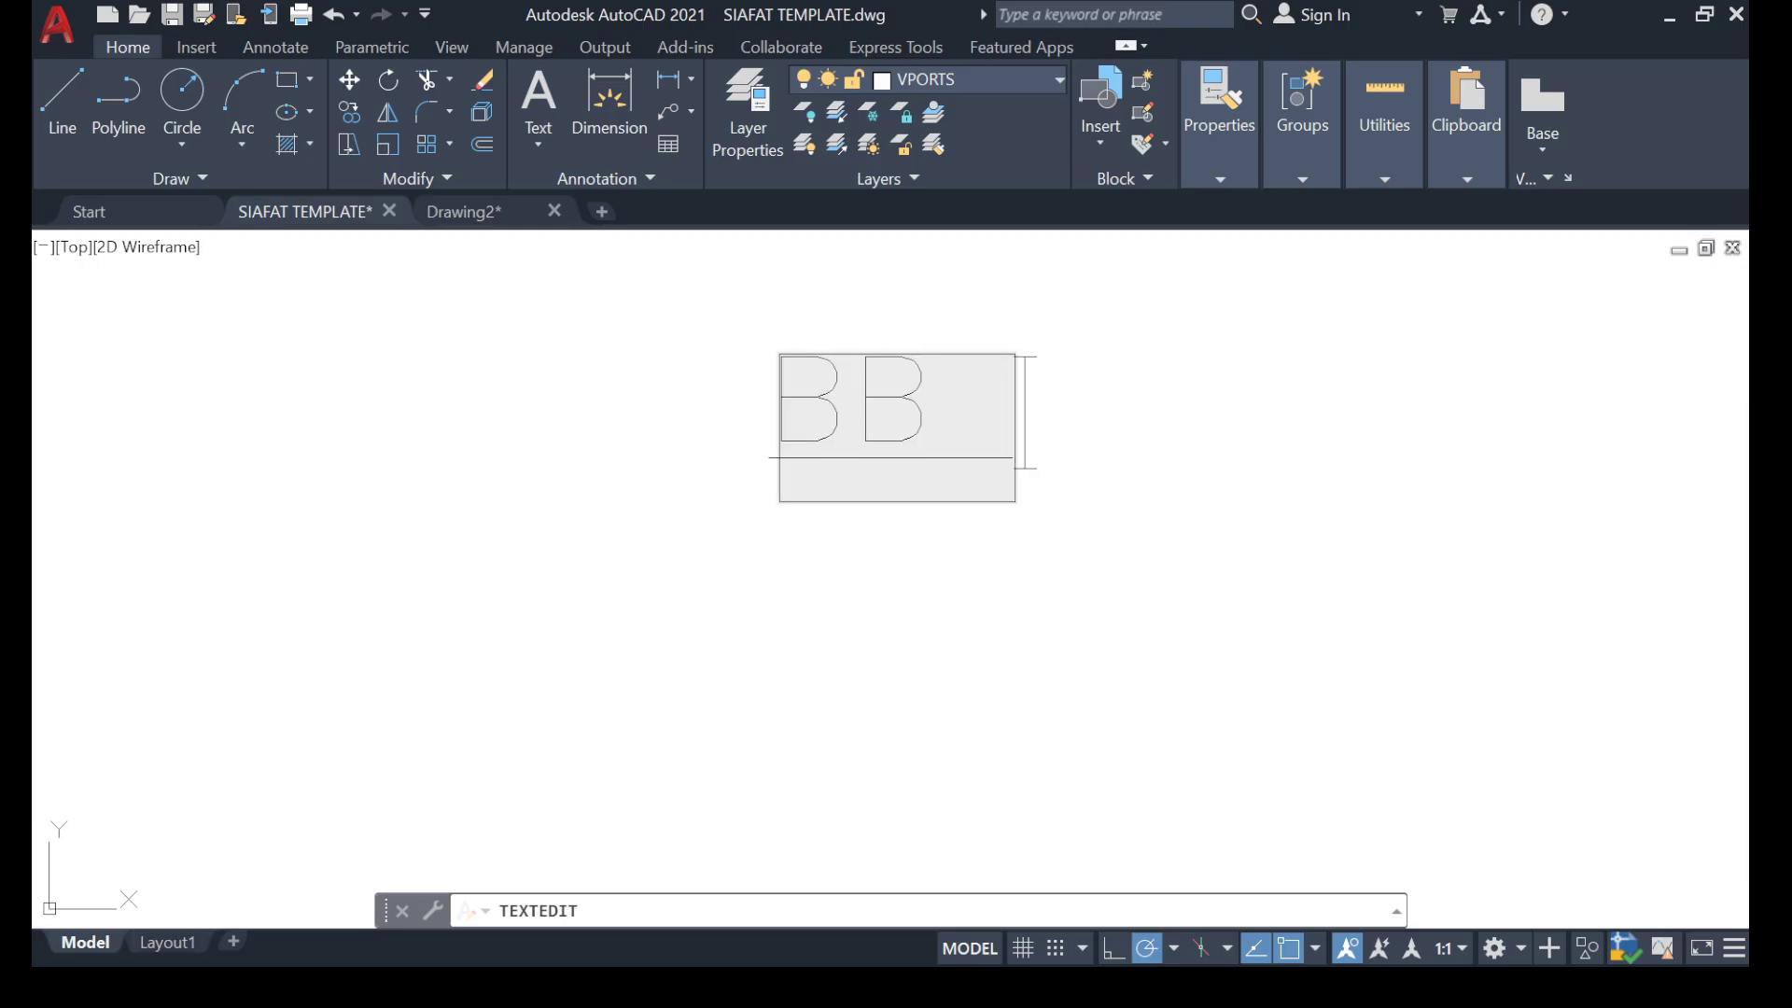
pyautogui.write(' &')
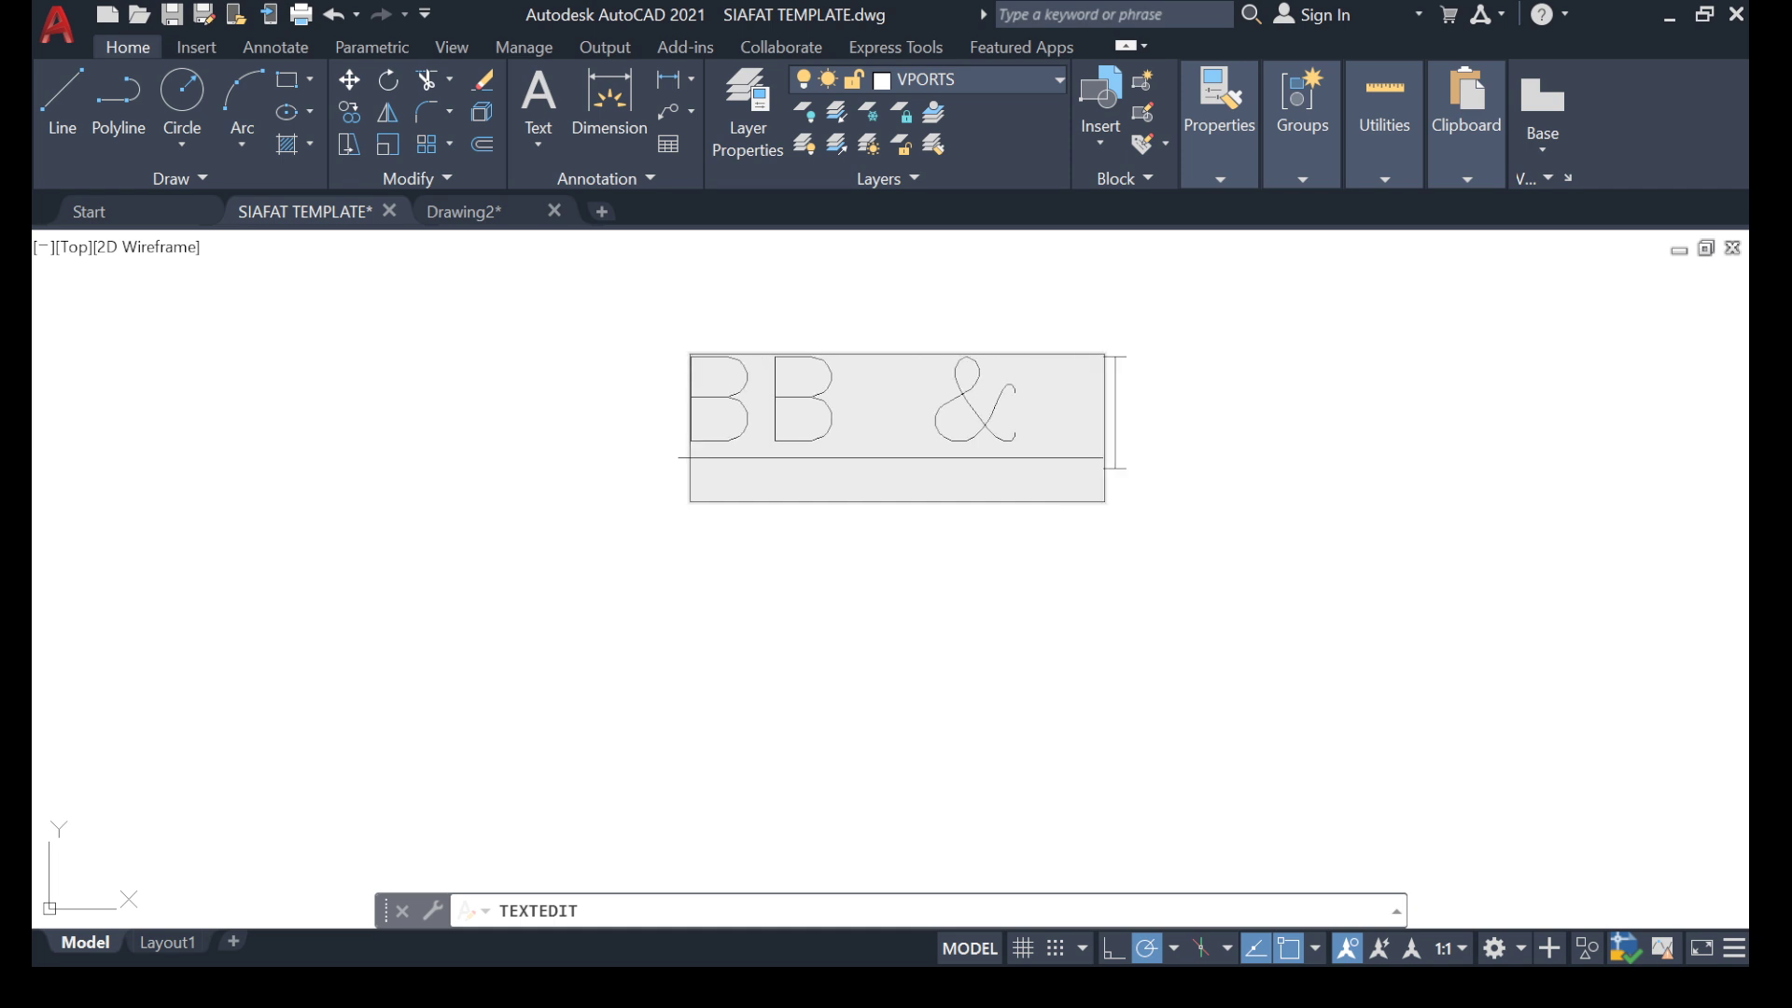
pyautogui.write(' BT')
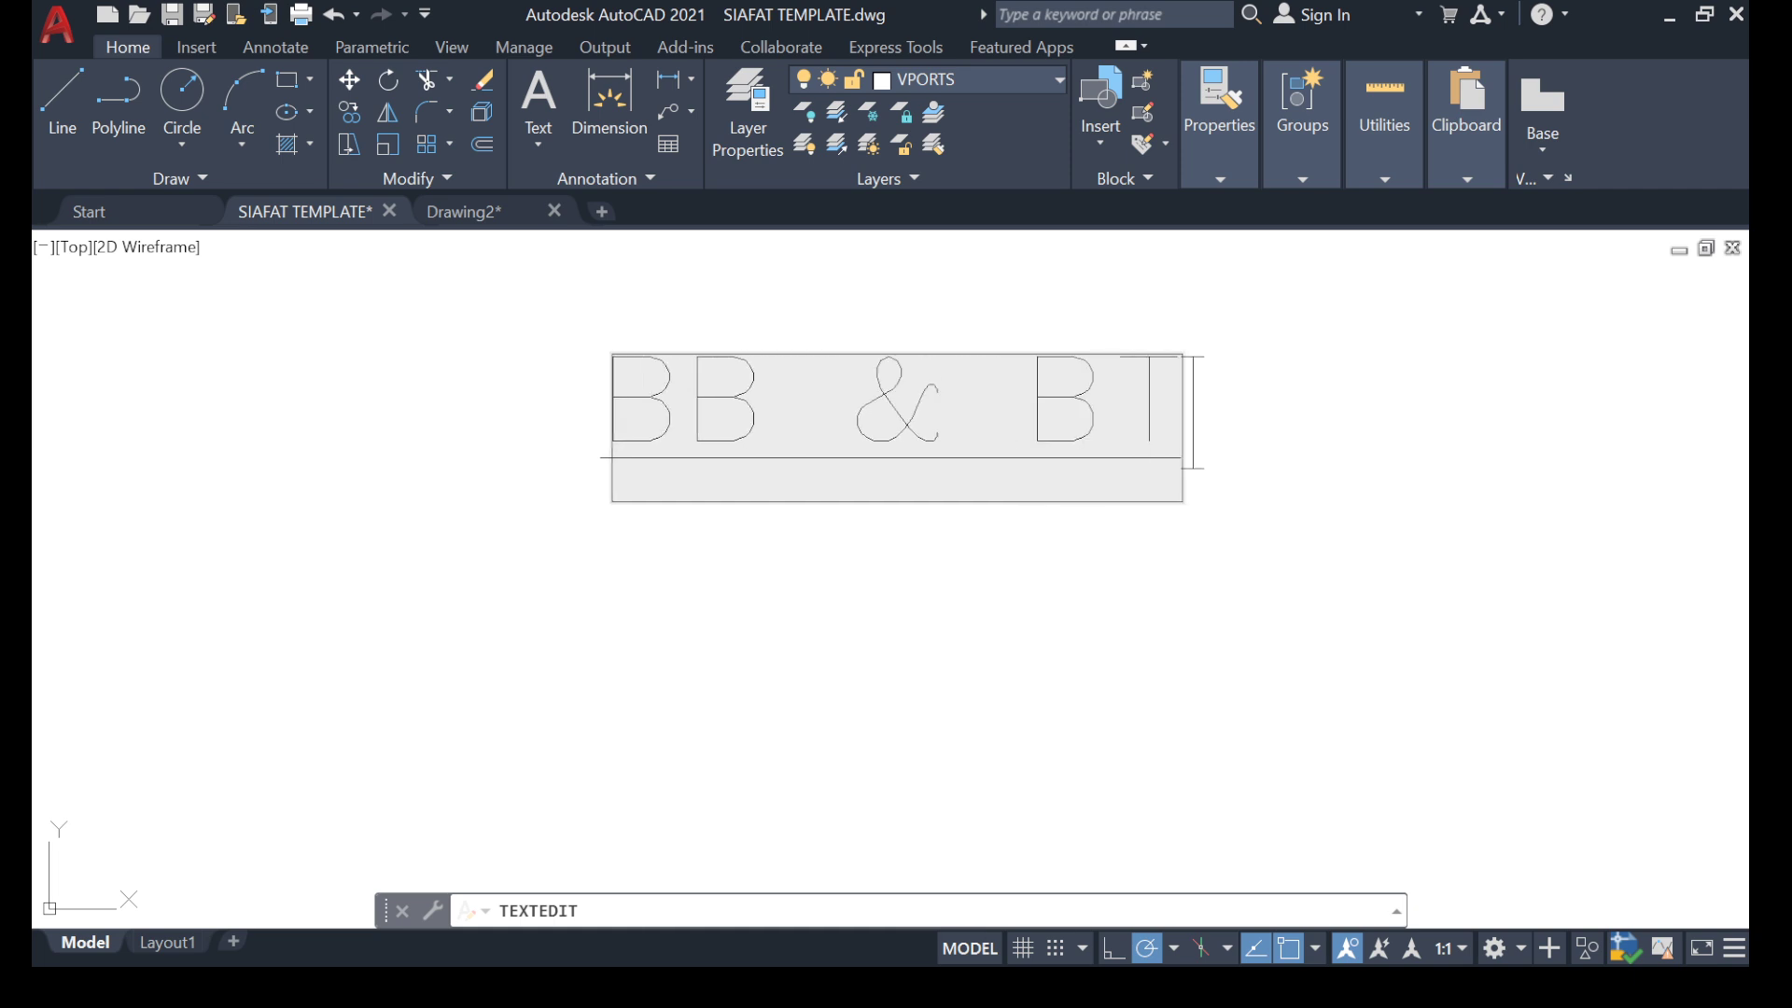
pyautogui.click(648, 628)
pyautogui.press('Escape')
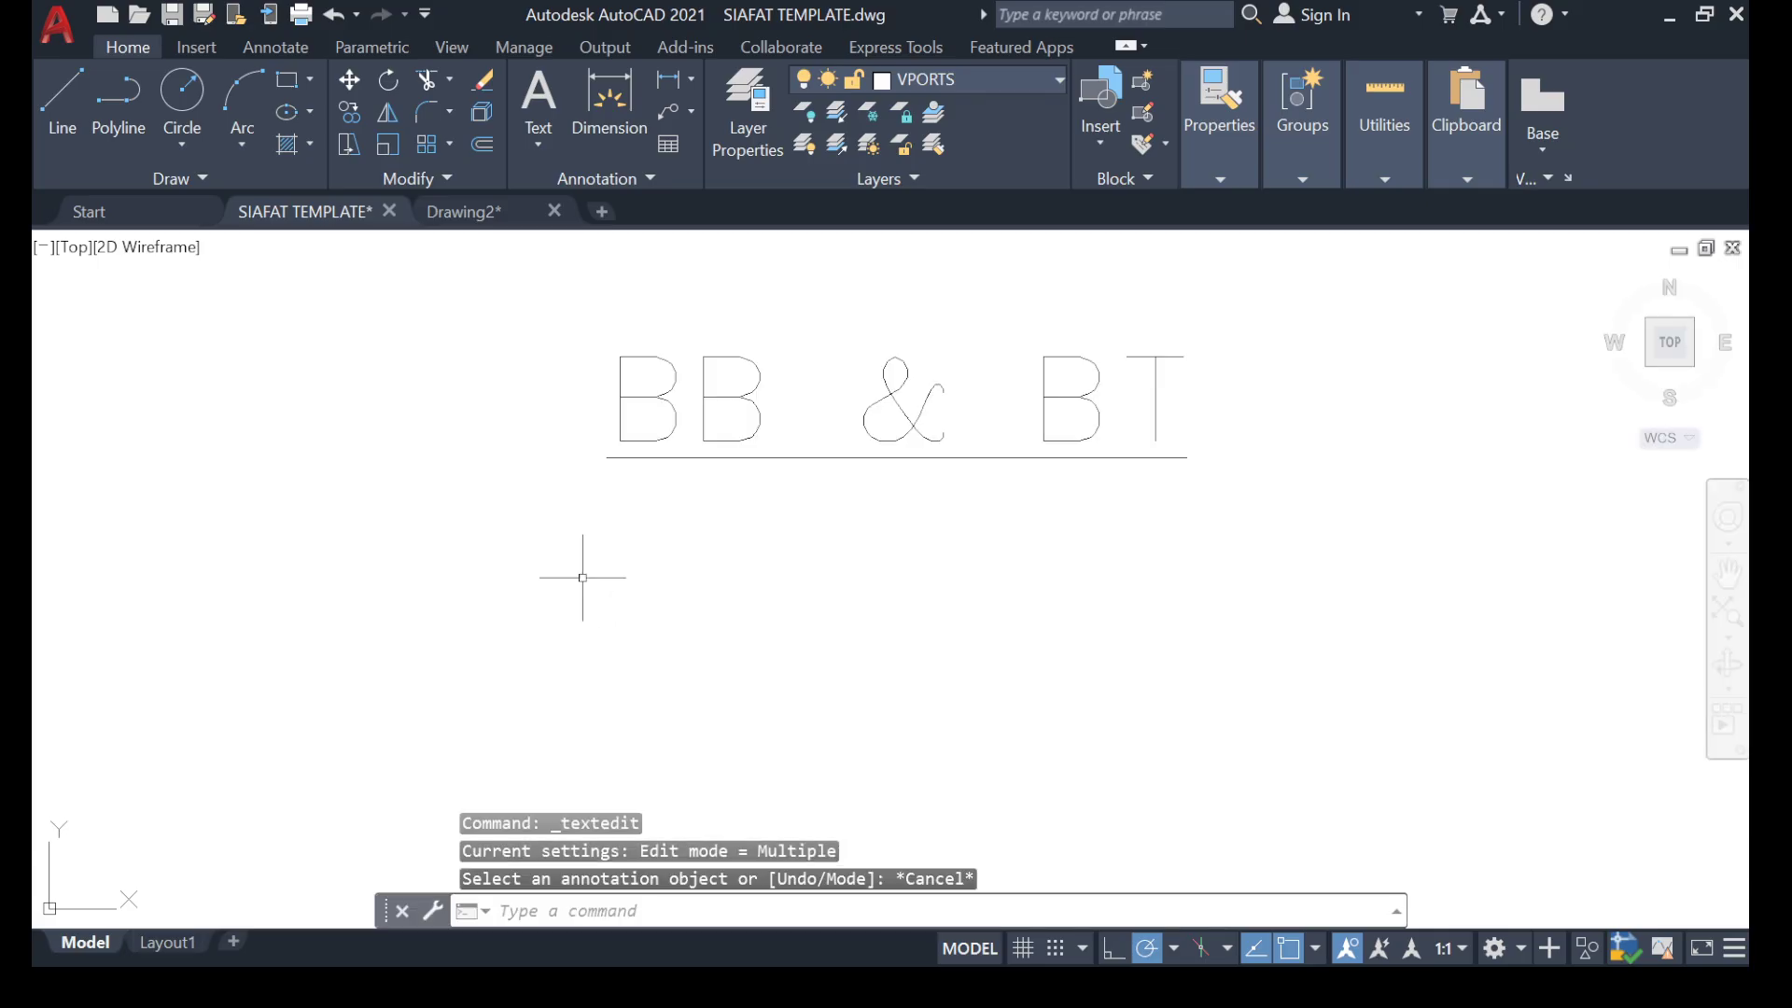
# Copy the "BB & BT" label once so that two labels stand one above the other.
pyautogui.scroll(-5, 580, 577)
pyautogui.click(773, 476)
pyautogui.click(573, 585)
pyautogui.rightClick(573, 585)
pyautogui.click(653, 517)
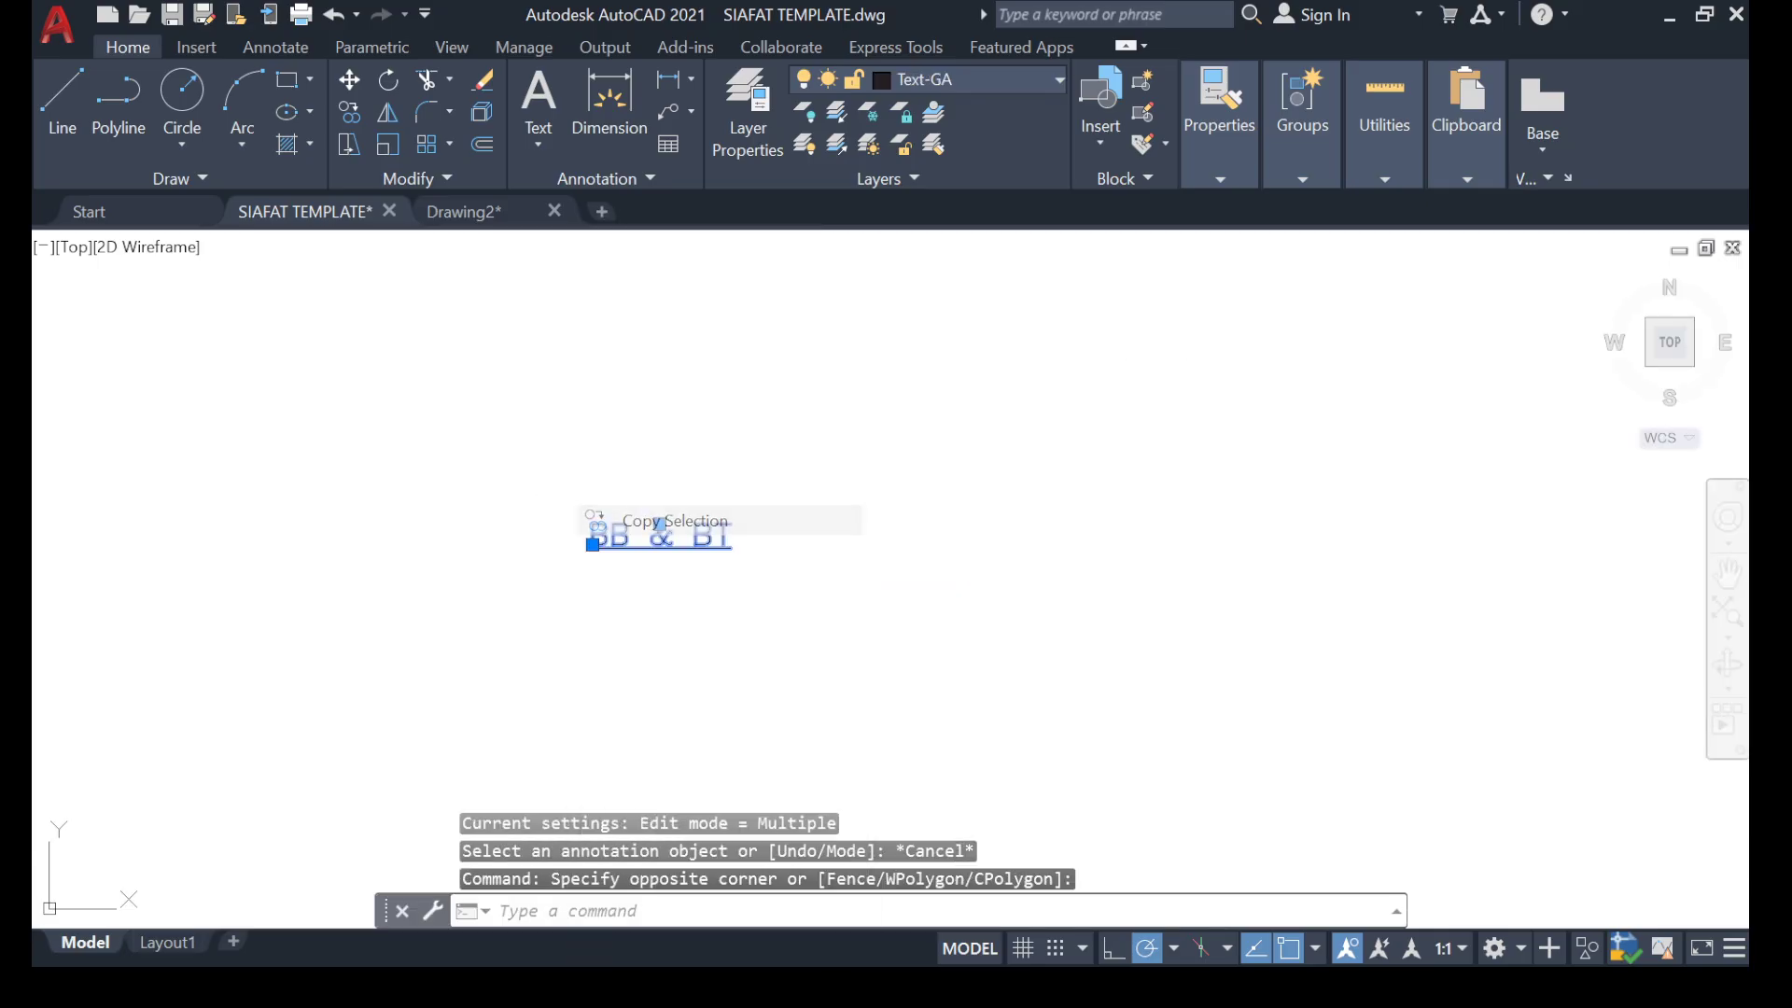
pyautogui.click(652, 542)
pyautogui.scroll(6, 611, 600)
pyautogui.click(734, 507)
pyautogui.press('Escape')
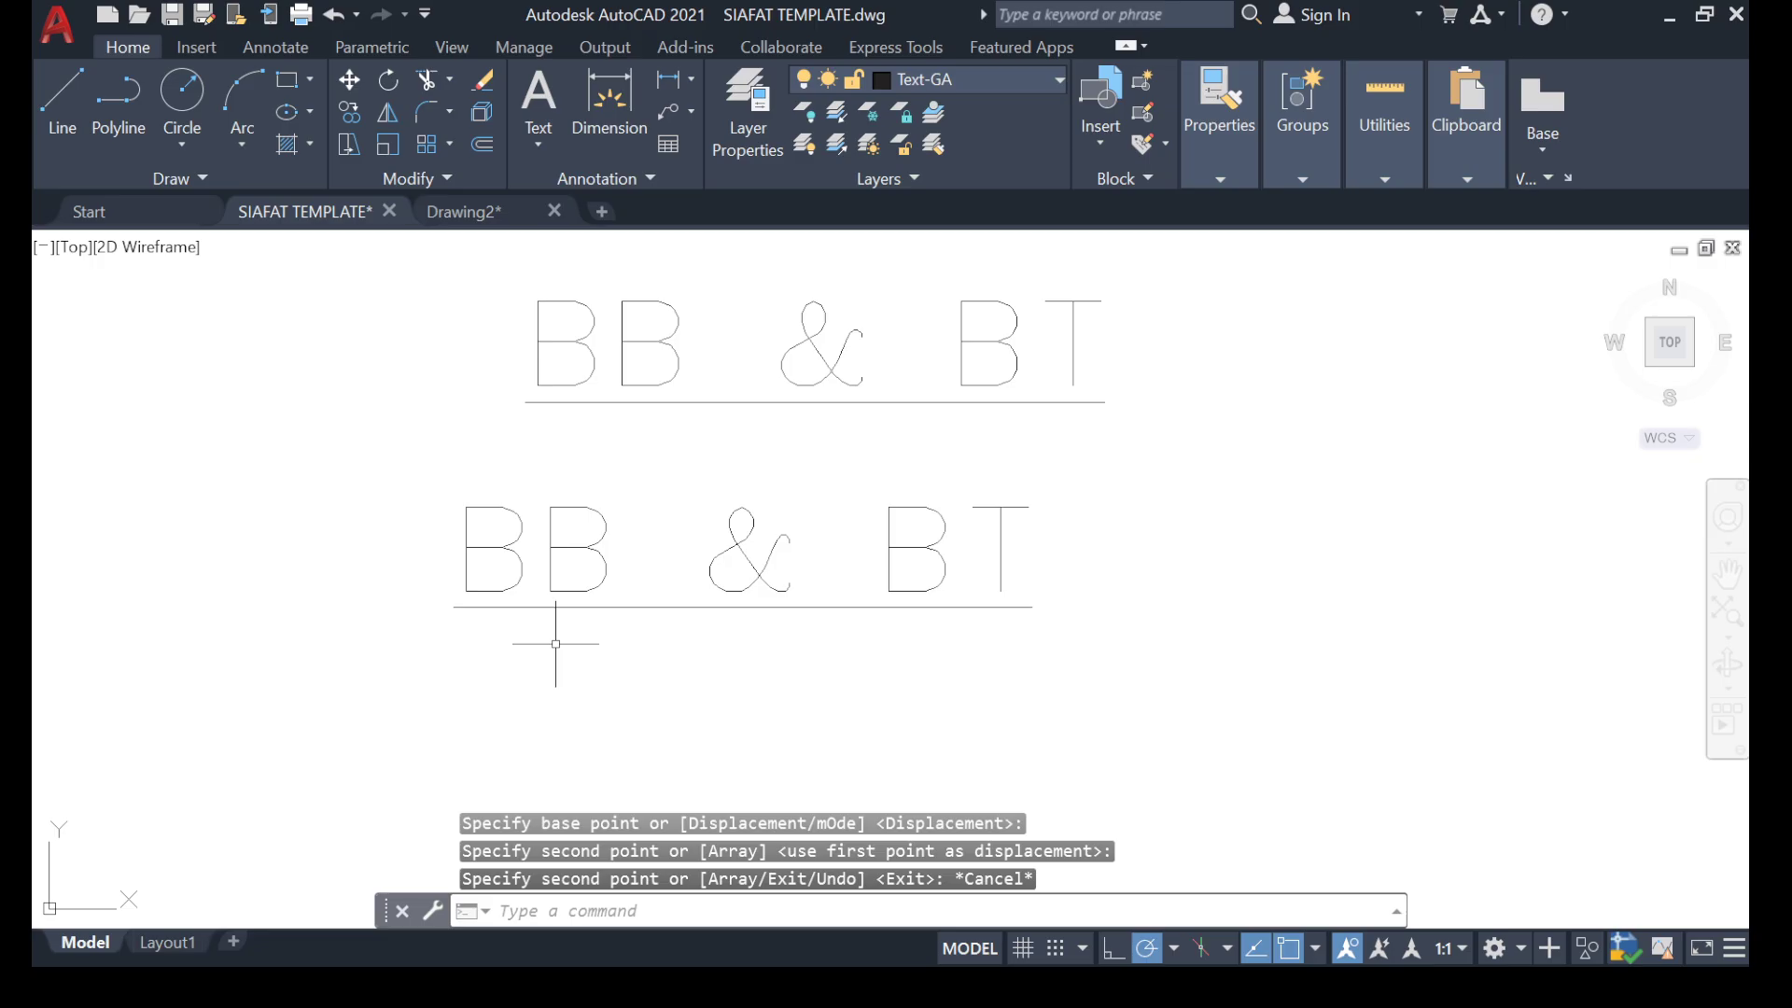
# Change the text of the lower "BB & BT" label to "TT & TB".
pyautogui.doubleClick(556, 607)
pyautogui.click(627, 562)
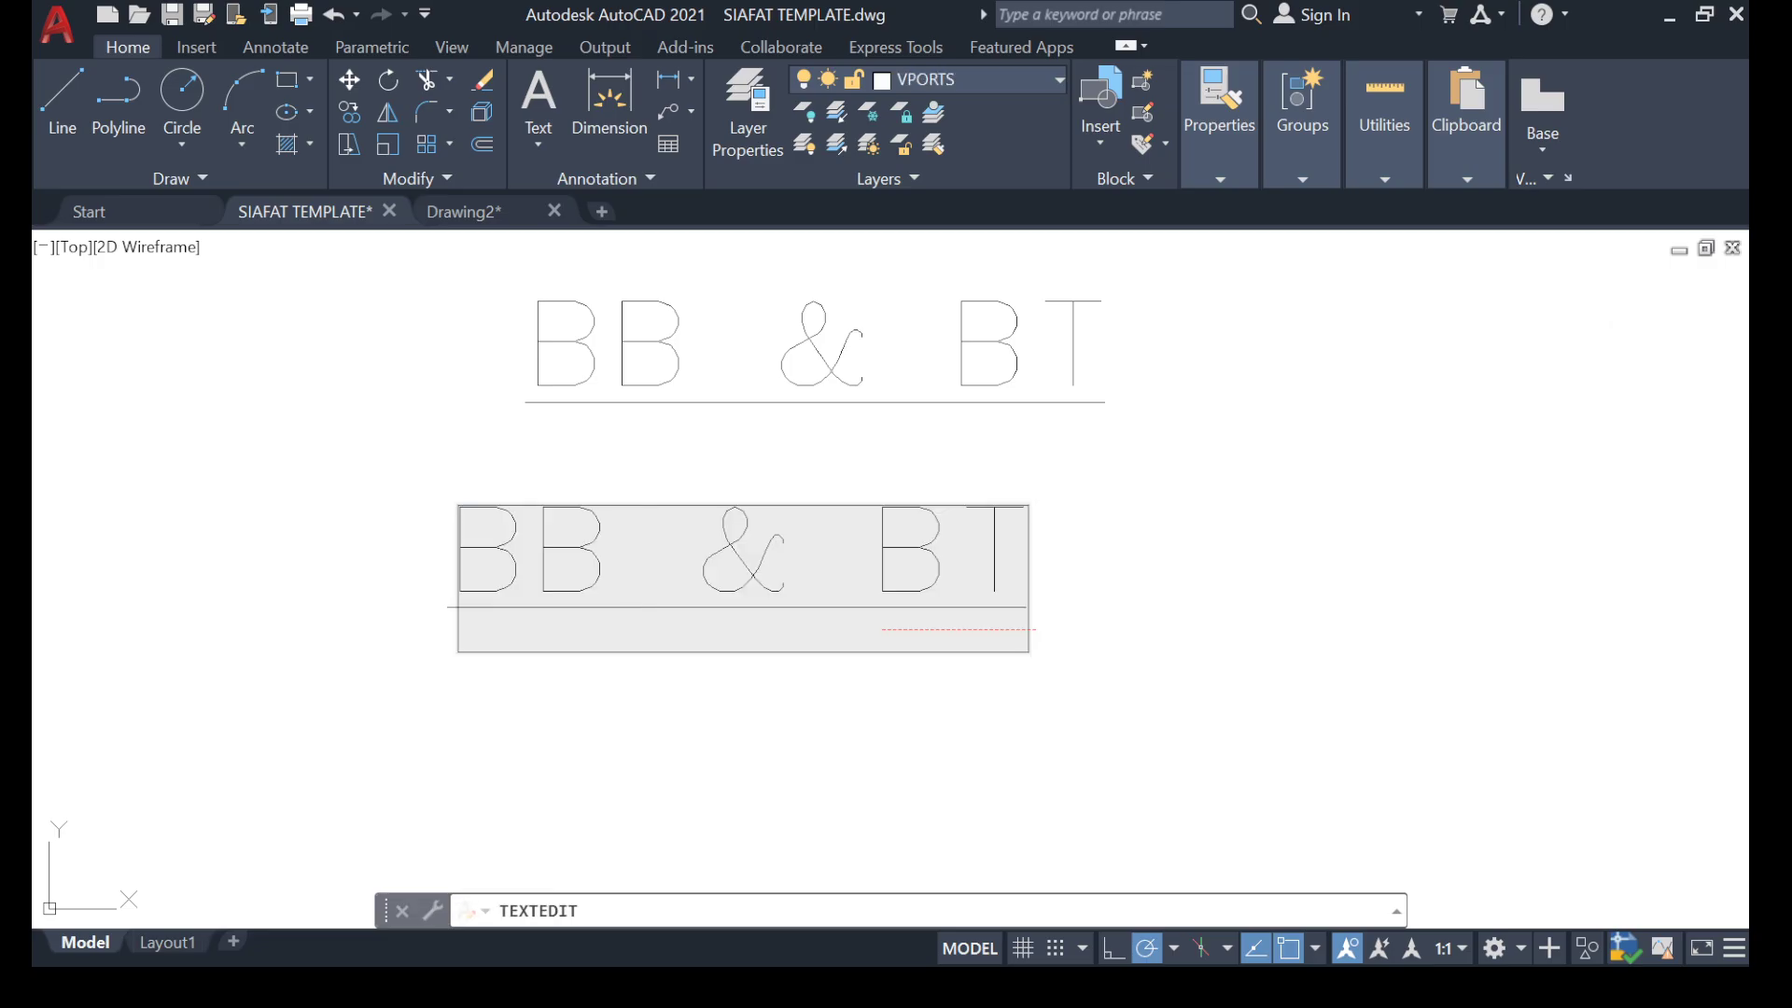
pyautogui.press('BackSpace')
pyautogui.press('BackSpace')
pyautogui.write('TT & ')
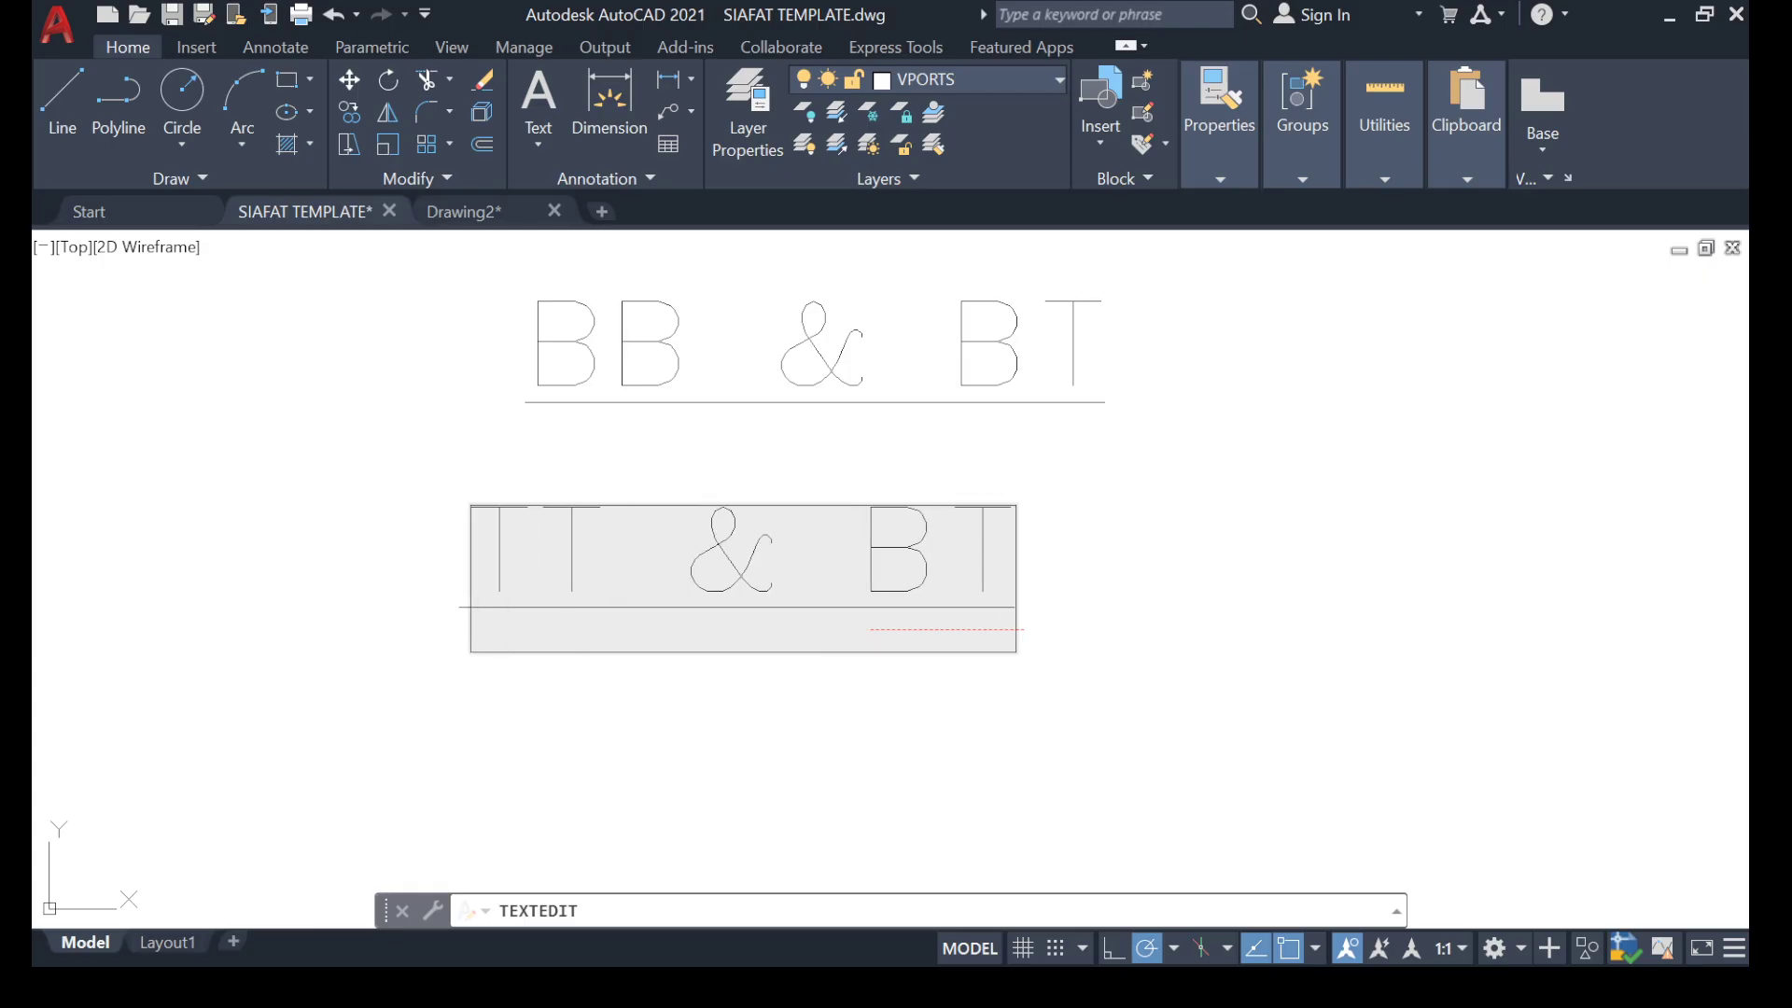
pyautogui.write('T')
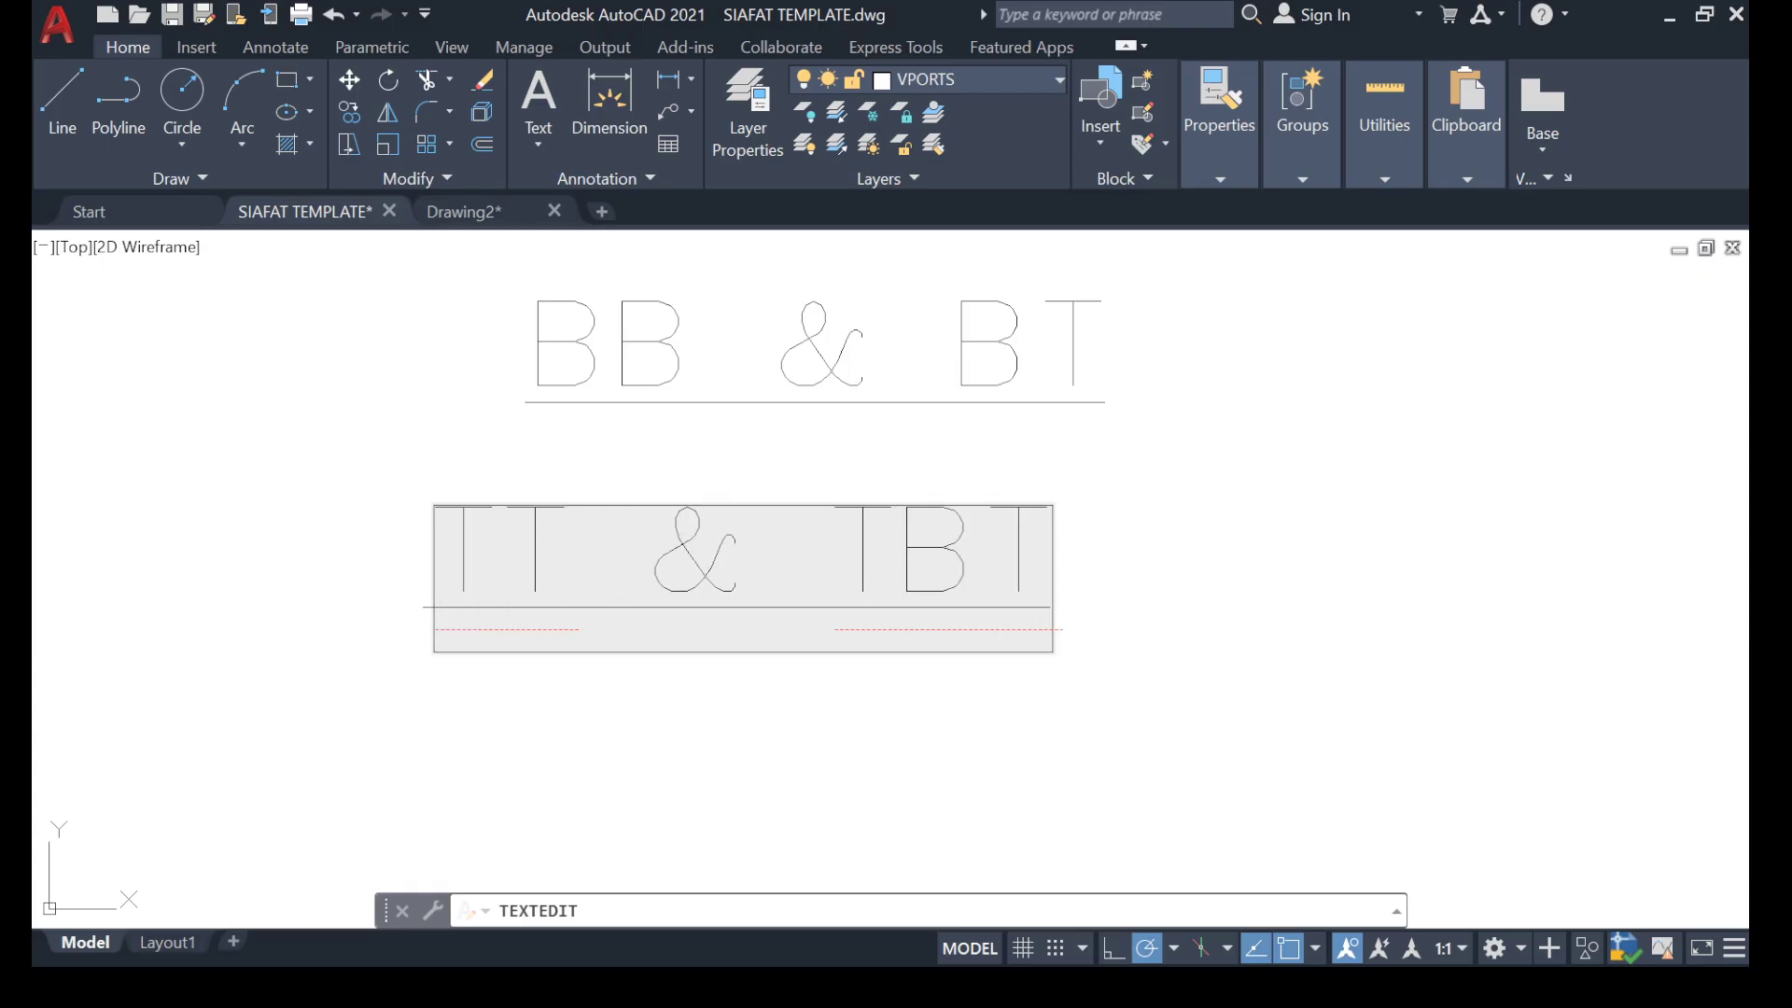
pyautogui.press('BackSpace')
pyautogui.click(1172, 548)
pyautogui.press('Escape')
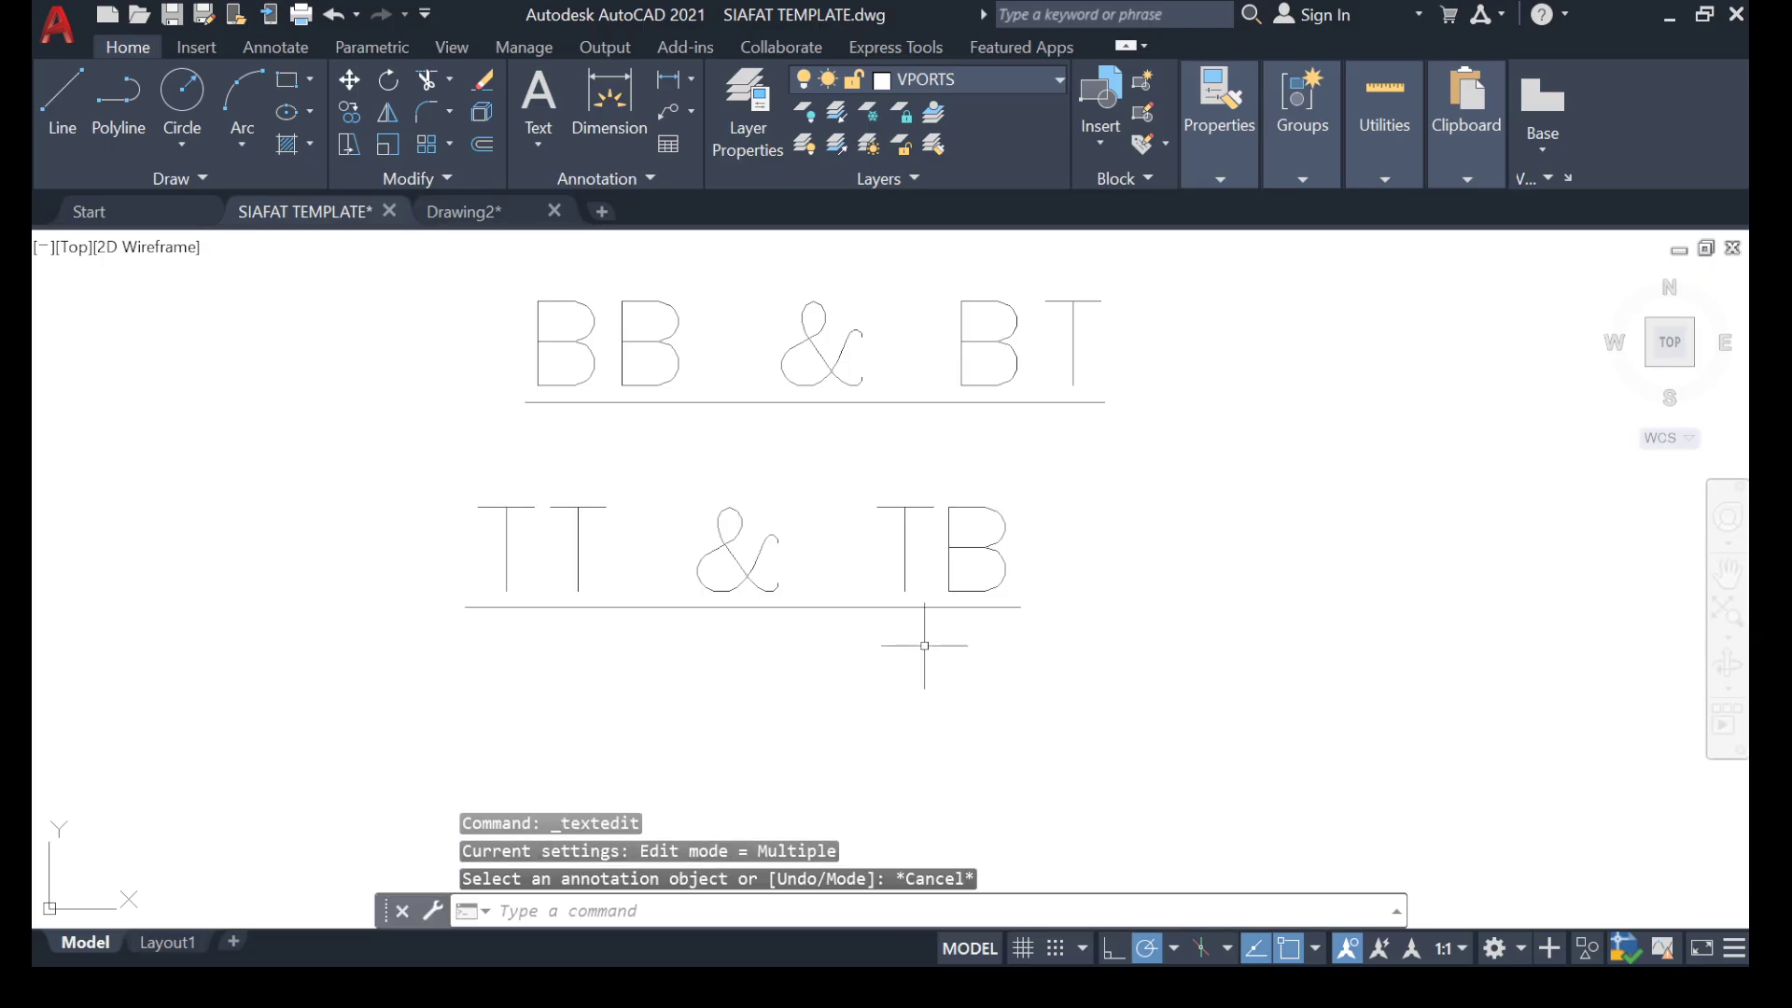
# Examine the first floor plan's slab panels, beams and crossed-out openings alongside the bar notation labels.
pyautogui.scroll(-5, 874, 495)
pyautogui.moveTo(184, 630); pyautogui.dragTo(1088, 534, button='middle')
pyautogui.scroll(6, 1340, 441)
pyautogui.scroll(-4, 1222, 492)
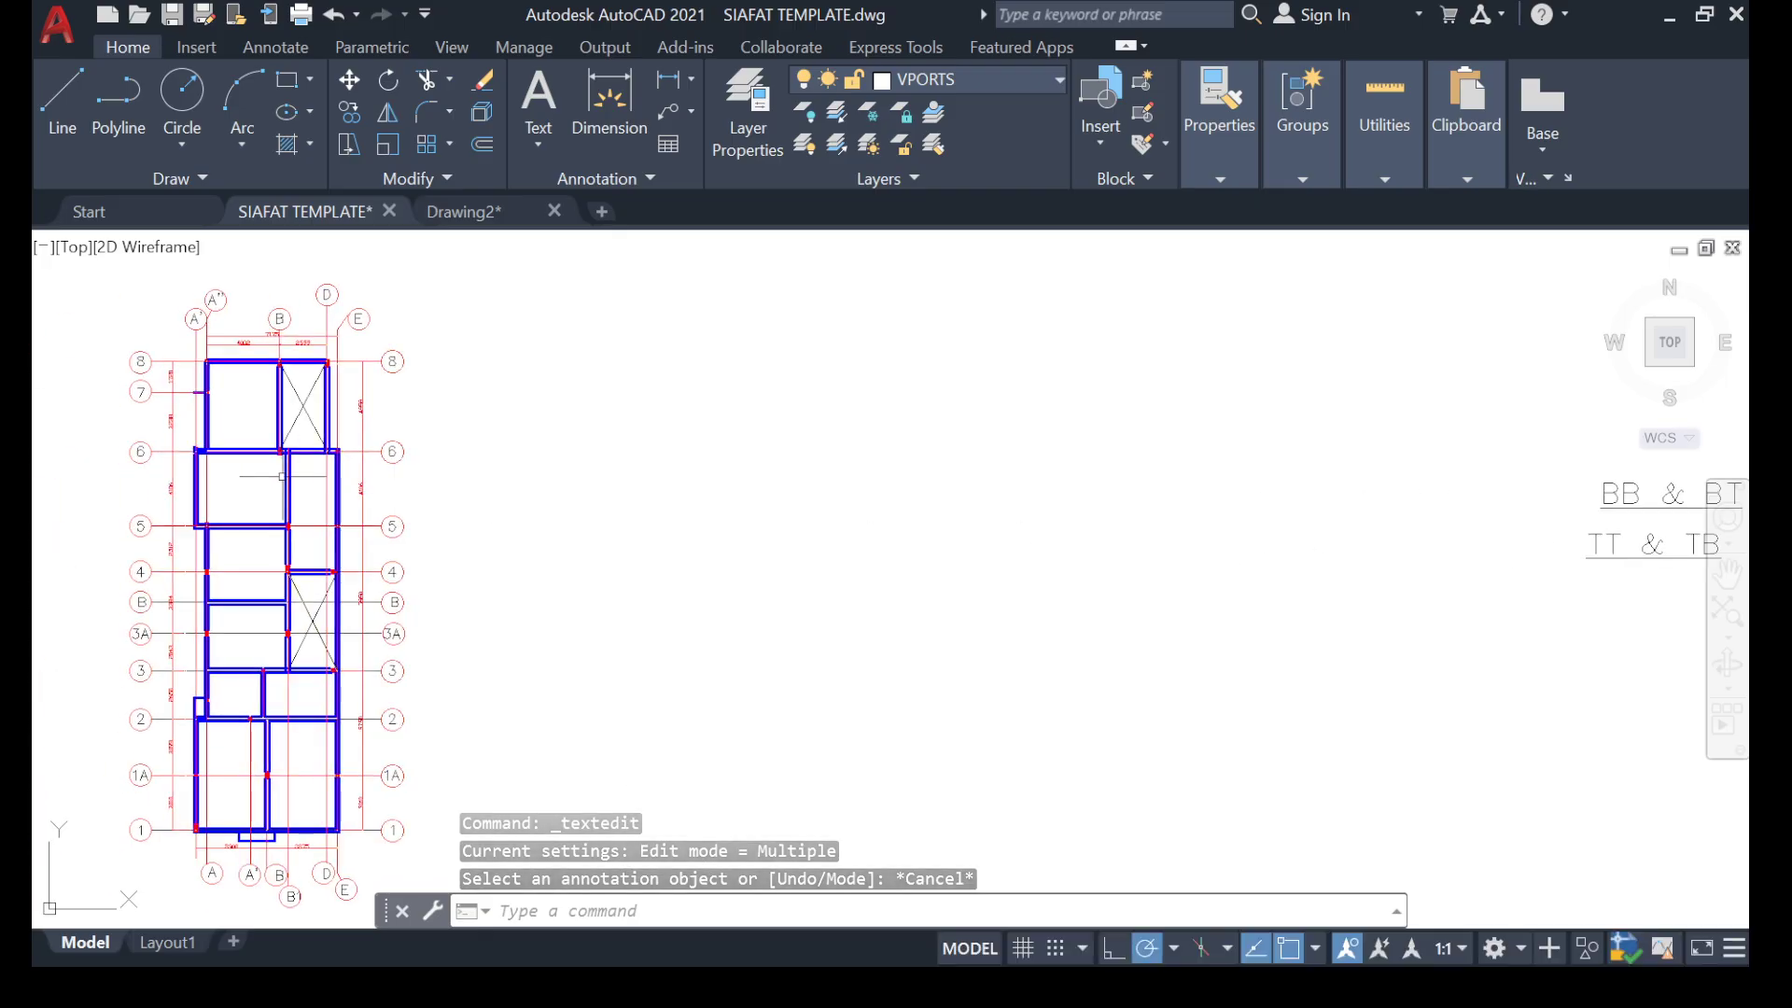
pyautogui.moveTo(256, 463); pyautogui.dragTo(384, 476, button='middle')
pyautogui.scroll(5, 422, 381)
pyautogui.scroll(-5, 401, 444)
pyautogui.moveTo(1475, 531); pyautogui.dragTo(800, 502, button='middle')
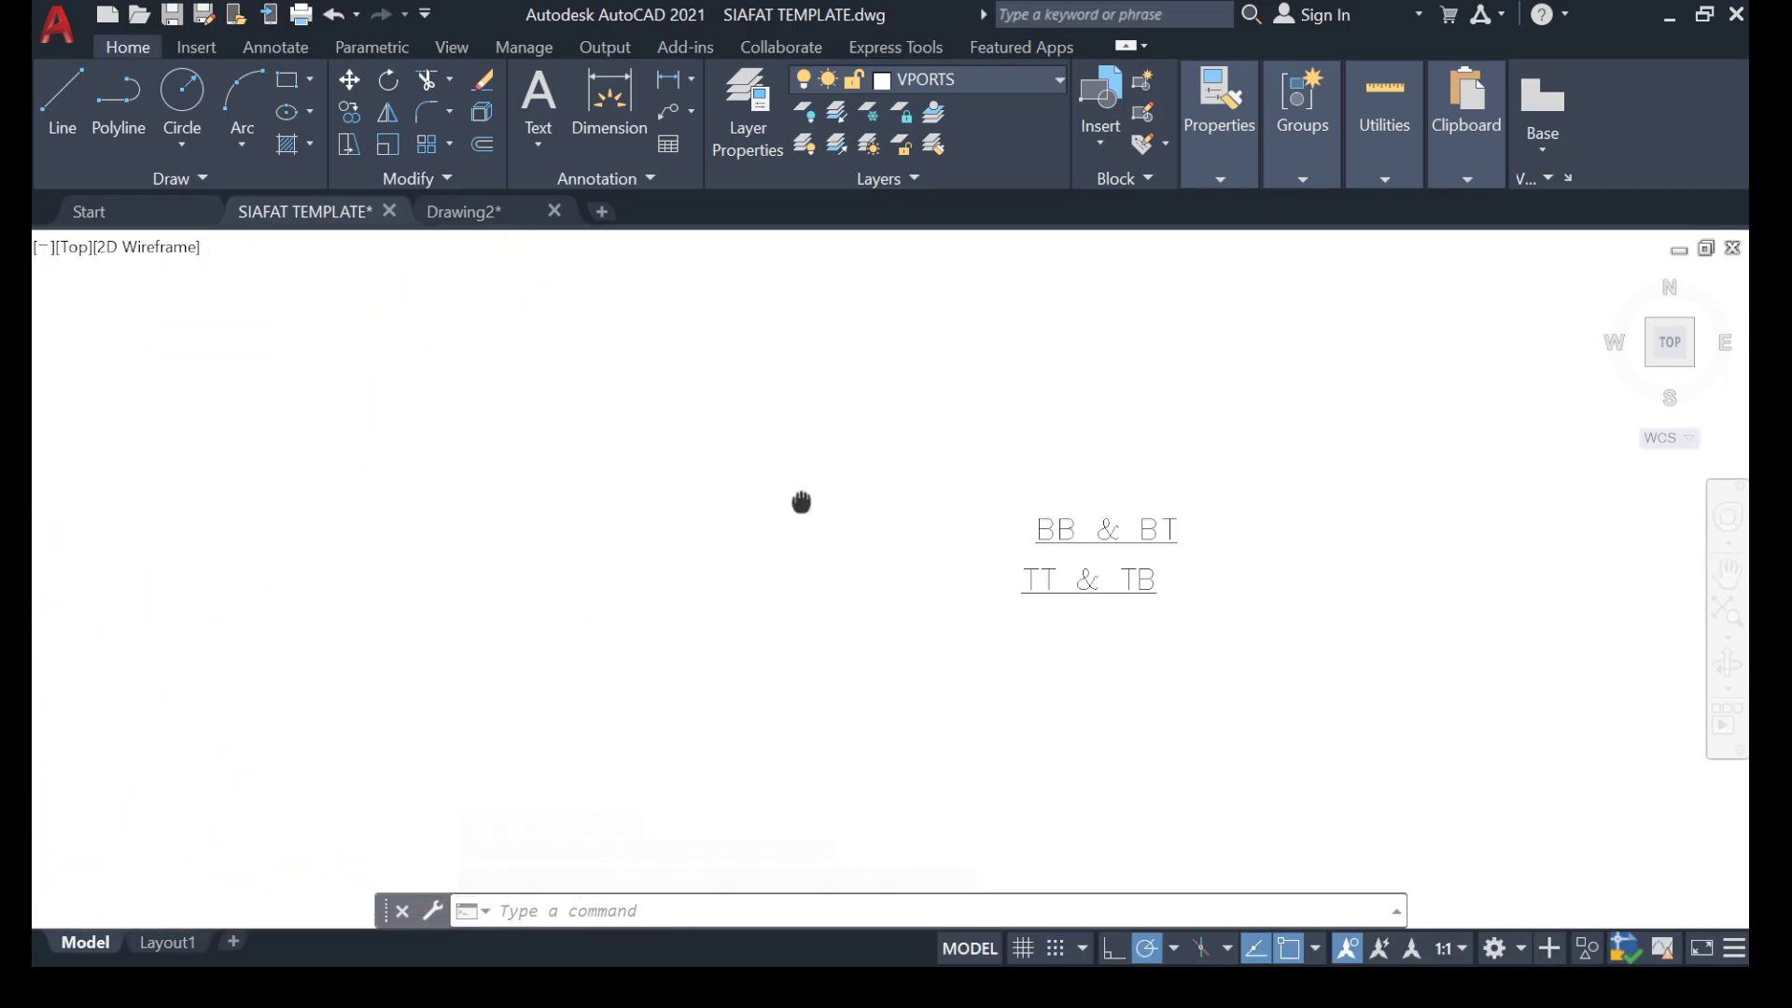
pyautogui.scroll(-2, 1145, 504)
pyautogui.moveTo(513, 577); pyautogui.dragTo(700, 557, button='middle')
pyautogui.scroll(4, 355, 468)
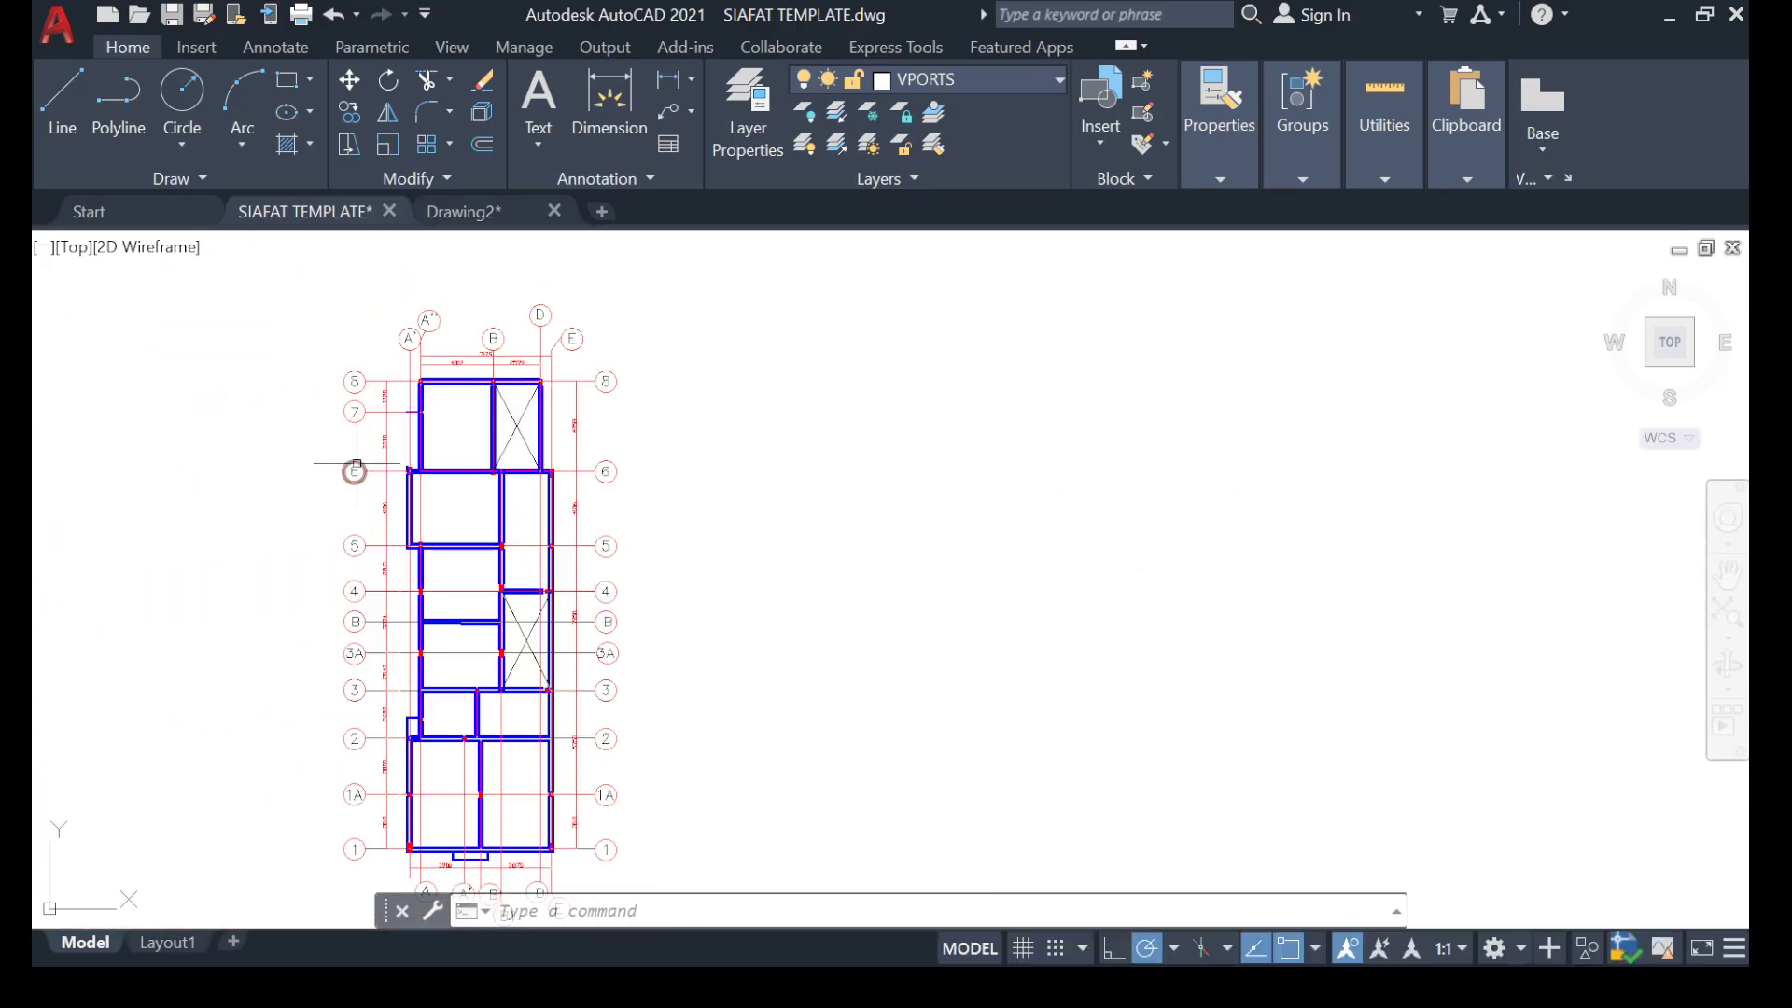
pyautogui.moveTo(456, 467); pyautogui.dragTo(580, 500, button='middle')
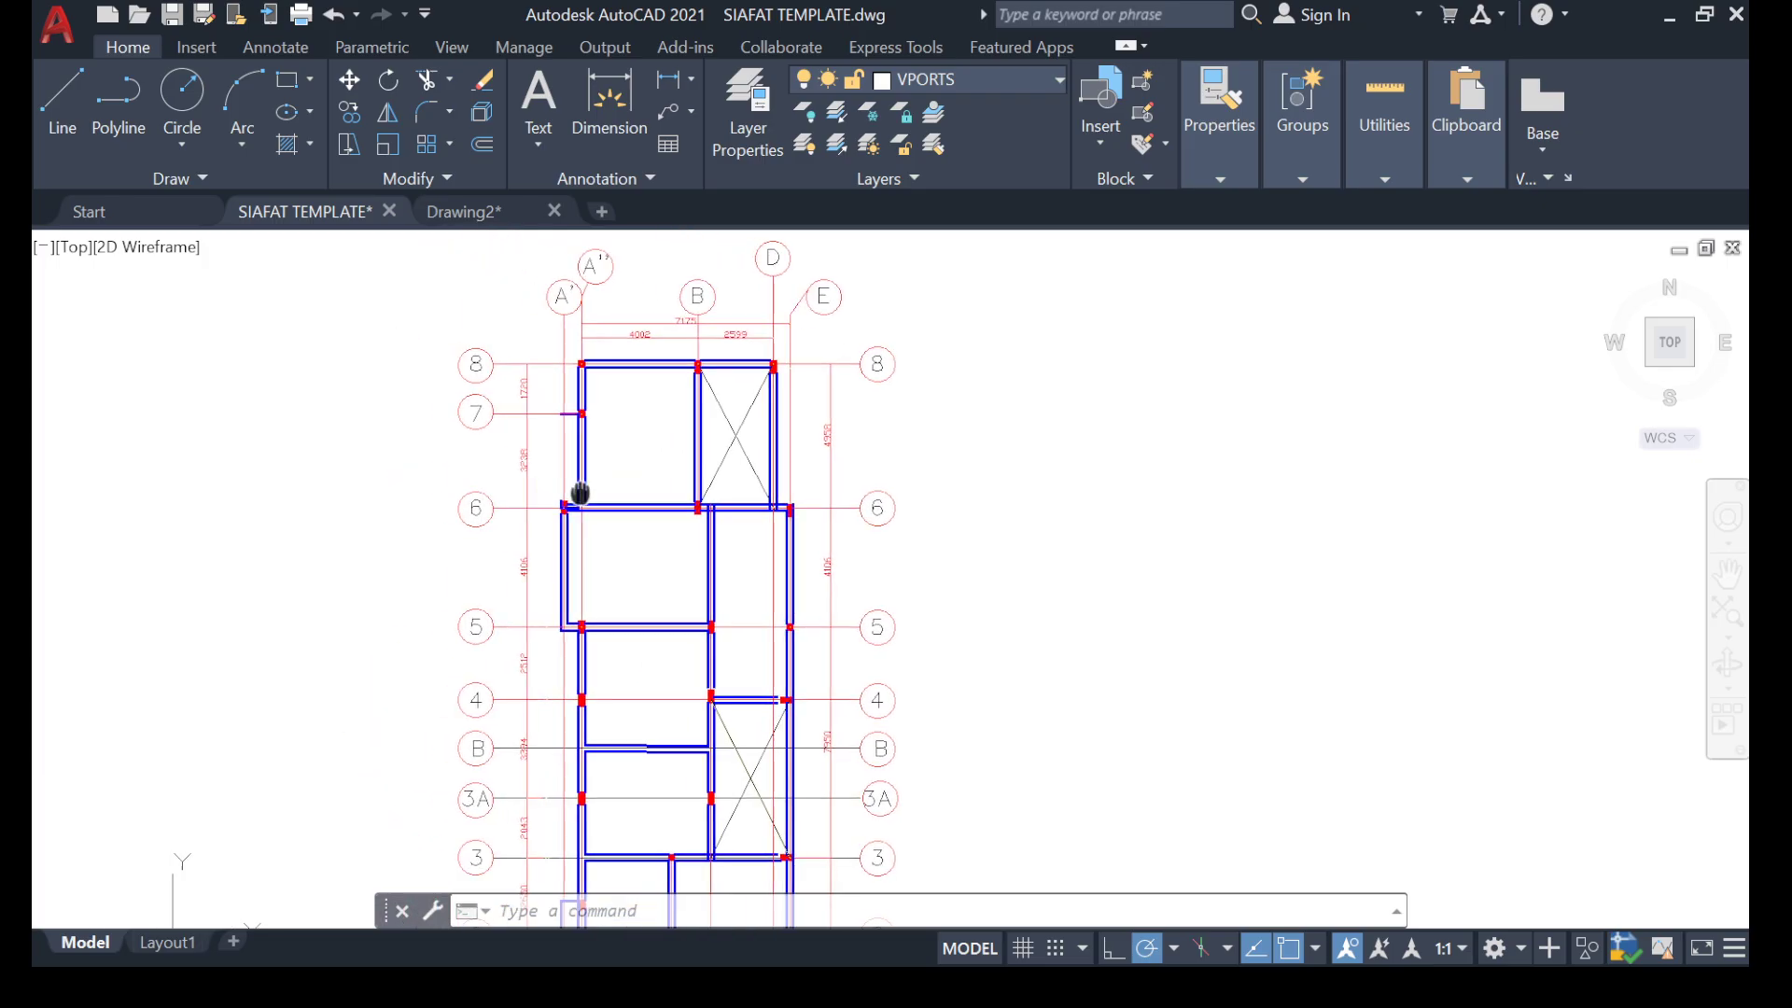
pyautogui.scroll(-5, 651, 469)
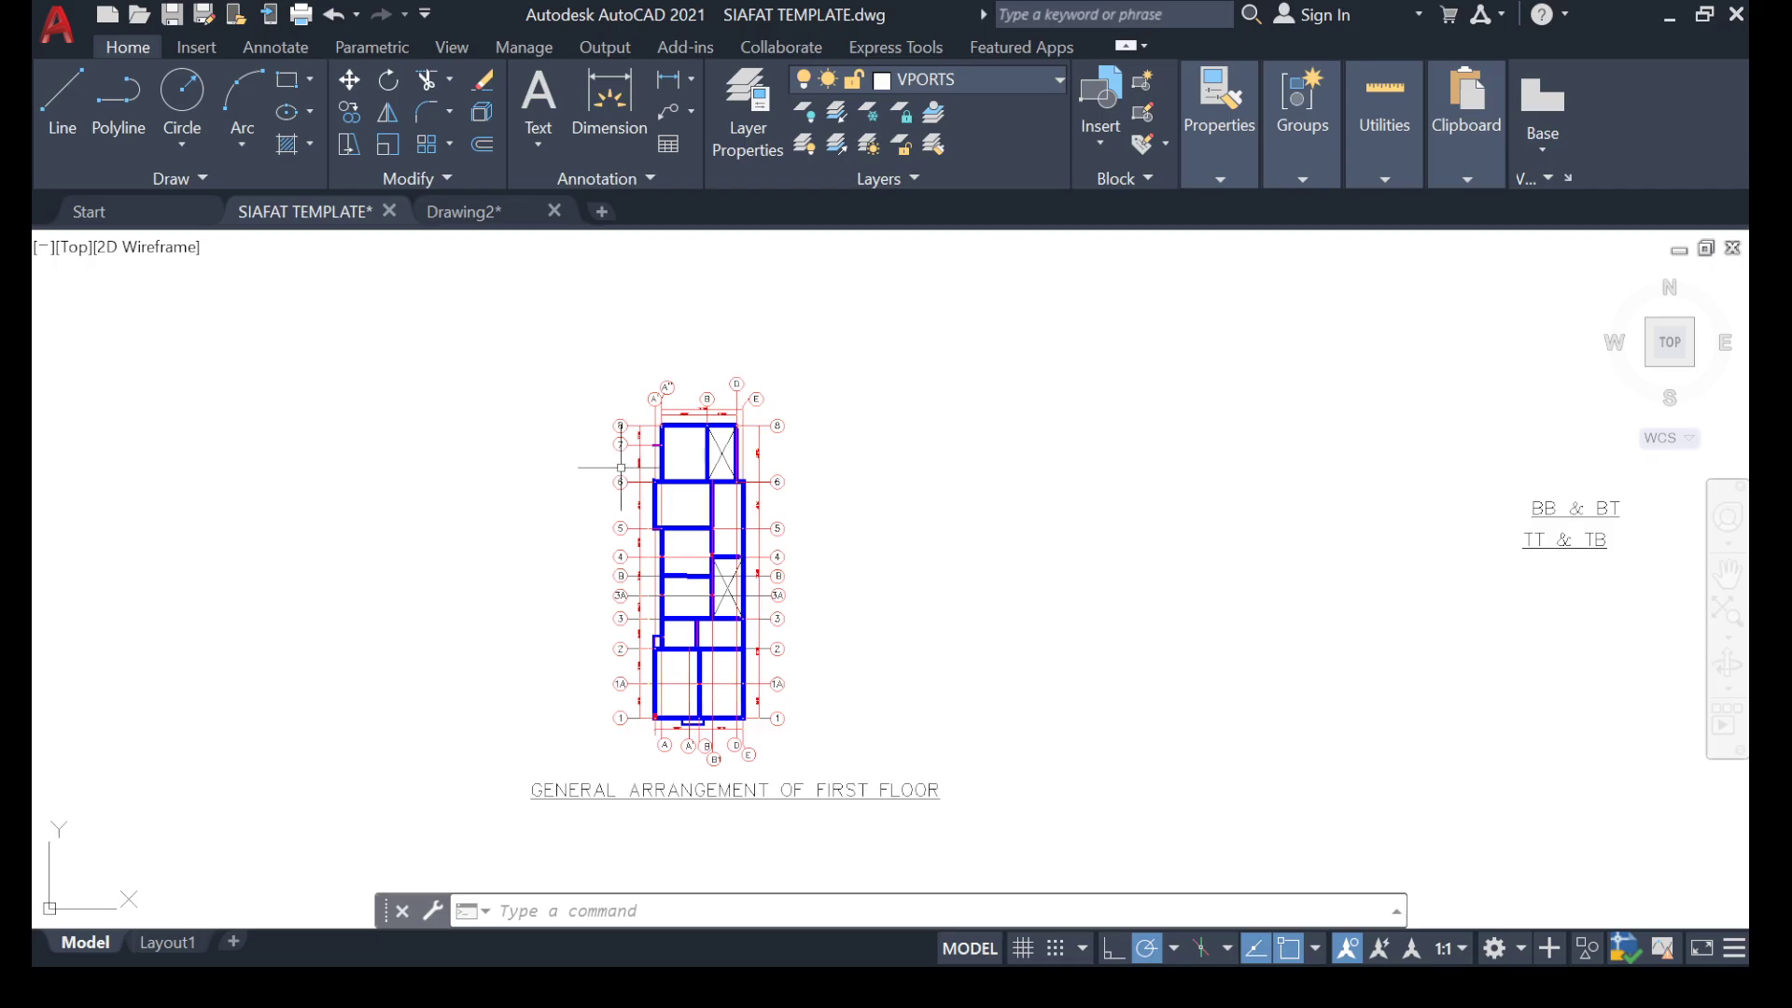
pyautogui.scroll(8, 644, 509)
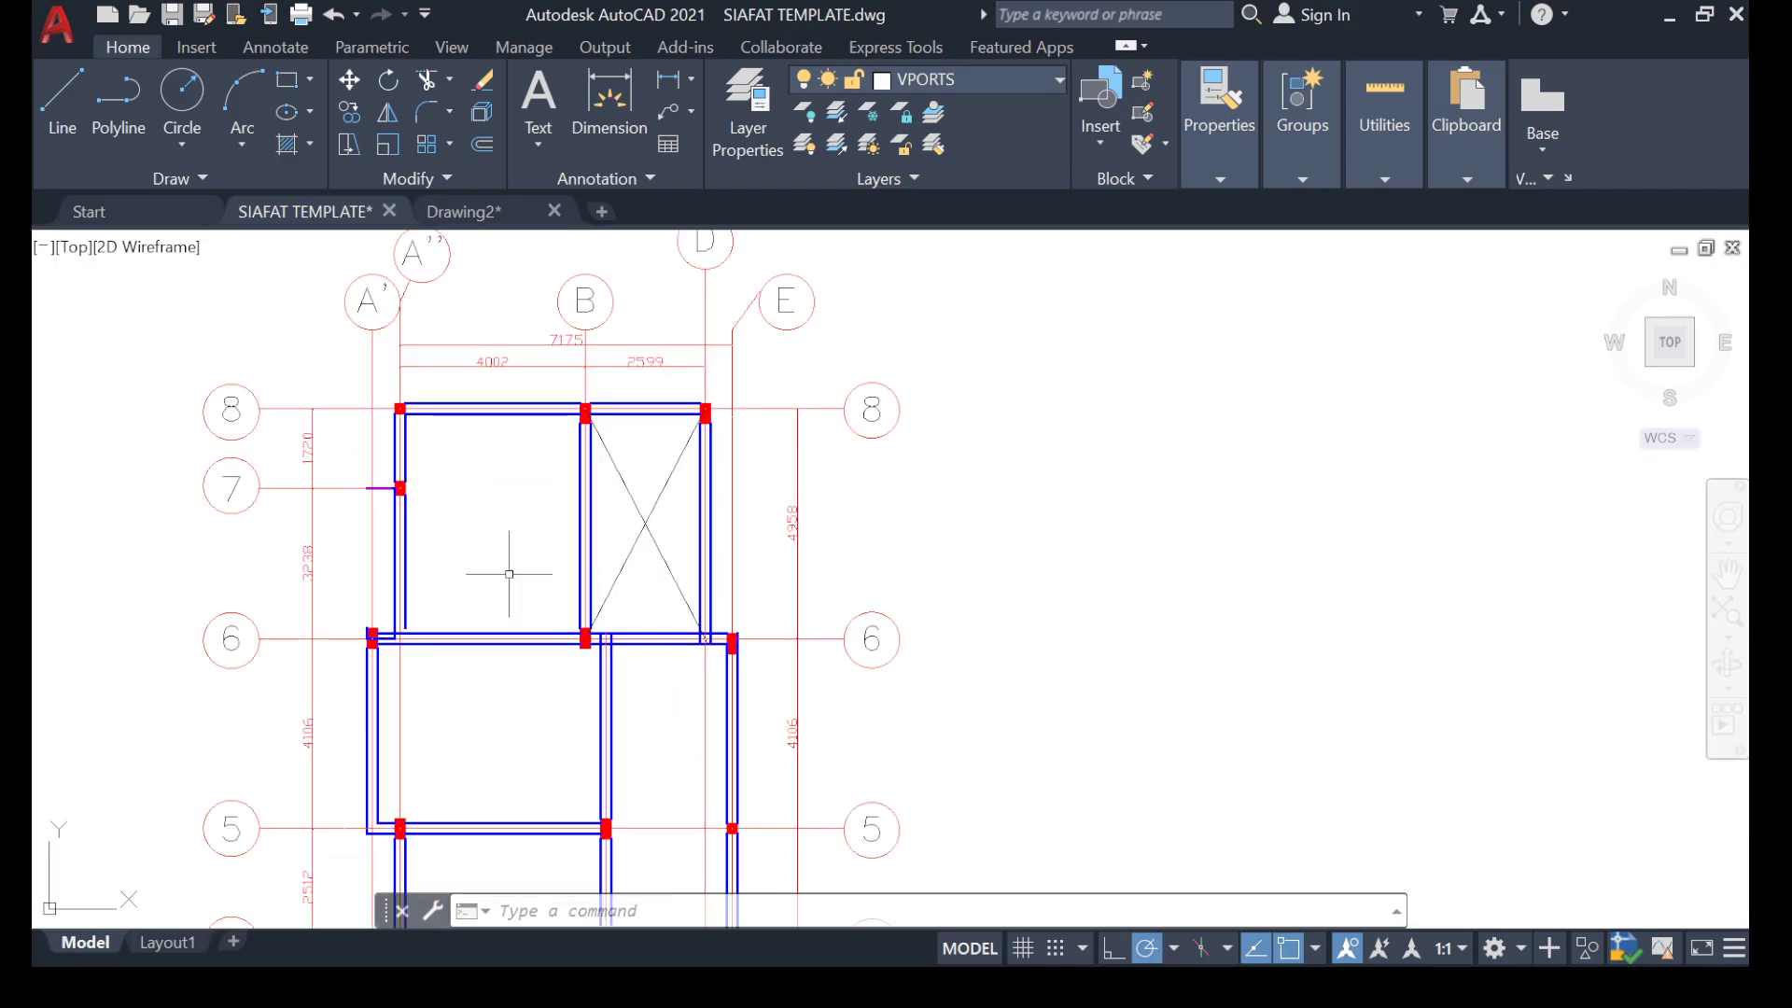
pyautogui.scroll(-4, 653, 504)
pyautogui.scroll(3, 640, 500)
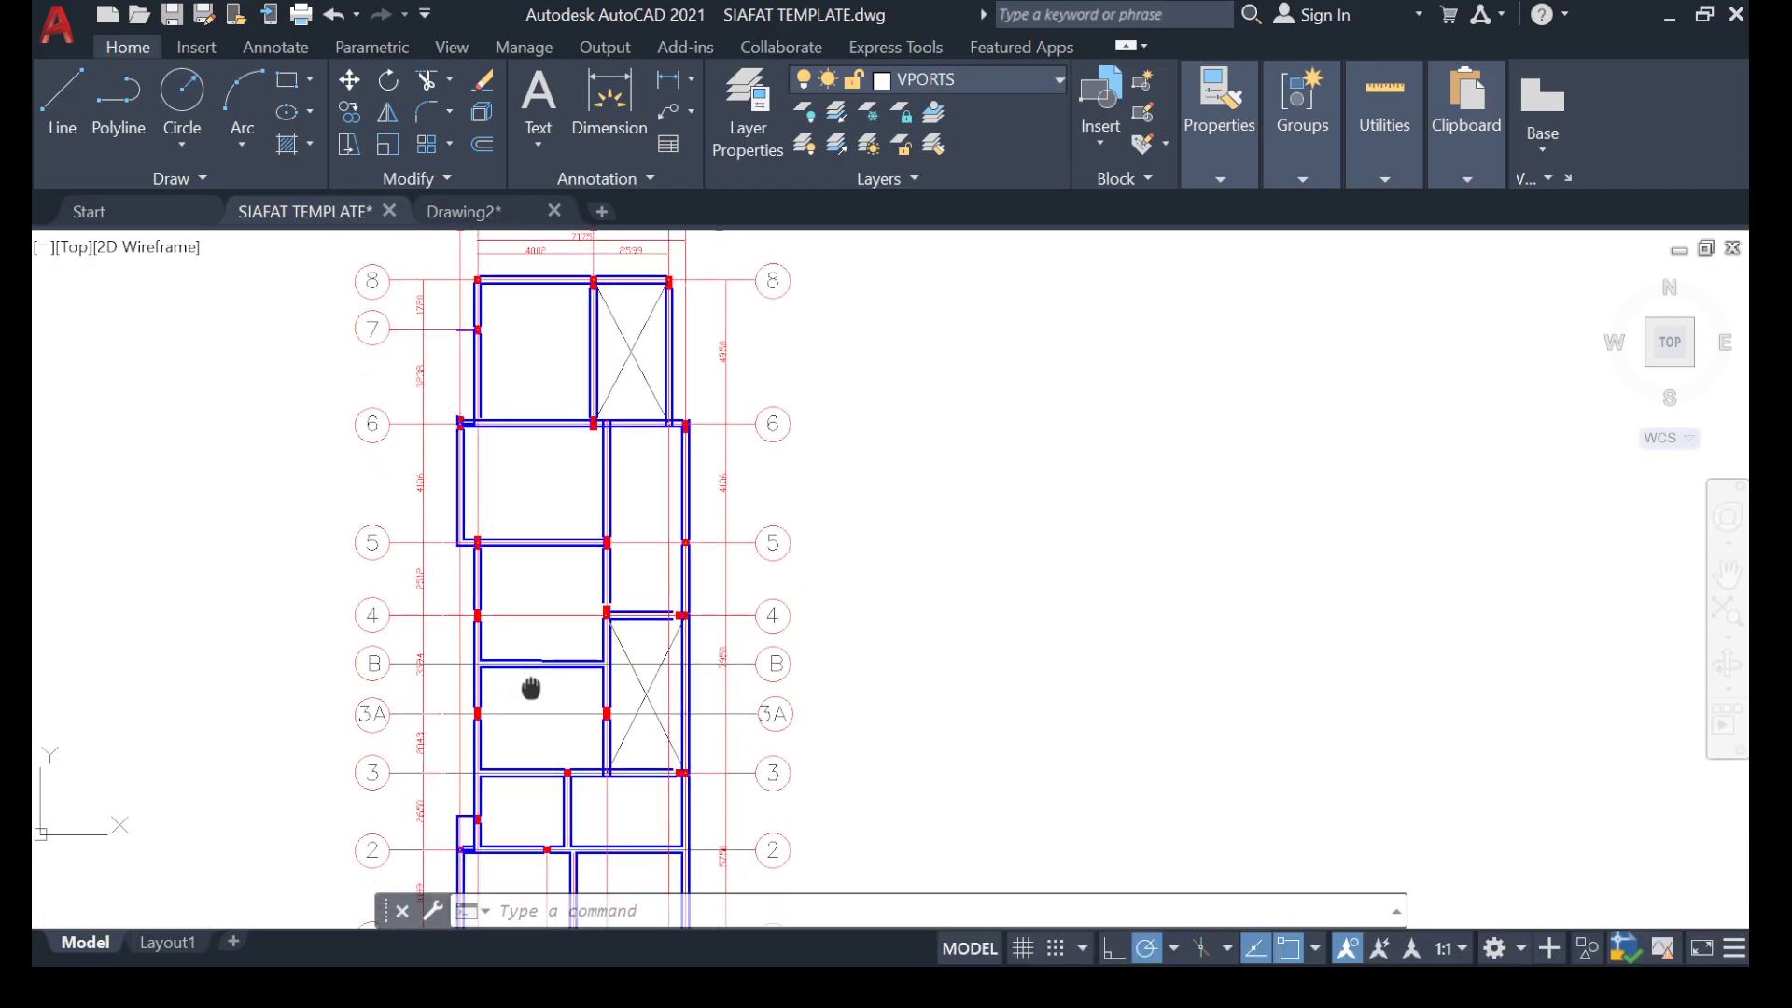
pyautogui.scroll(5, 653, 723)
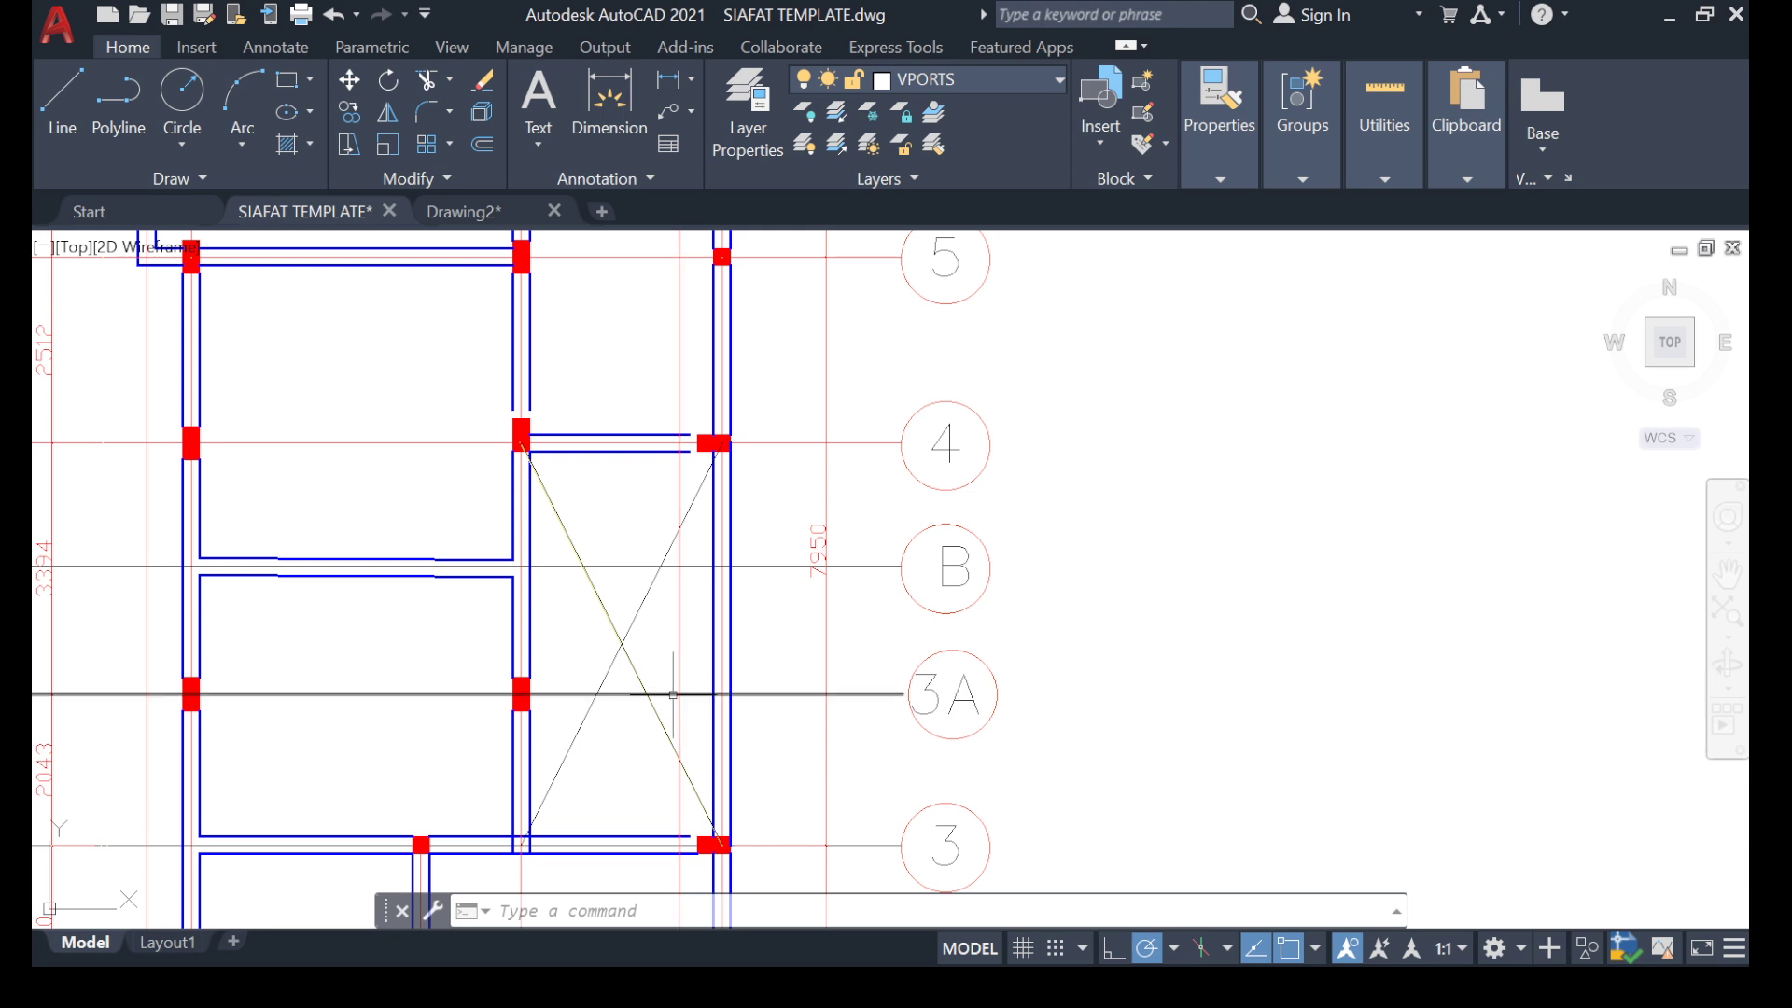
pyautogui.scroll(-4, 673, 687)
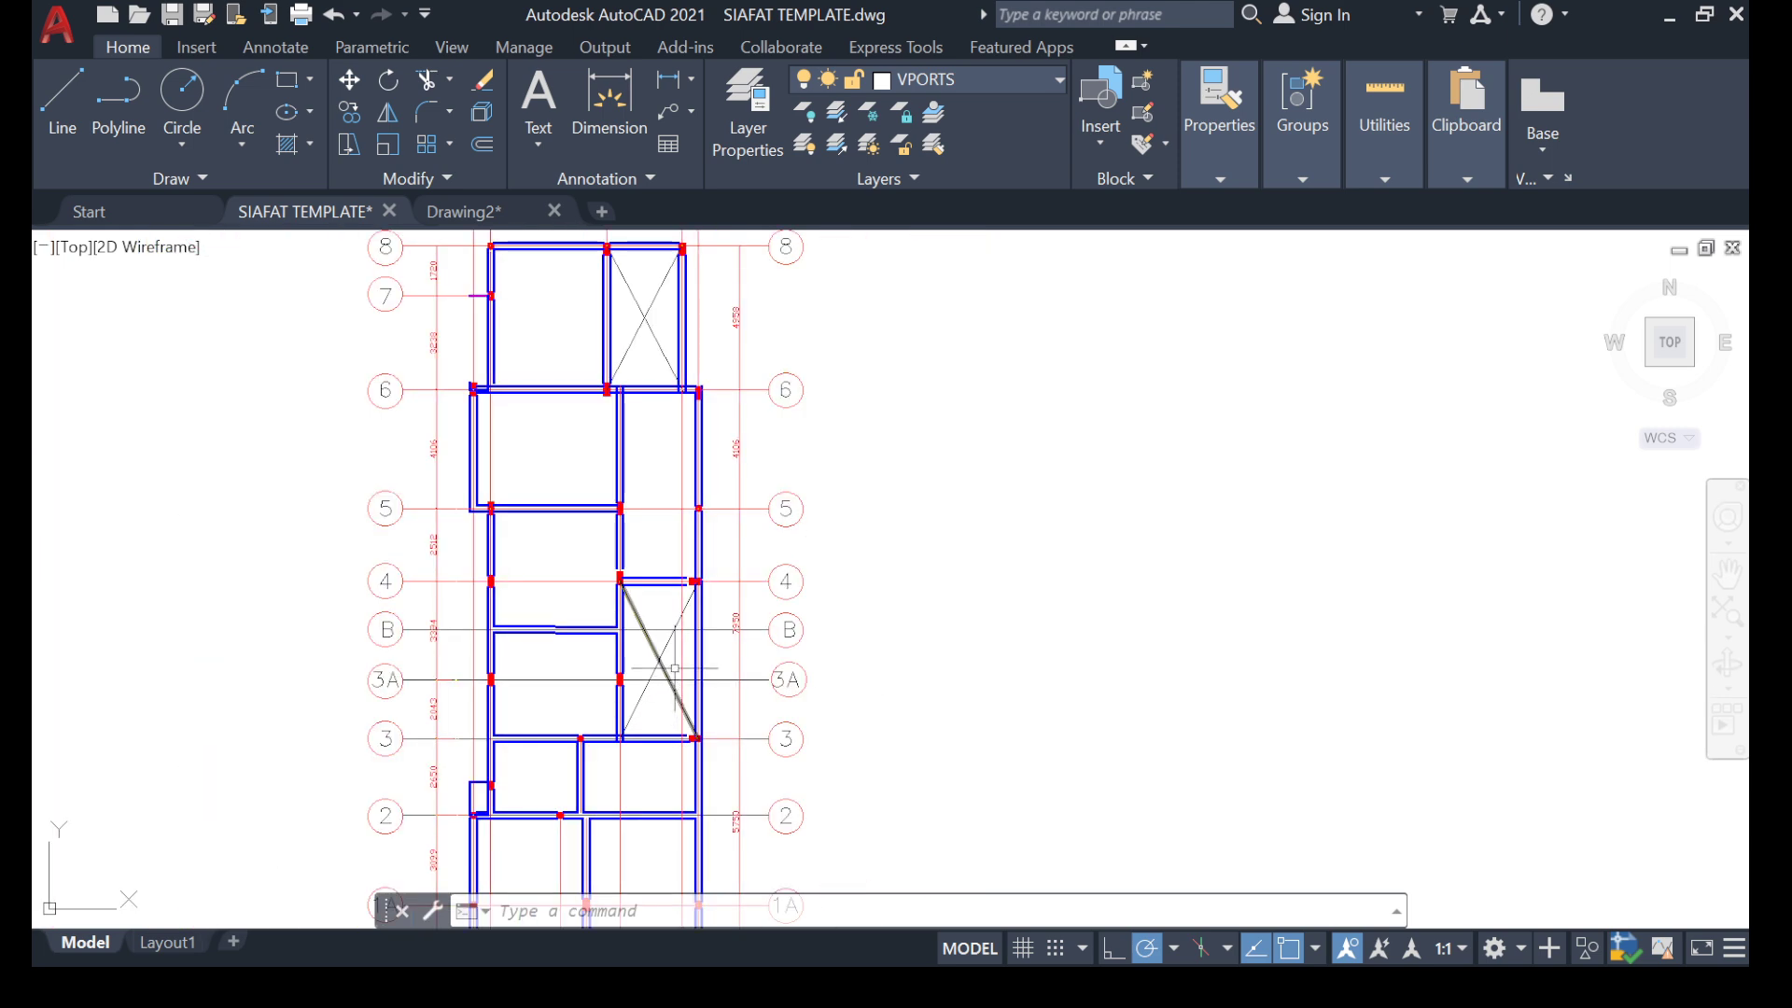
pyautogui.scroll(-1, 560, 597)
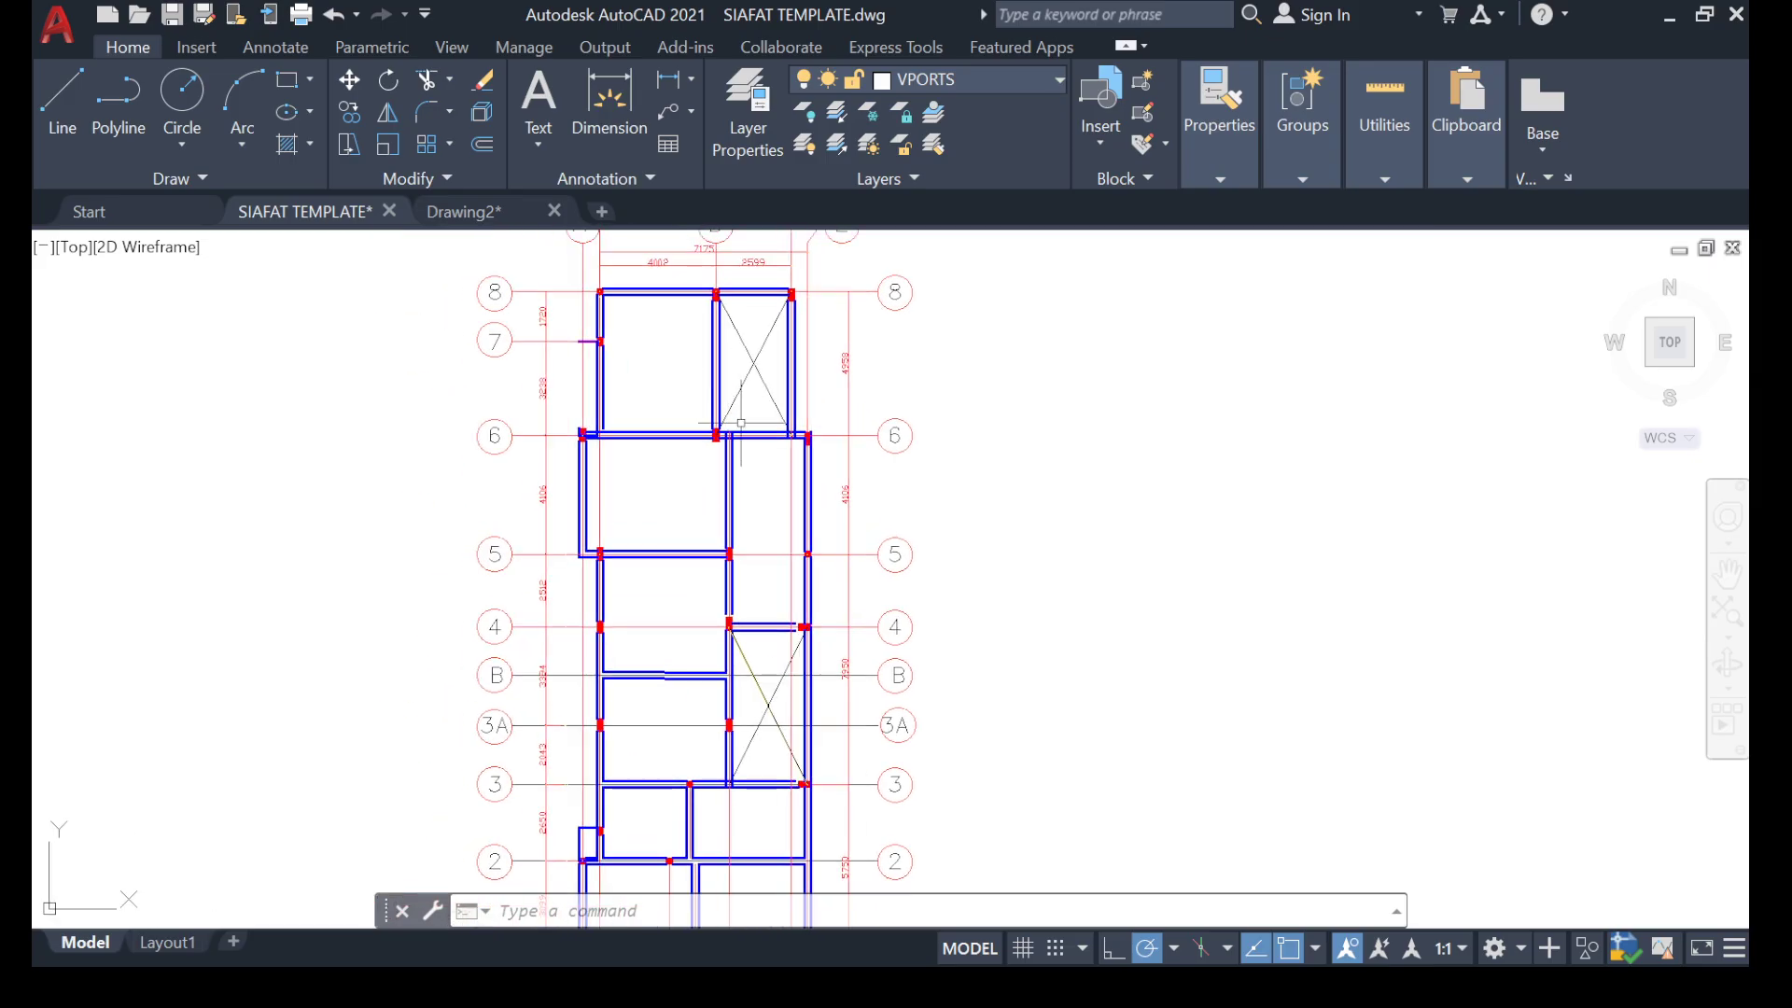
# Erase the short slab edge line projecting outward from the column on gridline 7 of the first floor plan.
pyautogui.scroll(4, 597, 345)
pyautogui.scroll(4, 621, 257)
pyautogui.click(354, 455)
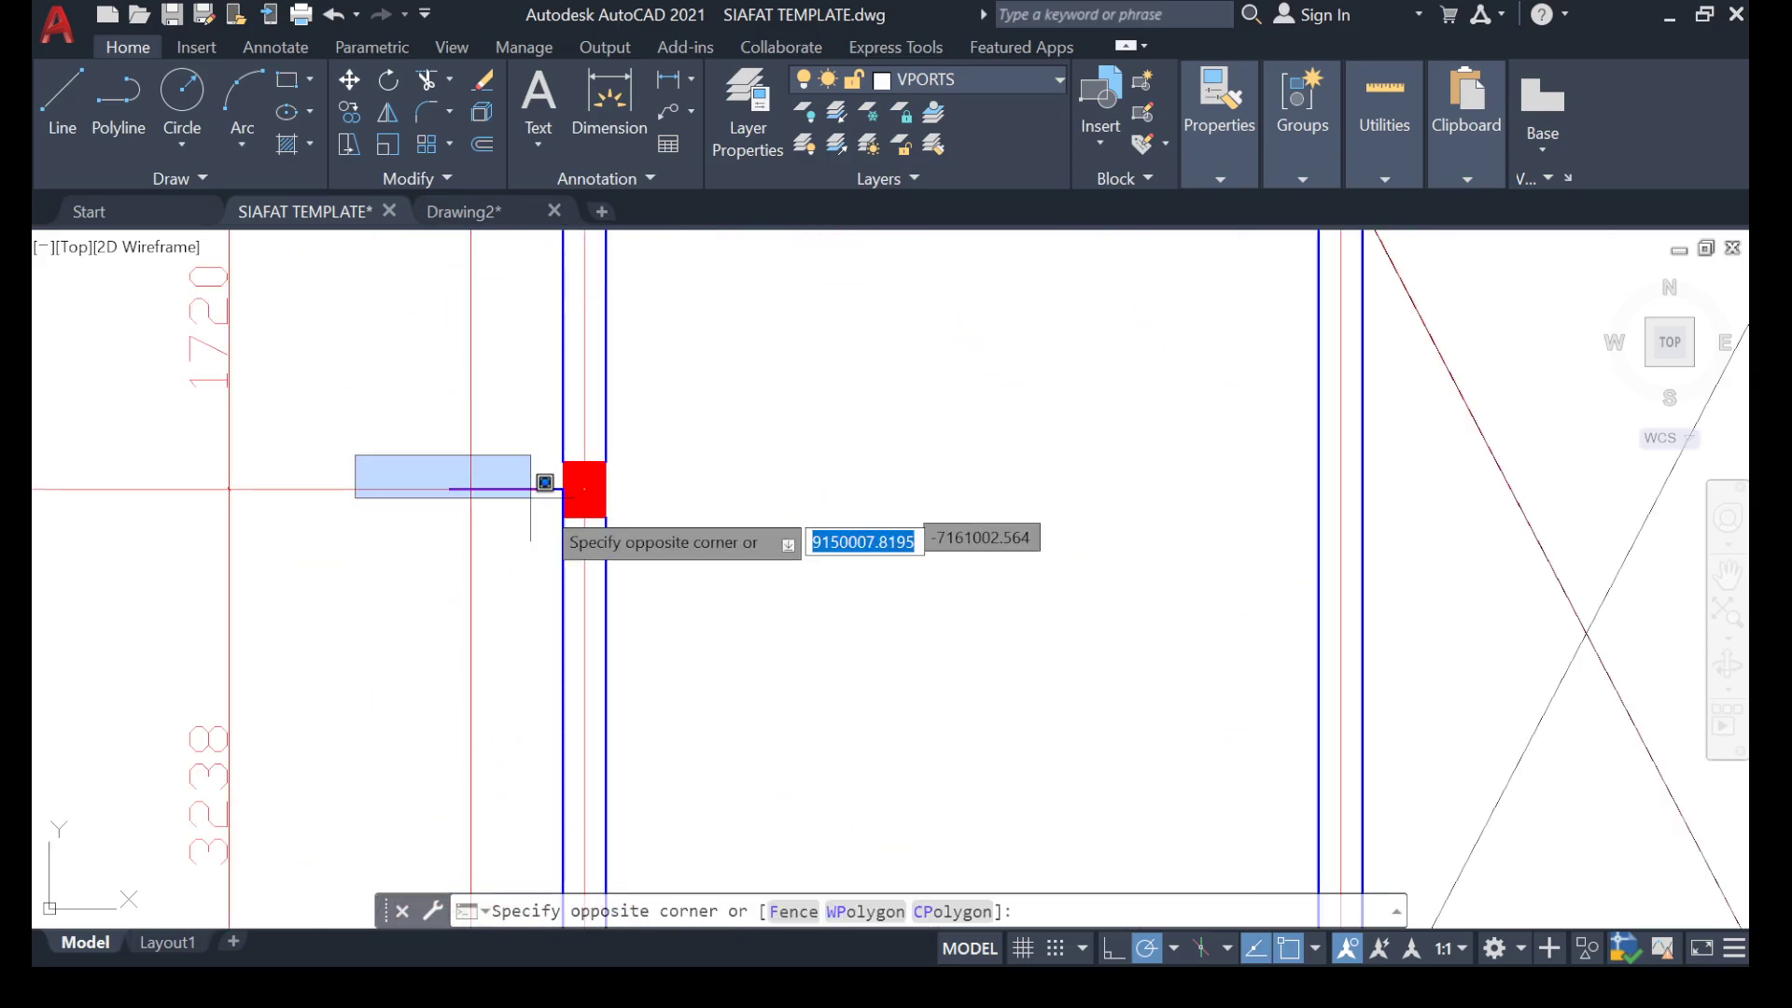
pyautogui.click(674, 511)
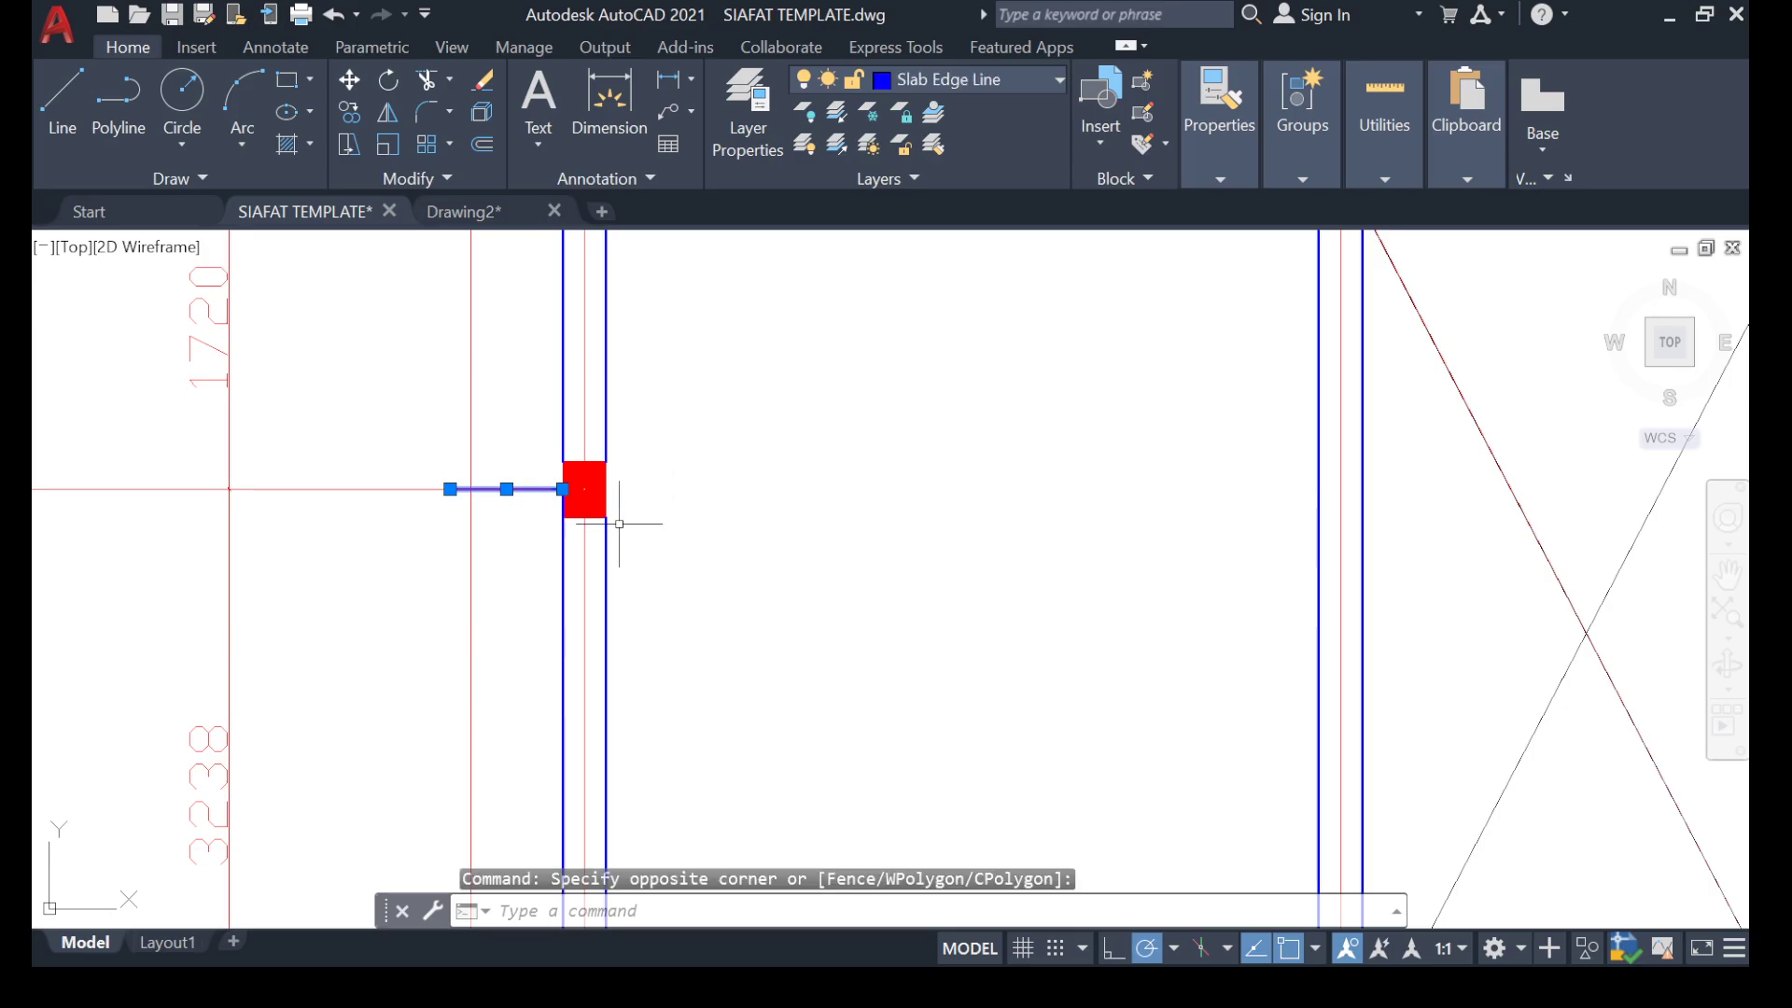
pyautogui.press('Delete')
# Copy the vertical hooked bar from the existing slab reinforcement detail into the first floor plan, with its hook at the gridline 8 beam between A'' and B.
pyautogui.scroll(-10, 619, 524)
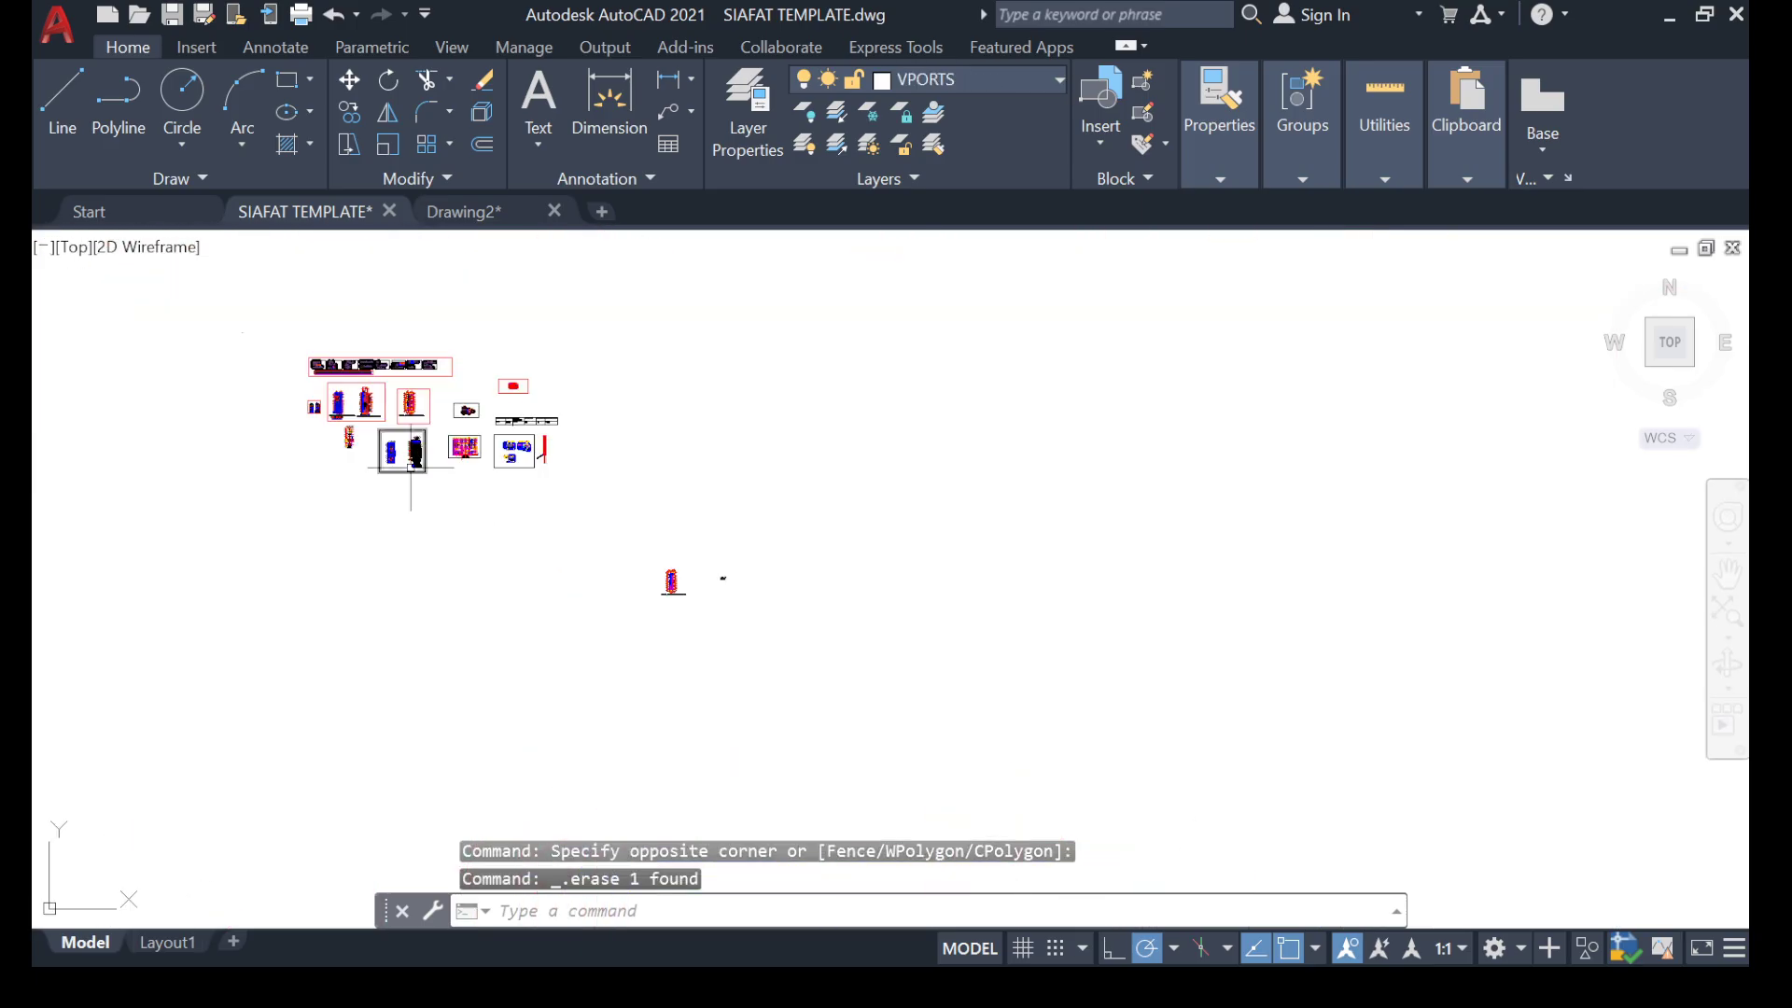
pyautogui.scroll(12, 412, 467)
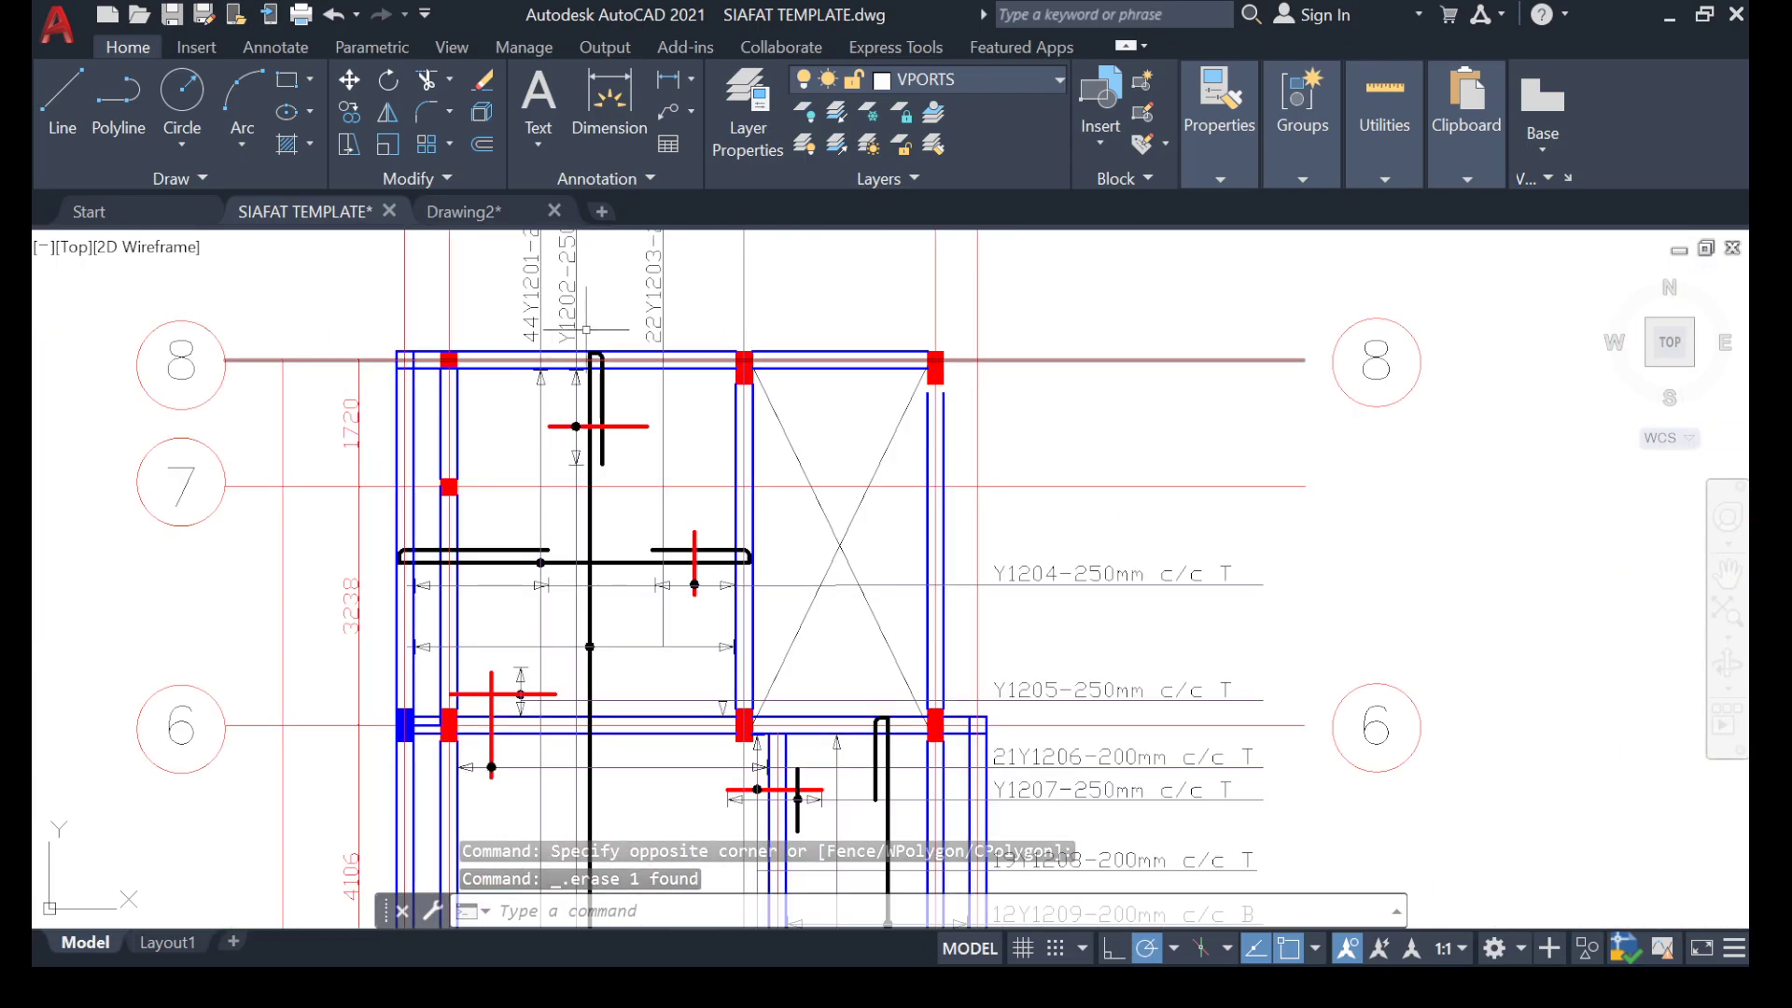
pyautogui.scroll(5, 619, 381)
pyautogui.click(569, 419)
pyautogui.click(228, 529)
pyautogui.scroll(-2, 297, 524)
pyautogui.moveTo(309, 463)
pyautogui.mouseDown(button='middle')
pyautogui.moveTo(314, 444)
pyautogui.moveTo(316, 589)
pyautogui.mouseUp(button='middle')
pyautogui.scroll(4, 344, 485)
pyautogui.scroll(-10, 140, 687)
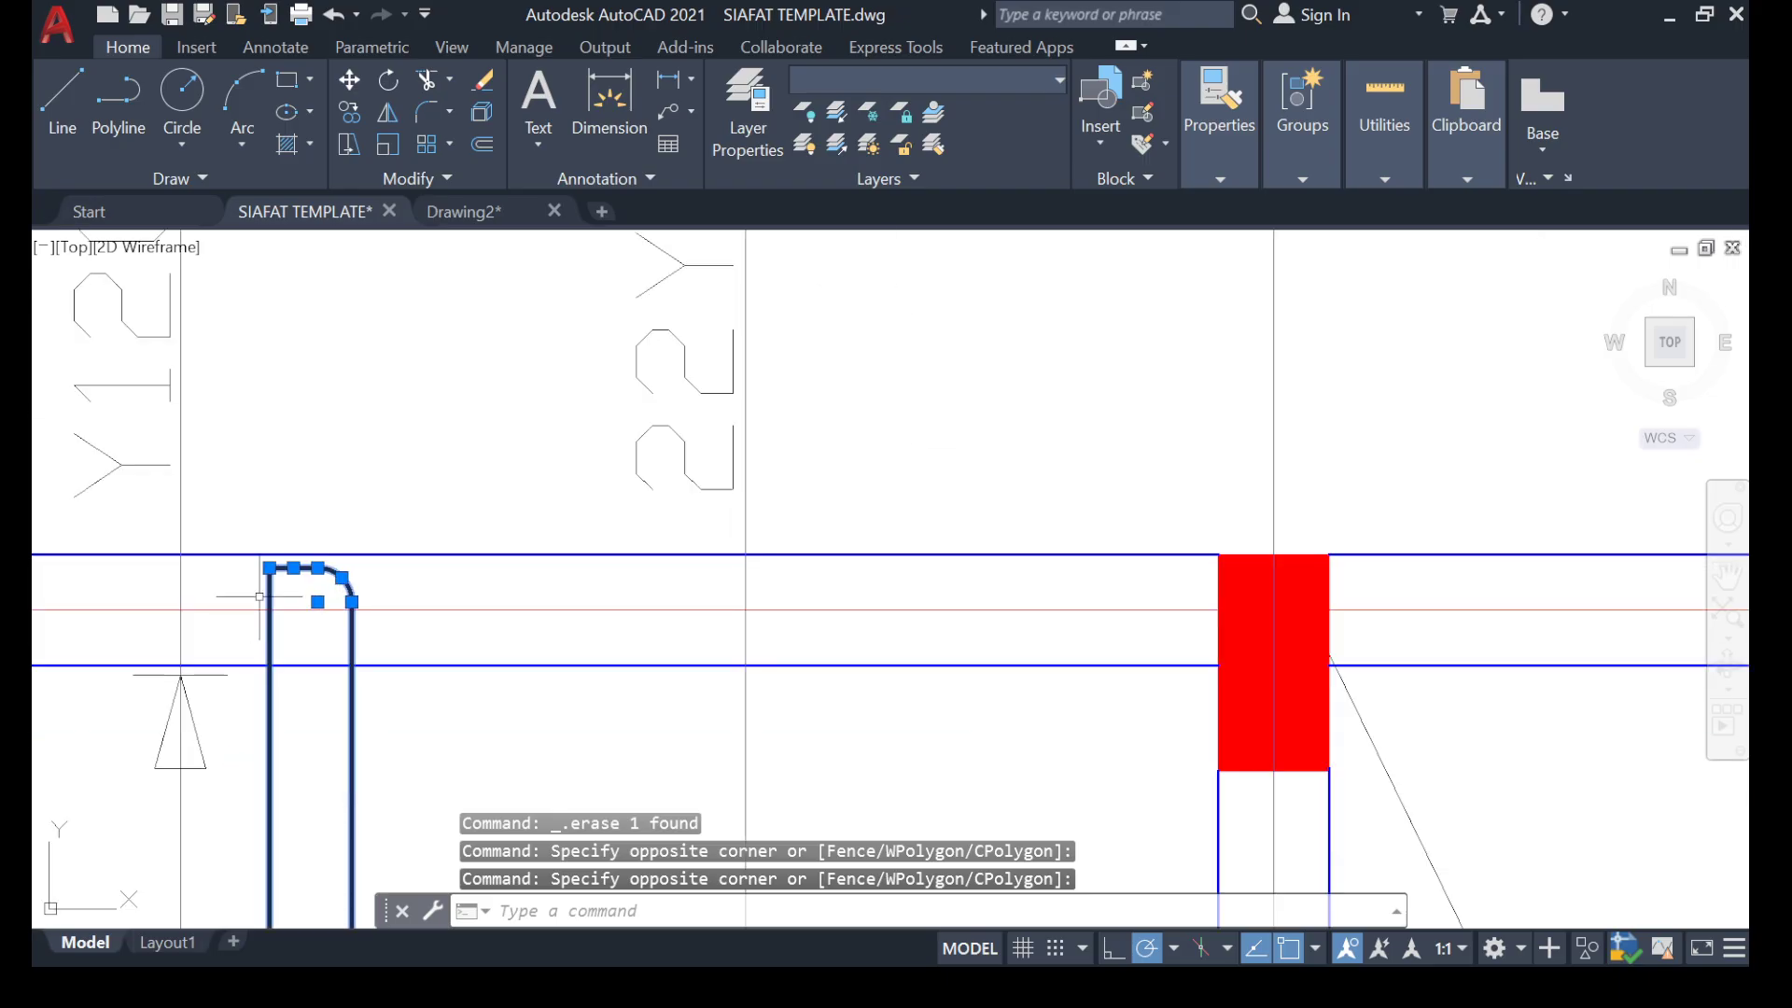
pyautogui.rightClick(428, 404)
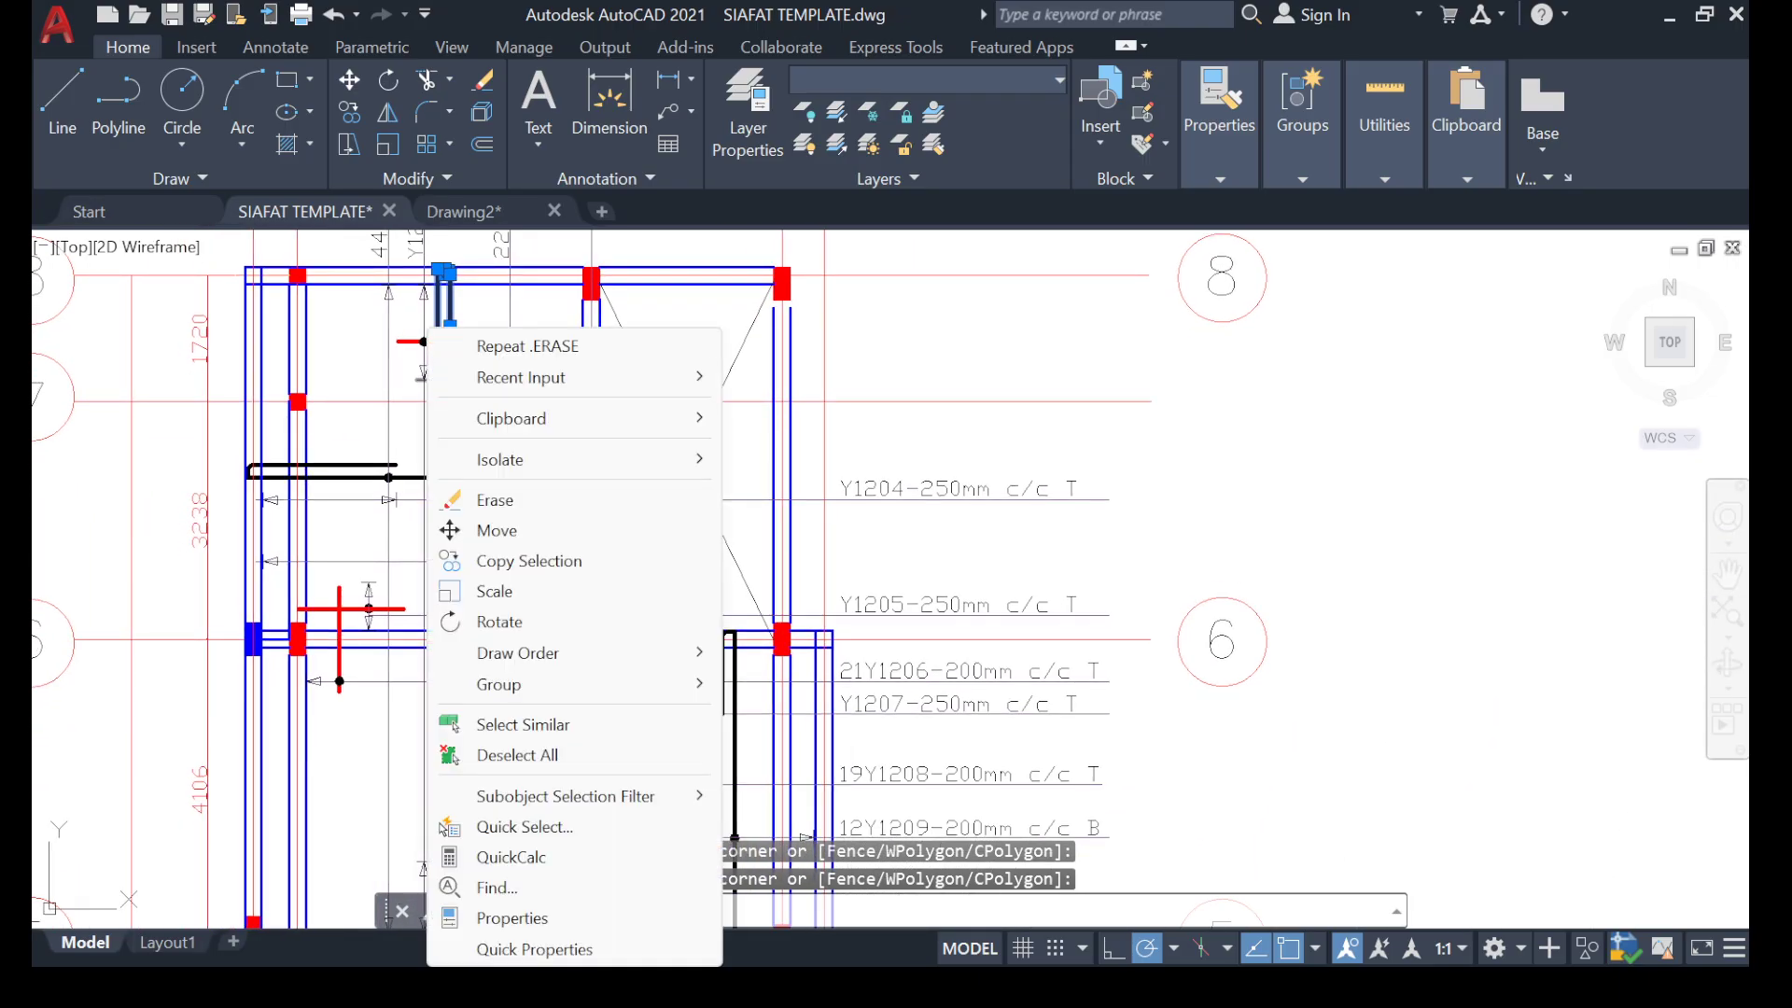
pyautogui.click(523, 560)
pyautogui.scroll(5, 433, 287)
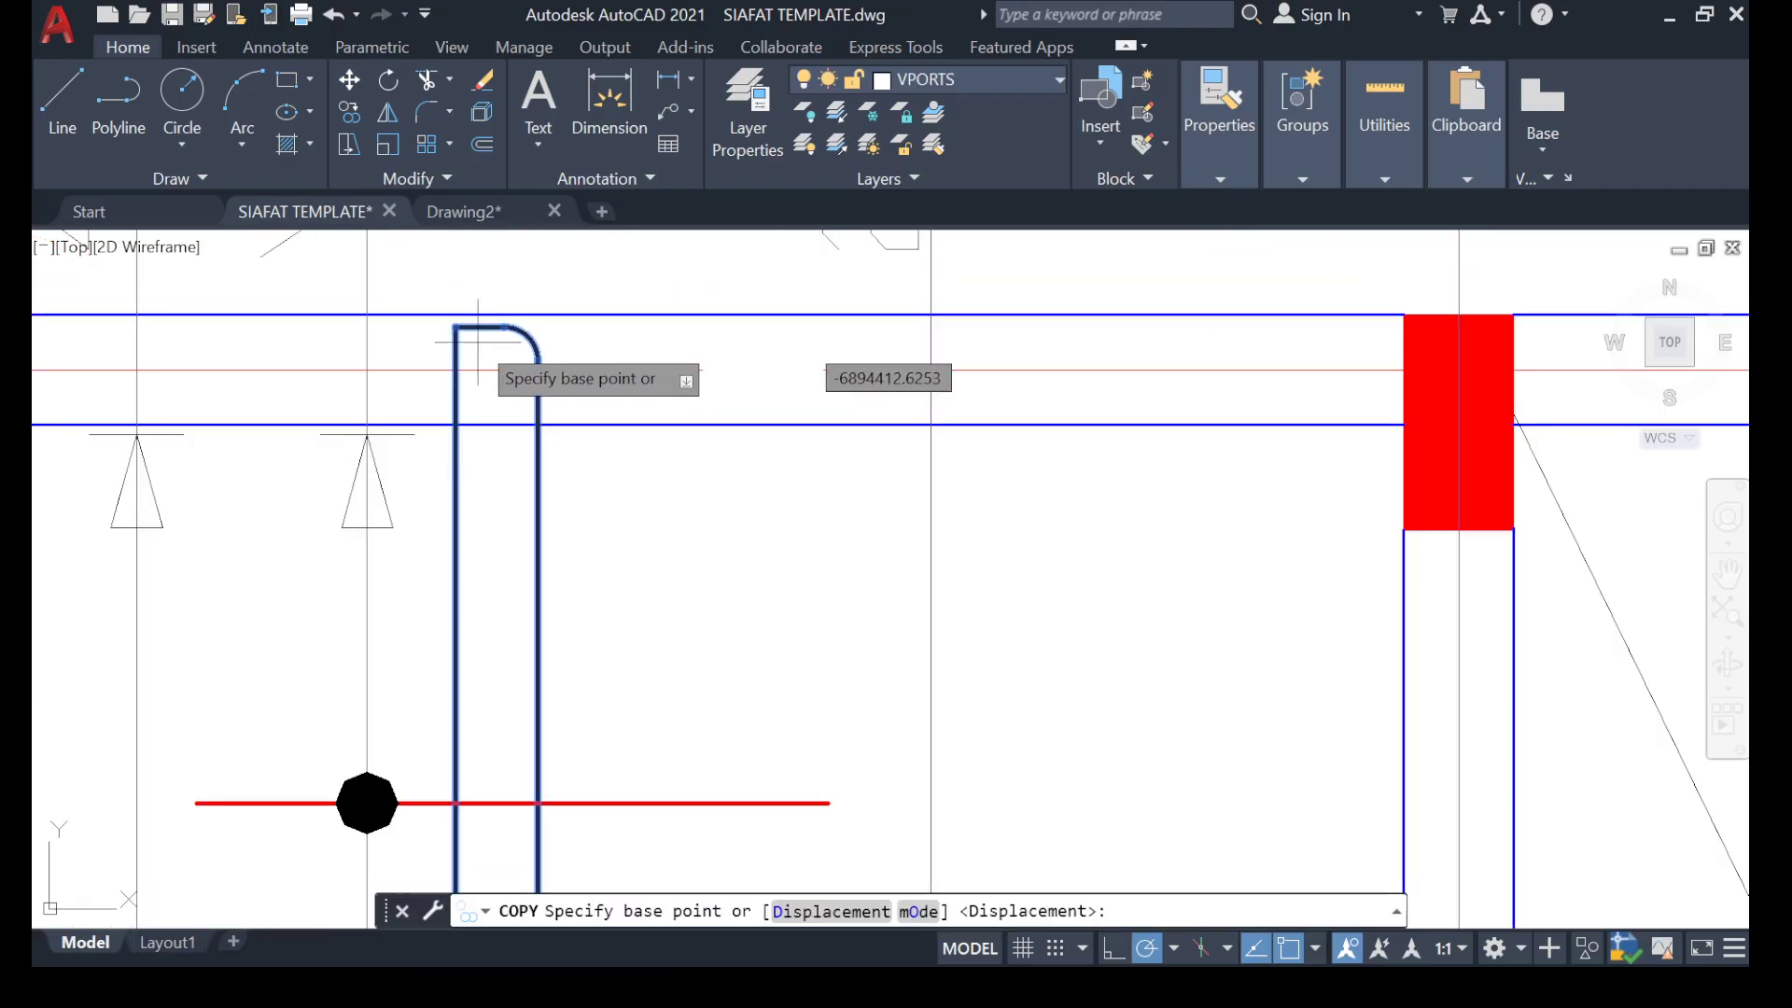
pyautogui.click(455, 327)
pyautogui.scroll(-15, 403, 411)
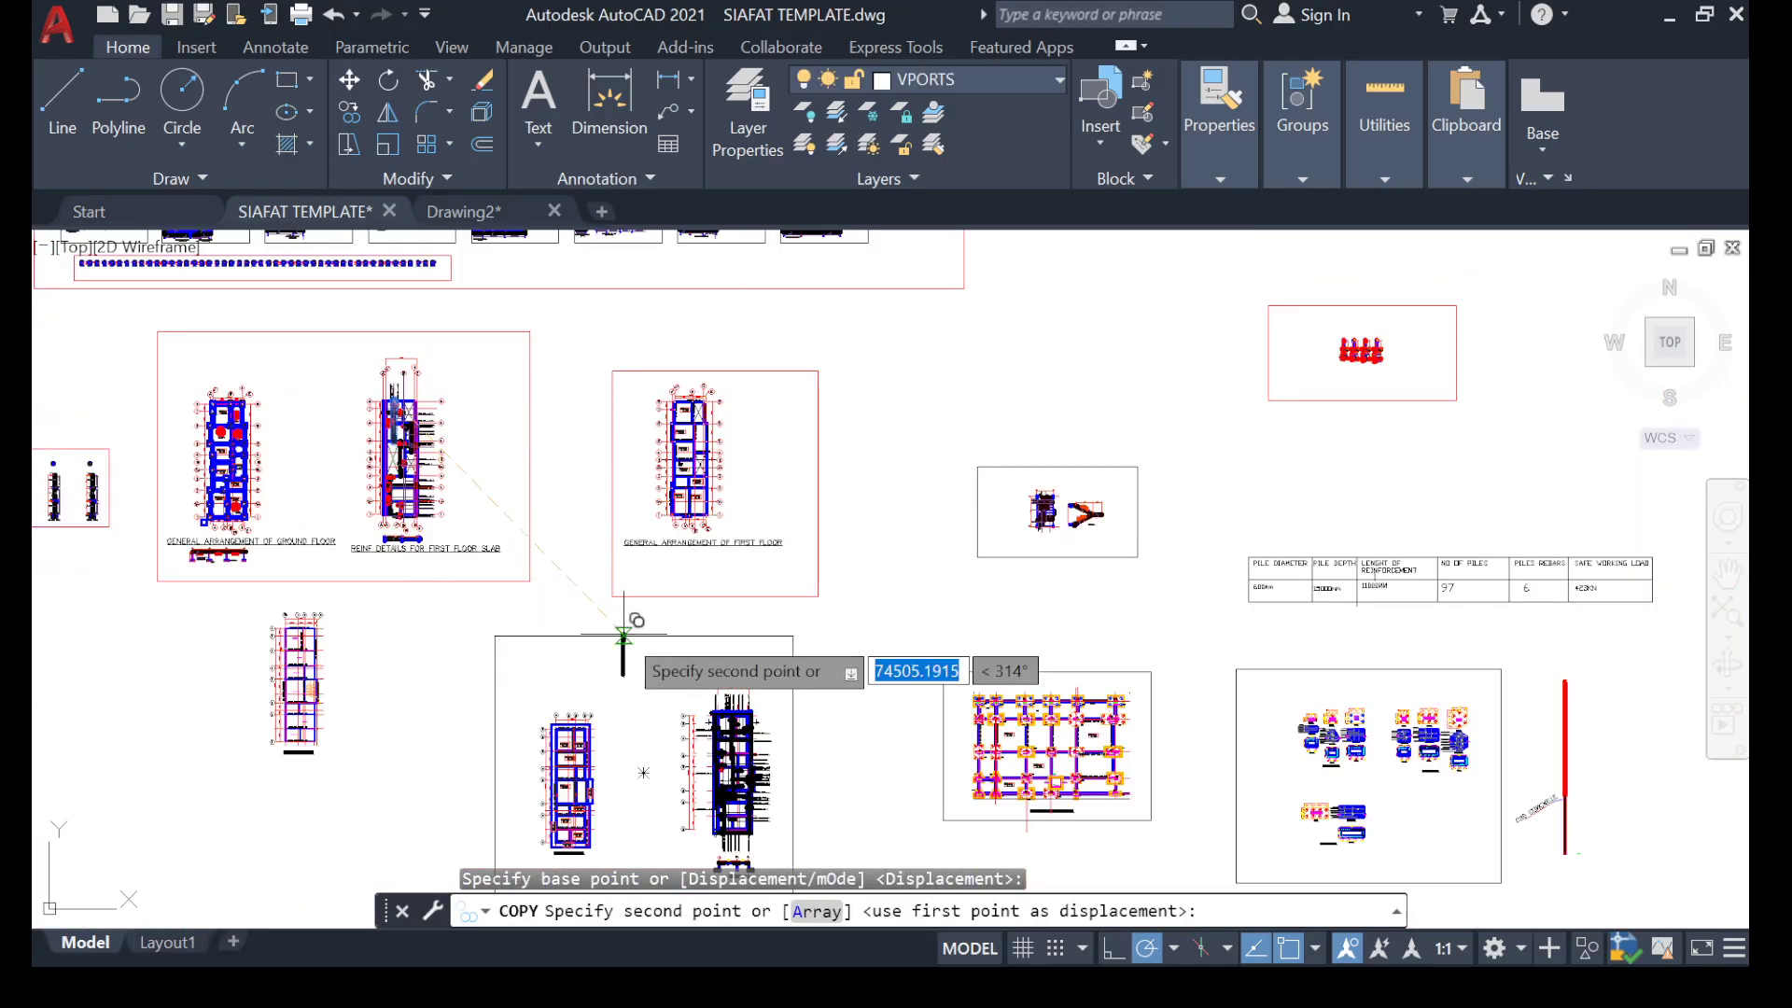
pyautogui.scroll(2, 688, 586)
pyautogui.moveTo(688, 585); pyautogui.dragTo(201, 357, button='middle')
pyautogui.scroll(-6, 201, 357)
pyautogui.scroll(12, 565, 695)
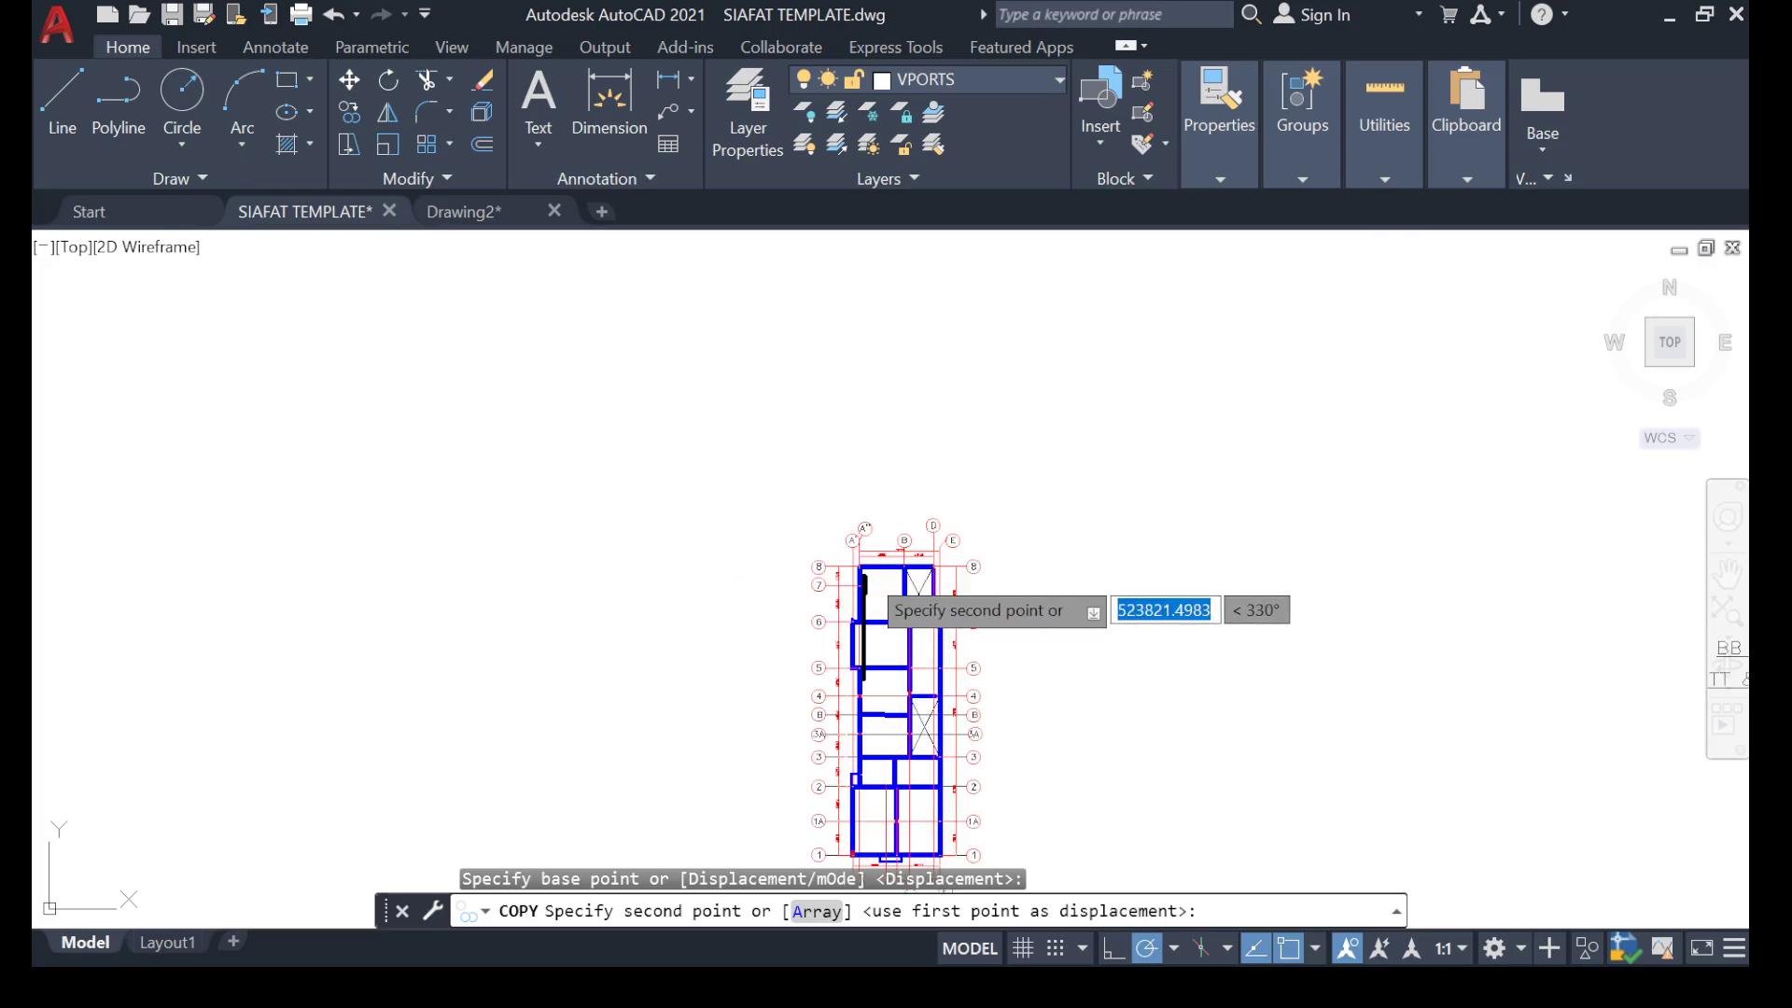
pyautogui.scroll(2, 490, 602)
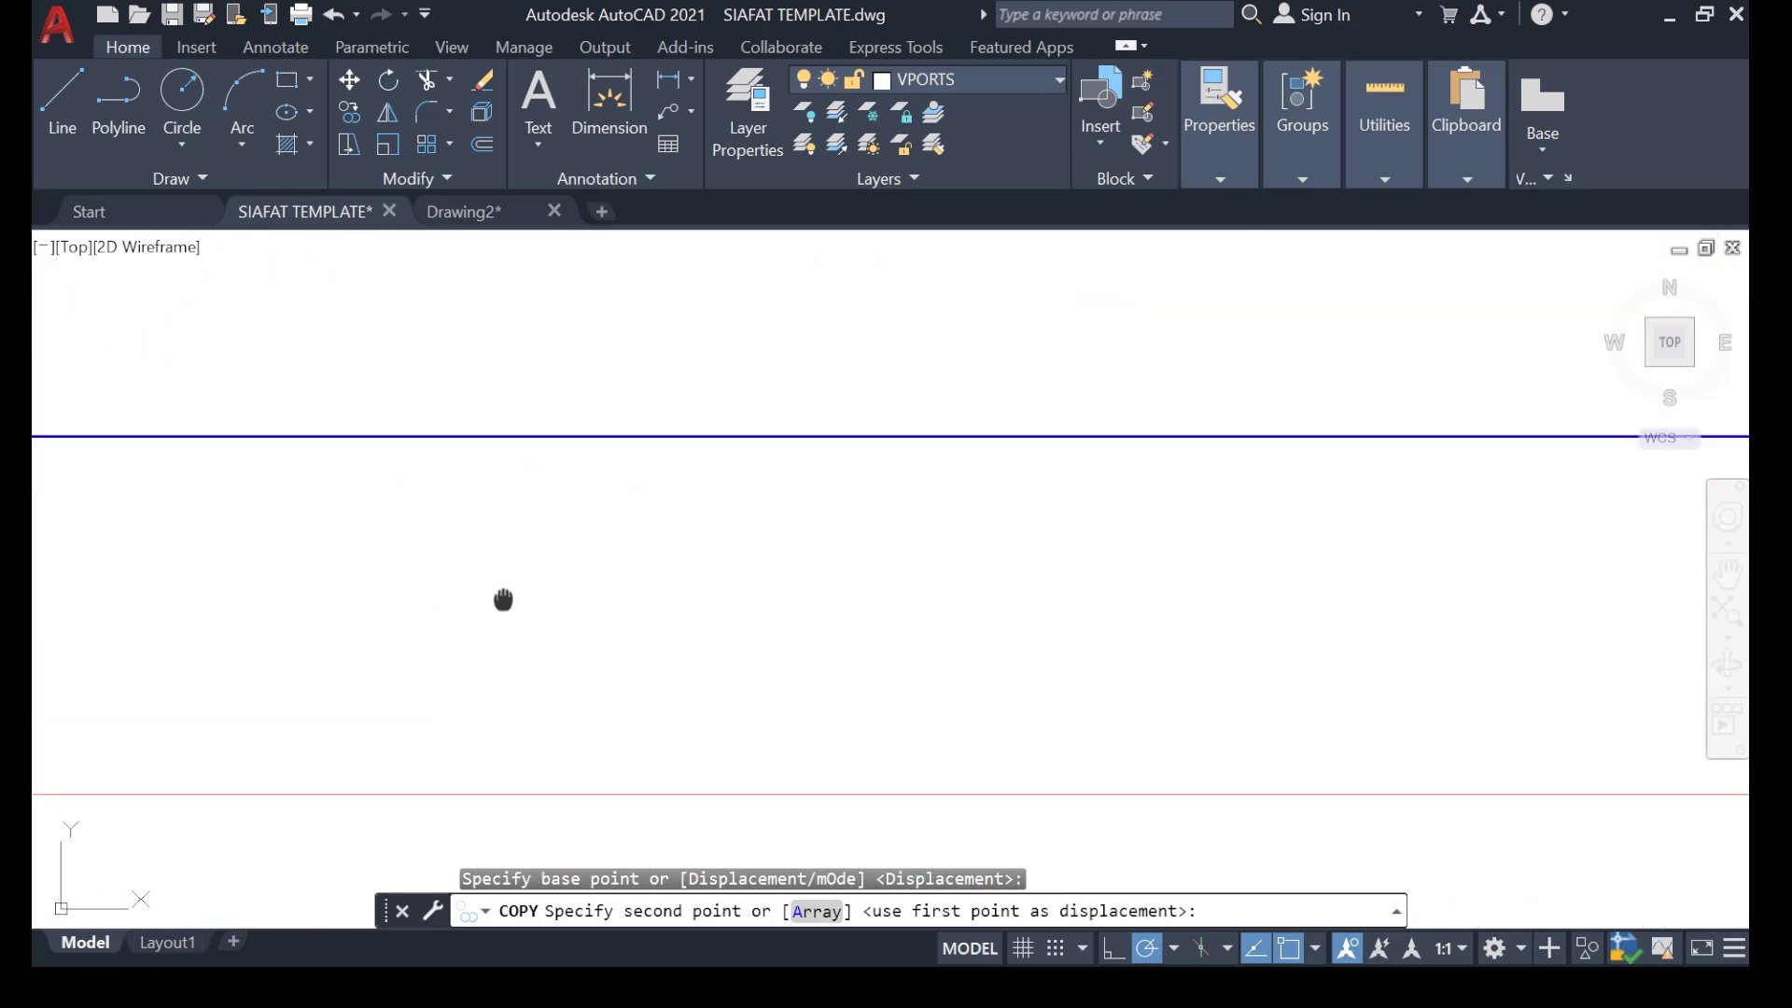
pyautogui.click(517, 495)
# Place a second copy of the vertical hooked bar in the empty space beside the first floor plan and end the copying.
pyautogui.scroll(-10, 517, 494)
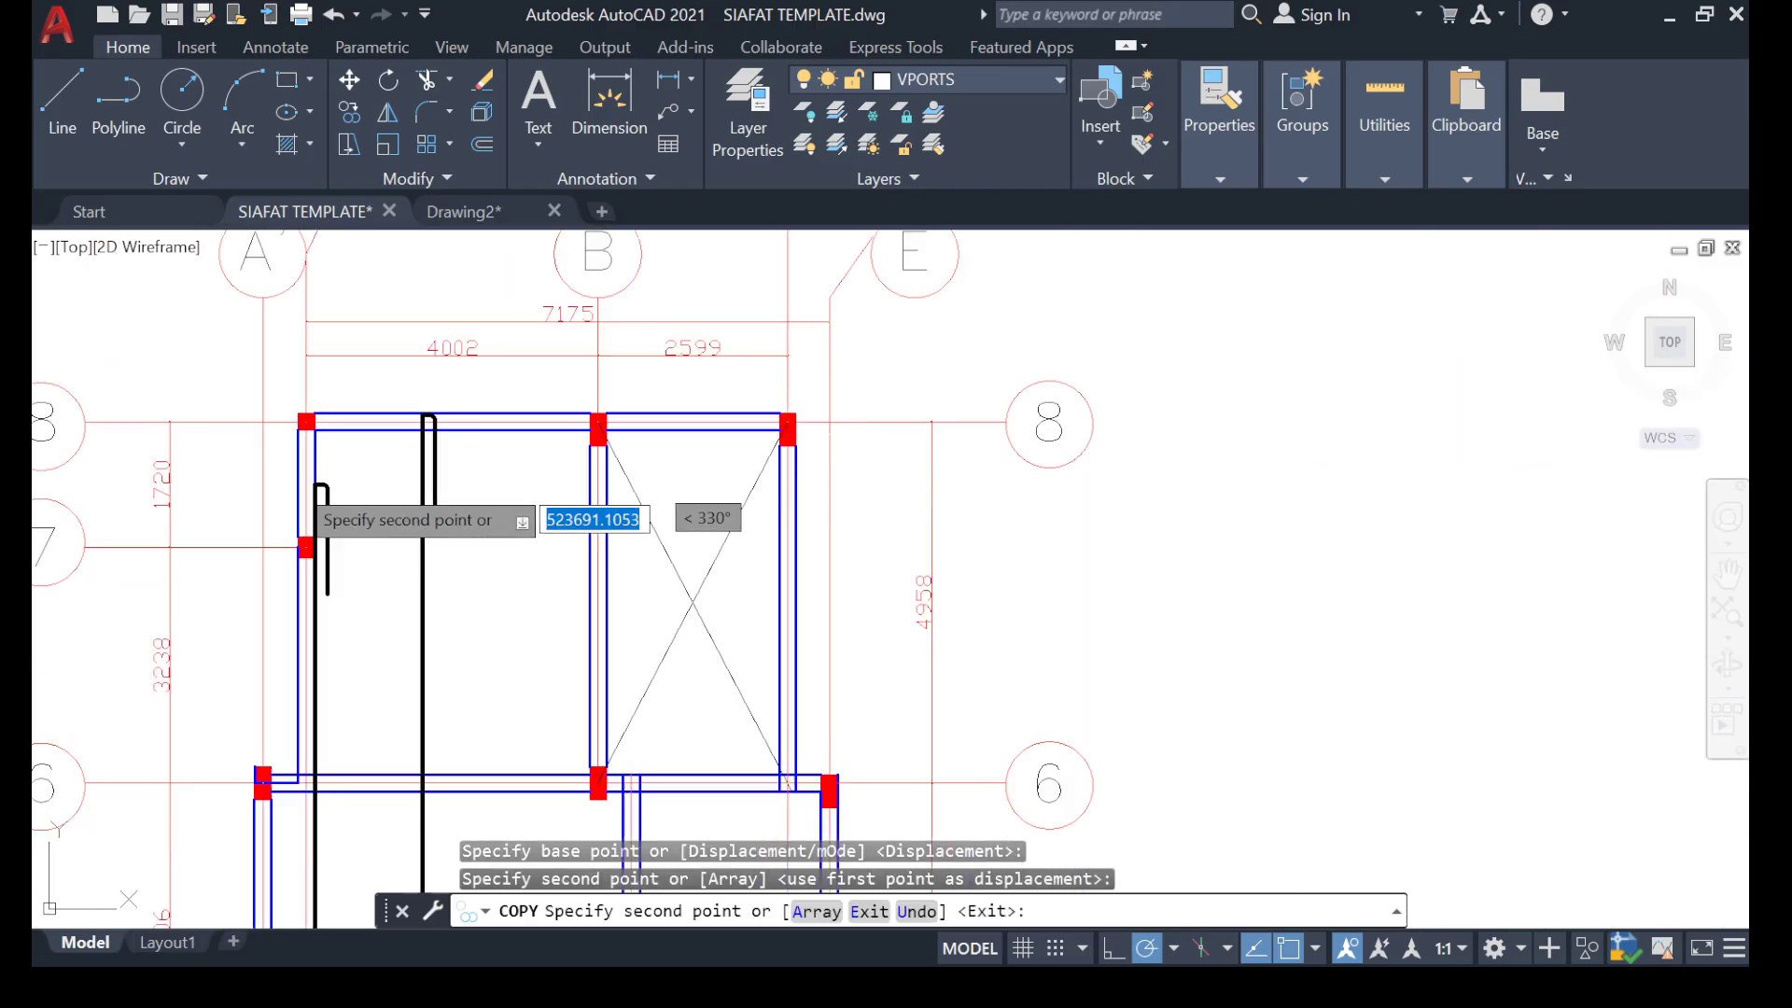
pyautogui.scroll(4, 497, 388)
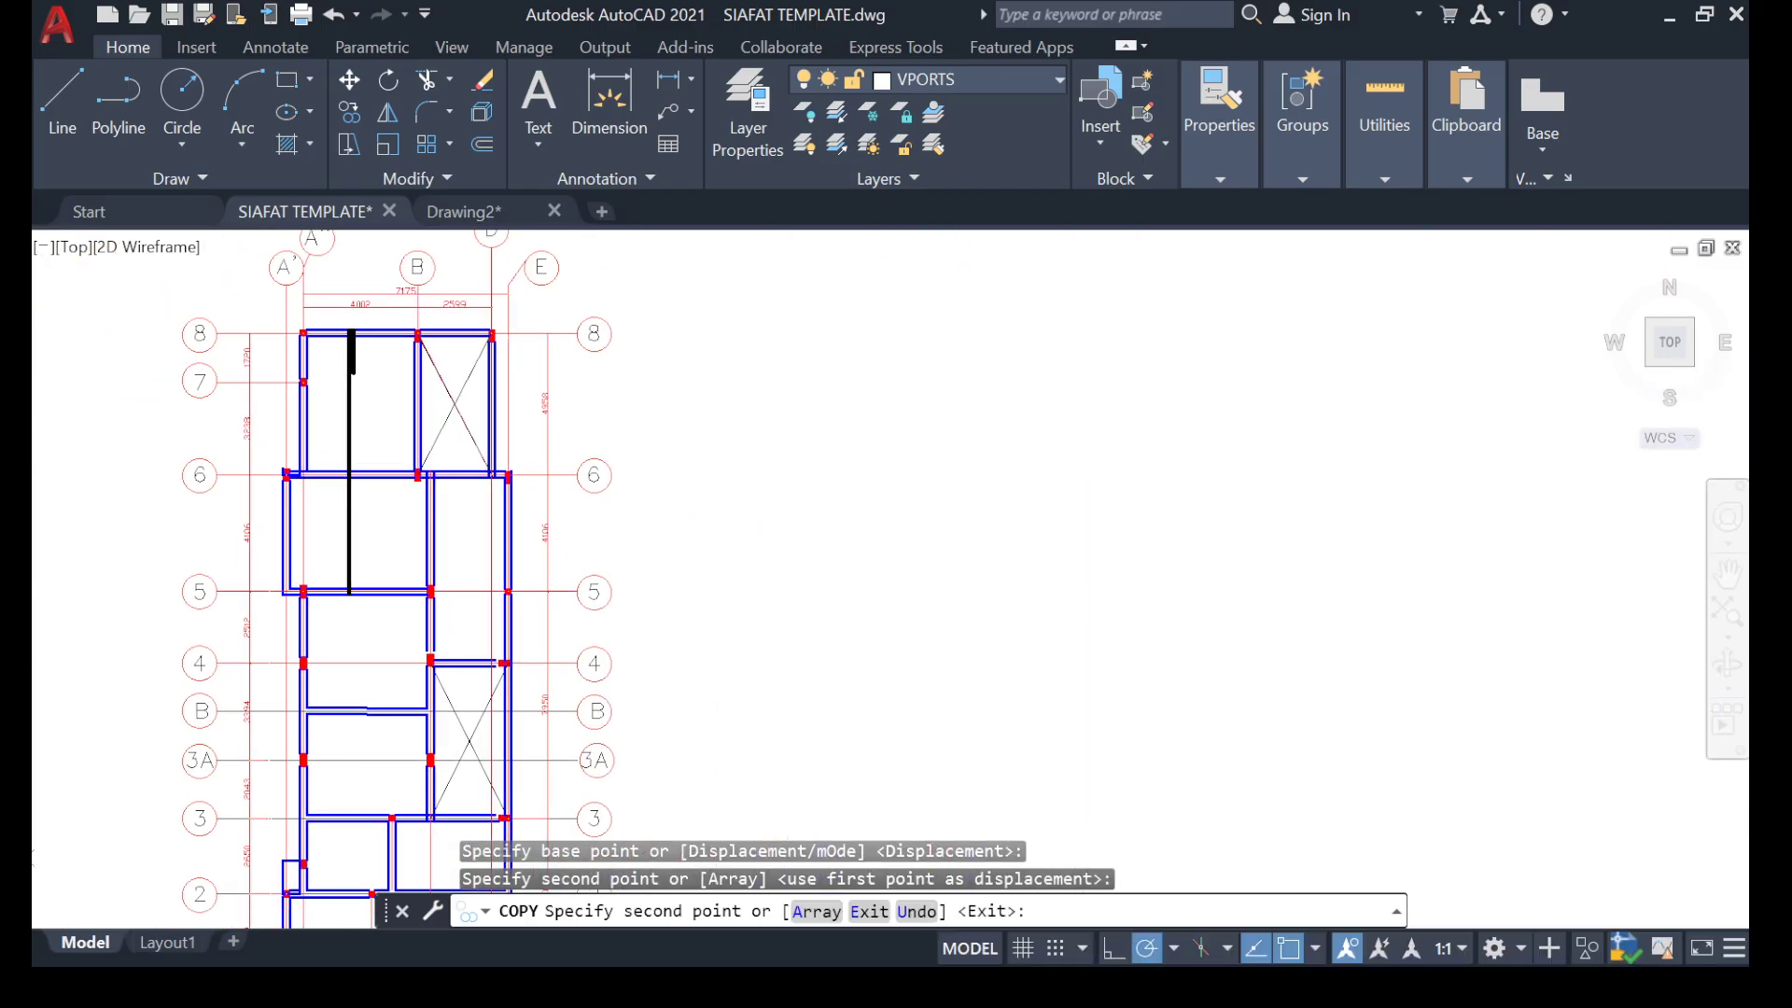
pyautogui.scroll(4, 619, 382)
pyautogui.scroll(-4, 547, 392)
pyautogui.moveTo(489, 394); pyautogui.dragTo(359, 370, button='middle')
pyautogui.scroll(-2, 374, 406)
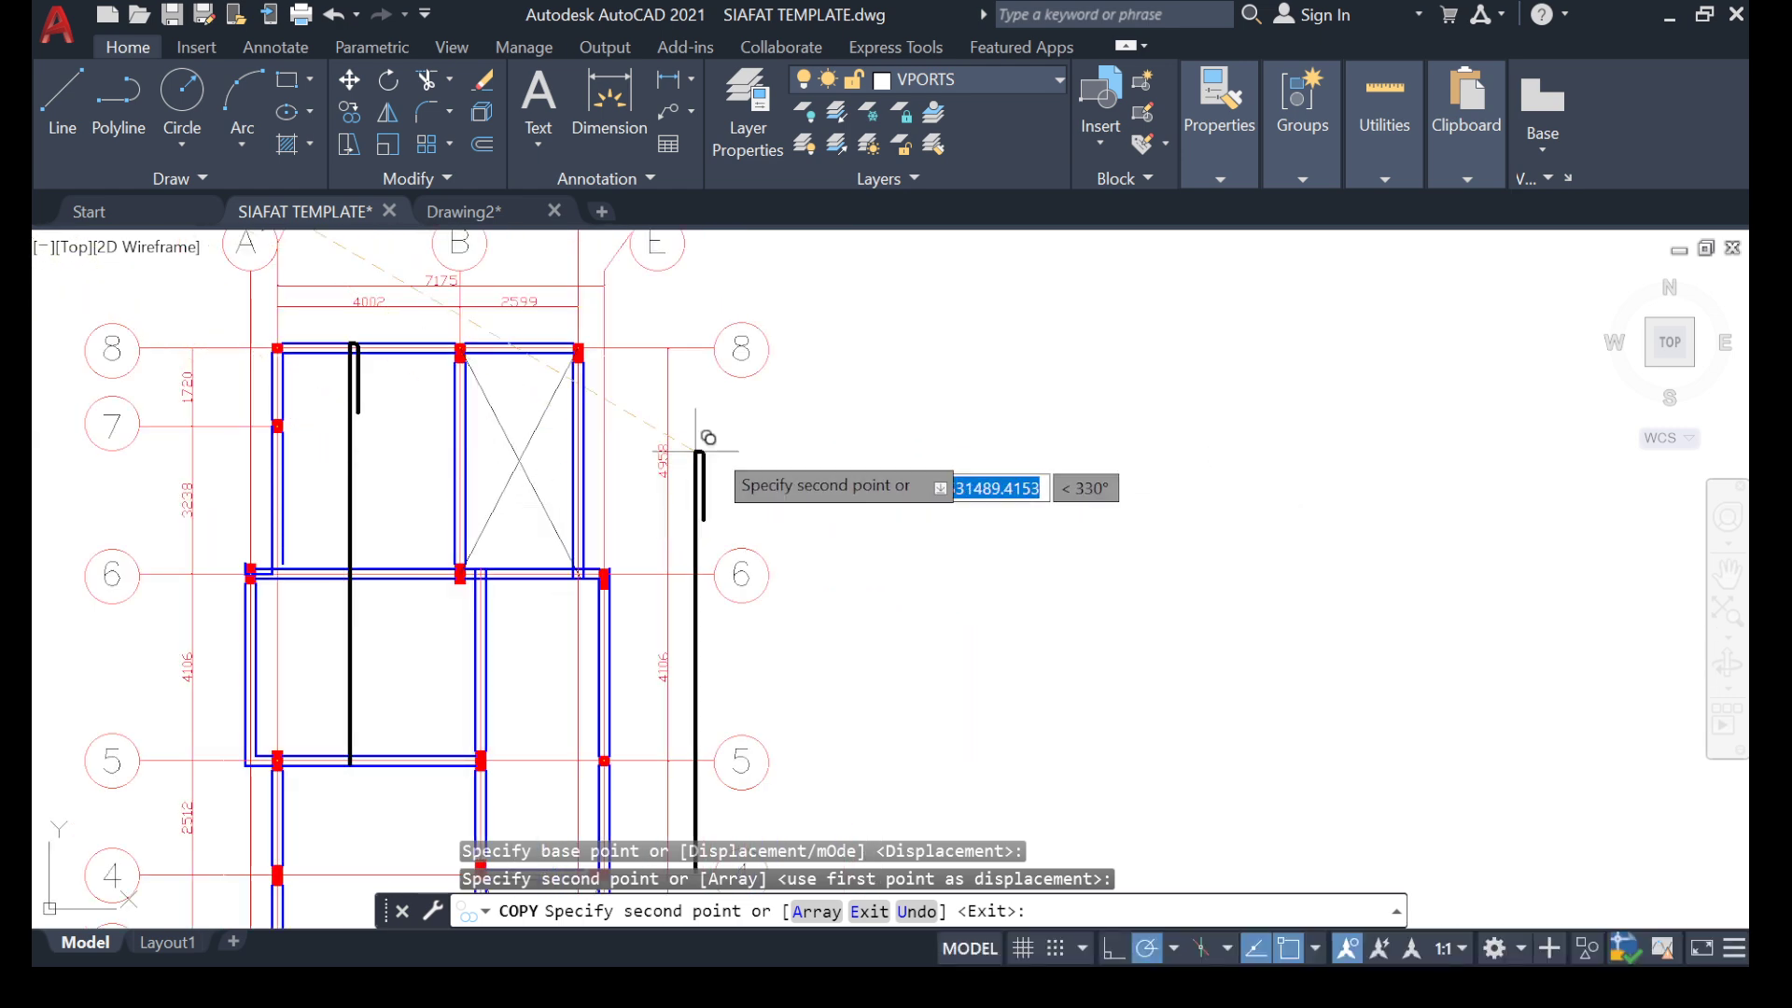
pyautogui.scroll(2, 786, 439)
pyautogui.moveTo(224, 443); pyautogui.dragTo(524, 509, button='middle')
pyautogui.scroll(-6, 451, 483)
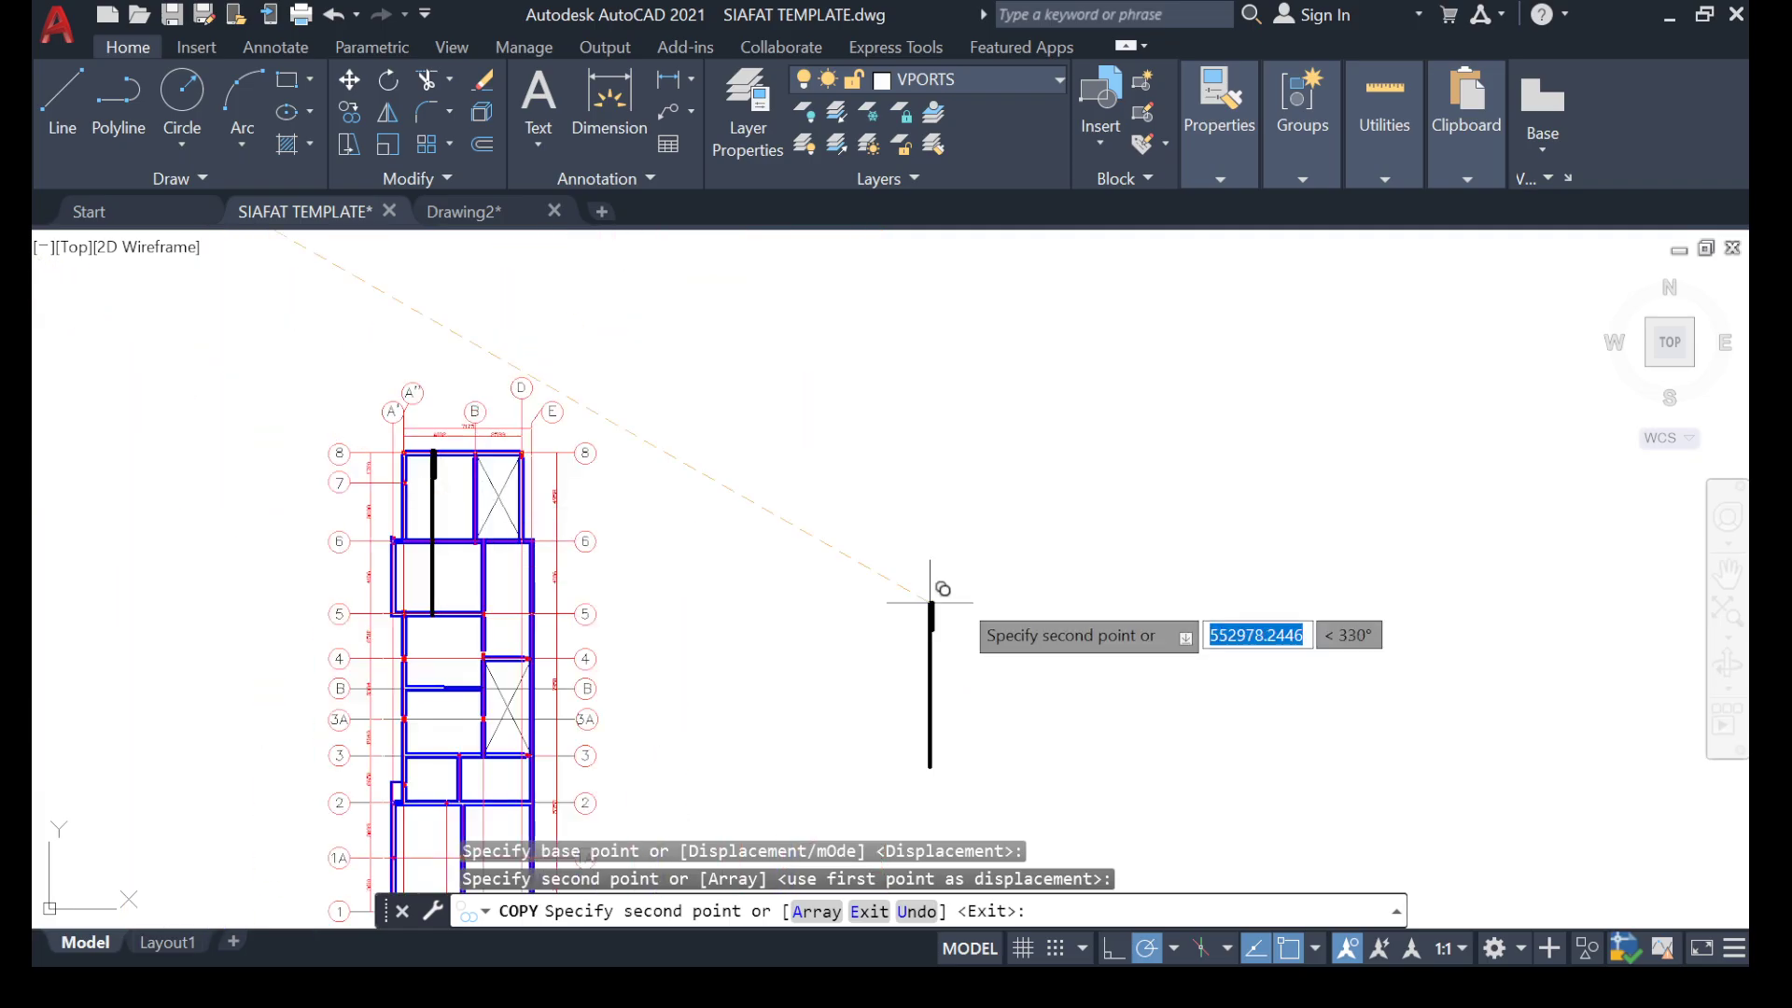
pyautogui.scroll(4, 836, 526)
pyautogui.scroll(-5, 676, 418)
pyautogui.click(700, 422)
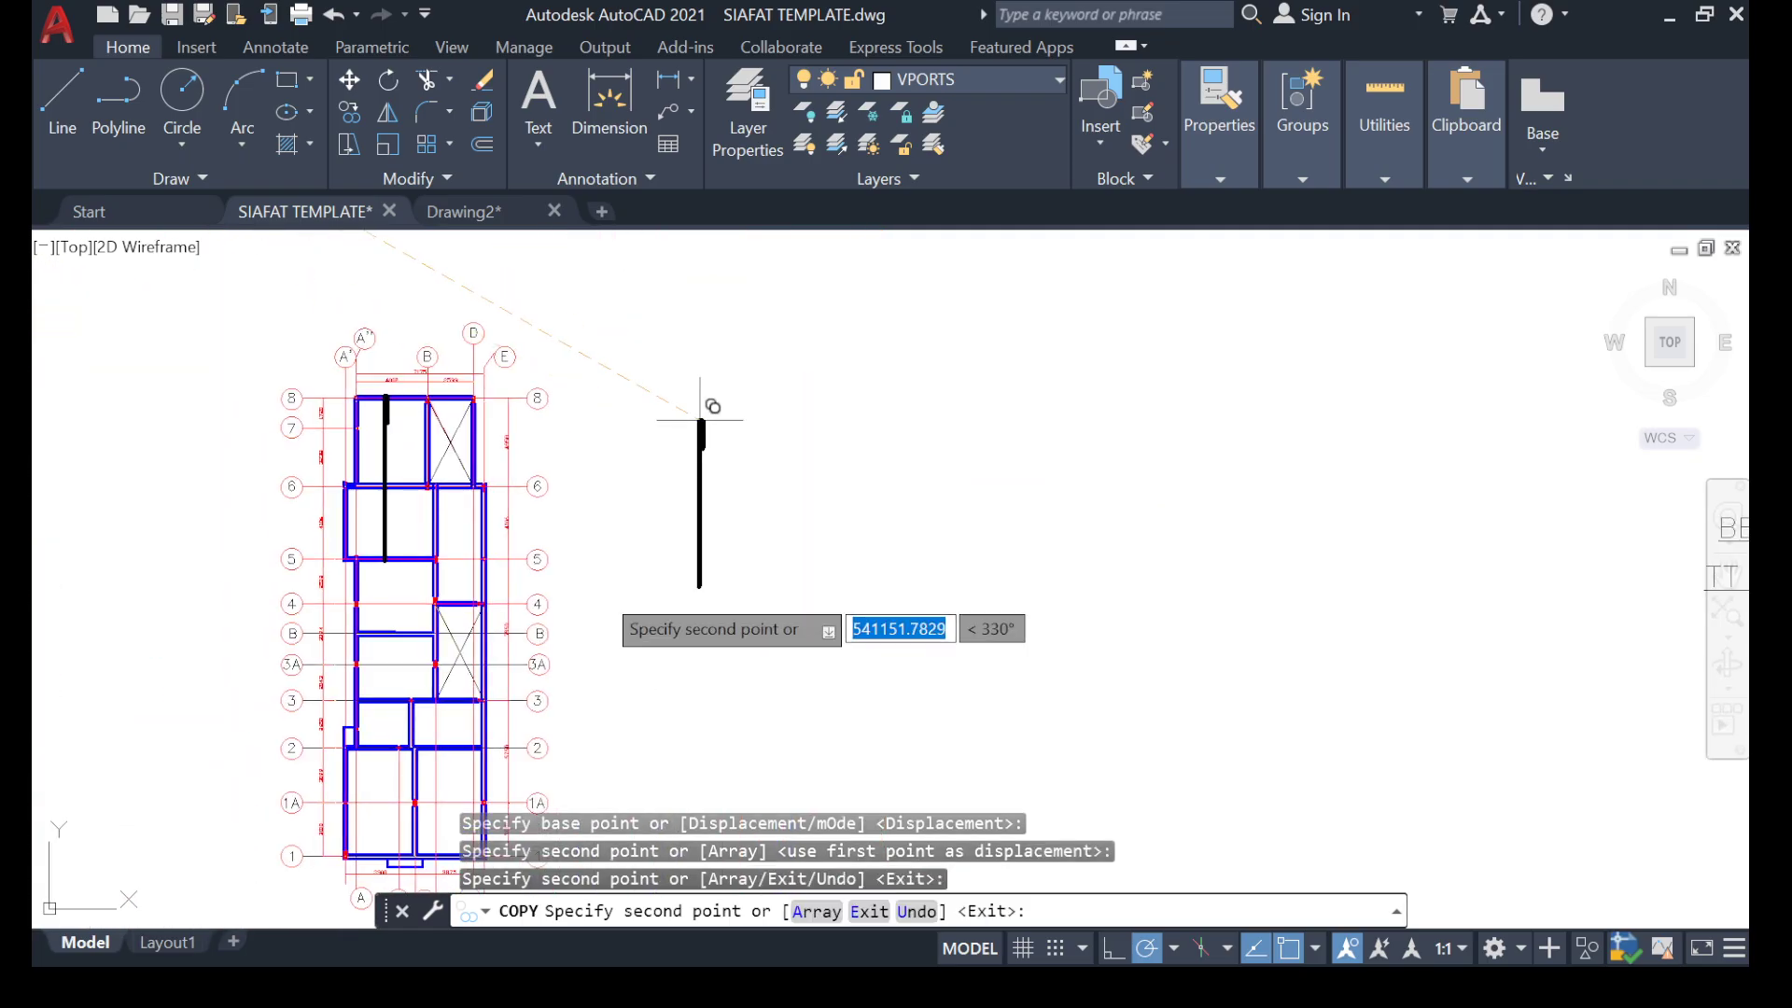
pyautogui.press('Escape')
# Rotate the spare hooked bar beside the plan about its hook corner so it lies horizontal with the hook on the upper side.
pyautogui.scroll(5, 824, 380)
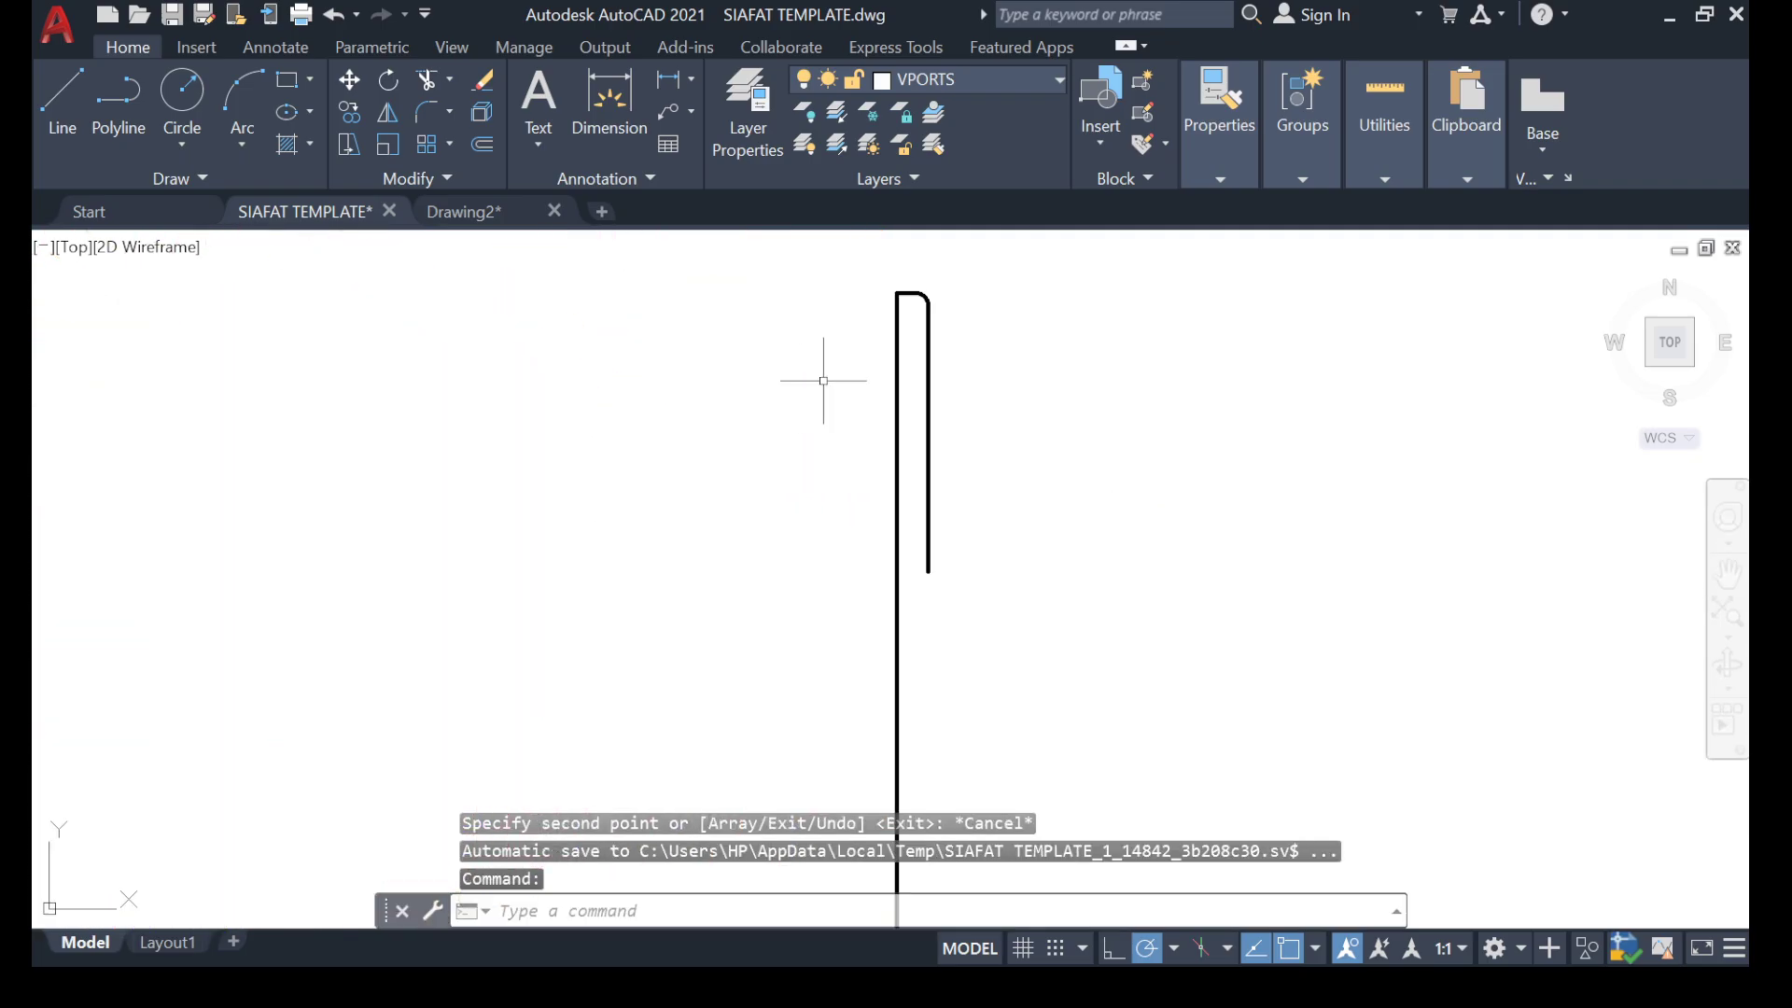
pyautogui.click(1027, 283)
pyautogui.click(572, 488)
pyautogui.rightClick(574, 622)
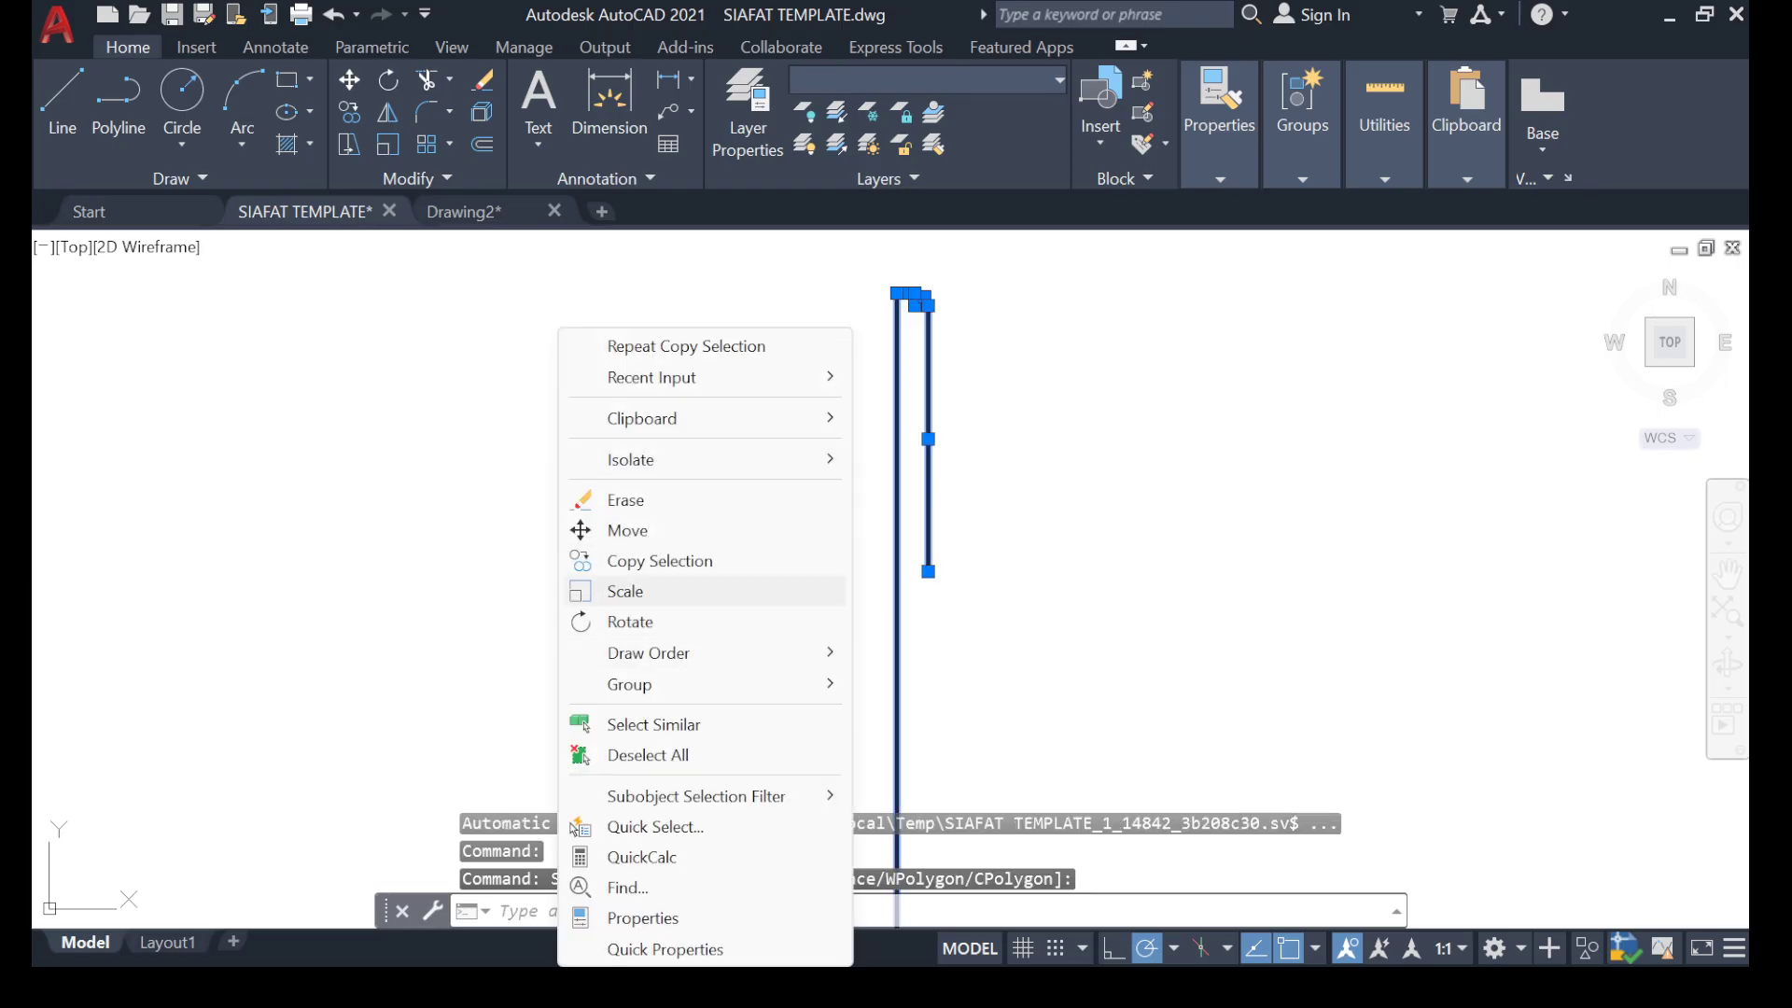
pyautogui.click(597, 622)
pyautogui.click(897, 294)
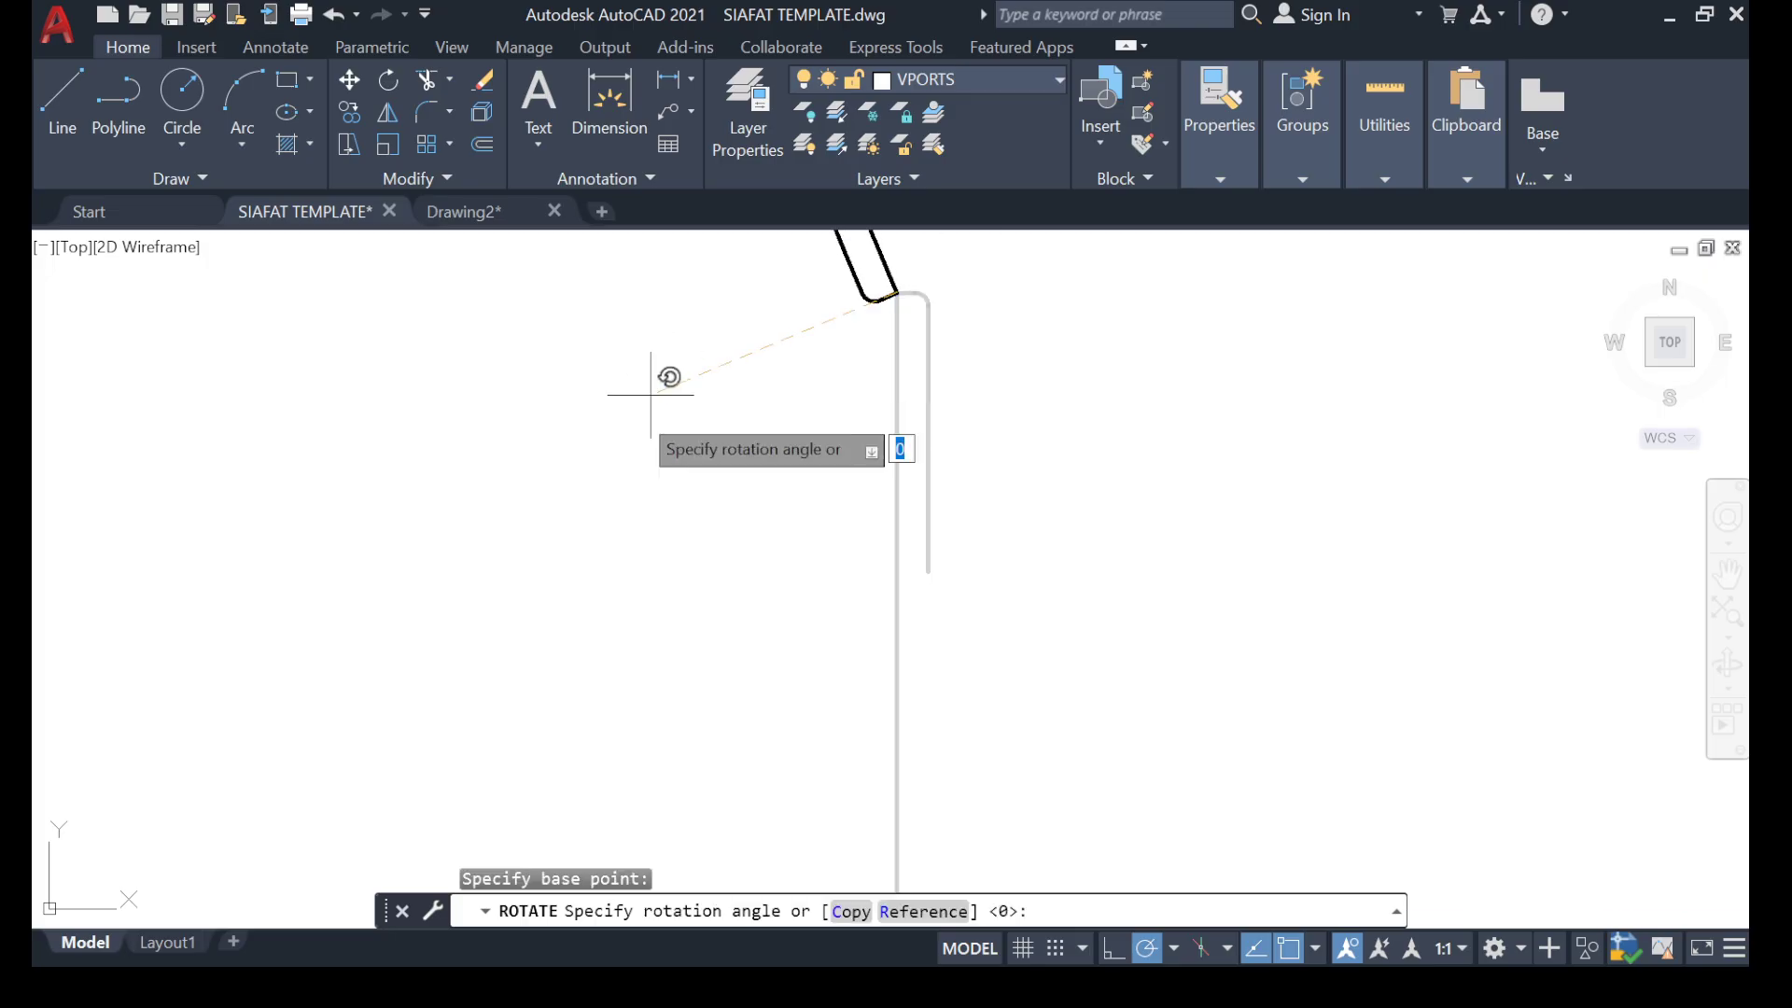
pyautogui.moveTo(789, 356); pyautogui.dragTo(733, 575, button='middle')
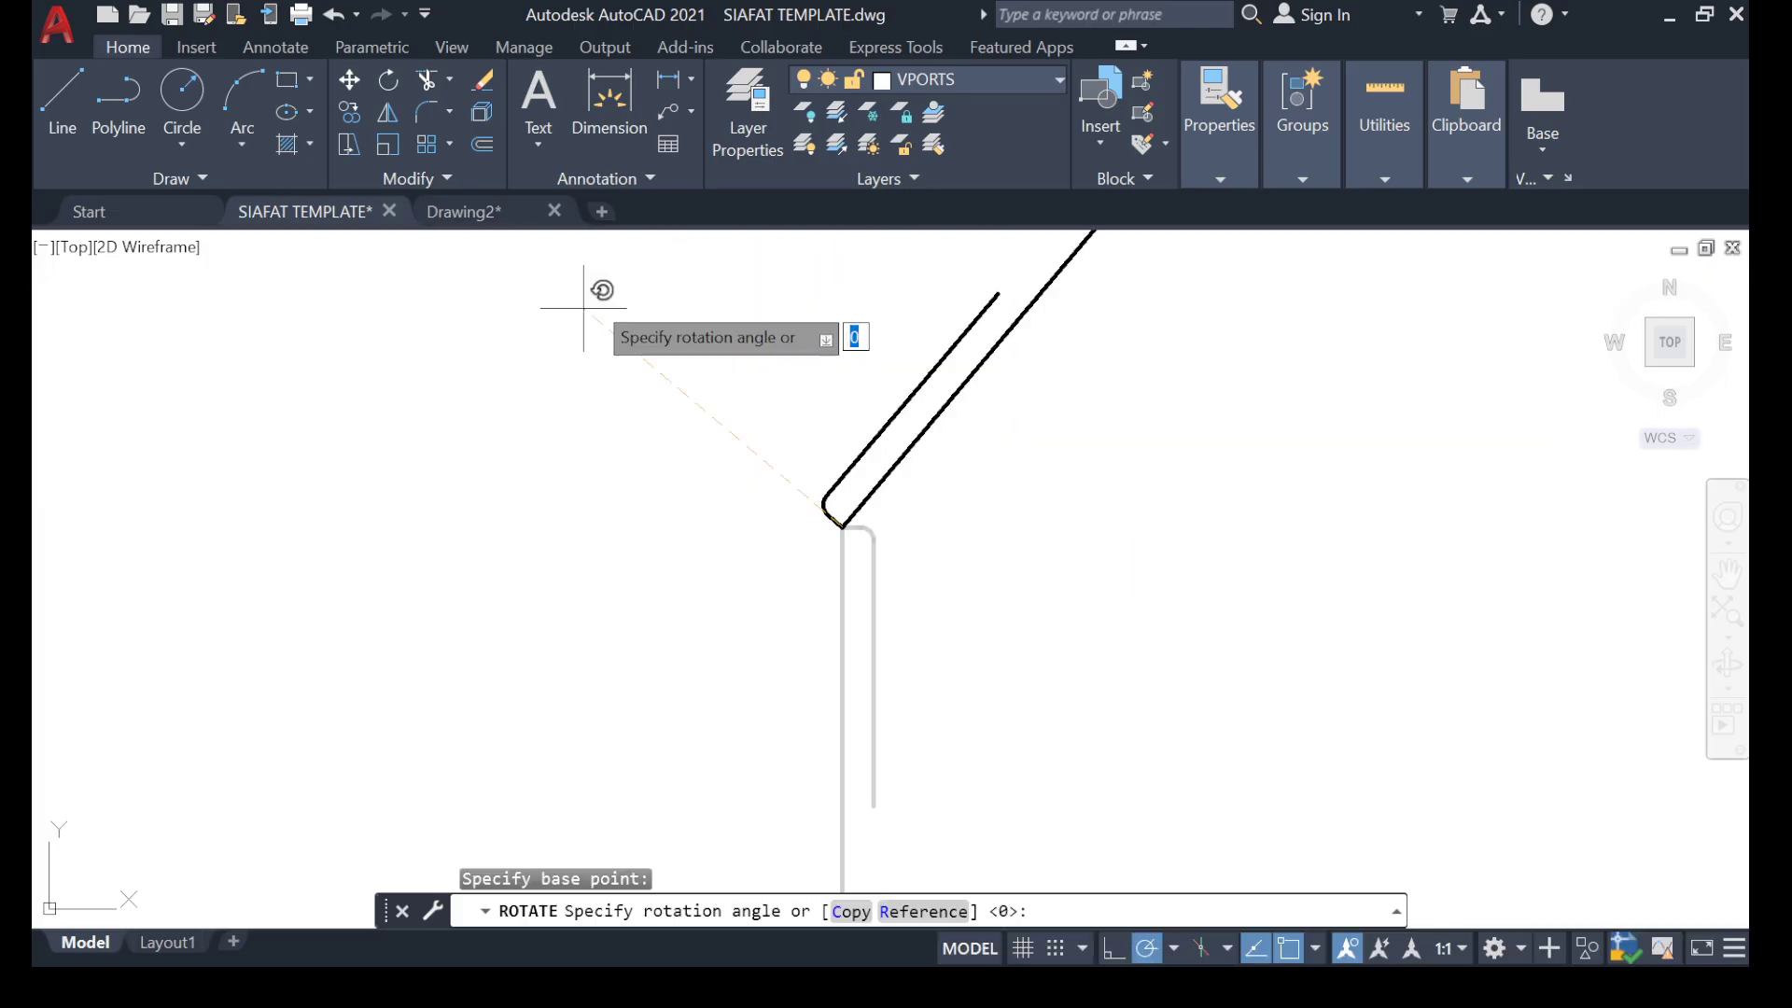
pyautogui.click(850, 293)
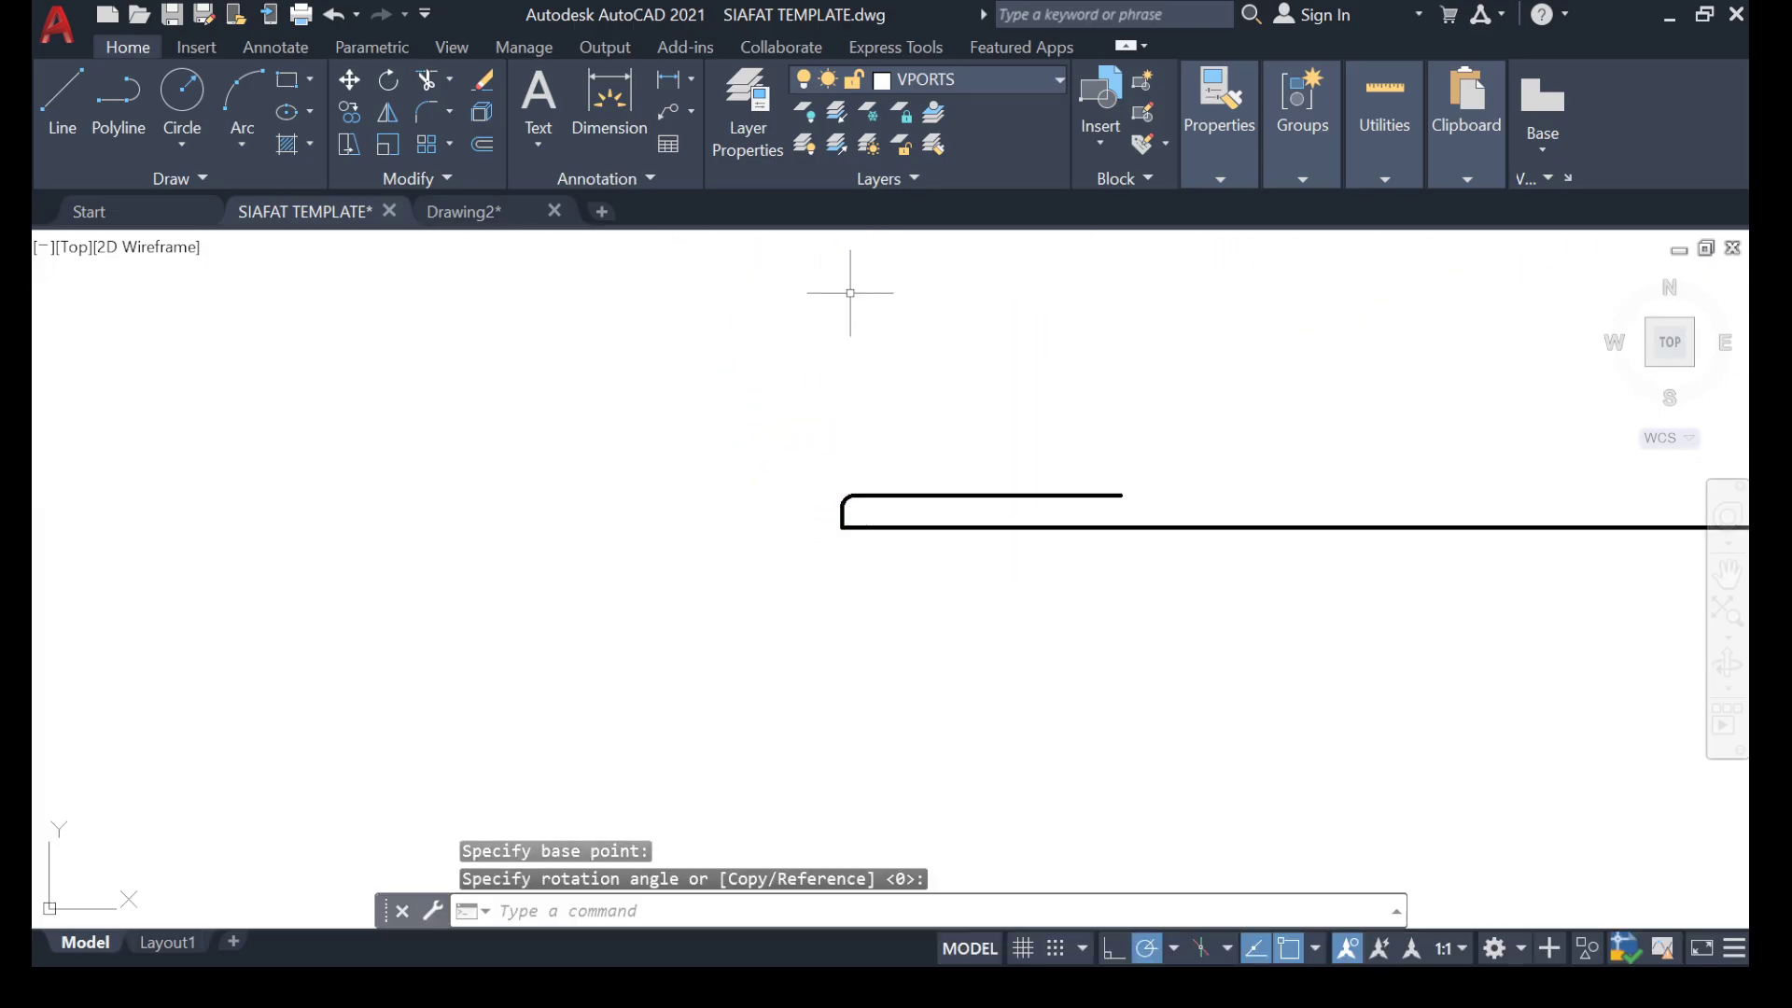
# Move the horizontal hooked bar into the first floor plan, with its hook inside the A'' beam just above the gridline 4 column.
pyautogui.click(1360, 320)
pyautogui.click(540, 652)
pyautogui.rightClick(516, 828)
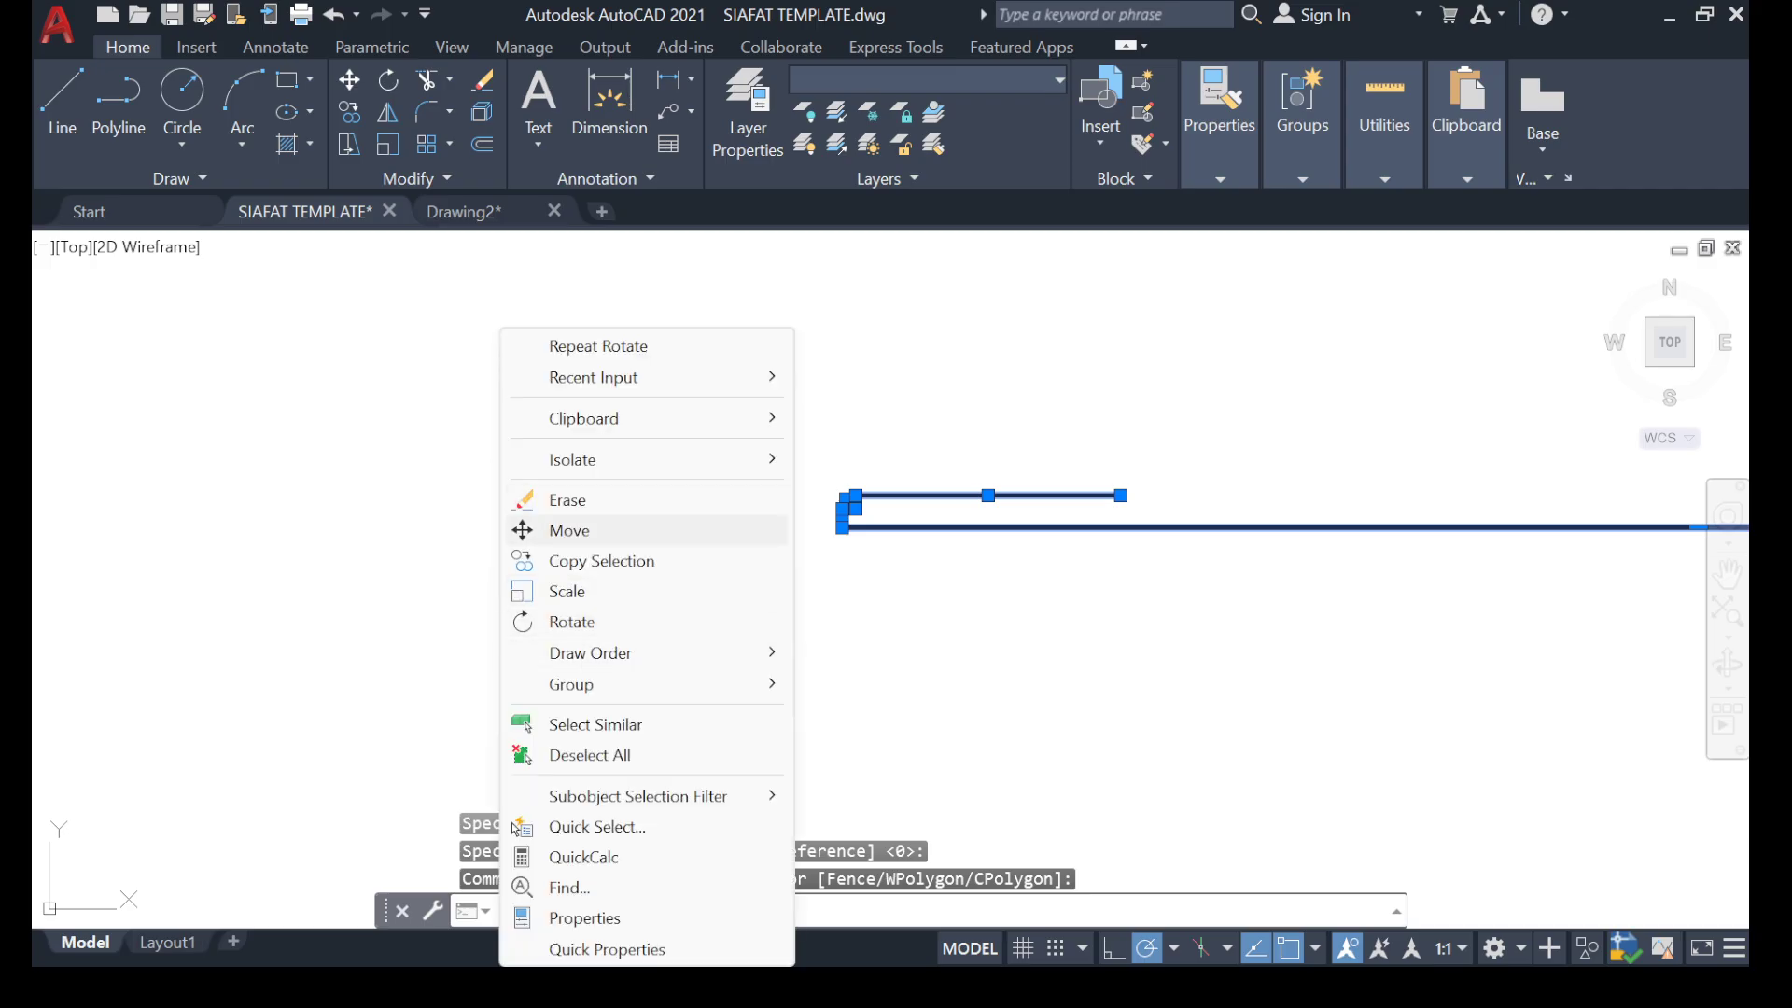
pyautogui.click(569, 530)
pyautogui.scroll(-3, 848, 510)
pyautogui.click(678, 605)
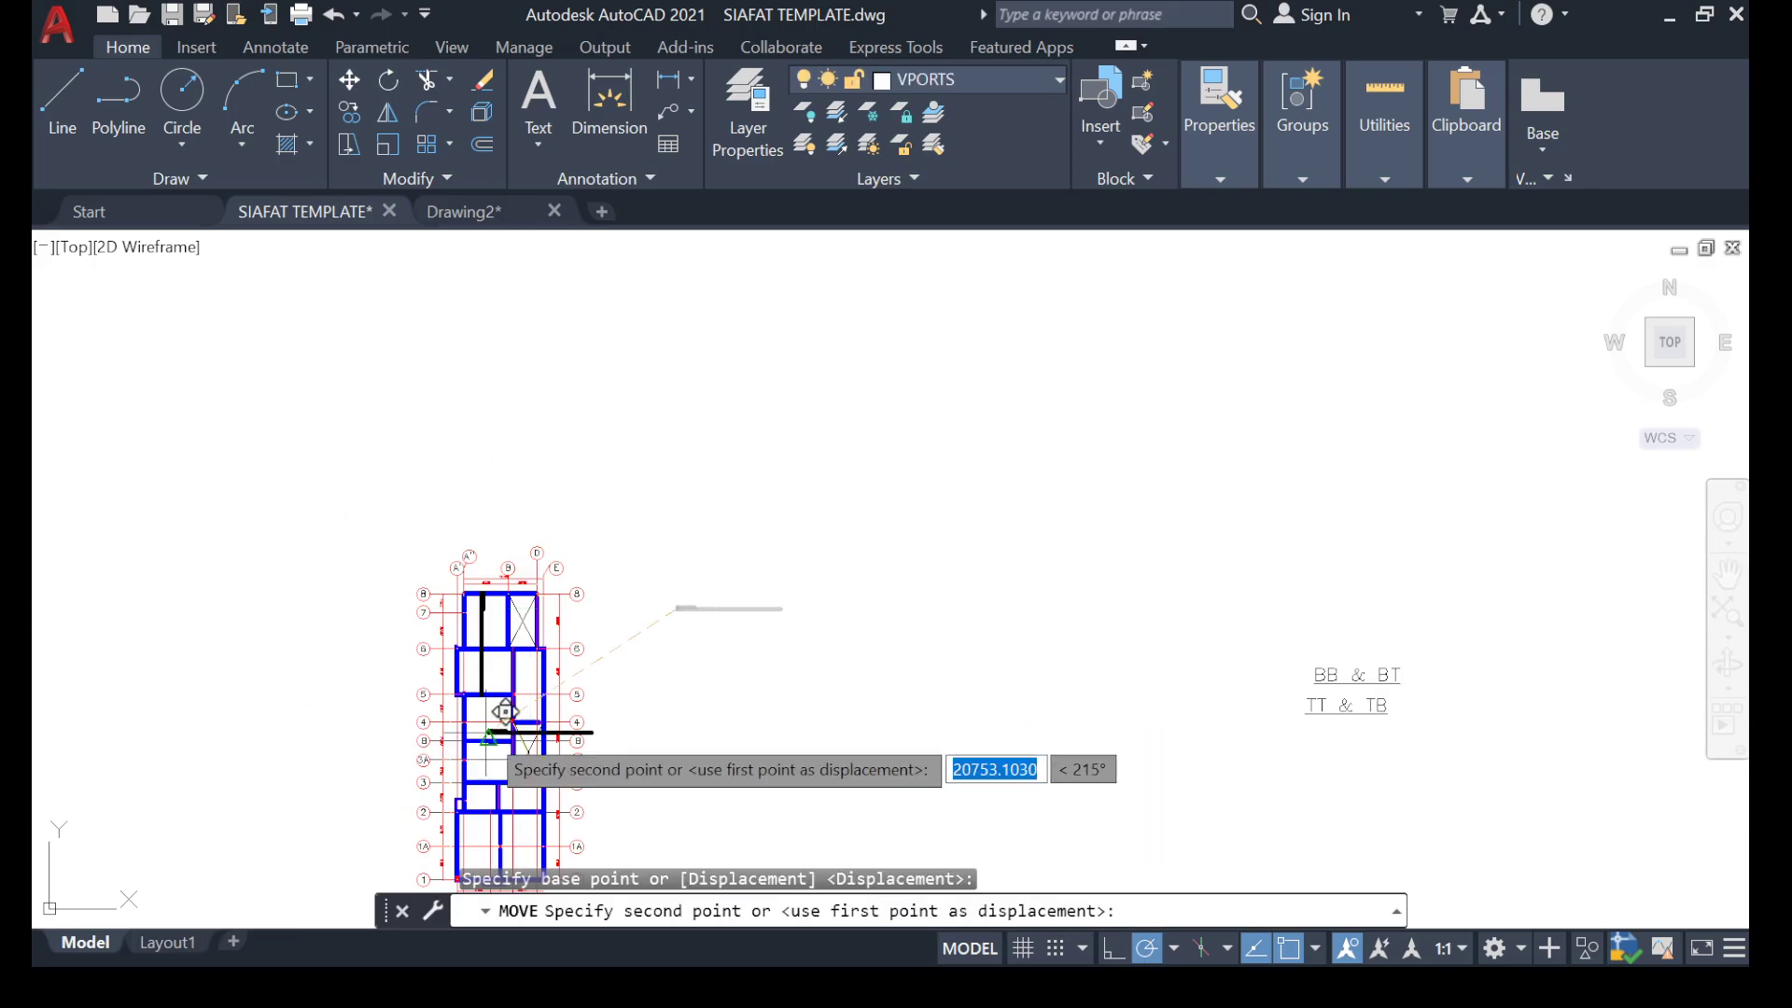
pyautogui.scroll(10, 504, 712)
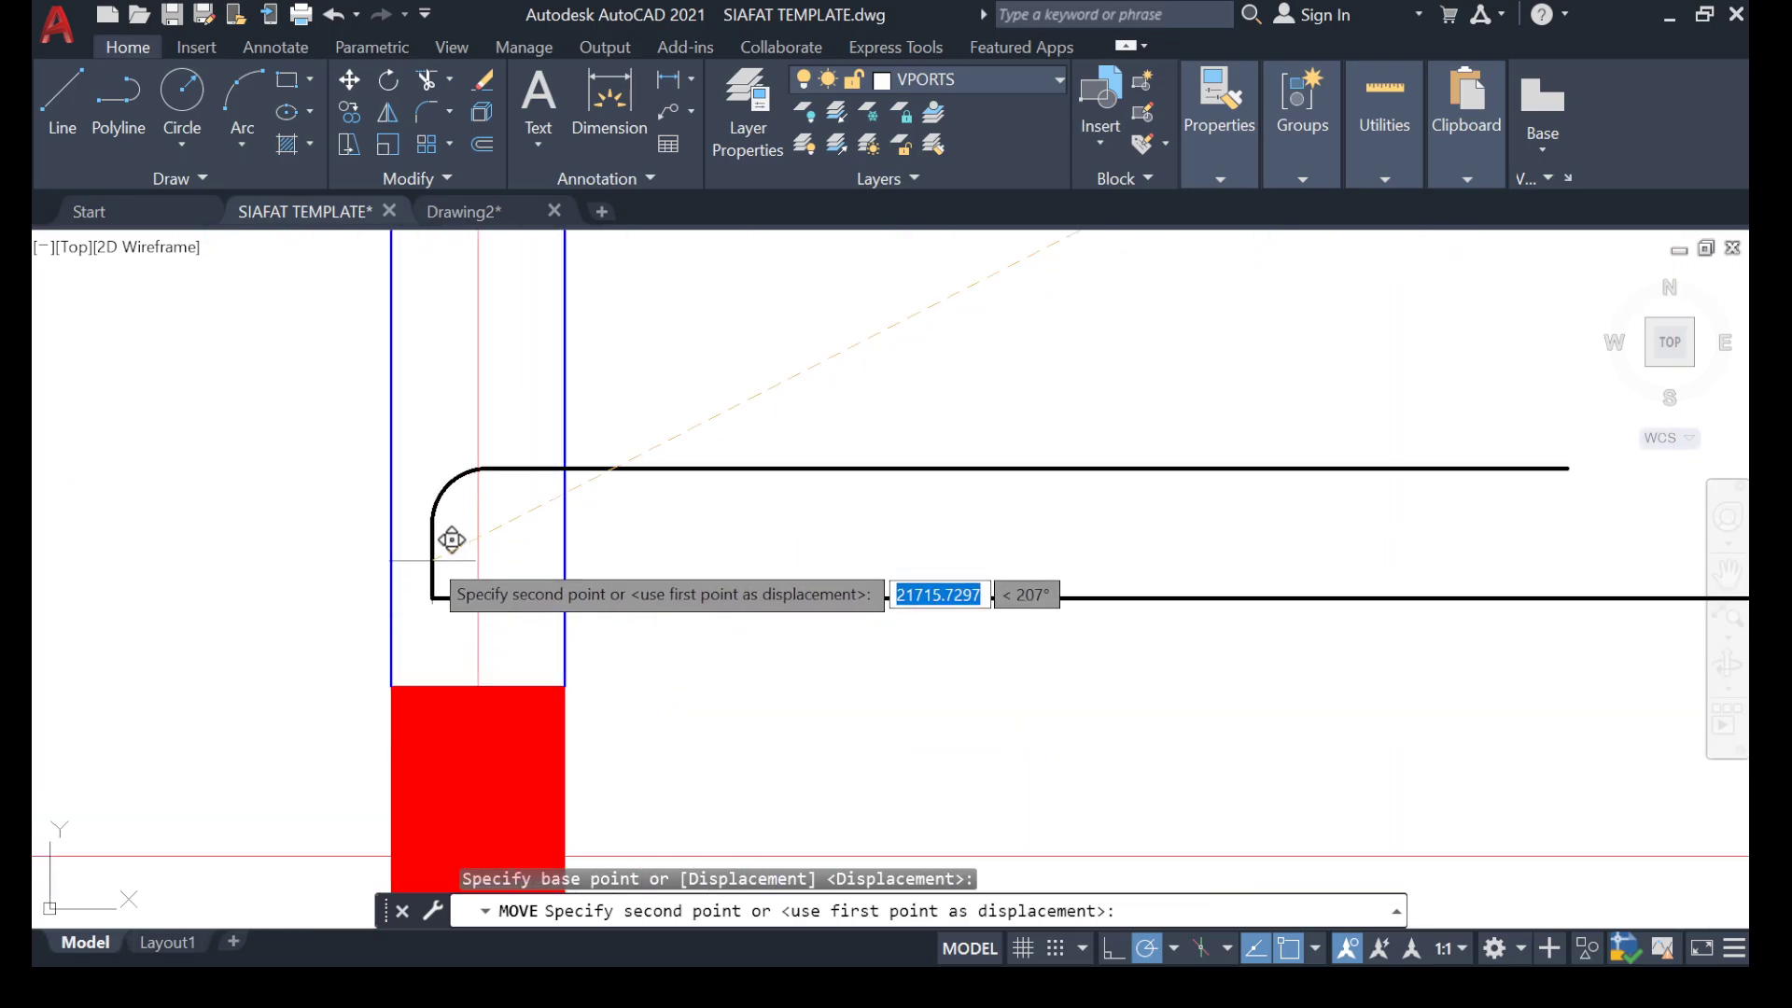
pyautogui.click(446, 530)
pyautogui.scroll(-8, 718, 547)
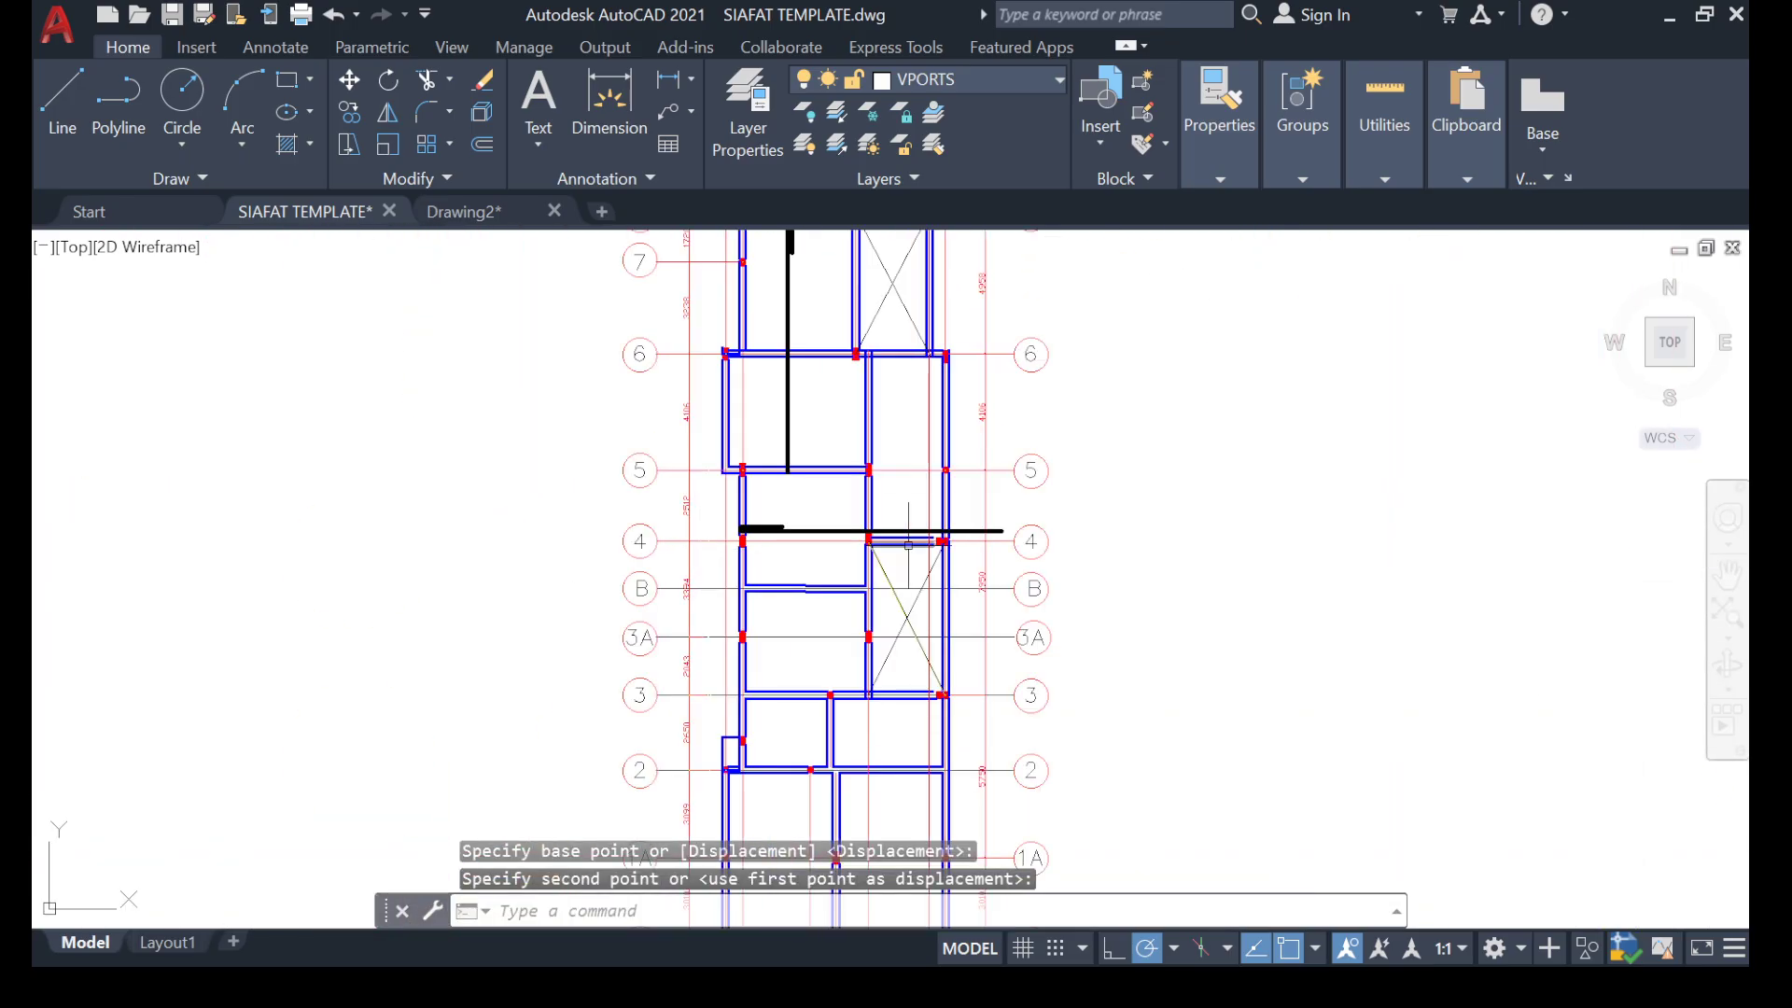
# Examine the vertical and horizontal hooked bars in the first floor plan, especially the vertical bar's hook in the panel between gridlines 8 and 6.
pyautogui.scroll(4, 917, 548)
pyautogui.scroll(-4, 656, 500)
pyautogui.moveTo(431, 475)
pyautogui.mouseDown(button='middle')
pyautogui.moveTo(371, 674)
pyautogui.moveTo(443, 616)
pyautogui.mouseUp(button='middle')
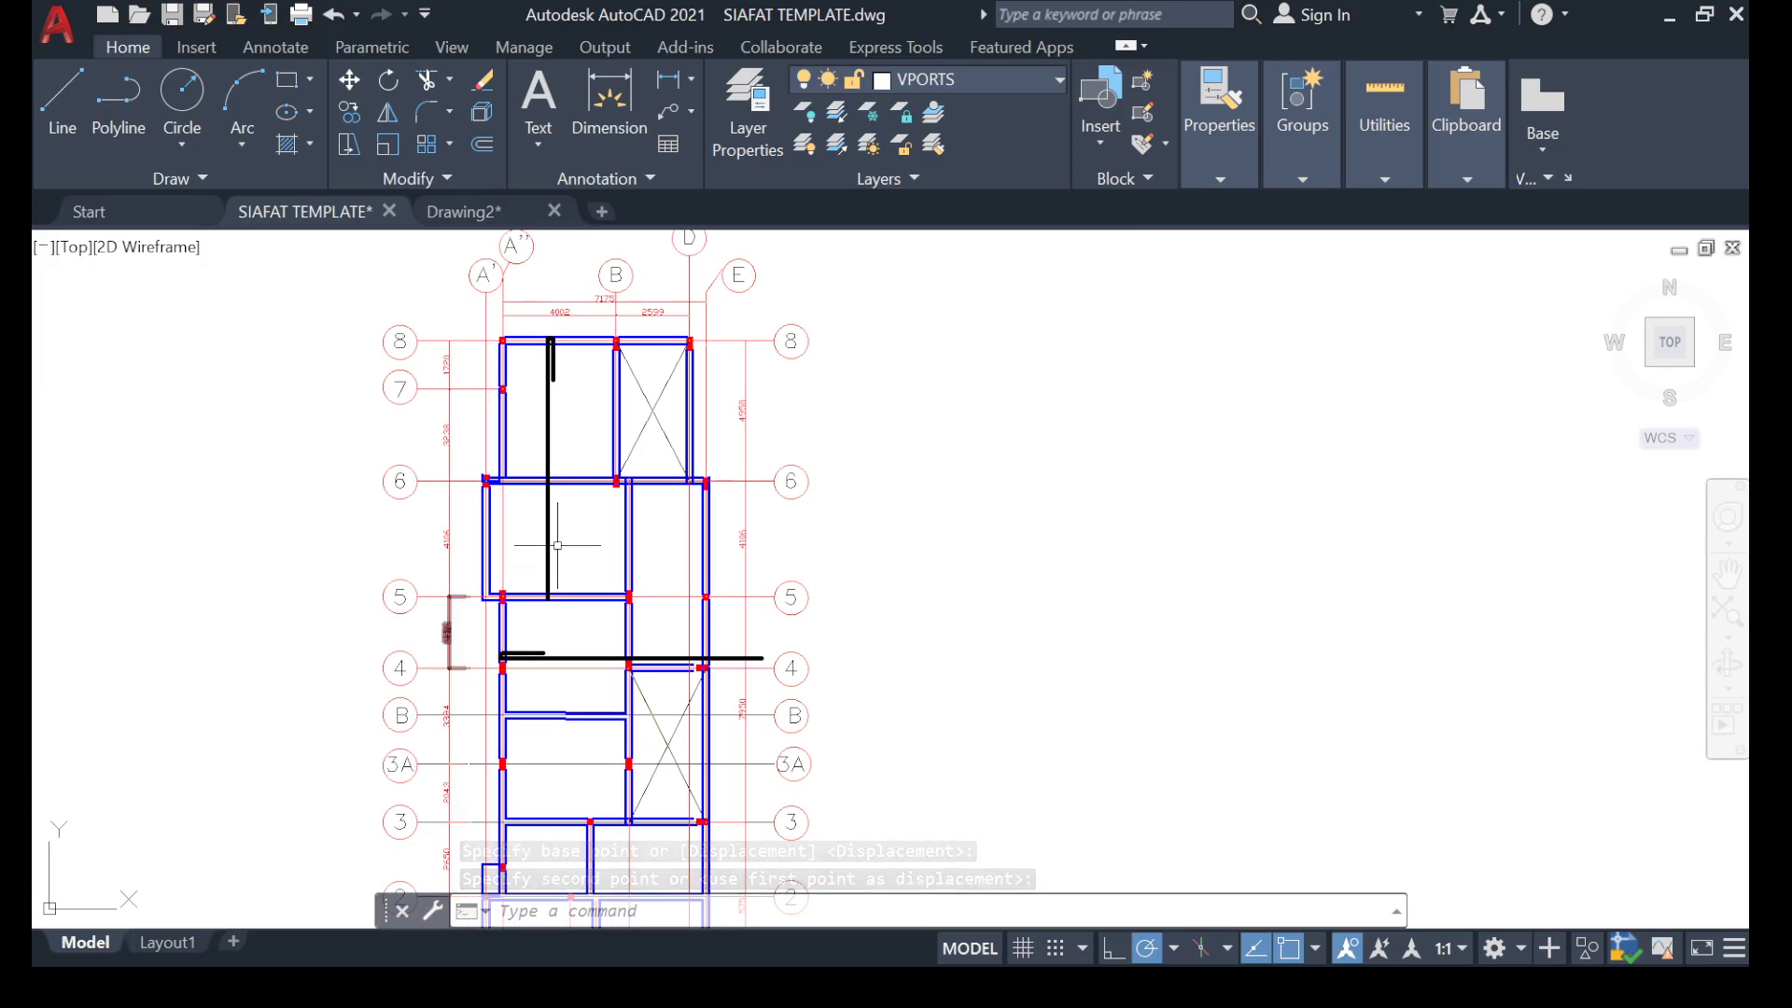
pyautogui.scroll(4, 528, 582)
pyautogui.scroll(-3, 554, 504)
pyautogui.moveTo(500, 335); pyautogui.dragTo(443, 561, button='middle')
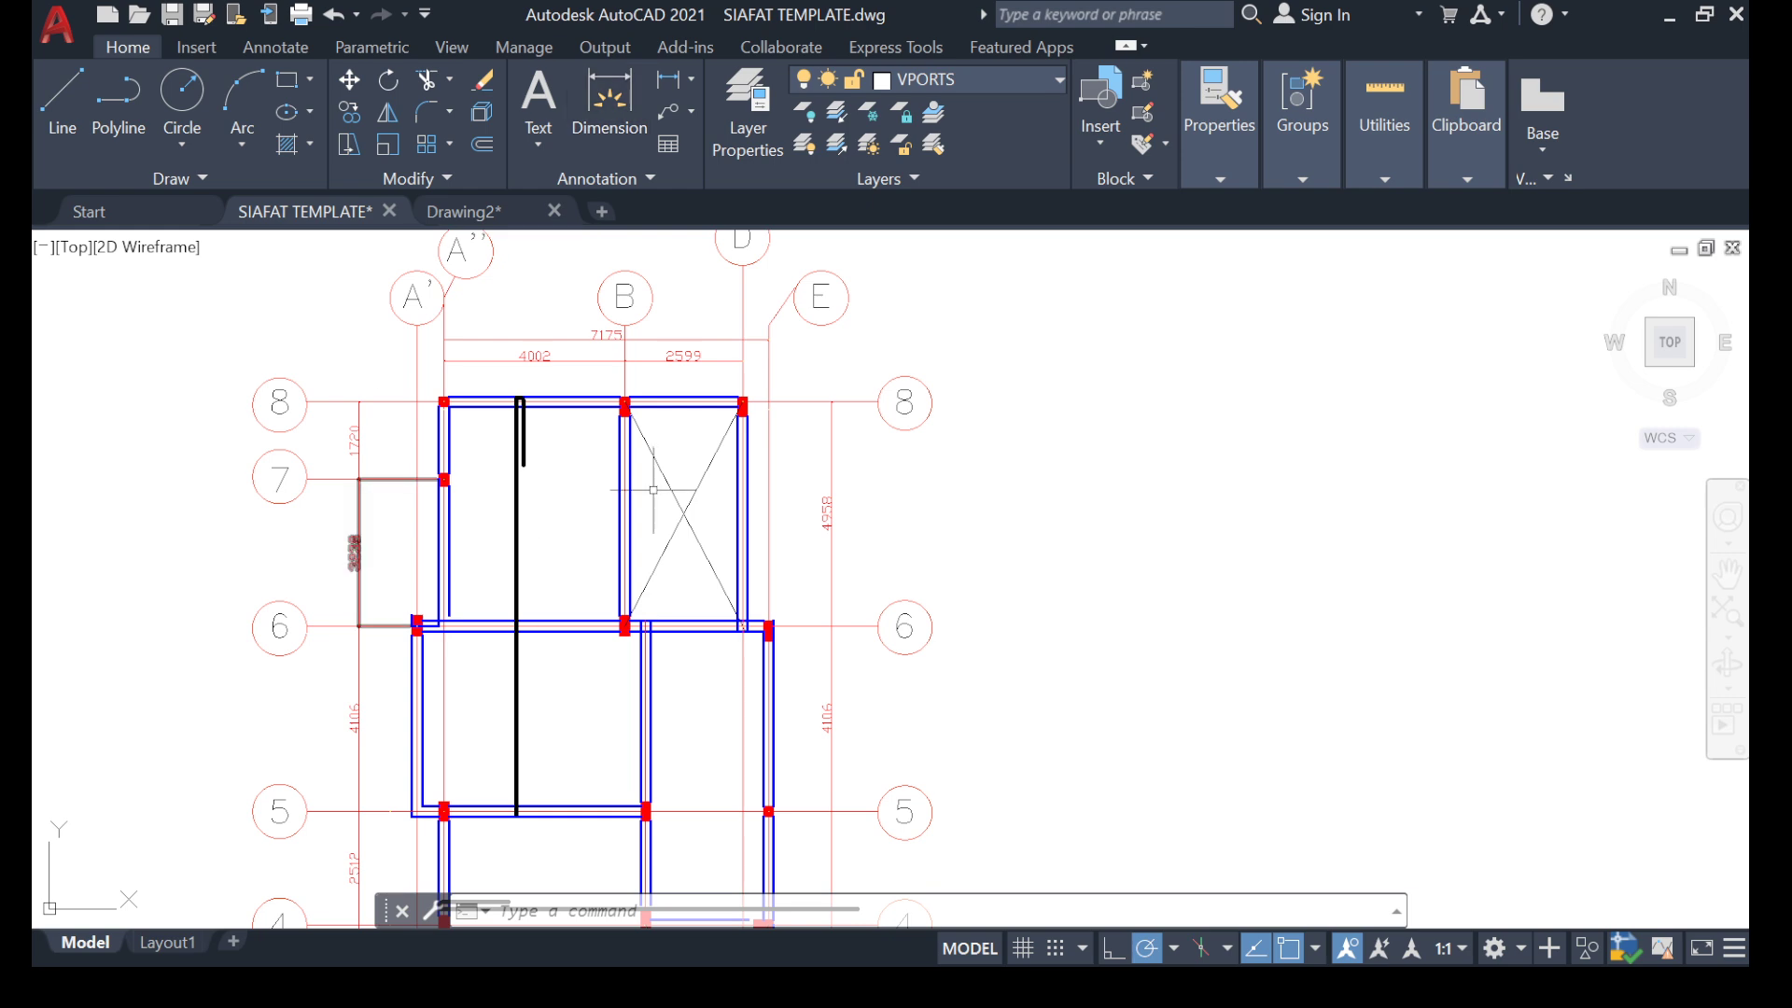
pyautogui.scroll(2, 654, 490)
pyautogui.scroll(4, 412, 408)
pyautogui.scroll(-4, 564, 438)
pyautogui.moveTo(564, 480)
pyautogui.mouseDown(button='middle')
pyautogui.moveTo(534, 431)
pyautogui.moveTo(355, 581)
pyautogui.mouseUp(button='middle')
pyautogui.scroll(6, 500, 392)
pyautogui.scroll(-4, 532, 468)
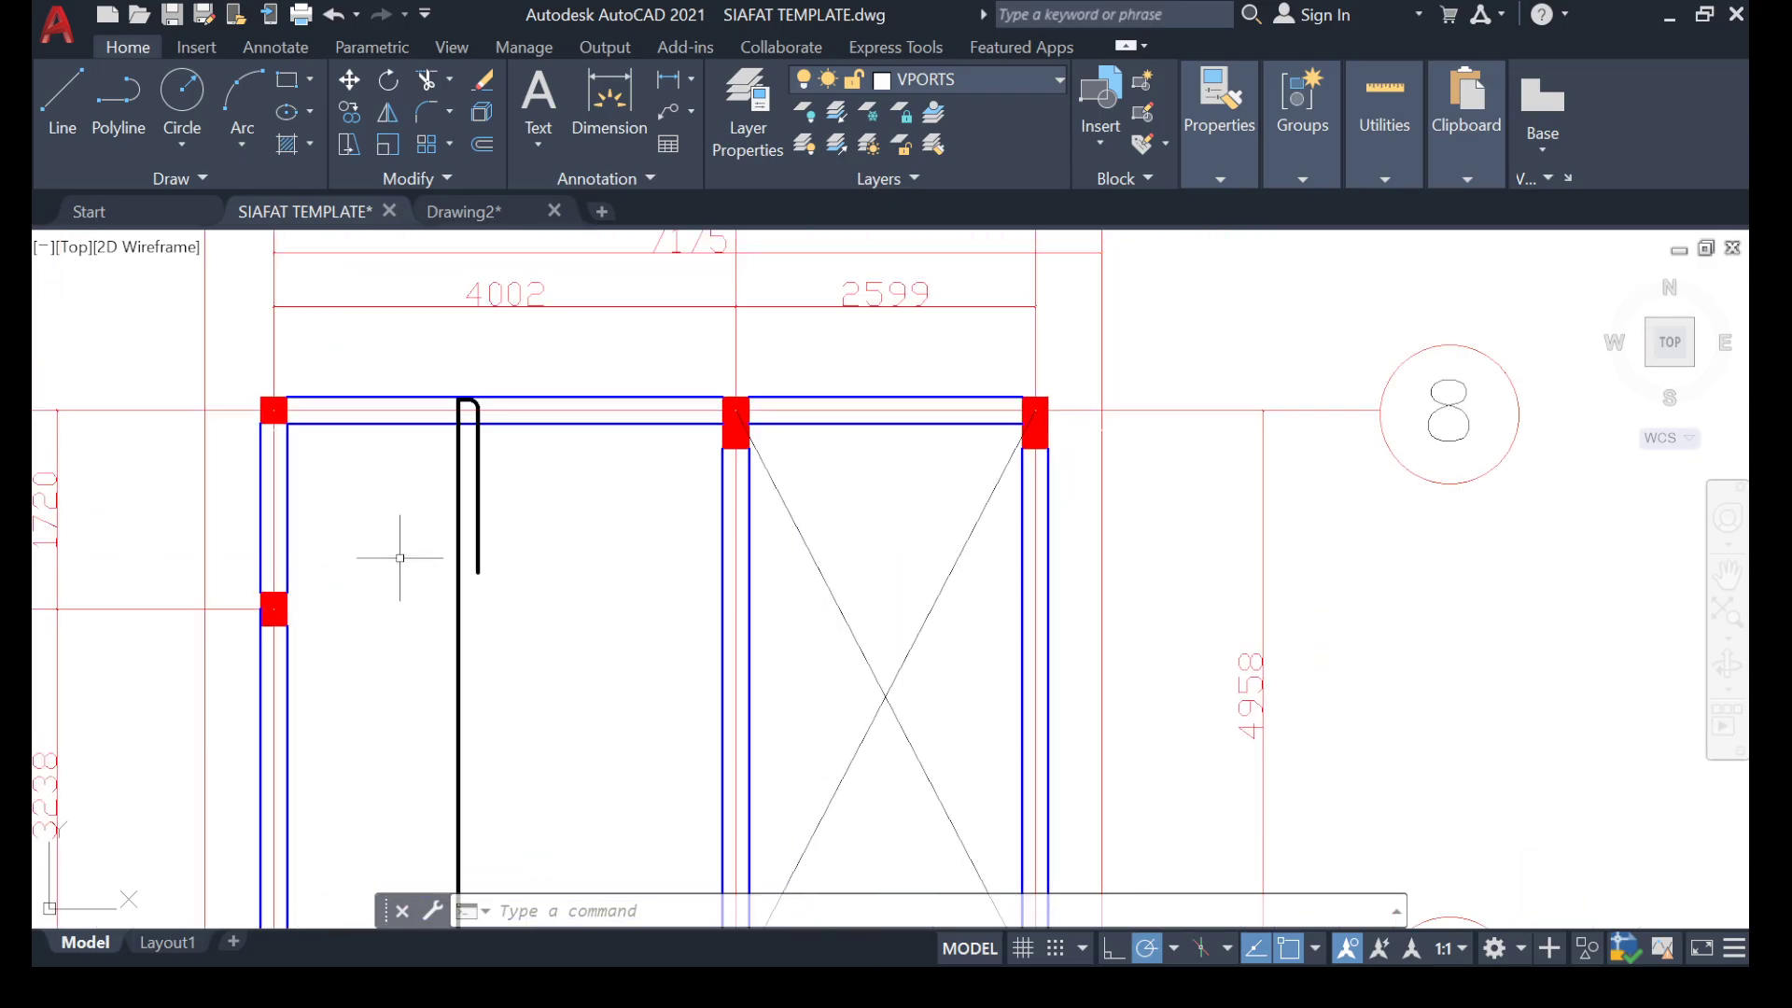
pyautogui.scroll(4, 452, 495)
pyautogui.scroll(-4, 539, 432)
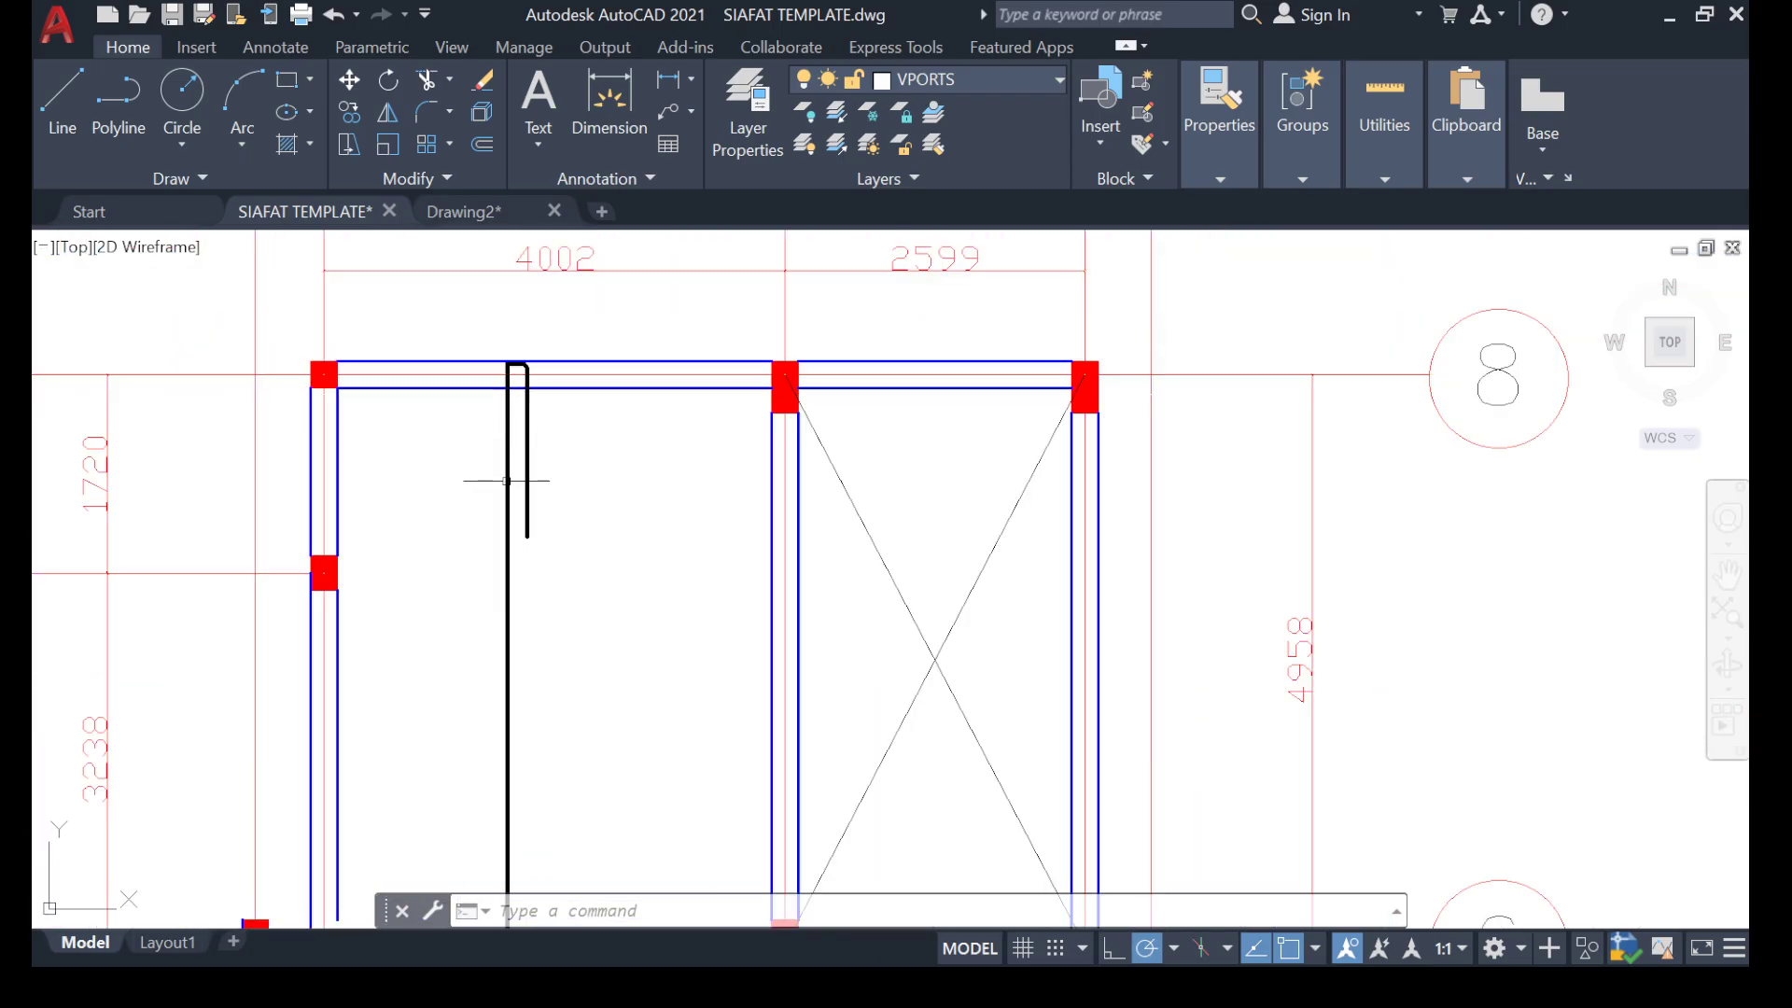
pyautogui.moveTo(470, 546)
pyautogui.mouseDown(button='middle')
pyautogui.moveTo(444, 410)
pyautogui.moveTo(443, 505)
pyautogui.mouseUp(button='middle')
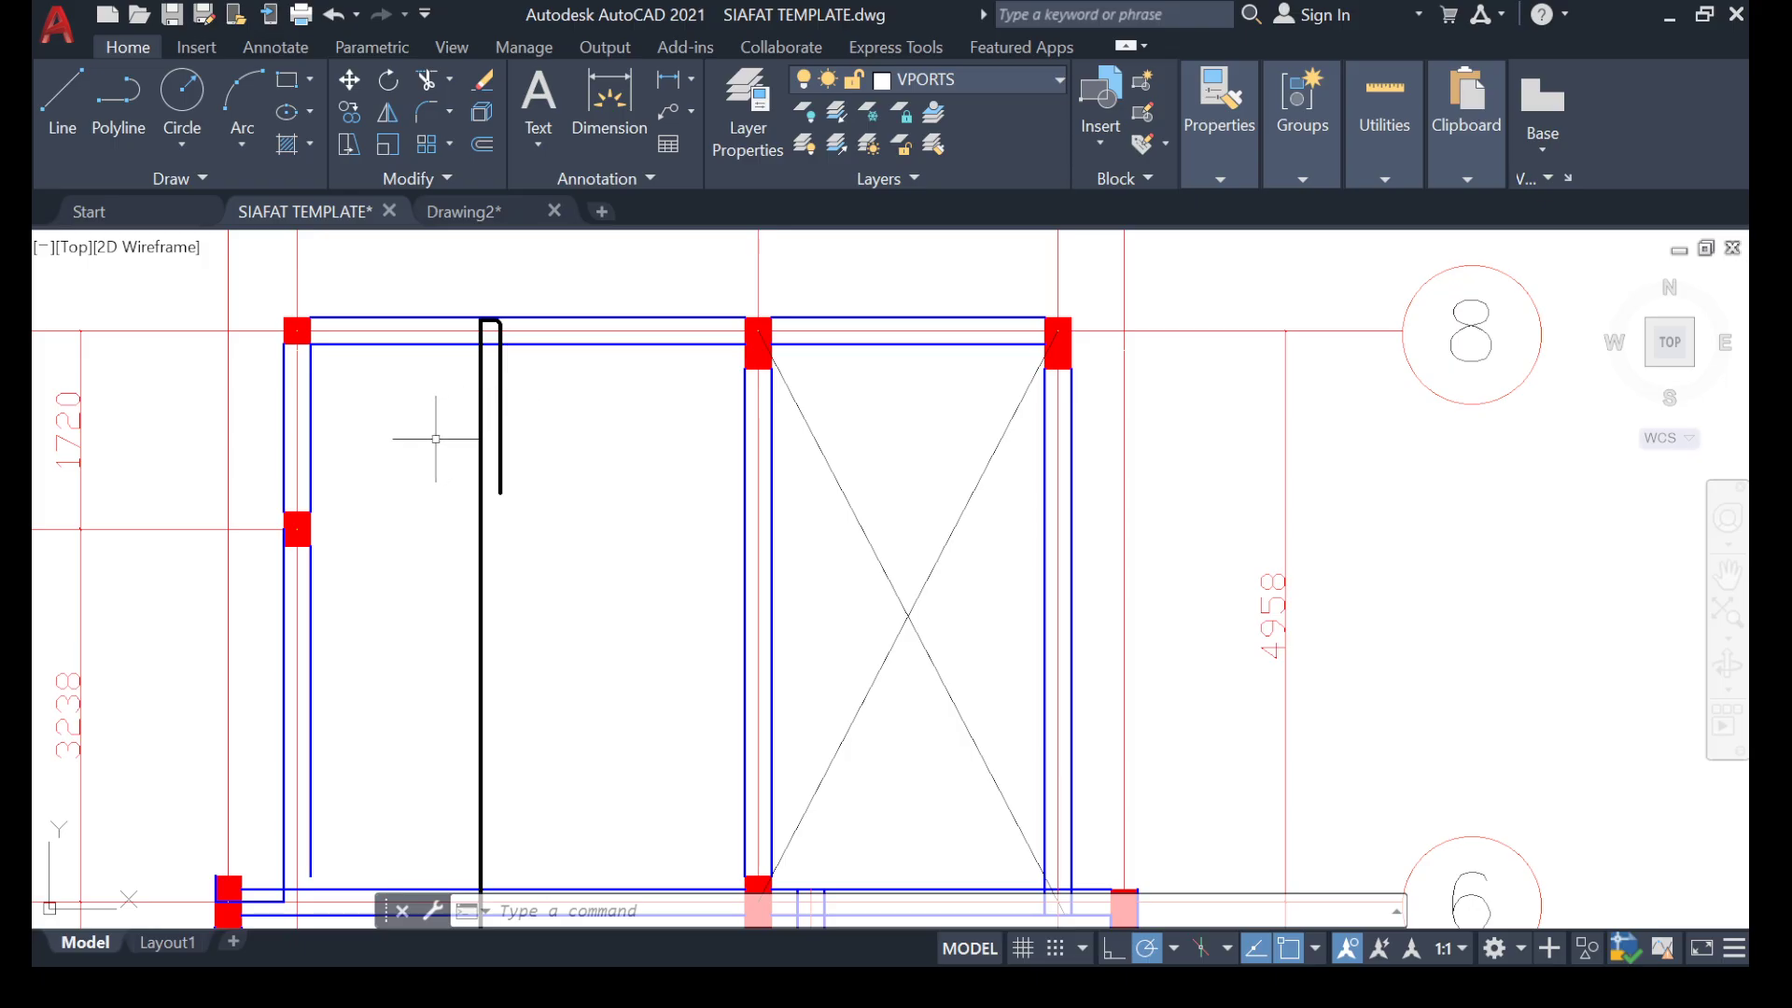
pyautogui.scroll(-3, 533, 393)
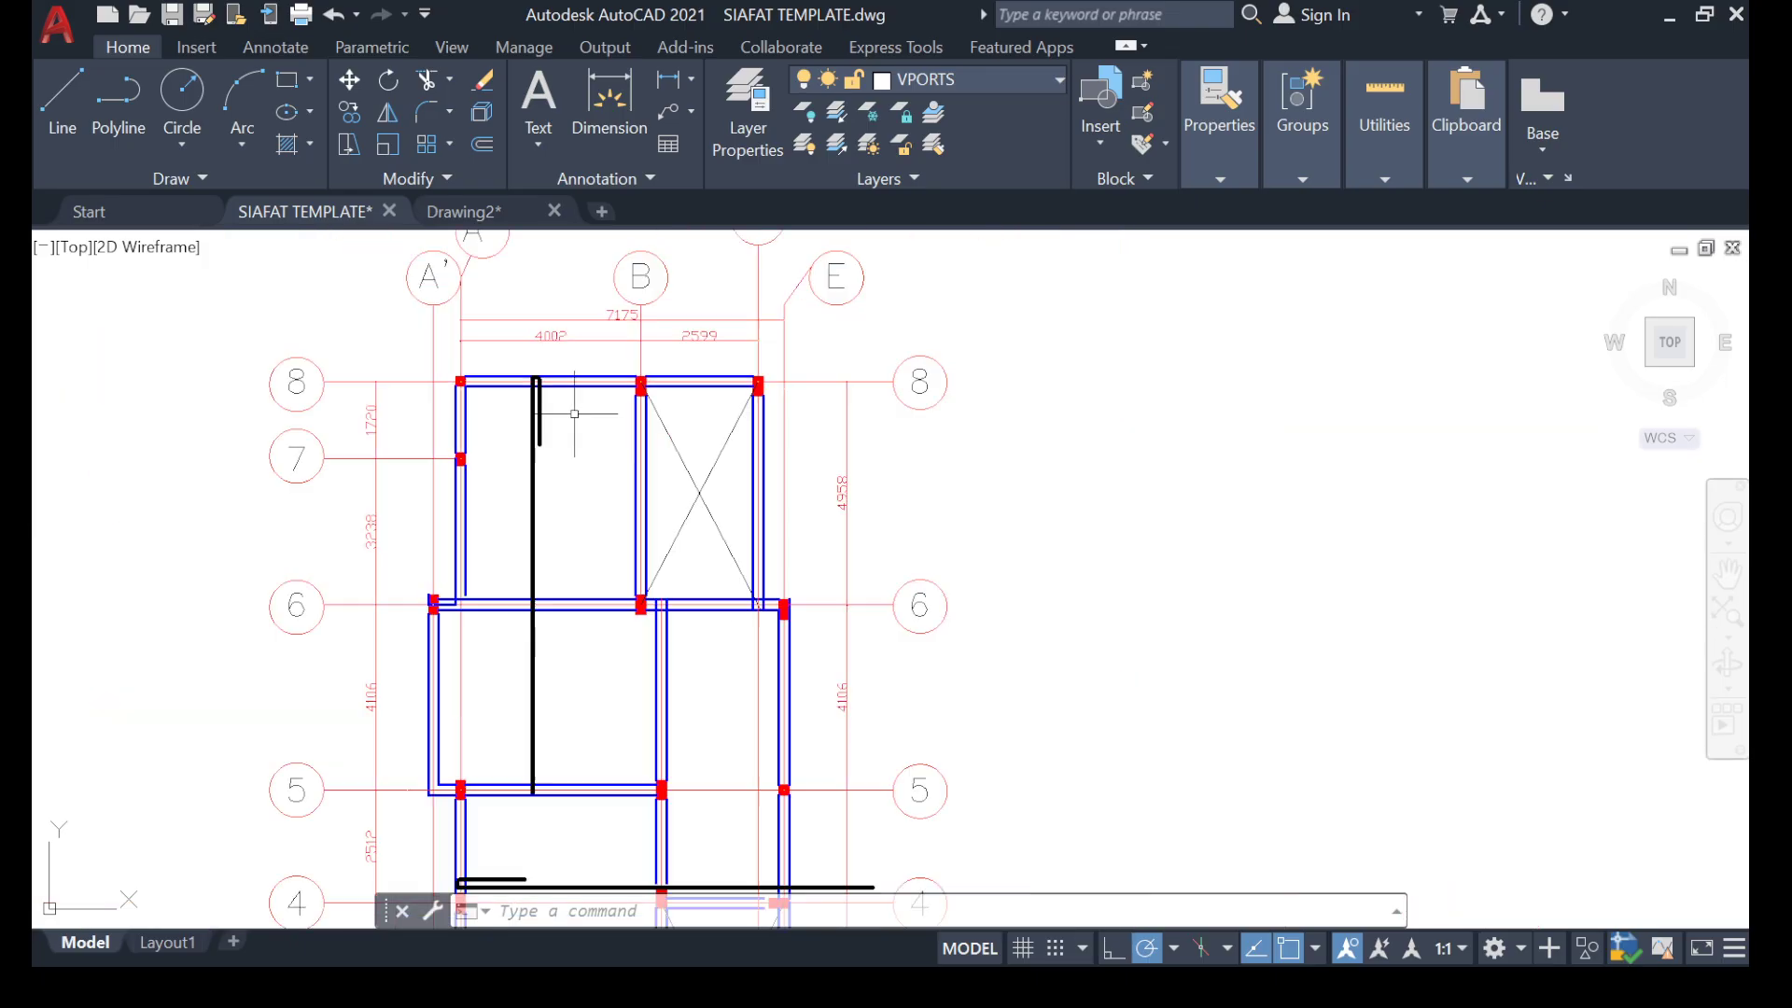
pyautogui.scroll(-5, 458, 583)
pyautogui.scroll(8, 487, 549)
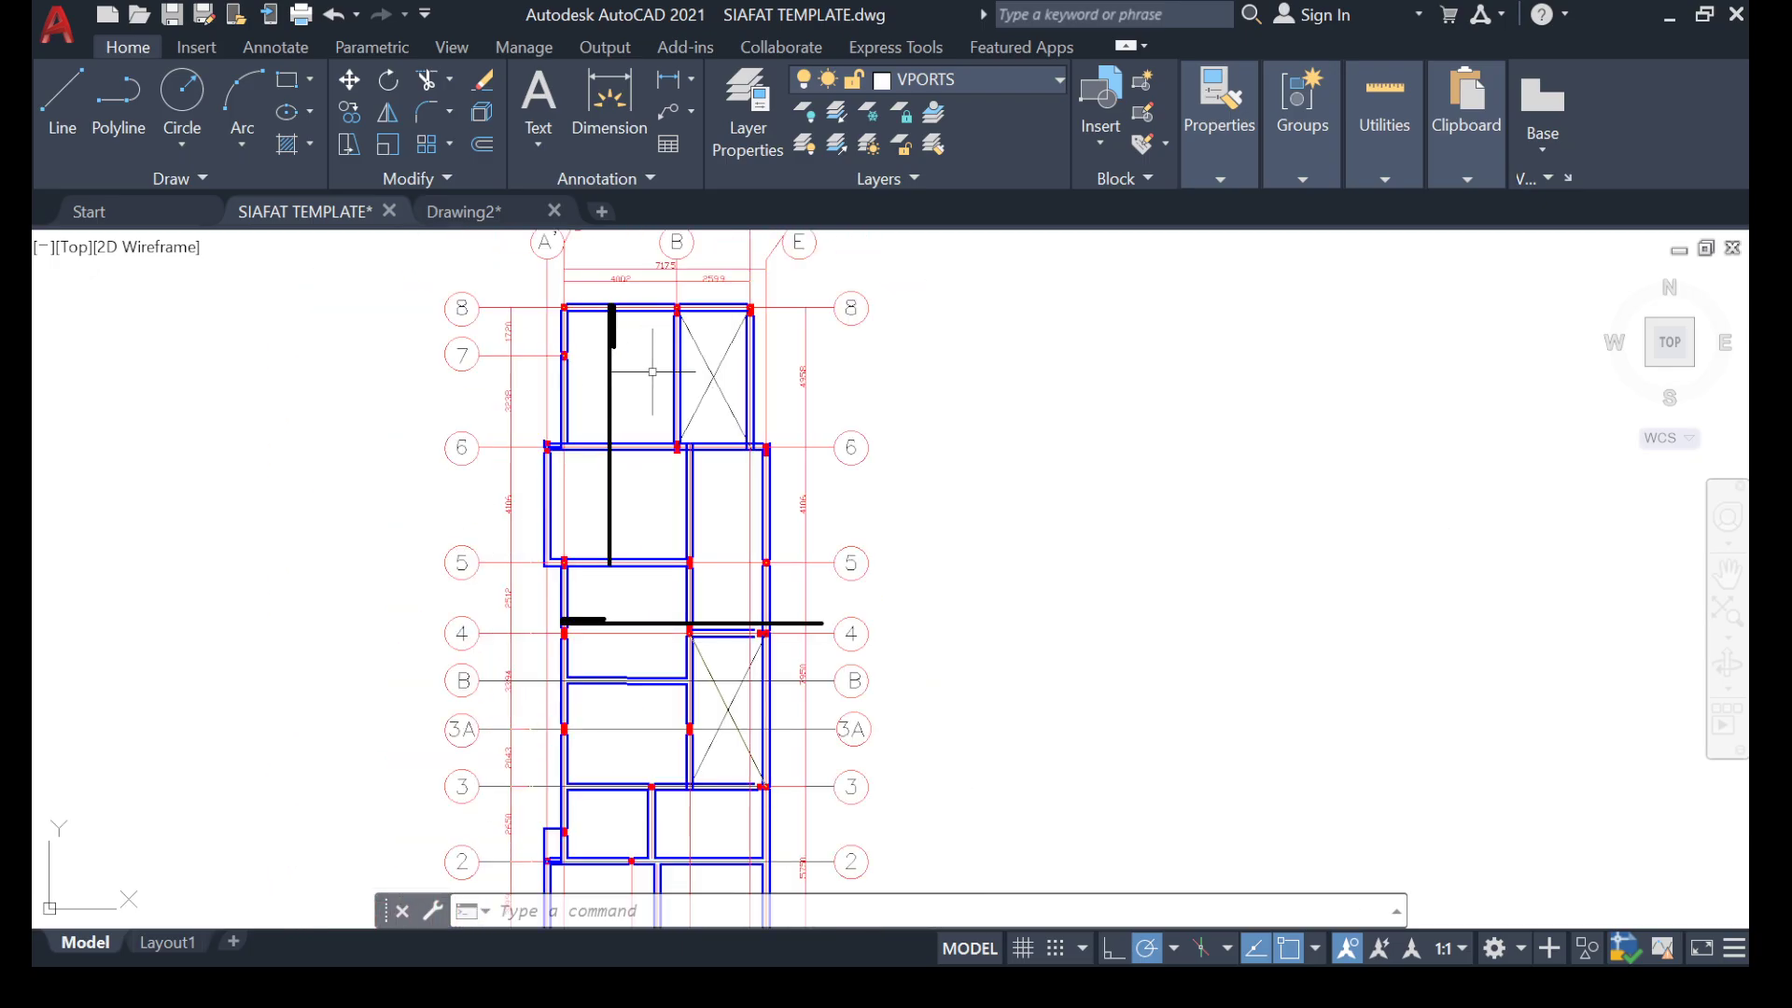
pyautogui.moveTo(473, 536); pyautogui.dragTo(485, 440, button='middle')
# Dimension the distance between gridlines 8 and 6 from the column centres on gridline B, placing the dimension line outside the grid bubbles.
pyautogui.click(609, 102)
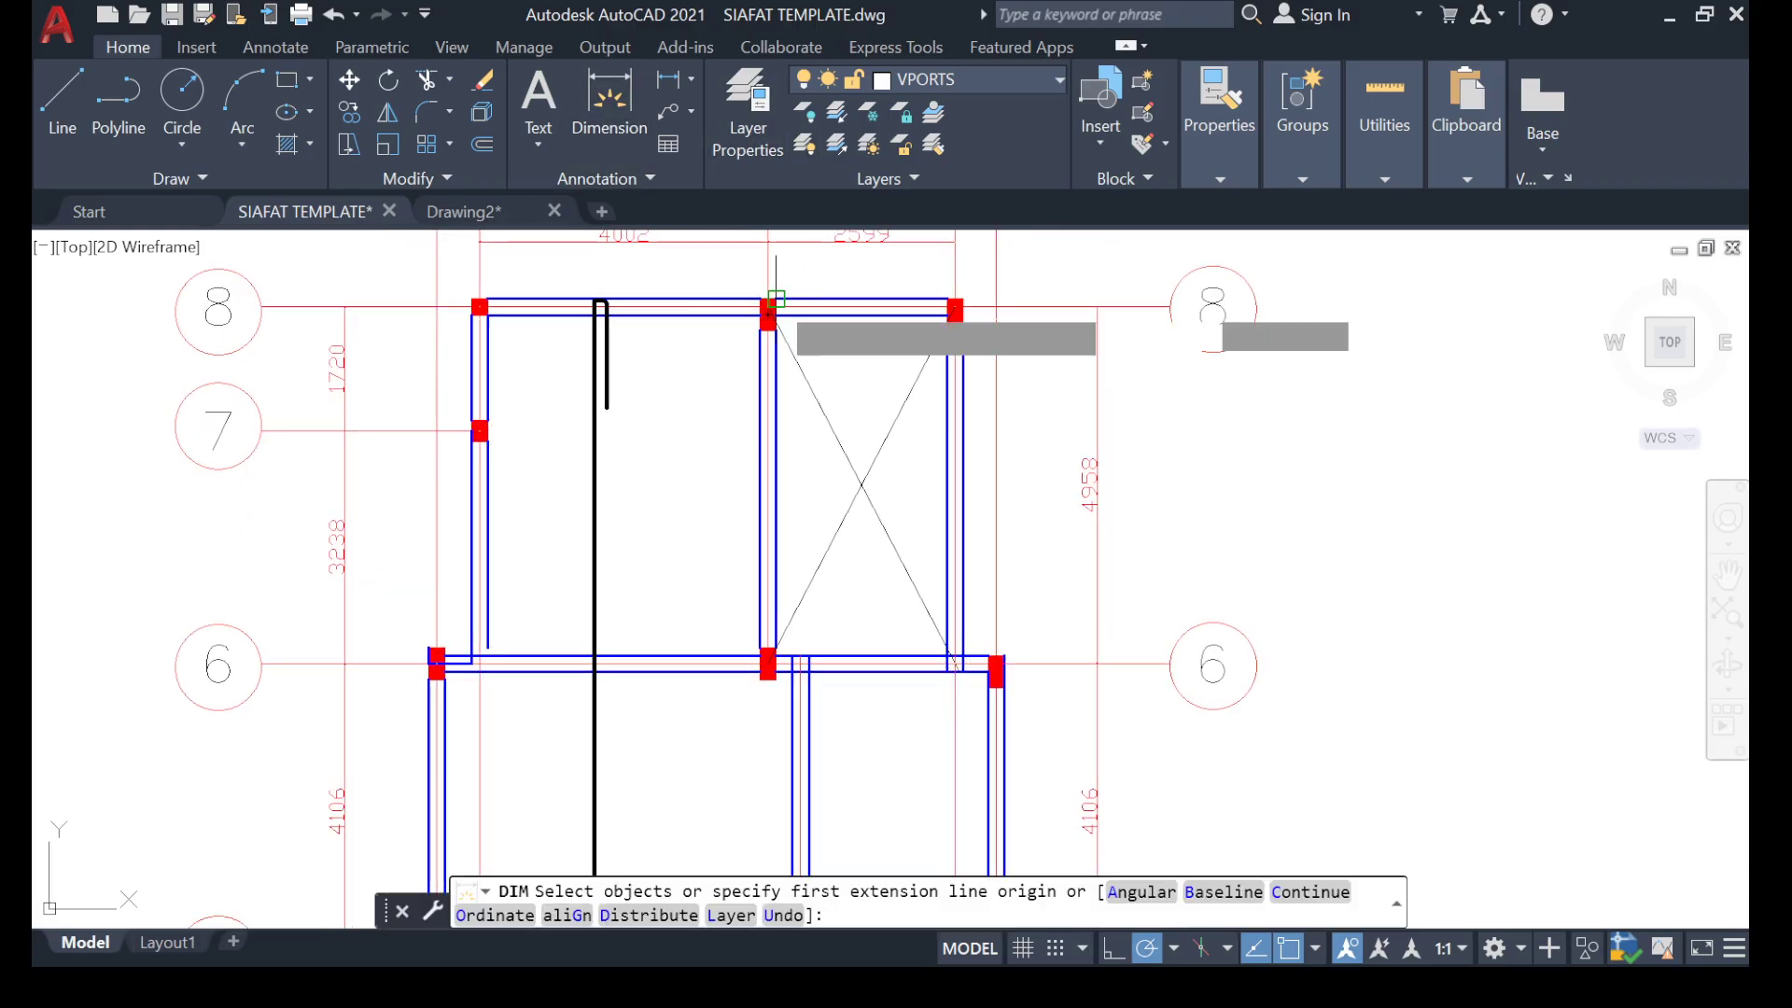
pyautogui.scroll(5, 770, 308)
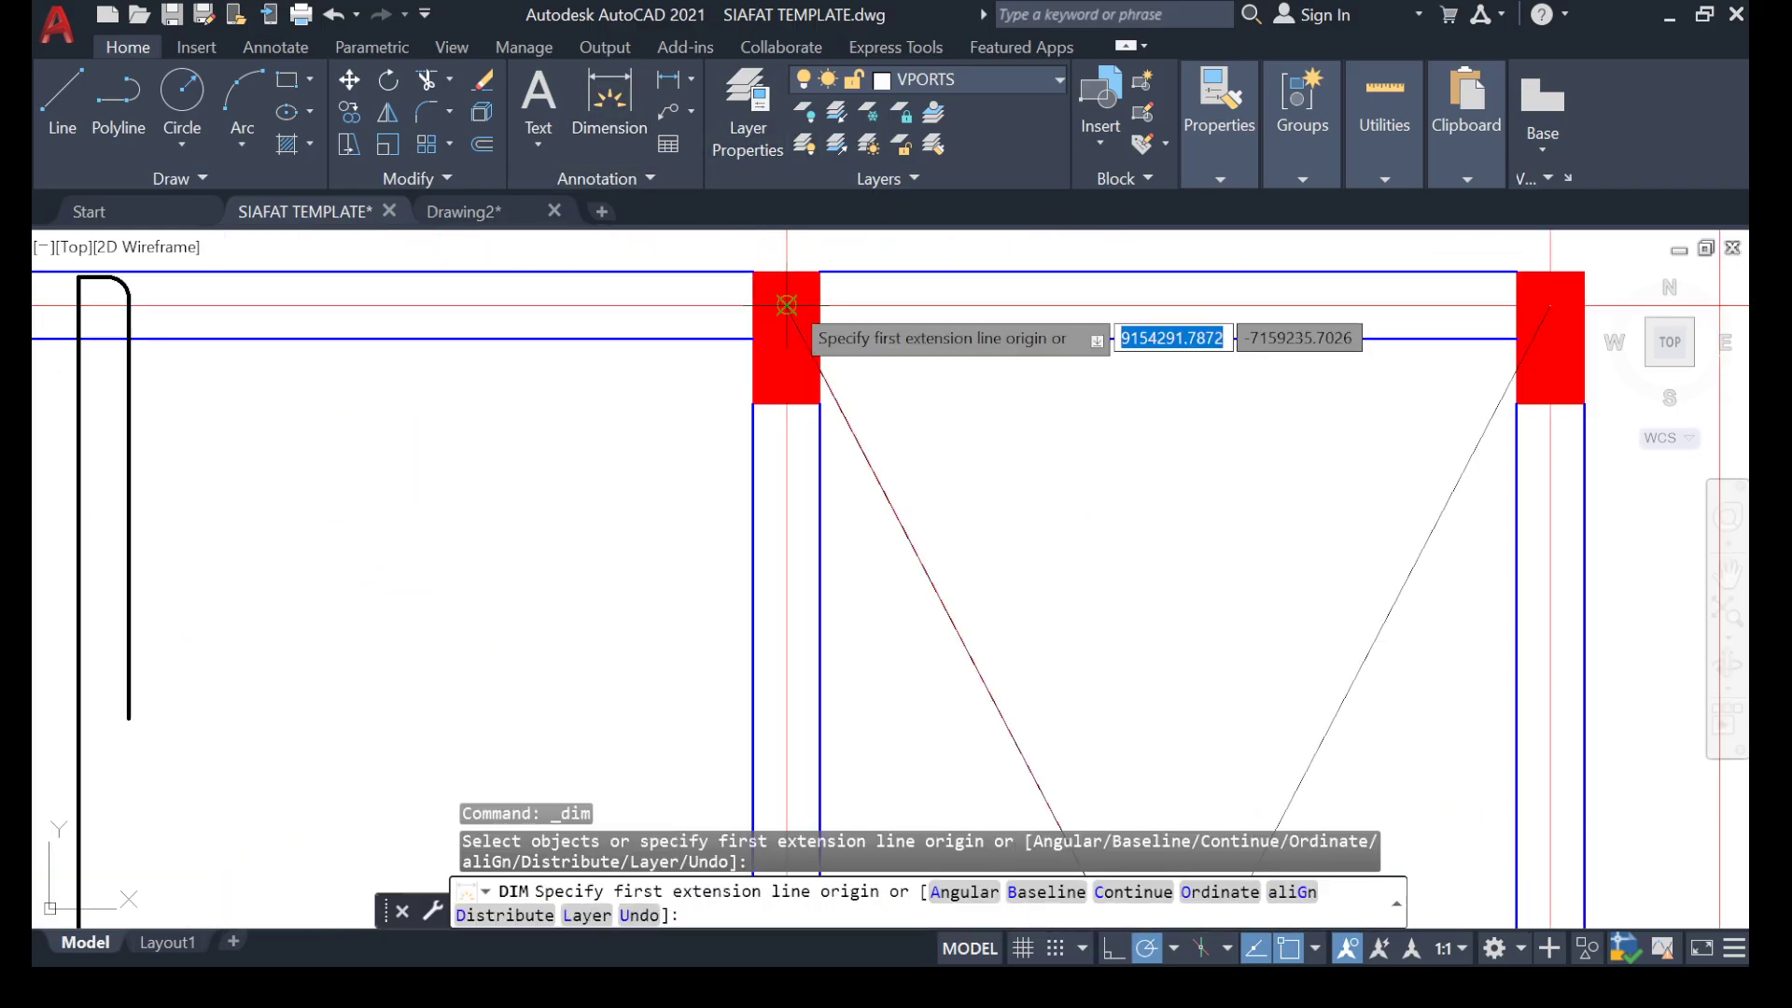
pyautogui.click(808, 295)
pyautogui.scroll(-5, 362, 621)
pyautogui.scroll(5, 368, 628)
pyautogui.scroll(6, 865, 743)
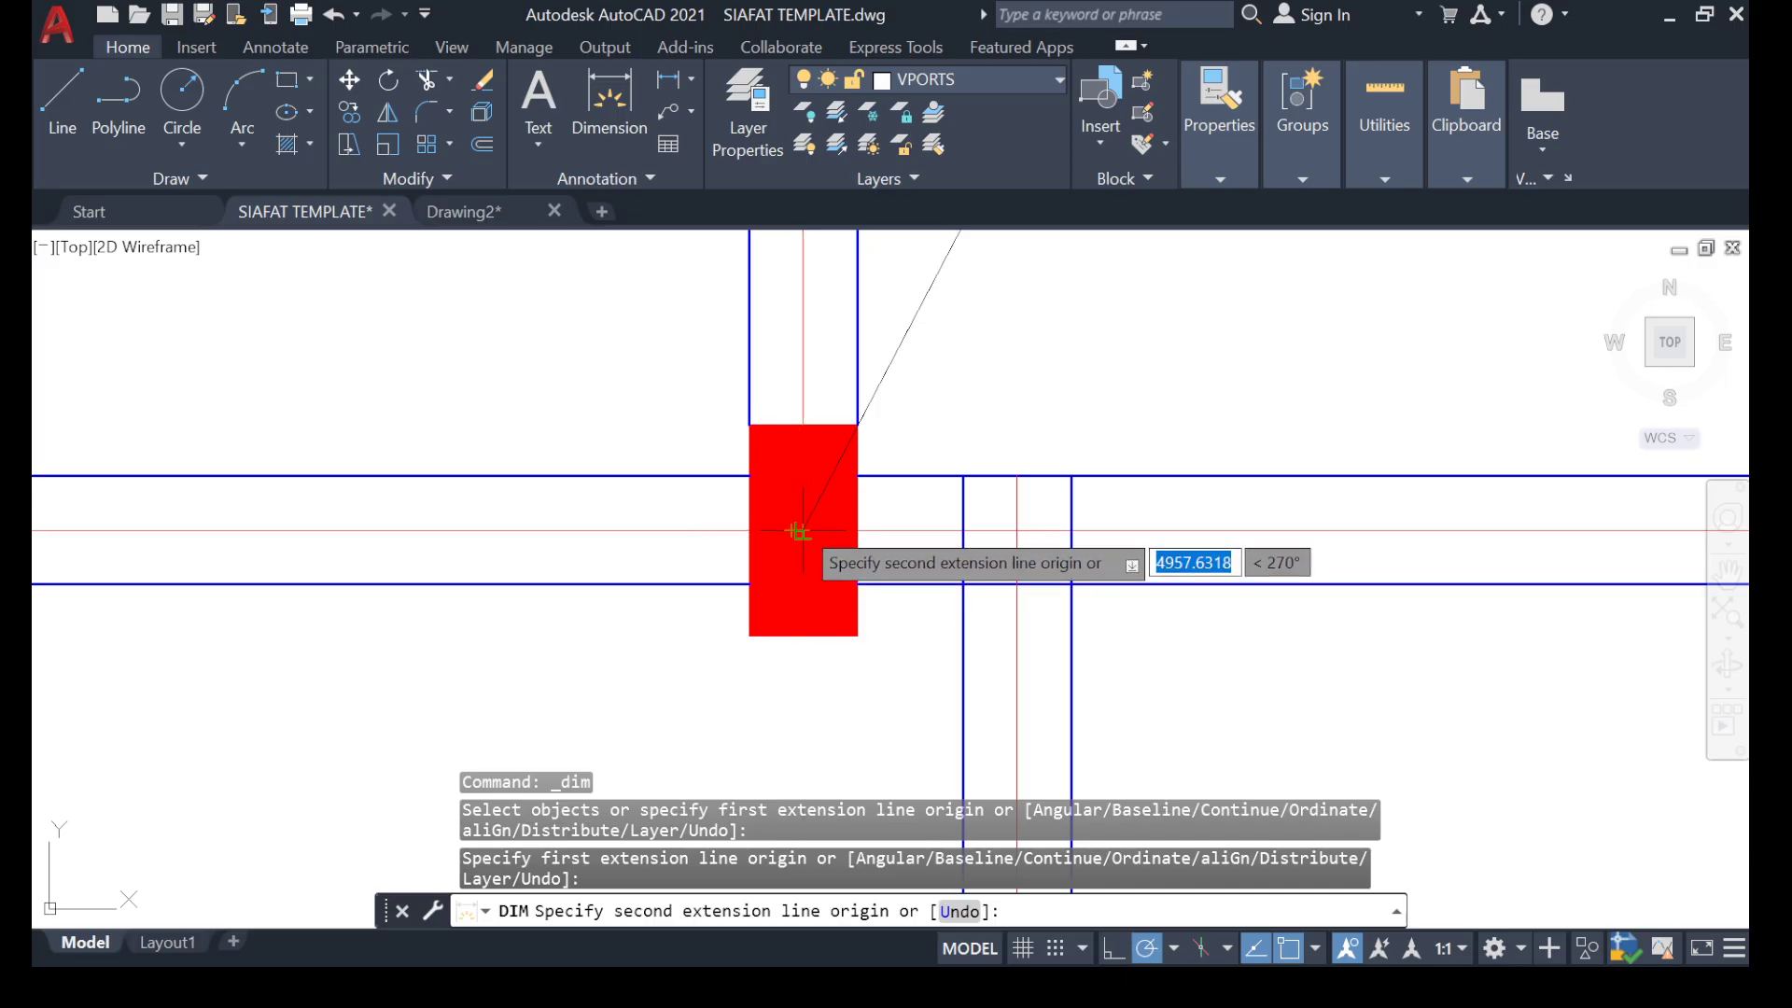
pyautogui.click(798, 532)
pyautogui.scroll(-5, 320, 496)
pyautogui.moveTo(321, 496); pyautogui.dragTo(602, 479, button='middle')
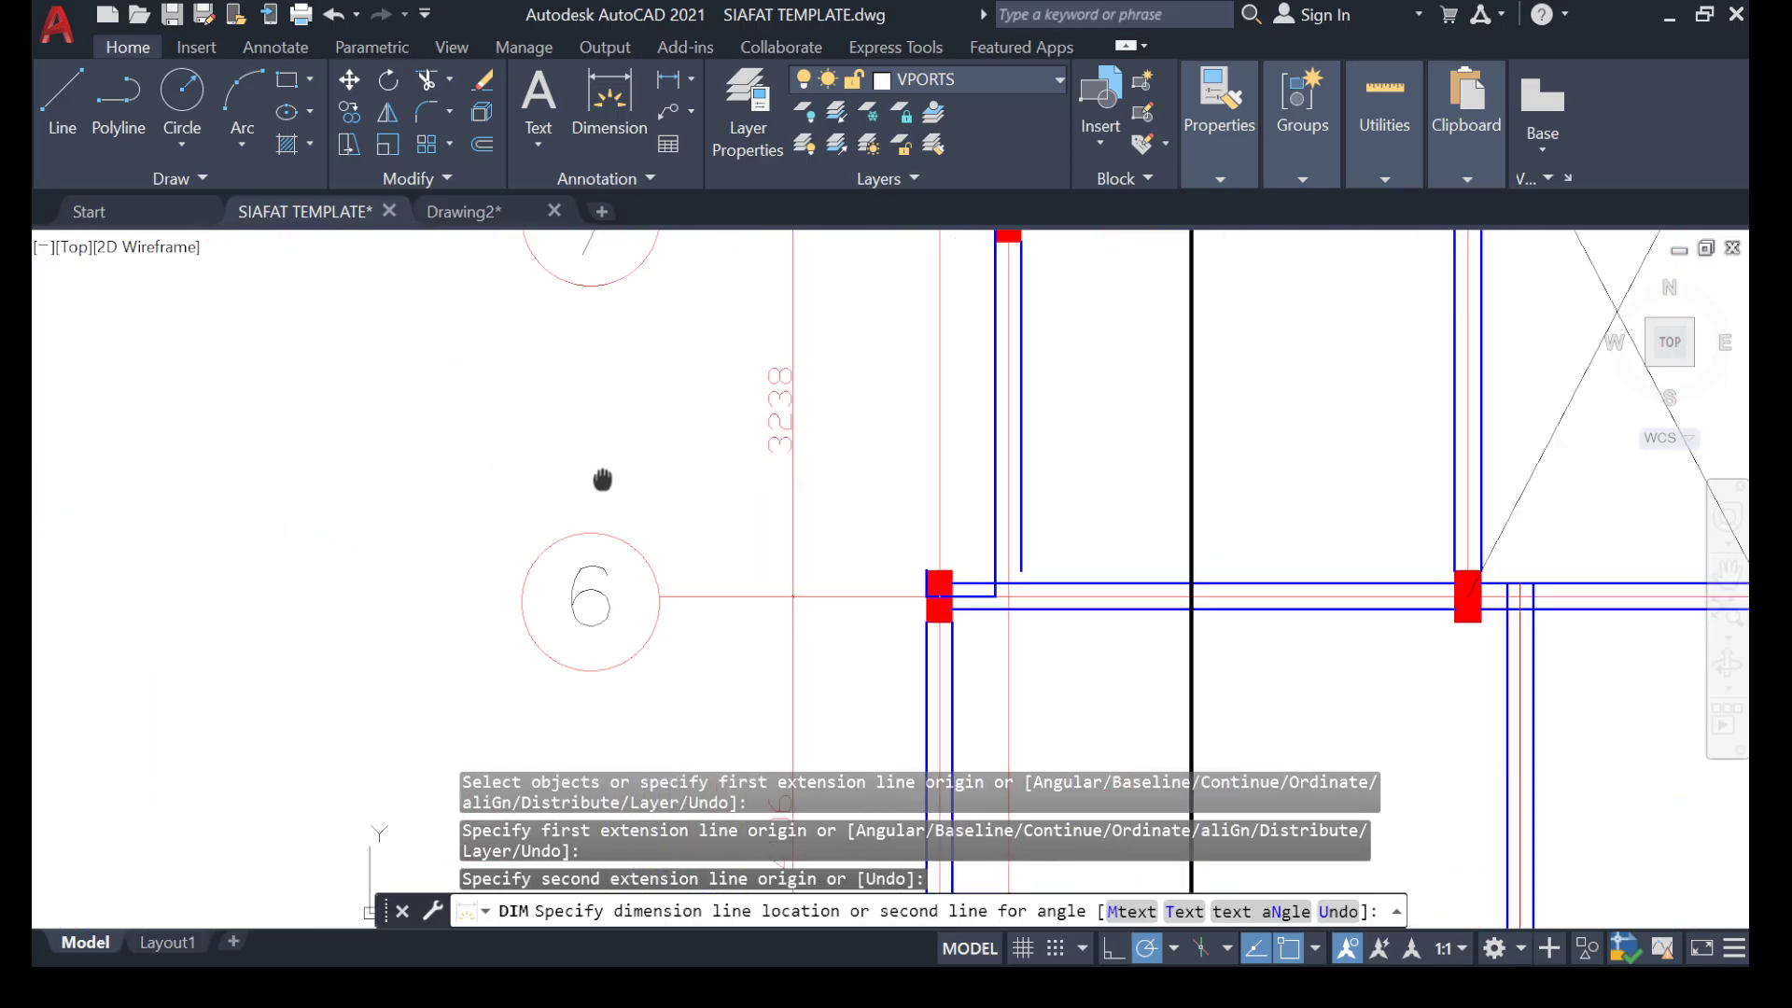
pyautogui.click(238, 487)
pyautogui.moveTo(296, 370); pyautogui.dragTo(340, 461, button='middle')
pyautogui.scroll(-2, 341, 460)
pyautogui.press('Escape')
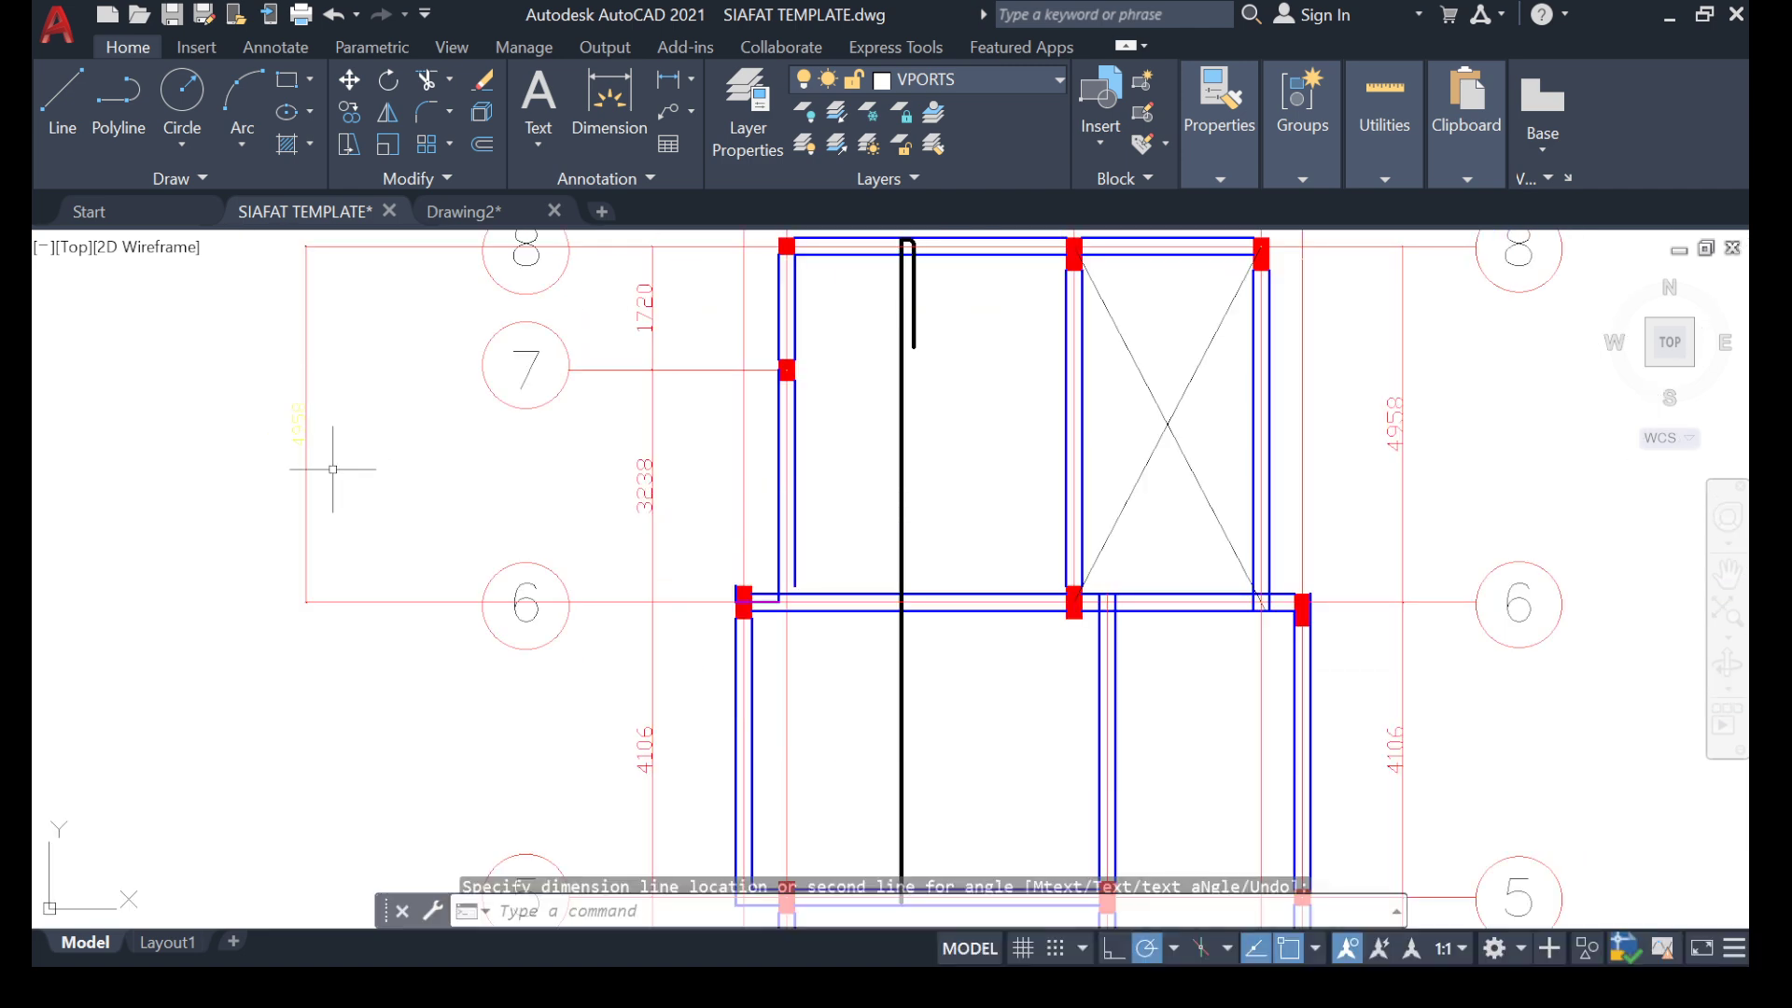
# Match the new gridline 8 to 6 dimension's properties to the existing dimension between gridlines 7 and 6.
pyautogui.write('MA')
pyautogui.press('Return')
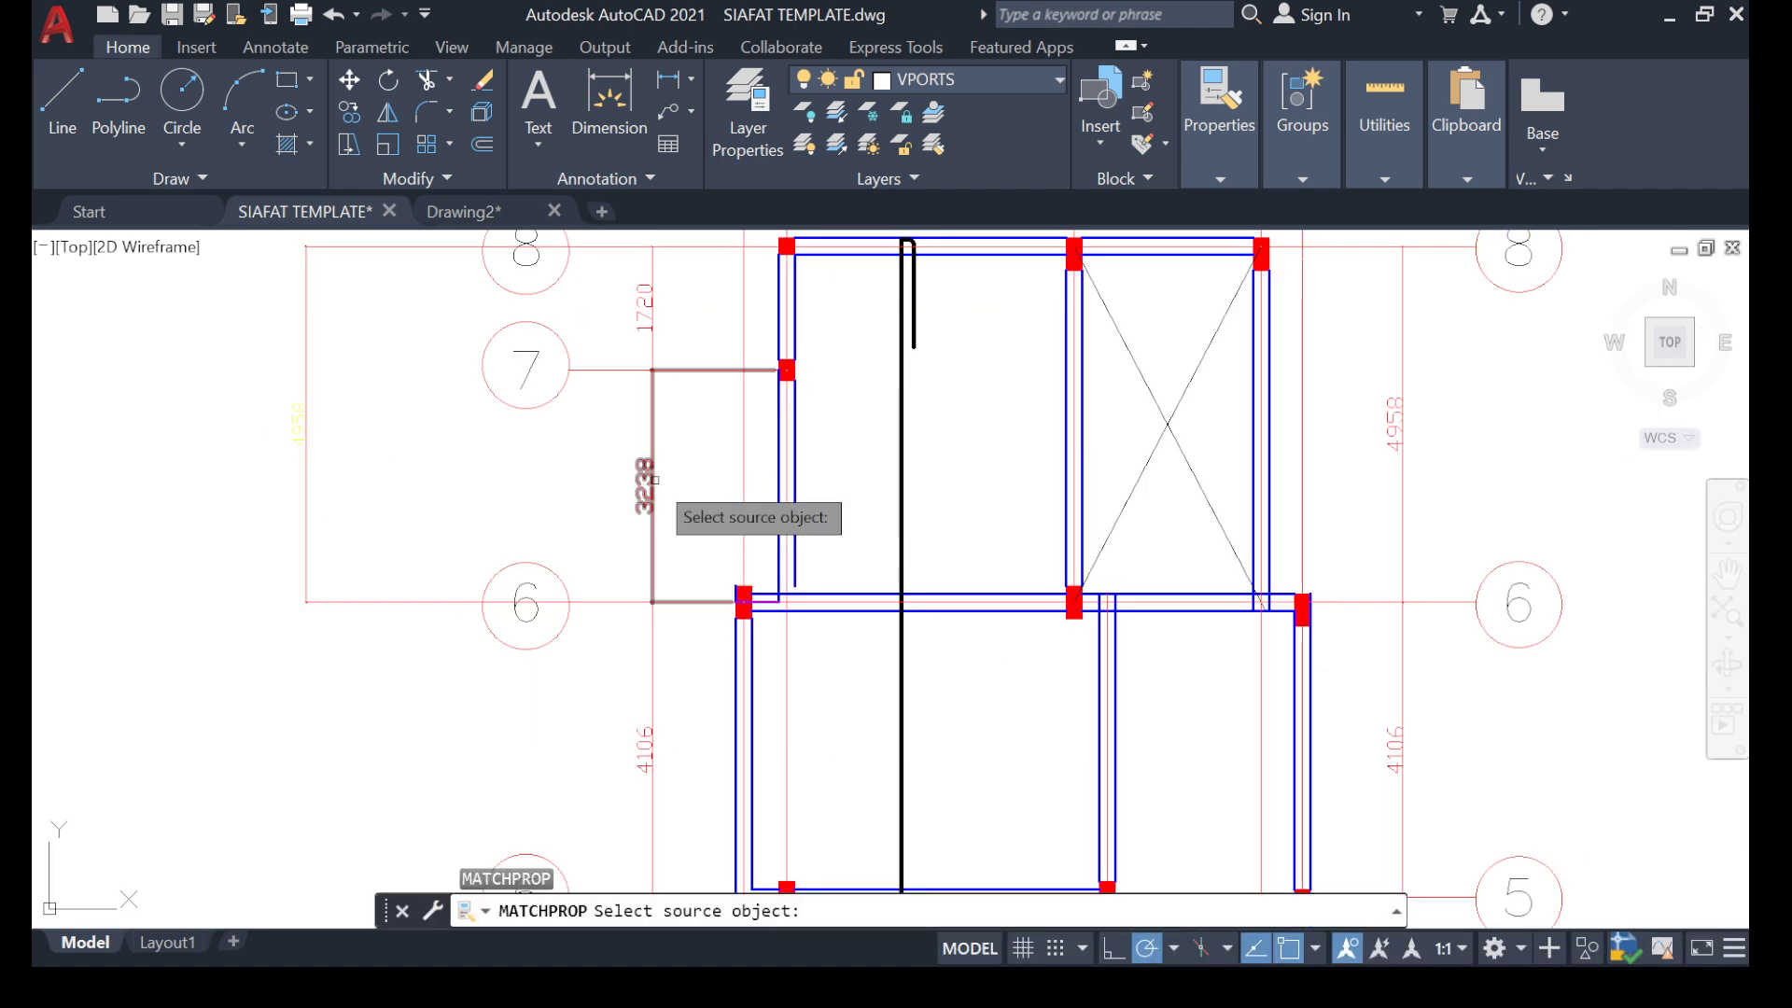
pyautogui.click(652, 476)
pyautogui.click(390, 436)
pyautogui.click(184, 517)
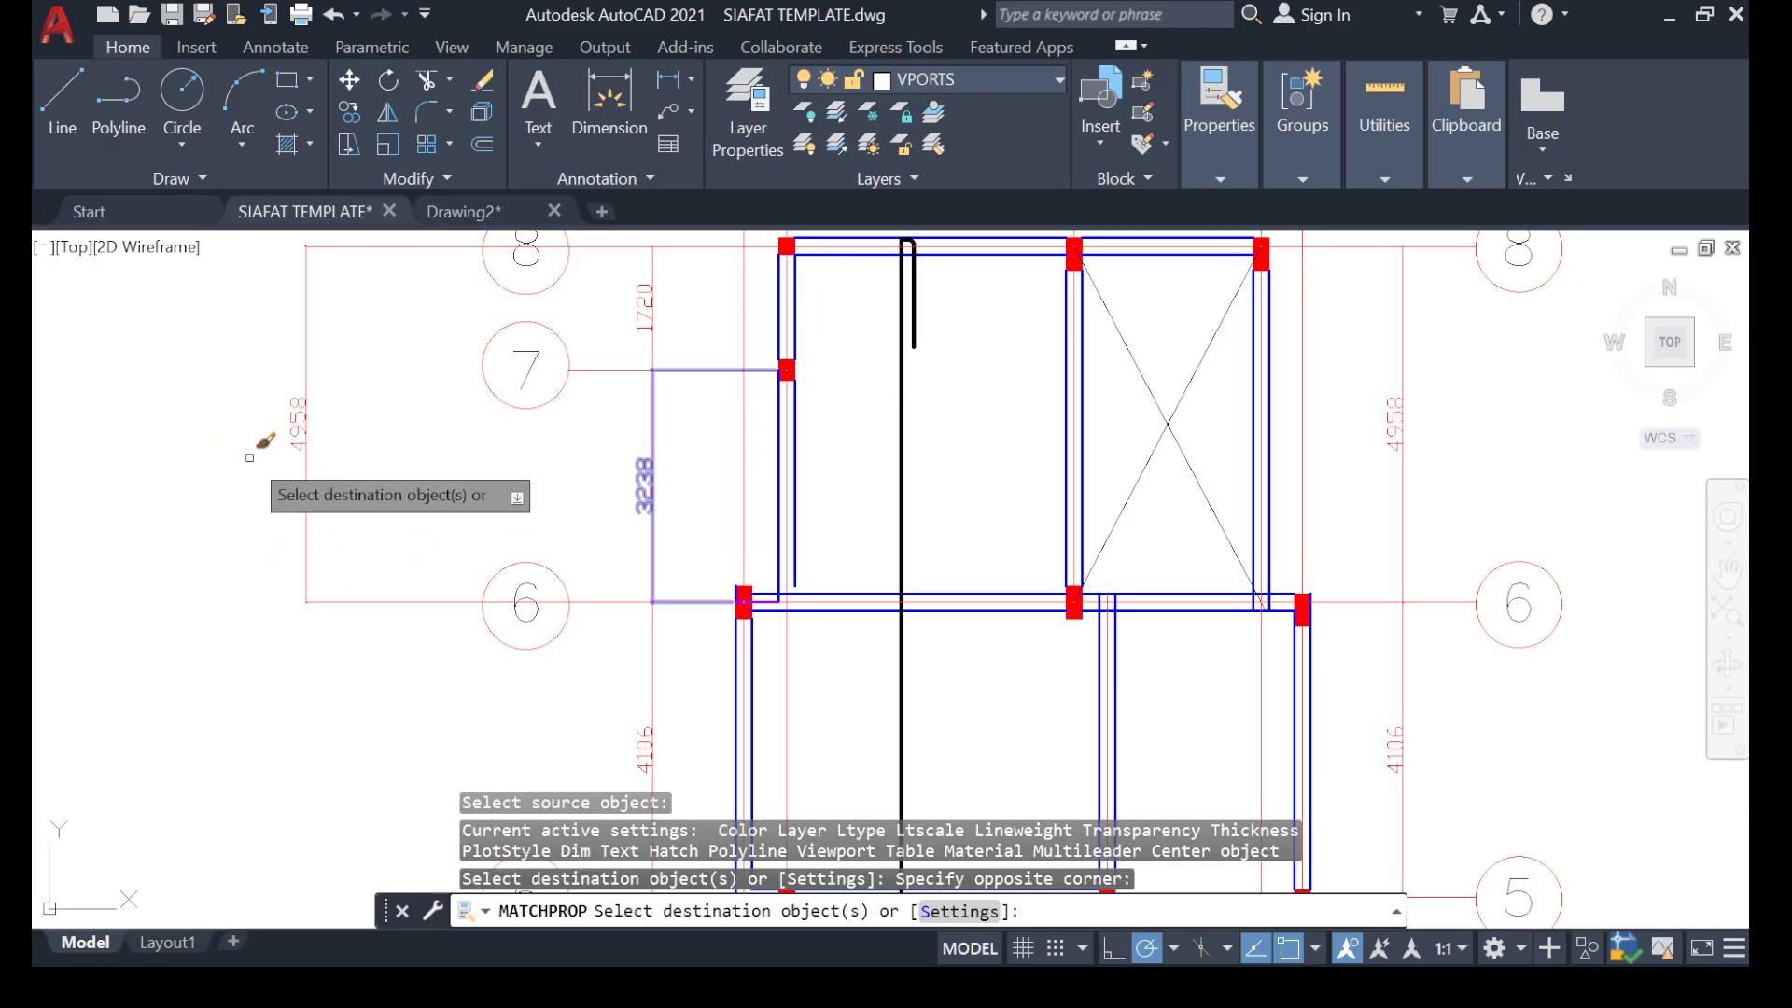
pyautogui.press('Escape')
# Read the new dimension between gridlines 8 and 6 and compare the span with the vertical bar's hook length.
pyautogui.scroll(7, 236, 454)
pyautogui.moveTo(271, 412); pyautogui.dragTo(286, 390, button='middle')
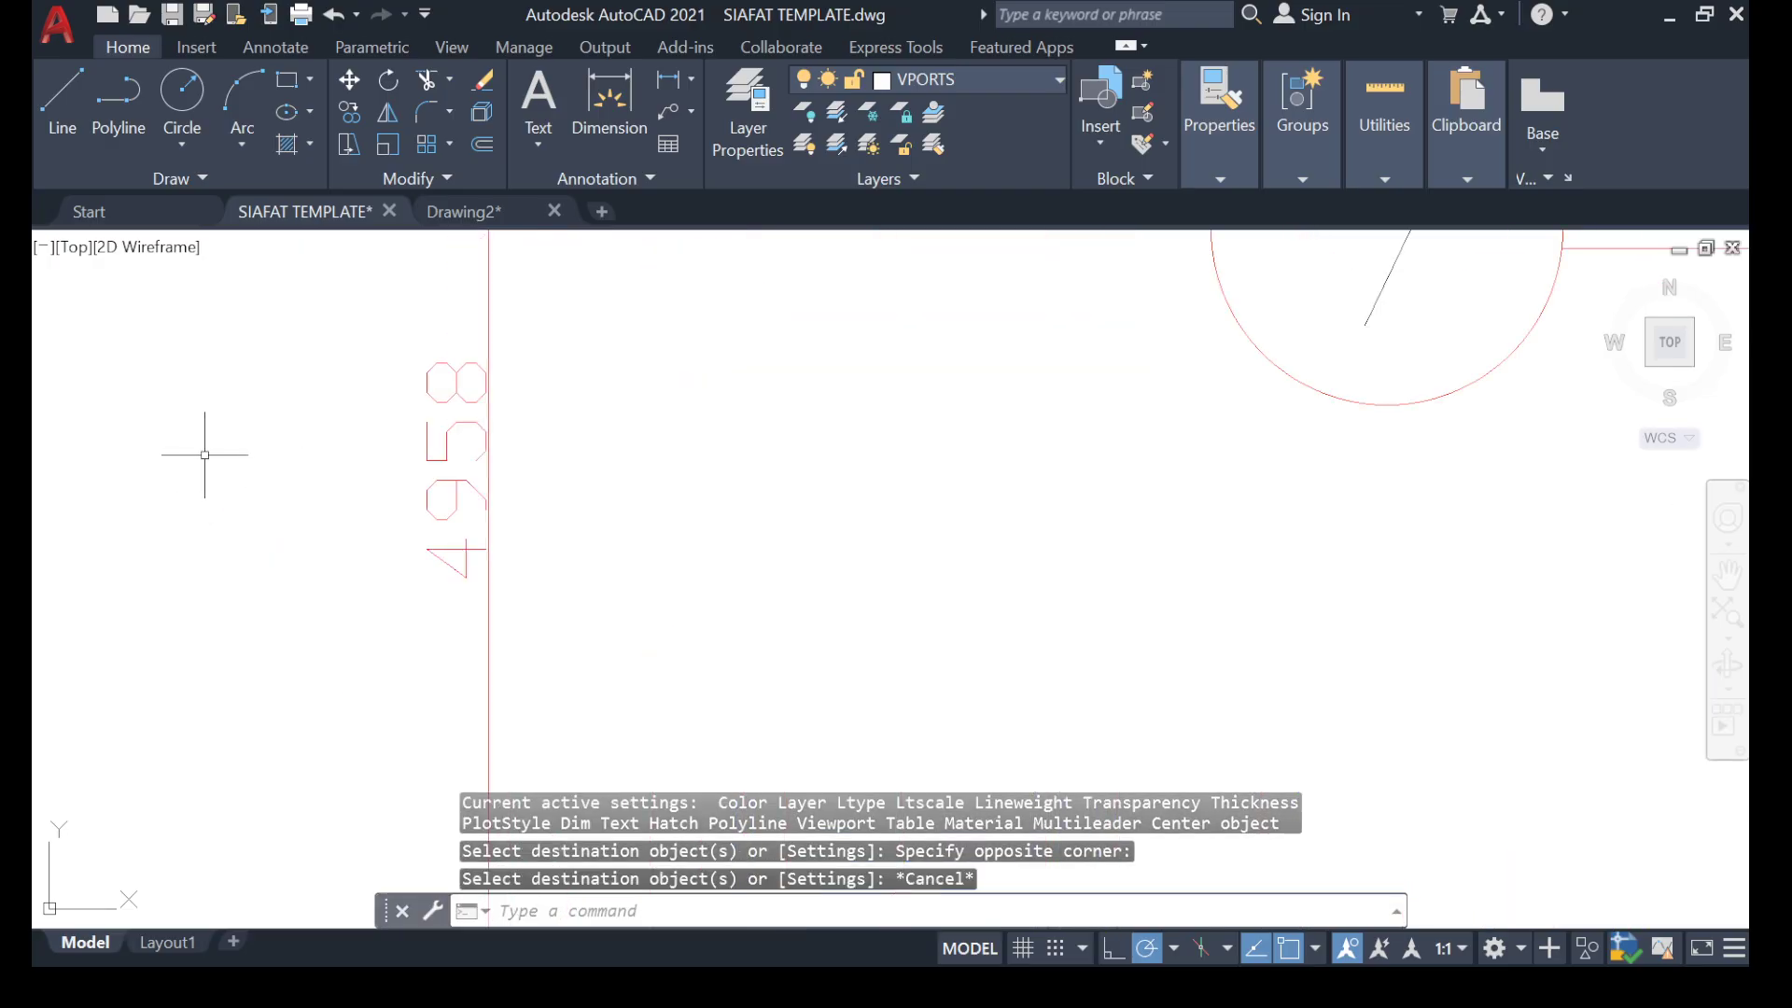
pyautogui.scroll(-8, 533, 463)
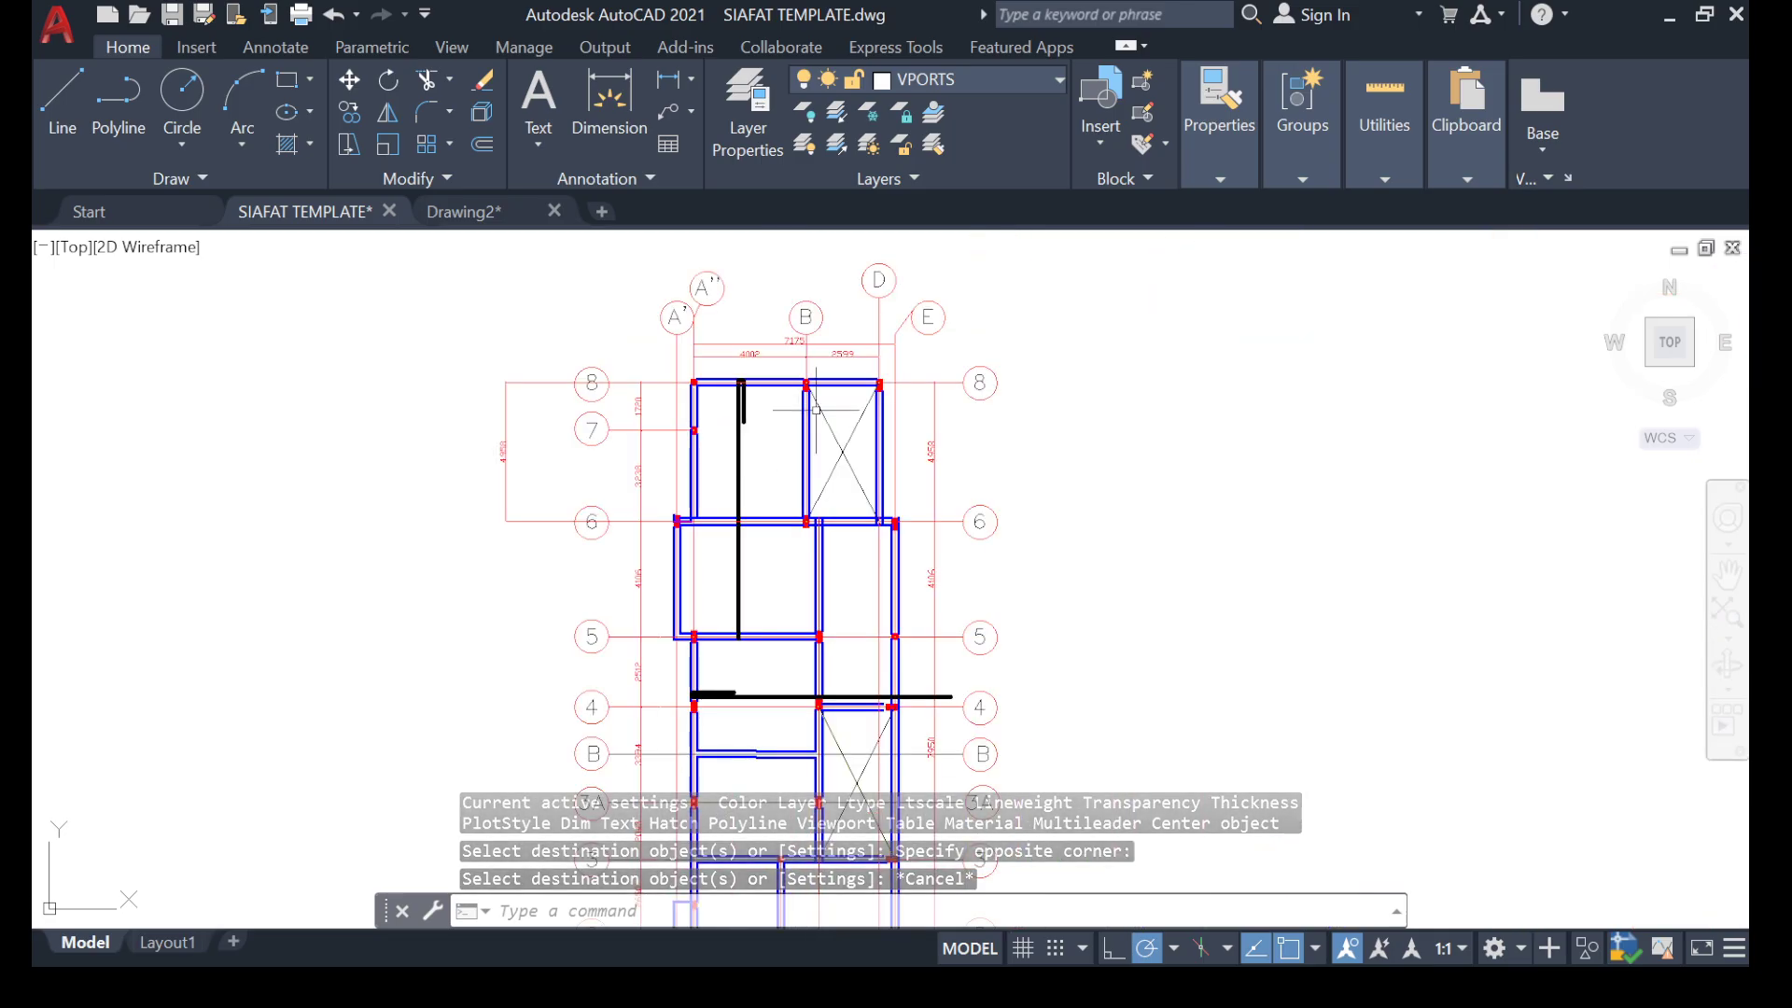
pyautogui.scroll(10, 753, 385)
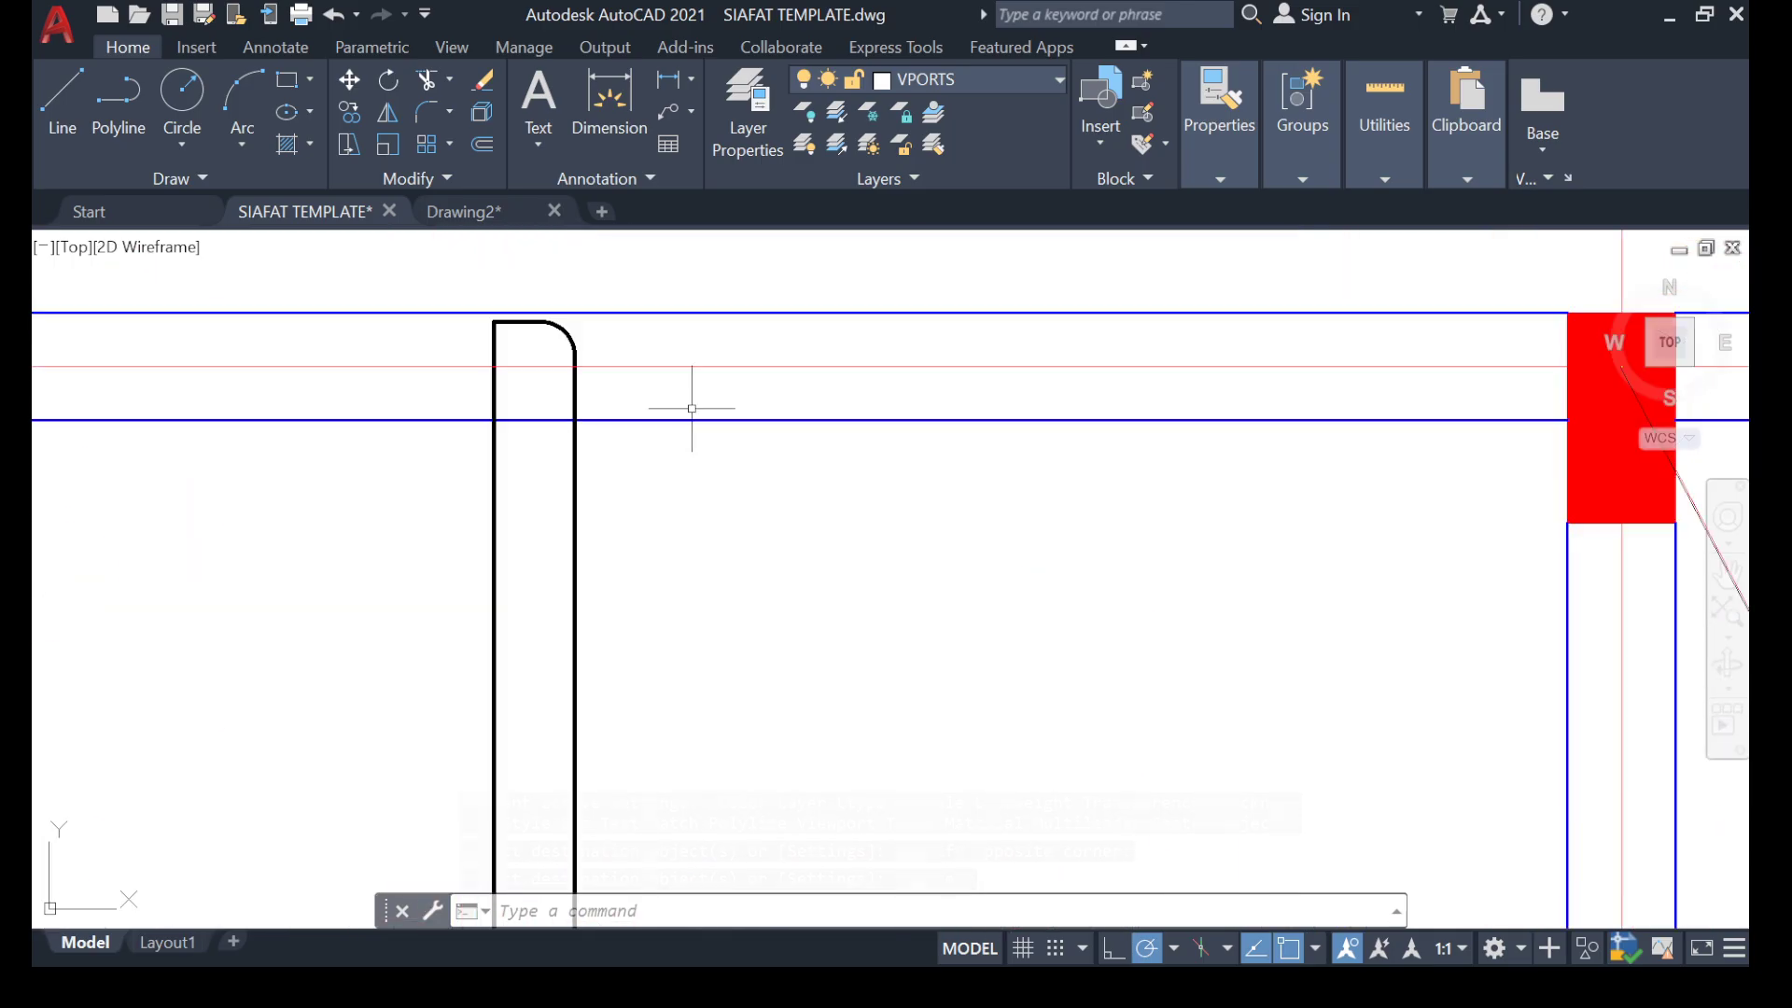
pyautogui.scroll(-5, 568, 340)
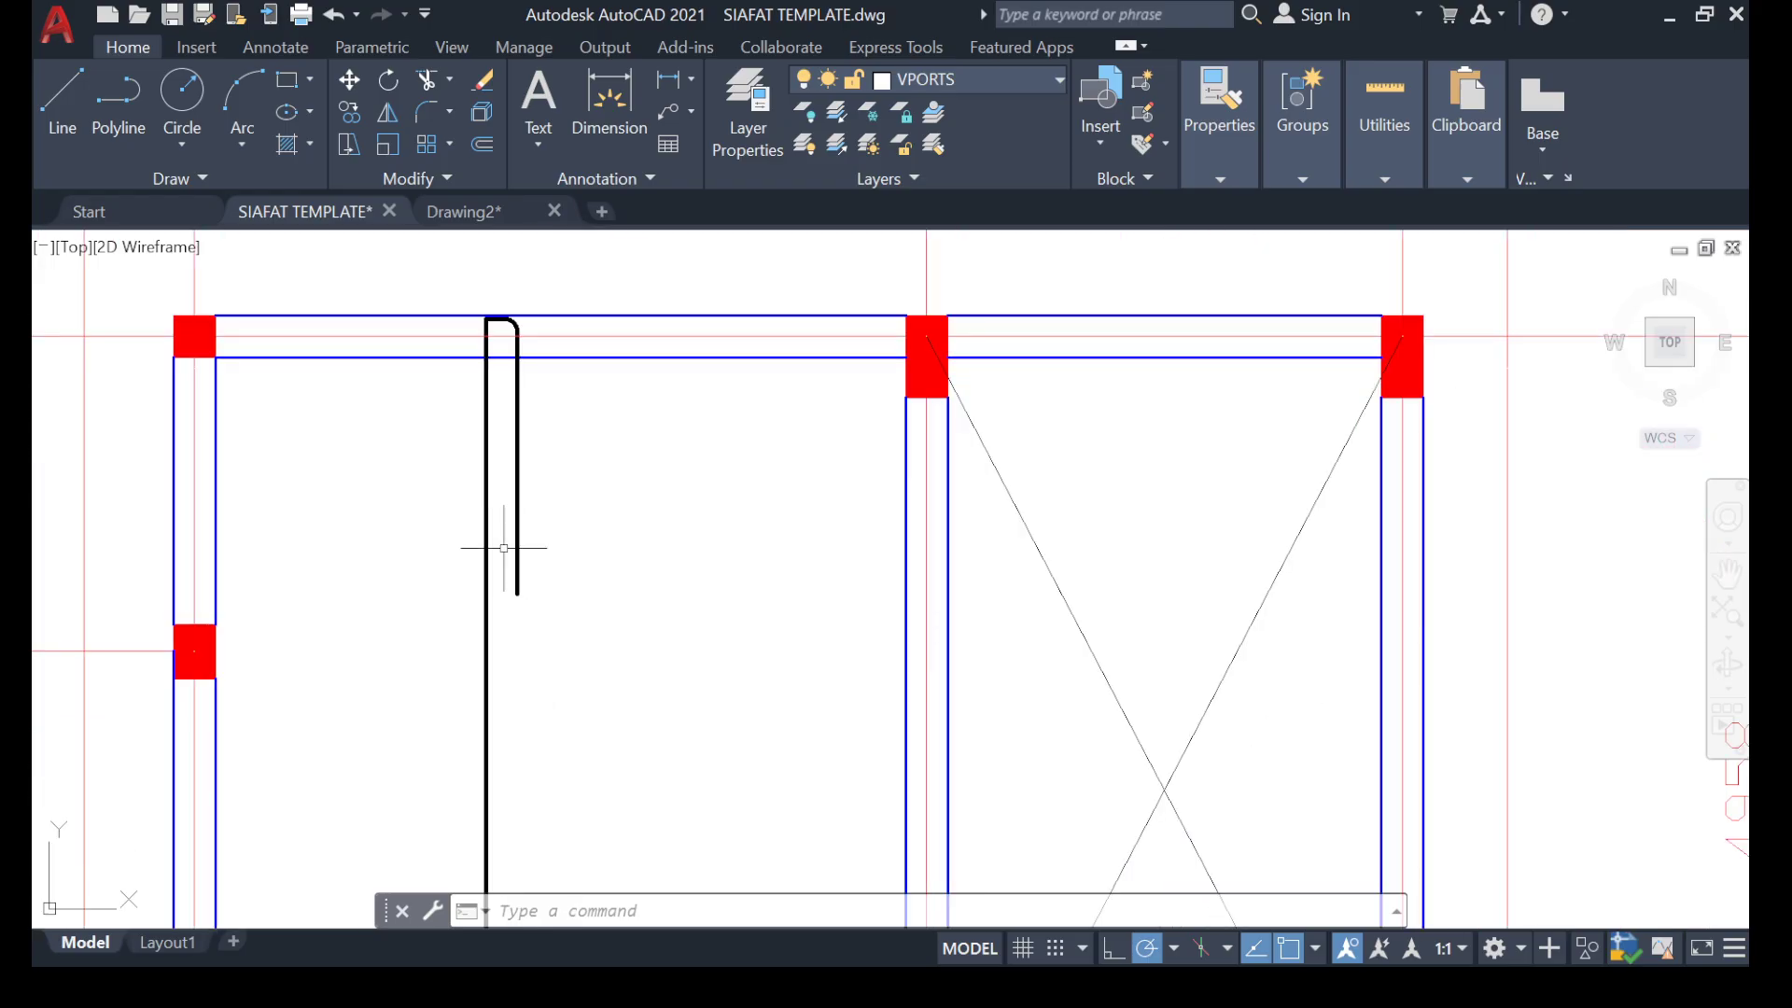
pyautogui.scroll(7, 508, 547)
pyautogui.scroll(-7, 523, 628)
pyautogui.scroll(-6, 620, 552)
pyautogui.scroll(8, 402, 550)
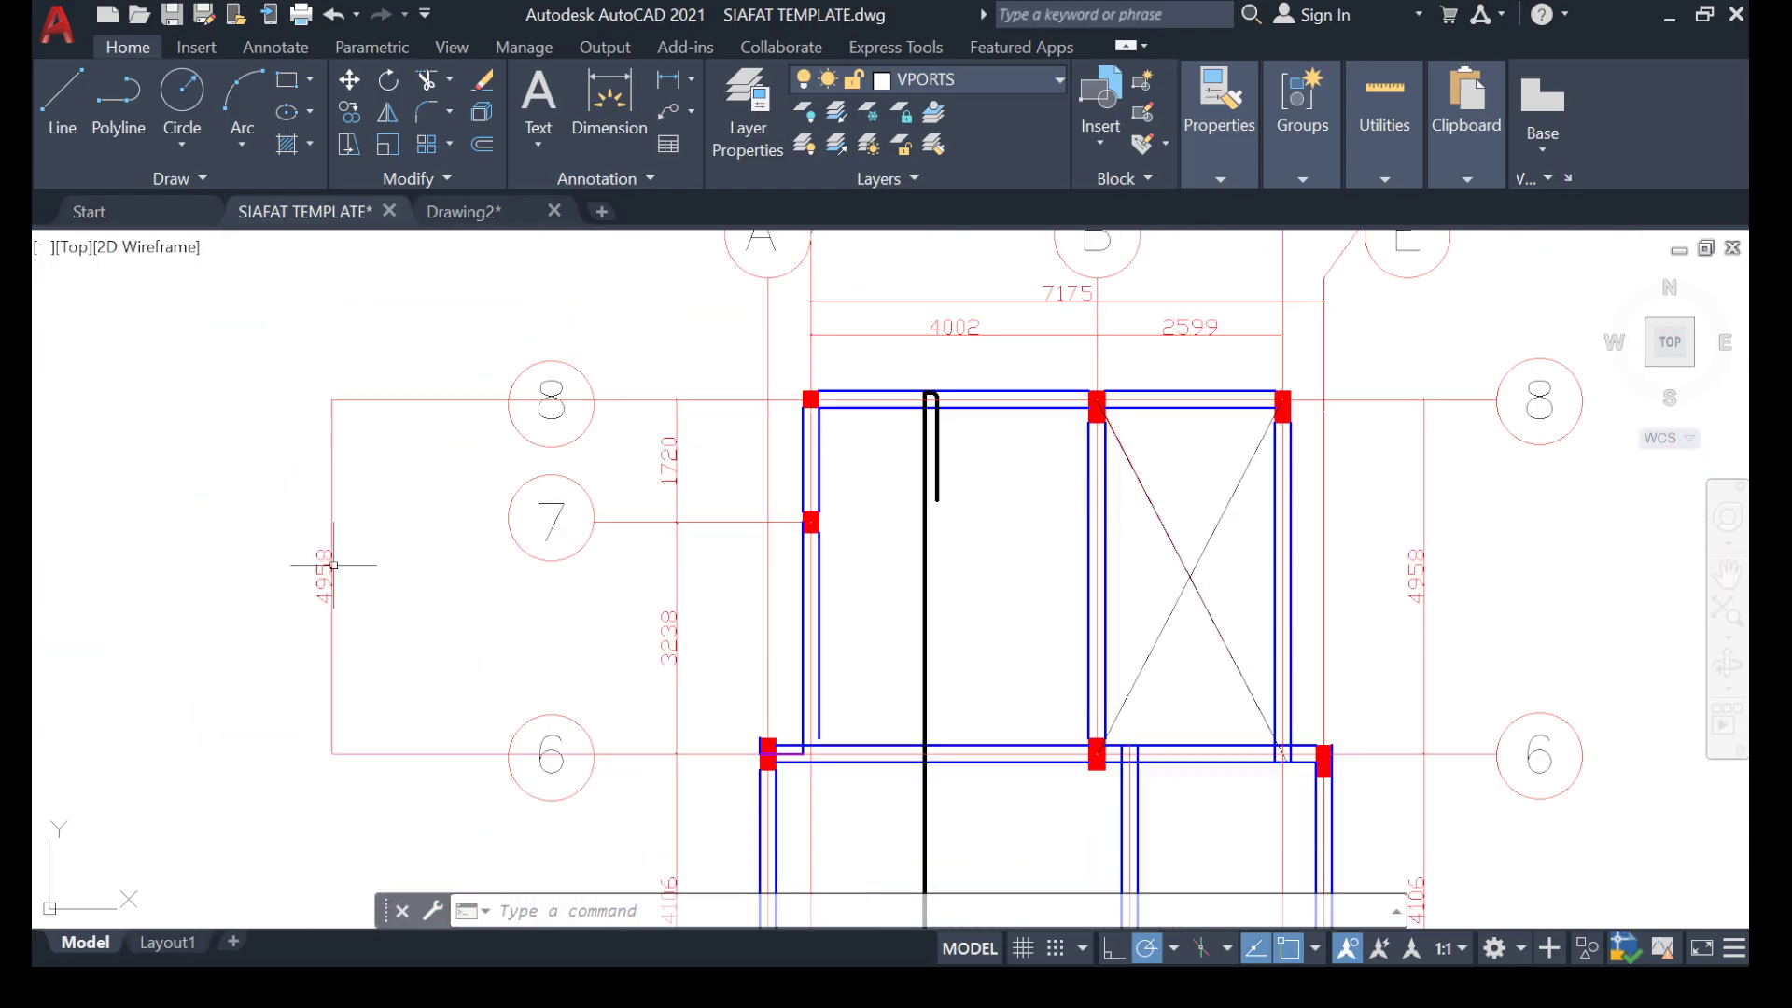
pyautogui.scroll(-6, 399, 550)
pyautogui.scroll(5, 400, 551)
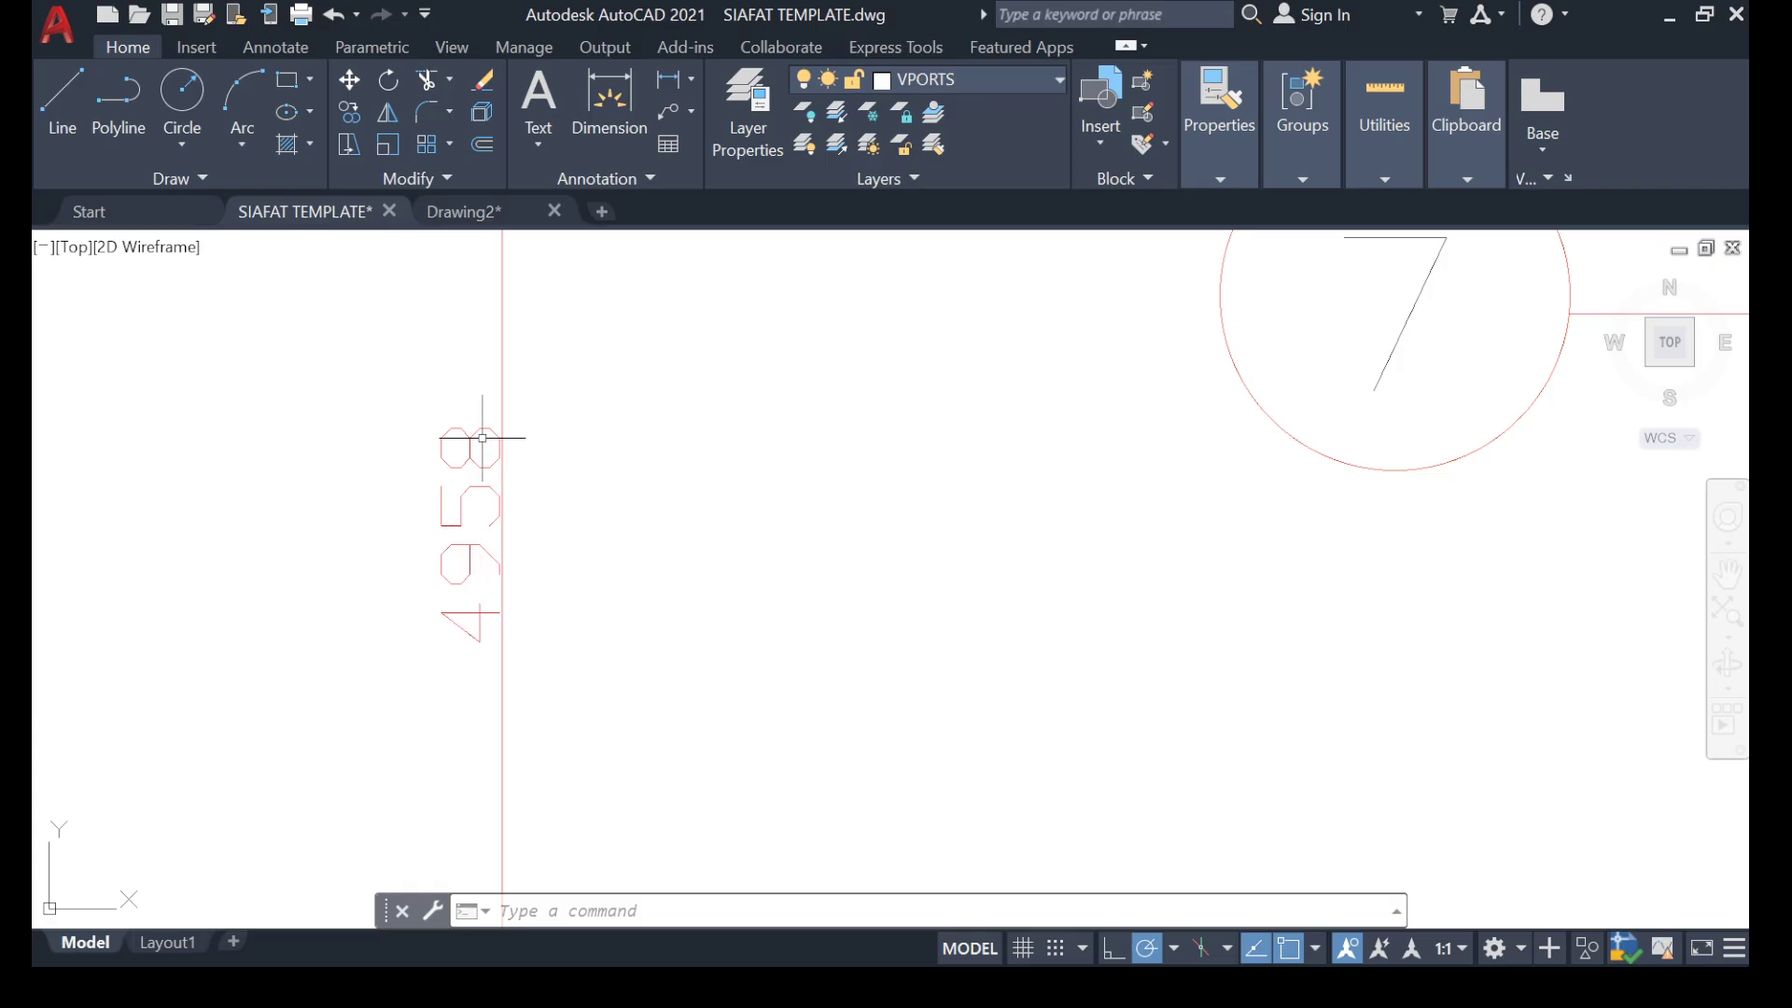
pyautogui.scroll(-5, 482, 438)
pyautogui.moveTo(989, 370); pyautogui.dragTo(773, 439, button='middle')
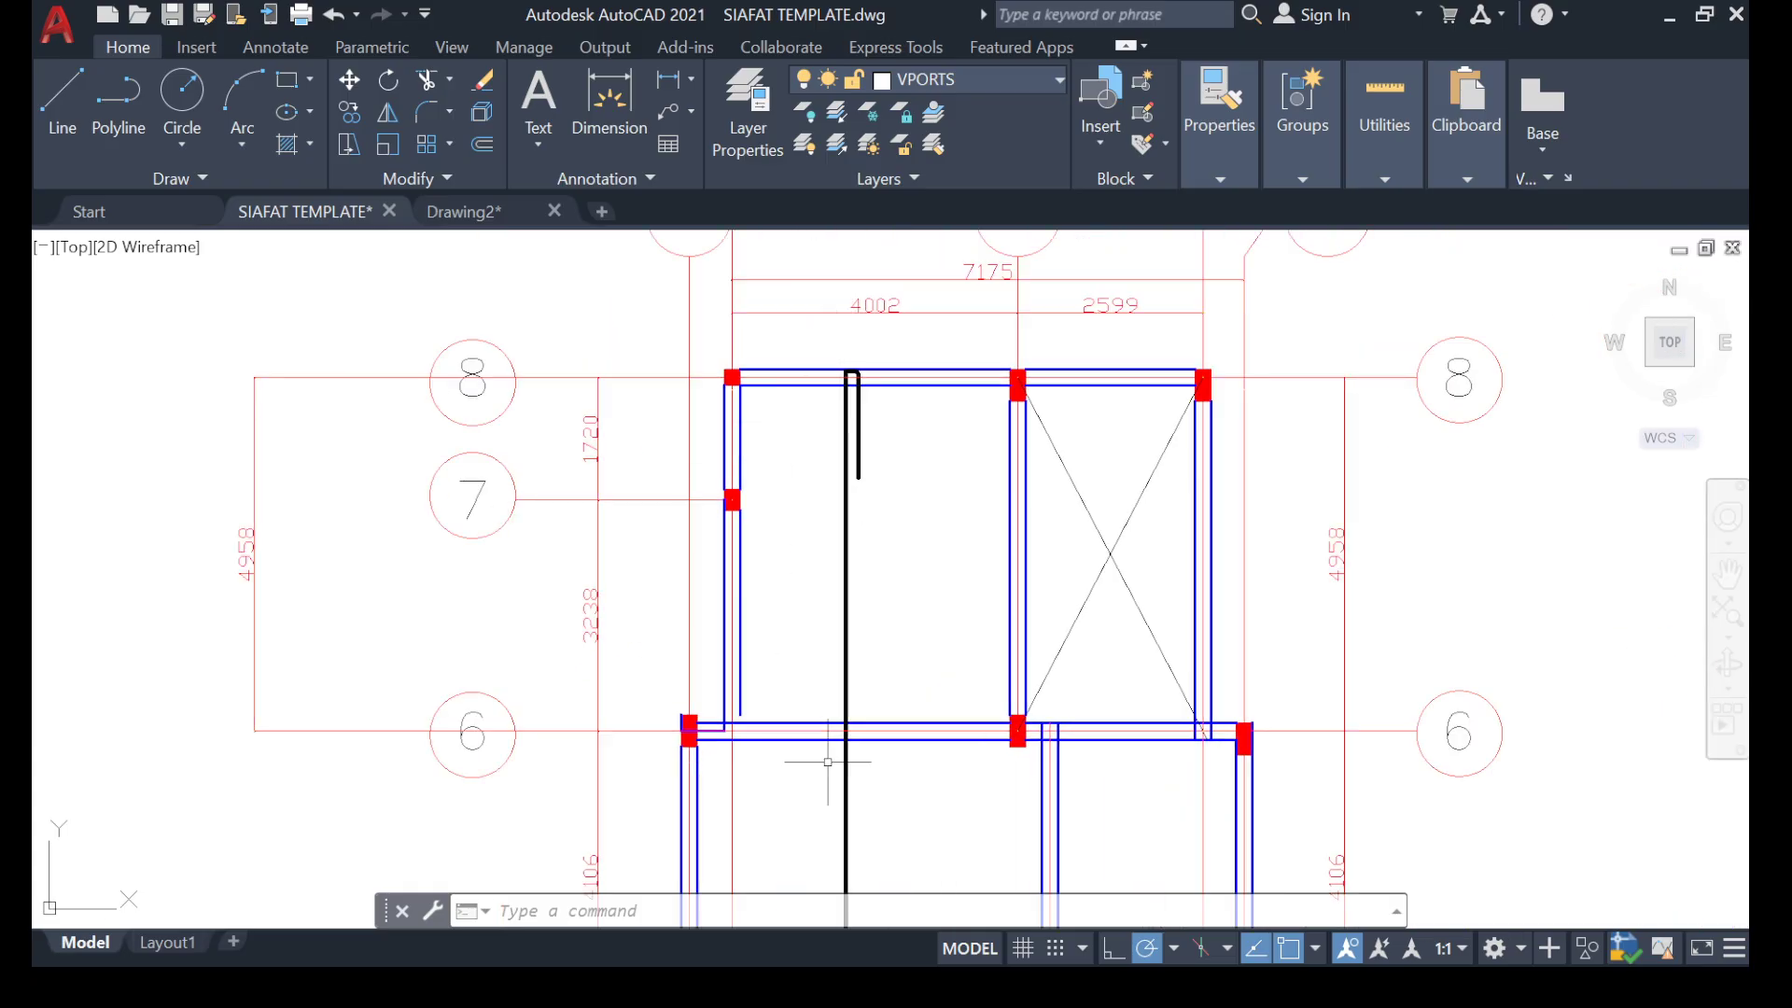
pyautogui.moveTo(389, 625); pyautogui.dragTo(641, 605, button='middle')
pyautogui.scroll(5, 501, 553)
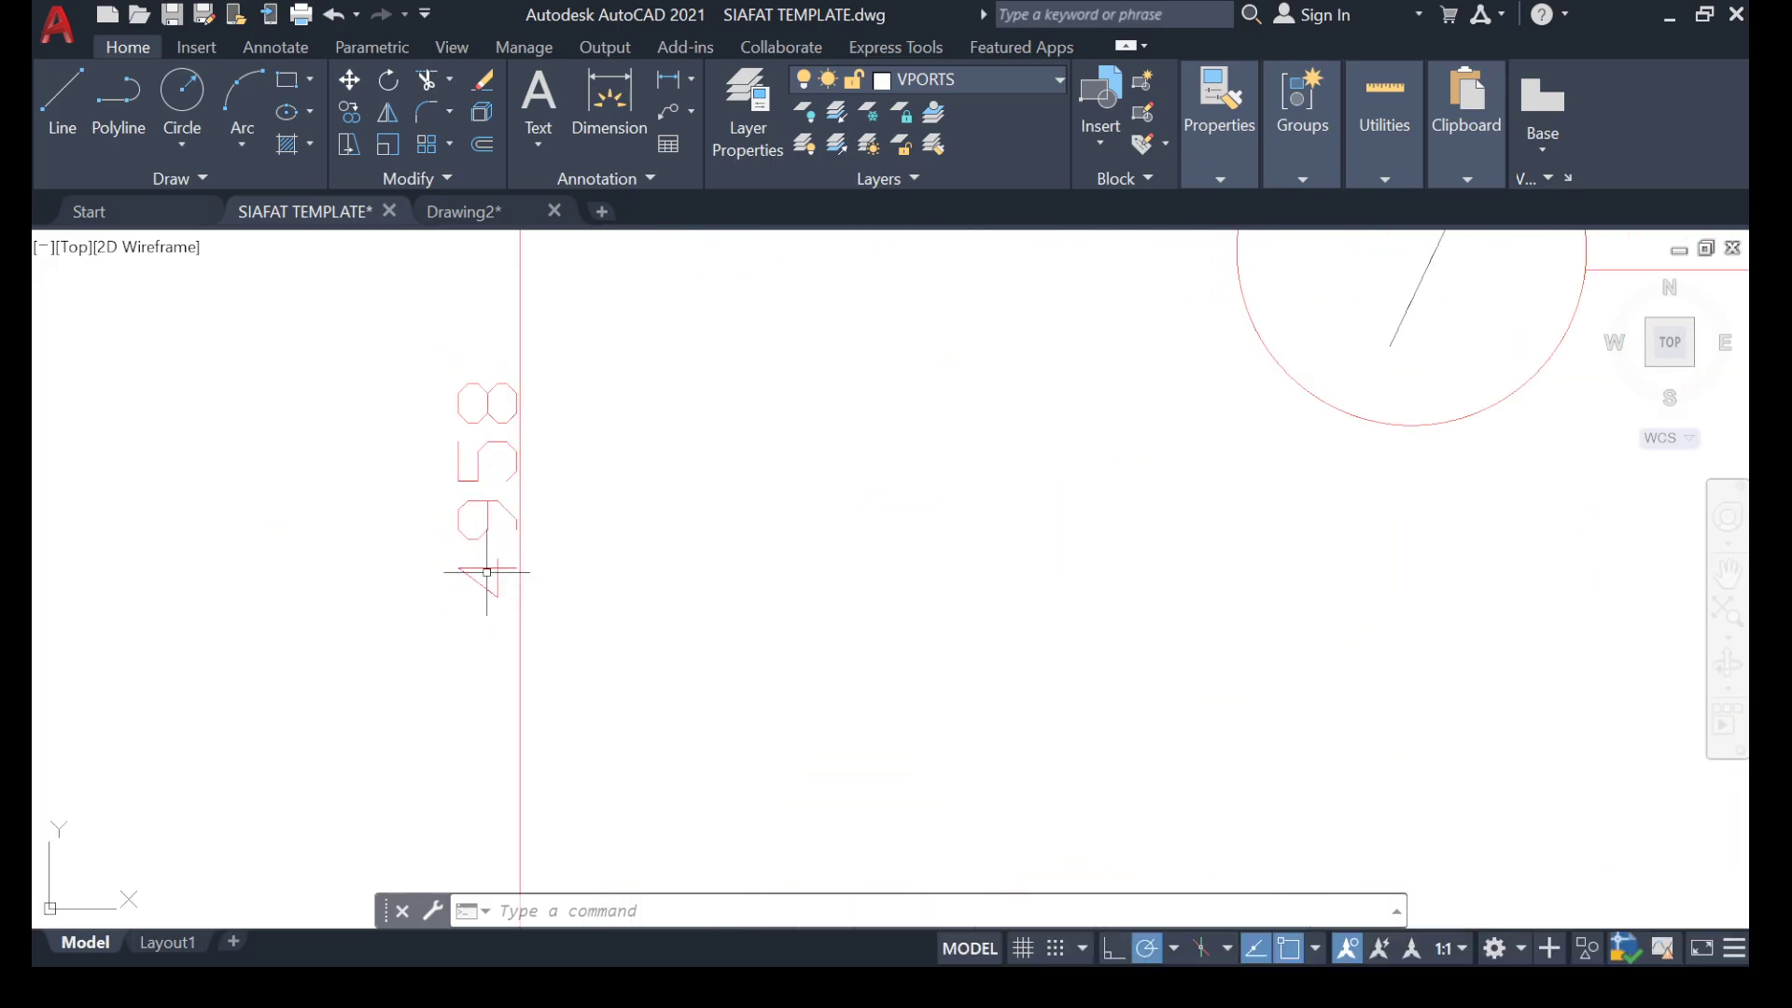
pyautogui.scroll(-5, 592, 490)
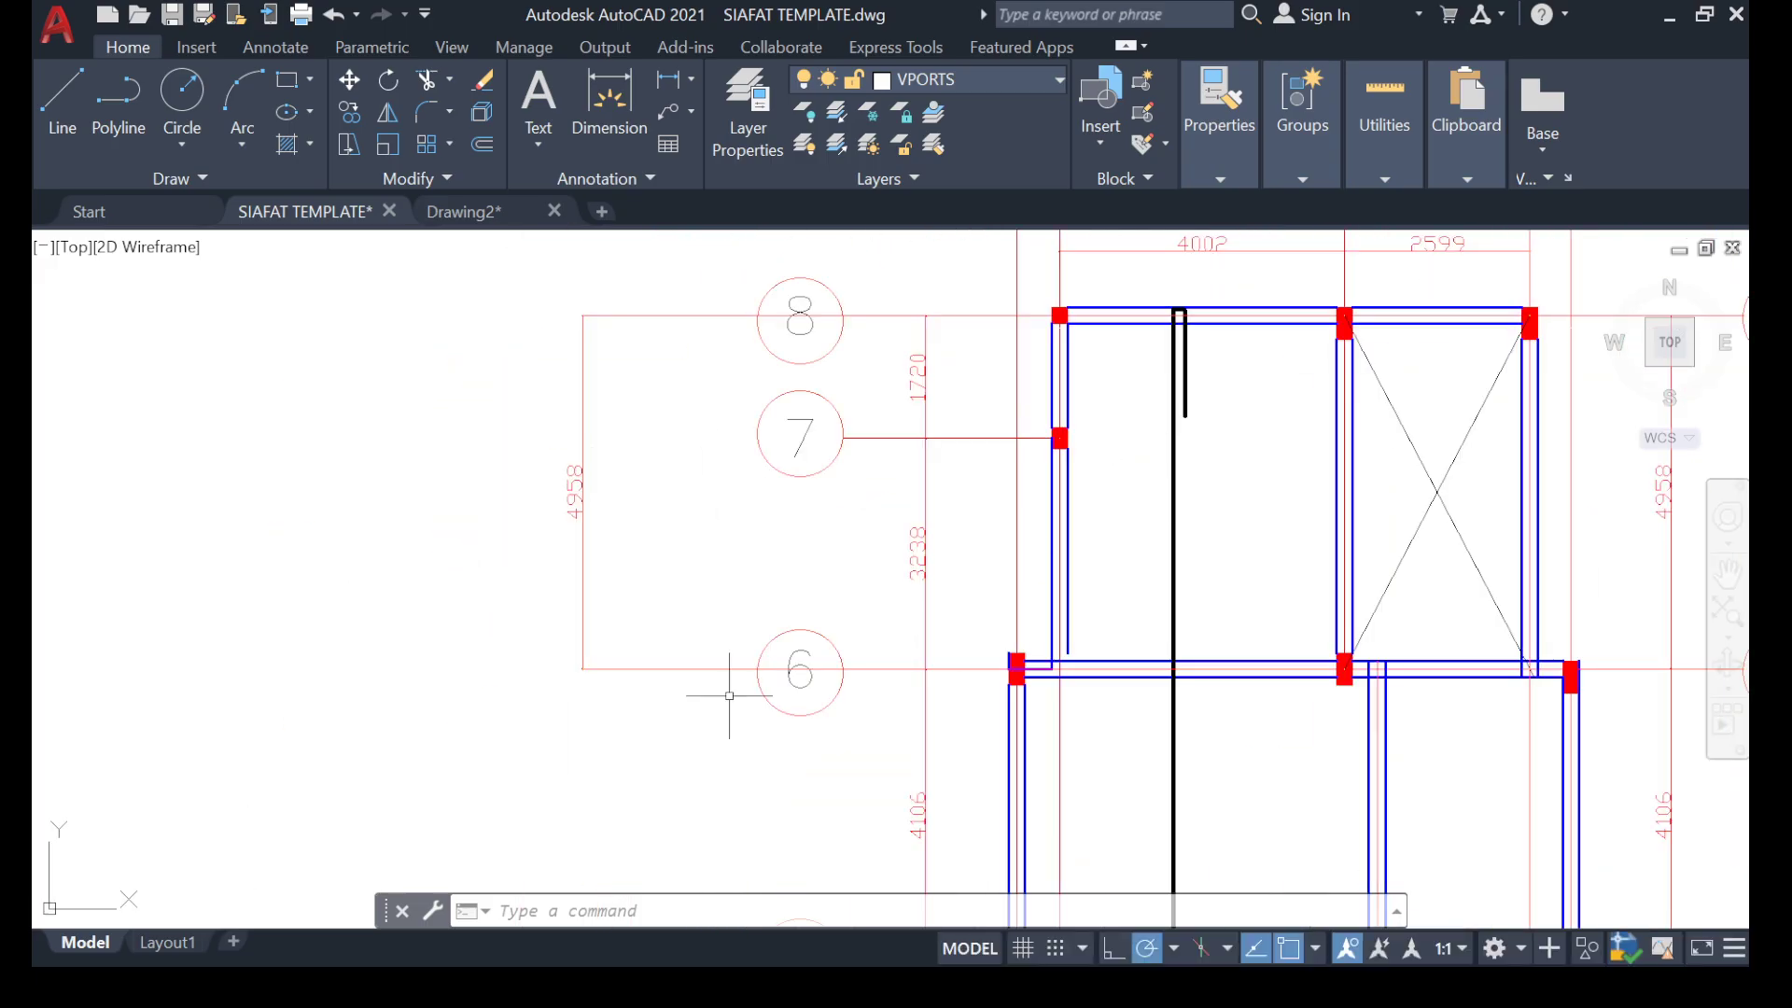
pyautogui.scroll(4, 582, 467)
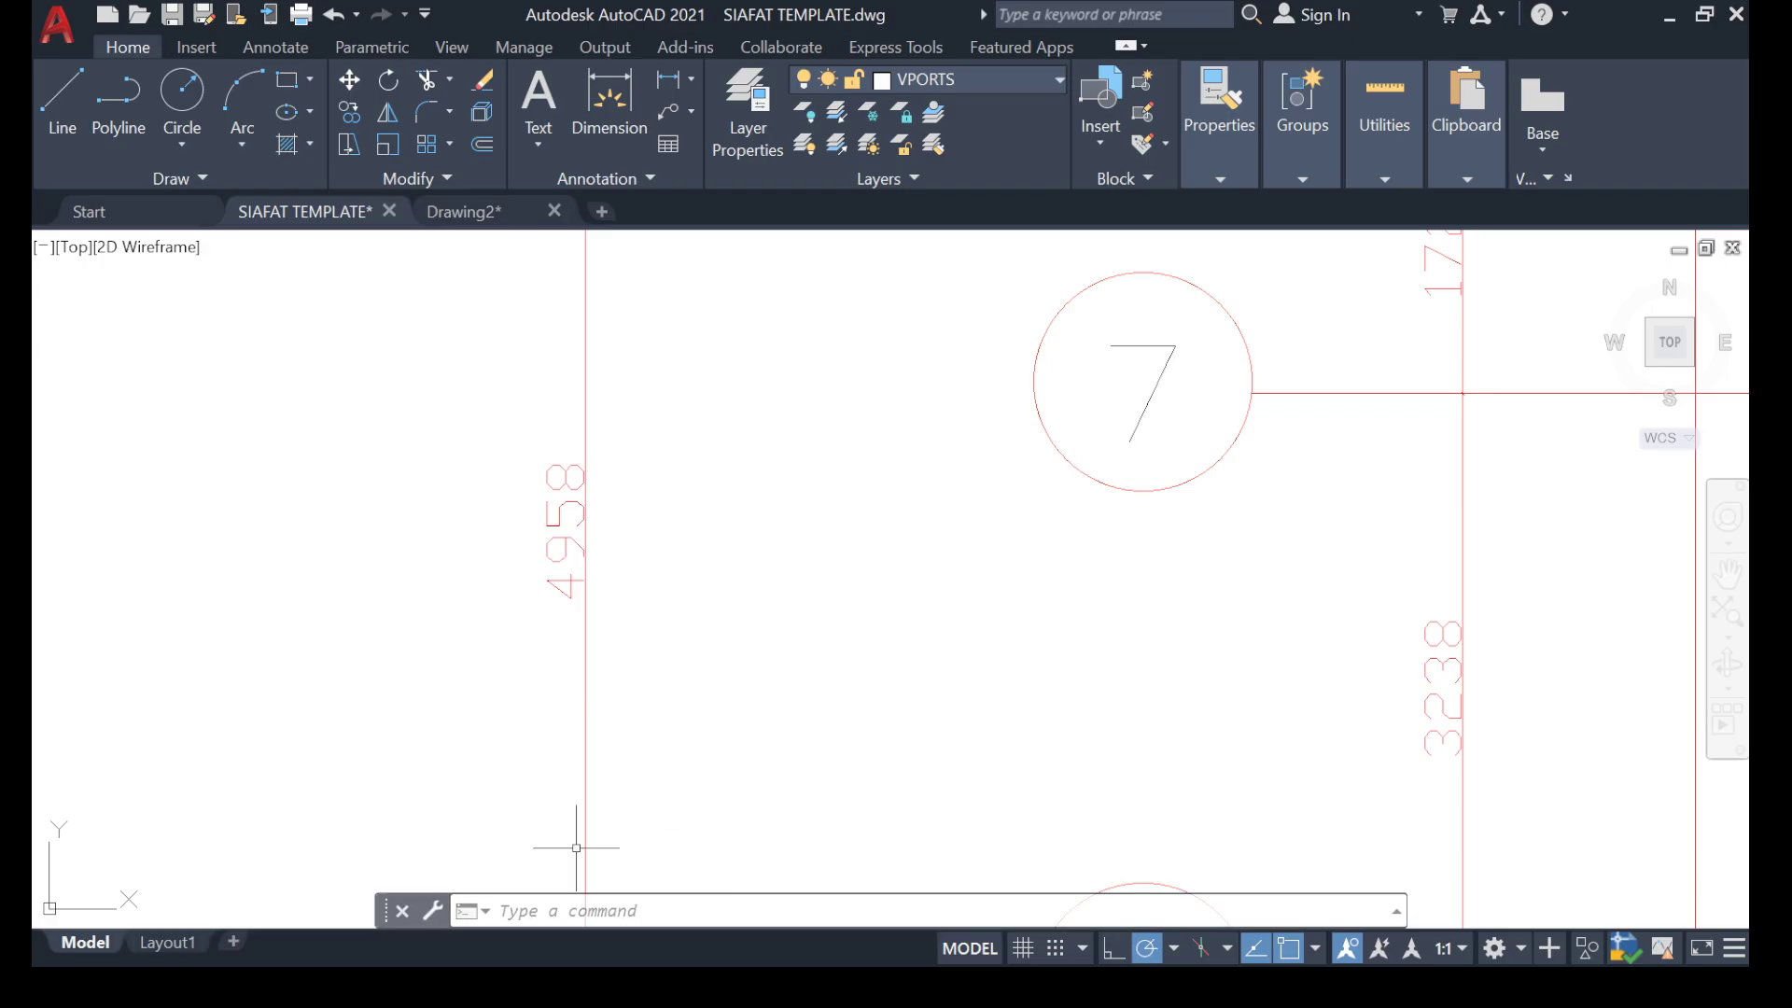
# Switch to Calculator and divide the 4958 mm span by 3 to work out the bar length.
pyautogui.click(1669, 15)
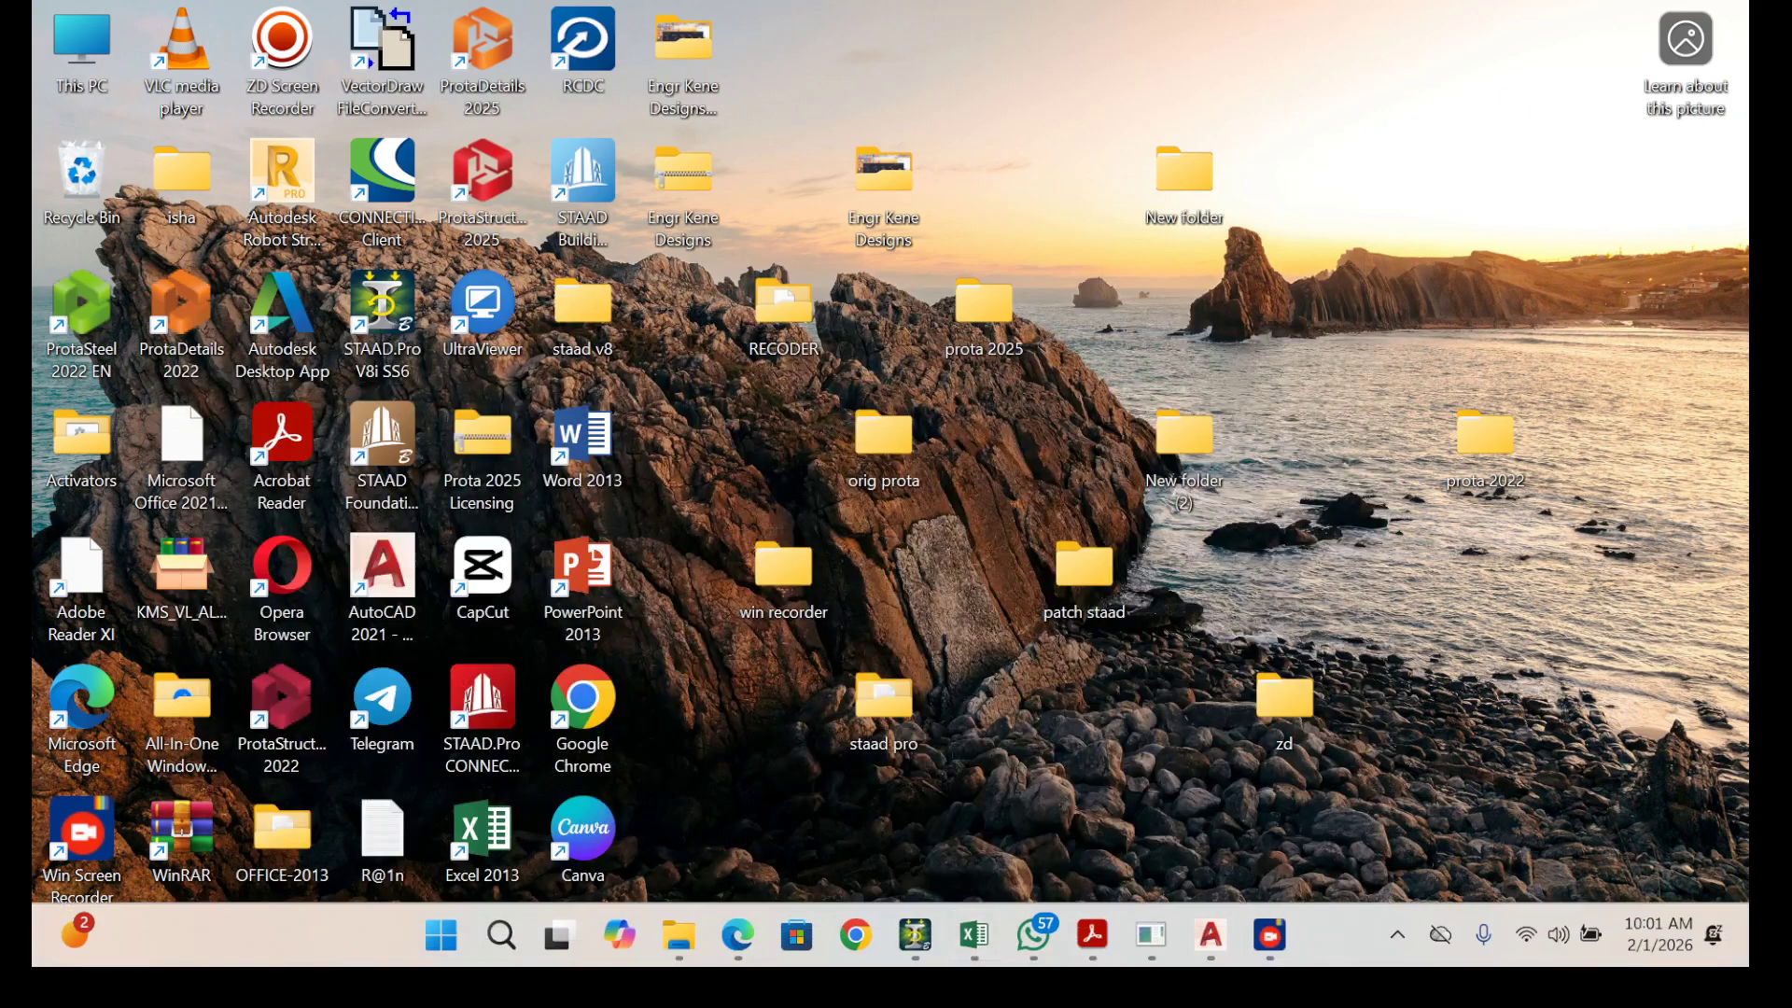
pyautogui.press('super')
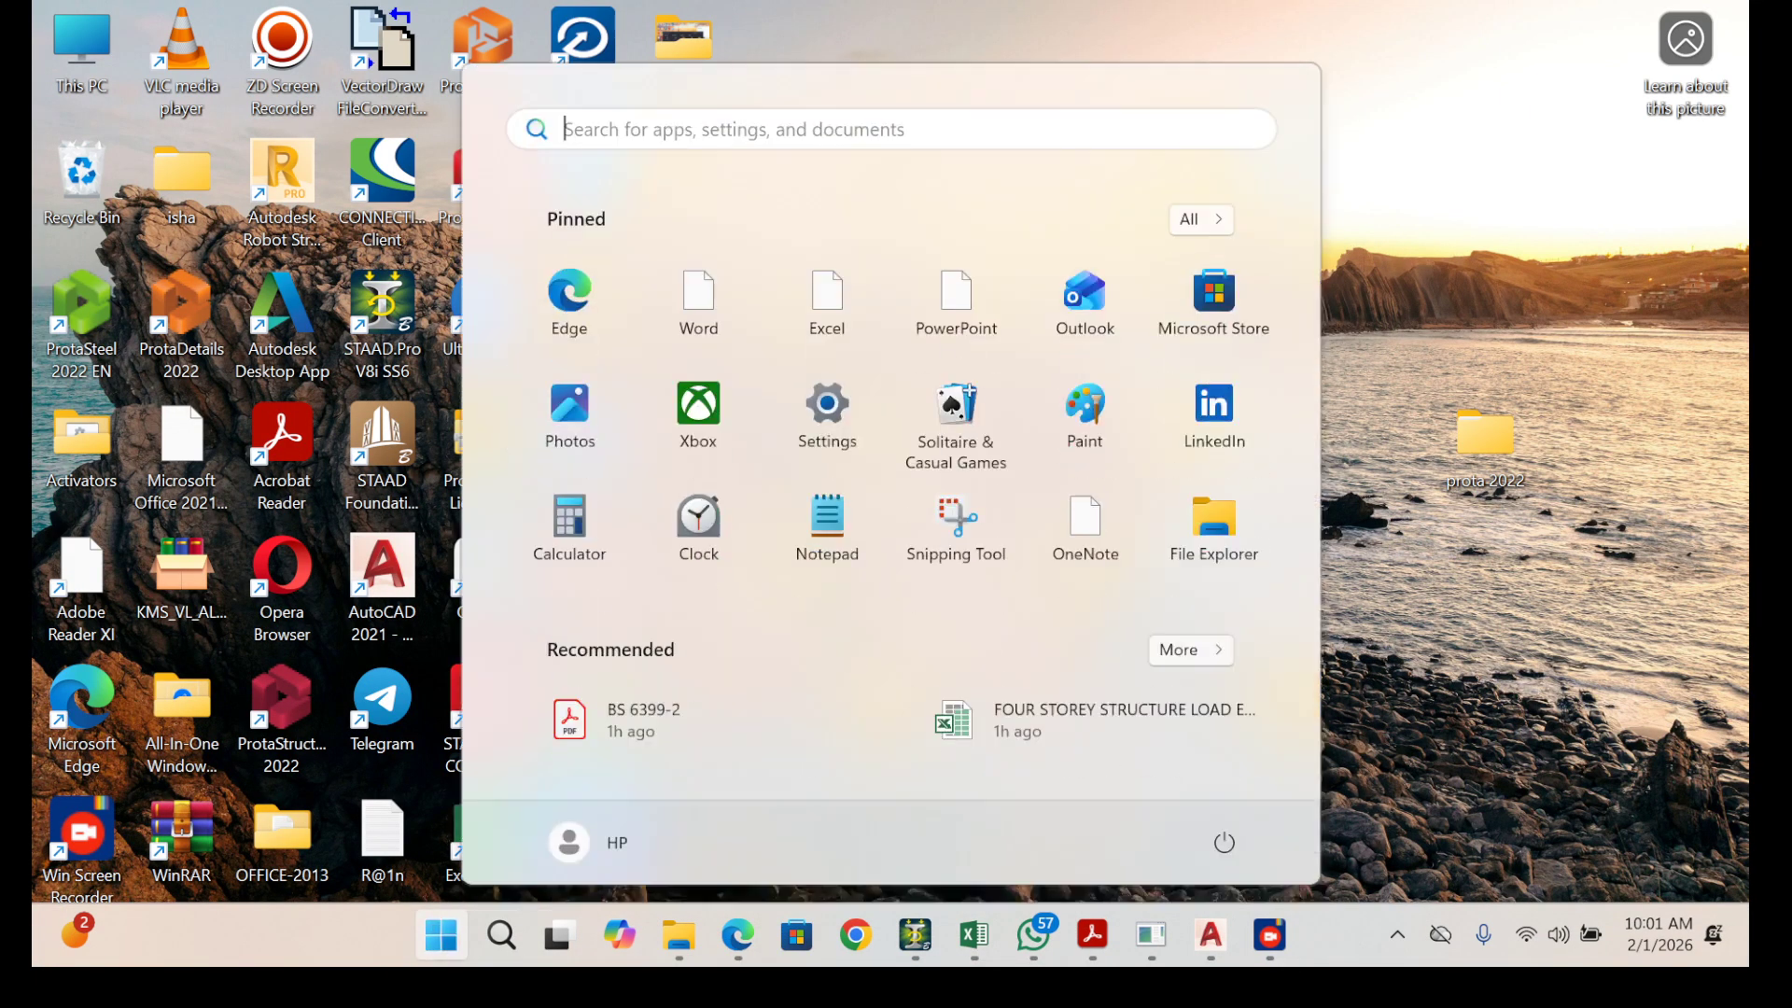
pyautogui.click(569, 527)
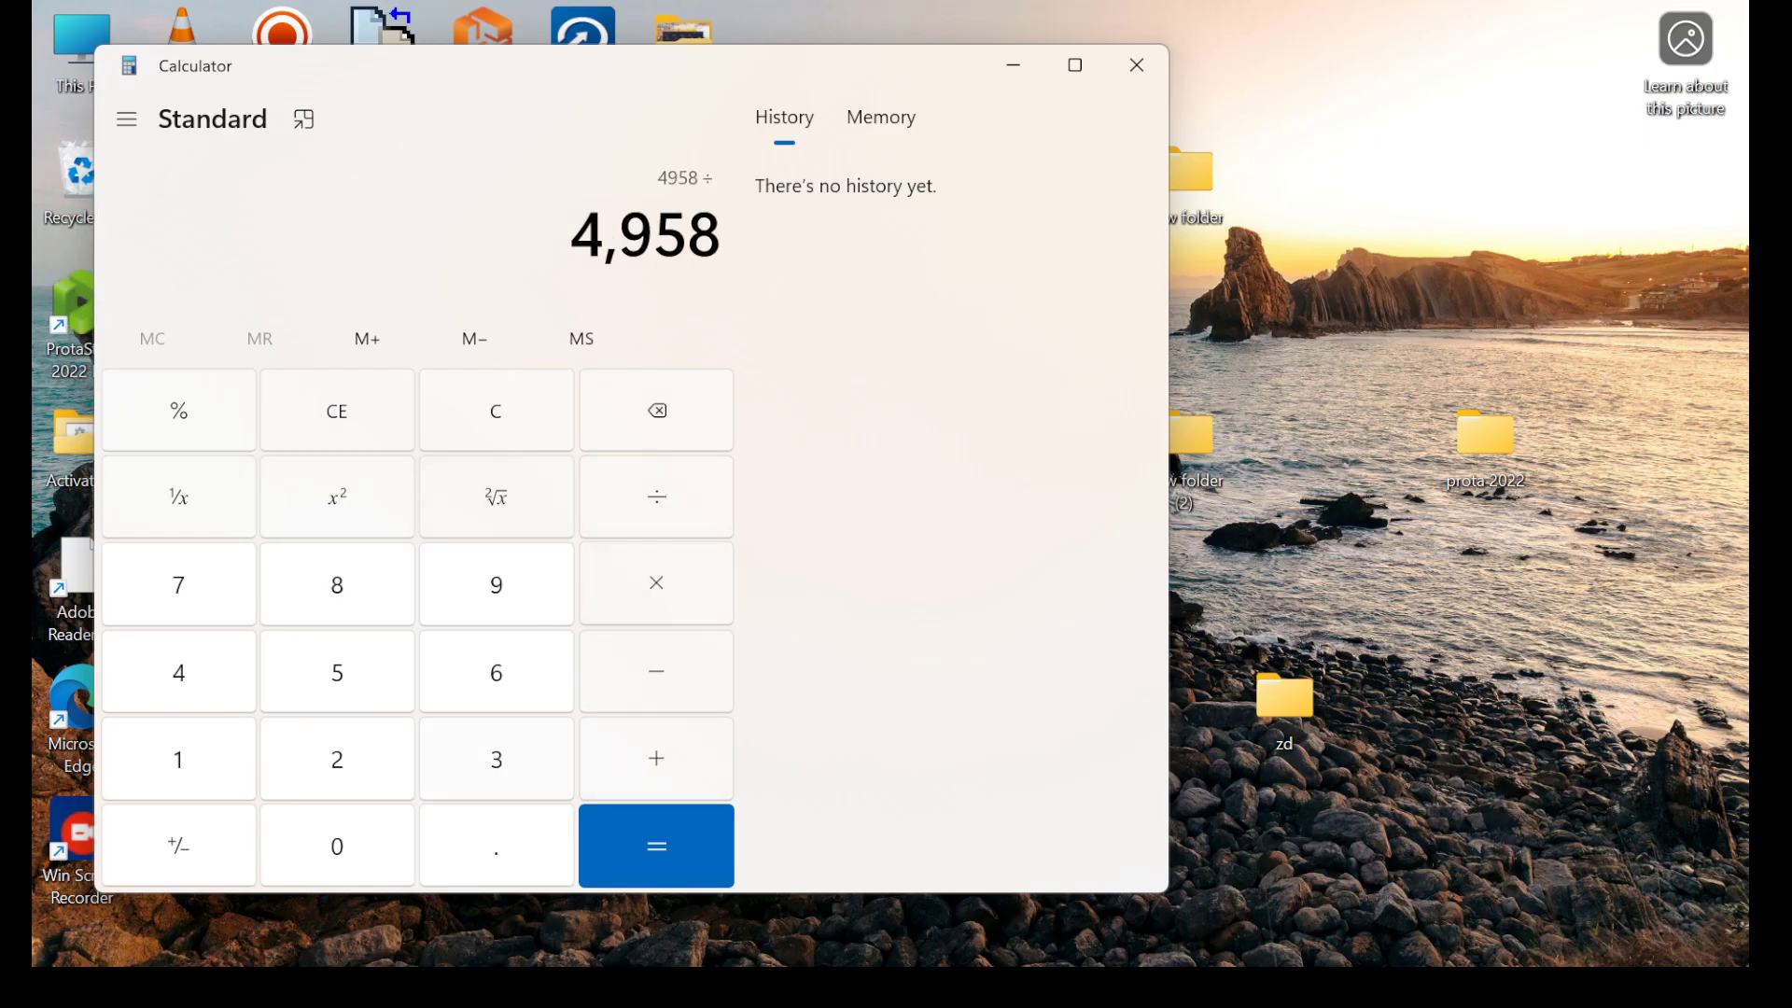
pyautogui.press('Return')
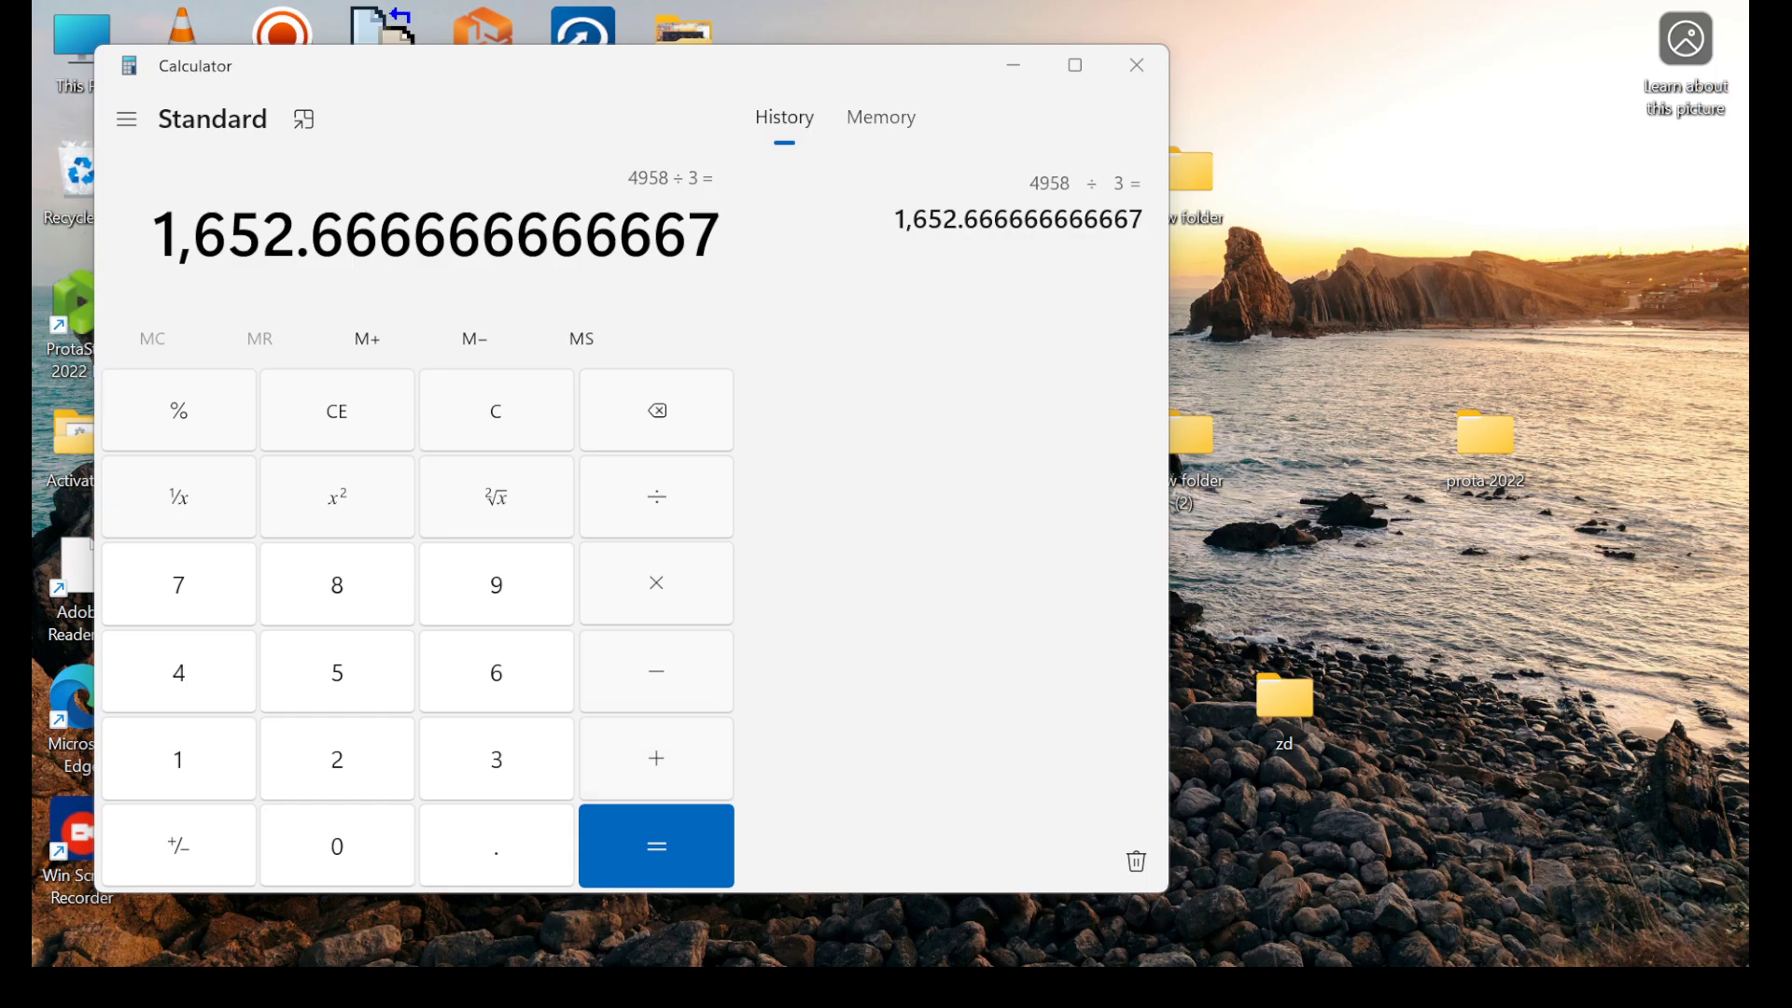
pyautogui.click(1014, 66)
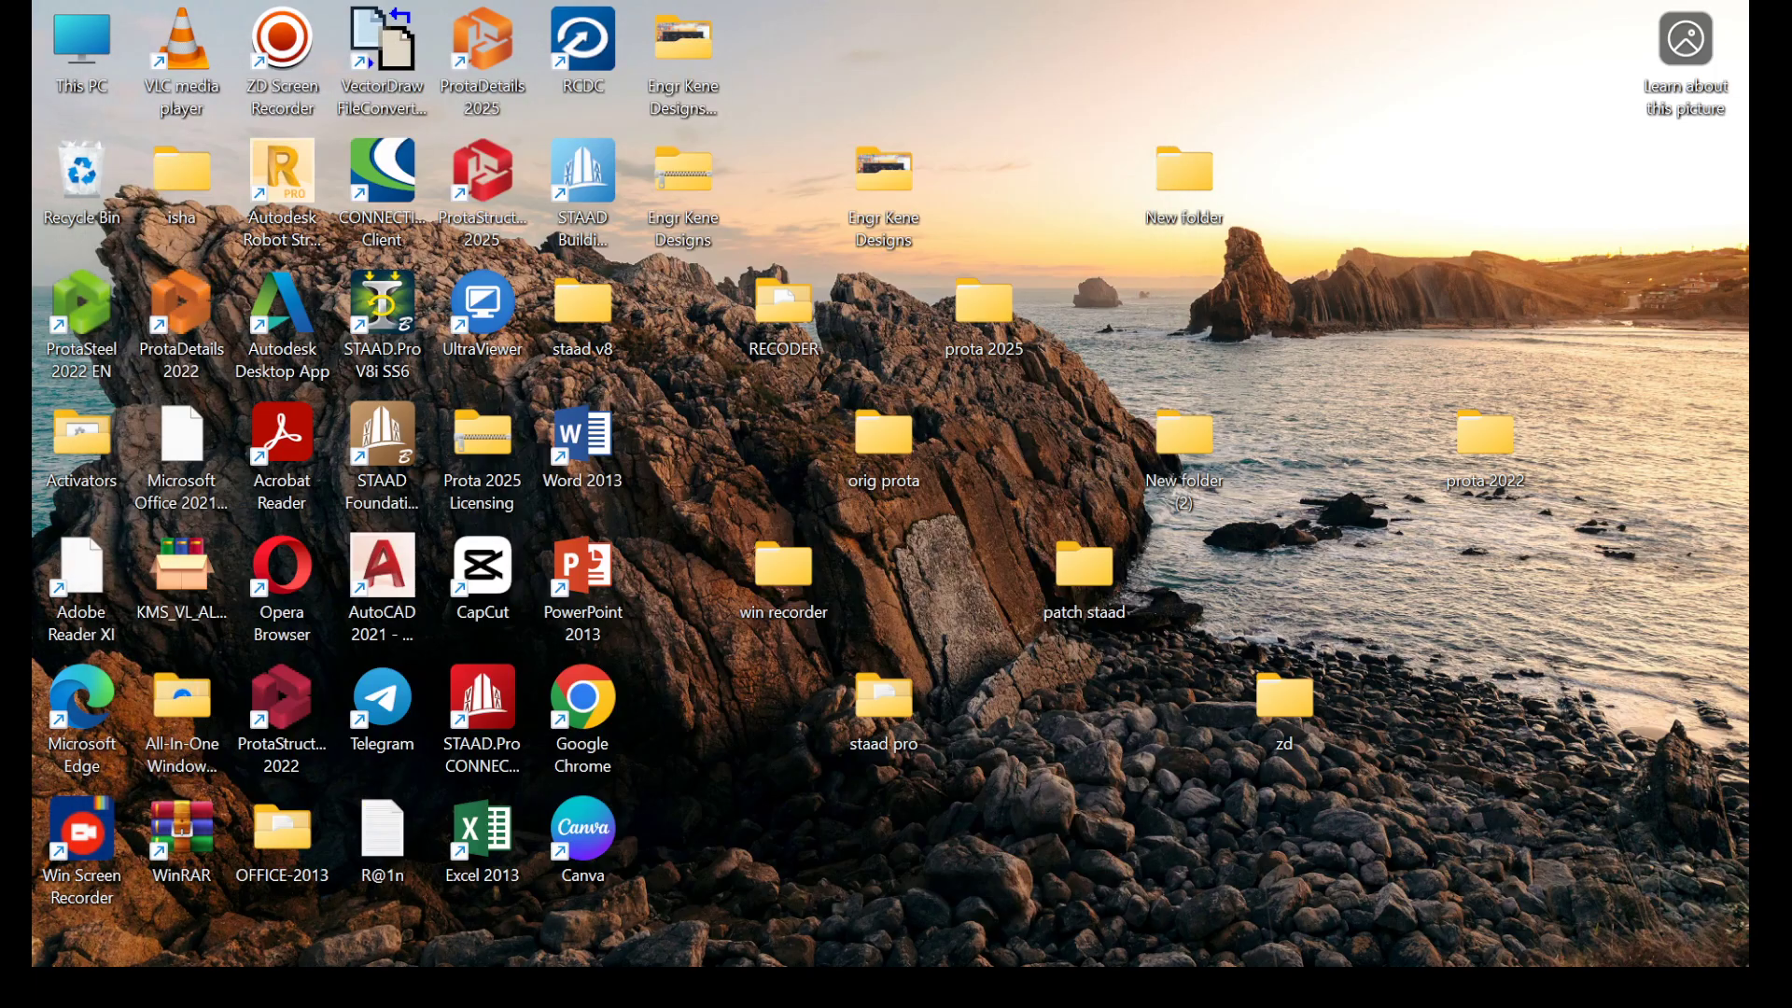
# Switch back to the SIAFAT TEMPLATE drawing in AutoCAD.
pyautogui.moveTo(1211, 935)
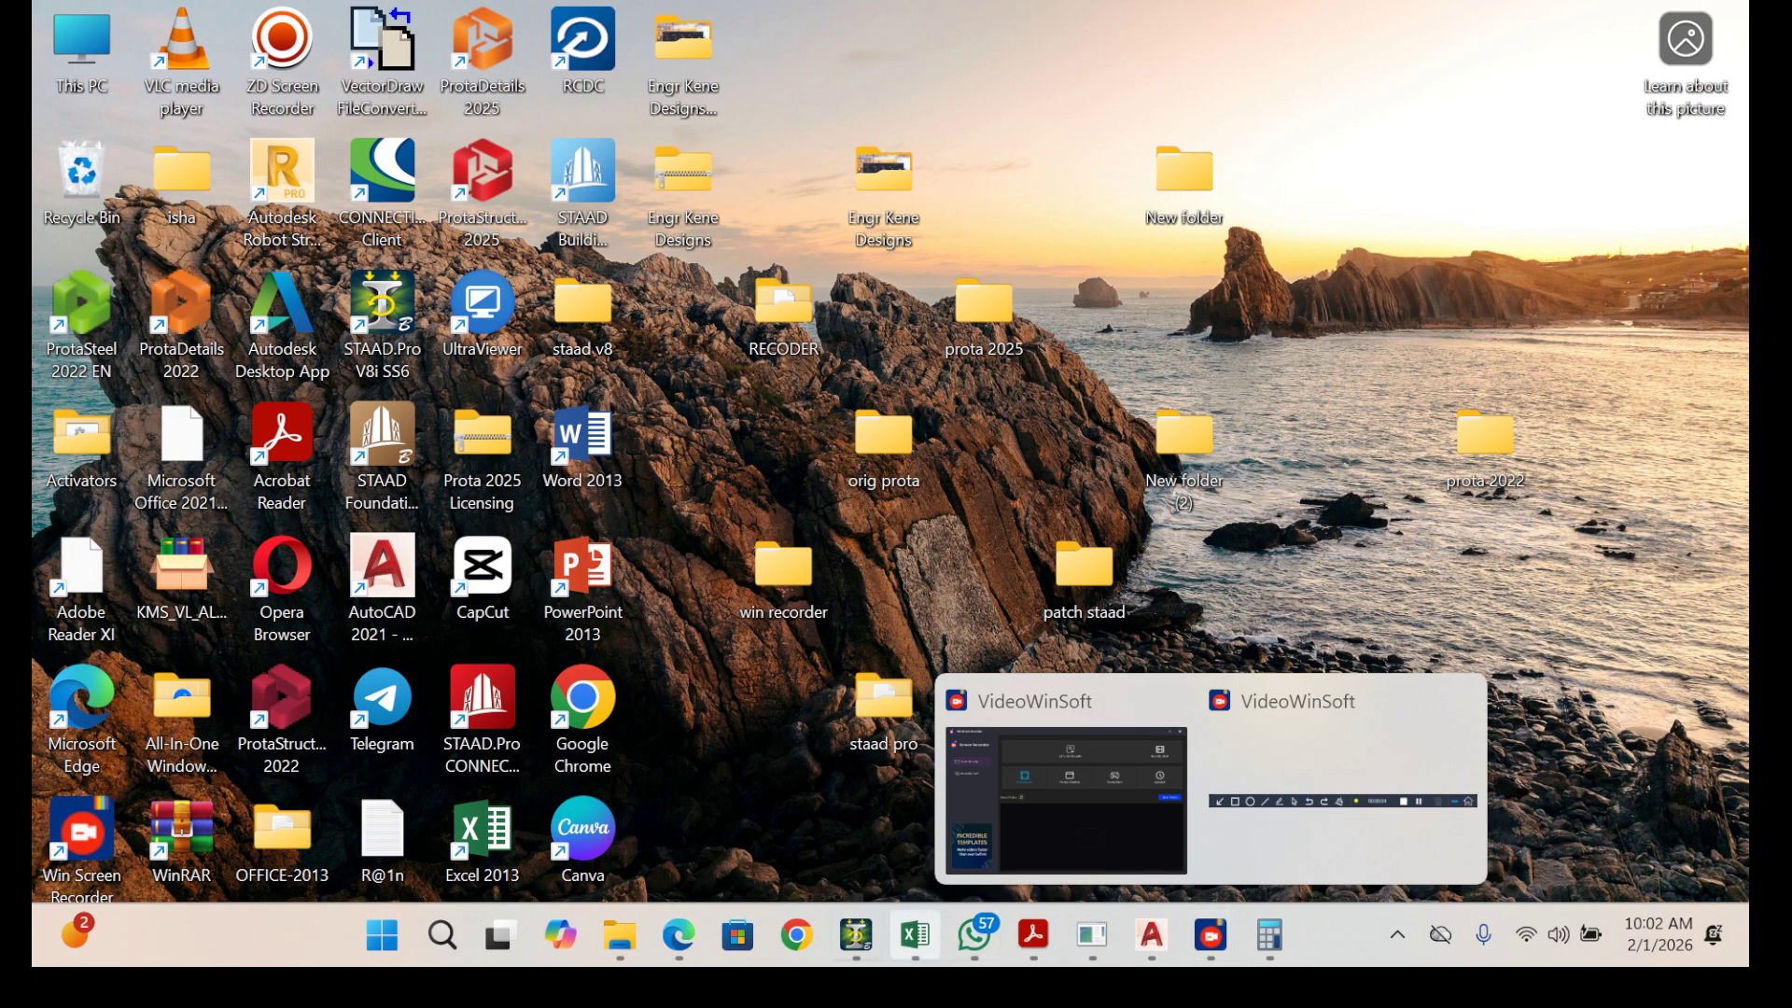
pyautogui.moveTo(1151, 934)
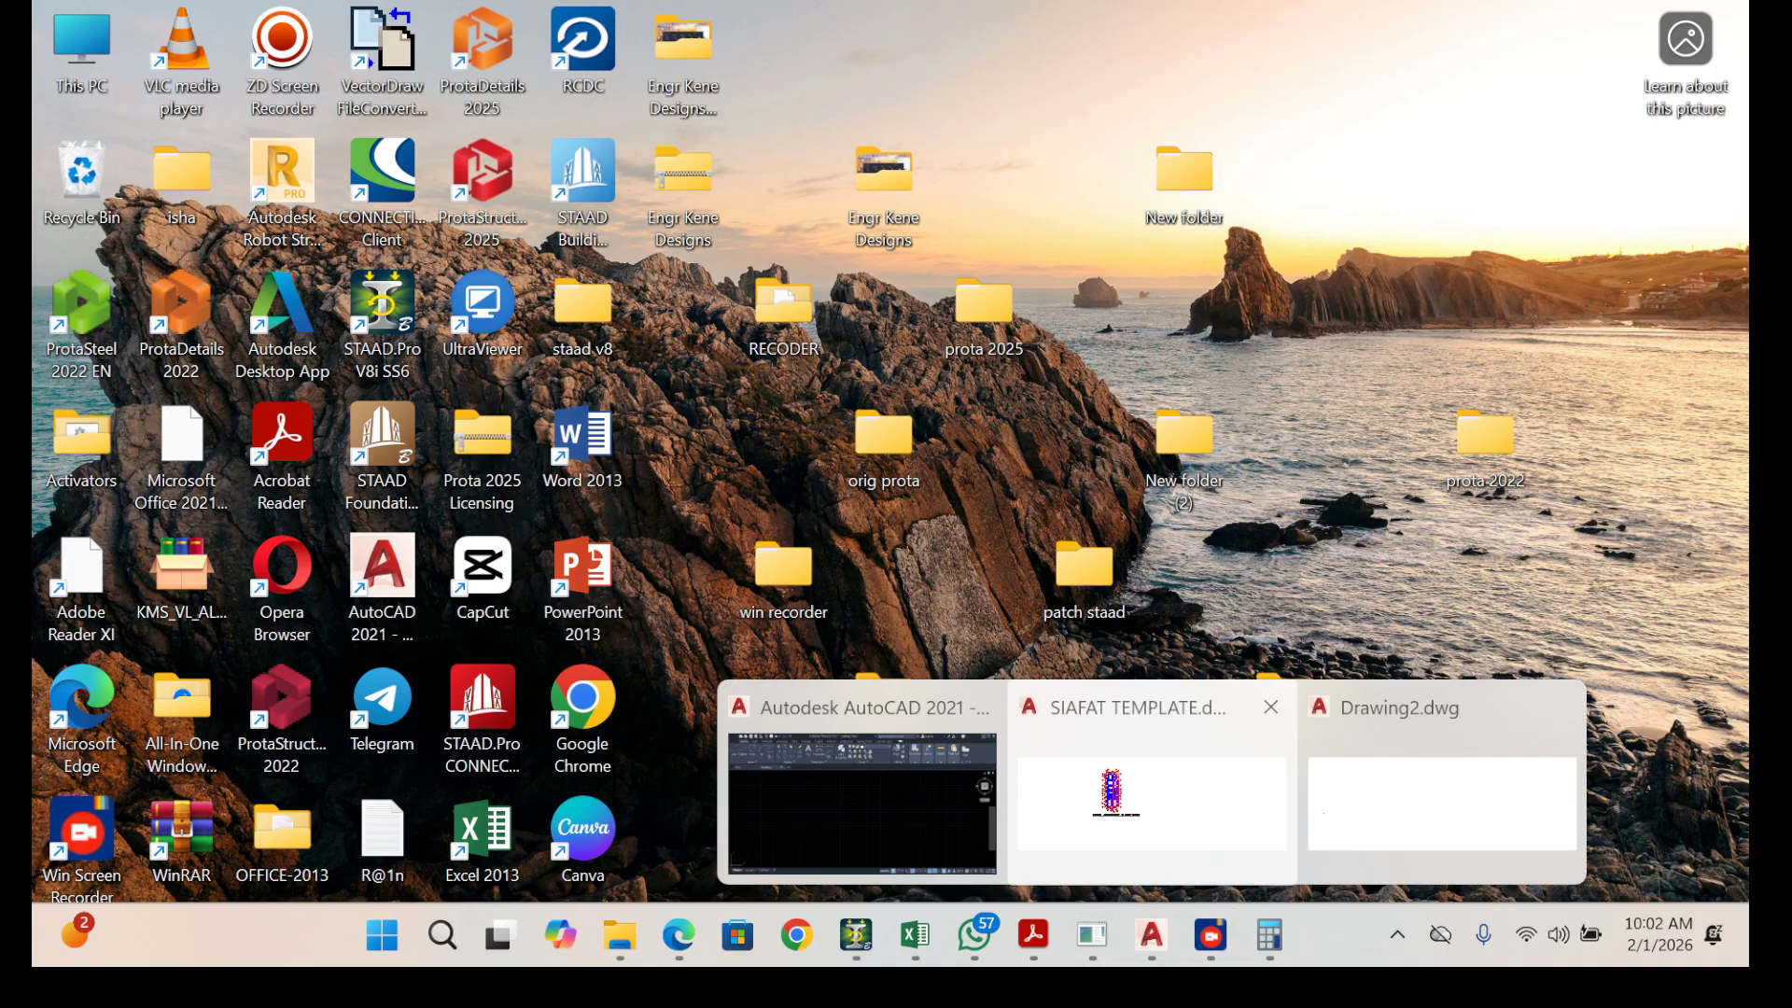
pyautogui.click(1152, 793)
pyautogui.moveTo(1269, 934)
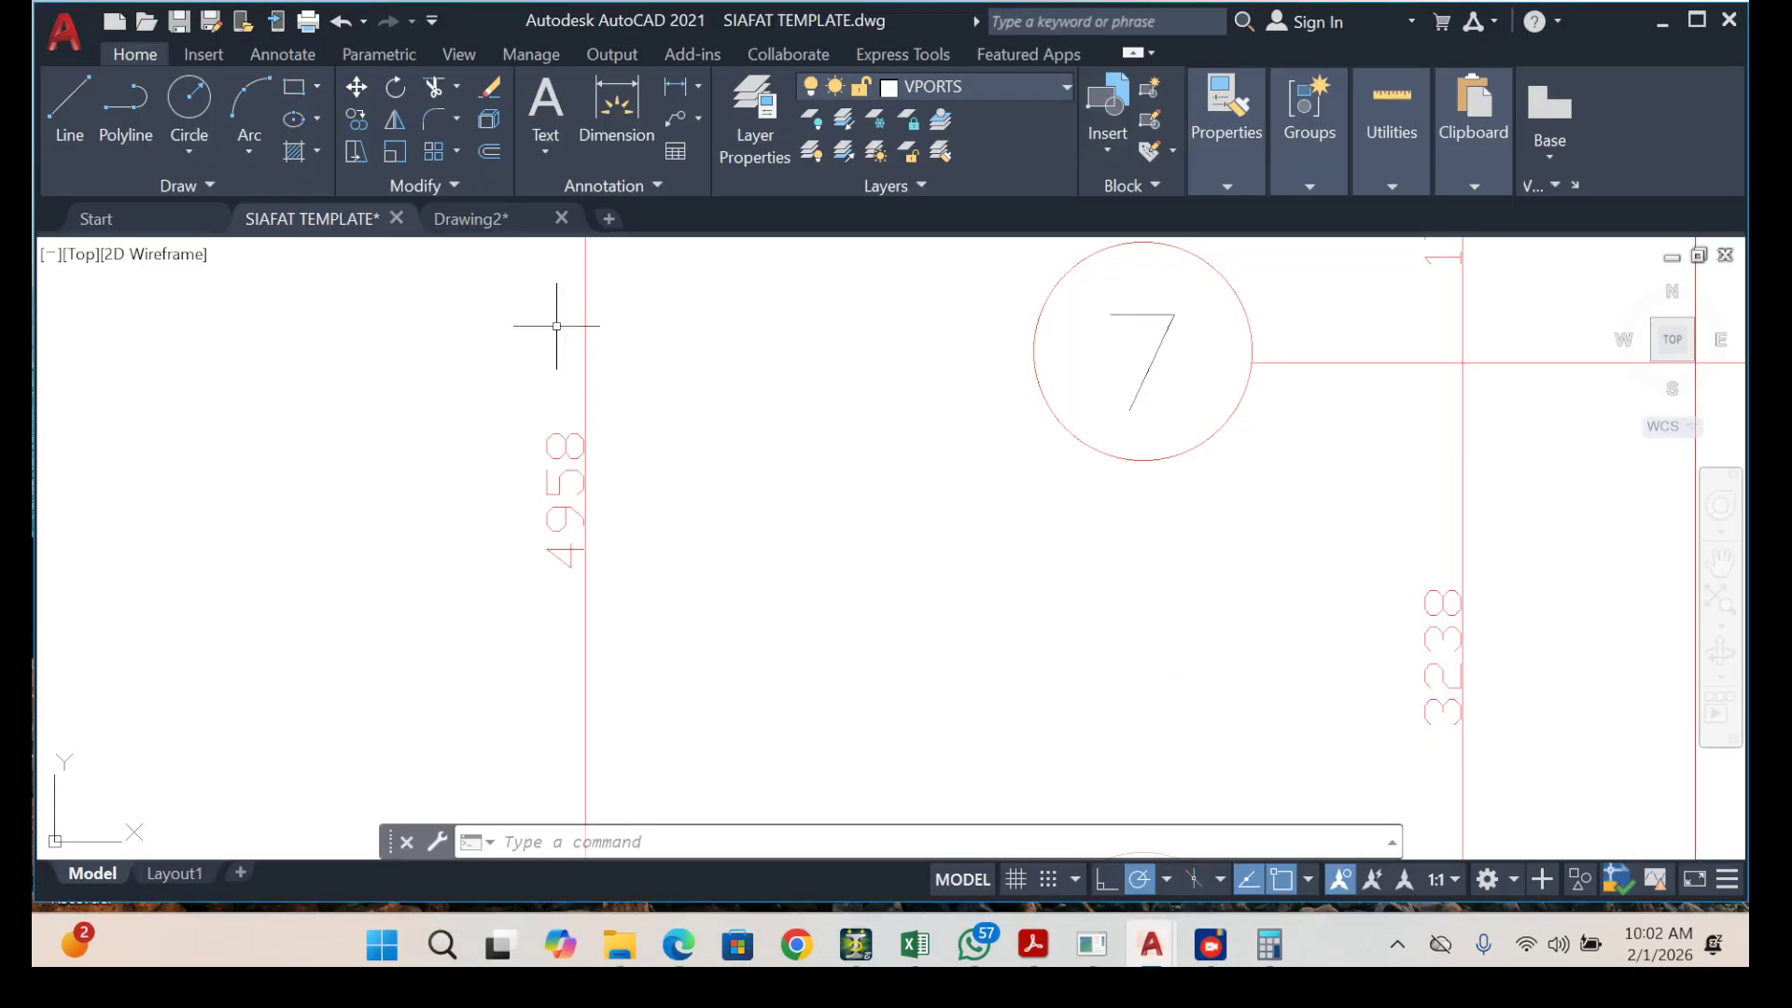
# Dimension the vertical gap between the hooked bar's upper corner and the beam's outer edge line.
pyautogui.scroll(-5, 556, 326)
pyautogui.scroll(6, 828, 401)
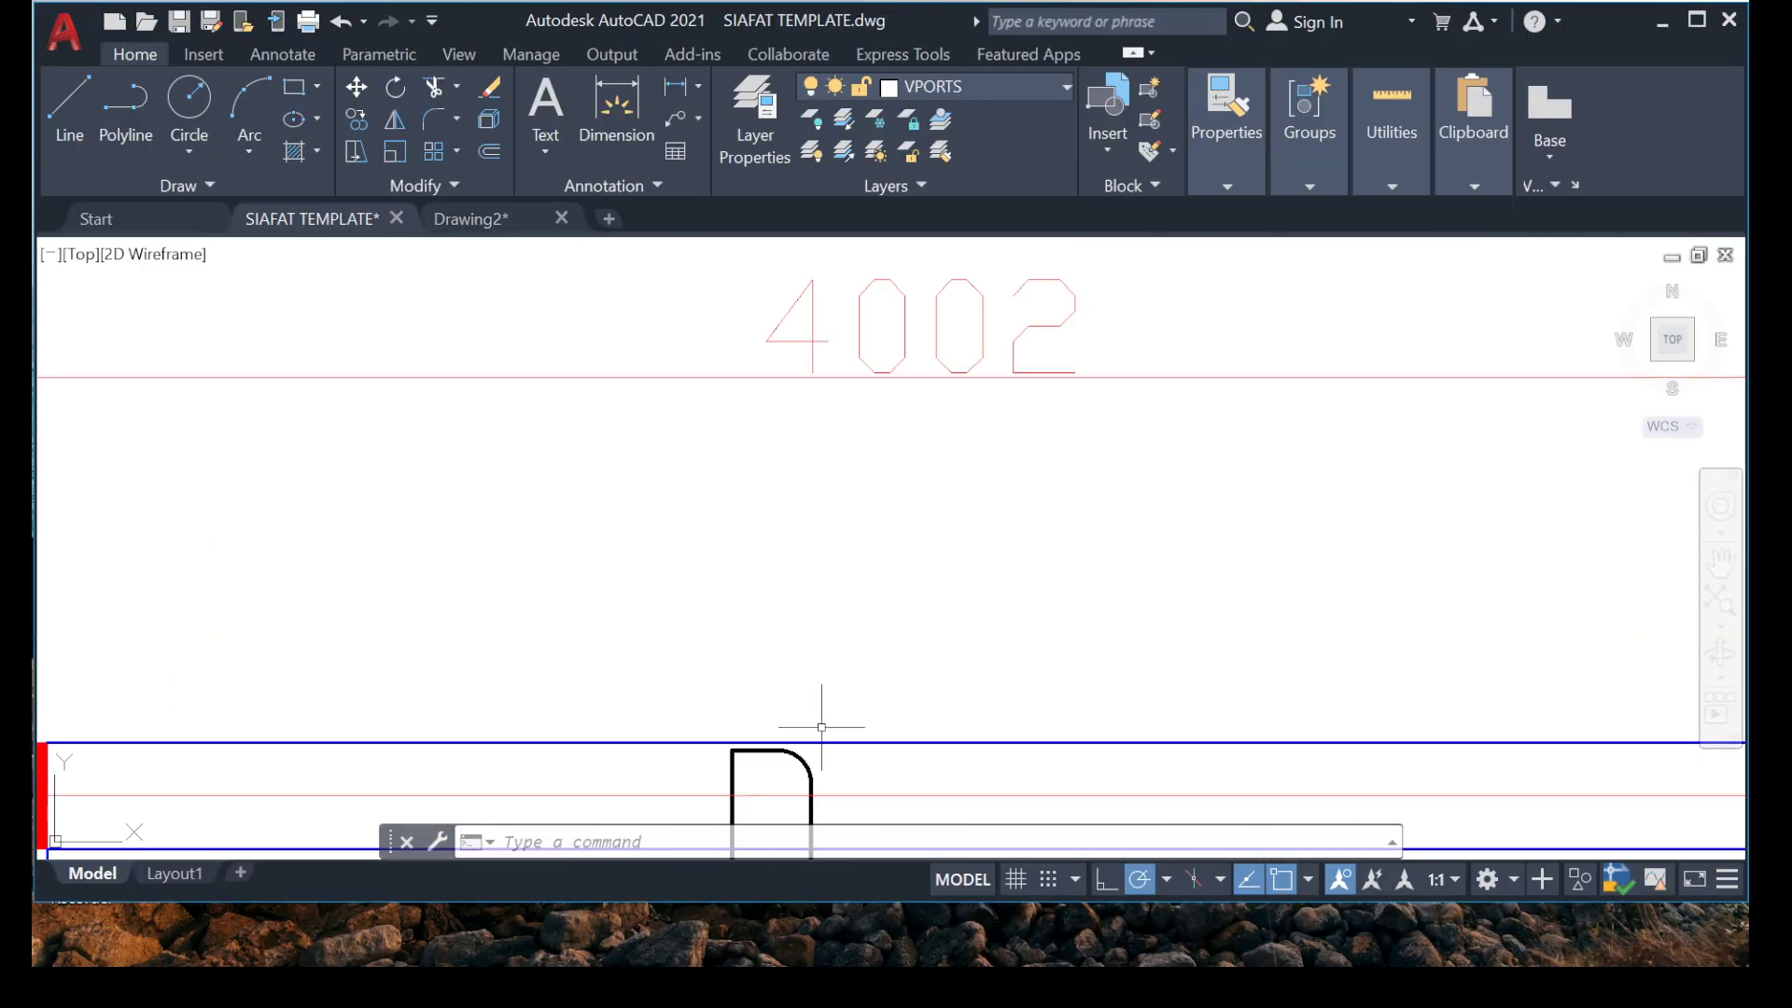
pyautogui.scroll(5, 821, 727)
pyautogui.moveTo(480, 487); pyautogui.dragTo(705, 491, button='middle')
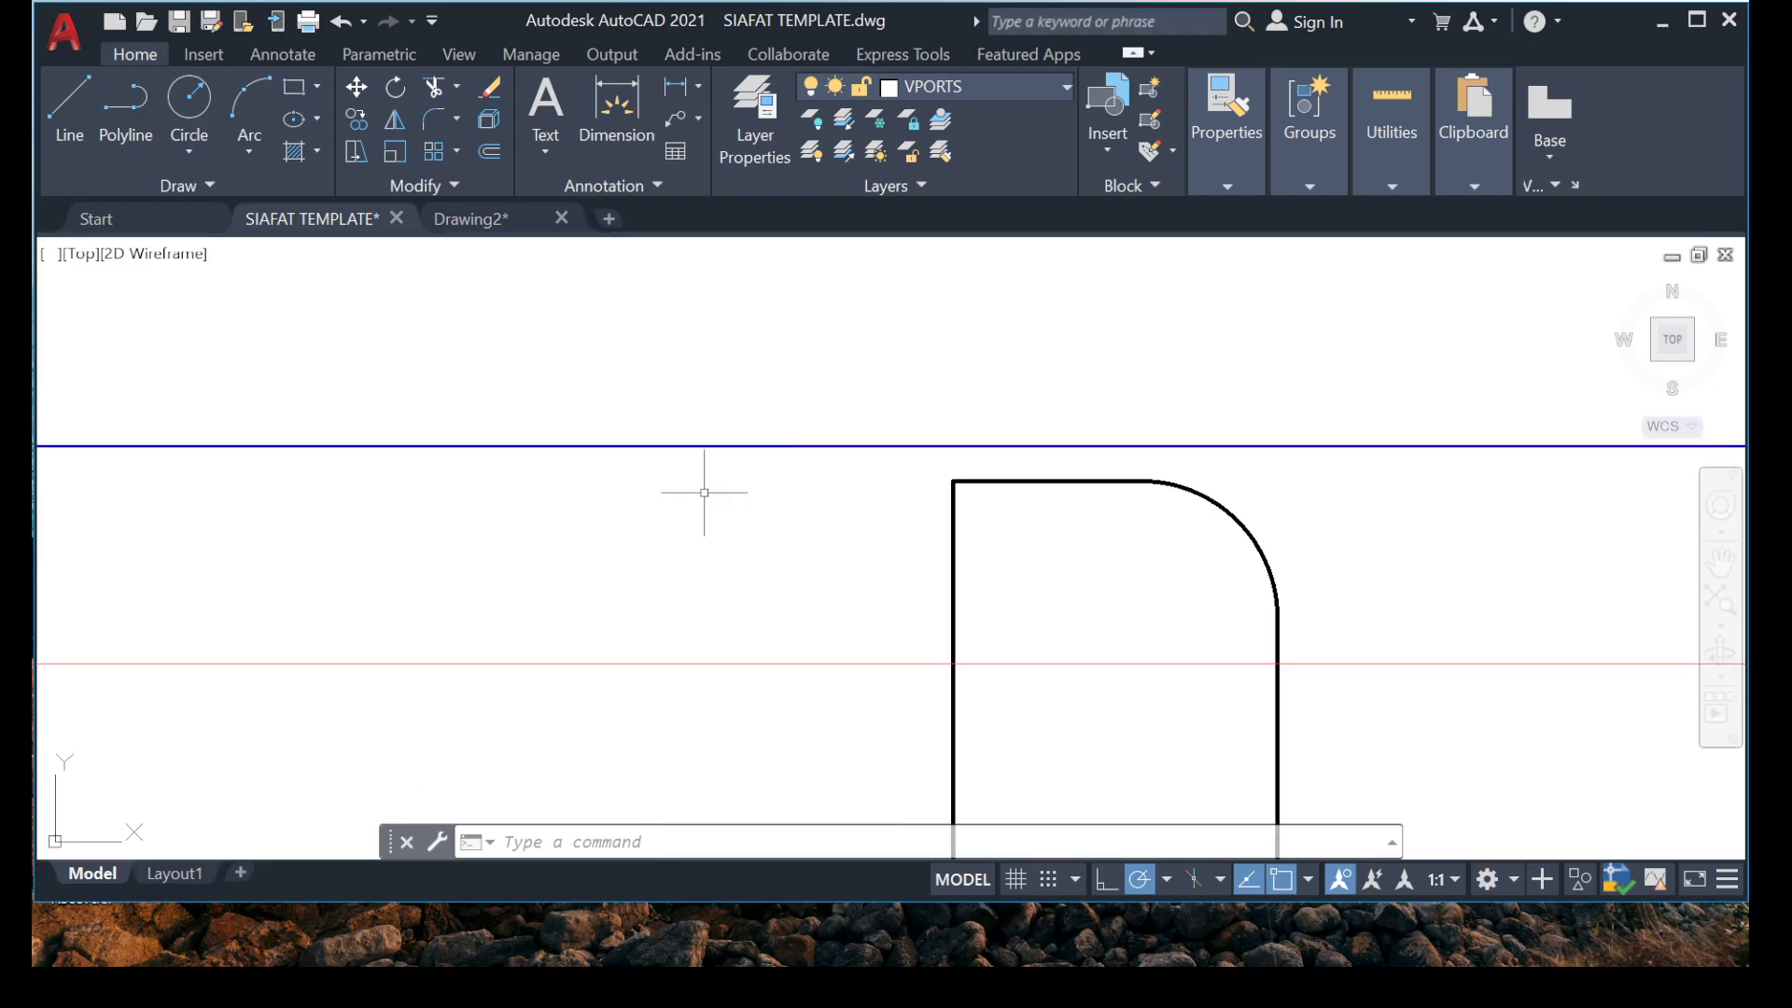
pyautogui.scroll(5, 993, 441)
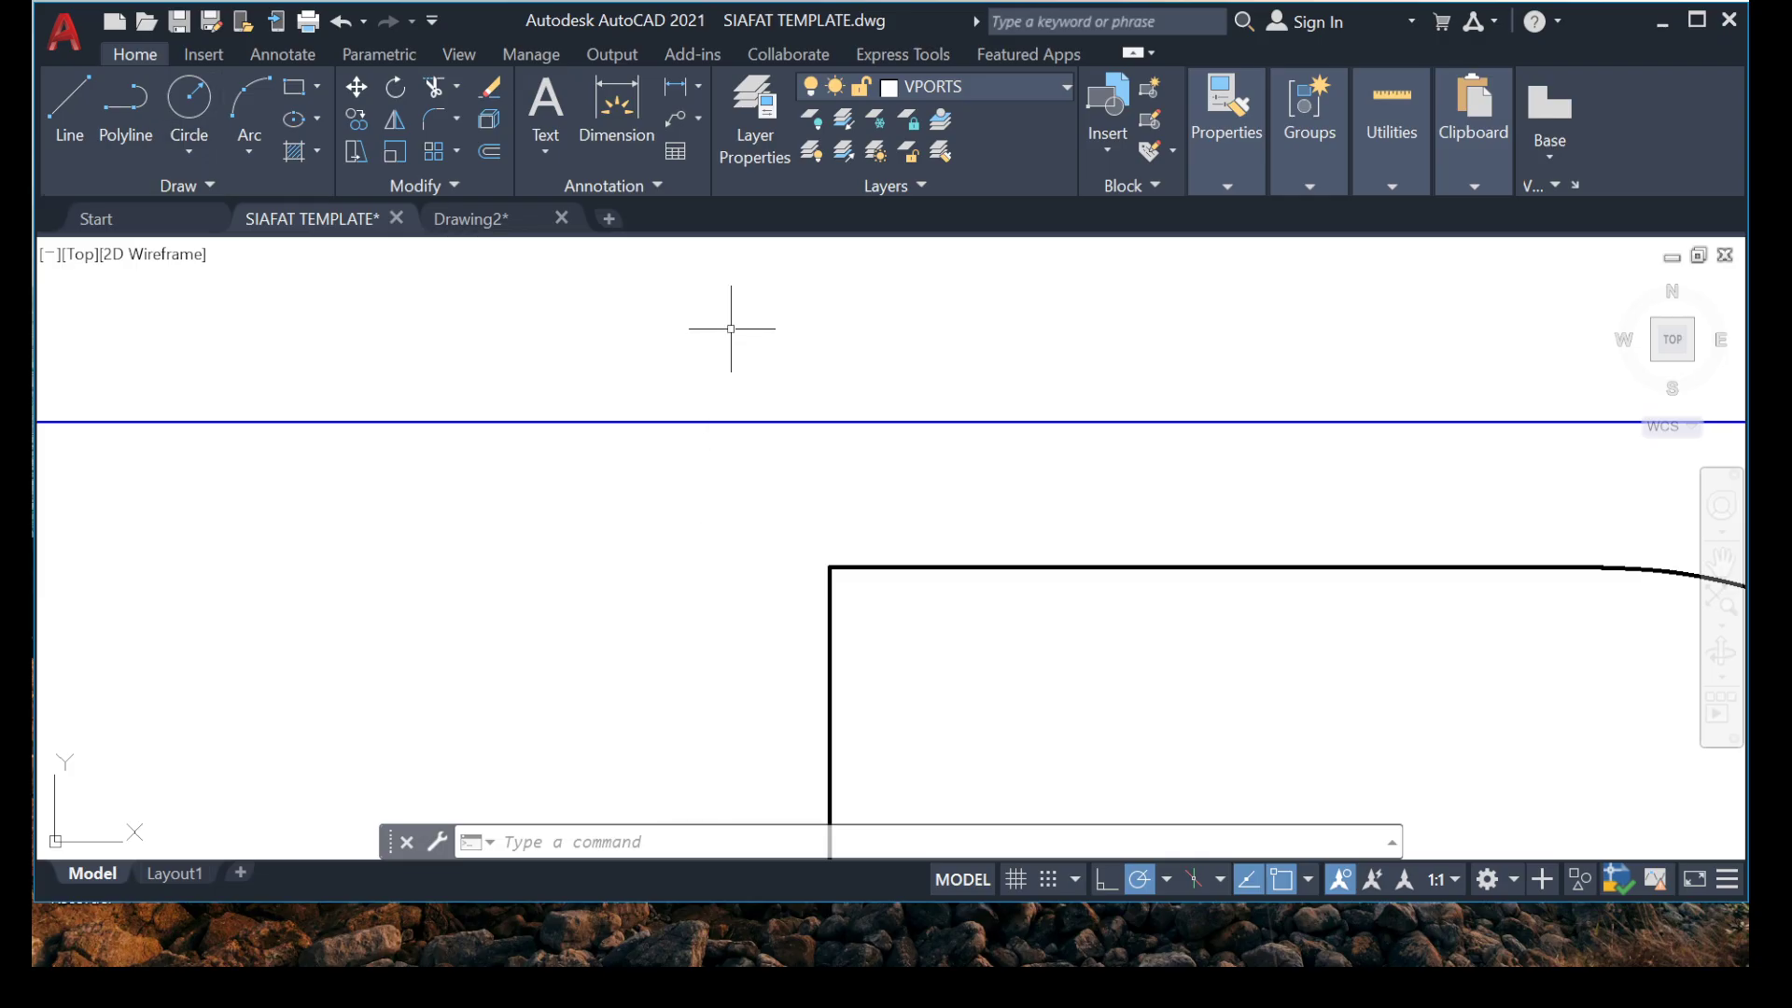
pyautogui.write('dim')
pyautogui.press('Return')
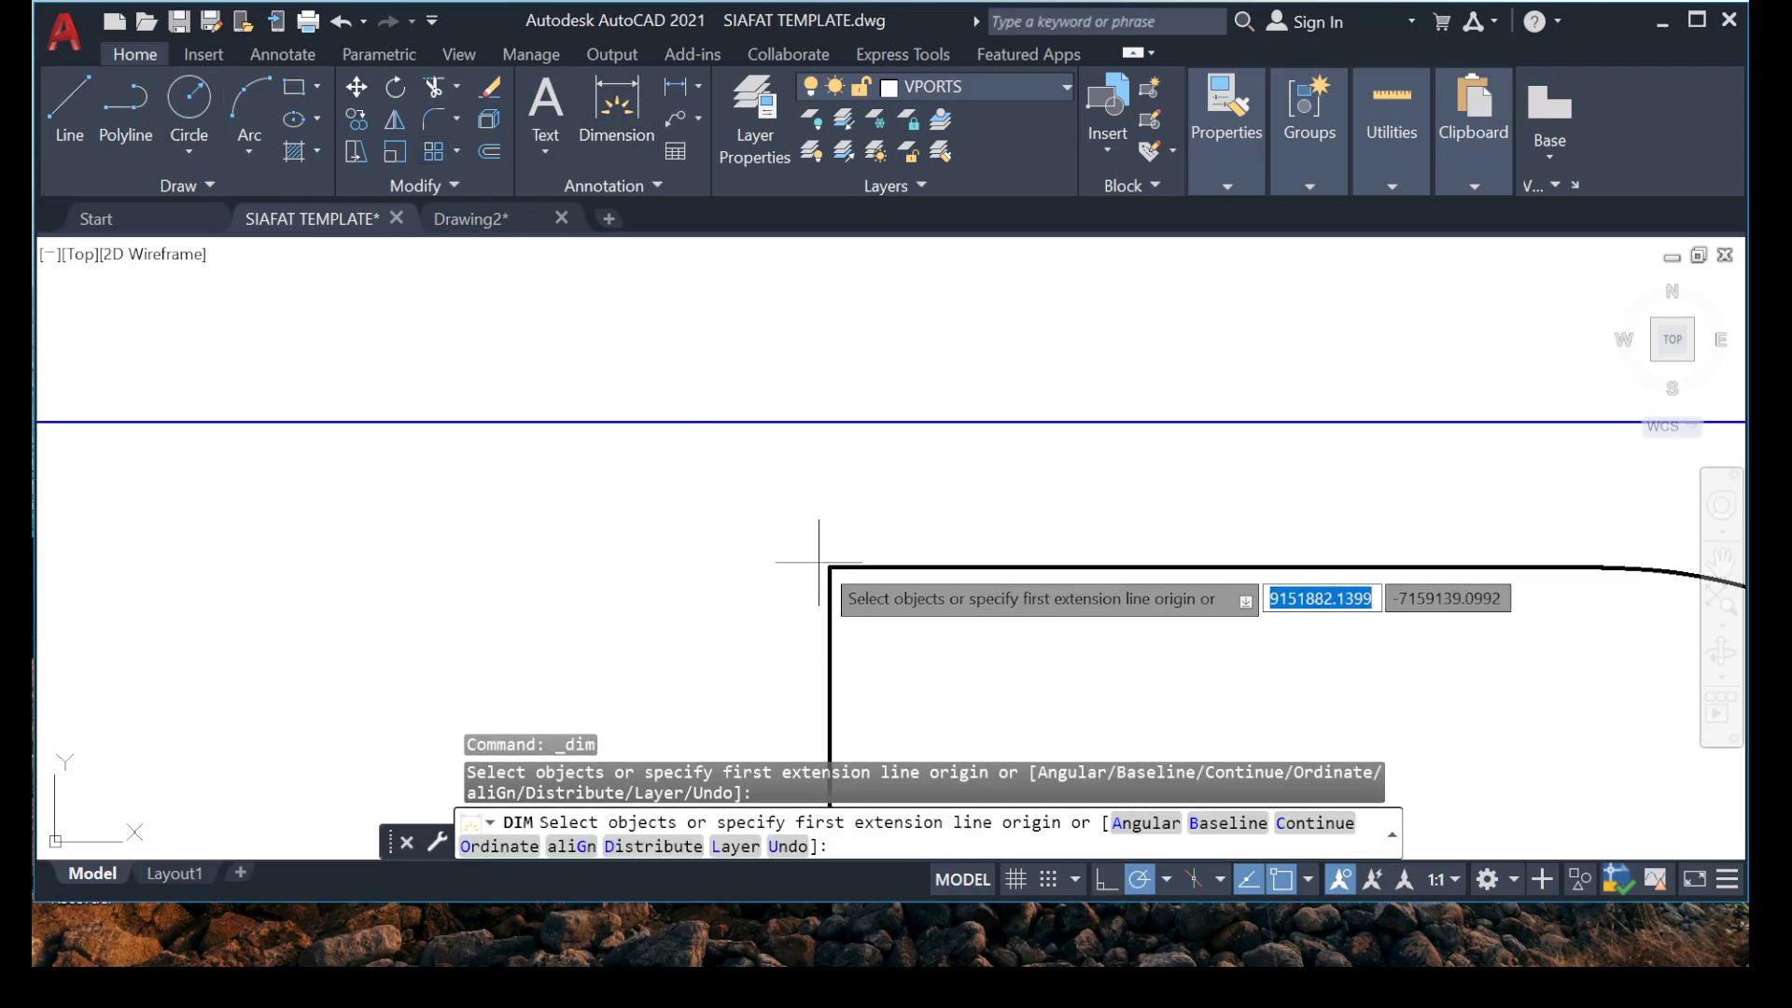
pyautogui.click(829, 566)
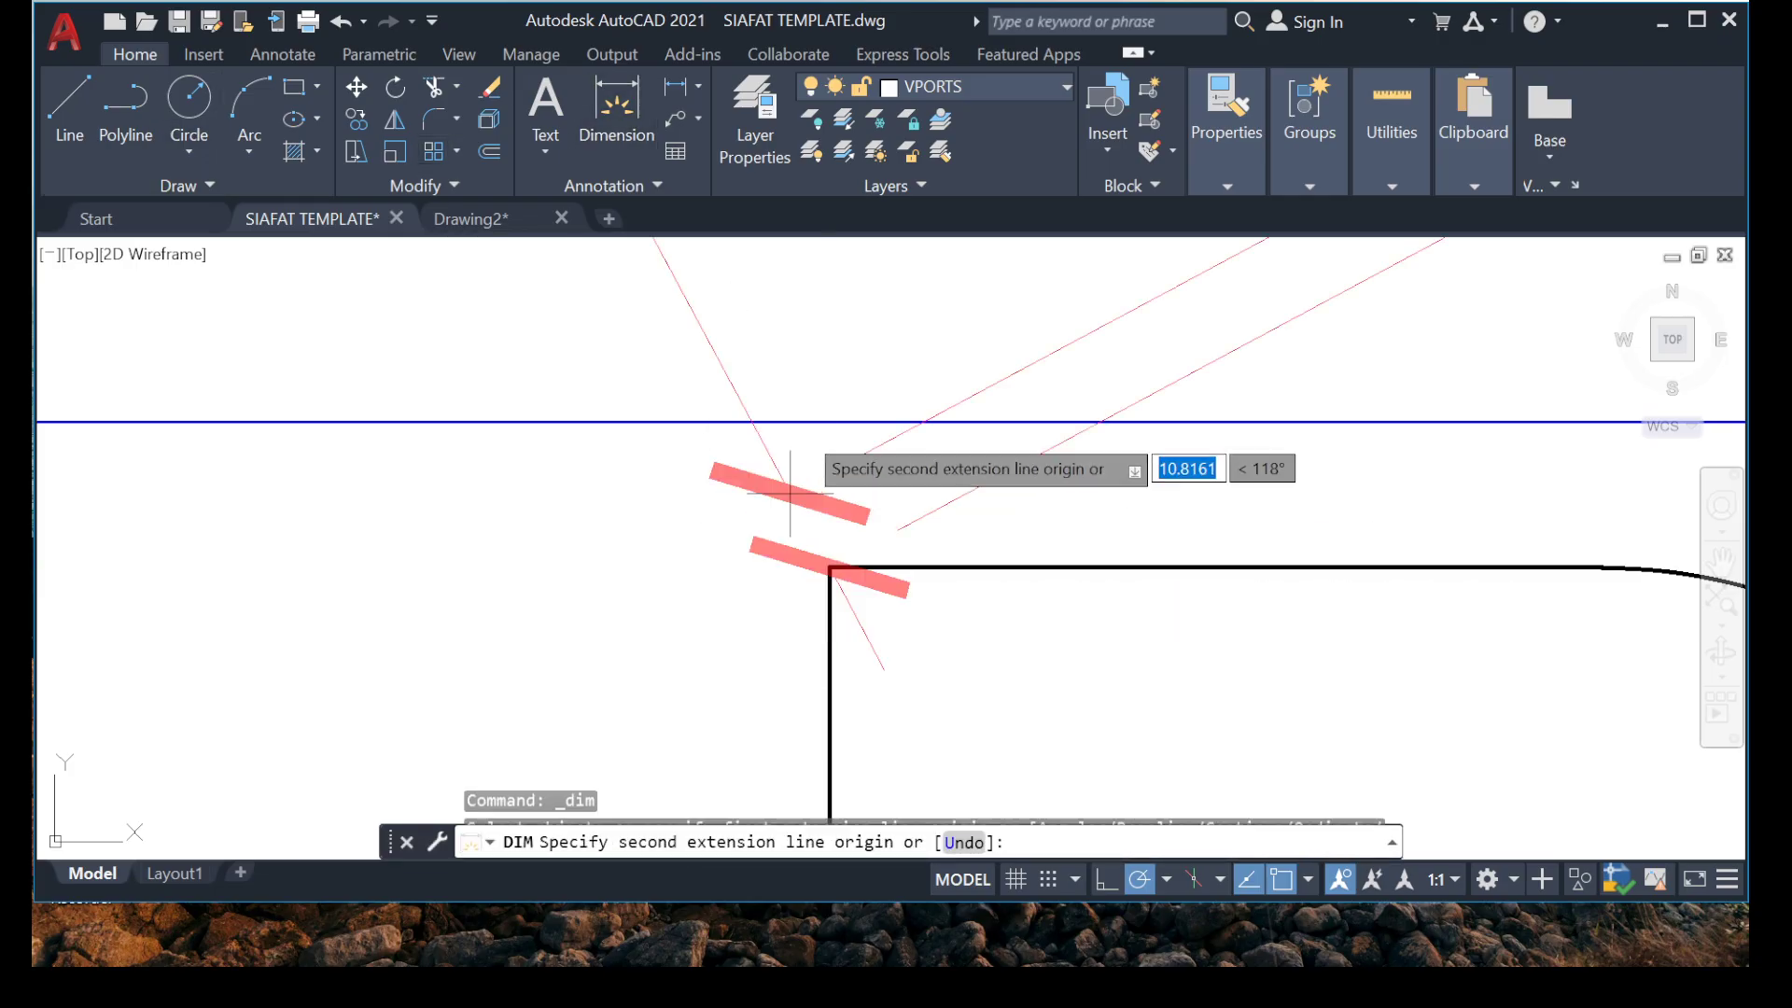
pyautogui.click(830, 422)
pyautogui.scroll(-5, 657, 440)
pyautogui.moveTo(383, 504); pyautogui.dragTo(724, 439, button='middle')
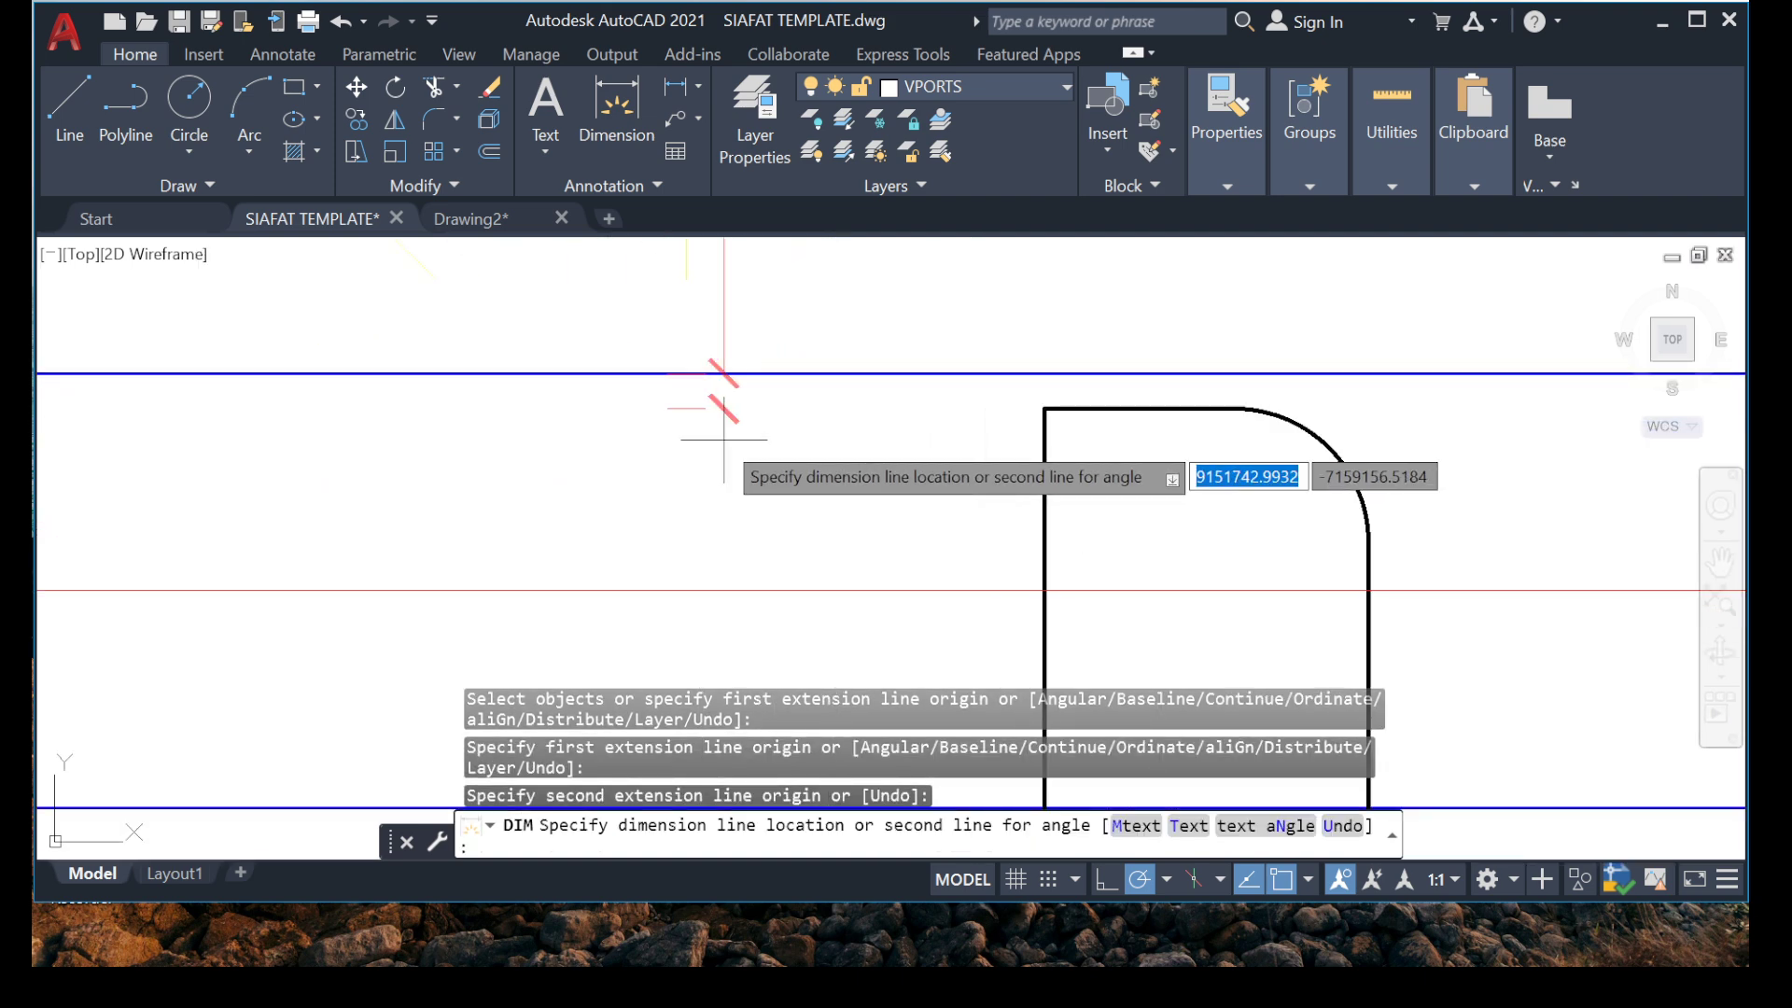
pyautogui.click(695, 446)
pyautogui.scroll(-5, 646, 463)
pyautogui.scroll(4, 638, 351)
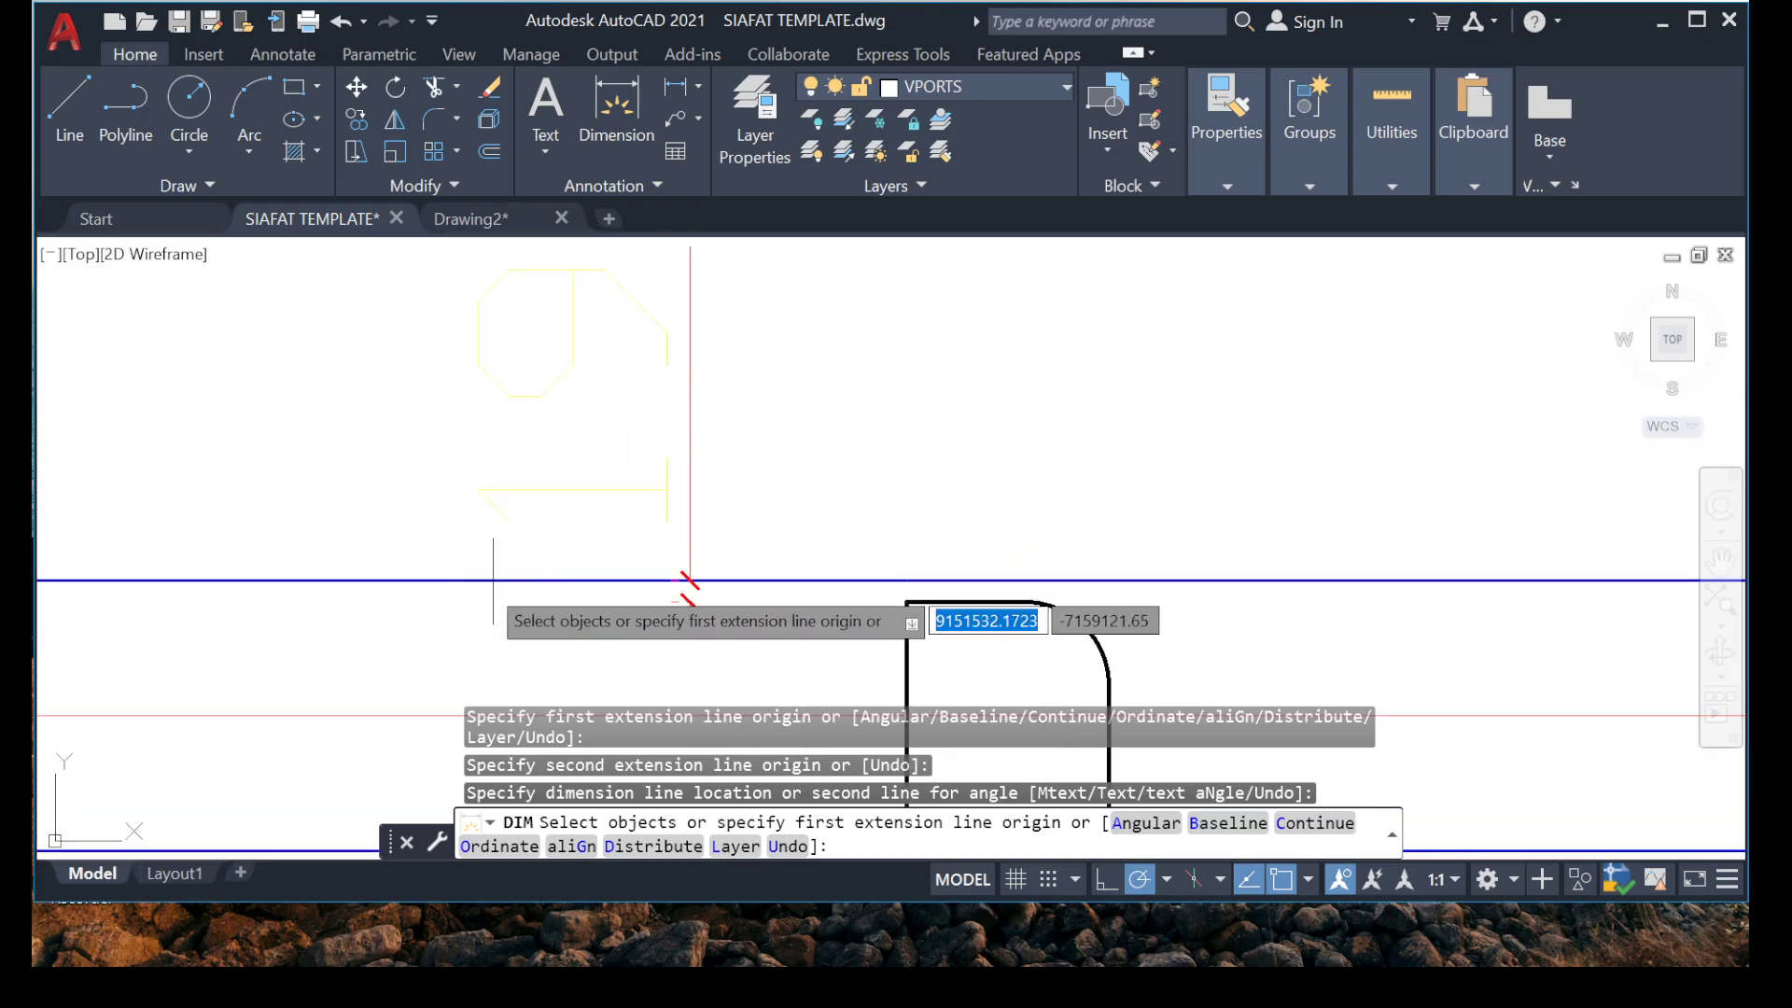
pyautogui.scroll(4, 595, 510)
pyautogui.scroll(-8, 495, 485)
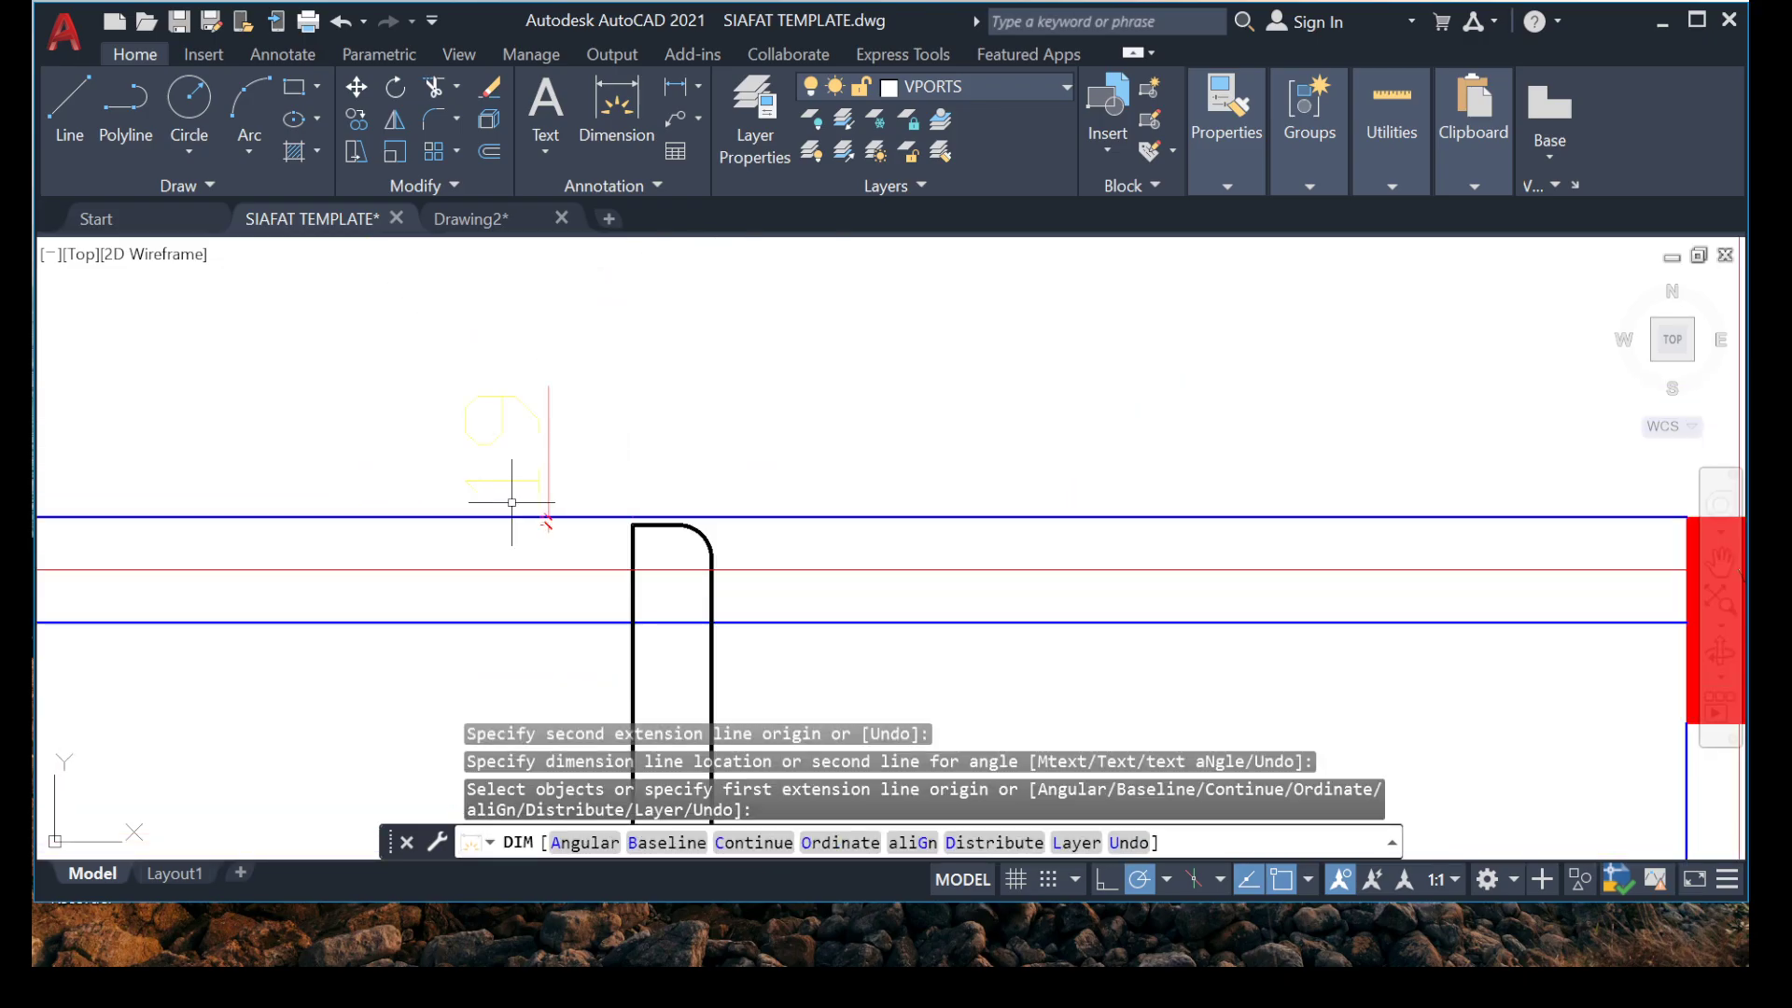
# Leave the dimension command and erase the dimension of the gap between the bar corner and beam edge.
pyautogui.press('Escape')
pyautogui.press('Escape')
pyautogui.scroll(8, 483, 512)
pyautogui.click(1092, 357)
pyautogui.click(718, 422)
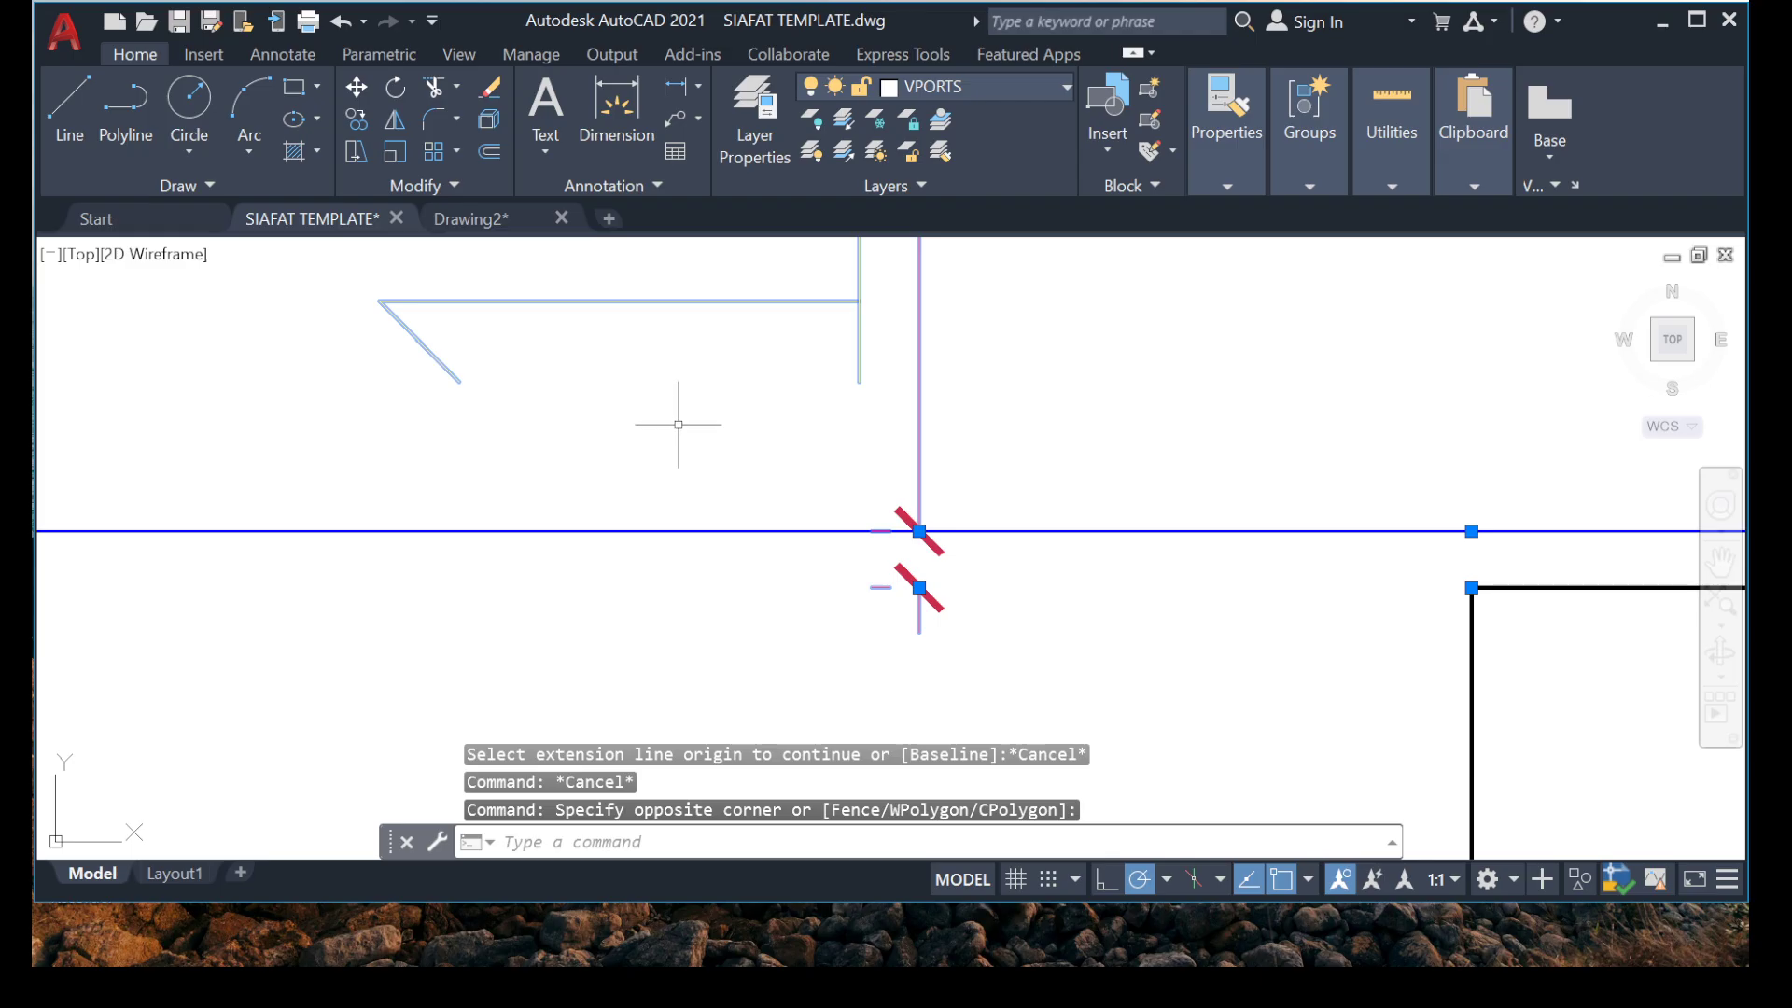
pyautogui.press('Delete')
# Offset the beam's outer edge line 25 mm inward as a cover guide for the hooked bar.
pyautogui.scroll(5, 690, 448)
pyautogui.scroll(5, 722, 570)
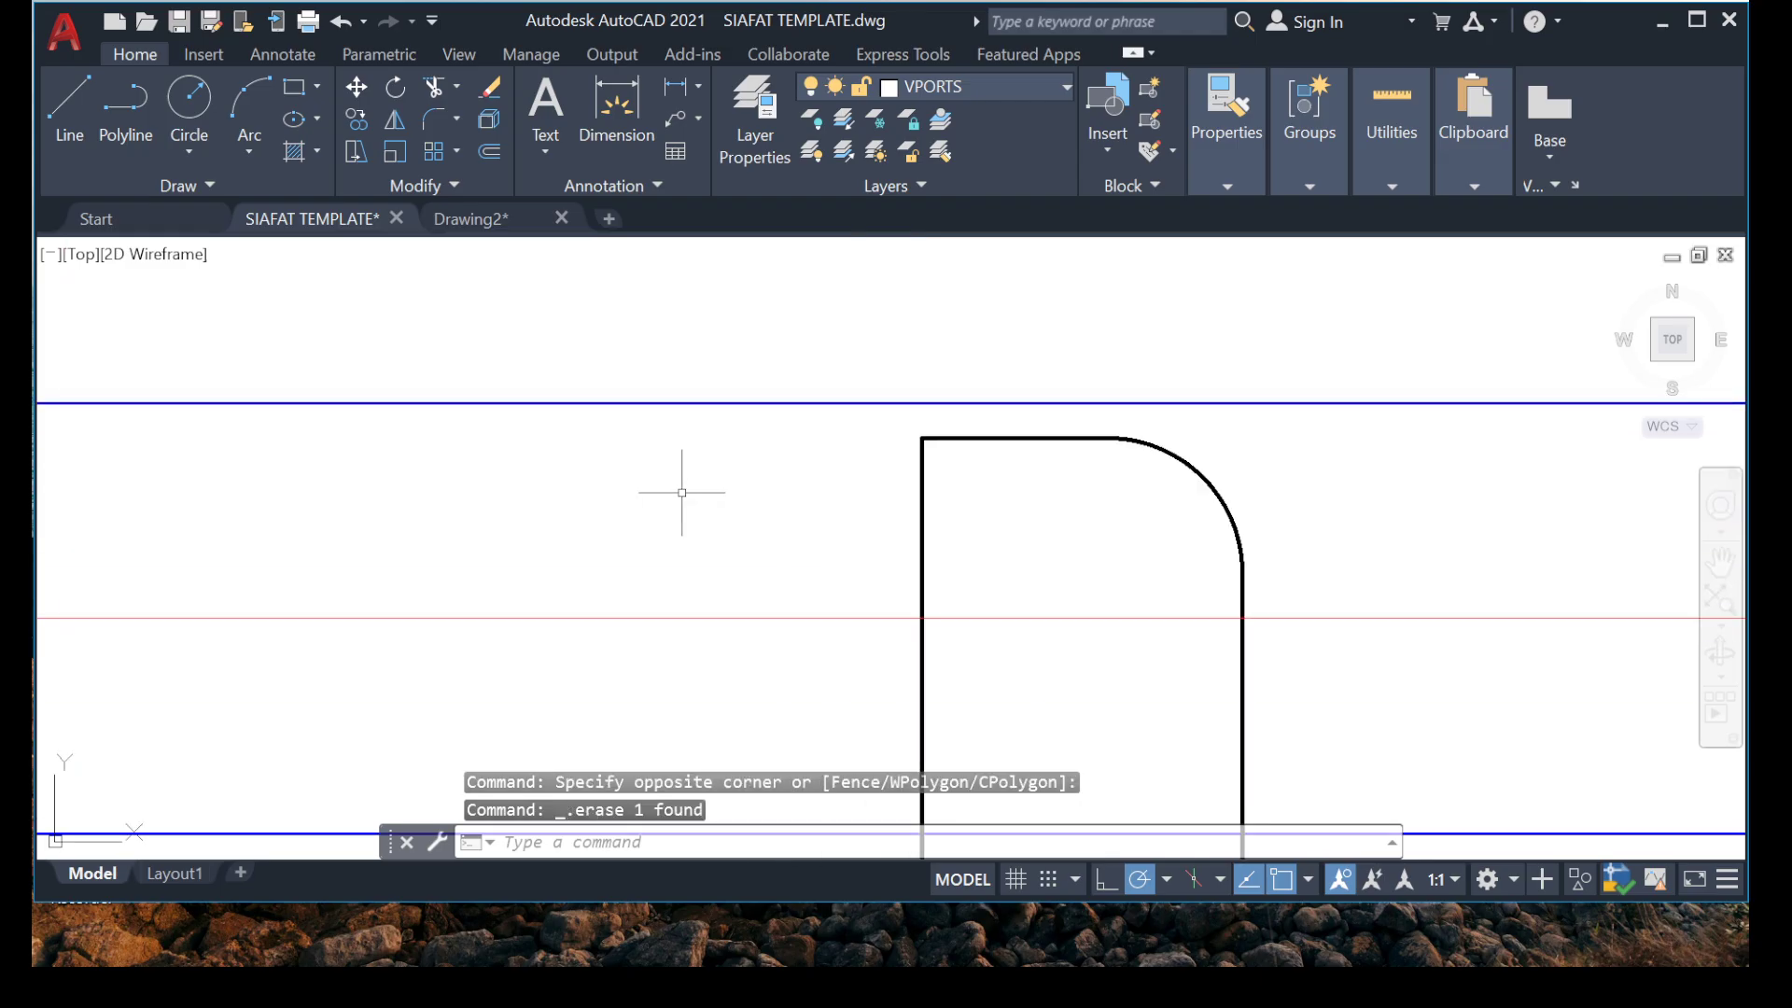
pyautogui.click(562, 467)
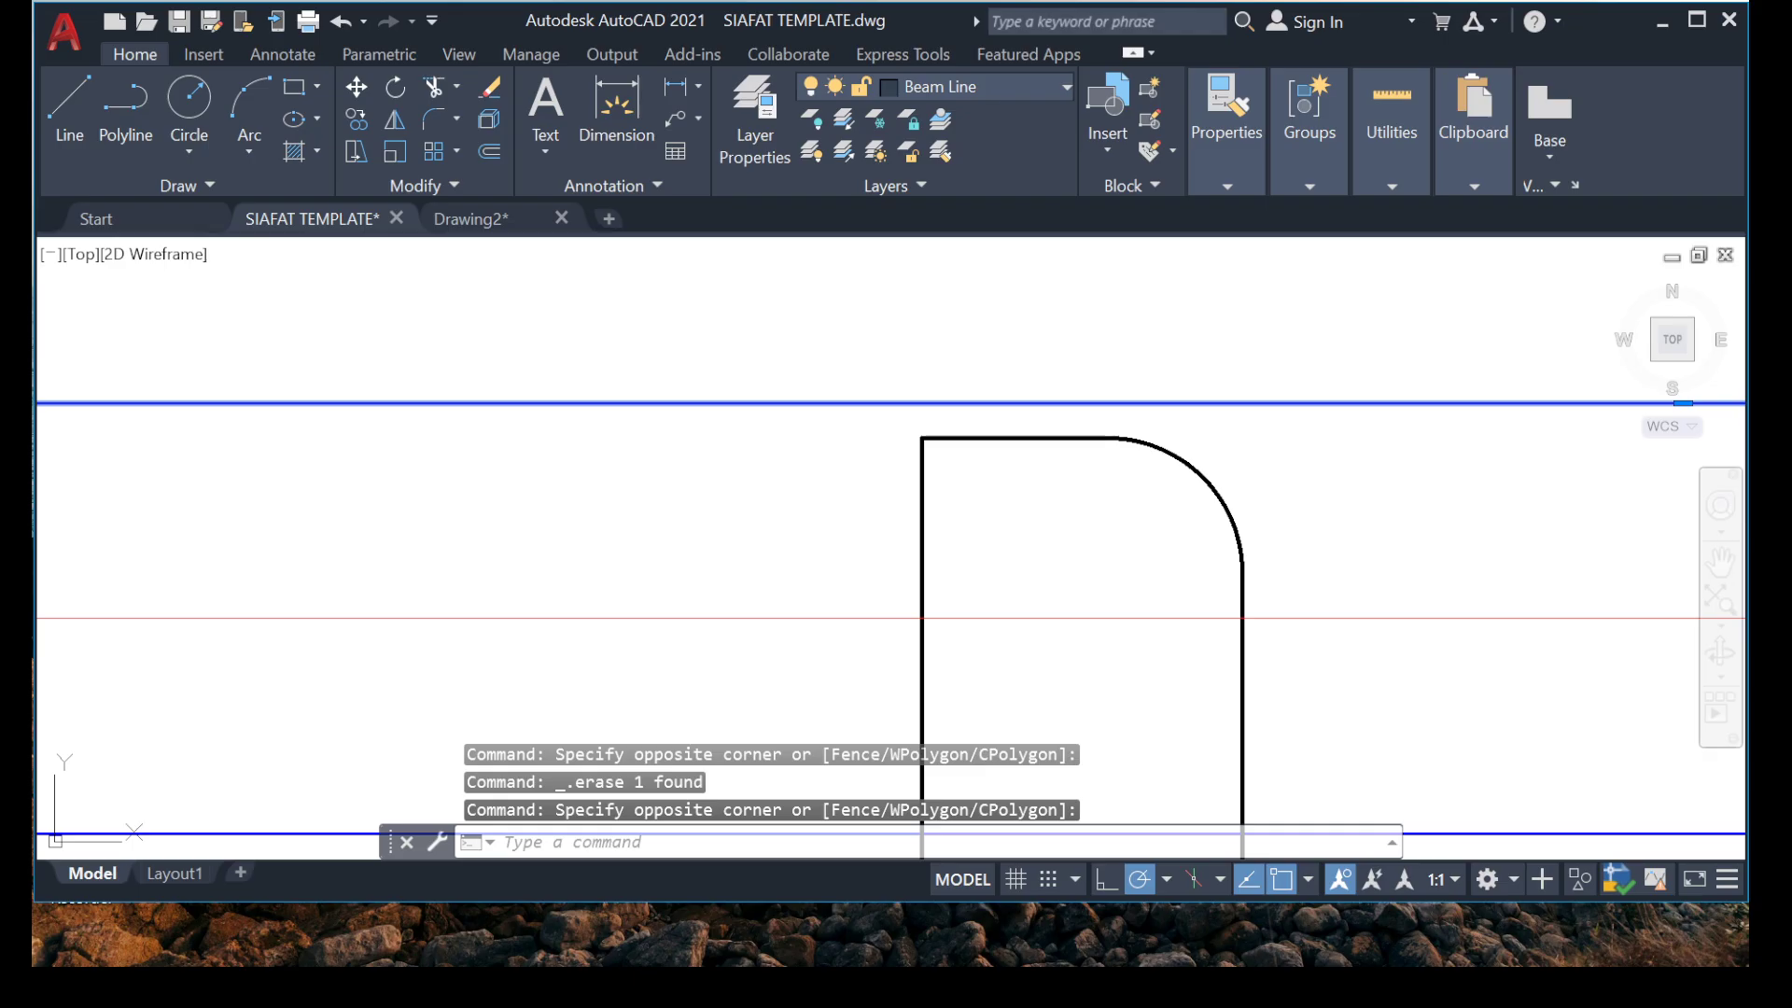
pyautogui.write('o')
pyautogui.press('Return')
pyautogui.write('2')
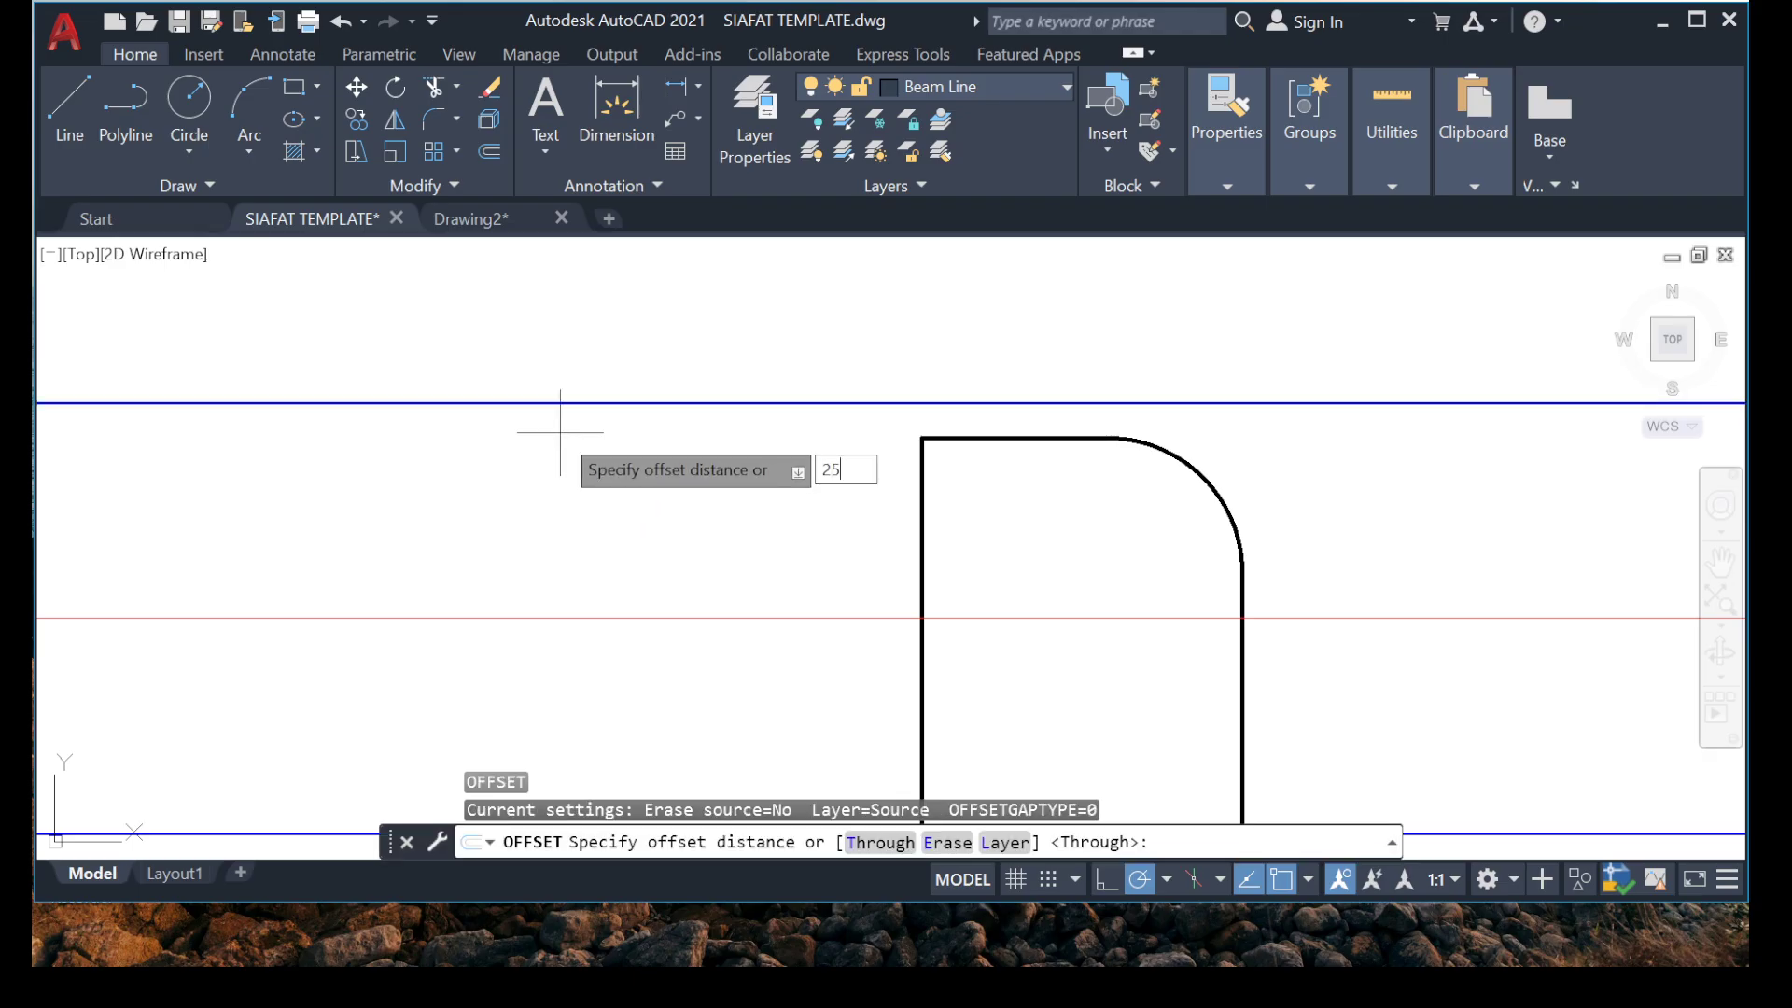
pyautogui.write('5')
pyautogui.press('Return')
pyautogui.click(579, 572)
pyautogui.press('Escape')
# Move the hook's short line, arc and adjoining vertical line down from their shared corner to the 25 mm guide line.
pyautogui.scroll(5, 995, 403)
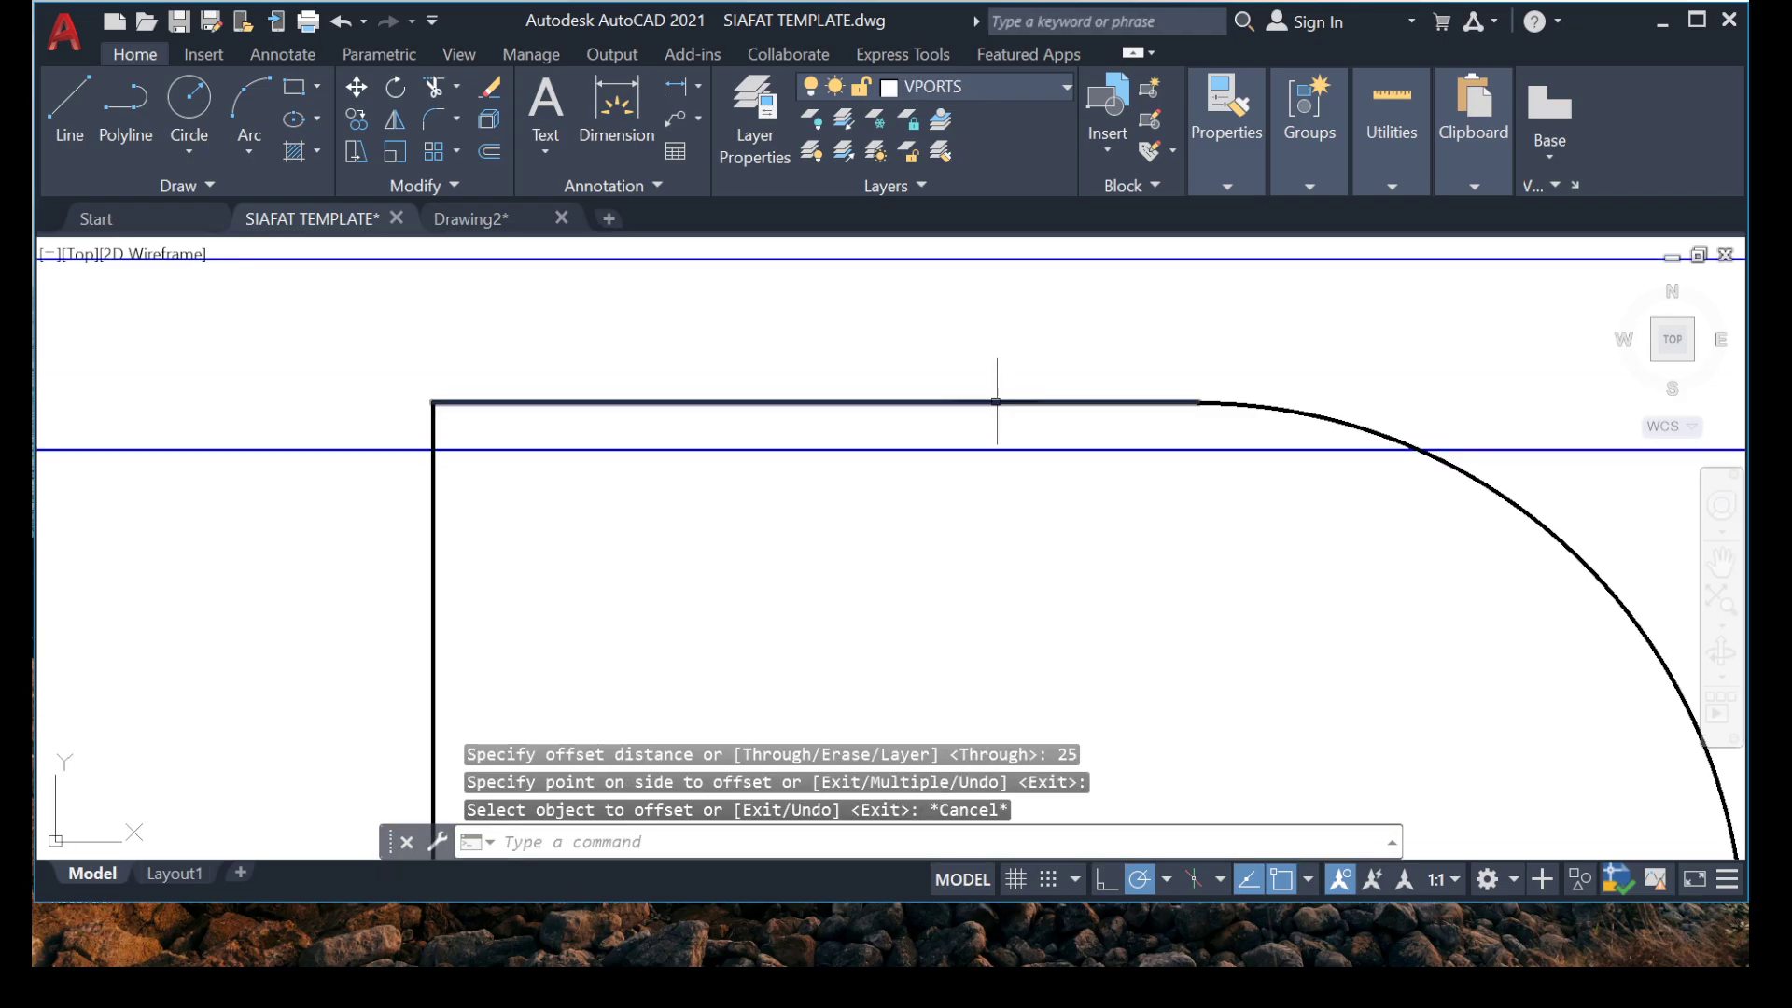
pyautogui.click(610, 366)
pyautogui.click(572, 424)
pyautogui.click(551, 533)
pyautogui.click(253, 558)
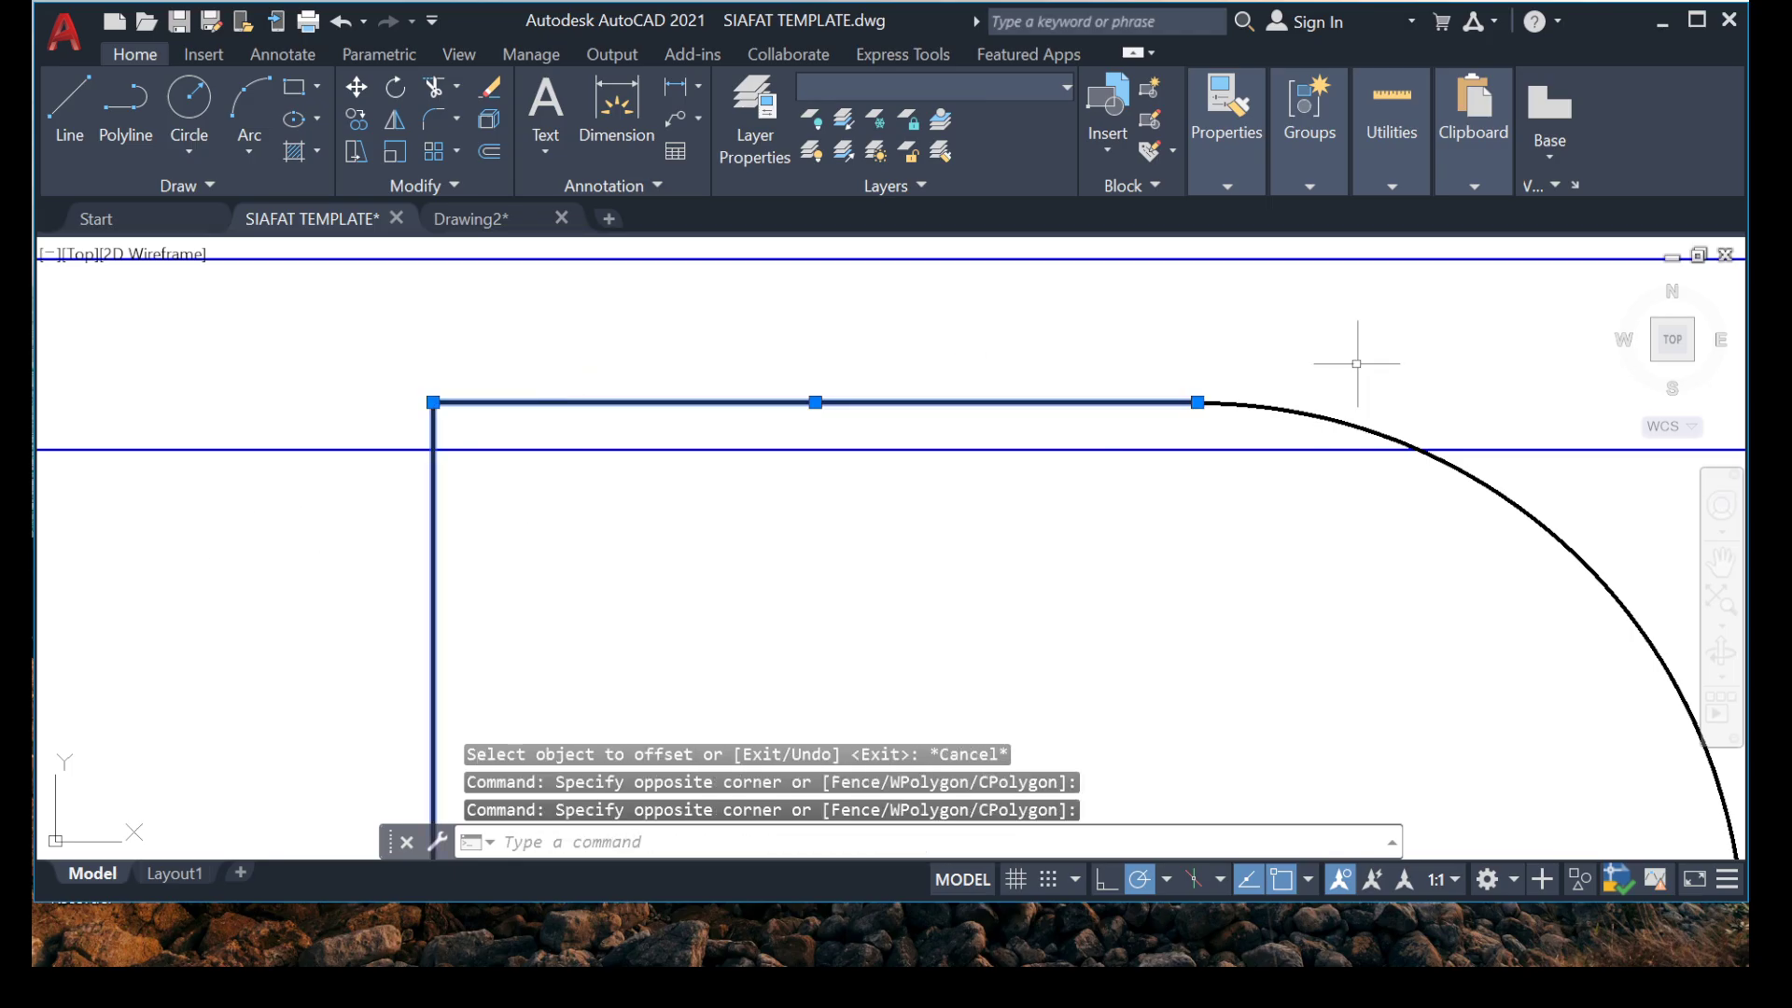
pyautogui.scroll(4, 1350, 360)
pyautogui.click(1307, 355)
pyautogui.click(864, 513)
pyautogui.scroll(-10, 869, 448)
pyautogui.moveTo(869, 445); pyautogui.dragTo(1255, 424, button='middle')
pyautogui.rightClick(883, 451)
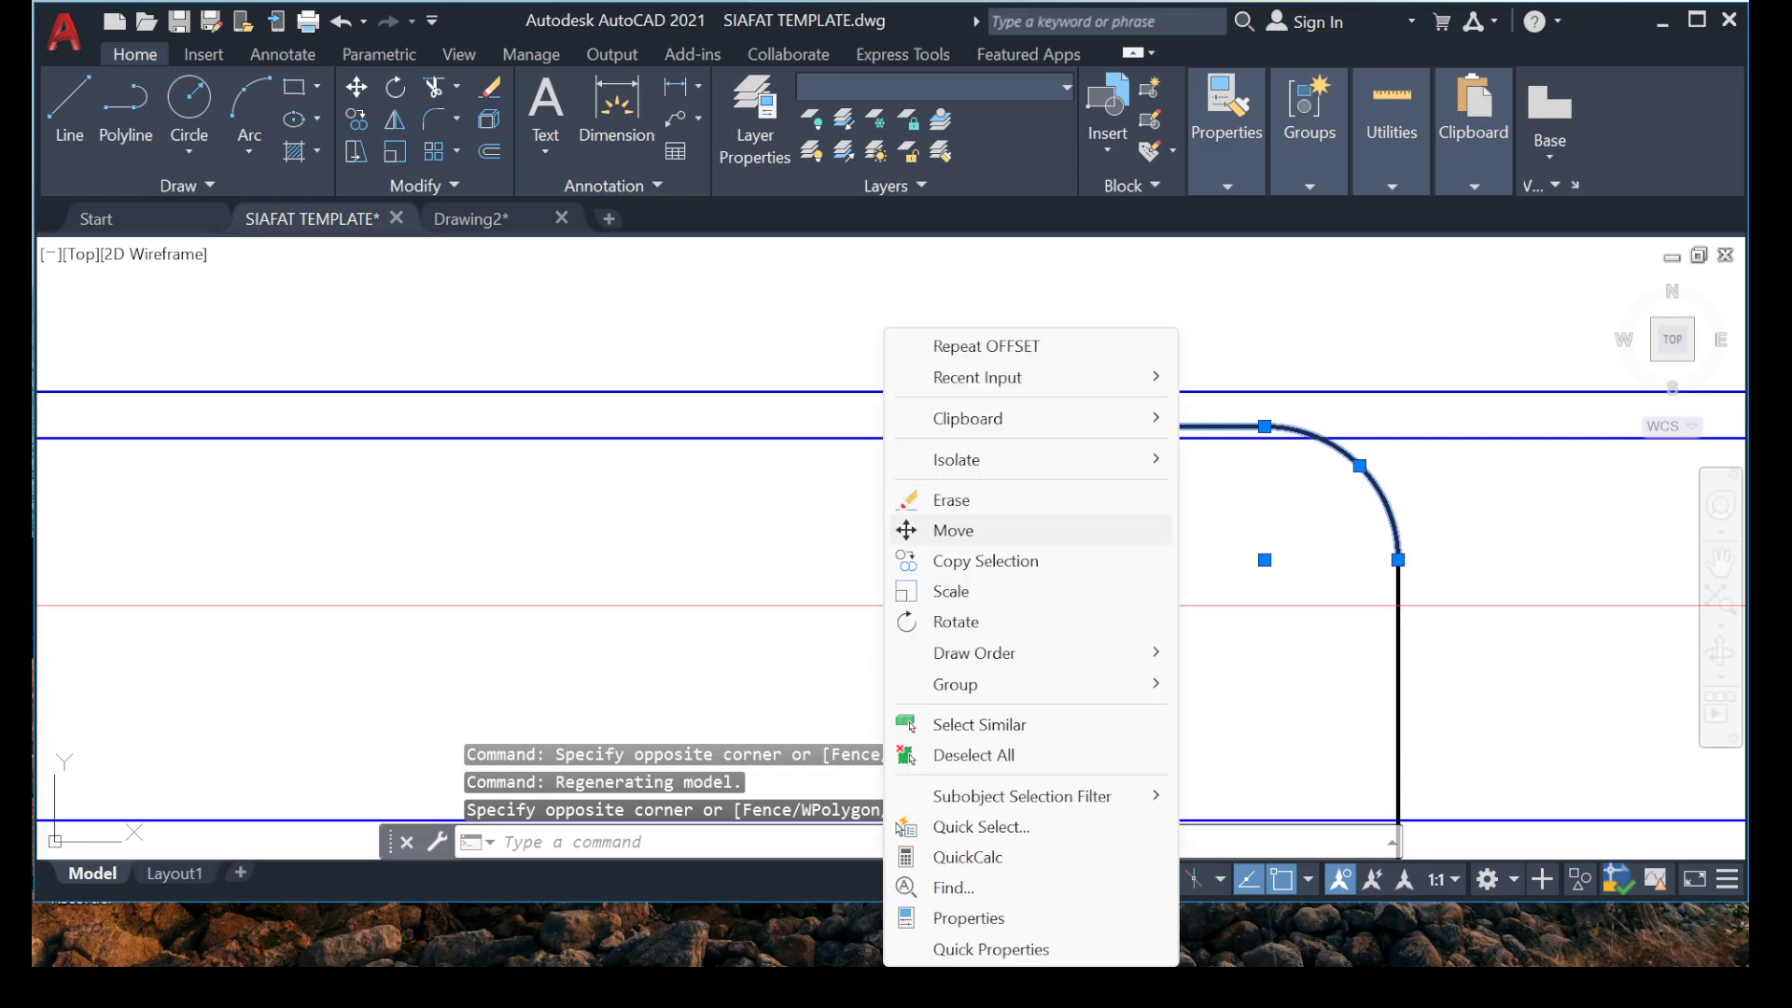
pyautogui.click(953, 530)
pyautogui.scroll(5, 1061, 428)
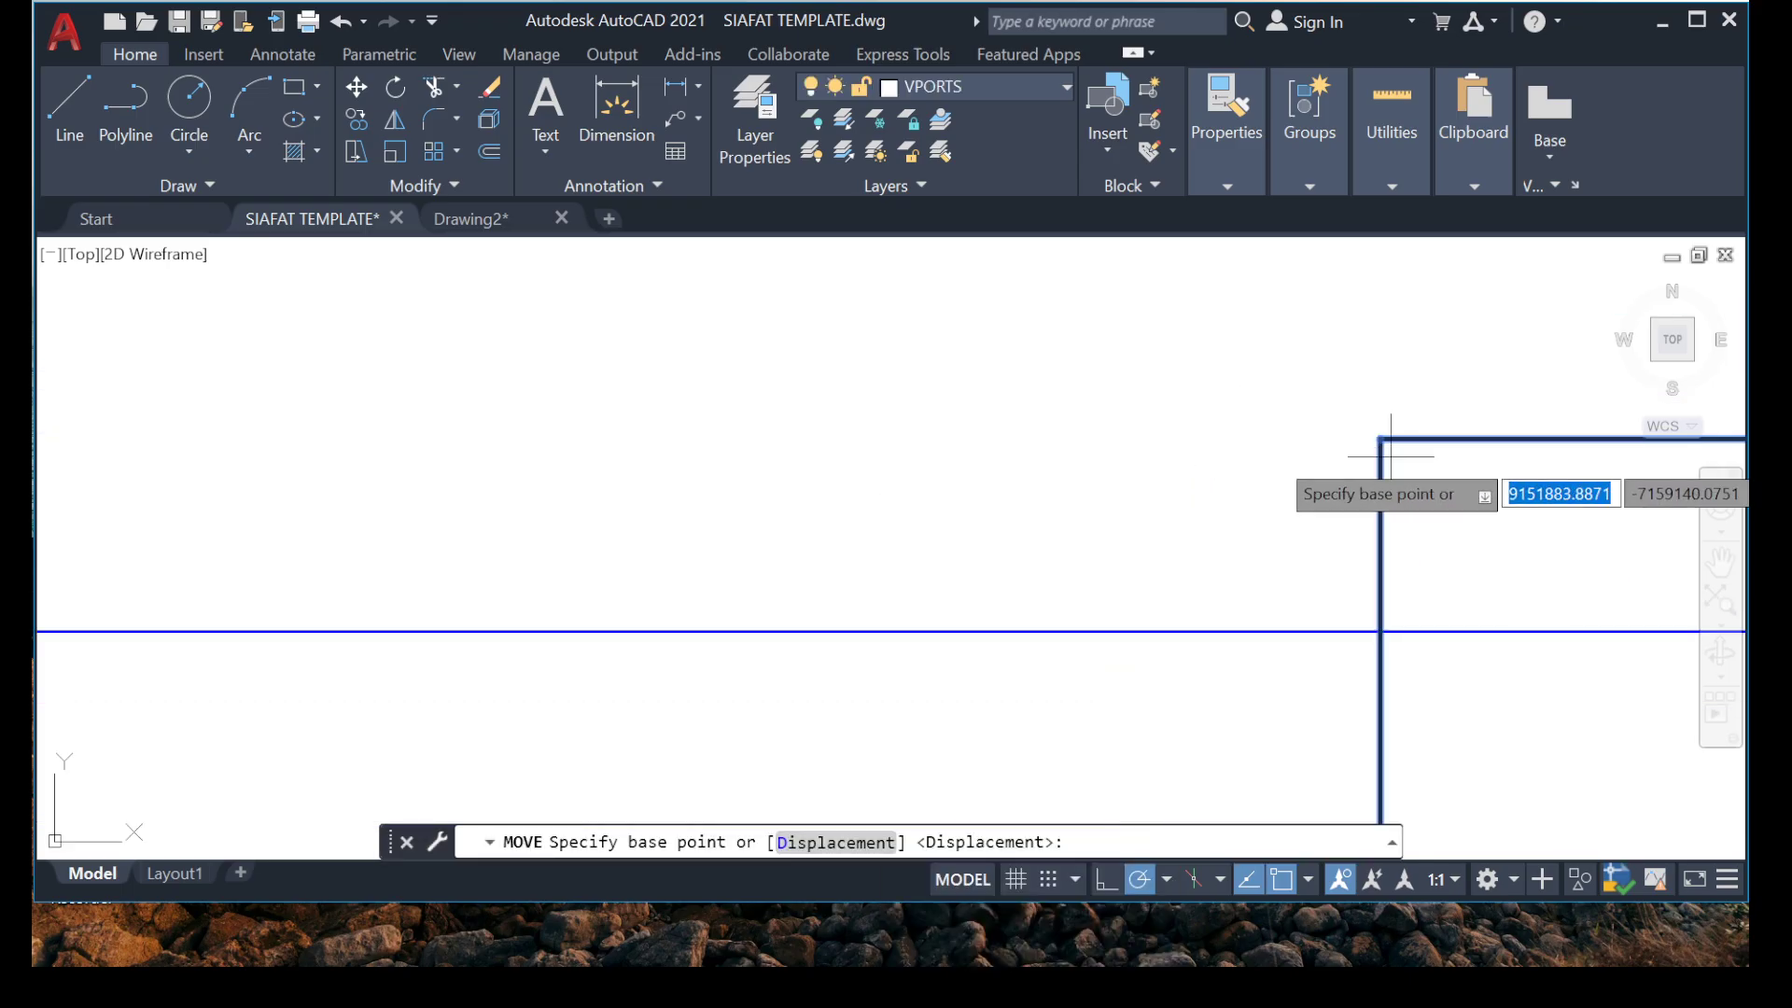
pyautogui.click(1380, 439)
pyautogui.click(1380, 628)
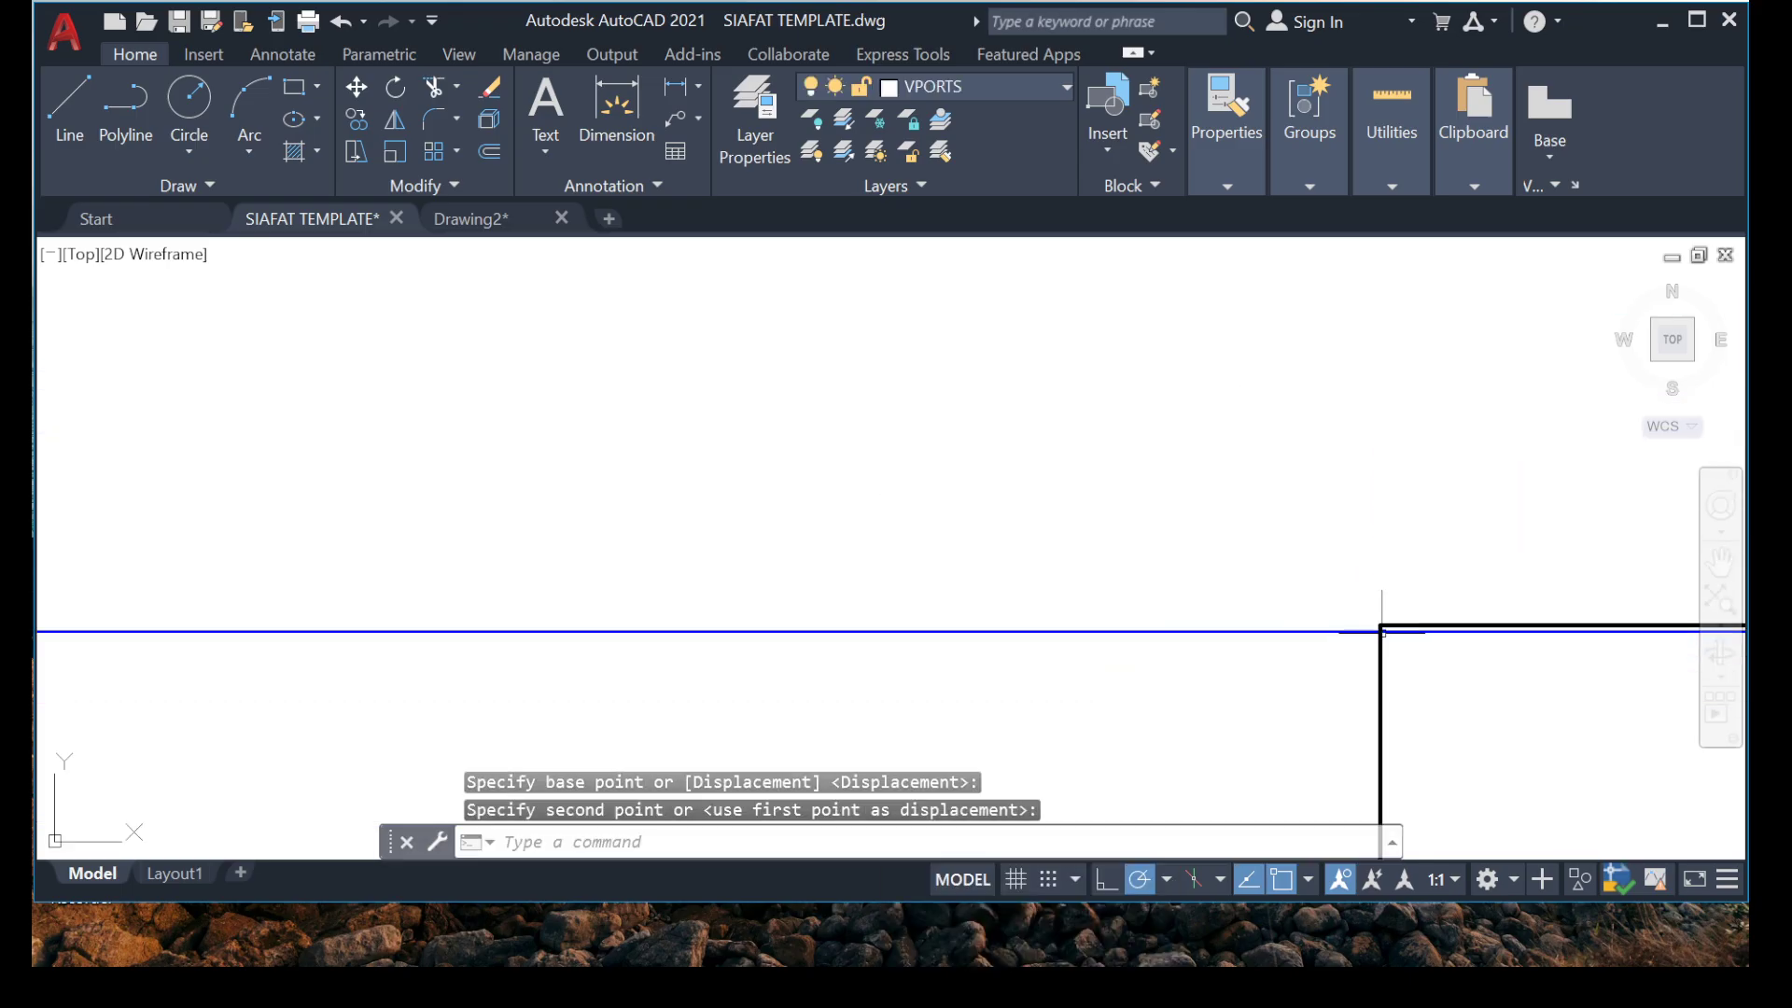
# Move the same hook lines and arc again so that their corner lands exactly on the cover guide line.
pyautogui.scroll(-4, 818, 461)
pyautogui.scroll(7, 1025, 535)
pyautogui.scroll(10, 1079, 472)
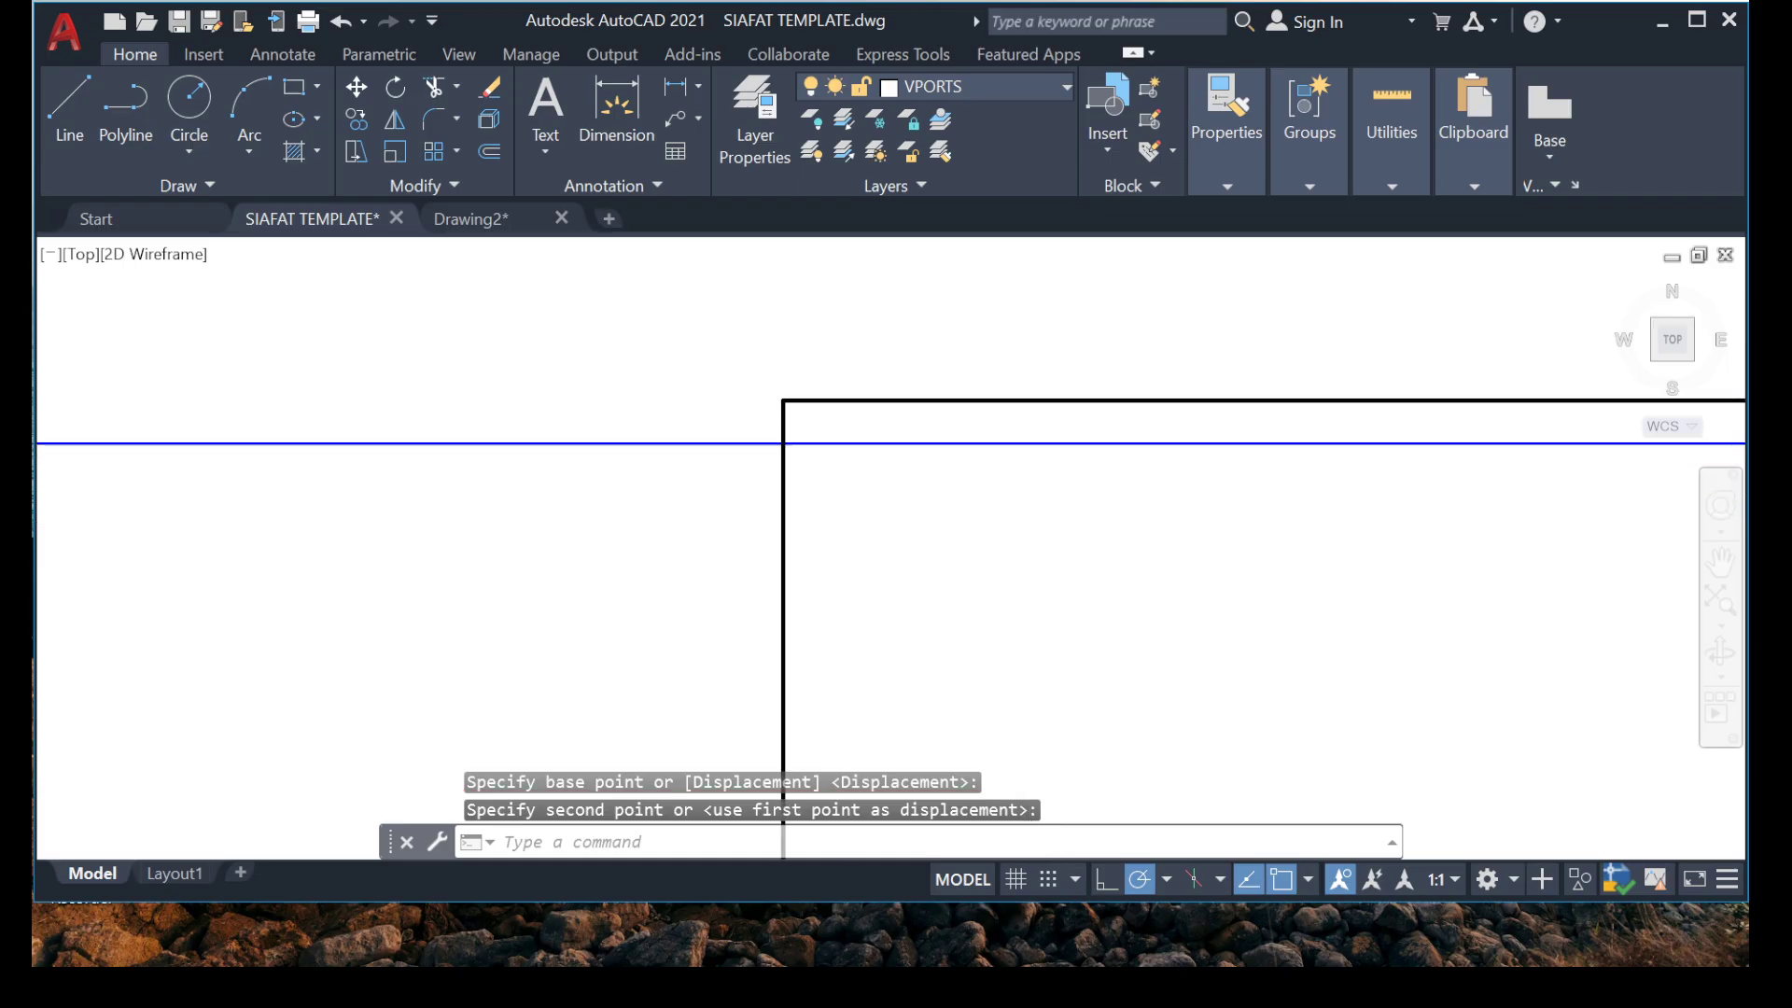
pyautogui.moveTo(640, 334); pyautogui.dragTo(795, 448, button='middle')
pyautogui.click(740, 344)
pyautogui.click(242, 480)
pyautogui.scroll(-12, 451, 405)
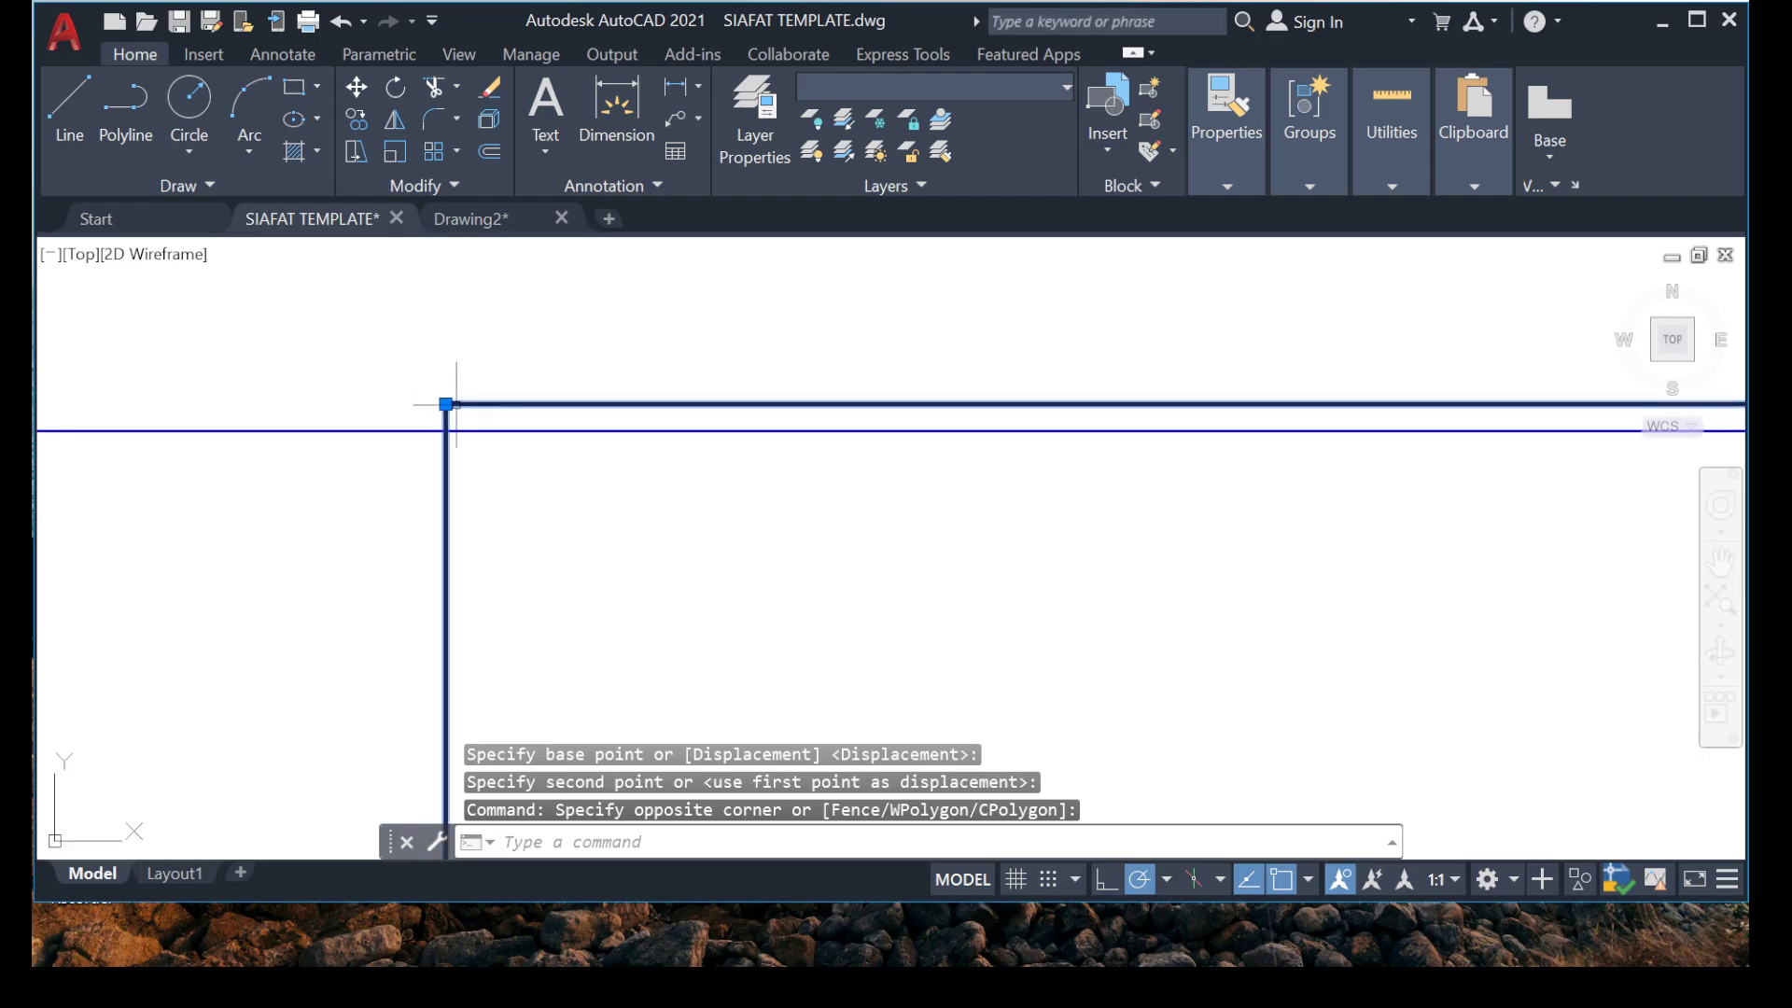
pyautogui.scroll(-8, 318, 384)
pyautogui.scroll(10, 602, 384)
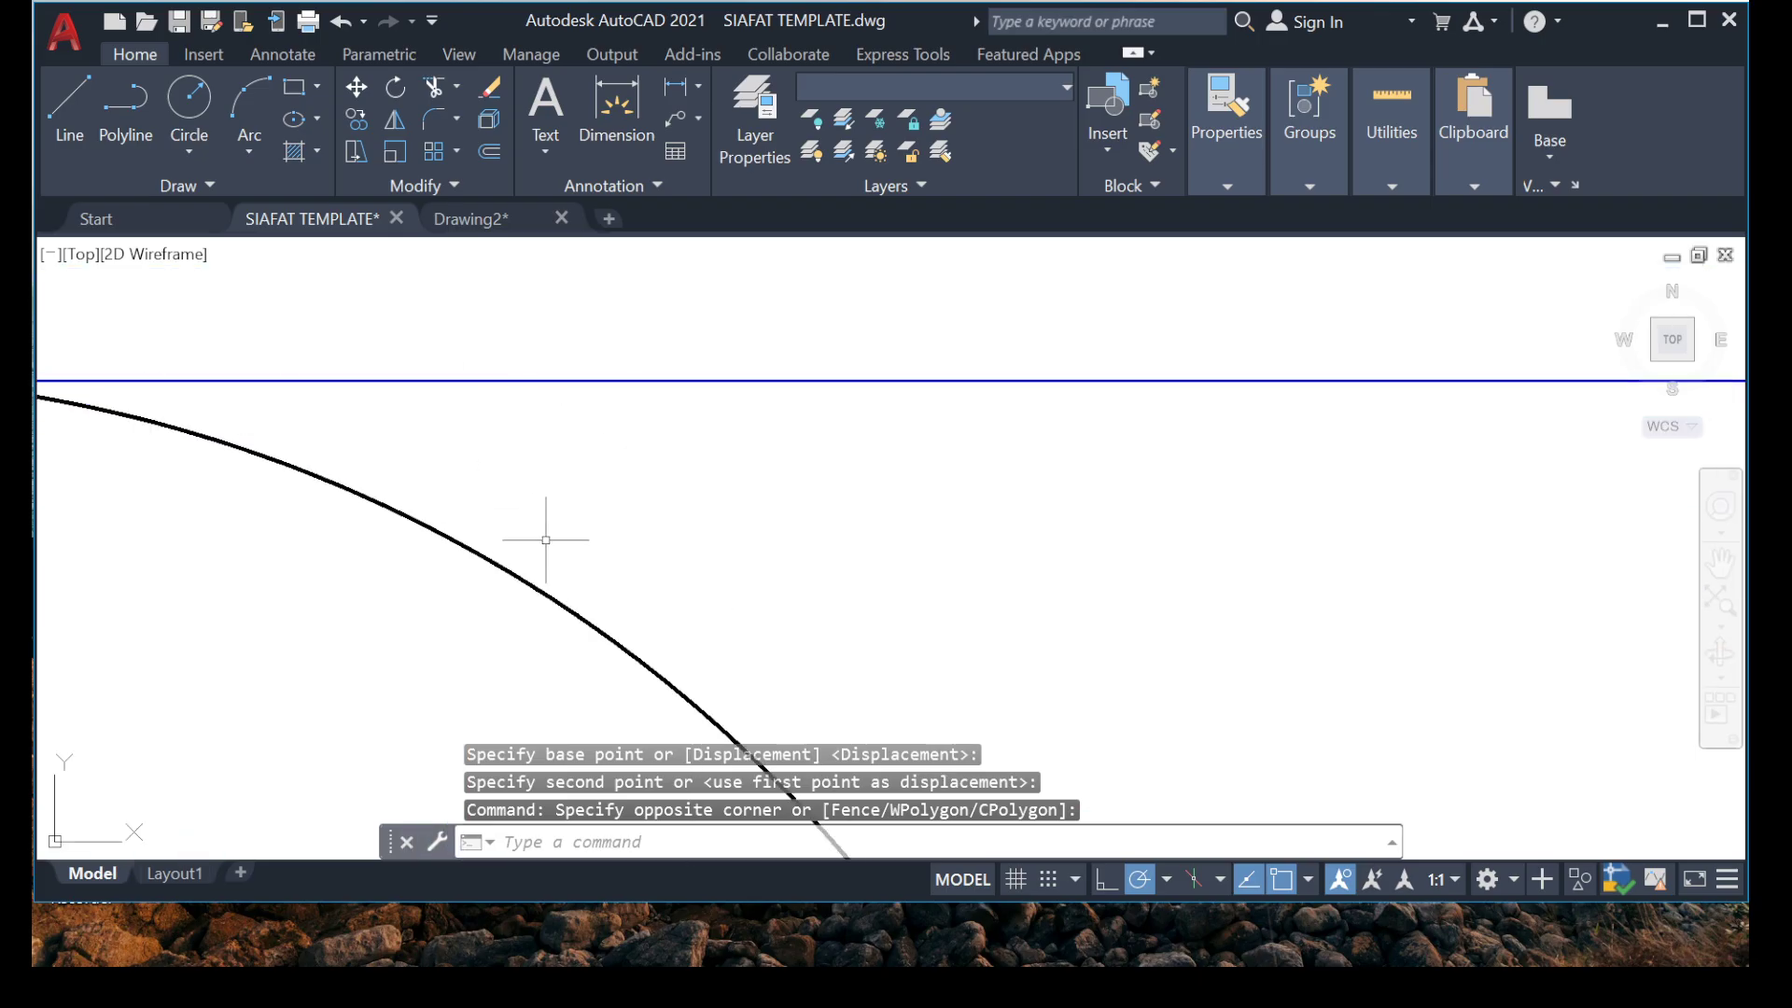
pyautogui.click(545, 539)
pyautogui.click(388, 540)
pyautogui.scroll(-10, 388, 532)
pyautogui.moveTo(201, 495); pyautogui.dragTo(780, 404, button='middle')
pyautogui.scroll(10, 668, 334)
pyautogui.scroll(7, 186, 287)
pyautogui.moveTo(187, 288); pyautogui.dragTo(178, 406, button='middle')
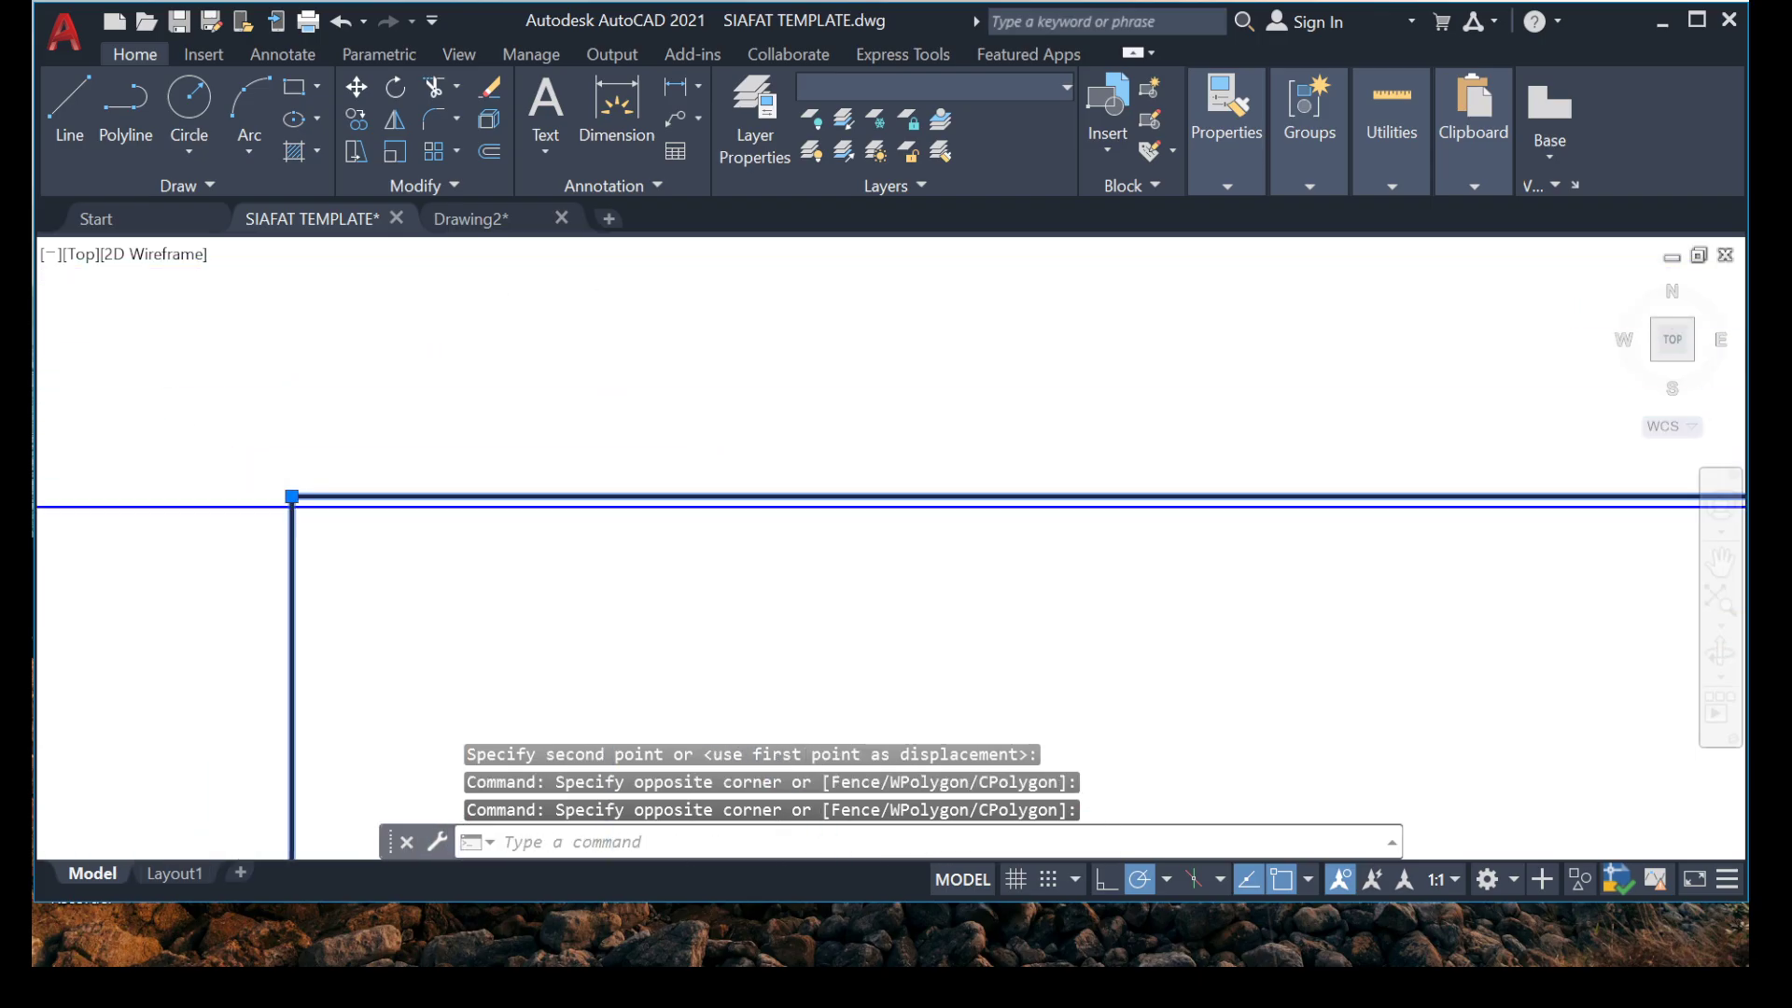
pyautogui.scroll(4, 178, 406)
pyautogui.moveTo(191, 467); pyautogui.dragTo(356, 386, button='middle')
pyautogui.scroll(3, 399, 430)
pyautogui.rightClick(398, 529)
pyautogui.click(467, 530)
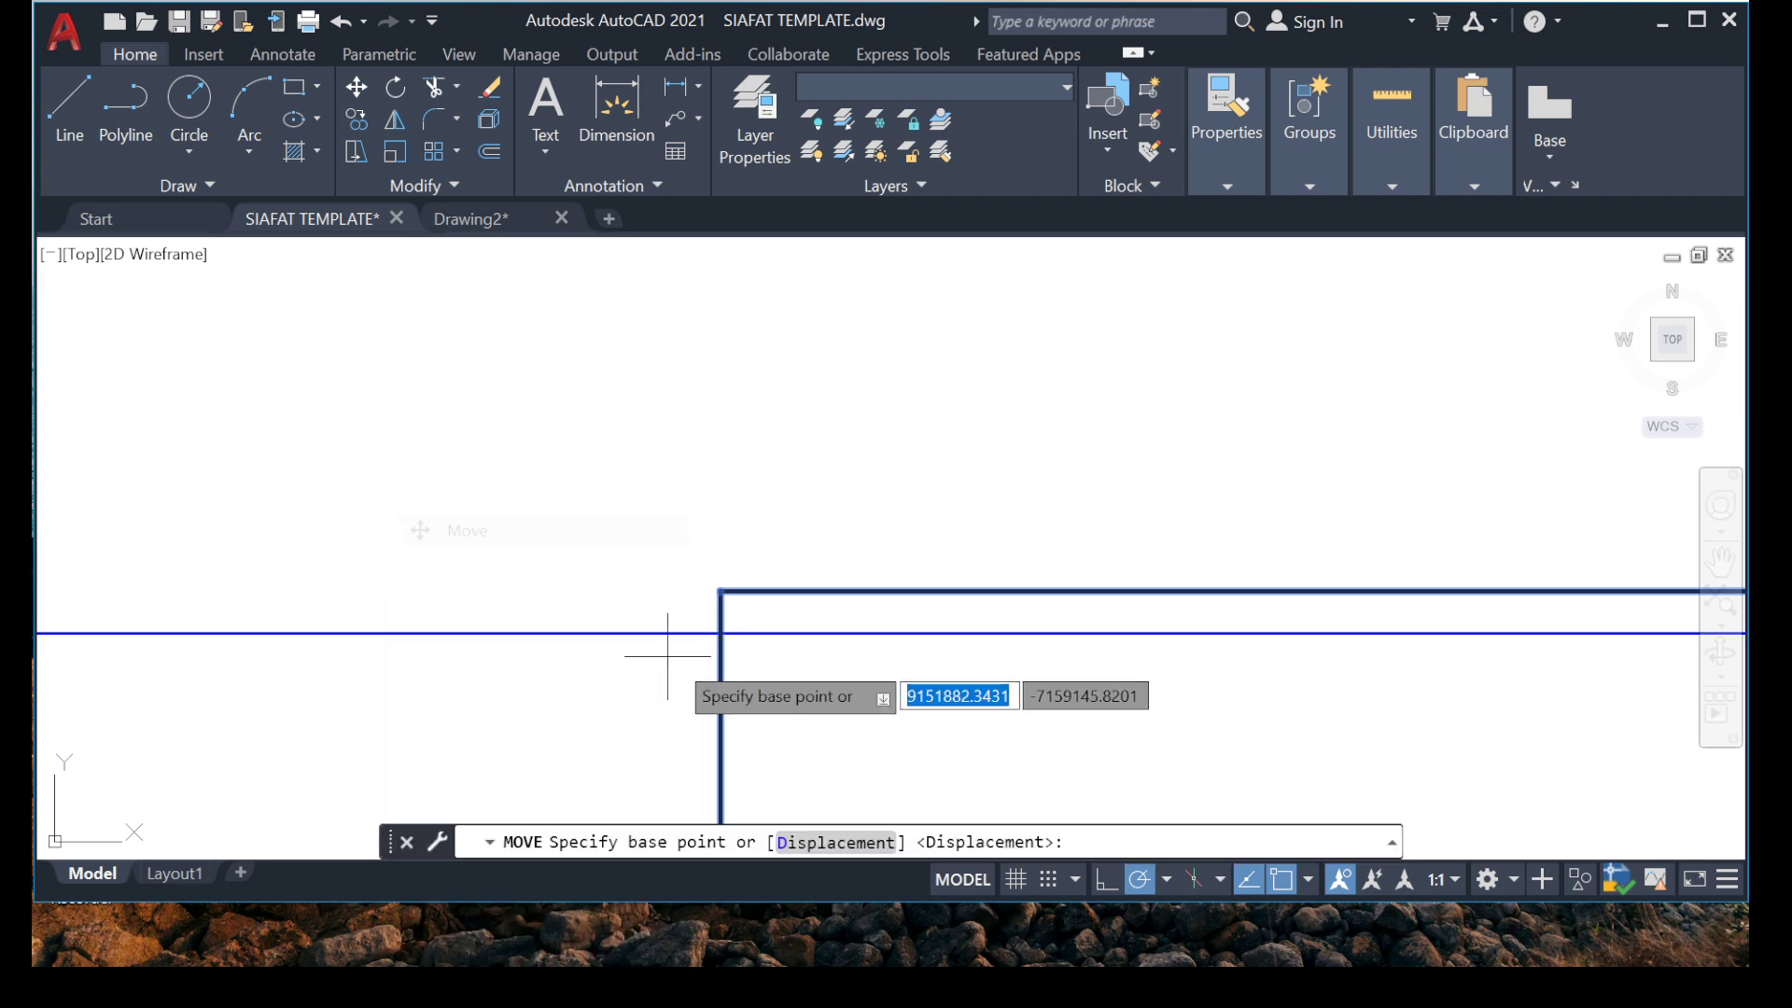
pyautogui.scroll(6, 722, 621)
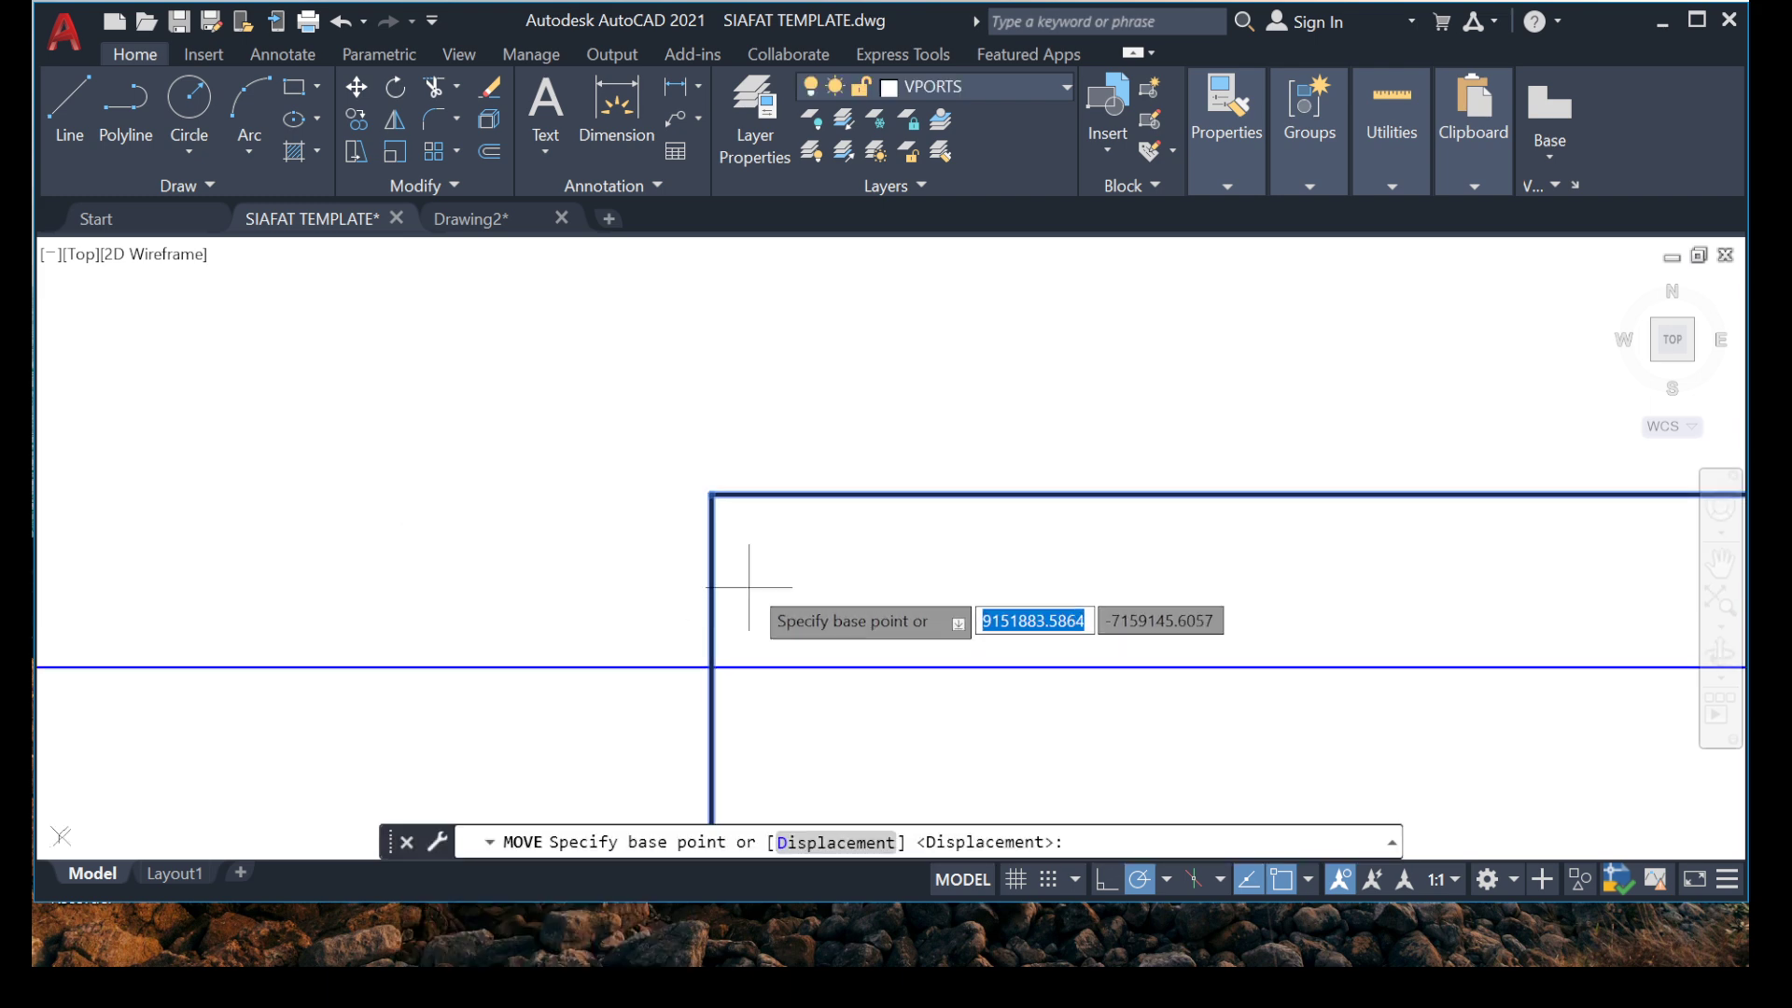
pyautogui.click(712, 495)
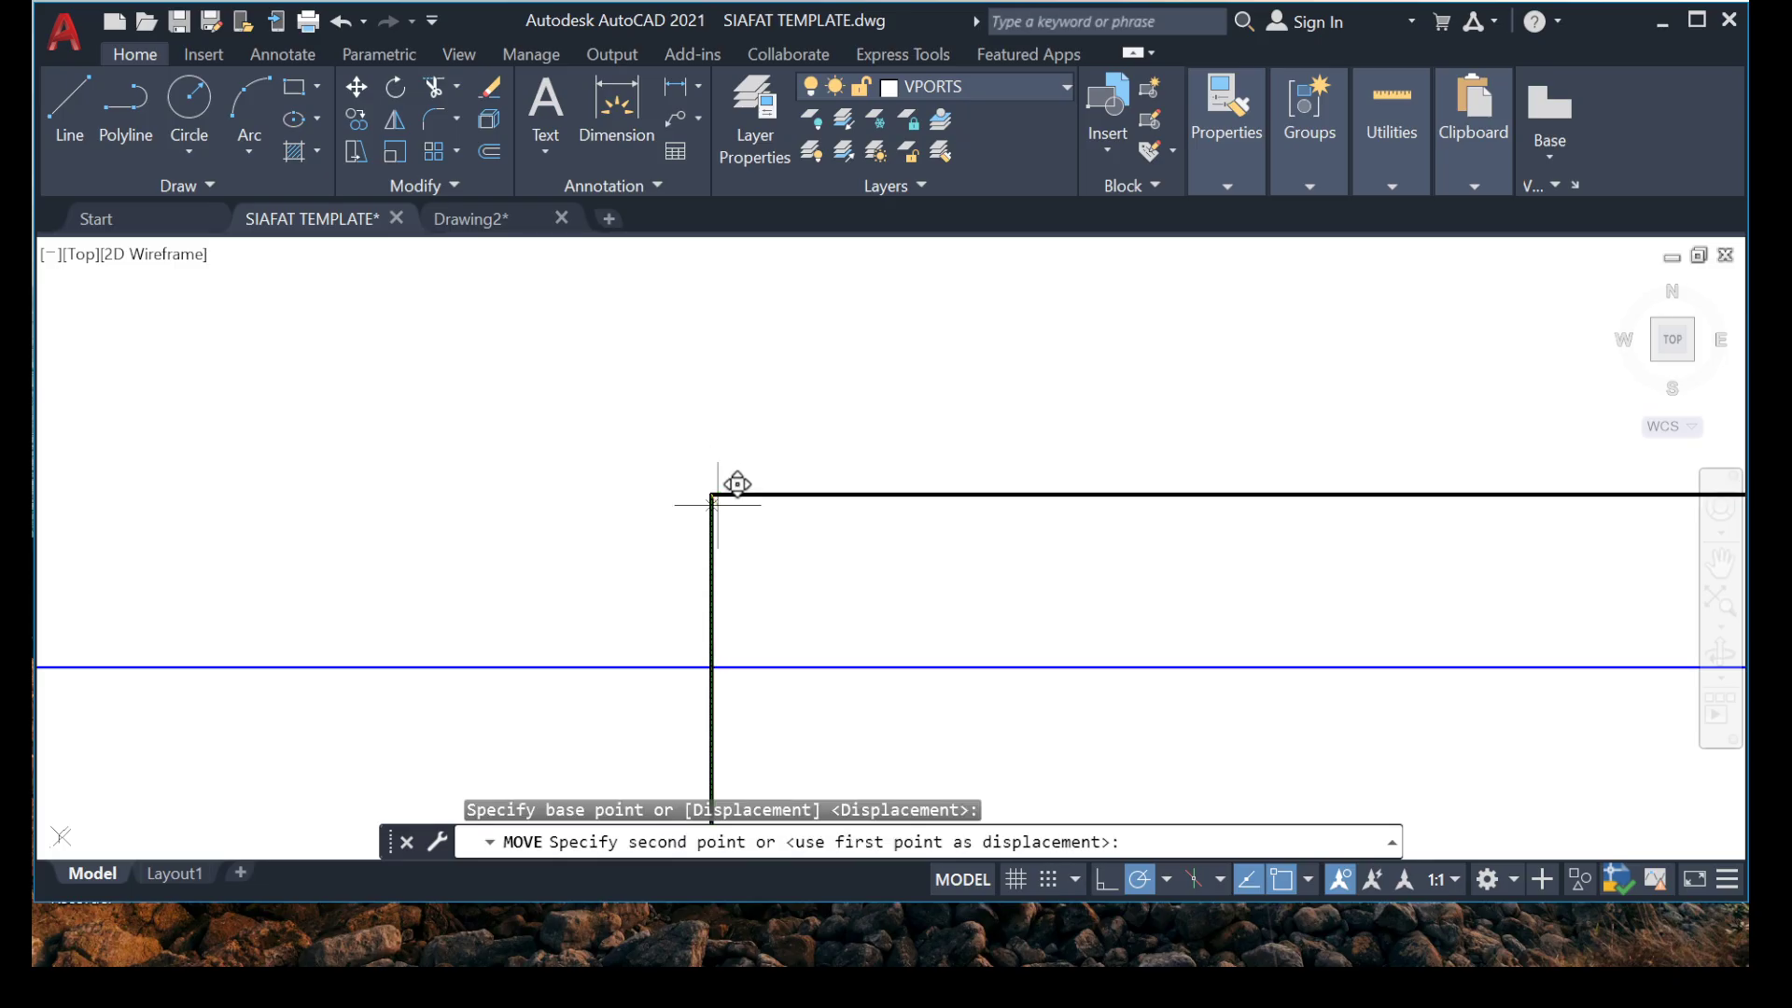
pyautogui.click(712, 667)
pyautogui.scroll(-3, 700, 450)
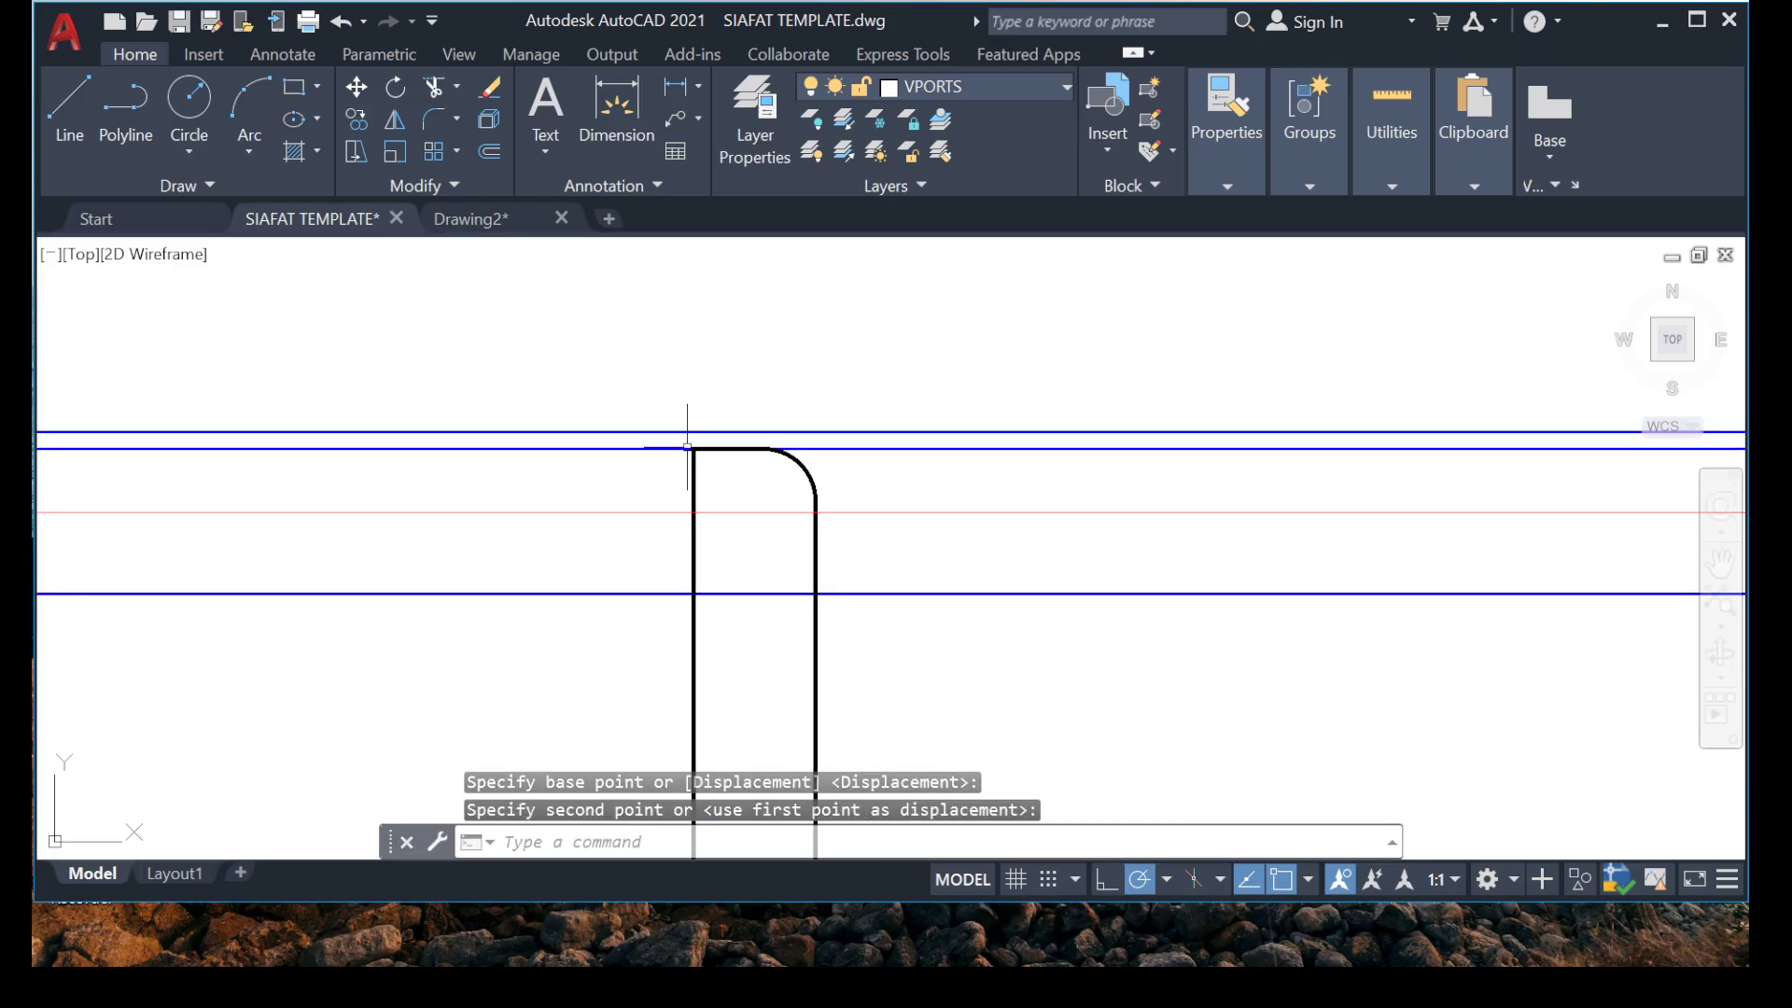
# Erase the offset cover guide line beside the hooked bar.
pyautogui.scroll(5, 571, 416)
pyautogui.scroll(-5, 677, 607)
pyautogui.scroll(4, 677, 669)
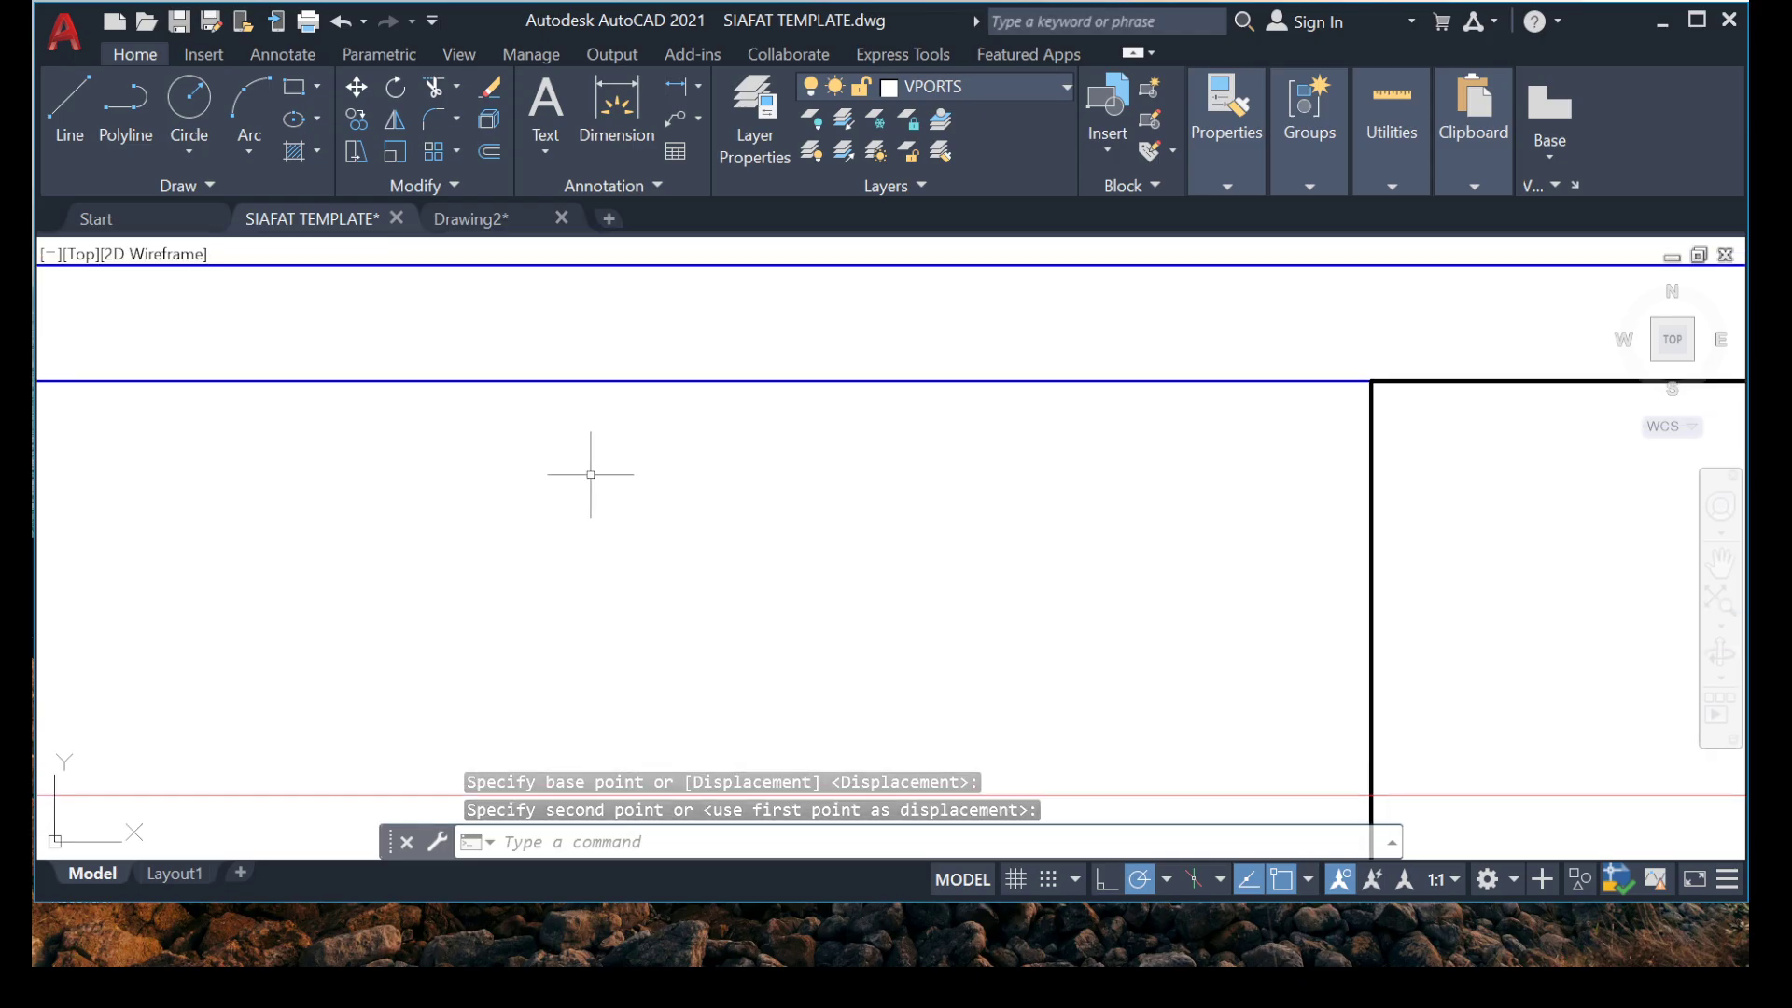
pyautogui.click(674, 356)
pyautogui.click(566, 466)
pyautogui.press('Delete')
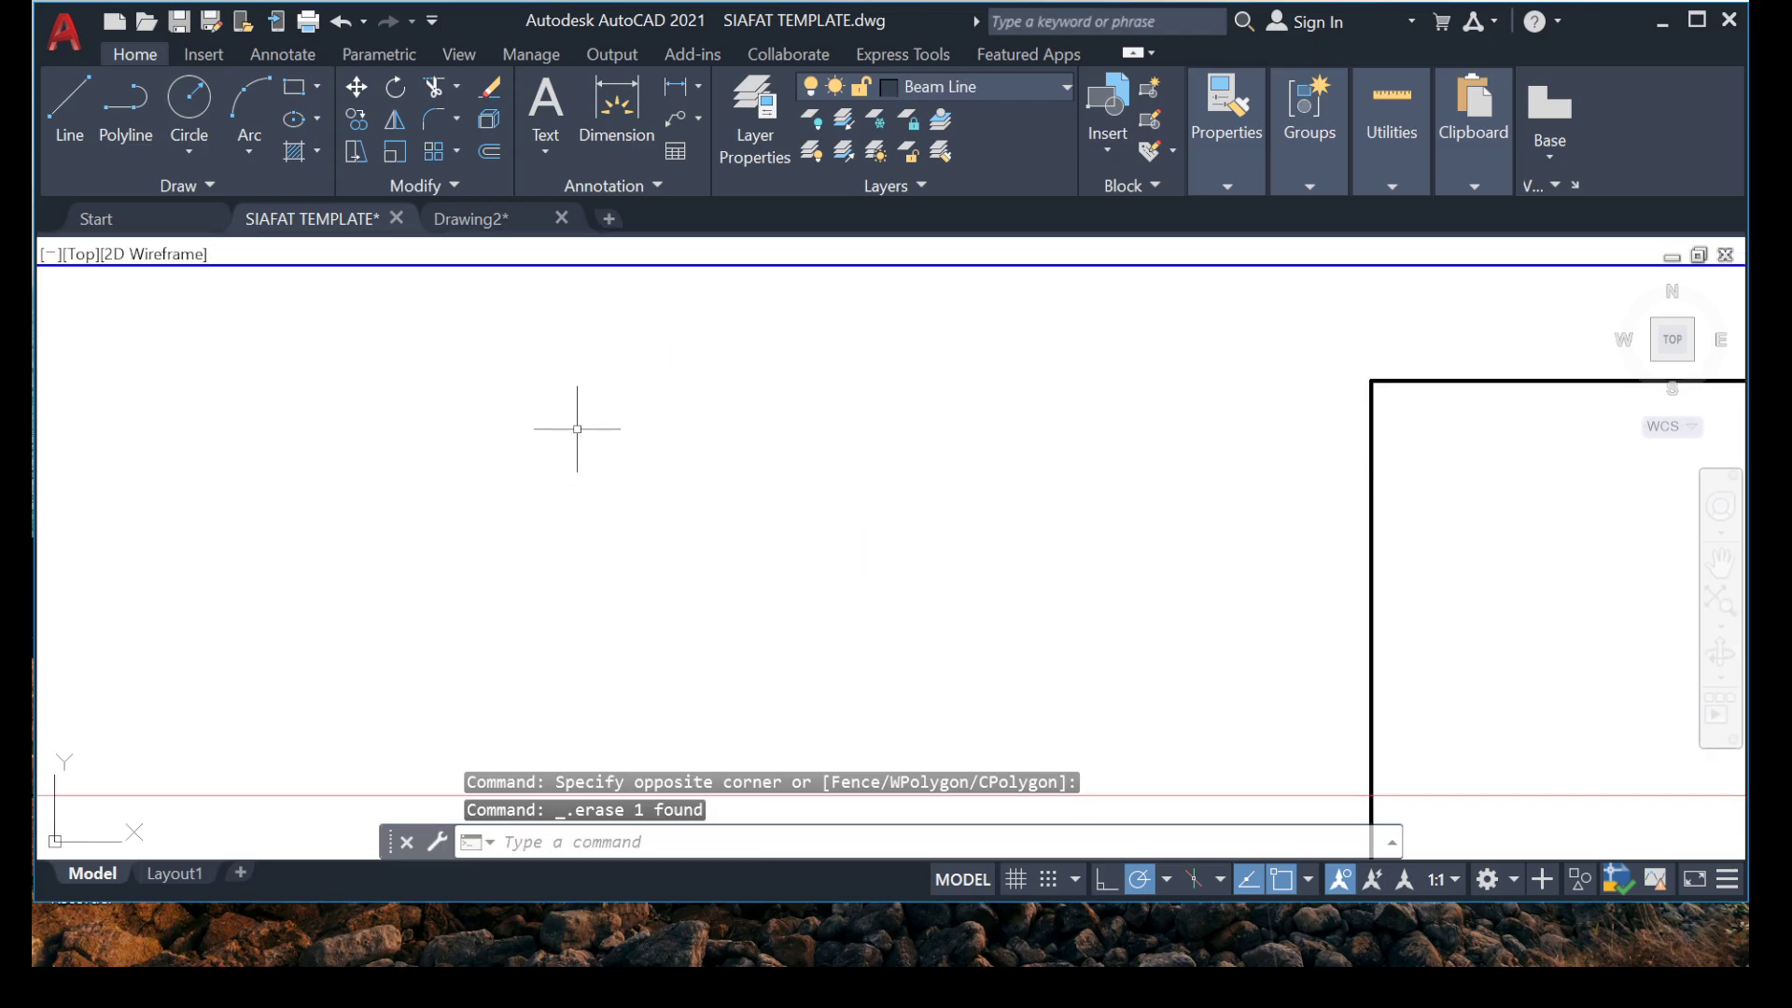
# Check the calculator for one third of the 4958 span.
pyautogui.scroll(-5, 640, 361)
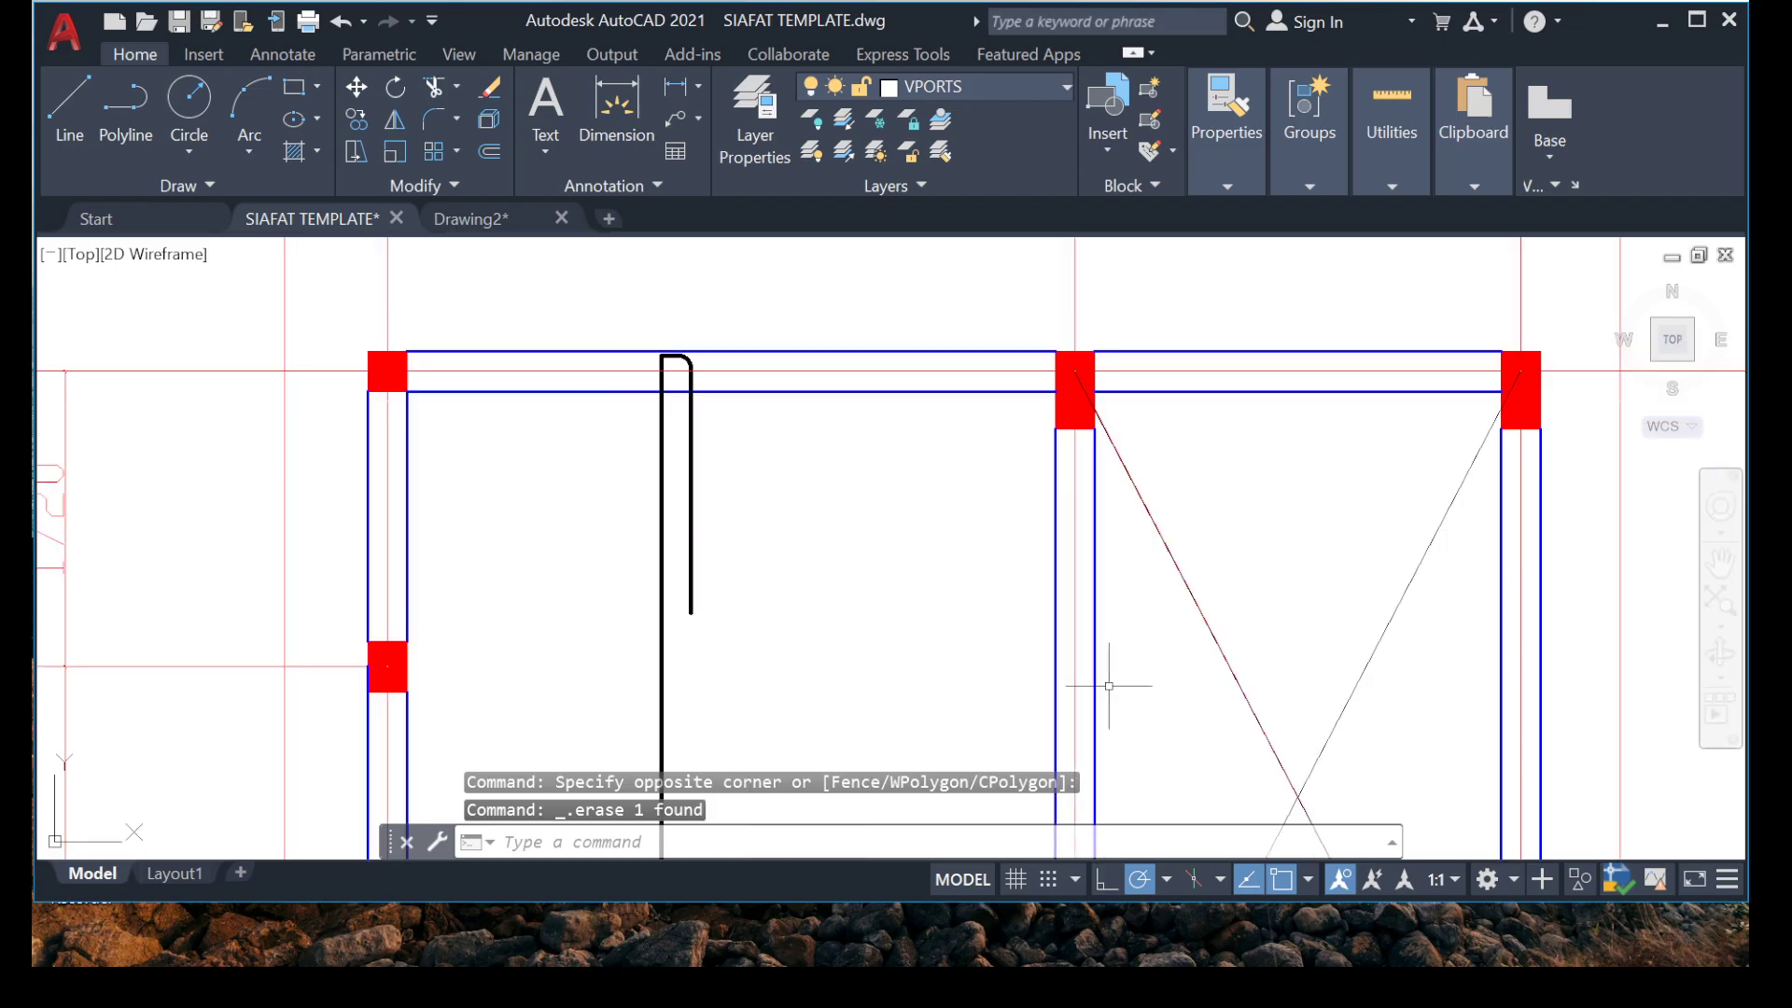
pyautogui.scroll(-6, 880, 611)
pyautogui.moveTo(799, 656); pyautogui.dragTo(793, 641, button='middle')
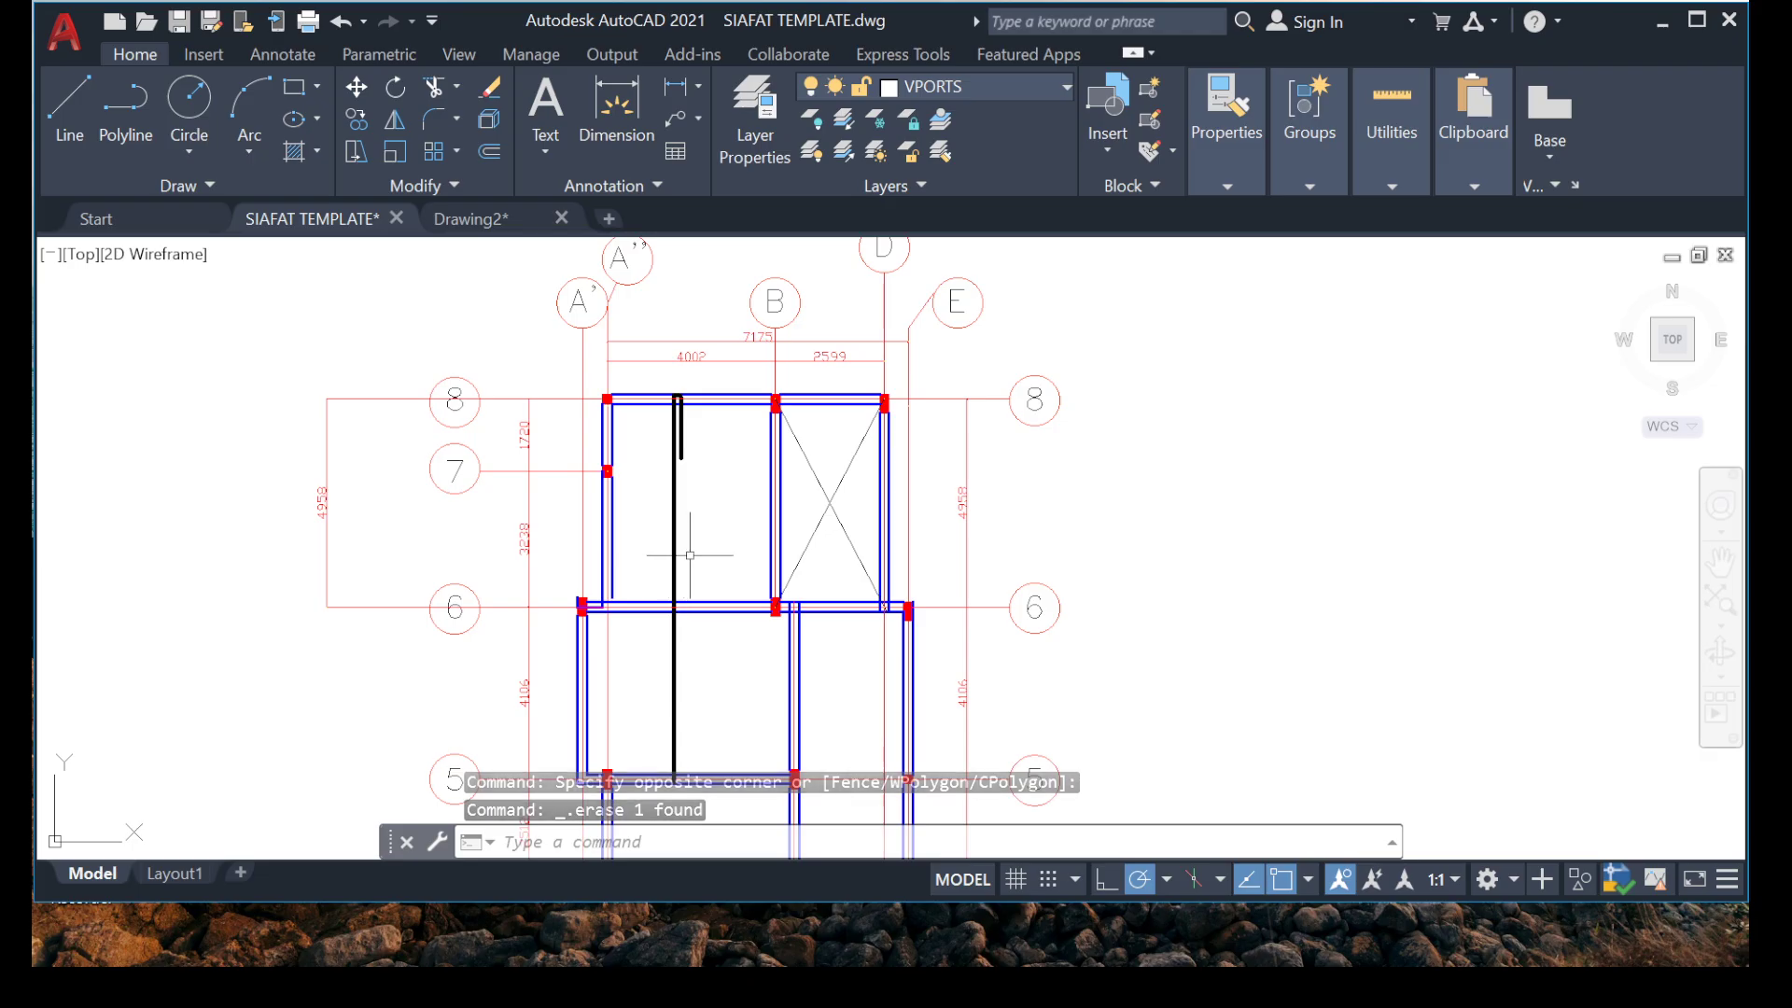
pyautogui.scroll(10, 657, 439)
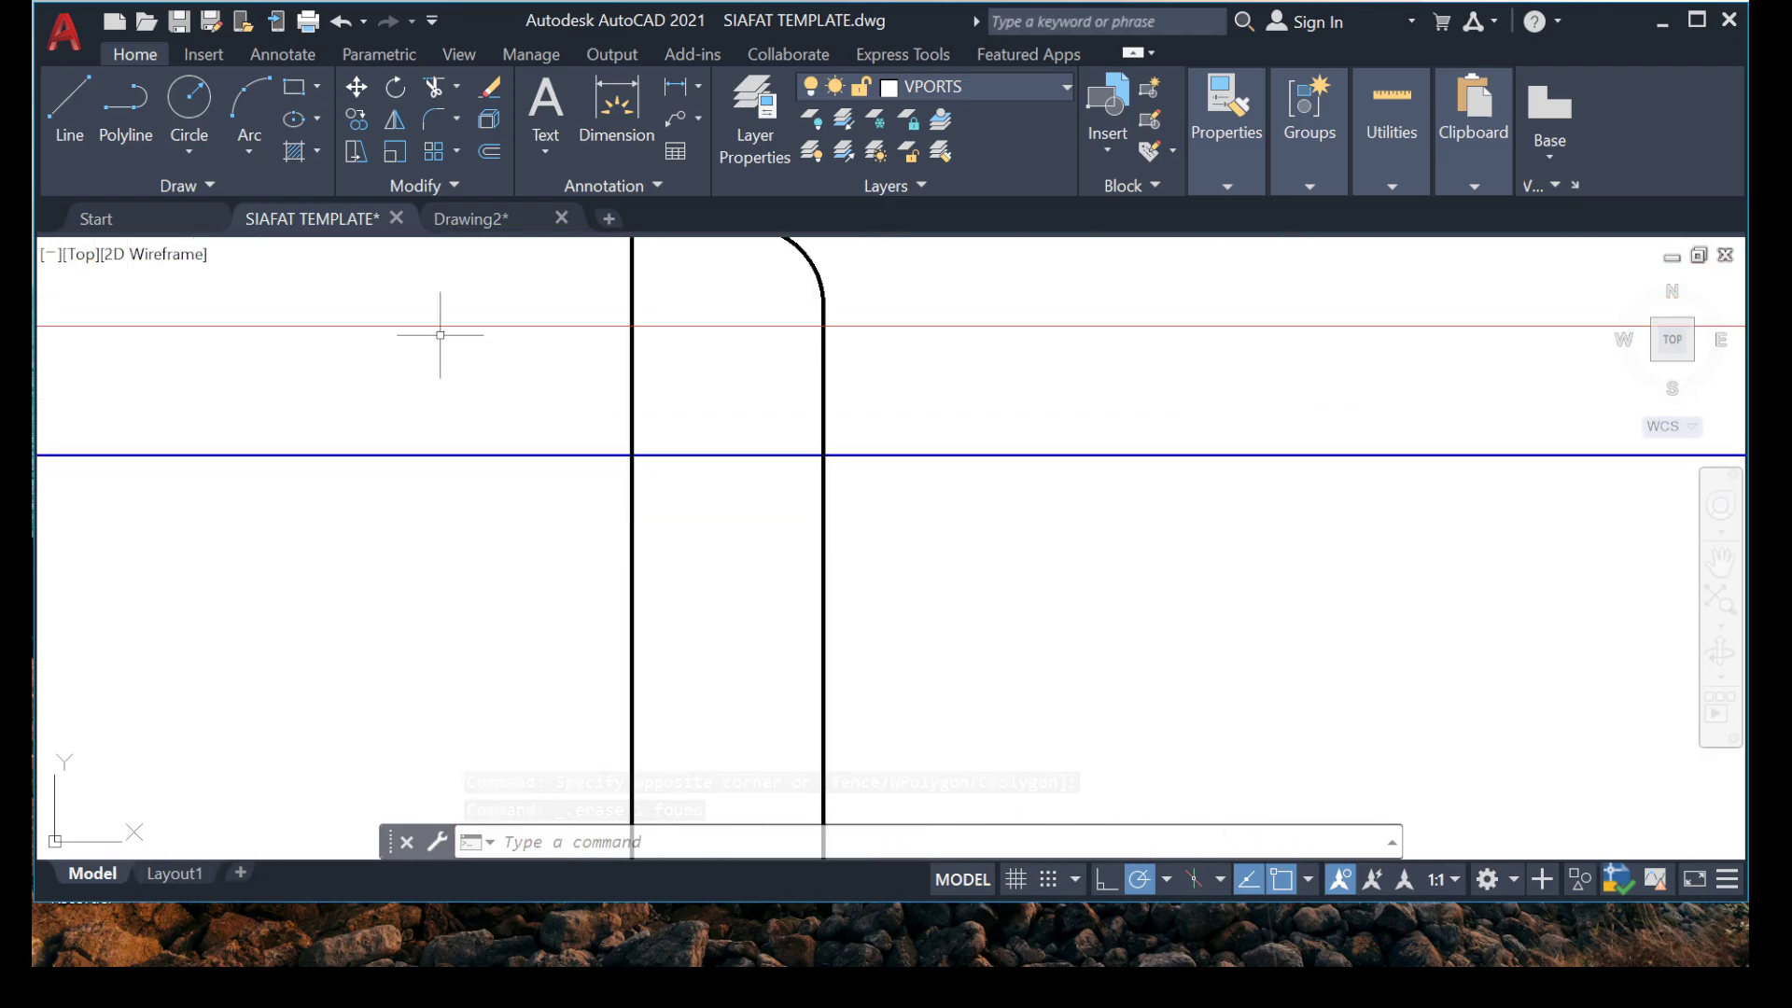
pyautogui.moveTo(1269, 934)
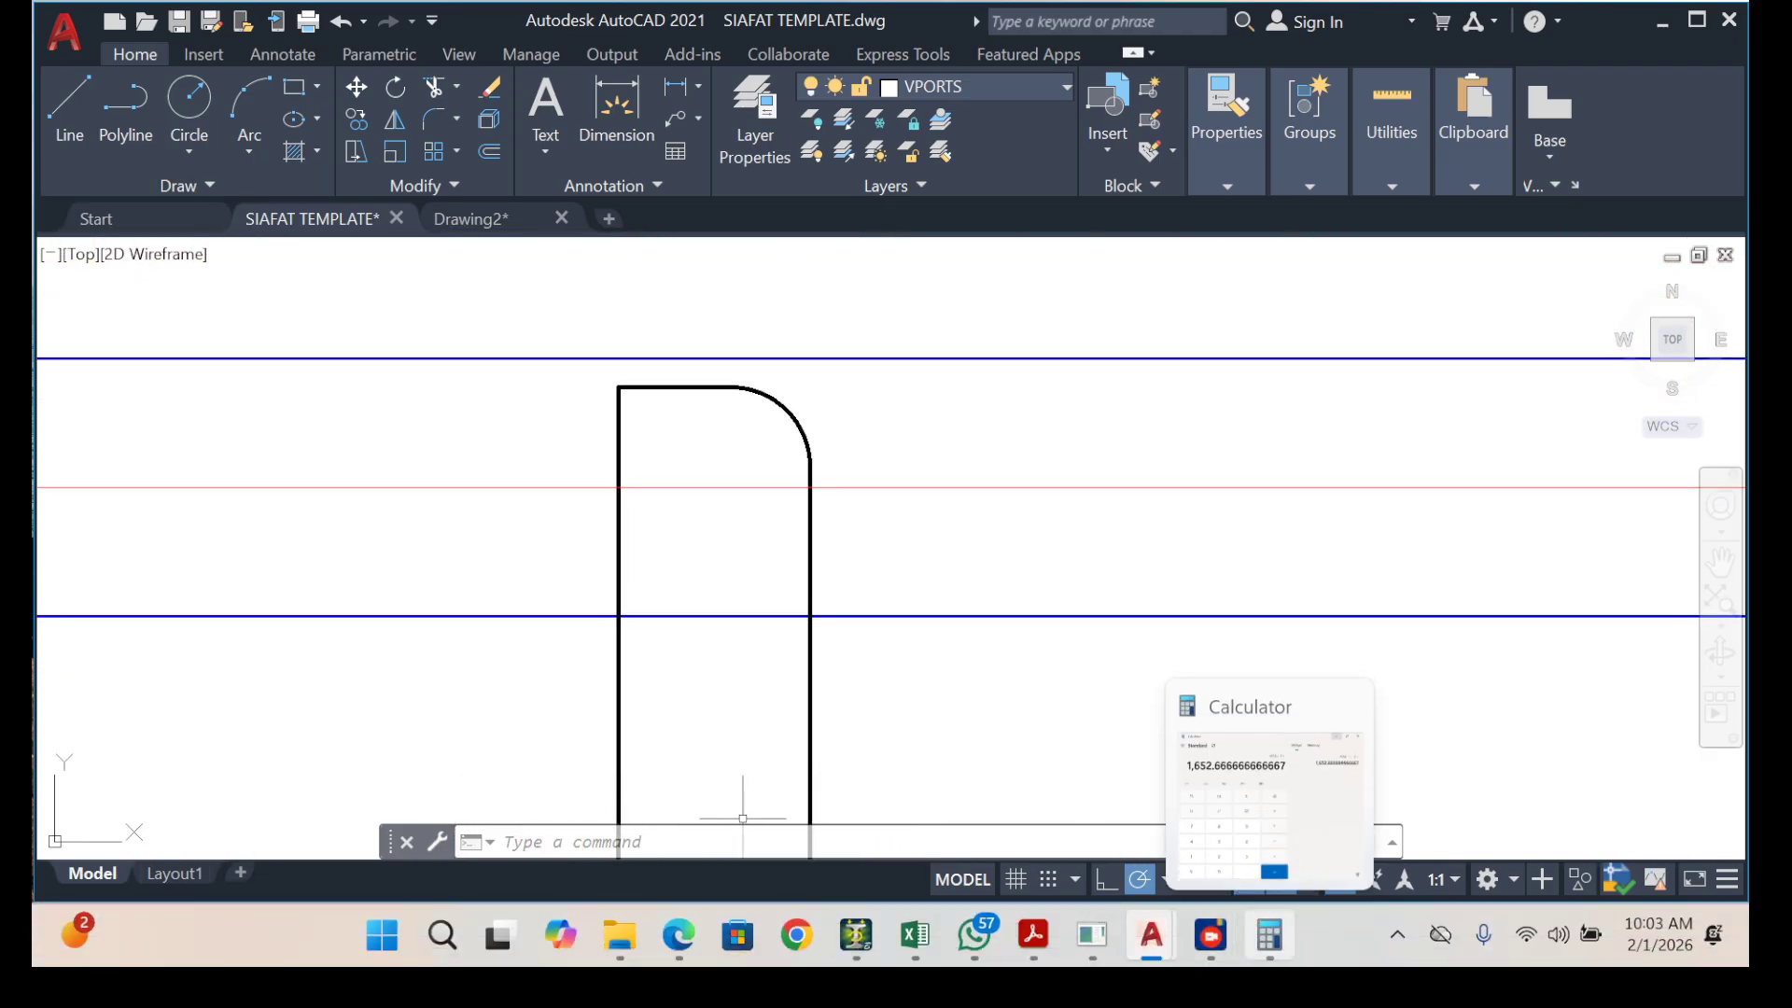
pyautogui.moveTo(1269, 794)
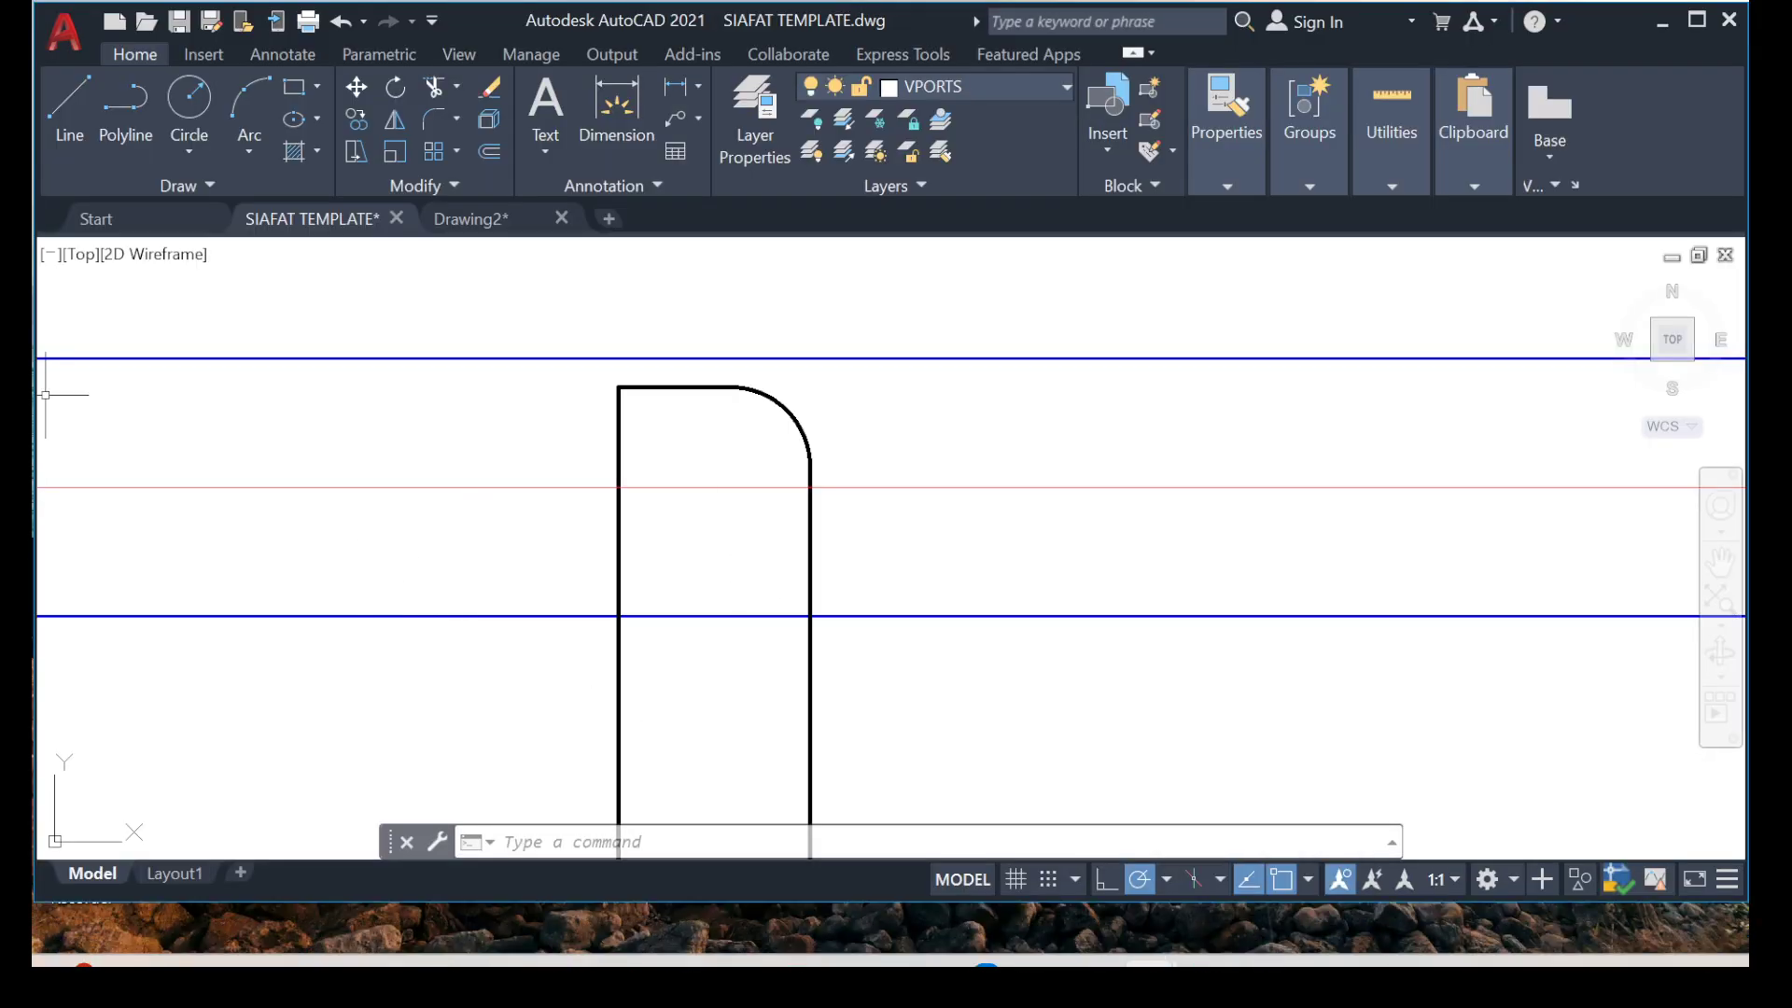
# Draw a short horizontal guide line from the square upper corner of the vertical hooked bar past its arc.
pyautogui.click(69, 107)
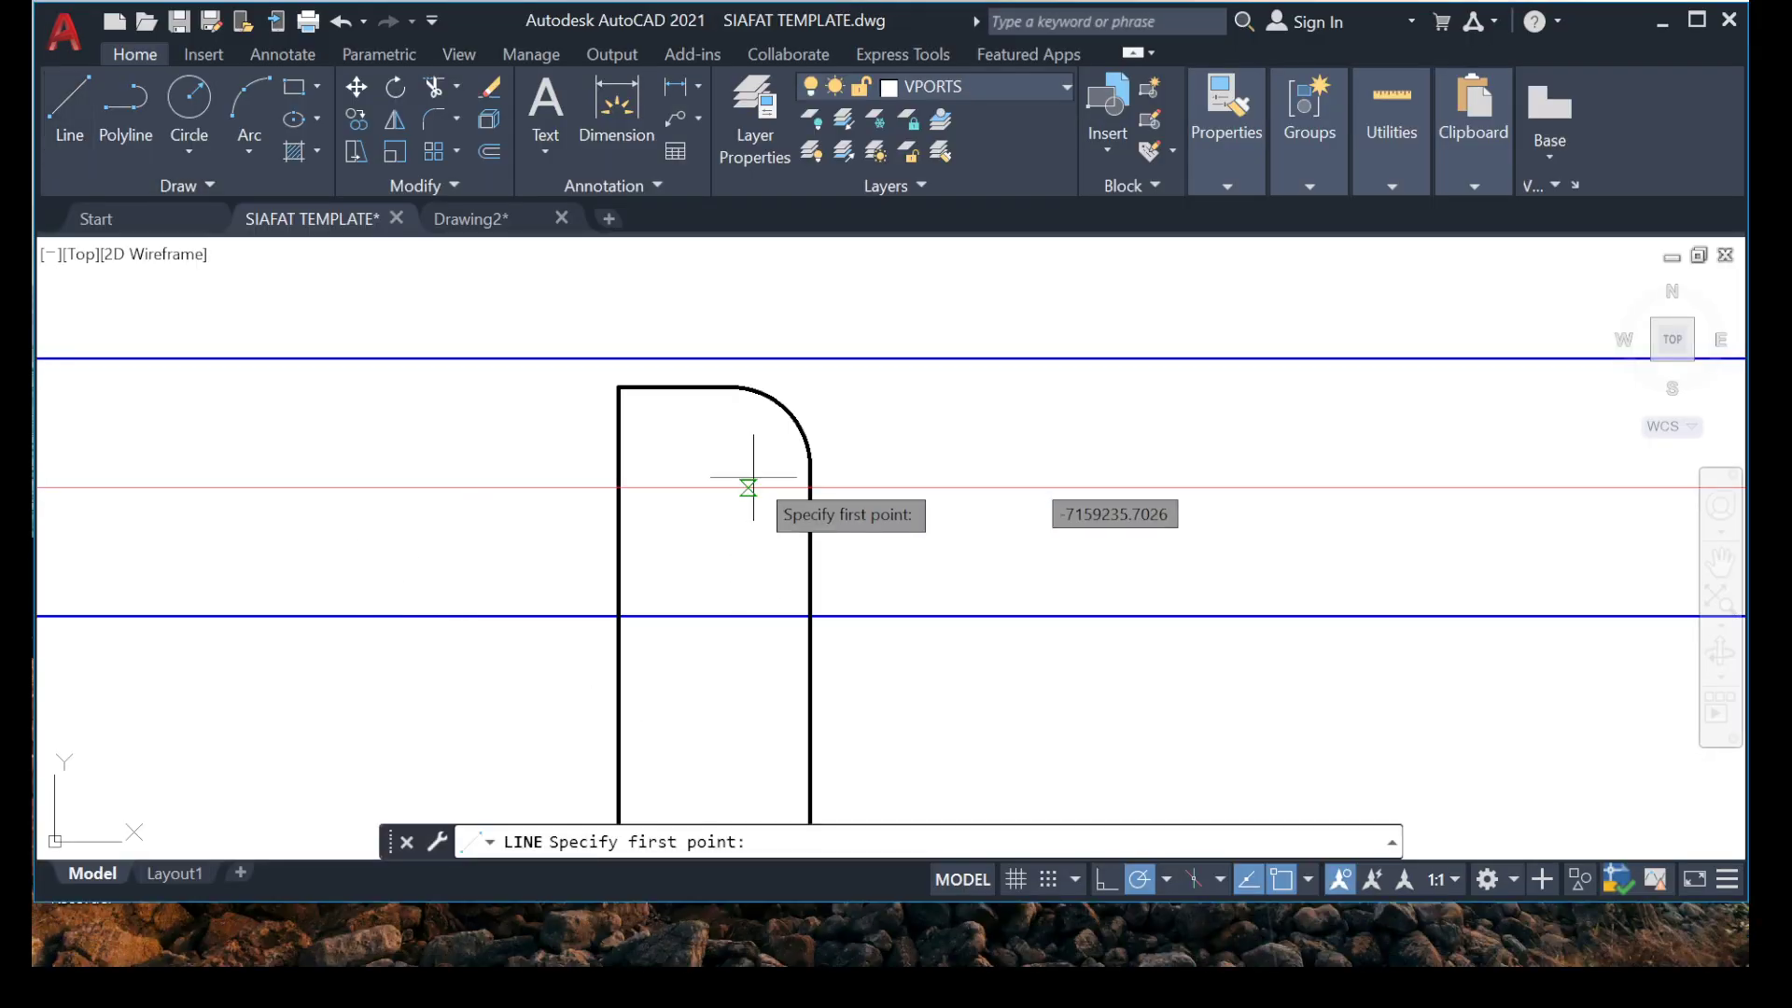
pyautogui.click(618, 386)
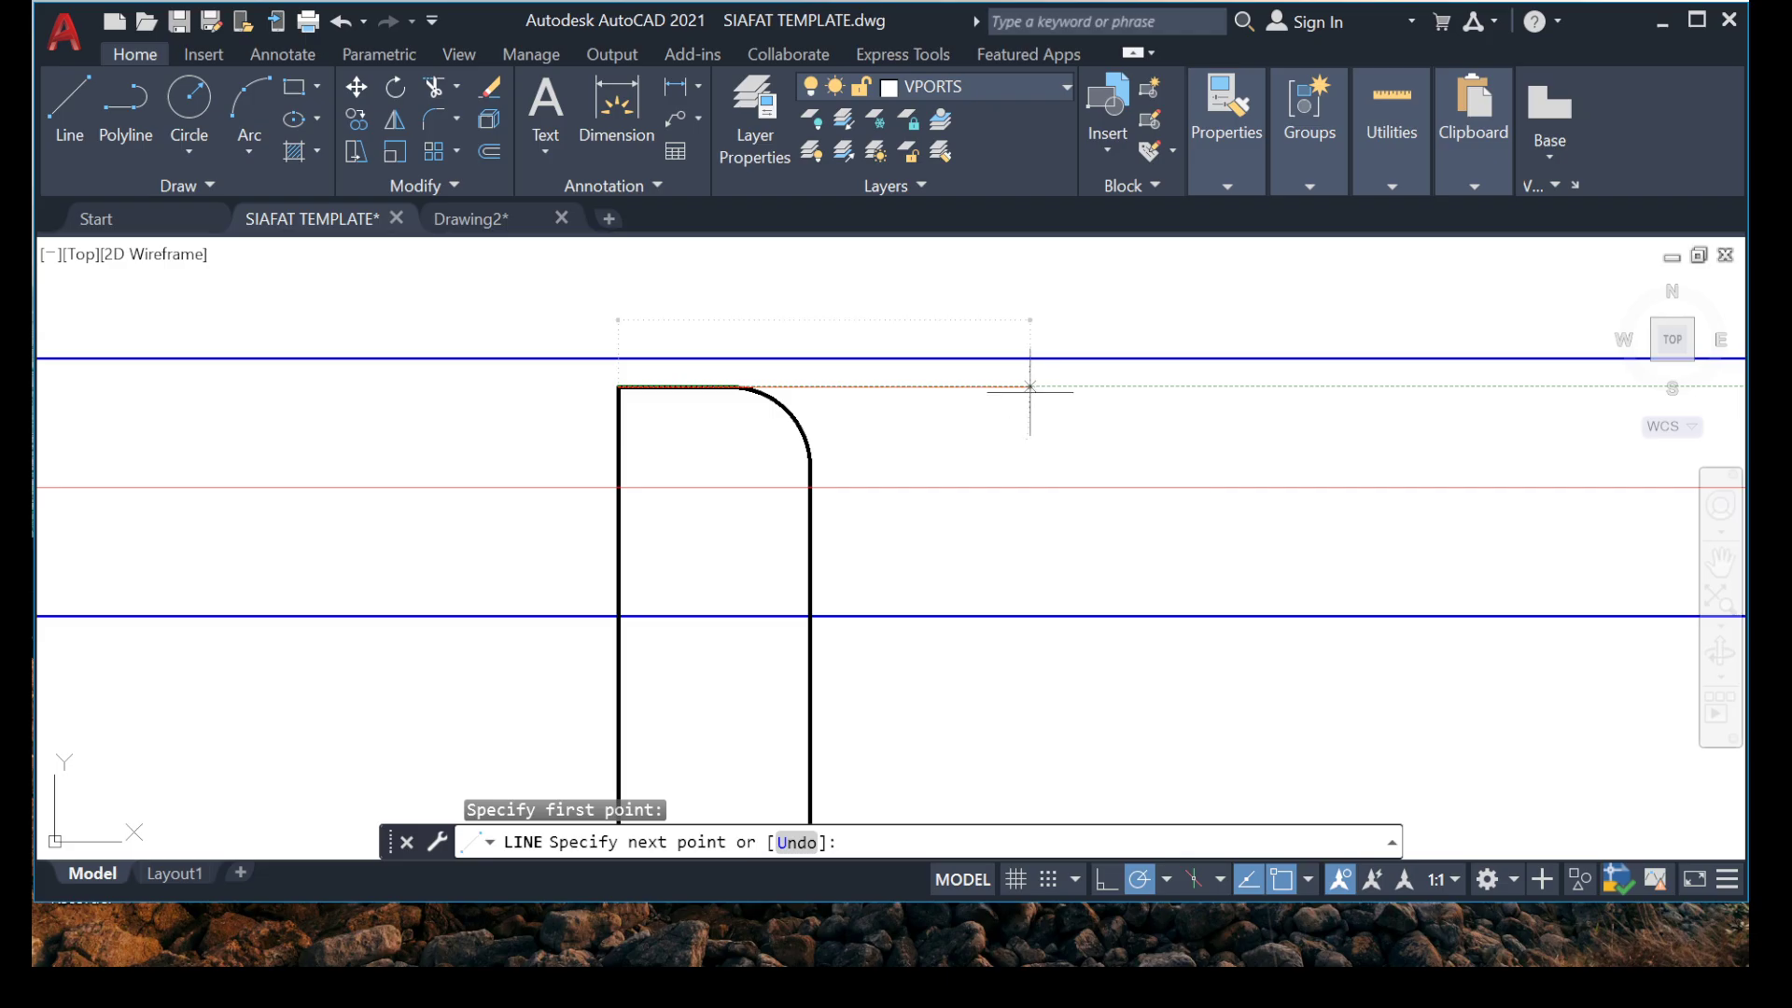
pyautogui.click(1031, 385)
pyautogui.press('Escape')
pyautogui.press('Escape')
# Offset the short horizontal guide line 1653 mm downward to mark one third of the span.
pyautogui.click(856, 406)
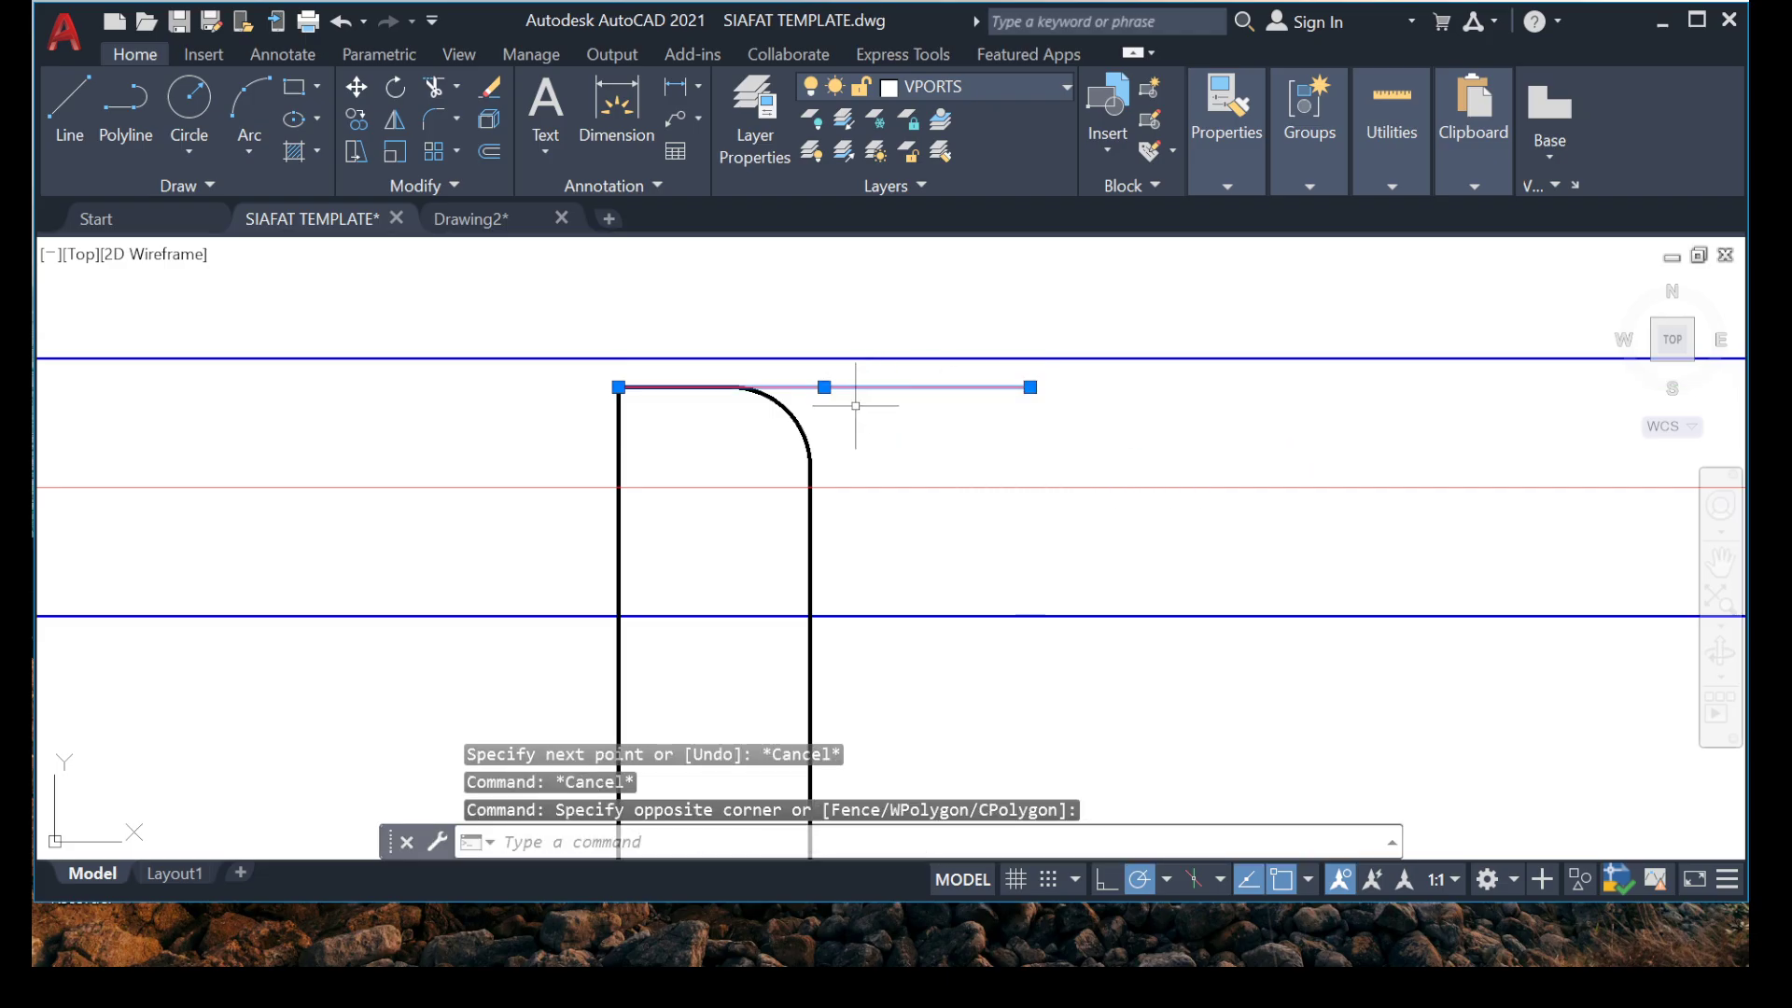
pyautogui.press('Return')
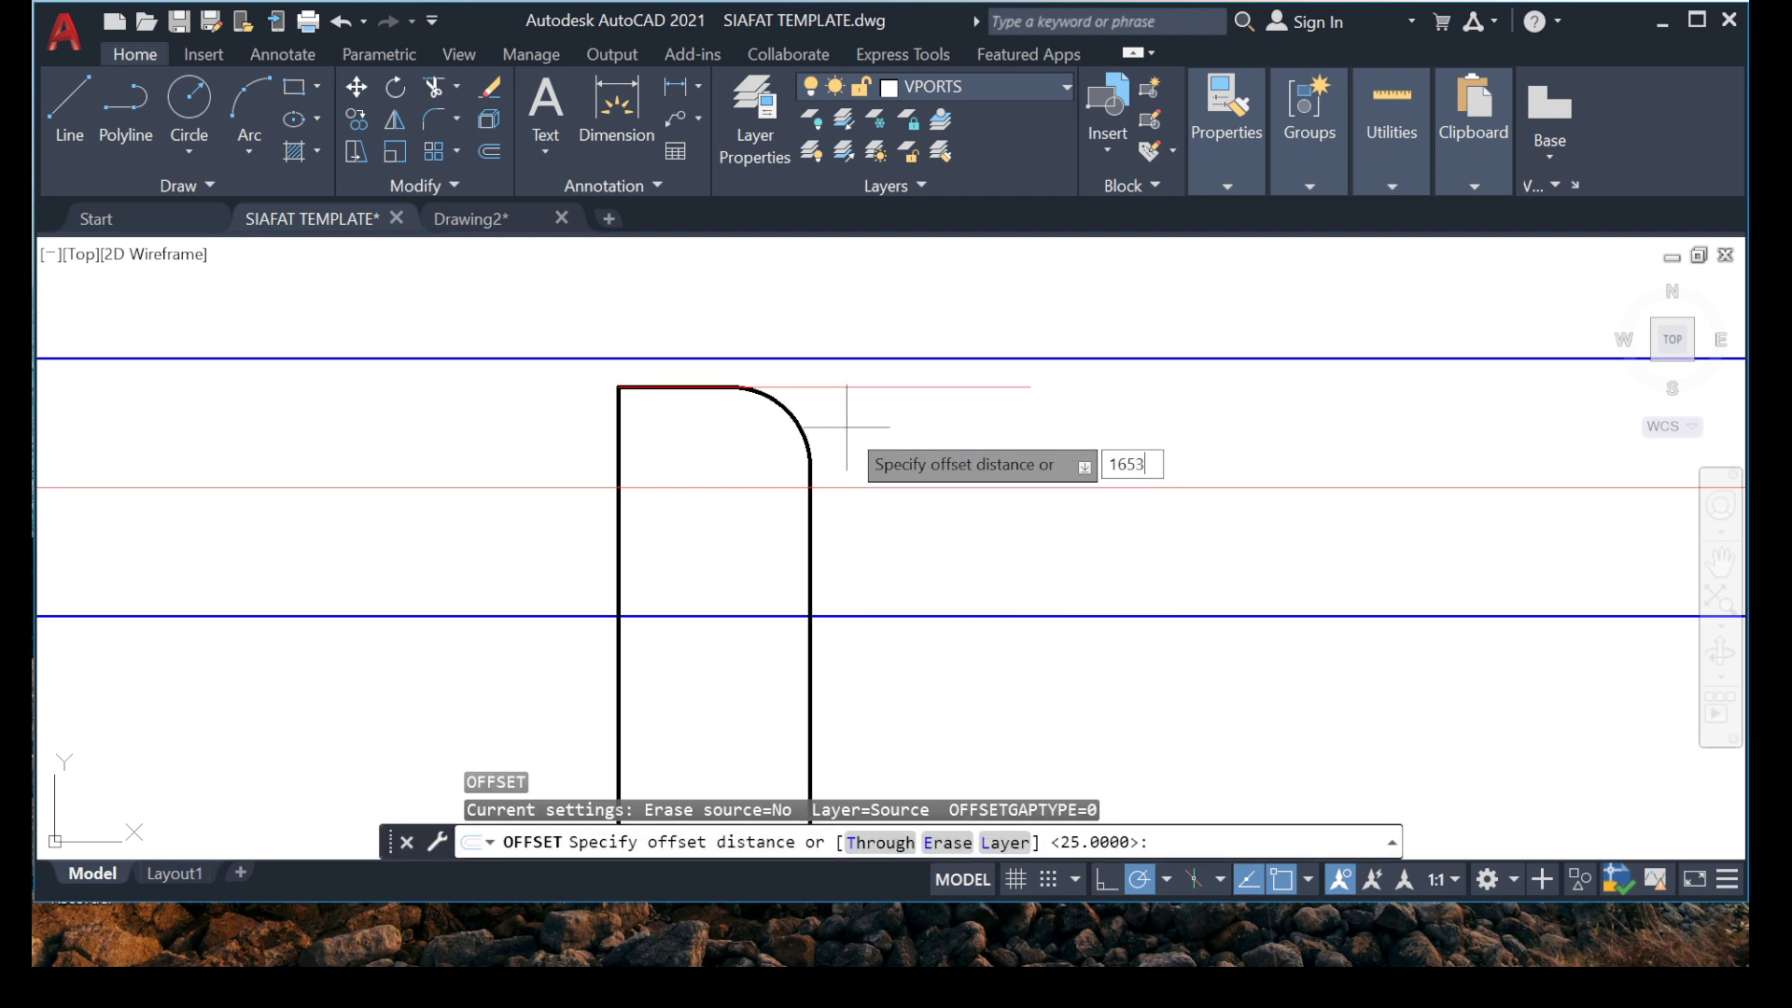
pyautogui.press('Return')
pyautogui.scroll(-7, 644, 509)
pyautogui.scroll(4, 613, 624)
pyautogui.click(612, 624)
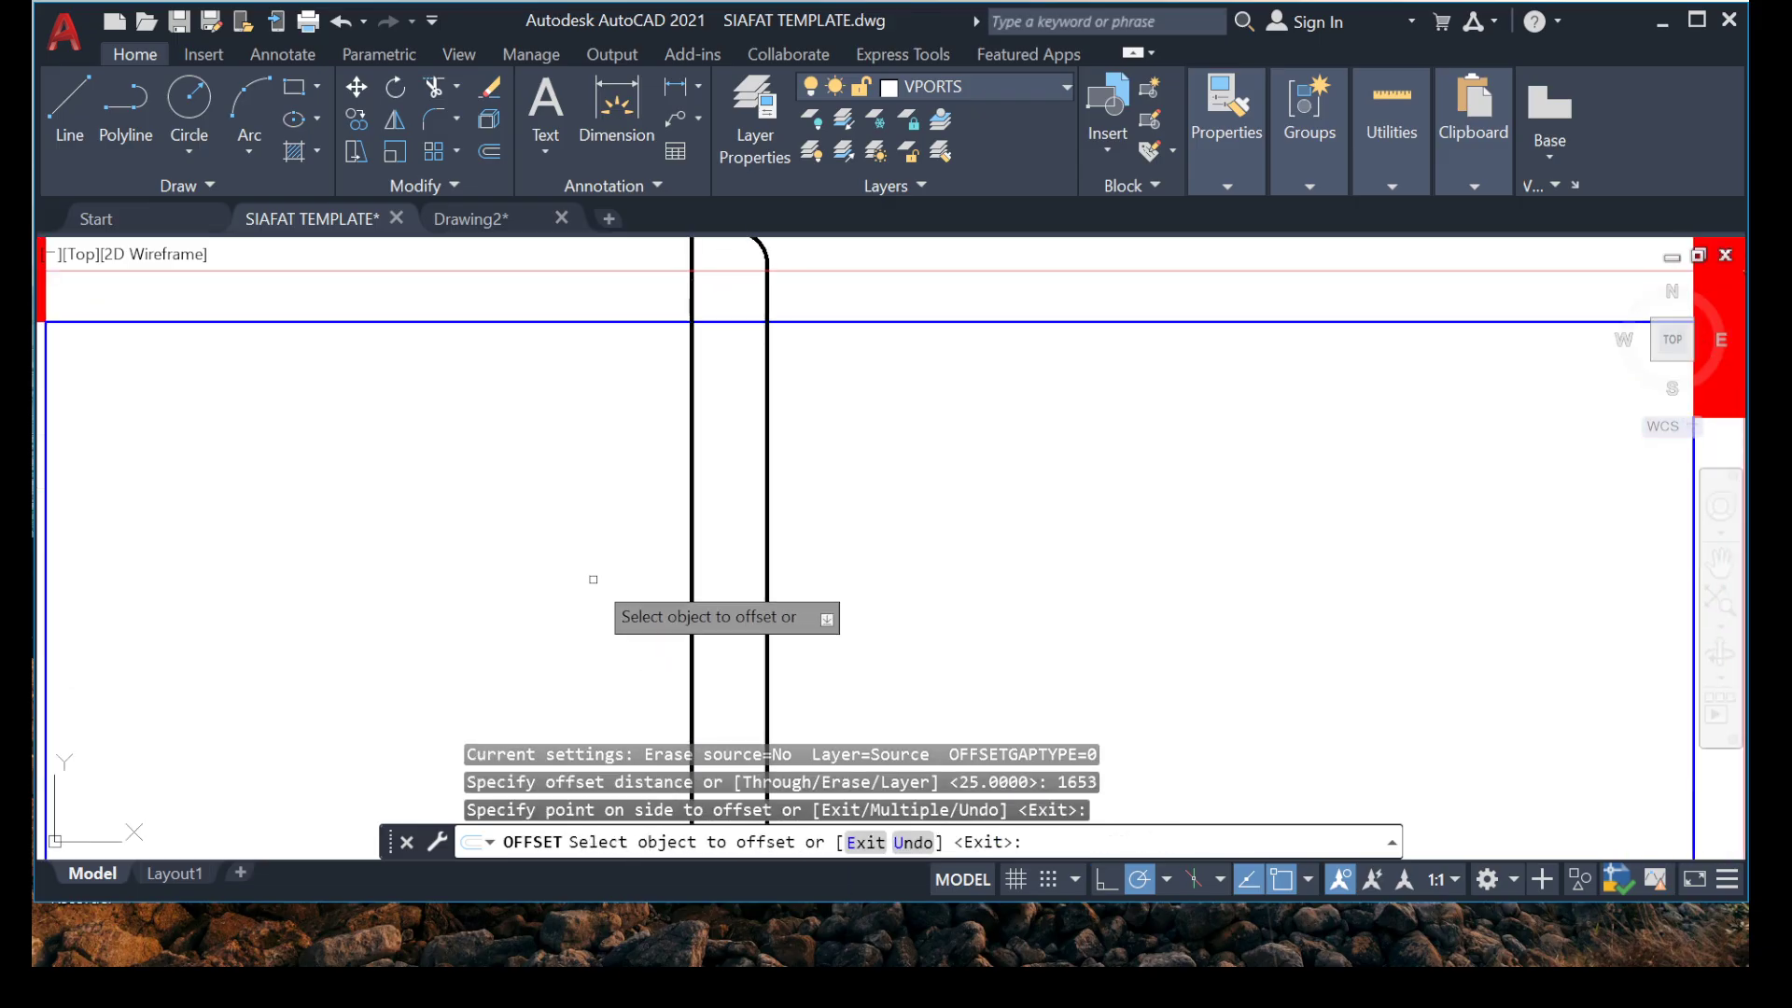
pyautogui.scroll(-5, 593, 580)
pyautogui.scroll(5, 579, 504)
pyautogui.press('Escape')
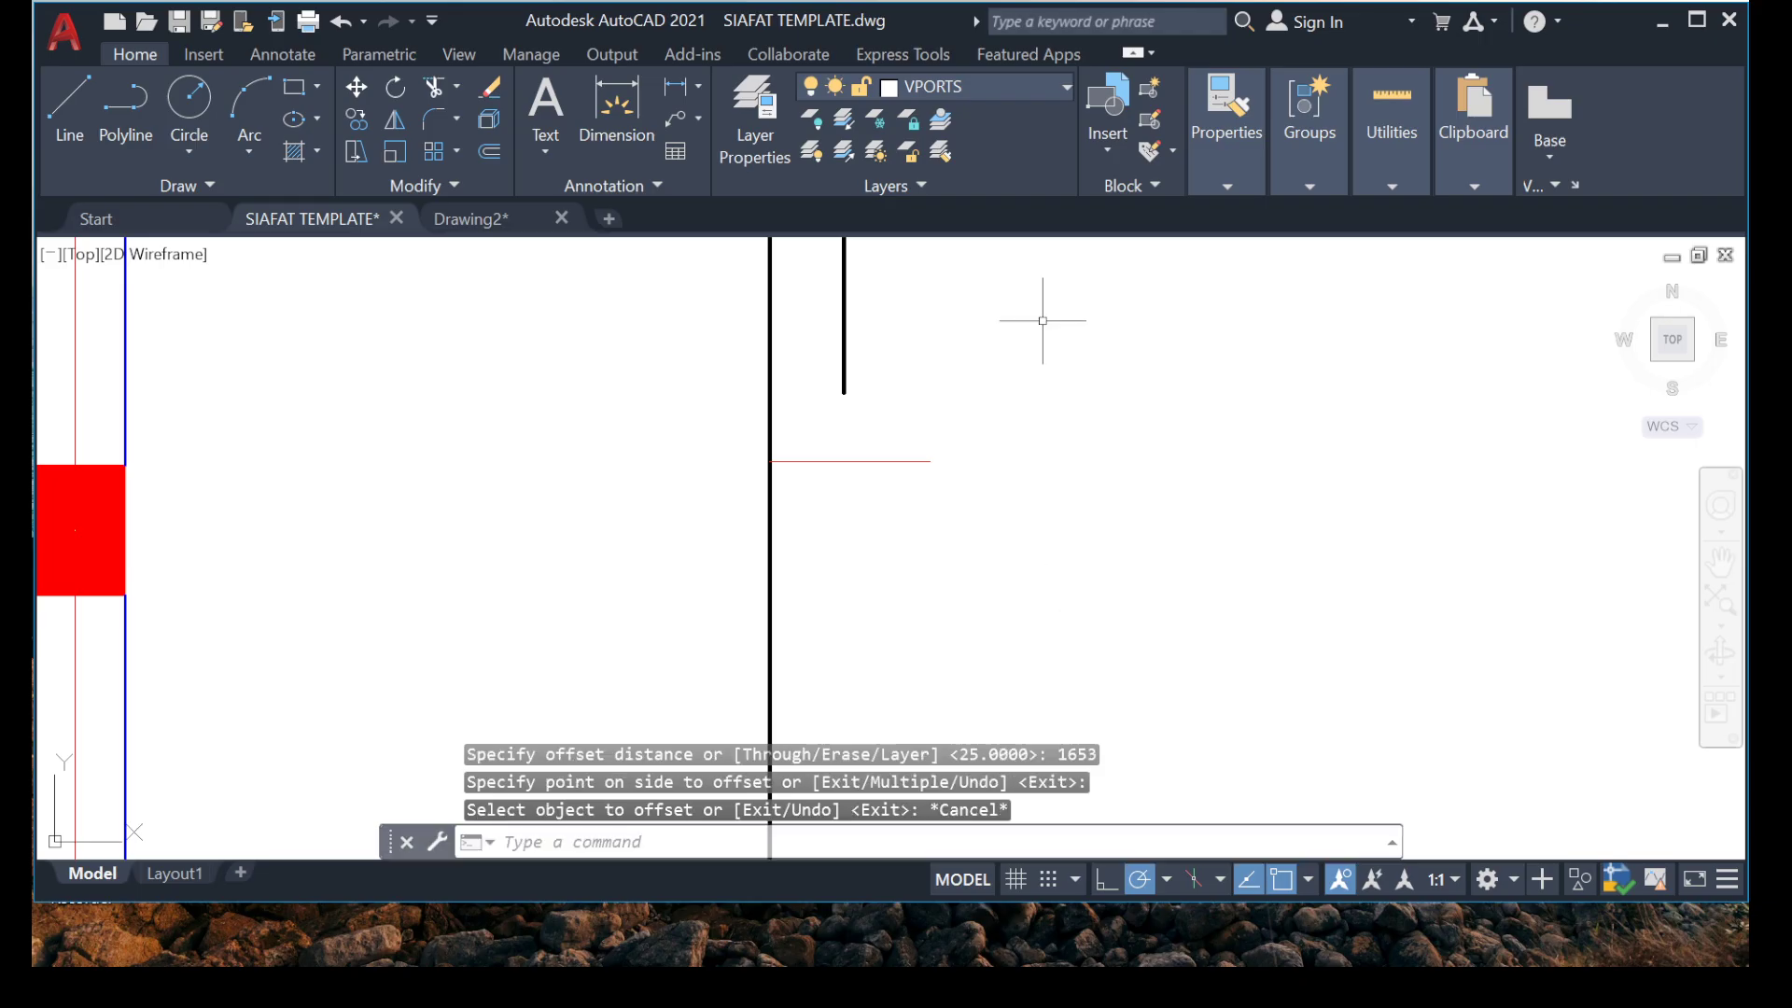
# Extend the vertical bar's short hook leg down to the offset guide line and erase that guide.
pyautogui.moveTo(1046, 322); pyautogui.dragTo(949, 466, button='middle')
pyautogui.write('EX')
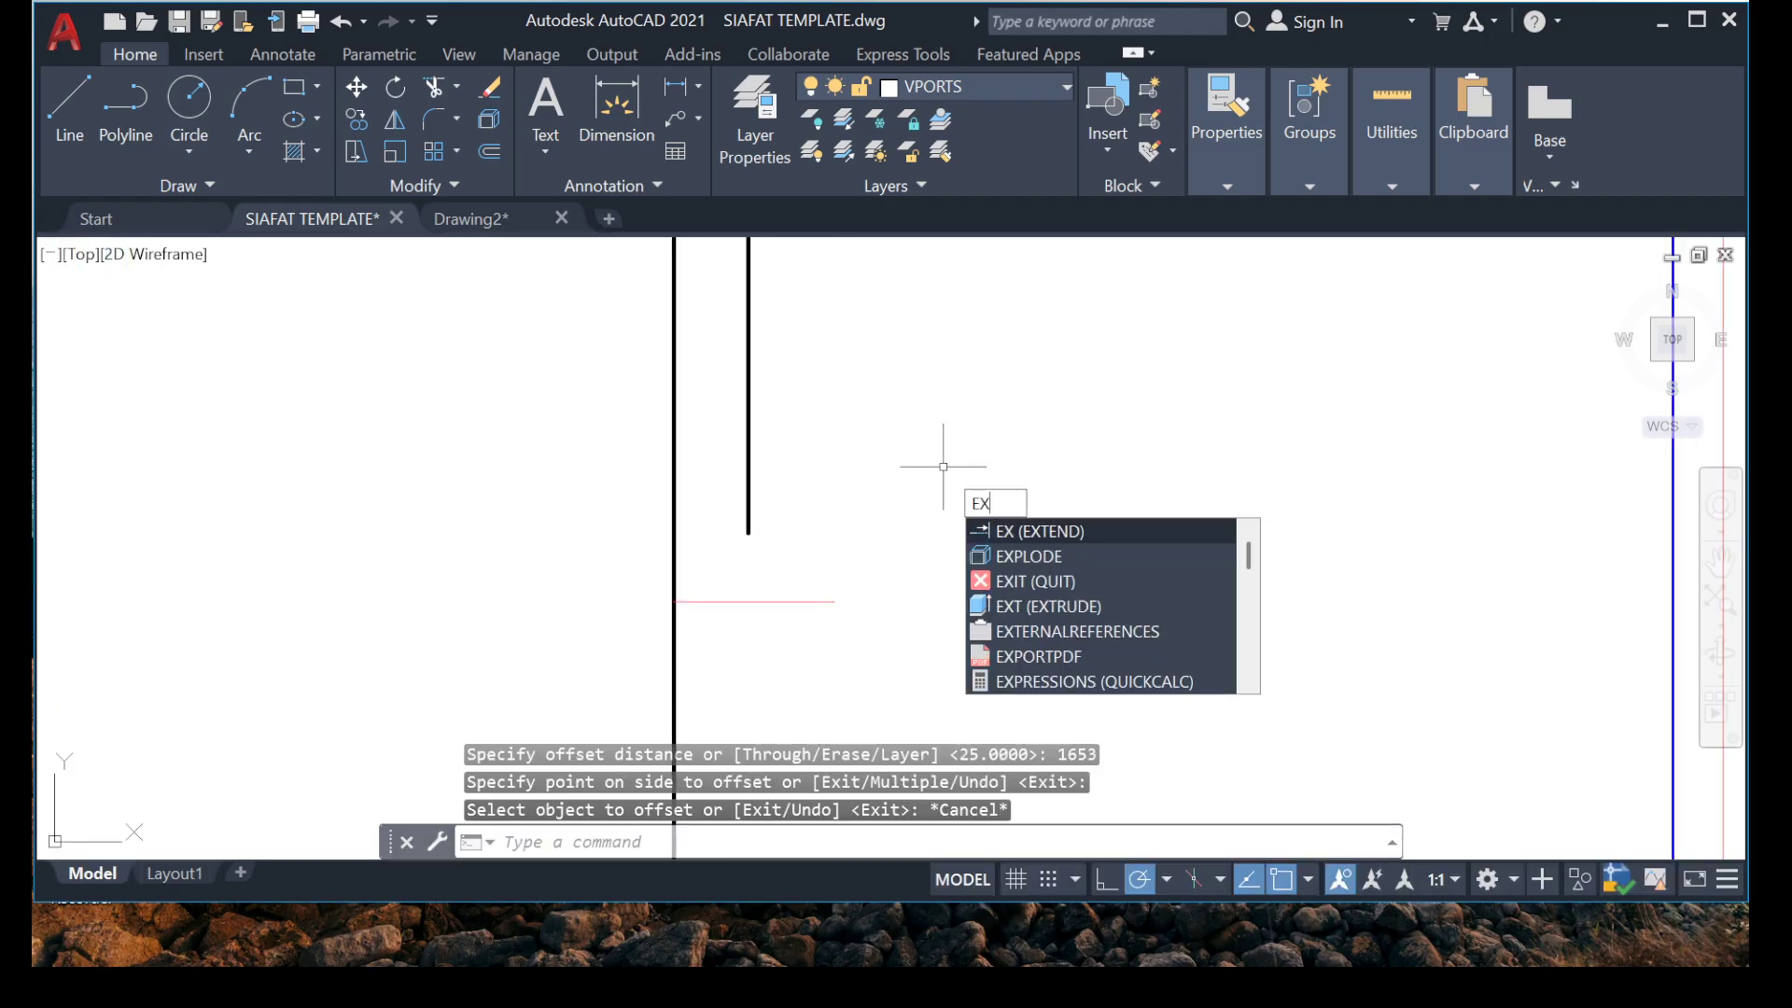
pyautogui.press('Return')
pyautogui.click(747, 509)
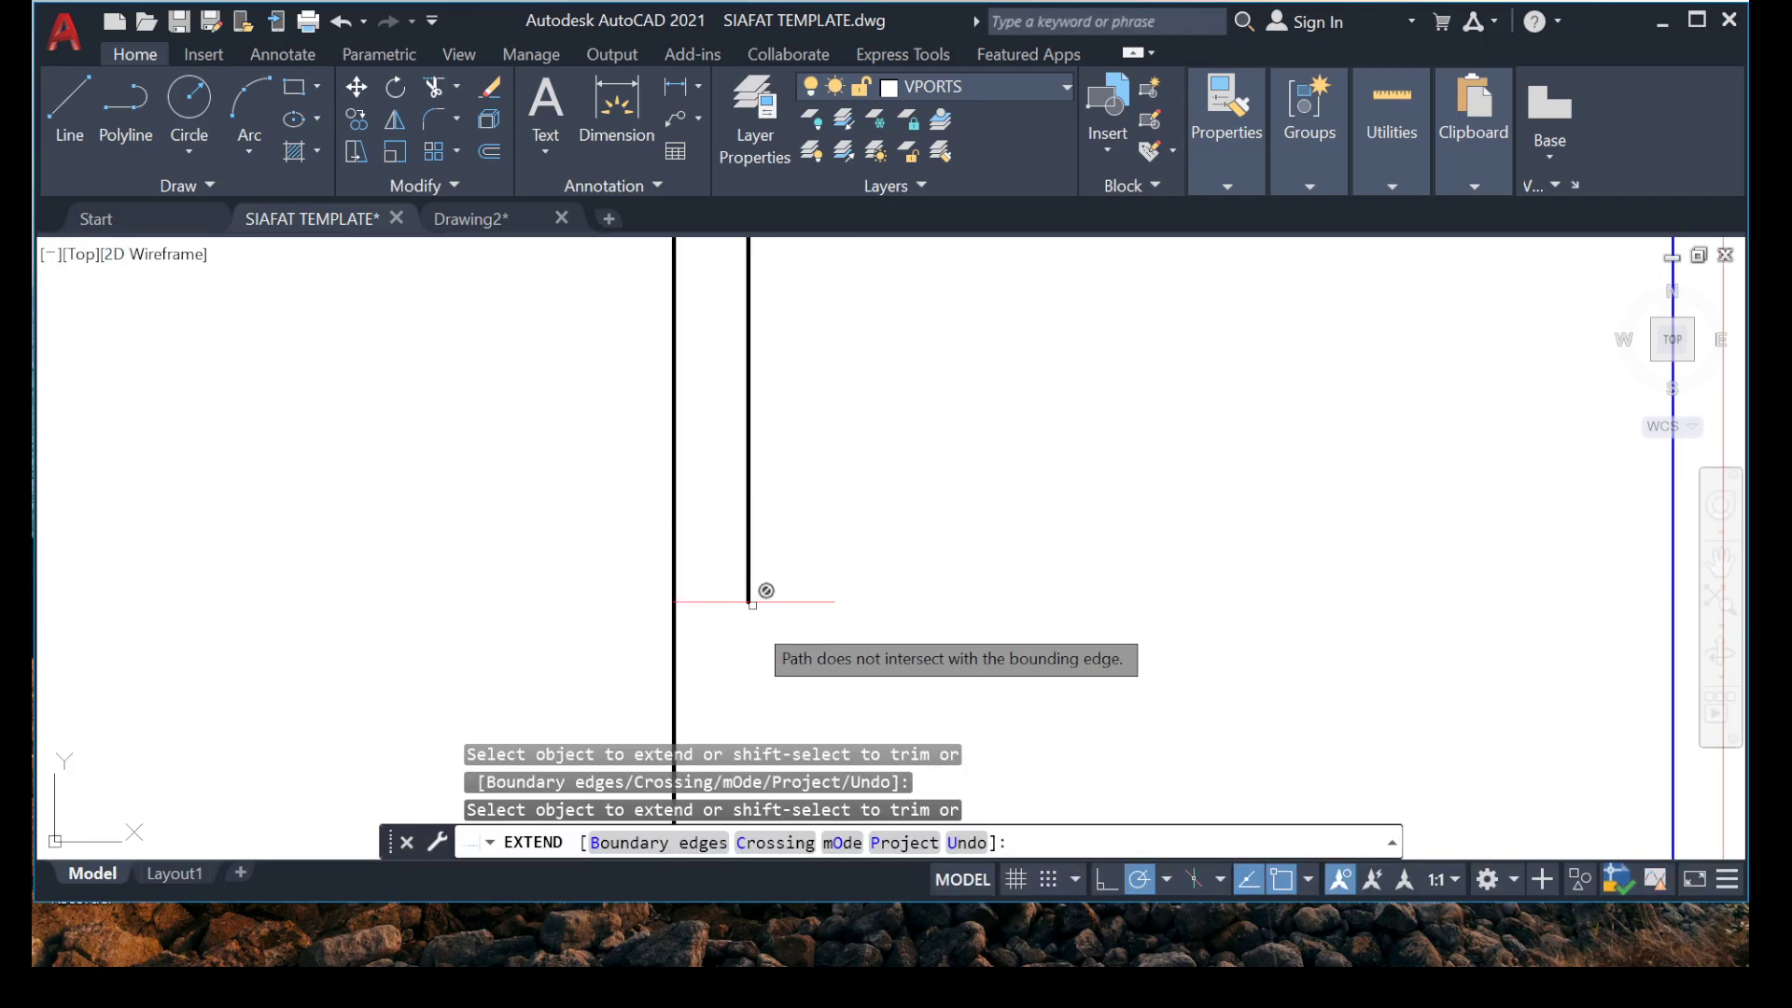
pyautogui.press('Escape')
pyautogui.moveTo(827, 594); pyautogui.dragTo(802, 641)
pyautogui.press('Delete')
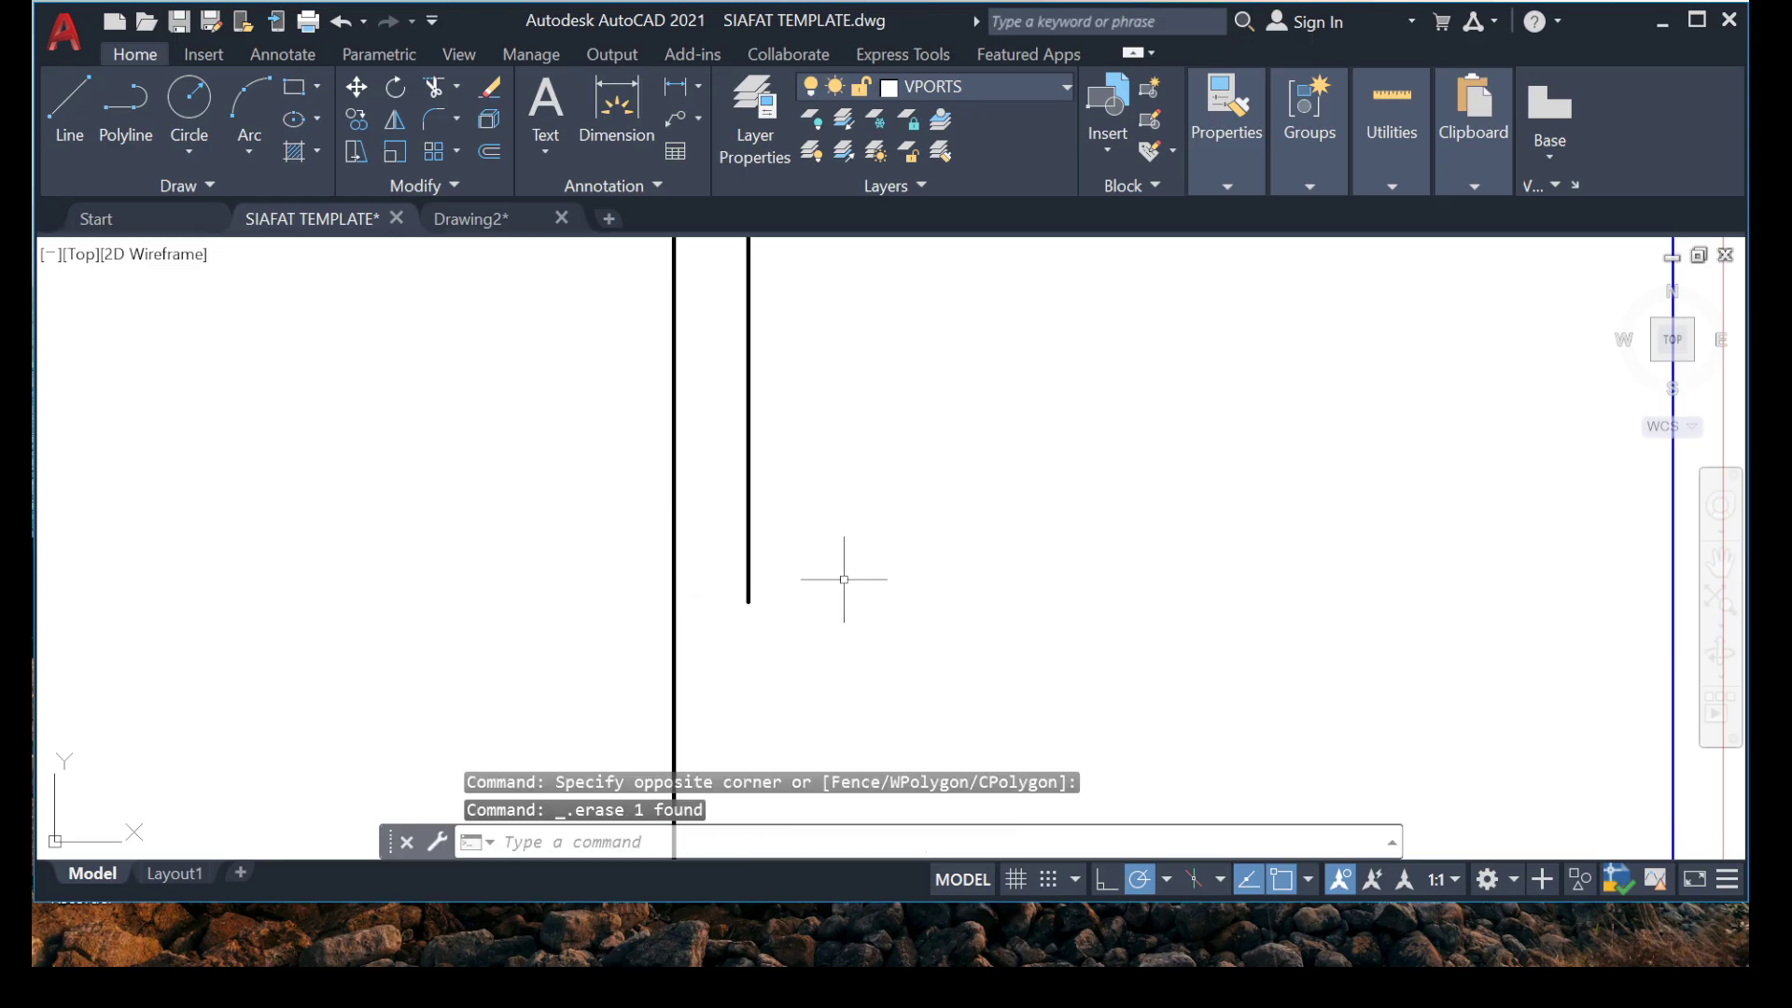
# Move the whole horizontal hooked bar by its square corner straight up into the slab panel between grids 6 and 7.
pyautogui.scroll(-8, 844, 579)
pyautogui.scroll(4, 819, 574)
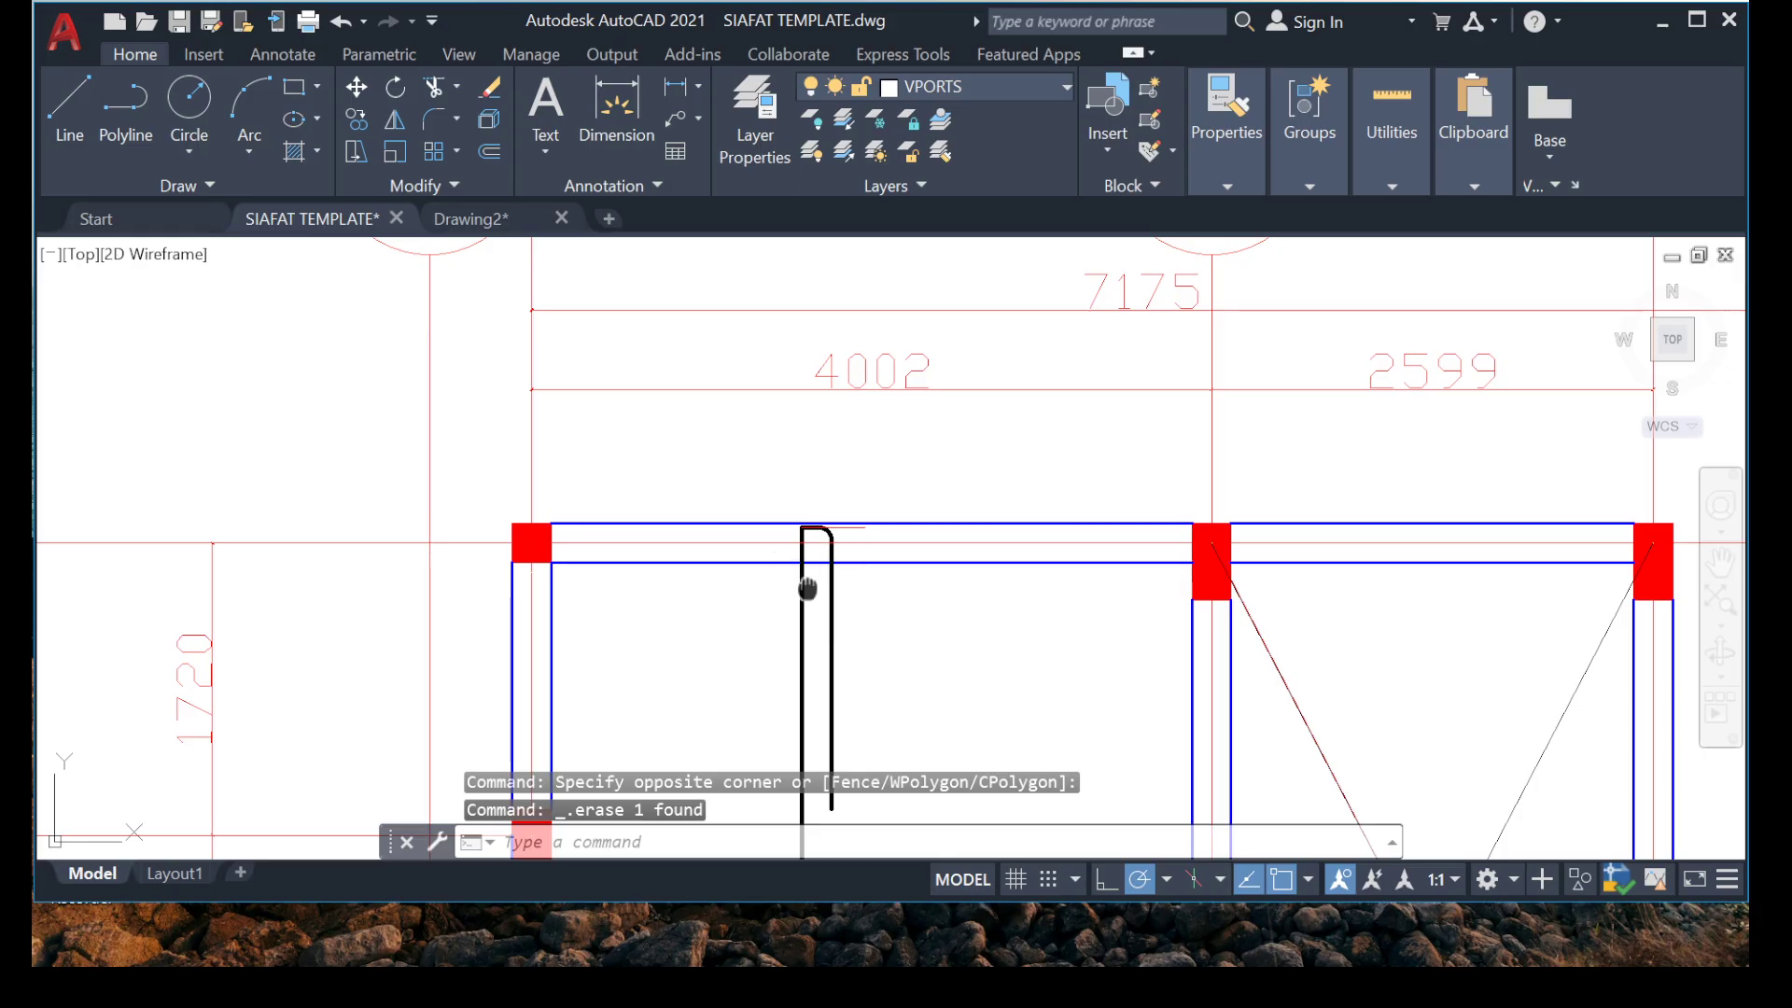
pyautogui.moveTo(808, 588); pyautogui.dragTo(842, 367, button='middle')
pyautogui.scroll(-2, 848, 373)
pyautogui.moveTo(812, 716)
pyautogui.mouseDown(button='middle')
pyautogui.moveTo(814, 418)
pyautogui.moveTo(829, 412)
pyautogui.mouseUp(button='middle')
pyautogui.scroll(-2, 829, 412)
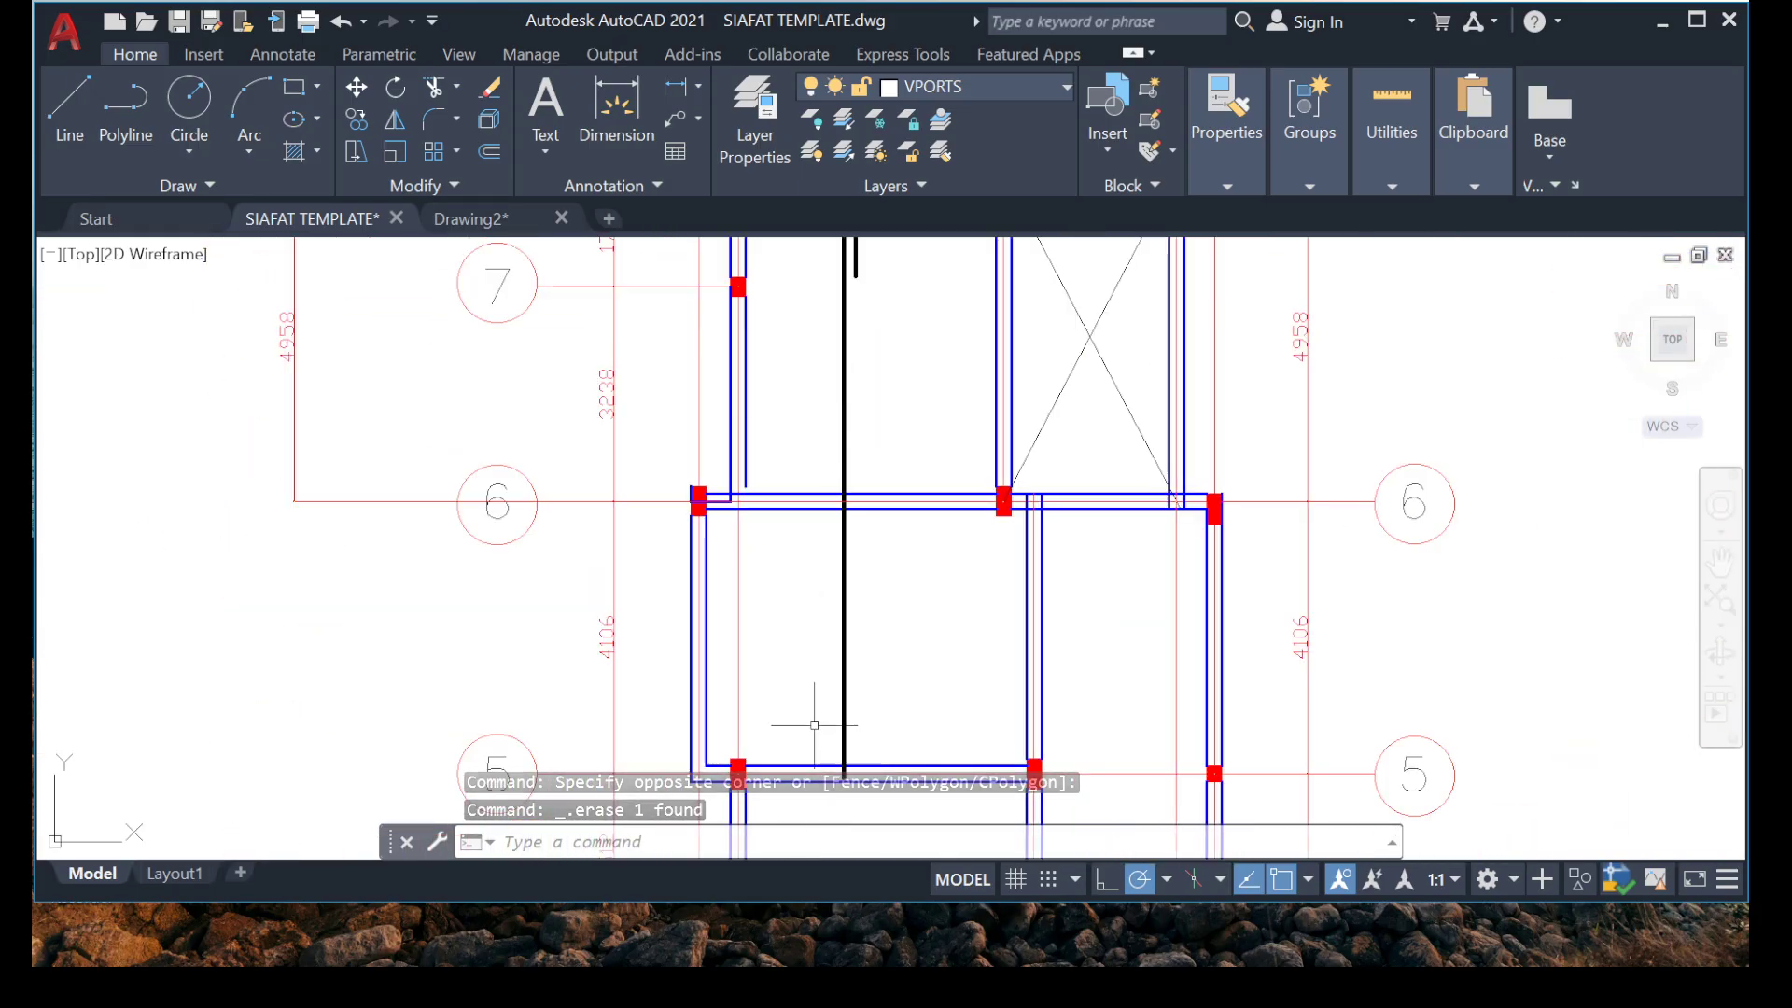
pyautogui.moveTo(814, 725); pyautogui.dragTo(788, 507, button='middle')
pyautogui.scroll(6, 784, 667)
pyautogui.moveTo(894, 474); pyautogui.dragTo(808, 589)
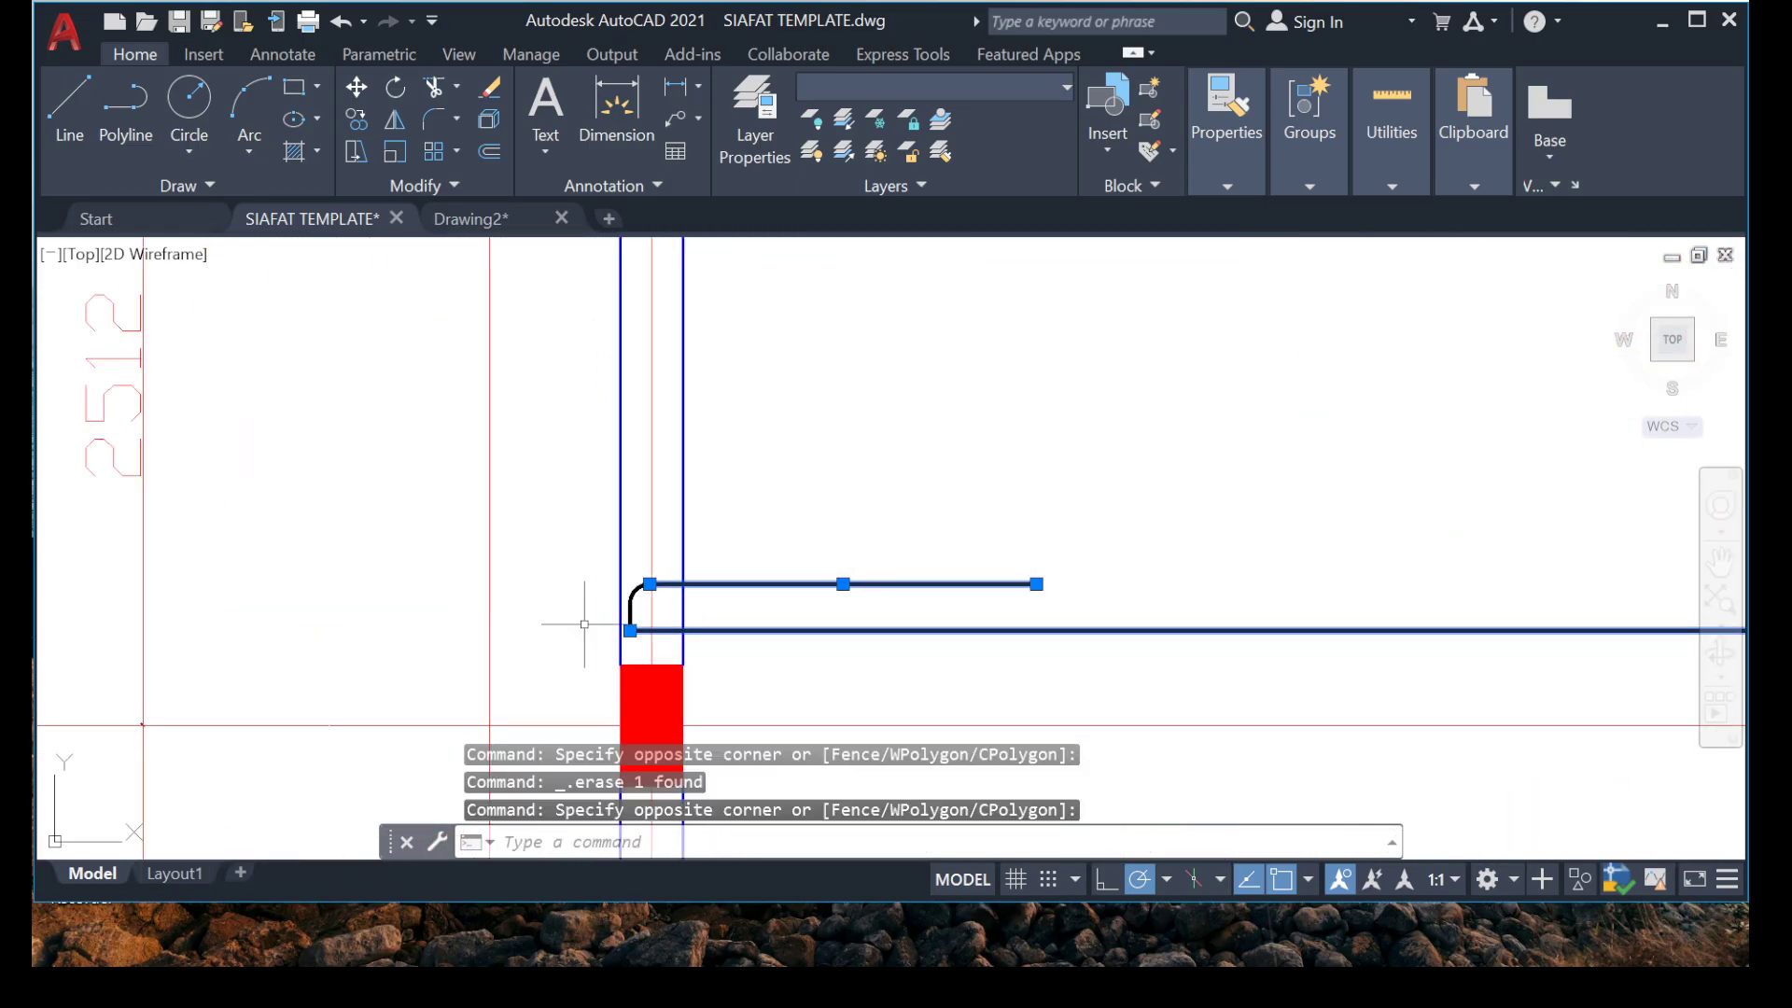
pyautogui.scroll(8, 597, 621)
pyautogui.click(808, 513)
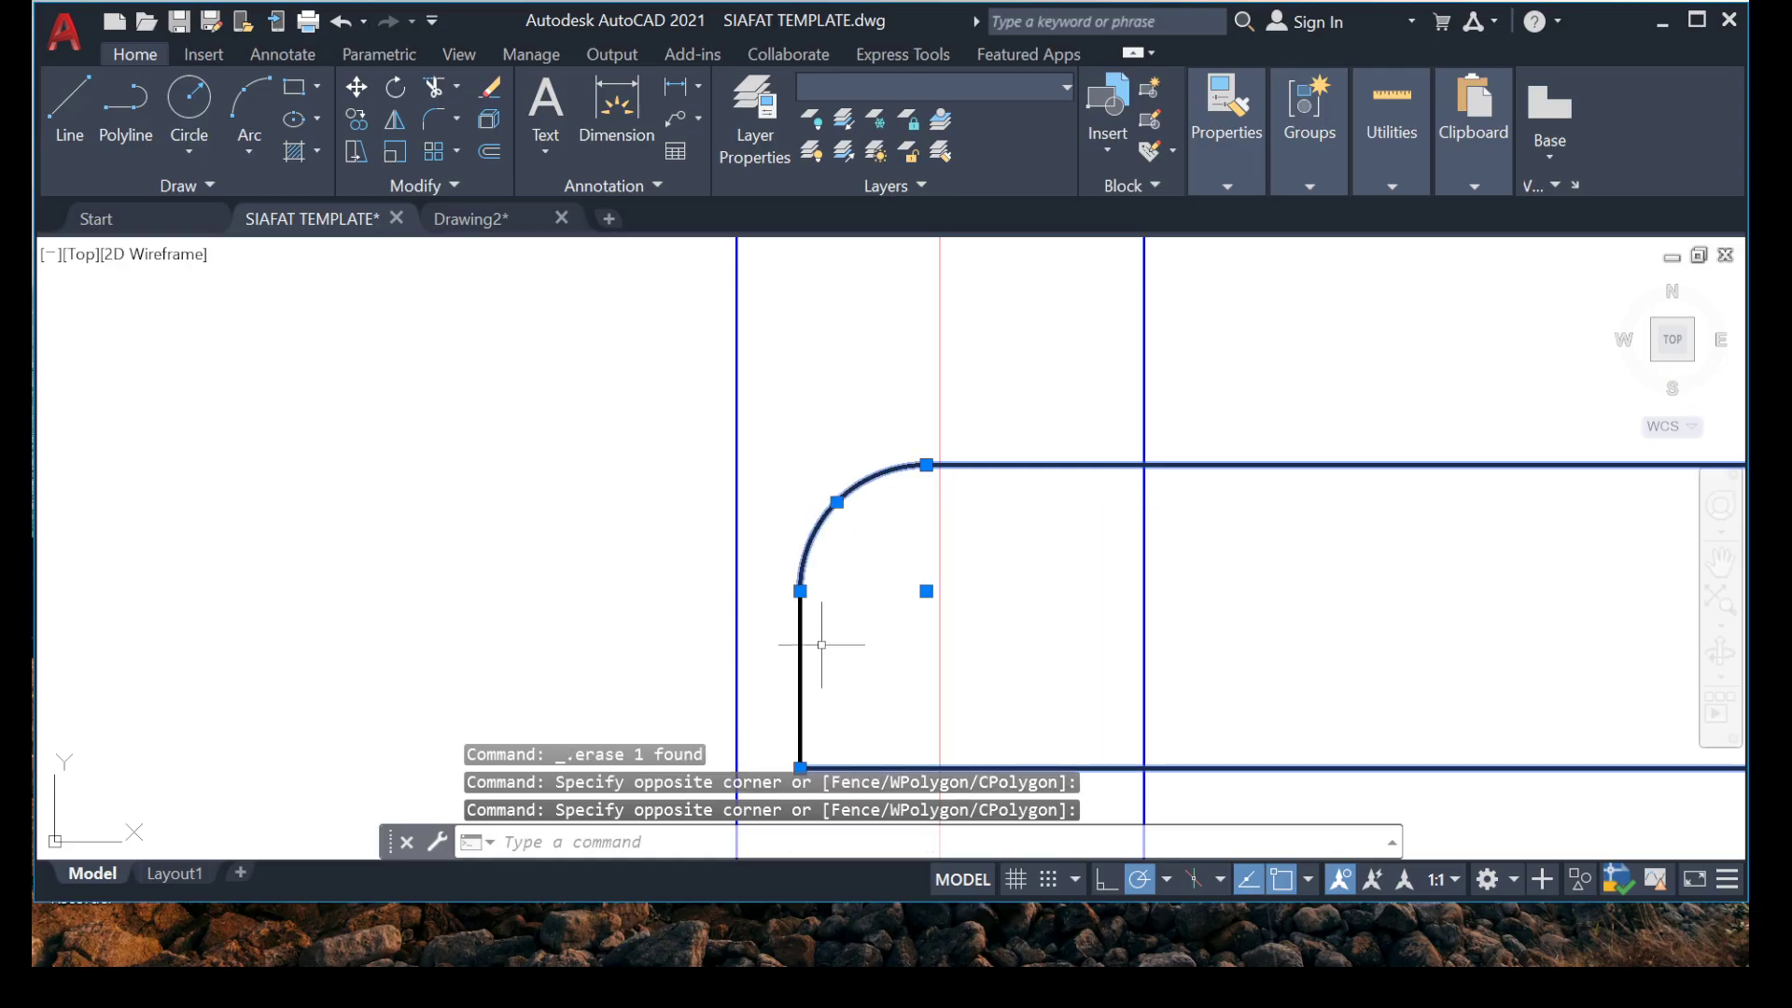
pyautogui.rightClick(763, 662)
pyautogui.click(792, 524)
pyautogui.moveTo(786, 725); pyautogui.dragTo(764, 604, button='middle')
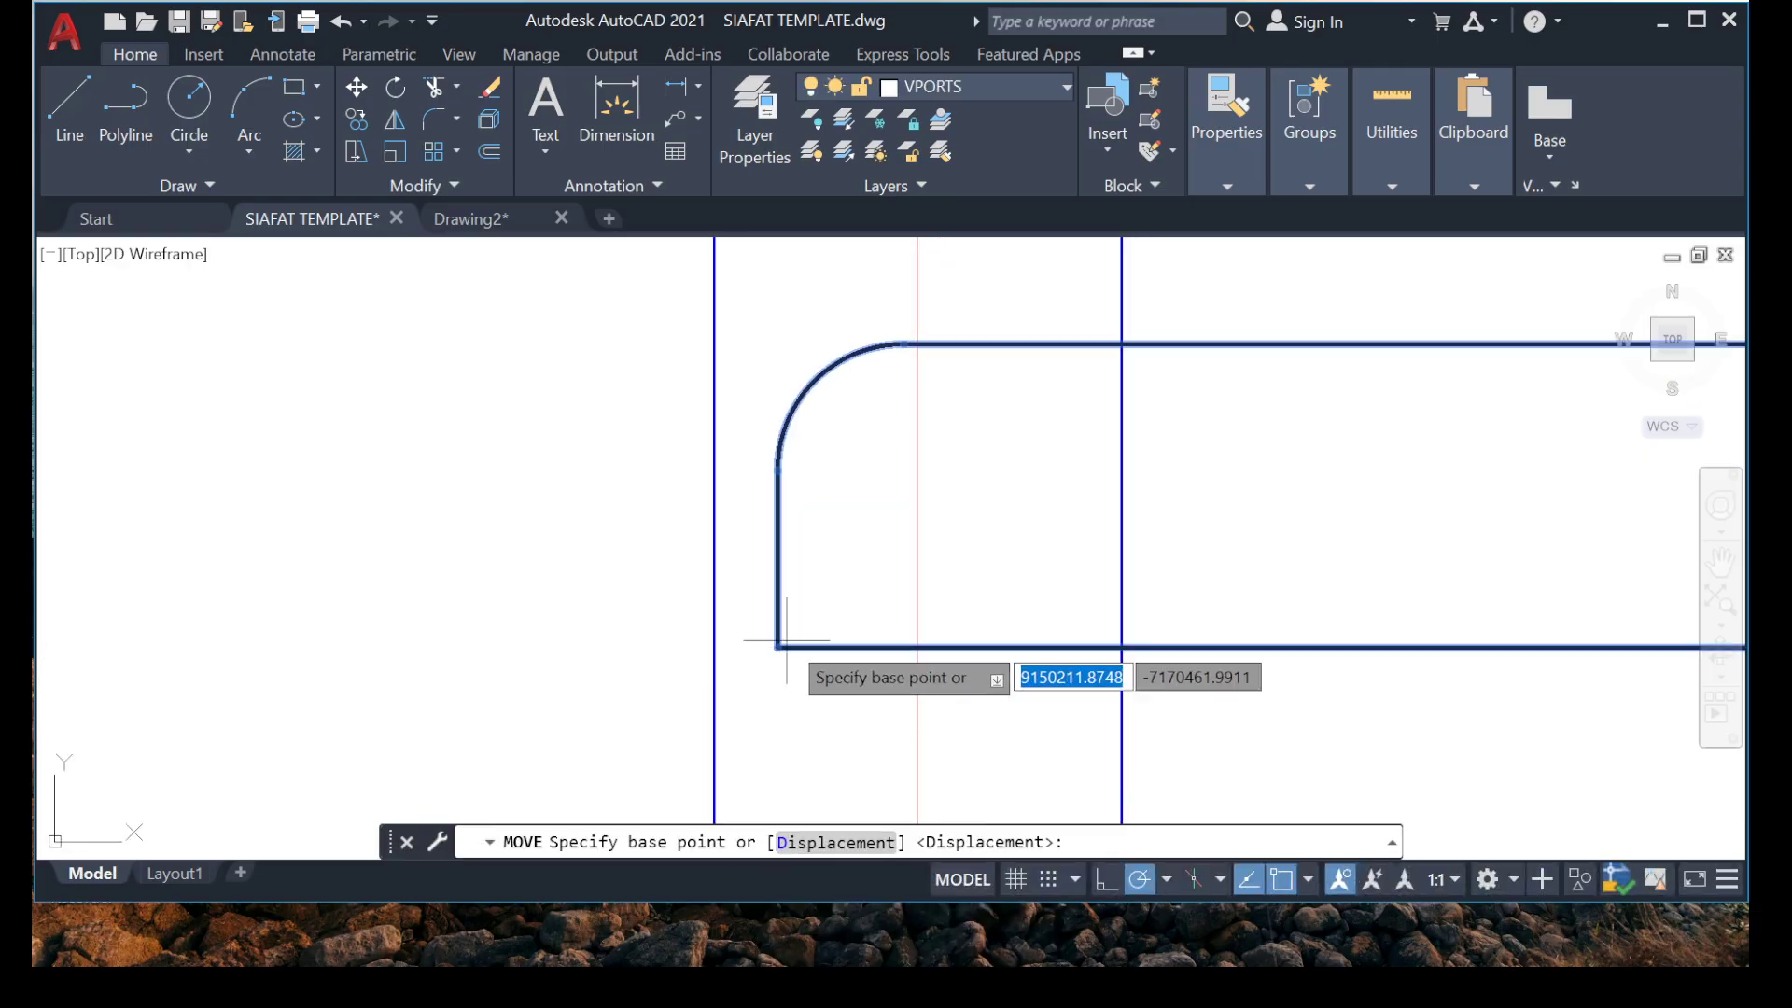
pyautogui.click(786, 642)
pyautogui.scroll(-10, 800, 559)
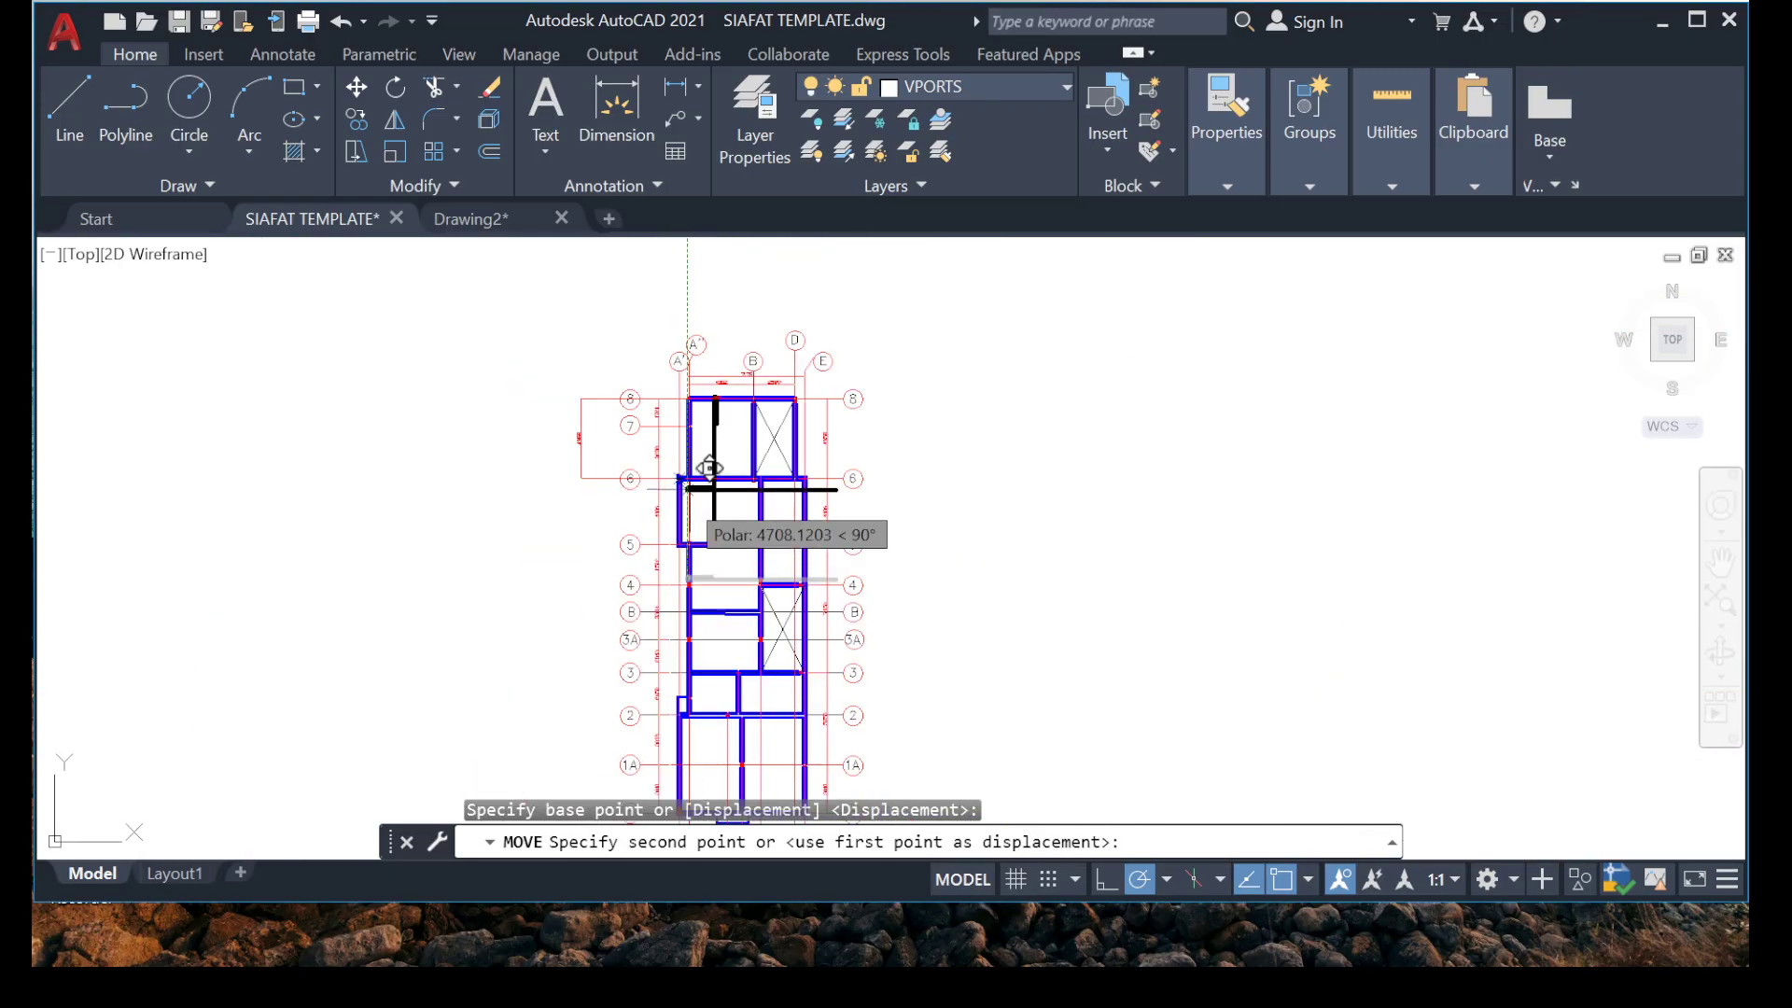
pyautogui.scroll(10, 710, 468)
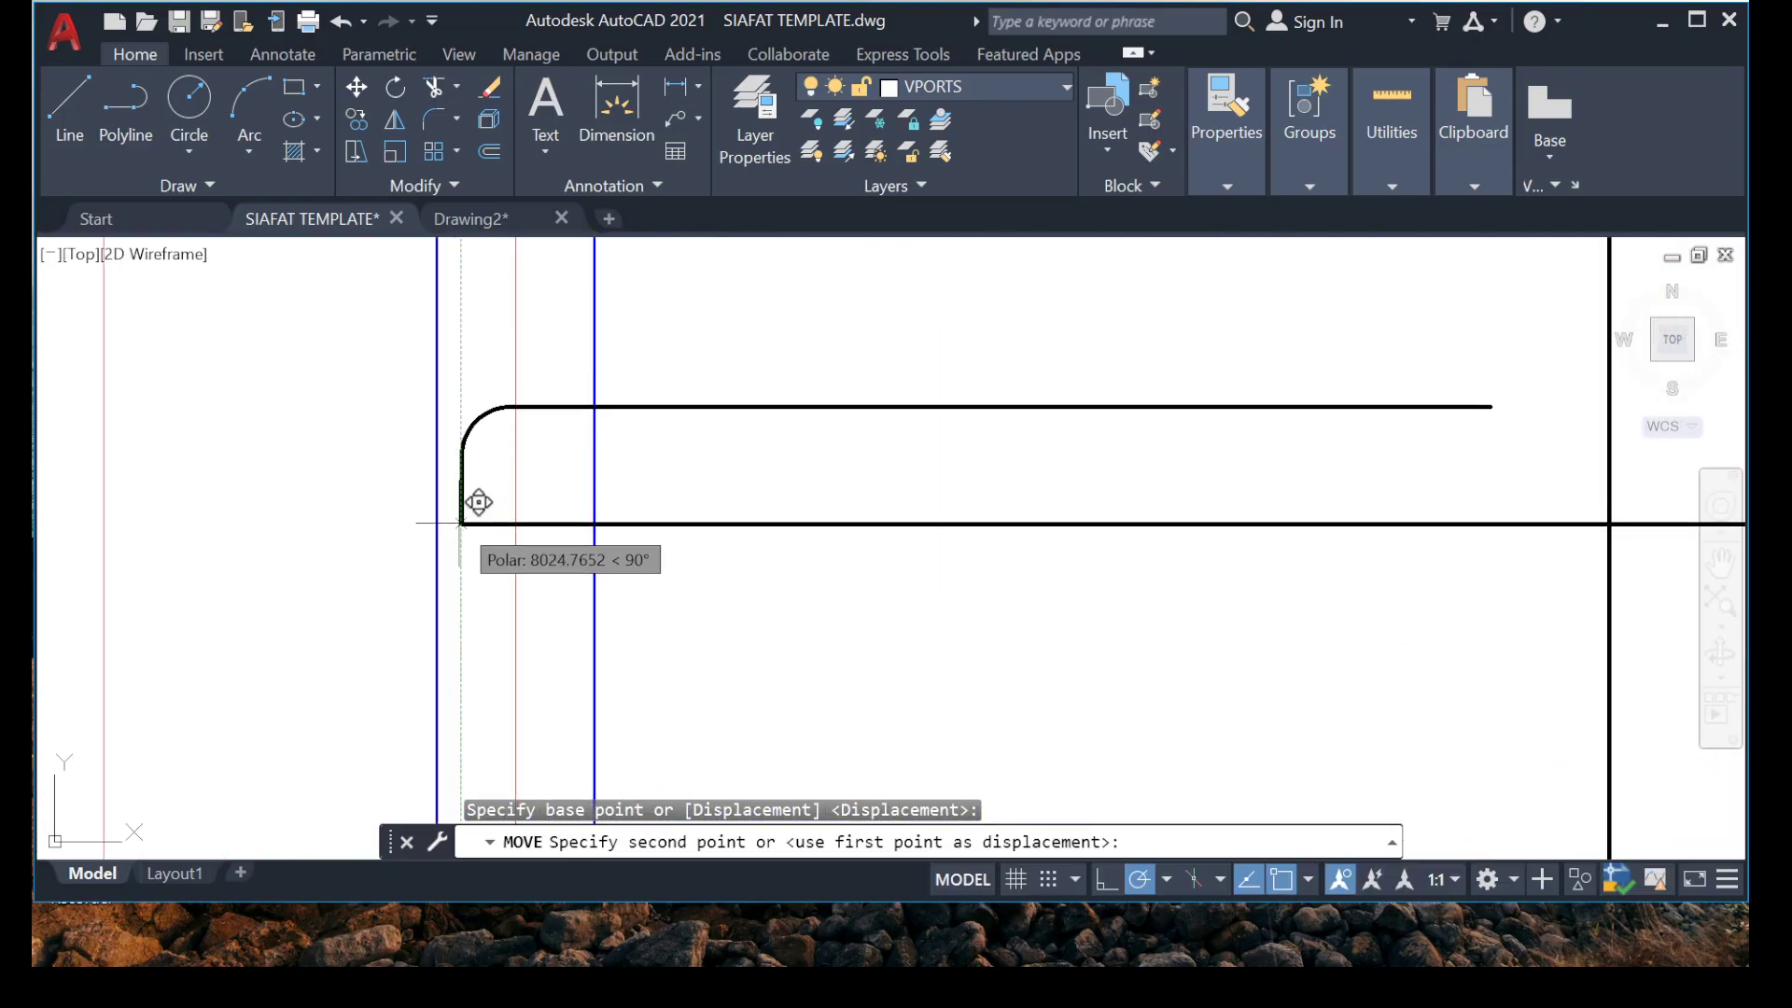
pyautogui.click(461, 521)
# Copy the hooked end at grid B from the detailed slab drawing onto the horizontal bar, placing its corner within the grid B beam.
pyautogui.scroll(-6, 739, 496)
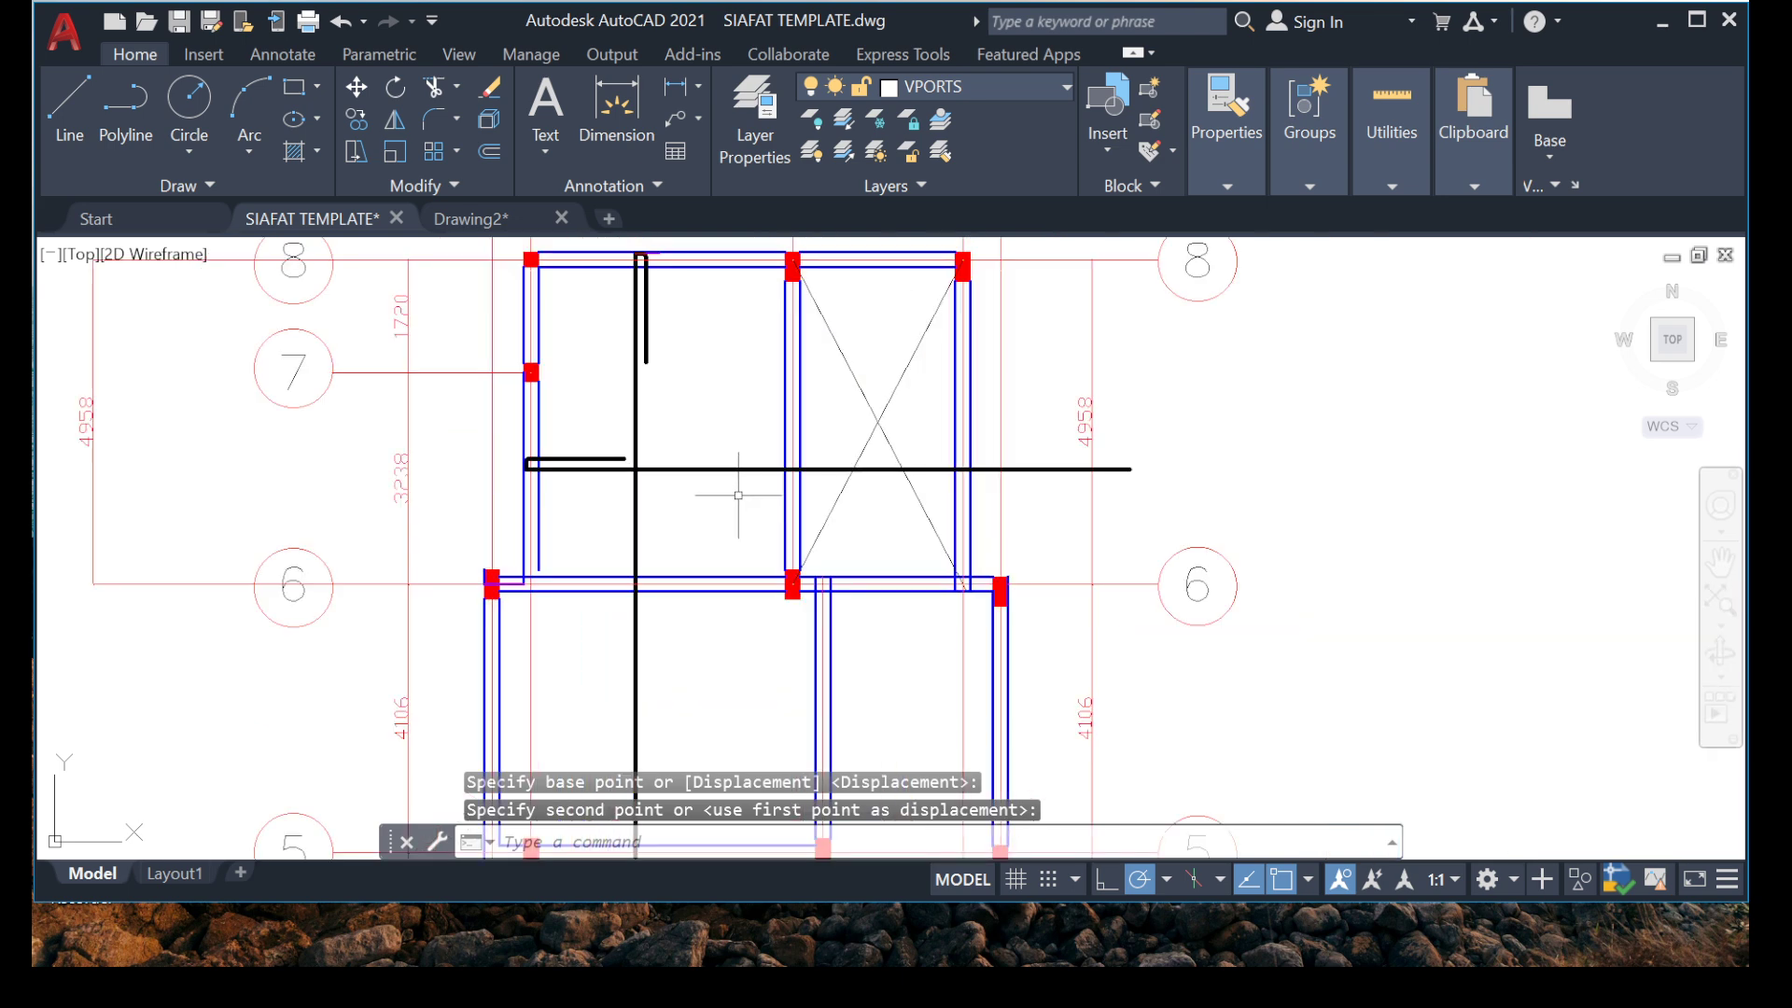
pyautogui.scroll(6, 739, 495)
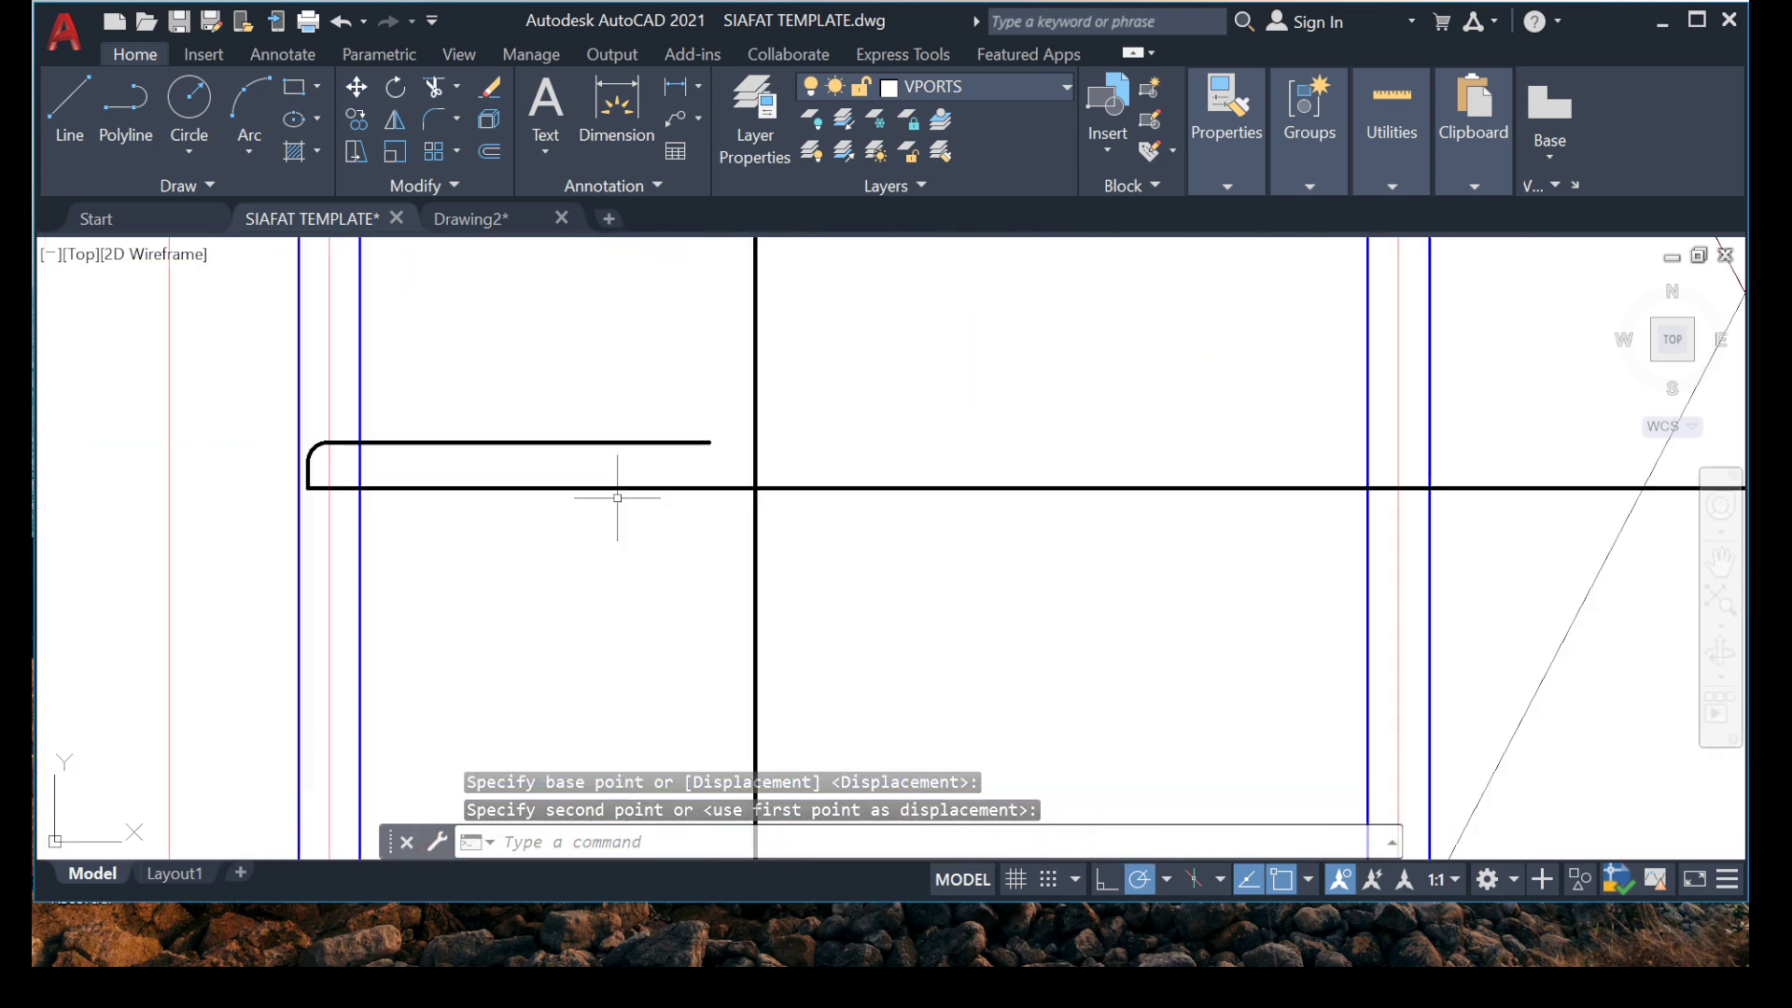
pyautogui.scroll(-12, 617, 497)
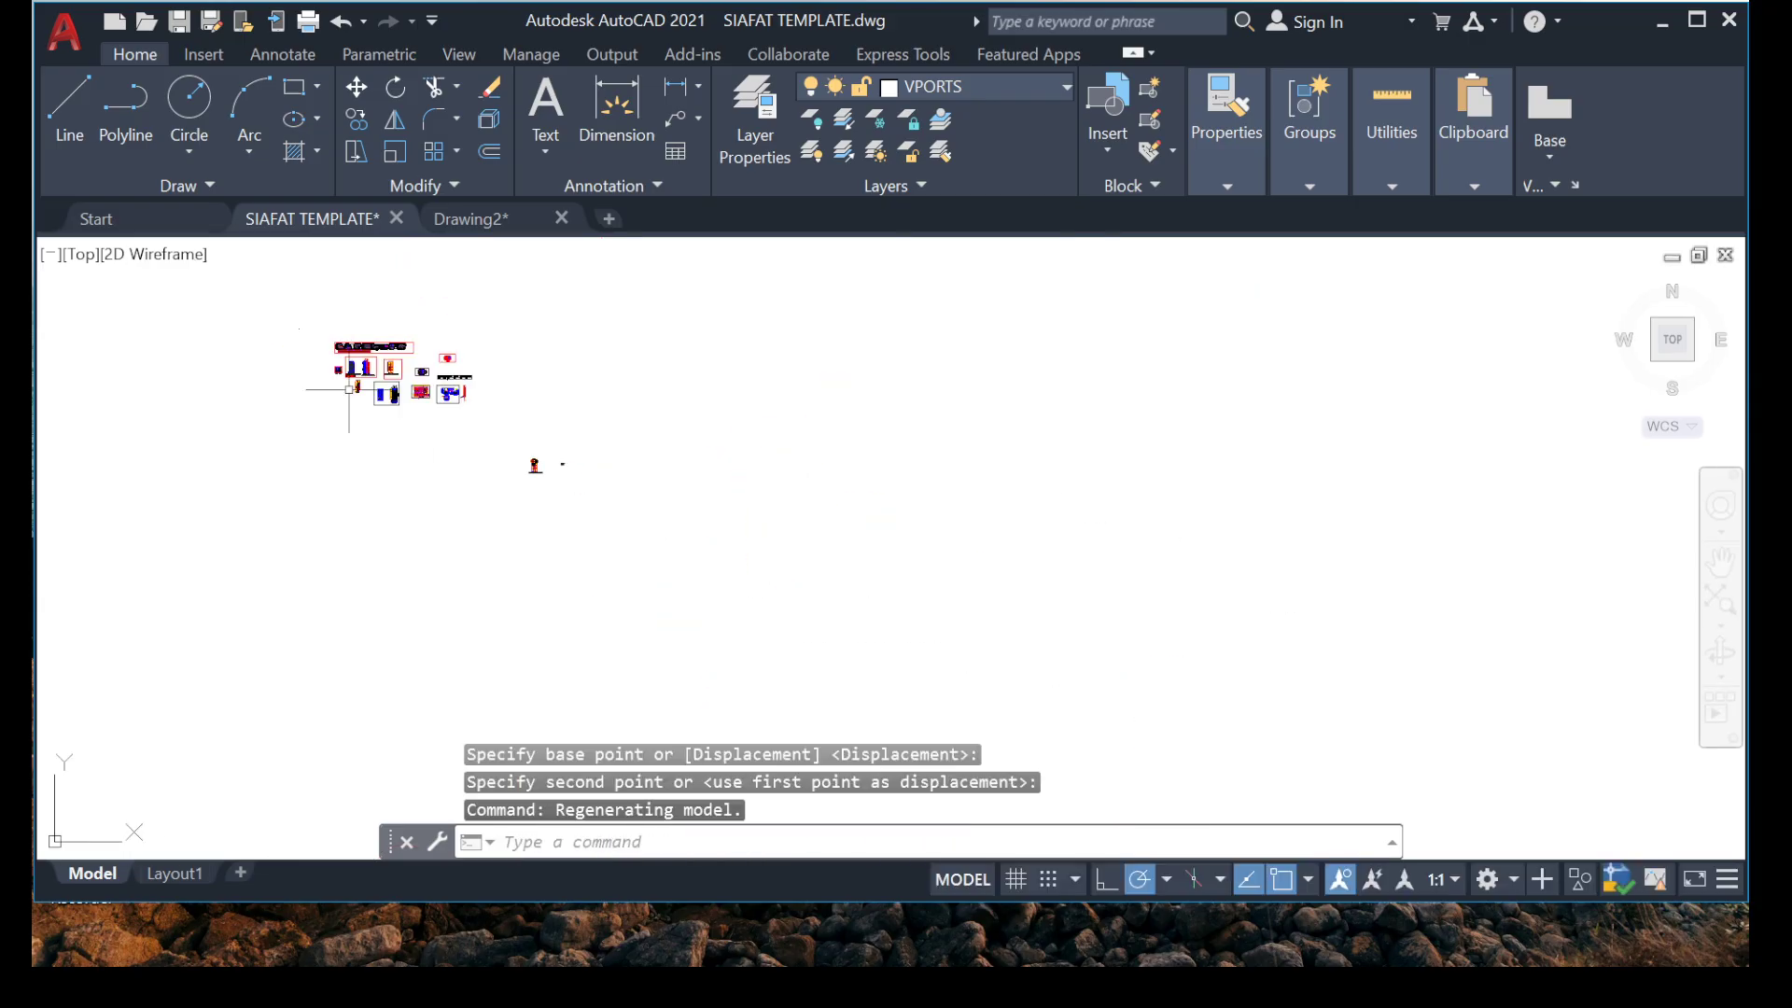
pyautogui.scroll(15, 349, 388)
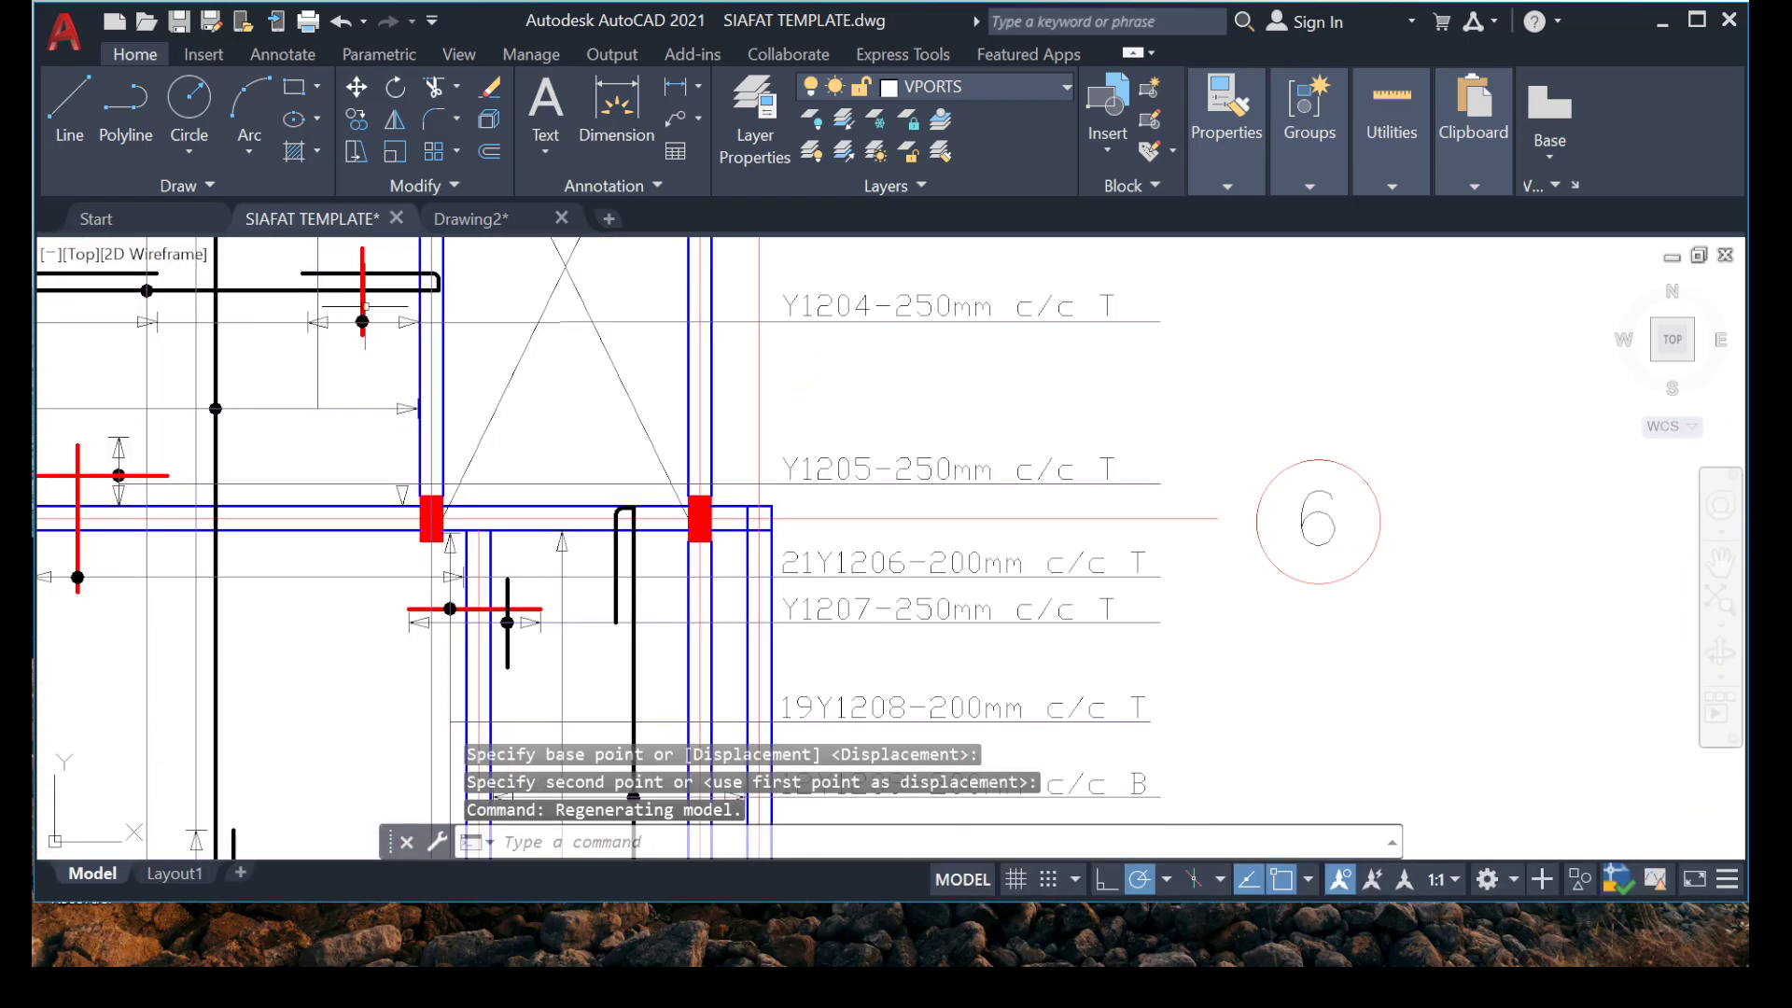
pyautogui.scroll(8, 365, 305)
pyautogui.click(496, 384)
pyautogui.scroll(5, 784, 379)
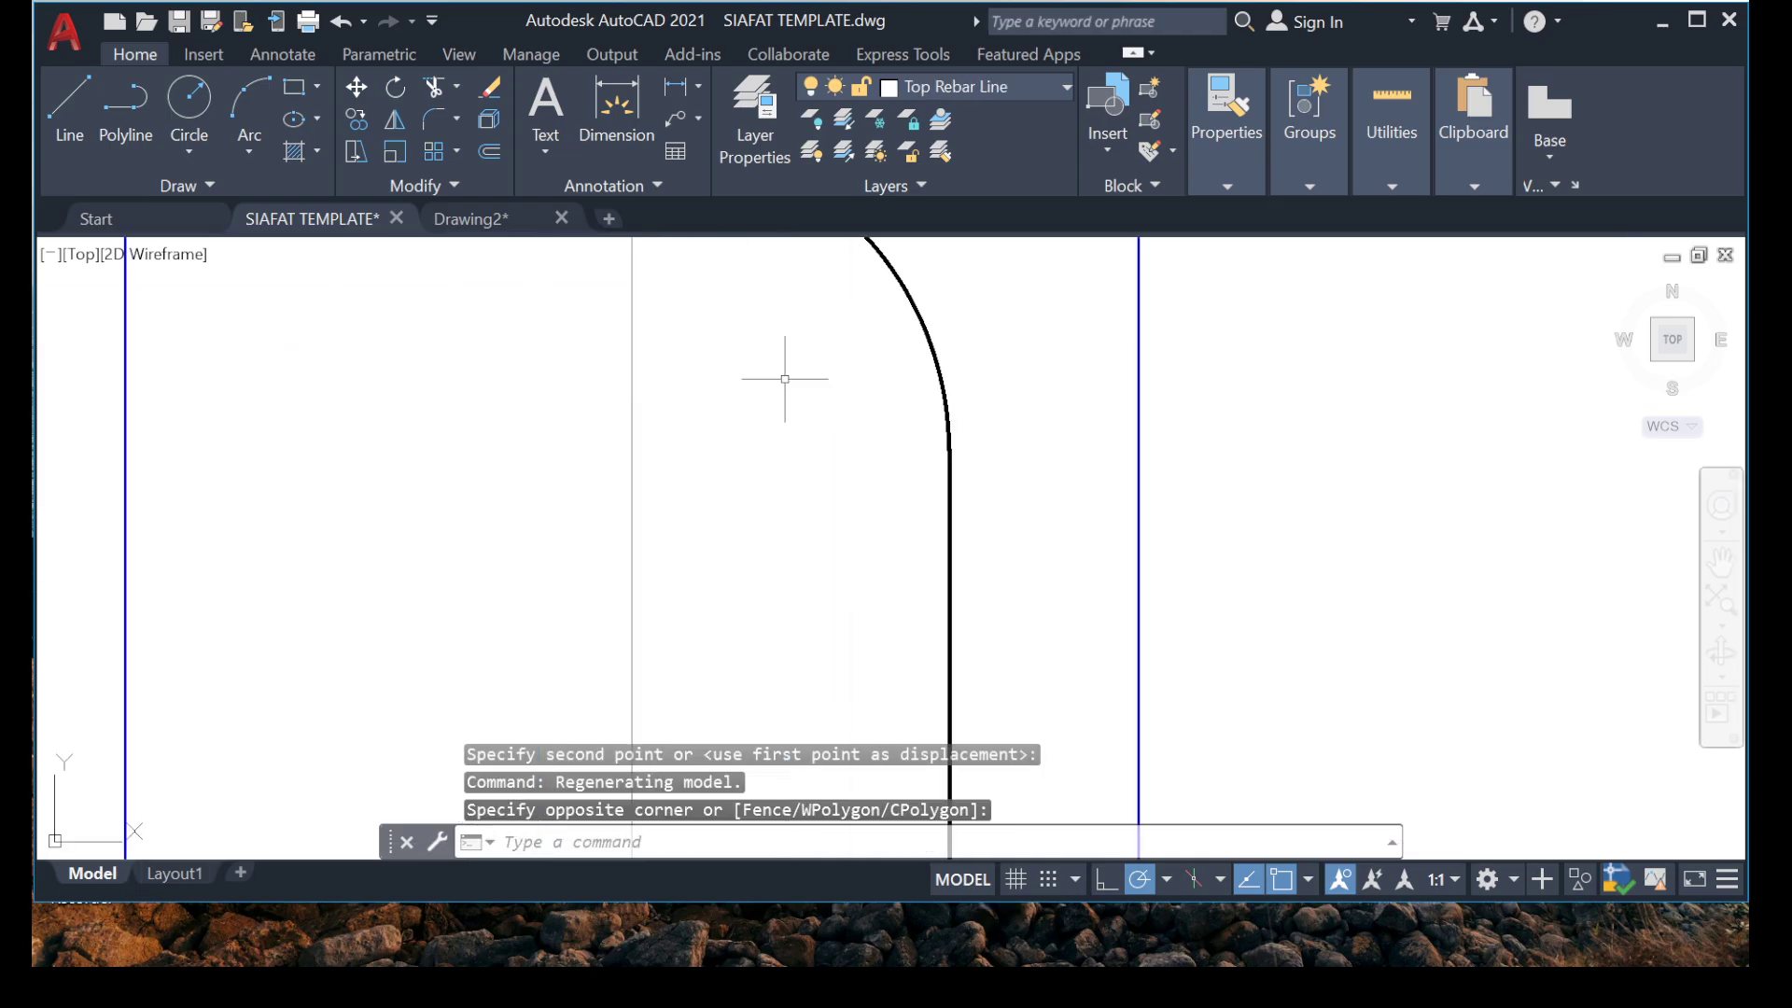
pyautogui.moveTo(901, 290); pyautogui.dragTo(796, 360, button='middle')
pyautogui.scroll(-8, 786, 382)
pyautogui.scroll(8, 803, 437)
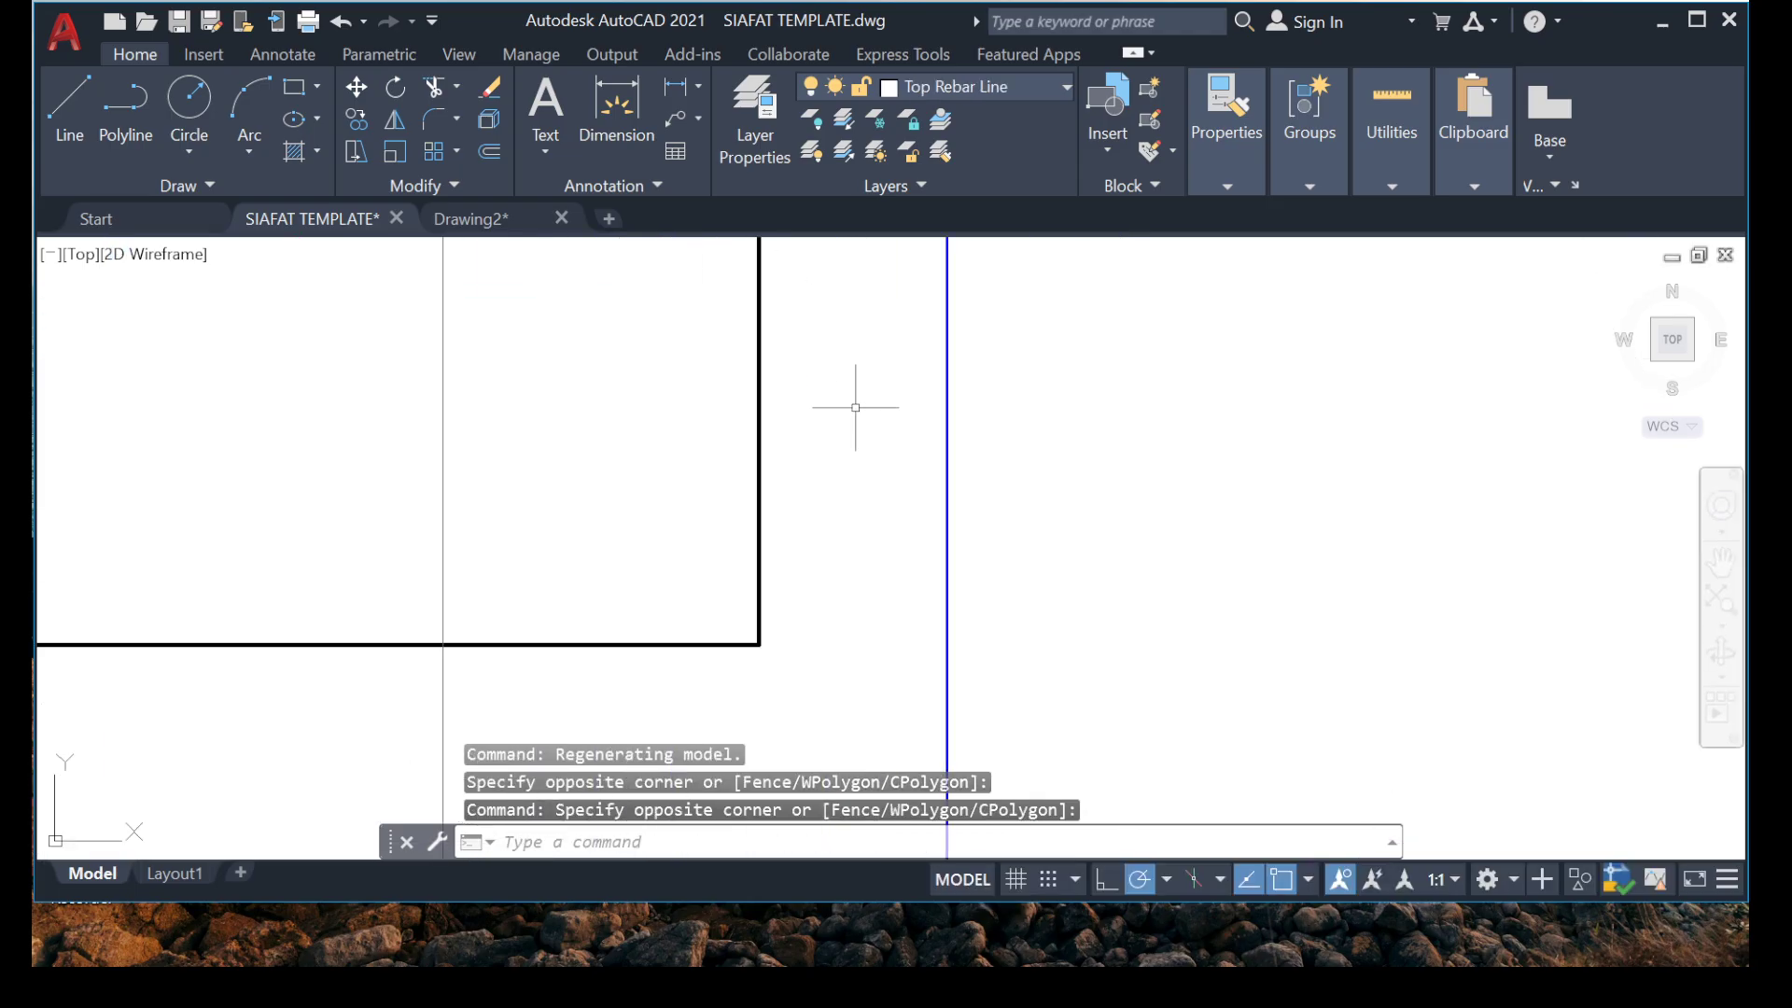
pyautogui.click(1033, 383)
pyautogui.click(594, 461)
pyautogui.rightClick(645, 577)
pyautogui.click(742, 560)
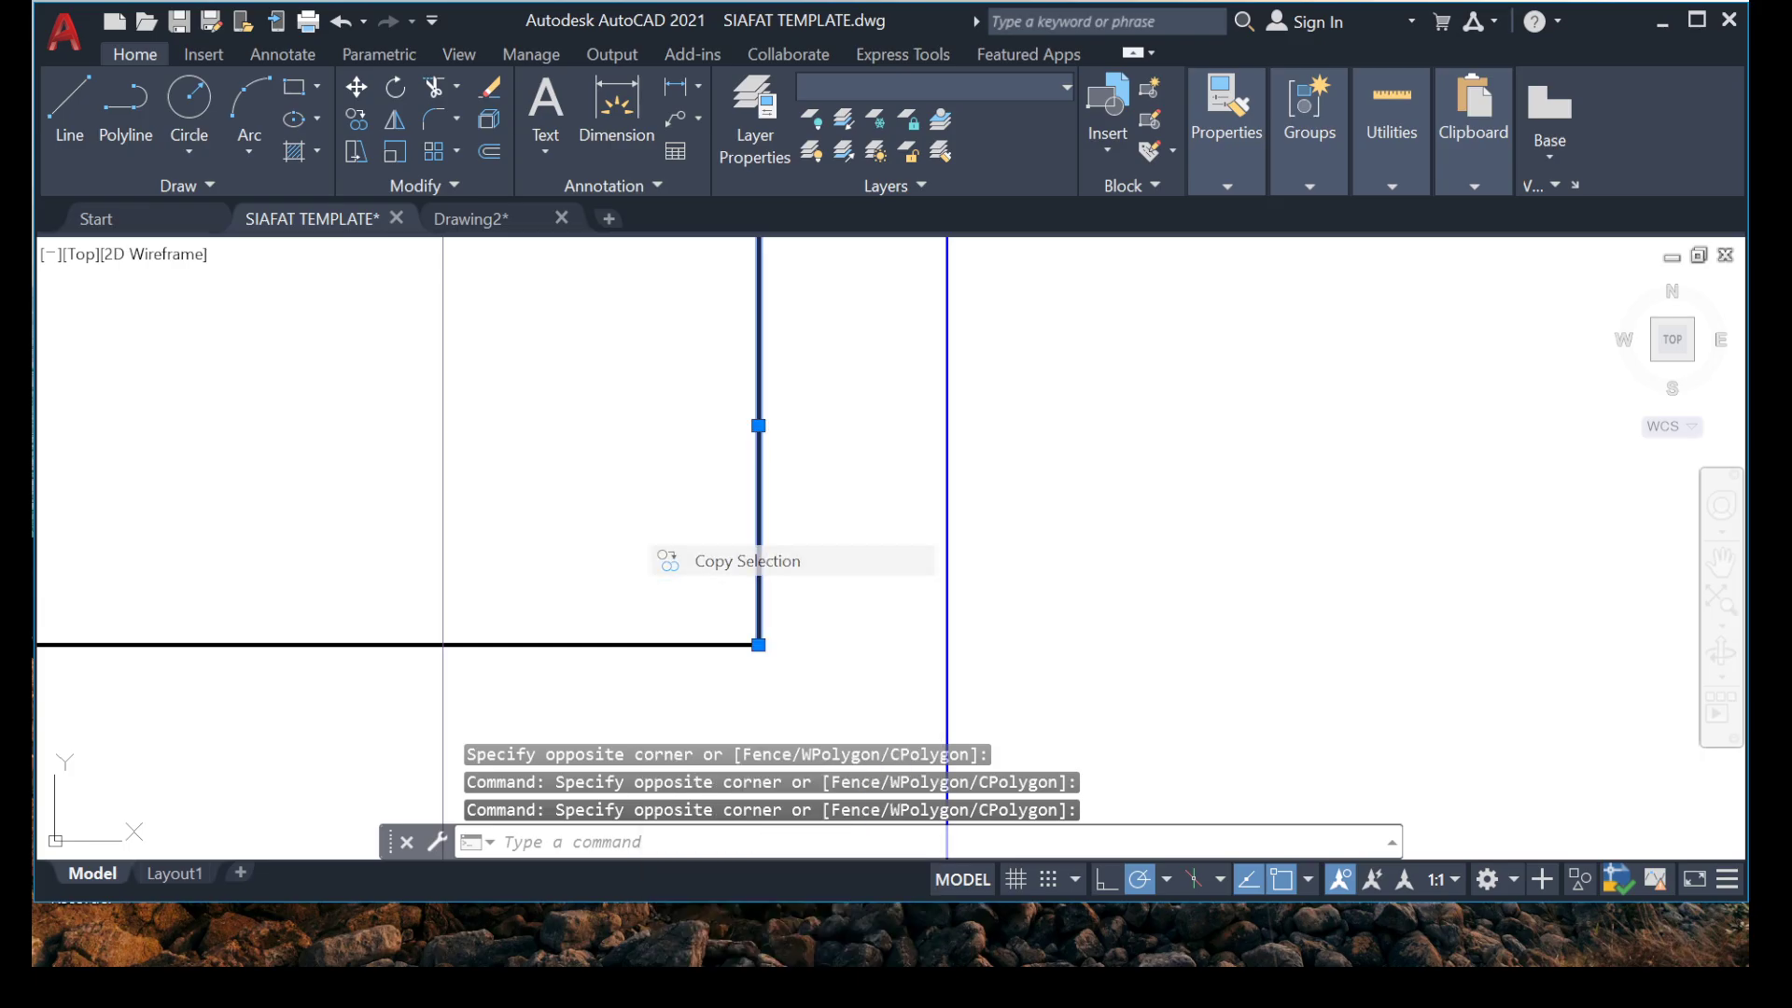
pyautogui.click(759, 644)
pyautogui.scroll(-3, 707, 546)
pyautogui.scroll(-8, 707, 544)
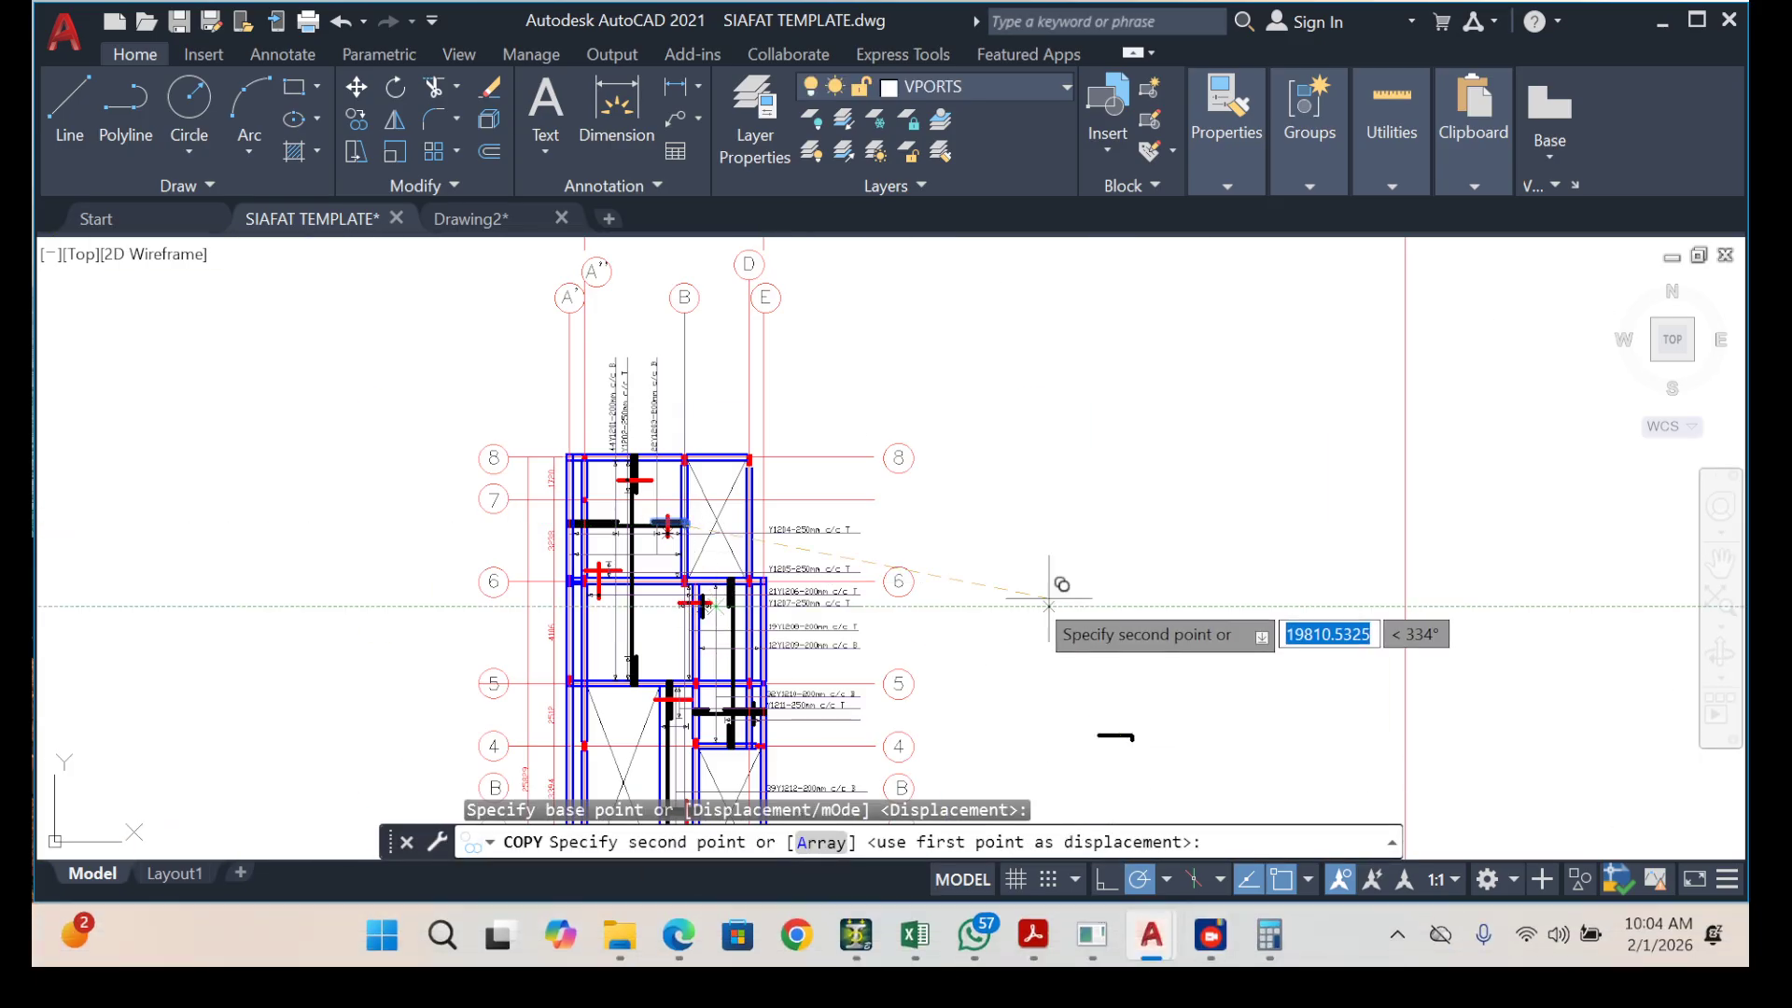
pyautogui.scroll(-7, 1049, 602)
pyautogui.moveTo(1062, 616); pyautogui.dragTo(501, 260, button='middle')
pyautogui.scroll(-4, 501, 260)
pyautogui.scroll(8, 1052, 688)
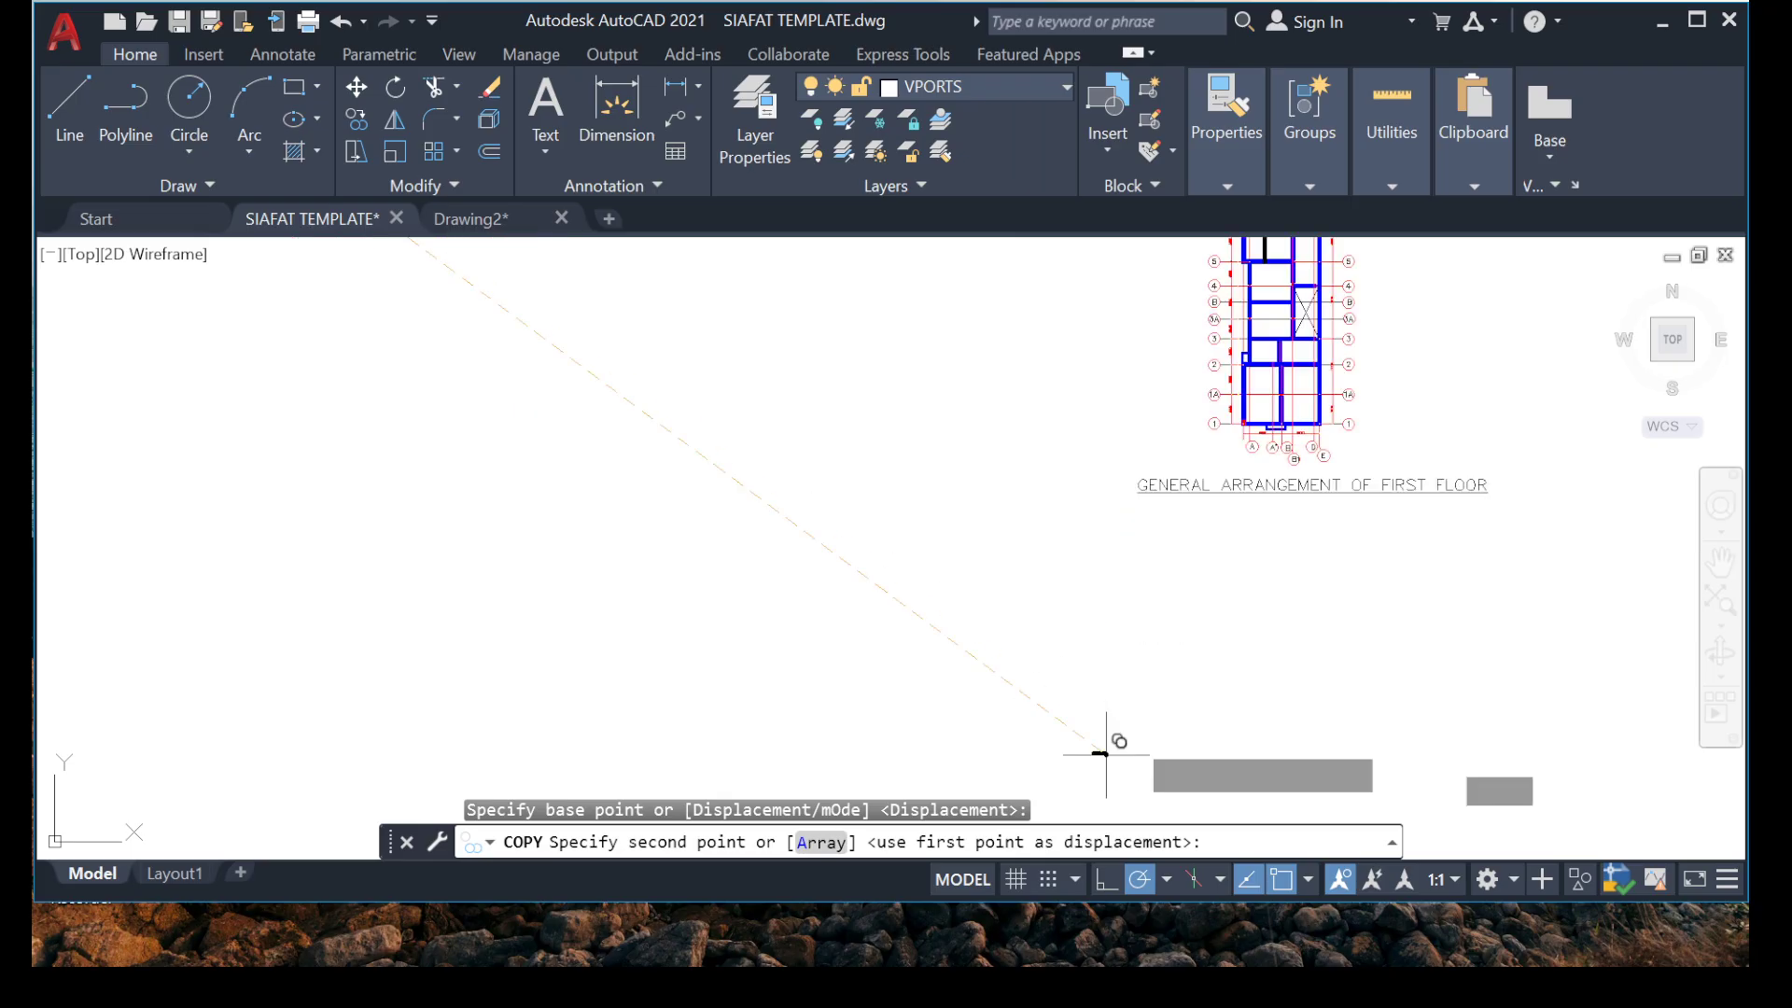
pyautogui.scroll(2, 1272, 423)
pyautogui.moveTo(1272, 424); pyautogui.dragTo(1016, 551, button='middle')
pyautogui.scroll(2, 1078, 318)
pyautogui.moveTo(1078, 318); pyautogui.dragTo(840, 289, button='middle')
pyautogui.scroll(4, 812, 451)
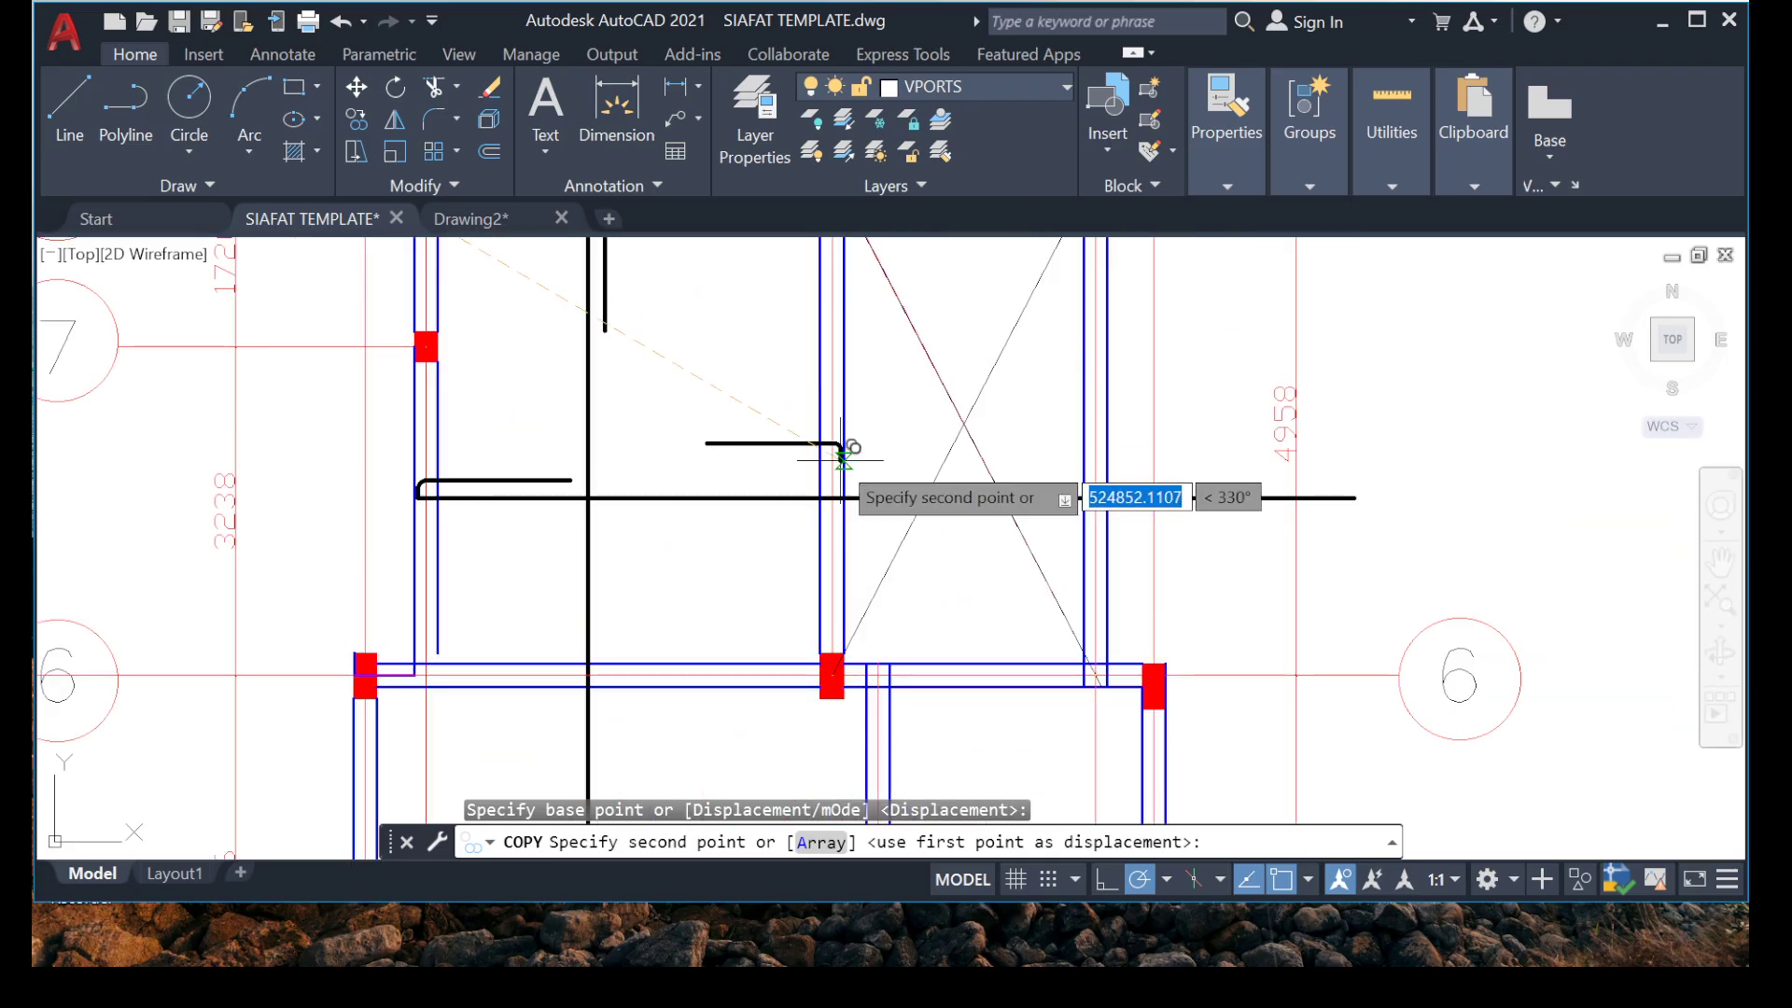
pyautogui.scroll(3, 812, 640)
pyautogui.scroll(2, 791, 653)
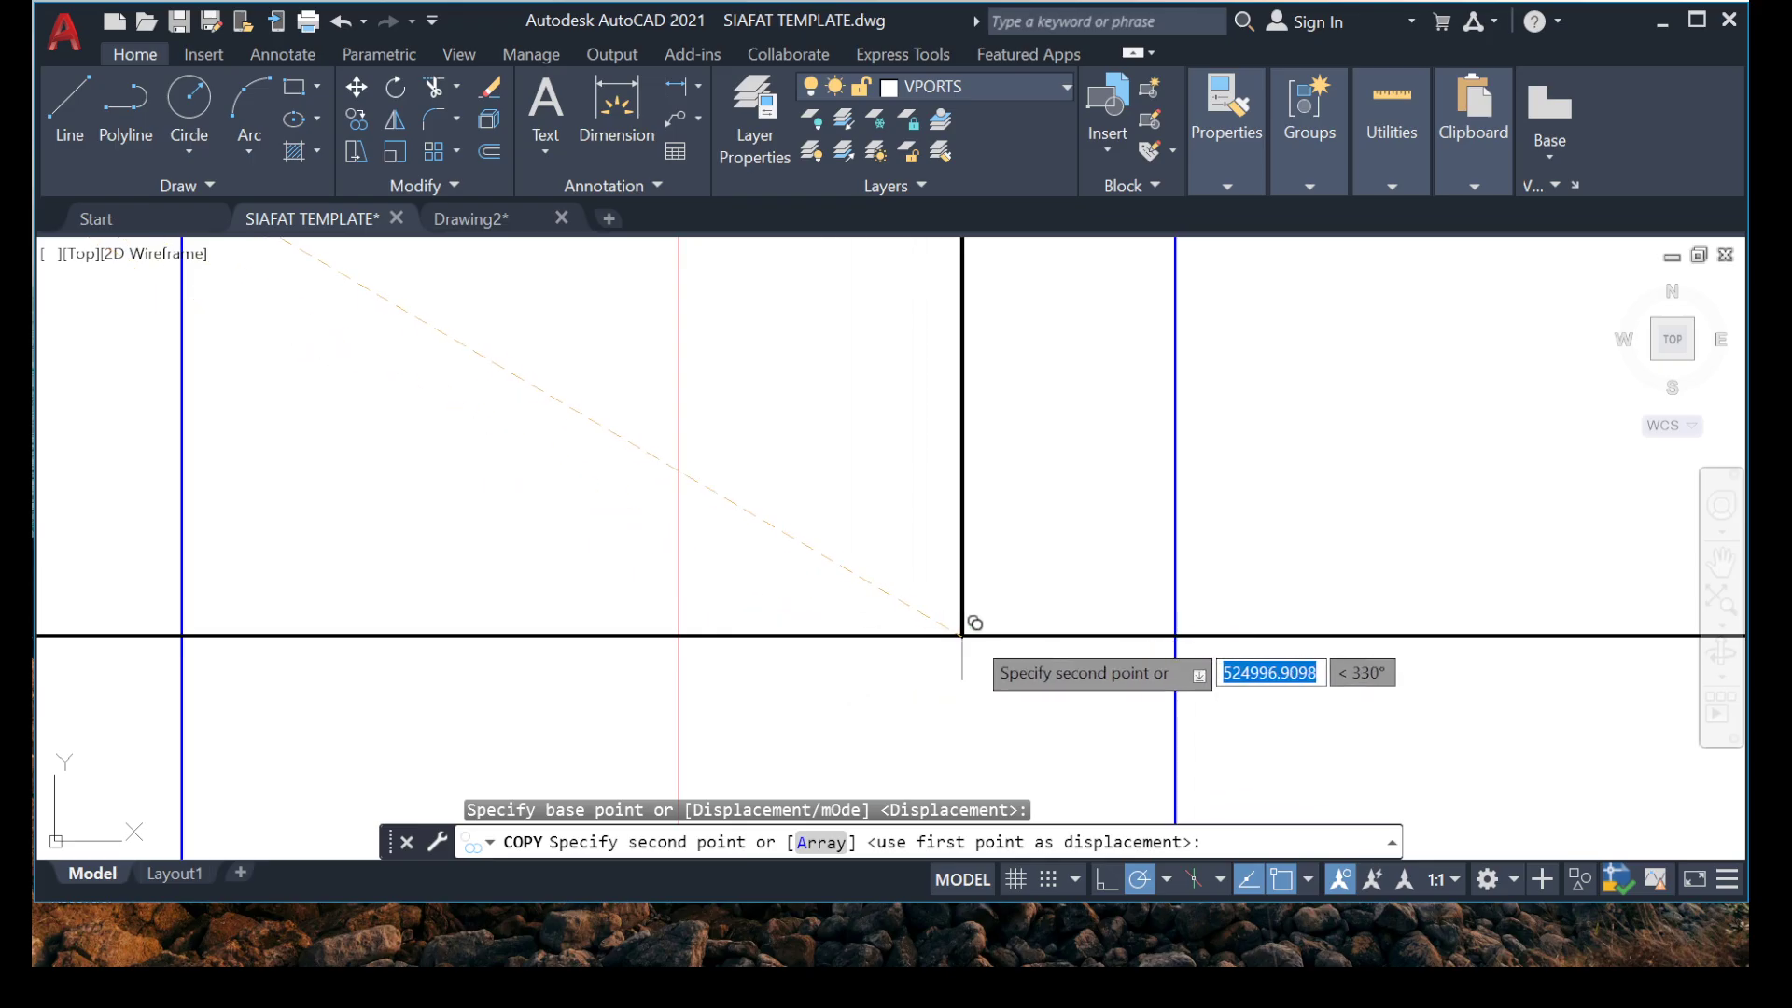
pyautogui.click(1014, 632)
pyautogui.press('Escape')
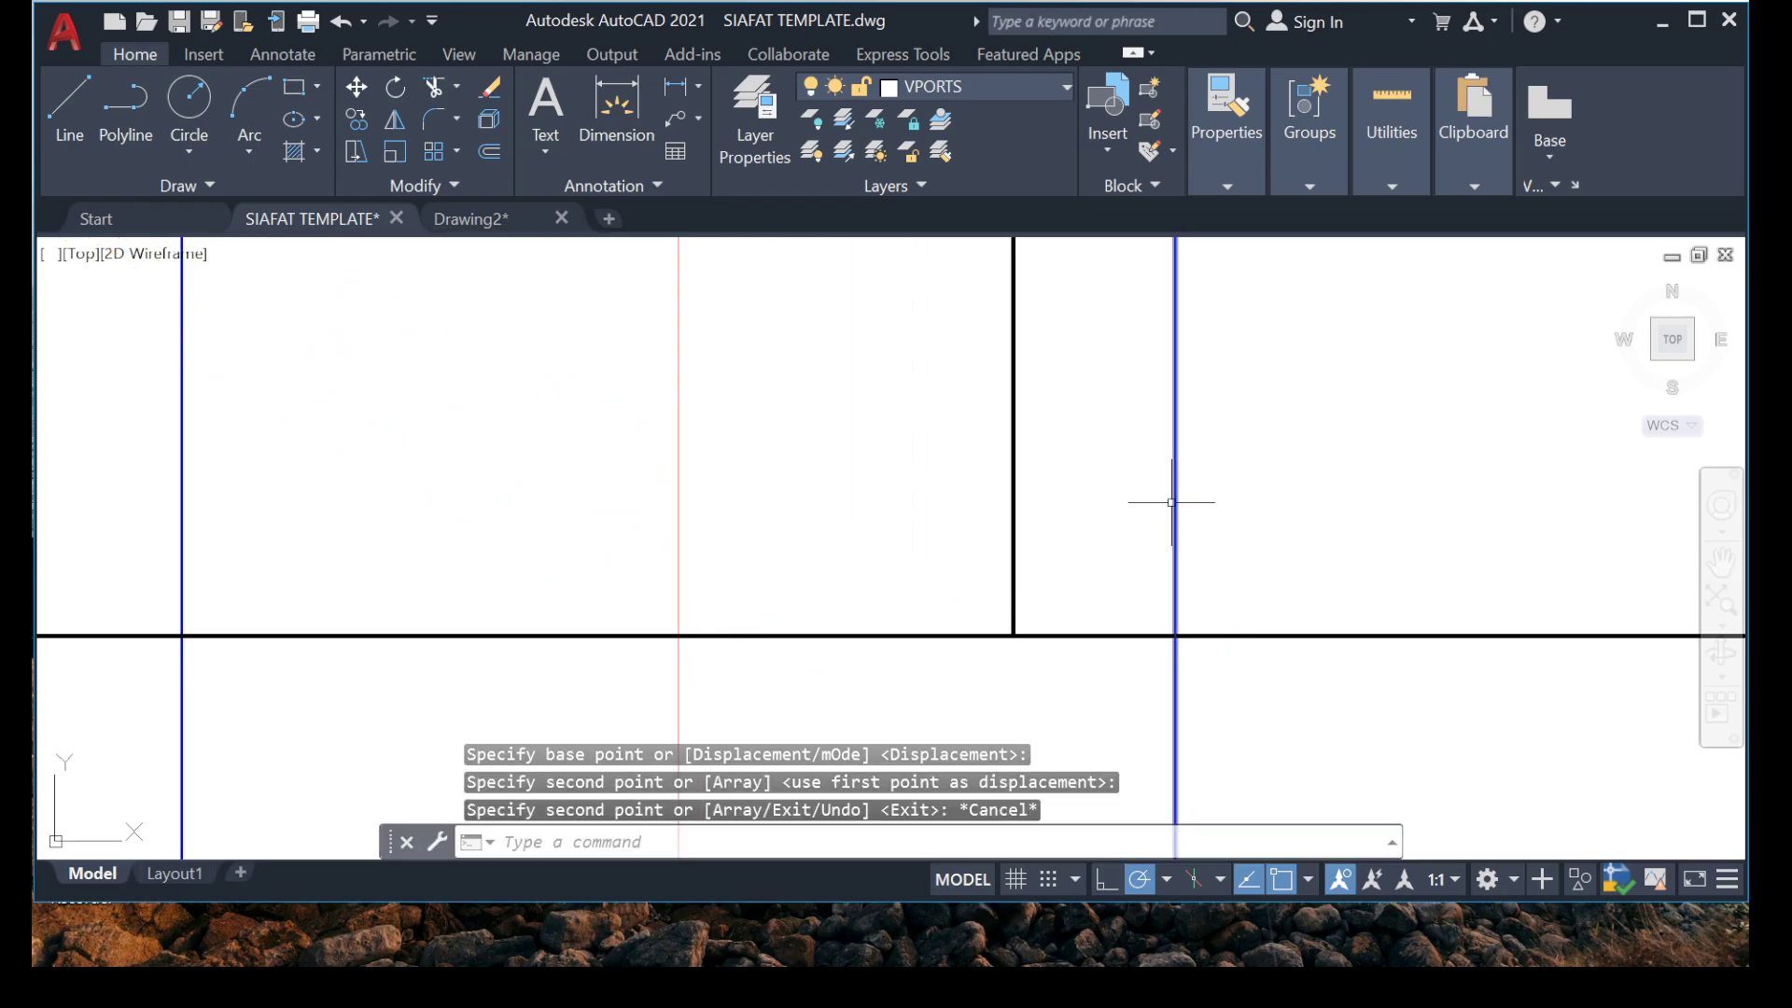
pyautogui.press('Escape')
# Offset the outer edge line of the grid B beam 25 mm inward as a cover guide.
pyautogui.click(1212, 492)
pyautogui.click(1096, 544)
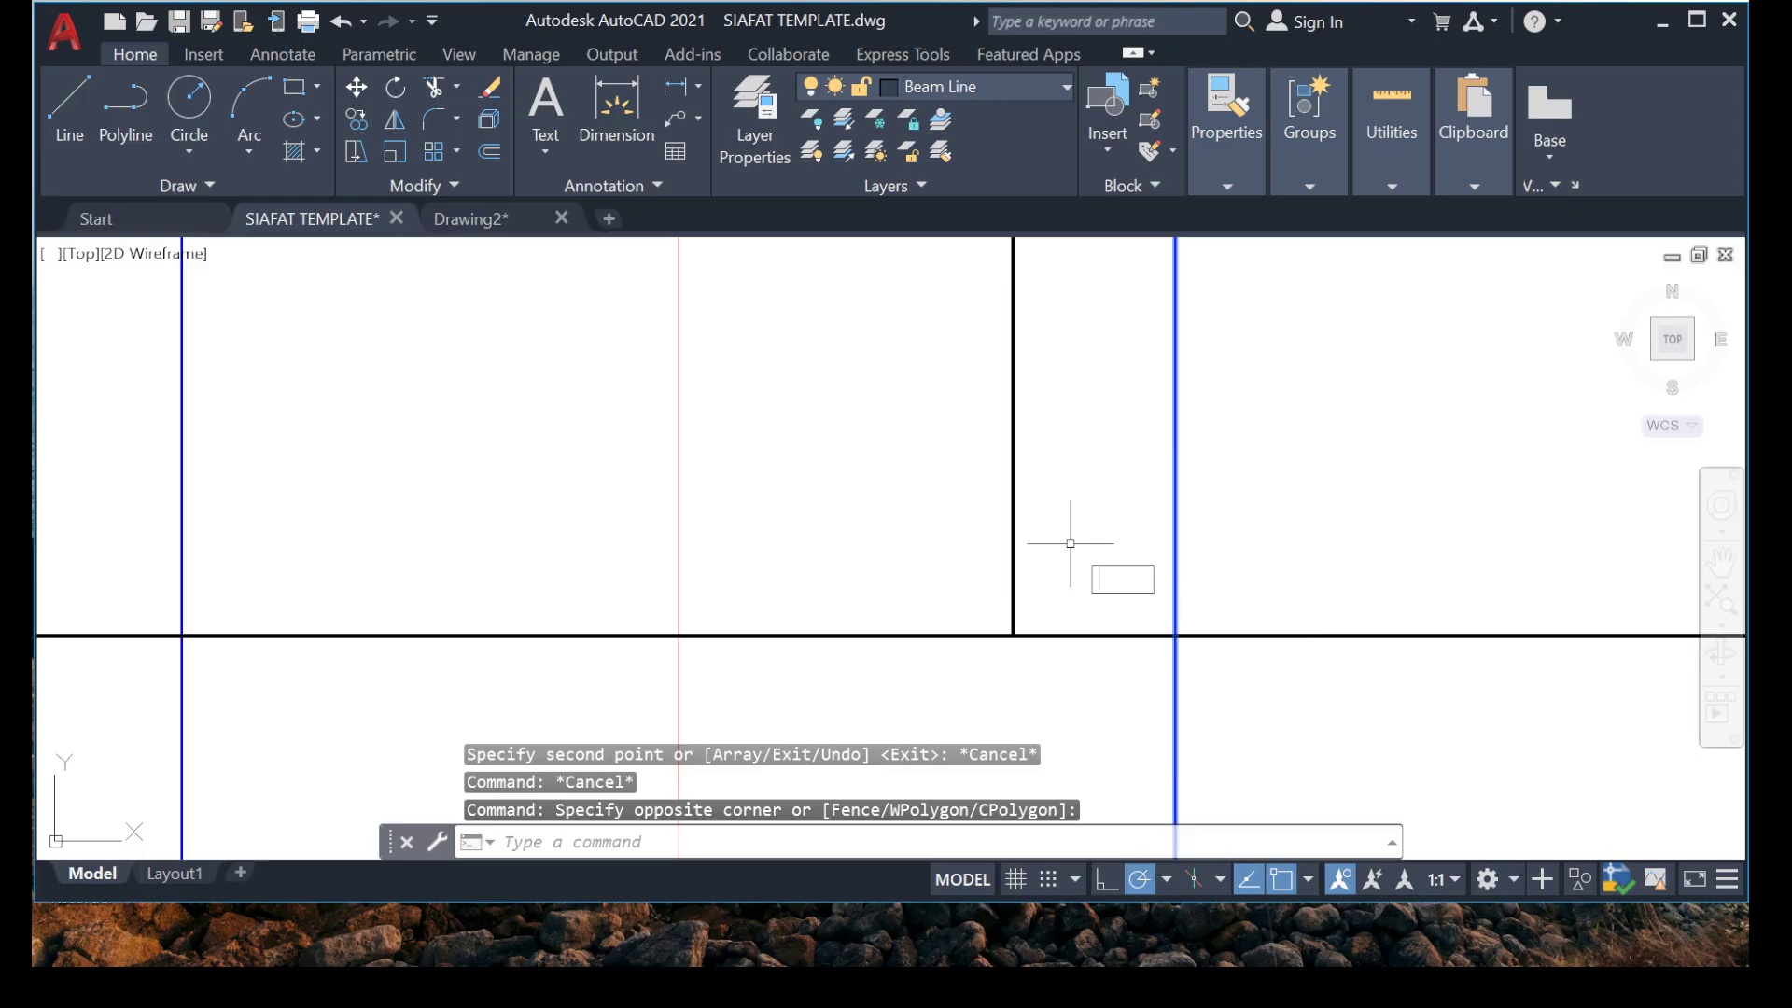
pyautogui.click(1291, 516)
pyautogui.press('Escape')
pyautogui.press('Escape')
pyautogui.click(1267, 508)
pyautogui.click(1160, 539)
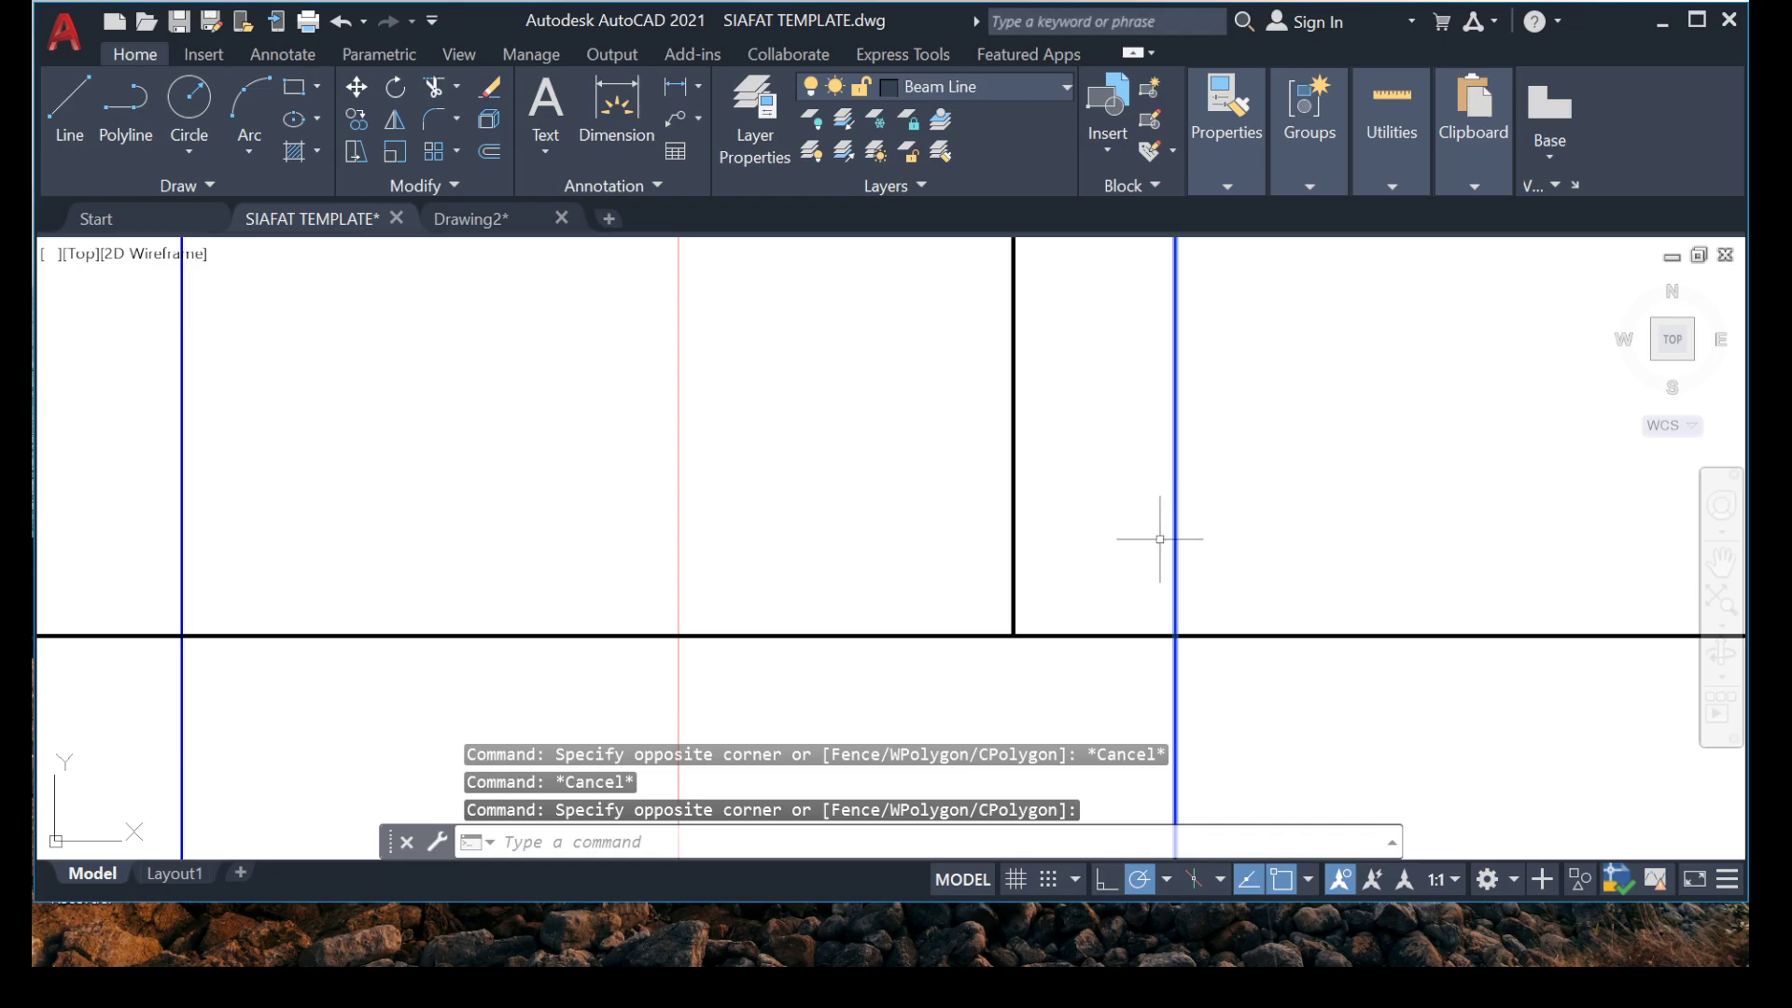
pyautogui.press('Return')
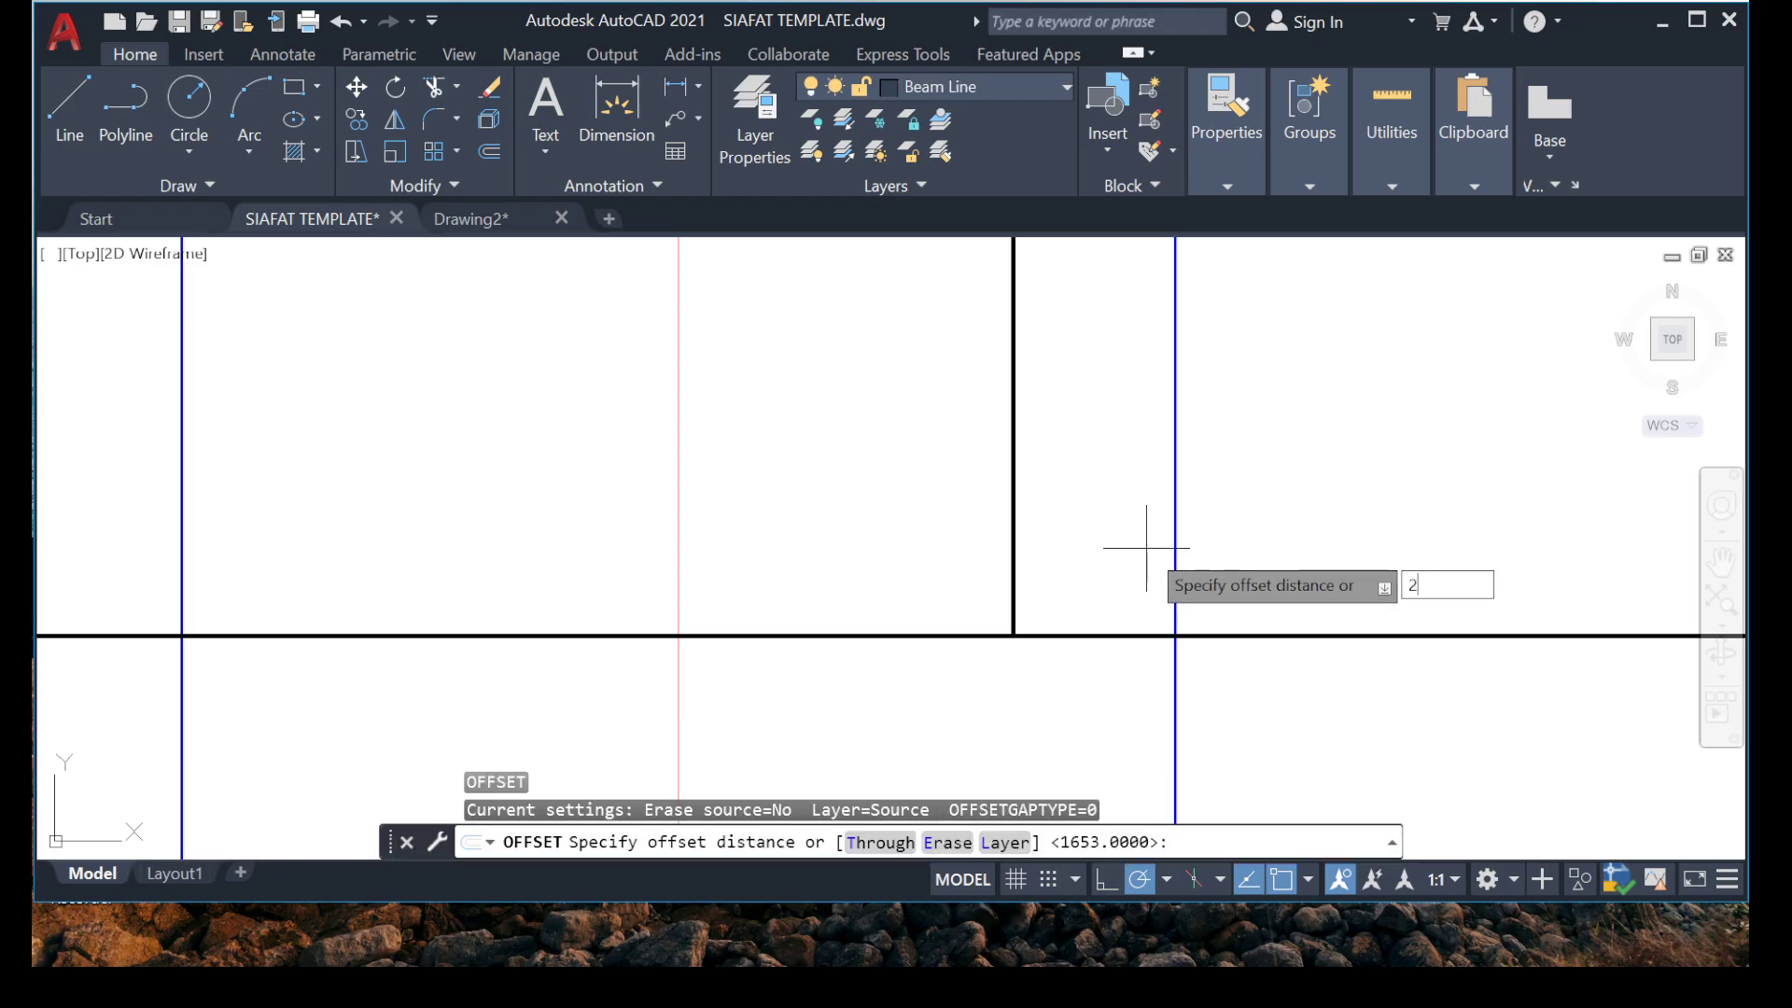
pyautogui.press('Return')
pyautogui.click(1036, 579)
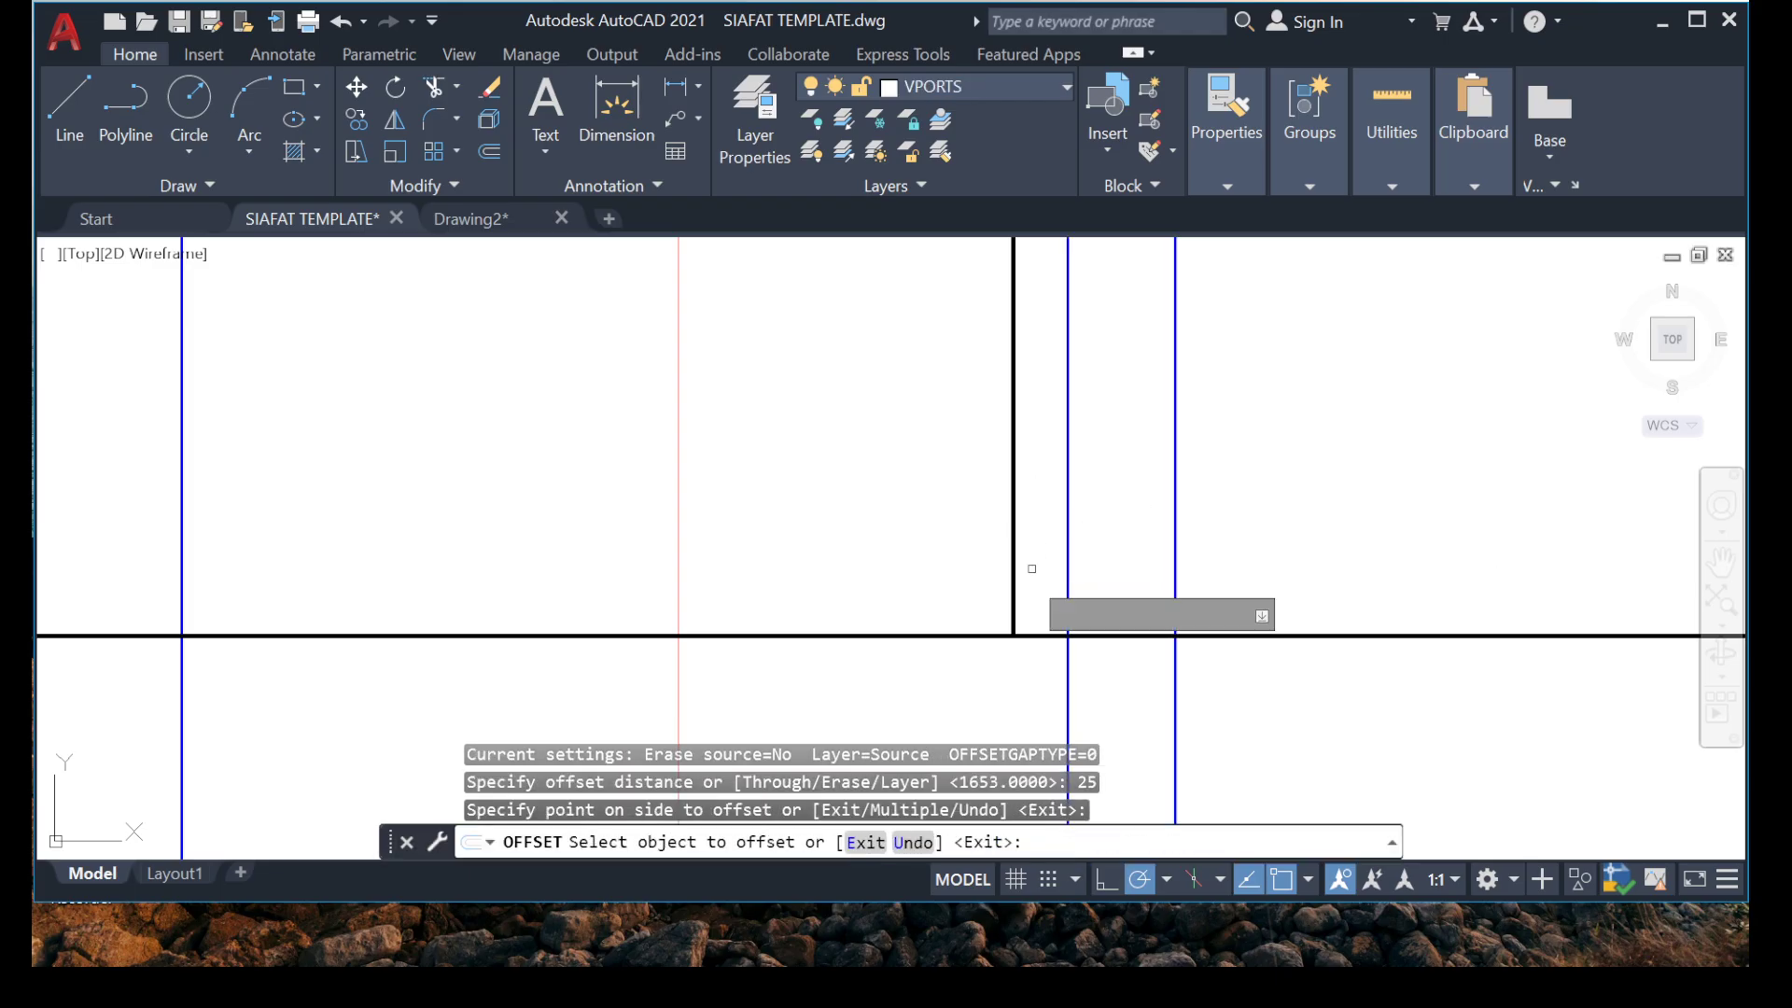
pyautogui.press('Escape')
# Move the short vertical segment of the grid B hook by its lower end straight across onto the cover guide line.
pyautogui.click(1022, 600)
pyautogui.click(980, 560)
pyautogui.rightClick(821, 289)
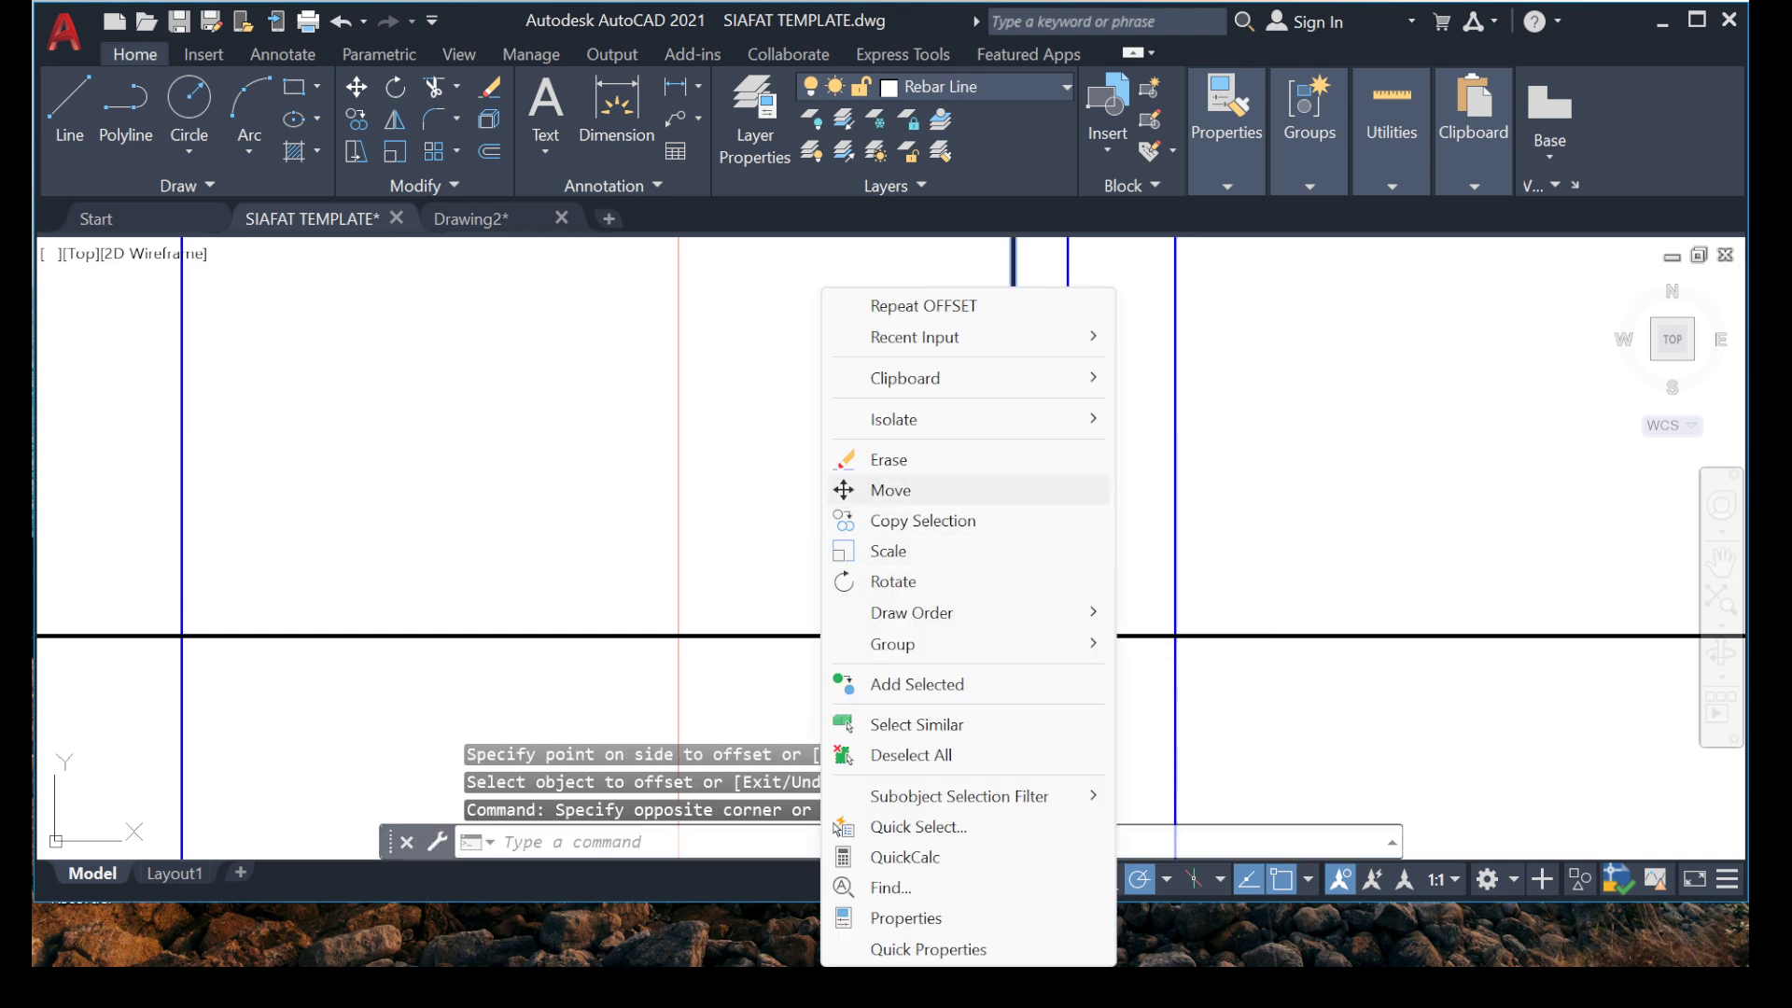
pyautogui.click(859, 484)
pyautogui.click(1013, 635)
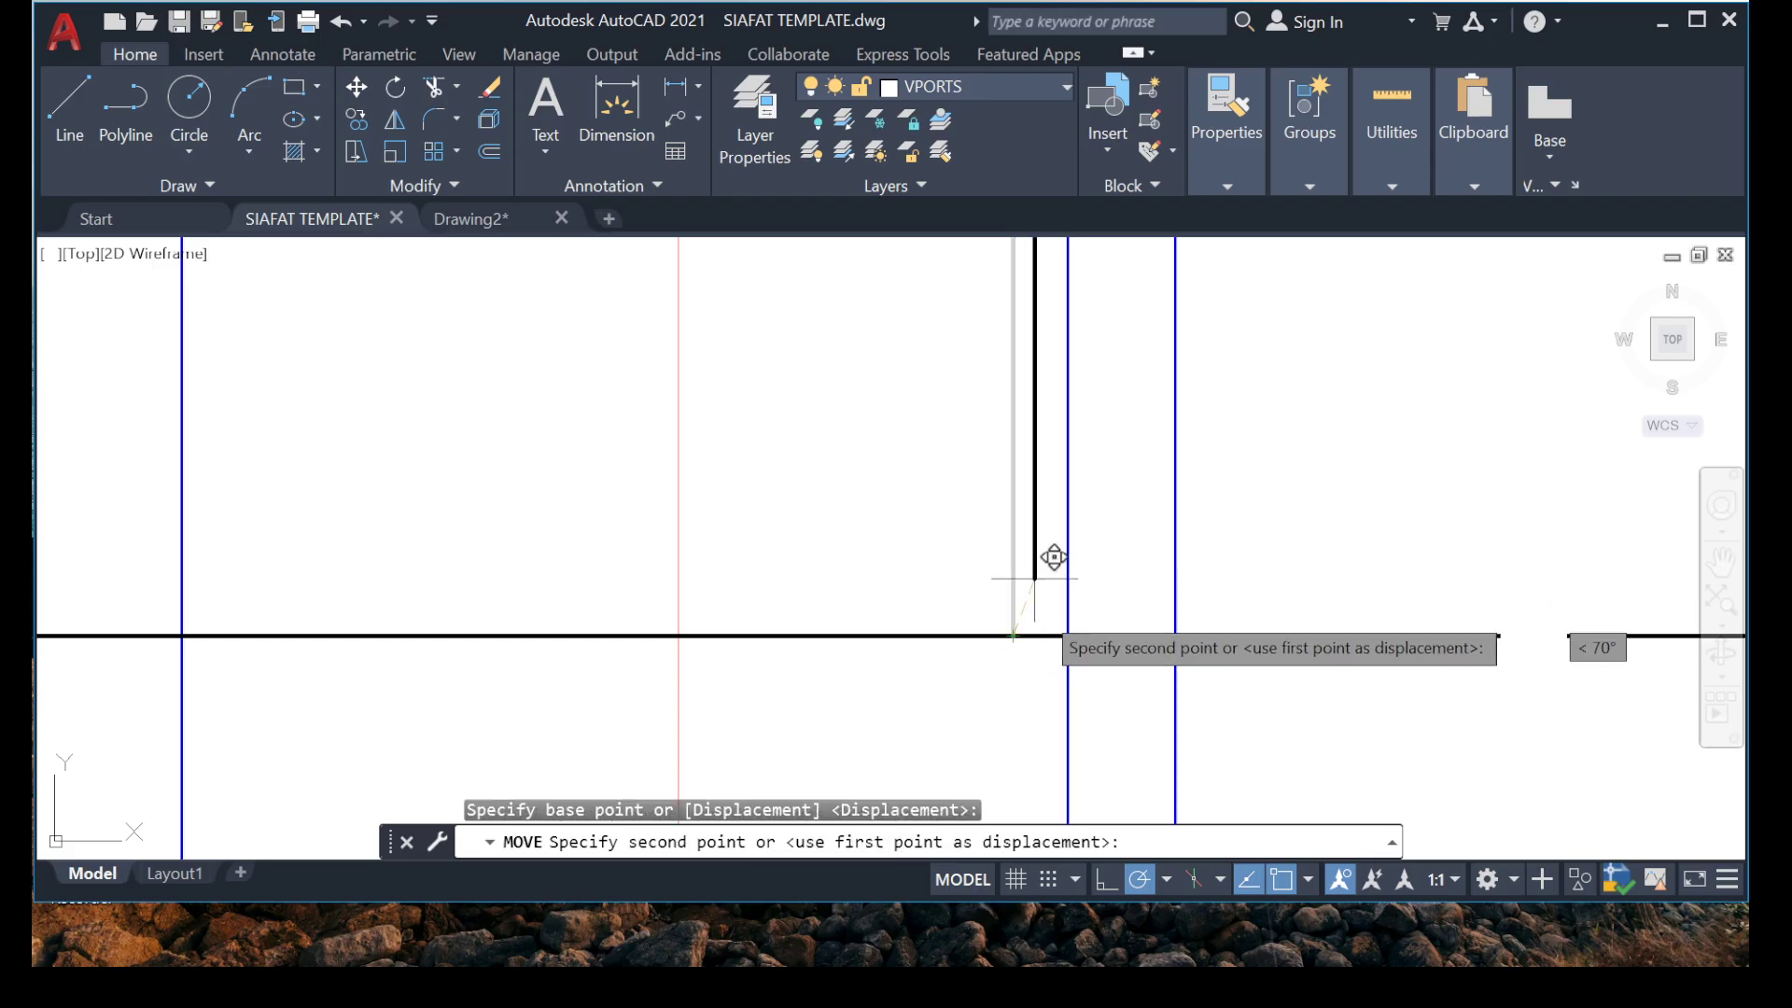
pyautogui.click(1083, 623)
# Erase the 25 mm cover guide line inside the grid B beam.
pyautogui.scroll(-6, 1086, 602)
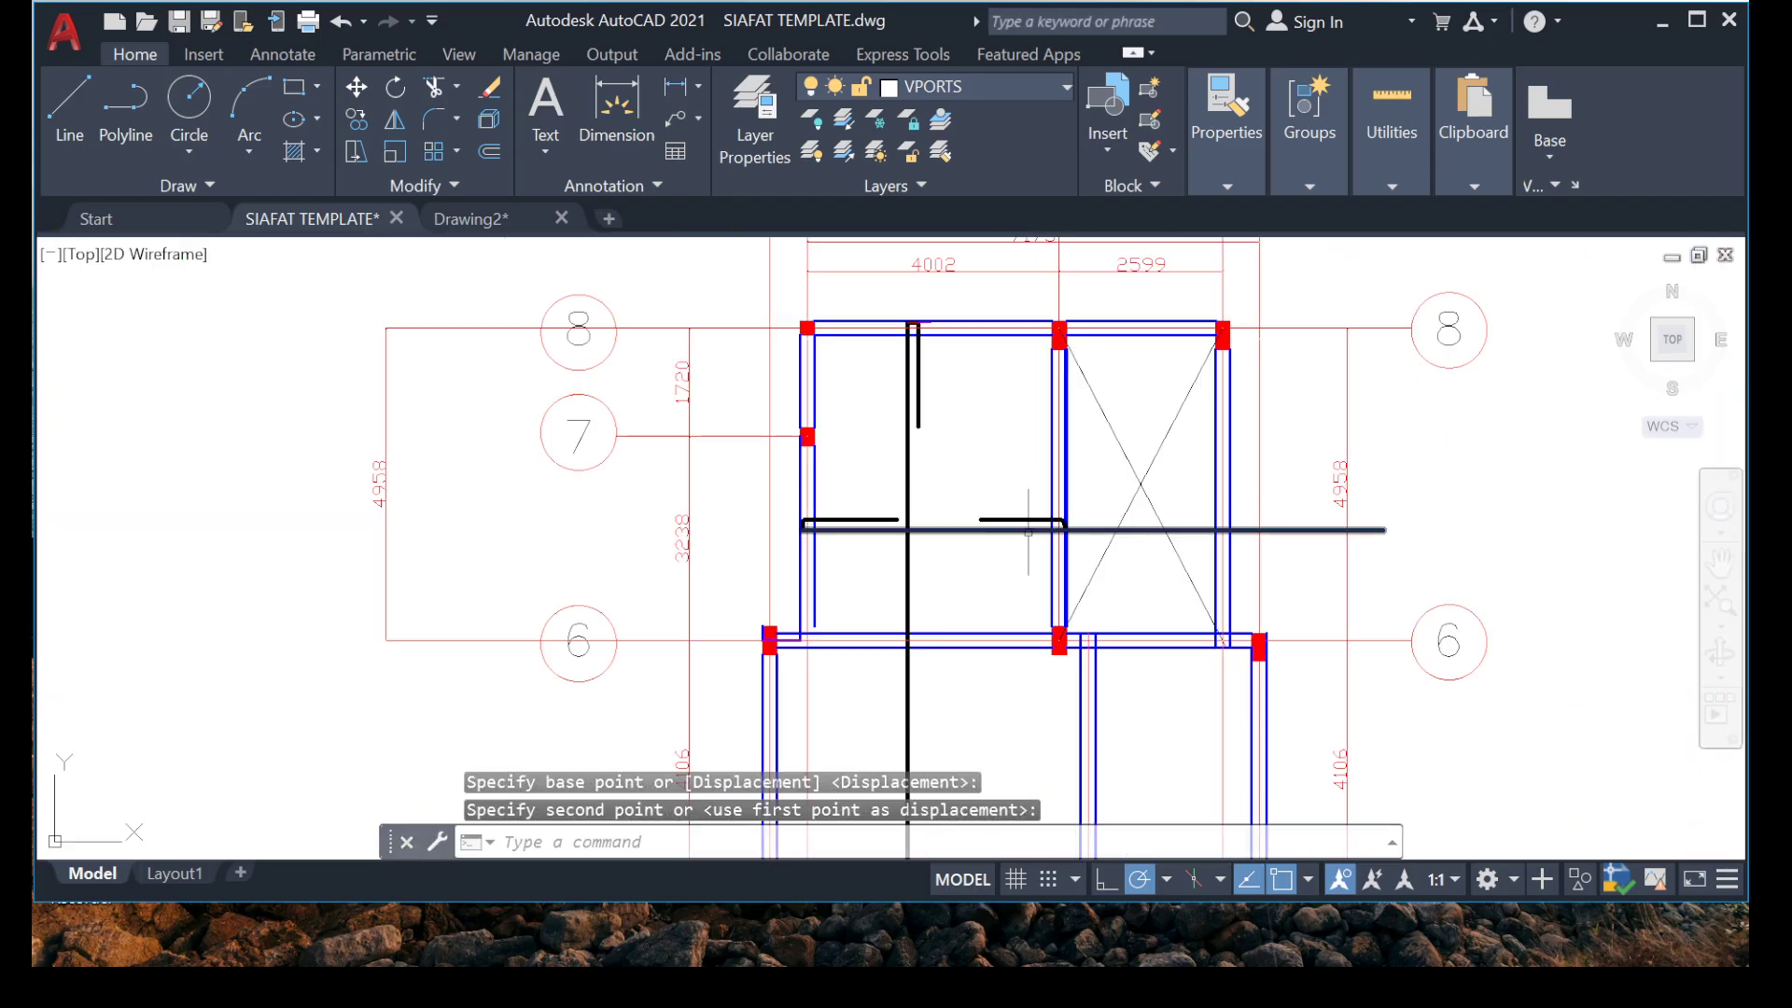
pyautogui.scroll(6, 1080, 600)
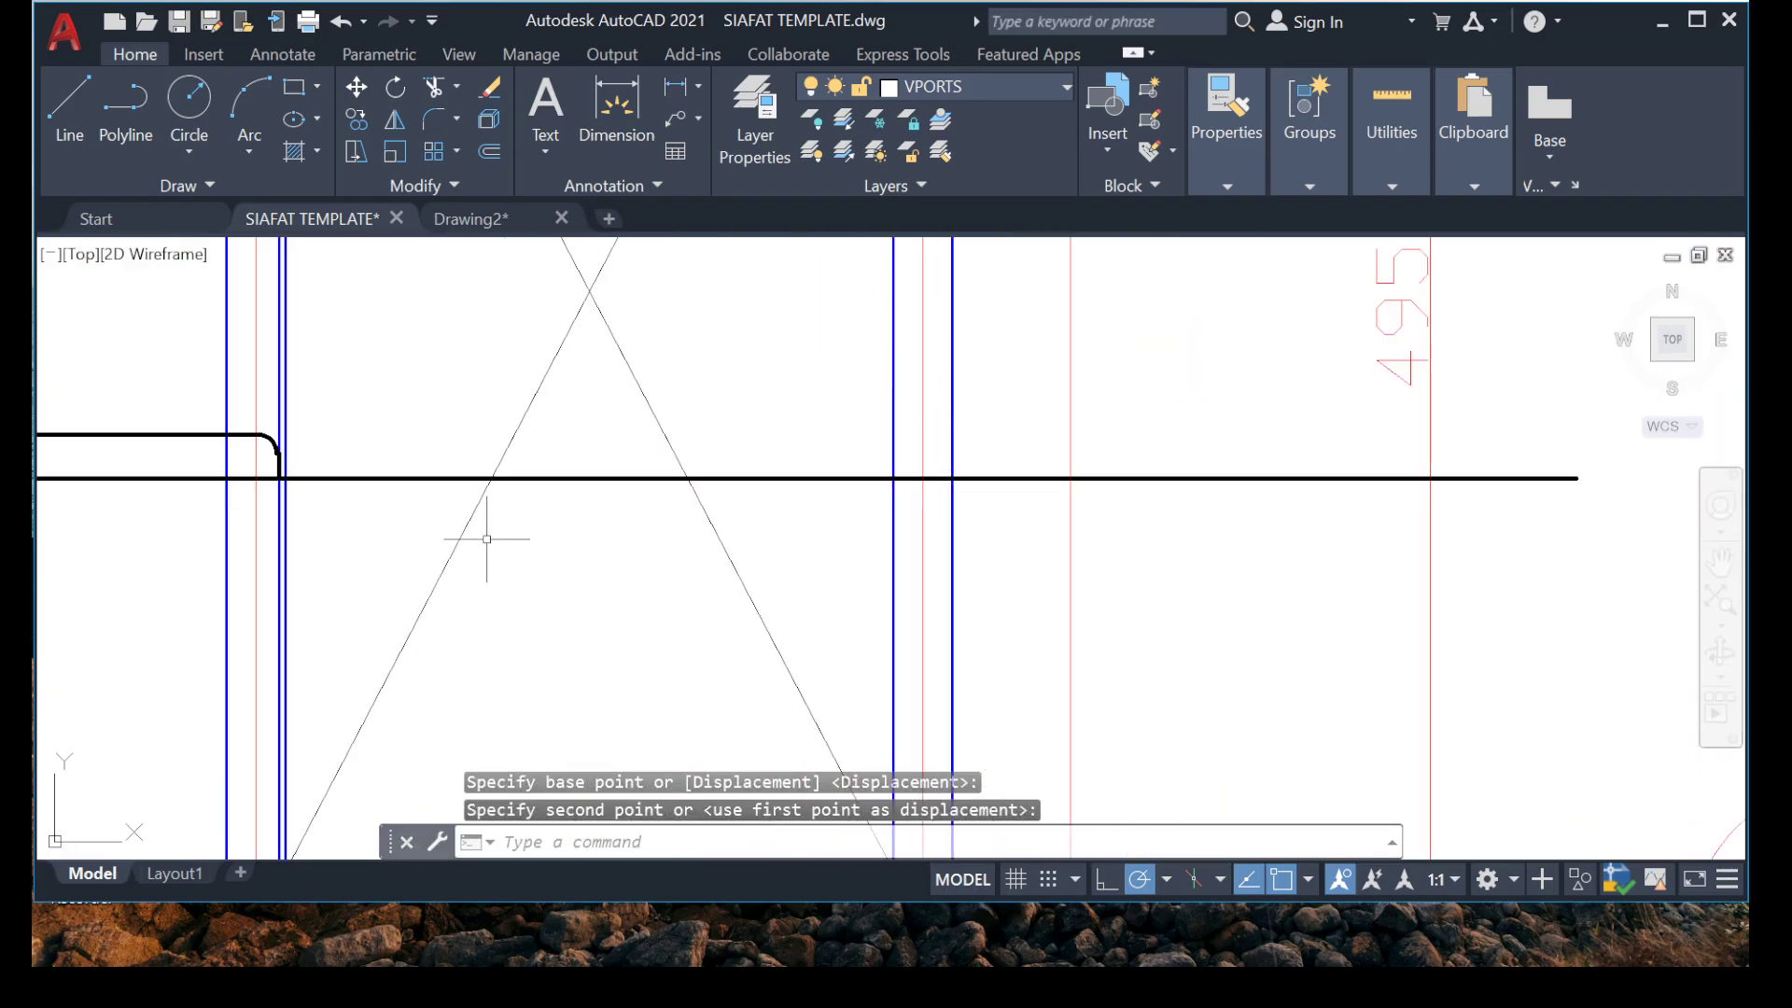
pyautogui.moveTo(247, 531); pyautogui.dragTo(451, 492, button='middle')
pyautogui.scroll(10, 470, 492)
pyautogui.click(574, 424)
pyautogui.click(433, 490)
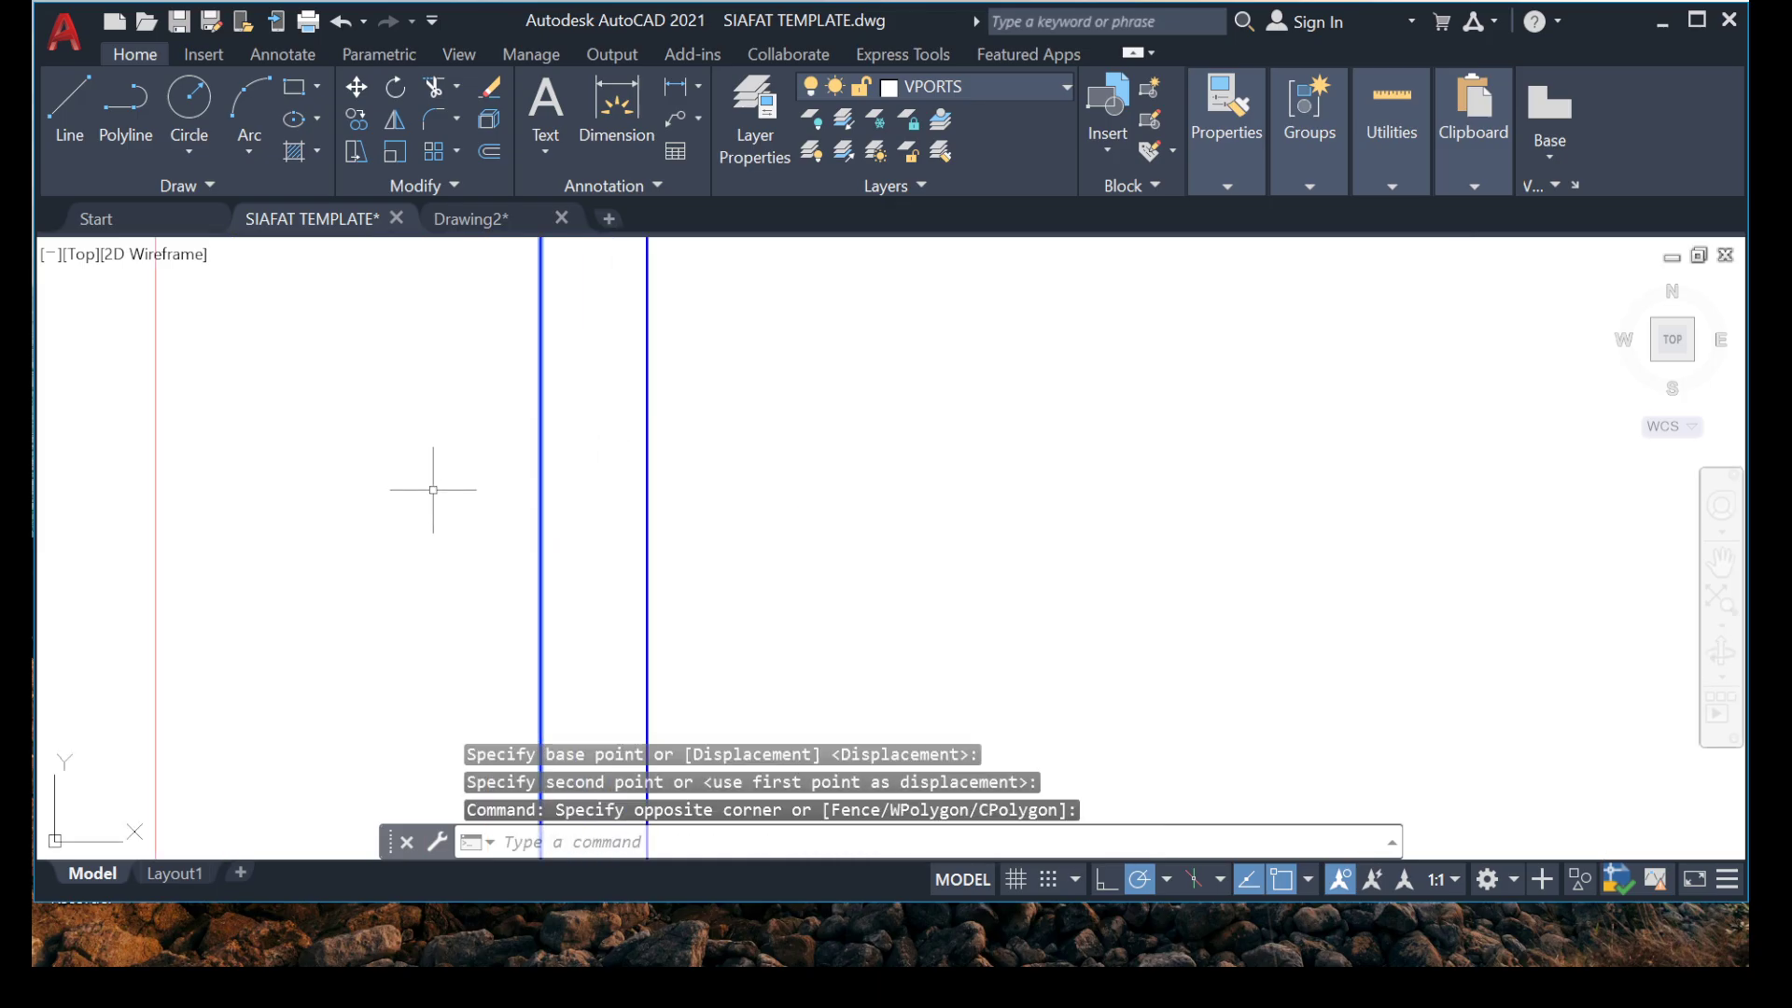
pyautogui.press('Delete')
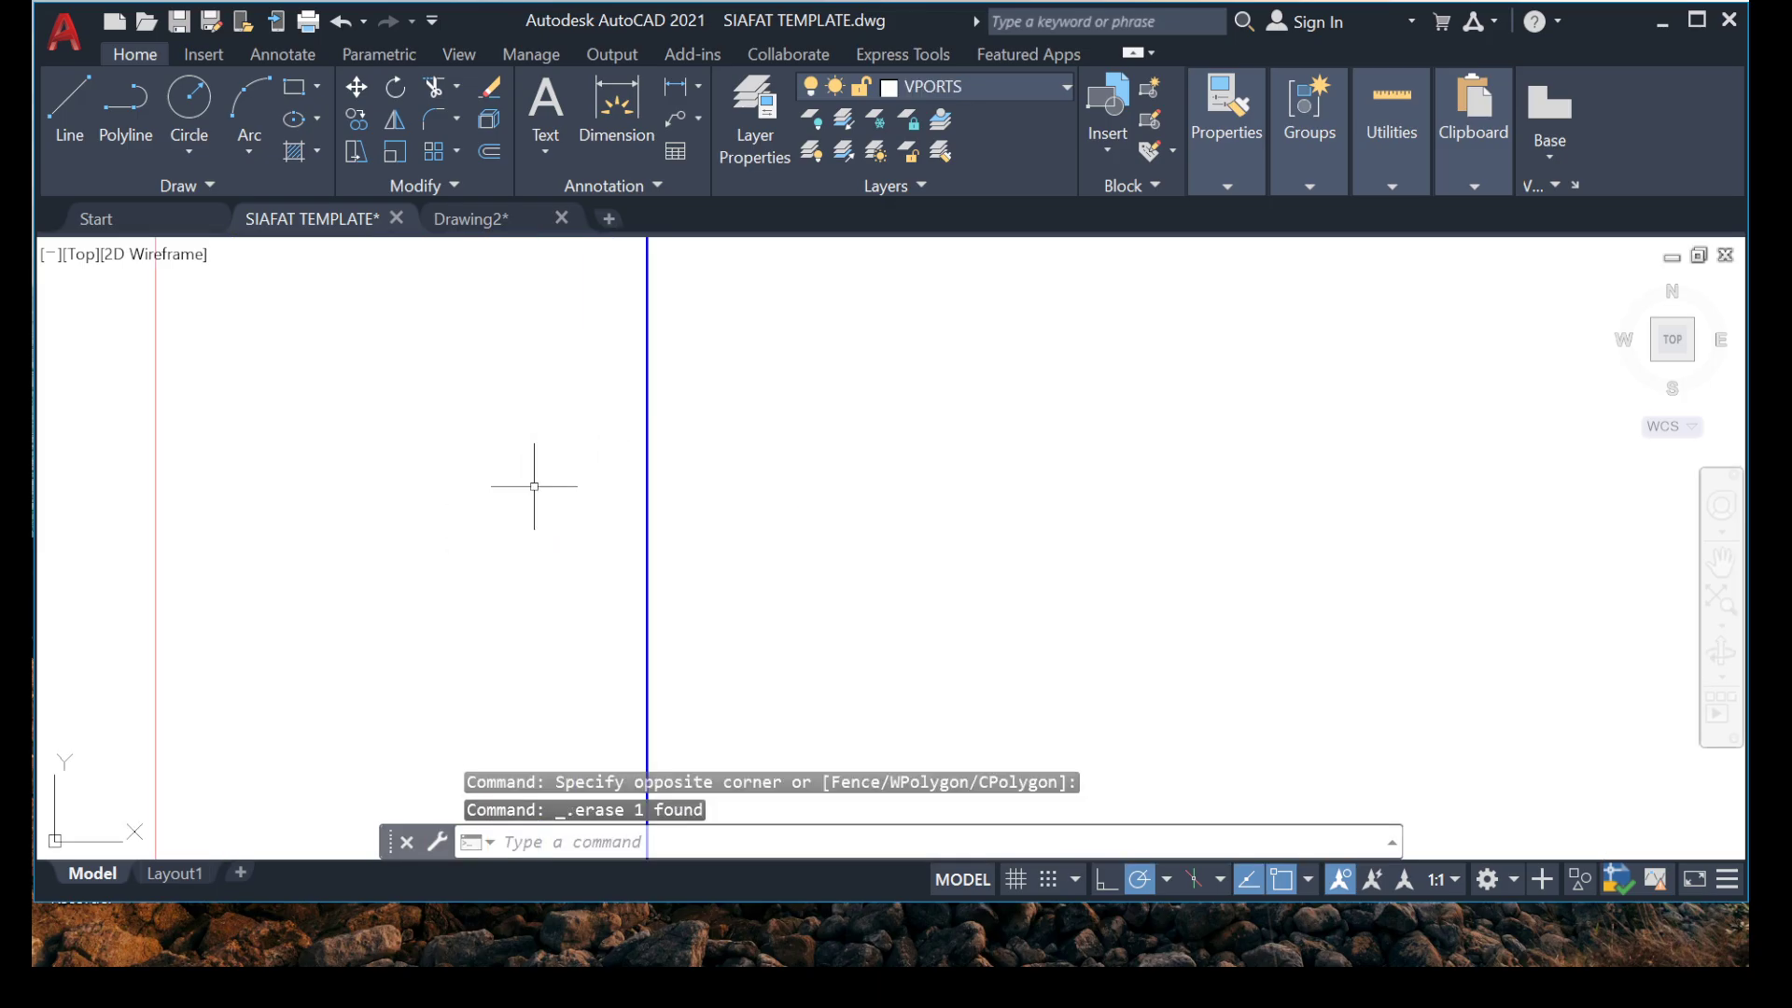
pyautogui.scroll(-3, 528, 490)
pyautogui.scroll(5, 560, 375)
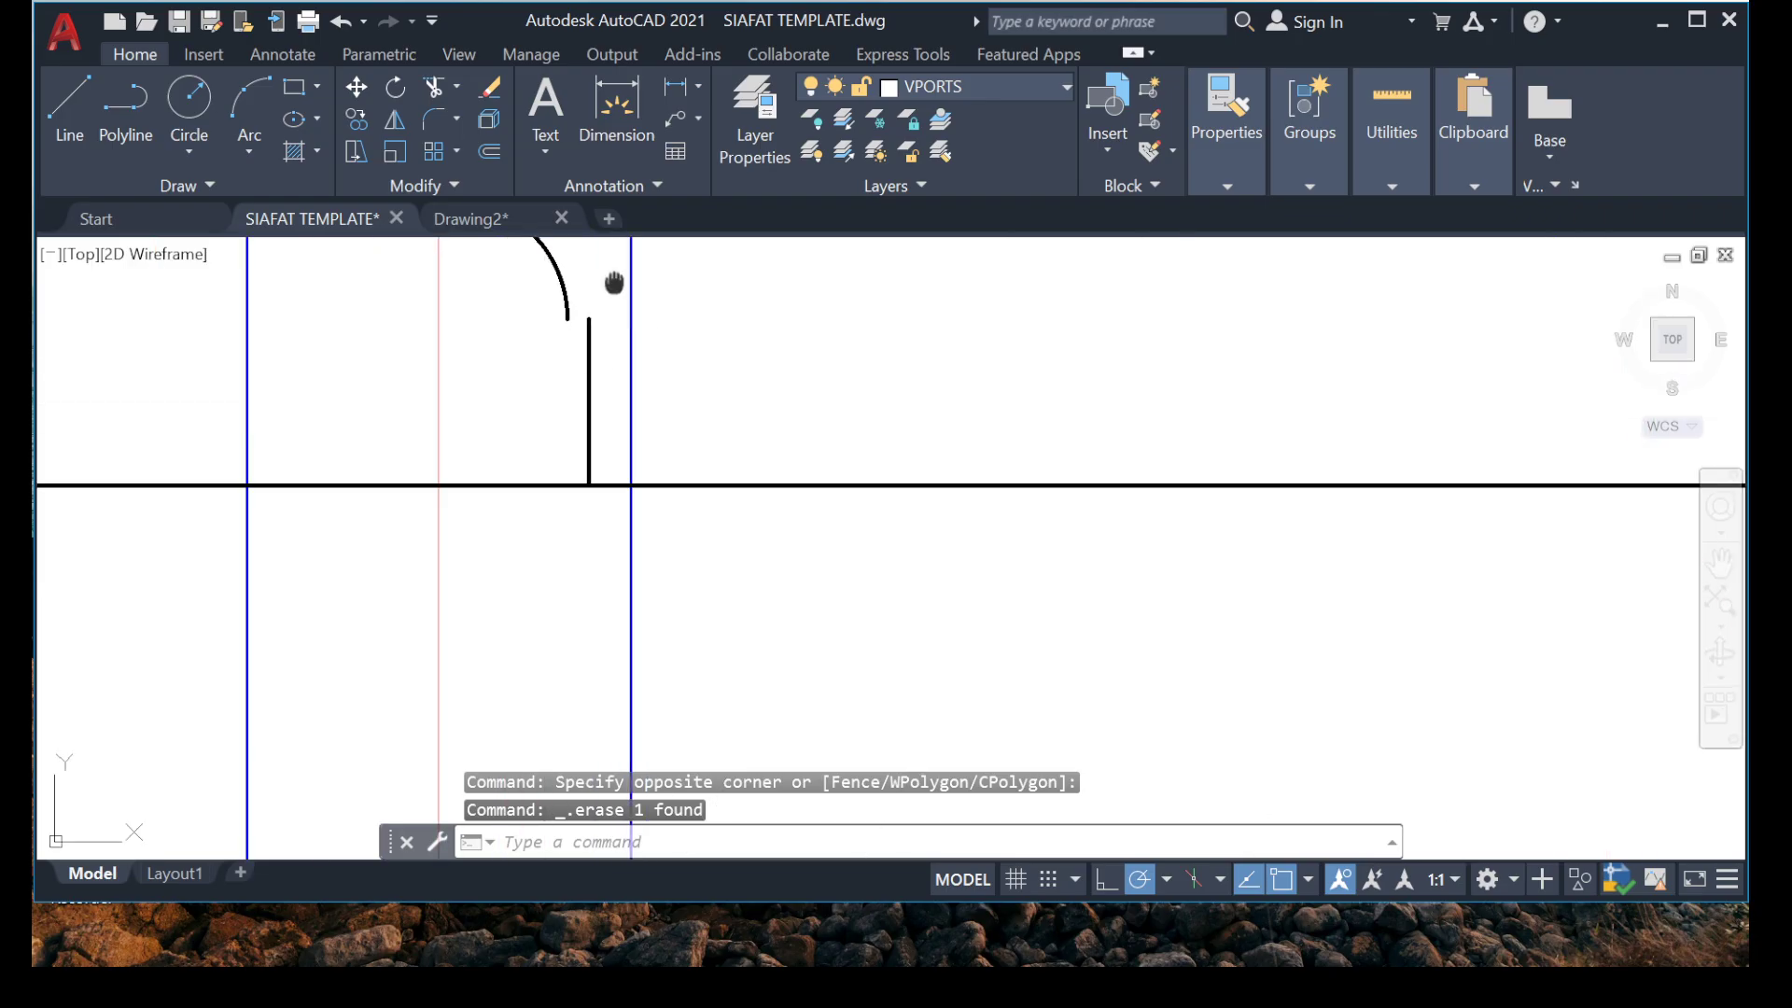
# Move the grid B hook's curved bend and horizontal leg by the arc's lower end onto the top of the short vertical segment.
pyautogui.click(620, 369)
pyautogui.click(346, 562)
pyautogui.moveTo(402, 467); pyautogui.dragTo(561, 435, button='middle')
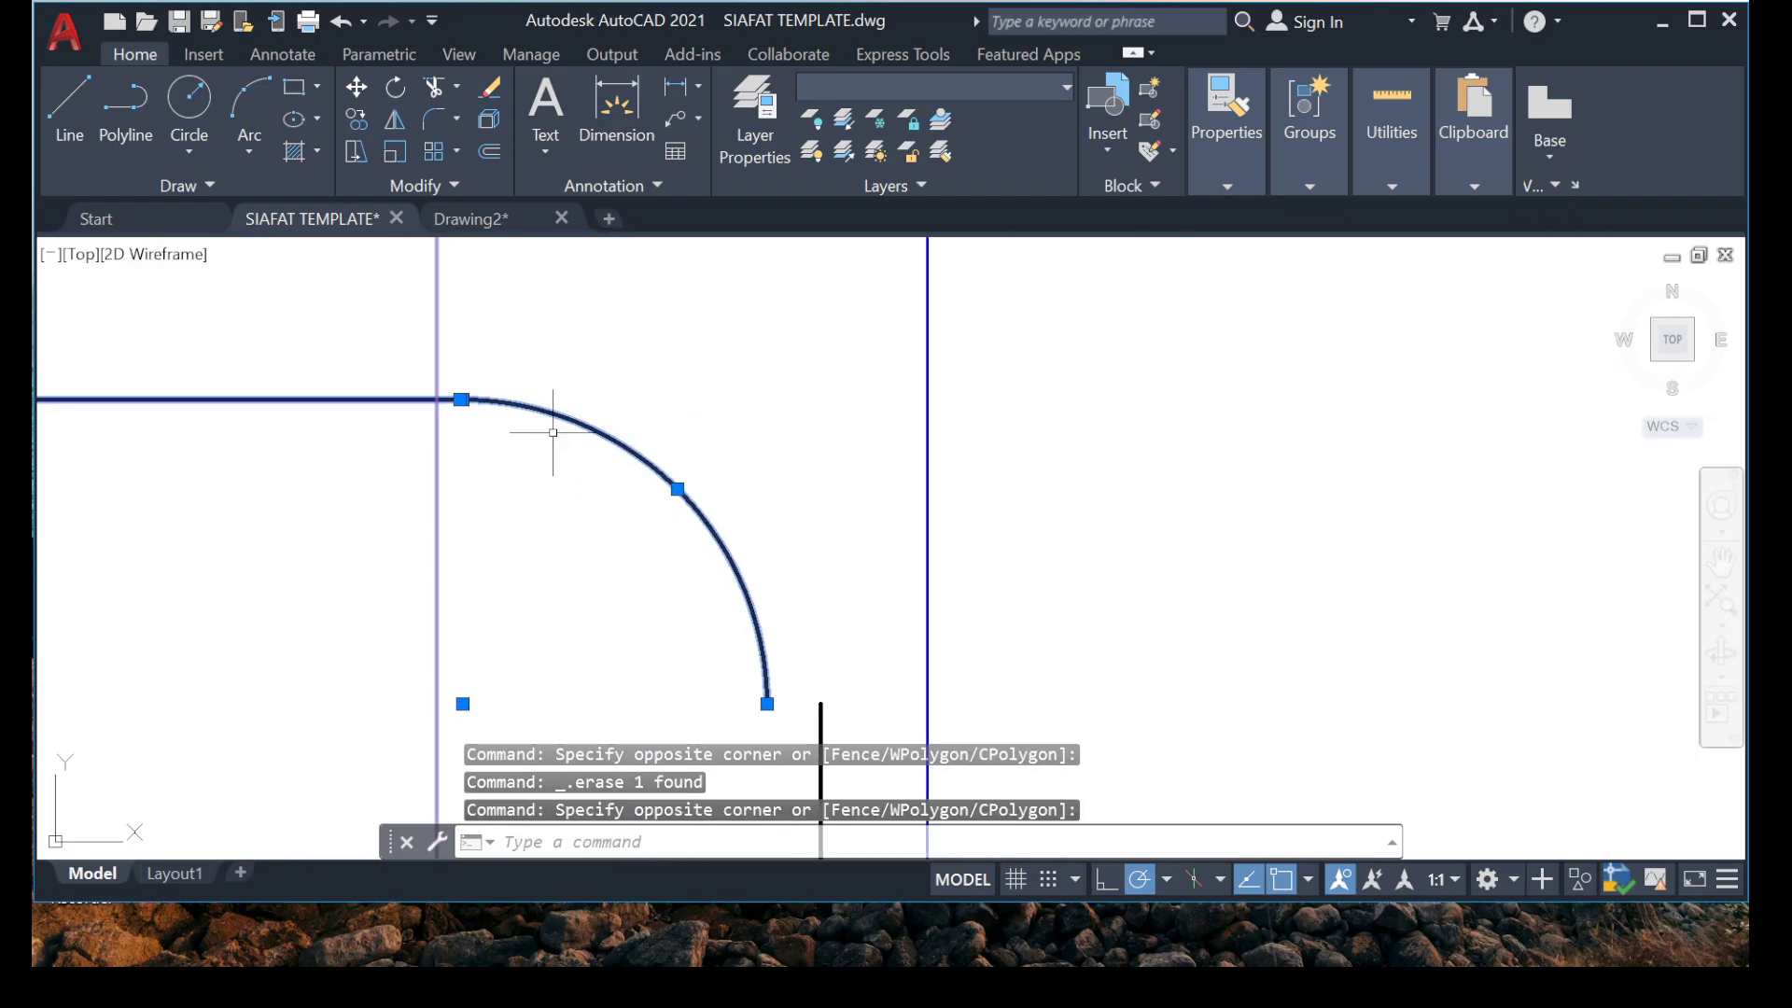
pyautogui.press('Escape')
pyautogui.click(653, 344)
pyautogui.click(473, 479)
pyautogui.rightClick(657, 535)
pyautogui.click(388, 334)
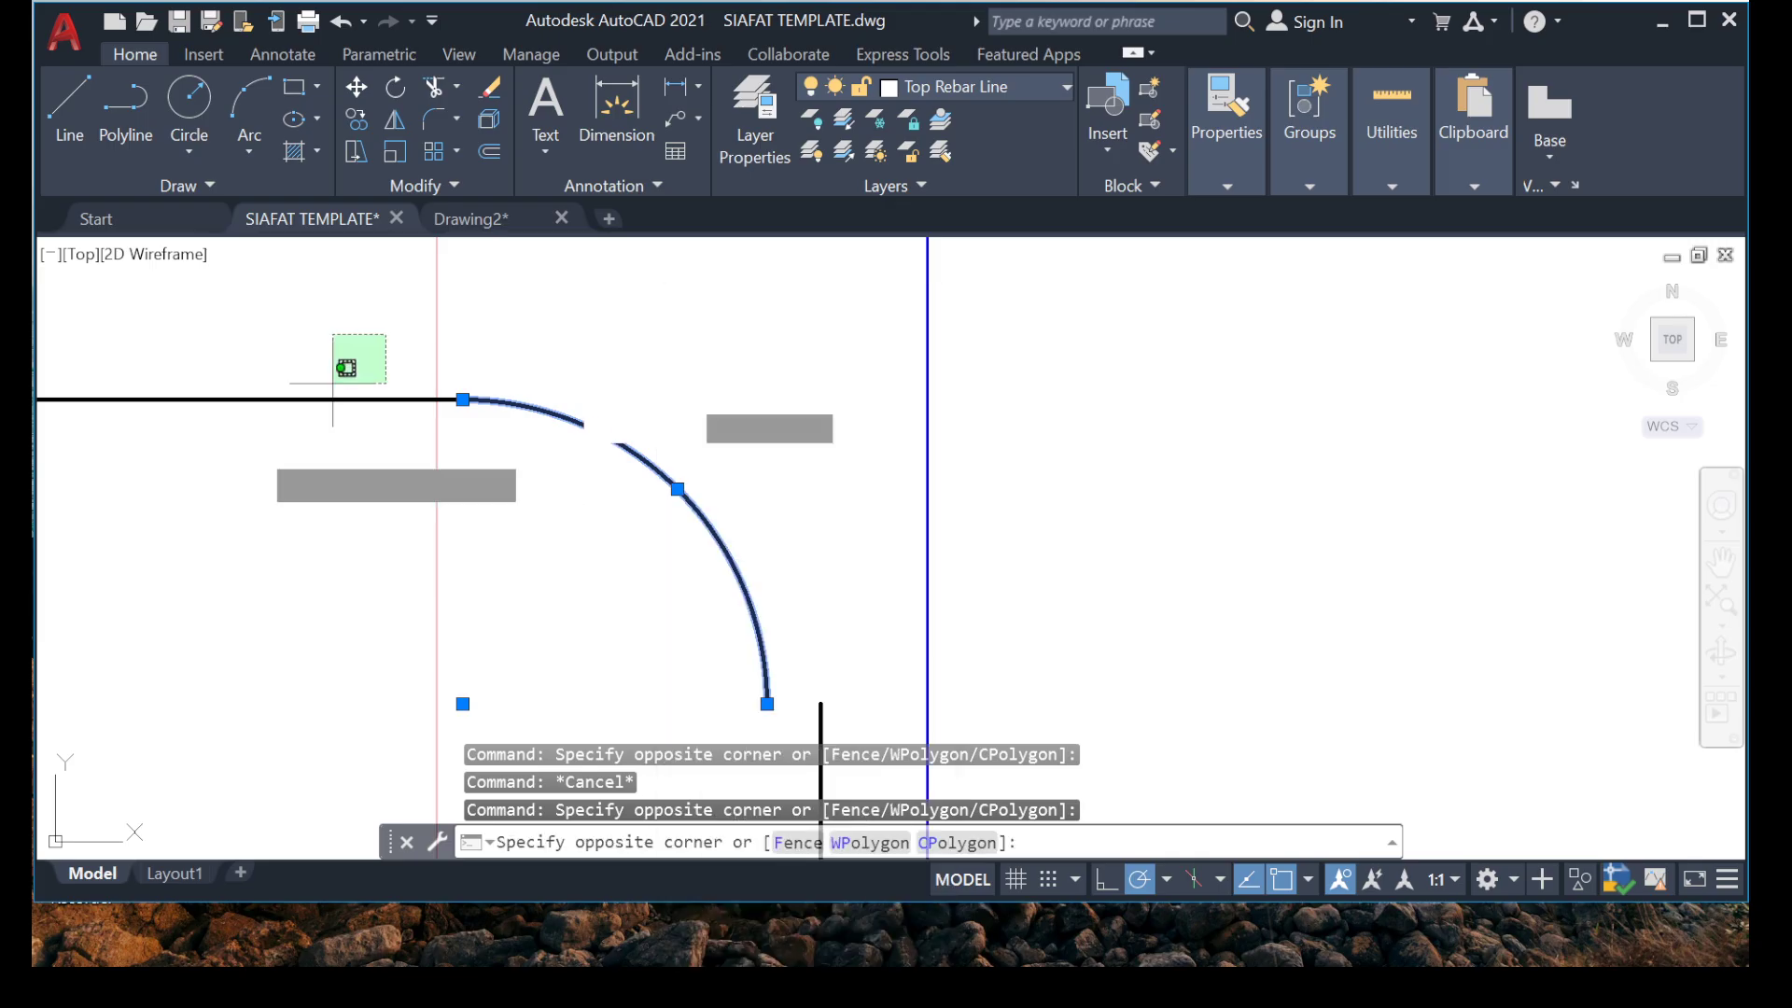
pyautogui.click(270, 435)
pyautogui.rightClick(270, 435)
pyautogui.click(339, 530)
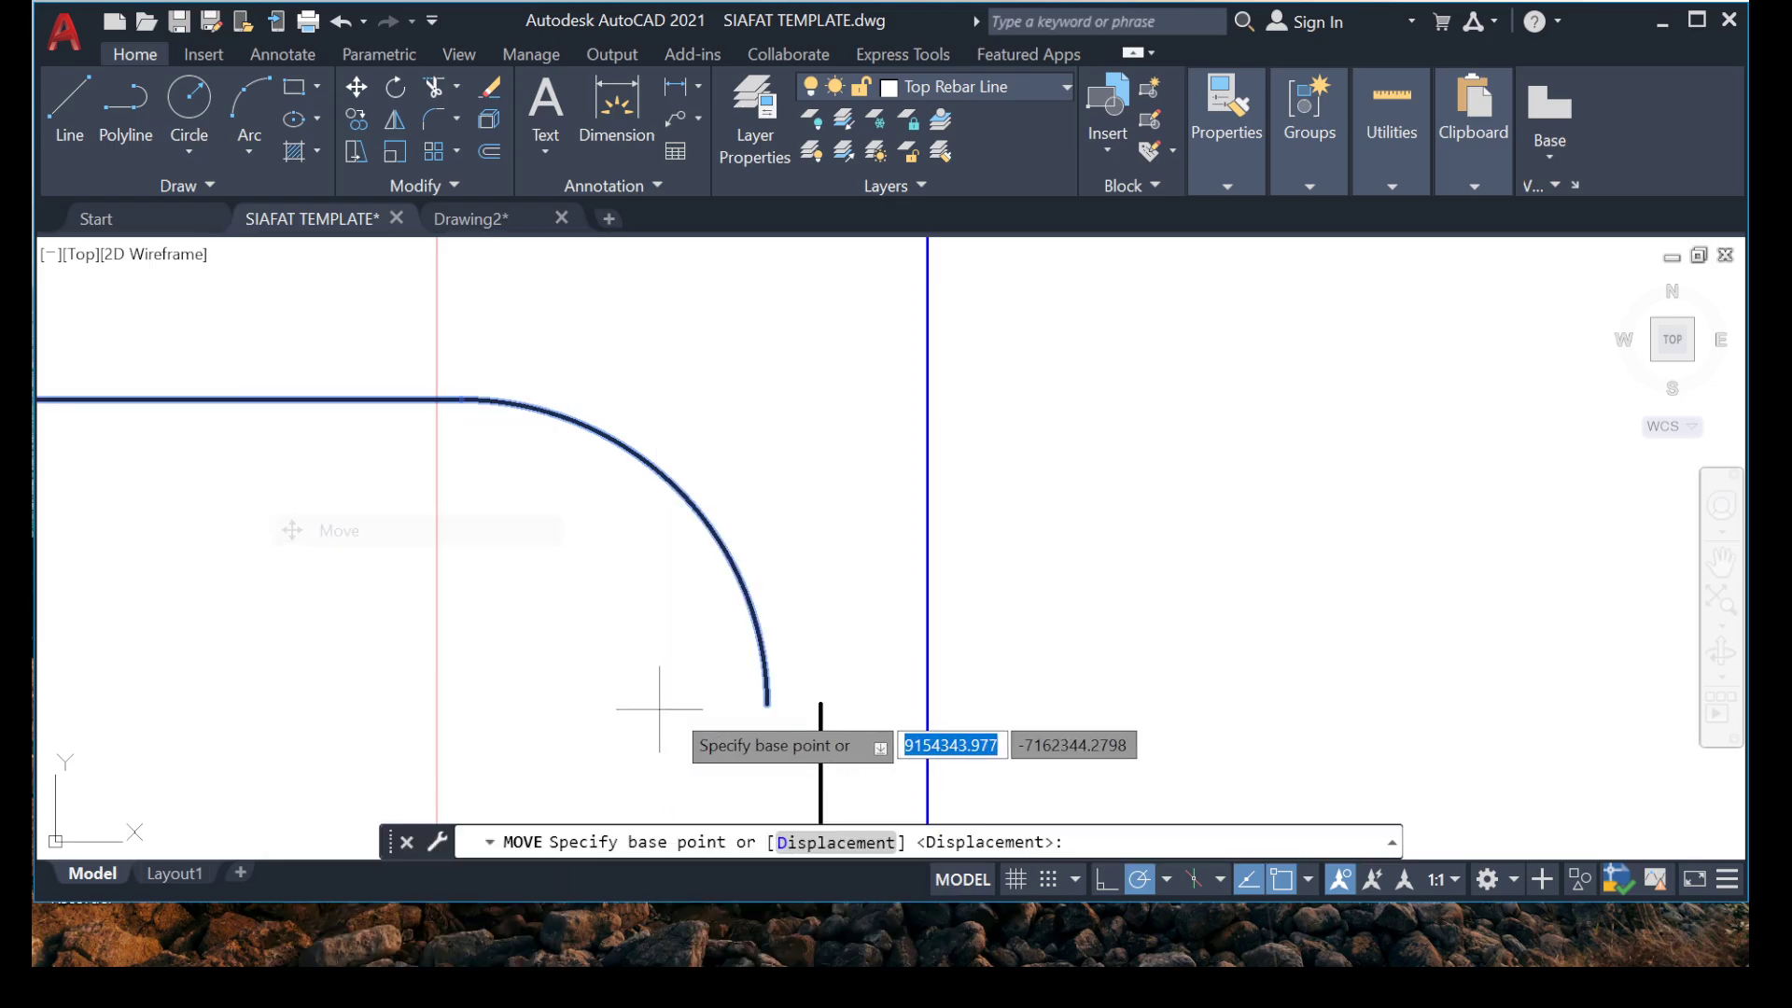
pyautogui.click(767, 704)
pyautogui.click(840, 684)
pyautogui.scroll(-6, 840, 684)
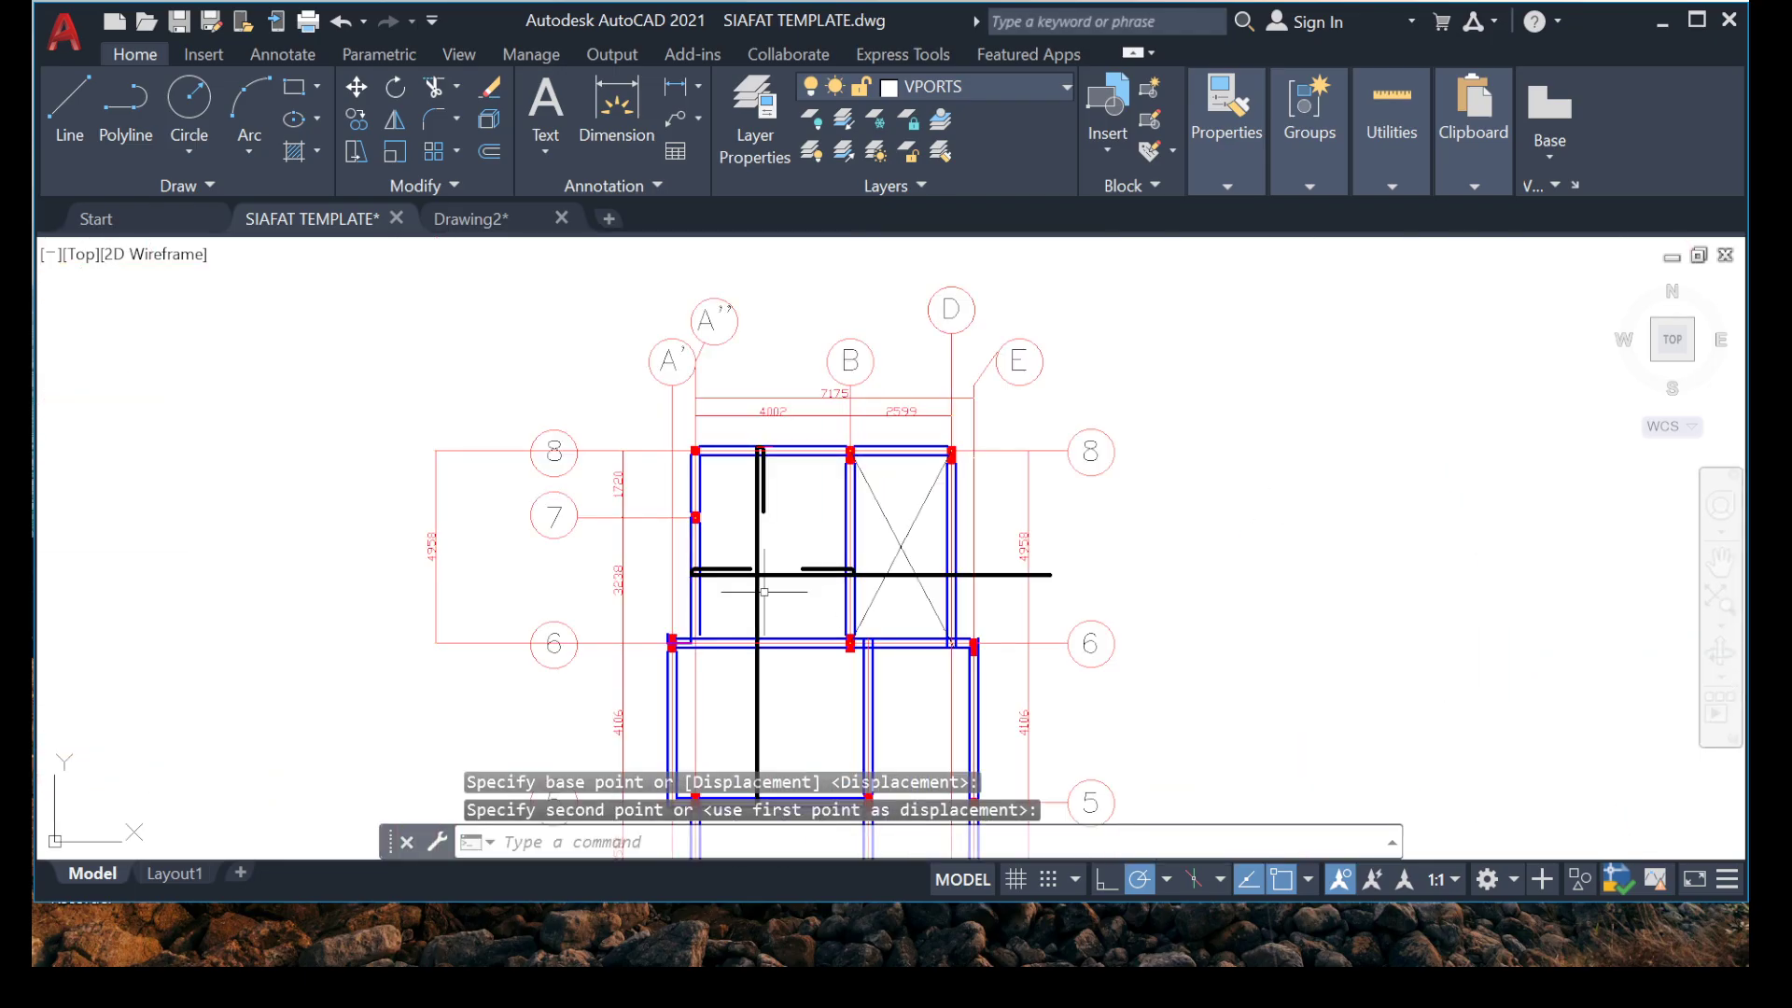
# Offset the outer edge line of the grid A'' beam 25 mm inward as a cover guide.
pyautogui.scroll(6, 740, 560)
pyautogui.scroll(4, 408, 472)
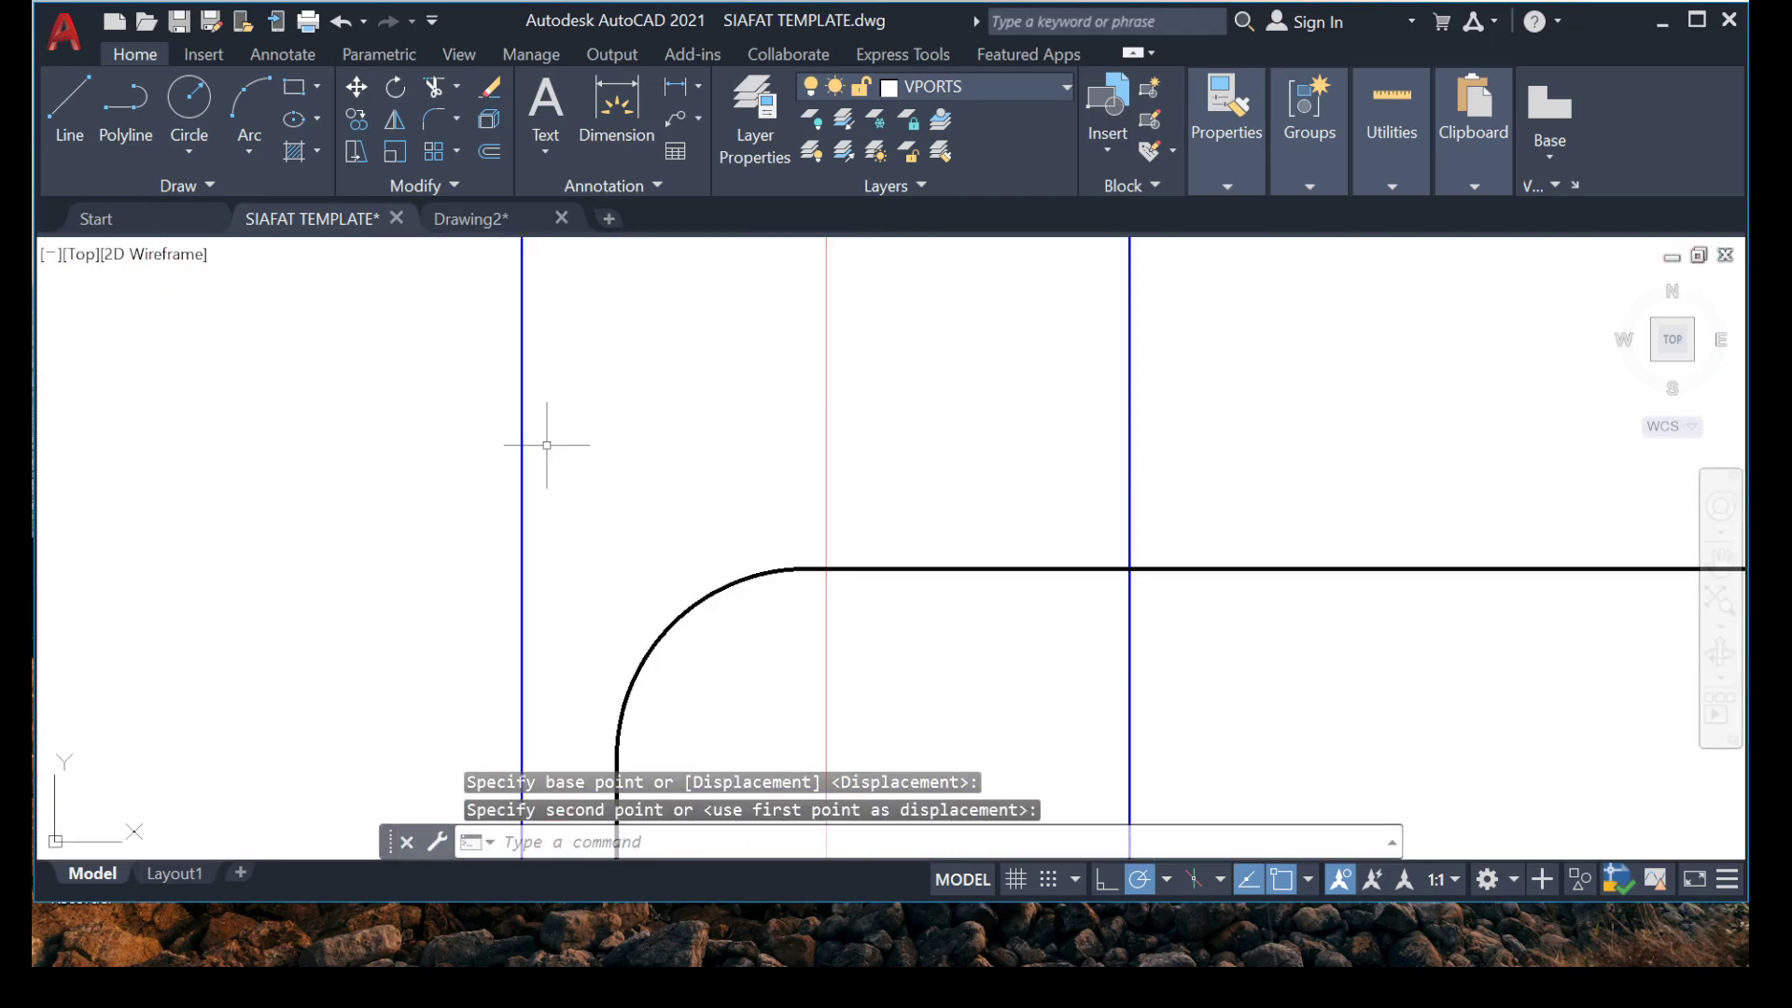
pyautogui.click(330, 471)
pyautogui.write('o')
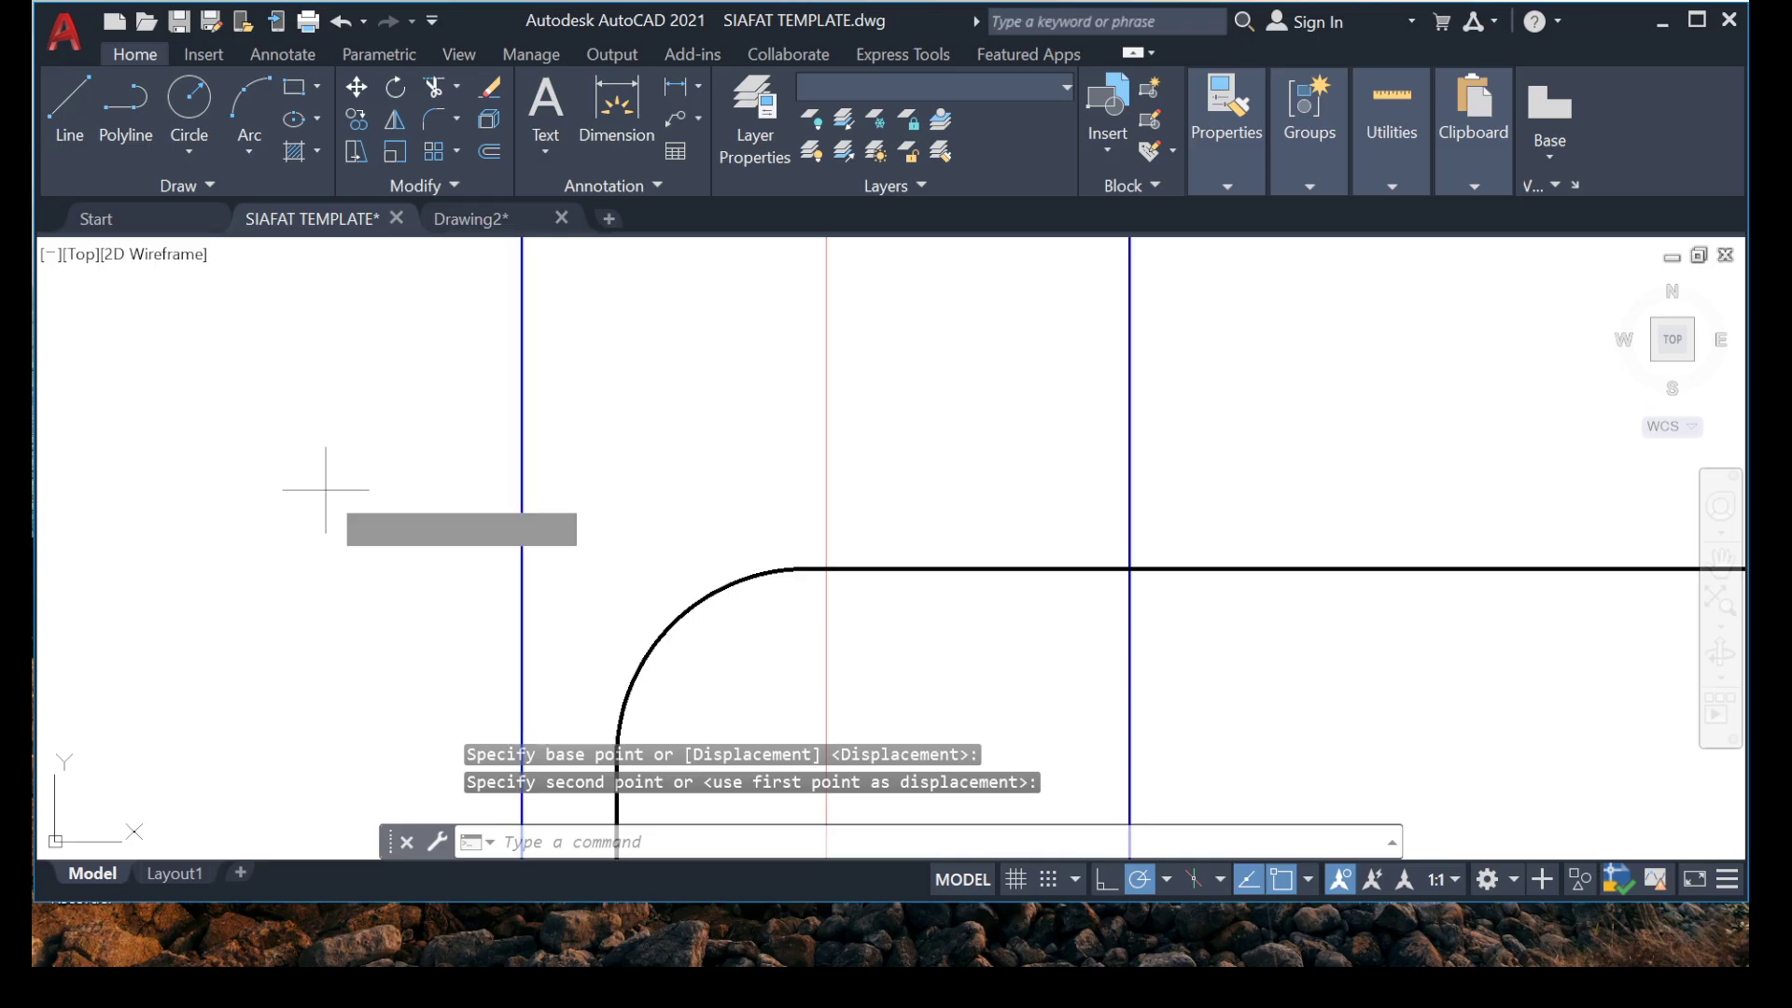
pyautogui.press('Return')
pyautogui.press('Return')
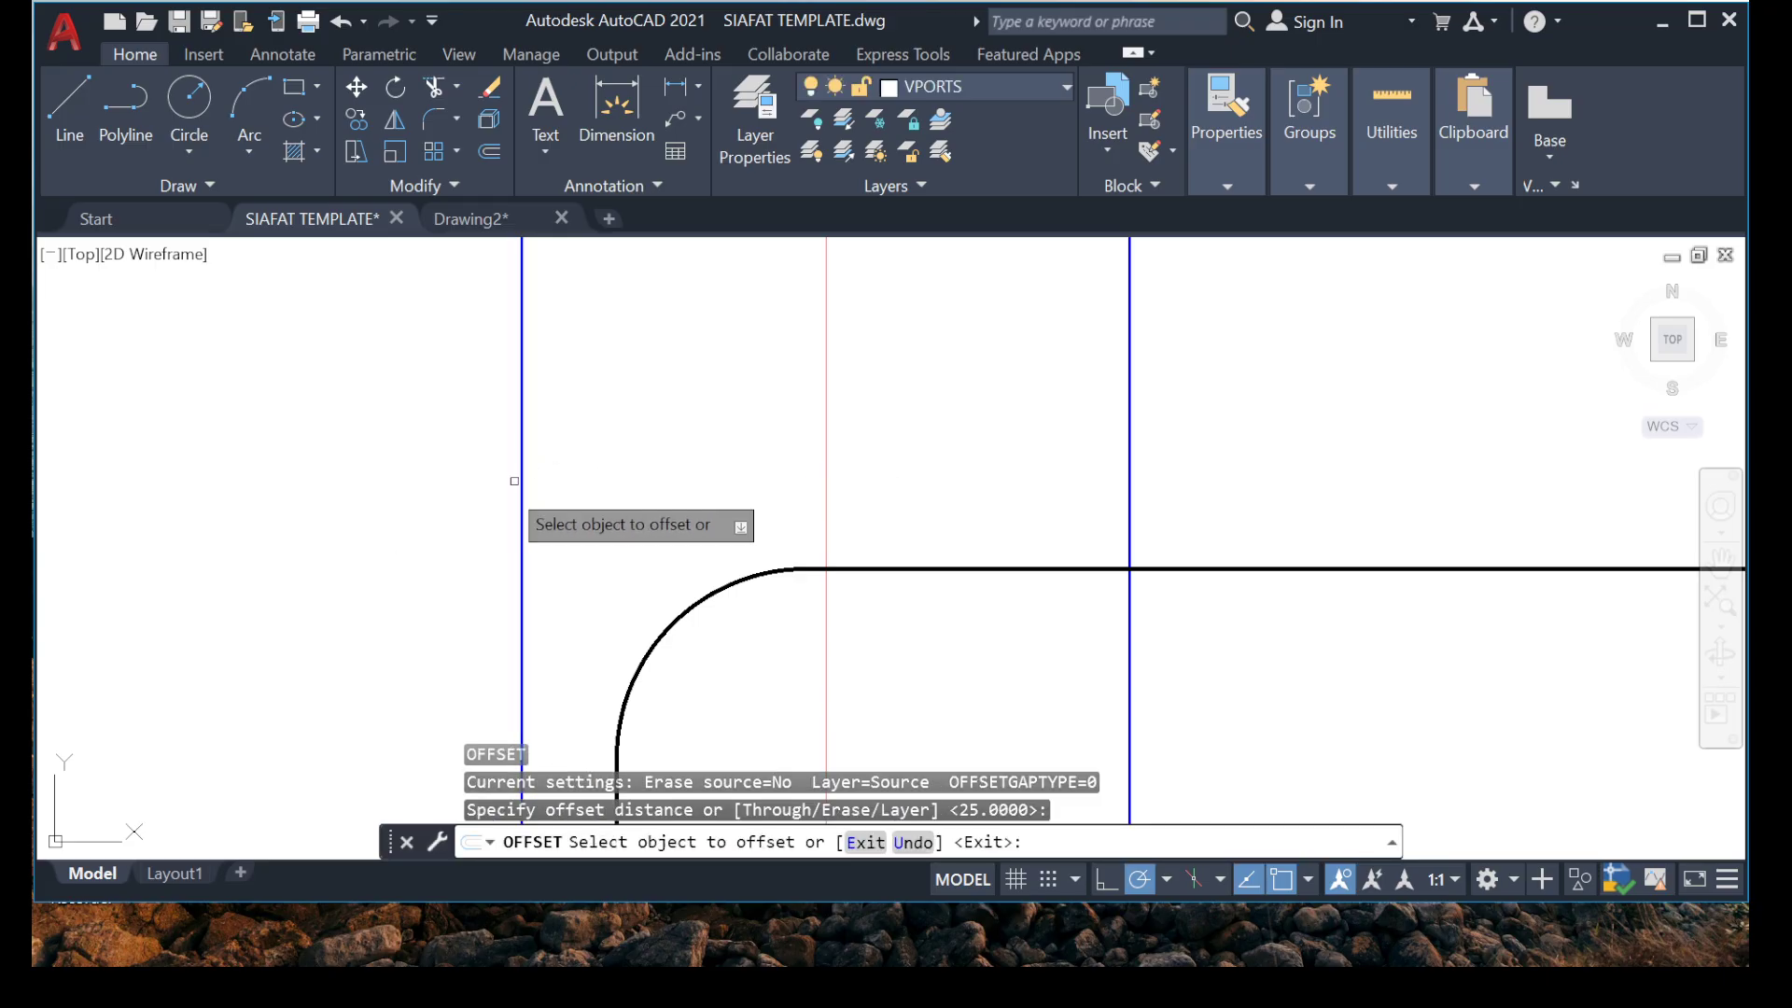
pyautogui.click(523, 489)
pyautogui.click(650, 467)
pyautogui.press('Escape')
# Move the grid A'' hook together with the long horizontal bar by their square corner straight across onto the cover guide line.
pyautogui.moveTo(706, 664); pyautogui.dragTo(615, 339, button='middle')
pyautogui.click(737, 319)
pyautogui.click(638, 434)
pyautogui.scroll(-5, 635, 436)
pyautogui.scroll(4, 618, 484)
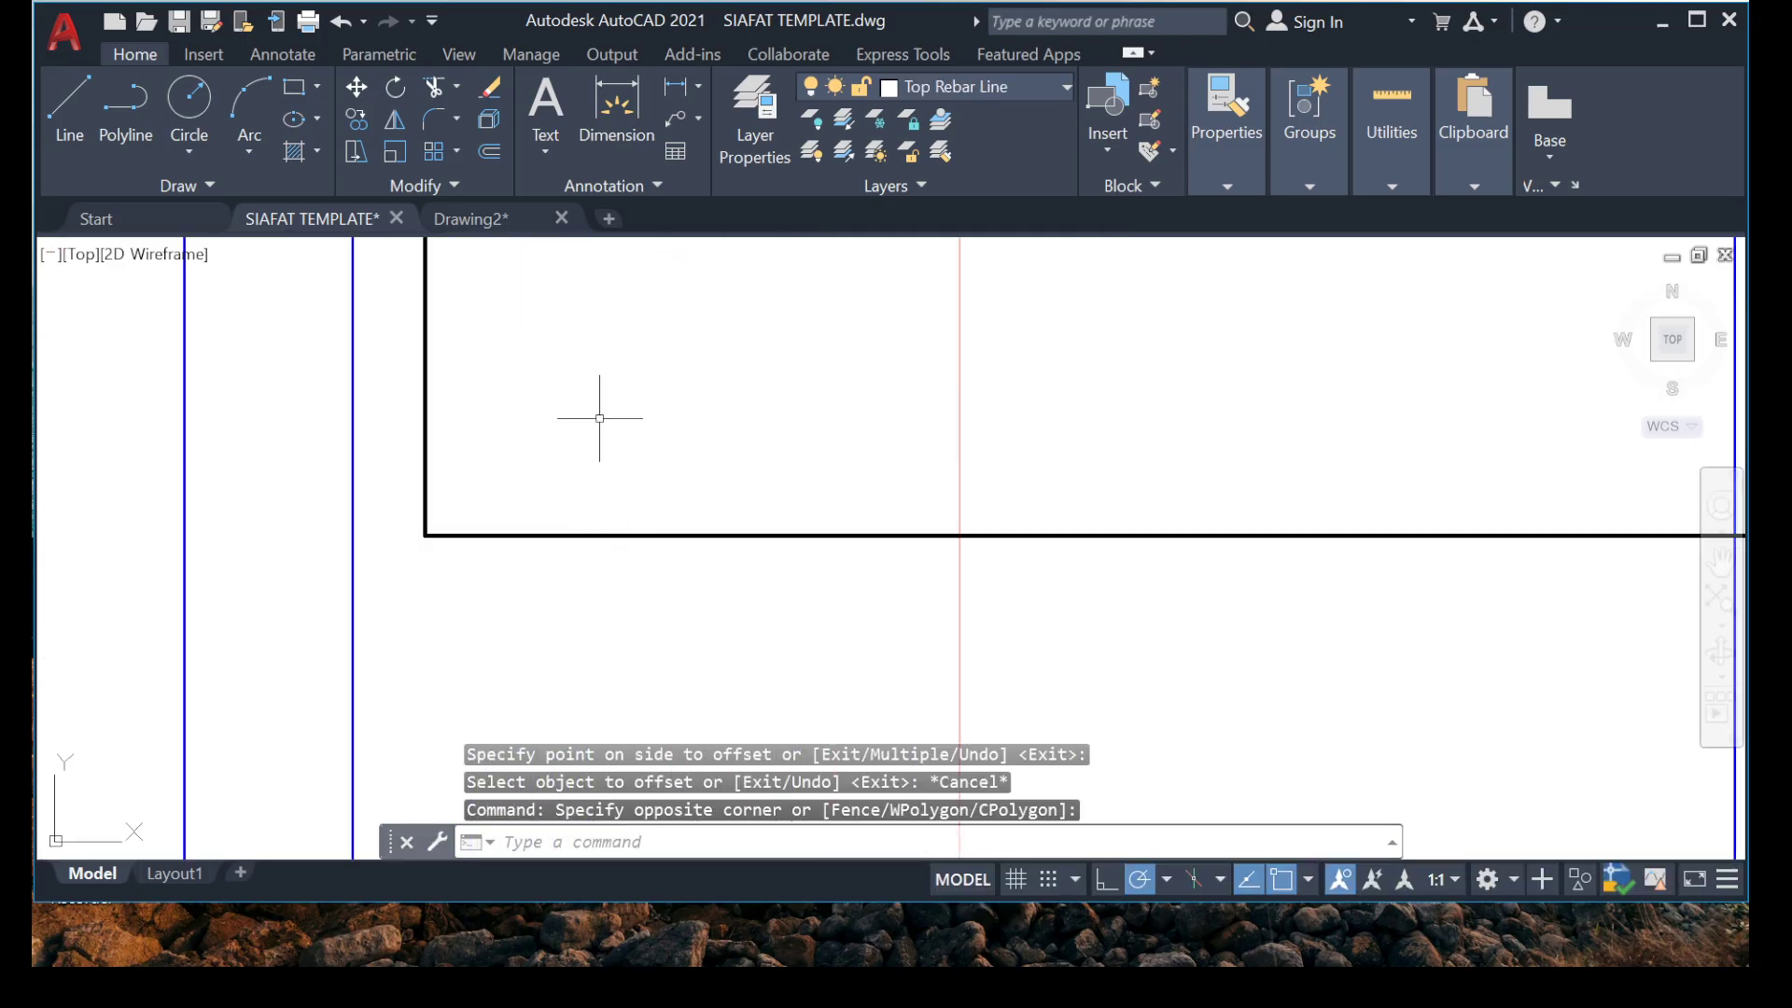
pyautogui.click(574, 383)
pyautogui.click(360, 586)
pyautogui.scroll(-4, 464, 537)
pyautogui.moveTo(516, 495); pyautogui.dragTo(554, 497, button='middle')
pyautogui.scroll(6, 553, 497)
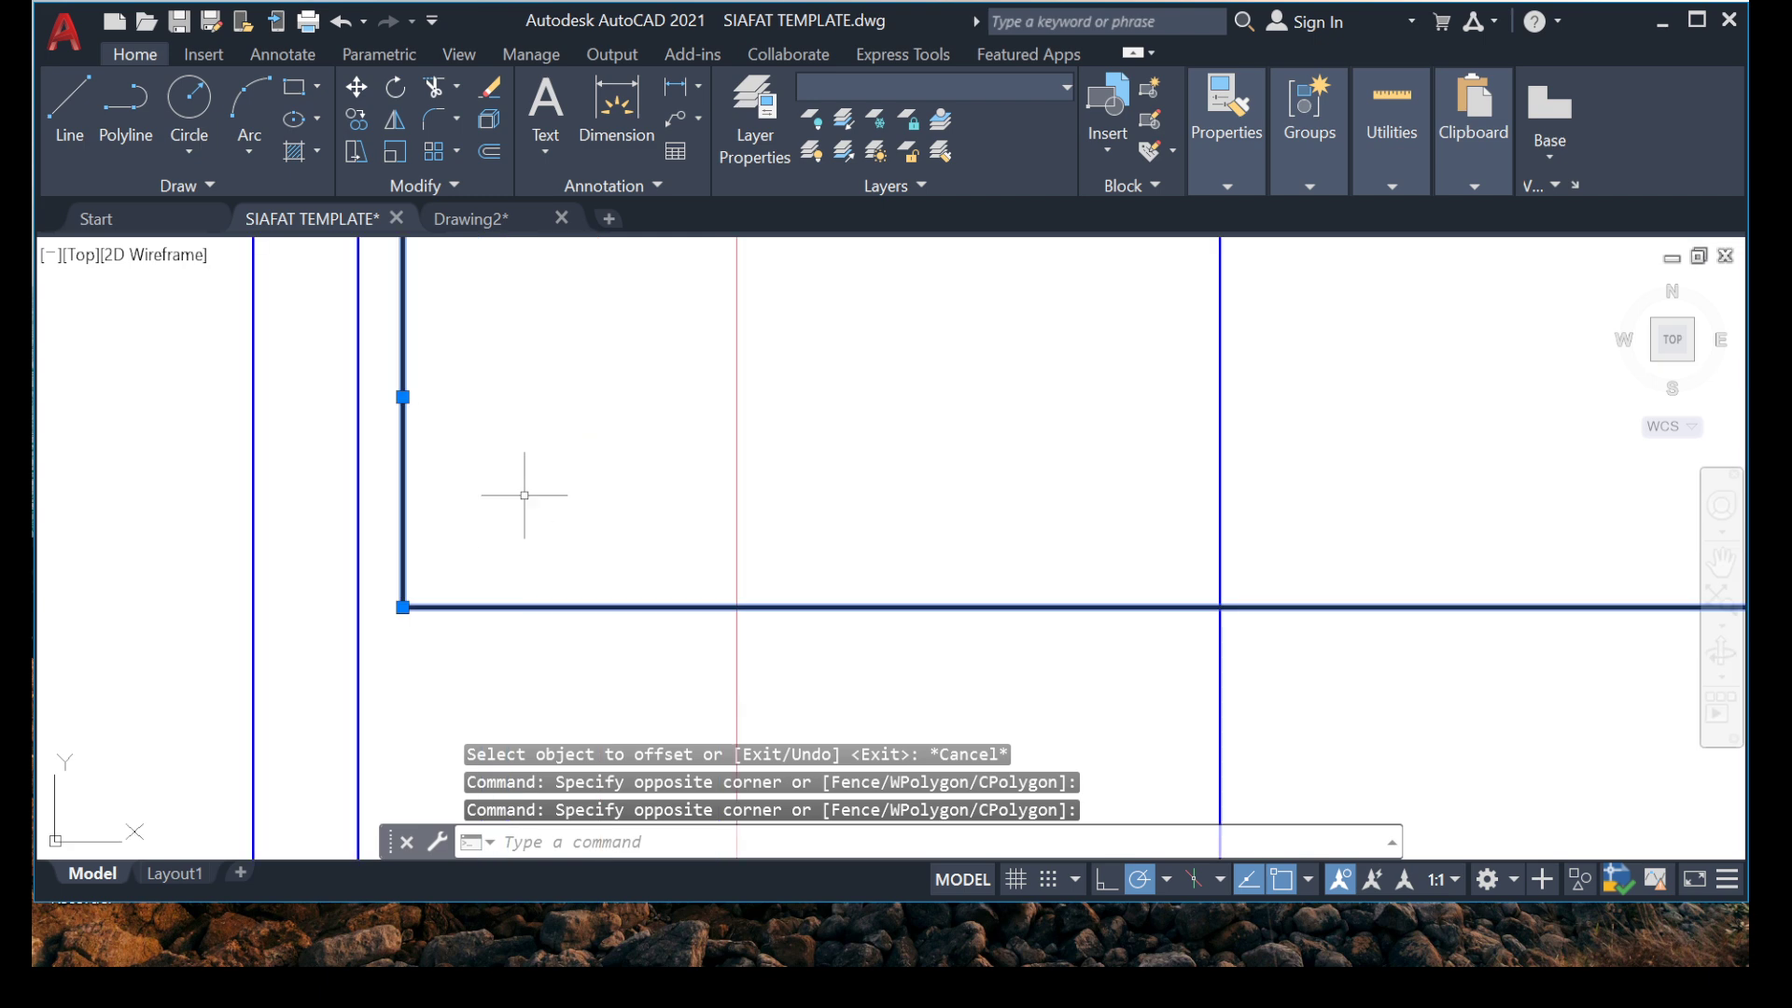
pyautogui.rightClick(530, 322)
pyautogui.click(597, 524)
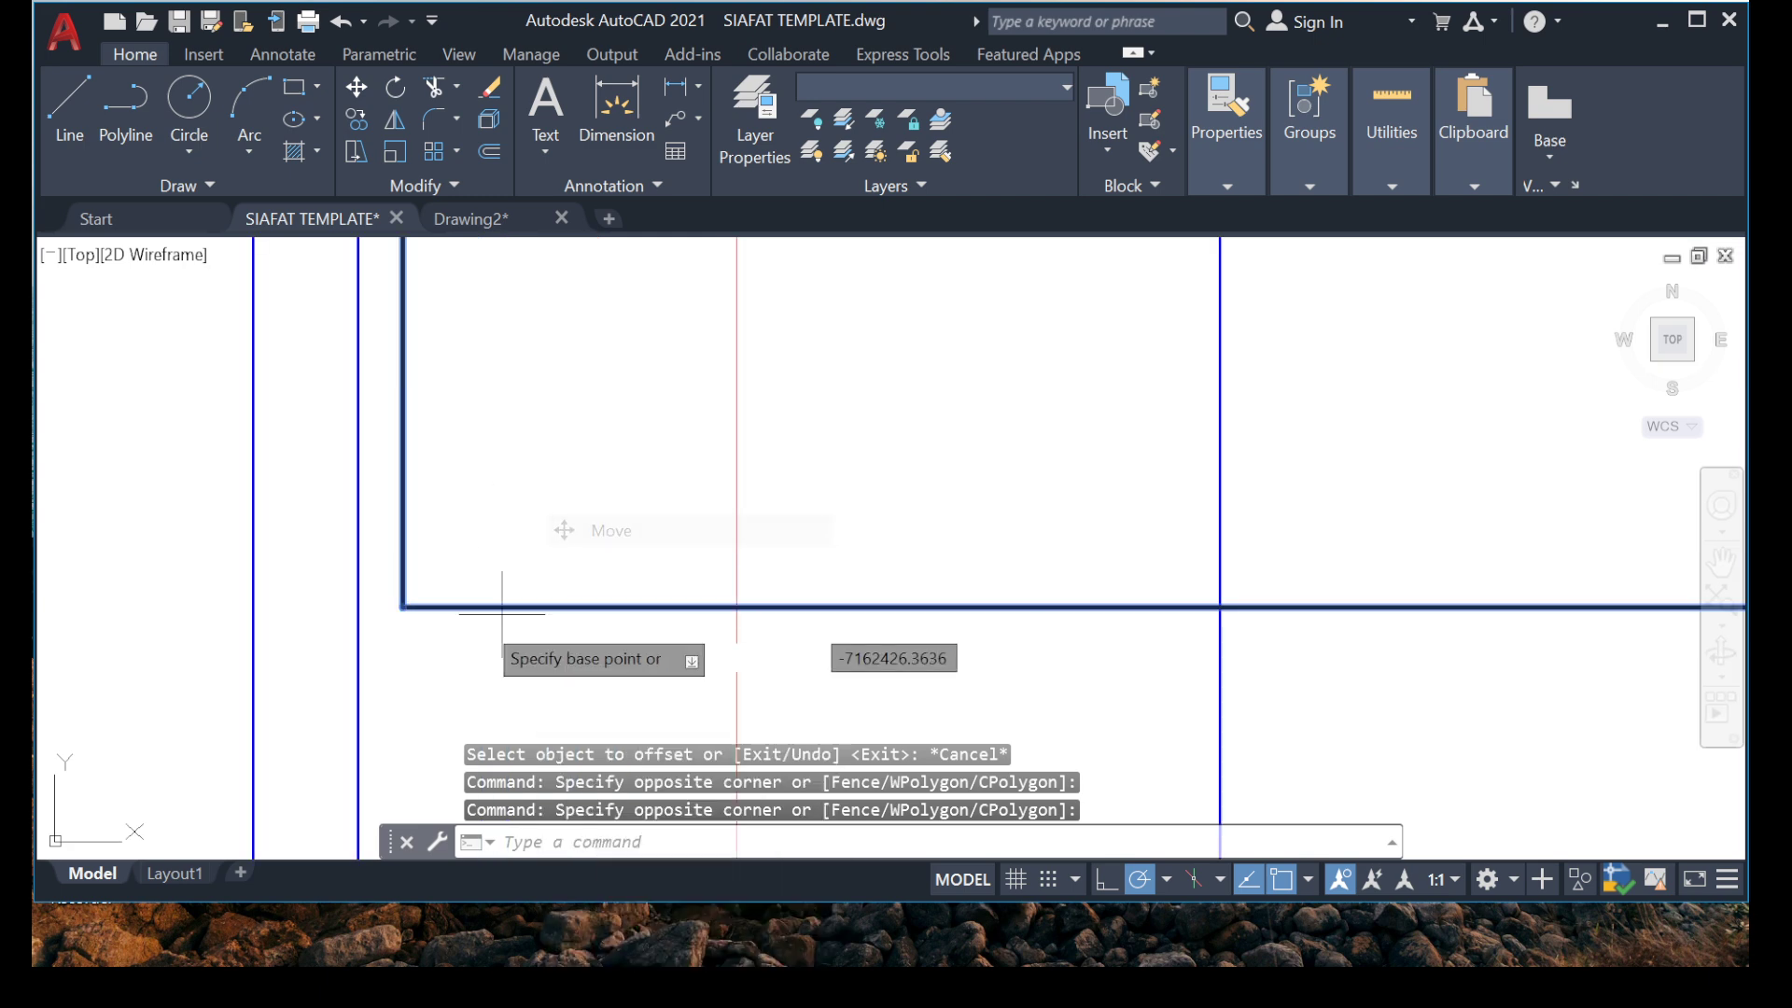
pyautogui.click(403, 607)
pyautogui.click(363, 607)
# Erase the 25 mm cover guide line inside the grid A'' beam.
pyautogui.click(420, 681)
pyautogui.click(337, 704)
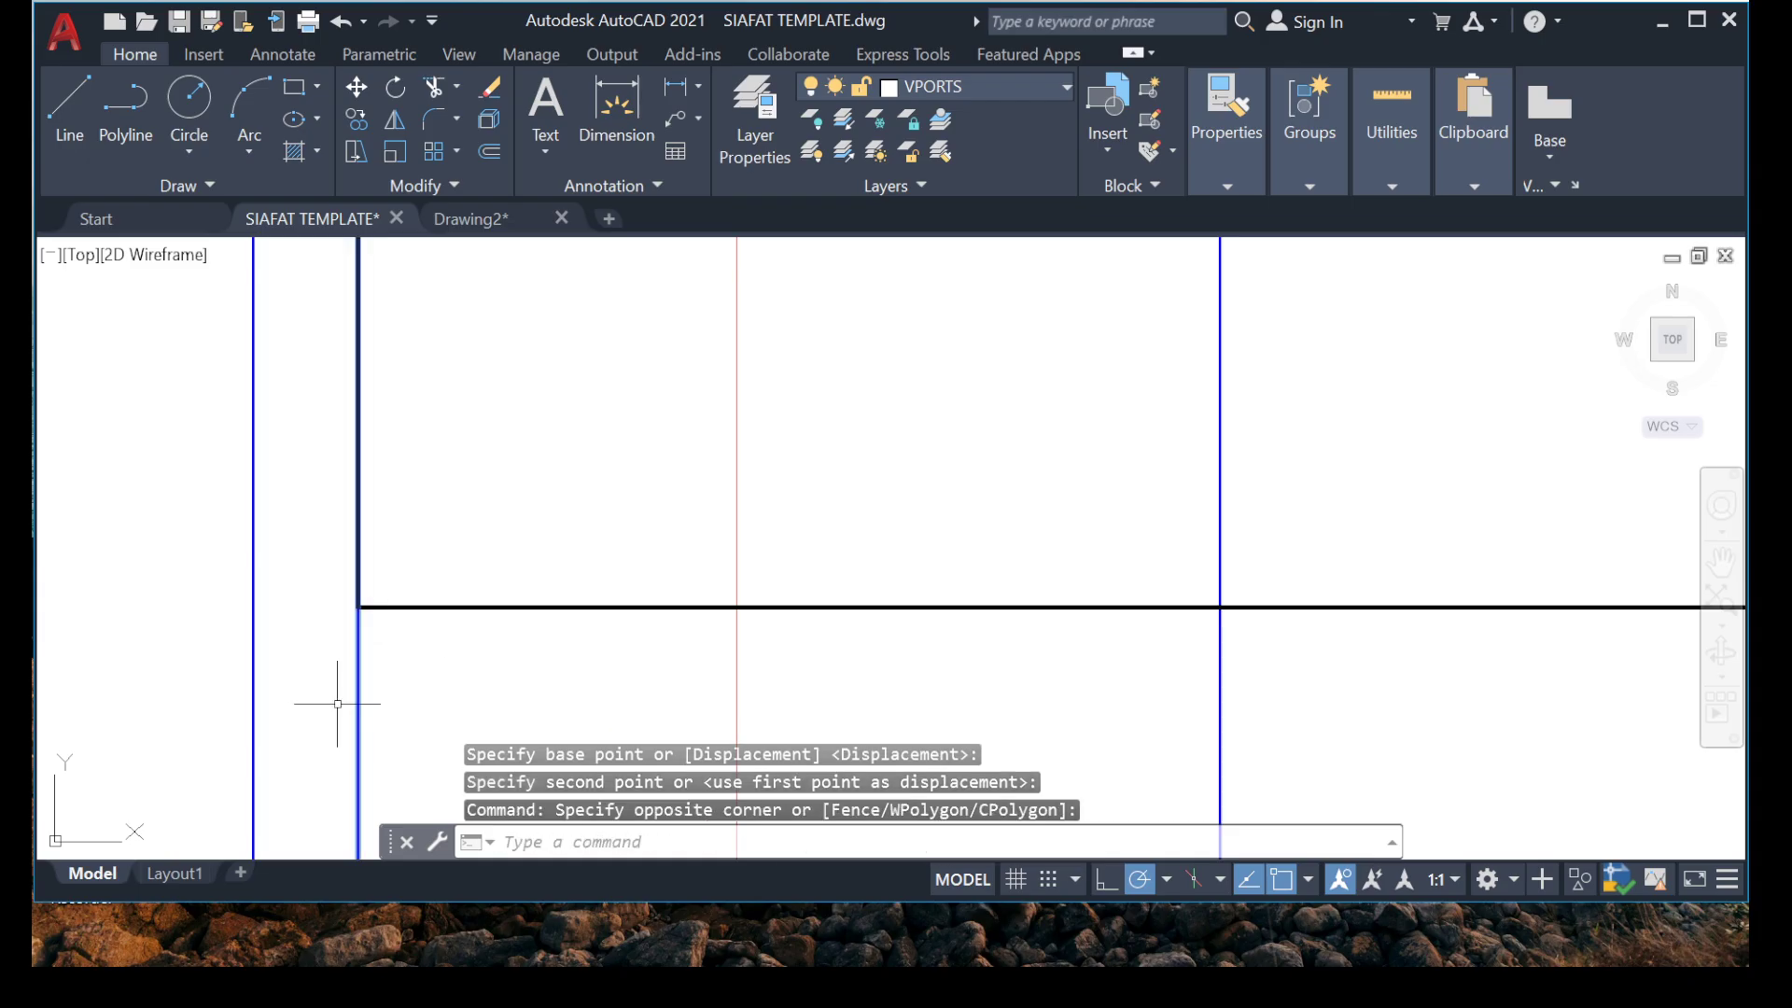
pyautogui.press('Delete')
pyautogui.scroll(-5, 480, 548)
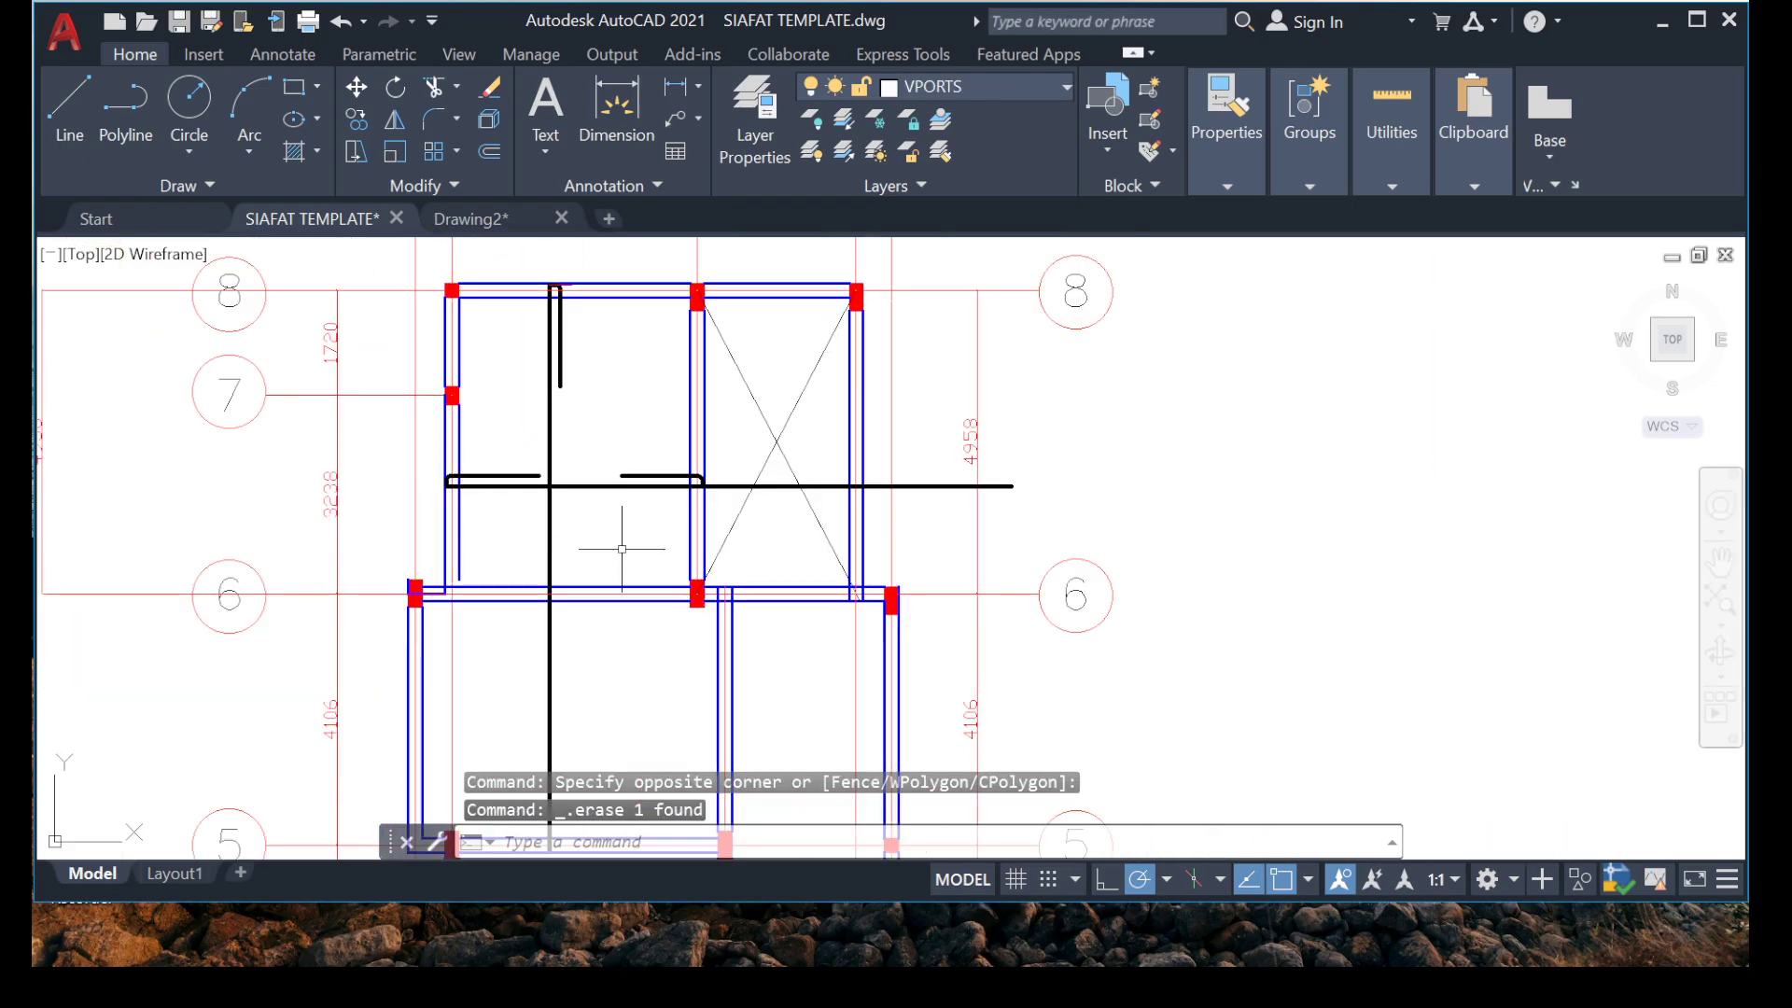
# Trim the horizontal bar where it runs past the hook corner at grid B, up to the stair opening's diagonal.
pyautogui.scroll(5, 620, 540)
pyautogui.scroll(4, 506, 518)
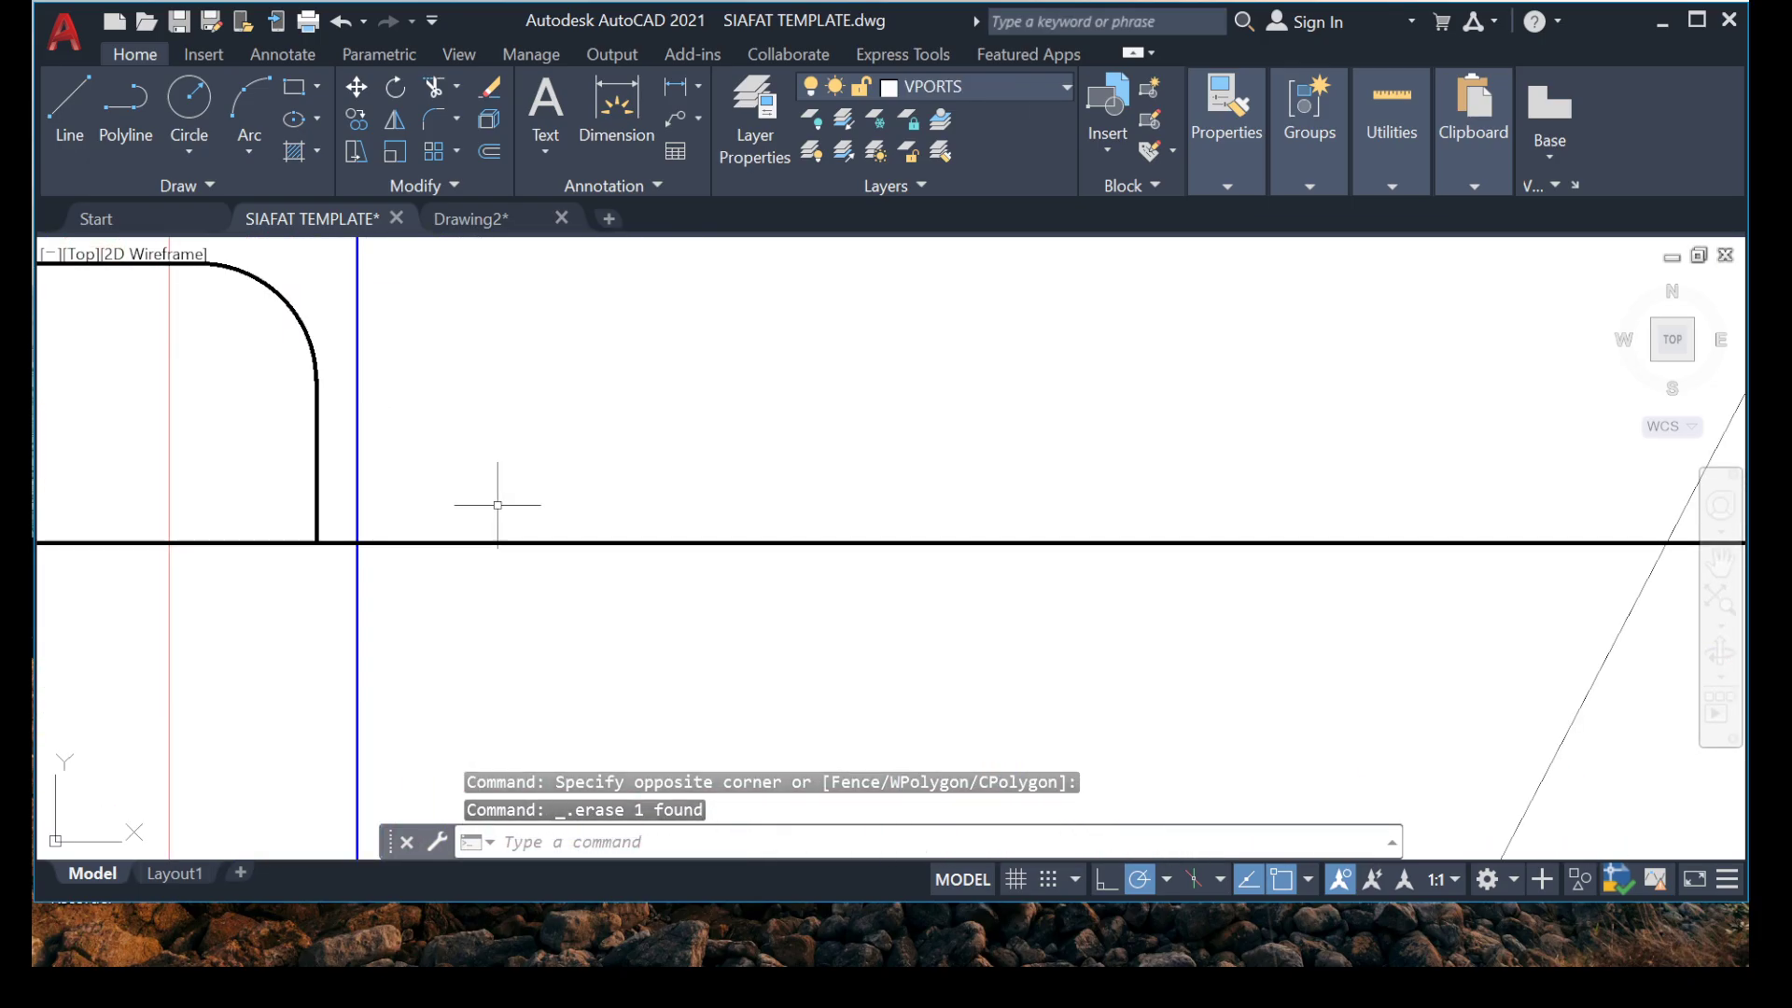
pyautogui.press('Return')
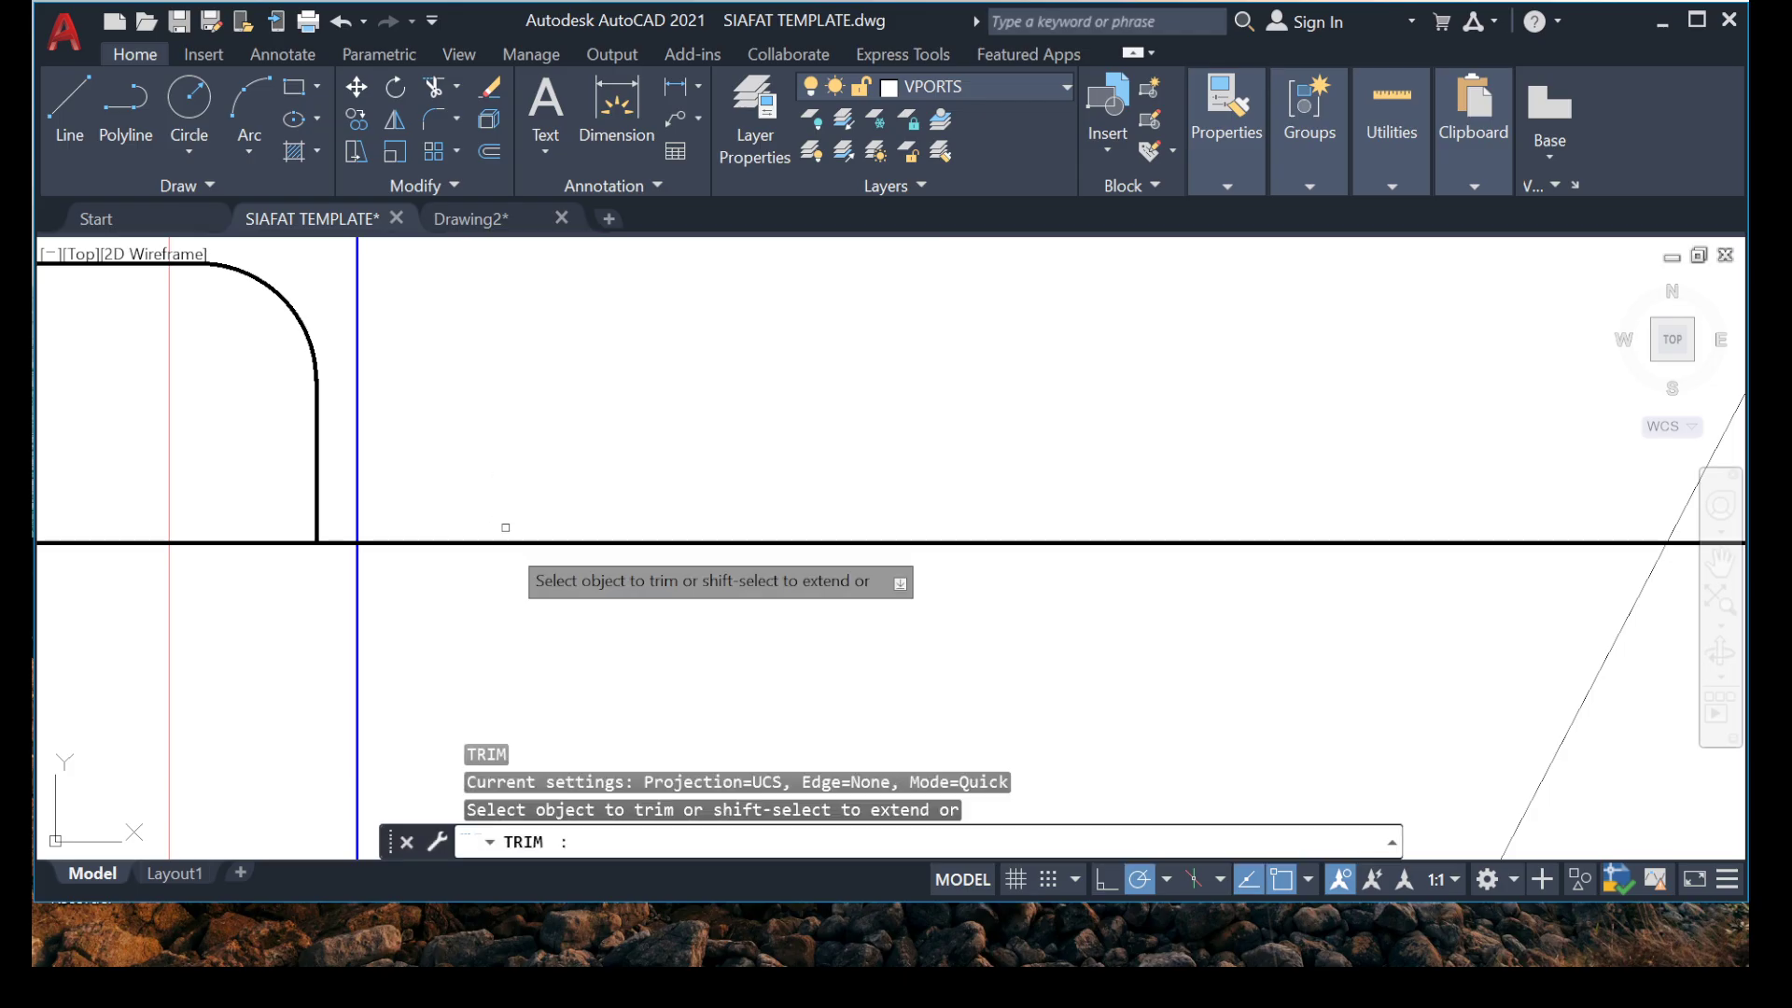
pyautogui.click(601, 542)
pyautogui.click(660, 478)
pyautogui.click(558, 583)
pyautogui.scroll(5, 355, 533)
pyautogui.click(322, 487)
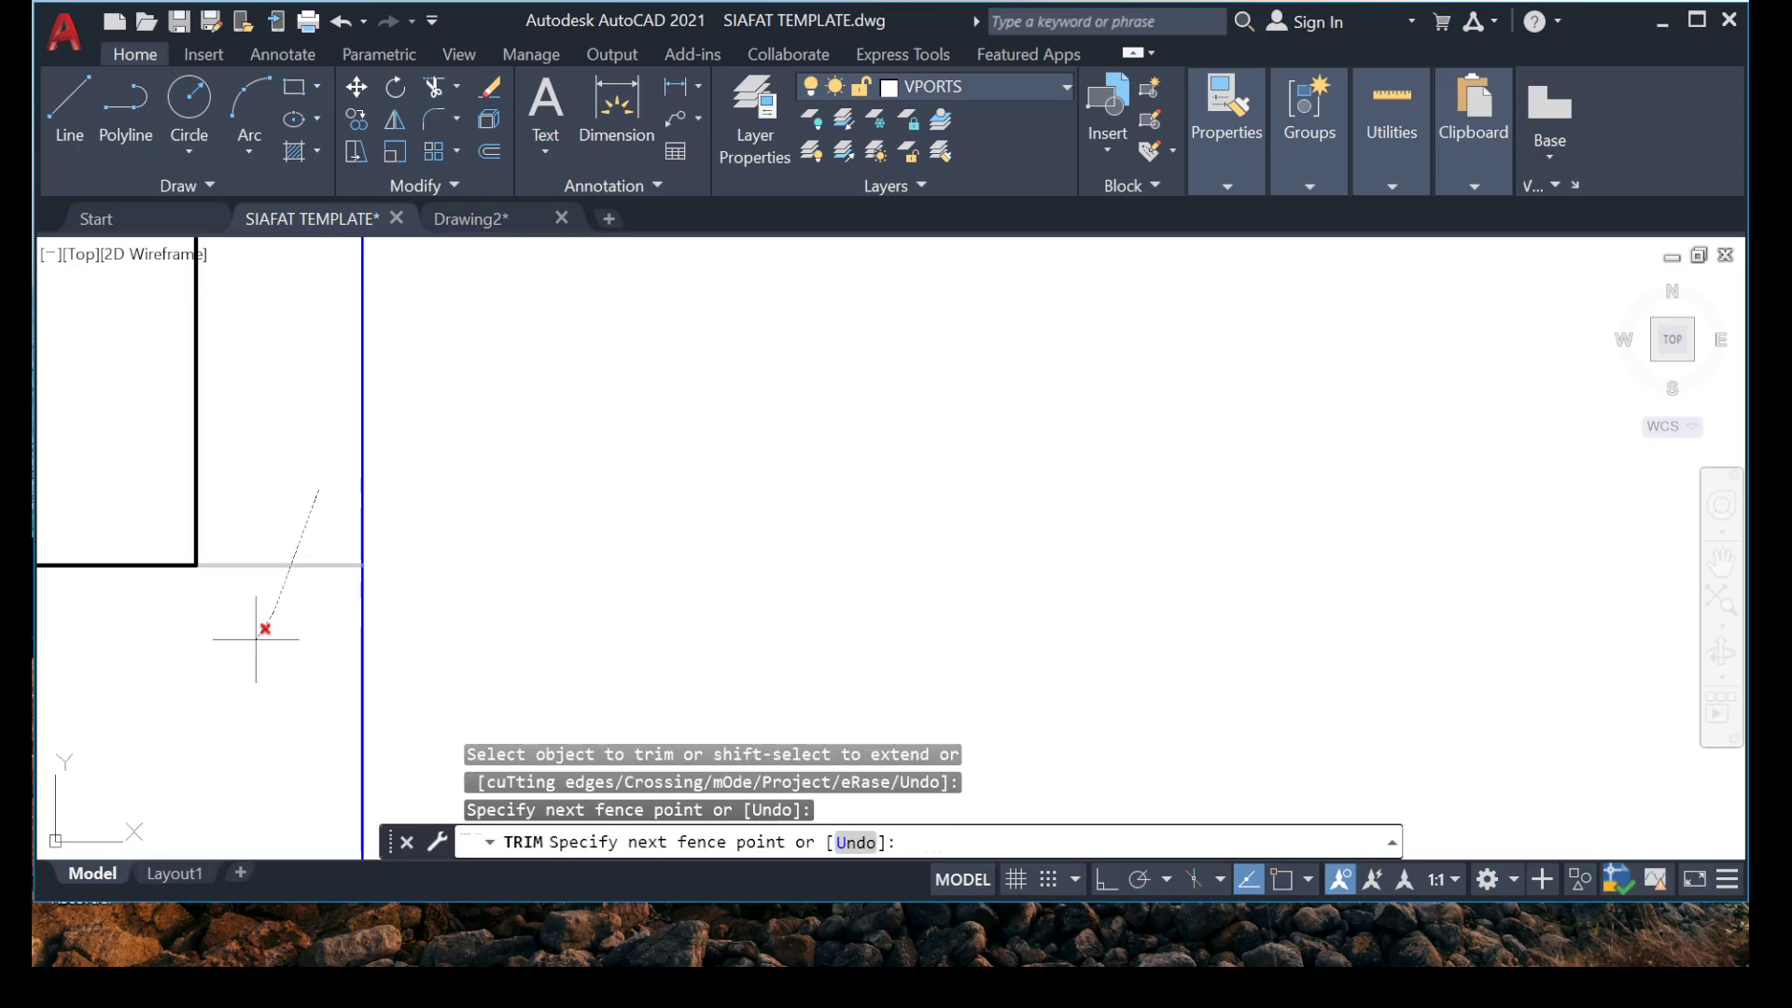
pyautogui.click(260, 621)
pyautogui.press('Escape')
pyautogui.press('Escape')
pyautogui.scroll(-10, 567, 471)
pyautogui.scroll(-2, 536, 475)
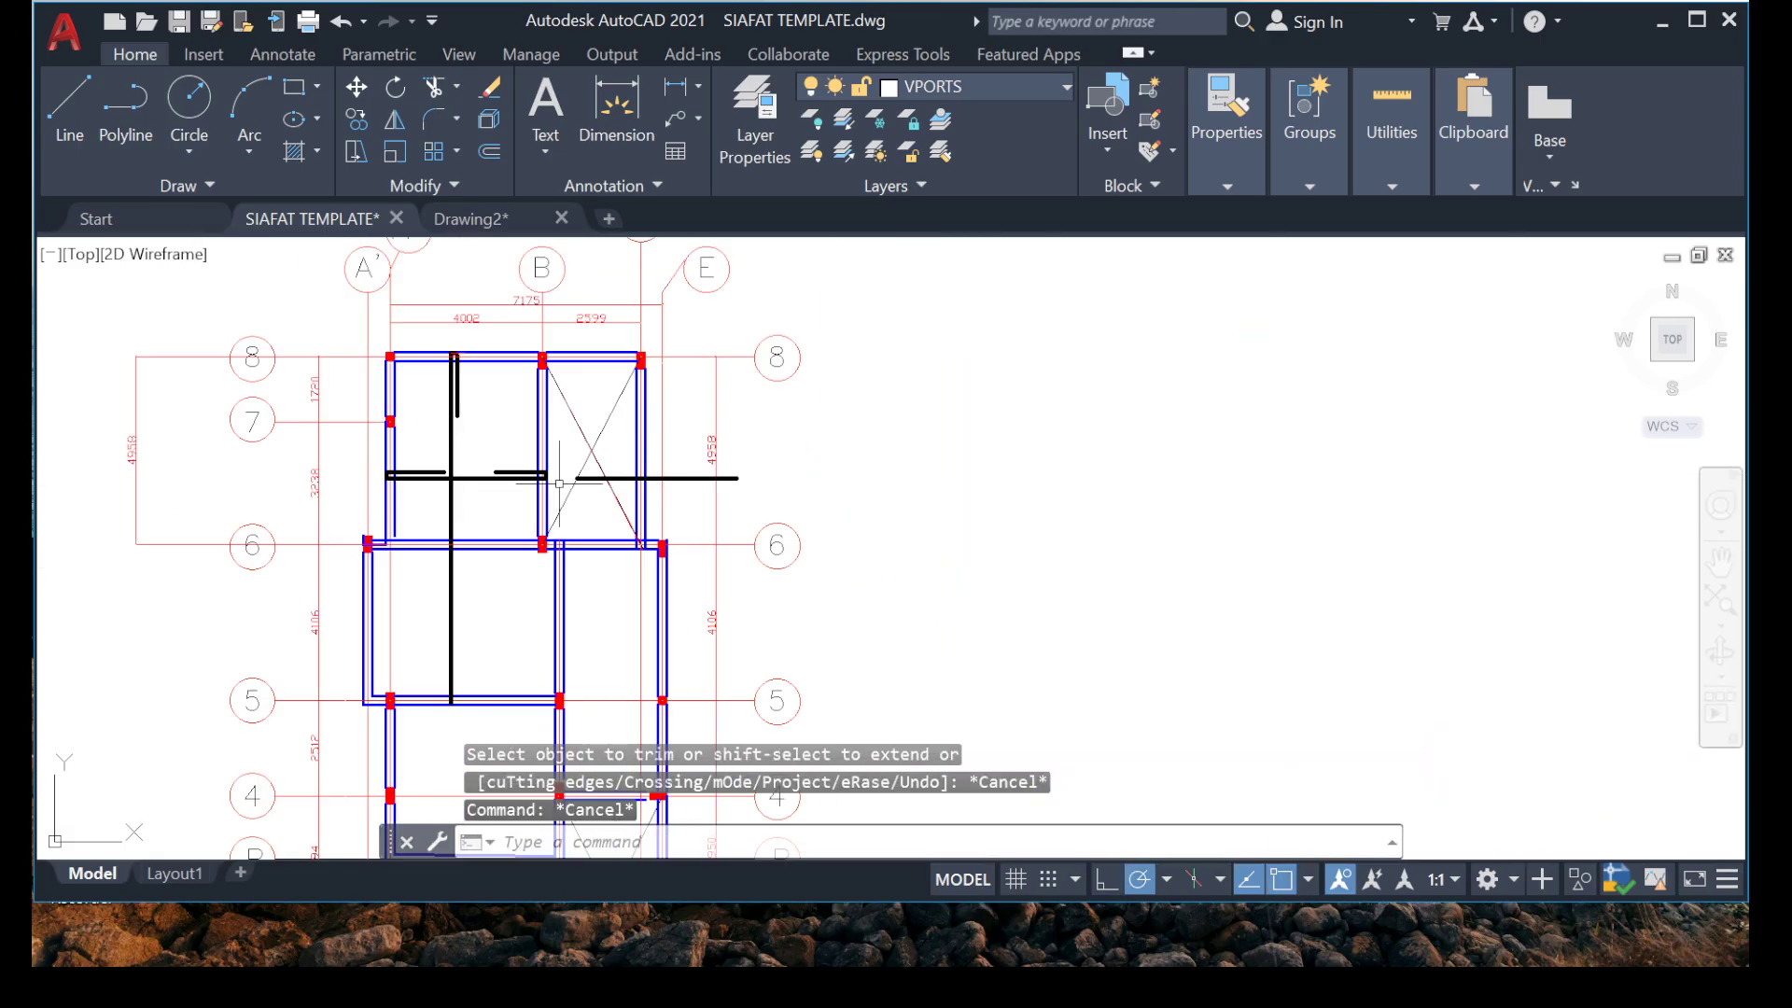
# Erase the leftover piece of the horizontal bar that crosses the grid D beam.
pyautogui.scroll(8, 580, 495)
pyautogui.moveTo(771, 485); pyautogui.dragTo(280, 510, button='middle')
pyautogui.click(793, 342)
pyautogui.click(686, 438)
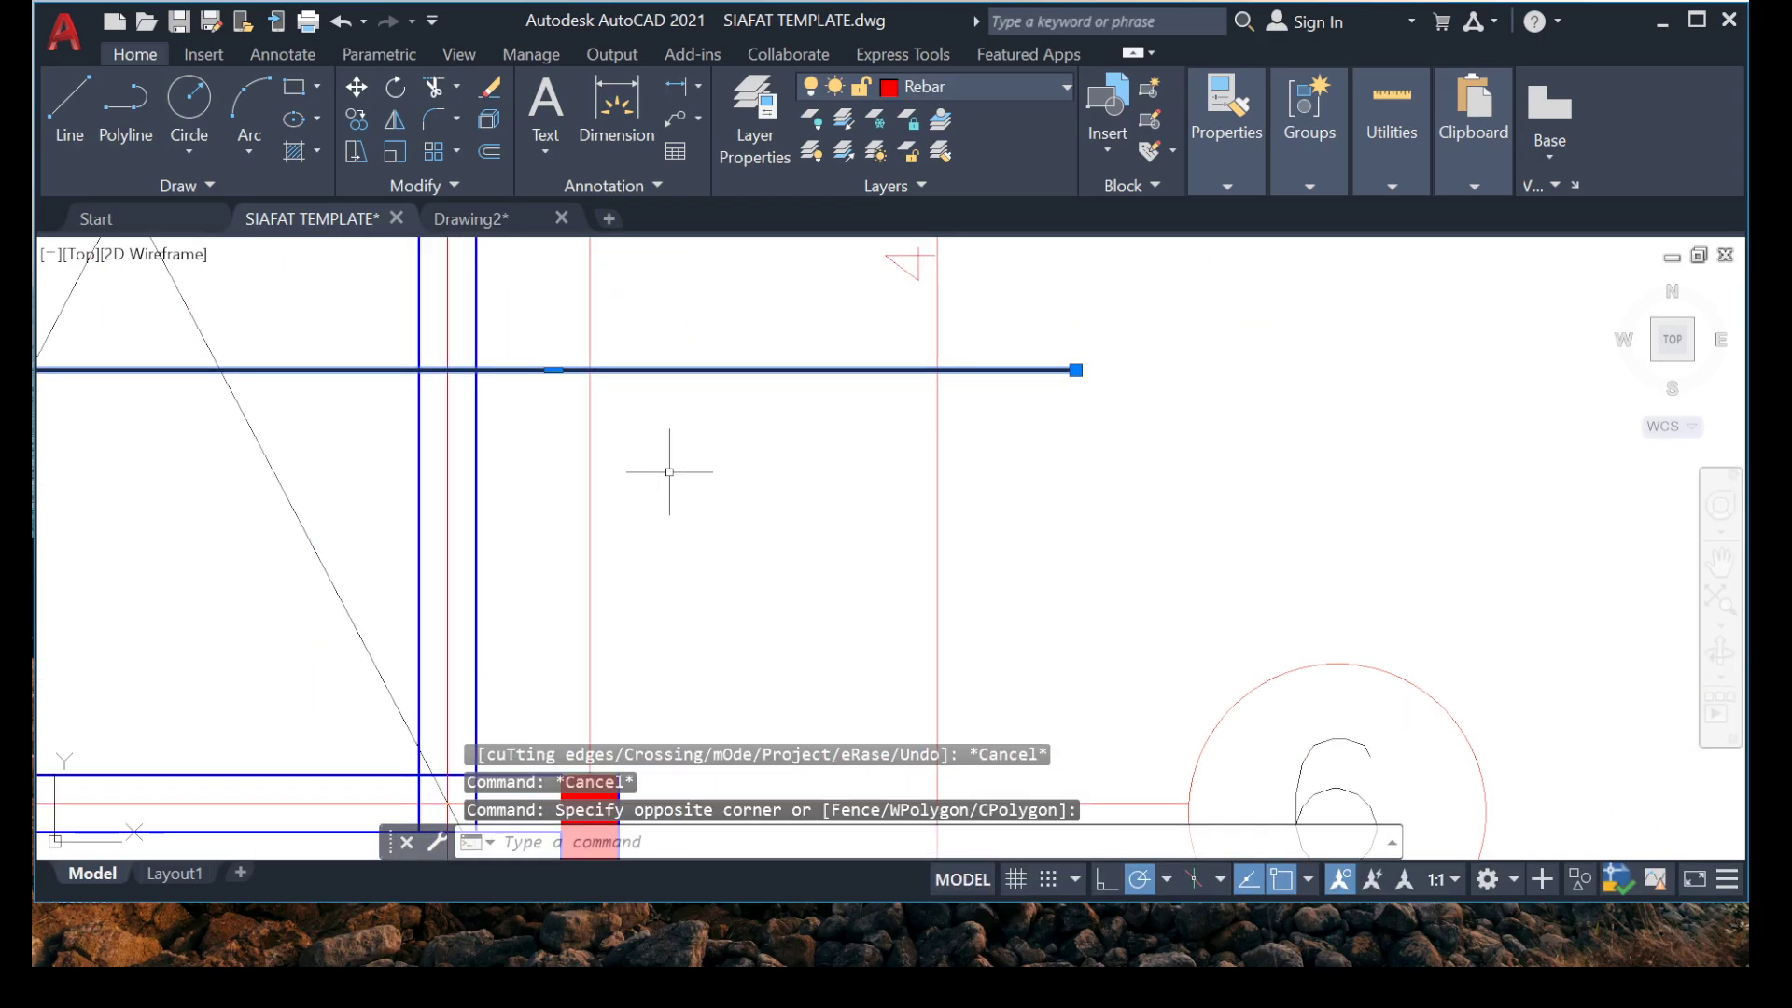
pyautogui.press('Delete')
pyautogui.scroll(-5, 669, 472)
# Dimension the full length of the long vertical bar, from its hook corner at grid 8 to its end at grid 5.
pyautogui.scroll(4, 526, 554)
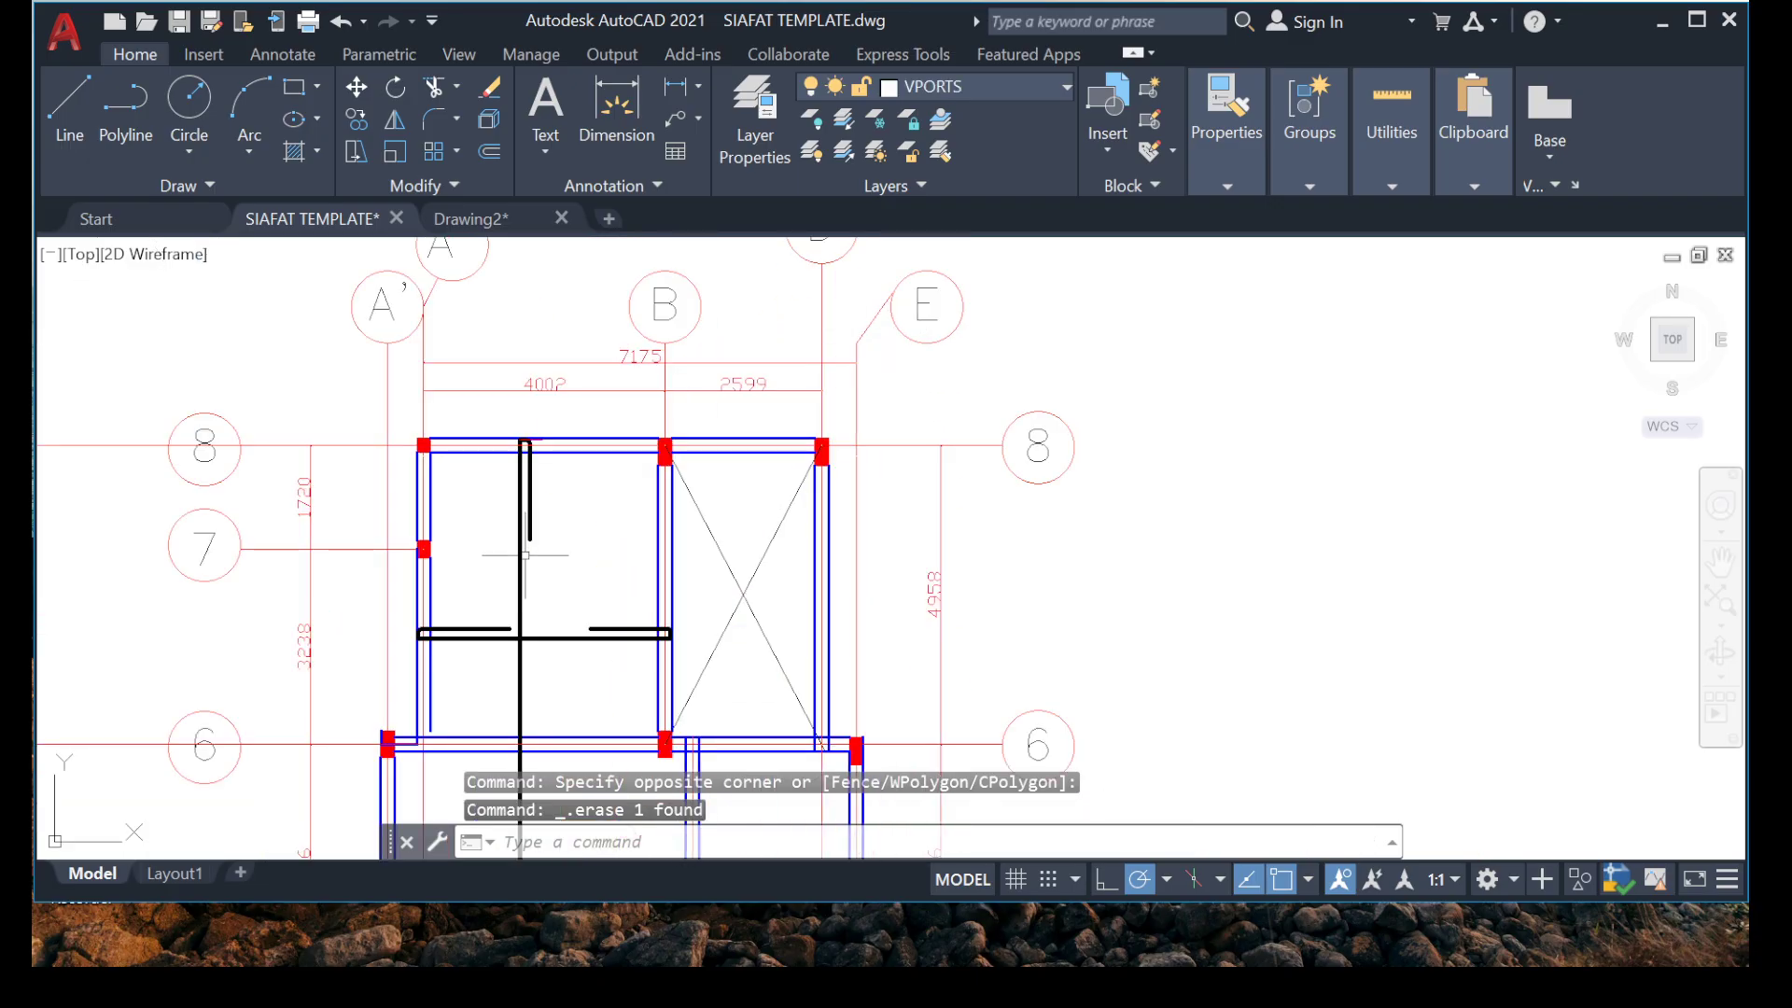
pyautogui.scroll(2, 525, 554)
pyautogui.moveTo(525, 554); pyautogui.dragTo(598, 485, button='middle')
pyautogui.scroll(-6, 599, 485)
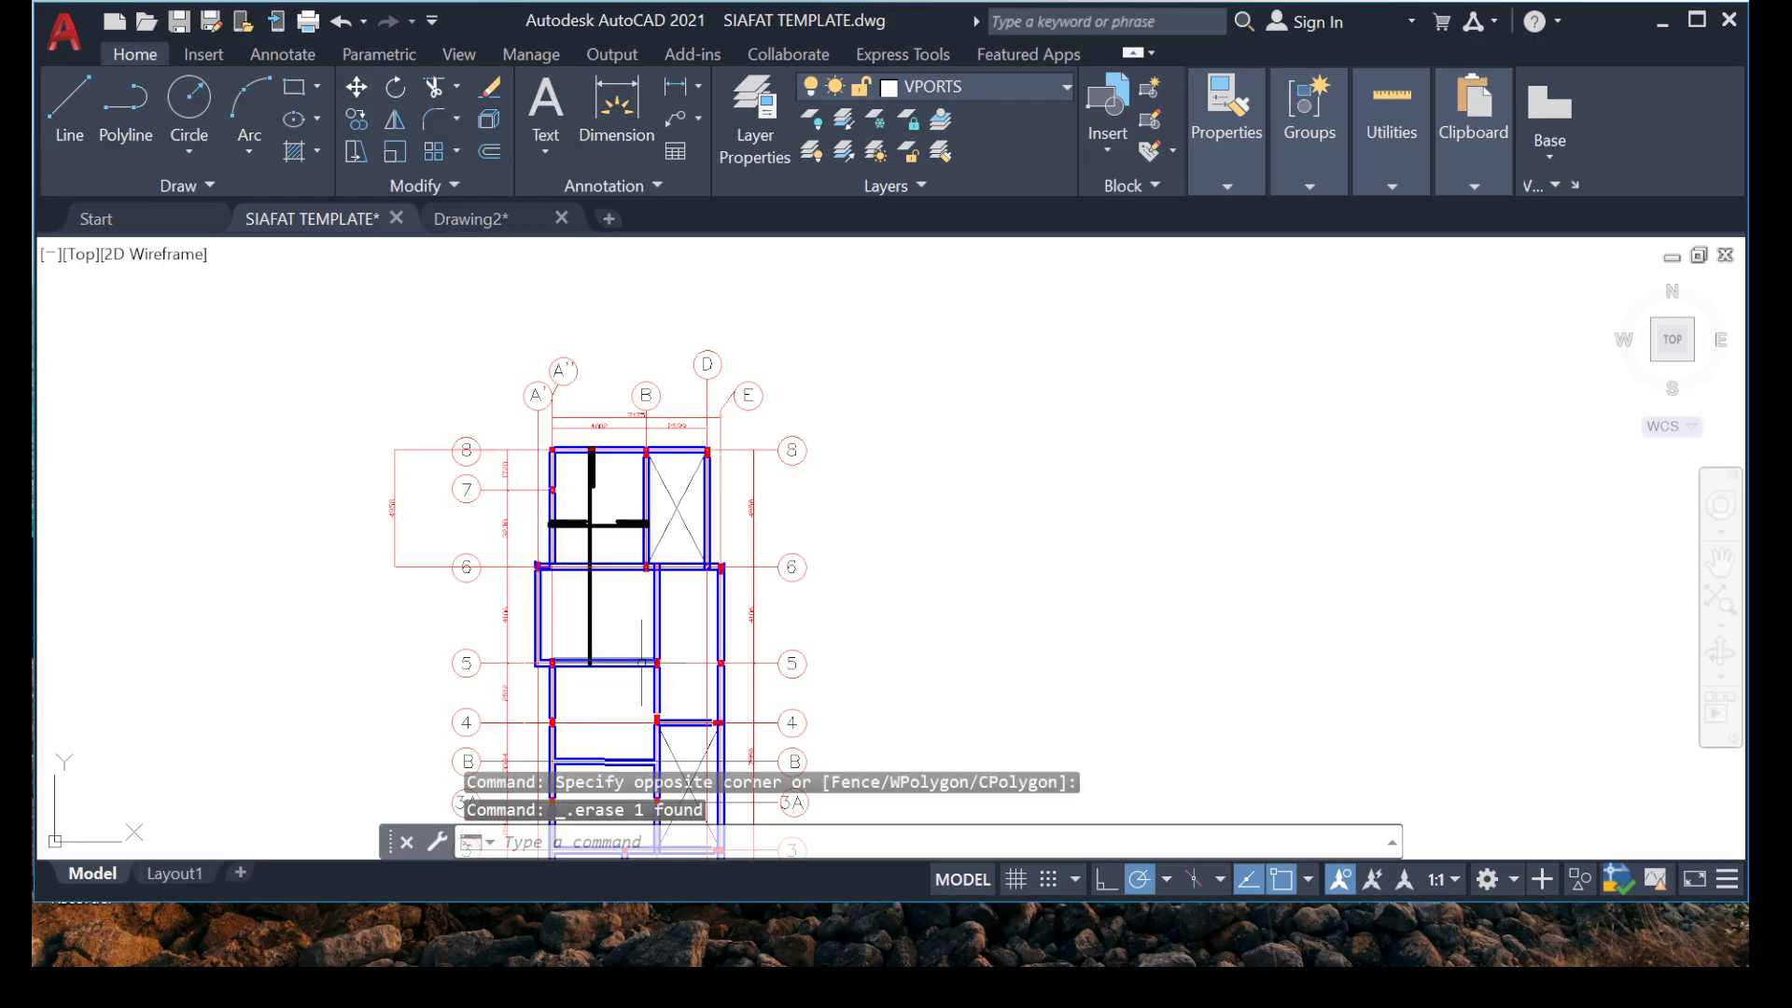
pyautogui.scroll(6, 472, 520)
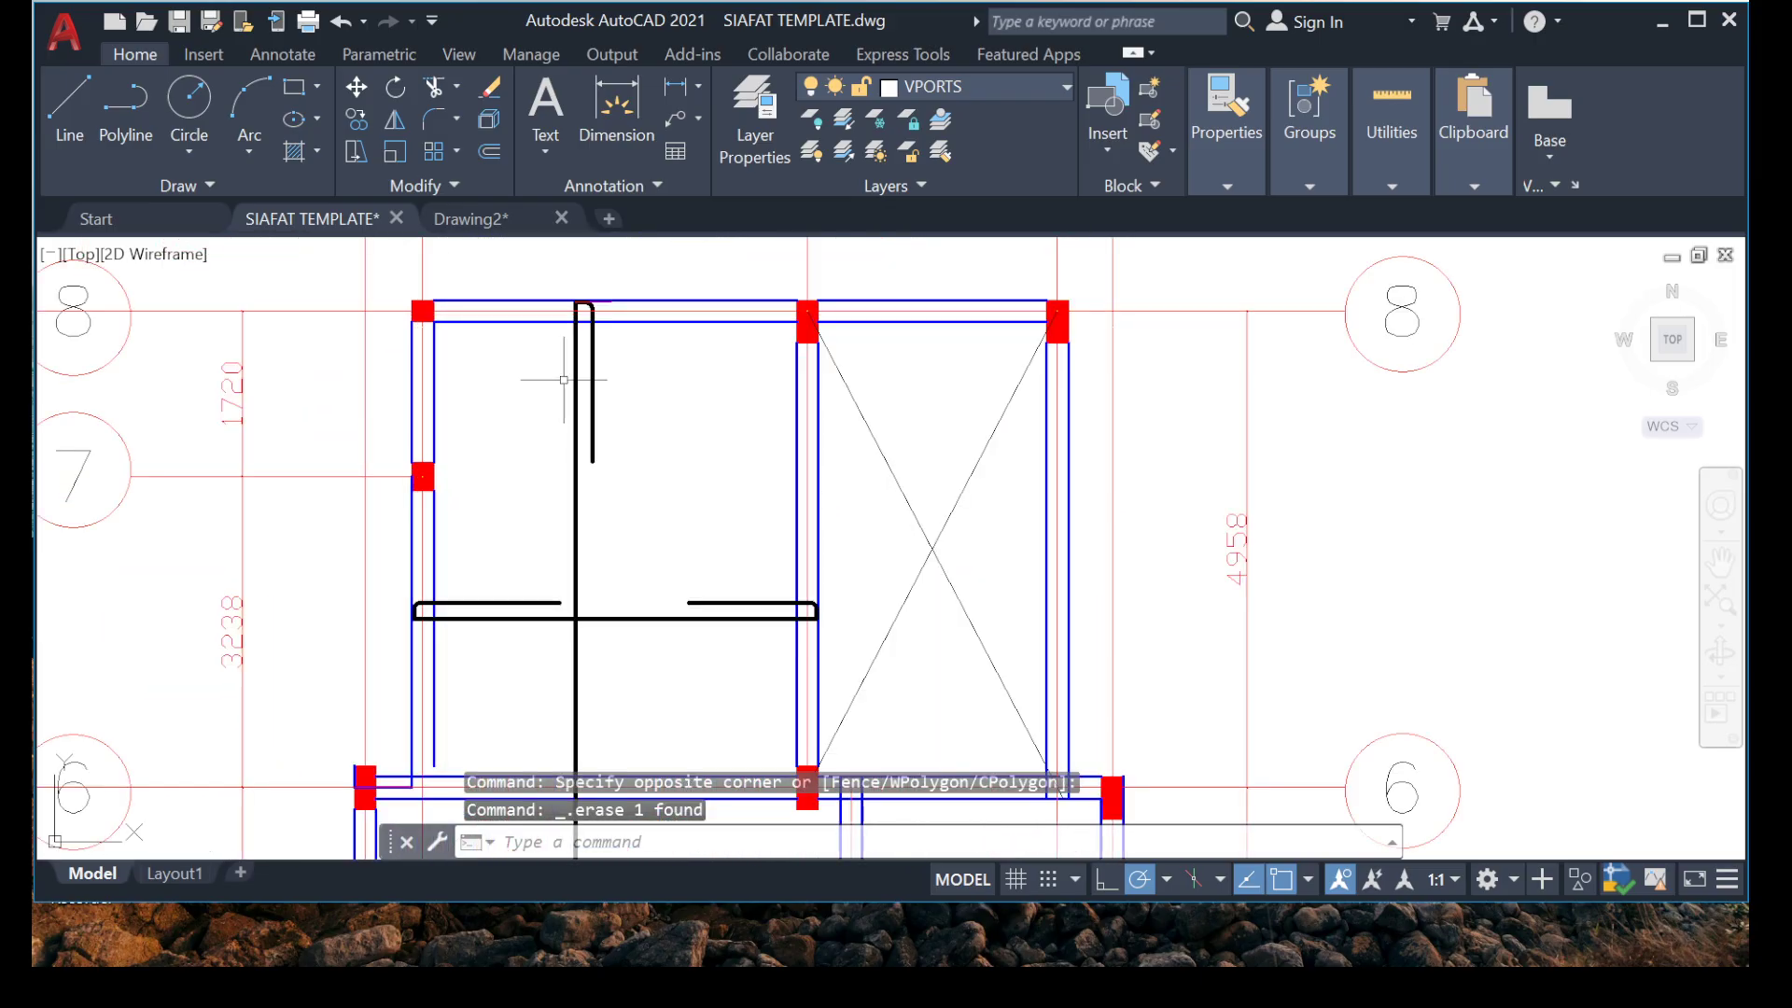
pyautogui.scroll(2, 563, 380)
pyautogui.scroll(-4, 635, 311)
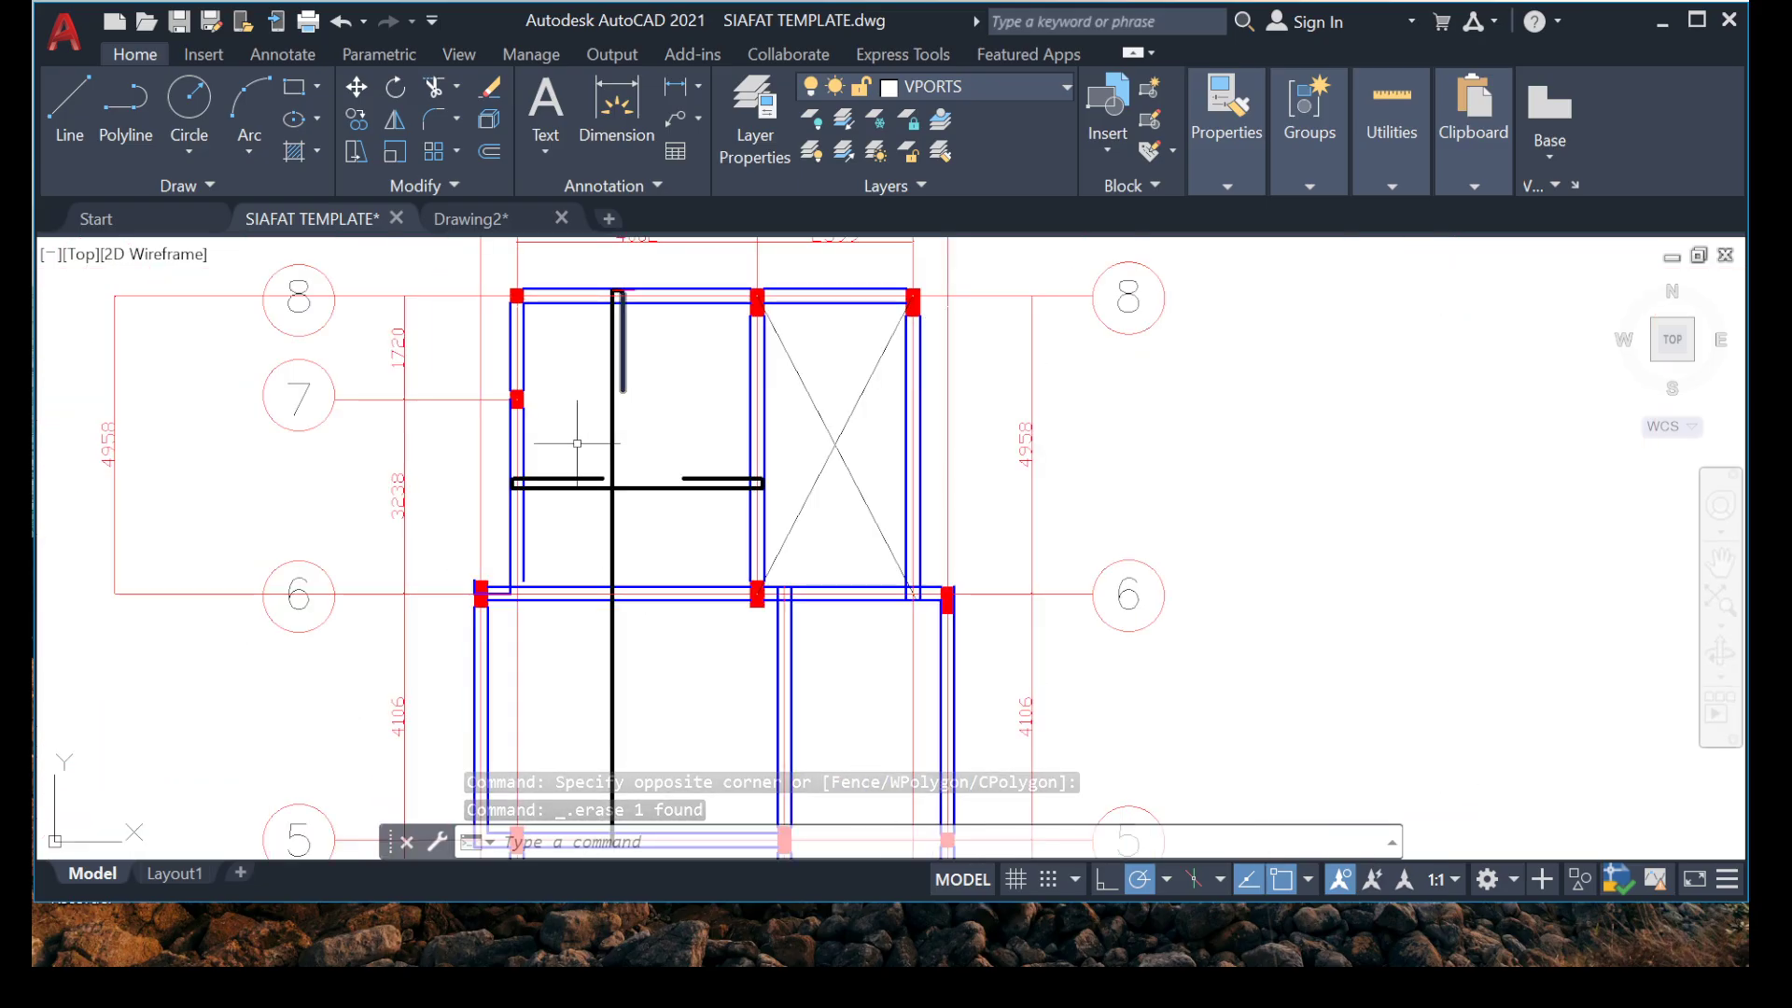
pyautogui.click(616, 107)
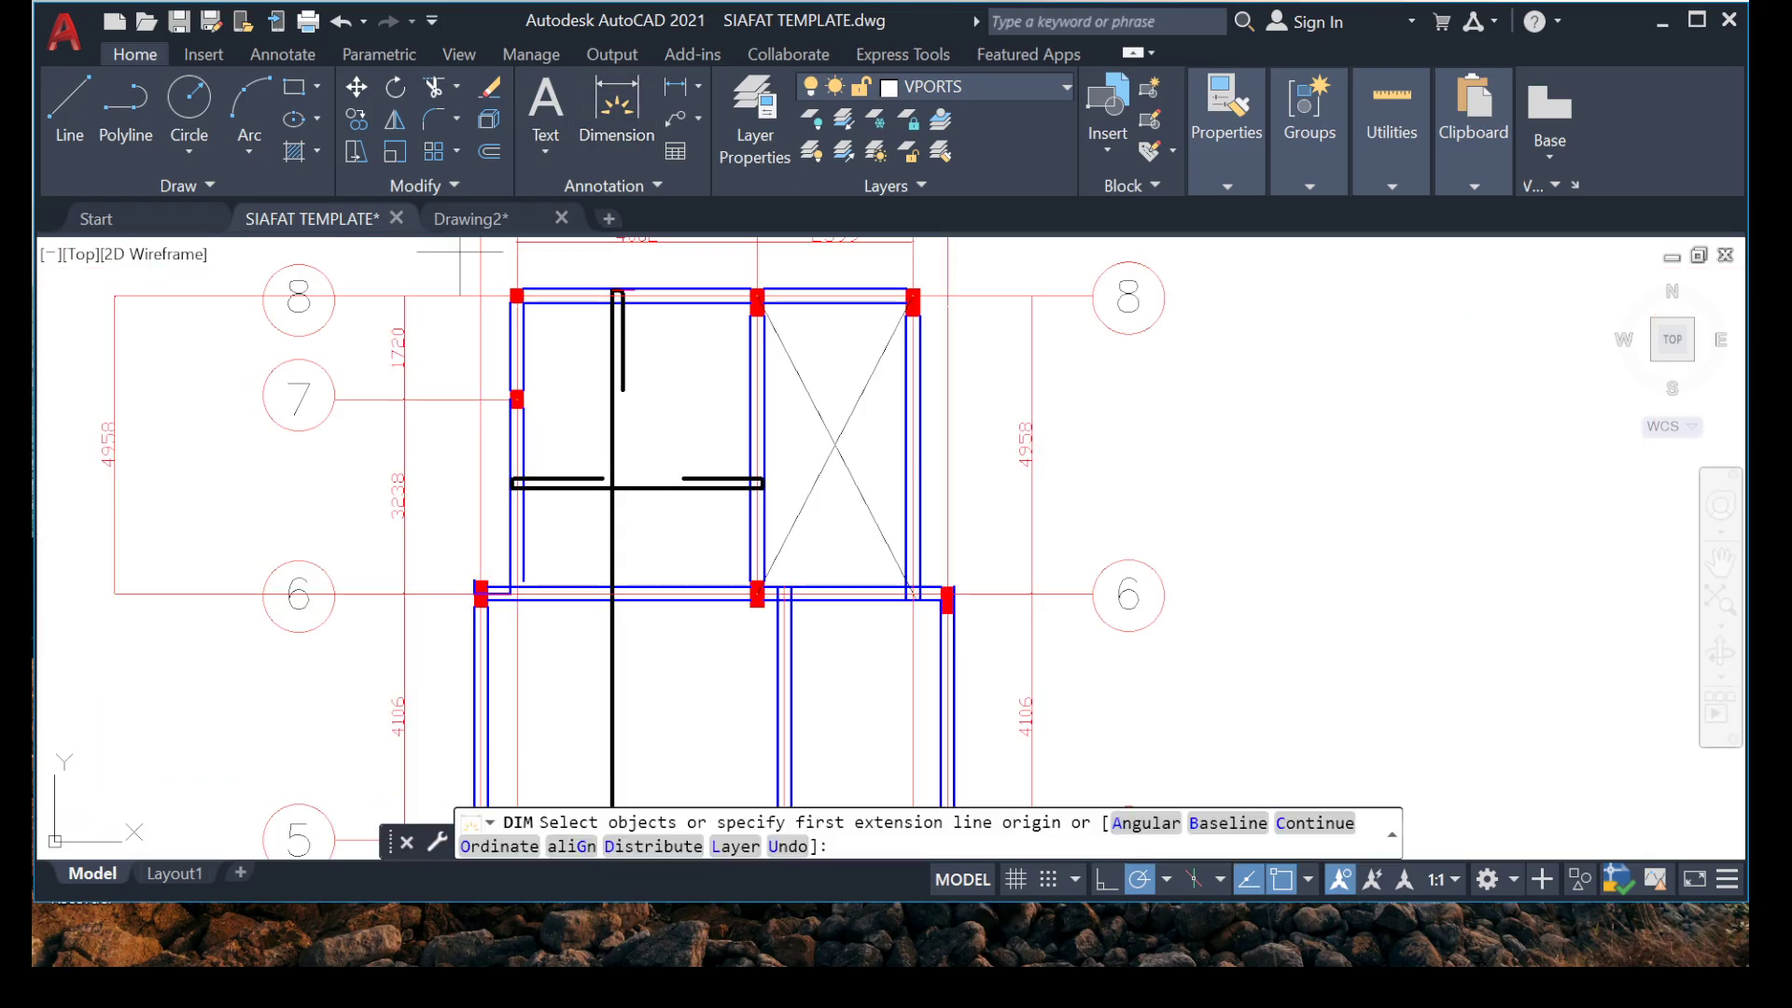
pyautogui.scroll(7, 616, 311)
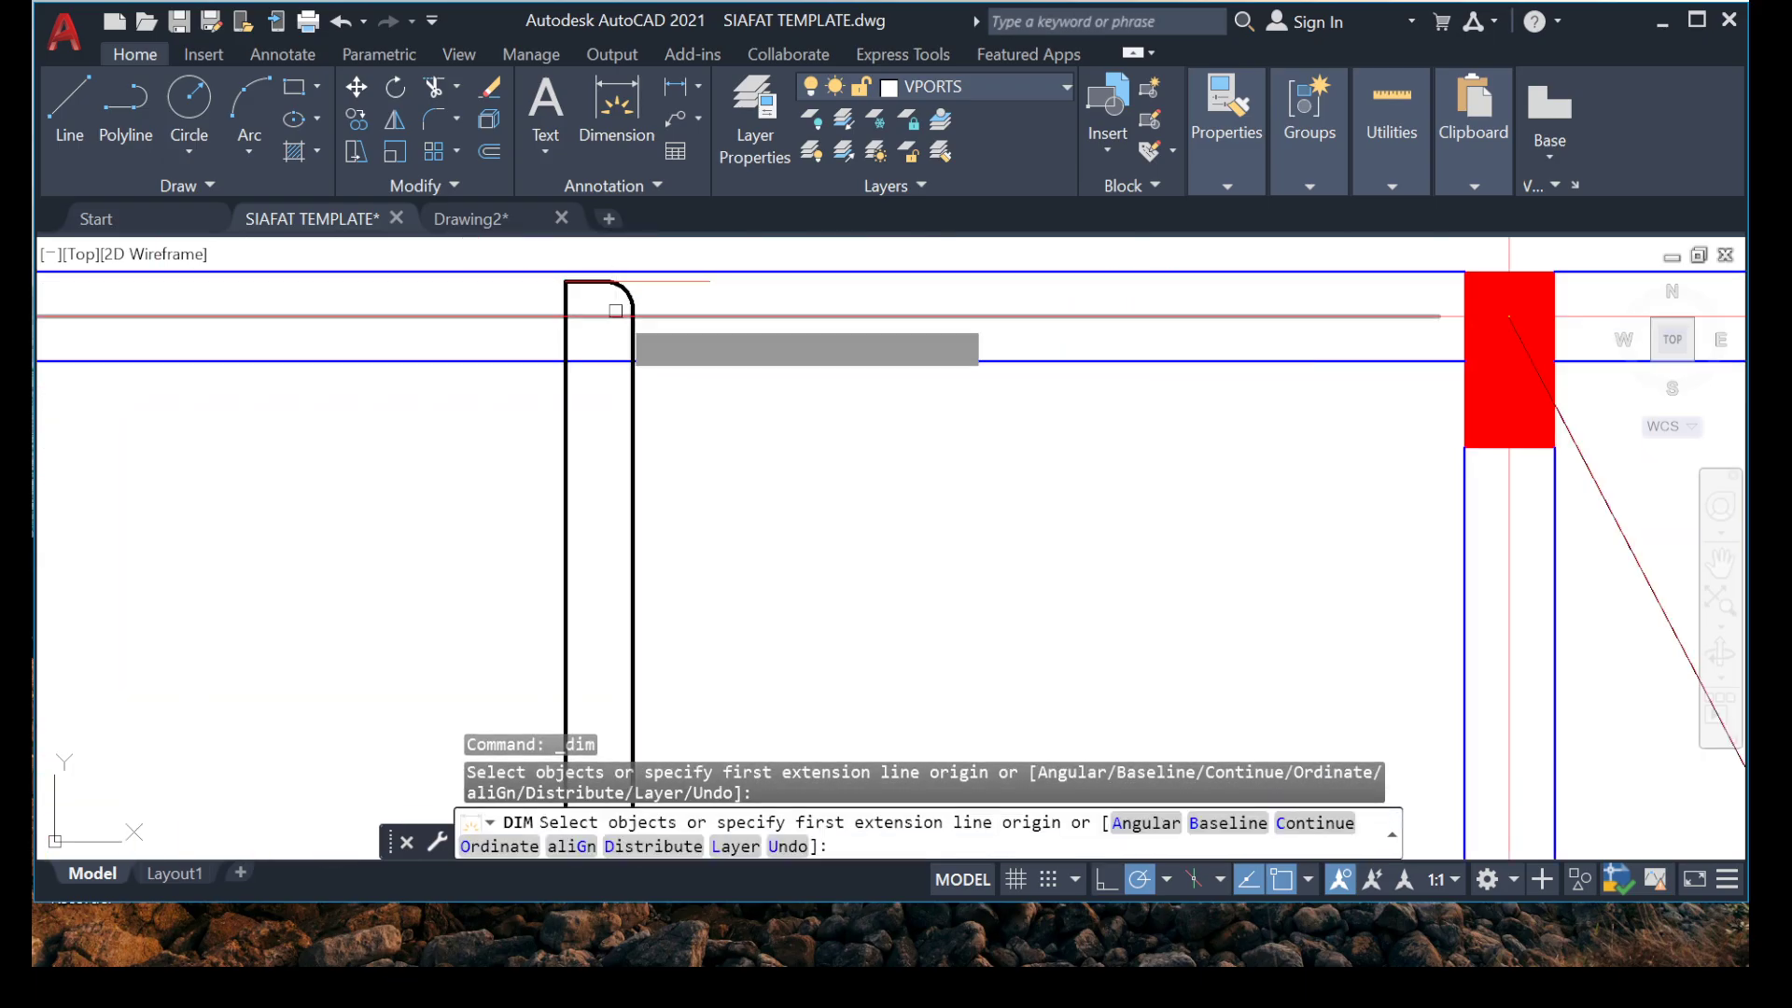
pyautogui.click(564, 282)
pyautogui.scroll(-6, 262, 642)
pyautogui.moveTo(252, 699)
pyautogui.mouseDown(button='middle')
pyautogui.moveTo(362, 272)
pyautogui.moveTo(349, 164)
pyautogui.mouseUp(button='middle')
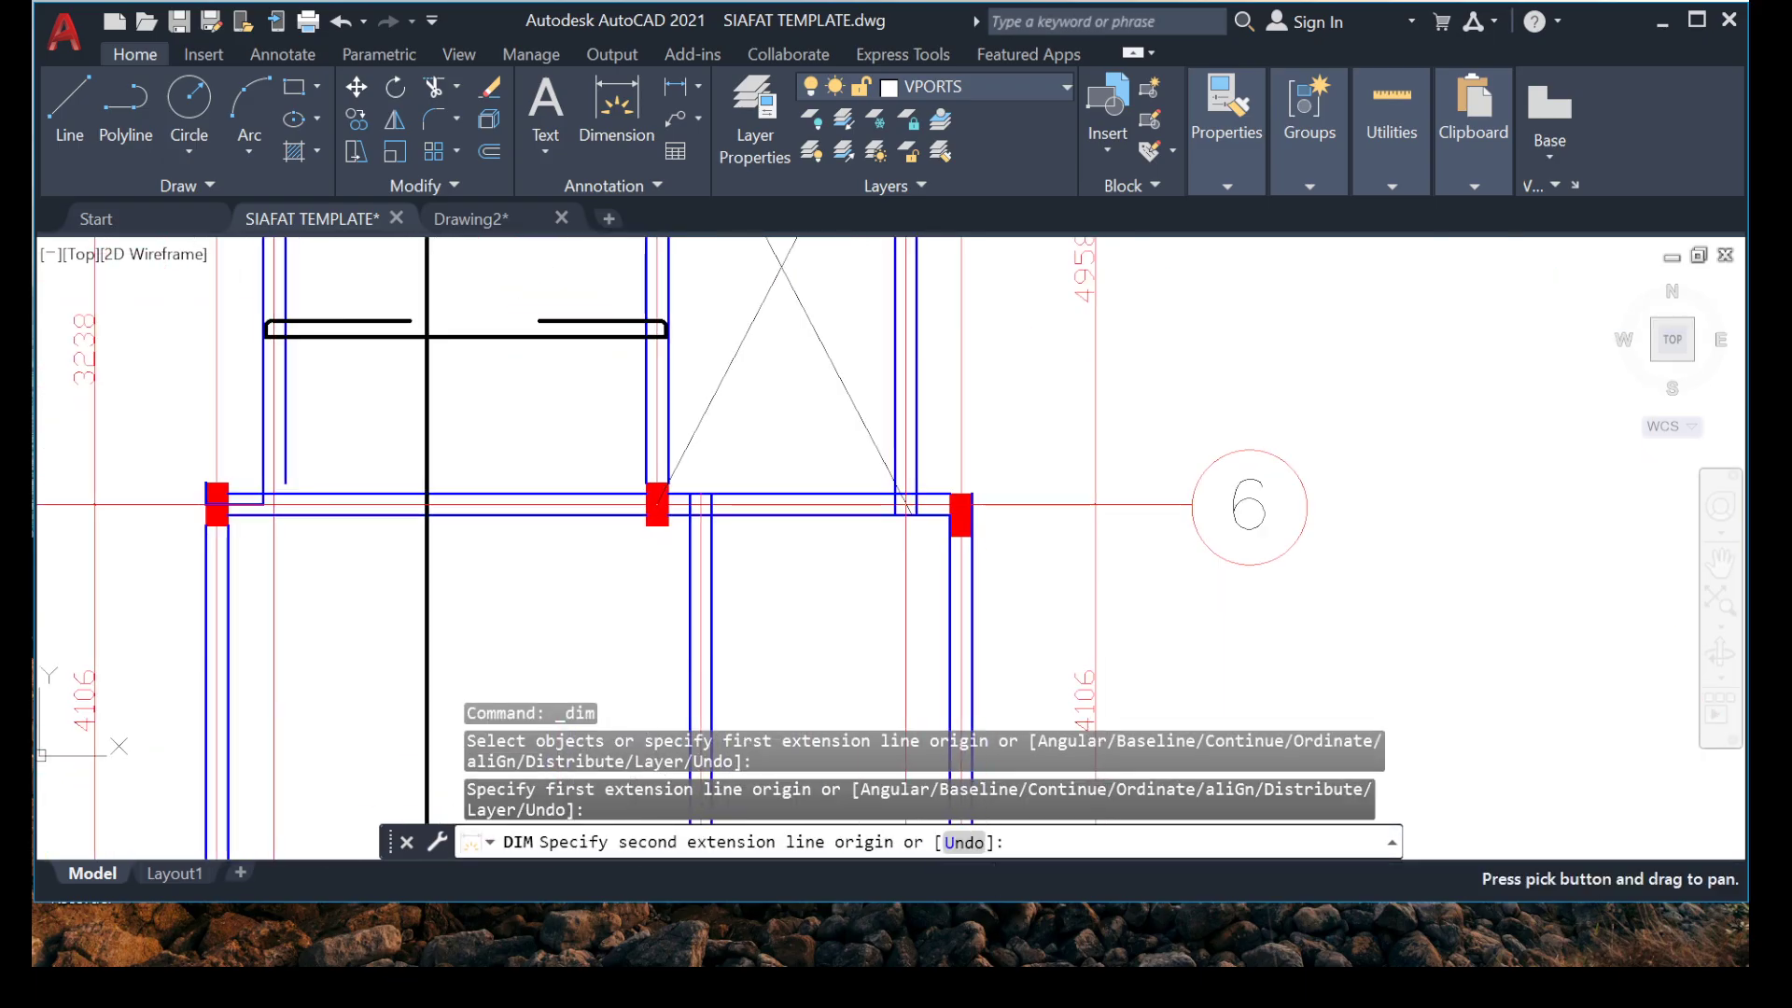
pyautogui.moveTo(293, 747); pyautogui.dragTo(256, 398, button='middle')
pyautogui.scroll(6, 334, 584)
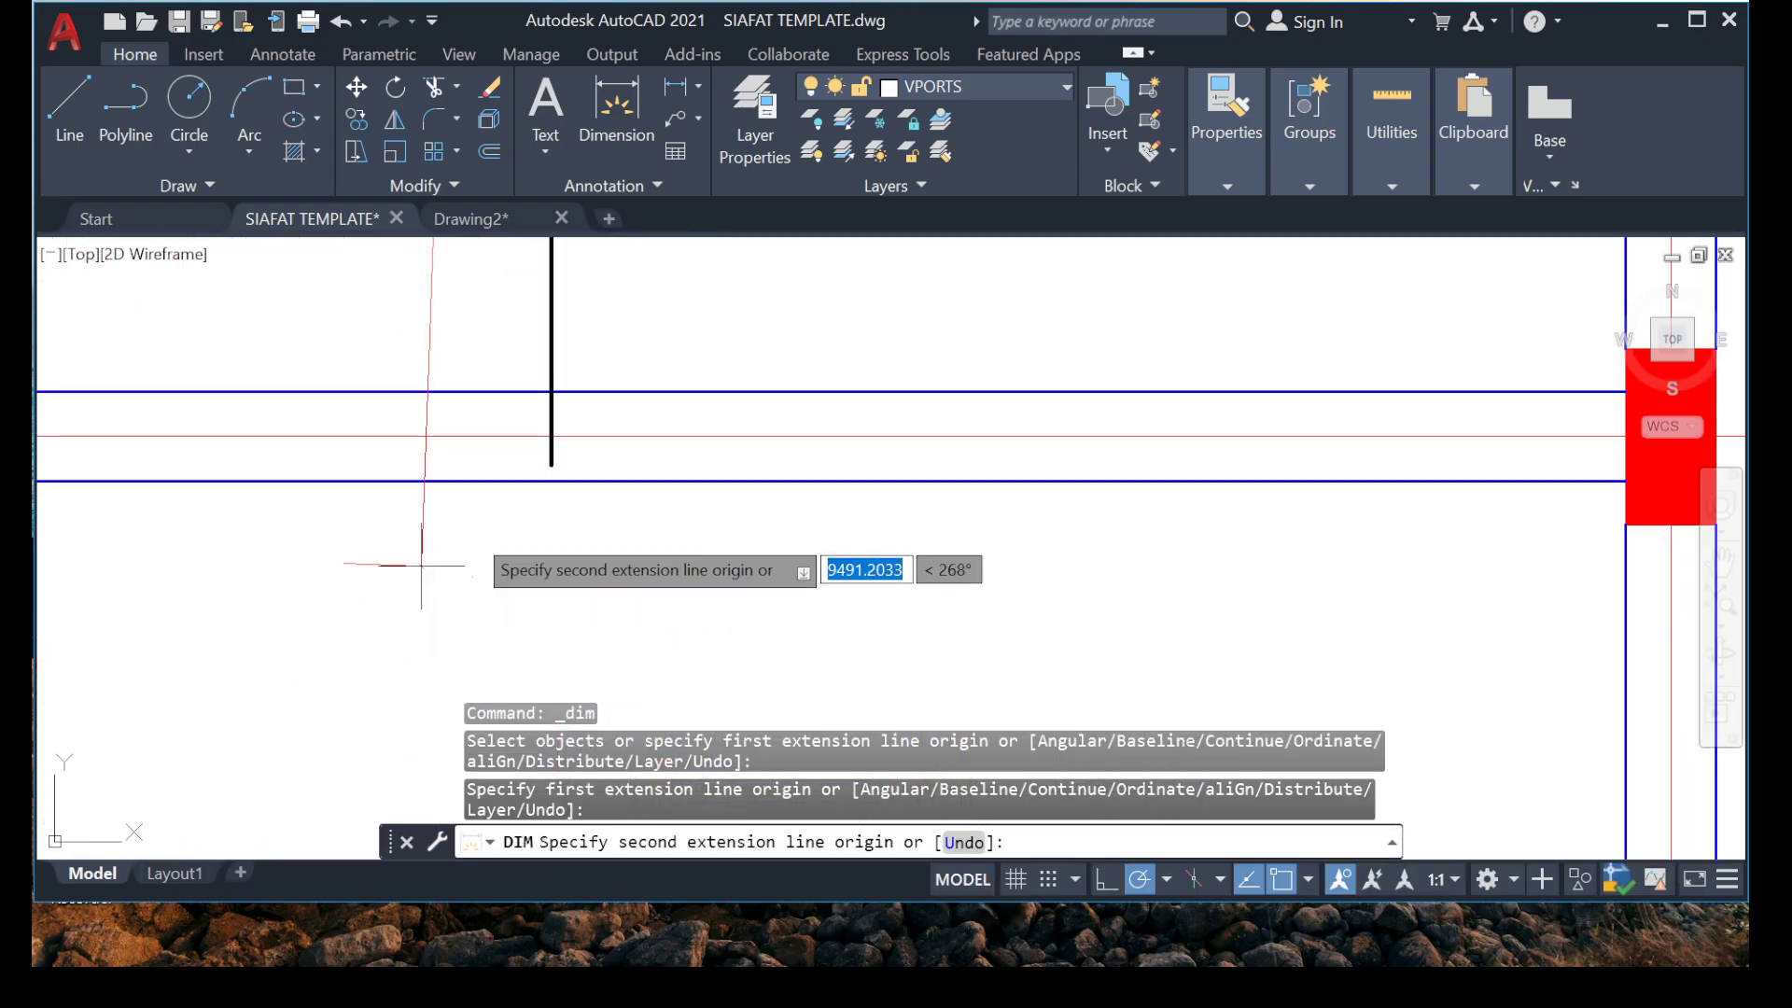
pyautogui.click(550, 463)
pyautogui.click(194, 303)
pyautogui.scroll(-5, 295, 334)
pyautogui.moveTo(293, 332); pyautogui.dragTo(396, 509, button='middle')
pyautogui.moveTo(370, 430); pyautogui.dragTo(392, 578, button='middle')
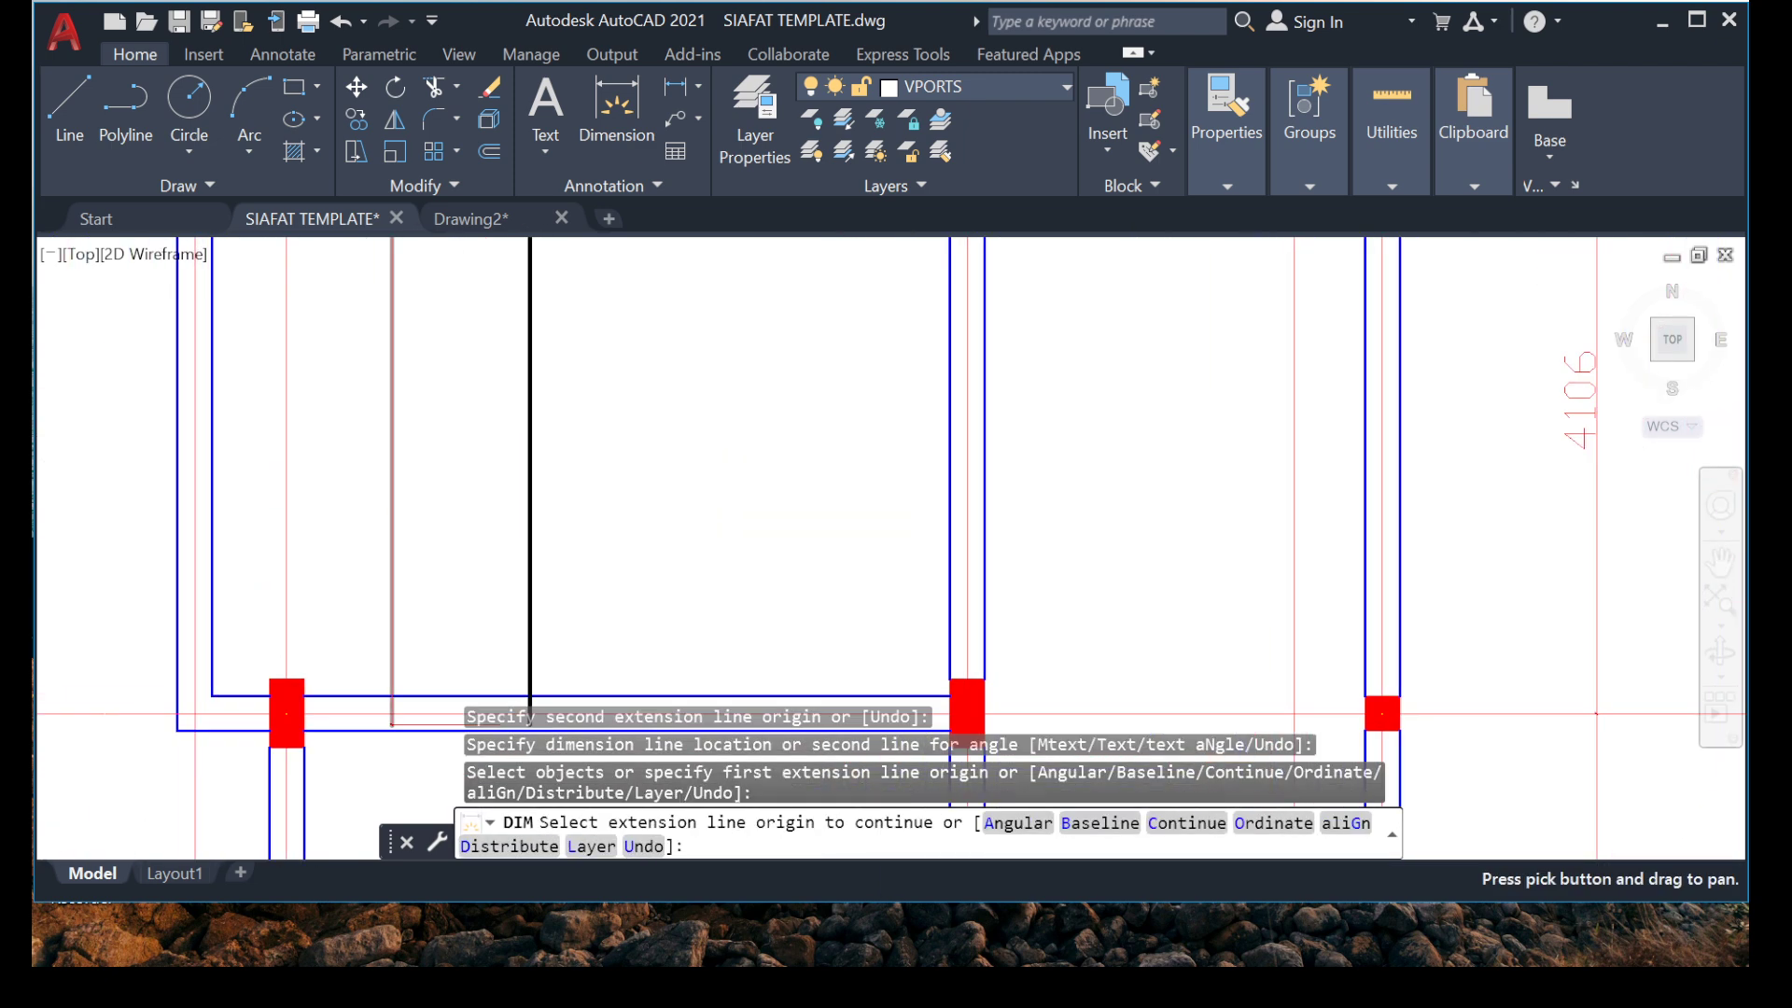
pyautogui.moveTo(292, 349); pyautogui.dragTo(327, 618, button='middle')
pyautogui.press('Escape')
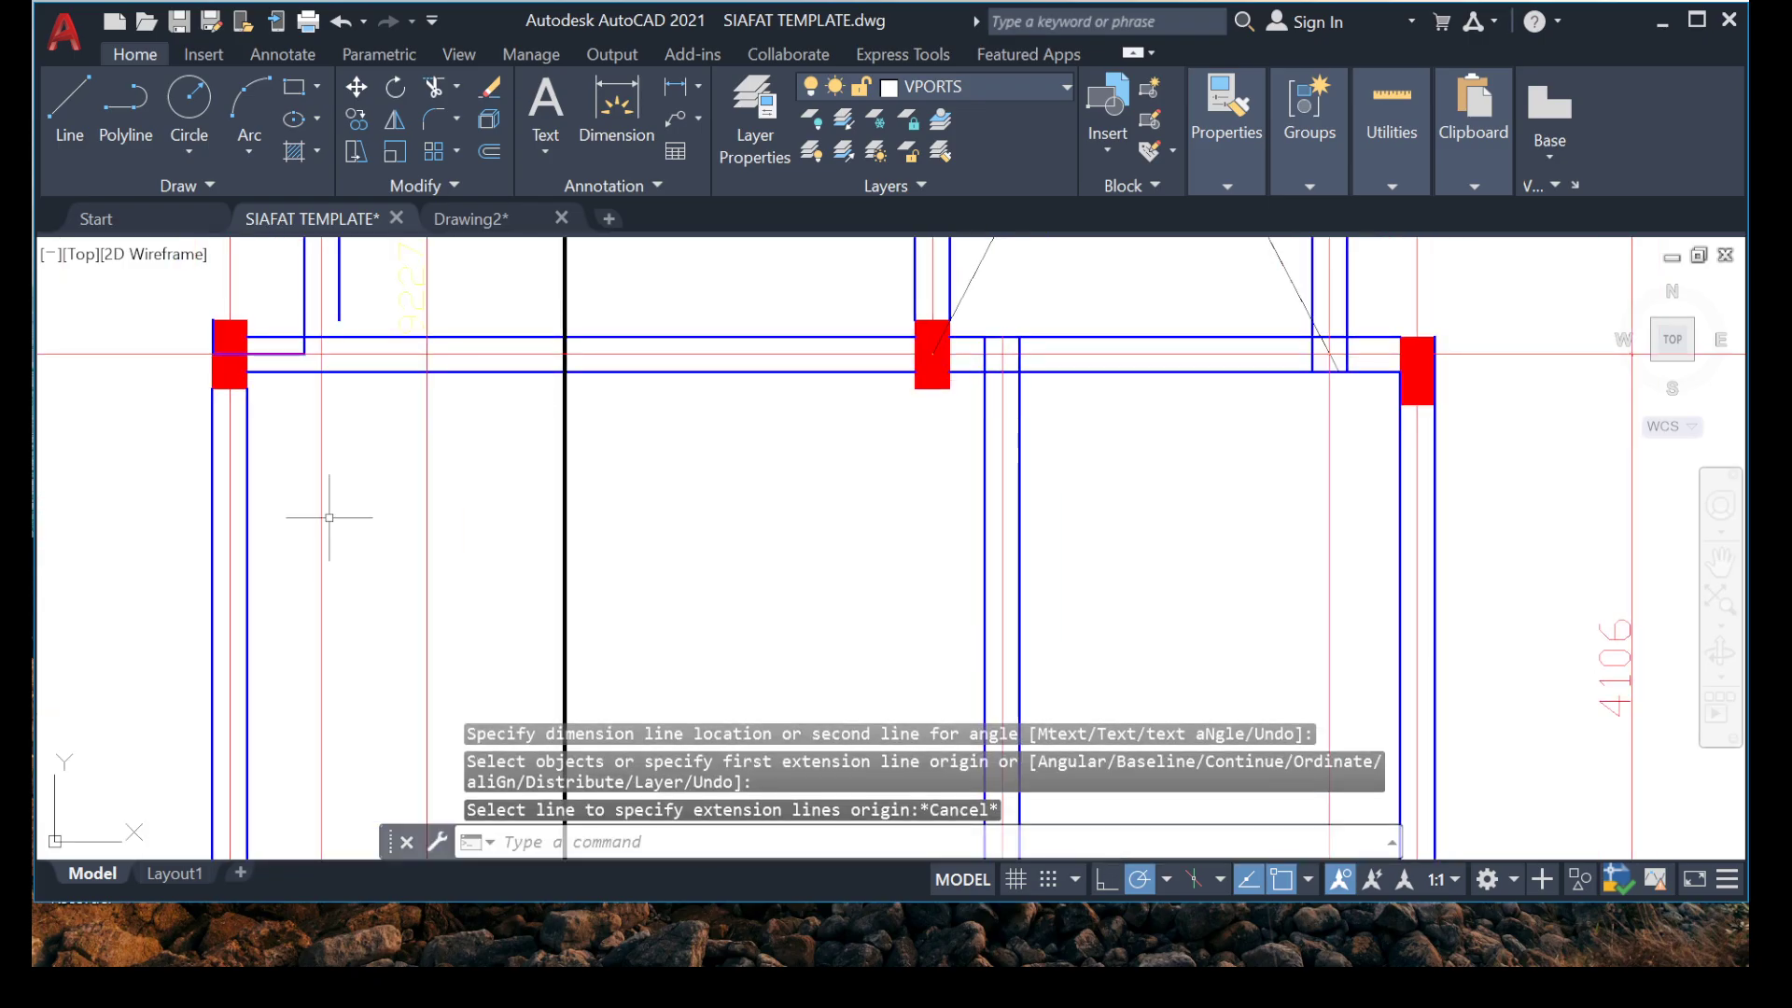
# Match the vertical bar's new dimension to the style of the existing dimension between grids 6 and 7.
pyautogui.write('MA')
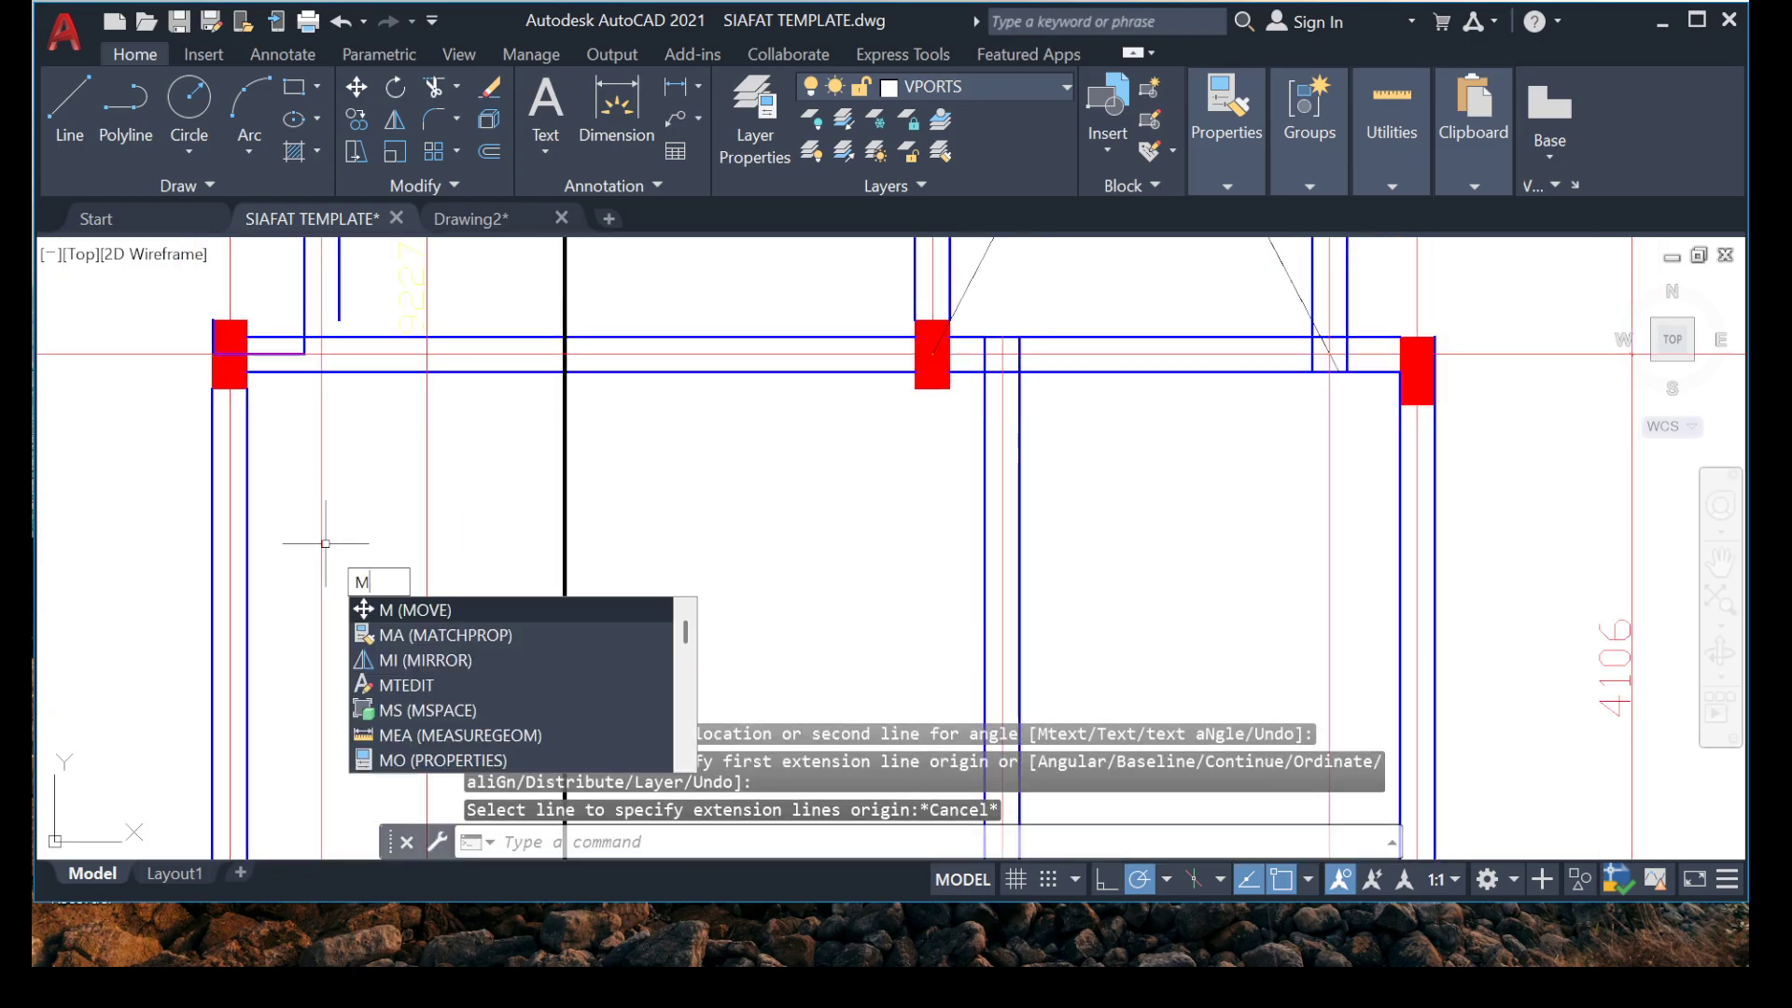
pyautogui.press('Return')
pyautogui.scroll(-7, 290, 452)
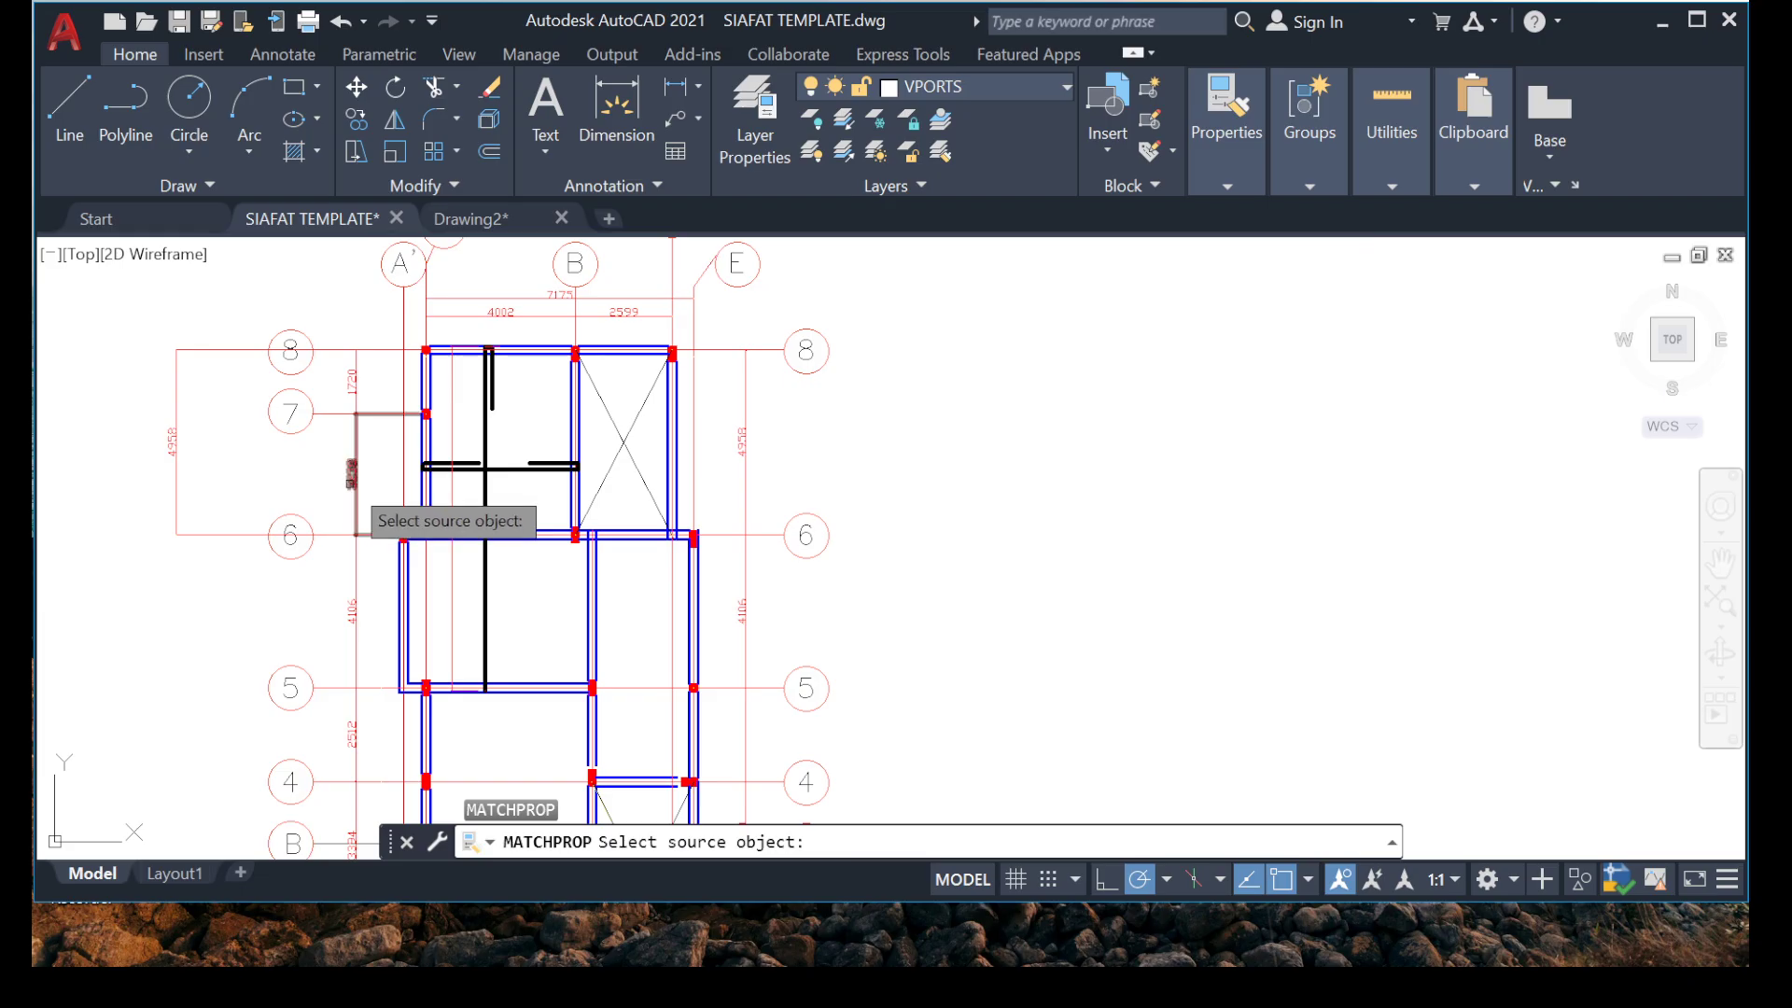
pyautogui.click(351, 483)
pyautogui.scroll(10, 445, 576)
pyautogui.click(632, 436)
pyautogui.click(408, 524)
pyautogui.scroll(-2, 452, 522)
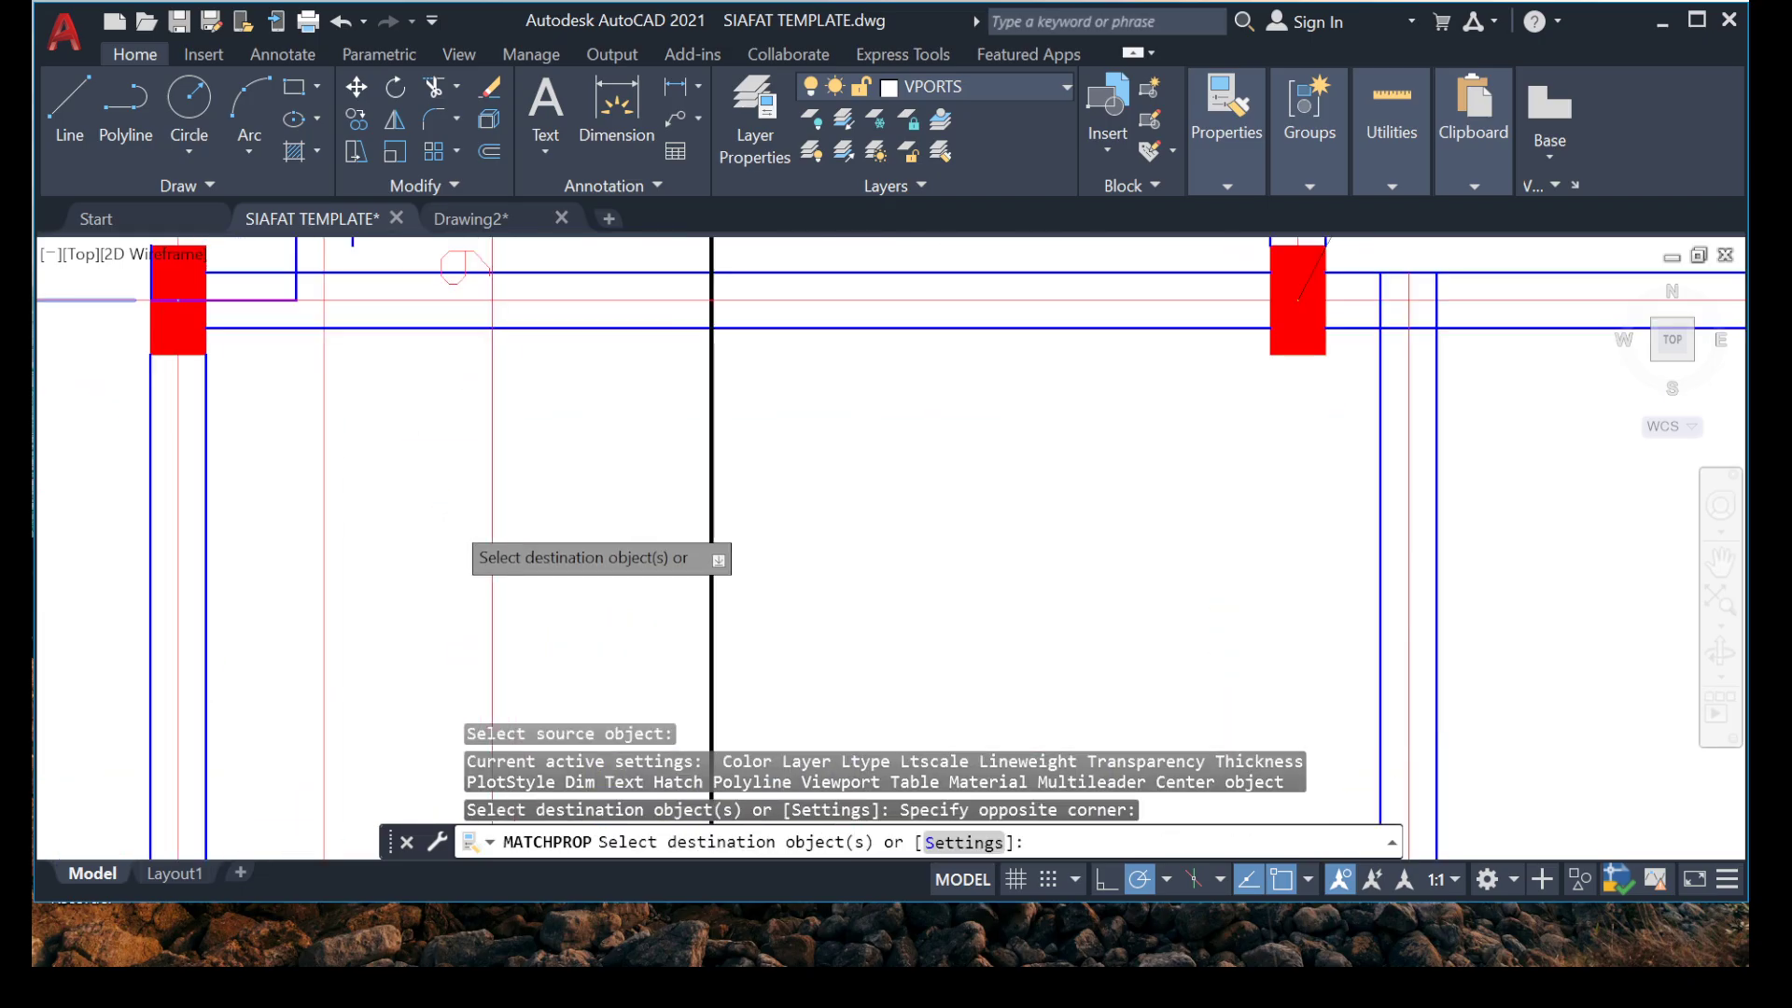
pyautogui.press('Escape')
# Examine the vertical bar's dimension text near grid 6 to read the bar length.
pyautogui.scroll(-3, 383, 540)
pyautogui.scroll(4, 430, 485)
pyautogui.scroll(-4, 439, 466)
pyautogui.scroll(3, 465, 452)
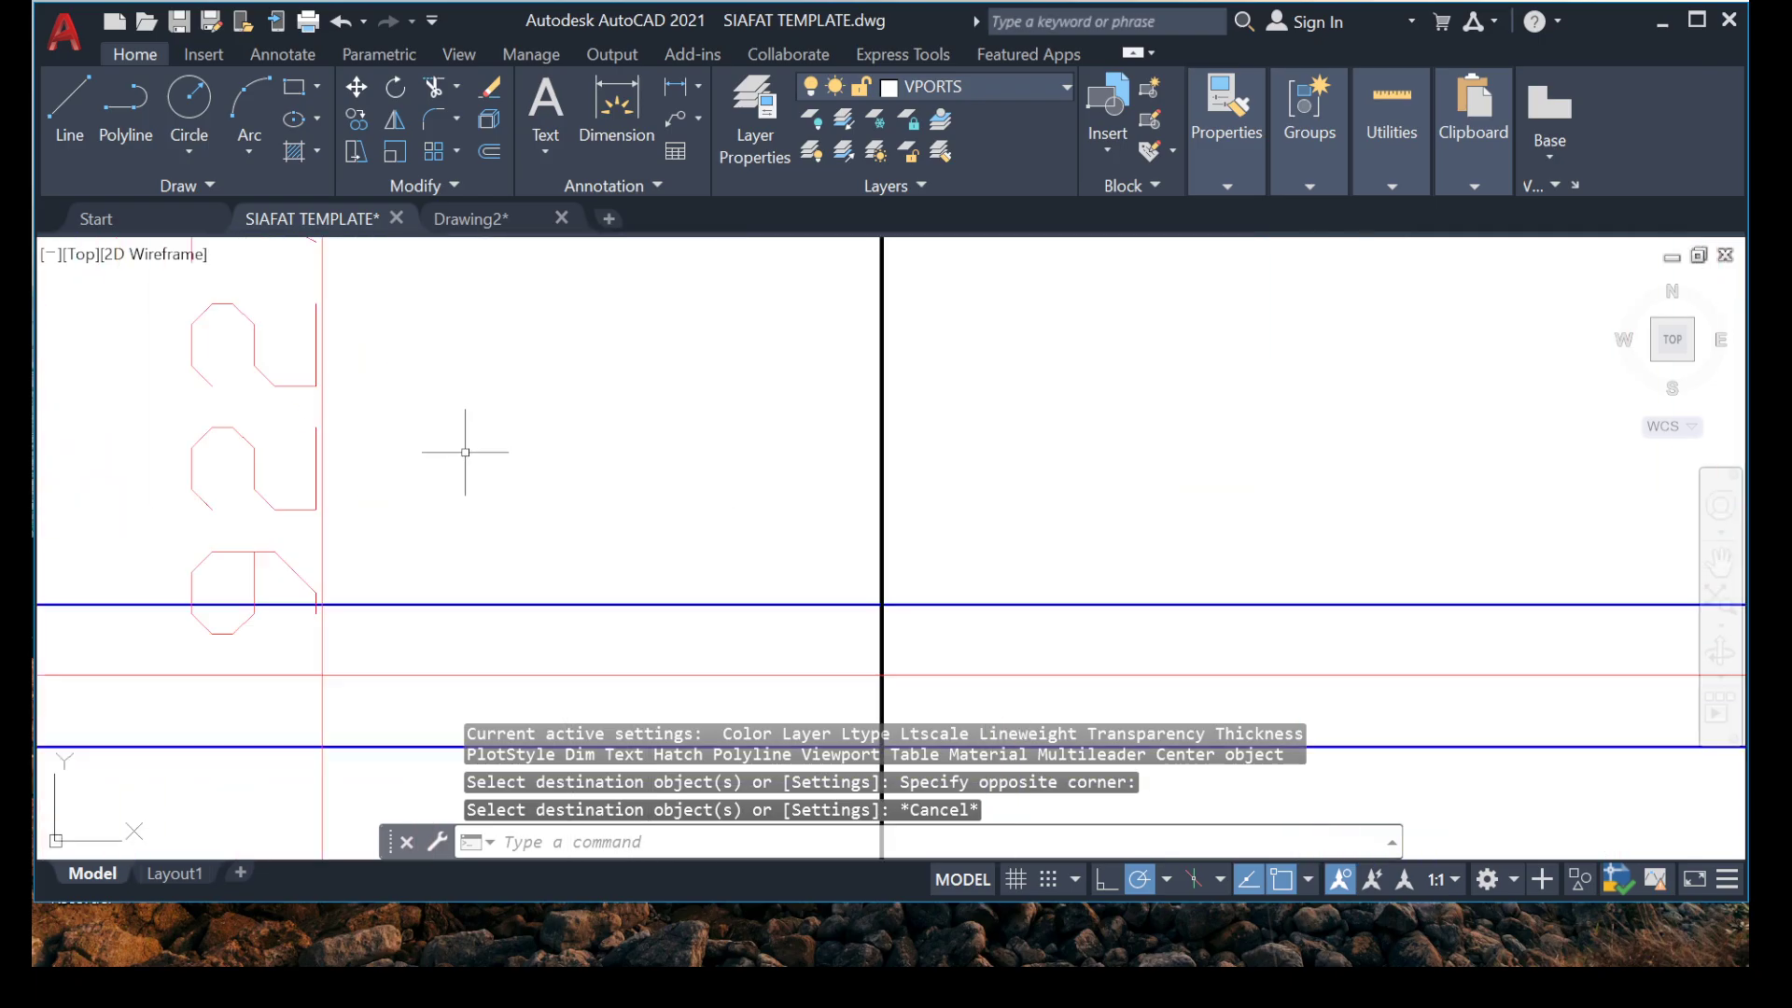
pyautogui.scroll(-2, 465, 452)
pyautogui.scroll(2, 536, 632)
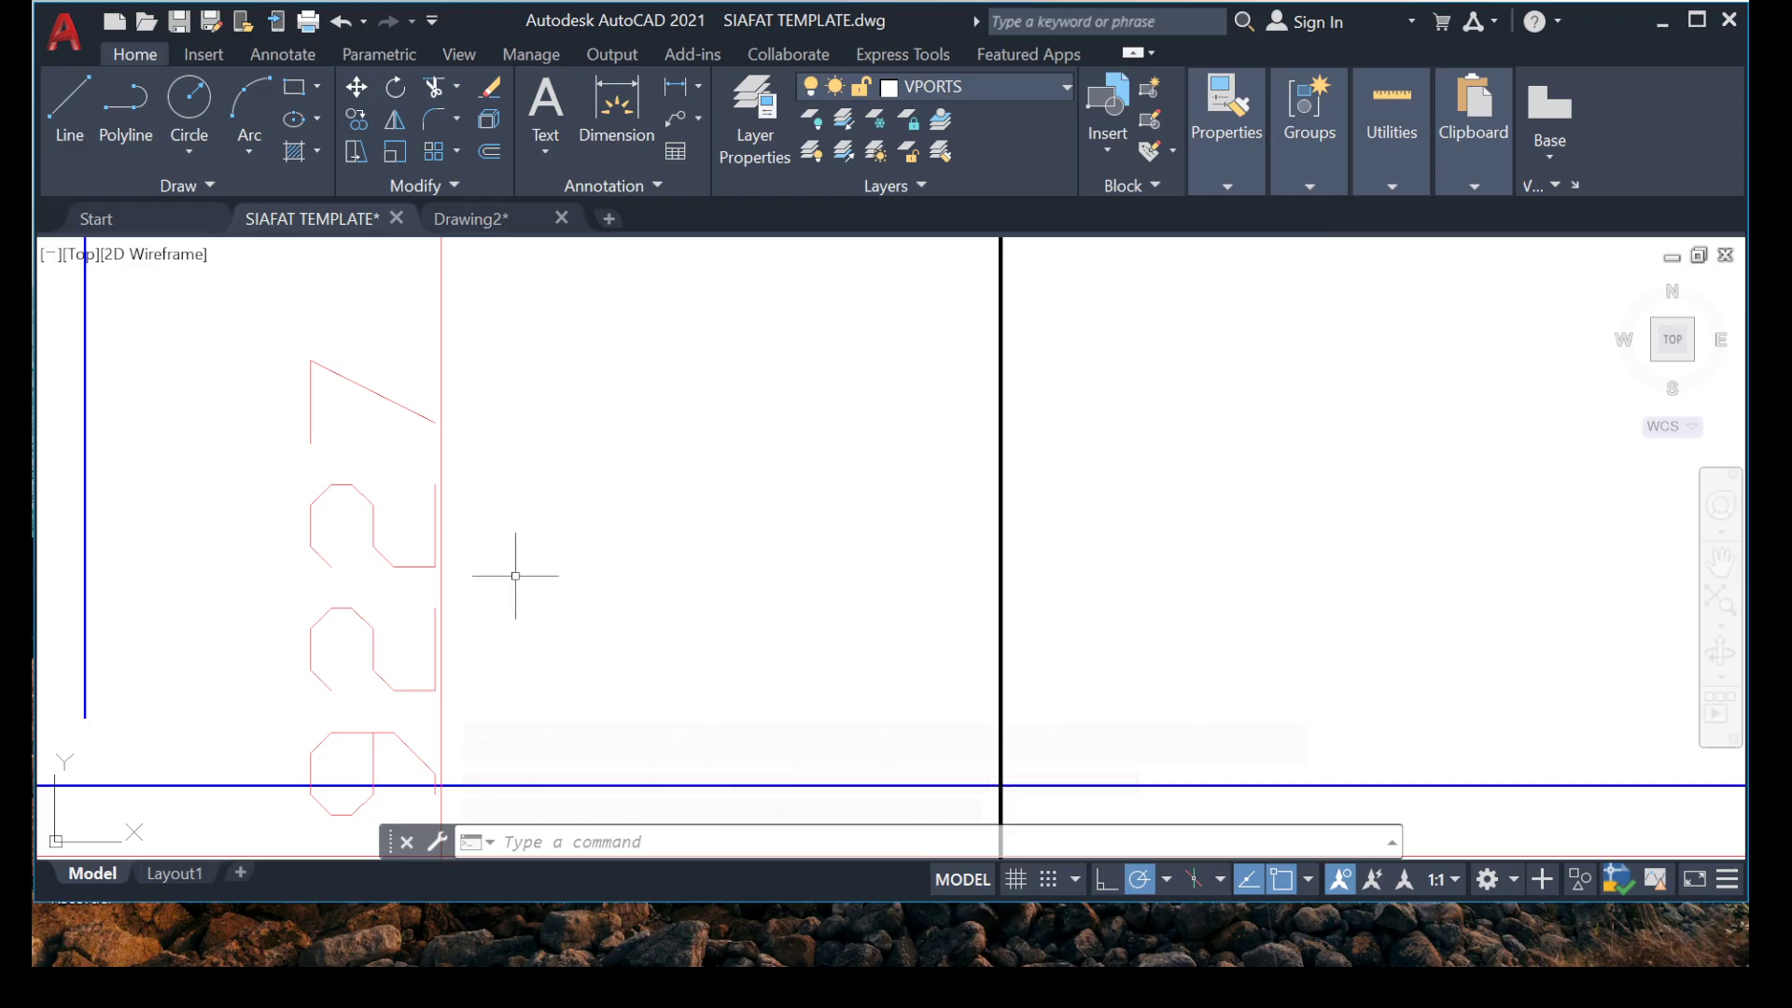
pyautogui.scroll(-3, 534, 442)
pyautogui.moveTo(528, 377)
pyautogui.mouseDown(button='middle')
pyautogui.moveTo(417, 622)
pyautogui.moveTo(426, 685)
pyautogui.moveTo(519, 401)
pyautogui.mouseUp(button='middle')
pyautogui.moveTo(508, 652)
pyautogui.mouseDown(button='middle')
pyautogui.moveTo(518, 525)
pyautogui.moveTo(562, 438)
pyautogui.mouseUp(button='middle')
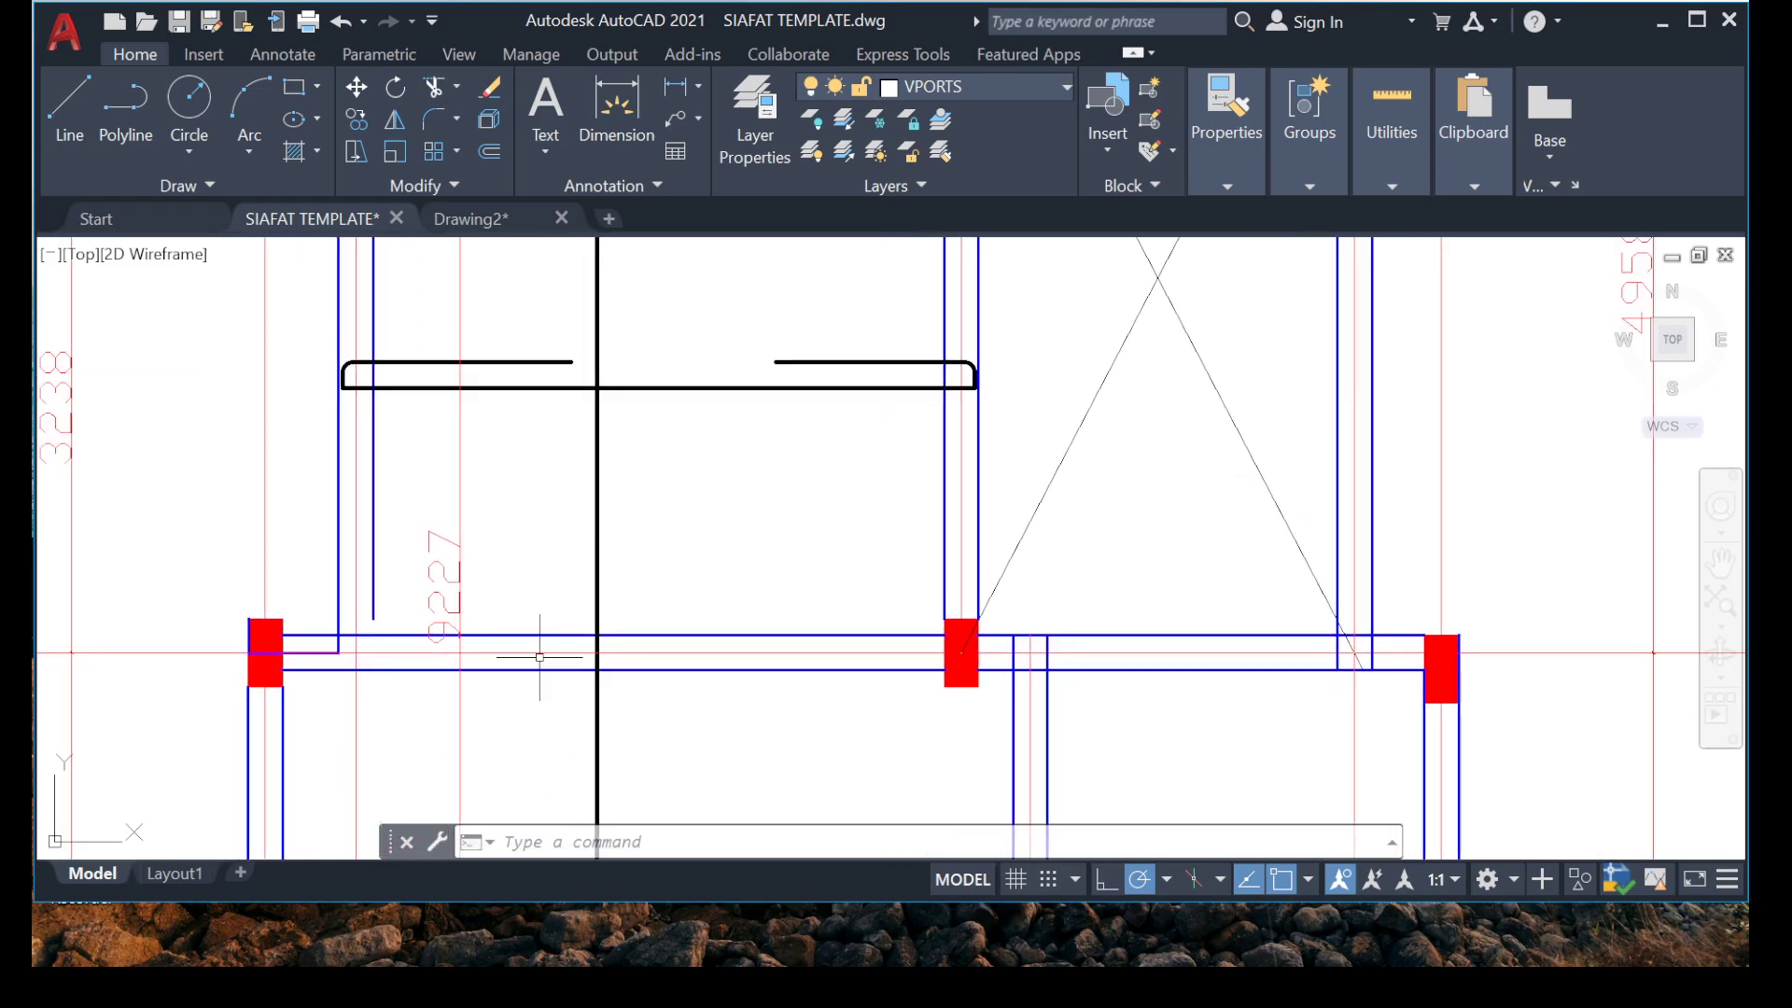
pyautogui.moveTo(796, 961)
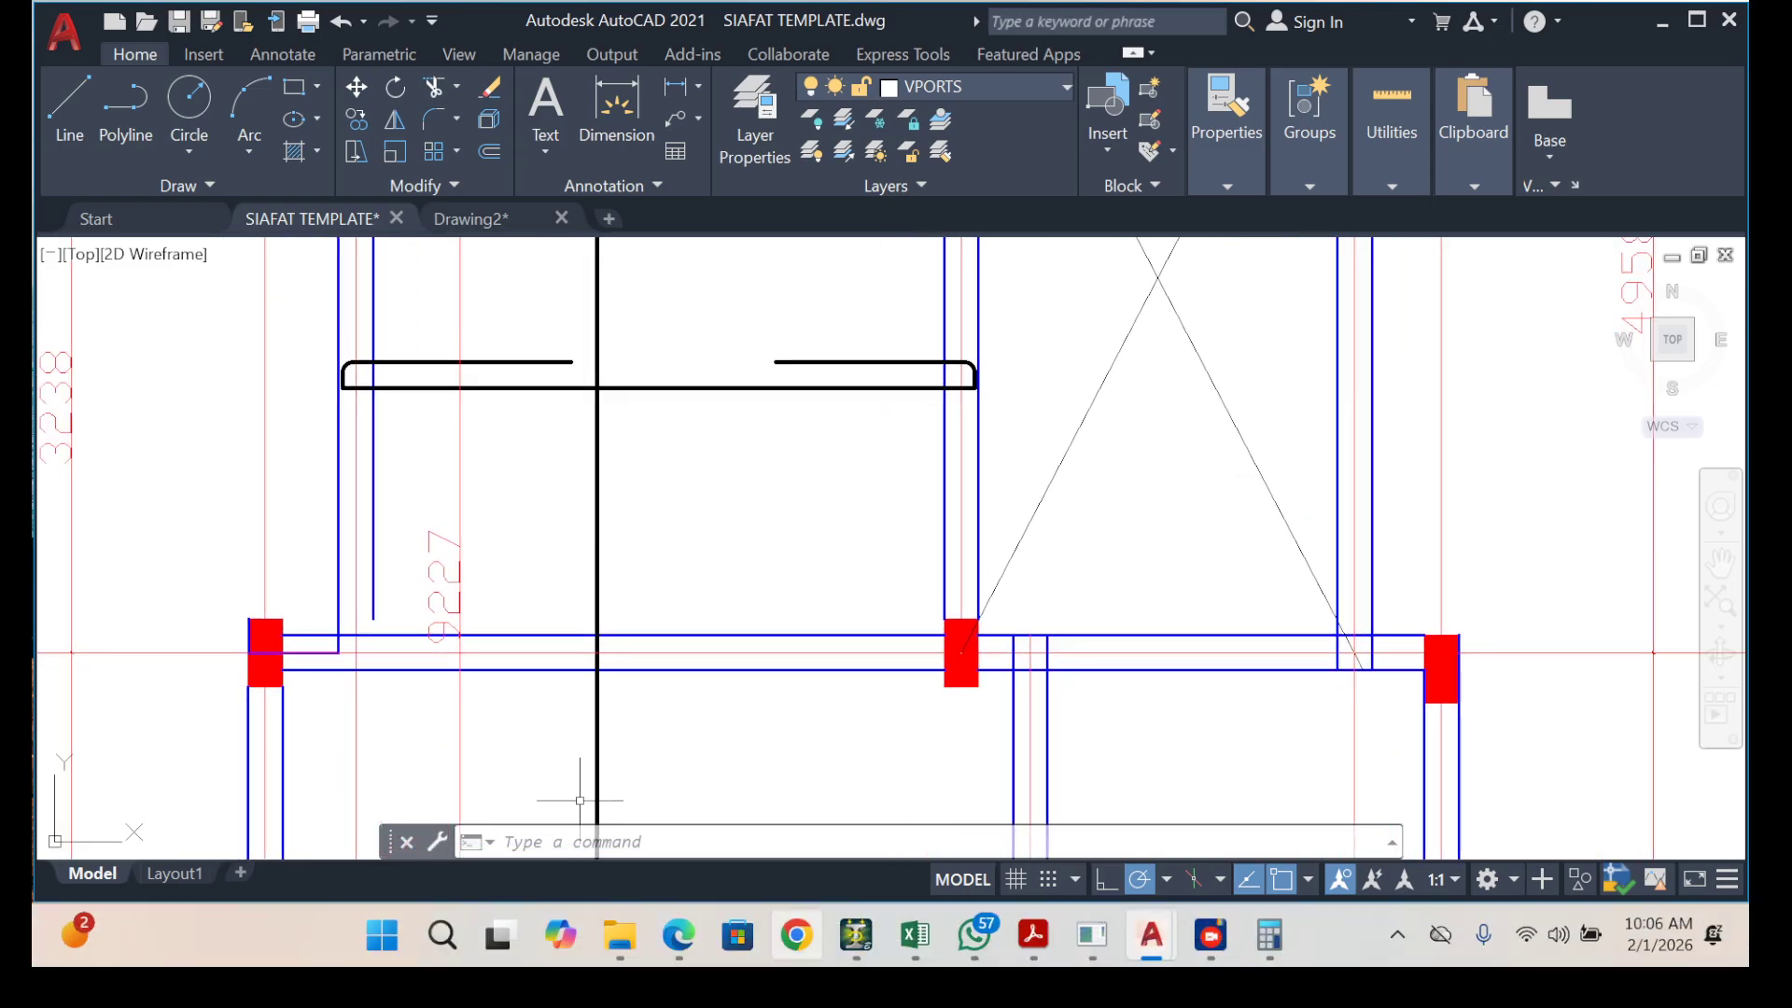
# Erase the leftover cover guide line beside the rounded hook corner in the grid 8 beam.
pyautogui.moveTo(616, 419); pyautogui.dragTo(656, 752, button='middle')
pyautogui.moveTo(656, 334); pyautogui.dragTo(598, 474, button='middle')
pyautogui.scroll(10, 589, 379)
pyautogui.scroll(5, 555, 373)
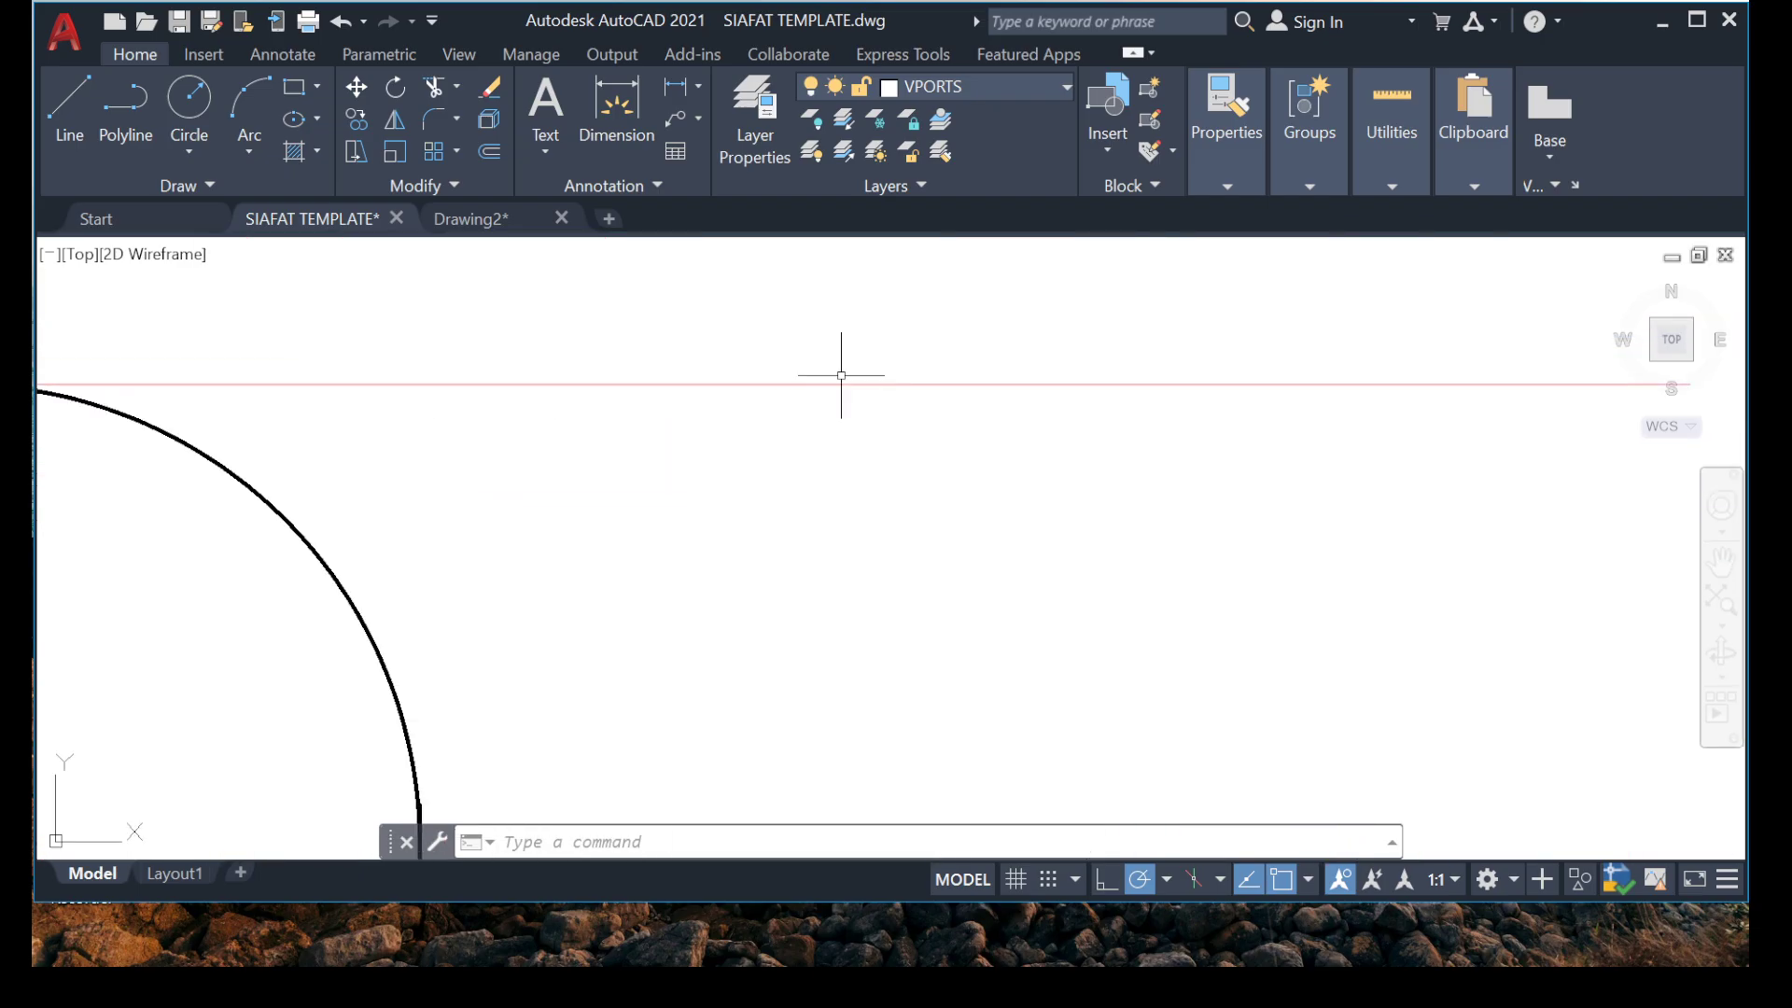
pyautogui.click(826, 383)
pyautogui.press('Delete')
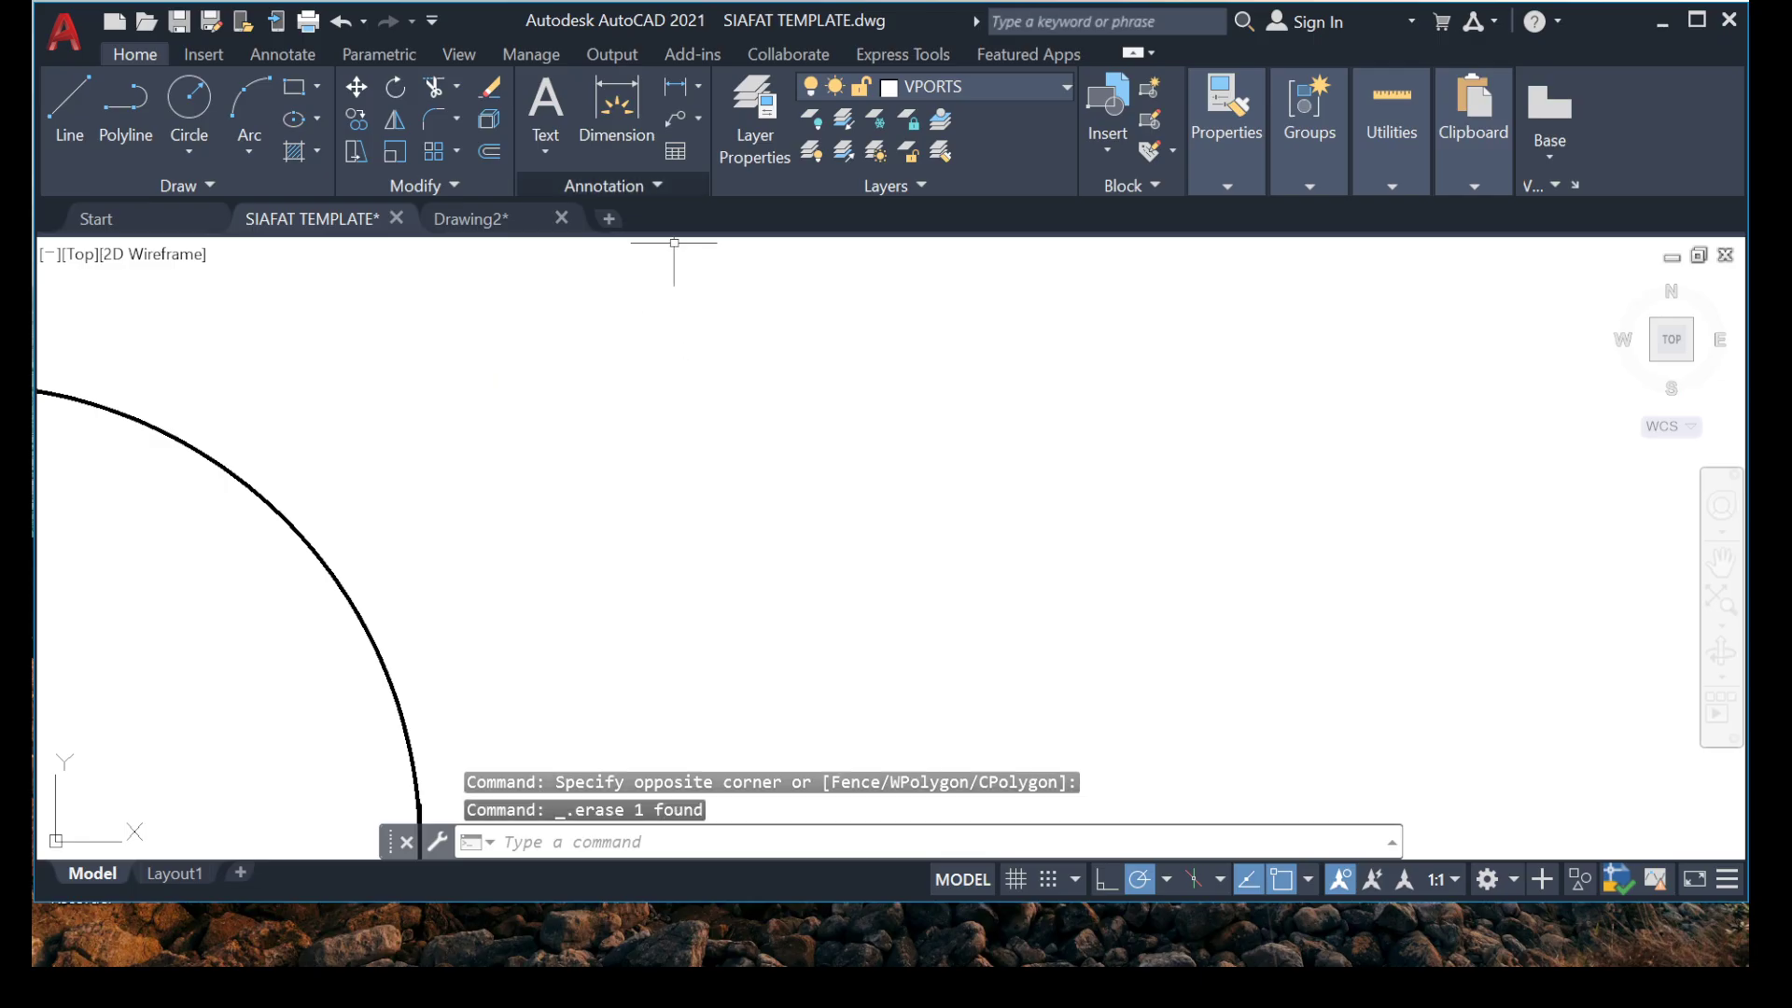
# Examine the vertical bar's hook inside the grid 8 beam, including its short top segment and rounded bend.
pyautogui.scroll(-5, 665, 291)
pyautogui.moveTo(431, 413); pyautogui.dragTo(631, 481, button='middle')
pyautogui.scroll(-10, 570, 466)
pyautogui.scroll(8, 562, 477)
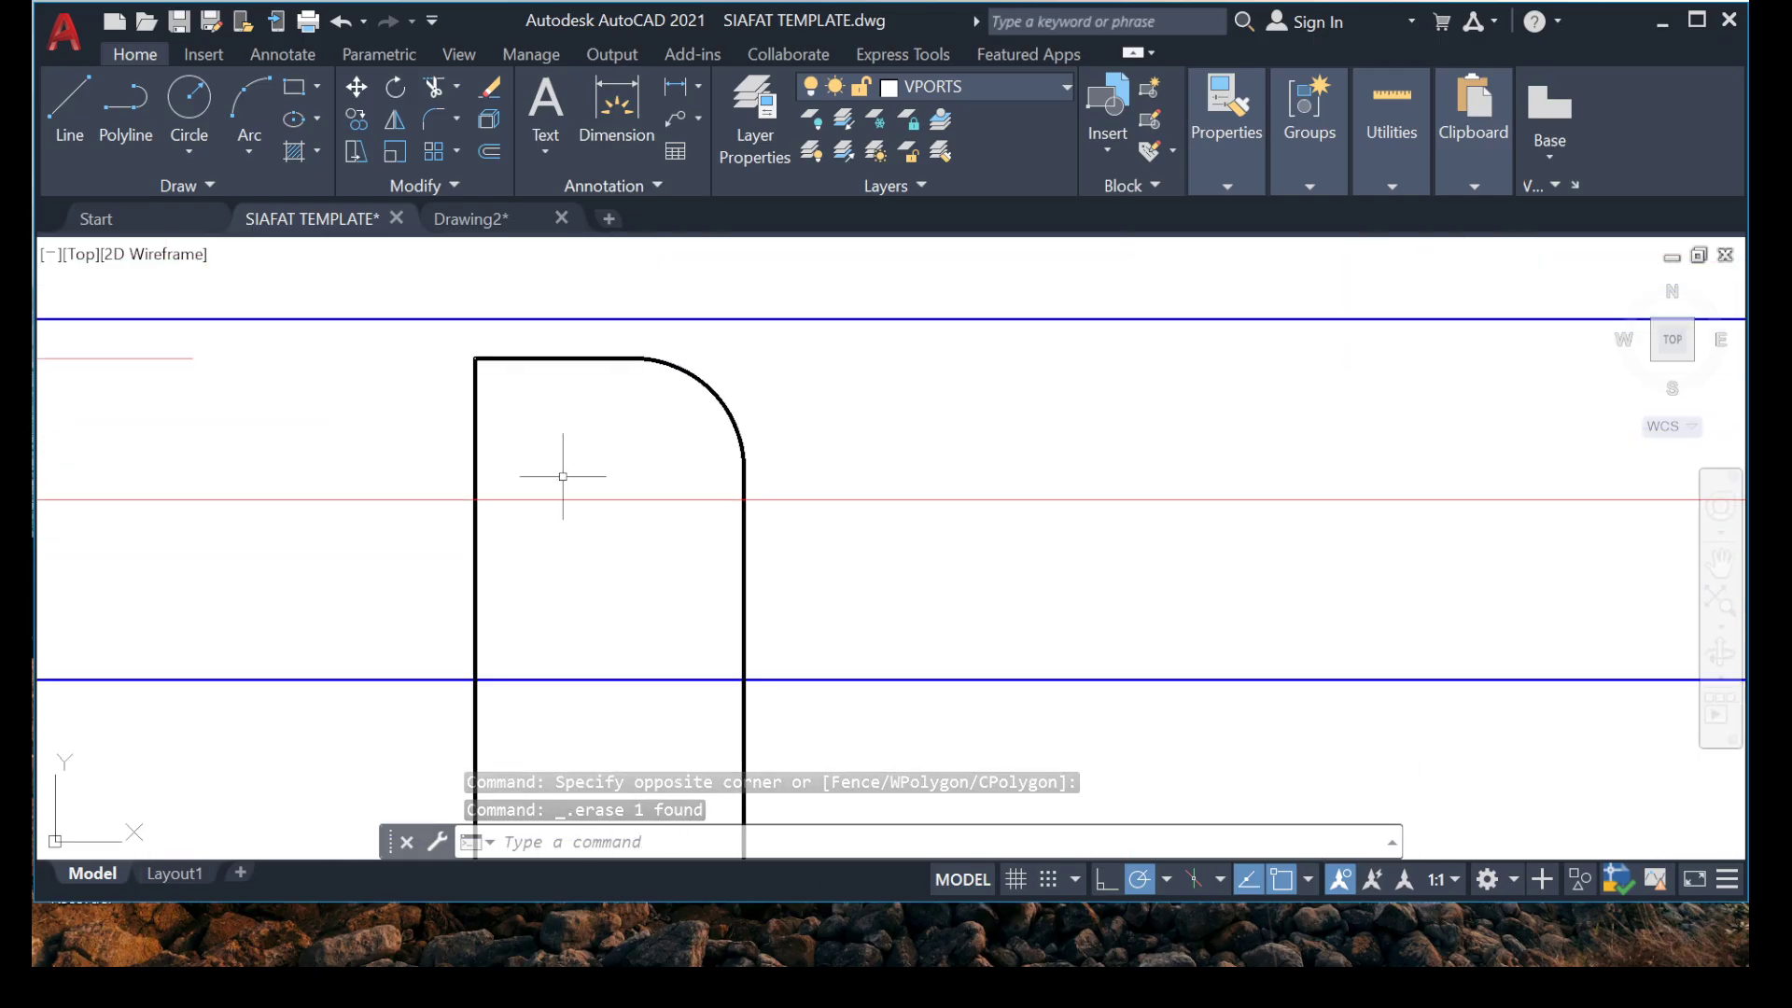
pyautogui.scroll(2, 509, 316)
pyautogui.scroll(-2, 491, 437)
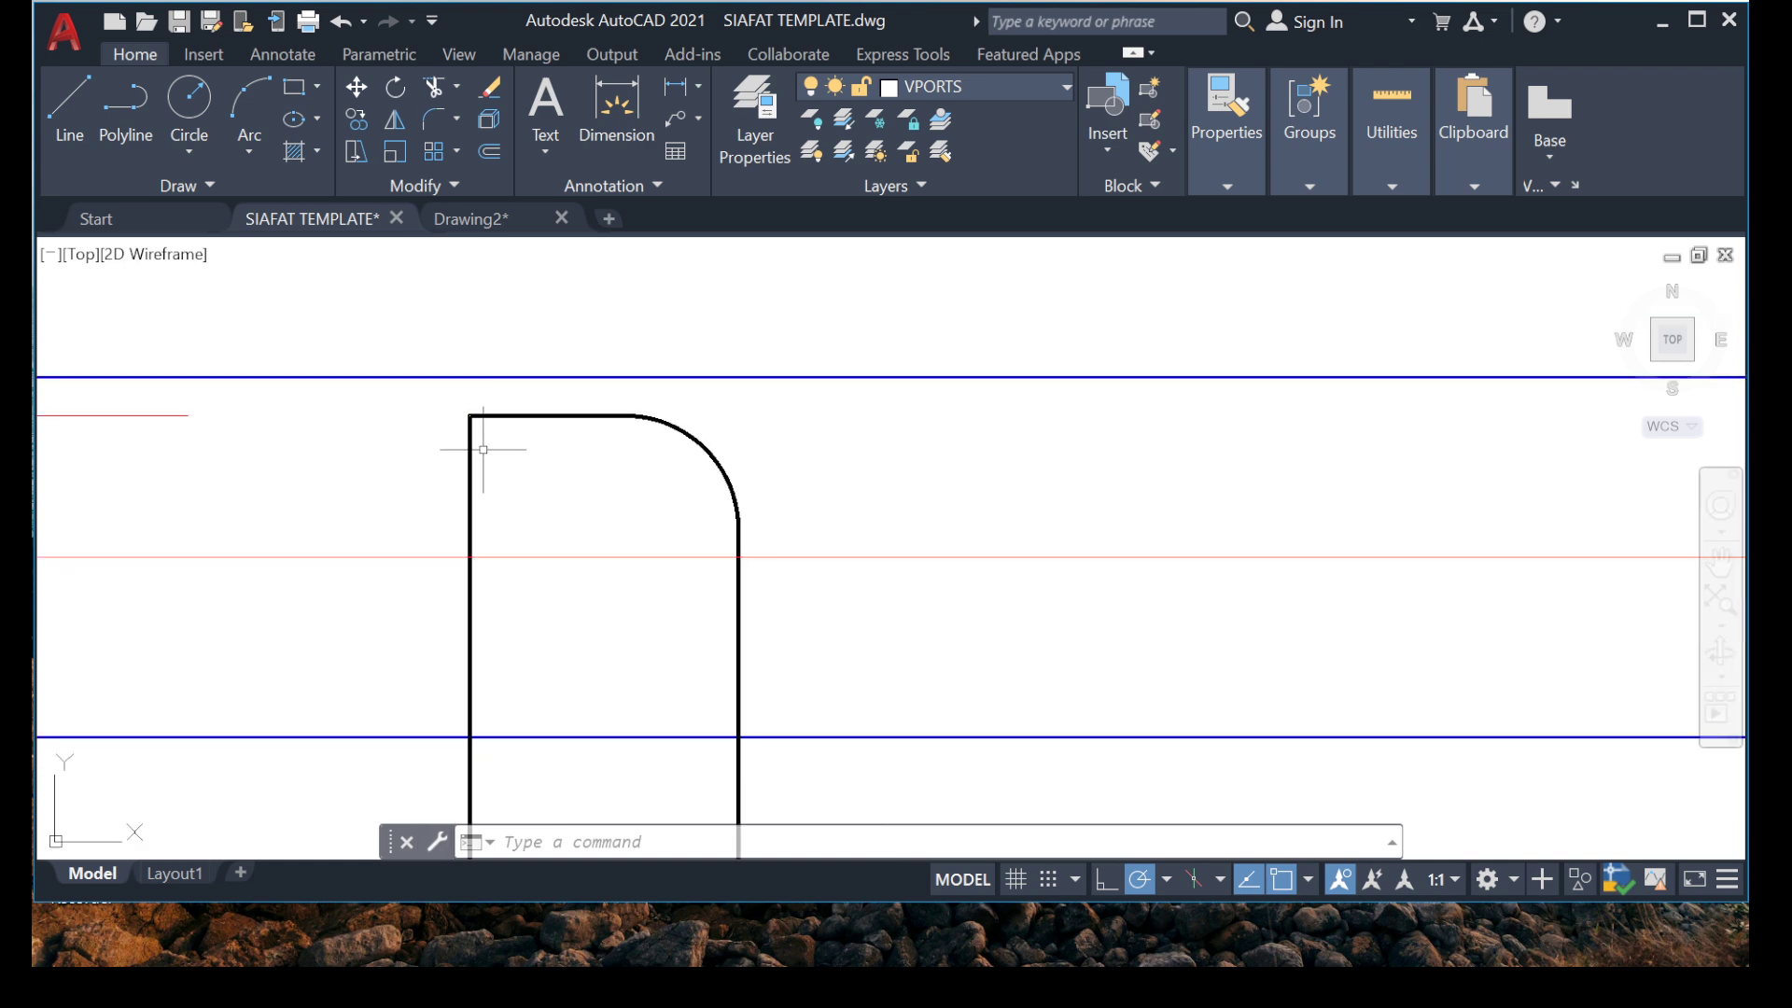
pyautogui.scroll(-6, 507, 479)
pyautogui.moveTo(532, 588)
pyautogui.mouseDown(button='middle')
pyautogui.moveTo(496, 463)
pyautogui.moveTo(527, 495)
pyautogui.mouseUp(button='middle')
pyautogui.scroll(6, 514, 441)
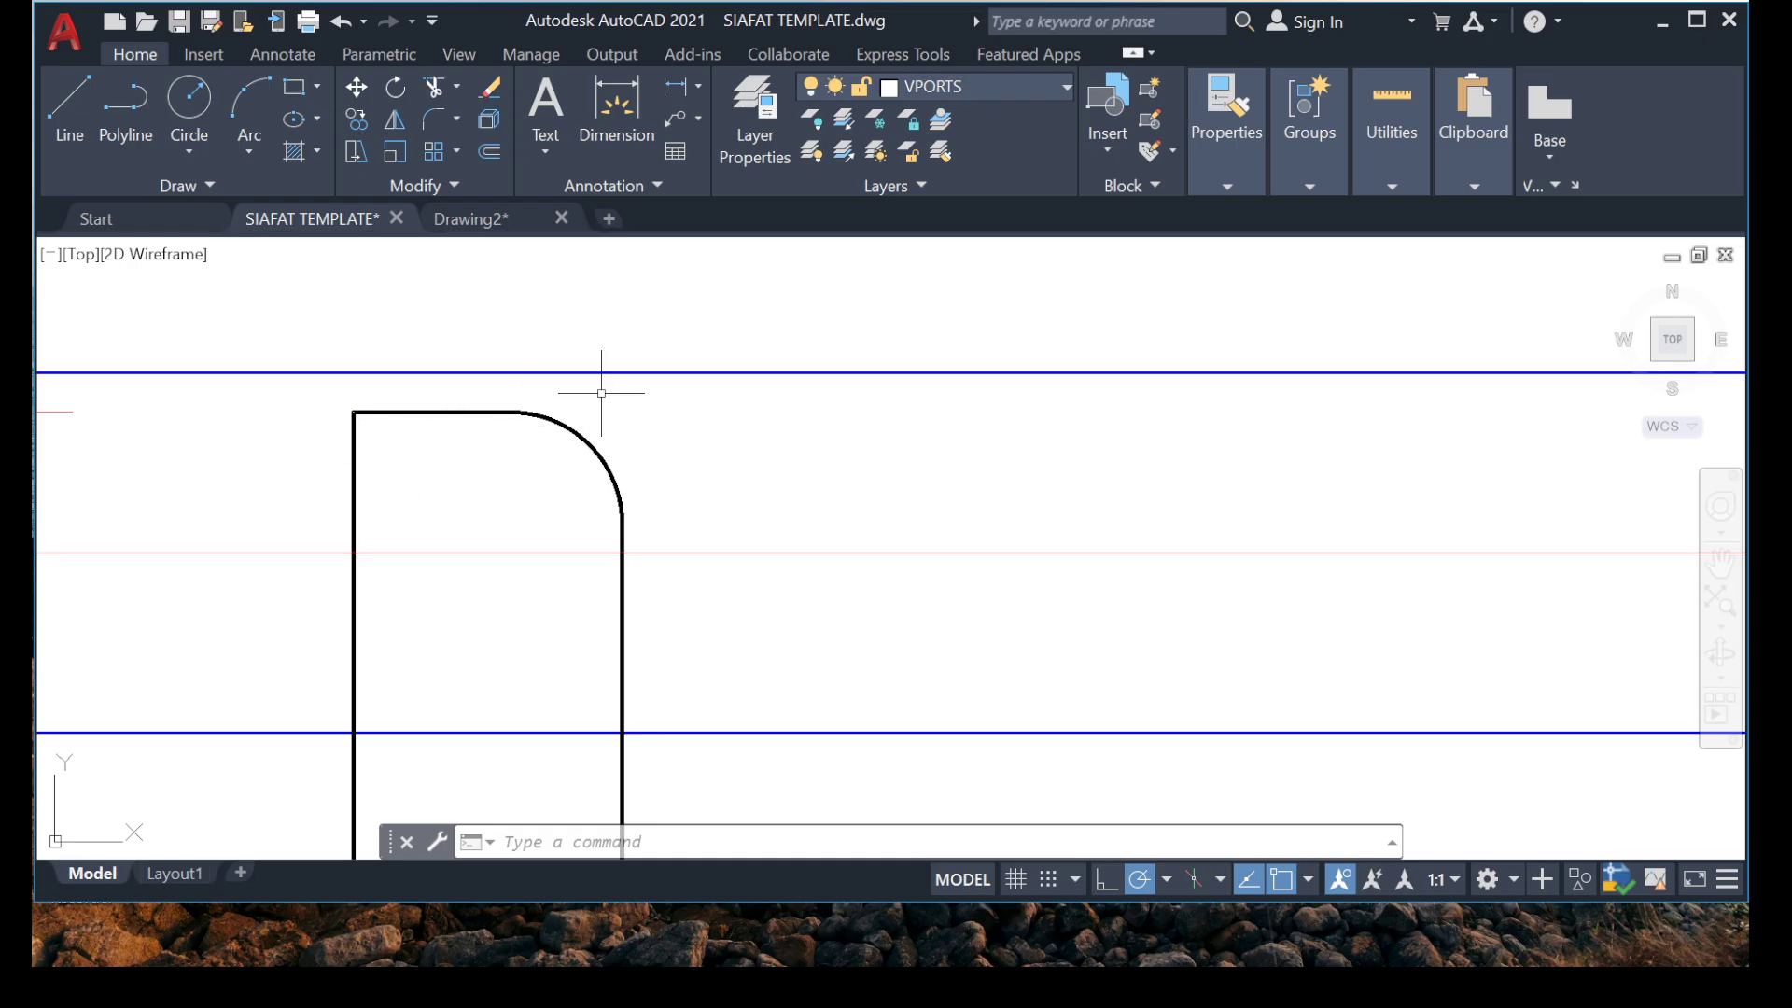
# Examine the vertical bar's run from grid 8 to grid 5 and the length shown on its dimension.
pyautogui.scroll(-5, 500, 390)
pyautogui.scroll(-5, 493, 483)
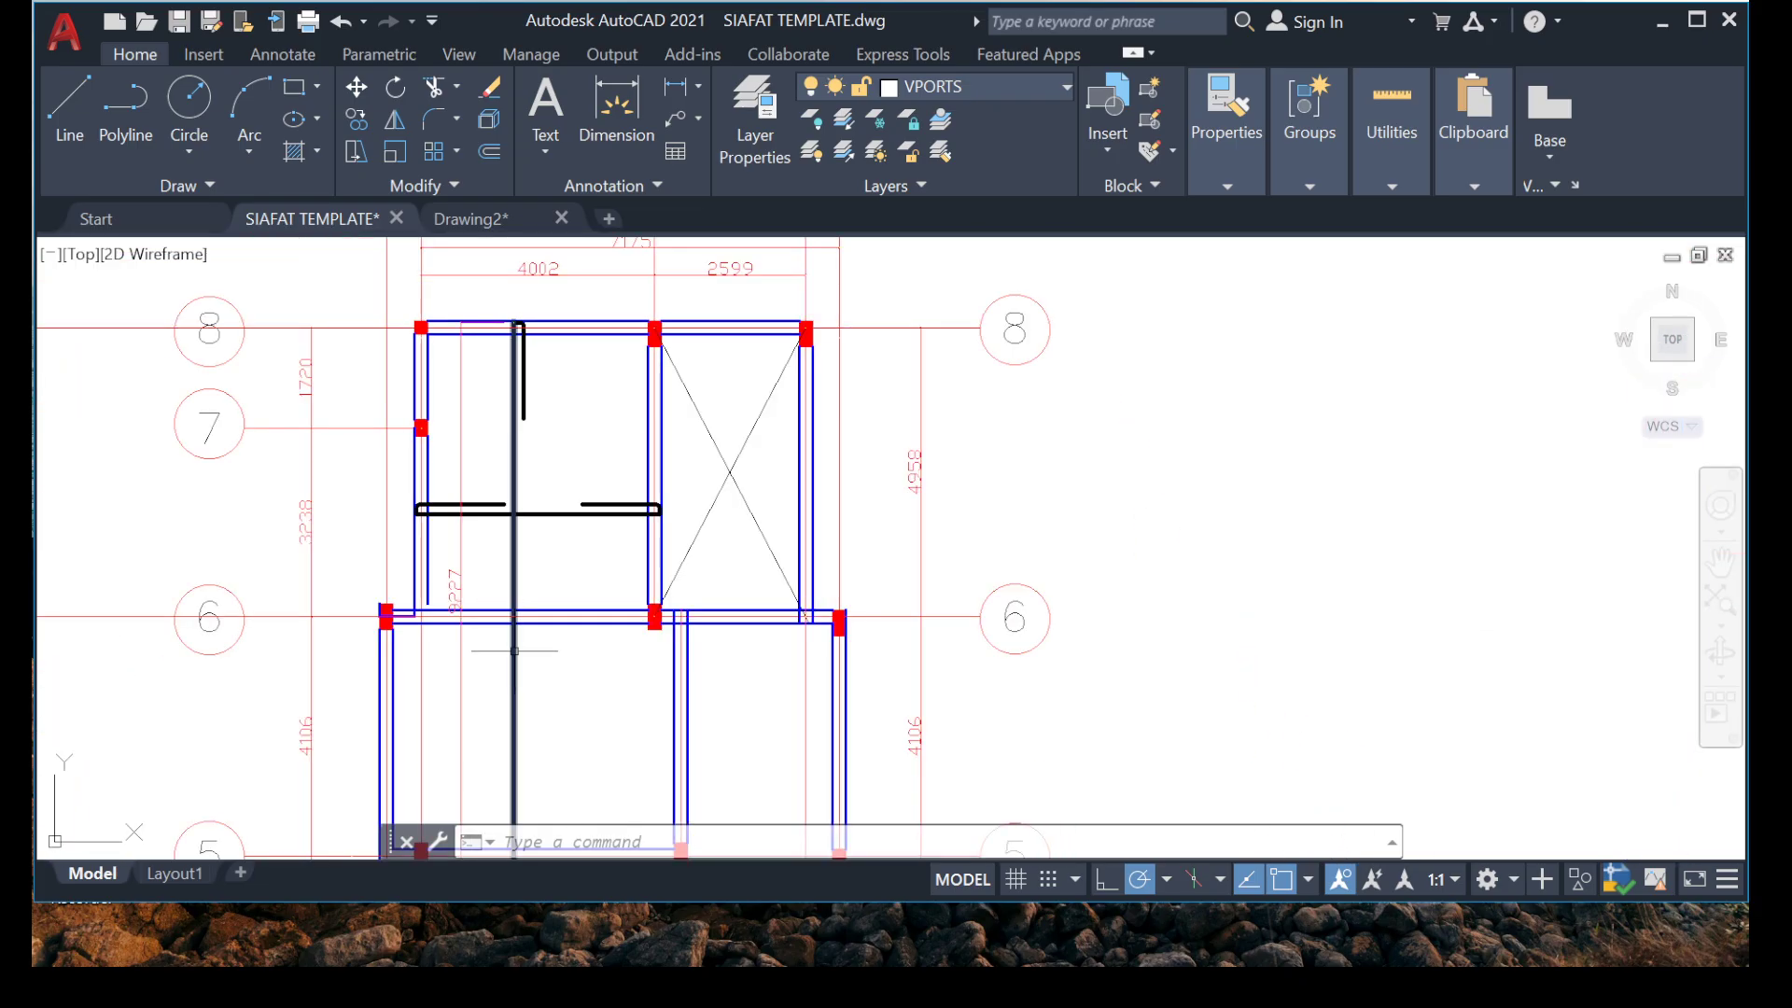
pyautogui.scroll(2, 288, 525)
pyautogui.moveTo(420, 480); pyautogui.dragTo(180, 481, button='middle')
pyautogui.scroll(-2, 280, 507)
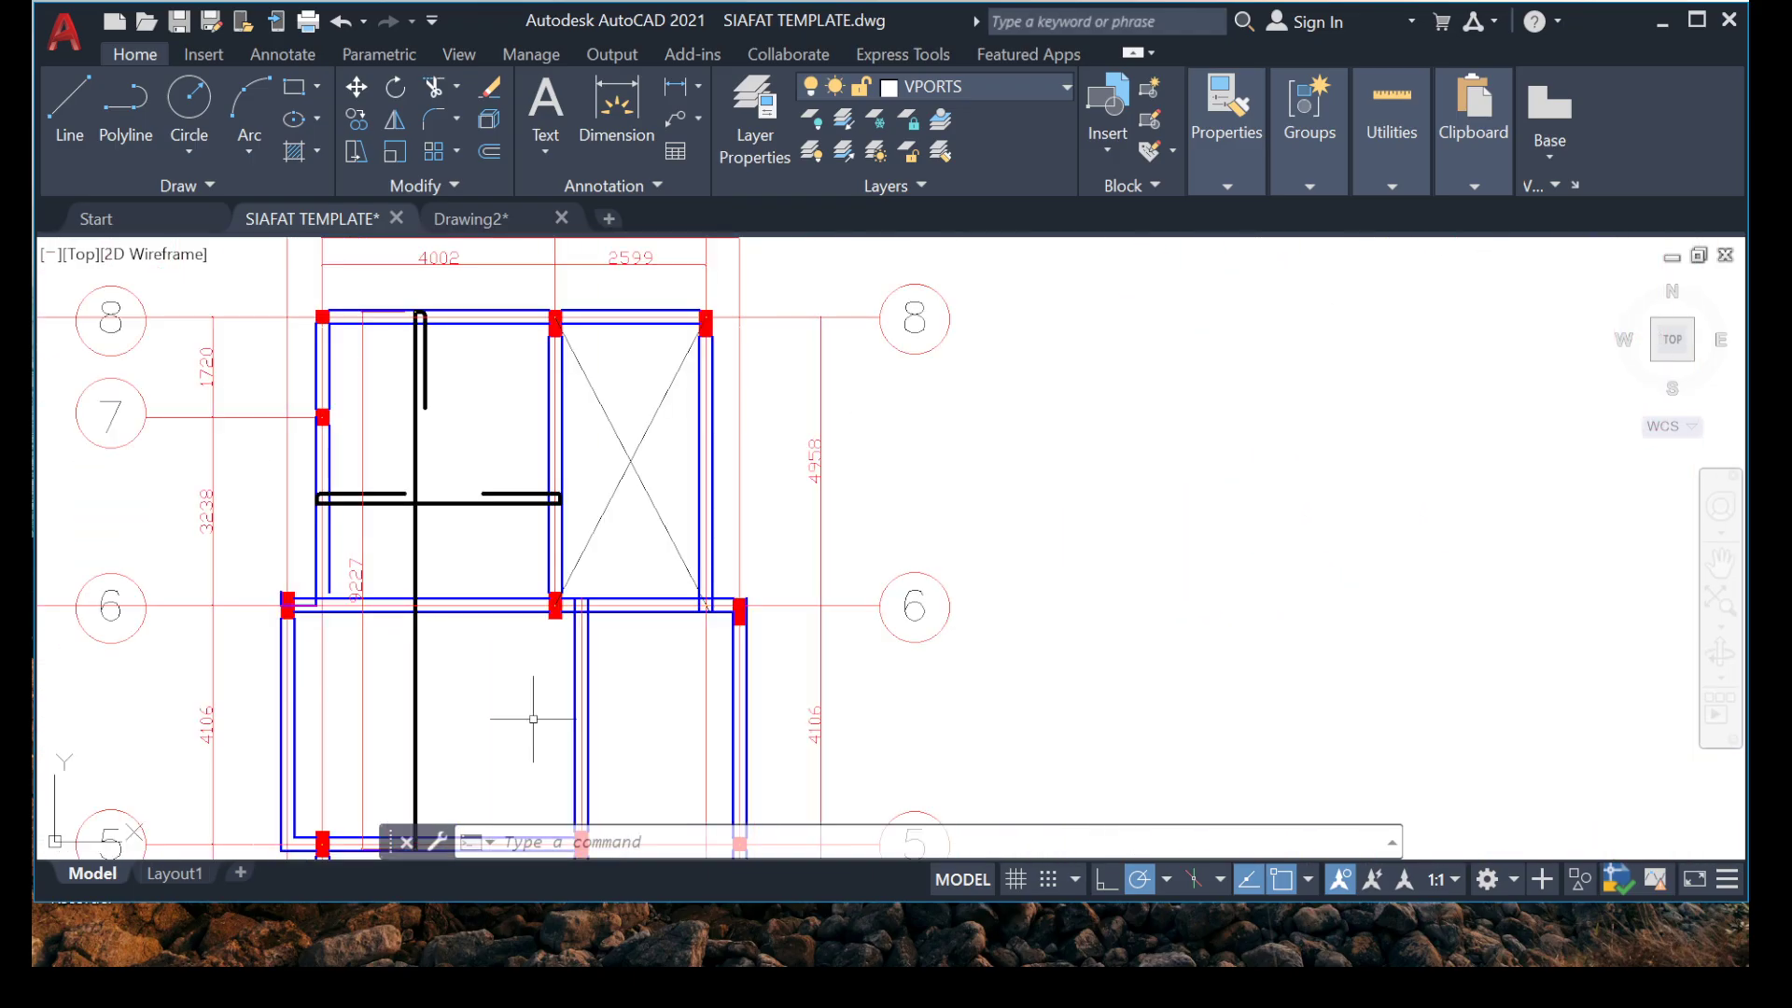
pyautogui.moveTo(511, 691); pyautogui.dragTo(558, 437, button='middle')
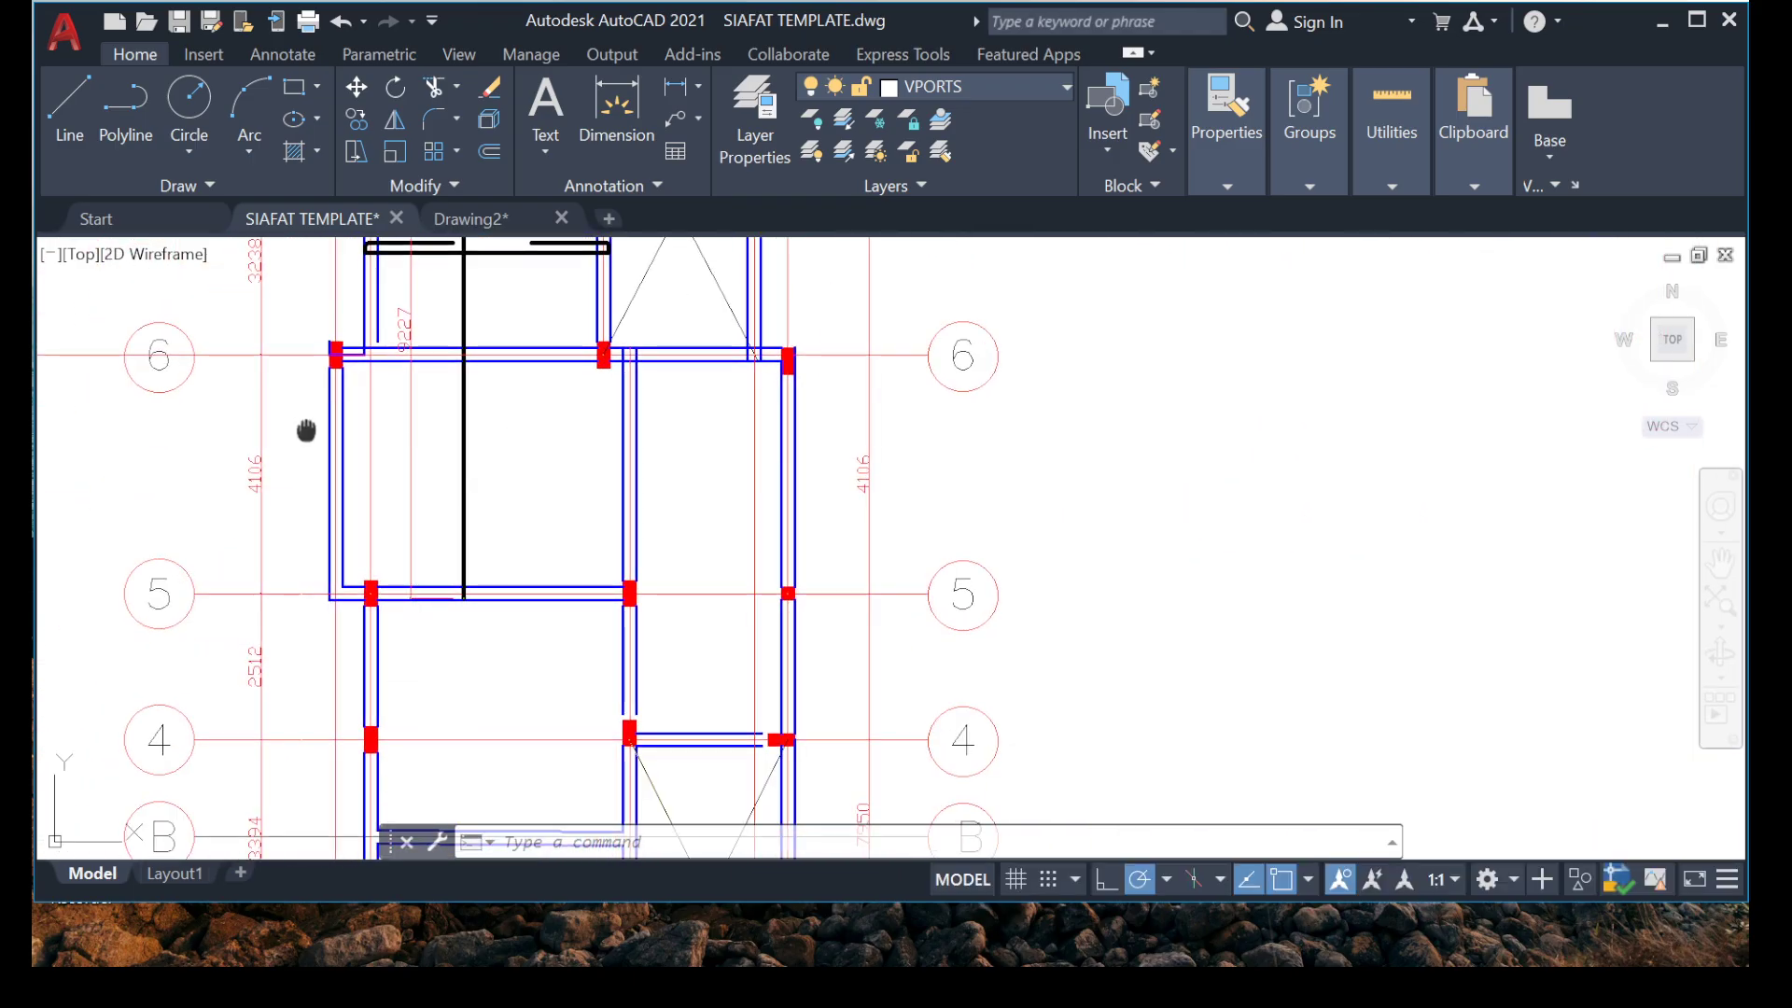
pyautogui.moveTo(306, 431); pyautogui.dragTo(302, 572, button='middle')
pyautogui.scroll(6, 476, 752)
pyautogui.scroll(-6, 472, 565)
pyautogui.moveTo(468, 491); pyautogui.dragTo(433, 630, button='middle')
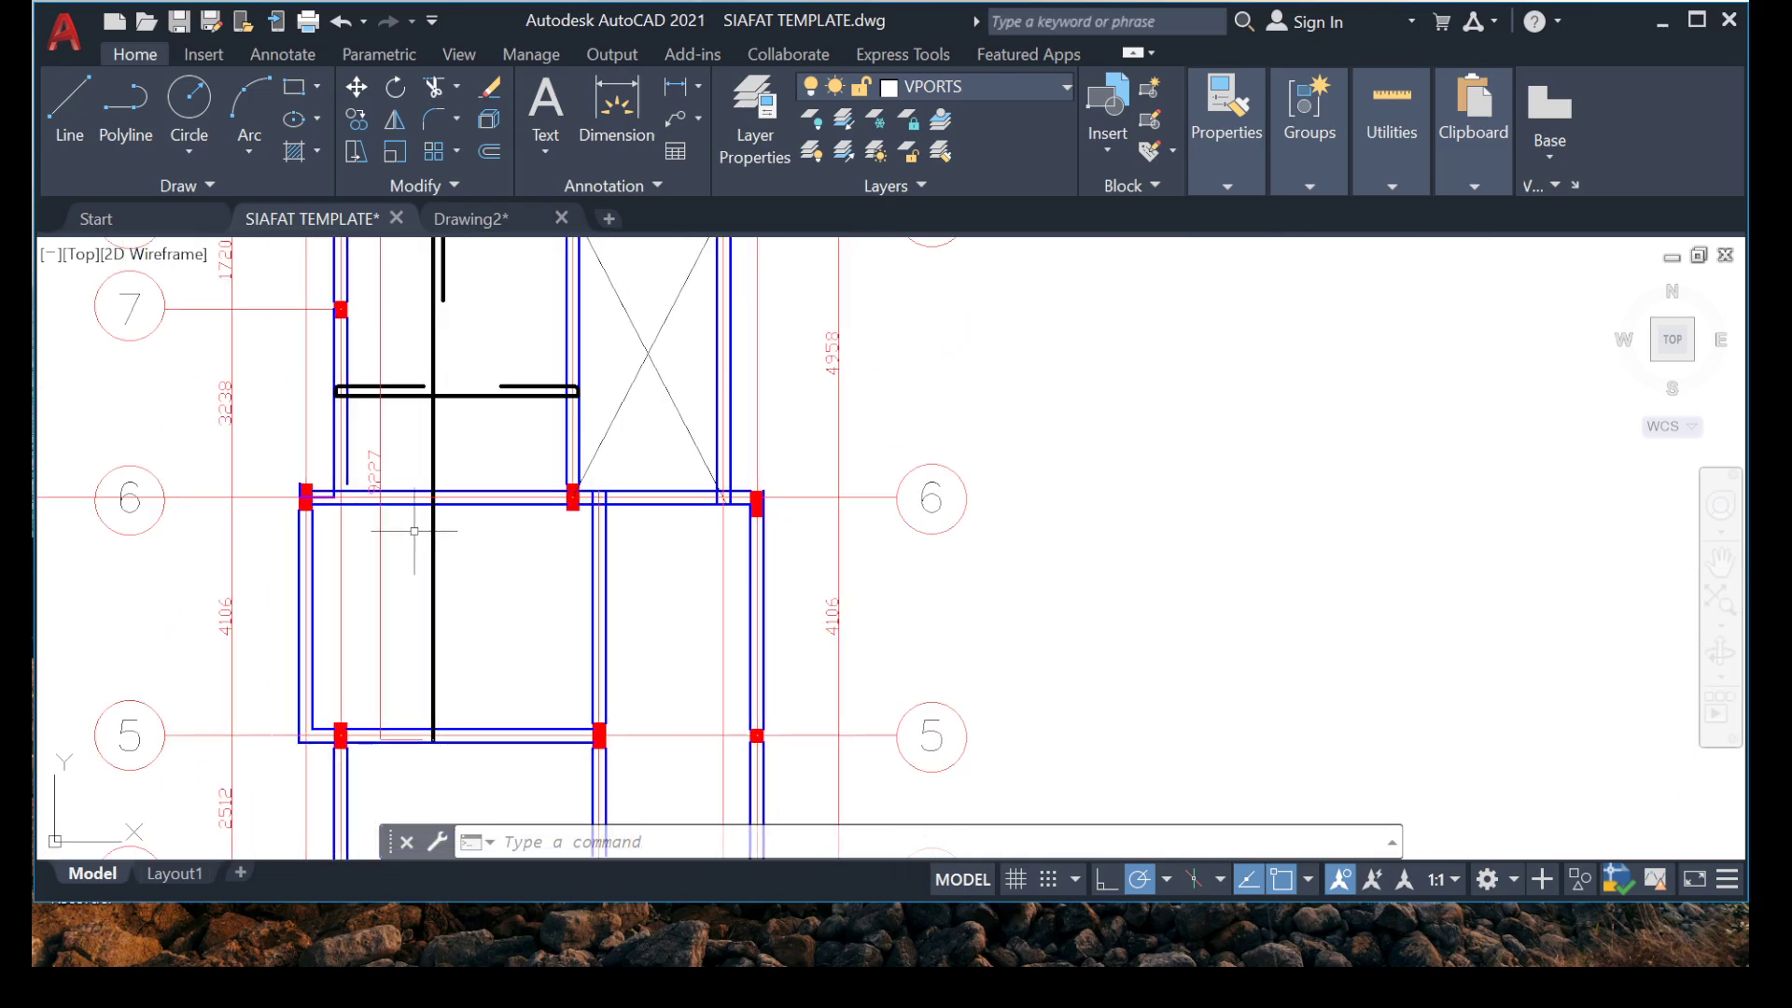
pyautogui.scroll(4, 415, 531)
pyautogui.scroll(5, 288, 408)
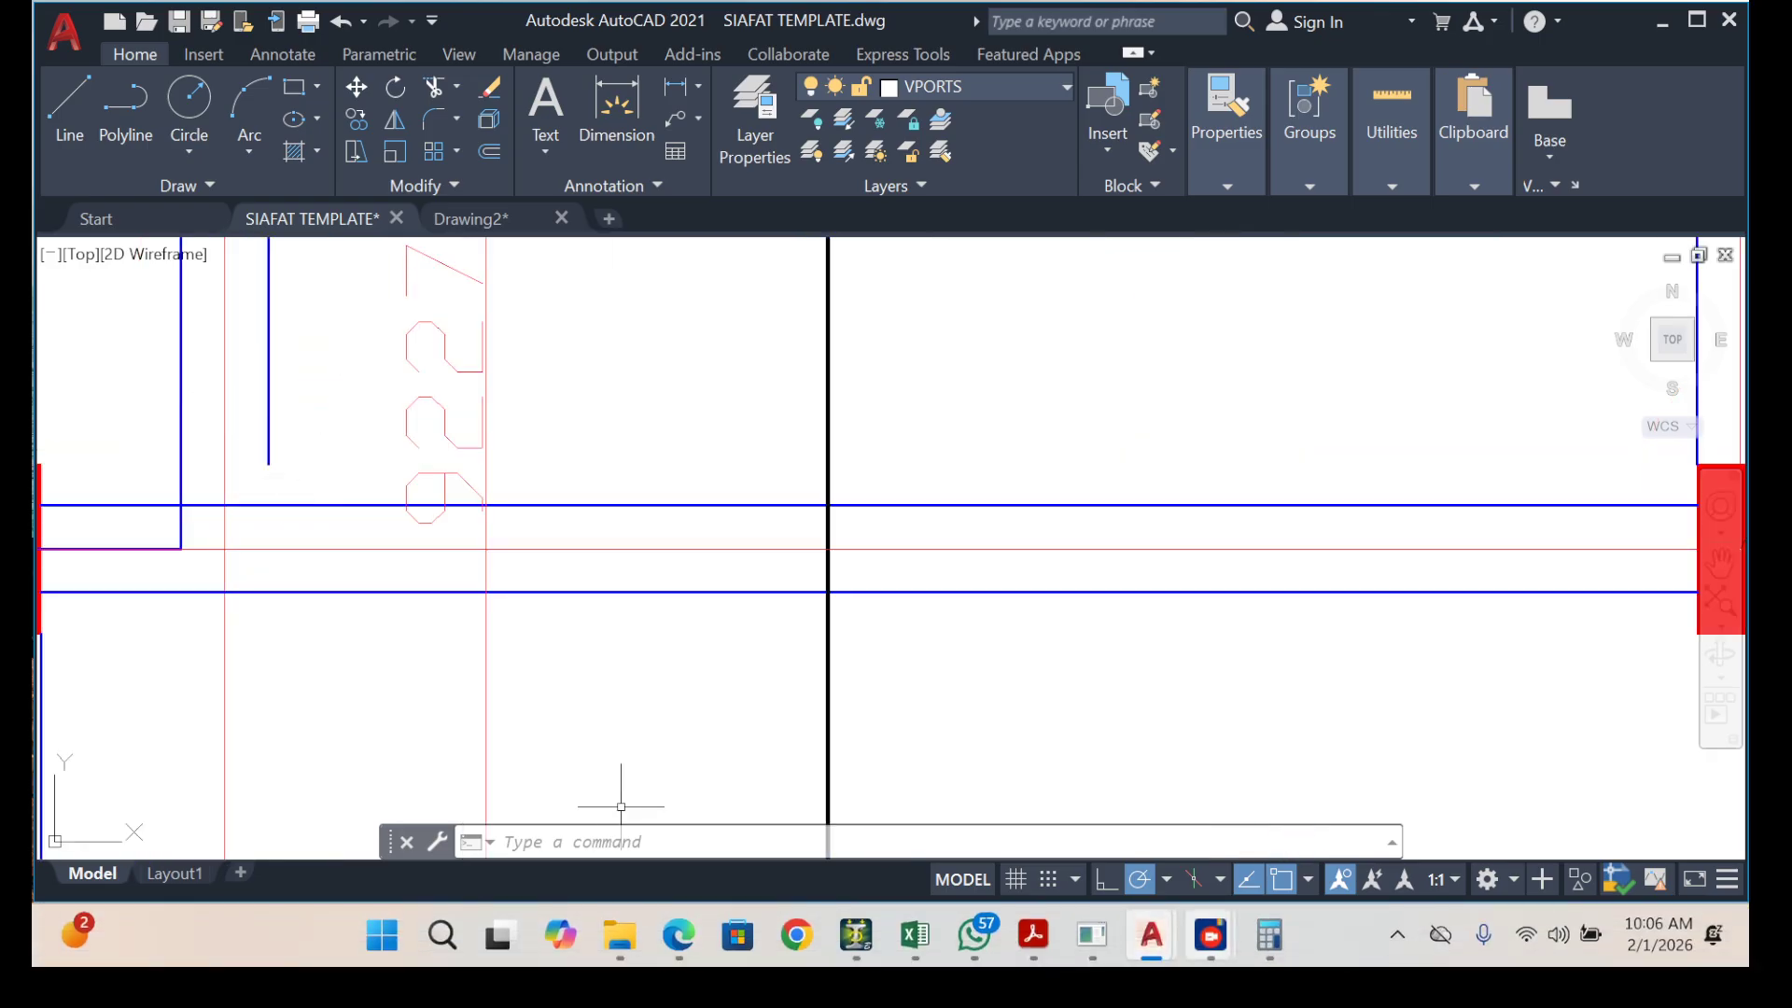
# Switch to Calculator and work out the vertical bar's total length by adding 9227, 100 and 1653, then return to the drawing.
pyautogui.click(1269, 935)
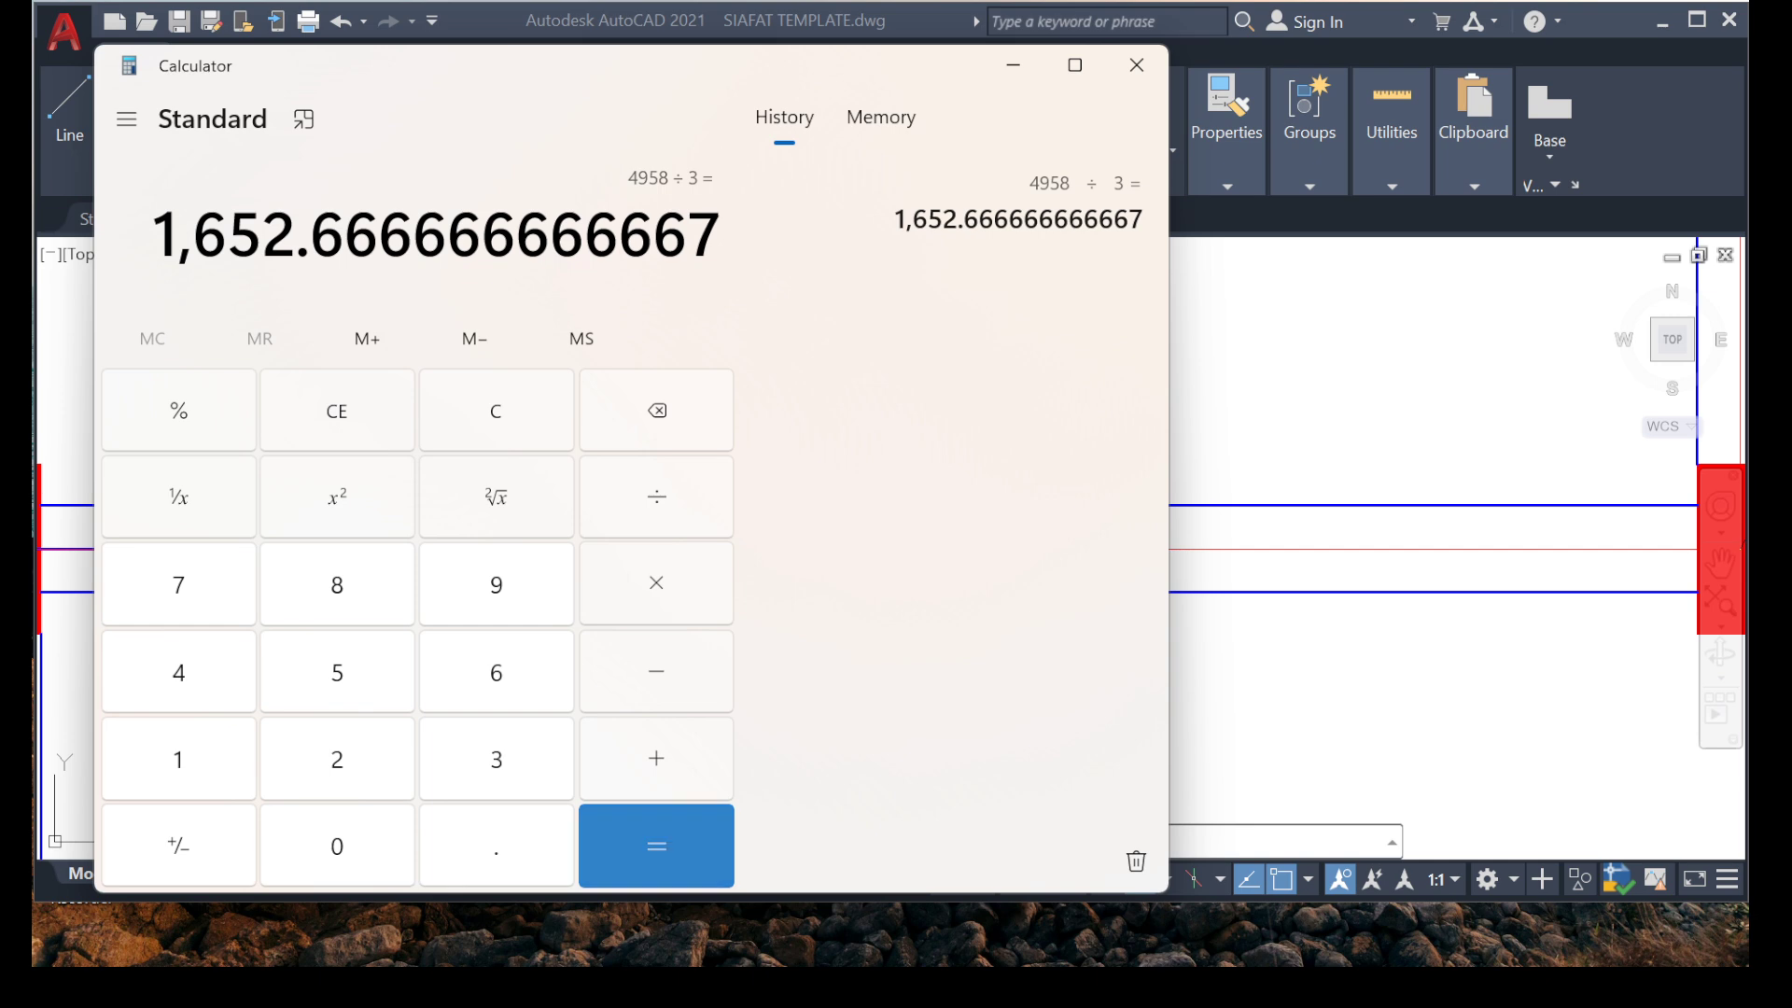
pyautogui.press('Return')
pyautogui.write('9227 +')
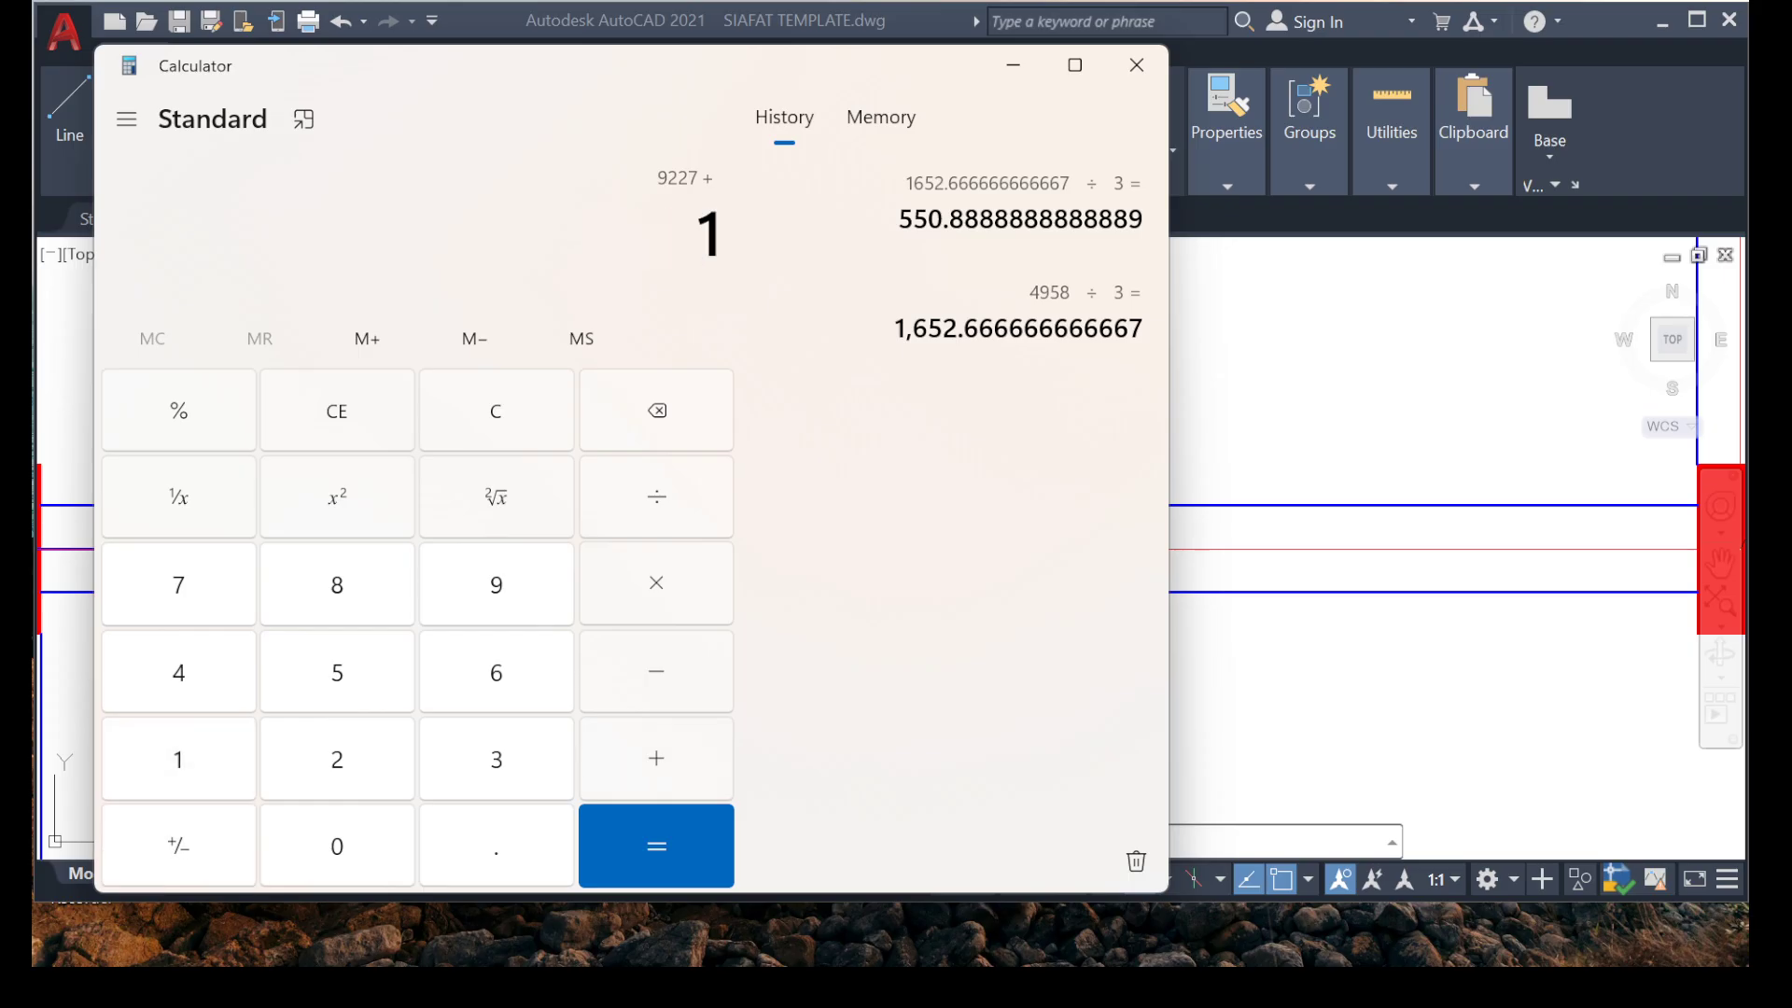
pyautogui.press('+')
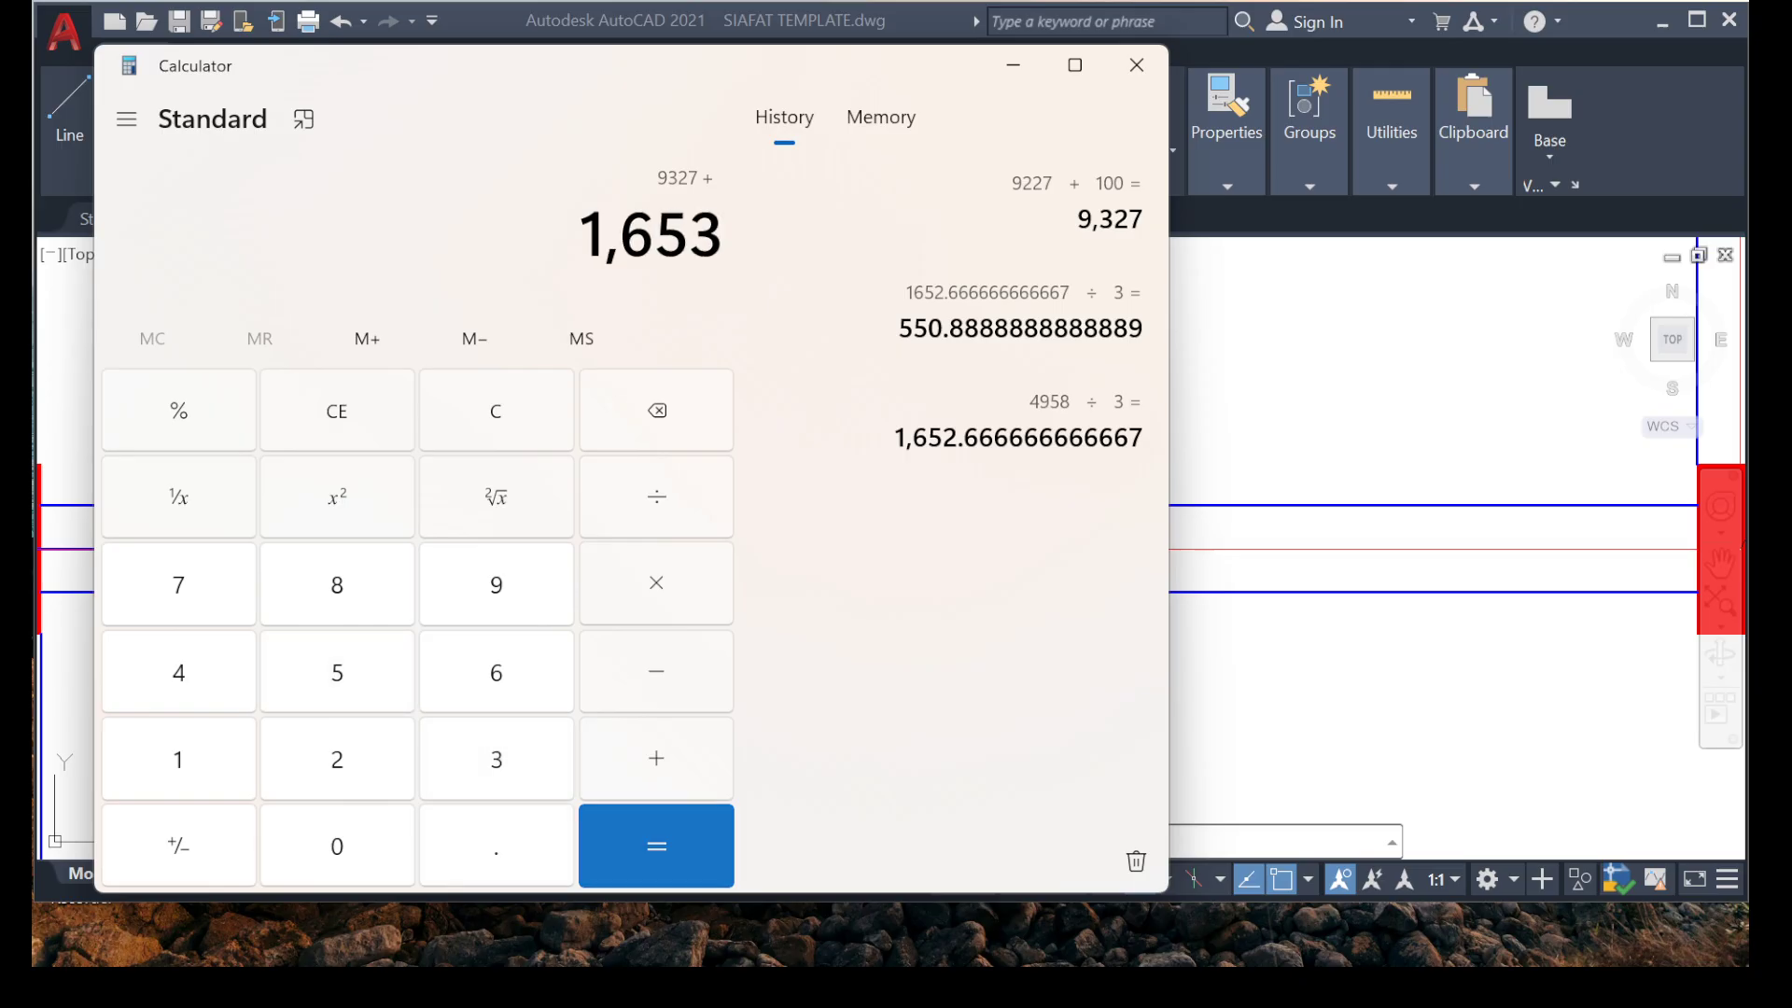
pyautogui.press('Return')
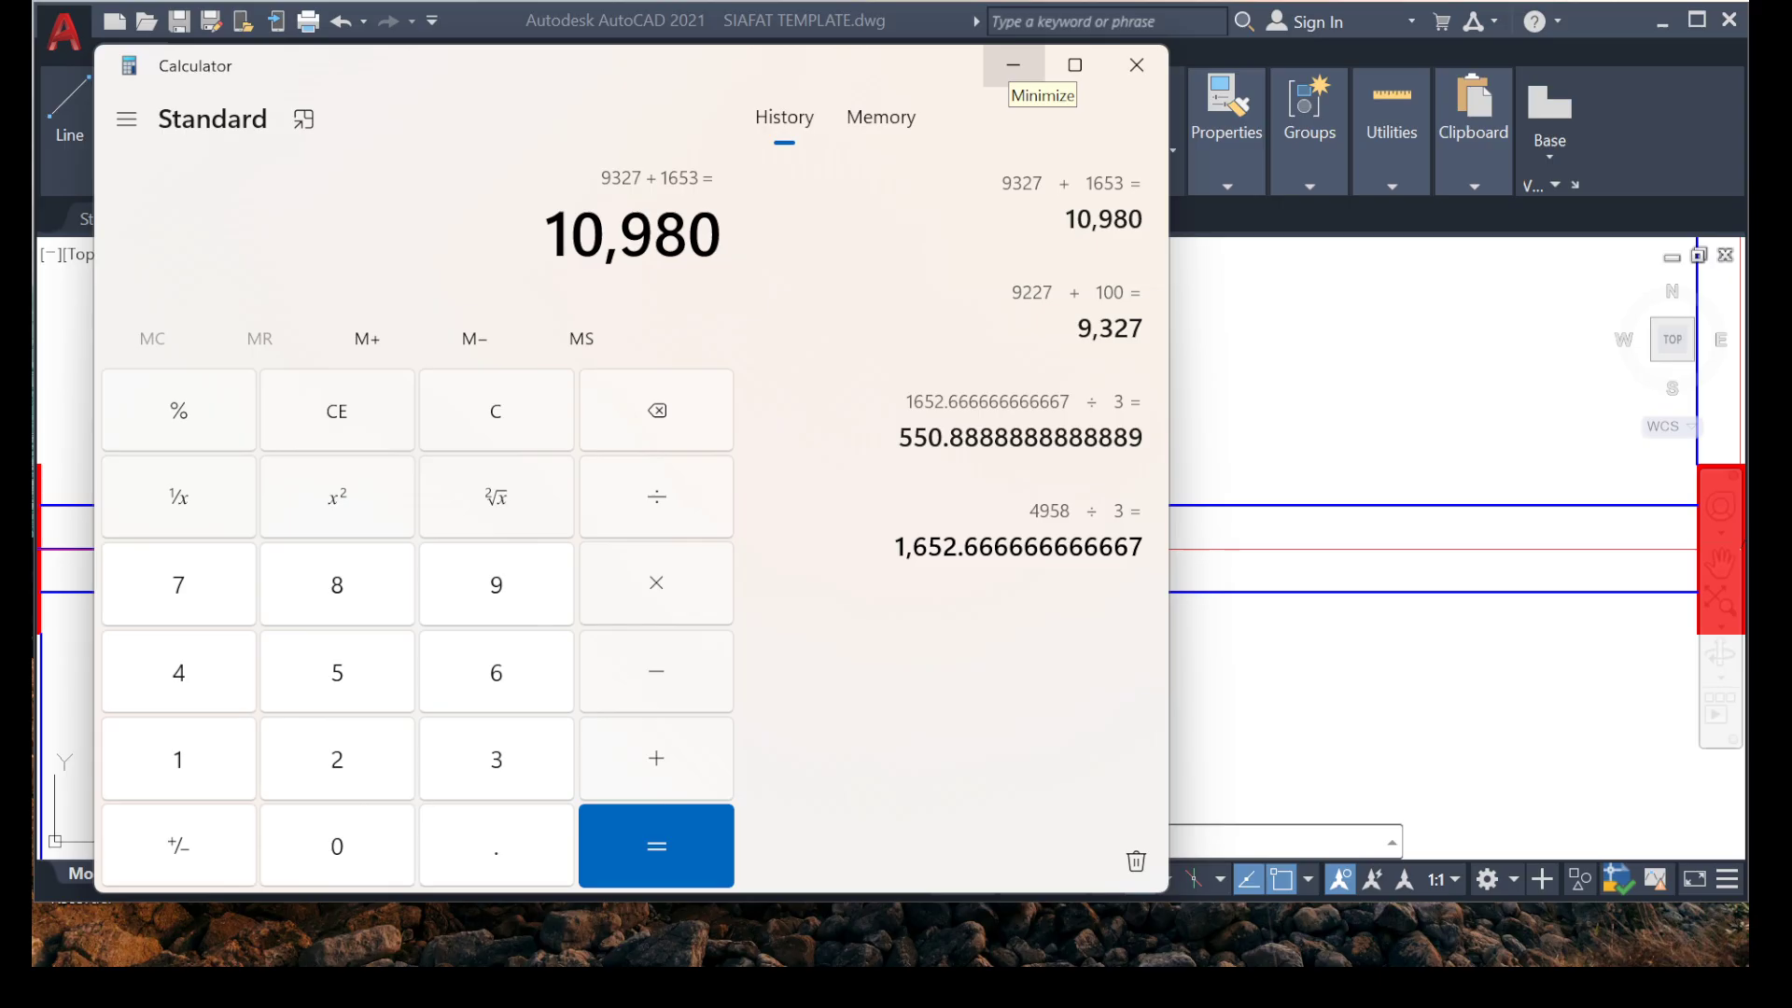
pyautogui.click(1015, 67)
# Examine the vertical bar's hook near grid 8, check its calculated total length in Calculator, and return to the drawing.
pyautogui.scroll(-10, 752, 470)
pyautogui.scroll(2, 812, 289)
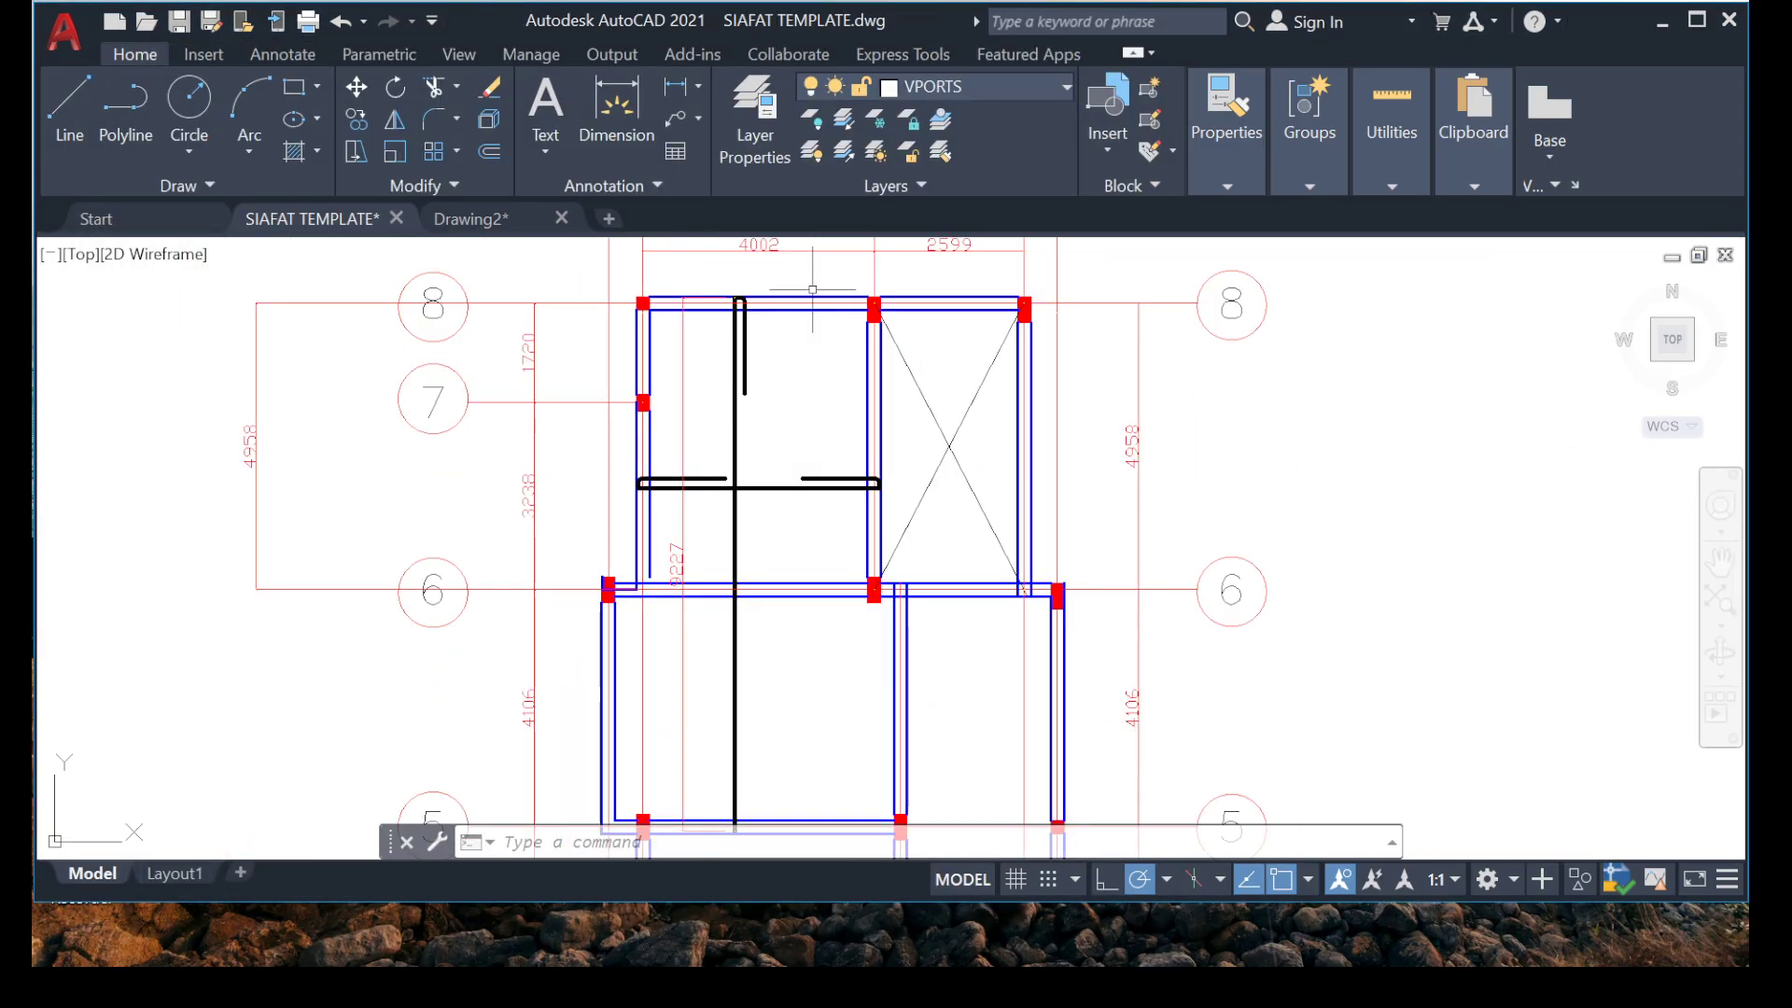
pyautogui.scroll(8, 812, 289)
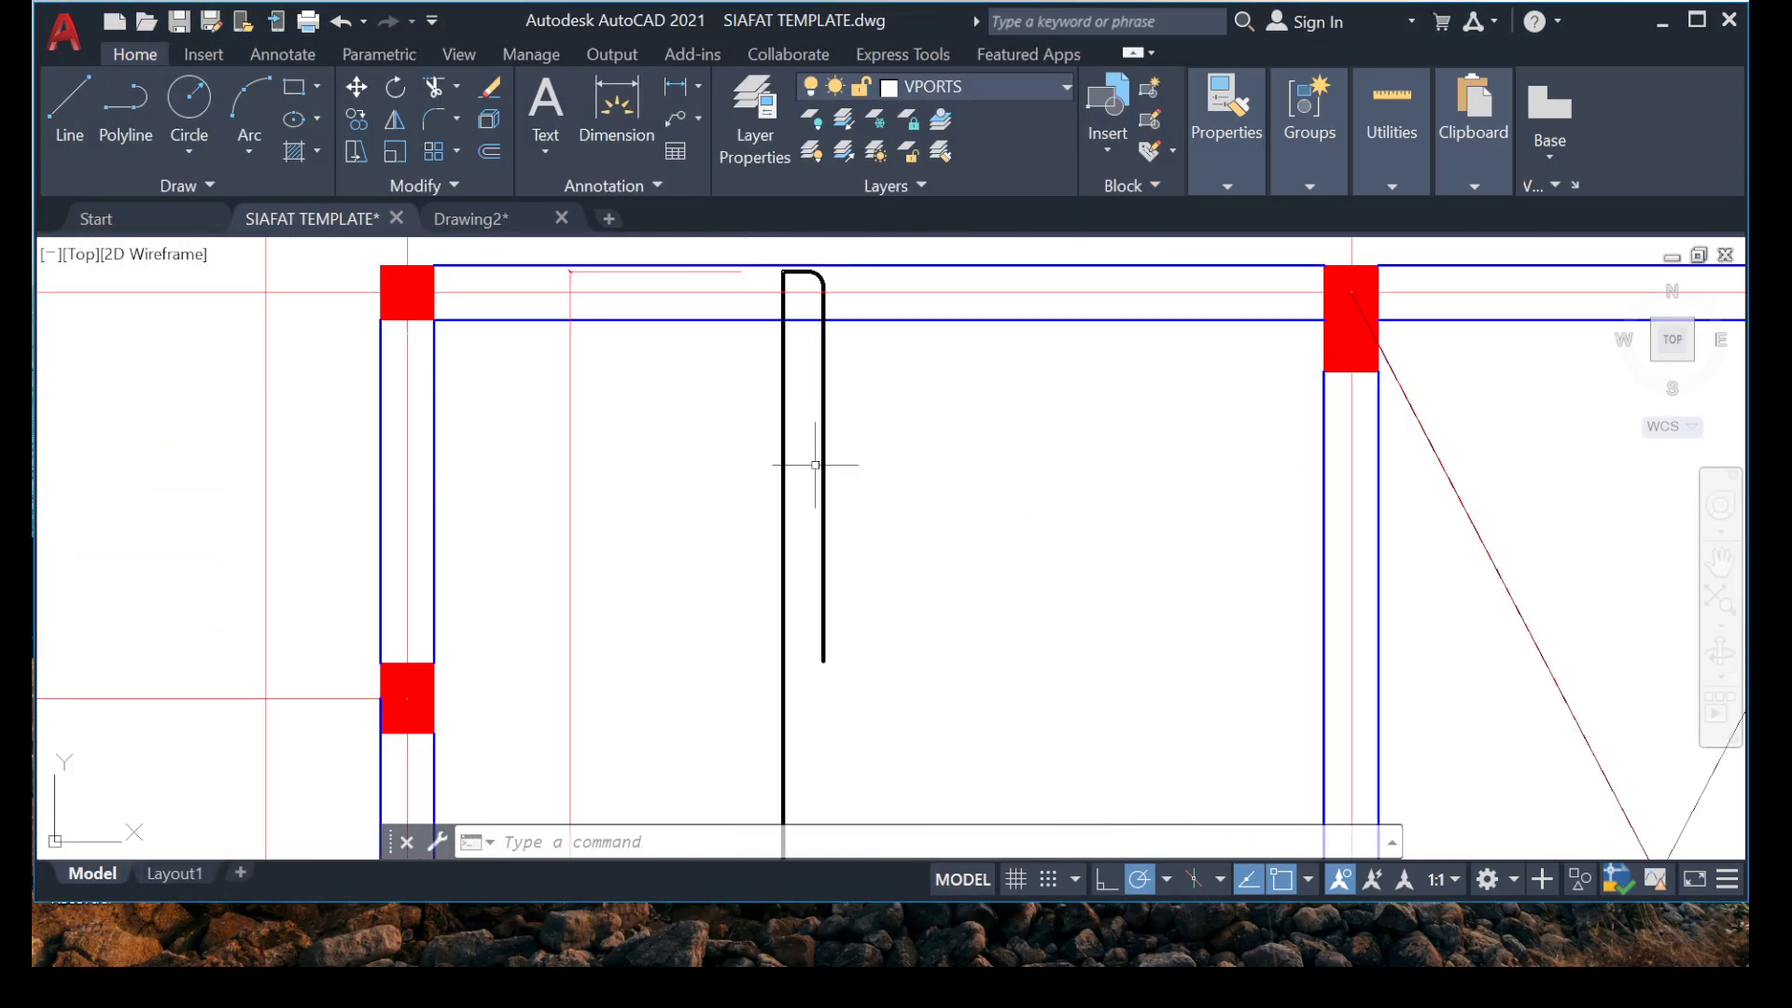
pyautogui.scroll(-6, 761, 483)
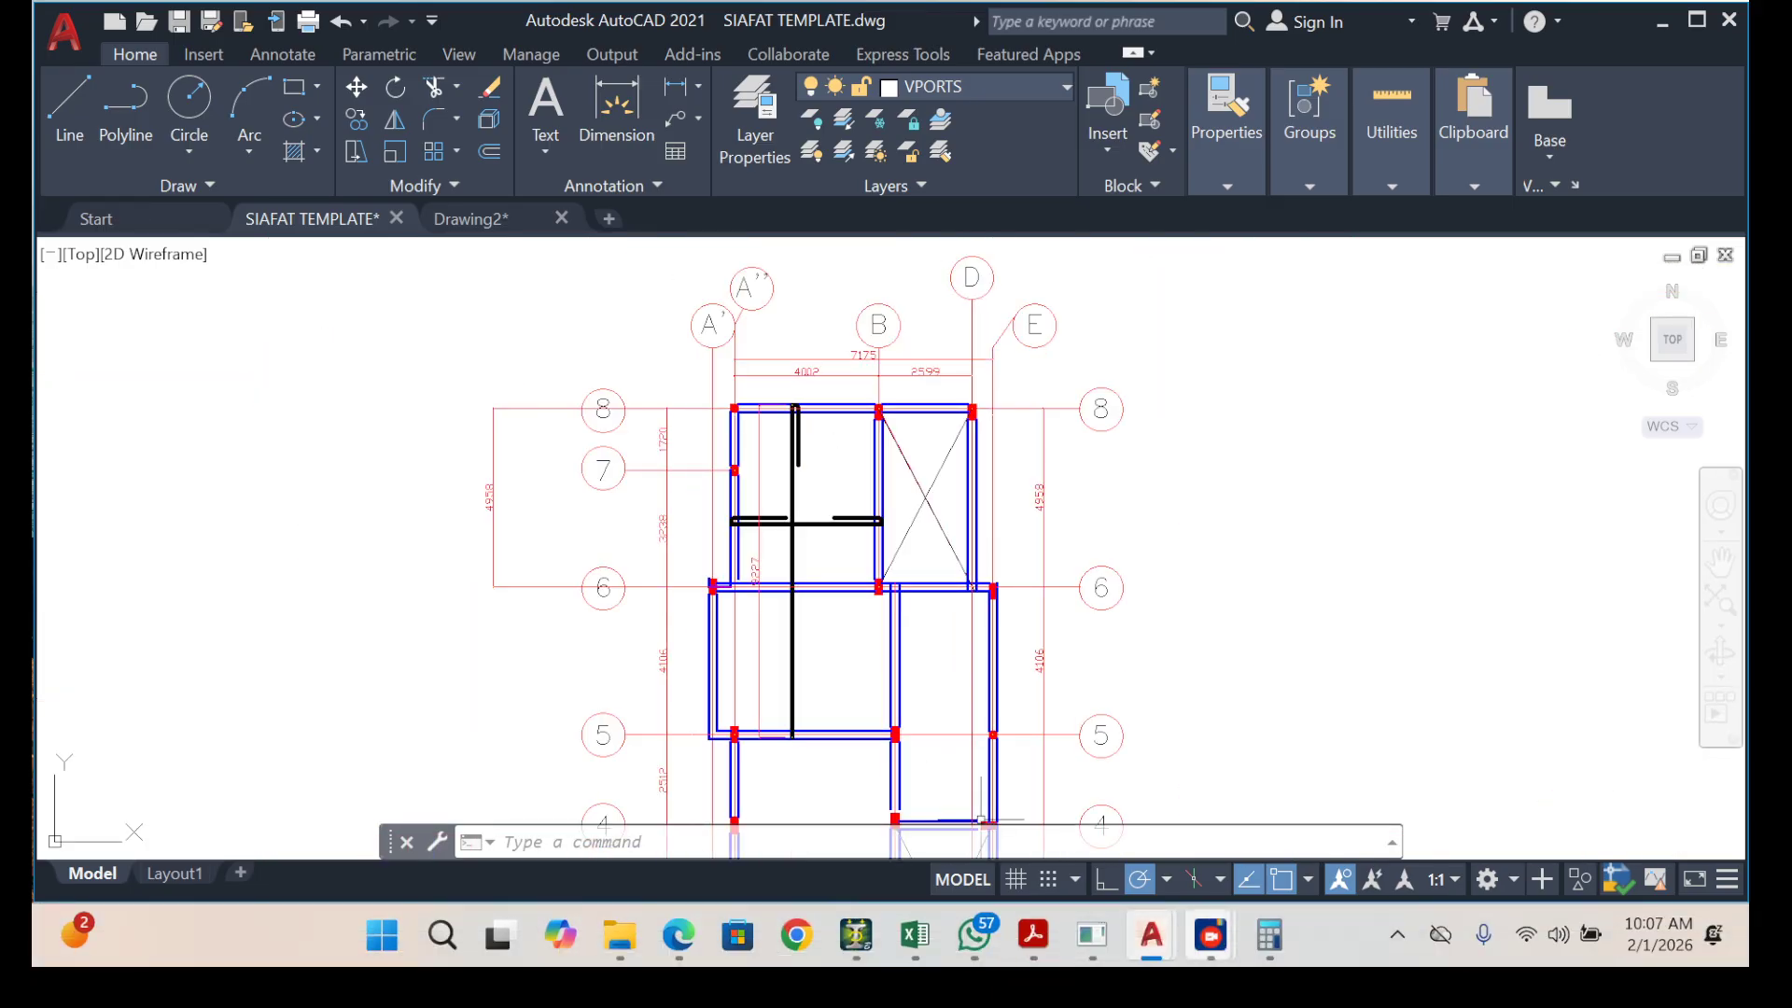
pyautogui.moveTo(1211, 935)
pyautogui.click(1269, 934)
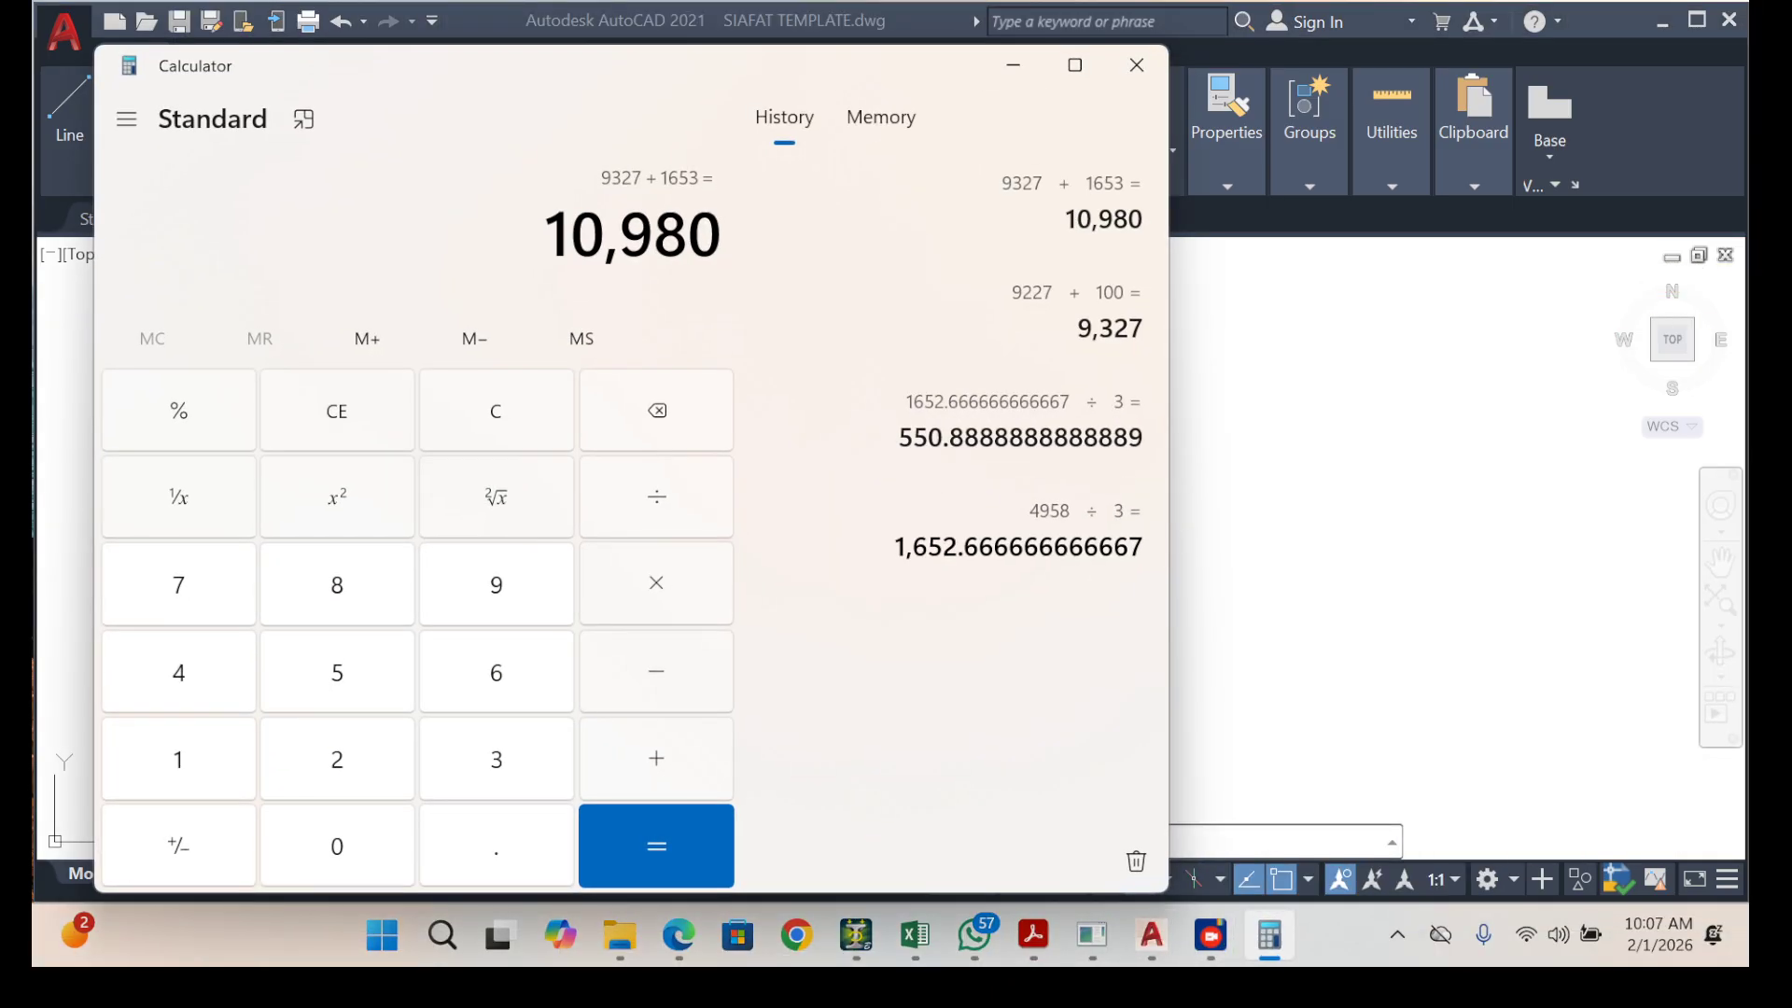
pyautogui.click(1269, 935)
# Select the vertical bar and examine its run from the grid 5 beam up past grid 6.
pyautogui.scroll(6, 793, 733)
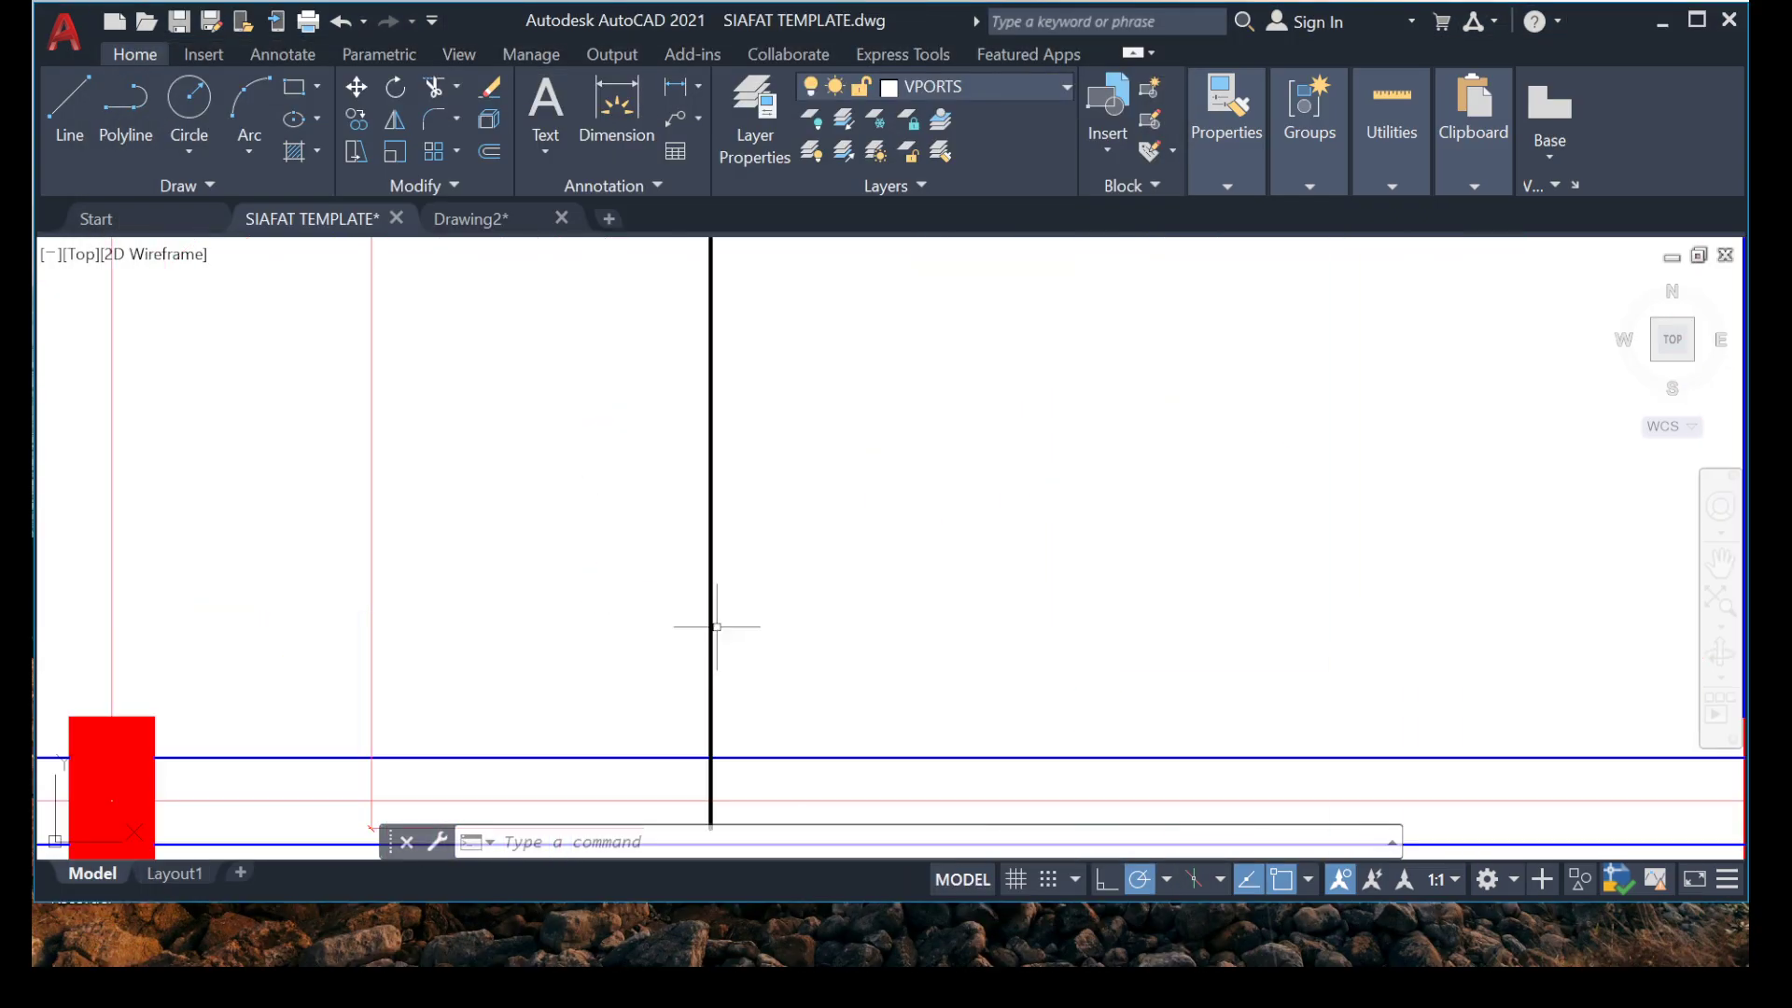
pyautogui.click(803, 497)
pyautogui.click(594, 536)
pyautogui.moveTo(669, 638); pyautogui.dragTo(686, 383, button='middle')
pyautogui.scroll(-6, 754, 645)
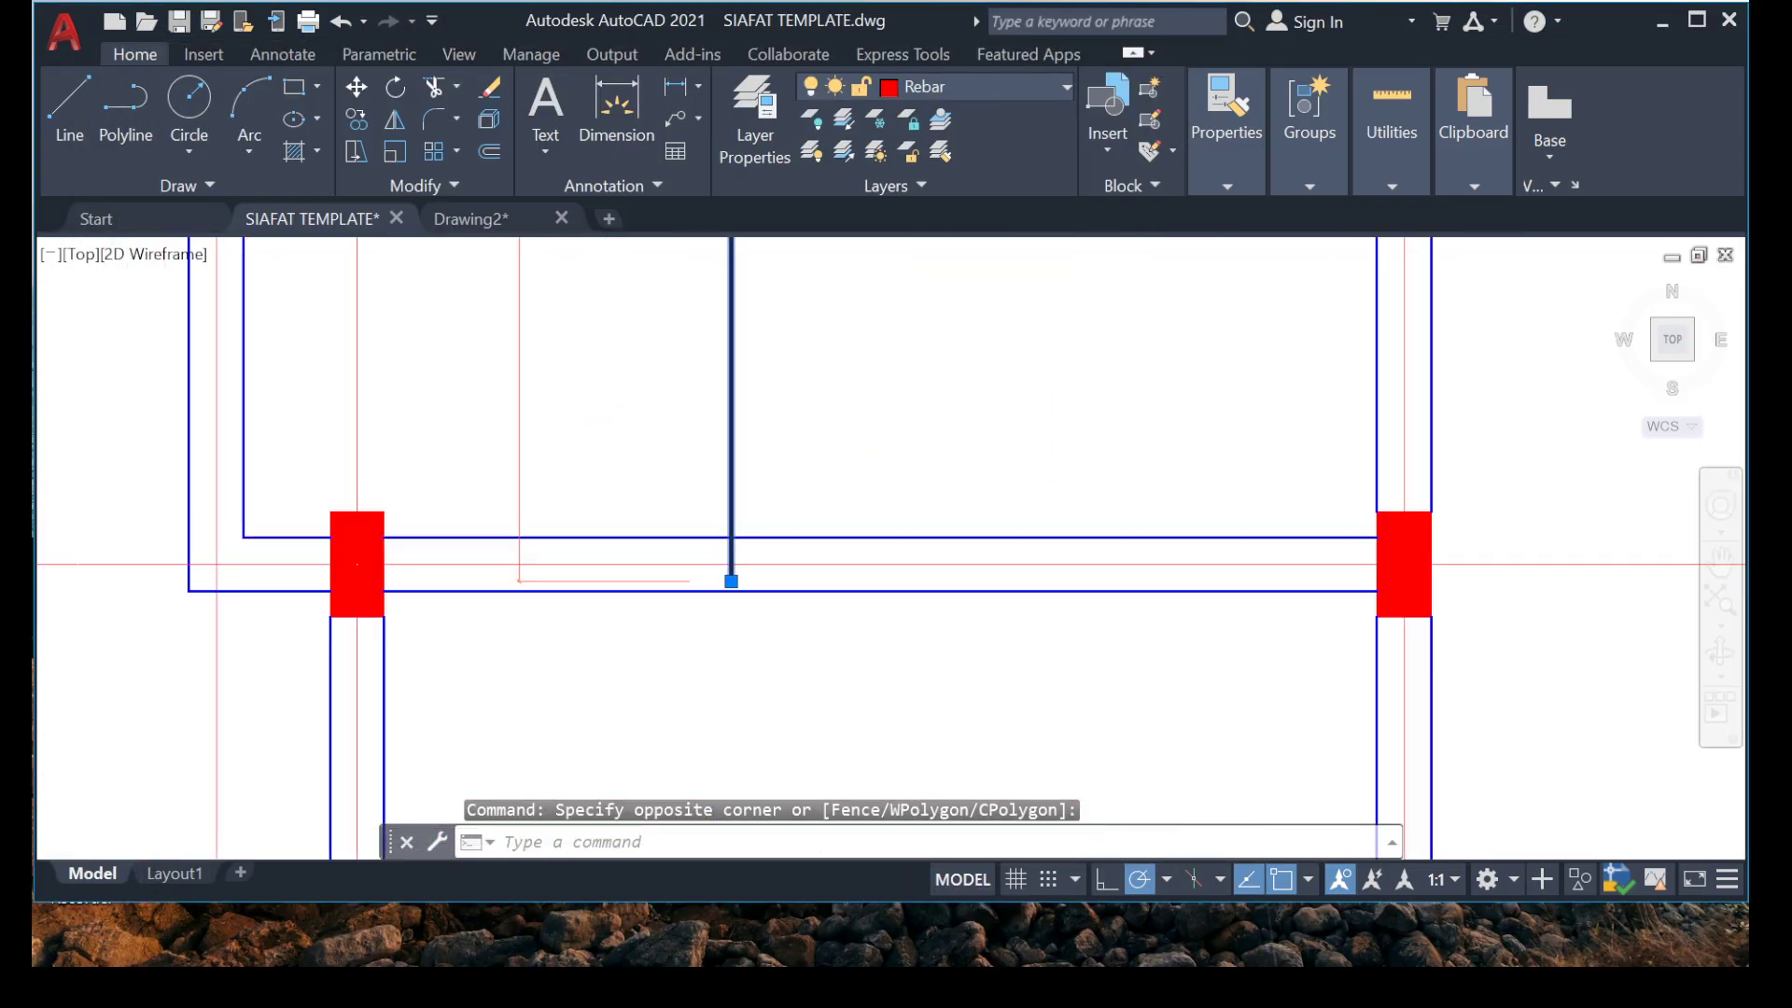
pyautogui.moveTo(576, 634); pyautogui.dragTo(571, 647, button='middle')
pyautogui.scroll(4, 656, 591)
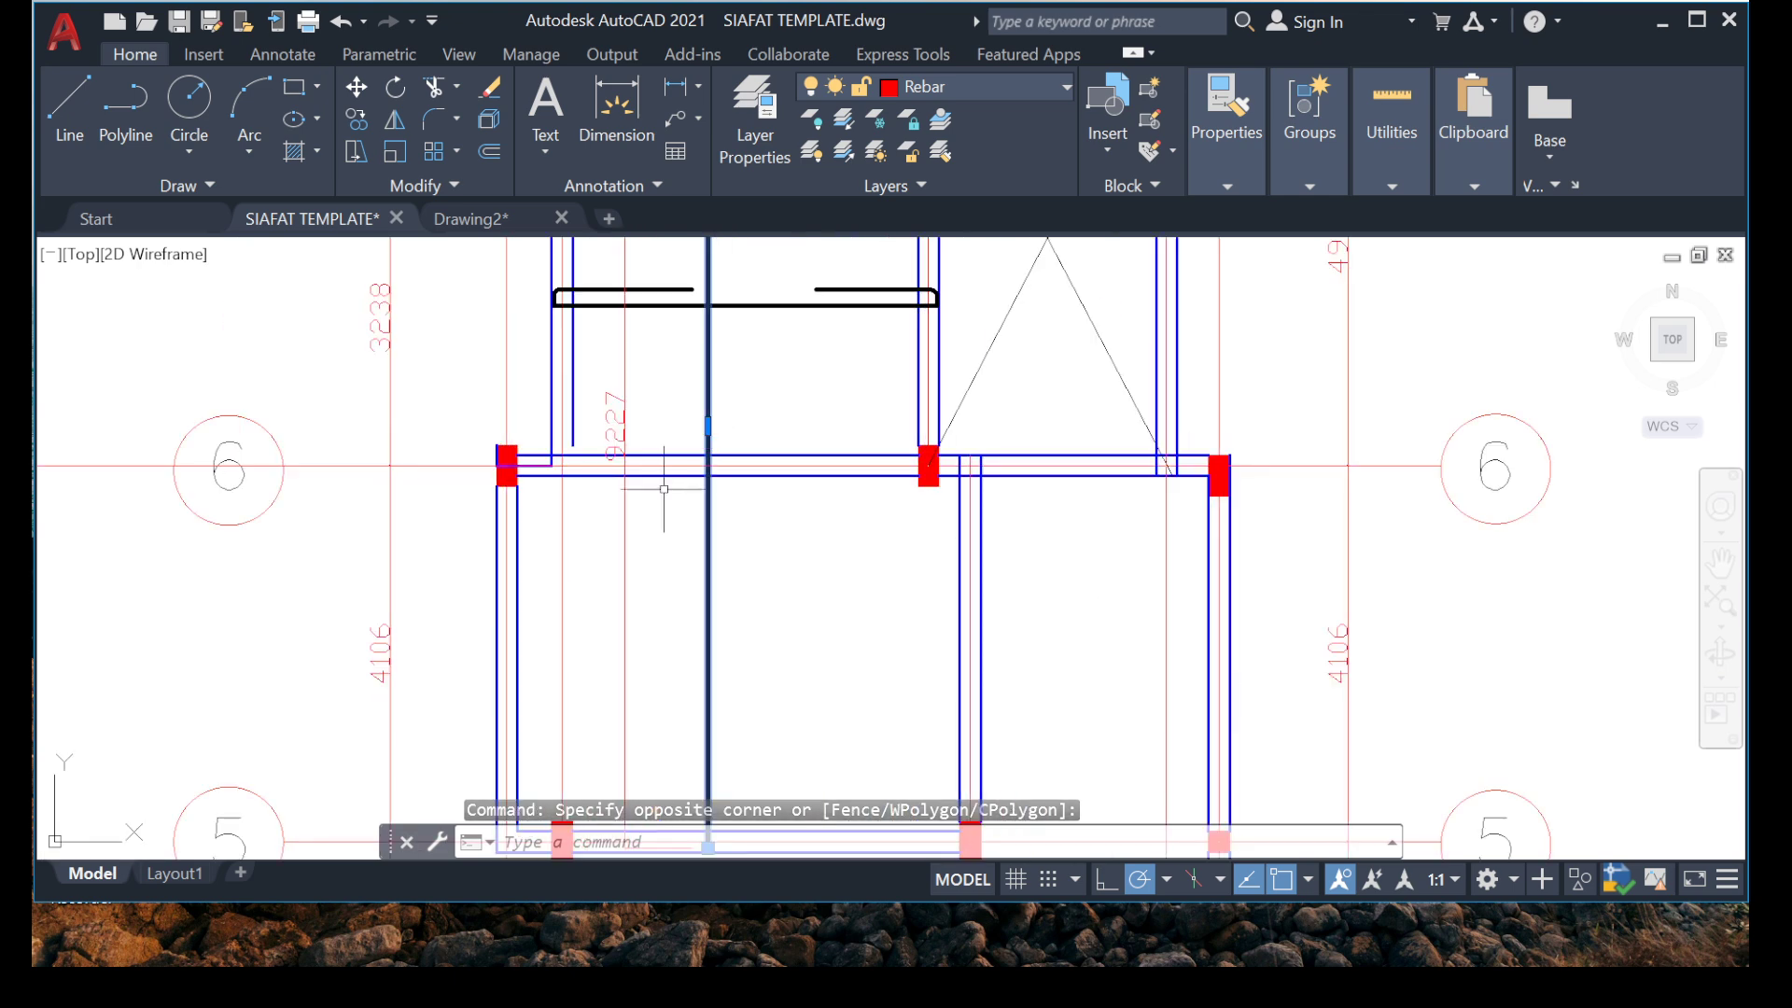
pyautogui.scroll(5, 707, 467)
pyautogui.press('Escape')
pyautogui.press('Escape')
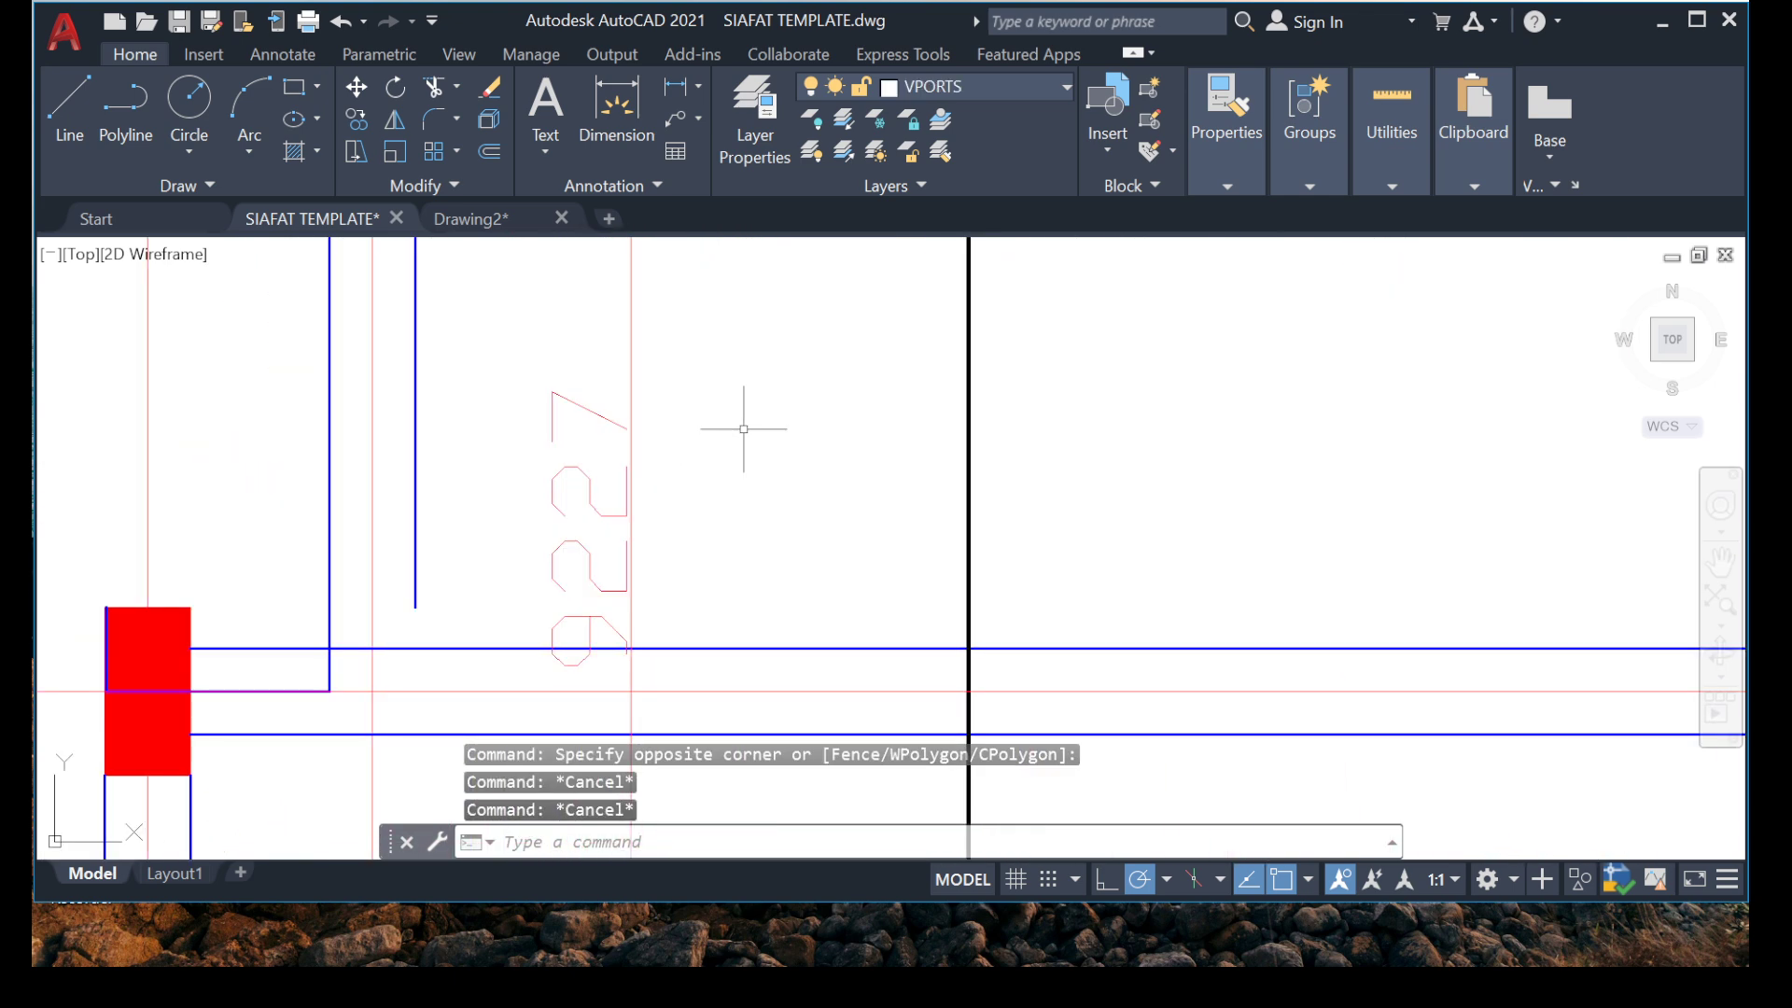
# Erase the 9227 dimension beside the vertical bar.
pyautogui.click(742, 432)
pyautogui.click(462, 538)
pyautogui.press('Delete')
pyautogui.scroll(-7, 644, 419)
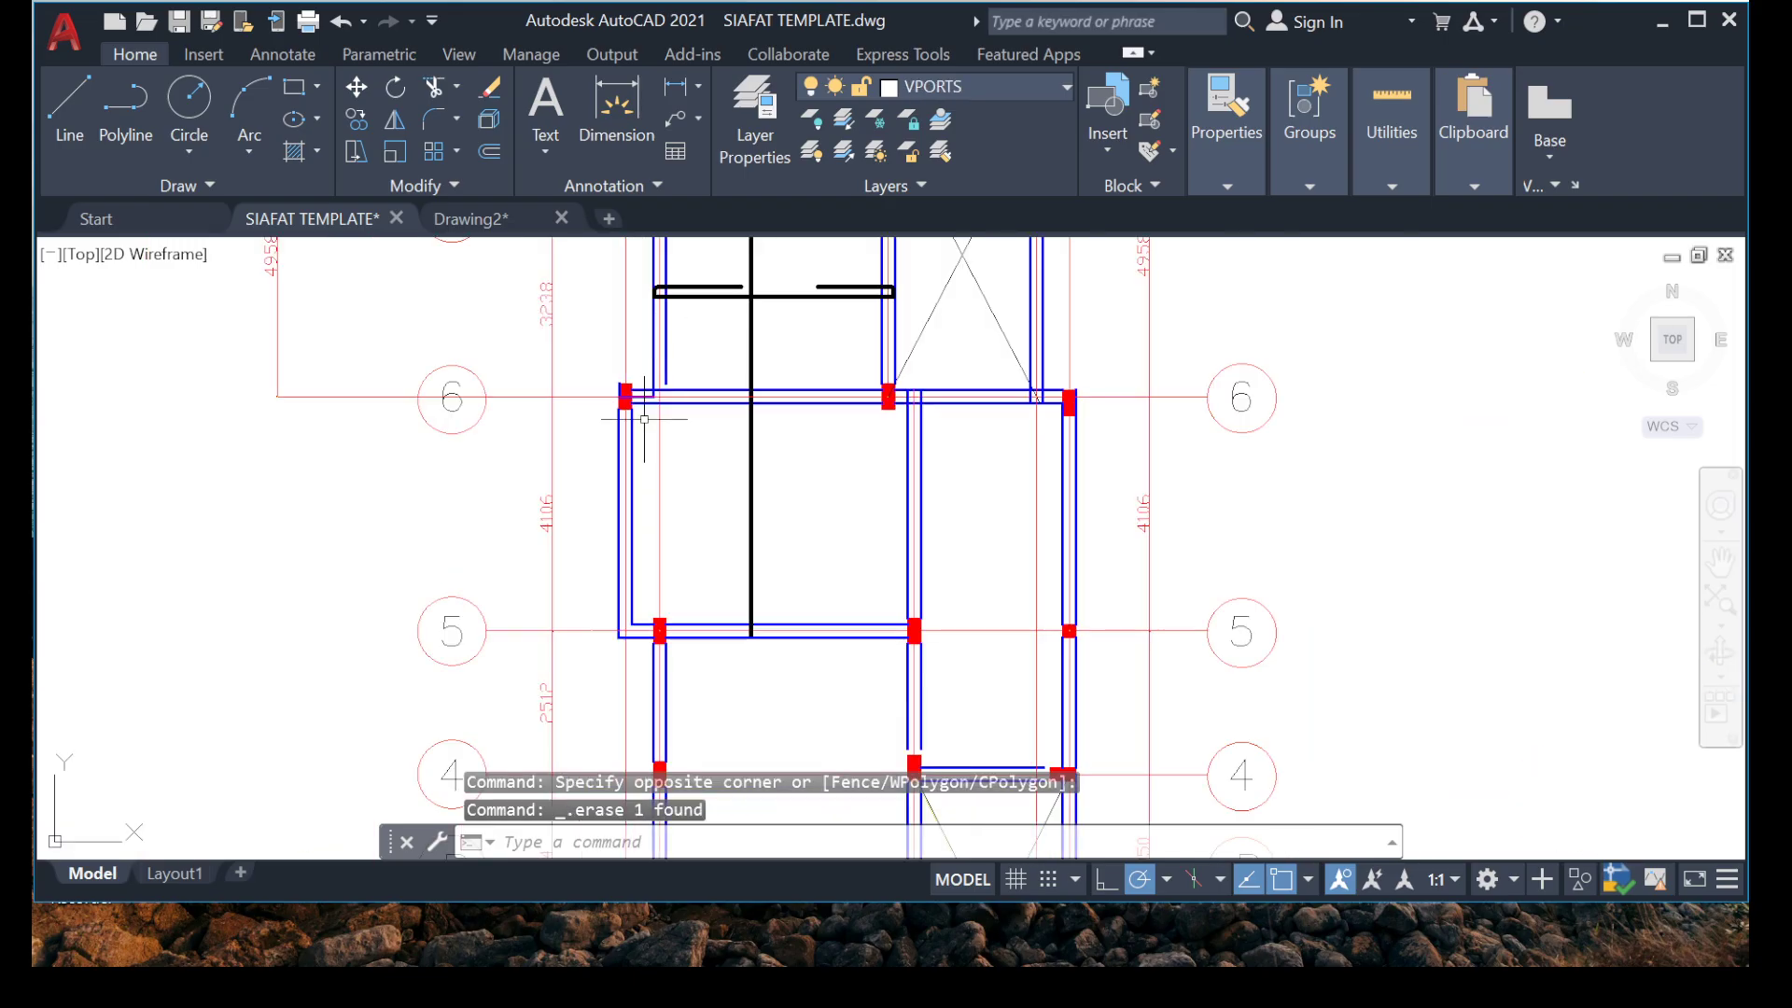
# Extend both edge lines of the beam below grid 7 to the lower edge of the grid 6 beam.
pyautogui.scroll(6, 718, 378)
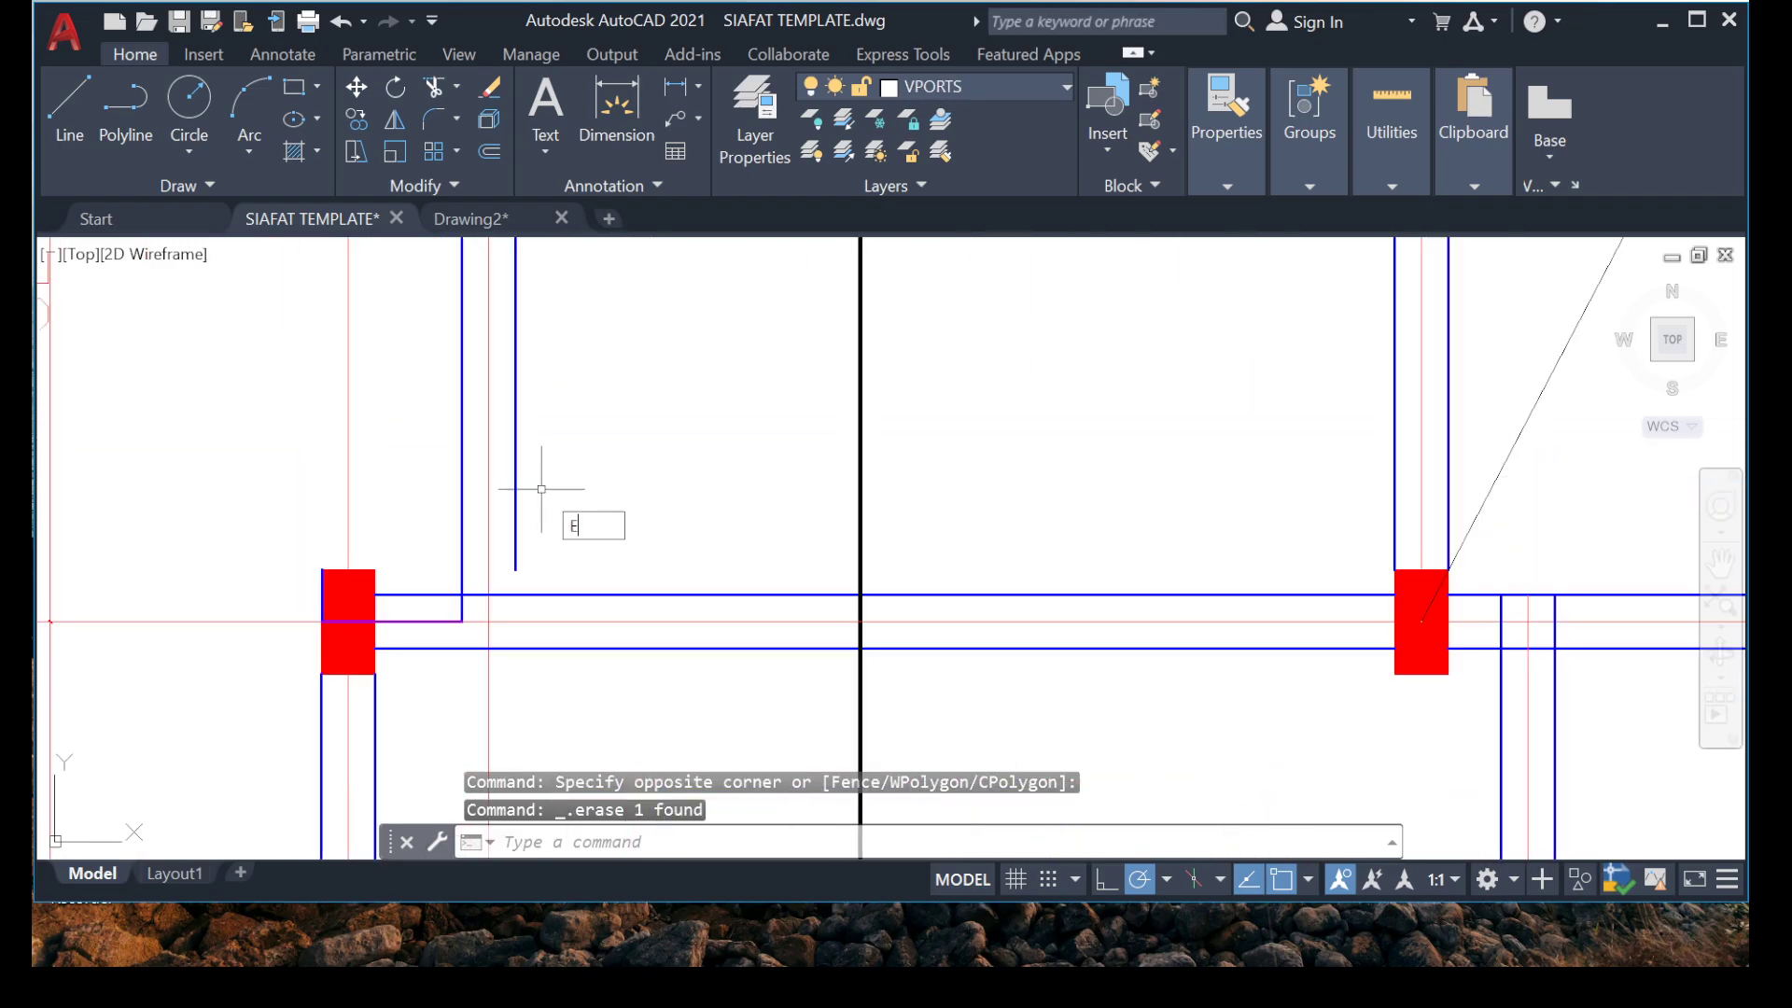
pyautogui.write('X')
pyautogui.press('Return')
pyautogui.click(519, 560)
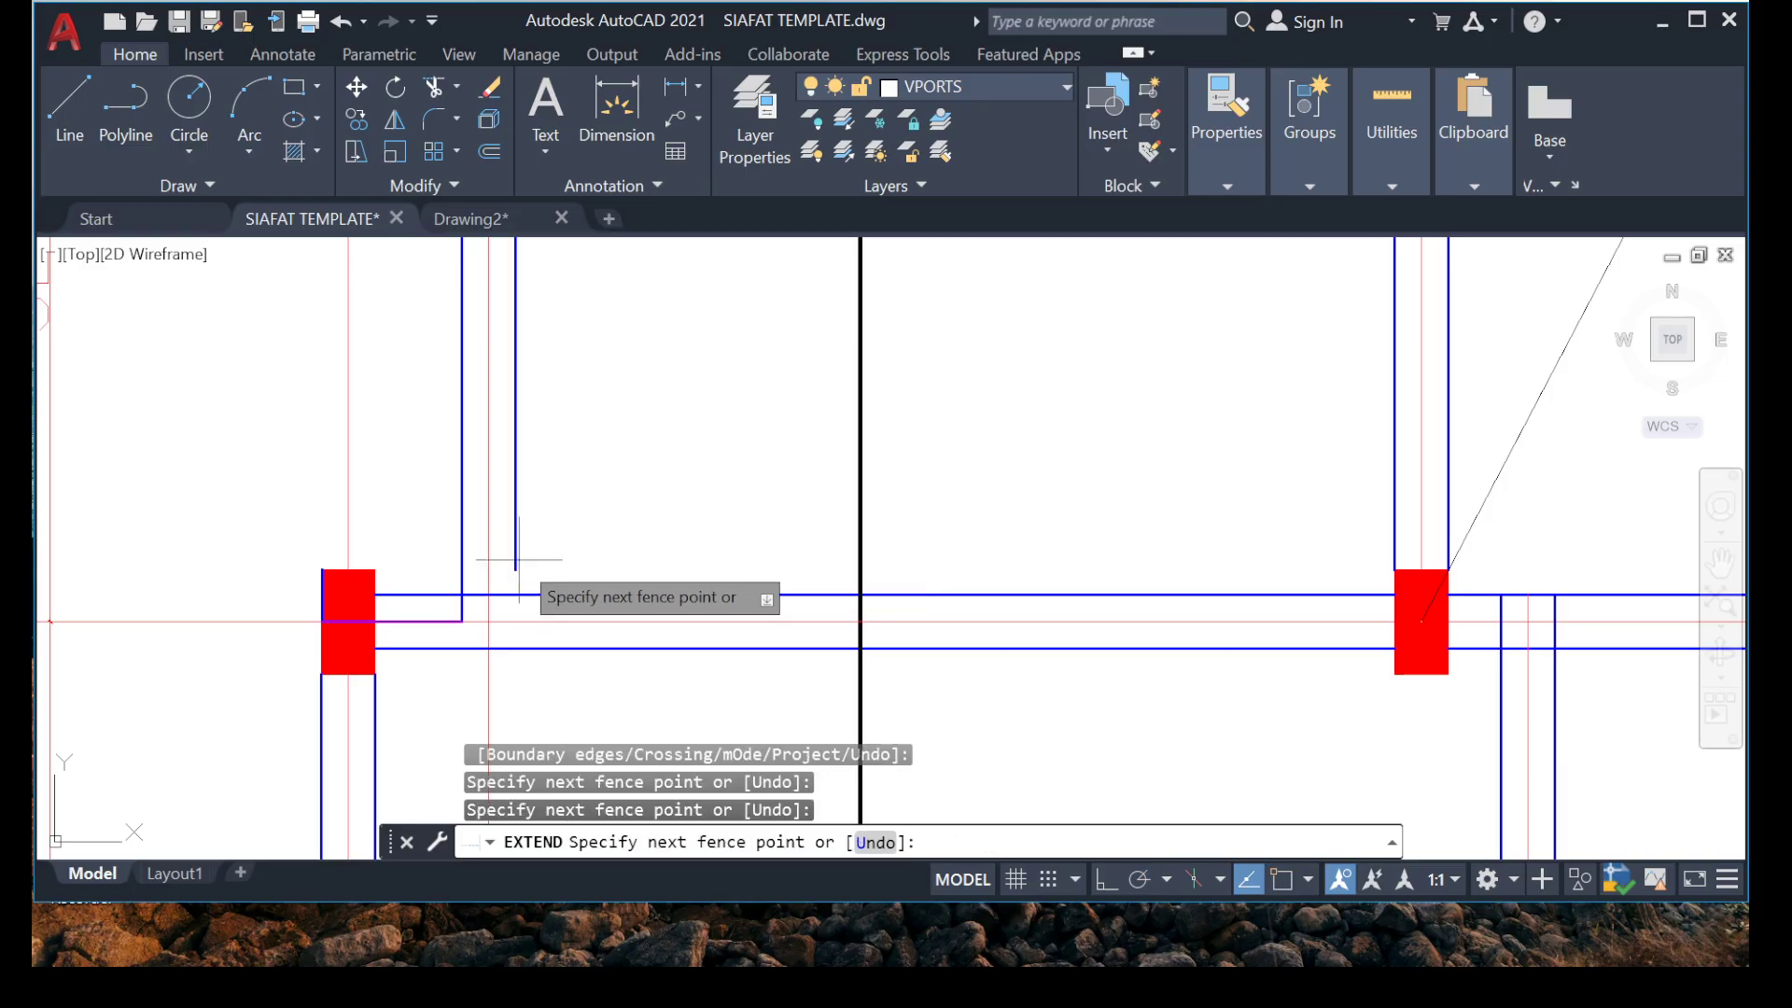
pyautogui.click(514, 561)
pyautogui.click(521, 562)
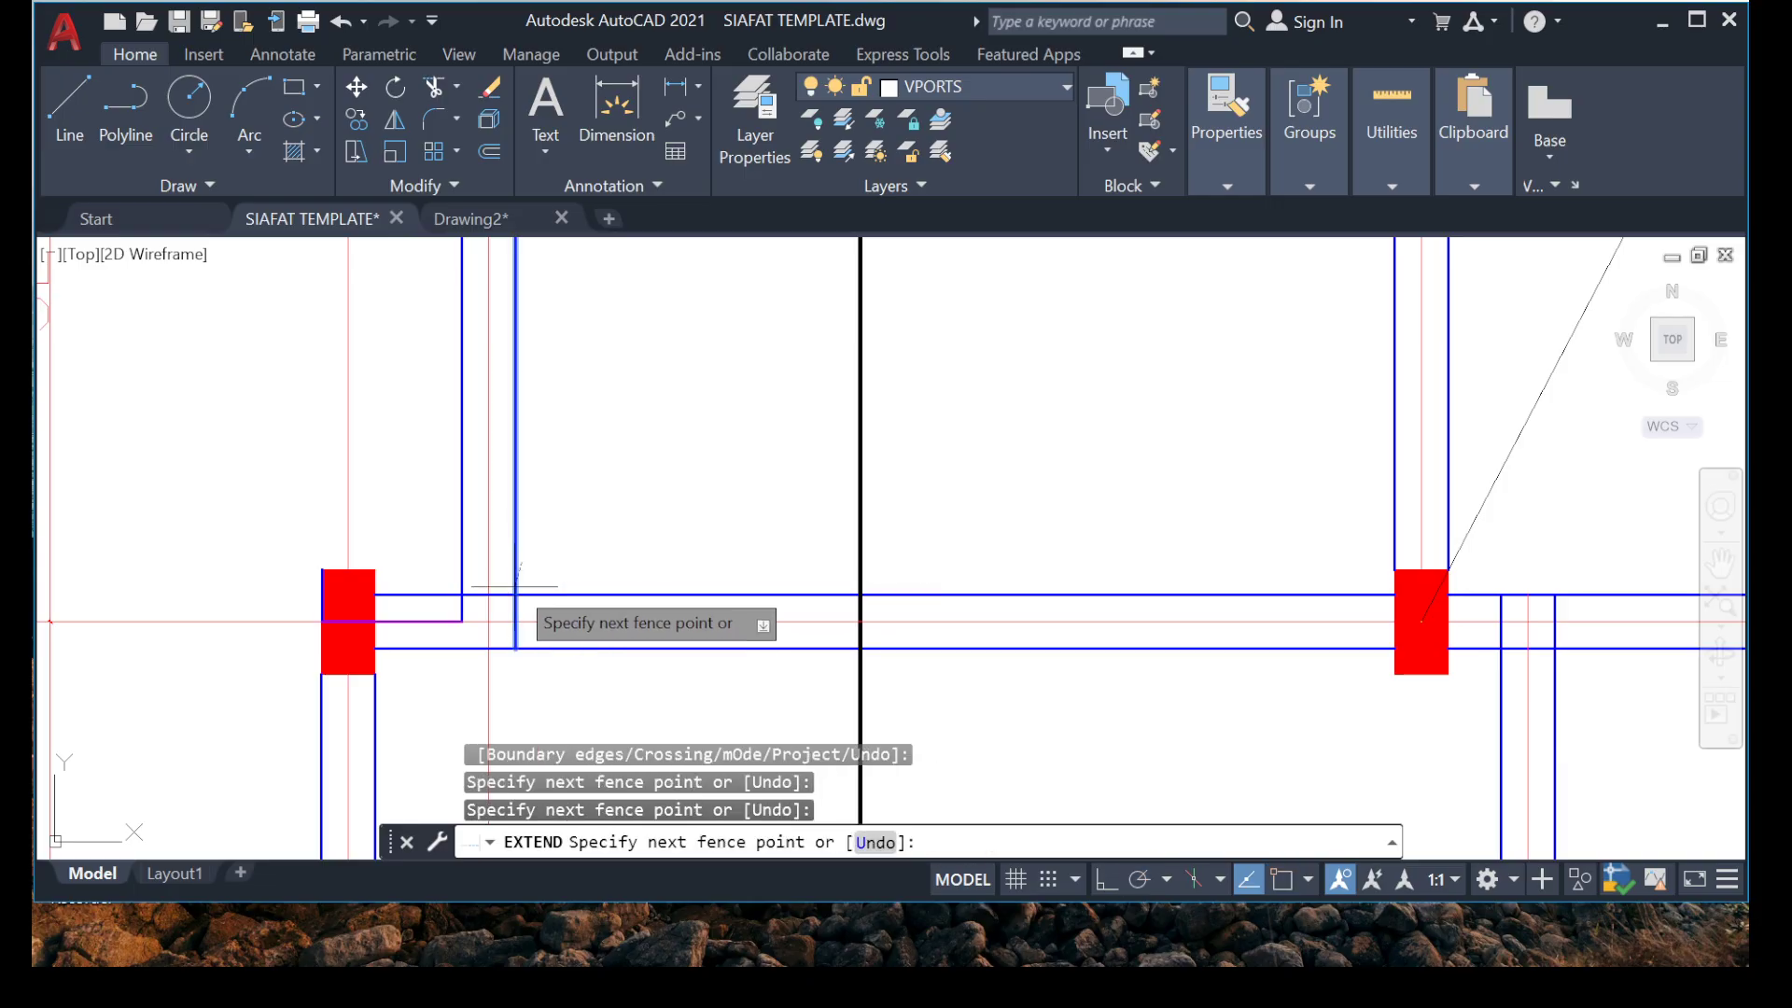
pyautogui.click(515, 570)
pyautogui.click(514, 559)
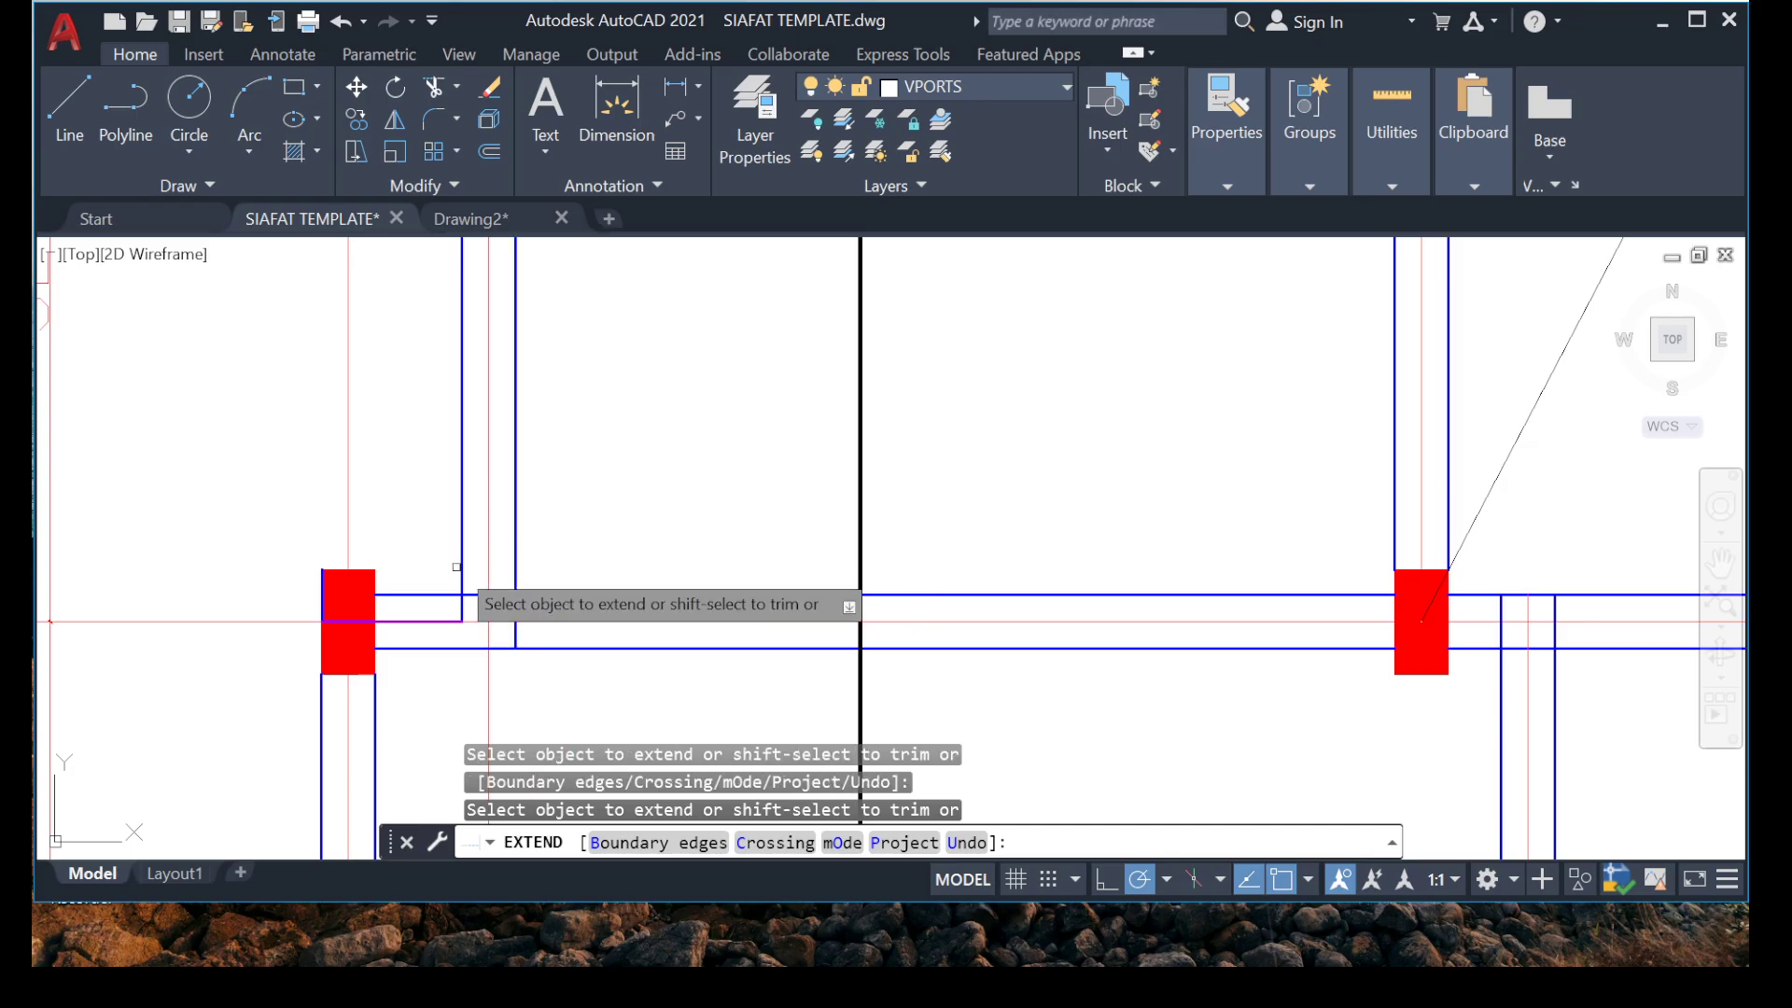
pyautogui.click(460, 563)
pyautogui.press('Escape')
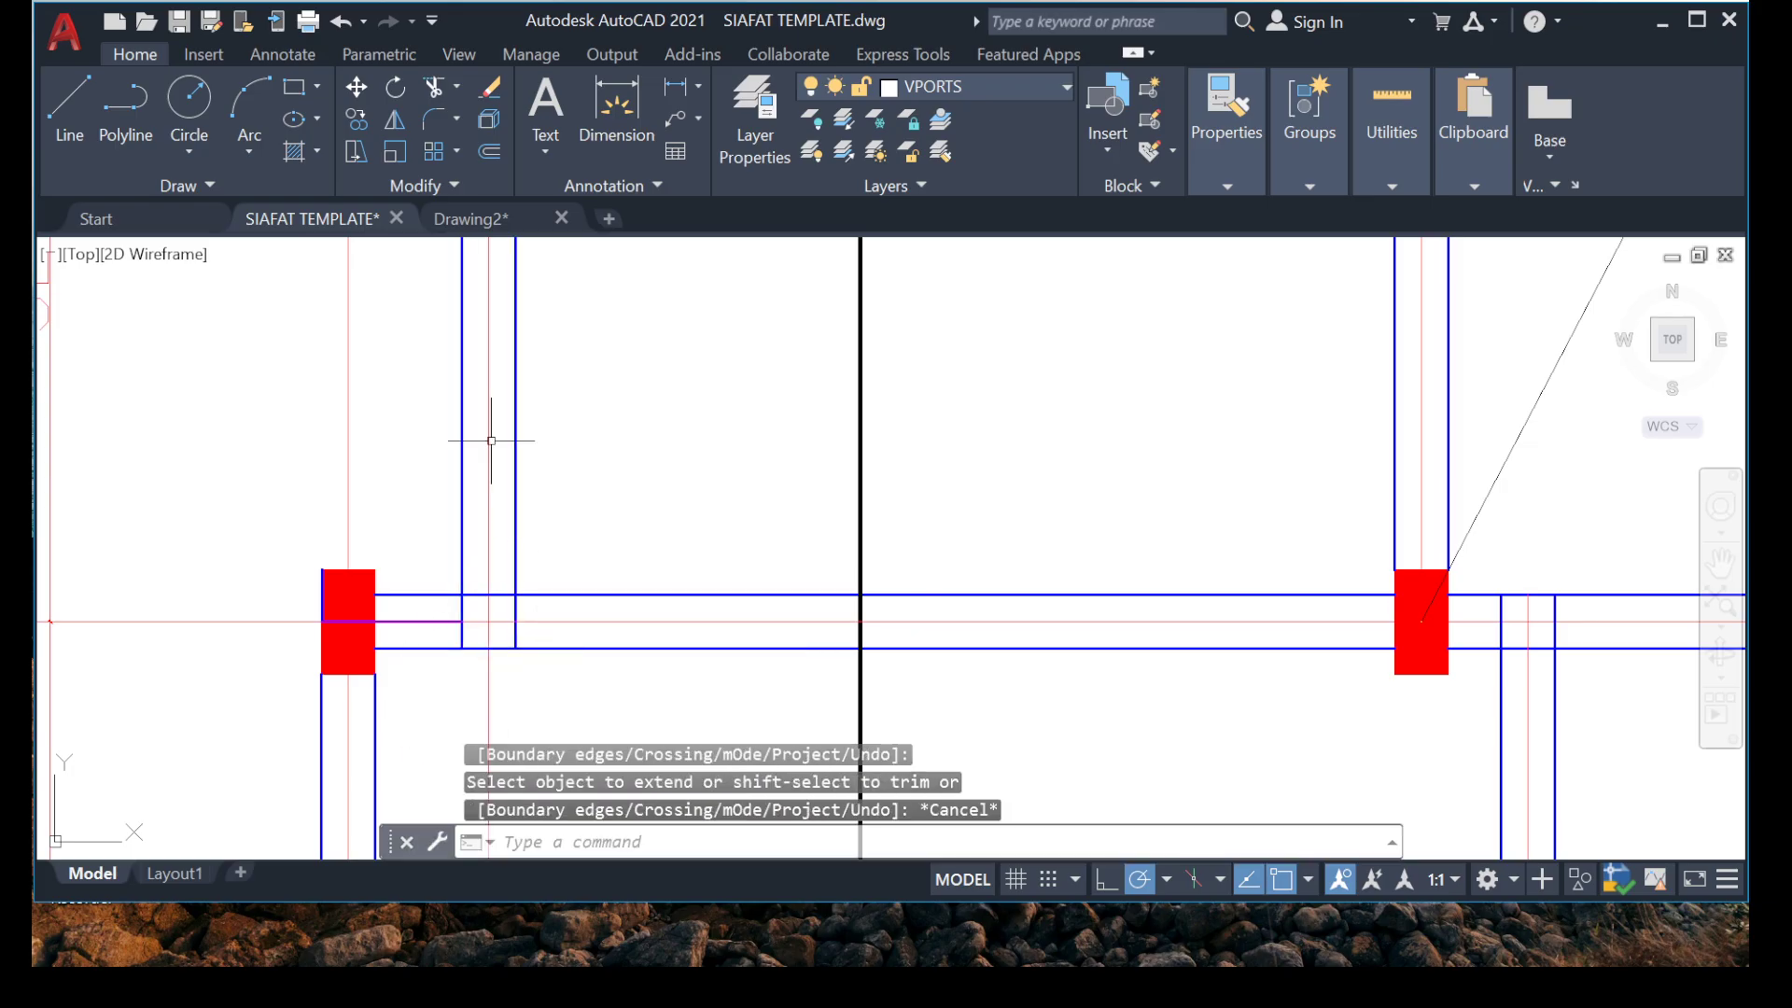
# Examine how the vertical bar crosses the grid 6 beam and continues through the bay down to grid 5.
pyautogui.scroll(-5, 517, 501)
pyautogui.scroll(10, 517, 501)
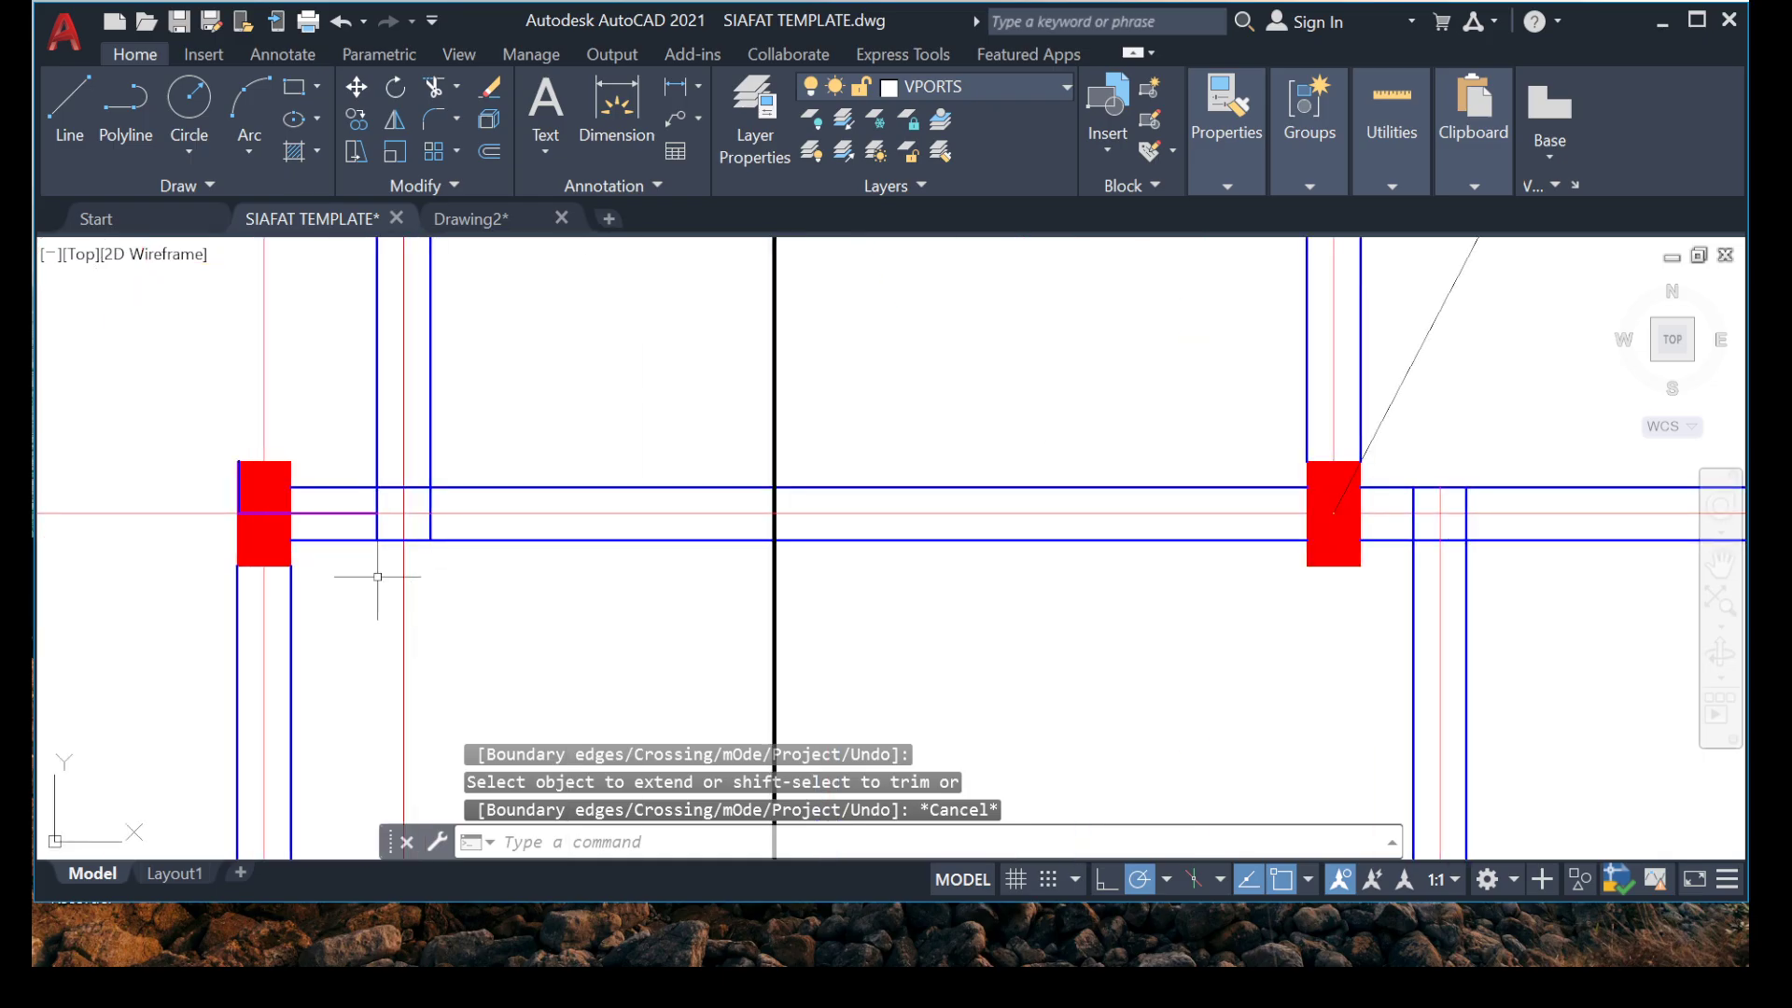
pyautogui.scroll(-4, 379, 468)
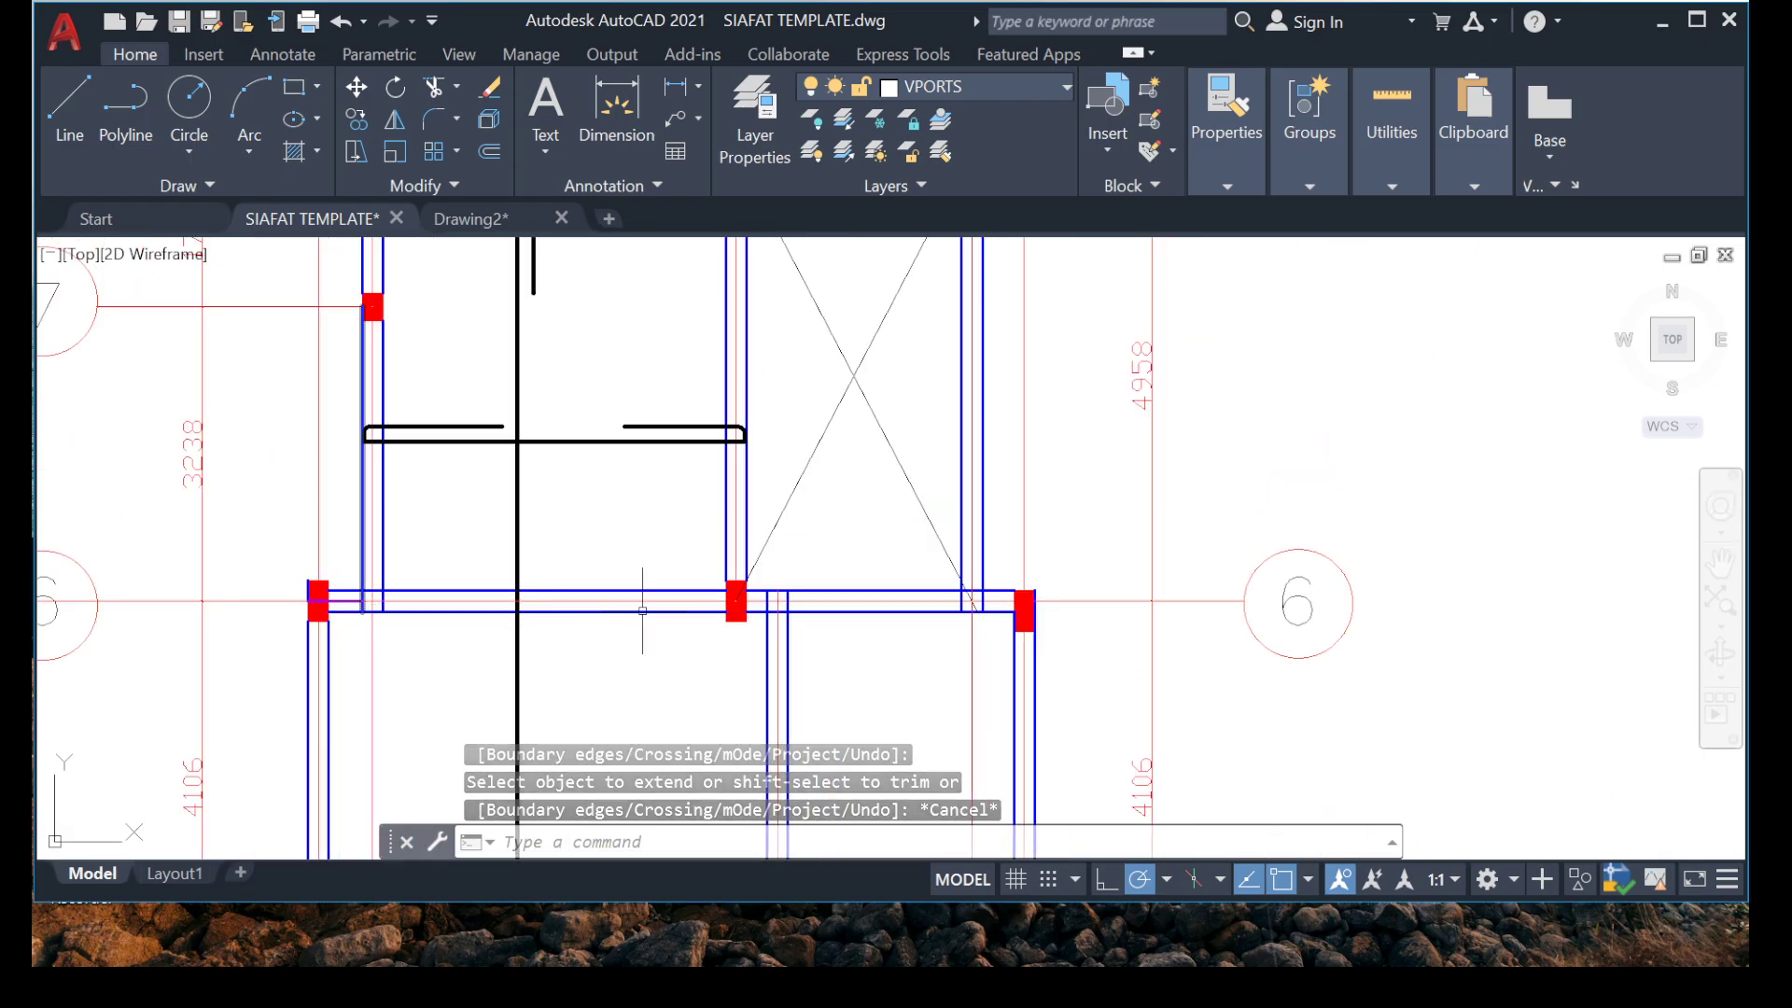
pyautogui.scroll(-3, 703, 636)
pyautogui.scroll(6, 432, 508)
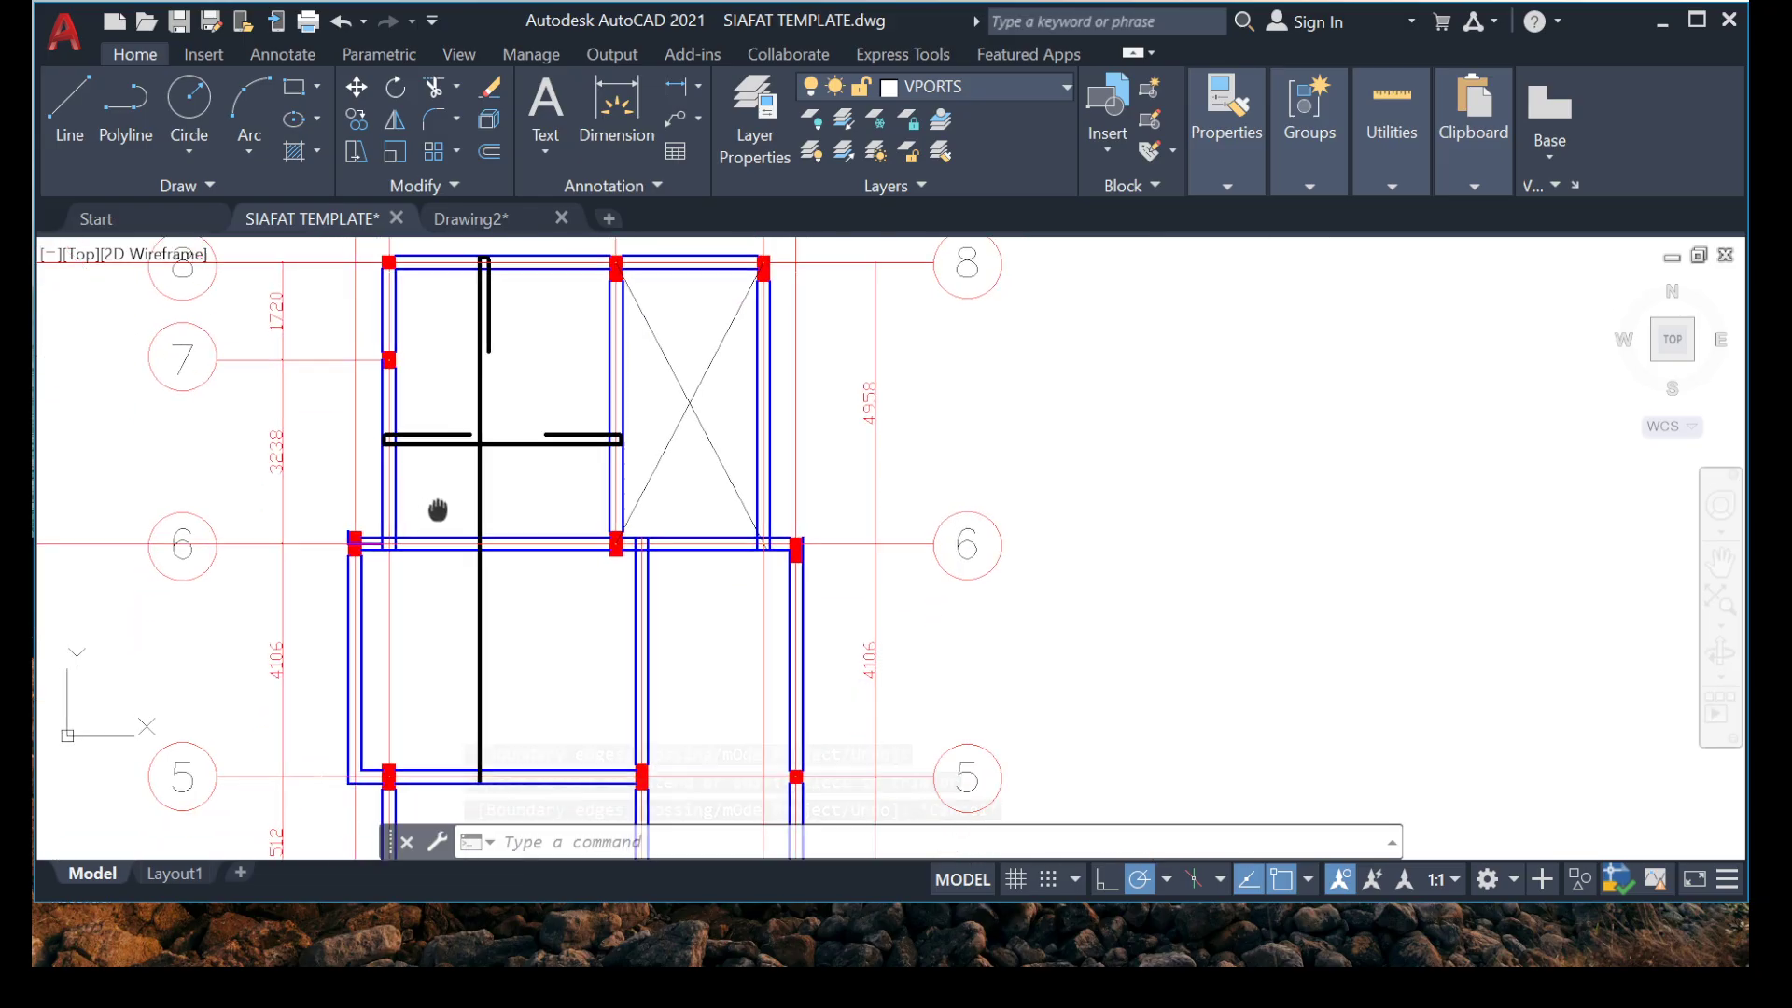
pyautogui.moveTo(471, 618); pyautogui.dragTo(479, 548, button='middle')
pyautogui.scroll(-3, 441, 500)
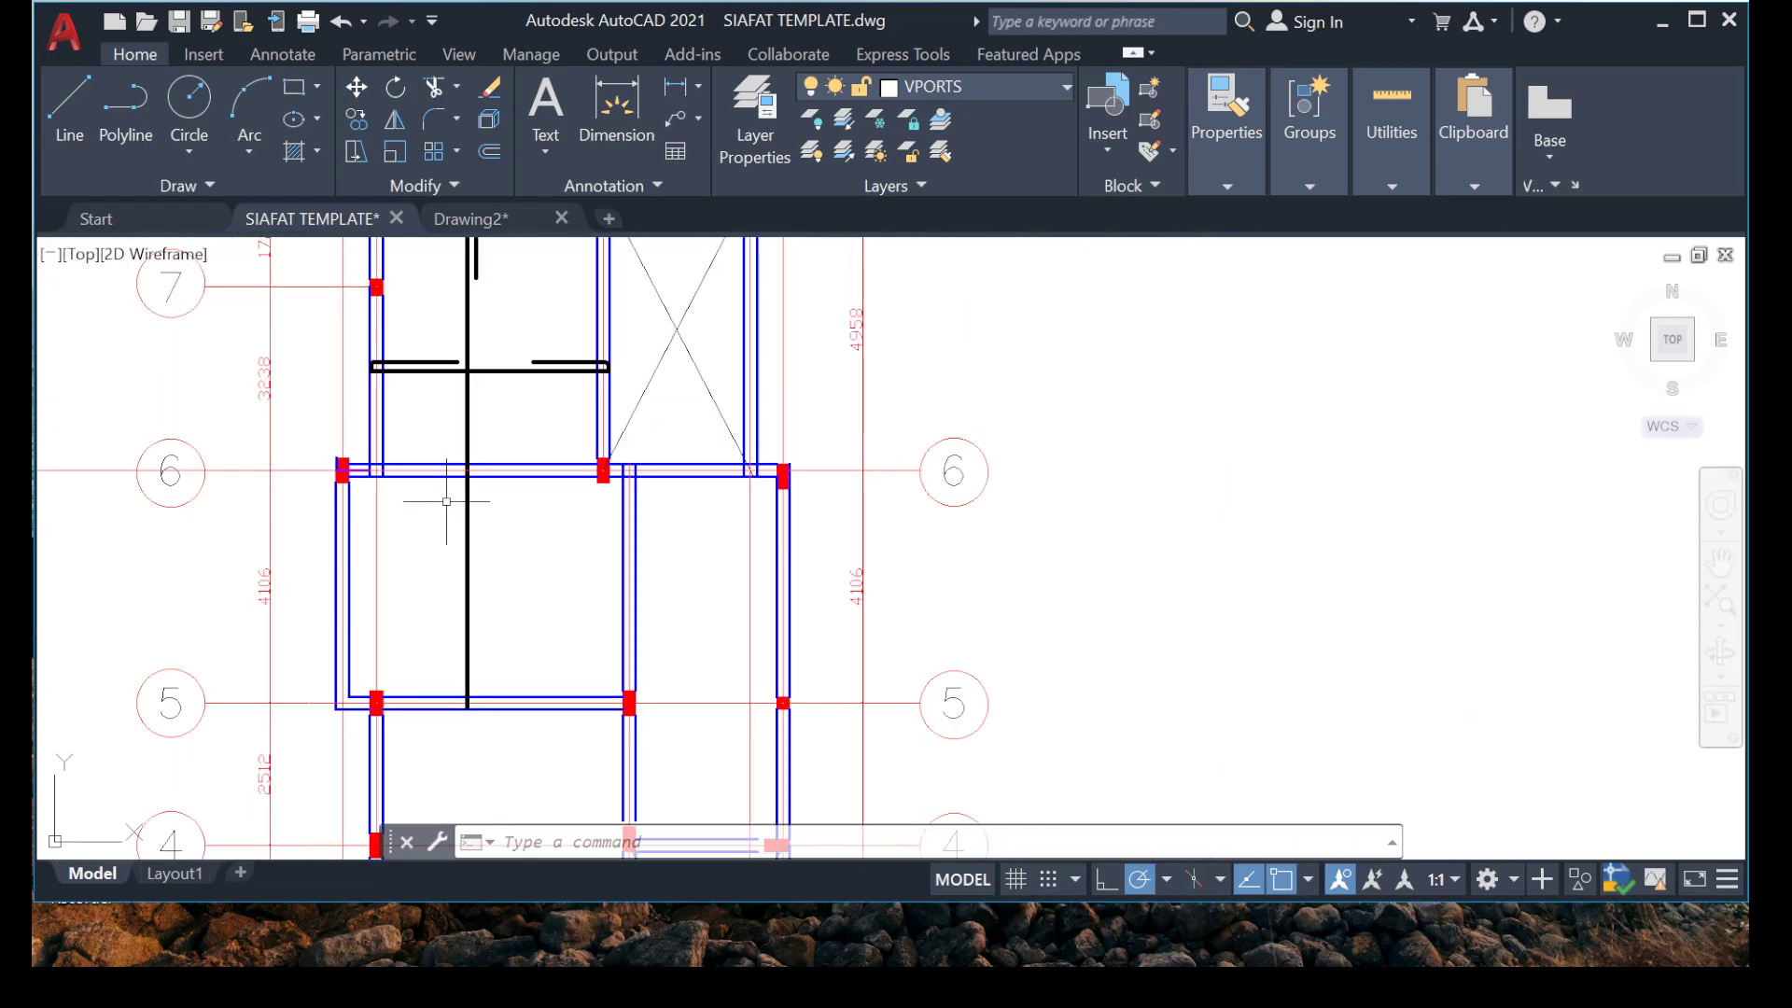
pyautogui.scroll(3, 486, 522)
pyautogui.scroll(-2, 406, 504)
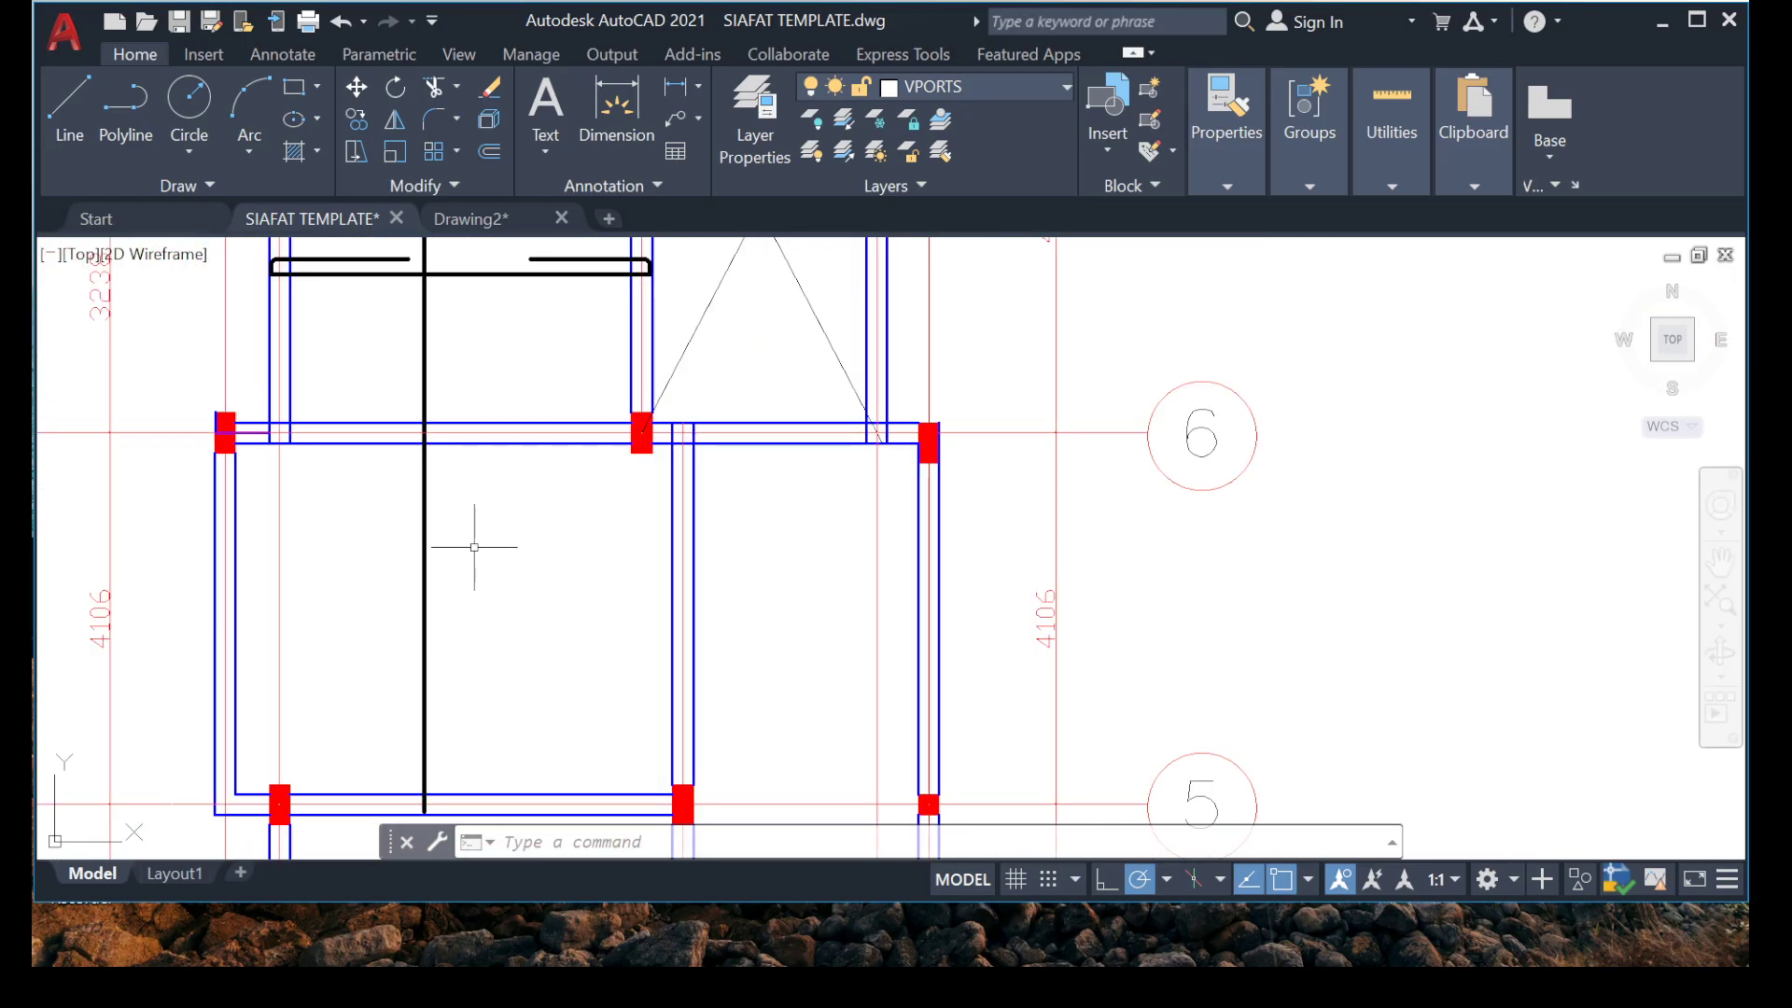
pyautogui.click(472, 545)
pyautogui.click(474, 528)
pyautogui.scroll(-6, 462, 534)
pyautogui.scroll(4, 434, 466)
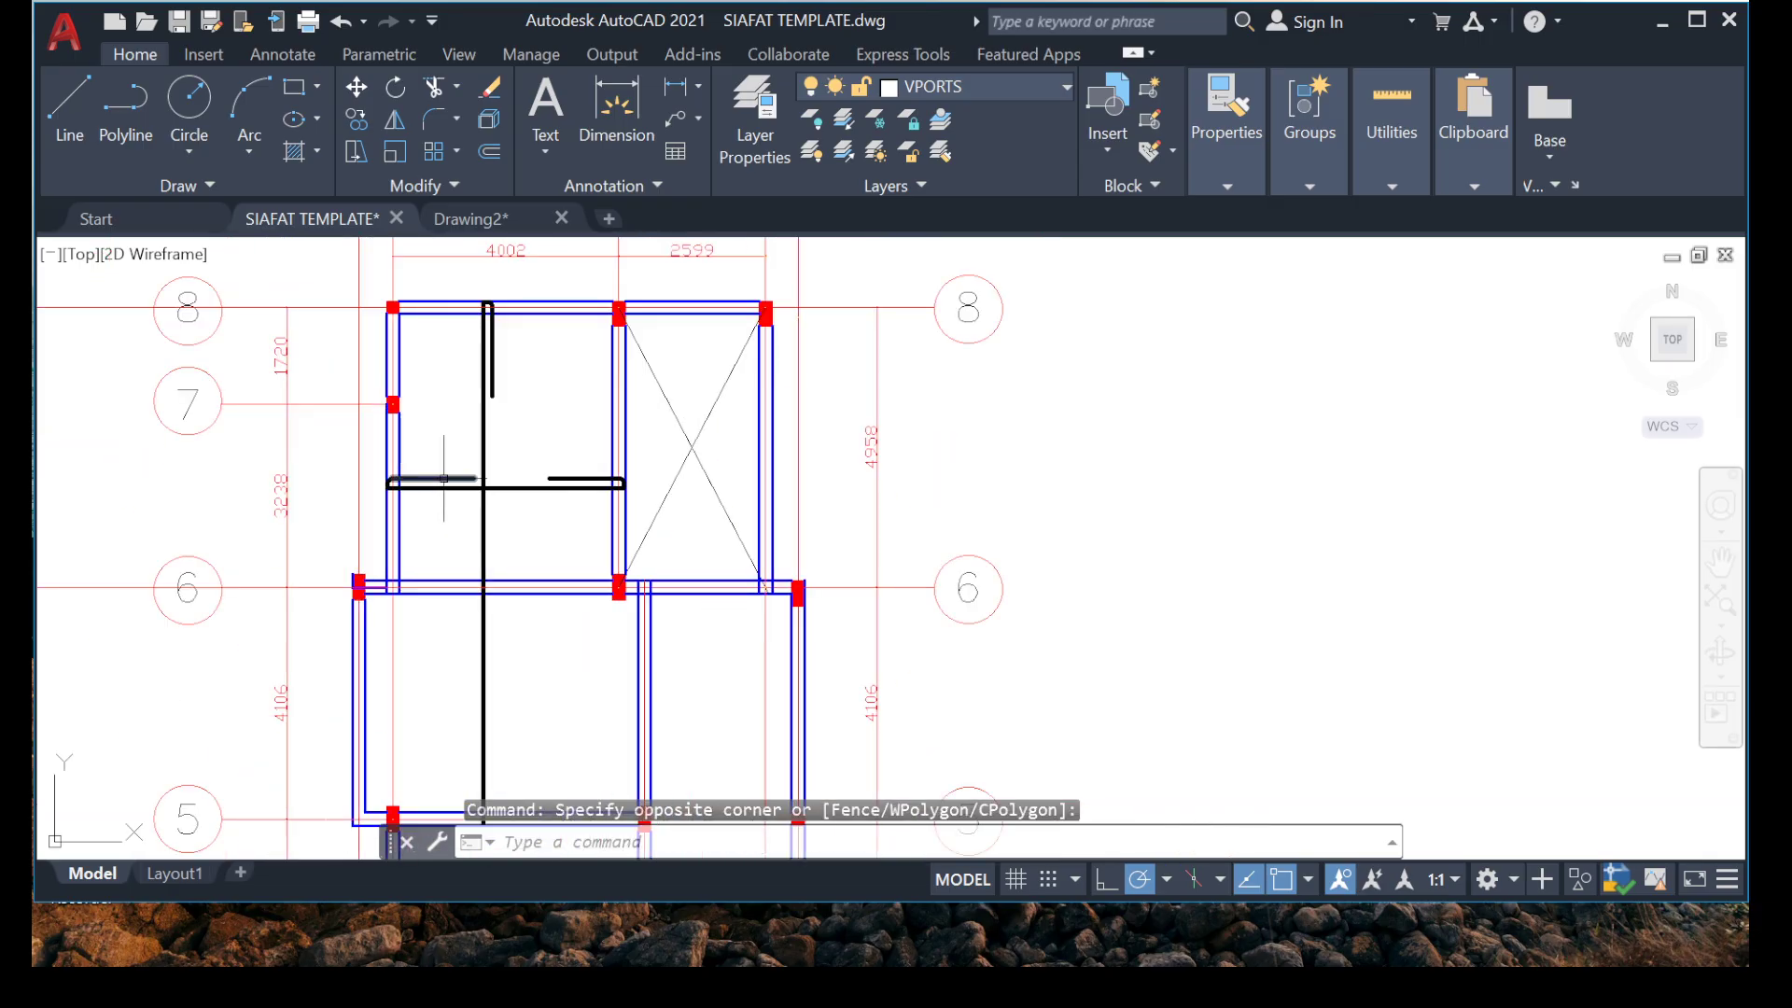
# Shorten the vertical bar by stretching its lower end from the grid 5 beam up to just below the grid 6 beam.
pyautogui.moveTo(432, 524); pyautogui.dragTo(432, 456, button='middle')
pyautogui.scroll(2, 500, 602)
pyautogui.click(501, 602)
pyautogui.click(401, 579)
pyautogui.scroll(-2, 408, 500)
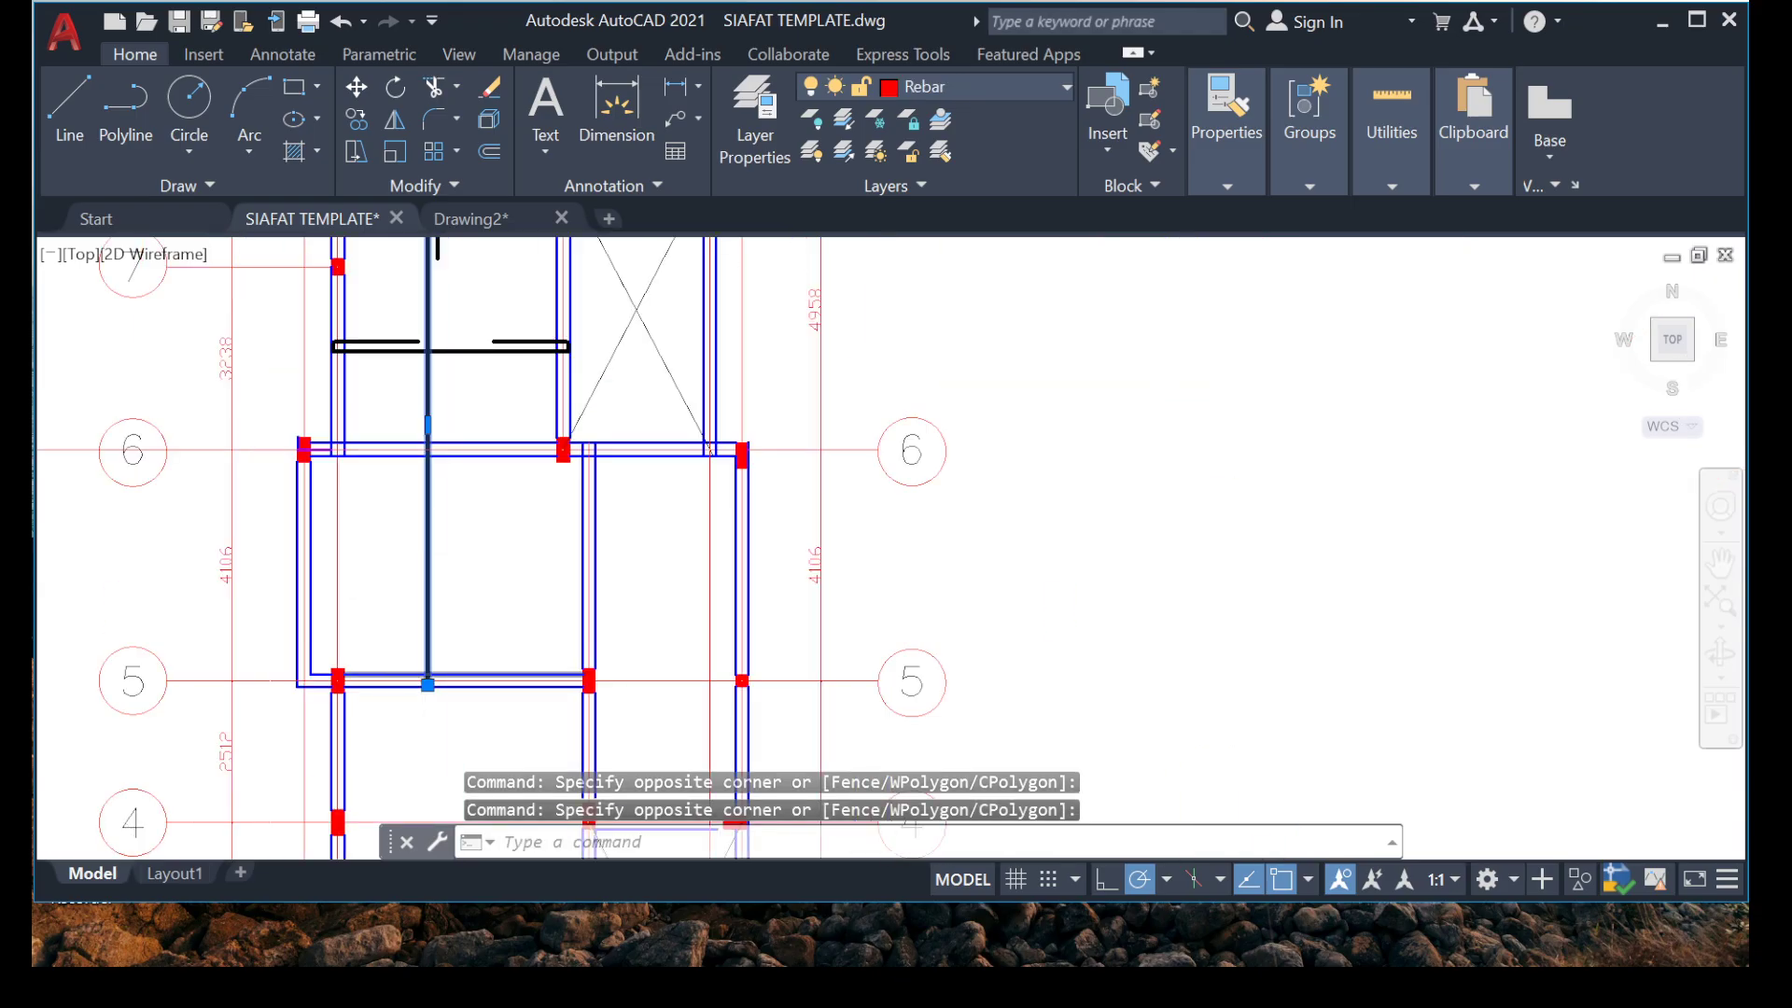
pyautogui.scroll(2, 430, 678)
pyautogui.click(431, 695)
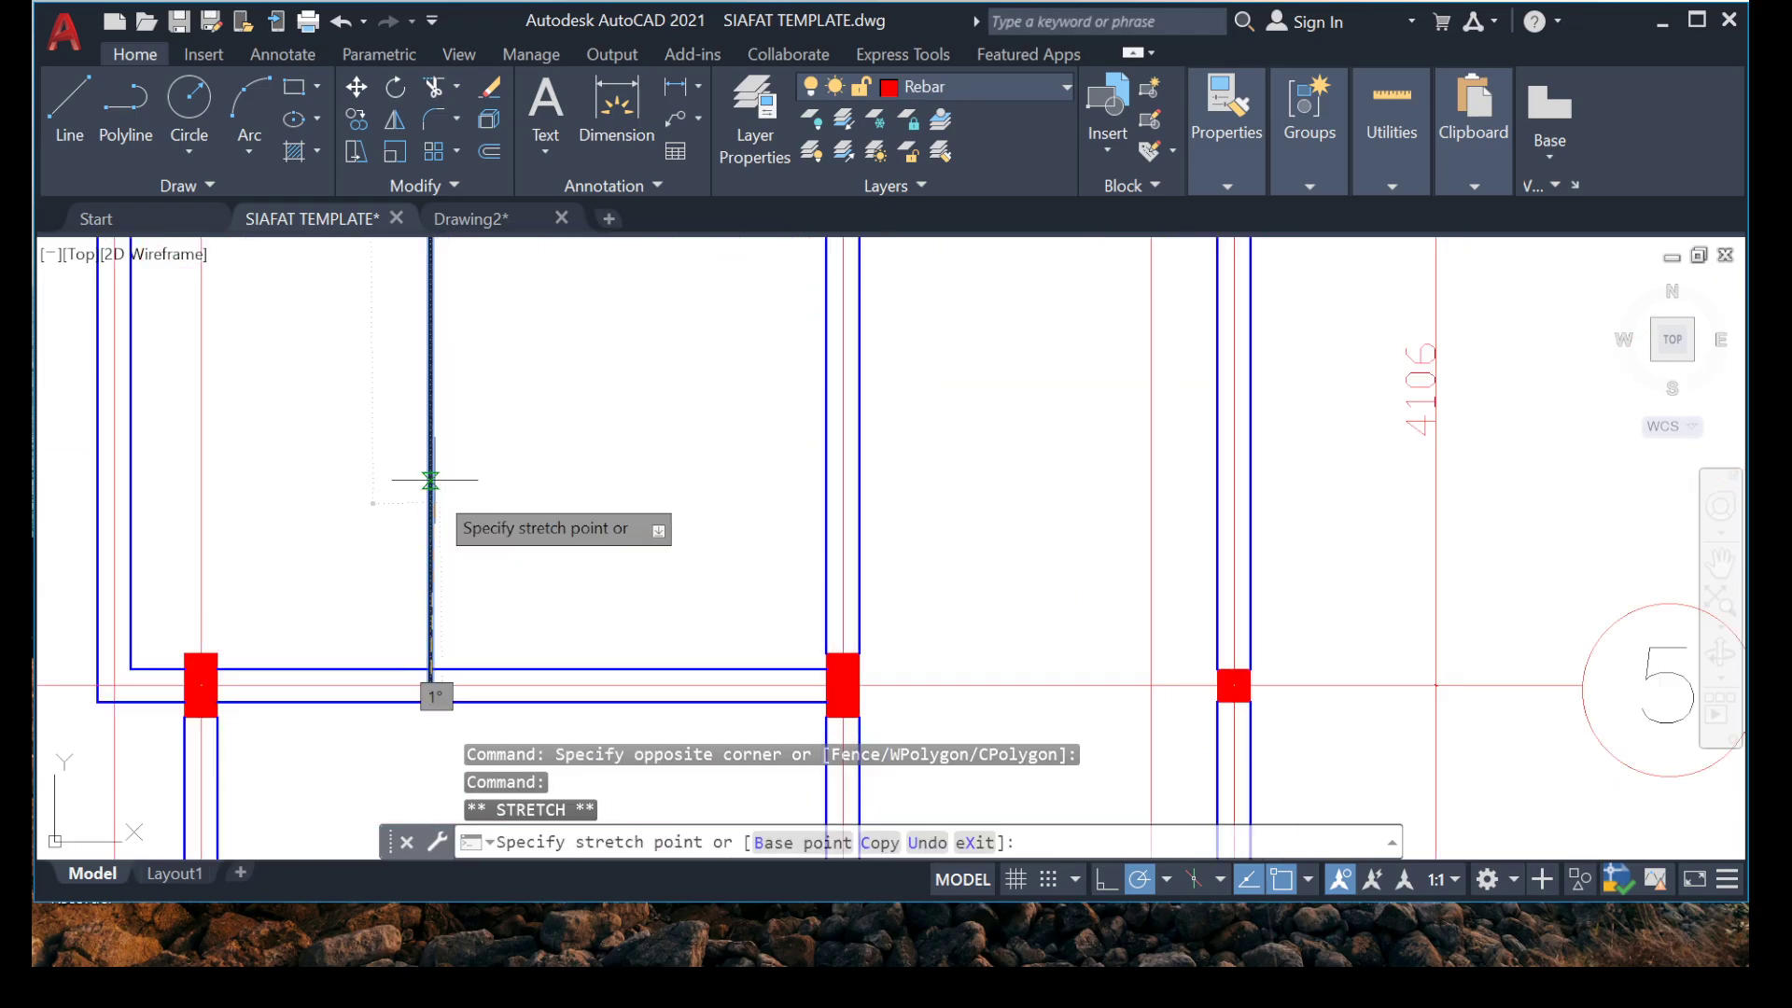
pyautogui.moveTo(429, 448); pyautogui.dragTo(405, 681, button='middle')
pyautogui.scroll(4, 362, 411)
pyautogui.moveTo(403, 458); pyautogui.dragTo(321, 683, button='middle')
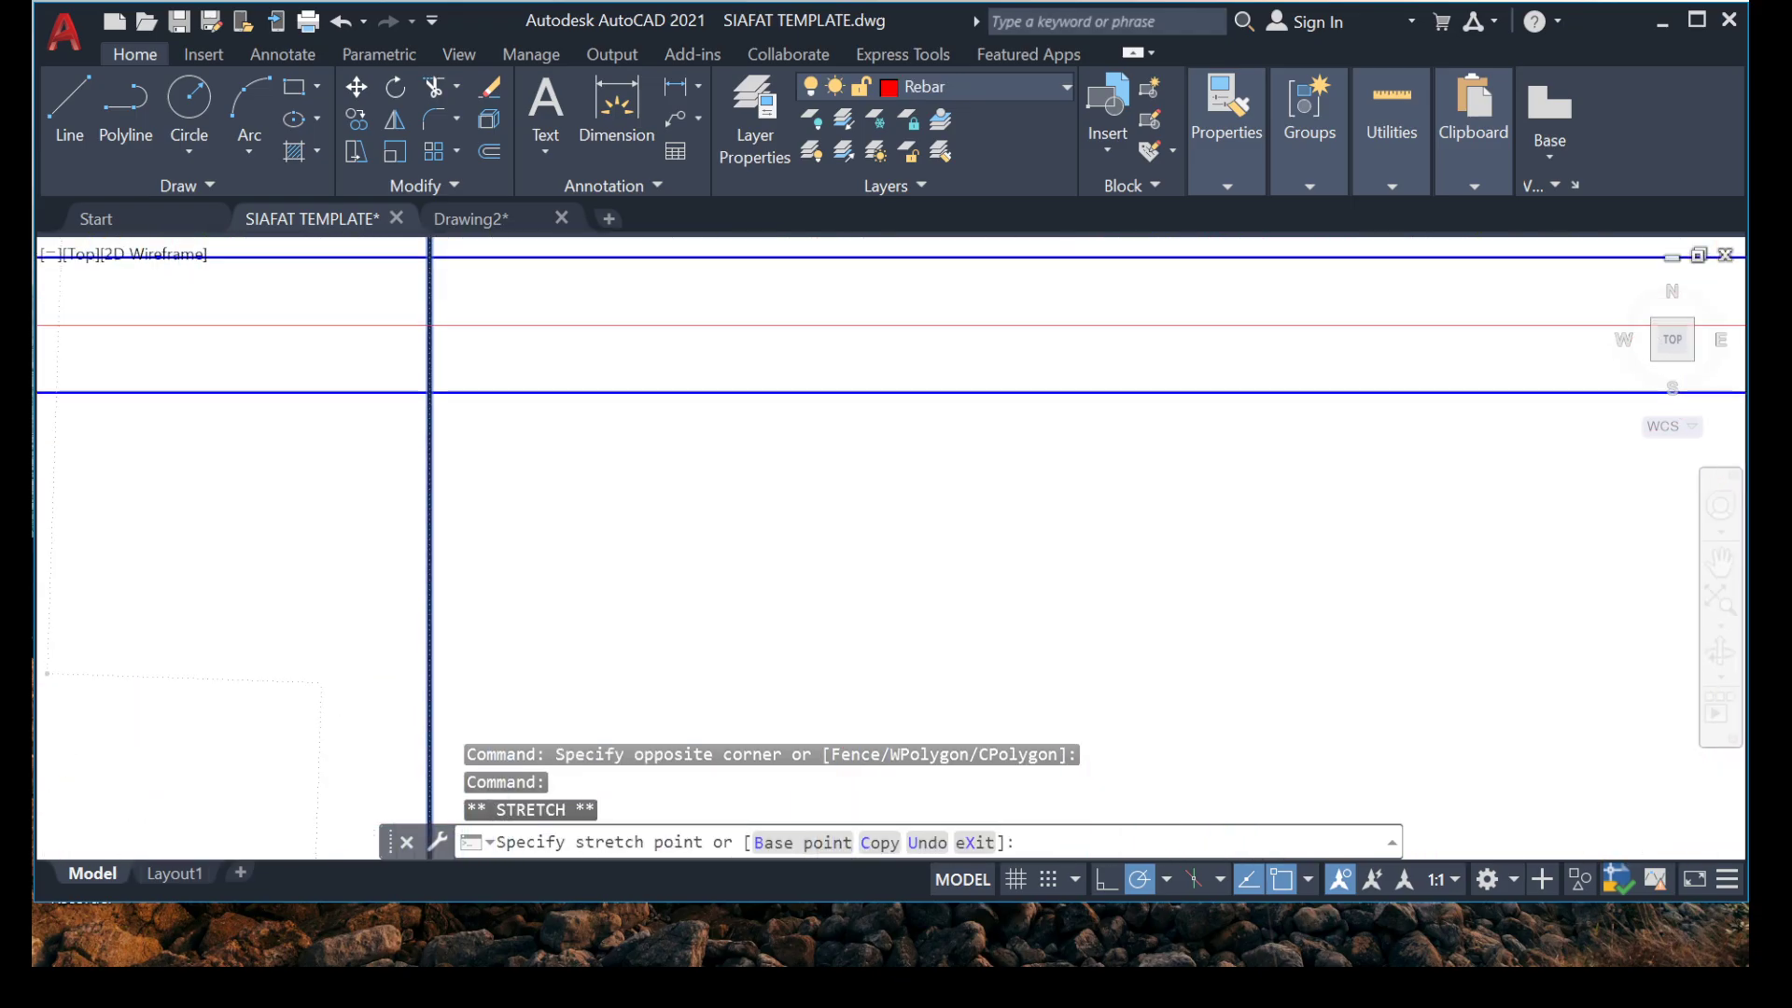
pyautogui.click(429, 602)
pyautogui.press('Escape')
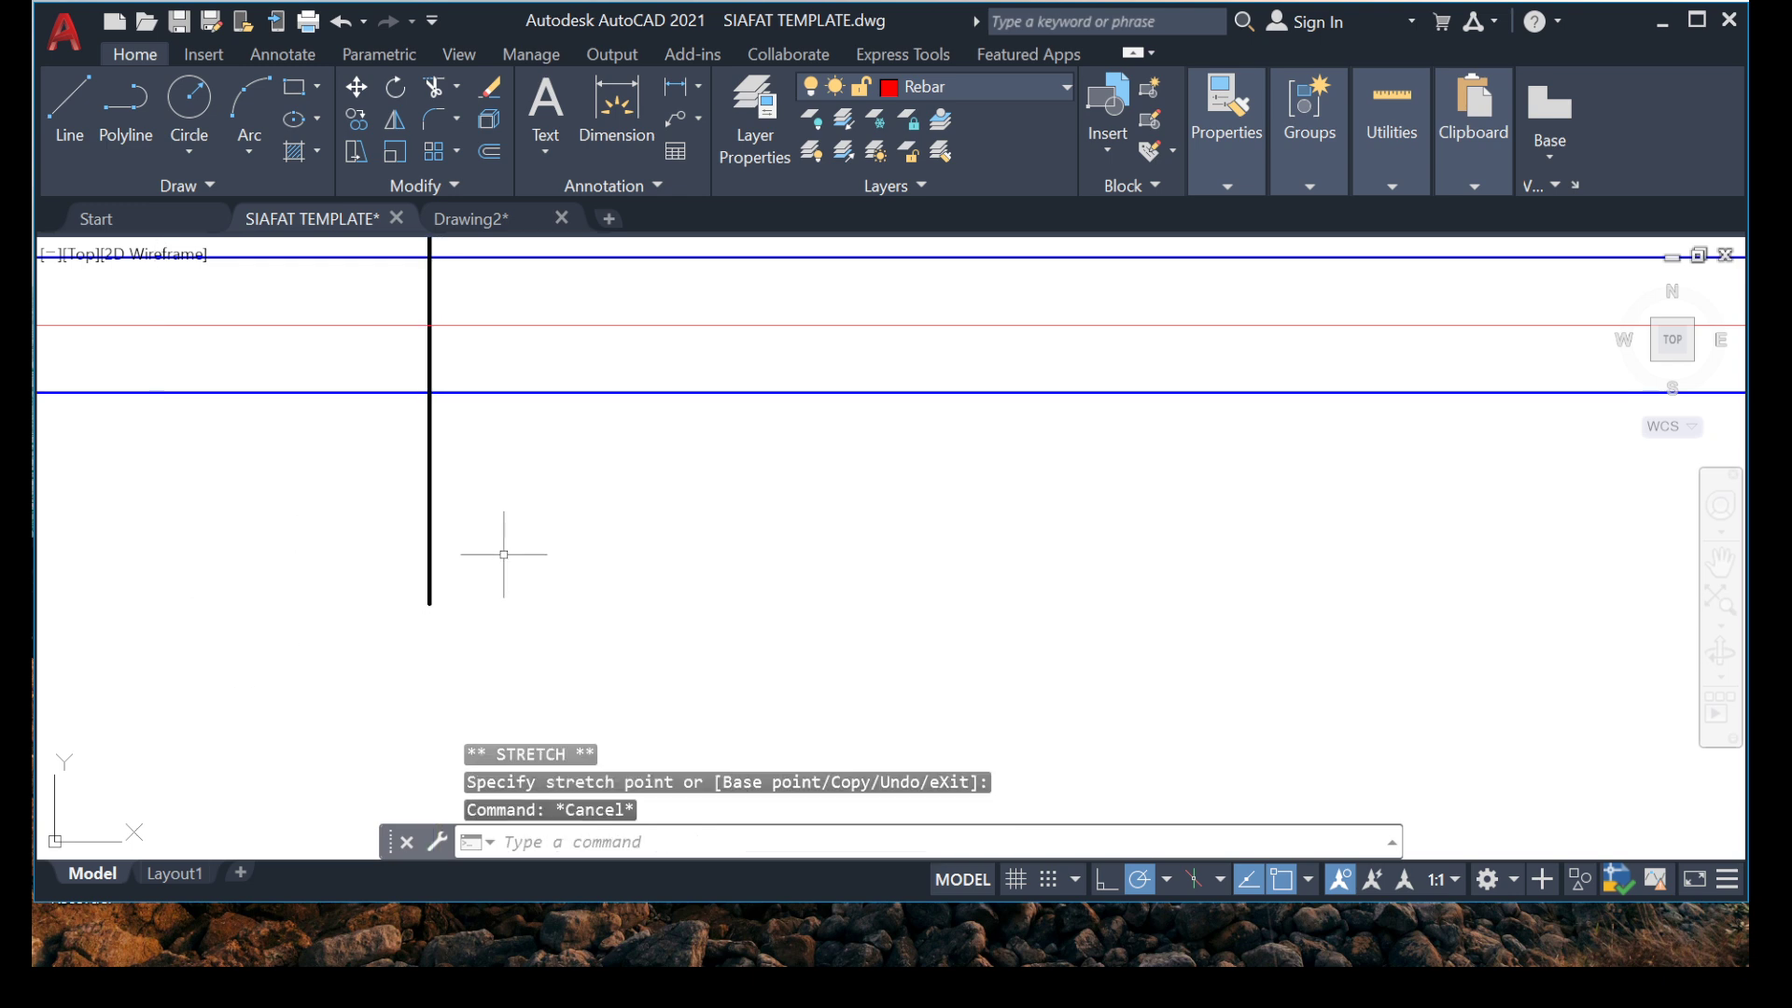
# Stretch the vertical bar's lower end about 224 mm further down below the grid 6 beam.
pyautogui.scroll(-3, 422, 523)
pyautogui.scroll(6, 401, 537)
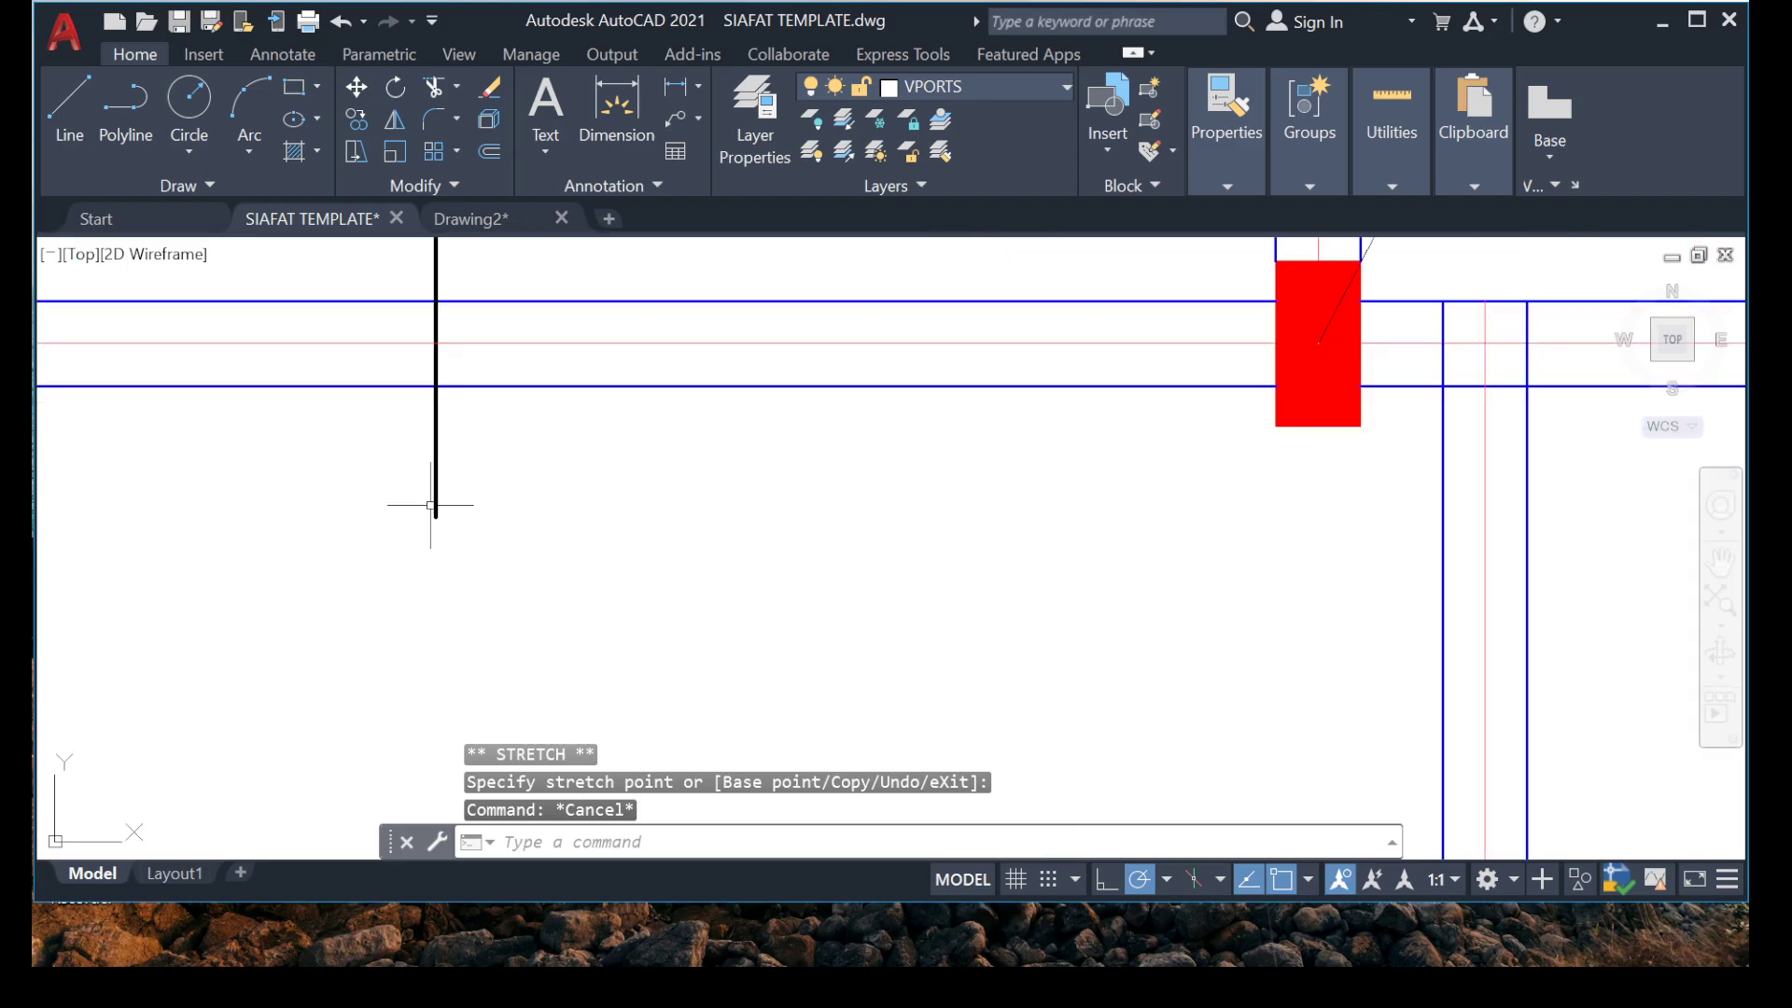
pyautogui.click(433, 506)
pyautogui.click(435, 516)
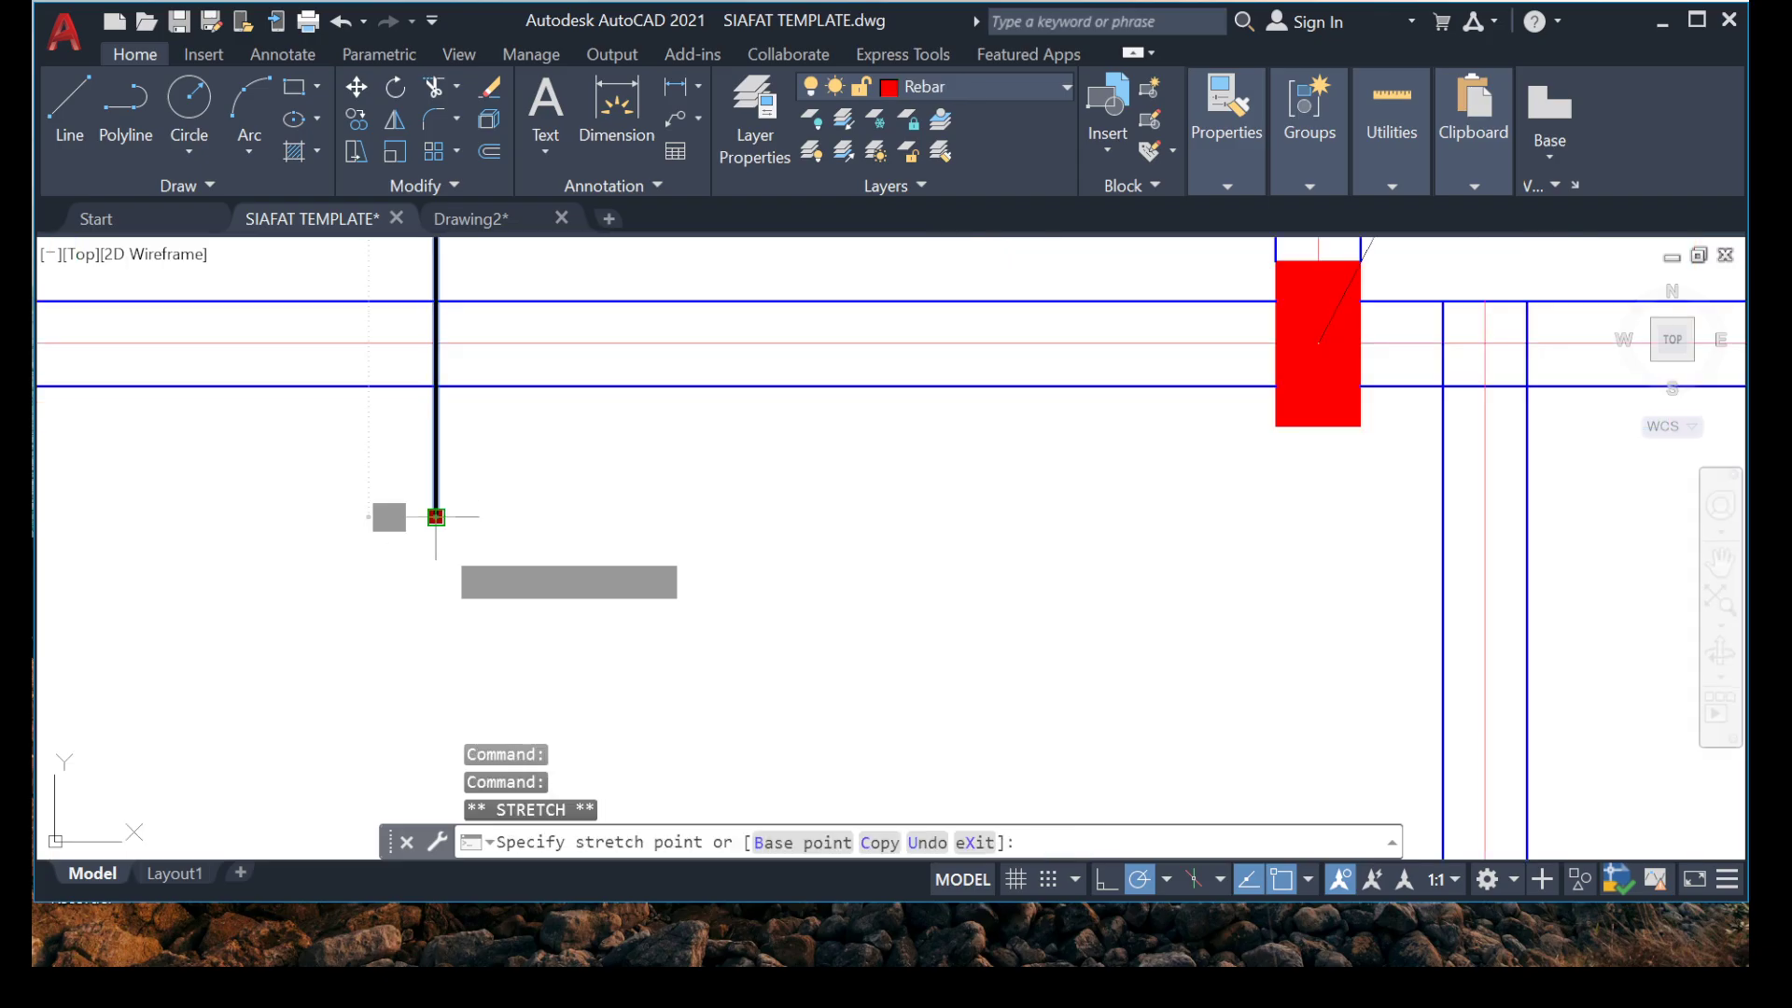
pyautogui.click(436, 598)
pyautogui.scroll(-5, 436, 599)
pyautogui.press('Escape')
pyautogui.press('Escape')
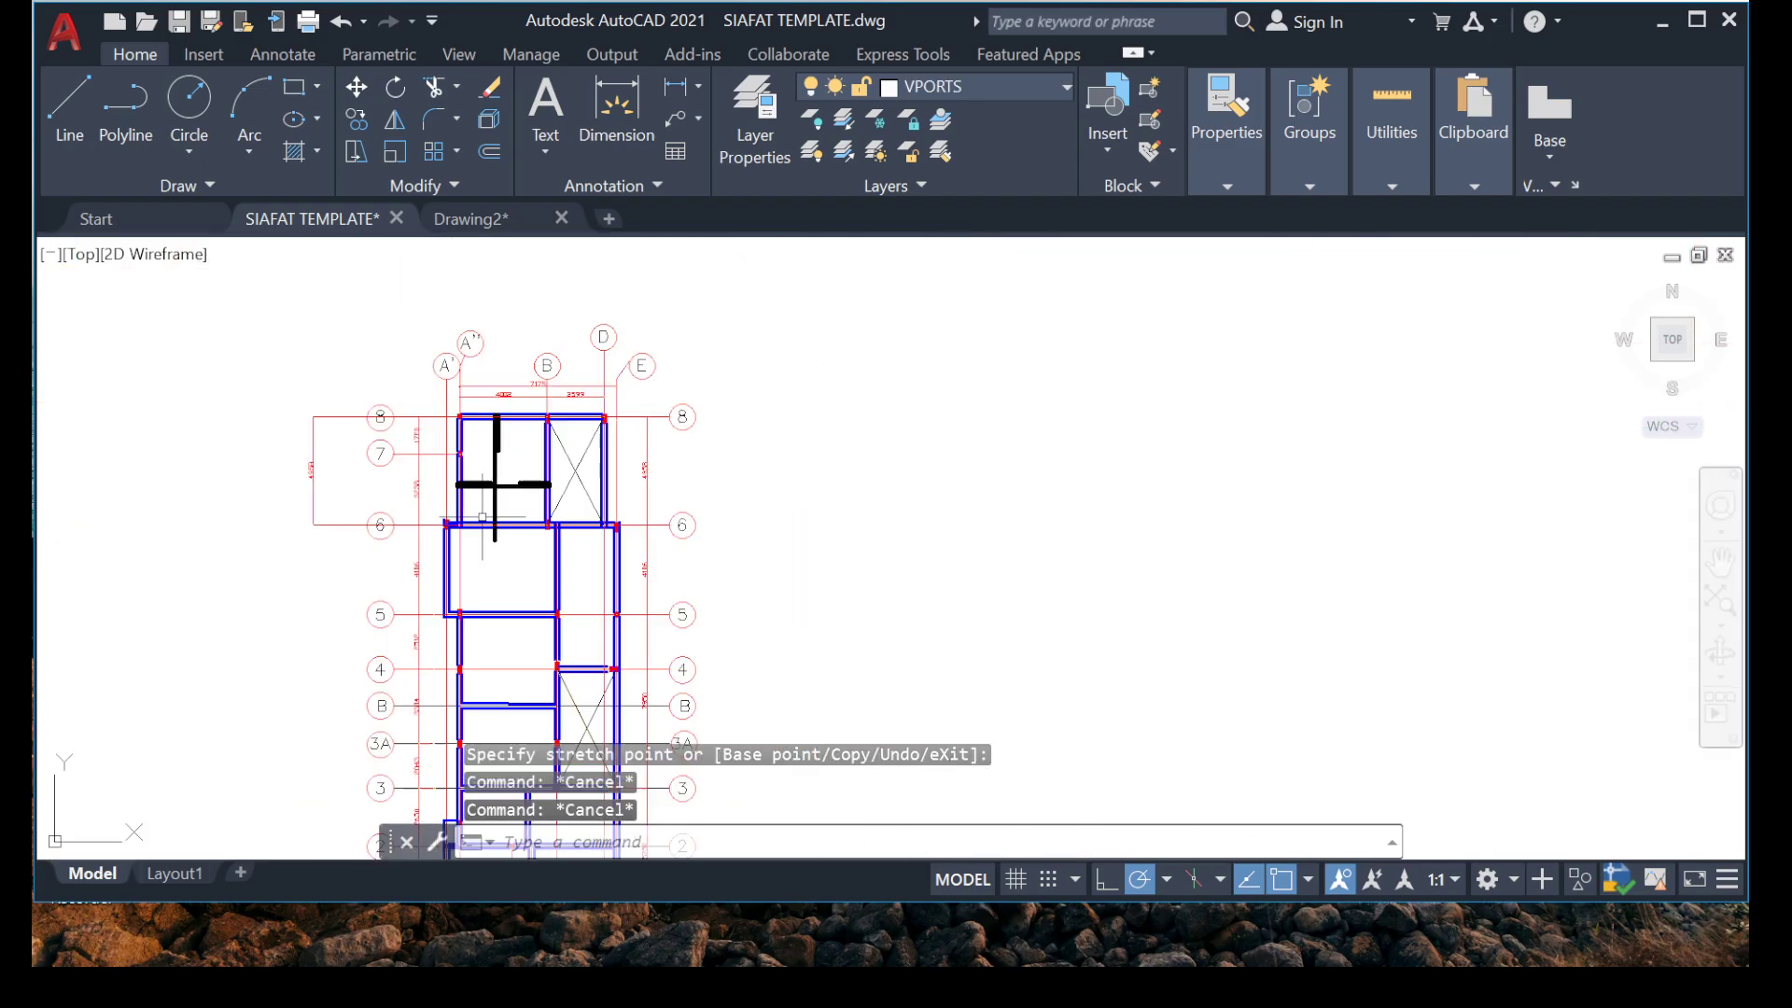
# Copy the straight vertical bar into the bay between grids 6 and 5, offset sideways so it laps the original and passes below grid 5.
pyautogui.scroll(4, 483, 516)
pyautogui.moveTo(420, 631); pyautogui.dragTo(408, 622, button='middle')
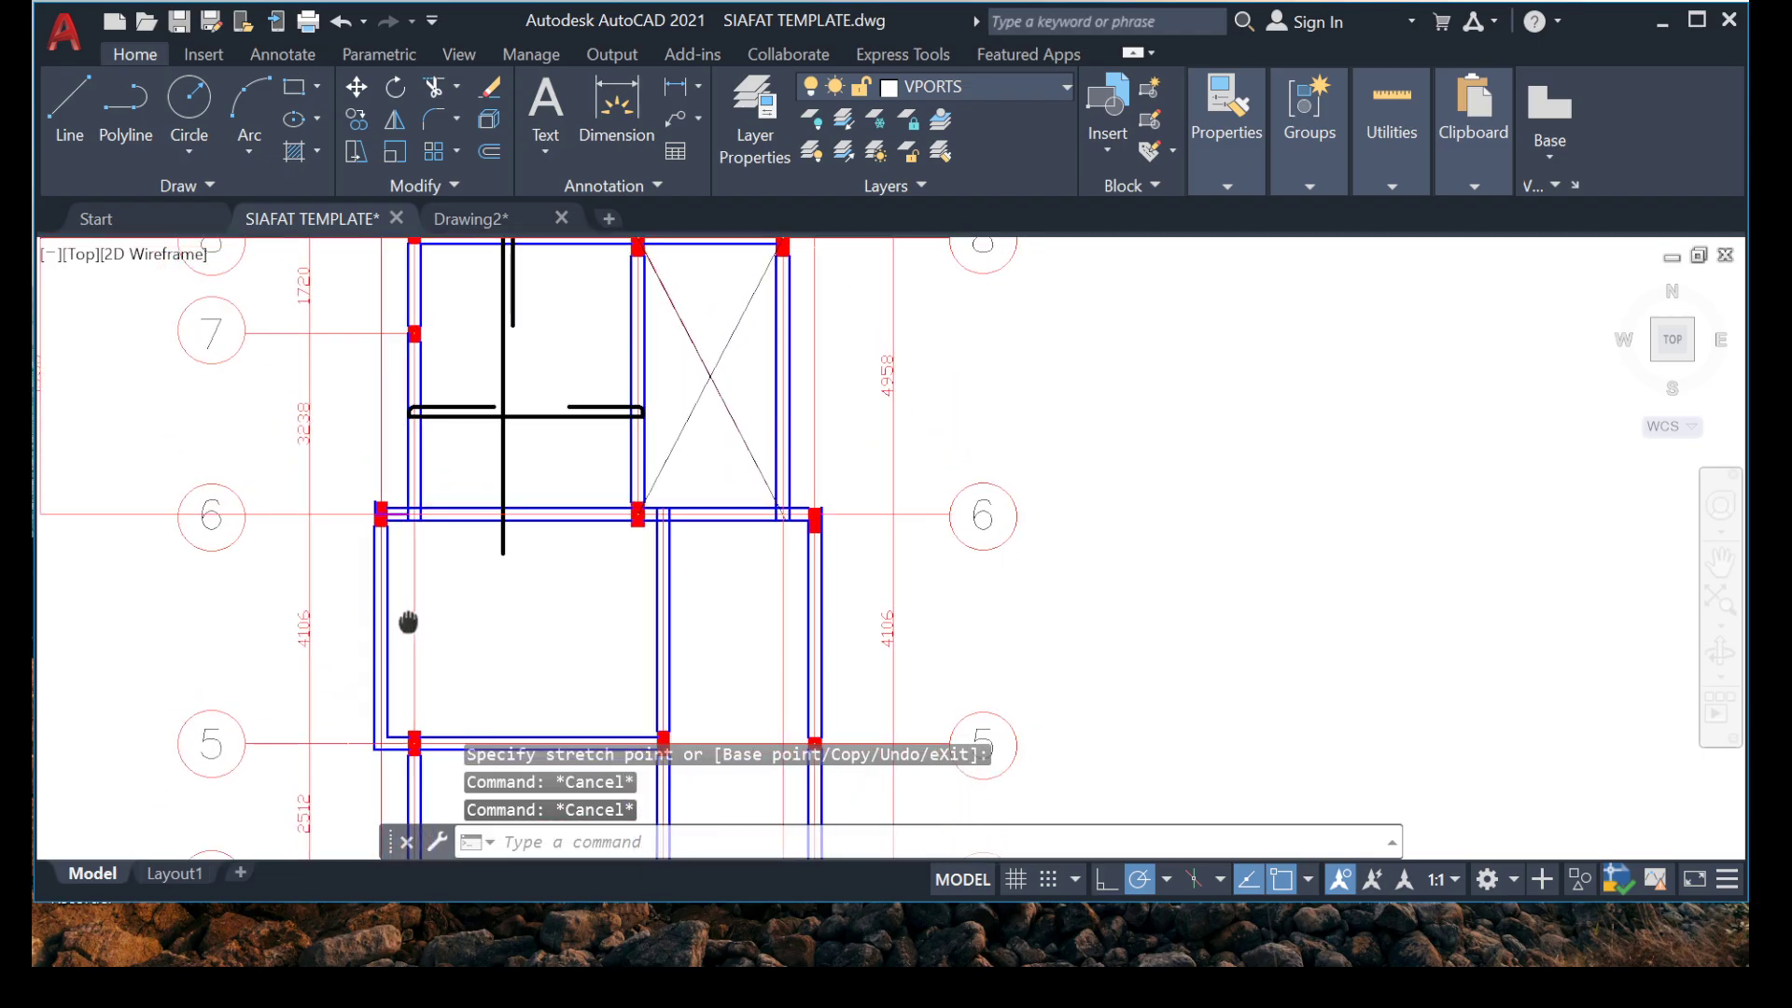
pyautogui.scroll(4, 502, 512)
pyautogui.scroll(-4, 525, 471)
pyautogui.moveTo(519, 456); pyautogui.dragTo(391, 553, button='middle')
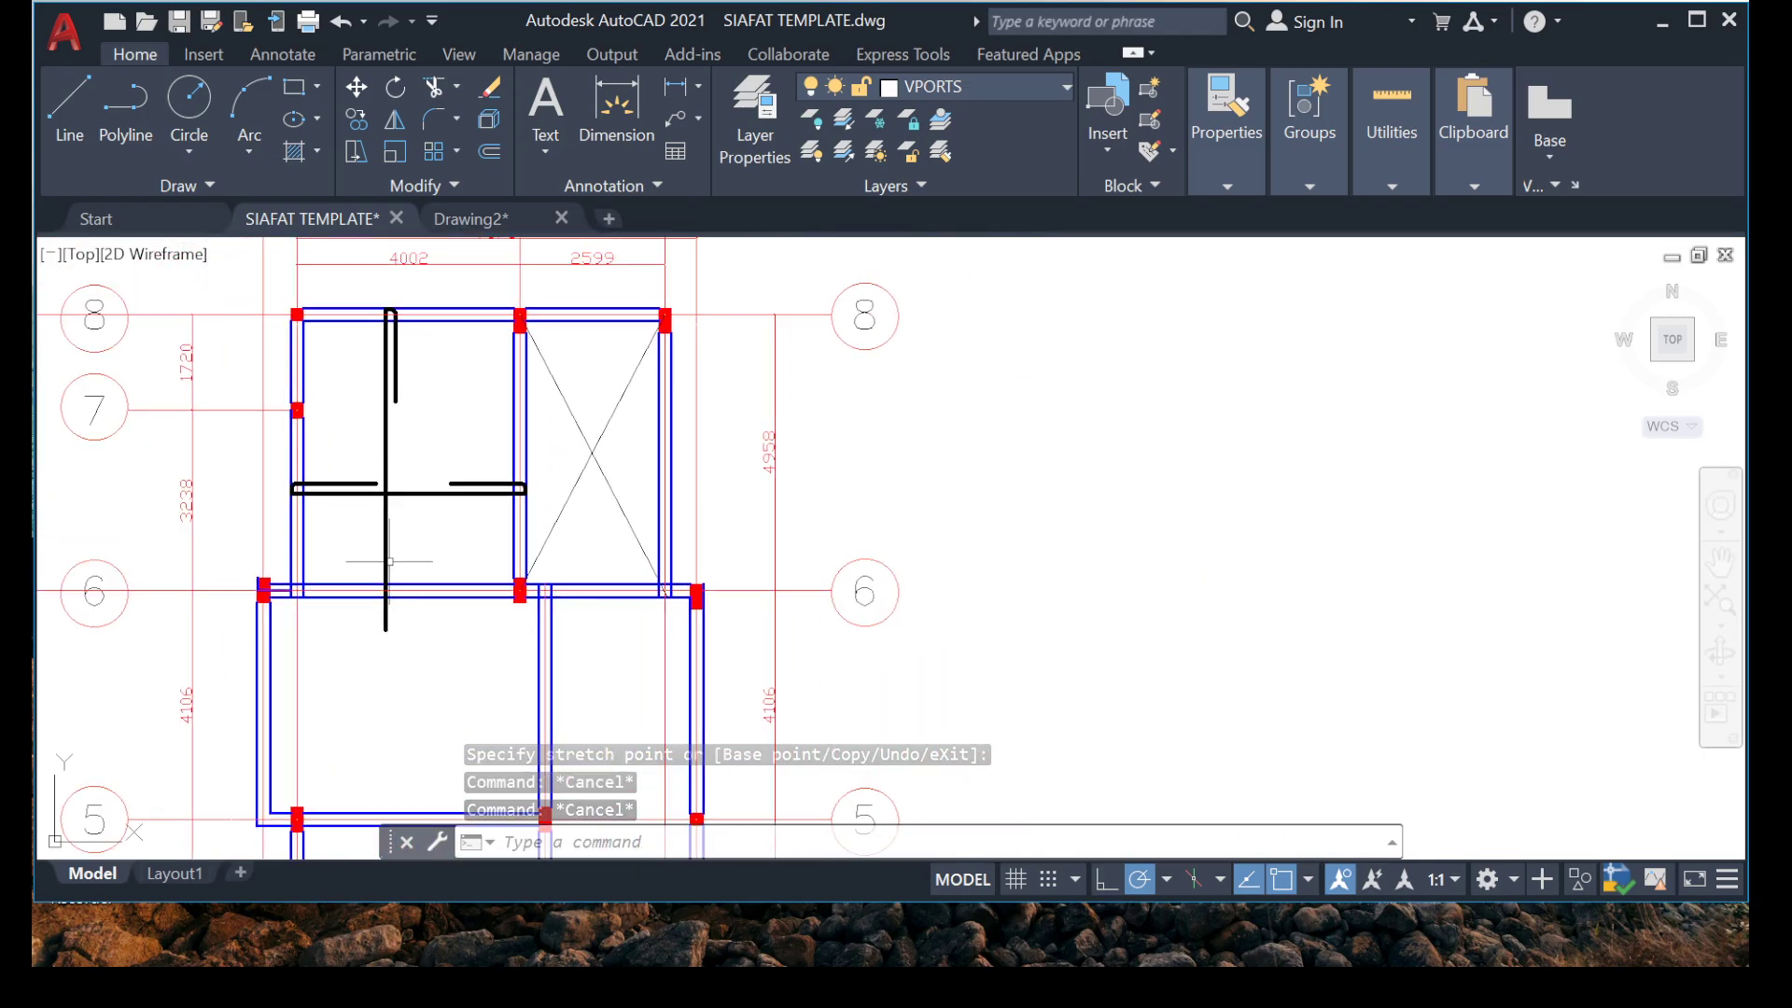
pyautogui.scroll(6, 413, 543)
pyautogui.click(467, 520)
pyautogui.click(187, 566)
pyautogui.rightClick(416, 509)
pyautogui.click(512, 520)
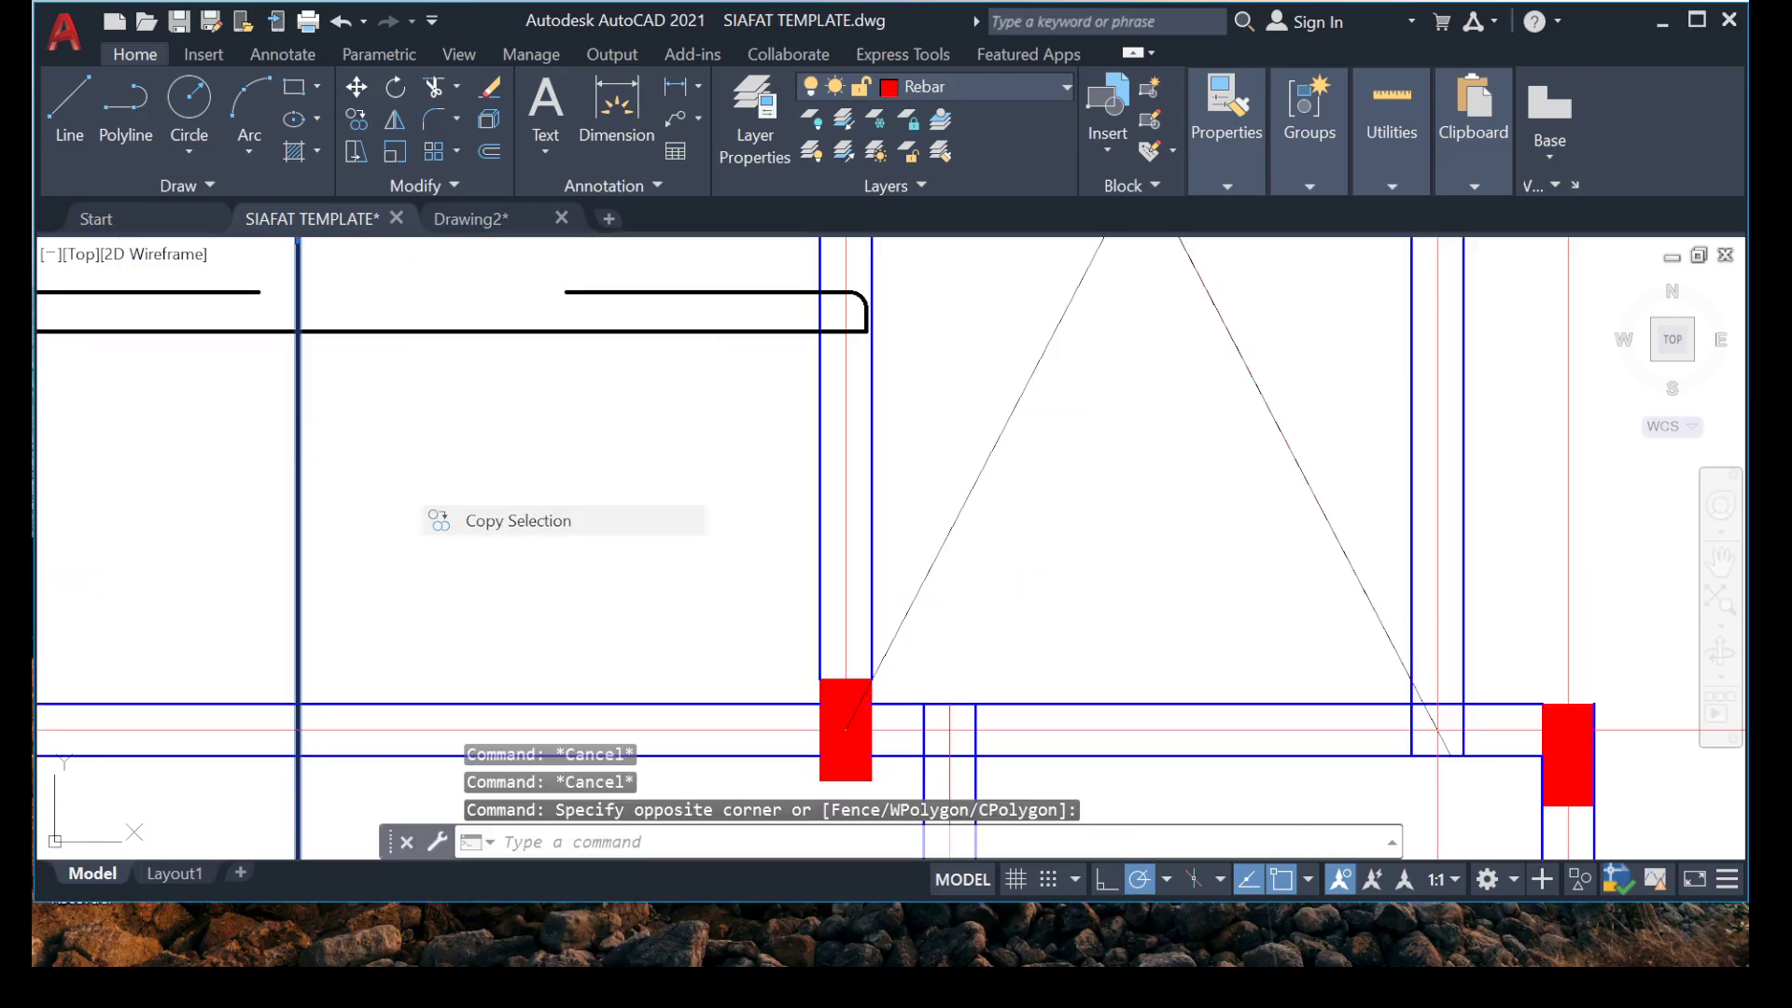
pyautogui.click(298, 501)
pyautogui.scroll(-5, 420, 523)
pyautogui.scroll(5, 373, 579)
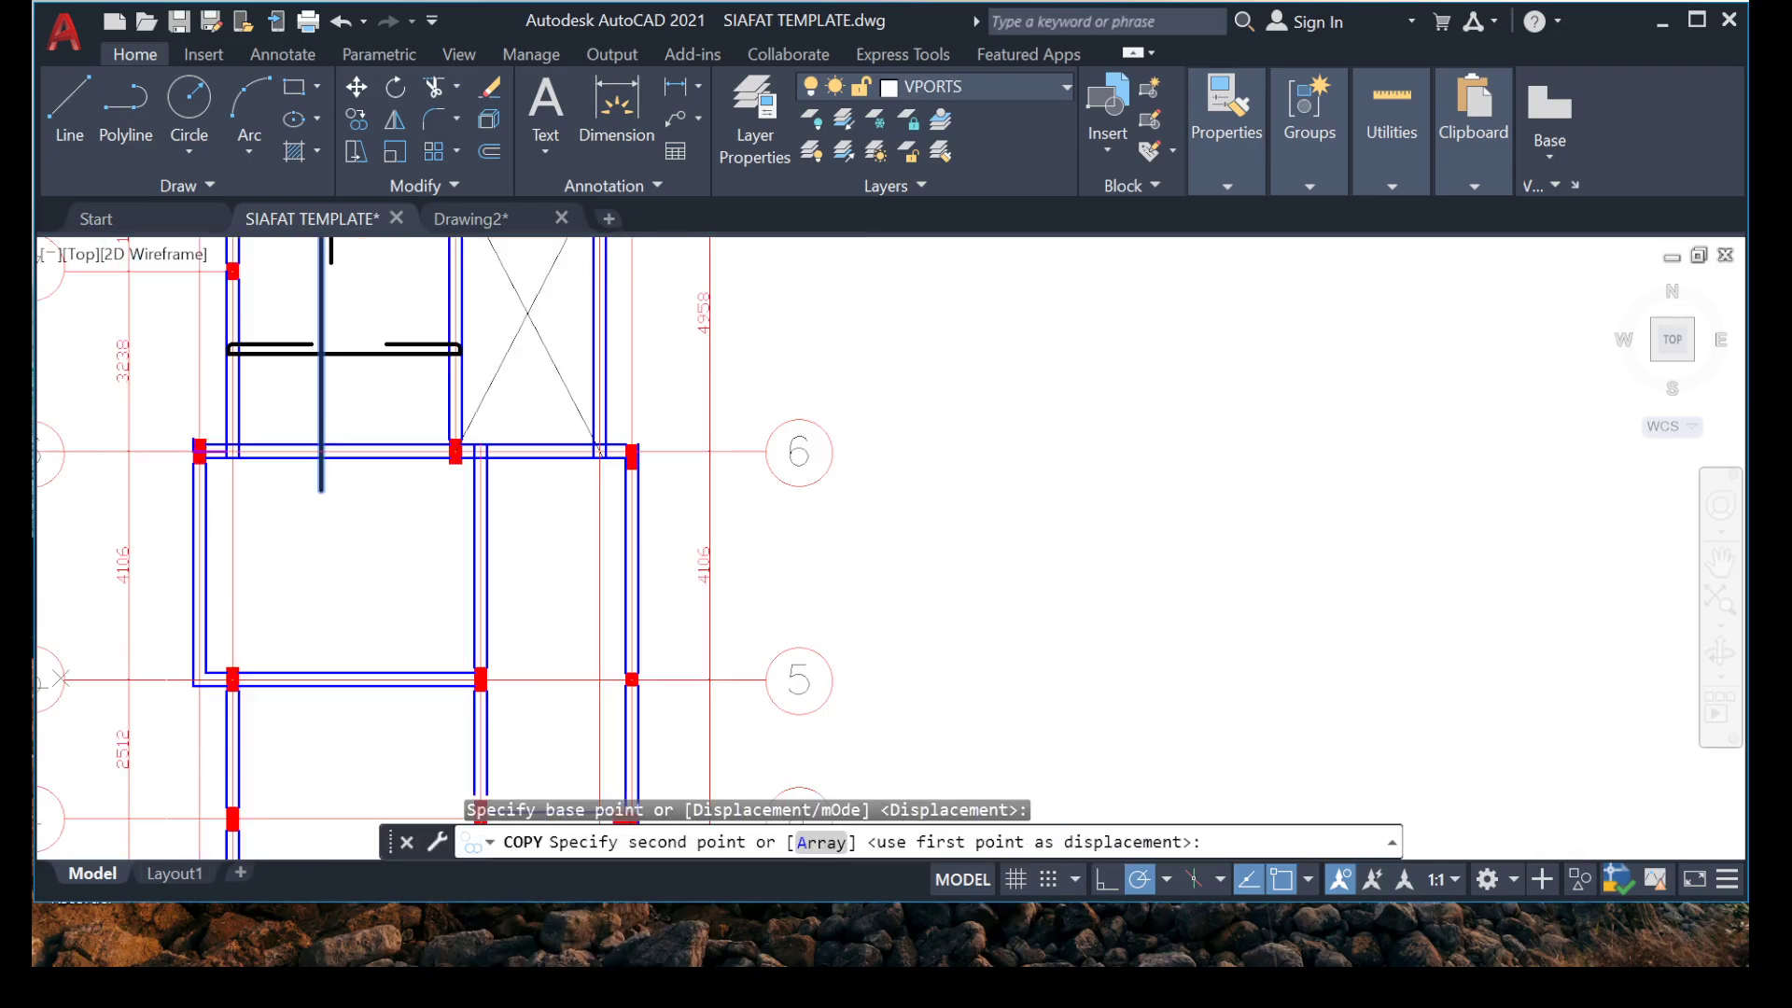
pyautogui.scroll(-5, 339, 665)
pyautogui.scroll(4, 338, 700)
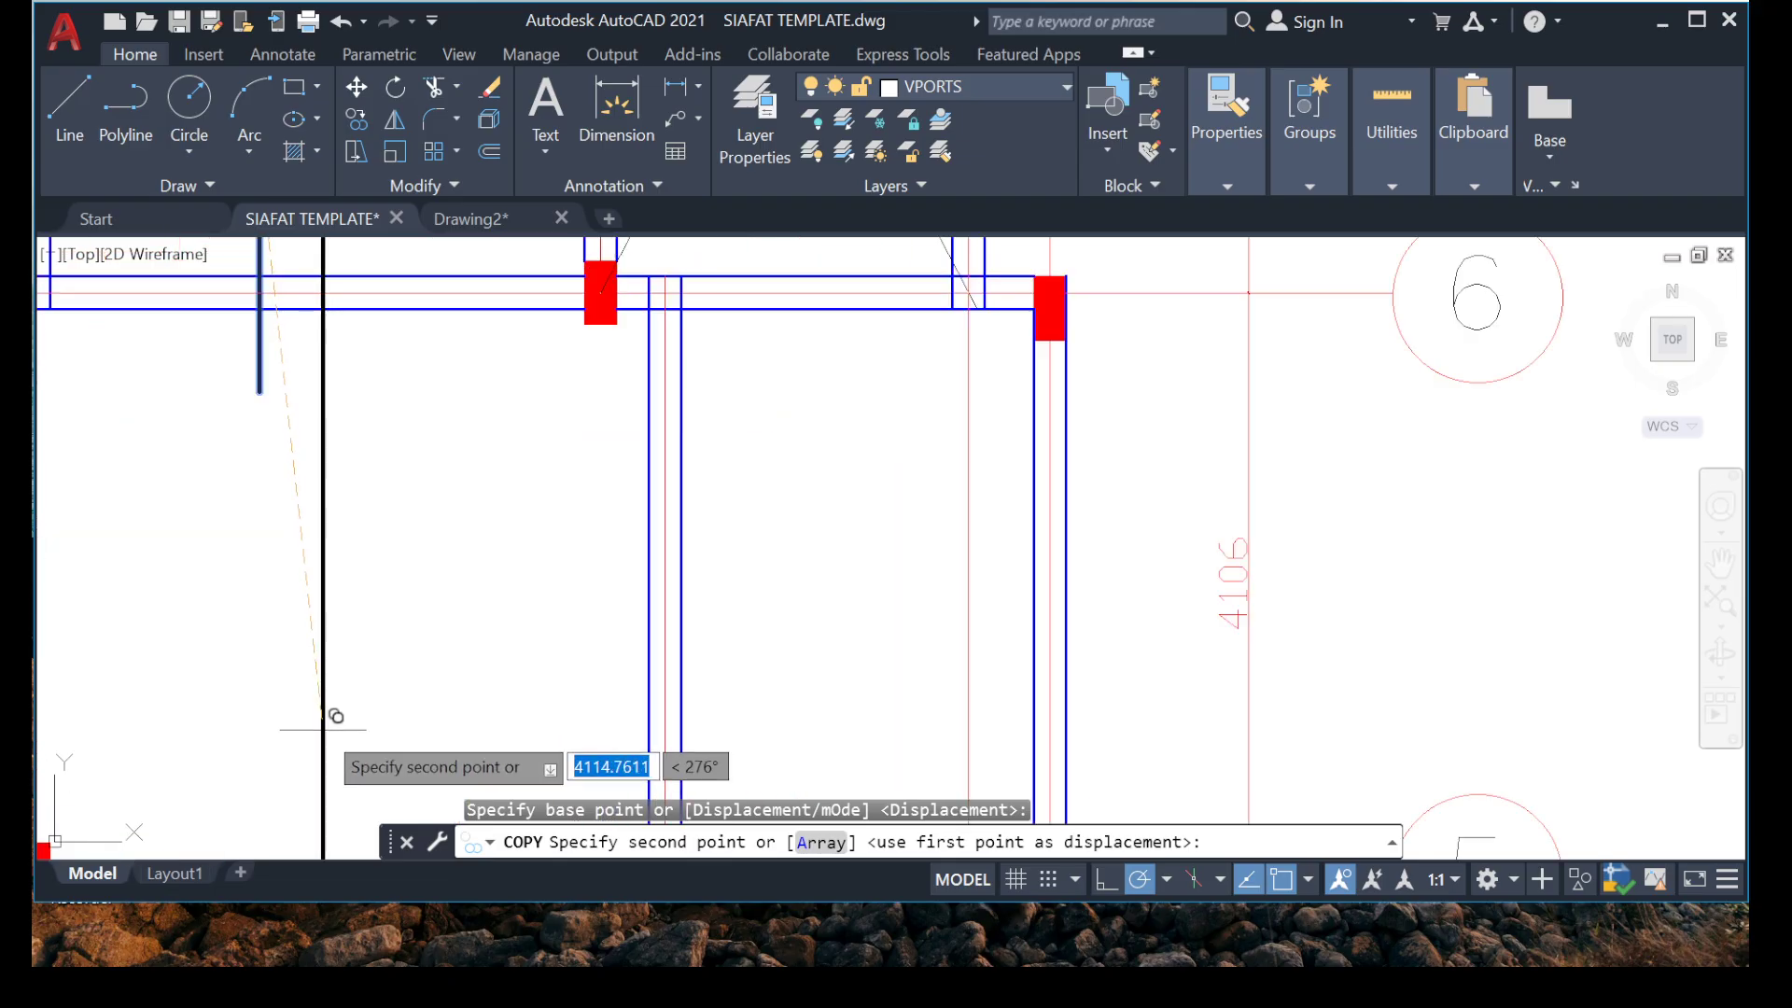
pyautogui.click(327, 756)
pyautogui.scroll(-5, 367, 619)
pyautogui.press('Escape')
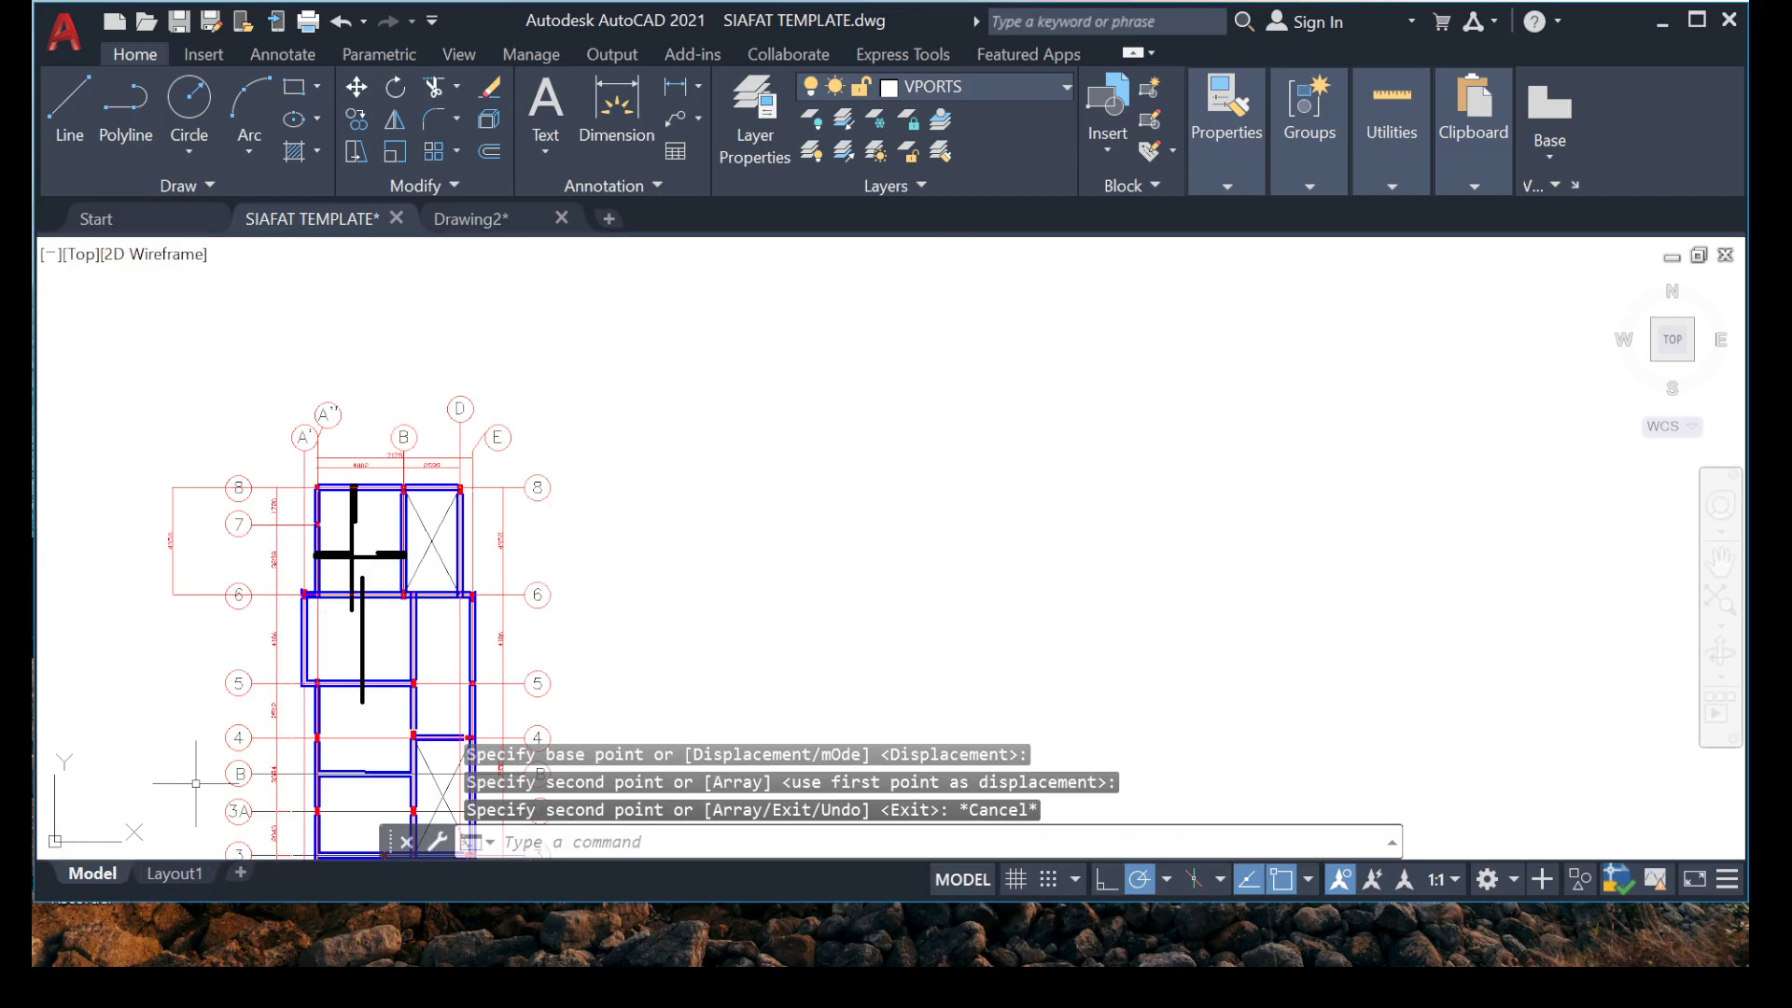
# Begin a dimension for the bay between grids 6 and 5, starting at the grid 6 centreline on the interior beam beside grid B.
pyautogui.scroll(5, 357, 513)
pyautogui.moveTo(357, 513); pyautogui.dragTo(479, 406, button='middle')
pyautogui.moveTo(319, 578); pyautogui.dragTo(398, 568, button='middle')
pyautogui.scroll(-4, 397, 555)
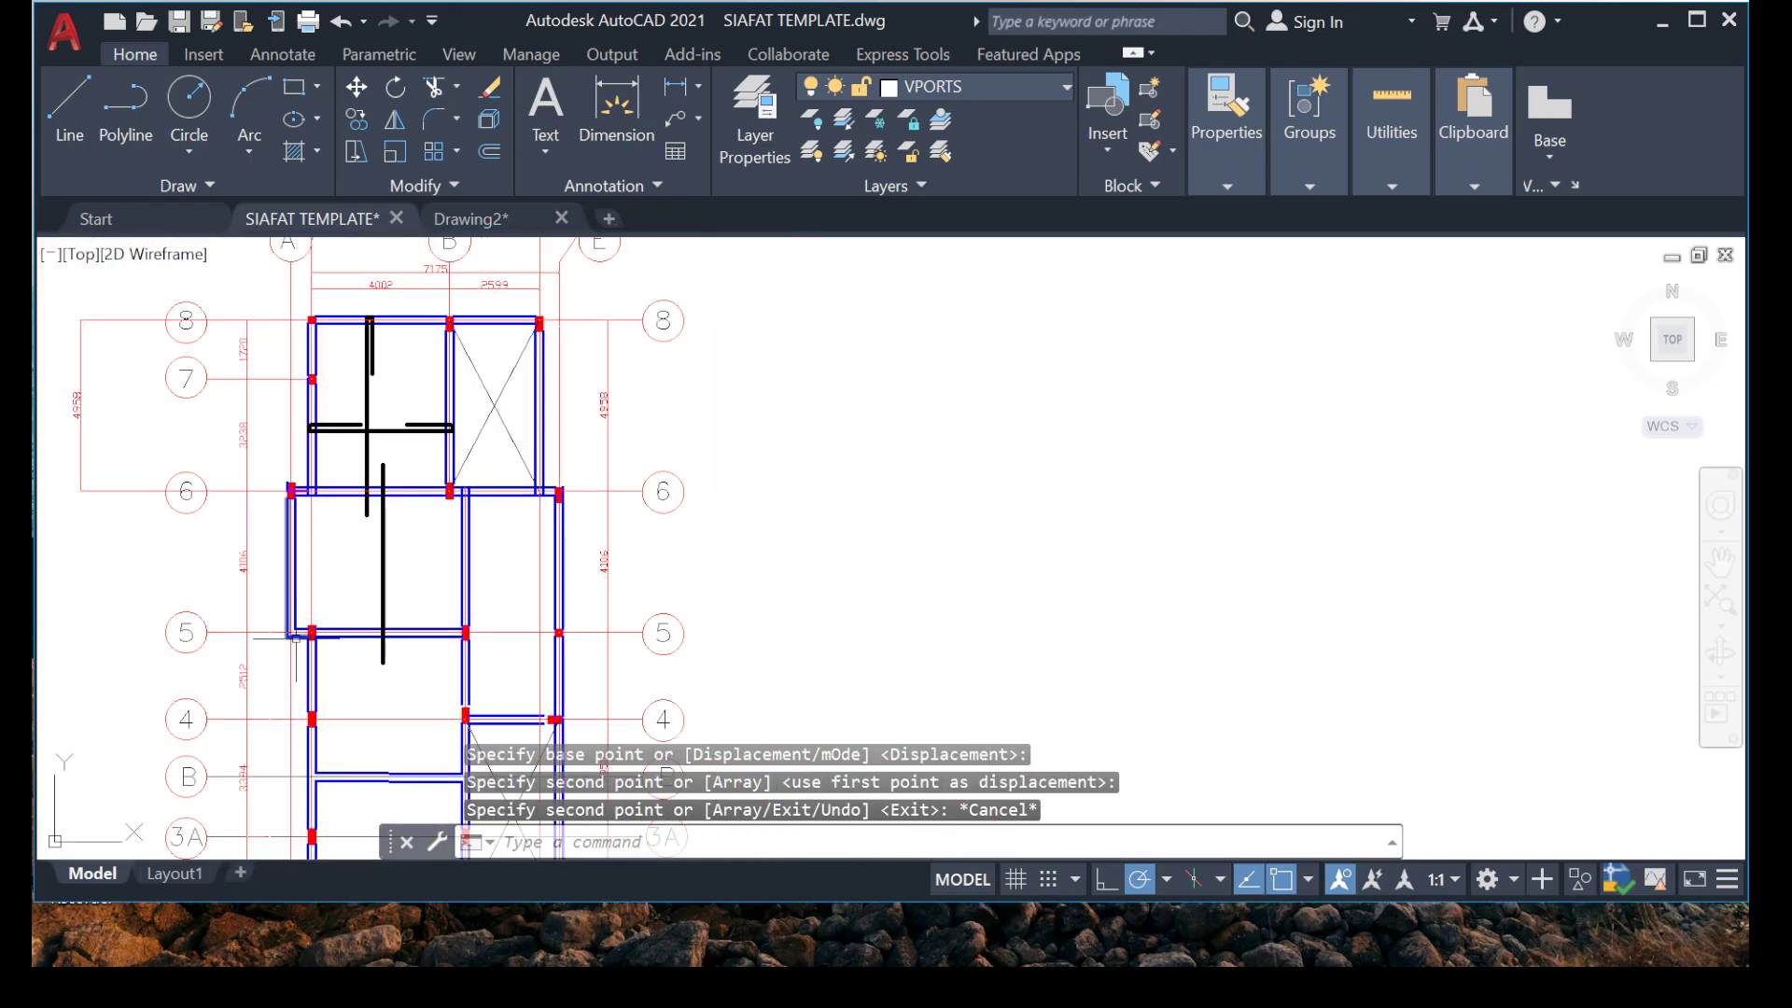
pyautogui.click(616, 112)
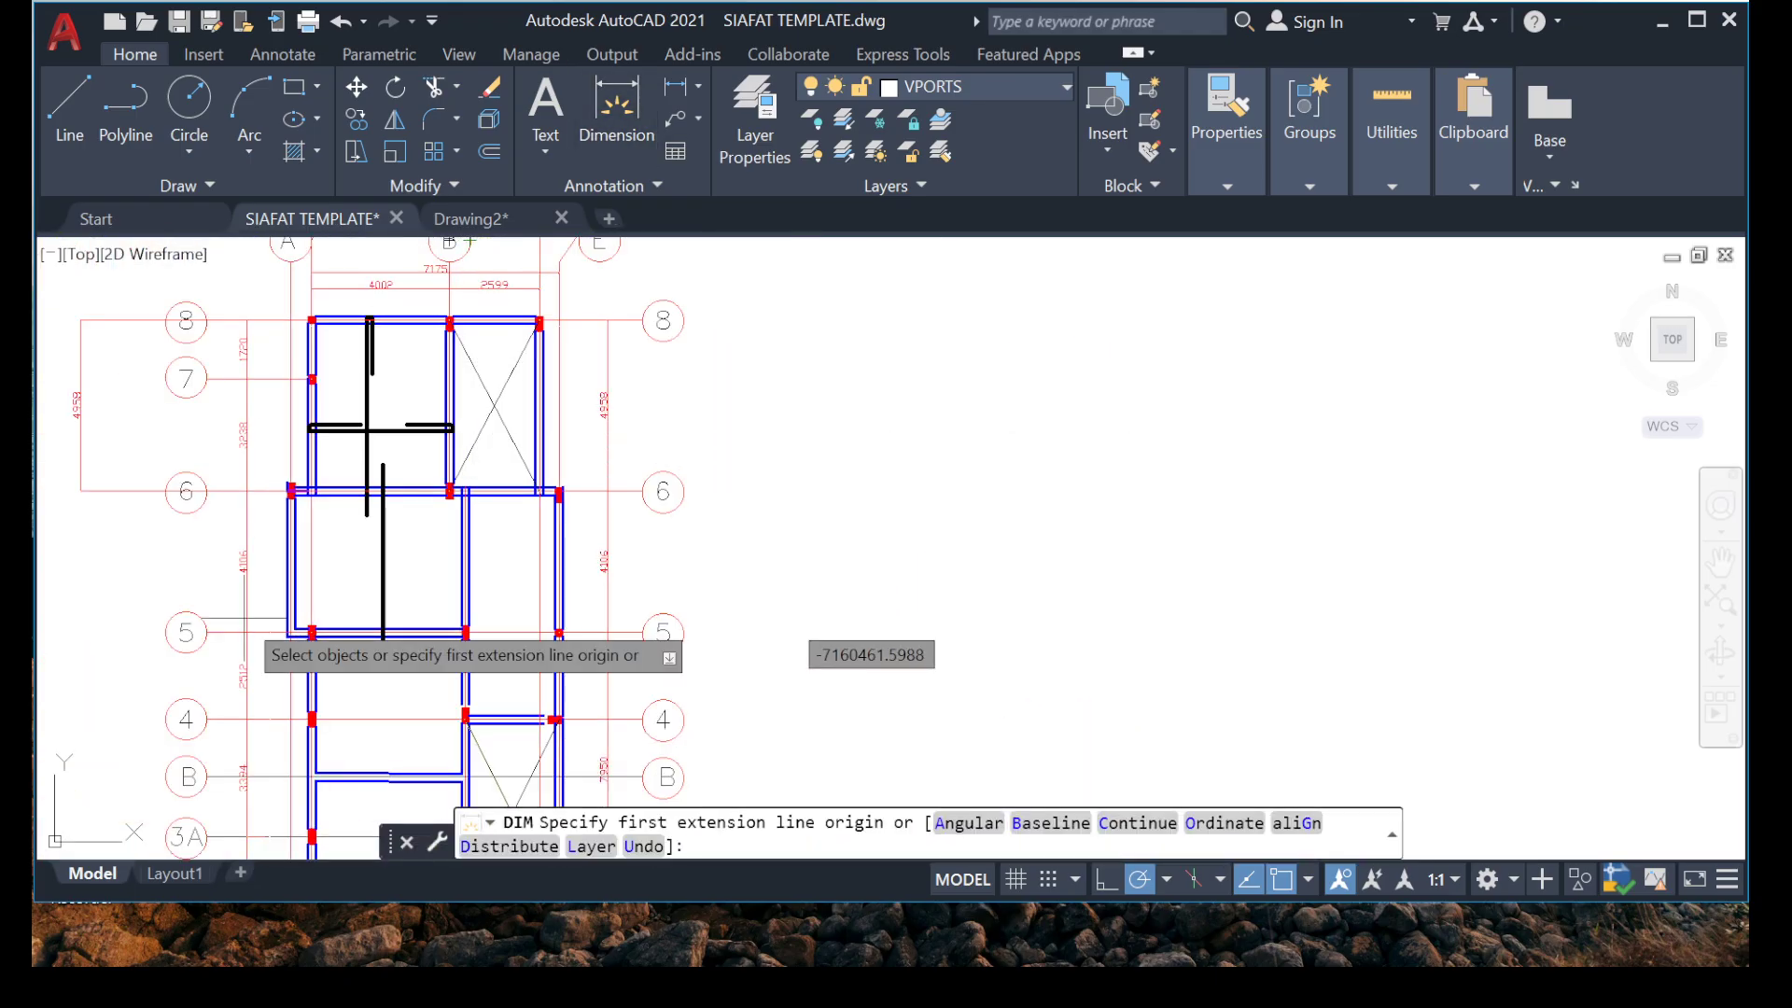
pyautogui.scroll(8, 404, 564)
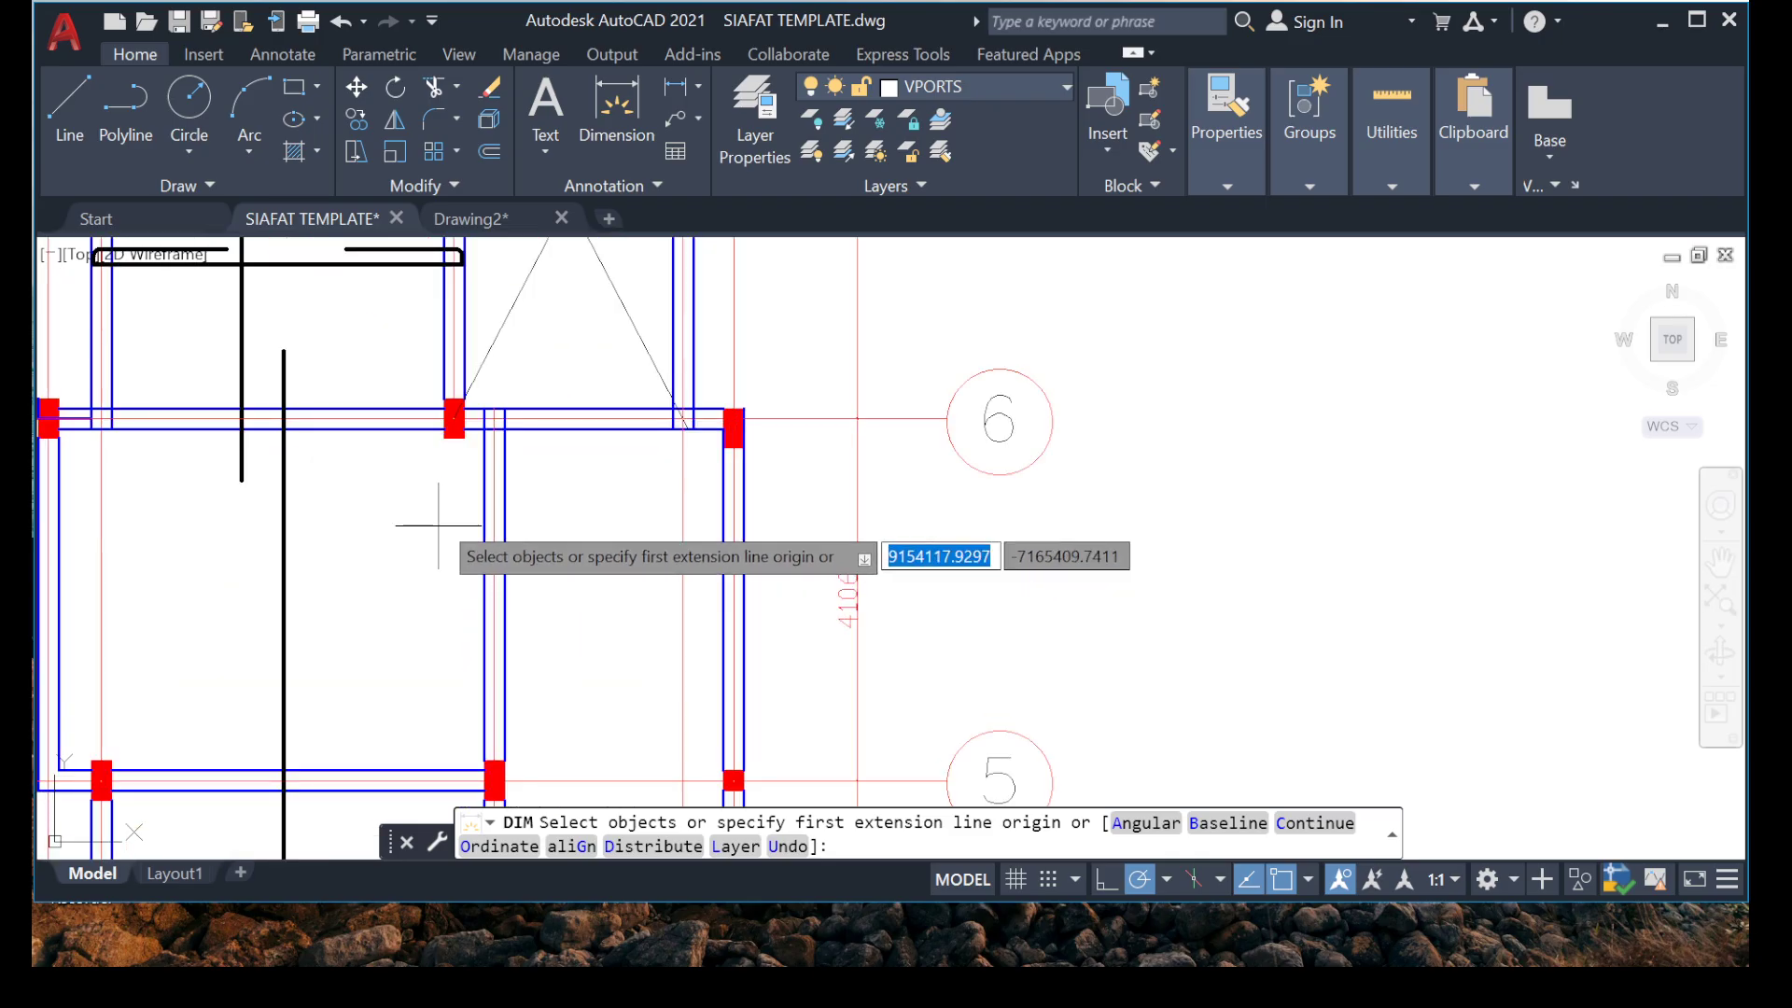
pyautogui.click(497, 429)
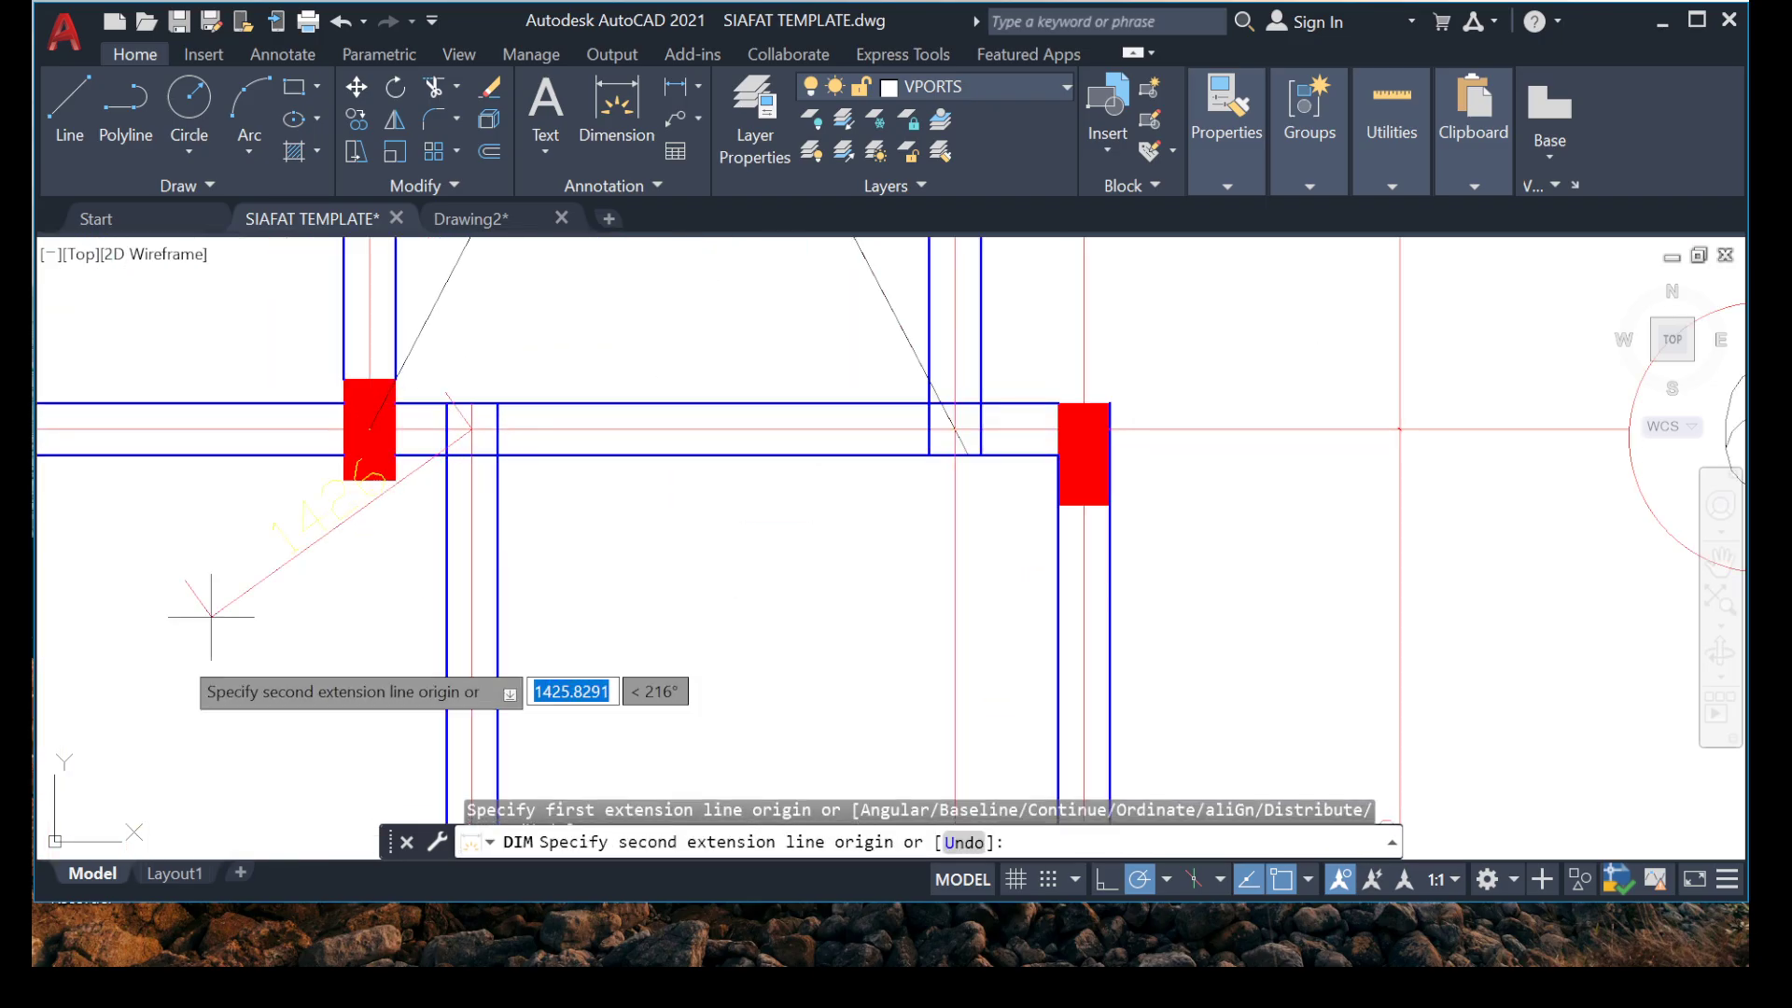
pyautogui.scroll(-5, 200, 644)
pyautogui.scroll(4, 322, 621)
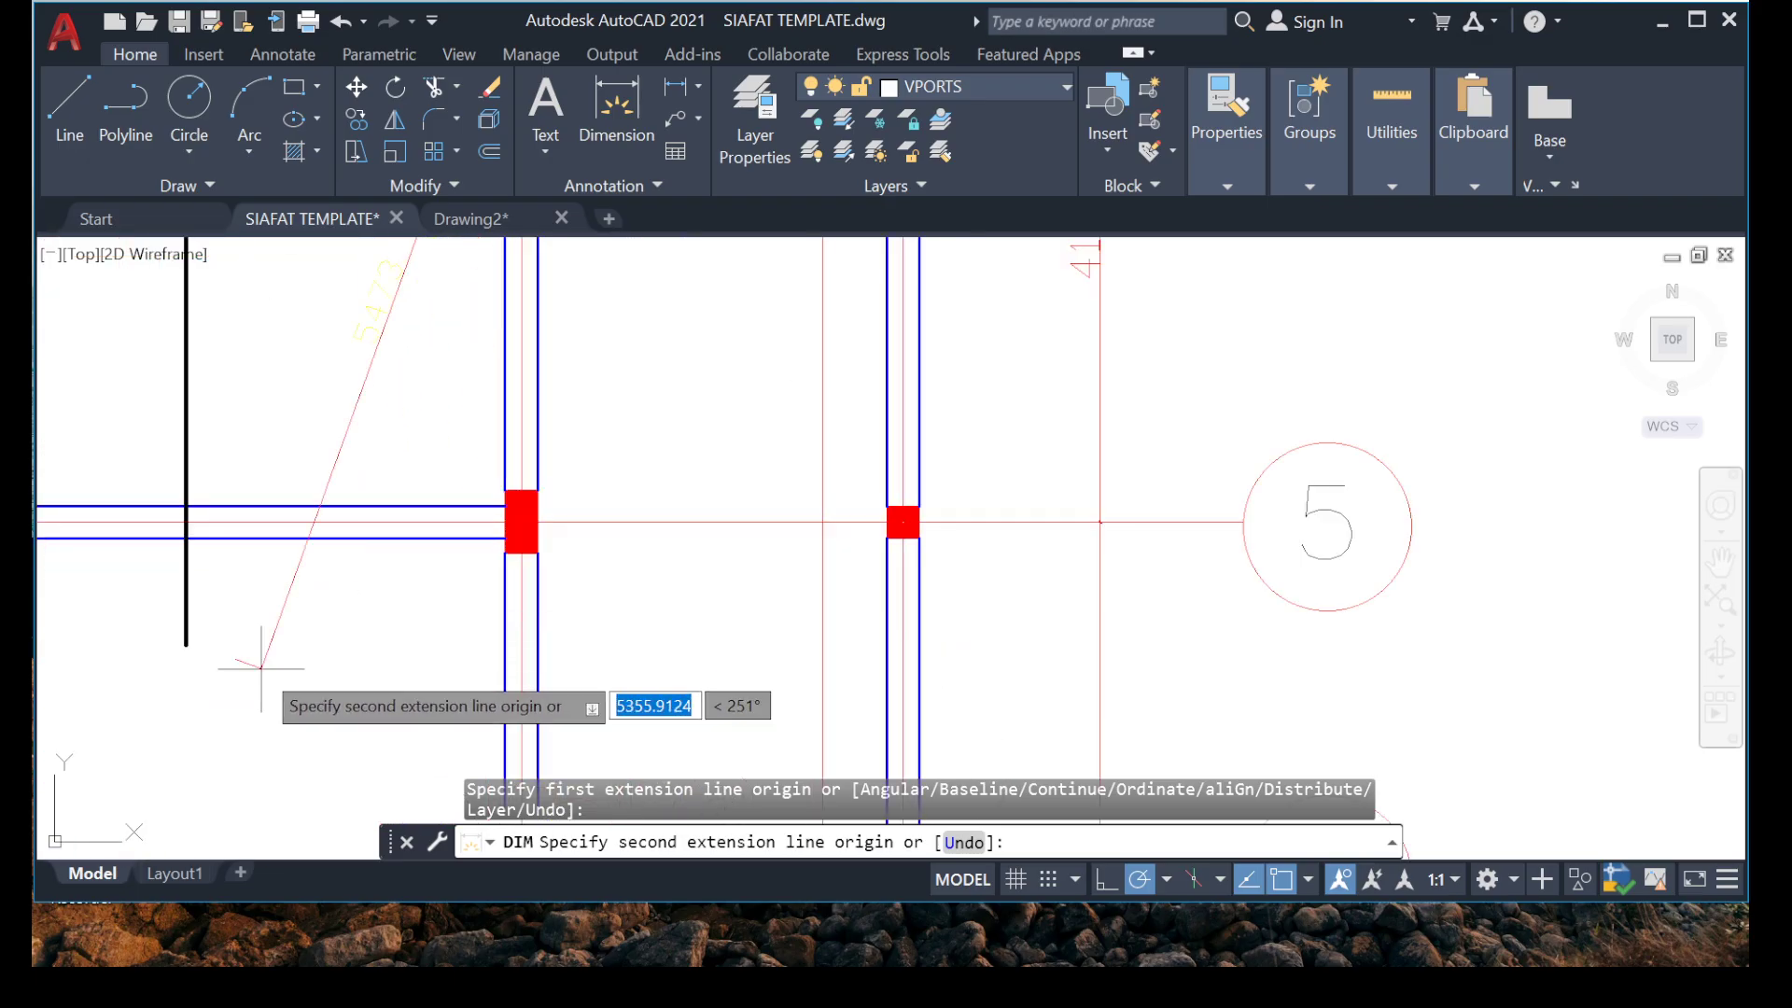
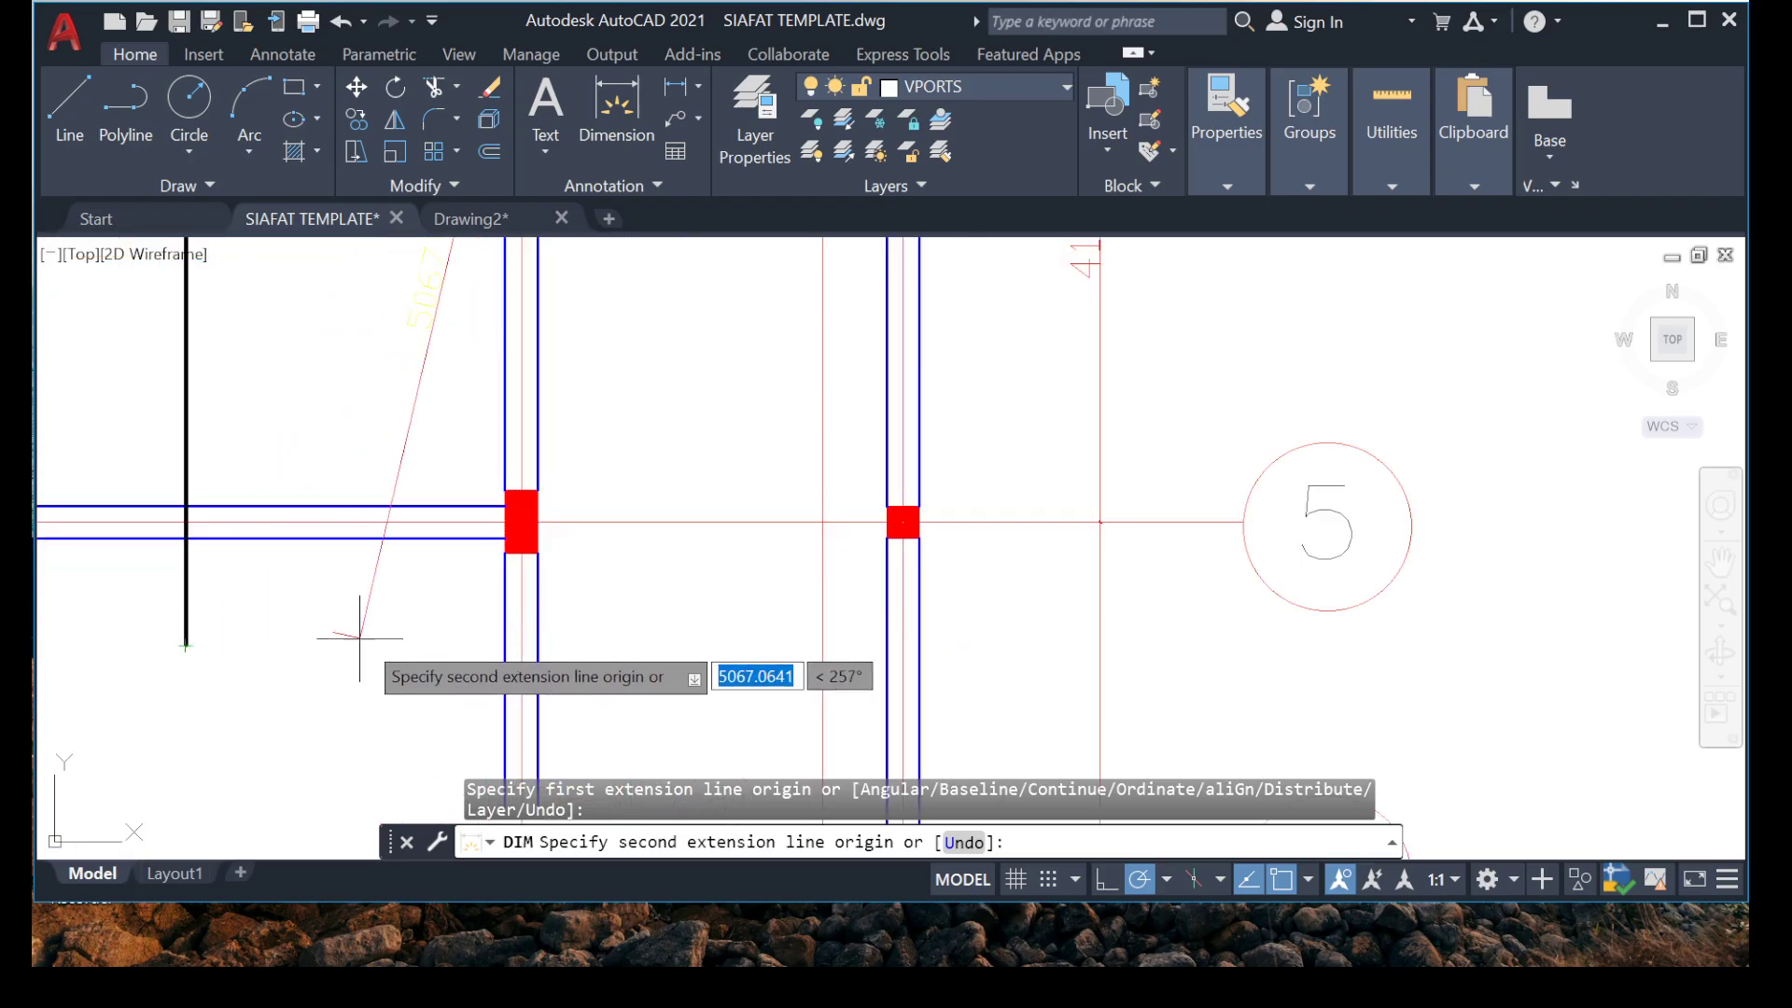
# Finish the dimension from the grid 6 centreline down to just below the grid 5 beam, placed beside the interior beam.
pyautogui.click(521, 641)
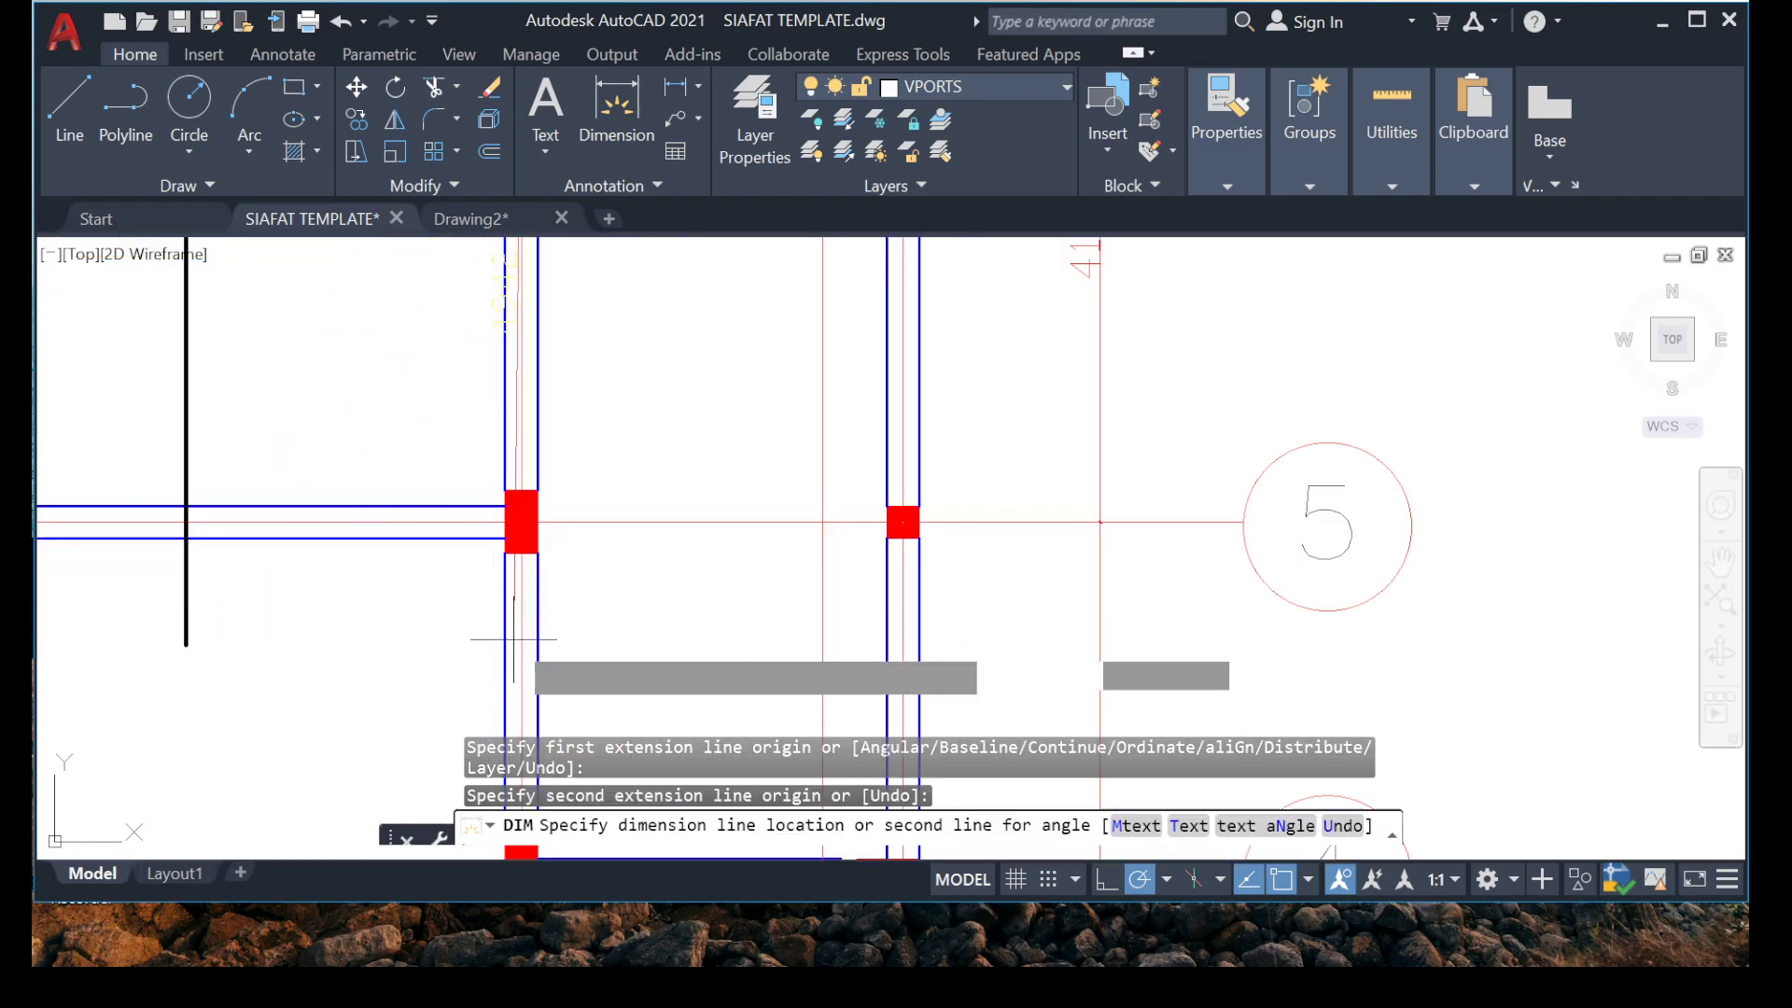
pyautogui.click(363, 628)
pyautogui.scroll(-2, 405, 446)
pyautogui.press('Escape')
pyautogui.scroll(5, 358, 347)
pyautogui.scroll(2, 353, 518)
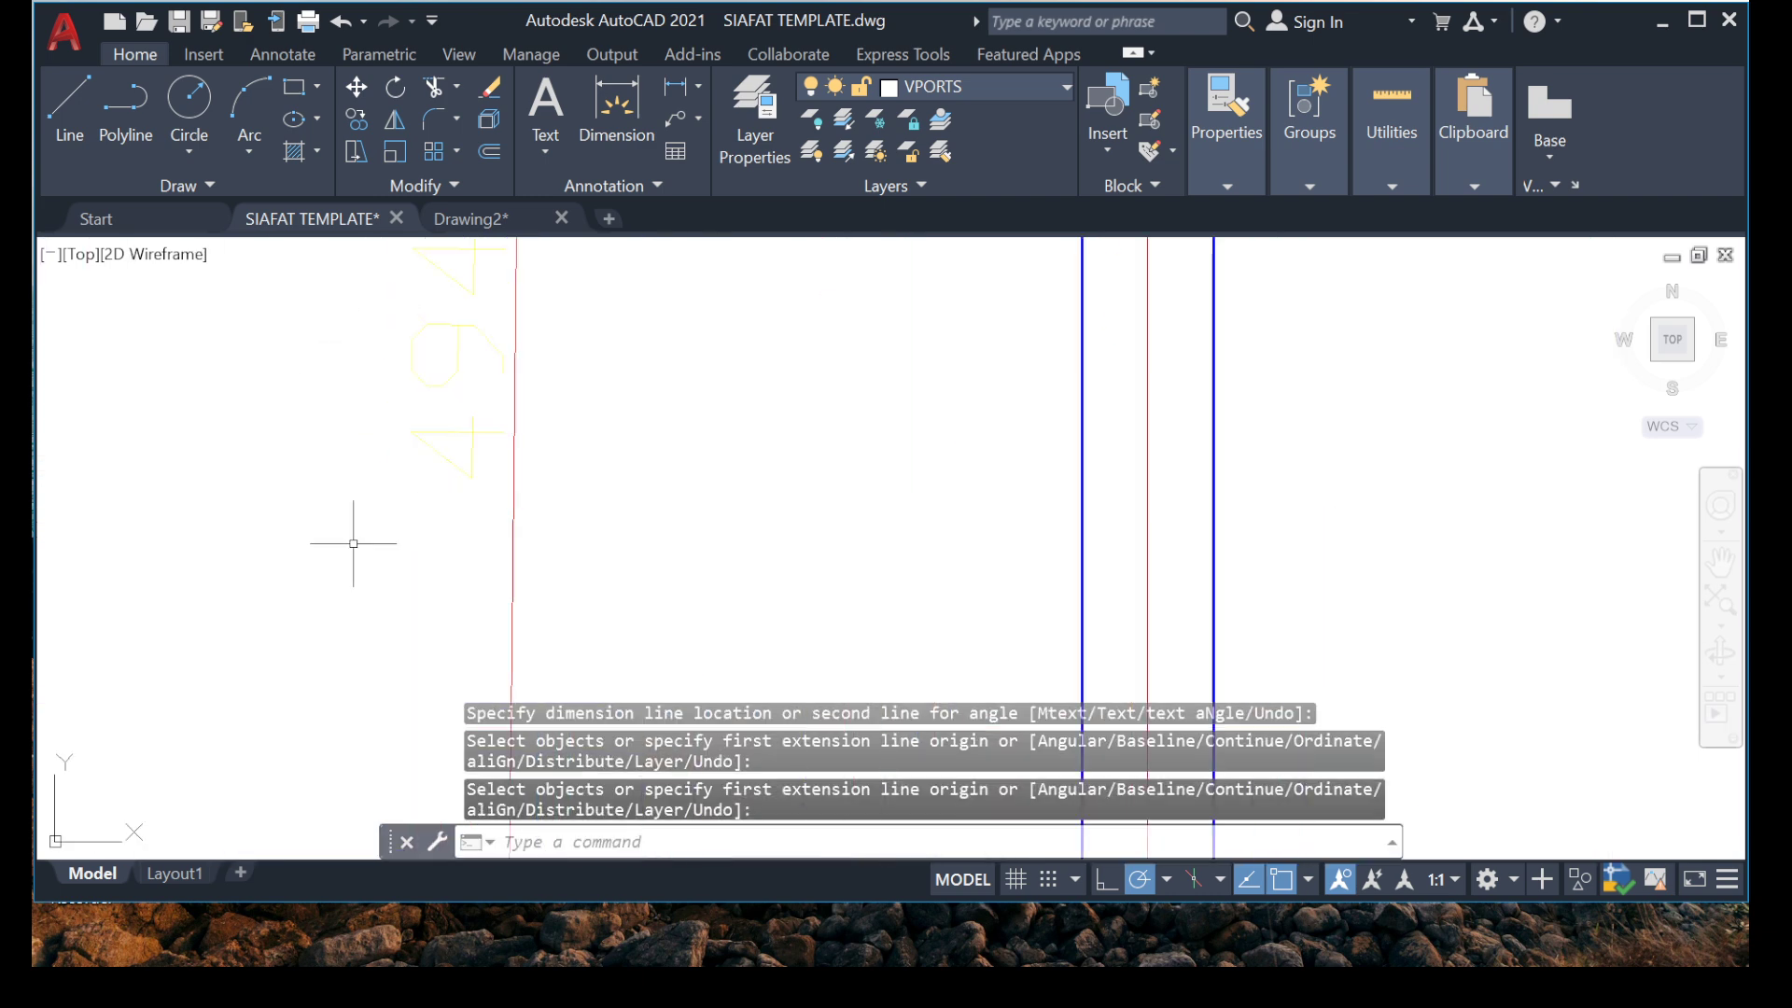
# Erase the dimension just placed beside the interior beam between grids 6 and 5.
pyautogui.rightClick(210, 470)
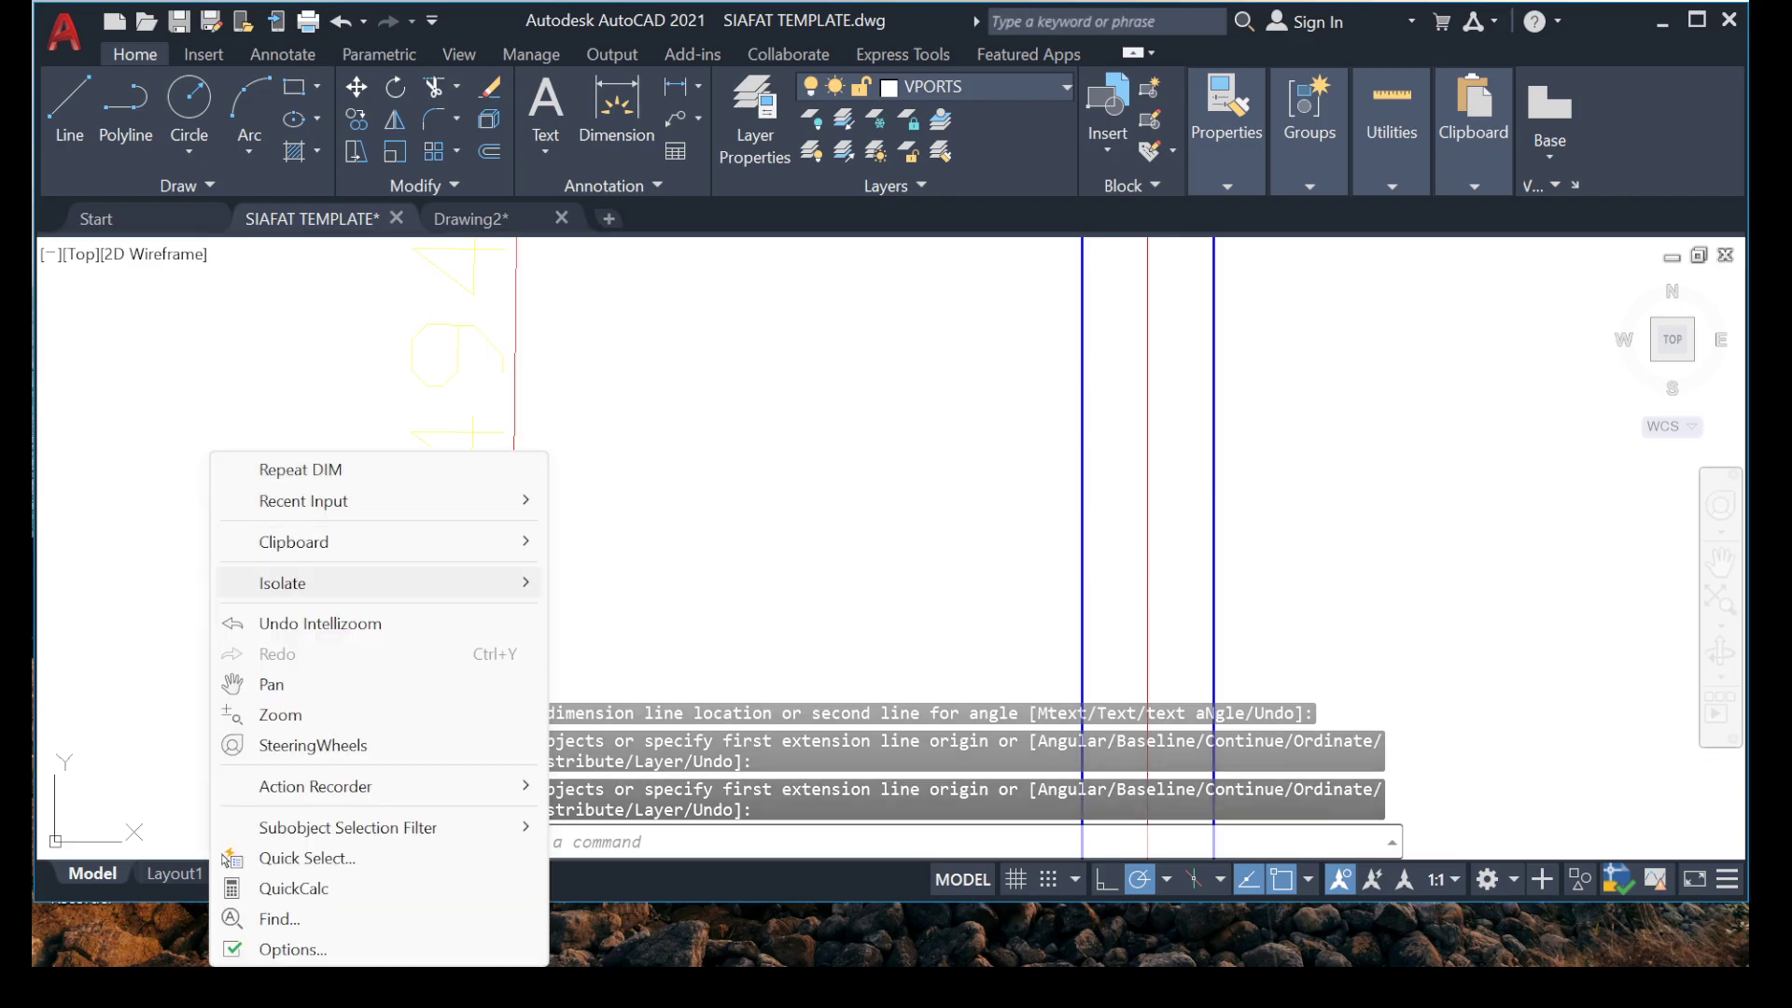
pyautogui.press('Escape')
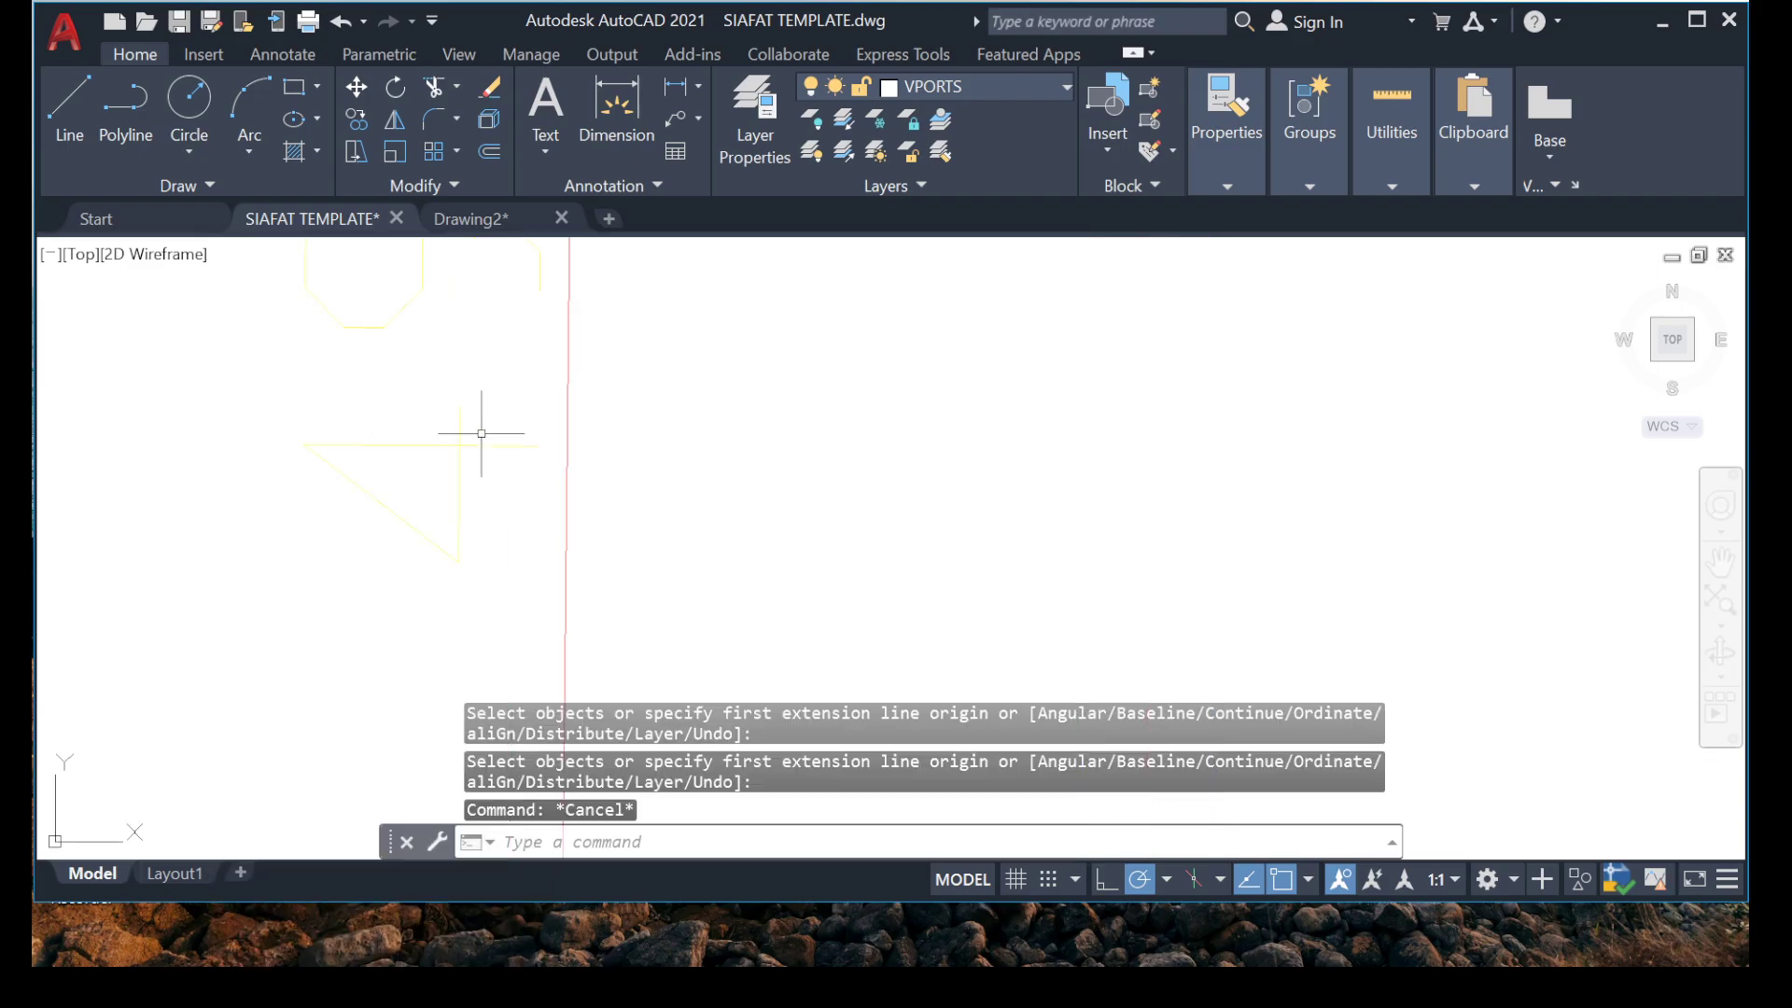
pyautogui.scroll(-3, 482, 434)
pyautogui.click(477, 464)
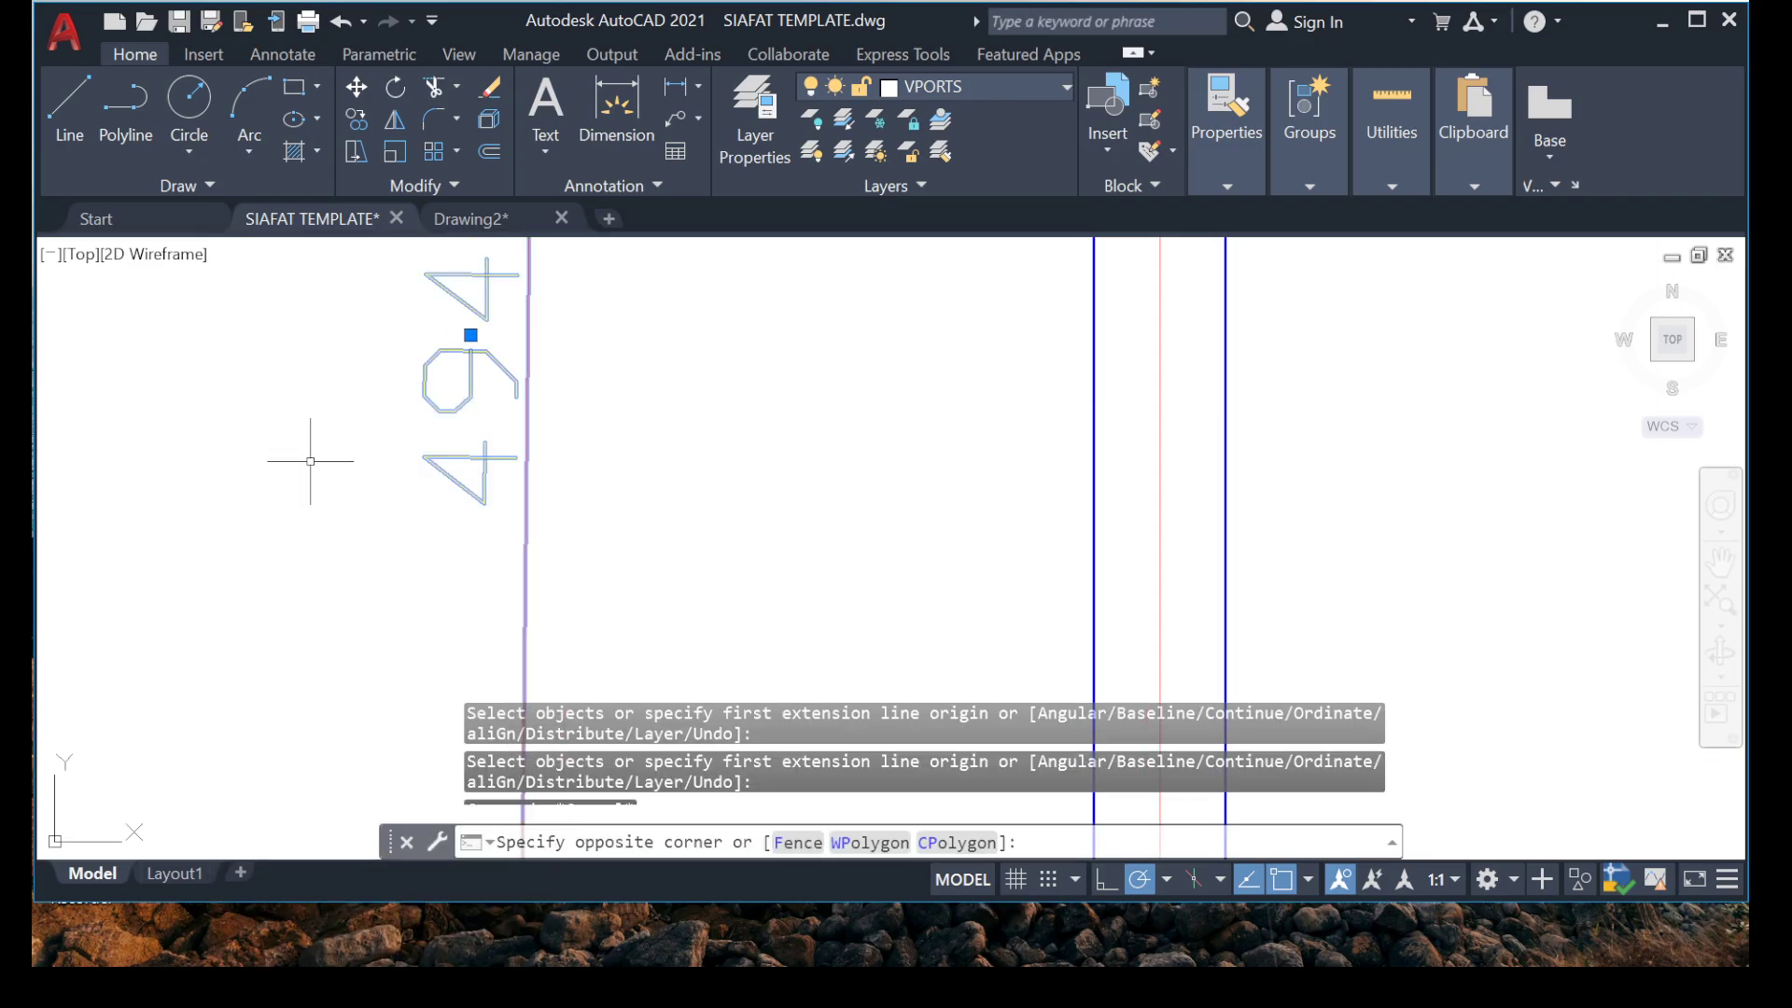
pyautogui.press('Delete')
pyautogui.scroll(-4, 272, 420)
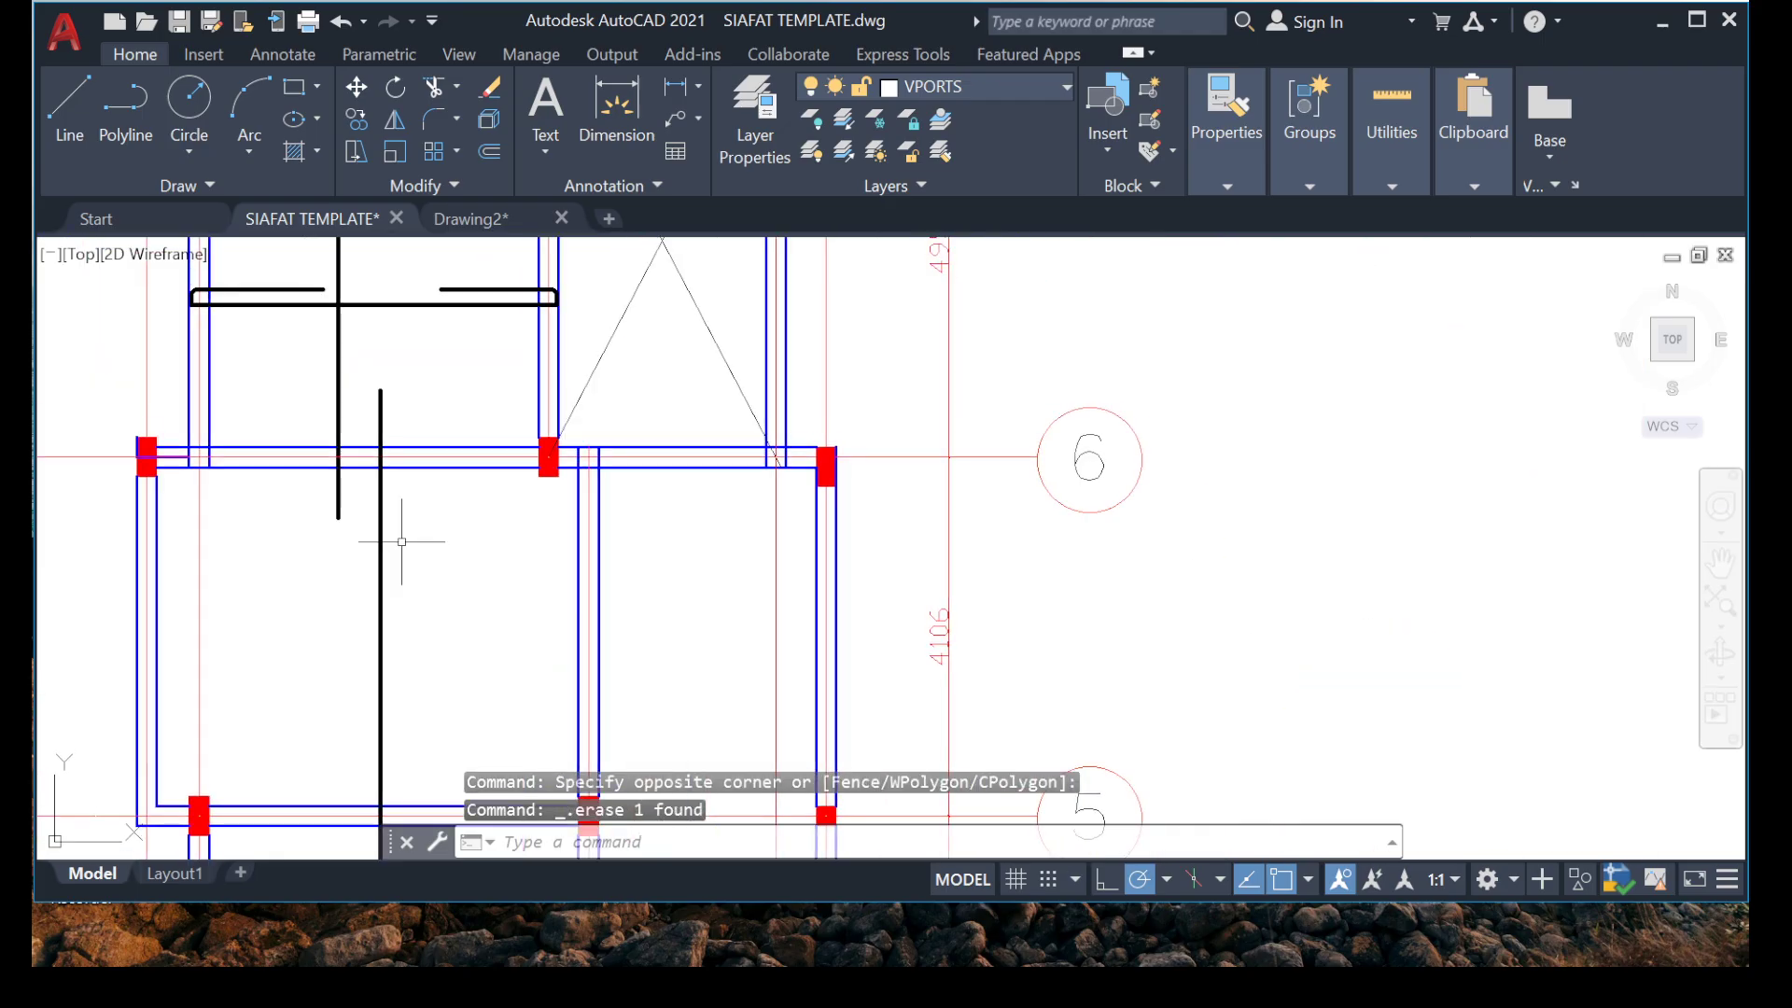
# Draw a short horizontal marker line just above the upper end of the lapping bar near grid 6.
pyautogui.scroll(4, 319, 498)
pyautogui.moveTo(351, 527); pyautogui.dragTo(407, 563, button='middle')
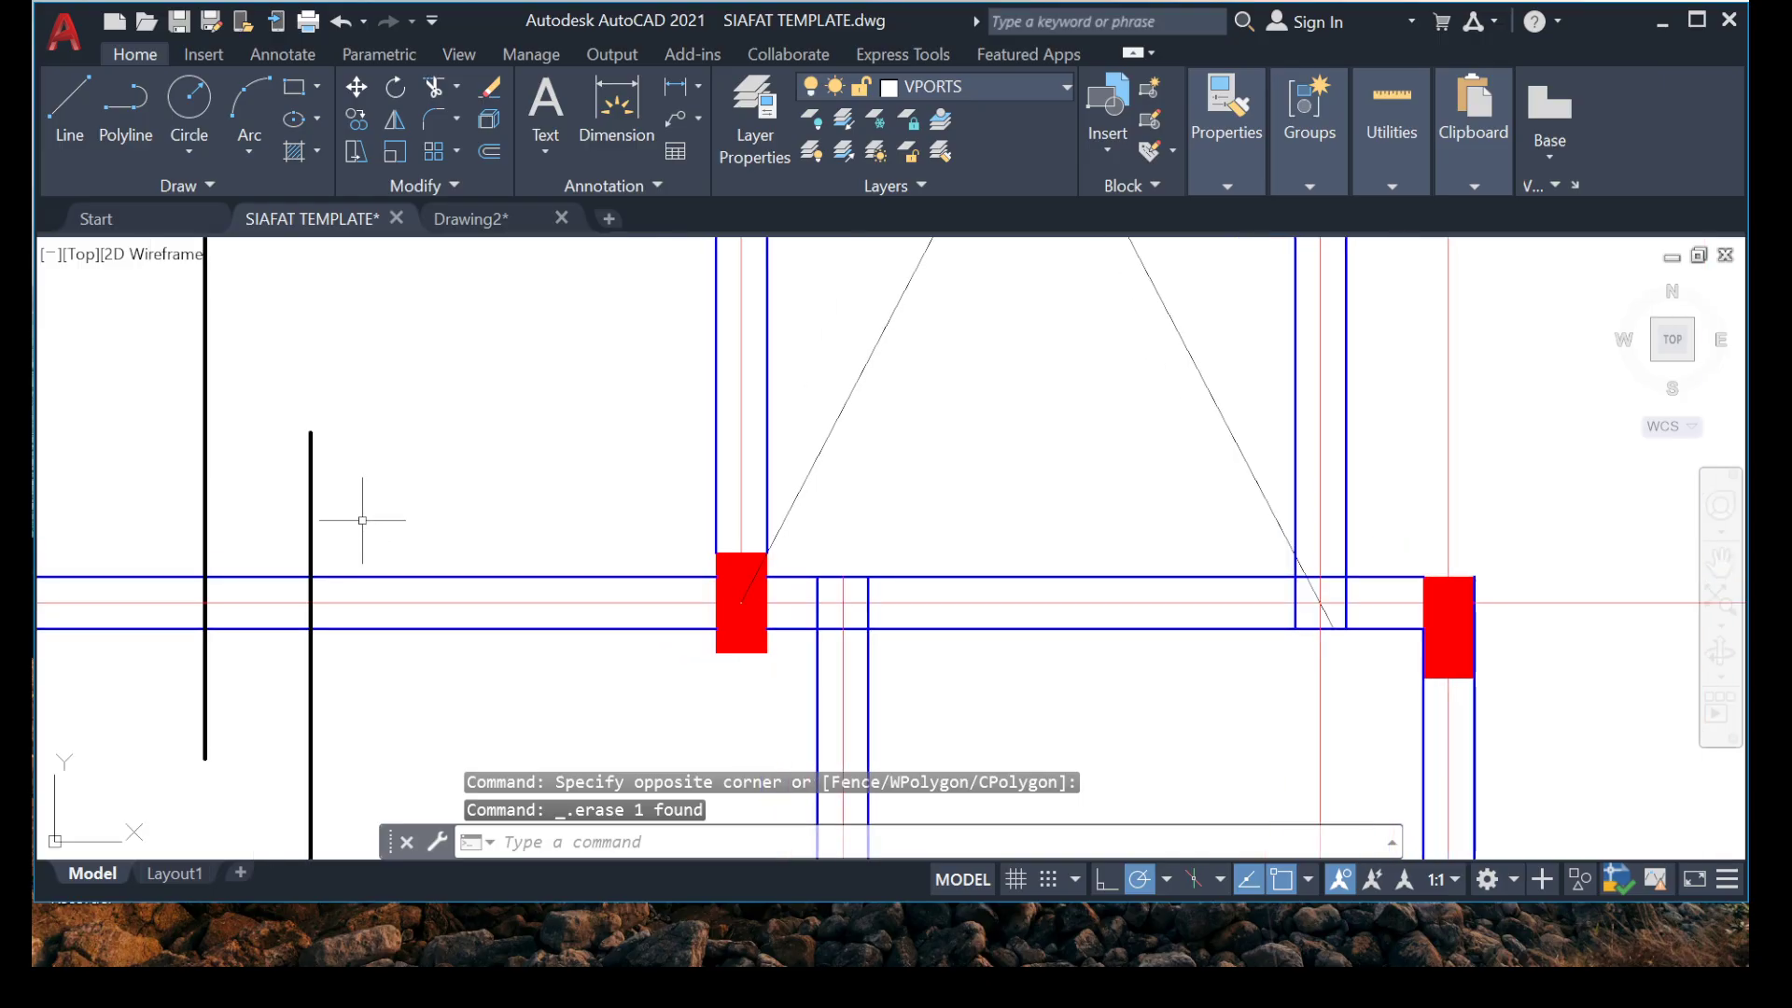
pyautogui.write('l')
pyautogui.press('Return')
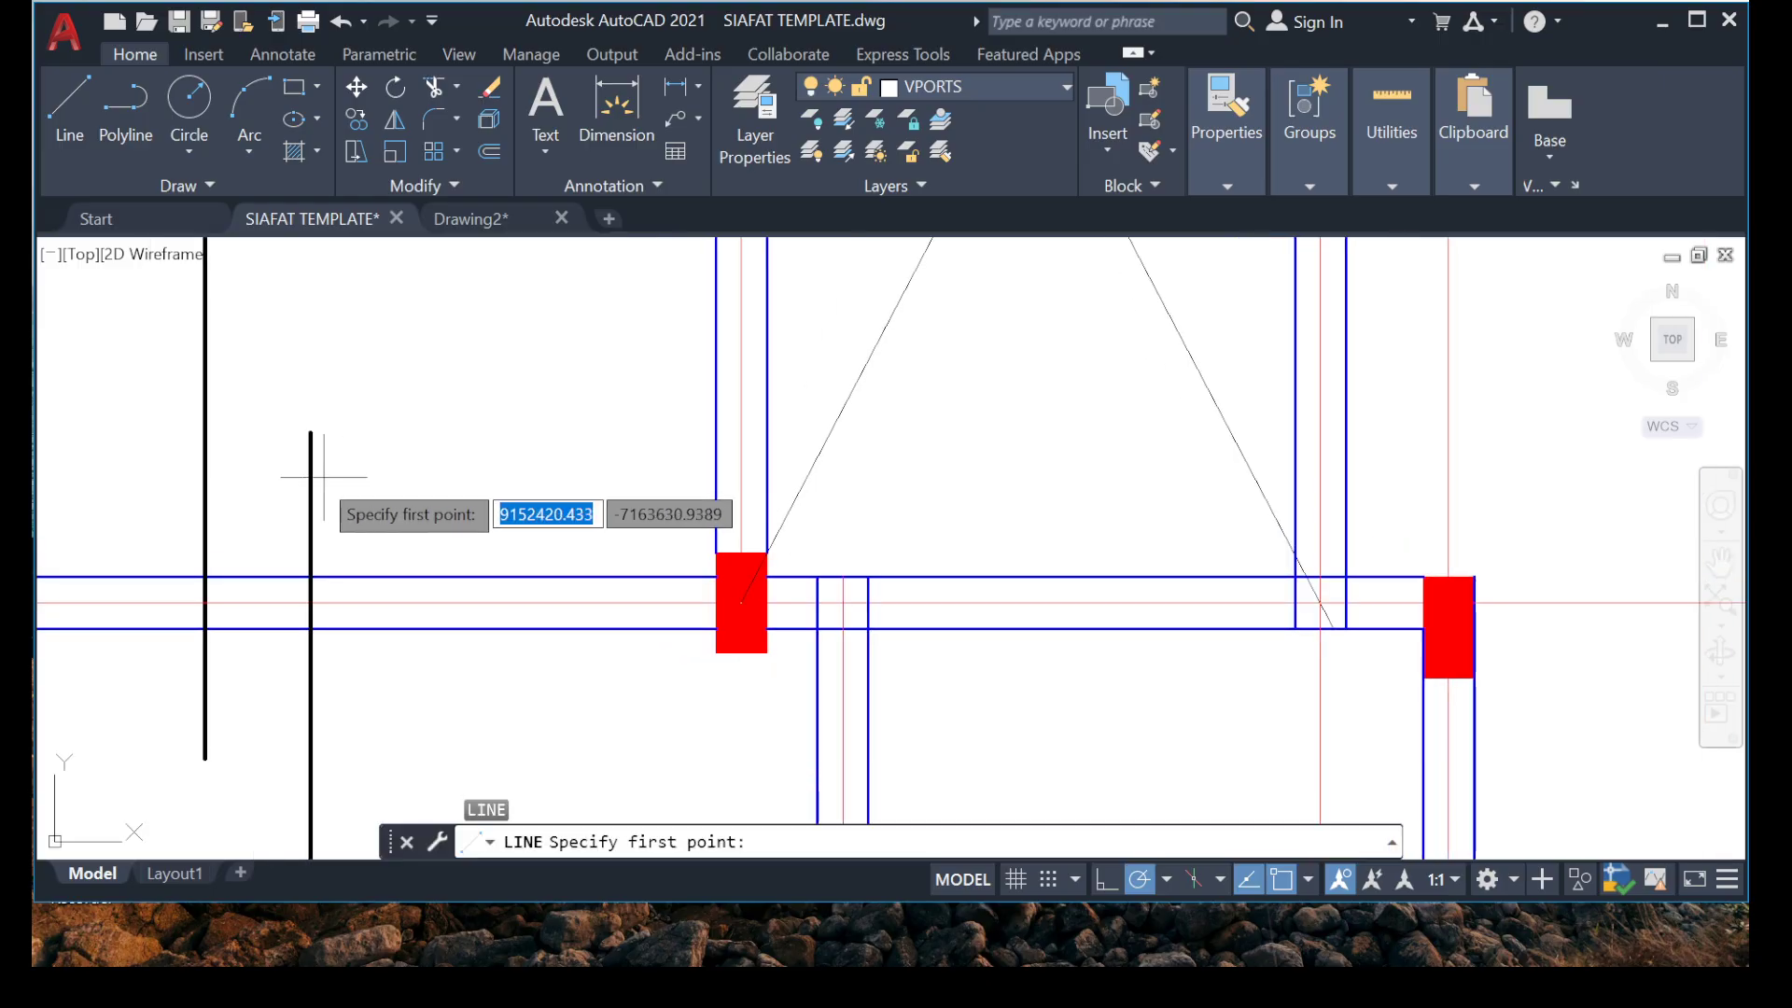
pyautogui.click(263, 425)
pyautogui.press('Escape')
pyautogui.press('Escape')
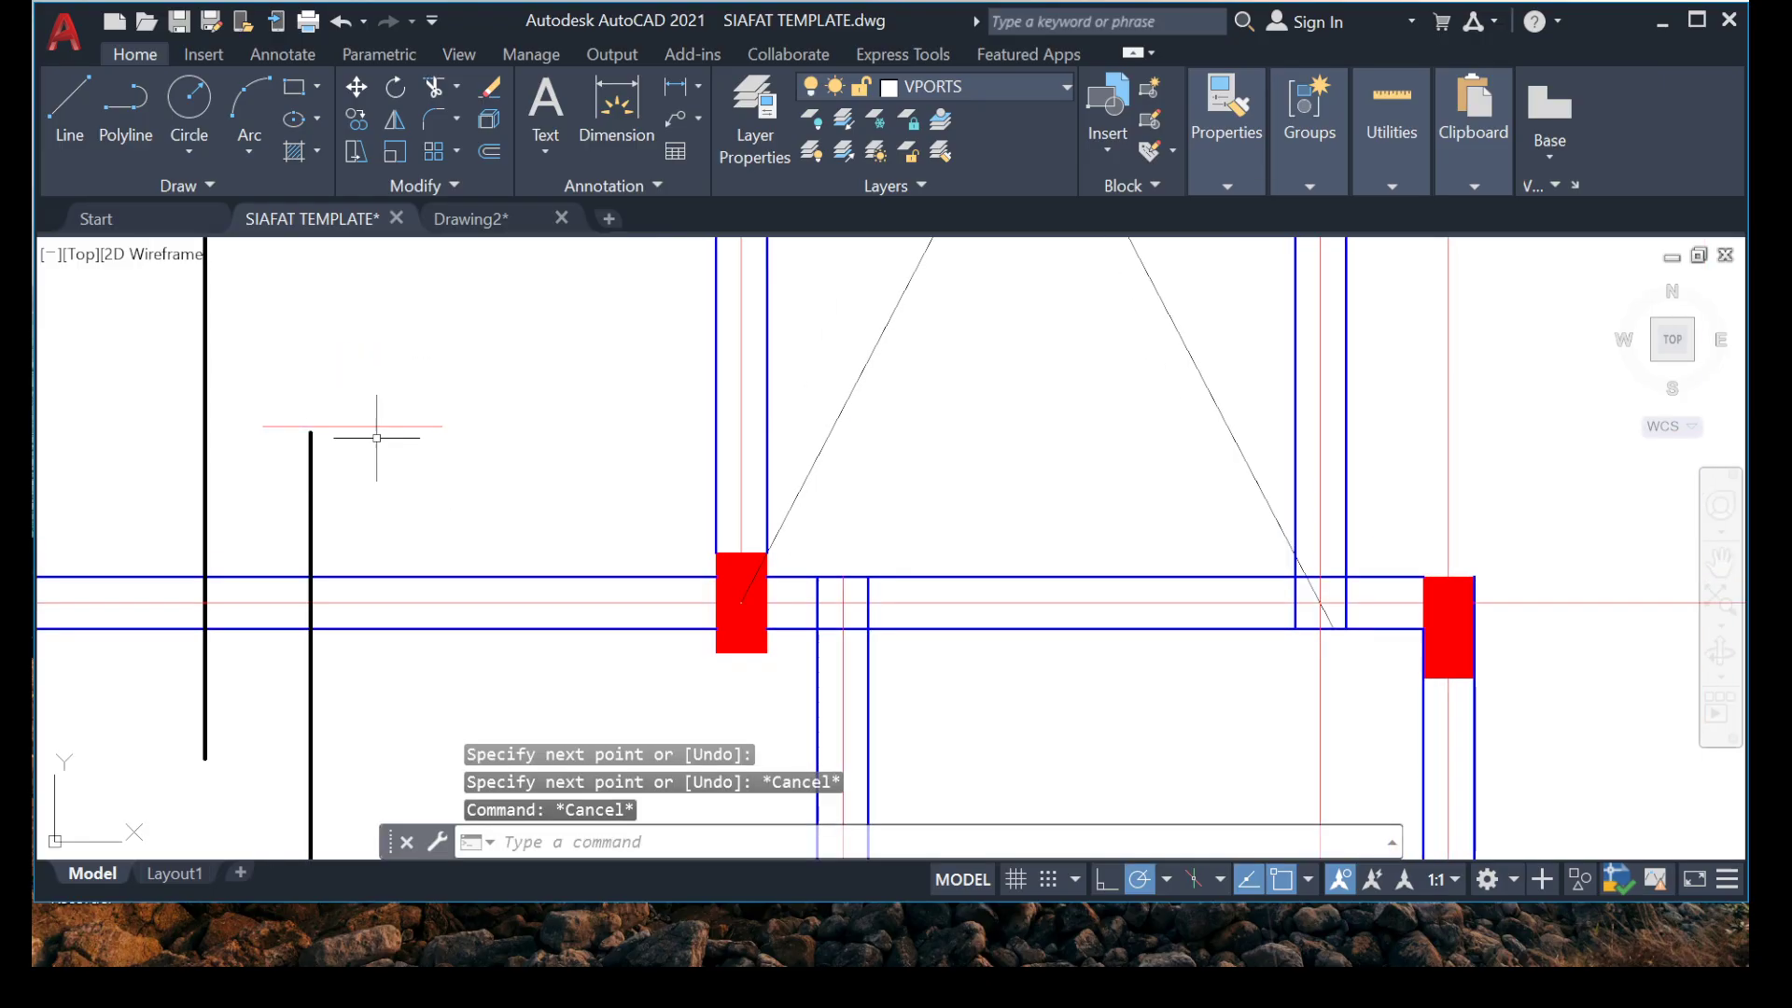
# Move the marker line so its midpoint sits on the upper end of the lapping bar.
pyautogui.scroll(4, 382, 428)
pyautogui.click(336, 490)
pyautogui.rightClick(336, 490)
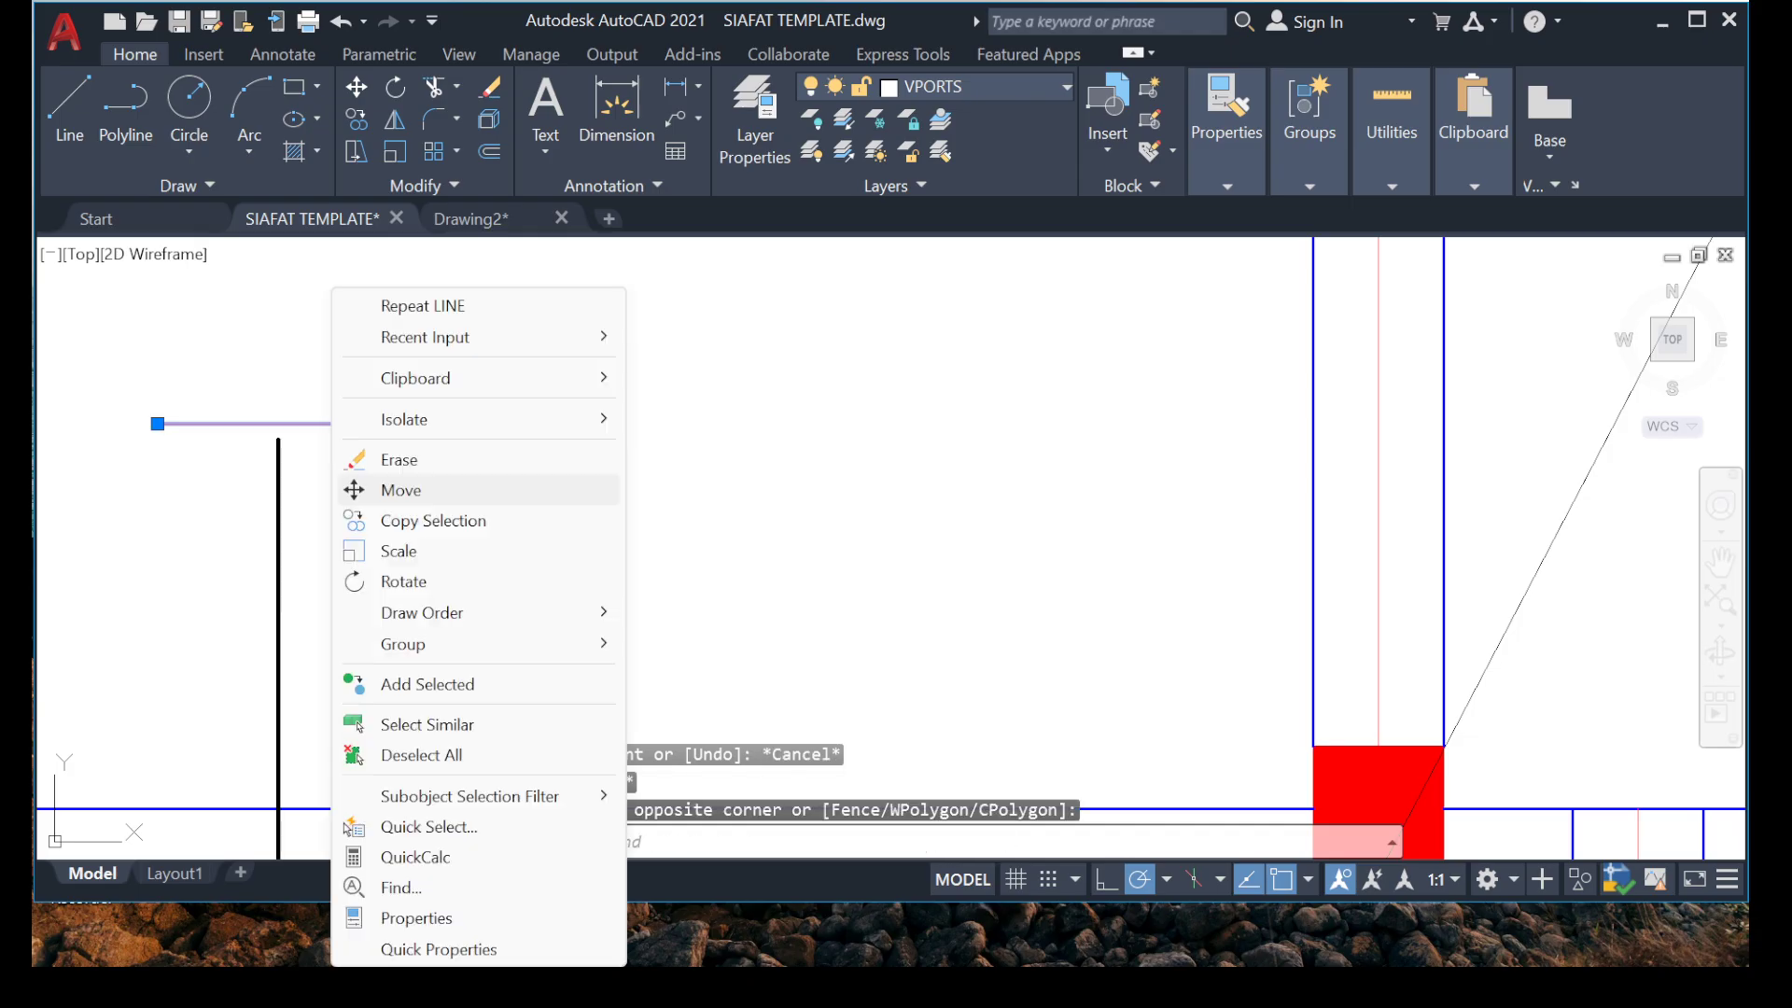
pyautogui.click(392, 490)
pyautogui.click(399, 404)
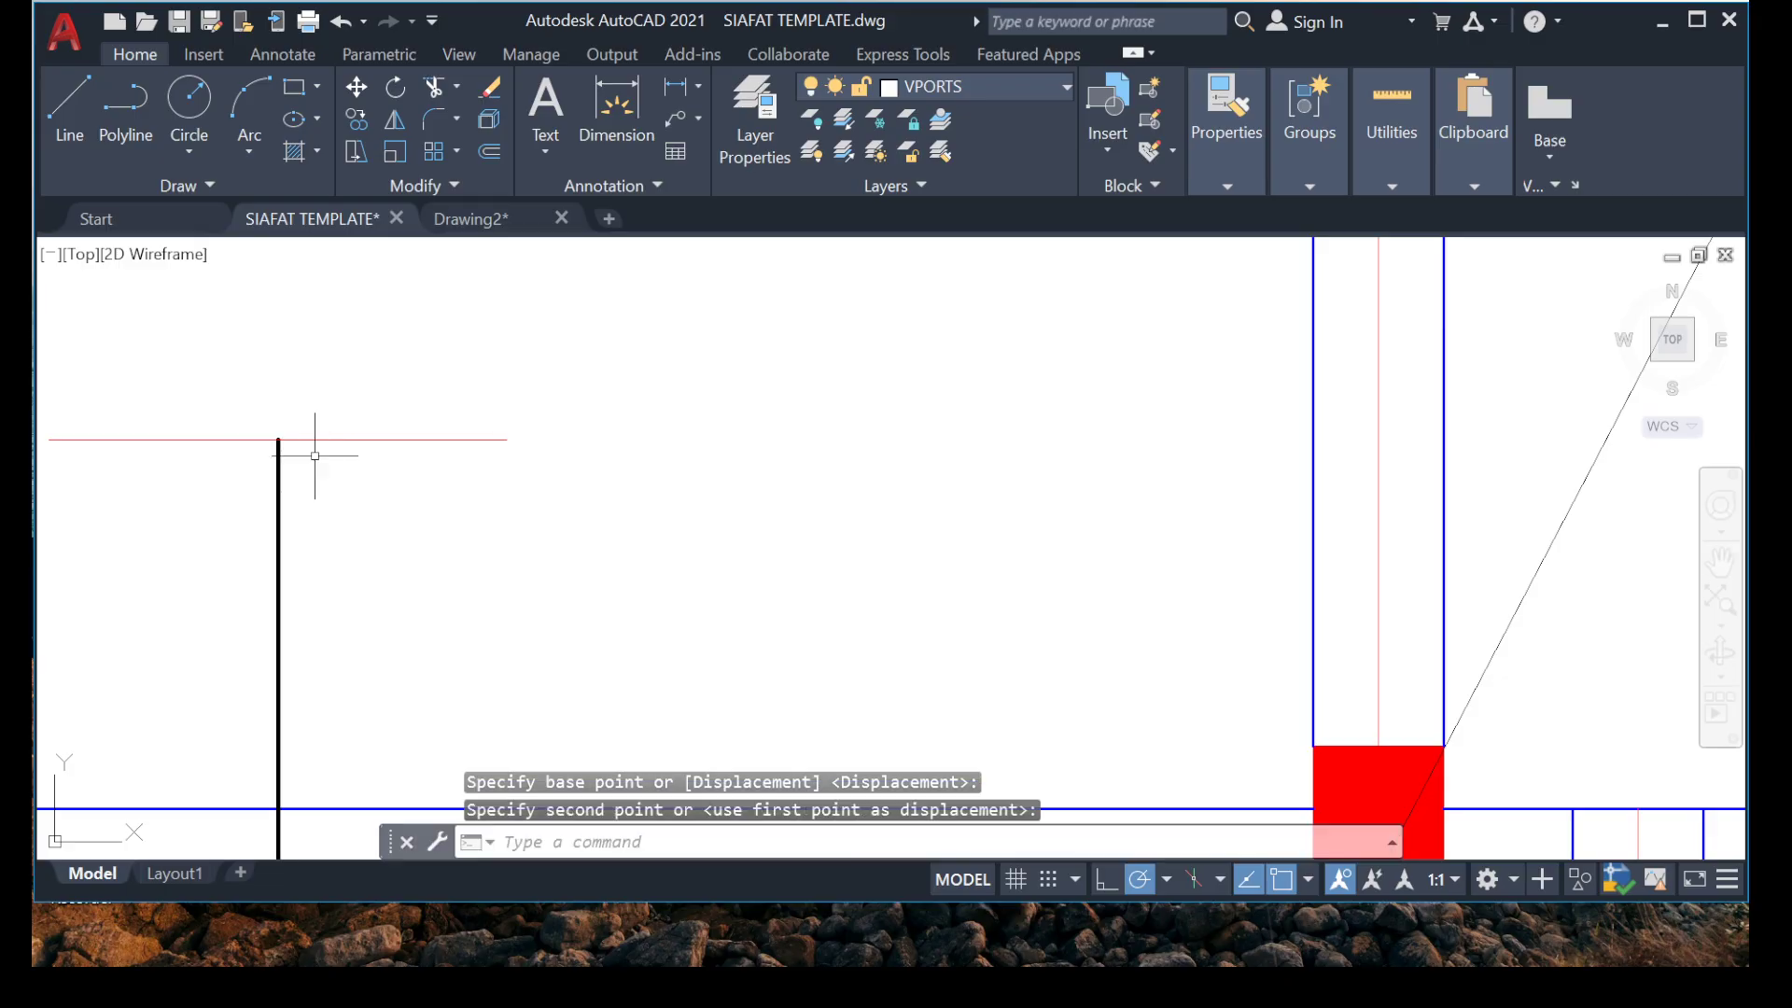
pyautogui.moveTo(422, 480); pyautogui.dragTo(680, 457, button='middle')
pyautogui.press('Escape')
# Offset the marker line 12000 mm downward to mark the maximum bar length.
pyautogui.click(384, 470)
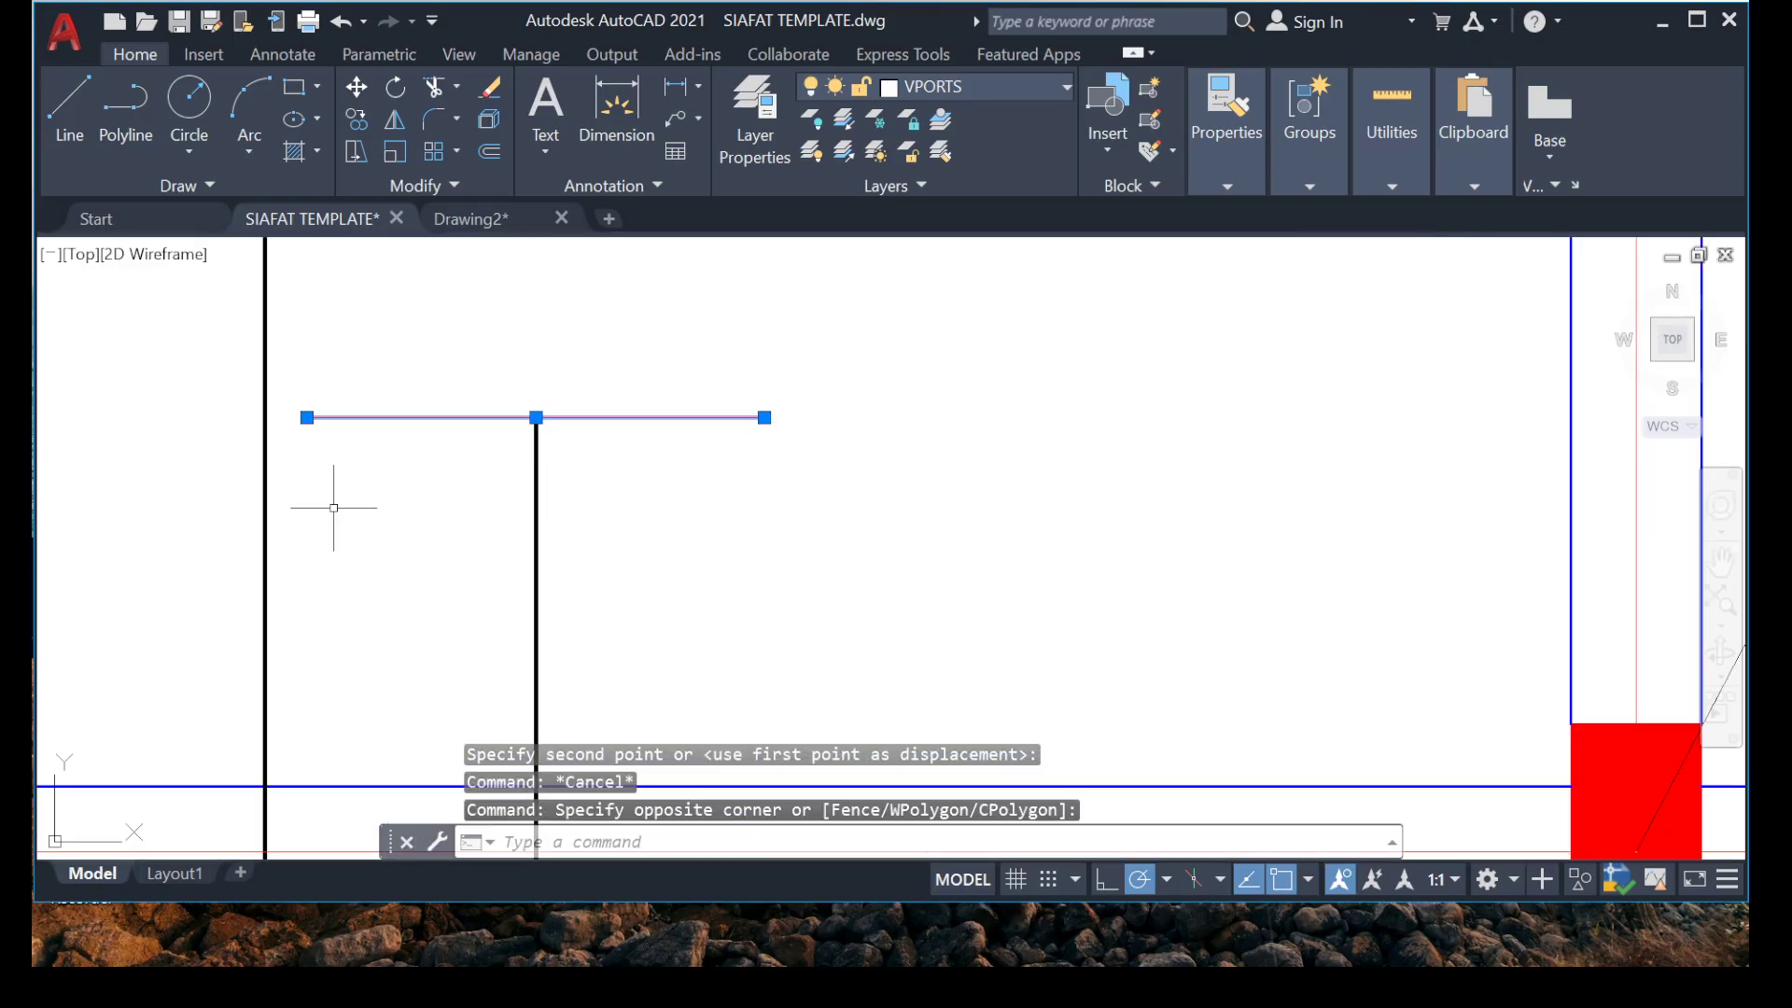
pyautogui.write('o')
pyautogui.press('Return')
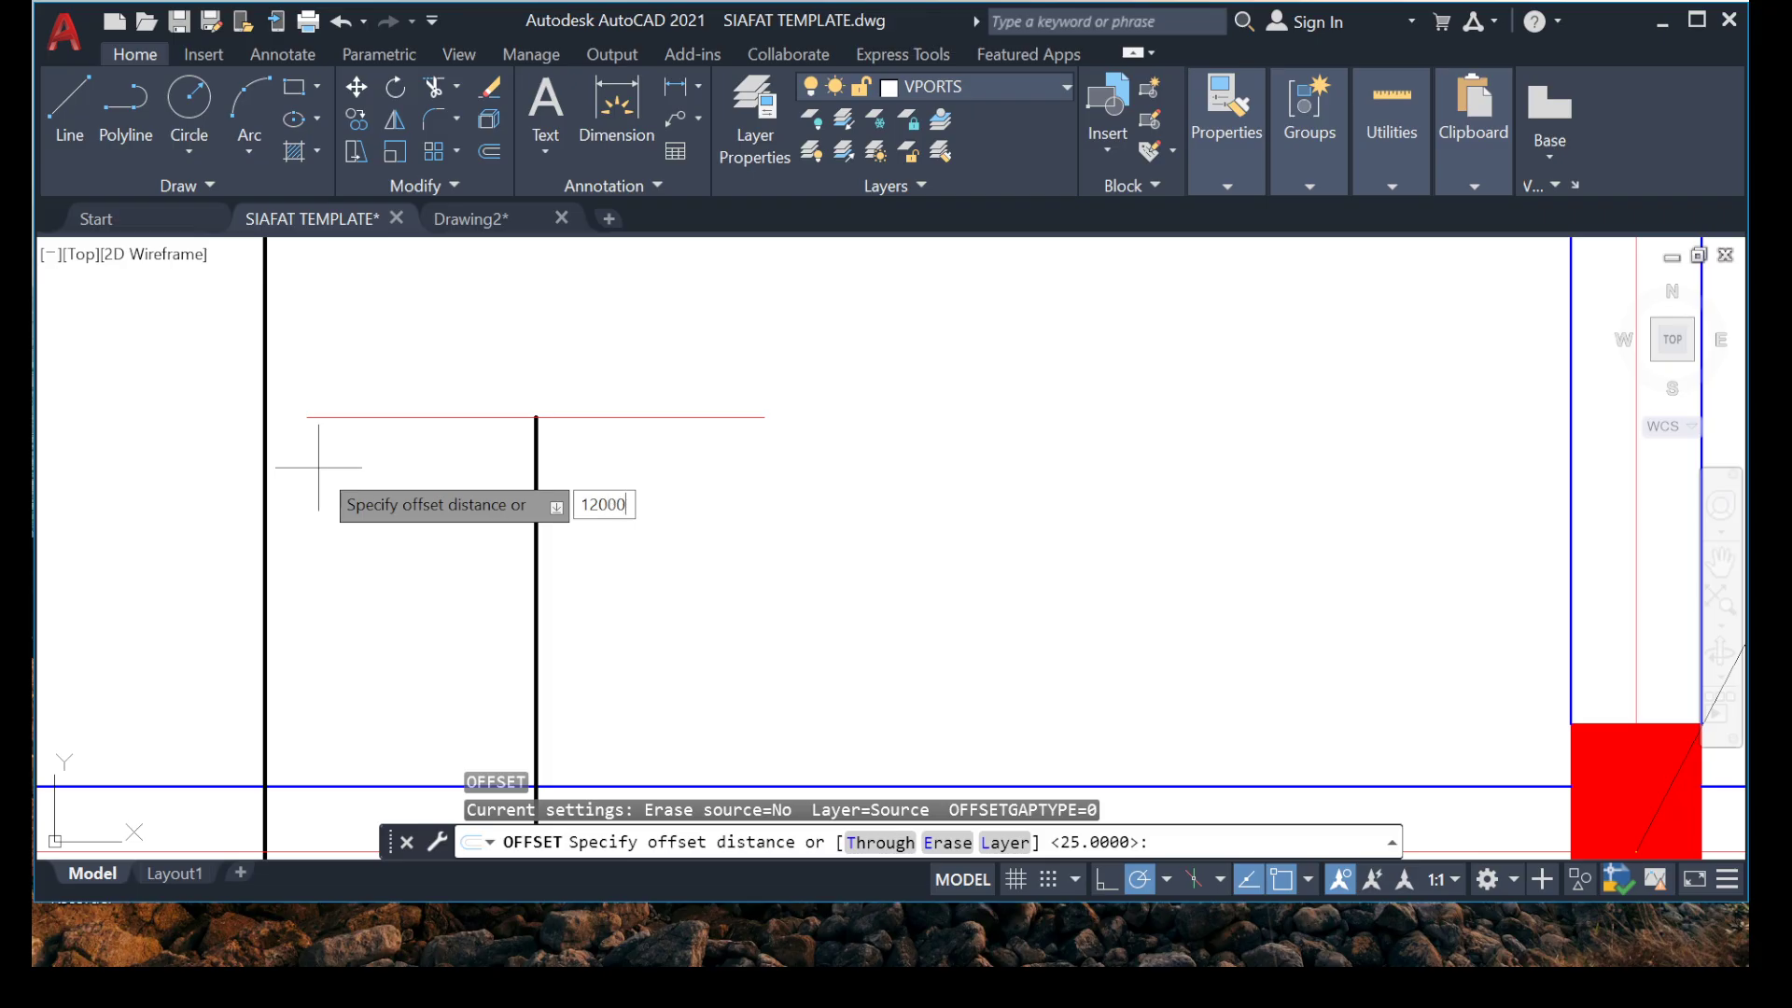
pyautogui.write('12000')
pyautogui.press('Return')
pyautogui.scroll(-3, 327, 736)
pyautogui.scroll(3, 373, 653)
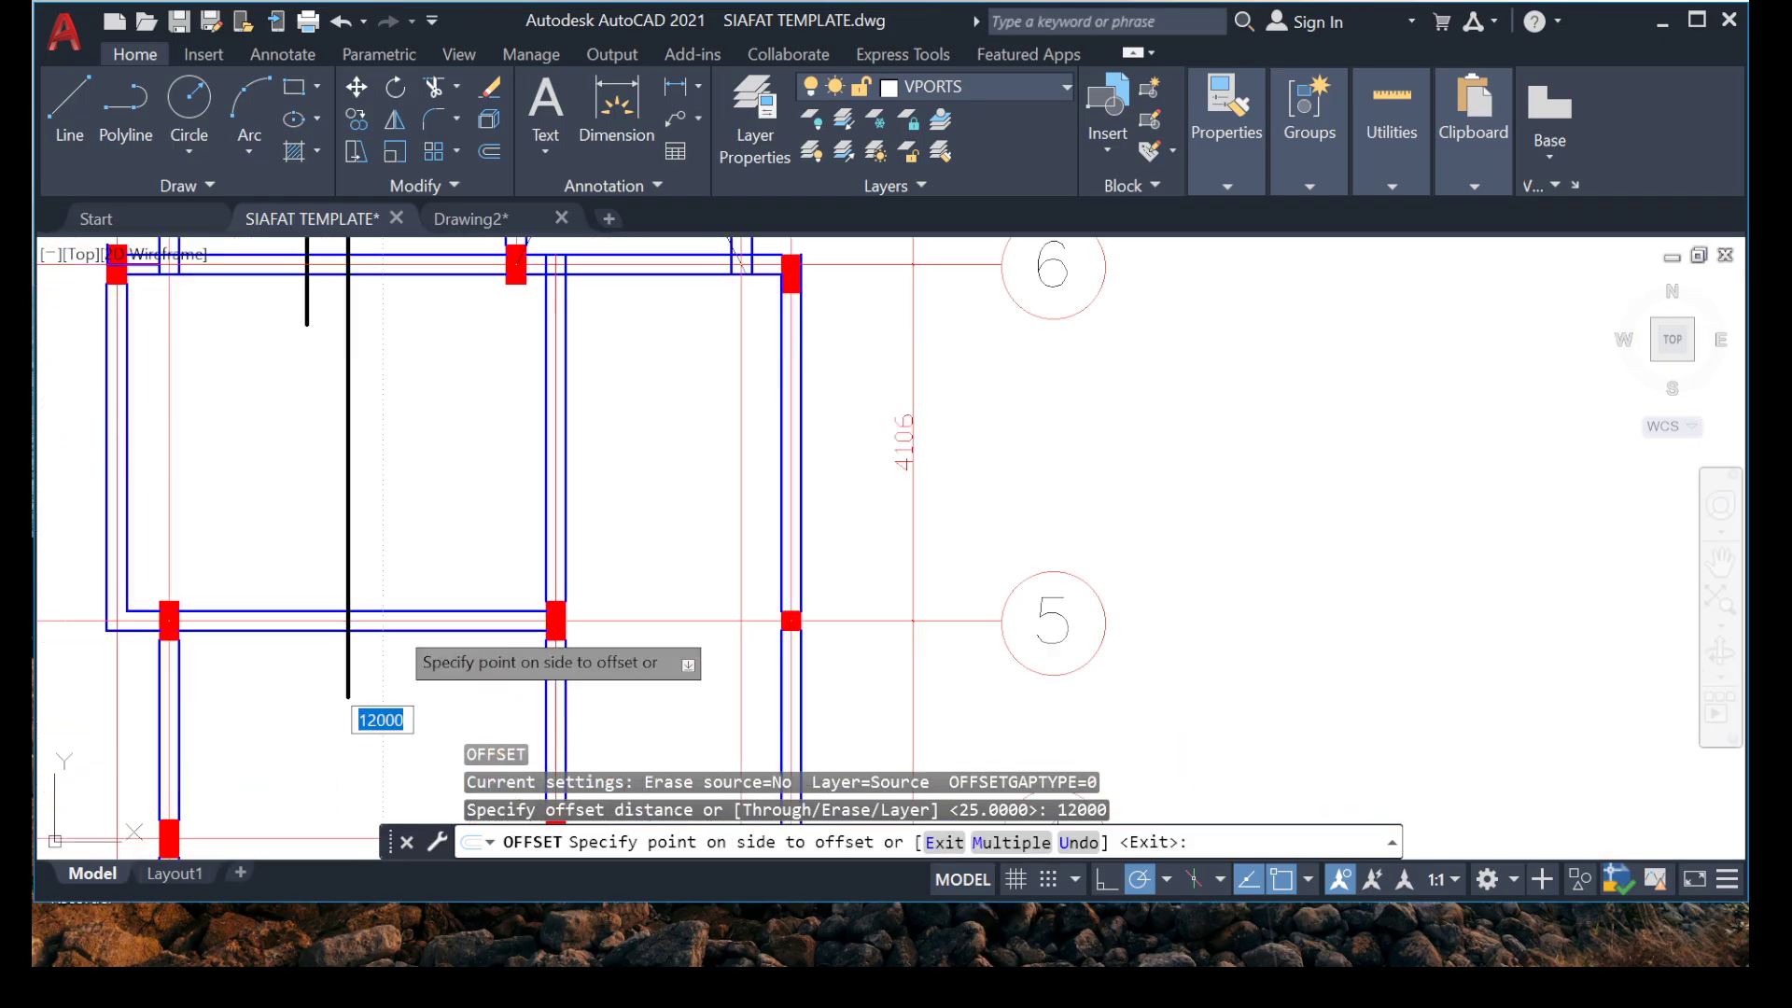
pyautogui.click(342, 765)
pyautogui.scroll(-3, 332, 602)
pyautogui.scroll(2, 367, 552)
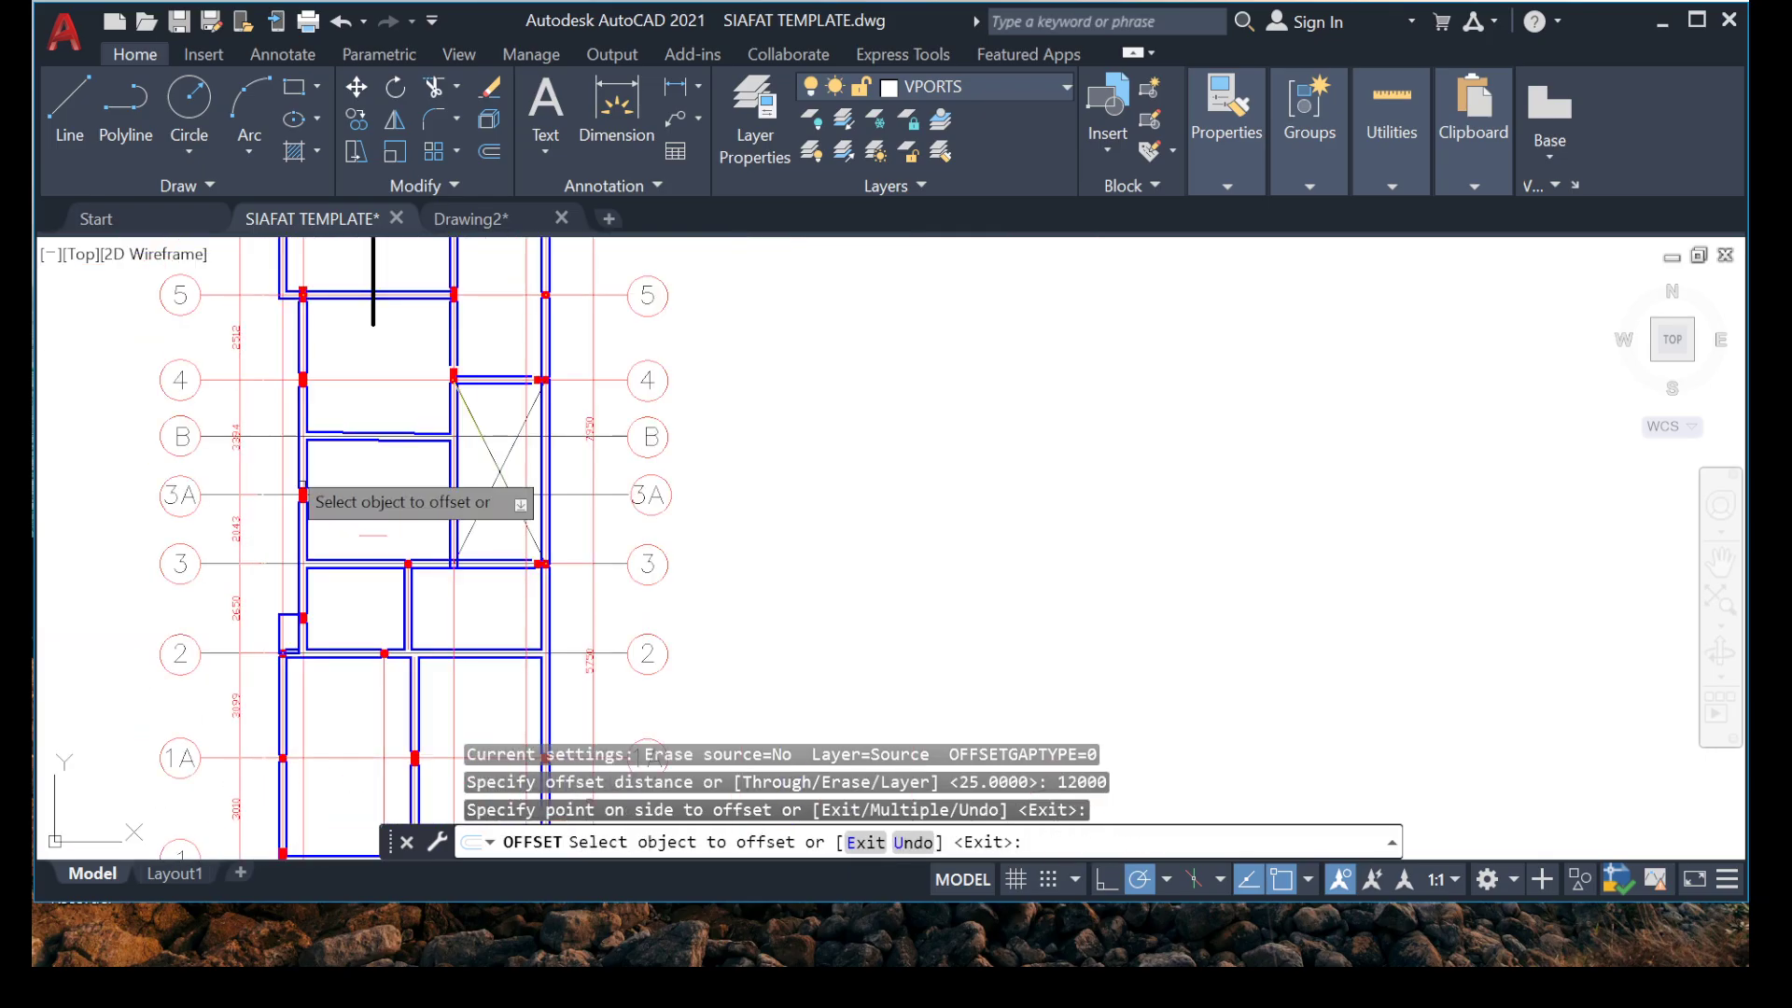
pyautogui.press('Escape')
# Stretch the lapping bar's lower end from below grid 5 down to just below the grid B beam.
pyautogui.scroll(6, 373, 522)
pyautogui.scroll(-4, 403, 583)
pyautogui.moveTo(386, 501); pyautogui.dragTo(399, 680, button='middle')
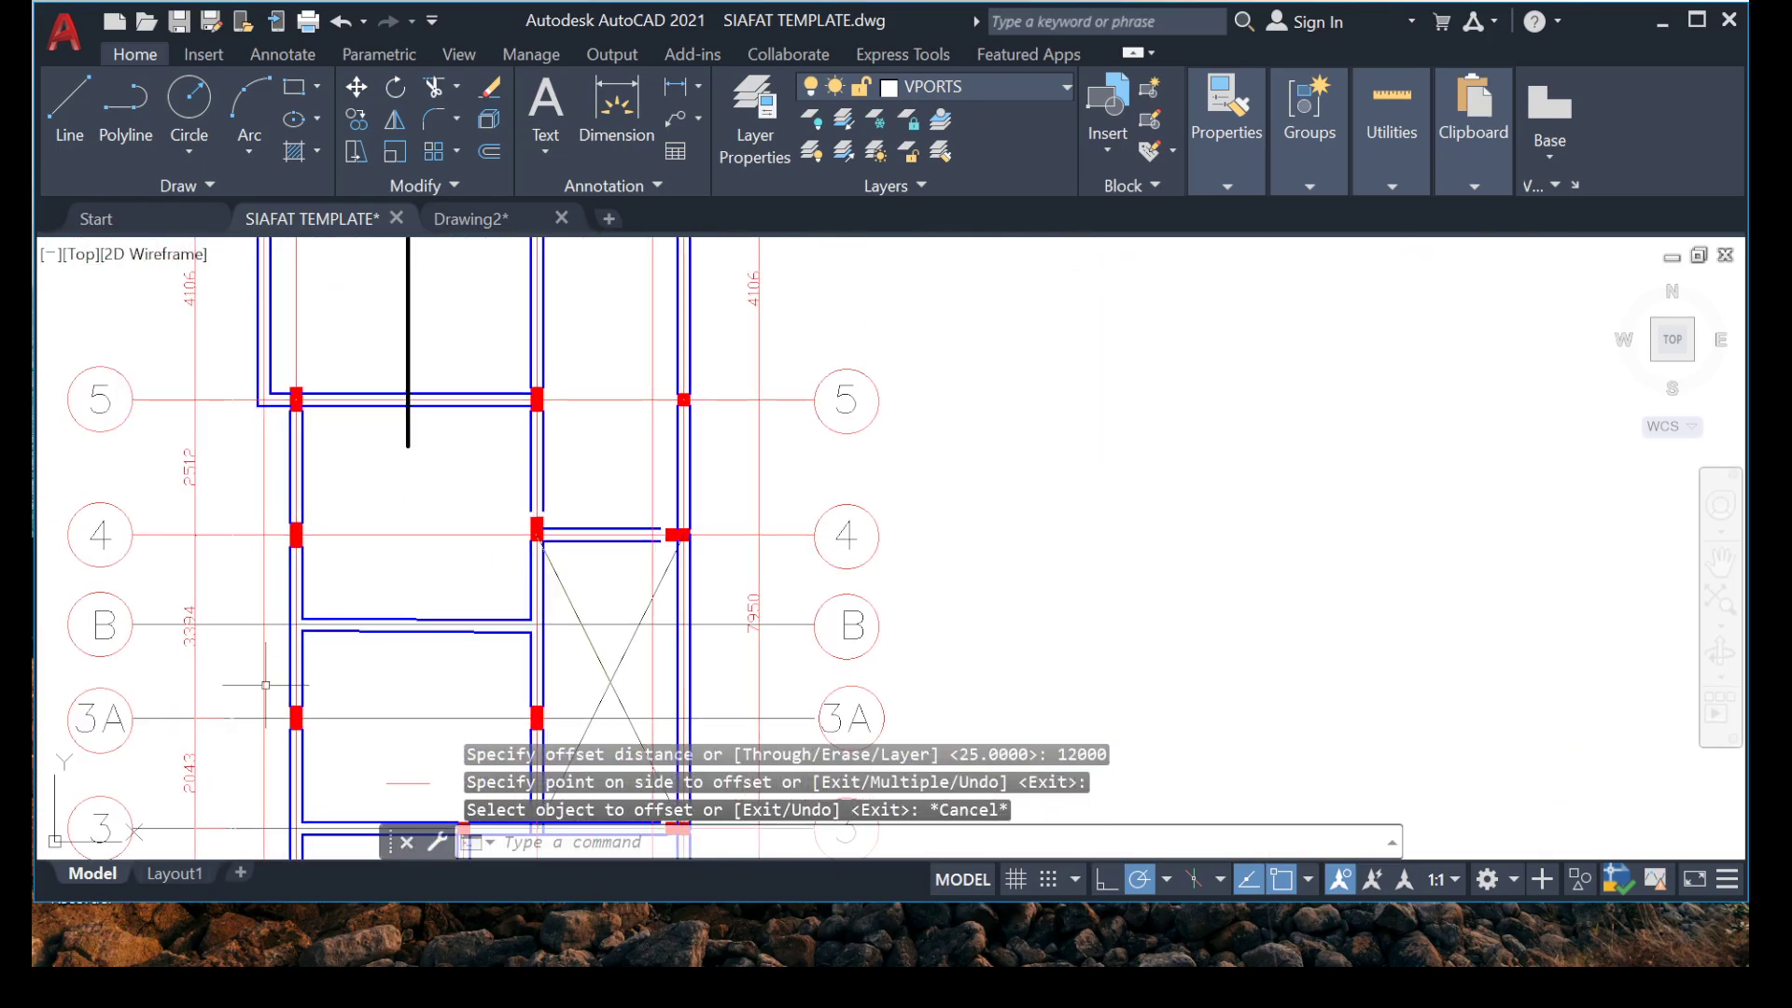
pyautogui.moveTo(291, 690); pyautogui.dragTo(257, 557, button='middle')
pyautogui.scroll(4, 336, 652)
pyautogui.scroll(-4, 290, 552)
pyautogui.moveTo(238, 497); pyautogui.dragTo(193, 700, button='middle')
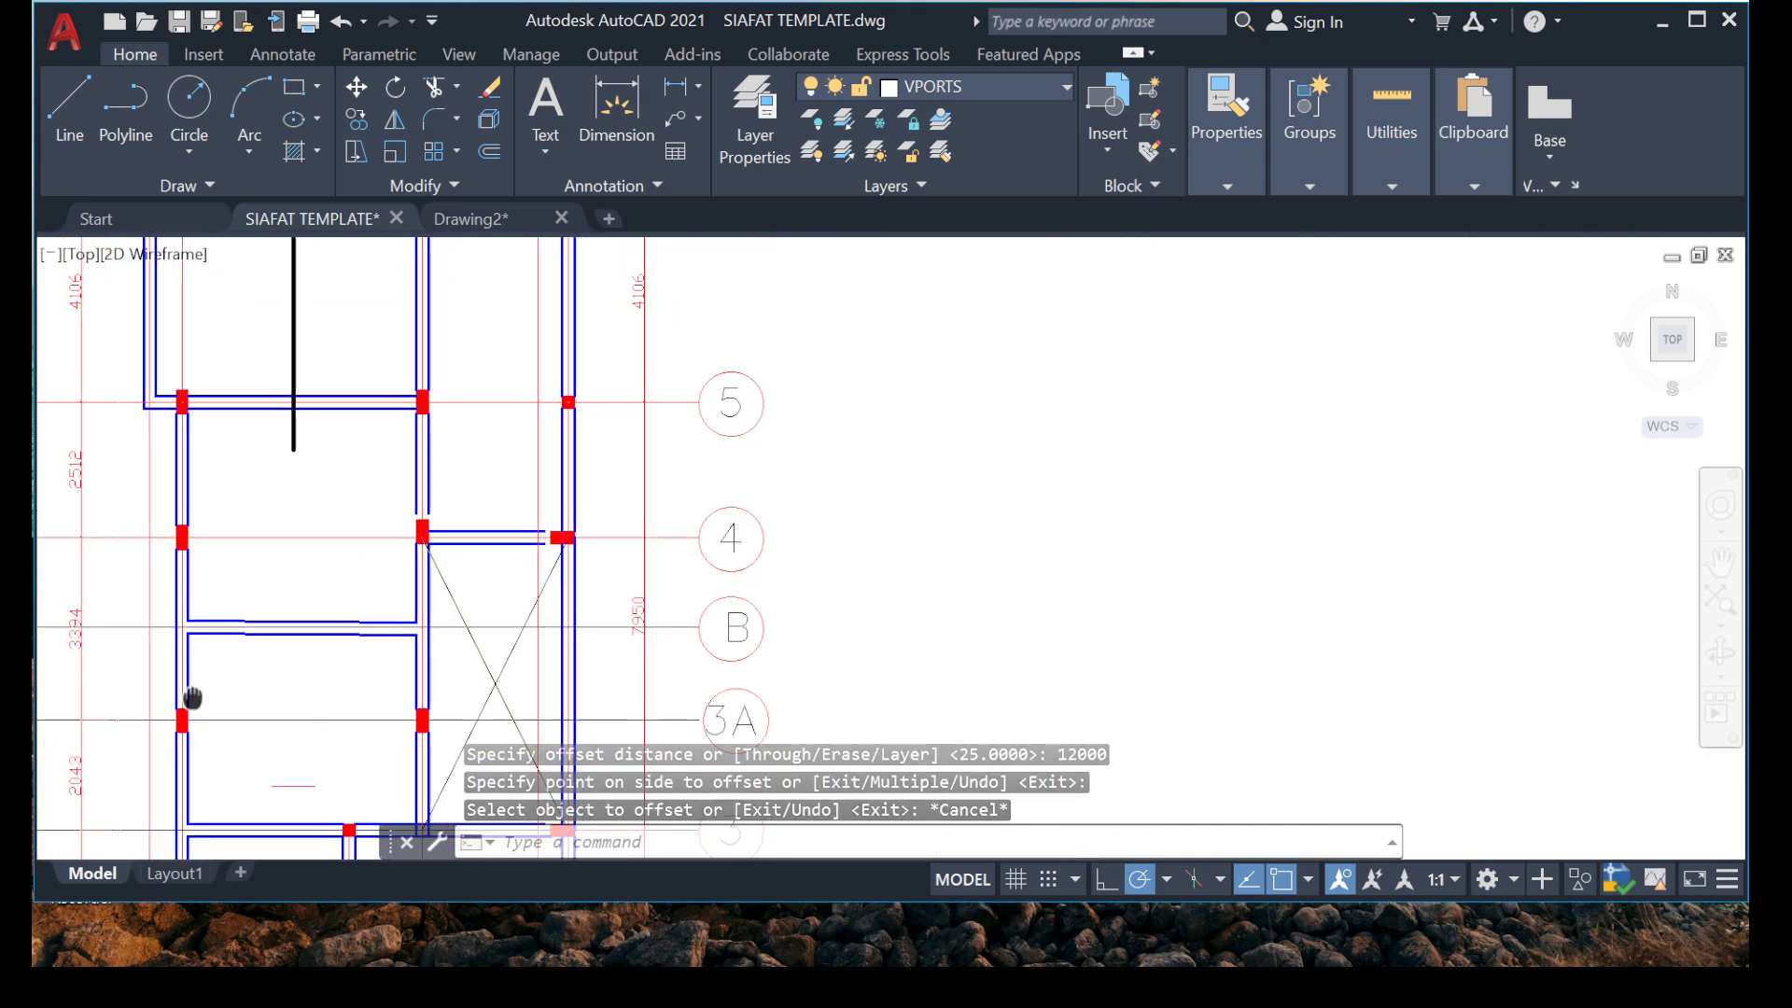
pyautogui.scroll(6, 264, 429)
pyautogui.click(428, 500)
pyautogui.click(252, 608)
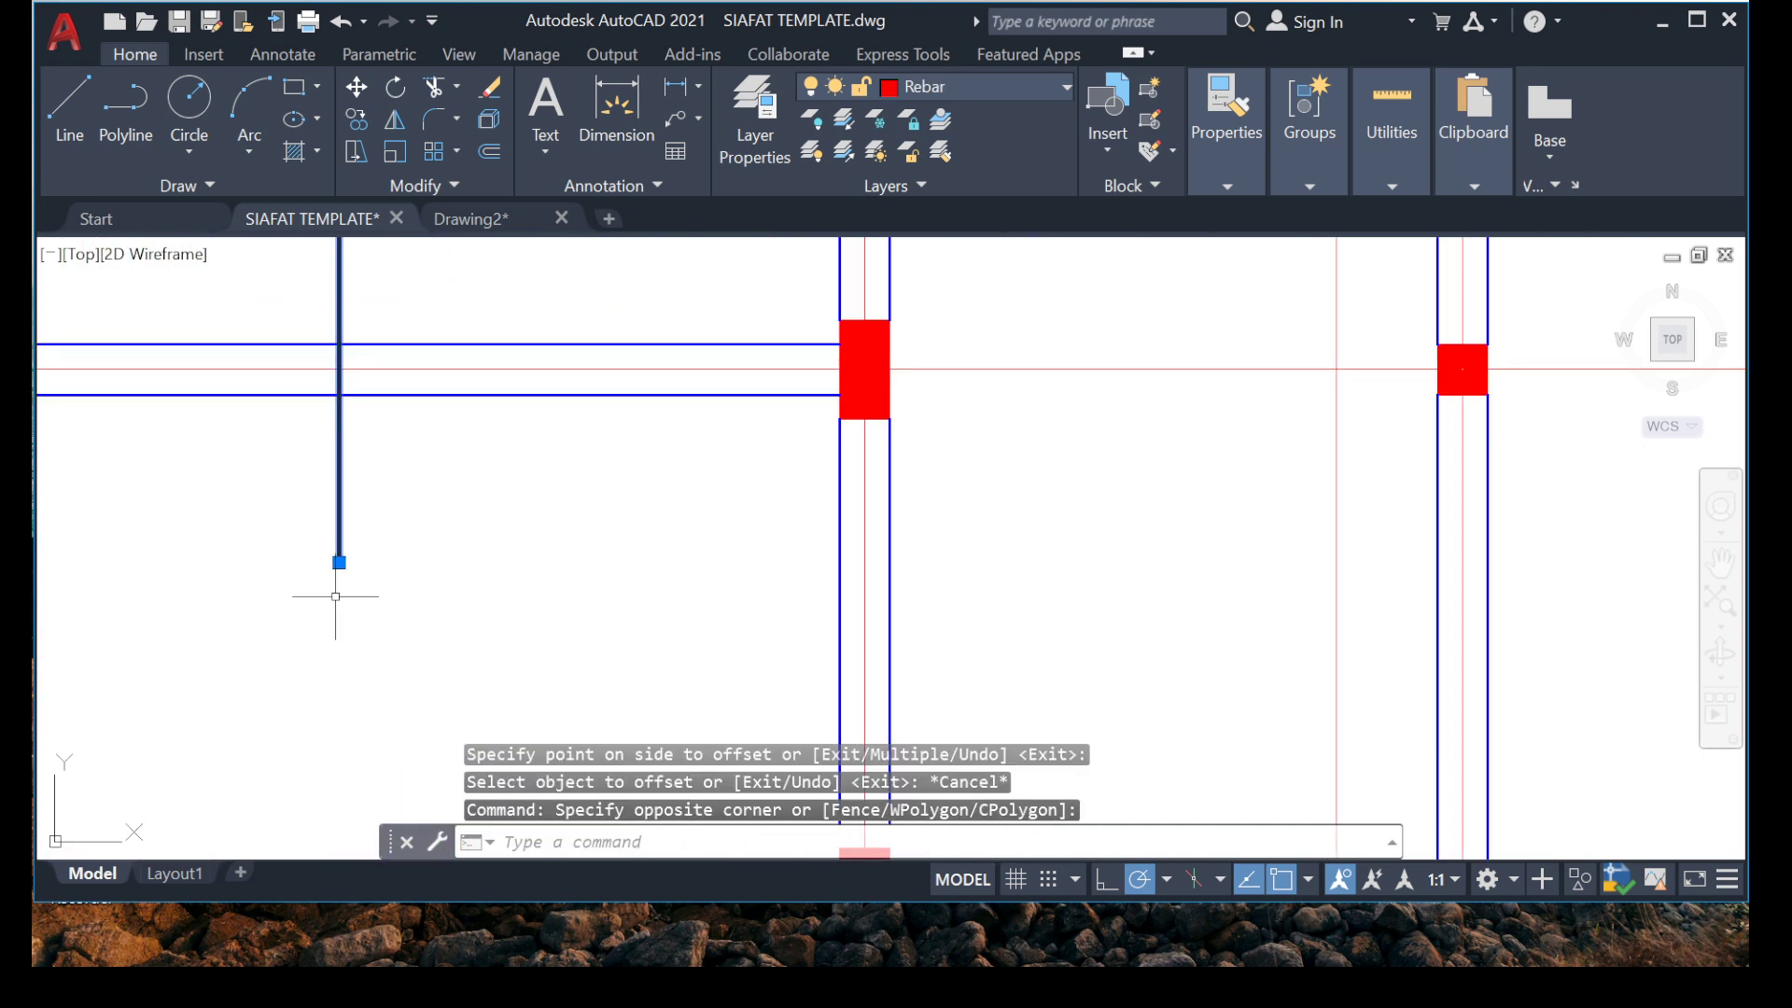
pyautogui.click(339, 563)
pyautogui.moveTo(288, 760); pyautogui.dragTo(405, 420, button='middle')
pyautogui.scroll(2, 386, 696)
pyautogui.scroll(-2, 390, 467)
pyautogui.scroll(-2, 370, 656)
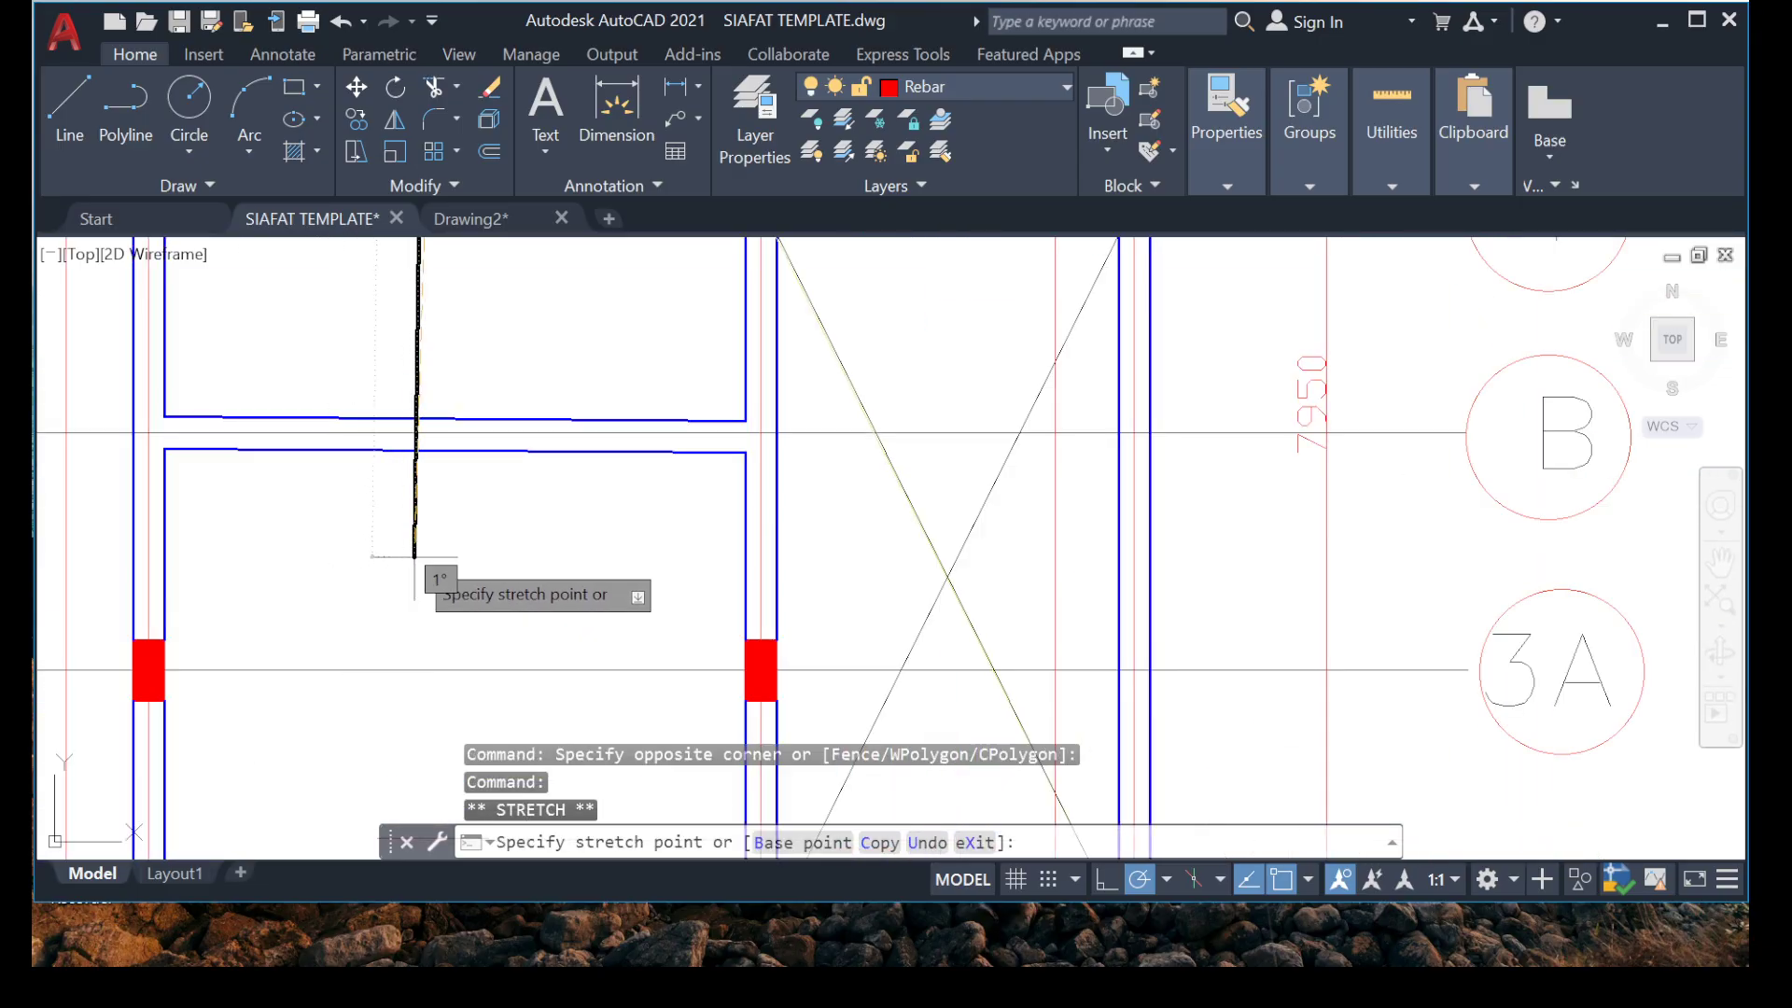
pyautogui.press('Escape')
pyautogui.press('Escape')
# Erase the offset marker line between grids 3A and 3.
pyautogui.scroll(-6, 347, 534)
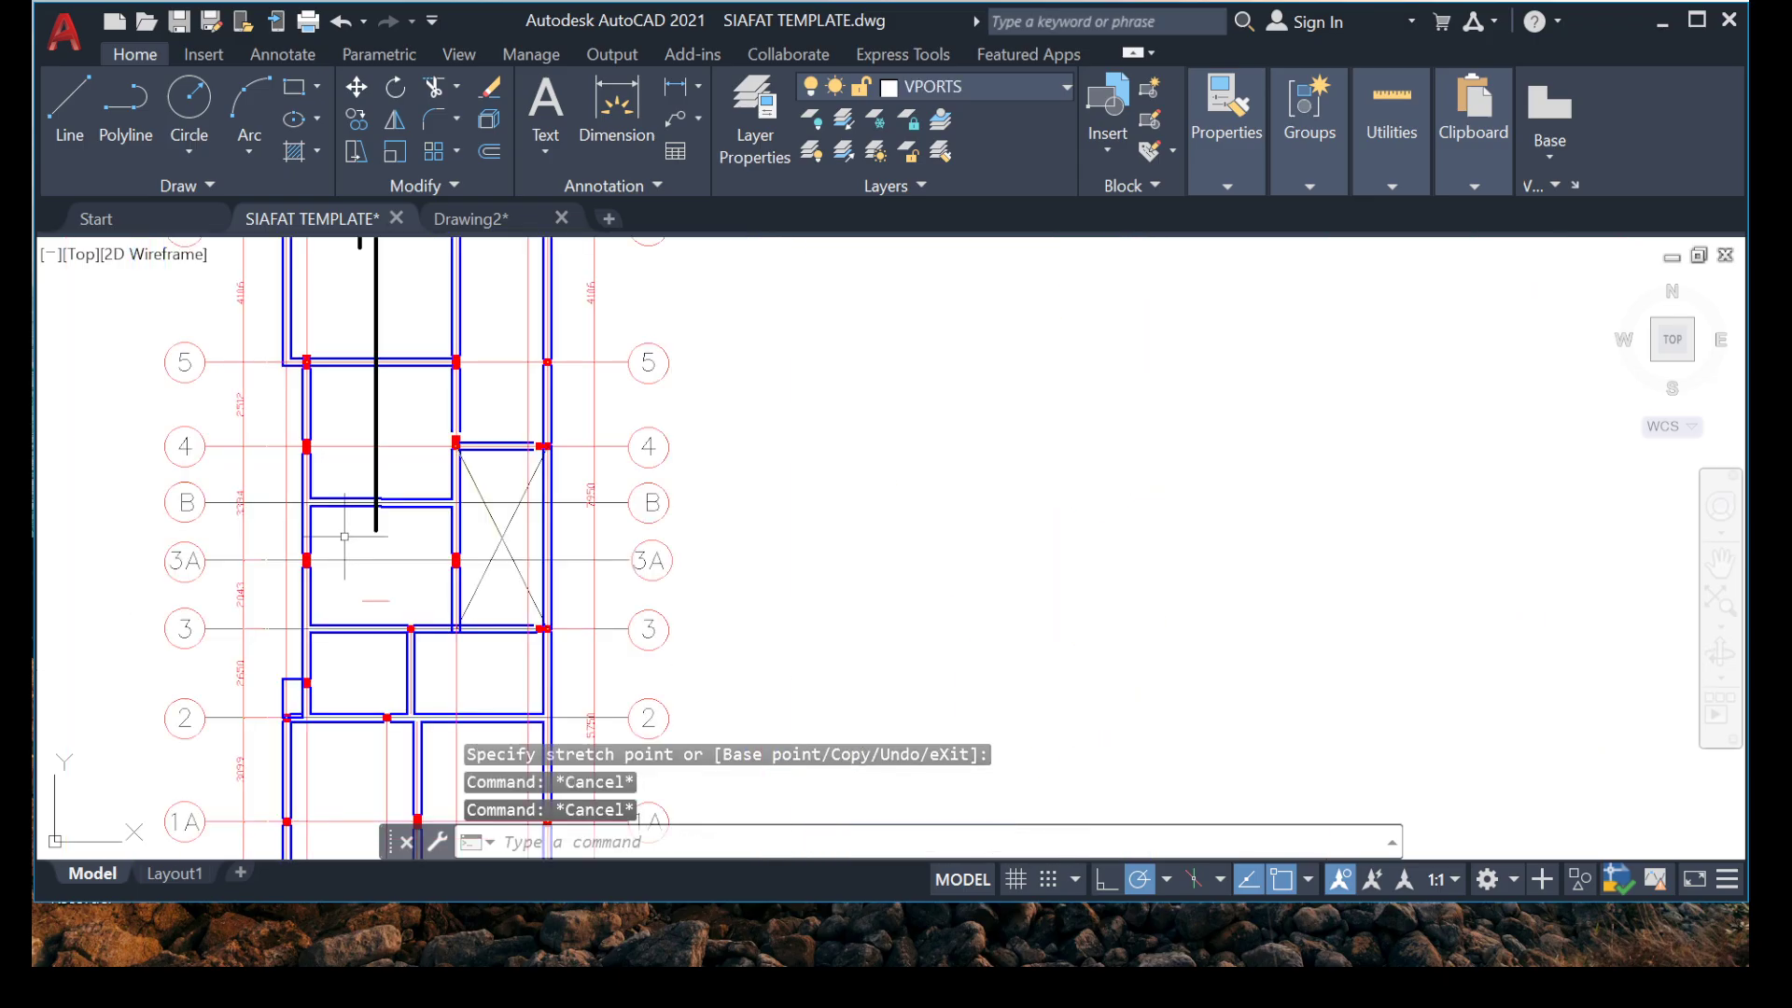
pyautogui.moveTo(367, 468); pyautogui.dragTo(372, 534, button='middle')
pyautogui.scroll(10, 383, 662)
pyautogui.click(450, 594)
pyautogui.click(299, 658)
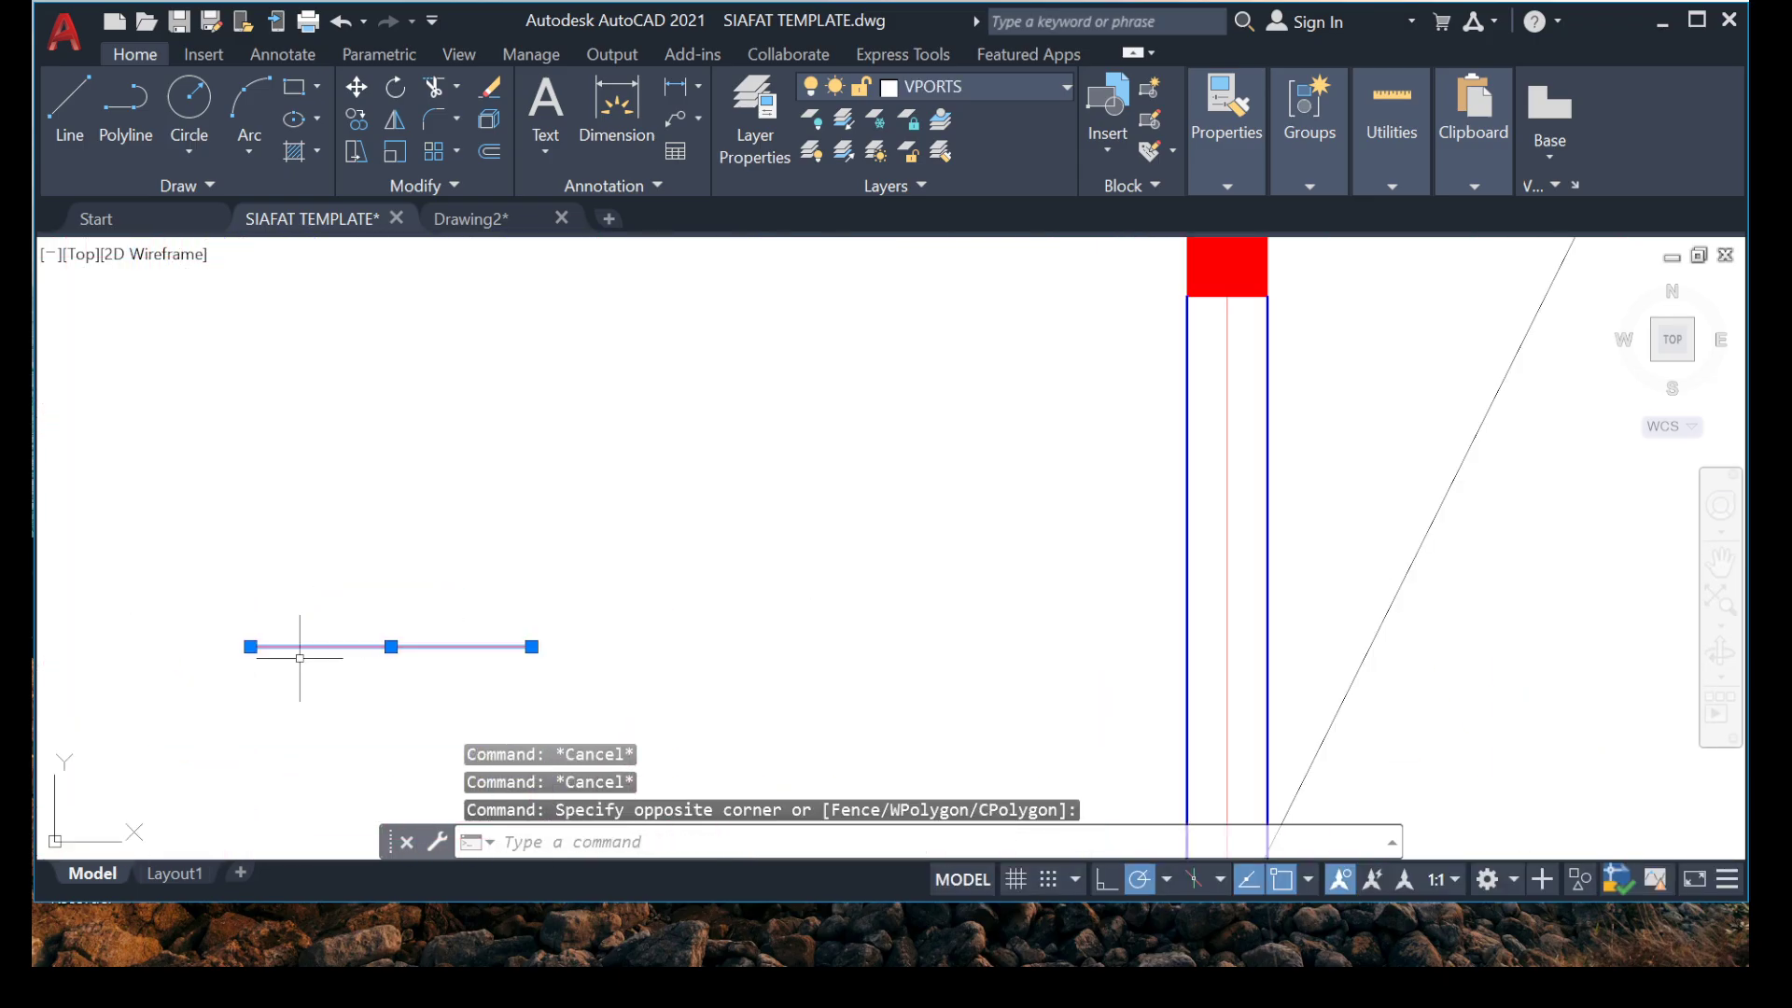
pyautogui.press('Delete')
pyautogui.scroll(-8, 302, 634)
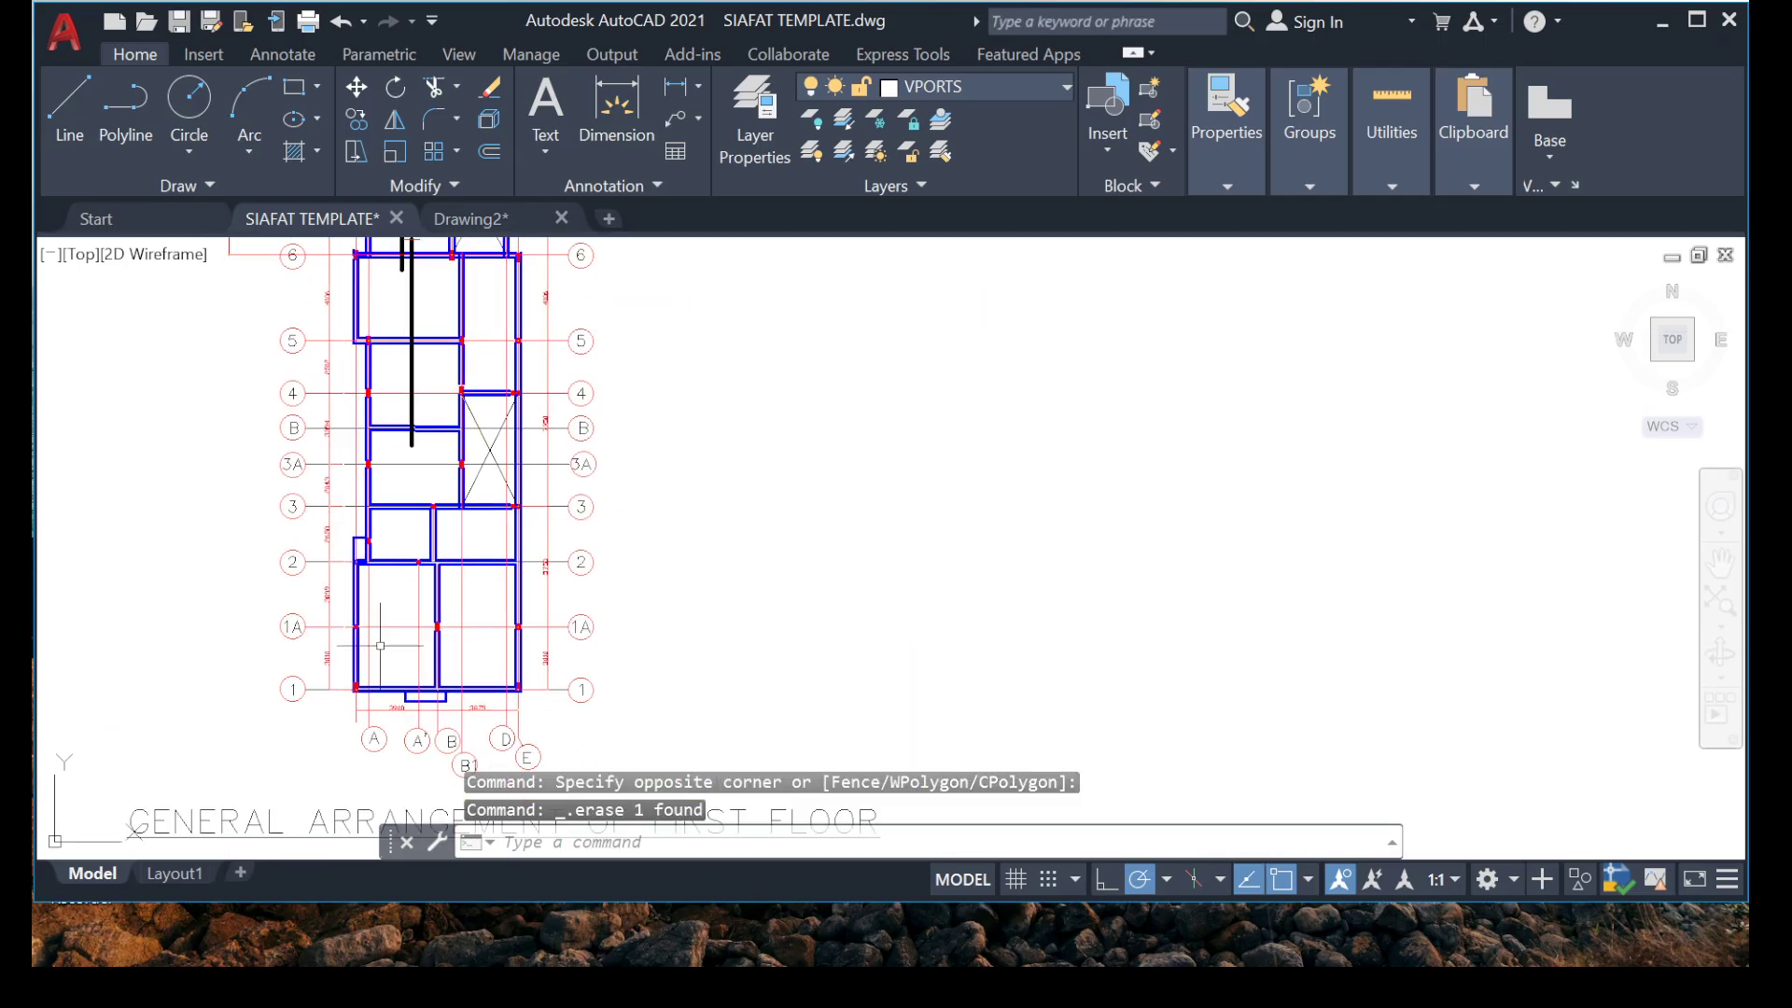
# Copy the vertical hooked bar from the grid 8 bay to the blank area outside the plan beside grid 1.
pyautogui.moveTo(373, 439); pyautogui.dragTo(393, 518, button='middle')
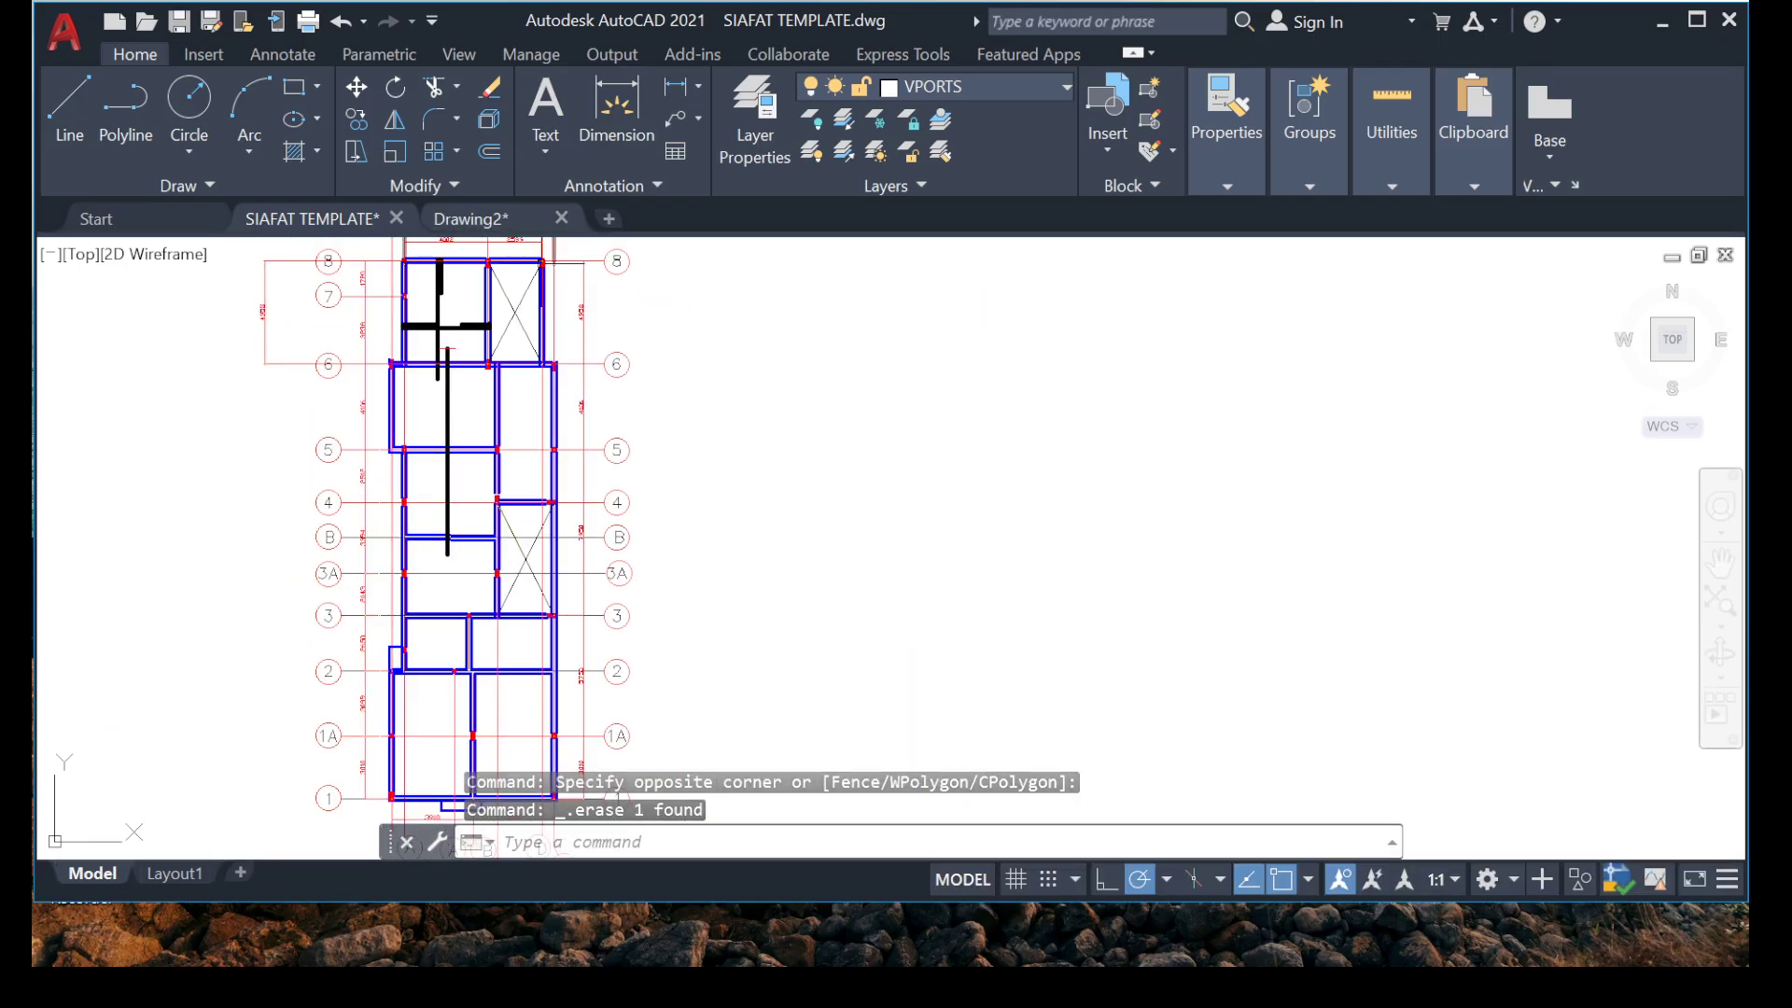
pyautogui.scroll(10, 446, 347)
pyautogui.click(521, 425)
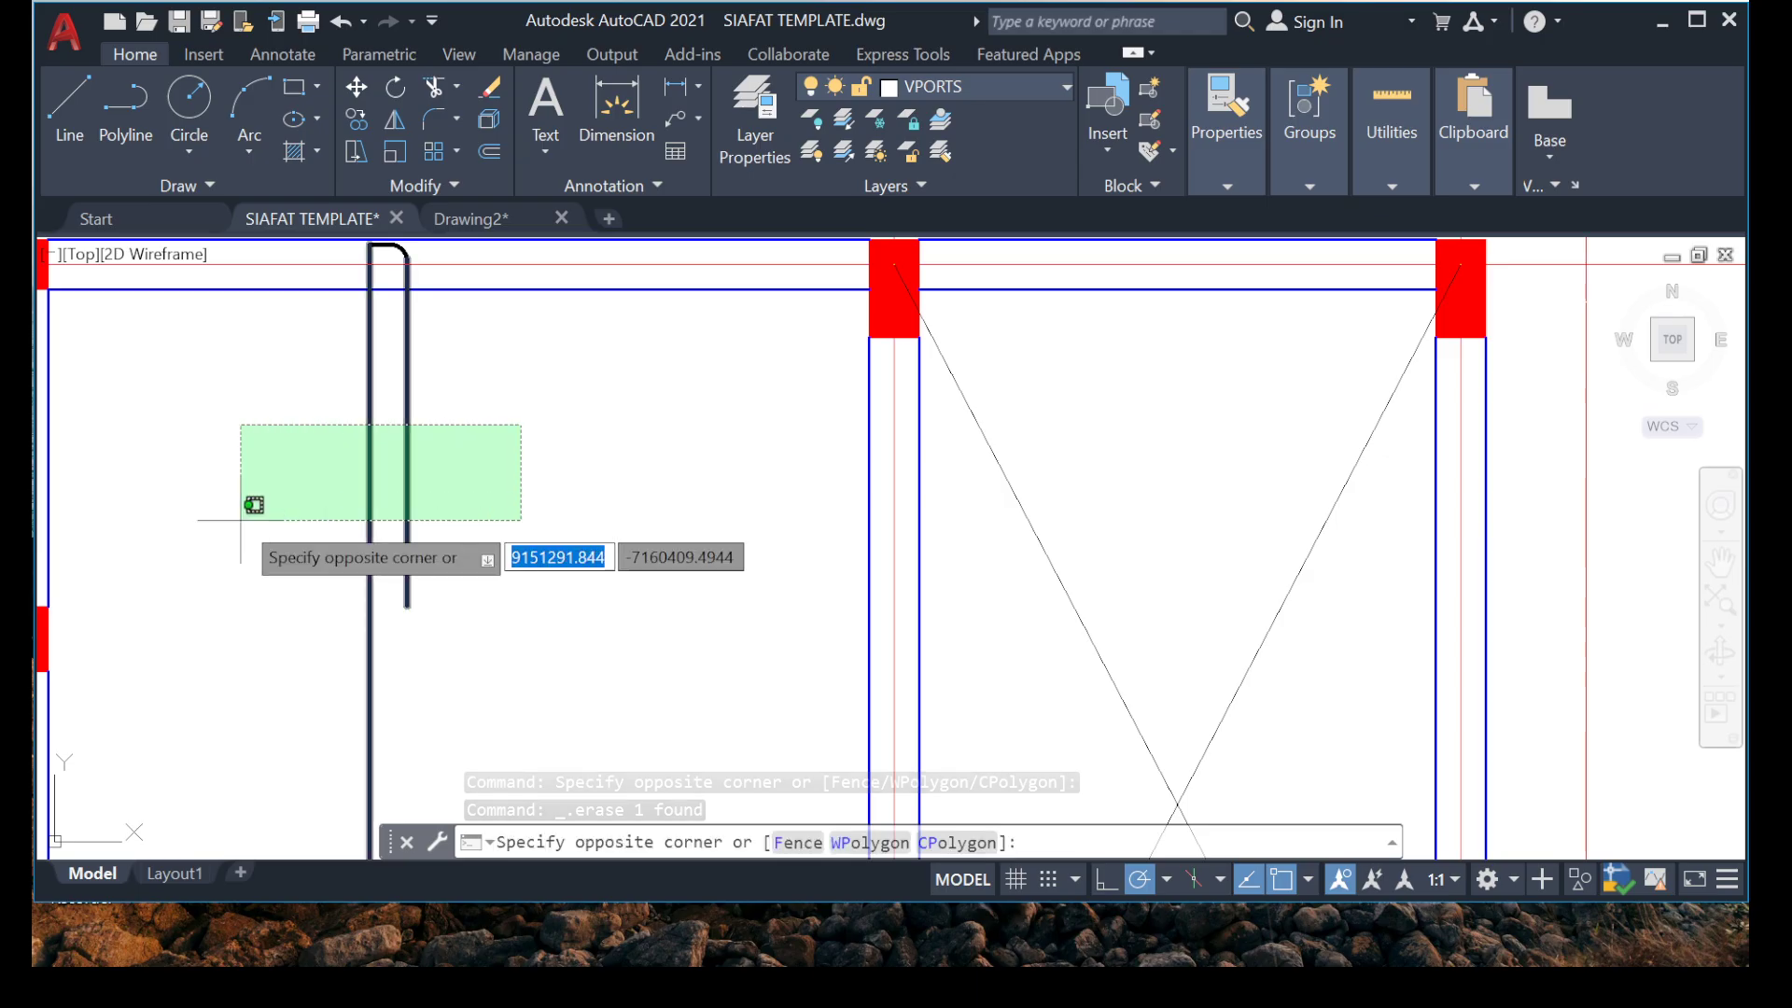
pyautogui.click(241, 520)
pyautogui.moveTo(241, 519); pyautogui.dragTo(240, 691, button='middle')
pyautogui.click(313, 324)
pyautogui.click(488, 512)
pyautogui.rightClick(488, 513)
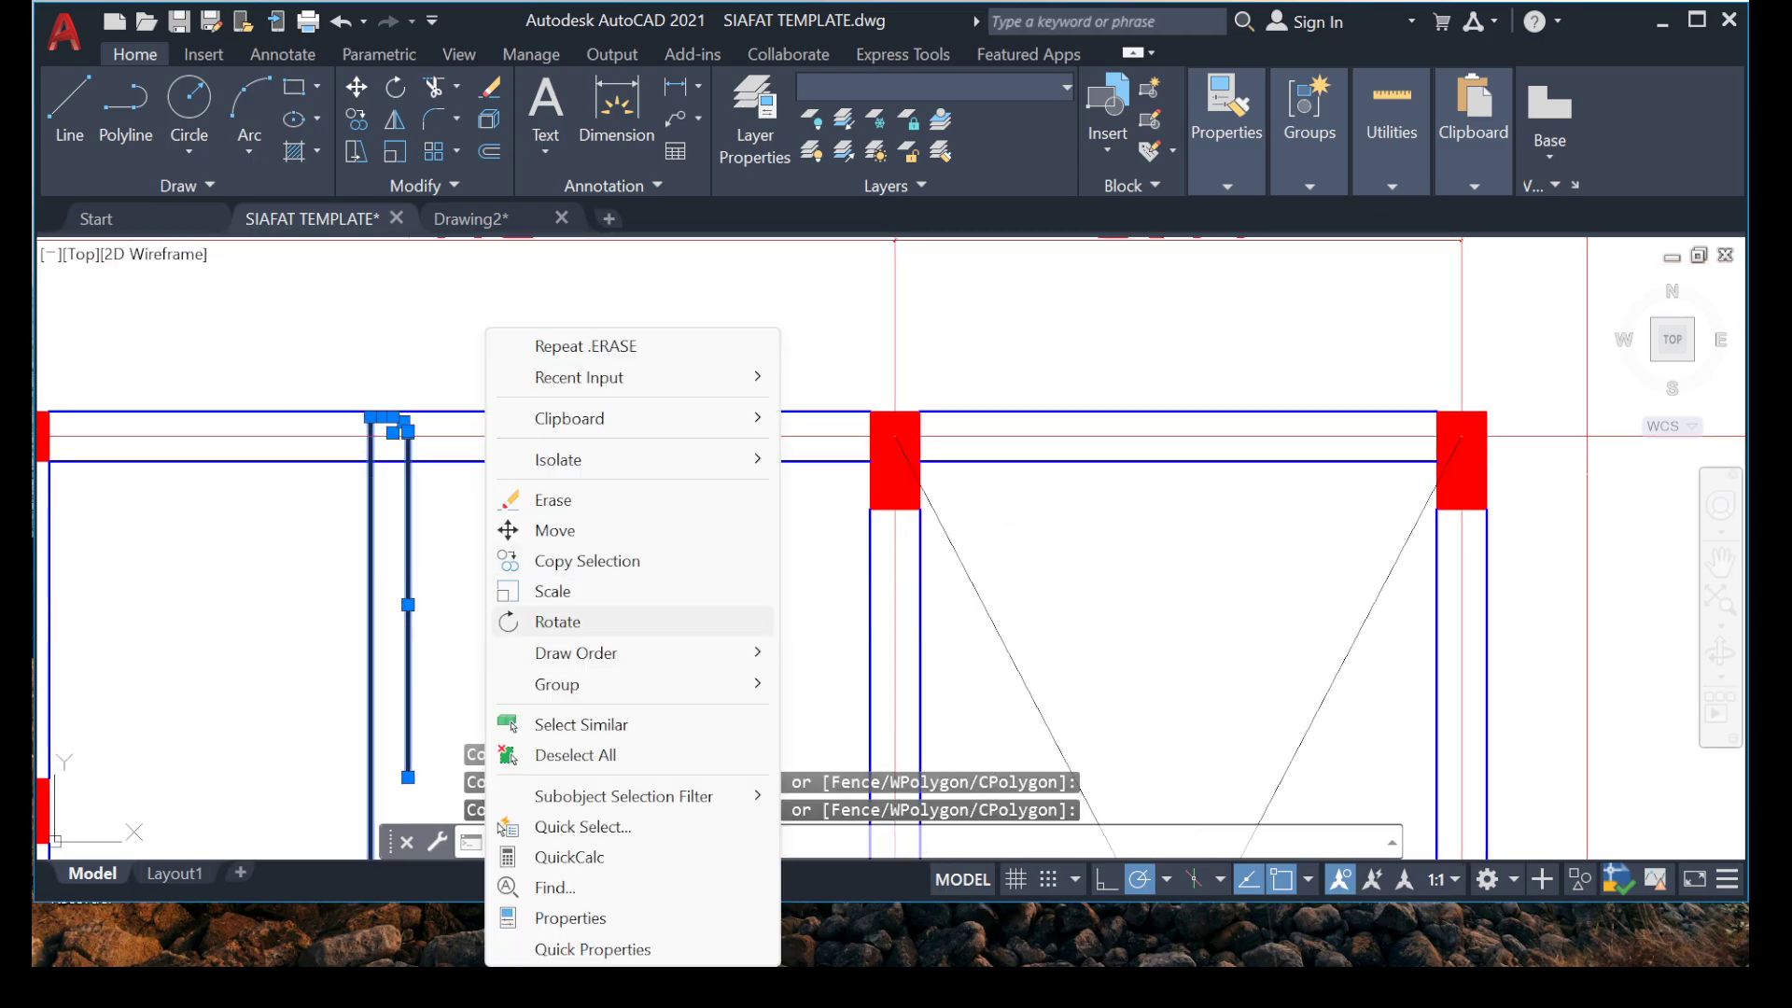
pyautogui.click(560, 561)
pyautogui.click(371, 417)
pyautogui.scroll(-6, 307, 323)
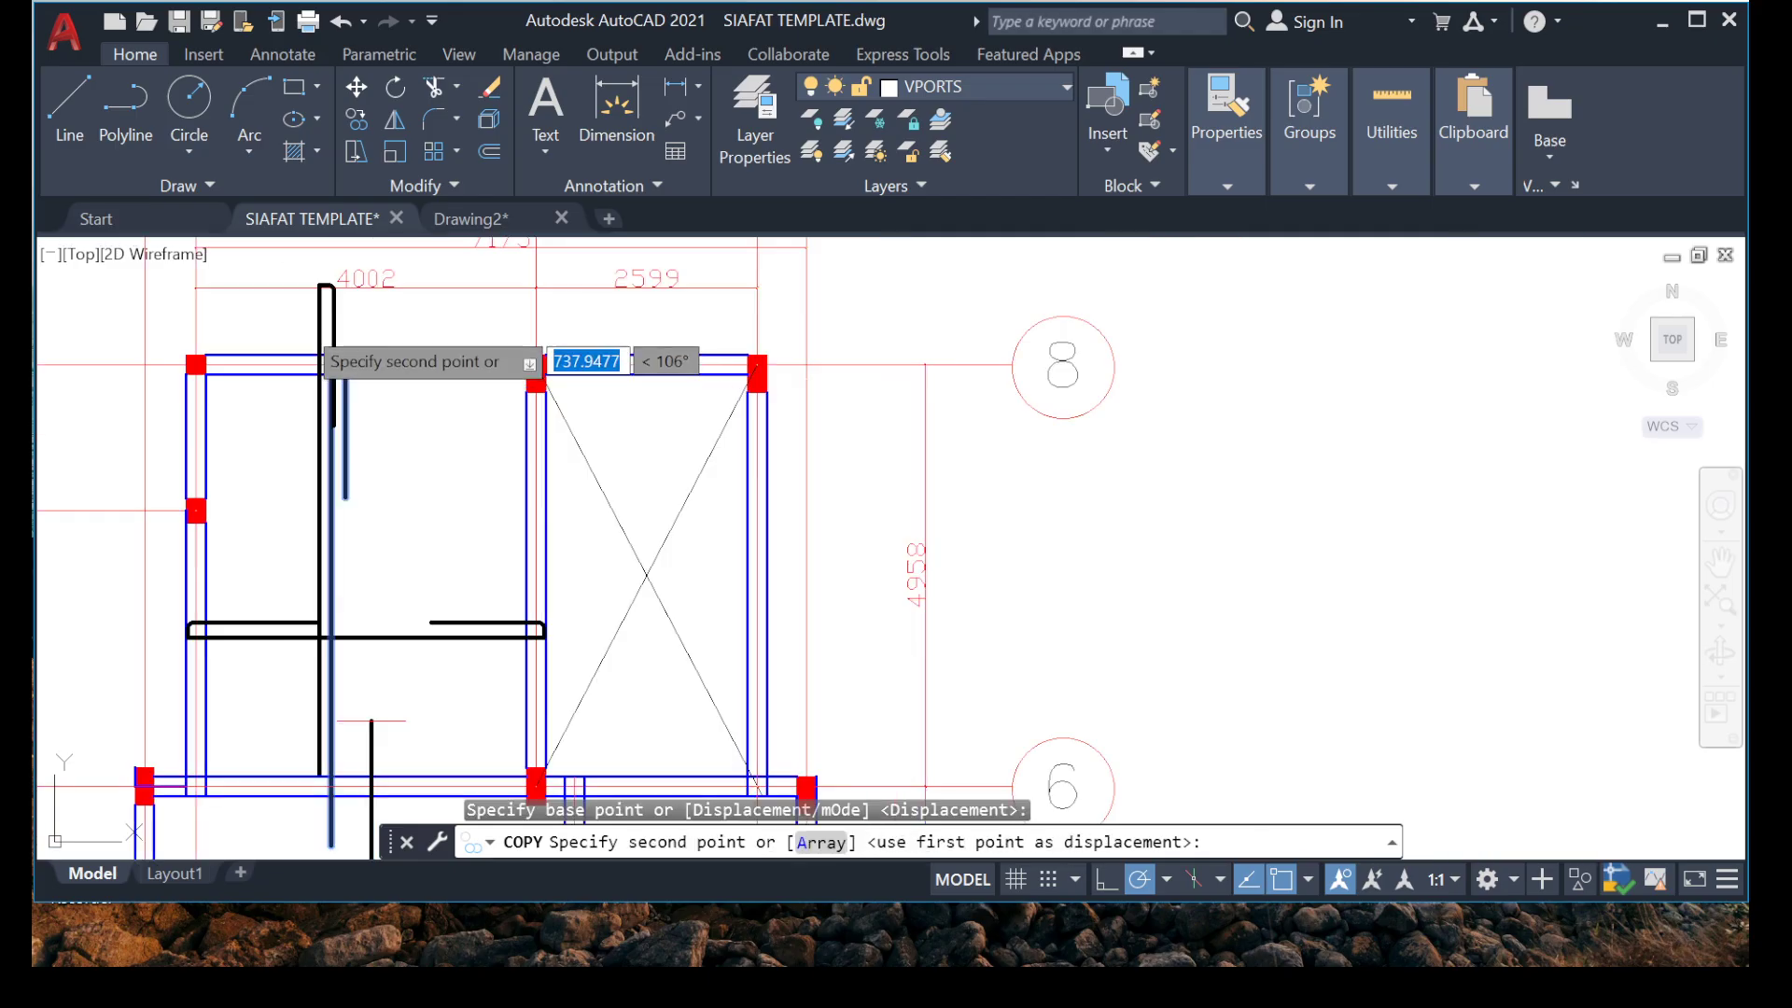
pyautogui.moveTo(365, 548); pyautogui.dragTo(516, 288, button='middle')
pyautogui.moveTo(406, 534); pyautogui.dragTo(448, 249, button='middle')
pyautogui.moveTo(517, 552); pyautogui.dragTo(568, 192, button='middle')
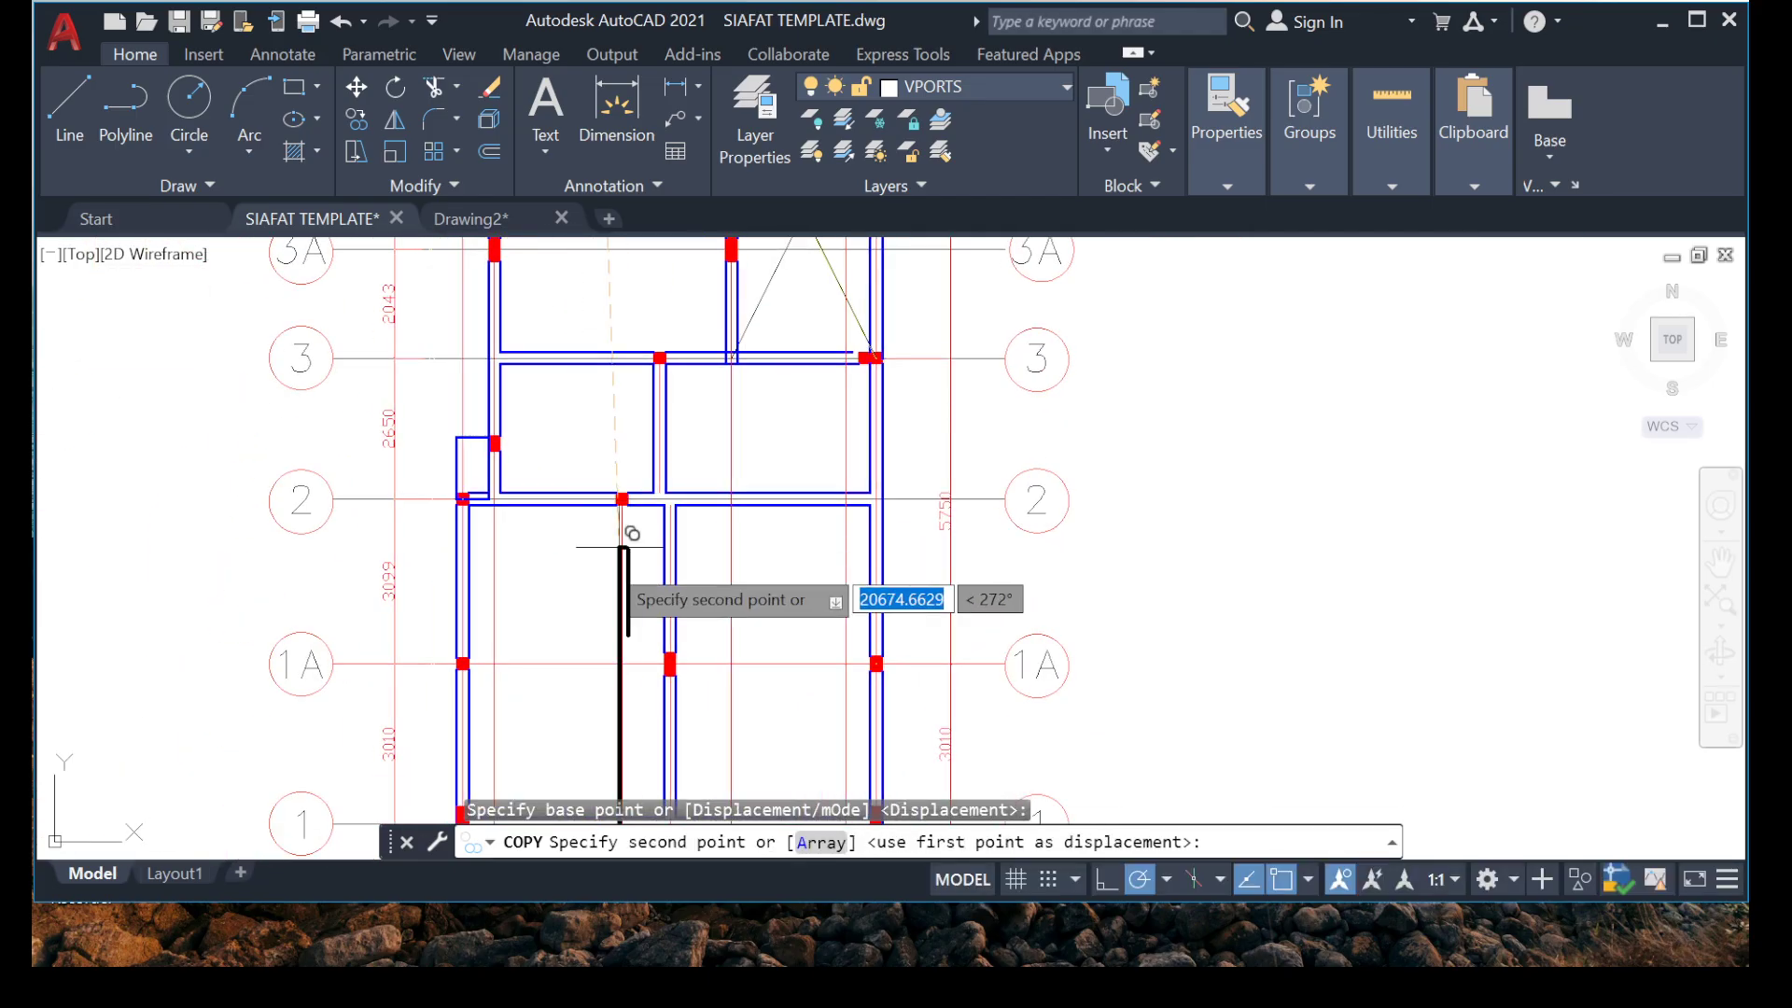
pyautogui.moveTo(624, 548); pyautogui.dragTo(672, 239, button='middle')
pyautogui.scroll(4, 583, 406)
pyautogui.moveTo(548, 411); pyautogui.dragTo(189, 316, button='middle')
pyautogui.scroll(-2, 189, 315)
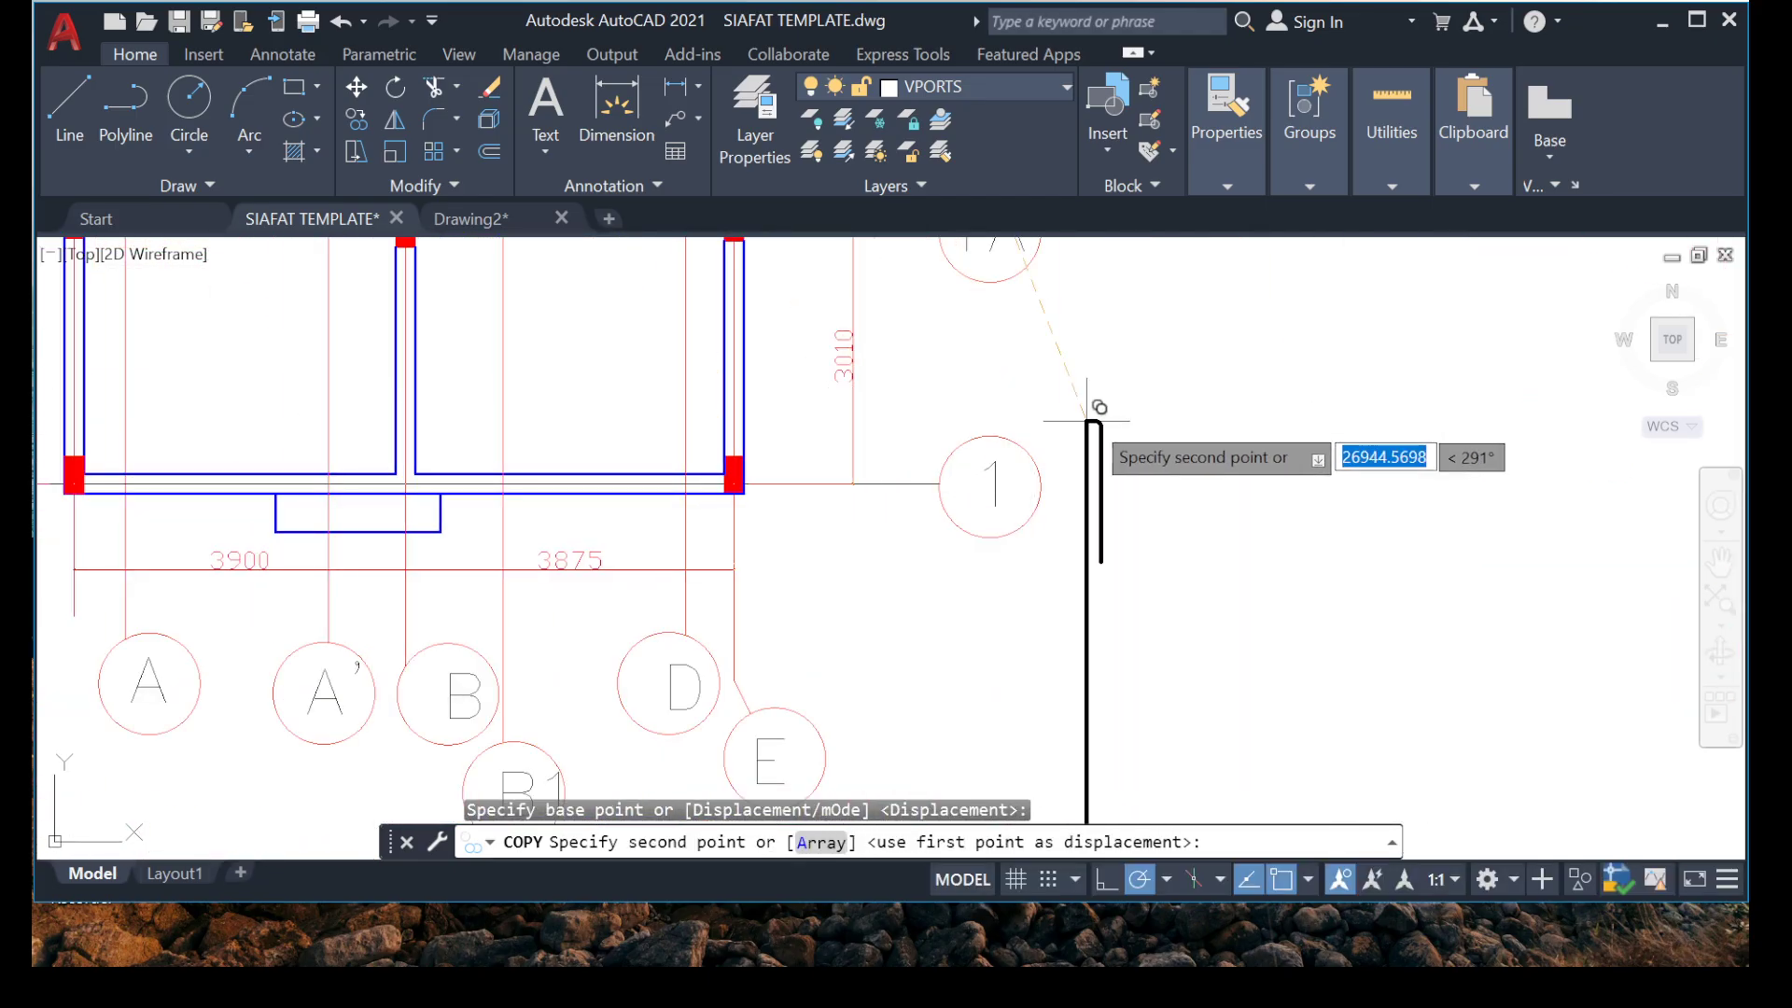
pyautogui.moveTo(1204, 387); pyautogui.dragTo(808, 354, button='middle')
pyautogui.click(920, 313)
pyautogui.press('Escape')
# Rotate the copied hooked bar half a turn about its hook corner so the hook sits at the lower end.
pyautogui.click(1067, 280)
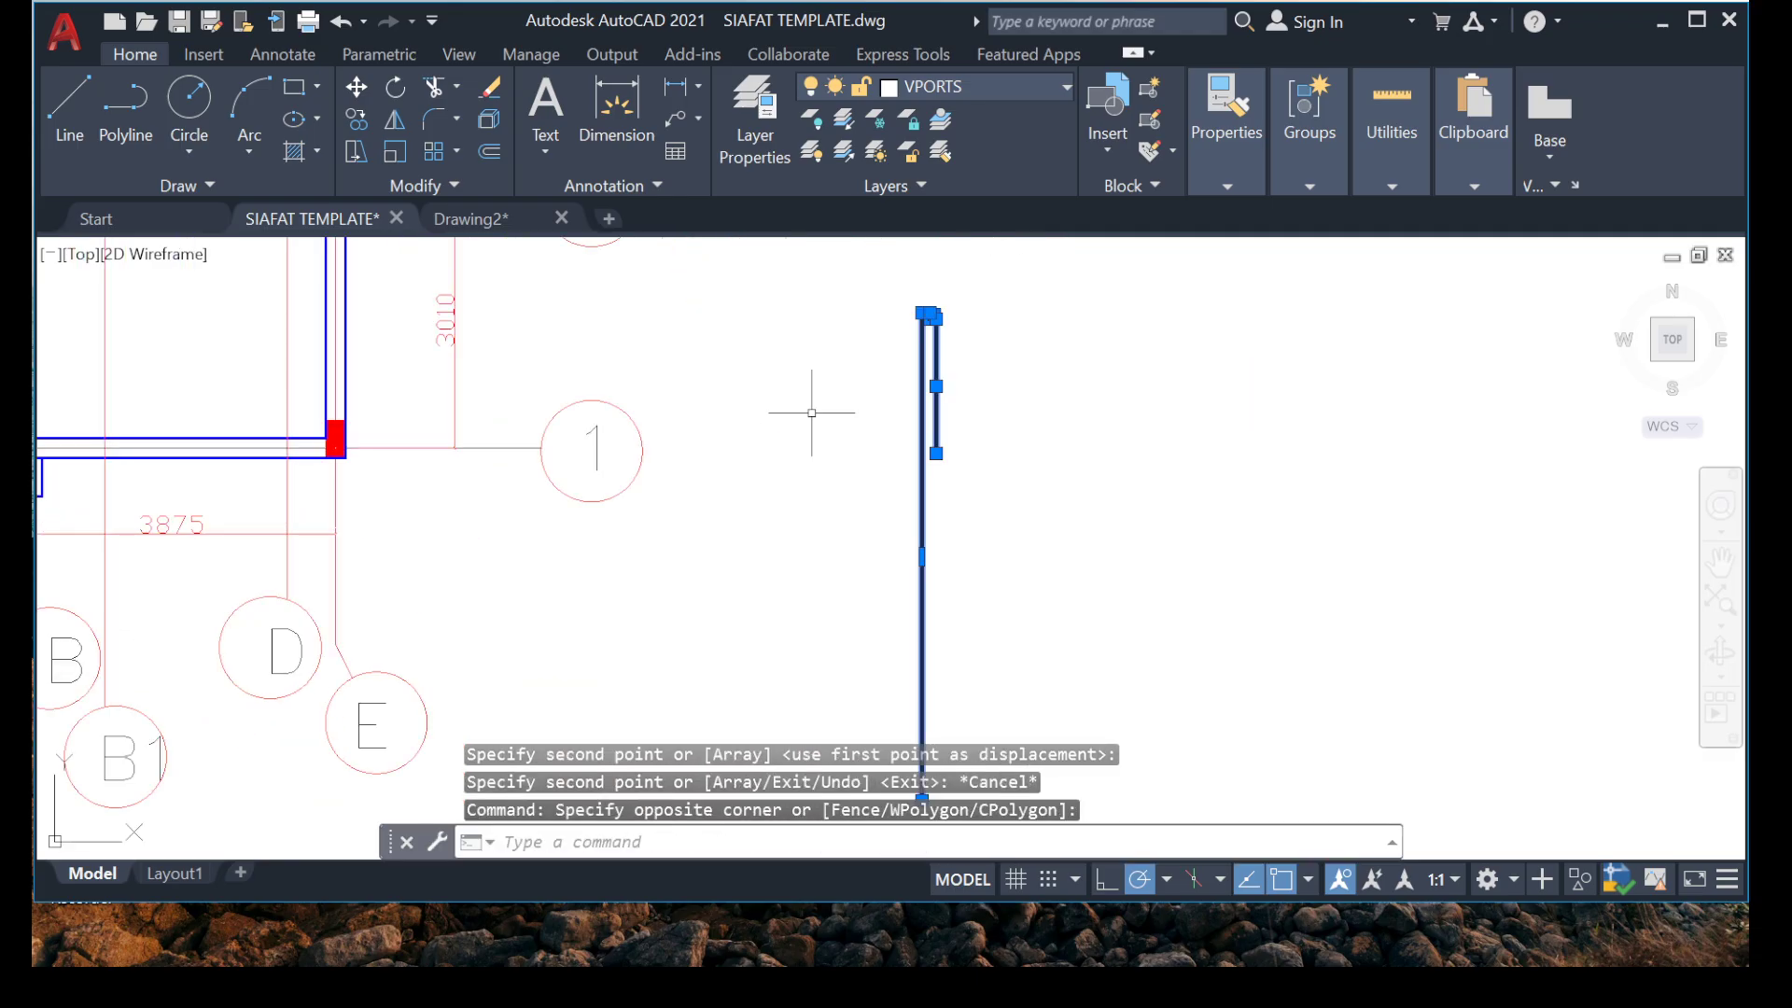
pyautogui.click(863, 378)
pyautogui.rightClick(898, 328)
pyautogui.click(1011, 280)
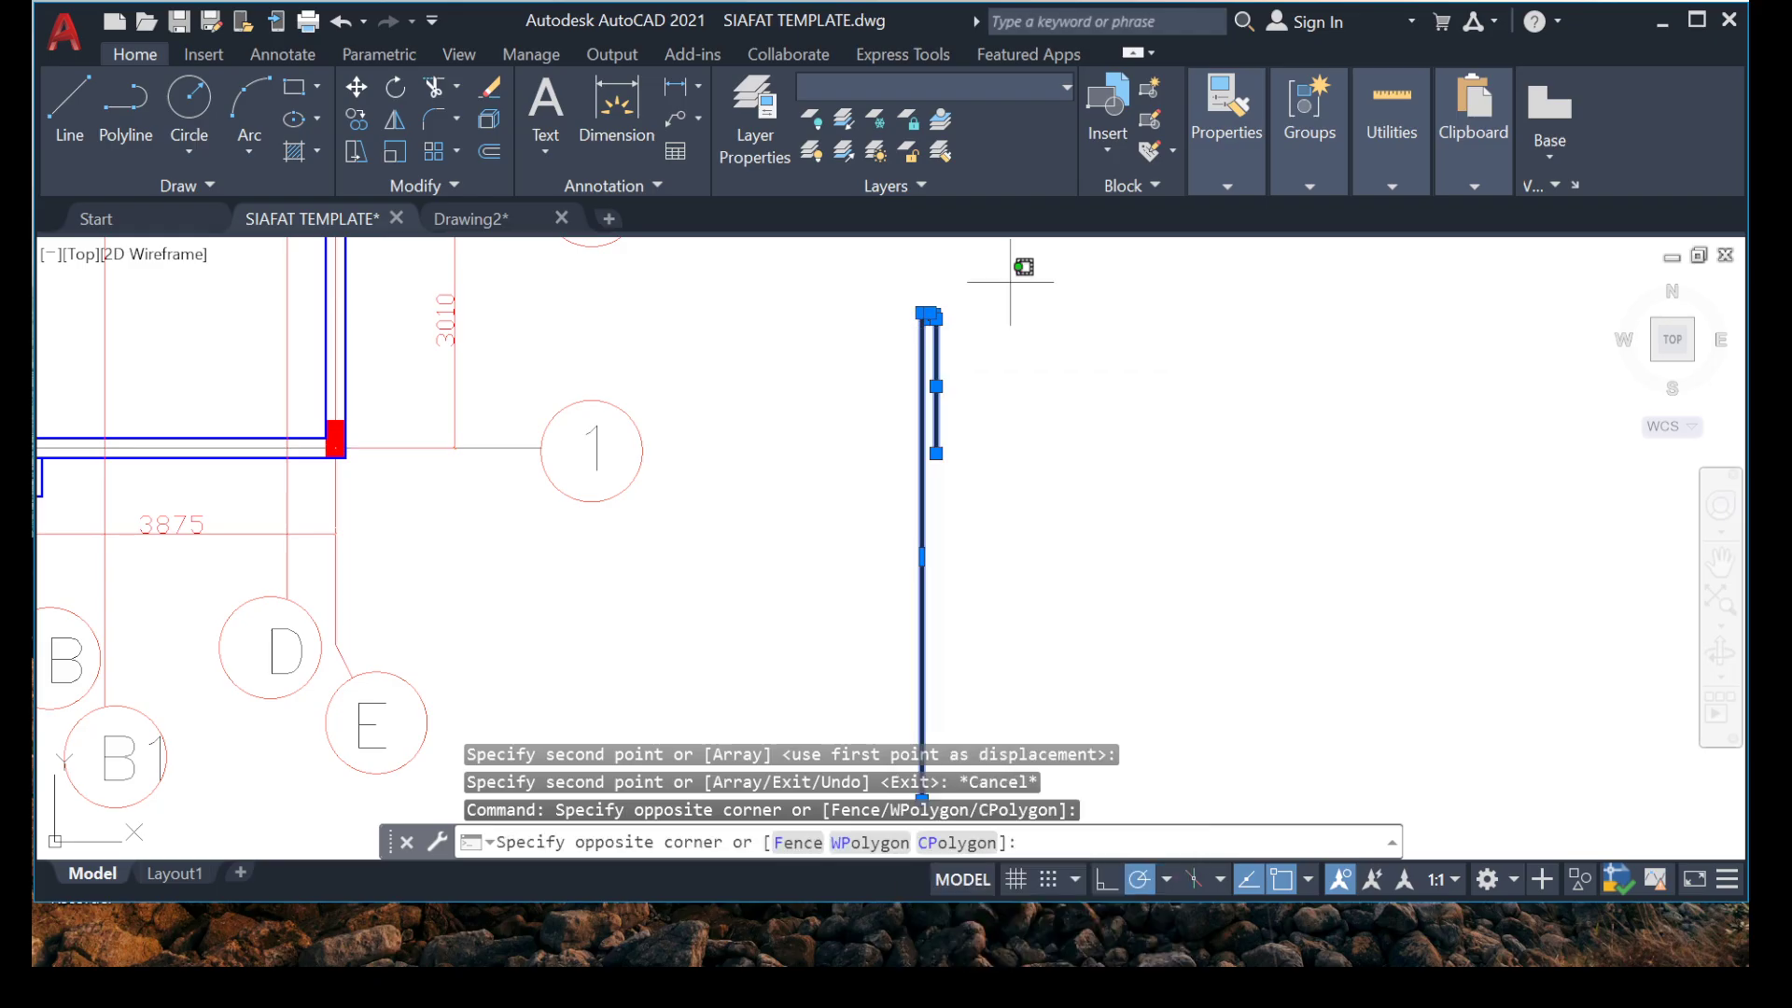
pyautogui.click(840, 380)
pyautogui.rightClick(803, 408)
pyautogui.click(876, 621)
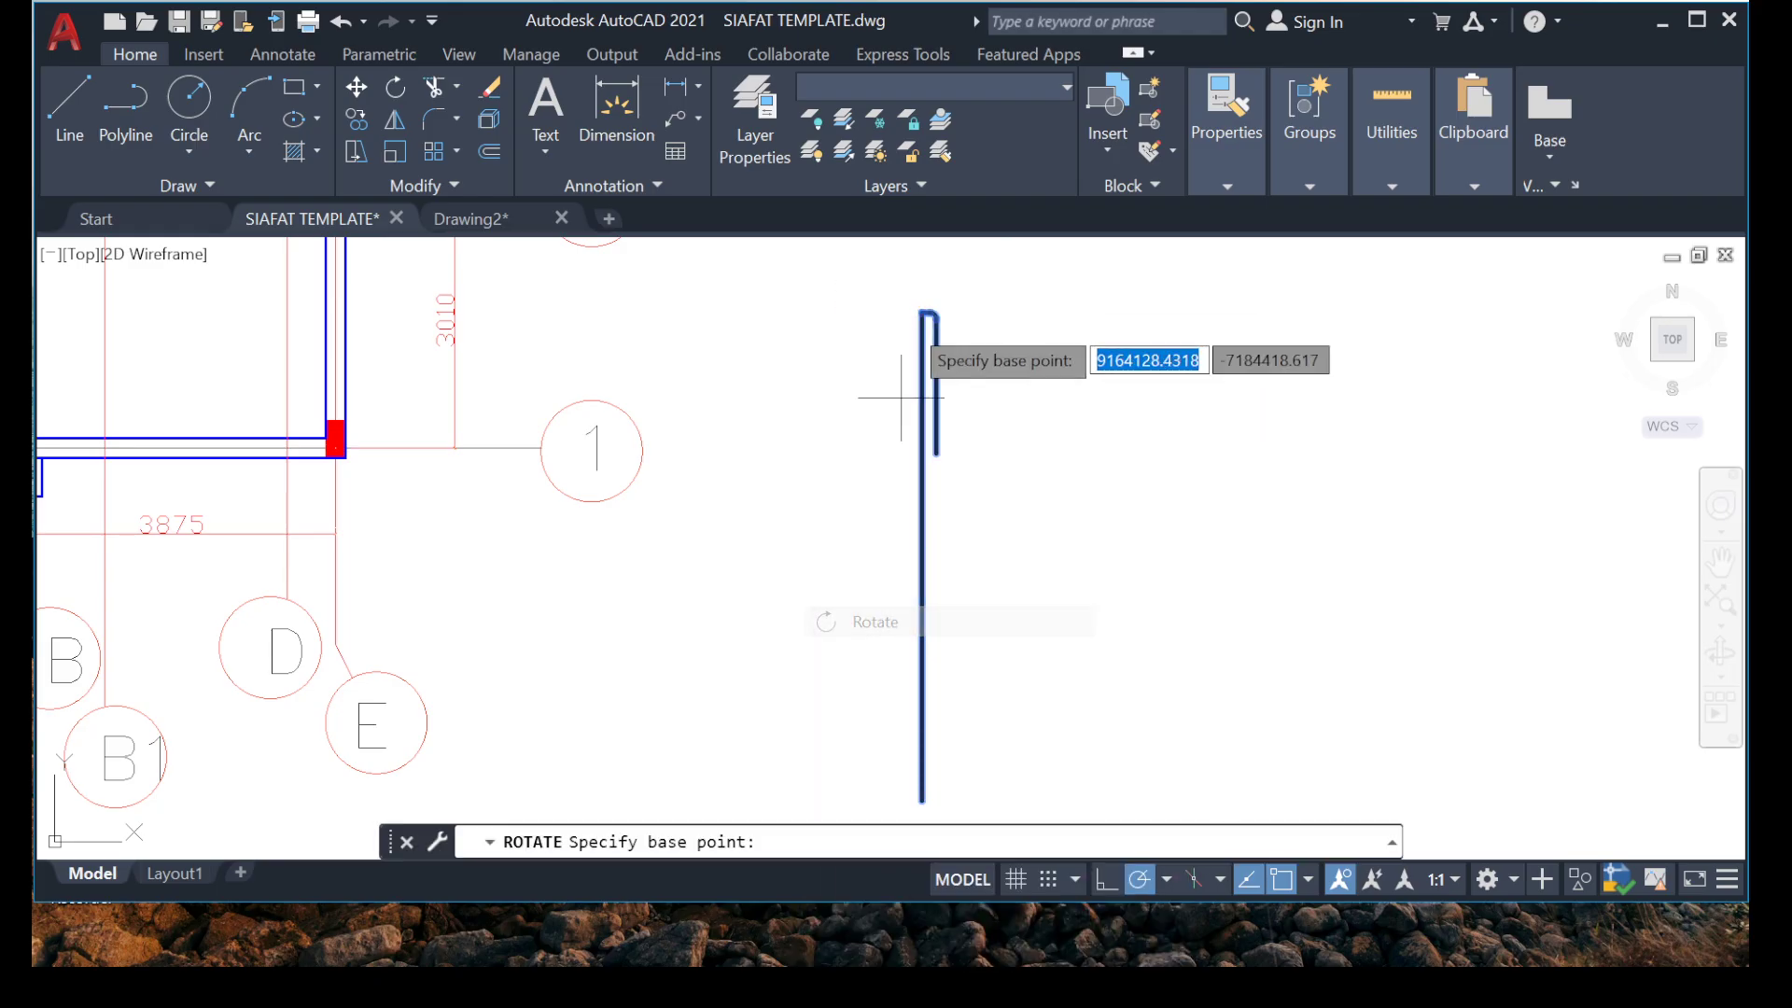
pyautogui.scroll(3, 929, 364)
pyautogui.click(1071, 602)
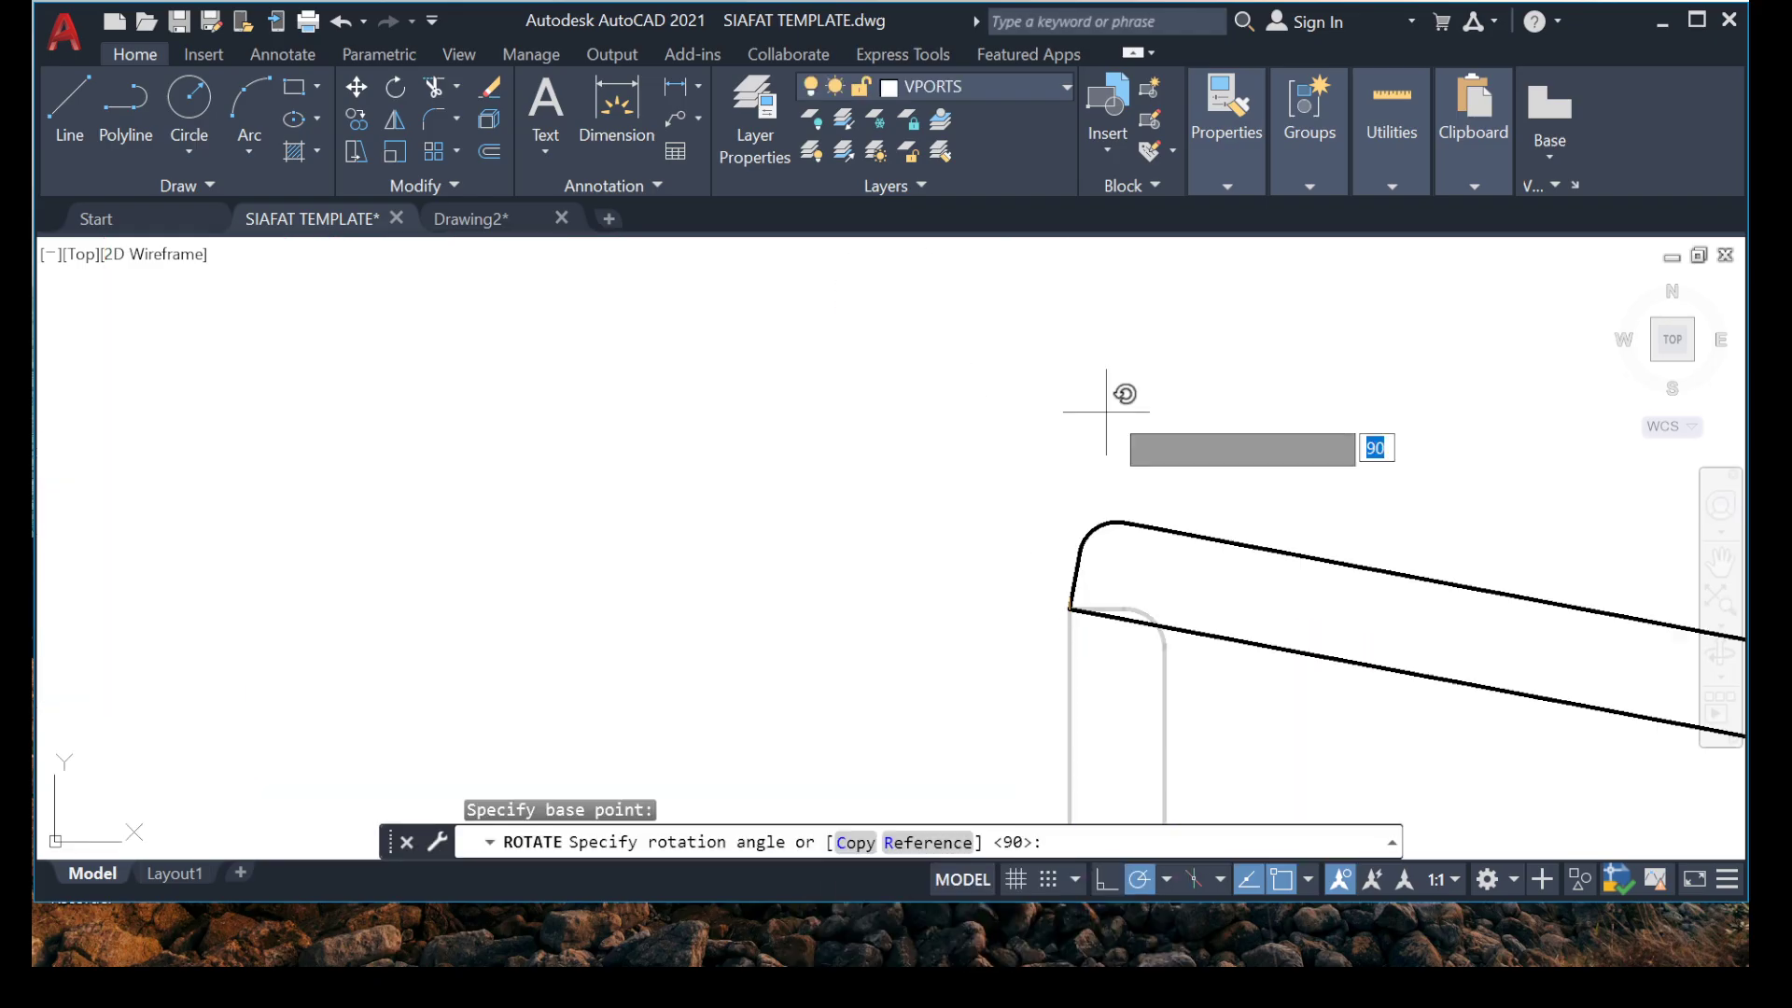
pyautogui.click(832, 602)
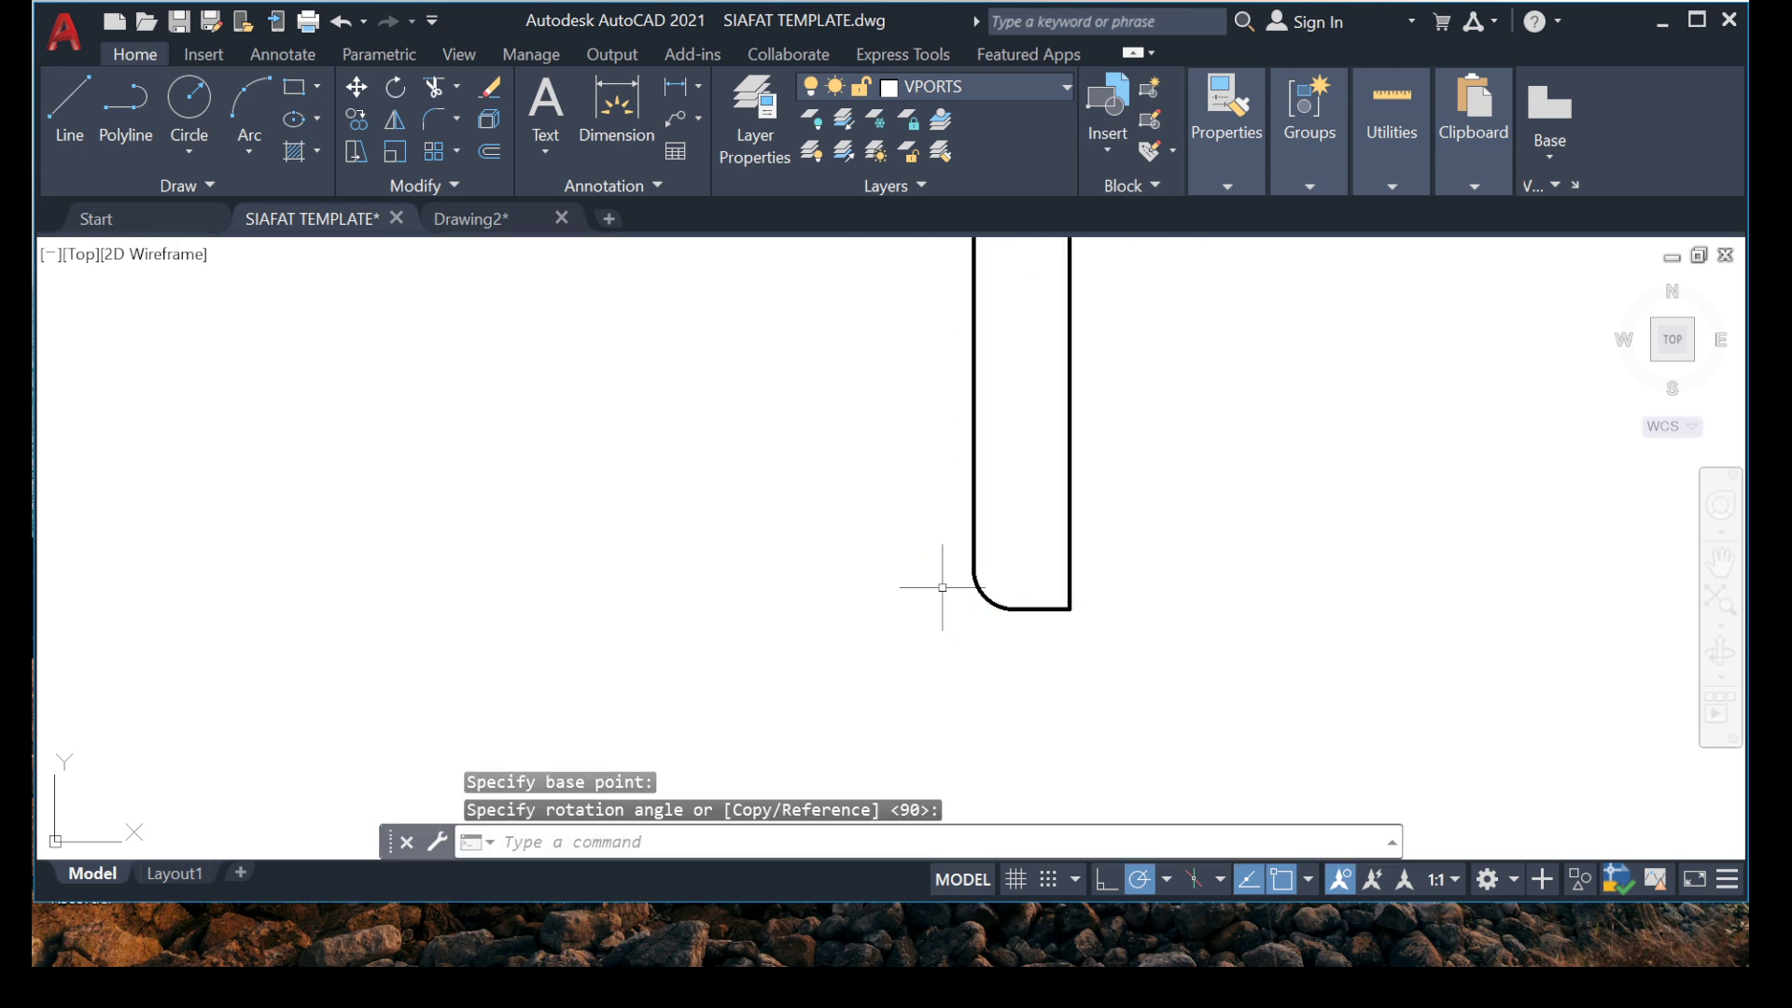
# Move the rotated hooked bar into the plan between grids A and A', with its hook just inside the outer edge of the grid 1 beam.
pyautogui.click(1269, 433)
pyautogui.click(854, 617)
pyautogui.scroll(-4, 854, 560)
pyautogui.moveTo(788, 352); pyautogui.dragTo(716, 554, button='middle')
pyautogui.scroll(-5, 717, 555)
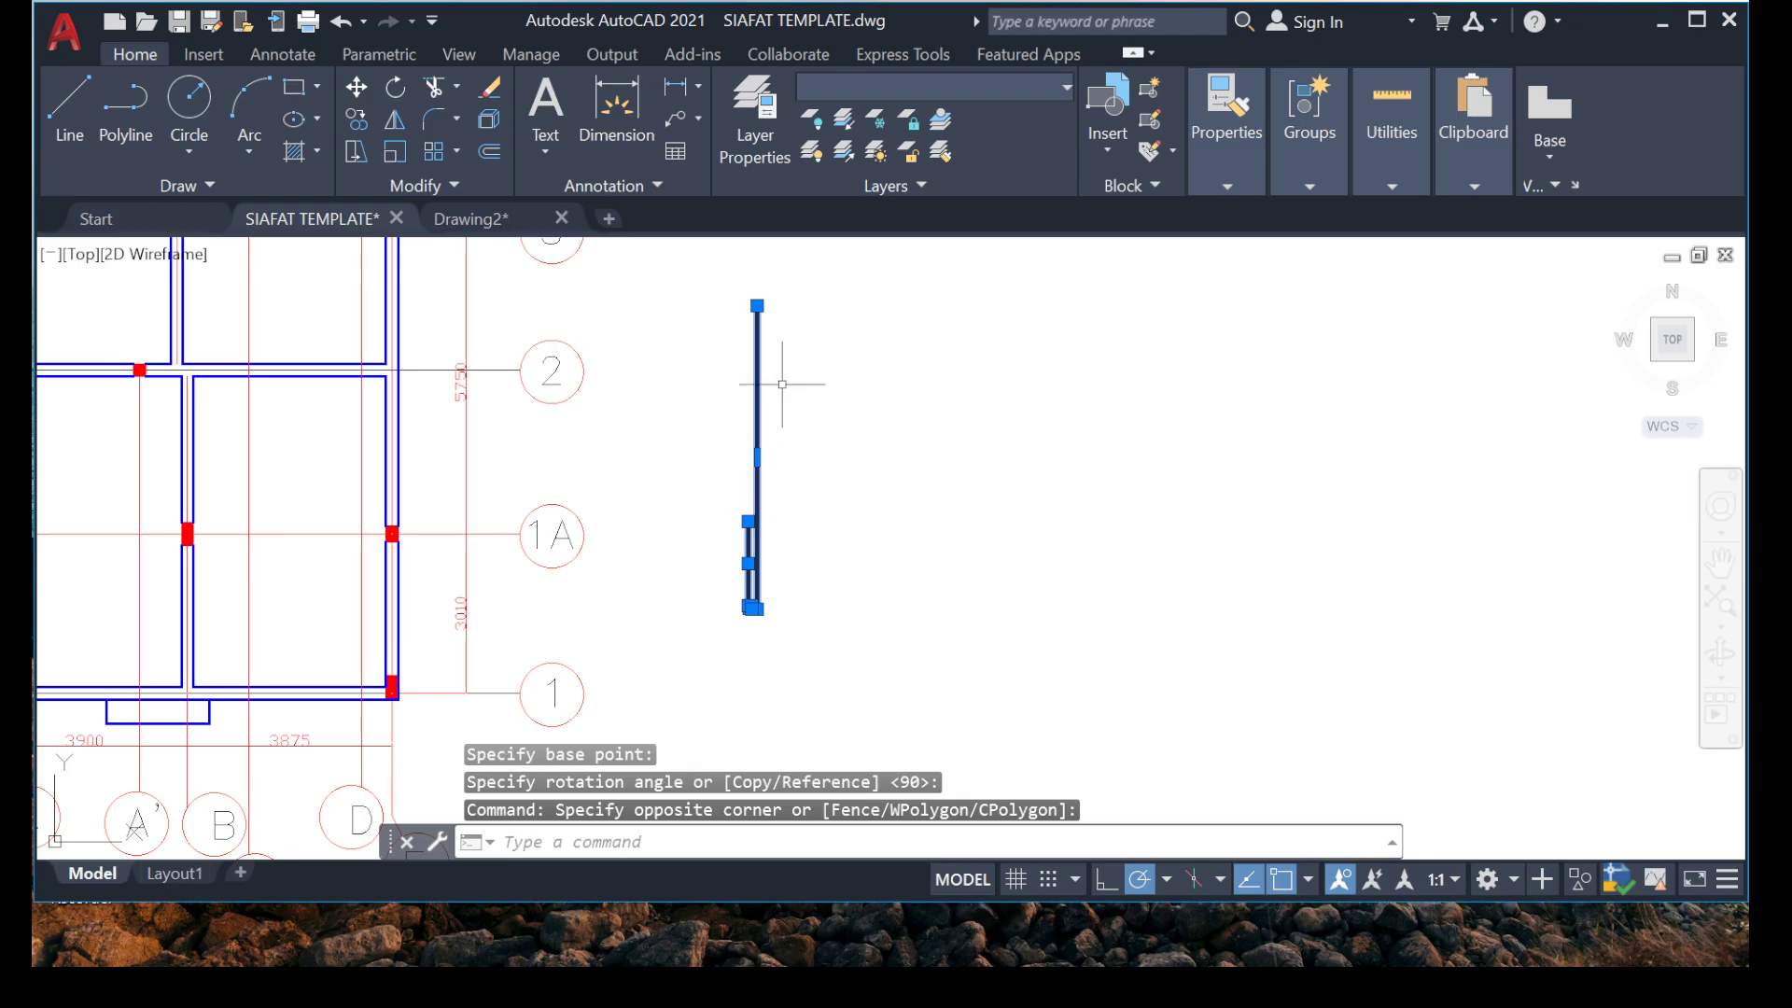
pyautogui.click(950, 541)
pyautogui.rightClick(705, 550)
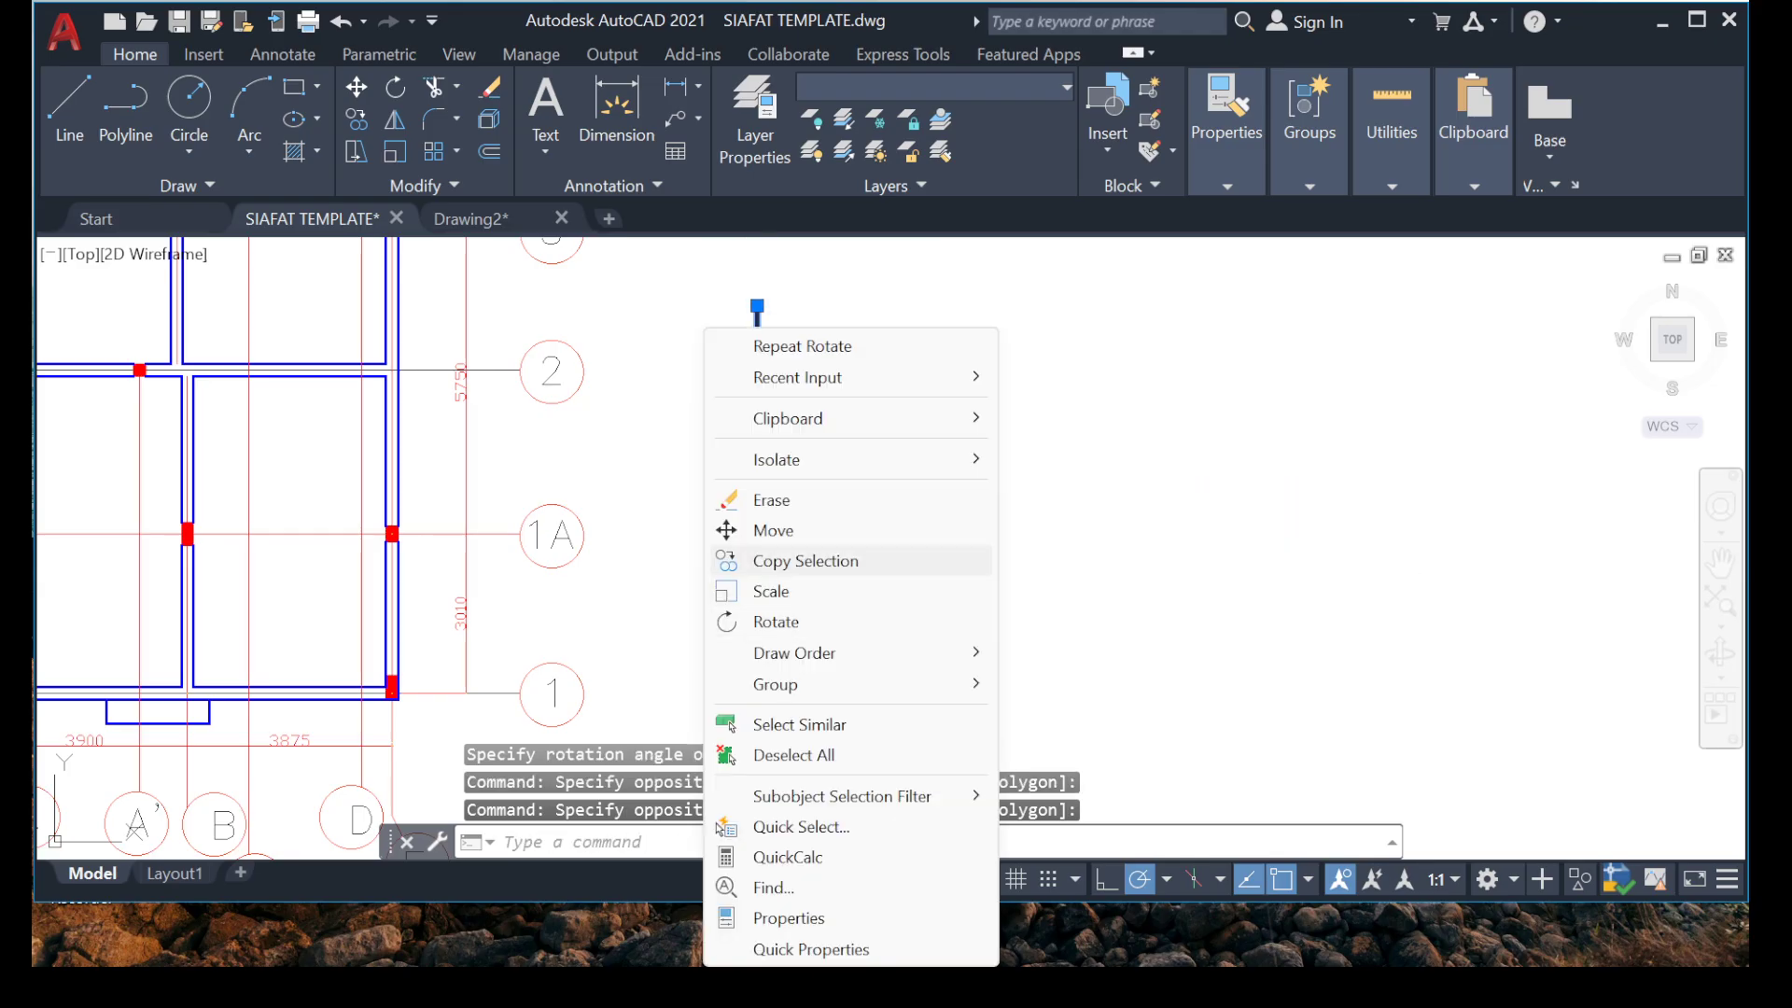
pyautogui.click(723, 528)
pyautogui.scroll(5, 744, 602)
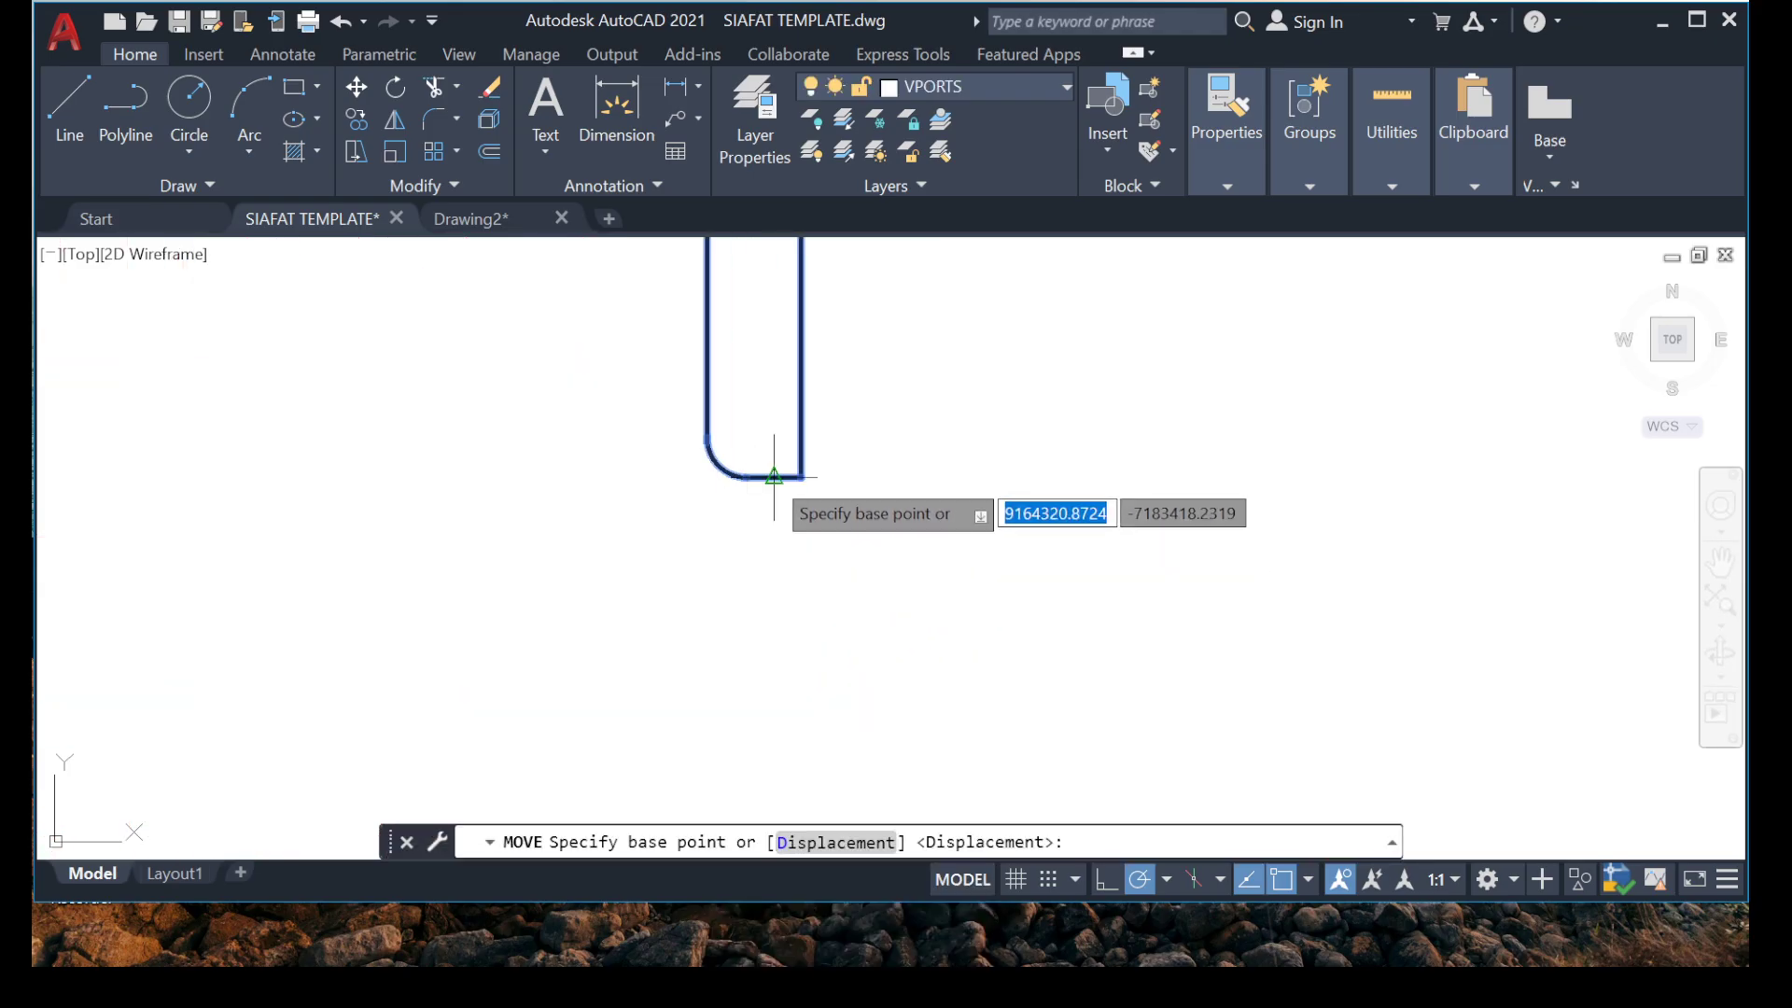
pyautogui.click(774, 476)
pyautogui.scroll(-4, 596, 732)
pyautogui.scroll(4, 460, 540)
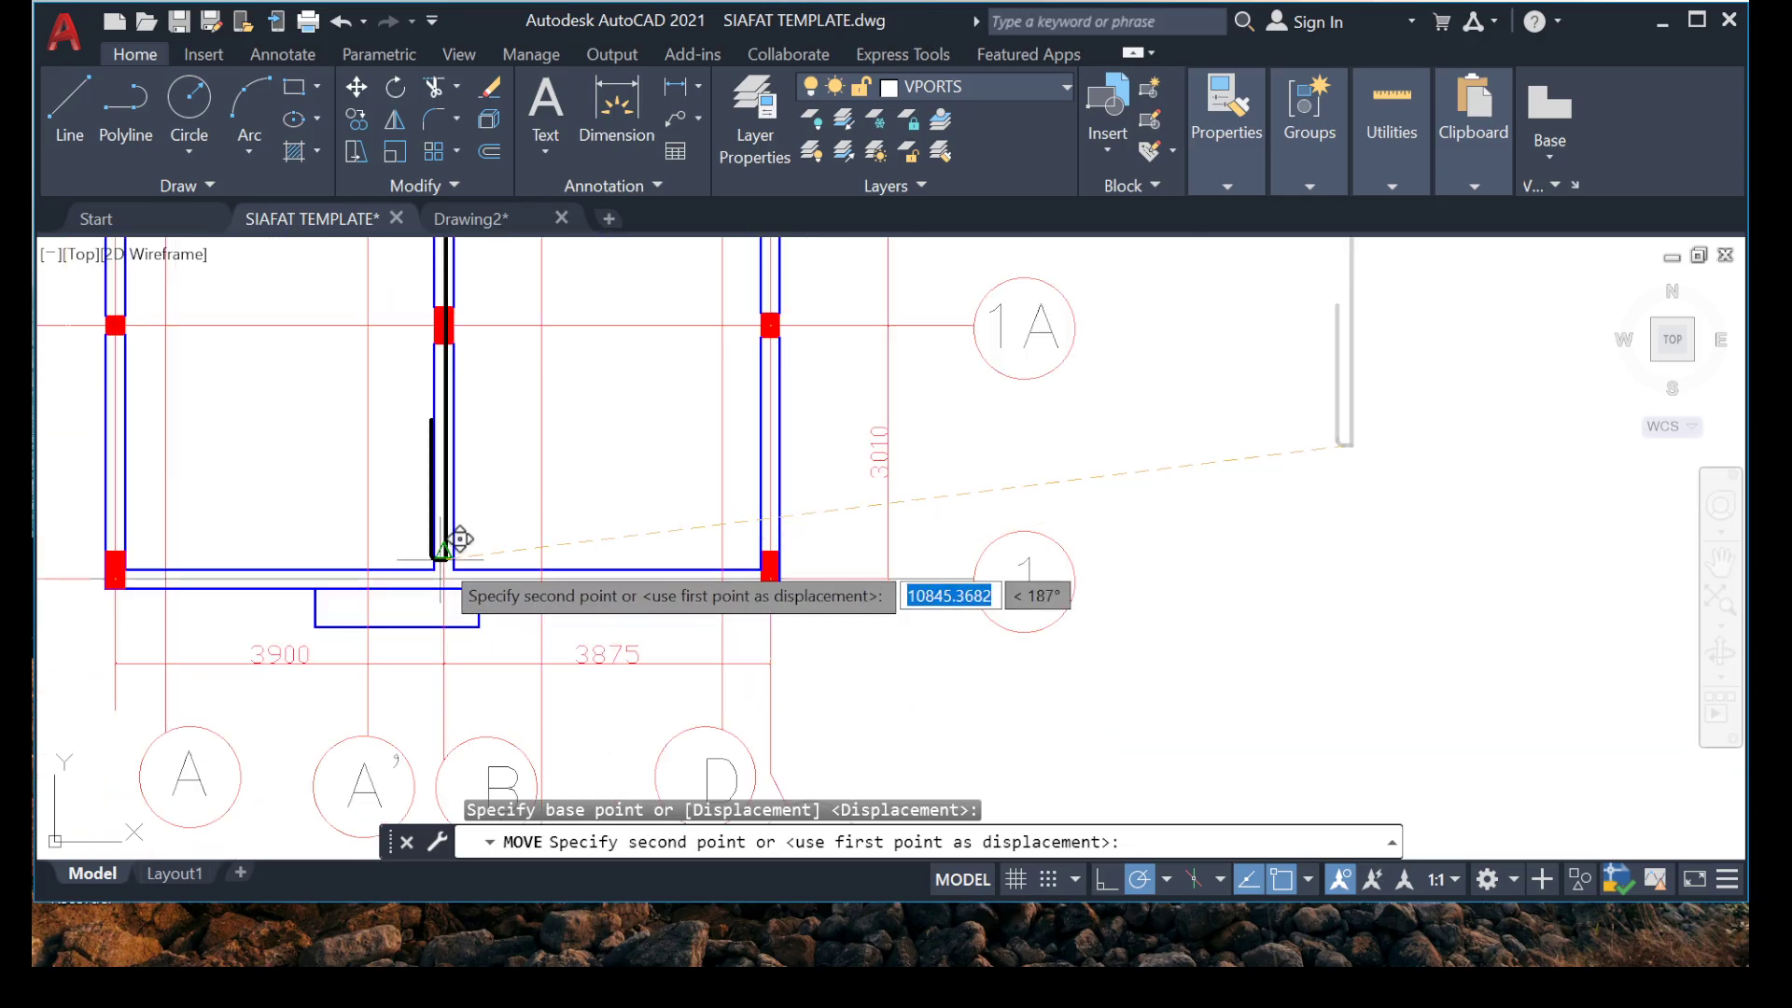
pyautogui.scroll(10, 467, 546)
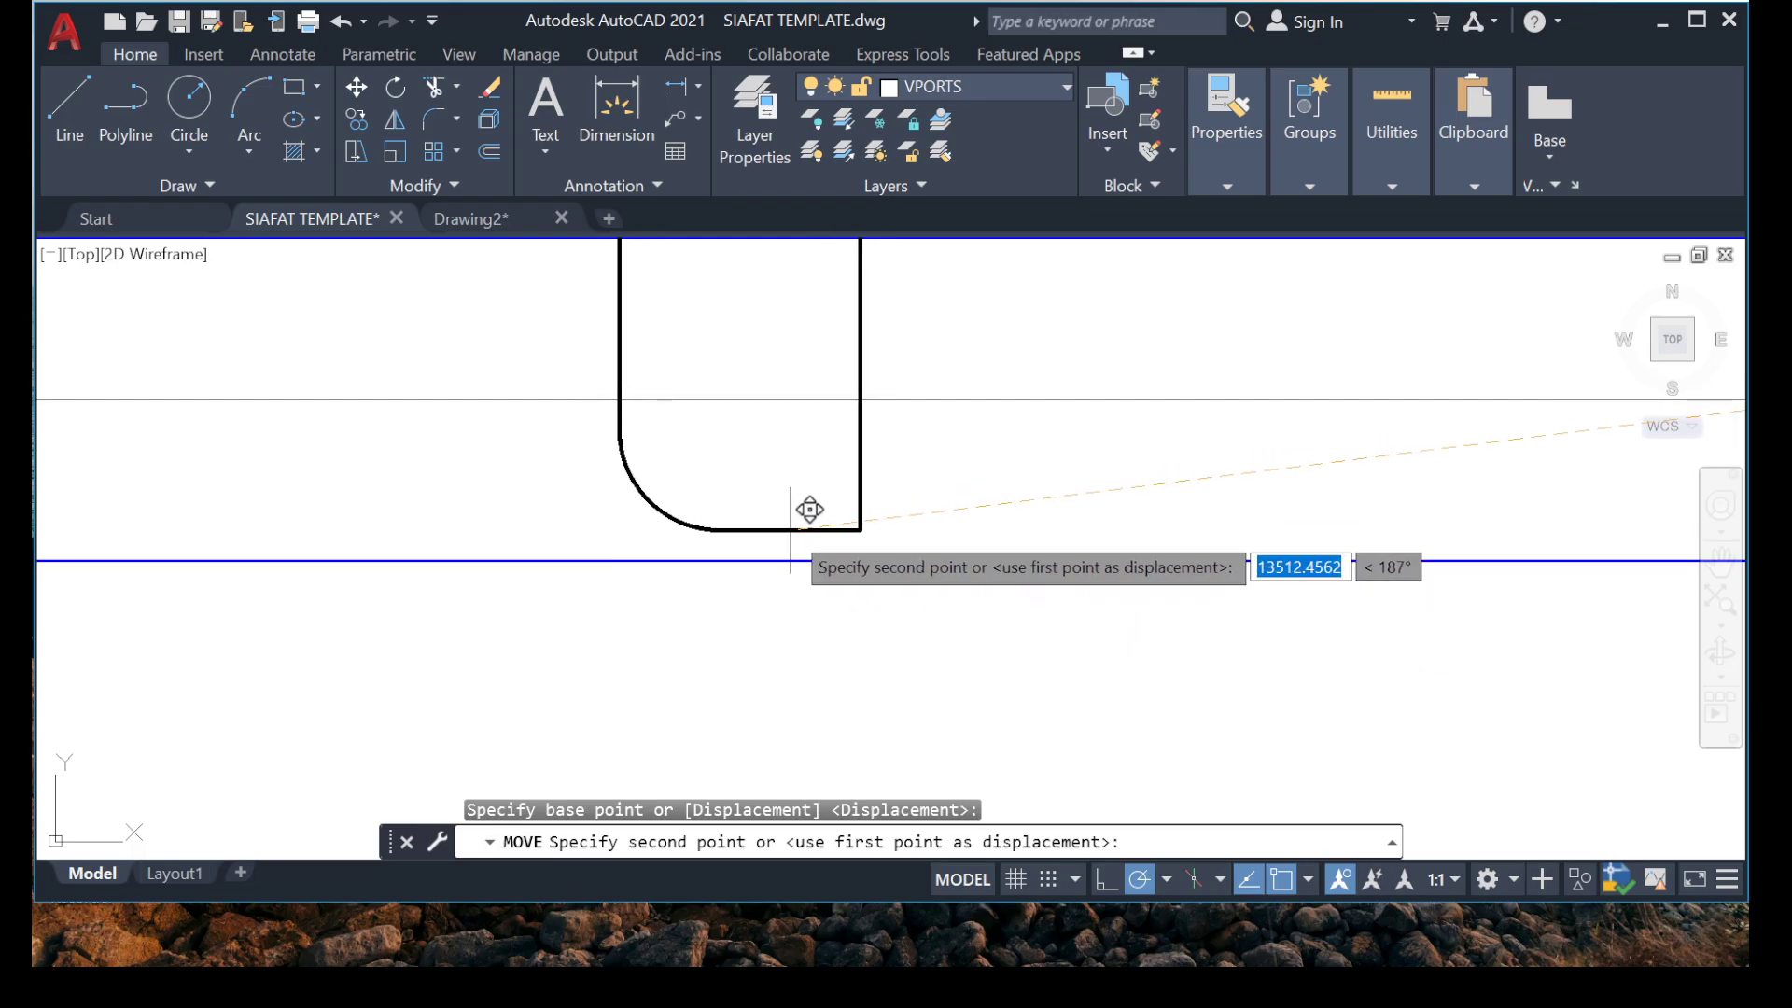
pyautogui.click(772, 530)
pyautogui.scroll(-5, 578, 517)
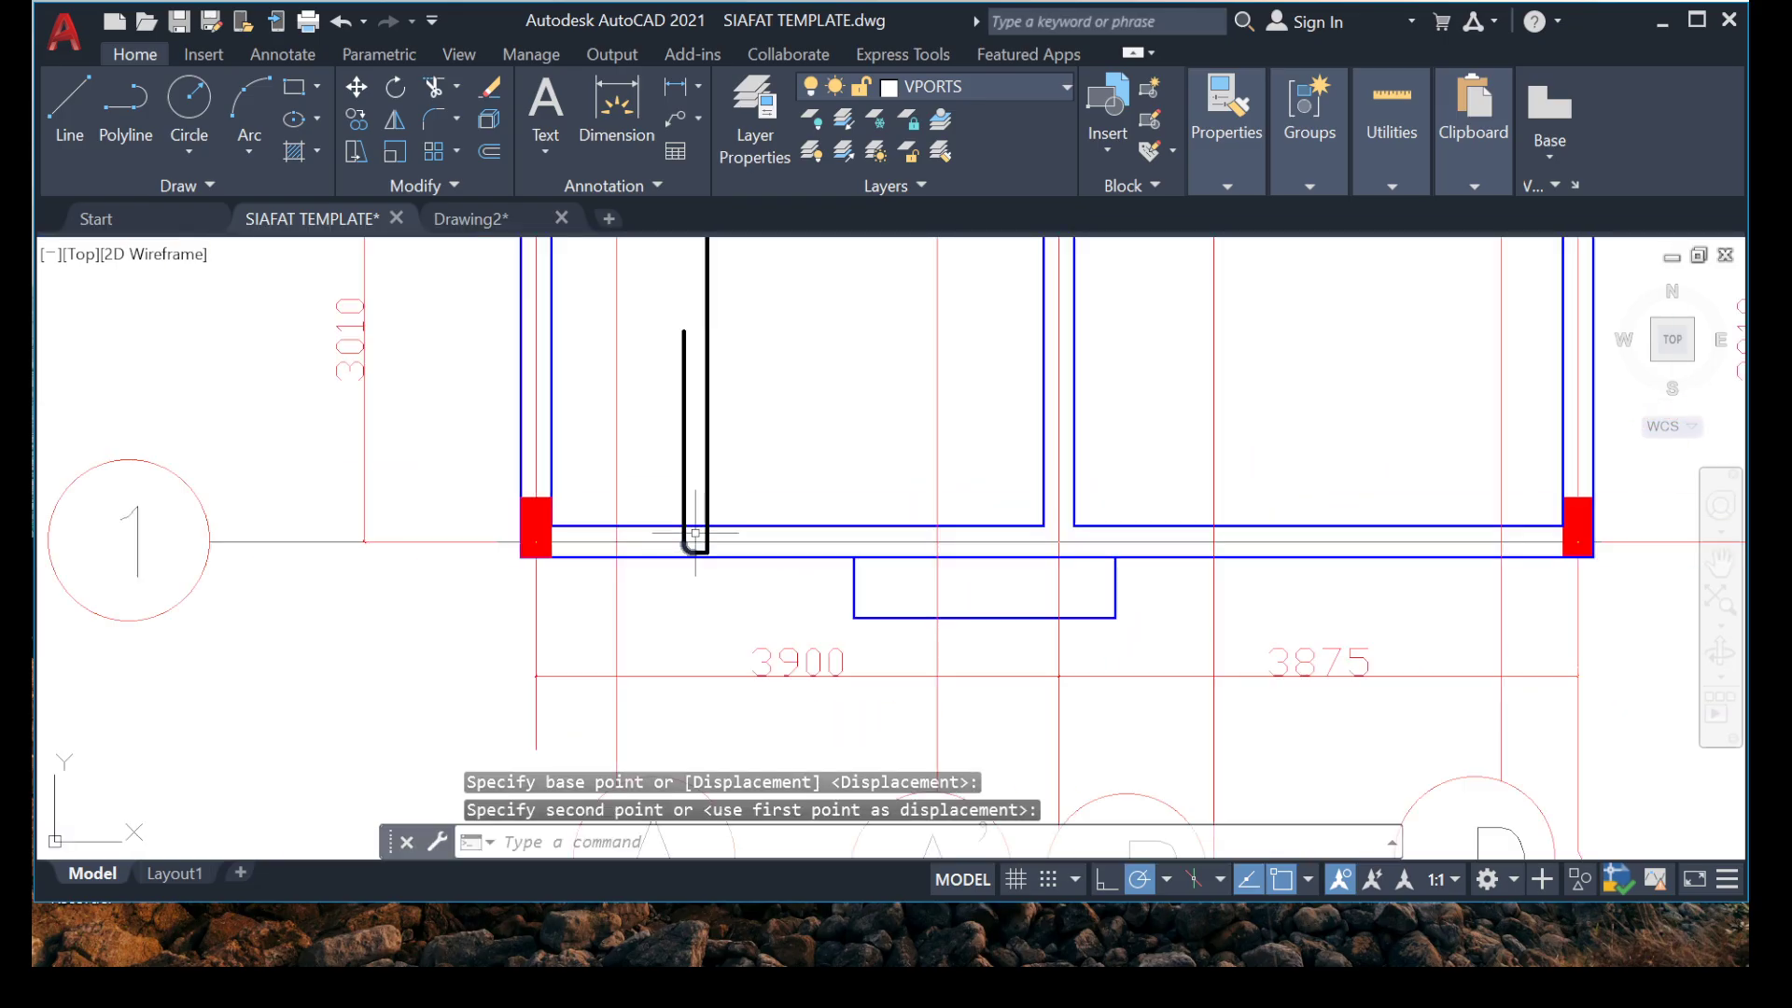
# Stretch the upper end of the grid 1 hooked bar straight up past the grid 2 beam.
pyautogui.moveTo(659, 419); pyautogui.dragTo(672, 566, button='middle')
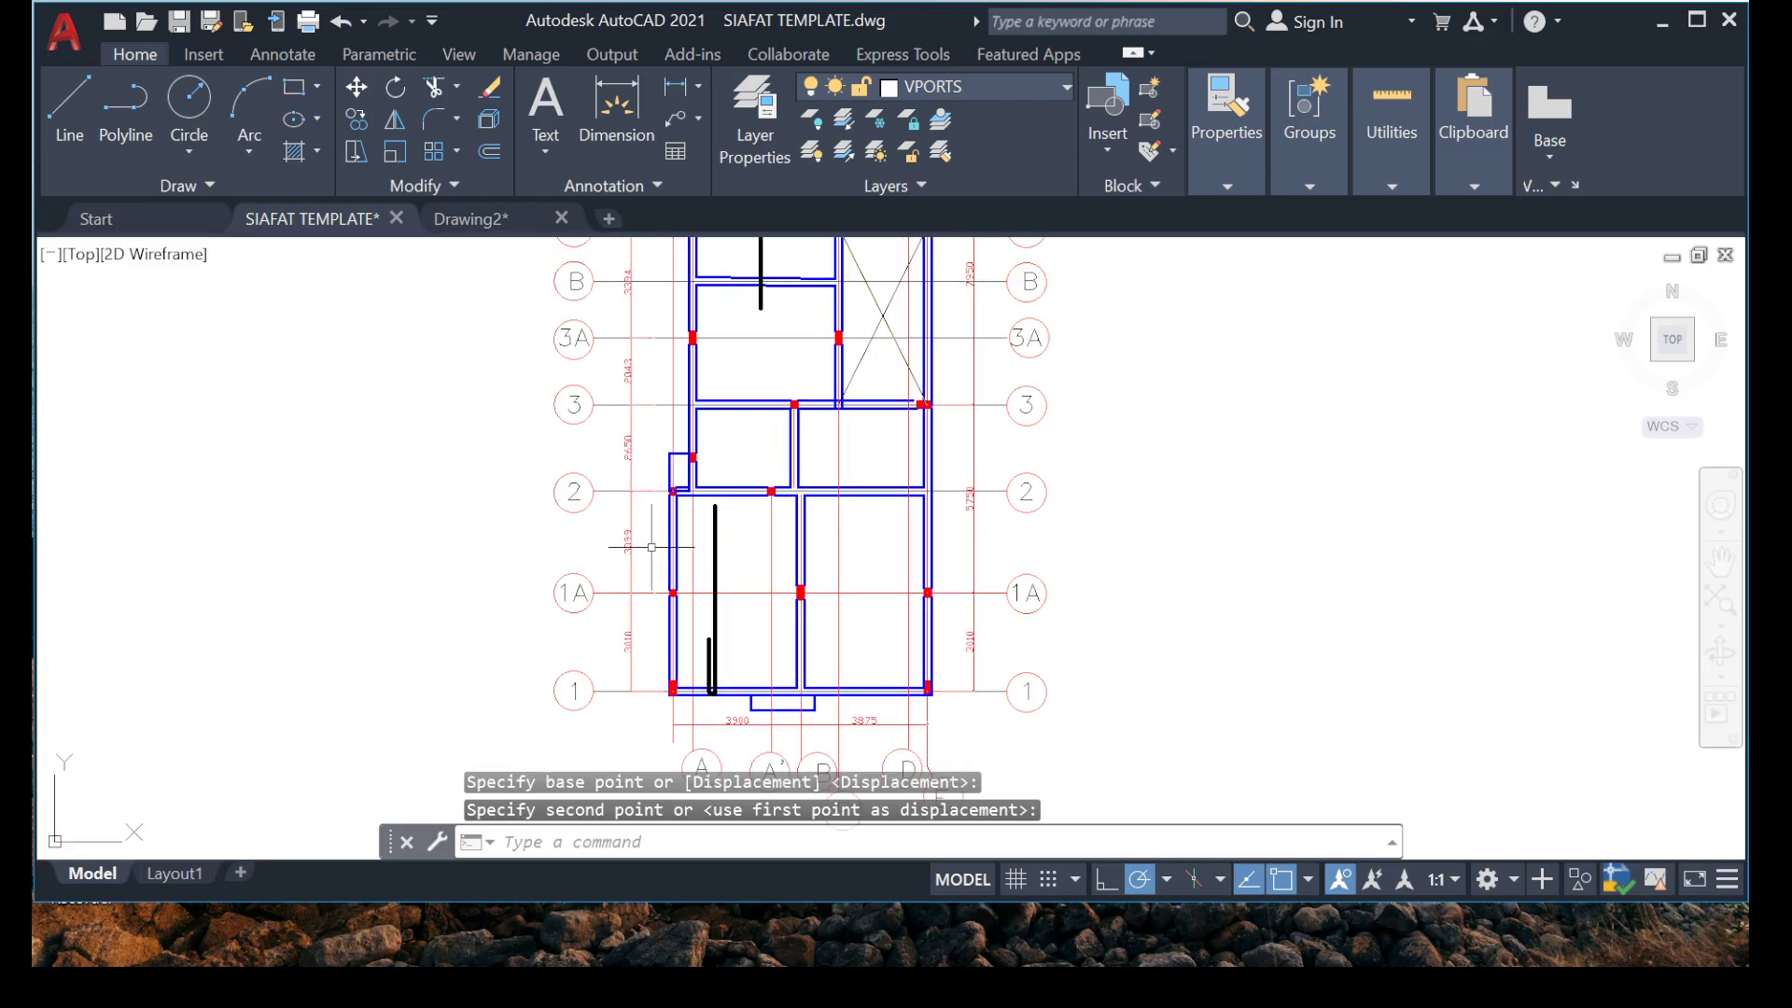
pyautogui.moveTo(694, 368)
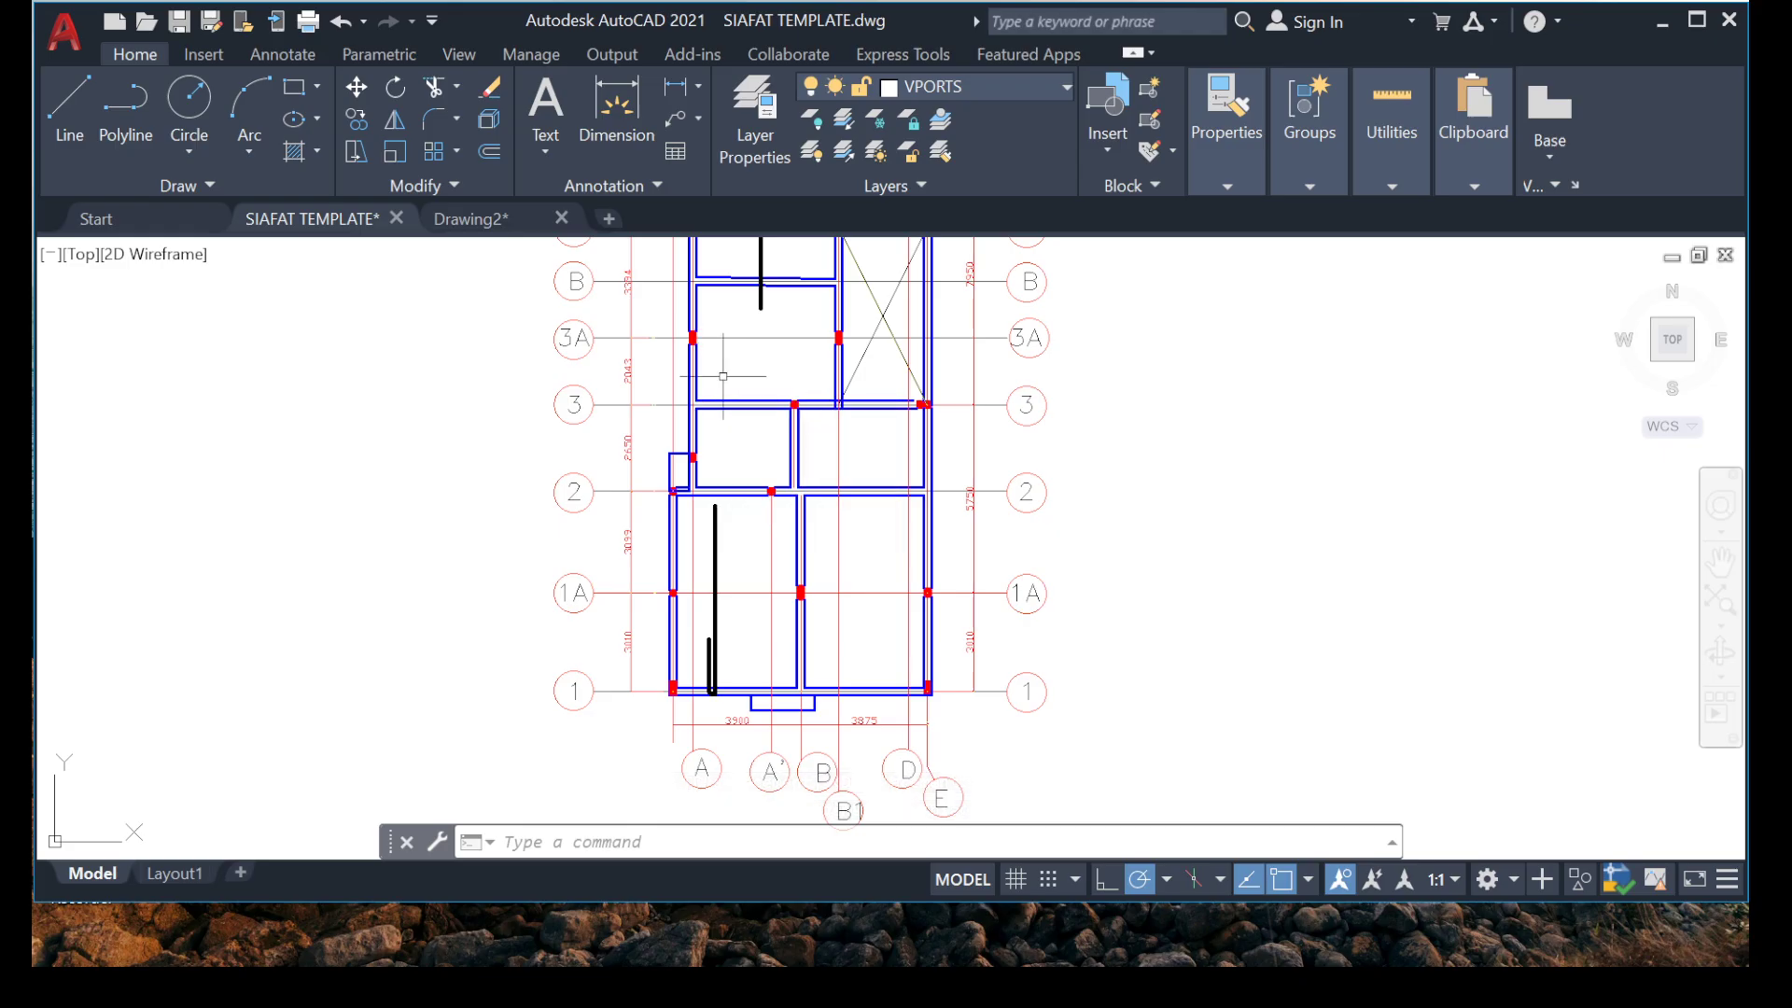
pyautogui.scroll(4, 944, 571)
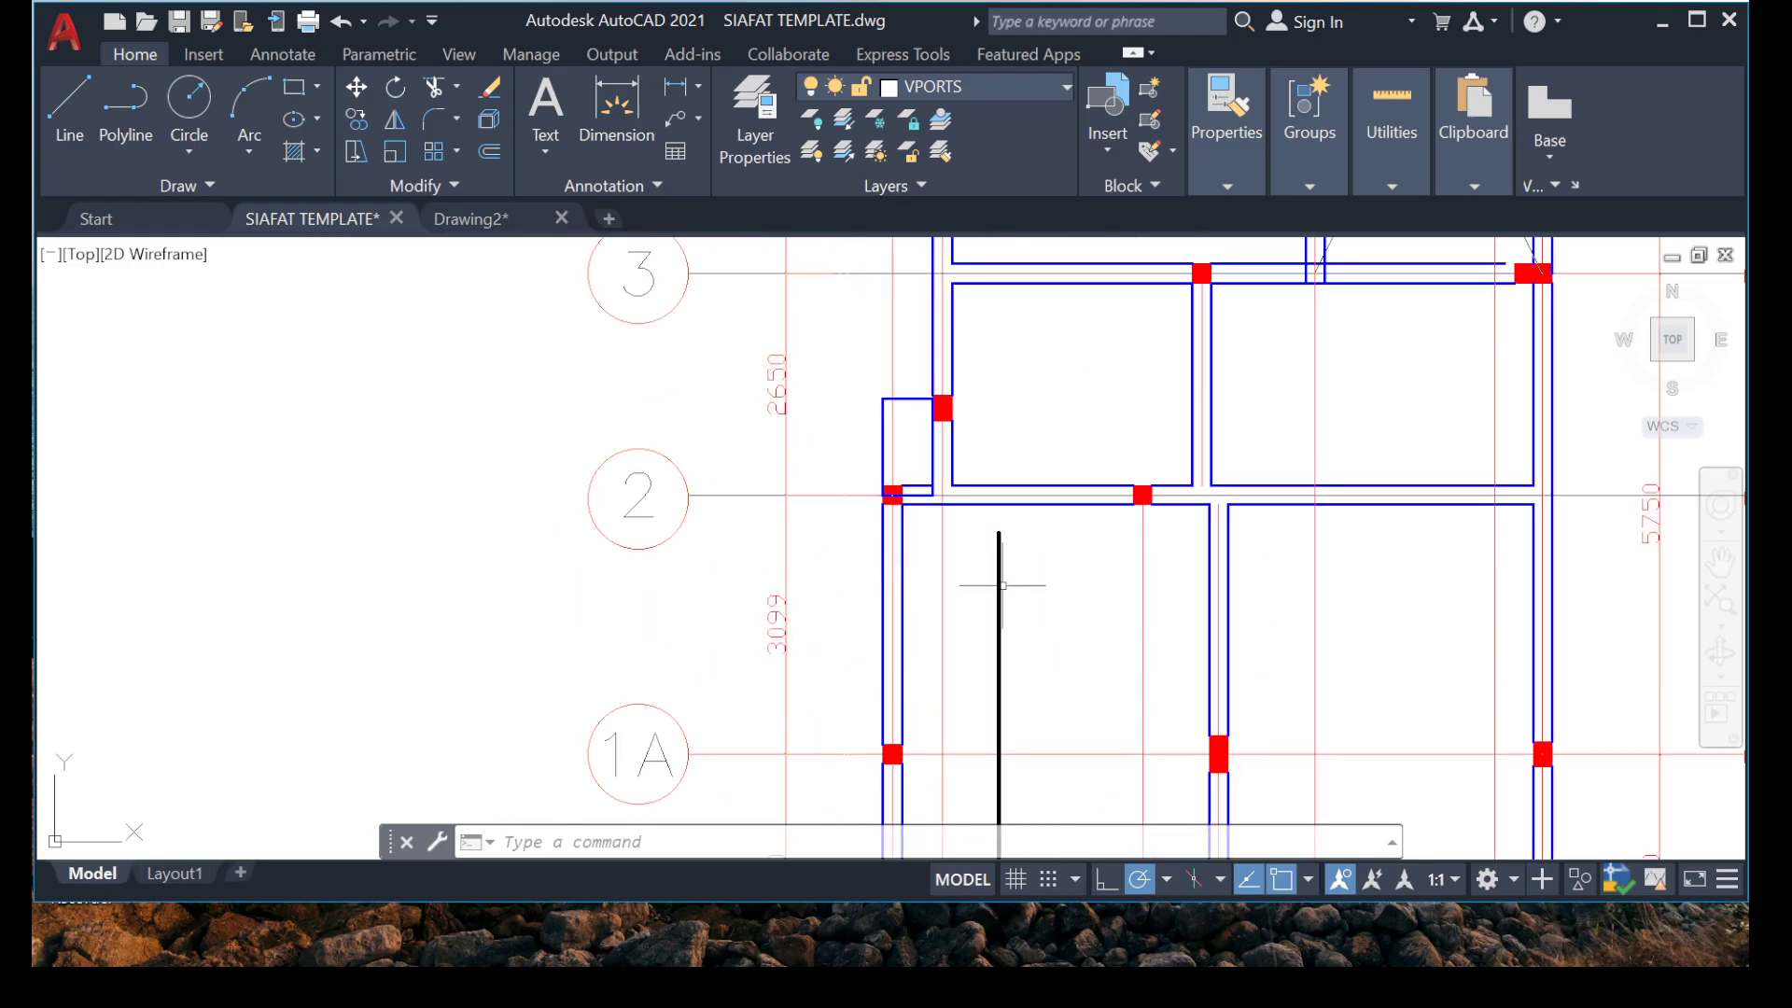
pyautogui.click(1003, 562)
pyautogui.click(997, 530)
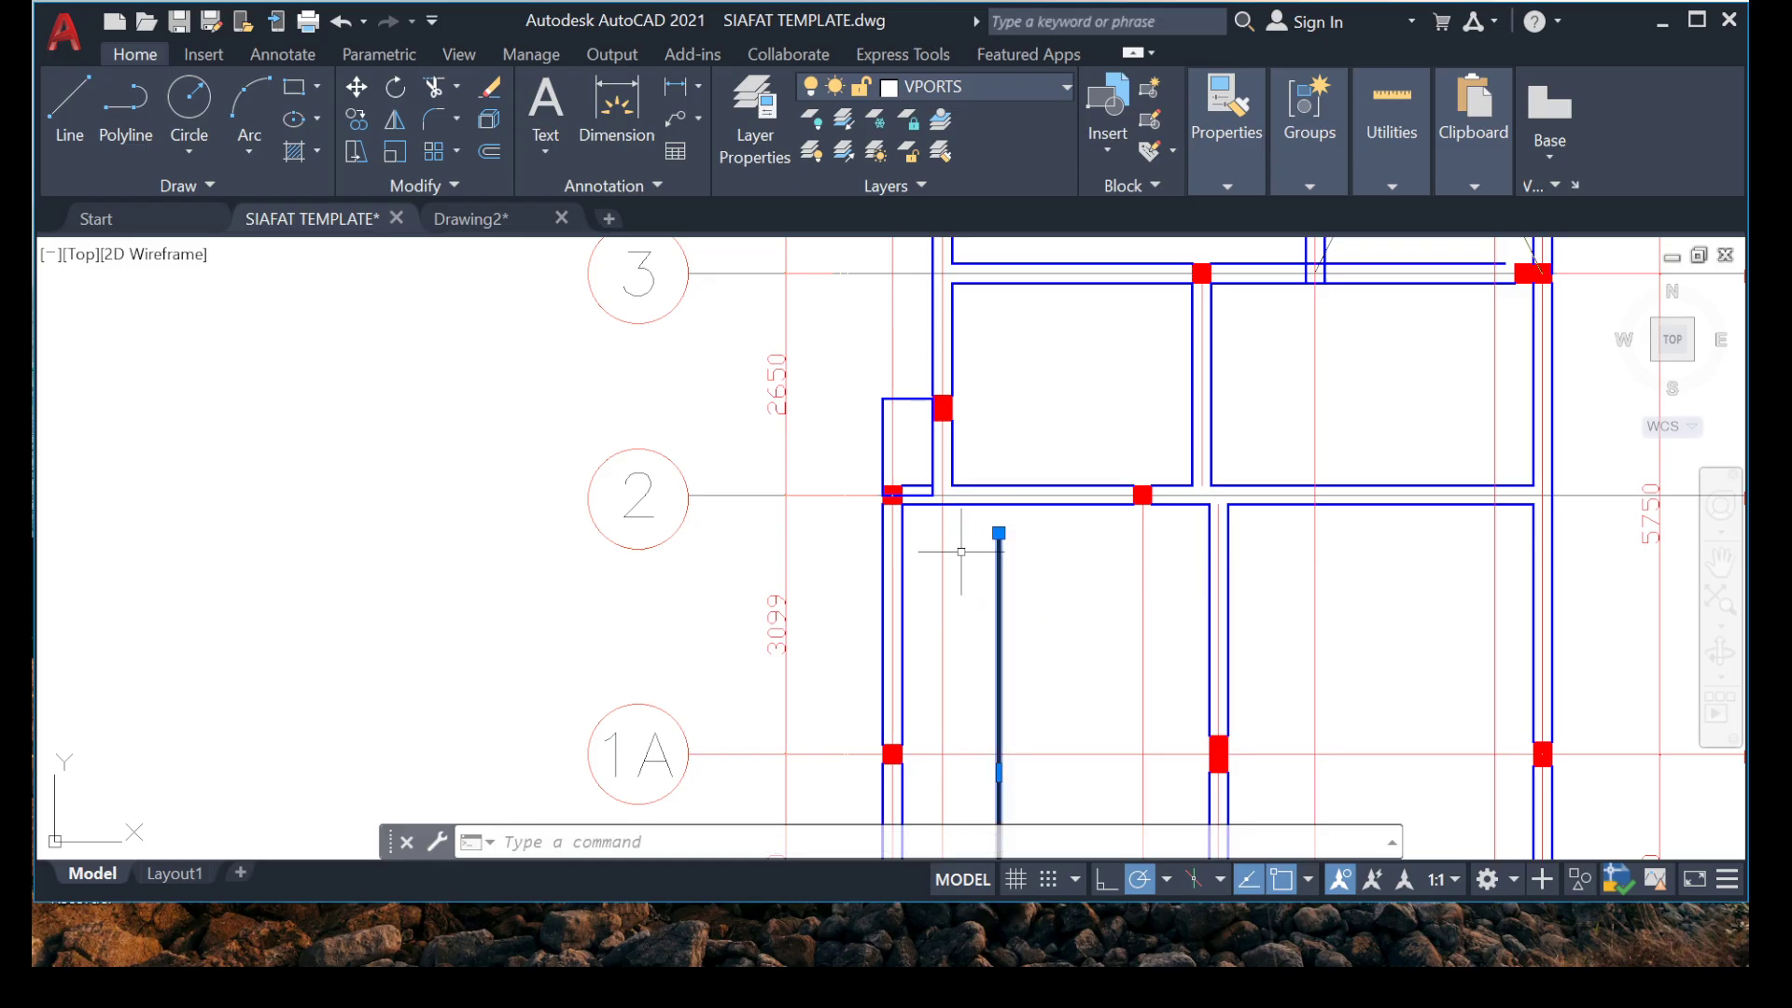
pyautogui.scroll(6, 998, 531)
pyautogui.click(992, 529)
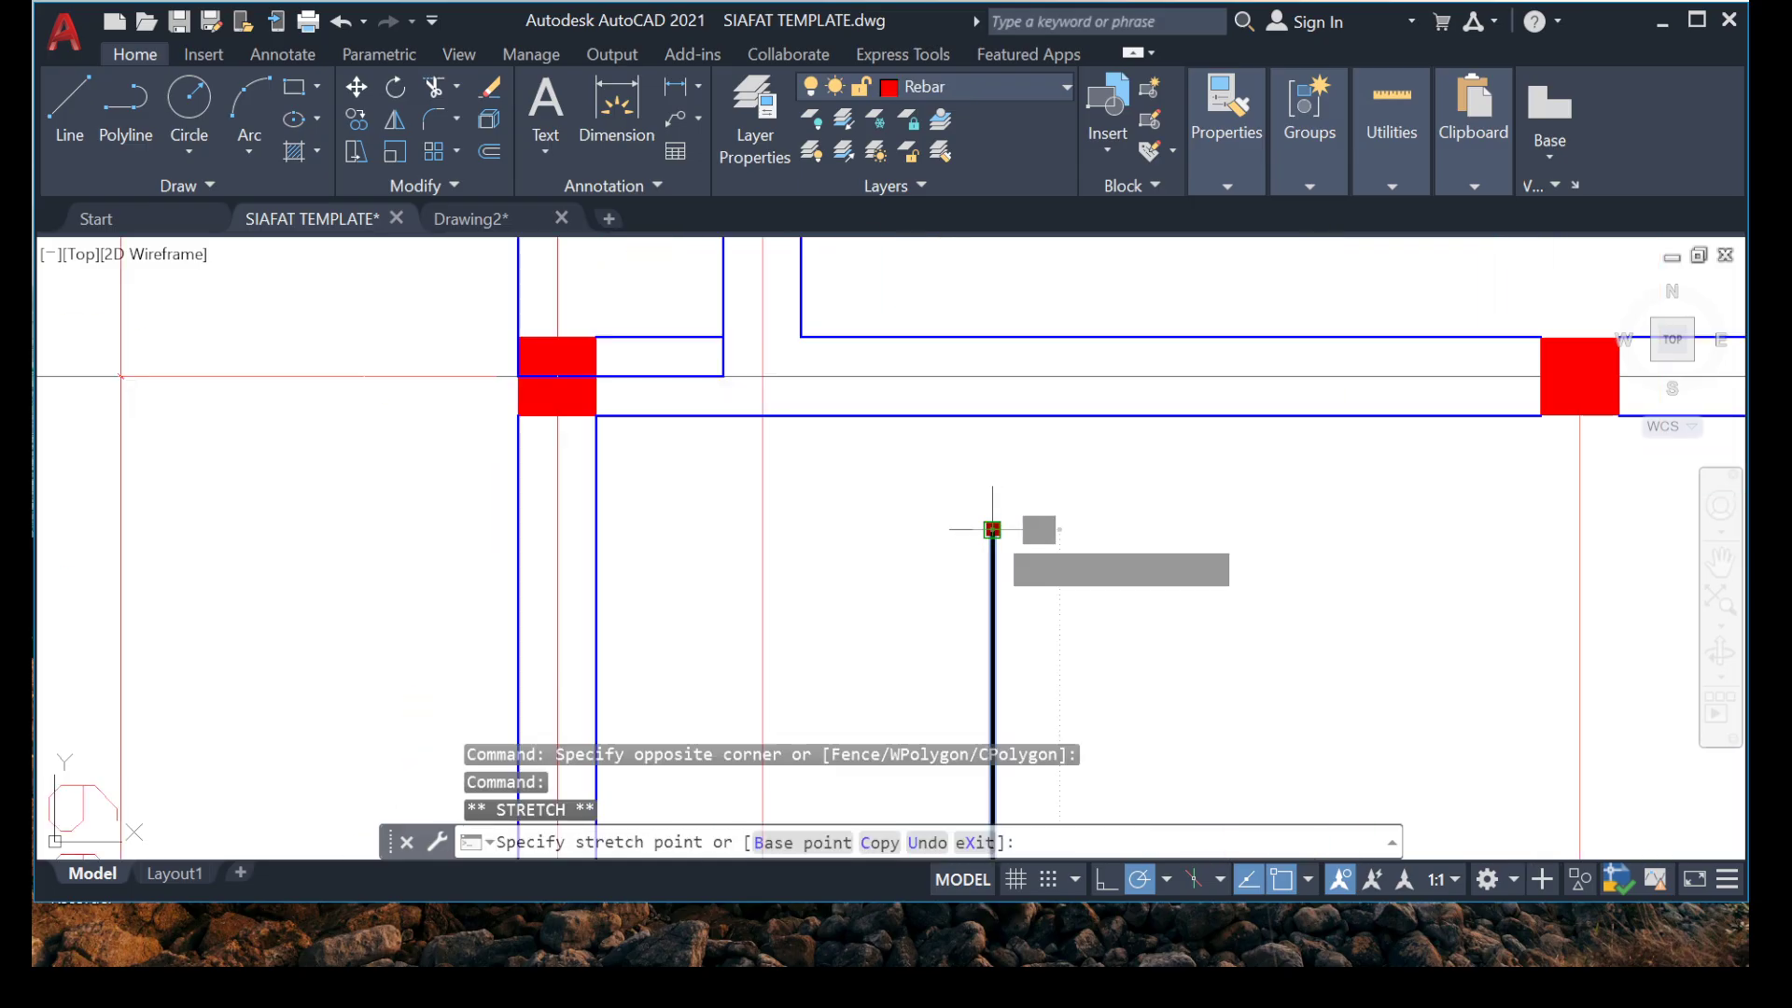
pyautogui.click(993, 247)
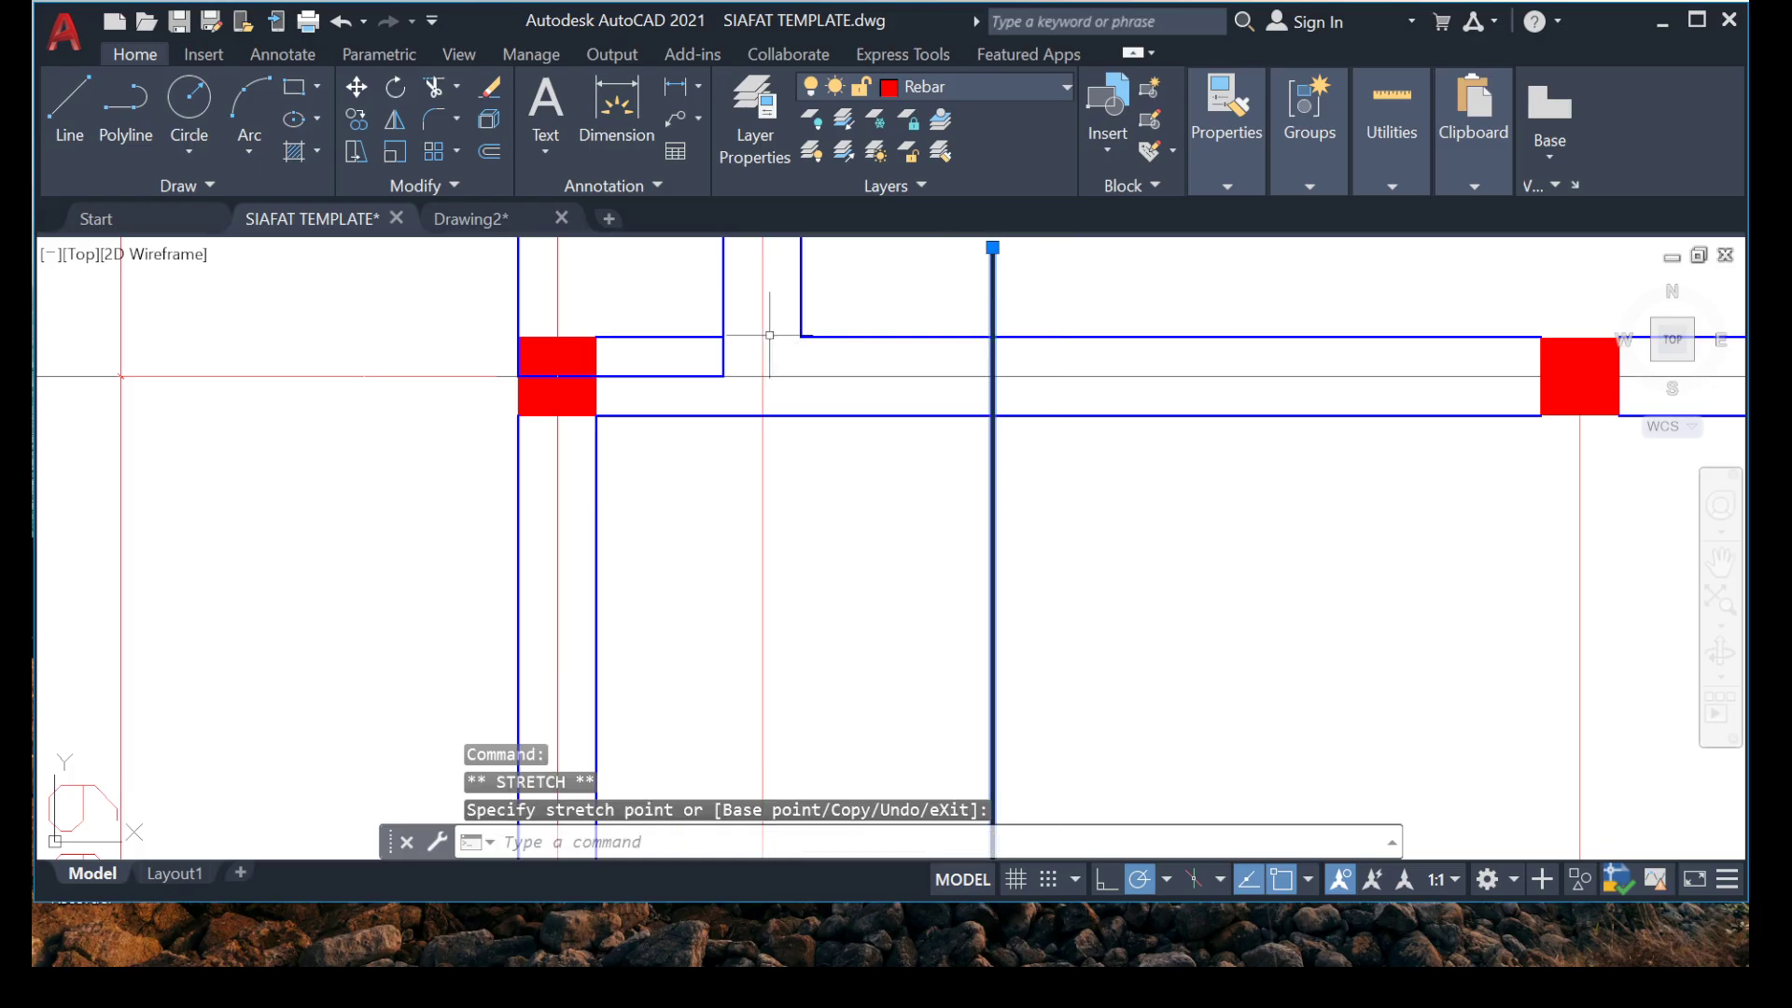
# Extend both edges of the grid A beam down to the lower edge of the grid 2 beam.
pyautogui.scroll(2, 737, 437)
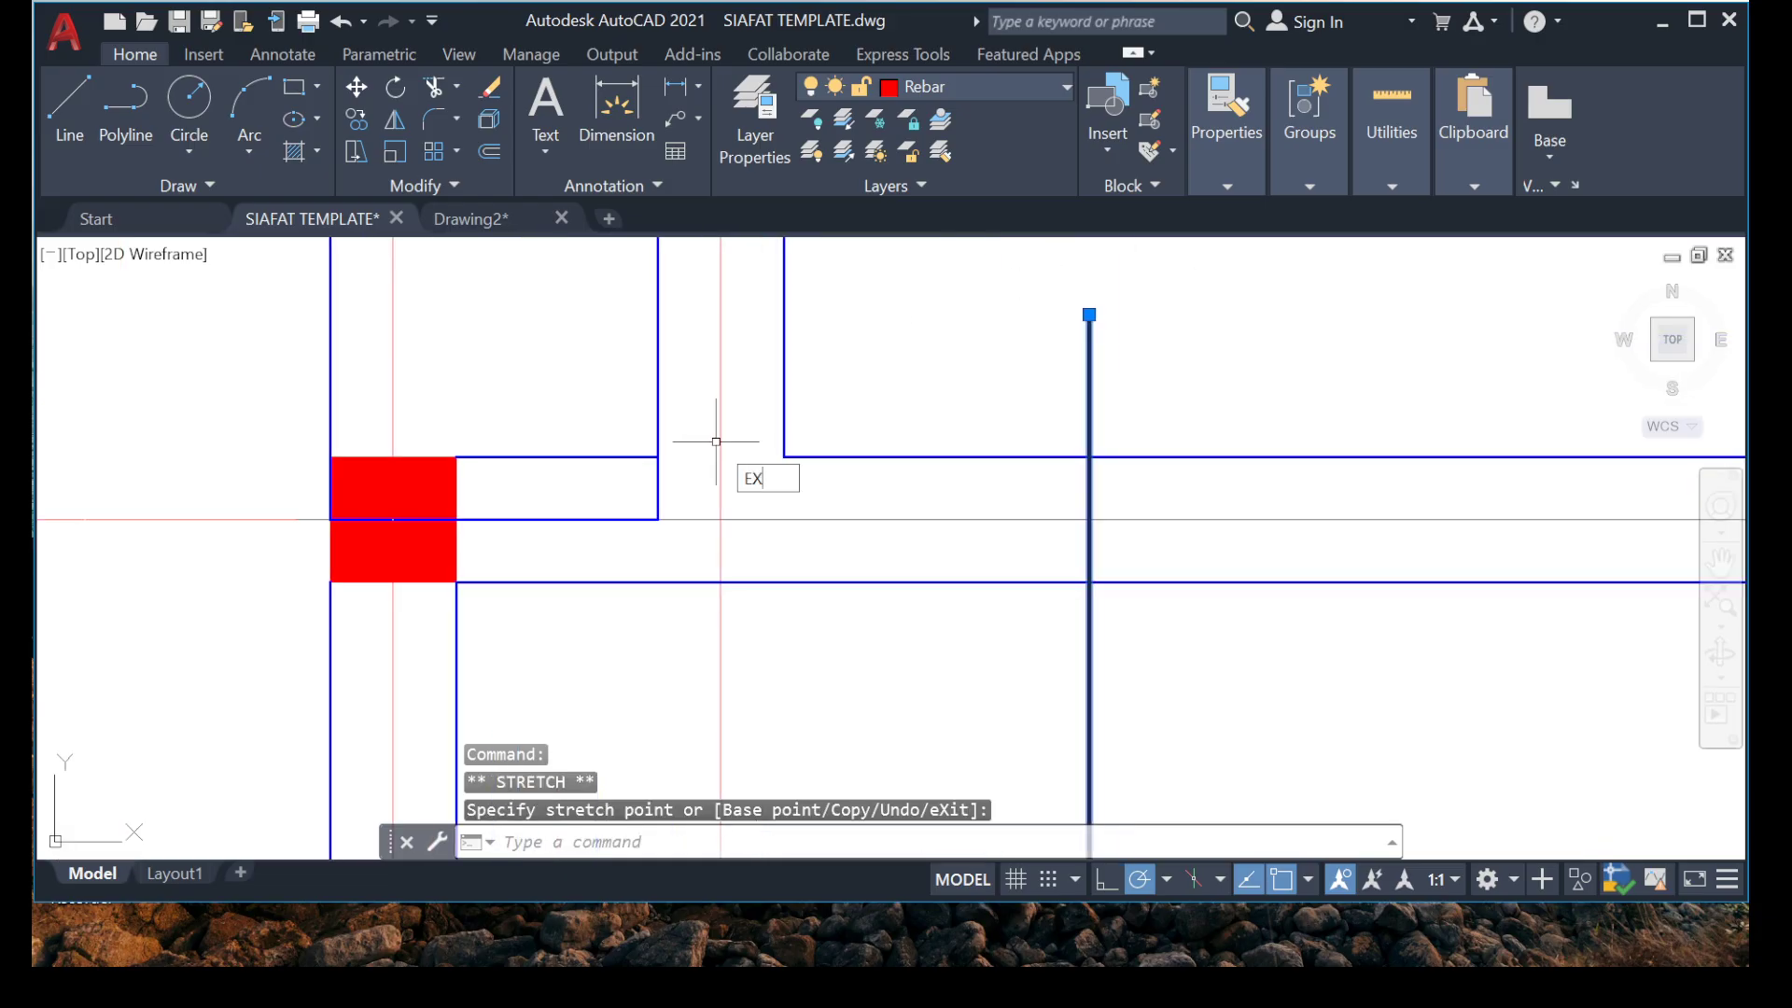
pyautogui.press('Return')
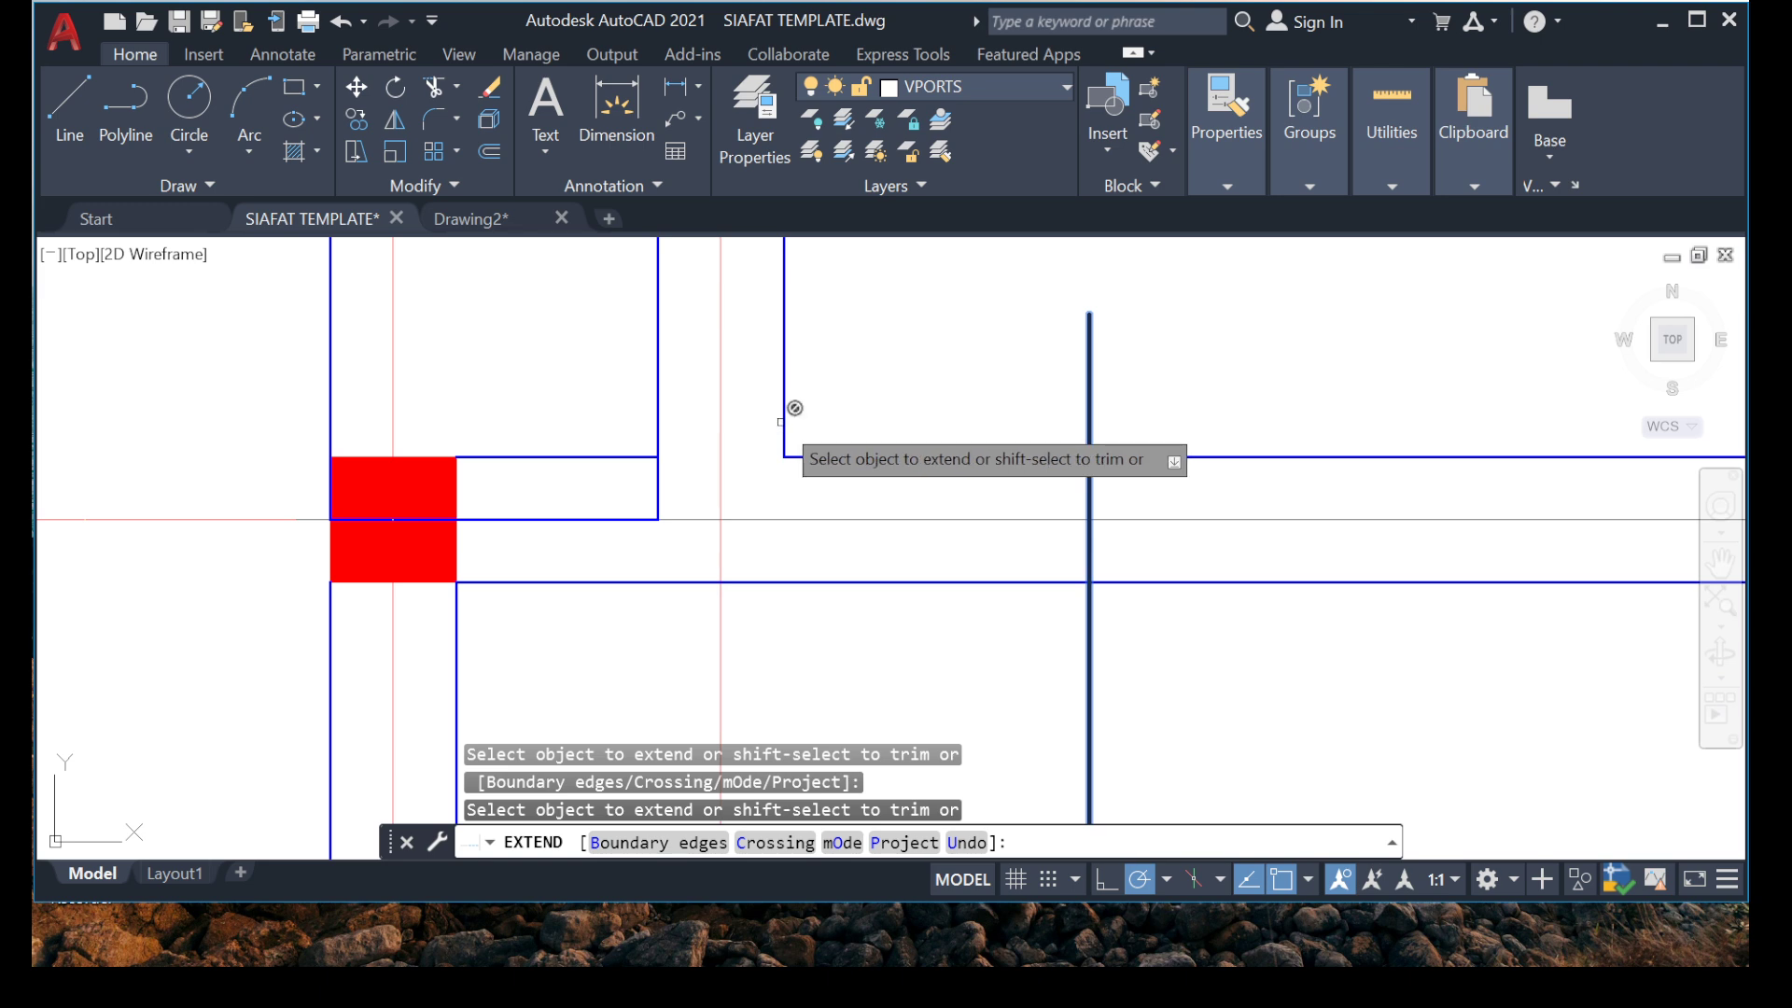
pyautogui.click(784, 420)
pyautogui.scroll(-2, 766, 426)
pyautogui.press('Escape')
pyautogui.press('Escape')
pyautogui.scroll(4, 795, 419)
pyautogui.moveTo(794, 419); pyautogui.dragTo(754, 439, button='middle')
pyautogui.scroll(-3, 754, 439)
pyautogui.write('EX')
pyautogui.press('Return')
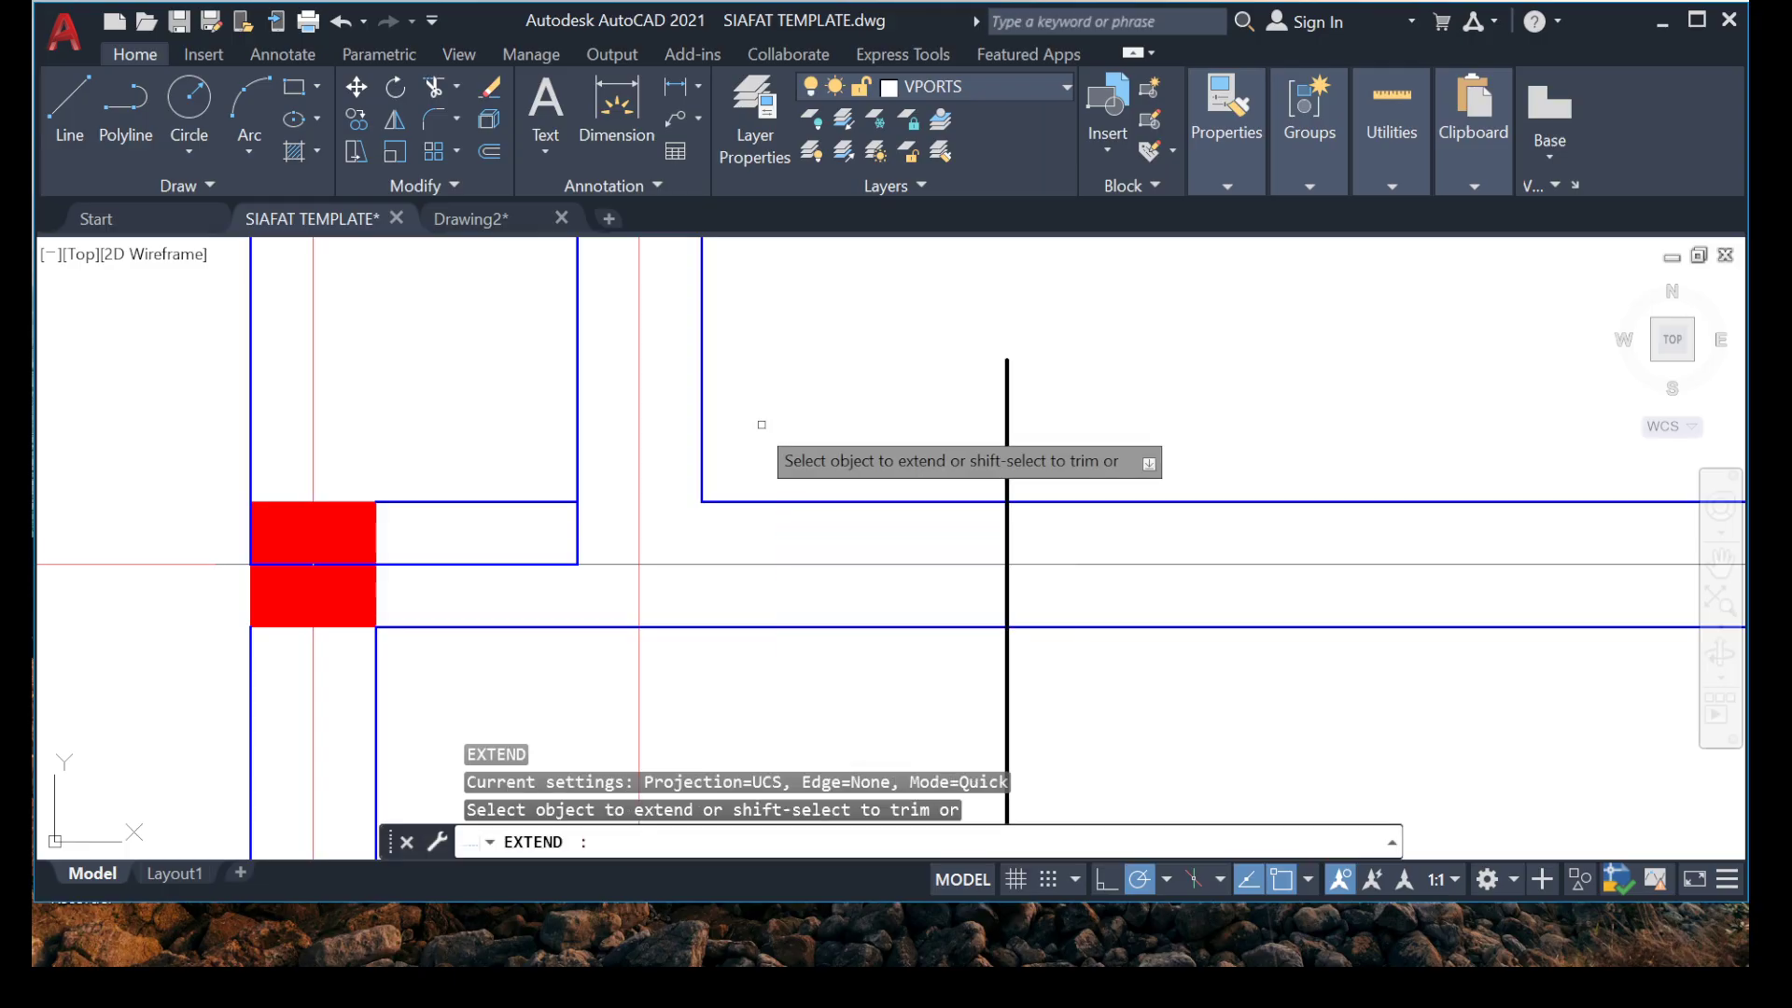
pyautogui.scroll(-3, 695, 435)
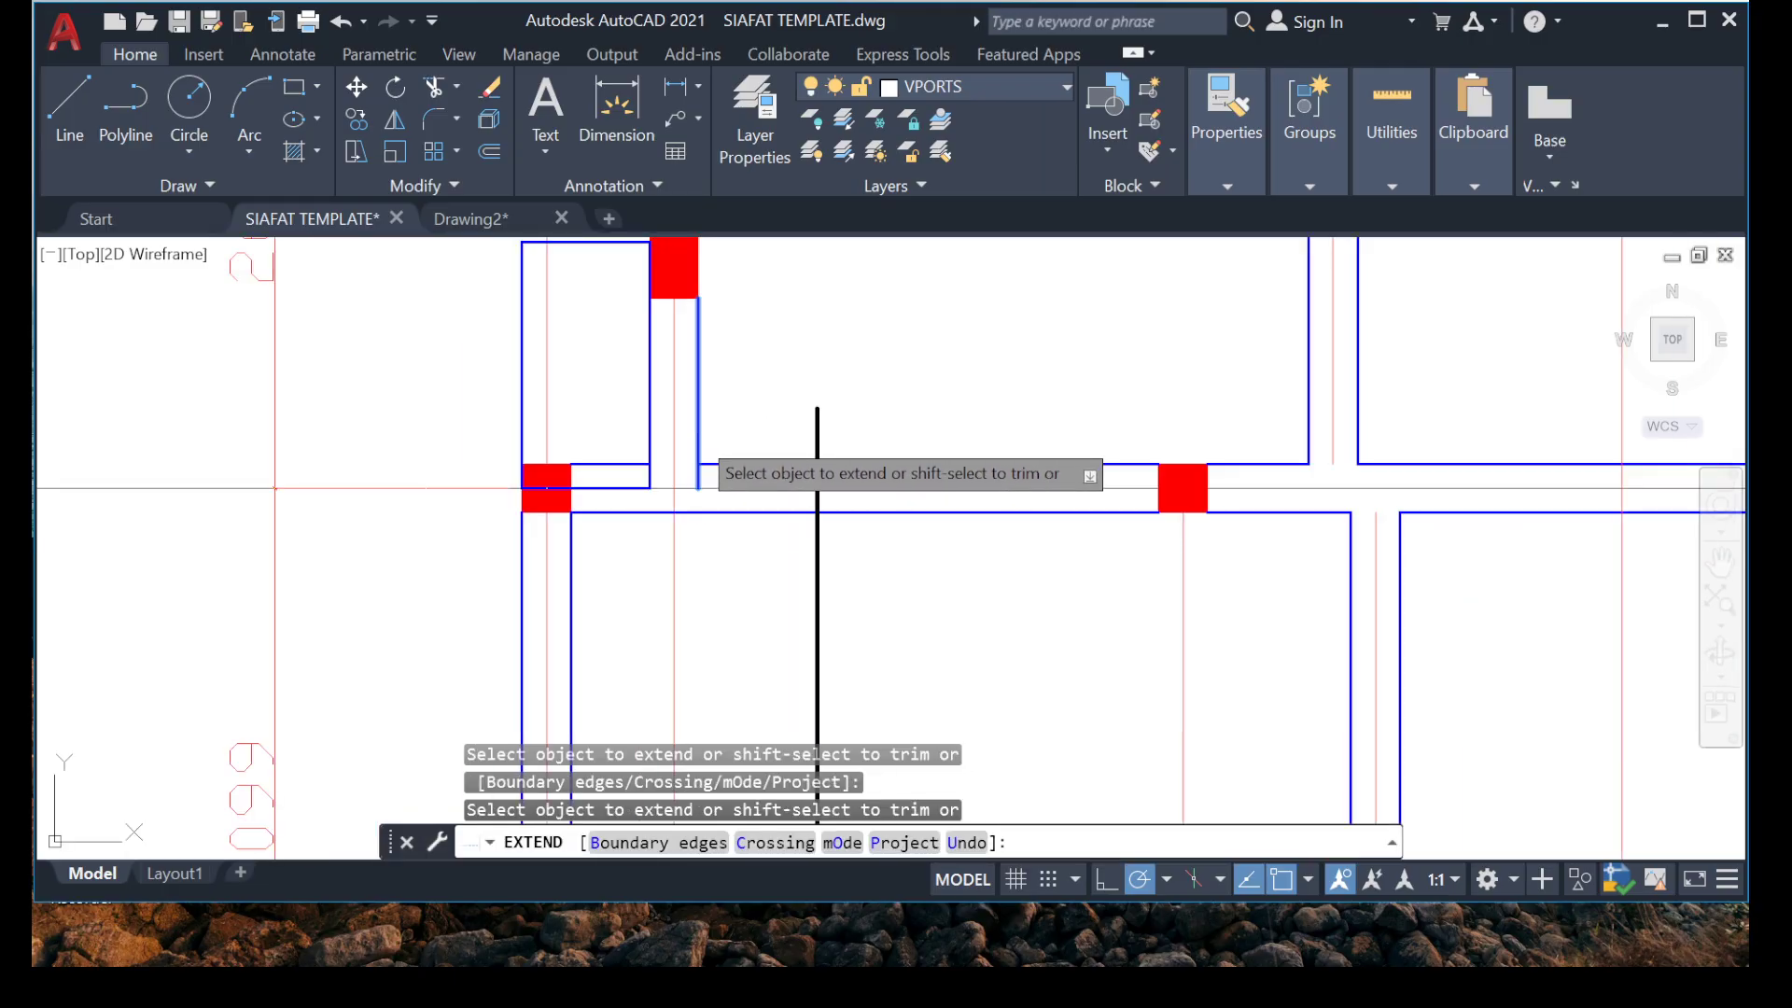
pyautogui.moveTo(704, 444); pyautogui.dragTo(646, 450)
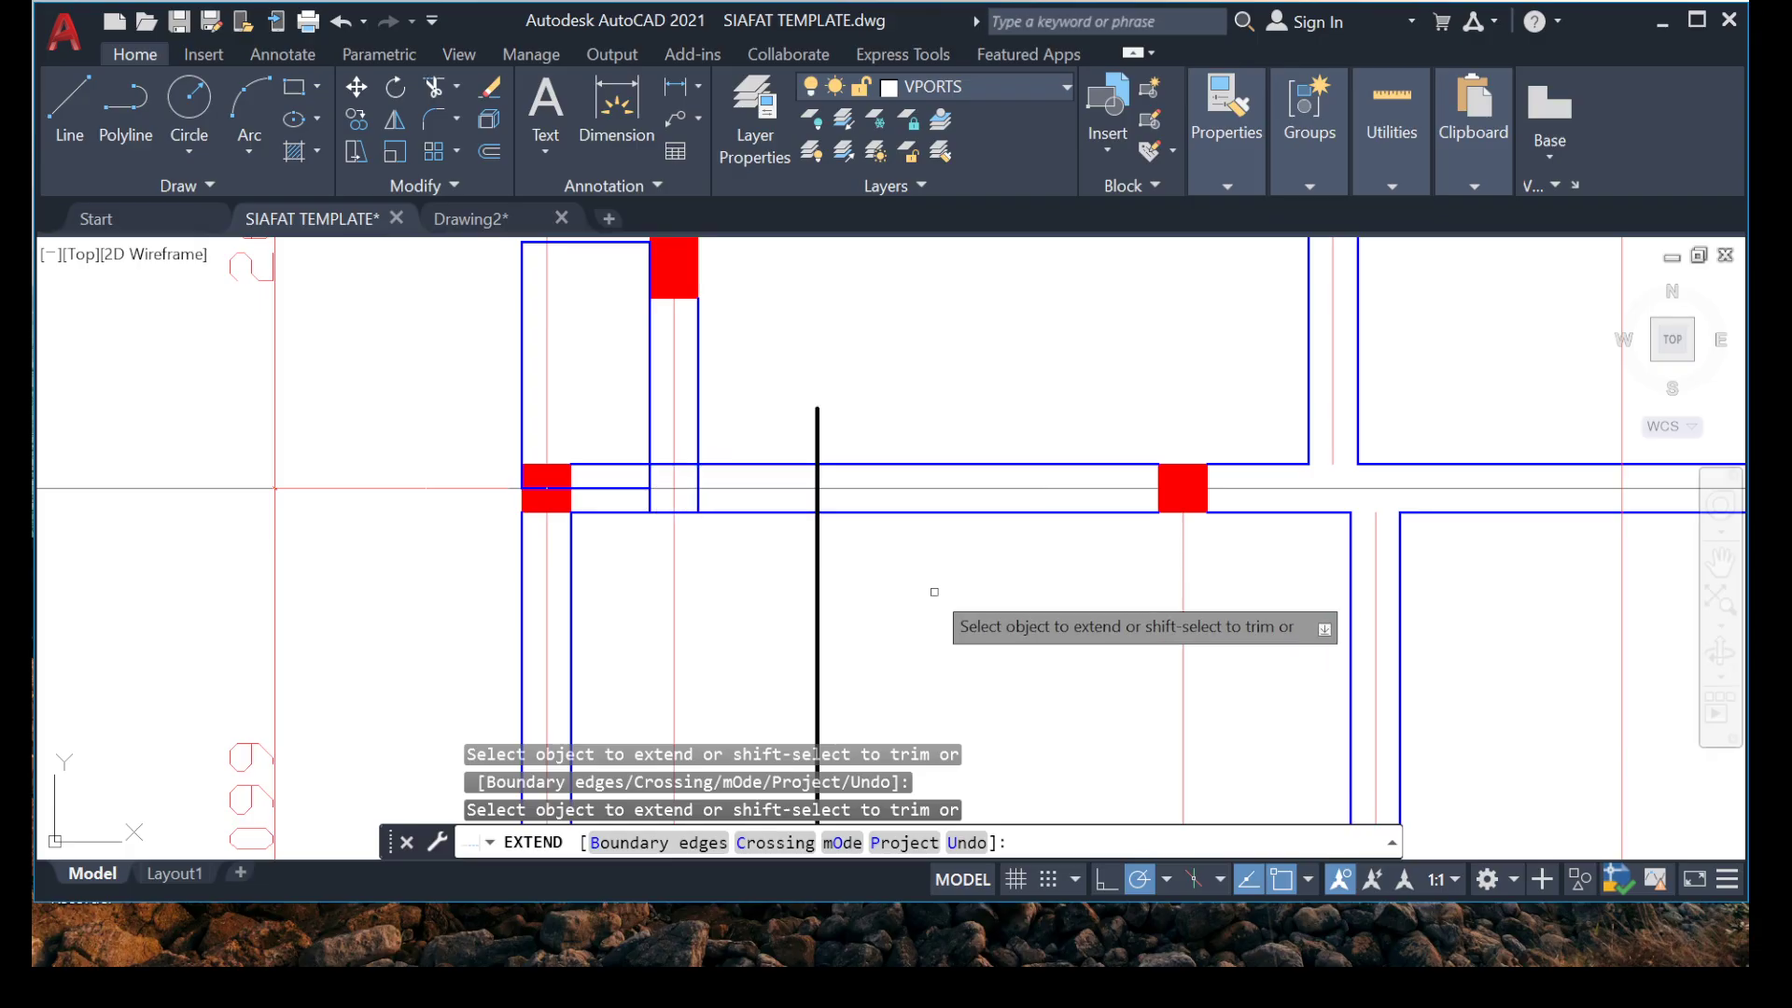
pyautogui.press('Escape')
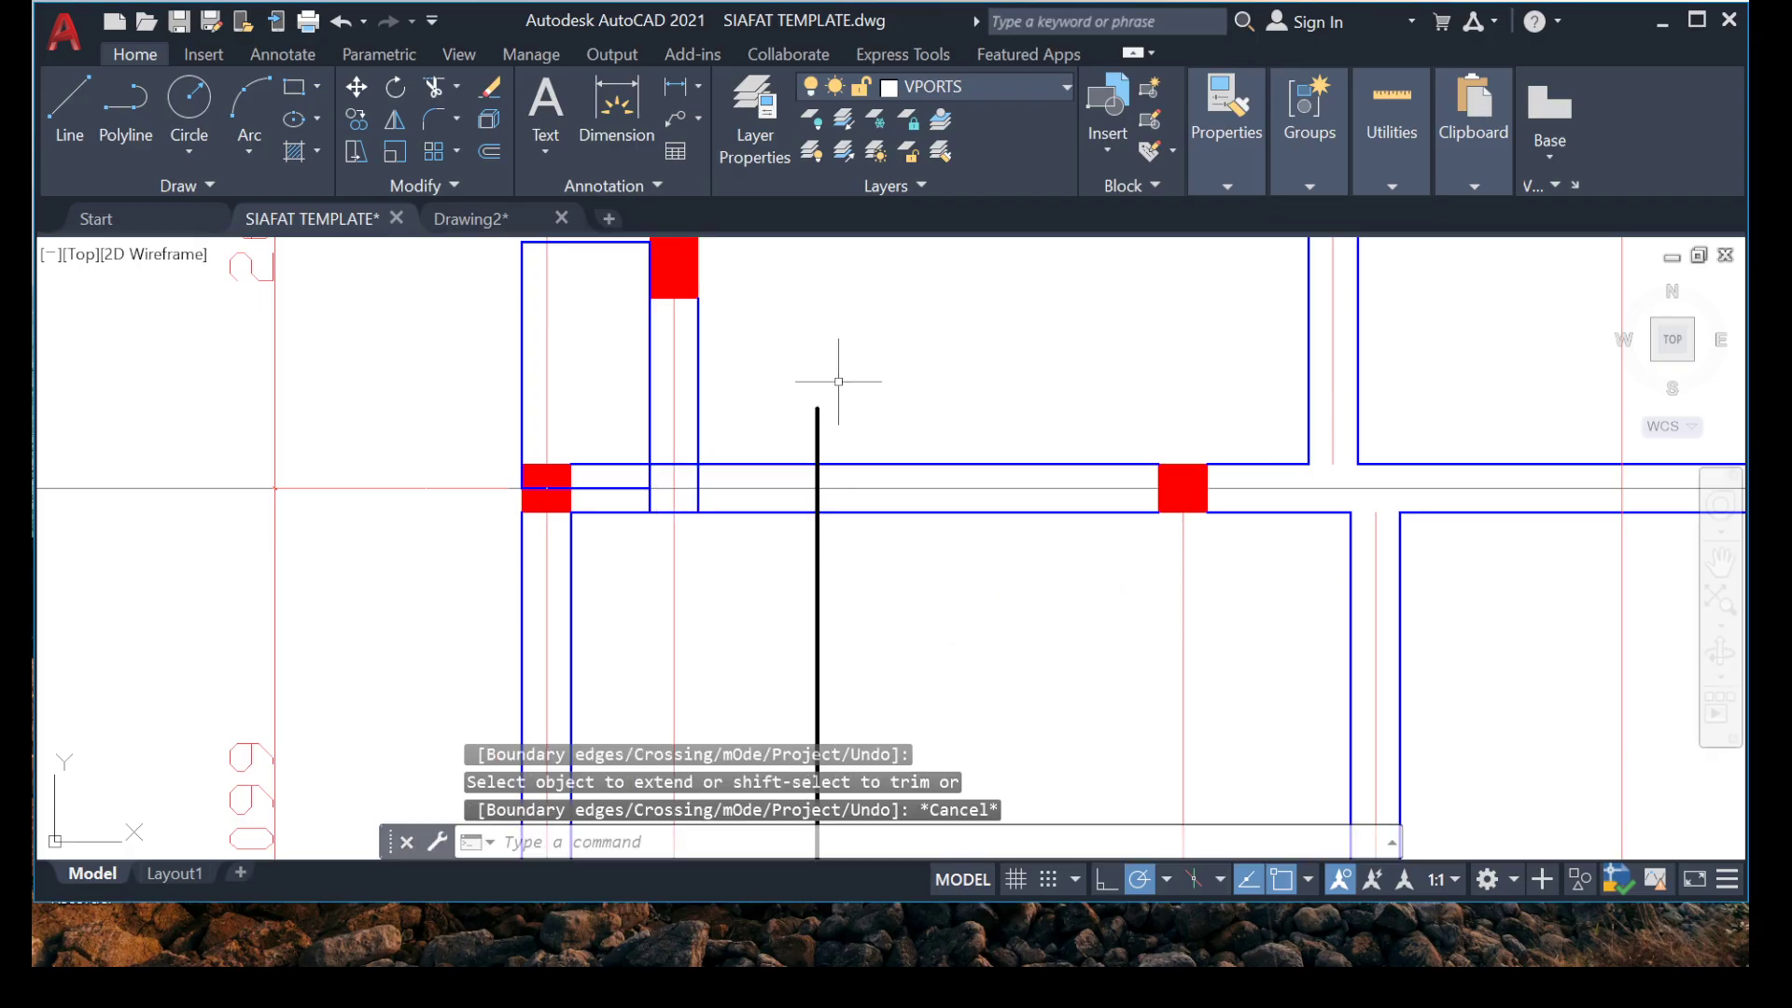
pyautogui.press('Escape')
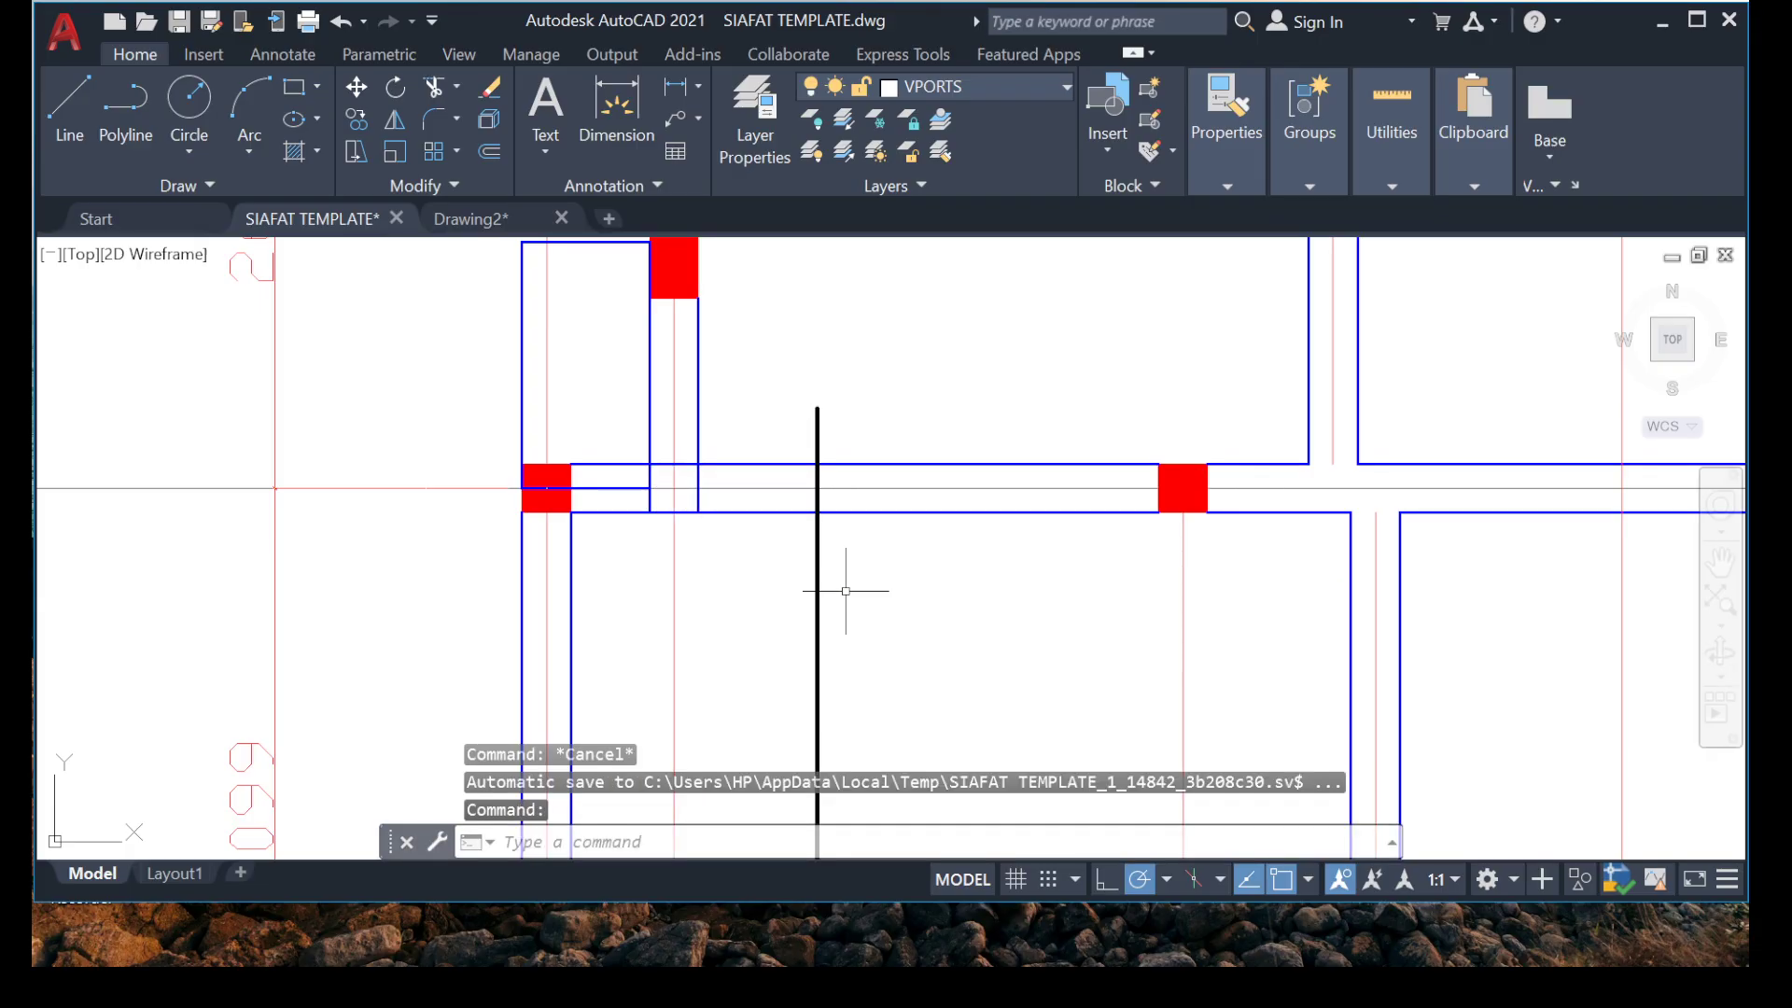
# Examine the vertical bars between grids 1 and 5 to find where another lapping bar is needed.
pyautogui.scroll(-5, 844, 592)
pyautogui.moveTo(797, 600); pyautogui.dragTo(696, 312, button='middle')
pyautogui.scroll(5, 730, 616)
pyautogui.scroll(-4, 674, 543)
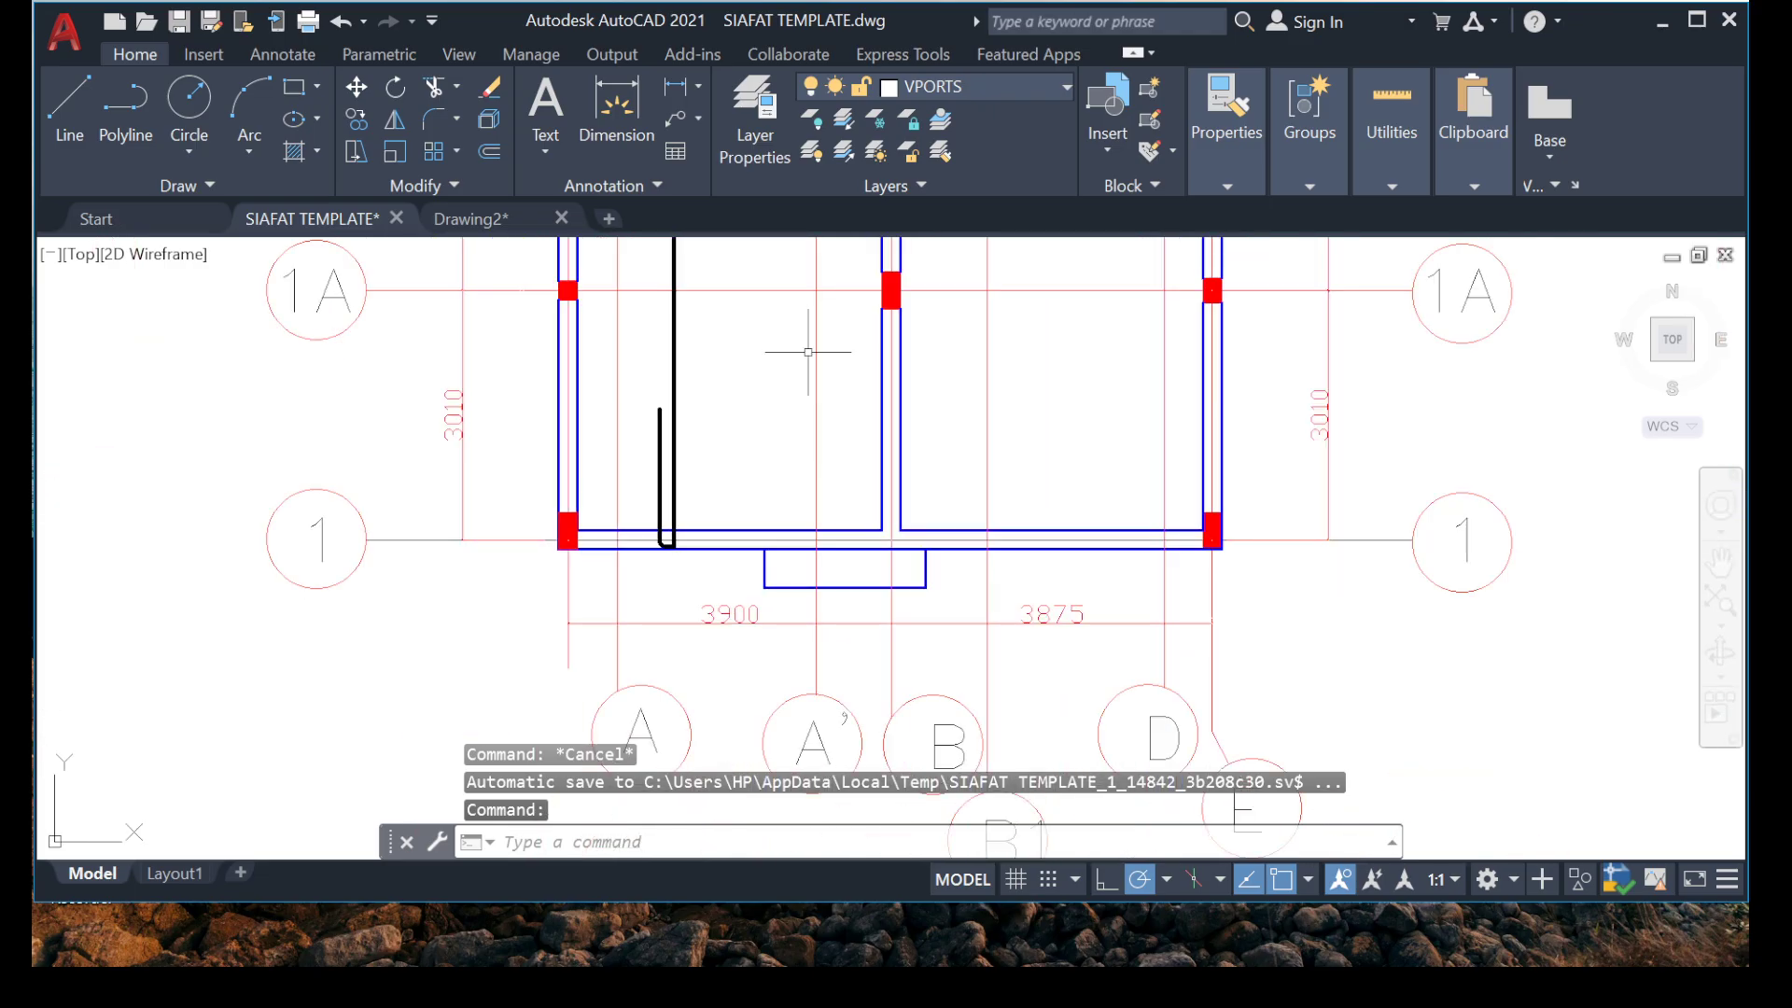
pyautogui.moveTo(808, 352)
pyautogui.mouseDown(button='middle')
pyautogui.moveTo(737, 644)
pyautogui.moveTo(687, 647)
pyautogui.mouseUp(button='middle')
pyautogui.scroll(-6, 687, 647)
pyautogui.moveTo(675, 495)
pyautogui.mouseDown(button='middle')
pyautogui.moveTo(698, 596)
pyautogui.moveTo(760, 480)
pyautogui.mouseUp(button='middle')
pyautogui.scroll(5, 698, 595)
pyautogui.scroll(-6, 737, 448)
pyautogui.scroll(8, 727, 438)
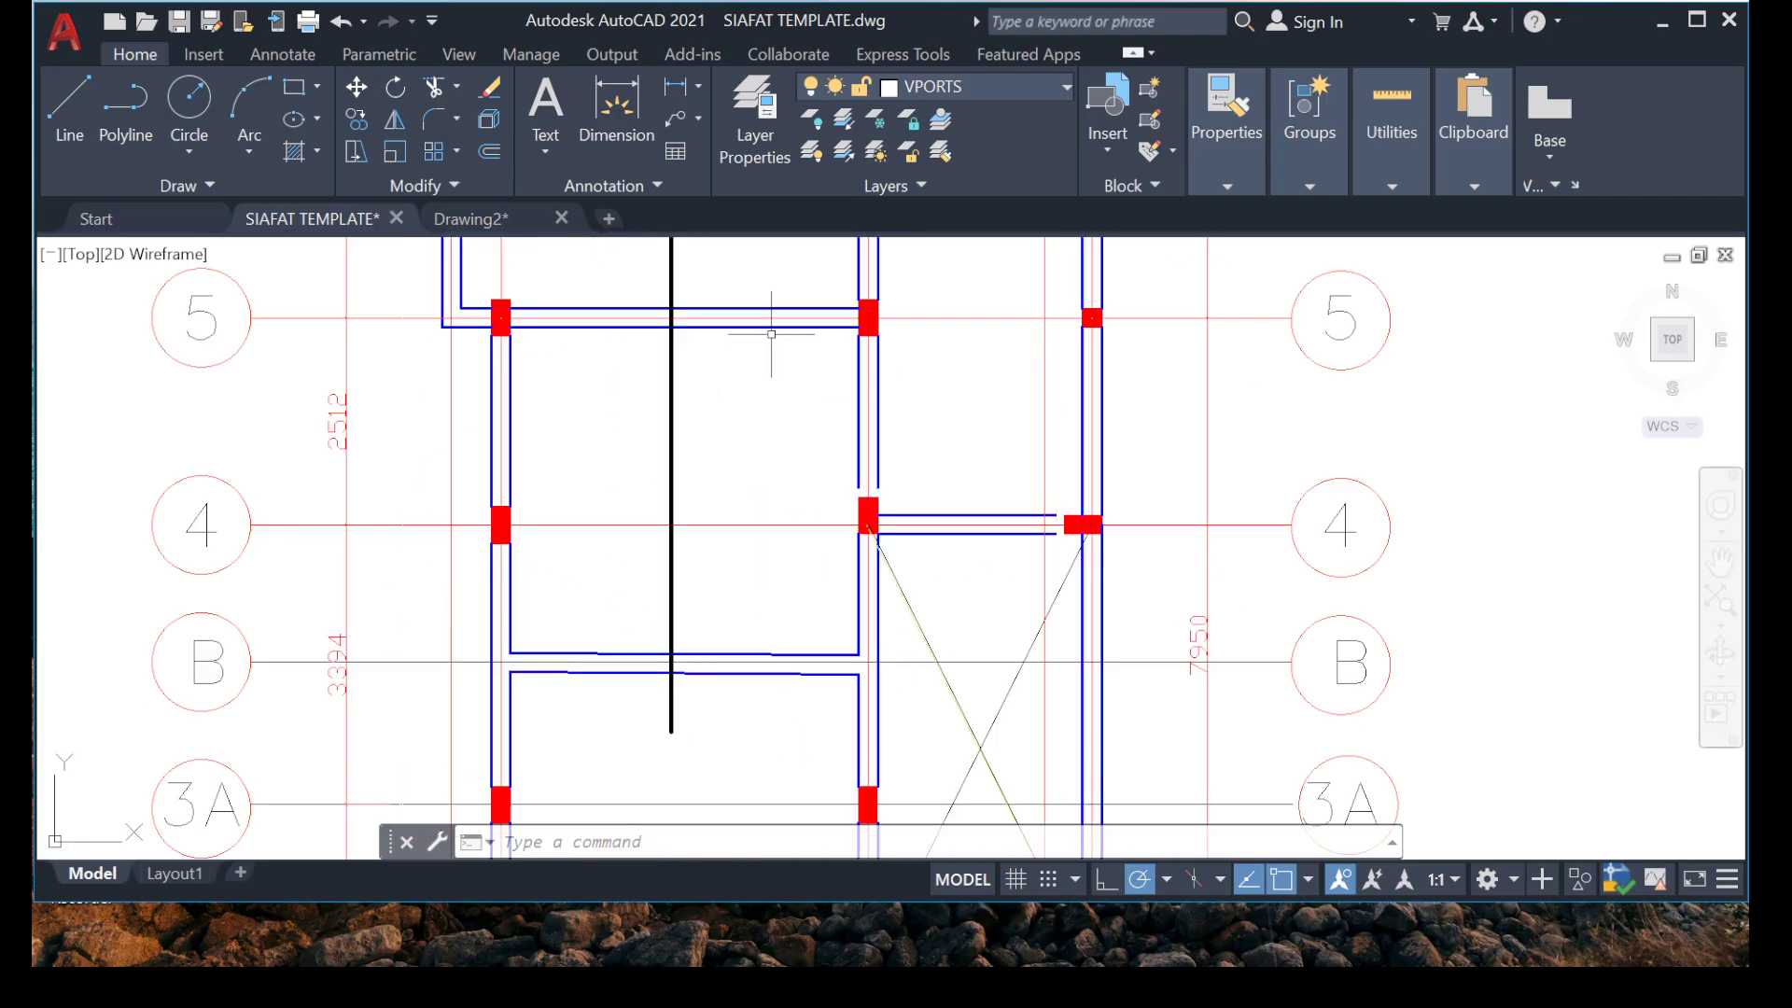
pyautogui.scroll(-6, 719, 453)
pyautogui.scroll(4, 700, 480)
# Copy the straight vertical lapping bar downward so it runs from between grids 5 and 4 to just below grid 2.
pyautogui.click(701, 479)
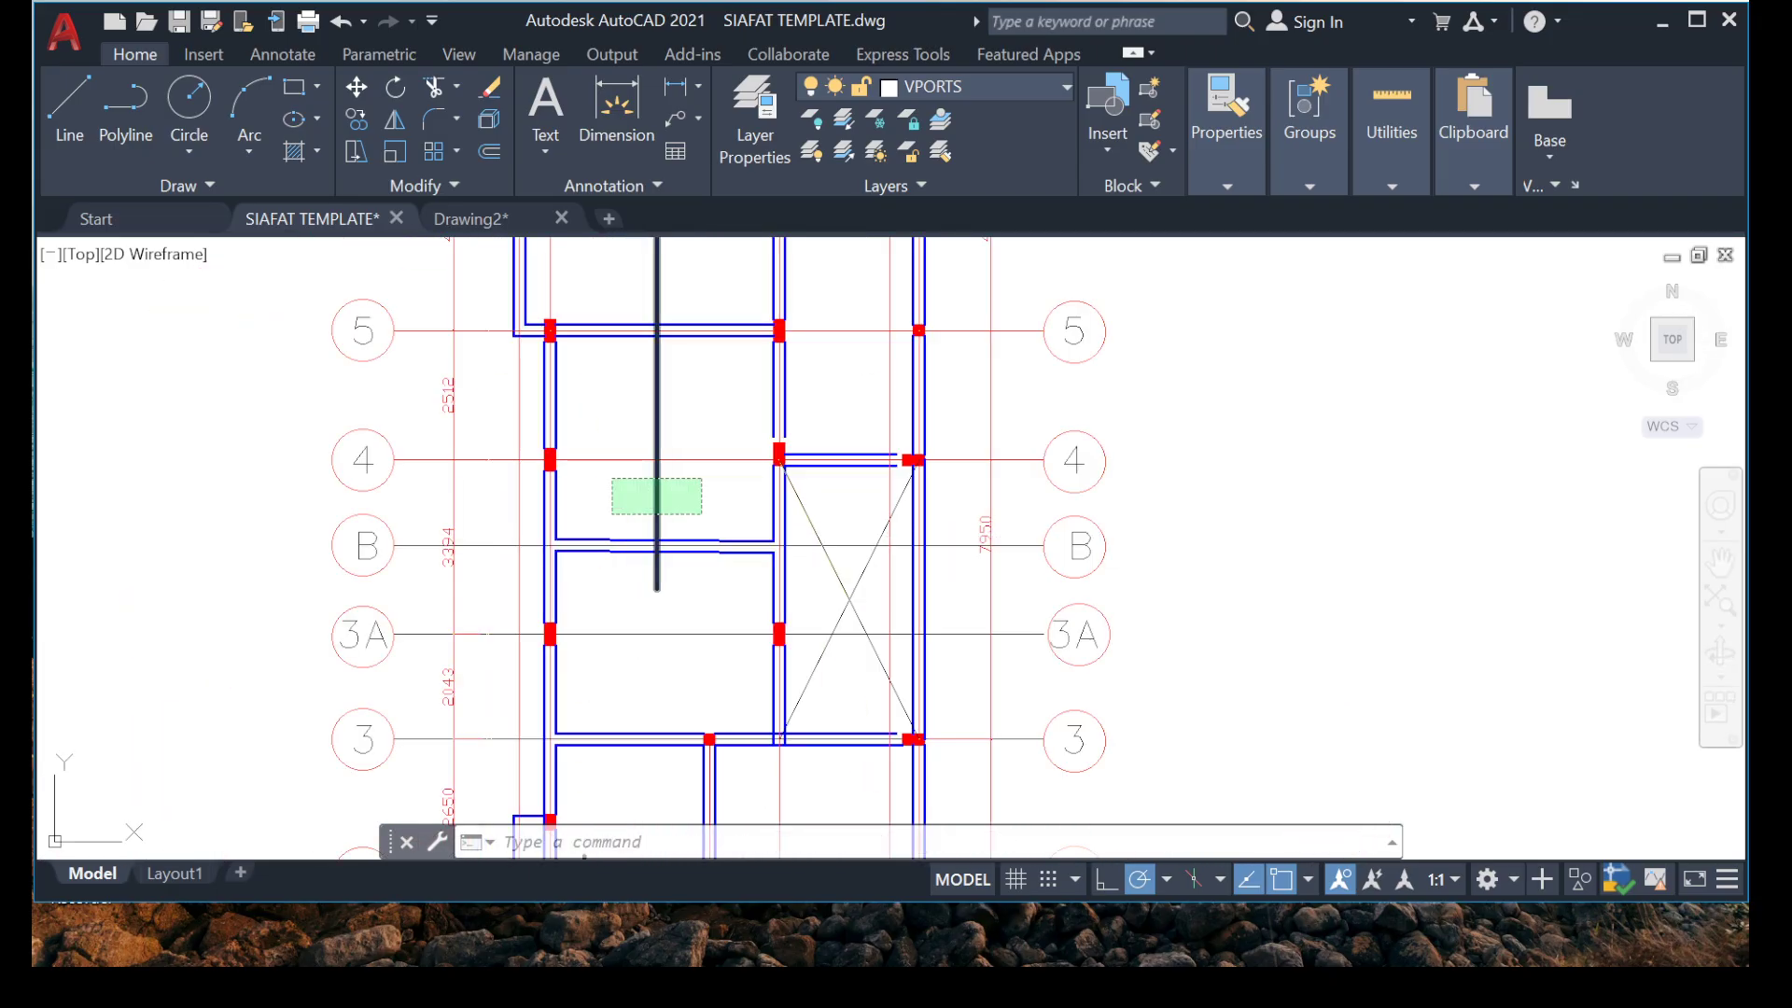
pyautogui.click(616, 515)
pyautogui.rightClick(616, 515)
pyautogui.click(686, 520)
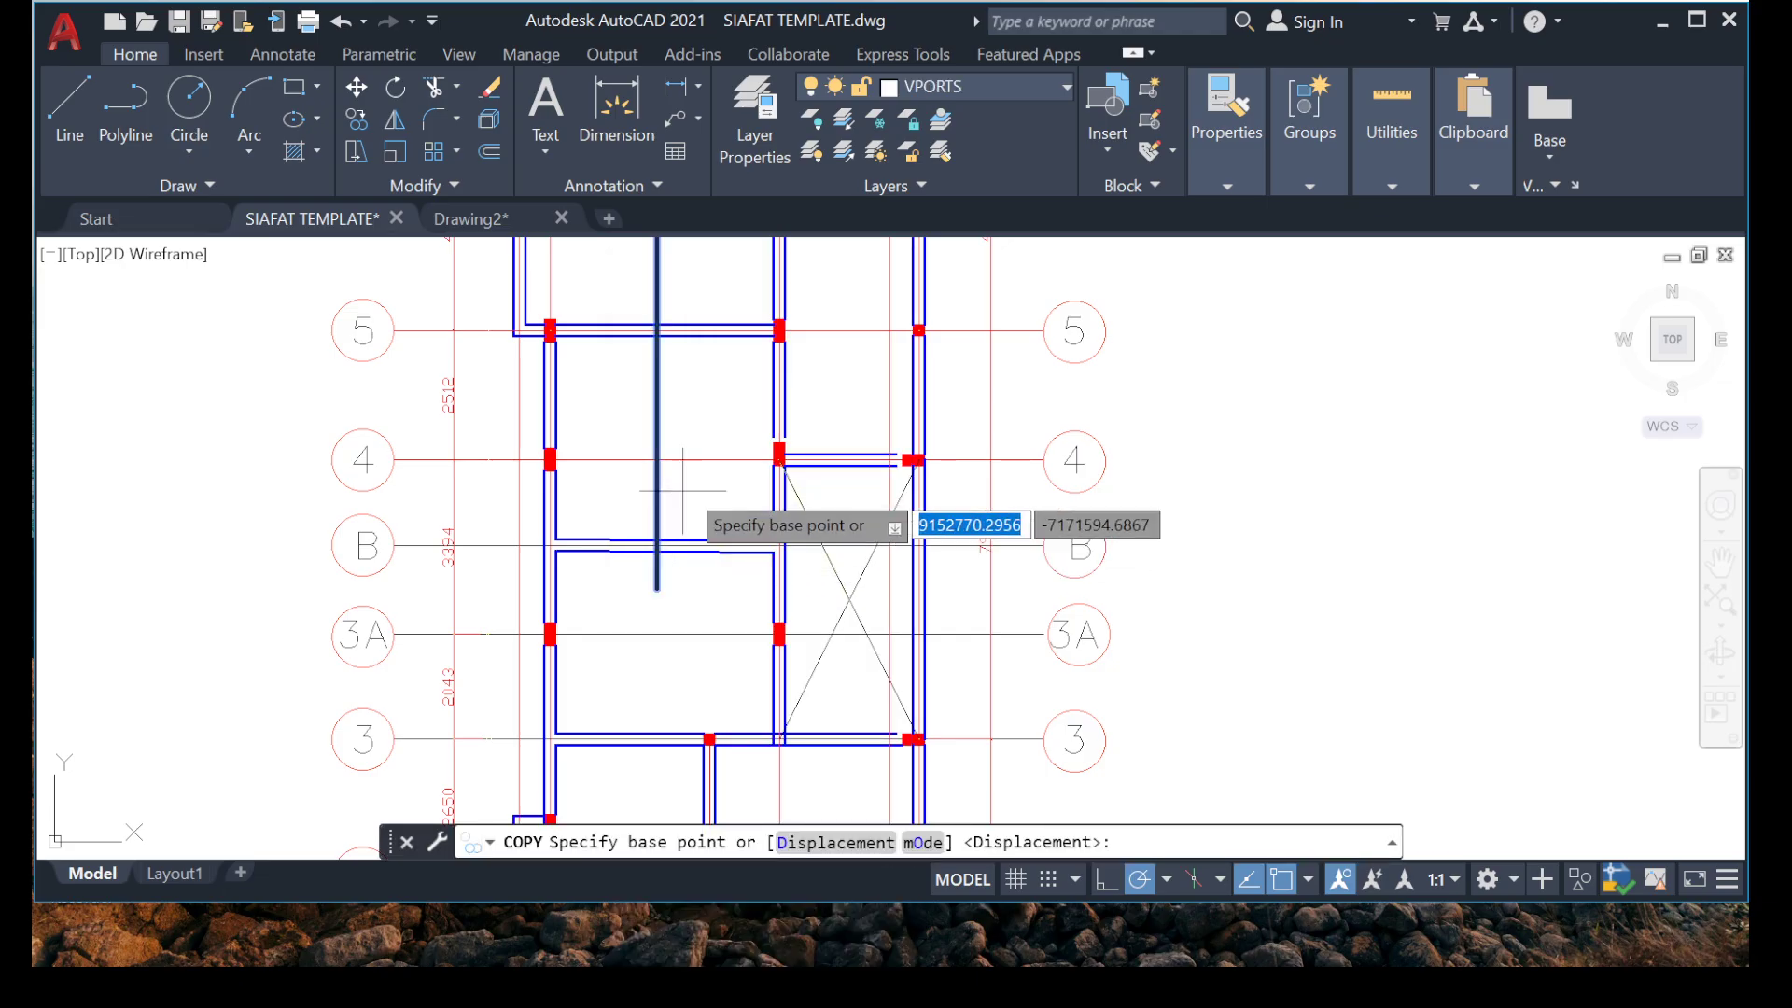
pyautogui.click(656, 458)
pyautogui.scroll(4, 619, 640)
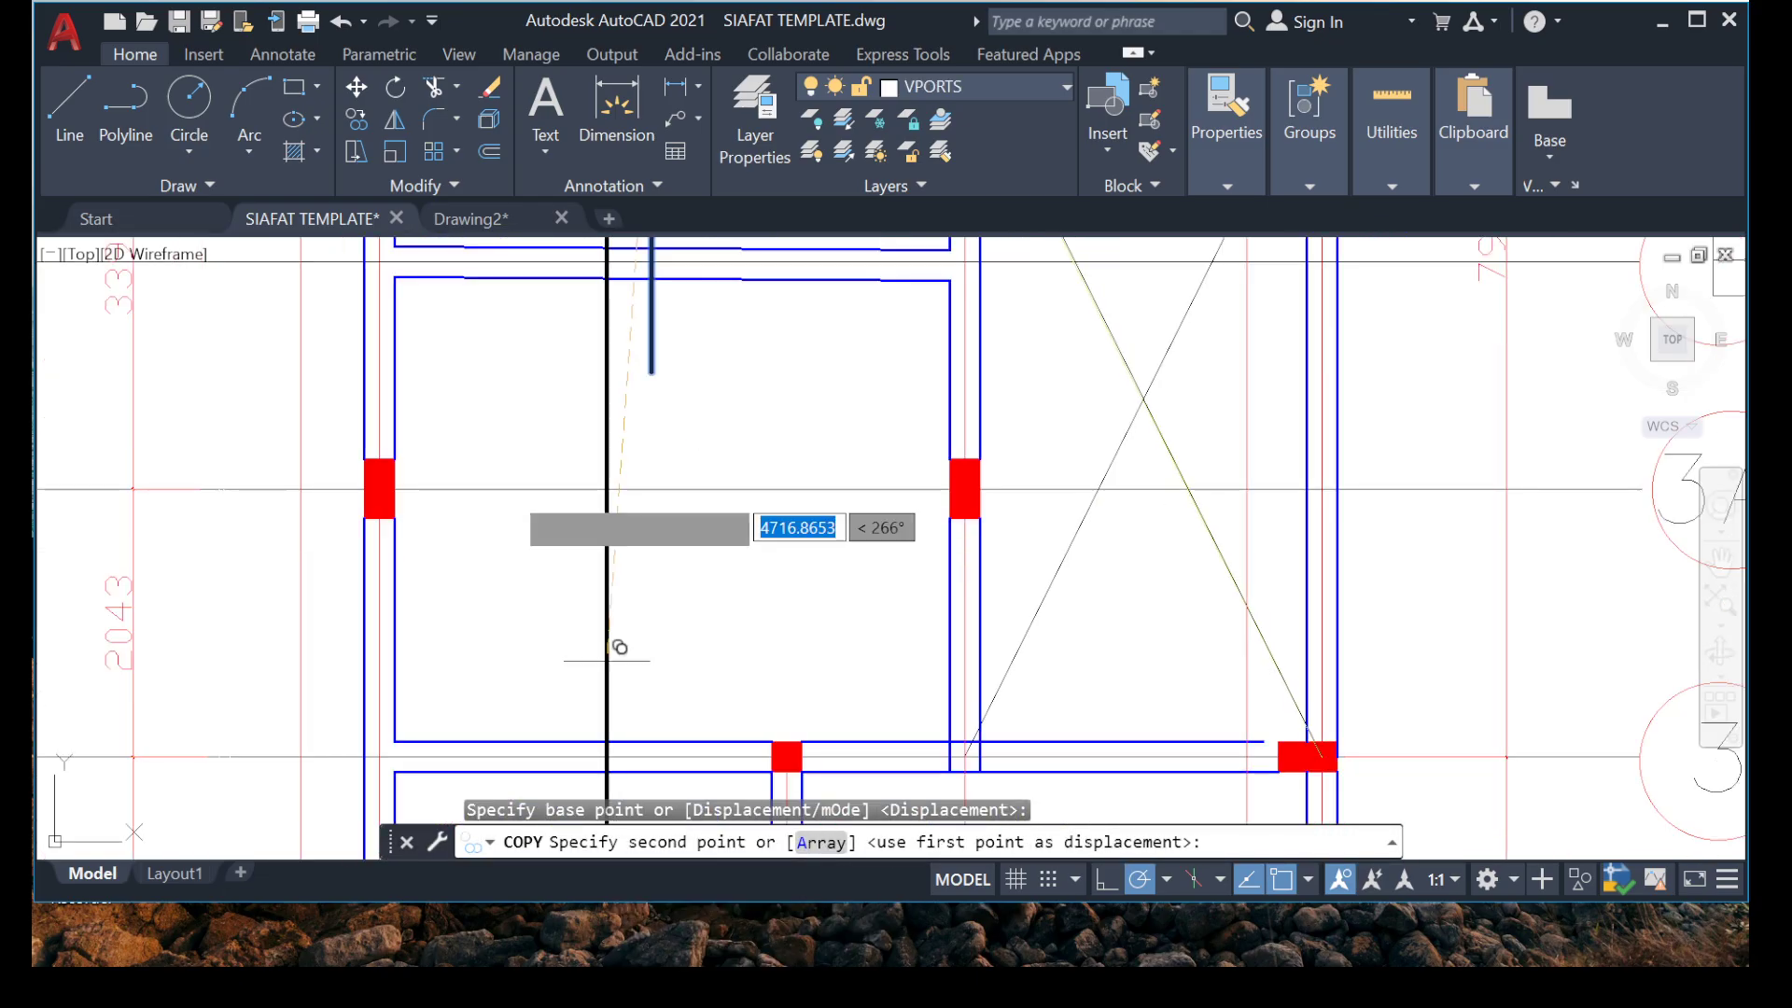
pyautogui.scroll(-4, 620, 647)
pyautogui.scroll(2, 509, 591)
pyautogui.scroll(-4, 551, 612)
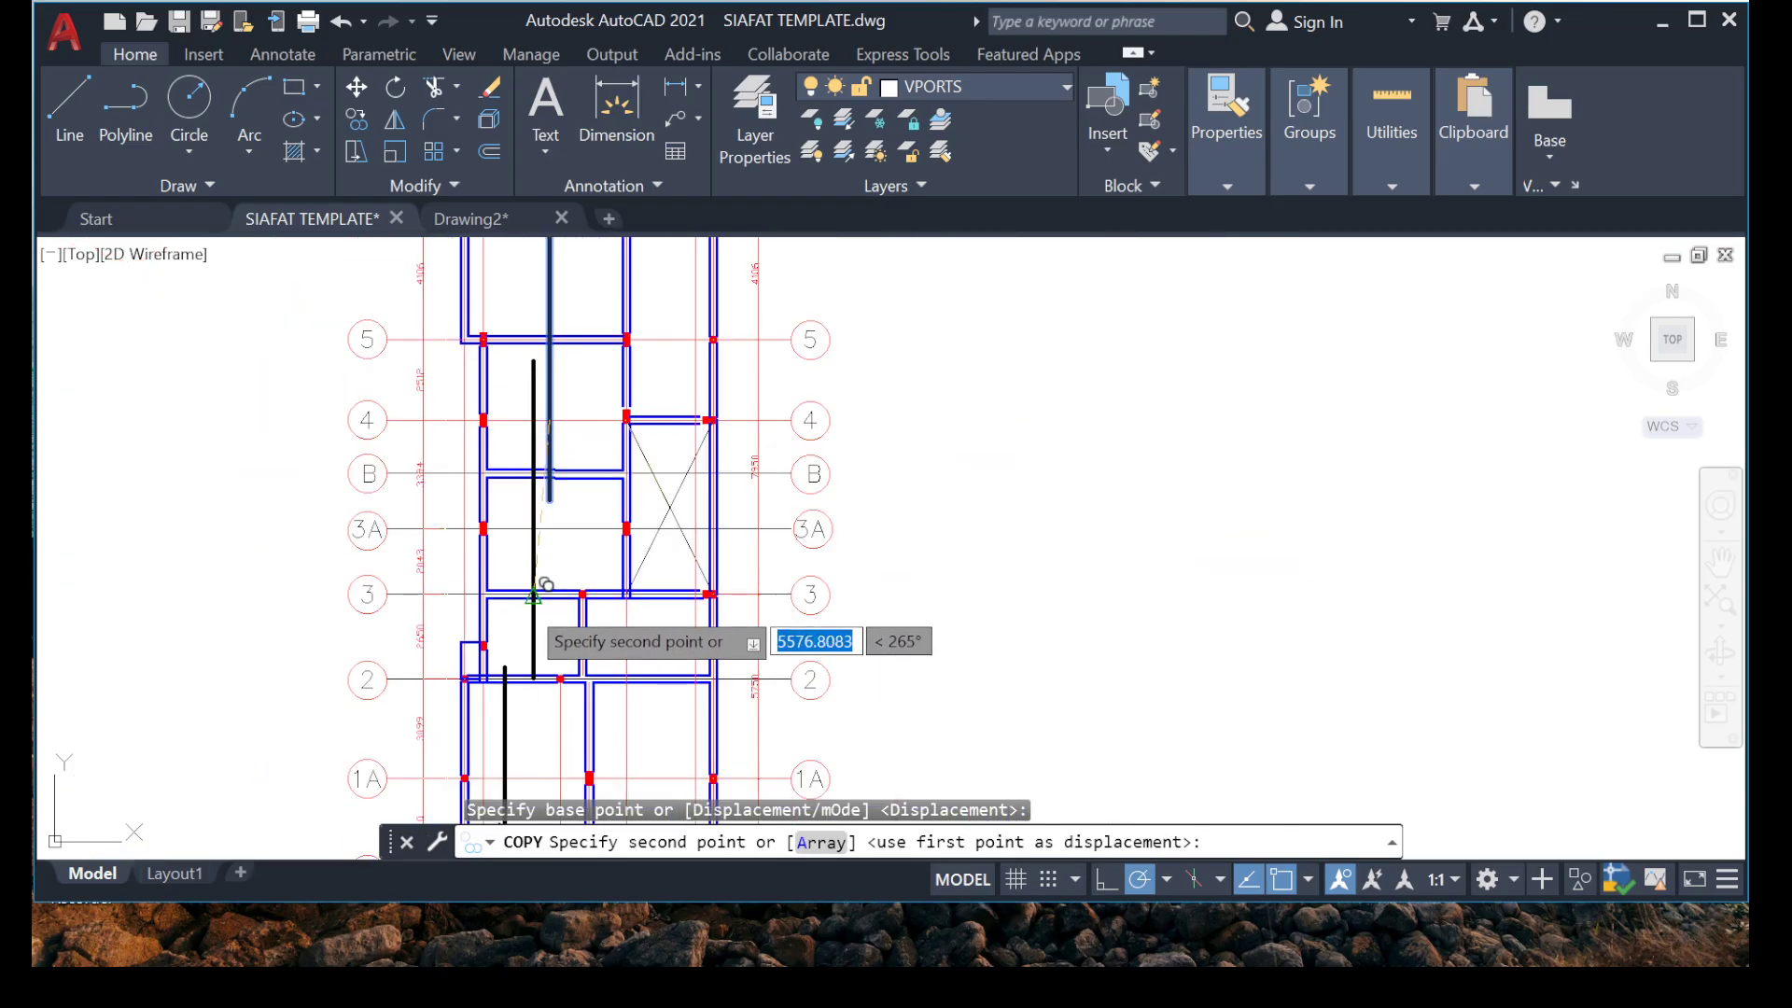
pyautogui.scroll(4, 548, 614)
pyautogui.press('Escape')
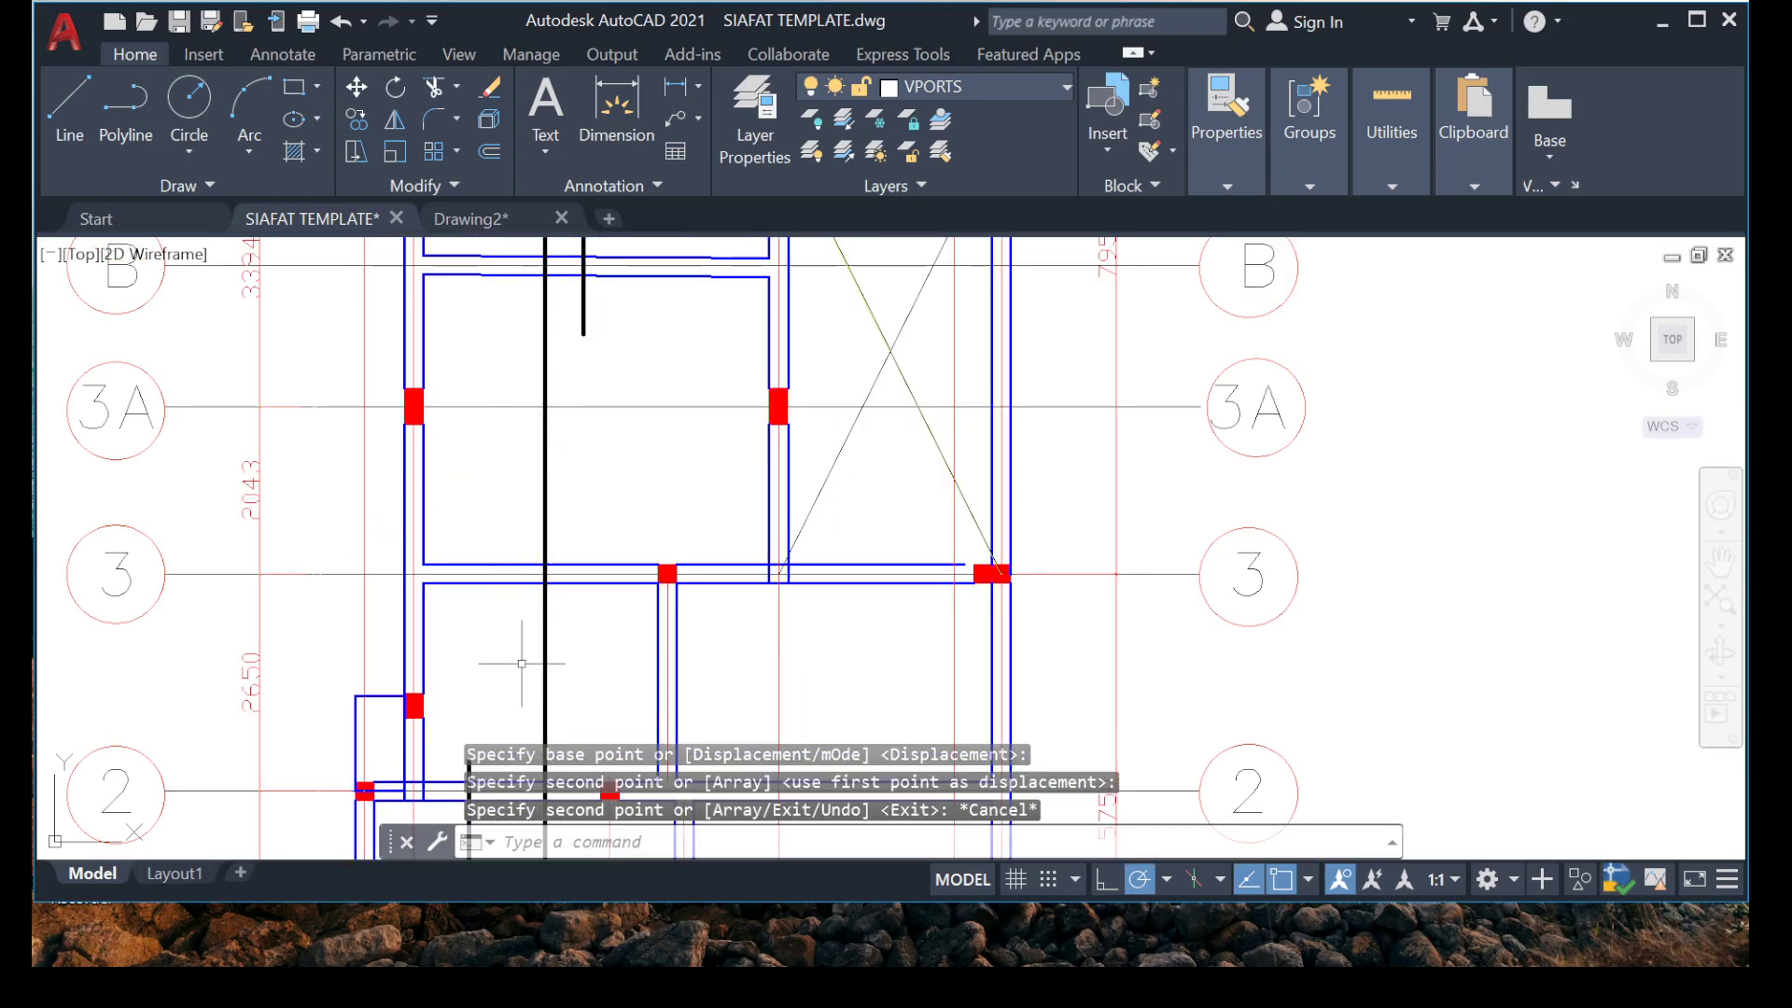
# Stretch the upper end of the grid 1 hooked bar farther above the grid 2 beam, to just above the column between grids 2 and 3.
pyautogui.scroll(-5, 520, 660)
pyautogui.scroll(2, 622, 422)
pyautogui.scroll(3, 620, 423)
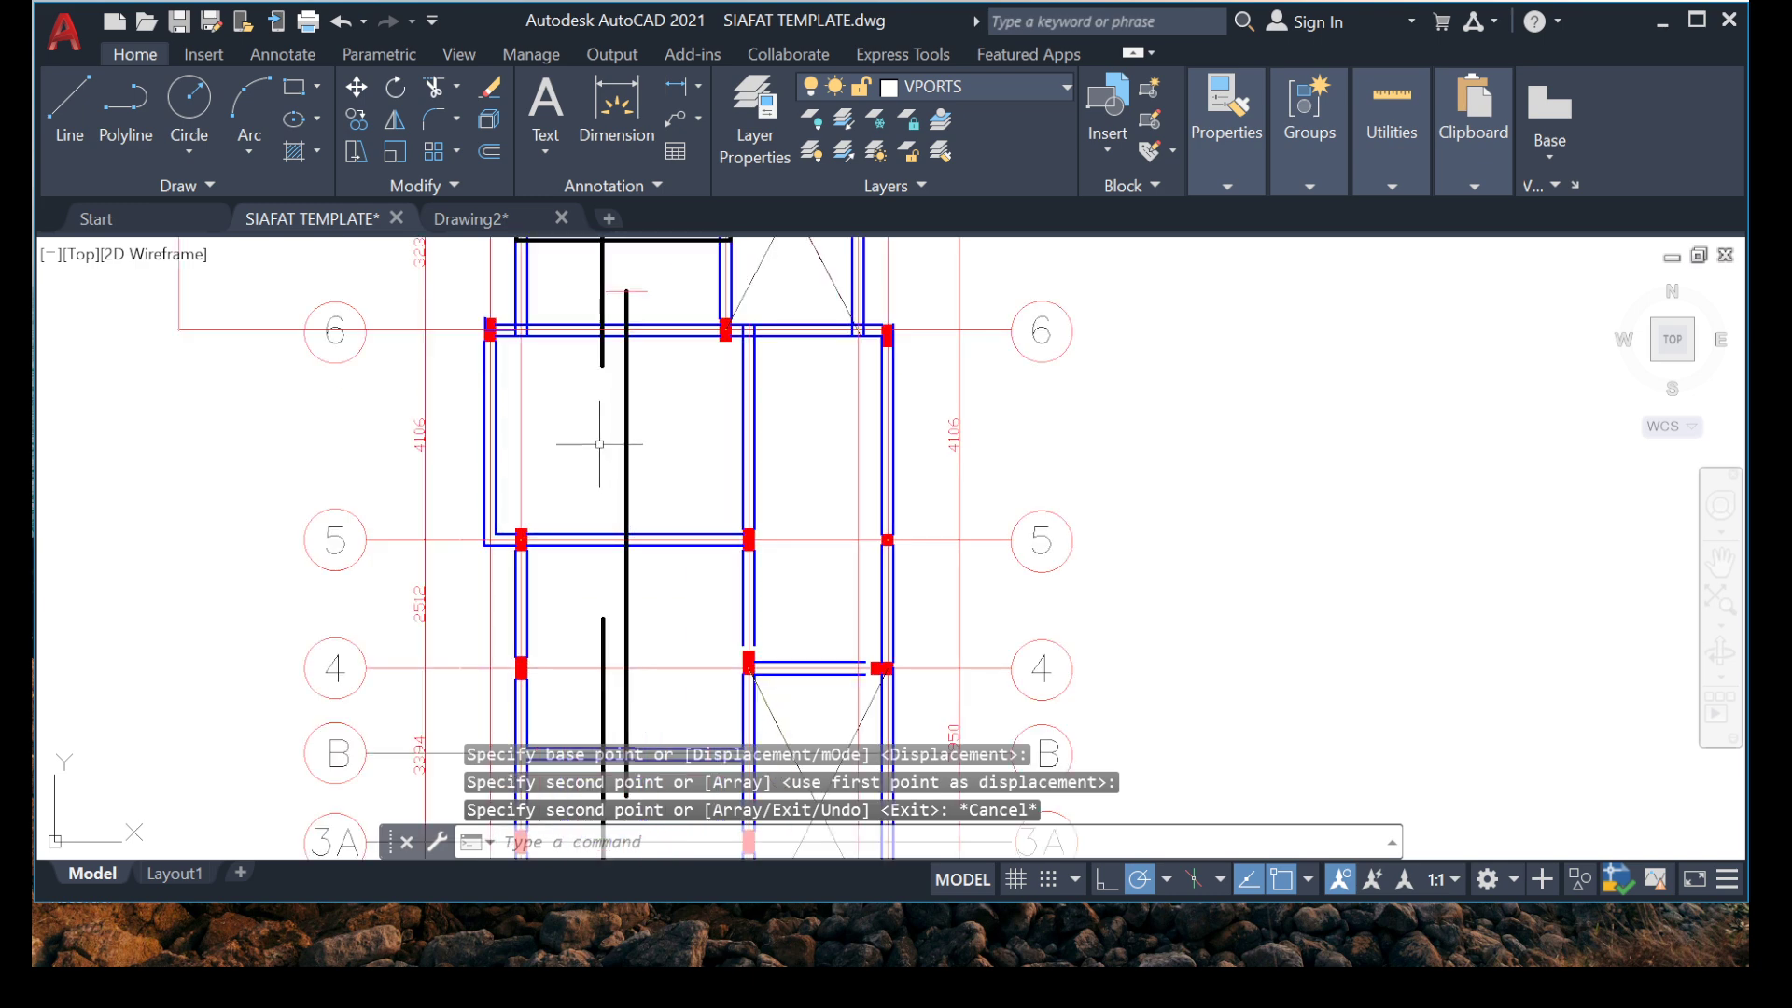
pyautogui.moveTo(593, 420); pyautogui.dragTo(604, 516, button='middle')
pyautogui.moveTo(580, 447); pyautogui.dragTo(657, 456, button='middle')
pyautogui.moveTo(686, 537); pyautogui.dragTo(670, 336, button='middle')
pyautogui.scroll(-2, 659, 347)
pyautogui.moveTo(648, 480); pyautogui.dragTo(681, 294, button='middle')
pyautogui.scroll(5, 649, 578)
pyautogui.moveTo(733, 375); pyautogui.dragTo(669, 450, button='middle')
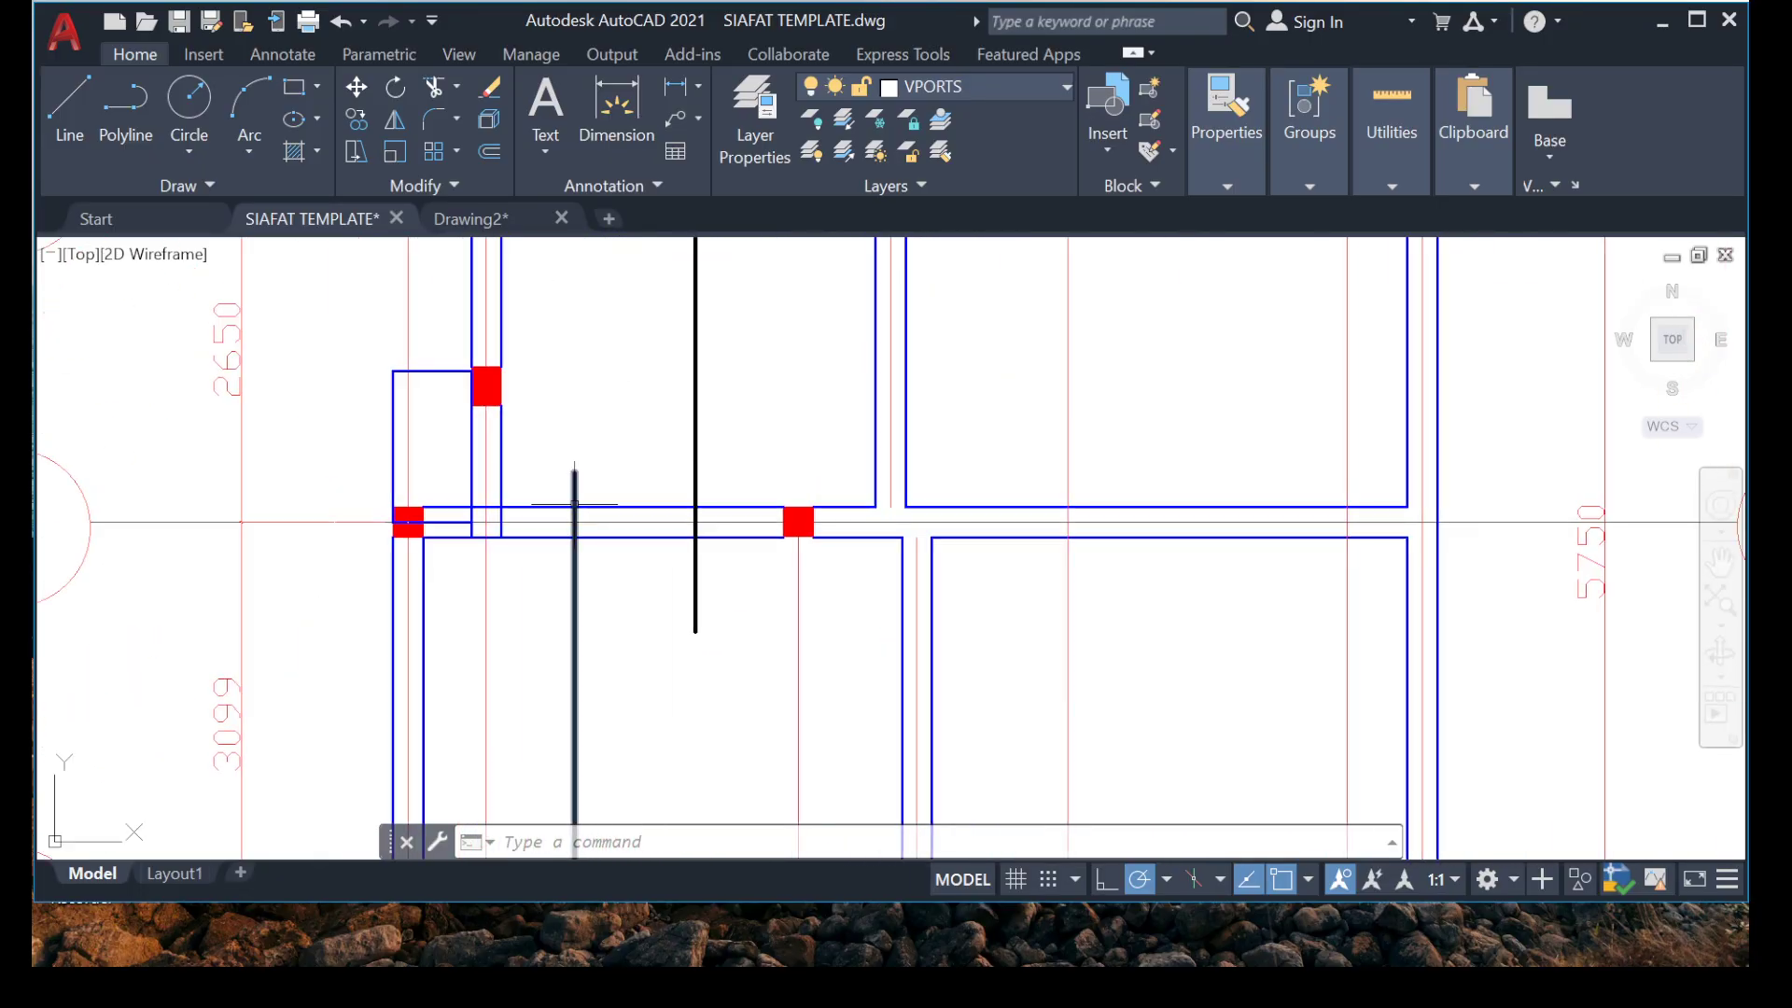
pyautogui.click(573, 474)
pyautogui.click(574, 365)
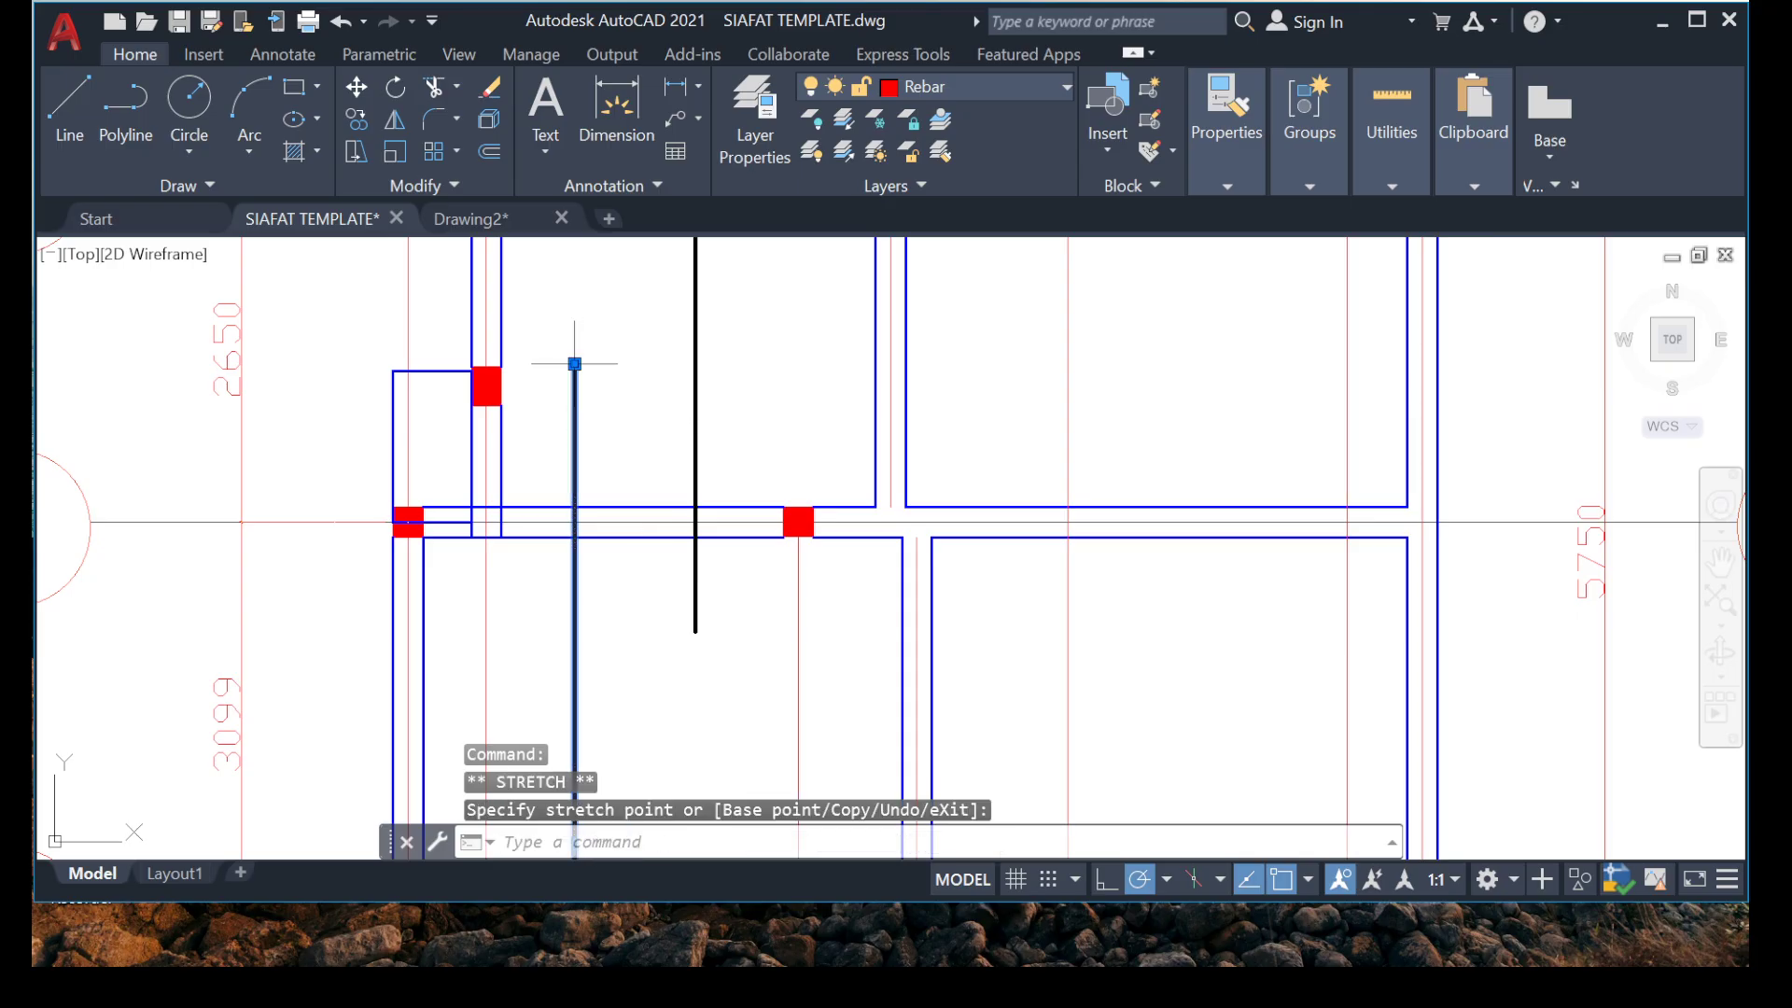
pyautogui.press('Escape')
pyautogui.press('Escape')
# Copy the horizontal hooked bar between grids 7 and 6 down into the slab bay between grids 6 and 5, starting inside the outer beam edge.
pyautogui.scroll(-7, 597, 454)
pyautogui.moveTo(600, 344); pyautogui.dragTo(569, 571, button='middle')
pyautogui.scroll(5, 588, 338)
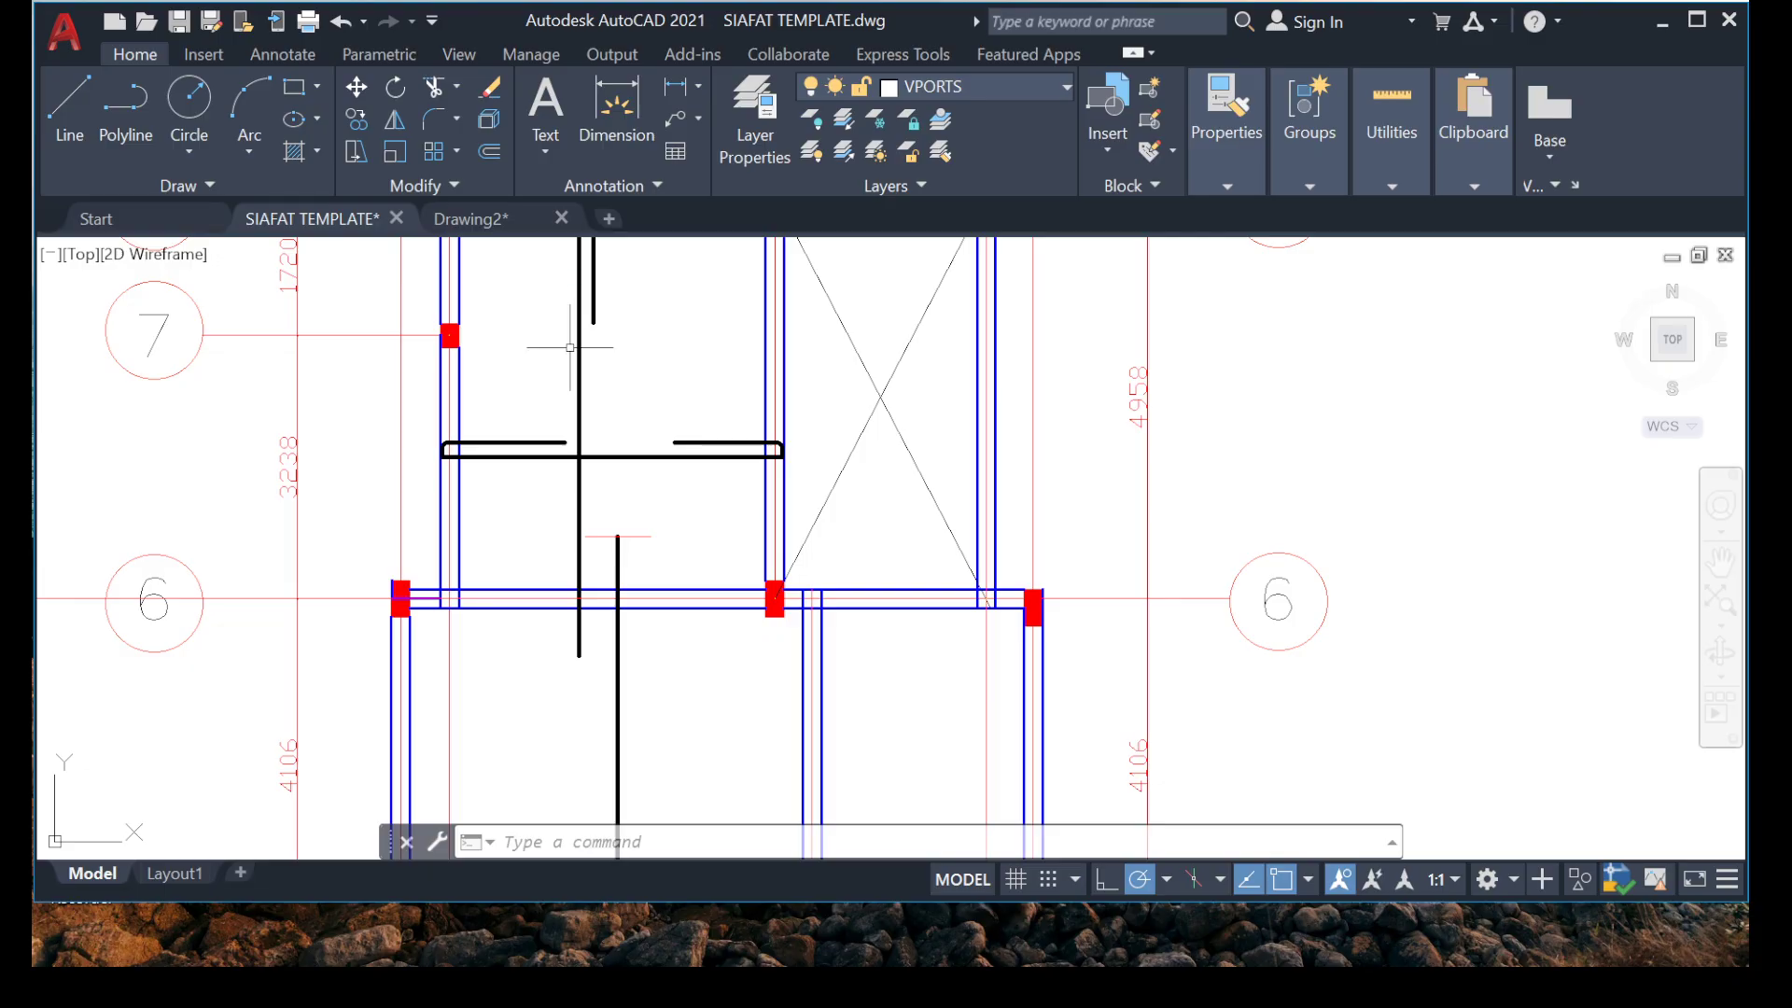
pyautogui.scroll(5, 433, 464)
pyautogui.click(784, 310)
pyautogui.click(610, 505)
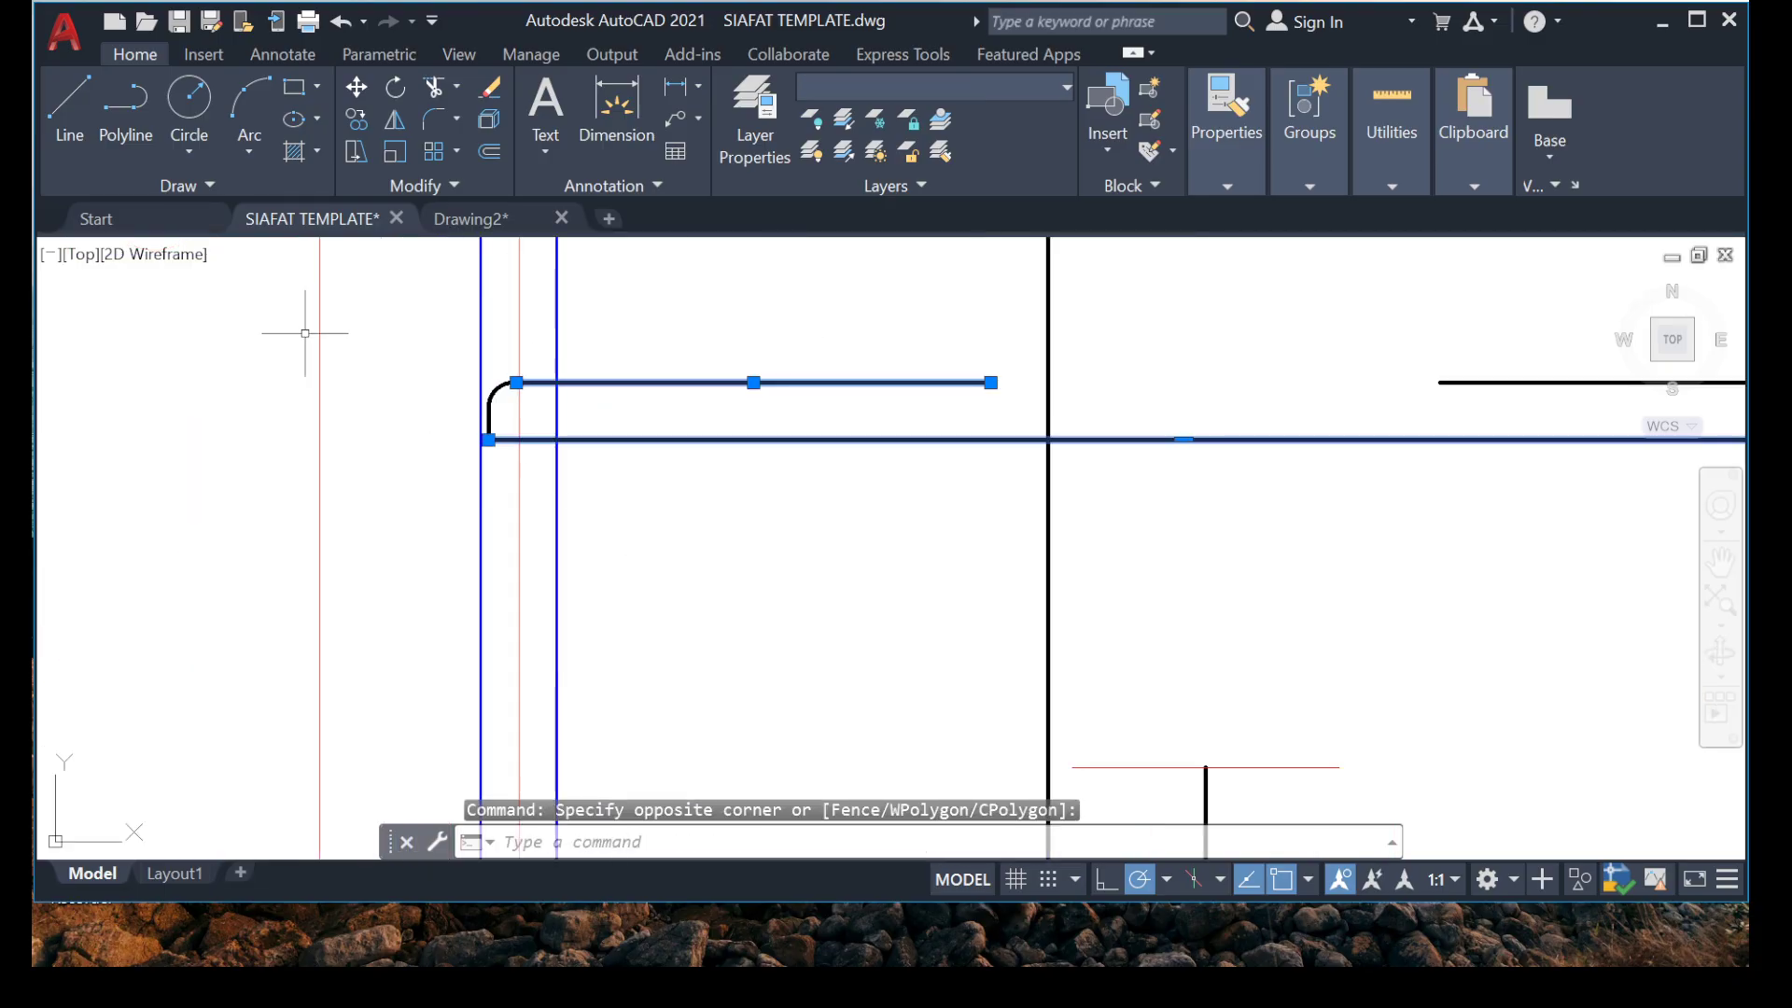
pyautogui.click(376, 328)
pyautogui.click(741, 585)
pyautogui.scroll(-5, 569, 416)
pyautogui.scroll(2, 822, 426)
pyautogui.click(842, 333)
pyautogui.click(701, 440)
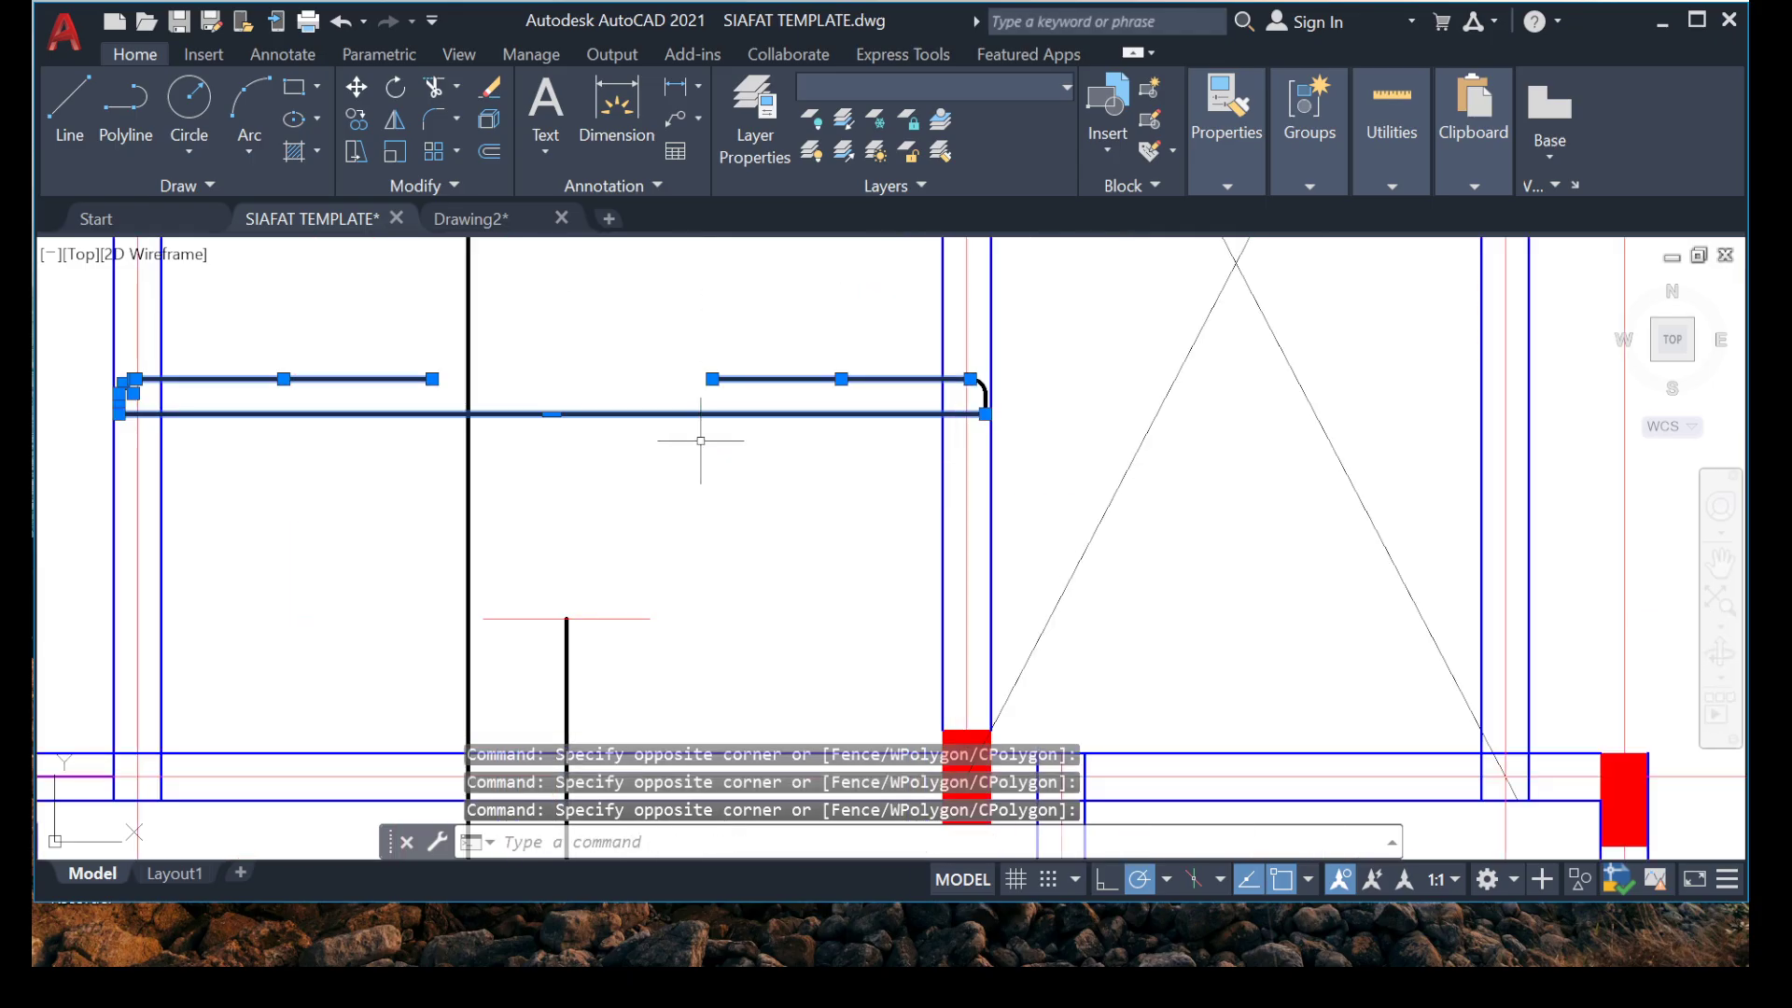
pyautogui.click(1013, 476)
pyautogui.rightClick(680, 401)
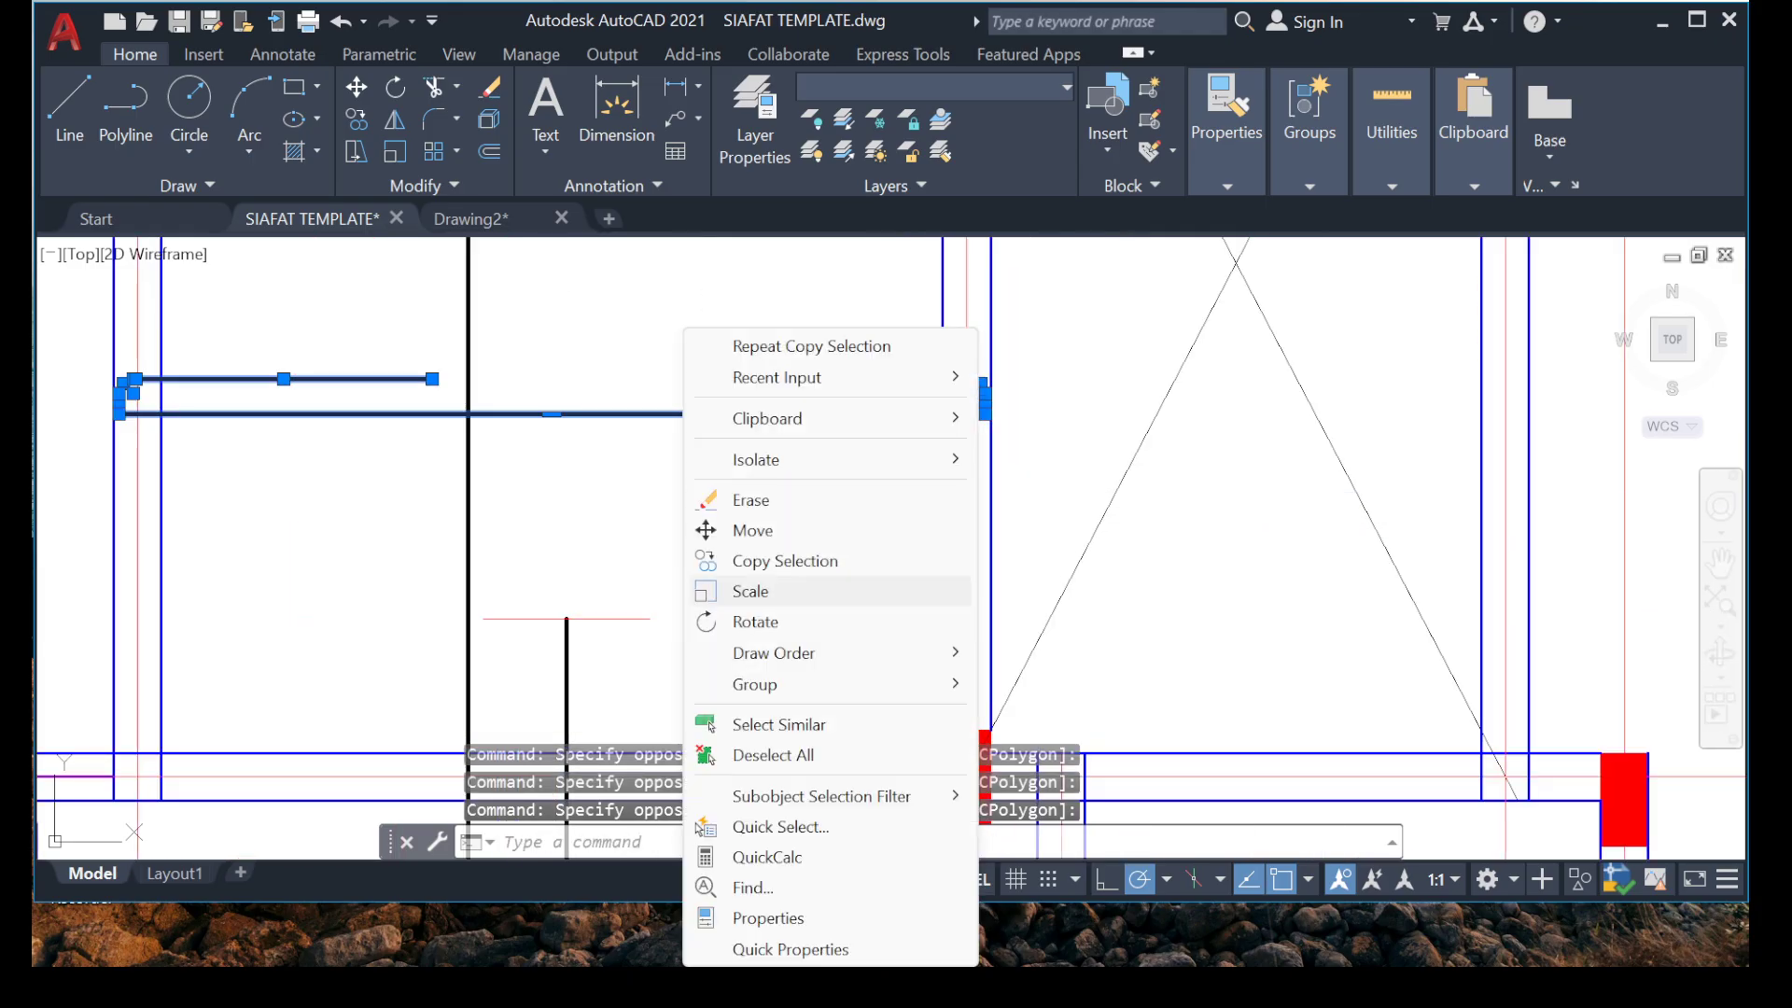
pyautogui.click(775, 560)
pyautogui.scroll(3, 188, 485)
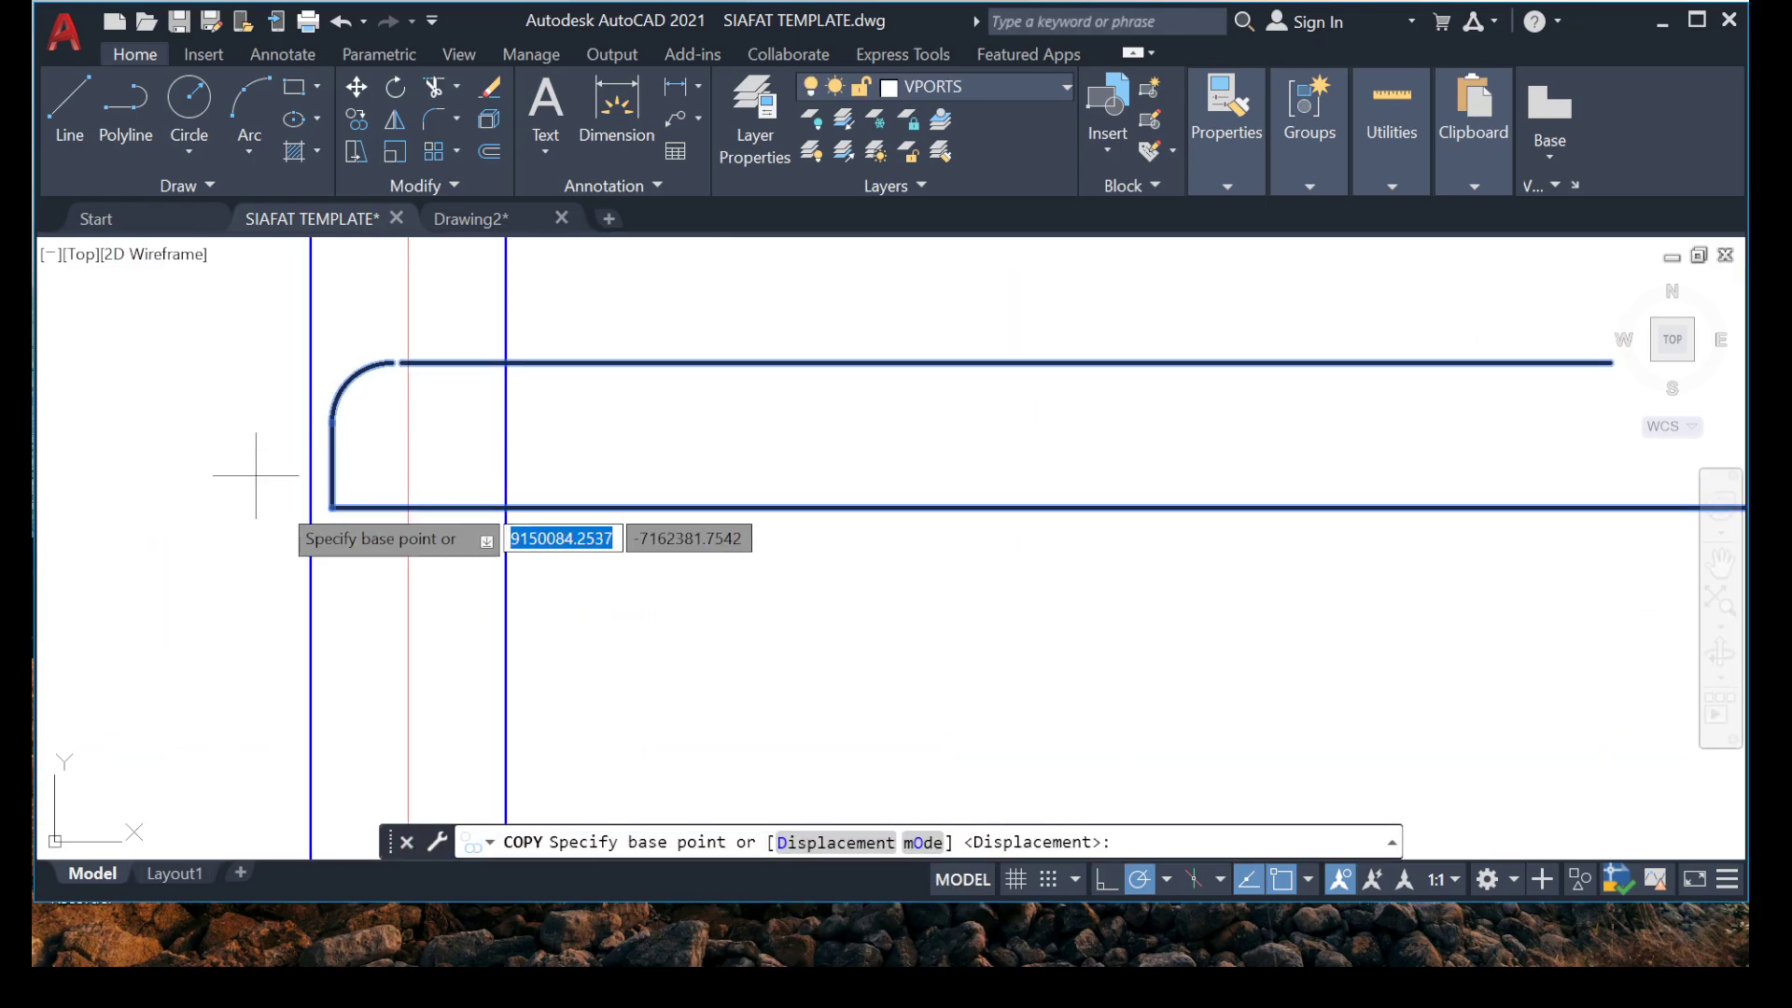
pyautogui.click(331, 508)
pyautogui.scroll(-4, 338, 523)
pyautogui.scroll(4, 364, 561)
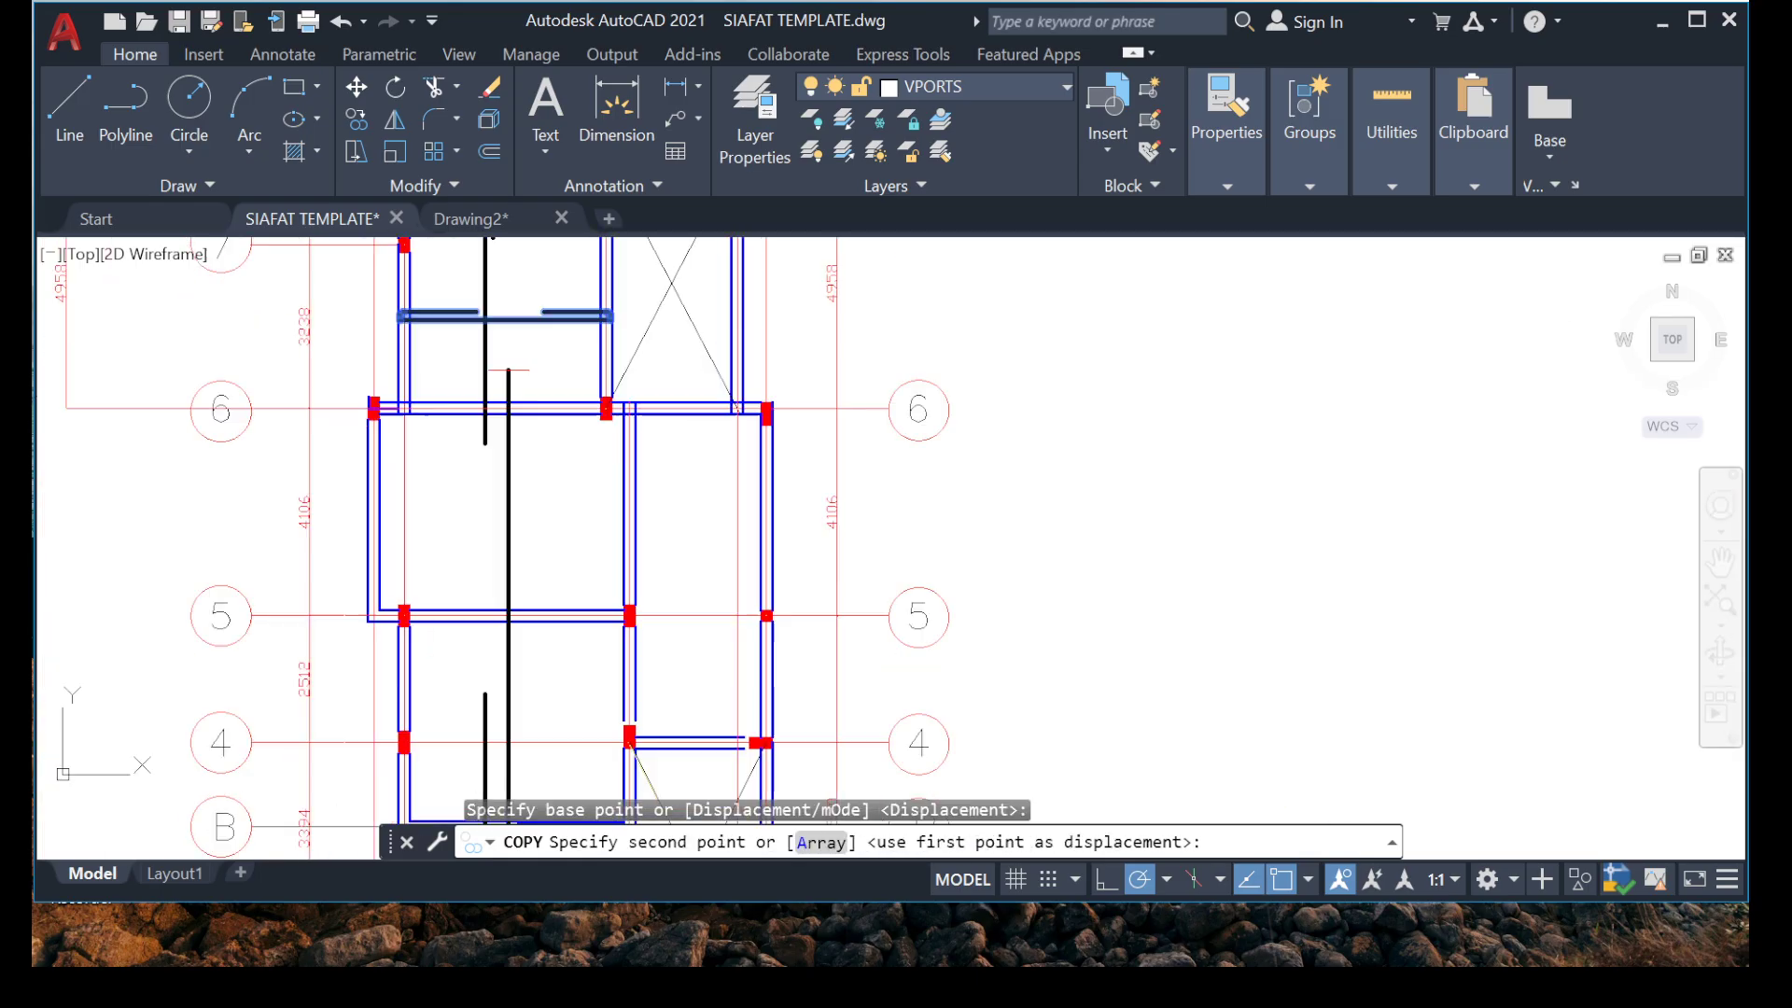
pyautogui.scroll(2, 388, 537)
pyautogui.click(416, 510)
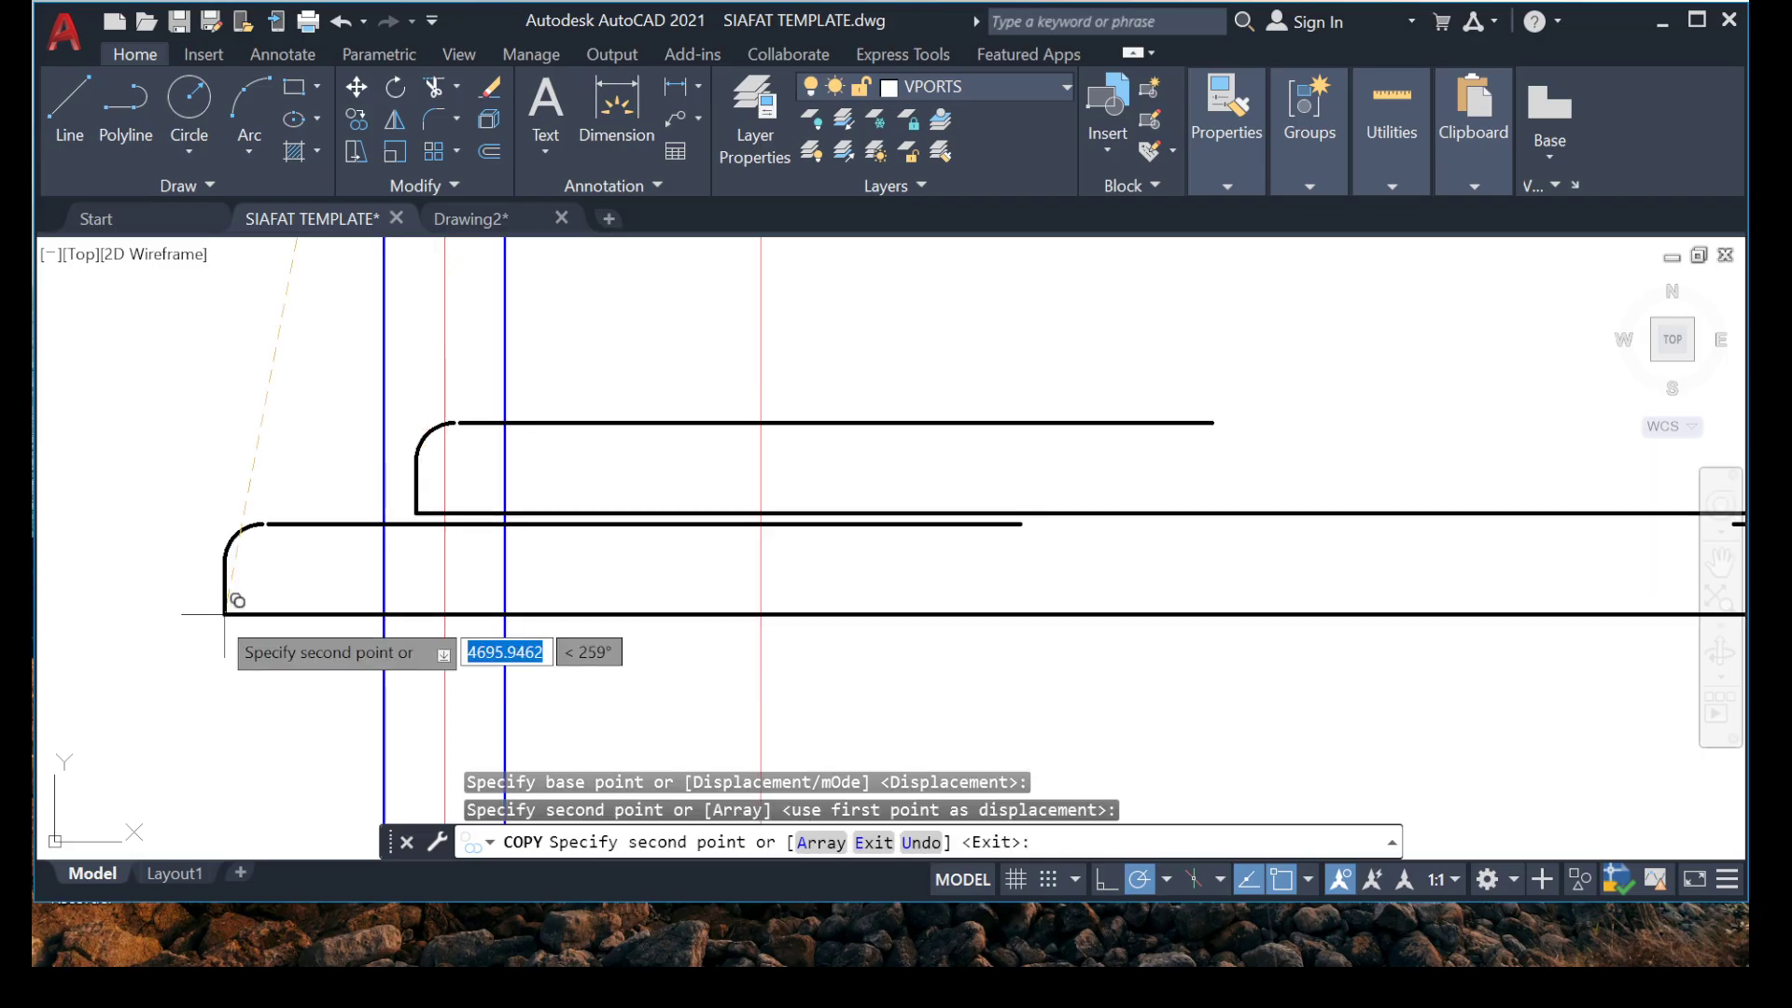
pyautogui.scroll(-3, 341, 539)
pyautogui.press('Escape')
# Extend the short upper leg of the copied bar's left hook to close the gap to the bend arc.
pyautogui.scroll(5, 309, 575)
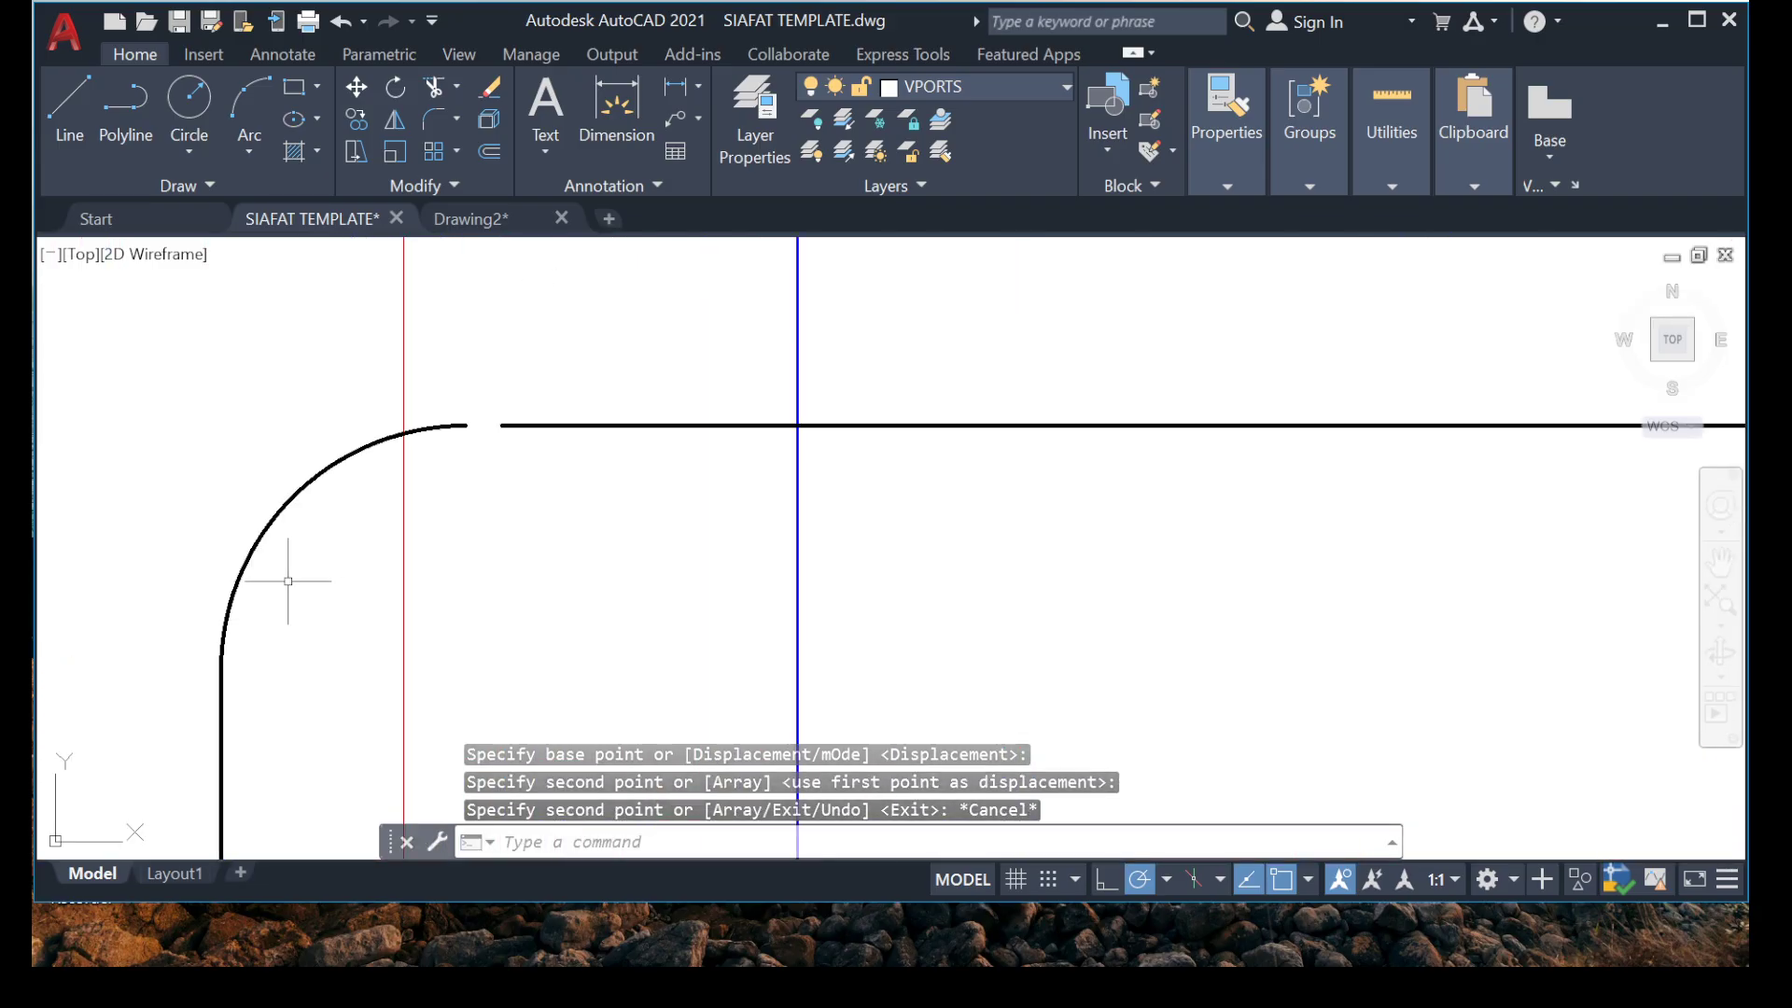
pyautogui.write('ex')
pyautogui.press('Return')
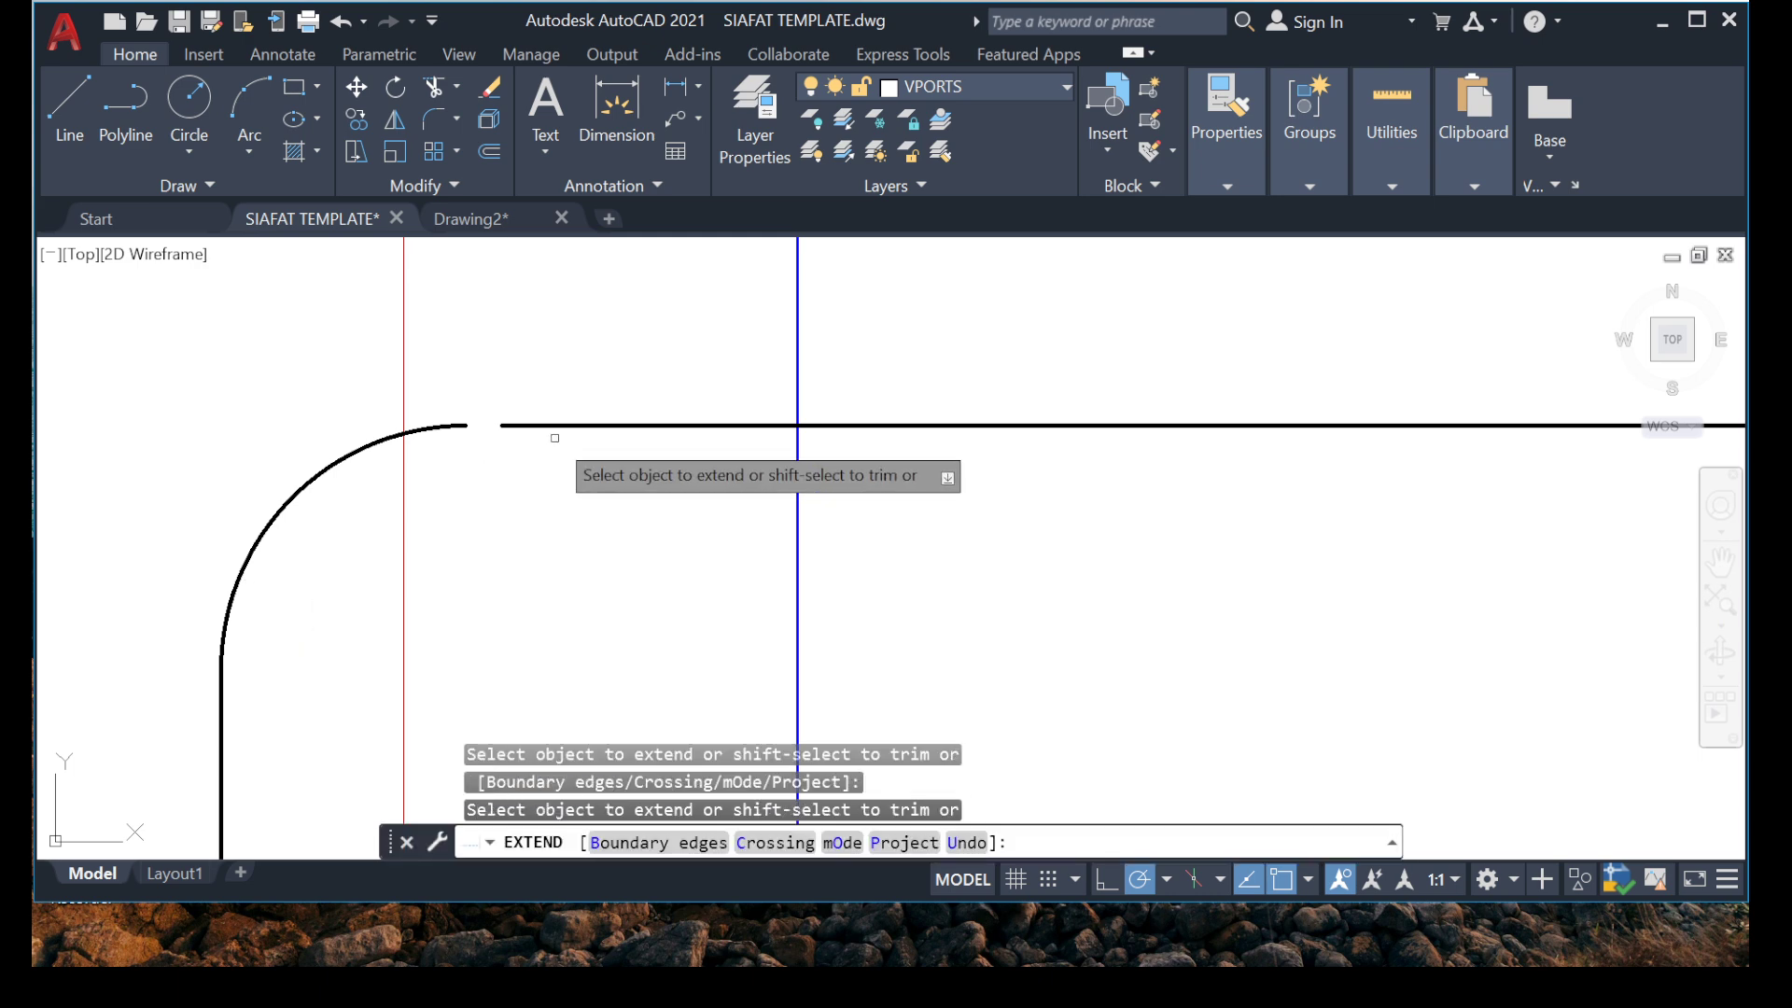
pyautogui.click(654, 427)
pyautogui.press('Escape')
# Stretch the right end of the copied bar's bottom line across to just inside the outer edge of the far right beam.
pyautogui.scroll(-5, 571, 628)
pyautogui.scroll(5, 638, 585)
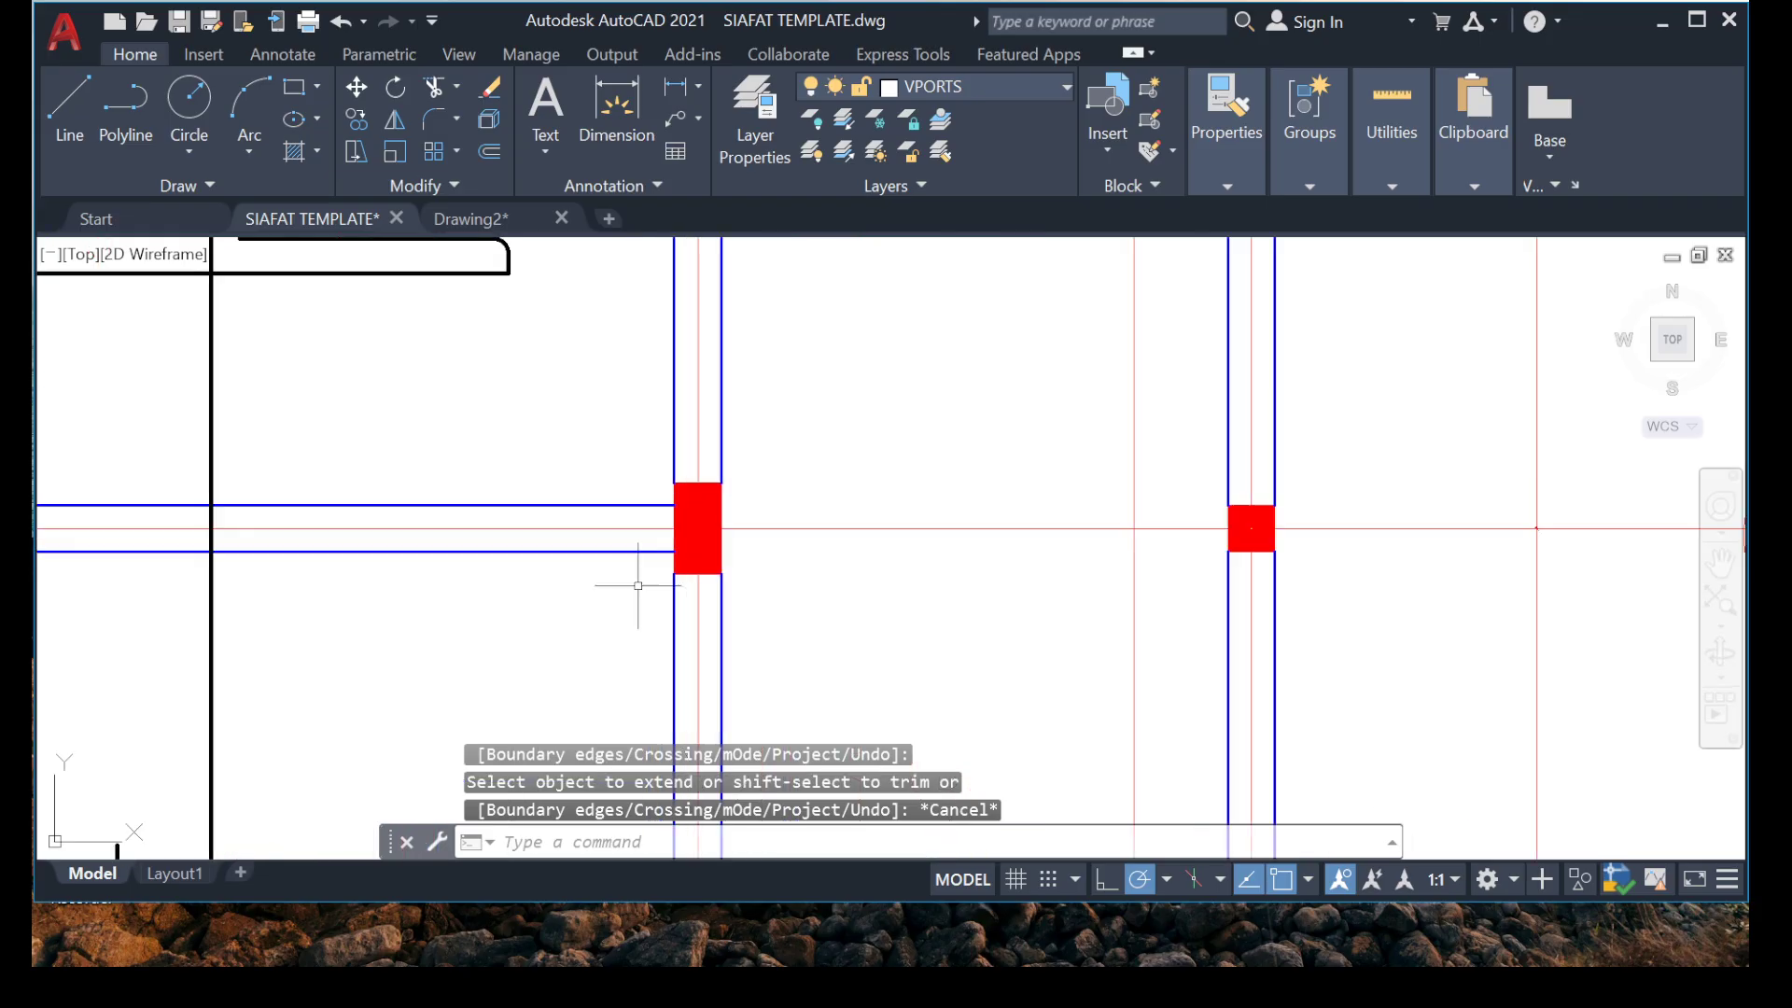
pyautogui.scroll(-5, 517, 608)
pyautogui.scroll(6, 448, 504)
pyautogui.click(448, 500)
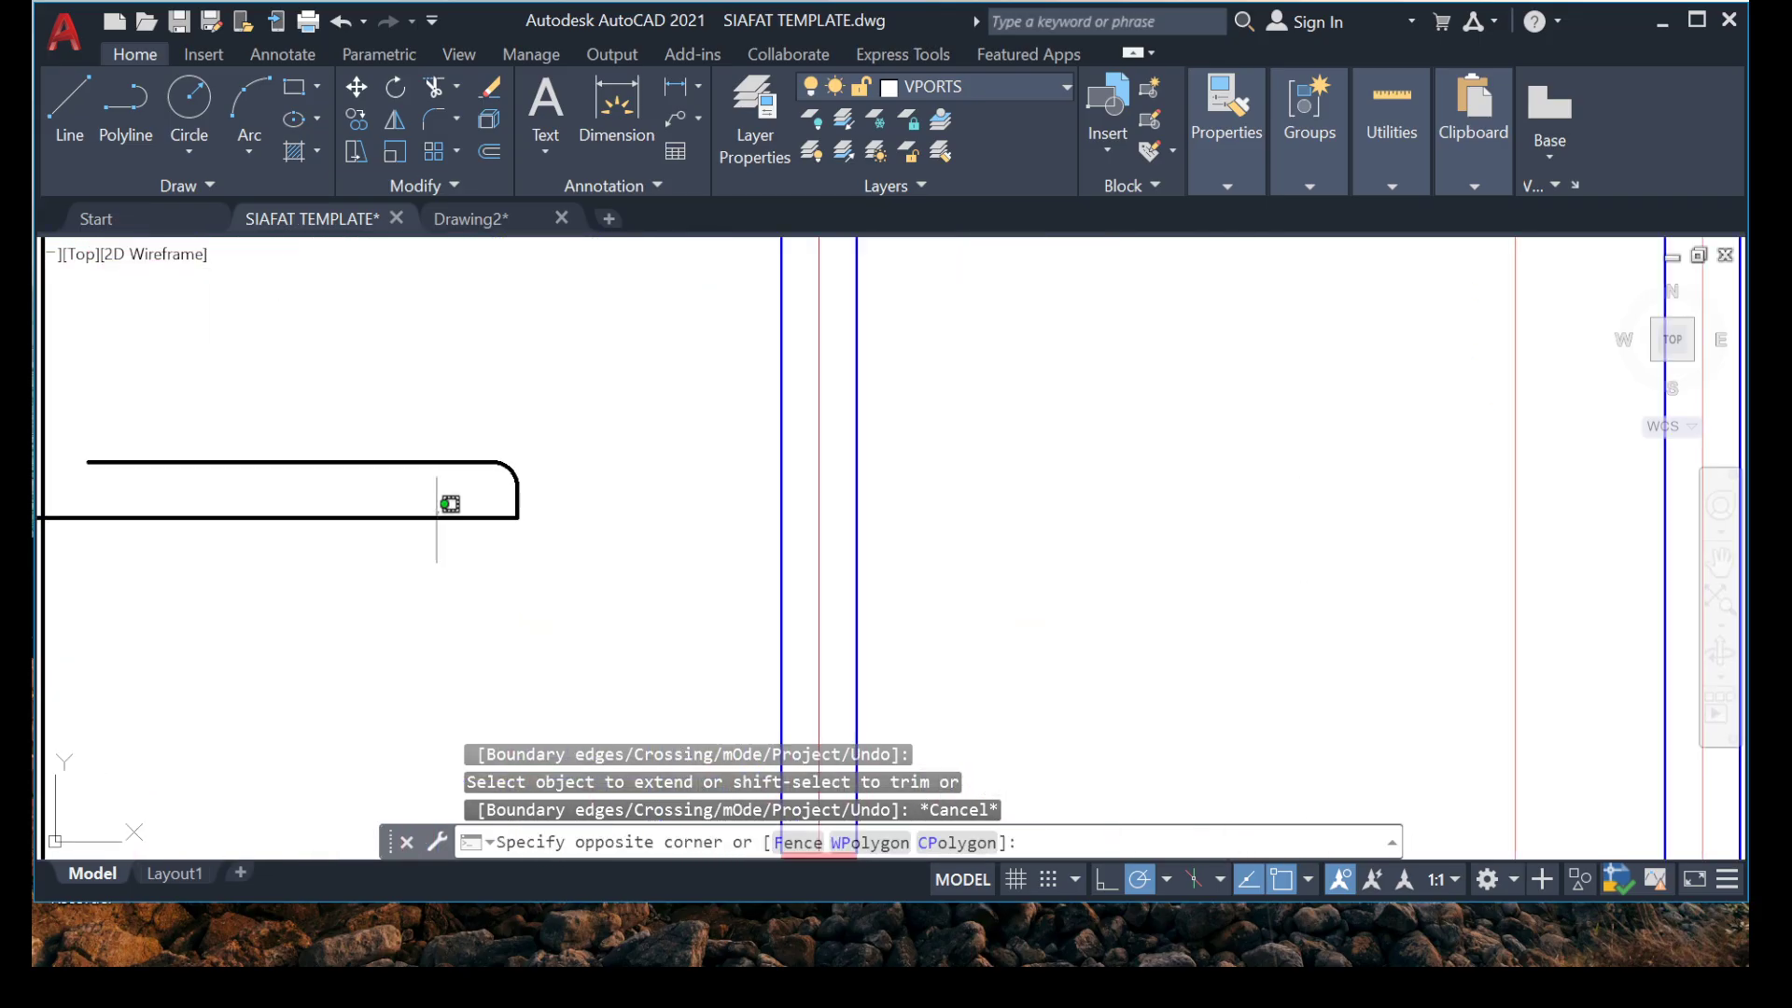
pyautogui.click(441, 543)
pyautogui.click(517, 518)
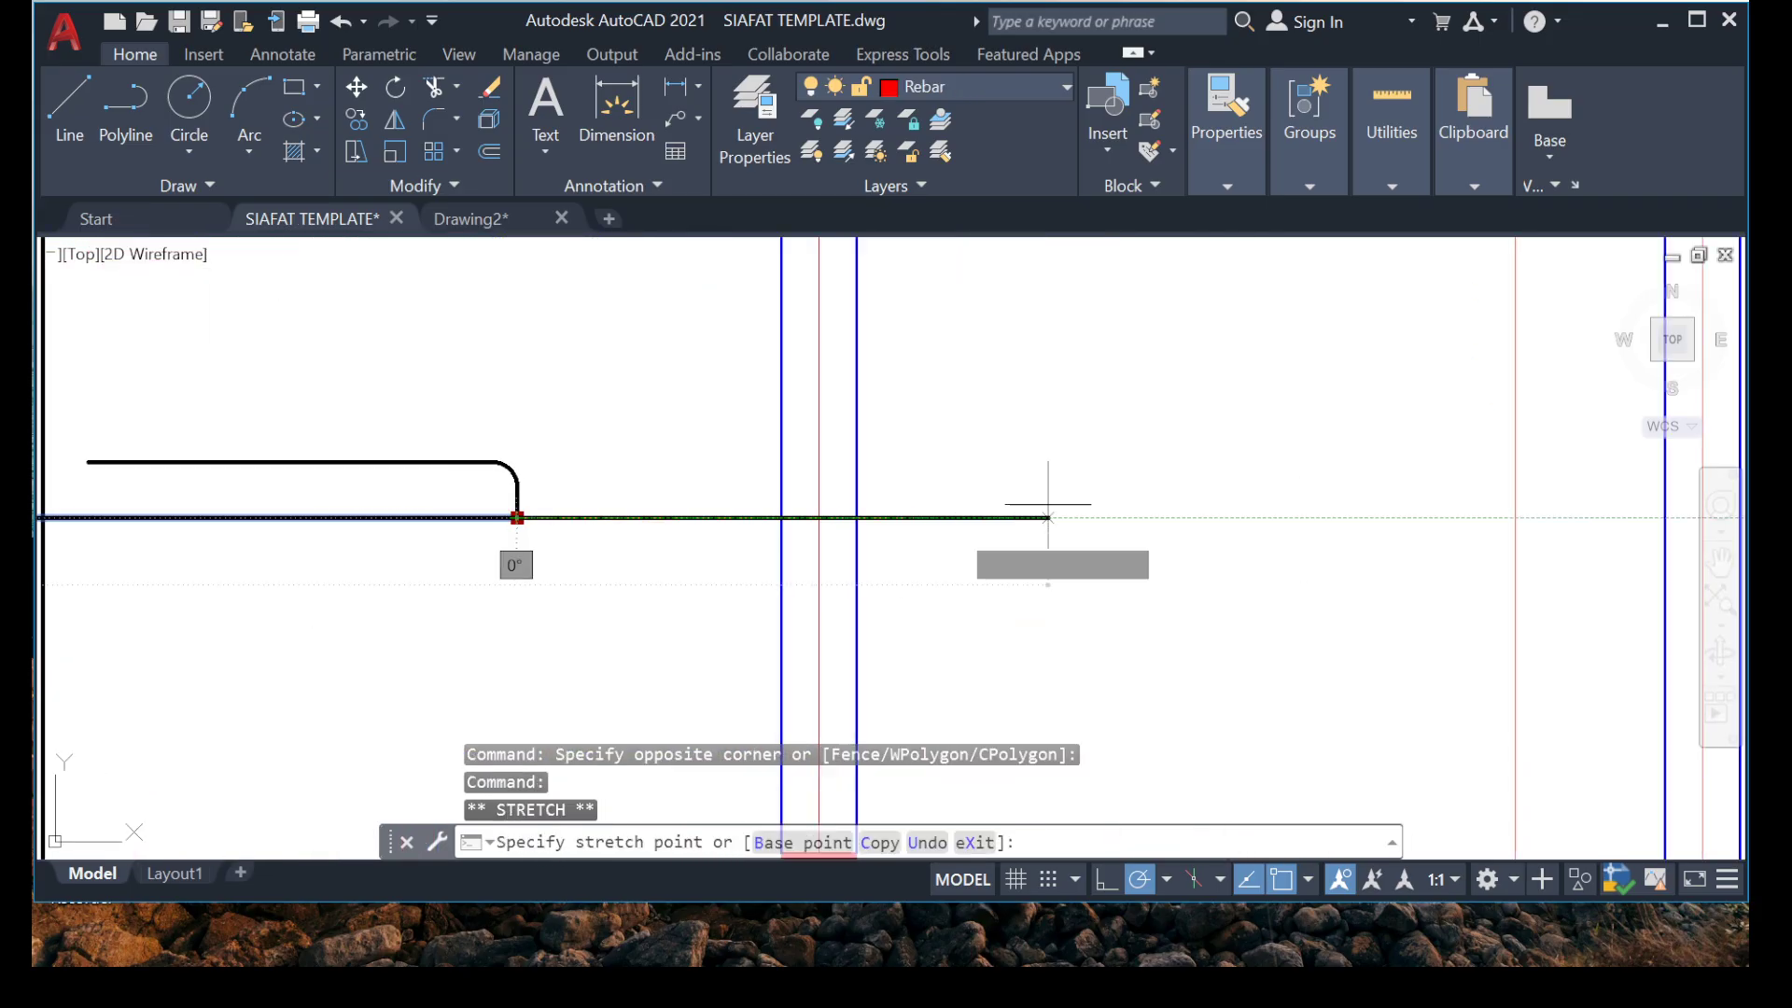
pyautogui.moveTo(949, 468); pyautogui.dragTo(80, 414, button='middle')
pyautogui.scroll(4, 856, 500)
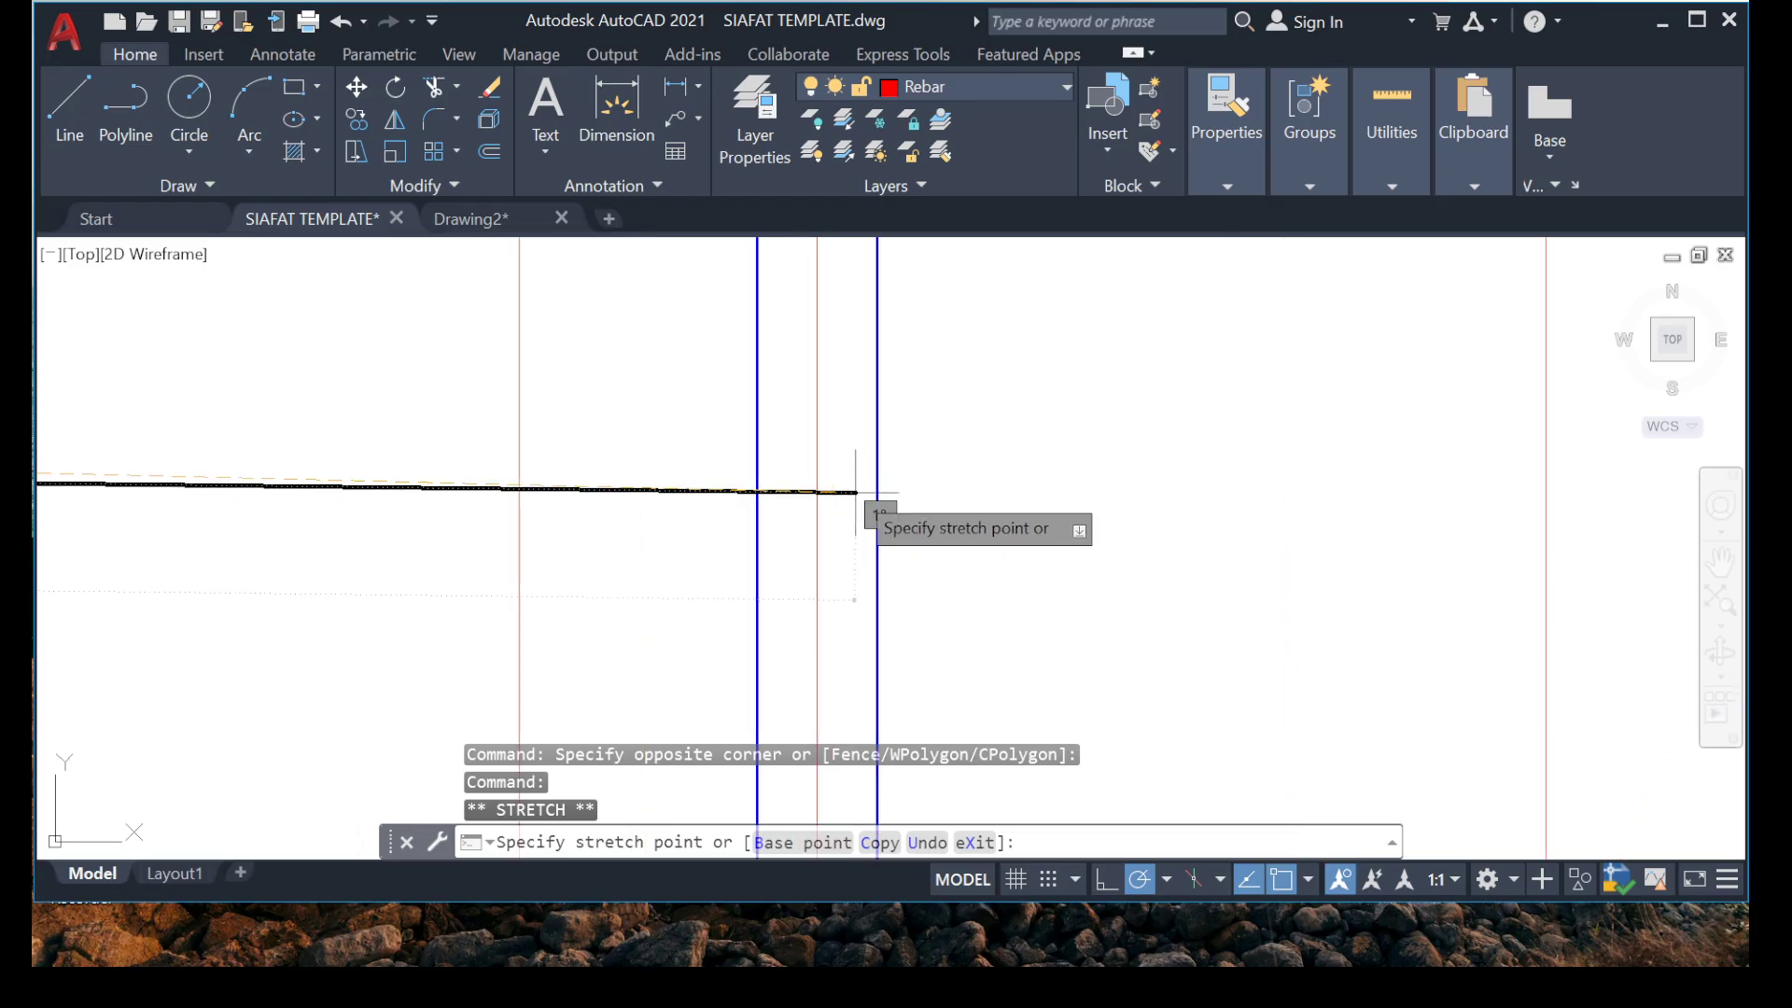
pyautogui.press('Escape')
pyautogui.press('Escape')
# Move the detached right hook with its upper leg to the new right end of the horizontal bar between grids 6 and 5.
pyautogui.scroll(-4, 840, 420)
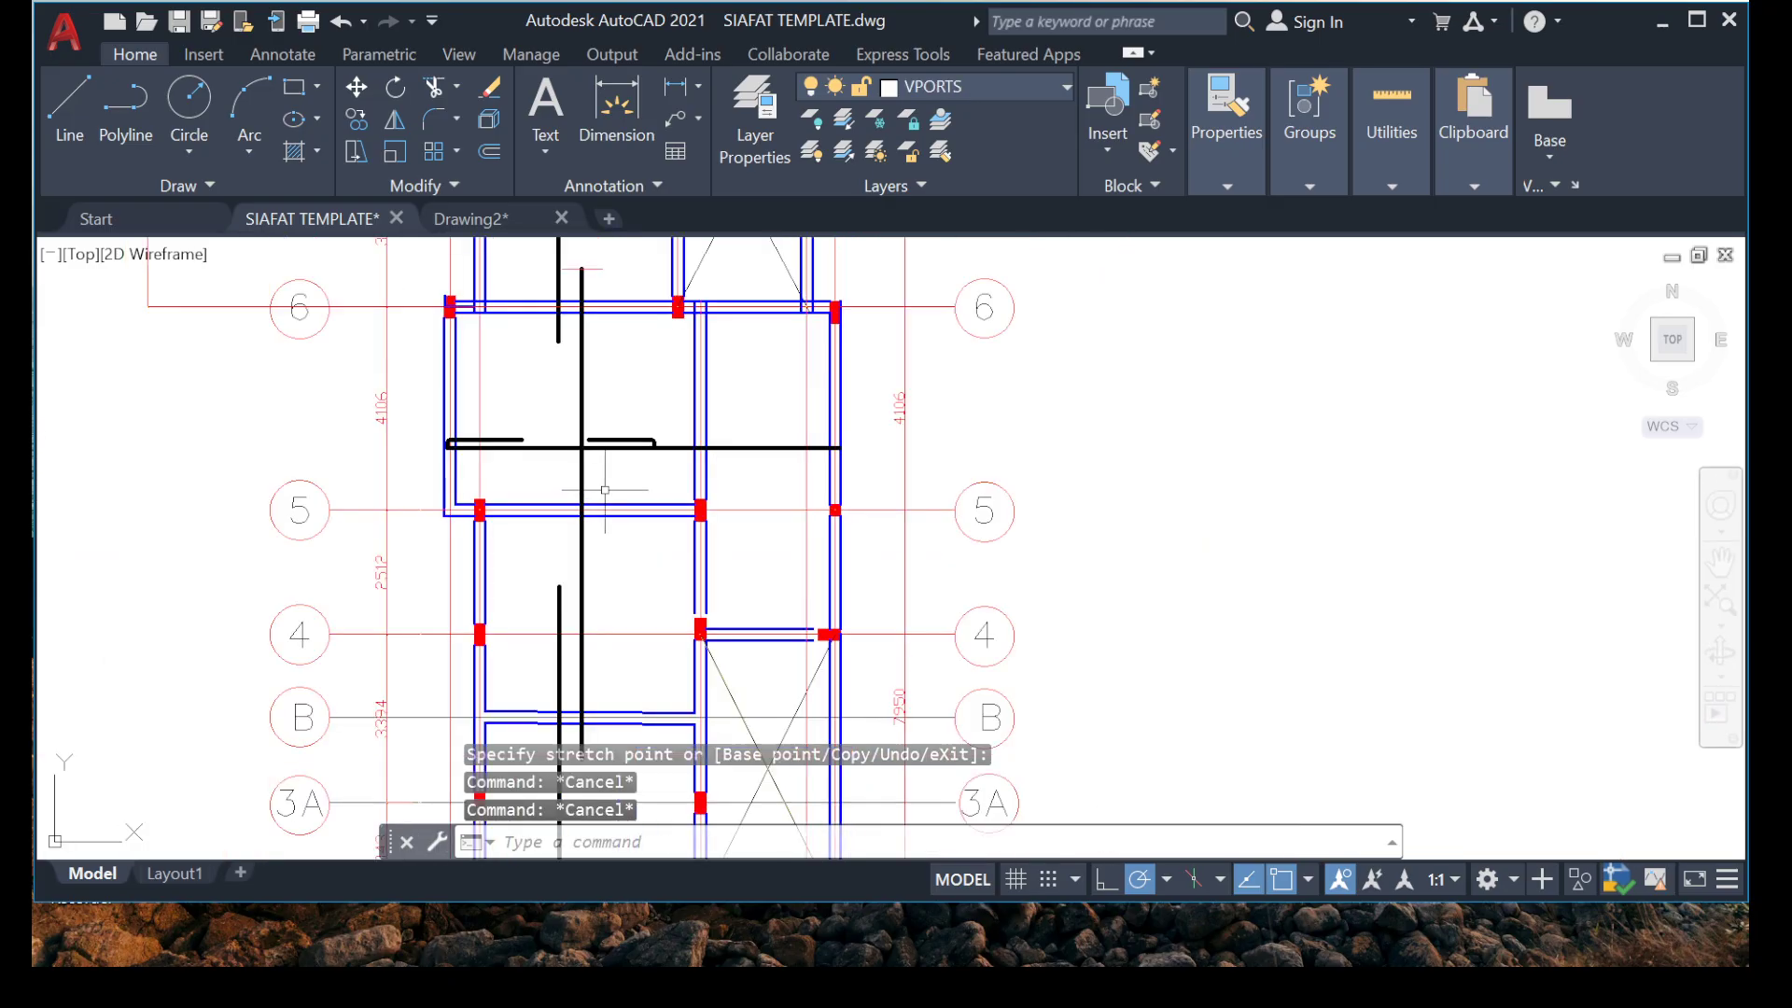
pyautogui.scroll(6, 579, 336)
pyautogui.click(348, 368)
pyautogui.click(1000, 580)
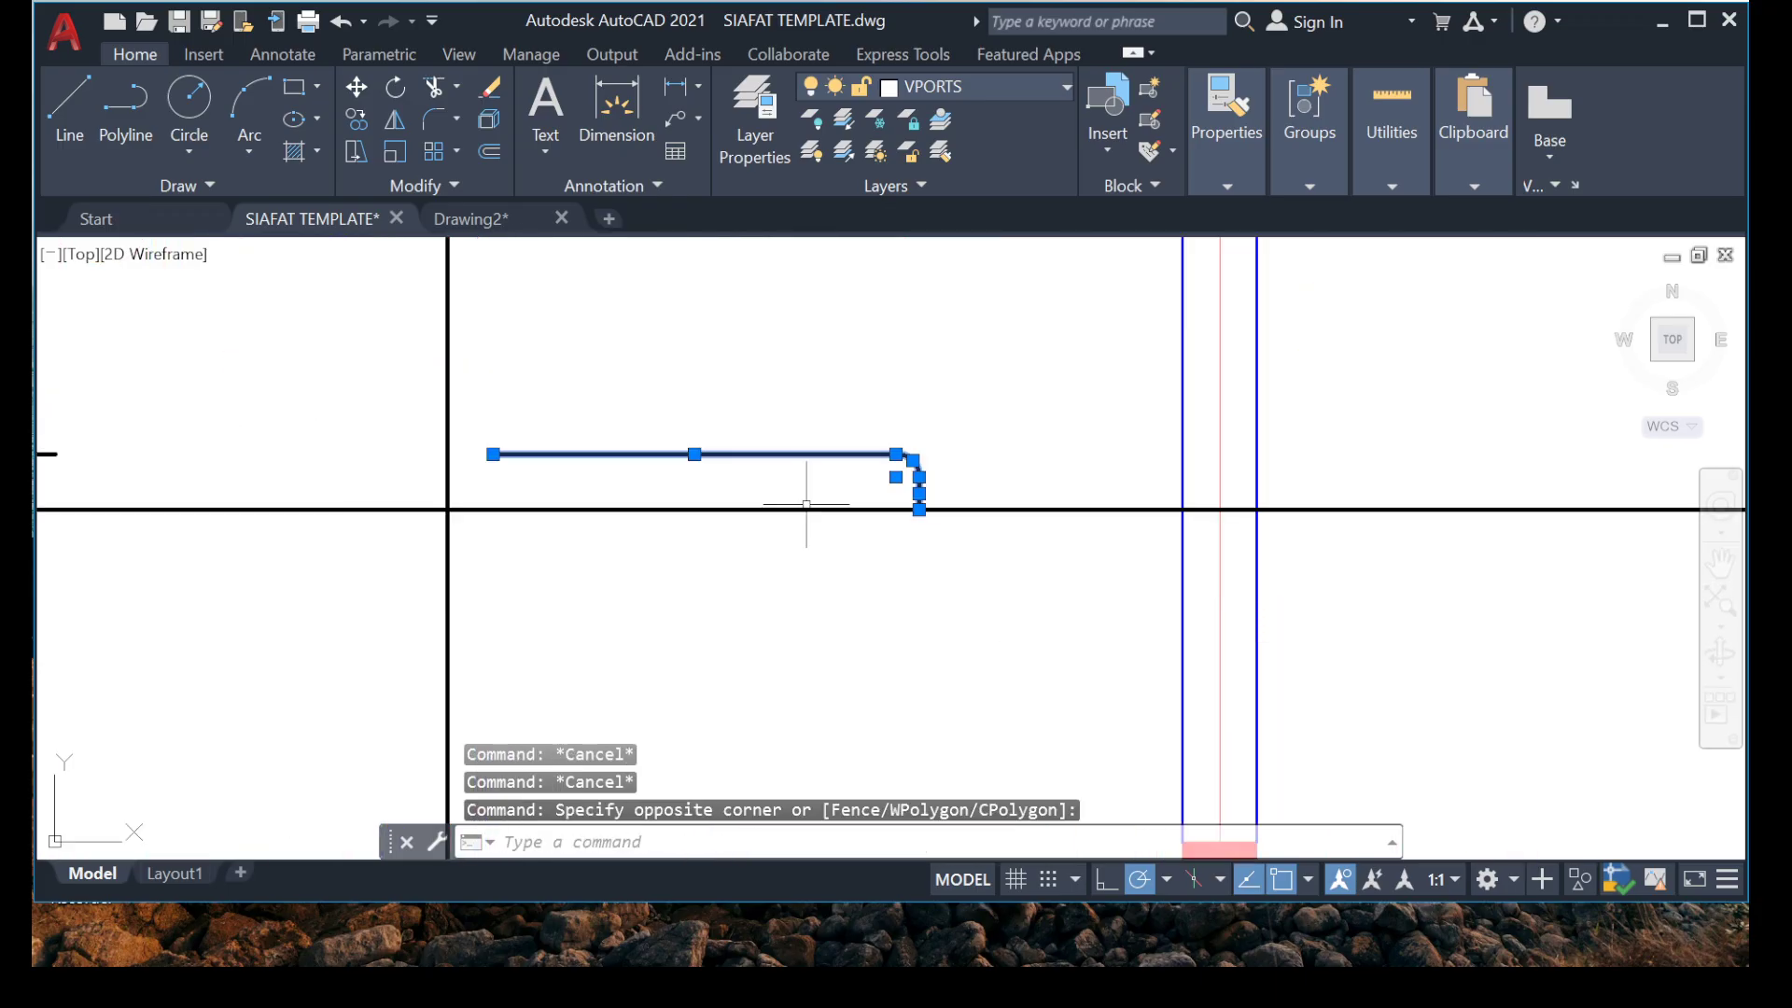
pyautogui.rightClick(744, 443)
pyautogui.click(812, 531)
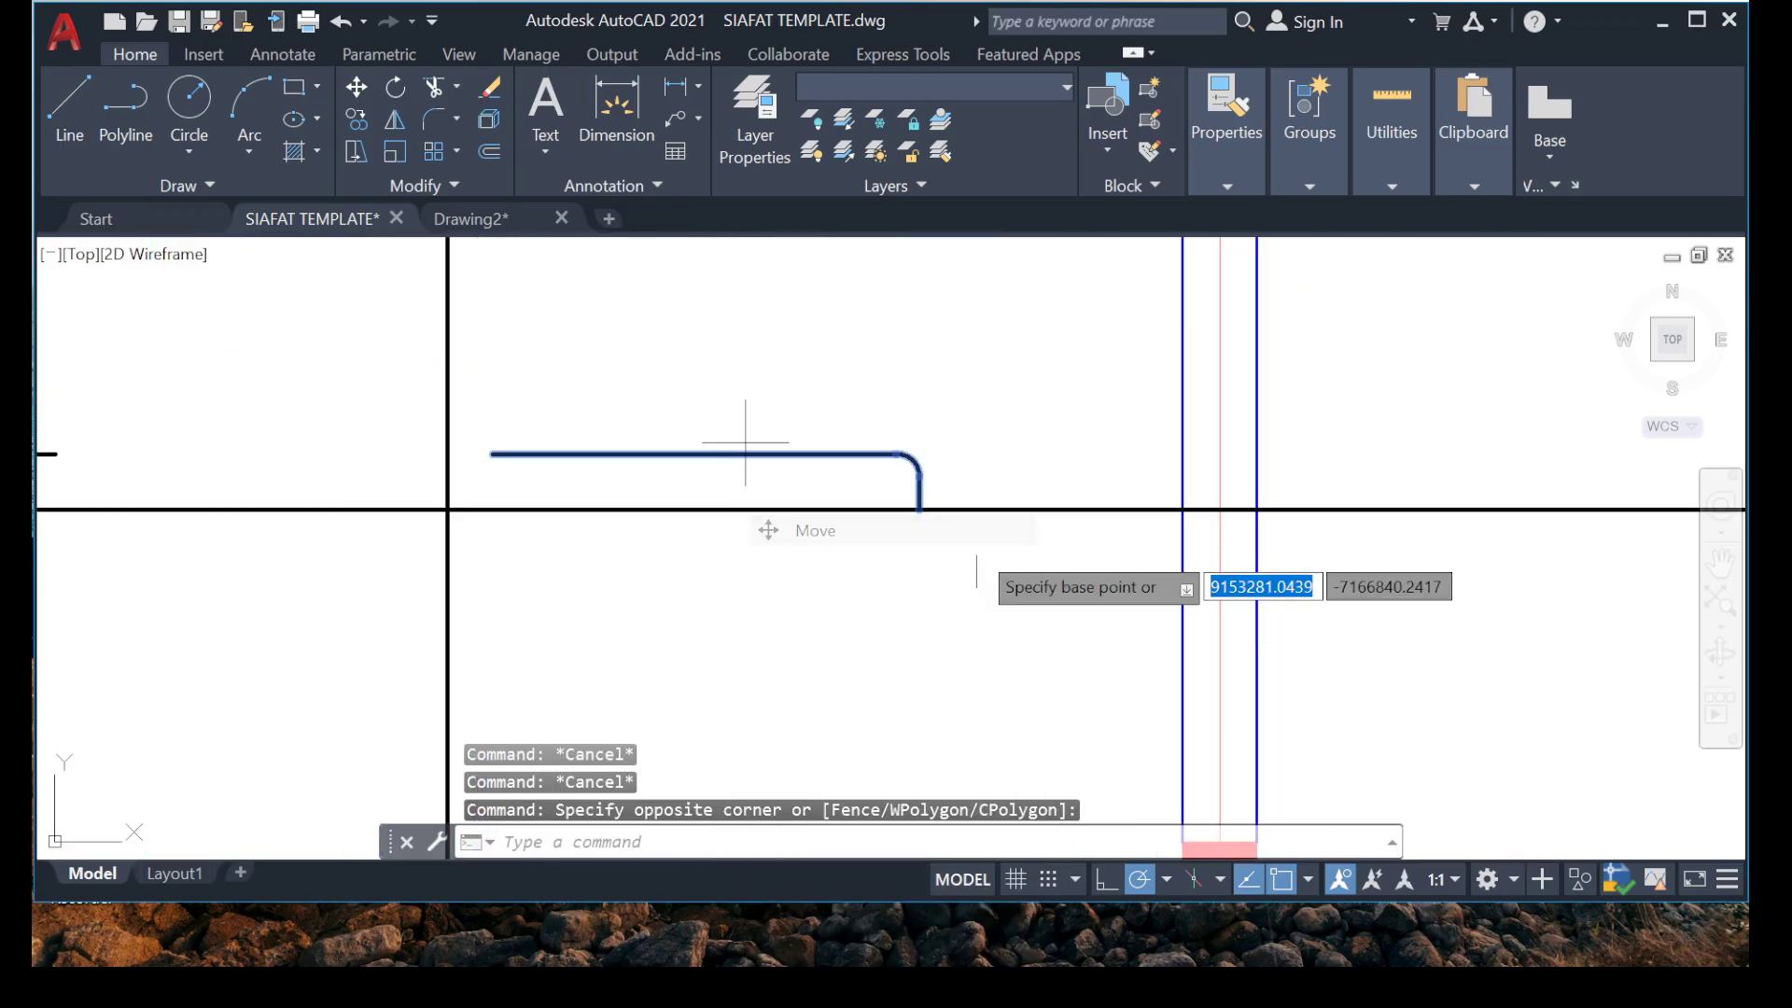
pyautogui.click(919, 509)
pyautogui.scroll(-3, 840, 400)
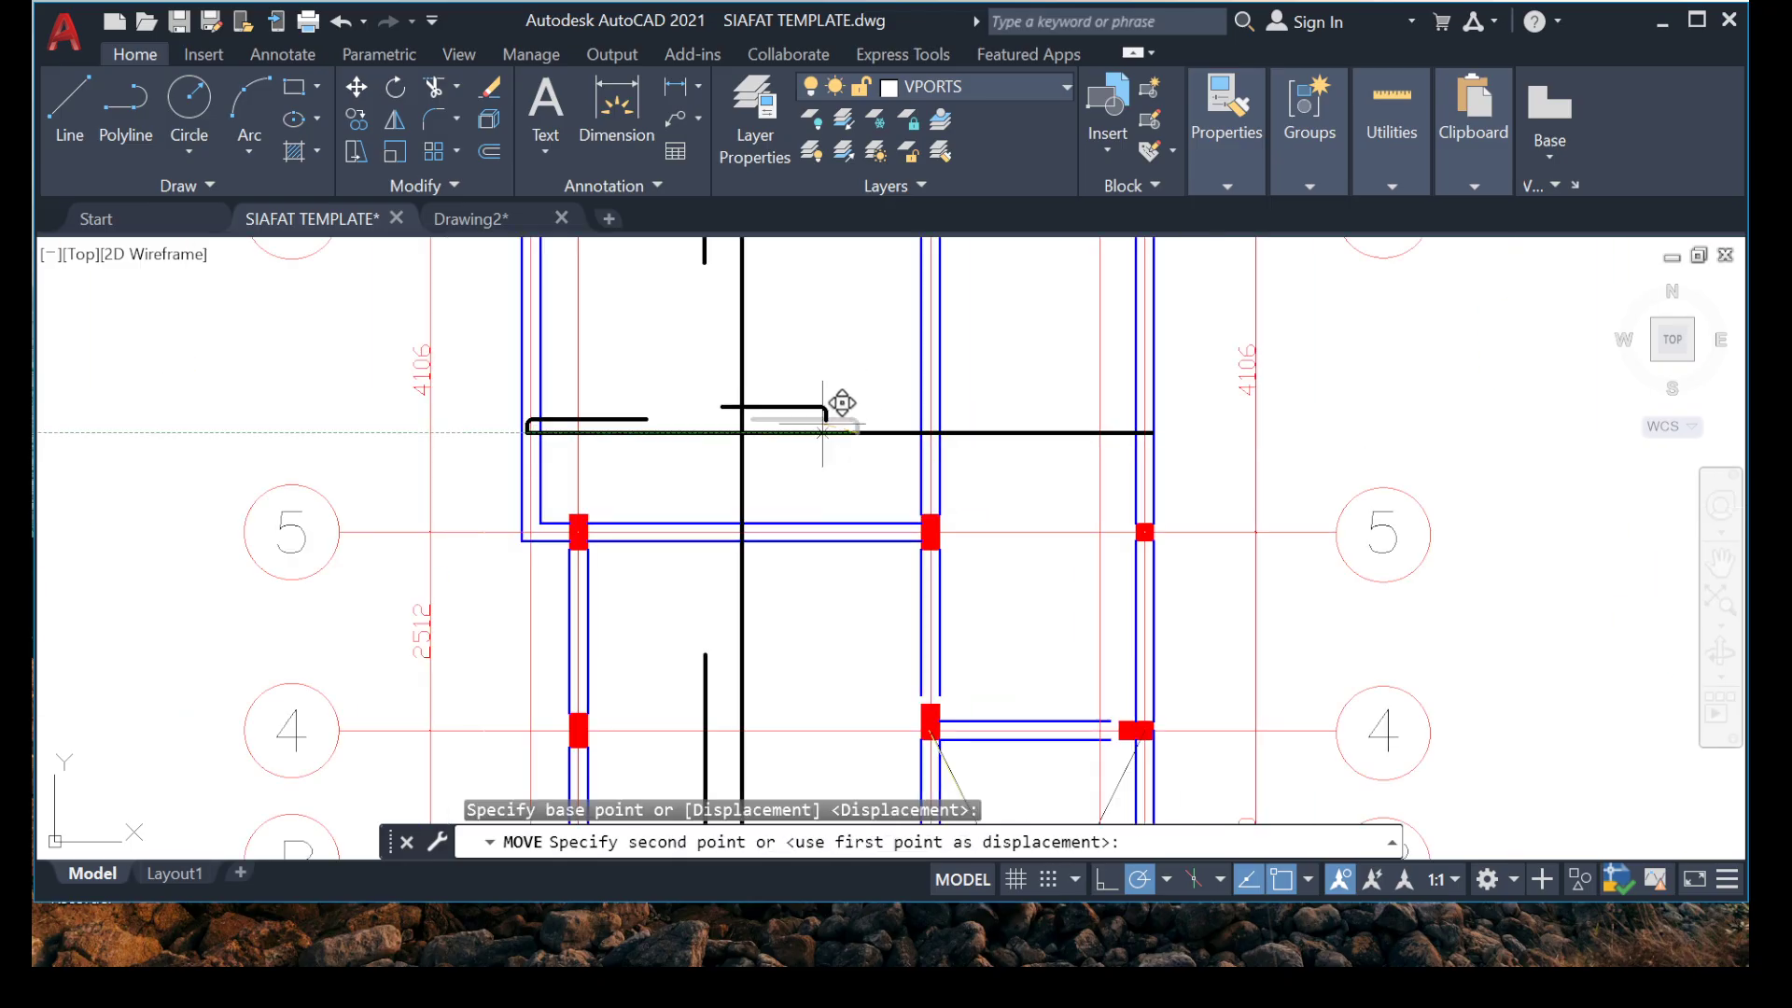
pyautogui.scroll(6, 1157, 429)
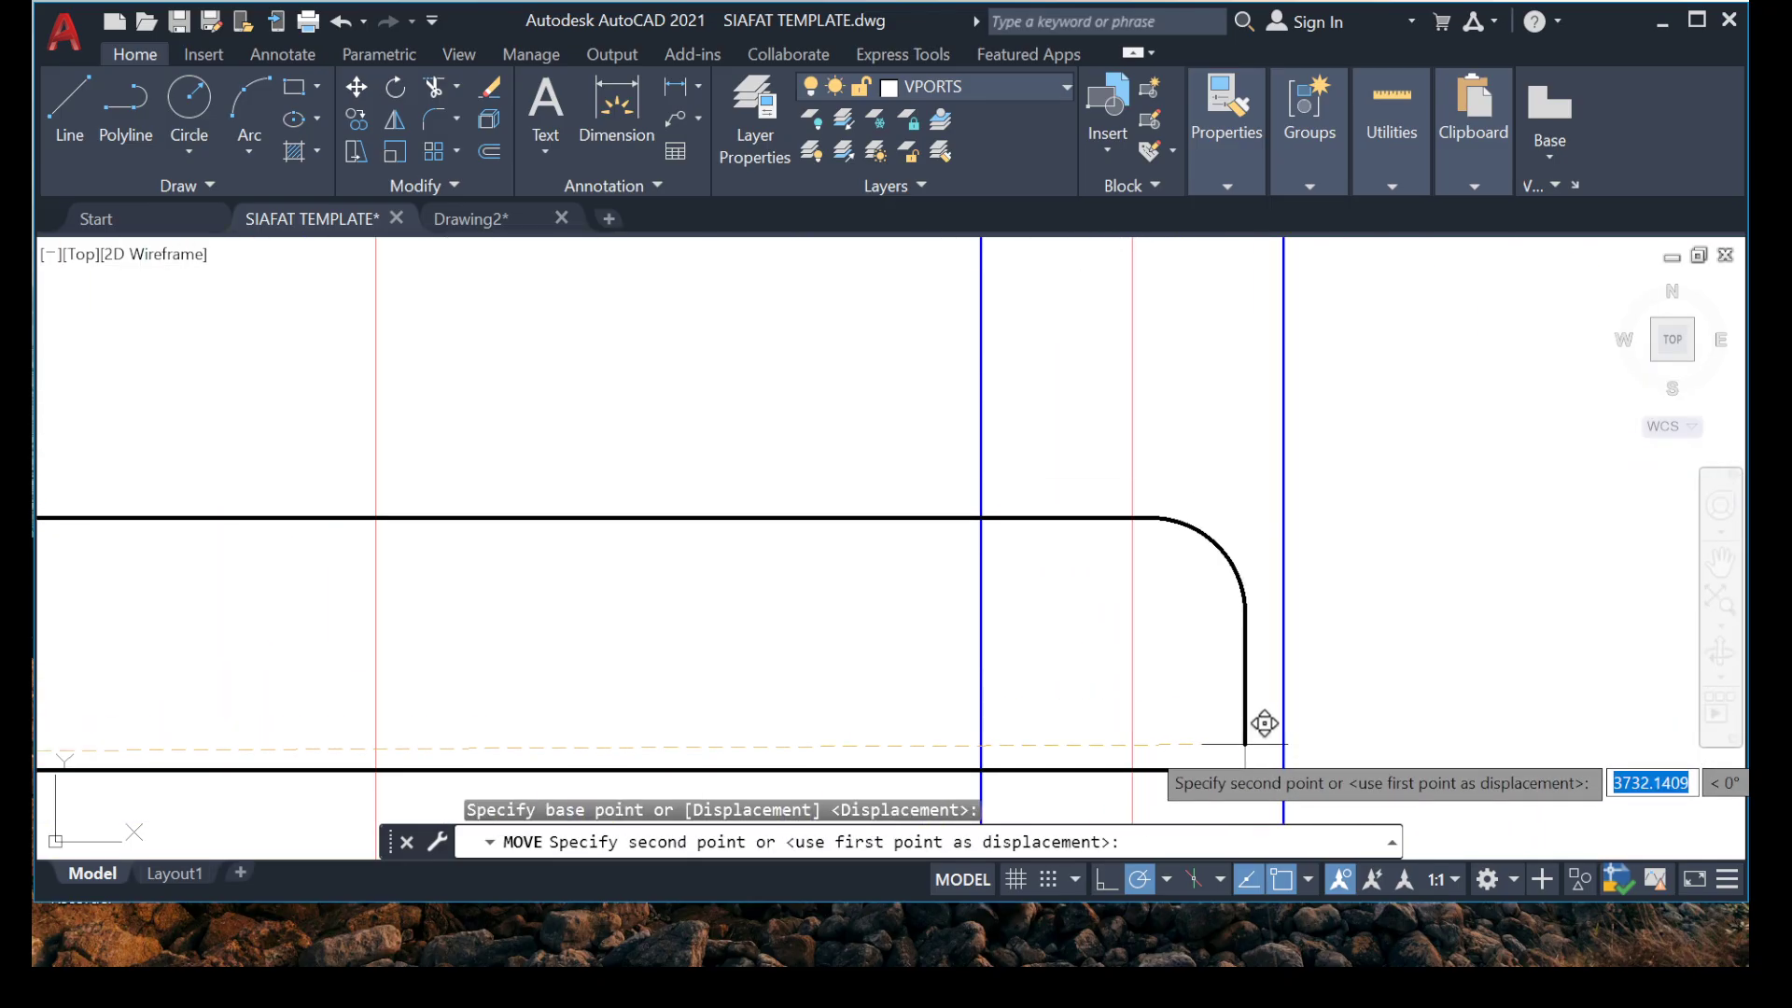
pyautogui.click(1253, 752)
pyautogui.scroll(-5, 968, 612)
pyautogui.press('Escape')
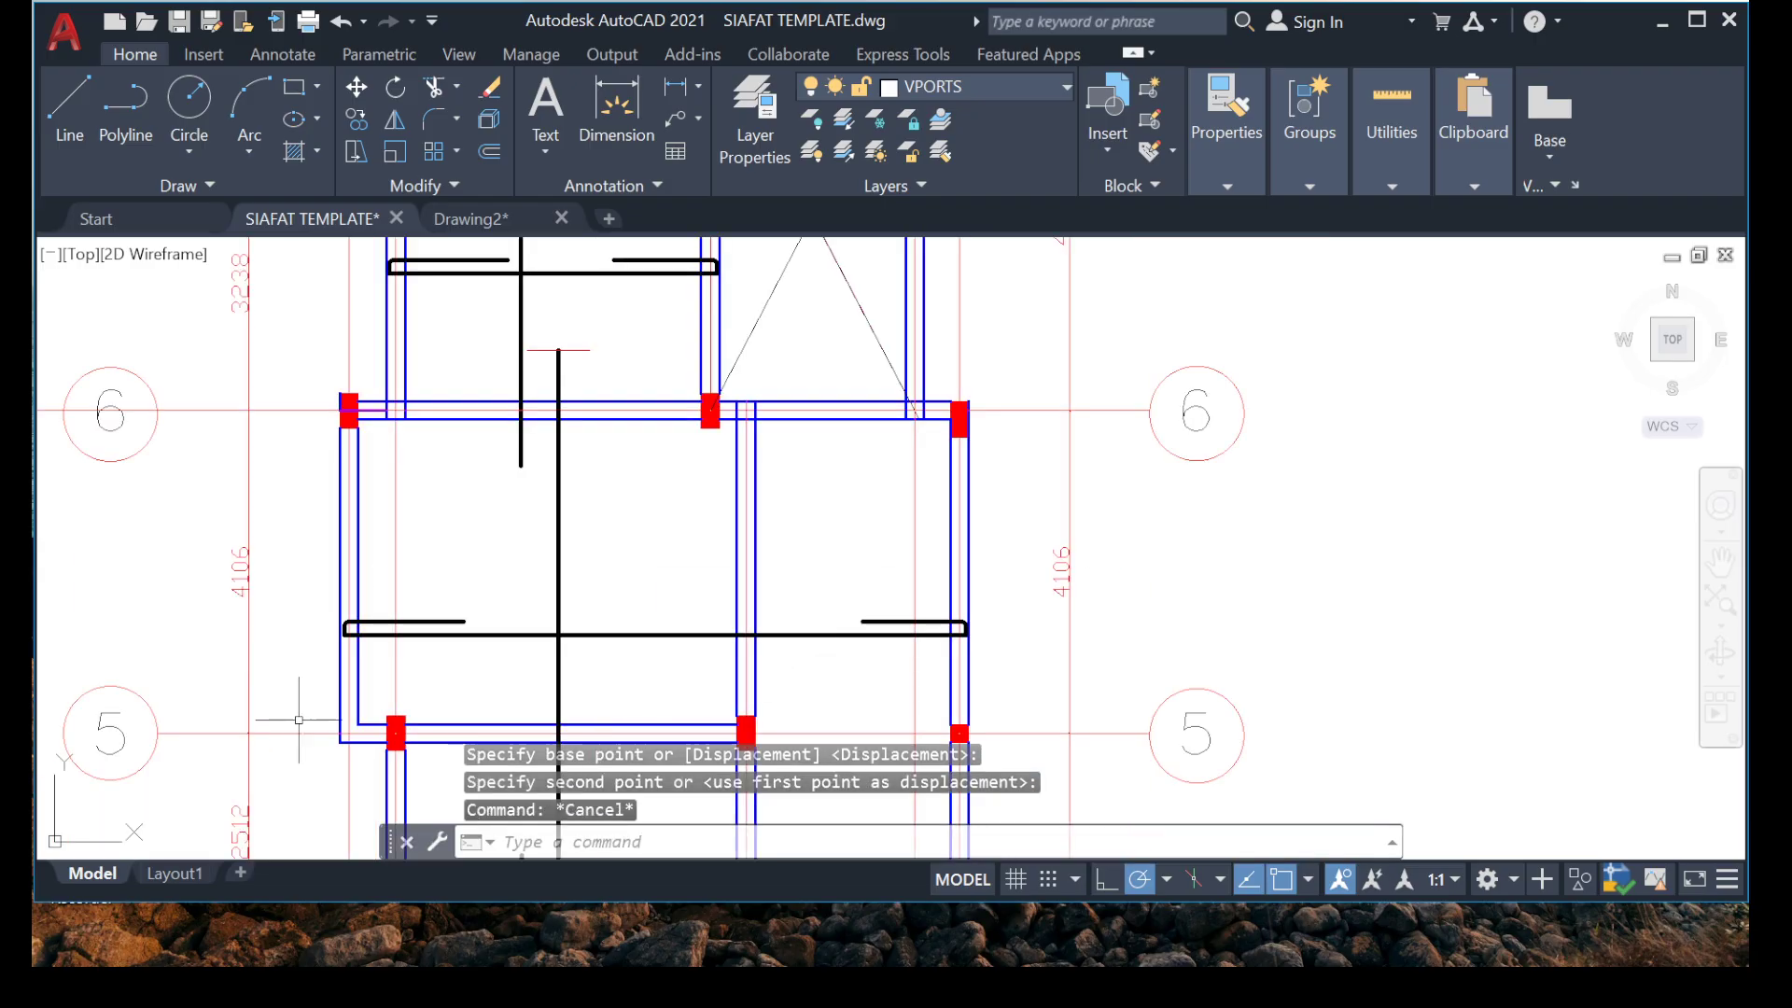
# Examine the horizontal bar between grids 6 and 5 and the bays below it to decide where the next horizontal bar belongs.
pyautogui.scroll(5, 299, 719)
pyautogui.scroll(-5, 360, 551)
pyautogui.scroll(-6, 560, 523)
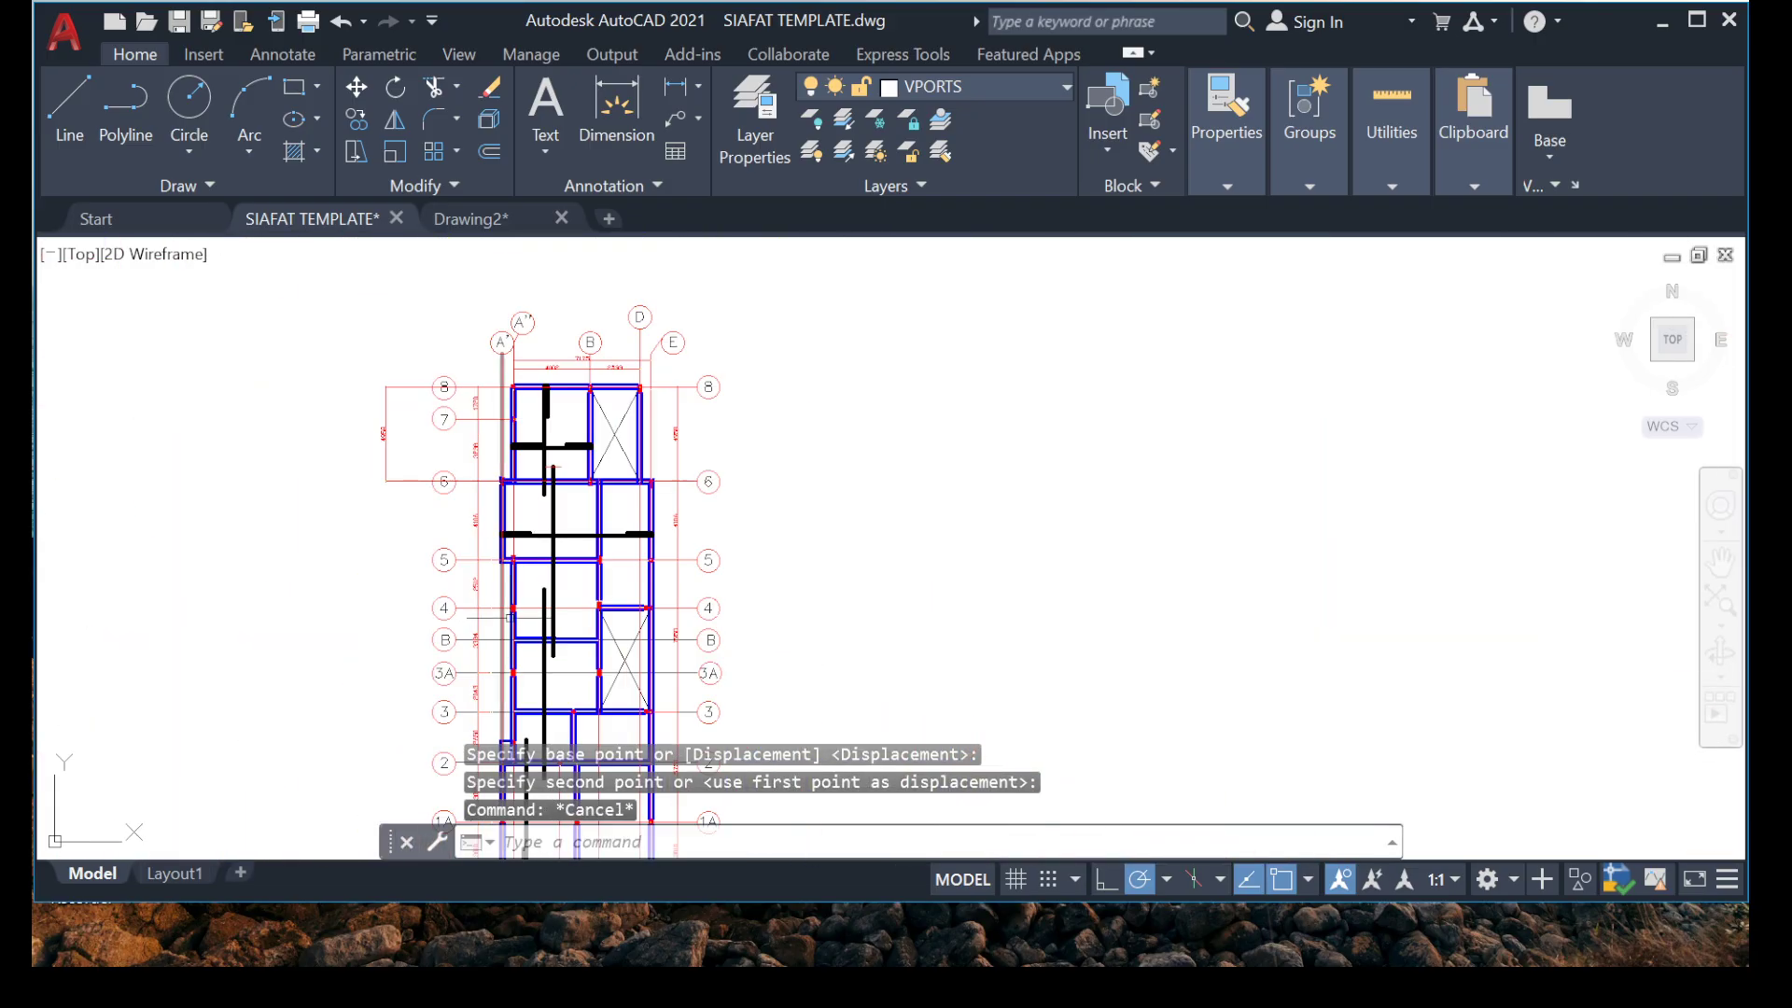
pyautogui.scroll(4, 554, 541)
pyautogui.moveTo(498, 560)
pyautogui.mouseDown(button='middle')
pyautogui.moveTo(537, 573)
pyautogui.moveTo(538, 493)
pyautogui.mouseUp(button='middle')
pyautogui.scroll(4, 623, 442)
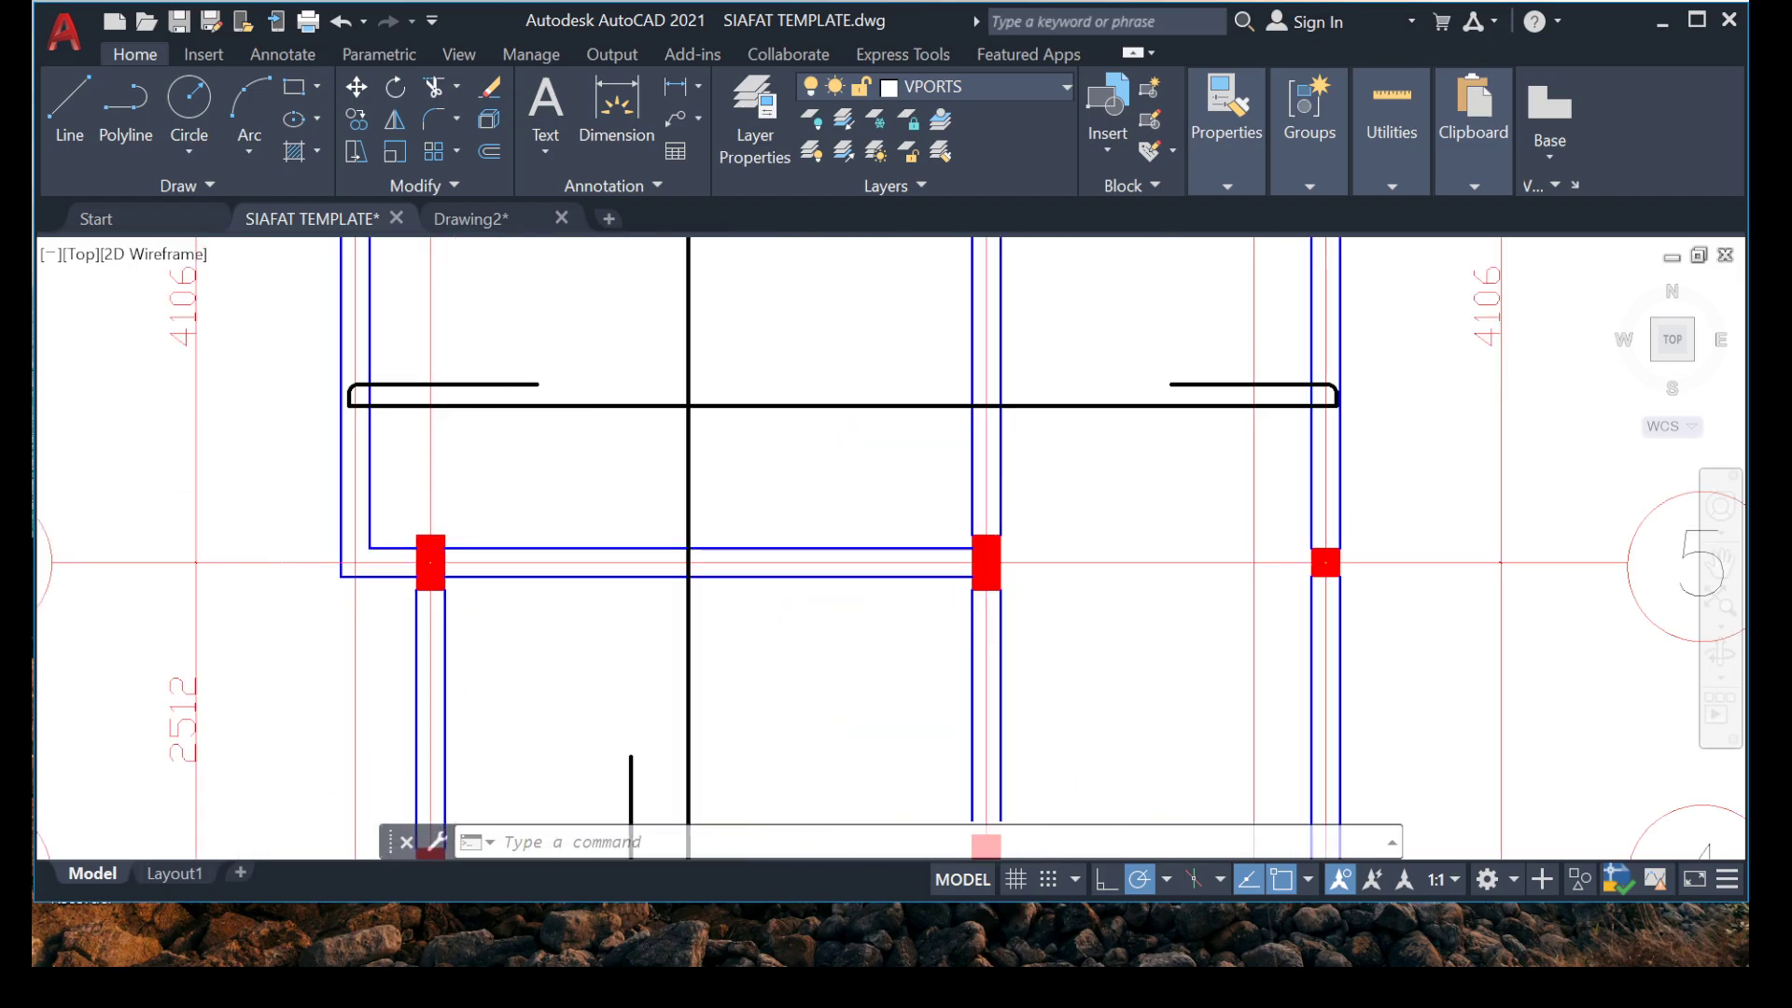
pyautogui.scroll(-8, 486, 444)
pyautogui.moveTo(464, 365); pyautogui.dragTo(493, 402, button='middle')
pyautogui.scroll(2, 506, 572)
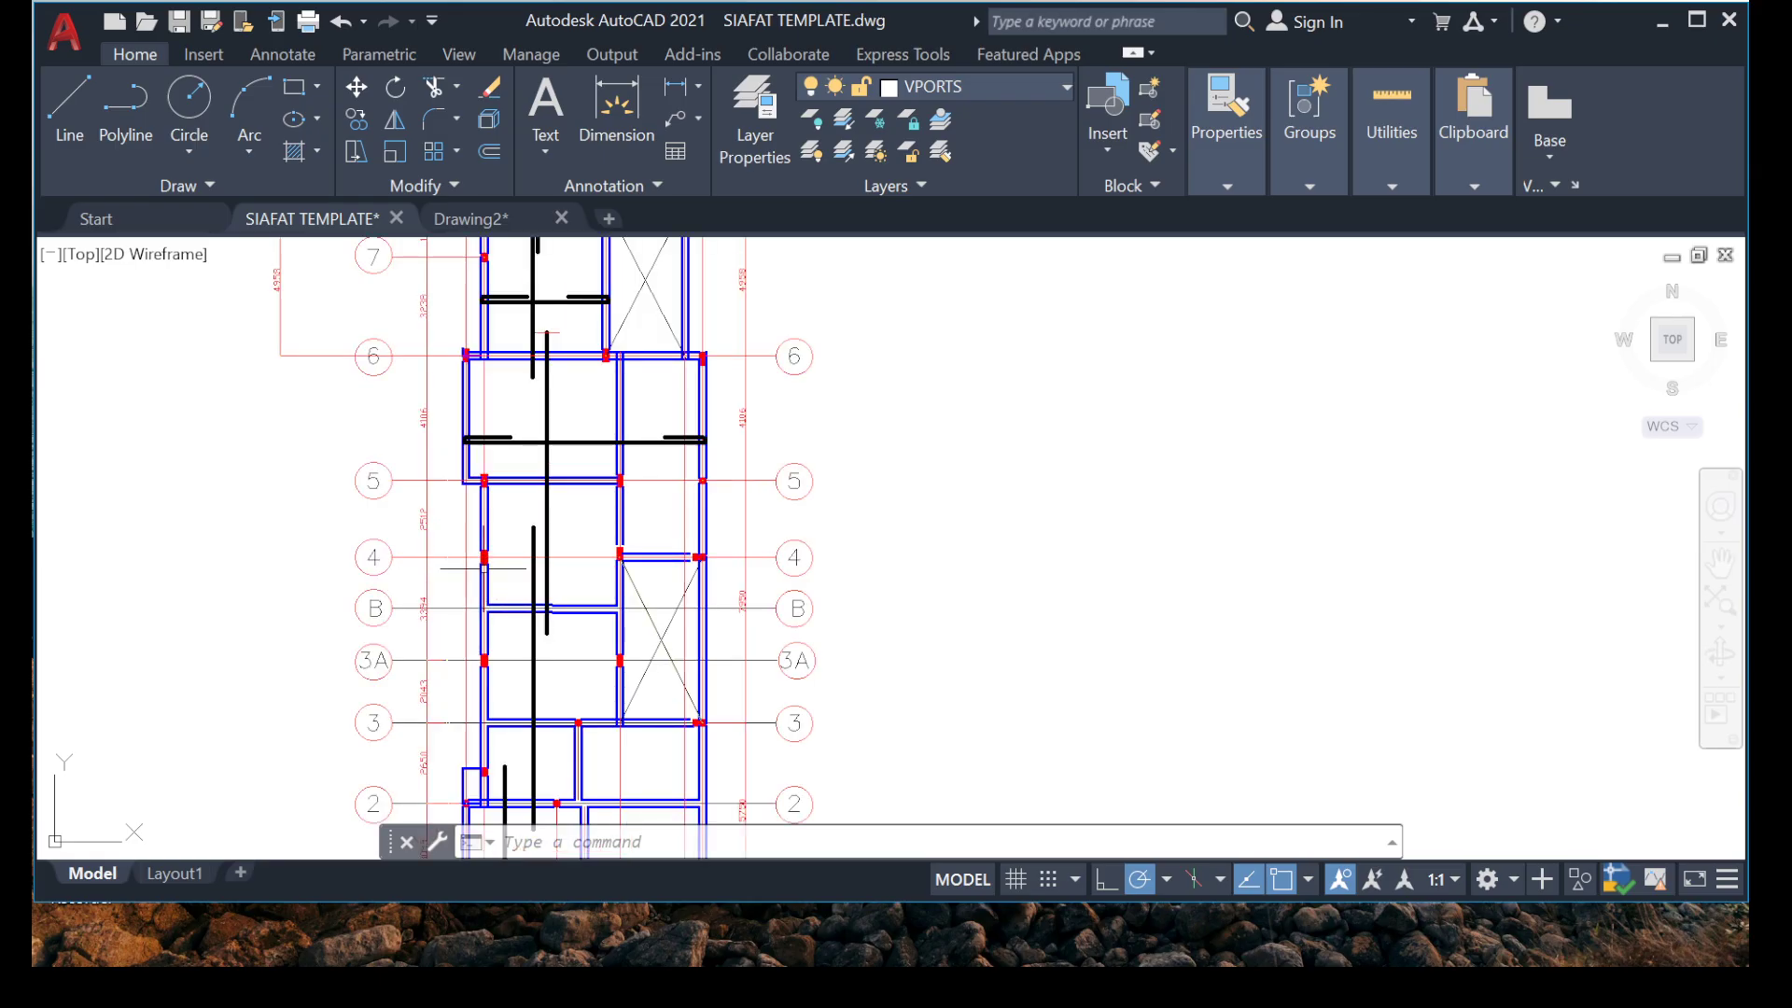
pyautogui.scroll(2, 565, 453)
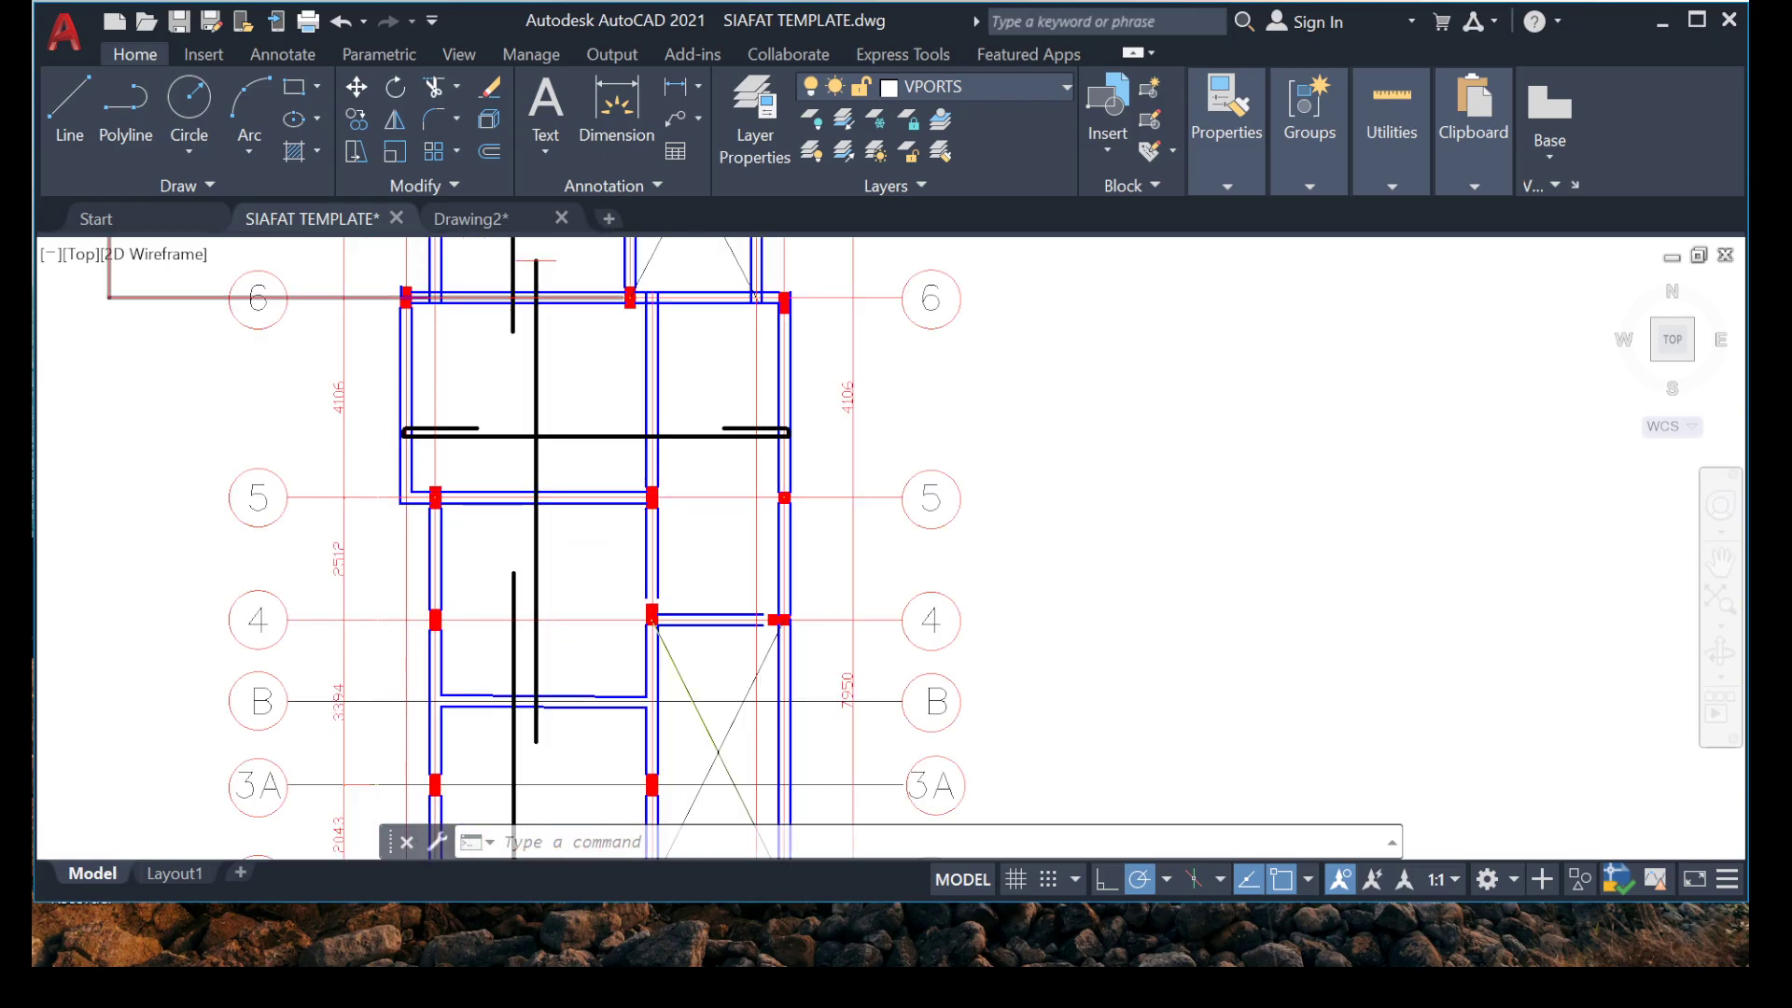
pyautogui.scroll(5, 640, 320)
pyautogui.click(738, 285)
pyautogui.scroll(2, 665, 353)
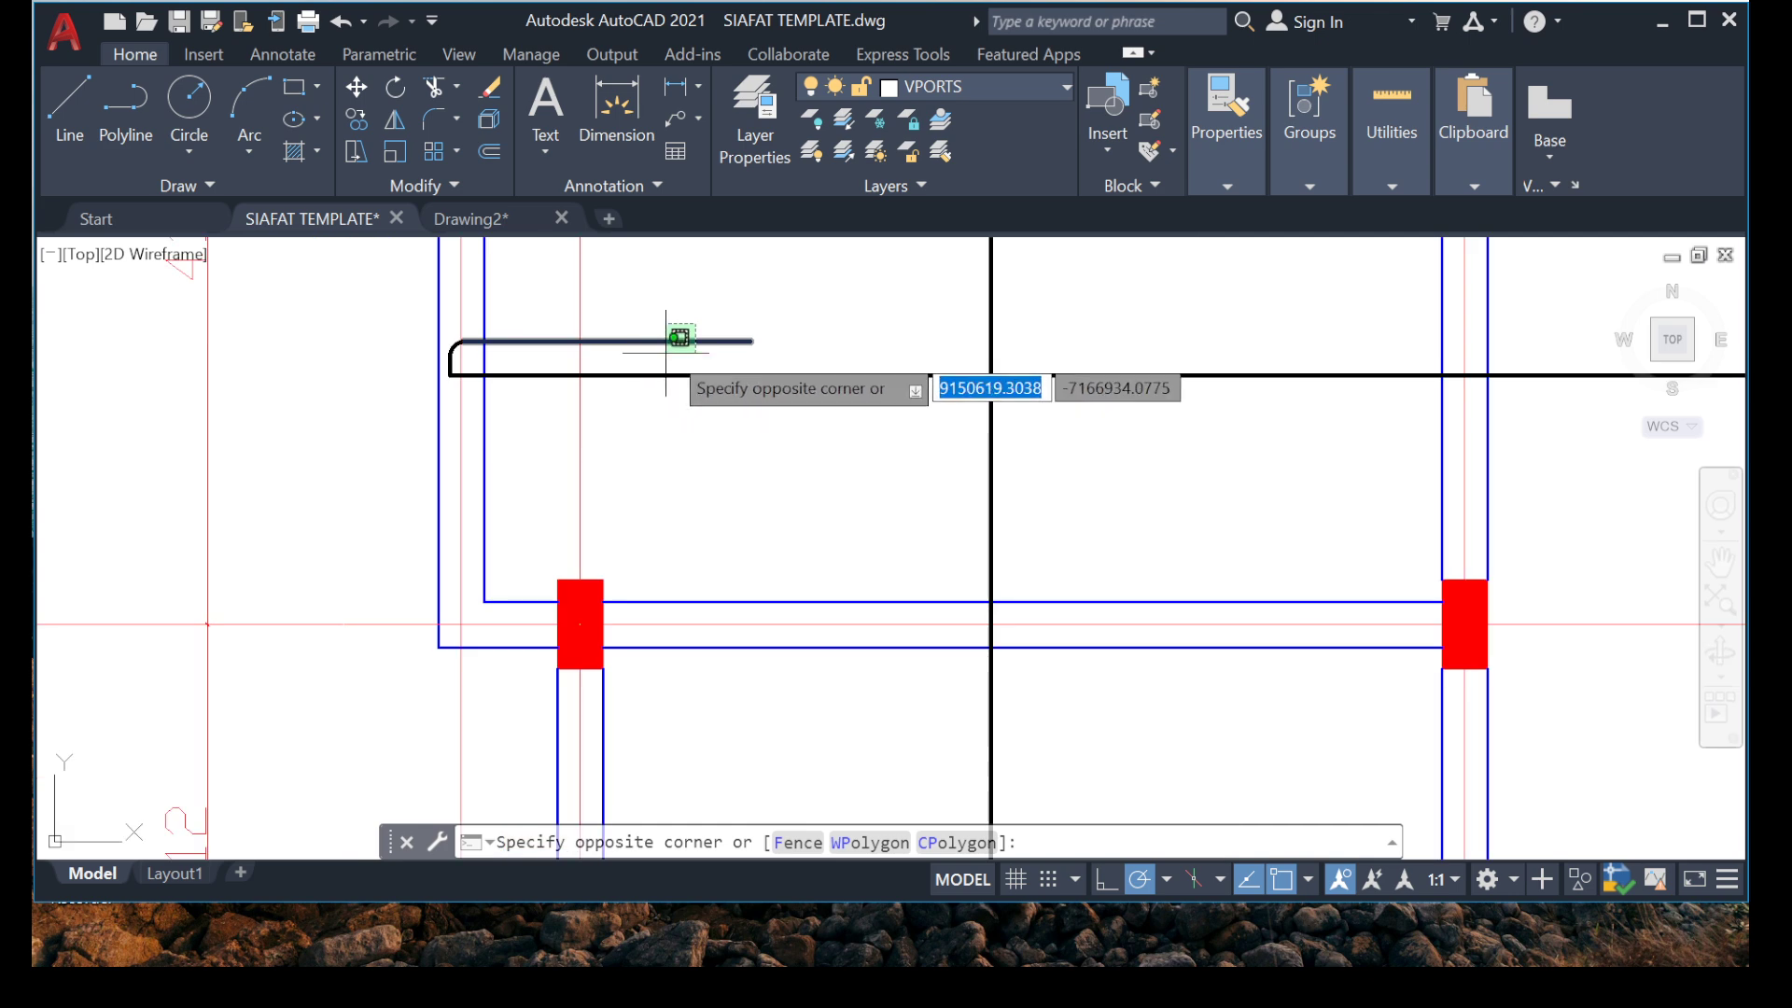
pyautogui.press('Escape')
pyautogui.press('Escape')
pyautogui.scroll(-3, 688, 403)
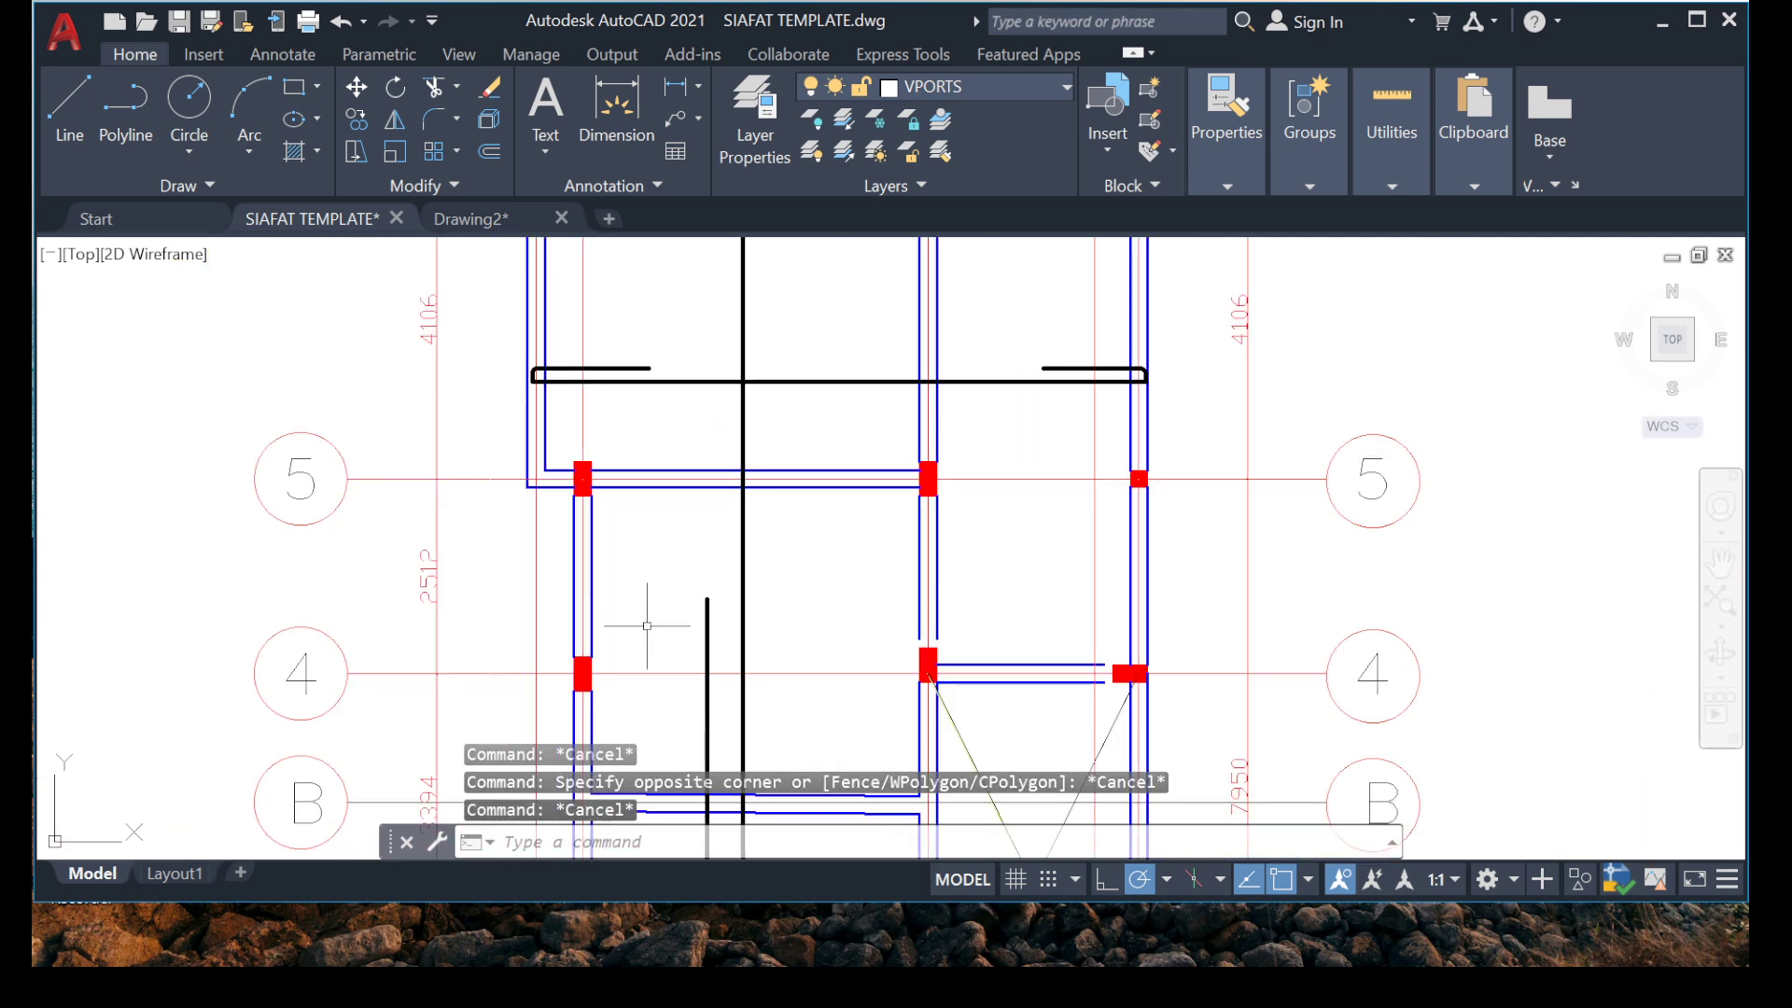
pyautogui.scroll(4, 574, 352)
pyautogui.scroll(-4, 525, 613)
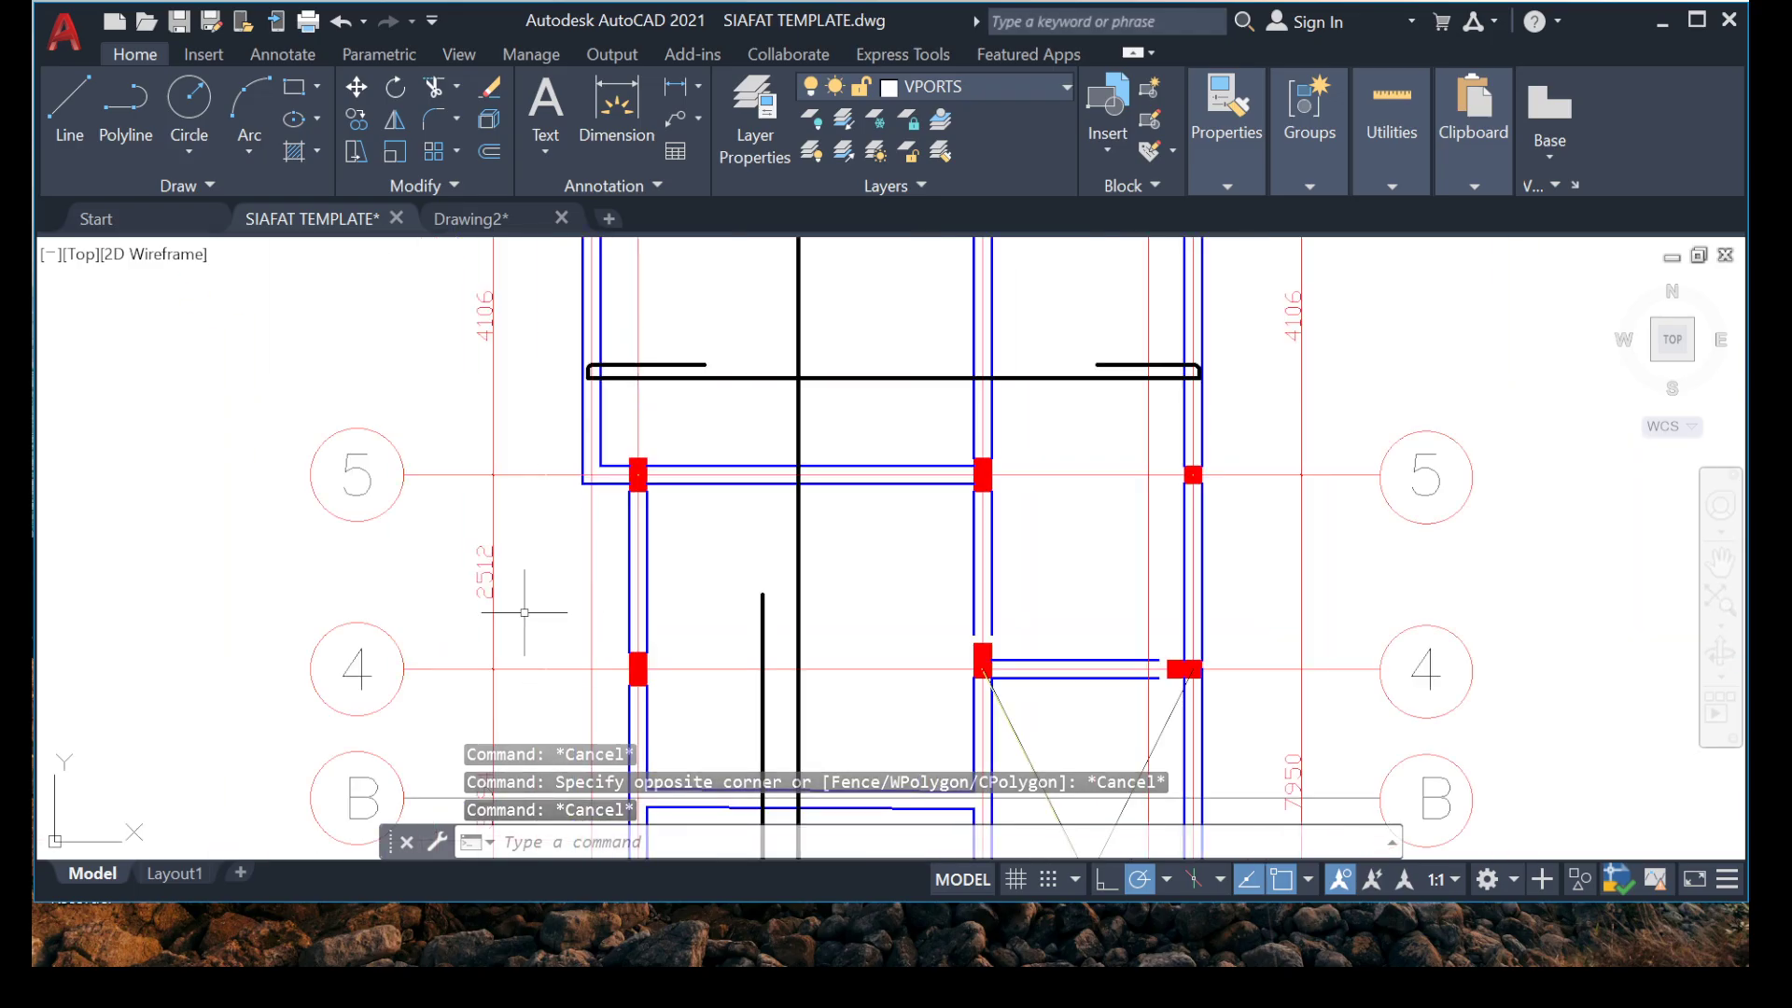
pyautogui.scroll(4, 617, 371)
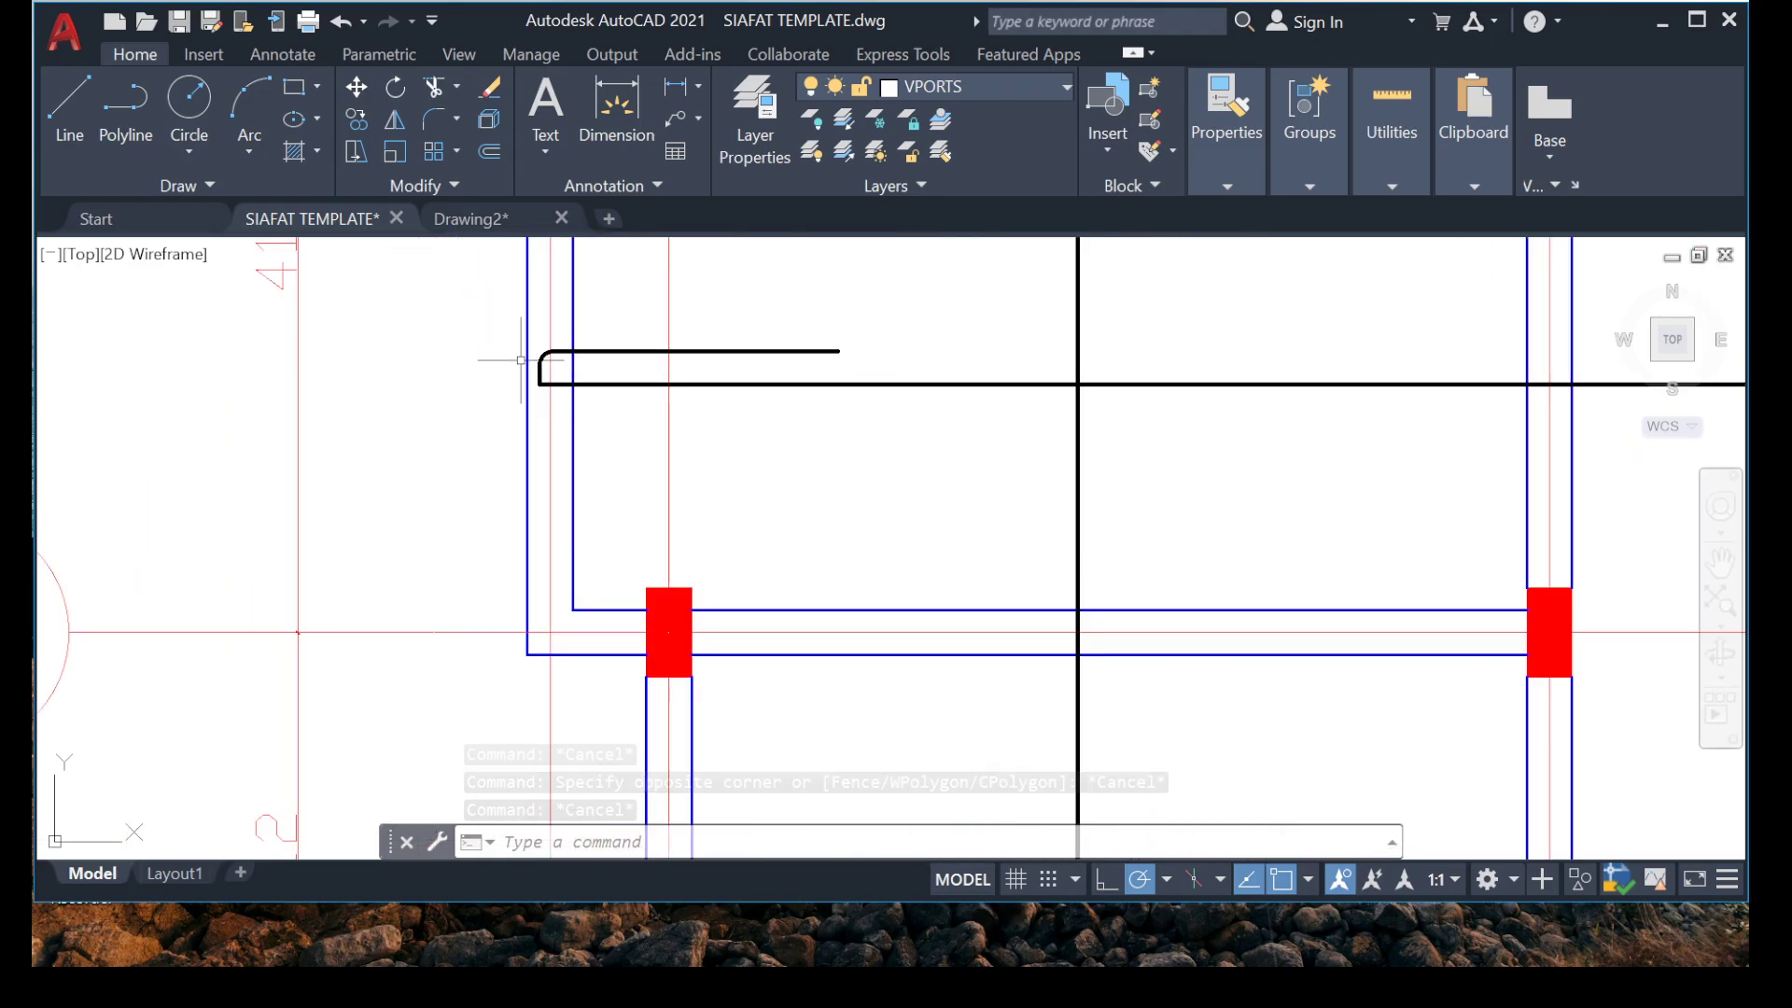
pyautogui.scroll(-6, 621, 372)
pyautogui.scroll(4, 941, 299)
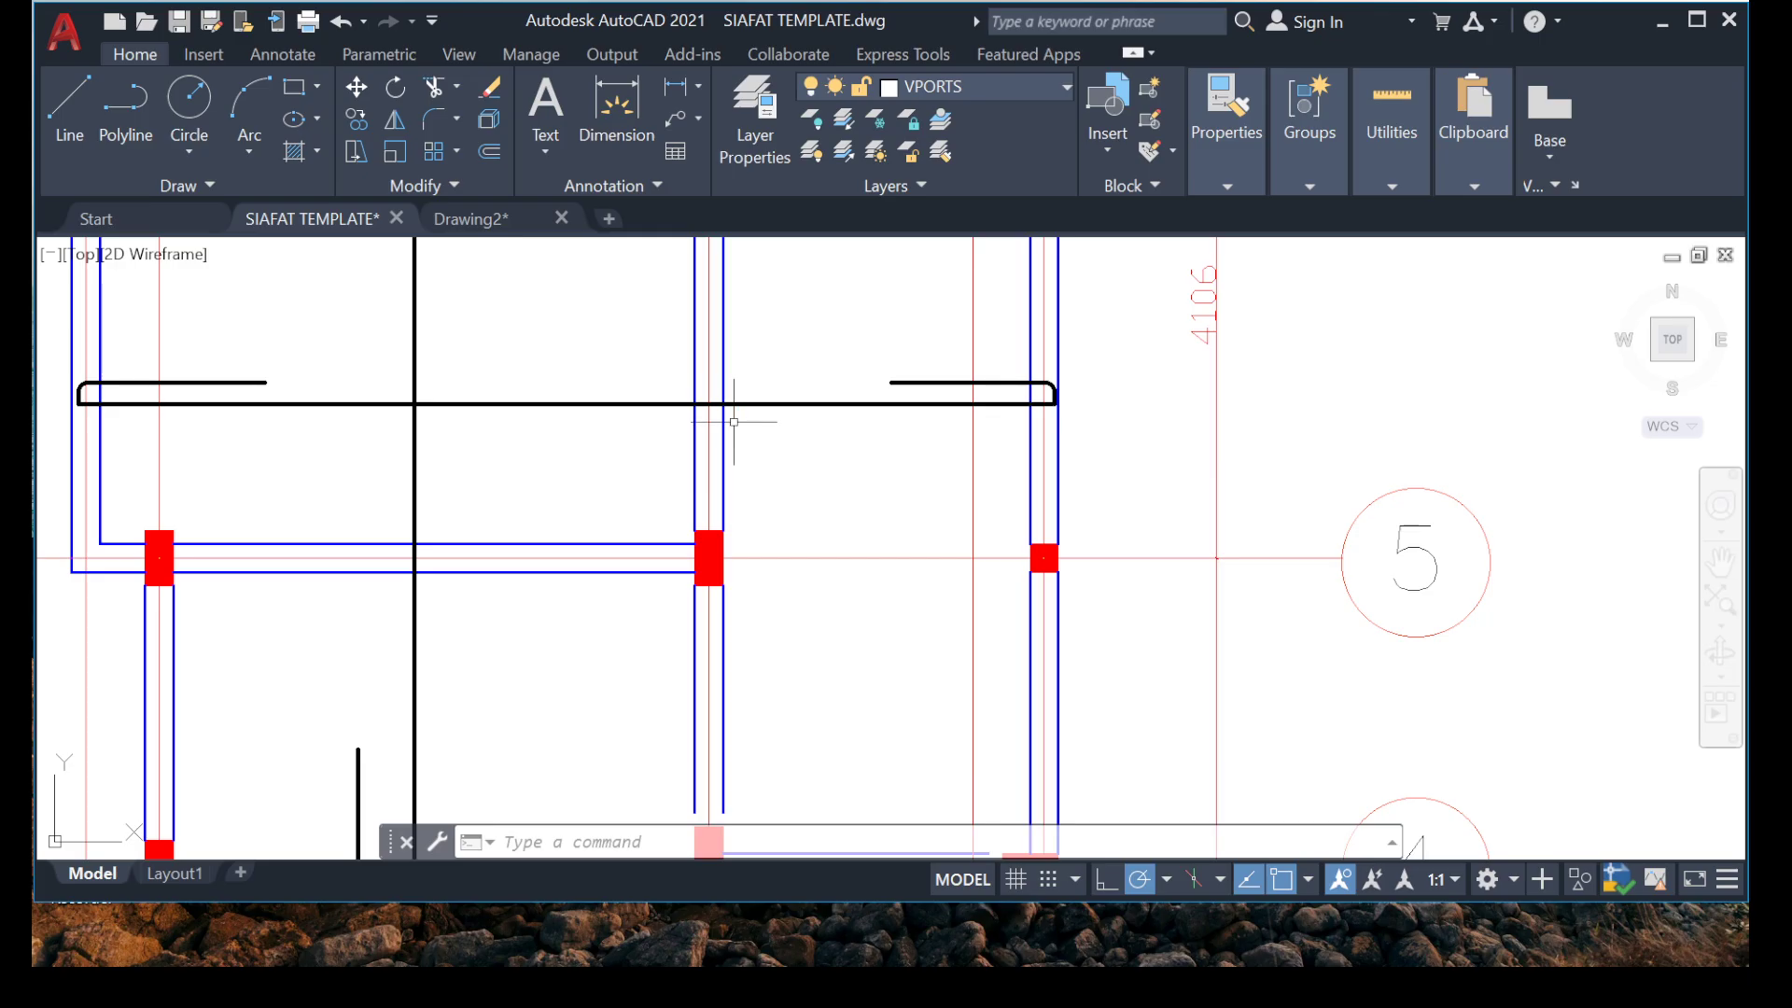
pyautogui.scroll(-4, 507, 504)
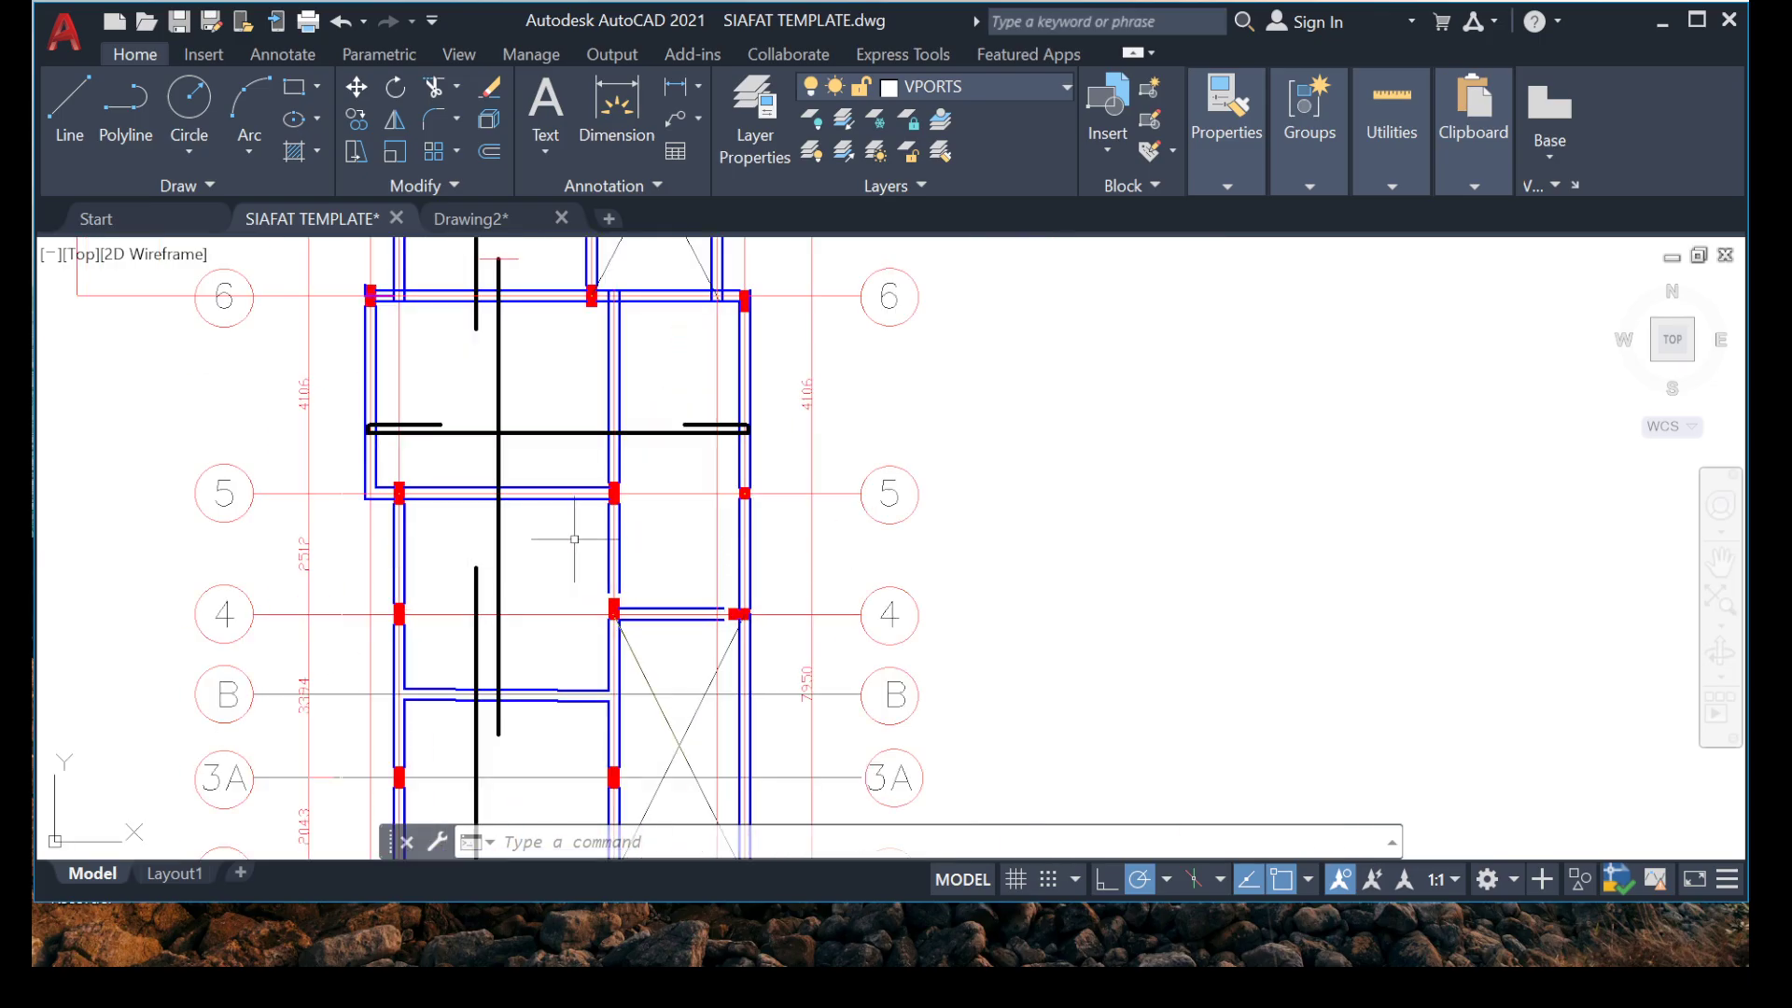
# Copy the full-width horizontal hooked bar down to between grids B and 3A, with its left end inside the left beam.
pyautogui.scroll(5, 434, 464)
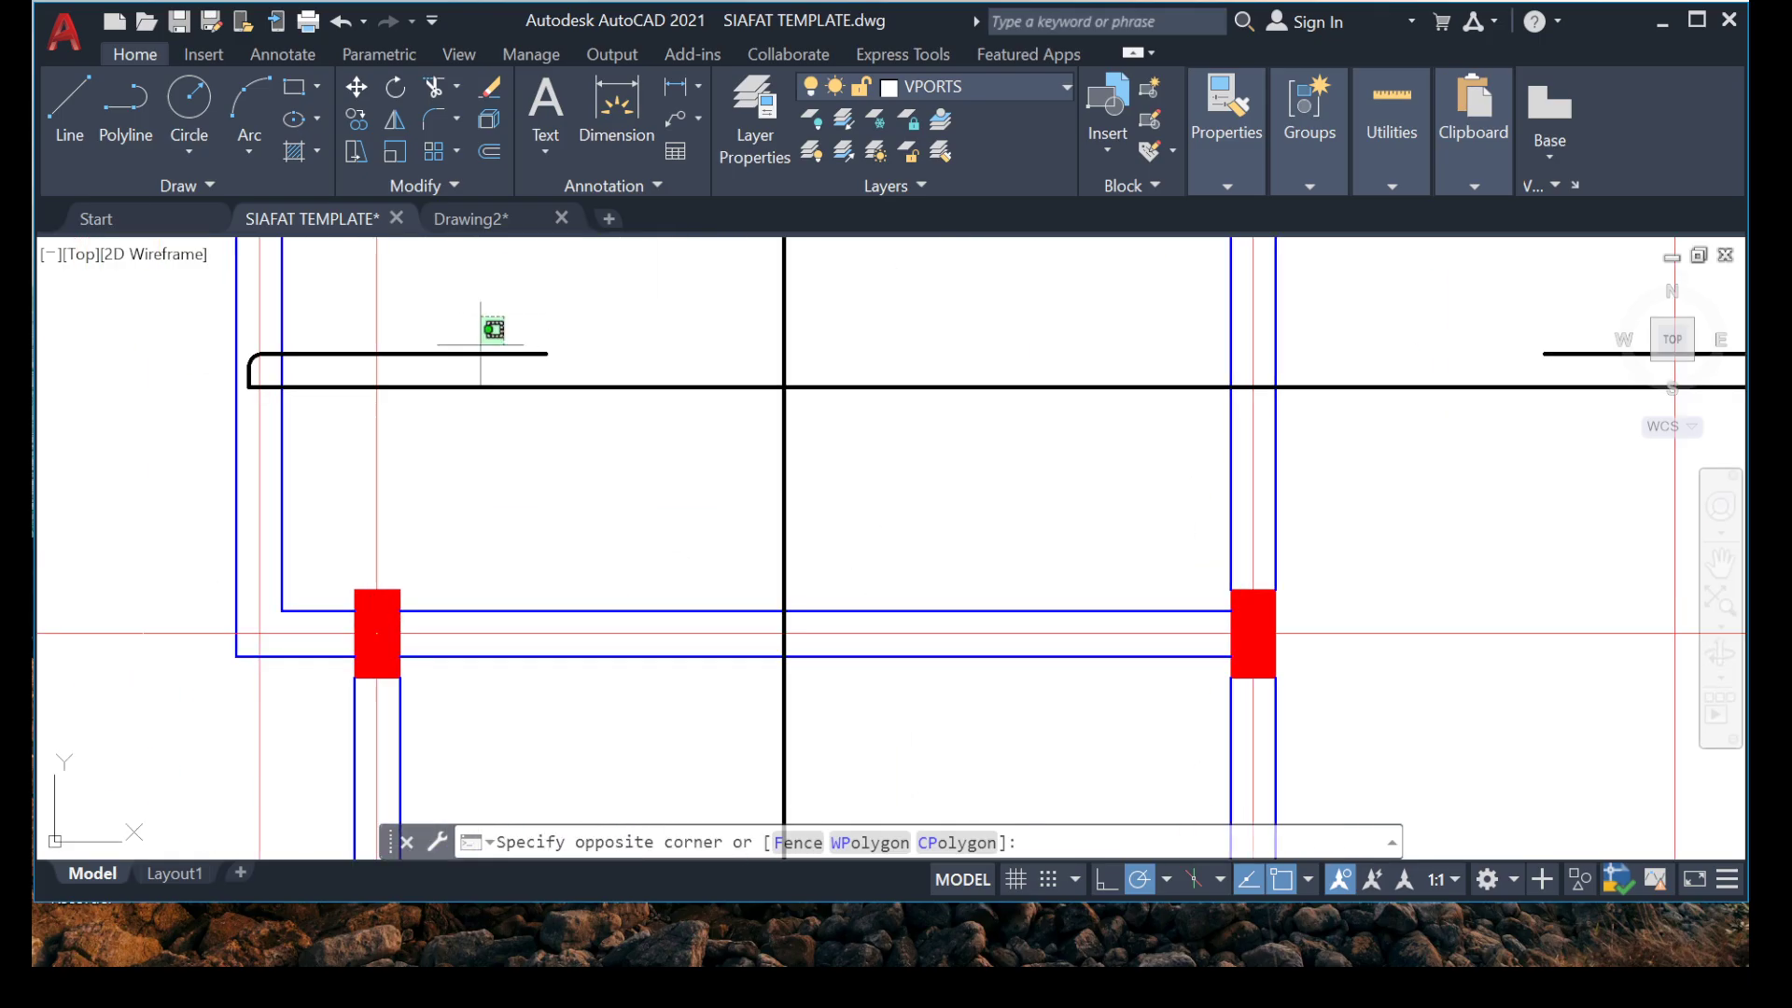
pyautogui.click(332, 411)
pyautogui.click(126, 300)
pyautogui.click(527, 498)
pyautogui.scroll(-7, 424, 372)
pyautogui.scroll(4, 579, 322)
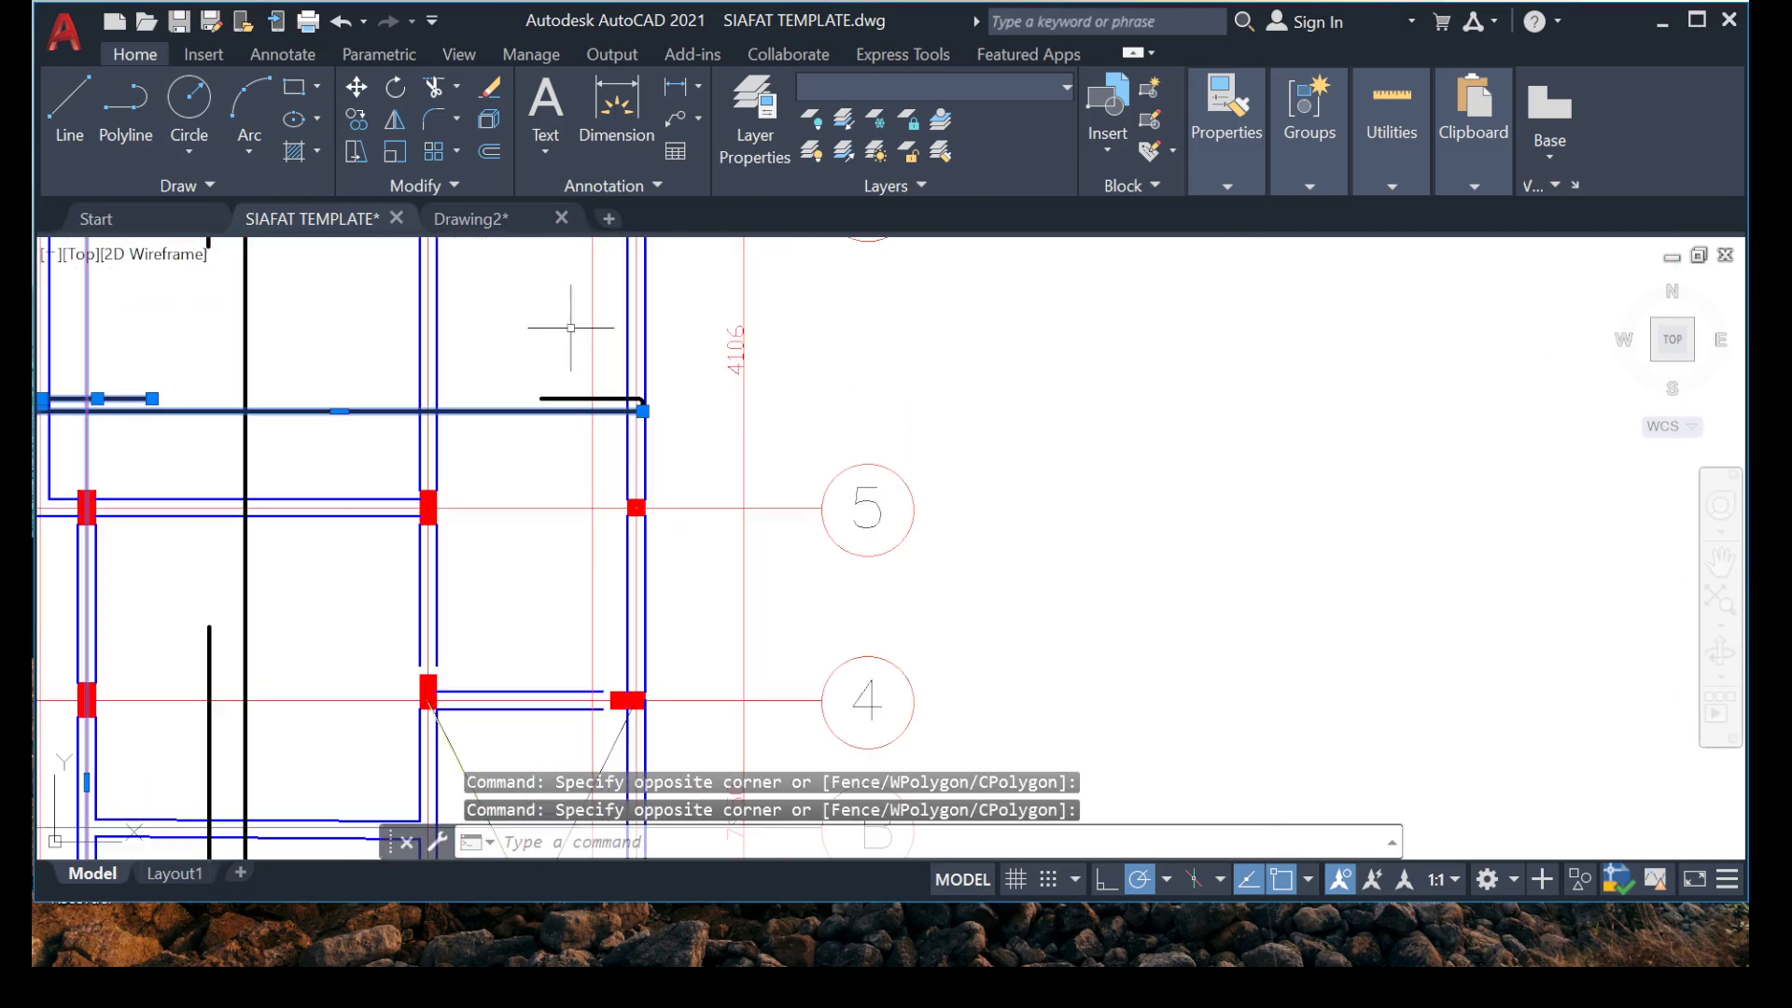
pyautogui.scroll(2, 570, 327)
pyautogui.click(464, 360)
pyautogui.click(798, 468)
pyautogui.scroll(-6, 661, 433)
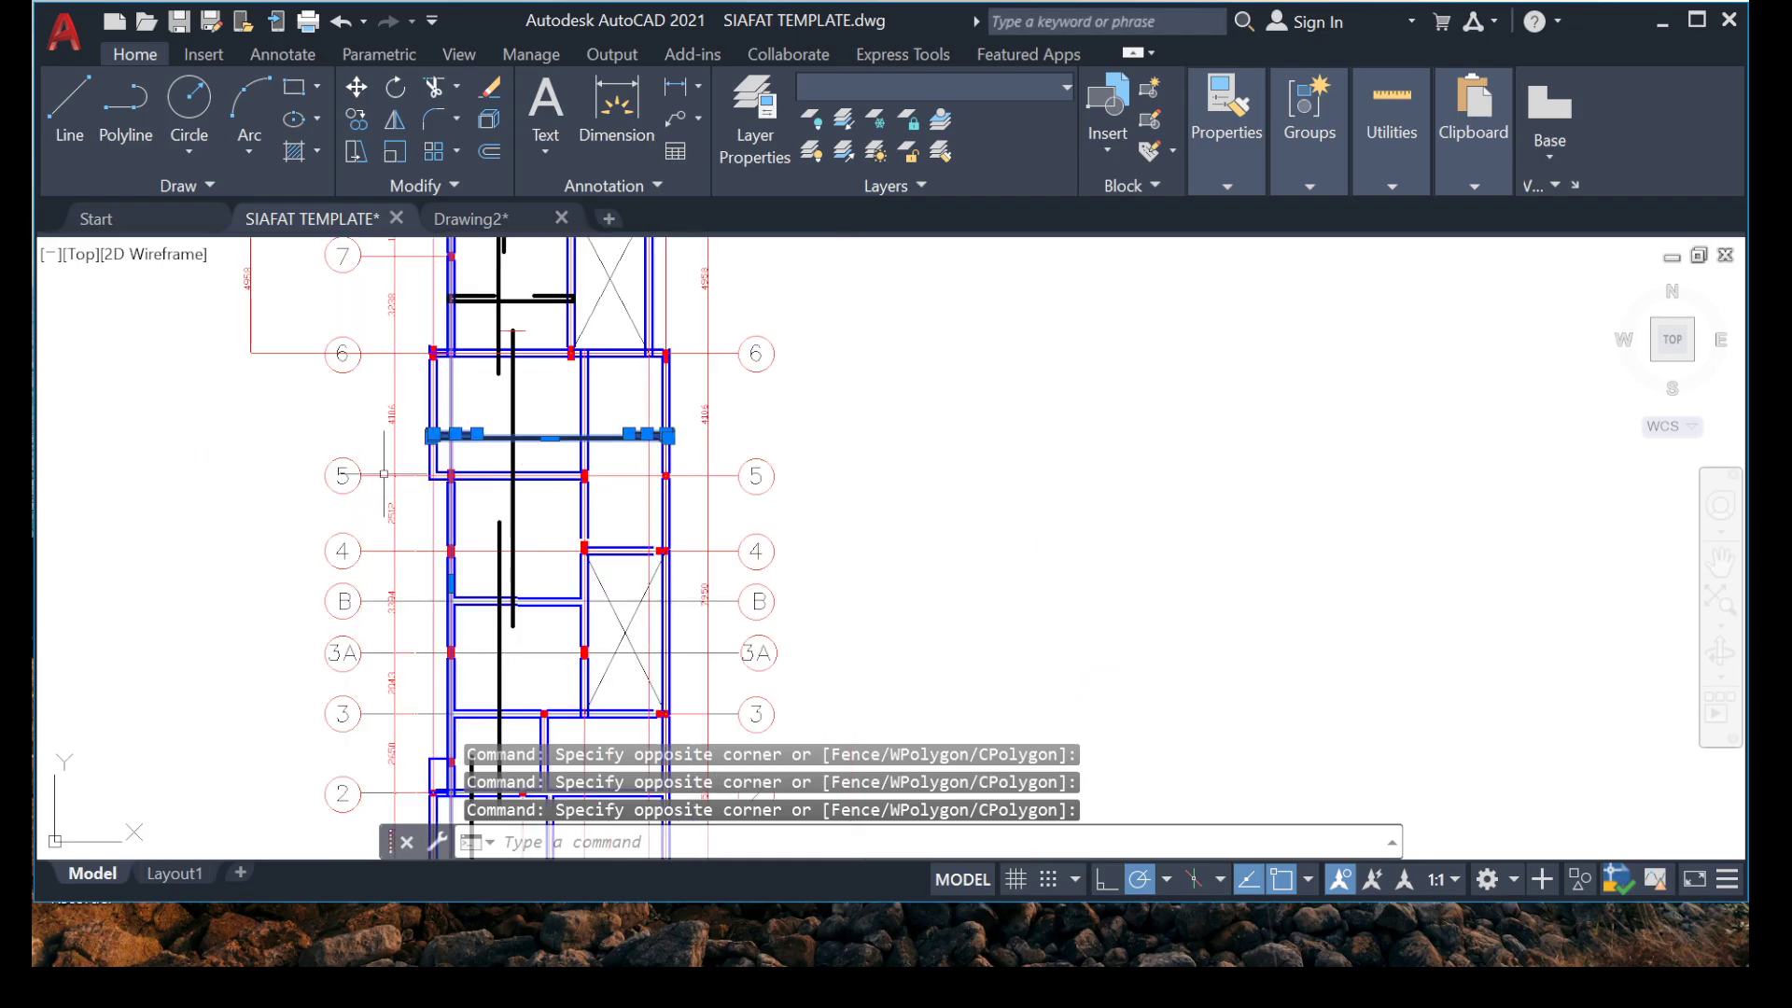
pyautogui.rightClick(390, 410)
pyautogui.click(497, 560)
pyautogui.scroll(8, 520, 520)
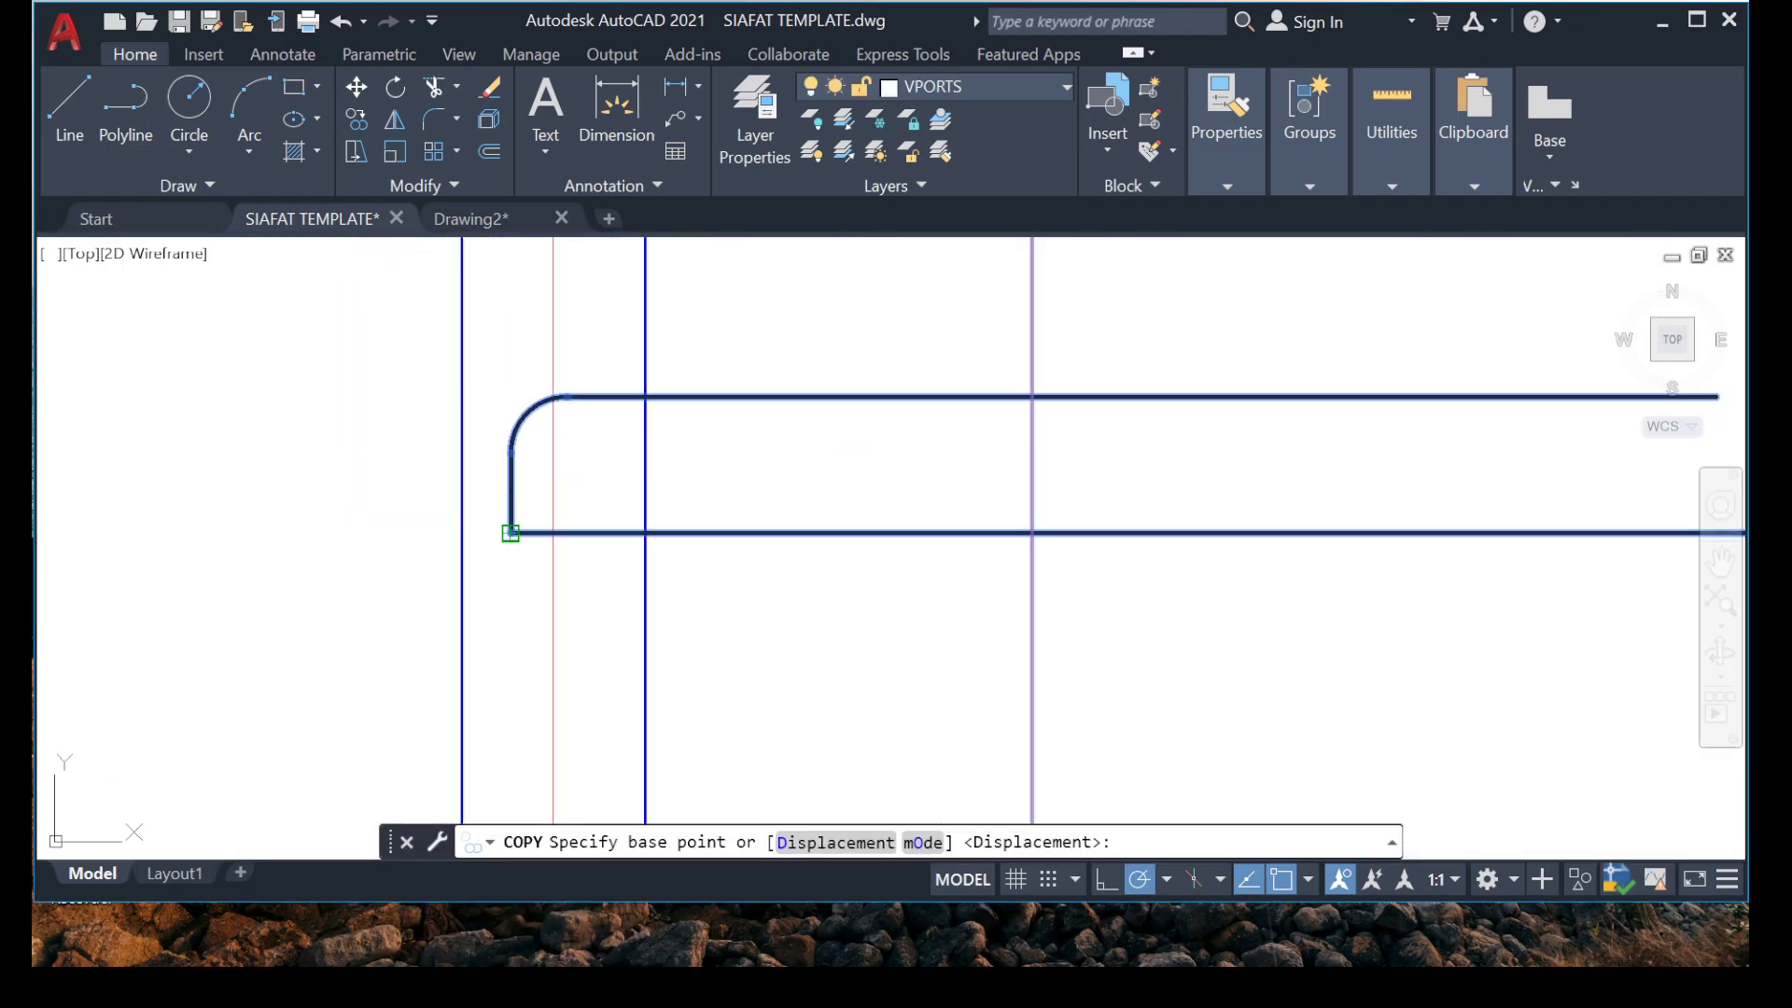
pyautogui.click(511, 533)
pyautogui.scroll(-10, 448, 549)
pyautogui.moveTo(391, 811); pyautogui.dragTo(374, 280, button='middle')
pyautogui.scroll(6, 428, 504)
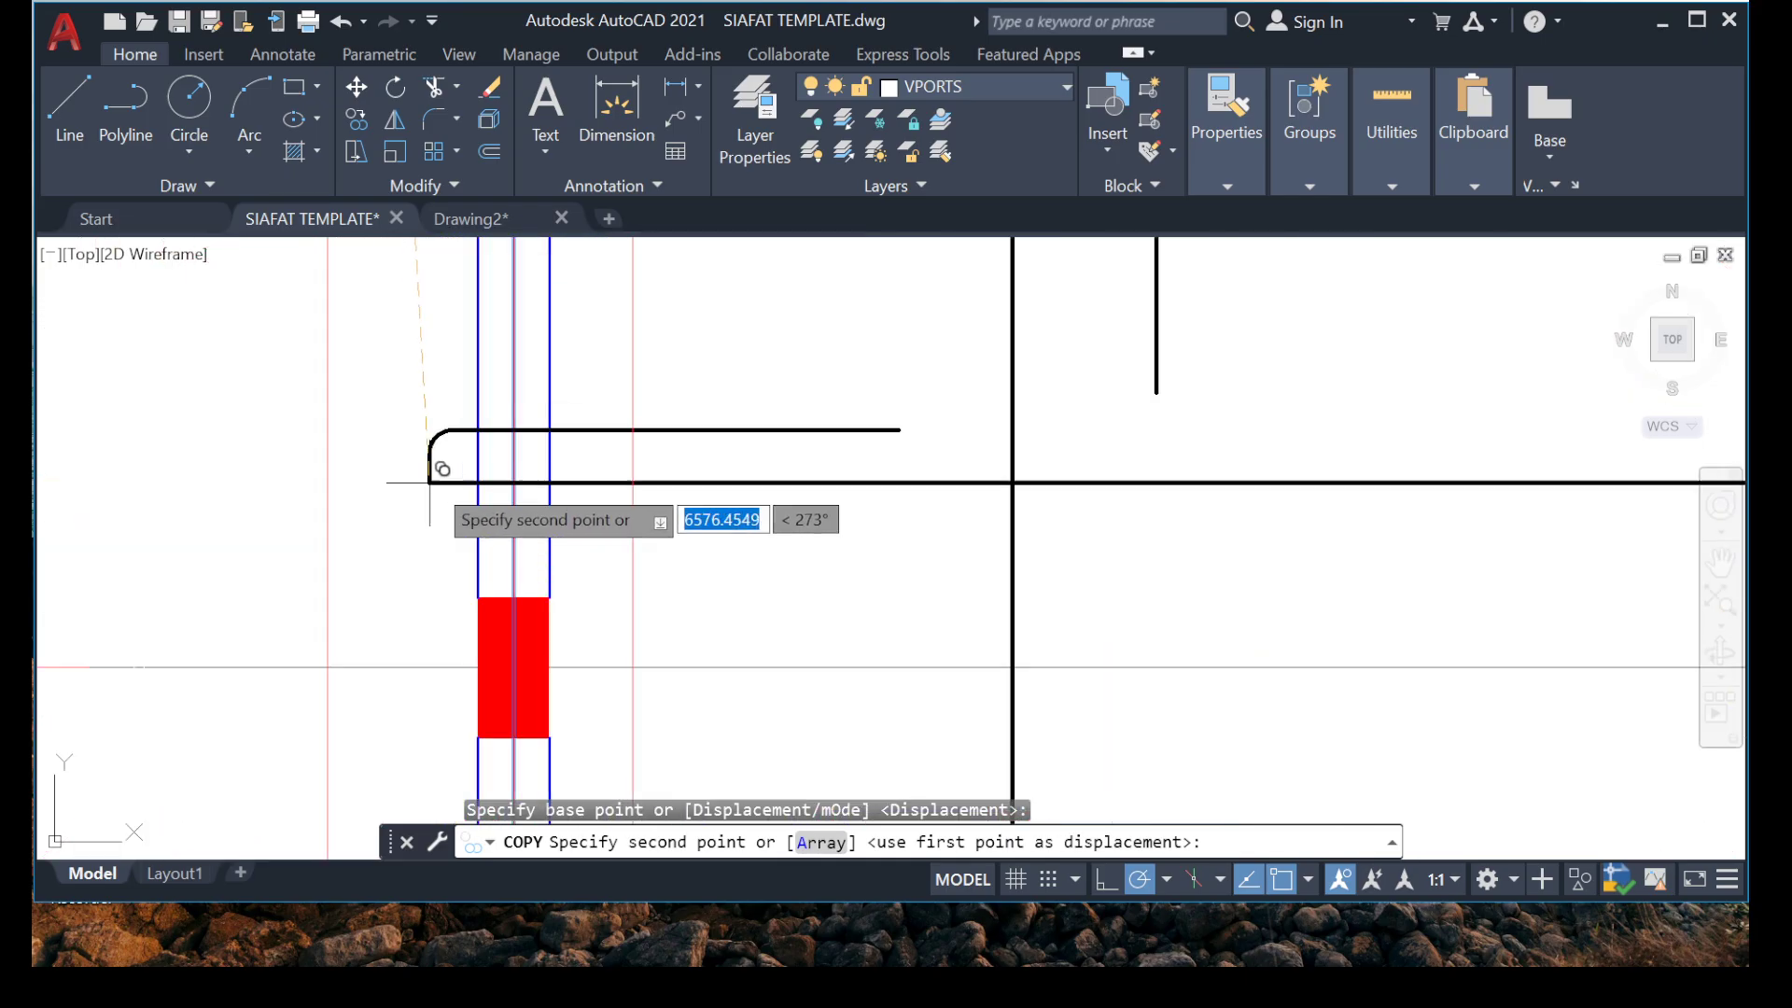
pyautogui.scroll(7, 439, 481)
pyautogui.click(498, 502)
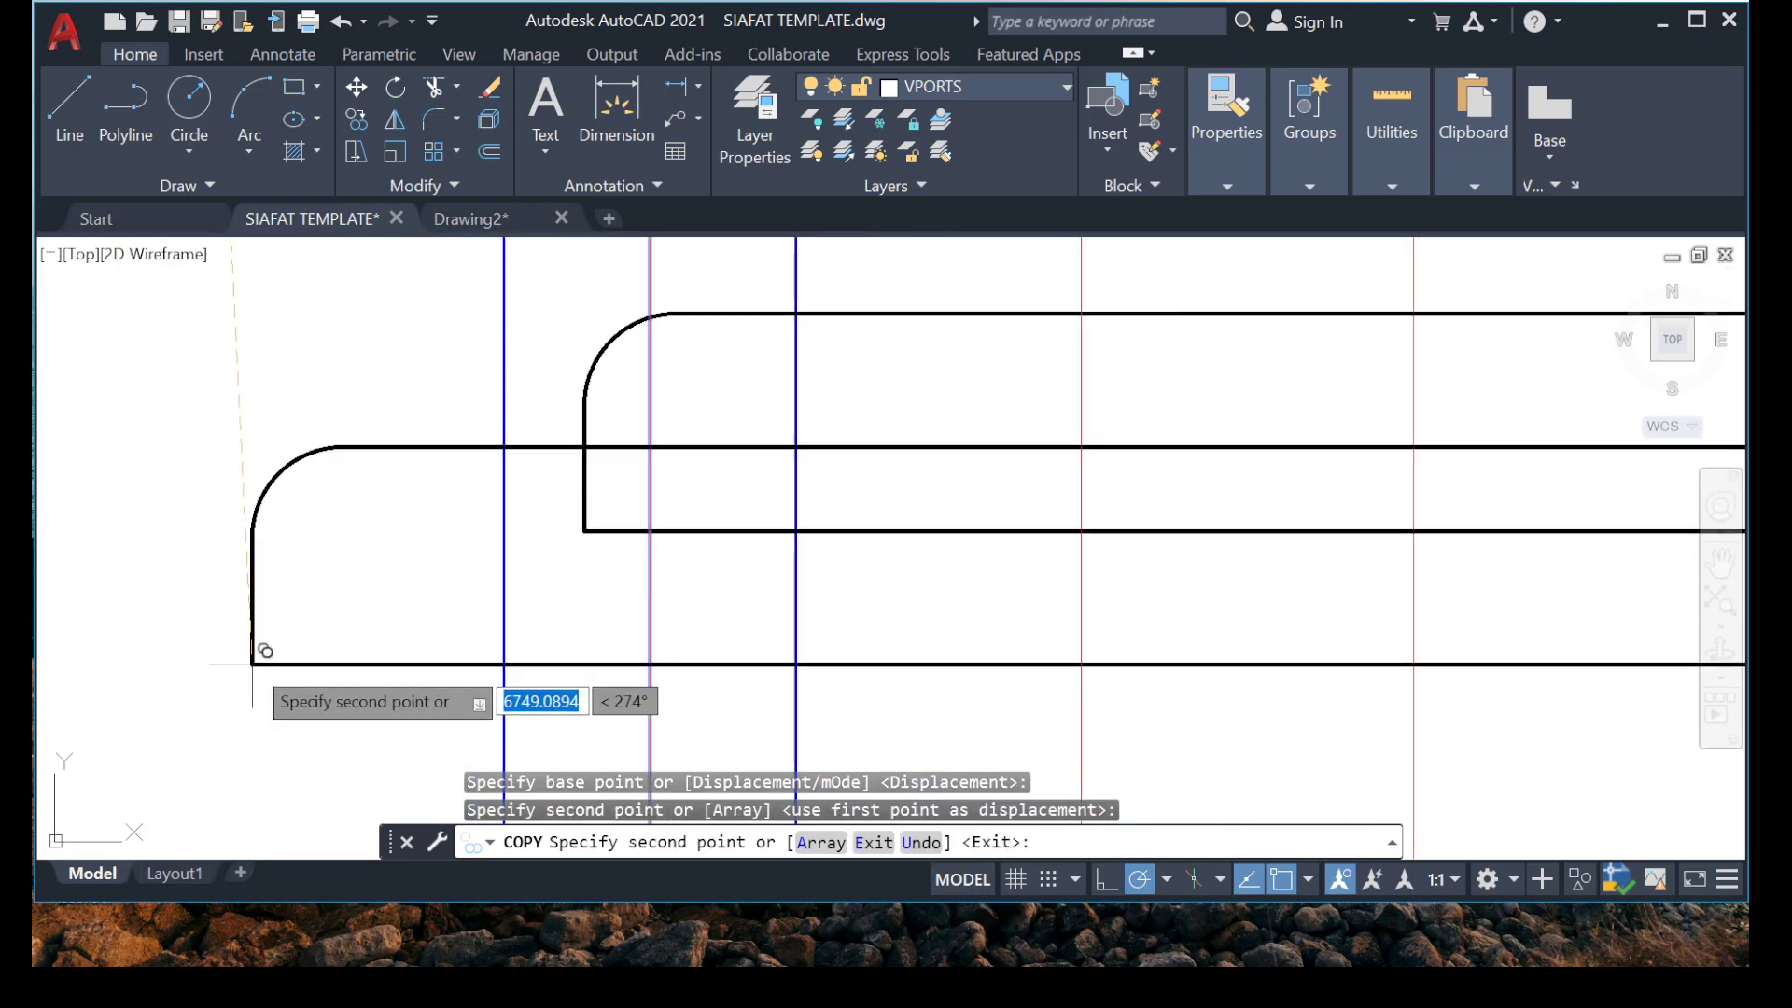
# Move the copied bar's bottom line and left hook to just inside the outer edge of the left beam between grids B and 3A.
pyautogui.scroll(-6, 210, 583)
pyautogui.press('Escape')
pyautogui.press('Escape')
pyautogui.scroll(-8, 229, 505)
pyautogui.scroll(2, 561, 518)
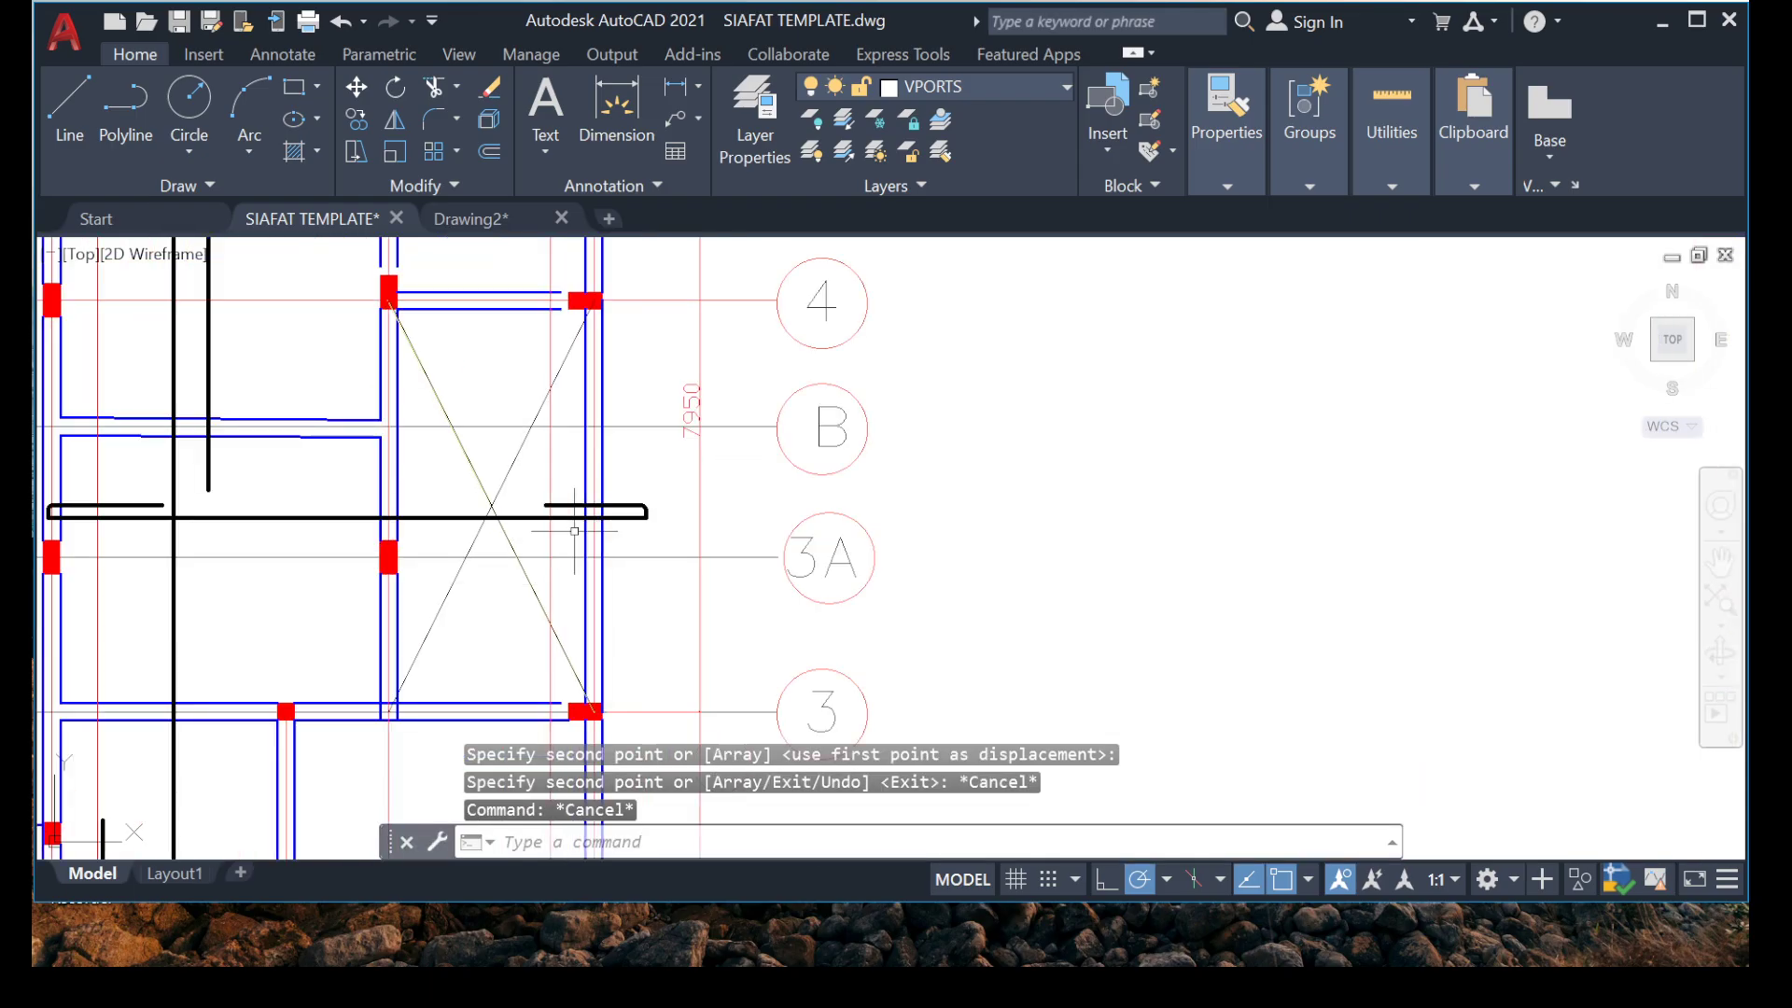
pyautogui.moveTo(65, 529); pyautogui.dragTo(515, 693, button='middle')
pyautogui.scroll(13, 471, 443)
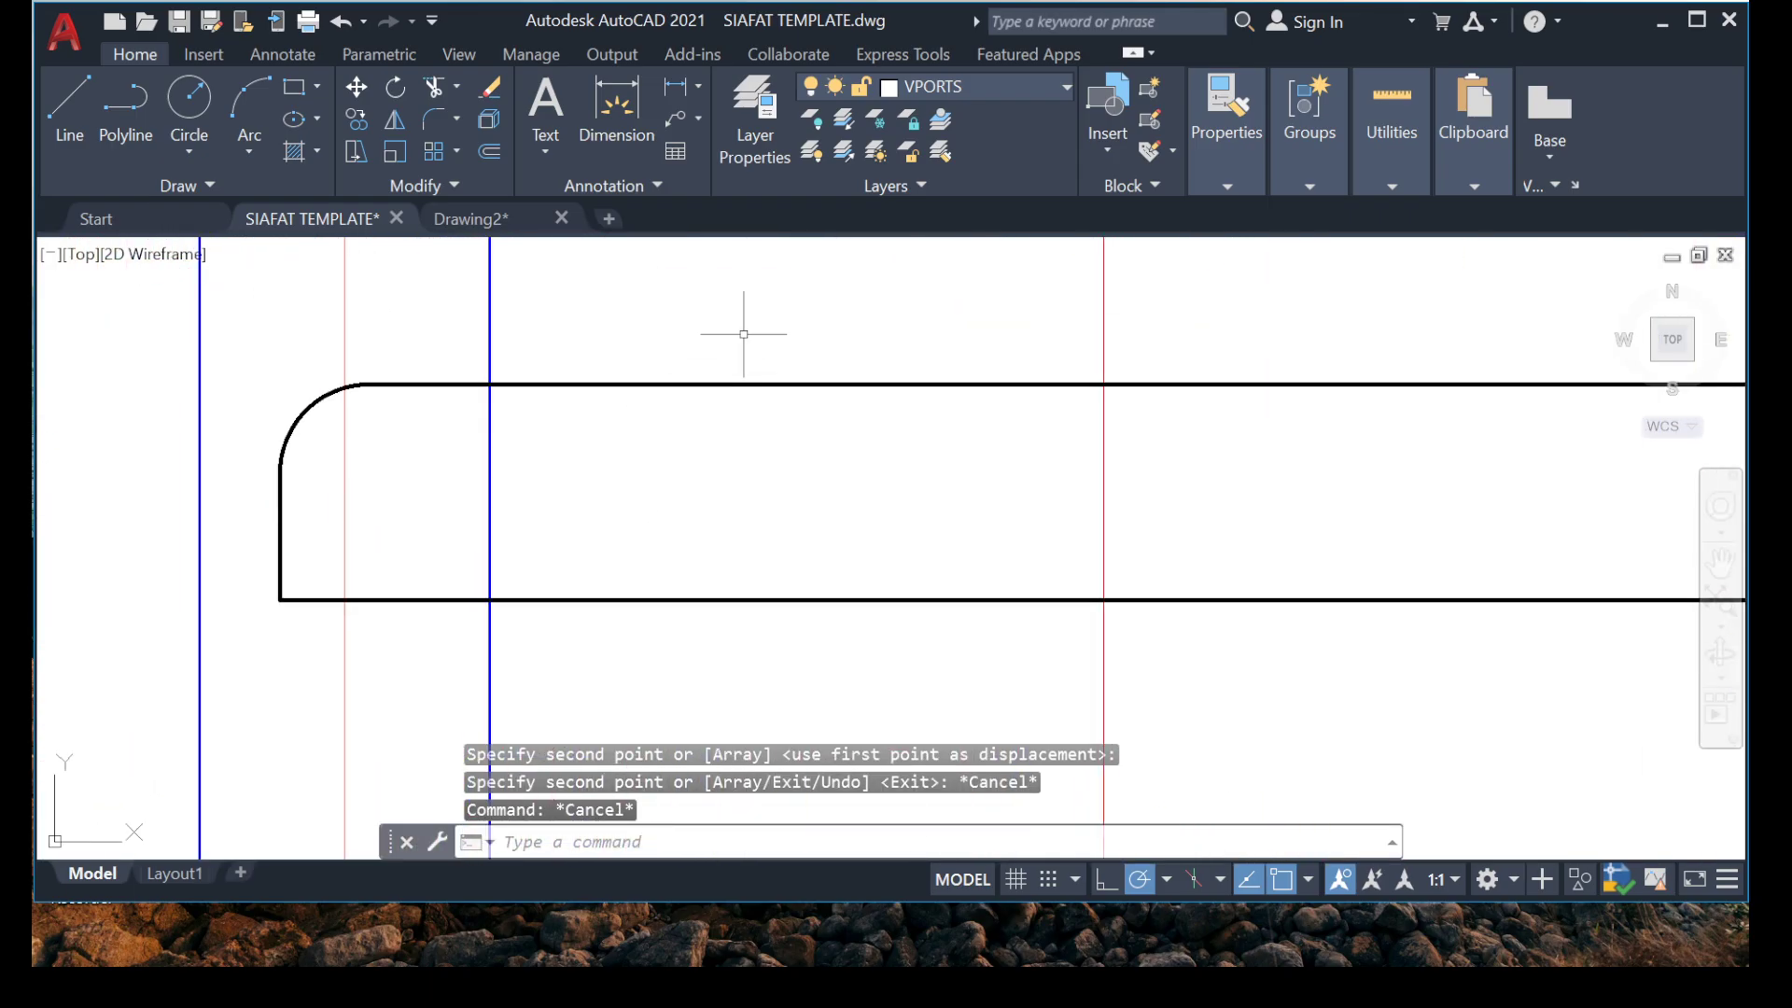
pyautogui.click(744, 333)
pyautogui.click(553, 636)
pyautogui.click(299, 547)
pyautogui.click(248, 592)
pyautogui.rightClick(481, 401)
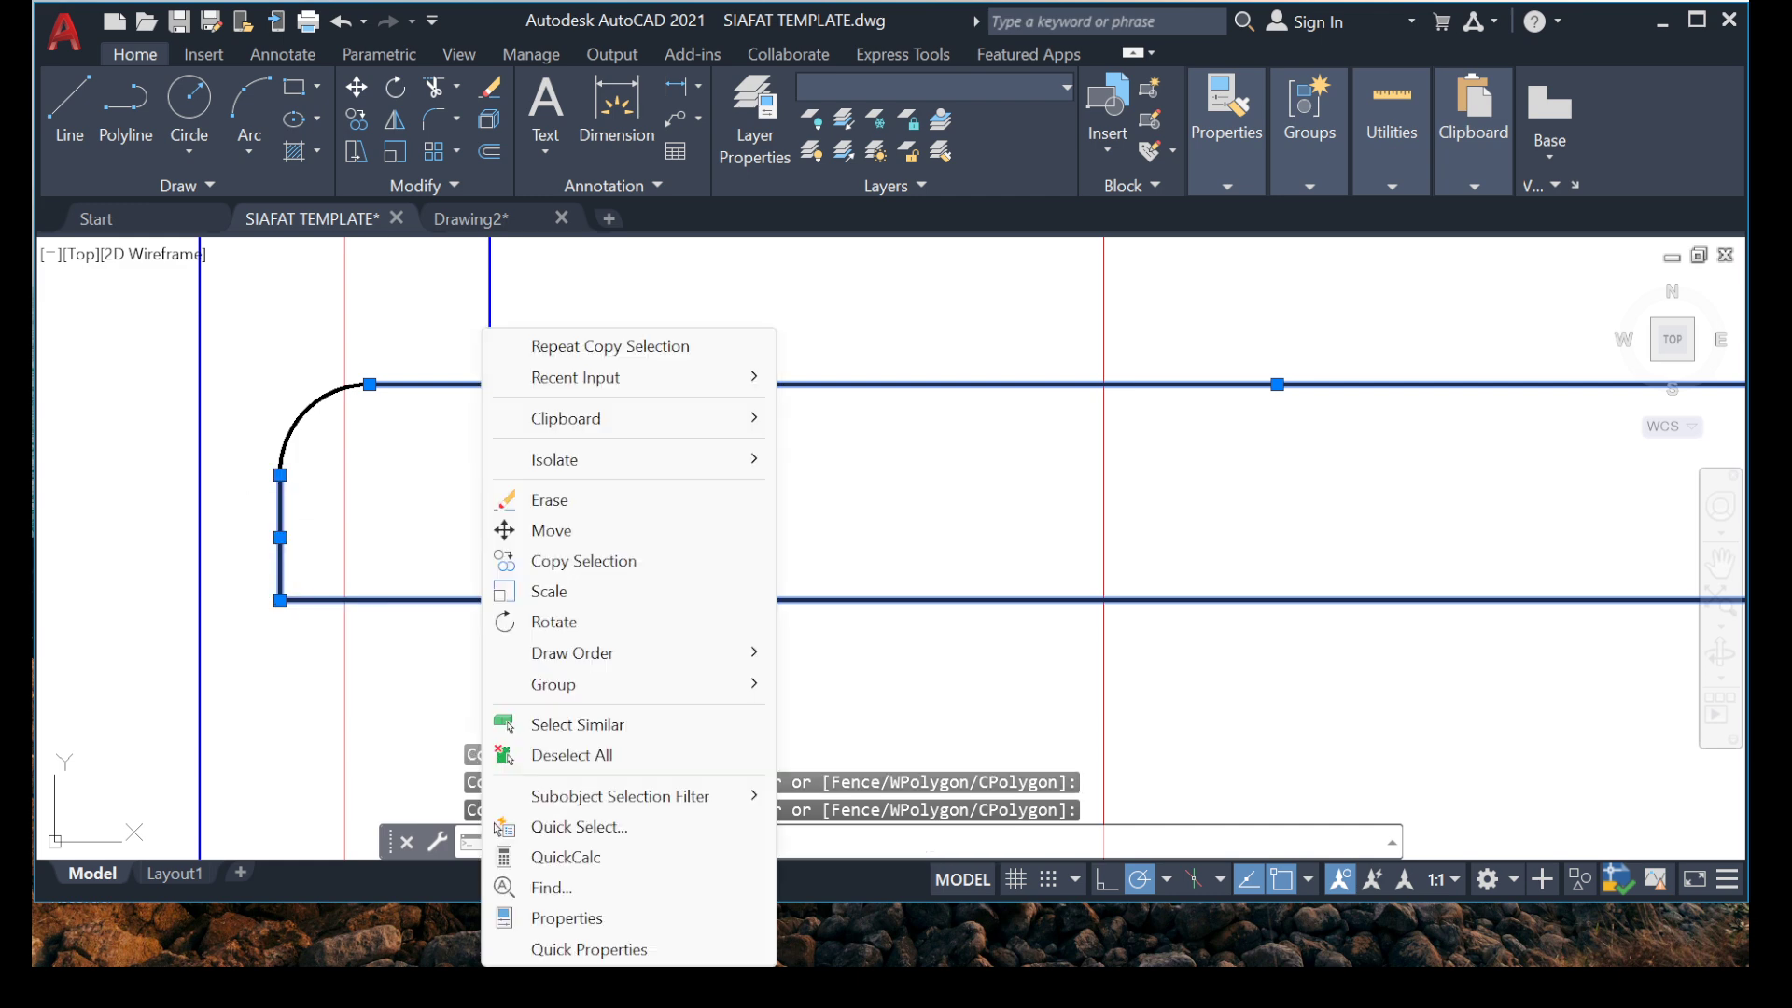
pyautogui.click(325, 446)
pyautogui.click(264, 408)
pyautogui.rightClick(244, 504)
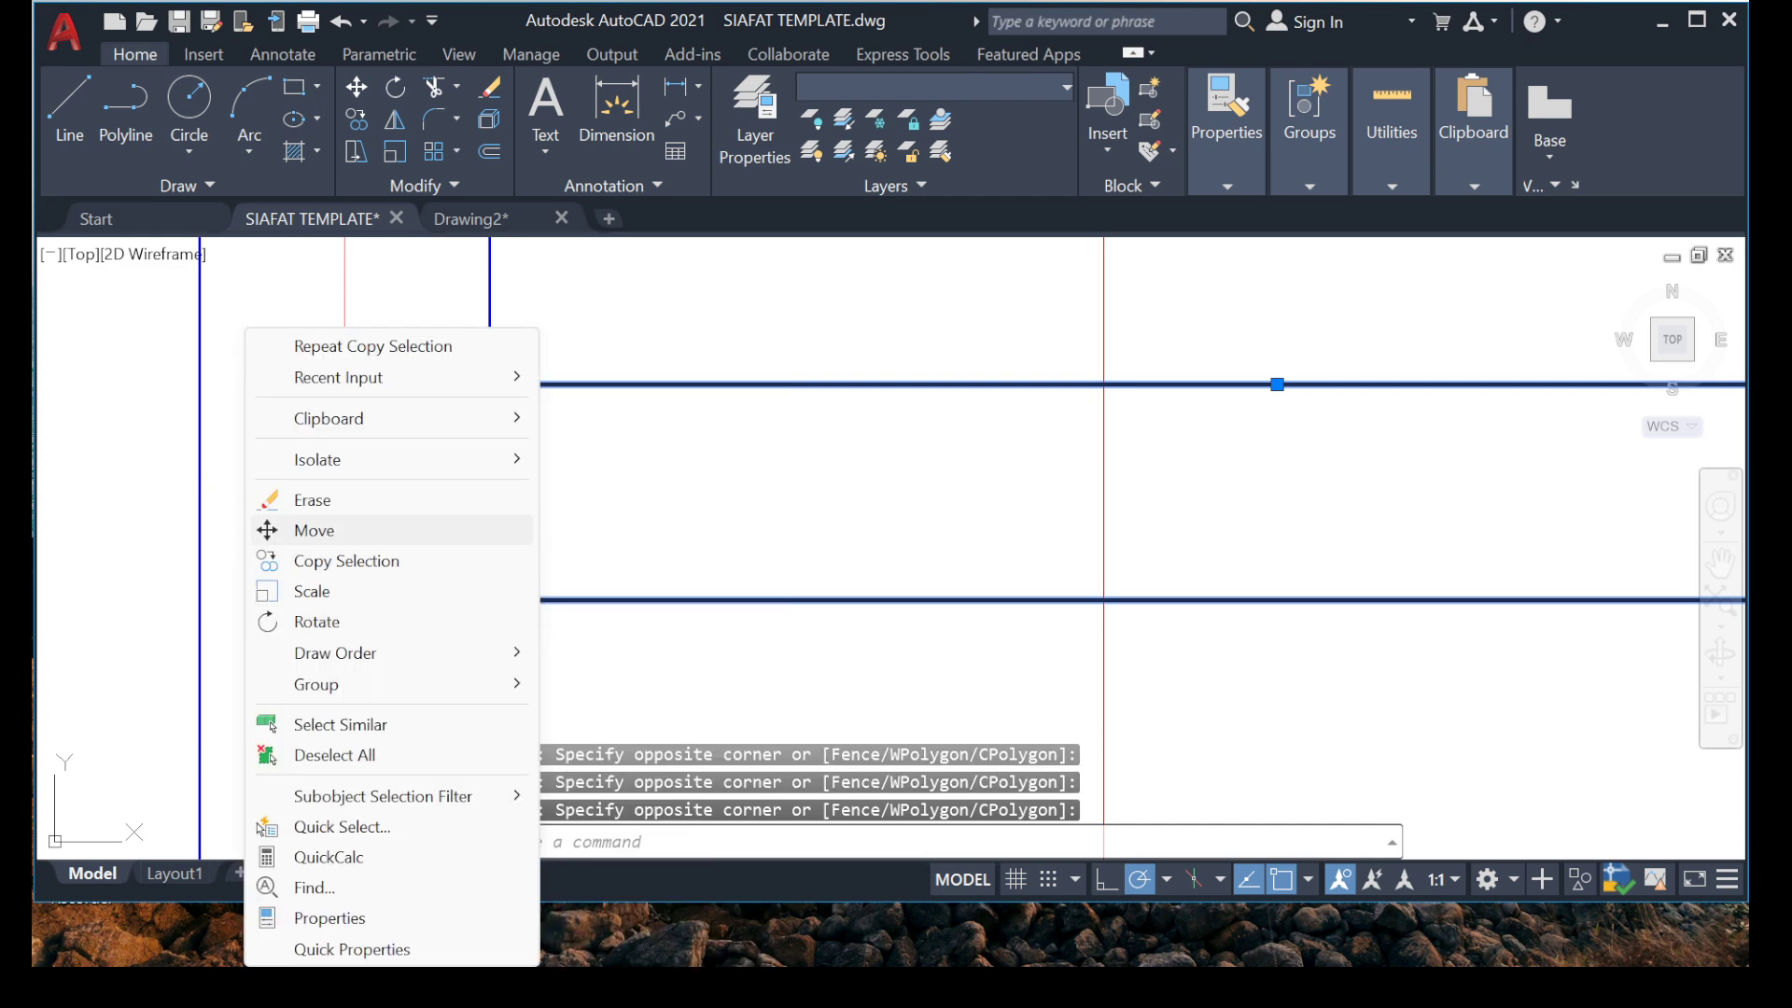
pyautogui.click(284, 530)
pyautogui.click(290, 702)
pyautogui.click(263, 702)
pyautogui.scroll(-6, 439, 472)
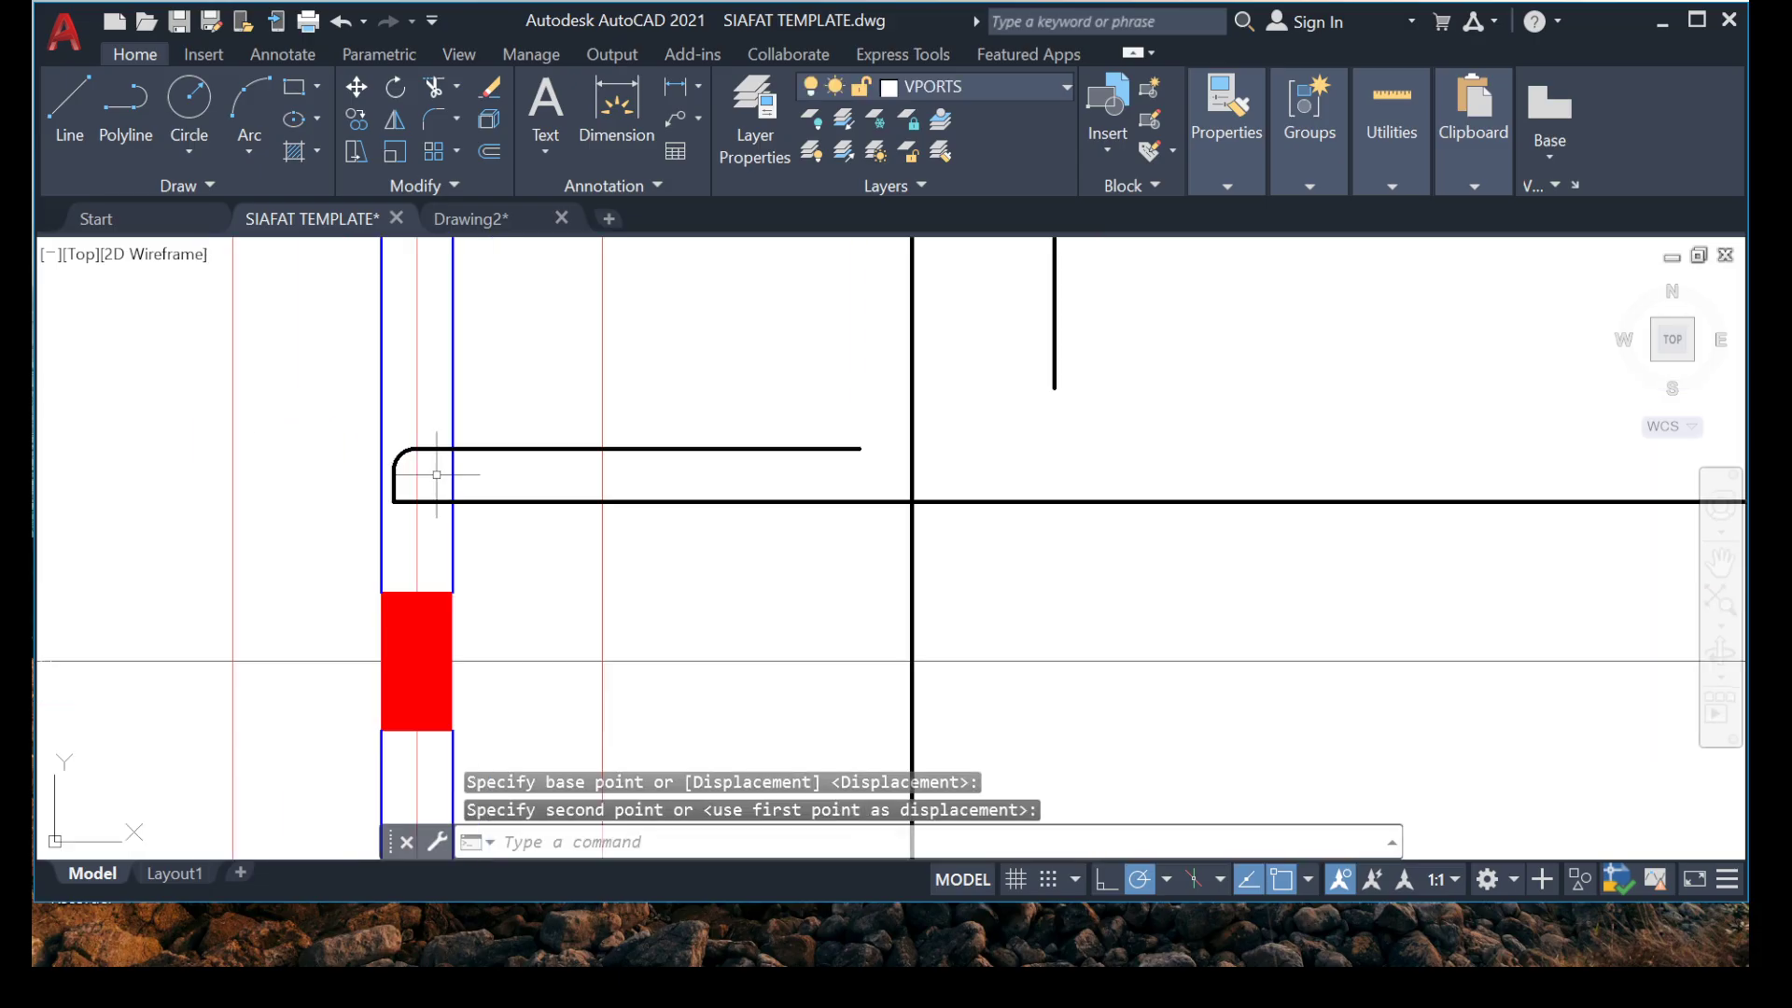
# Move the right hook with its upper leg back along the bottom line to just inside the beam beside the crossed void bay.
pyautogui.scroll(-4, 437, 475)
pyautogui.moveTo(930, 503); pyautogui.dragTo(516, 502, button='middle')
pyautogui.scroll(4, 967, 472)
pyautogui.scroll(-4, 945, 469)
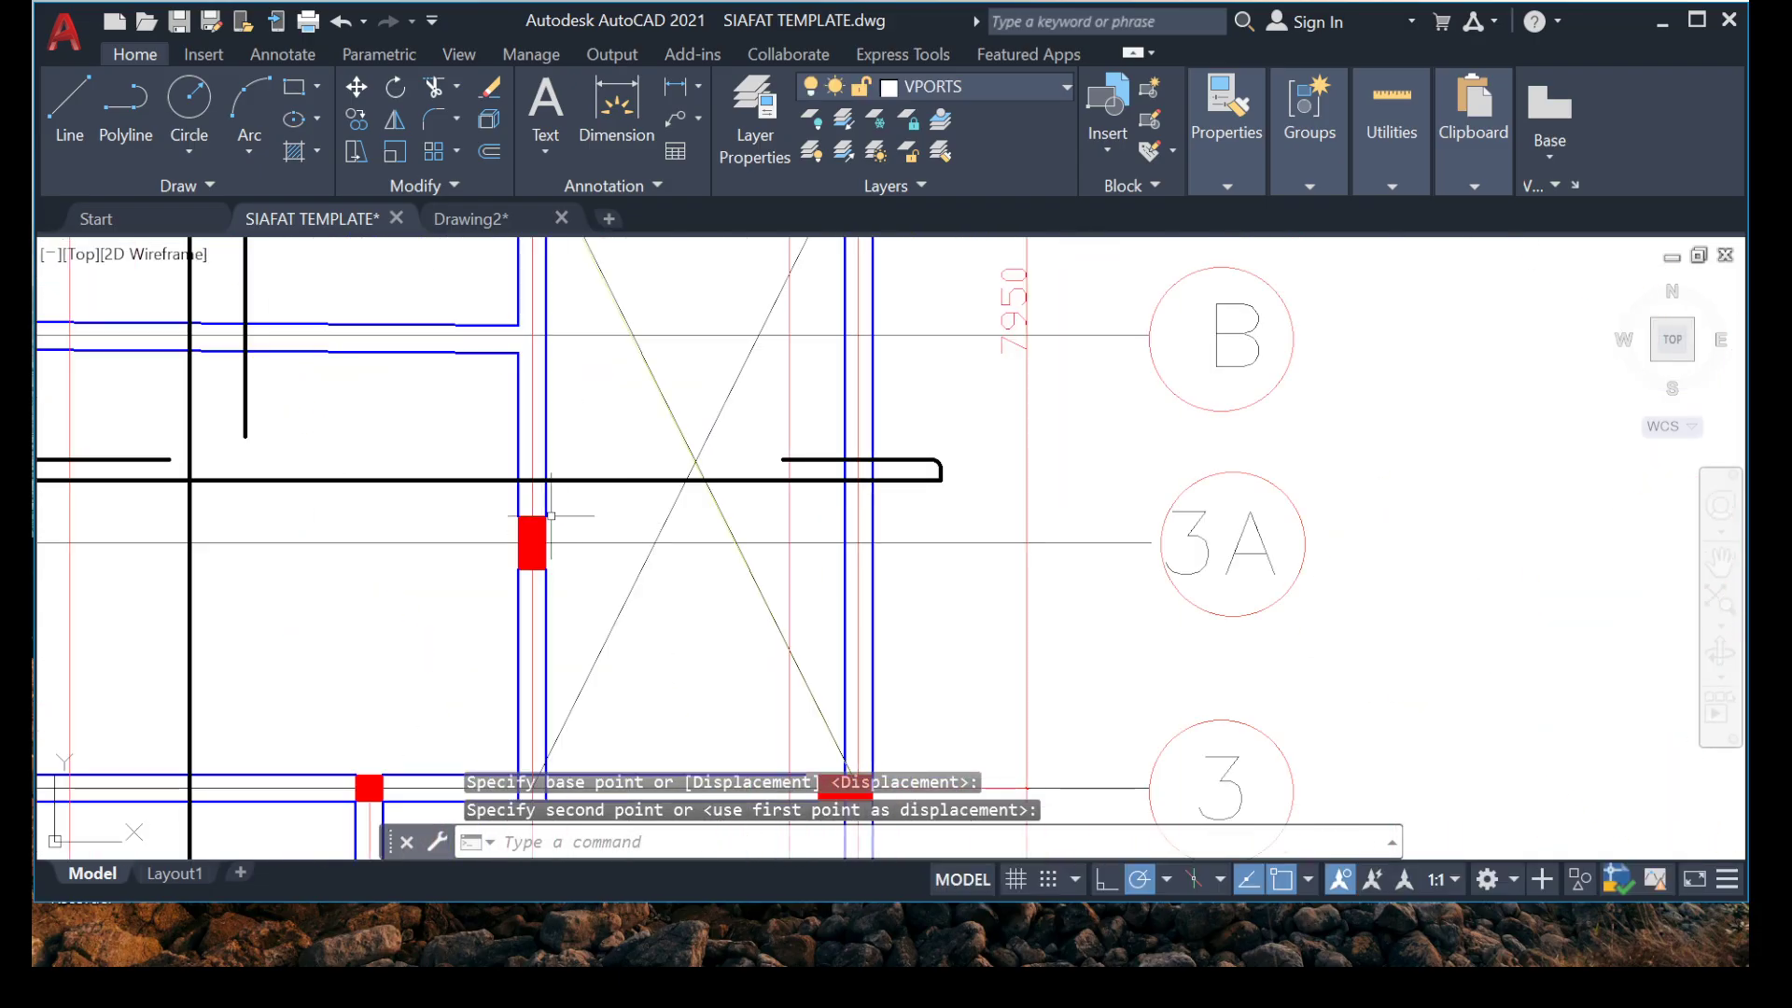
pyautogui.scroll(5, 1013, 479)
pyautogui.click(853, 364)
pyautogui.click(670, 431)
pyautogui.rightClick(636, 439)
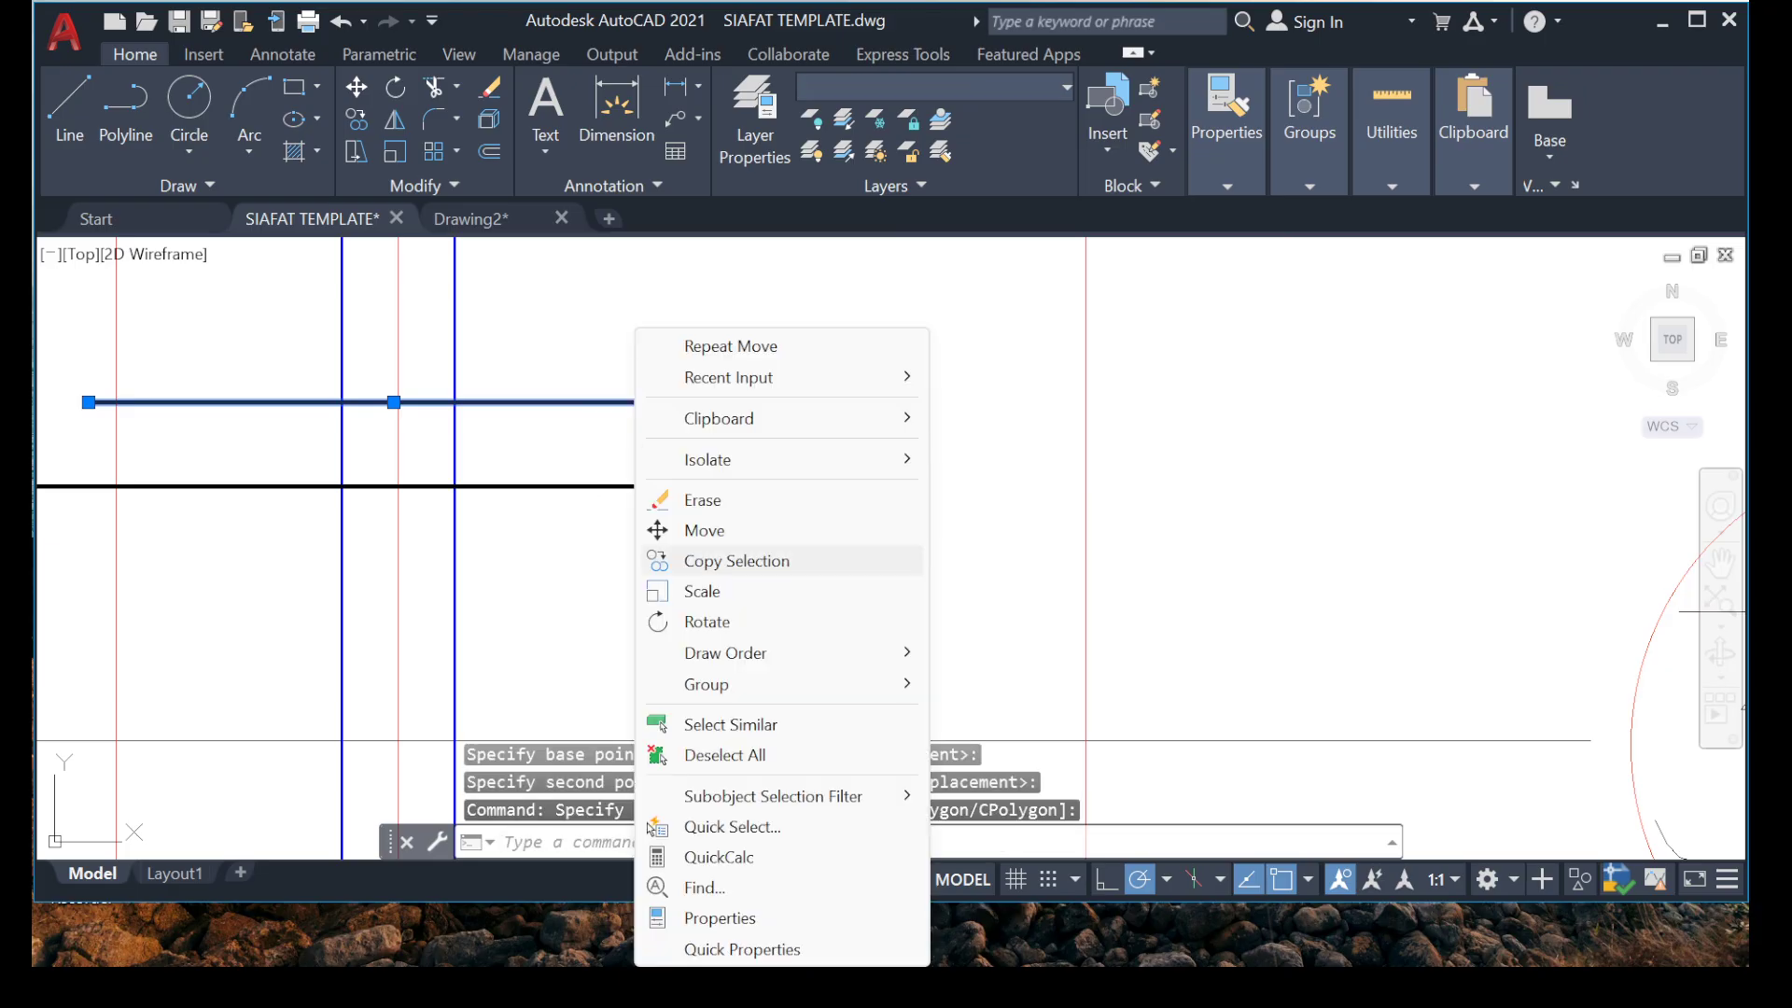
pyautogui.click(705, 530)
pyautogui.click(731, 490)
pyautogui.scroll(-6, 560, 509)
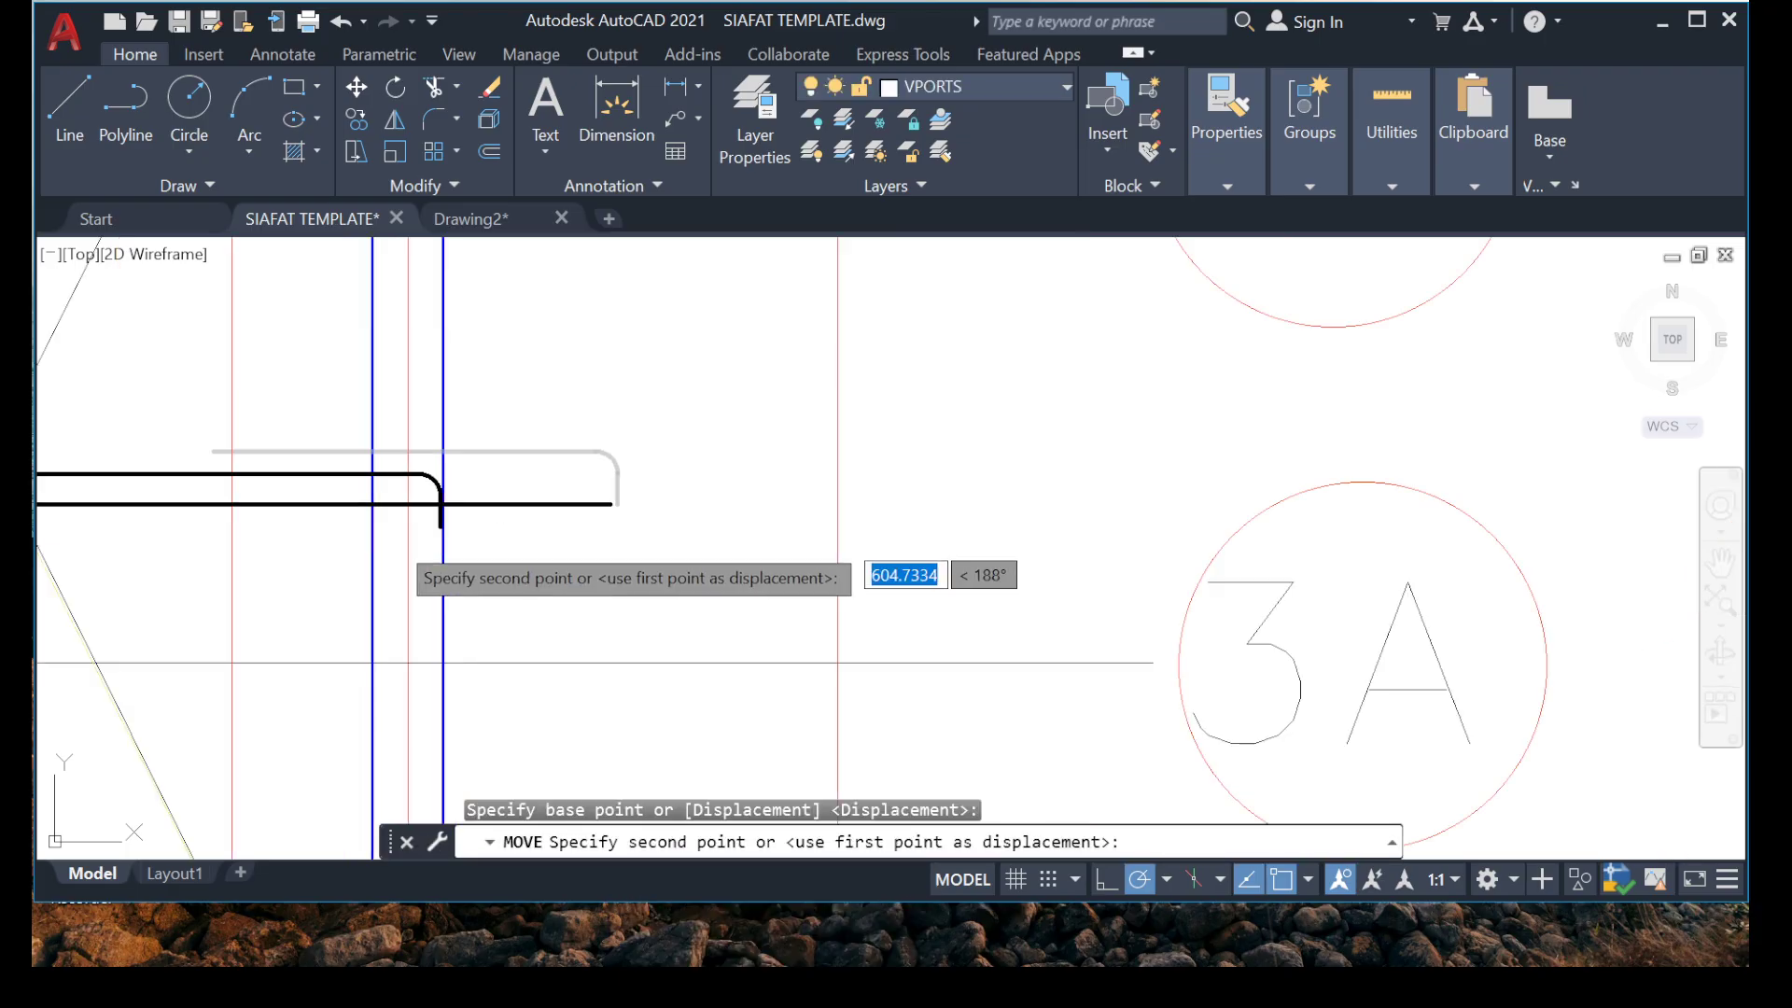
pyautogui.moveTo(691, 512); pyautogui.dragTo(706, 512, button='middle')
pyautogui.scroll(4, 598, 534)
pyautogui.moveTo(187, 605); pyautogui.dragTo(400, 544, button='middle')
pyautogui.scroll(4, 519, 440)
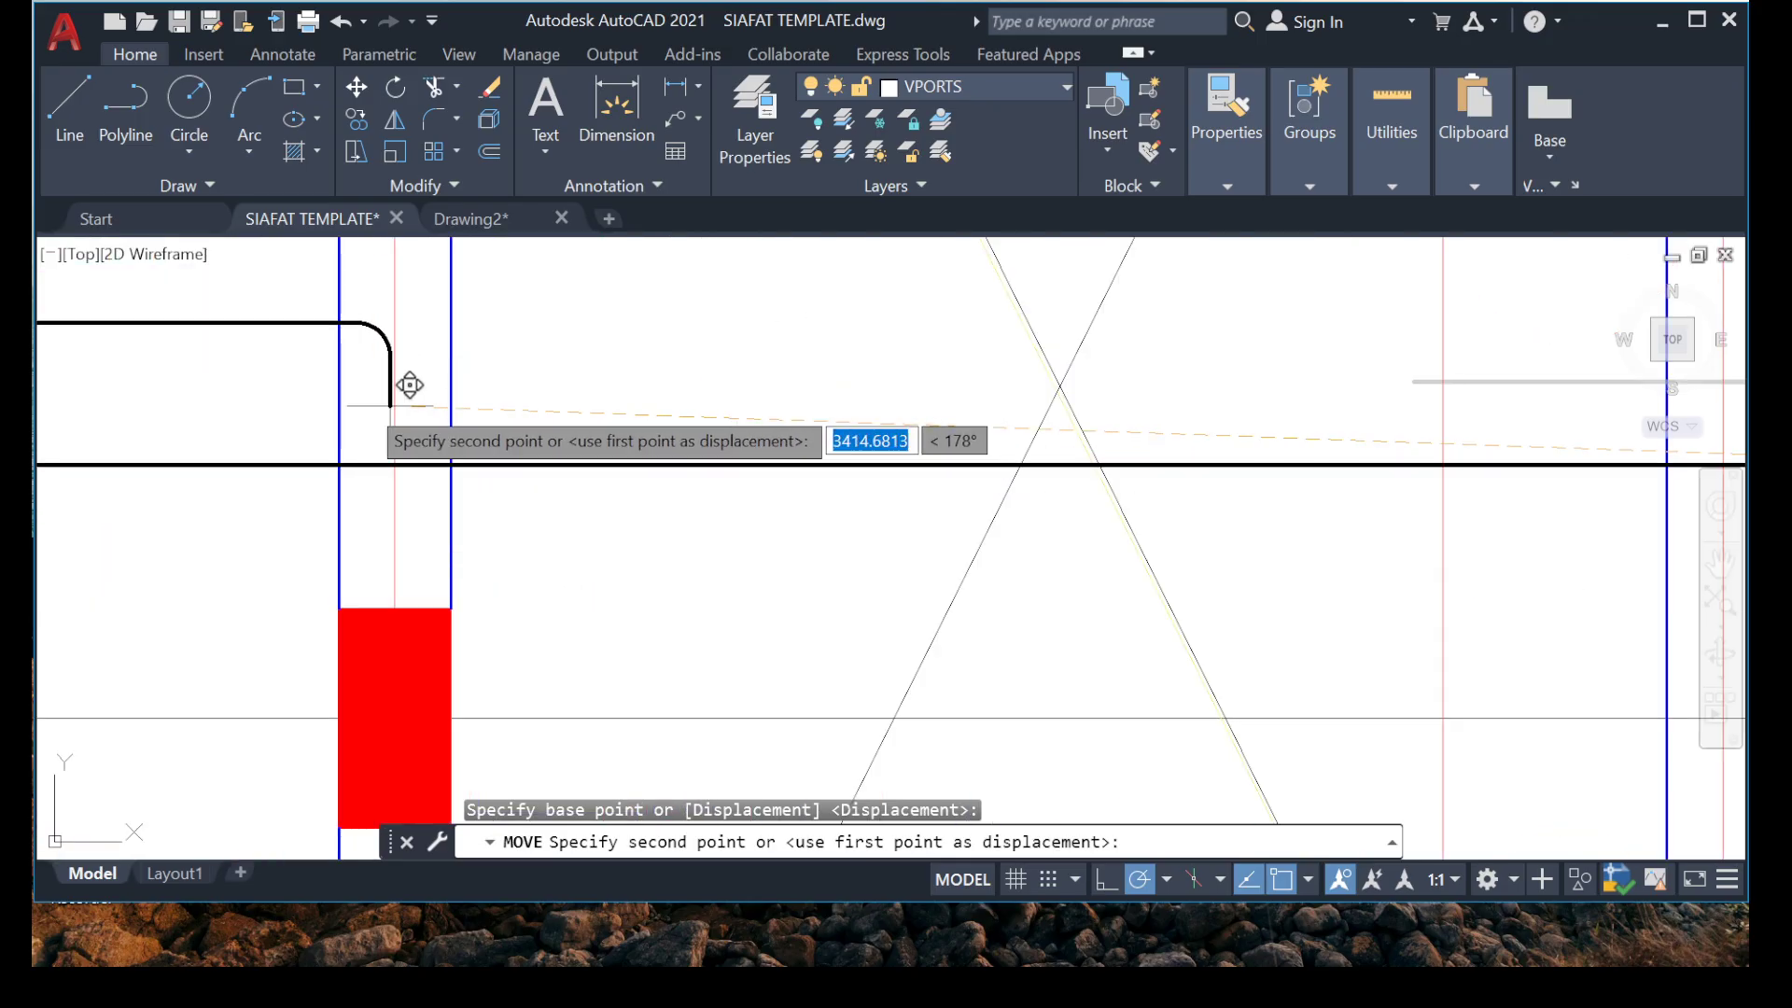
pyautogui.scroll(4, 374, 404)
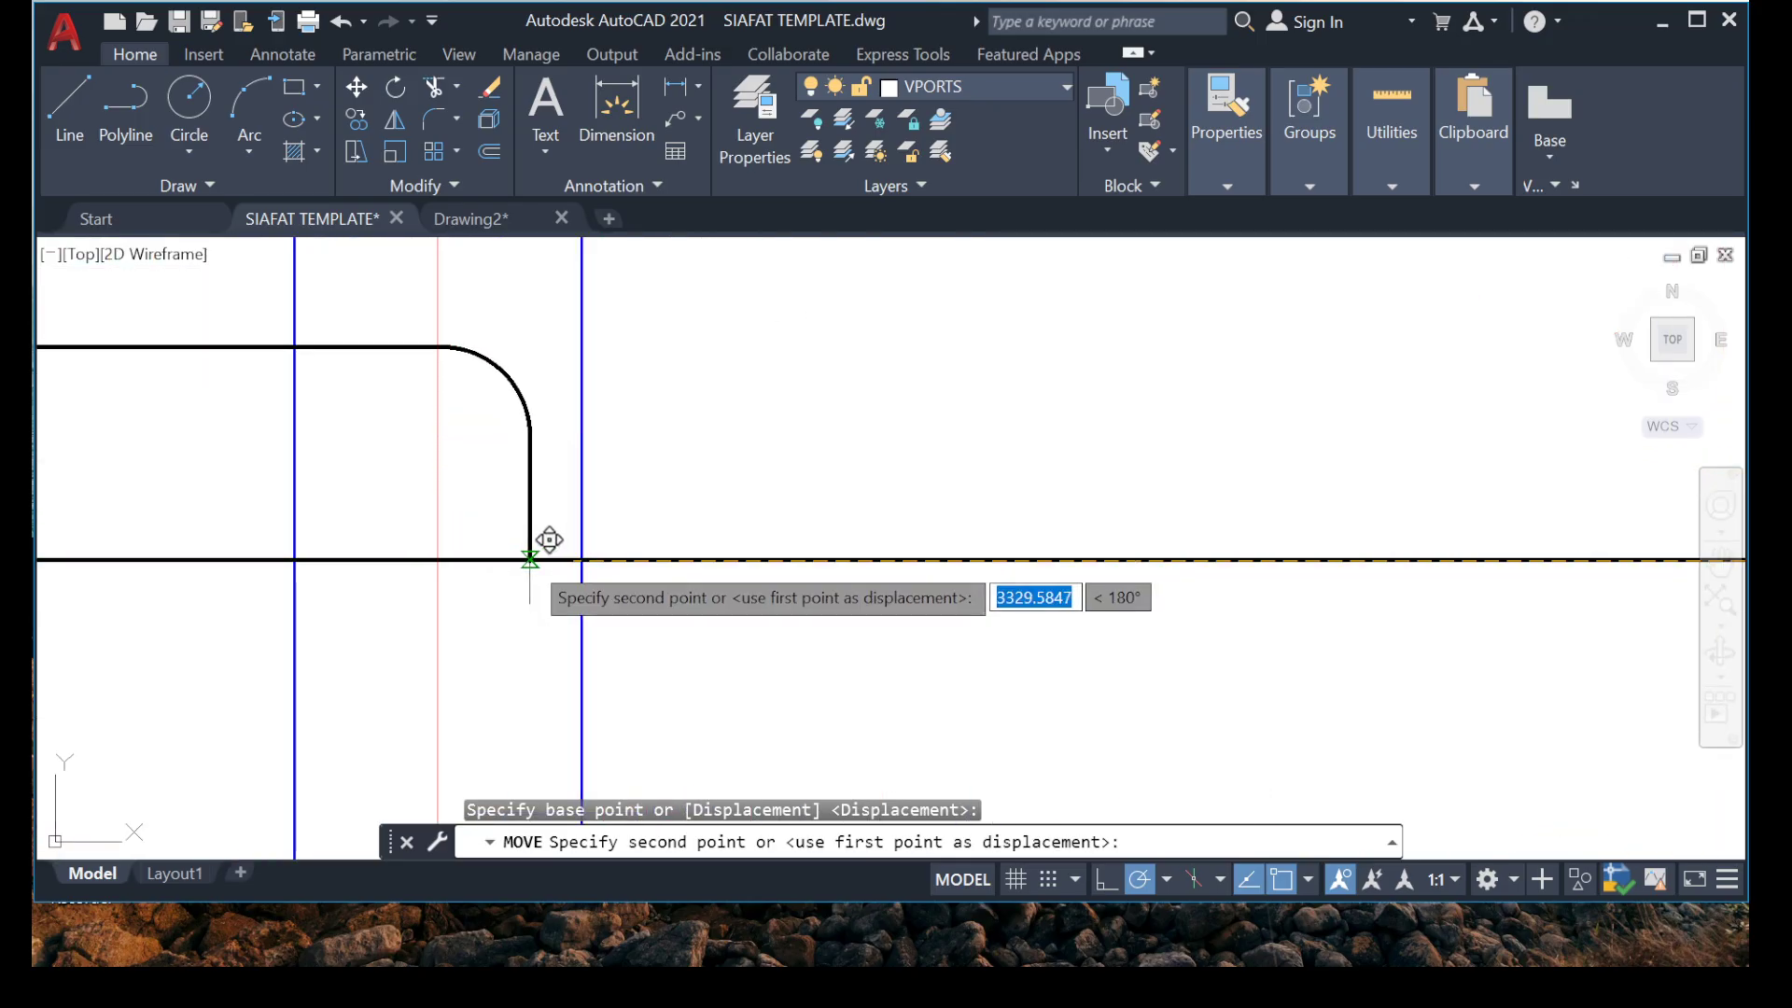
pyautogui.click(539, 558)
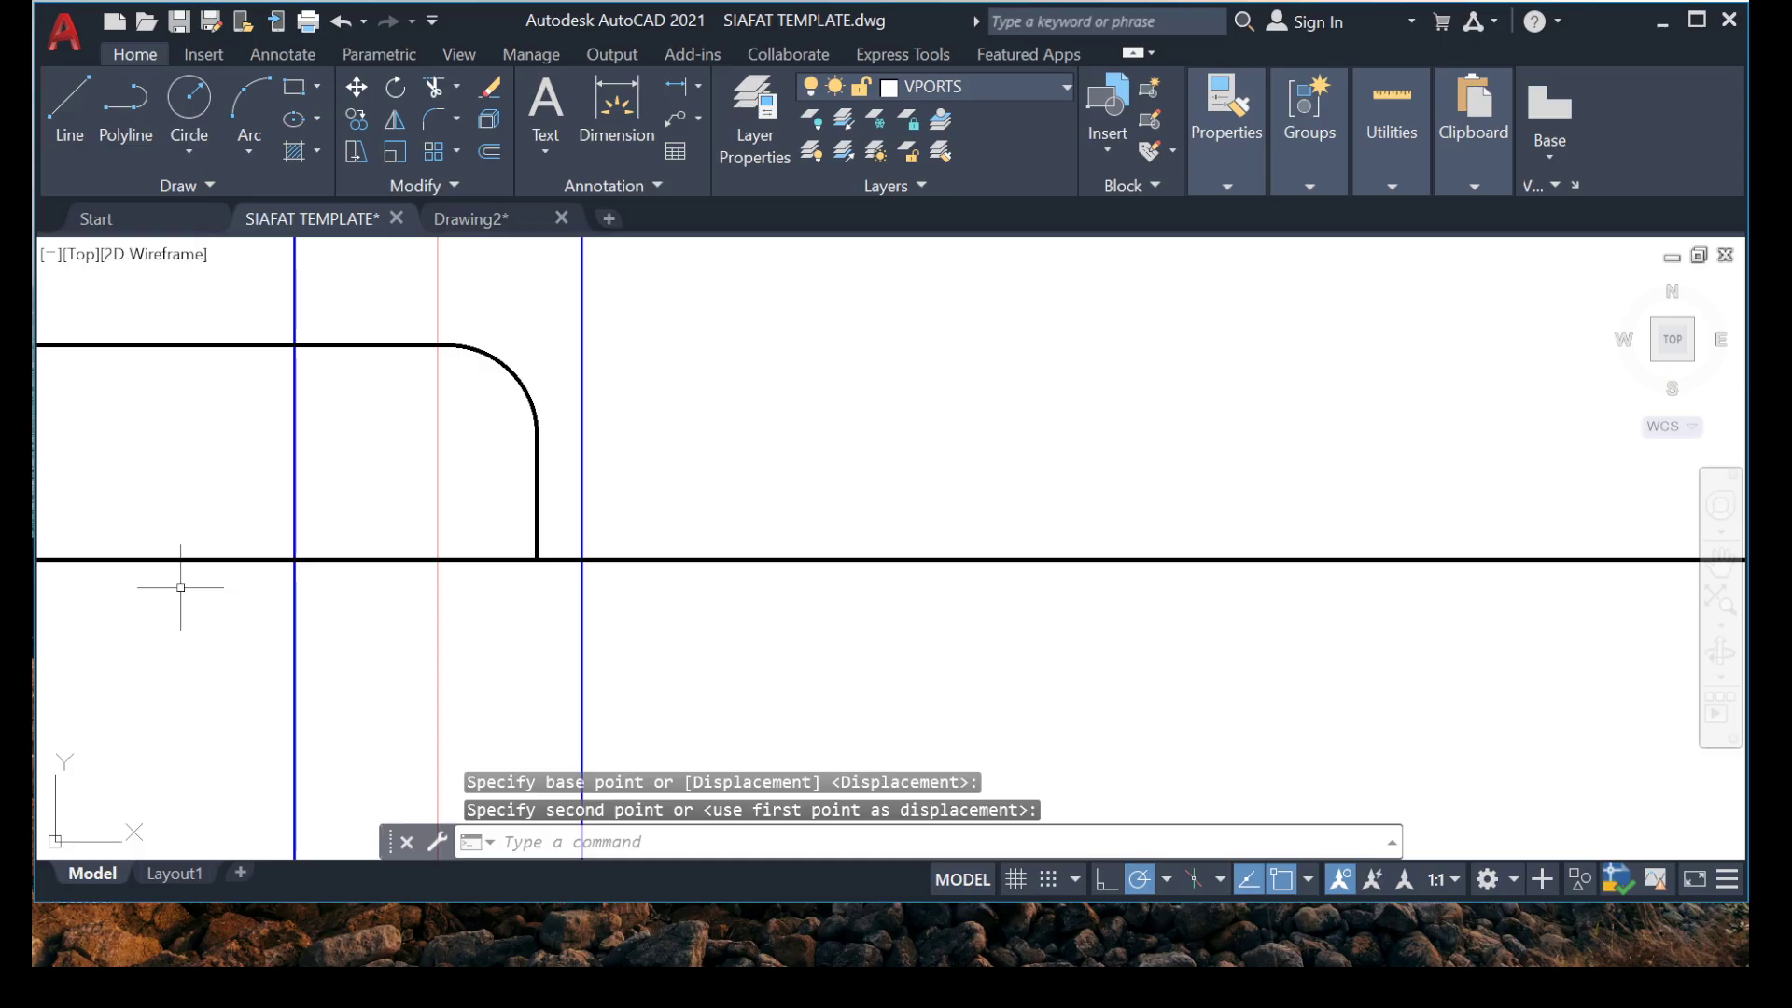
# Trim the bottom line at the relocated right hook and erase the leftover piece crossing the void bay.
pyautogui.press('Escape')
pyautogui.press('Escape')
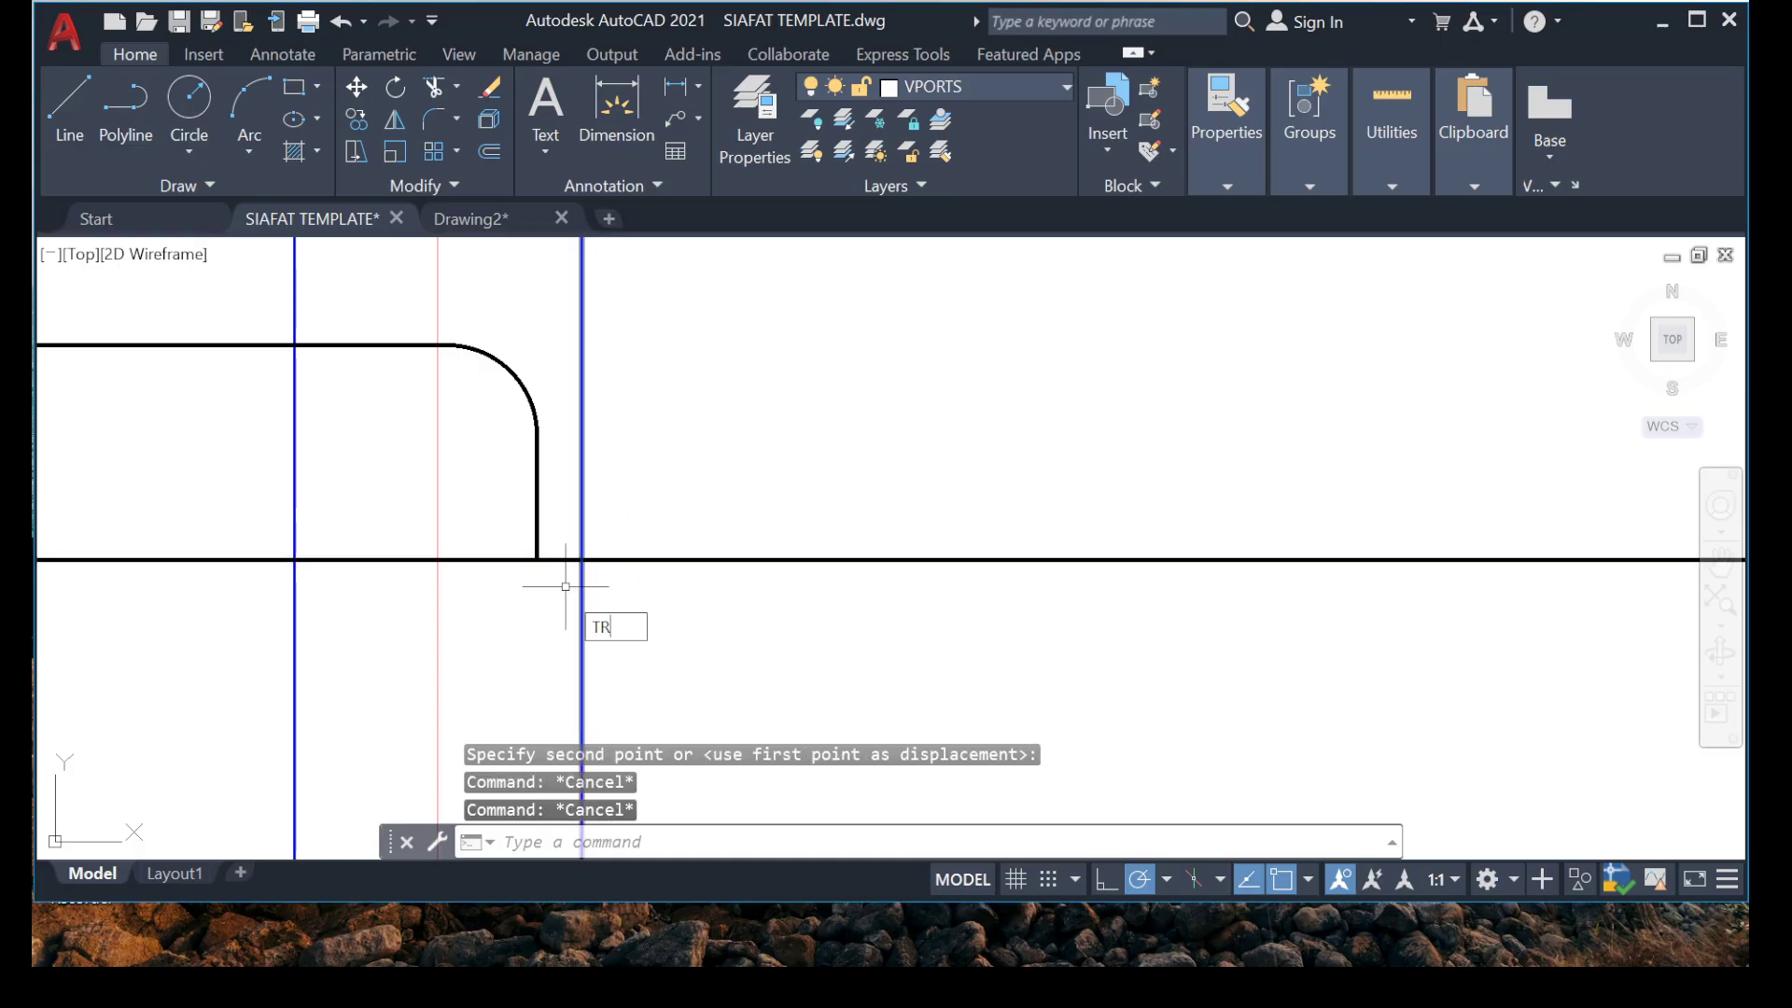
pyautogui.write('TR')
pyautogui.press('Return')
pyautogui.moveTo(560, 565)
pyautogui.mouseDown()
pyautogui.moveTo(574, 535)
pyautogui.moveTo(532, 584)
pyautogui.mouseUp()
pyautogui.press('Escape')
pyautogui.press('Escape')
pyautogui.click(1408, 495)
pyautogui.click(1183, 678)
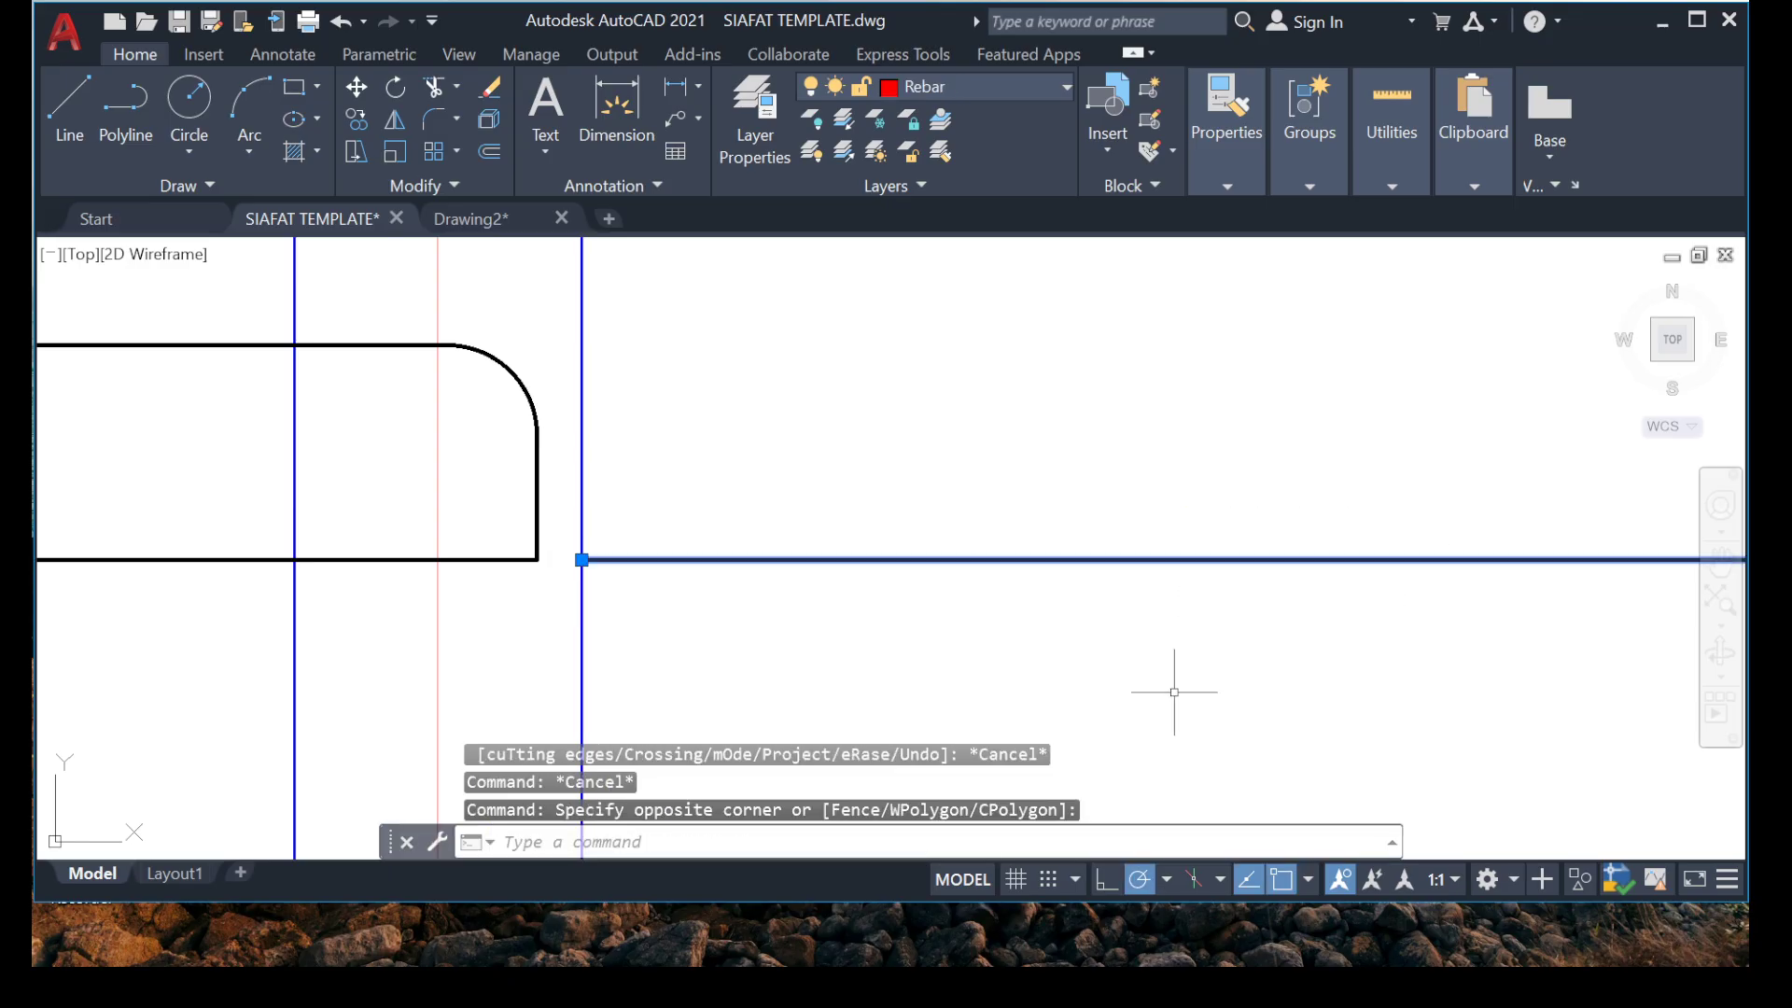
pyautogui.press('Delete')
# Examine the bays between grids 5 and 1A to decide where the next horizontal bar belongs.
pyautogui.scroll(-4, 996, 485)
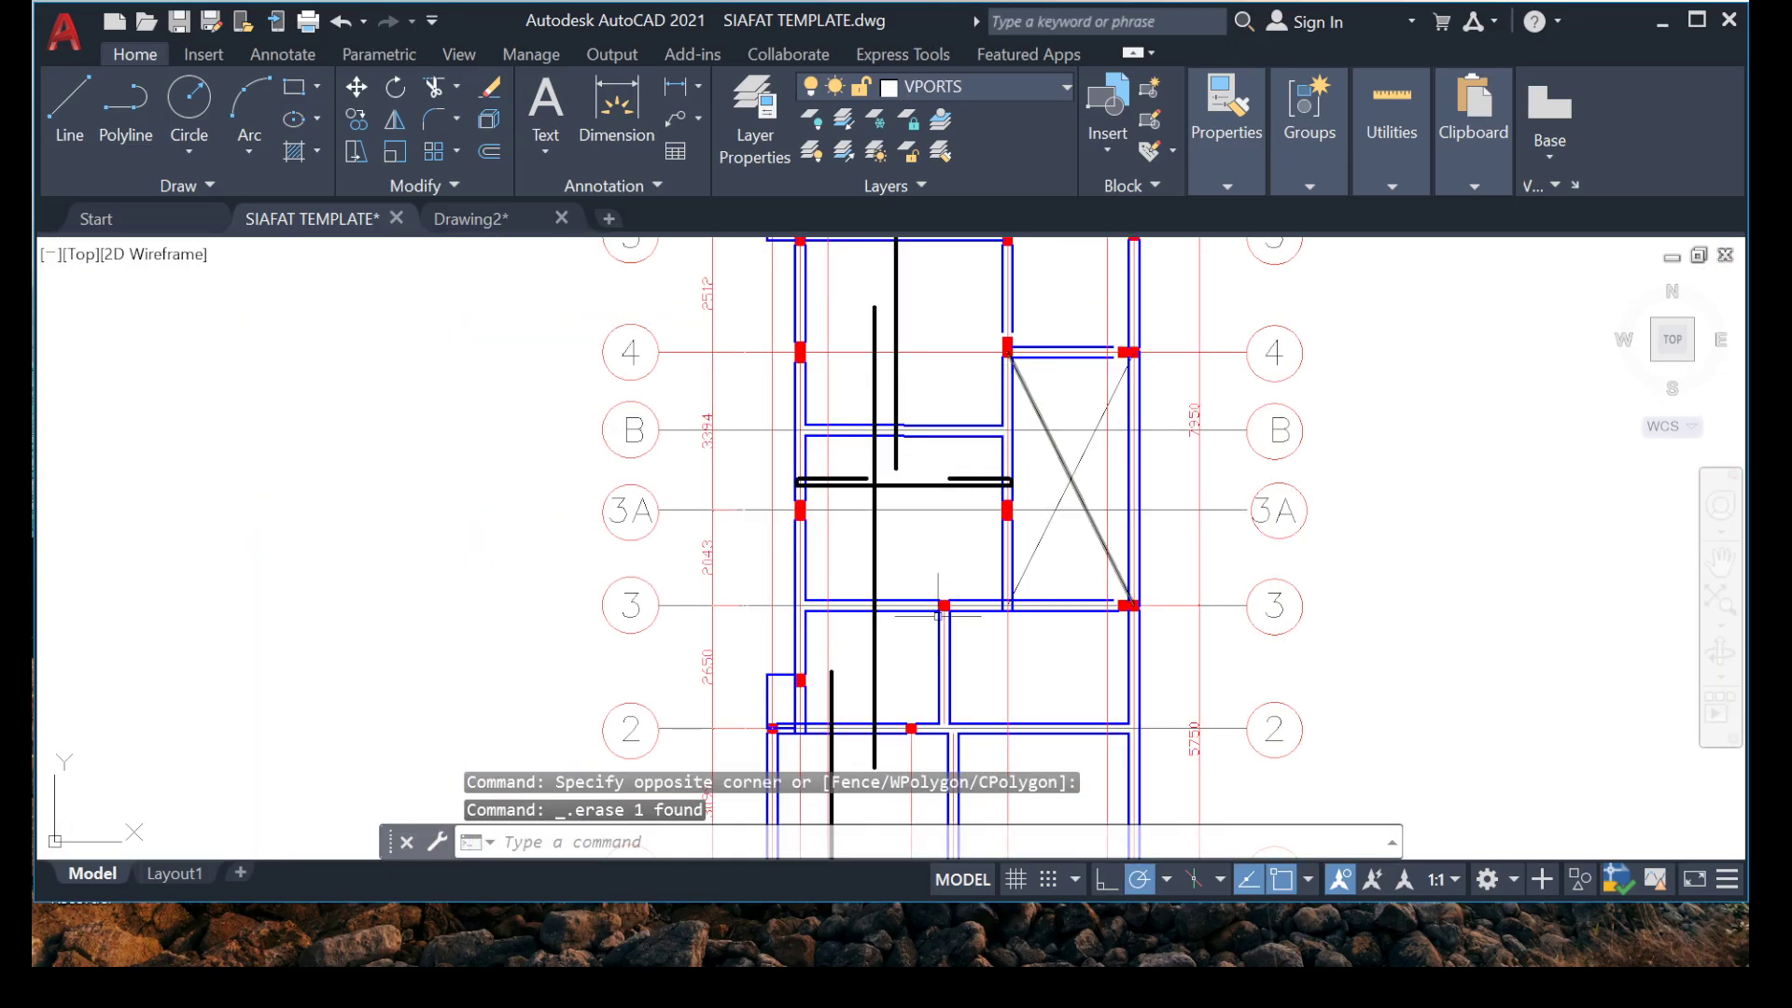
pyautogui.moveTo(963, 444); pyautogui.dragTo(922, 522, button='middle')
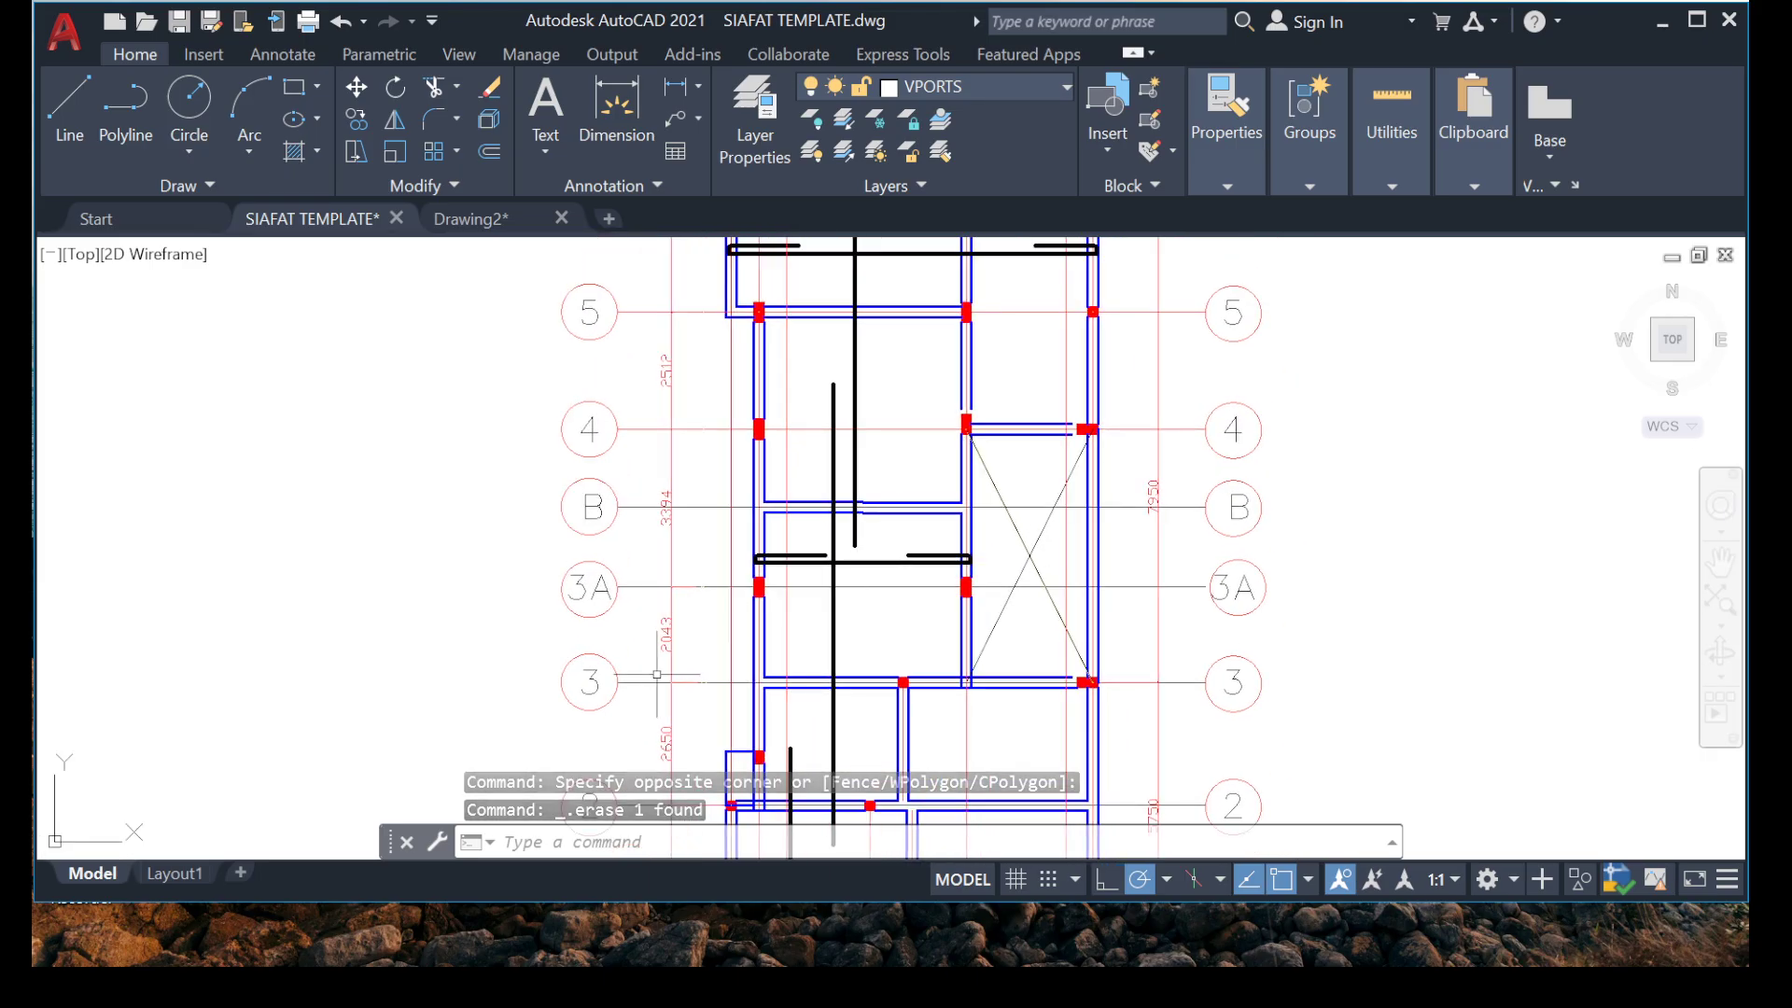
pyautogui.moveTo(852, 688); pyautogui.dragTo(886, 585, button='middle')
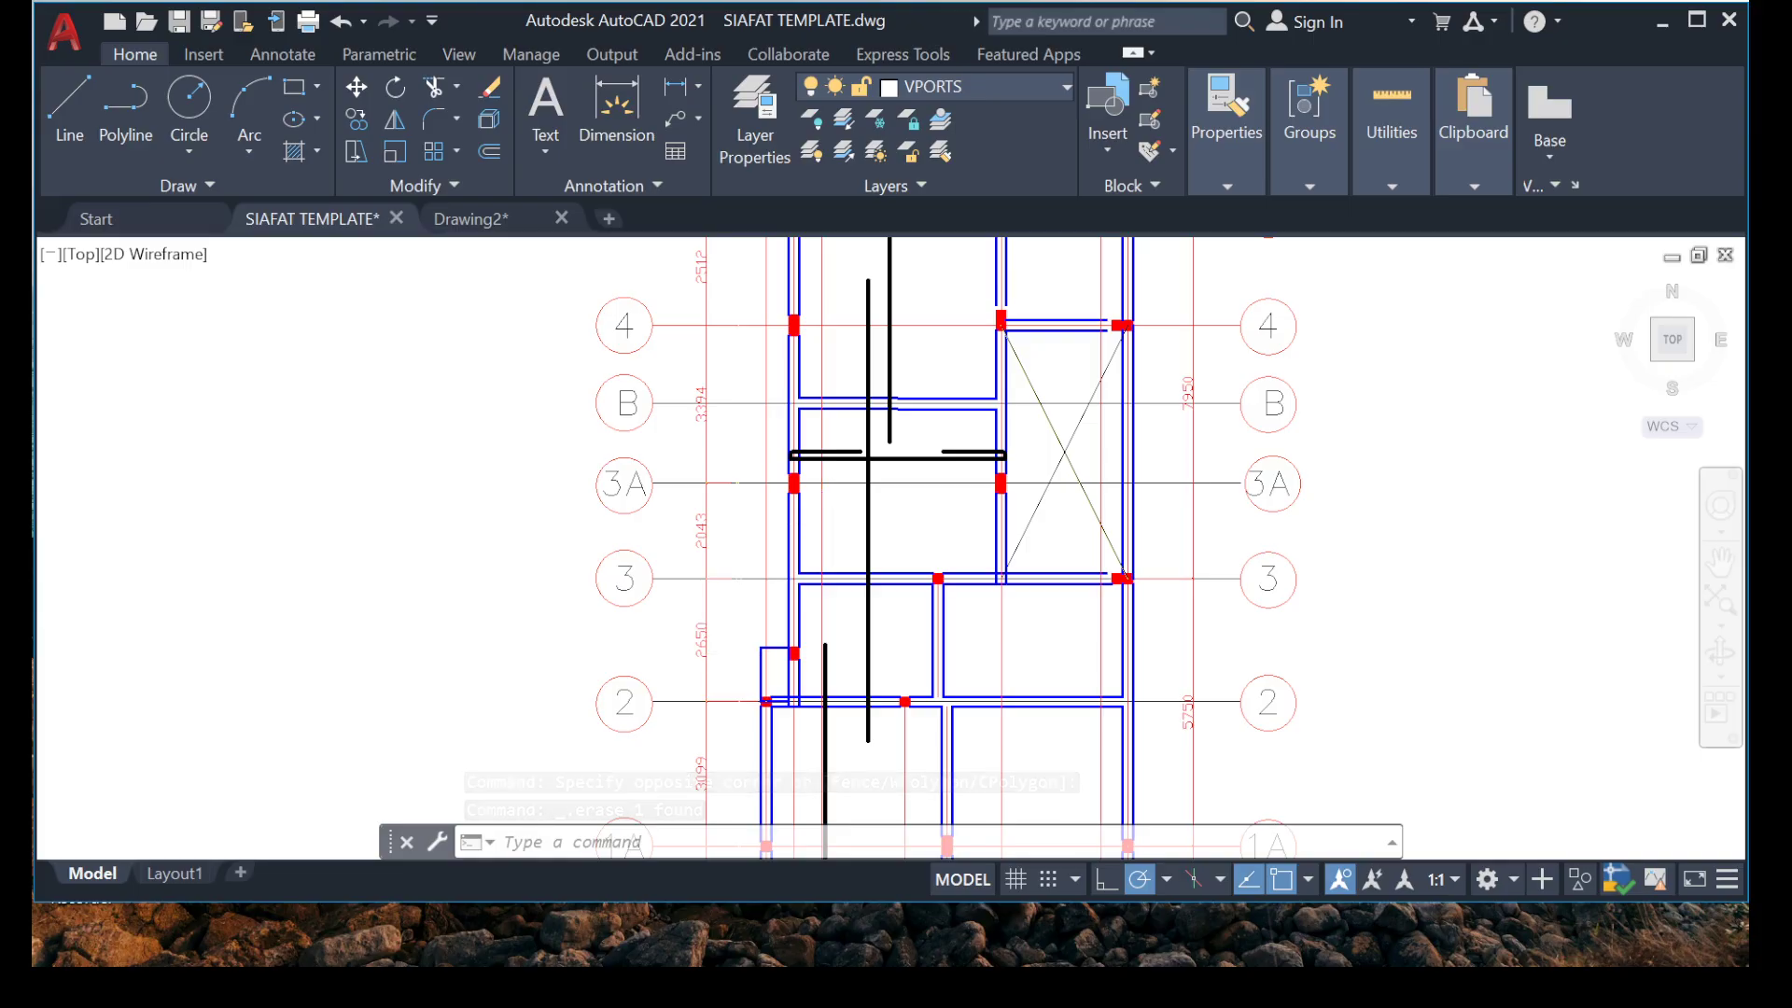
pyautogui.scroll(-2, 797, 597)
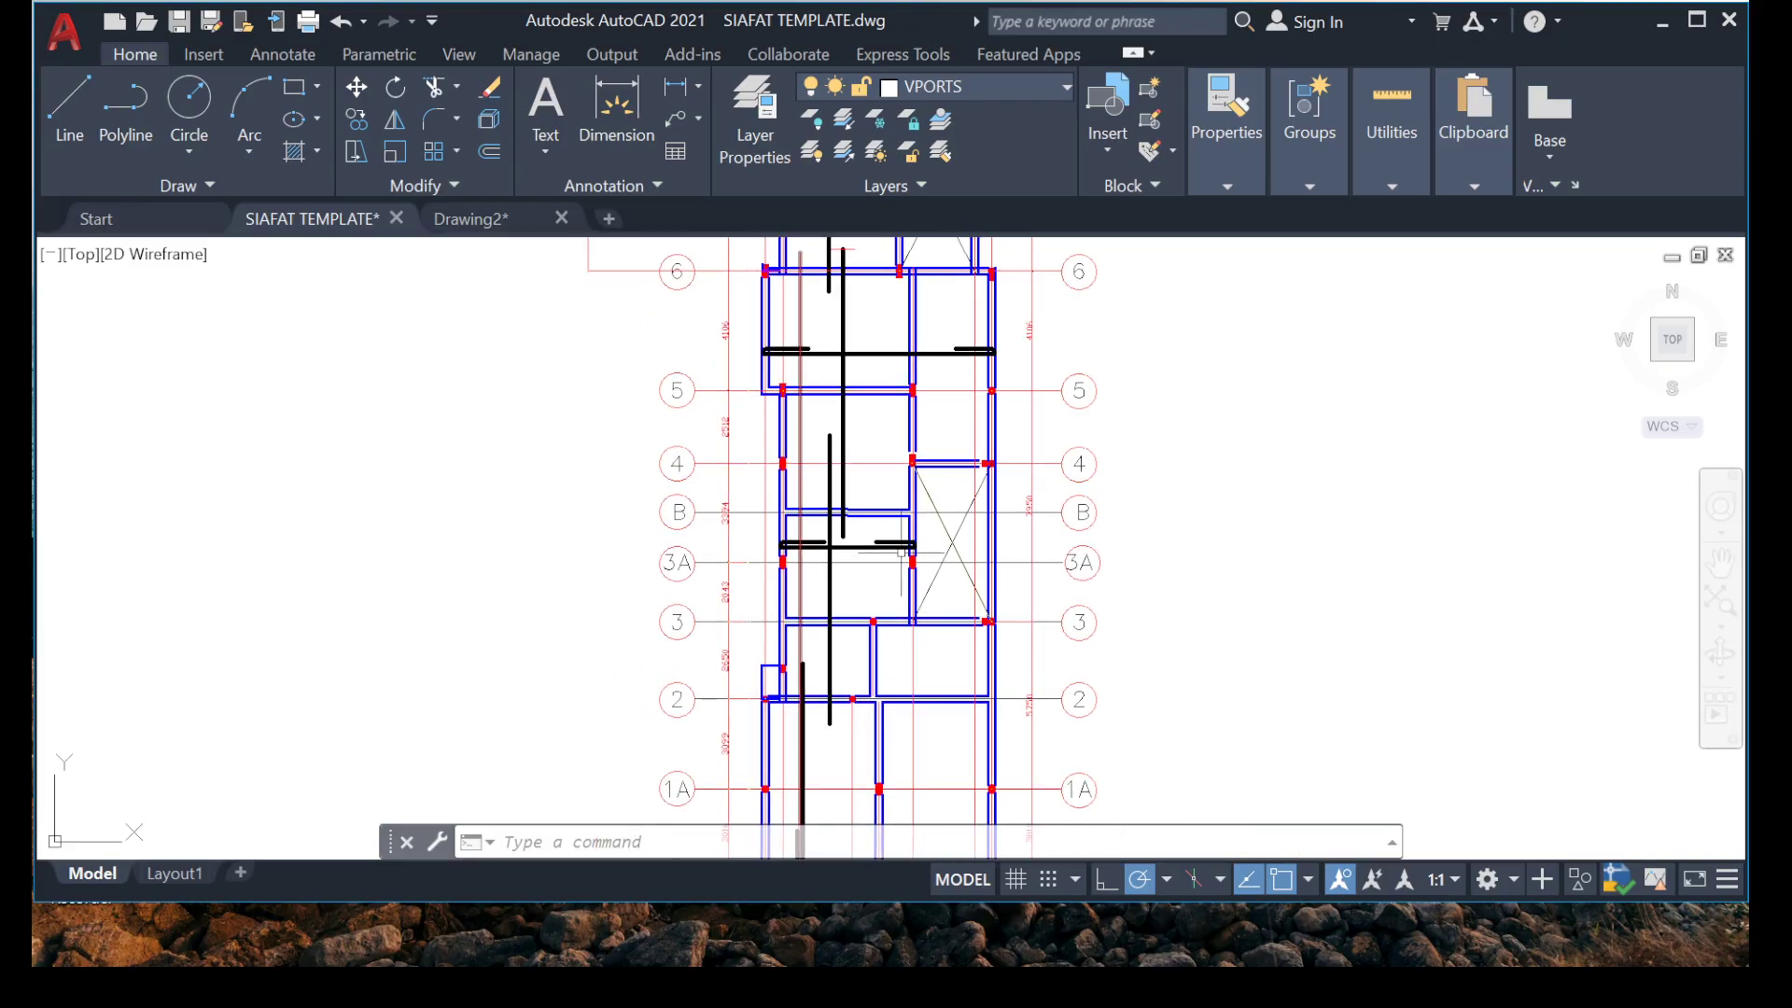
pyautogui.scroll(2, 902, 554)
pyautogui.moveTo(640, 373); pyautogui.dragTo(633, 425, button='middle')
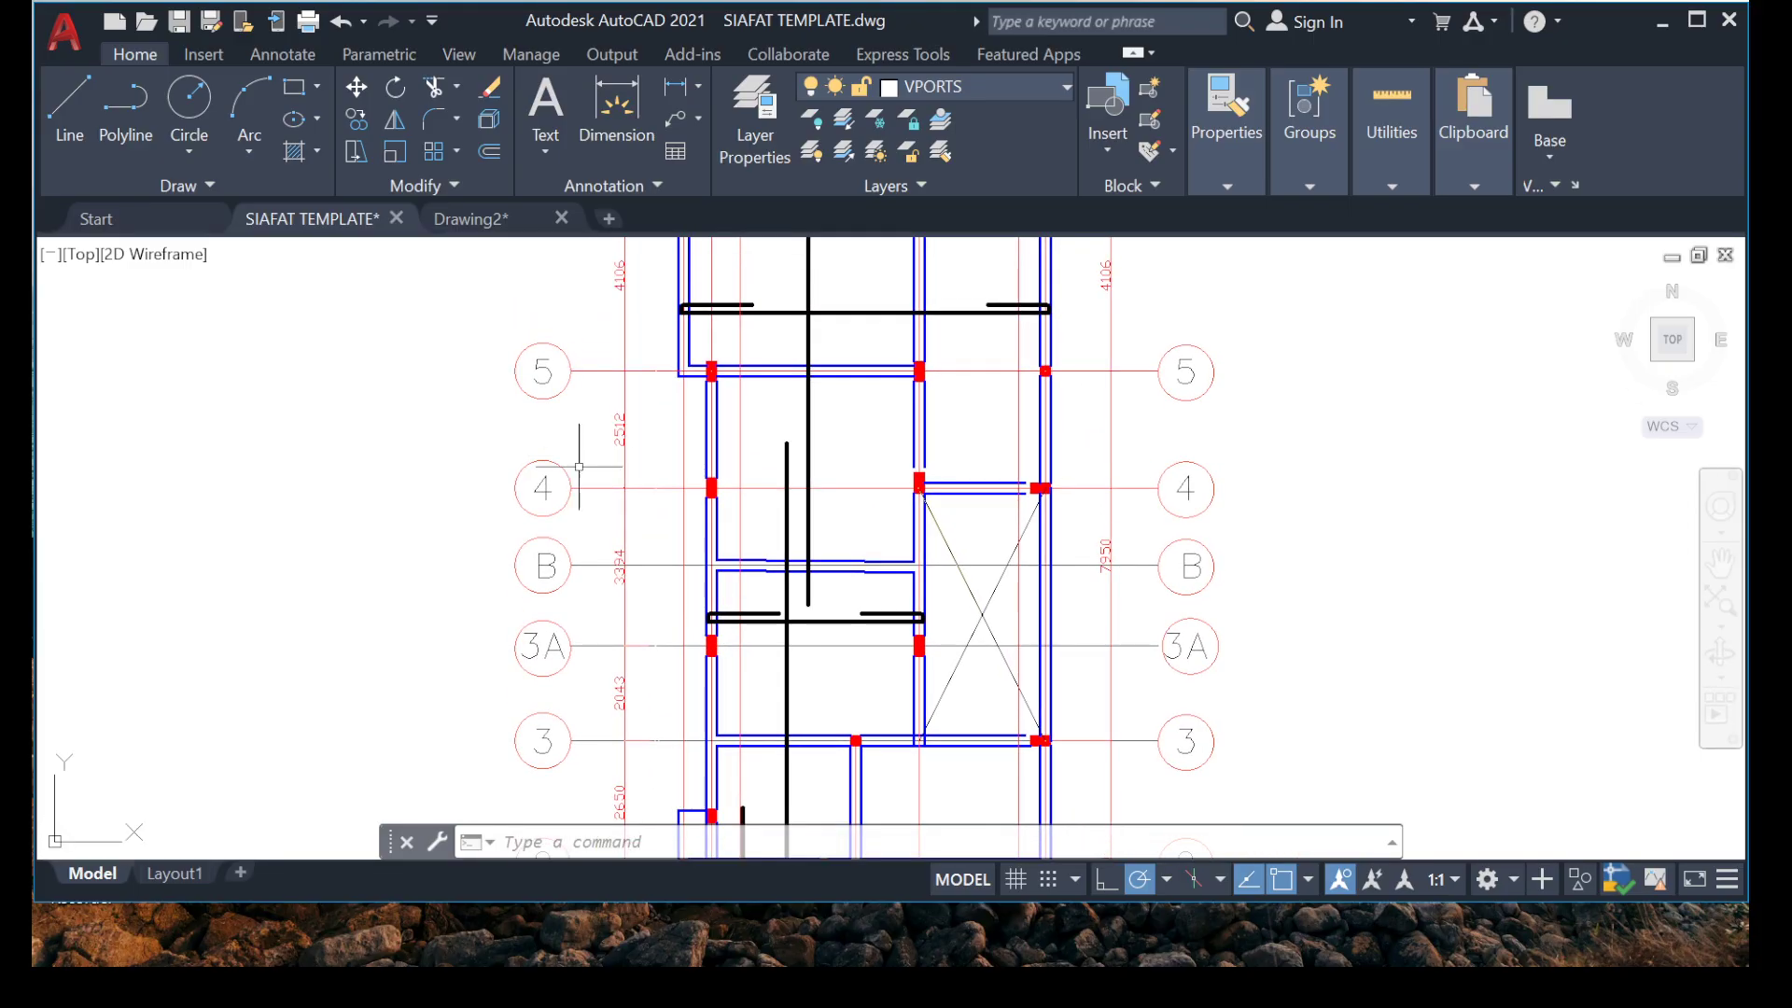
pyautogui.moveTo(846, 793); pyautogui.dragTo(851, 516, button='middle')
pyautogui.moveTo(872, 690); pyautogui.dragTo(865, 571, button='middle')
pyautogui.moveTo(661, 563); pyautogui.dragTo(661, 732, button='middle')
pyautogui.scroll(2, 959, 451)
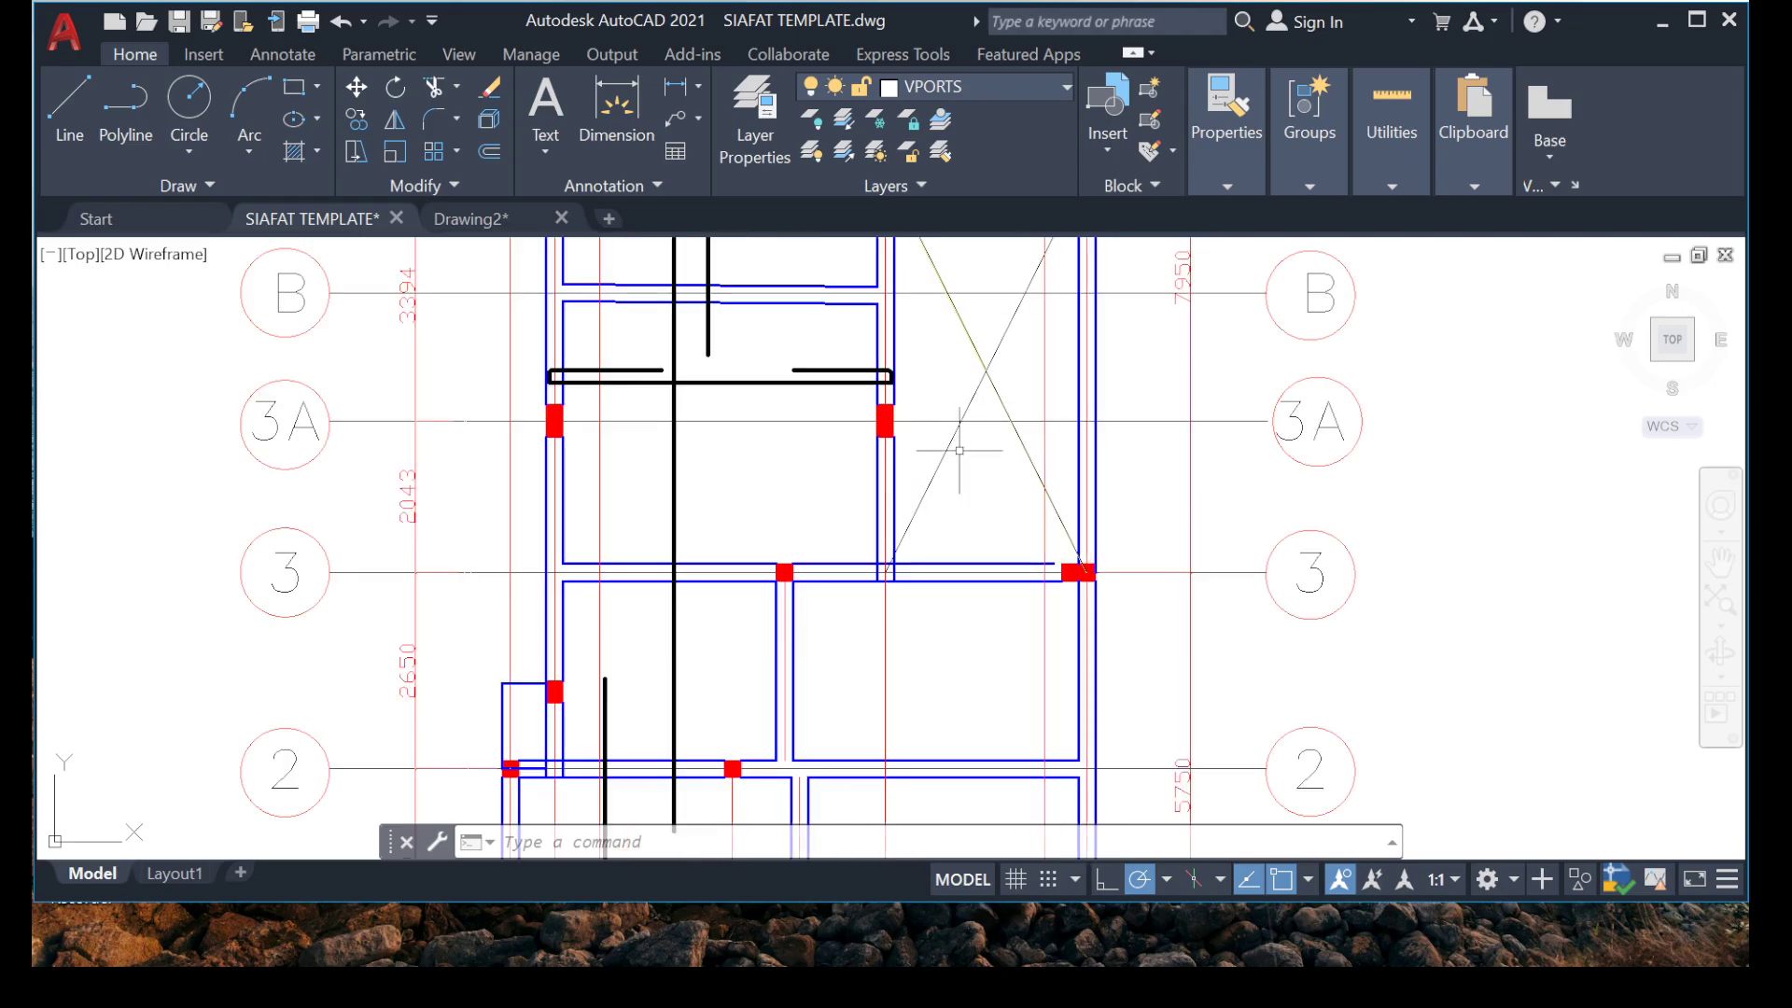
pyautogui.moveTo(621, 616); pyautogui.dragTo(714, 367, button='middle')
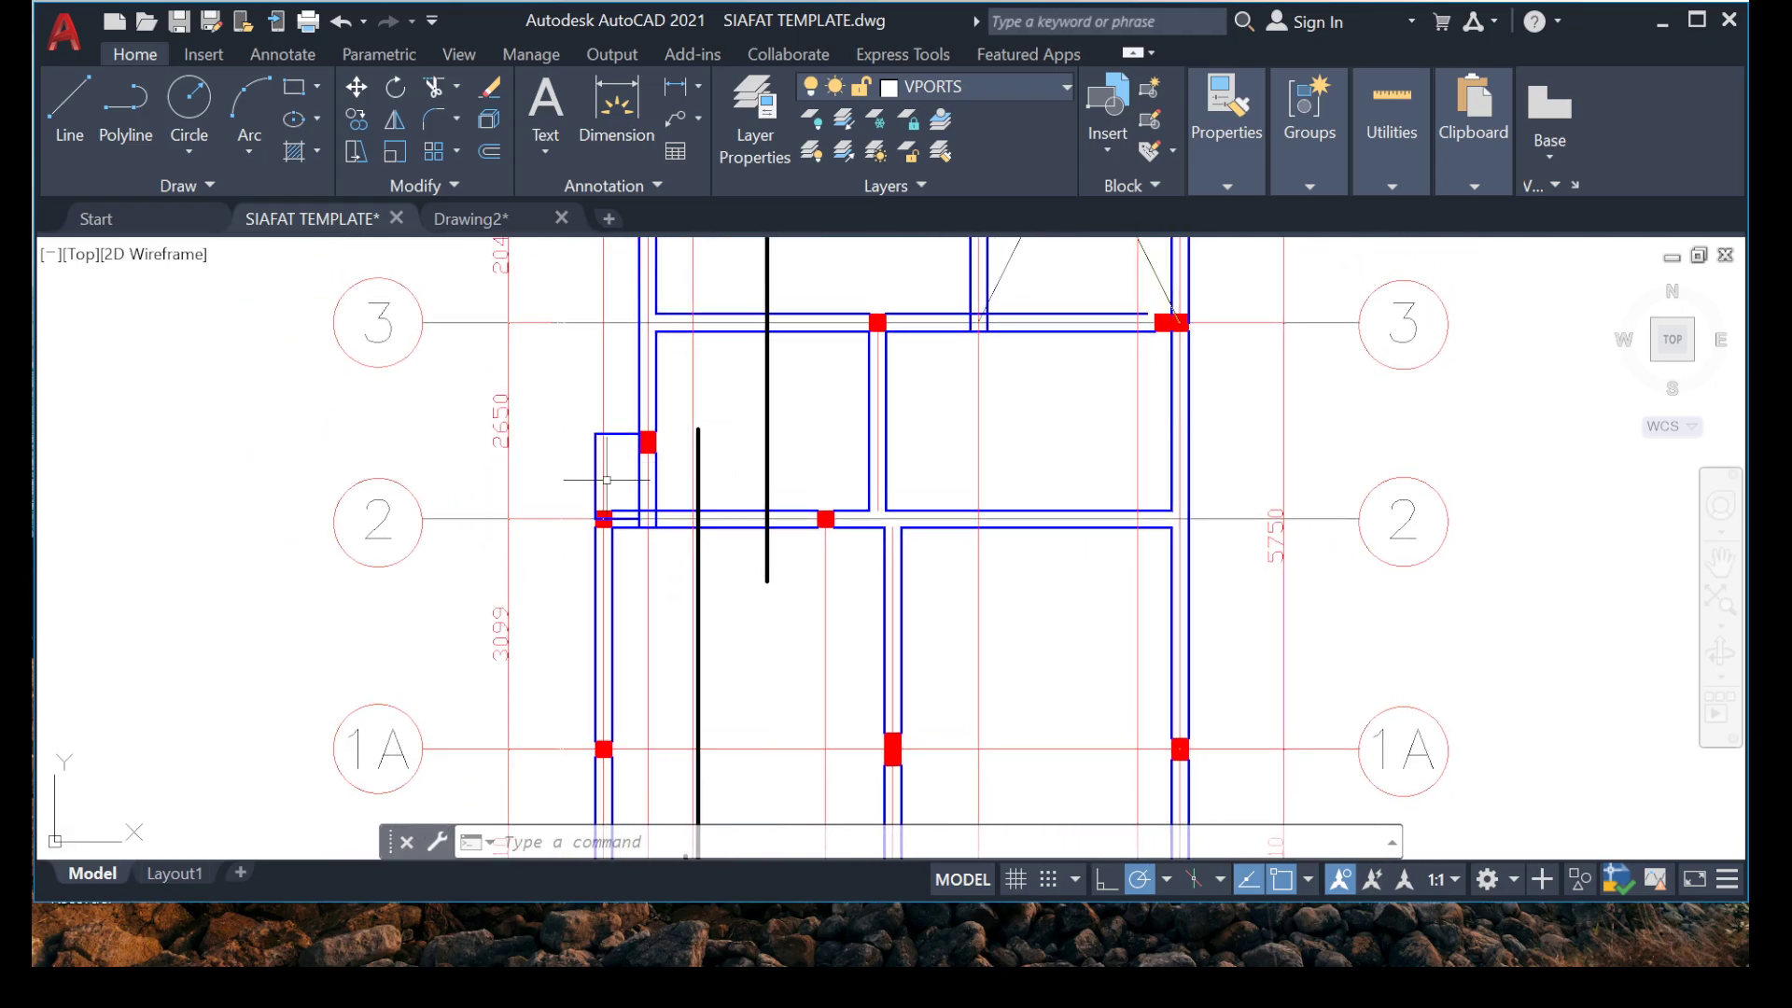
pyautogui.moveTo(606, 347); pyautogui.dragTo(569, 633, button='middle')
pyautogui.moveTo(715, 243); pyautogui.dragTo(669, 388, button='middle')
pyautogui.scroll(4, 669, 389)
pyautogui.scroll(2, 557, 639)
pyautogui.moveTo(557, 639); pyautogui.dragTo(639, 270, button='middle')
pyautogui.scroll(-2, 642, 316)
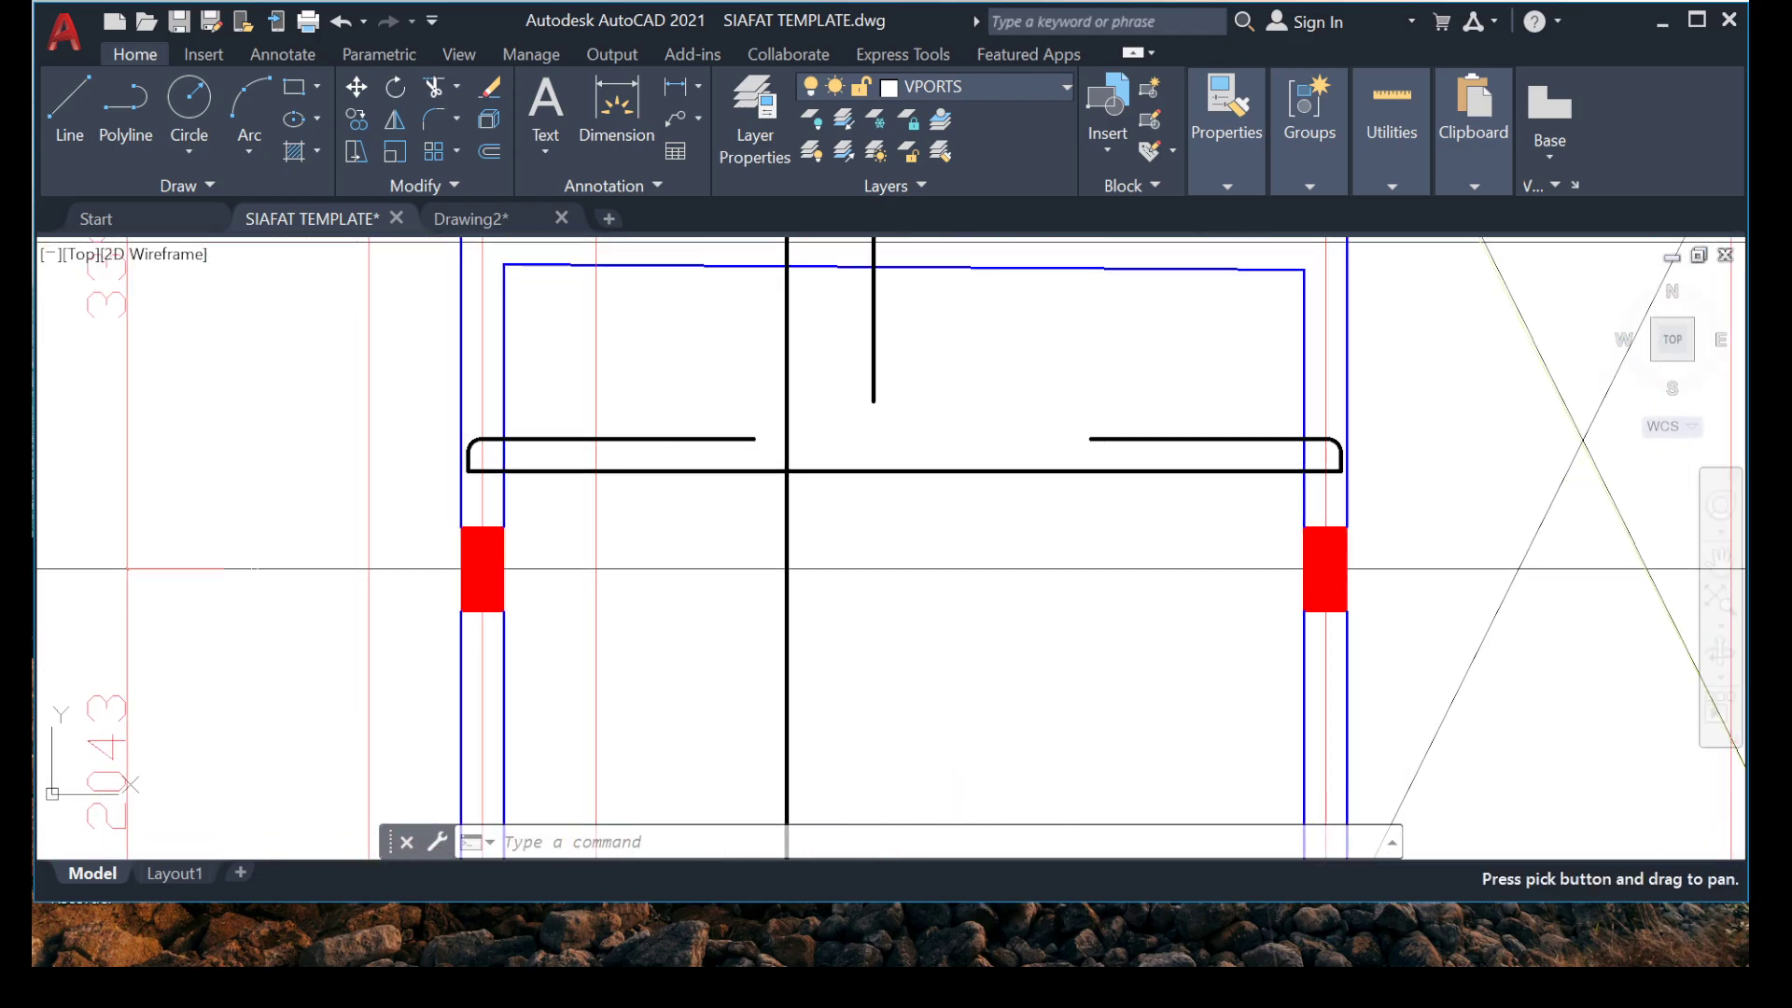
pyautogui.click(716, 383)
pyautogui.click(662, 477)
pyautogui.click(375, 401)
pyautogui.click(538, 486)
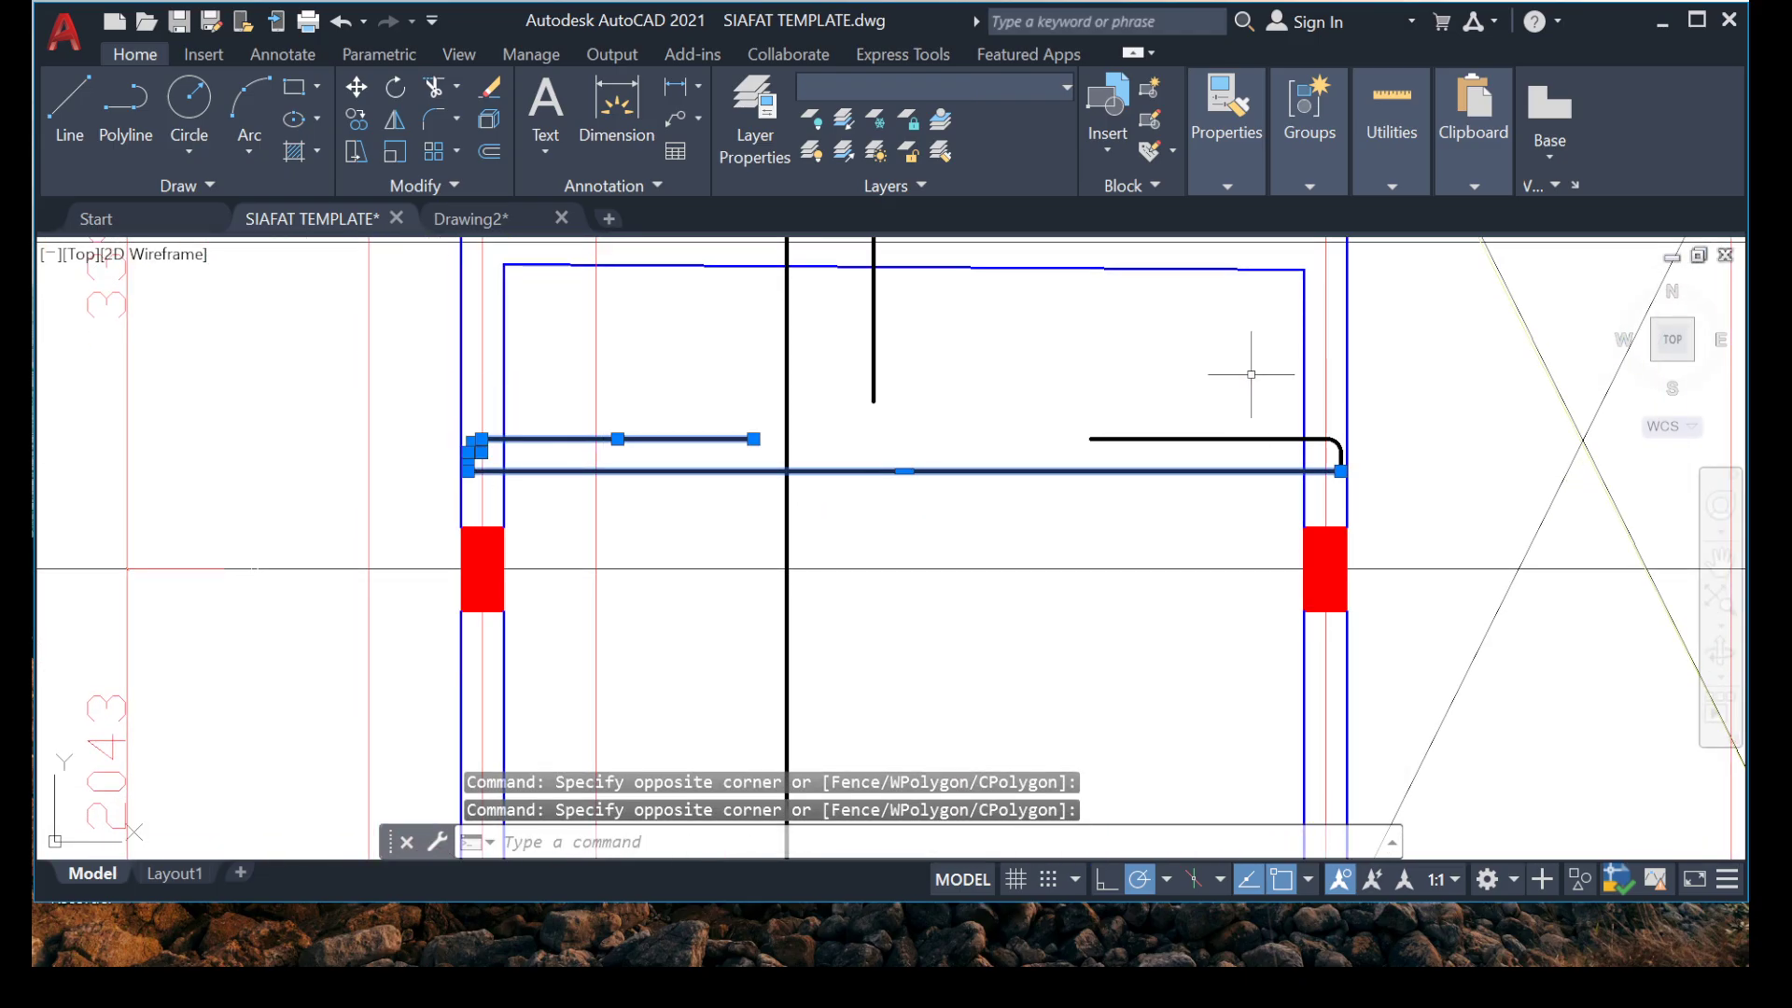
pyautogui.click(1488, 500)
pyautogui.rightClick(913, 329)
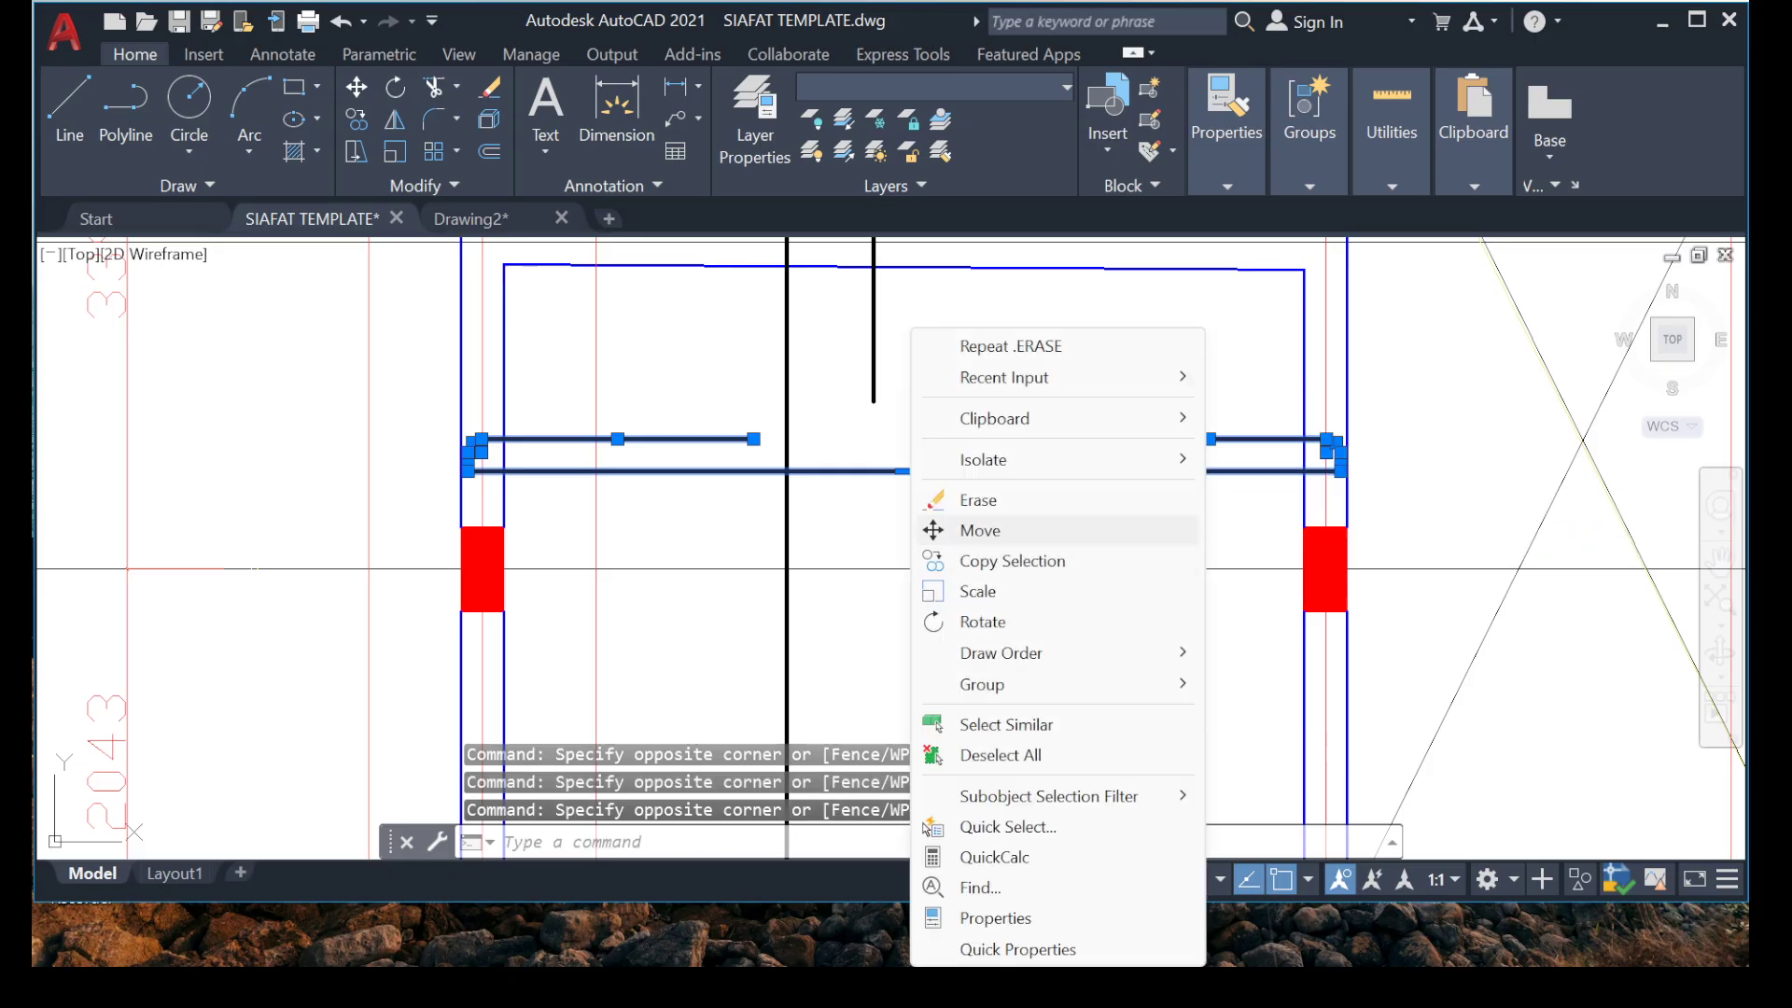
pyautogui.click(980, 530)
pyautogui.press('Escape')
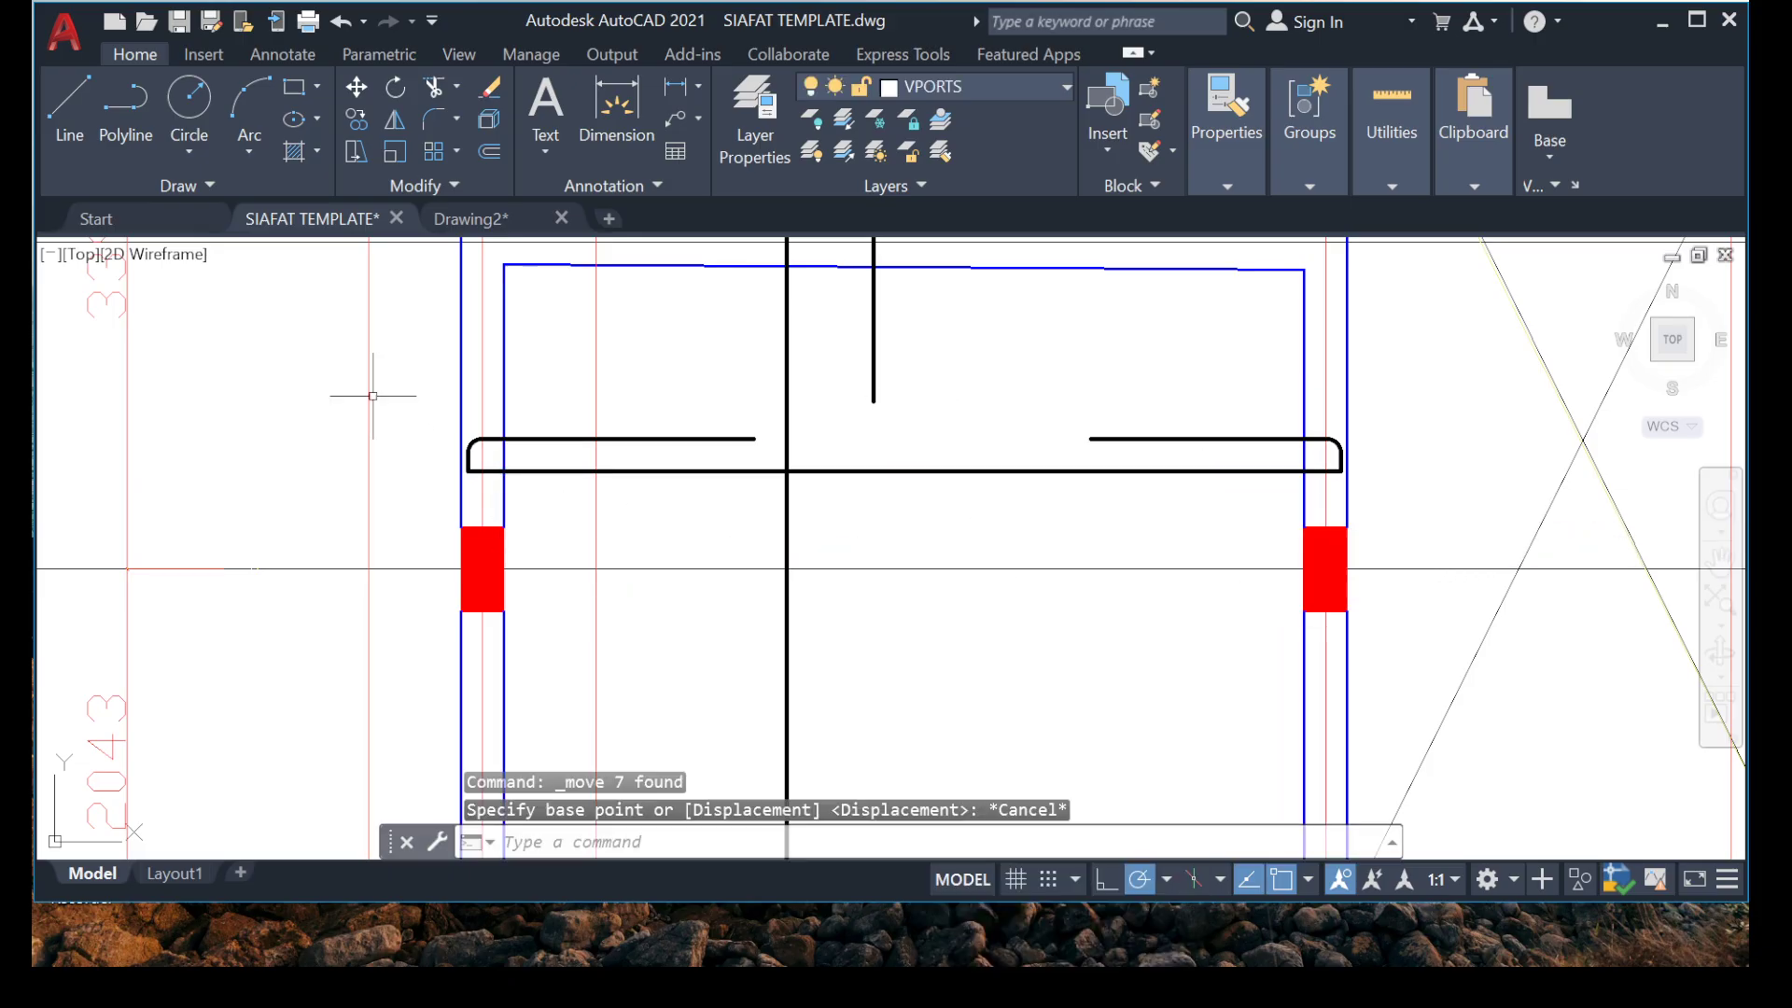
# Copy the whole hooked bar between grids B and 3A down to between grids 3 and 2, with its right end inside the far right beam.
pyautogui.click(373, 396)
pyautogui.click(1489, 503)
pyautogui.rightClick(1132, 327)
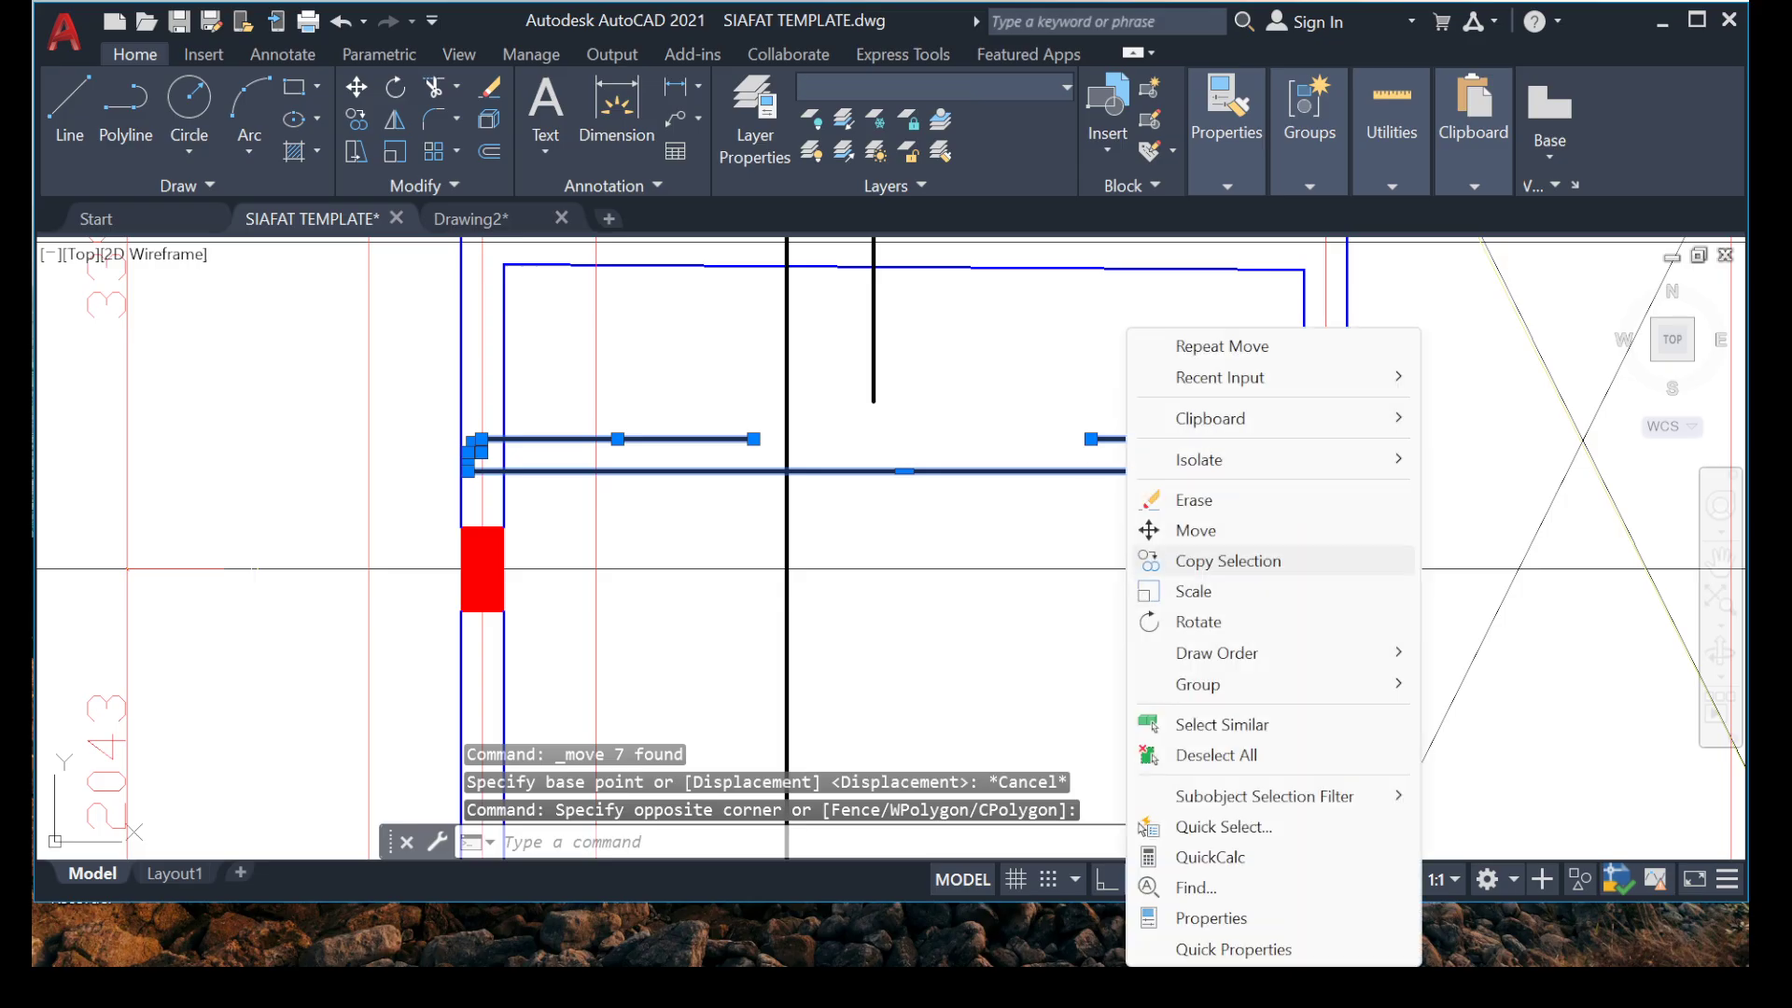
pyautogui.click(1166, 560)
pyautogui.scroll(4, 1380, 490)
pyautogui.click(1417, 457)
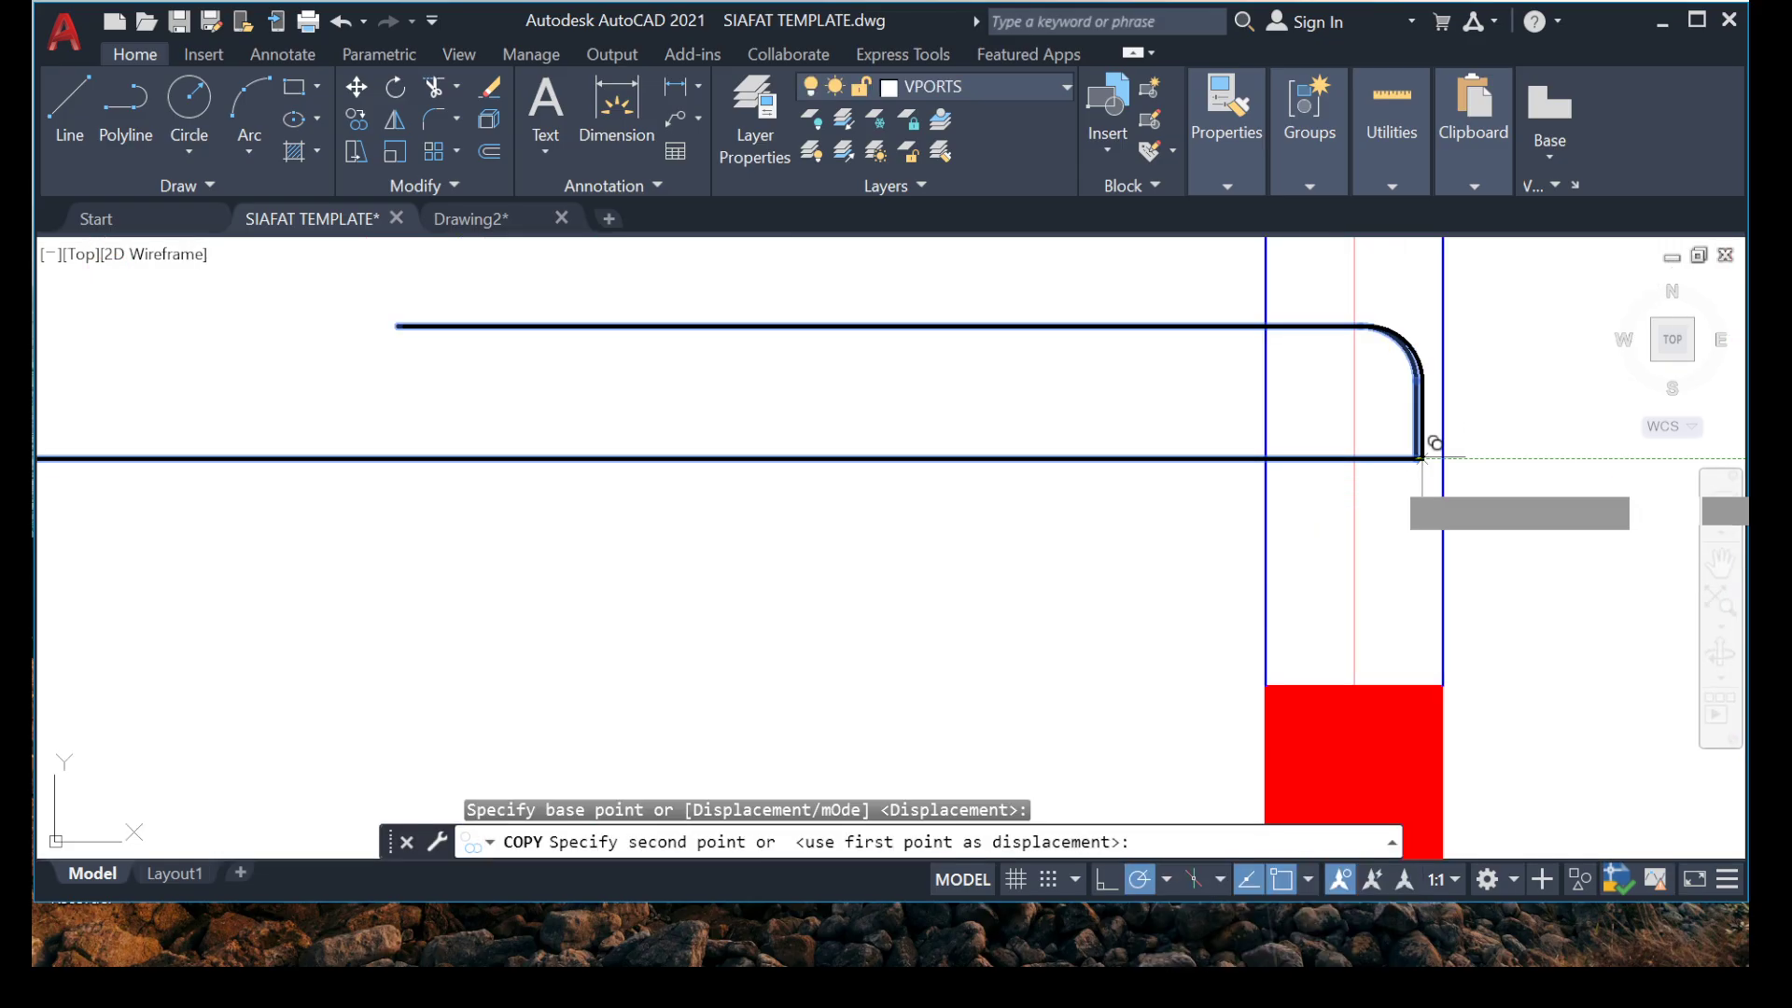
pyautogui.scroll(-5, 1419, 457)
pyautogui.scroll(7, 1191, 639)
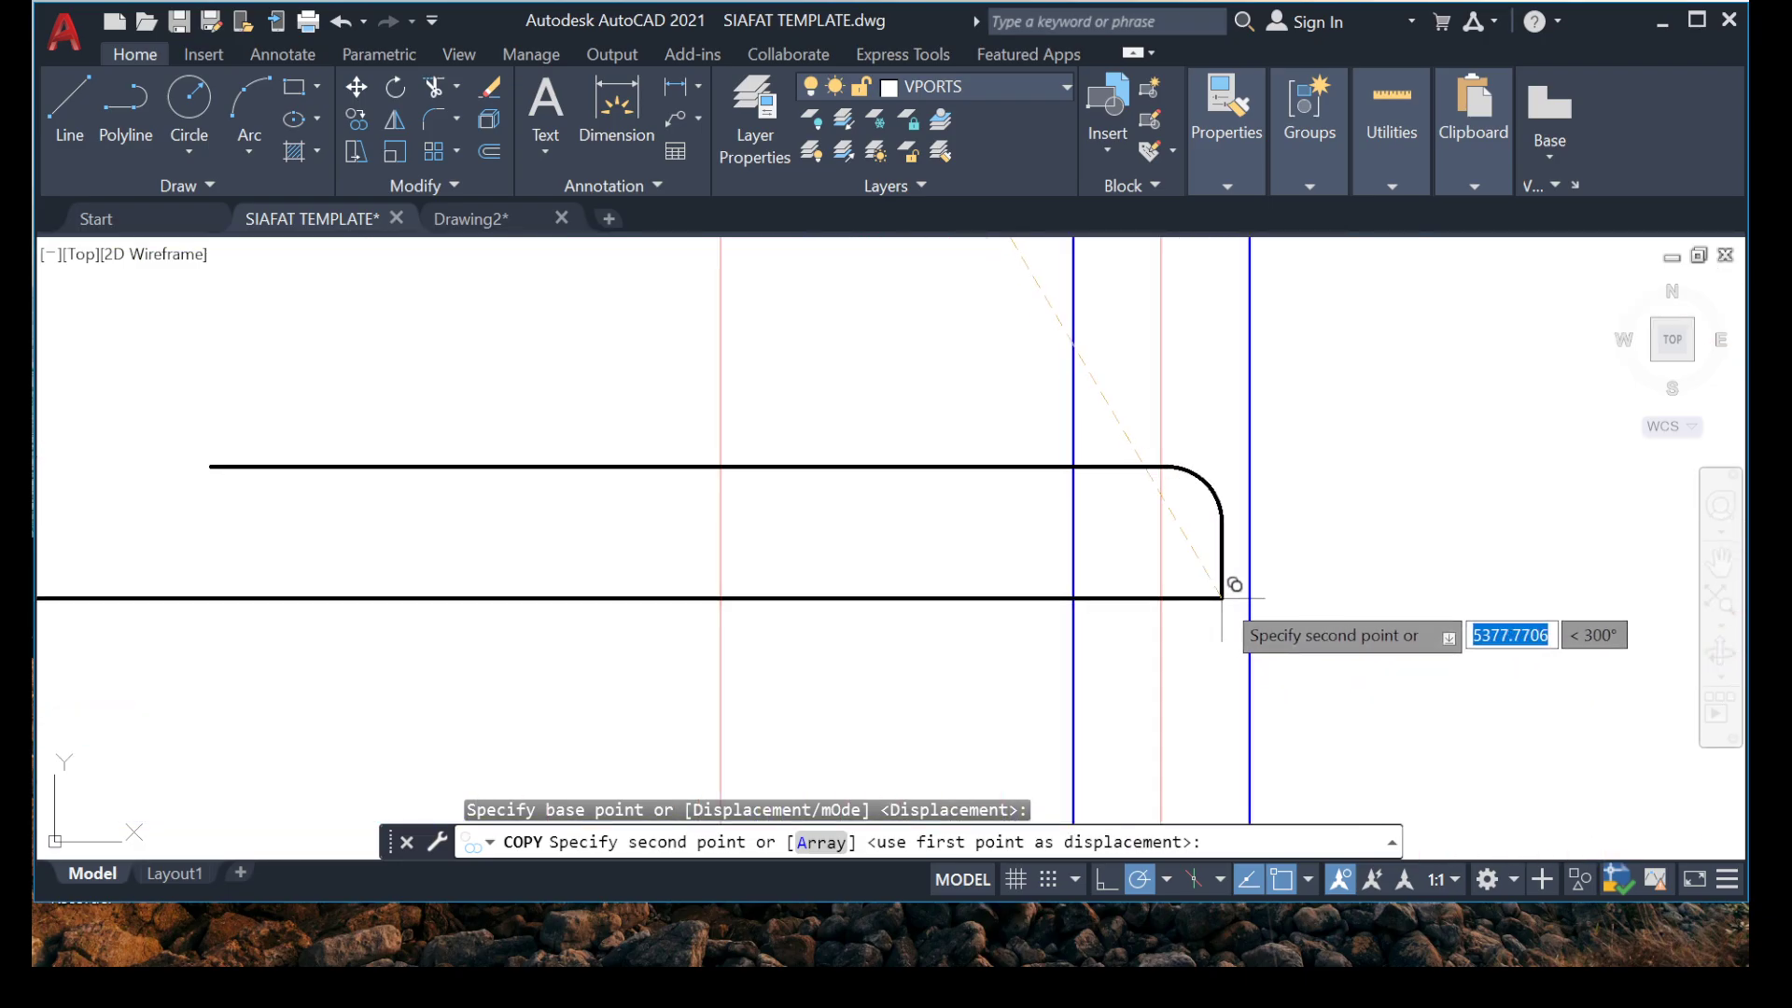
pyautogui.click(1309, 515)
pyautogui.scroll(-8, 1310, 508)
pyautogui.press('Escape')
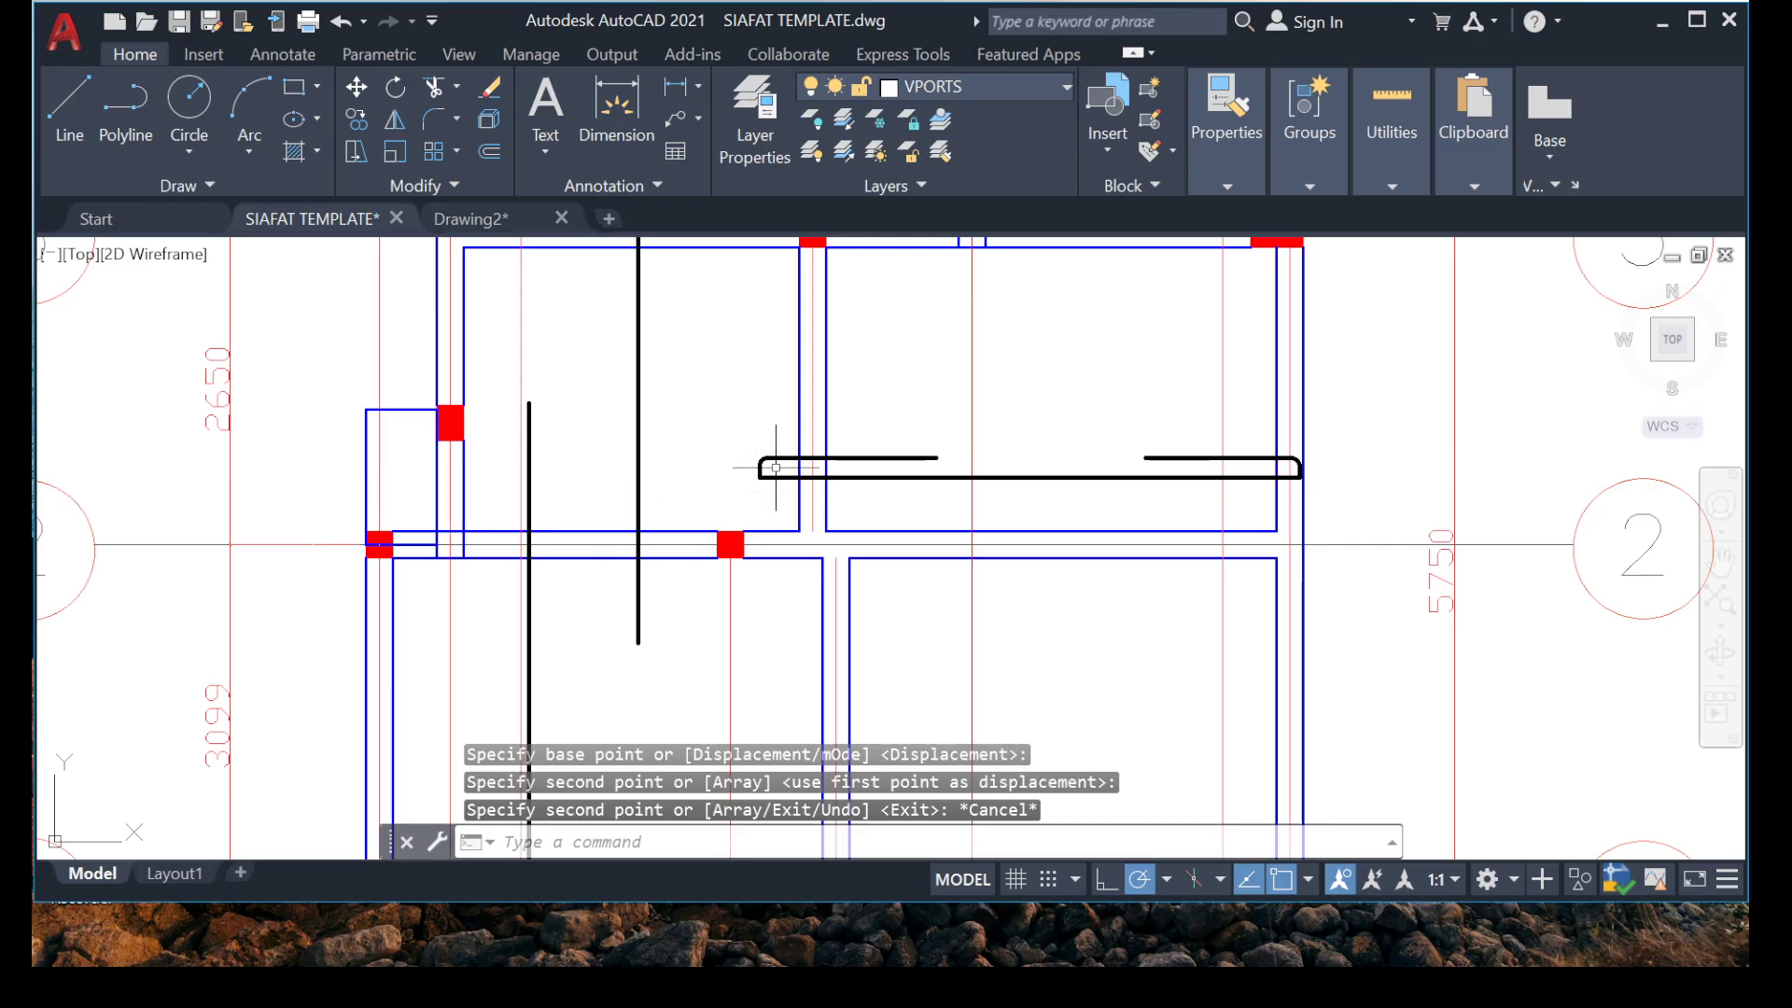
# Stretch the left end of the copied bar's bottom line horizontally to the outer edge of the far left projection above grid 2.
pyautogui.scroll(3, 776, 467)
pyautogui.click(760, 509)
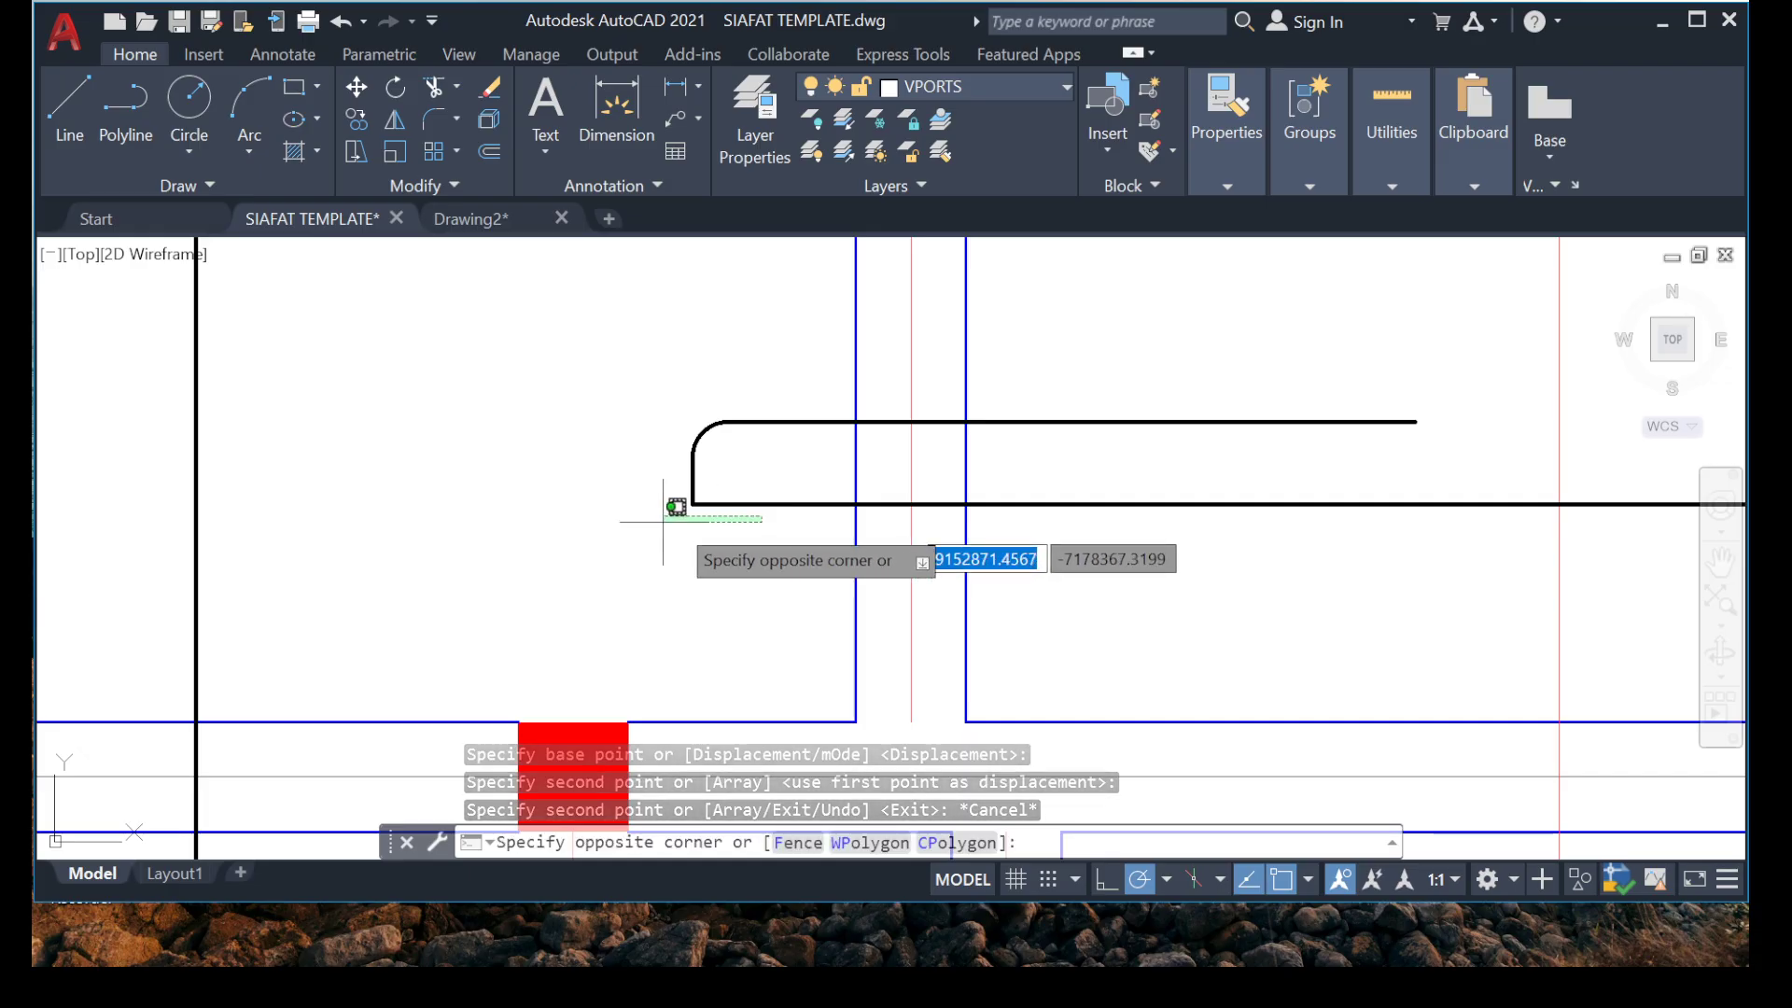
pyautogui.click(777, 501)
pyautogui.click(702, 532)
pyautogui.click(692, 504)
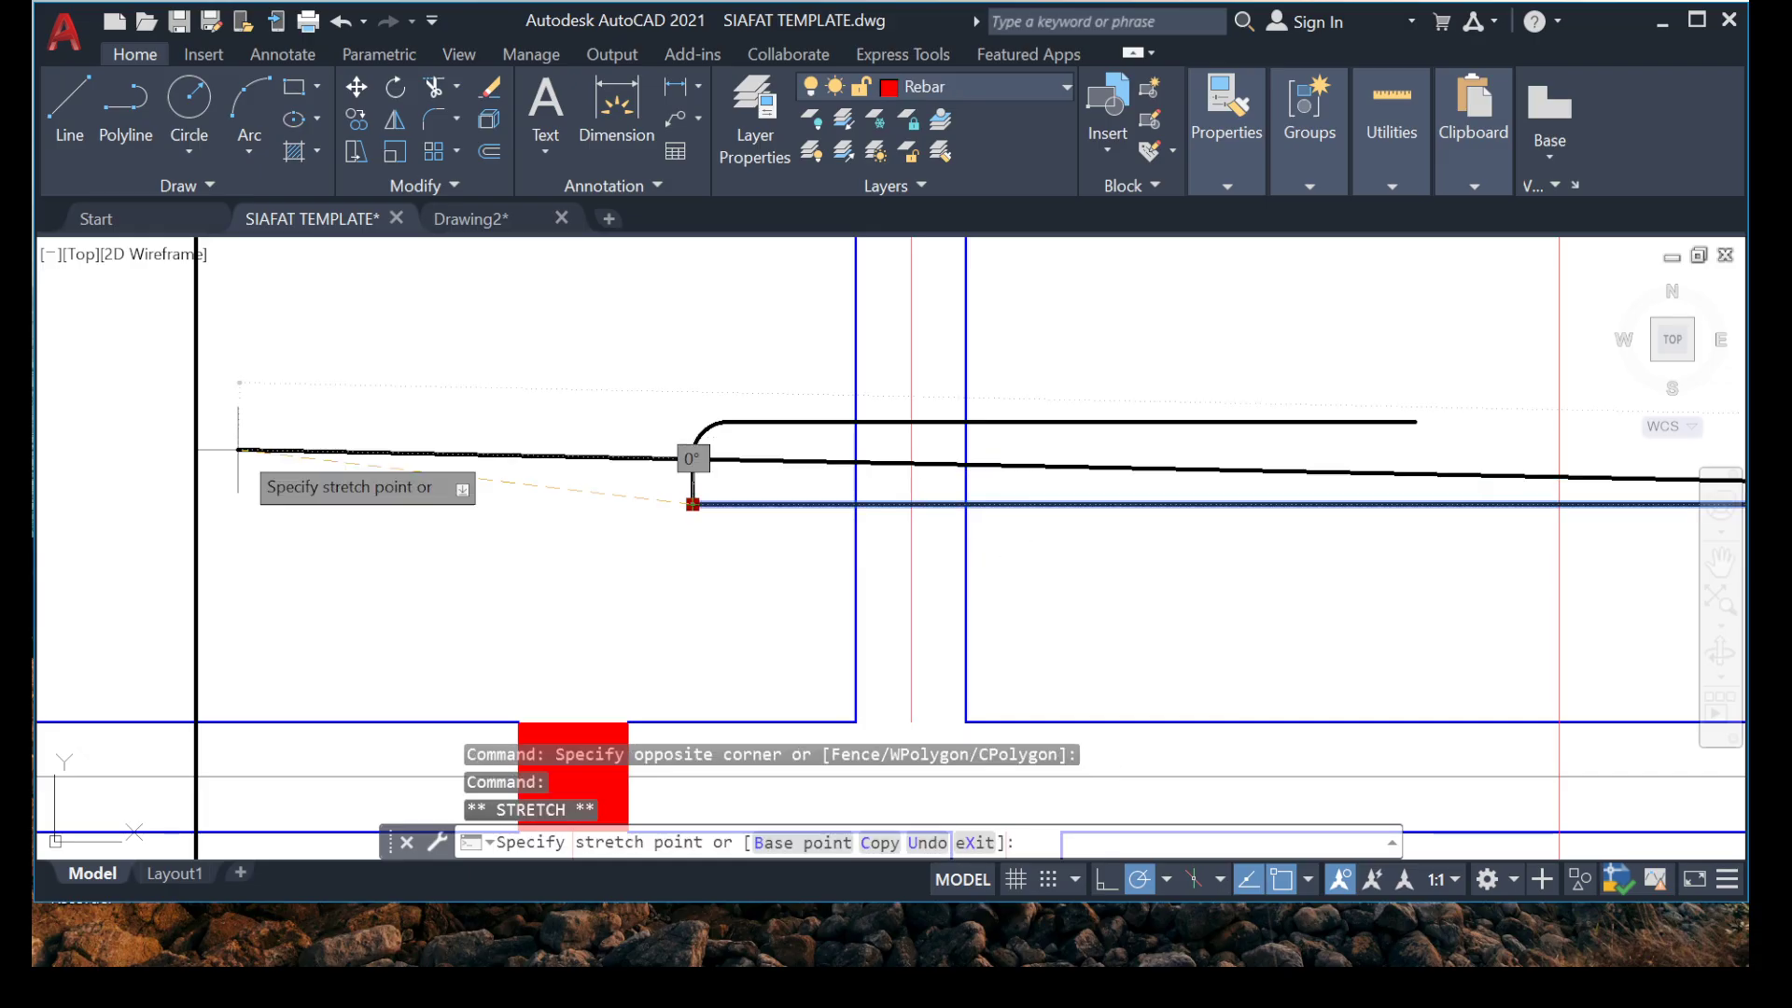
pyautogui.scroll(-5, 607, 432)
pyautogui.scroll(5, 252, 399)
pyautogui.scroll(-5, 252, 400)
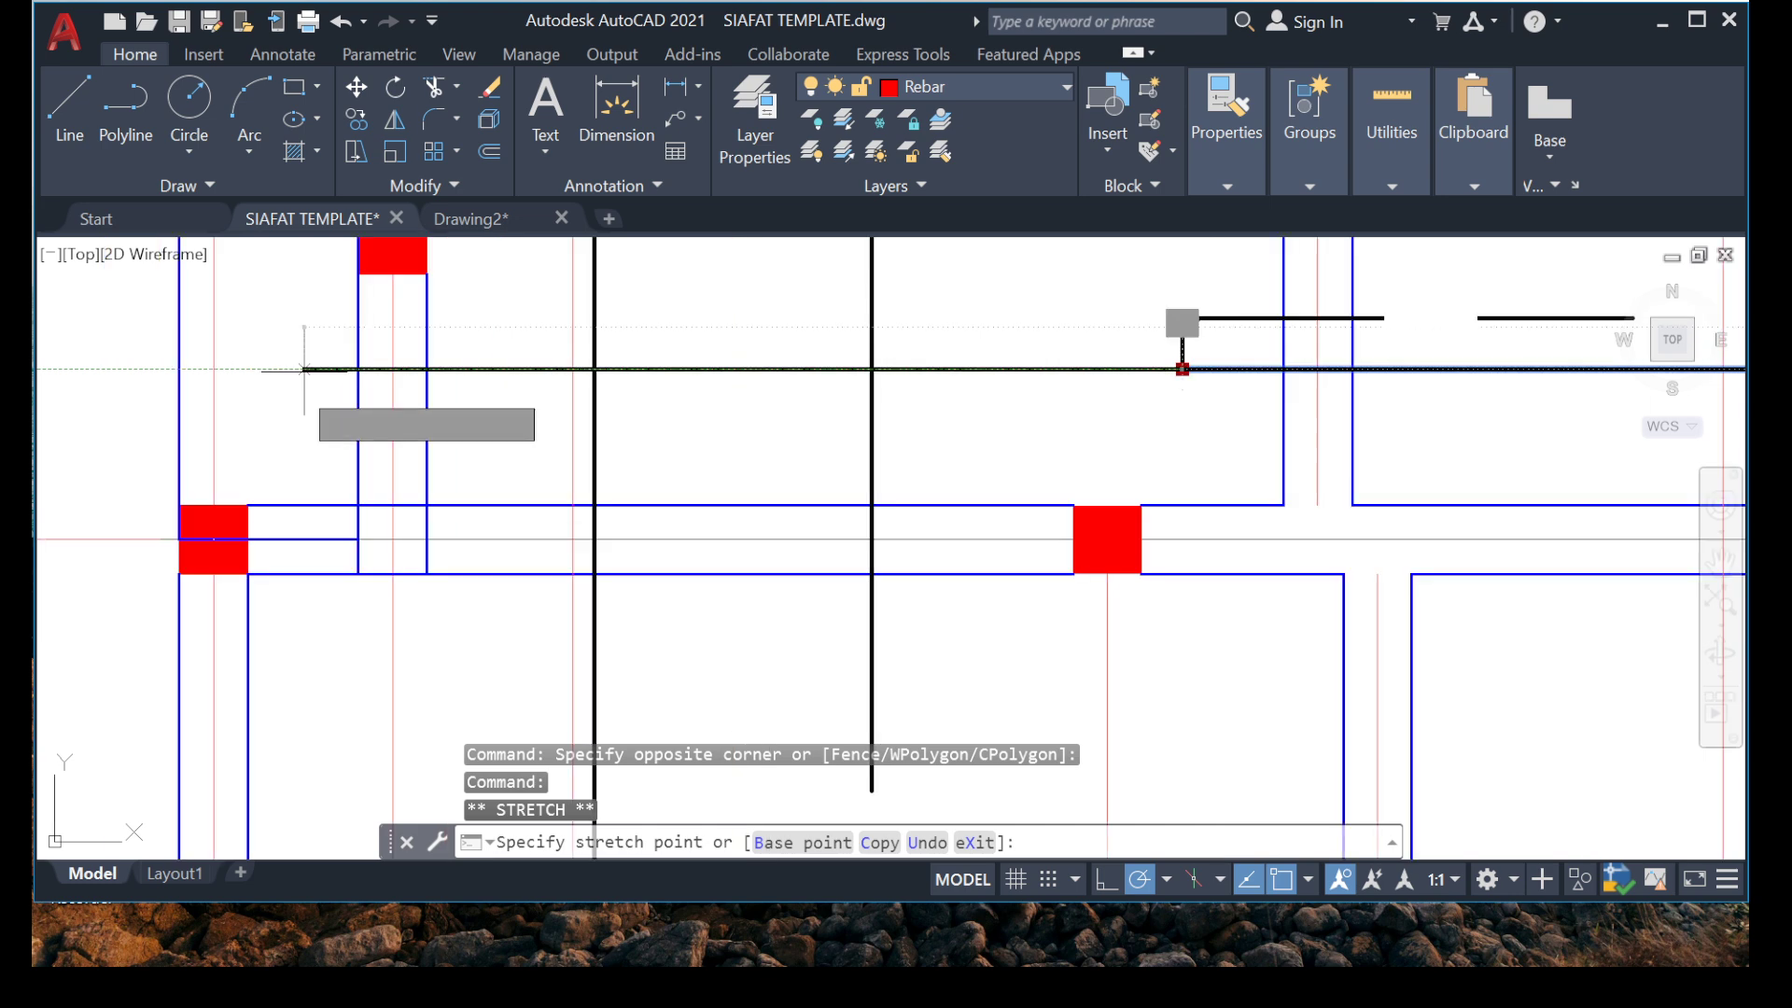
pyautogui.scroll(5, 222, 403)
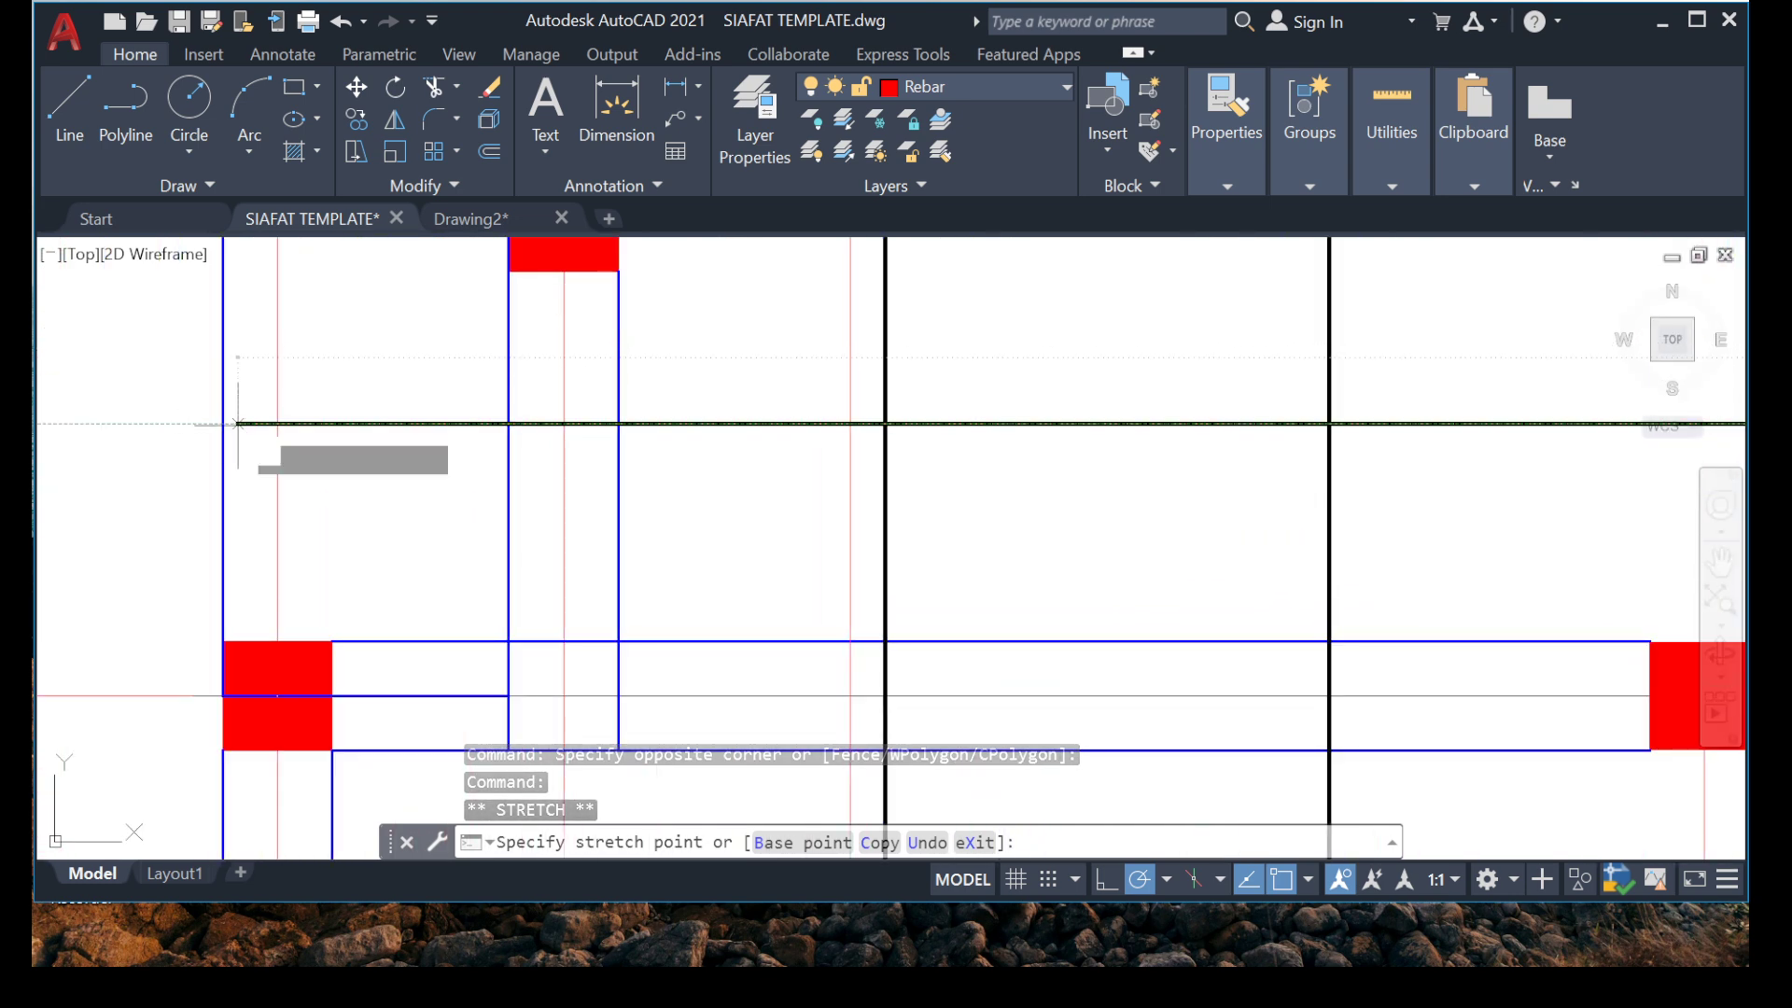
pyautogui.press('Escape')
pyautogui.press('Escape')
pyautogui.scroll(-5, 452, 479)
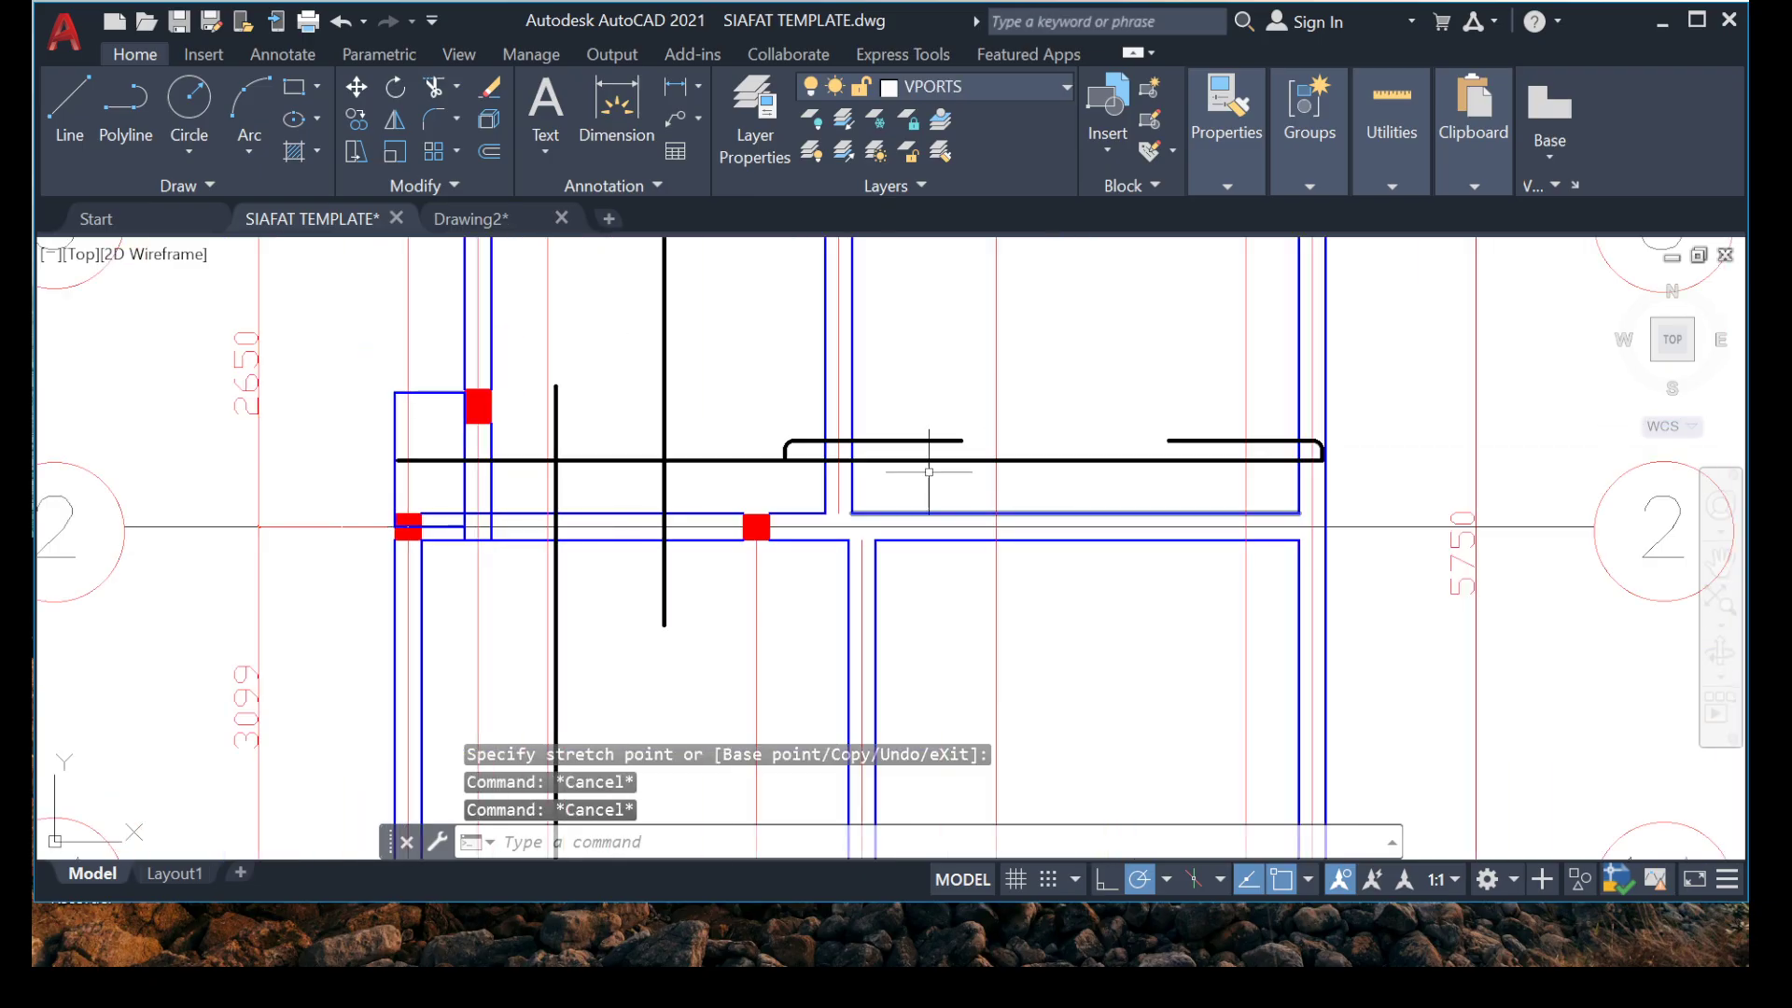
# Move the copied bar's left hook to the left end of its bottom line inside the far left projection above grid 2.
pyautogui.scroll(8, 700, 359)
pyautogui.click(443, 287)
pyautogui.click(180, 359)
pyautogui.rightClick(152, 331)
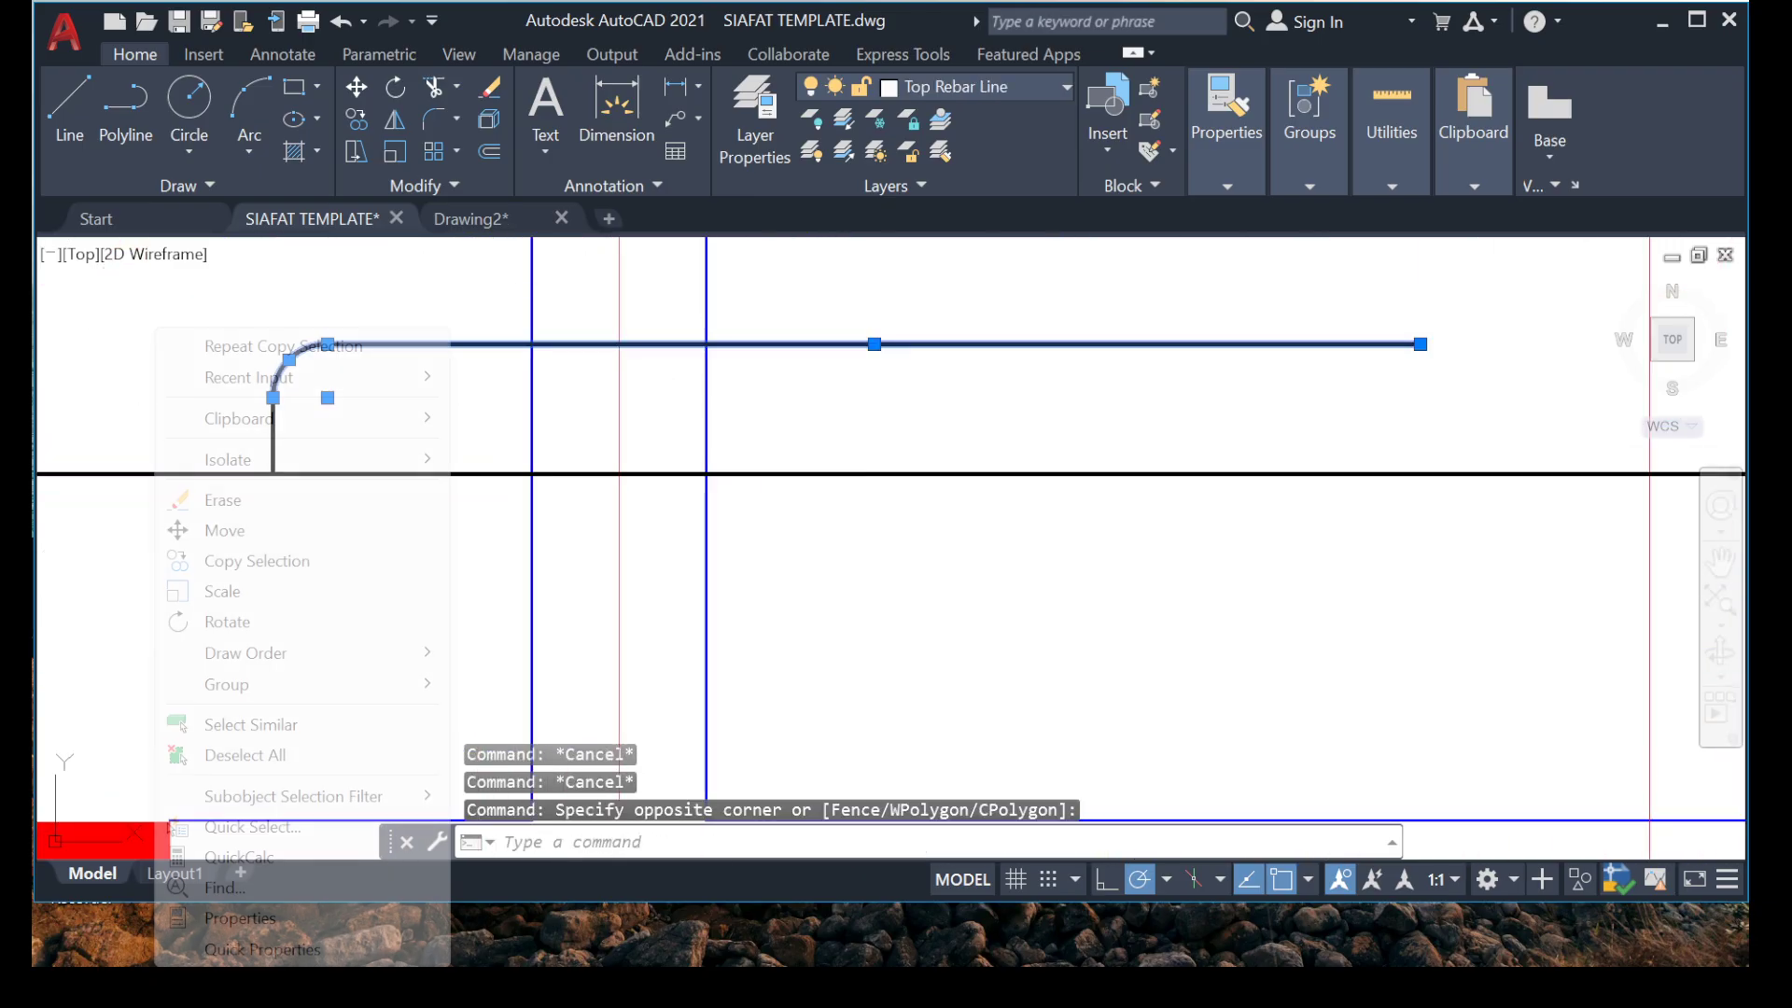
pyautogui.click(216, 410)
pyautogui.click(157, 420)
pyautogui.rightClick(210, 499)
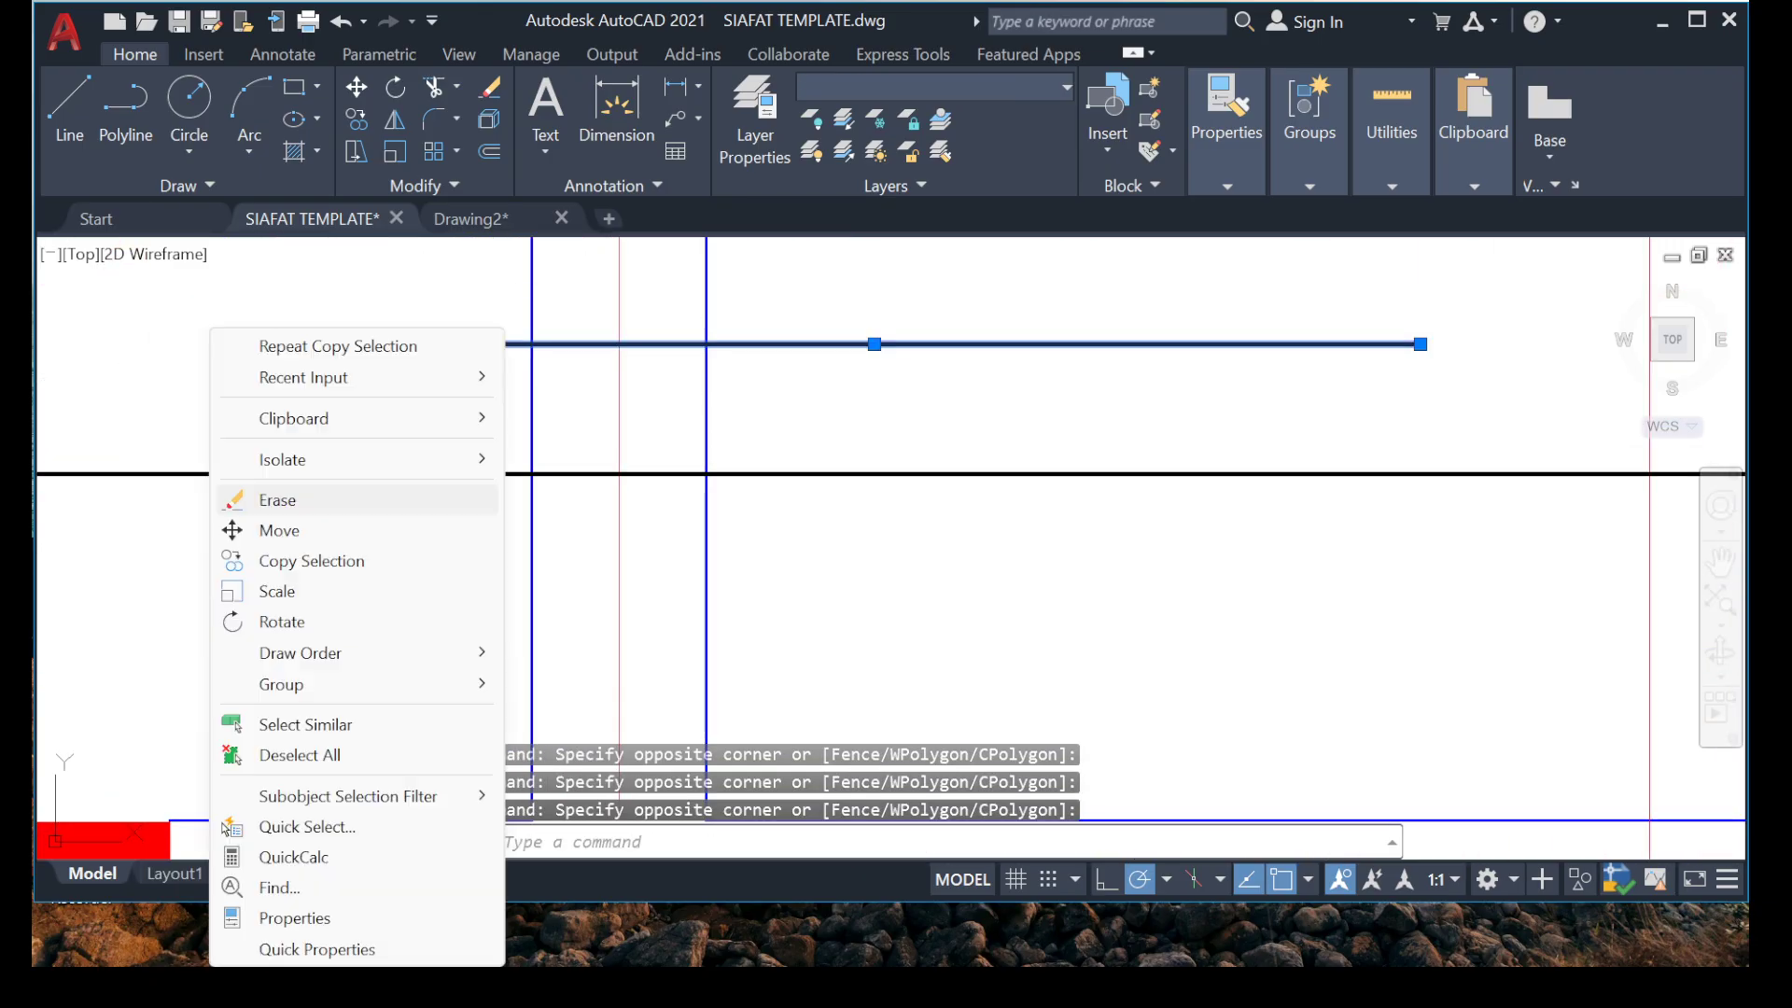
pyautogui.click(272, 530)
pyautogui.scroll(-4, 247, 420)
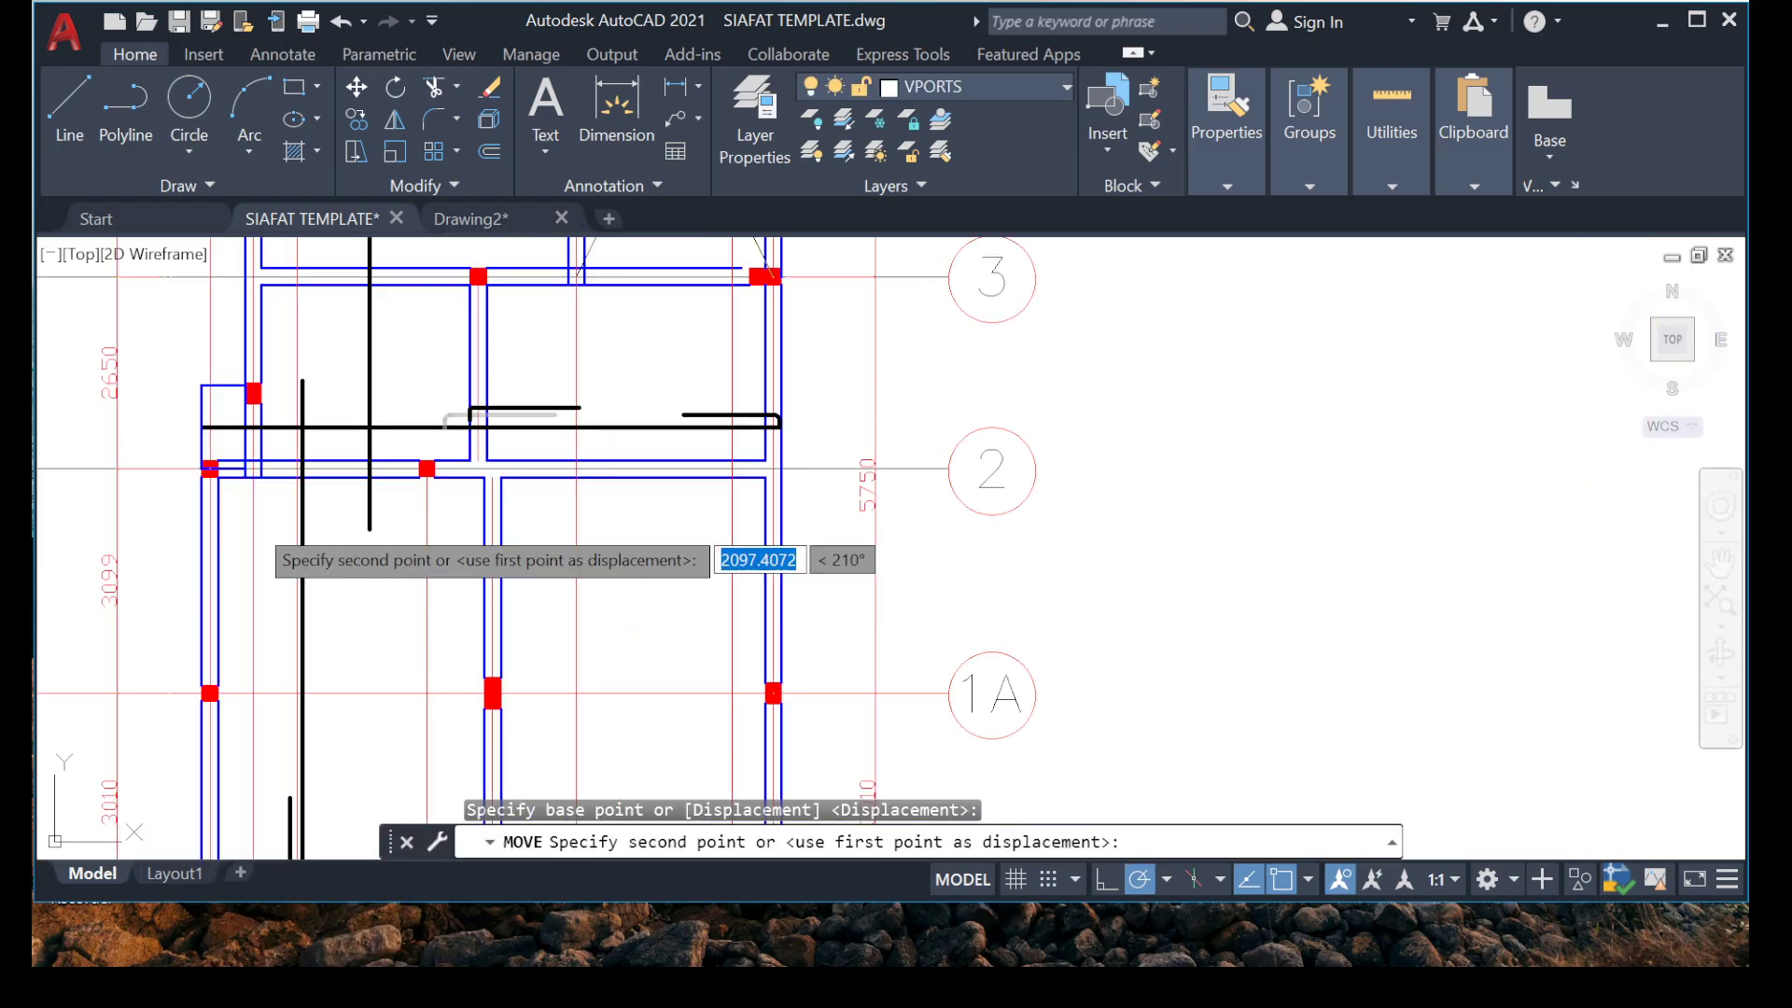
pyautogui.scroll(5, 236, 380)
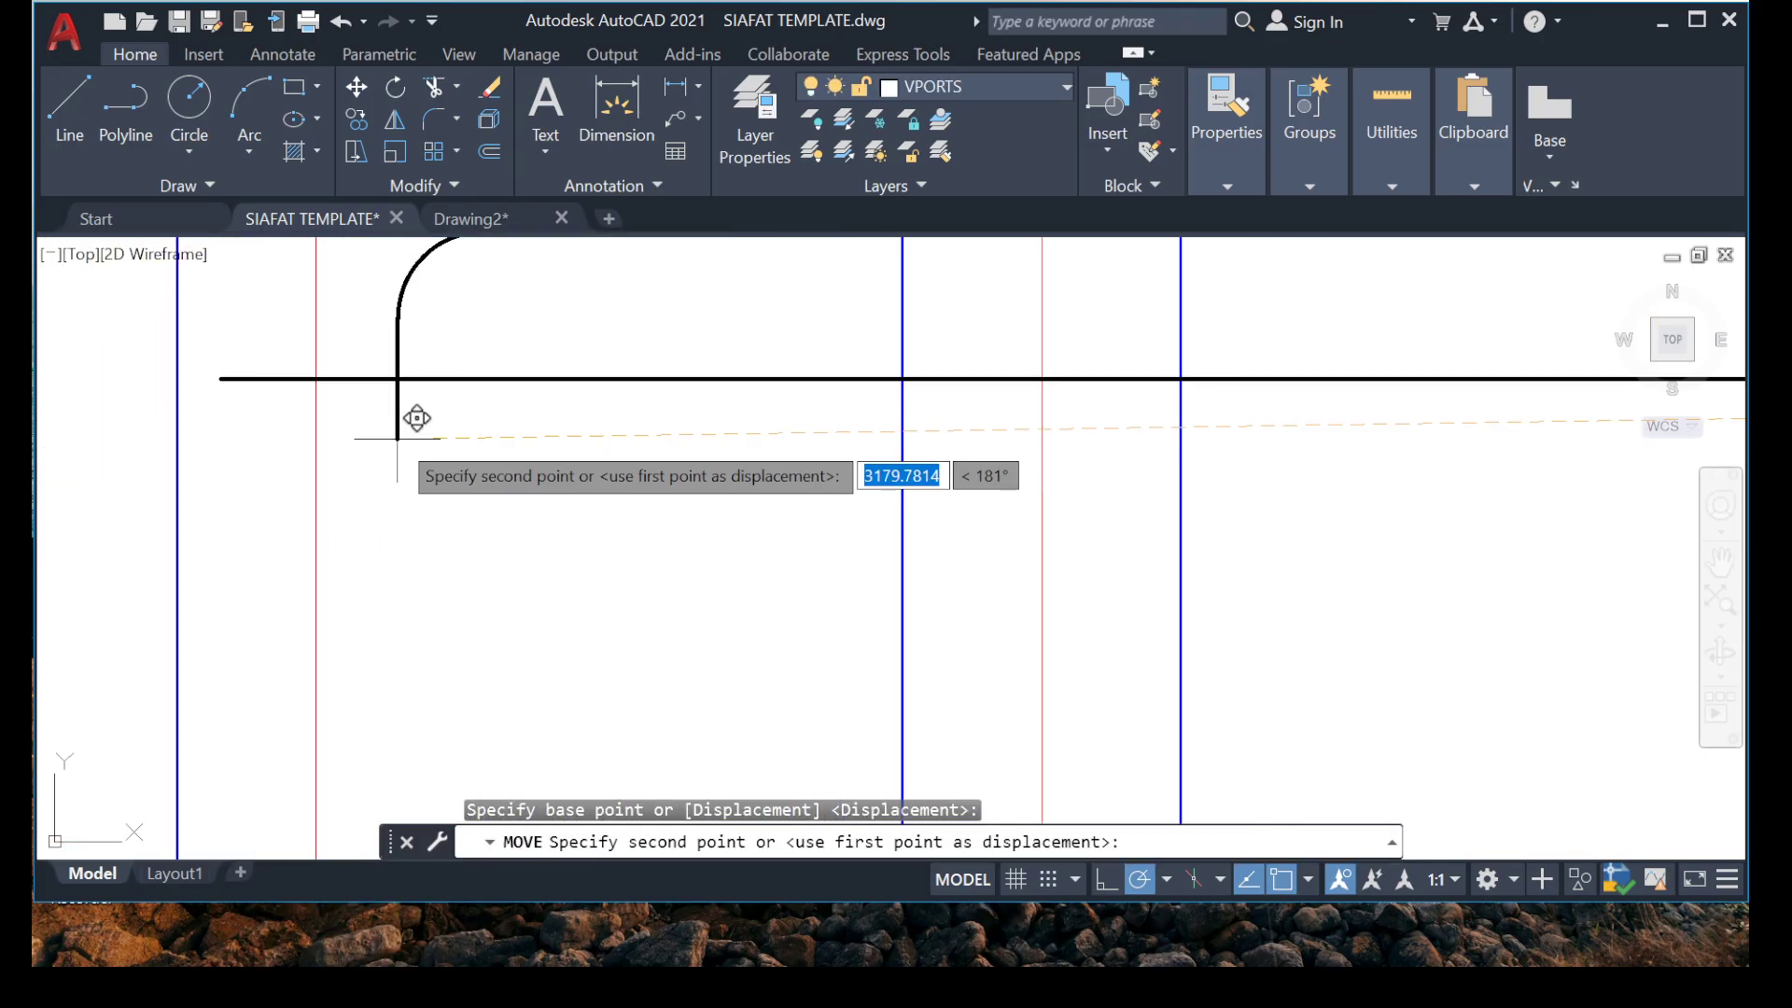
pyautogui.click(223, 374)
pyautogui.scroll(-4, 485, 476)
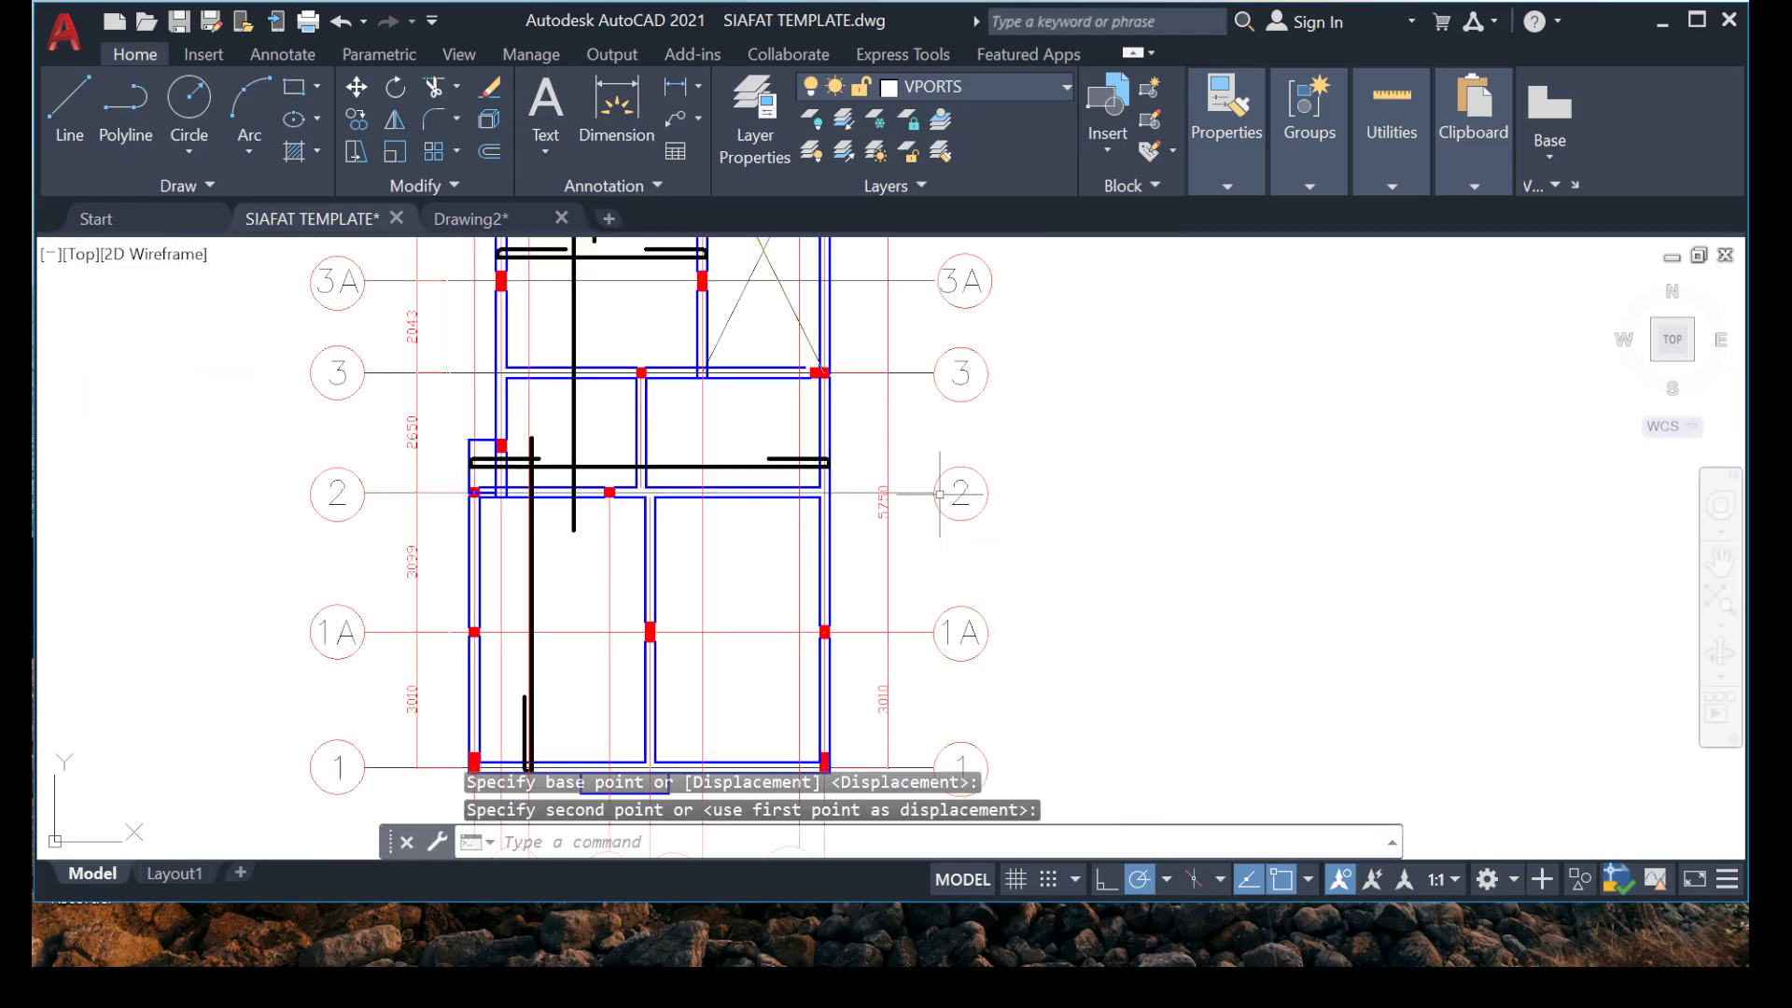
# Examine the finished horizontal bar between grids 3 and 2 and the bays below it down to grid 1.
pyautogui.scroll(4, 903, 429)
pyautogui.scroll(-4, 868, 505)
pyautogui.moveTo(661, 578); pyautogui.dragTo(707, 587, button='middle')
pyautogui.scroll(4, 600, 560)
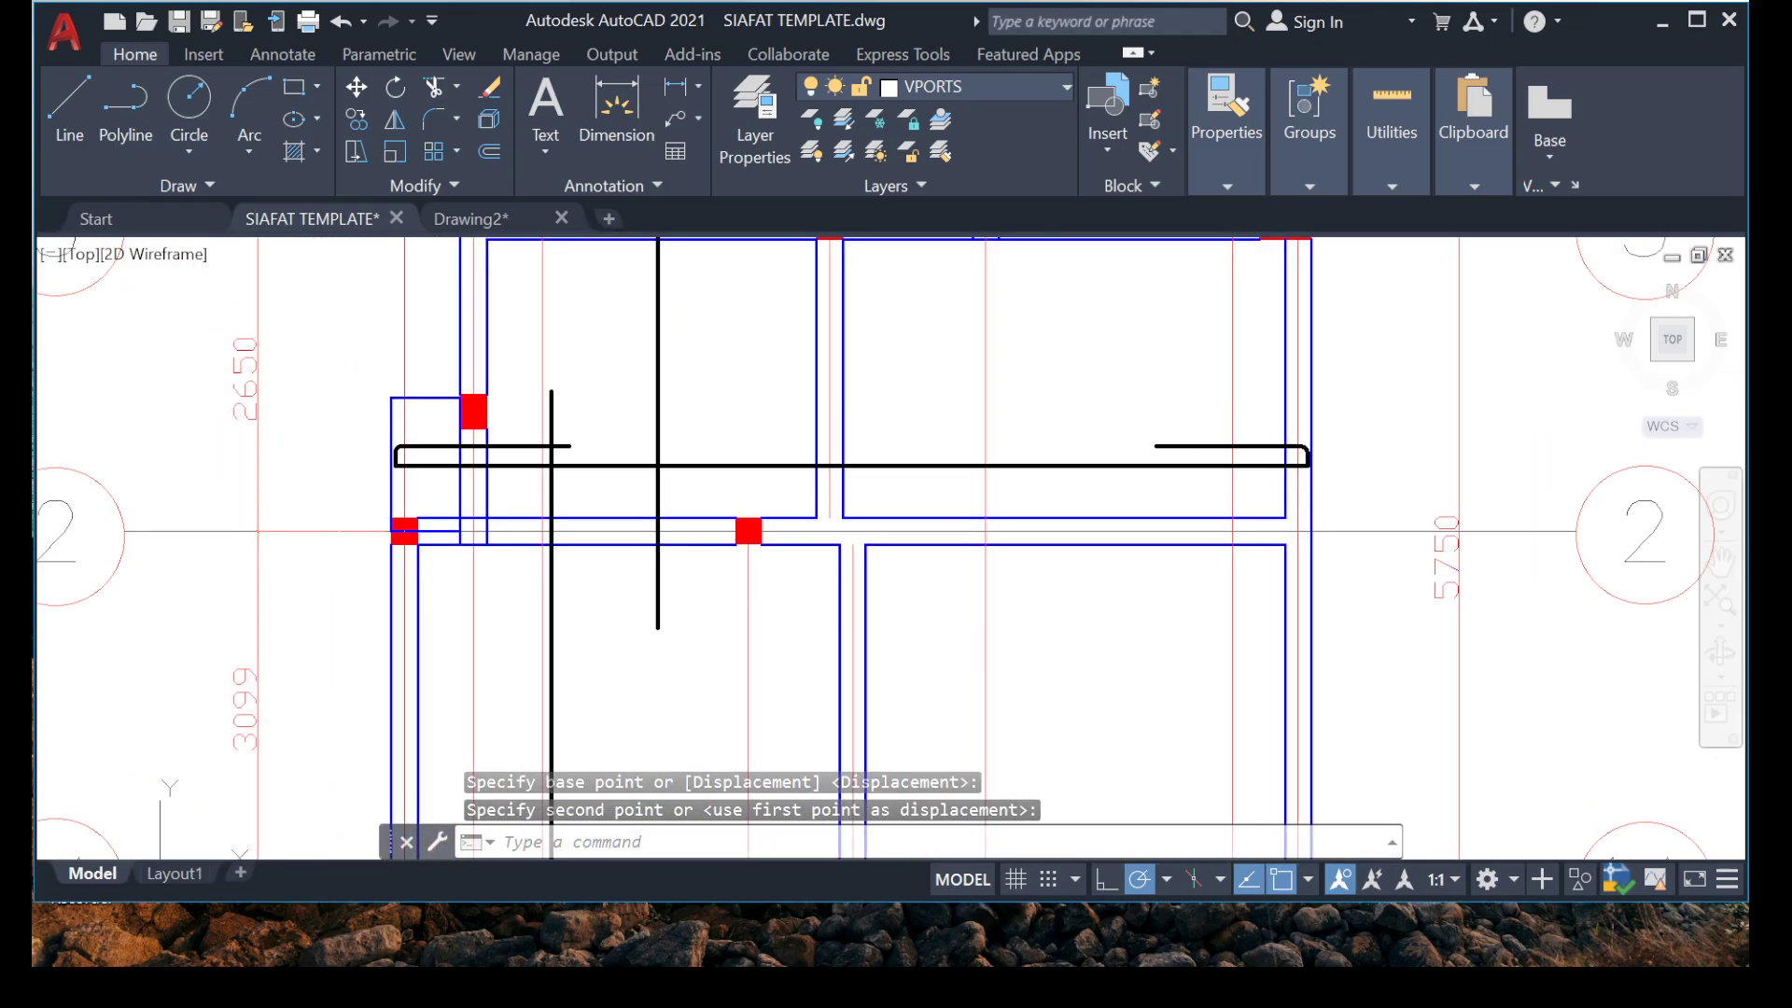
pyautogui.scroll(-4, 597, 532)
pyautogui.scroll(4, 588, 541)
pyautogui.moveTo(591, 561)
pyautogui.mouseDown(button='middle')
pyautogui.moveTo(564, 464)
pyautogui.moveTo(570, 512)
pyautogui.mouseUp(button='middle')
pyautogui.moveTo(574, 624); pyautogui.dragTo(548, 484, button='middle')
pyautogui.scroll(2, 549, 483)
pyautogui.scroll(-4, 537, 509)
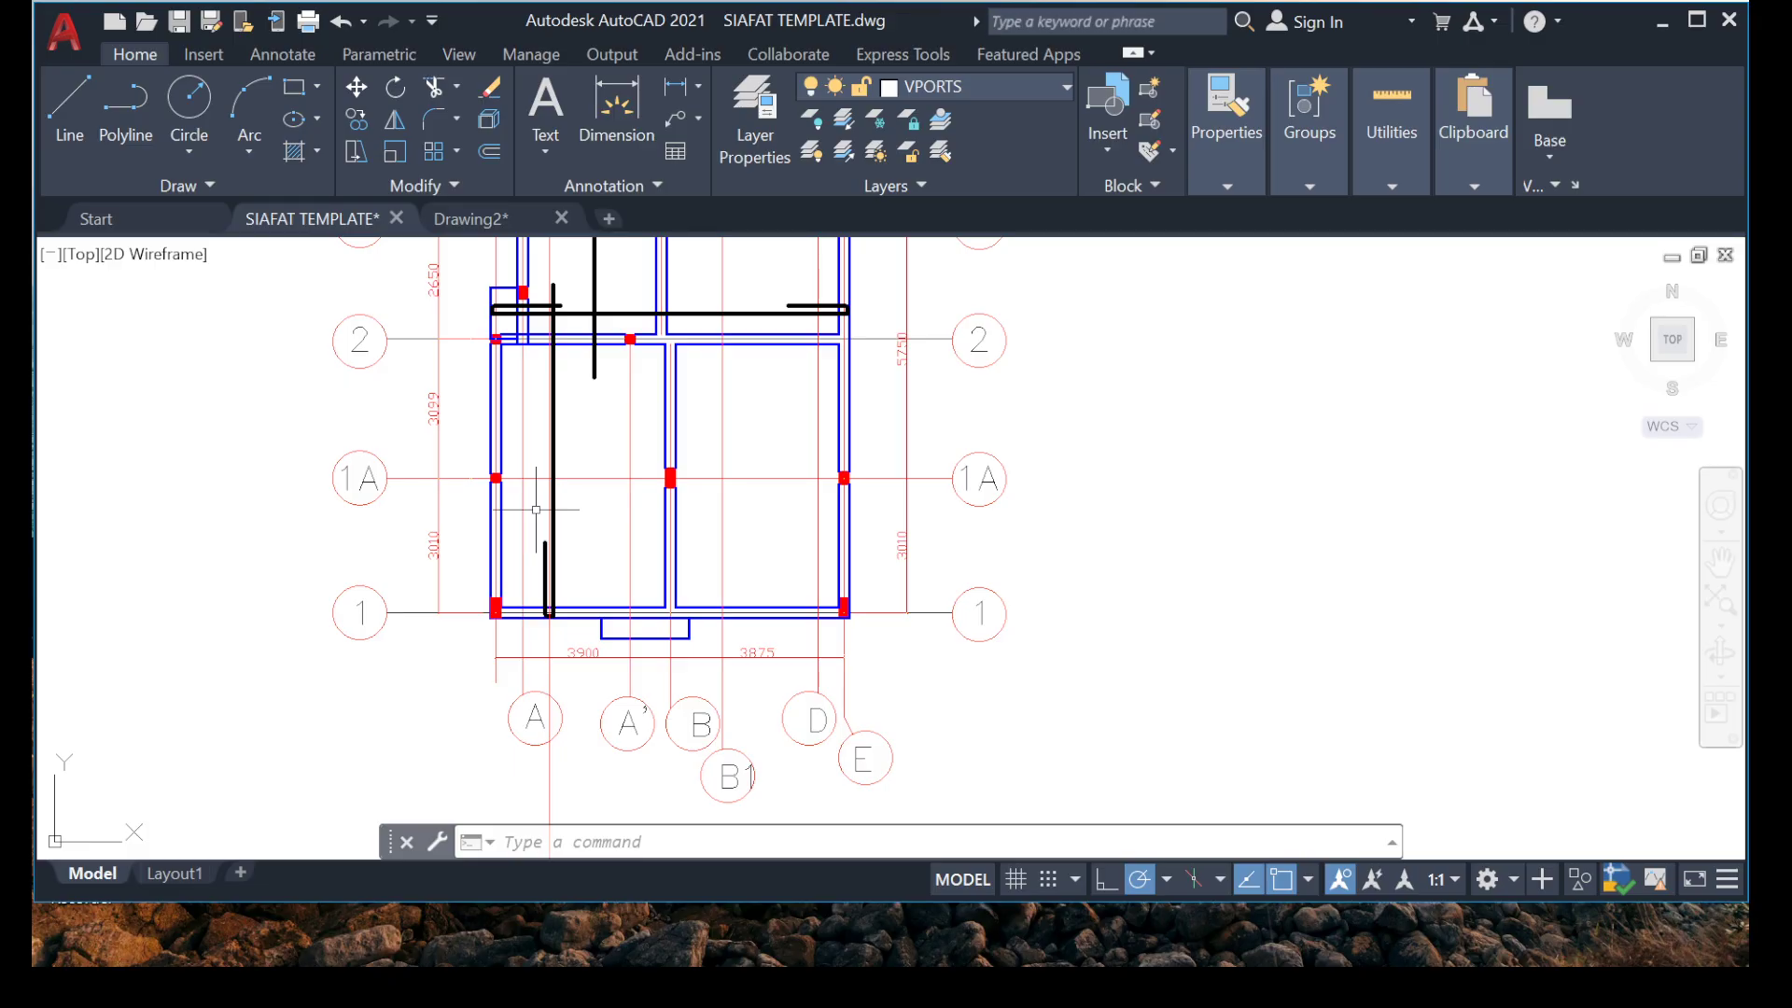
# Copy the whole hooked horizontal bar above grid 2, including both end hooks, about 5073 mm straight down between grids 1A and 1.
pyautogui.scroll(3, 849, 314)
pyautogui.scroll(3, 800, 299)
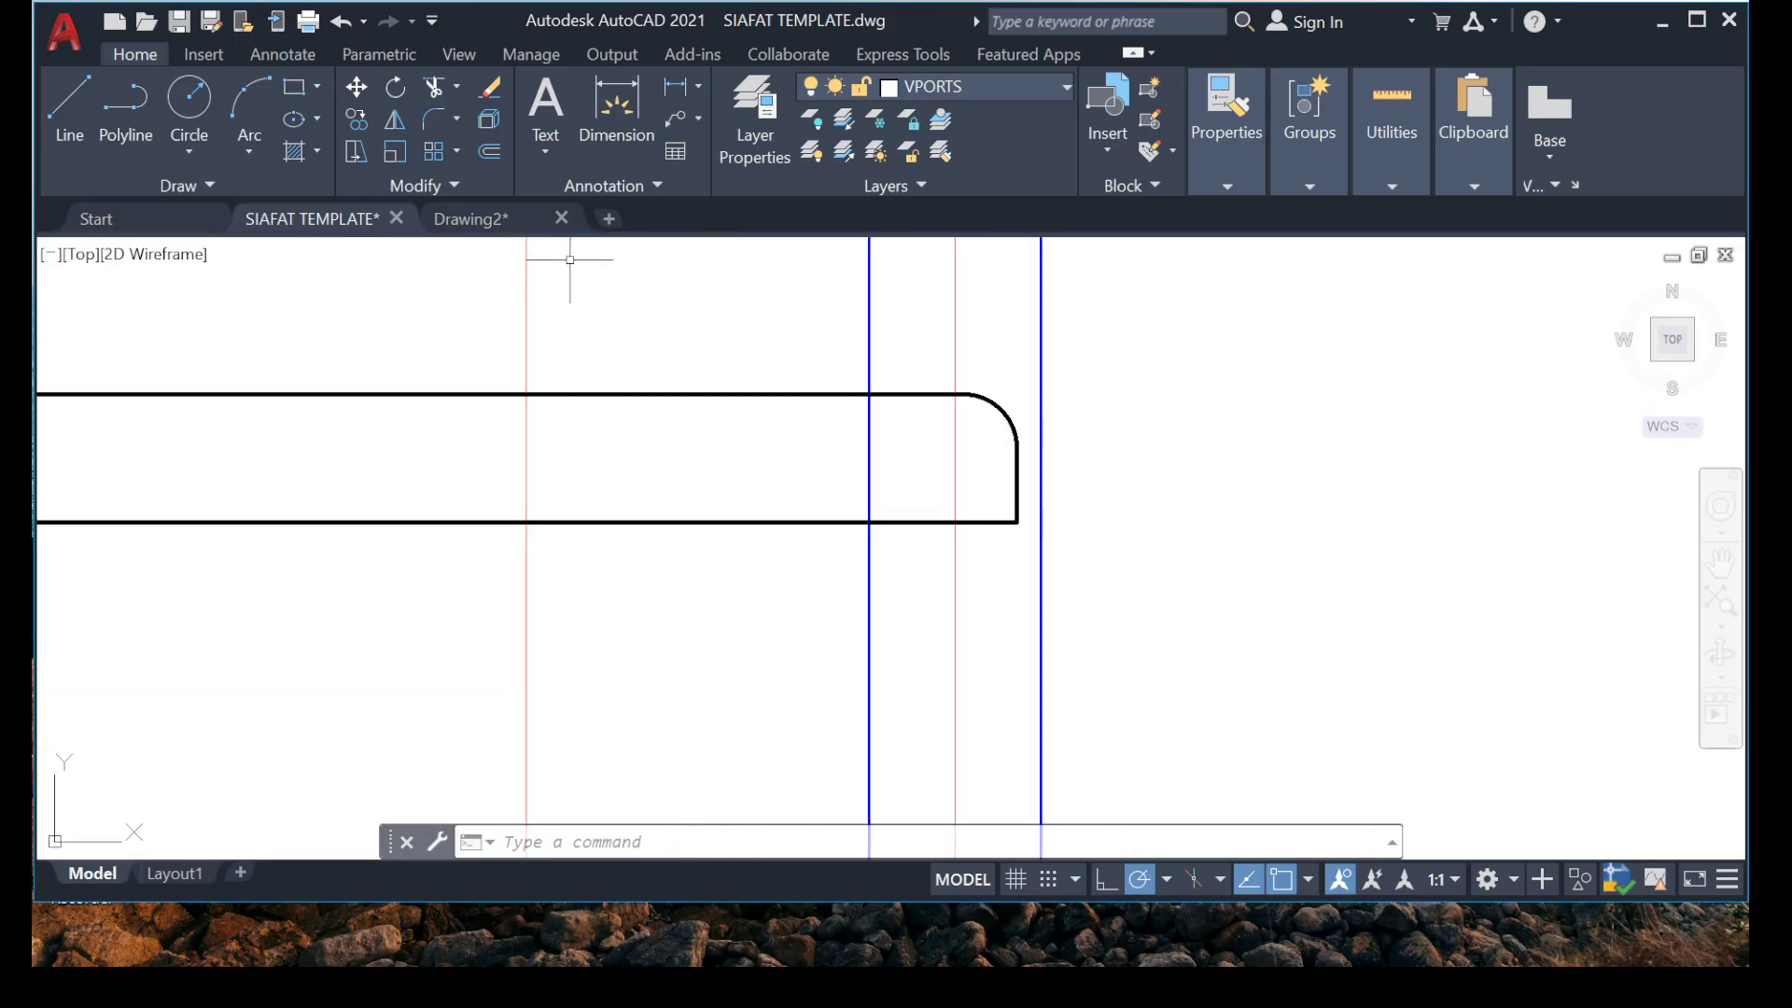
pyautogui.click(731, 328)
pyautogui.click(720, 396)
pyautogui.click(709, 286)
pyautogui.click(1164, 626)
pyautogui.scroll(-7, 1108, 413)
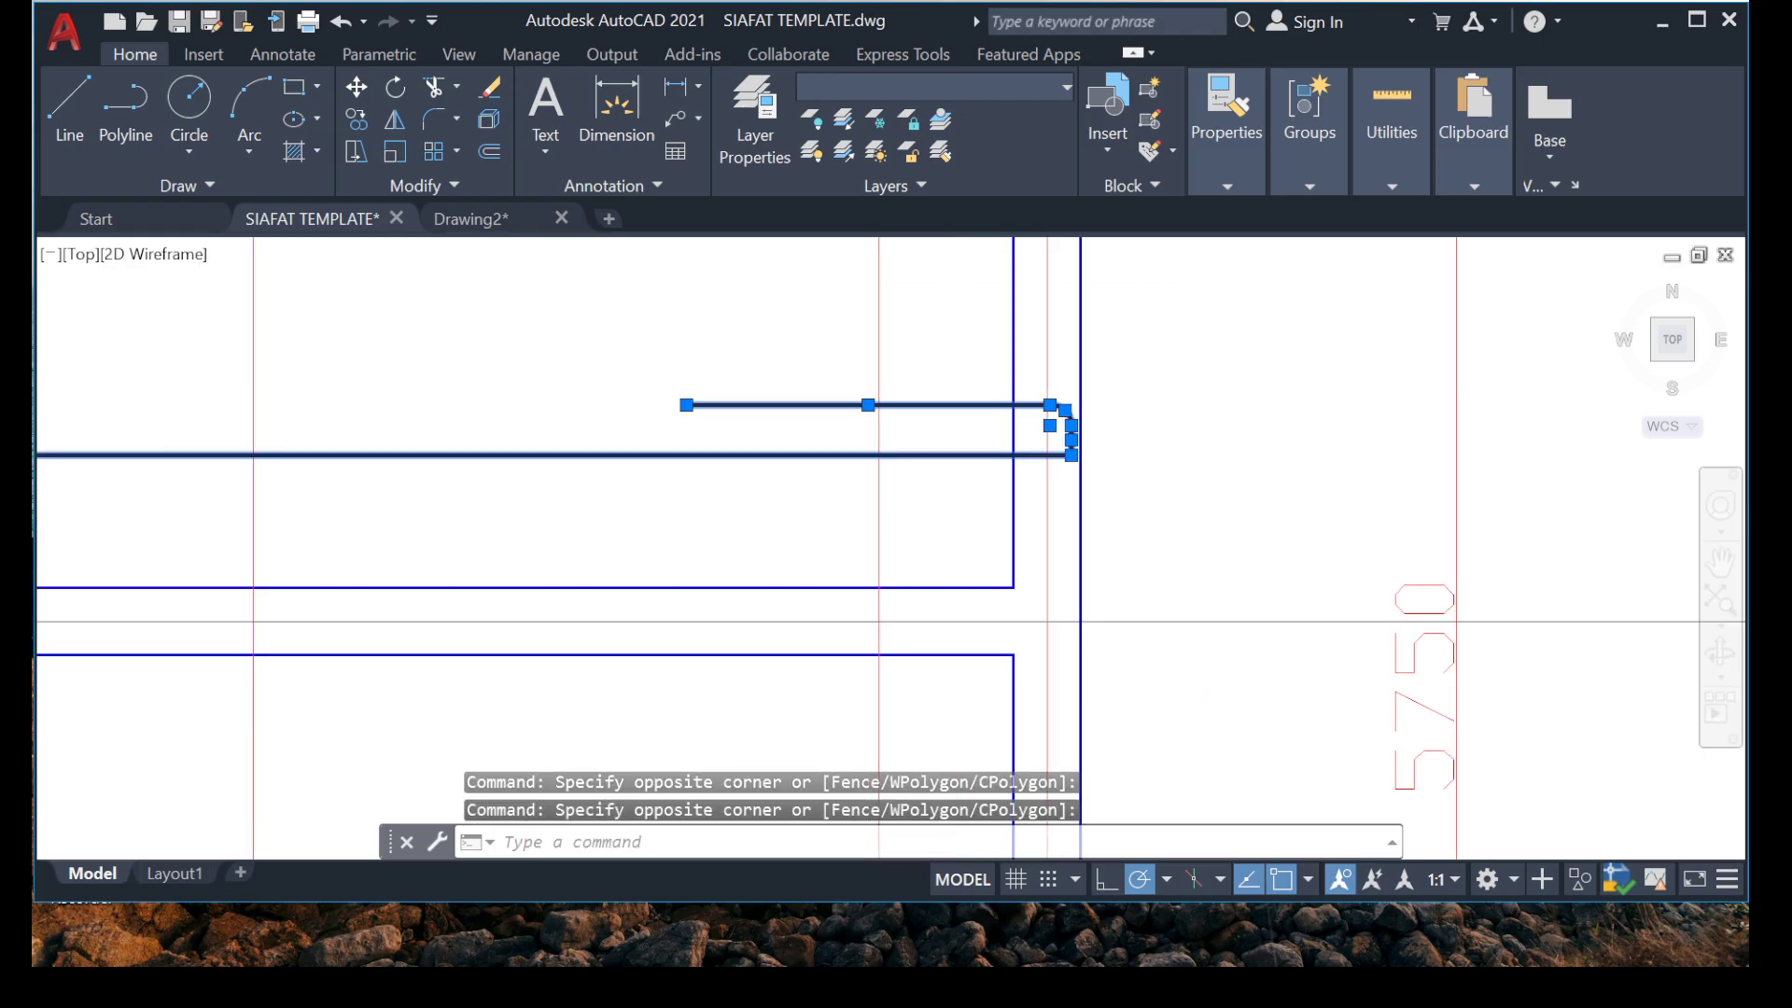
pyautogui.scroll(6, 226, 431)
pyautogui.click(233, 353)
pyautogui.moveTo(159, 478); pyautogui.dragTo(499, 435, button='middle')
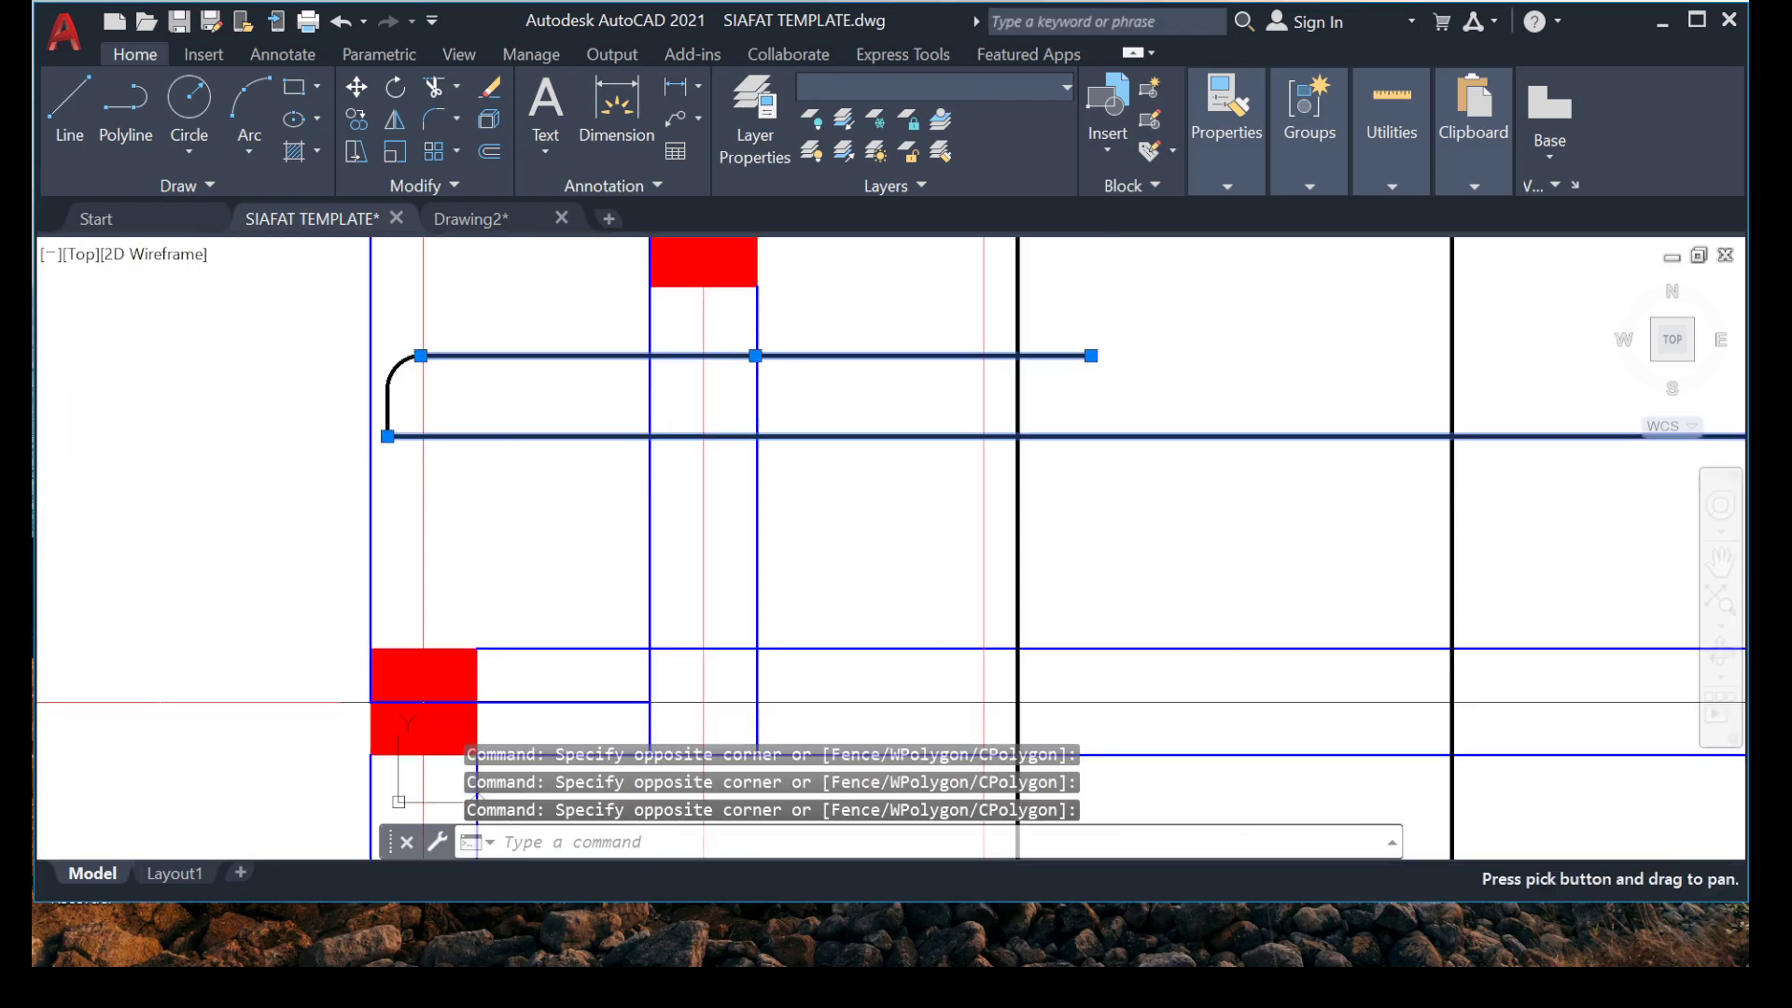
pyautogui.scroll(8, 434, 392)
pyautogui.click(250, 711)
pyautogui.scroll(-8, 304, 546)
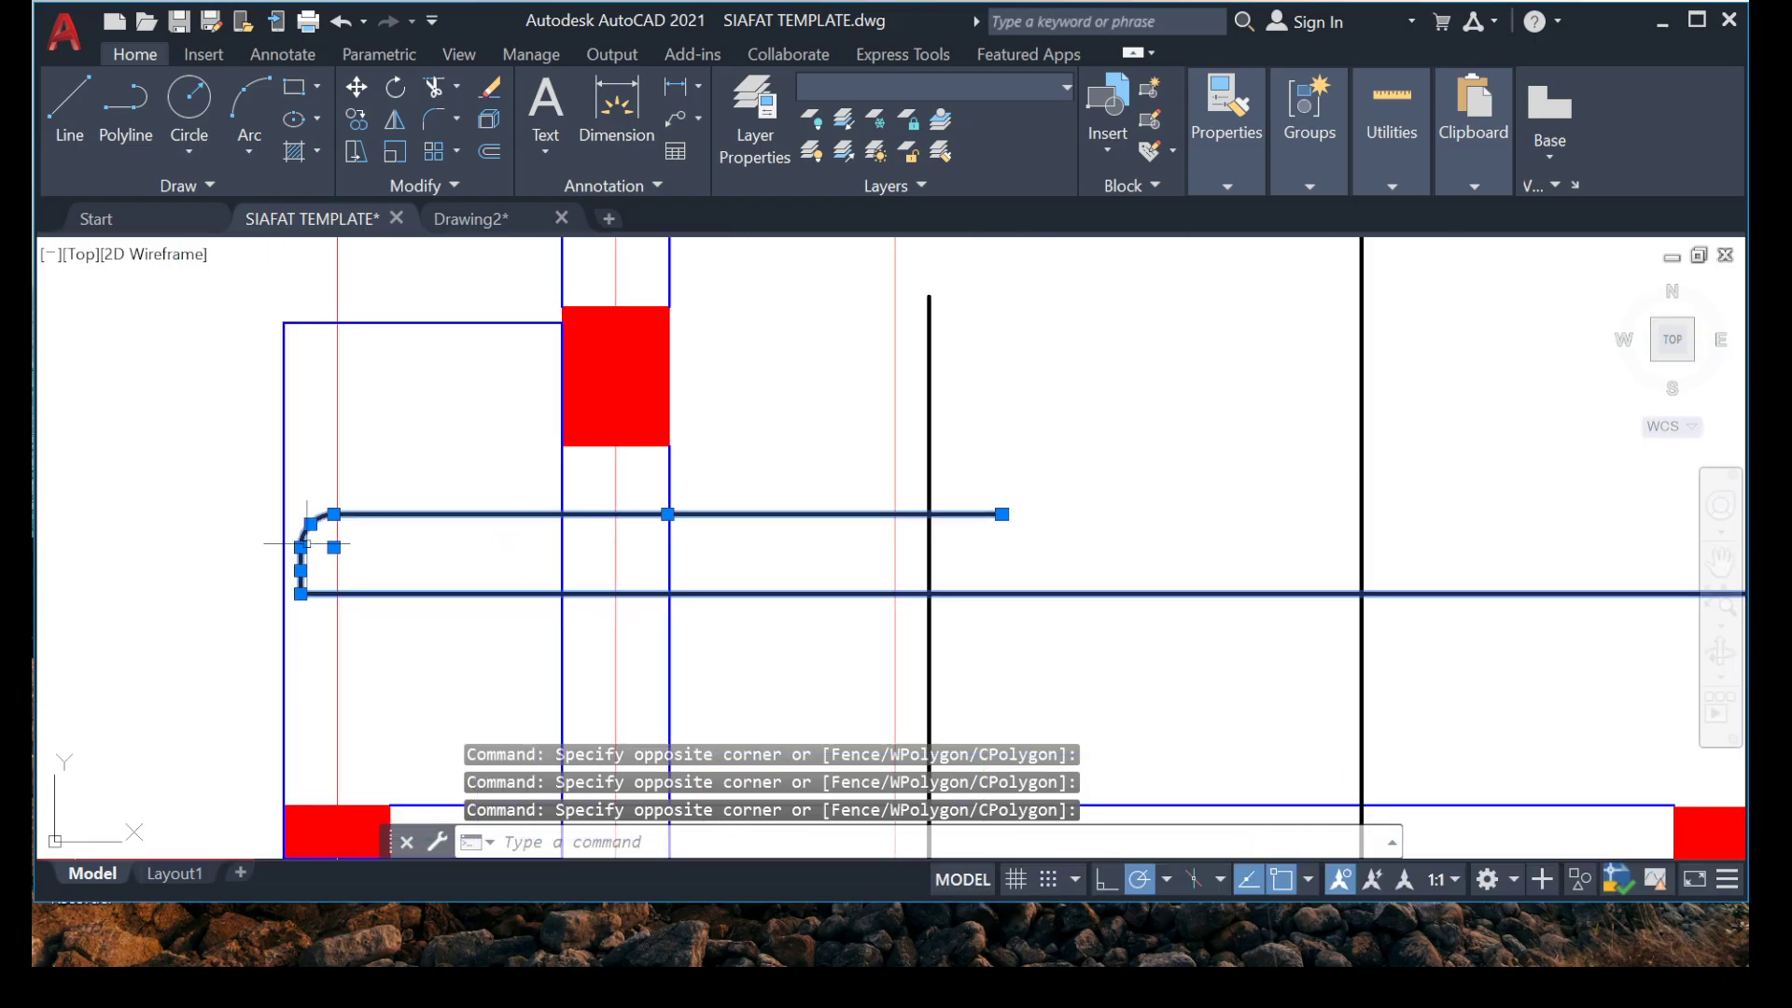
pyautogui.scroll(-6, 822, 538)
pyautogui.scroll(7, 1013, 462)
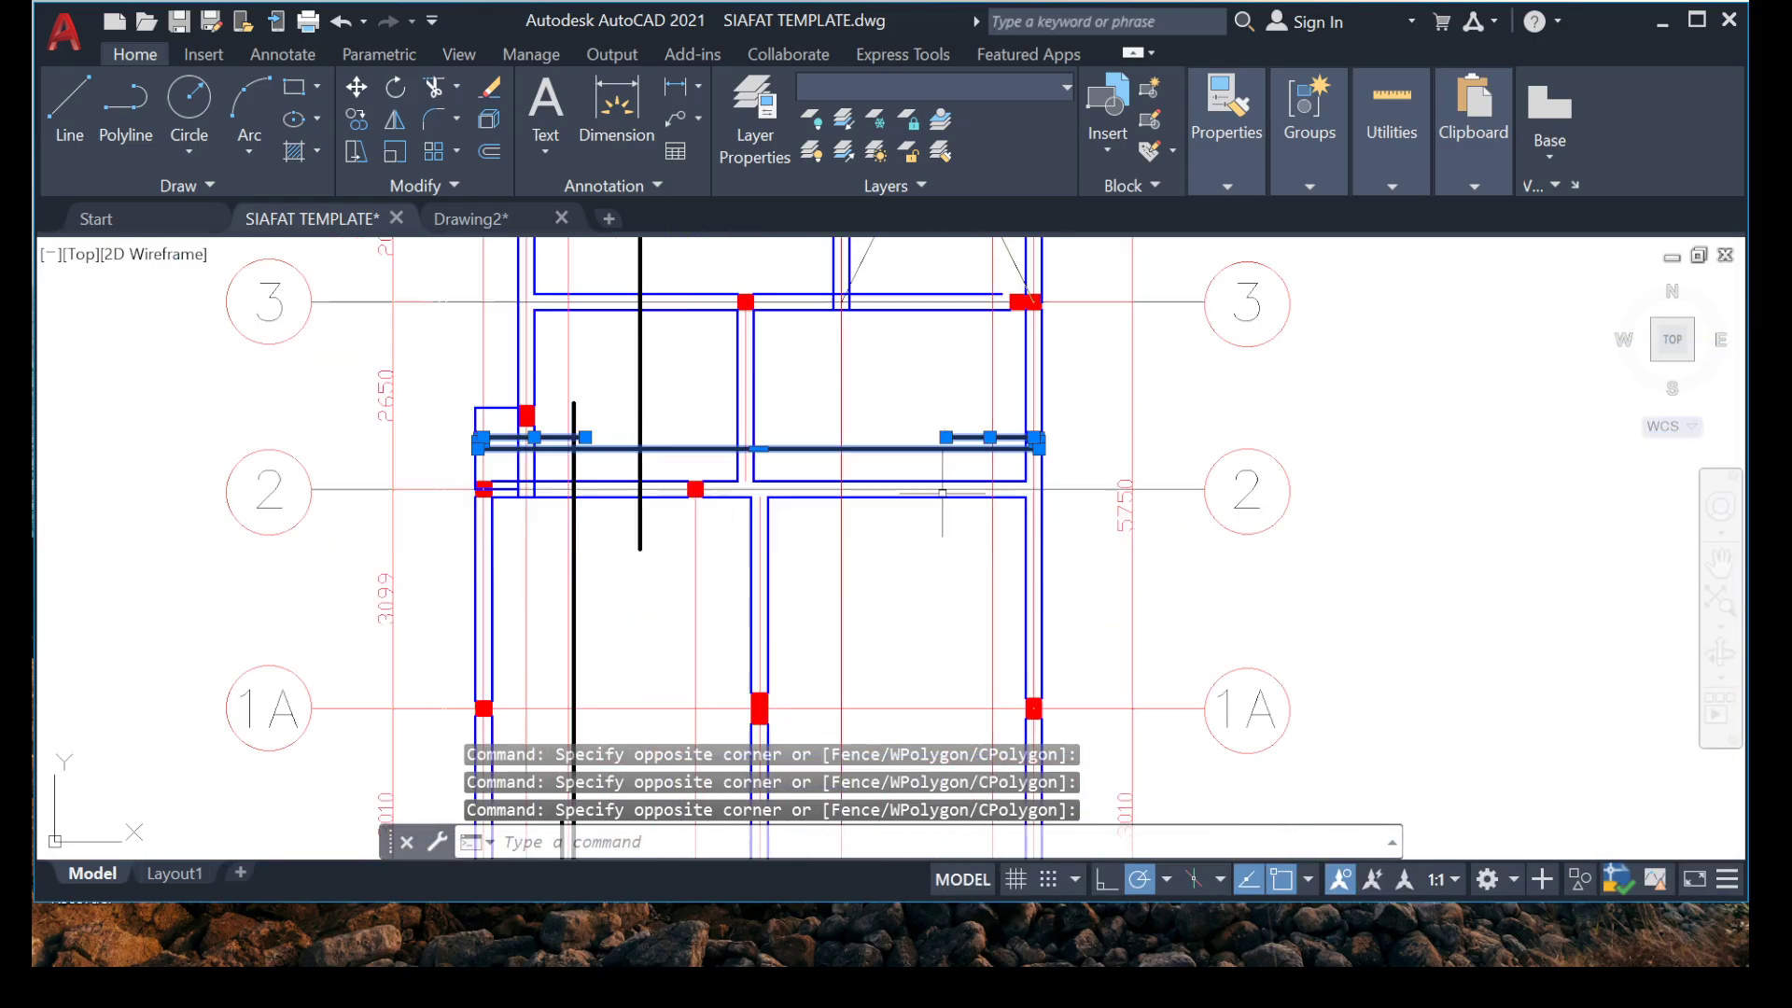
pyautogui.scroll(3, 1073, 420)
pyautogui.moveTo(1074, 409); pyautogui.dragTo(927, 437, button='middle')
pyautogui.click(972, 375)
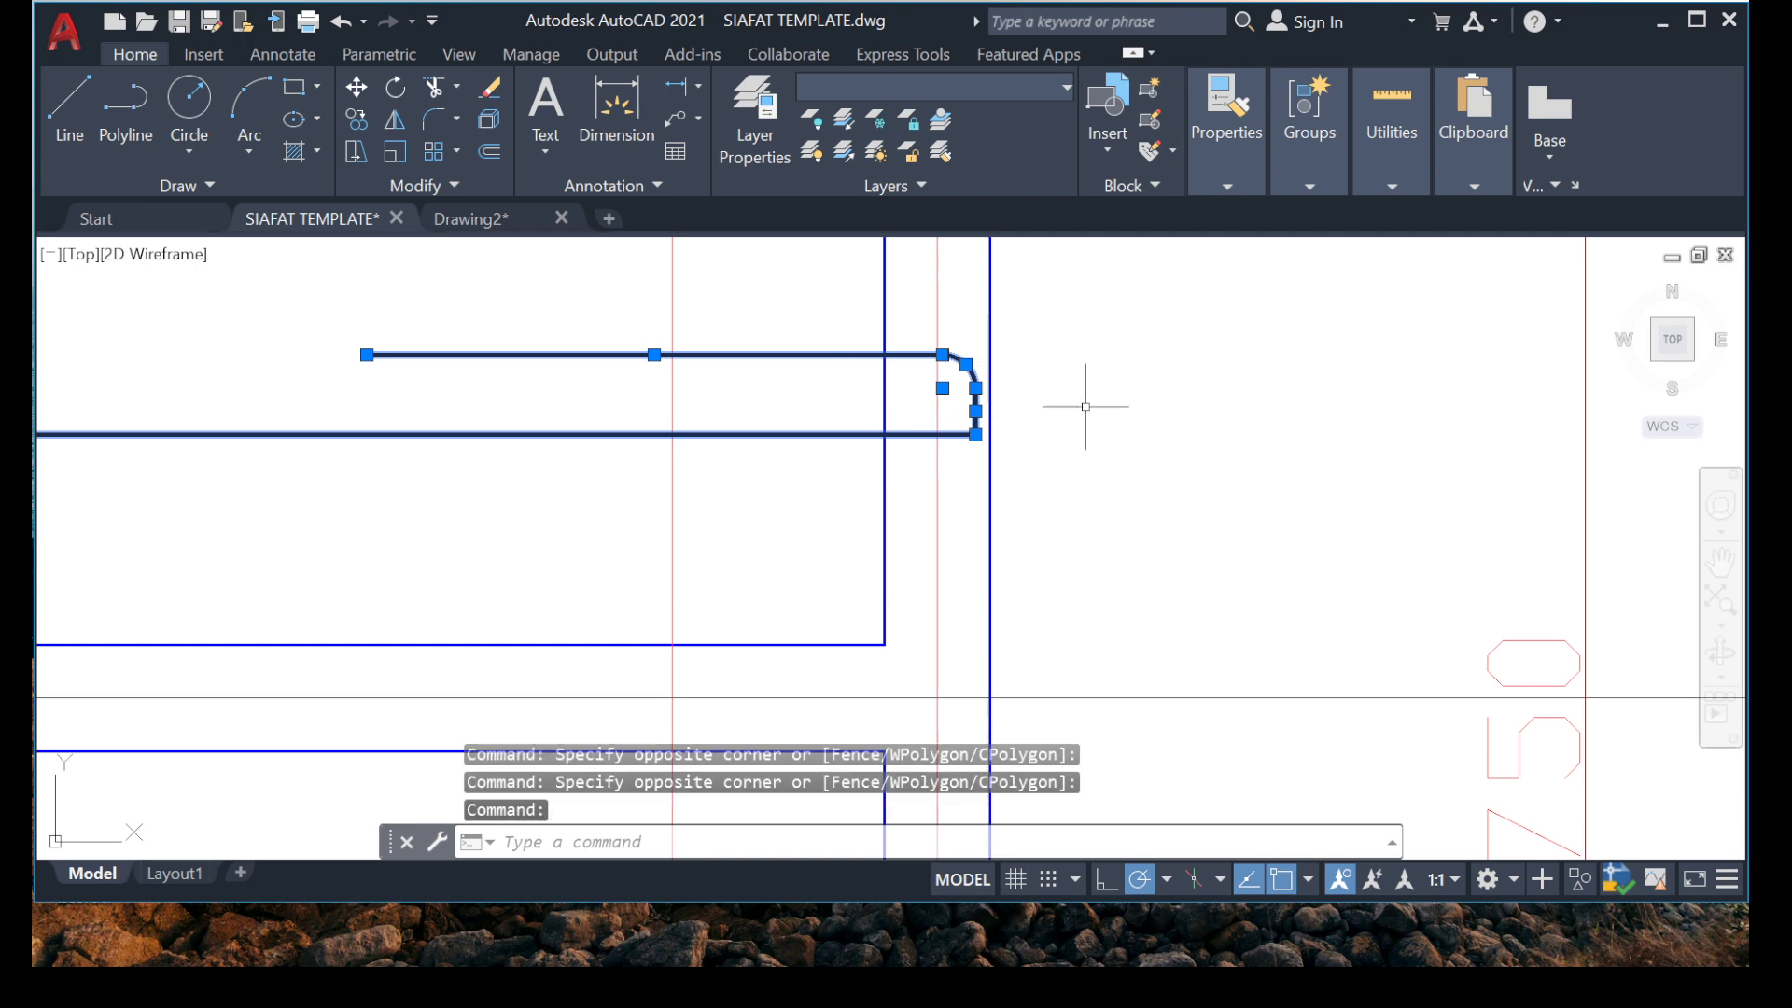
pyautogui.click(1238, 553)
pyautogui.click(1094, 490)
pyautogui.scroll(-8, 1131, 472)
pyautogui.scroll(6, 659, 468)
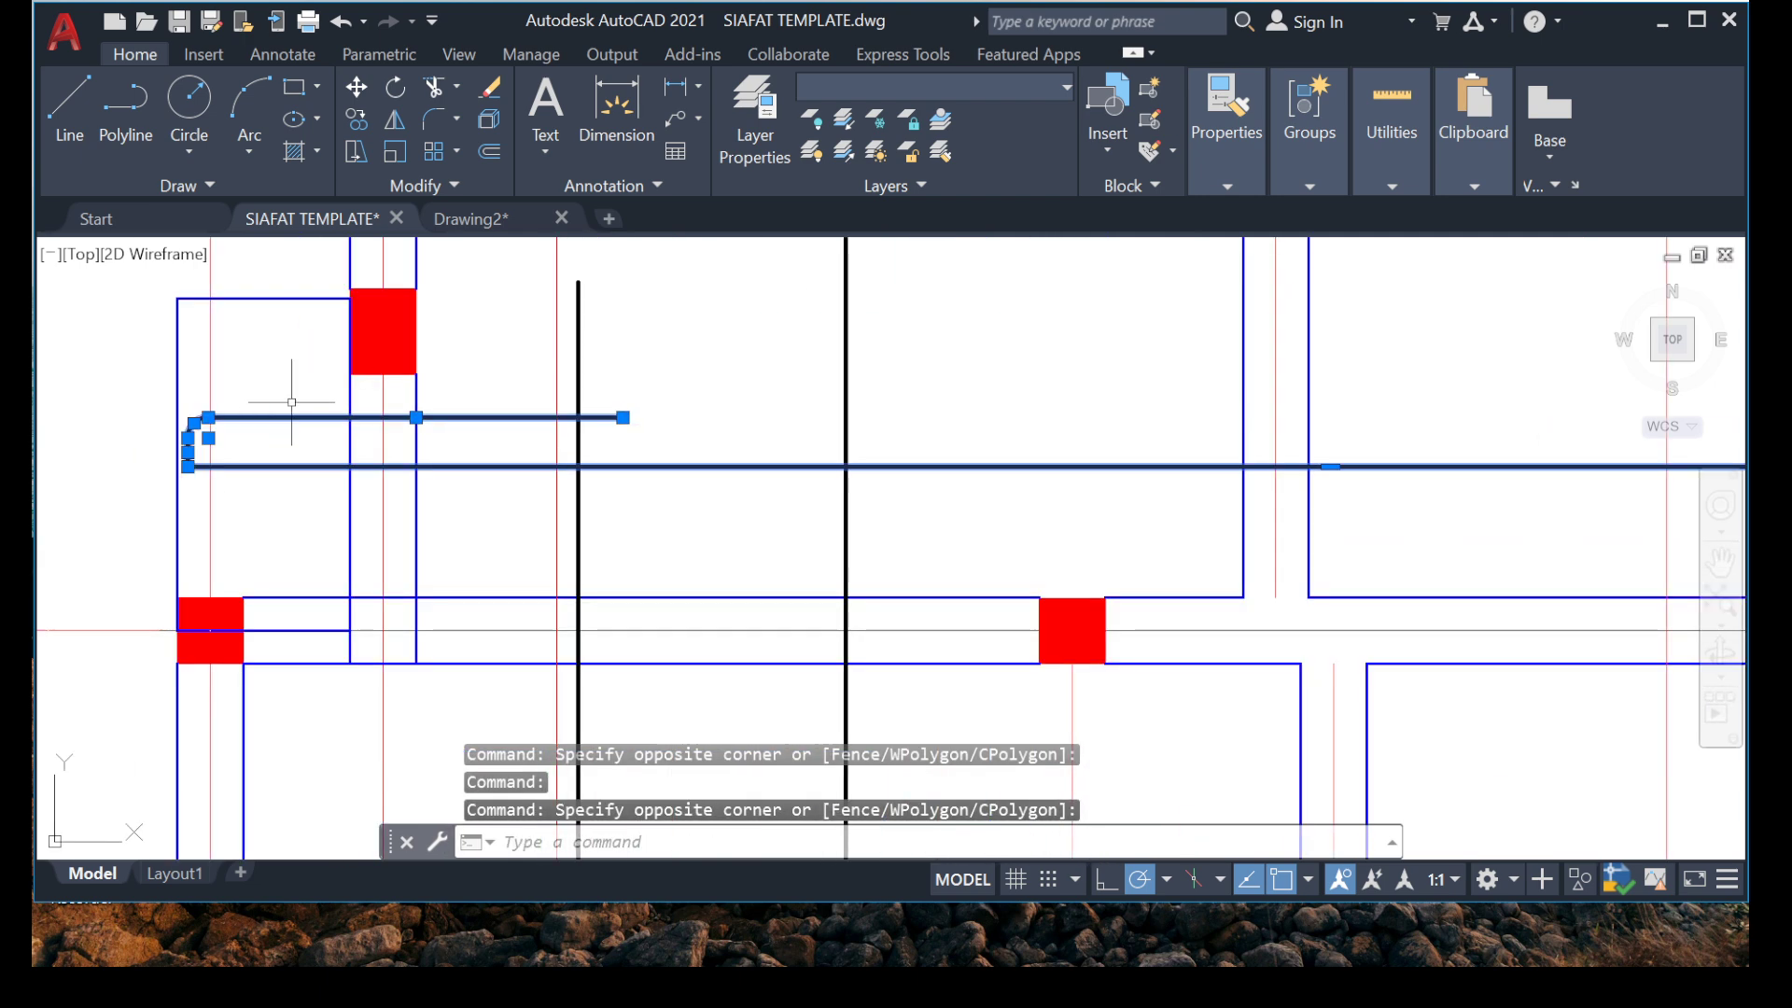
pyautogui.rightClick(308, 396)
pyautogui.click(411, 561)
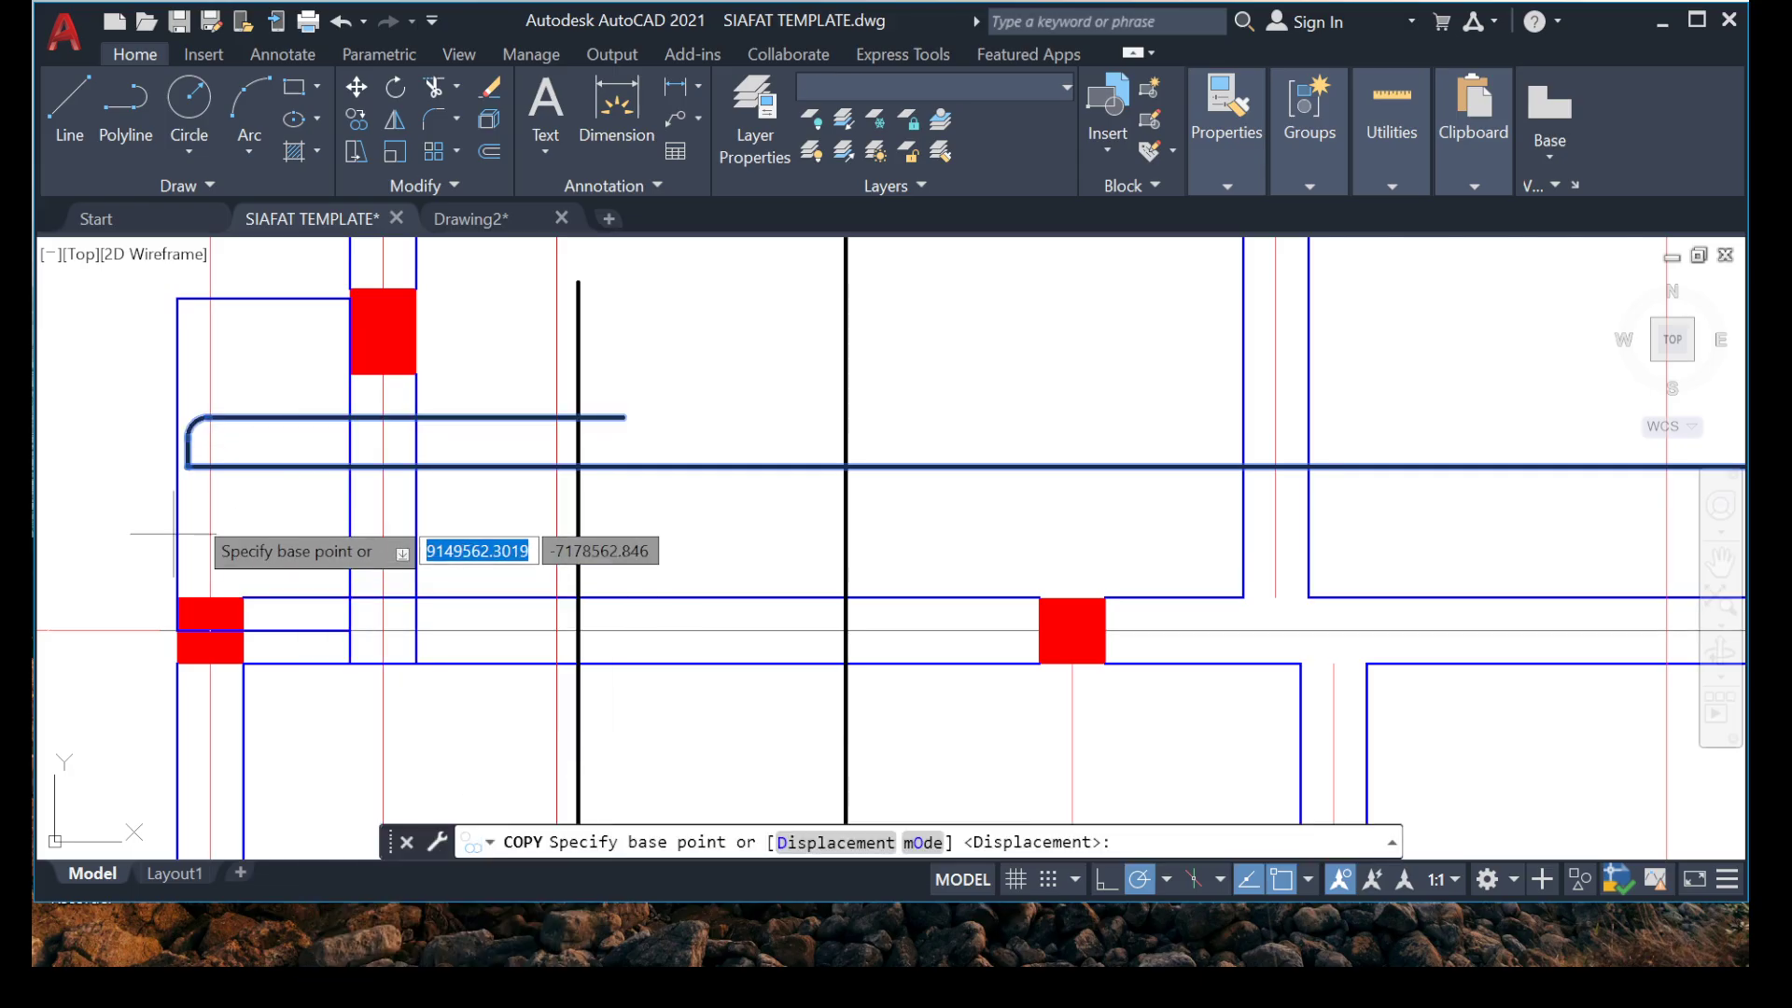
pyautogui.click(188, 465)
pyautogui.scroll(-5, 532, 383)
pyautogui.scroll(6, 569, 429)
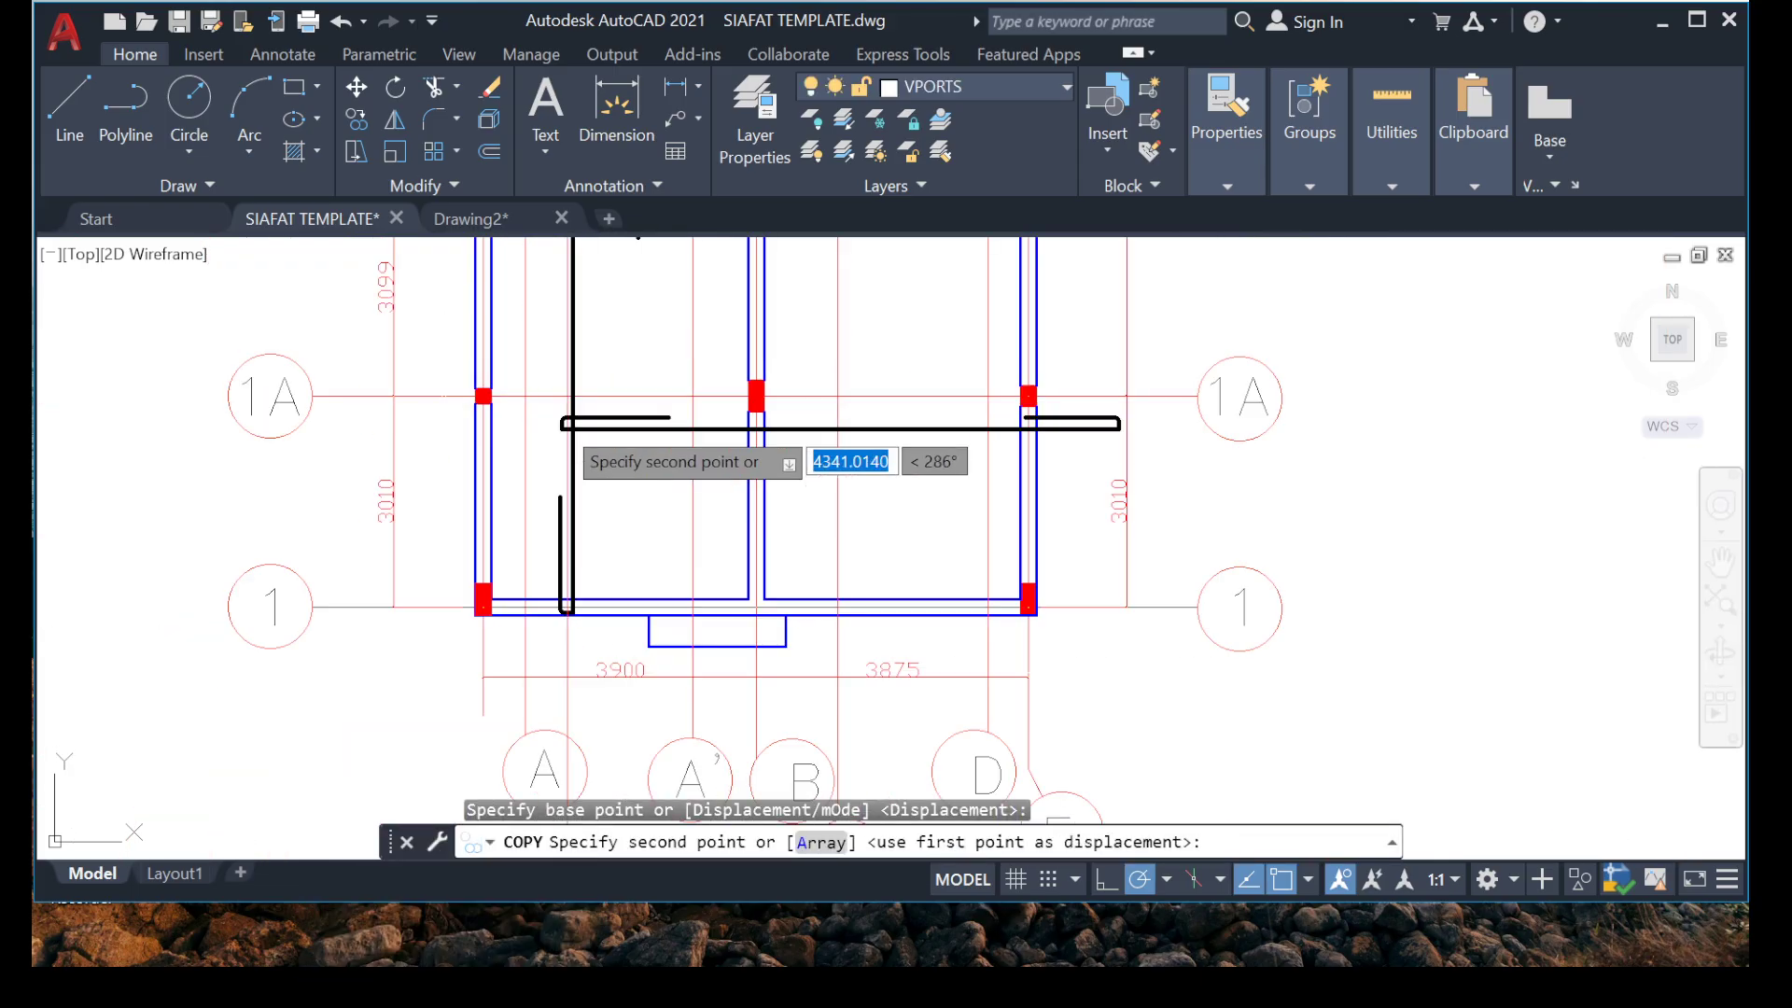
pyautogui.scroll(6, 476, 483)
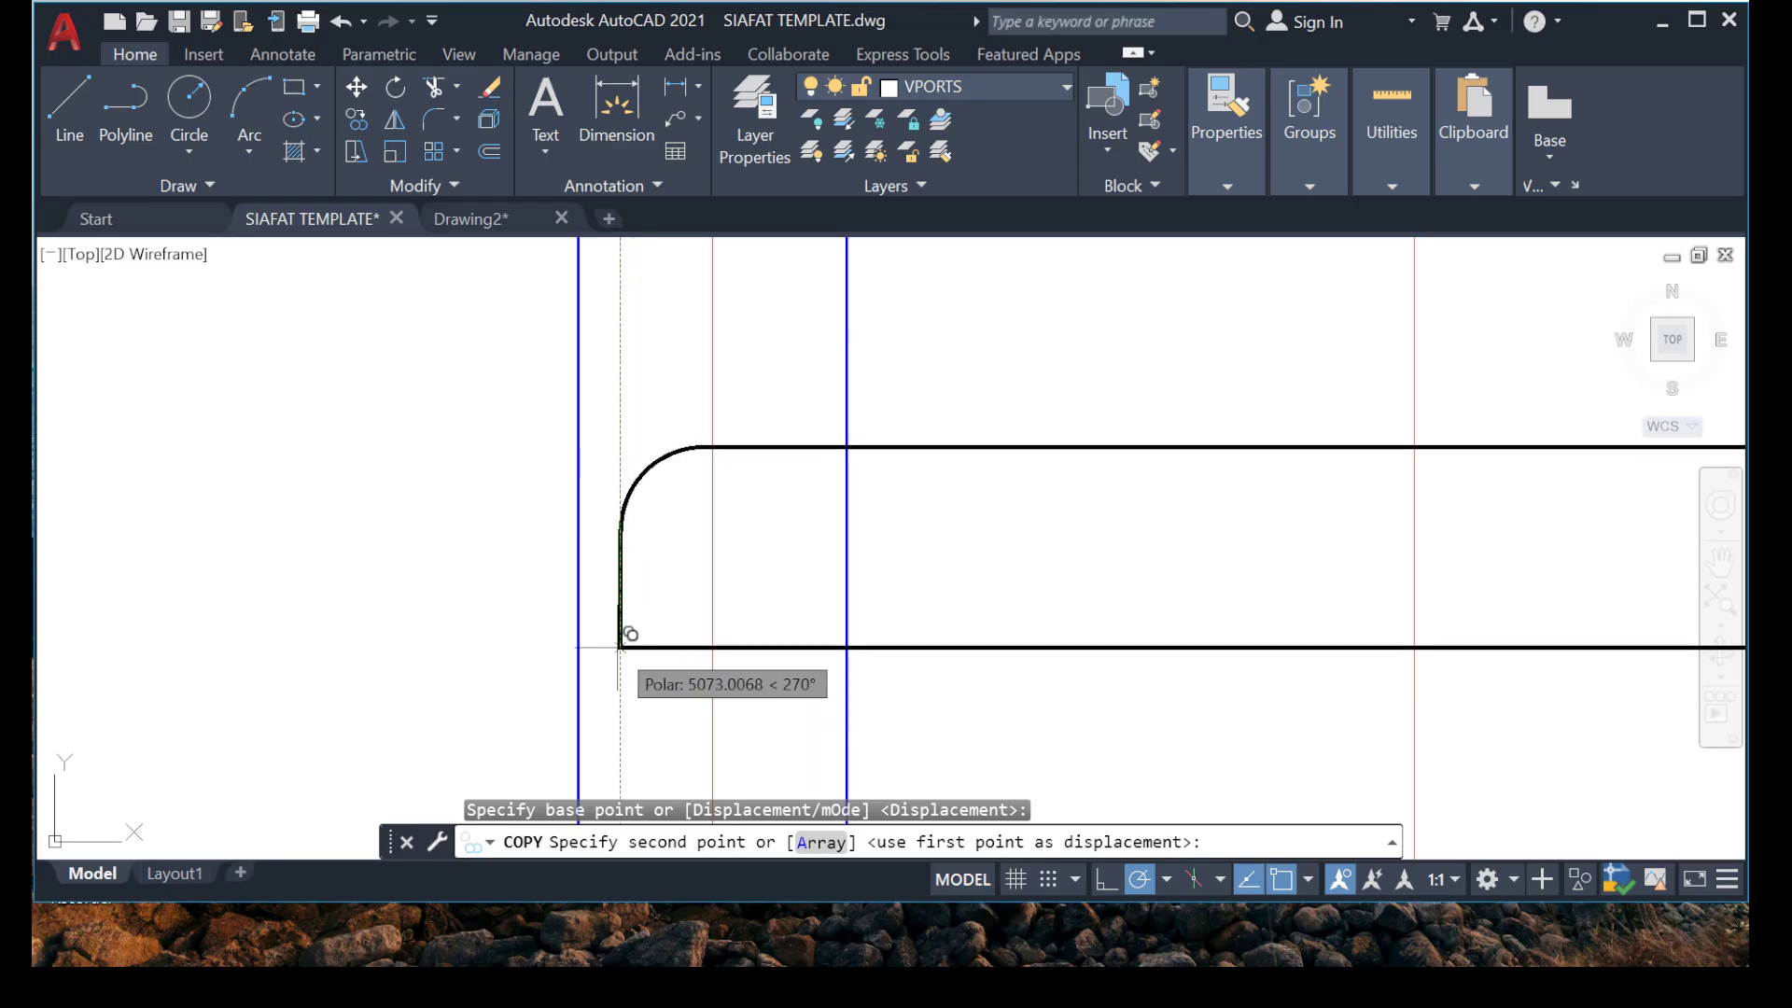
pyautogui.click(619, 644)
pyautogui.scroll(-6, 369, 660)
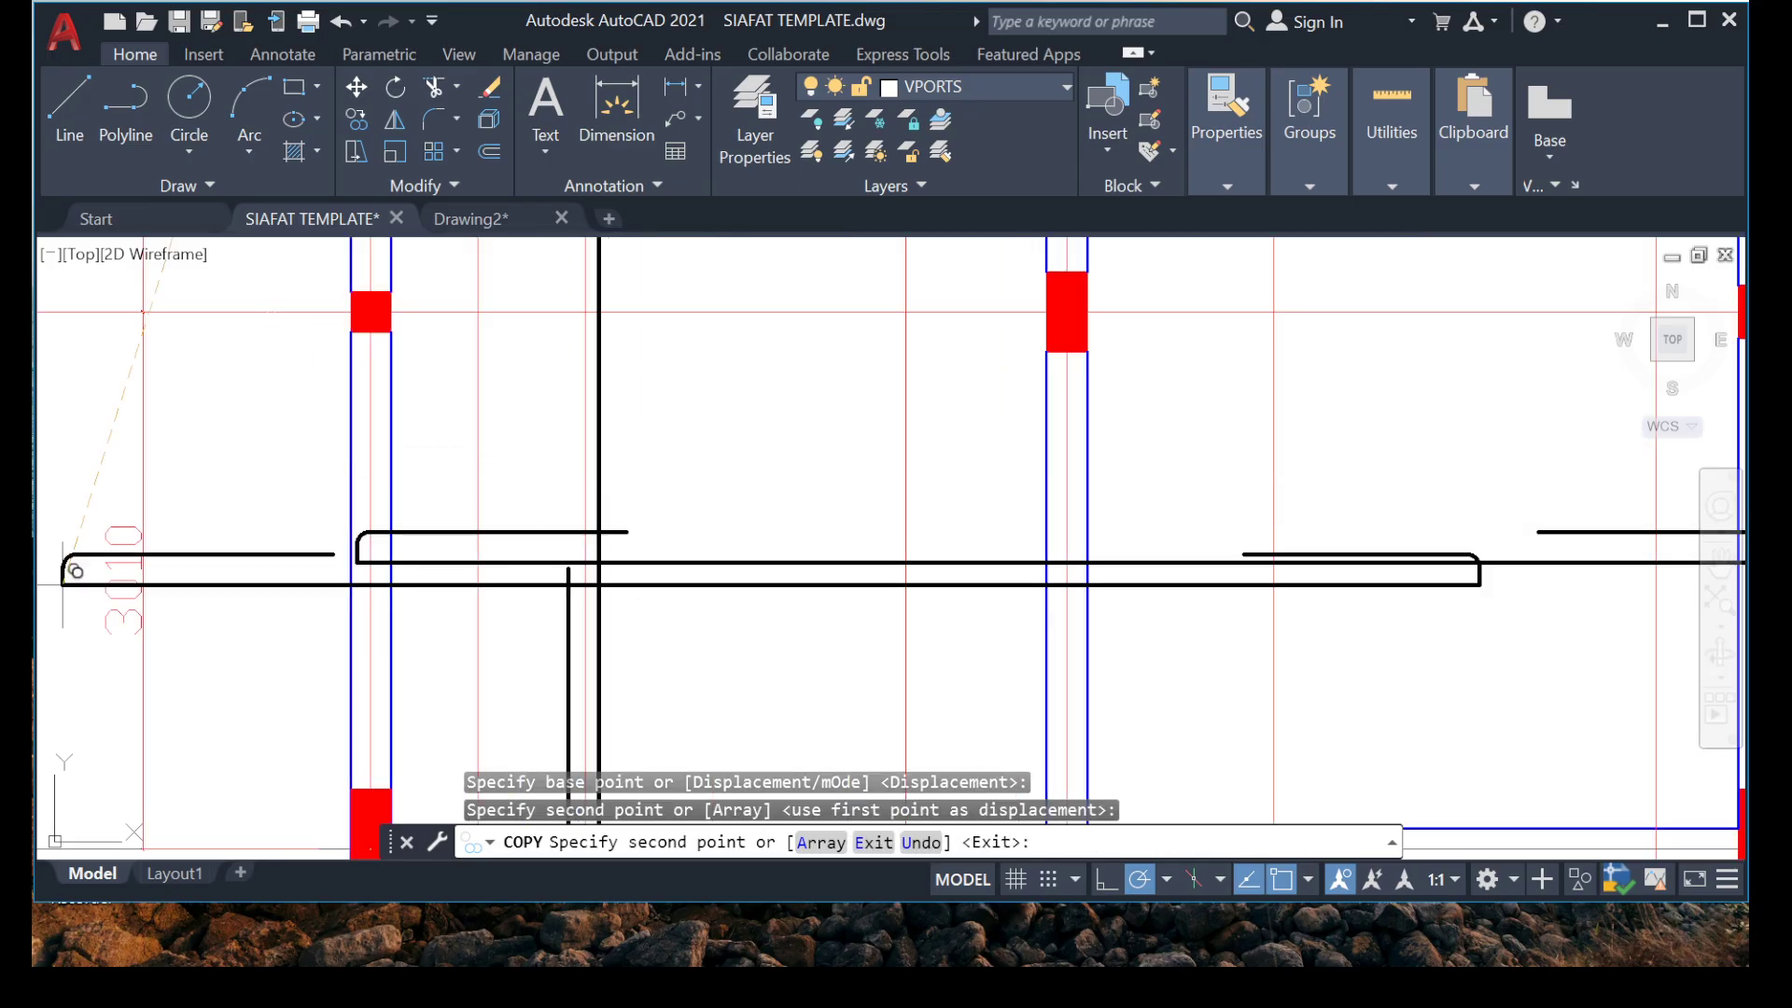
pyautogui.press('Escape')
# Dimension the bar between grids 1A and 1 from end to end, placing the dimension line between the grid bubbles and the title.
pyautogui.scroll(-6, 248, 695)
pyautogui.scroll(6, 681, 560)
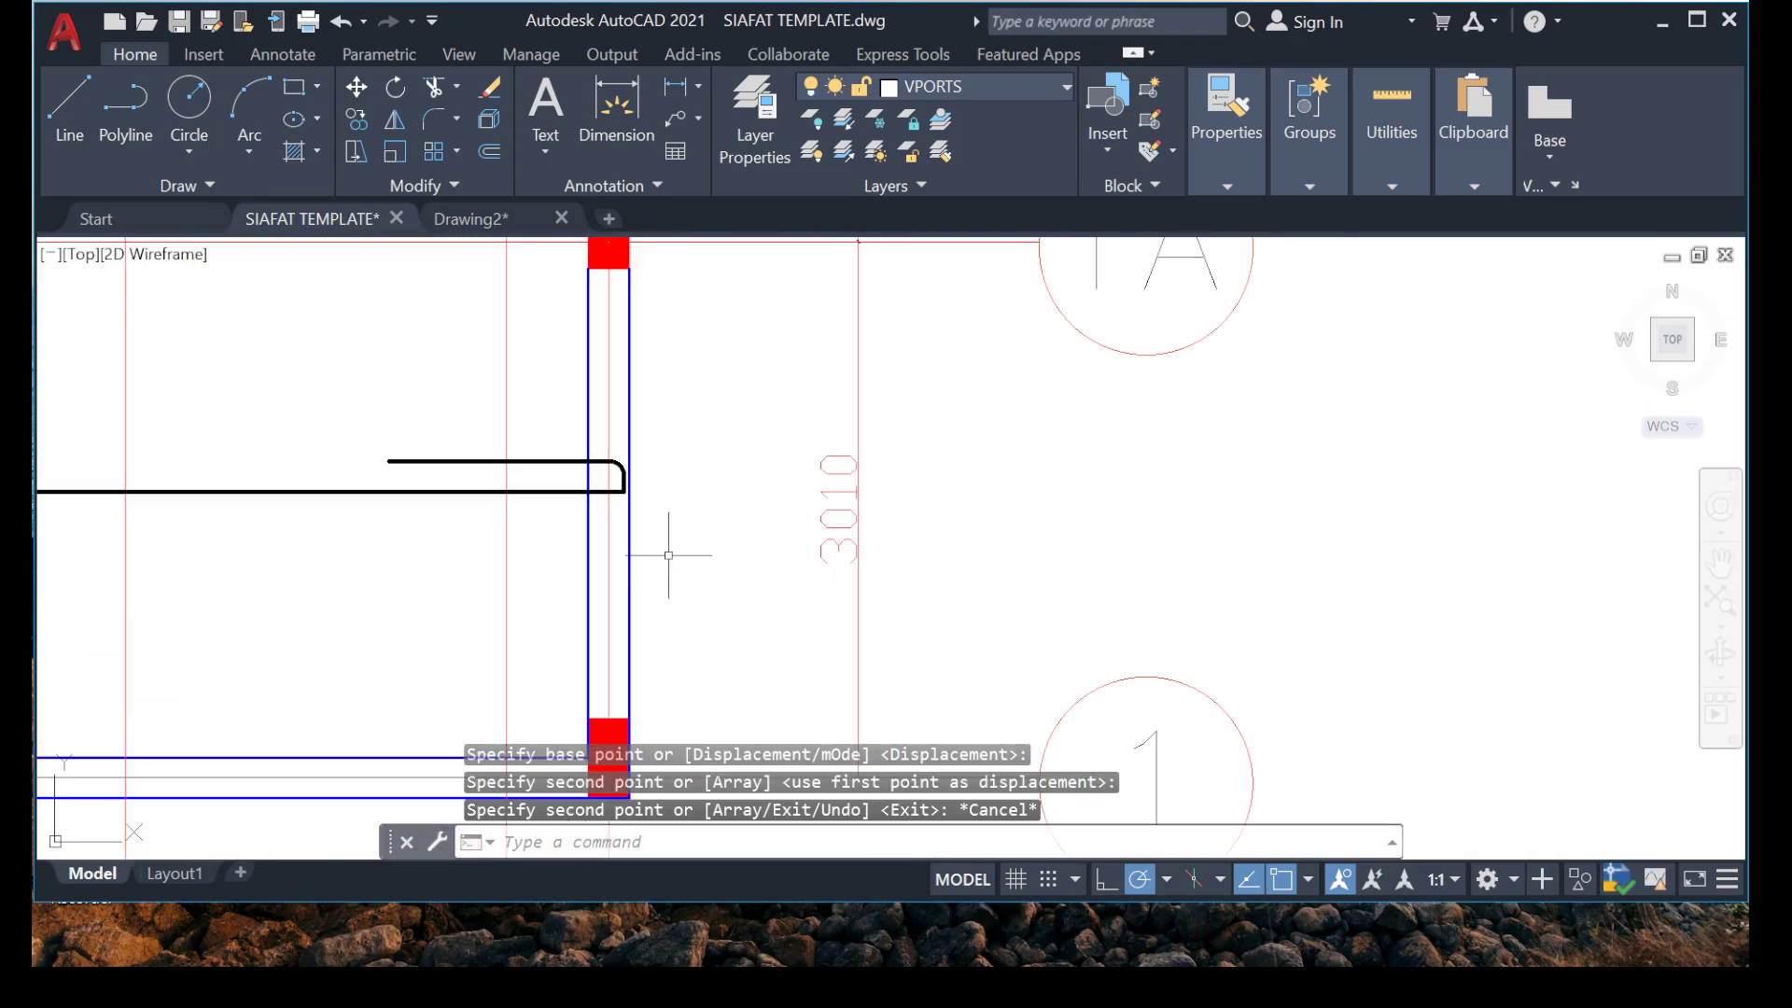
pyautogui.scroll(-5, 360, 603)
pyautogui.scroll(6, 175, 540)
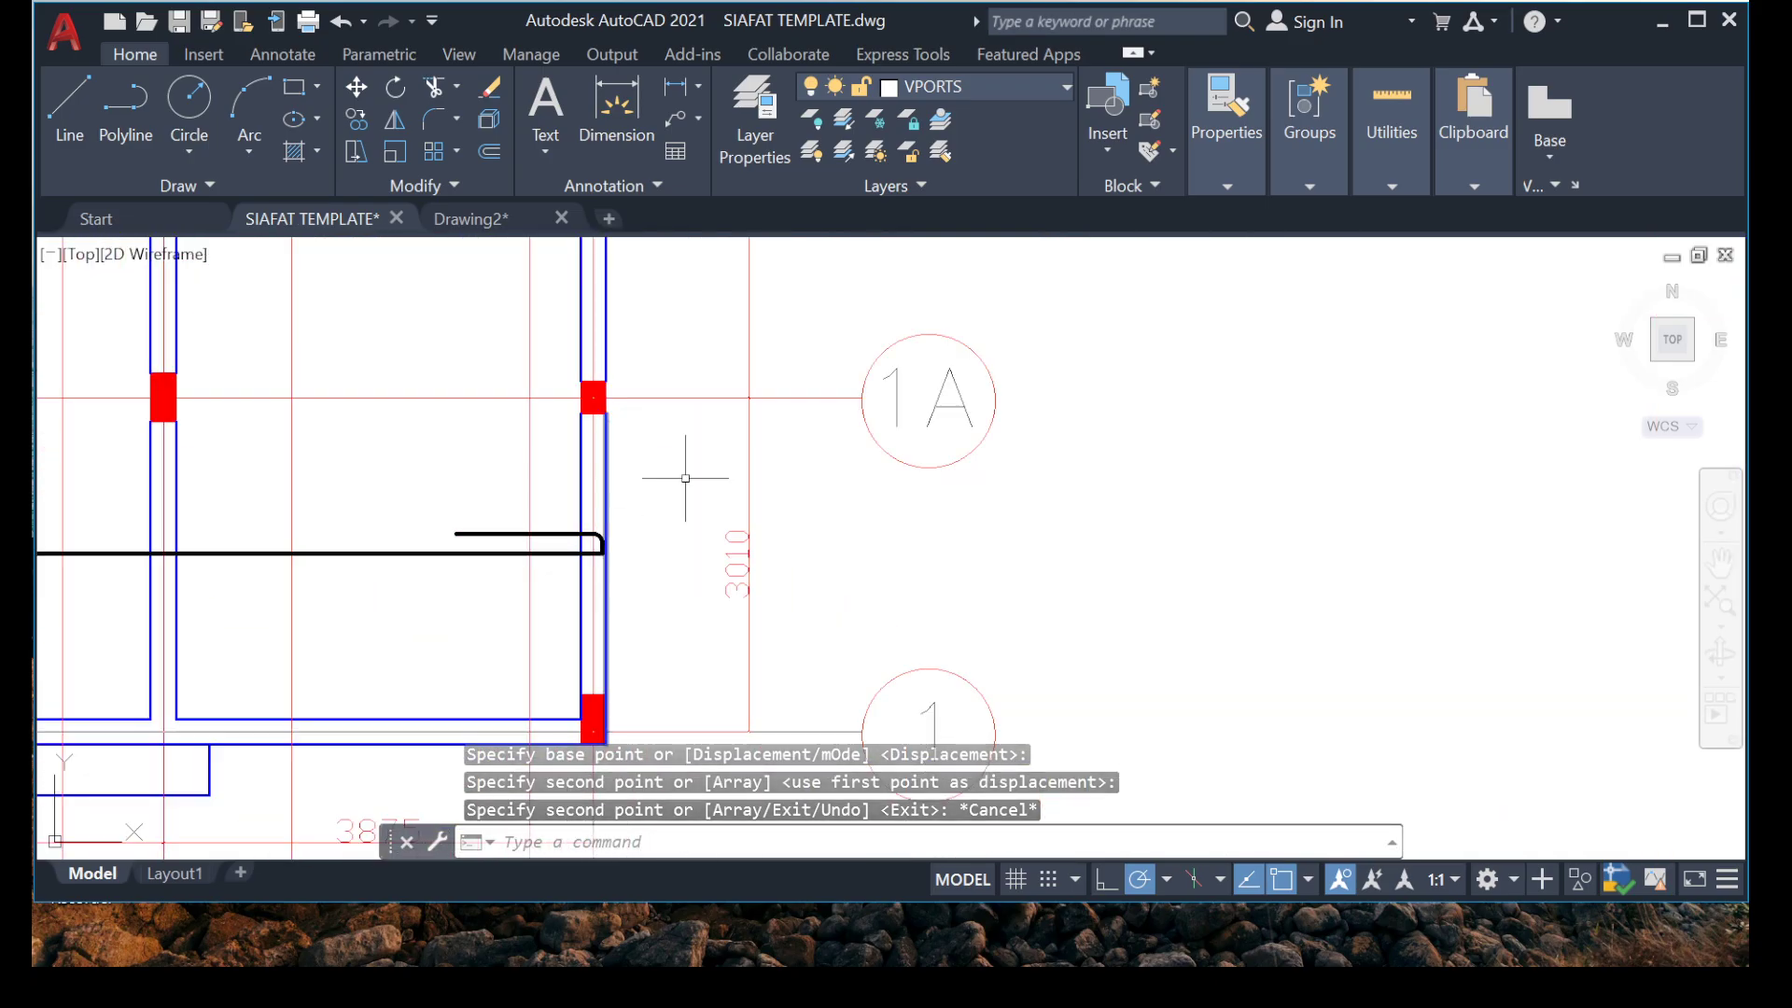
pyautogui.click(616, 107)
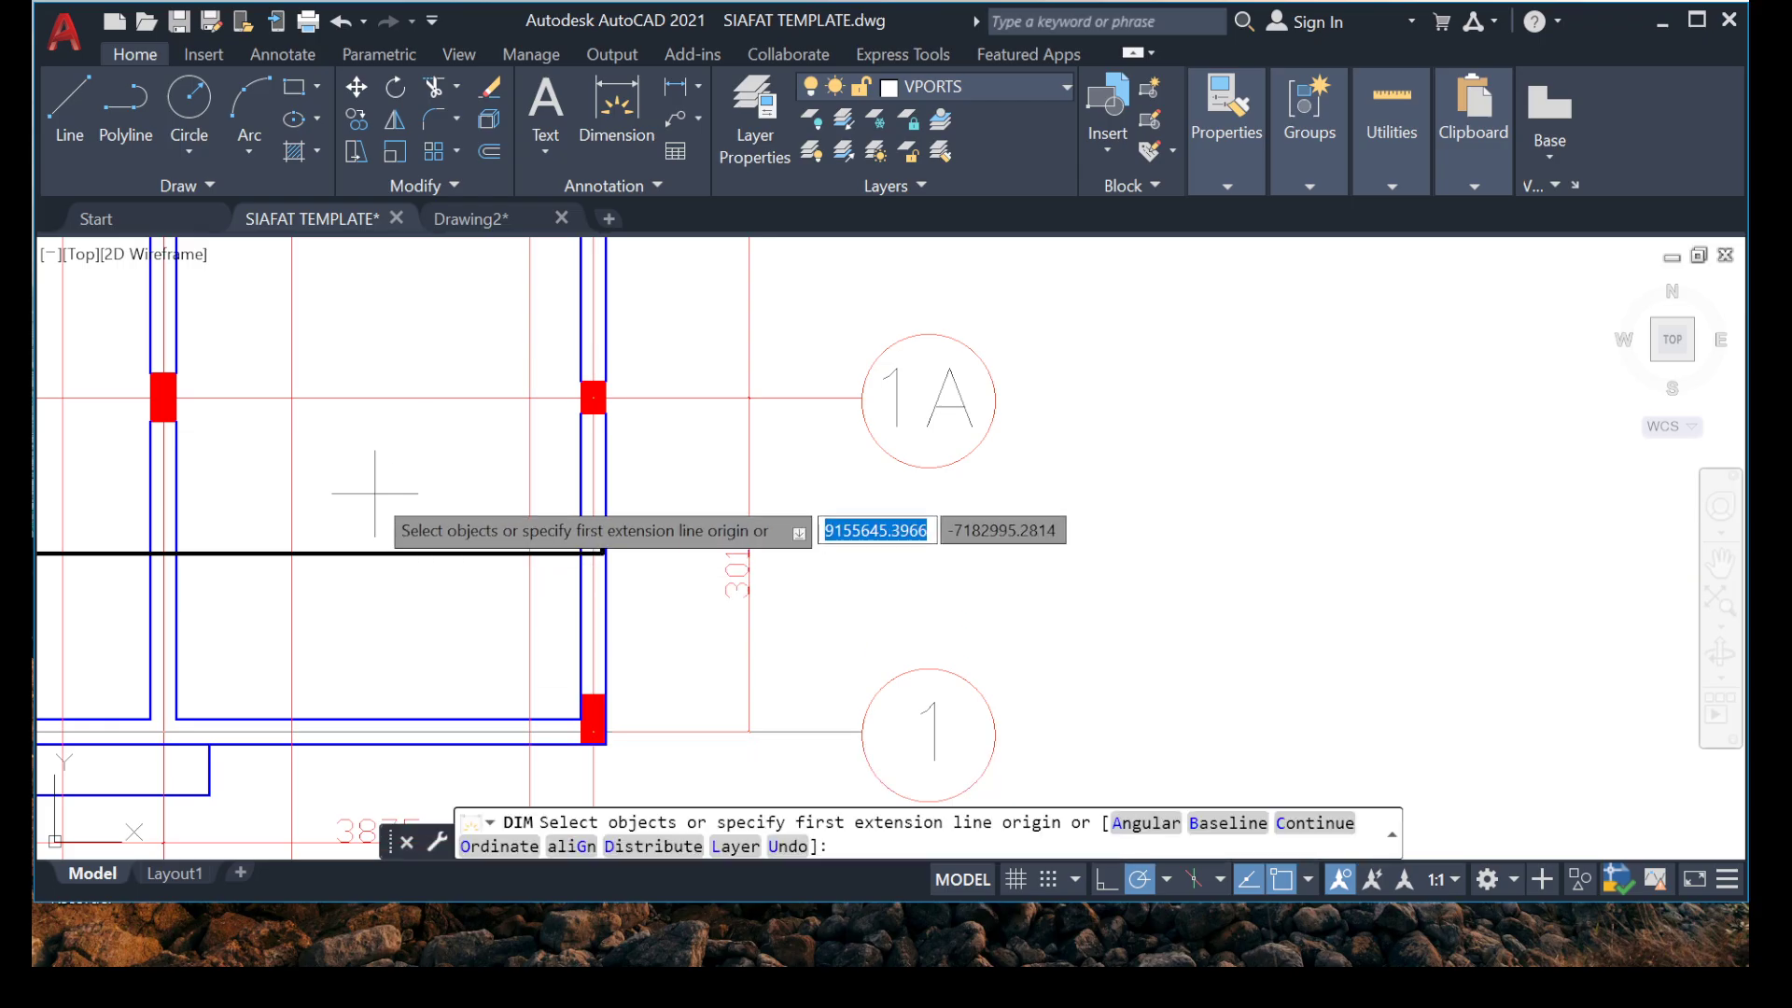
pyautogui.scroll(-2, 375, 492)
pyautogui.scroll(5, 322, 448)
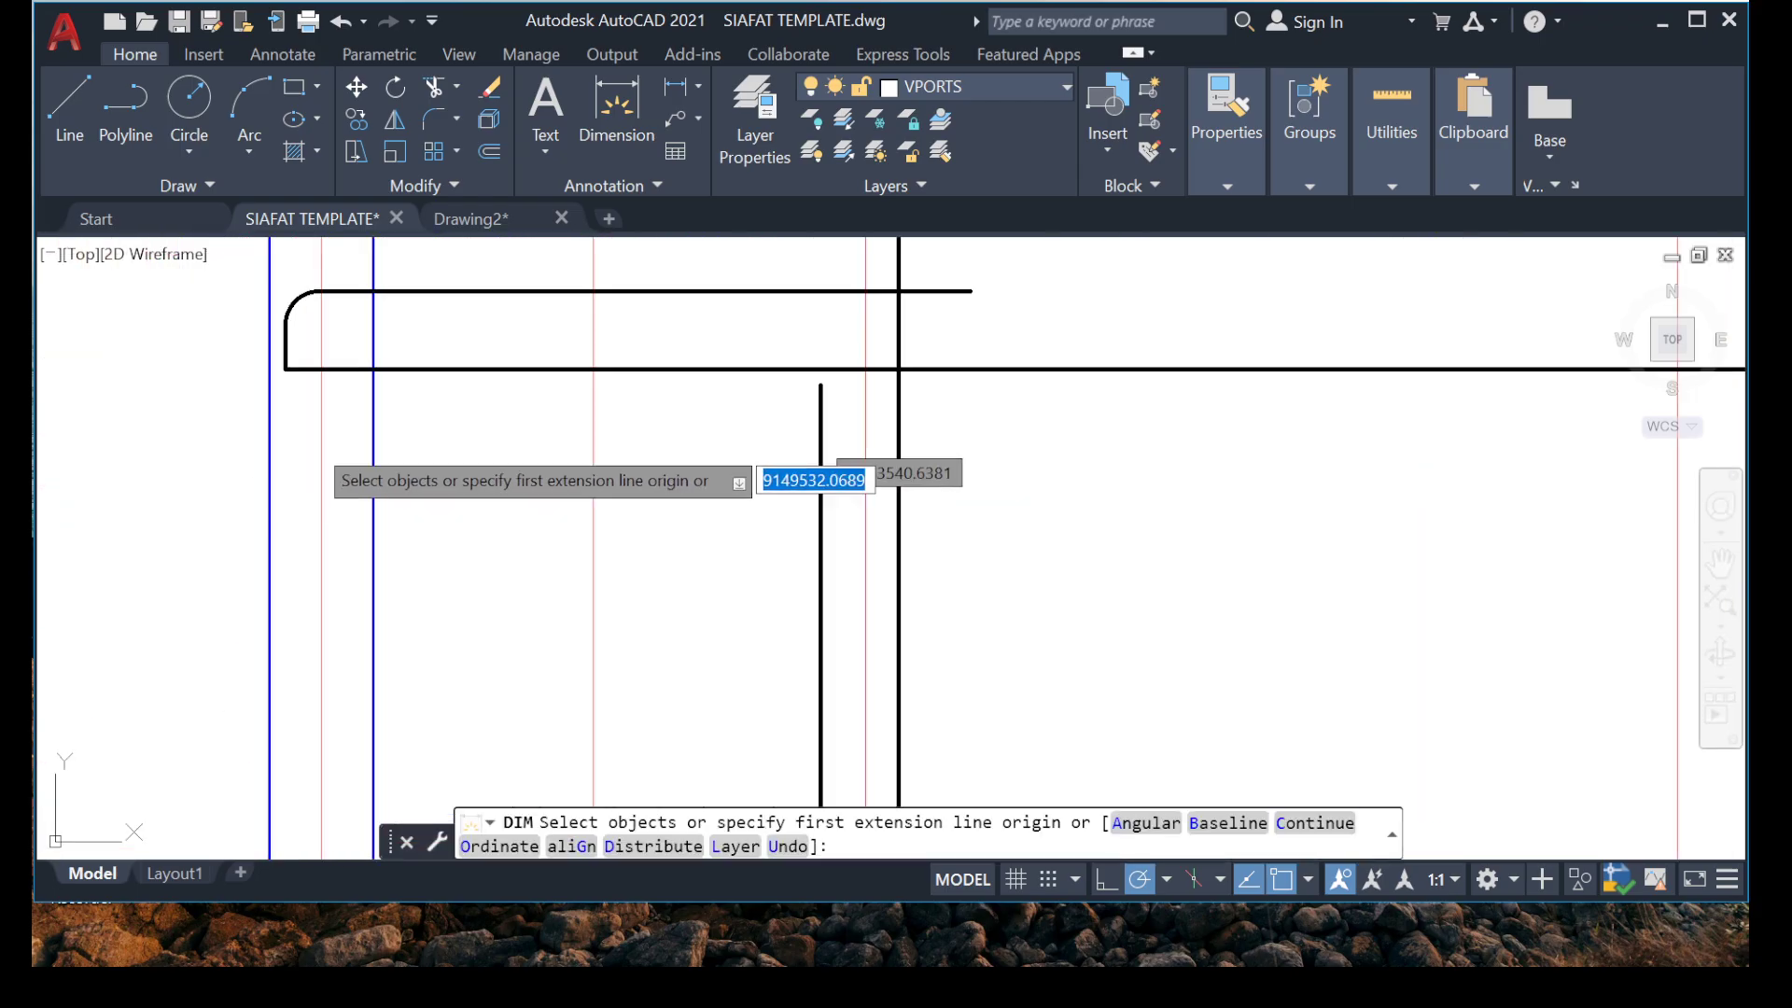
pyautogui.click(285, 369)
pyautogui.scroll(-4, 661, 572)
pyautogui.moveTo(1293, 530); pyautogui.dragTo(702, 544, button='middle')
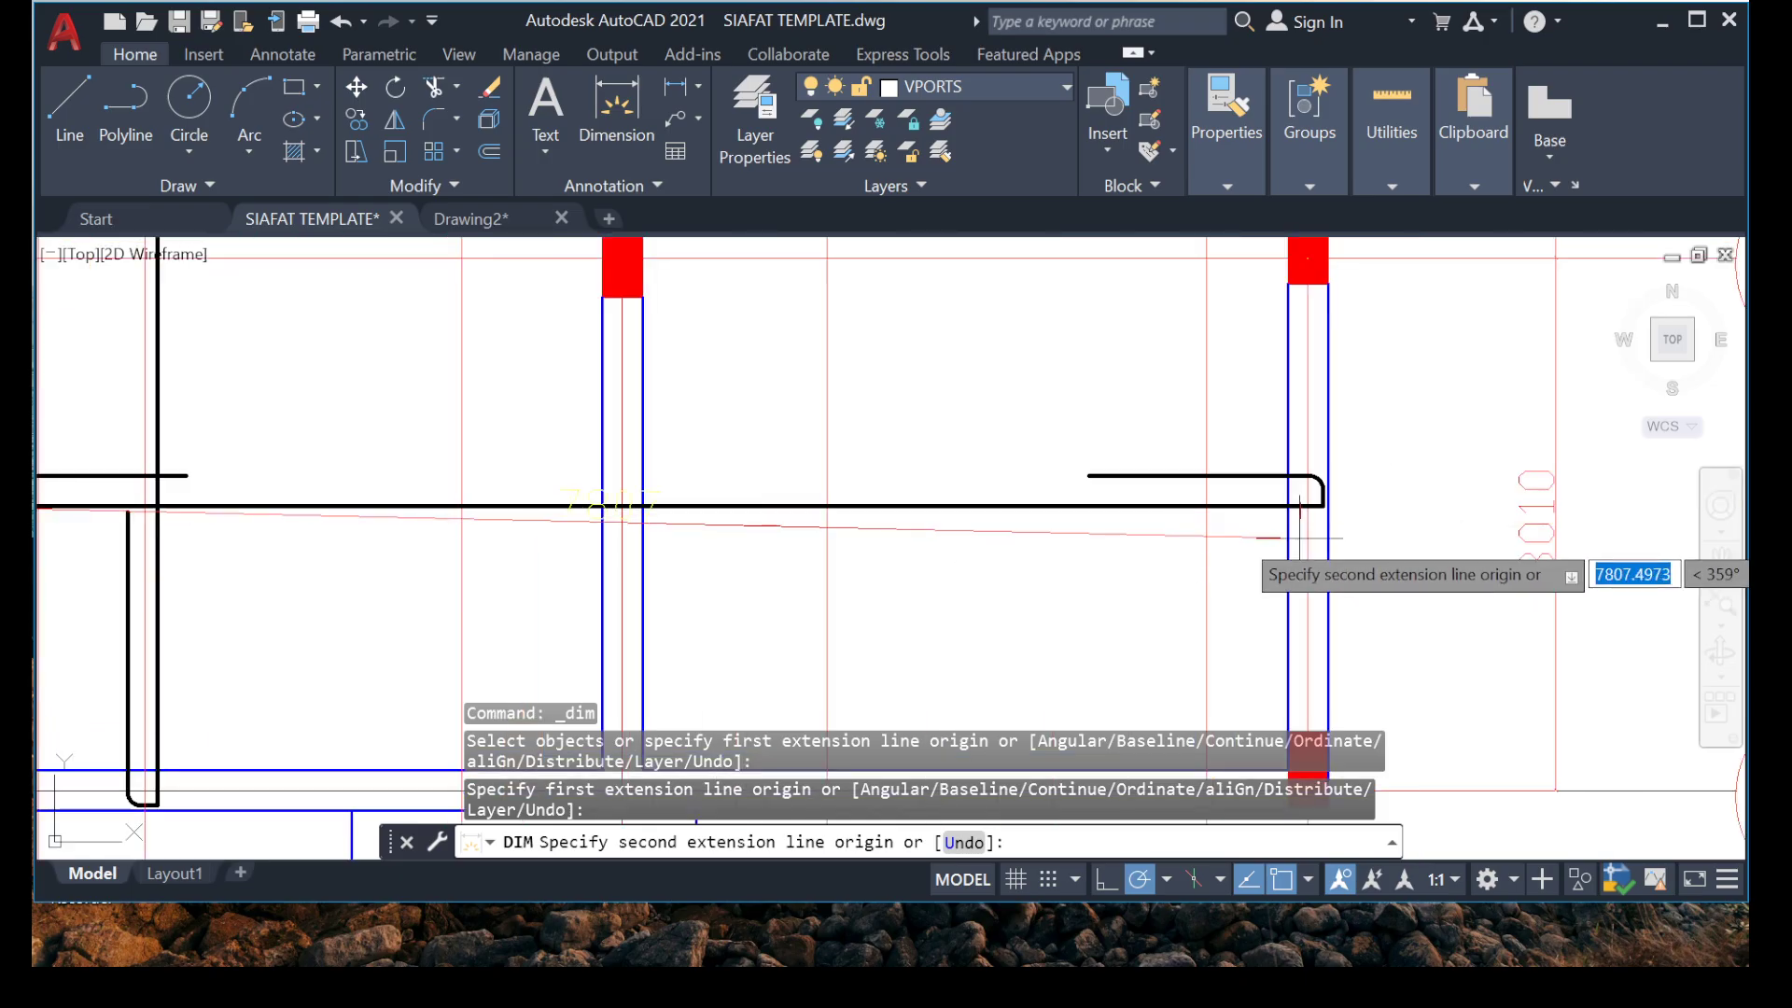
pyautogui.scroll(5, 1300, 512)
pyautogui.click(1422, 416)
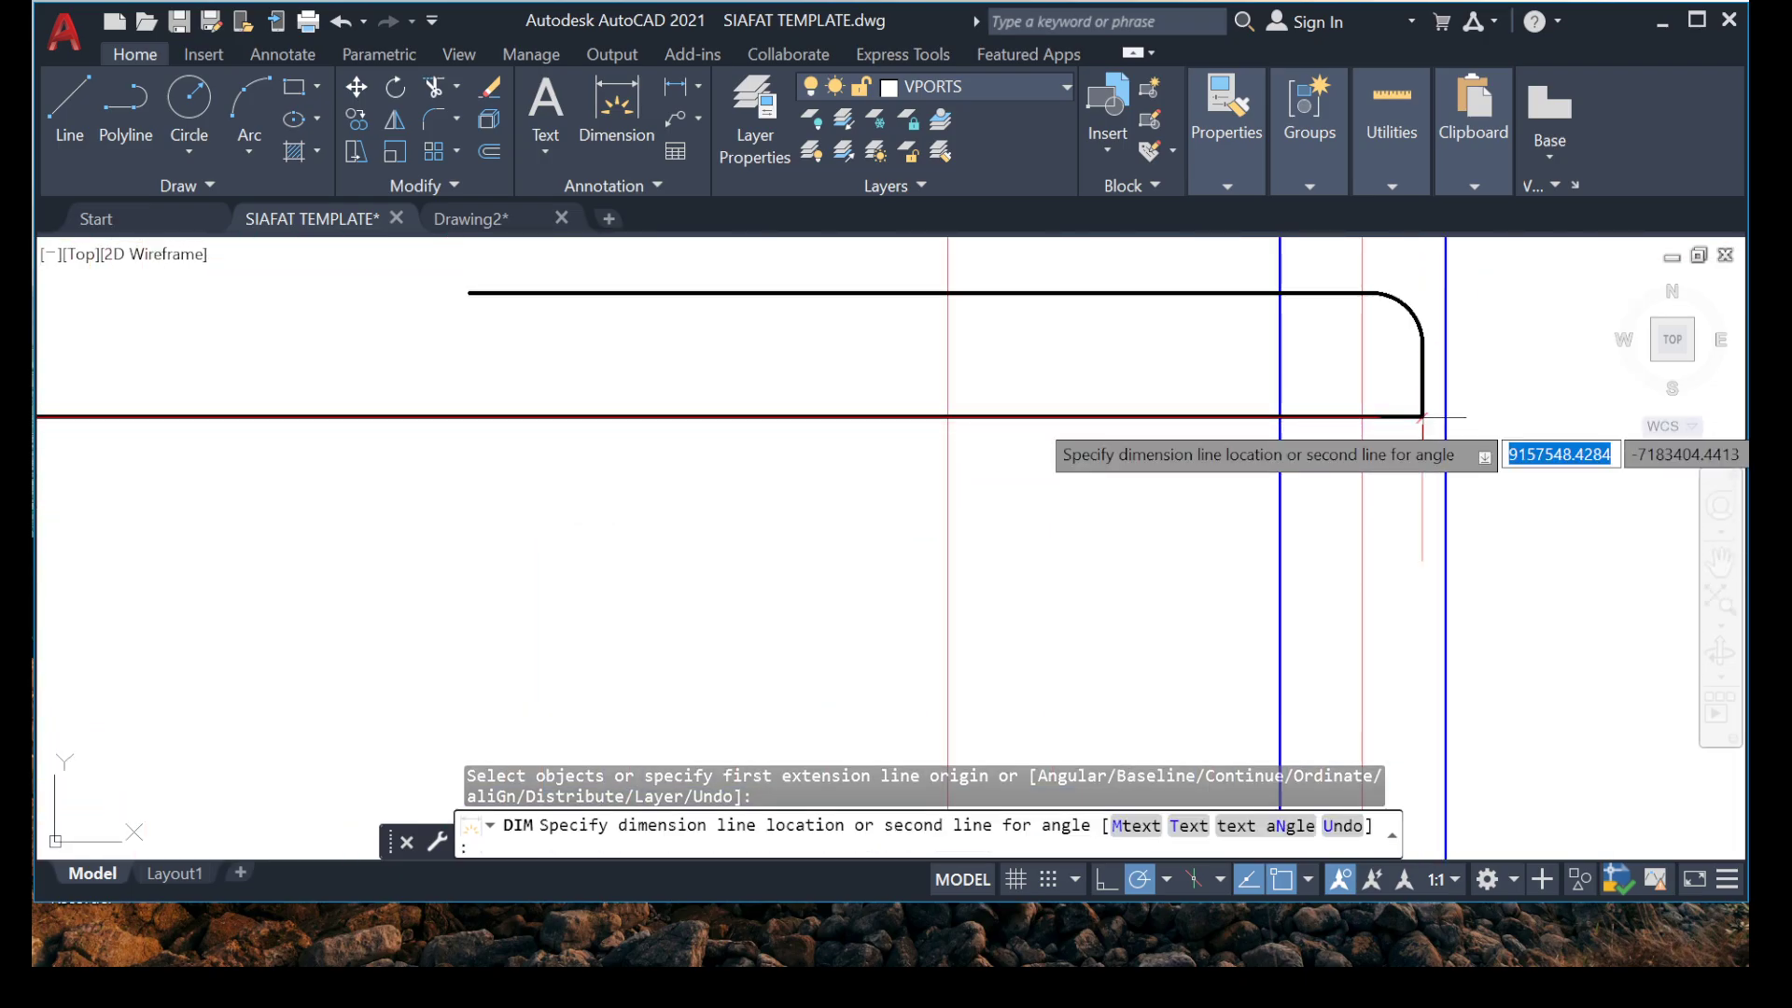
pyautogui.scroll(-8, 1421, 416)
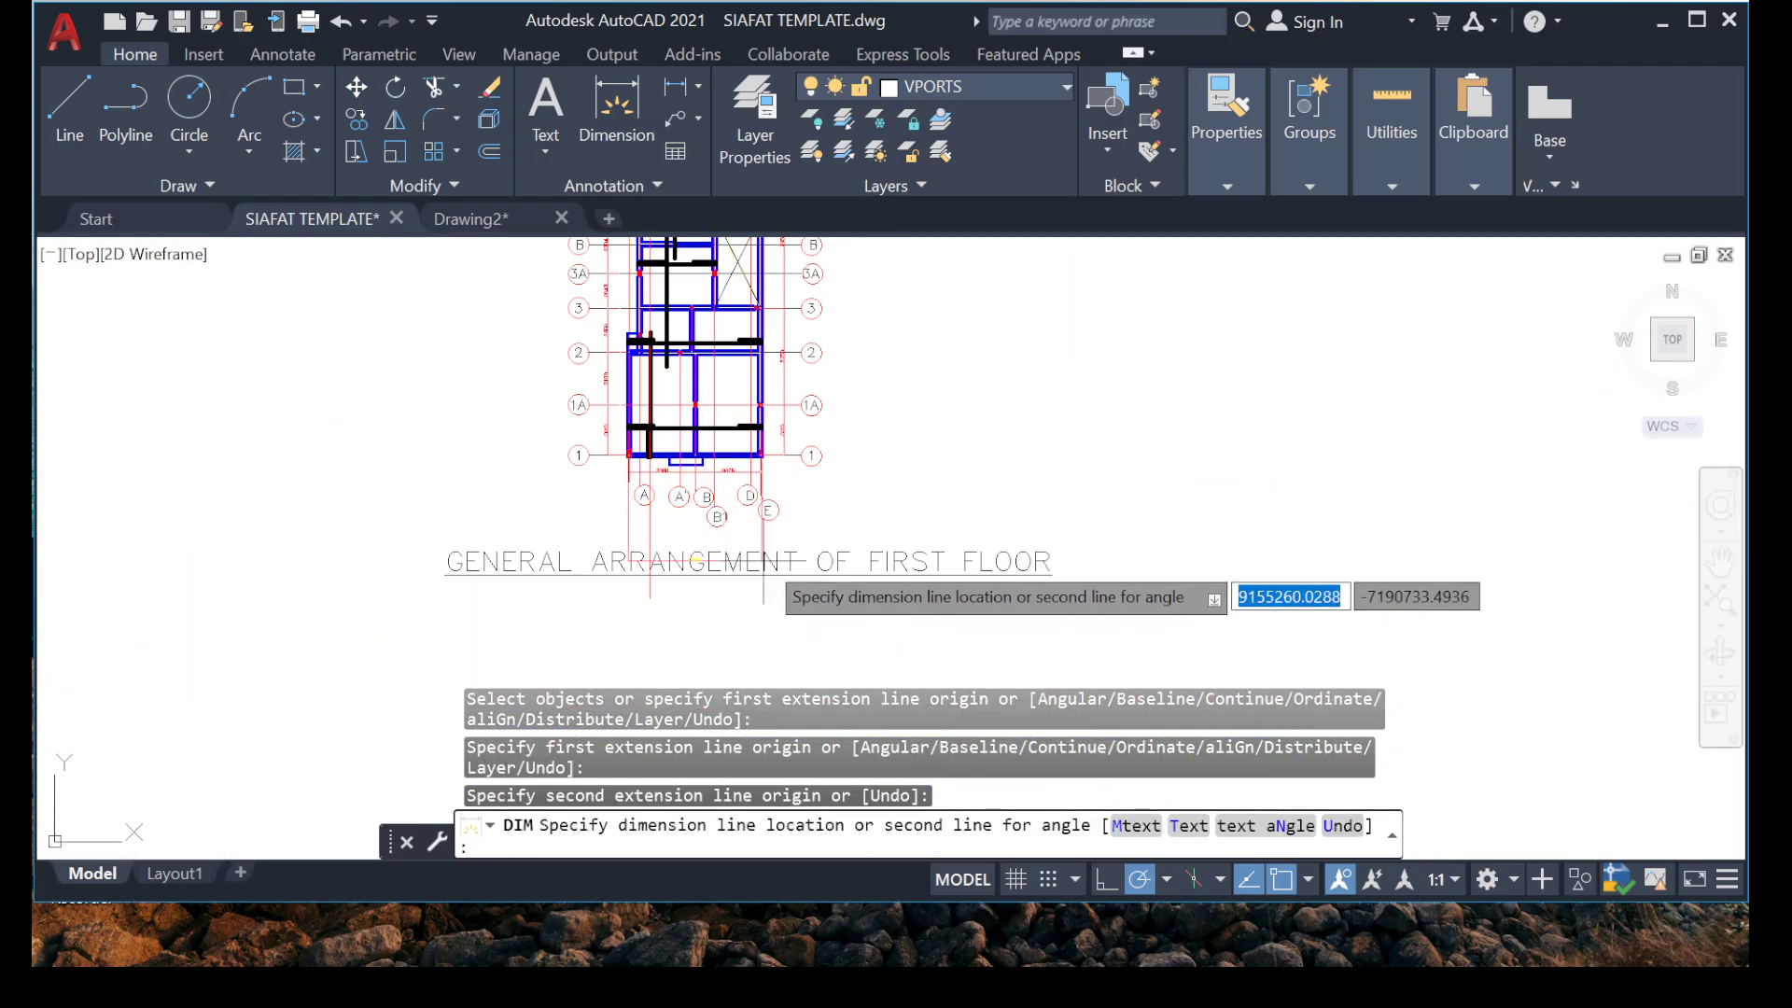
pyautogui.scroll(3, 764, 561)
pyautogui.click(597, 507)
pyautogui.scroll(4, 537, 514)
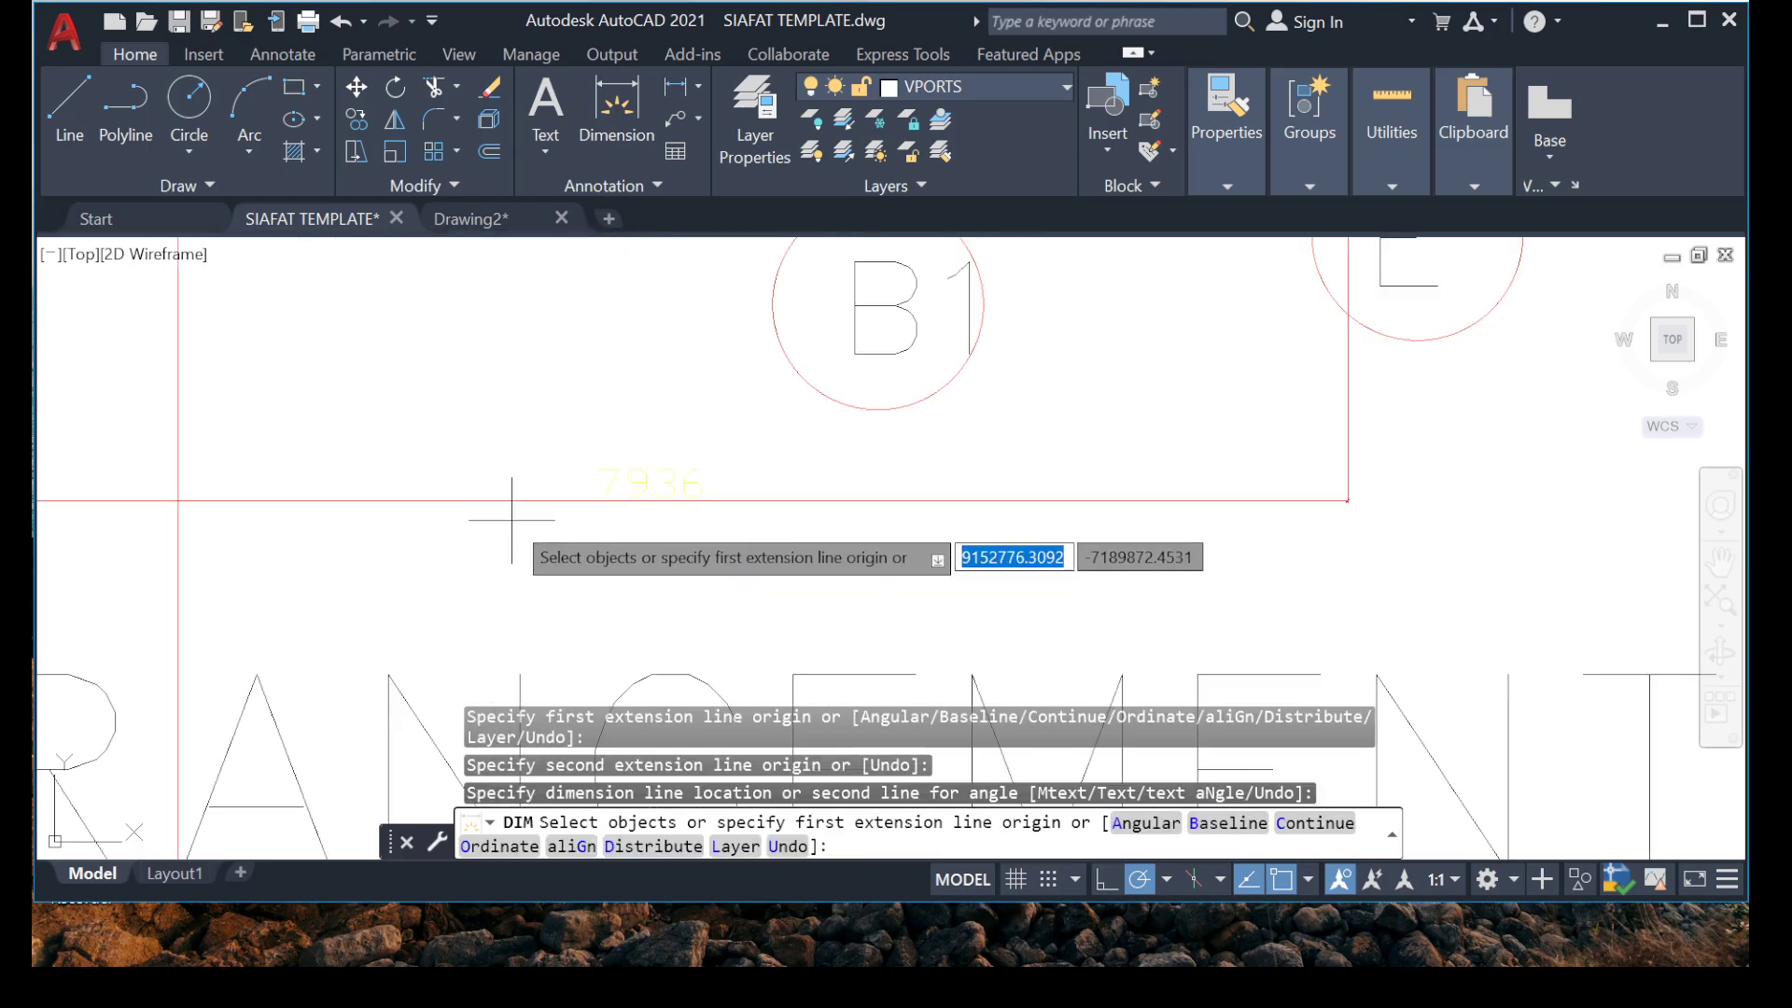
pyautogui.scroll(3, 510, 516)
pyautogui.press('Return')
pyautogui.rightClick(385, 854)
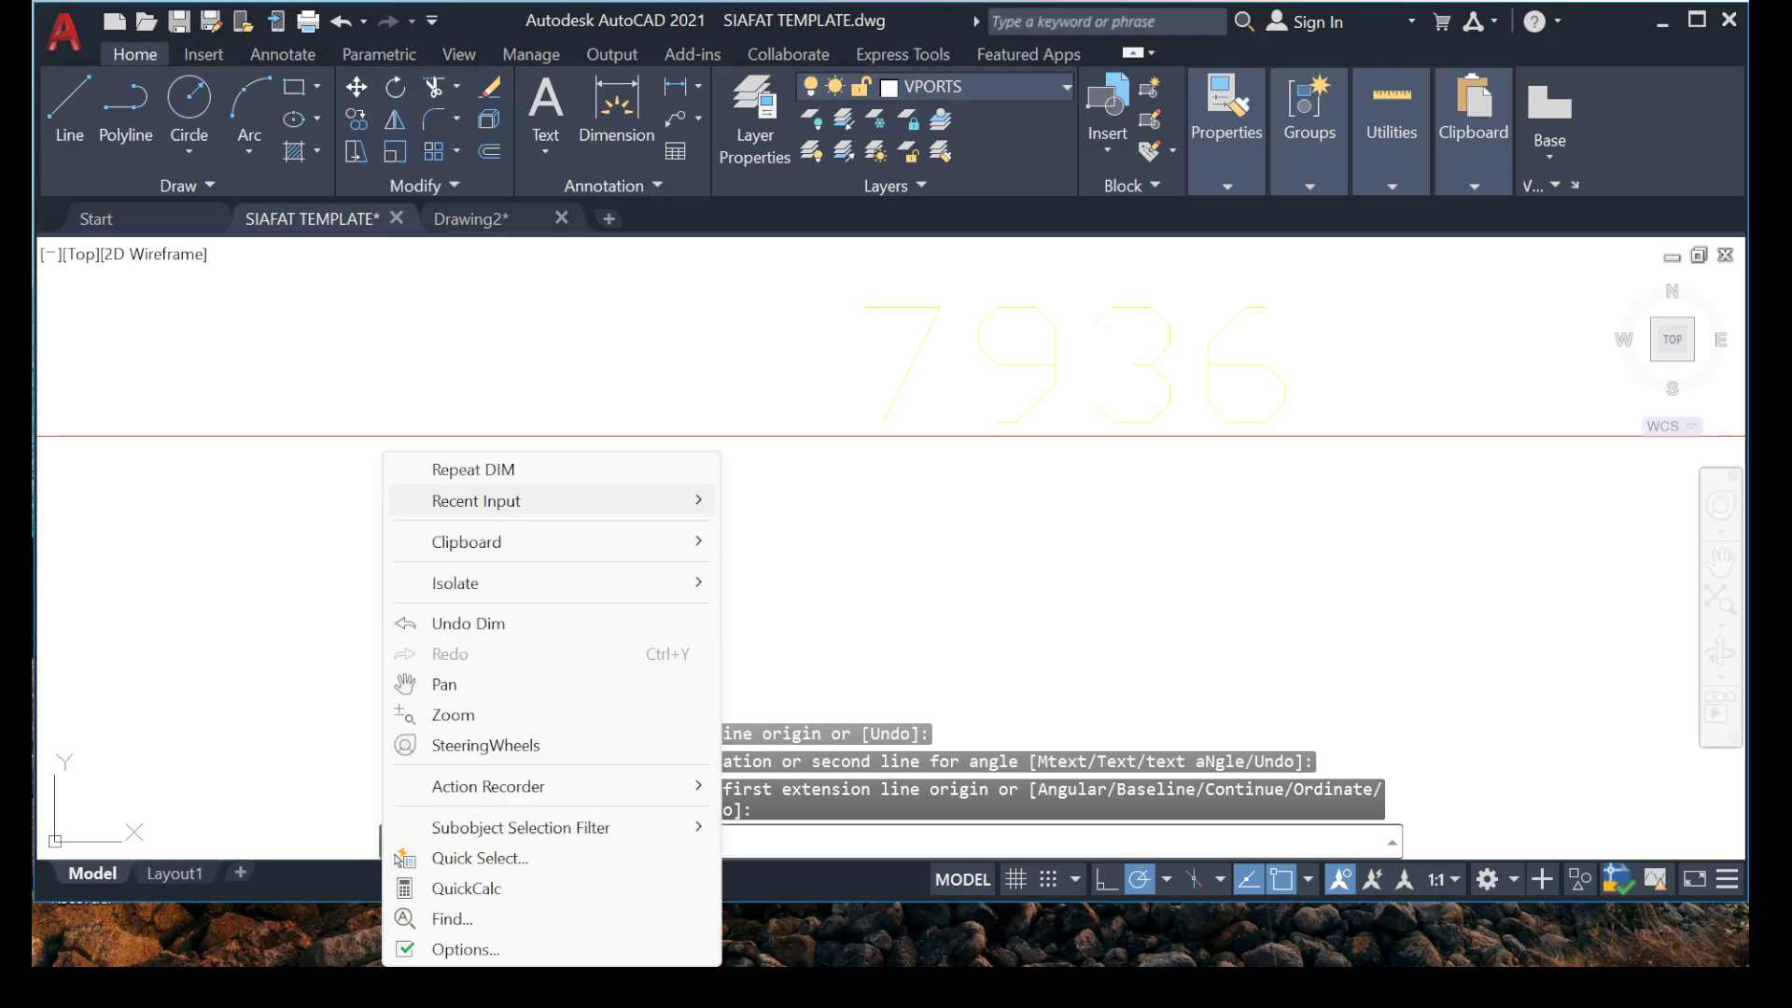
pyautogui.moveTo(560, 501)
pyautogui.click(798, 344)
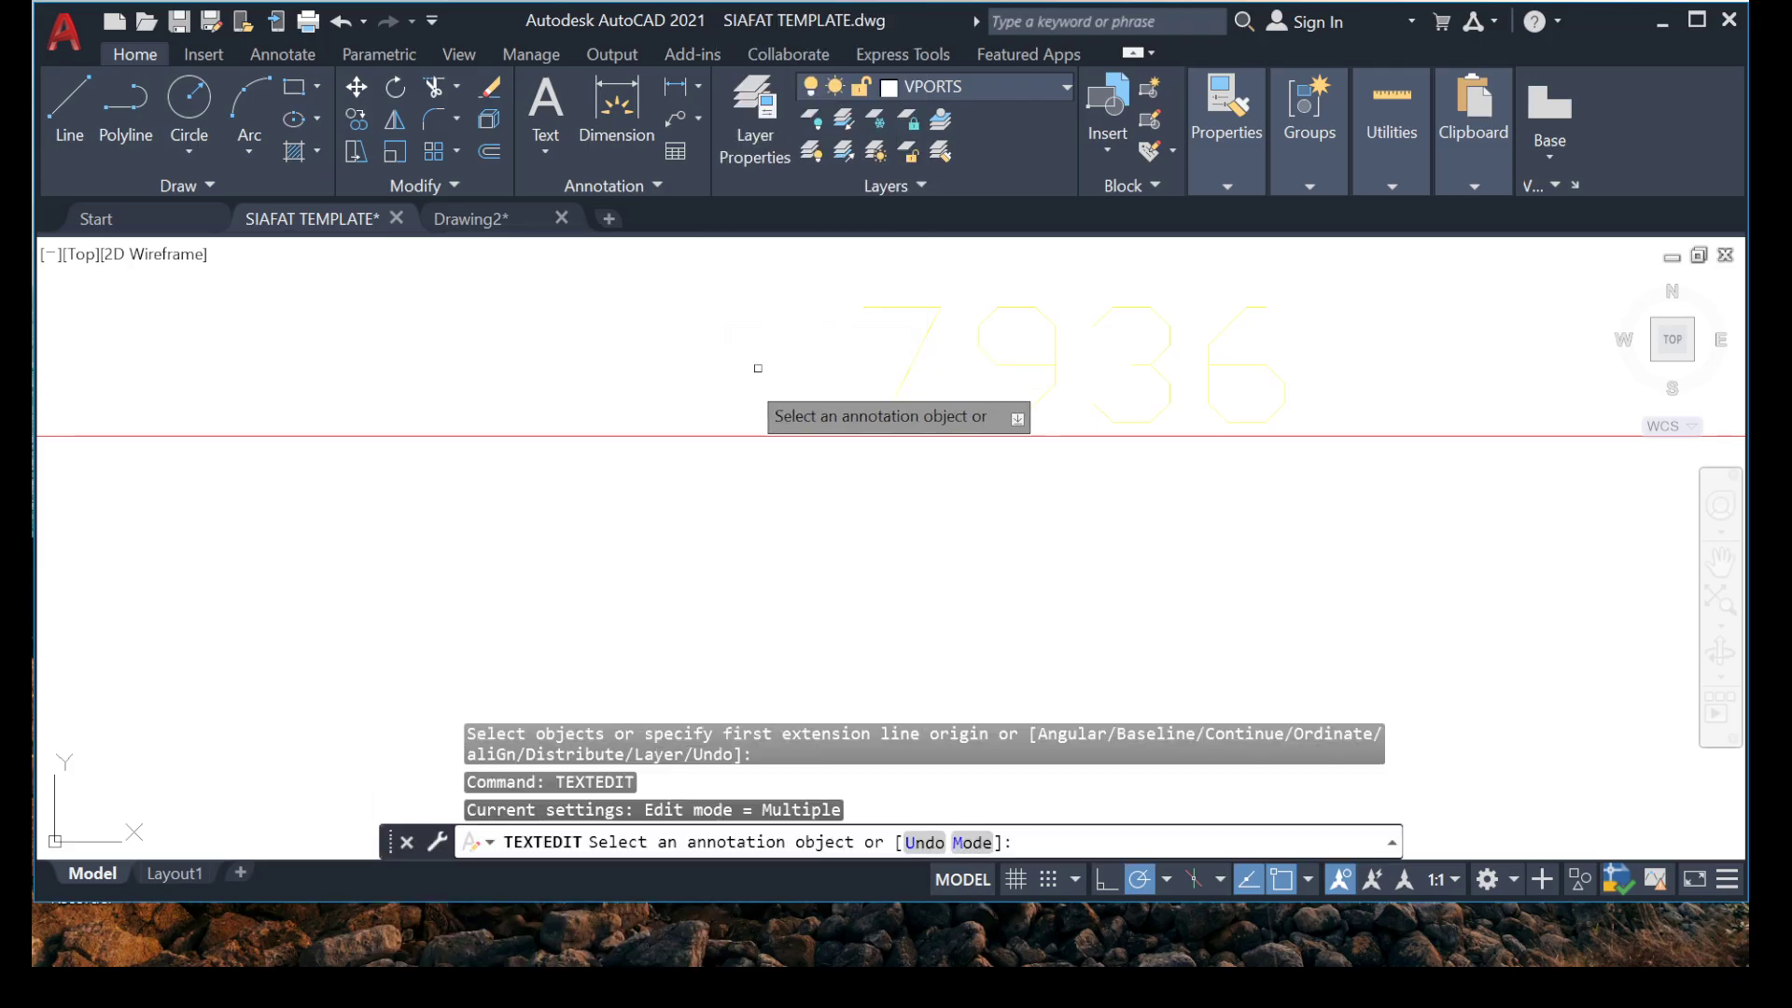
pyautogui.scroll(-5, 556, 544)
pyautogui.scroll(4, 540, 391)
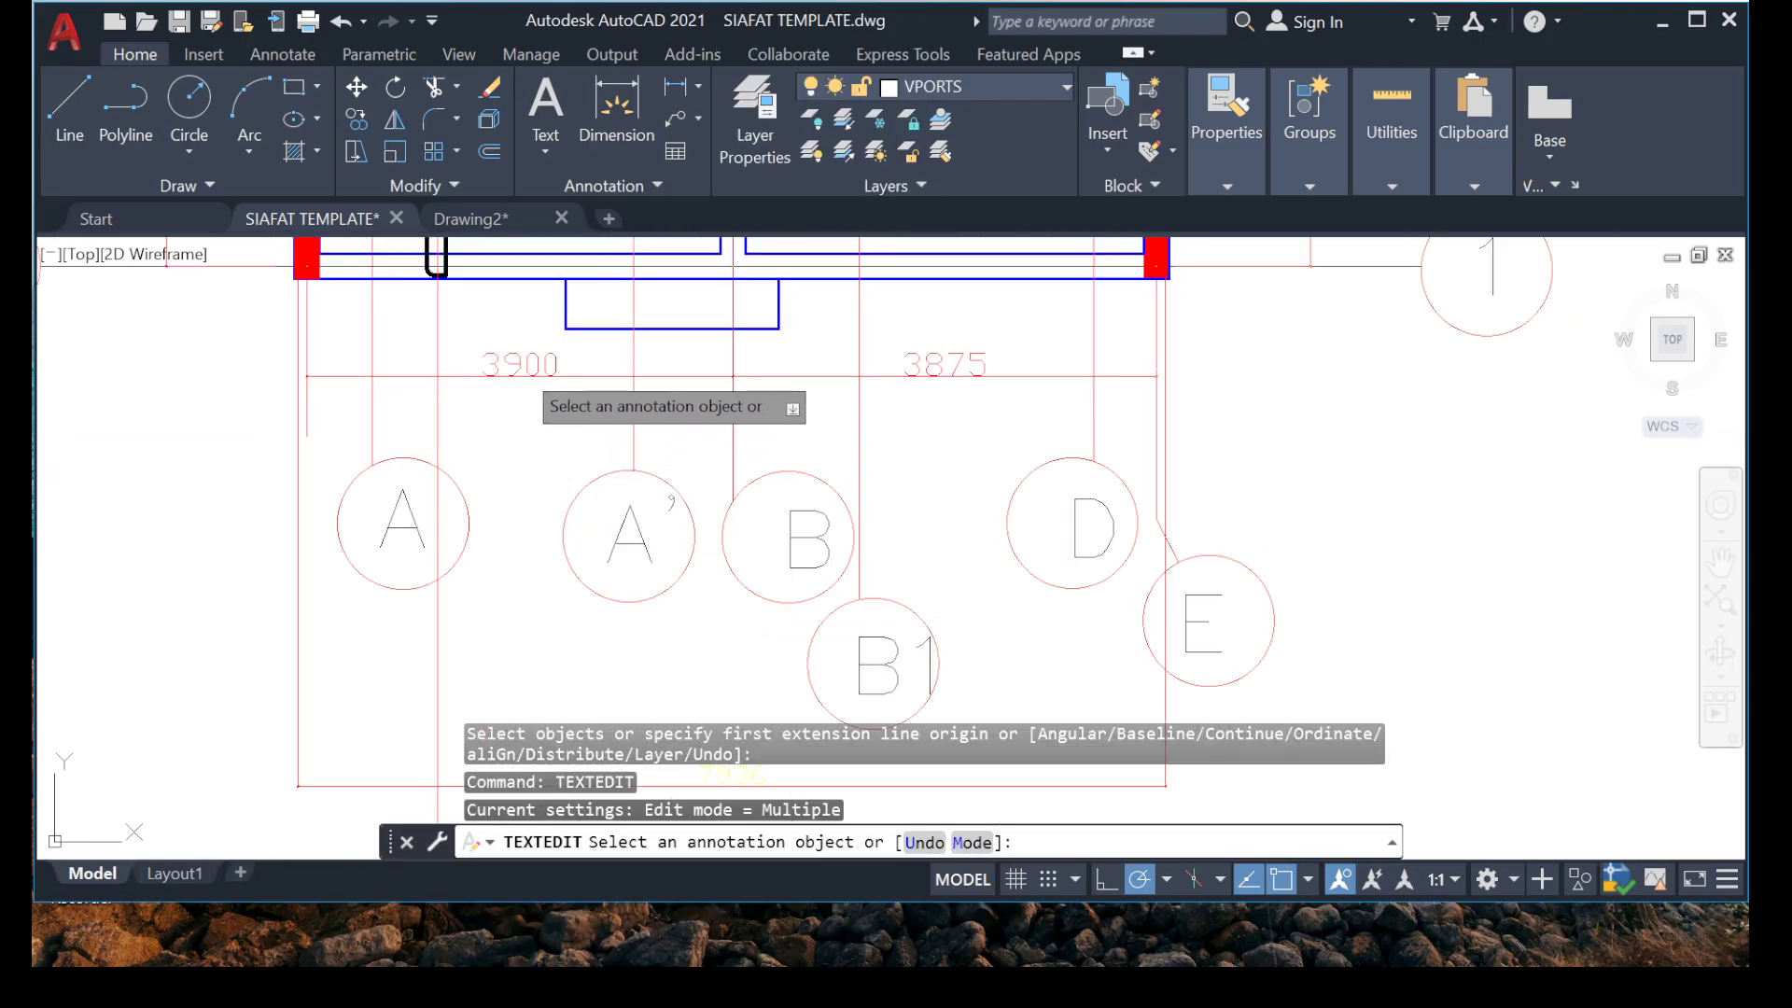
pyautogui.click(520, 365)
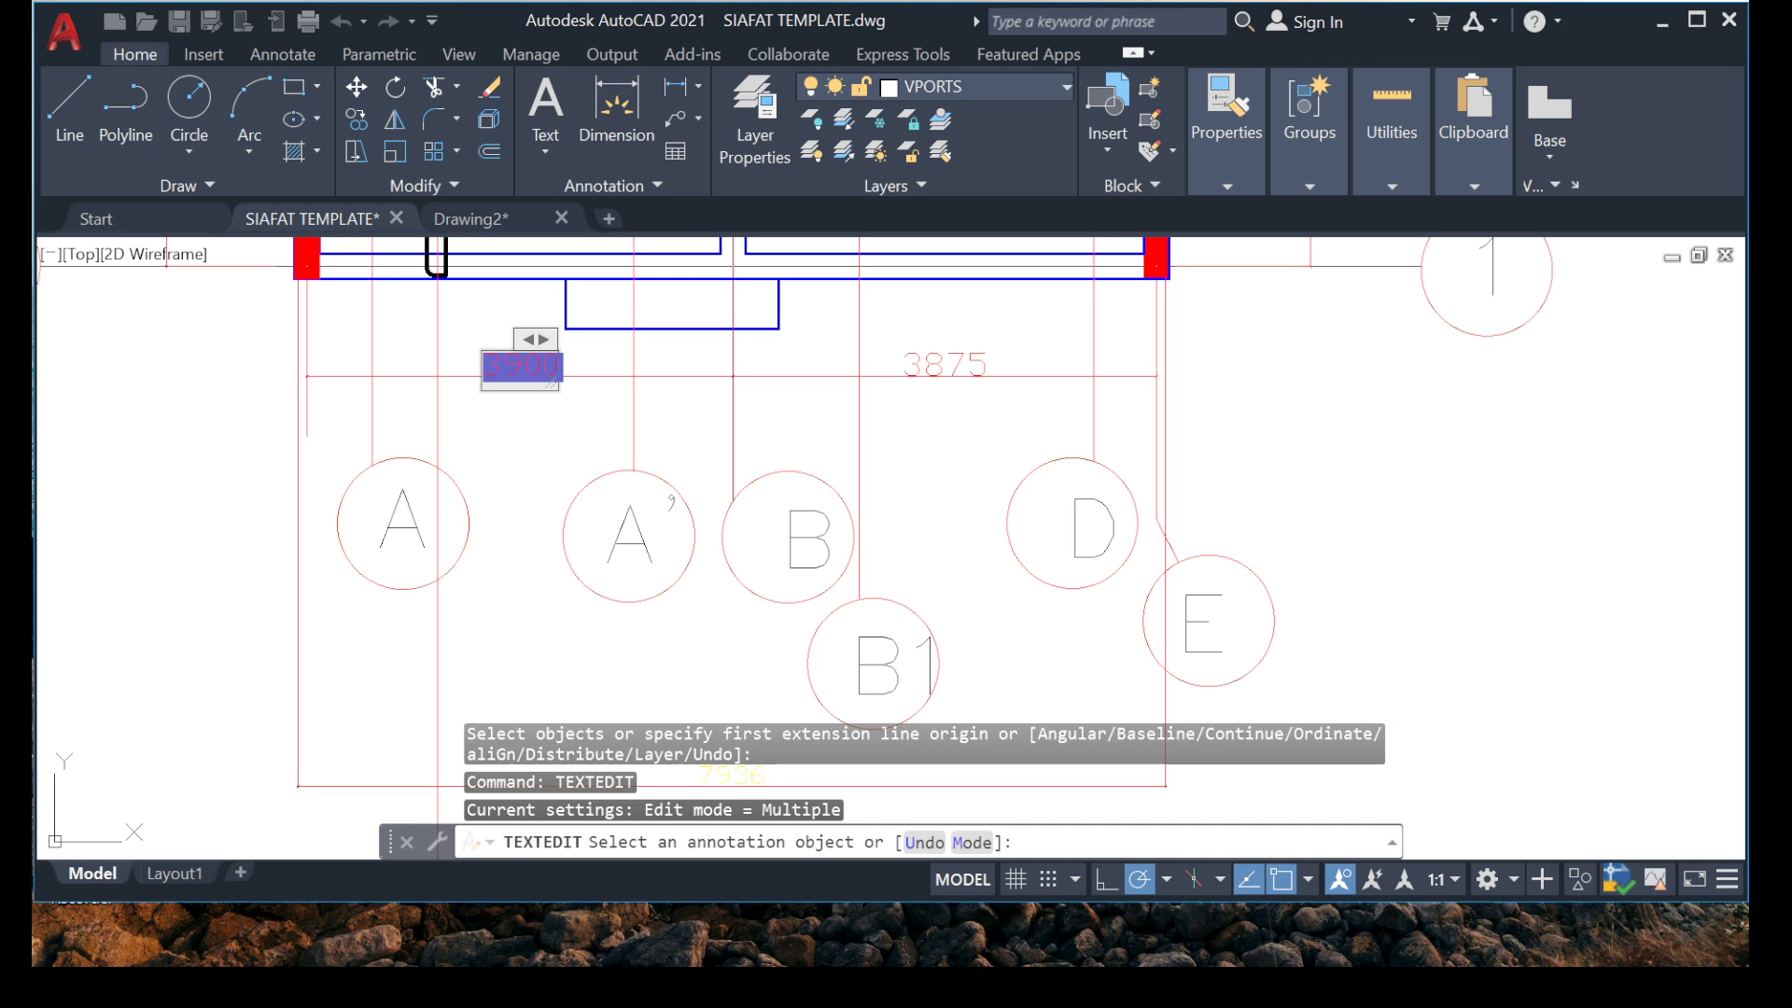
pyautogui.rightClick(477, 458)
pyautogui.press('Escape')
pyautogui.press('Escape')
pyautogui.press('Escape')
pyautogui.press('Escape')
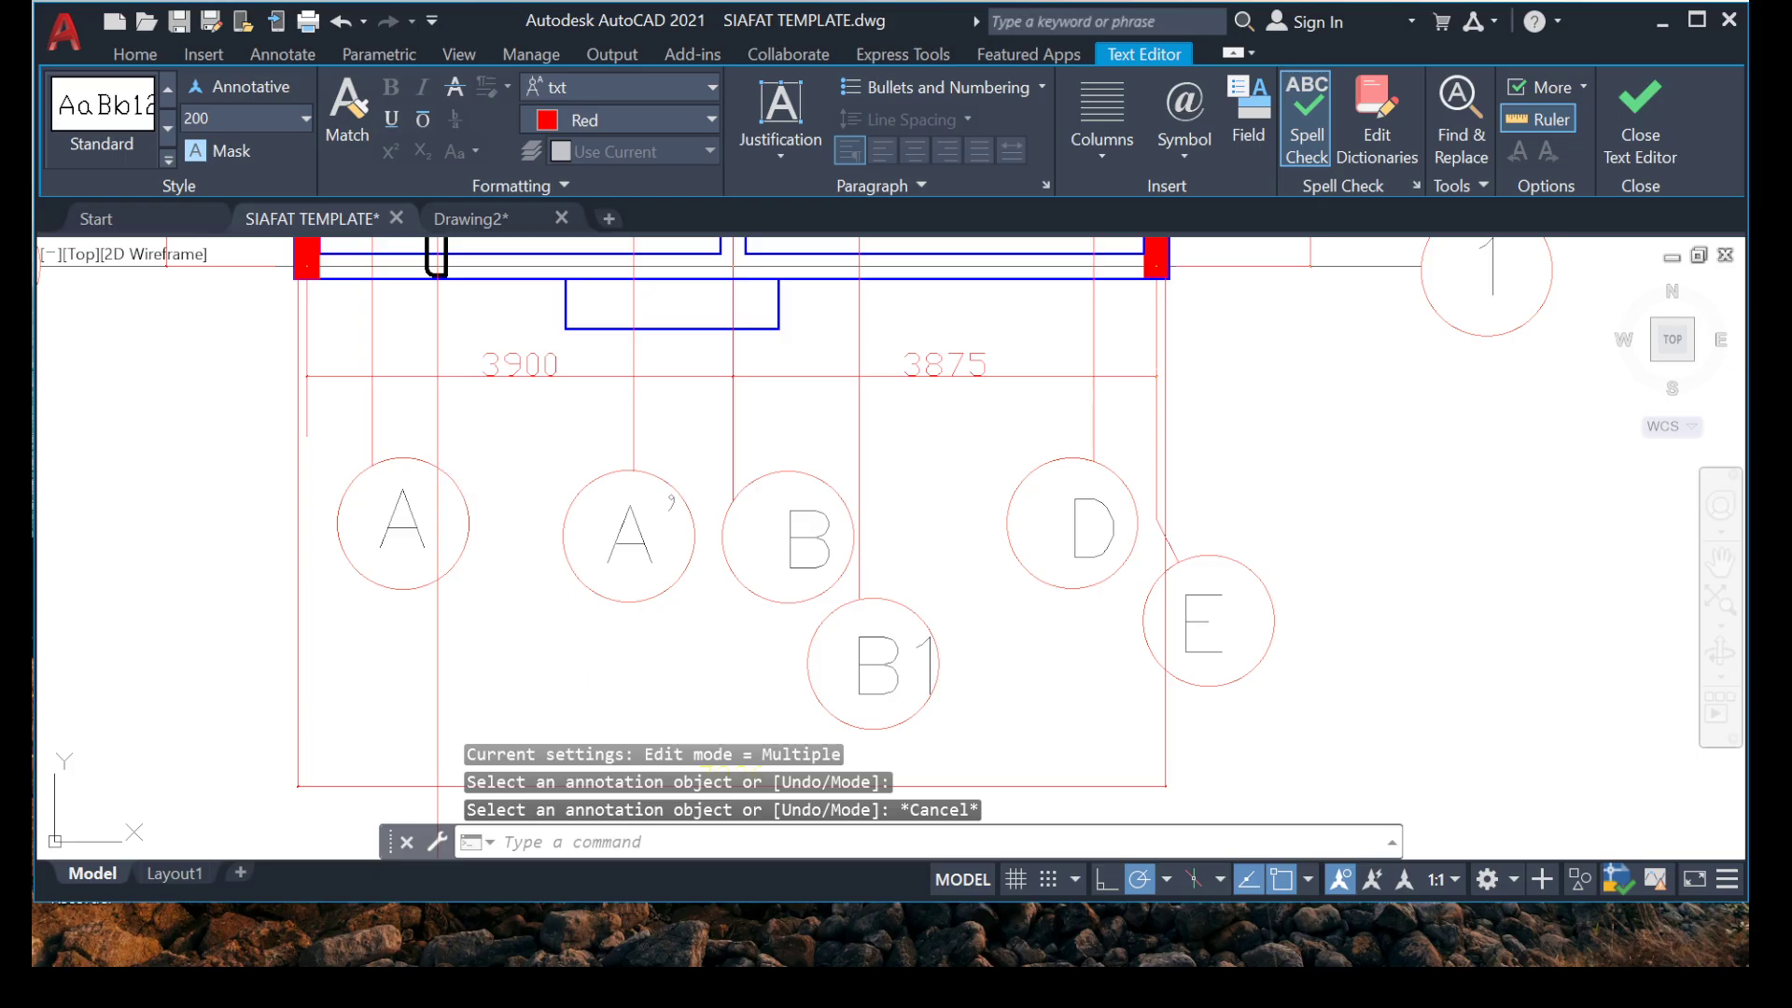
# Match the properties of the 3900 grid dimension onto the new overall bar dimension below the grid bubbles.
pyautogui.write('M')
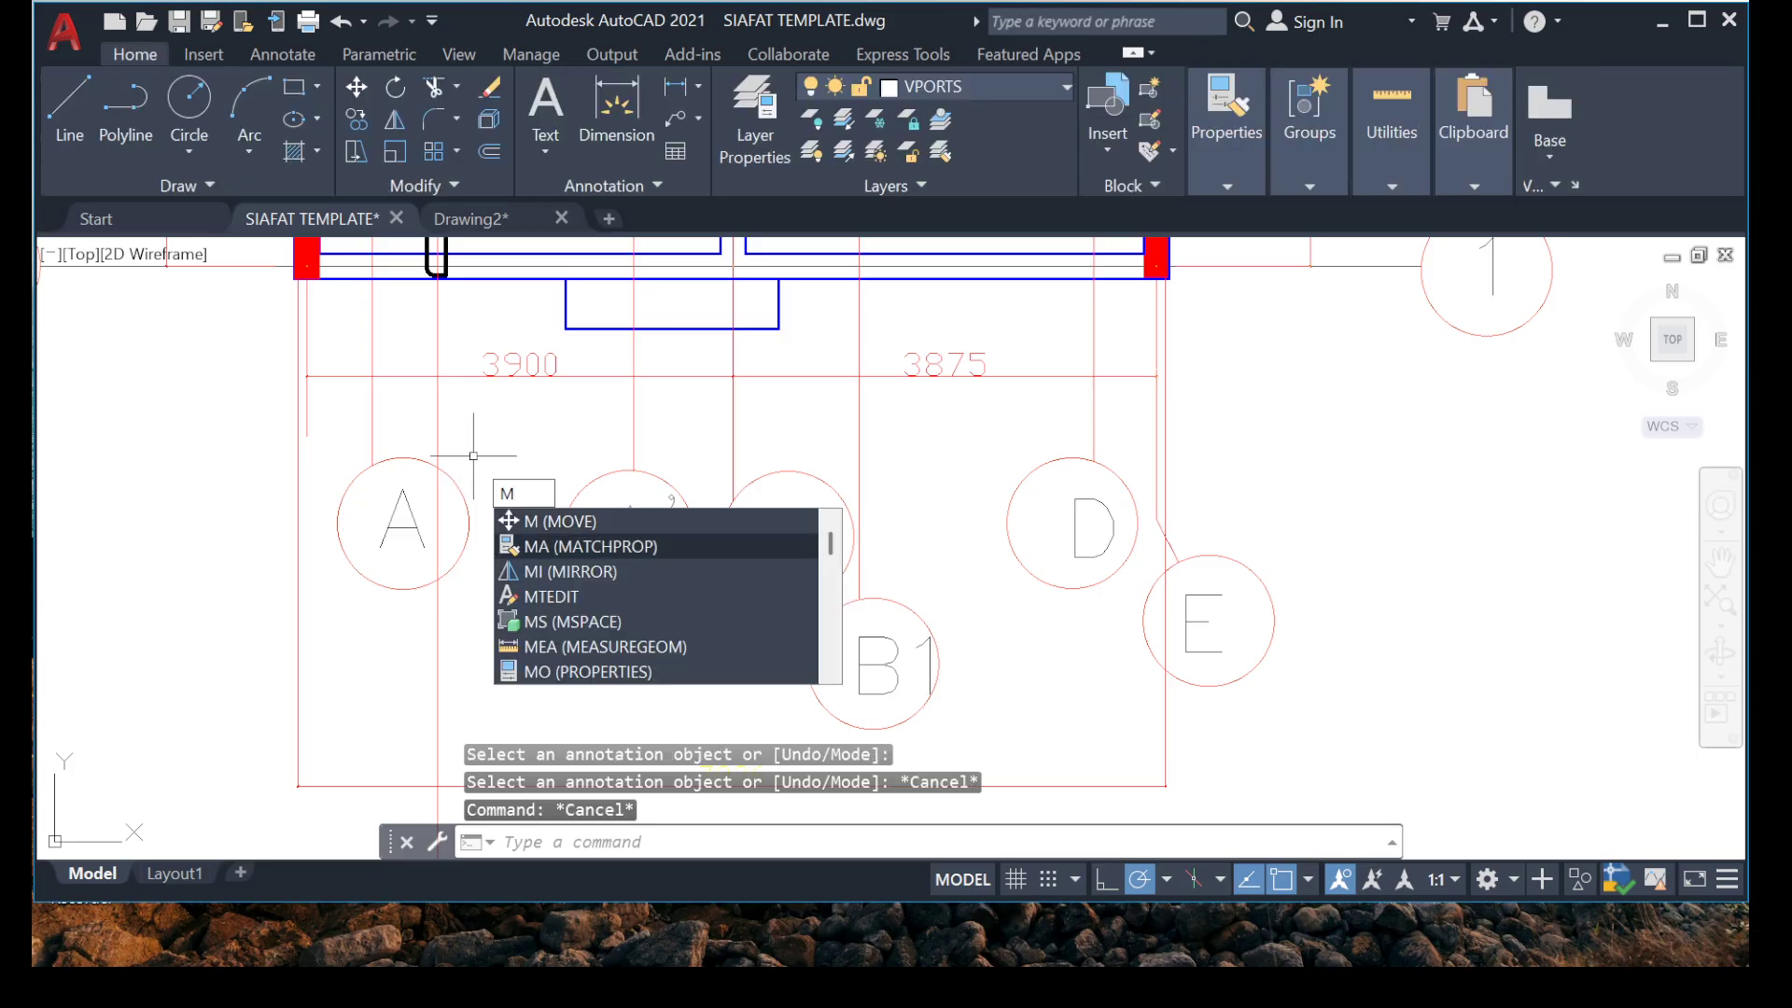
pyautogui.write('A')
pyautogui.press('Return')
pyautogui.click(525, 372)
pyautogui.scroll(-7, 522, 373)
pyautogui.scroll(7, 552, 349)
pyautogui.moveTo(516, 460); pyautogui.dragTo(469, 473, button='middle')
pyautogui.scroll(4, 506, 266)
pyautogui.scroll(-2, 540, 462)
pyautogui.click(631, 309)
pyautogui.click(387, 409)
pyautogui.press('Escape')
pyautogui.scroll(-8, 579, 467)
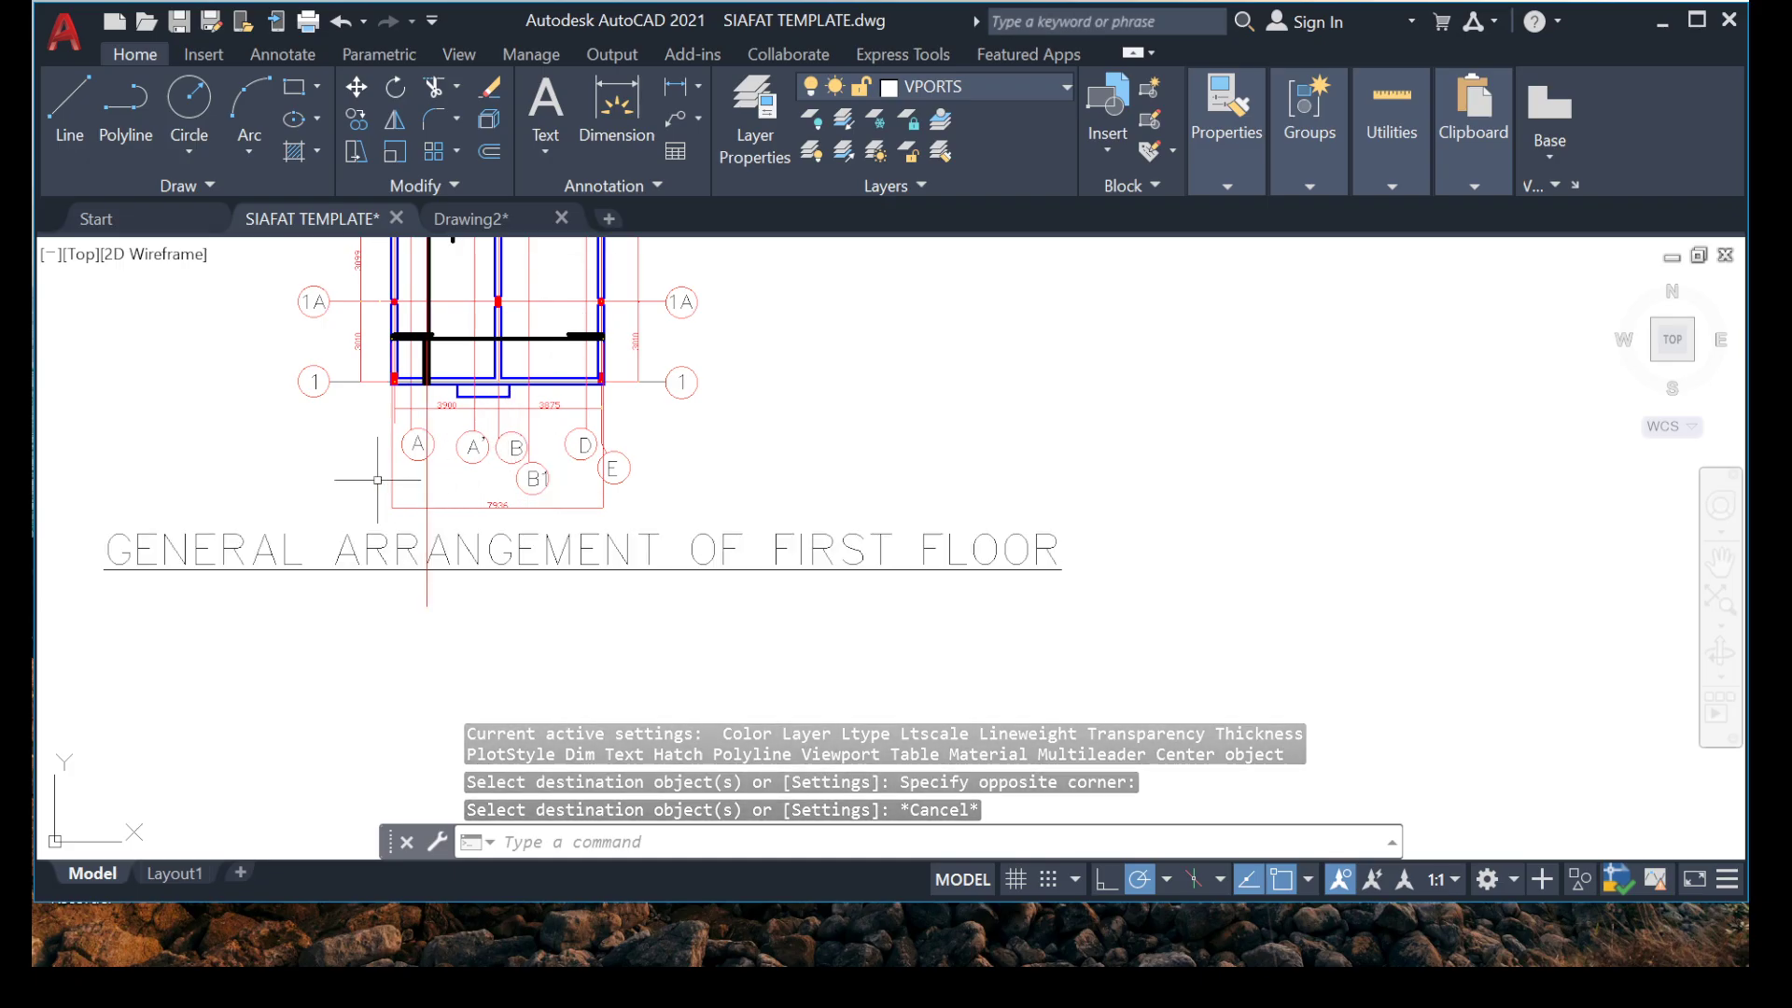
pyautogui.scroll(2, 489, 452)
pyautogui.moveTo(644, 636); pyautogui.dragTo(632, 665, button='middle')
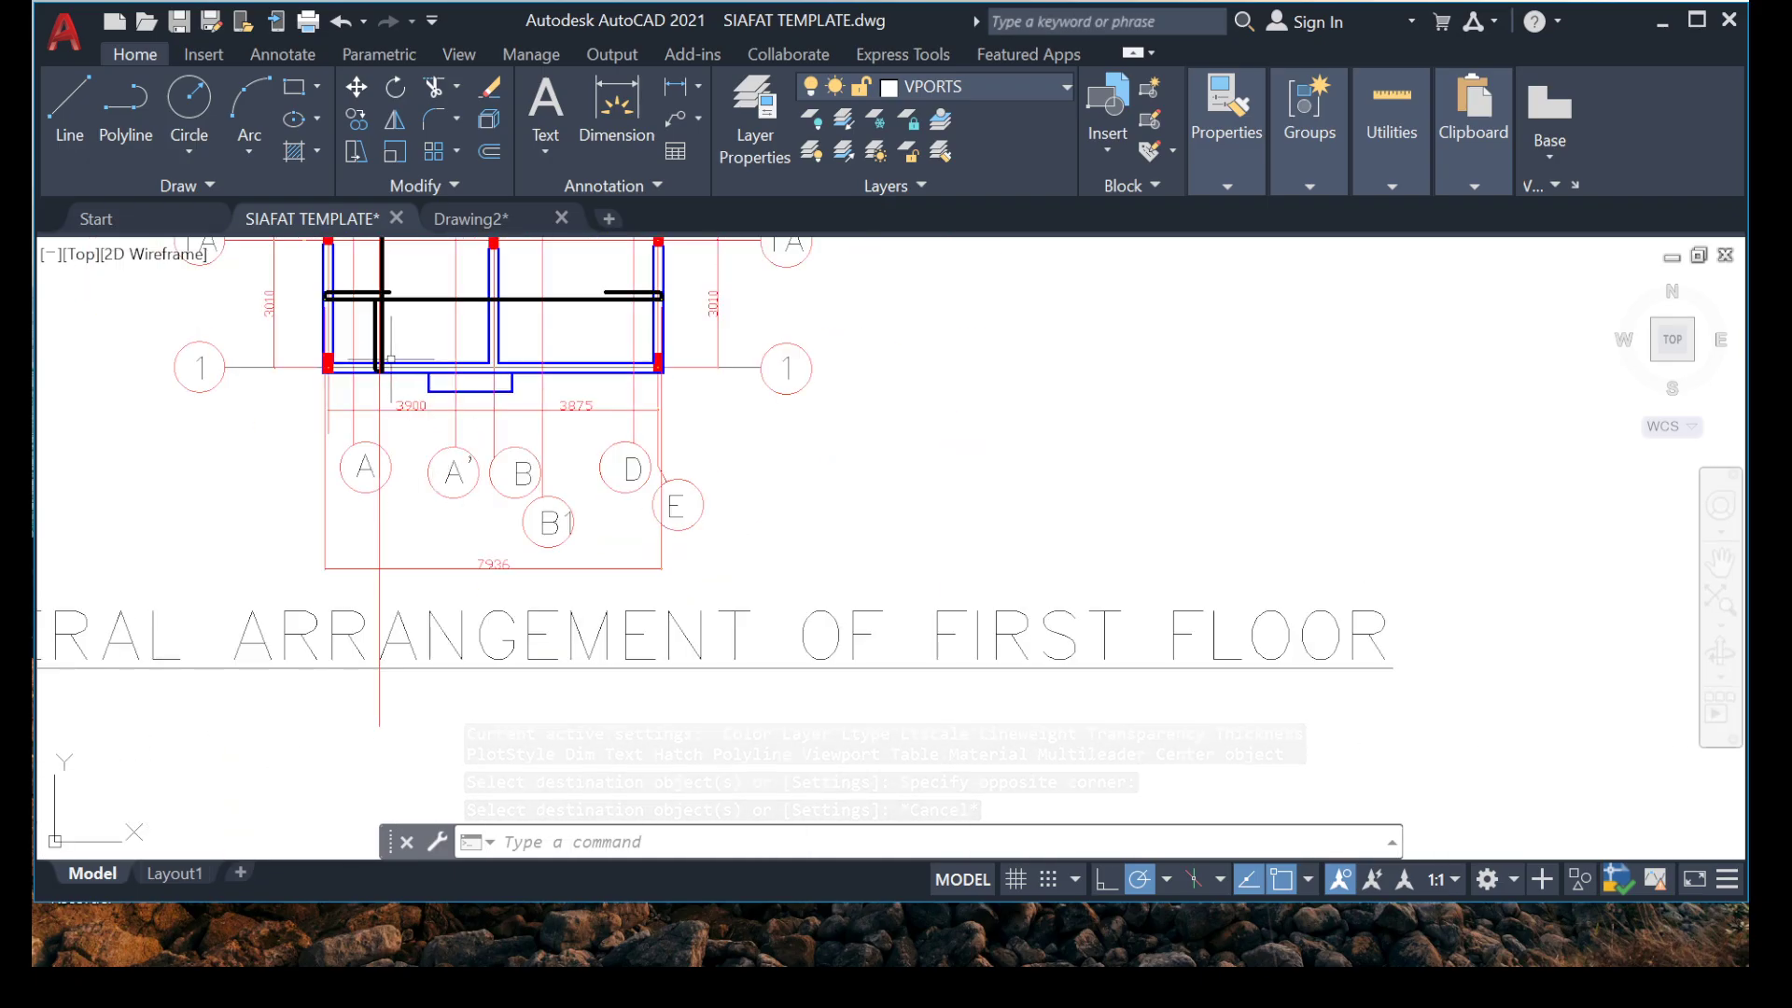
pyautogui.scroll(6, 448, 561)
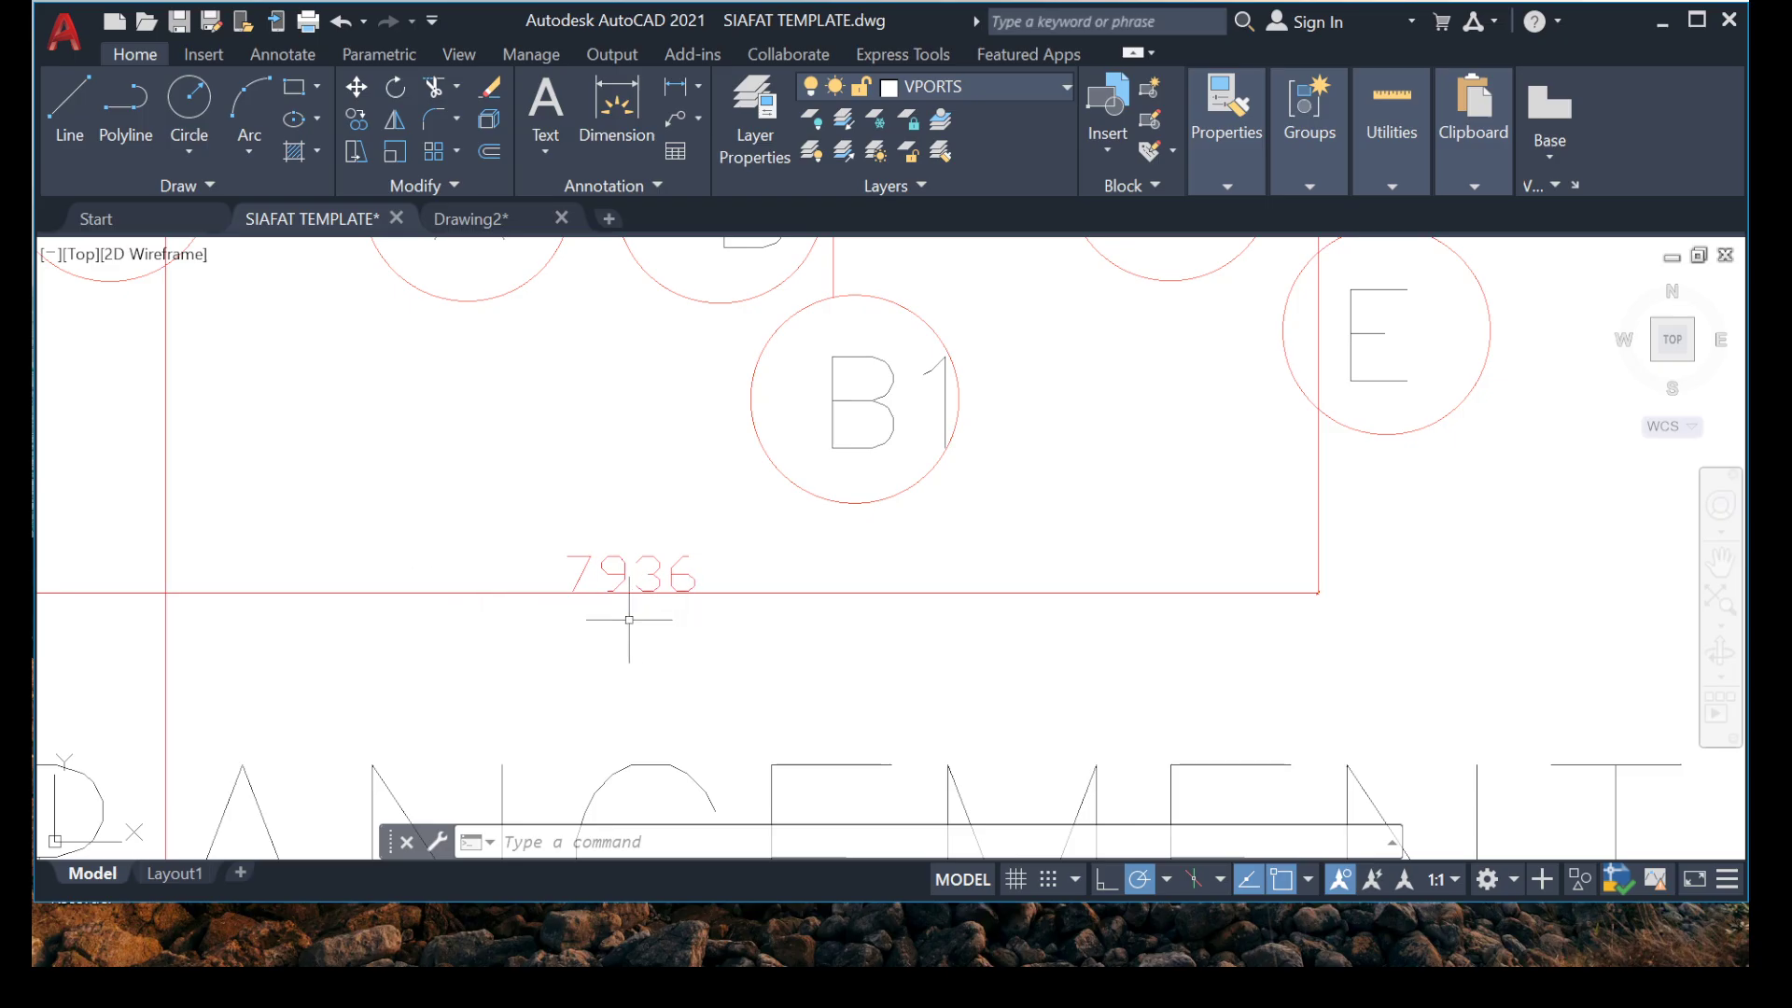
# Examine the reinforcement layout across the whole first floor plan, from the bottom grid bubbles up to grid 8.
pyautogui.scroll(-4, 593, 623)
pyautogui.moveTo(584, 440); pyautogui.dragTo(636, 644, button='middle')
pyautogui.scroll(-4, 580, 569)
pyautogui.moveTo(719, 438); pyautogui.dragTo(670, 565, button='middle')
pyautogui.moveTo(520, 682)
pyautogui.mouseDown(button='middle')
pyautogui.moveTo(512, 628)
pyautogui.moveTo(566, 560)
pyautogui.mouseUp(button='middle')
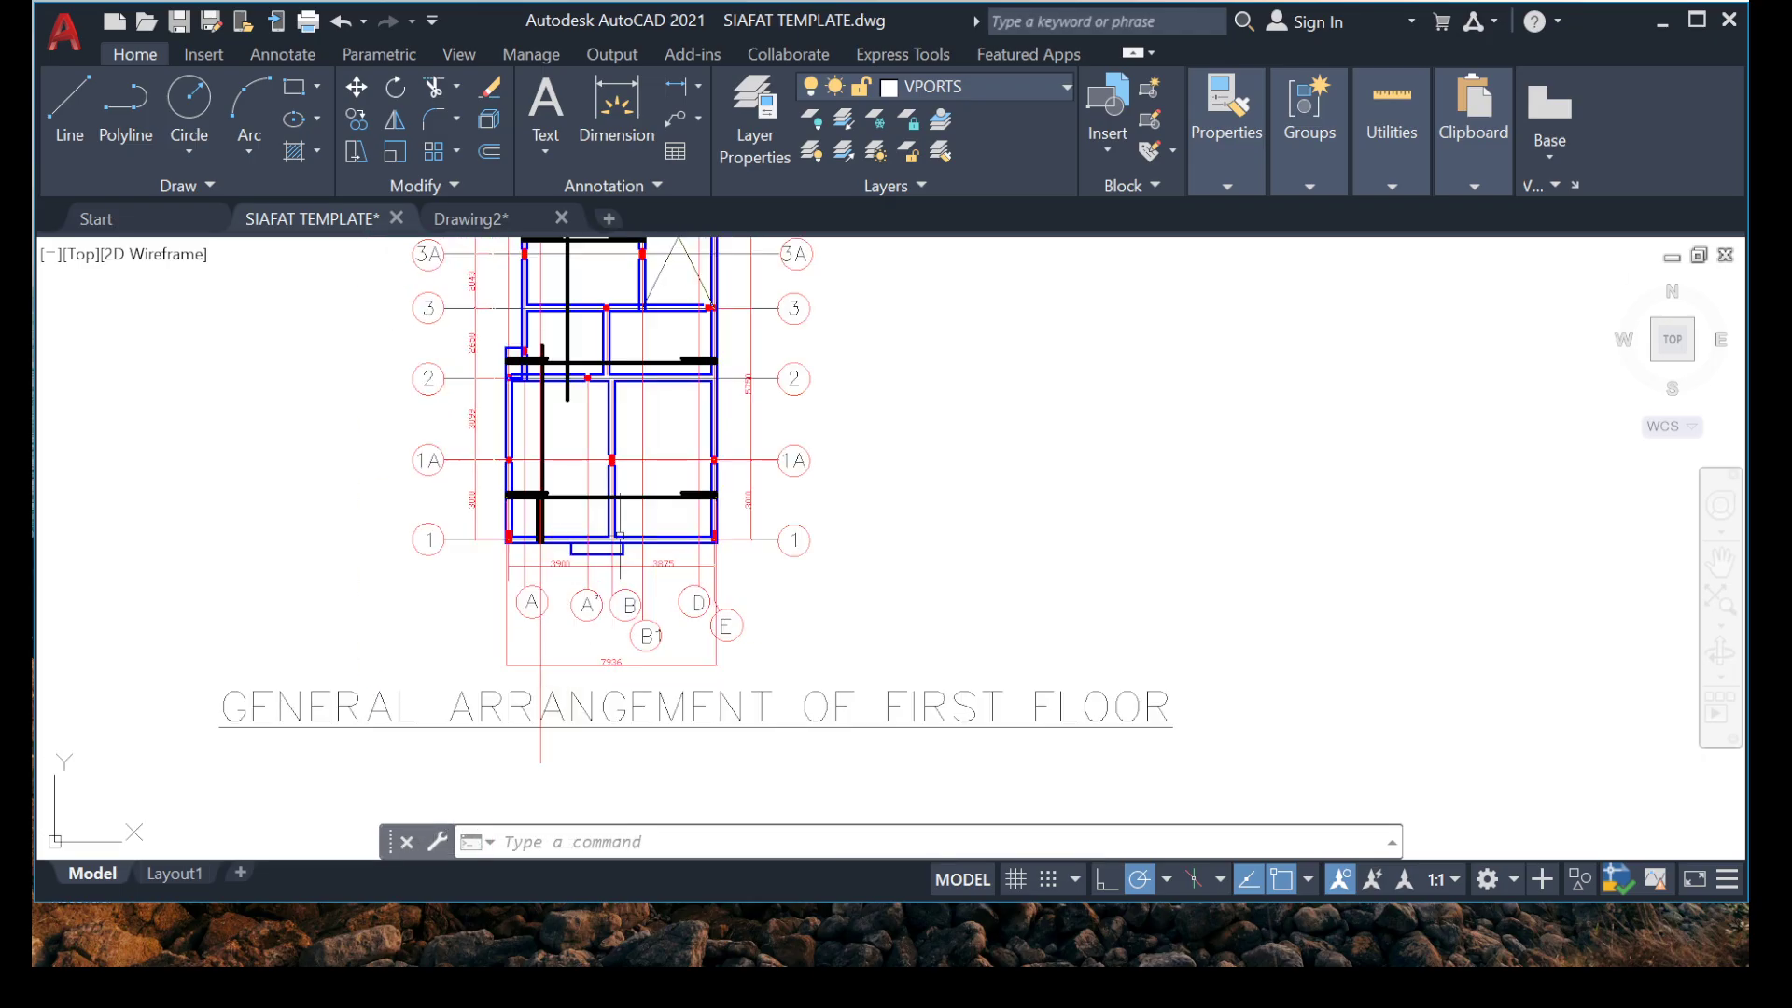
pyautogui.moveTo(617, 476); pyautogui.dragTo(615, 650, button='middle')
pyautogui.moveTo(616, 347); pyautogui.dragTo(571, 488, button='middle')
pyautogui.scroll(-2, 571, 358)
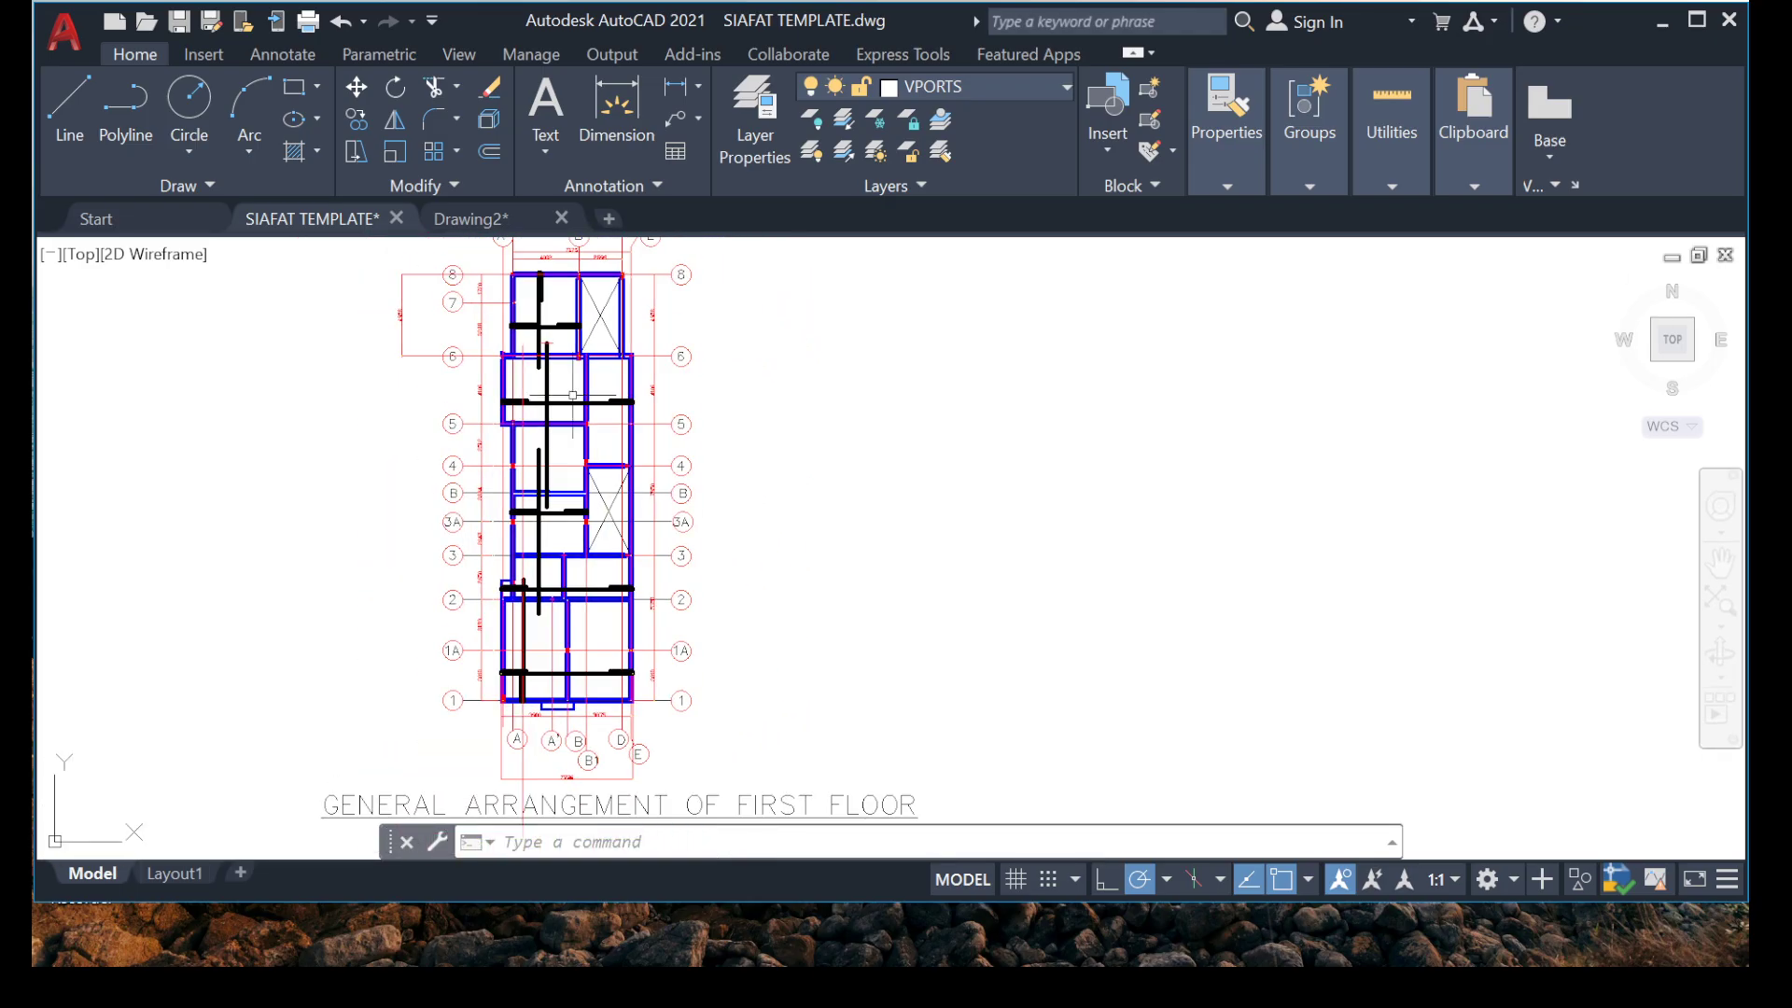
pyautogui.scroll(6, 569, 317)
pyautogui.scroll(-2, 588, 548)
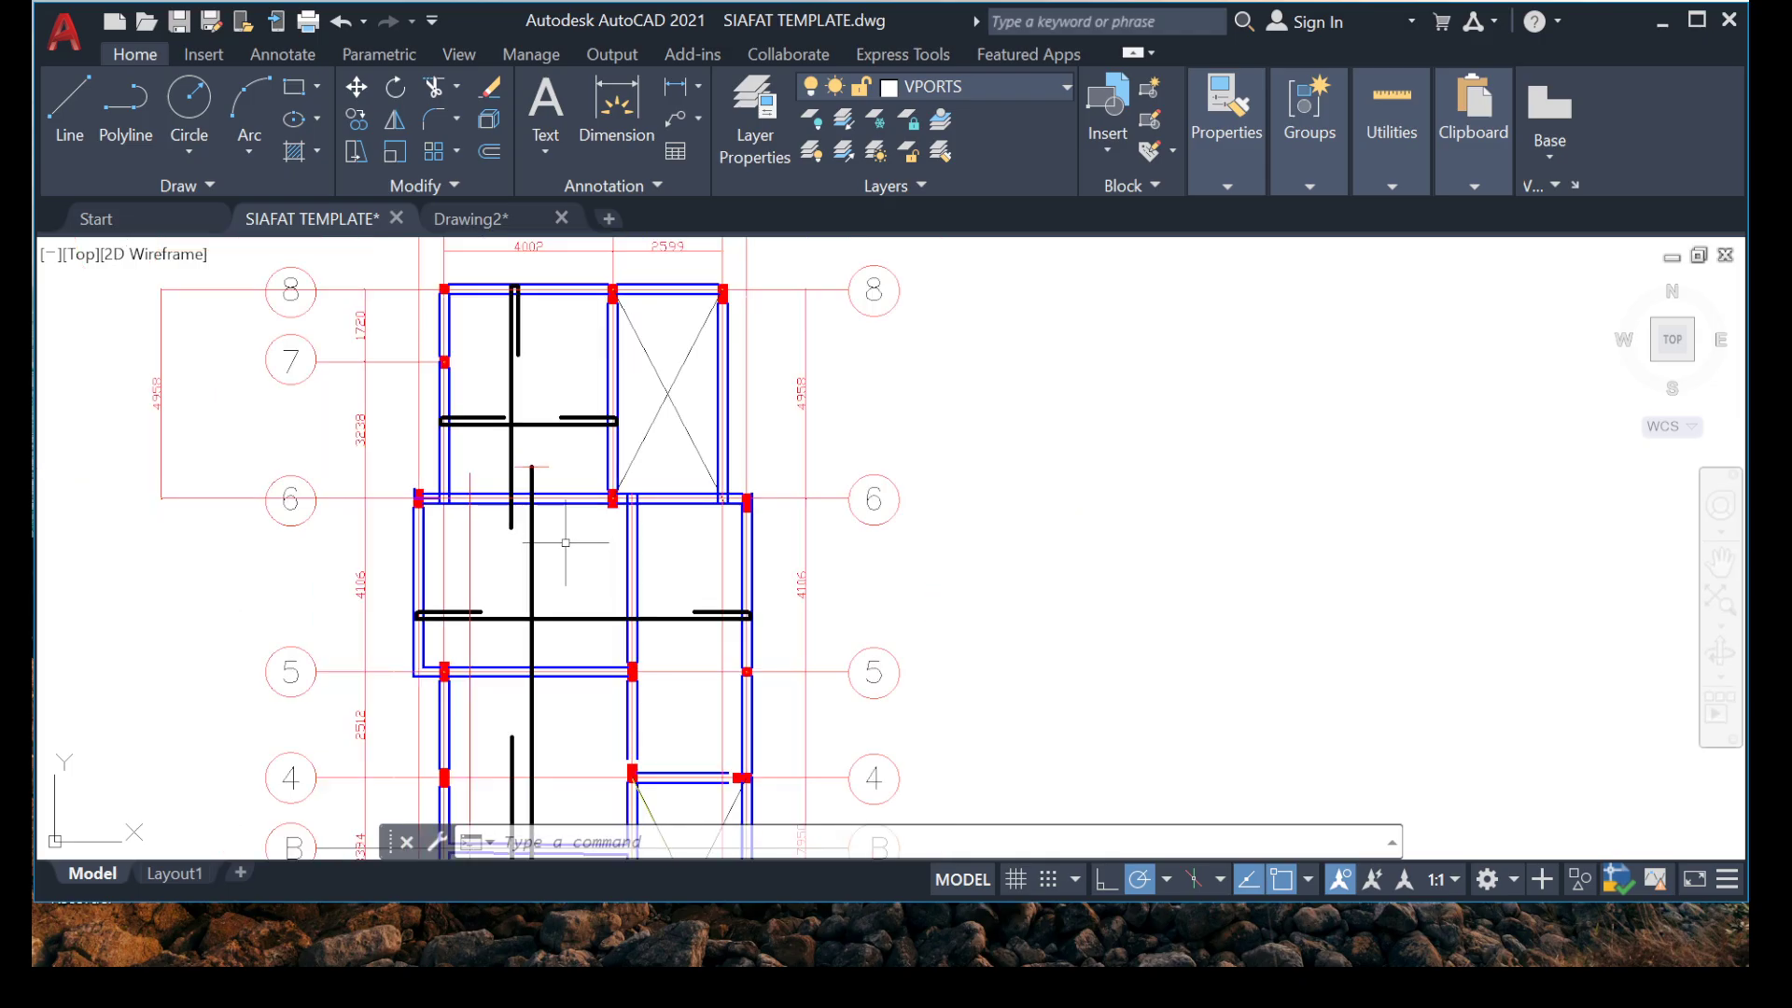
pyautogui.moveTo(574, 569)
pyautogui.mouseDown(button='middle')
pyautogui.moveTo(616, 548)
pyautogui.moveTo(641, 610)
pyautogui.mouseUp(button='middle')
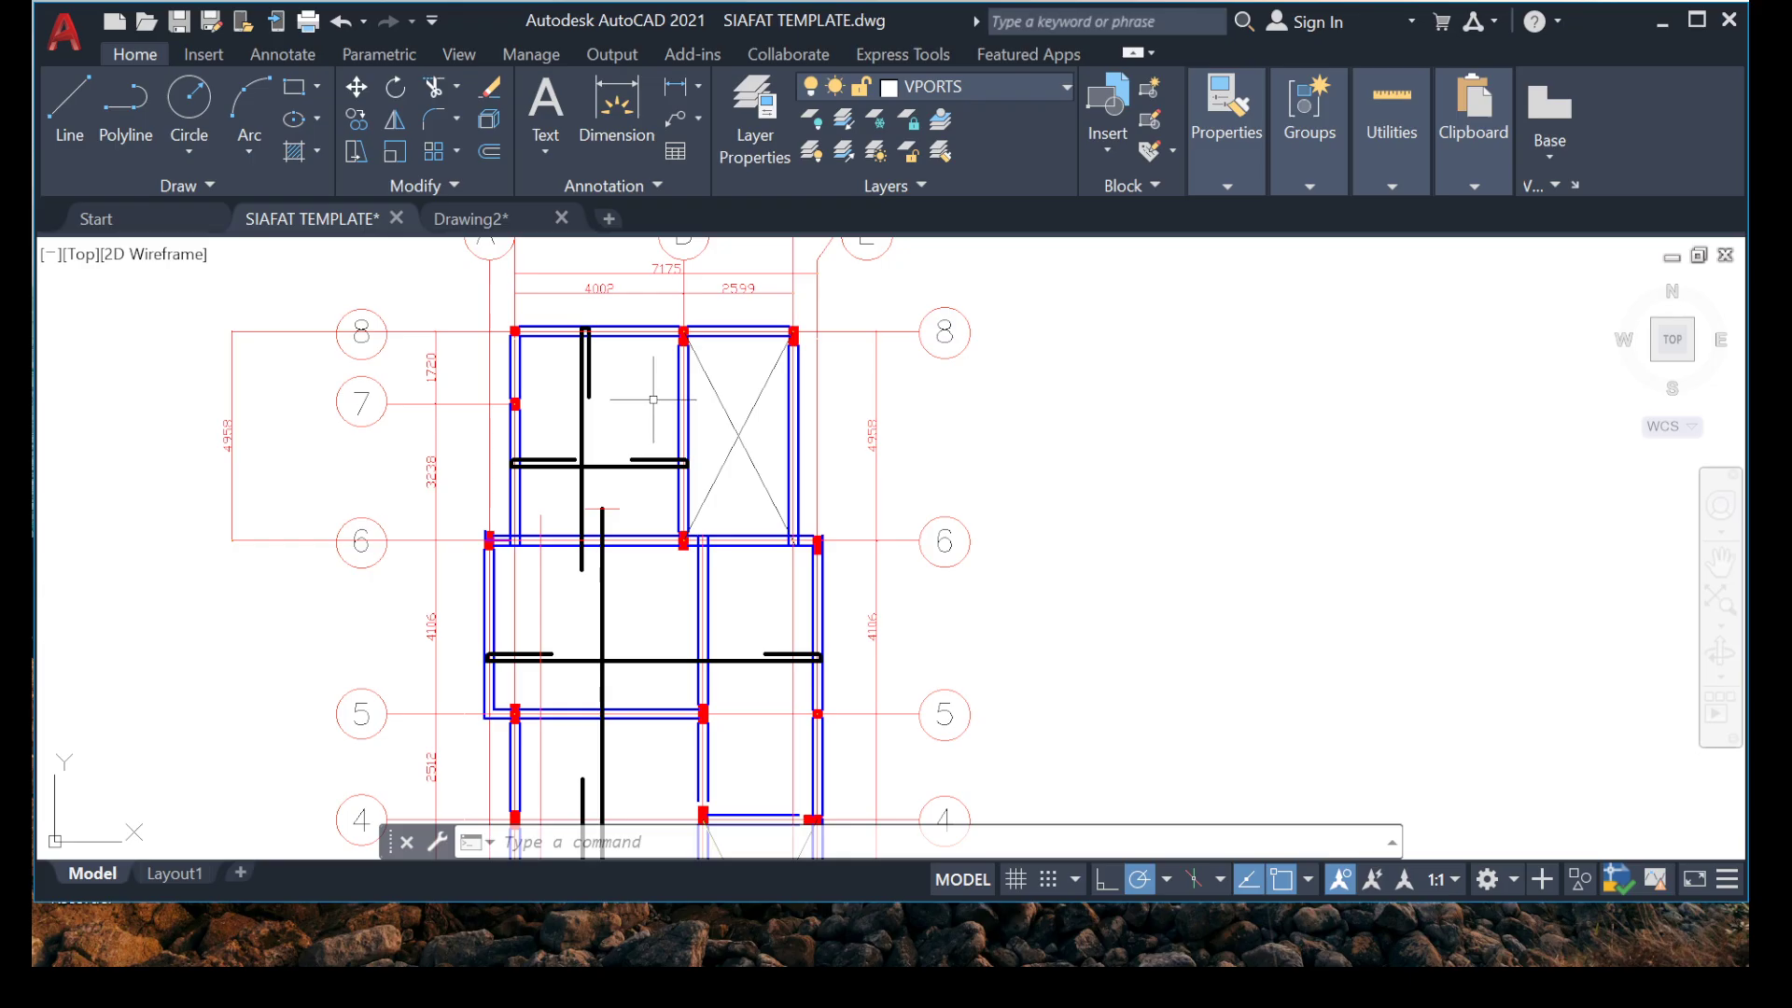
pyautogui.scroll(-4, 676, 541)
pyautogui.moveTo(650, 764); pyautogui.dragTo(656, 628, button='middle')
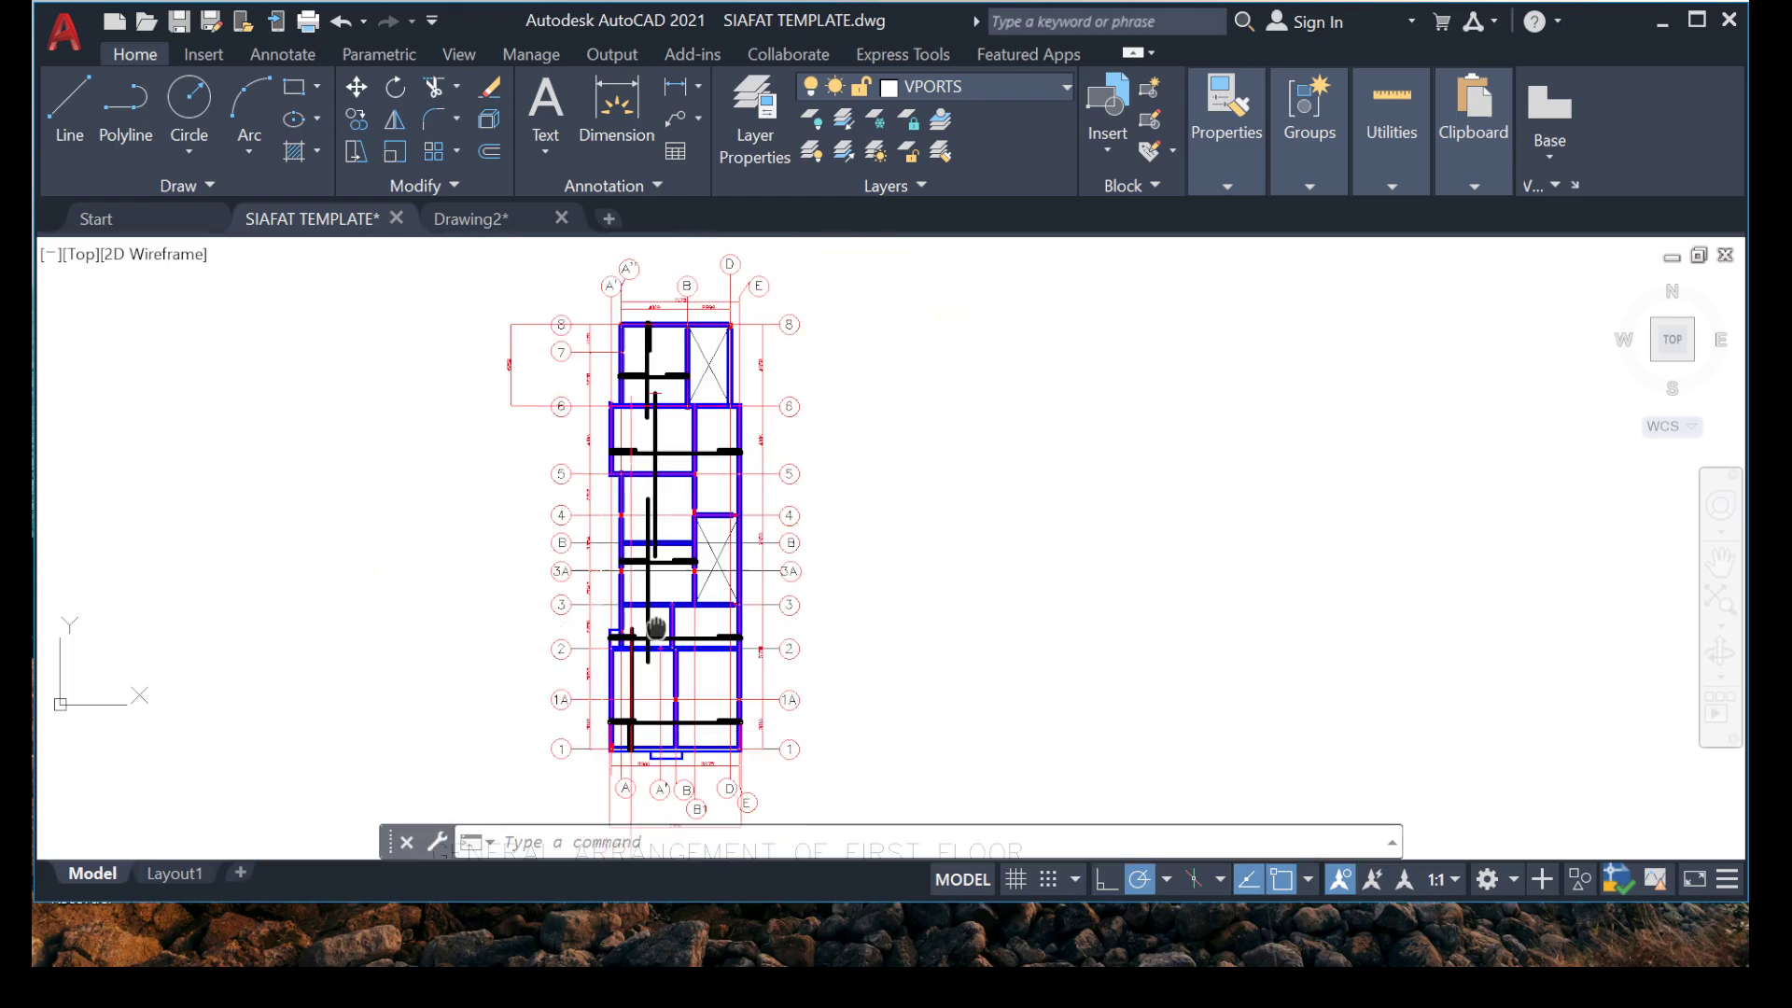
# Examine the bars and grid dimensions in the bays between grids 3 and 1, comparing them with the plan above.
pyautogui.scroll(4, 677, 444)
pyautogui.moveTo(715, 791)
pyautogui.mouseDown(button='middle')
pyautogui.moveTo(677, 578)
pyautogui.moveTo(610, 599)
pyautogui.moveTo(626, 463)
pyautogui.mouseUp(button='middle')
pyautogui.scroll(6, 519, 474)
pyautogui.scroll(-8, 573, 526)
pyautogui.scroll(4, 618, 570)
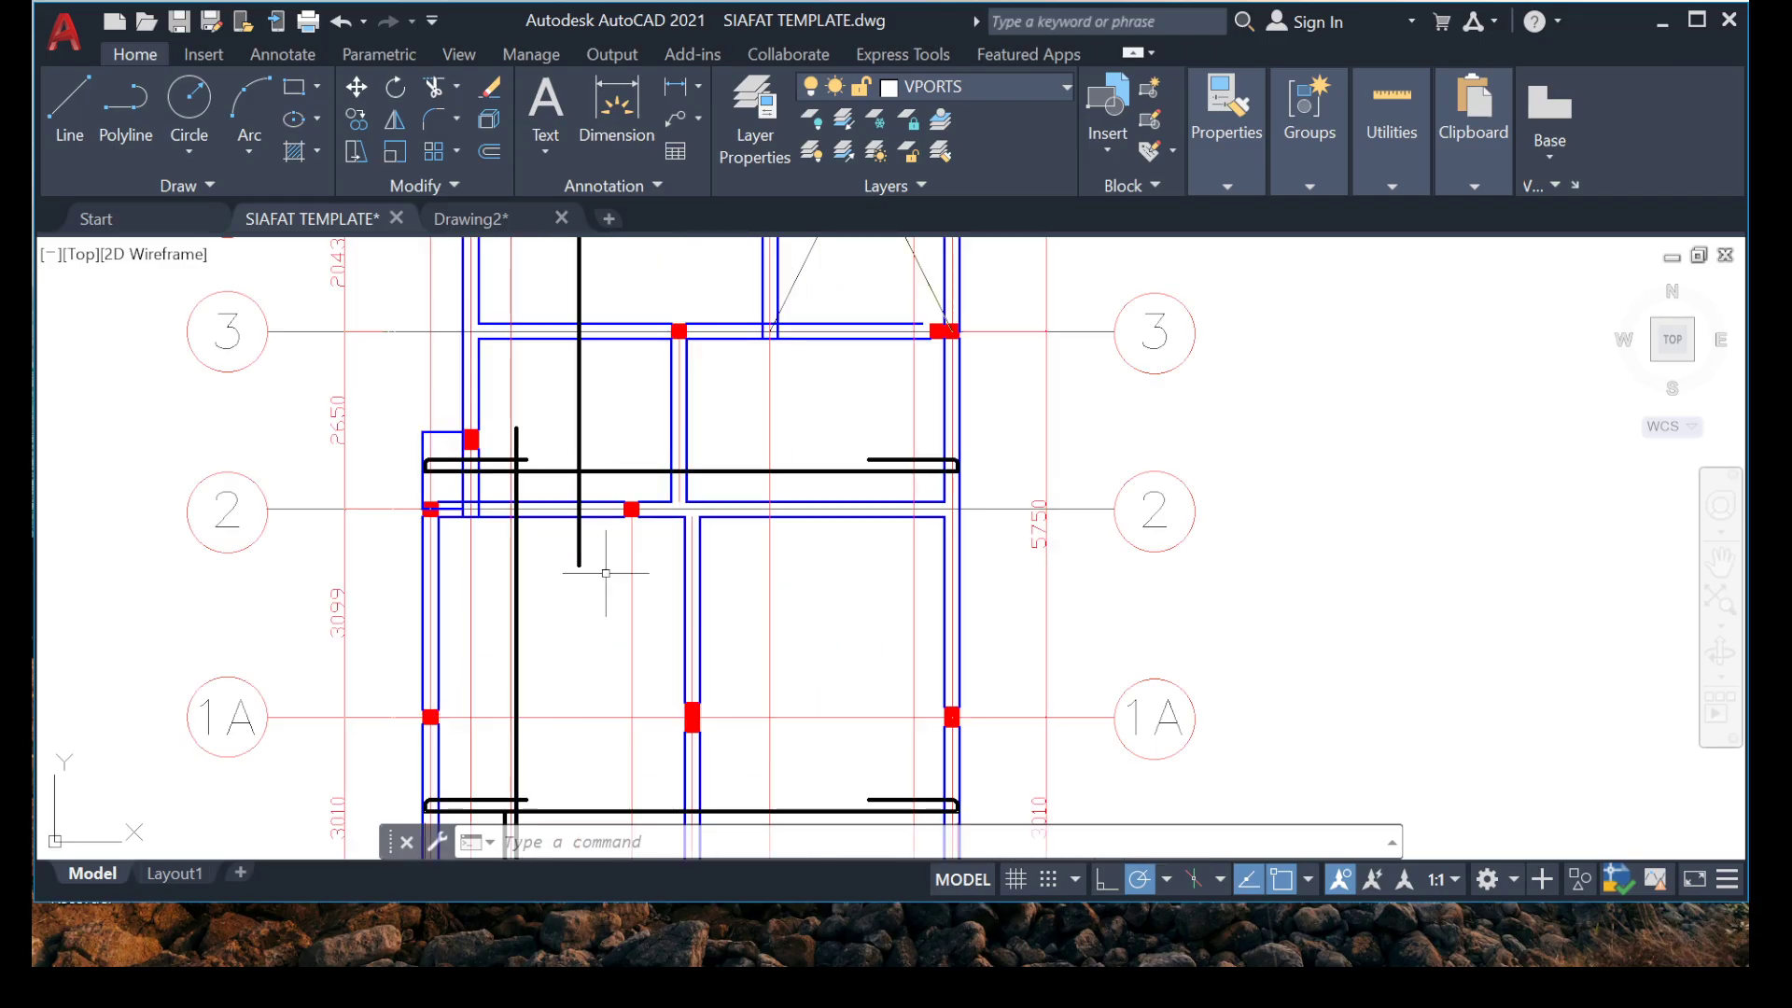
pyautogui.moveTo(469, 485); pyautogui.dragTo(528, 468, button='middle')
pyautogui.scroll(-4, 901, 616)
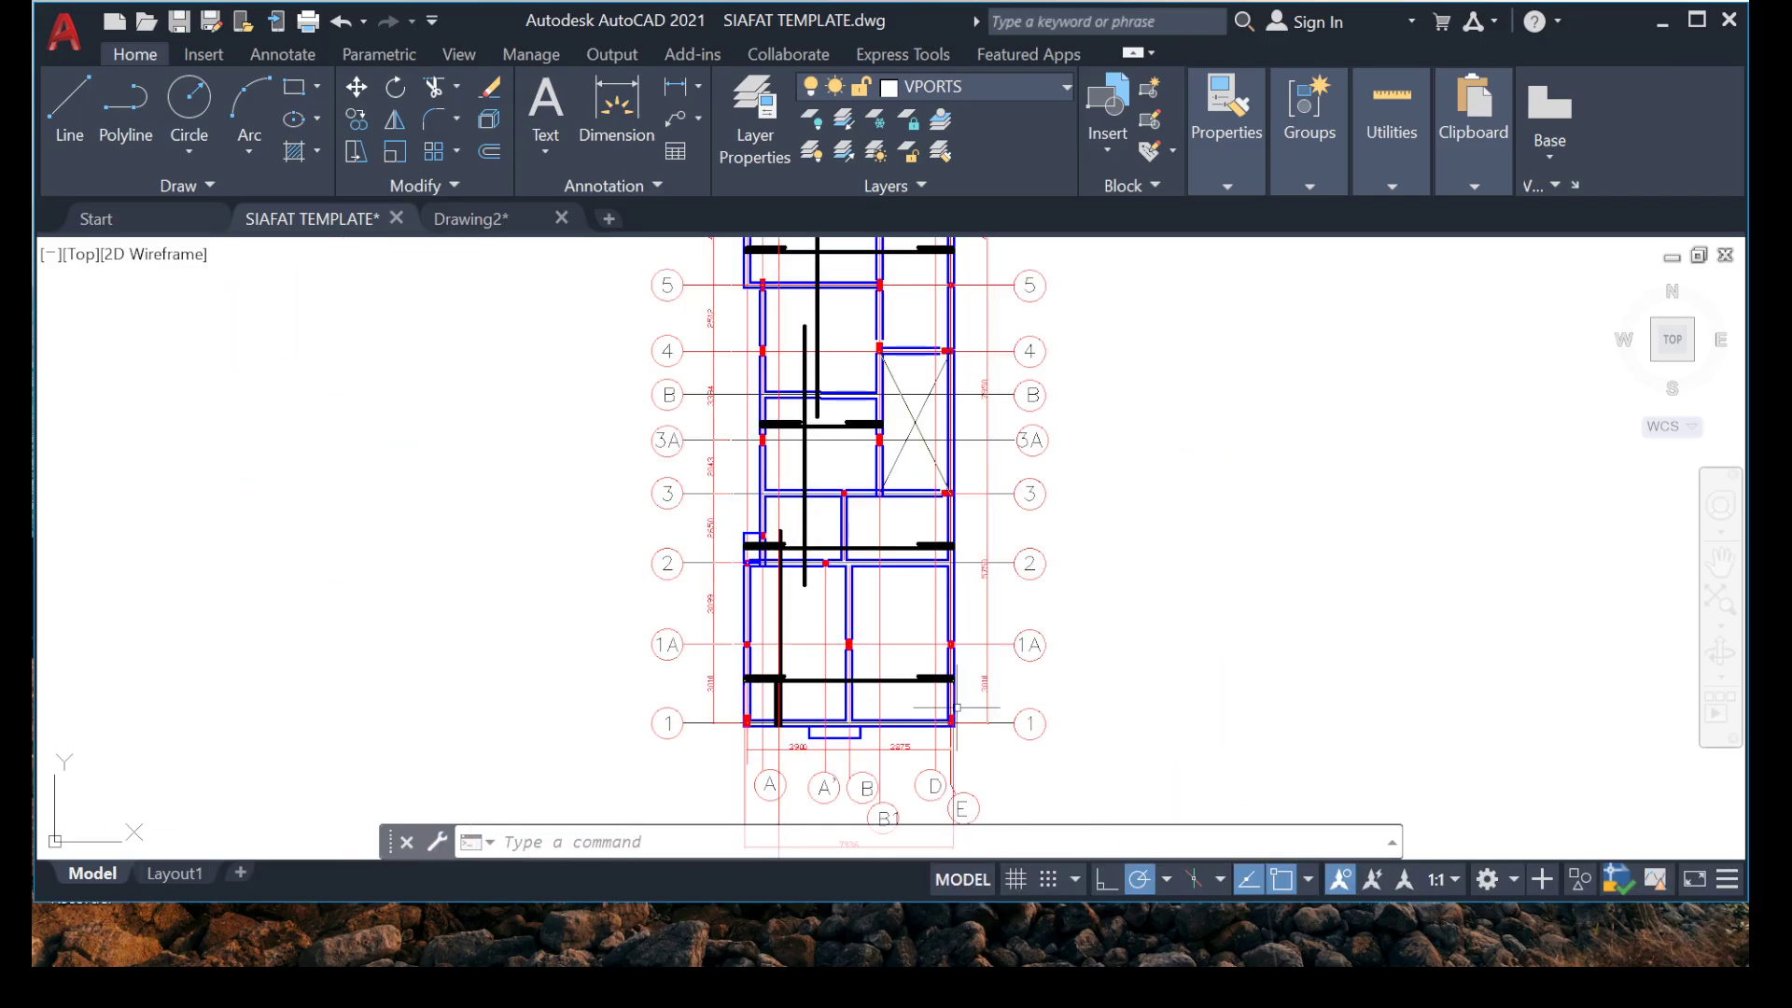
pyautogui.scroll(6, 919, 779)
pyautogui.scroll(-6, 892, 537)
pyautogui.moveTo(694, 376); pyautogui.dragTo(627, 568, button='middle')
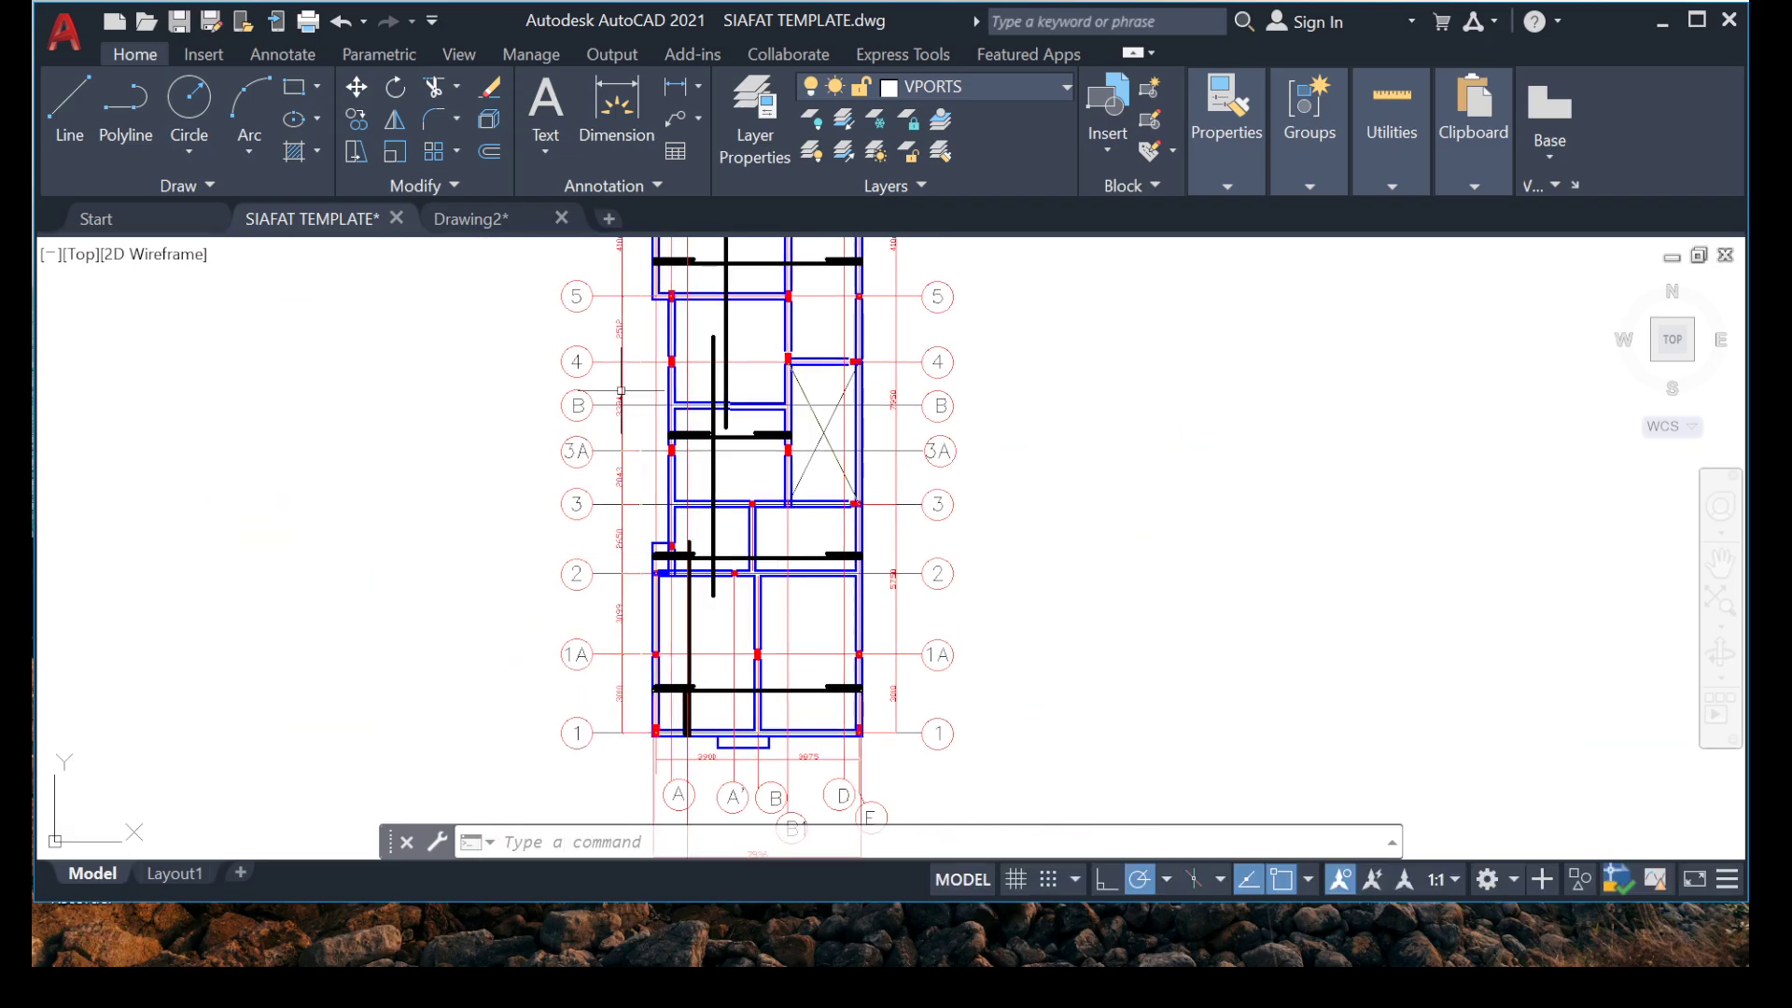
pyautogui.moveTo(561, 632); pyautogui.dragTo(506, 782, button='middle')
pyautogui.scroll(-2, 508, 779)
pyautogui.scroll(6, 608, 510)
pyautogui.moveTo(645, 428); pyautogui.dragTo(630, 566, button='middle')
pyautogui.scroll(-6, 627, 509)
pyautogui.moveTo(476, 688)
pyautogui.mouseDown(button='middle')
pyautogui.moveTo(433, 419)
pyautogui.moveTo(480, 476)
pyautogui.moveTo(606, 553)
pyautogui.mouseUp(button='middle')
pyautogui.scroll(4, 640, 737)
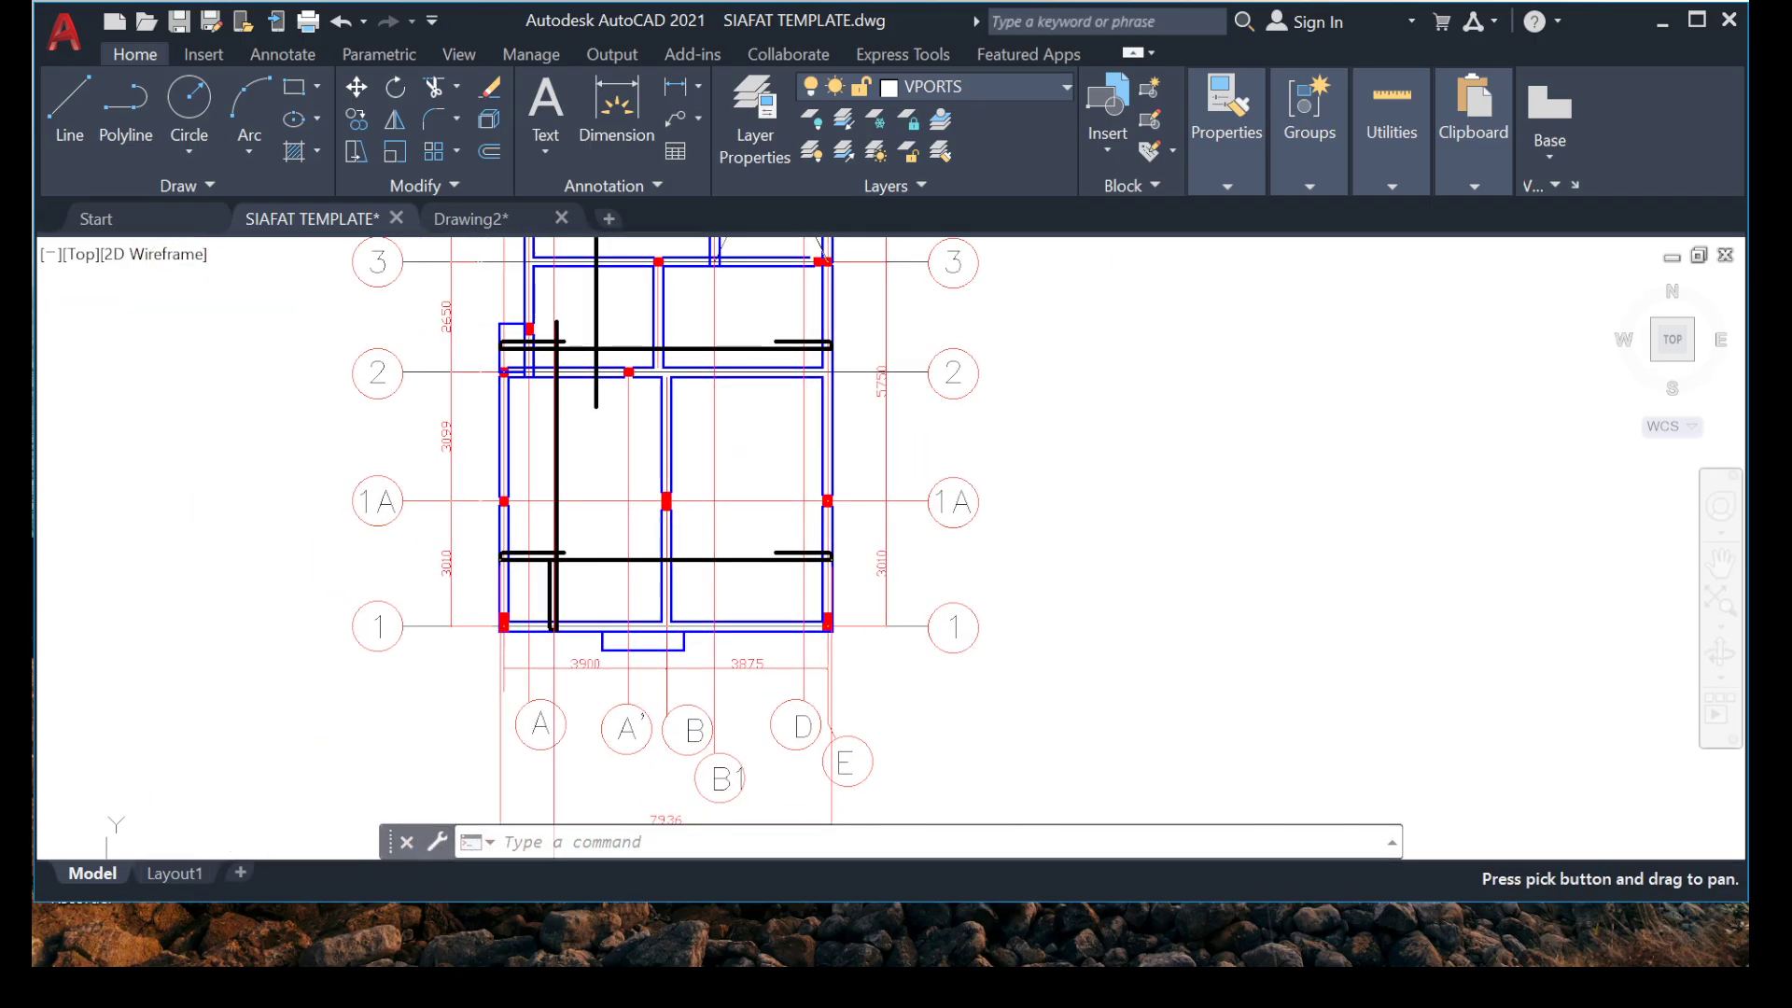
pyautogui.scroll(-6, 611, 554)
pyautogui.scroll(2, 578, 508)
pyautogui.scroll(6, 727, 493)
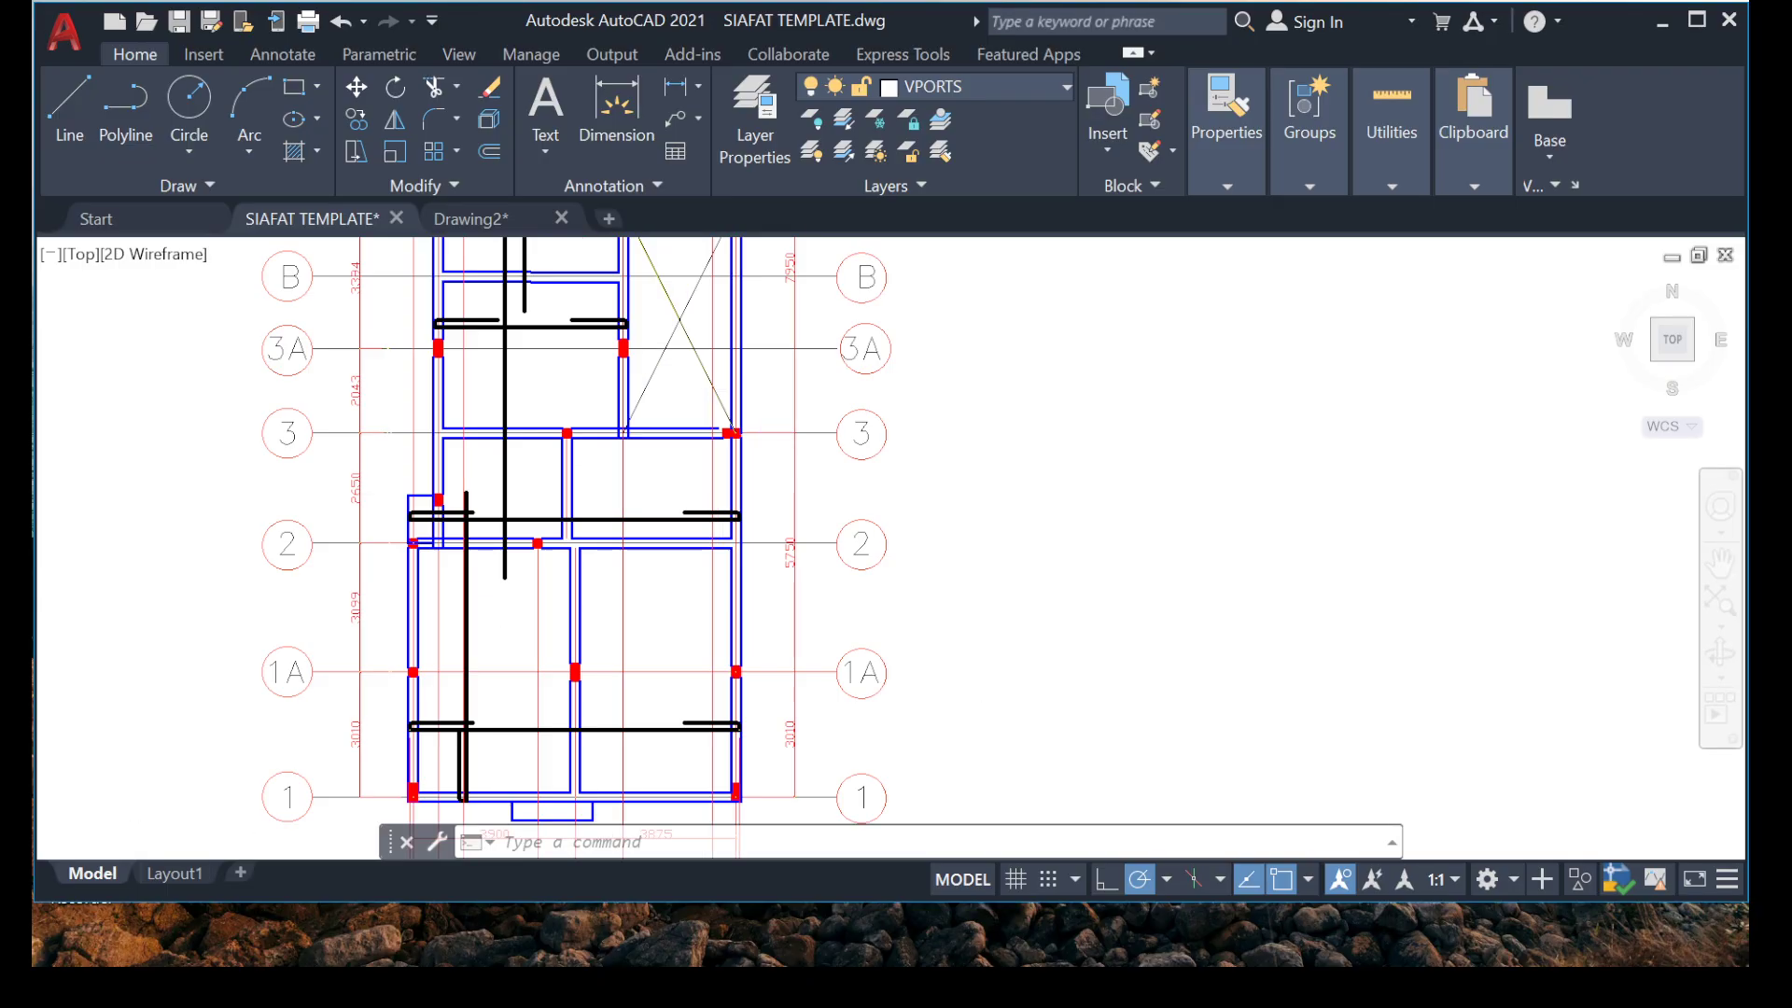
pyautogui.moveTo(486, 630); pyautogui.dragTo(641, 494, button='middle')
pyautogui.moveTo(444, 630); pyautogui.dragTo(418, 528, button='middle')
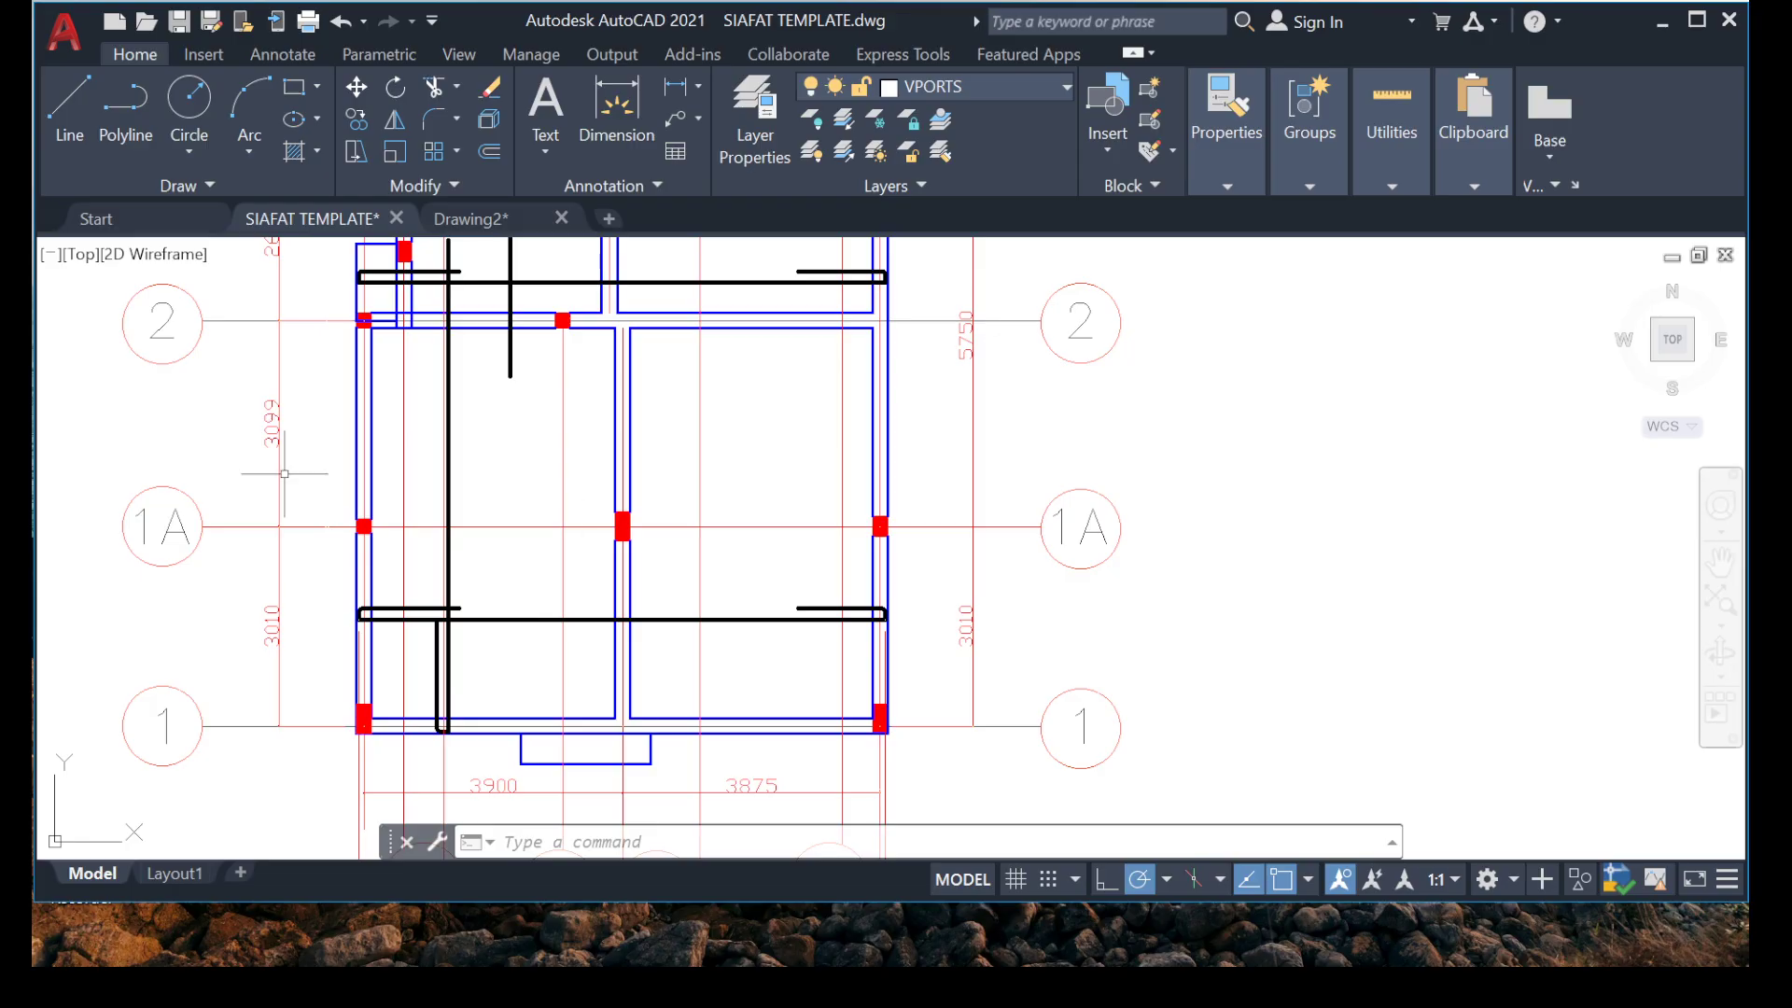
pyautogui.click(616, 107)
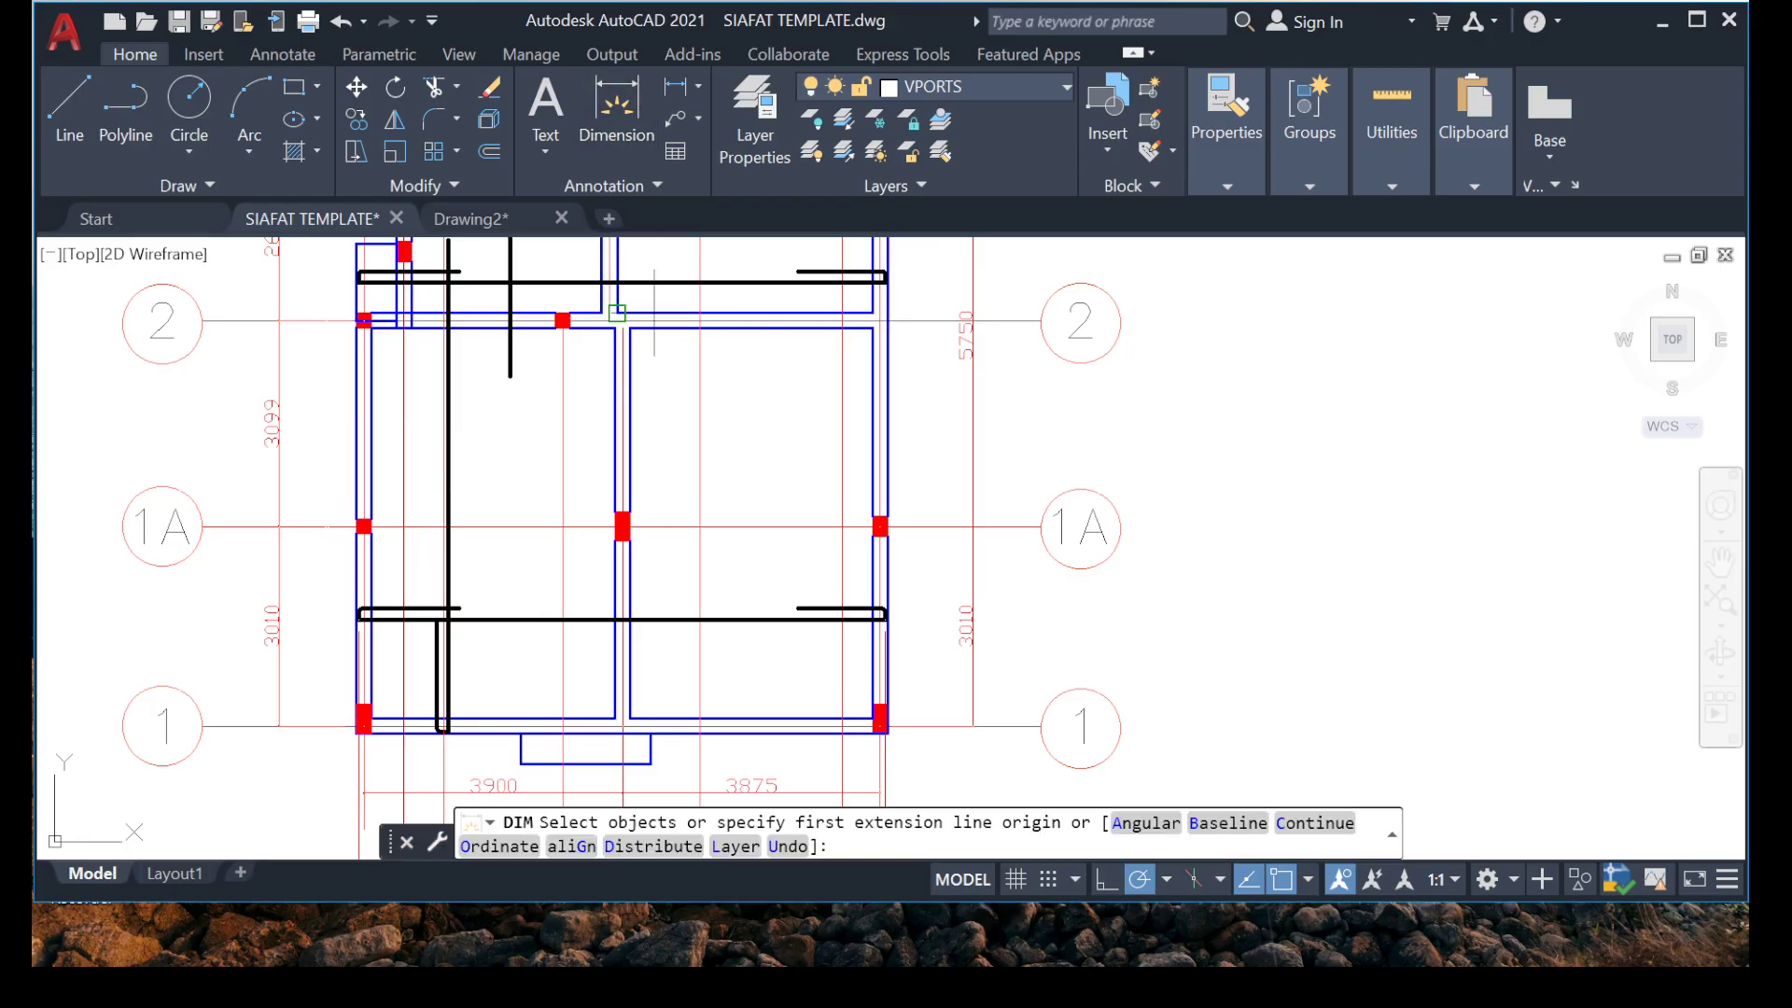
pyautogui.scroll(8, 520, 317)
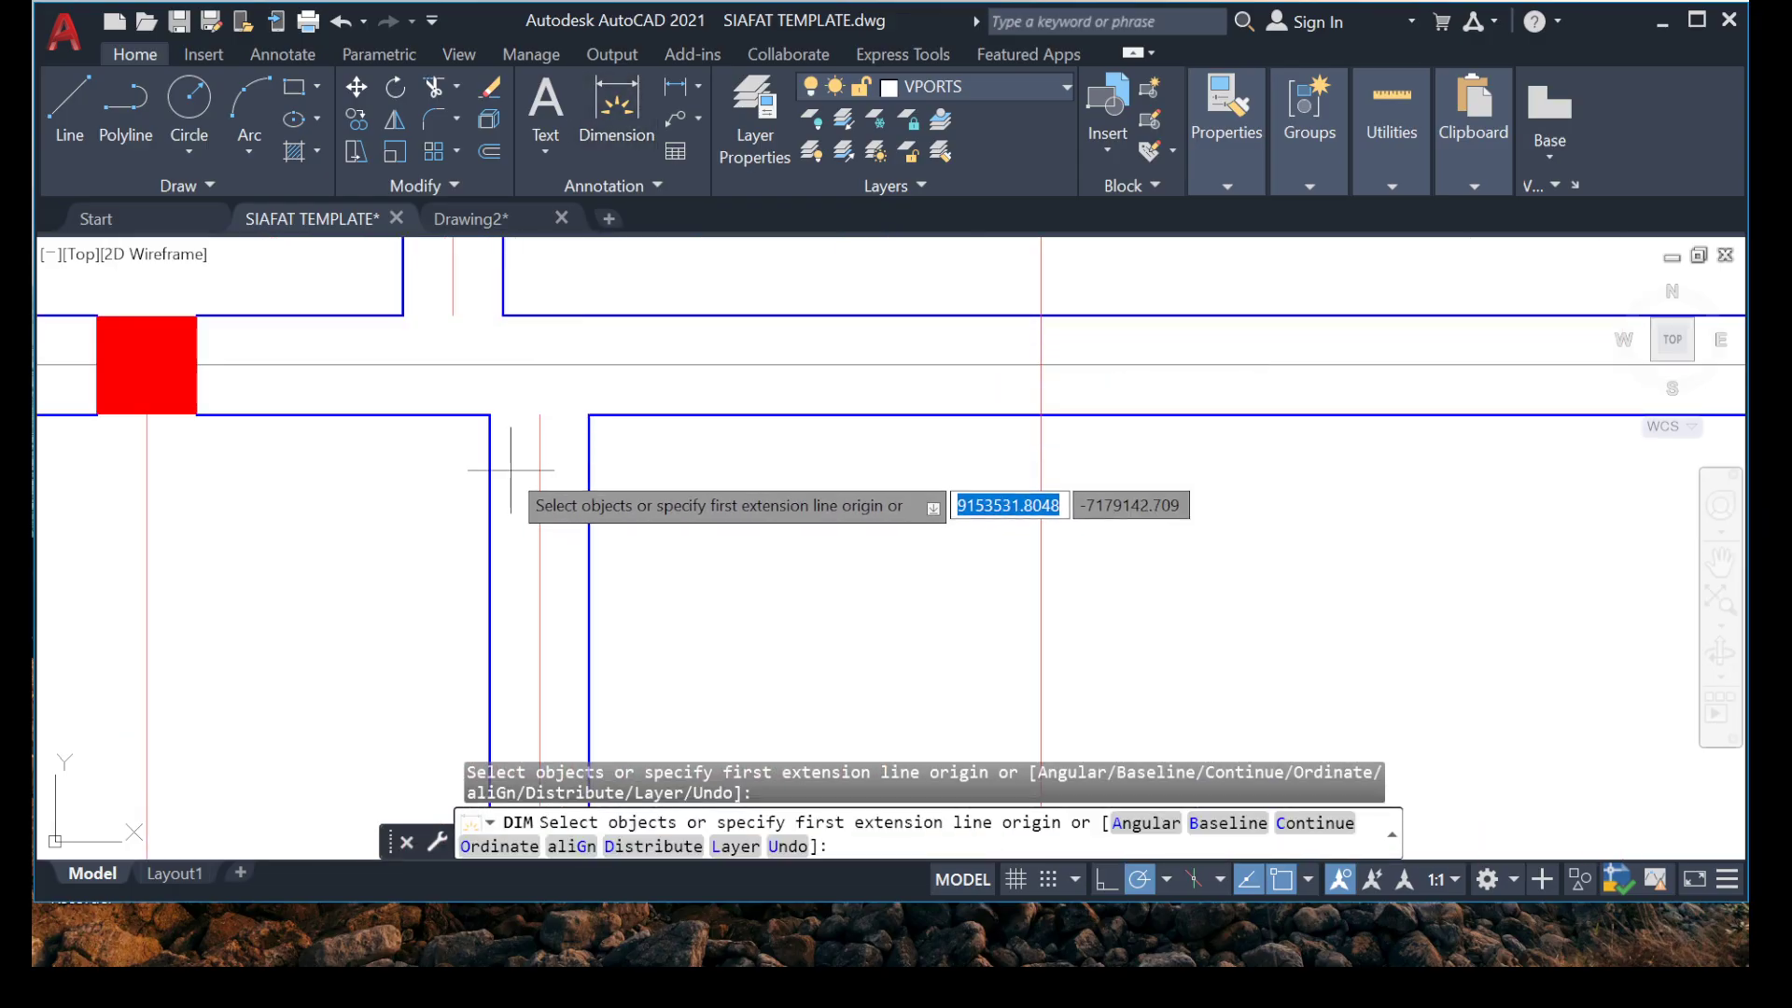
pyautogui.press('Escape')
# Extend the centre lines of the interior walls above and below grid 2 across the beam on grid 2.
pyautogui.write('EX')
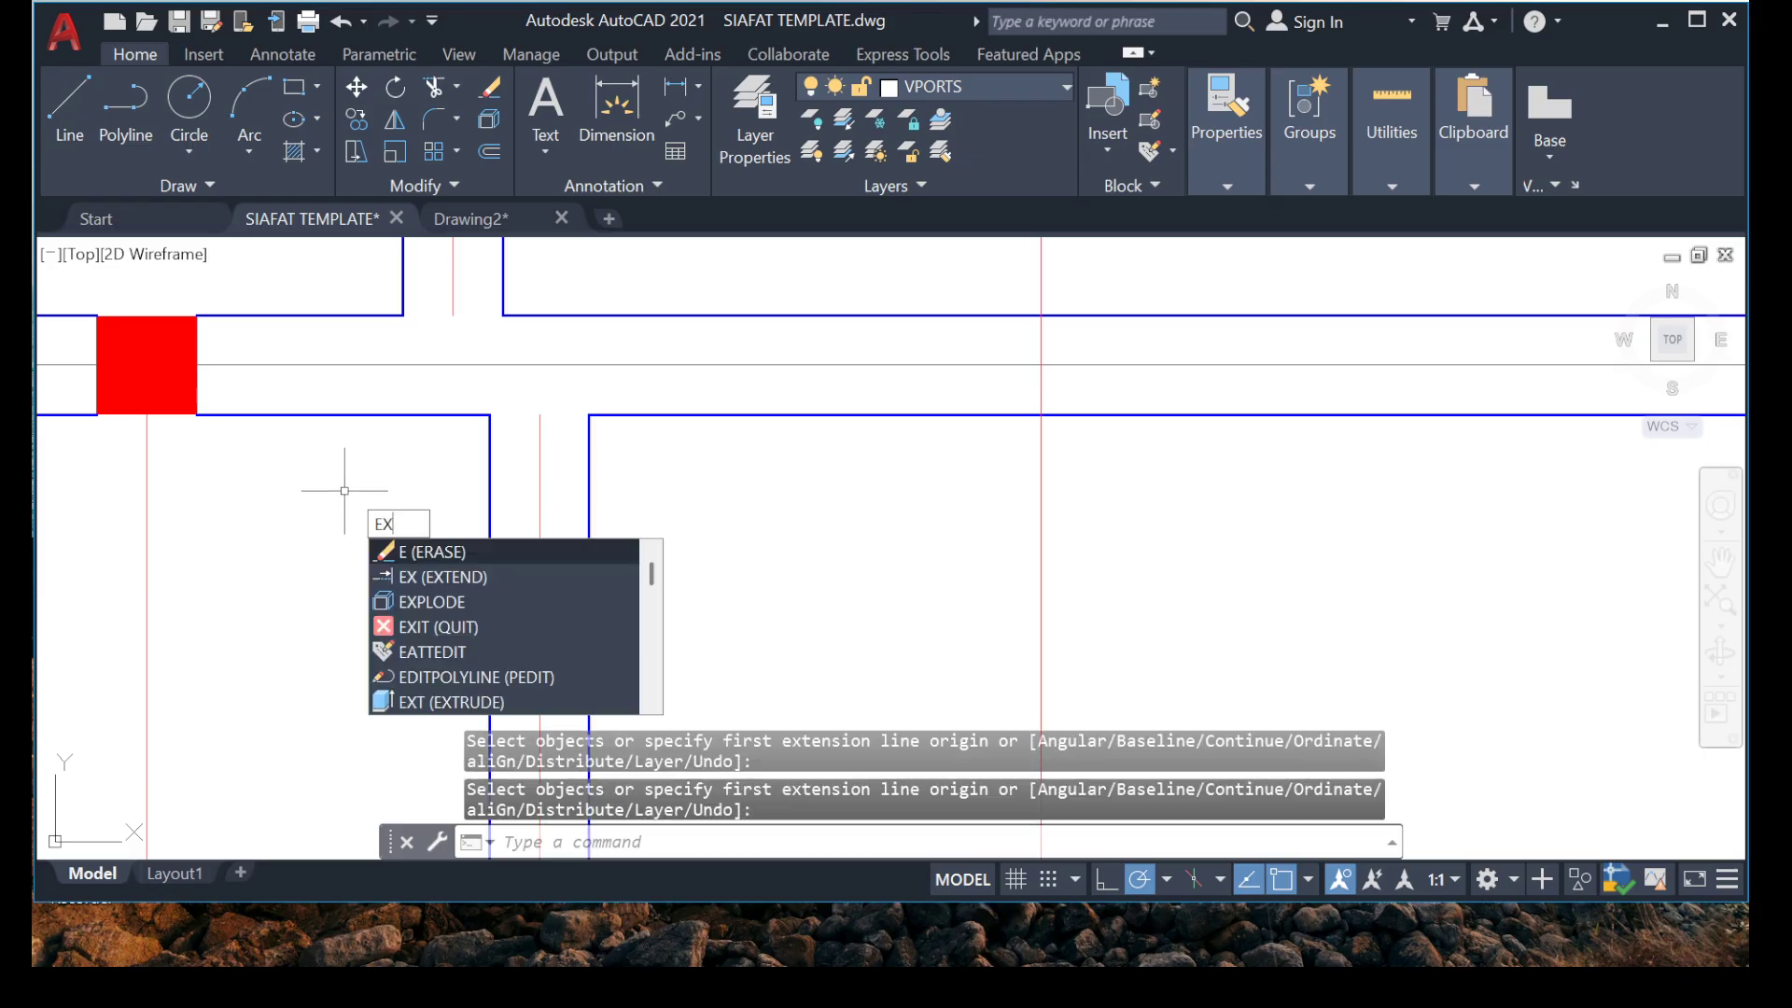
pyautogui.press('Return')
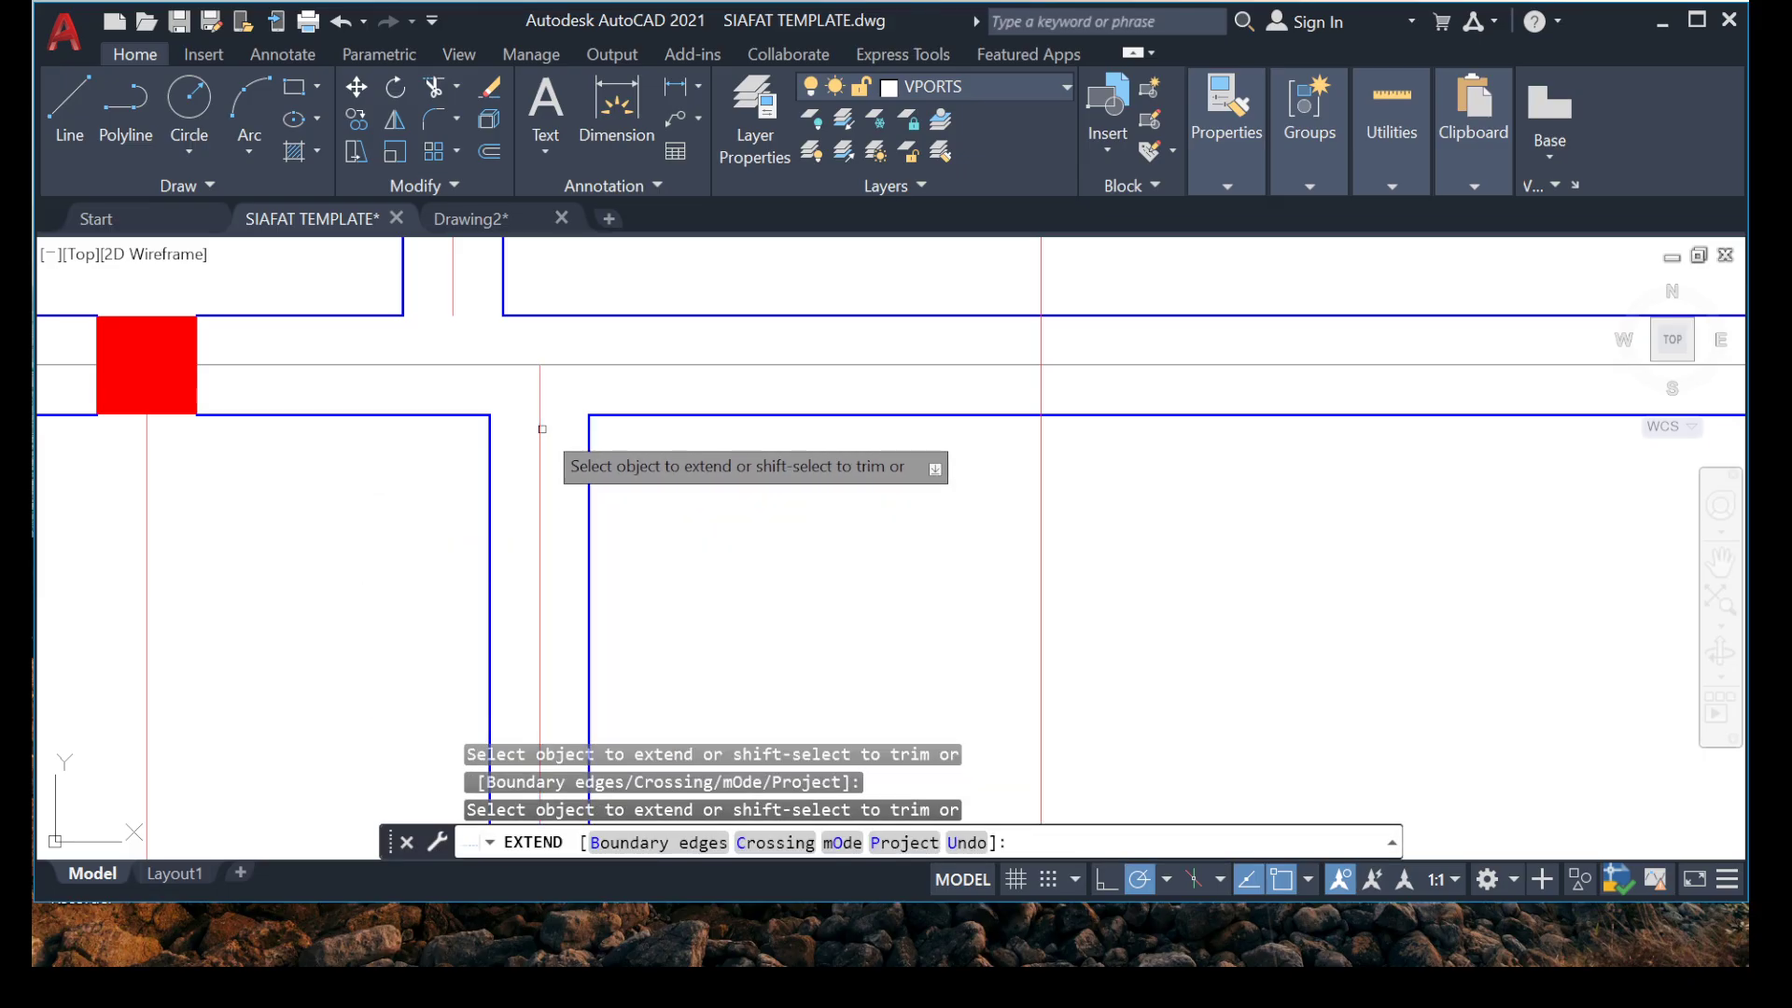
pyautogui.click(542, 428)
pyautogui.click(453, 303)
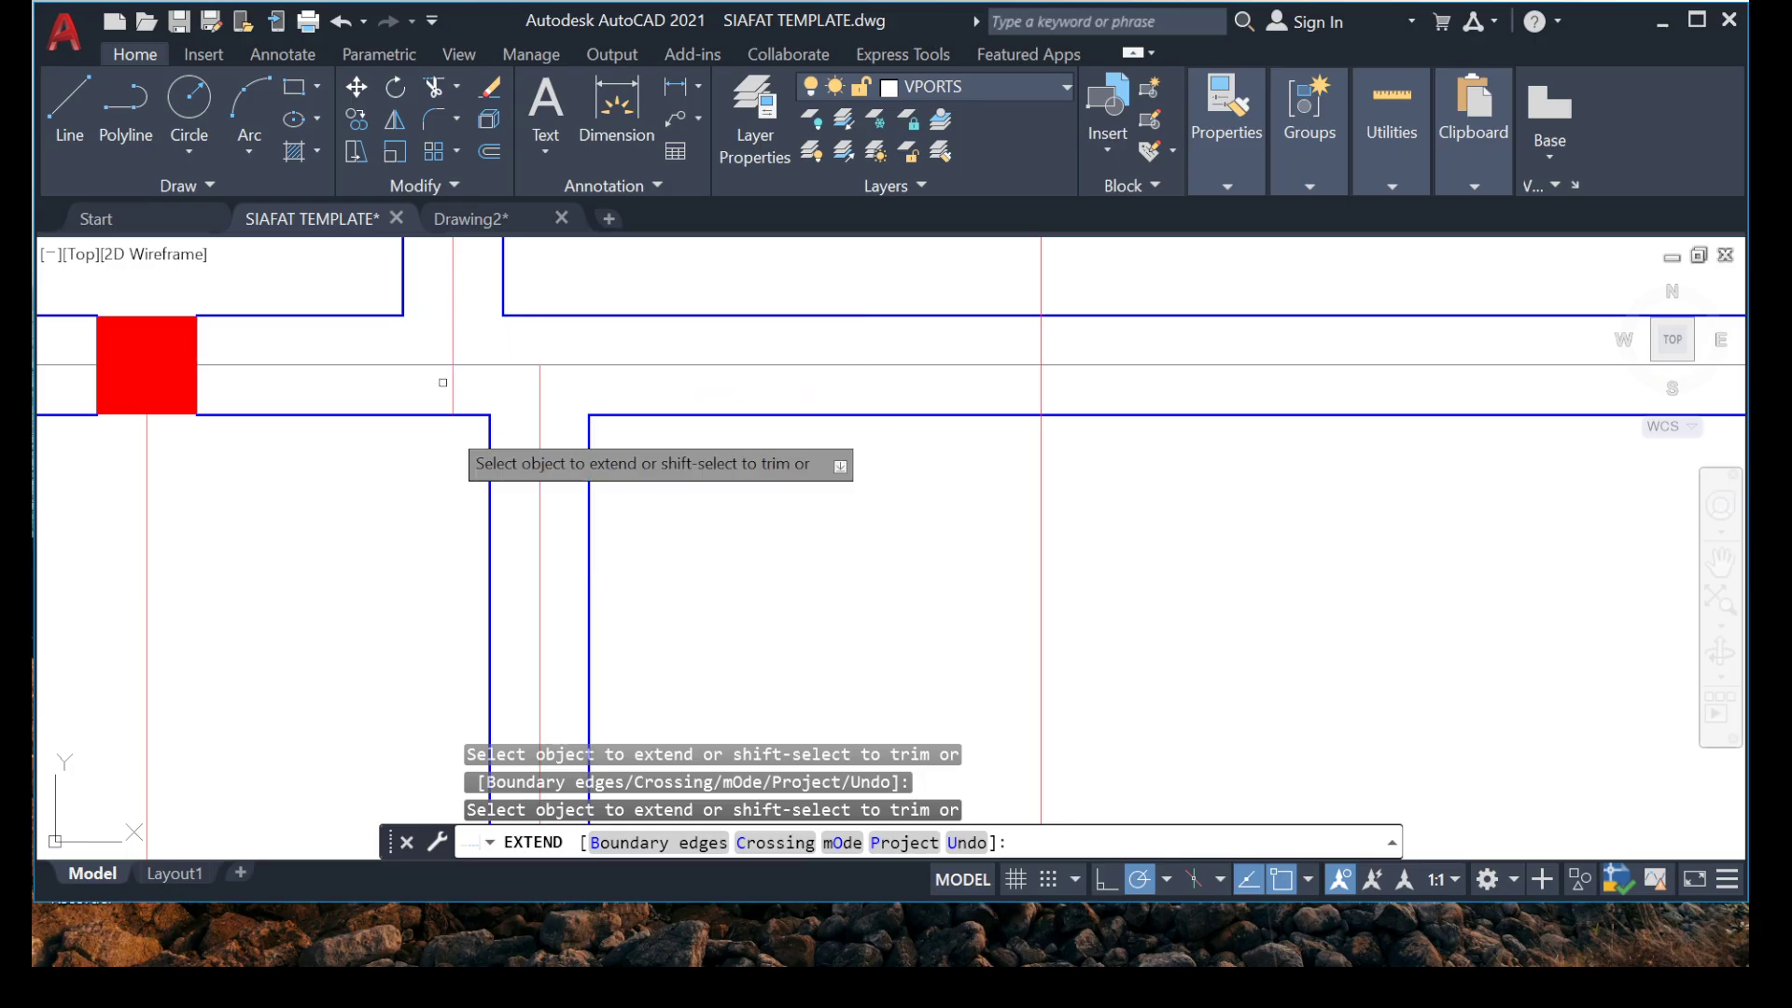
pyautogui.press('Escape')
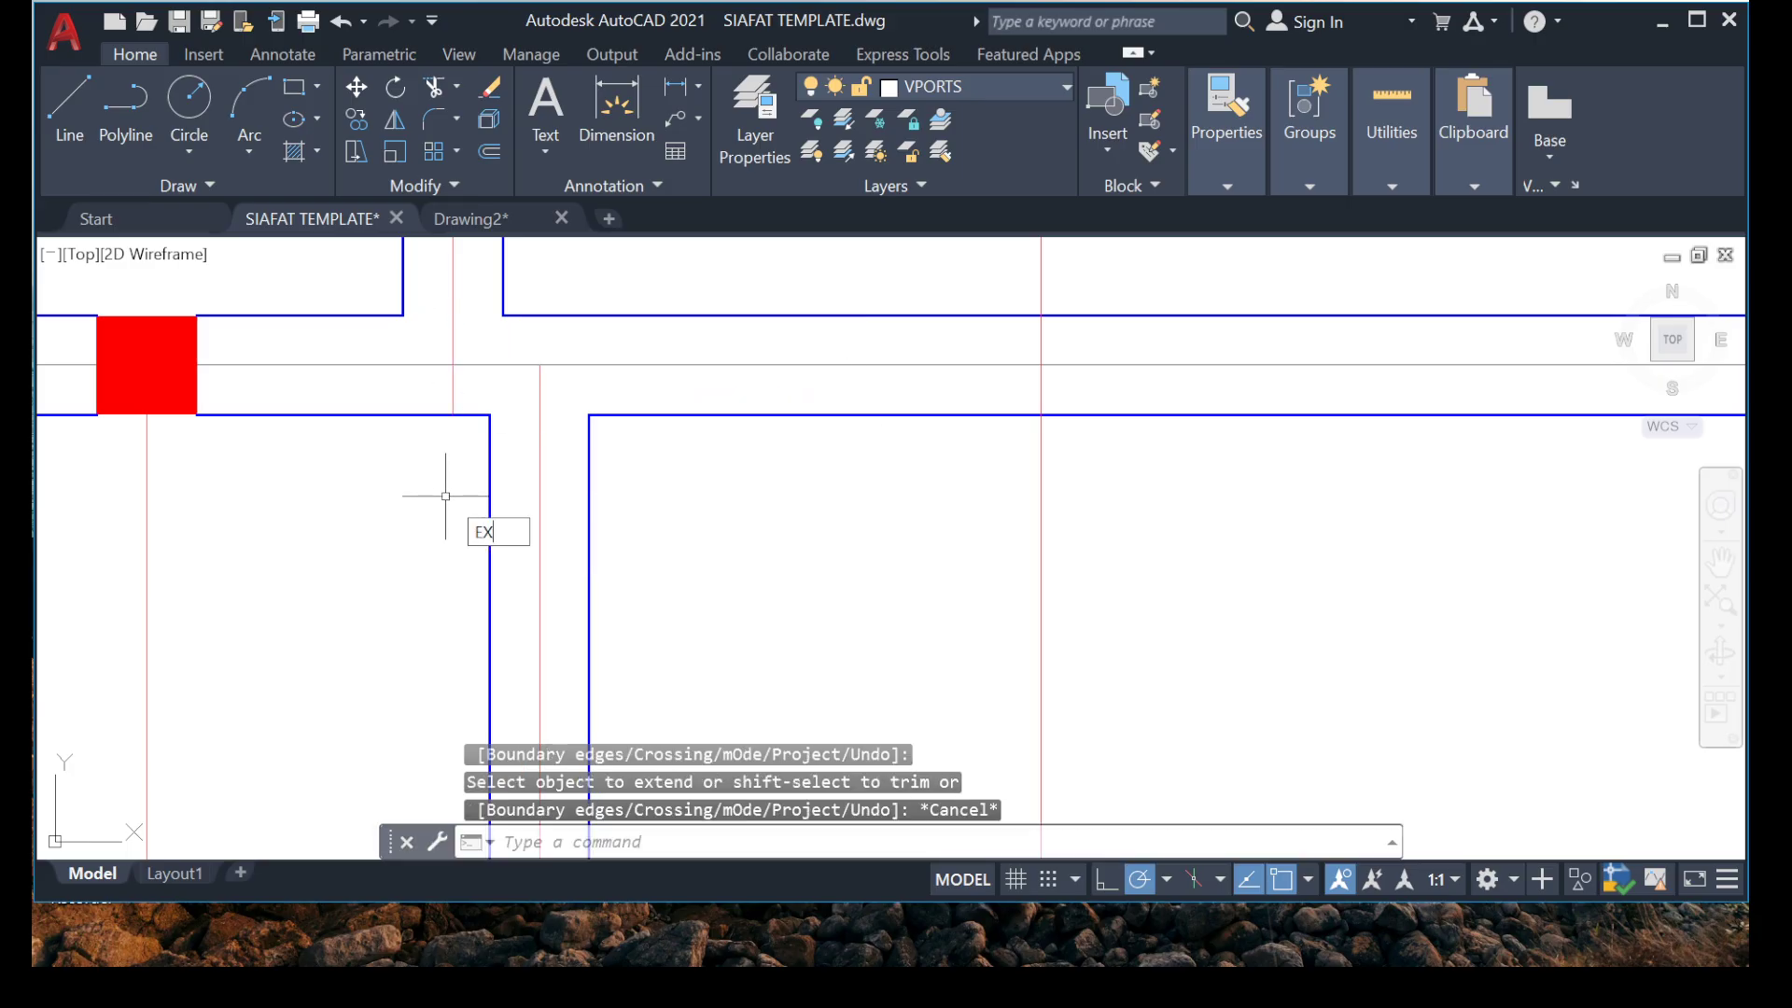
pyautogui.write('EX')
pyautogui.press('Return')
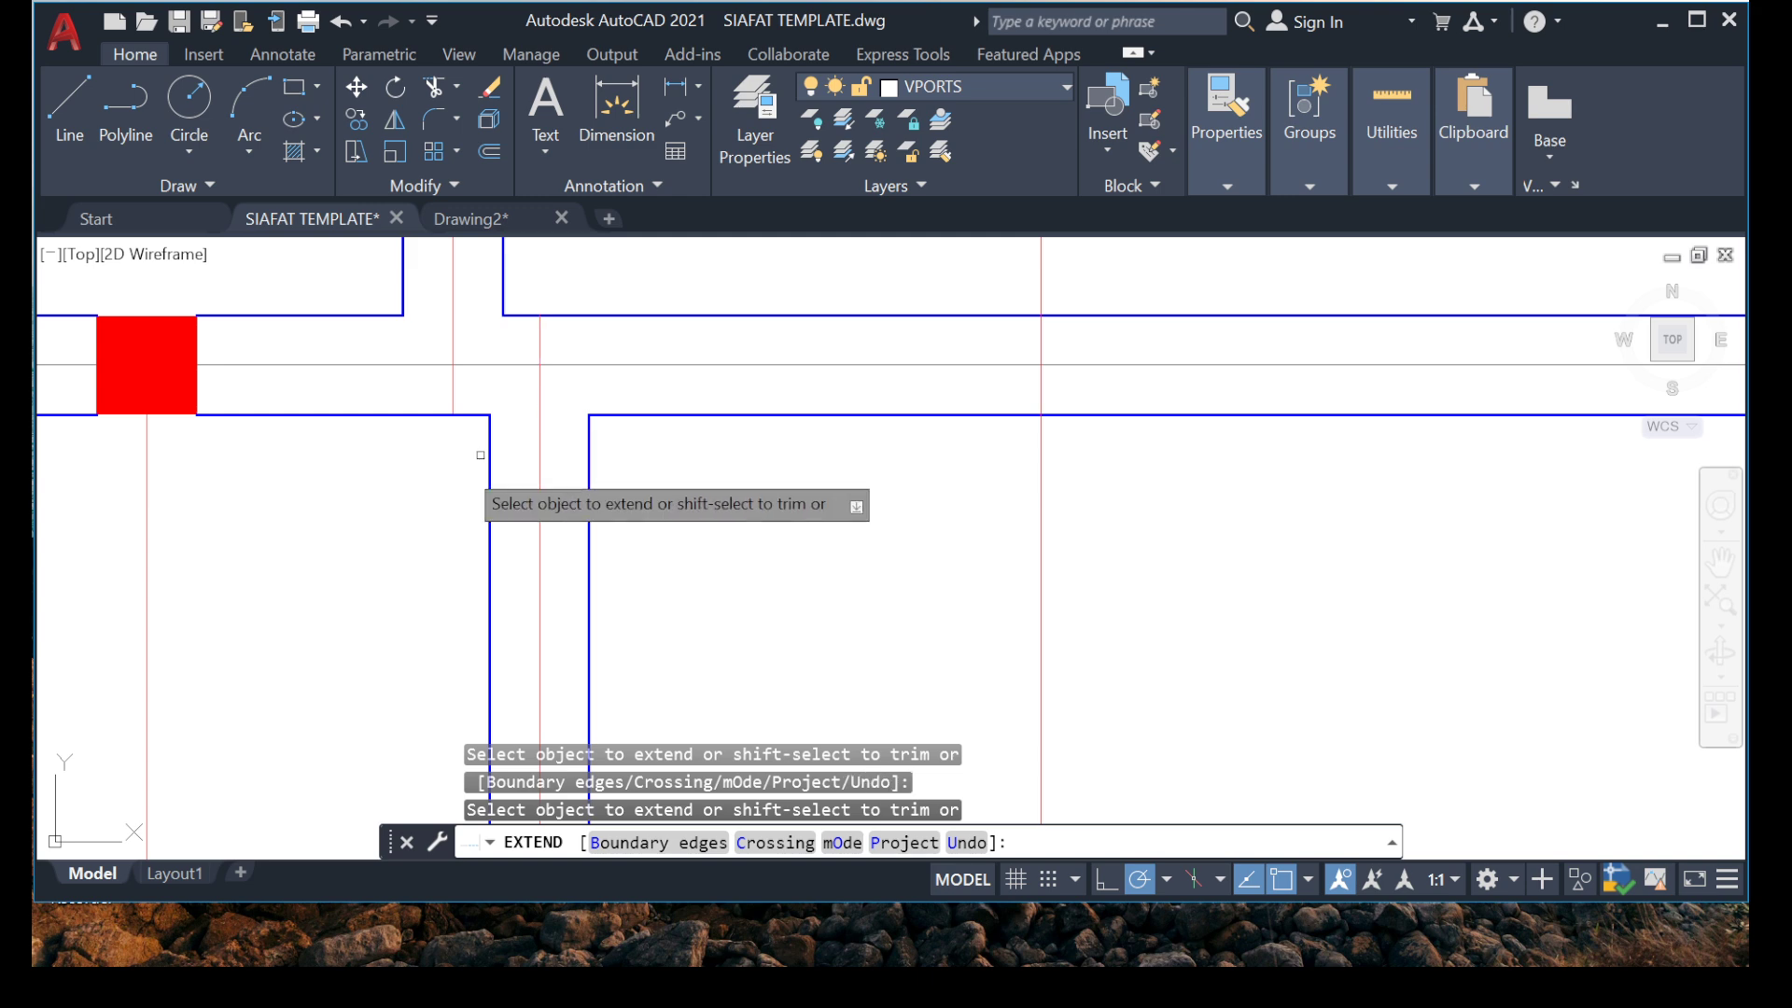
pyautogui.press('Escape')
# Dimension the distance from grid 2 to grid 1 along the interior wall's centre line, placing the dimension inside the adjoining bay beside grid A'.
pyautogui.click(615, 117)
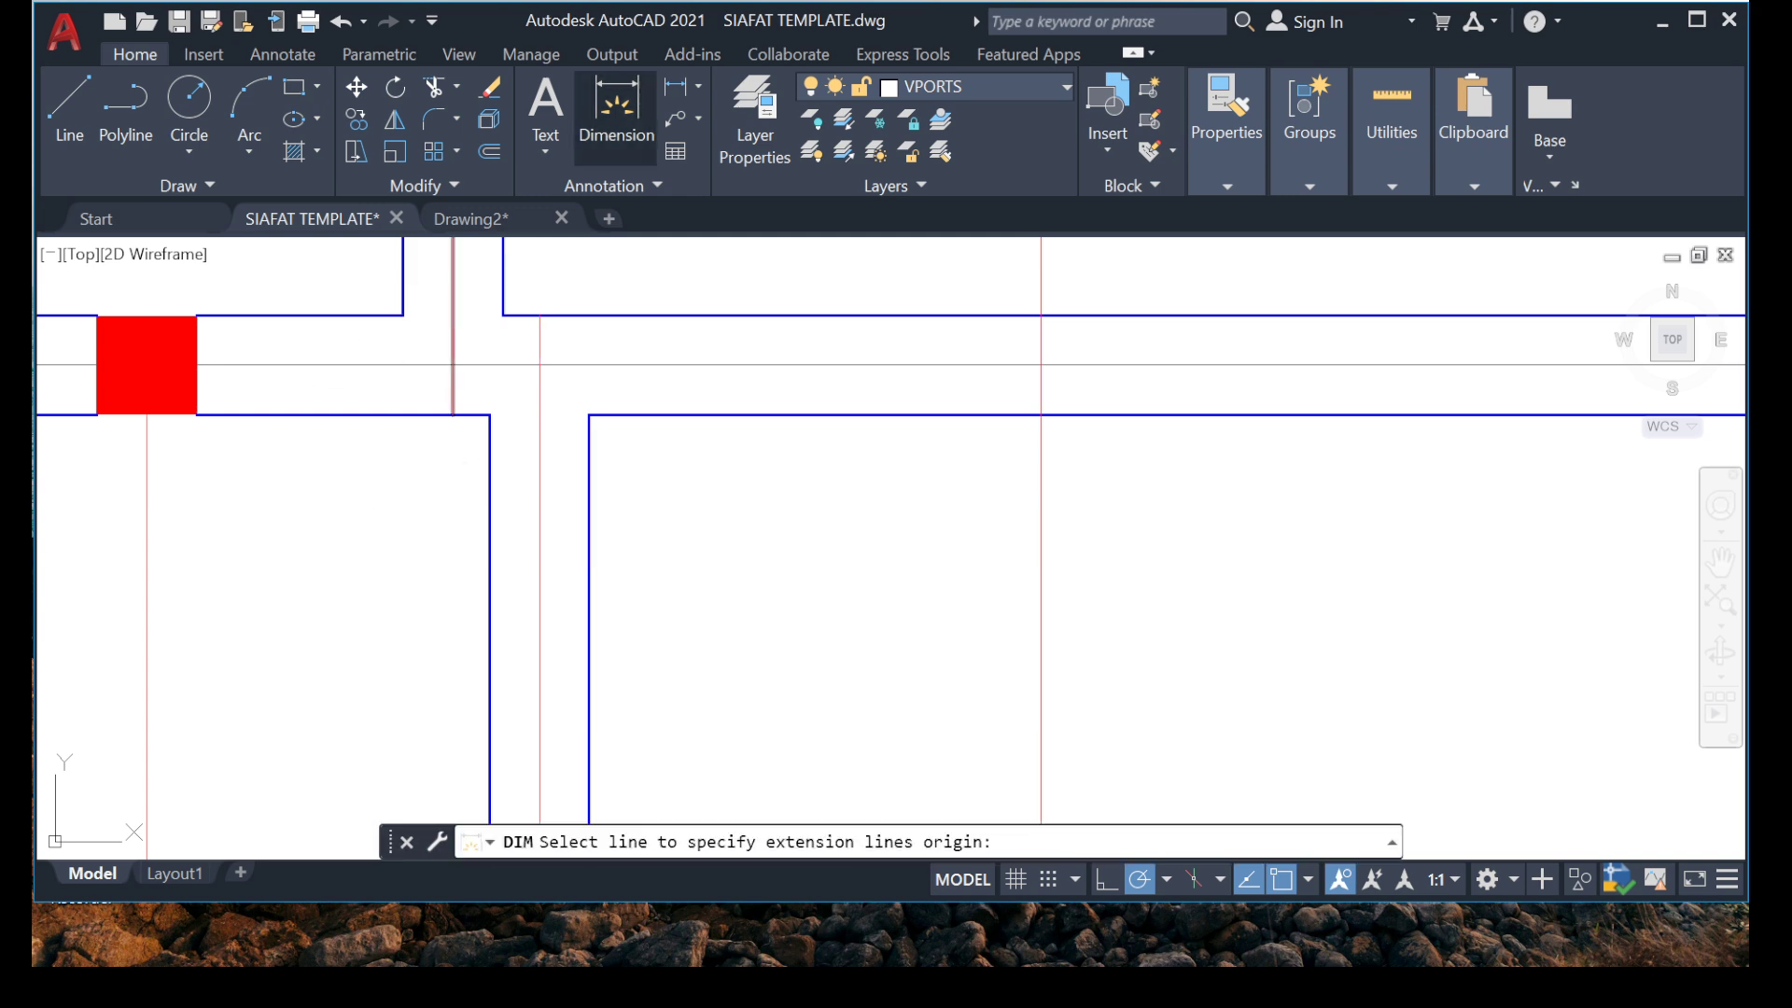
pyautogui.click(540, 364)
pyautogui.scroll(-7, 431, 611)
pyautogui.scroll(-5, 527, 492)
pyautogui.scroll(12, 513, 467)
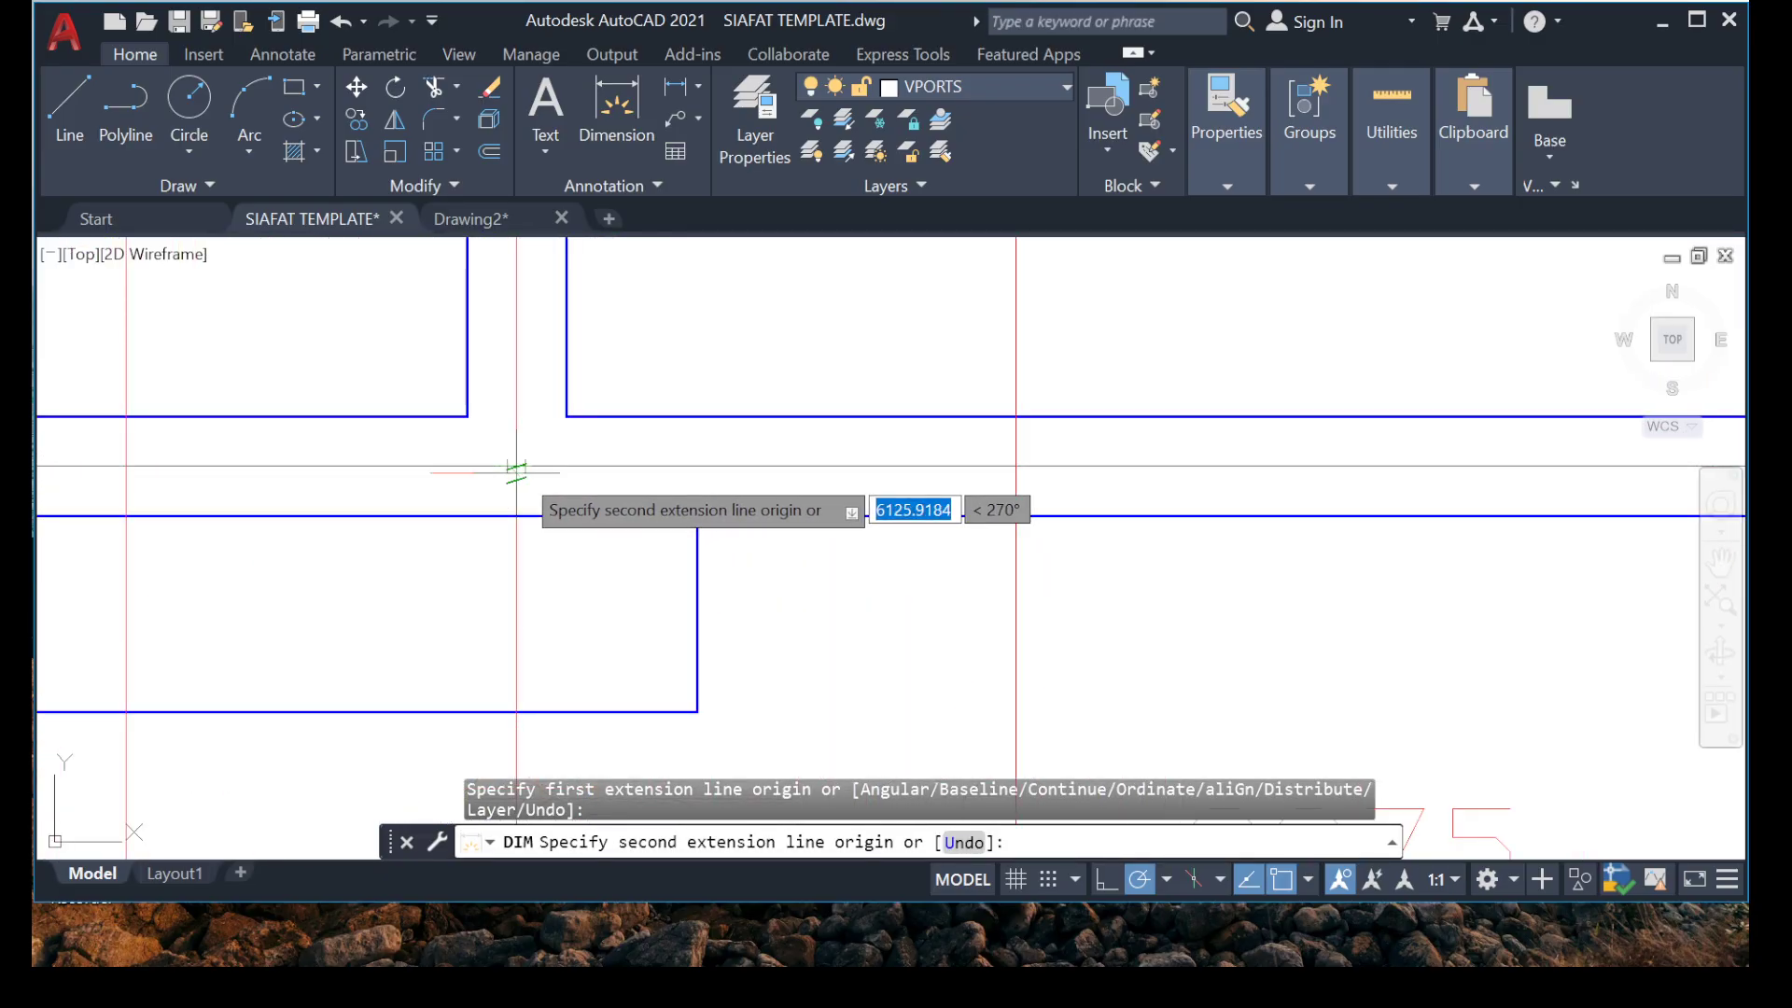
pyautogui.scroll(-3, 516, 472)
pyautogui.scroll(3, 522, 448)
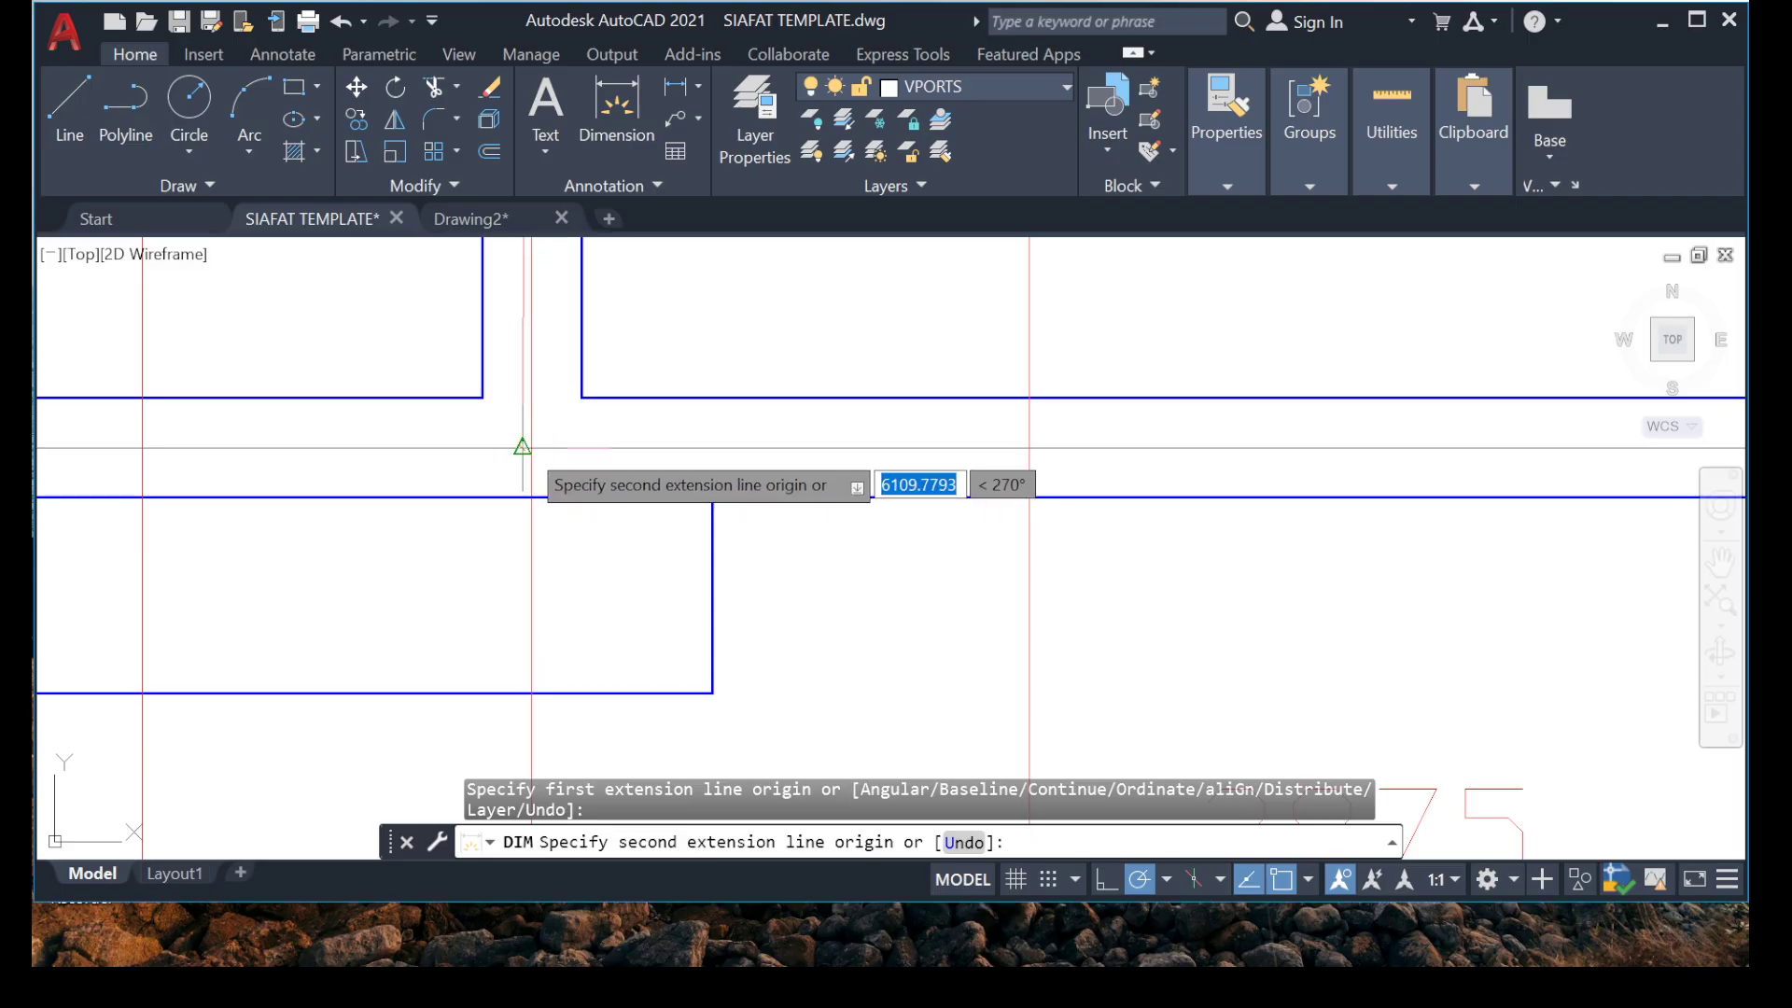
pyautogui.click(532, 448)
pyautogui.scroll(-3, 384, 336)
pyautogui.scroll(2, 494, 364)
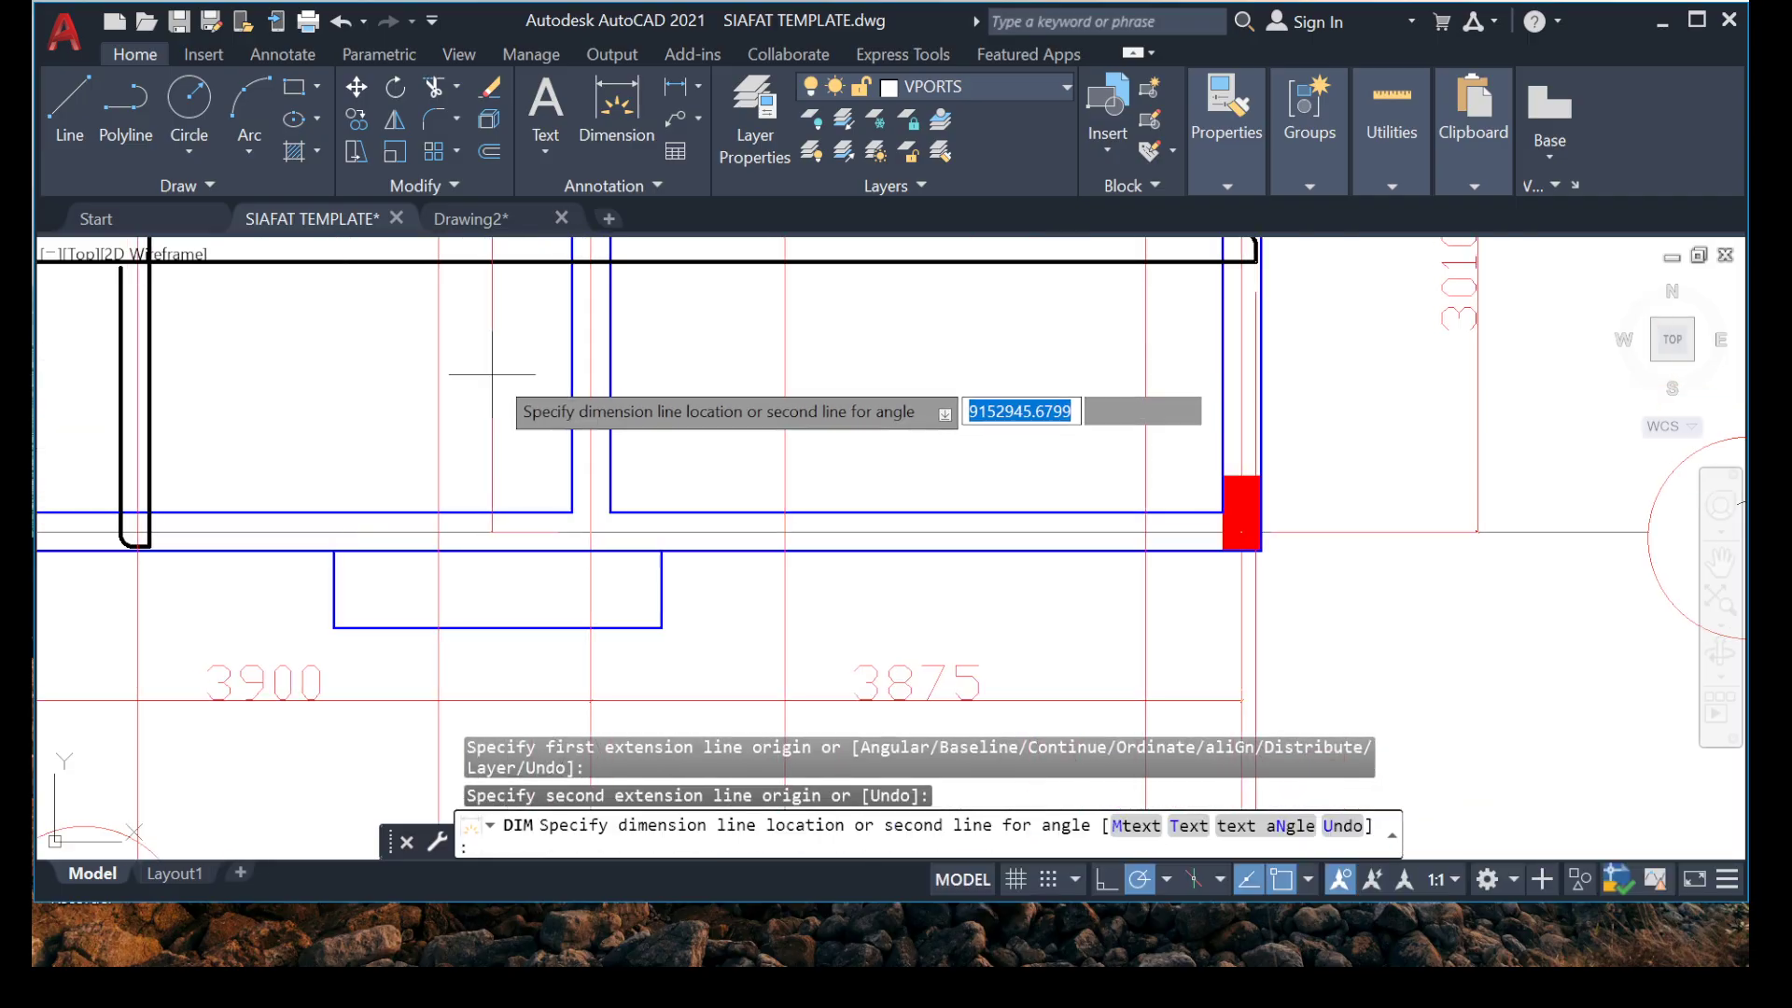
pyautogui.click(505, 398)
pyautogui.press('Escape')
# Try to match the properties of the 3900 grid dimension onto the new vertical dimension between grids 2 and 1.
pyautogui.scroll(2, 340, 440)
pyautogui.rightClick(313, 408)
pyautogui.moveTo(402, 455)
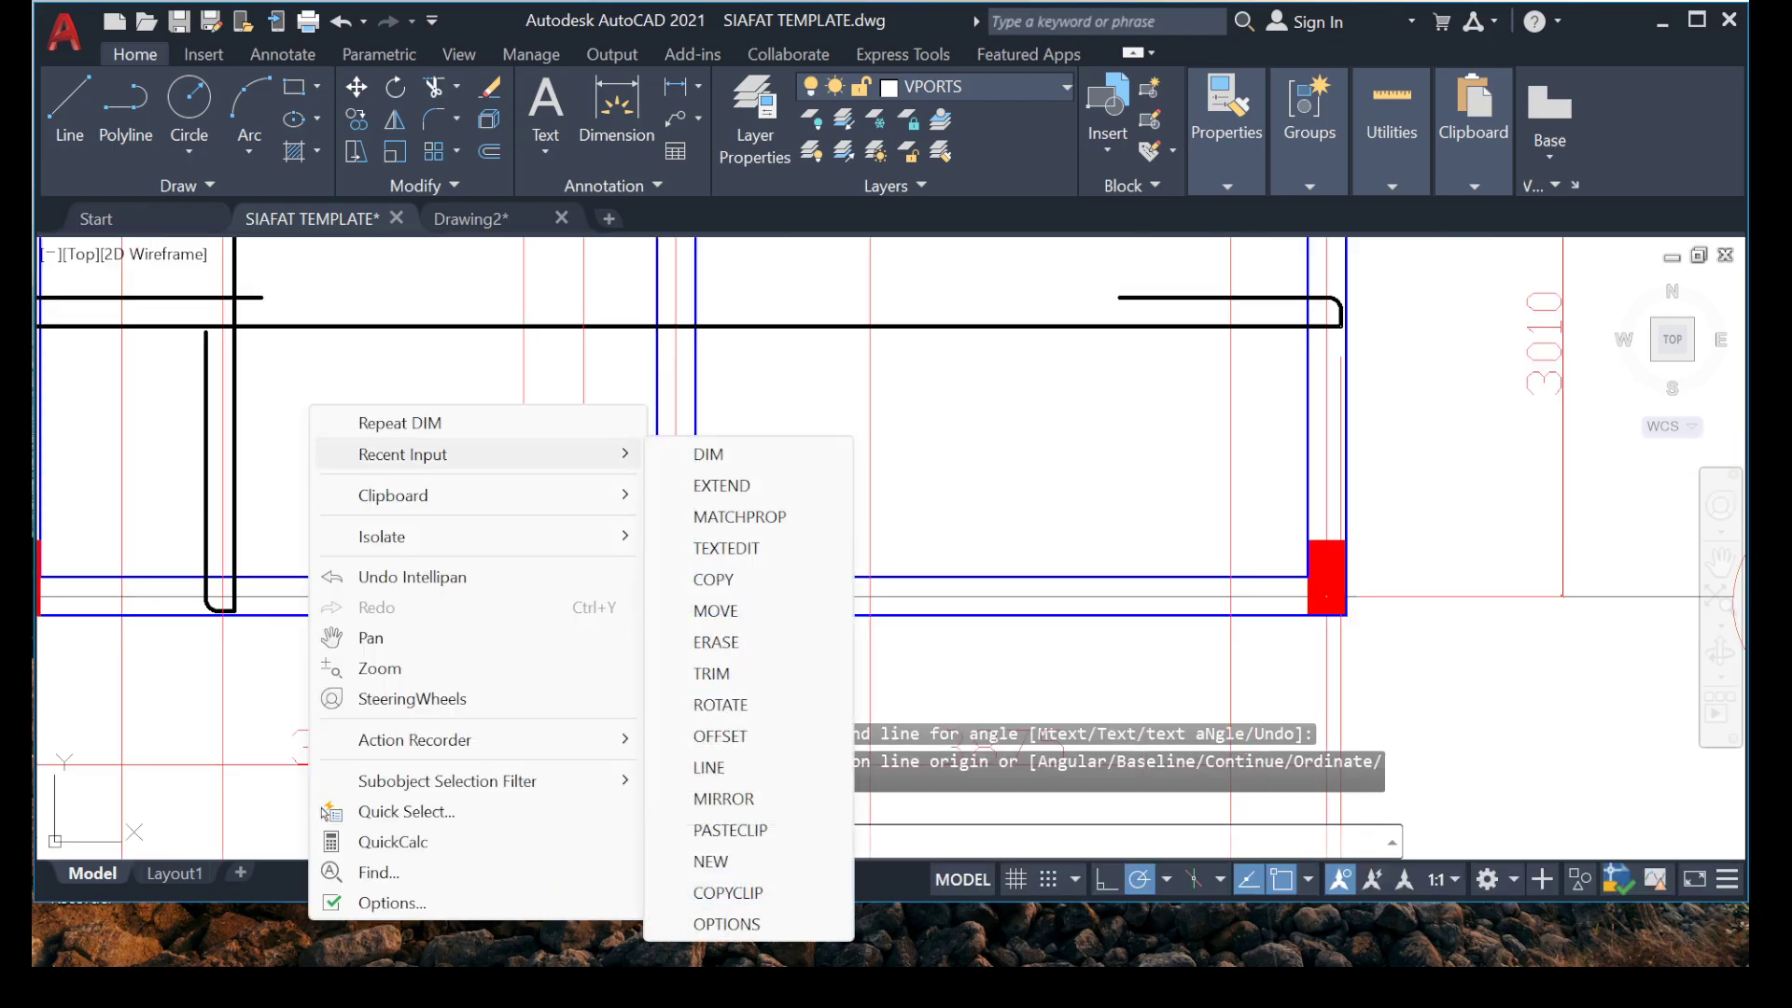
pyautogui.click(740, 516)
pyautogui.click(338, 728)
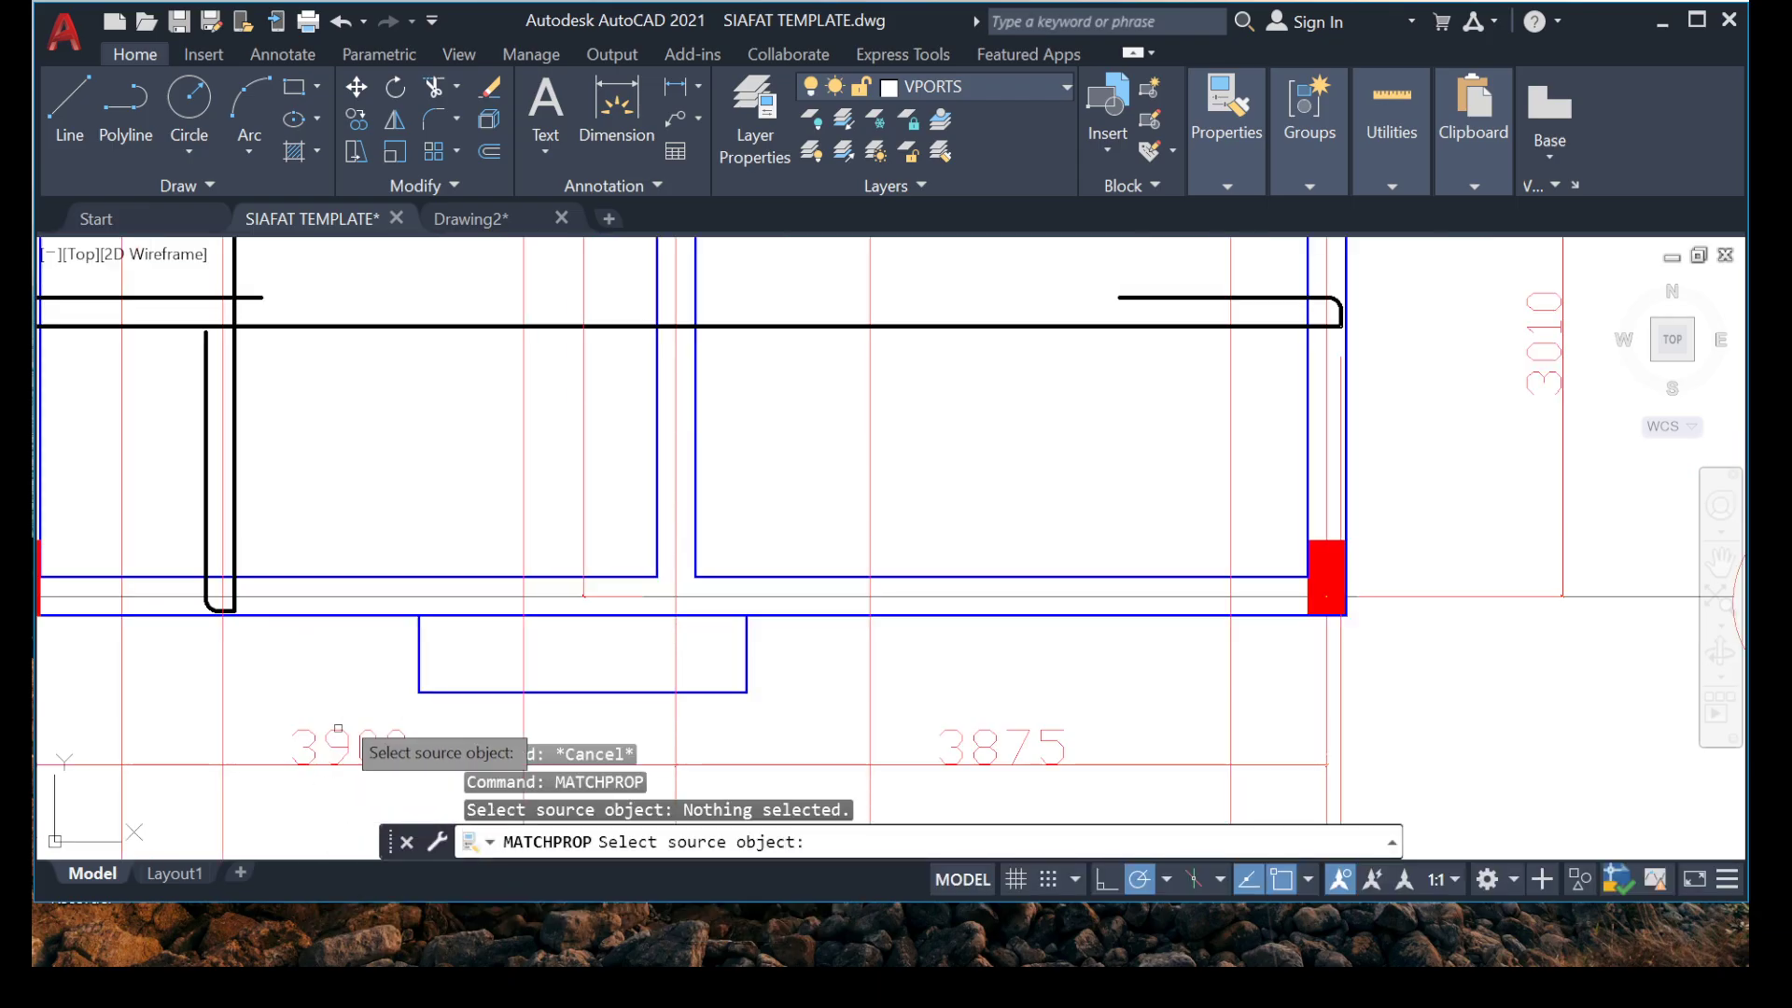
pyautogui.click(583, 434)
pyautogui.press('Escape')
pyautogui.scroll(-2, 449, 491)
pyautogui.moveTo(449, 491); pyautogui.dragTo(378, 716, button='middle')
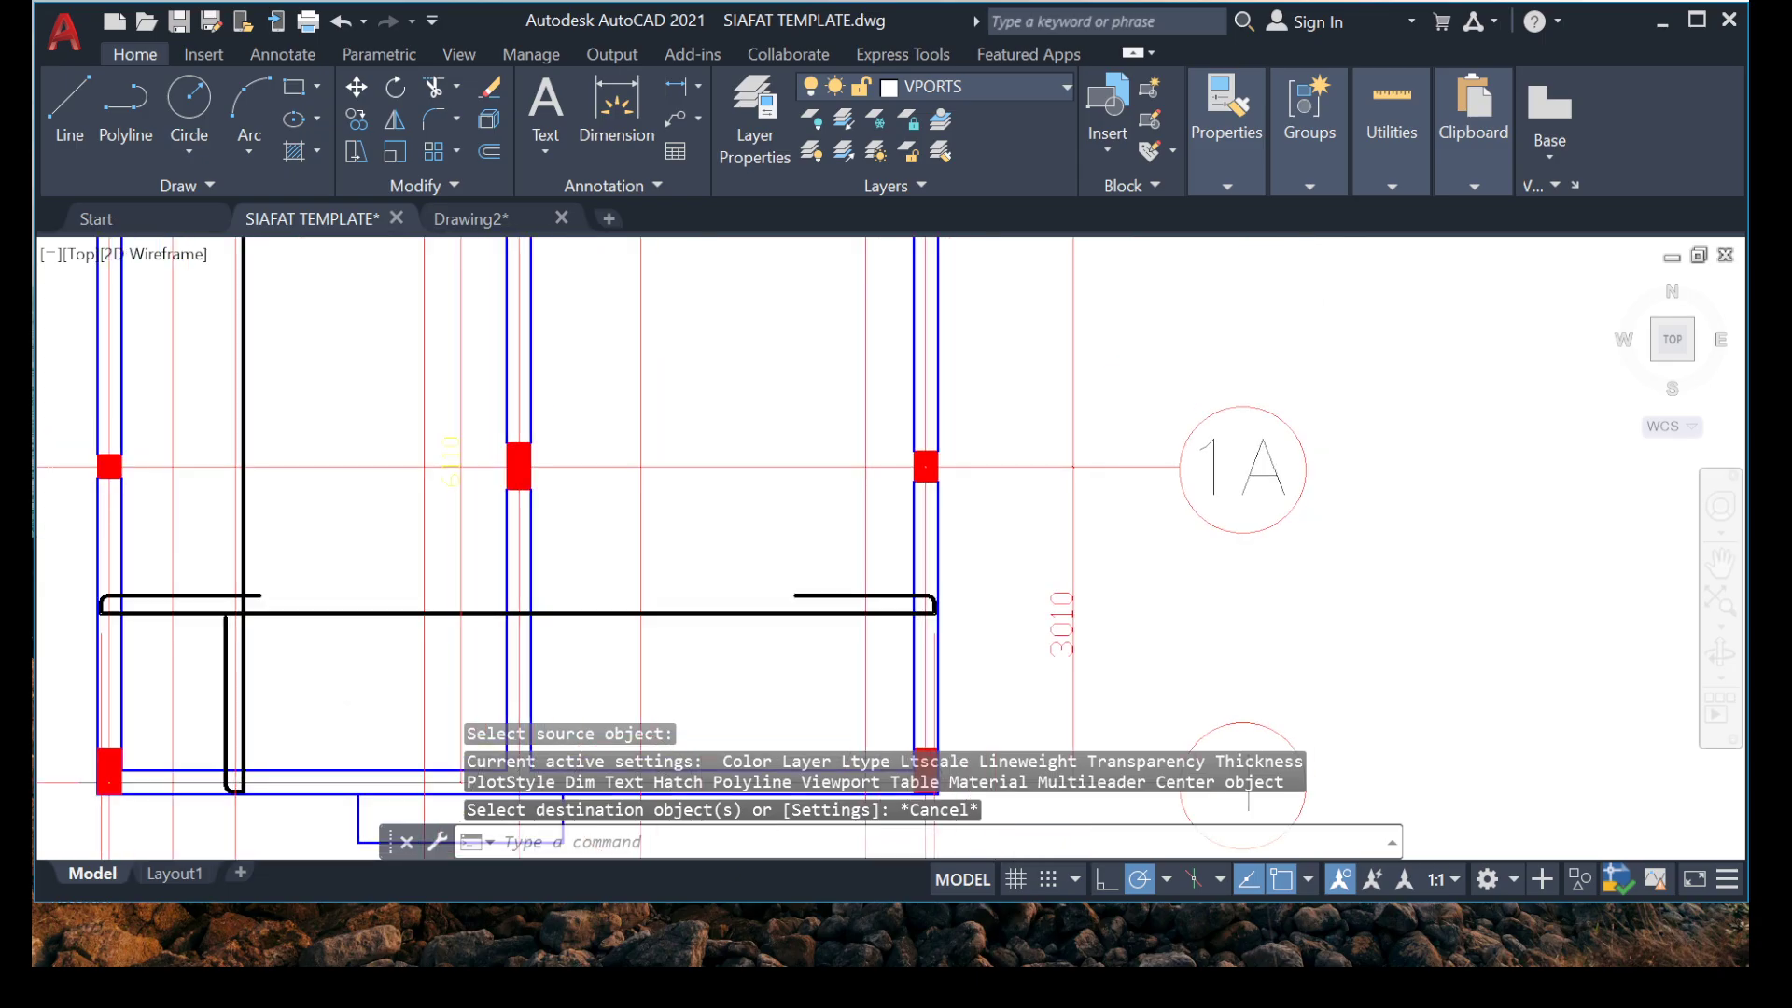
pyautogui.scroll(2, 449, 504)
pyautogui.scroll(2, 420, 460)
pyautogui.moveTo(420, 460); pyautogui.dragTo(732, 464, button='middle')
pyautogui.press('Escape')
pyautogui.press('Escape')
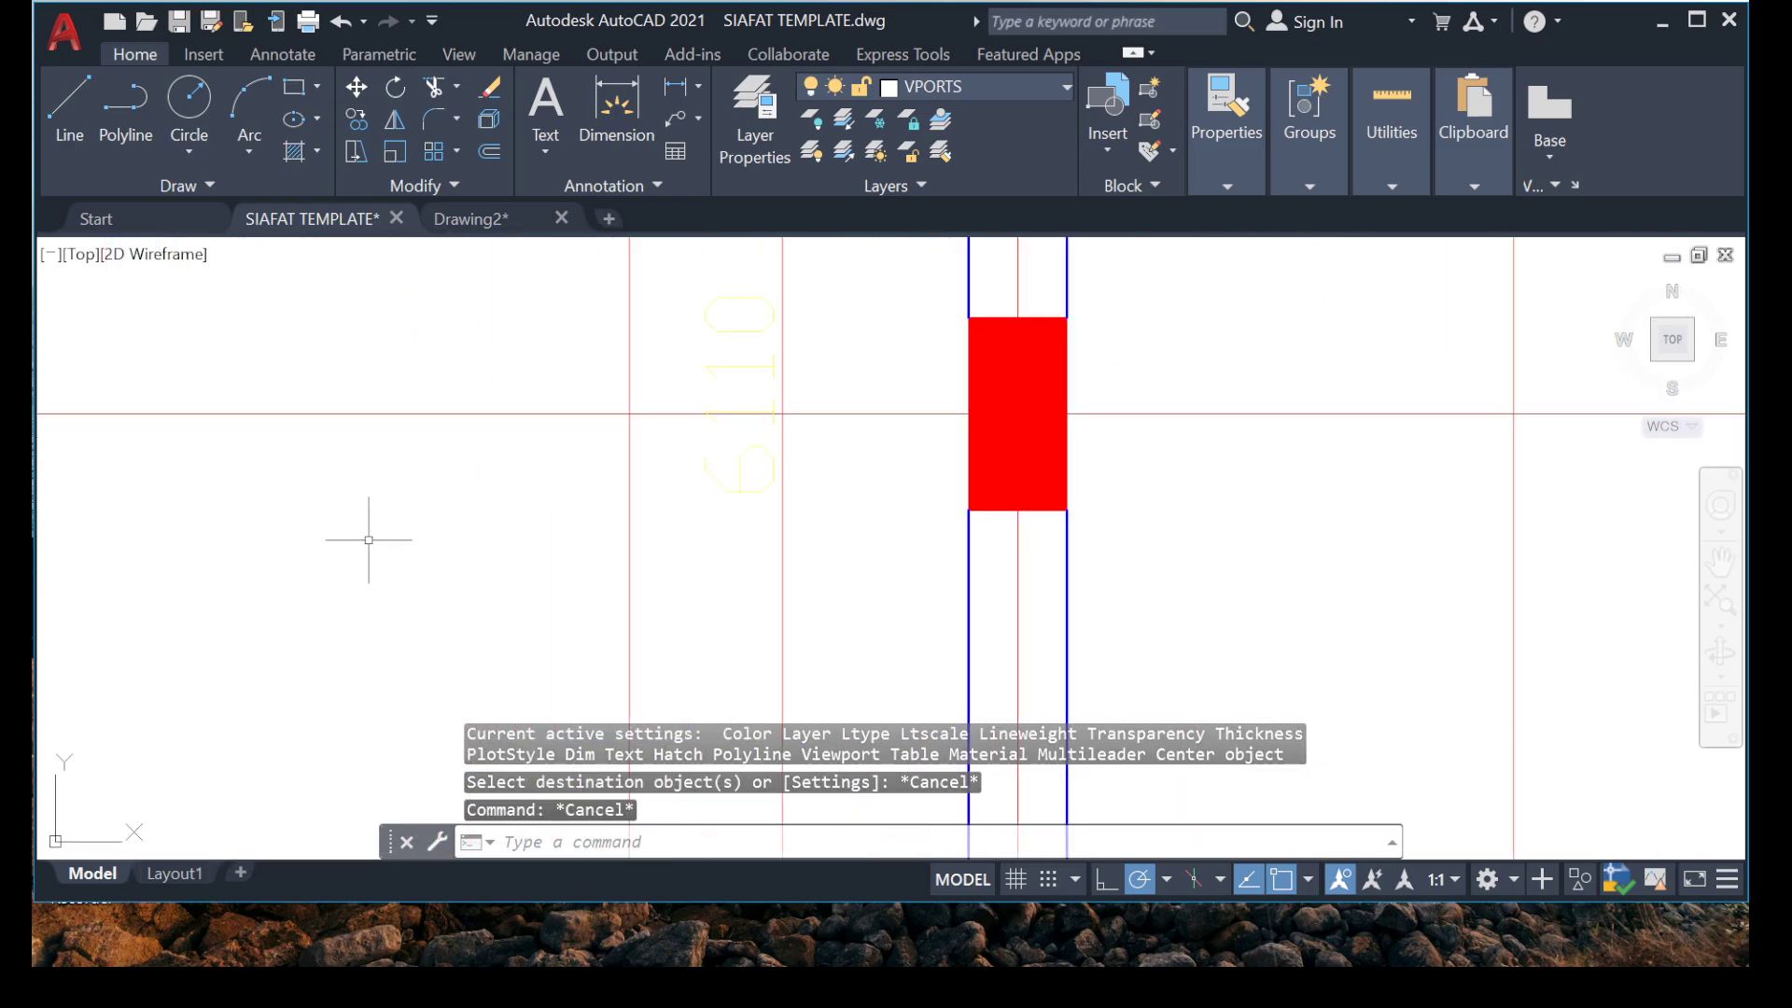
pyautogui.write('n')
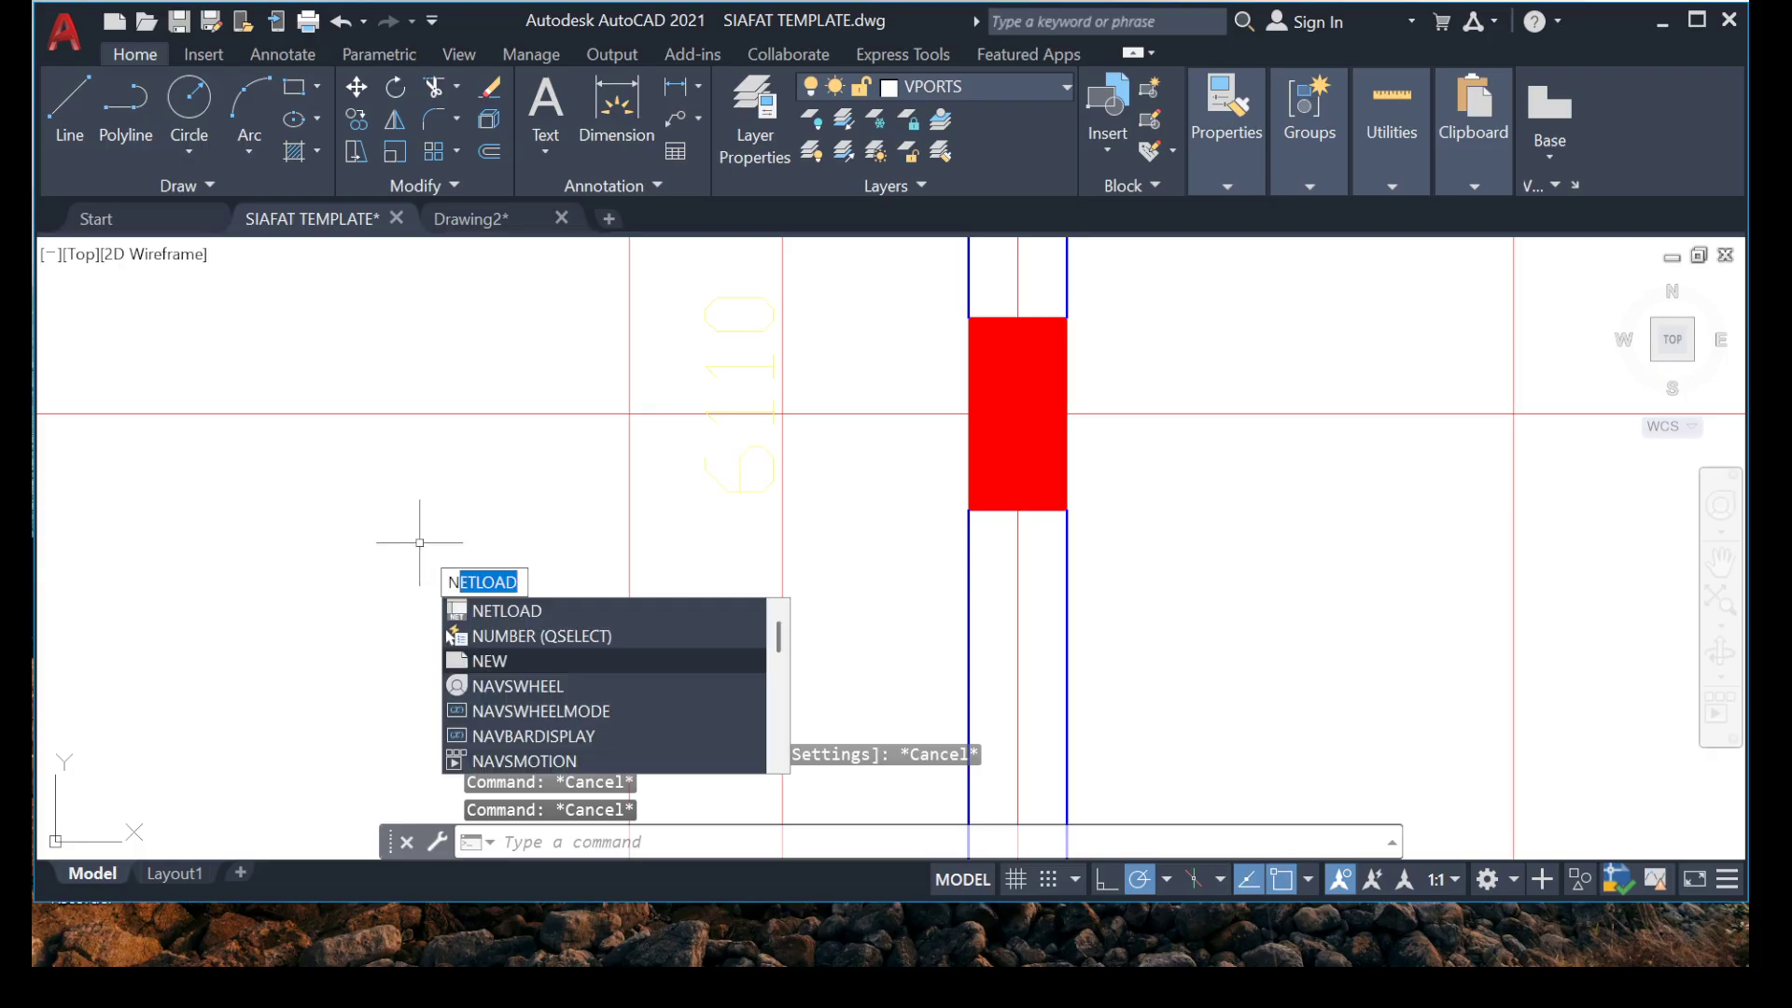
pyautogui.press('Escape')
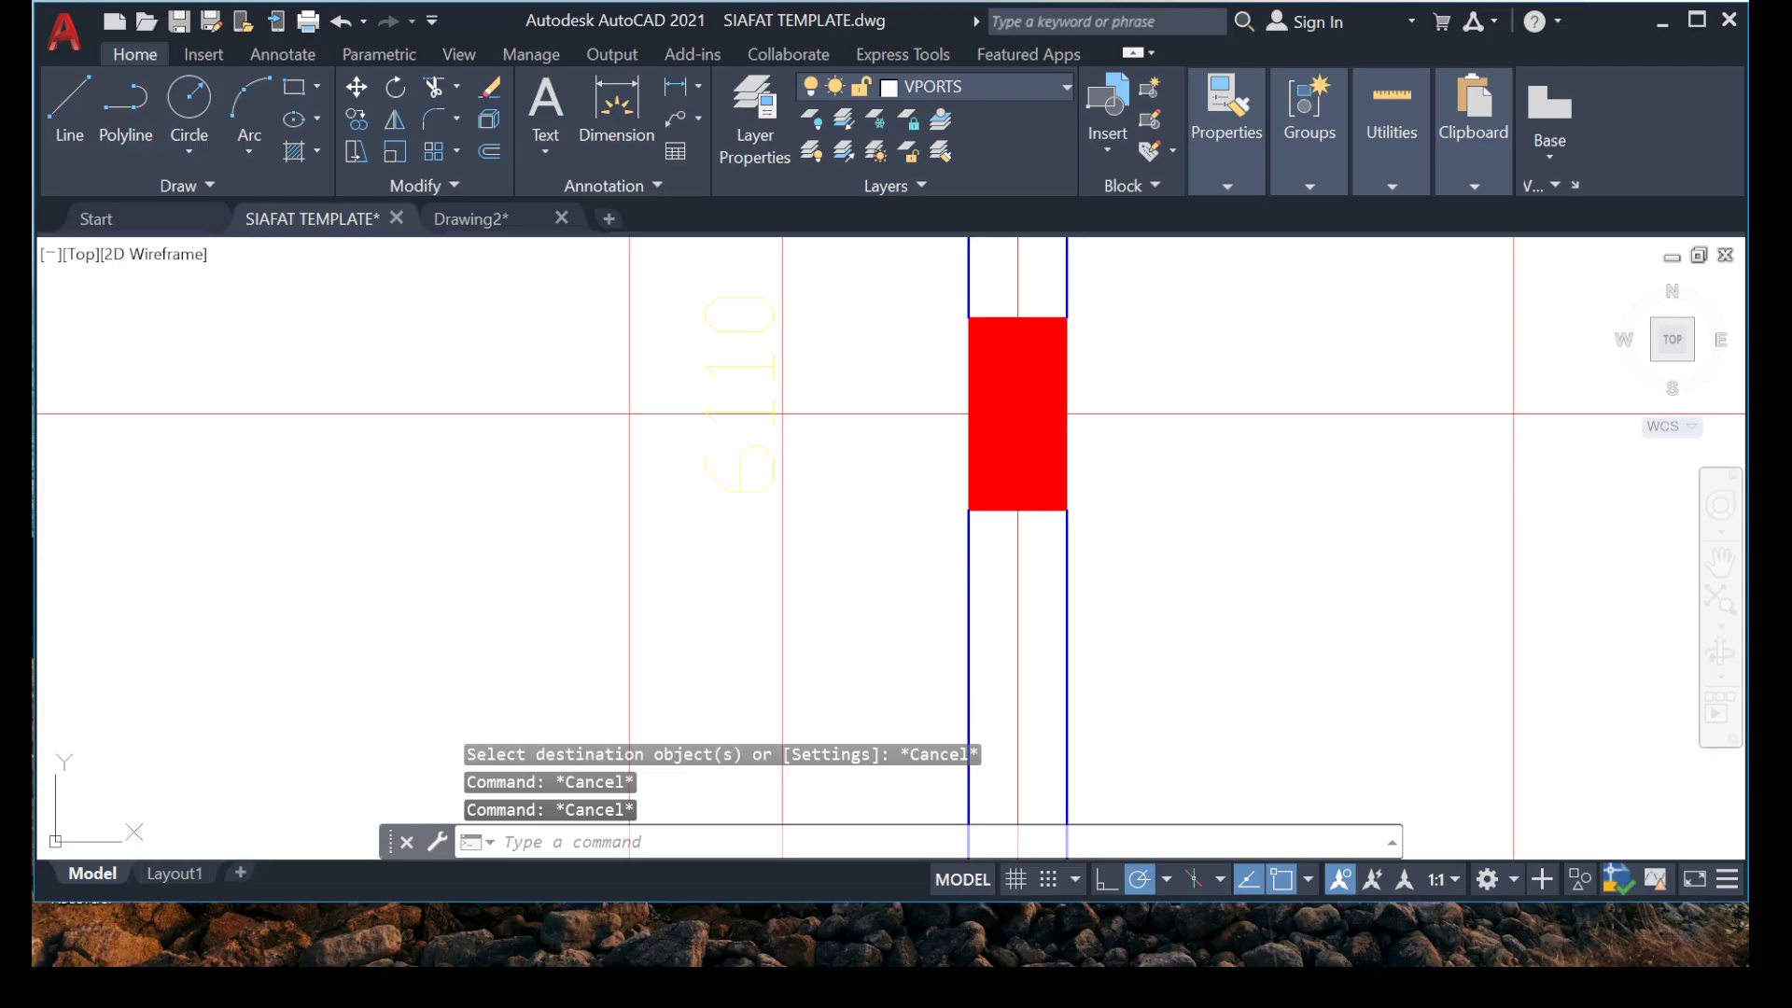
pyautogui.press('Escape')
pyautogui.press('Escape')
pyautogui.press('Escape')
# Match the properties of the 3900 grid dimension onto the vertical dimension between grids 2 and 1.
pyautogui.write('M')
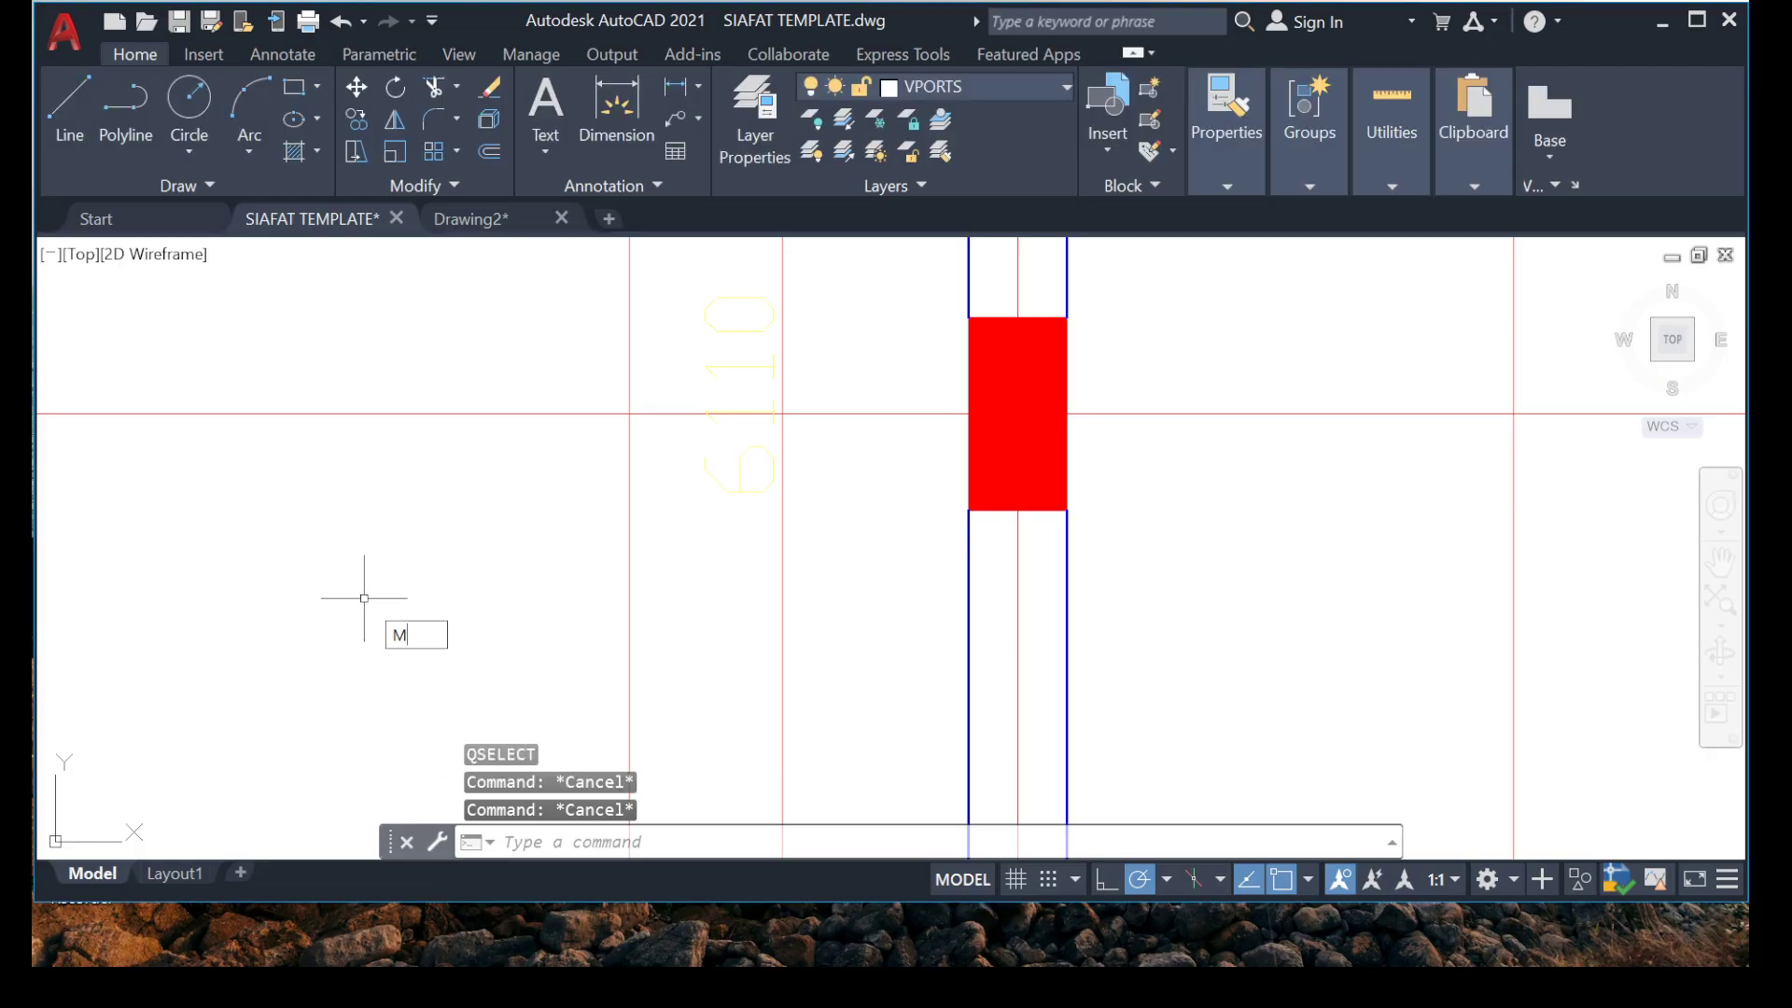
pyautogui.write('a')
pyautogui.press('Return')
pyautogui.scroll(-5, 483, 534)
pyautogui.scroll(4, 456, 668)
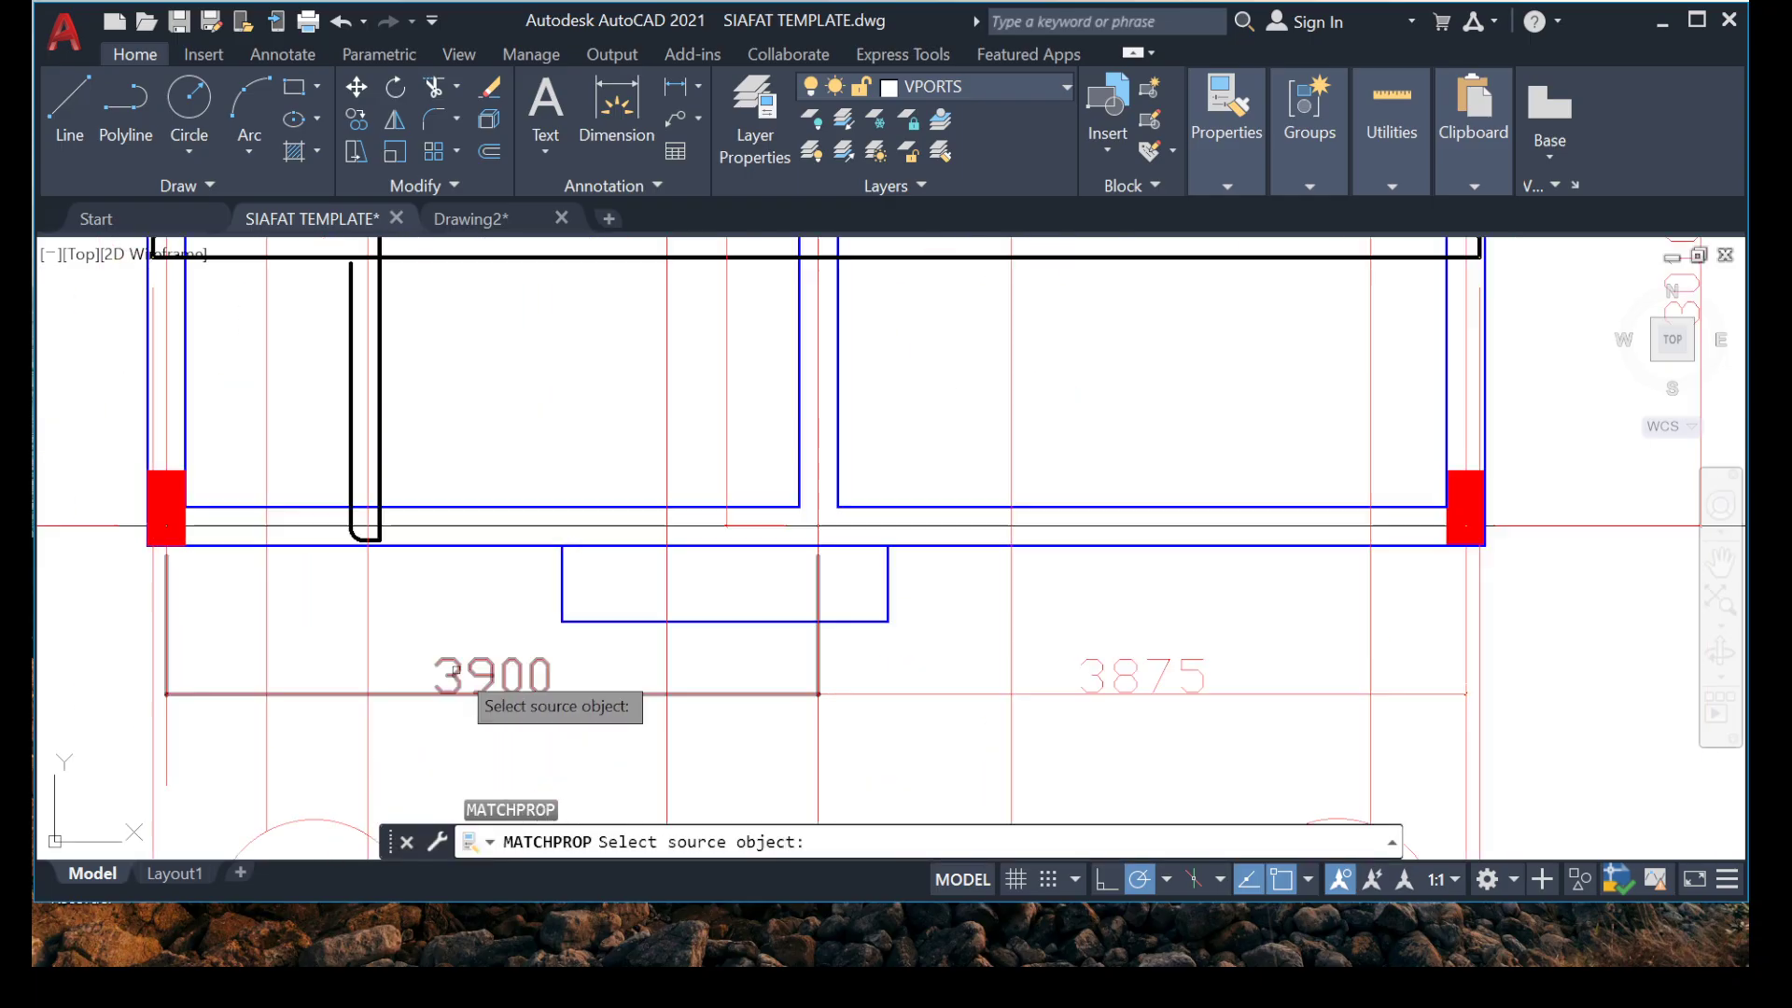
pyautogui.click(485, 671)
pyautogui.click(472, 694)
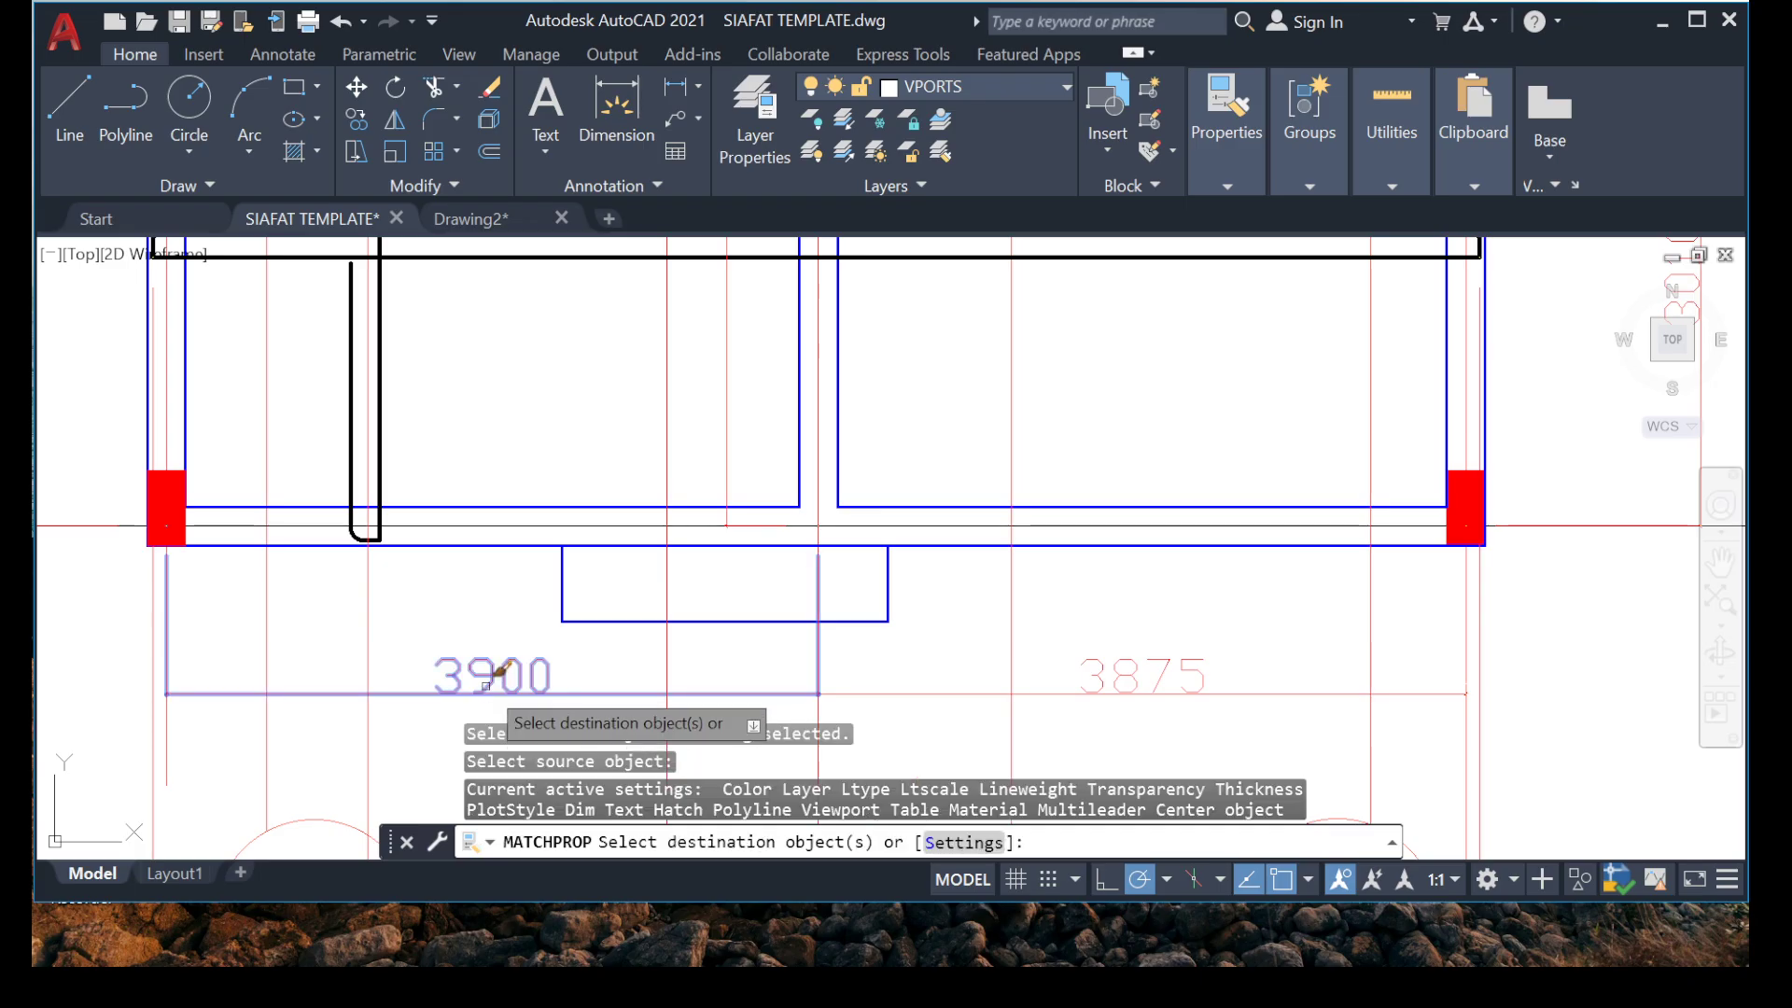
pyautogui.scroll(-5, 602, 439)
pyautogui.scroll(8, 602, 436)
pyautogui.click(548, 548)
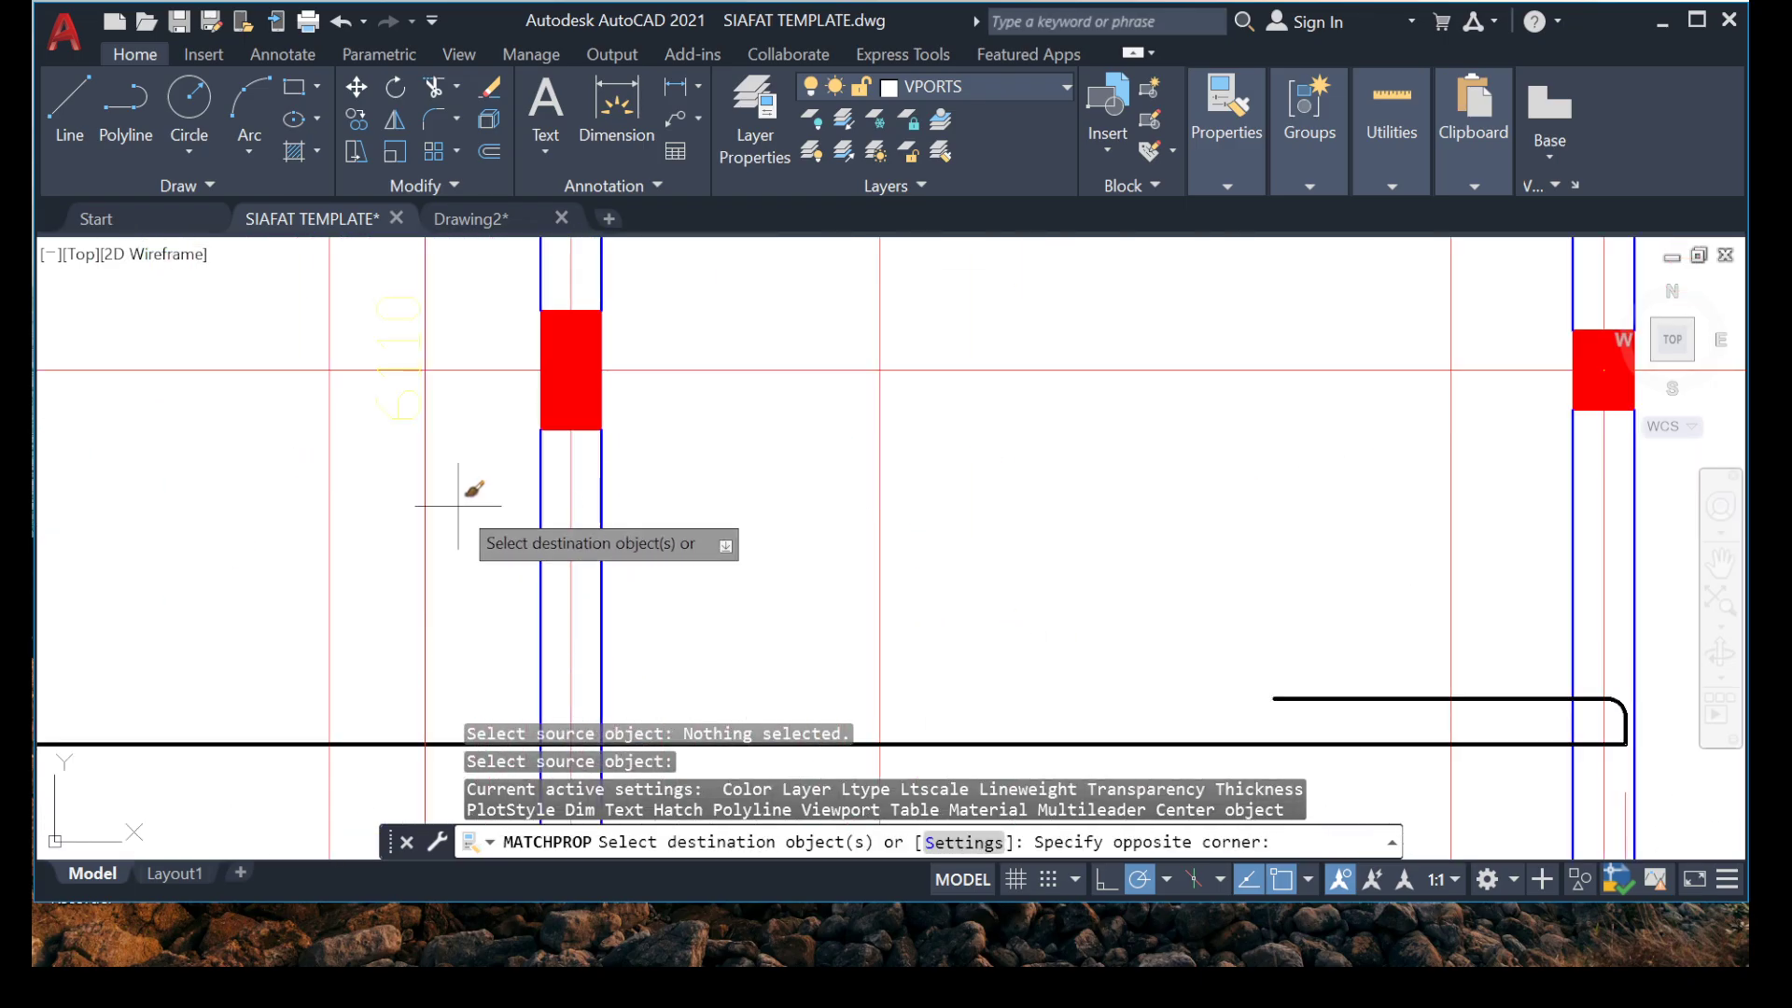
pyautogui.click(351, 552)
pyautogui.press('Escape')
pyautogui.scroll(-4, 411, 415)
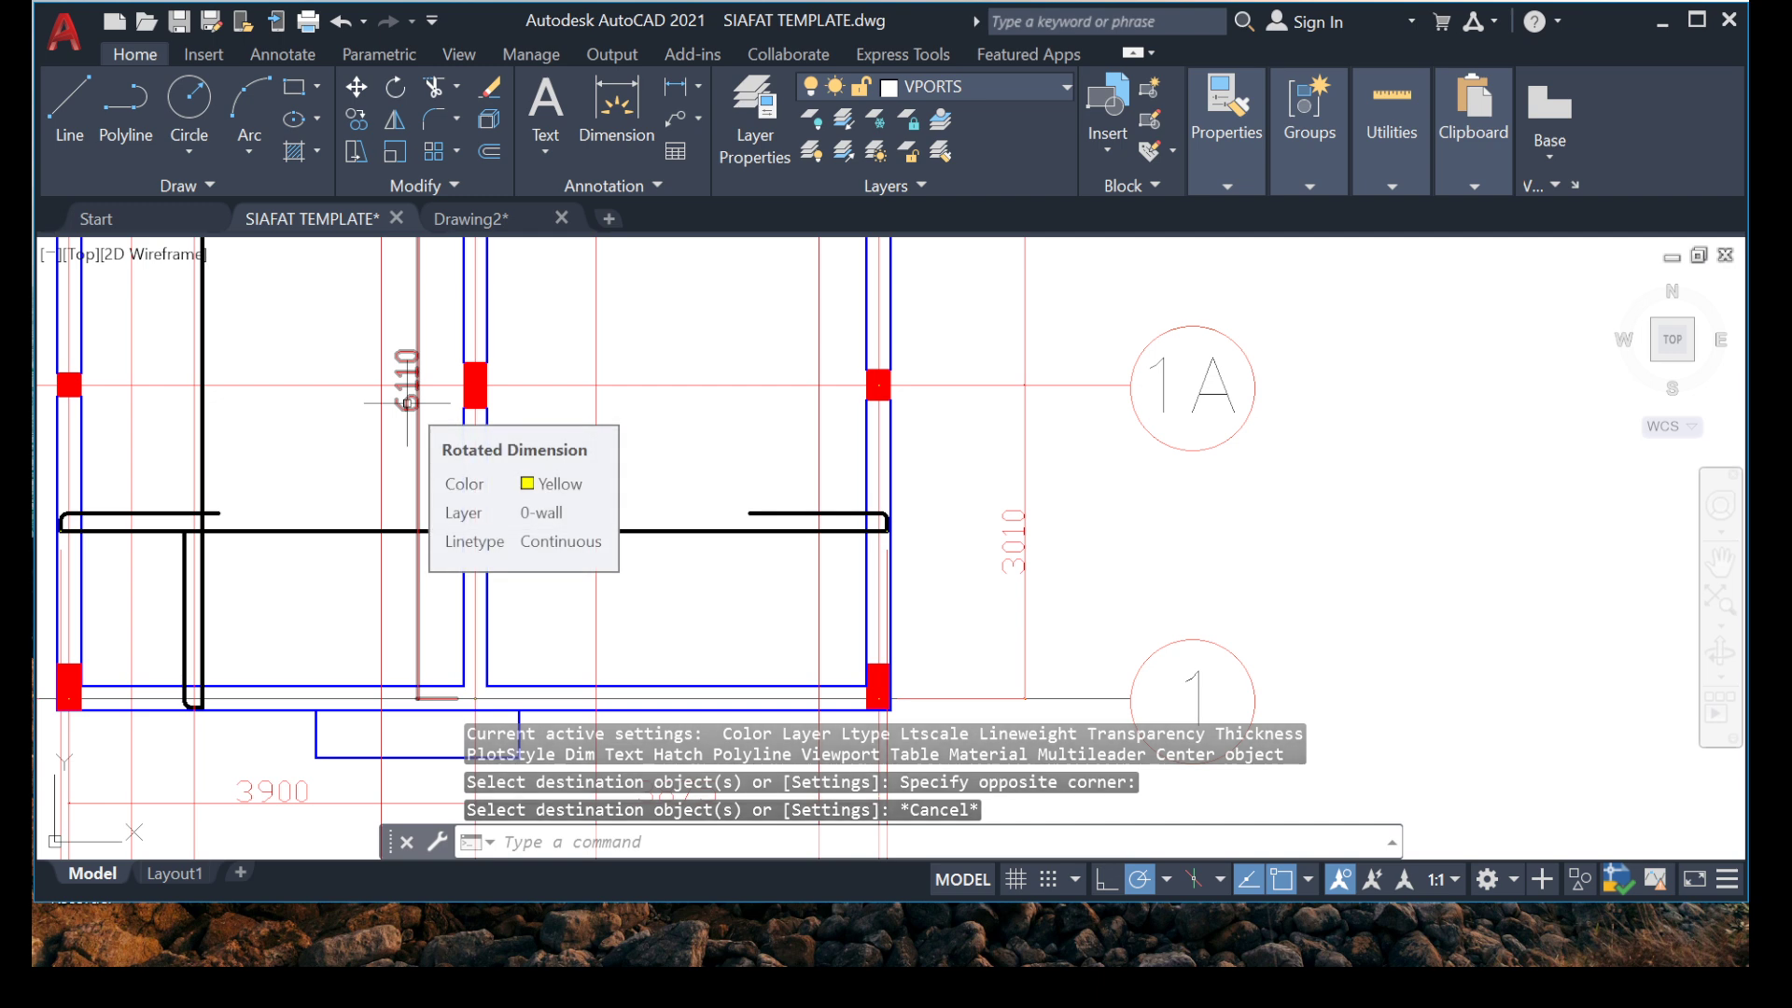
pyautogui.scroll(-2, 515, 518)
pyautogui.moveTo(742, 438); pyautogui.dragTo(828, 538, button='middle')
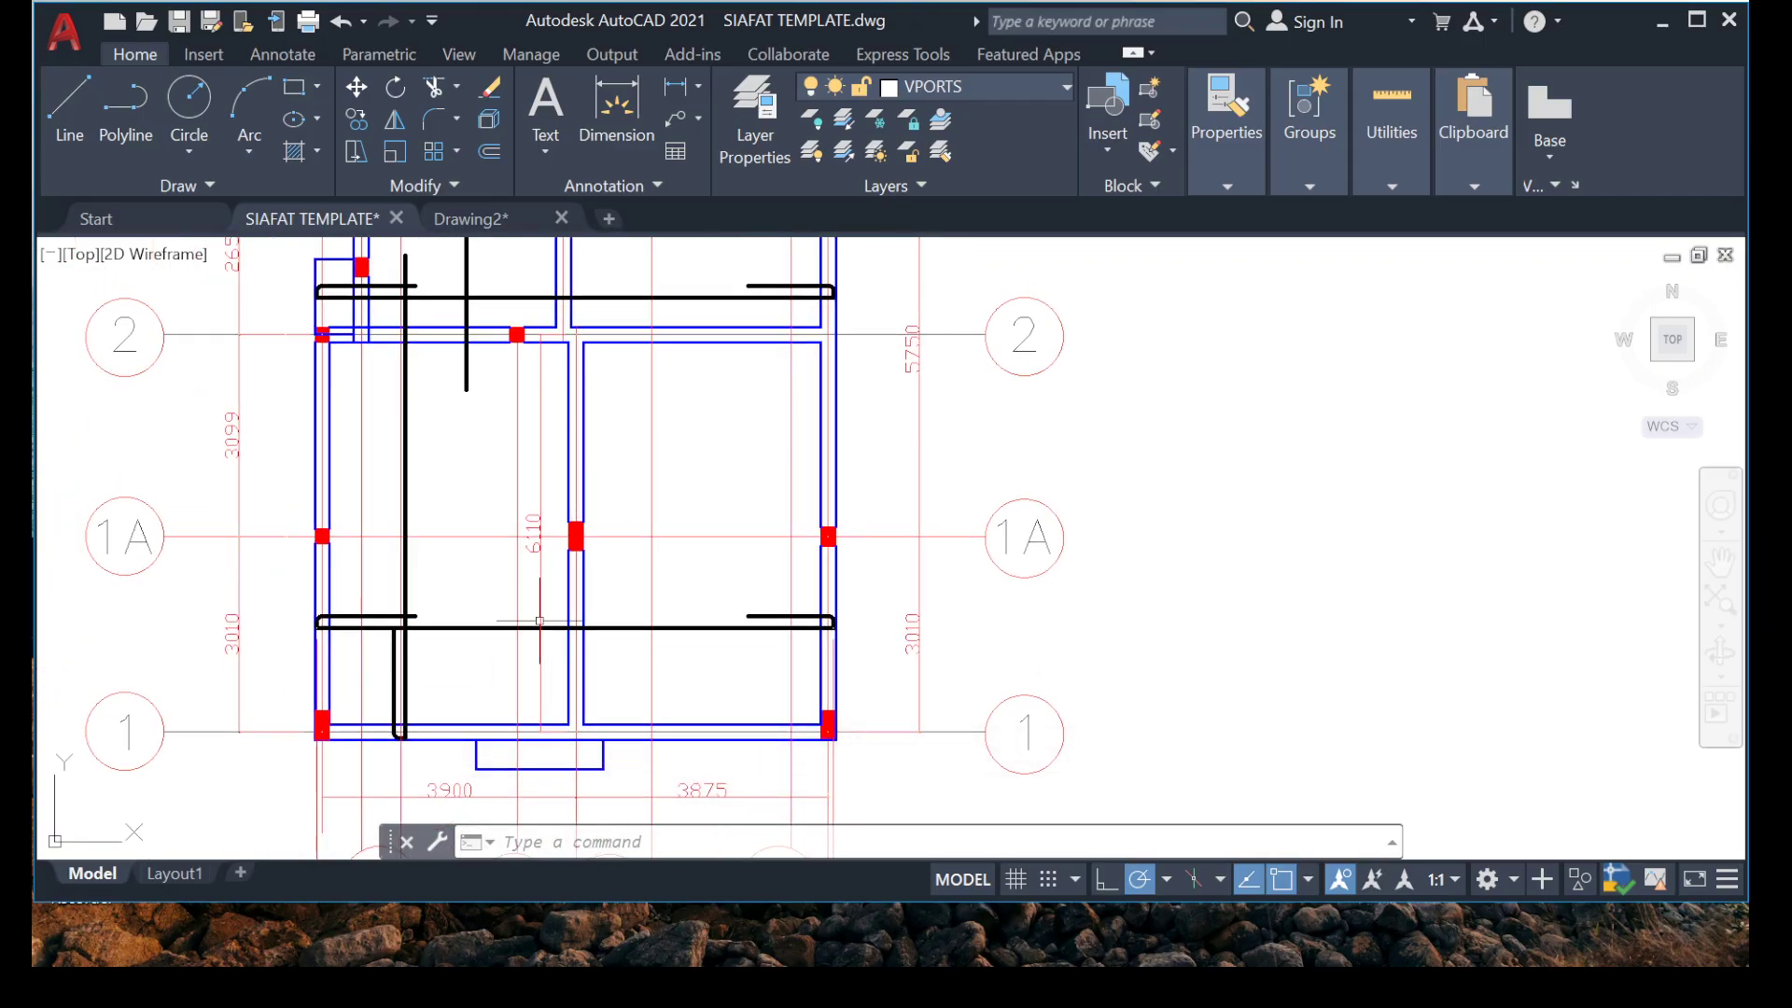
pyautogui.scroll(2, 526, 560)
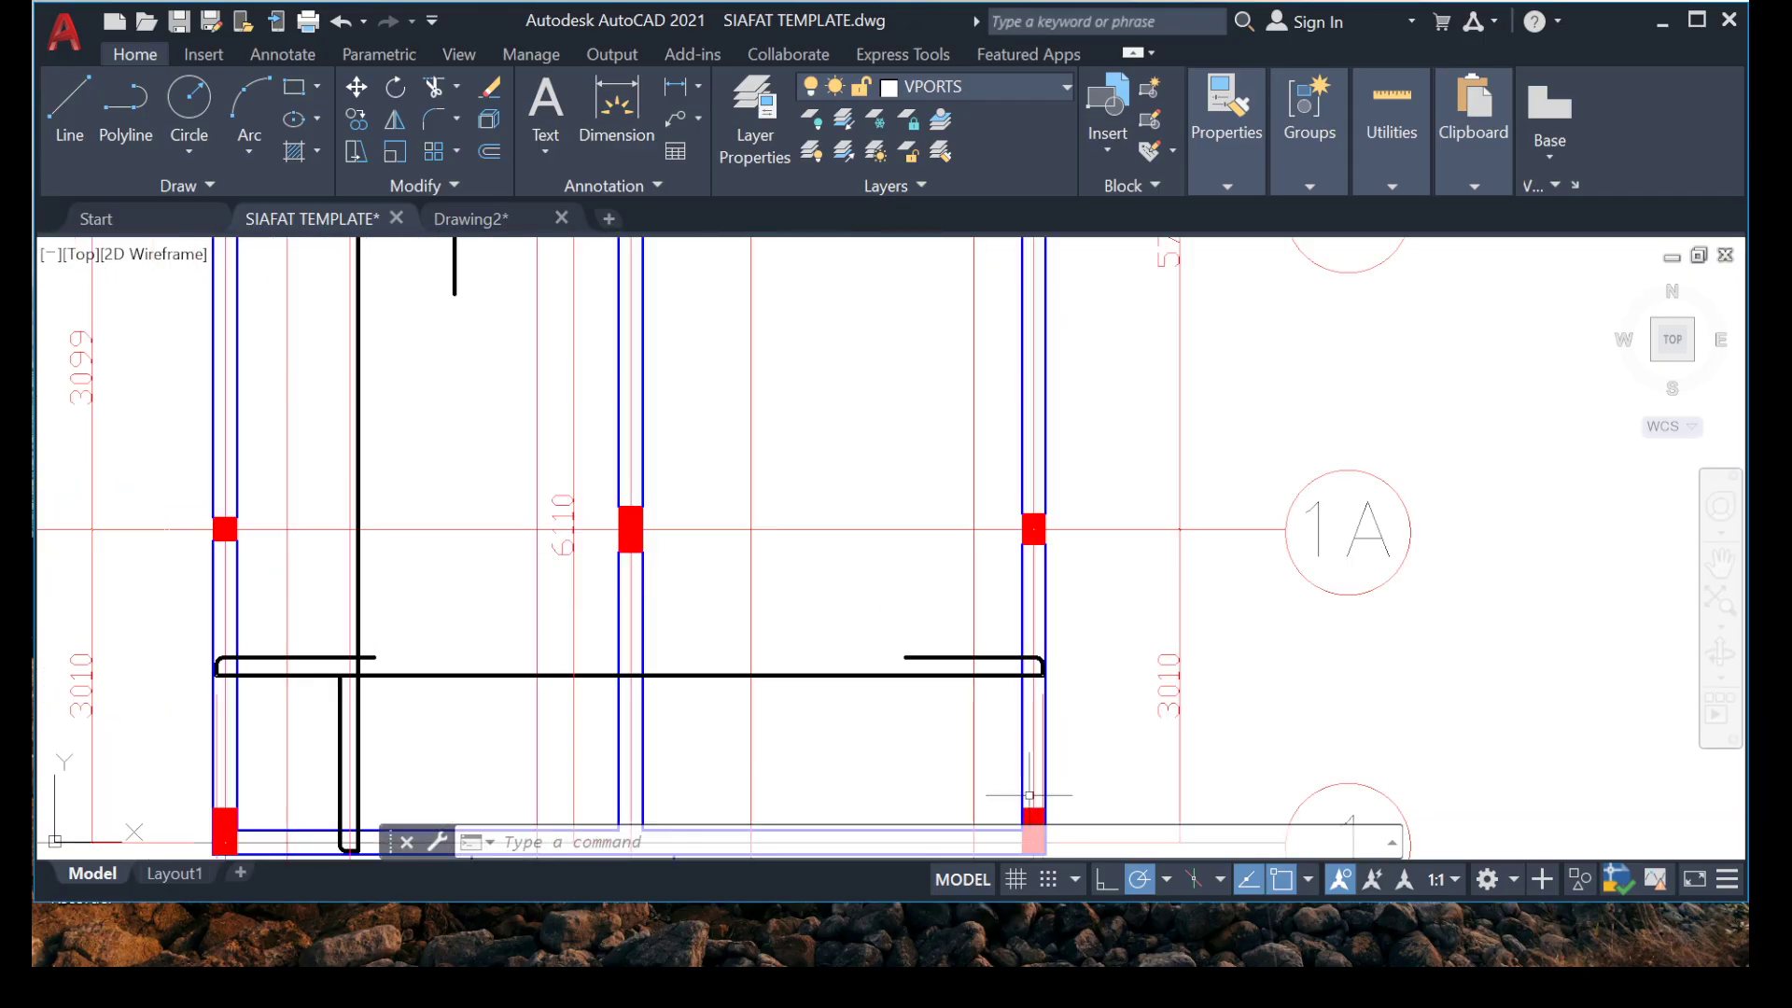
# Switch to Calculator, divide the 6110 span by 3, and return to the drawing.
pyautogui.moveTo(1090, 964)
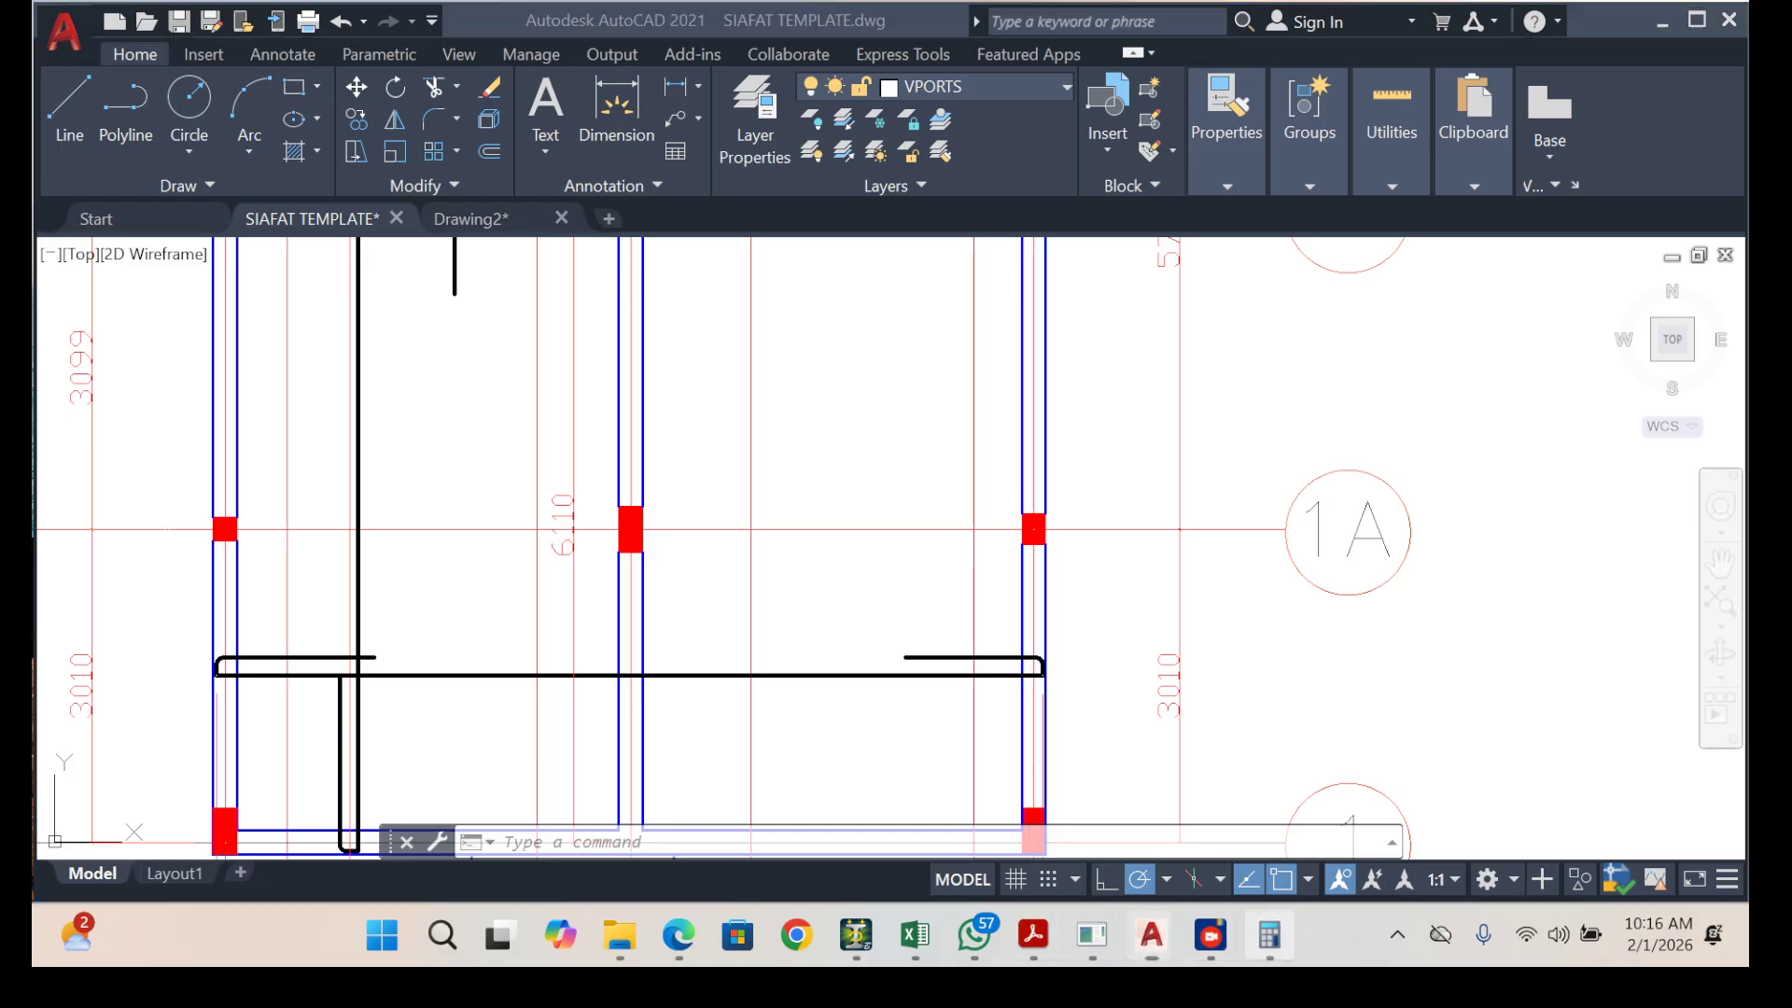
pyautogui.click(1270, 934)
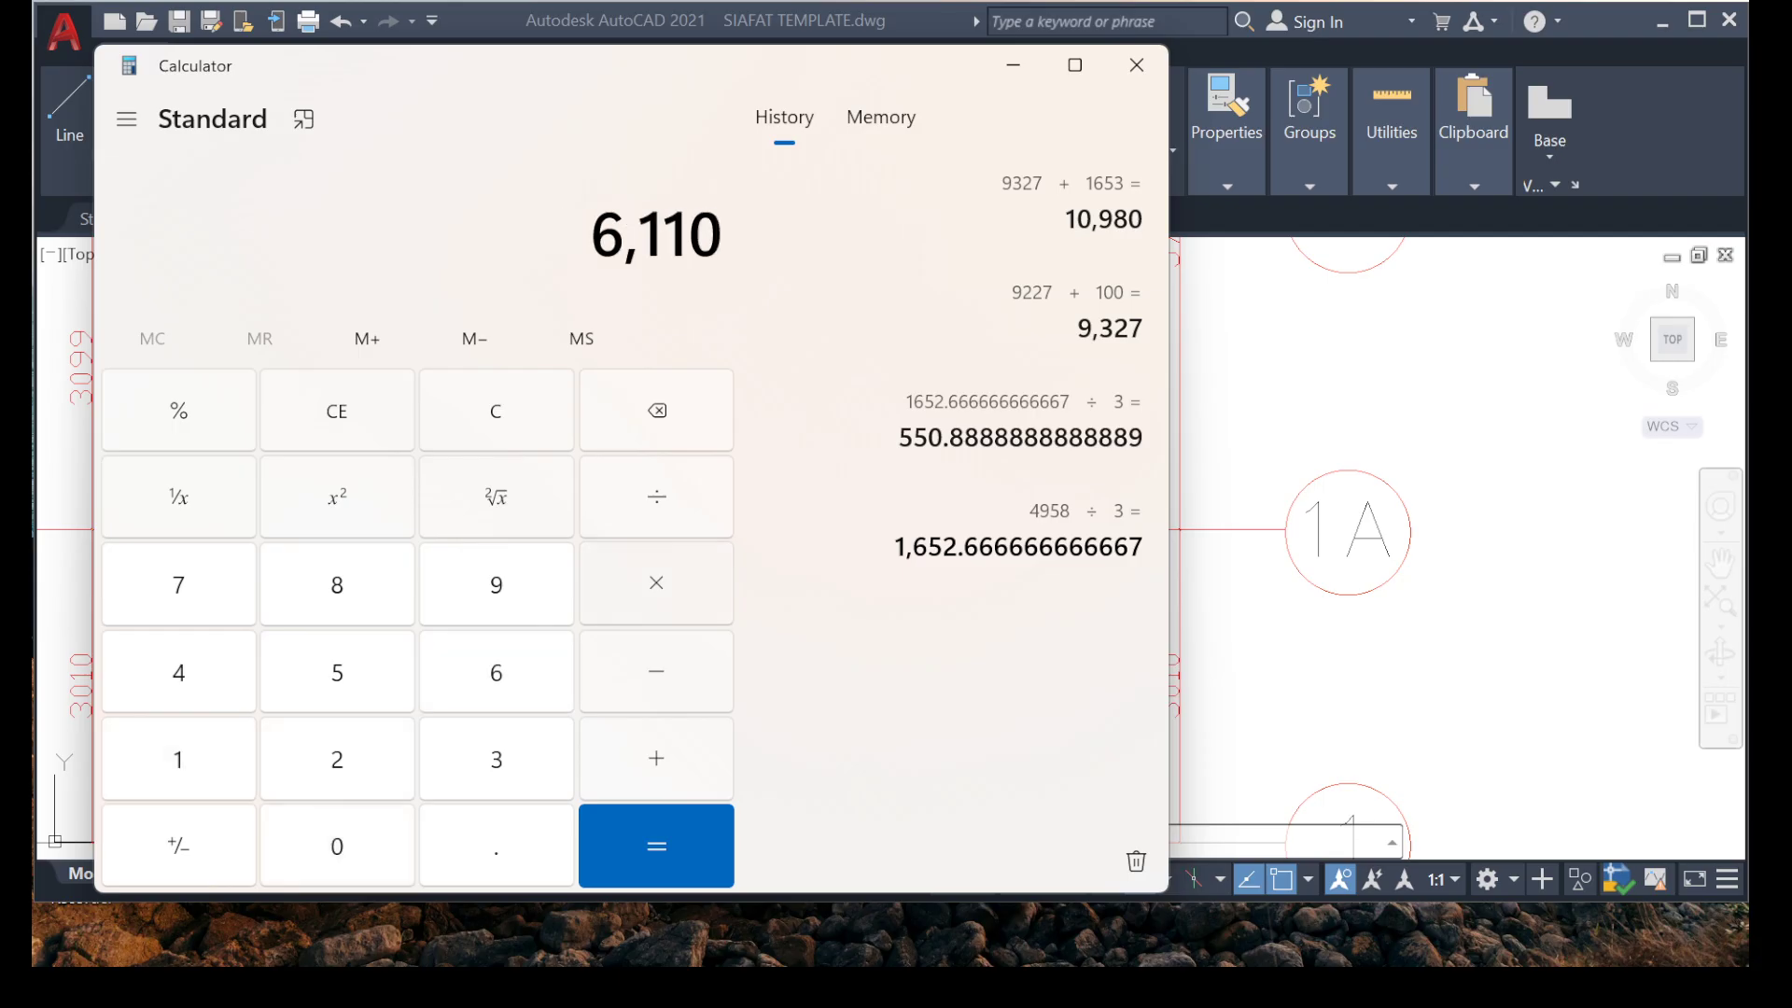
pyautogui.press('Return')
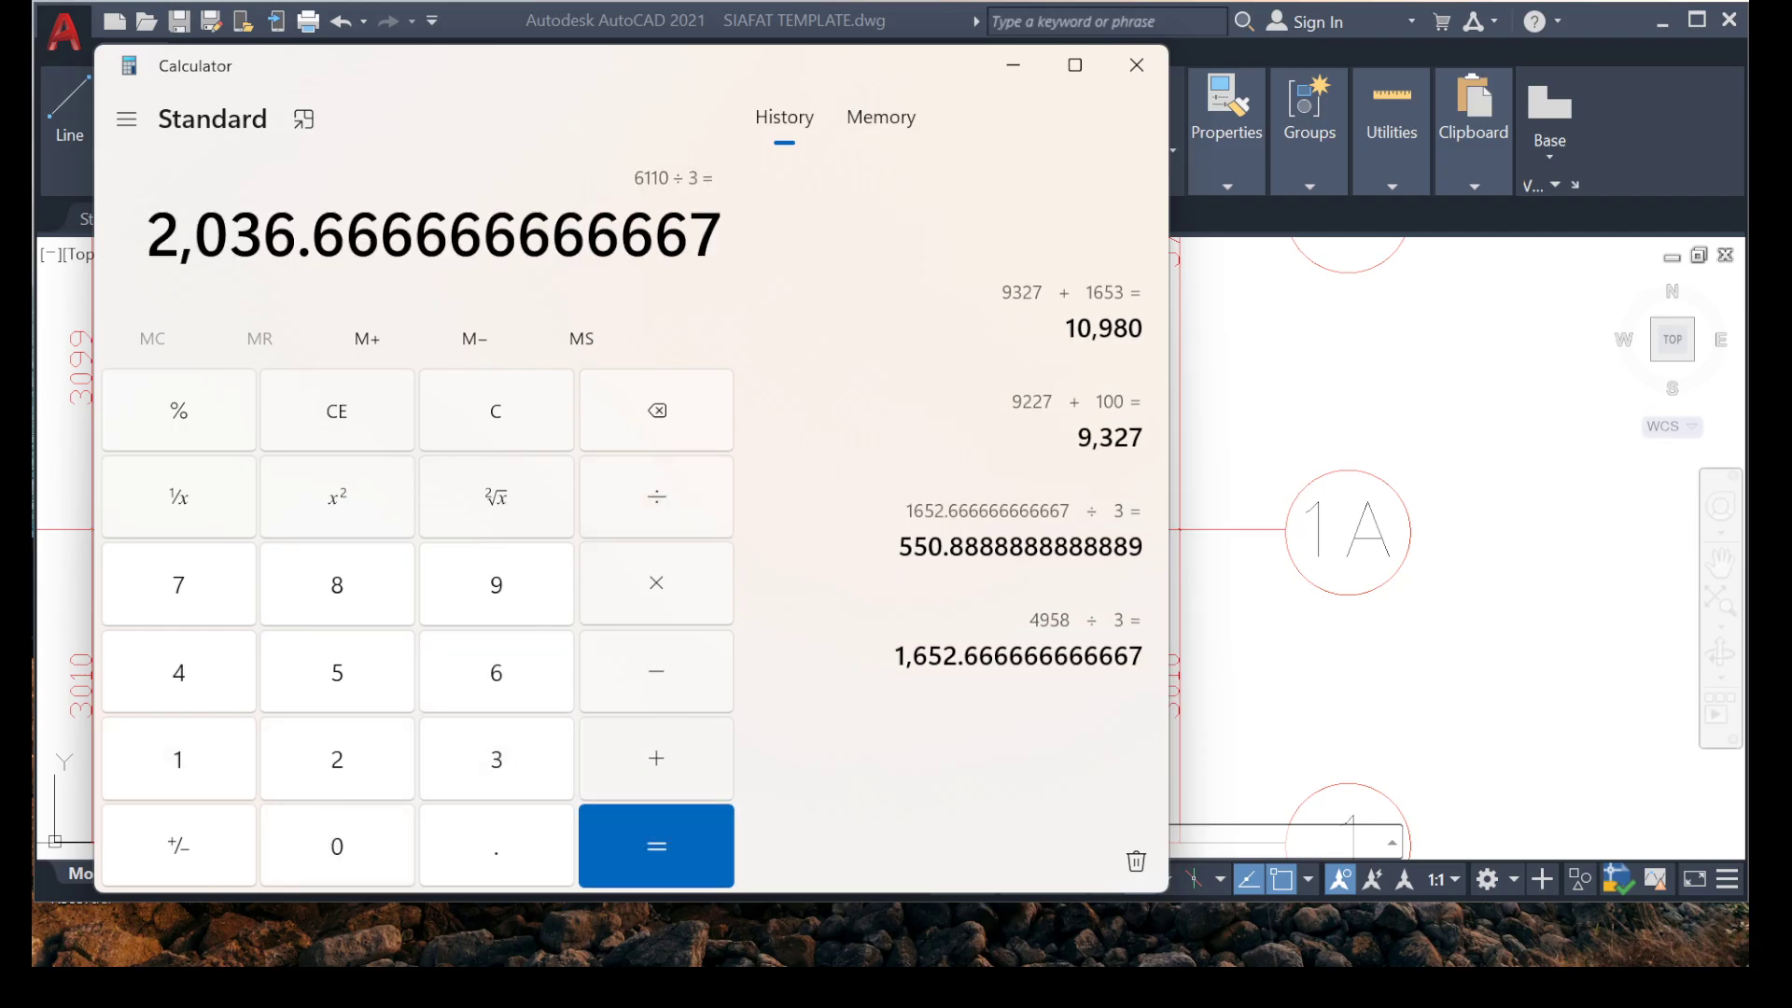
pyautogui.click(1014, 65)
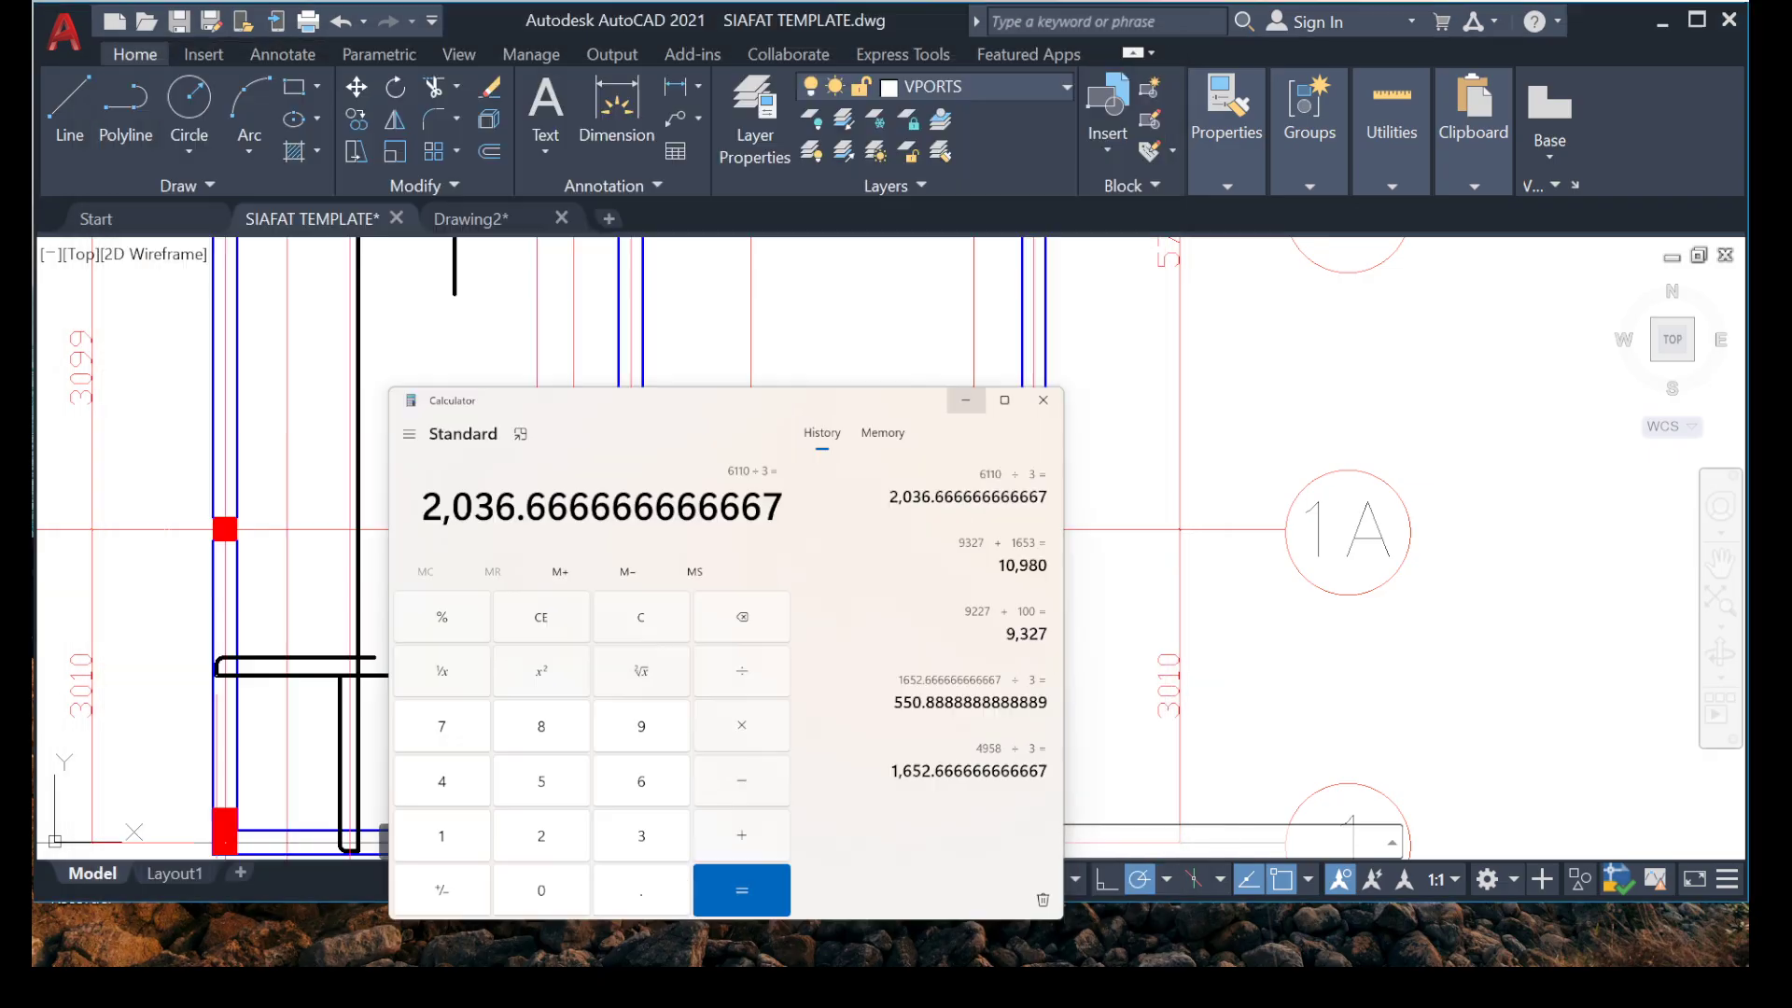
pyautogui.moveTo(659, 635); pyautogui.dragTo(679, 562, button='middle')
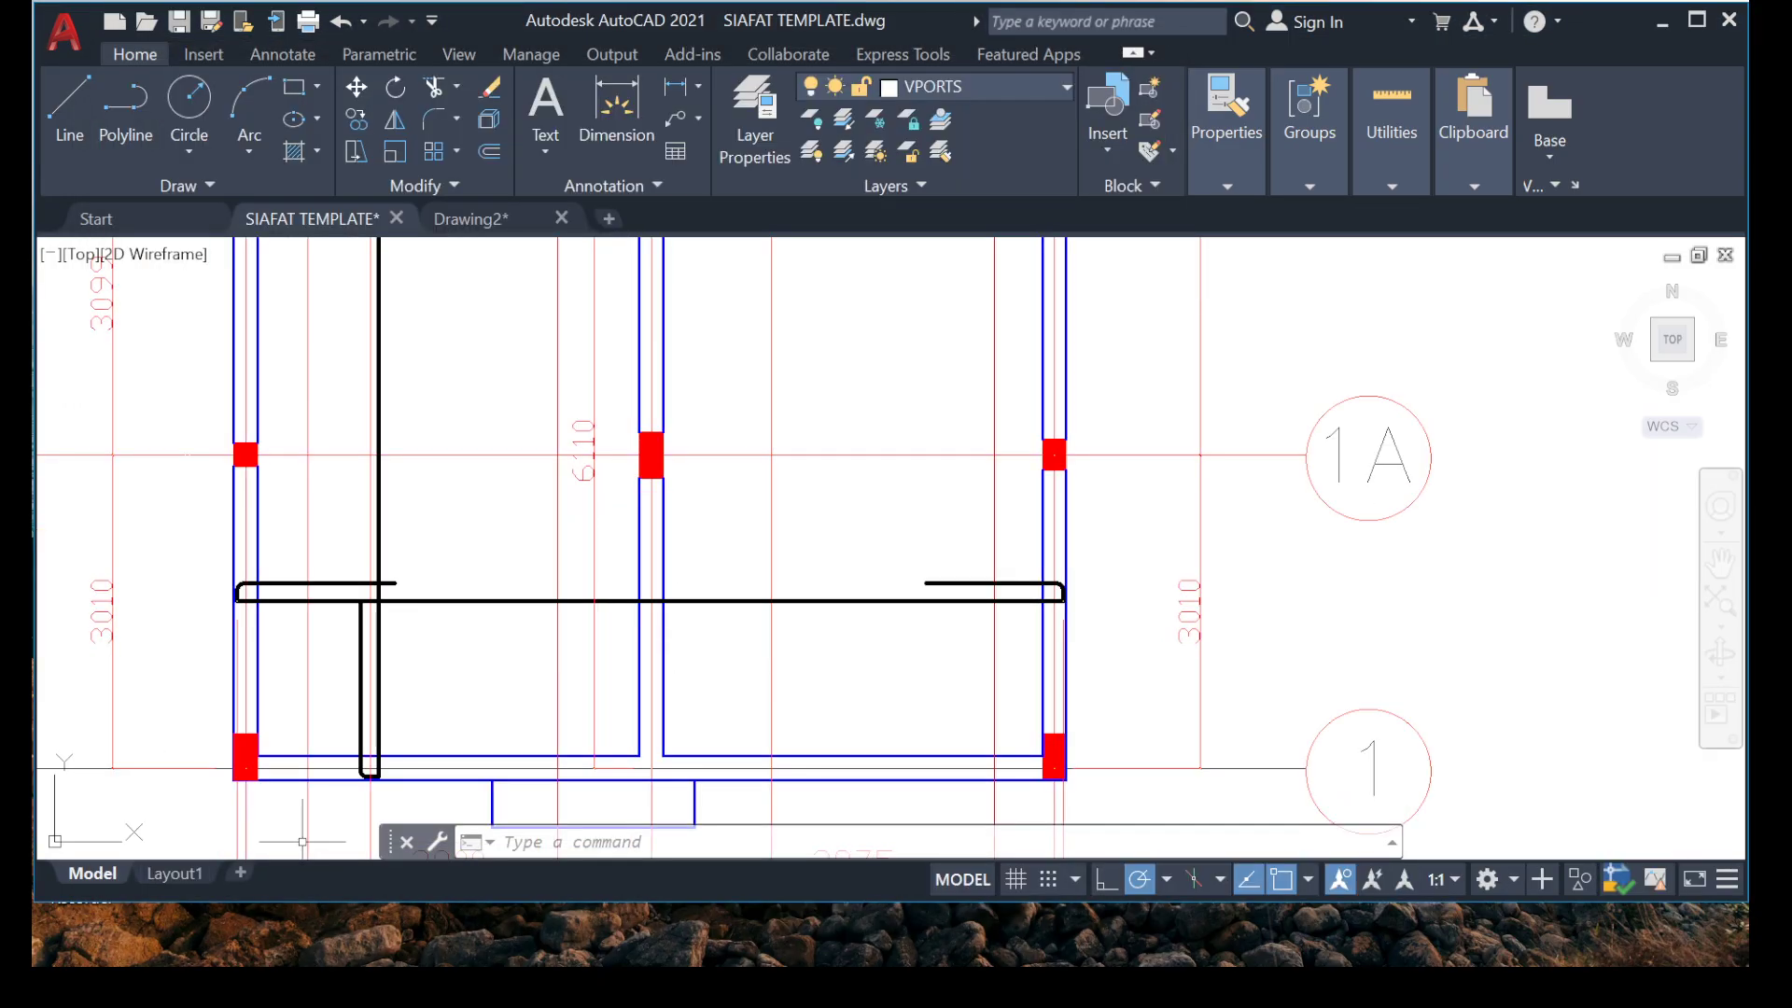
pyautogui.scroll(6, 369, 773)
pyautogui.moveTo(296, 799); pyautogui.dragTo(277, 595, button='middle')
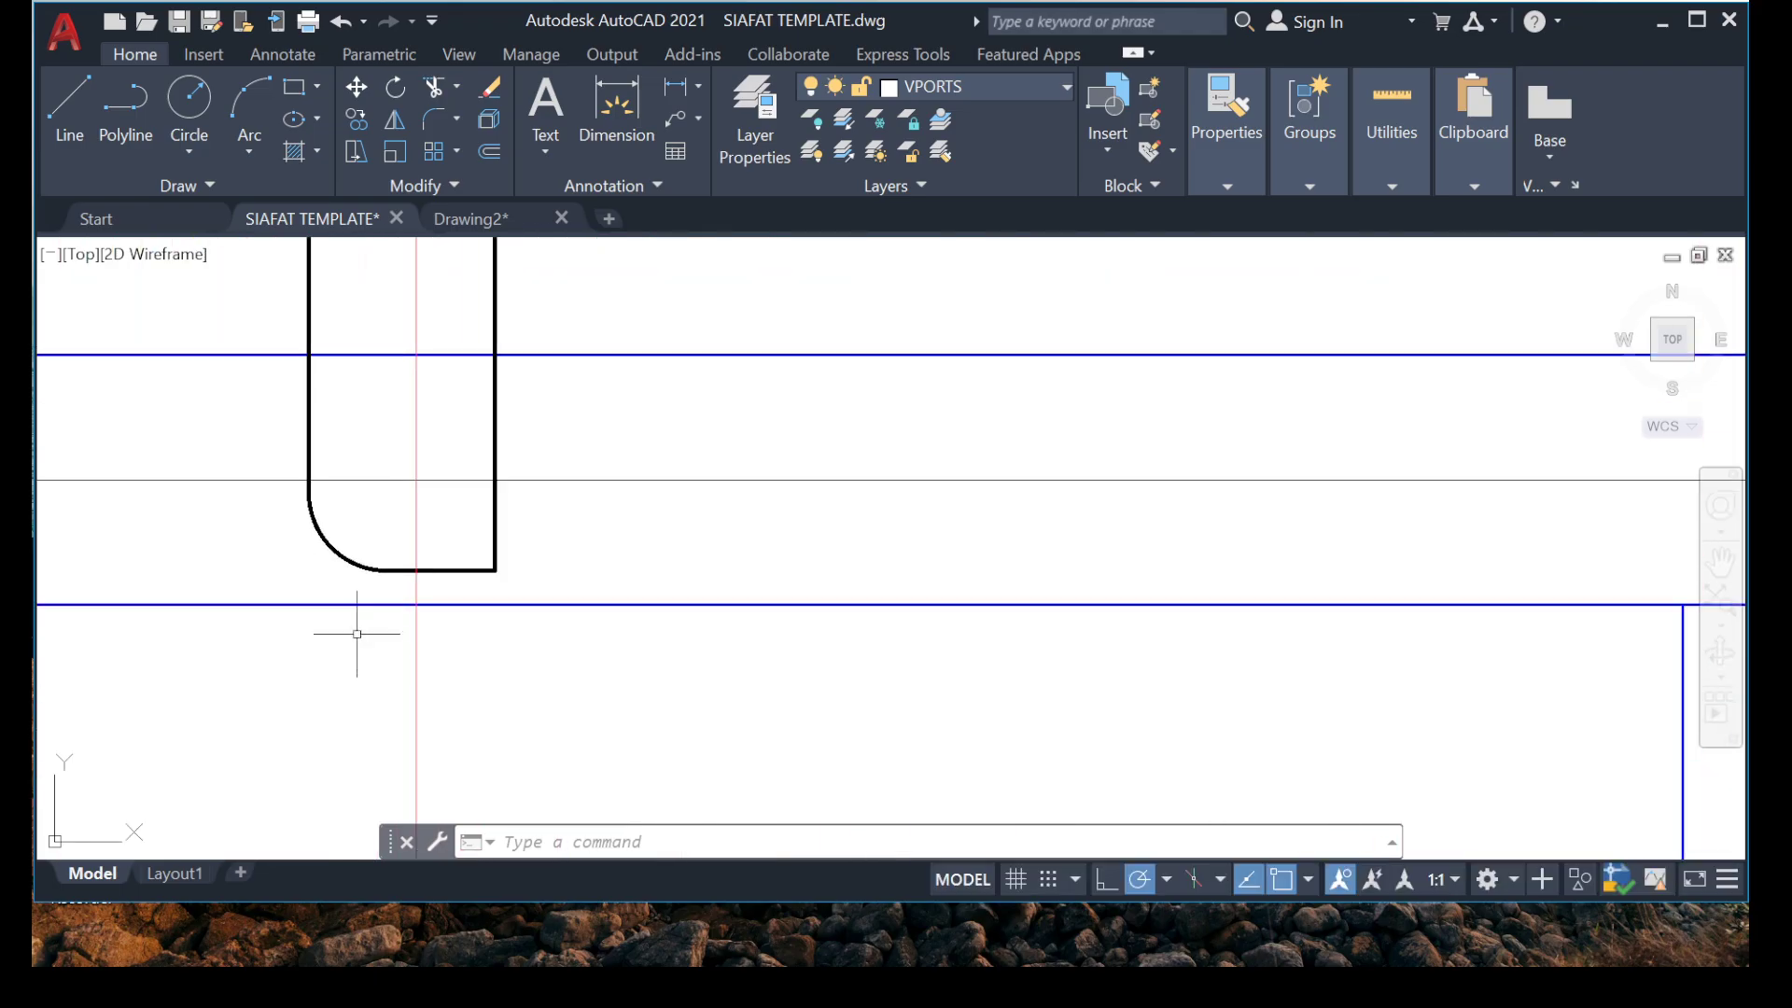
pyautogui.moveTo(296, 487); pyautogui.dragTo(354, 668, button='middle')
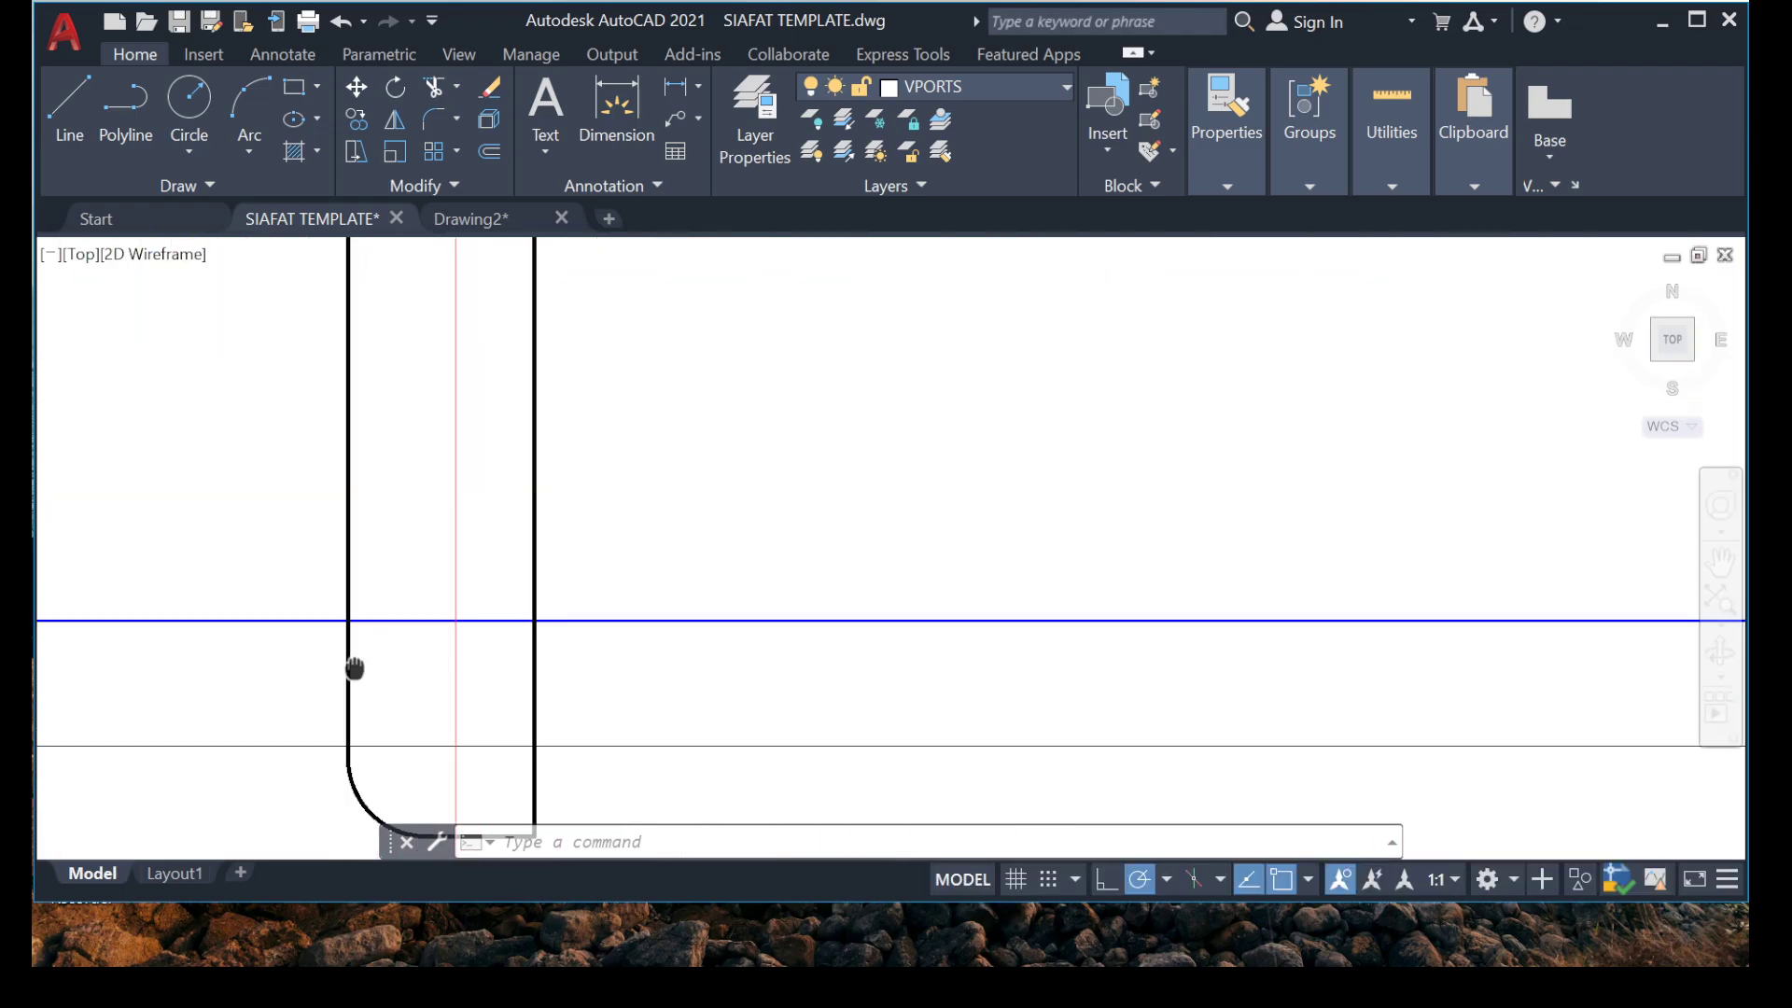
pyautogui.click(348, 532)
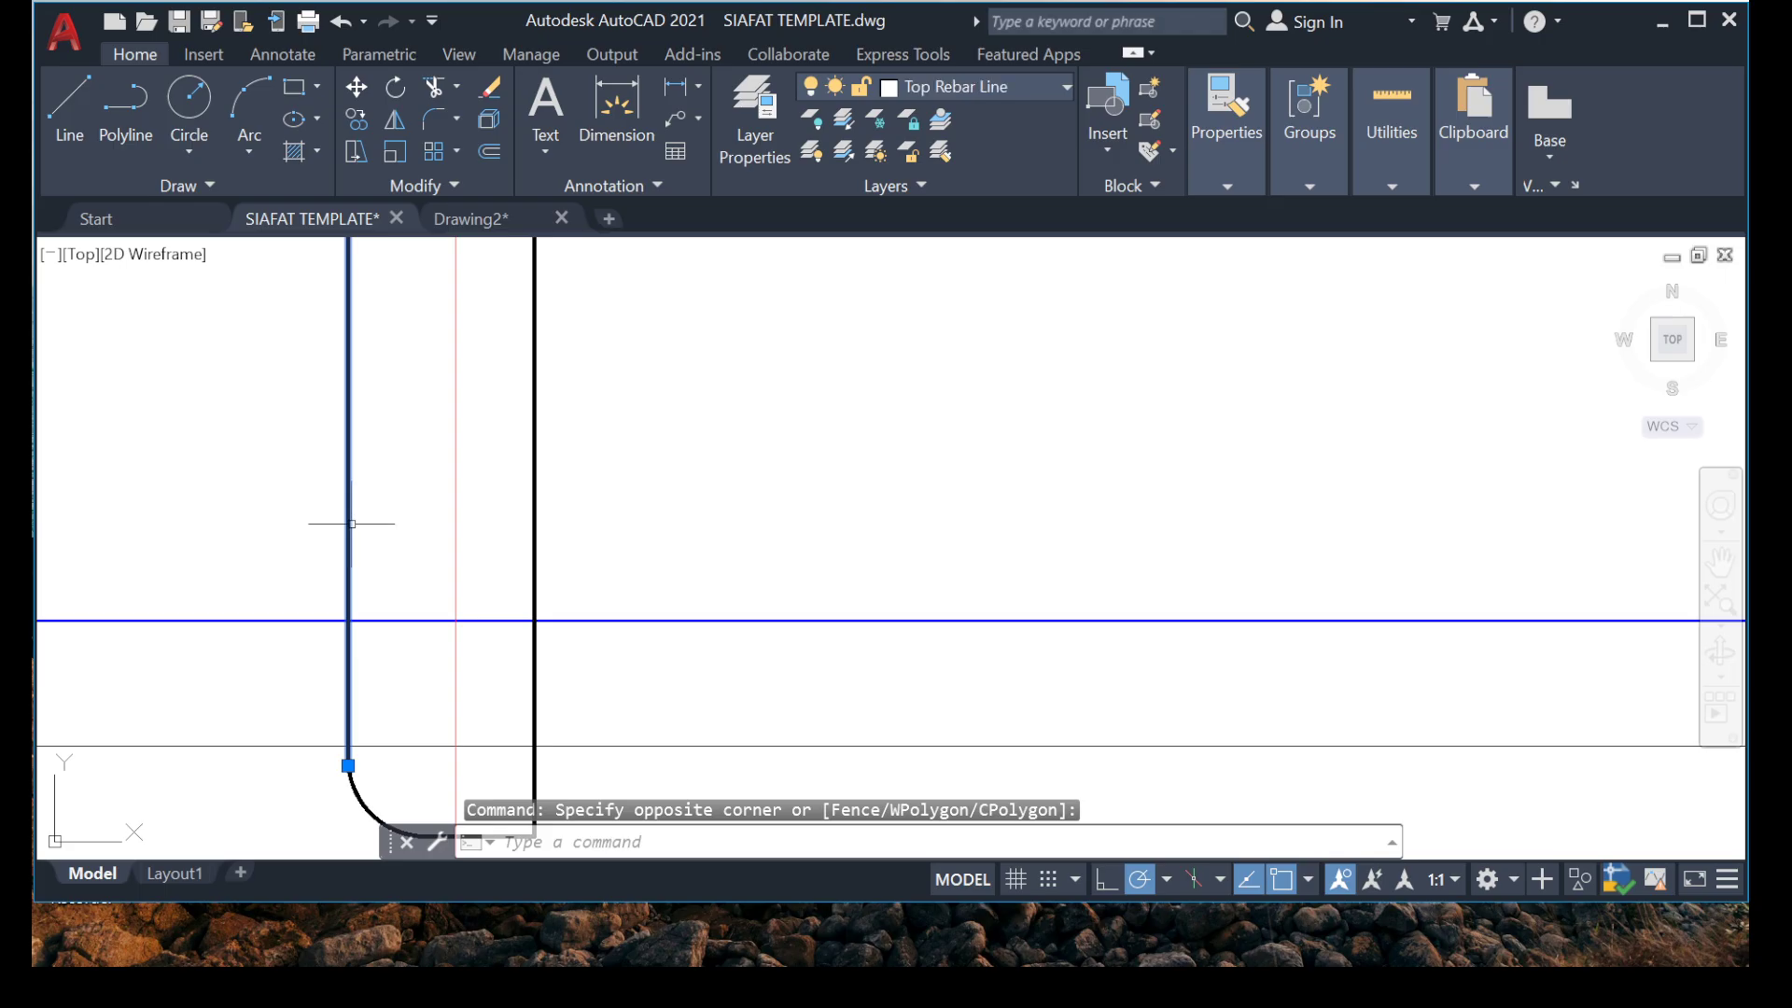
pyautogui.scroll(-3, 352, 524)
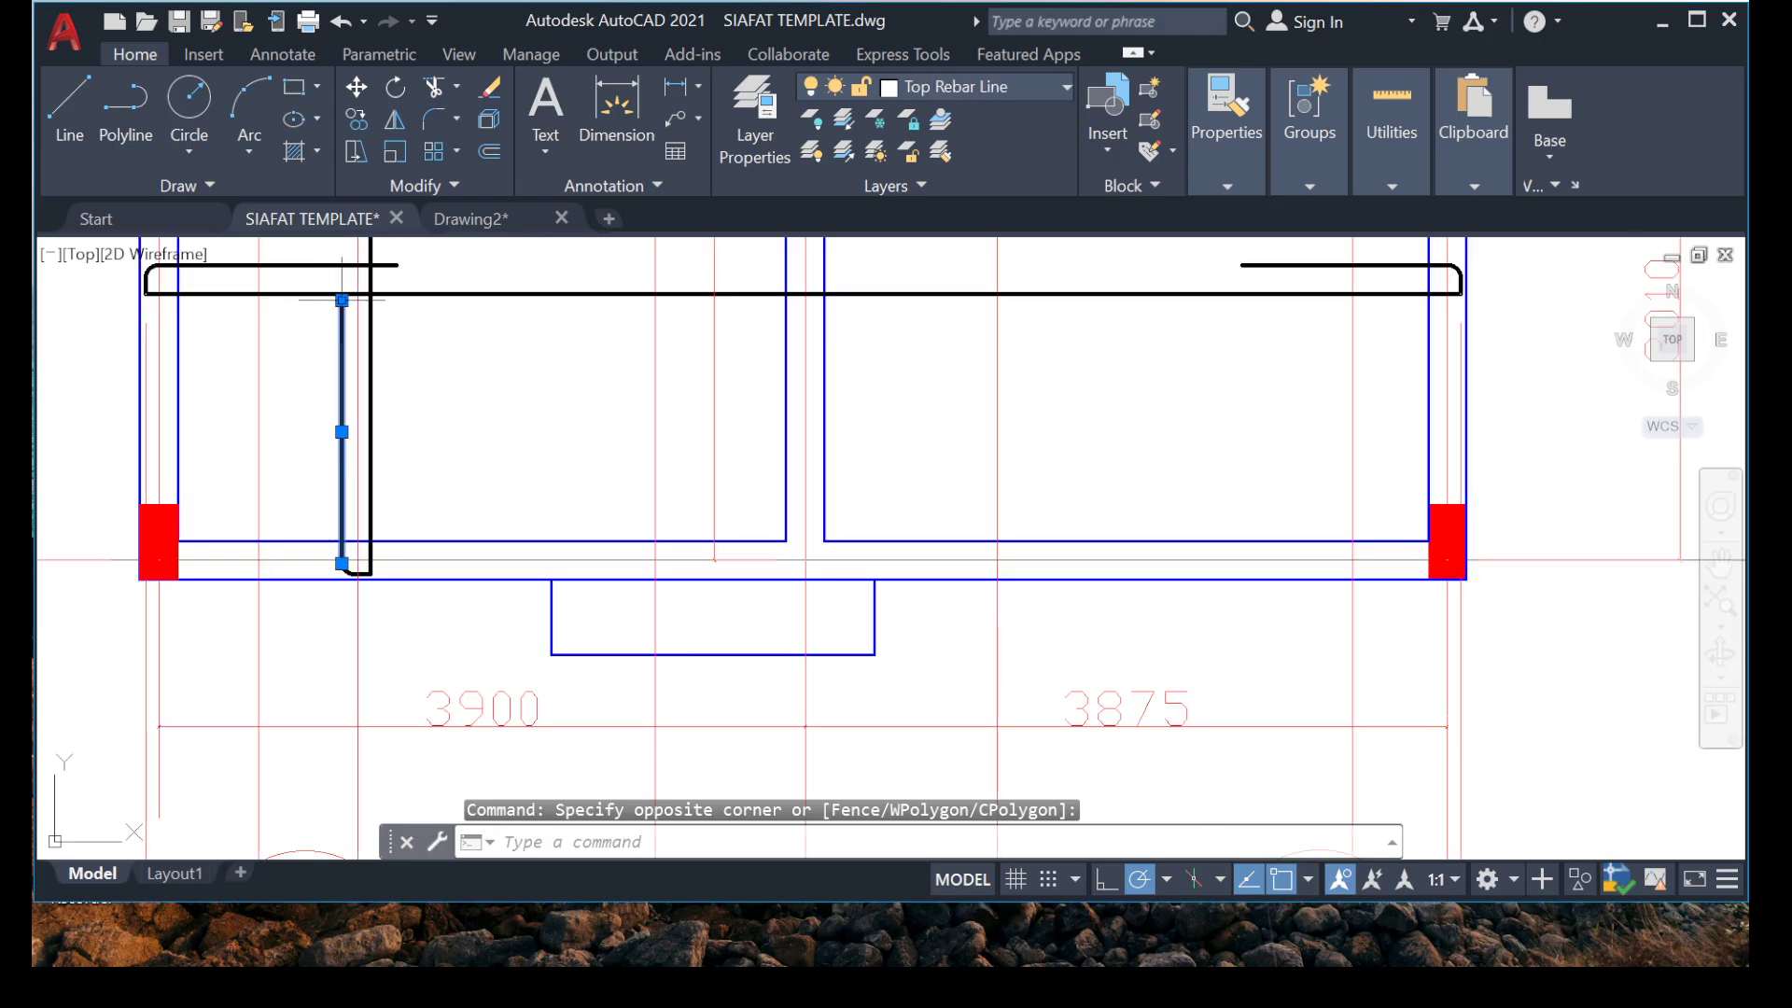
pyautogui.scroll(3, 342, 308)
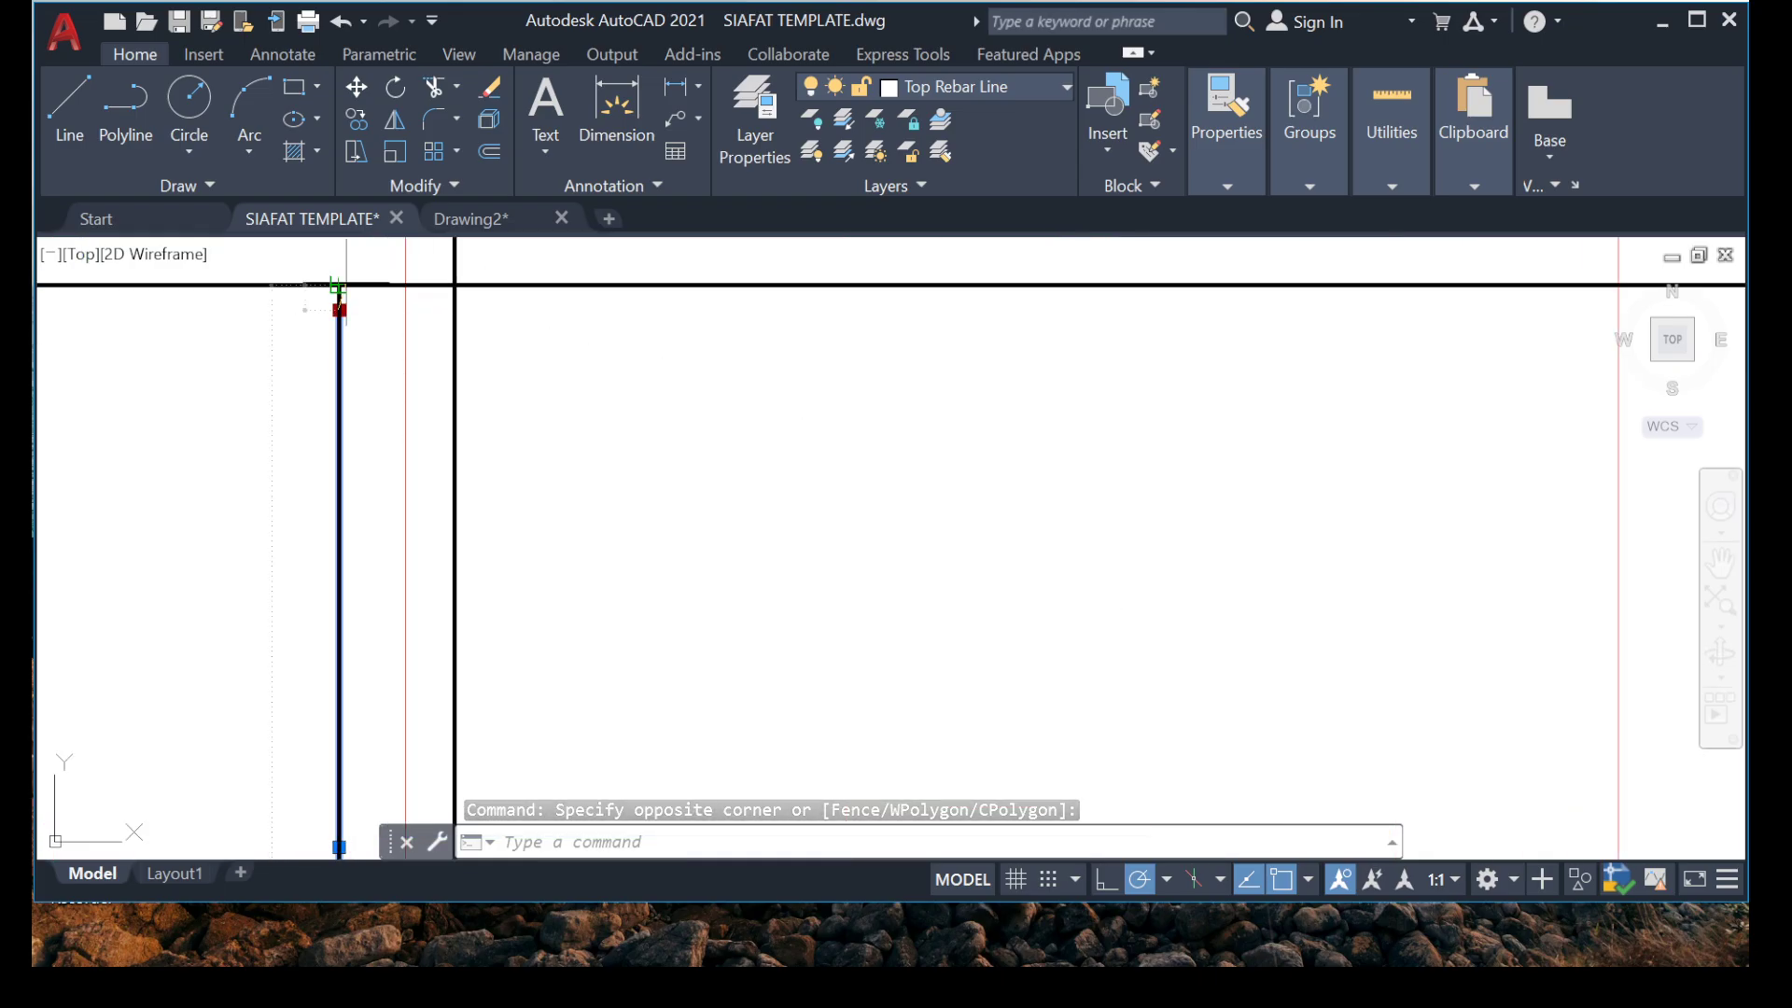
pyautogui.click(339, 308)
pyautogui.press('Escape')
pyautogui.press('Escape')
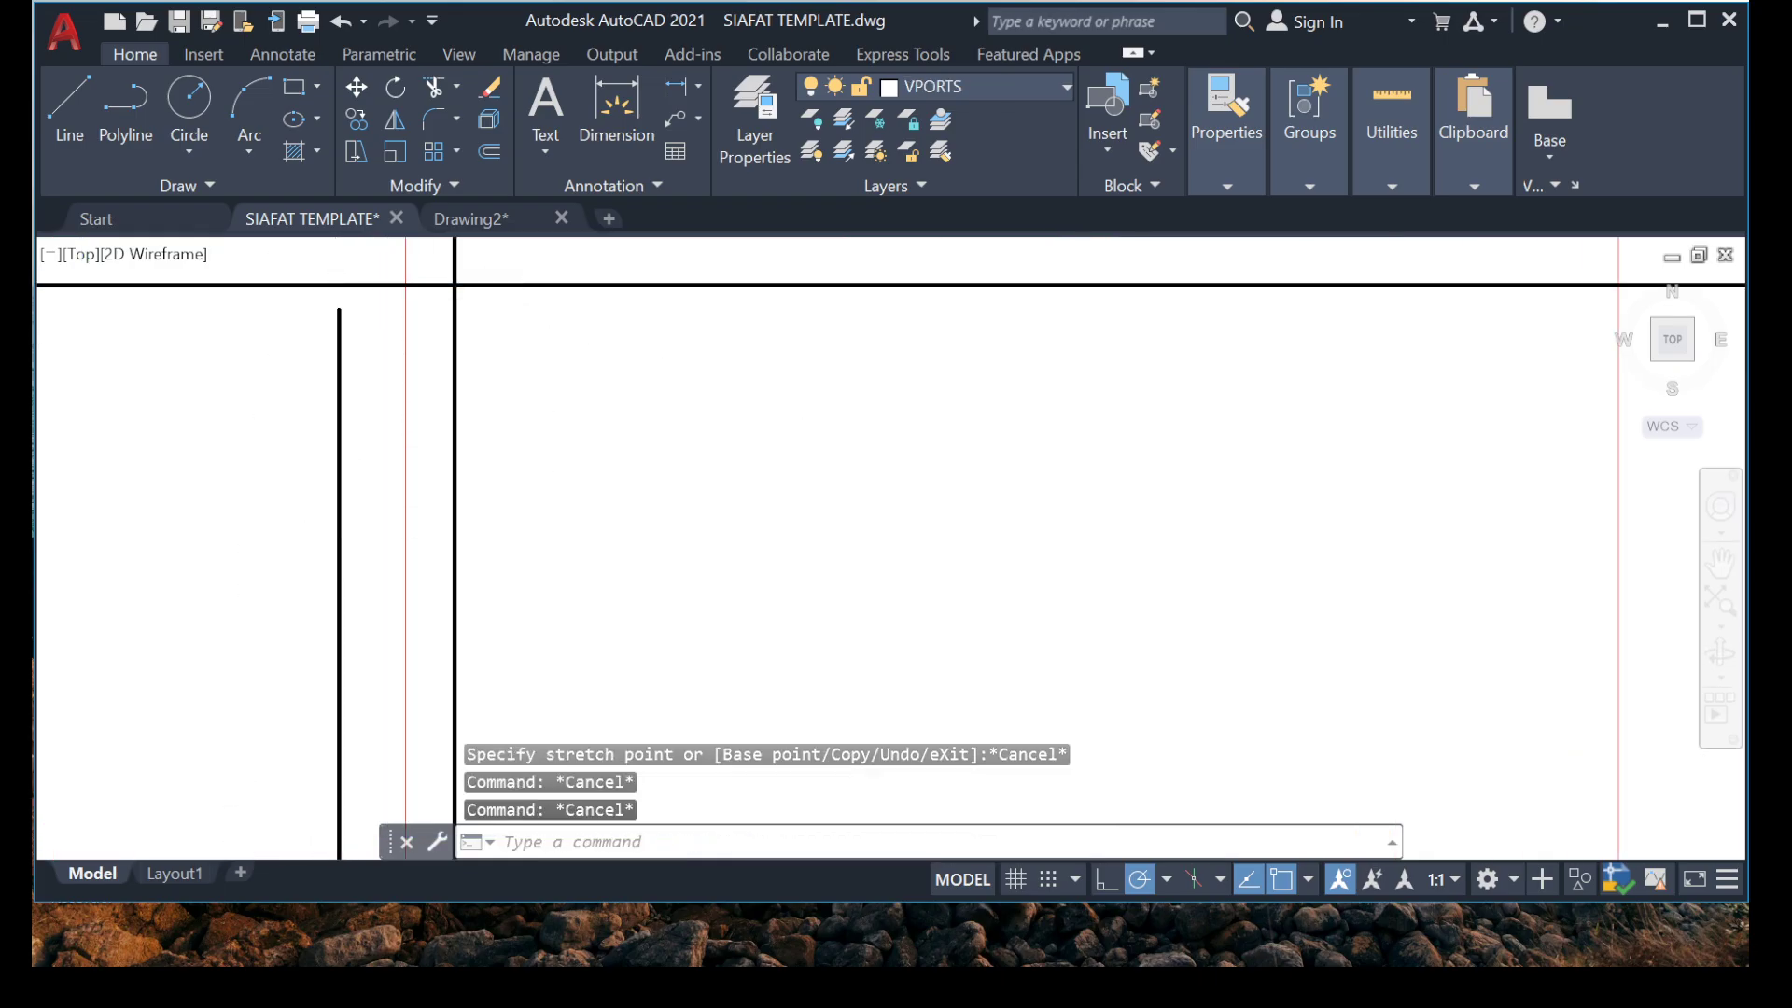
pyautogui.scroll(-3, 300, 489)
pyautogui.scroll(2, 325, 413)
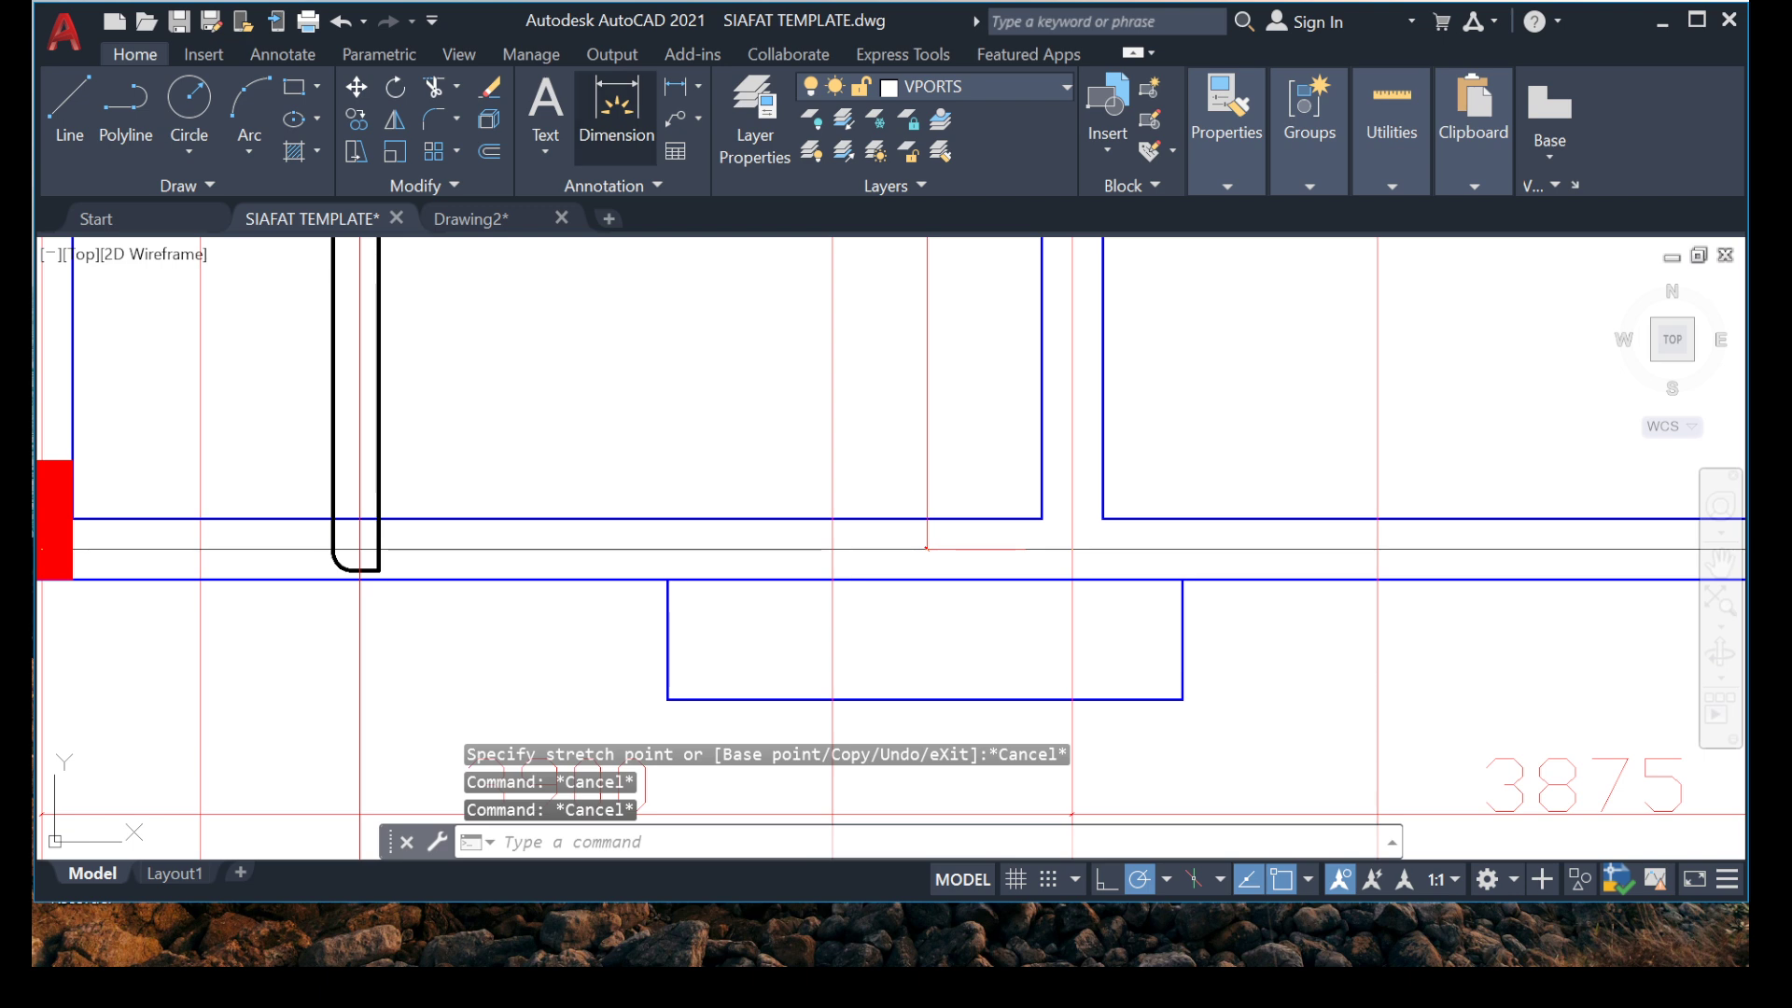
pyautogui.click(616, 112)
pyautogui.scroll(3, 400, 600)
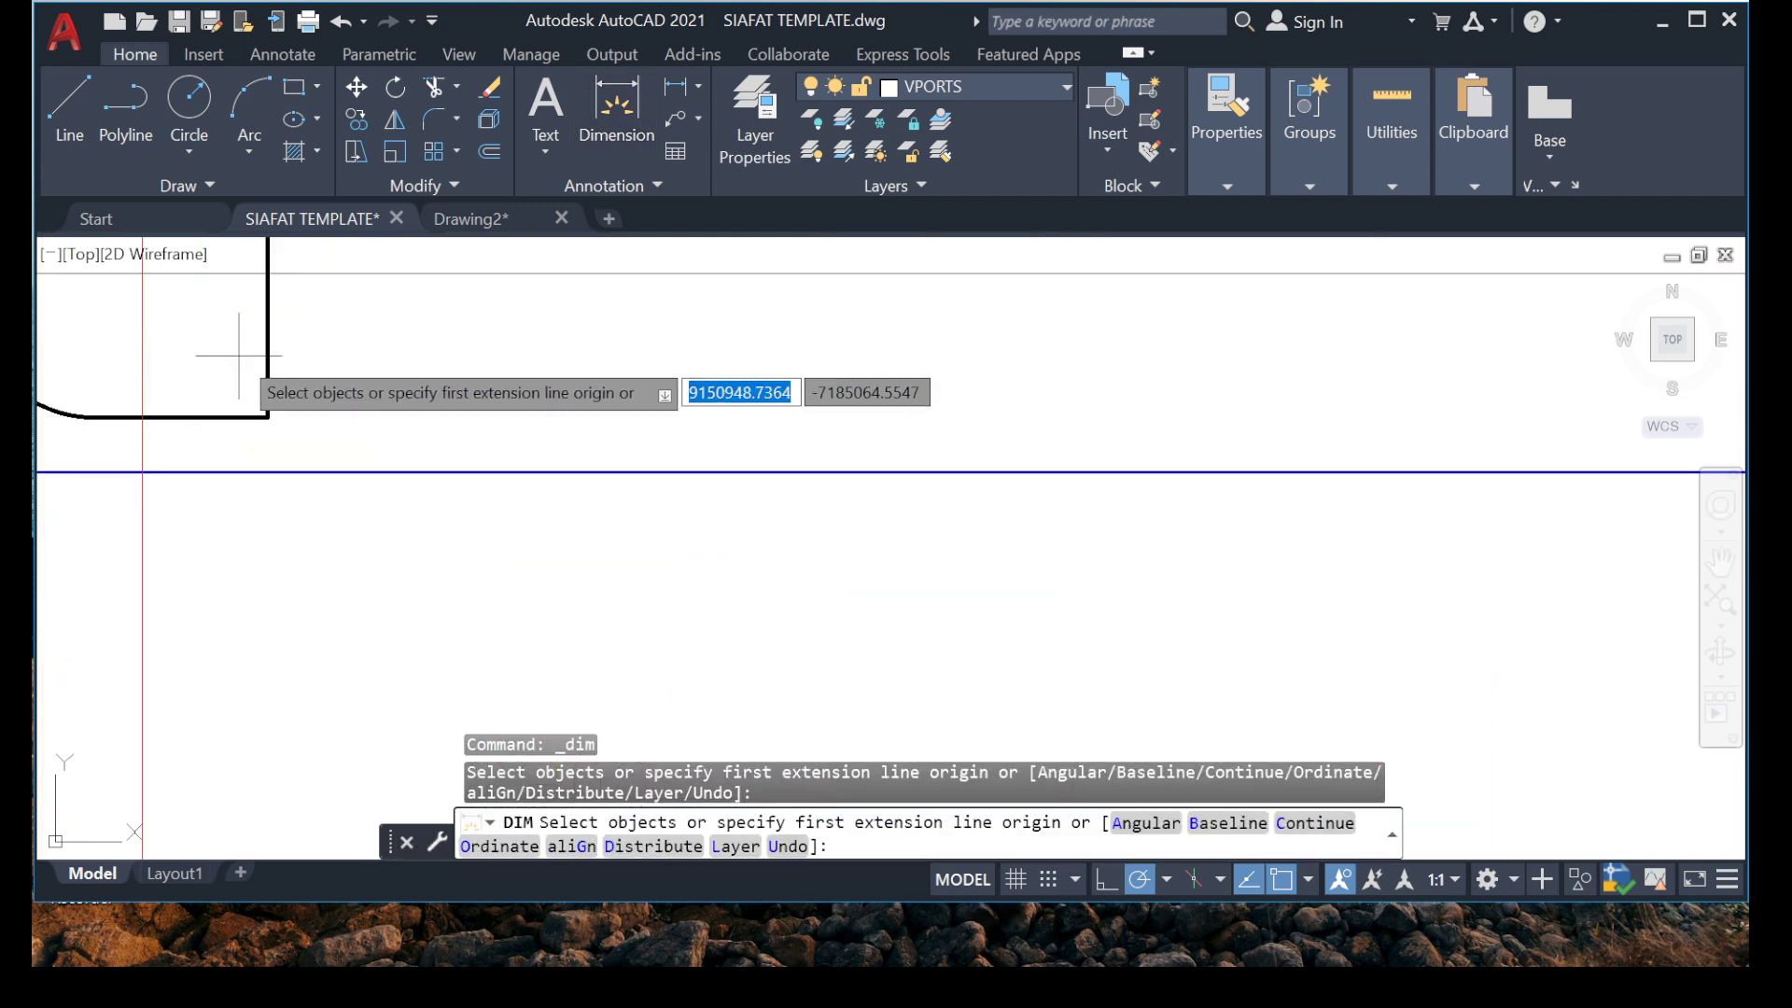
pyautogui.click(265, 415)
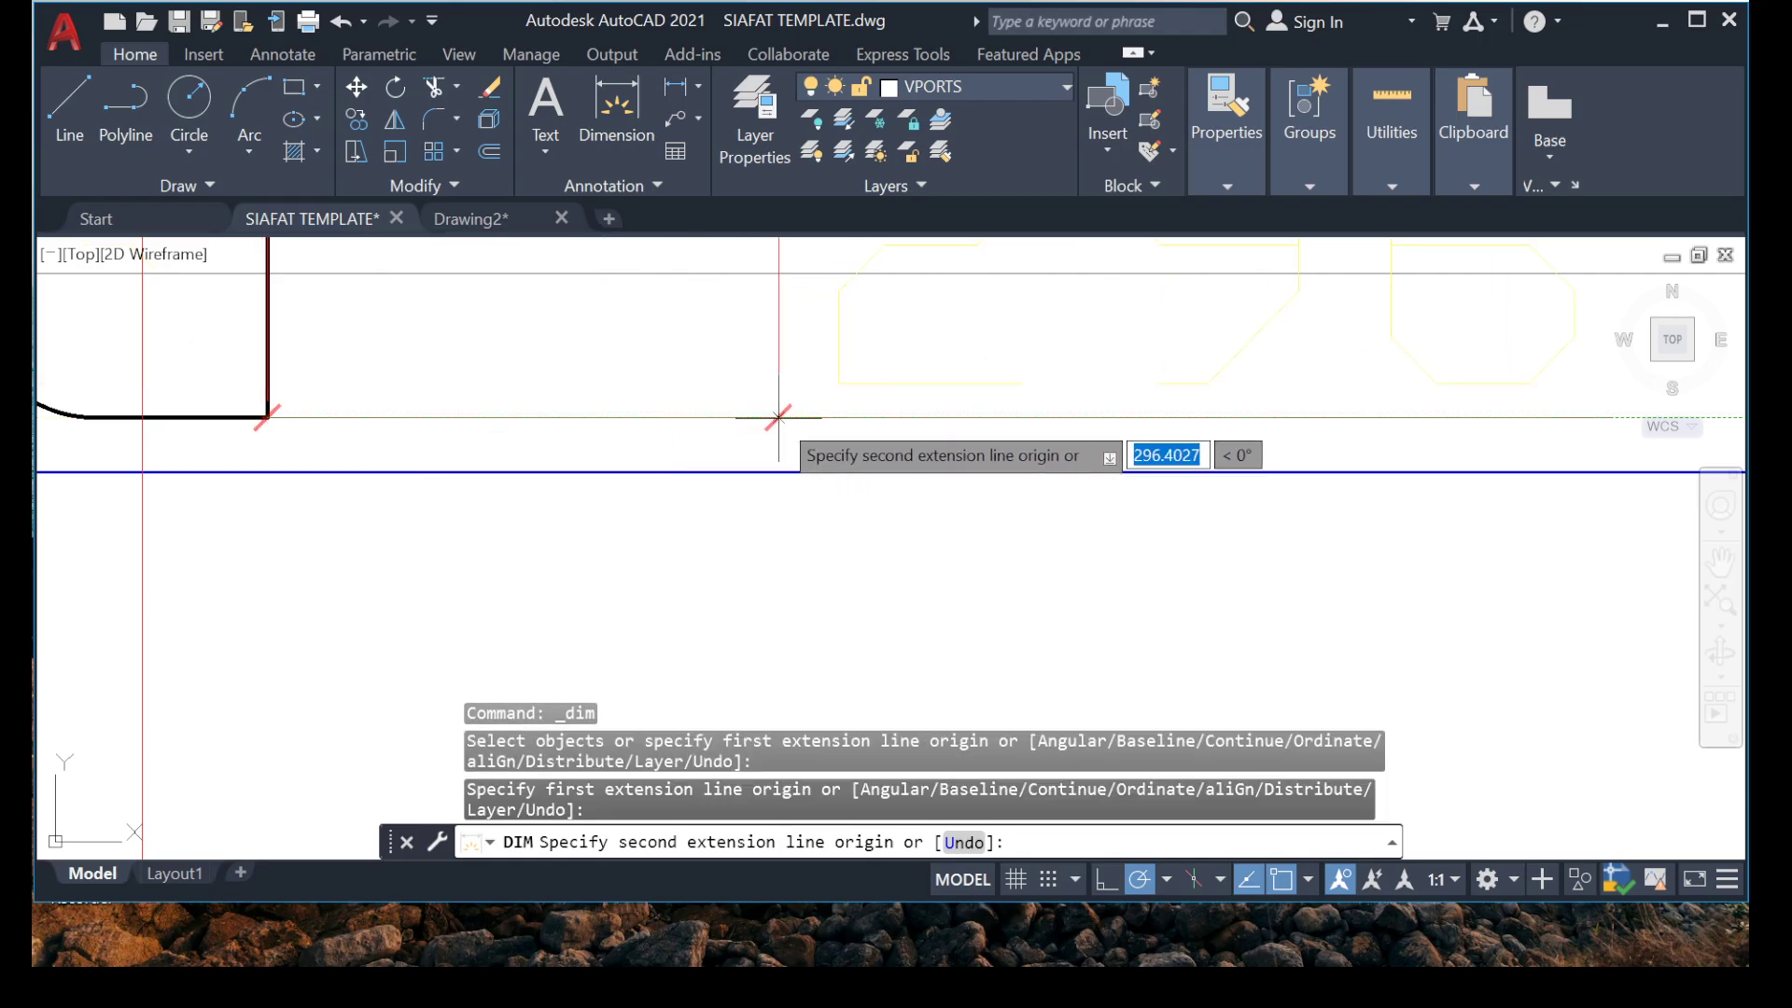
pyautogui.click(778, 417)
pyautogui.press('Escape')
# Draw a horizontal guide line about 306 mm long from the vertical bar's hook bend near grid 1 past the bar.
pyautogui.moveTo(448, 386); pyautogui.dragTo(548, 386, button='middle')
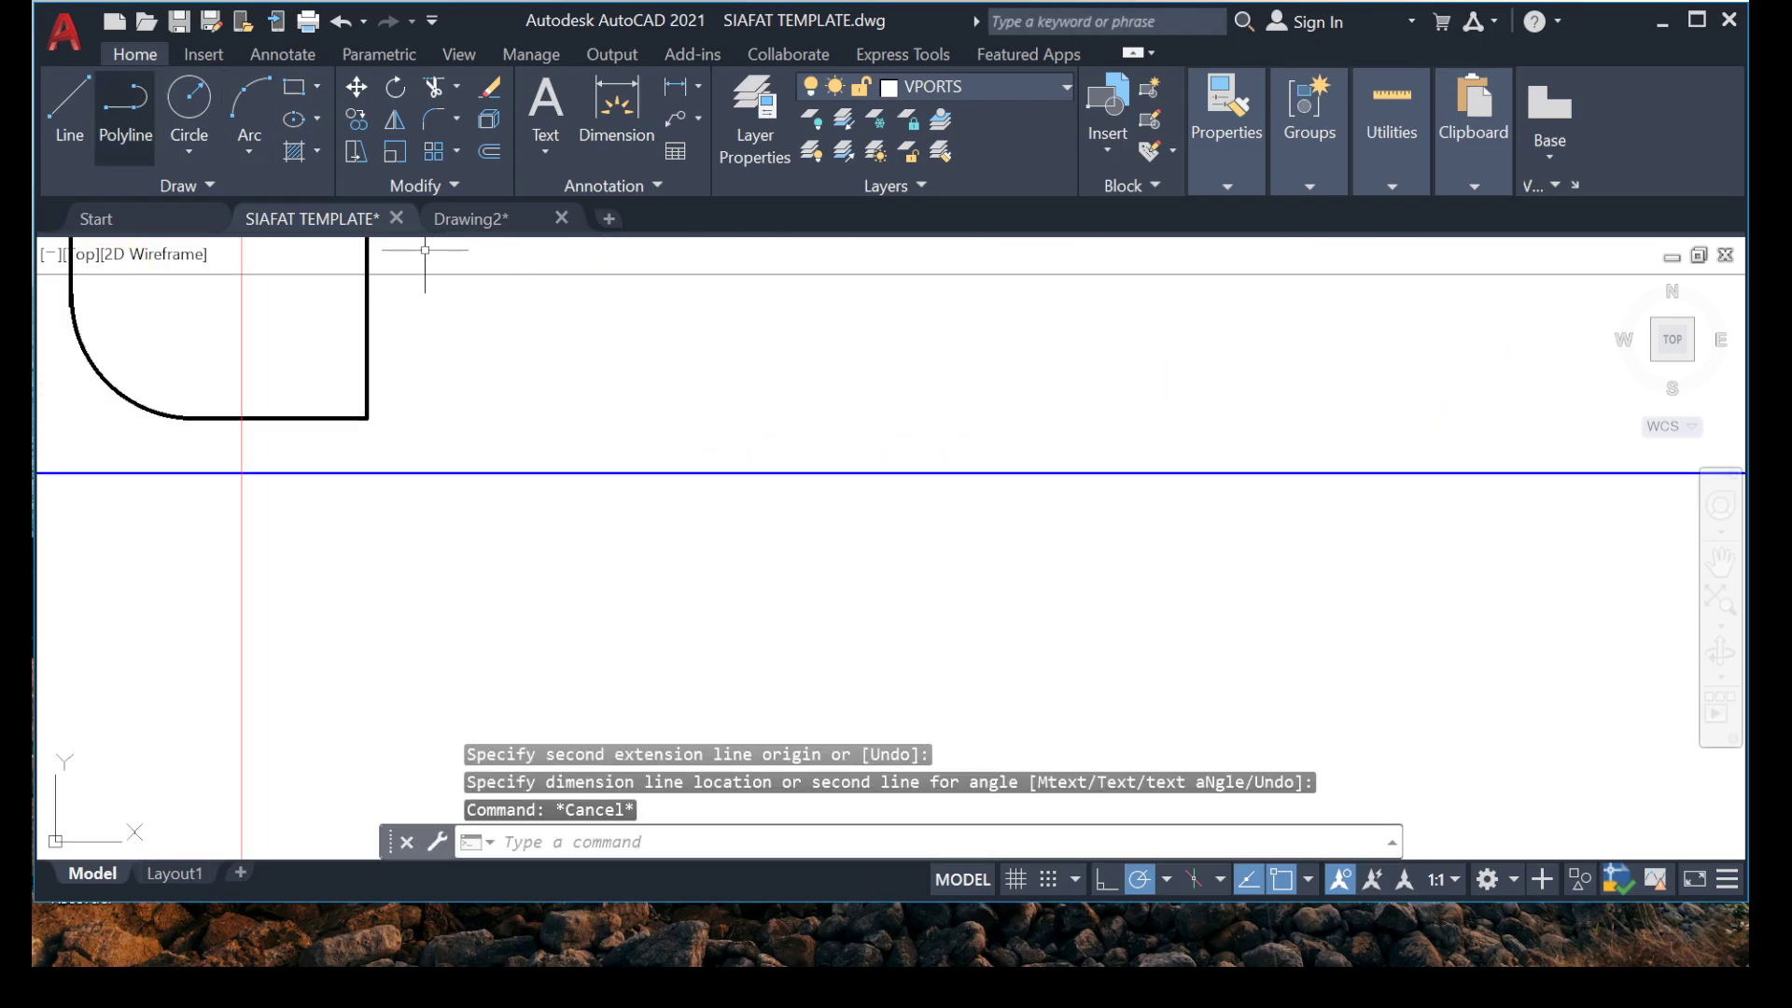
pyautogui.write('l')
pyautogui.press('space')
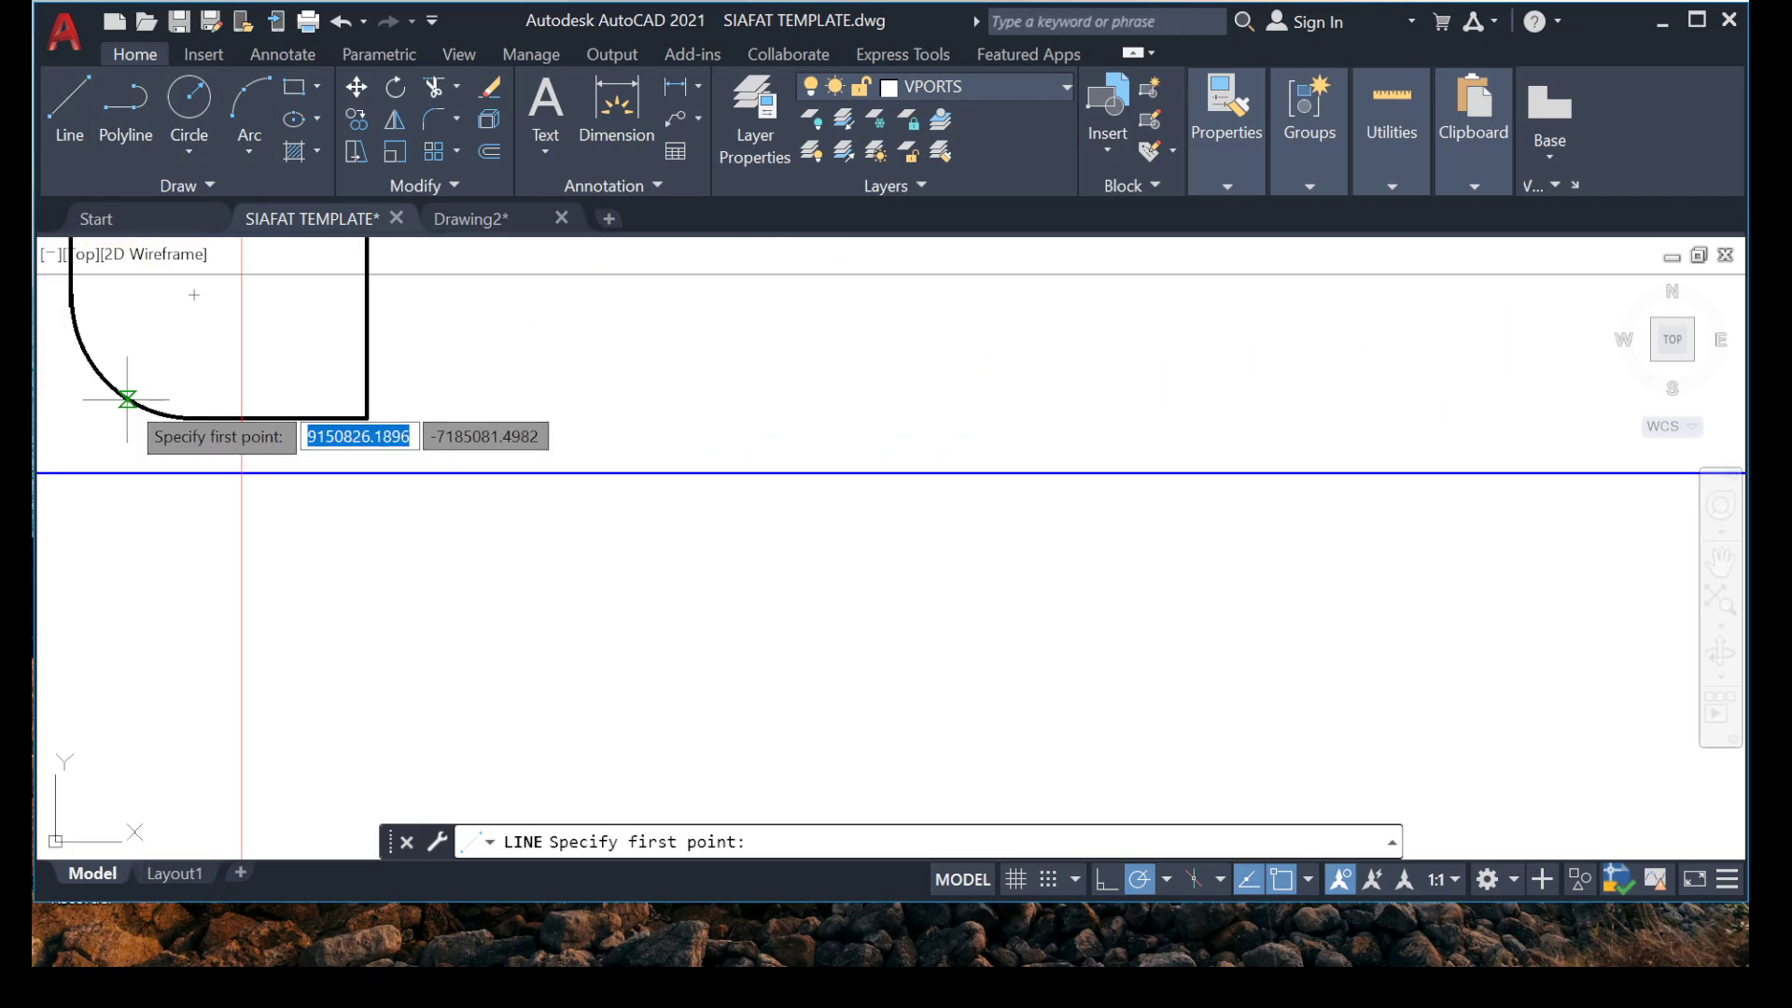
pyautogui.click(160, 414)
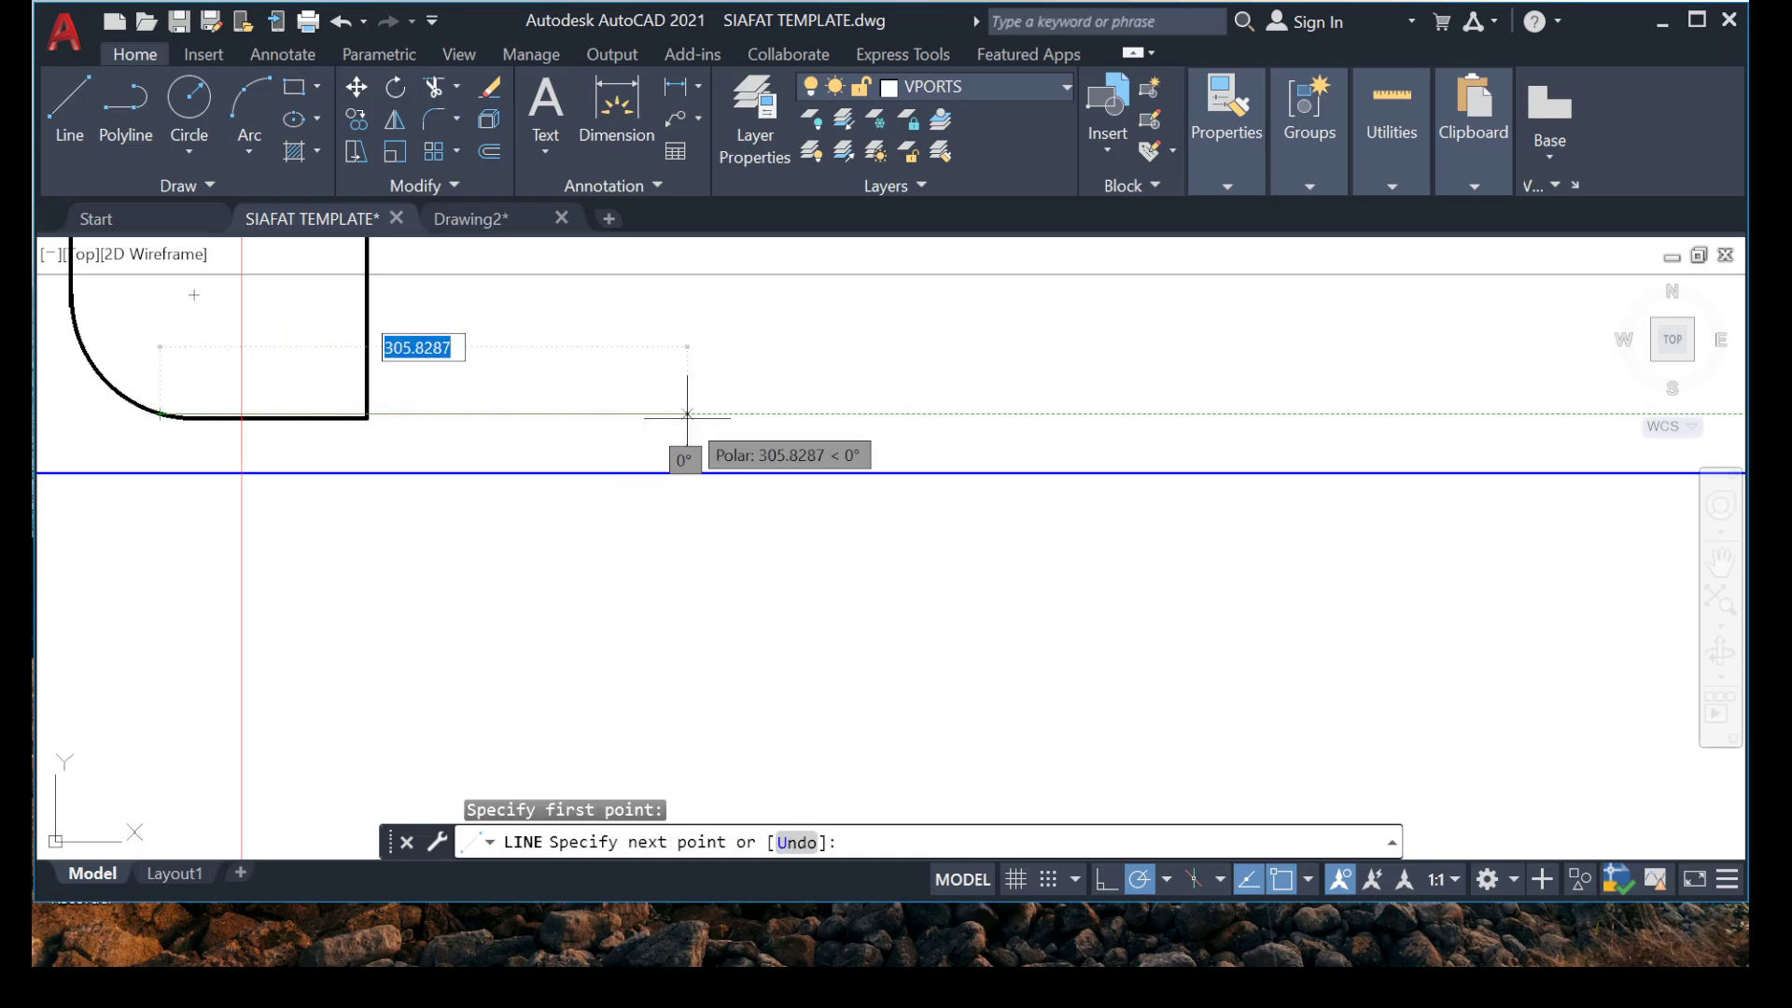
pyautogui.click(687, 418)
pyautogui.press('Escape')
# Move the horizontal guide line down onto the vertical bar's bottom corner, using its intersection with the bar as base point.
pyautogui.scroll(2, 316, 385)
pyautogui.click(624, 380)
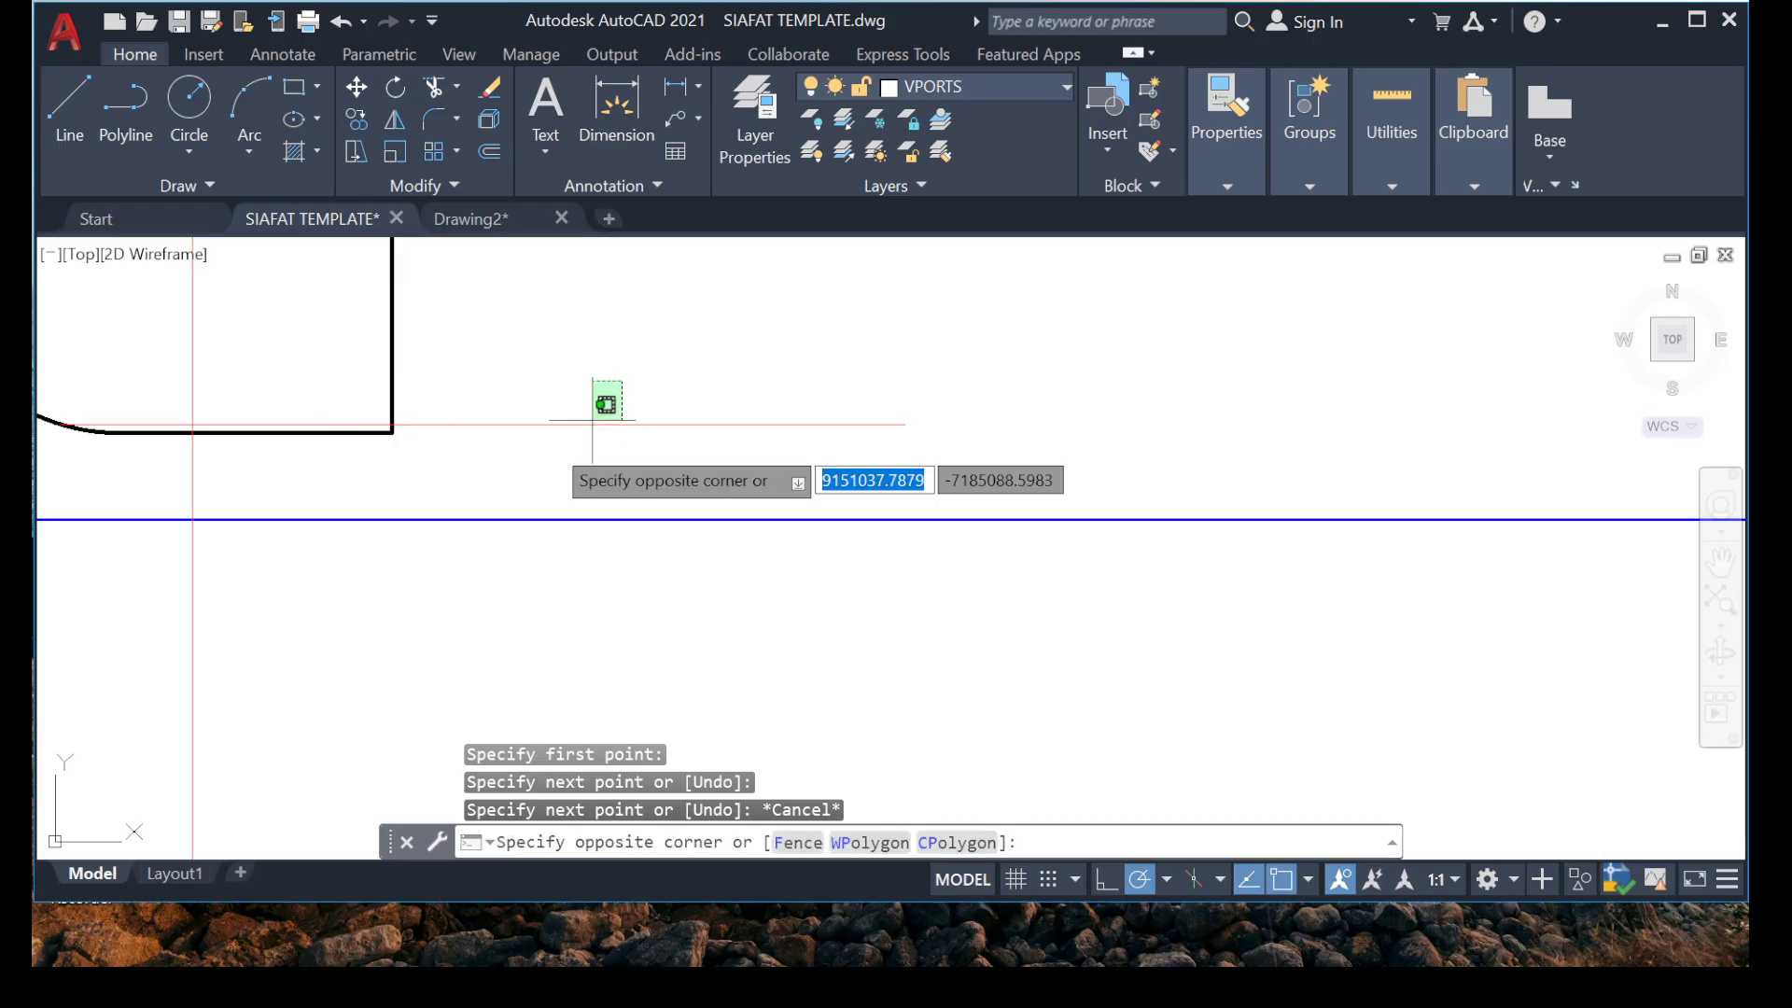
pyautogui.click(566, 442)
pyautogui.rightClick(470, 381)
pyautogui.click(539, 490)
pyautogui.scroll(3, 367, 448)
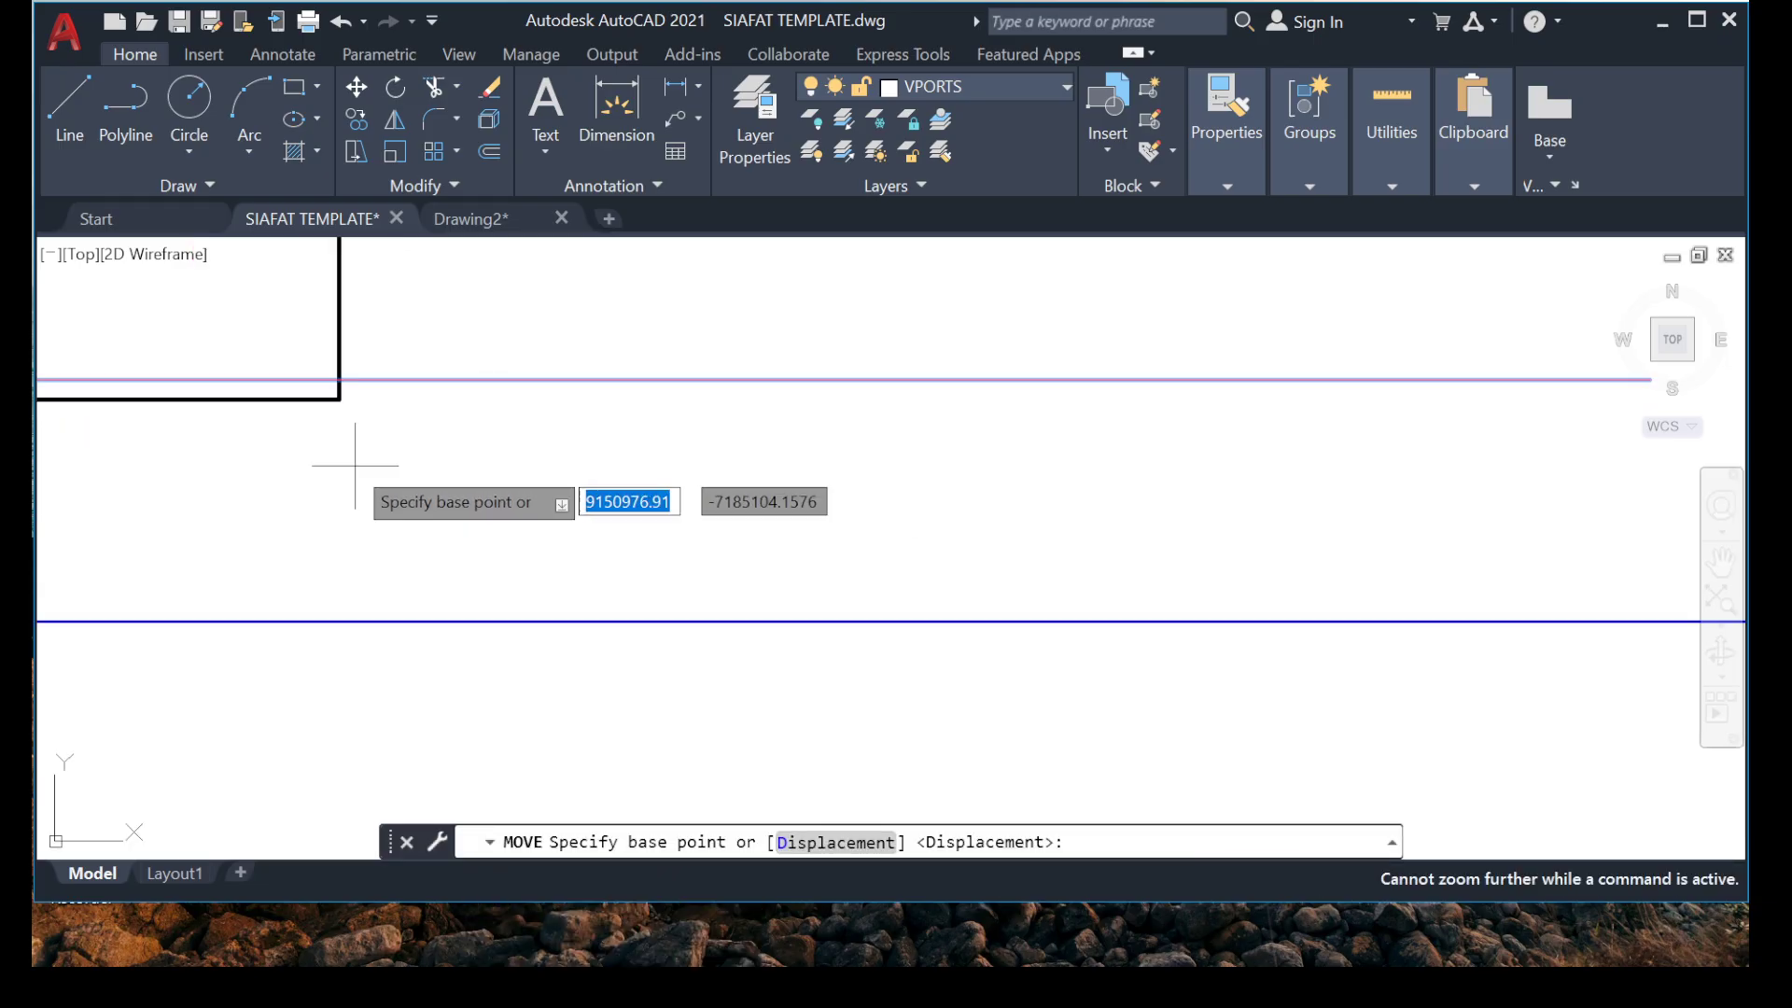
pyautogui.click(340, 380)
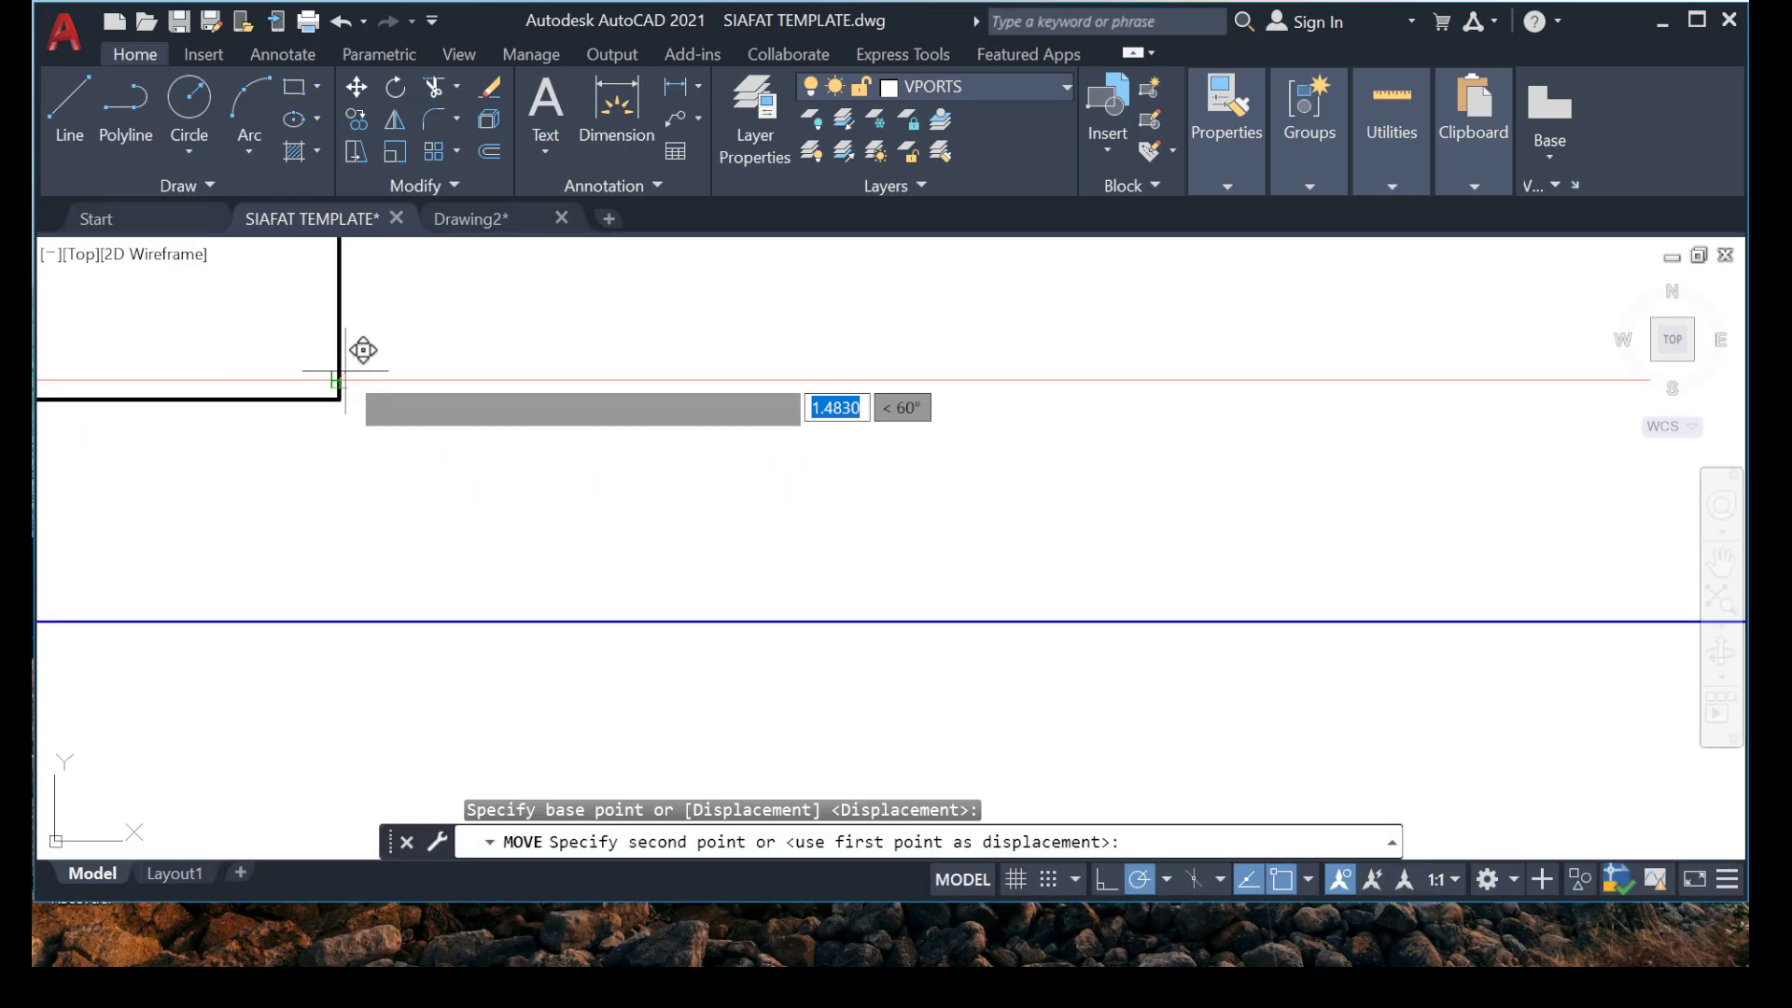
pyautogui.click(339, 399)
# Offset the guide line 2036 mm upward from the bottom end of the vertical bar.
pyautogui.click(679, 463)
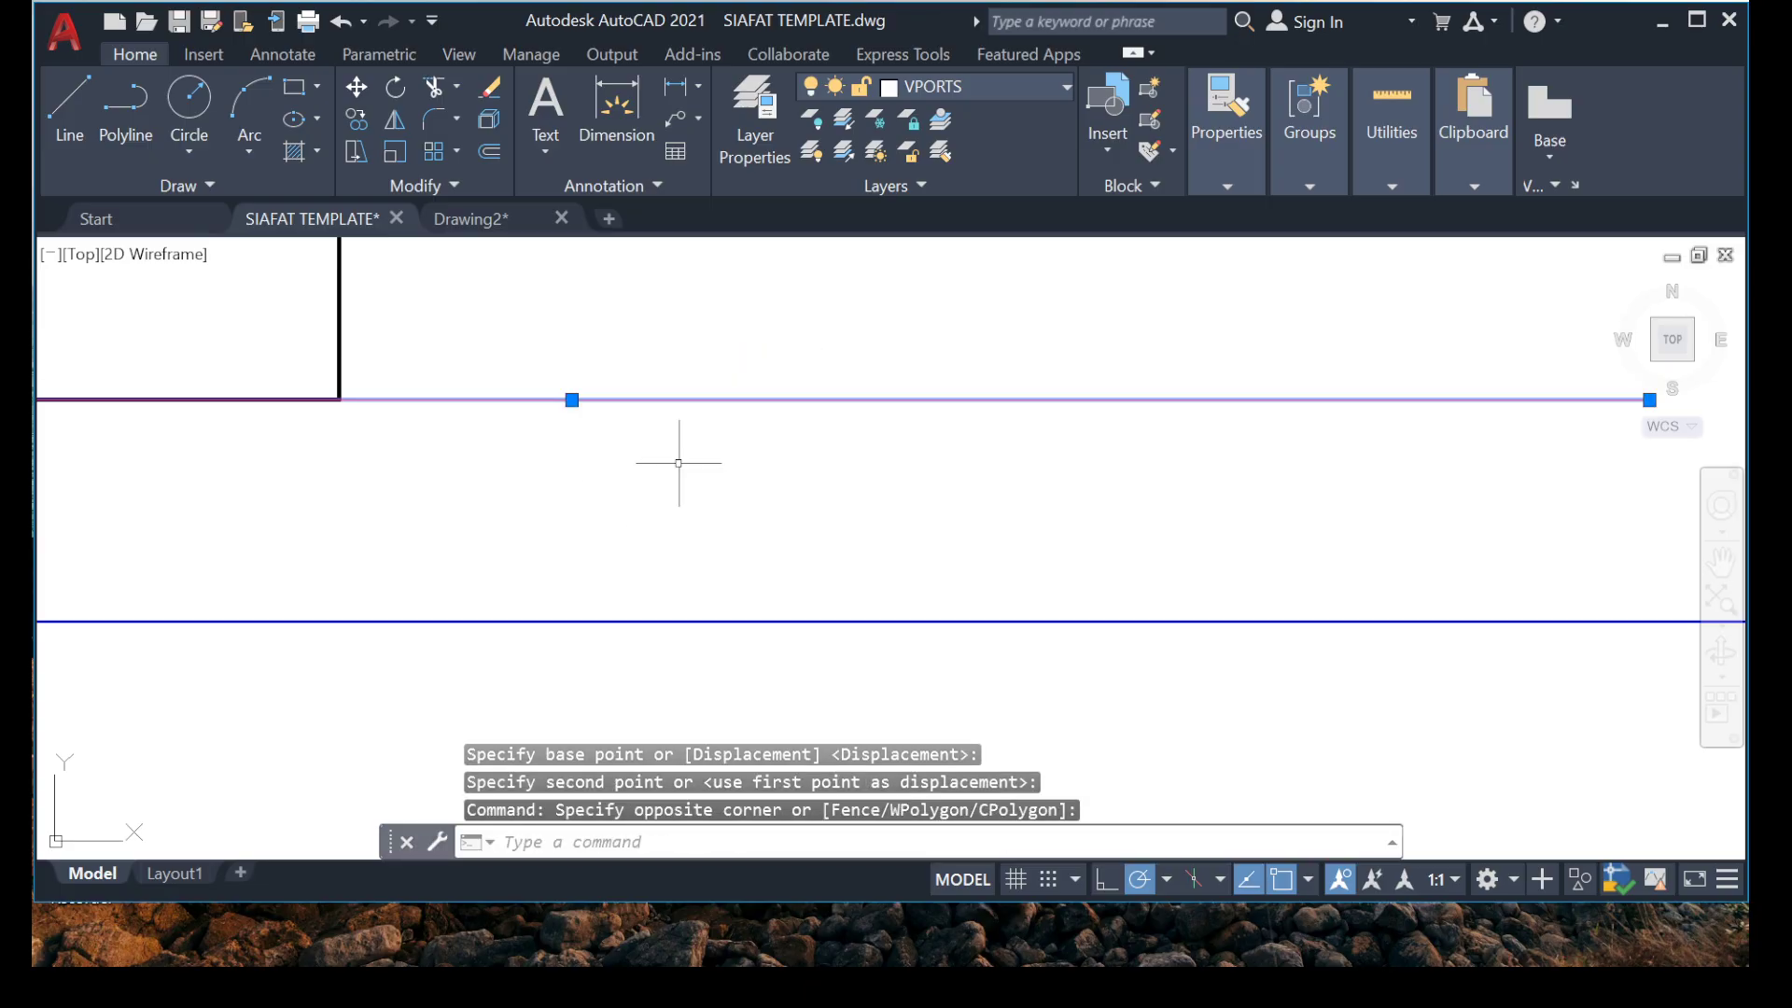
pyautogui.press('Return')
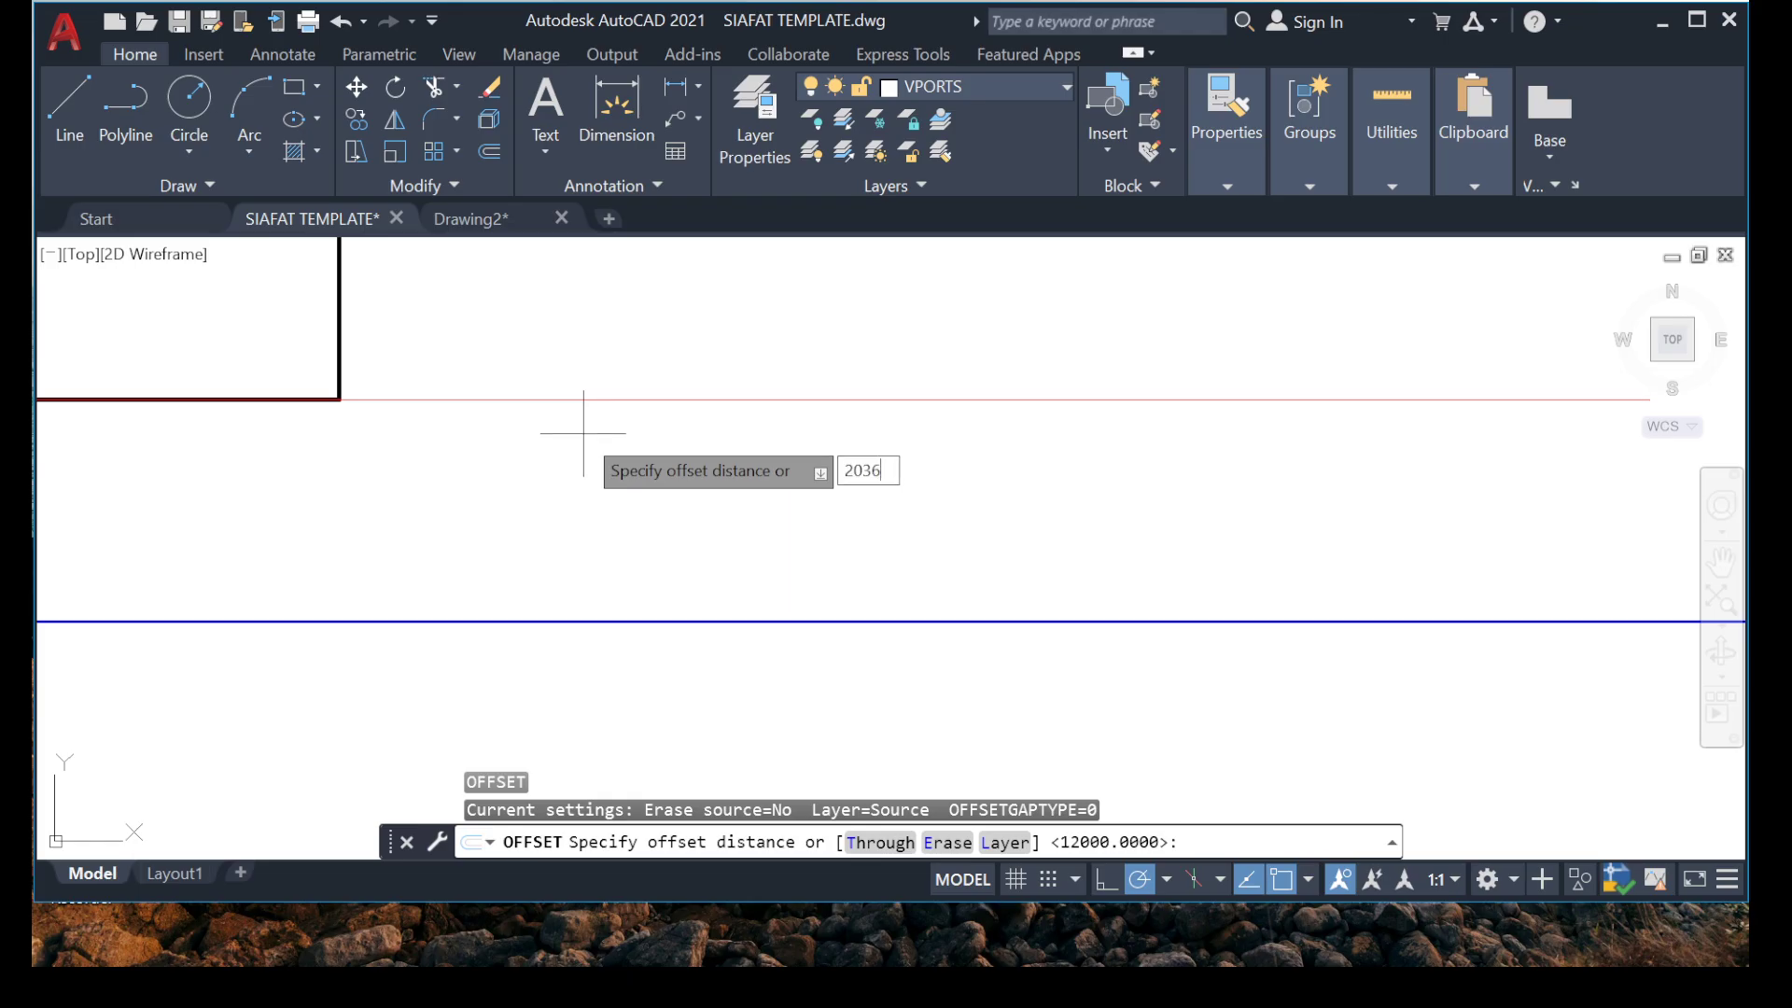
pyautogui.press('Return')
pyautogui.scroll(-2, 628, 251)
pyautogui.moveTo(628, 261); pyautogui.dragTo(539, 705, button='middle')
pyautogui.click(543, 306)
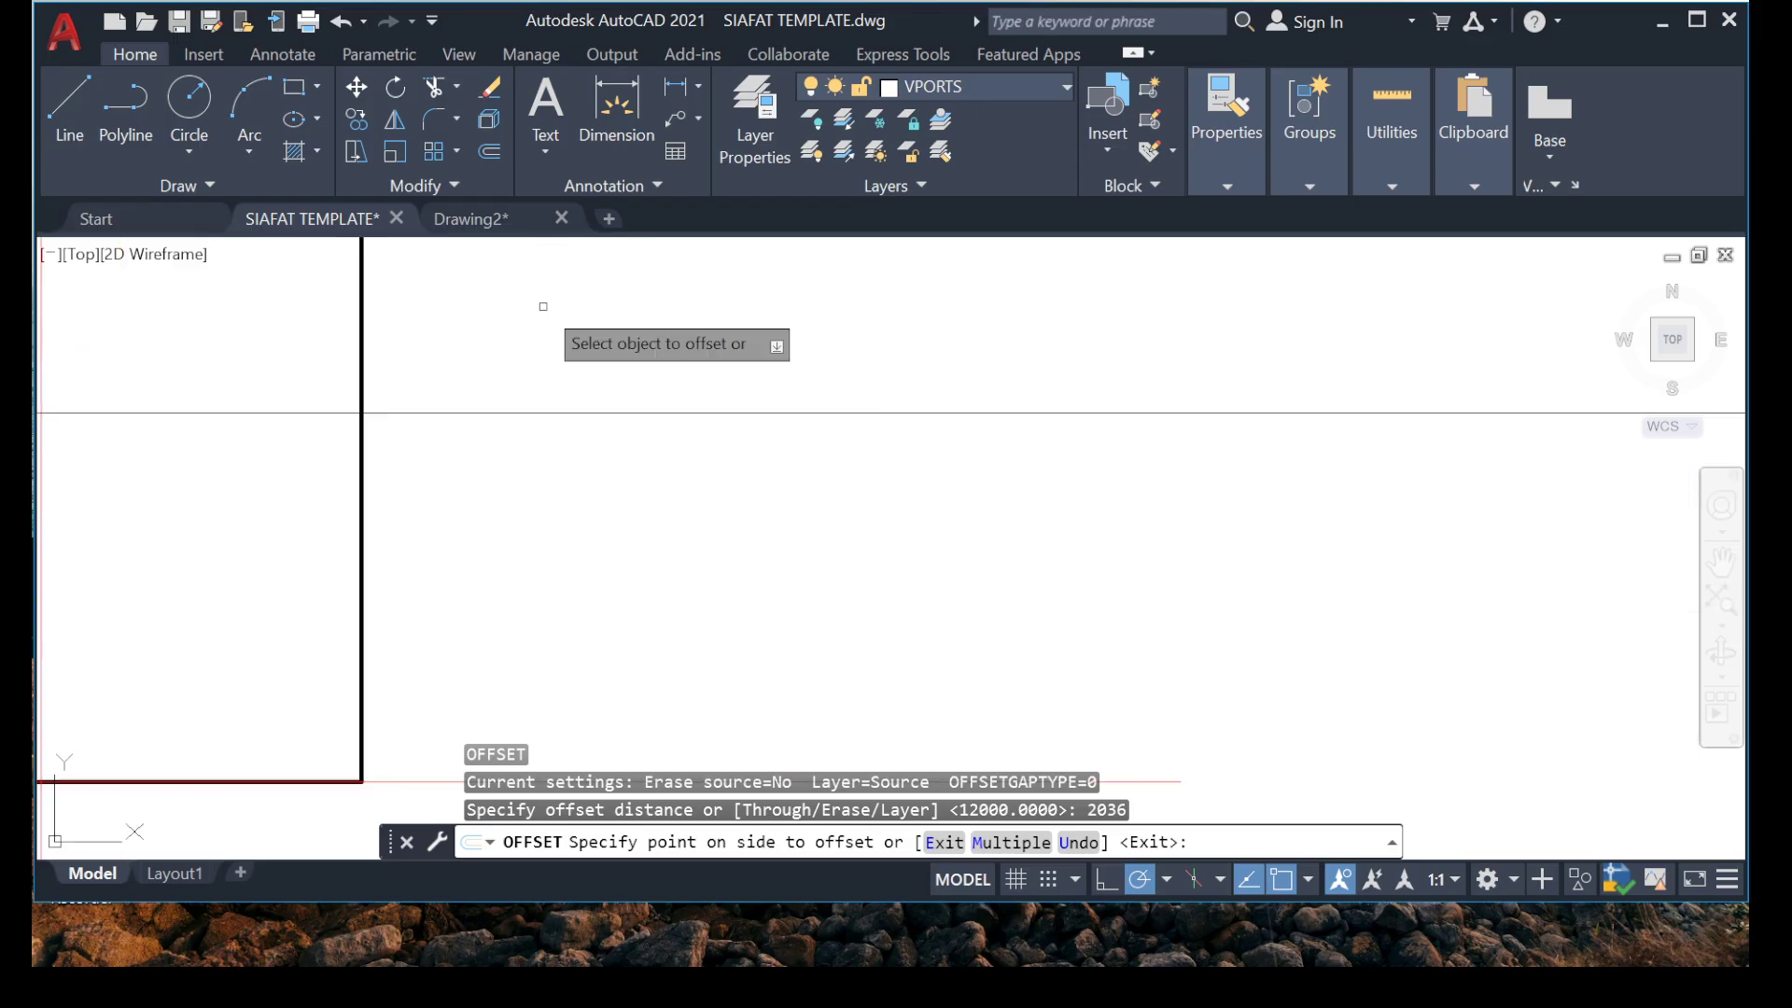
pyautogui.scroll(-8, 453, 429)
pyautogui.press('Escape')
pyautogui.scroll(-8, 452, 546)
pyautogui.moveTo(420, 391); pyautogui.dragTo(434, 484, button='middle')
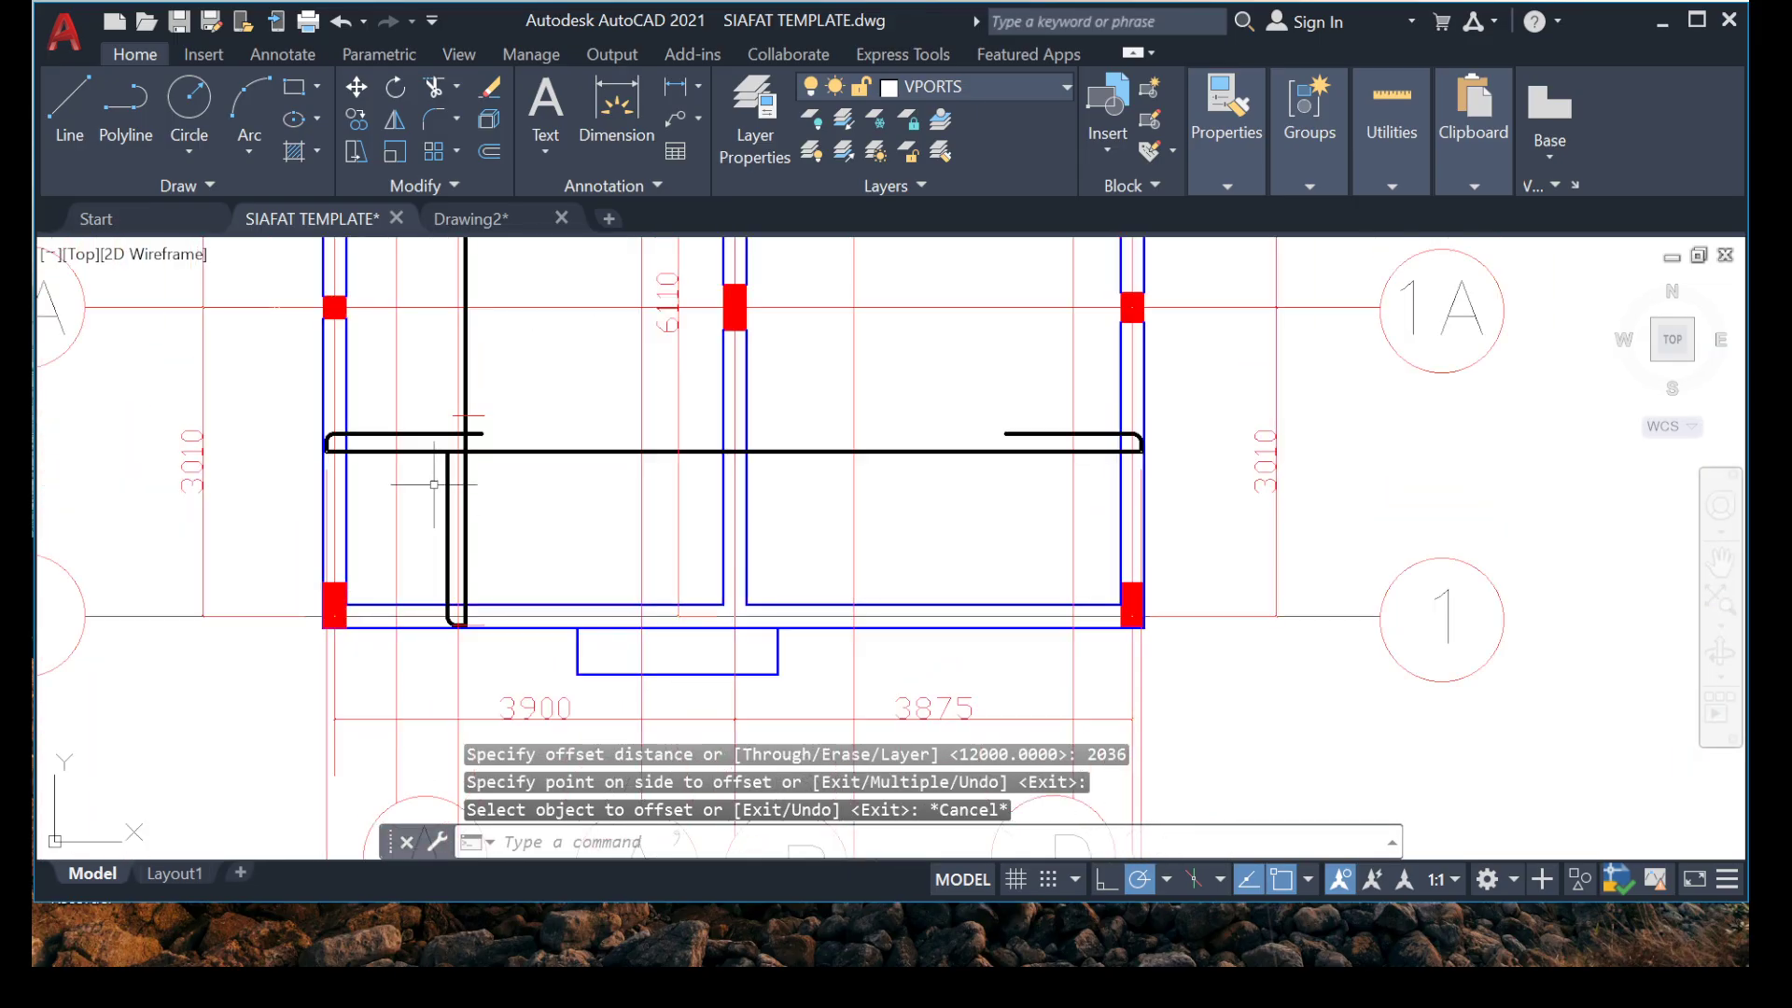
# Stretch the left end of the offset guide line outward past the vertical bar's hook leg.
pyautogui.scroll(6, 434, 484)
pyautogui.scroll(4, 504, 428)
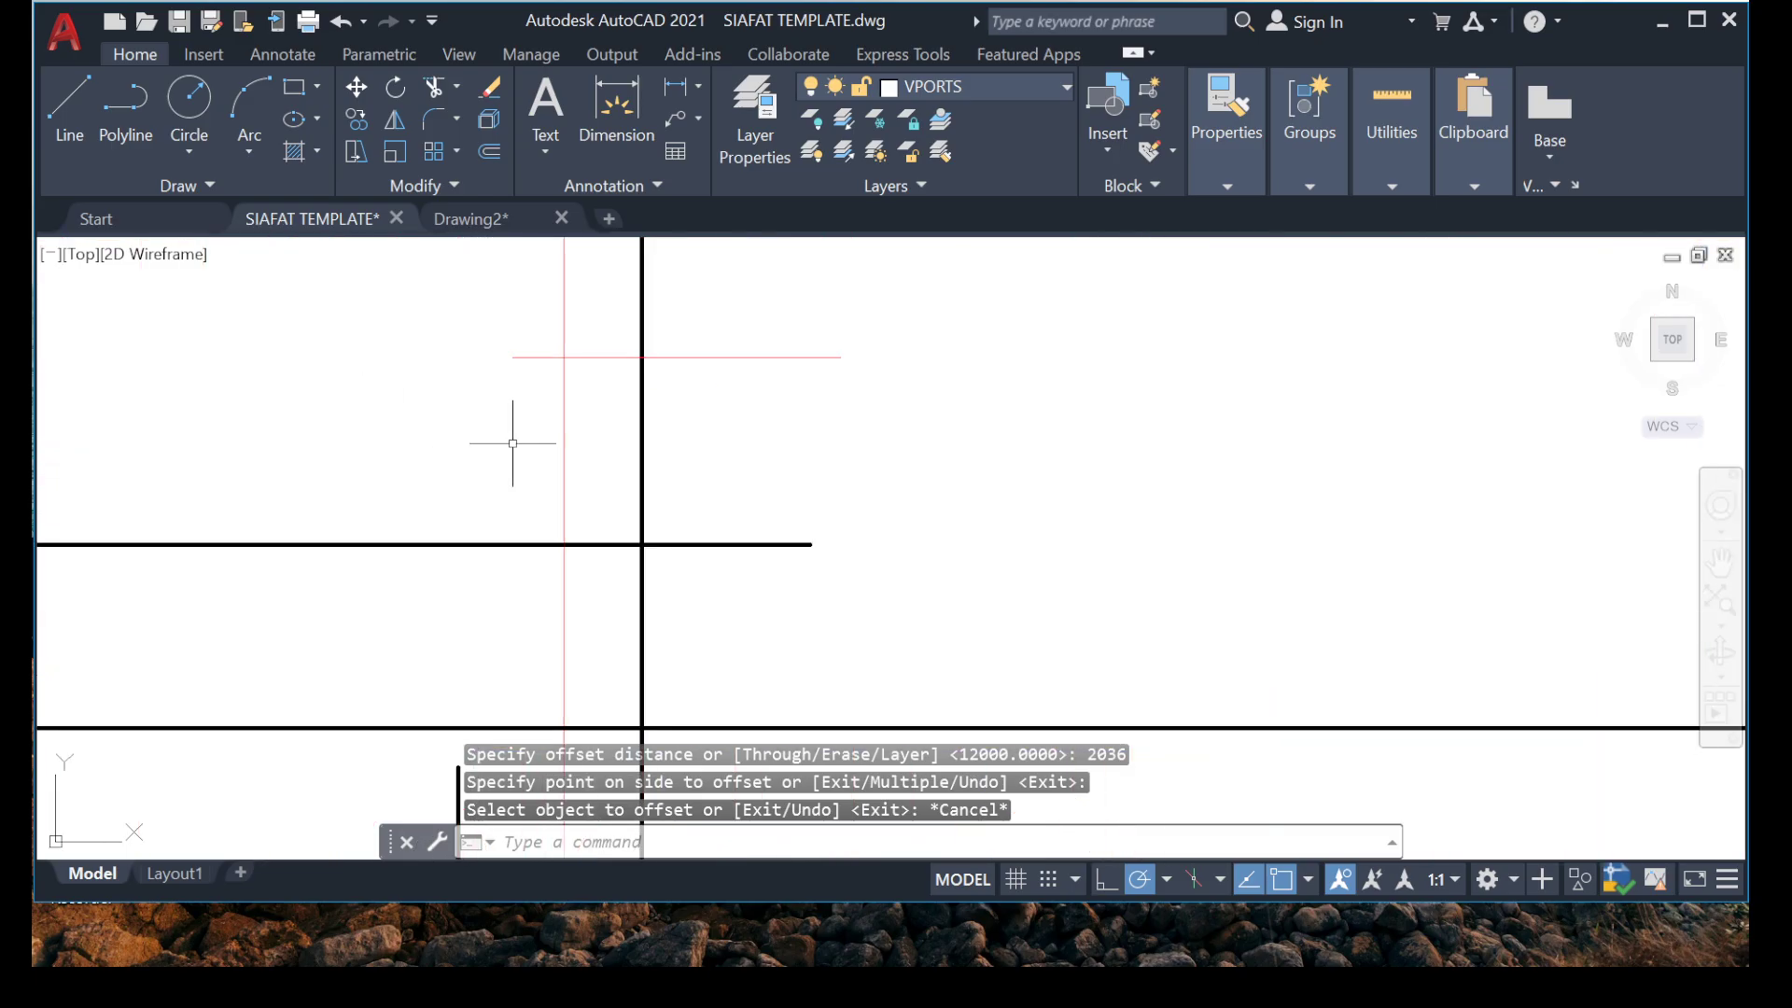
pyautogui.click(513, 357)
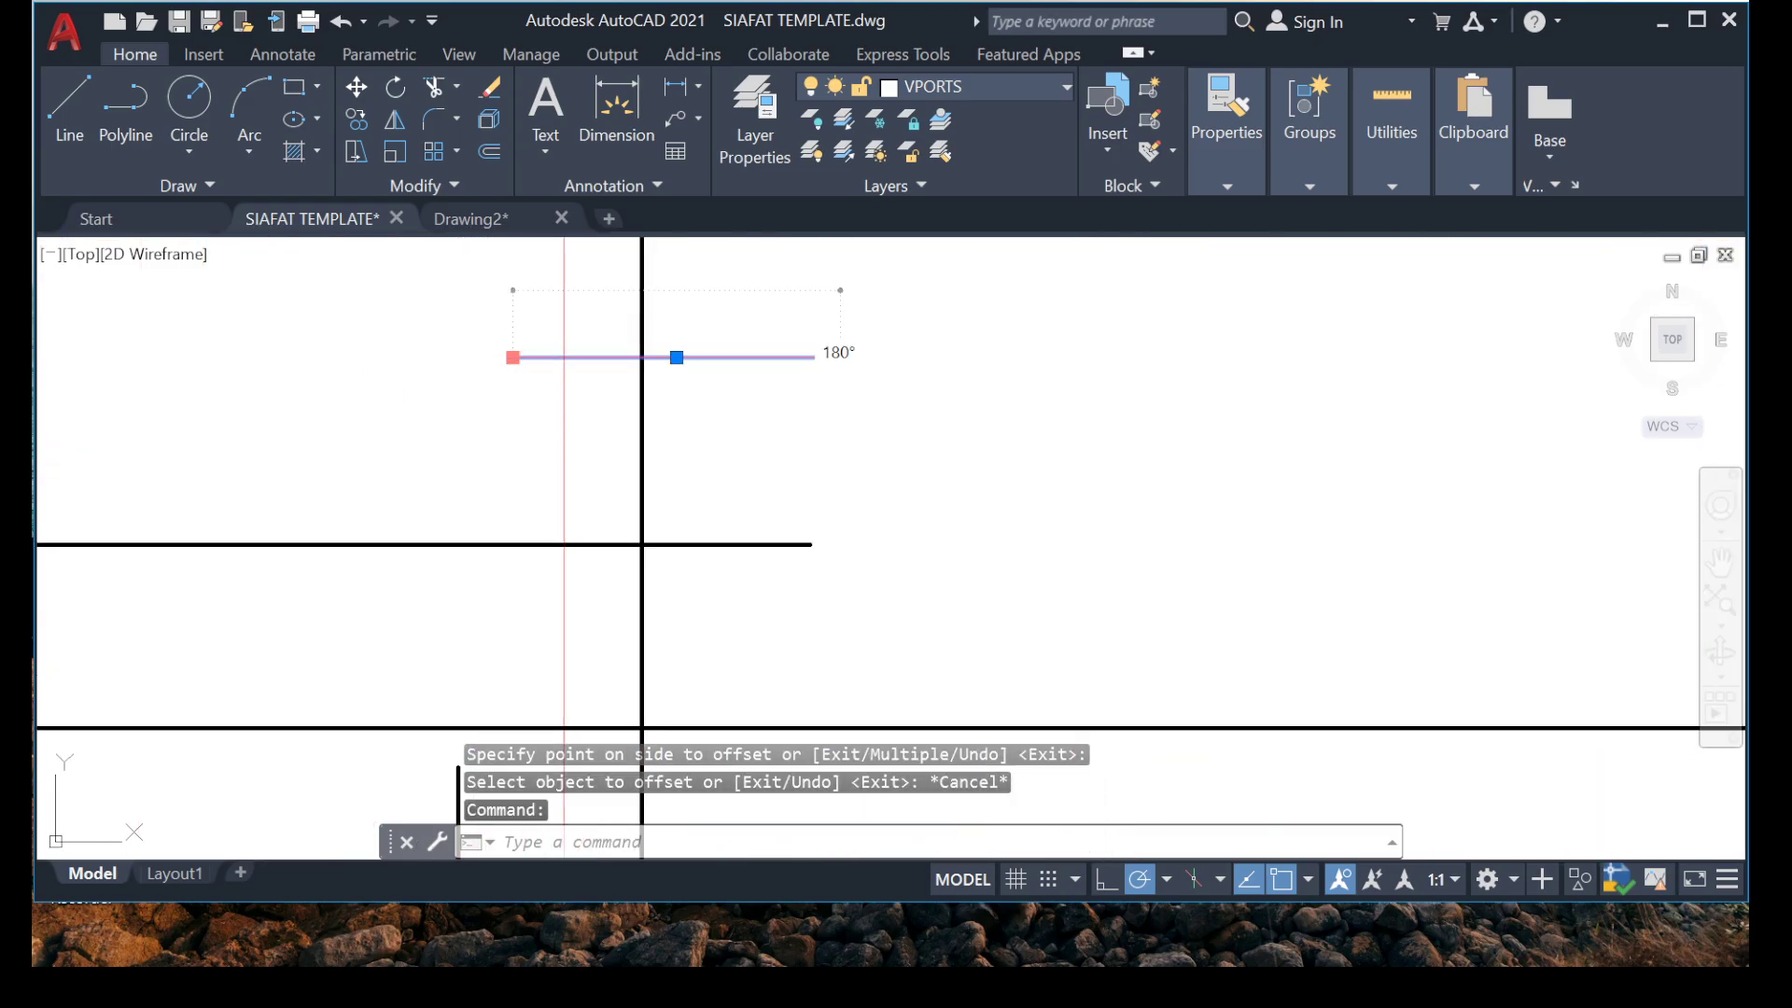
pyautogui.click(513, 358)
pyautogui.click(177, 364)
pyautogui.press('Escape')
pyautogui.press('Escape')
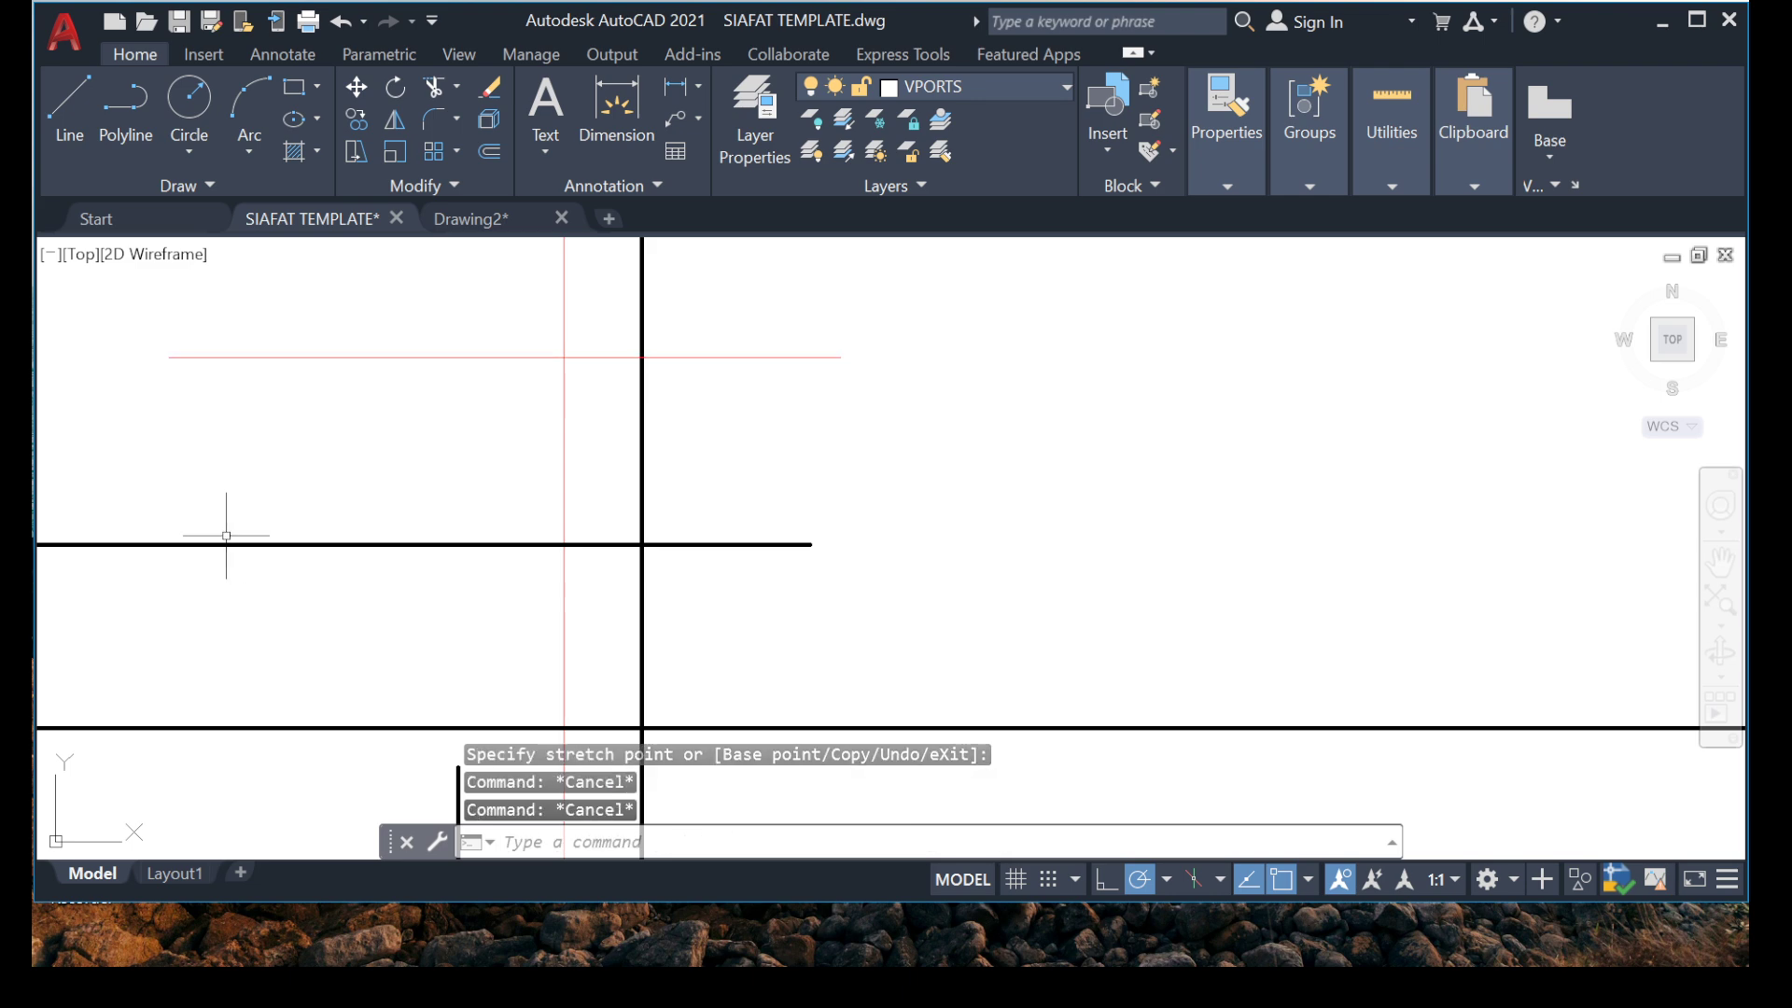
# Extend the hook leg of the vertical bar near grid 1 up to the offset guide line.
pyautogui.write('EX')
pyautogui.press('Return')
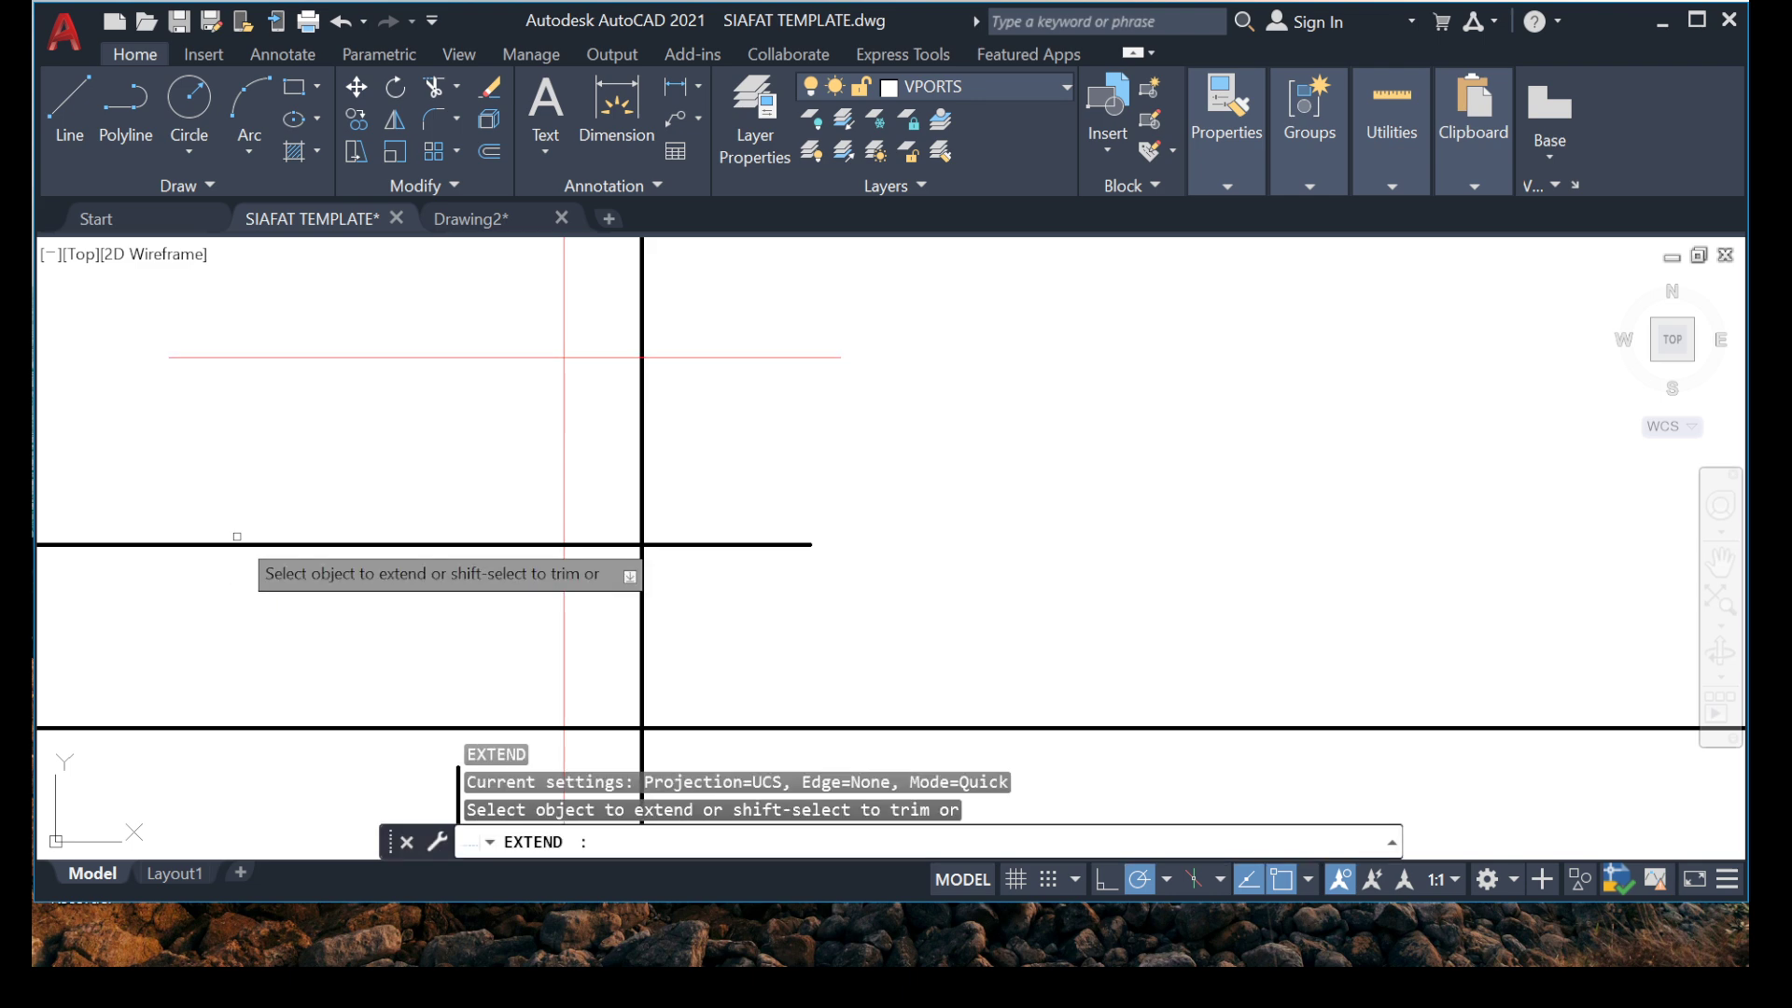
pyautogui.scroll(-5, 298, 504)
pyautogui.moveTo(331, 579); pyautogui.dragTo(339, 587)
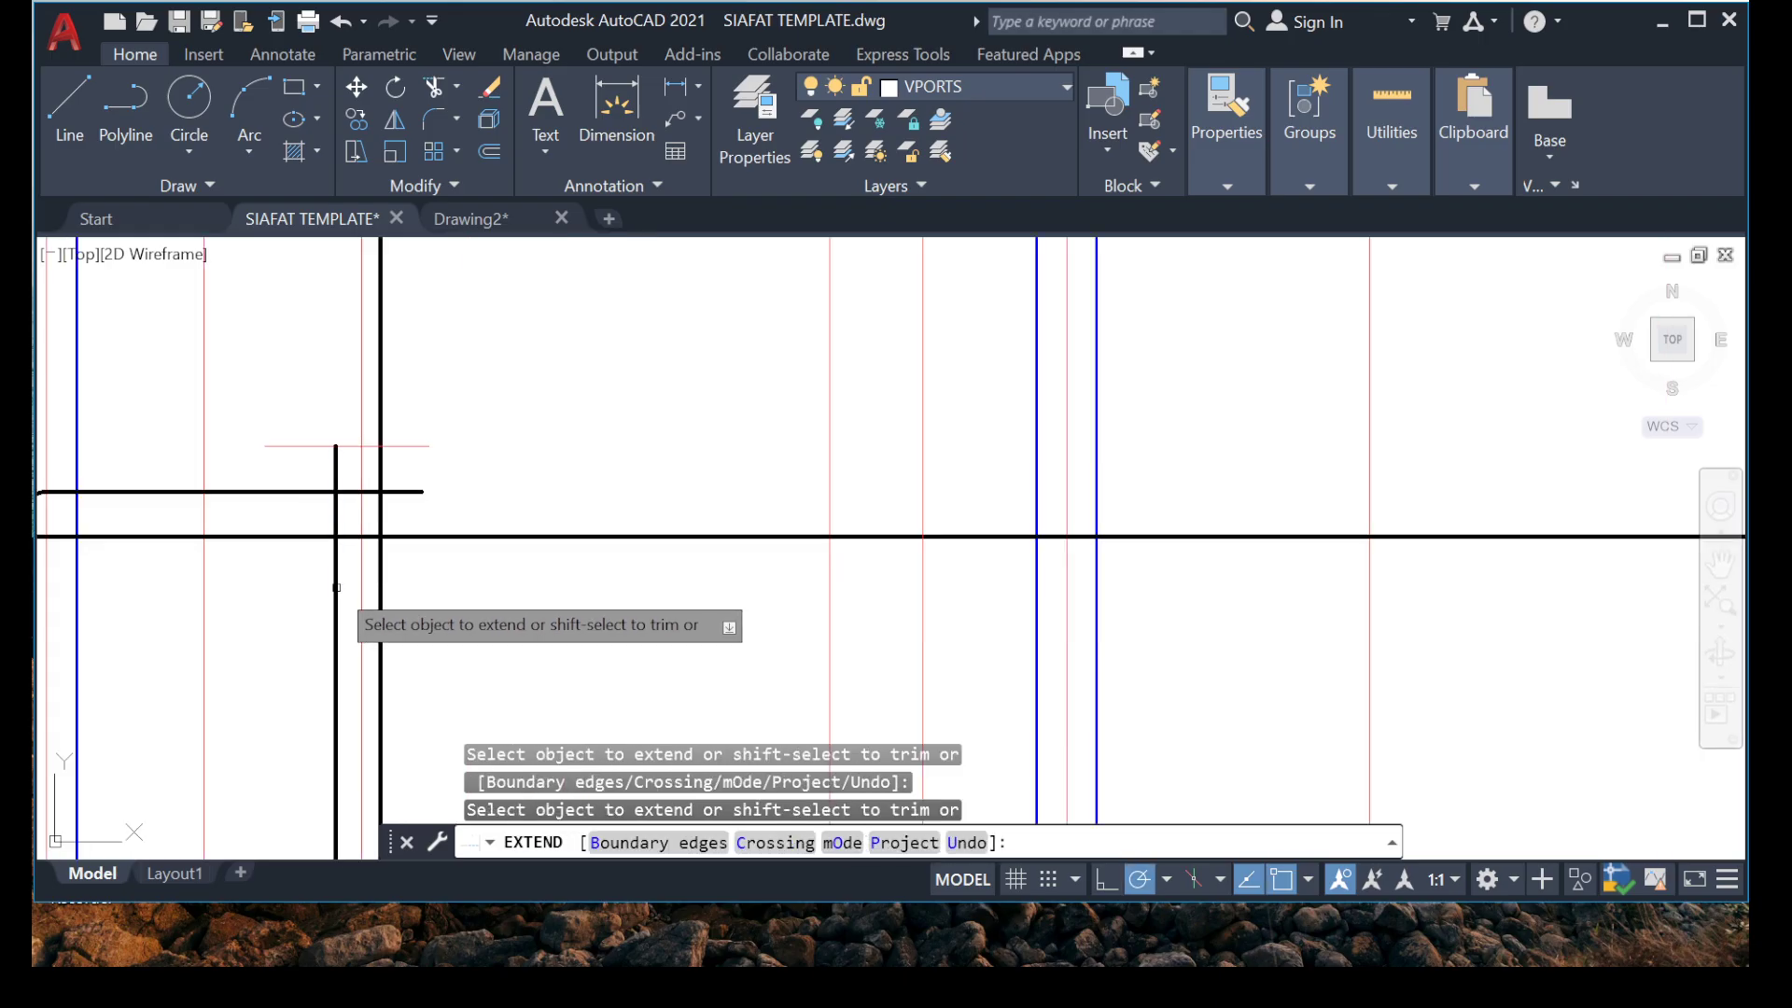
pyautogui.press('Escape')
pyautogui.press('Escape')
# Delete the offset guide line at the upper end of the extended hook leg.
pyautogui.scroll(5, 285, 496)
pyautogui.moveTo(456, 379); pyautogui.dragTo(203, 507)
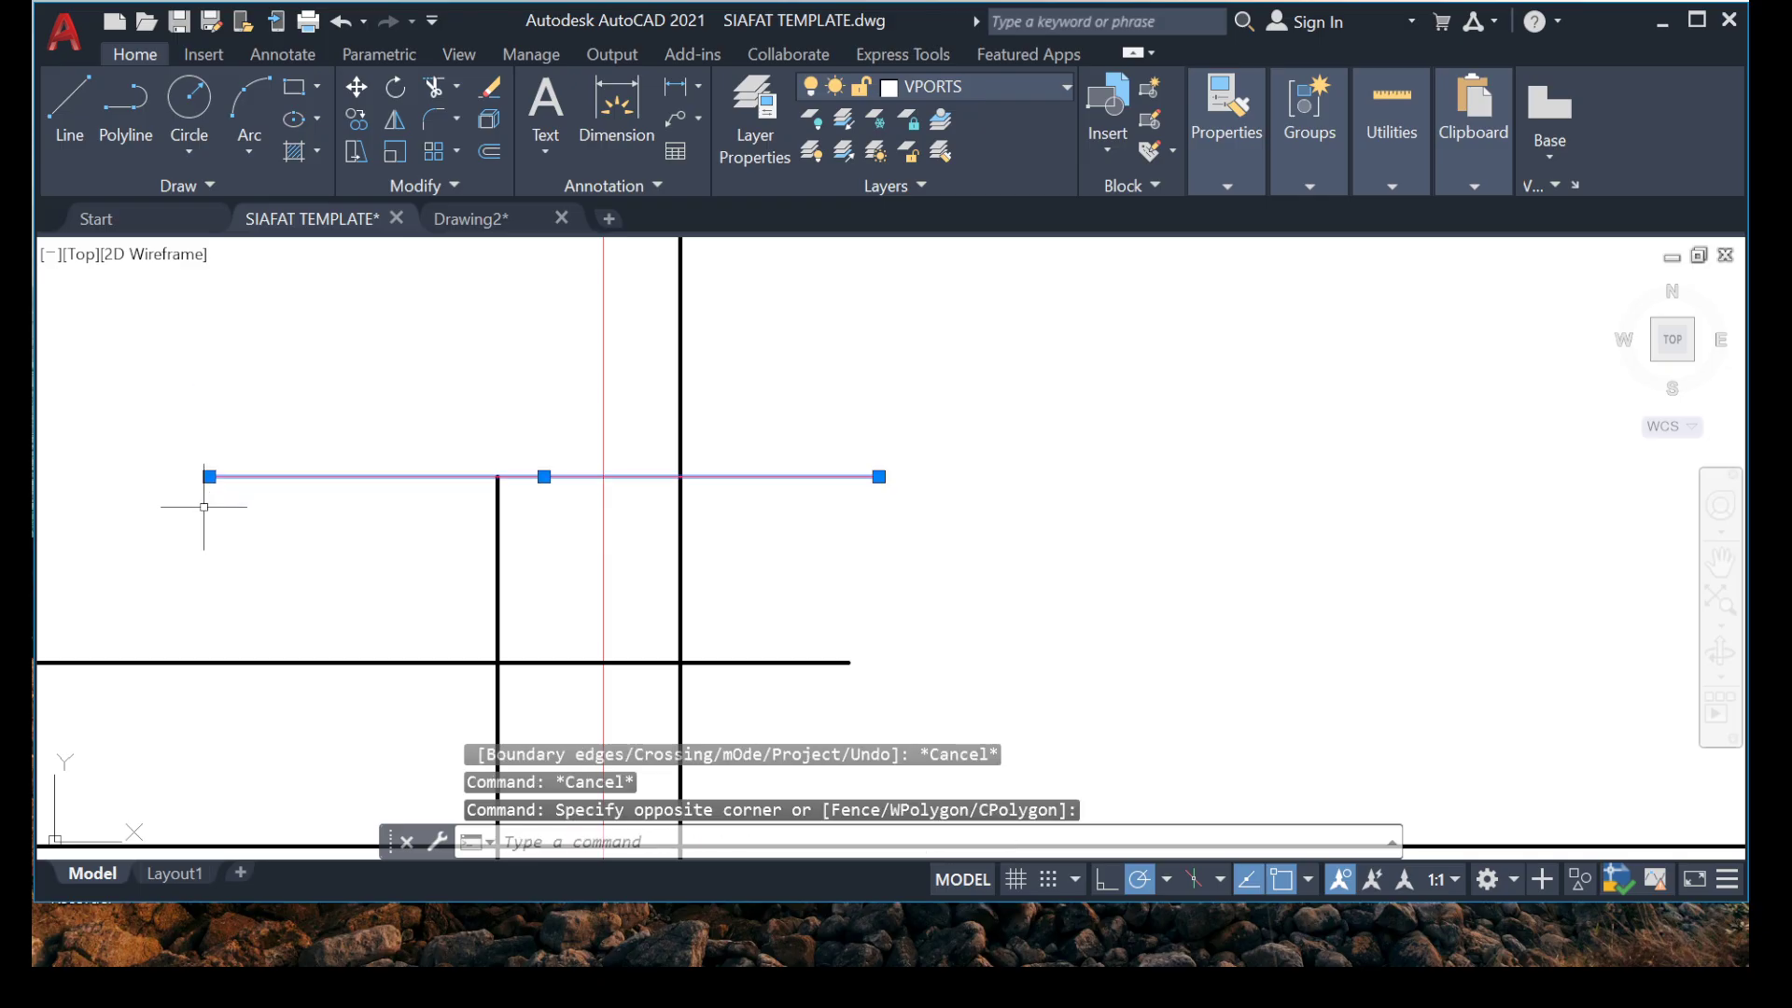
pyautogui.press('Delete')
pyautogui.scroll(-4, 447, 406)
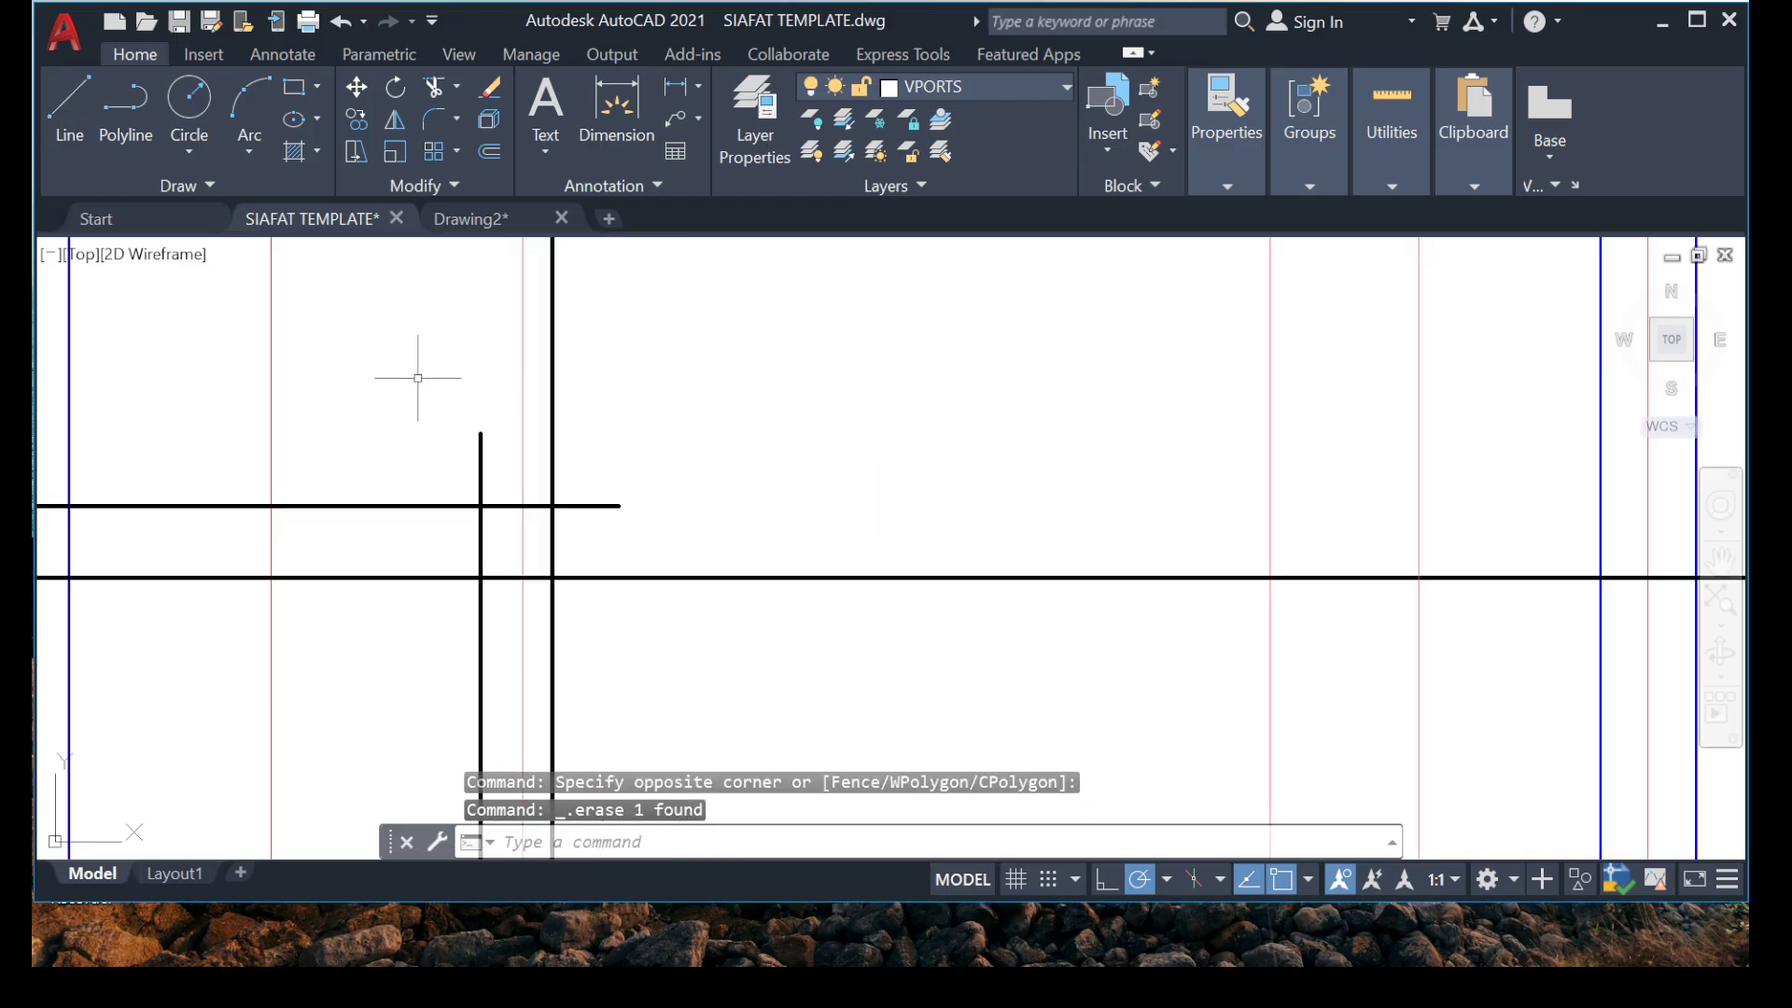
# Delete the 6110 vertical dimension between grids 2 and 1 inside the bay beside grid A'.
pyautogui.scroll(-3, 546, 429)
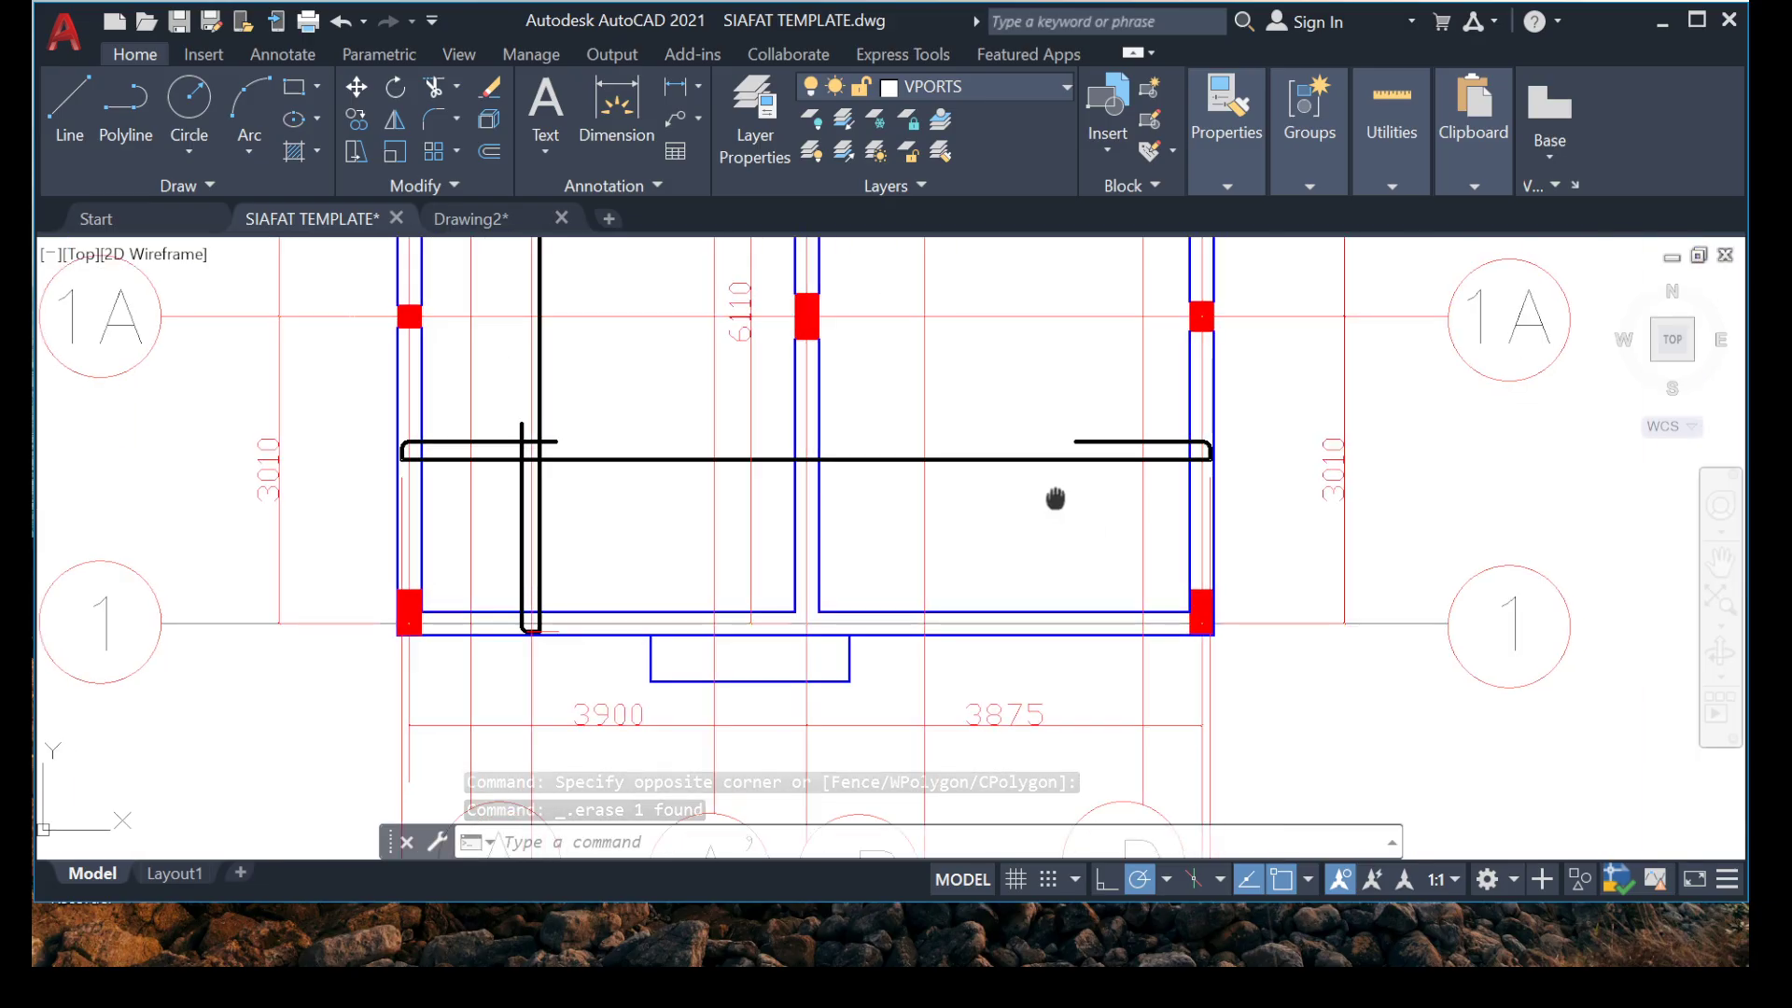
pyautogui.scroll(-3, 843, 407)
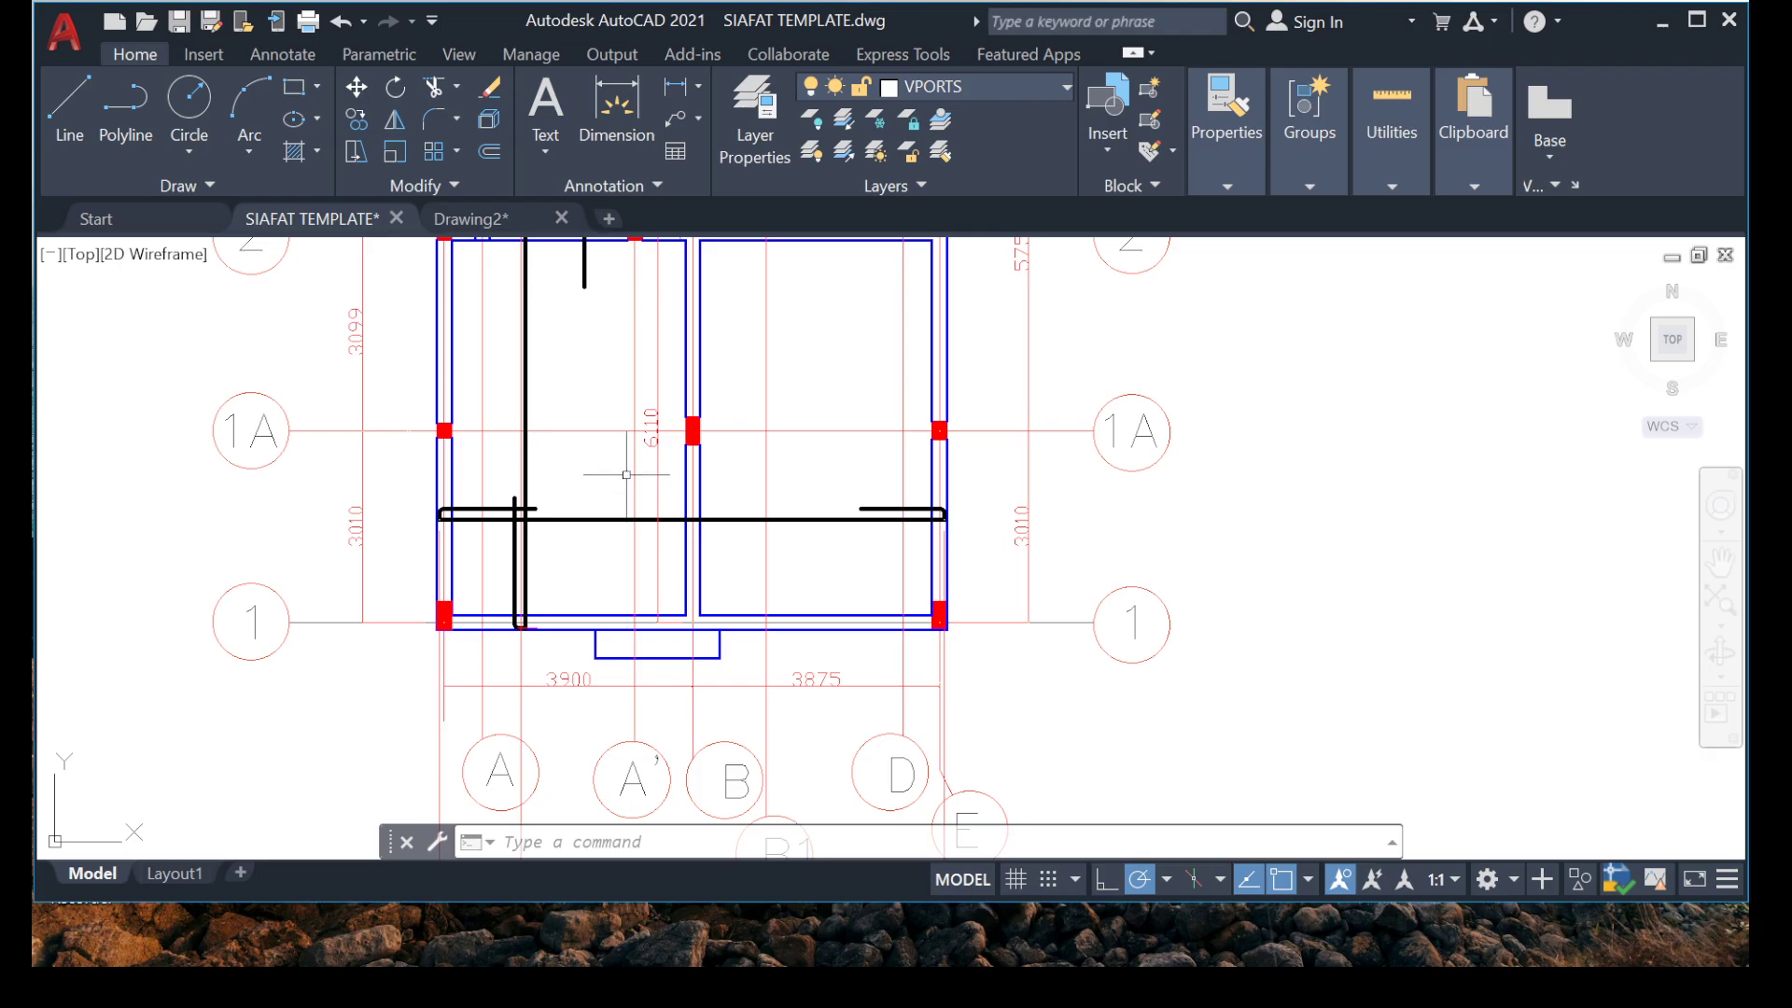
pyautogui.scroll(5, 623, 448)
pyautogui.click(711, 412)
pyautogui.press('Delete')
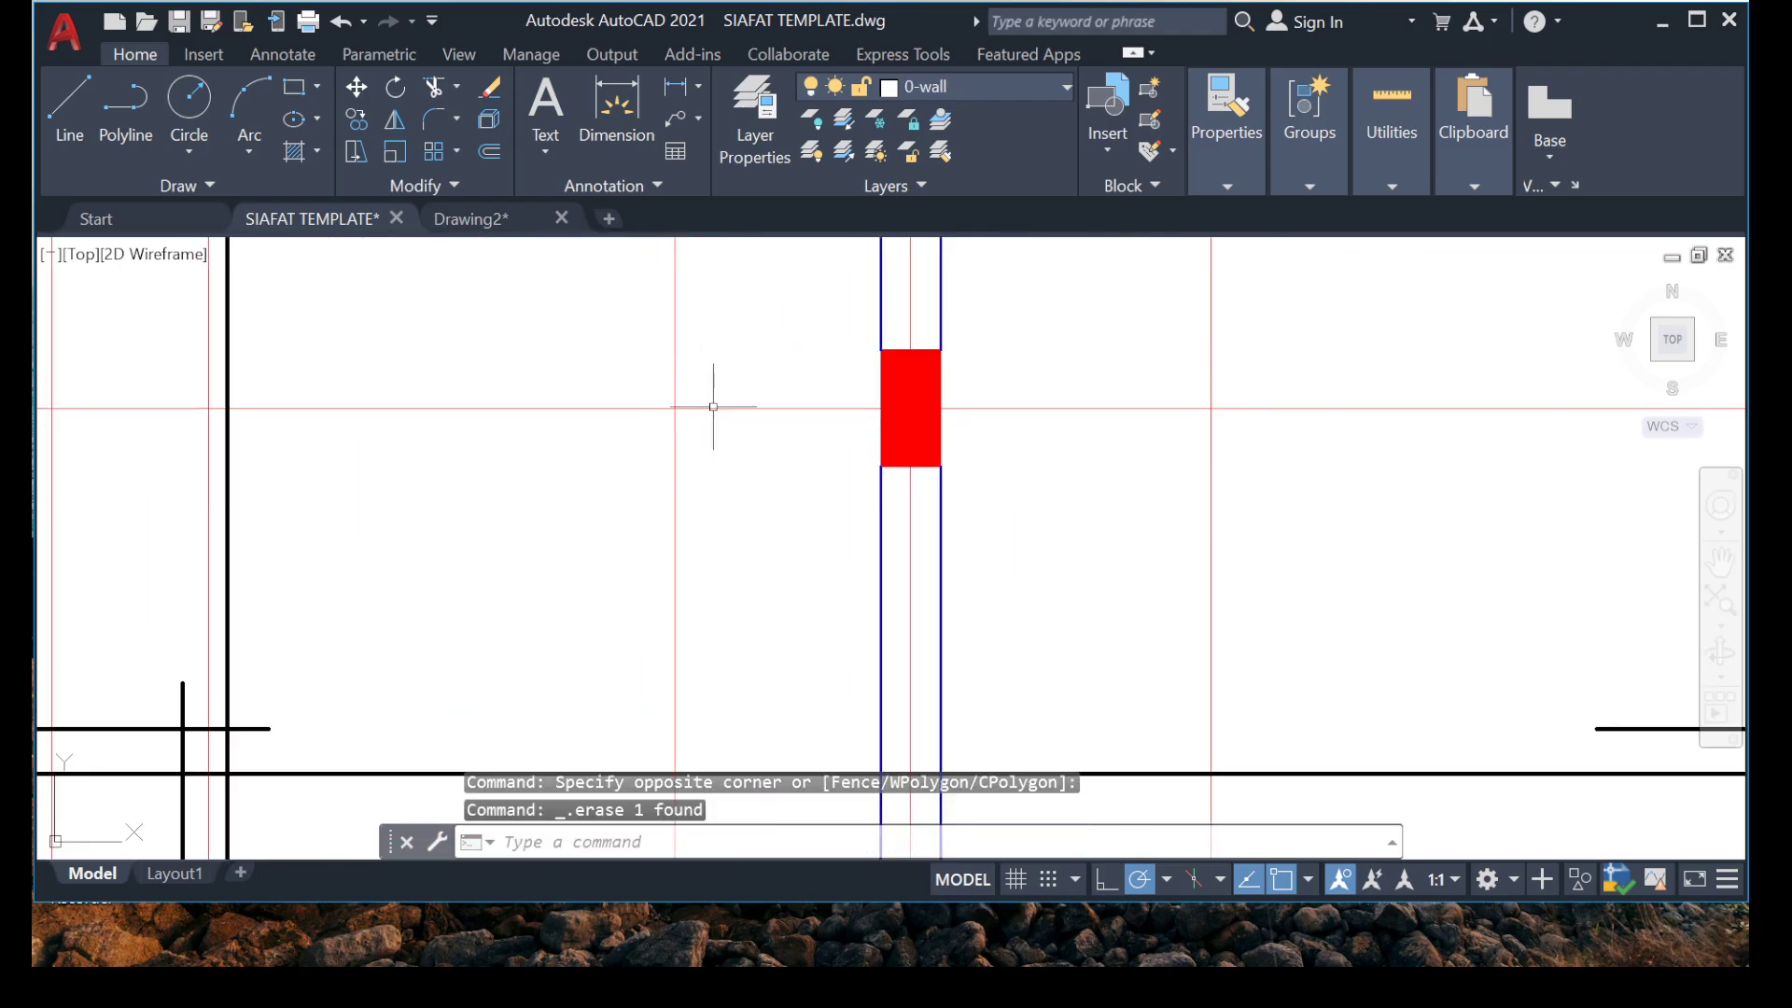
# Switch to Calculator, divide the 3875 bay span by 3, and return to the drawing.
pyautogui.scroll(-5, 636, 597)
pyautogui.scroll(5, 681, 541)
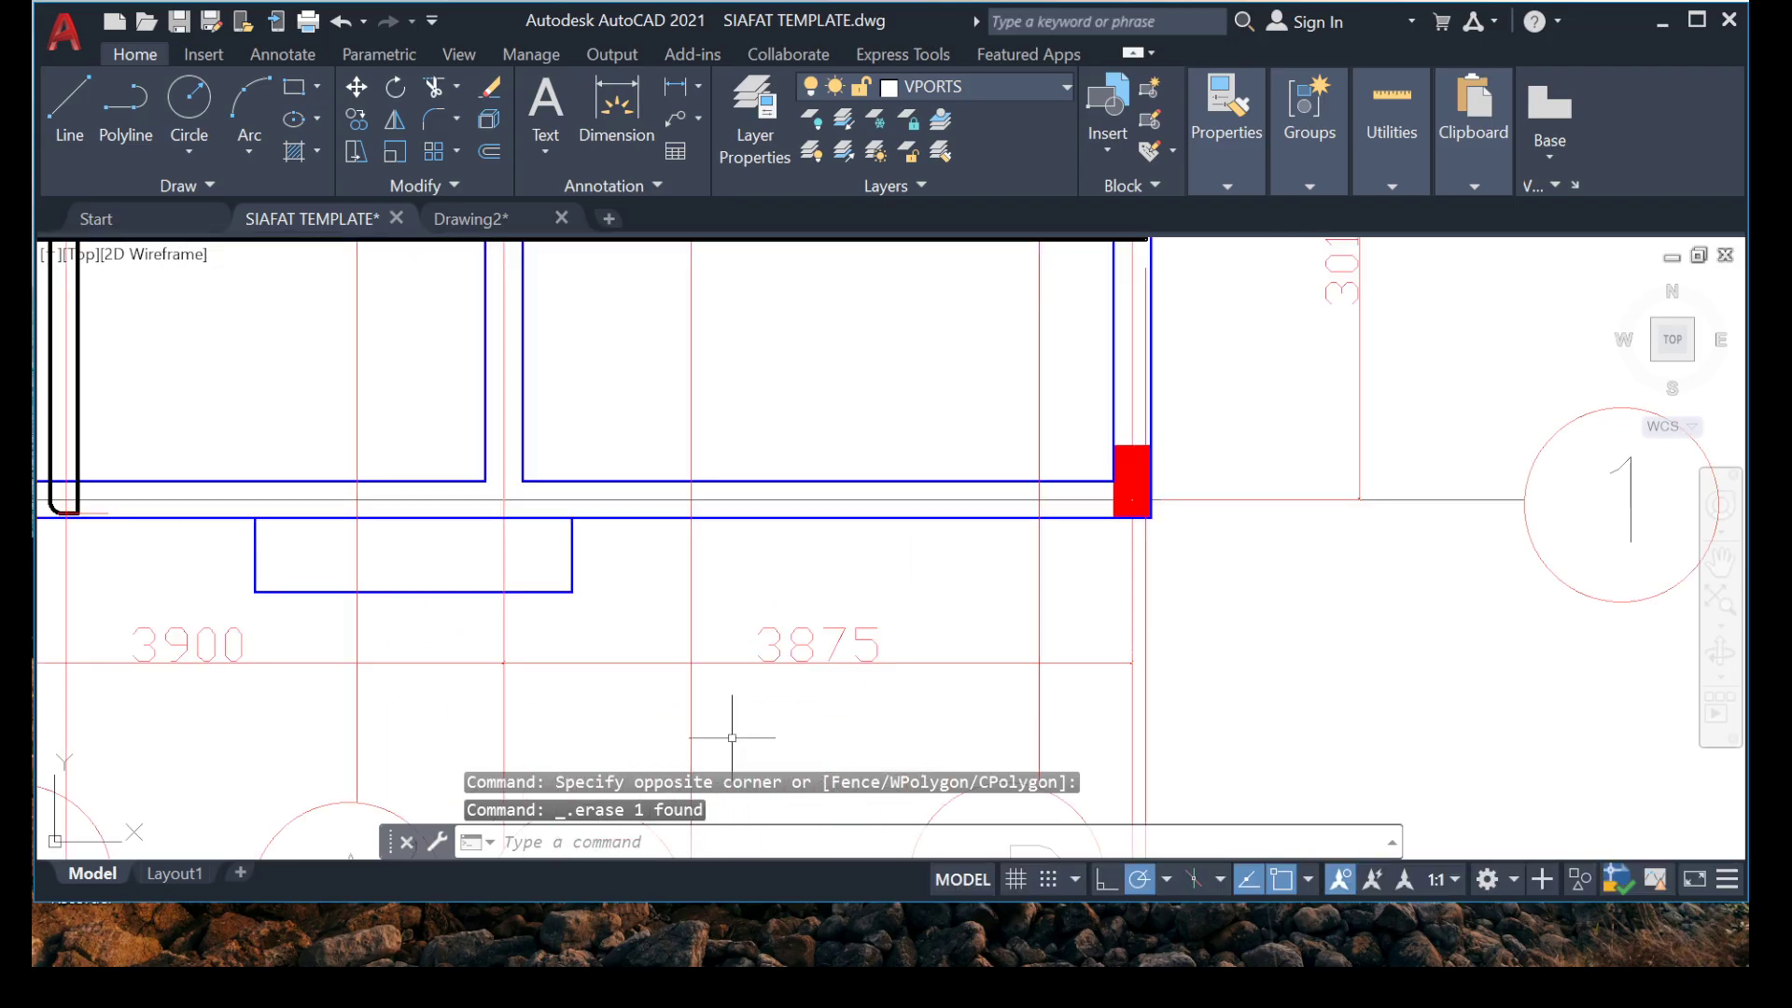
pyautogui.scroll(-3, 692, 616)
pyautogui.scroll(4, 752, 616)
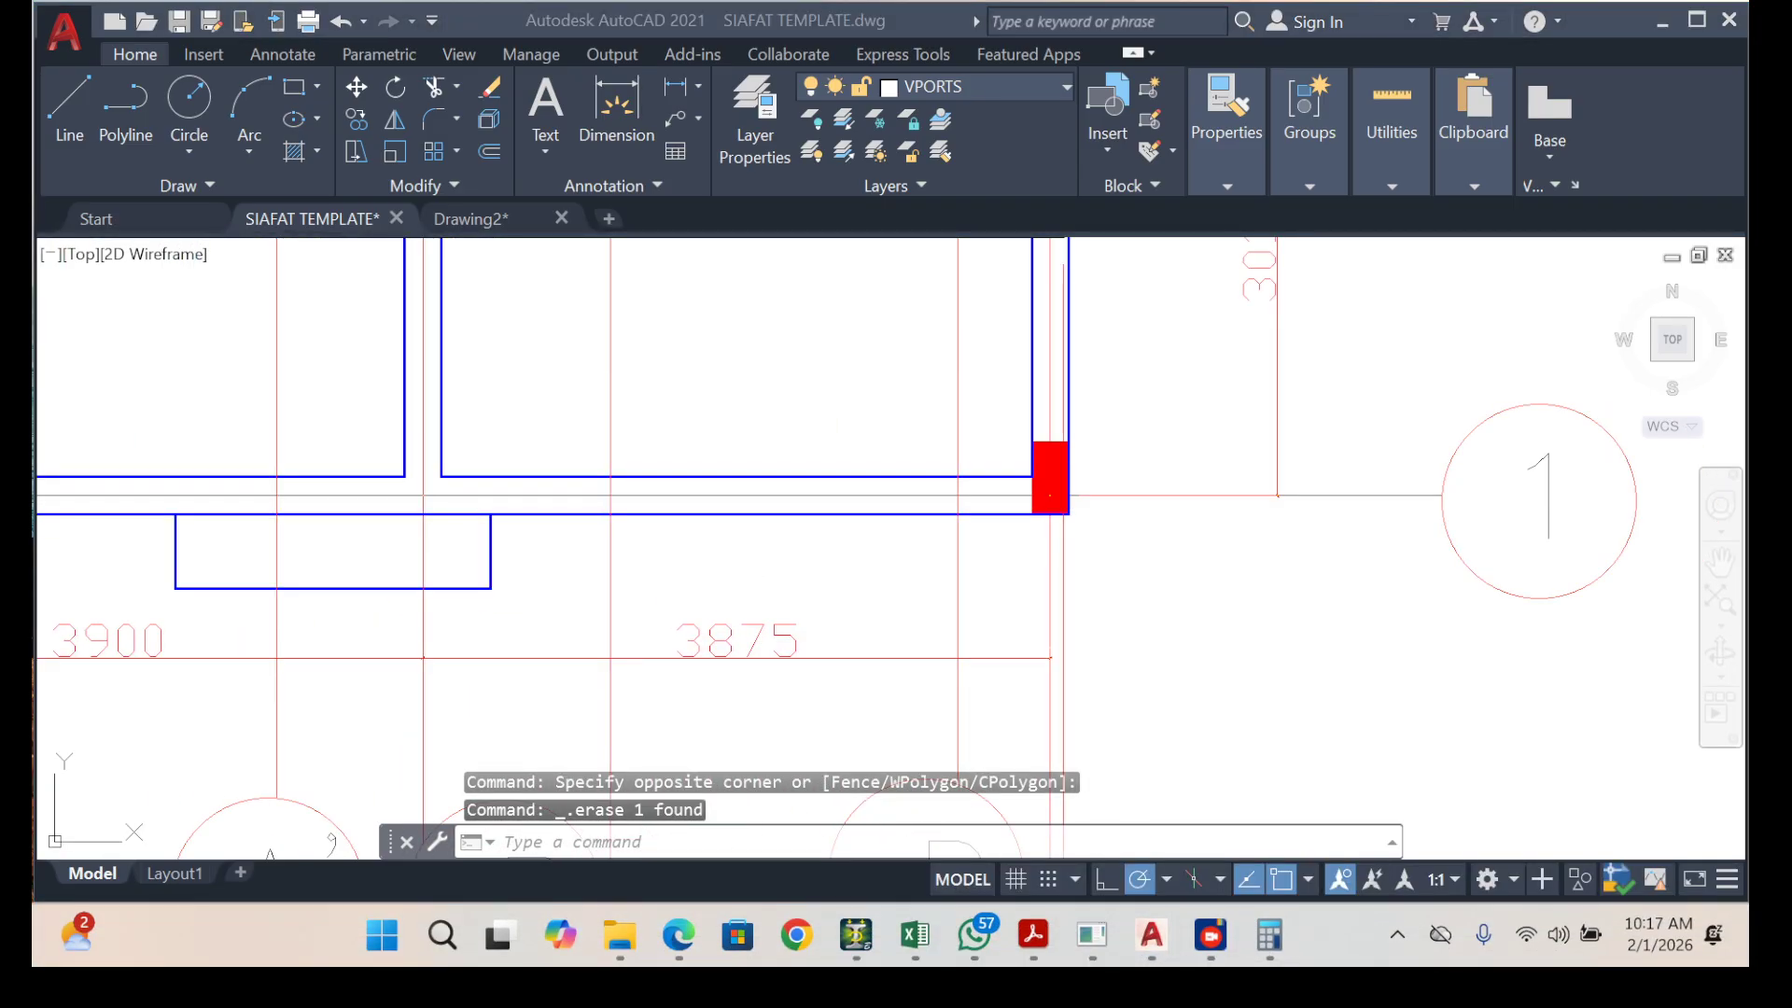
pyautogui.click(1269, 933)
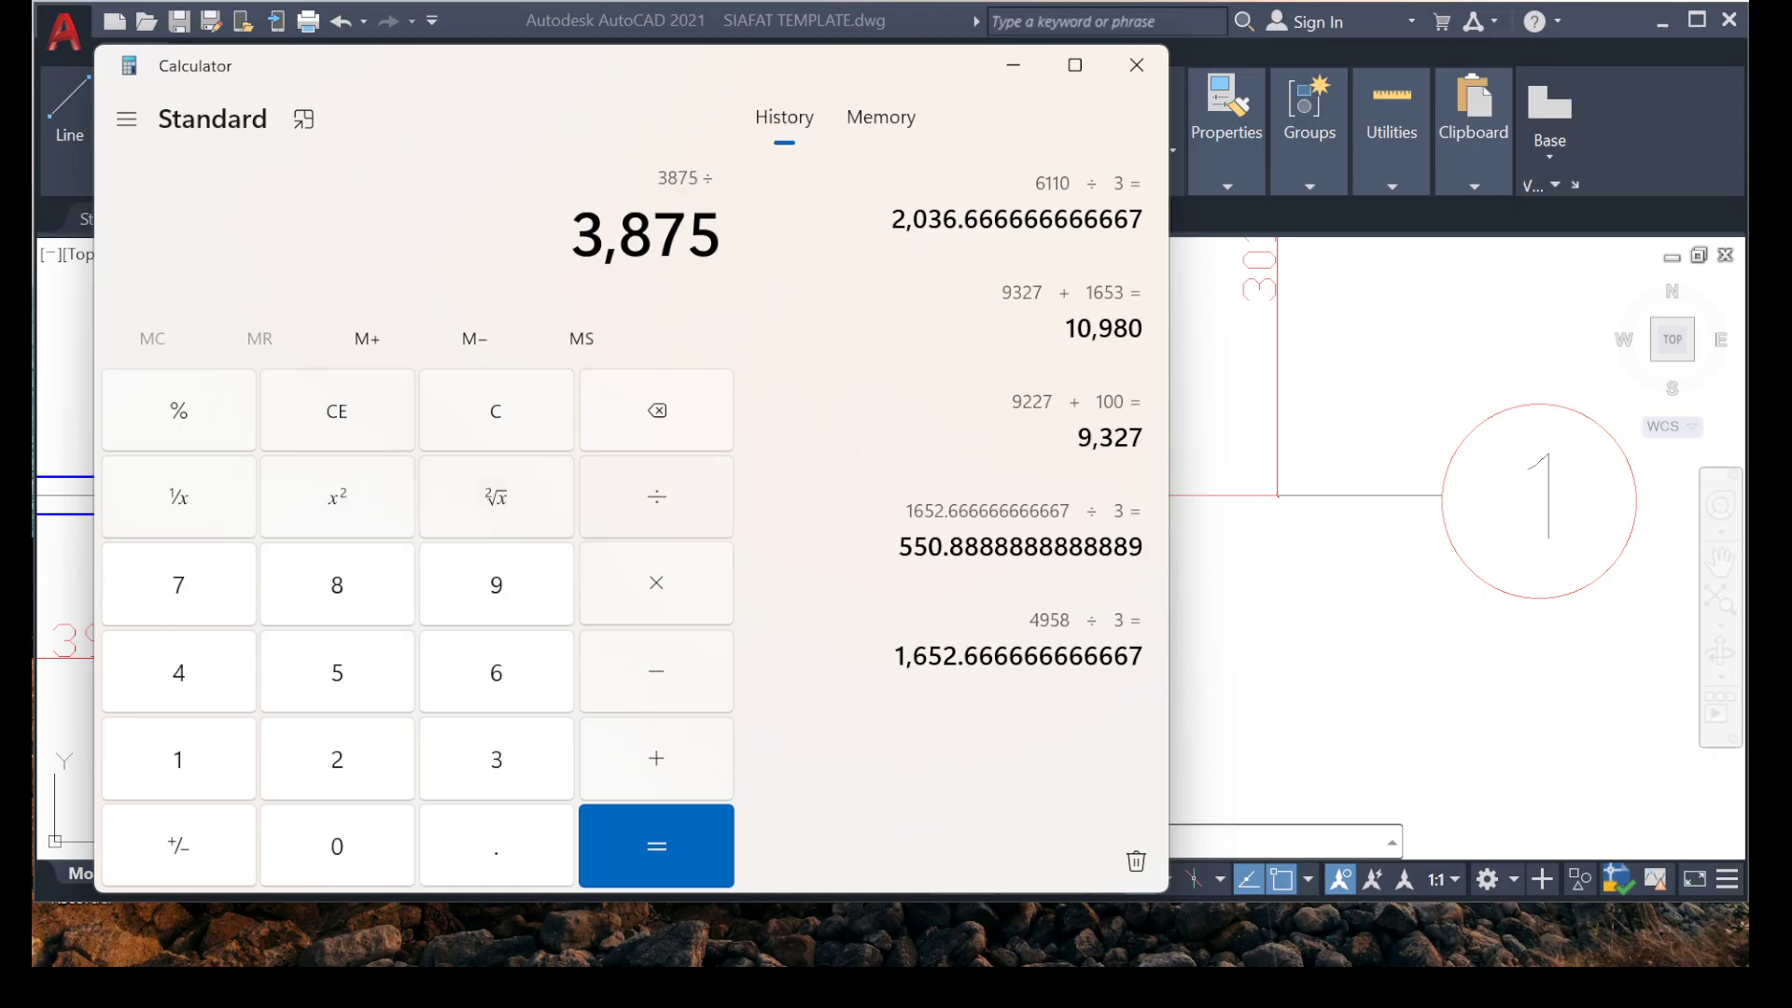
pyautogui.press('Return')
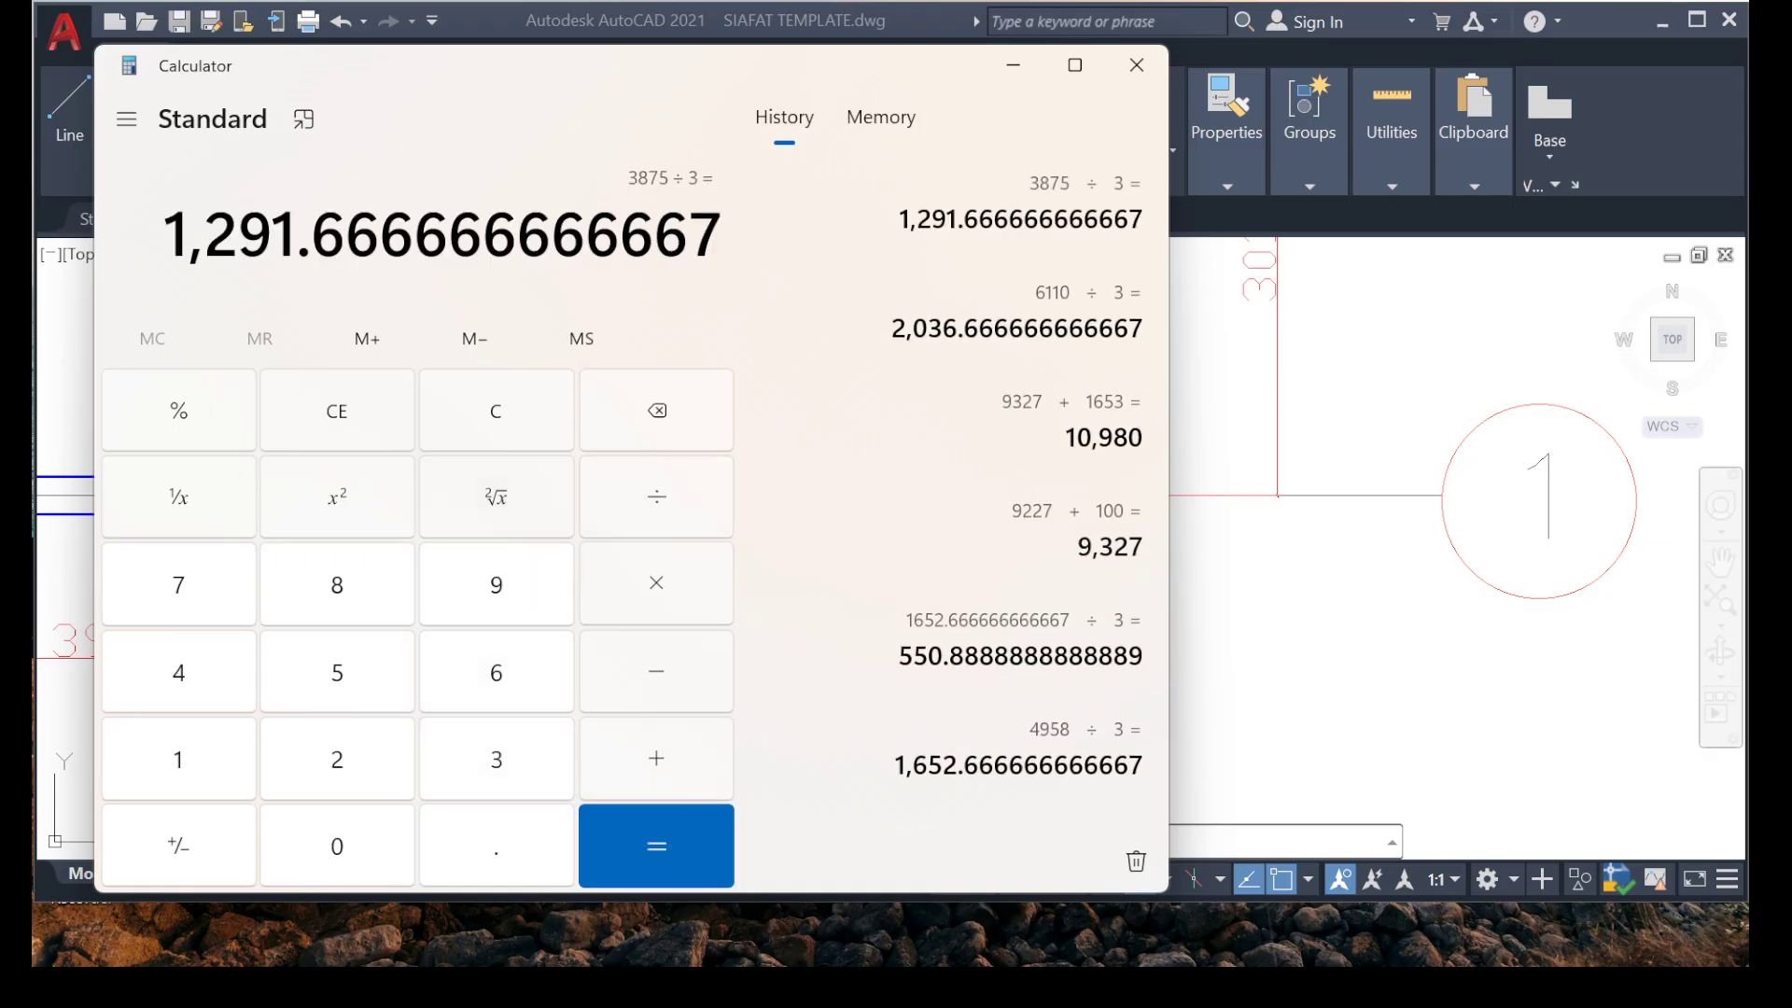
pyautogui.click(1014, 64)
# Start a dimension near the hooked end of the horizontal bar in the bay between grids B and E.
pyautogui.scroll(-5, 822, 464)
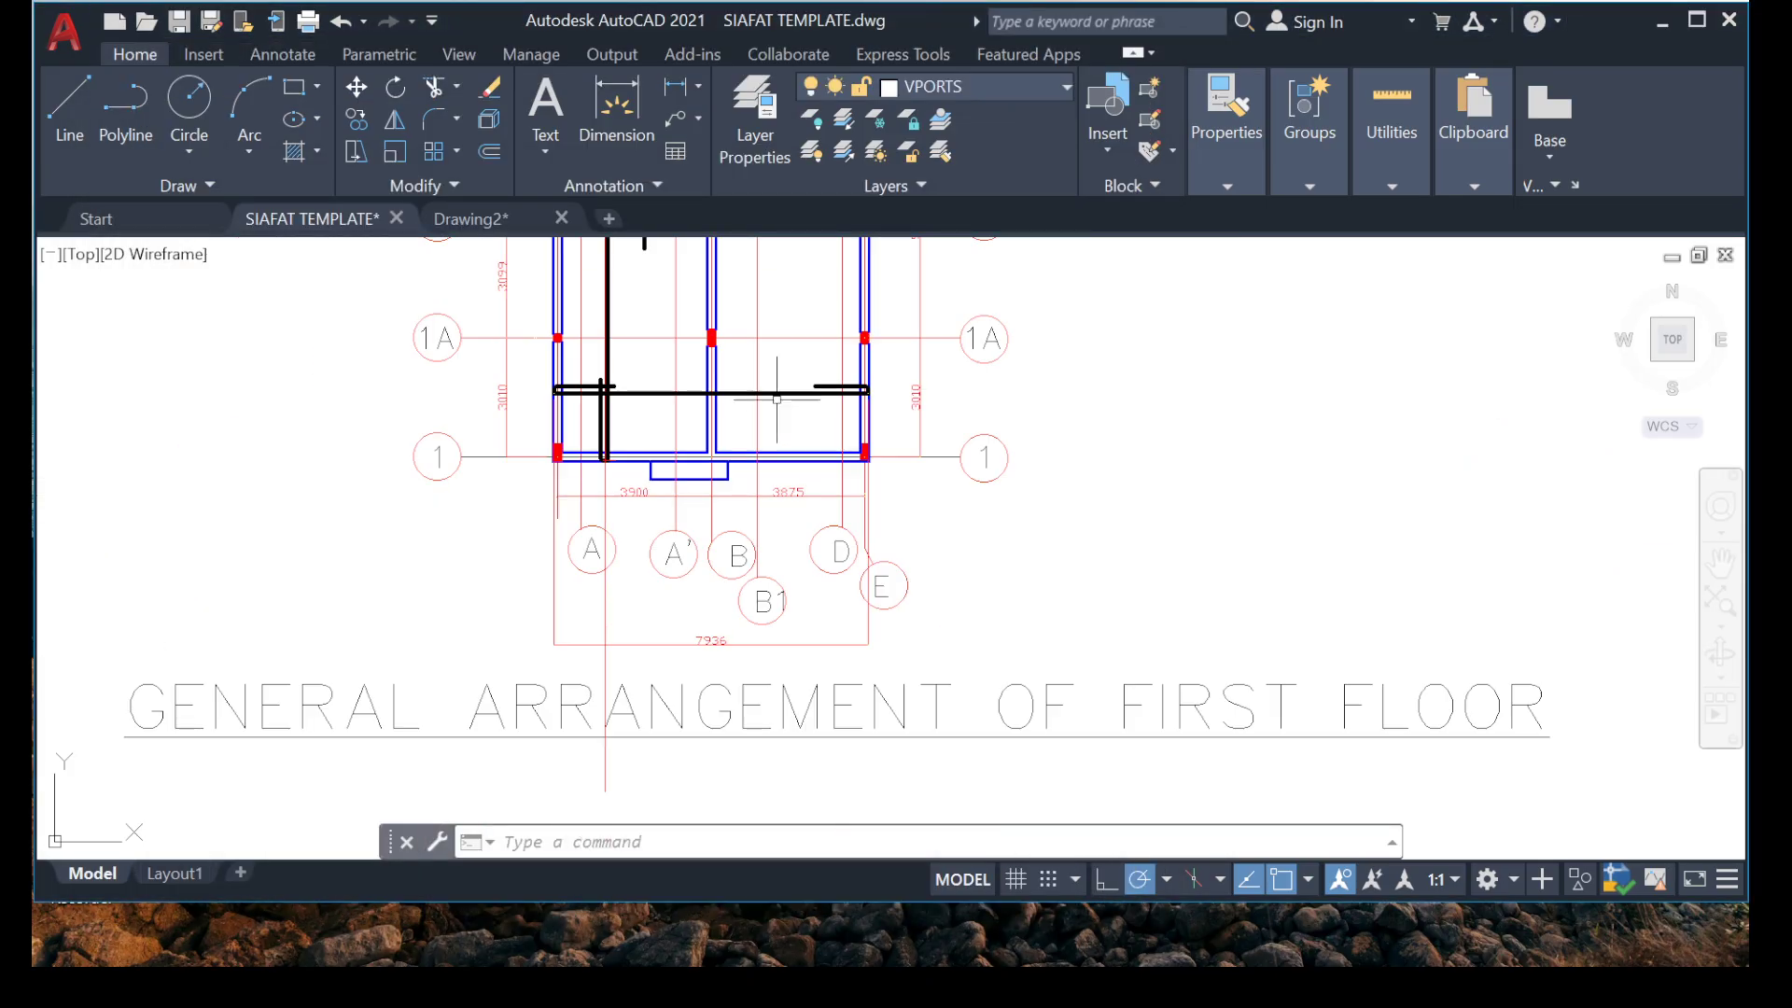
pyautogui.scroll(5, 822, 464)
pyautogui.click(616, 107)
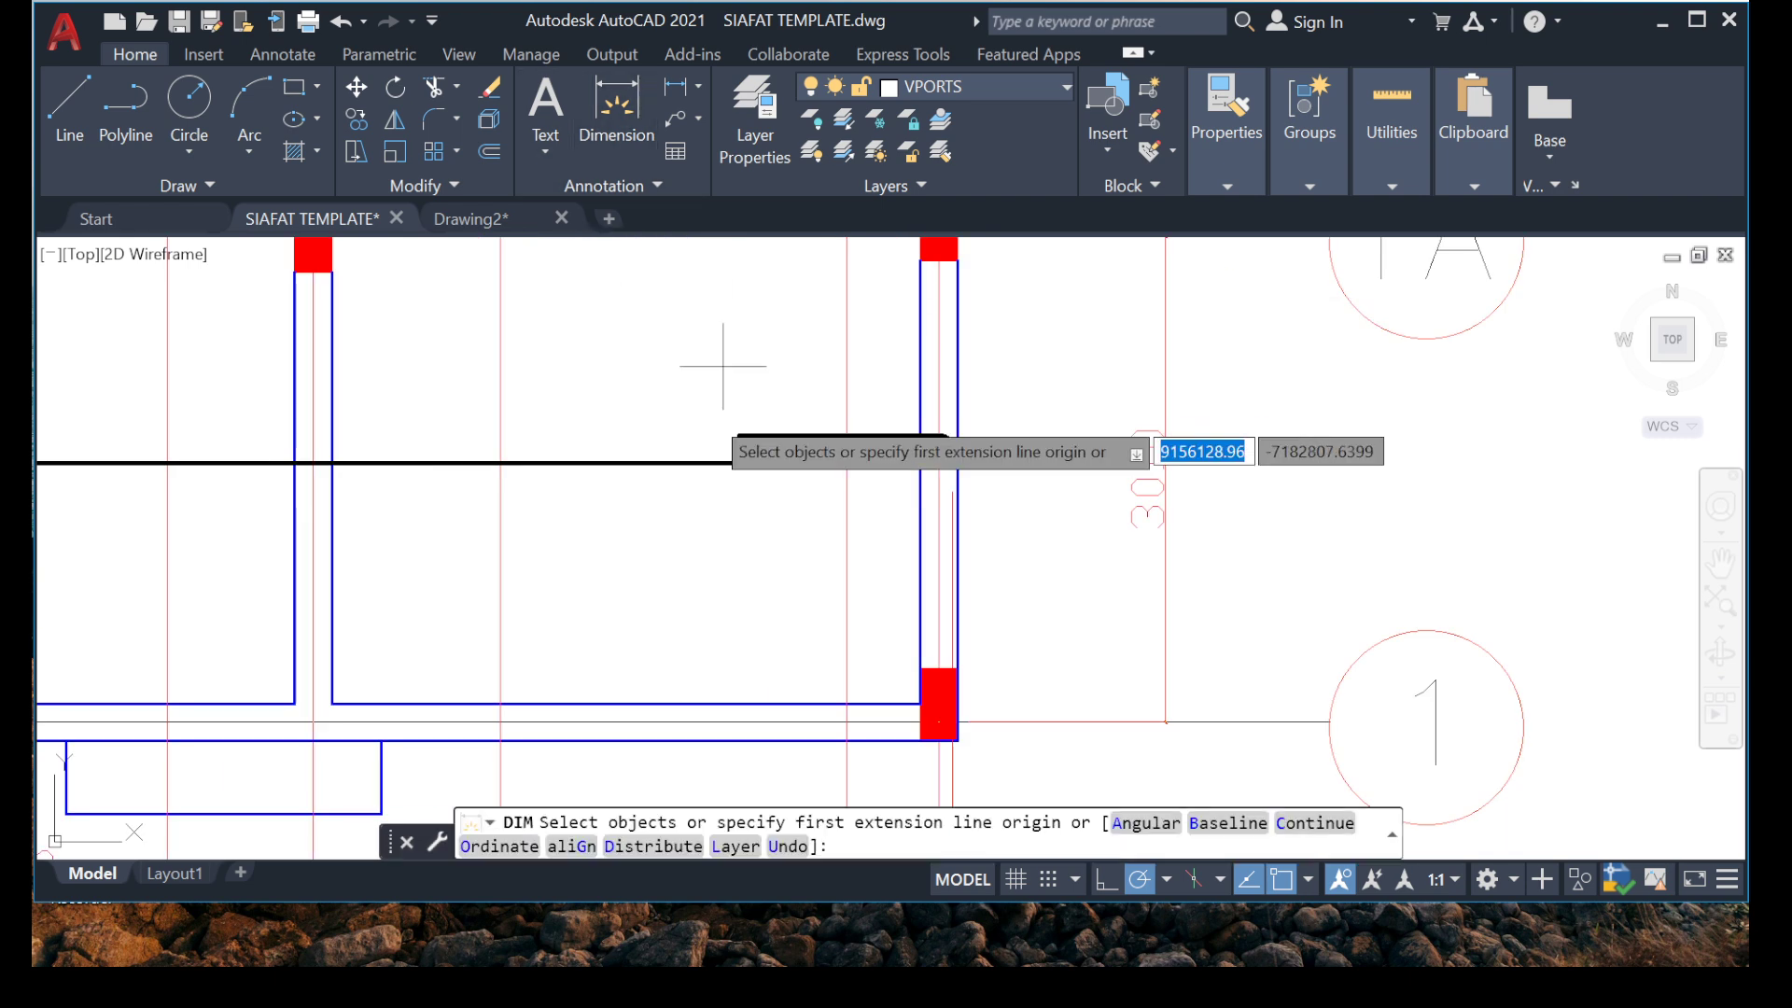
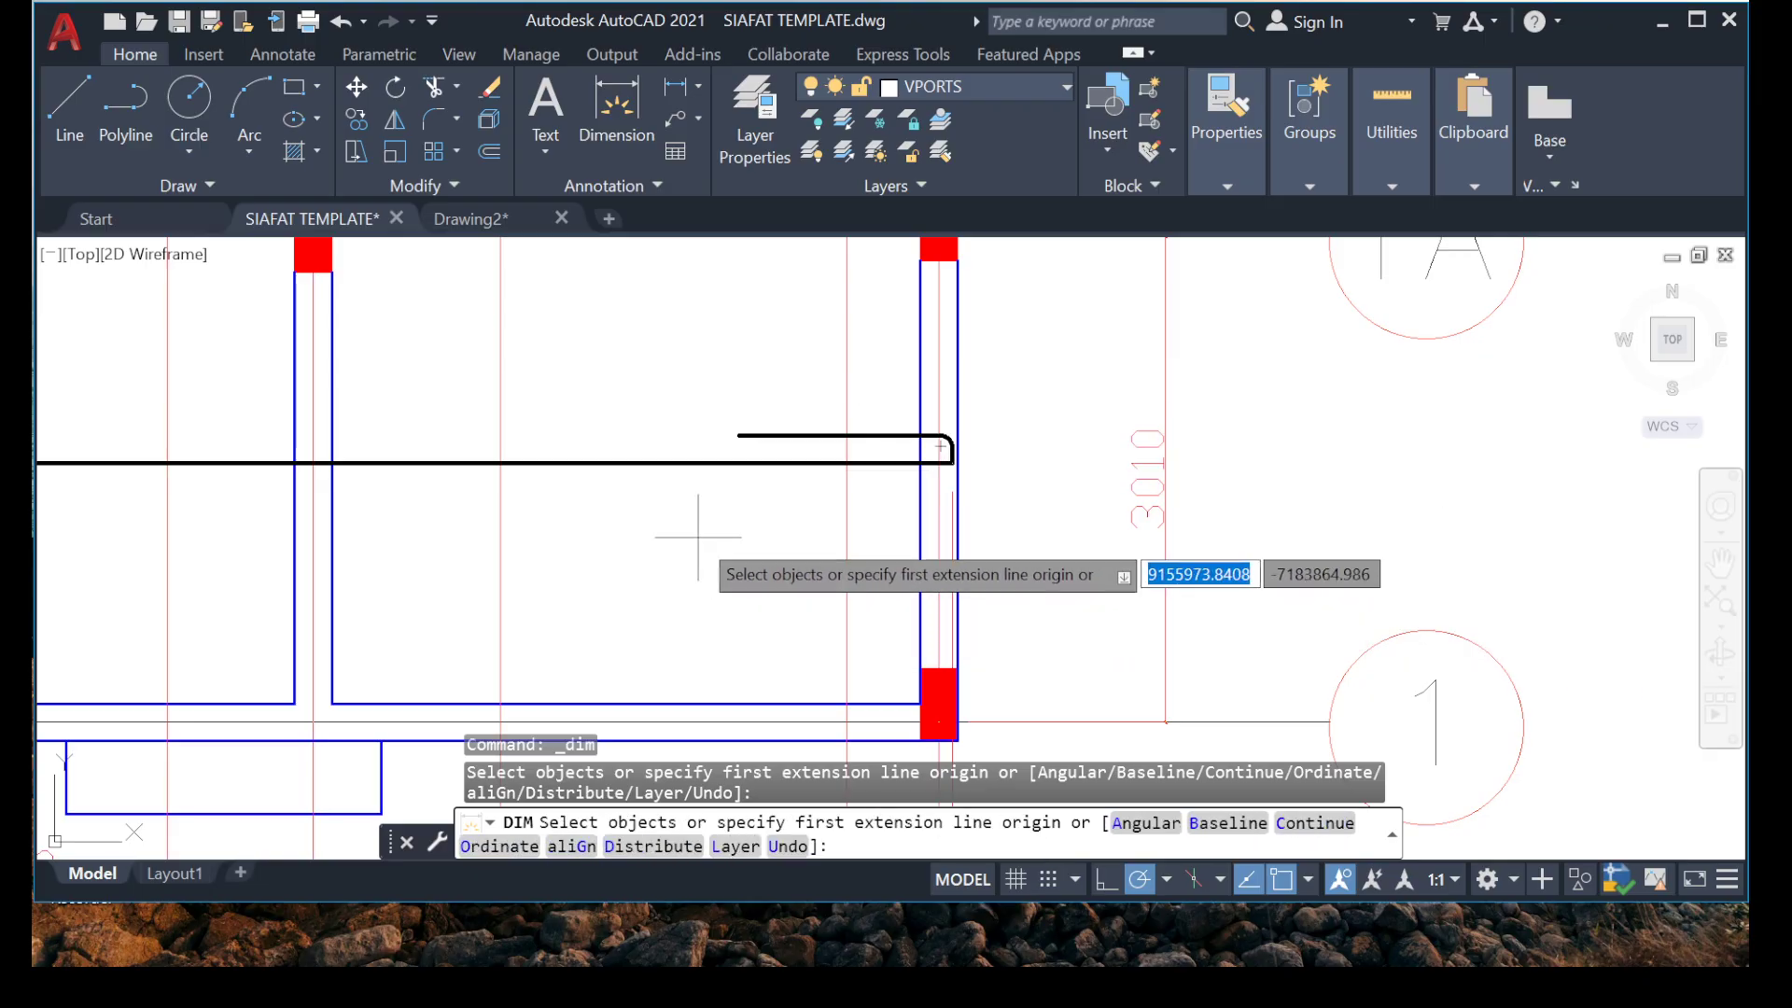
# Draw a short vertical guide line downward from the hooked end of the horizontal bar near grid E.
pyautogui.press('Escape')
pyautogui.scroll(5, 990, 464)
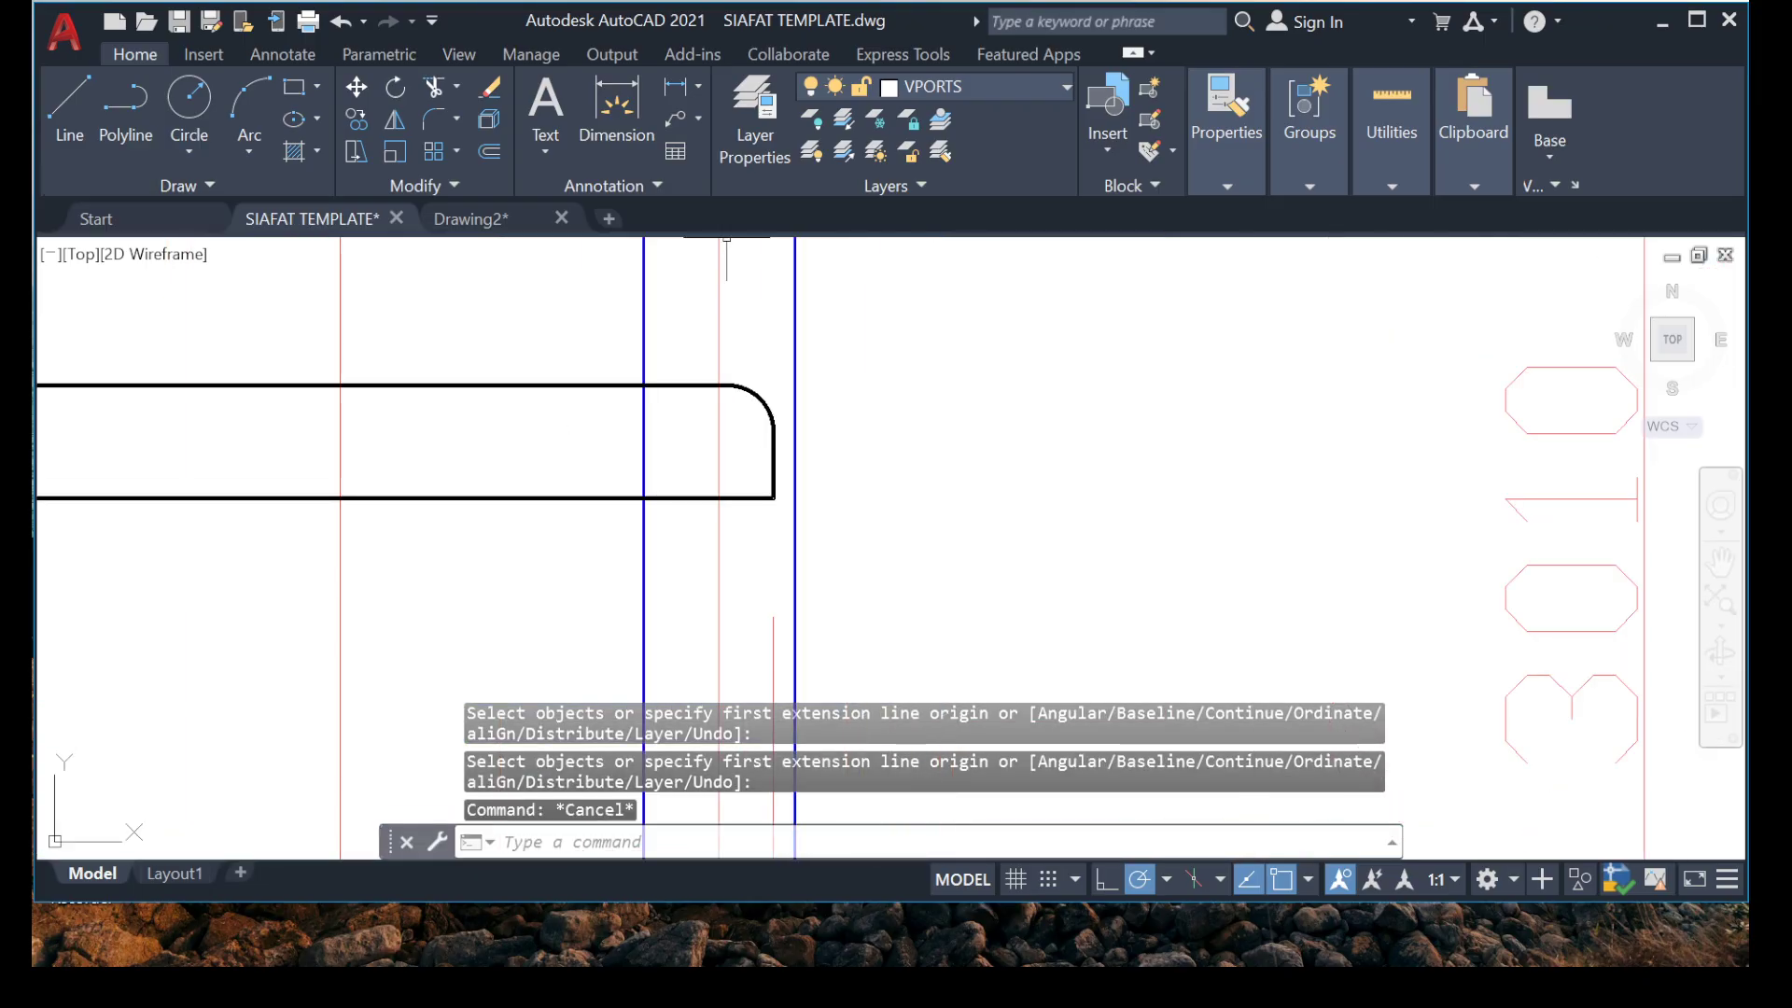
pyautogui.click(69, 108)
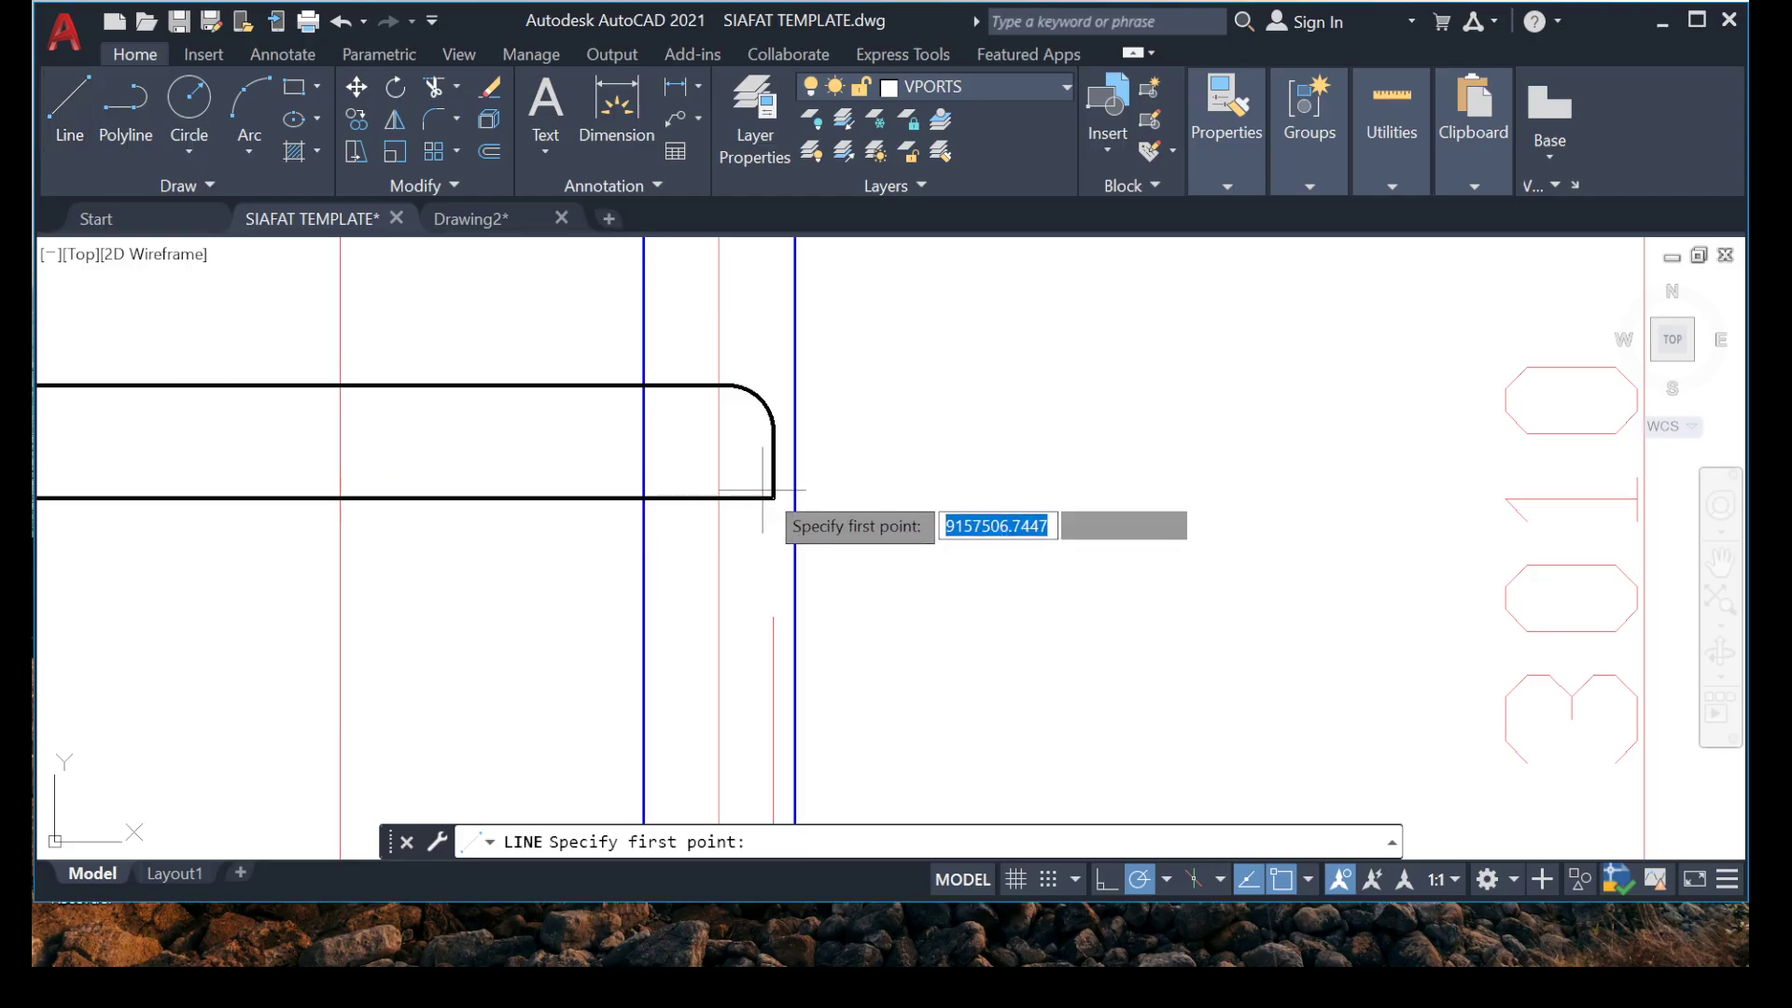
pyautogui.press('Escape')
# Offset the short vertical guide line by 1291 into the bay between grids B and E.
pyautogui.scroll(4, 772, 569)
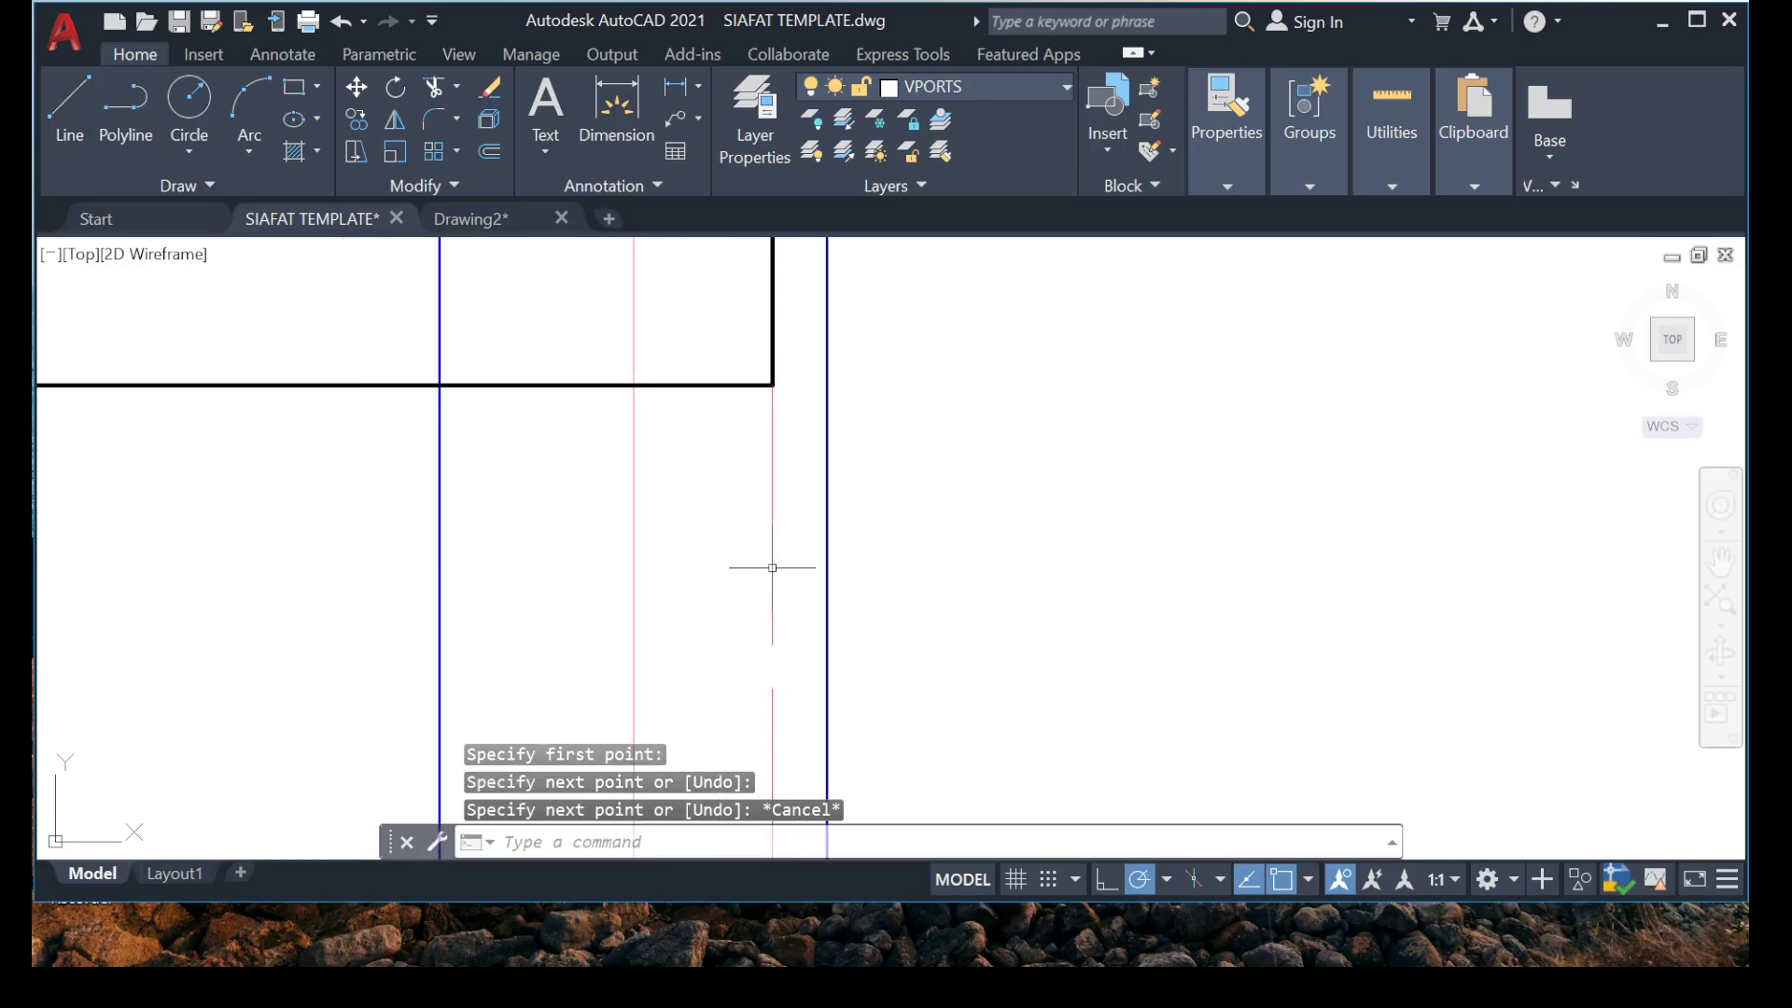
pyautogui.click(707, 527)
pyautogui.write('o')
pyautogui.press('Return')
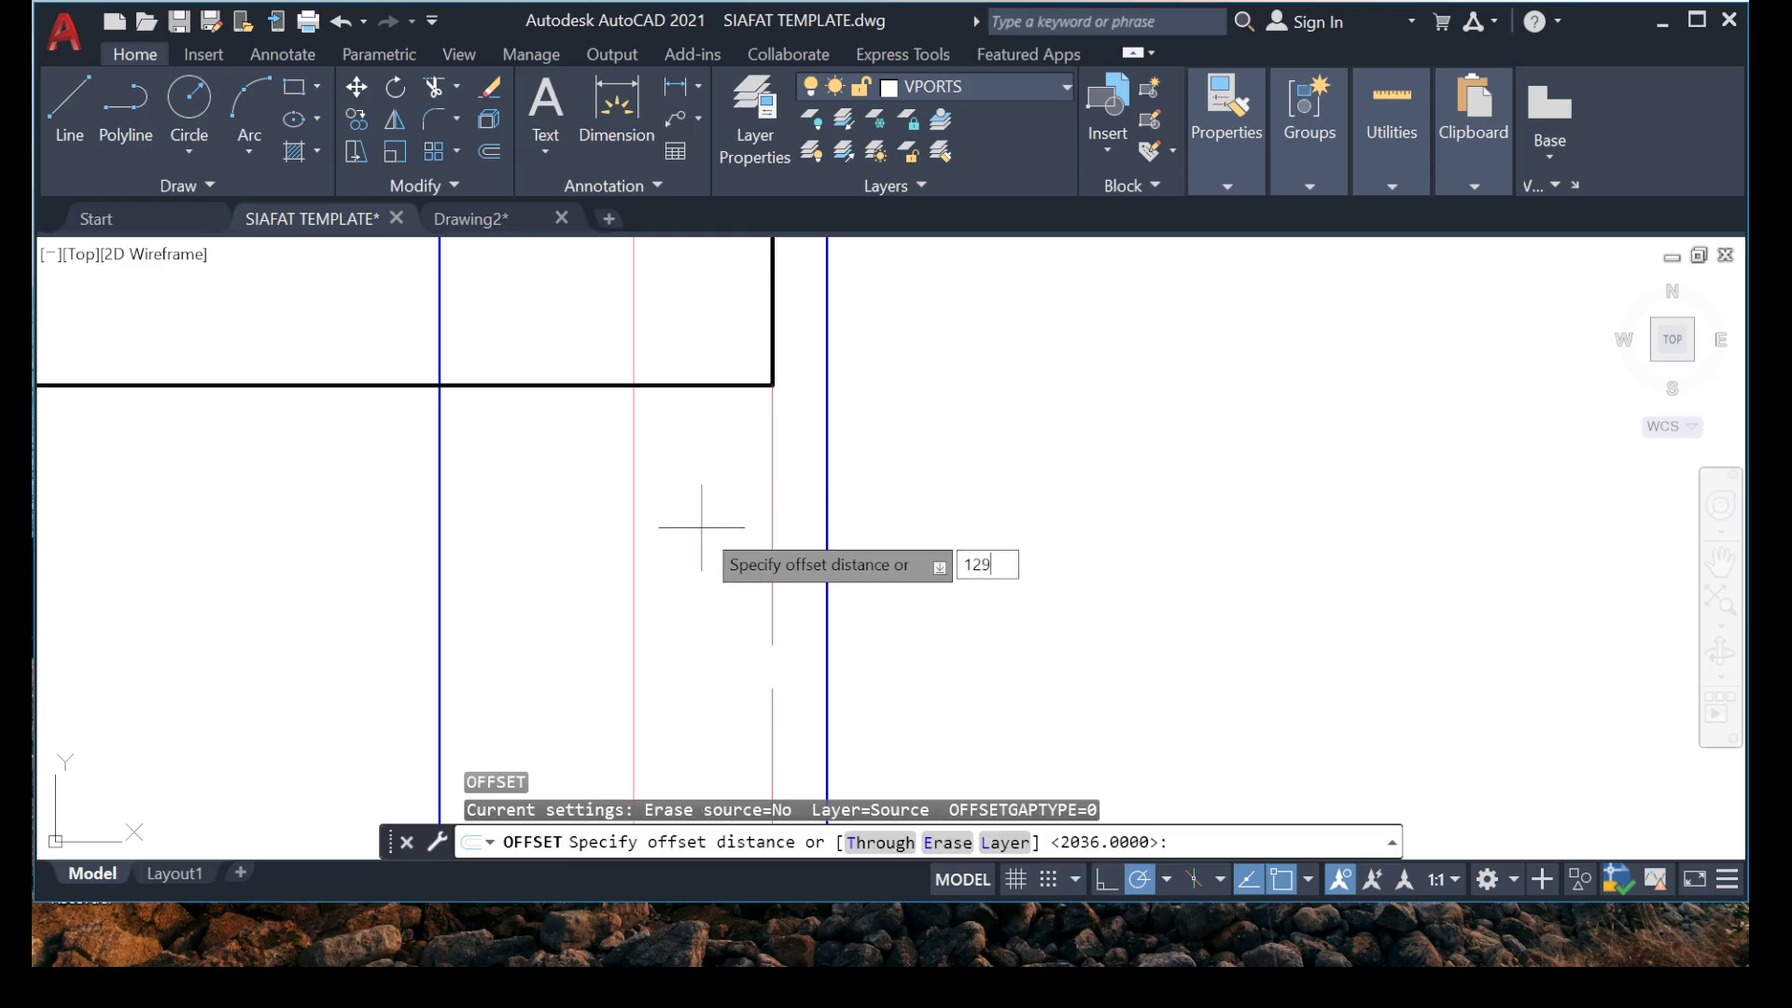
pyautogui.write('1291')
pyautogui.press('Return')
pyautogui.click(280, 509)
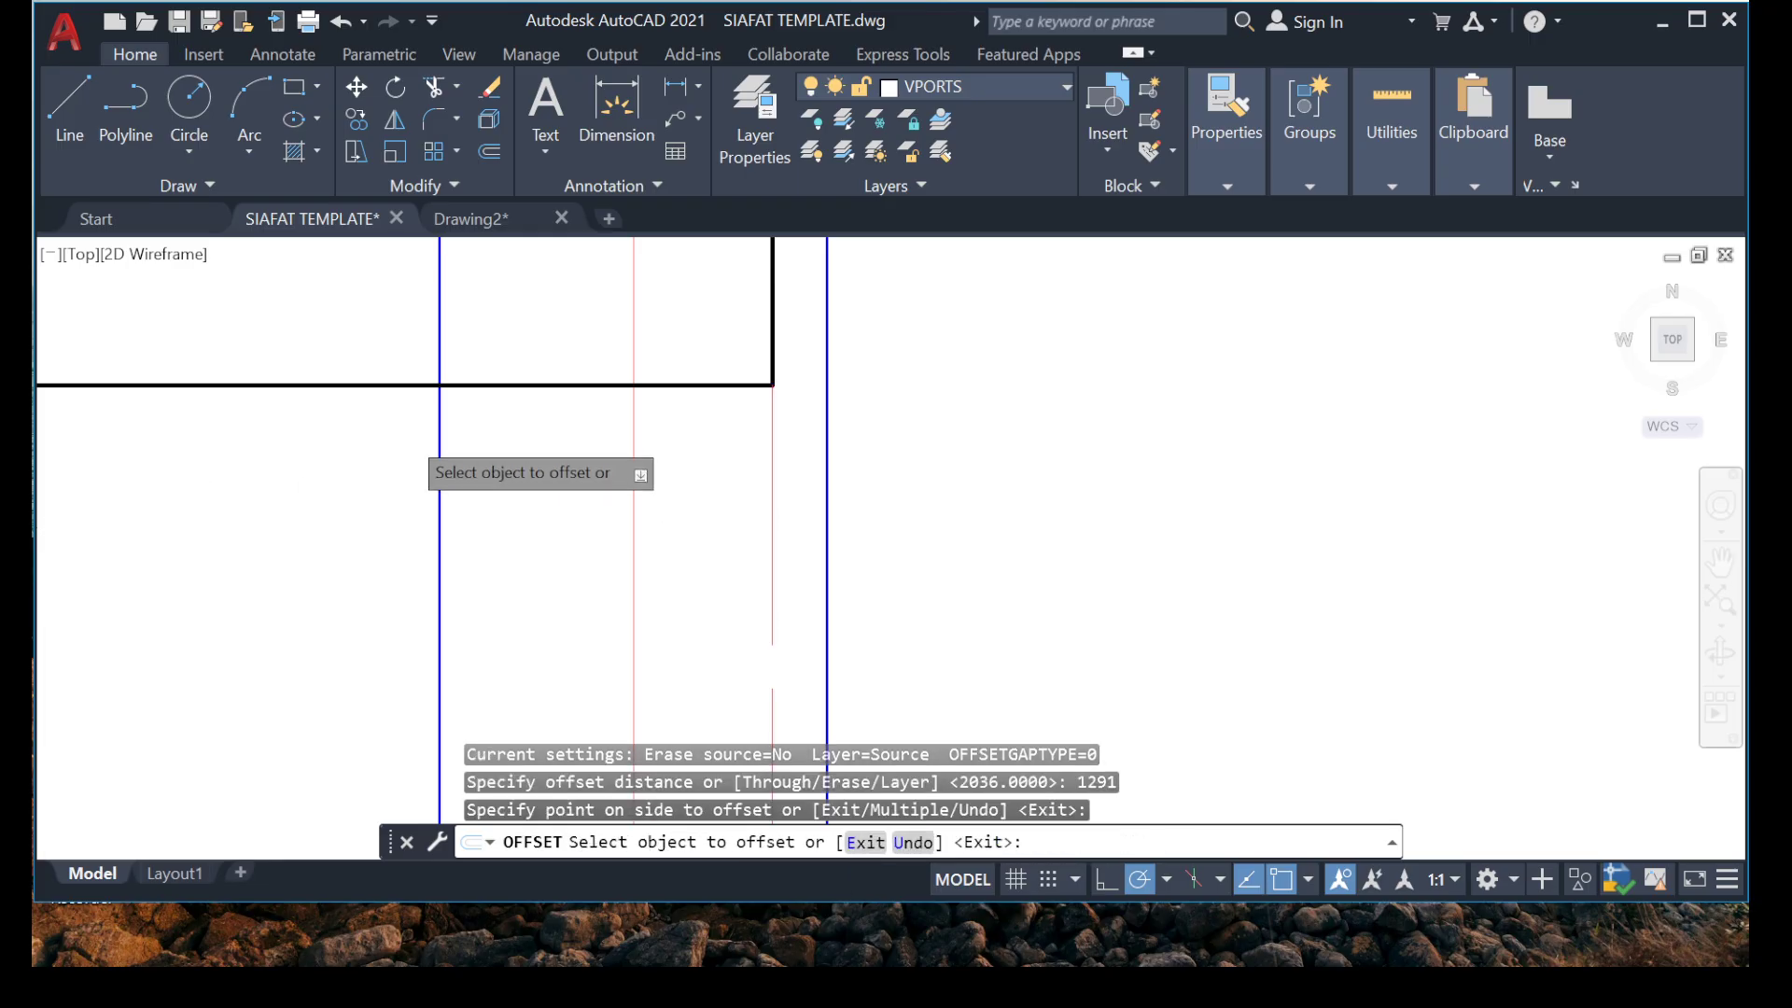
pyautogui.scroll(-3, 485, 551)
pyautogui.press('Escape')
pyautogui.press('Escape')
pyautogui.scroll(7, 429, 504)
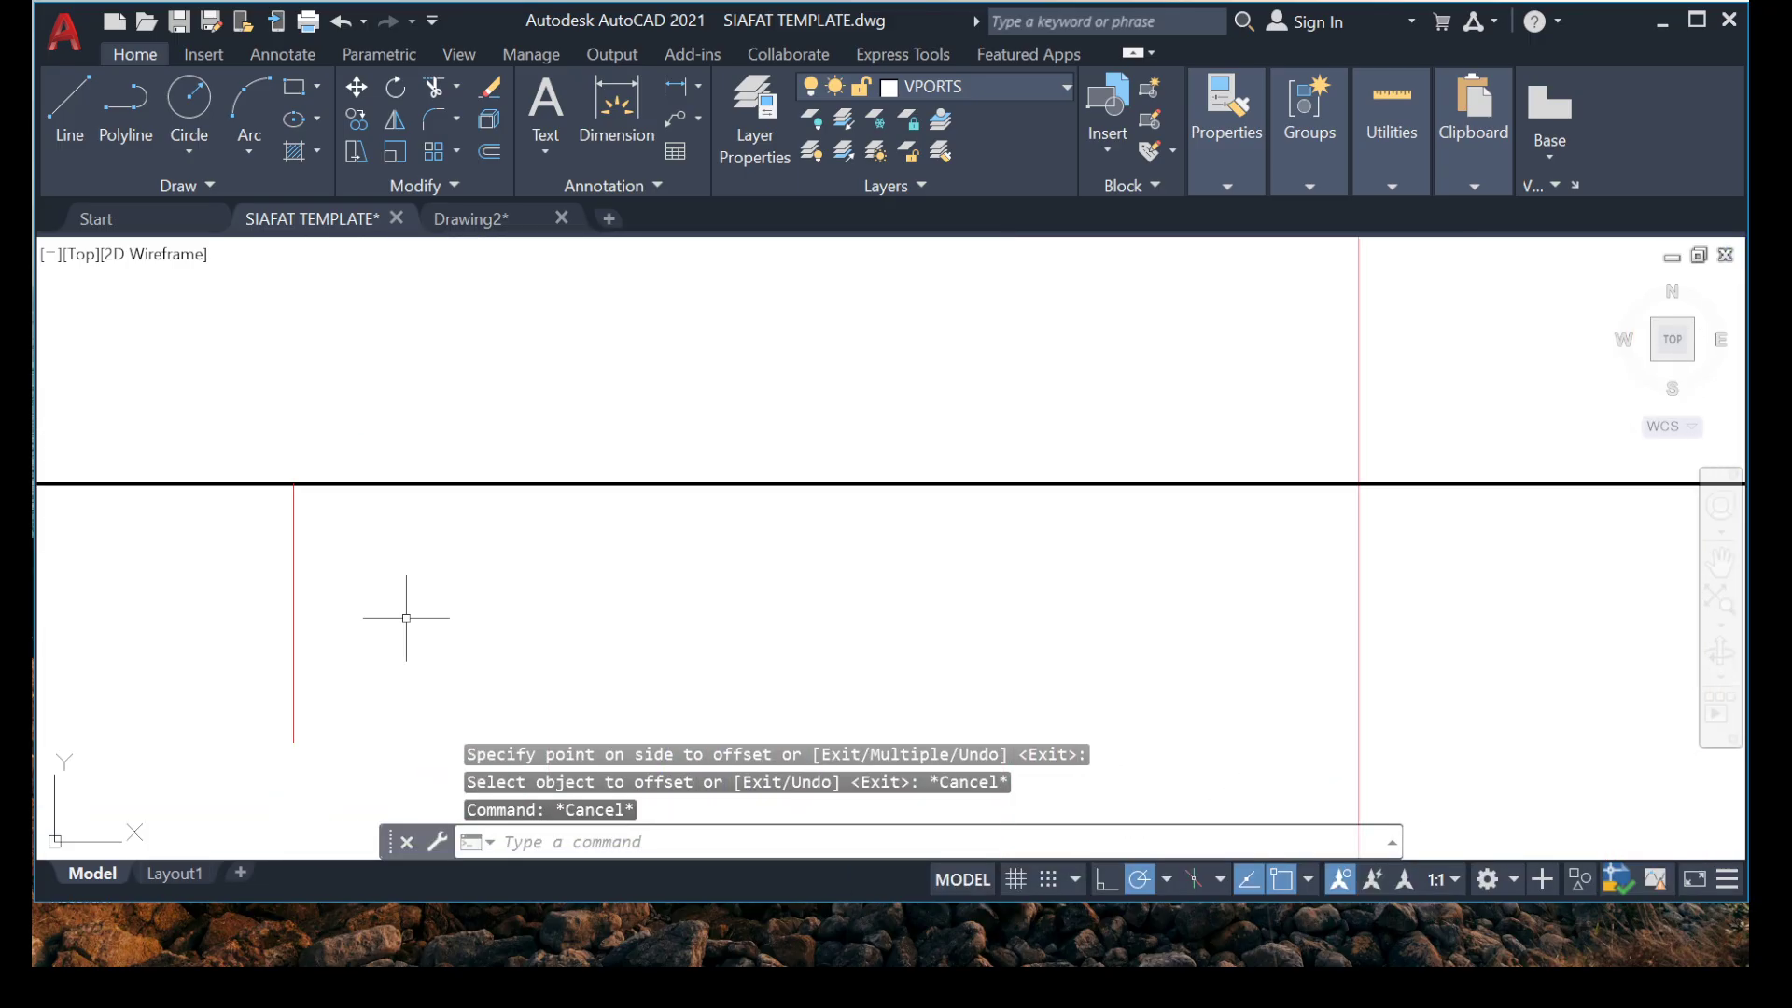
pyautogui.scroll(-8, 406, 606)
pyautogui.scroll(6, 411, 560)
pyautogui.click(413, 541)
pyautogui.click(250, 569)
pyautogui.moveTo(1578, 626); pyautogui.dragTo(1123, 513, button='middle')
pyautogui.scroll(-4, 1123, 512)
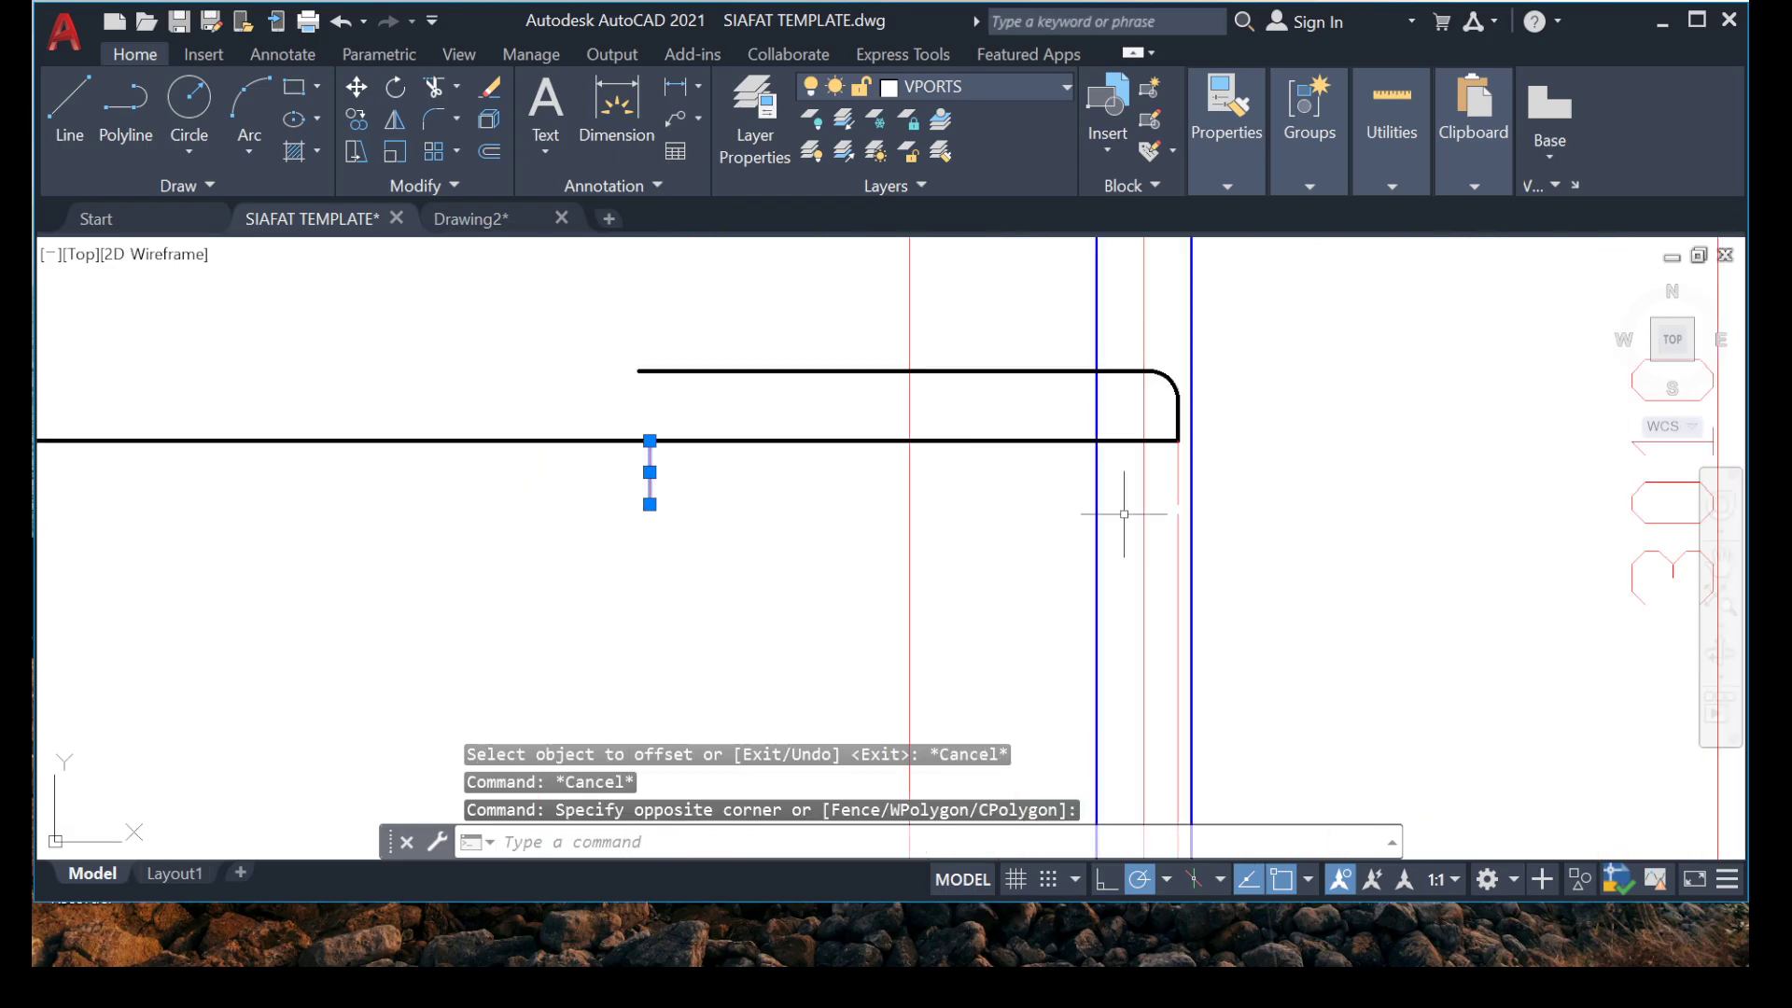
pyautogui.scroll(6, 1205, 461)
pyautogui.click(1163, 485)
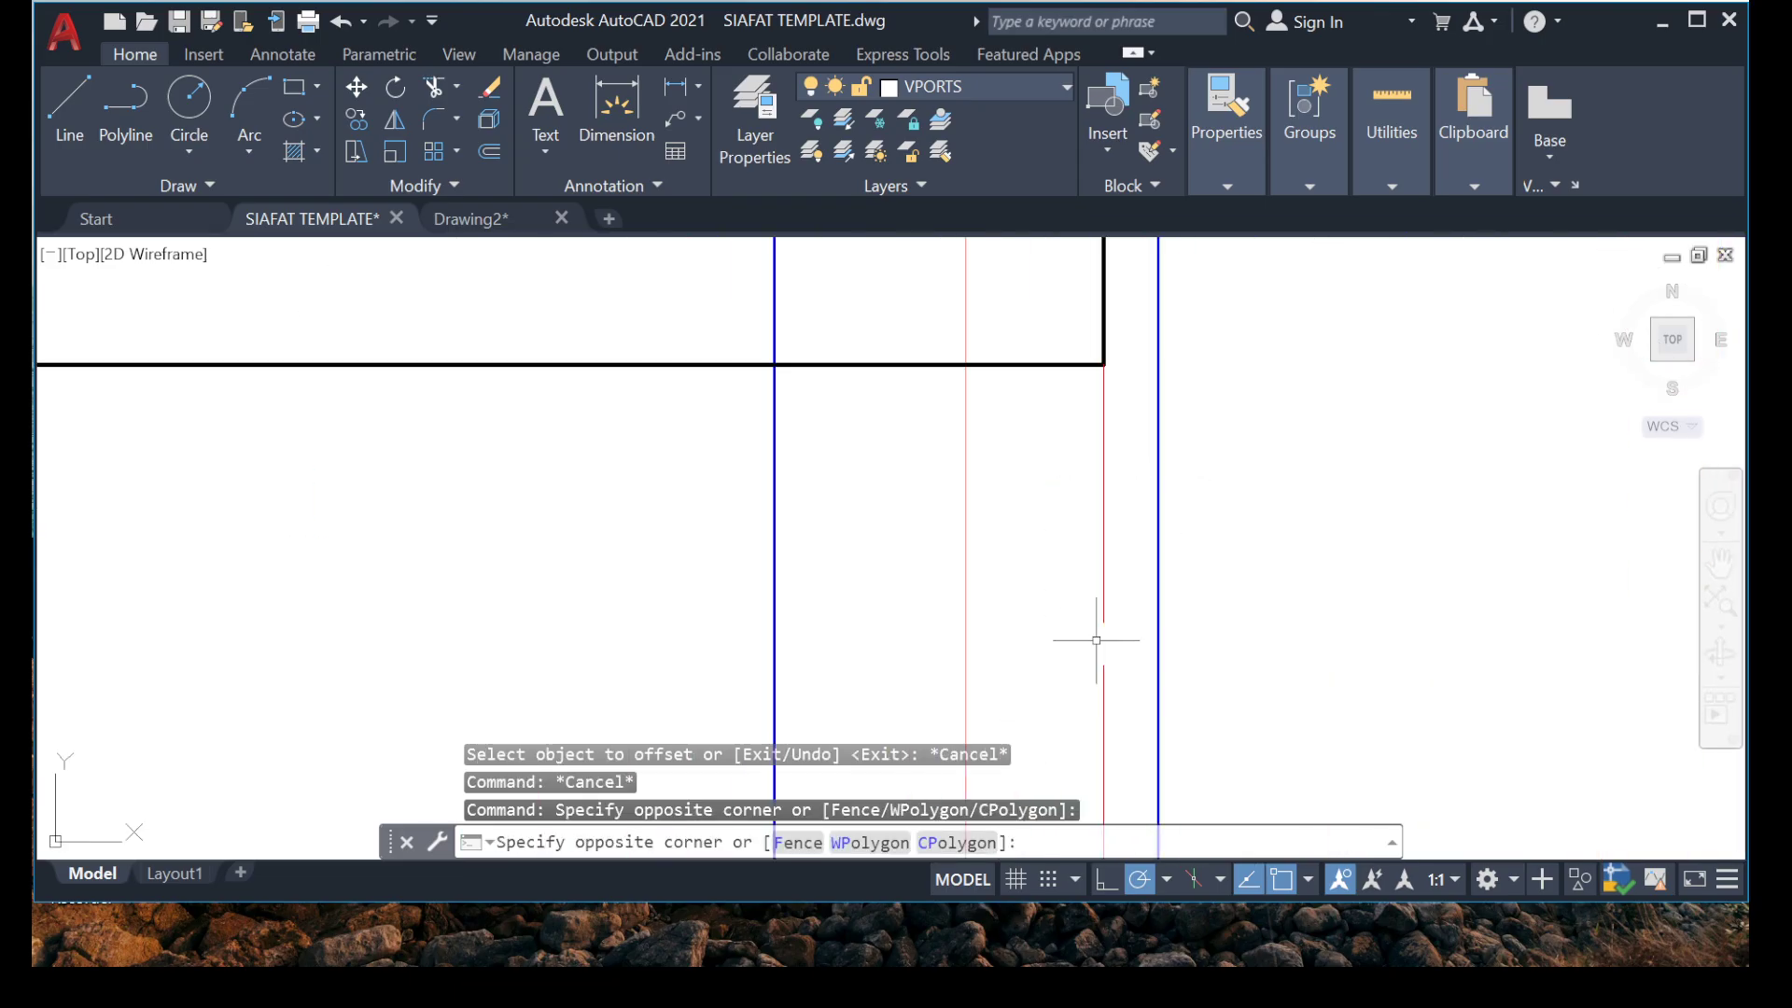
pyautogui.press('Escape')
pyautogui.press('Escape')
# Delete the short guide line at the bar's hooked end together with the vertical line directly below it.
pyautogui.click(1121, 538)
pyautogui.click(1032, 717)
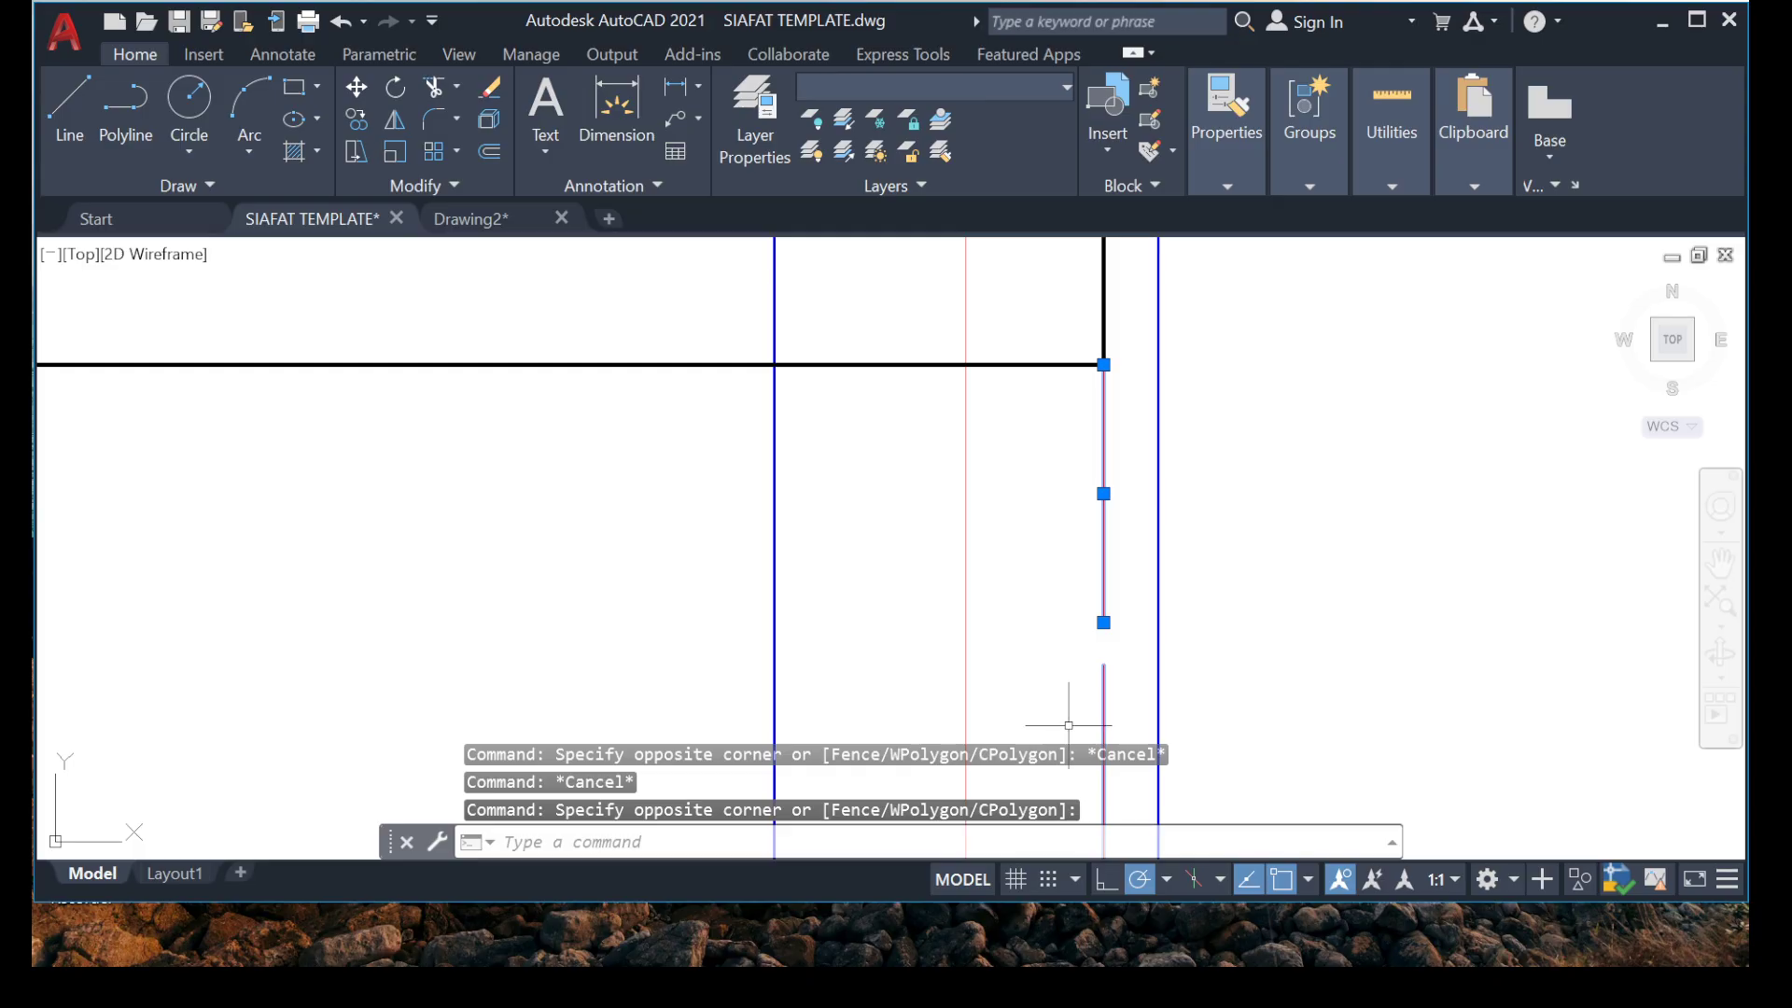
pyautogui.press('Delete')
# Delete the horizontal guide line at the upper end of the vertical bar that extends above grid 6.
pyautogui.scroll(-5, 830, 373)
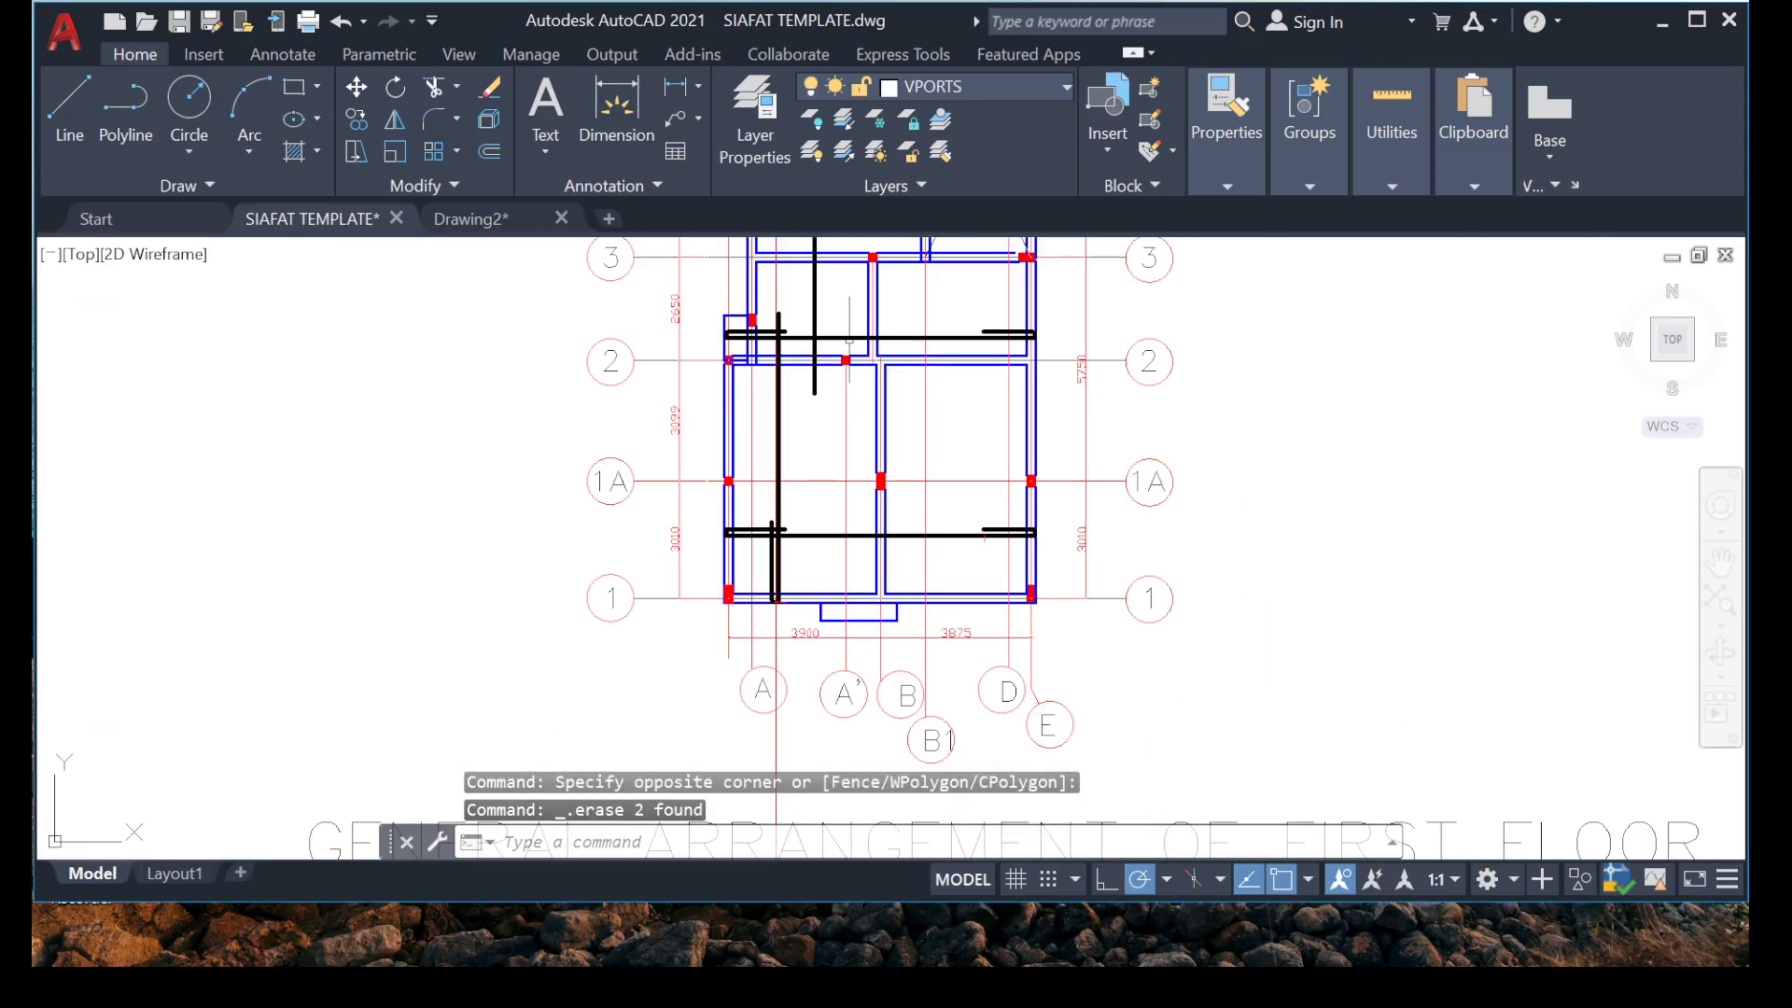
pyautogui.scroll(-6, 849, 342)
pyautogui.moveTo(815, 435); pyautogui.dragTo(727, 759, button='middle')
pyautogui.scroll(6, 840, 573)
pyautogui.moveTo(670, 375); pyautogui.dragTo(831, 444, button='middle')
pyautogui.scroll(2, 612, 532)
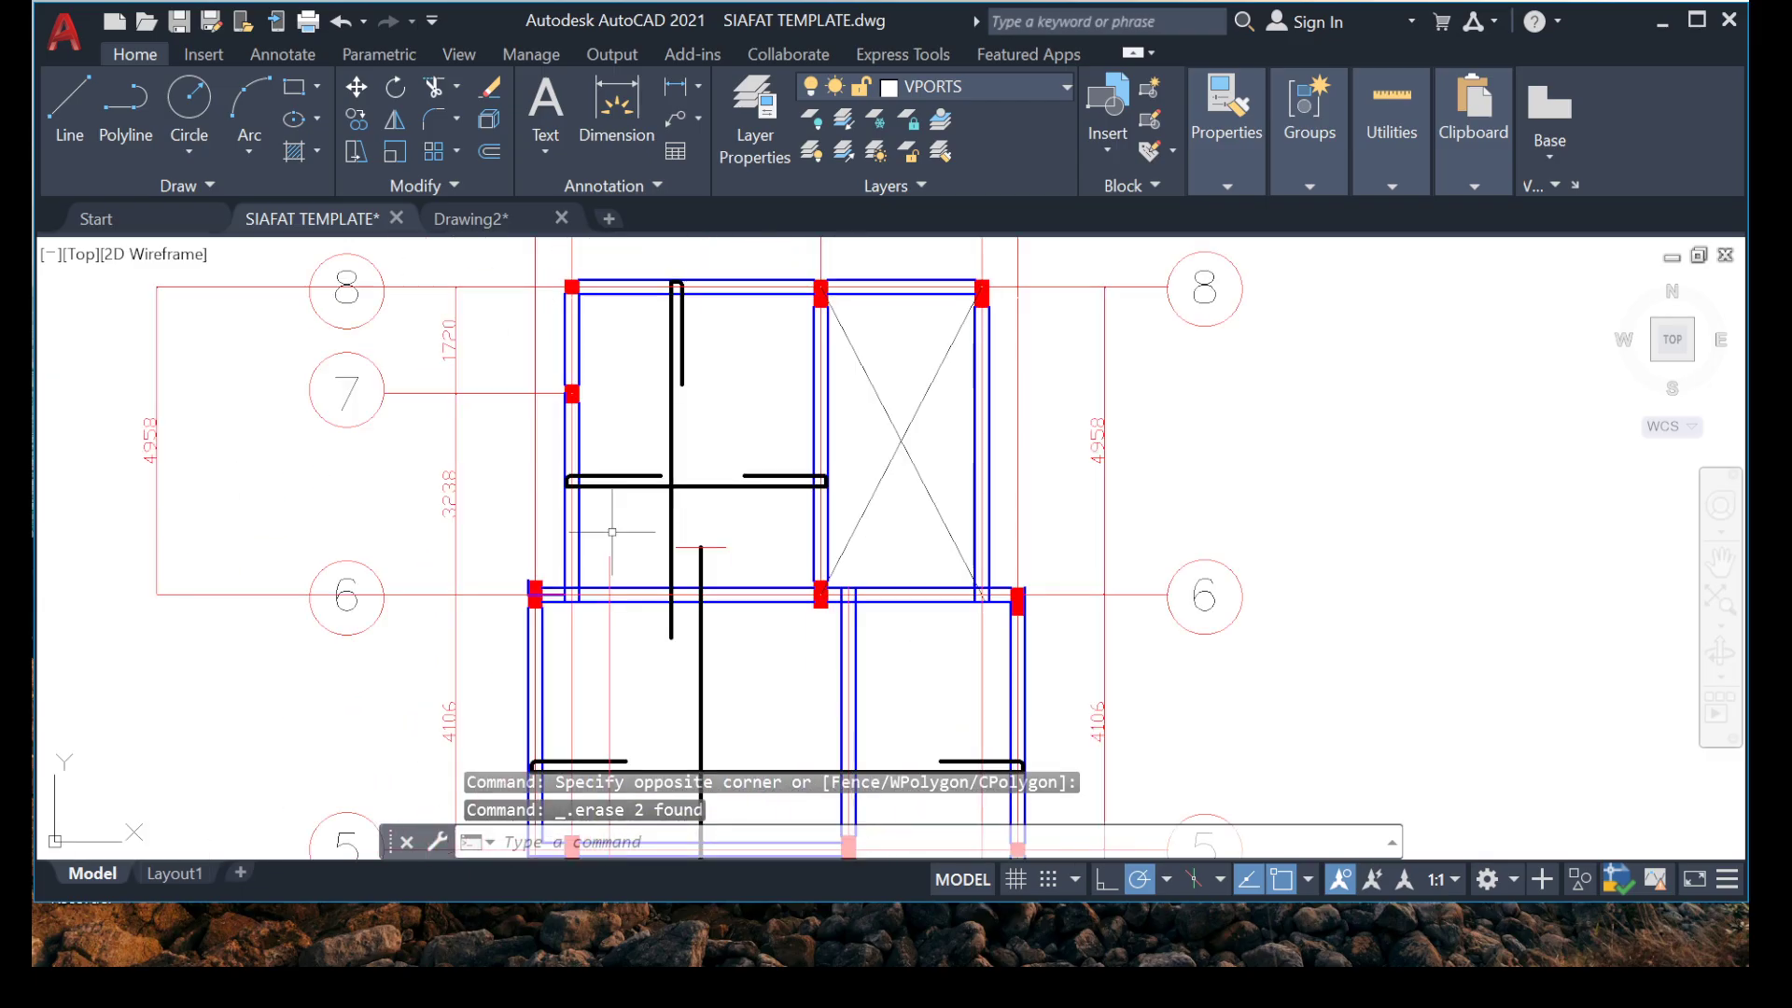
pyautogui.scroll(5, 828, 520)
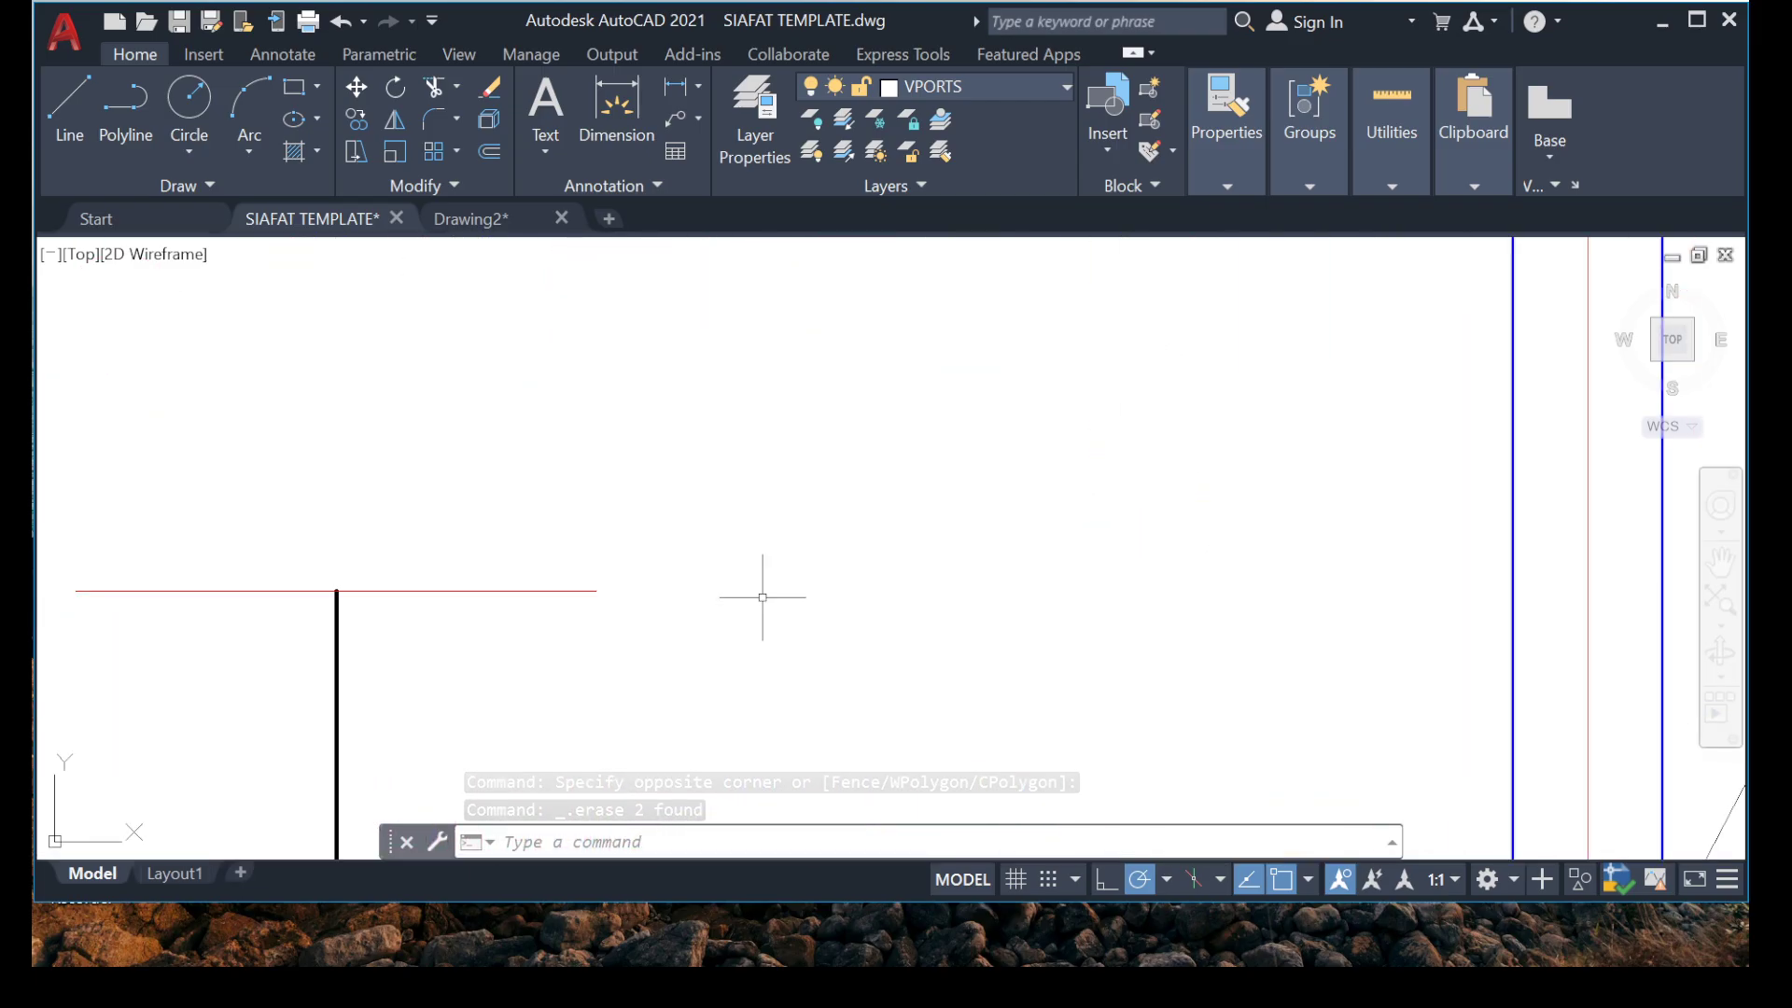
pyautogui.click(700, 504)
pyautogui.click(551, 641)
pyautogui.press('Delete')
# Delete the overall 4958 dimension between grids 8 and 6 on the outer side of the grid 7 bubble.
pyautogui.scroll(-6, 653, 560)
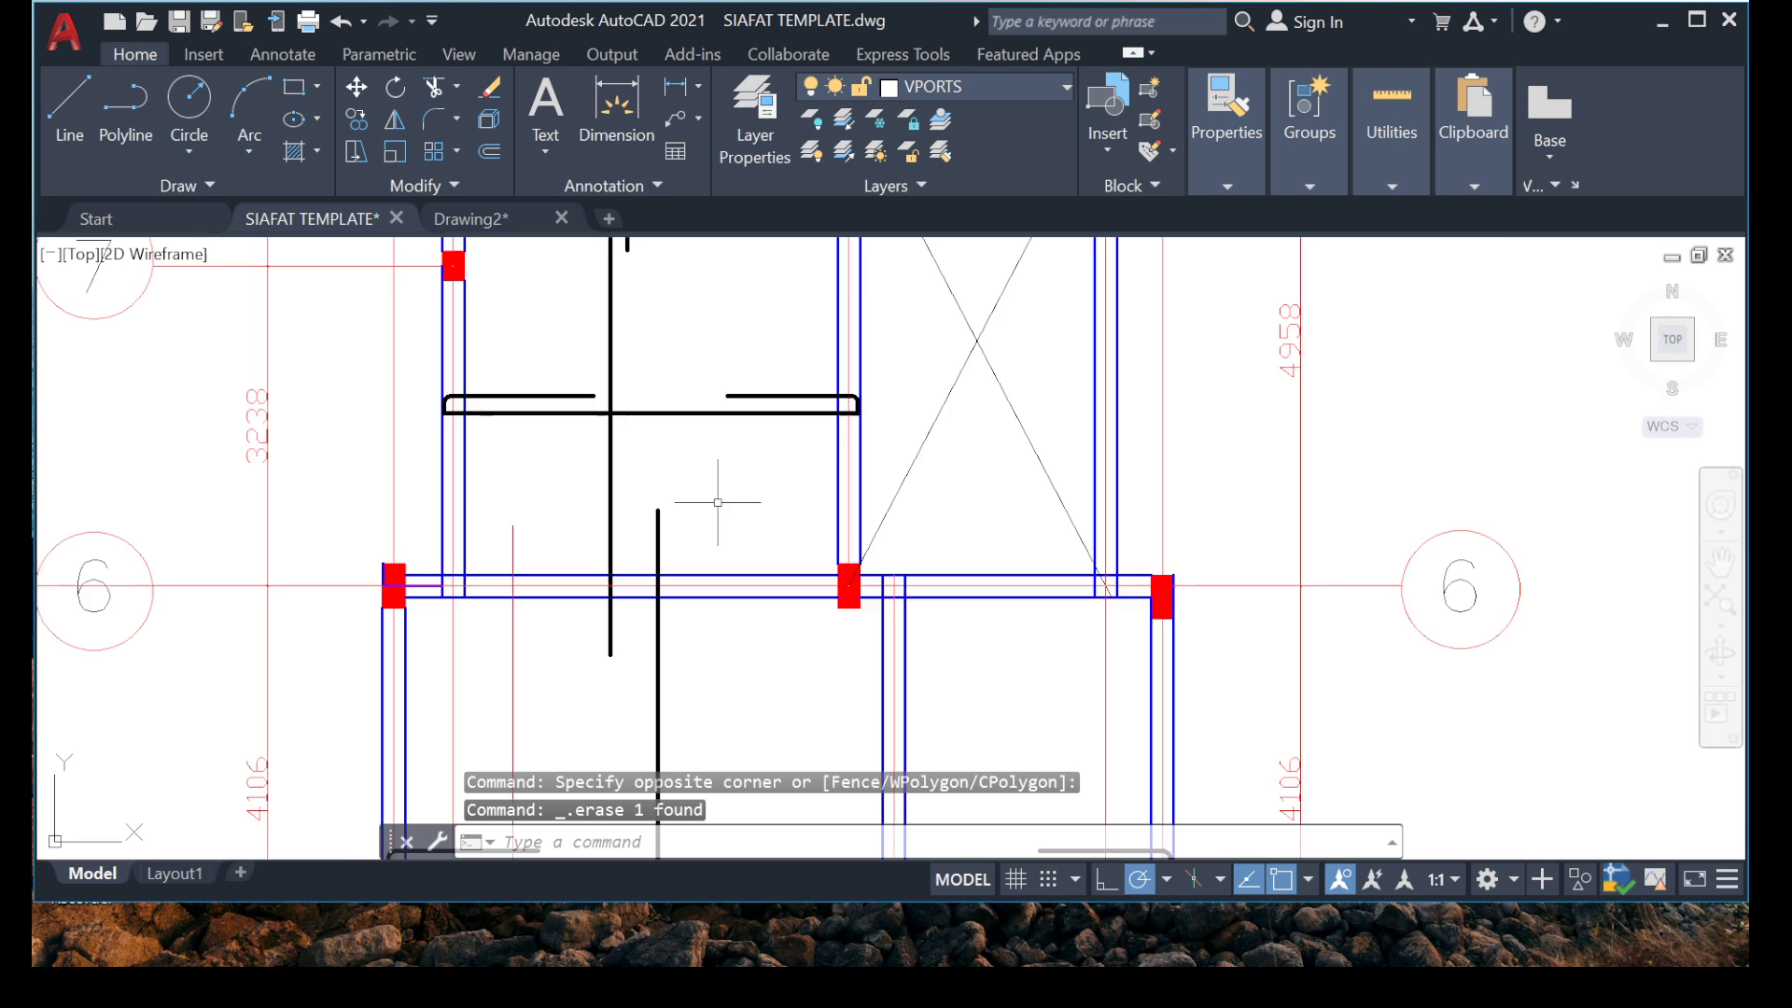
pyautogui.scroll(4, 809, 495)
pyautogui.scroll(-2, 743, 485)
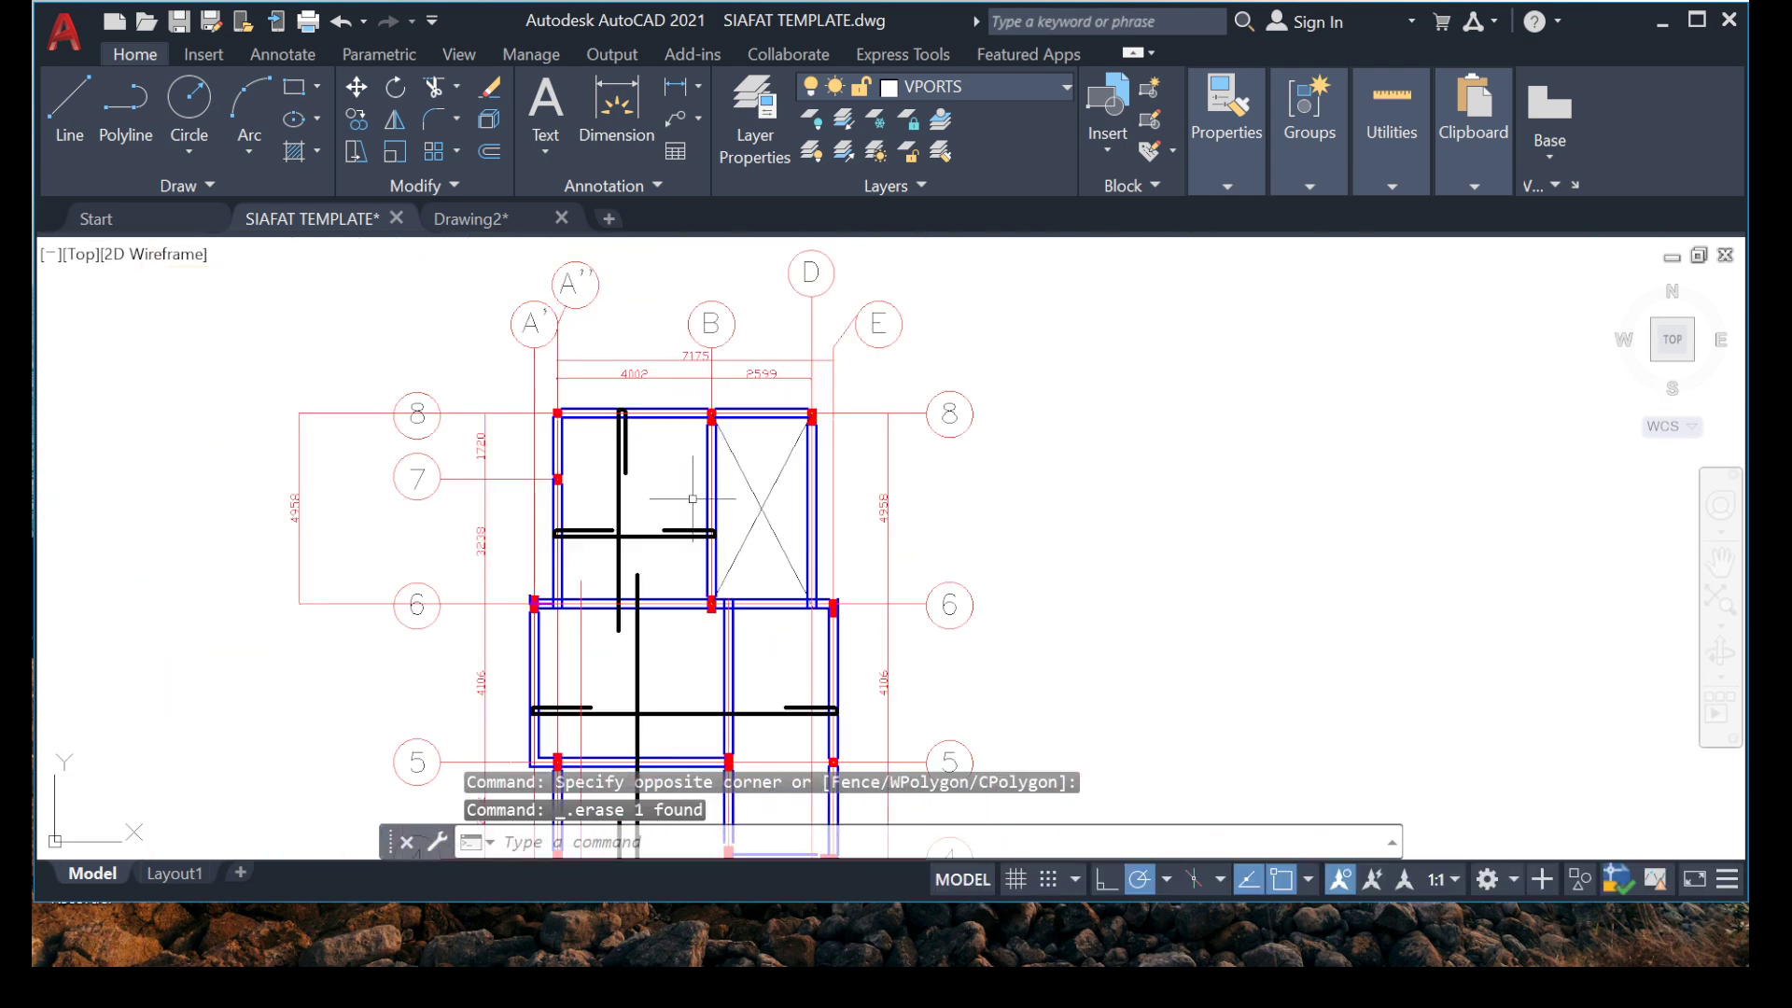
pyautogui.moveTo(499, 531); pyautogui.dragTo(618, 491, button='middle')
pyautogui.scroll(2, 541, 385)
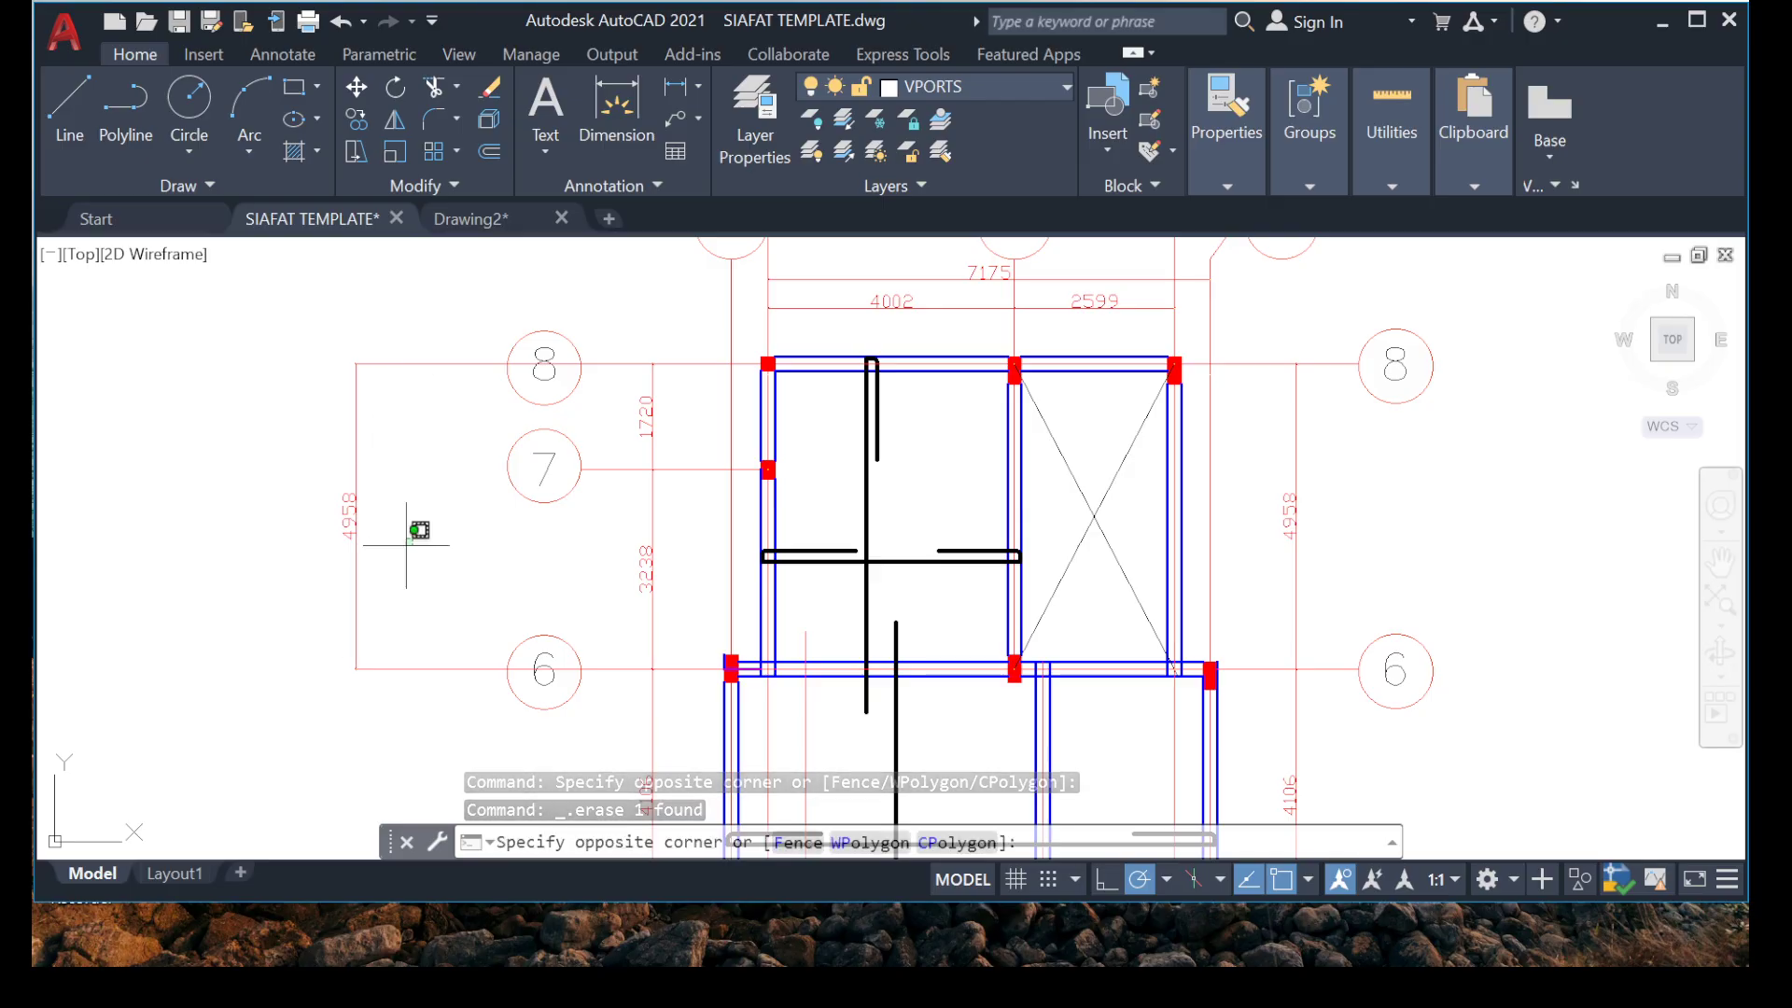
pyautogui.click(305, 594)
pyautogui.press('Delete')
pyautogui.scroll(-5, 549, 456)
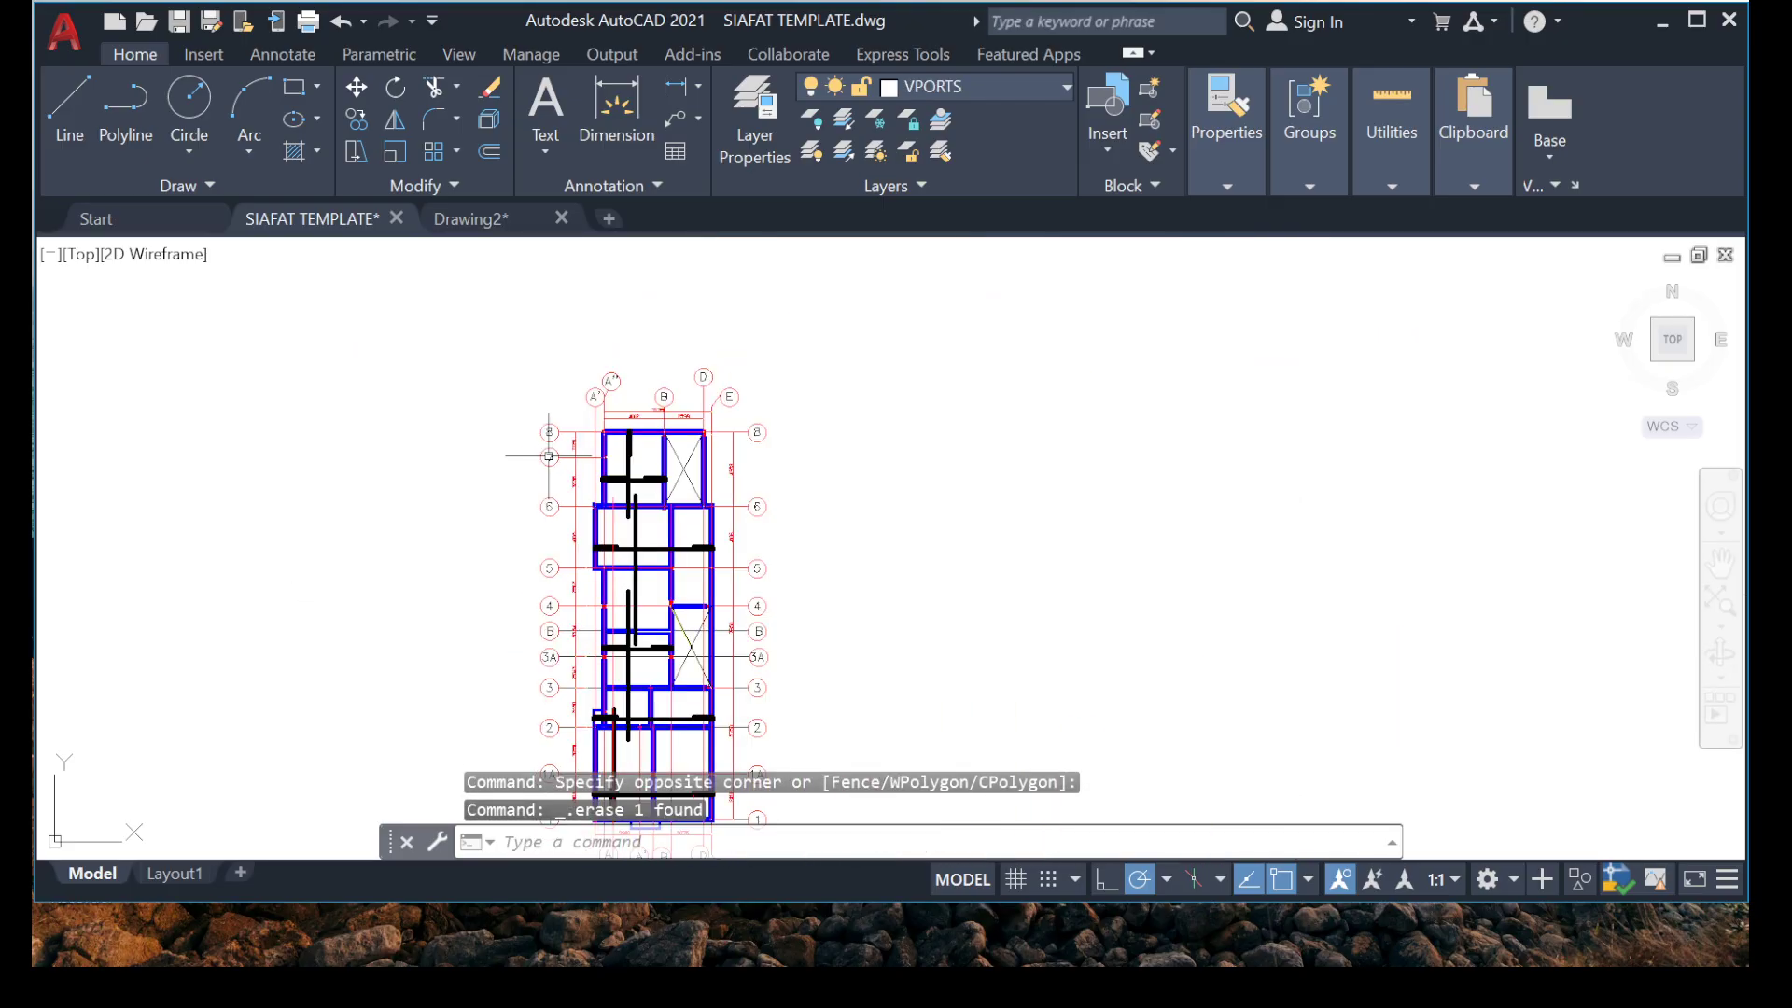
# Review the placed bars bay by bay, checking the laps and hooks from grid 8 down to grid 2.
pyautogui.scroll(5, 520, 472)
pyautogui.scroll(-5, 520, 473)
pyautogui.scroll(2, 564, 486)
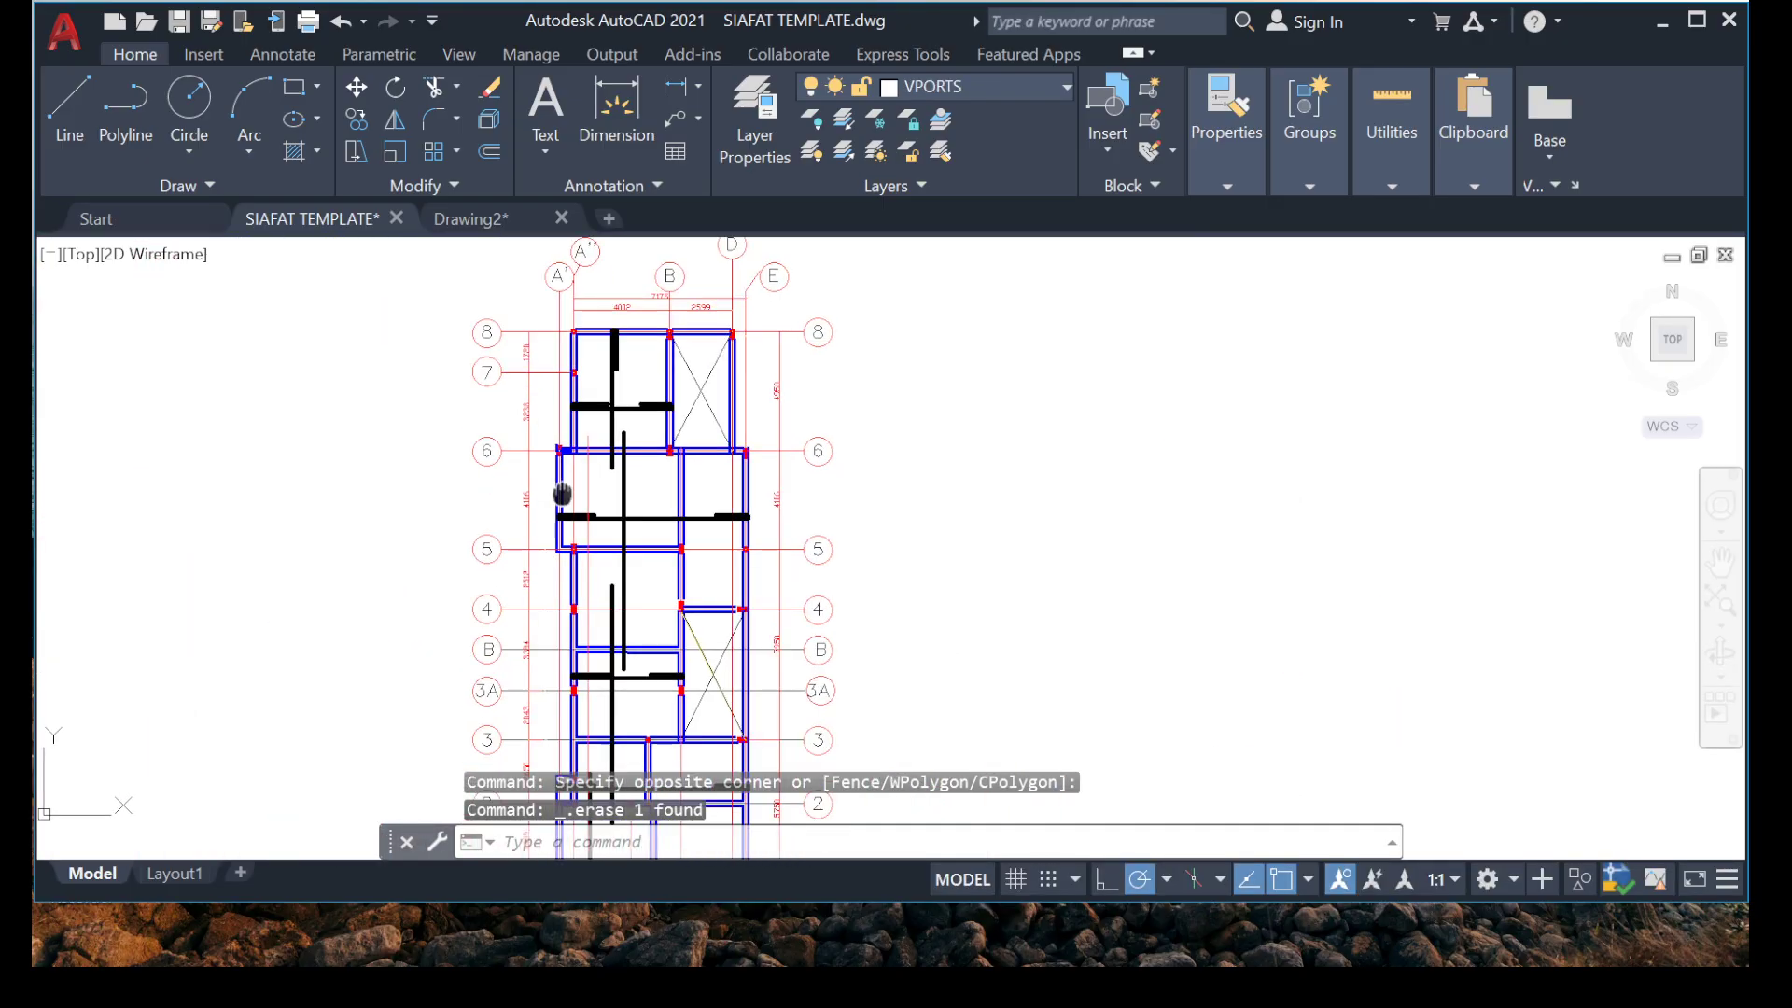
pyautogui.moveTo(574, 432); pyautogui.dragTo(613, 391, button='middle')
pyautogui.scroll(-4, 640, 500)
pyautogui.scroll(8, 653, 560)
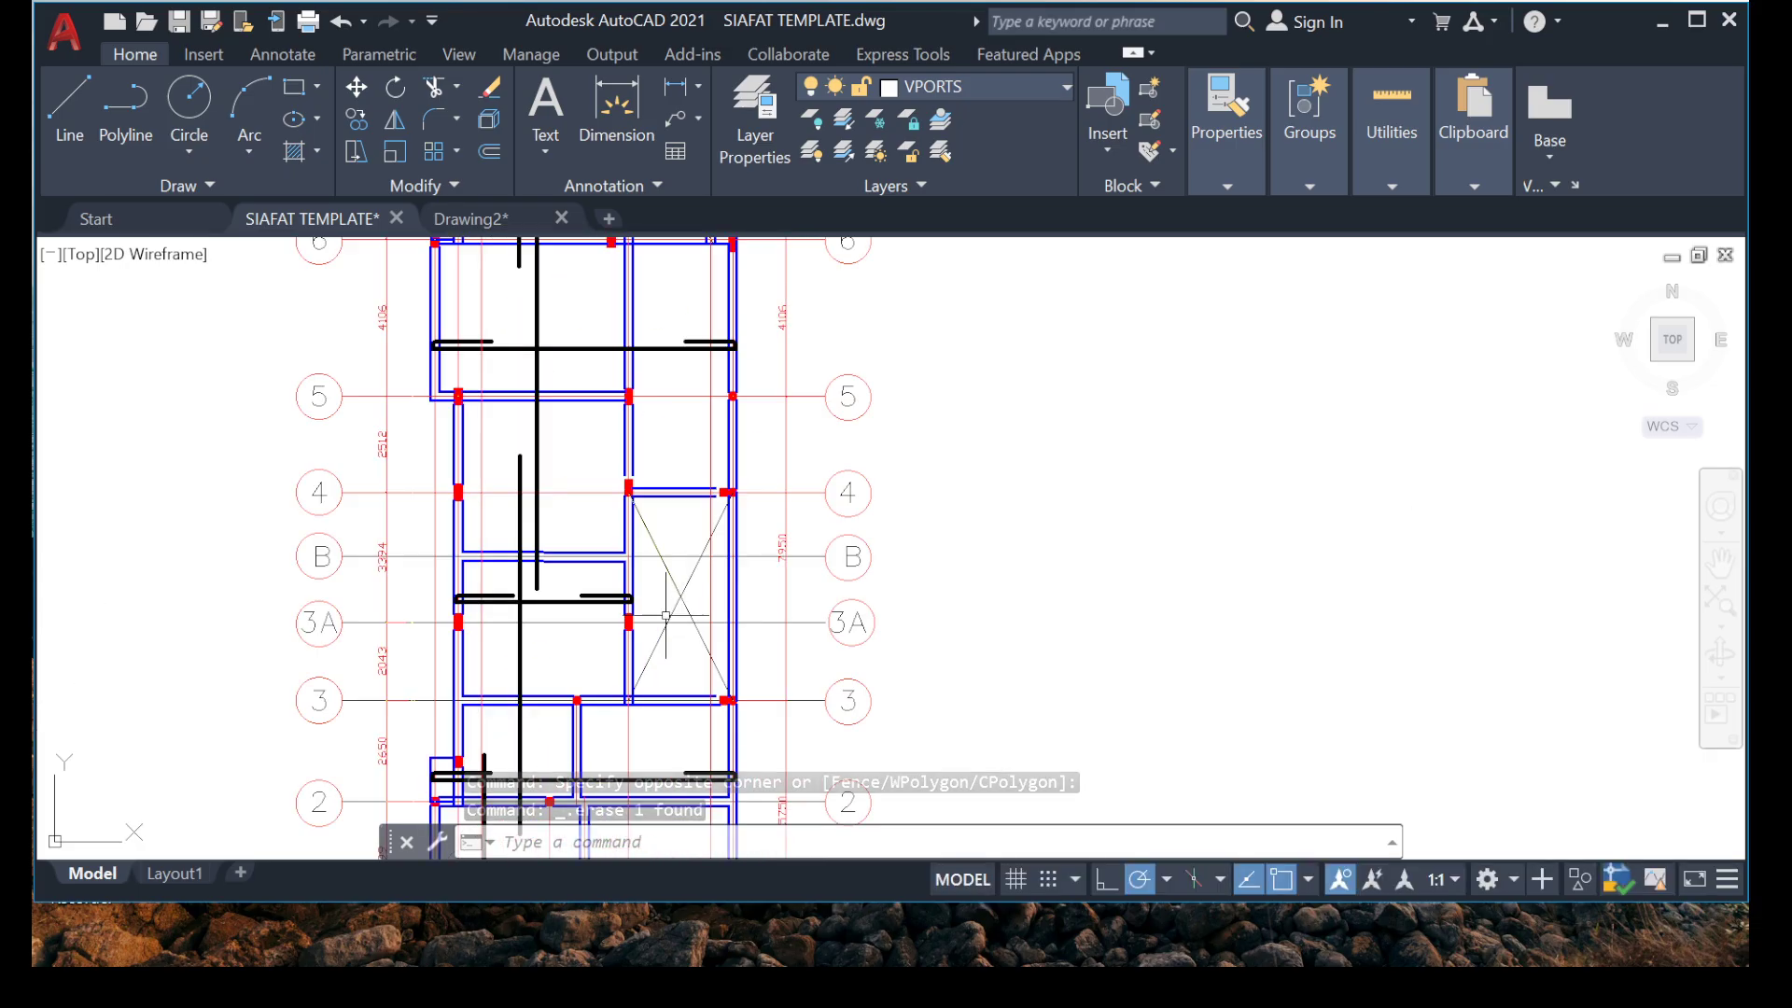
pyautogui.moveTo(640, 570); pyautogui.dragTo(711, 576, button='middle')
pyautogui.scroll(-5, 592, 379)
pyautogui.scroll(6, 536, 434)
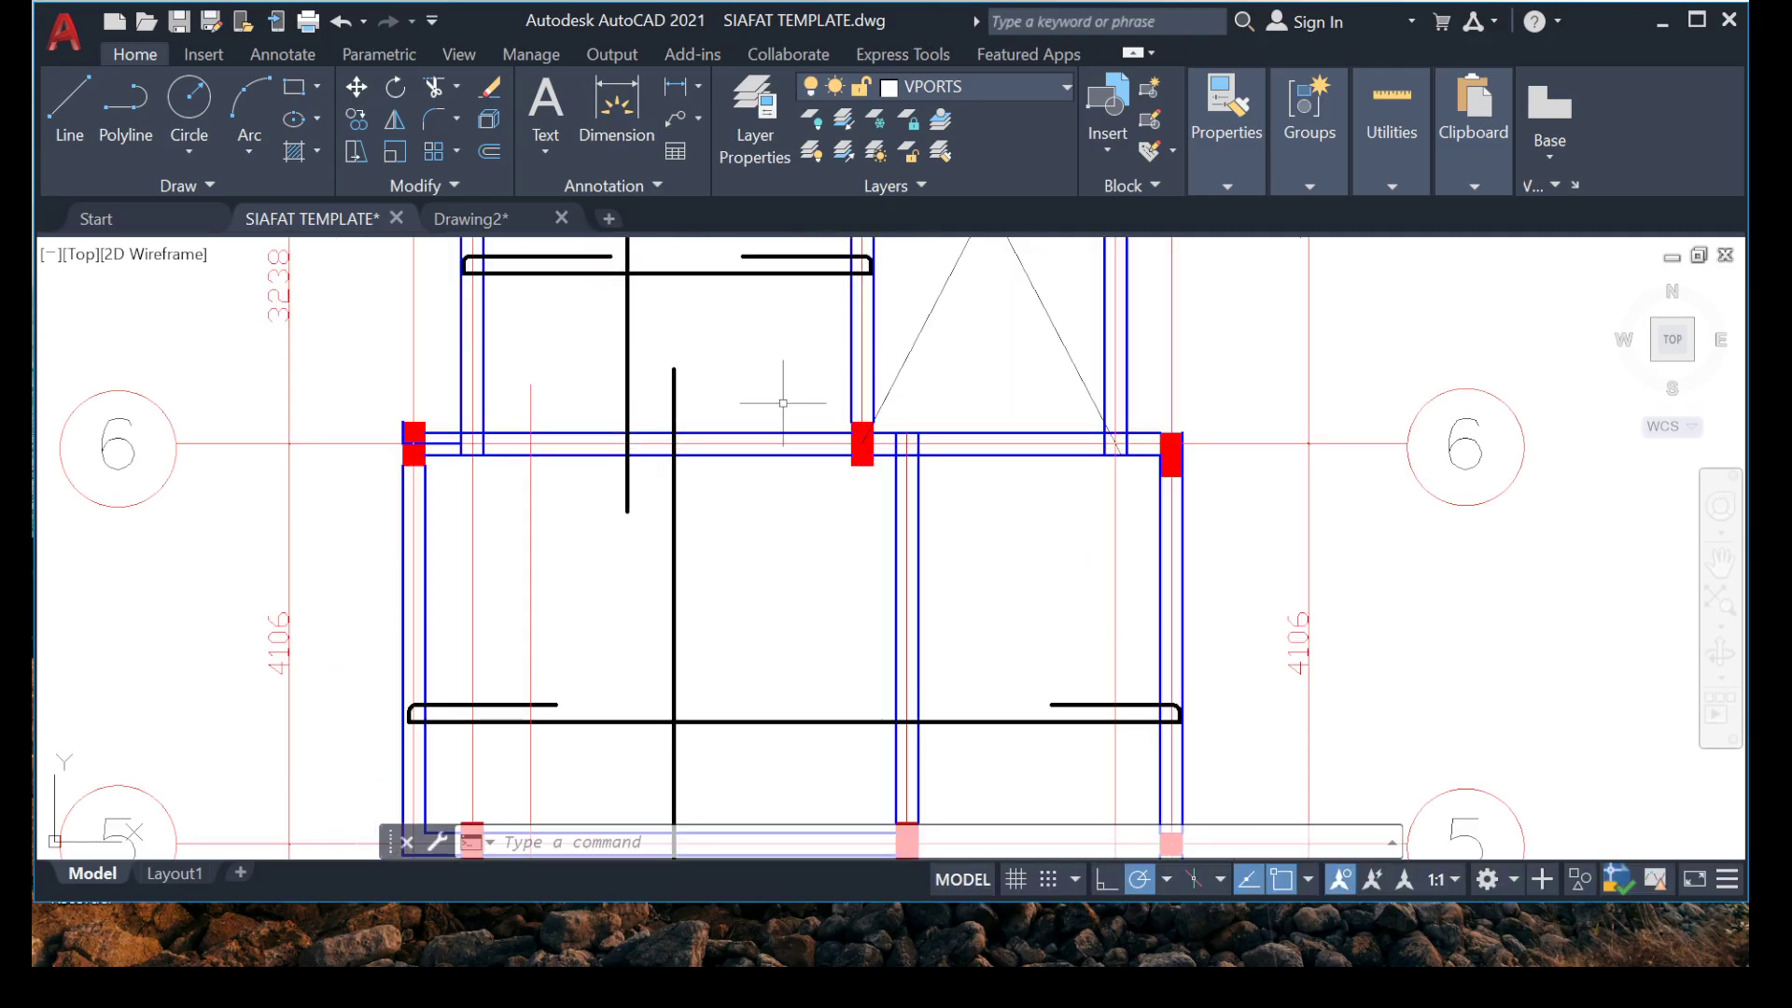
pyautogui.scroll(-4, 535, 434)
pyautogui.scroll(4, 682, 514)
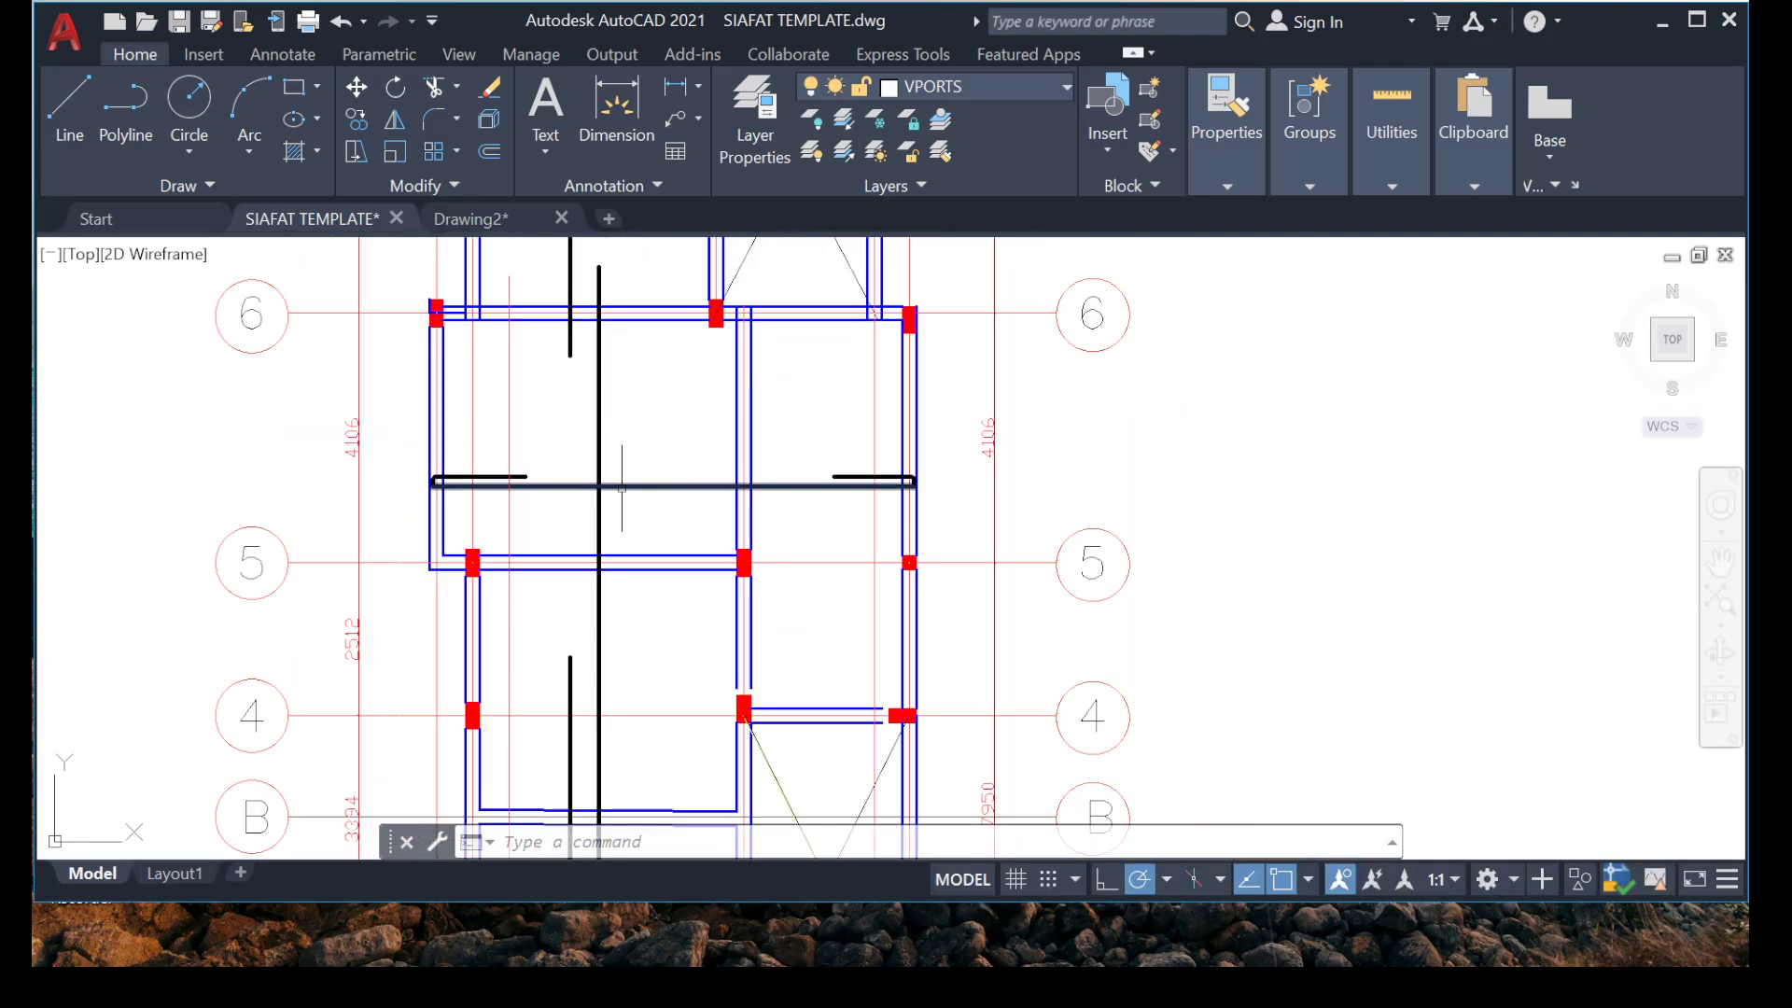
pyautogui.scroll(-6, 656, 490)
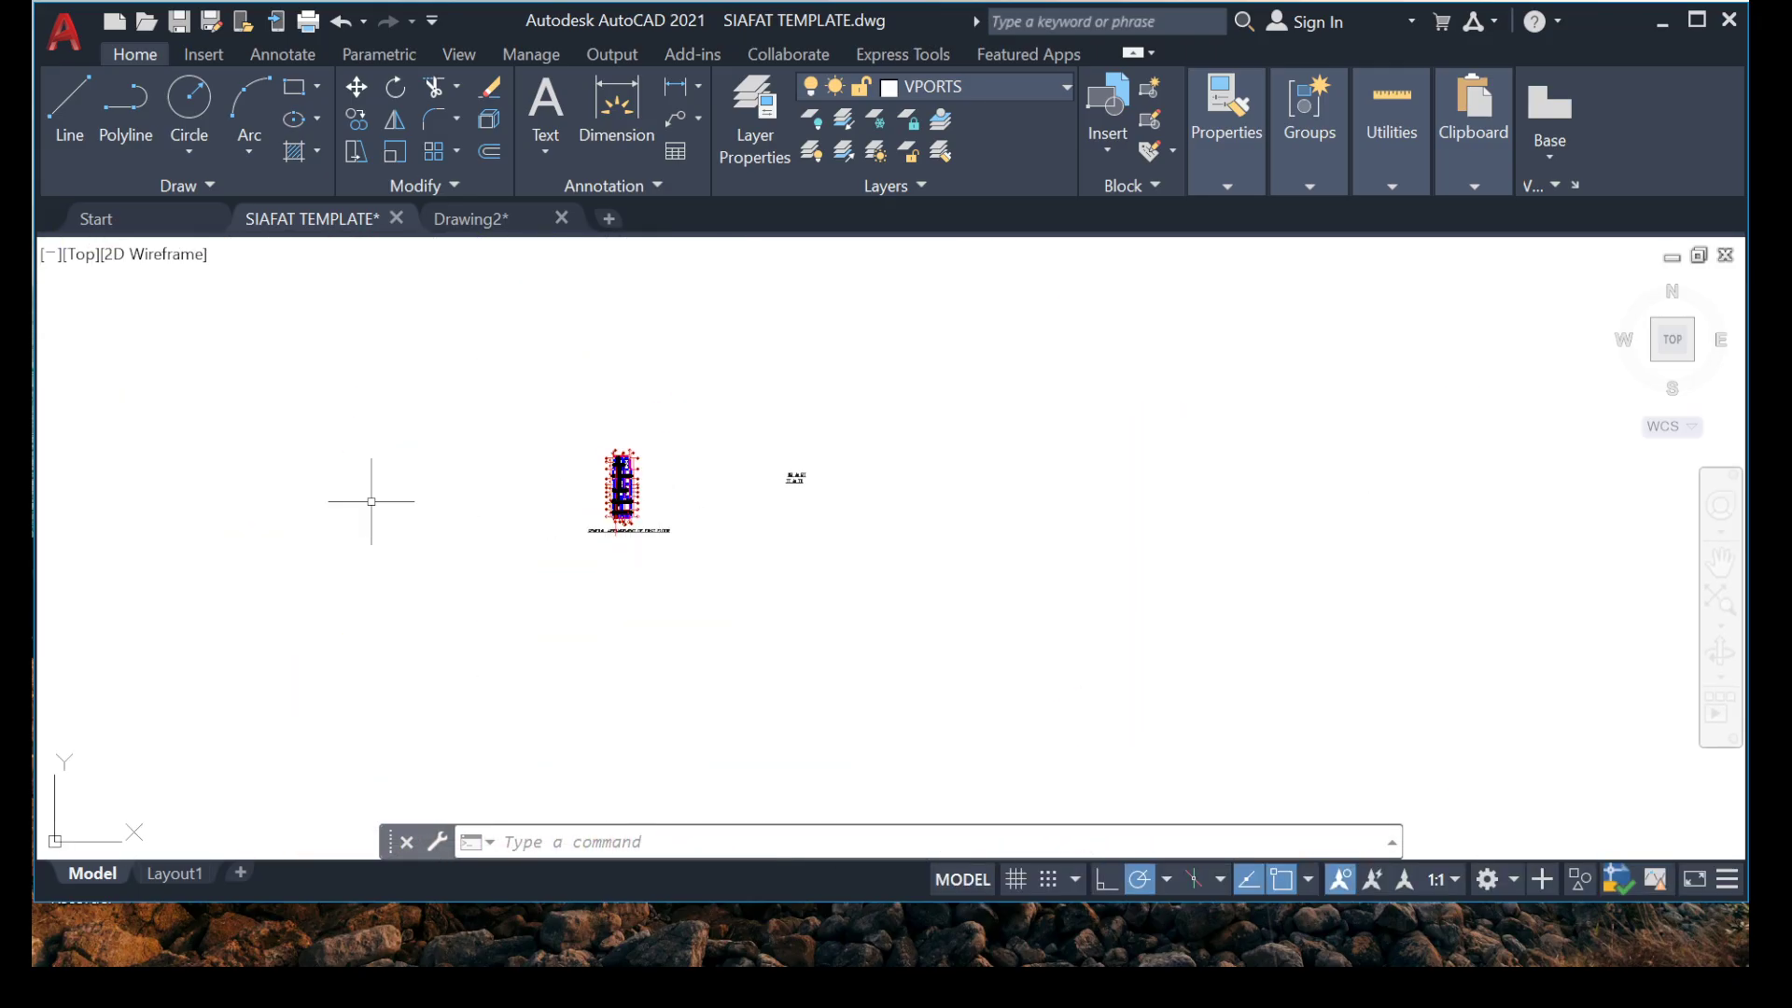
# Locate the finished first floor slab reinforcement detail, examining its bar labels and range arrows around grids 5 to 3A.
pyautogui.moveTo(322, 348); pyautogui.dragTo(522, 571, button='middle')
pyautogui.scroll(-6, 547, 556)
pyautogui.scroll(6, 404, 455)
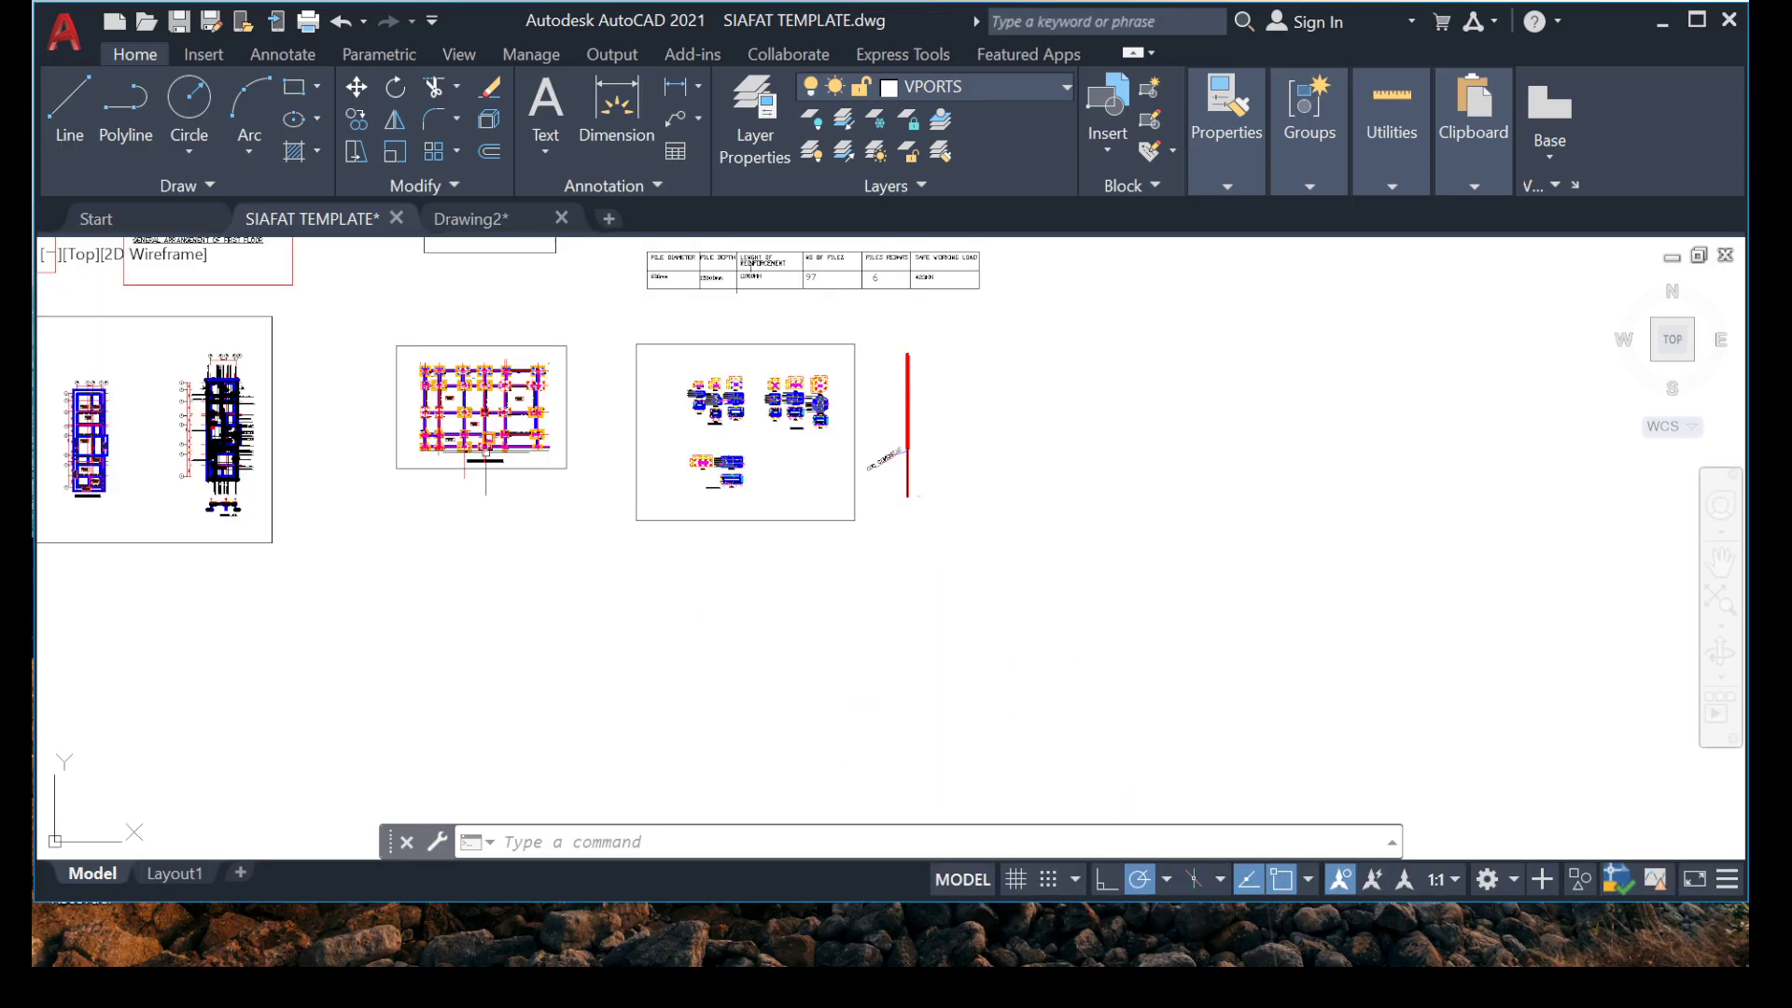
pyautogui.scroll(2, 756, 411)
pyautogui.moveTo(193, 431); pyautogui.dragTo(691, 718, button='middle')
pyautogui.scroll(-2, 691, 719)
pyautogui.scroll(8, 449, 453)
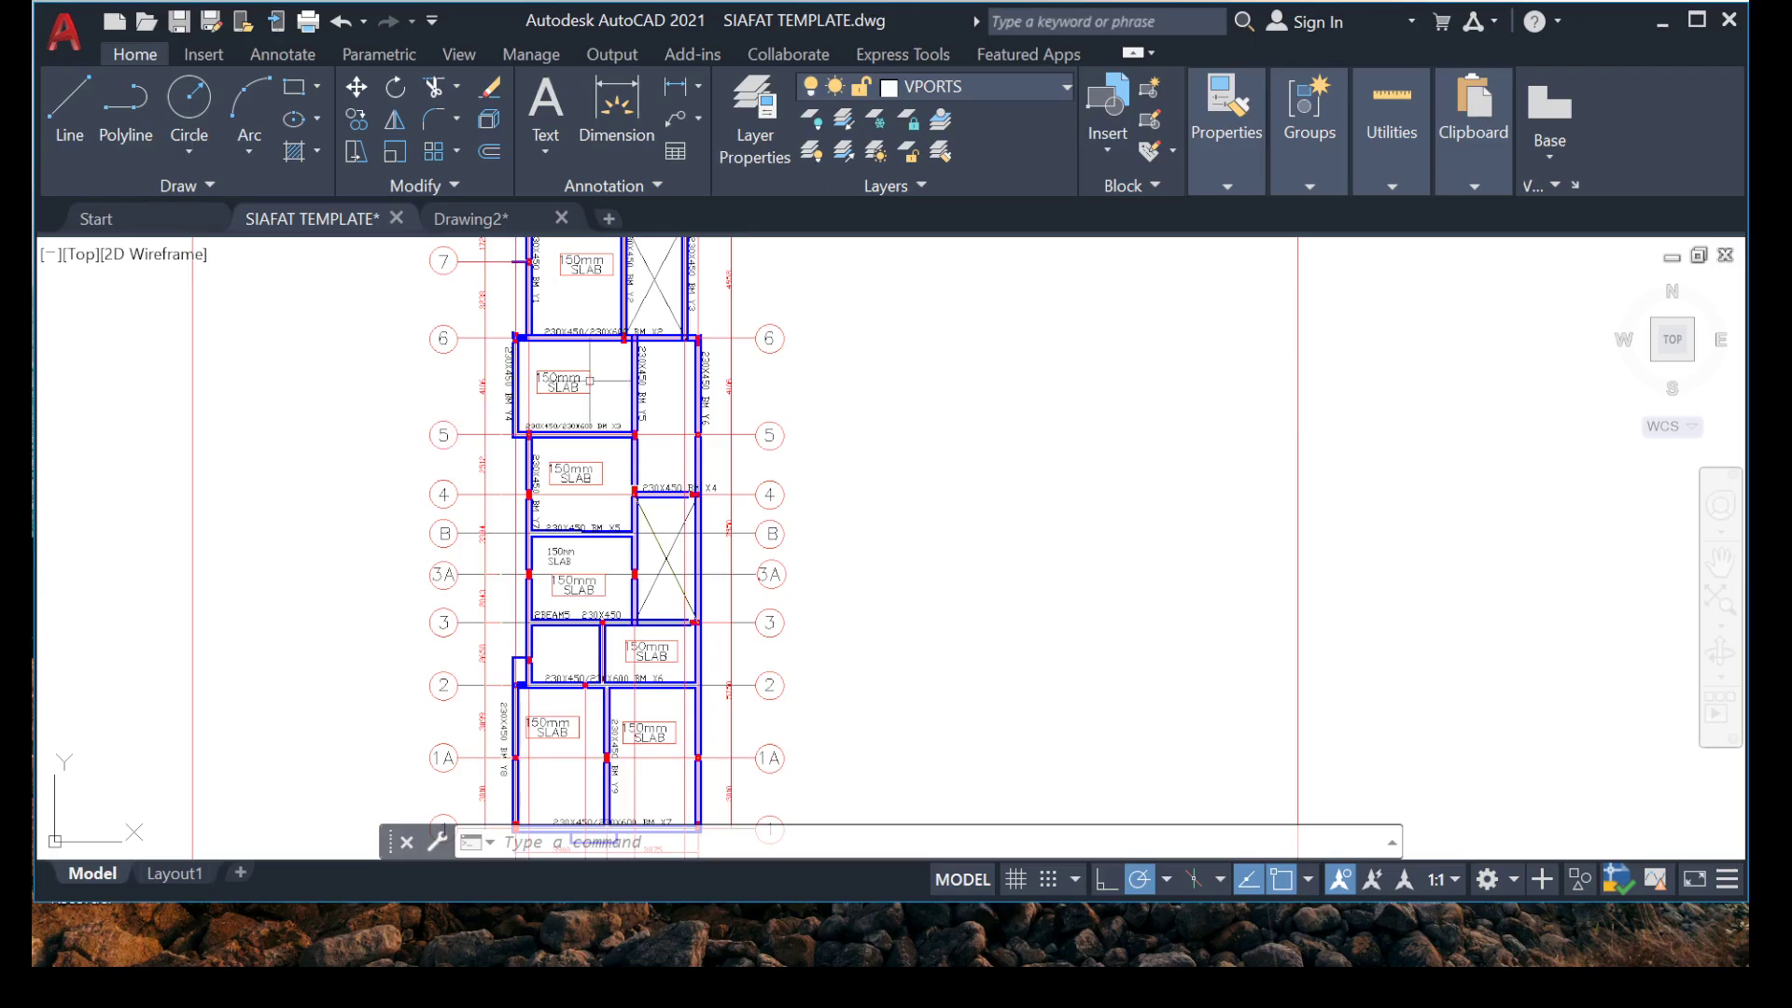
pyautogui.scroll(-4, 639, 489)
pyautogui.scroll(-2, 474, 462)
pyautogui.scroll(10, 704, 494)
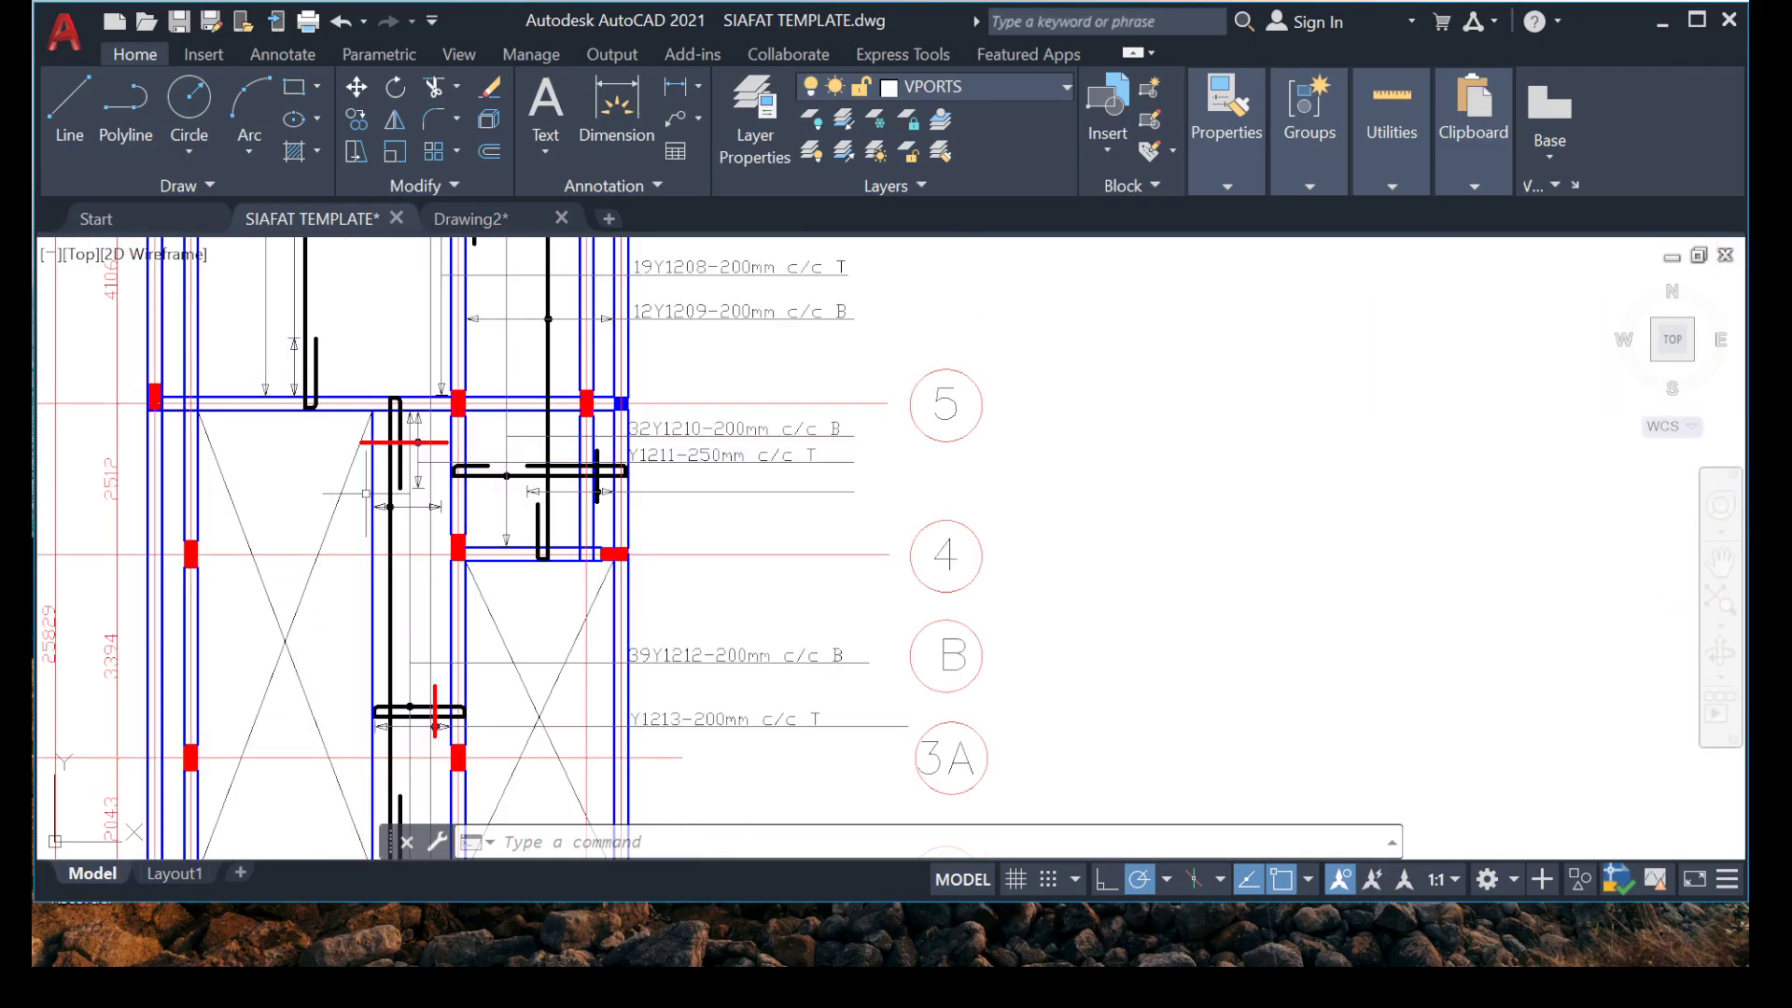
# Select the dot, vertical line and lower arrowhead of the range marker crossing the short red bar below grid 5.
pyautogui.scroll(8, 417, 414)
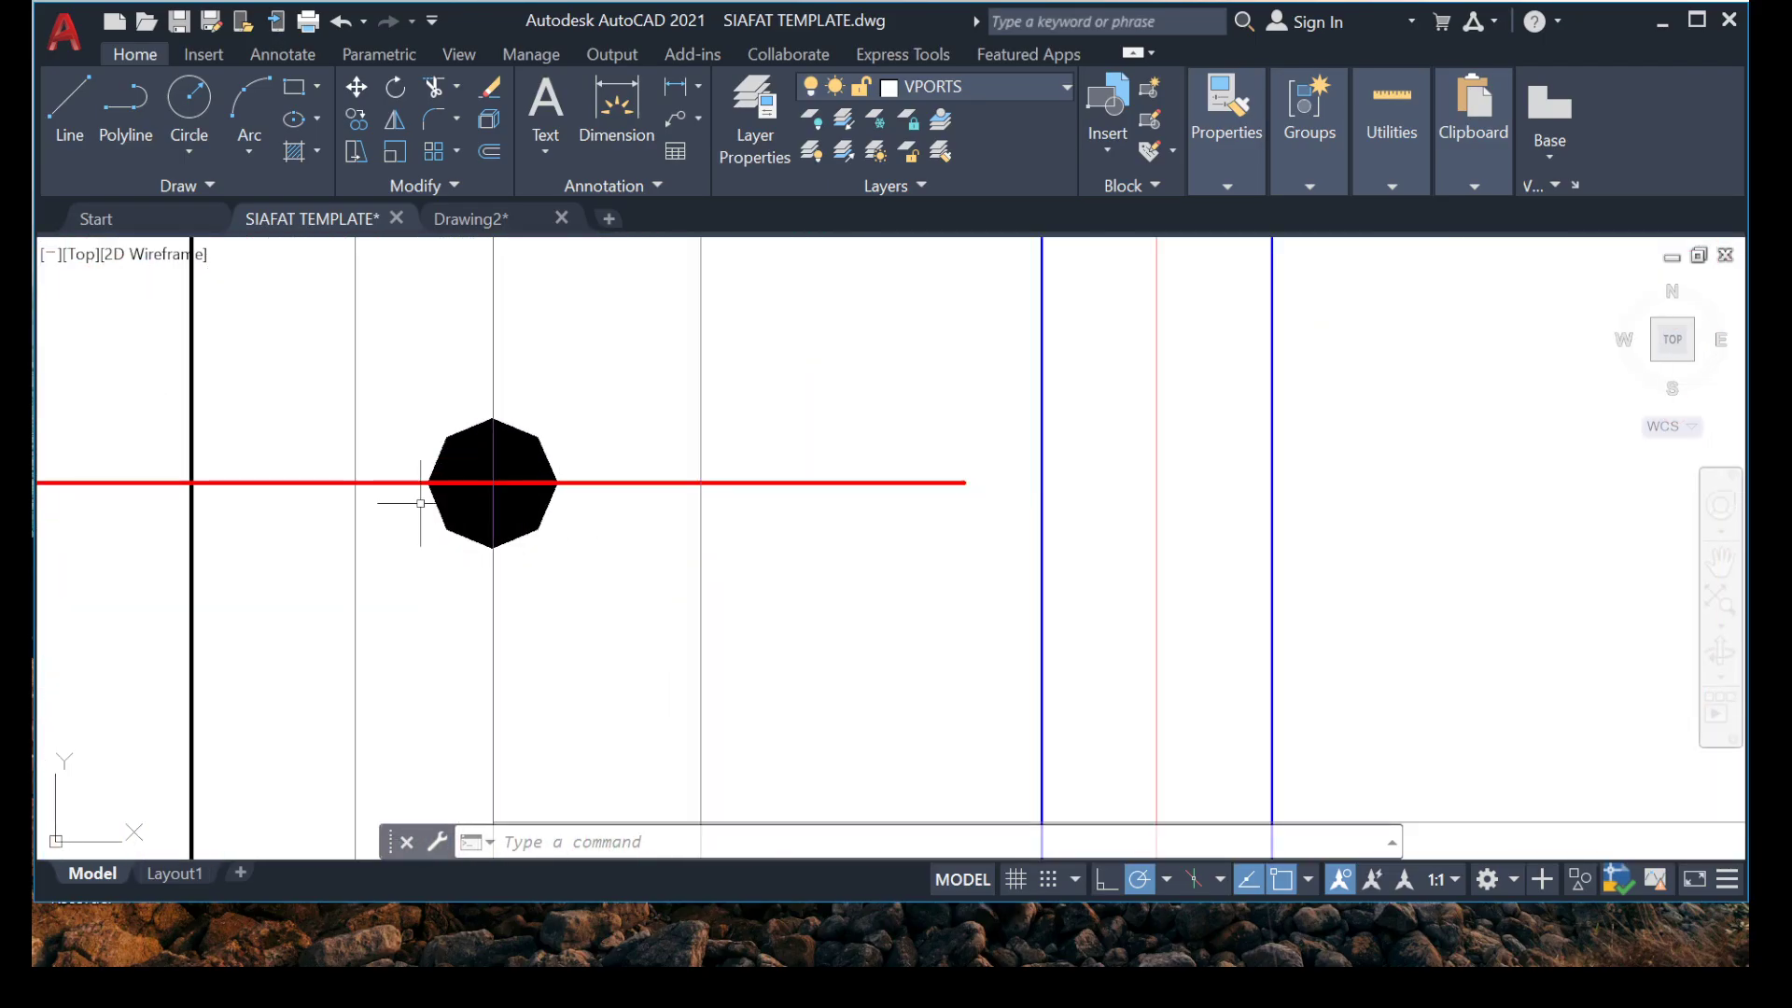
pyautogui.click(406, 386)
pyautogui.click(667, 687)
pyautogui.scroll(-1, 579, 606)
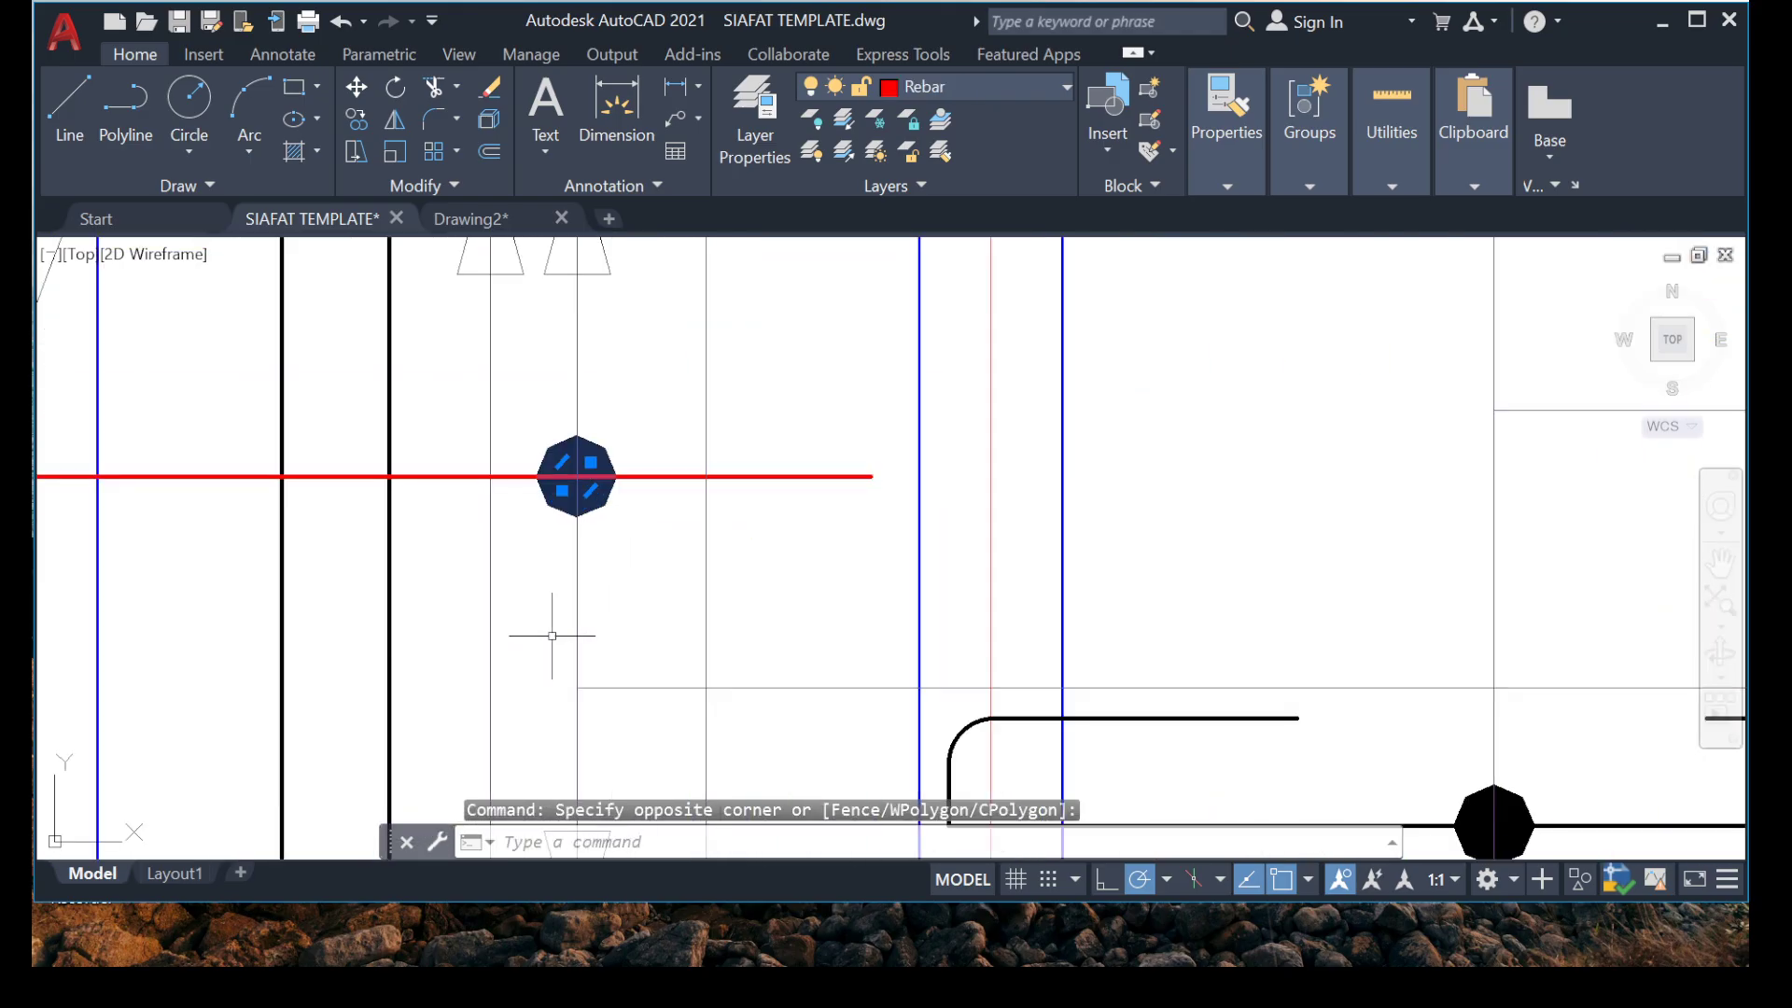
pyautogui.click(524, 611)
pyautogui.scroll(2, 524, 611)
pyautogui.moveTo(524, 610); pyautogui.dragTo(420, 261, button='middle')
pyautogui.moveTo(490, 566); pyautogui.dragTo(448, 394, button='middle')
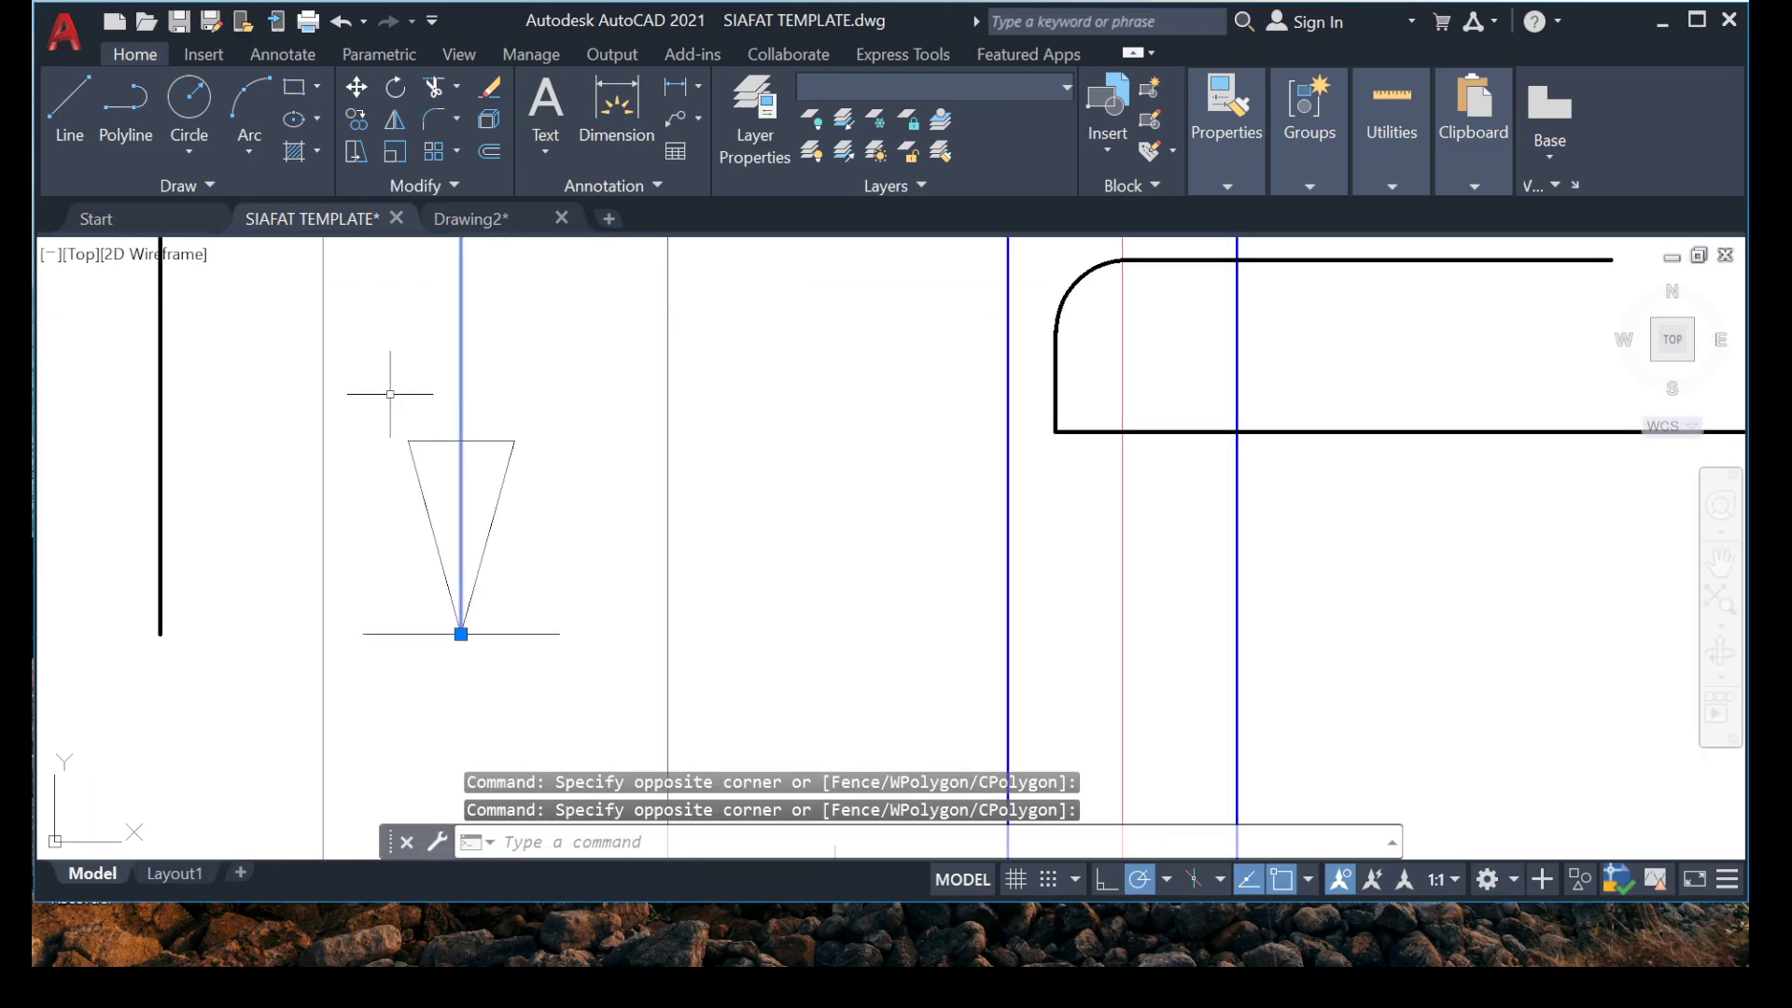
pyautogui.click(352, 394)
pyautogui.click(606, 748)
pyautogui.scroll(-6, 544, 613)
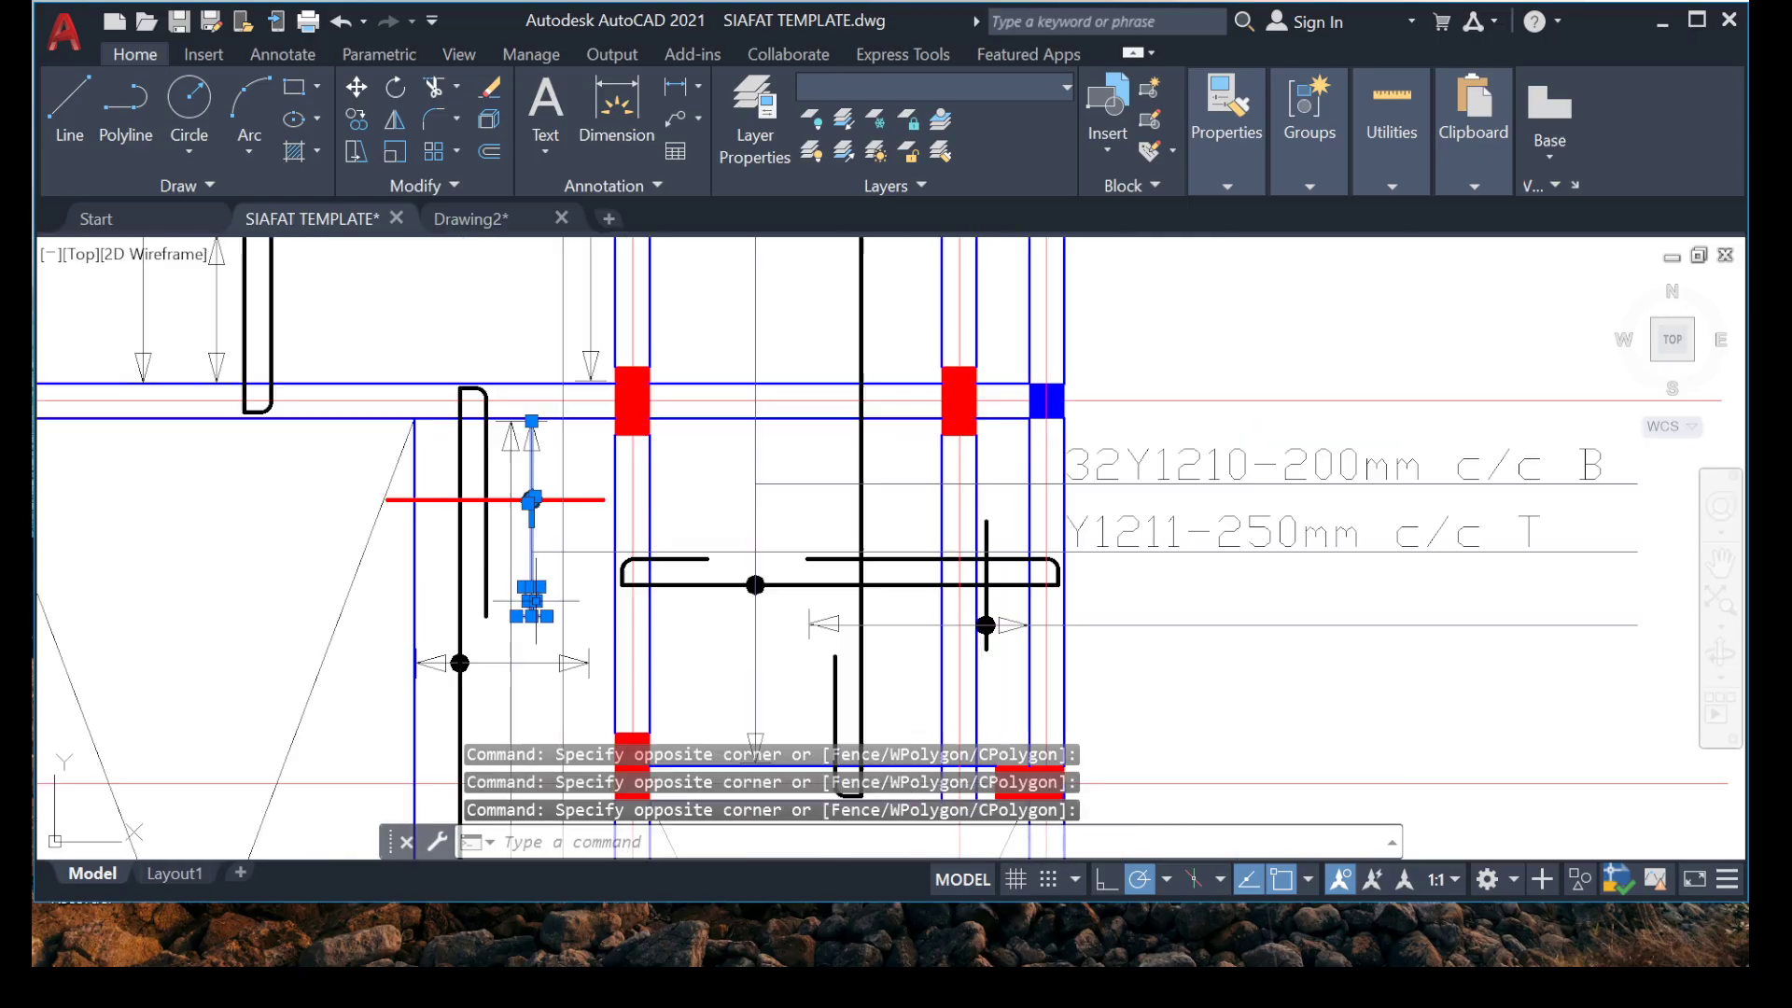
# Add the upper arrowhead and its end tick to the range marker selection below grid 5.
pyautogui.moveTo(863, 686); pyautogui.dragTo(819, 864, button='middle')
pyautogui.scroll(8, 480, 586)
pyautogui.moveTo(570, 742); pyautogui.dragTo(463, 527, button='middle')
pyautogui.scroll(8, 463, 525)
pyautogui.click(537, 483)
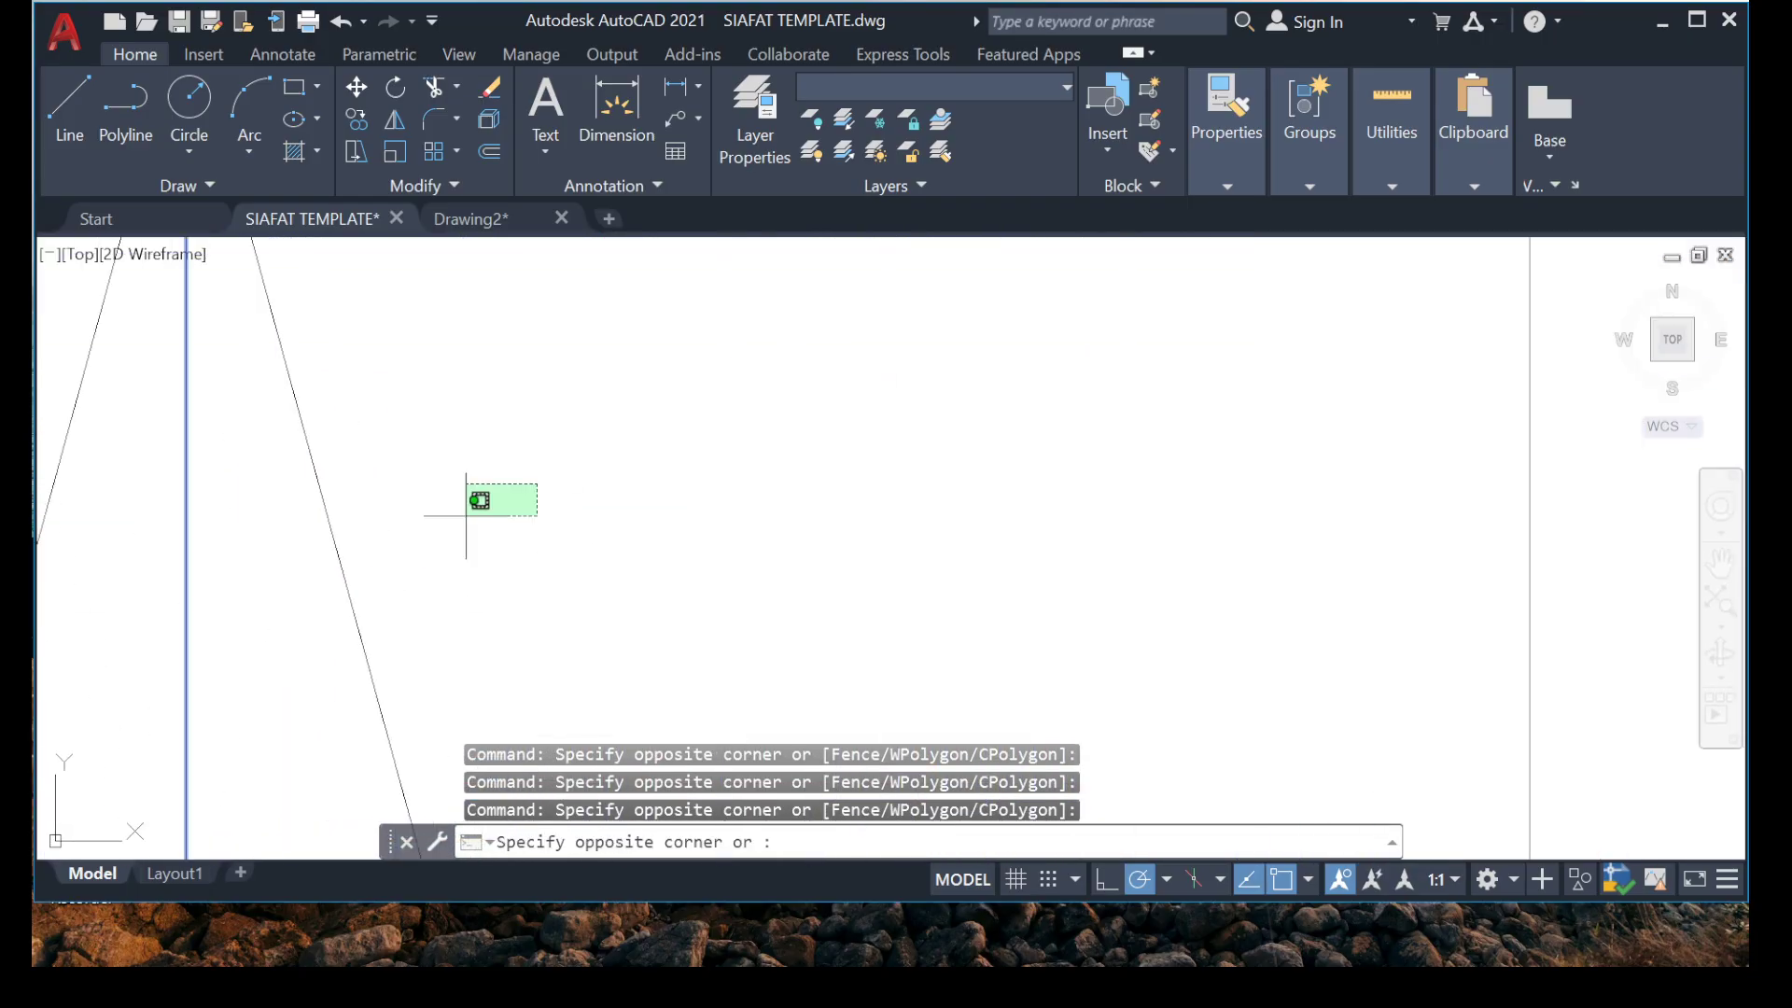
pyautogui.click(317, 557)
pyautogui.scroll(-6, 447, 378)
pyautogui.scroll(6, 307, 660)
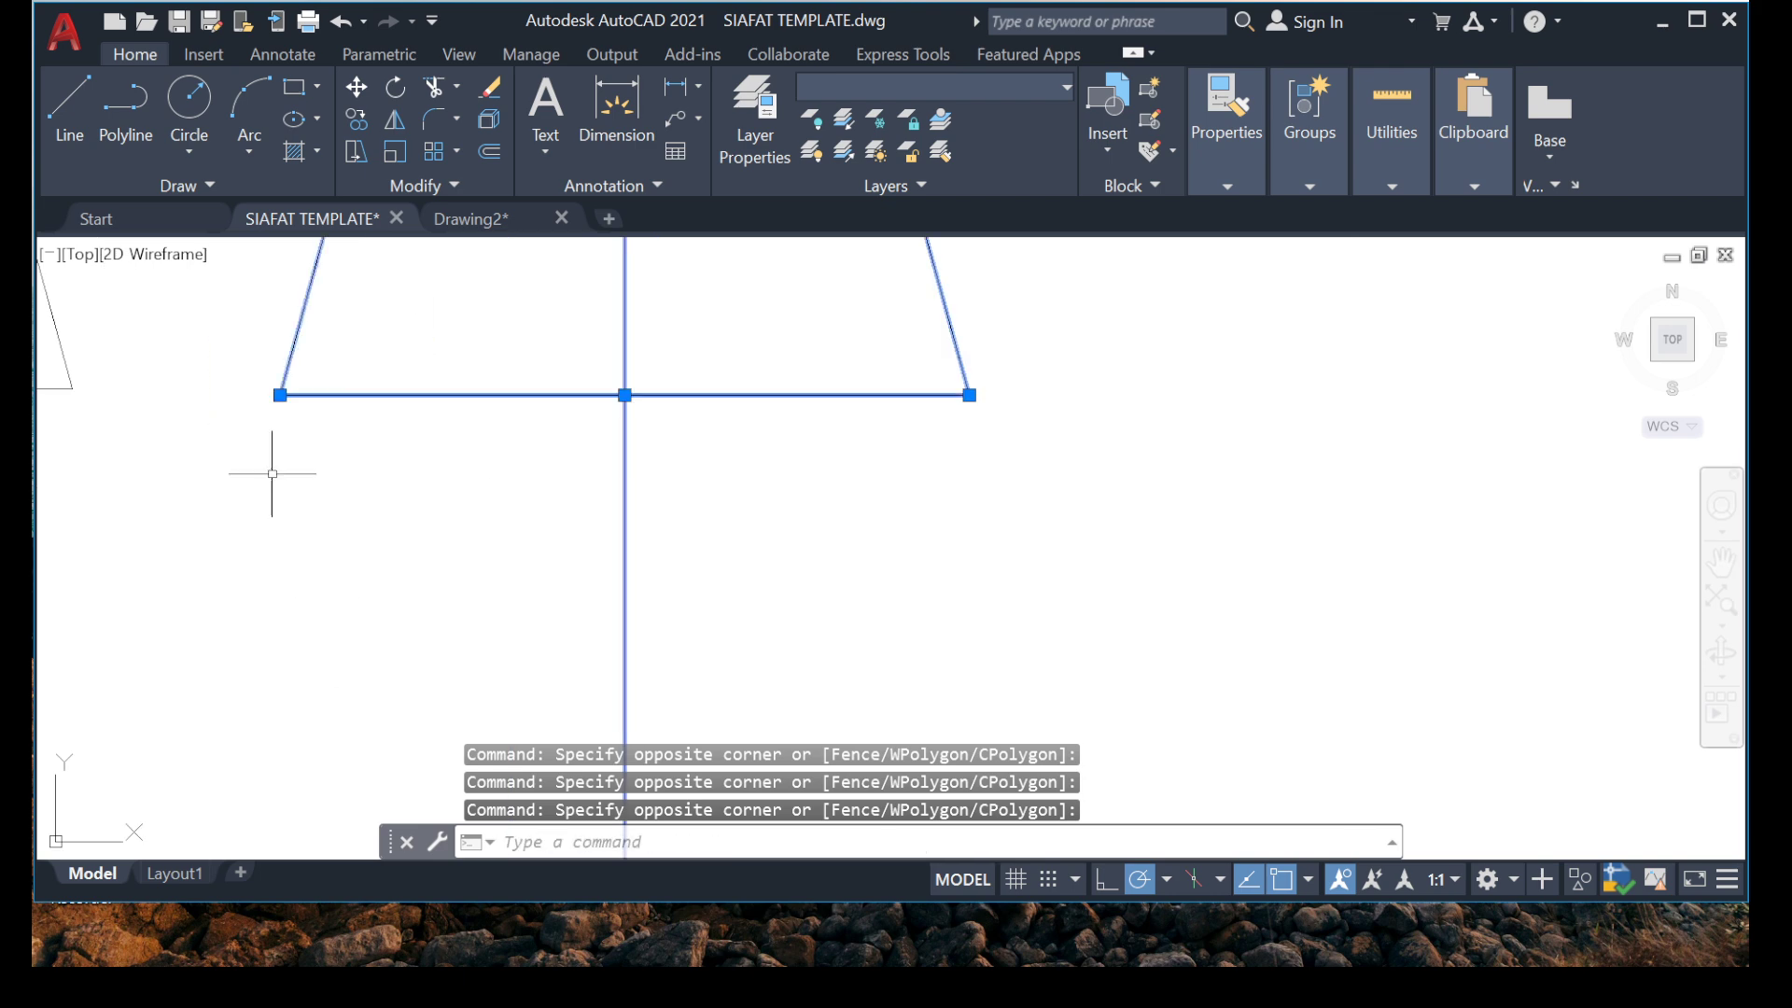
pyautogui.scroll(-8, 273, 466)
pyautogui.moveTo(308, 340); pyautogui.dragTo(316, 596, button='middle')
pyautogui.scroll(4, 327, 546)
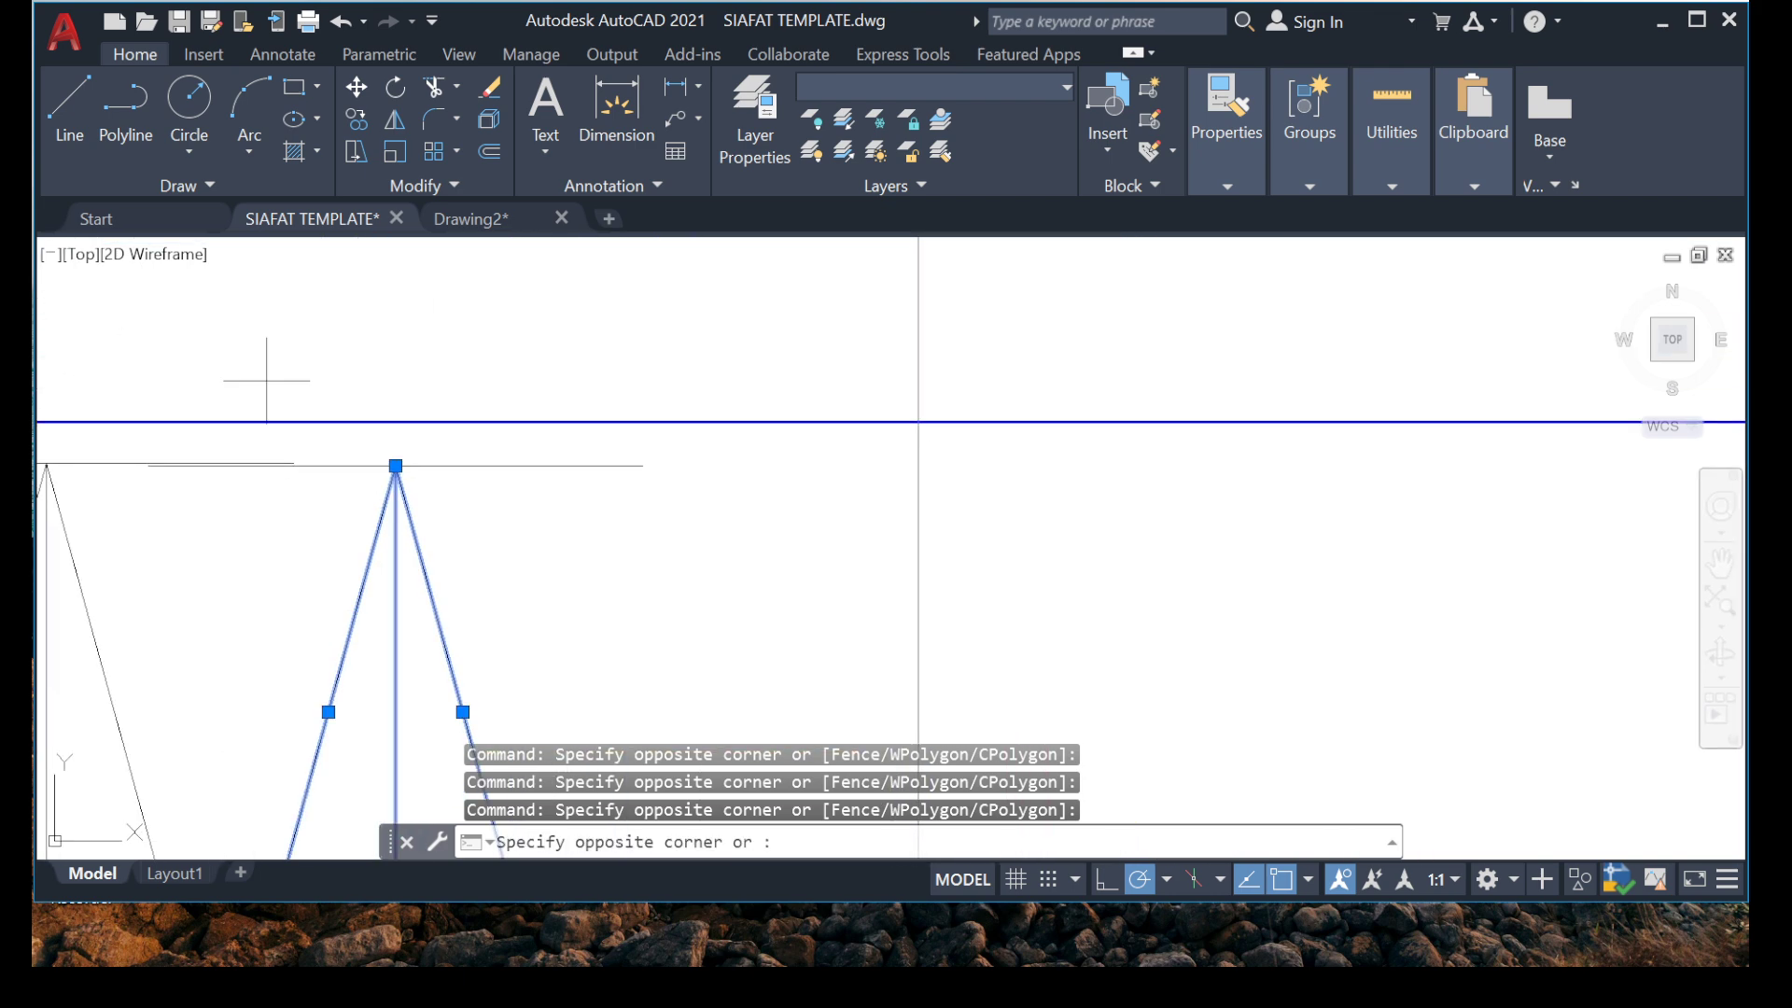
pyautogui.click(795, 575)
pyautogui.scroll(4, 623, 502)
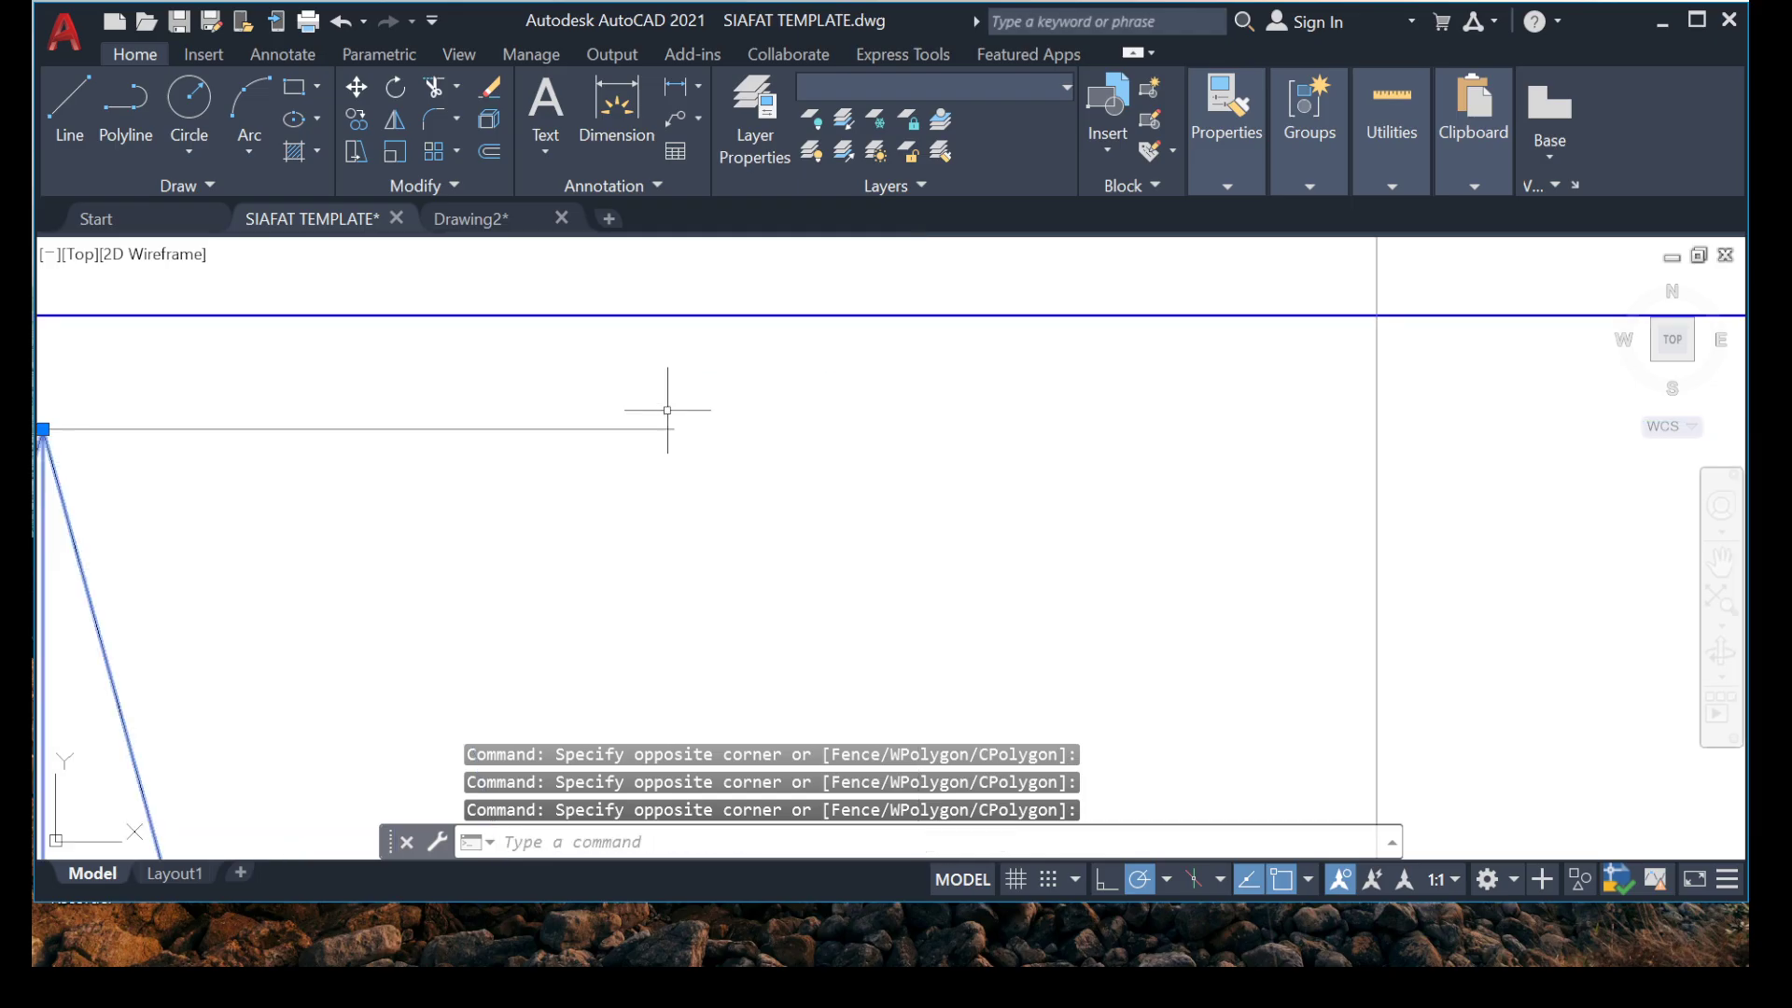
pyautogui.scroll(-12, 546, 436)
pyautogui.moveTo(541, 580); pyautogui.dragTo(493, 520, button='middle')
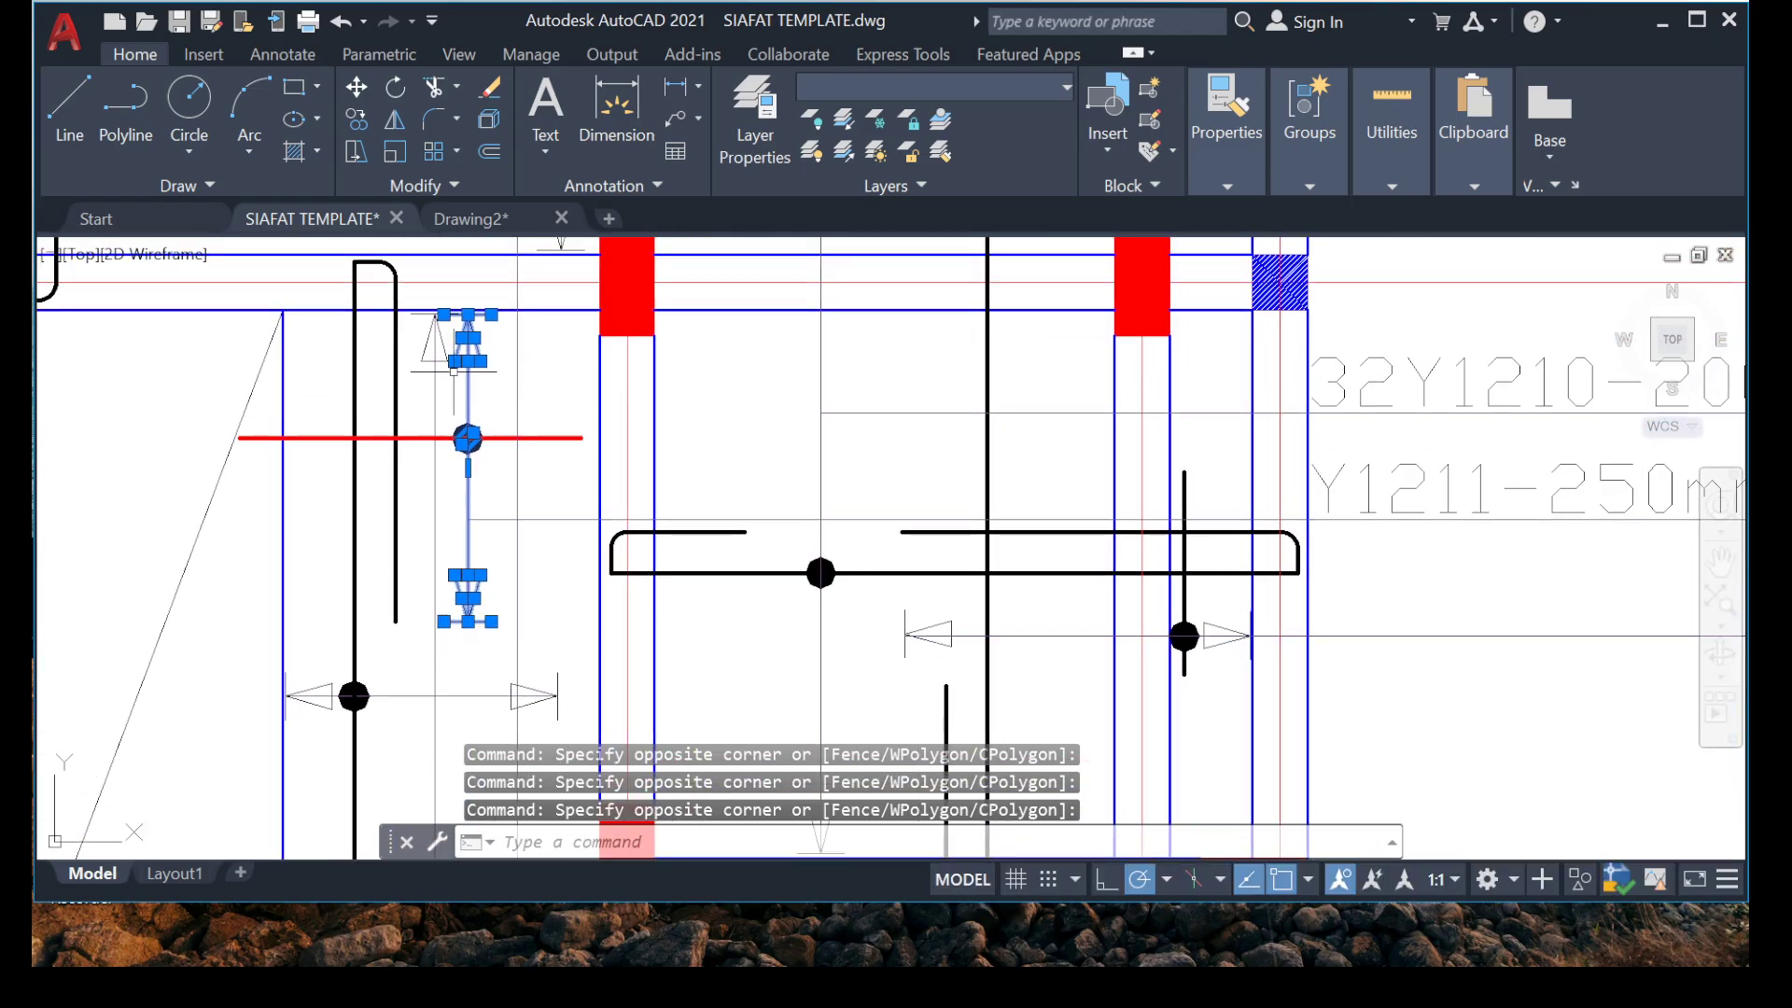
# Copy the selected range marker by its dot's centre into the new slab plan, beside the long vertical bar in the bay above grid 6.
pyautogui.rightClick(454, 574)
pyautogui.click(523, 560)
pyautogui.scroll(6, 455, 367)
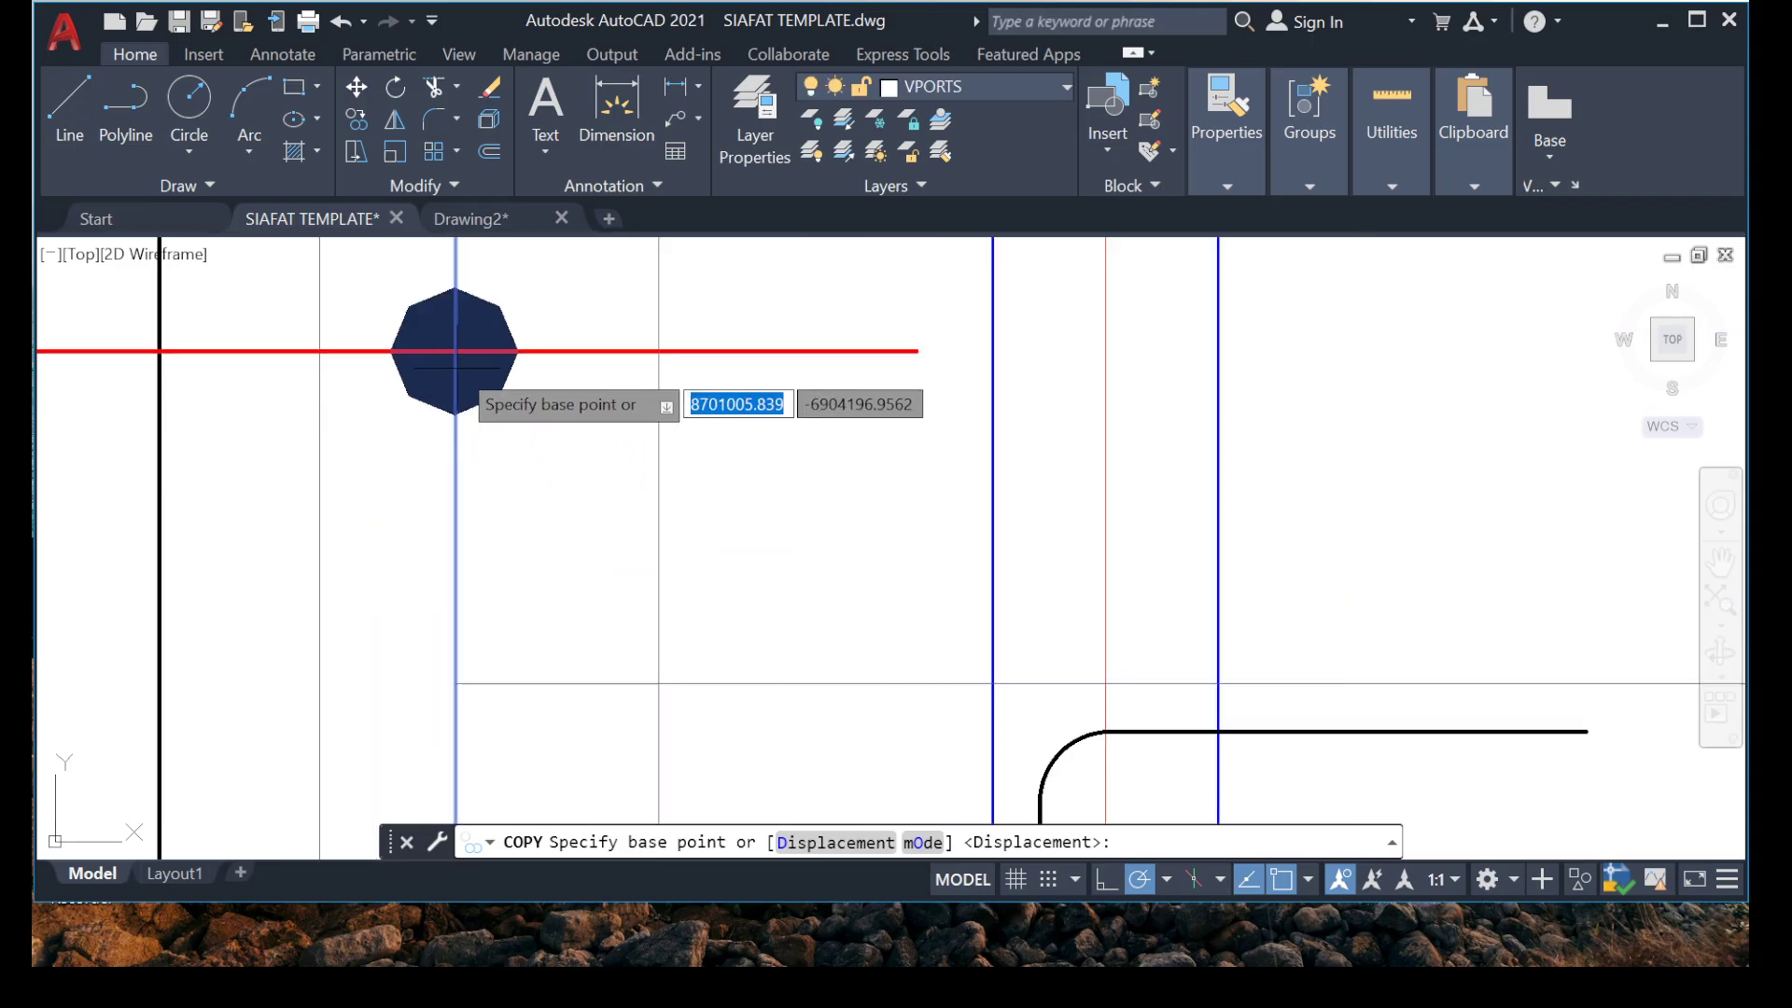
pyautogui.click(456, 336)
pyautogui.scroll(-15, 457, 334)
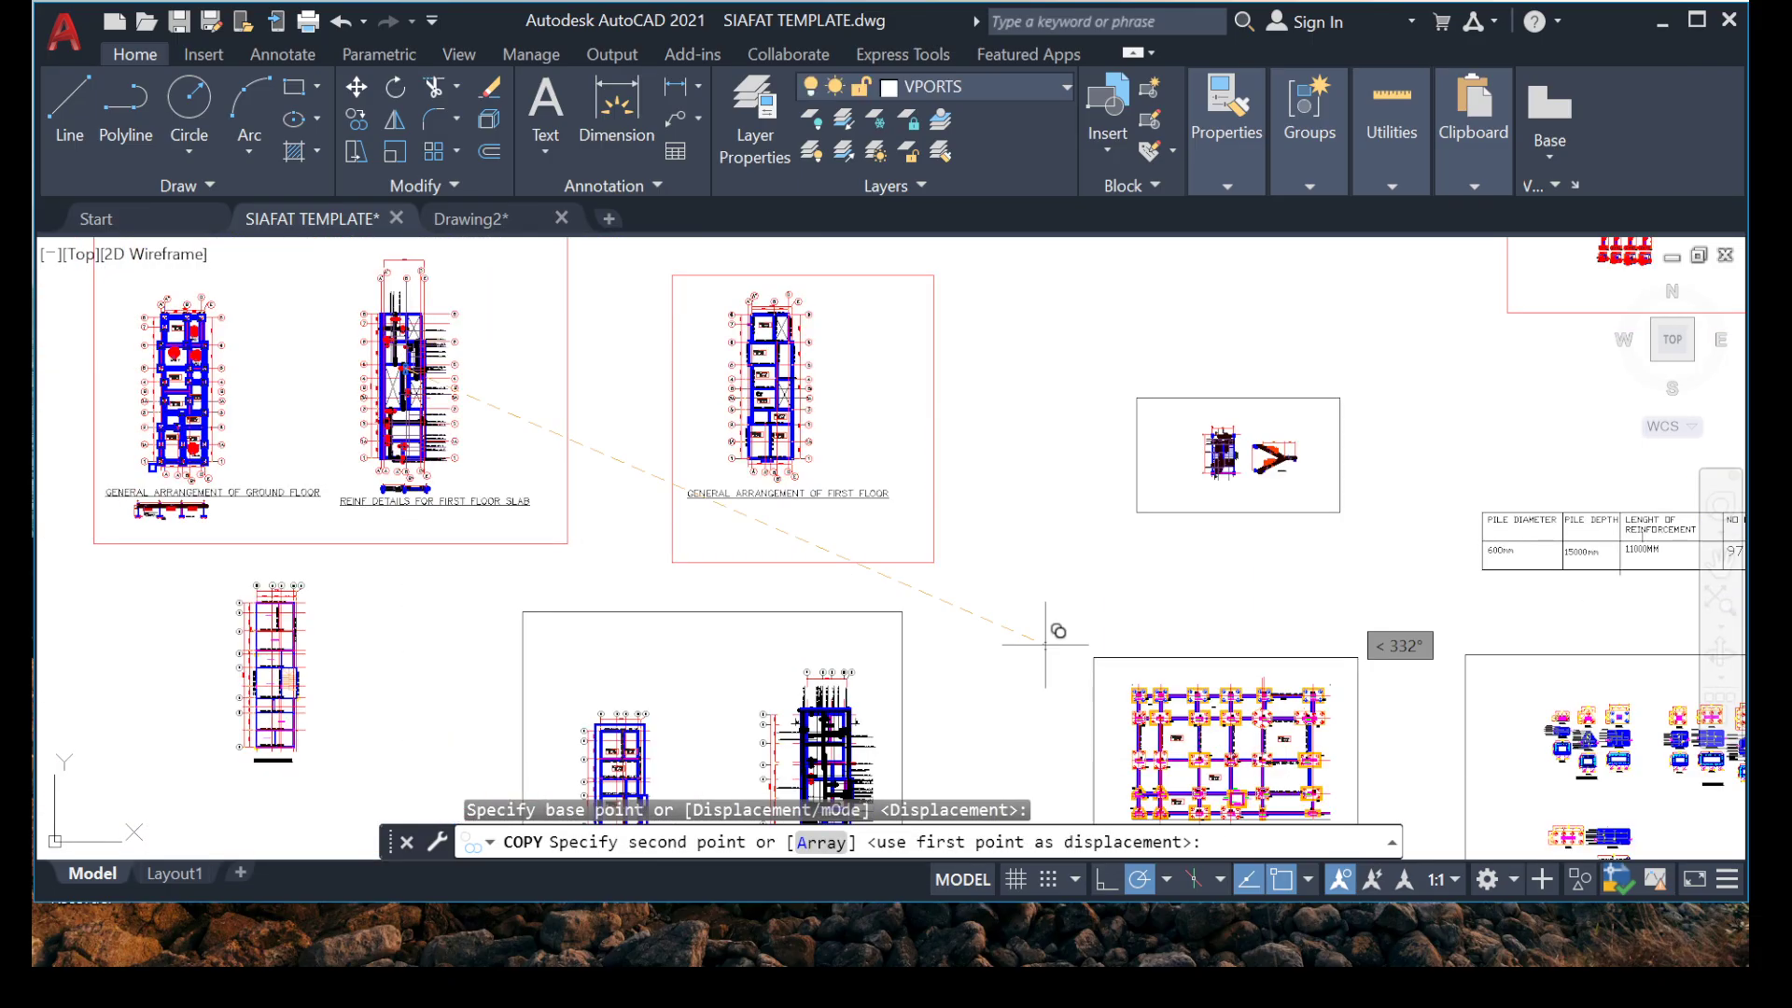
pyautogui.scroll(-5, 454, 336)
pyautogui.scroll(10, 492, 311)
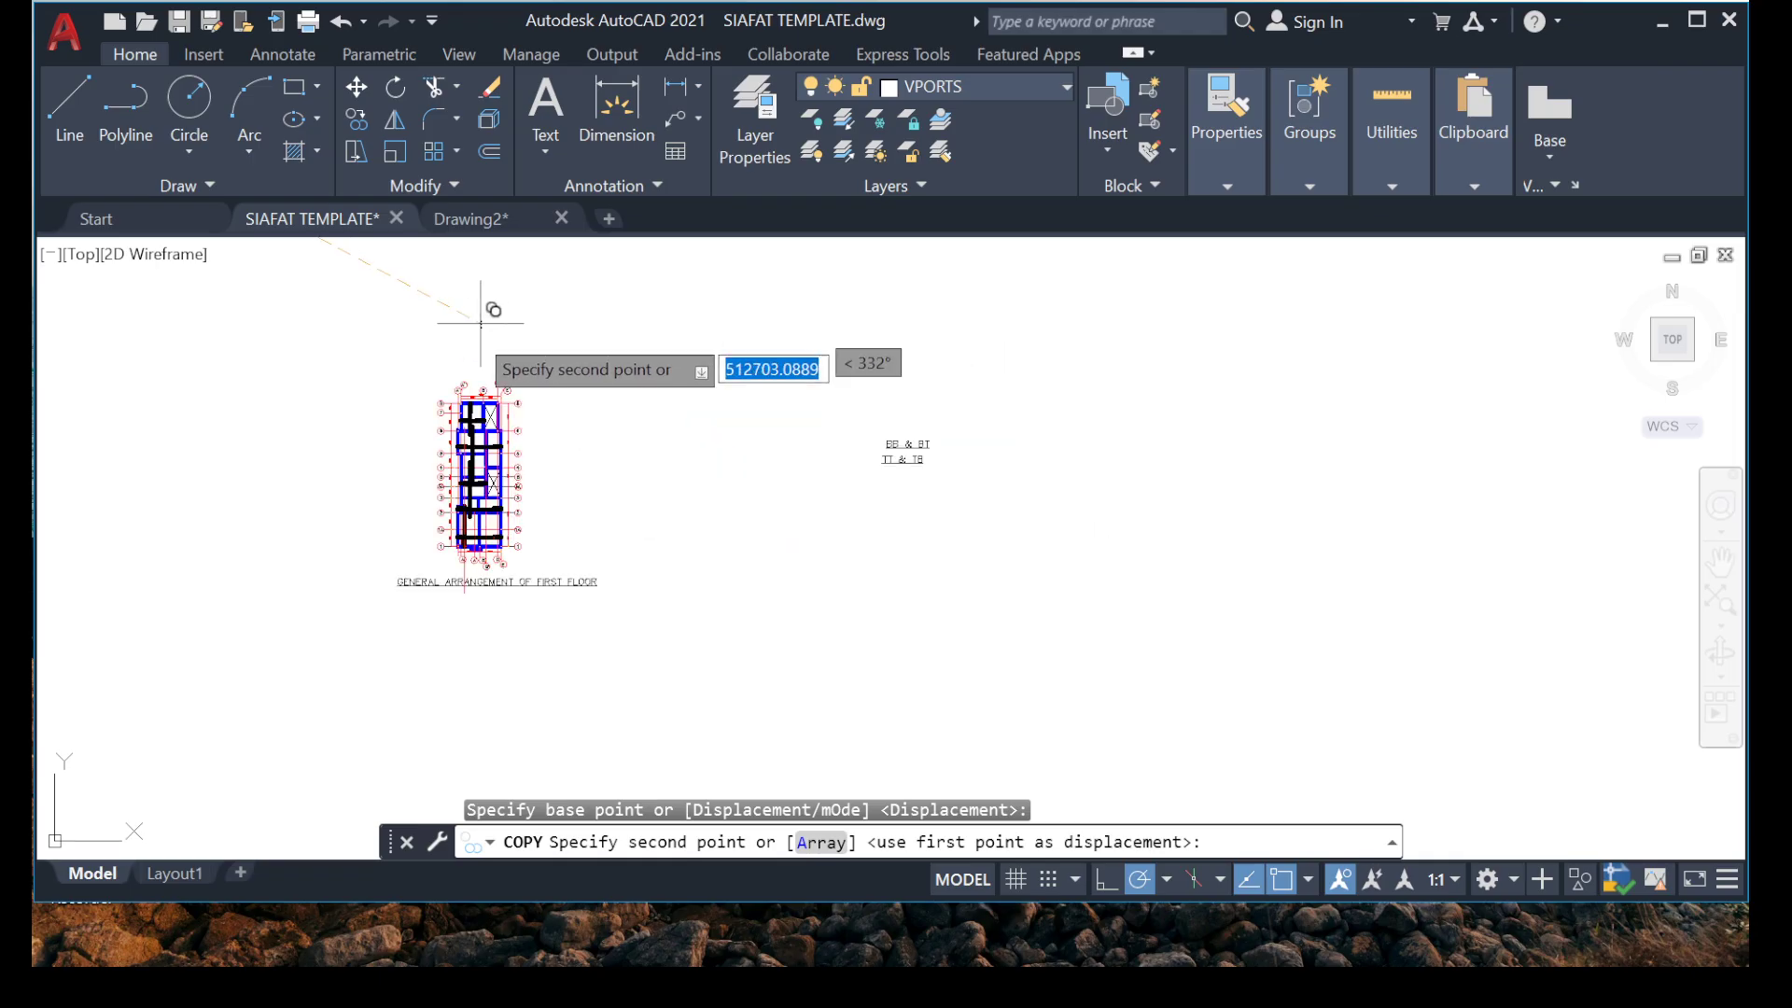
pyautogui.scroll(5, 719, 481)
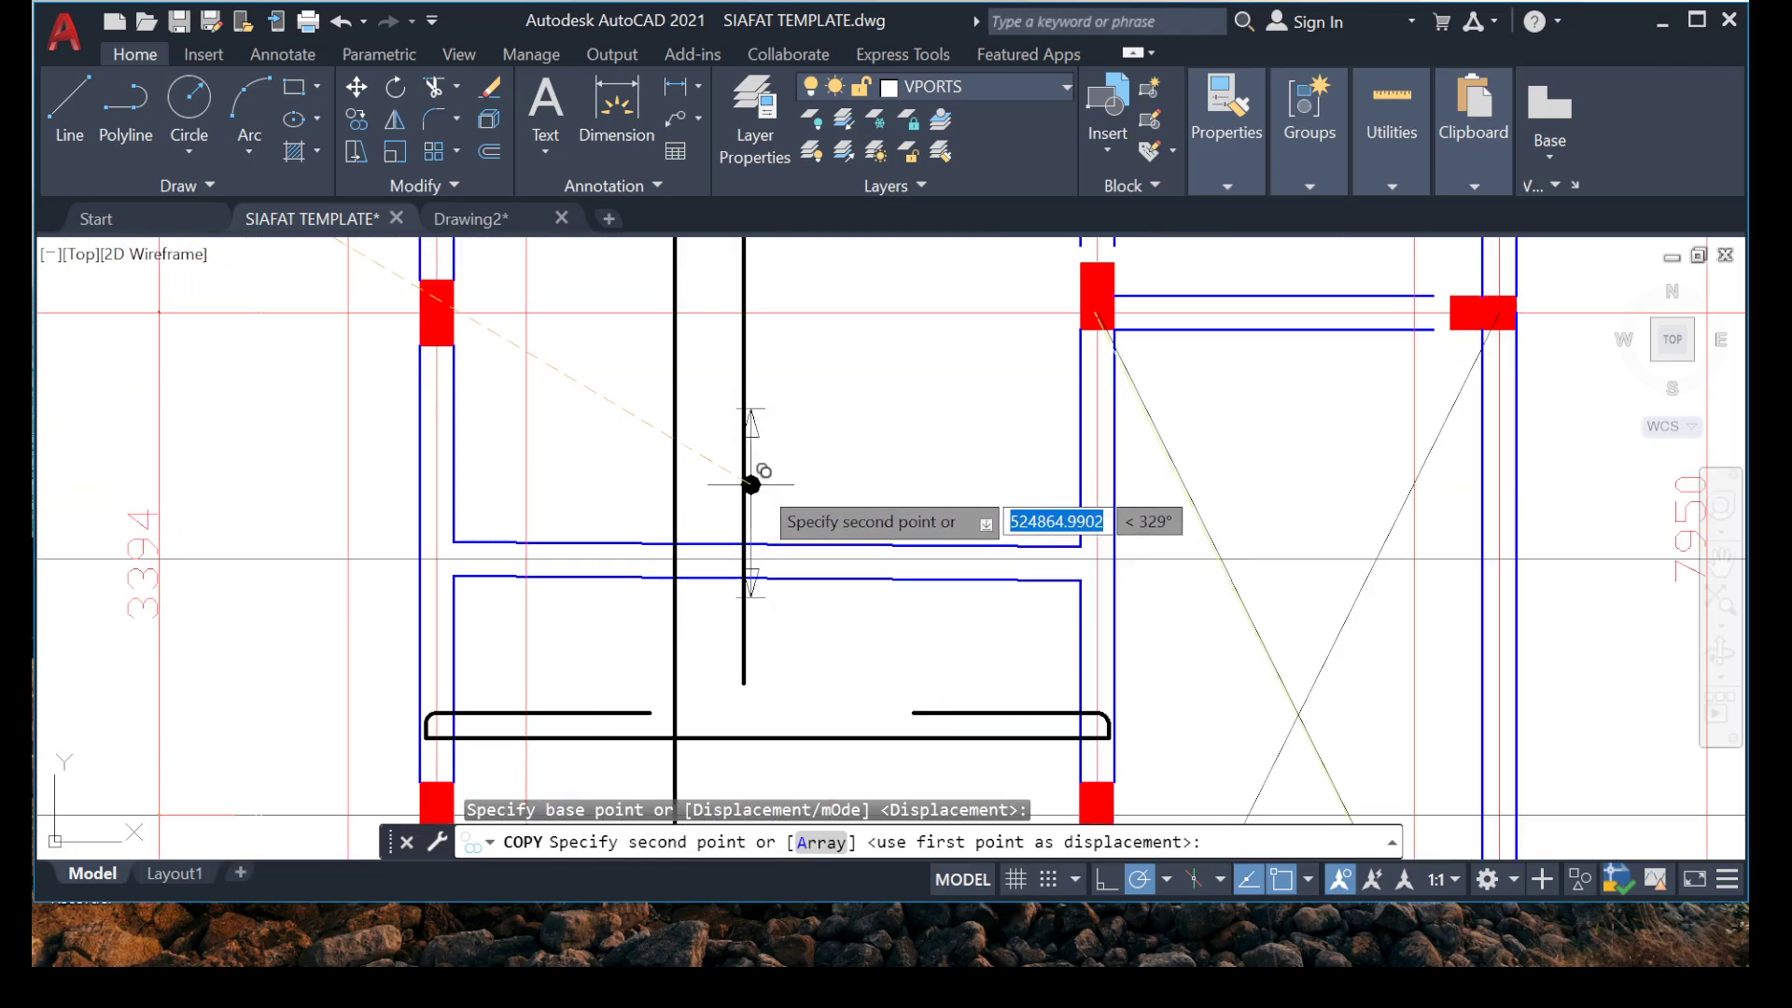
pyautogui.scroll(-5, 788, 402)
pyautogui.moveTo(796, 371); pyautogui.dragTo(661, 661, button='middle')
pyautogui.moveTo(659, 325); pyautogui.dragTo(592, 569, button='middle')
pyautogui.scroll(-5, 553, 539)
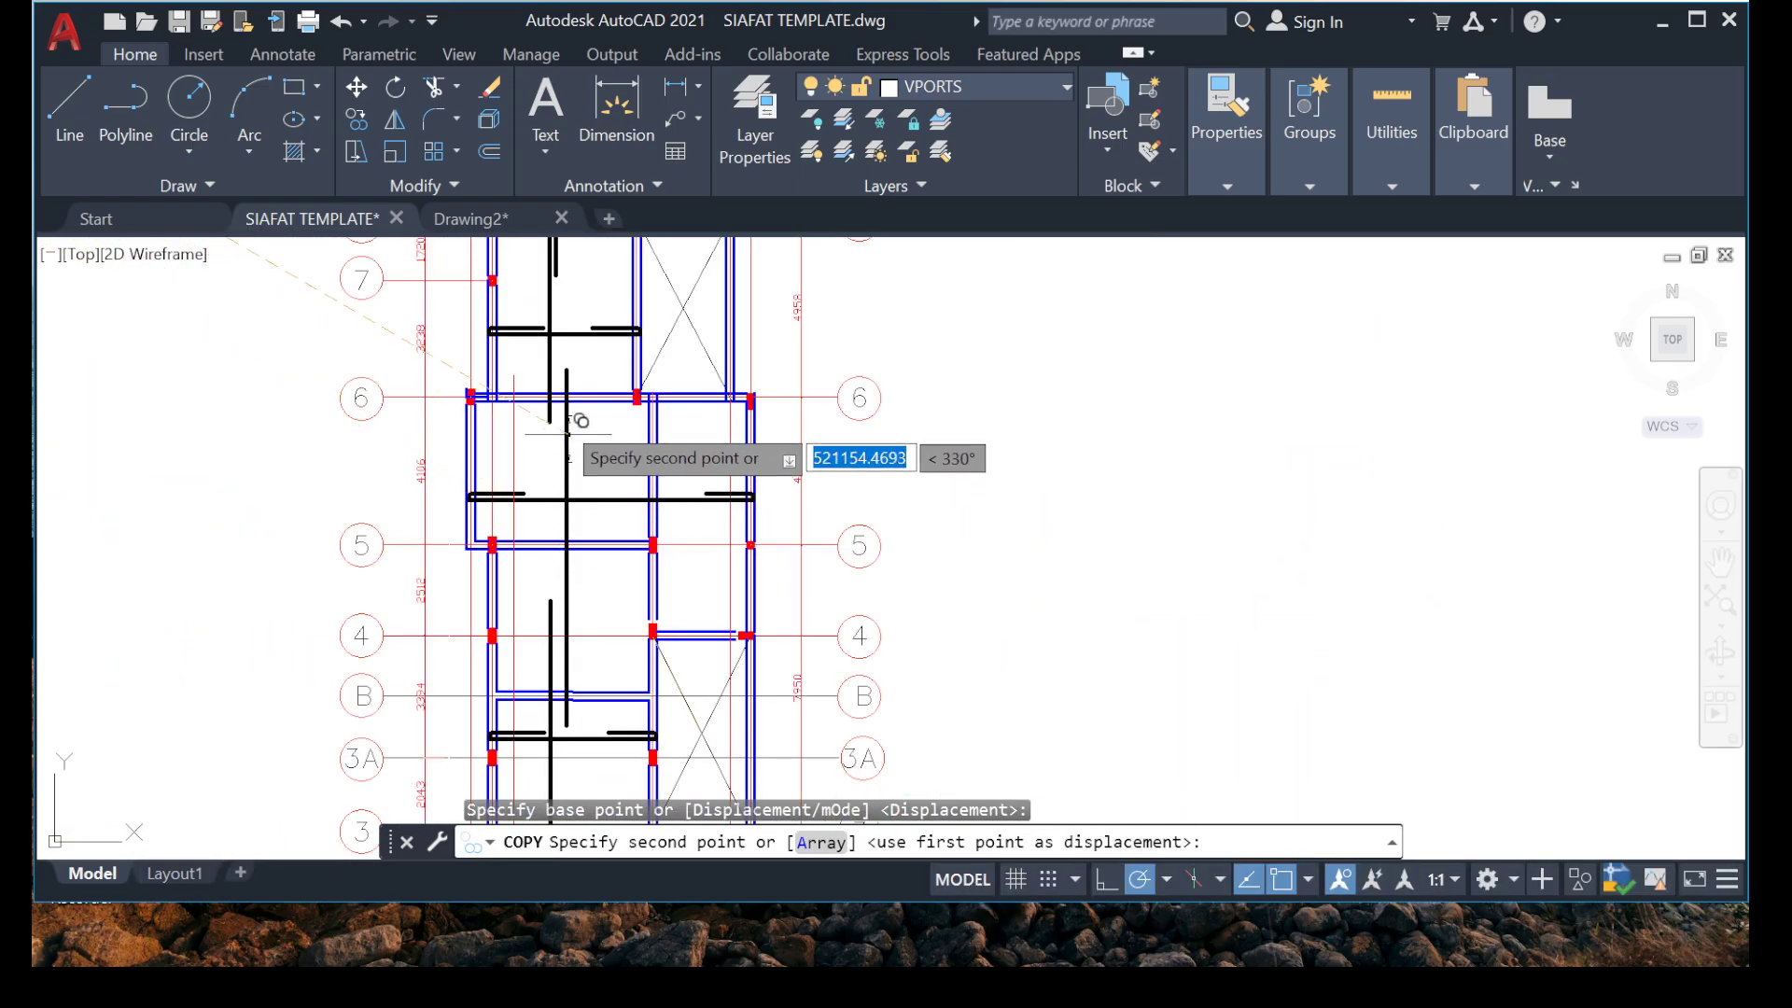
pyautogui.scroll(10, 594, 602)
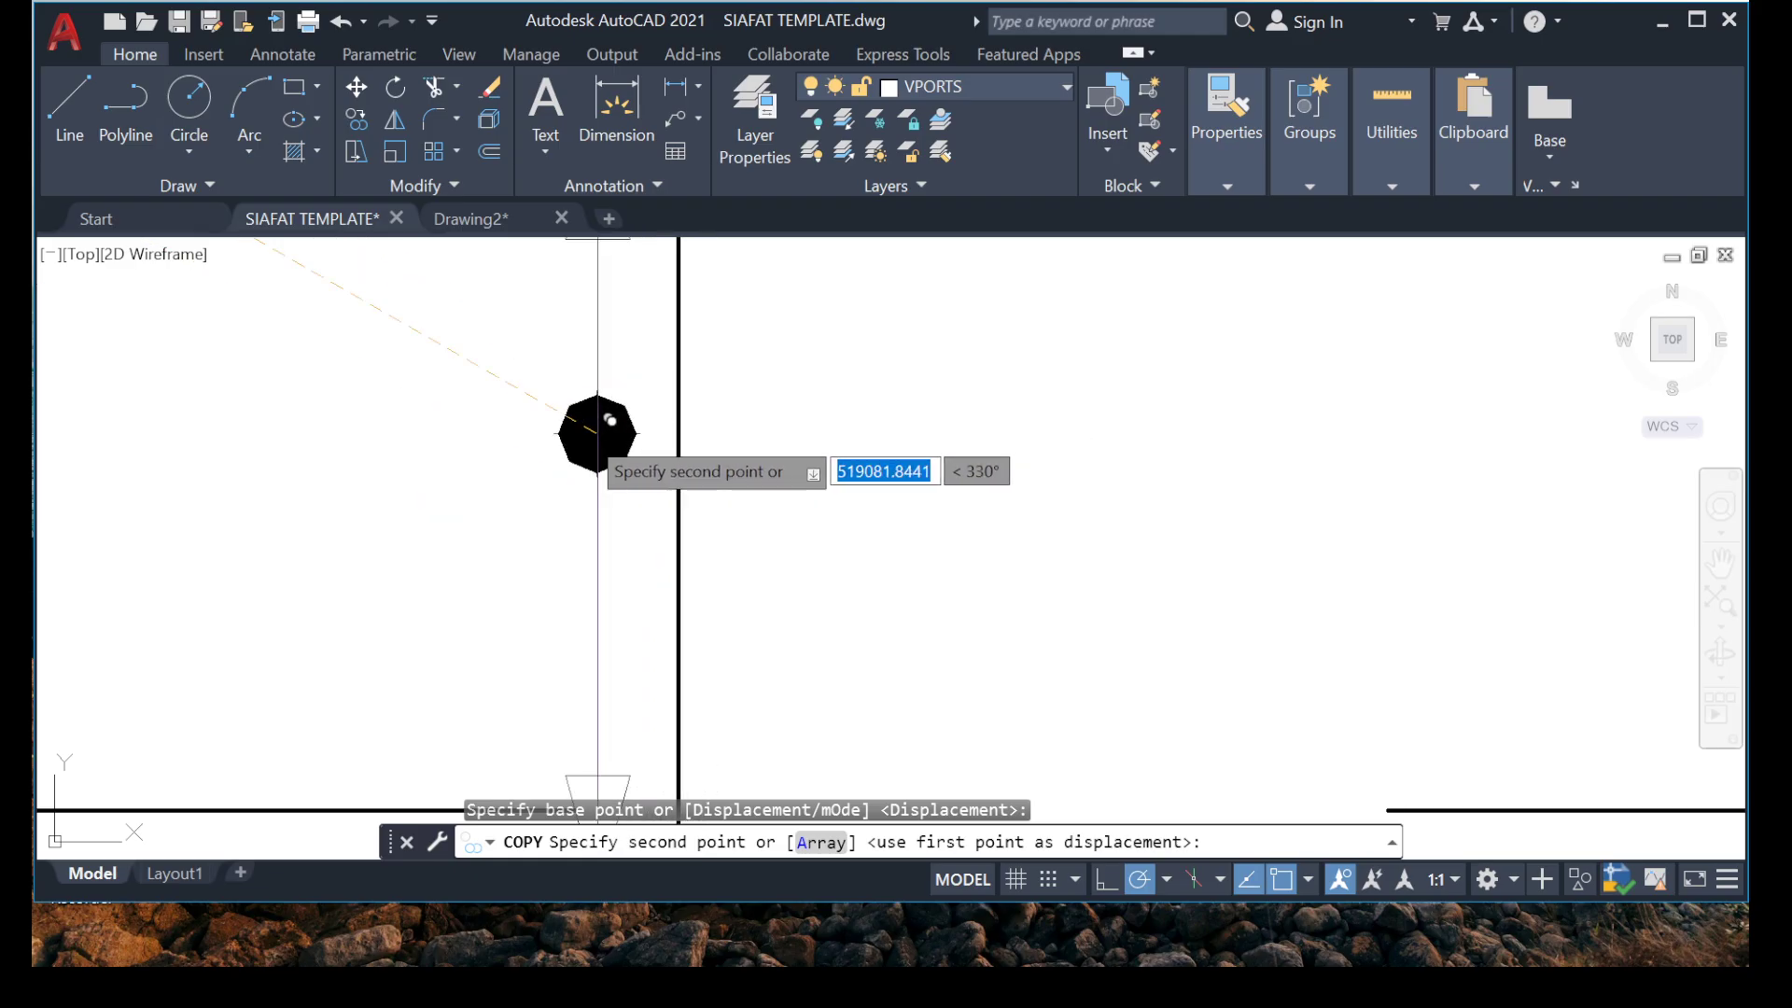
pyautogui.scroll(-5, 860, 420)
pyautogui.click(841, 327)
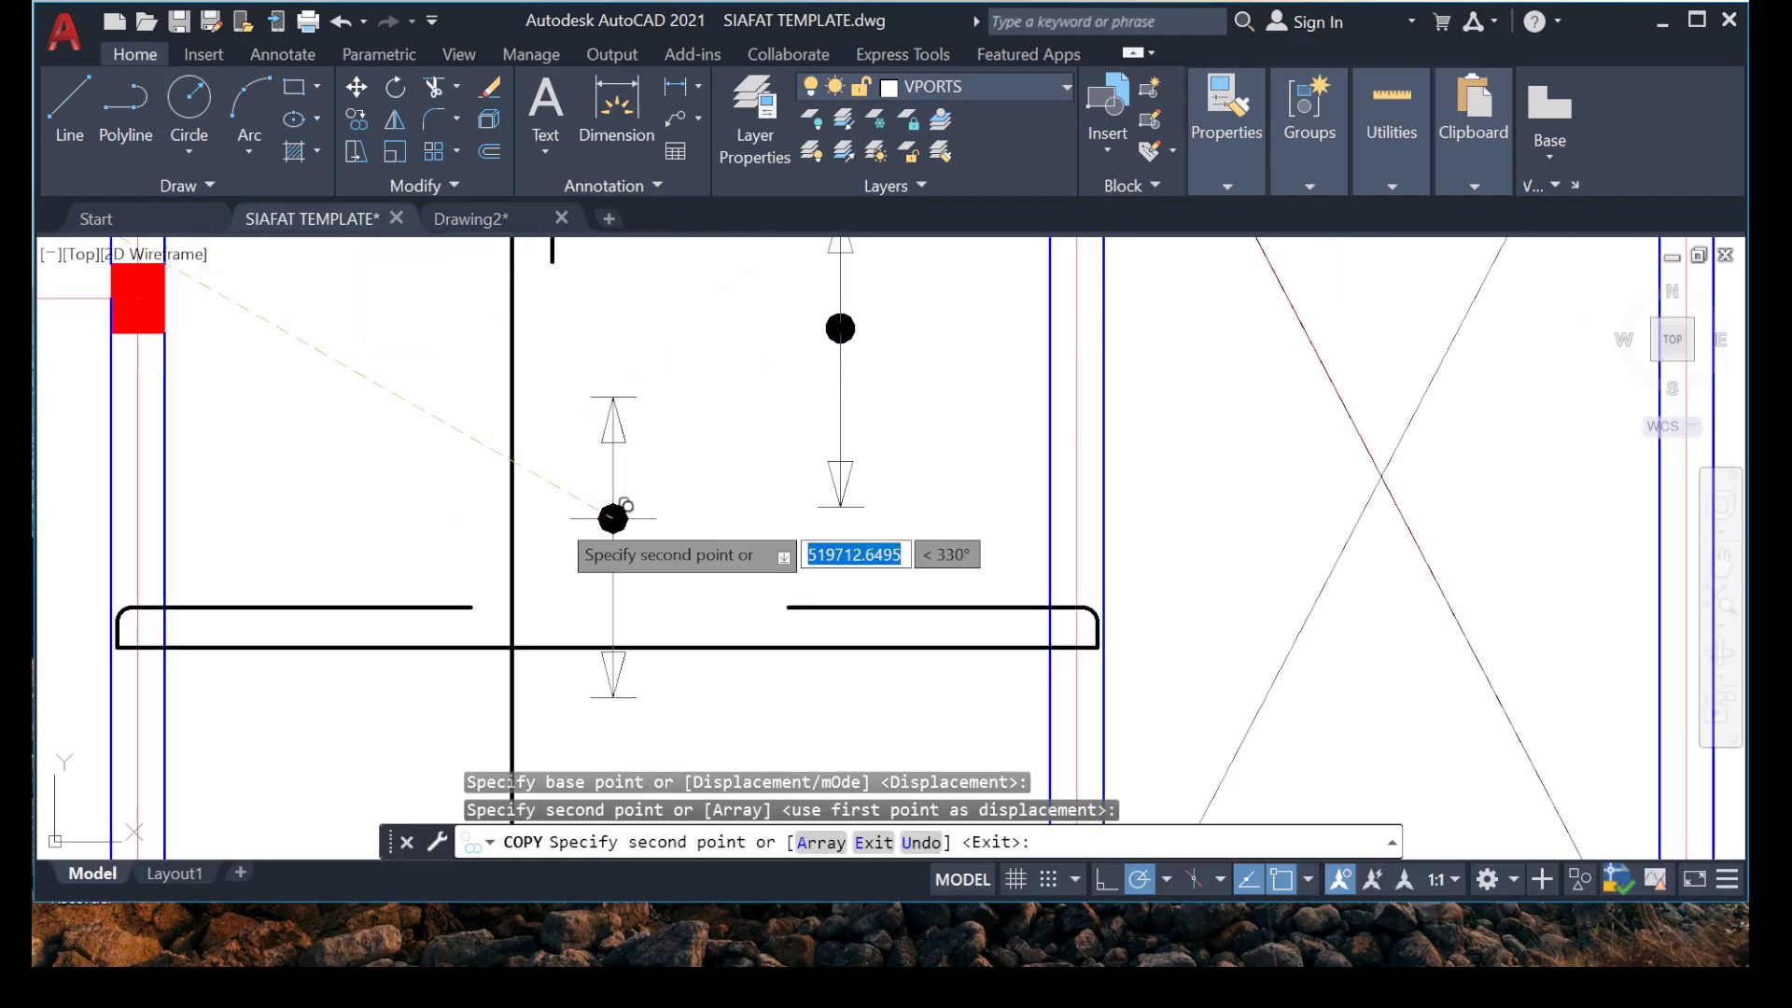
pyautogui.press('Escape')
# Copy the marker's dot by its centre onto the long vertical bar beside it, above the hooked horizontal bar.
pyautogui.scroll(-2, 651, 488)
pyautogui.moveTo(761, 393); pyautogui.dragTo(573, 533, button='middle')
pyautogui.scroll(8, 633, 505)
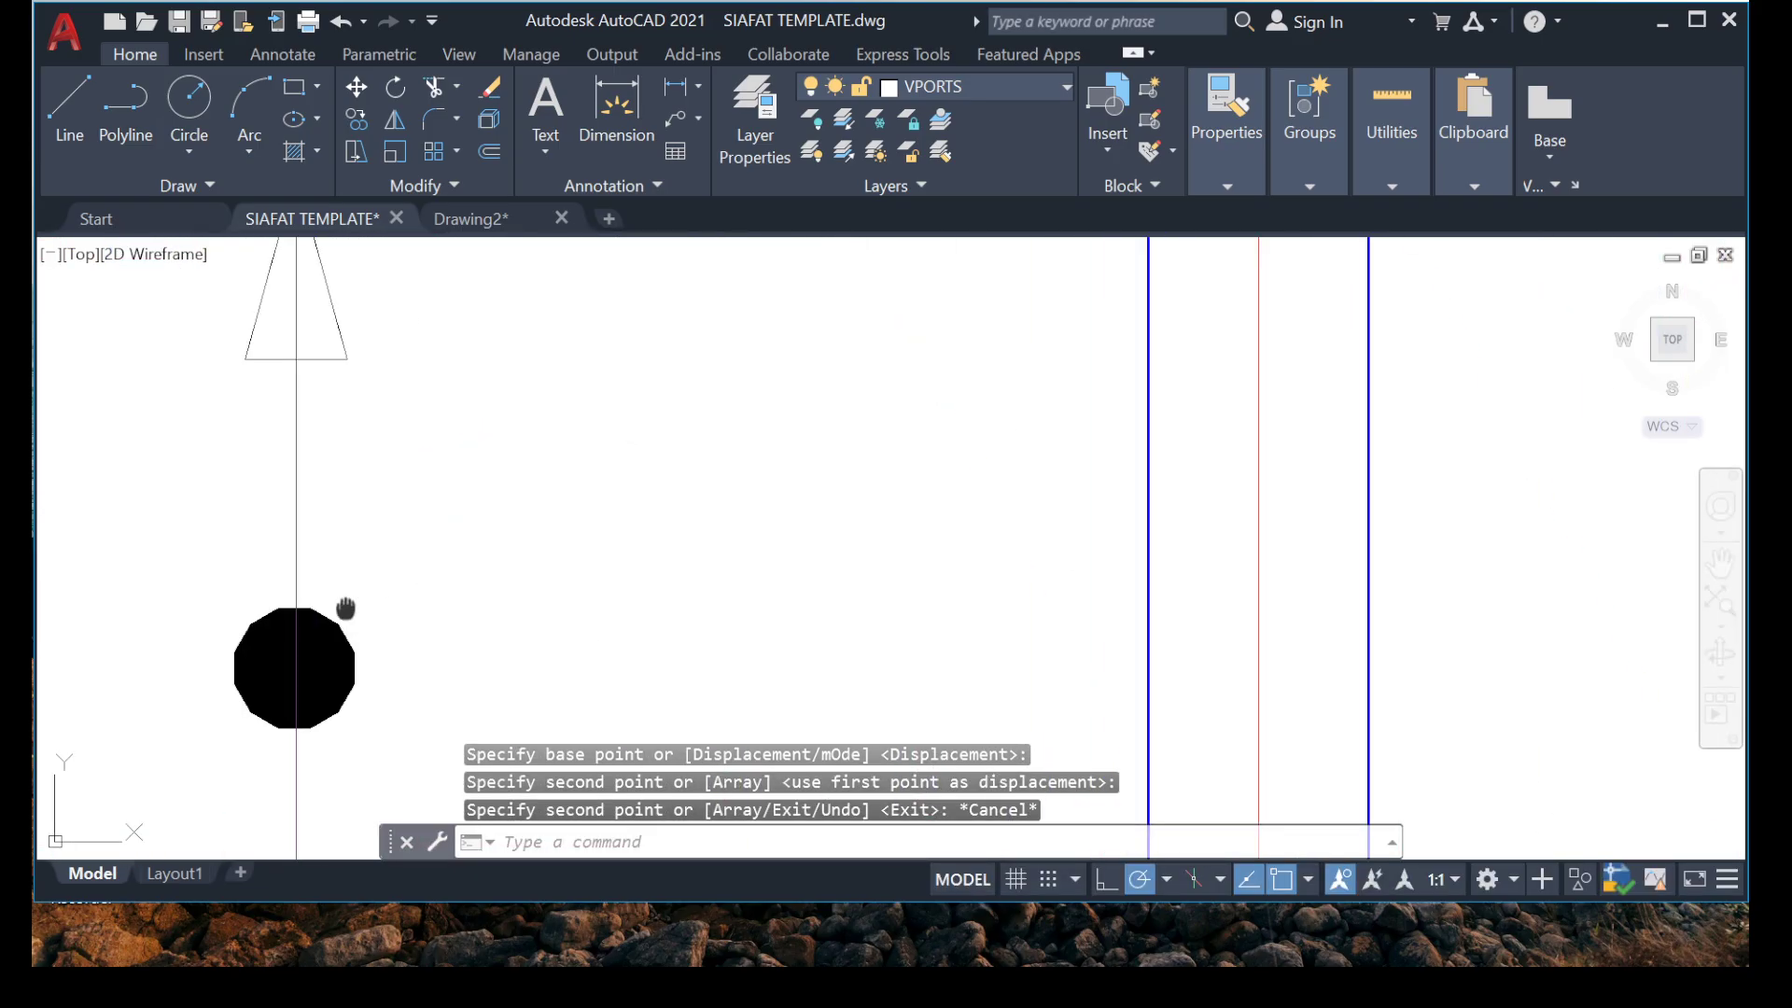
pyautogui.moveTo(340, 607); pyautogui.dragTo(482, 335, button='middle')
pyautogui.click(320, 421)
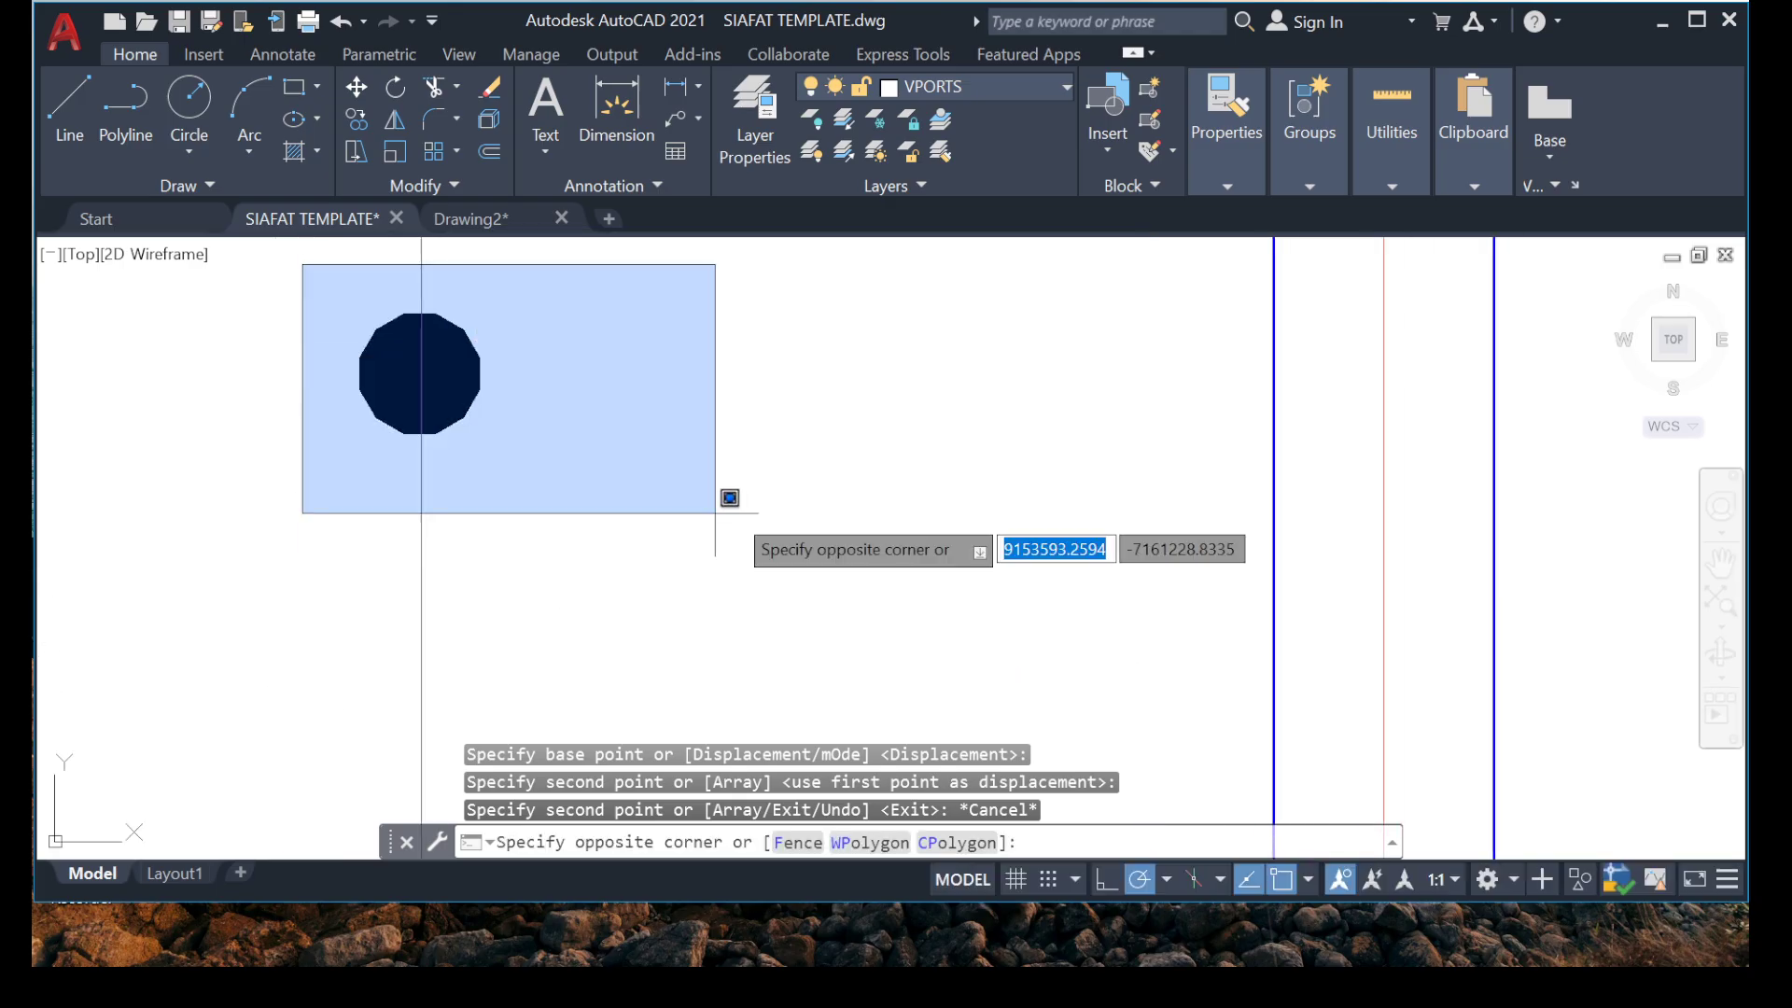
pyautogui.click(728, 496)
pyautogui.rightClick(653, 245)
pyautogui.click(738, 520)
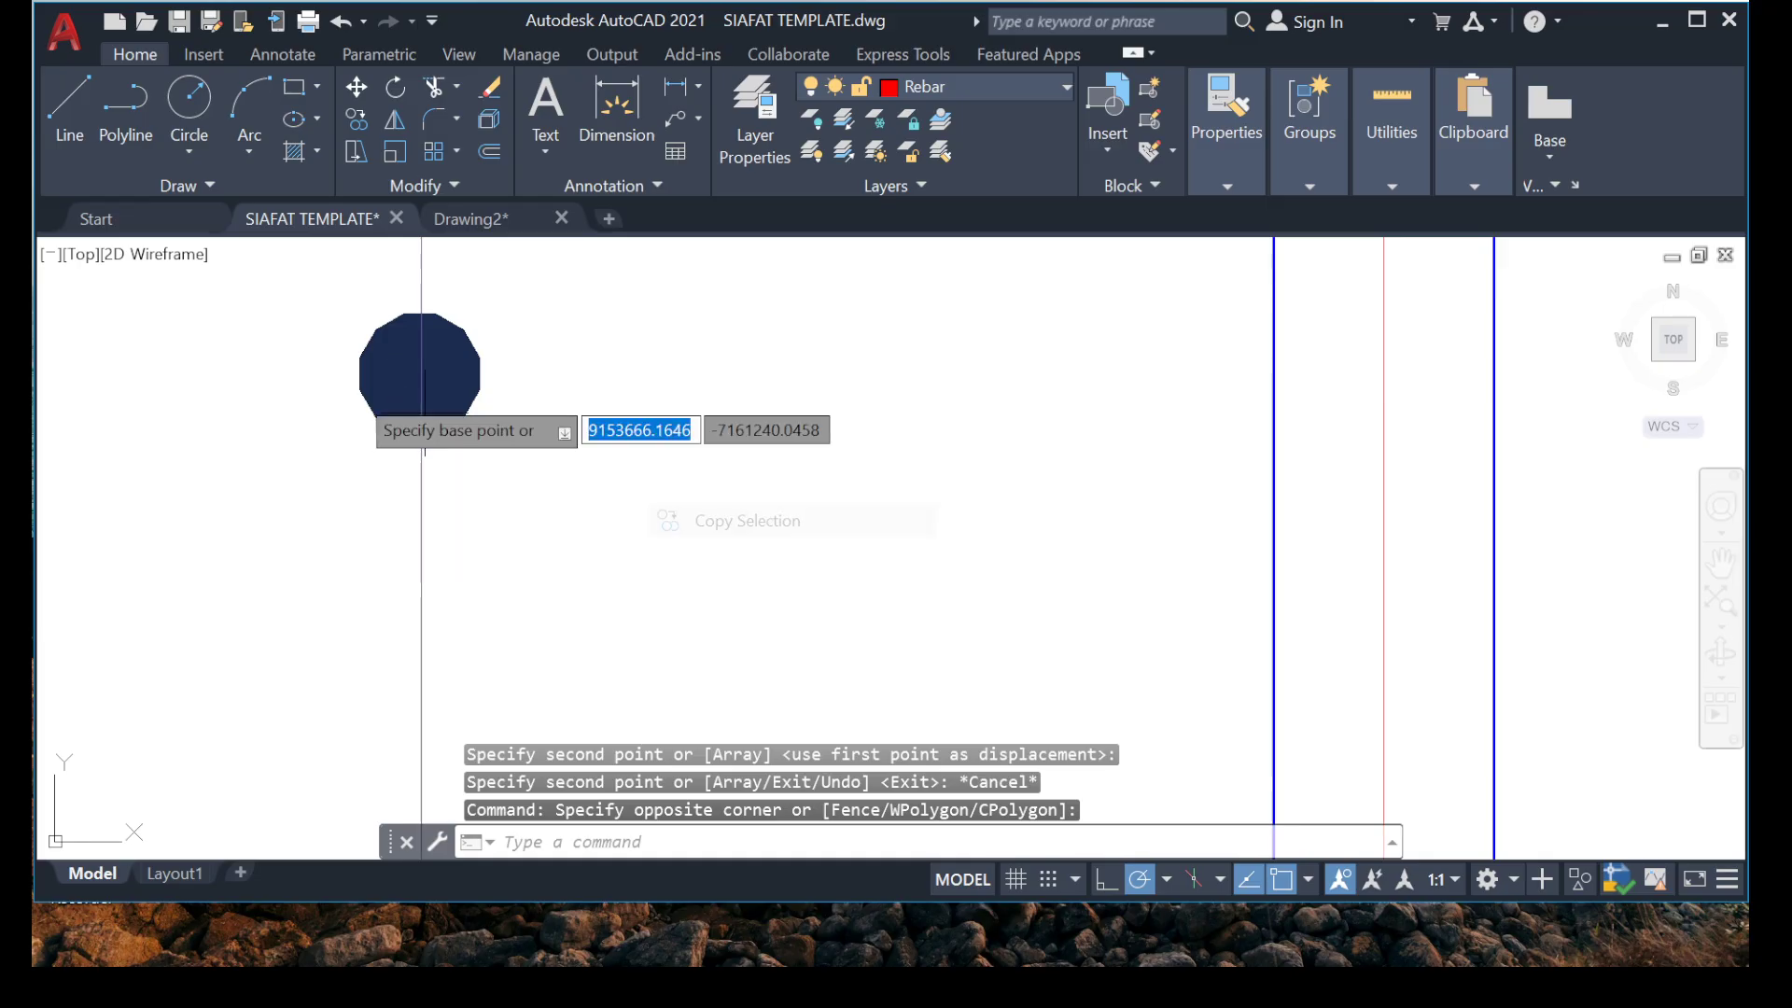
pyautogui.click(420, 373)
pyautogui.scroll(-2, 344, 552)
pyautogui.moveTo(182, 565); pyautogui.dragTo(795, 564, button='middle')
pyautogui.scroll(2, 794, 565)
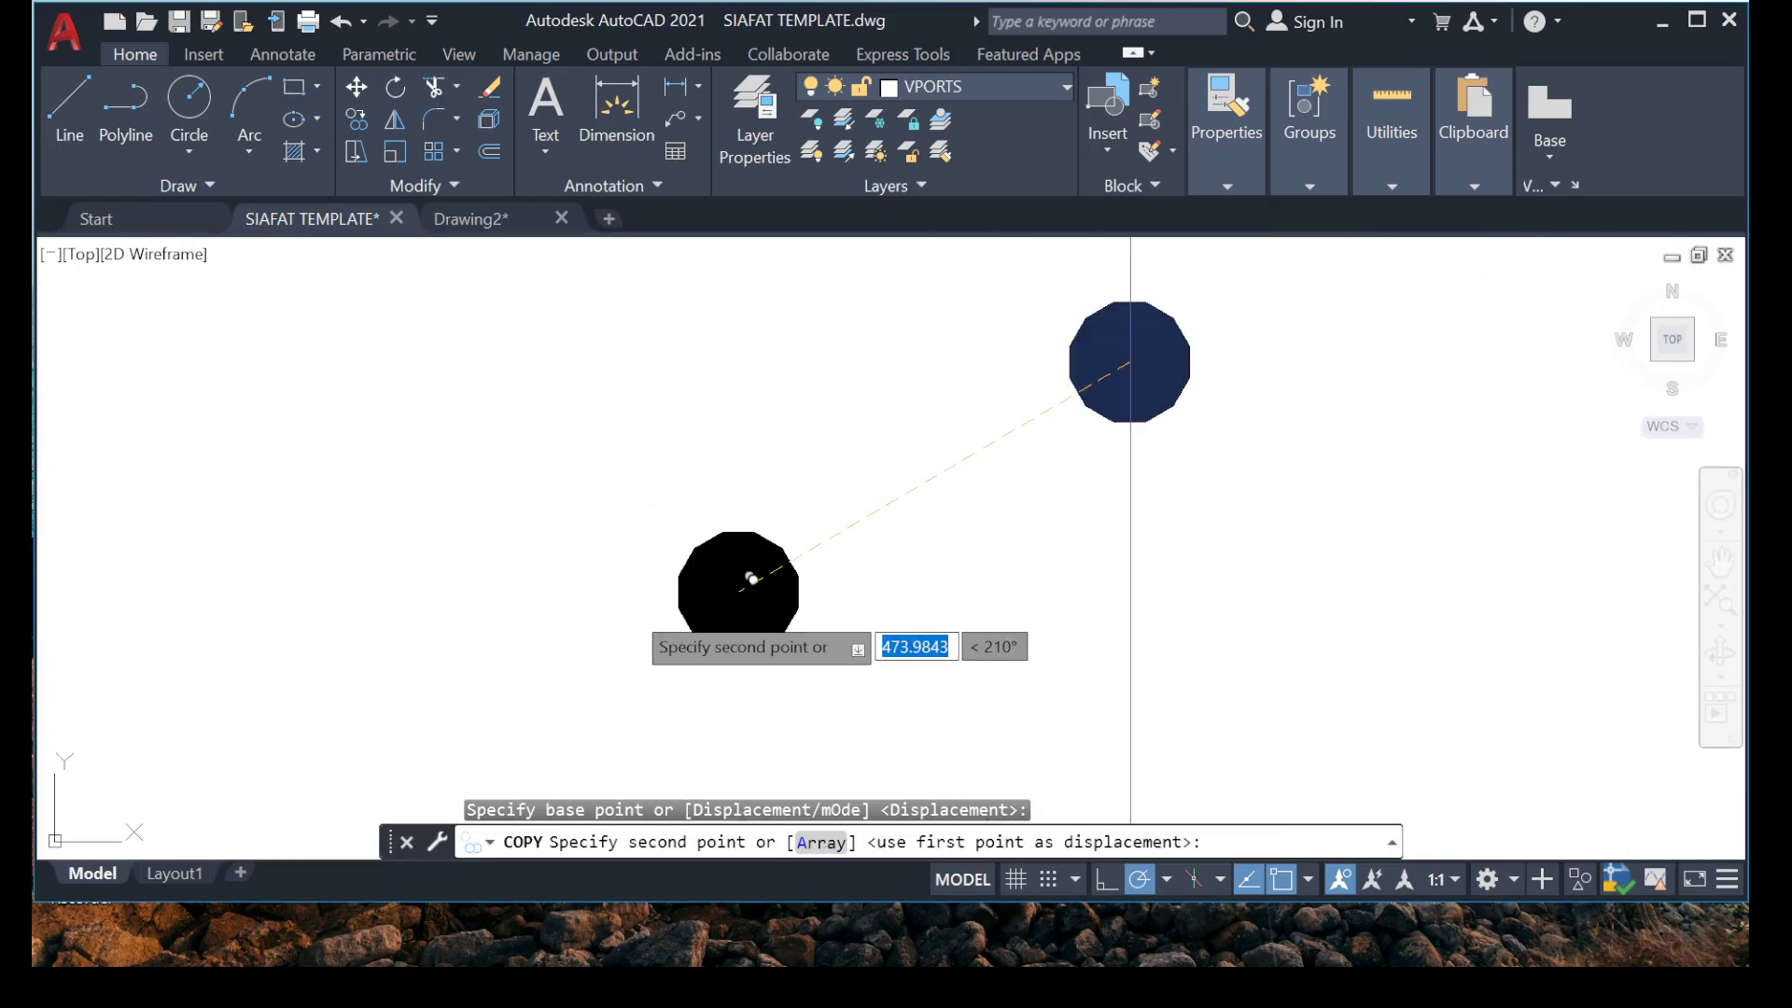
pyautogui.scroll(-4, 525, 540)
pyautogui.scroll(1, 401, 567)
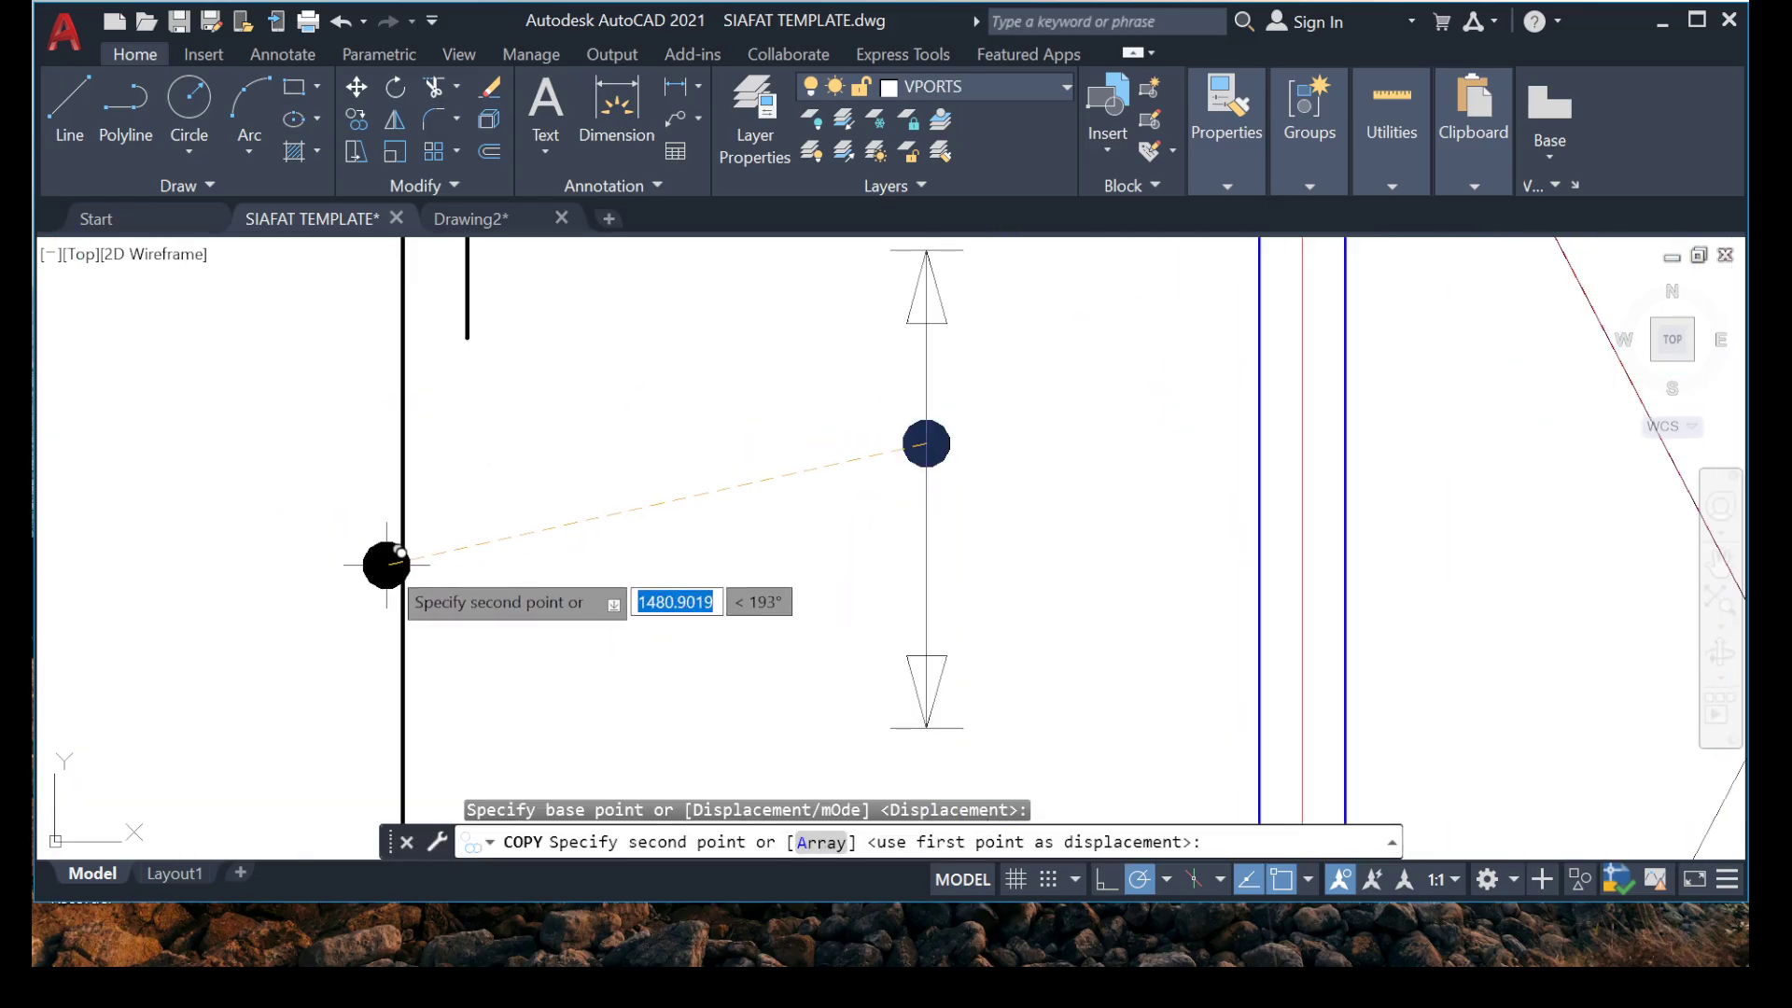
pyautogui.click(403, 566)
pyautogui.press('Escape')
pyautogui.scroll(-3, 378, 578)
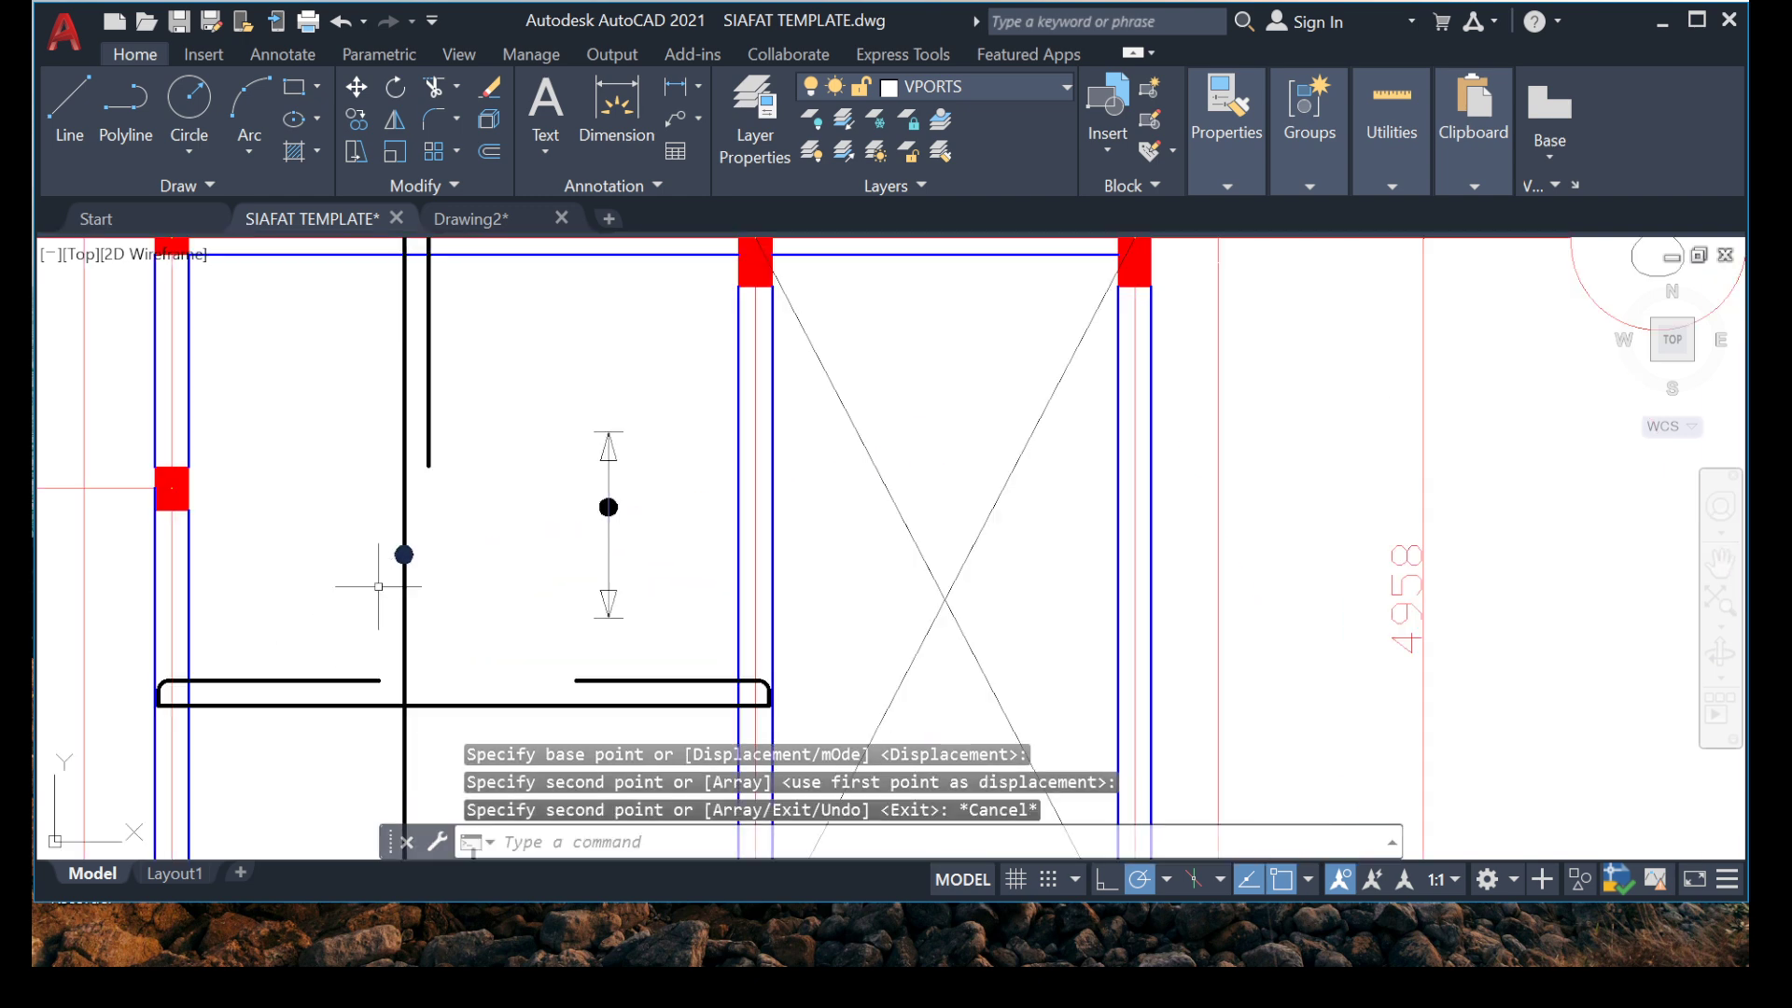
pyautogui.scroll(-2, 570, 462)
pyautogui.scroll(3, 580, 466)
pyautogui.scroll(-10, 373, 532)
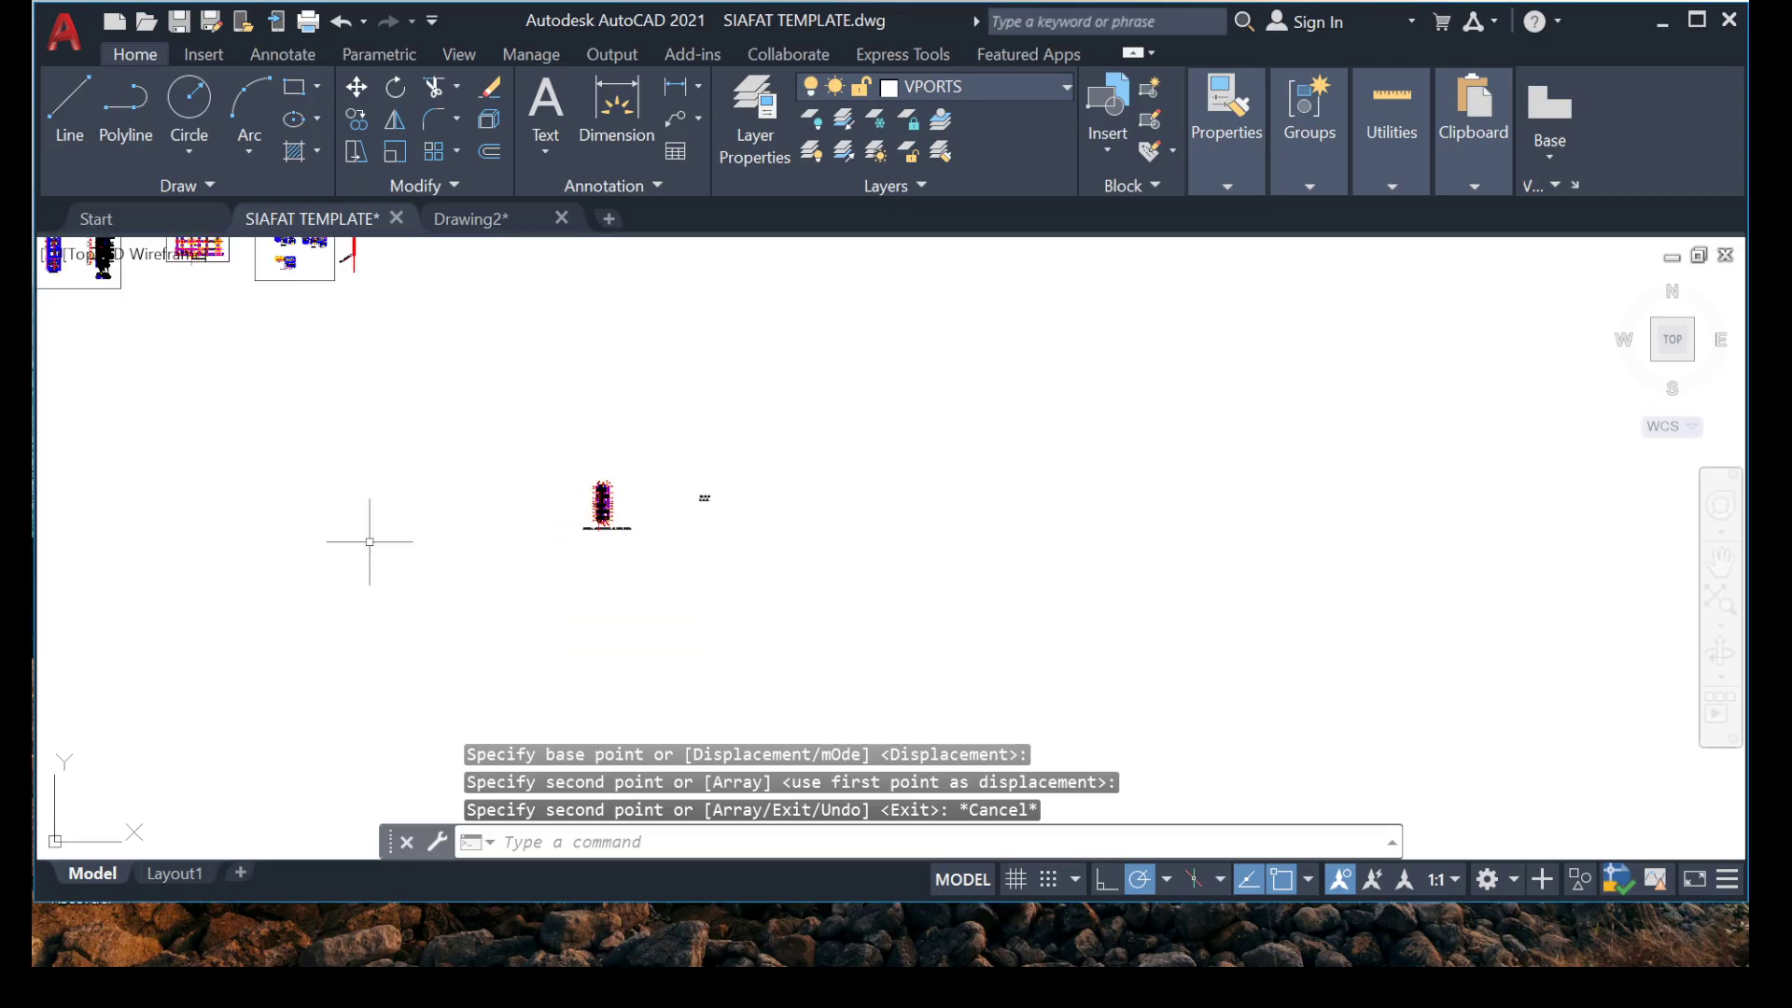
pyautogui.scroll(-4, 388, 400)
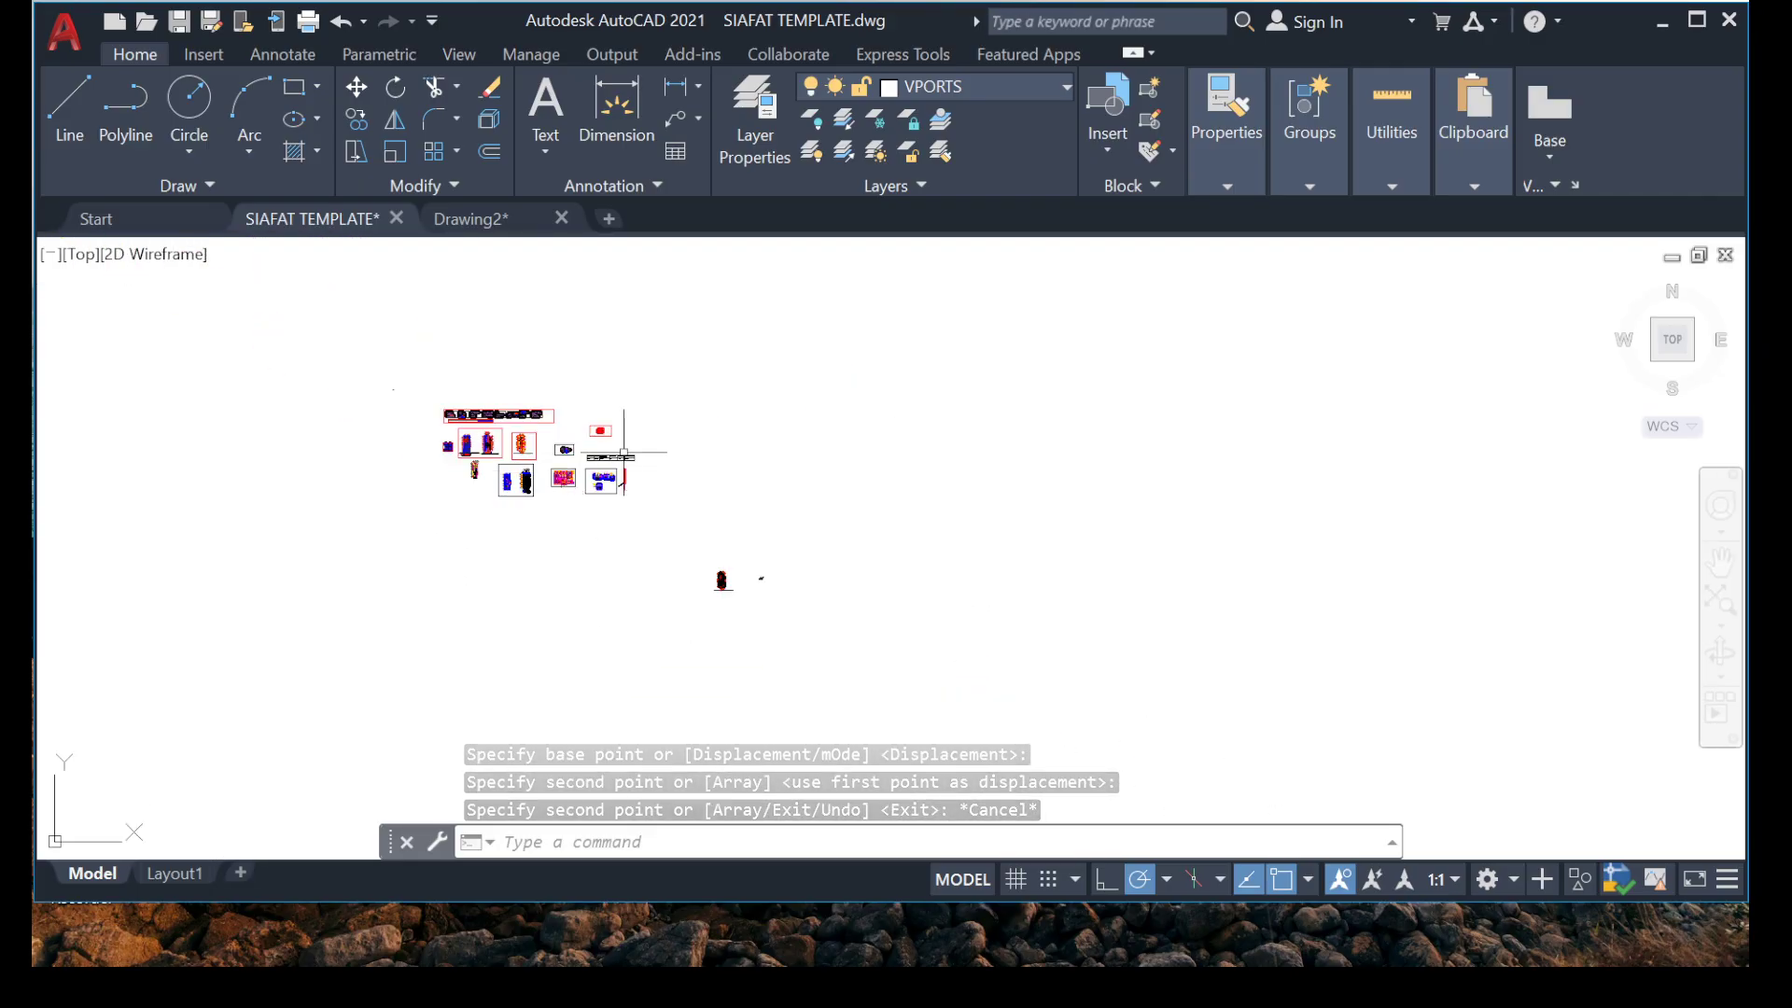
pyautogui.scroll(10, 547, 481)
pyautogui.scroll(3, 546, 482)
pyautogui.scroll(-5, 607, 512)
pyautogui.scroll(2, 608, 513)
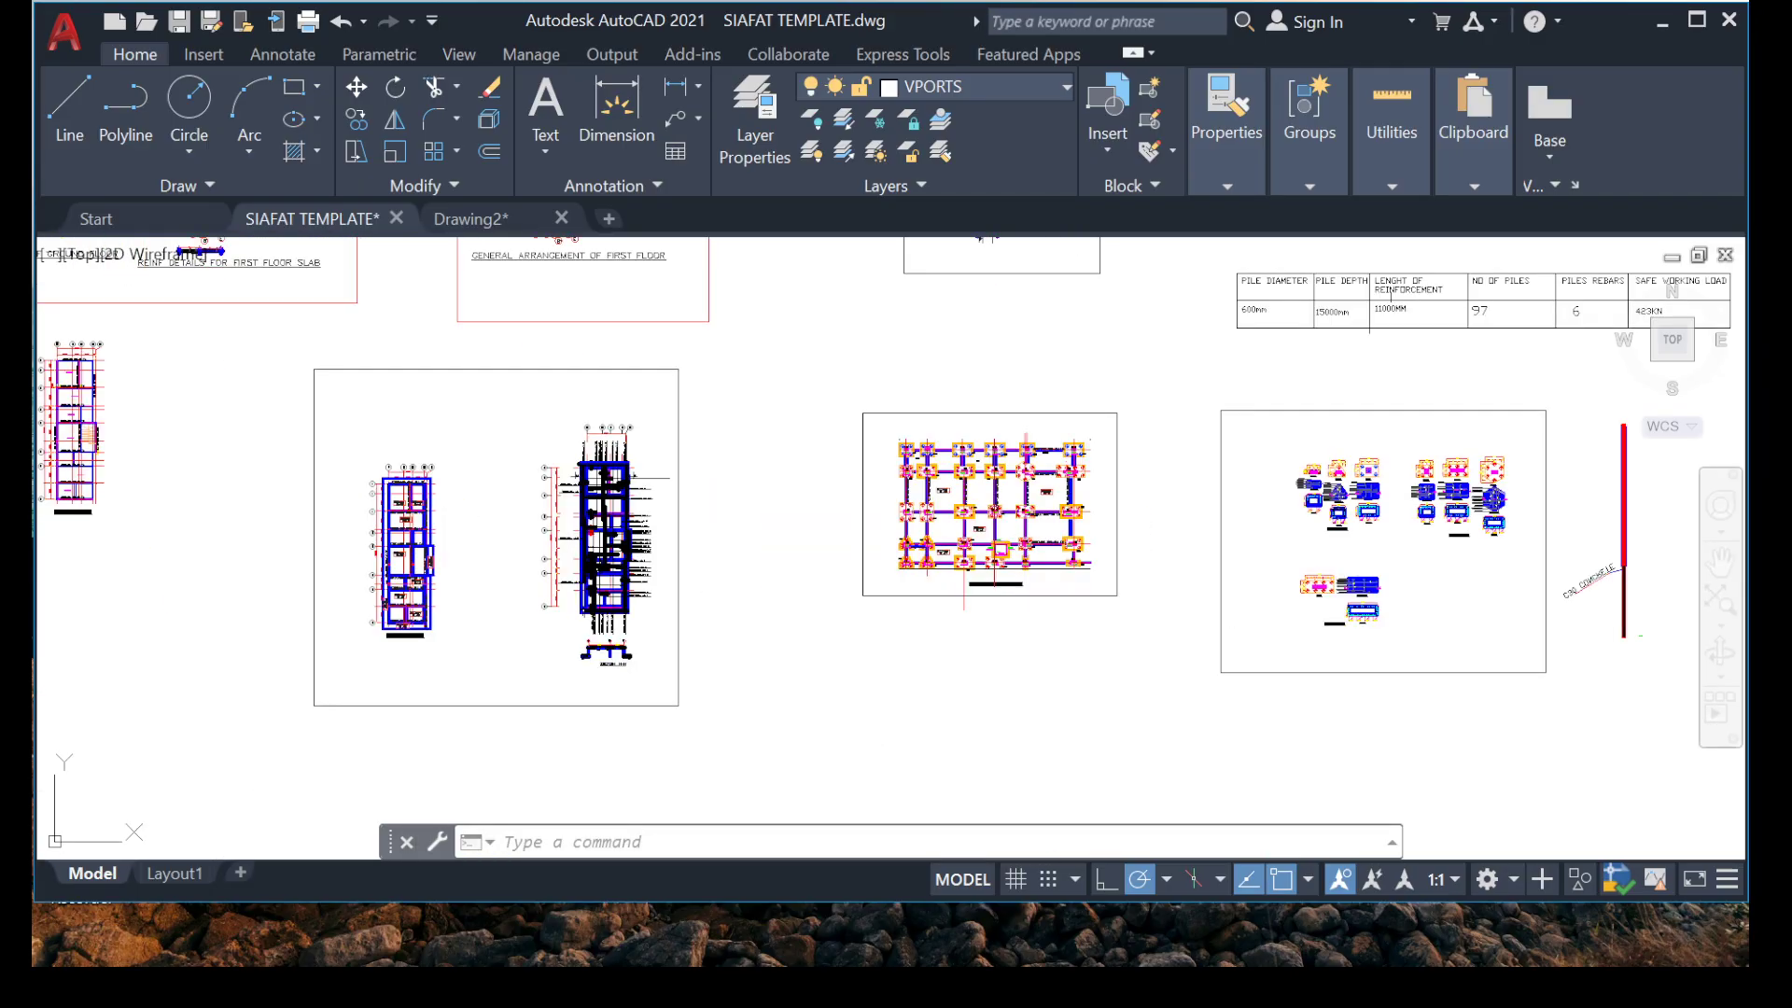
pyautogui.scroll(-6, 603, 388)
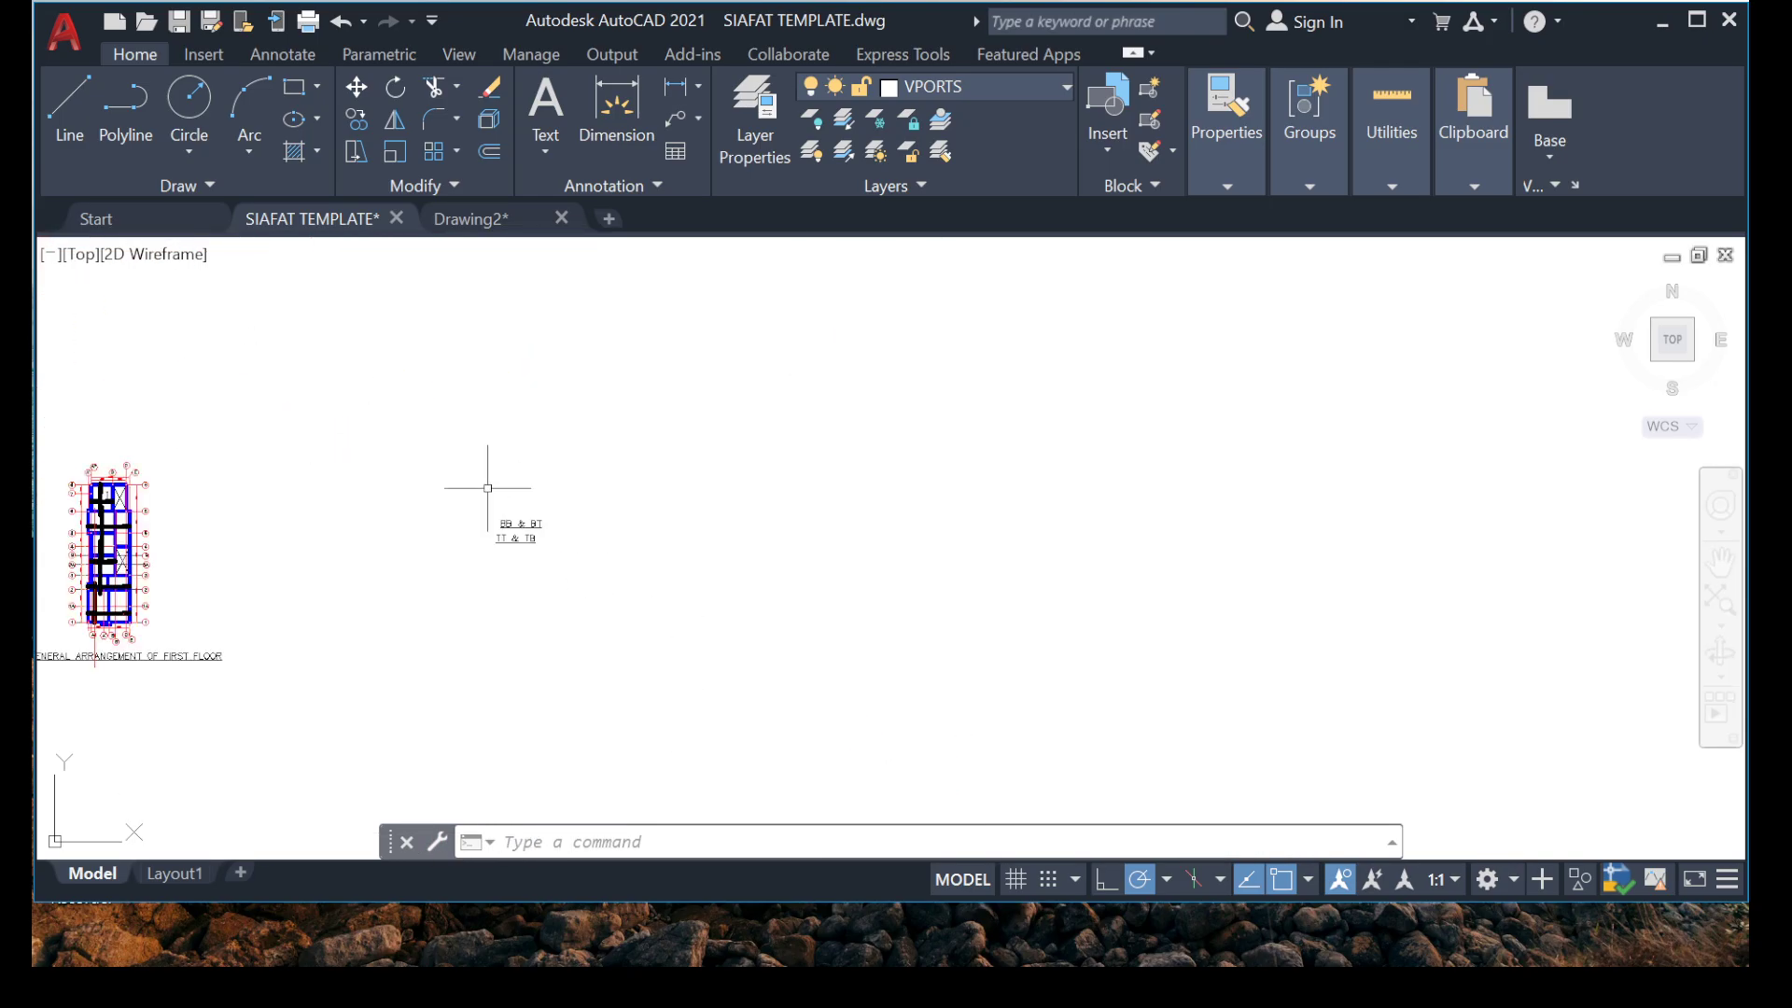
pyautogui.moveTo(487, 487); pyautogui.dragTo(725, 454, button='middle')
pyautogui.scroll(3, 762, 525)
pyautogui.scroll(-5, 841, 515)
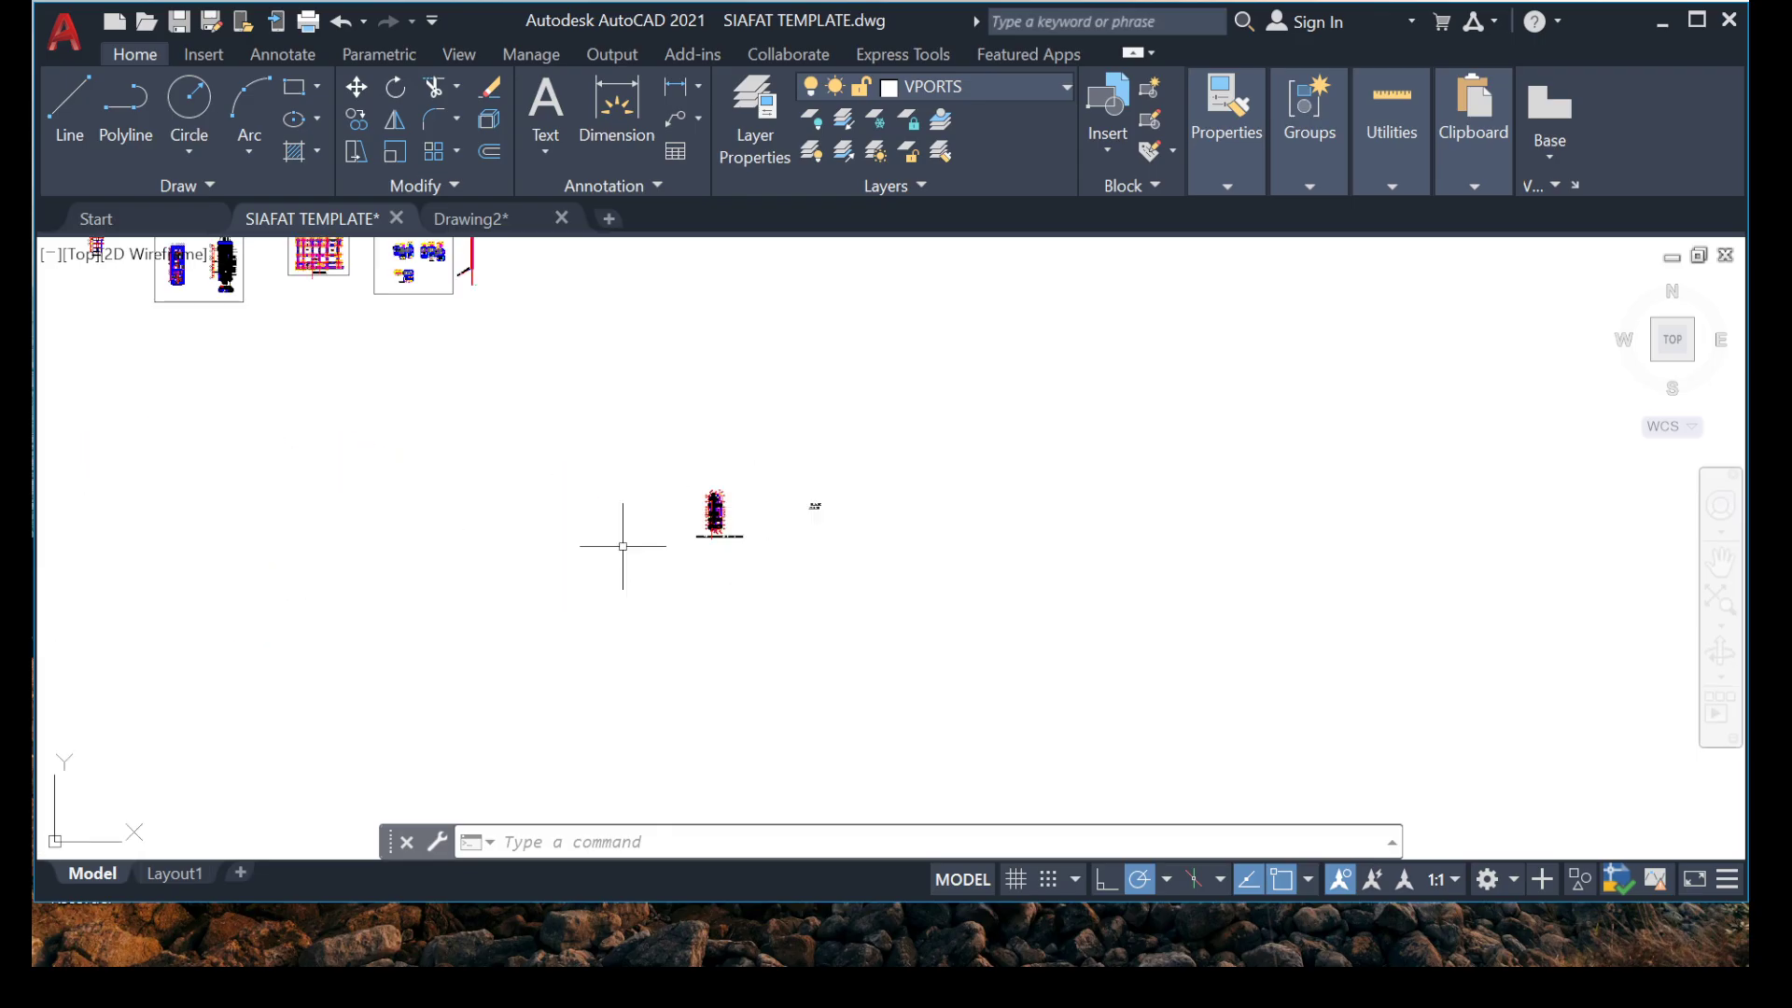
# Draw a horizontal construction line (XLINE) through the centre of the dot on the long vertical bar.
pyautogui.scroll(8, 769, 480)
pyautogui.scroll(10, 636, 378)
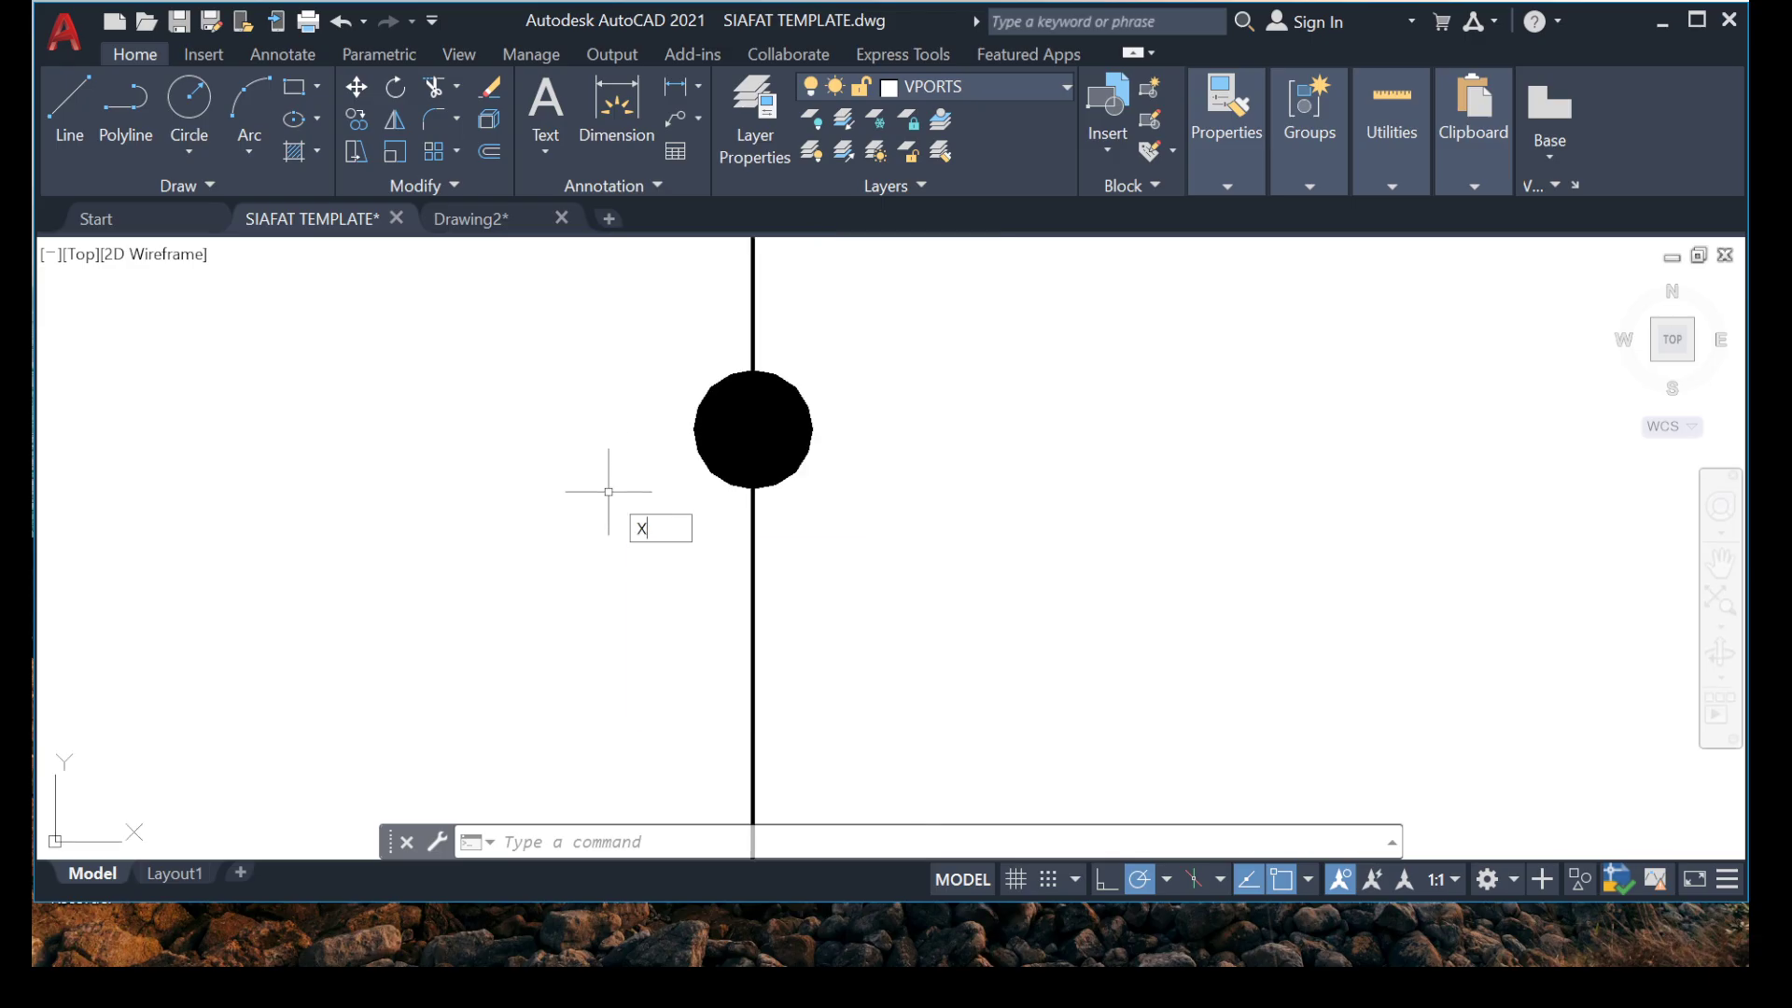
pyautogui.write('L')
pyautogui.press('Return')
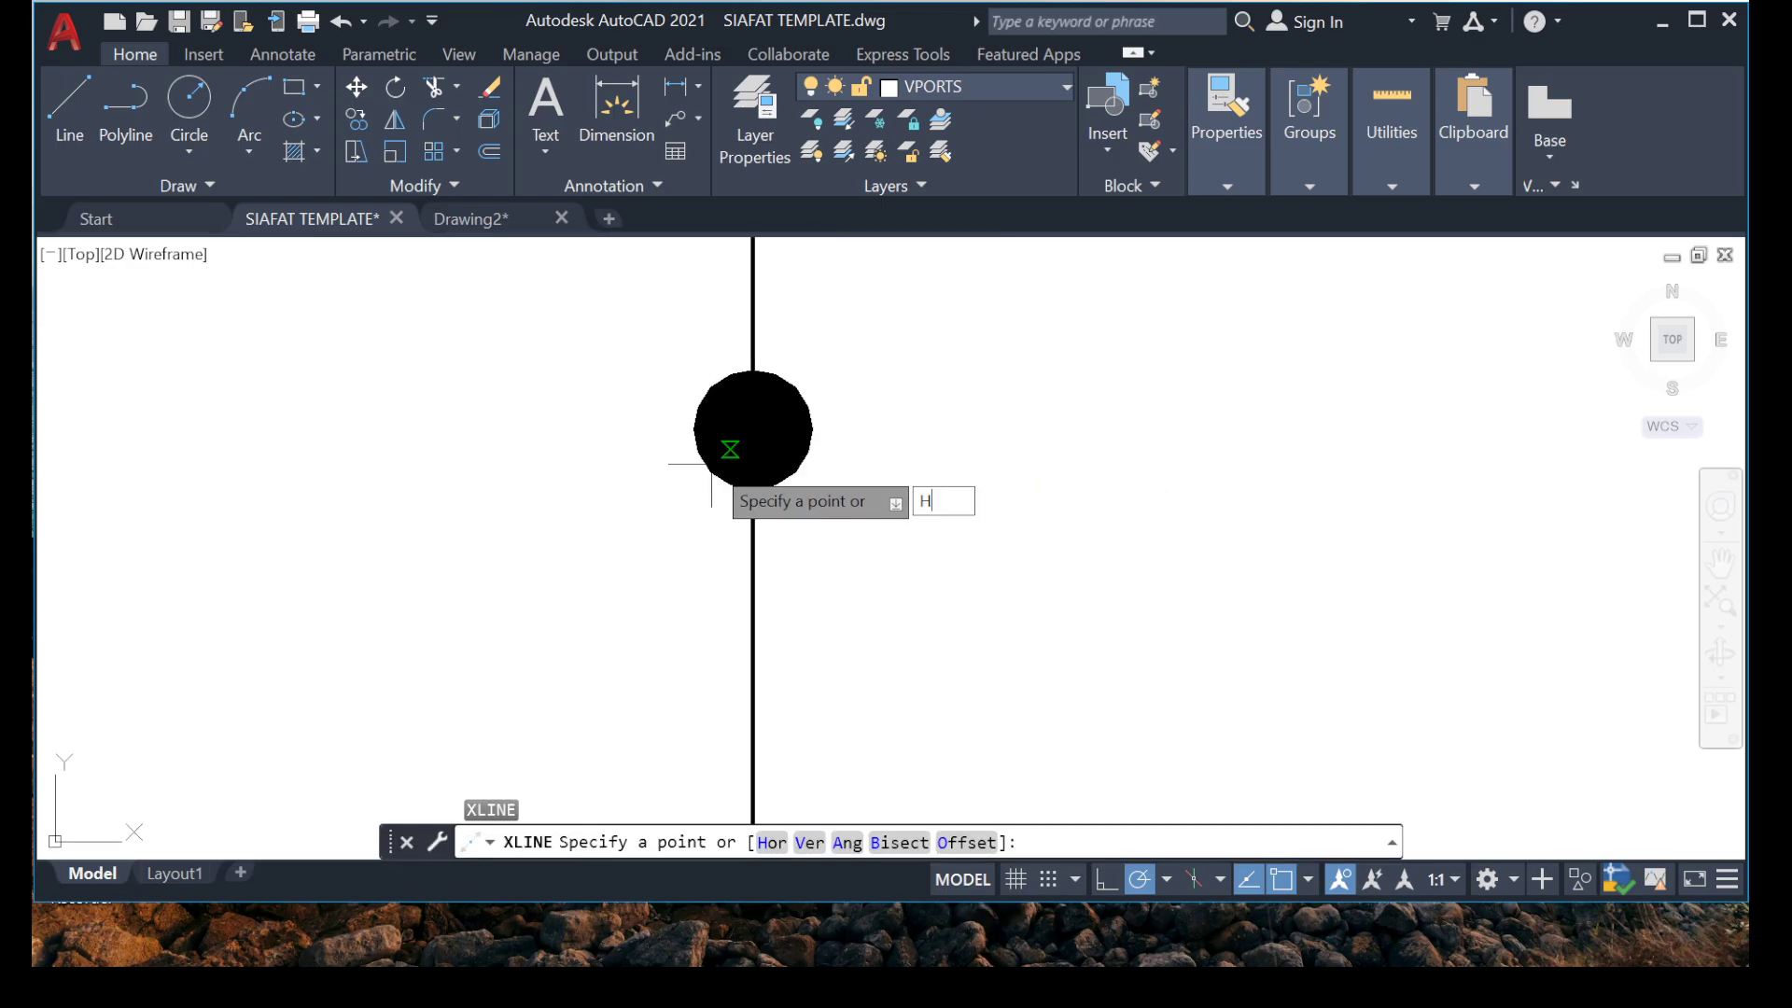
pyautogui.write('H')
pyautogui.press('Return')
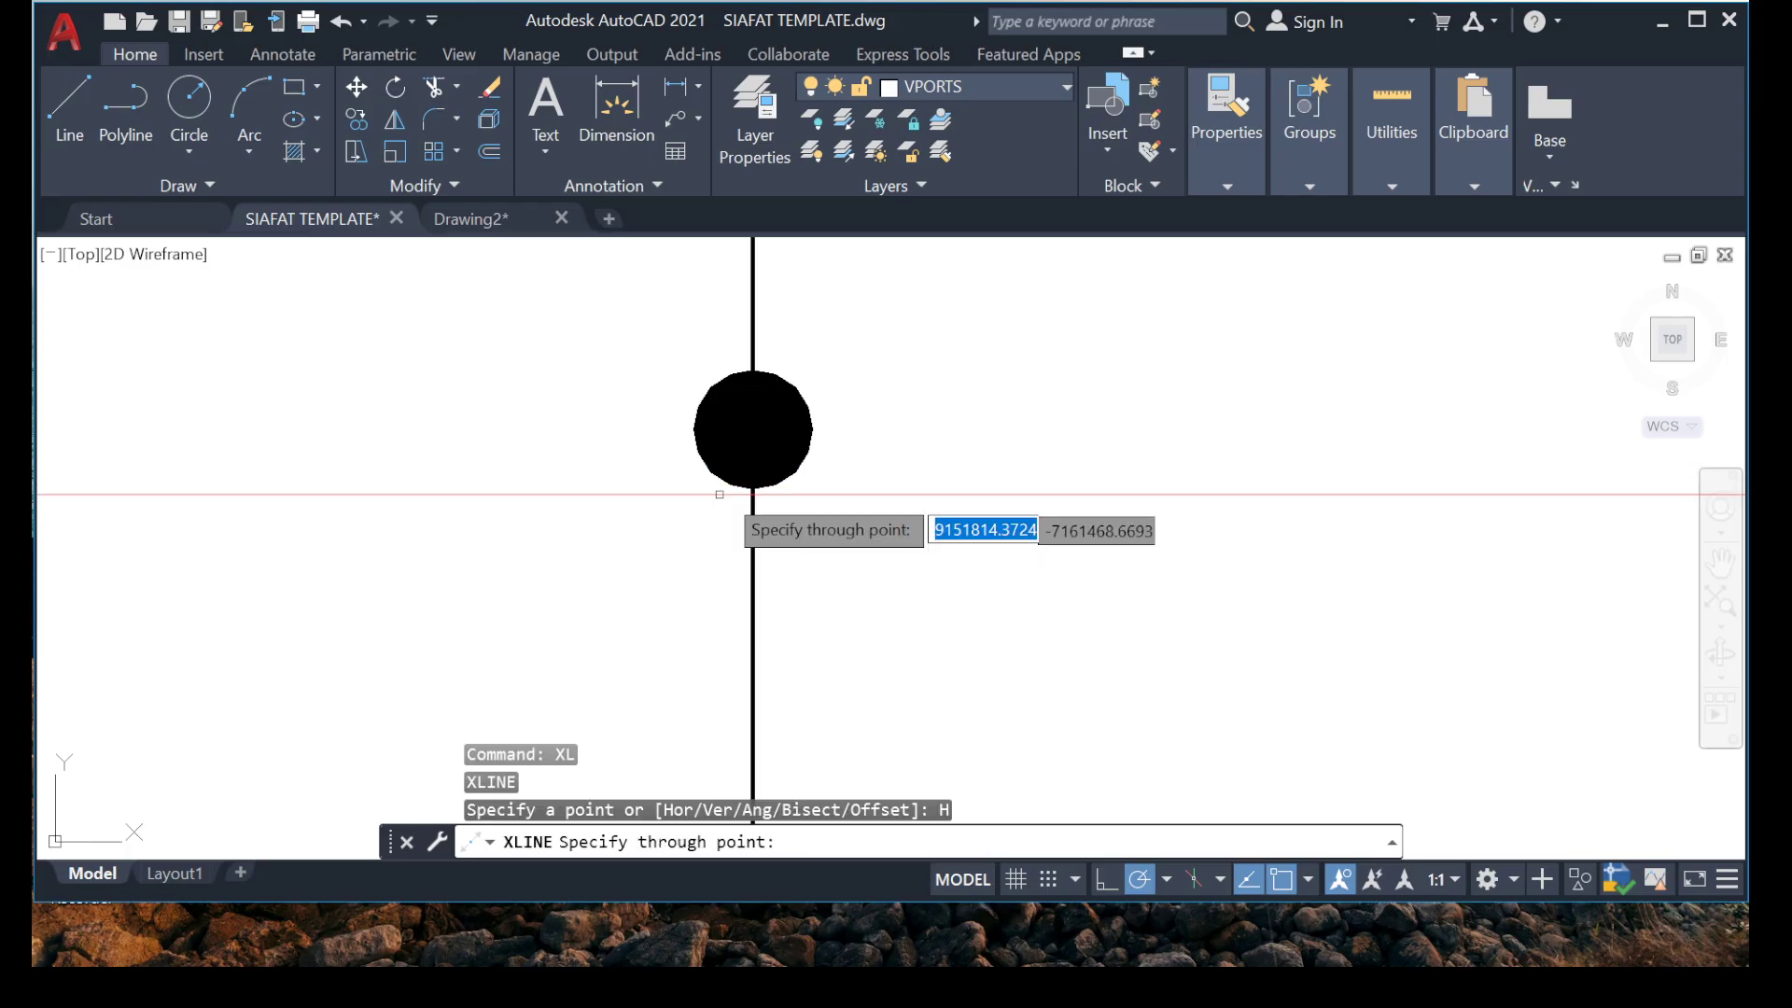
pyautogui.click(752, 430)
pyautogui.press('Escape')
# Change the colour of the horizontal construction line through the dot to black (0,0,0).
pyautogui.scroll(-8, 511, 515)
pyautogui.scroll(3, 560, 520)
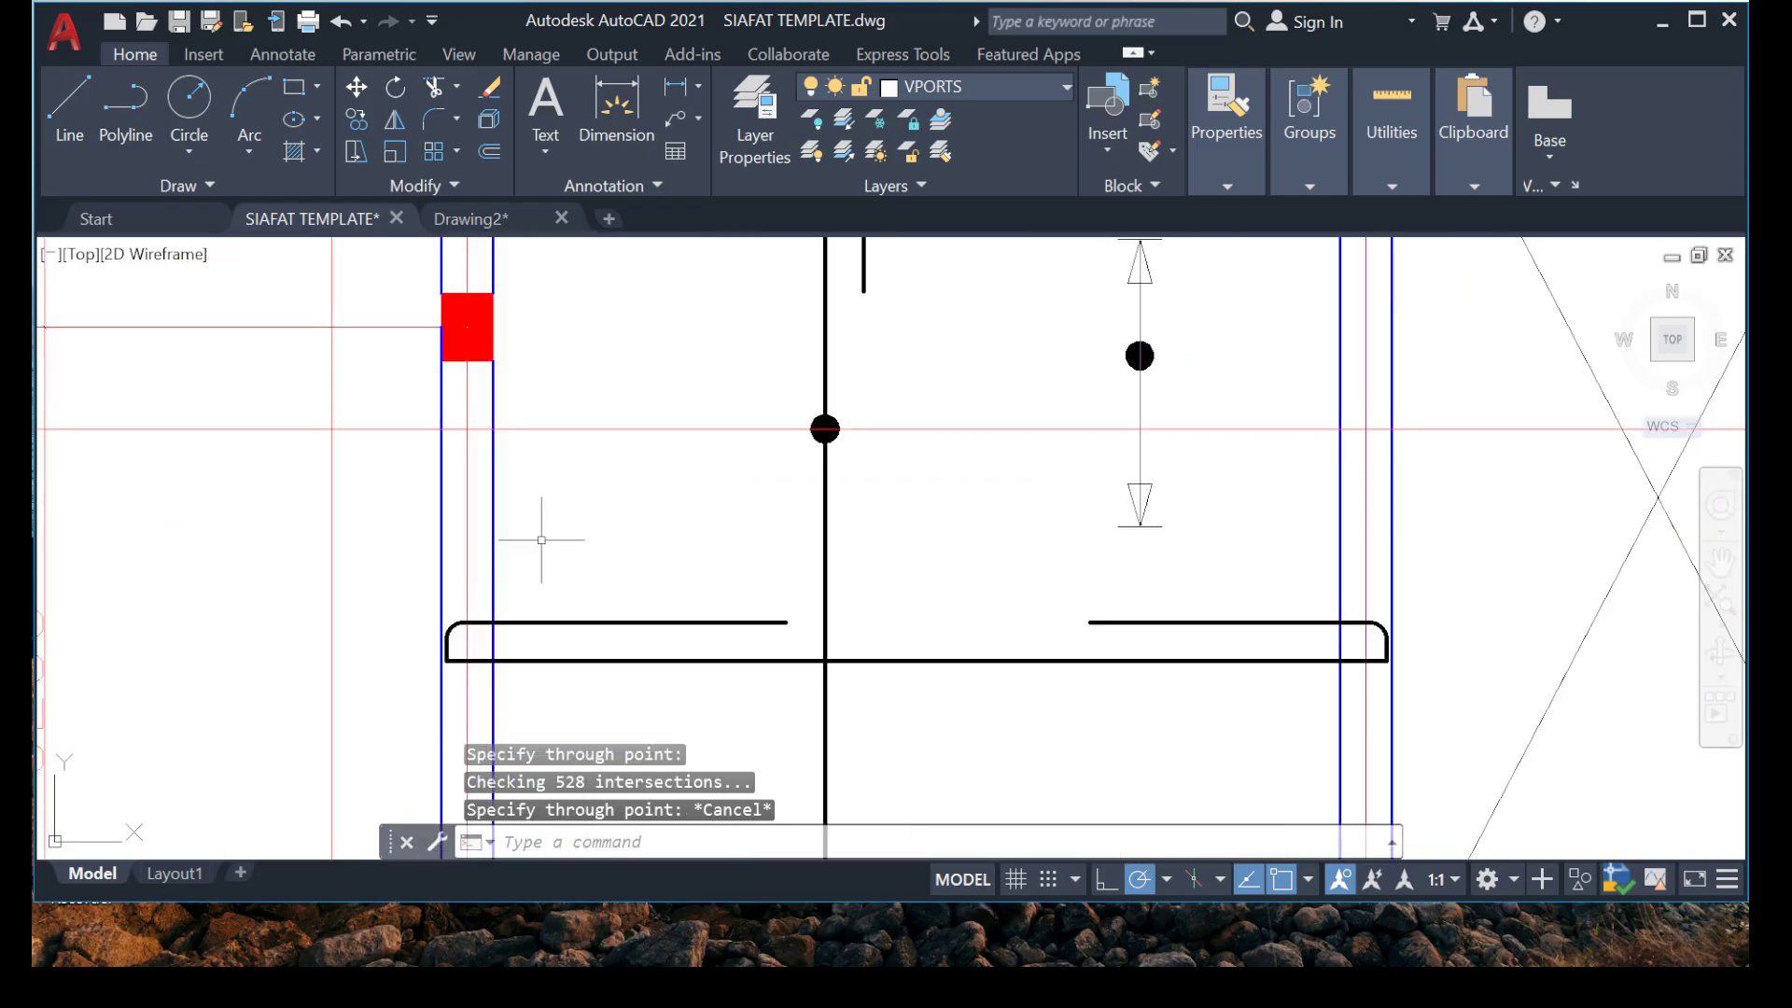
pyautogui.scroll(-4, 591, 460)
pyautogui.scroll(8, 828, 384)
pyautogui.click(658, 493)
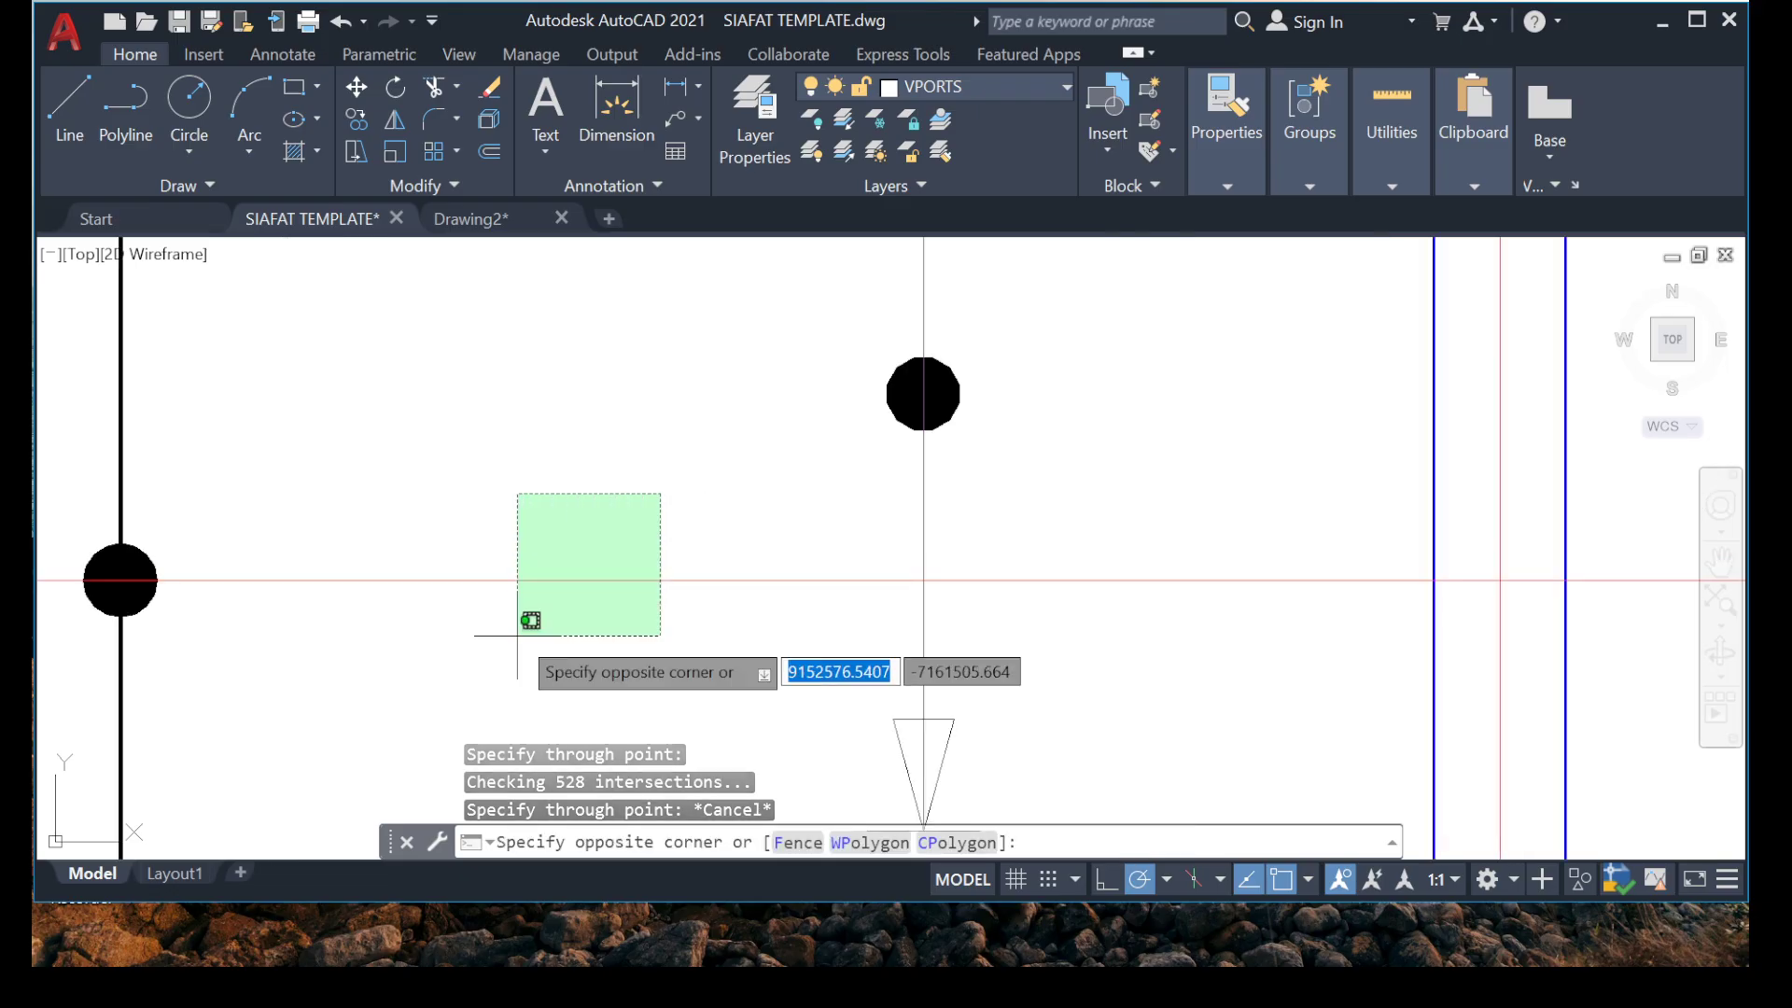
pyautogui.click(532, 618)
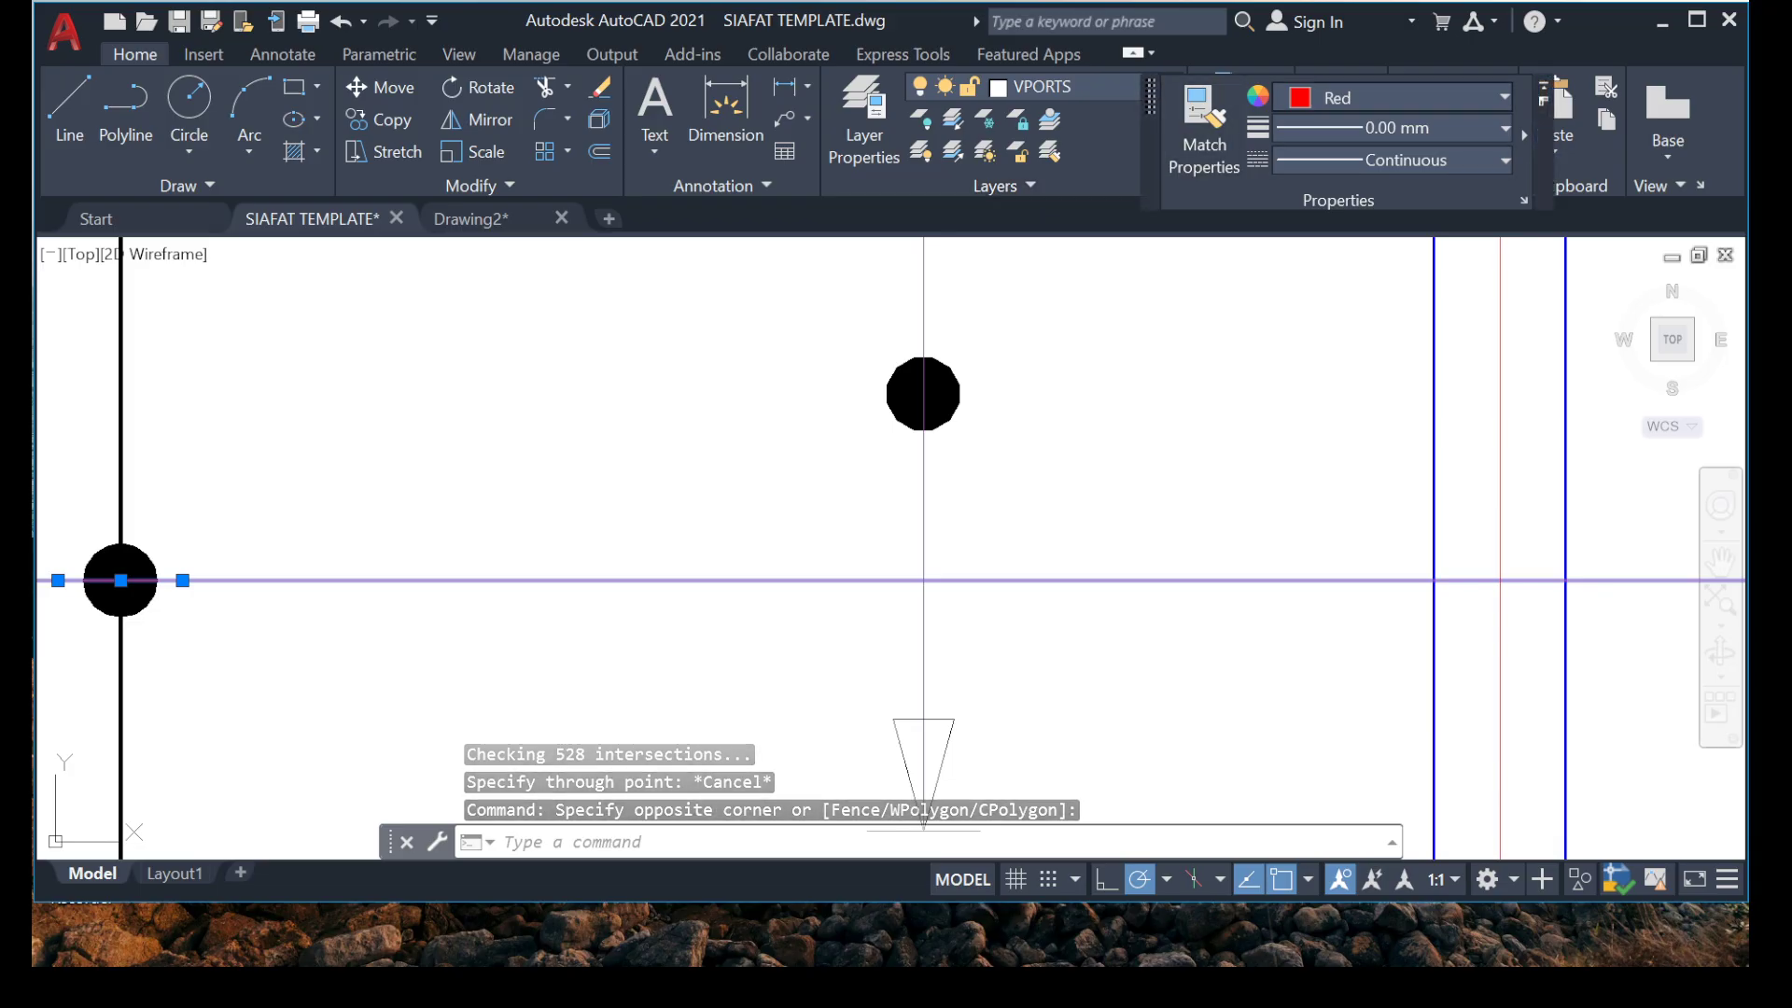
pyautogui.click(1400, 98)
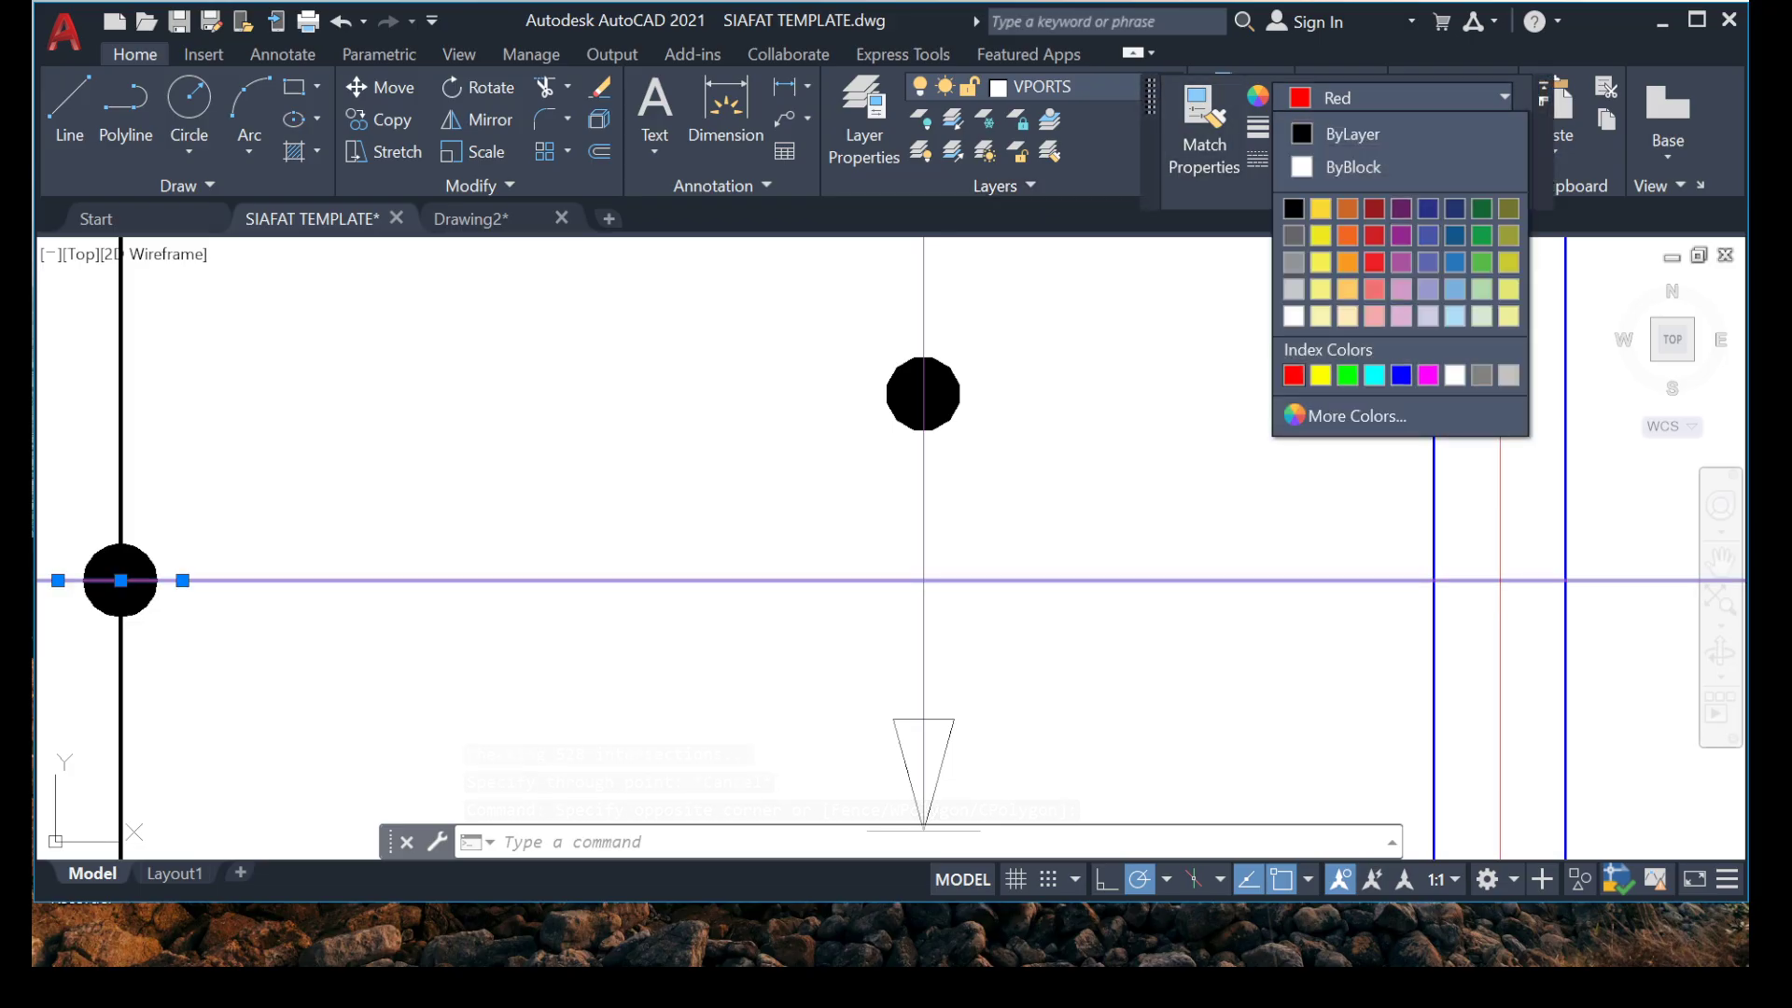
pyautogui.click(1294, 209)
pyautogui.press('Escape')
pyautogui.press('Escape')
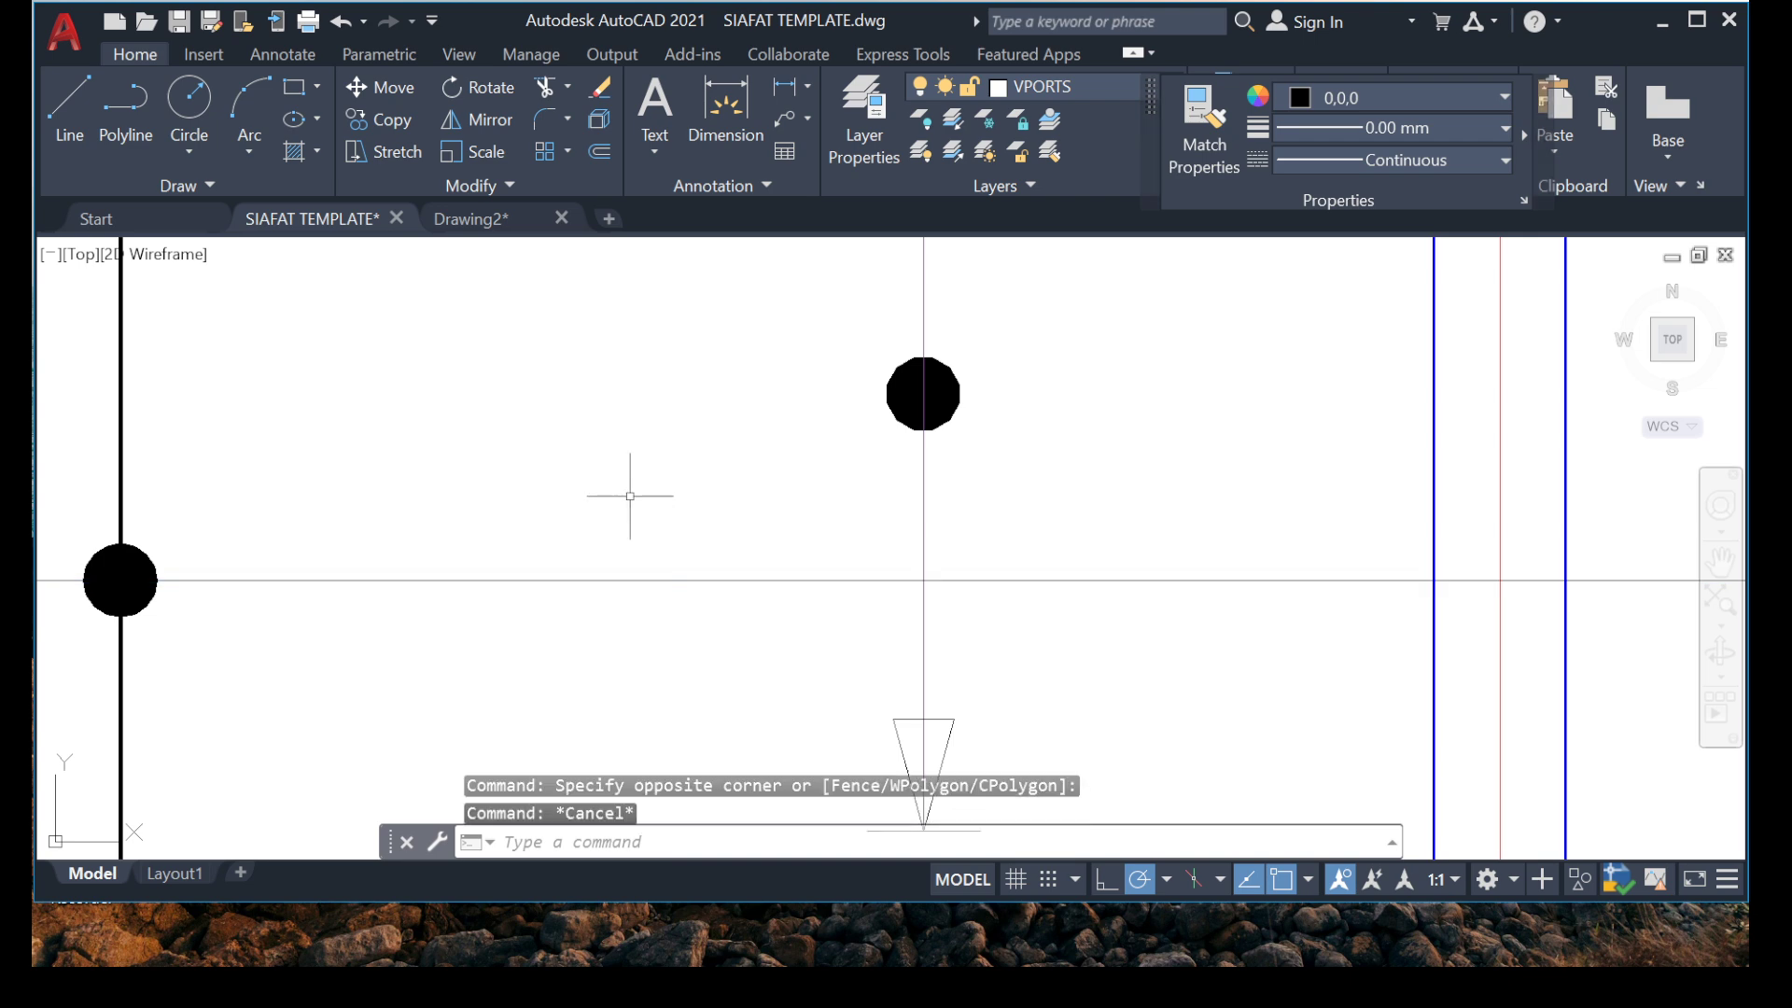
# Copy the range marker's upper arrowhead and end tick by the tip to just below the construction line, near the bay's left beam.
pyautogui.scroll(-3, 654, 485)
pyautogui.scroll(3, 673, 346)
pyautogui.click(756, 308)
pyautogui.click(1143, 644)
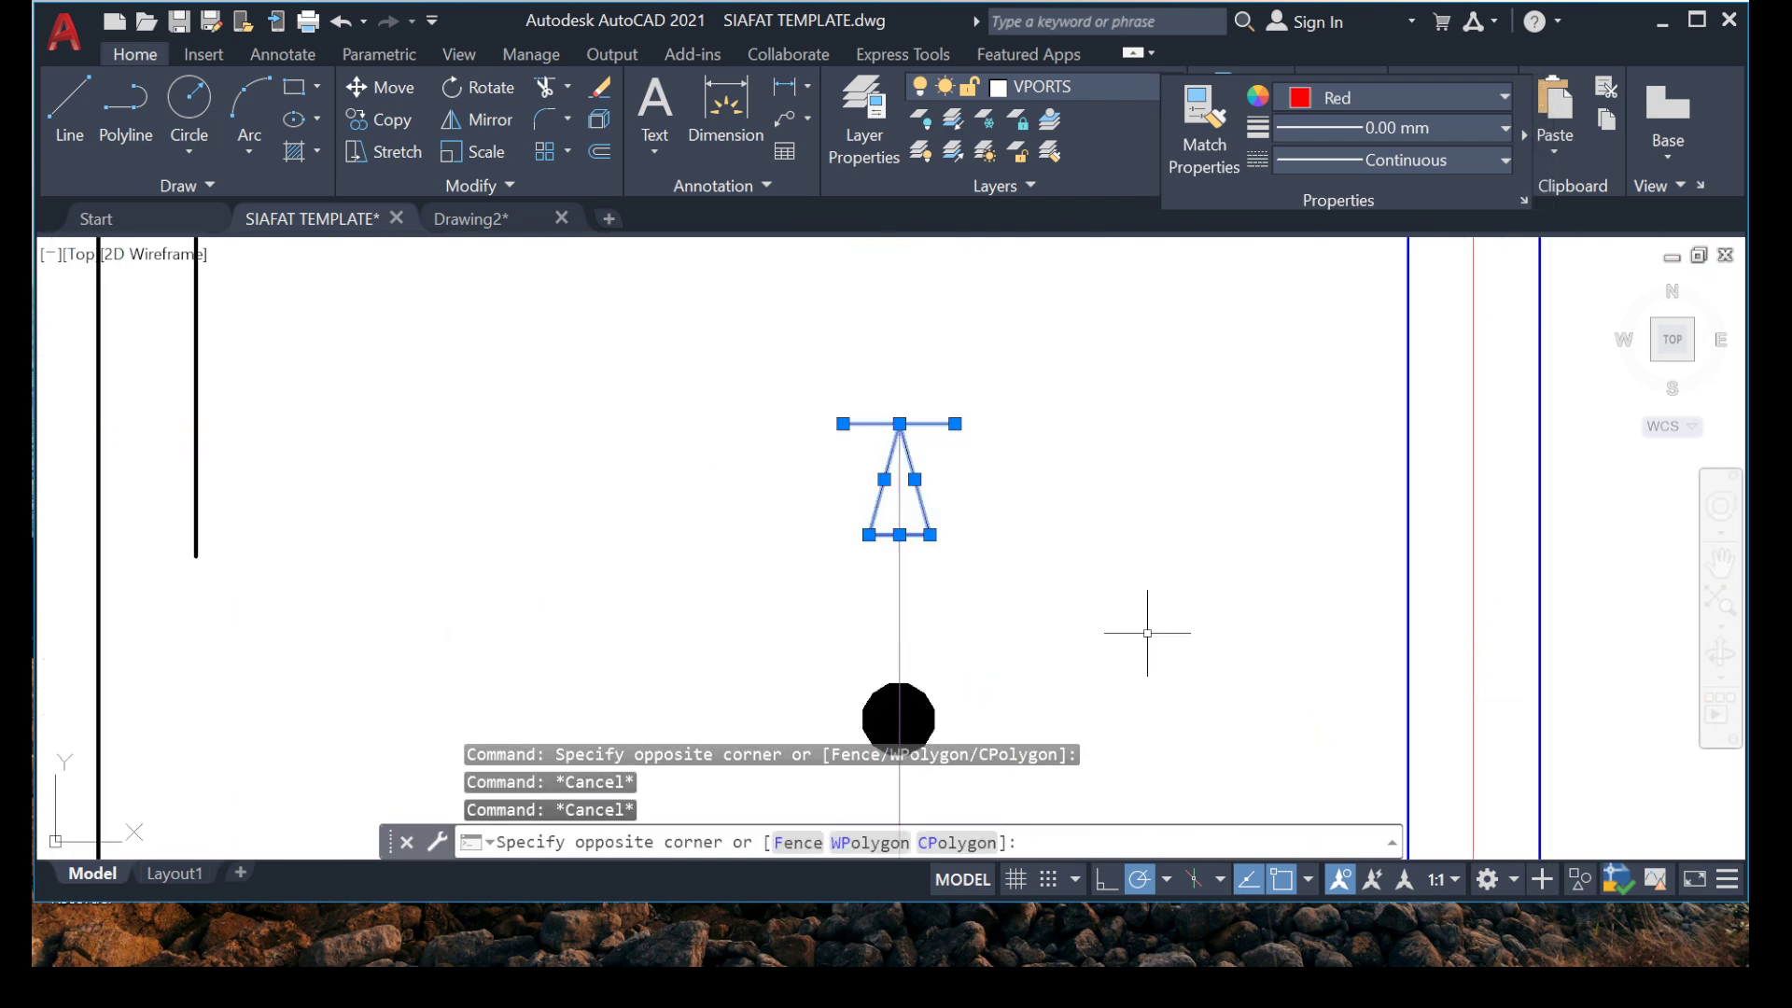
pyautogui.rightClick(922, 329)
pyautogui.click(1017, 560)
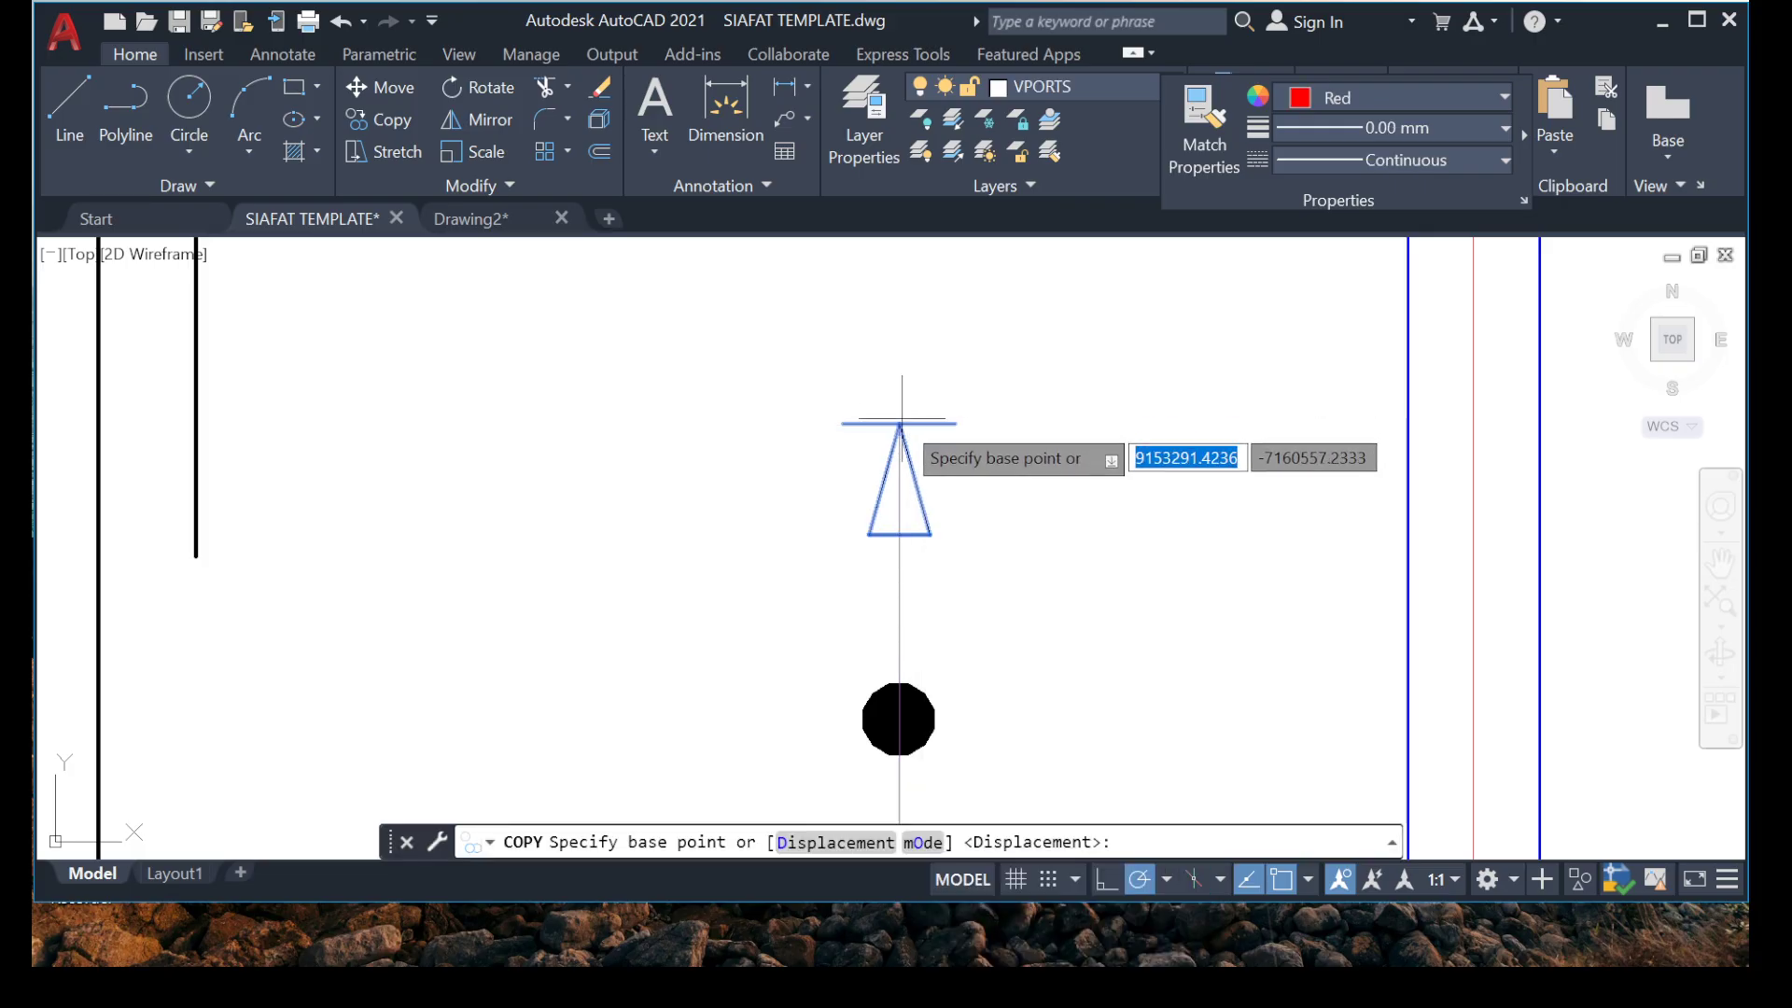
pyautogui.click(900, 422)
pyautogui.moveTo(540, 684); pyautogui.dragTo(1145, 290, button='middle')
pyautogui.scroll(-1, 1167, 290)
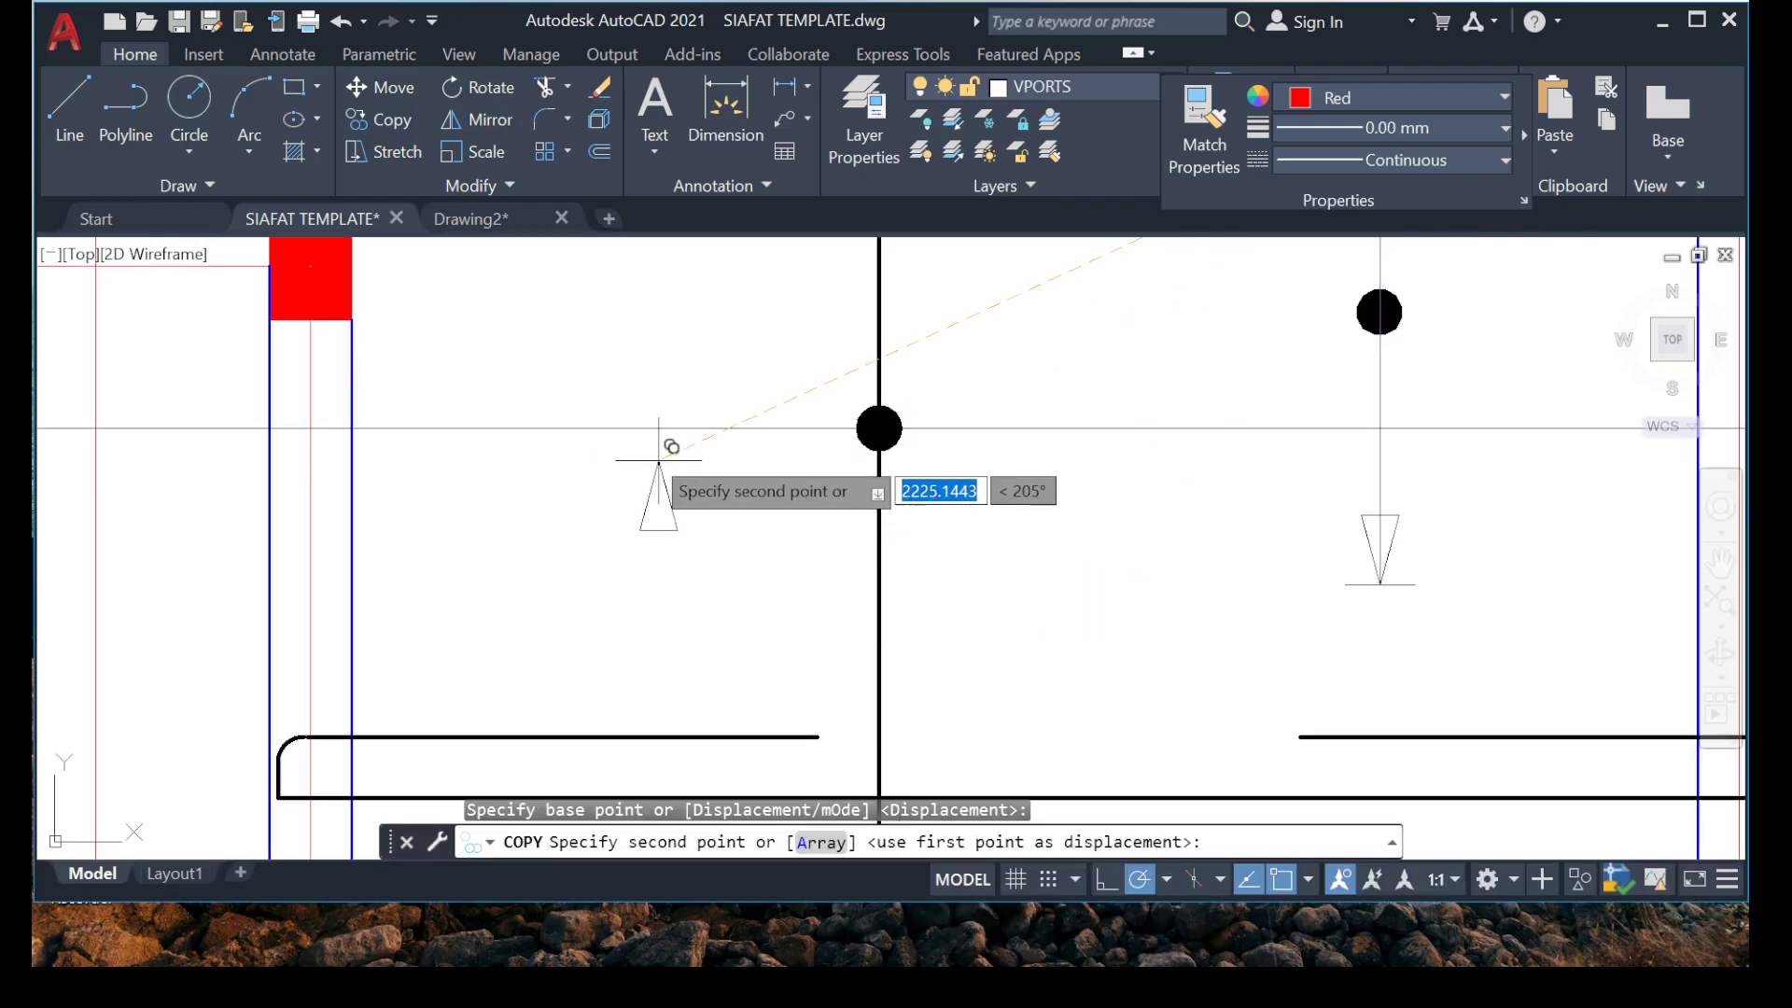
pyautogui.scroll(6, 448, 495)
pyautogui.click(482, 486)
pyautogui.press('Escape')
# Rotate the copied arrowhead and end tick 90 degrees about the tip so the arrowhead points left.
pyautogui.moveTo(692, 404); pyautogui.dragTo(386, 570)
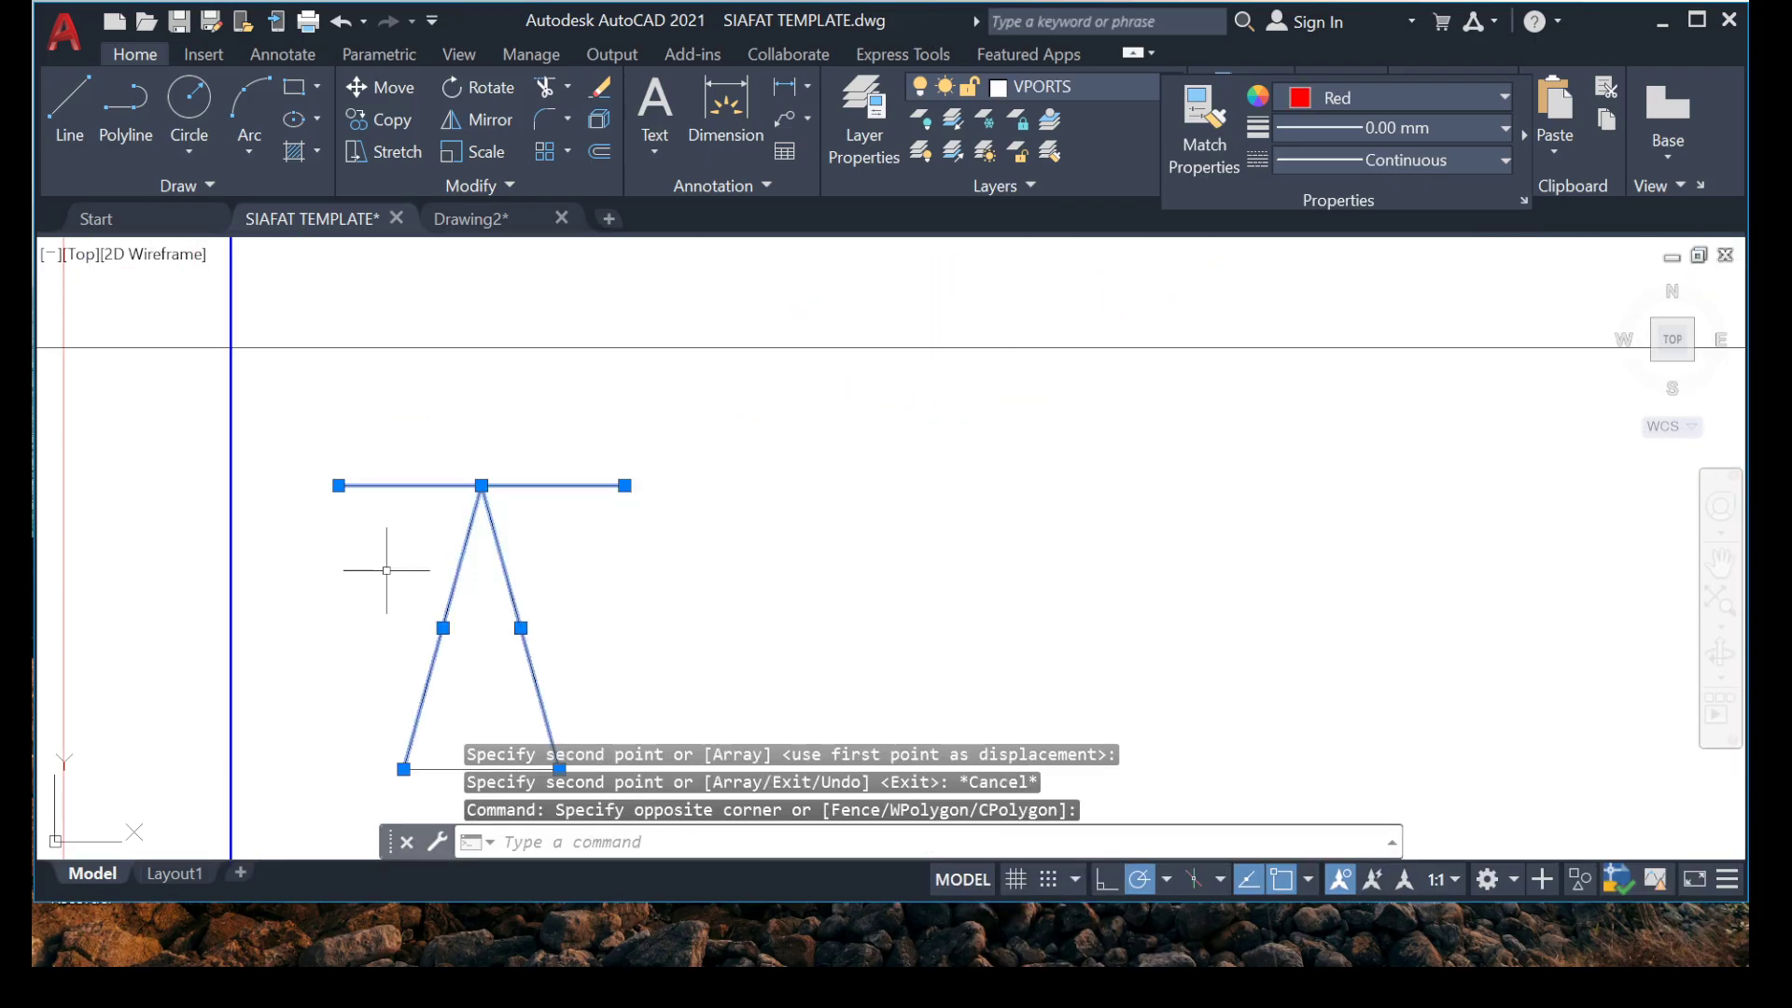
pyautogui.moveTo(355, 725); pyautogui.dragTo(361, 488, button='middle')
pyautogui.click(320, 411)
pyautogui.click(664, 610)
pyautogui.scroll(-5, 597, 467)
pyautogui.moveTo(559, 408); pyautogui.dragTo(573, 463, button='middle')
pyautogui.rightClick(591, 602)
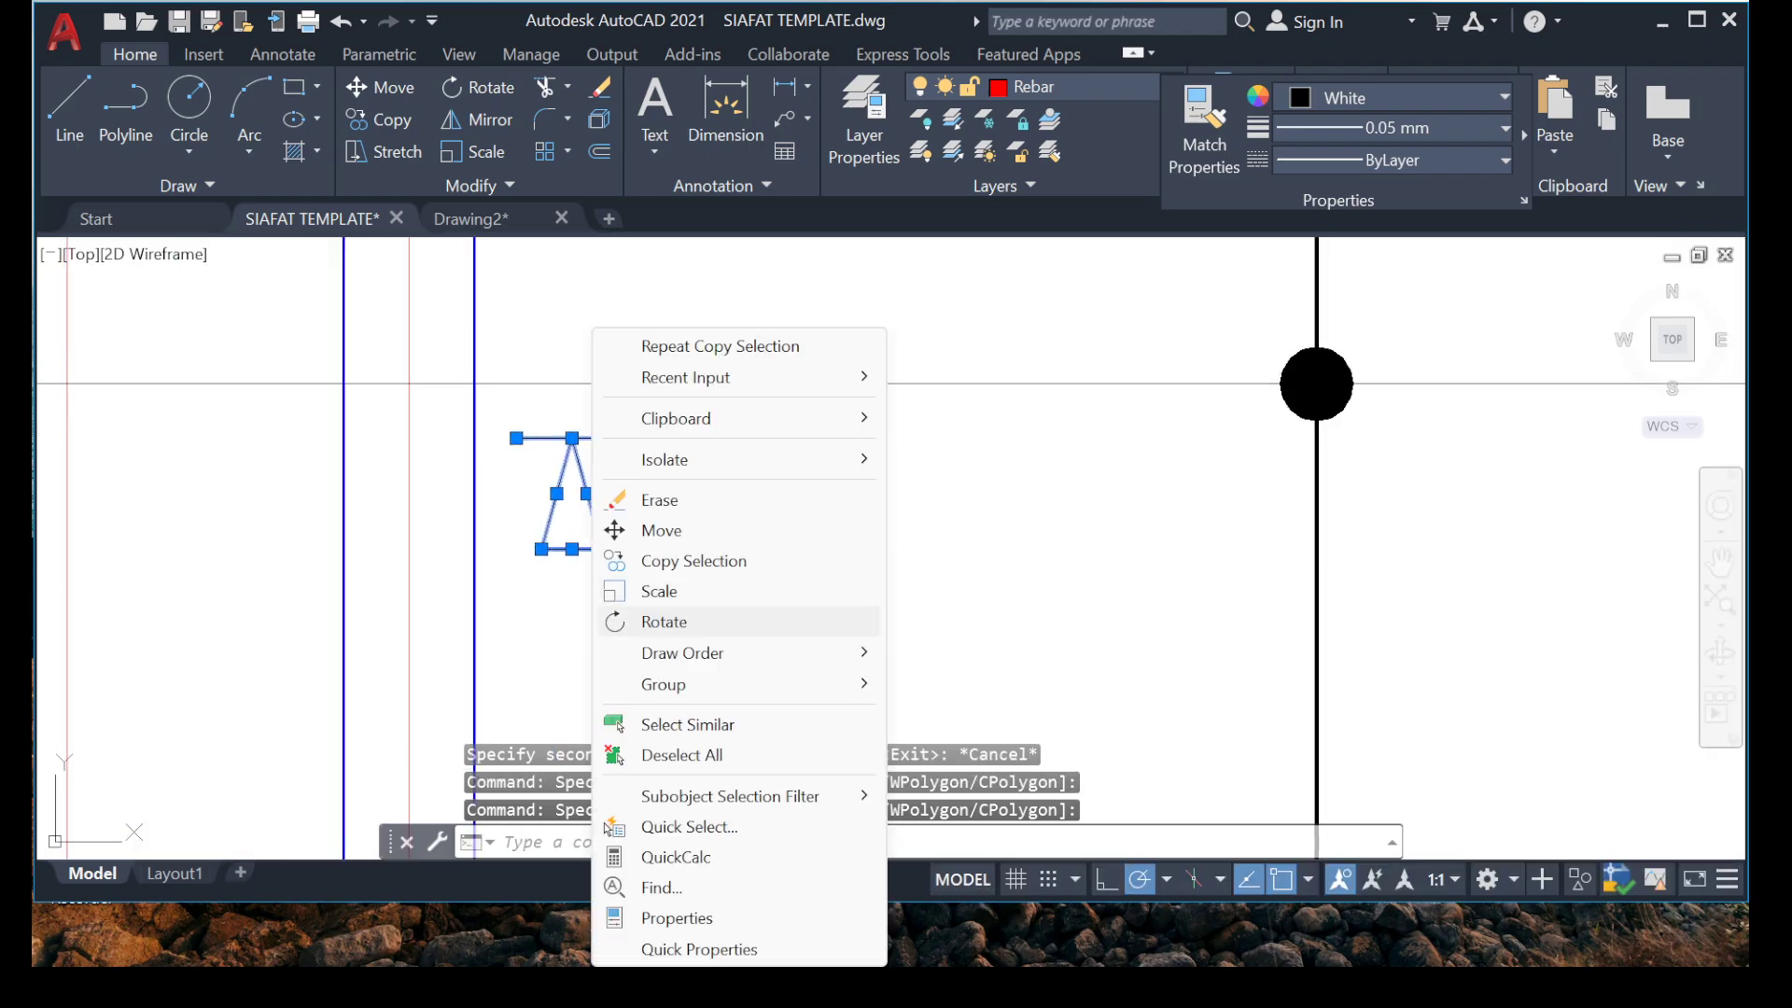
pyautogui.click(664, 622)
pyautogui.click(571, 438)
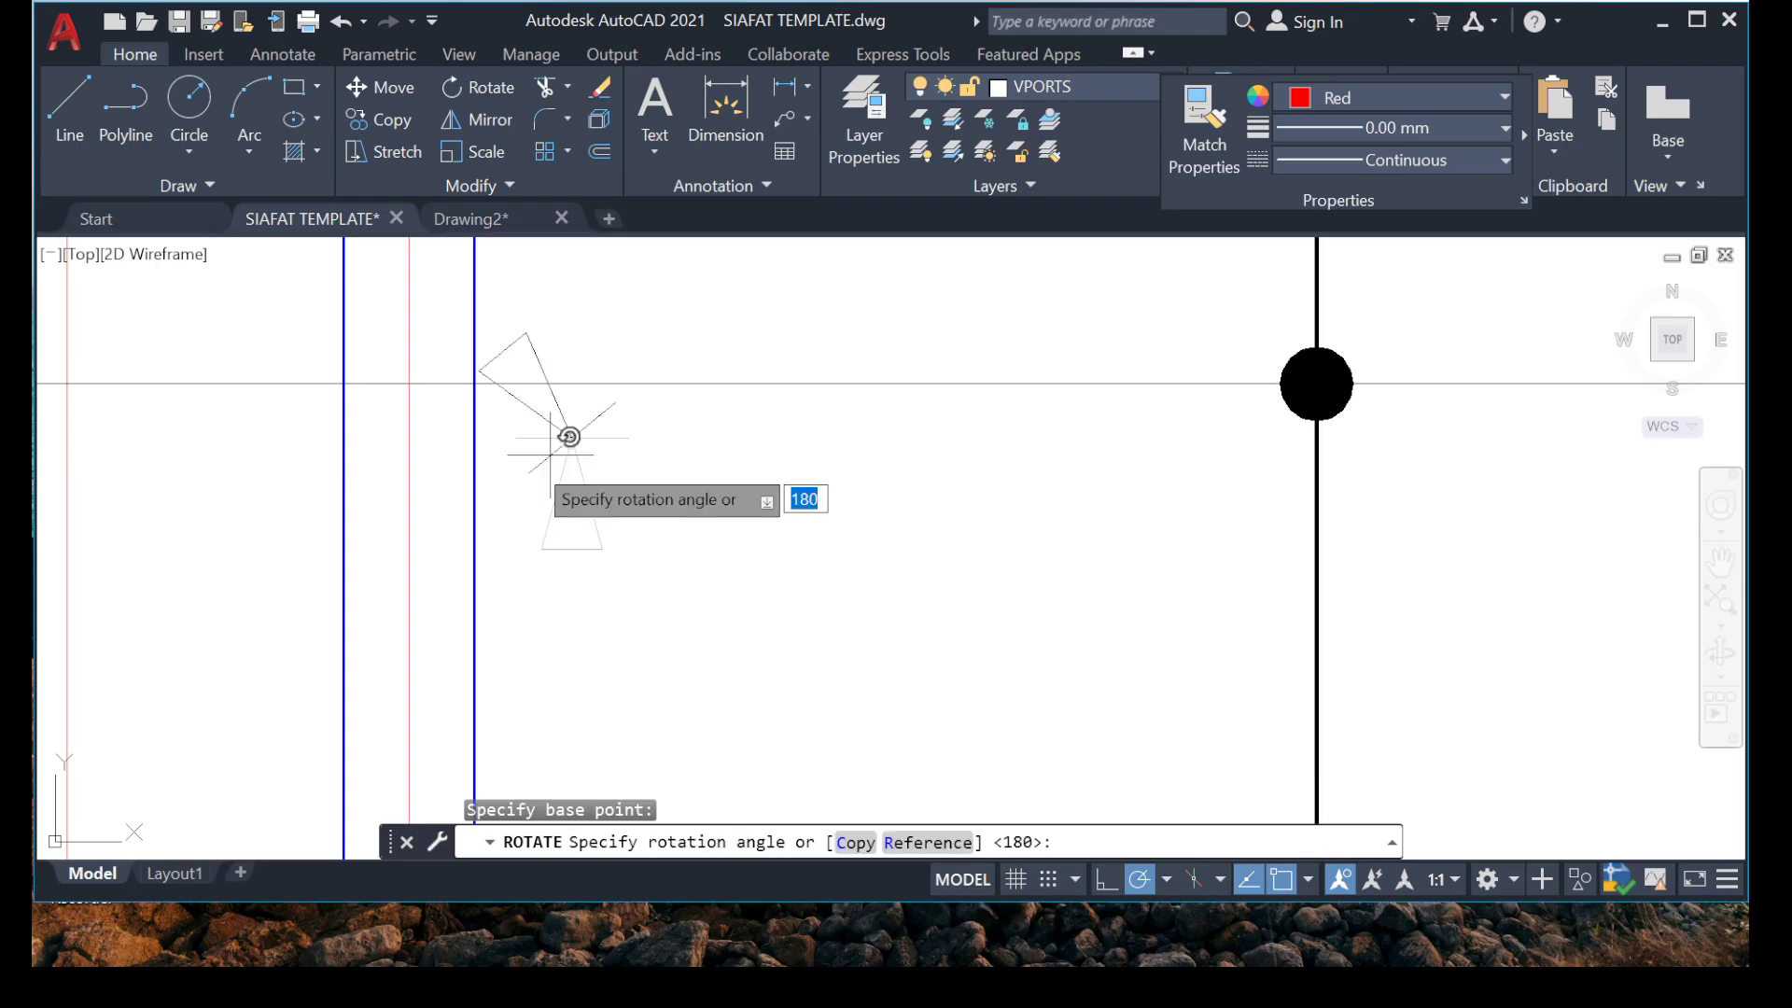
pyautogui.click(594, 280)
# Move the rotated arrowhead and end tick by the tip onto the horizontal construction line, just inside the left beam.
pyautogui.click(777, 439)
pyautogui.click(518, 586)
pyautogui.scroll(4, 603, 409)
pyautogui.click(679, 481)
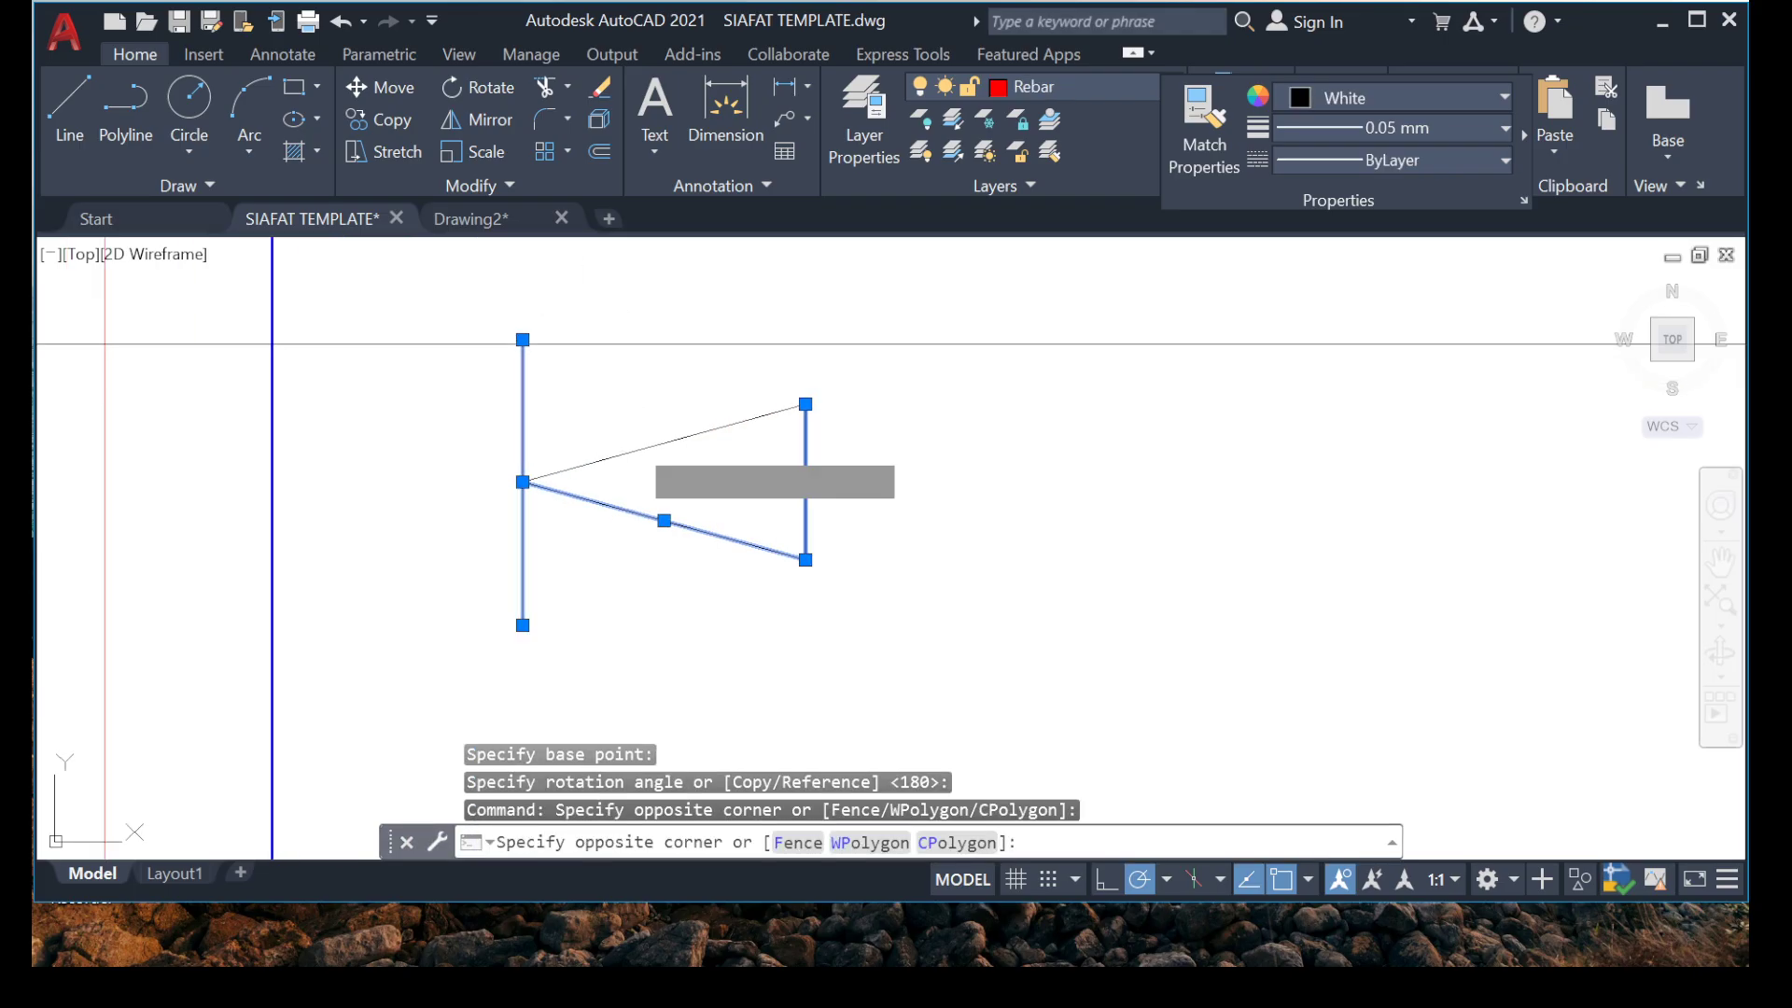
pyautogui.click(627, 432)
pyautogui.rightClick(464, 551)
pyautogui.click(534, 530)
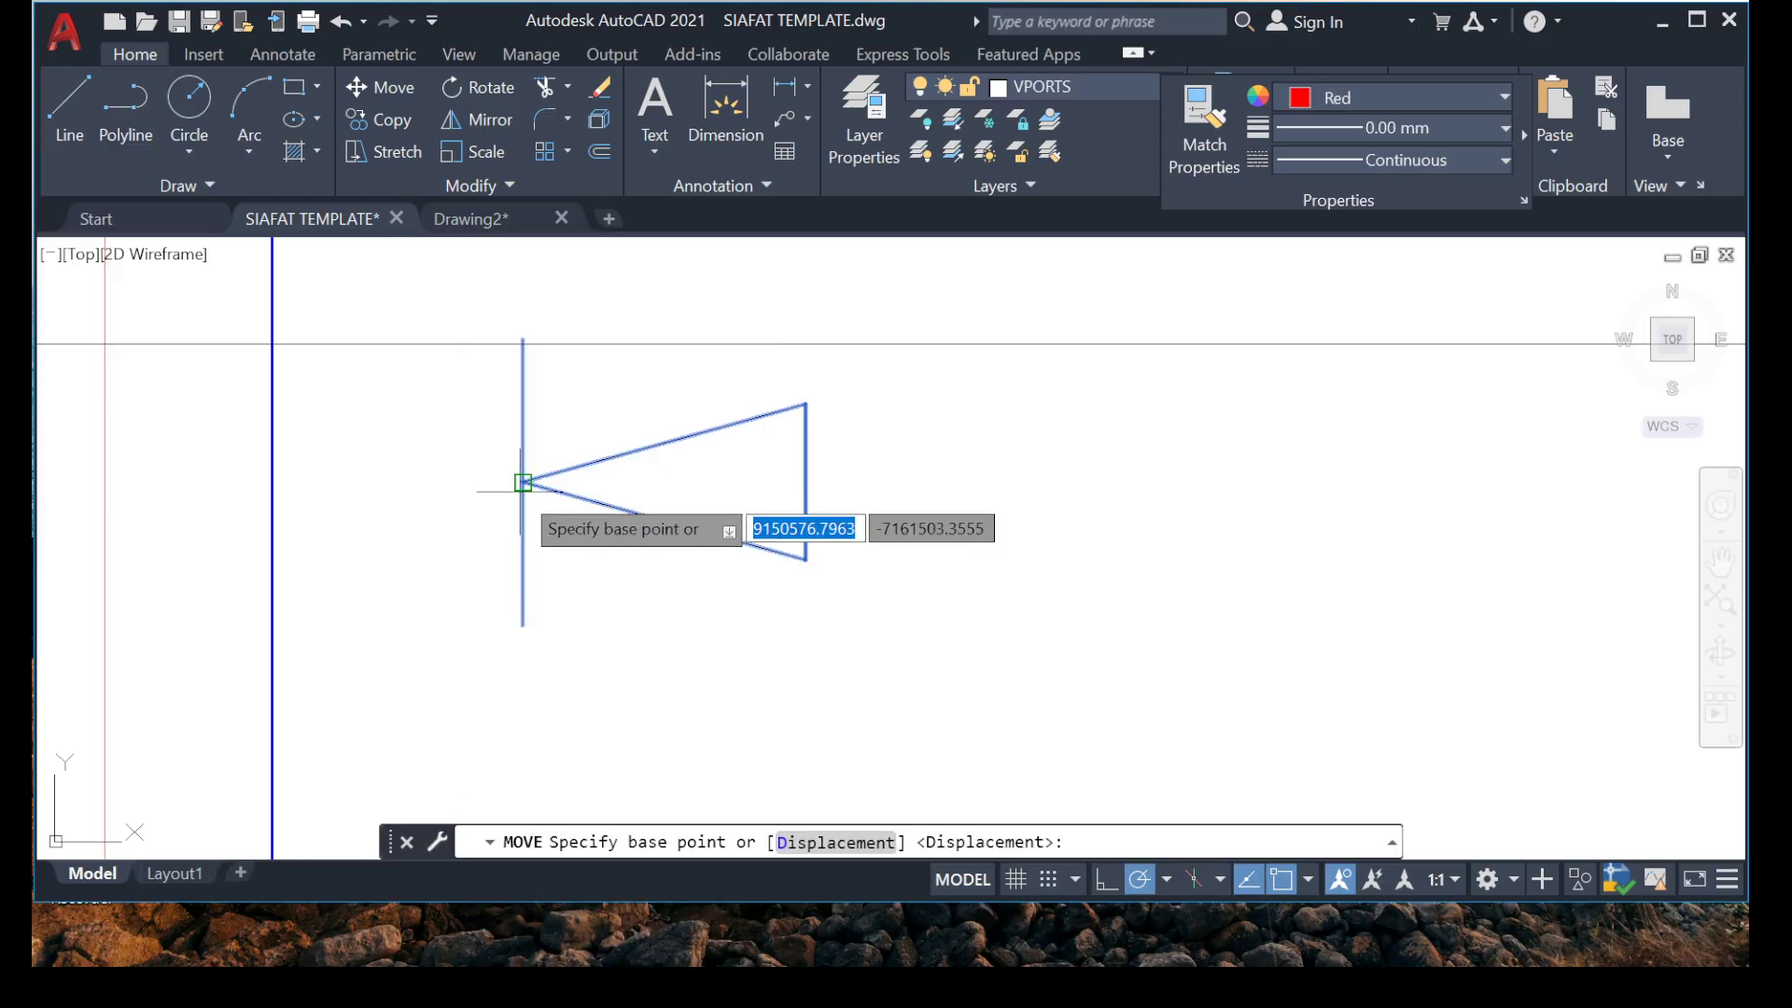
pyautogui.click(523, 481)
pyautogui.click(318, 343)
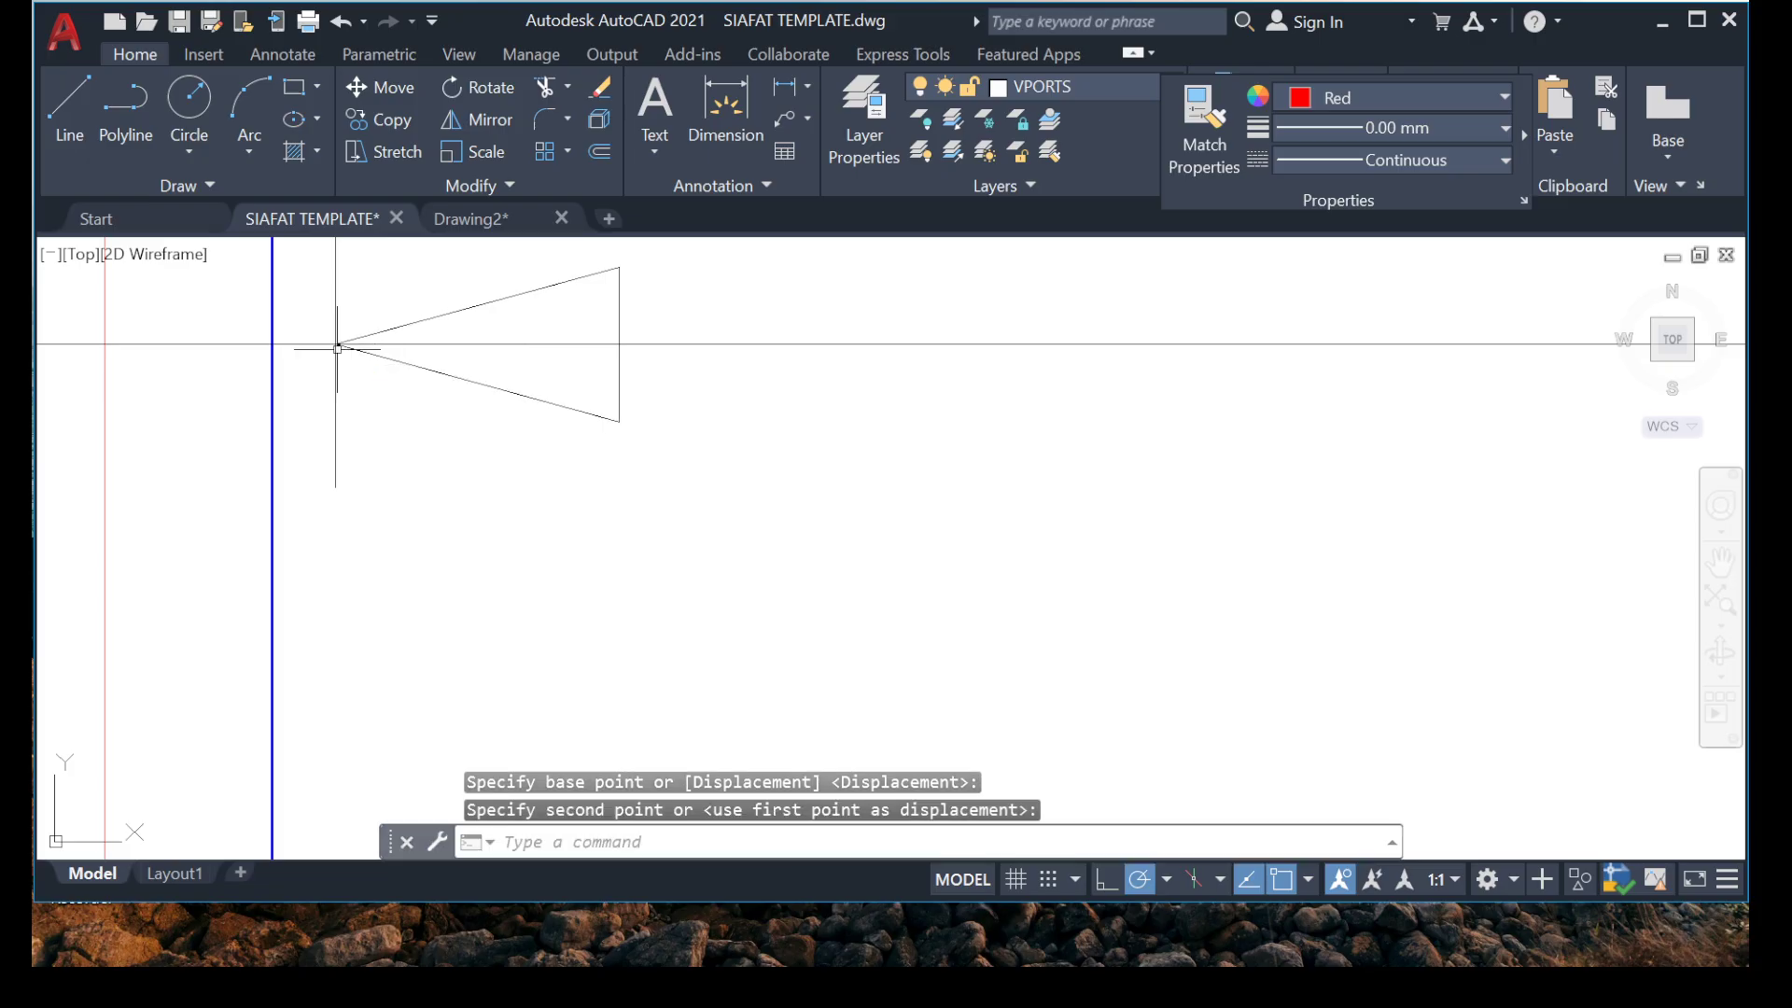
# Copy the vertical range marker's lower arrowhead and end tick by the tip to just above the construction line, near the bay's right beam.
pyautogui.scroll(4, 325, 432)
pyautogui.moveTo(961, 417); pyautogui.dragTo(913, 472, button='middle')
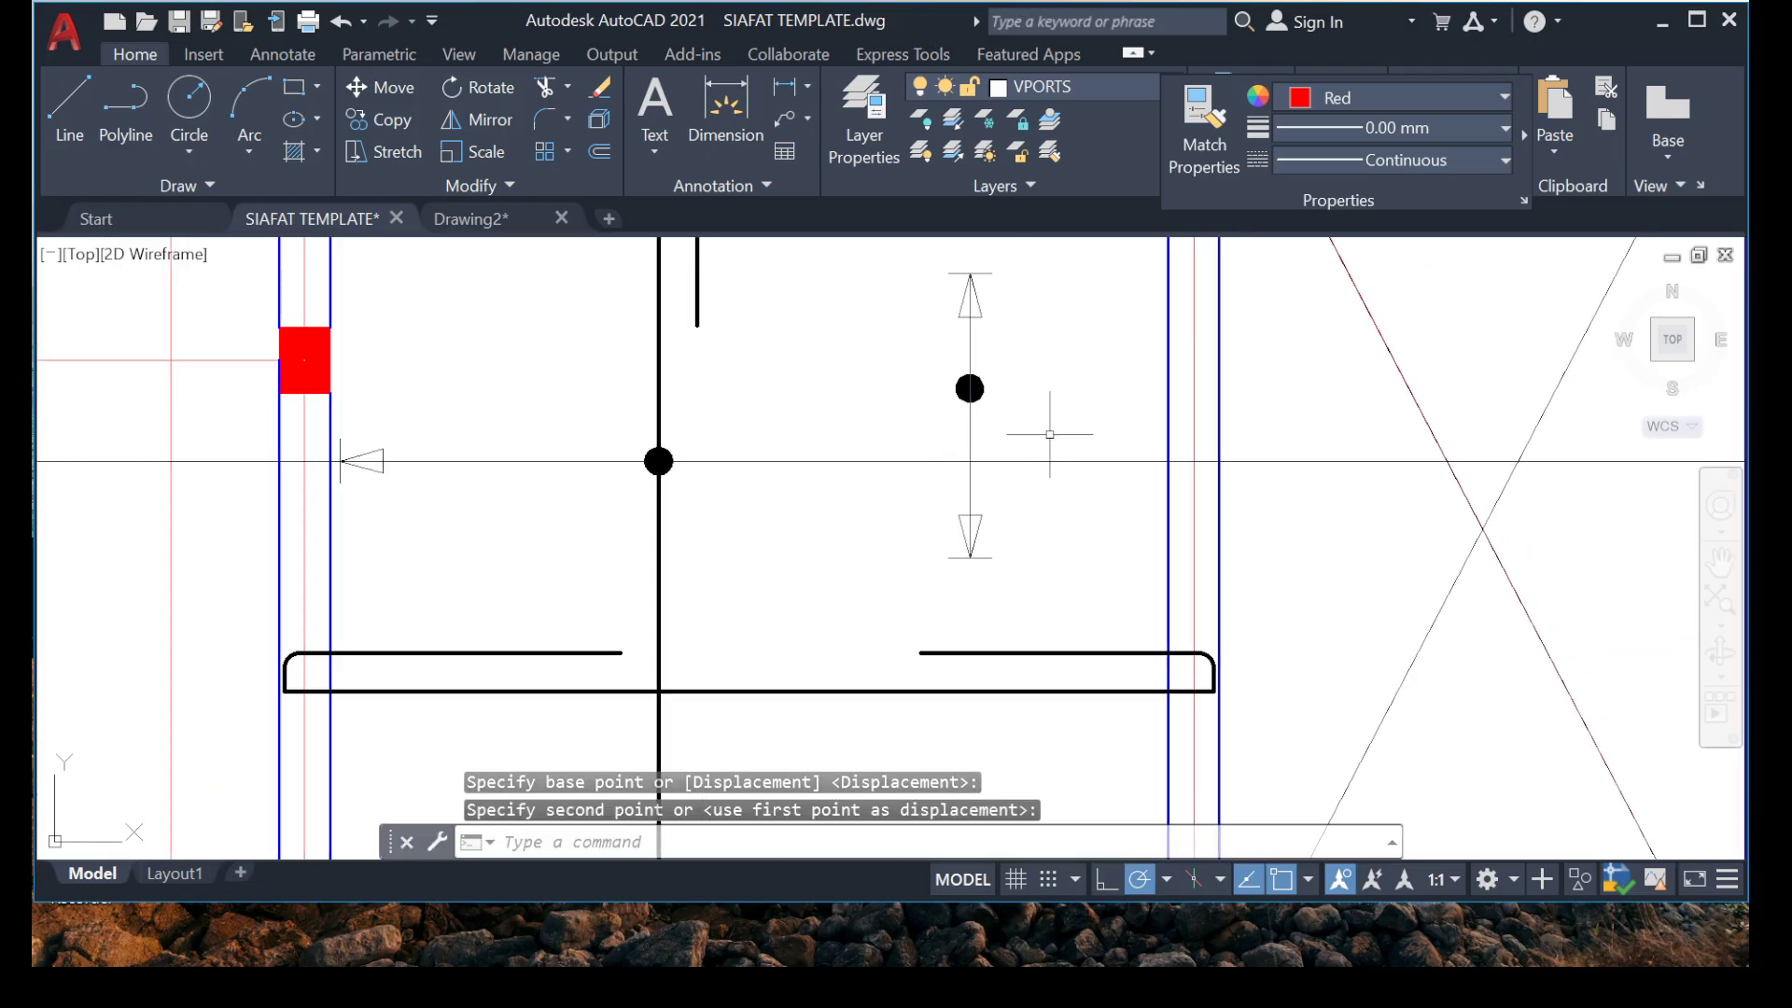
pyautogui.scroll(4, 1001, 565)
pyautogui.click(808, 423)
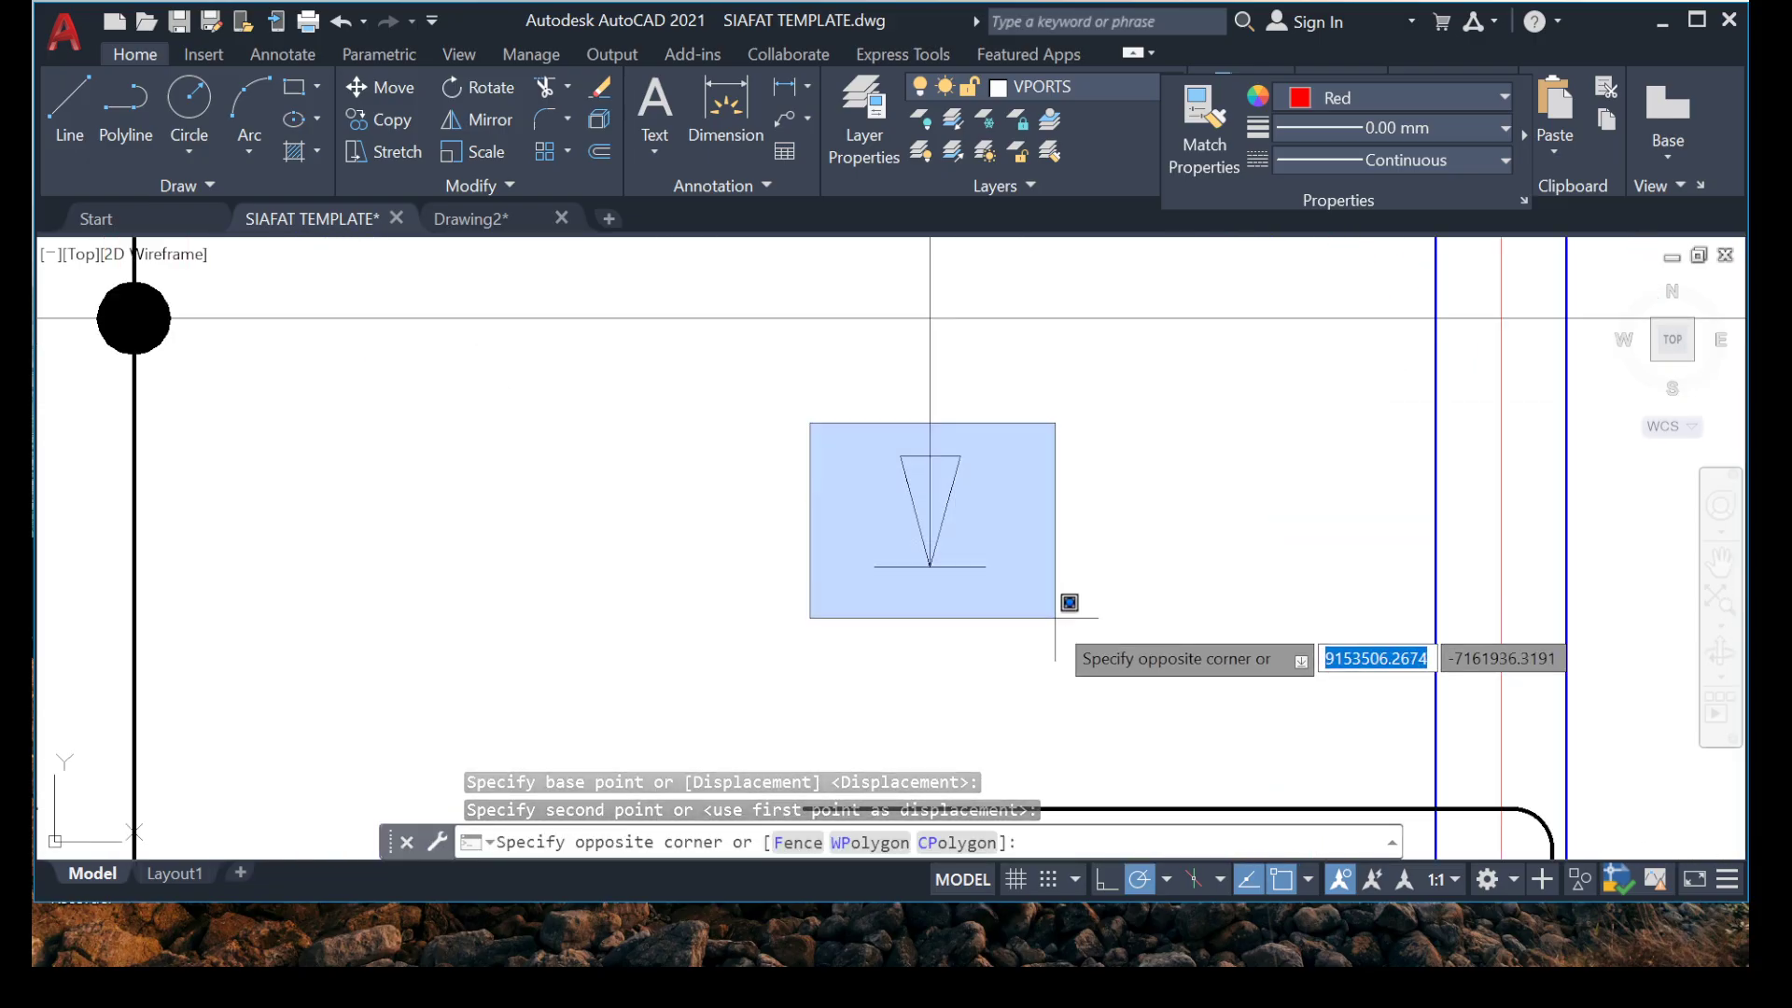
pyautogui.click(1064, 612)
pyautogui.rightClick(780, 551)
pyautogui.click(885, 560)
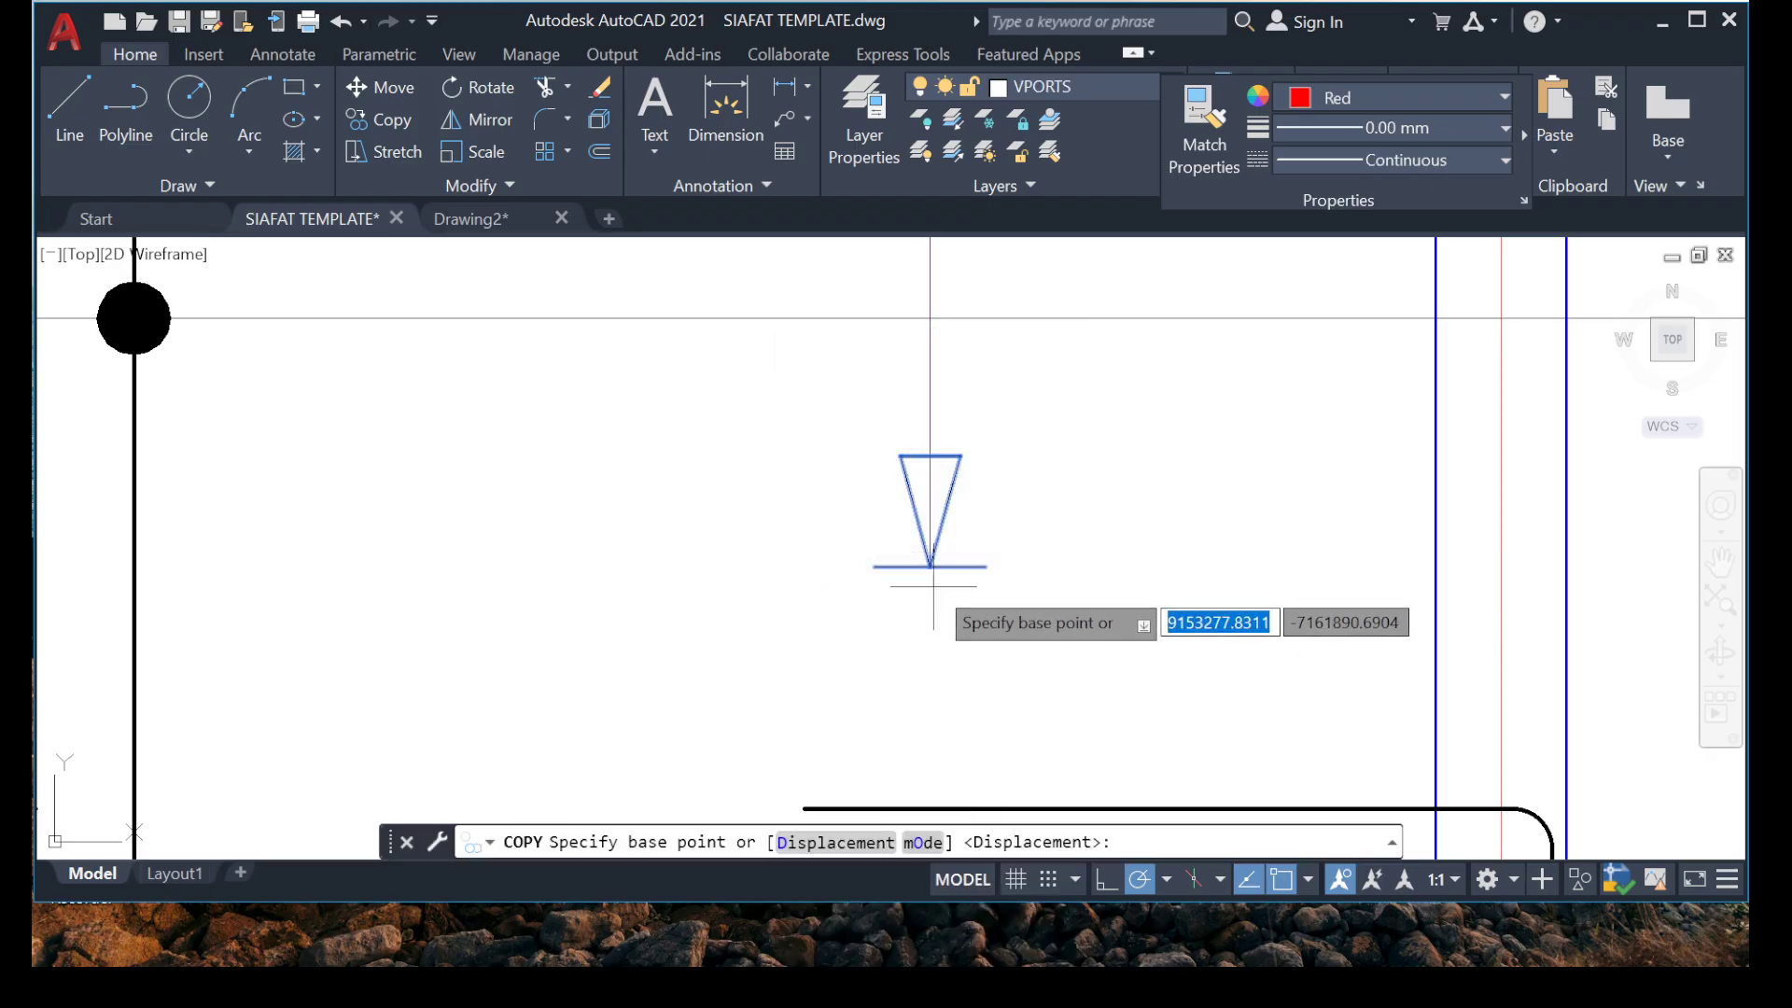
pyautogui.click(929, 565)
pyautogui.scroll(-5, 933, 560)
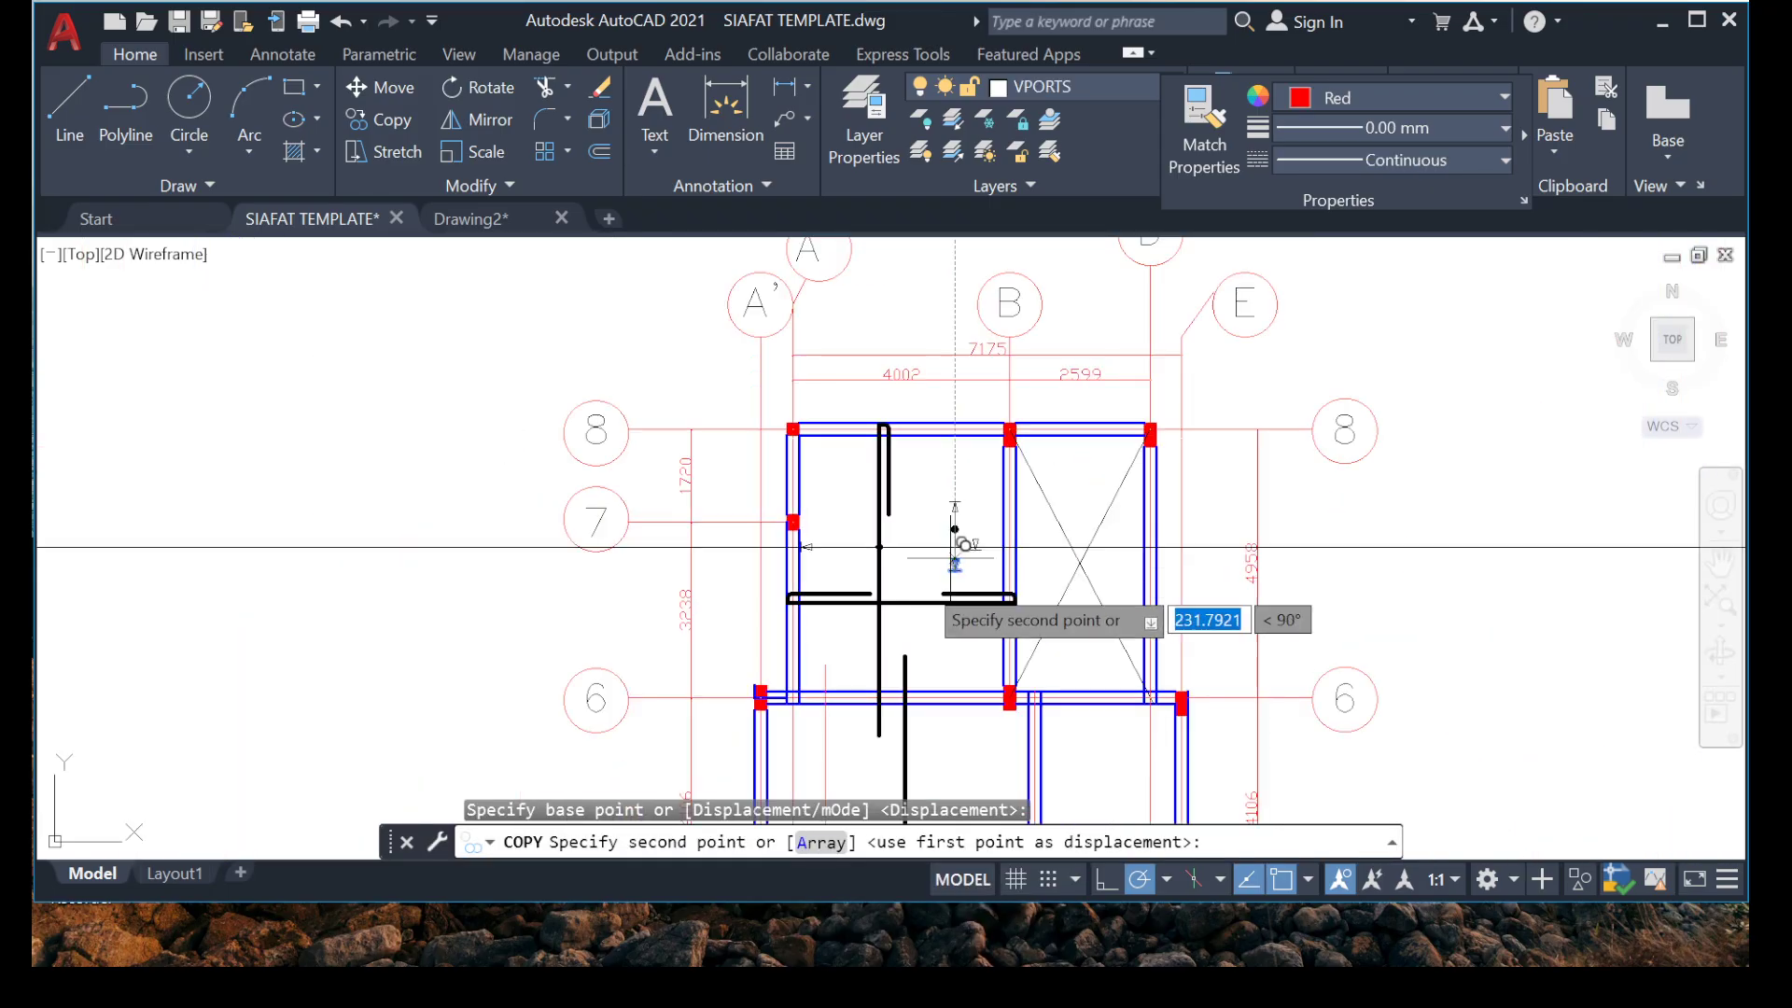
pyautogui.scroll(6, 992, 574)
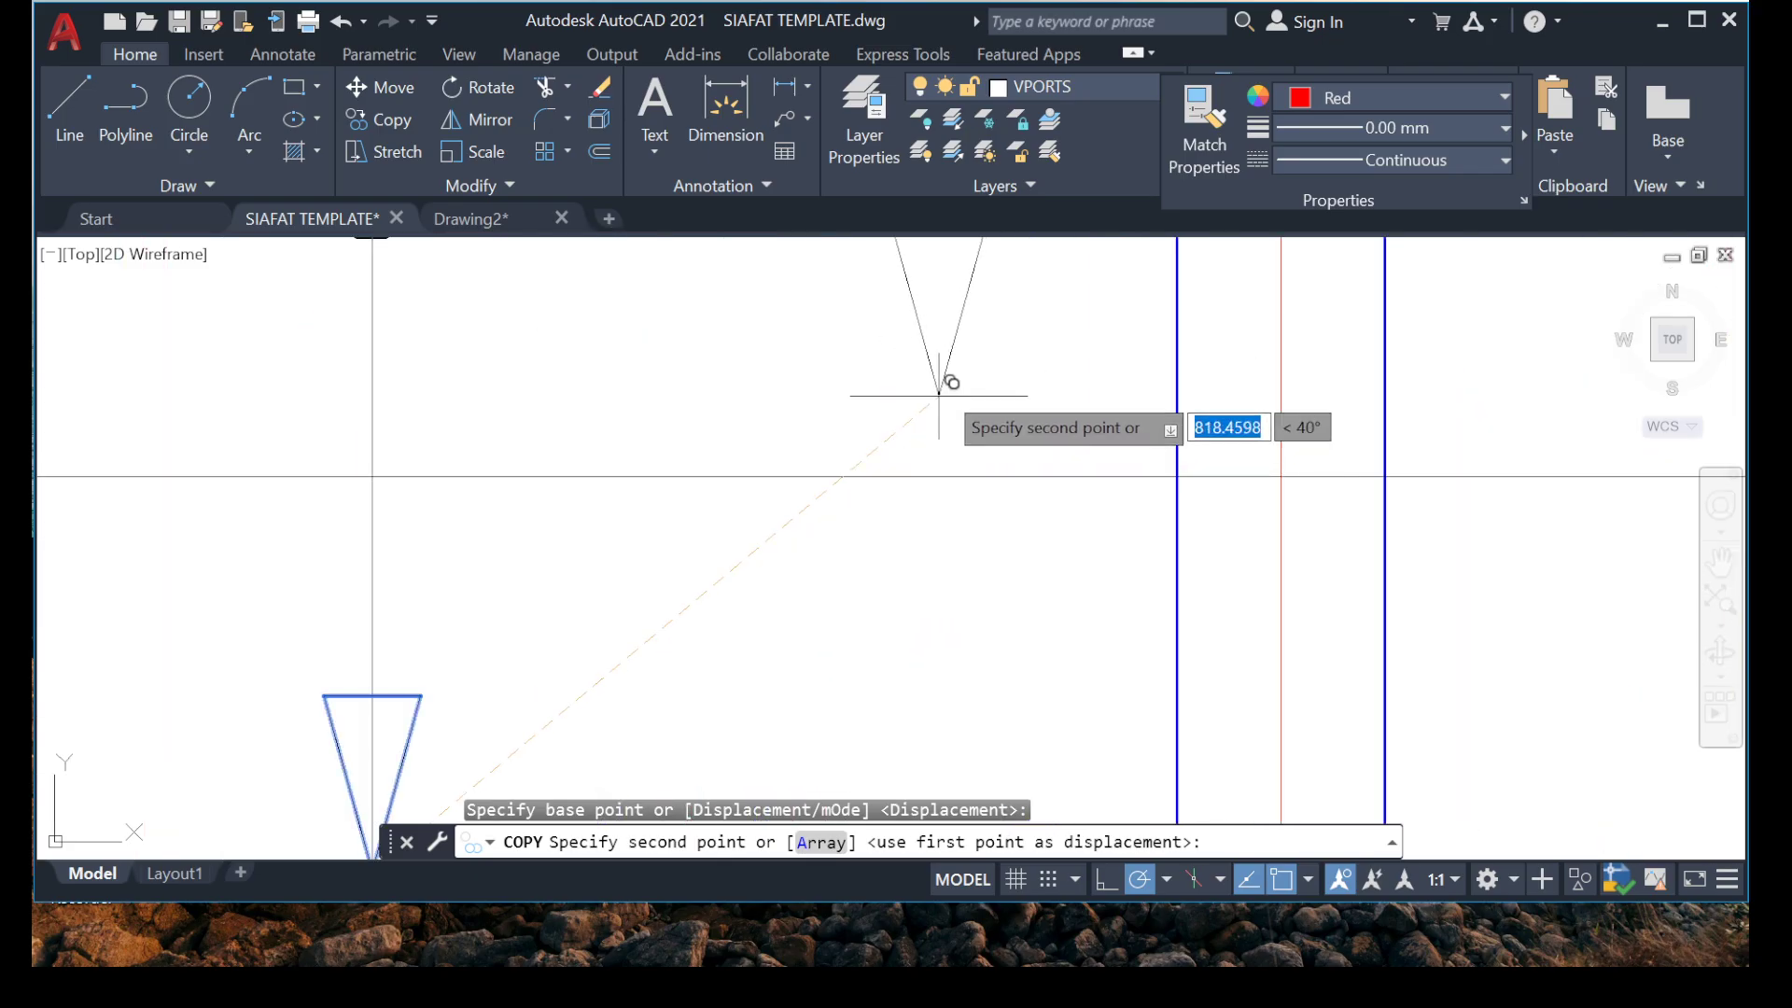
pyautogui.click(995, 385)
pyautogui.press('Escape')
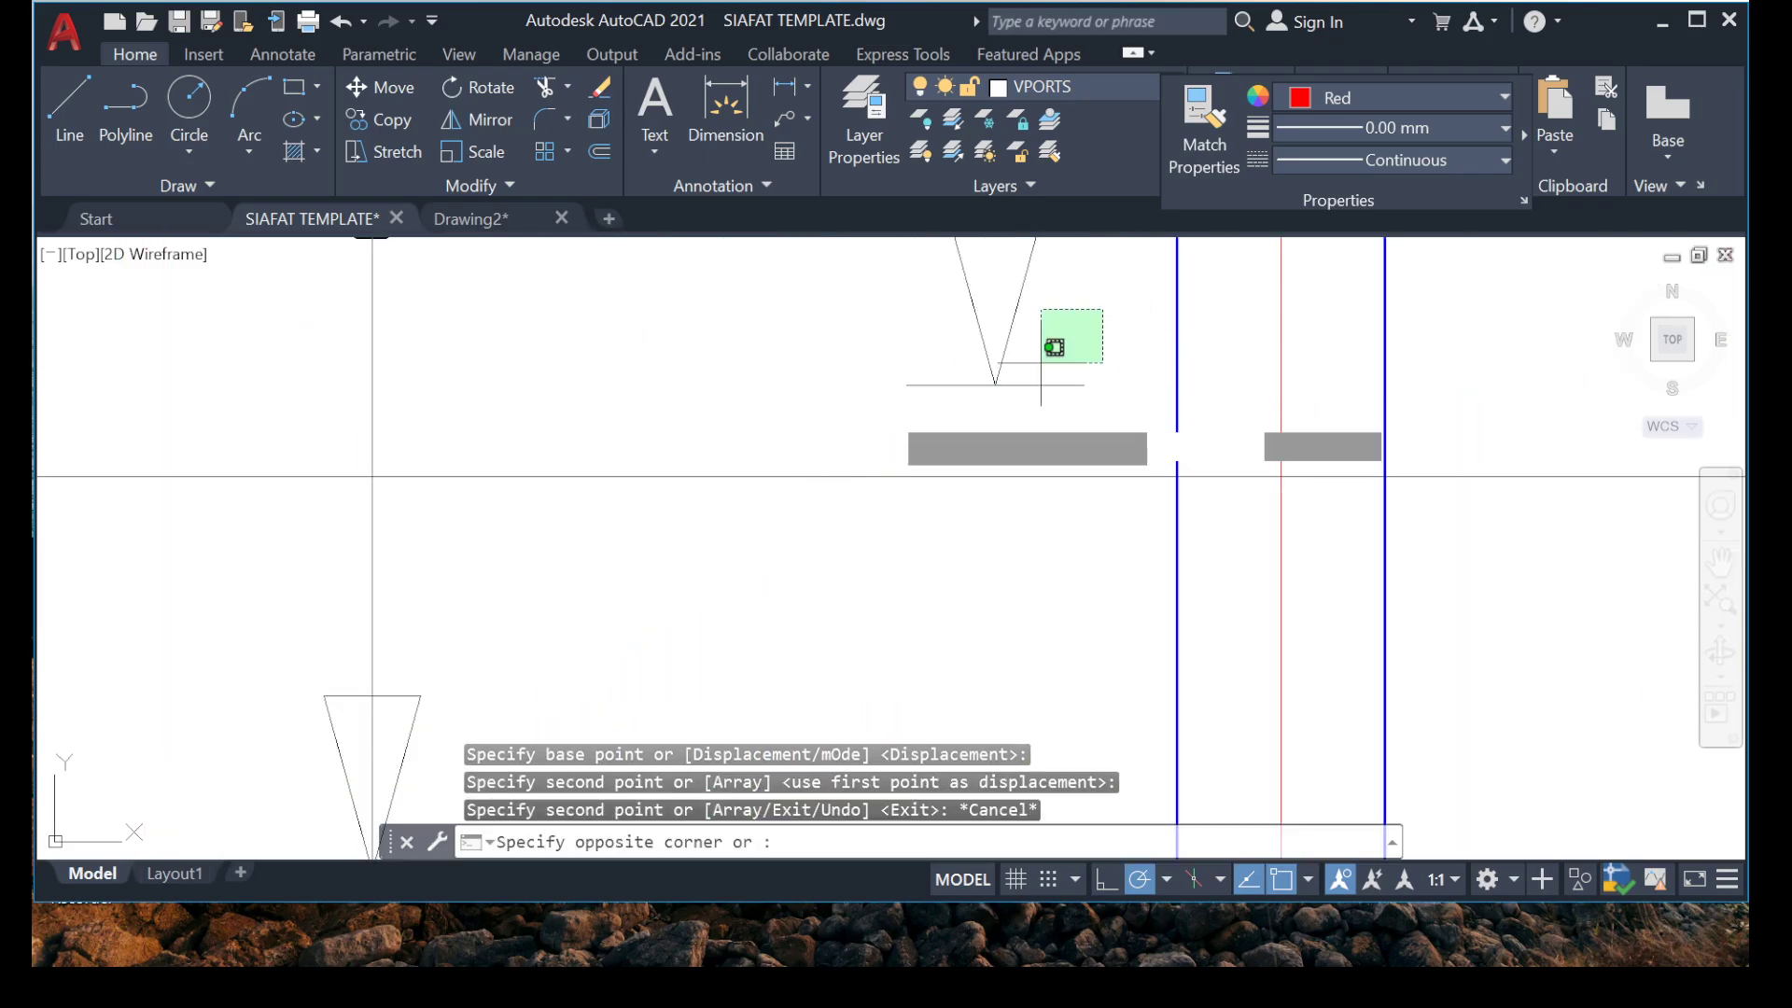
# Rotate the copied arrowhead's slanted sides and end tick 90 degrees about the tip so the arrowhead points right.
pyautogui.click(961, 397)
pyautogui.rightClick(702, 329)
pyautogui.click(774, 622)
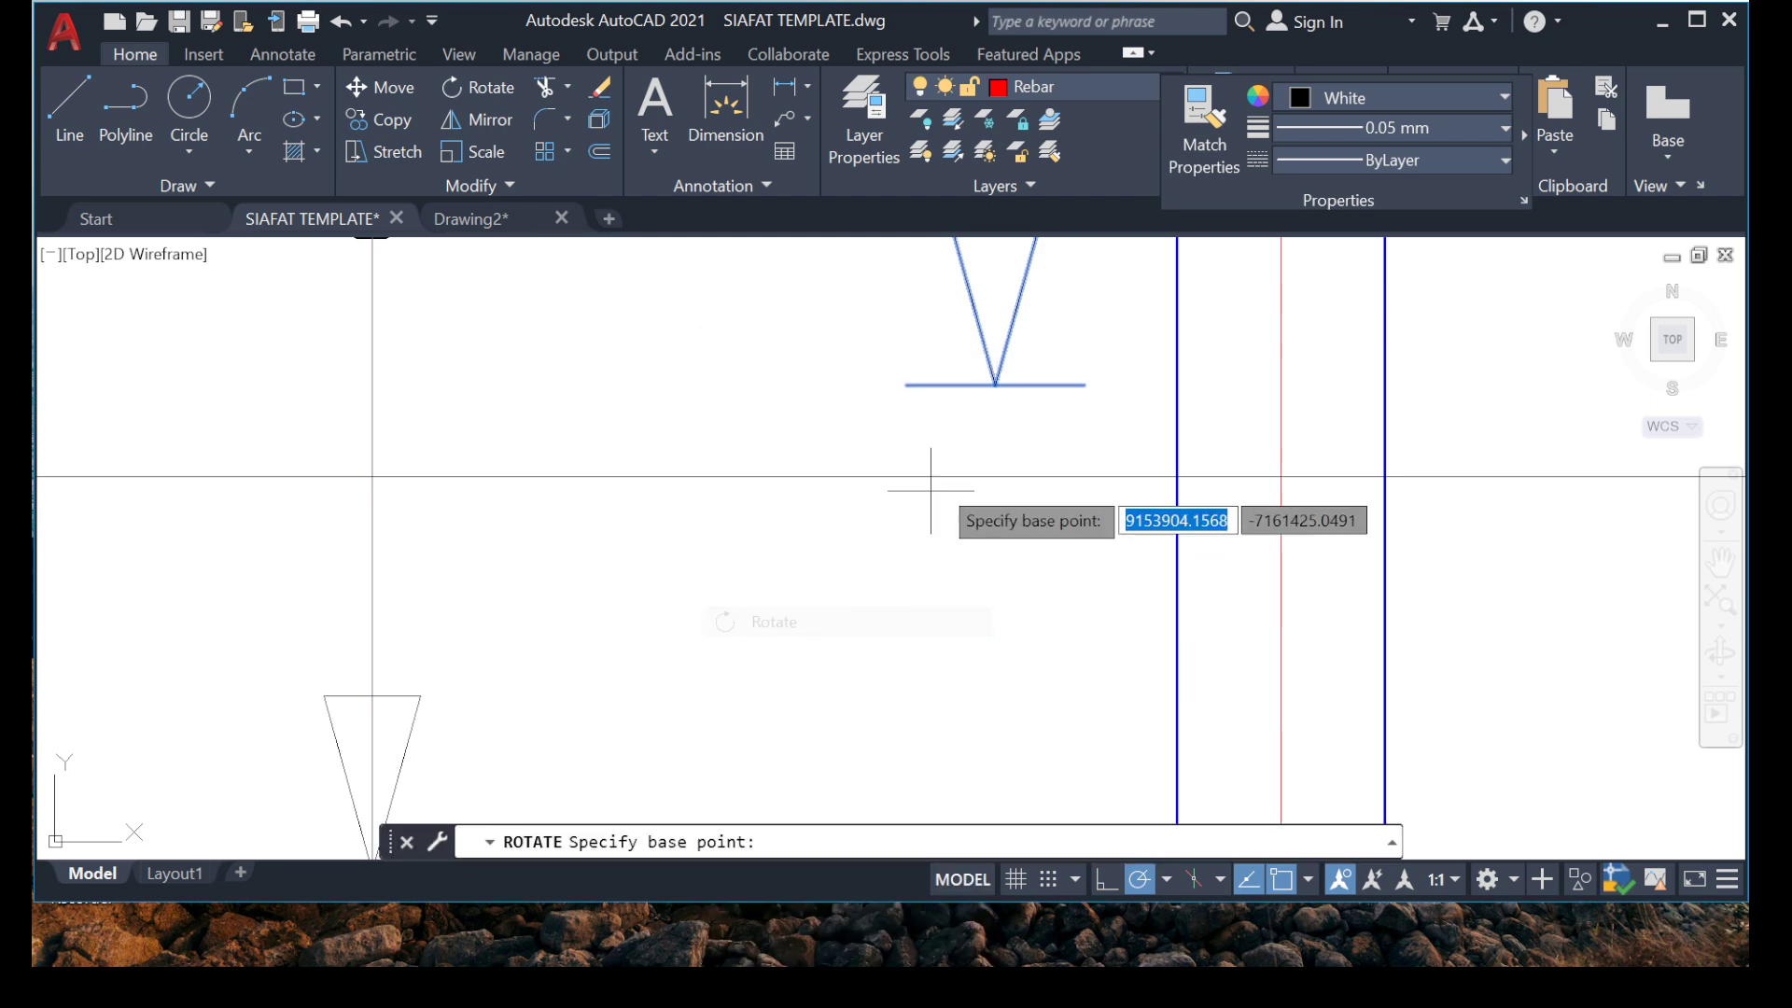
pyautogui.click(995, 382)
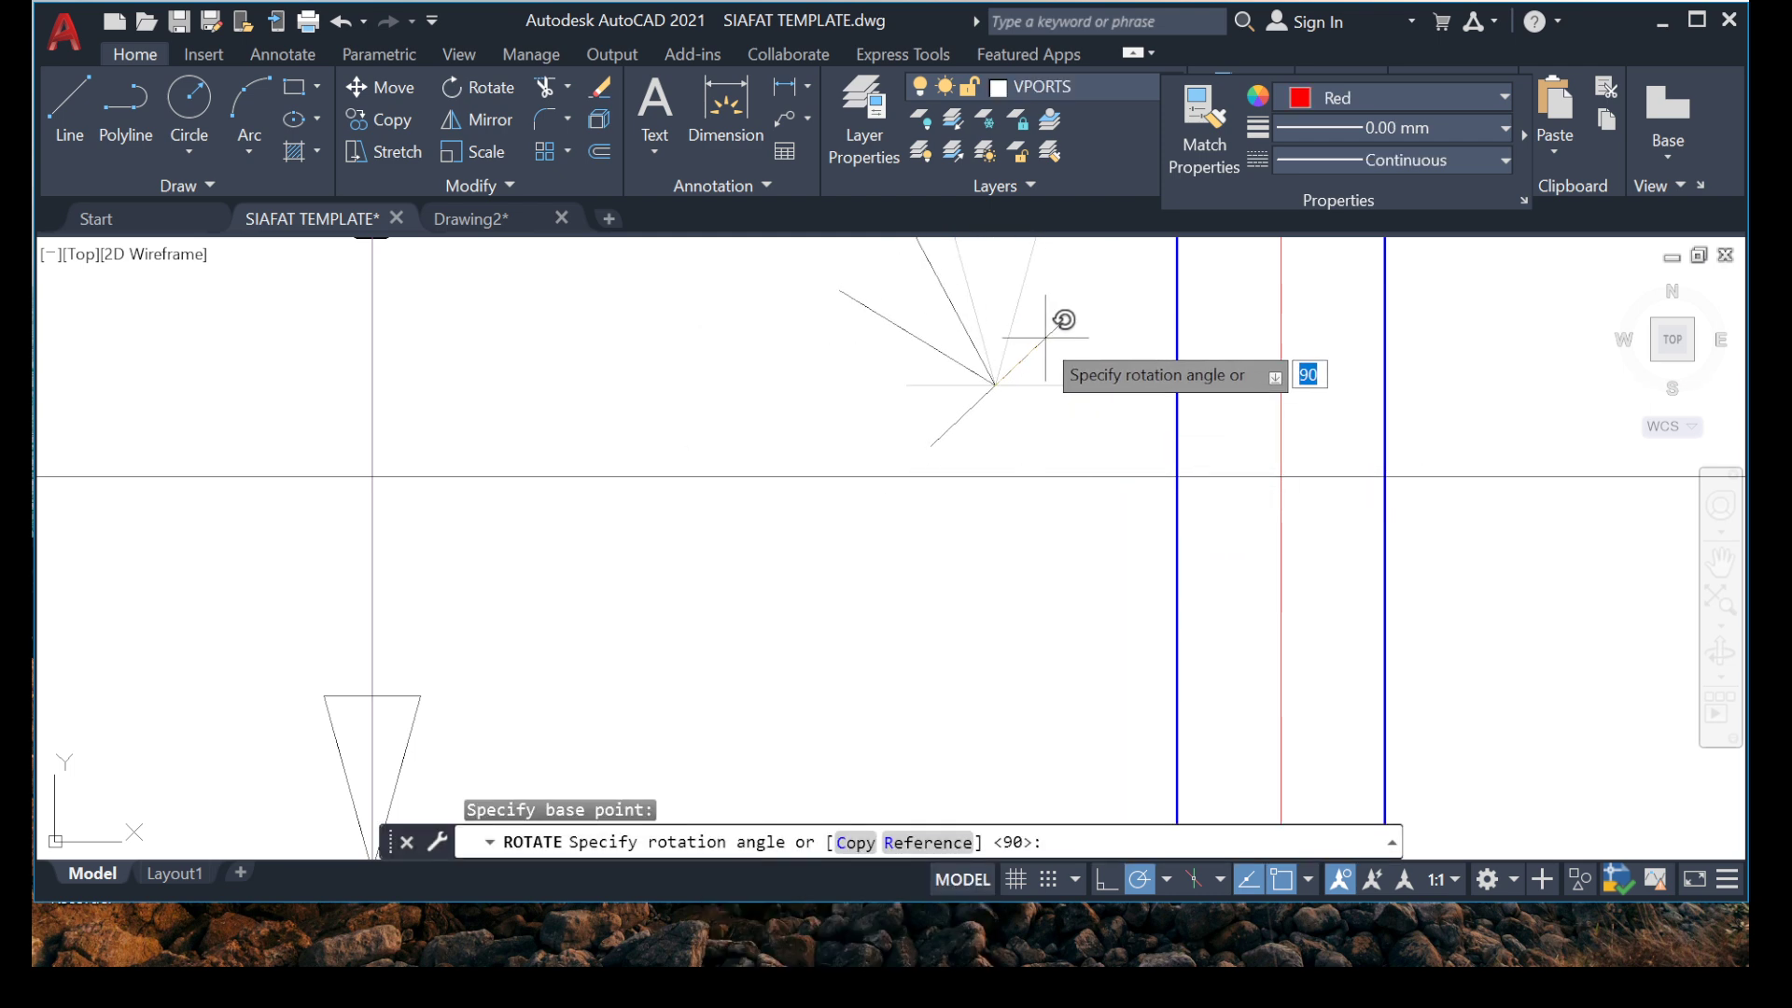
pyautogui.click(994, 320)
# Copy the vertical base line of the left arrowhead by its lower endpoint onto the open end of the right-pointing arrowhead.
pyautogui.scroll(3, 815, 408)
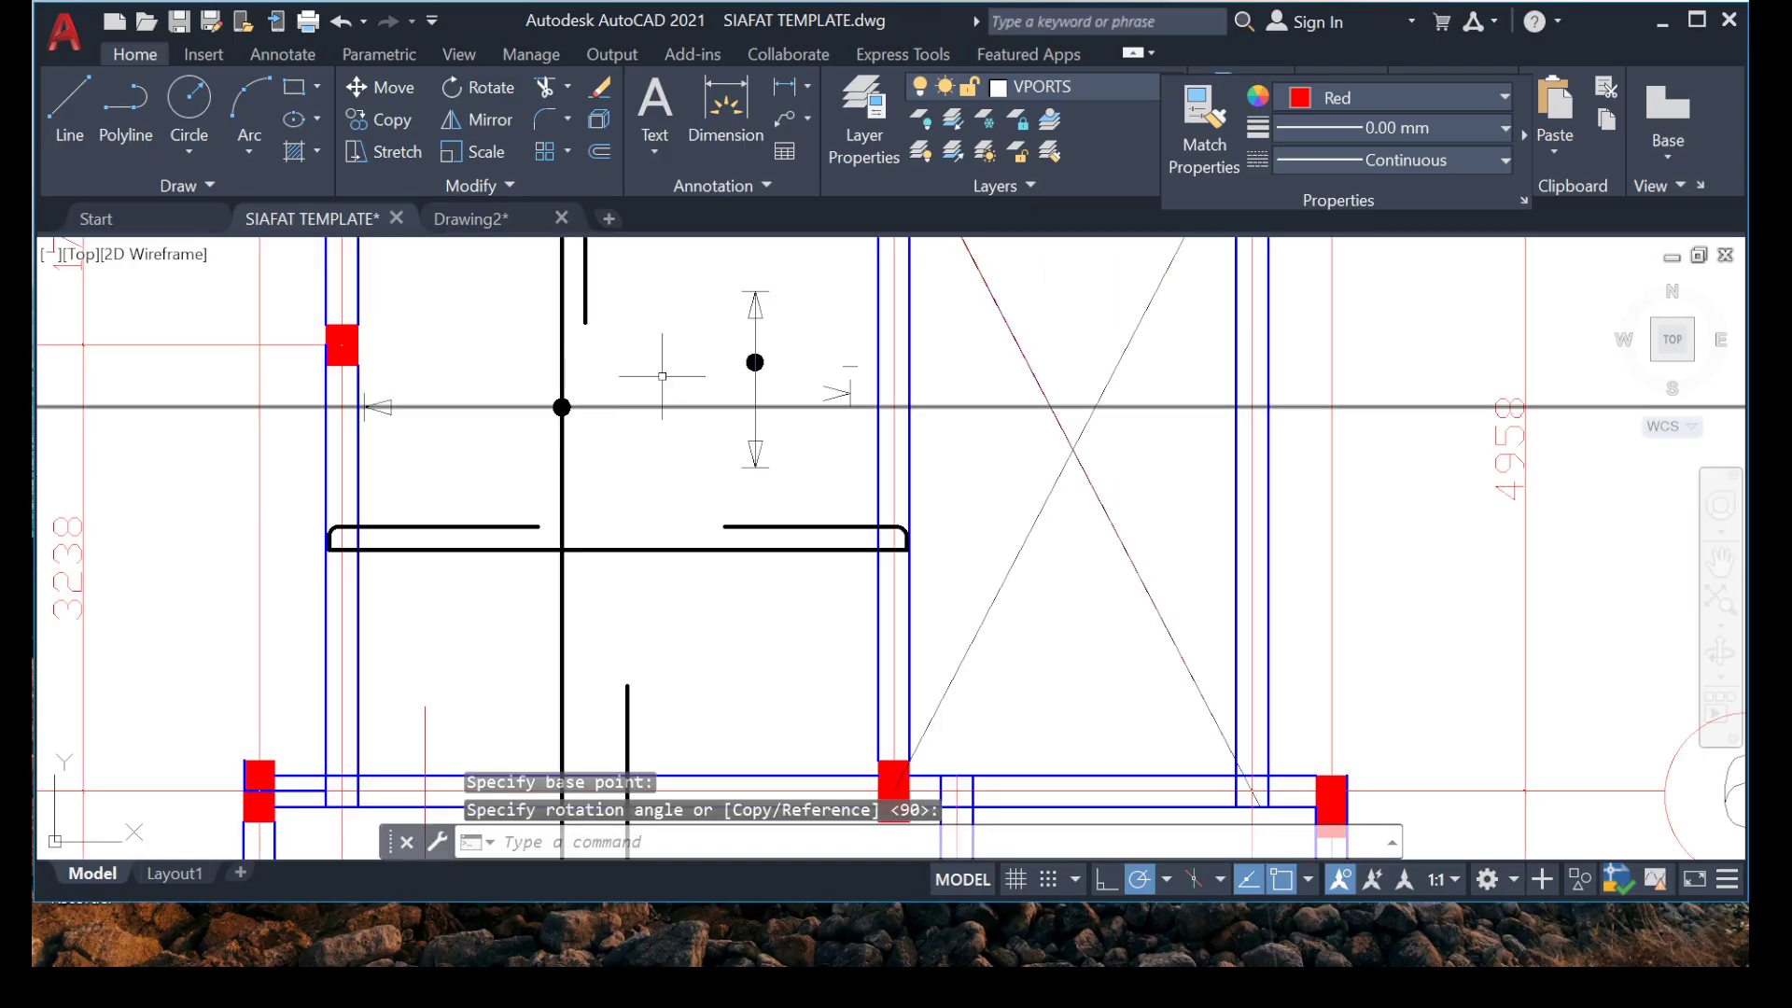
pyautogui.scroll(6, 337, 398)
pyautogui.scroll(6, 584, 469)
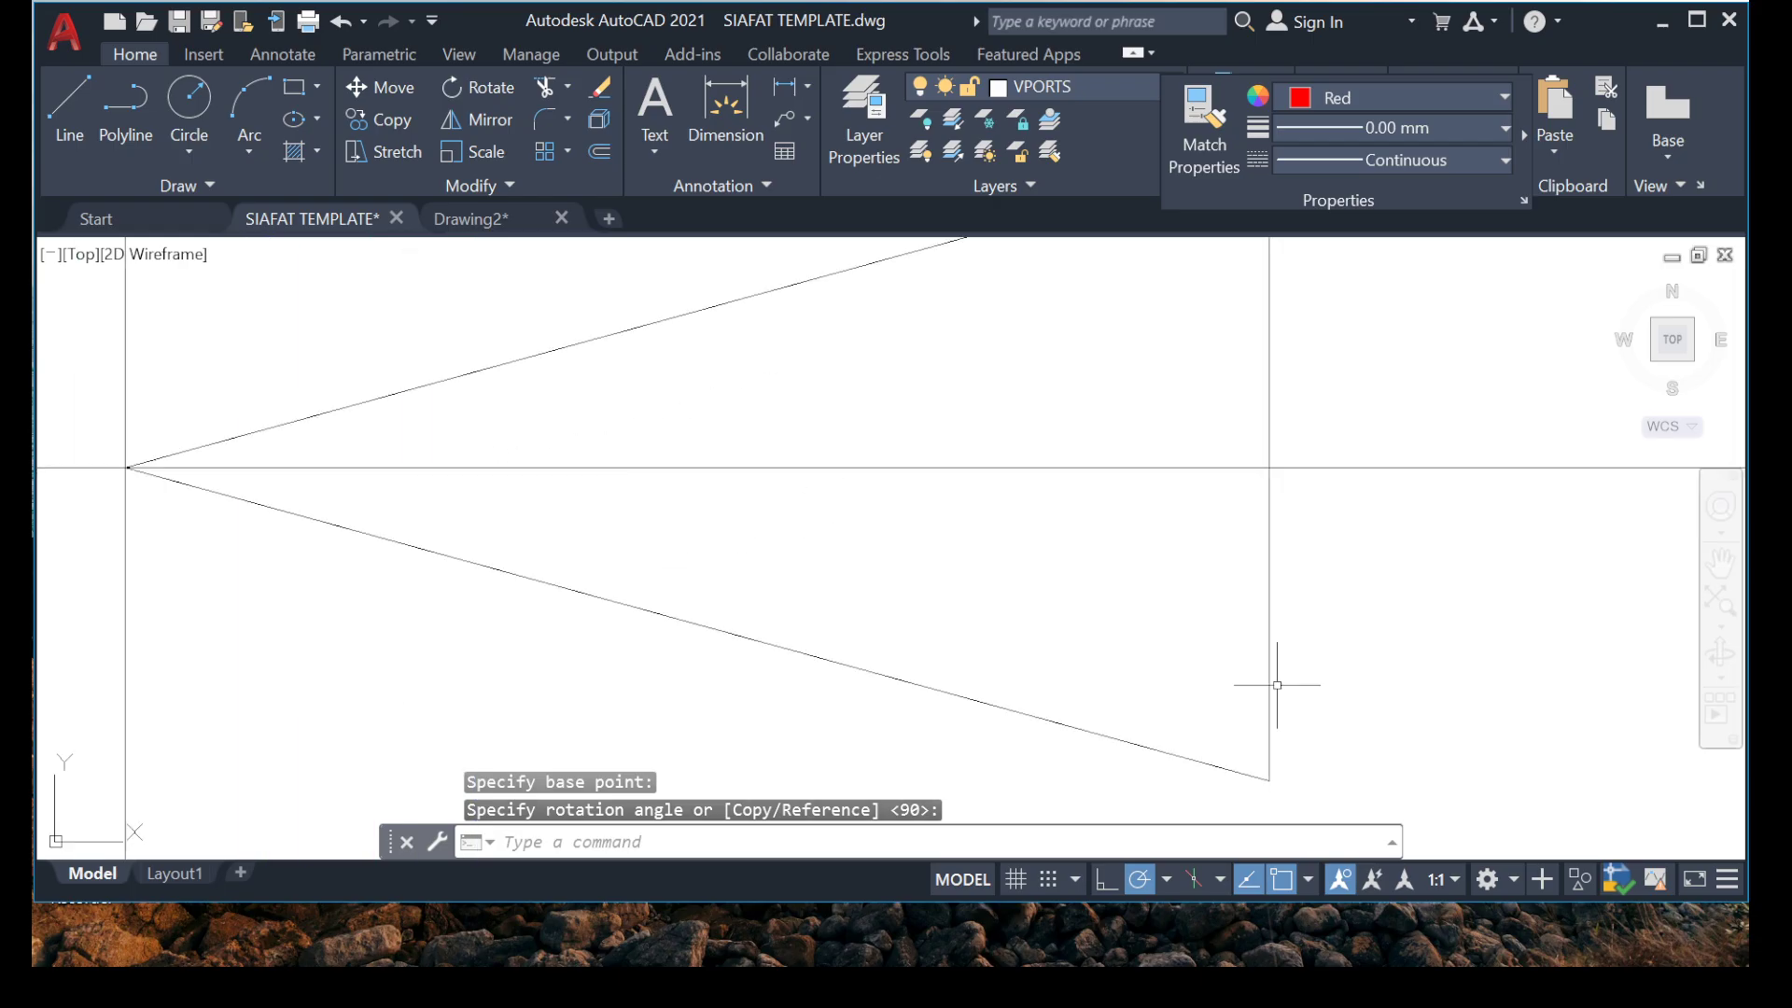
pyautogui.click(1325, 624)
pyautogui.click(919, 634)
pyautogui.rightClick(952, 650)
pyautogui.click(1036, 561)
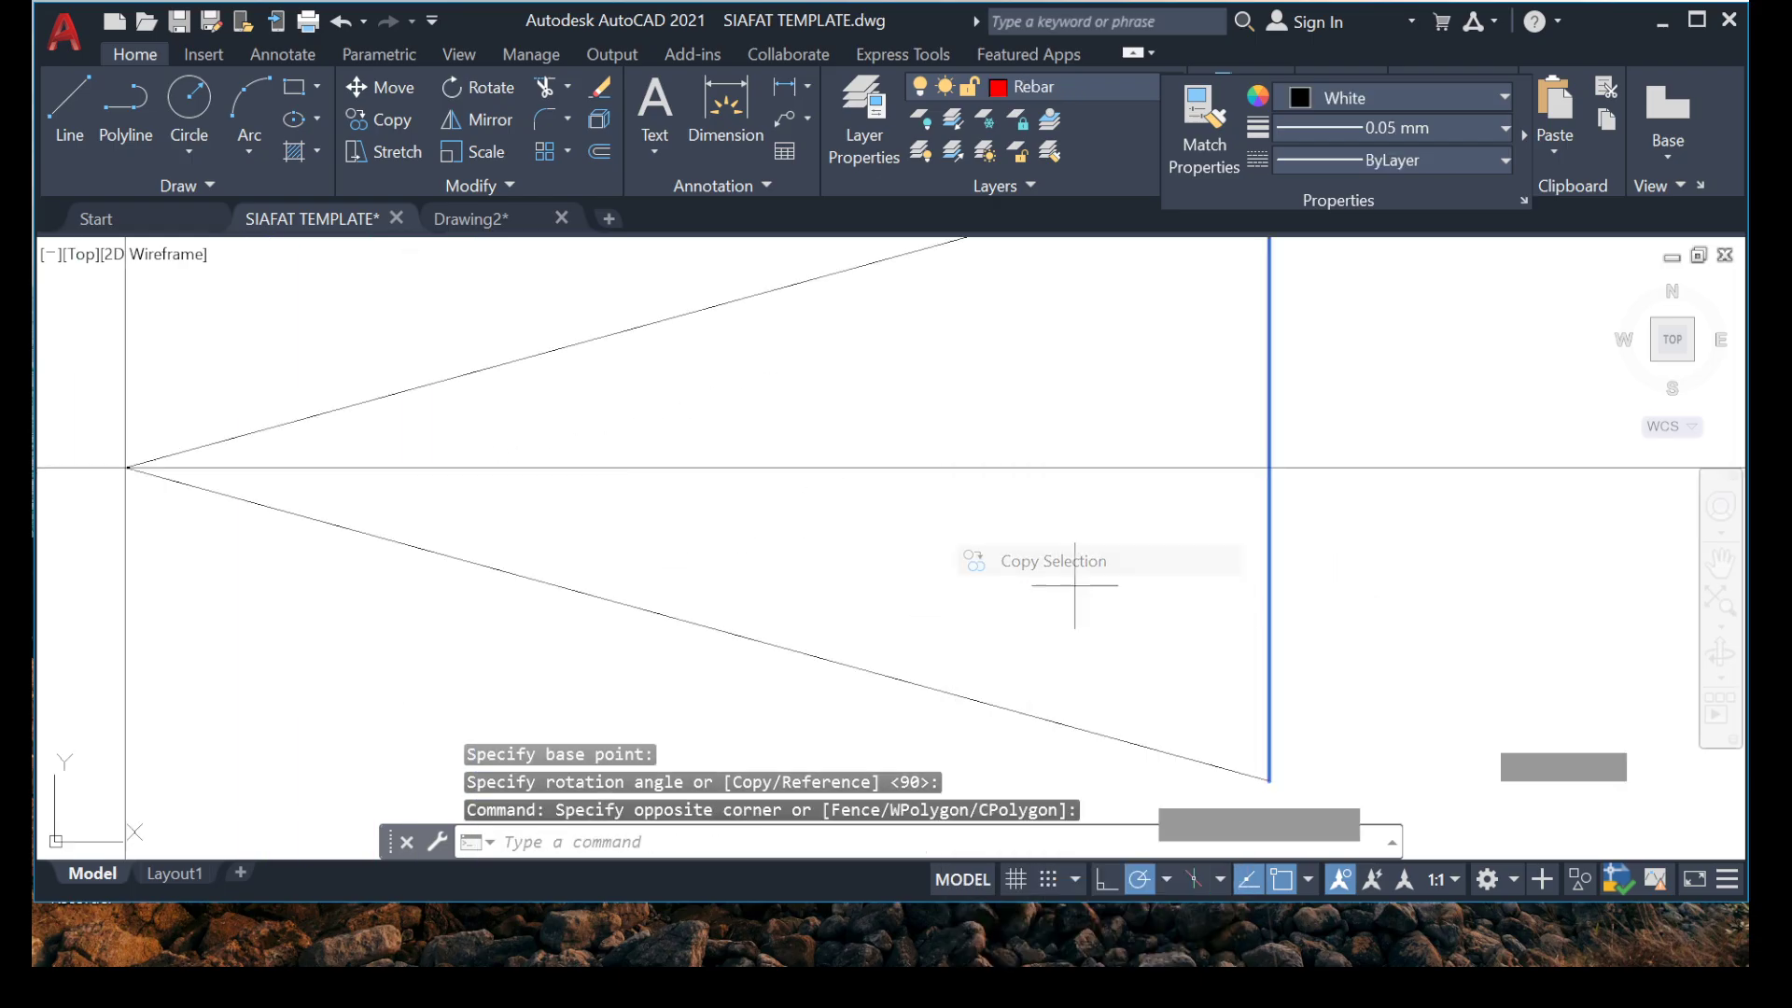
pyautogui.click(1268, 780)
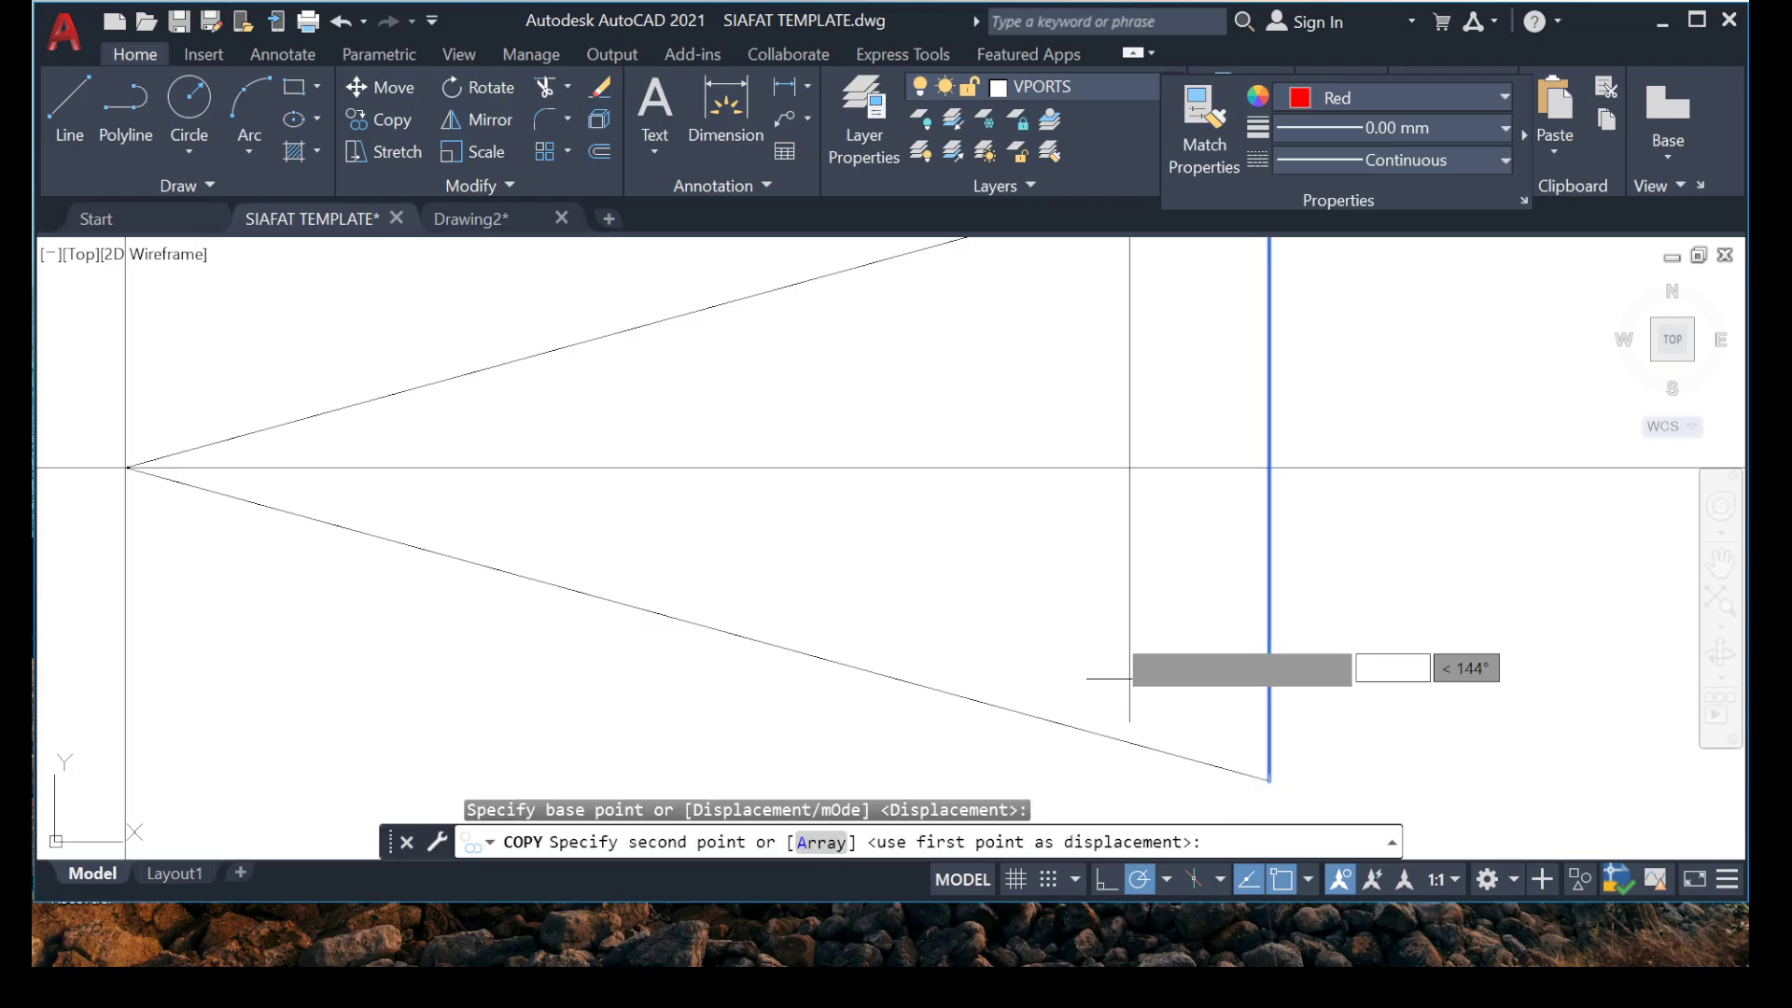
pyautogui.scroll(-8, 1231, 672)
pyautogui.scroll(5, 1204, 560)
pyautogui.scroll(3, 1111, 410)
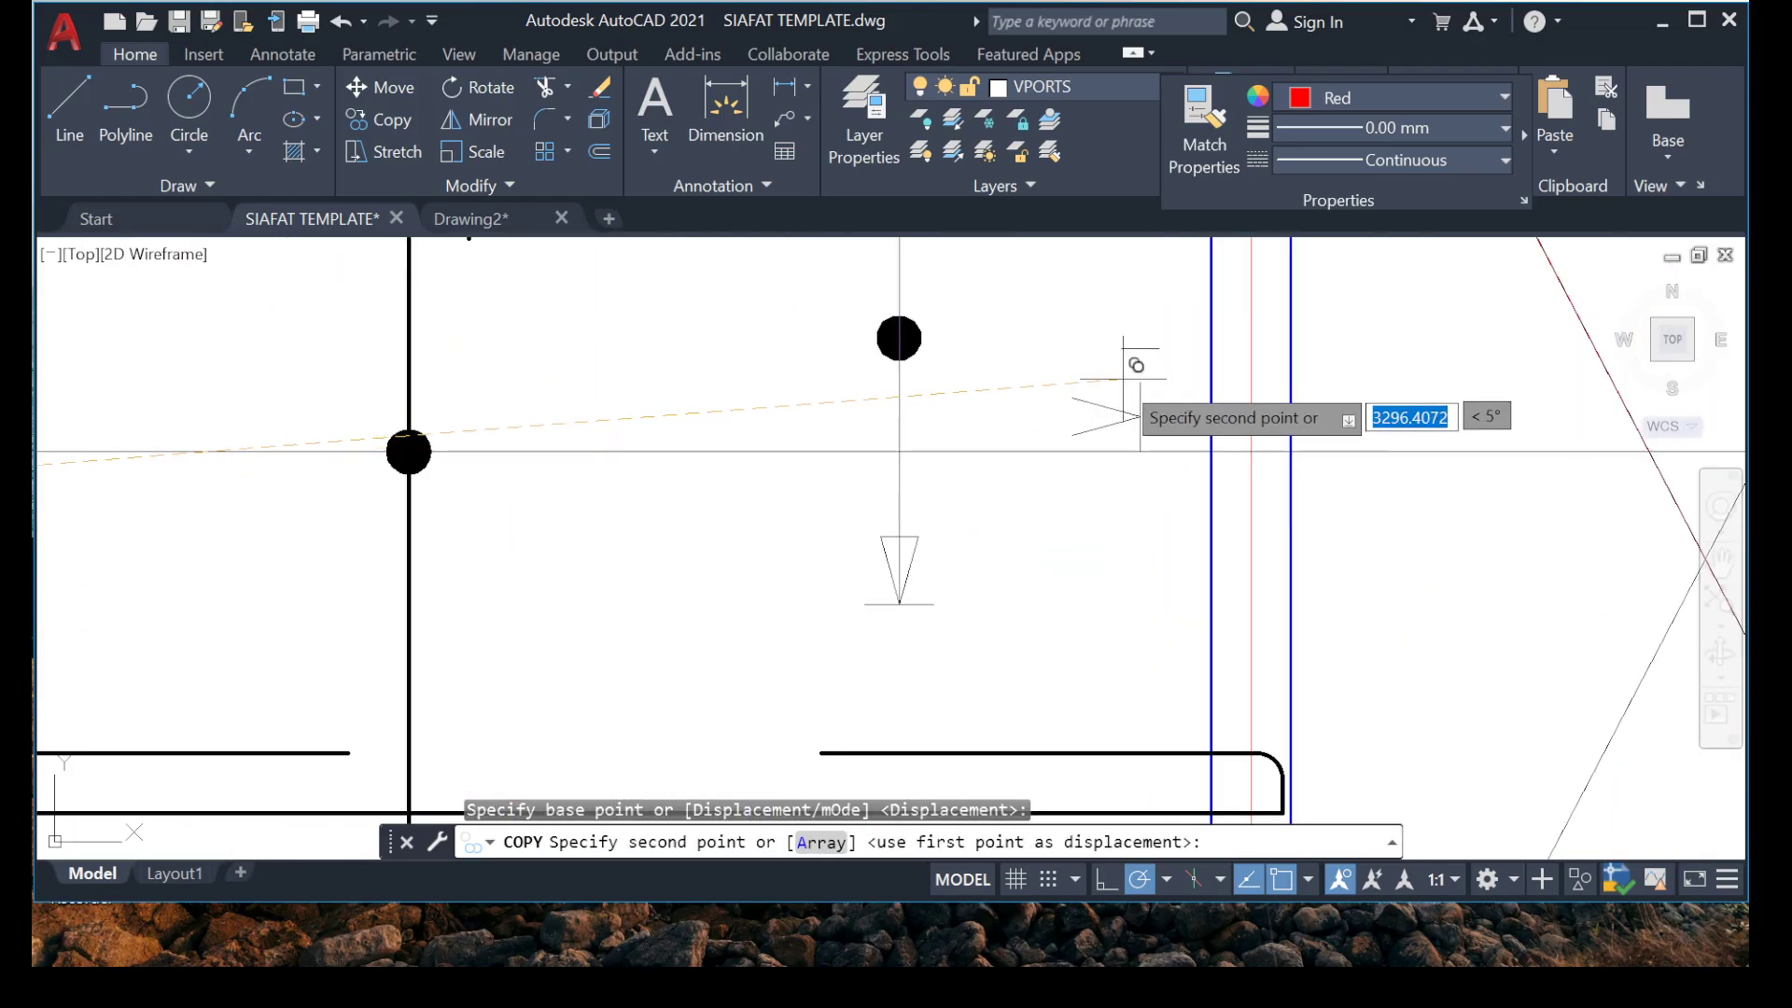
pyautogui.click(1083, 428)
pyautogui.press('Escape')
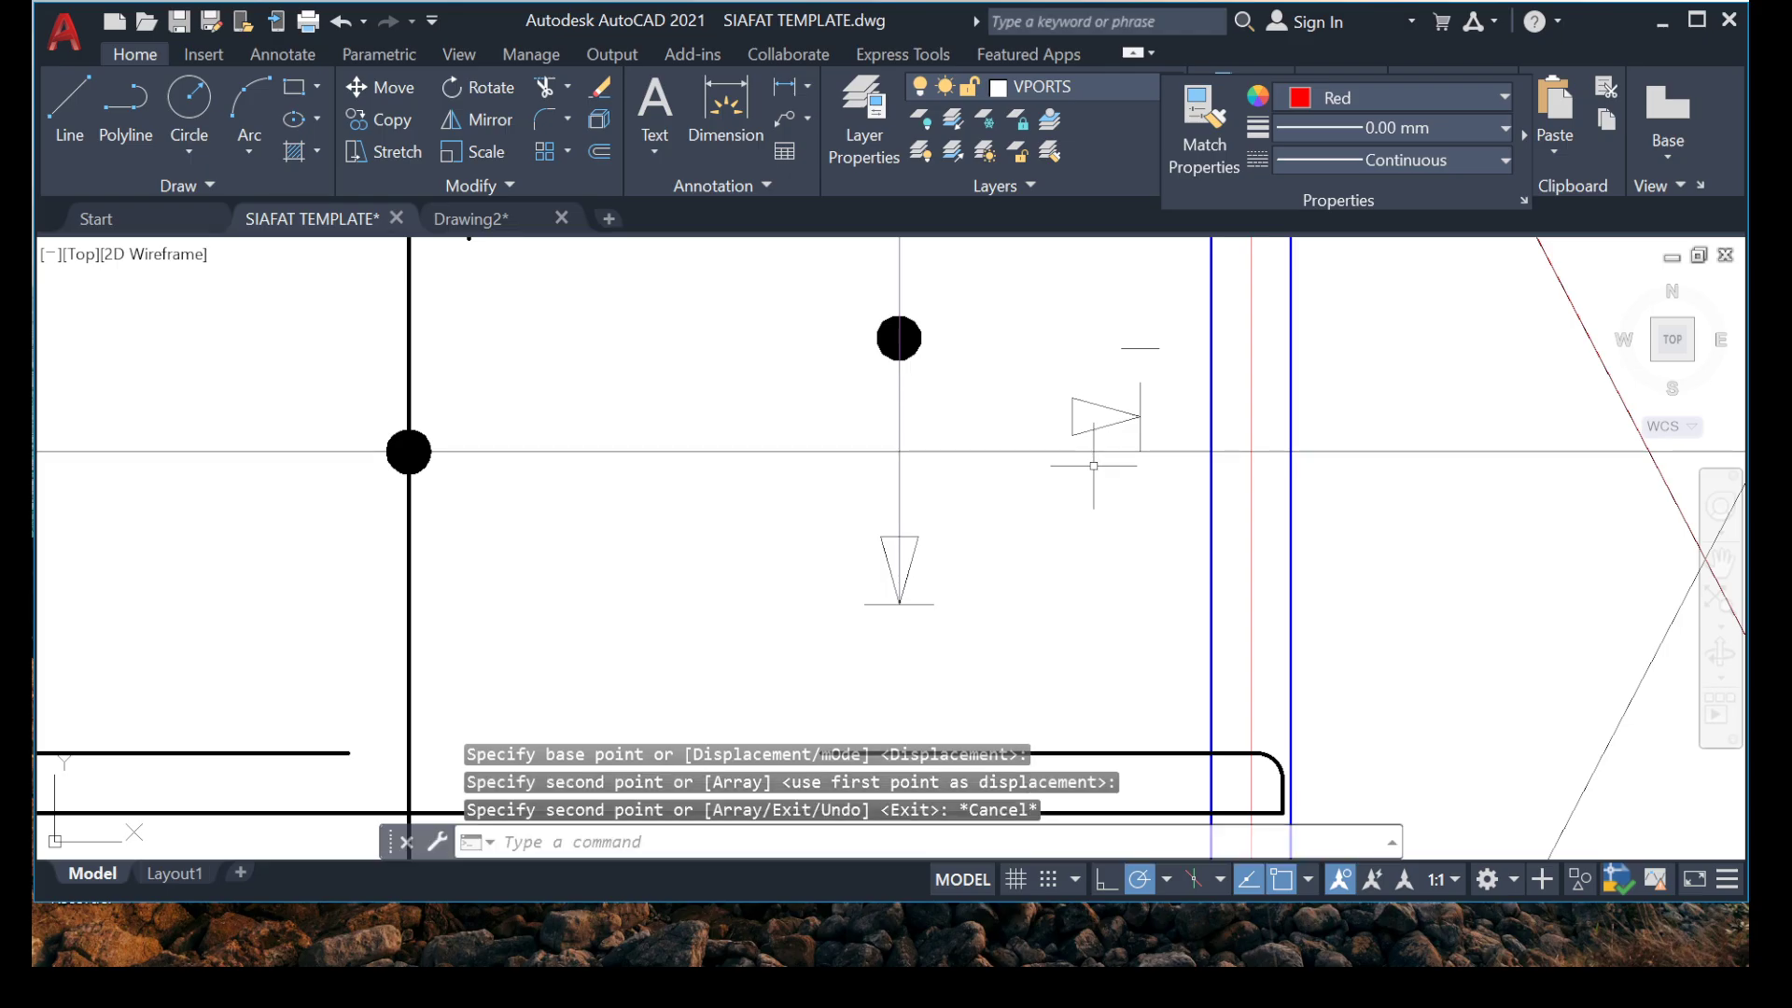
# Move the right-pointing arrowhead and its end tick by the tip onto the horizontal construction line, just inside the right beam.
pyautogui.click(1181, 511)
pyautogui.rightClick(989, 824)
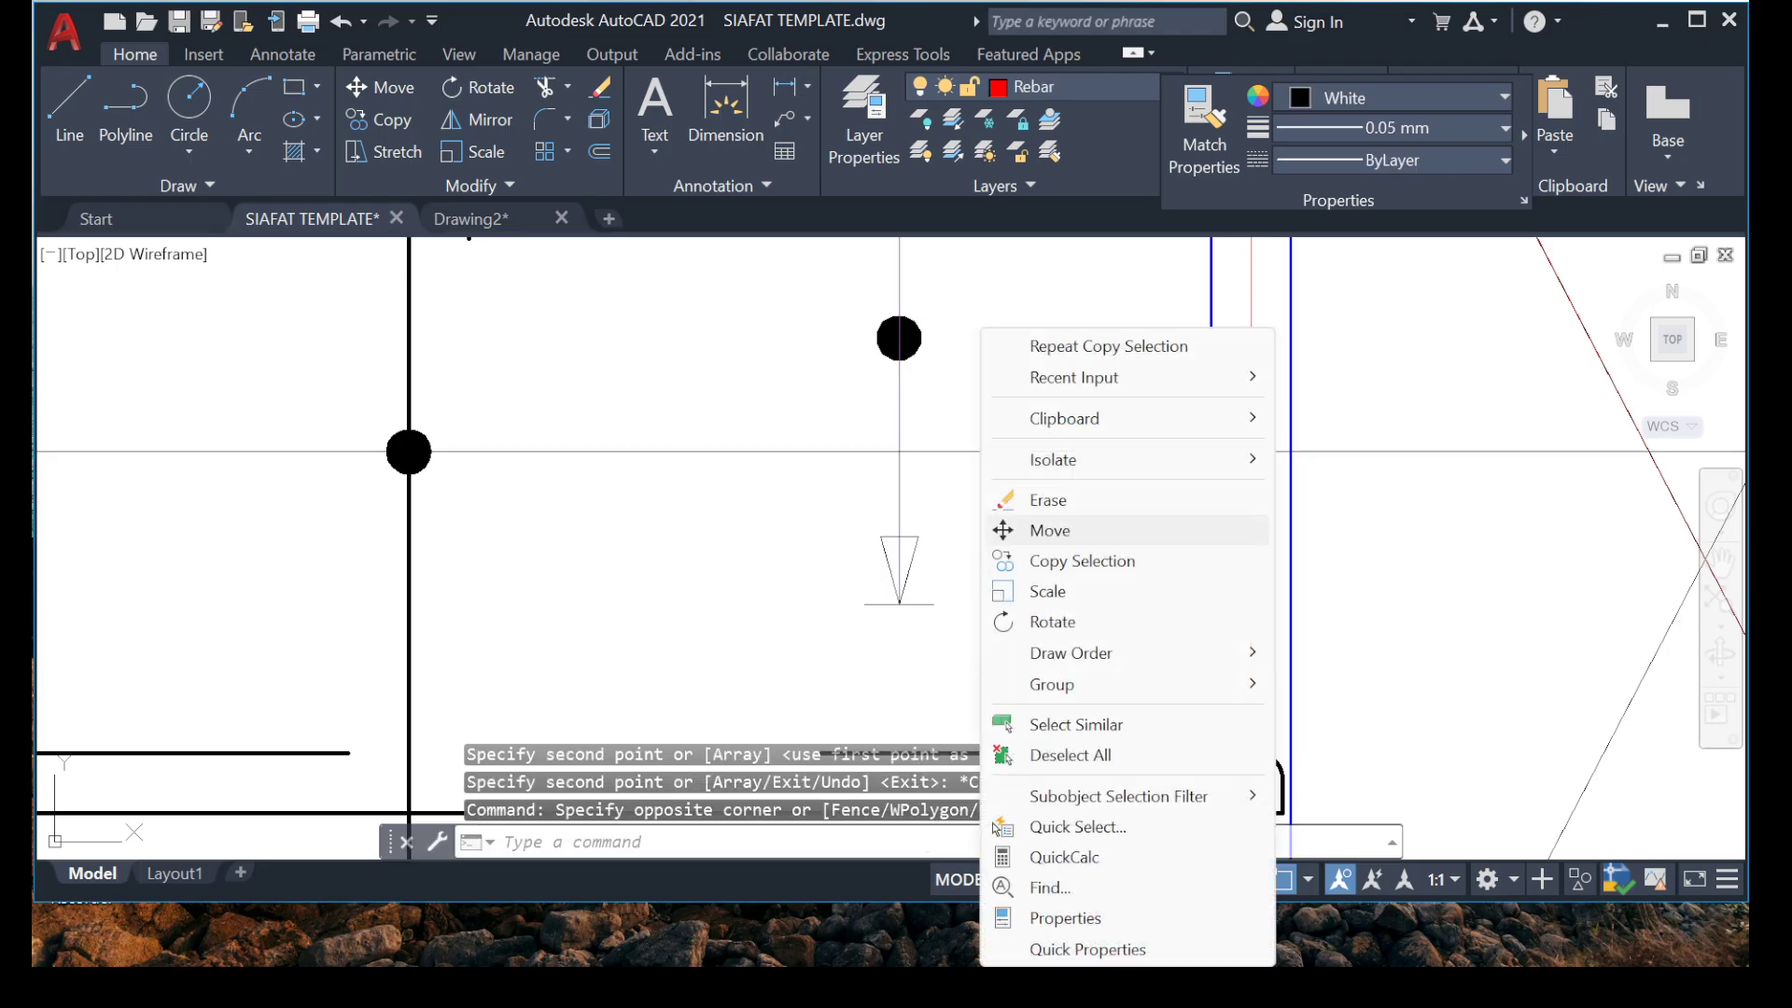
pyautogui.click(1049, 530)
pyautogui.scroll(3, 1158, 392)
pyautogui.click(1094, 504)
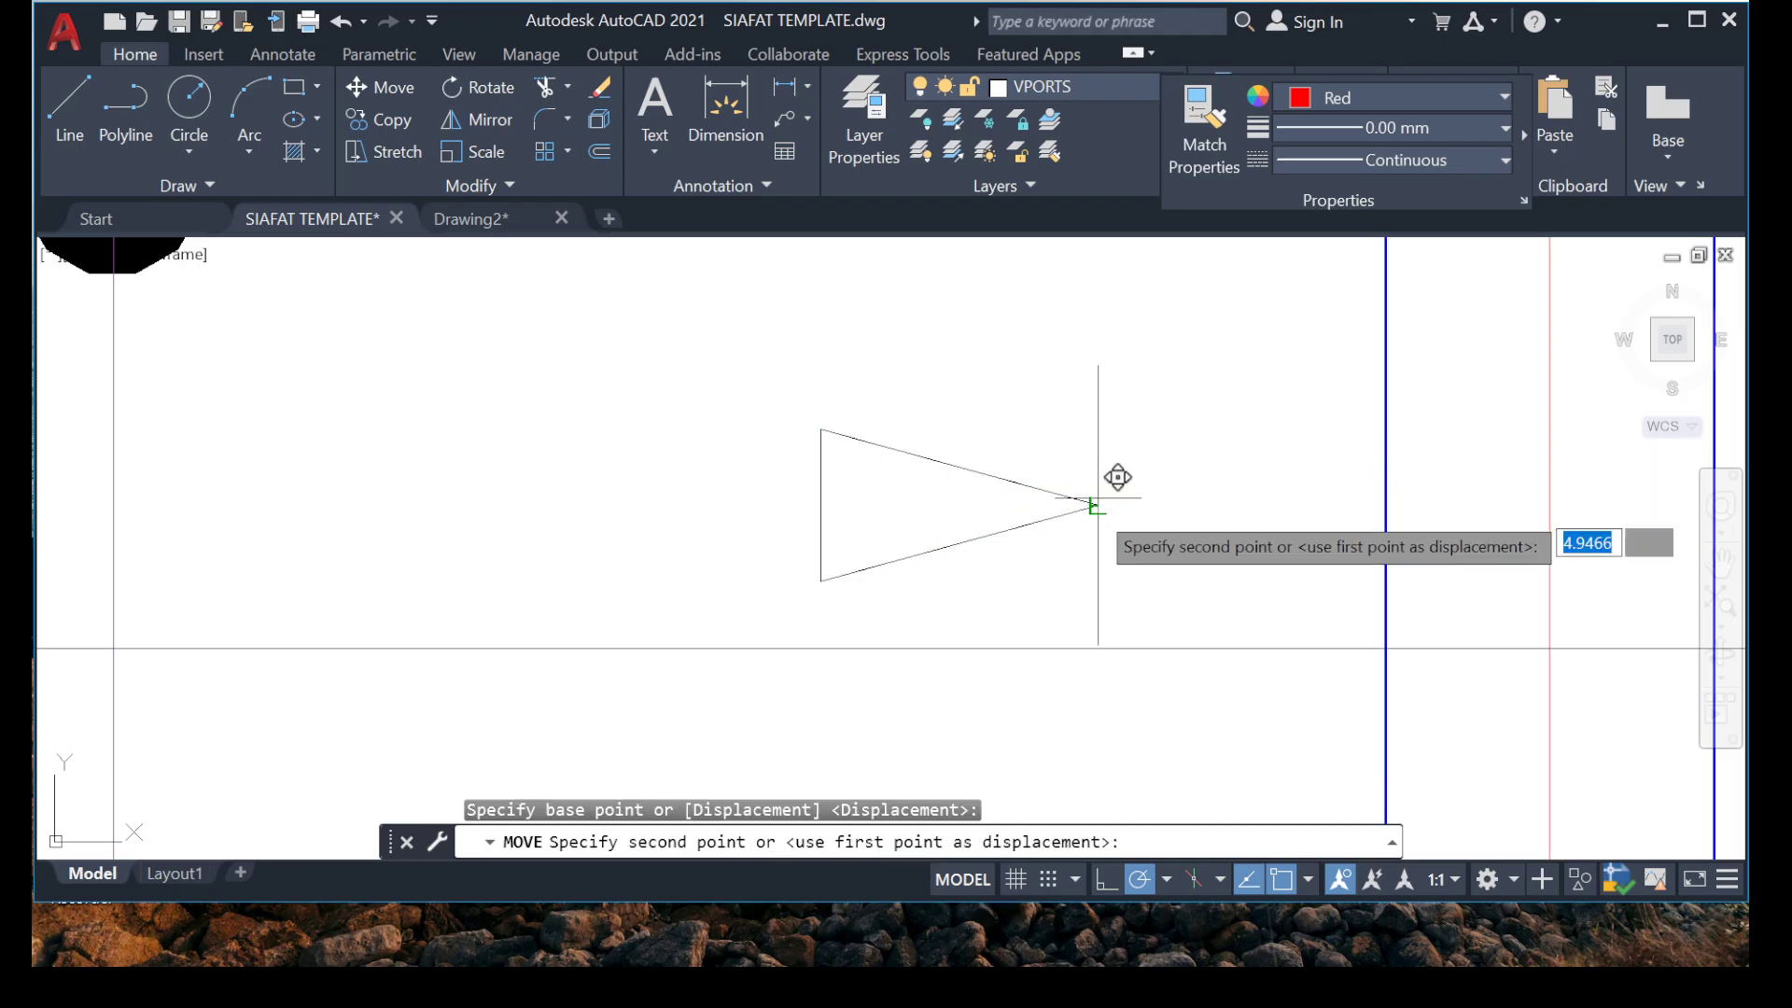
pyautogui.scroll(-4, 1111, 468)
pyautogui.moveTo(1132, 636); pyautogui.dragTo(915, 528, button='middle')
pyautogui.scroll(2, 991, 401)
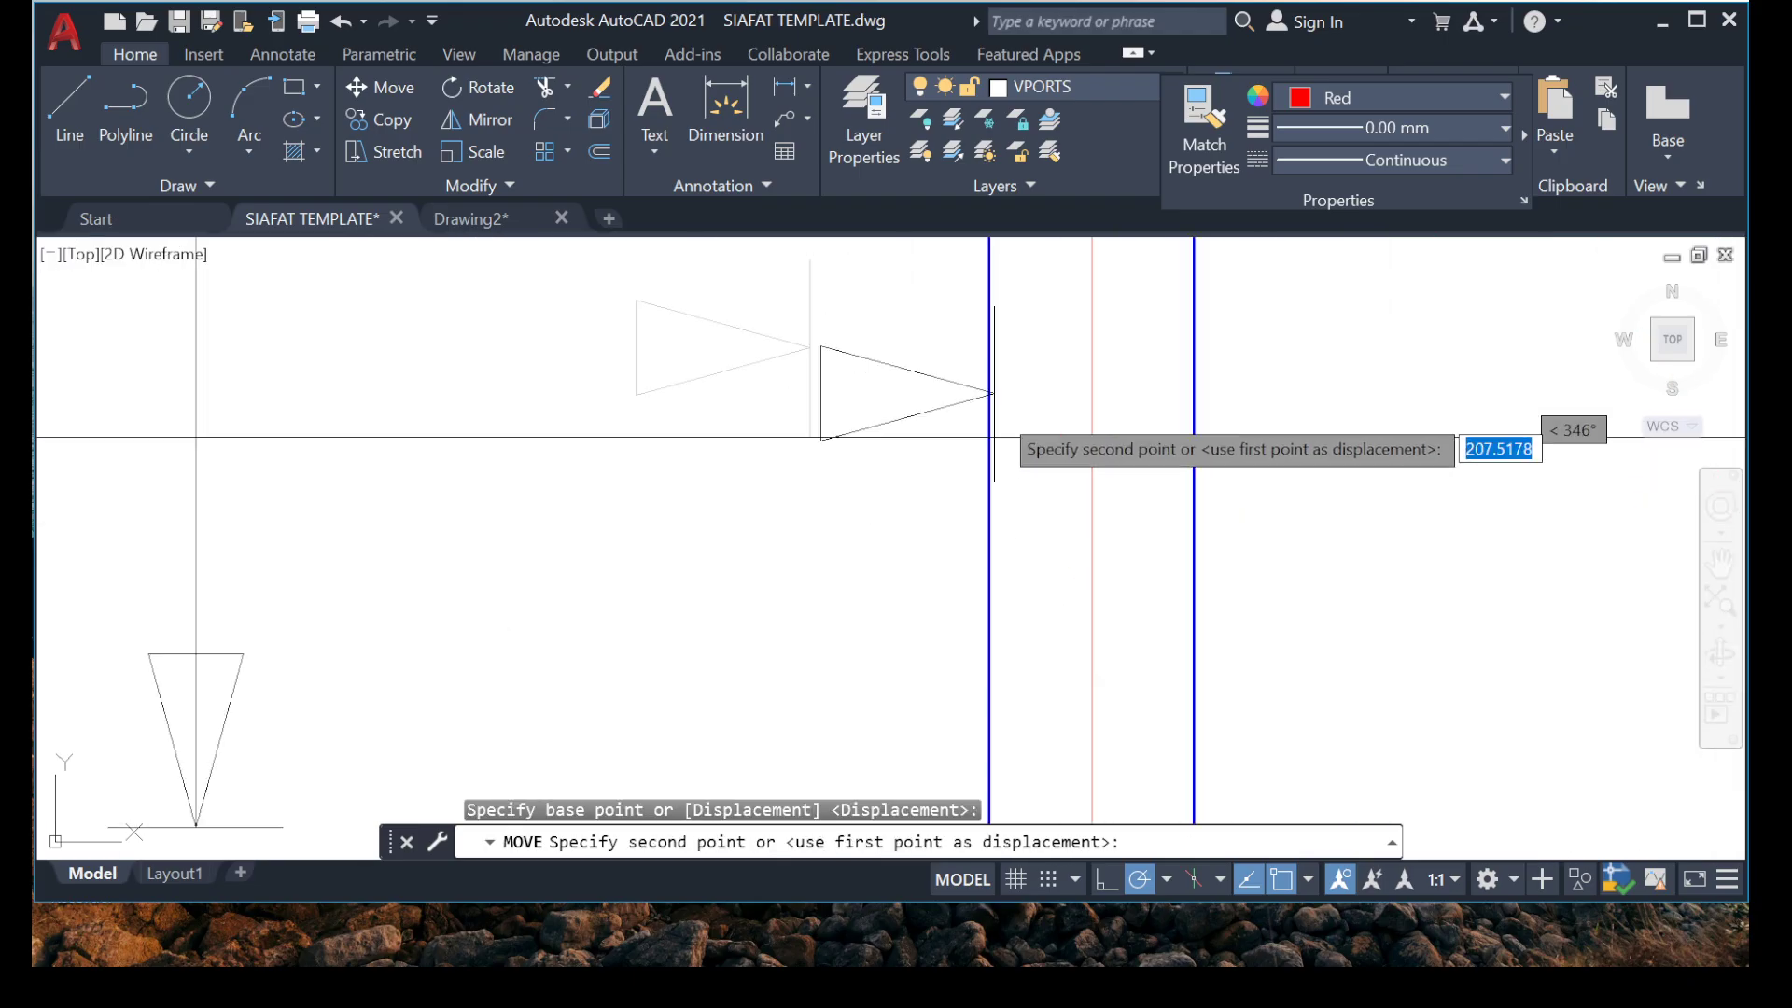
pyautogui.scroll(4, 994, 393)
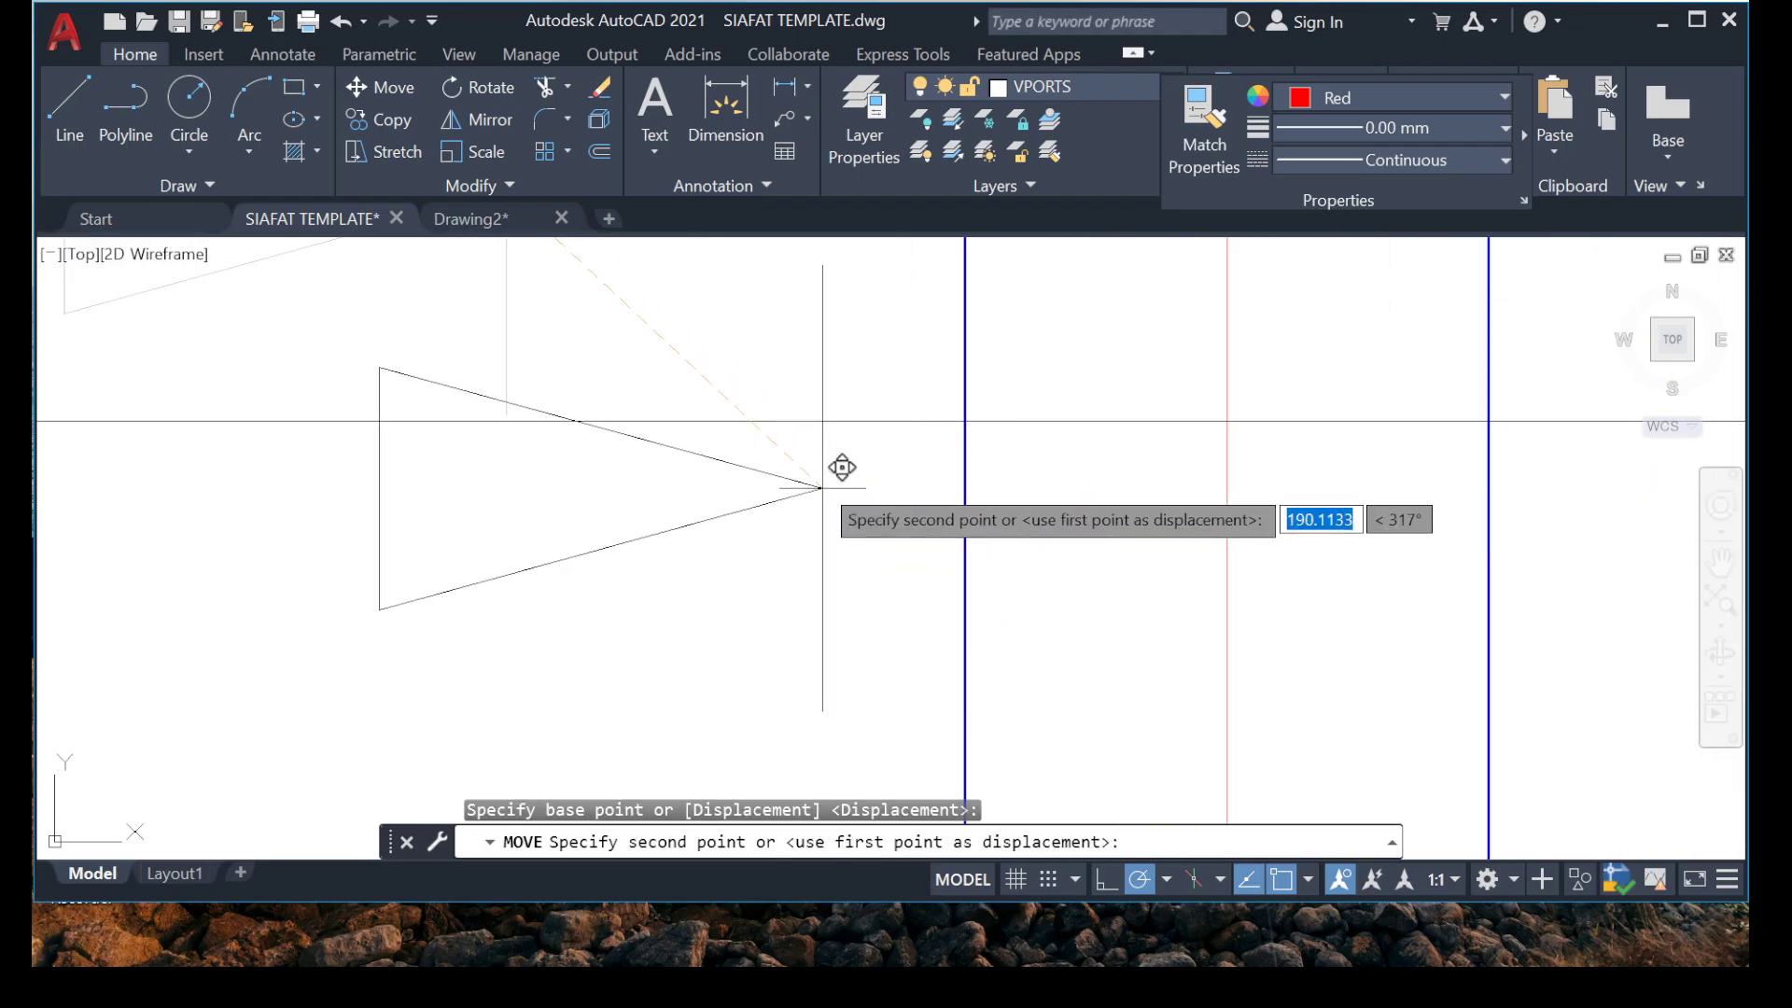
pyautogui.click(922, 420)
# Delete the stray short horizontal line left above the right-pointing arrowhead.
pyautogui.scroll(-7, 788, 439)
pyautogui.scroll(3, 756, 448)
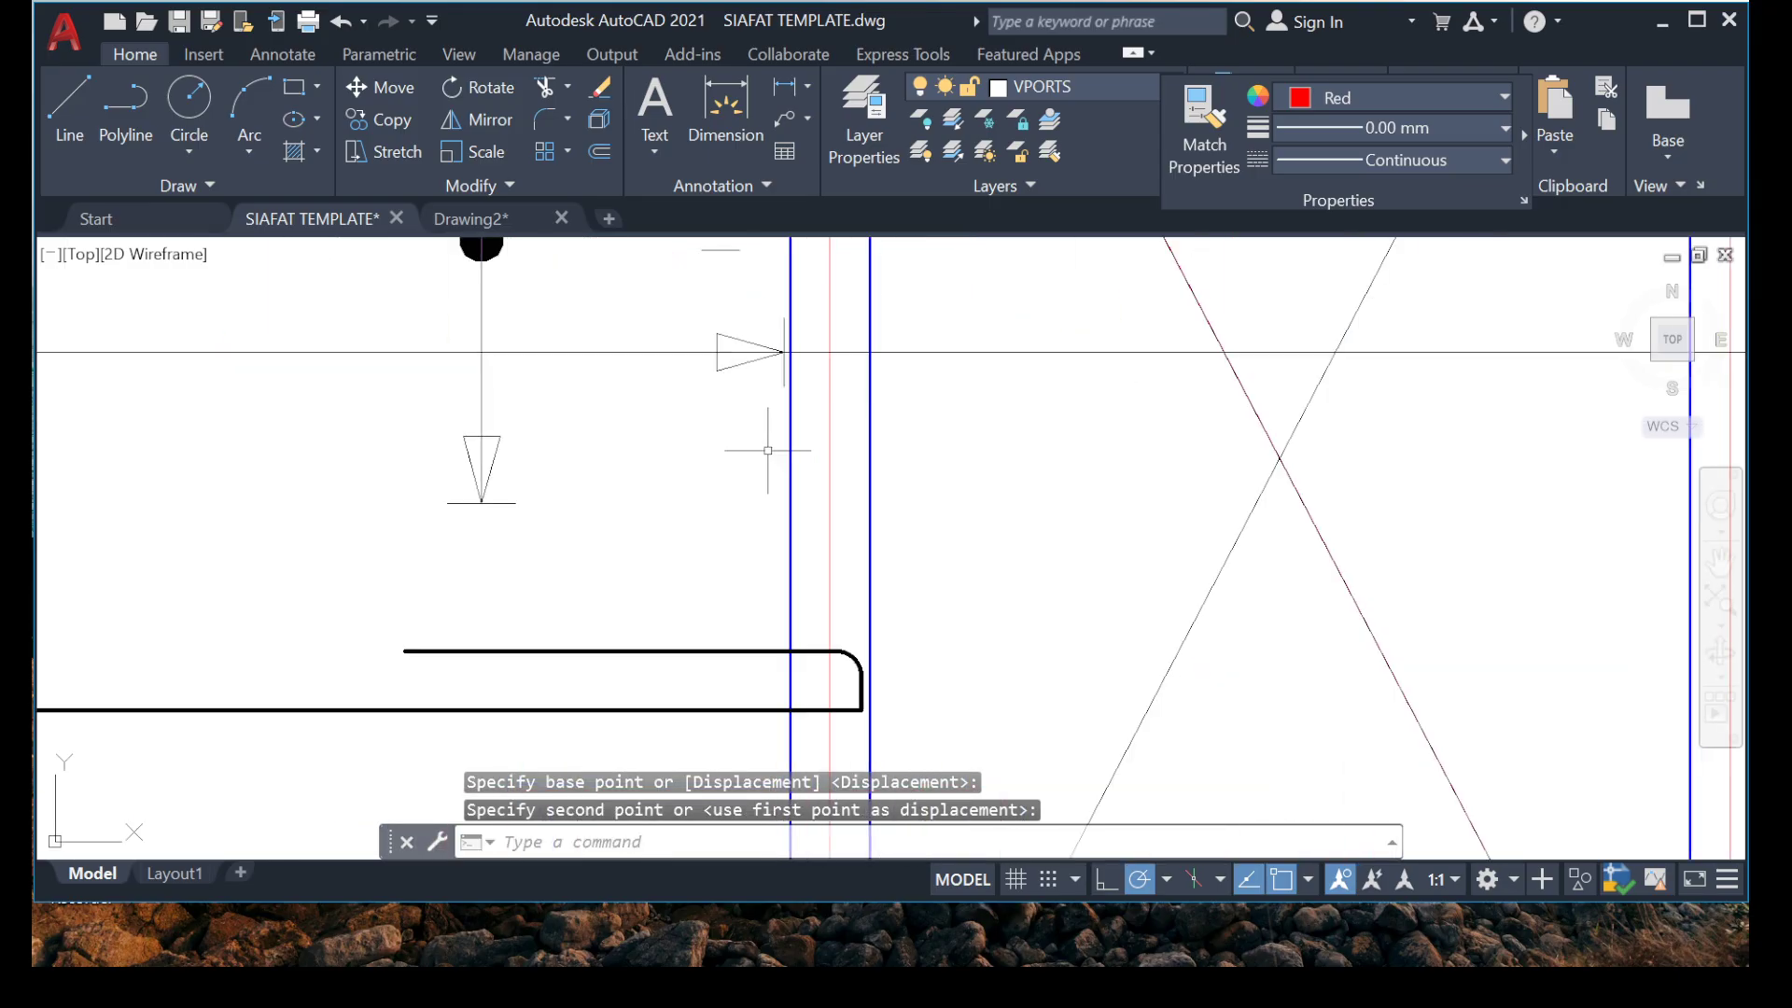
pyautogui.moveTo(768, 451); pyautogui.dragTo(784, 675, button='middle')
pyautogui.click(661, 434)
pyautogui.click(917, 528)
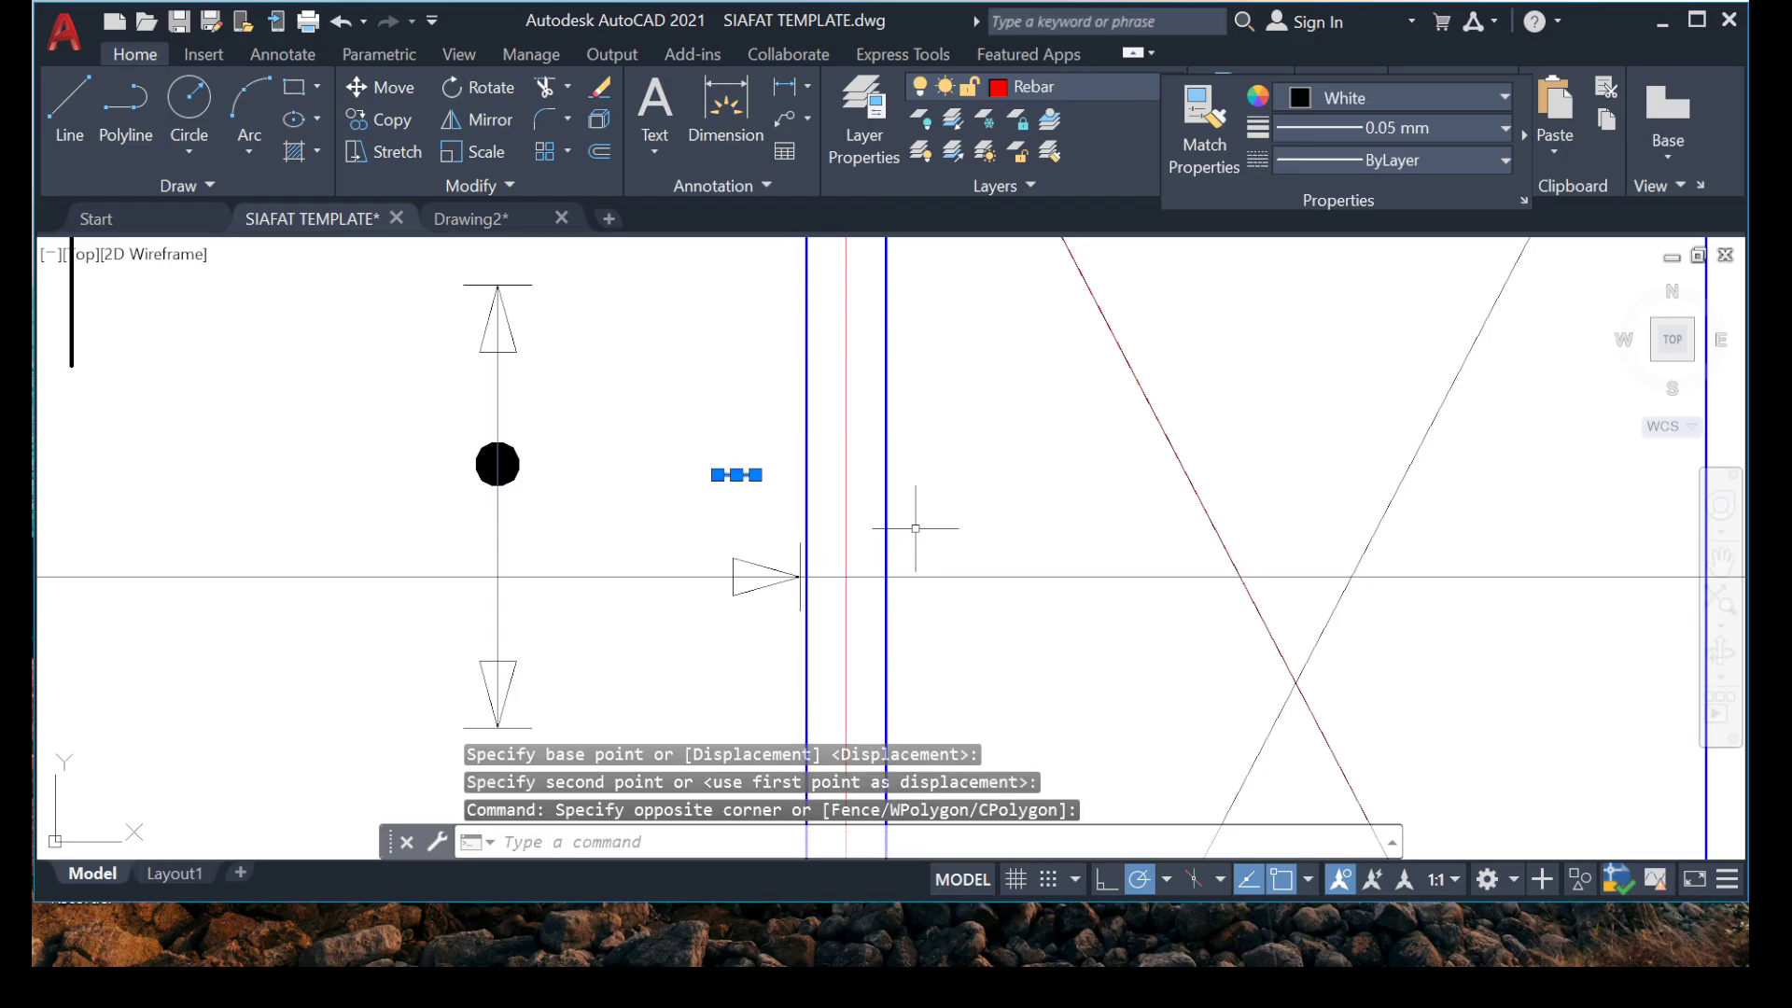
pyautogui.press('Delete')
pyautogui.scroll(-5, 830, 486)
pyautogui.scroll(2, 828, 570)
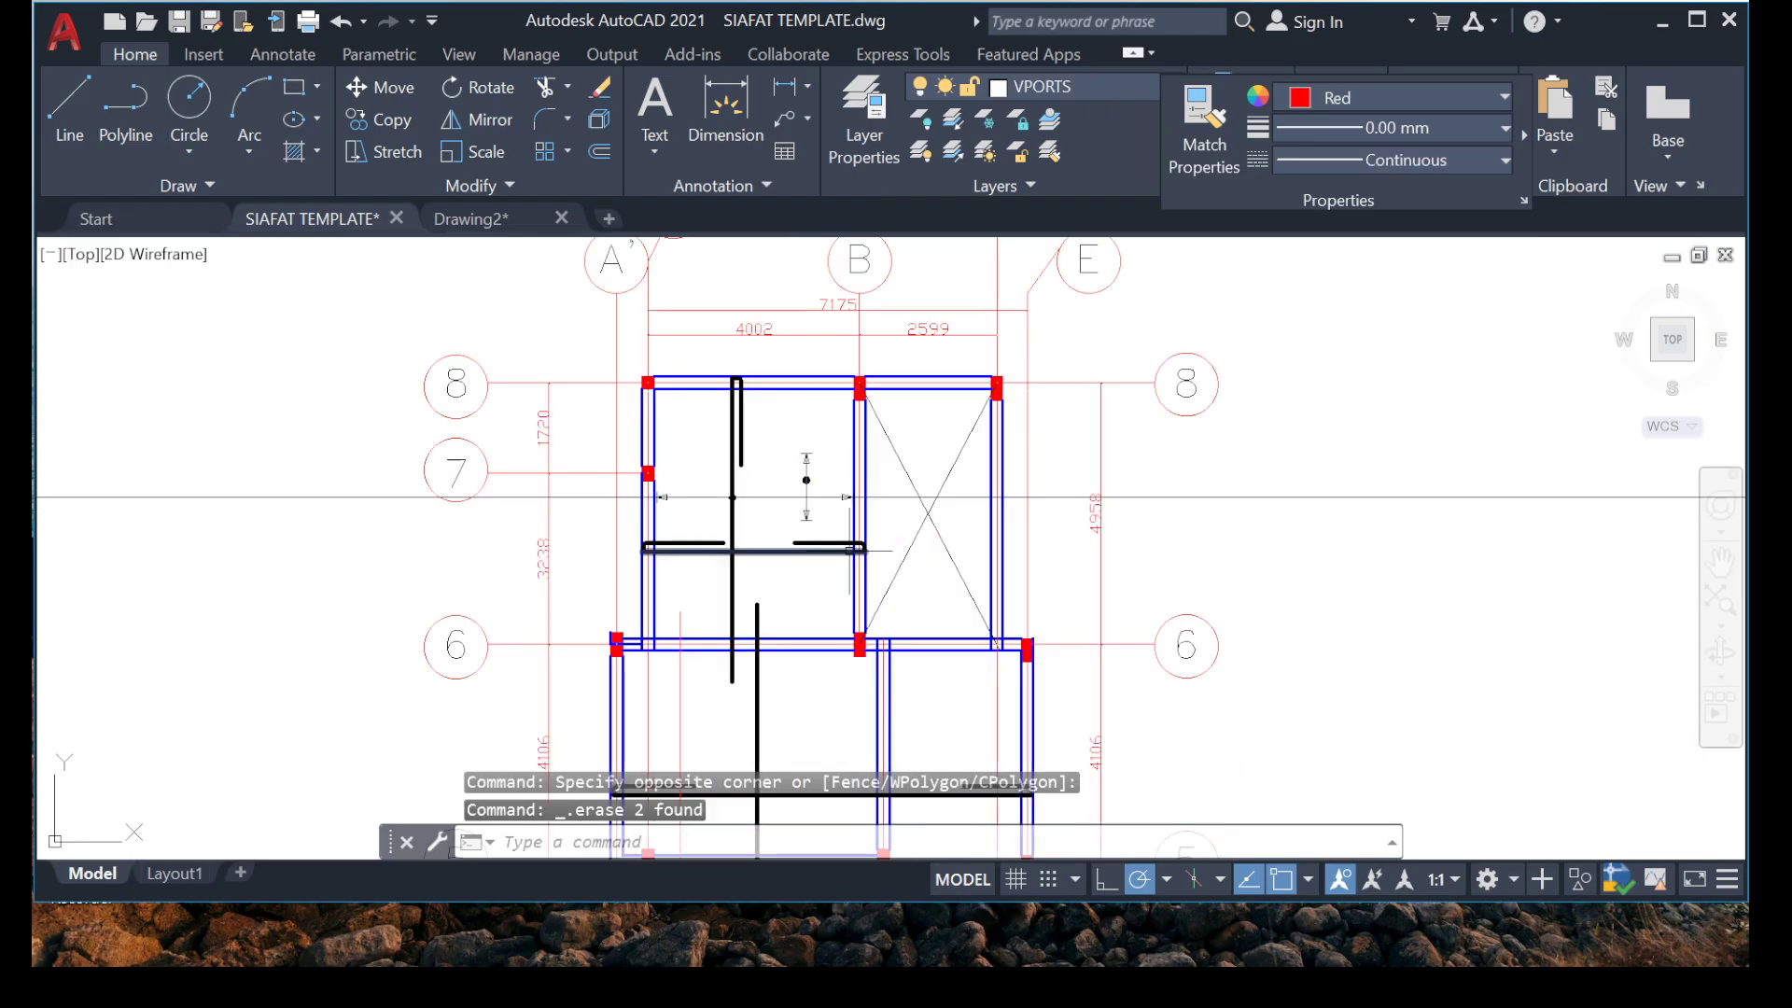
# Copy the complete vertical range marker by its dot's centre onto the long hooked horizontal bar below, between its two short top legs.
pyautogui.scroll(10, 719, 478)
pyautogui.scroll(-4, 852, 608)
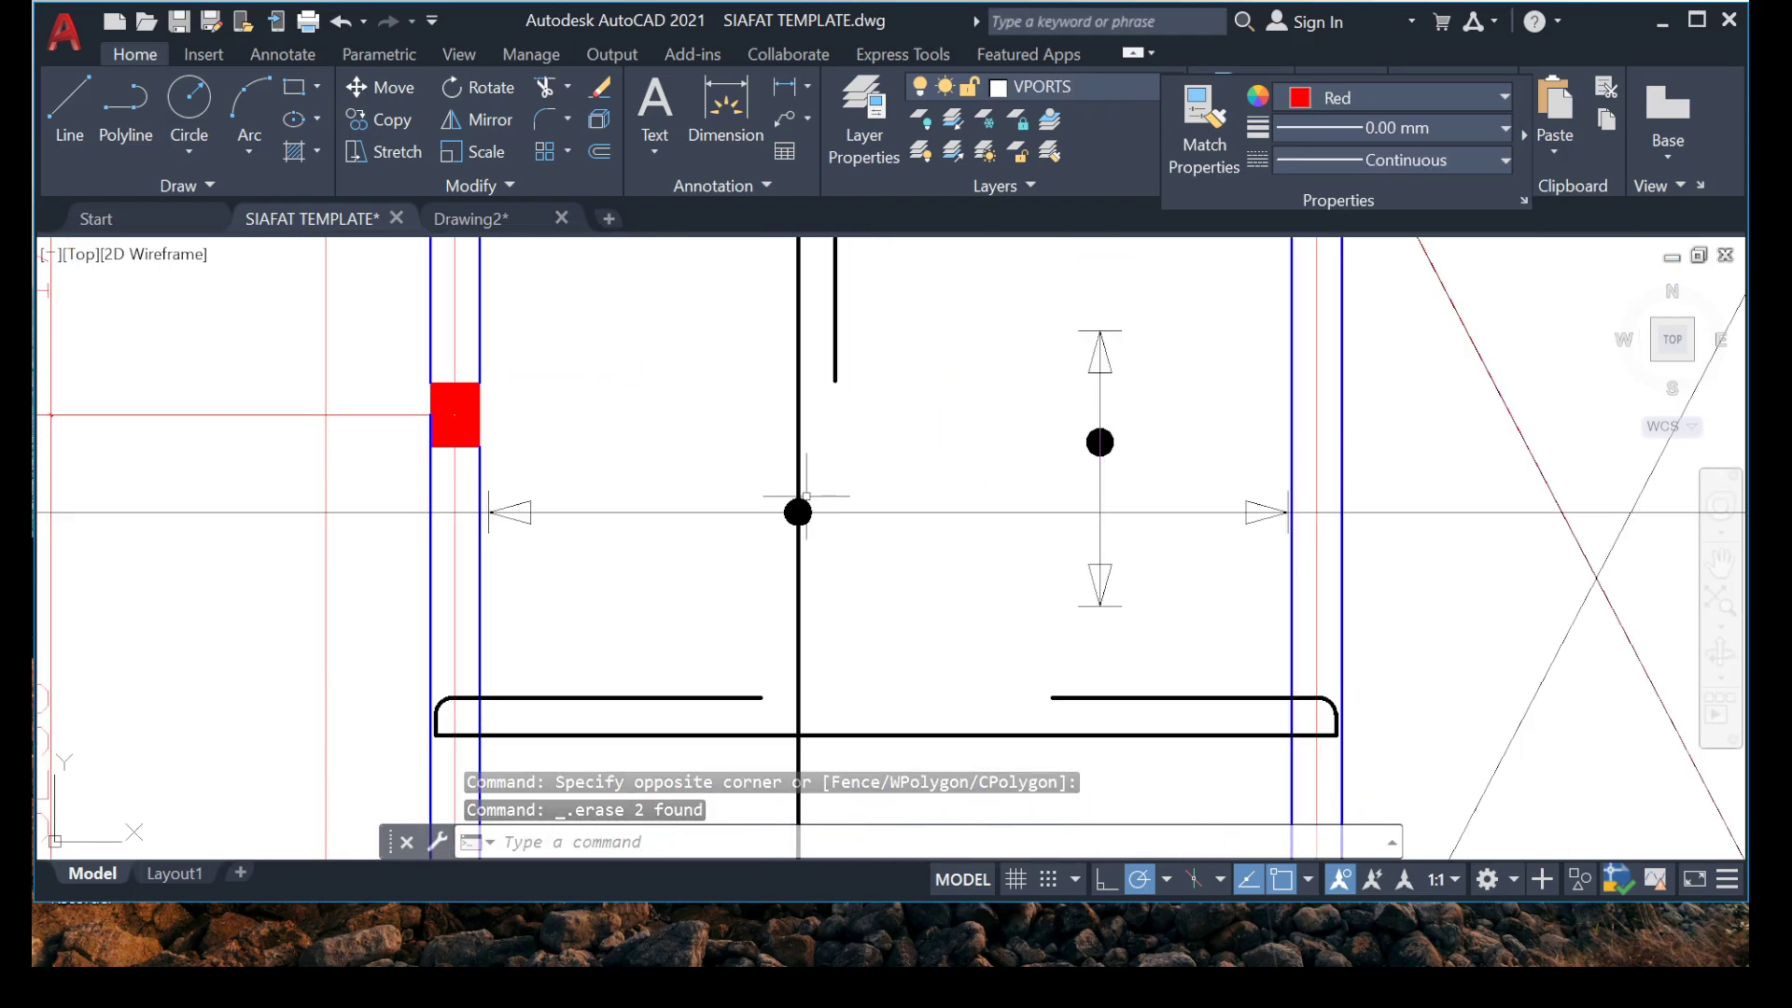
pyautogui.scroll(4, 795, 514)
pyautogui.scroll(-5, 798, 509)
pyautogui.scroll(6, 872, 500)
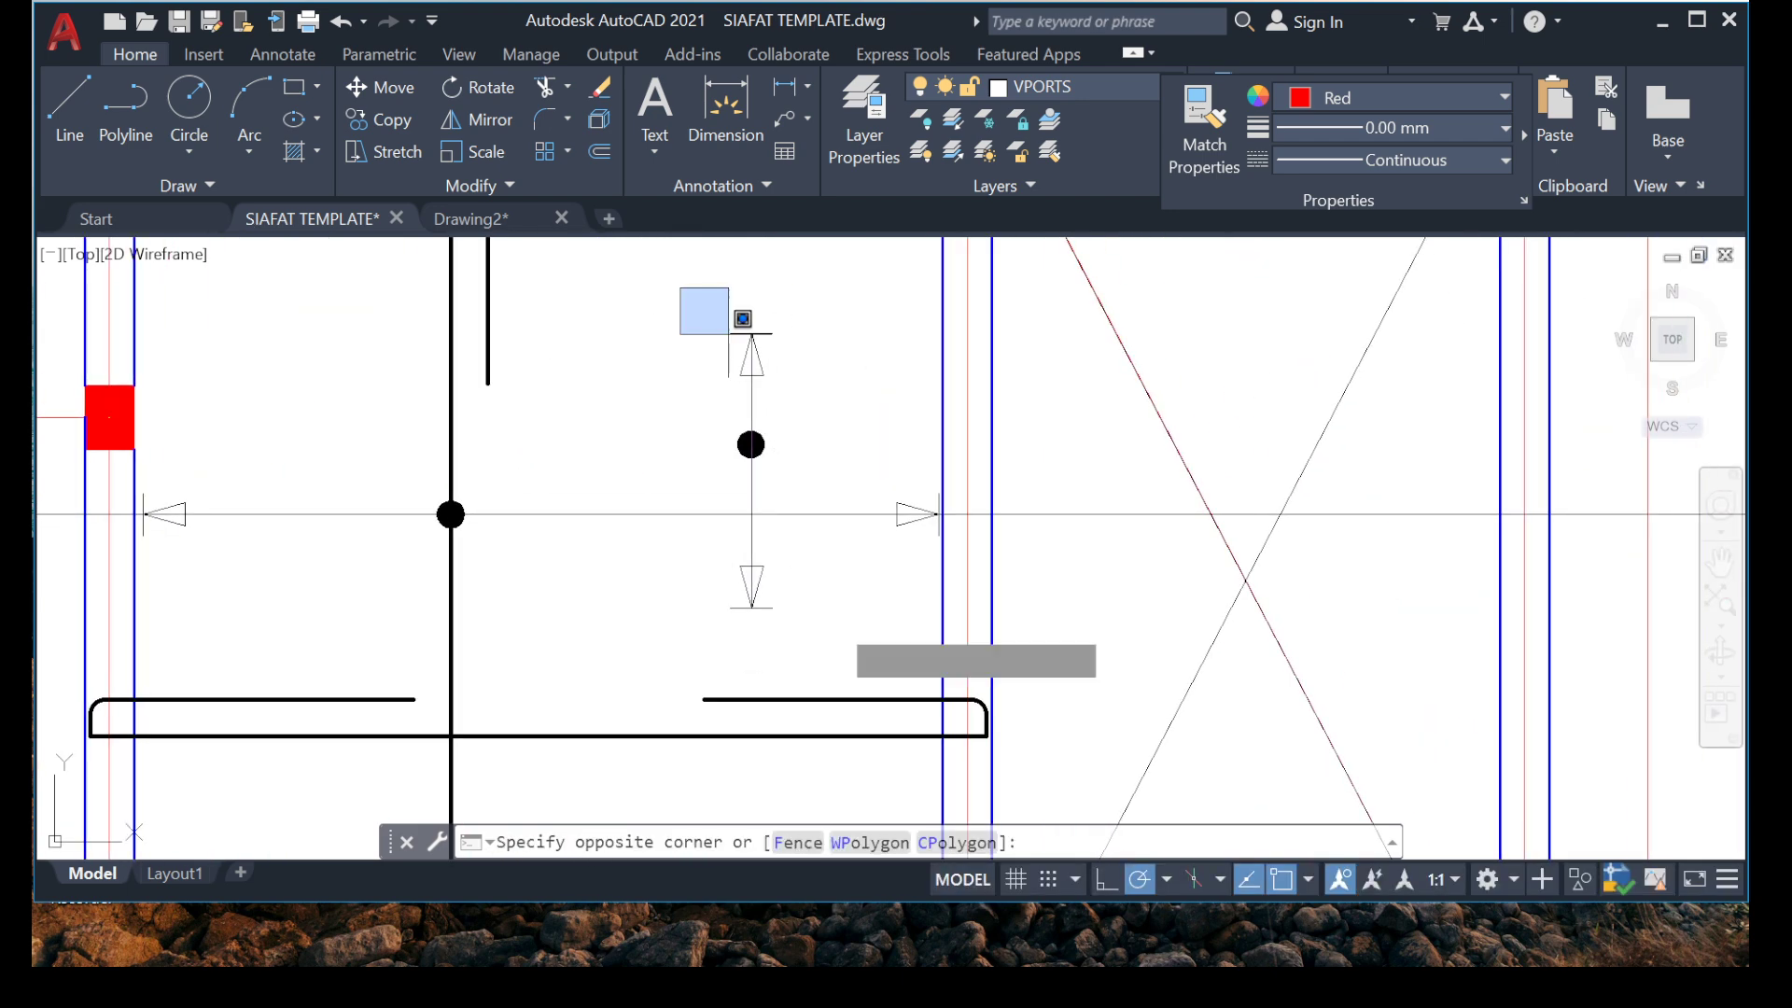
pyautogui.click(867, 625)
pyautogui.rightClick(702, 323)
pyautogui.click(803, 561)
pyautogui.scroll(4, 717, 387)
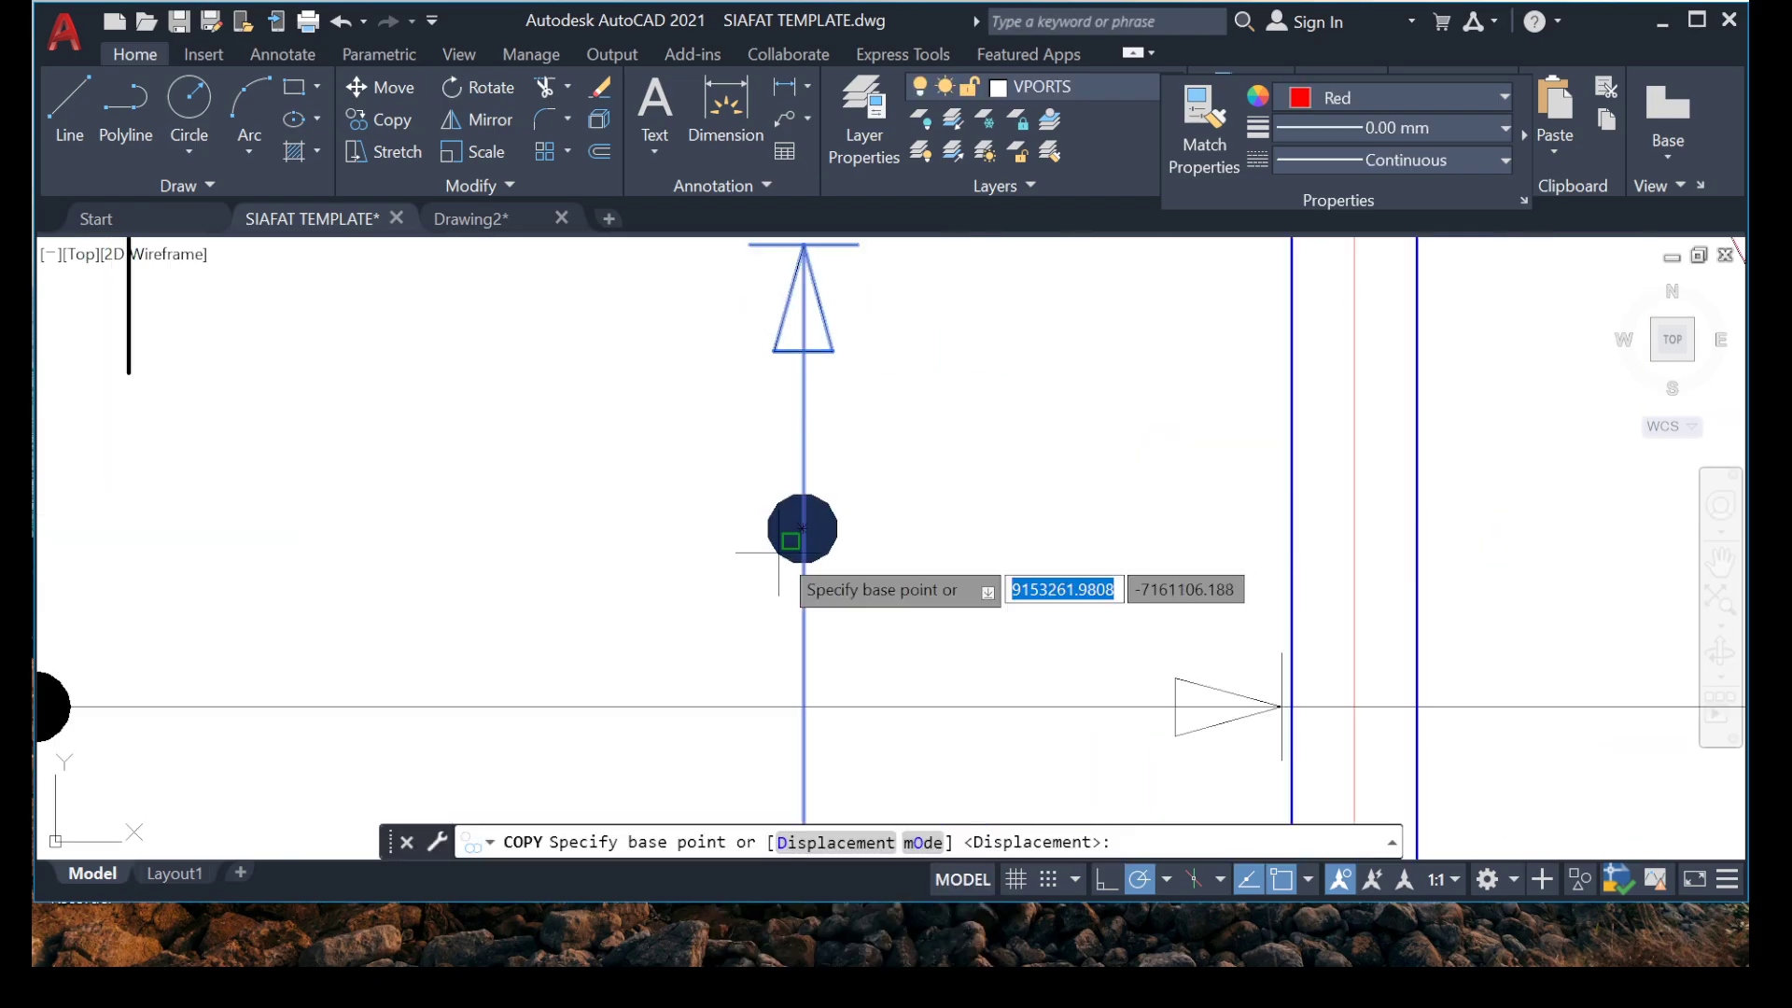
pyautogui.click(803, 528)
pyautogui.scroll(-6, 760, 401)
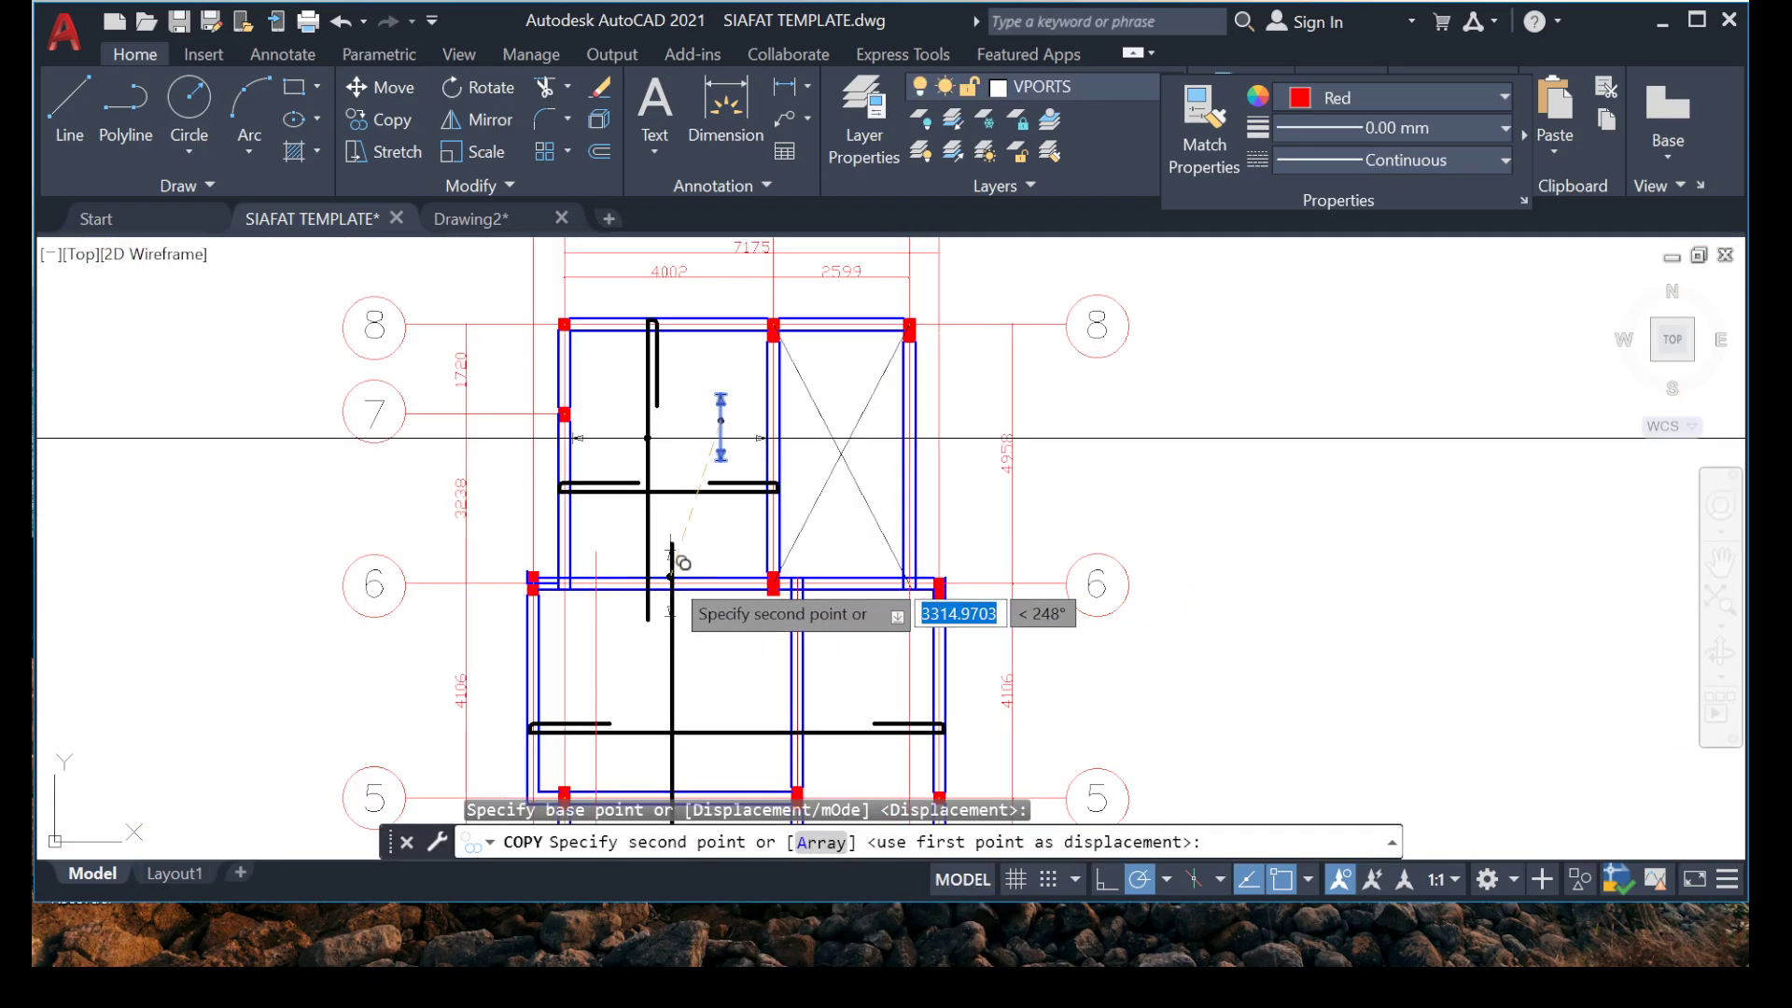
pyautogui.scroll(7, 660, 320)
pyautogui.click(640, 426)
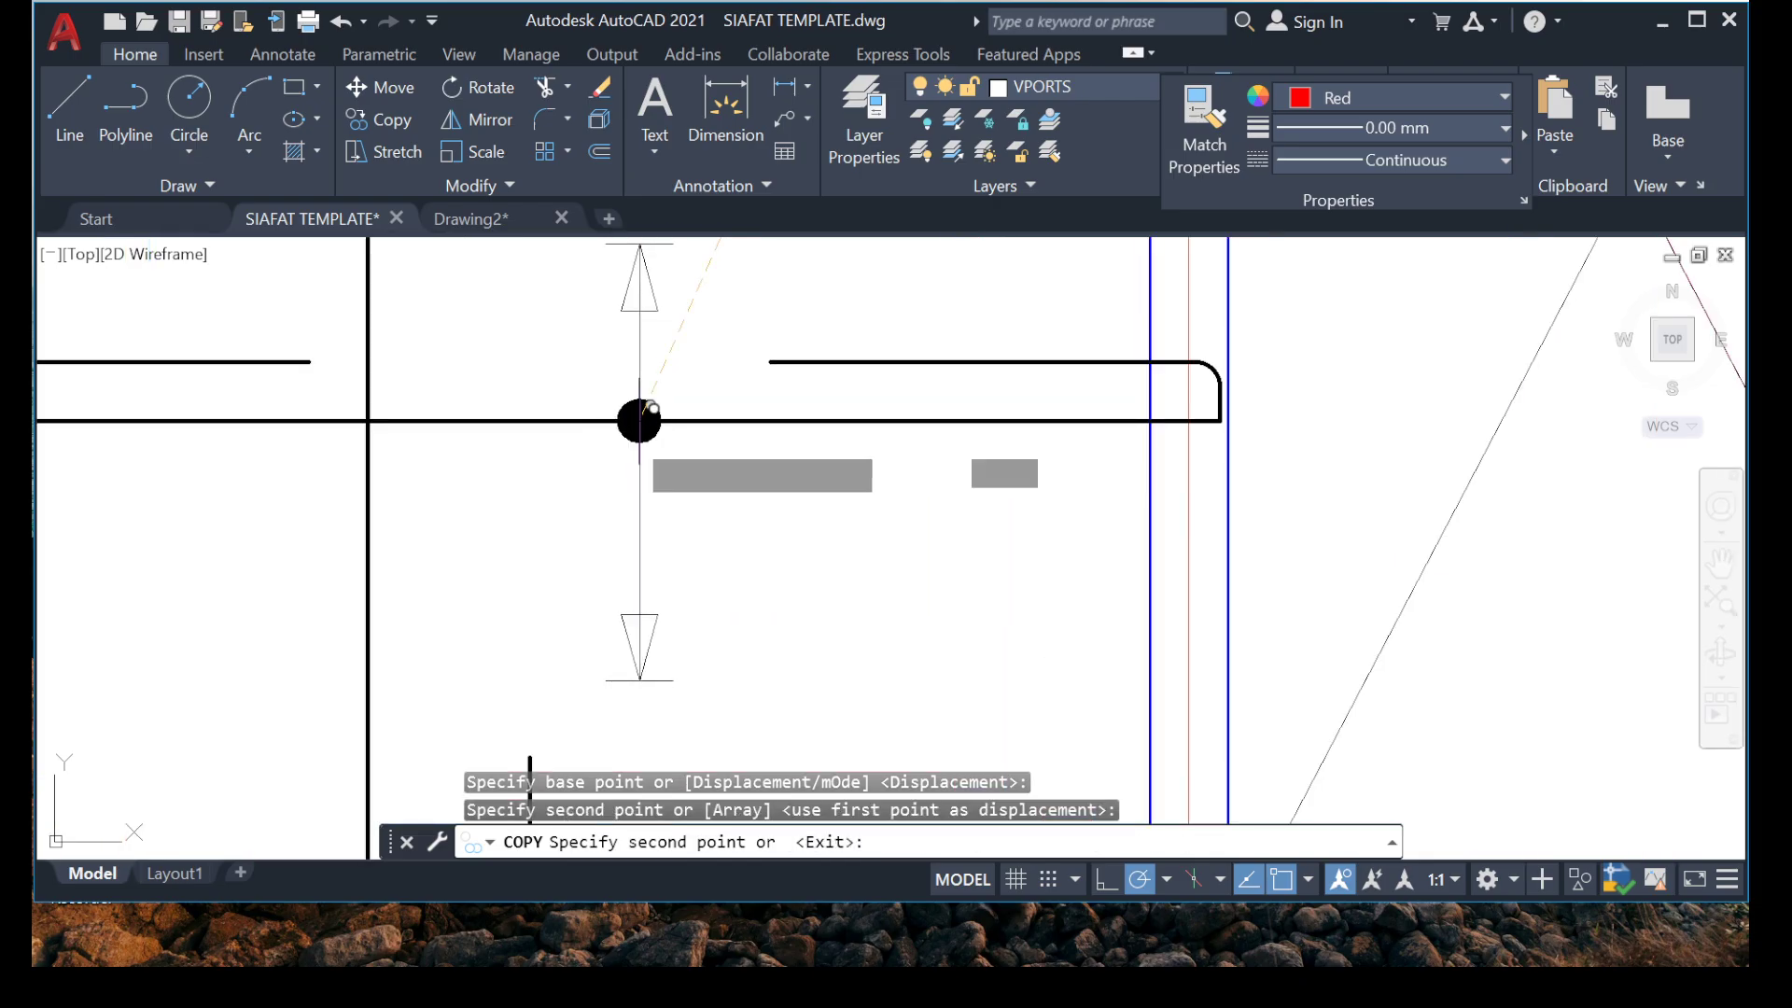
pyautogui.press('Escape')
# Draw a vertical construction line through the upper arrowhead tip of the copied range marker.
pyautogui.scroll(-2, 723, 514)
pyautogui.scroll(4, 720, 343)
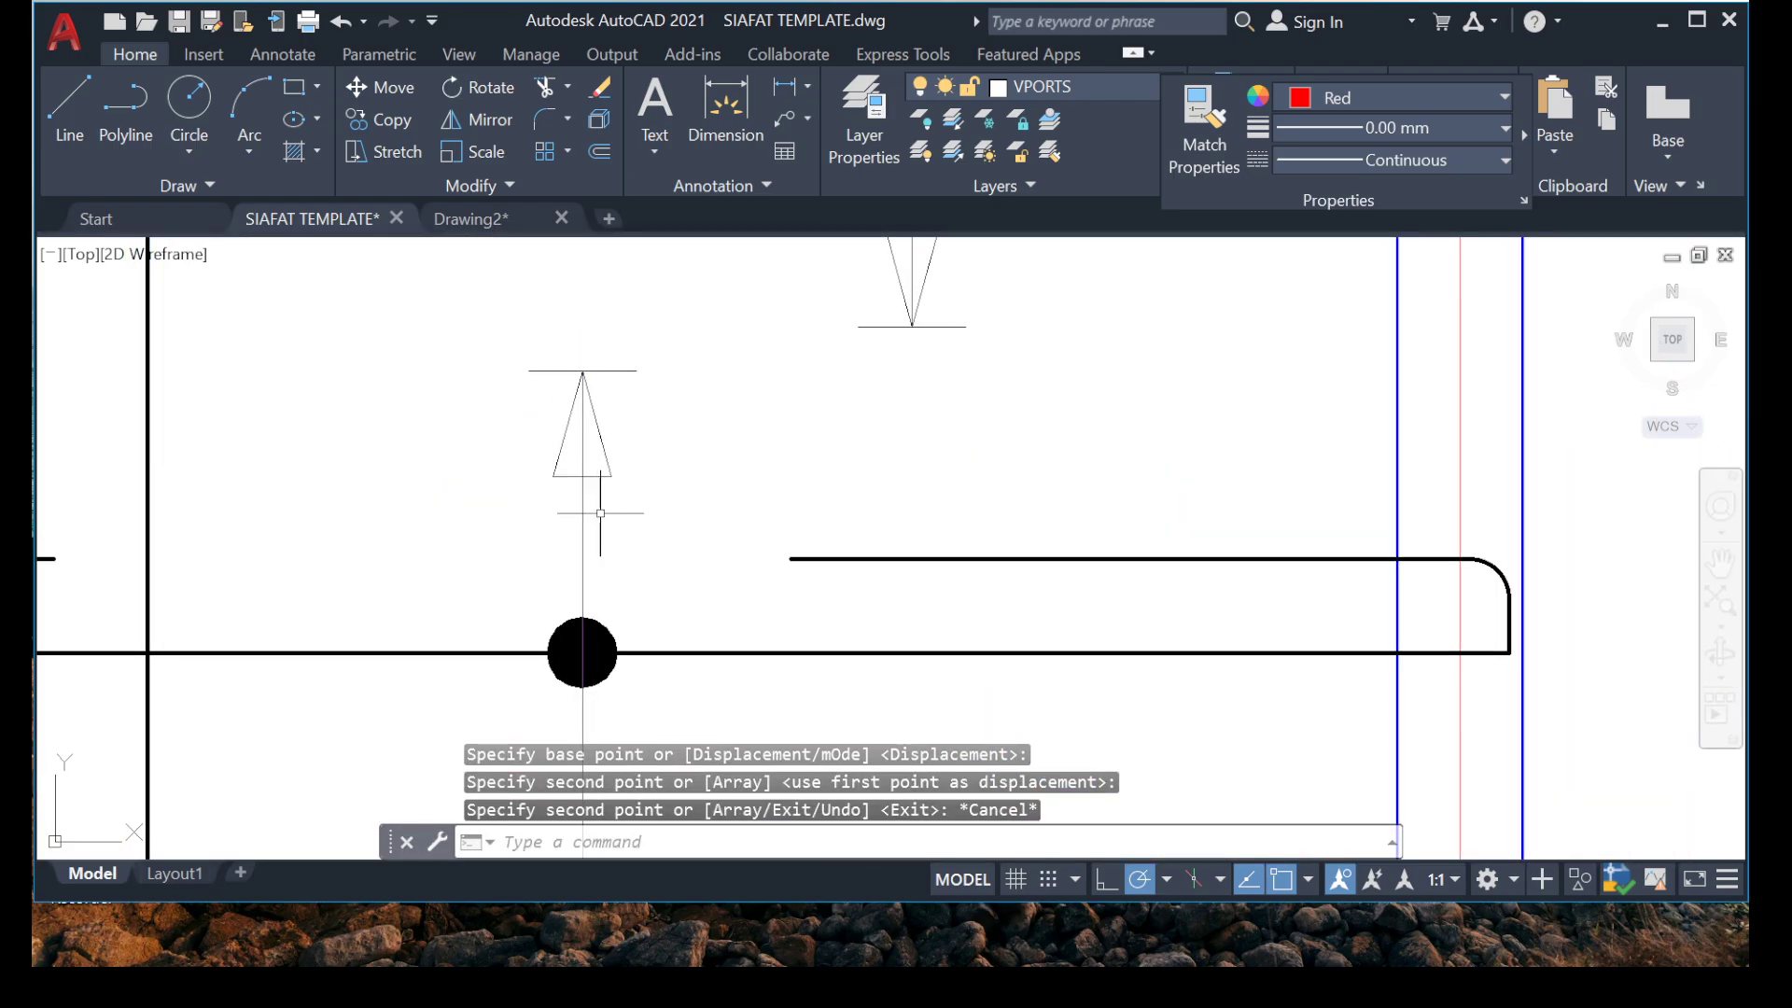
pyautogui.write('XL')
pyautogui.press('Return')
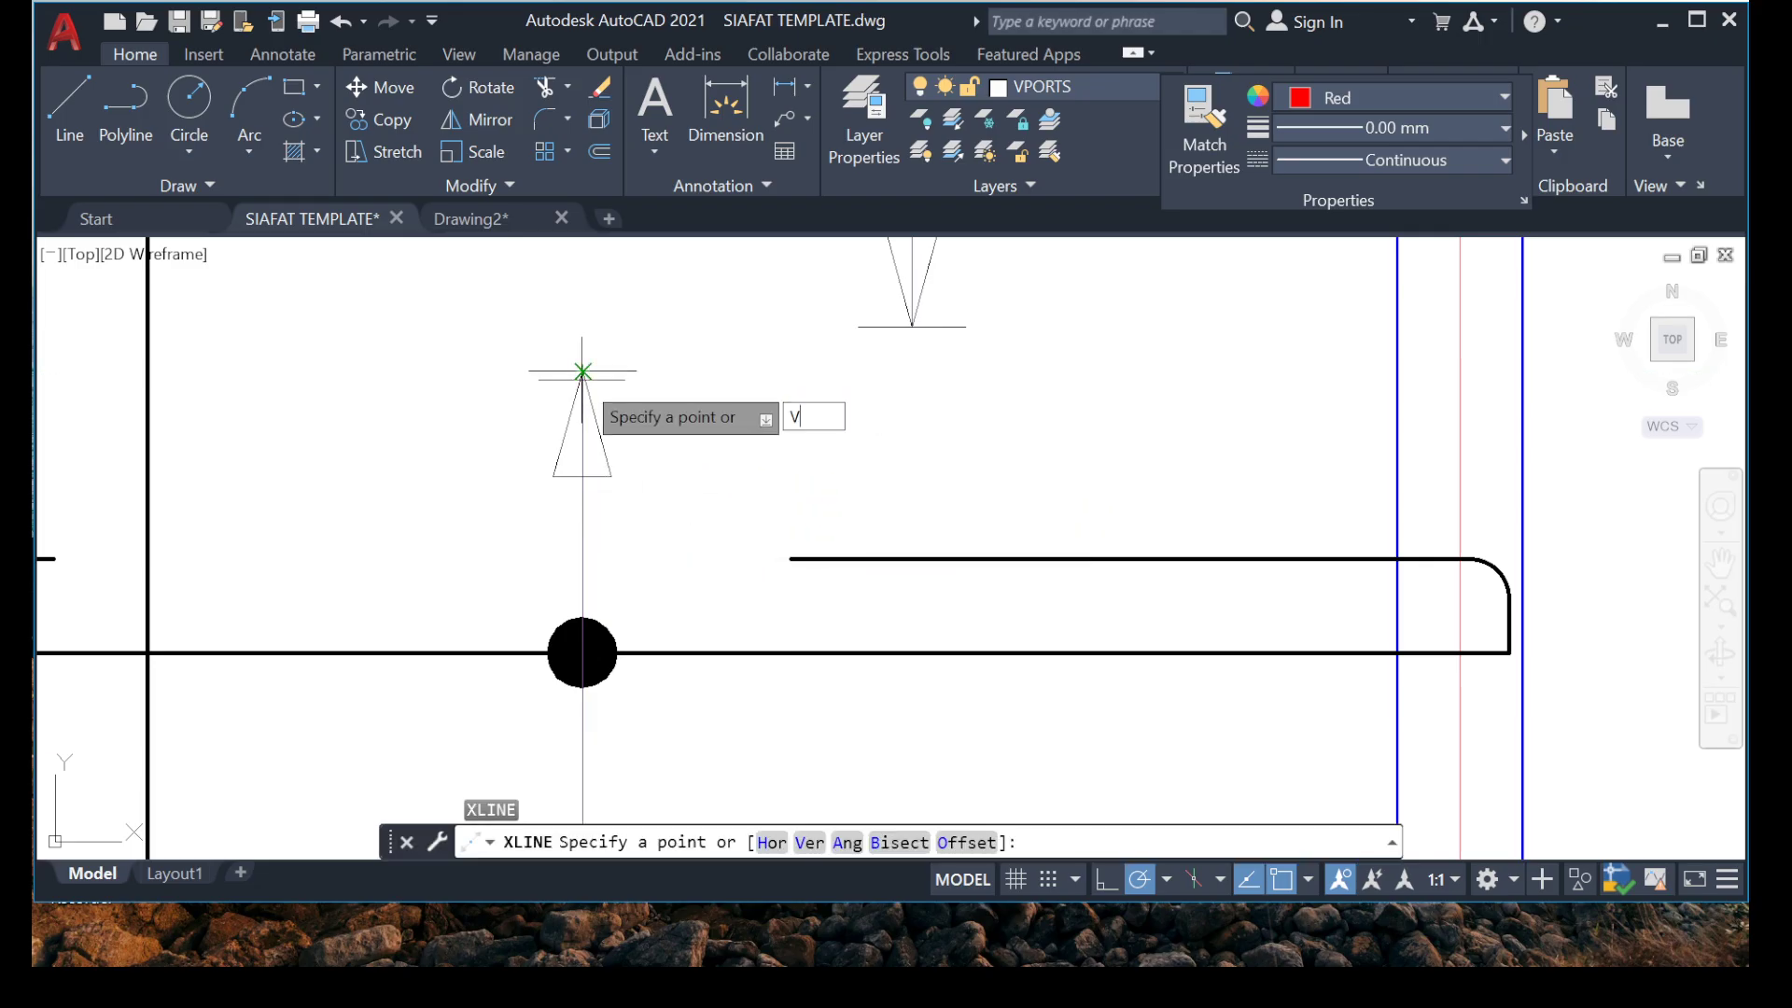
pyautogui.write('V')
pyautogui.press('Return')
pyautogui.press('Escape')
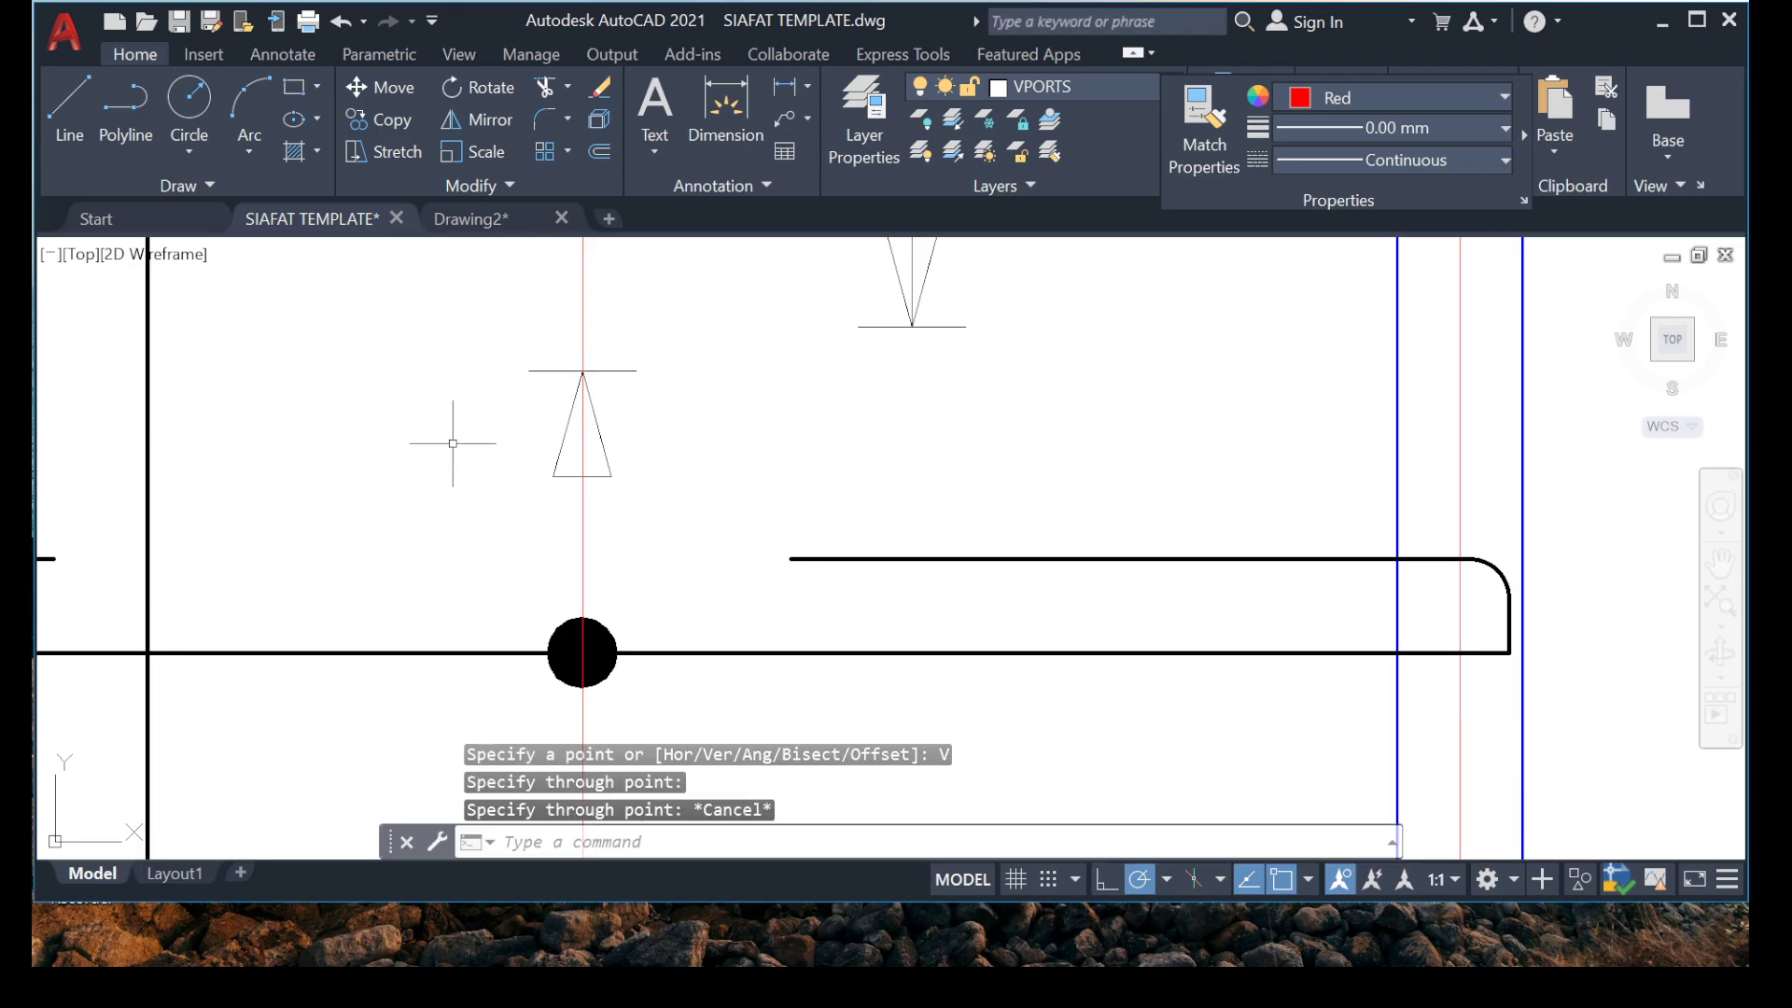
# Match the properties of the horizontal construction line onto the new vertical construction line.
pyautogui.scroll(-5, 452, 450)
pyautogui.rightClick(551, 353)
pyautogui.moveTo(653, 402)
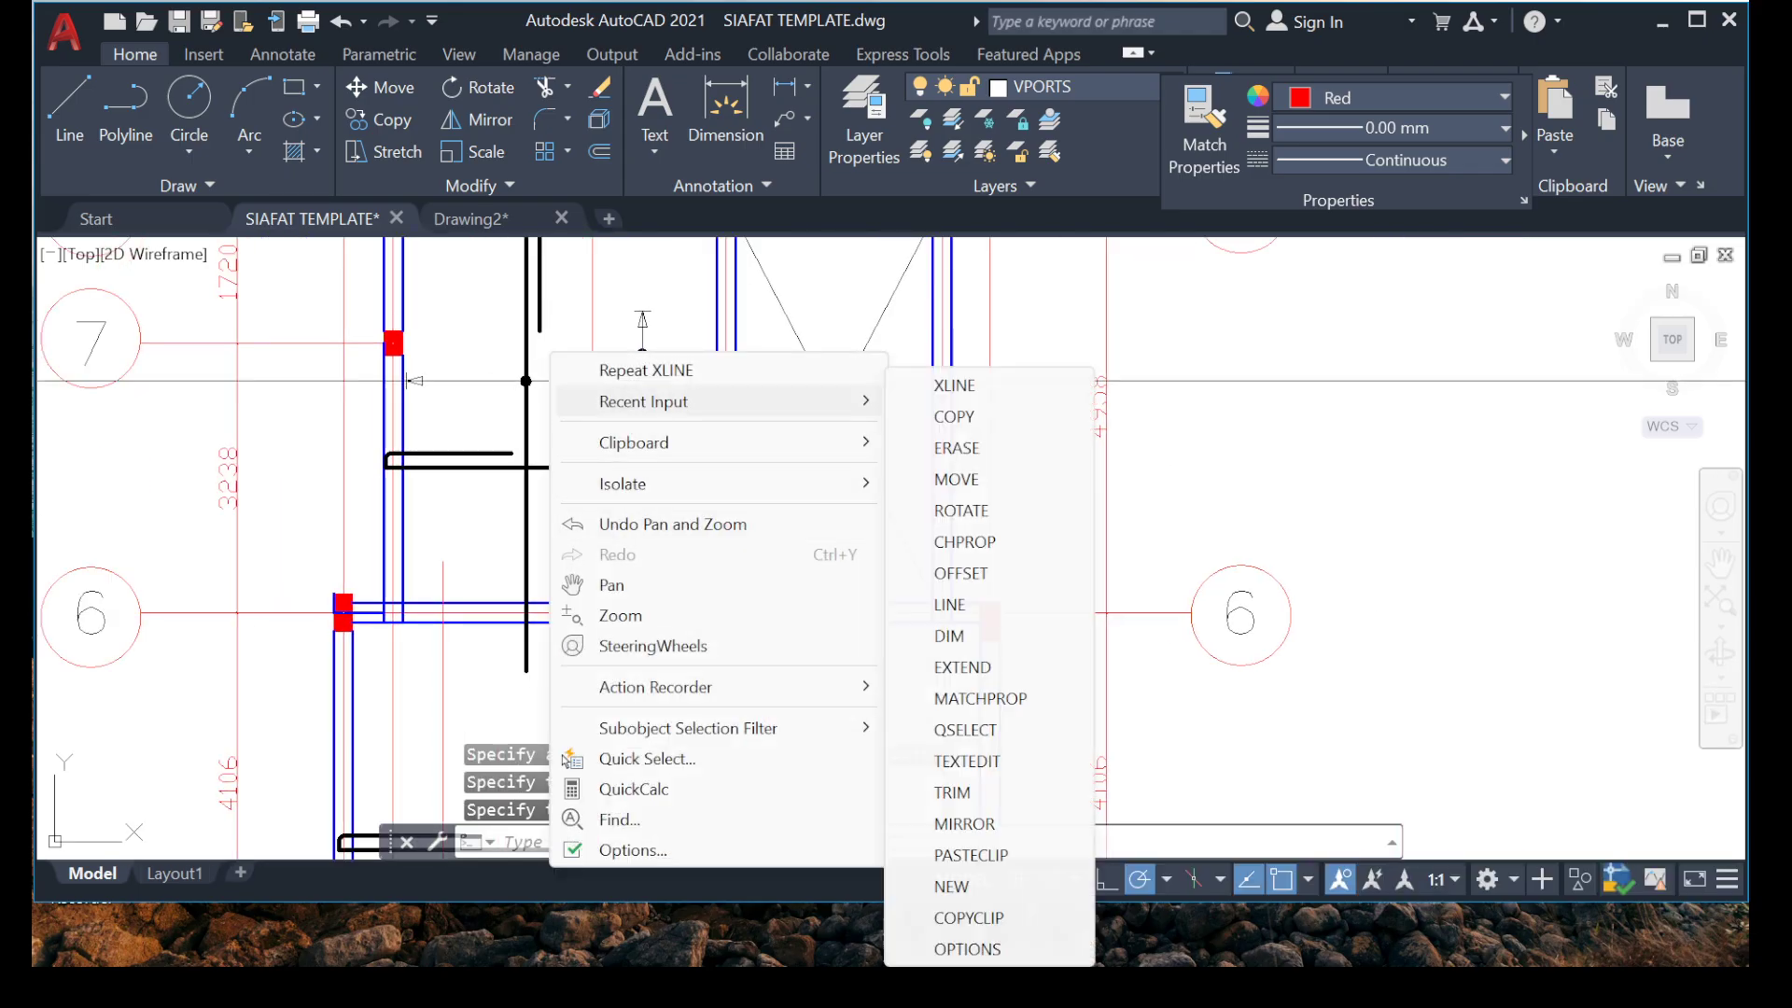
pyautogui.click(980, 699)
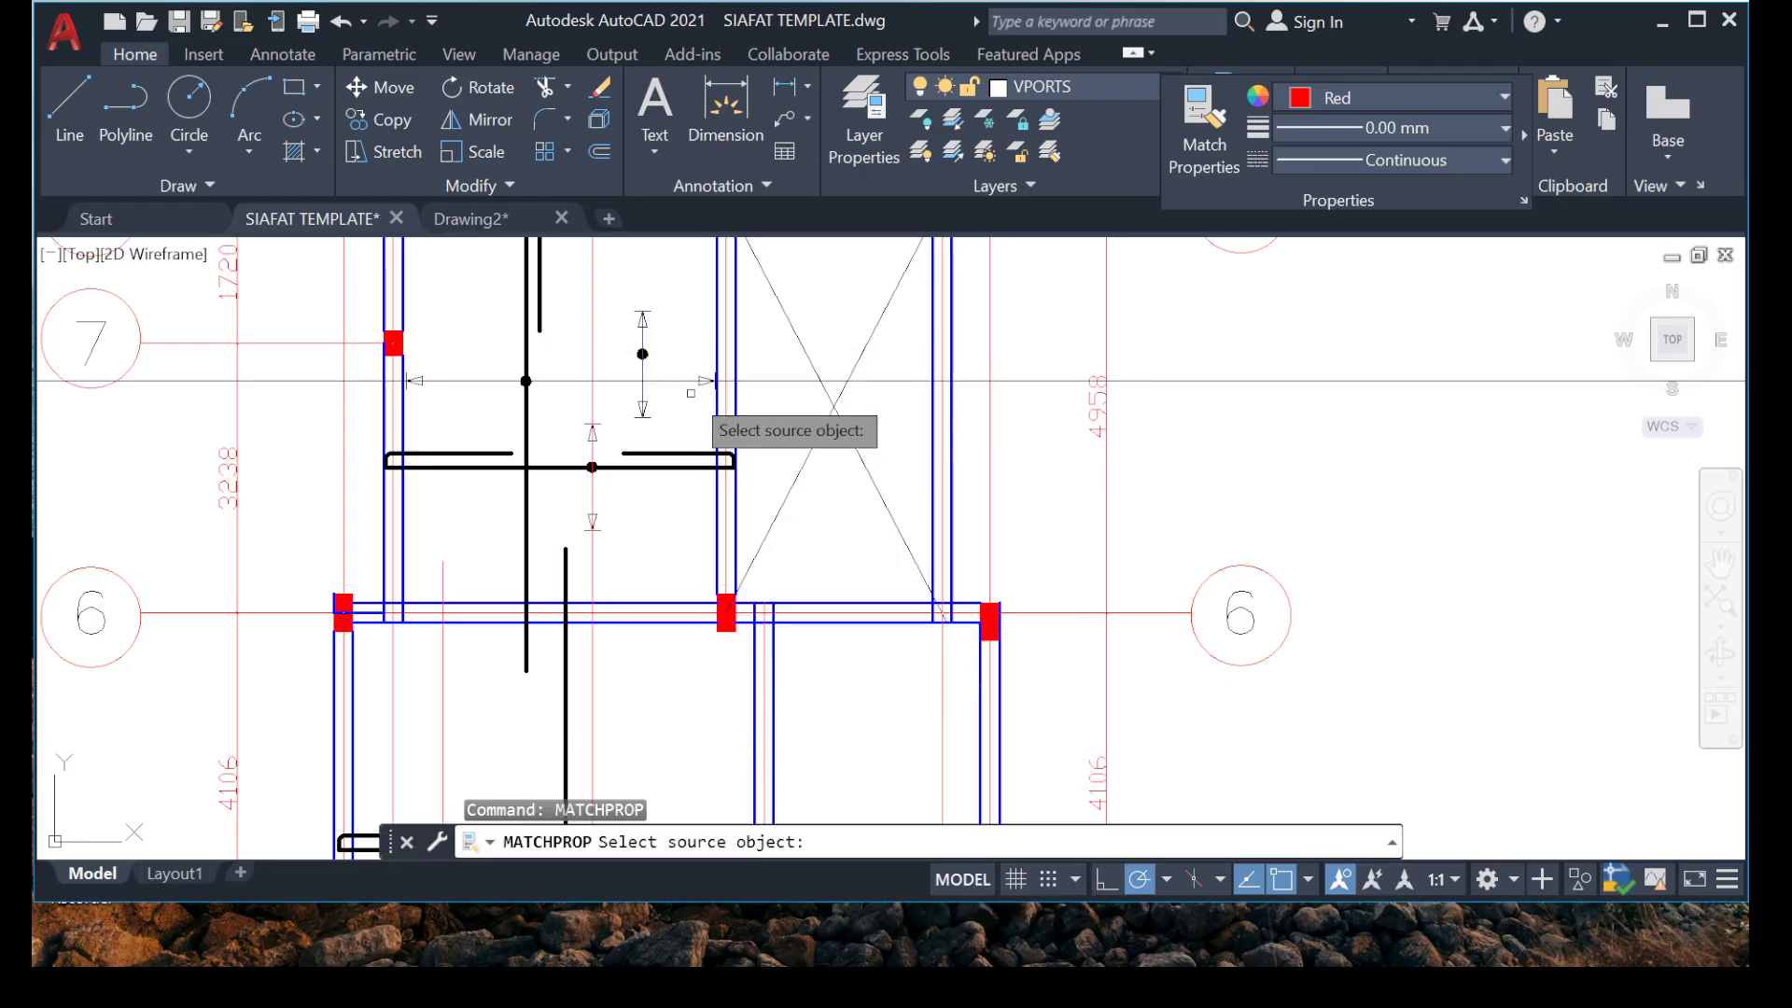
pyautogui.click(569, 381)
pyautogui.scroll(6, 592, 348)
pyautogui.click(616, 317)
pyautogui.click(468, 343)
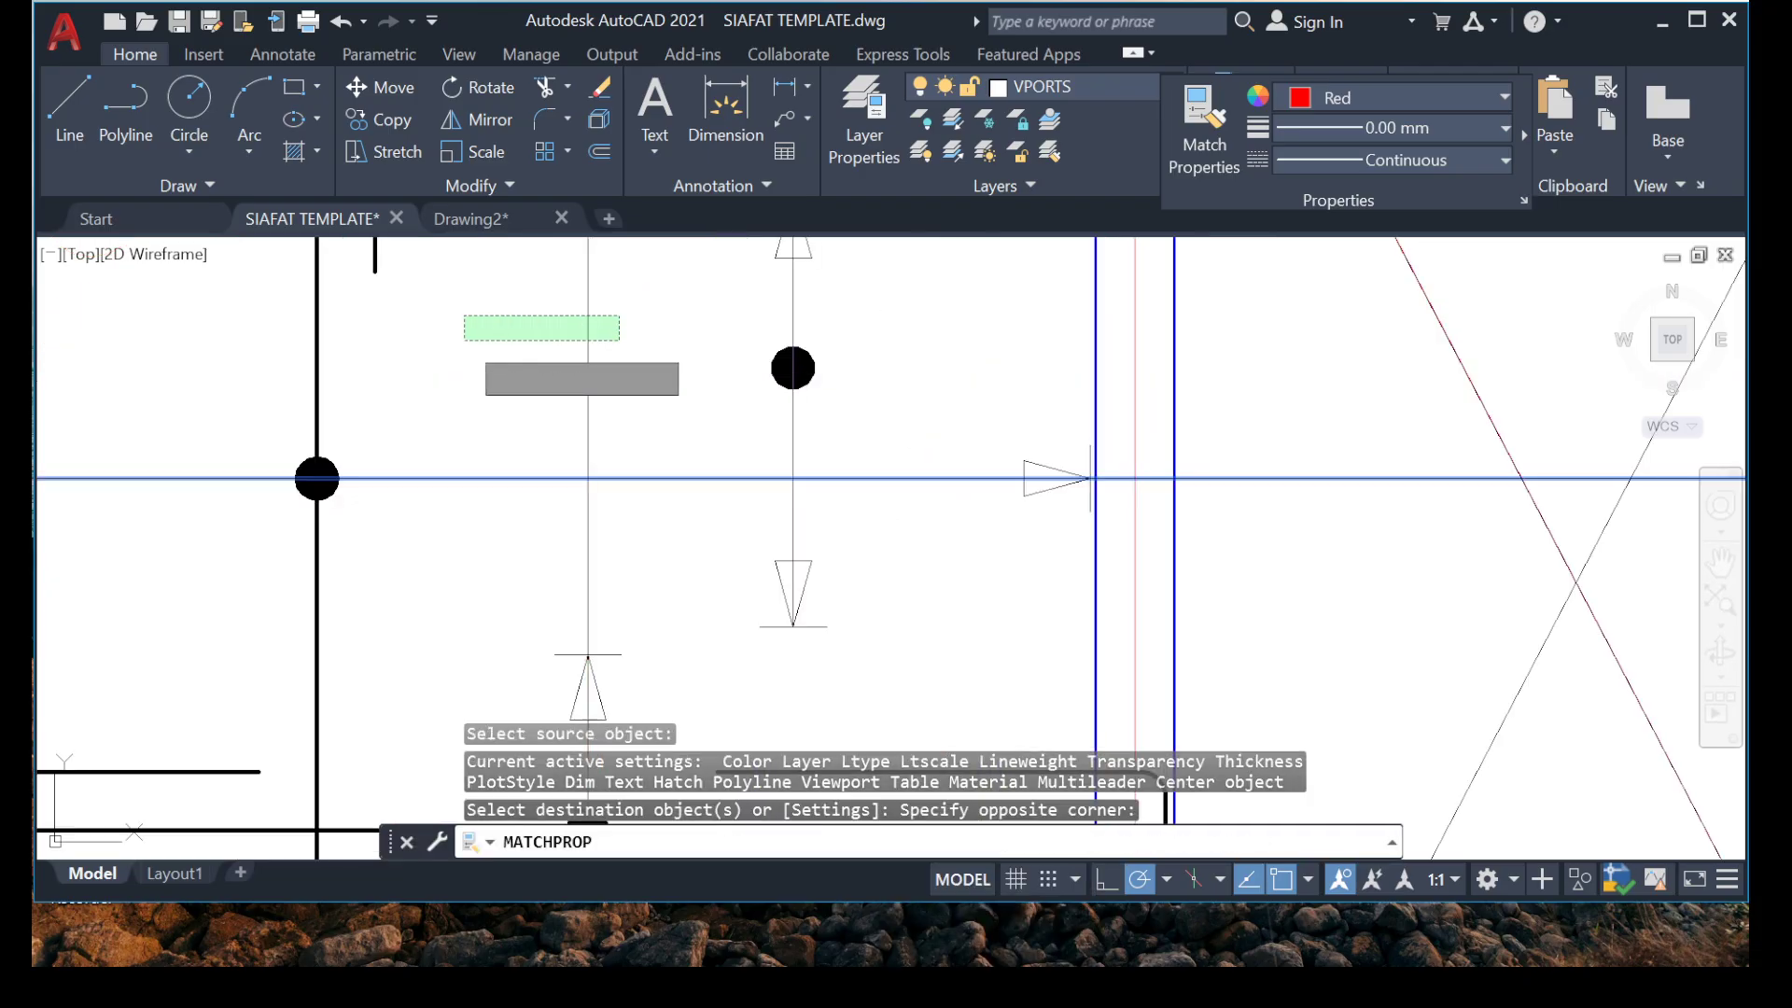
pyautogui.press('Escape')
pyautogui.moveTo(674, 612); pyautogui.dragTo(642, 357, button='middle')
pyautogui.scroll(-6, 636, 356)
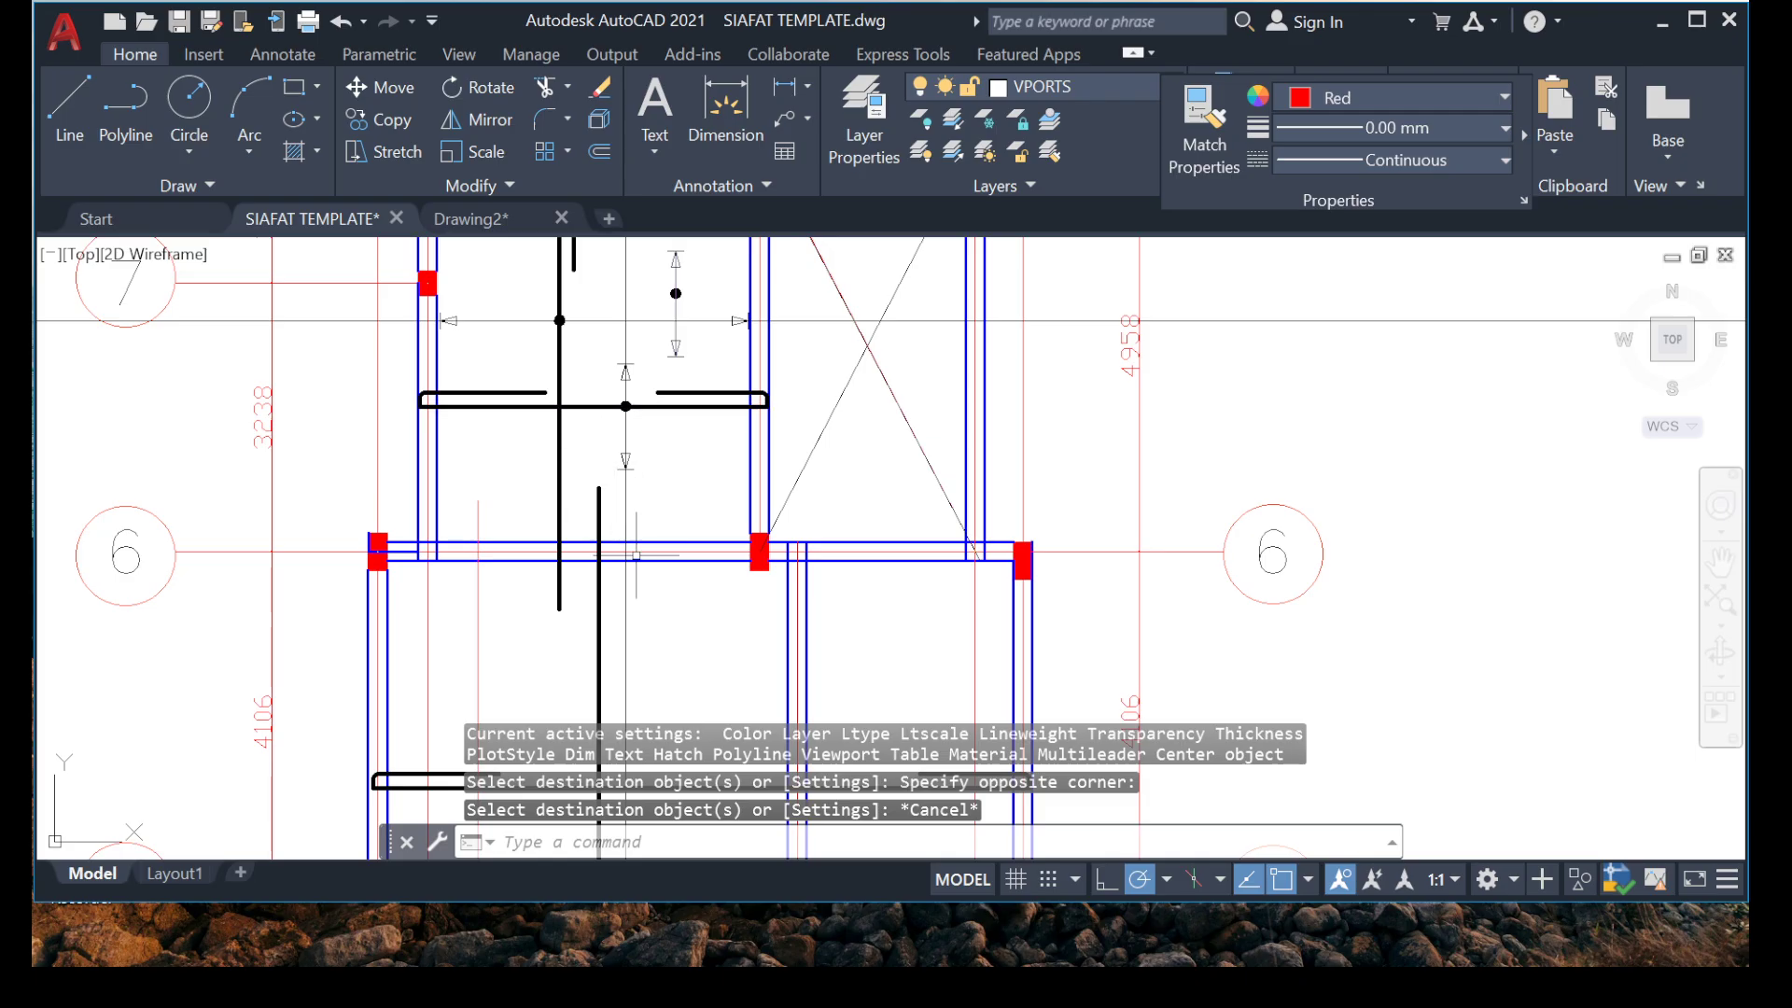
pyautogui.moveTo(585, 382); pyautogui.dragTo(569, 484, button='middle')
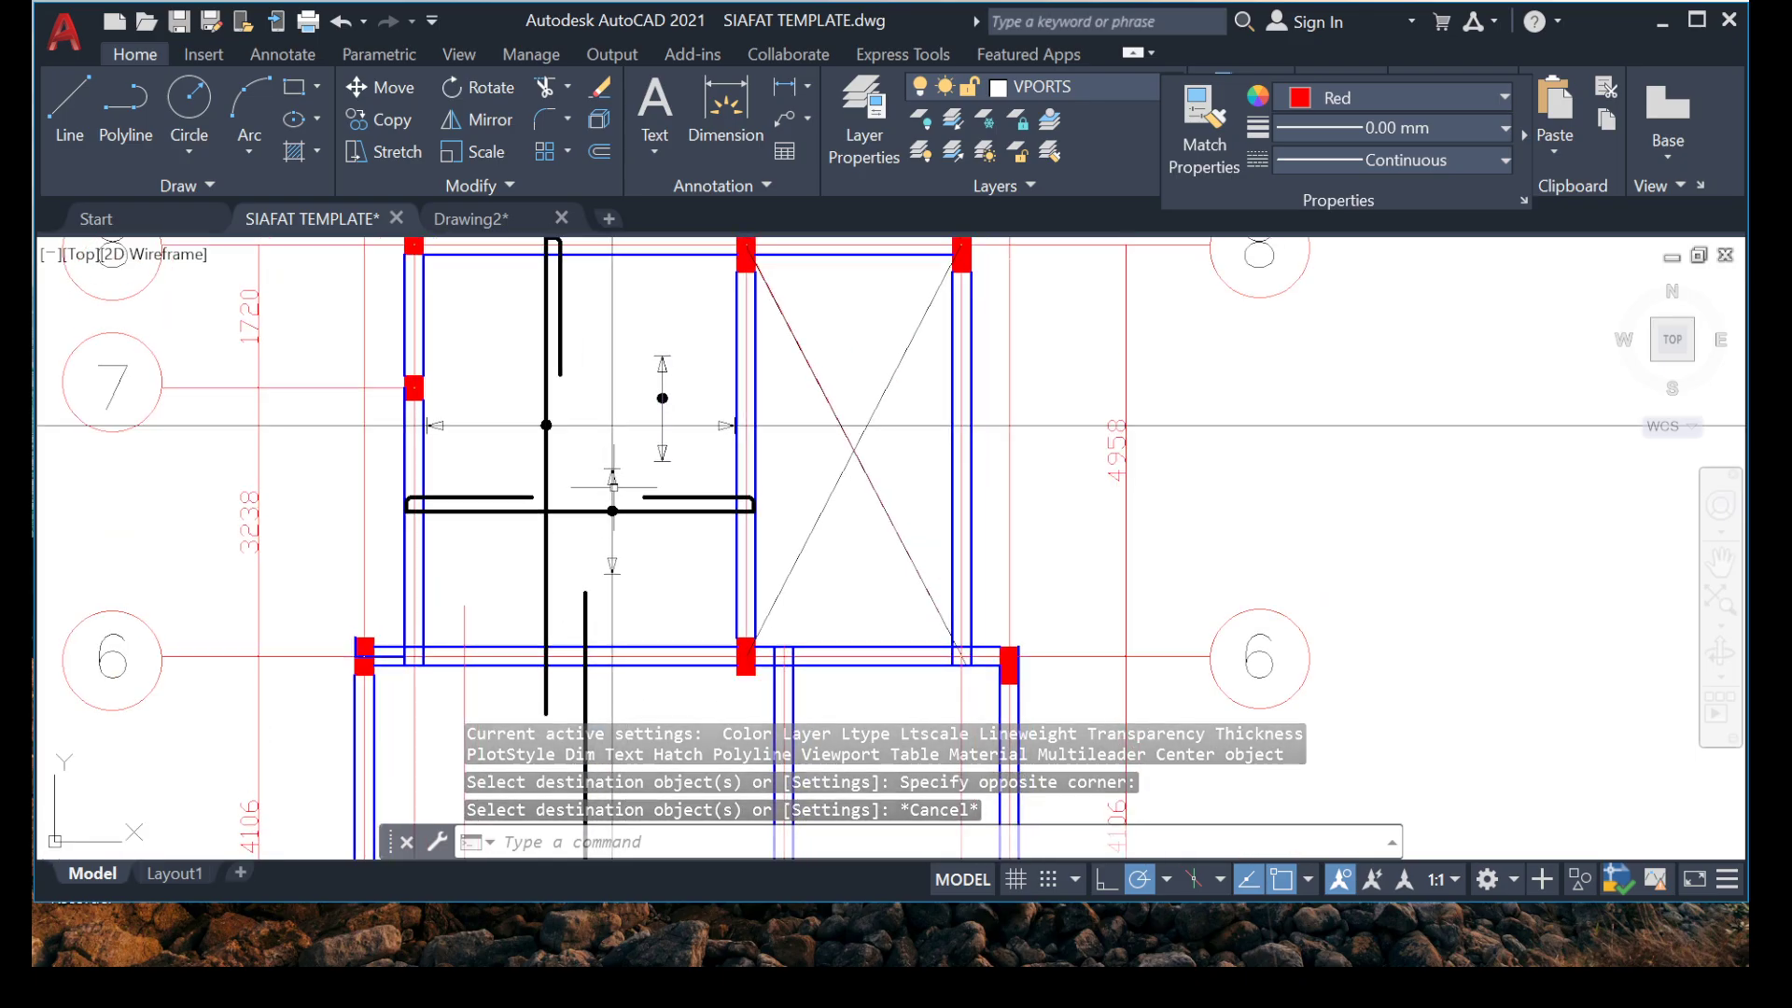
pyautogui.scroll(6, 680, 323)
pyautogui.moveTo(576, 560); pyautogui.dragTo(550, 424, button='middle')
pyautogui.scroll(-4, 570, 489)
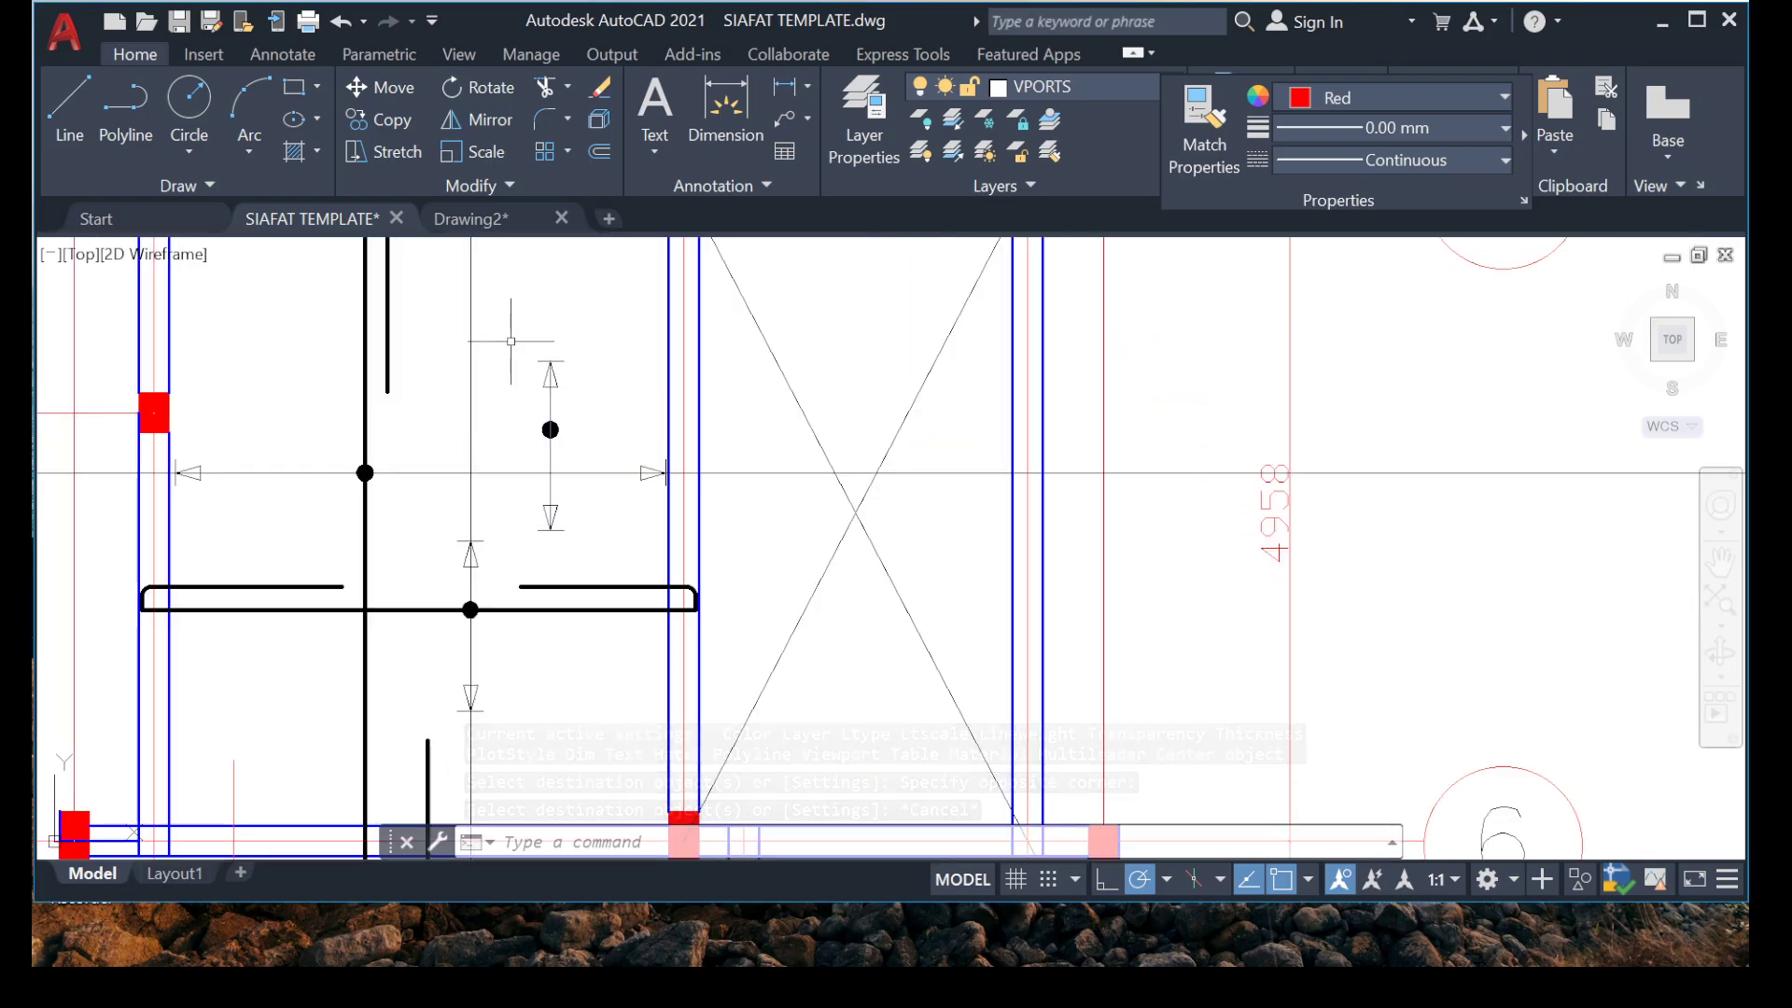
# Move the upper arrowhead with its short end line up the vertical construction line to just below the grid 8 beam.
pyautogui.click(520, 338)
pyautogui.press('Escape')
pyautogui.press('Escape')
pyautogui.scroll(4, 449, 551)
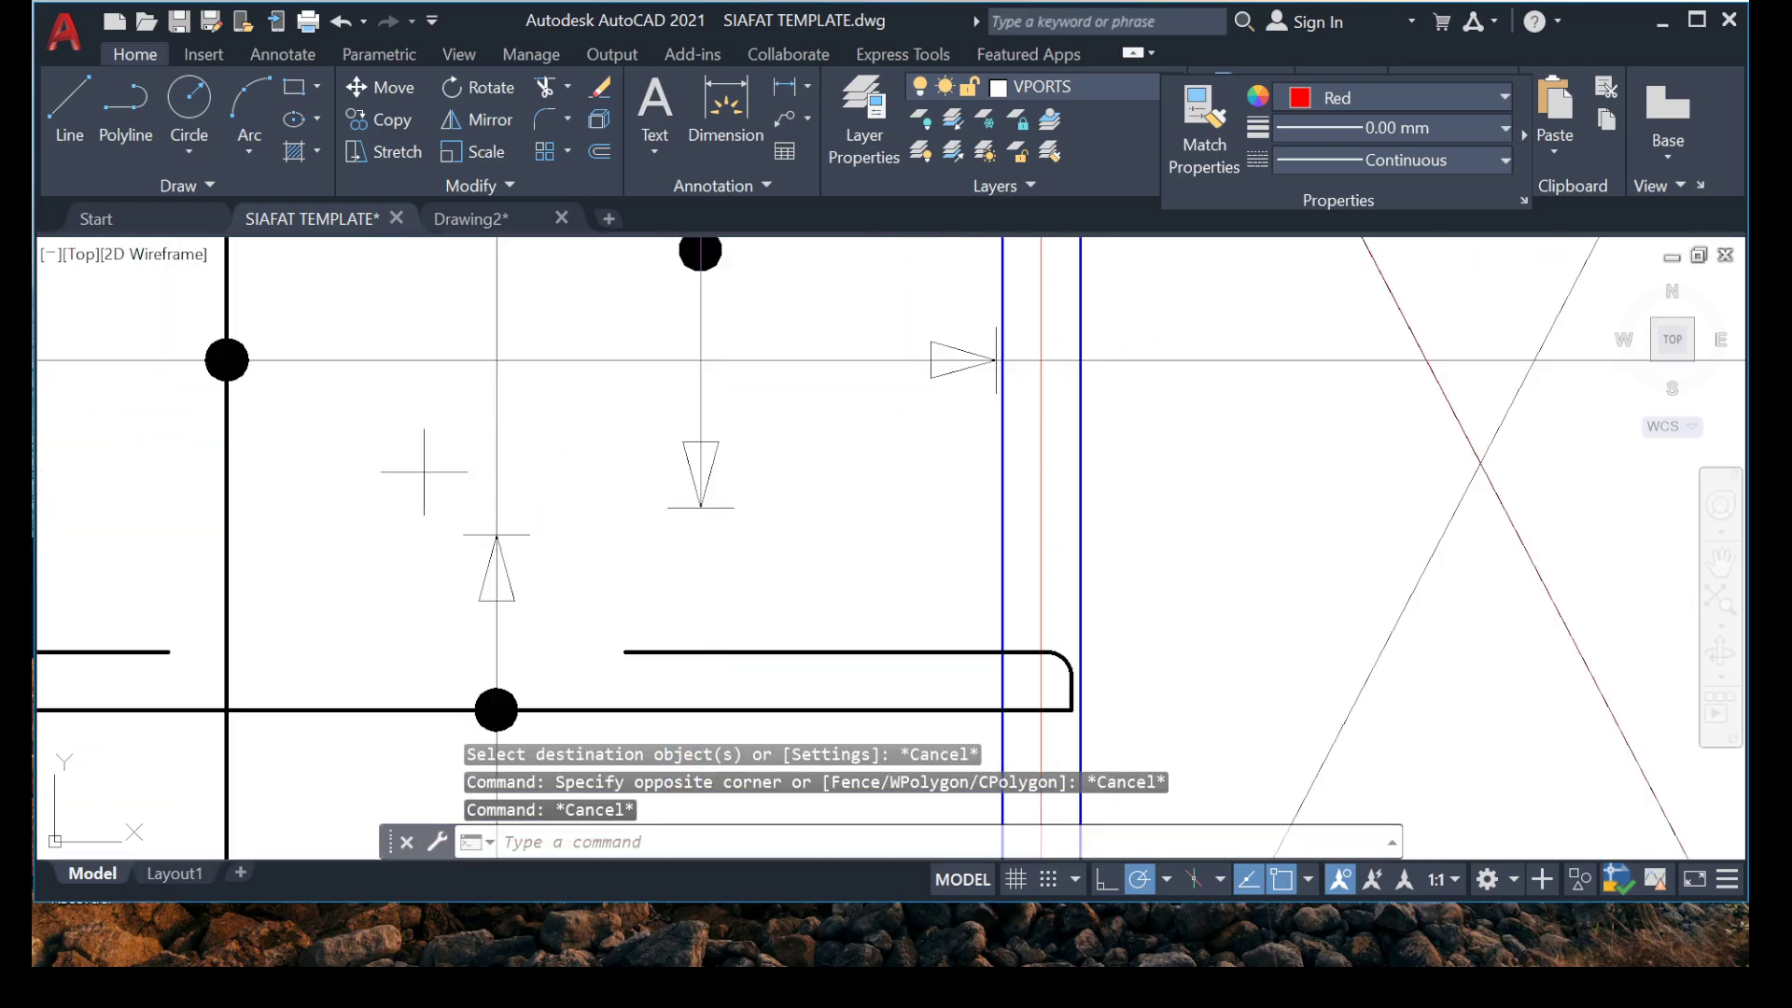
pyautogui.click(423, 472)
pyautogui.click(586, 657)
pyautogui.rightClick(466, 501)
pyautogui.click(522, 530)
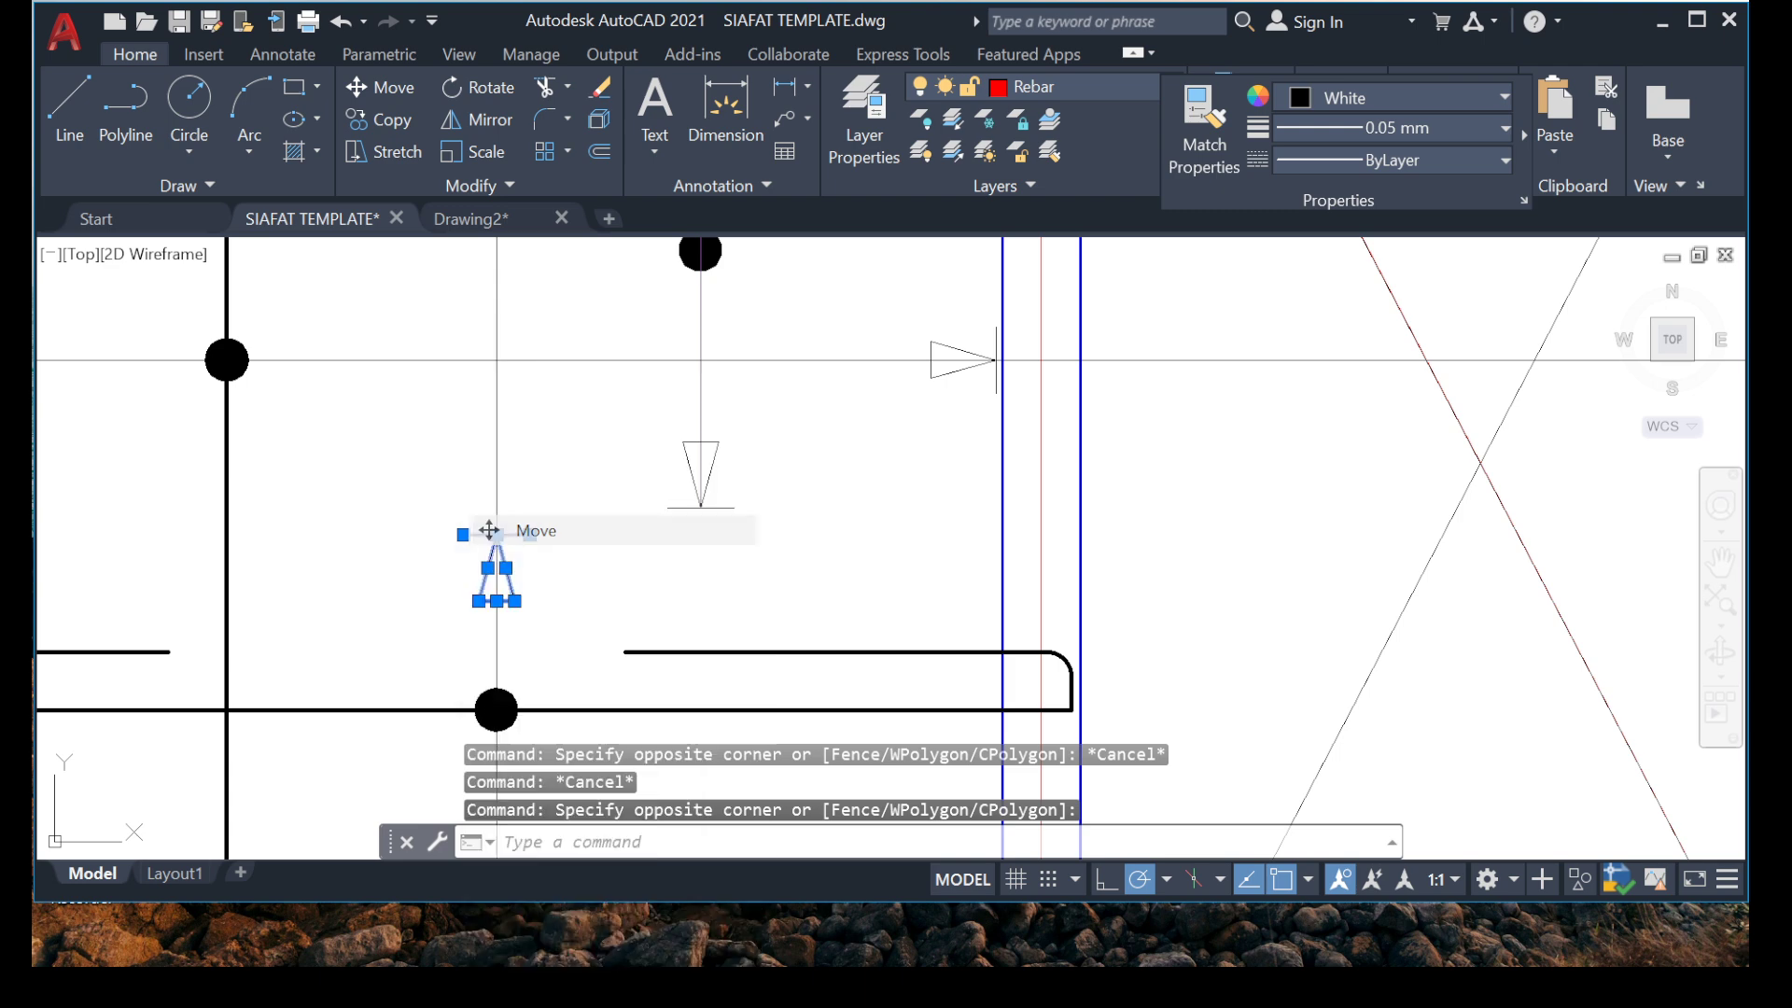
pyautogui.scroll(4, 513, 544)
pyautogui.click(466, 516)
pyautogui.scroll(-8, 480, 499)
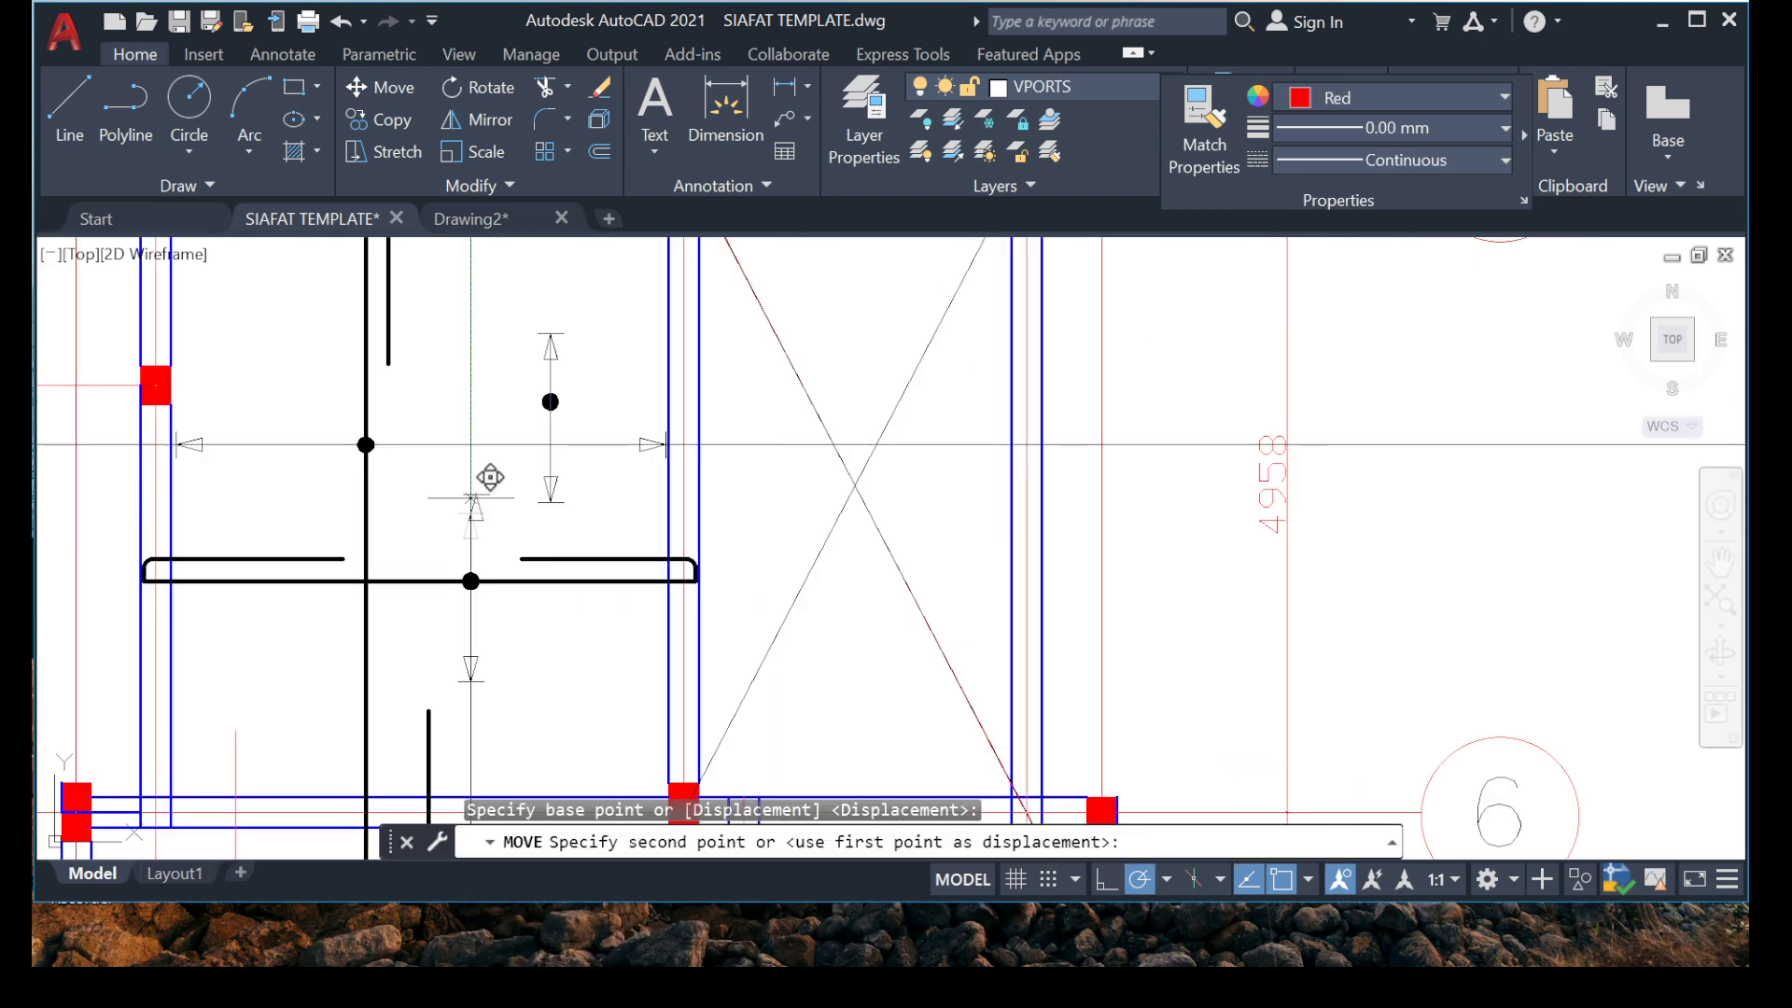
pyautogui.scroll(6, 466, 455)
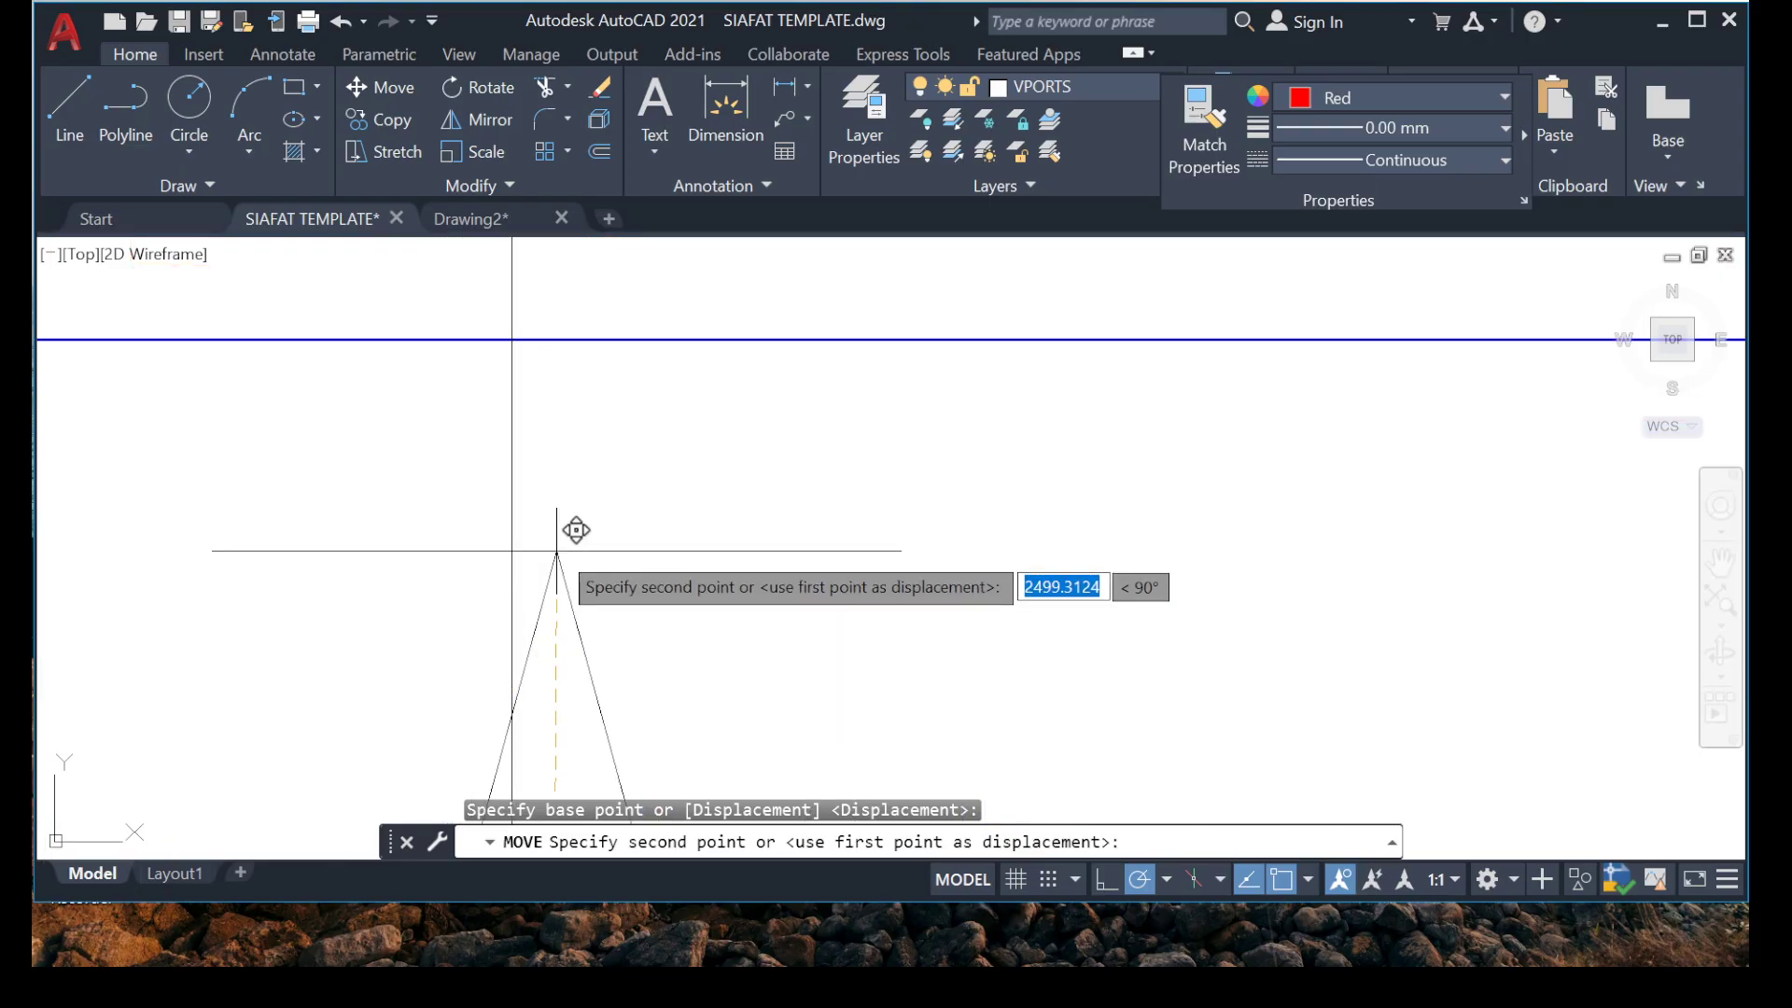
pyautogui.click(511, 384)
# Move the lower arrowhead of the same range marker down the construction line to just above the grid 6 beam.
pyautogui.scroll(-6, 448, 532)
pyautogui.scroll(2, 403, 573)
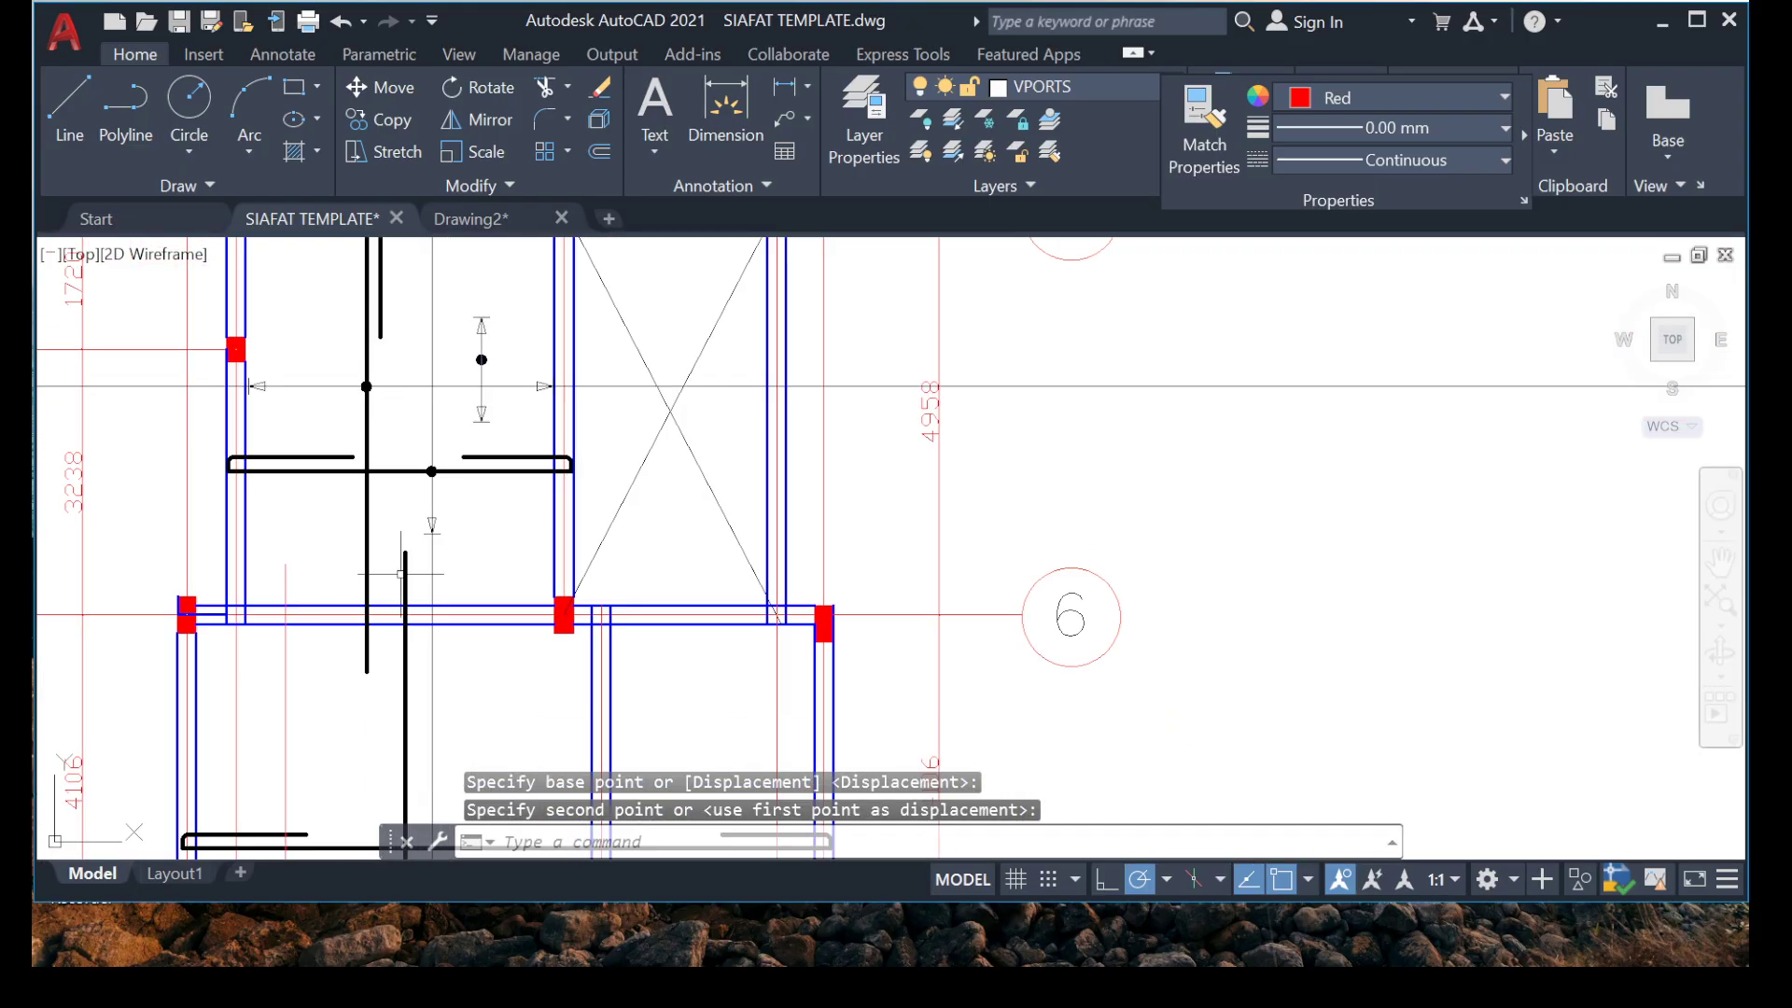
pyautogui.scroll(5, 403, 573)
pyautogui.click(418, 340)
pyautogui.click(641, 541)
pyautogui.rightClick(664, 825)
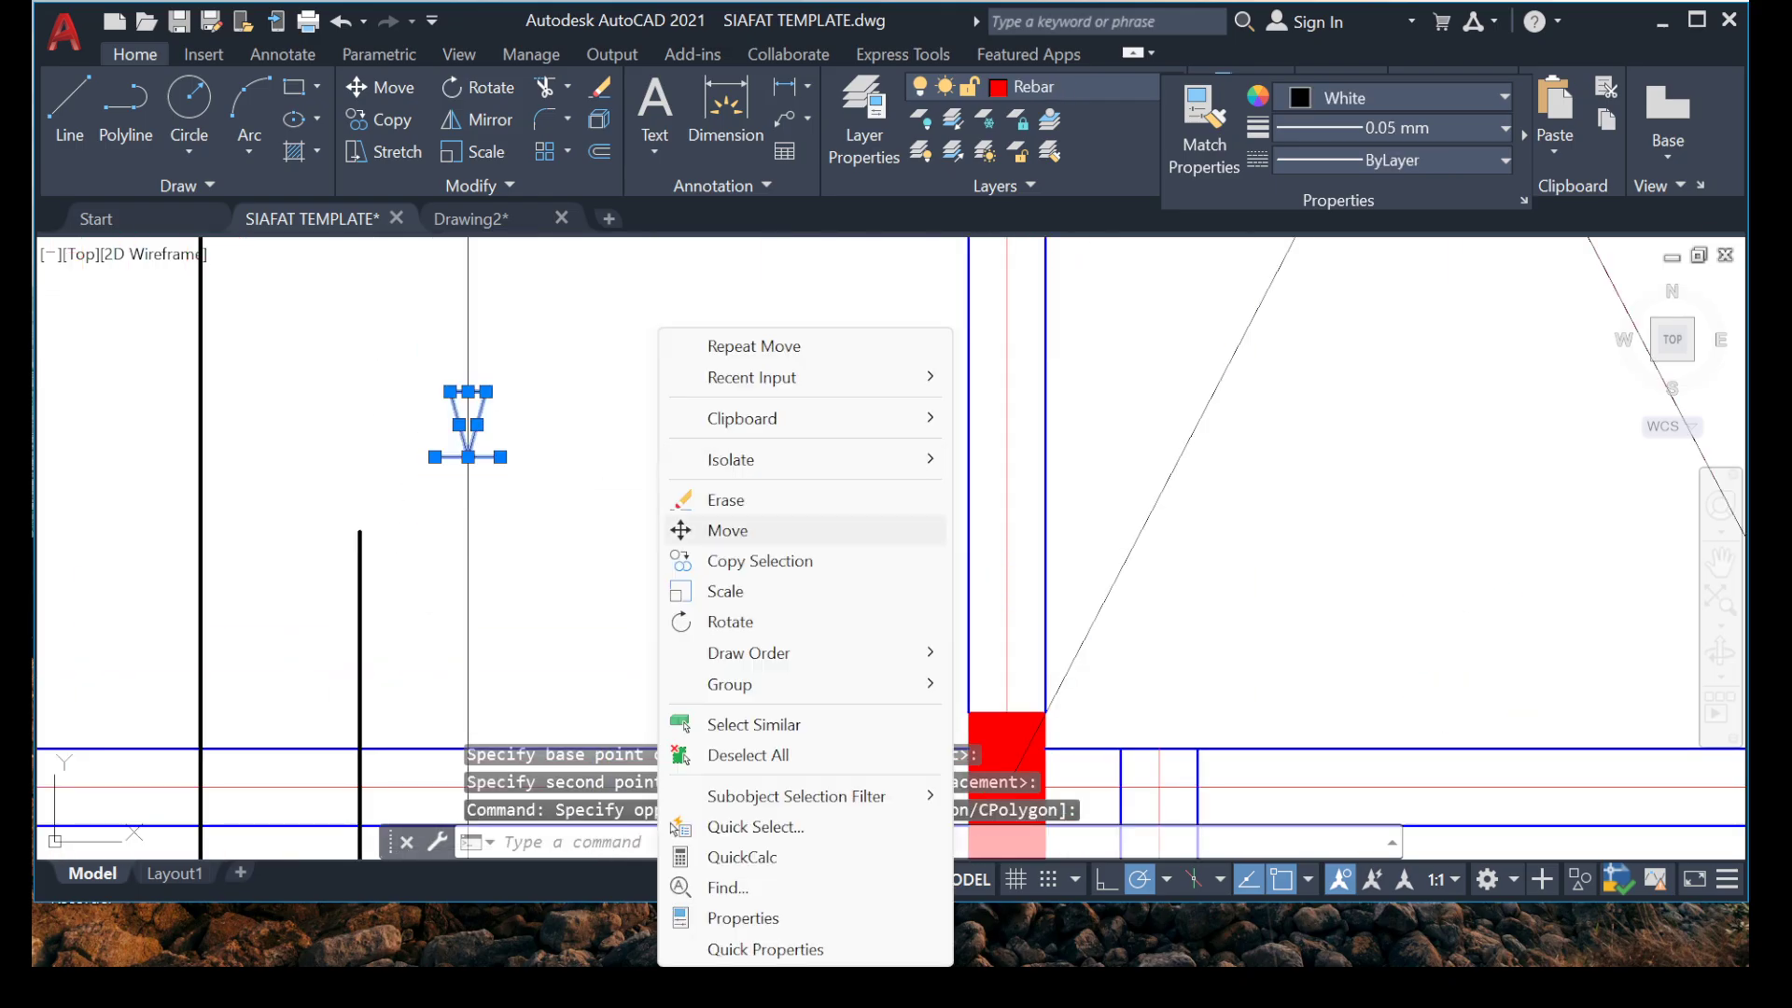
pyautogui.click(728, 530)
pyautogui.click(469, 455)
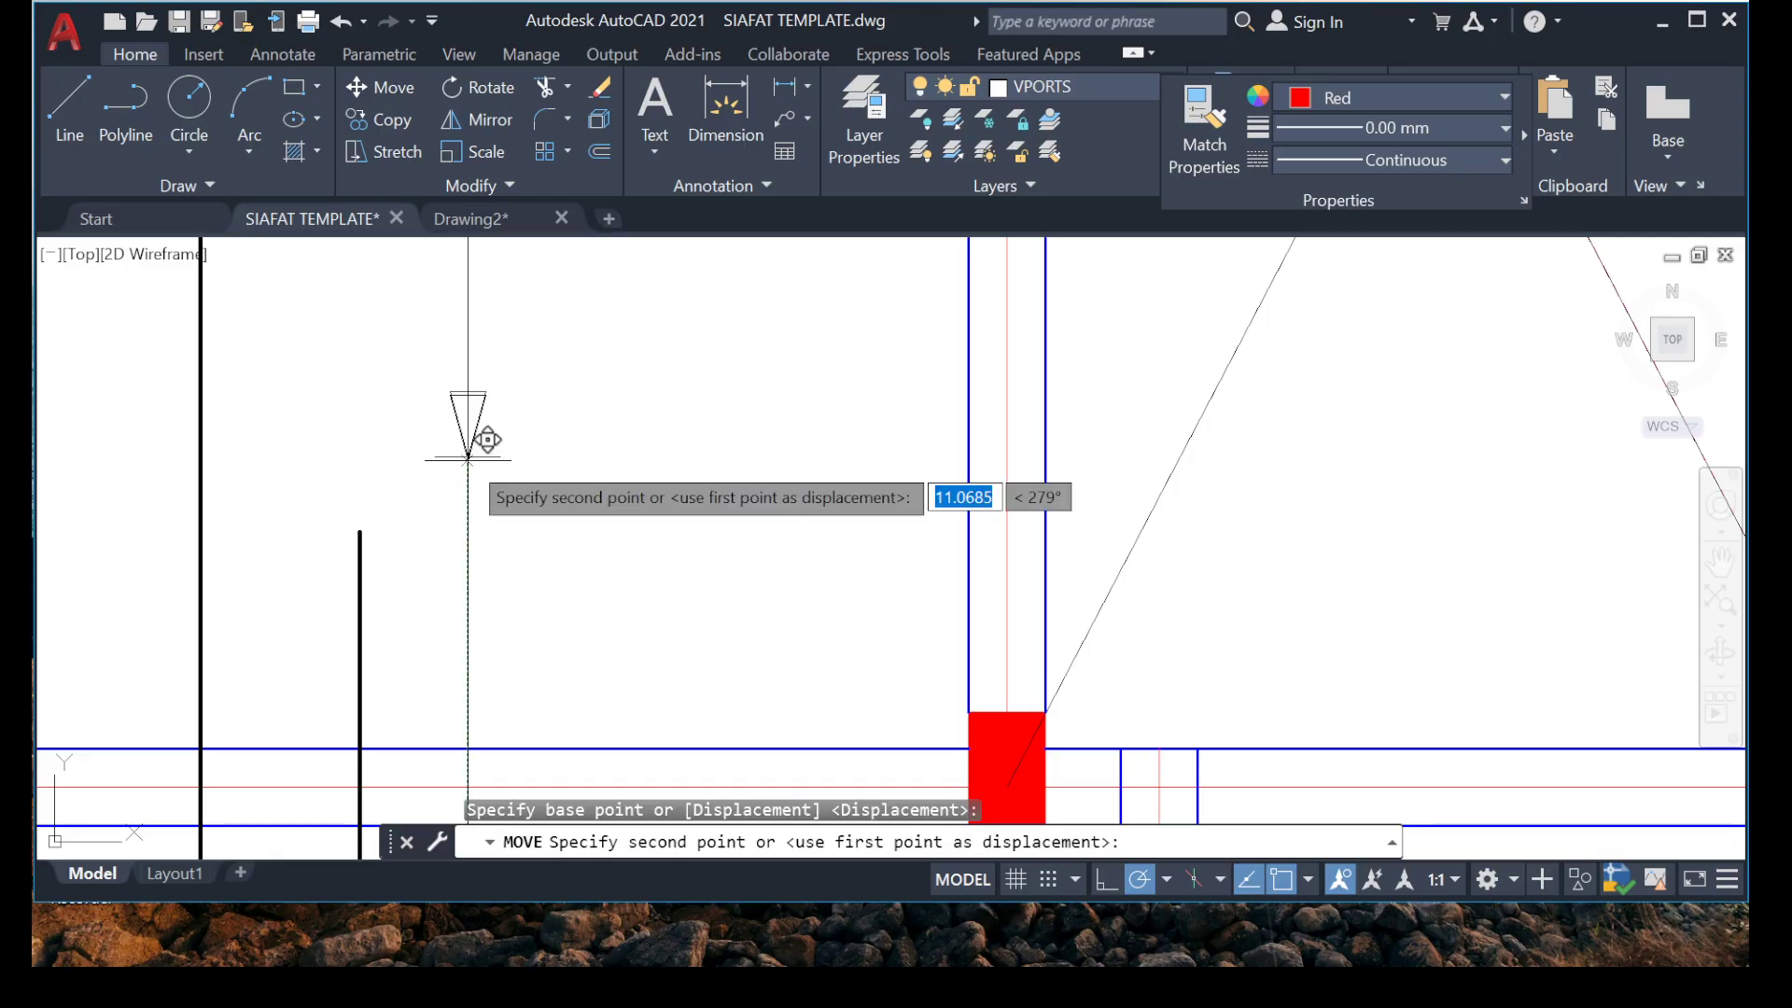
pyautogui.scroll(4, 420, 597)
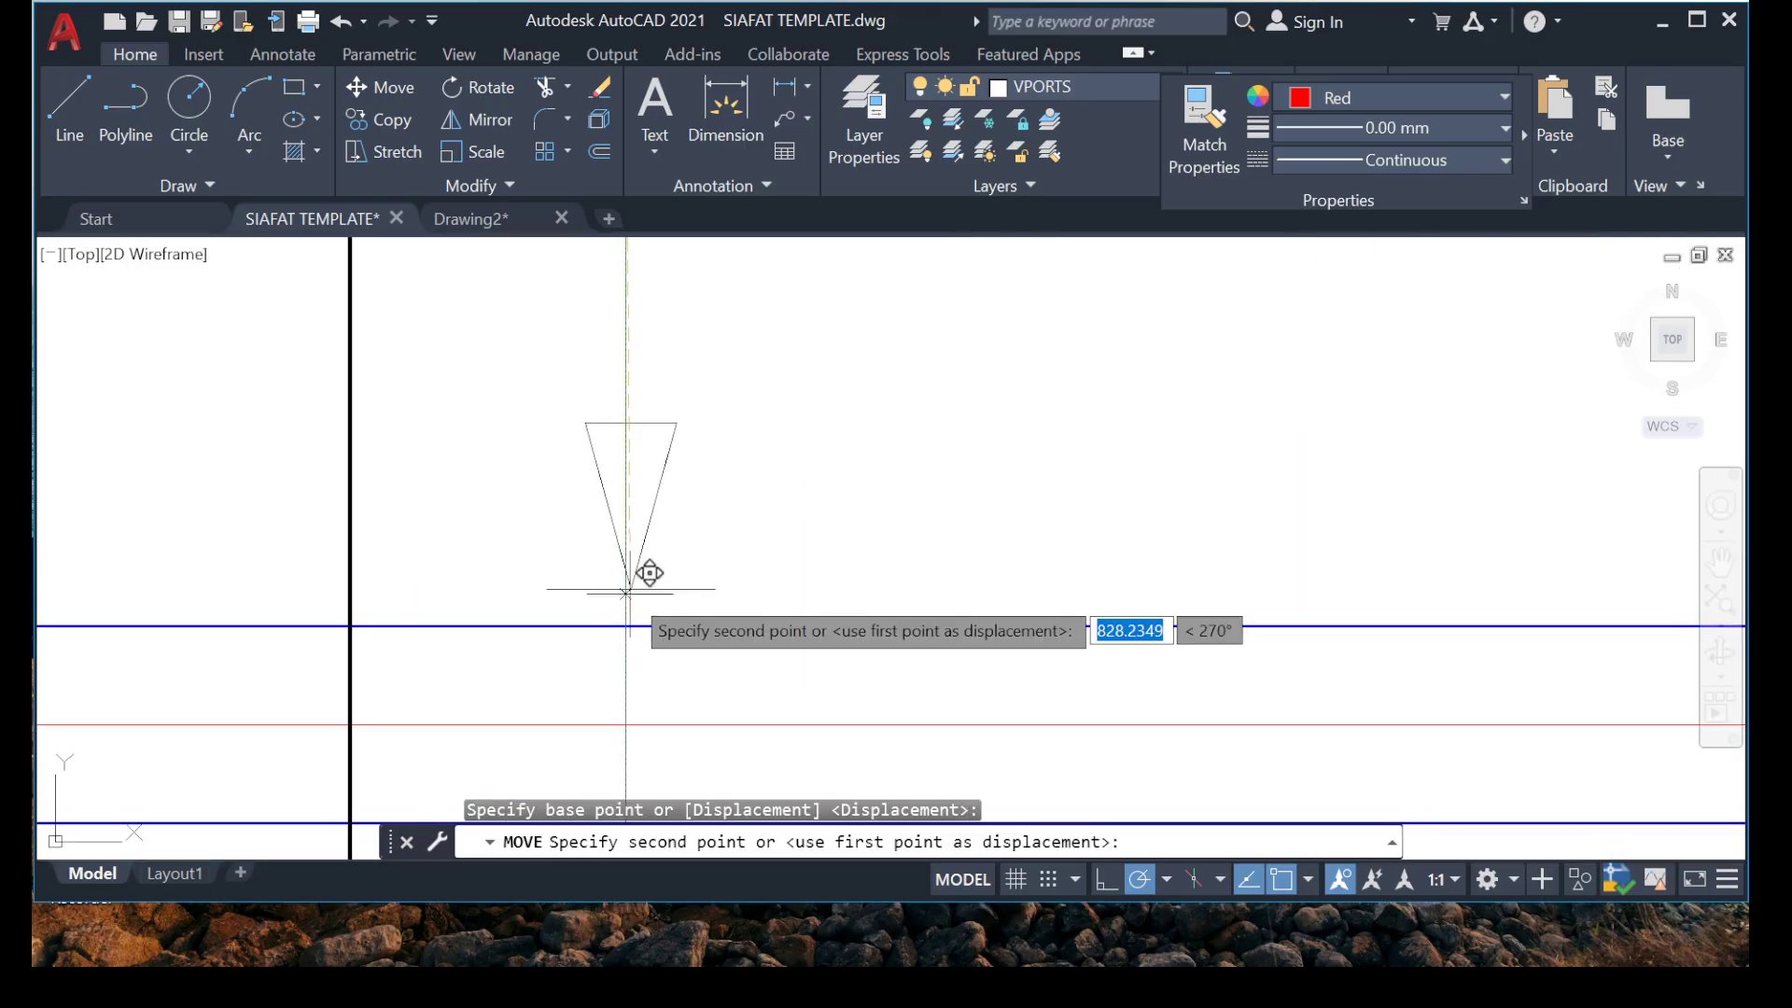
pyautogui.click(644, 582)
pyautogui.scroll(-5, 613, 549)
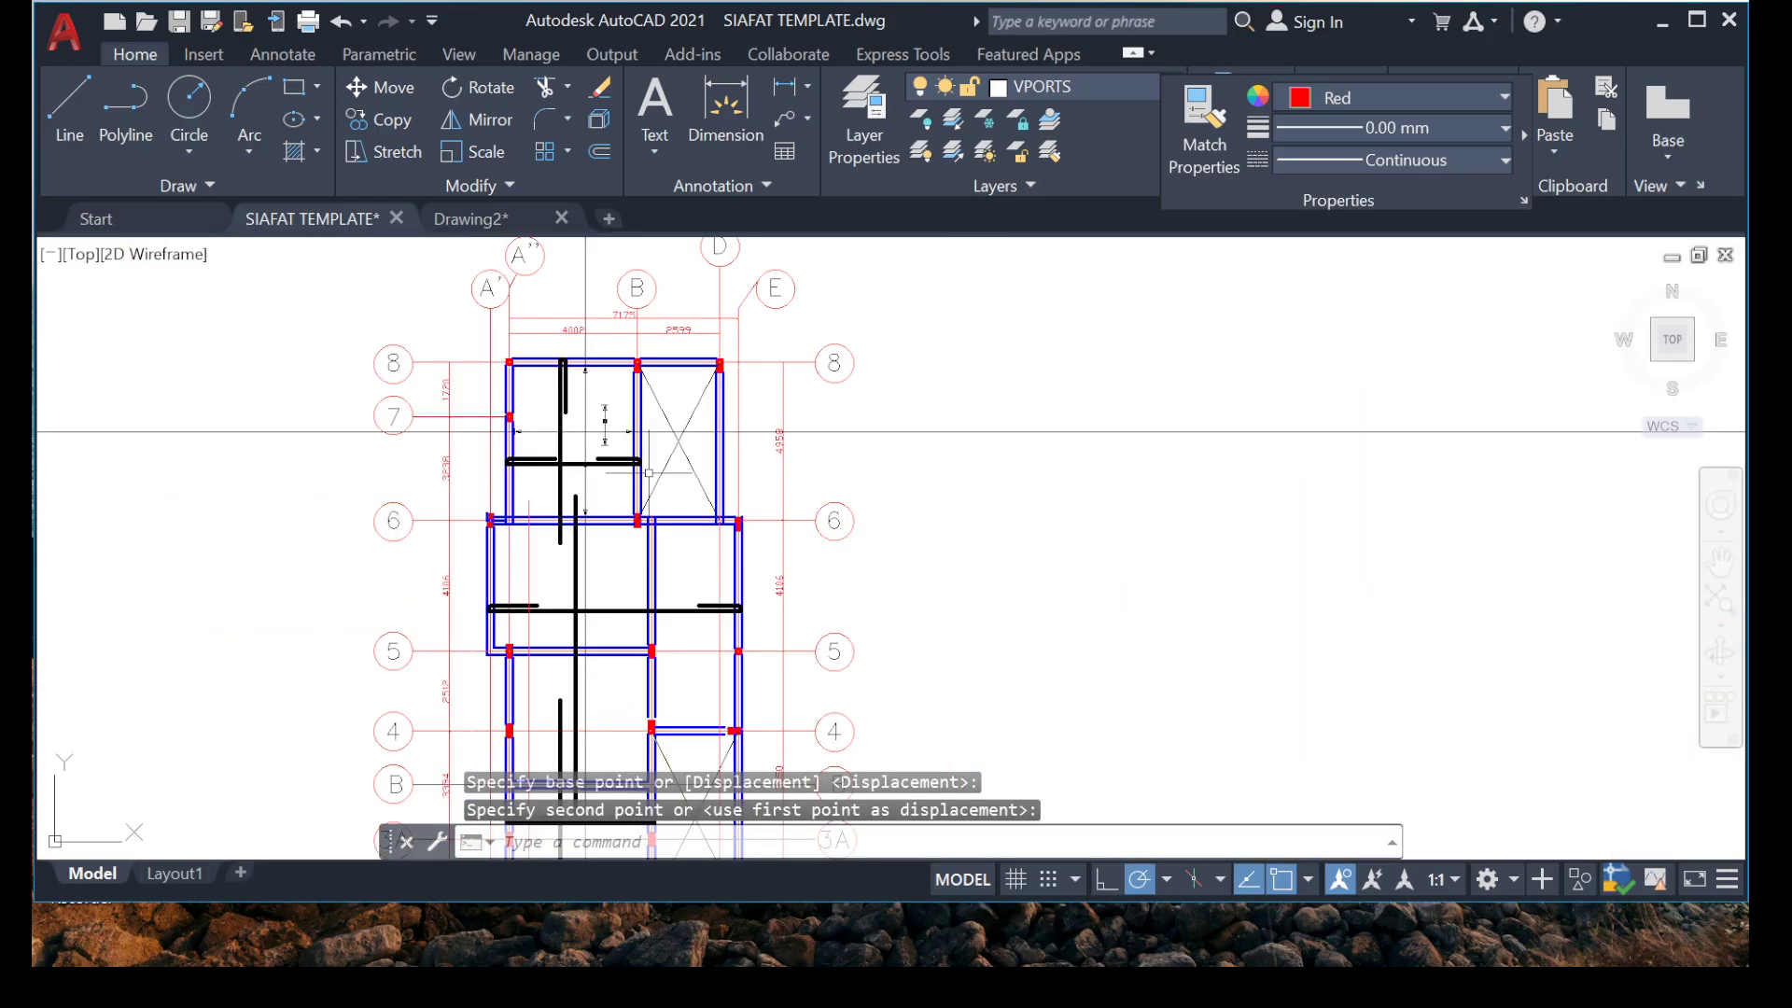
# Check the stretched range marker between grids 6 and 8 and the long hooked bar in the bay below it.
pyautogui.scroll(4, 606, 501)
pyautogui.scroll(4, 571, 406)
pyautogui.scroll(-6, 560, 428)
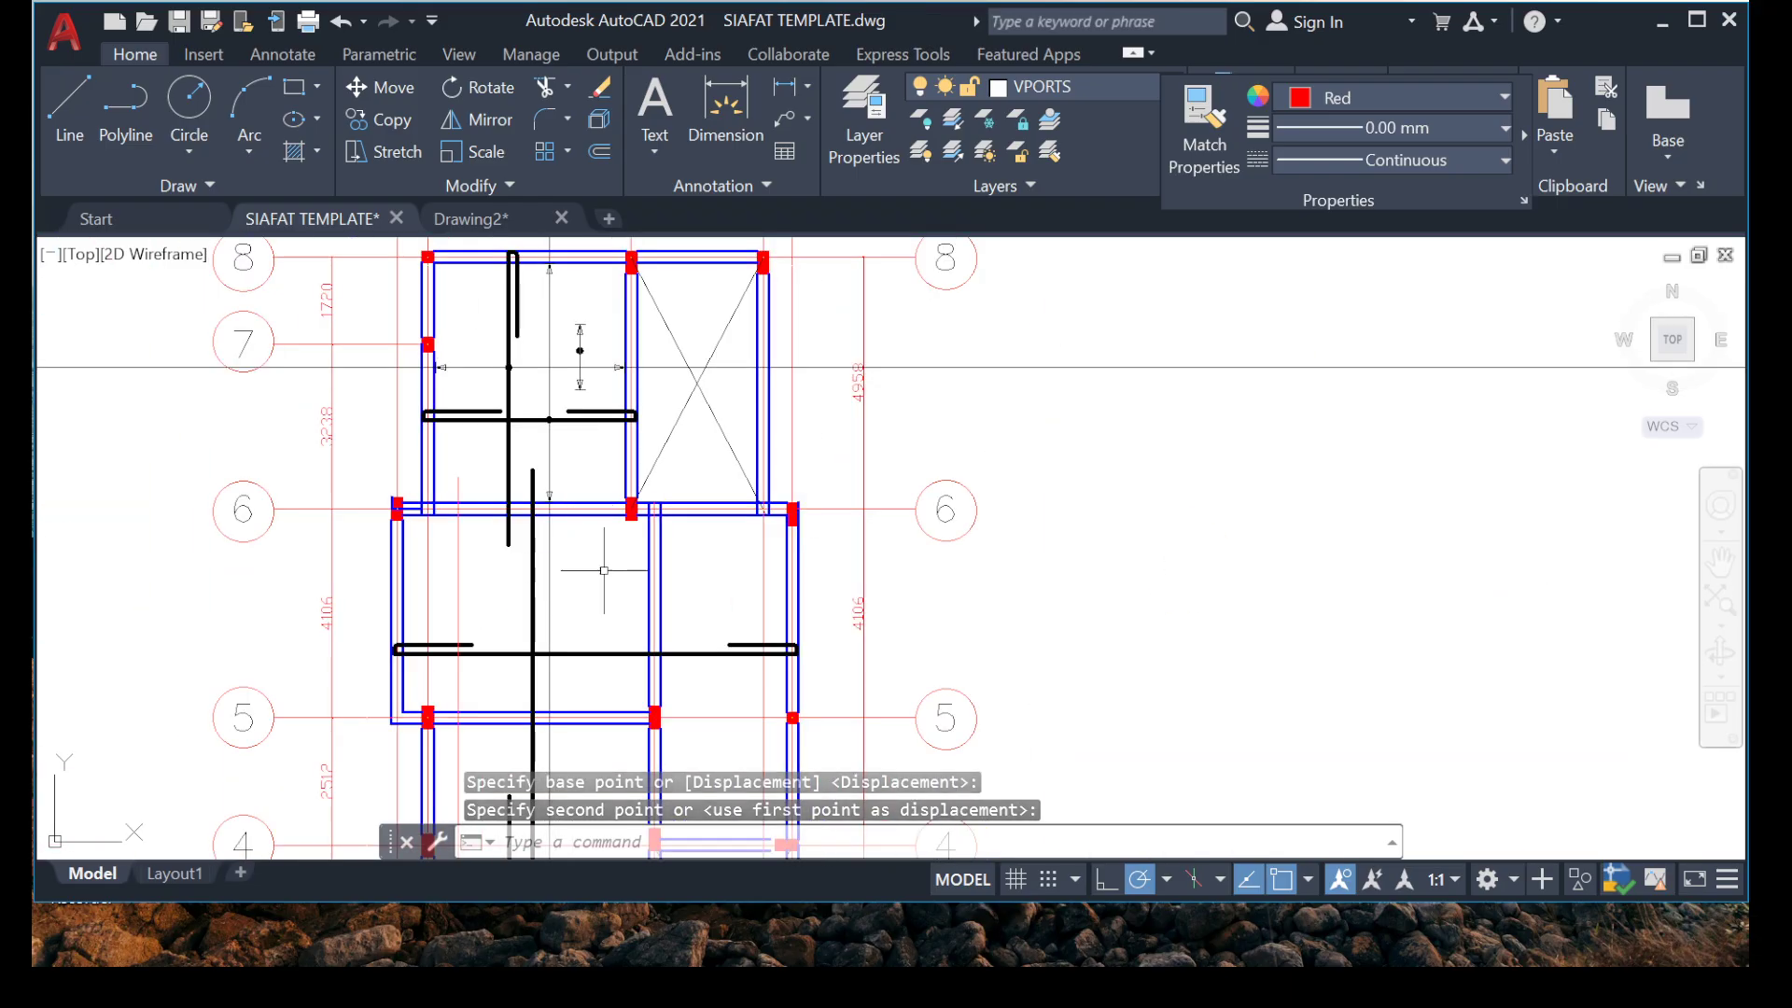
pyautogui.scroll(2, 579, 580)
pyautogui.moveTo(572, 583); pyautogui.dragTo(681, 446, button='middle')
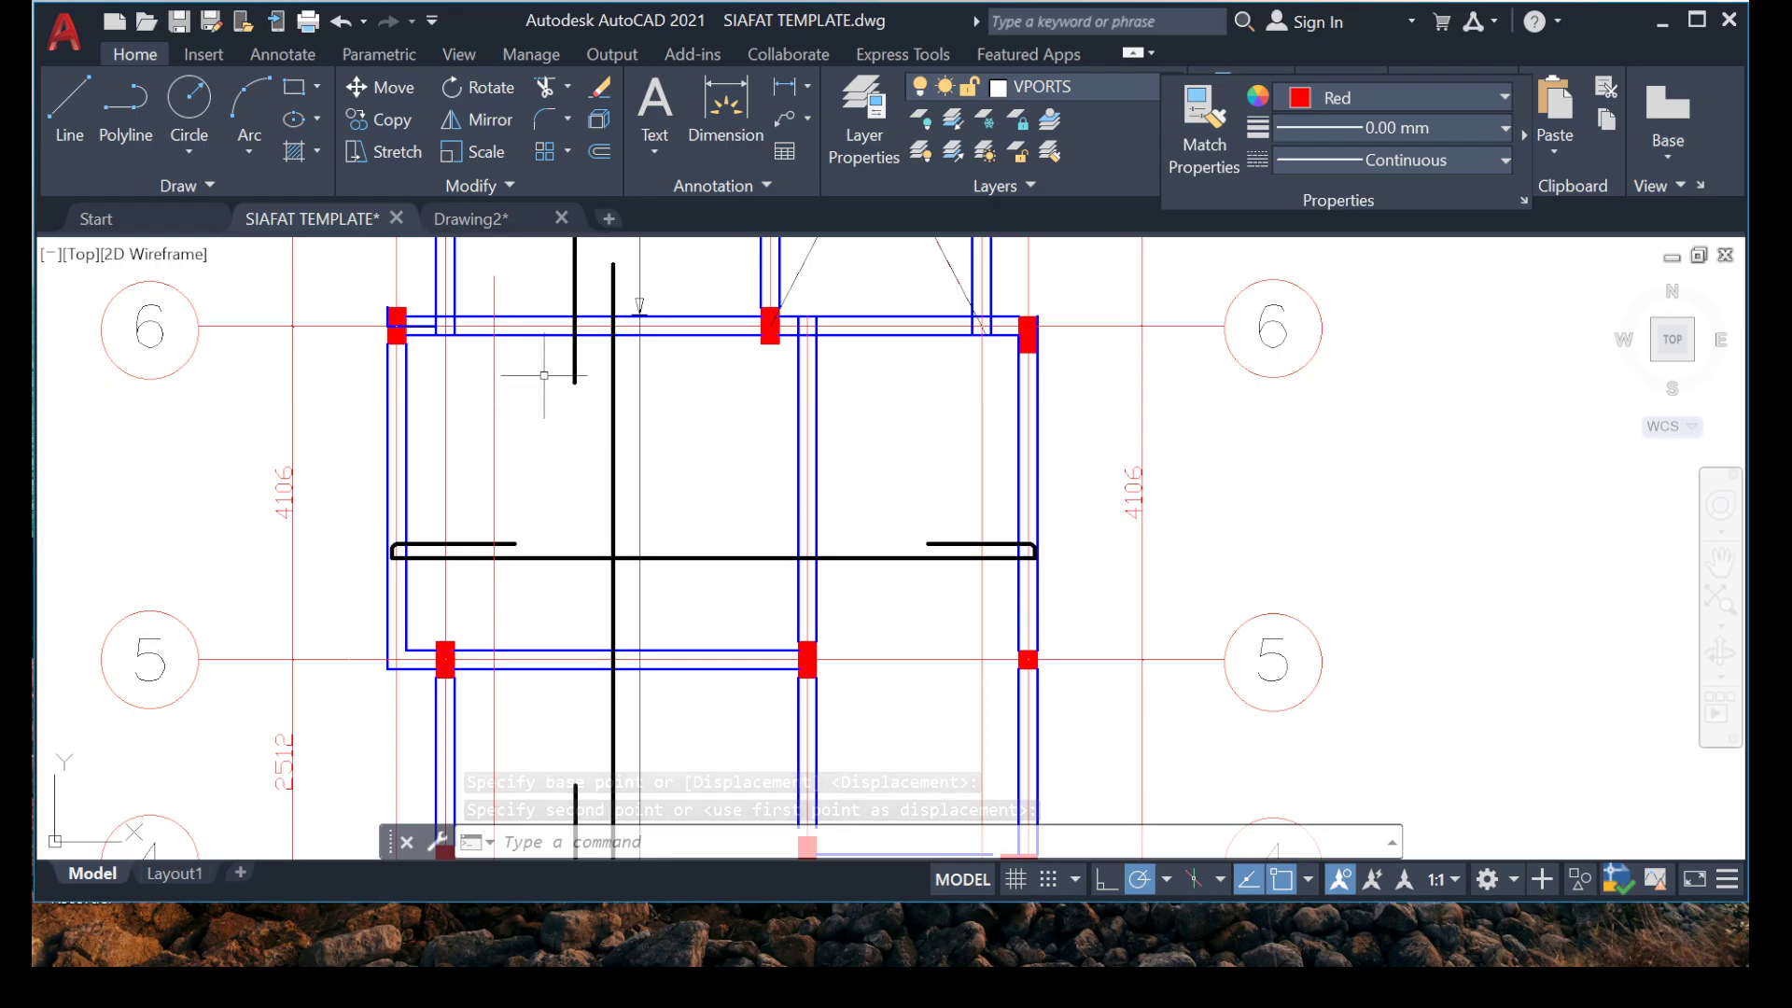
pyautogui.scroll(-2, 545, 375)
pyautogui.moveTo(608, 316); pyautogui.dragTo(576, 392, button='middle')
pyautogui.scroll(6, 562, 399)
pyautogui.scroll(-4, 522, 429)
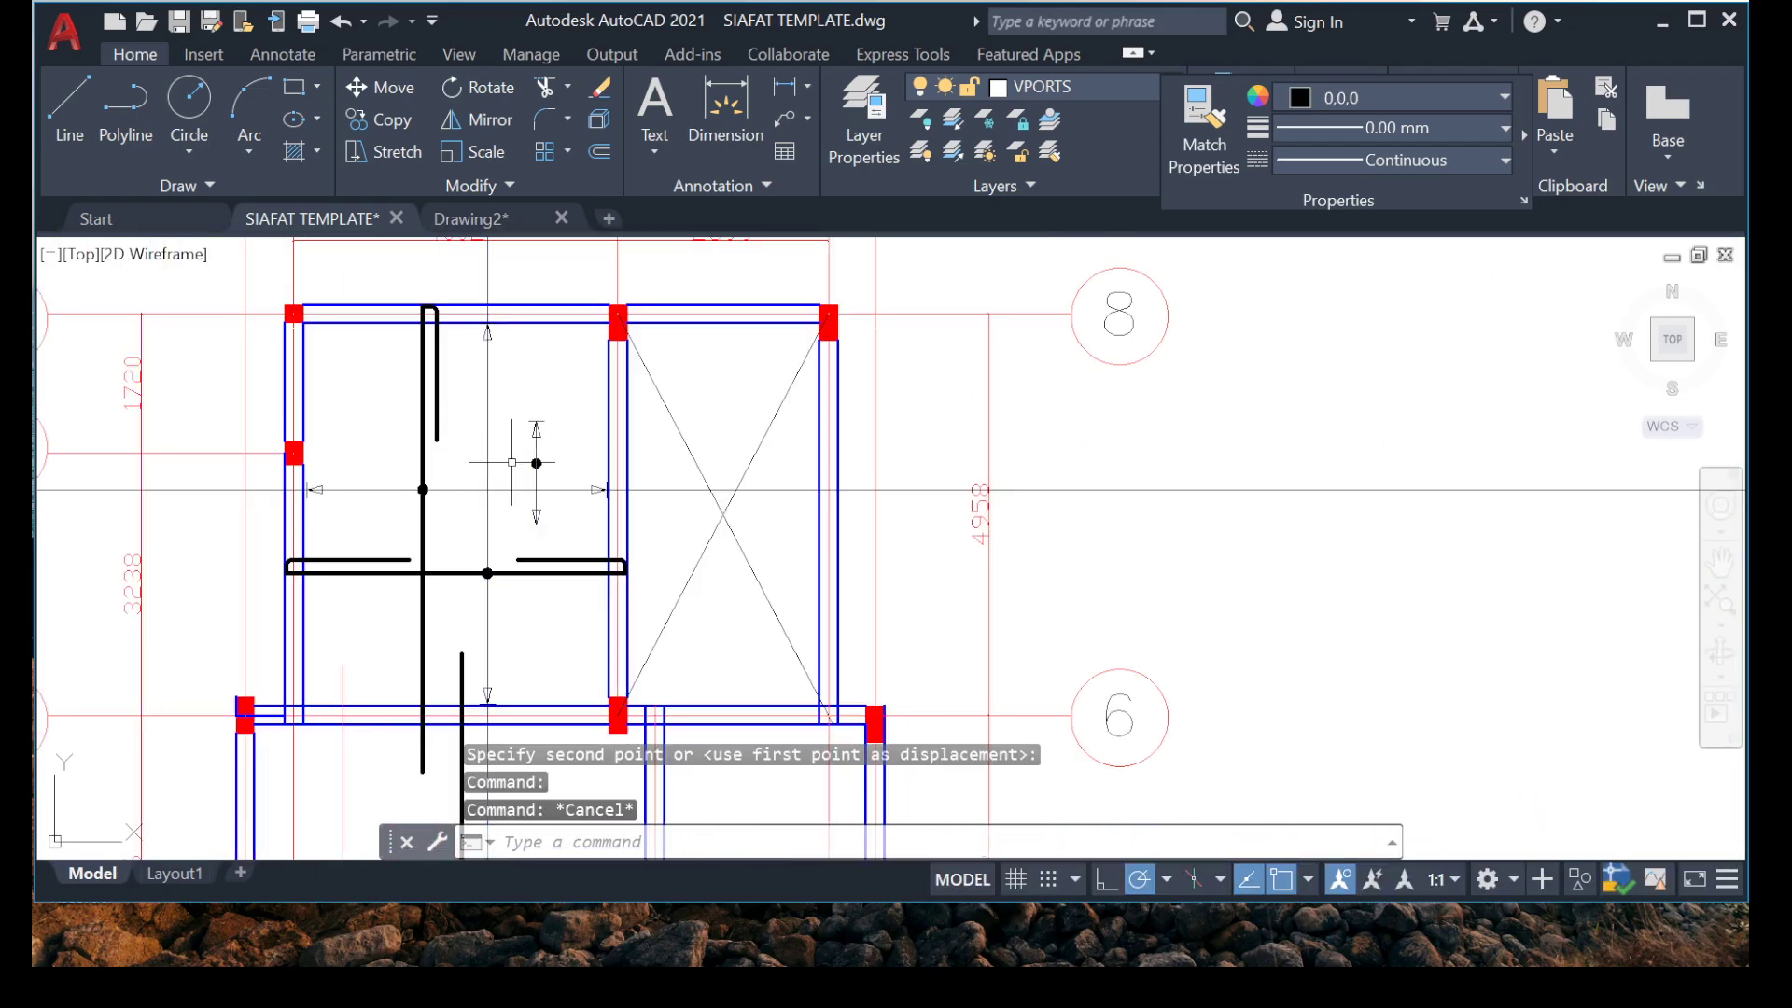
# Copy the spare vertical range marker onto the long hooked horizontal bar between grids 5 and 6.
pyautogui.scroll(2, 511, 462)
pyautogui.click(648, 560)
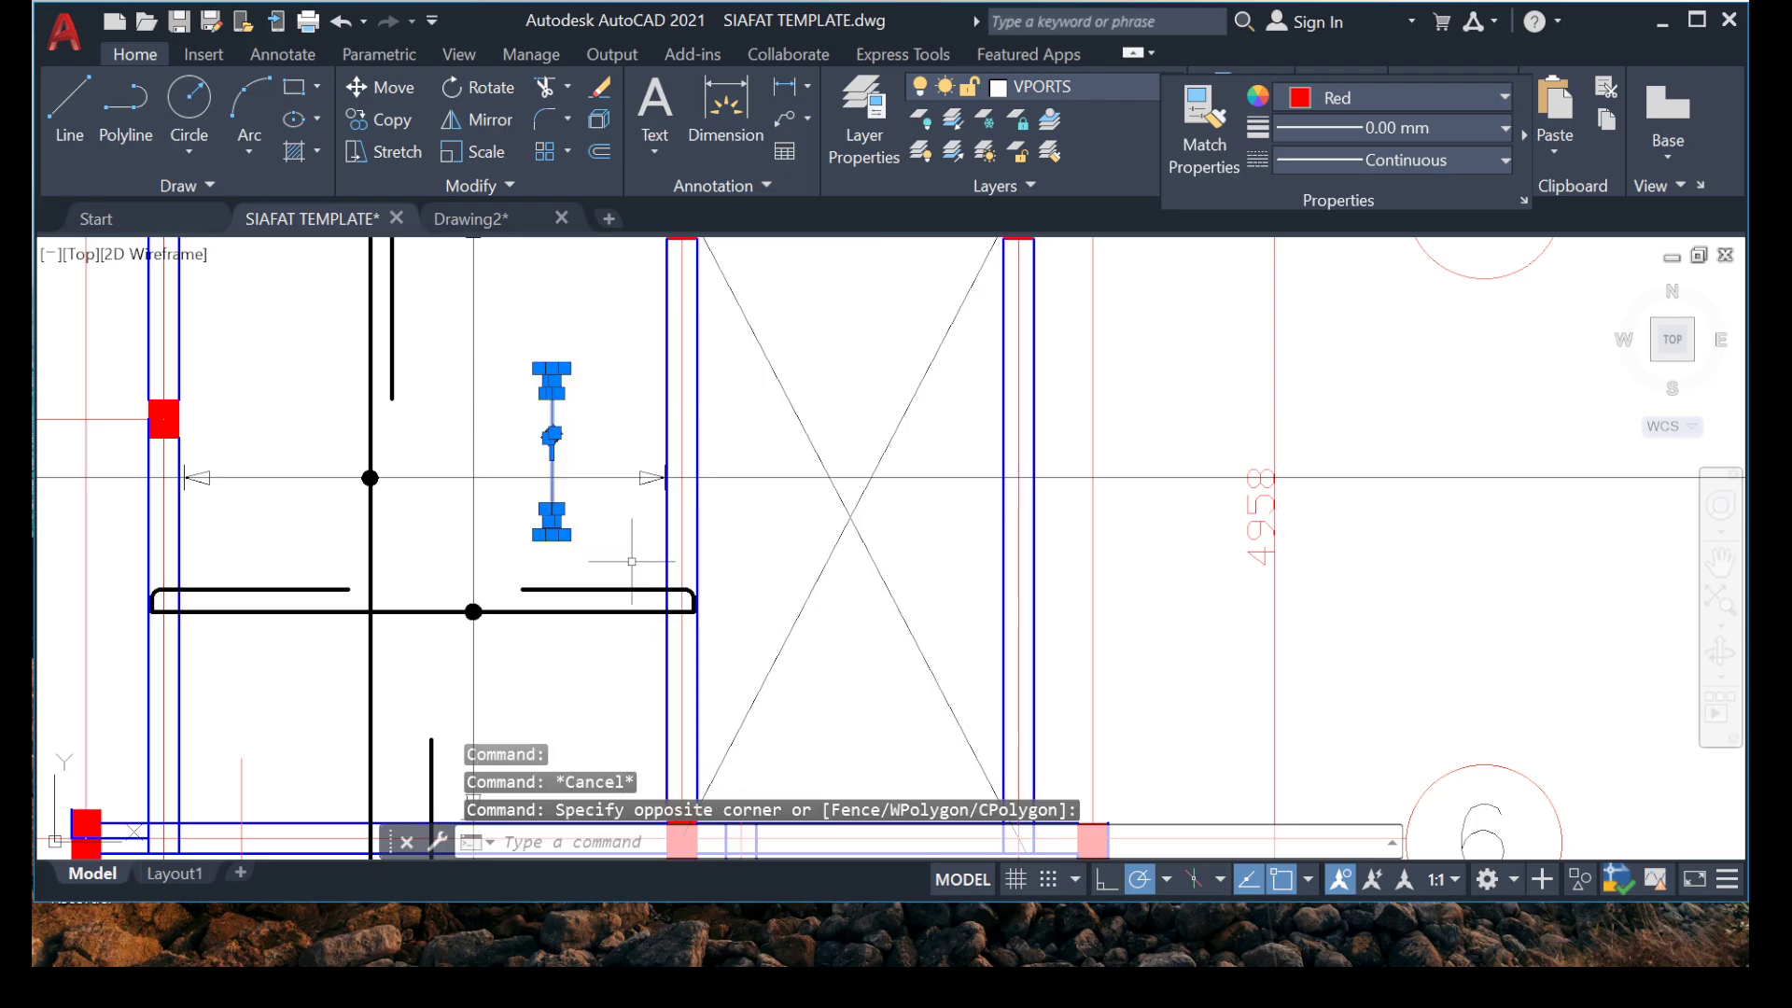
pyautogui.rightClick(556, 824)
pyautogui.click(644, 560)
pyautogui.scroll(3, 588, 560)
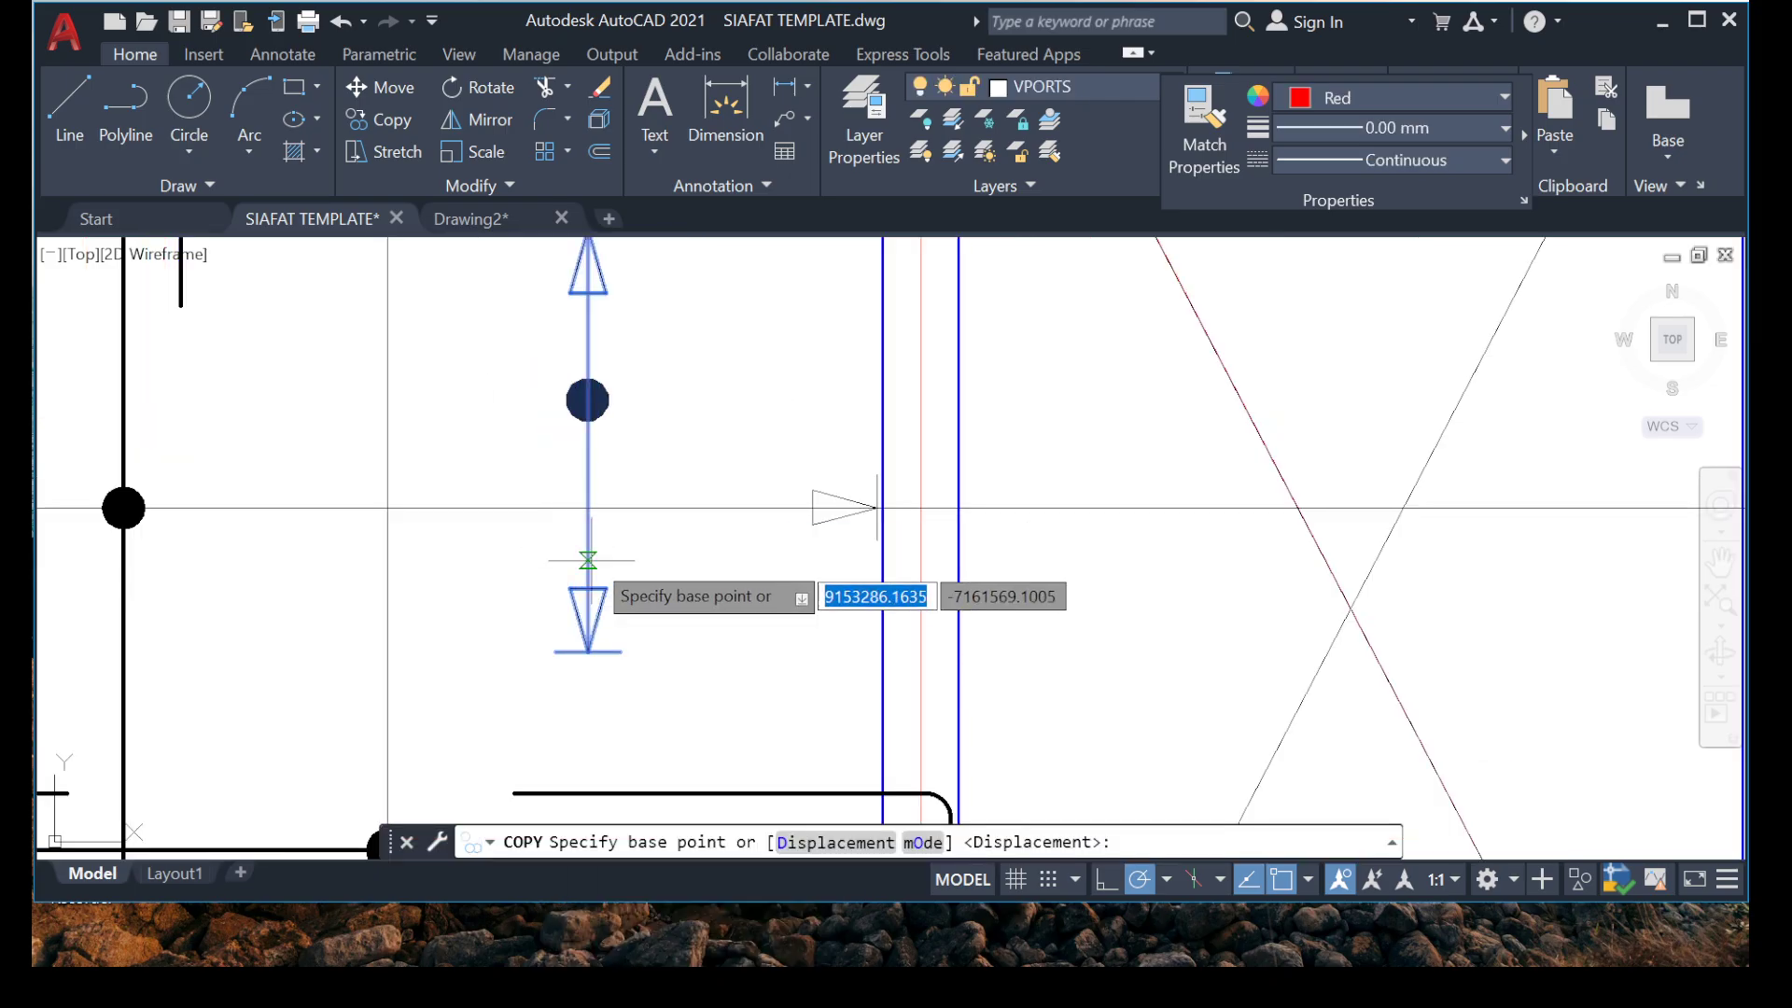
pyautogui.click(588, 508)
pyautogui.scroll(-5, 644, 397)
pyautogui.moveTo(496, 584); pyautogui.dragTo(453, 483, button='middle')
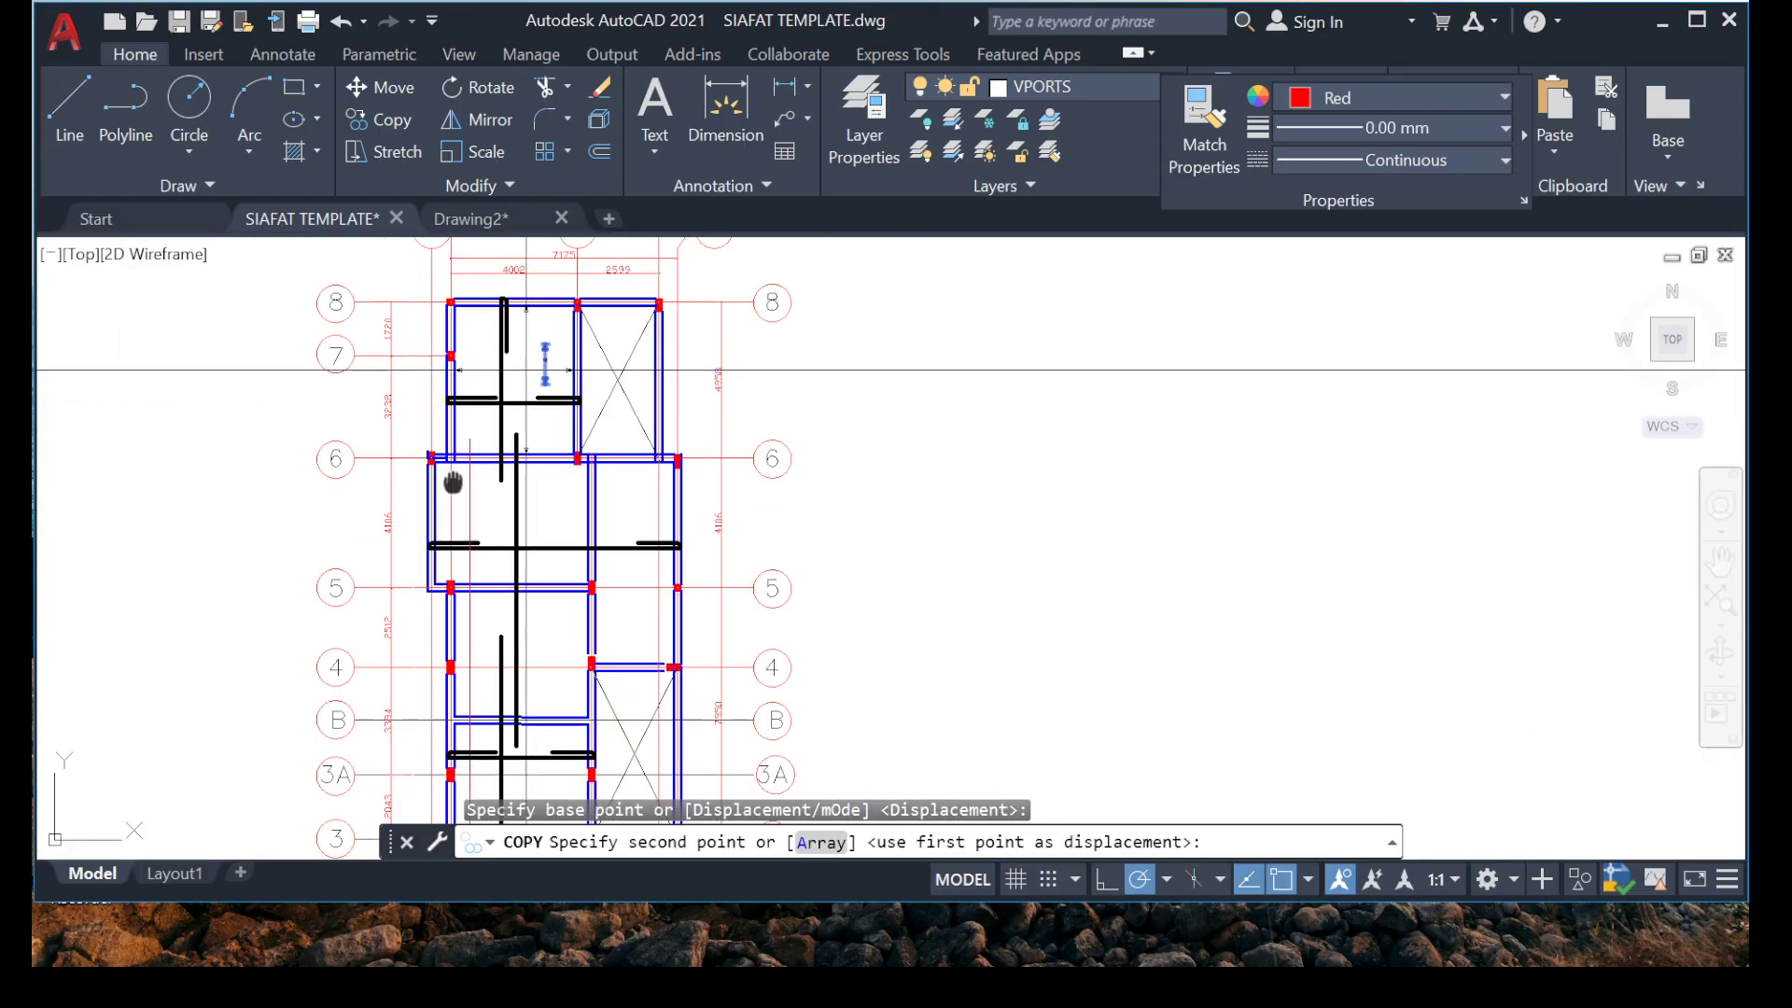
pyautogui.scroll(10, 566, 560)
pyautogui.moveTo(511, 732); pyautogui.dragTo(591, 525, button='middle')
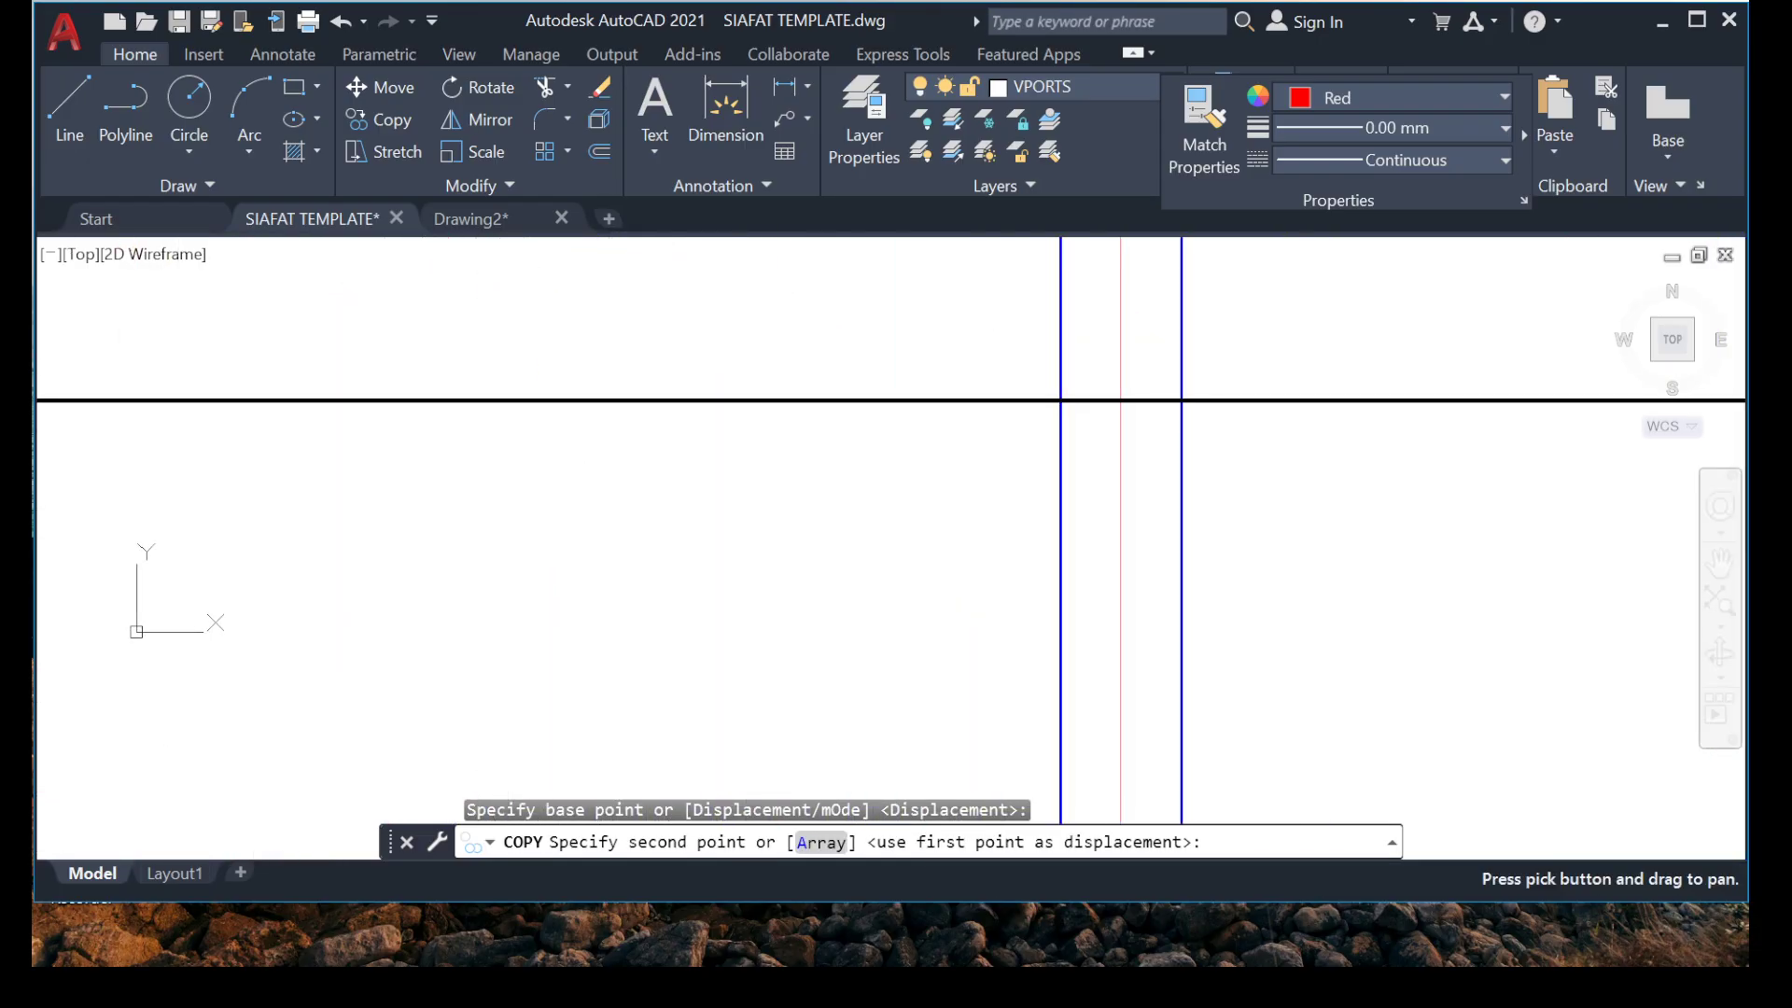
pyautogui.click(542, 565)
pyautogui.press('Escape')
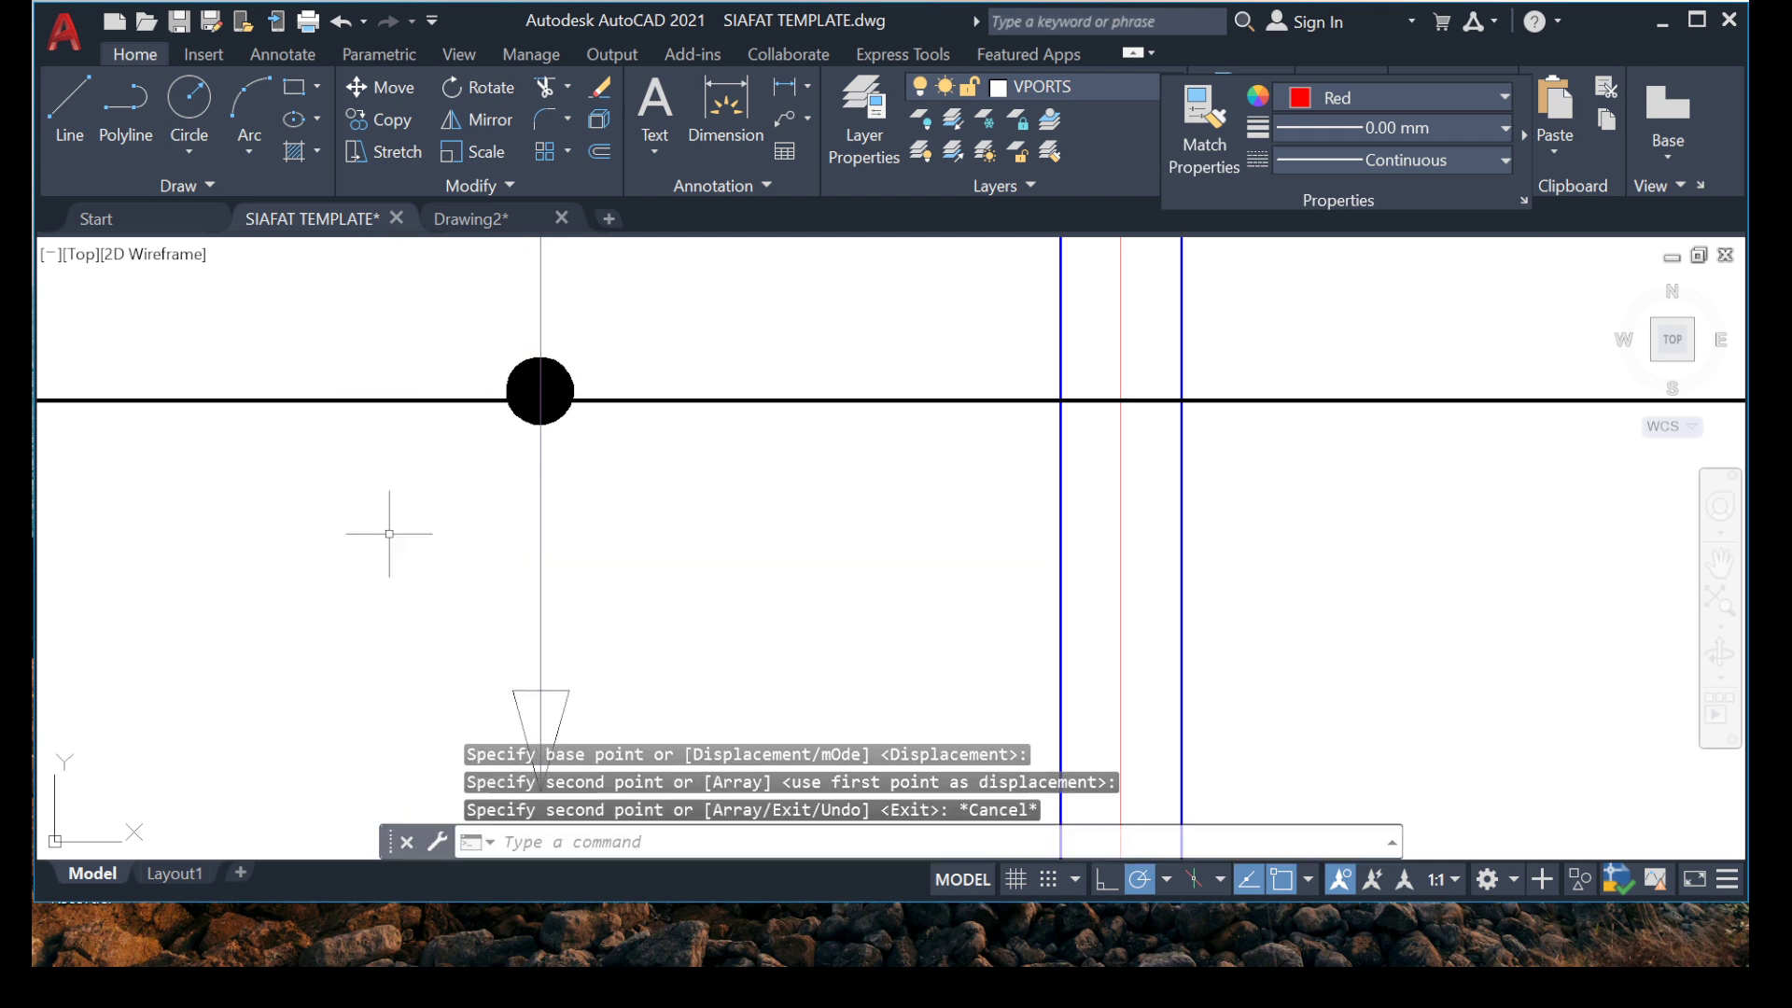
# Copy the vertical construction line onto the upper arrowhead tip of the range marker between grids 5 and 6.
pyautogui.scroll(-6, 409, 504)
pyautogui.scroll(6, 500, 472)
pyautogui.moveTo(392, 407); pyautogui.dragTo(627, 692, button='middle')
pyautogui.scroll(-8, 659, 409)
pyautogui.scroll(-2, 617, 411)
pyautogui.scroll(3, 642, 619)
pyautogui.moveTo(644, 616); pyautogui.dragTo(580, 424, button='middle')
pyautogui.scroll(3, 536, 476)
pyautogui.scroll(2, 541, 471)
pyautogui.click(634, 412)
pyautogui.click(480, 442)
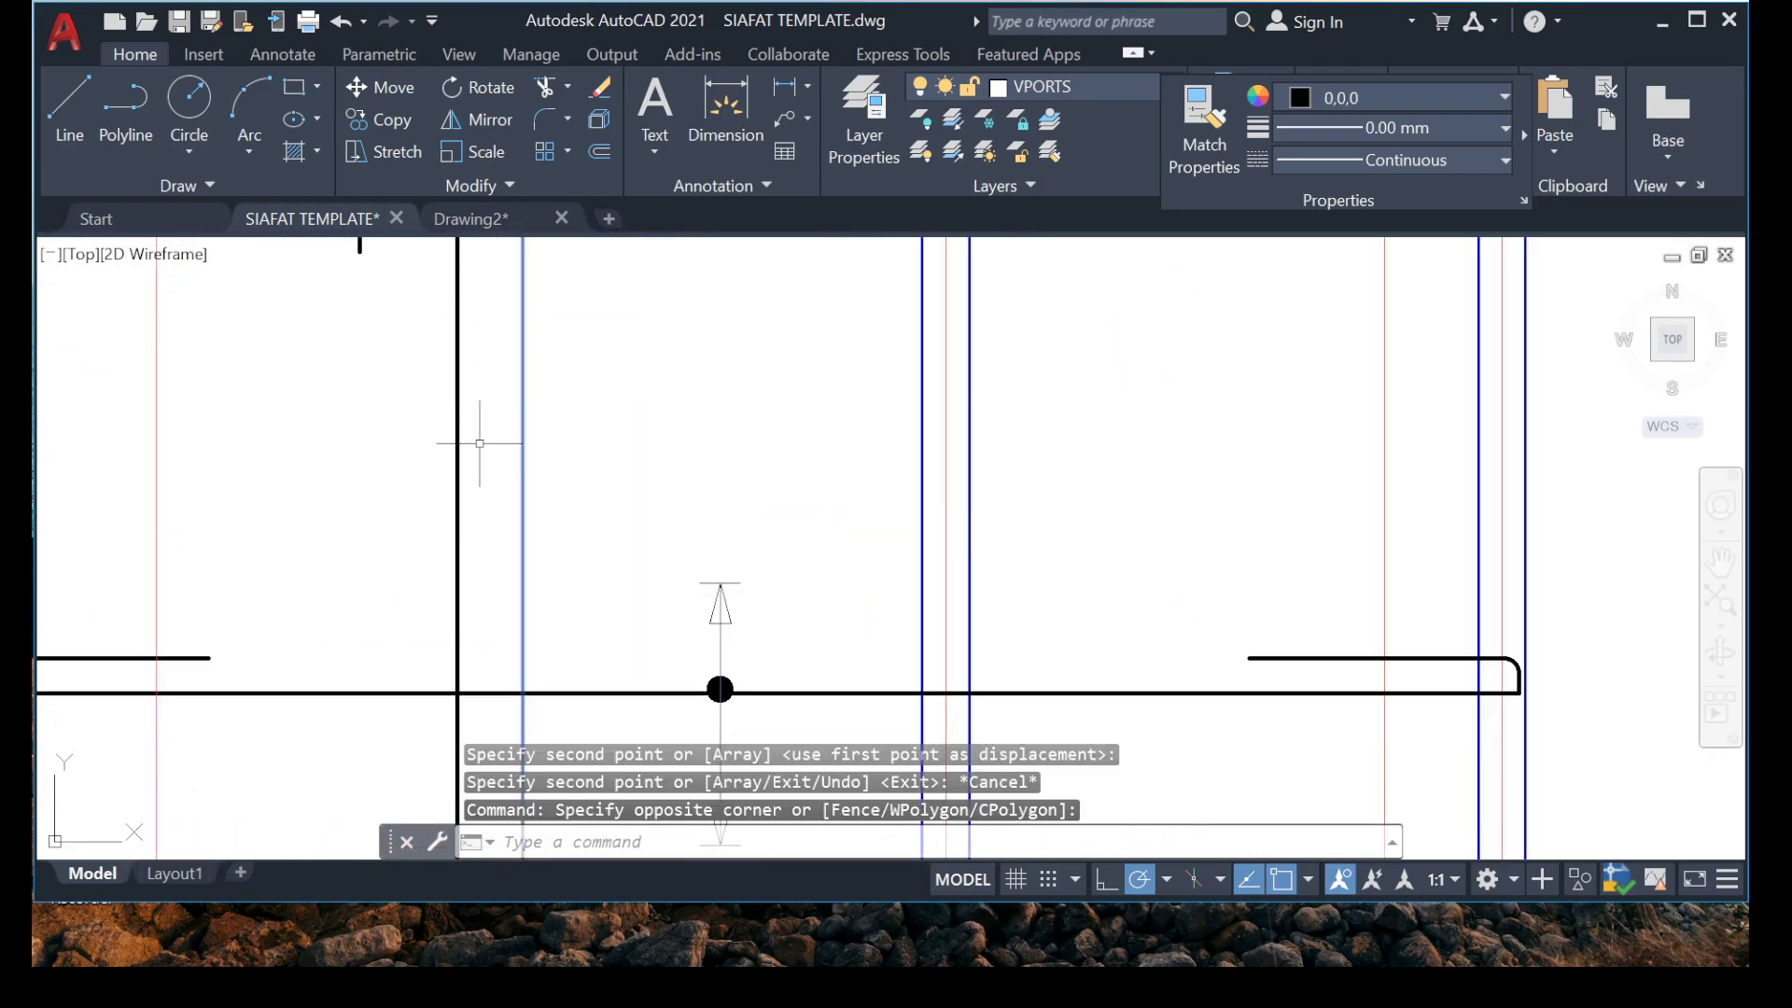
pyautogui.rightClick(479, 440)
pyautogui.click(522, 519)
pyautogui.click(720, 689)
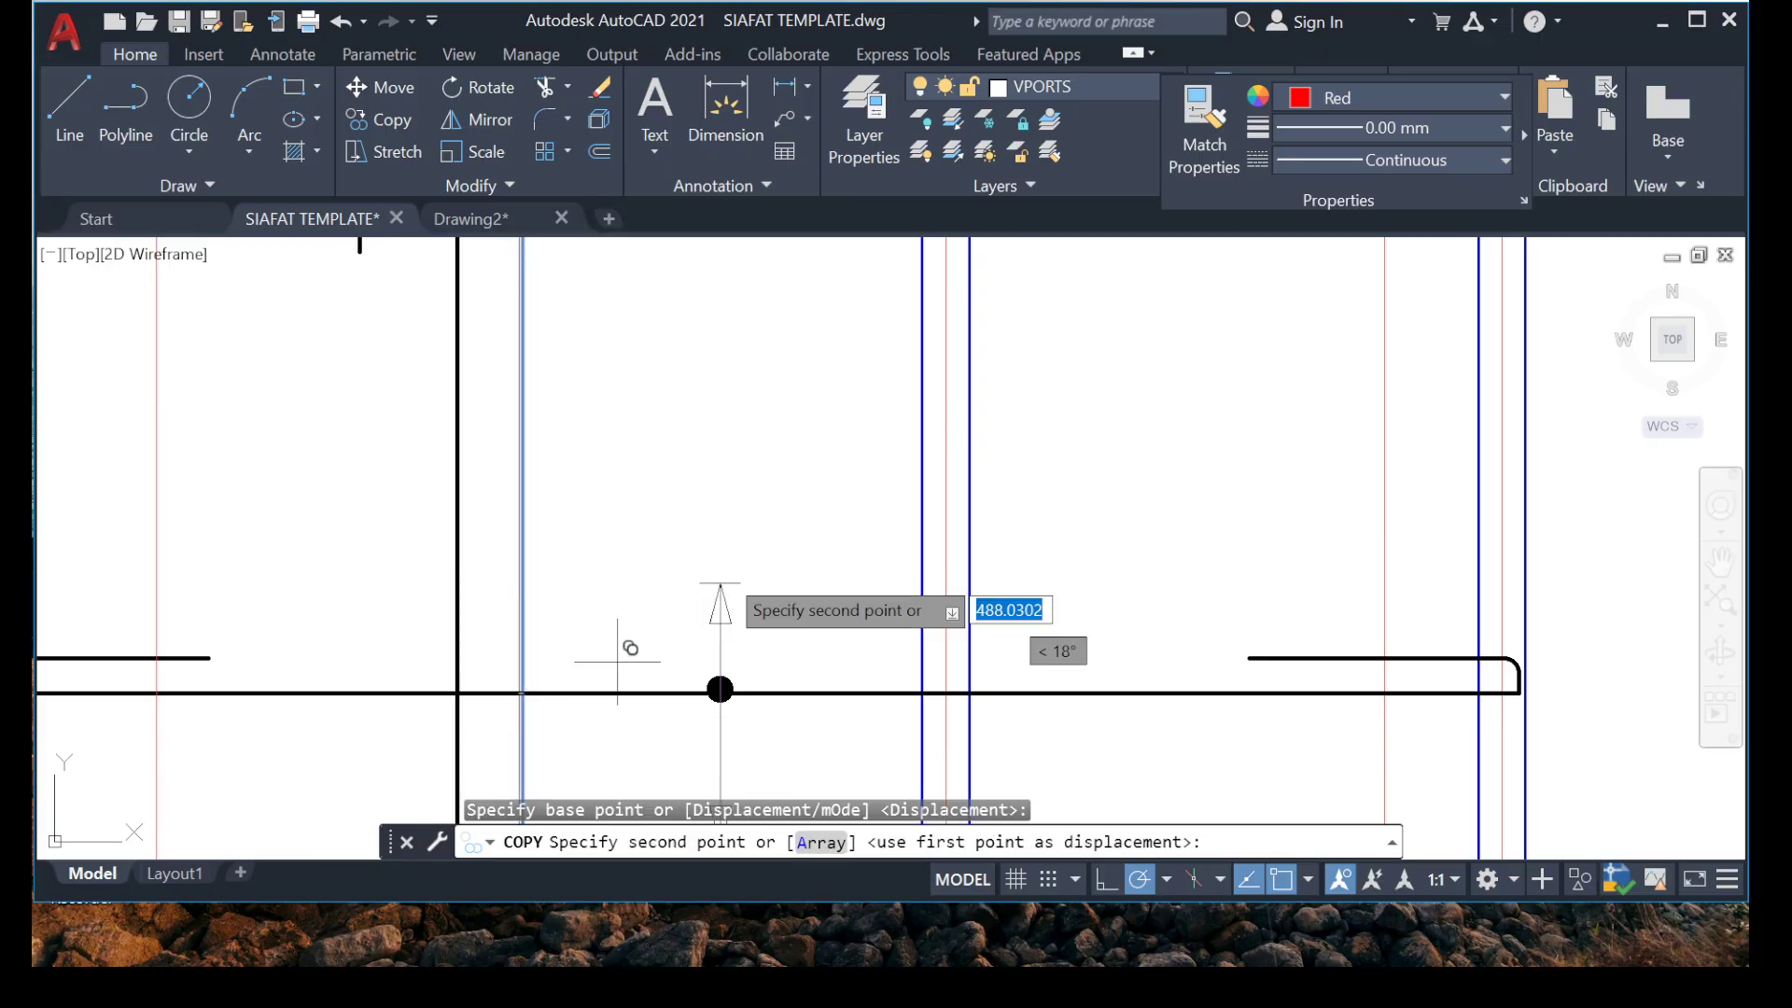
pyautogui.scroll(8, 644, 658)
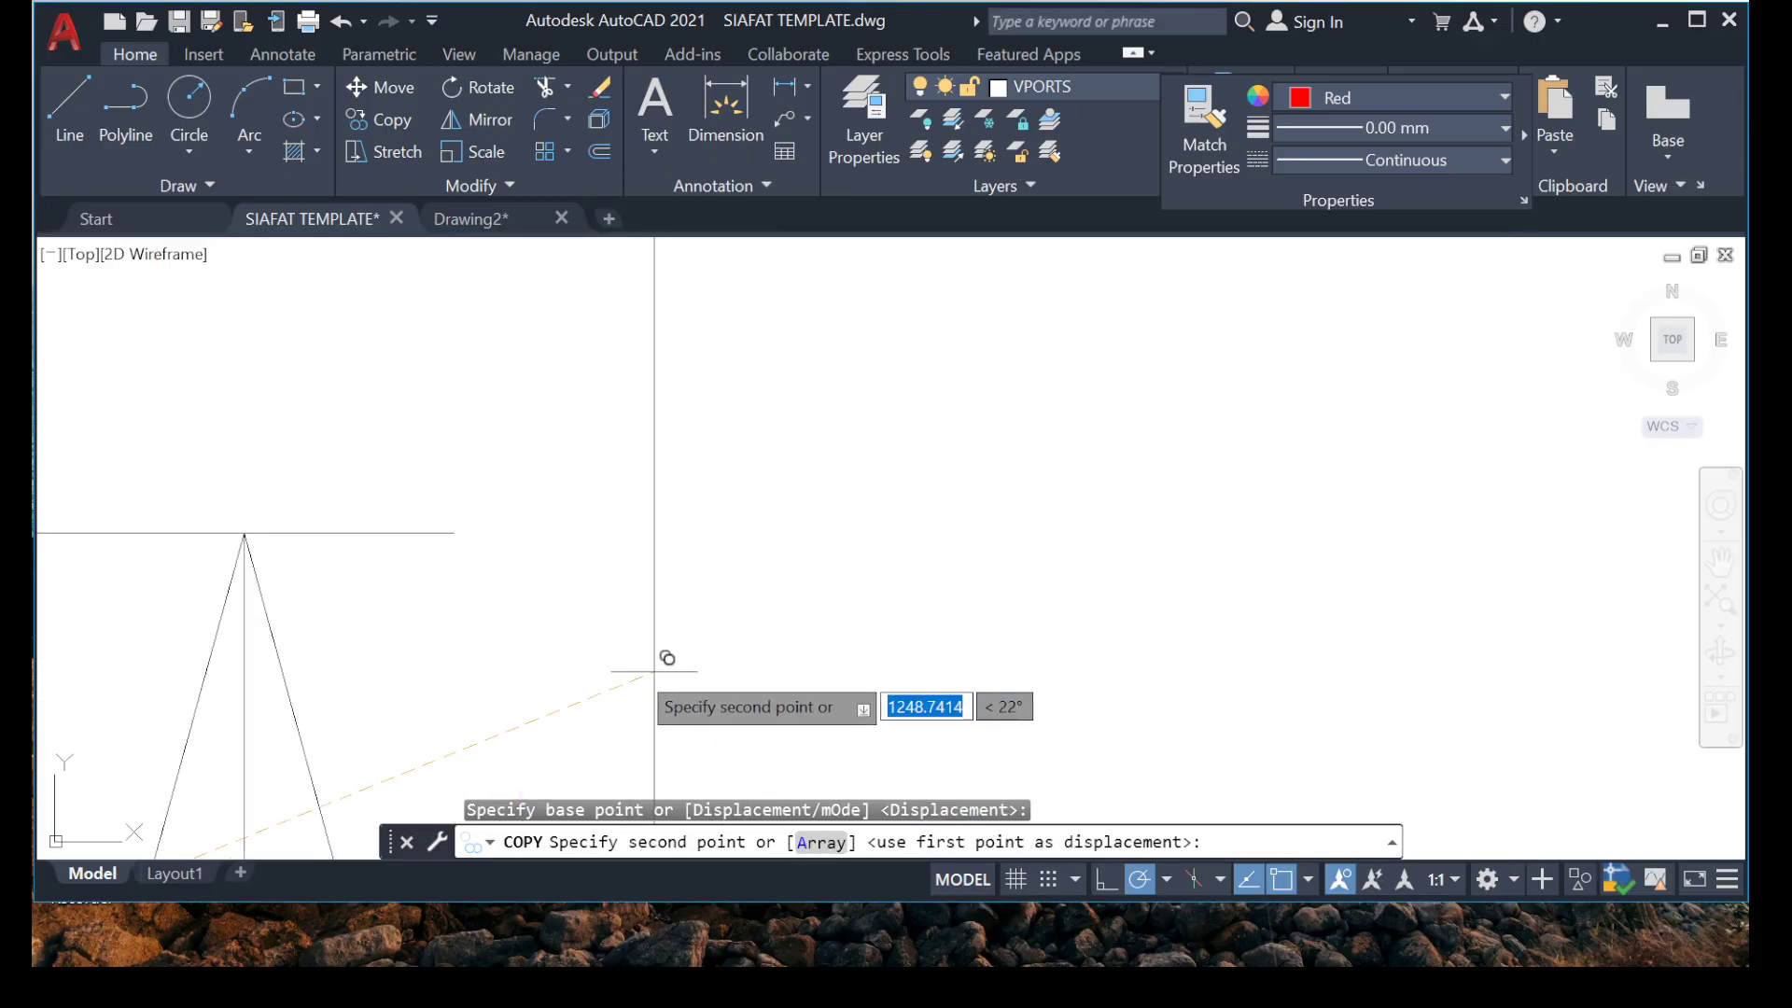
pyautogui.click(244, 533)
pyautogui.press('Escape')
# Move the upper arrowhead of the marker between grids 5 and 6 up its line to just below the grid 6 beam.
pyautogui.scroll(-12, 504, 506)
pyautogui.moveTo(401, 532)
pyautogui.mouseDown(button='middle')
pyautogui.moveTo(402, 586)
pyautogui.moveTo(439, 381)
pyautogui.mouseUp(button='middle')
pyautogui.scroll(10, 487, 516)
pyautogui.click(343, 289)
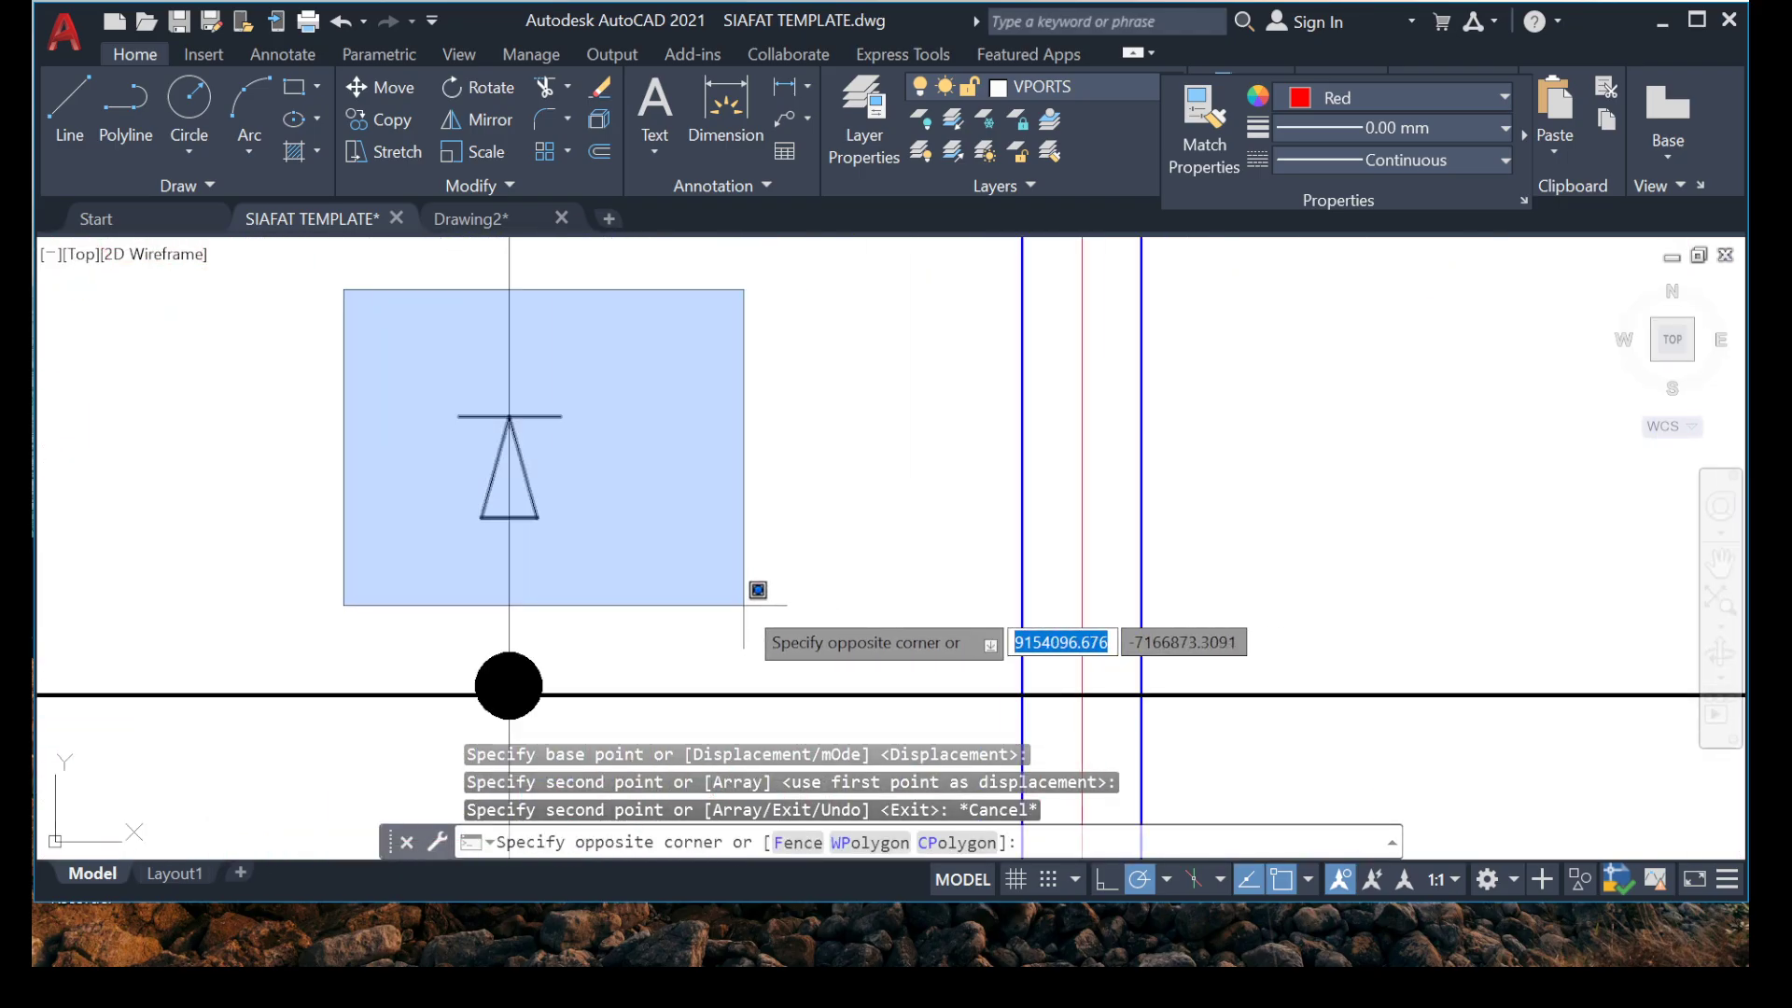
pyautogui.click(758, 590)
pyautogui.rightClick(550, 828)
pyautogui.click(612, 530)
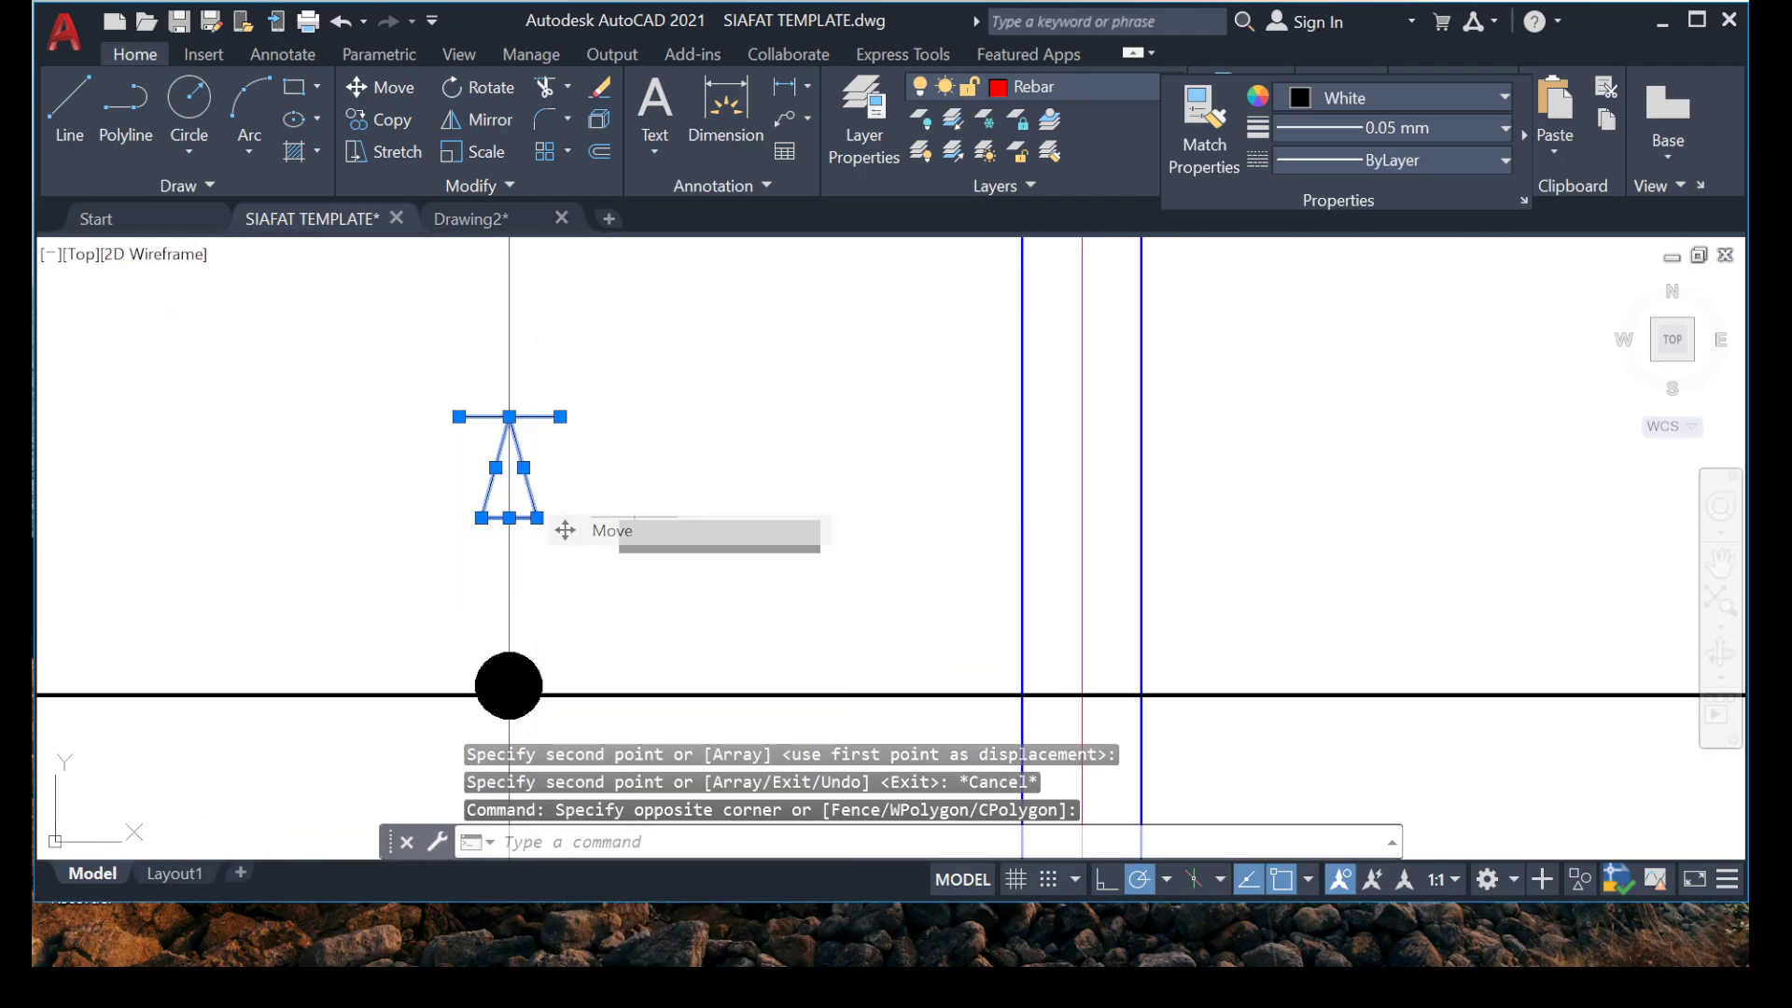
pyautogui.click(510, 416)
pyautogui.scroll(-5, 524, 405)
pyautogui.moveTo(465, 309); pyautogui.dragTo(434, 623, button='middle')
pyautogui.scroll(5, 459, 306)
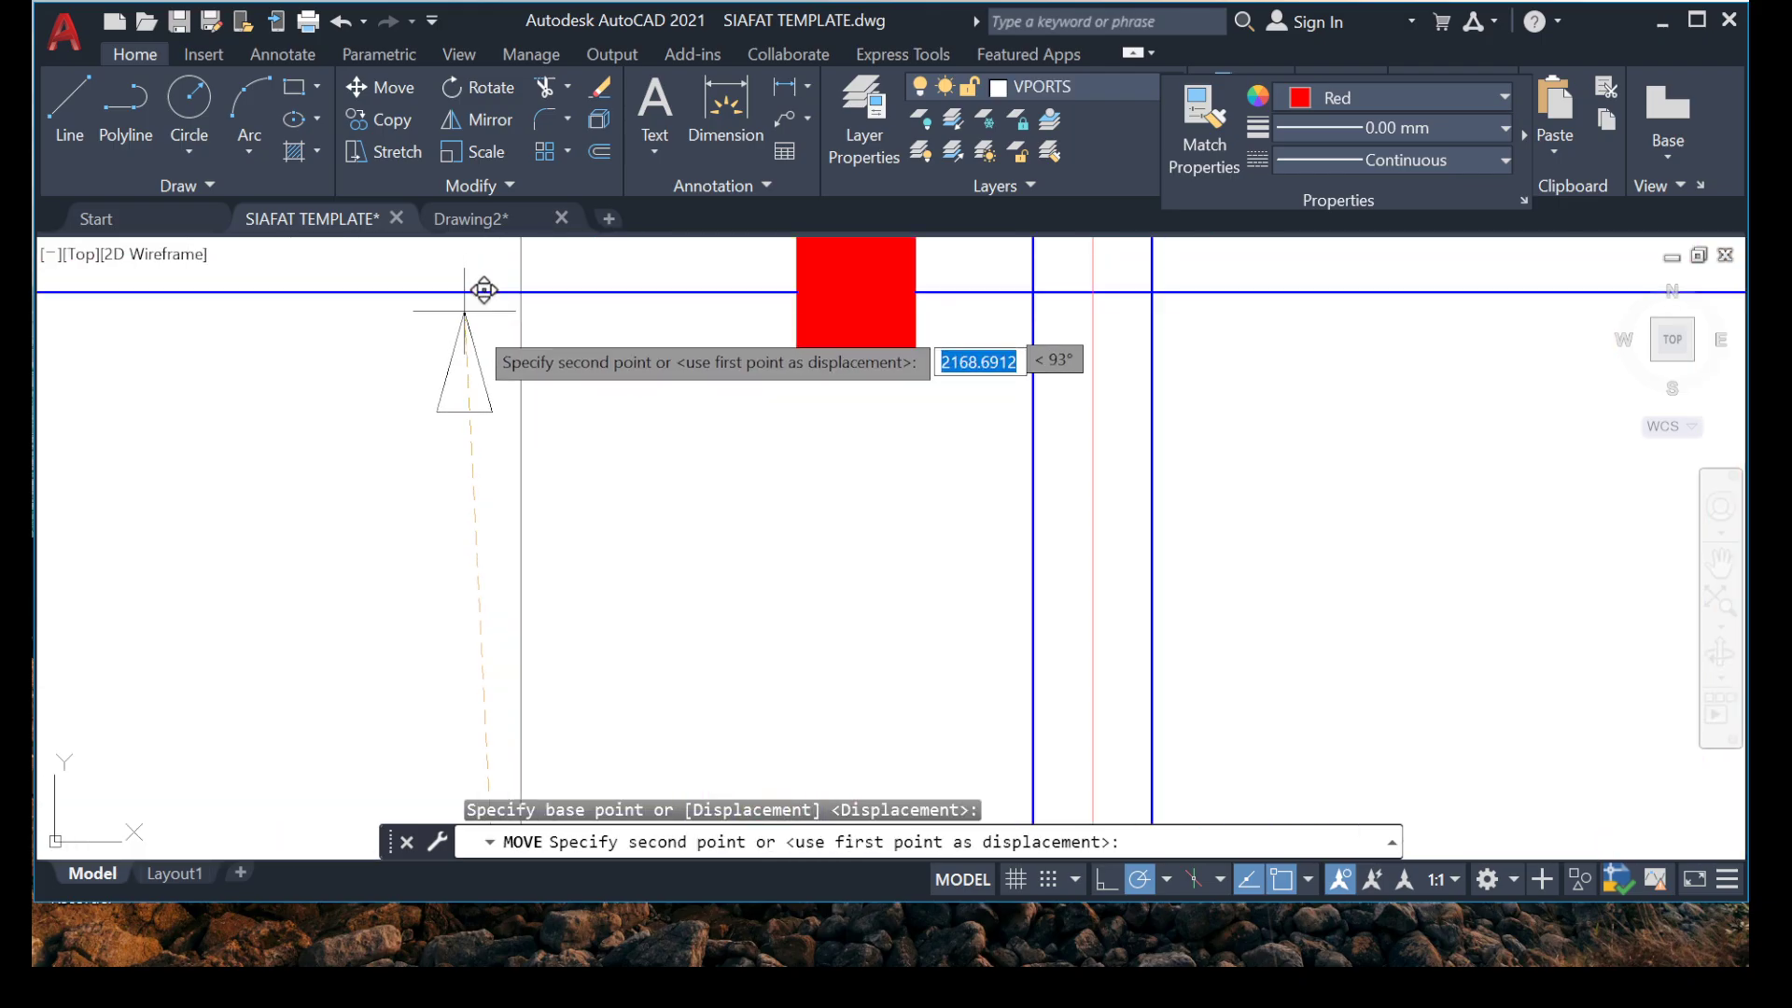
pyautogui.click(523, 318)
# Move the lower arrowhead of the marker between grids 5 and 6 down its line to just above the grid 5 beam.
pyautogui.scroll(-6, 507, 390)
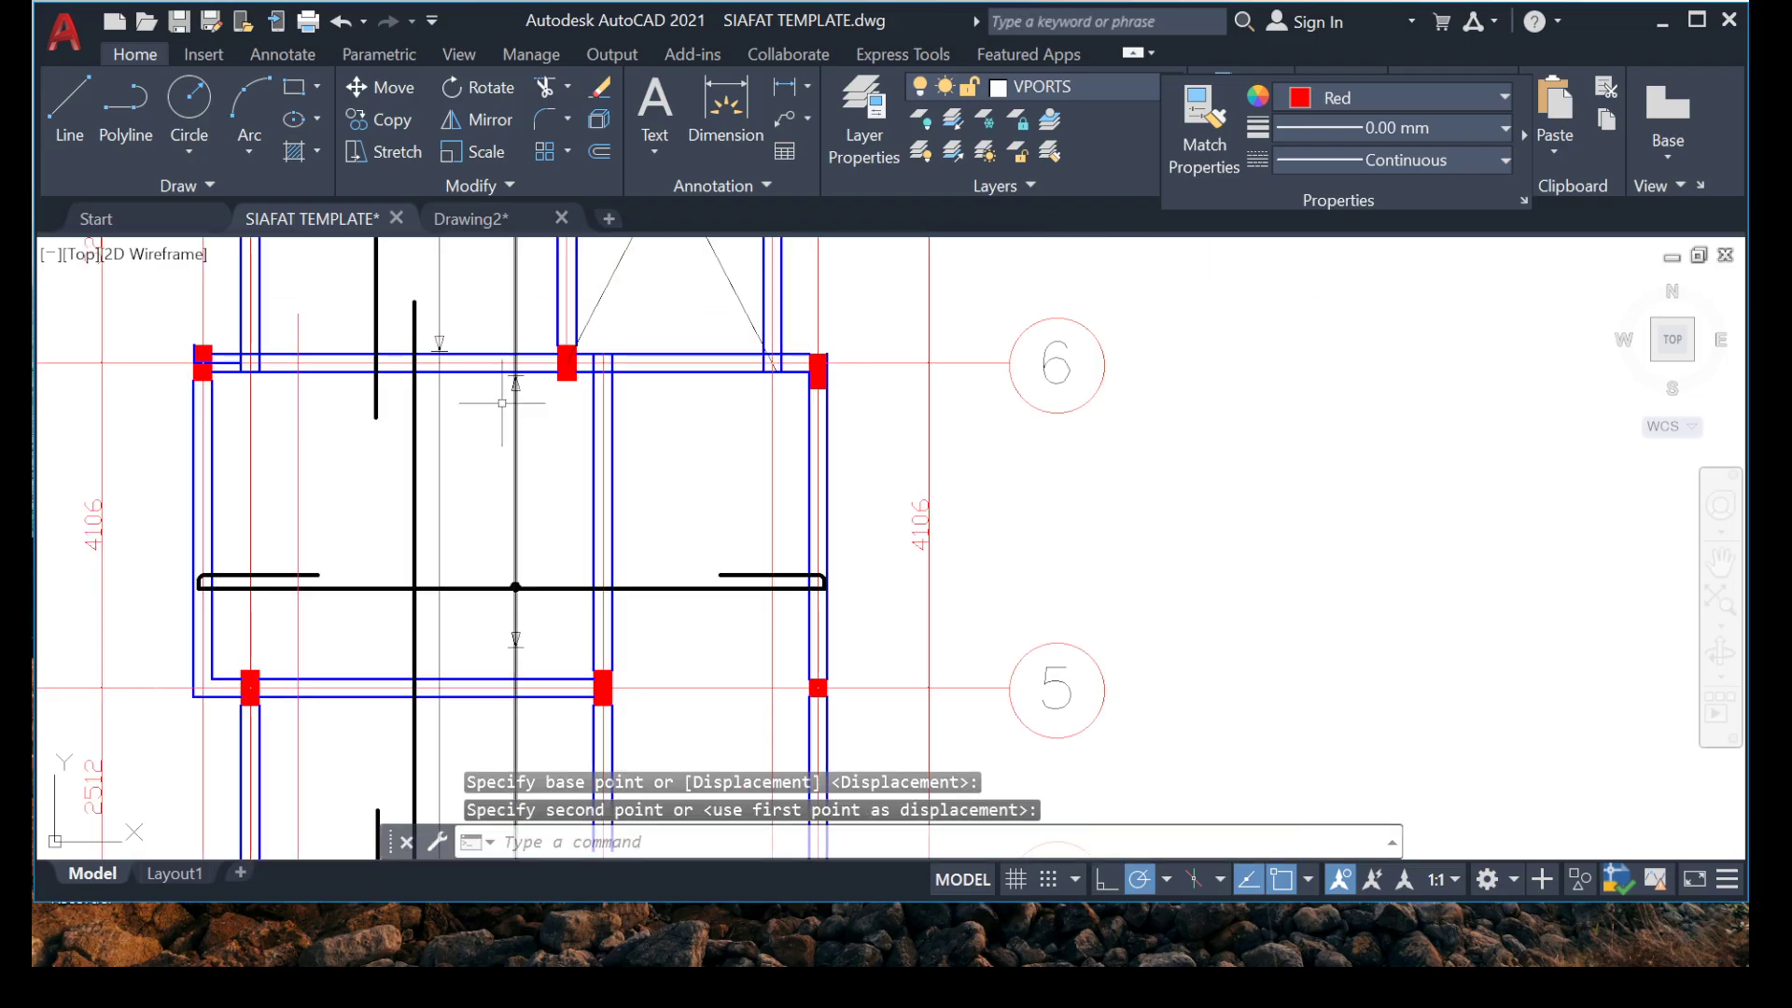
pyautogui.moveTo(515, 640); pyautogui.dragTo(508, 484, button='middle')
pyautogui.scroll(5, 503, 485)
pyautogui.rightClick(689, 416)
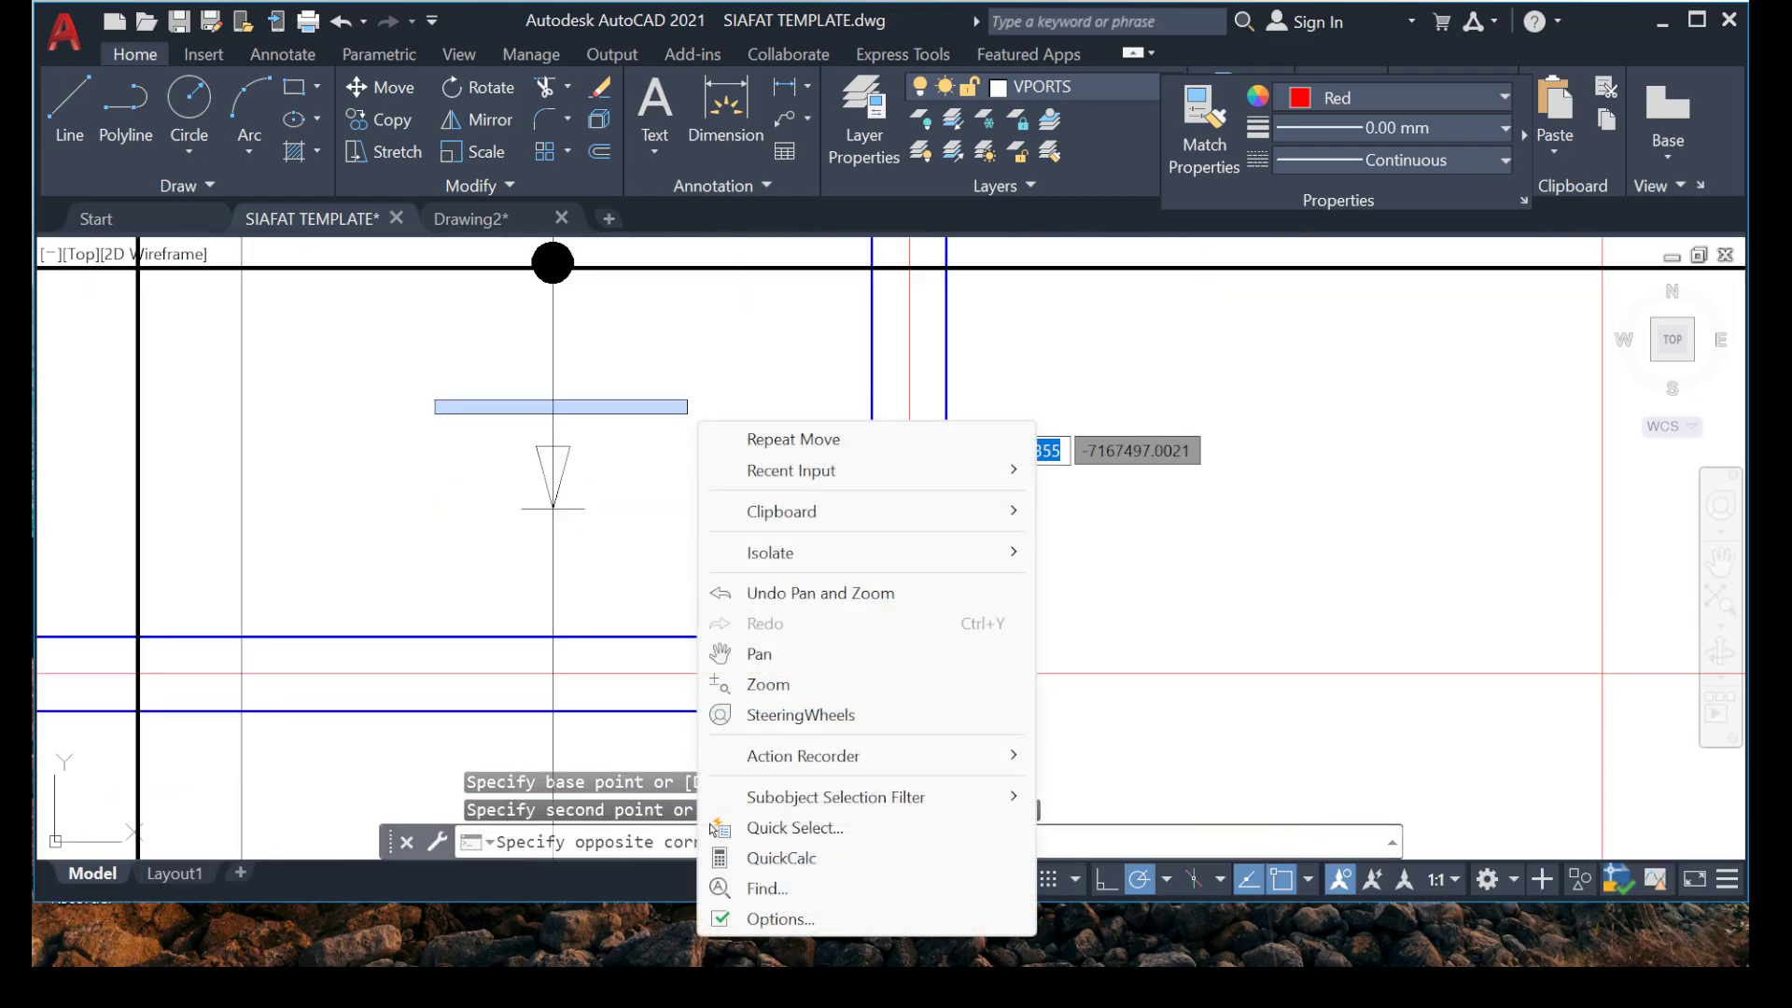
pyautogui.click(613, 563)
pyautogui.click(613, 563)
pyautogui.rightClick(708, 448)
pyautogui.click(783, 530)
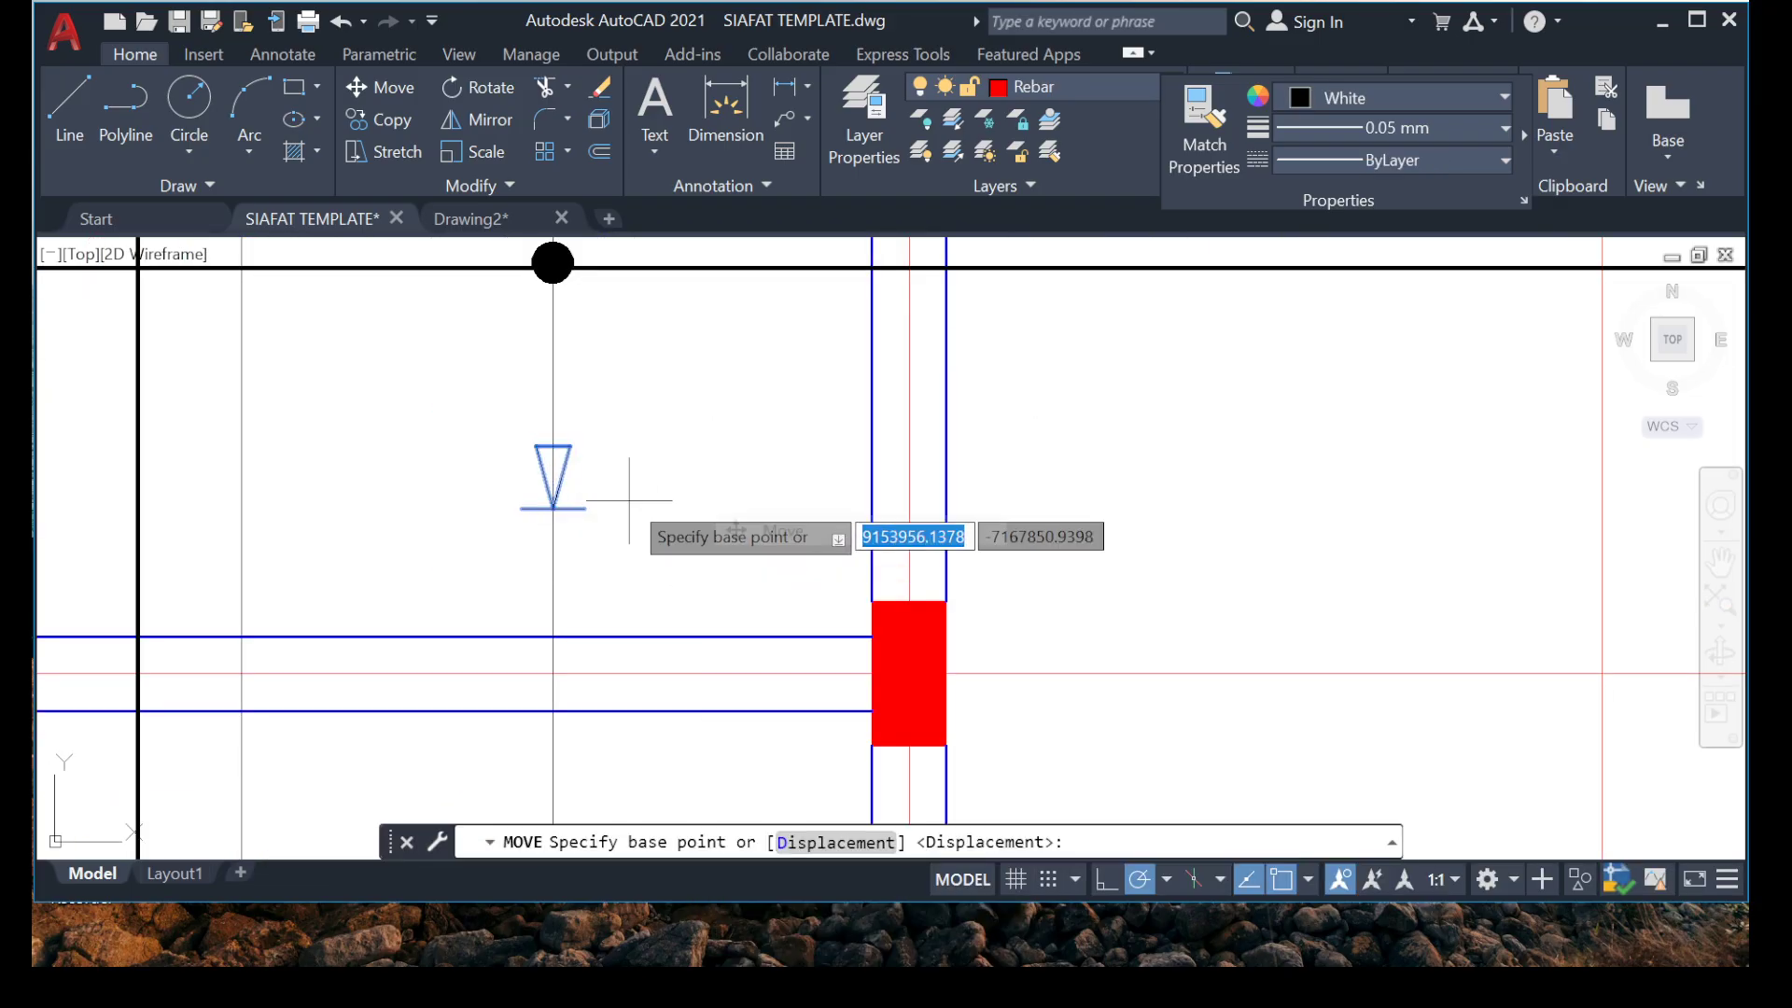
pyautogui.scroll(5, 640, 500)
pyautogui.moveTo(360, 620)
pyautogui.mouseDown(button='middle')
pyautogui.moveTo(566, 563)
pyautogui.moveTo(572, 440)
pyautogui.mouseUp(button='middle')
pyautogui.click(565, 578)
pyautogui.scroll(-5, 572, 580)
pyautogui.scroll(5, 554, 619)
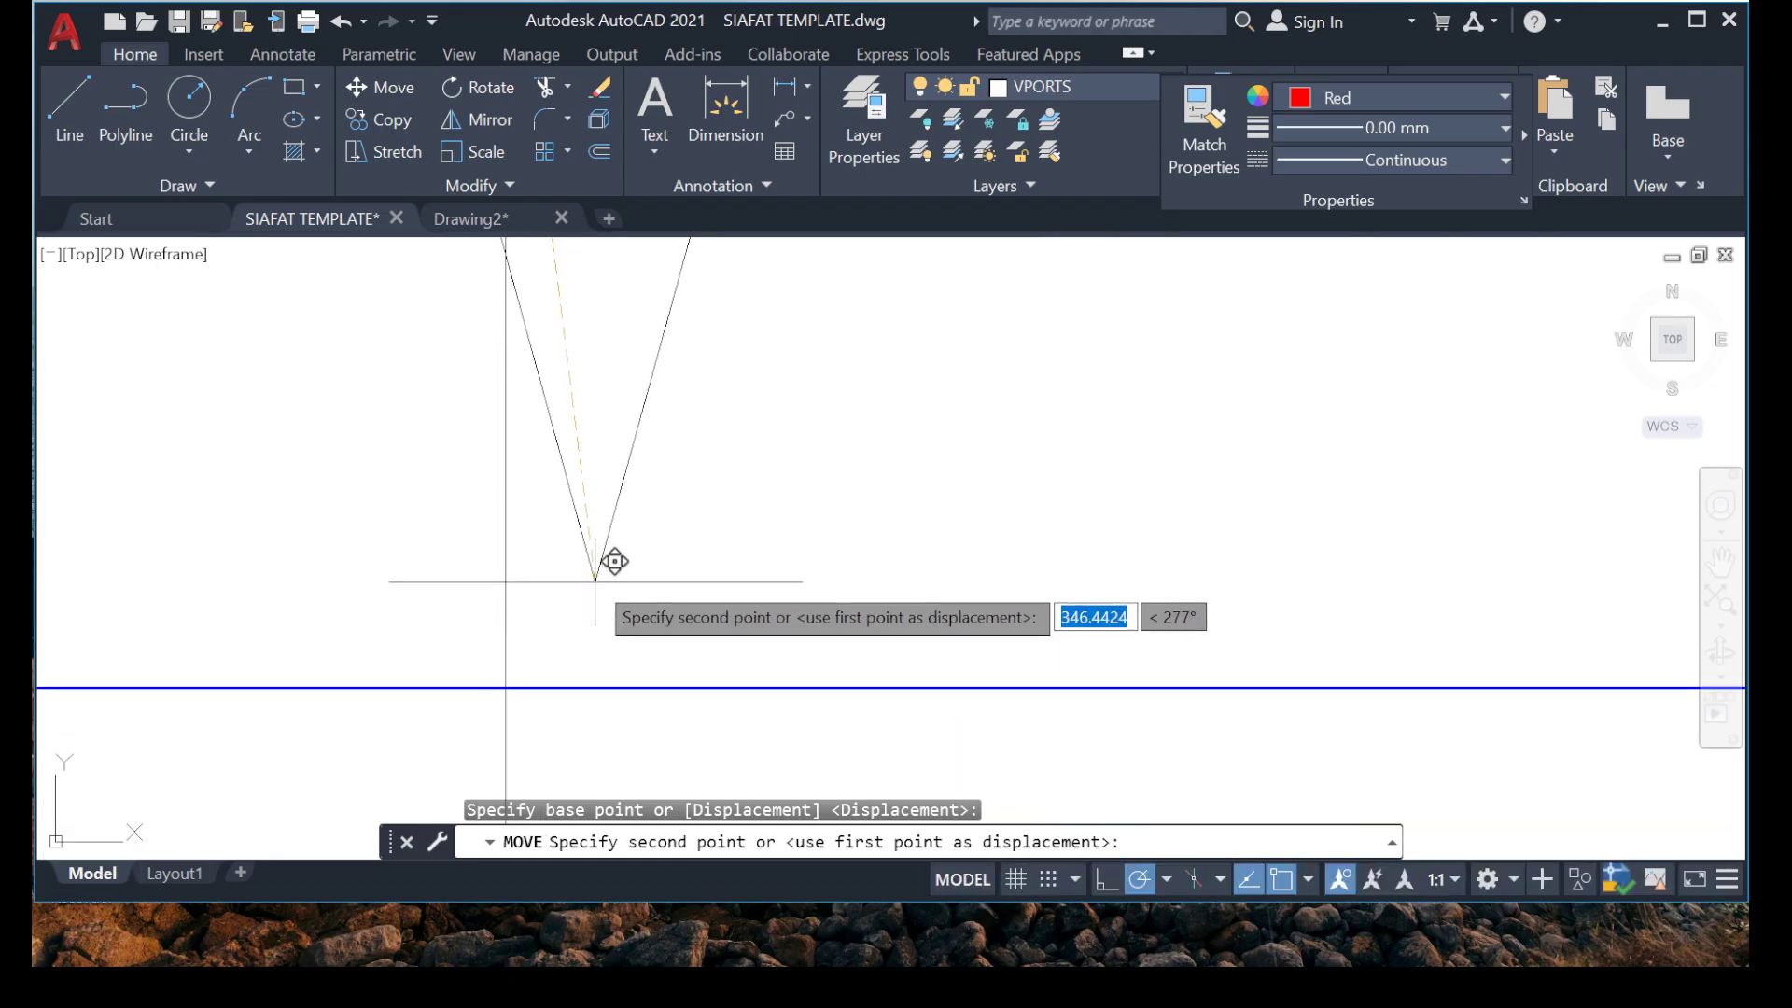
pyautogui.click(502, 651)
pyautogui.scroll(-8, 584, 557)
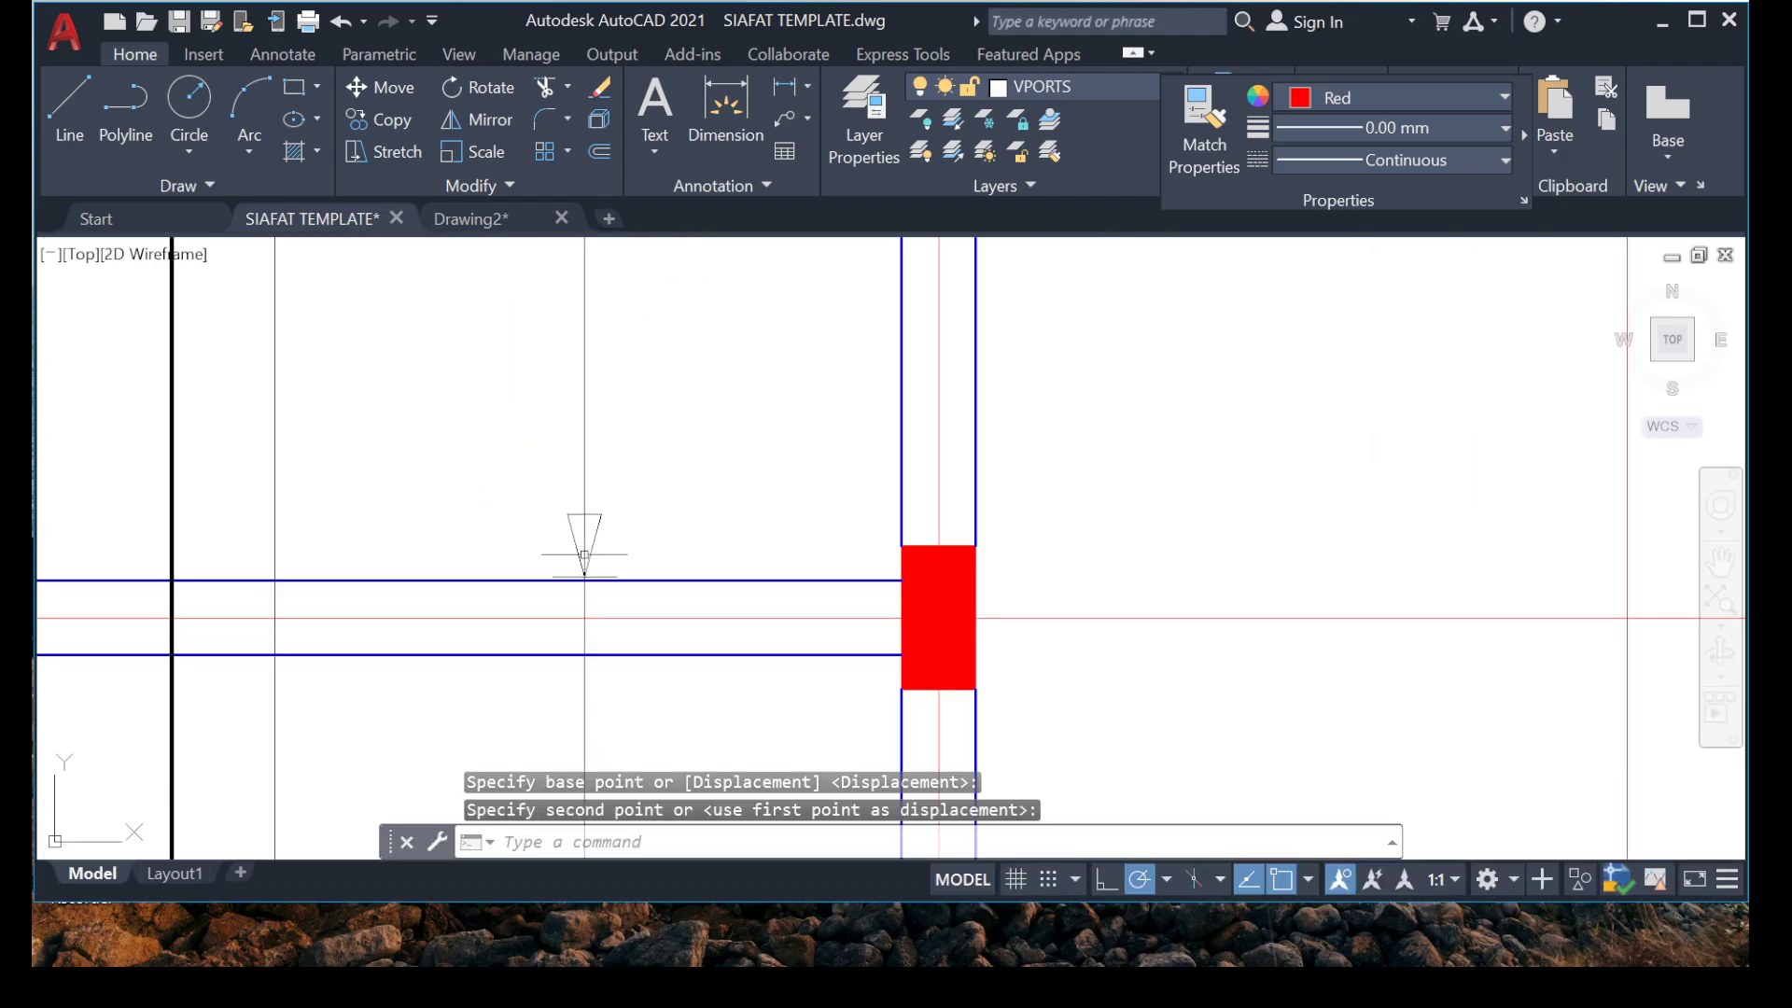
# Review the range markers and slab bars in the bays between grids 5 and 8.
pyautogui.scroll(-6, 560, 553)
pyautogui.moveTo(544, 460); pyautogui.dragTo(644, 664, button='middle')
pyautogui.scroll(-4, 616, 564)
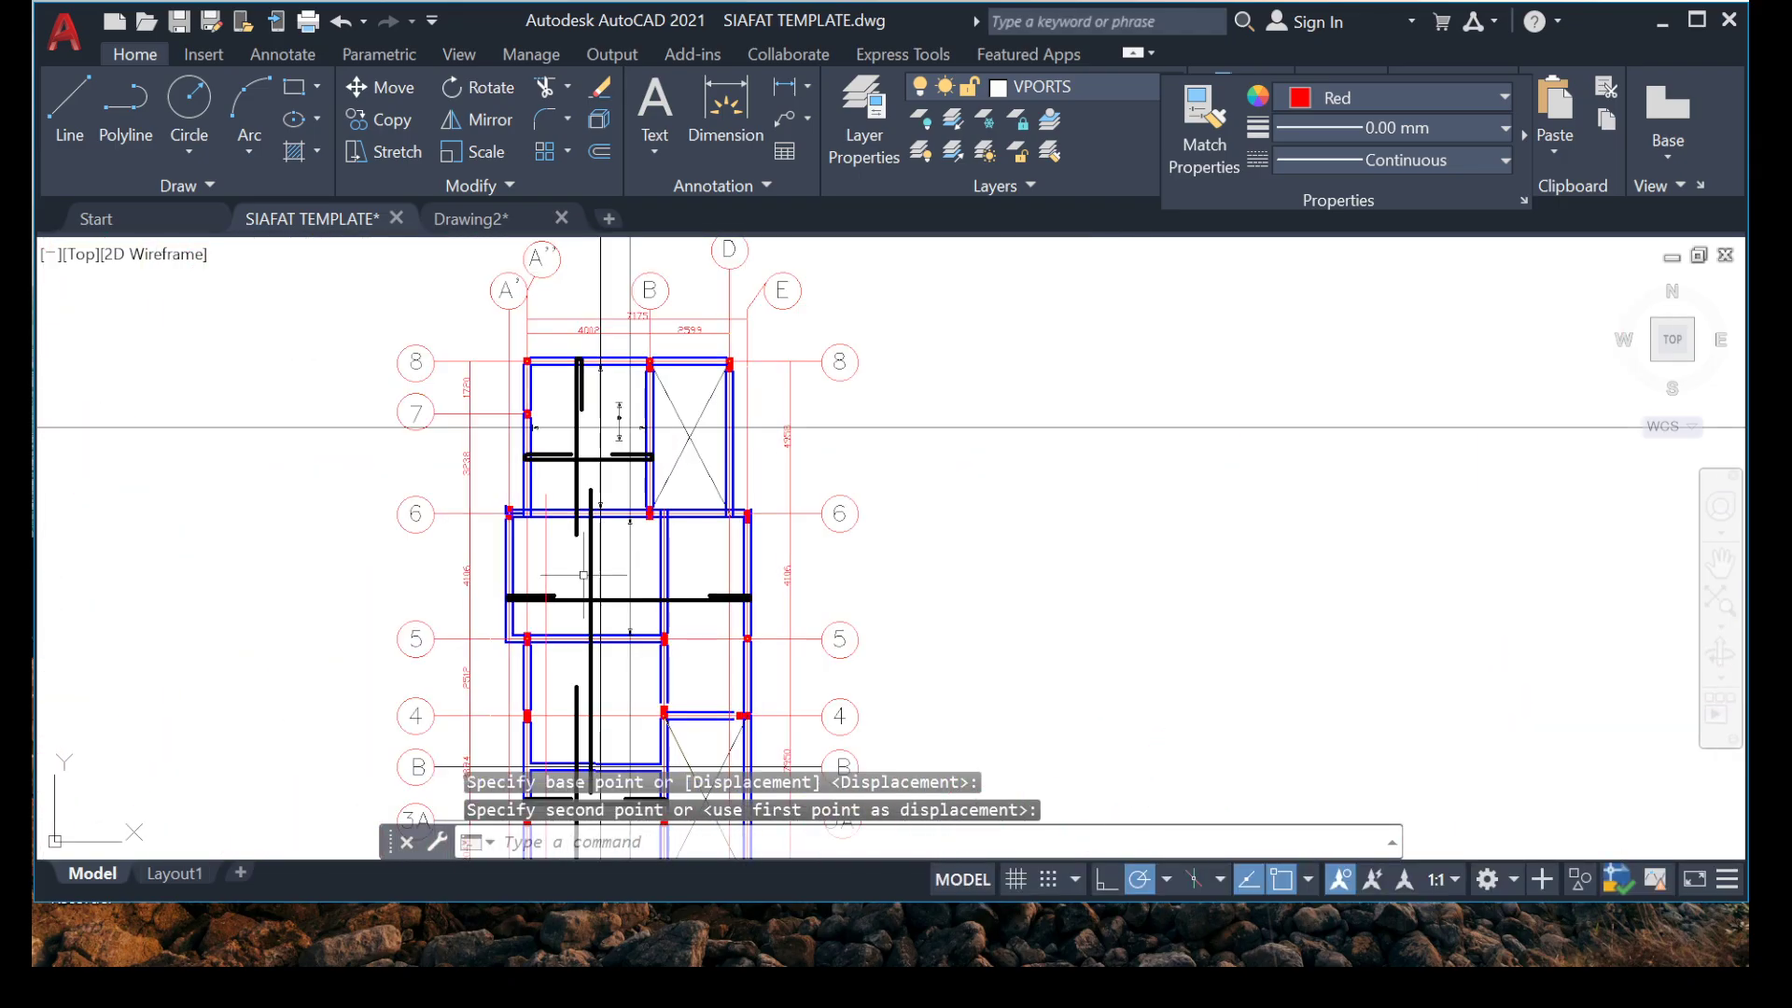
pyautogui.scroll(3, 600, 569)
pyautogui.moveTo(601, 585); pyautogui.dragTo(636, 471, button='middle')
pyautogui.scroll(-2, 638, 495)
pyautogui.scroll(2, 542, 581)
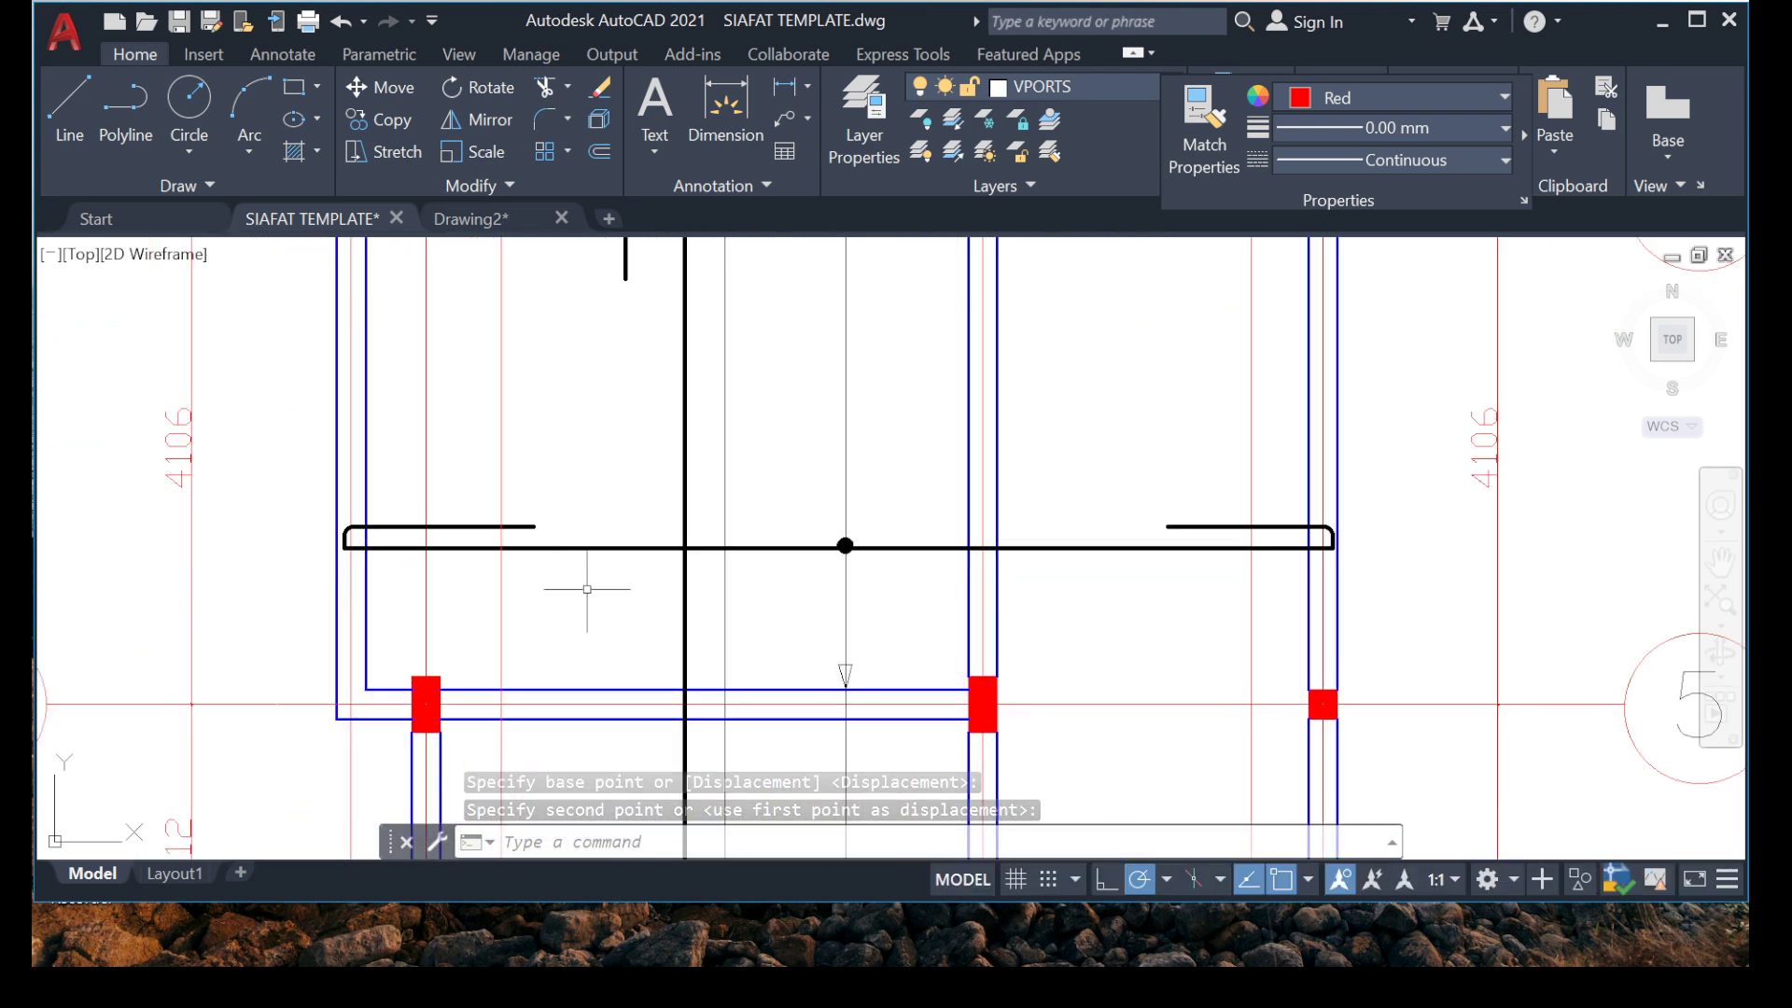
pyautogui.scroll(-6, 587, 589)
pyautogui.moveTo(793, 362); pyautogui.dragTo(560, 366, button='middle')
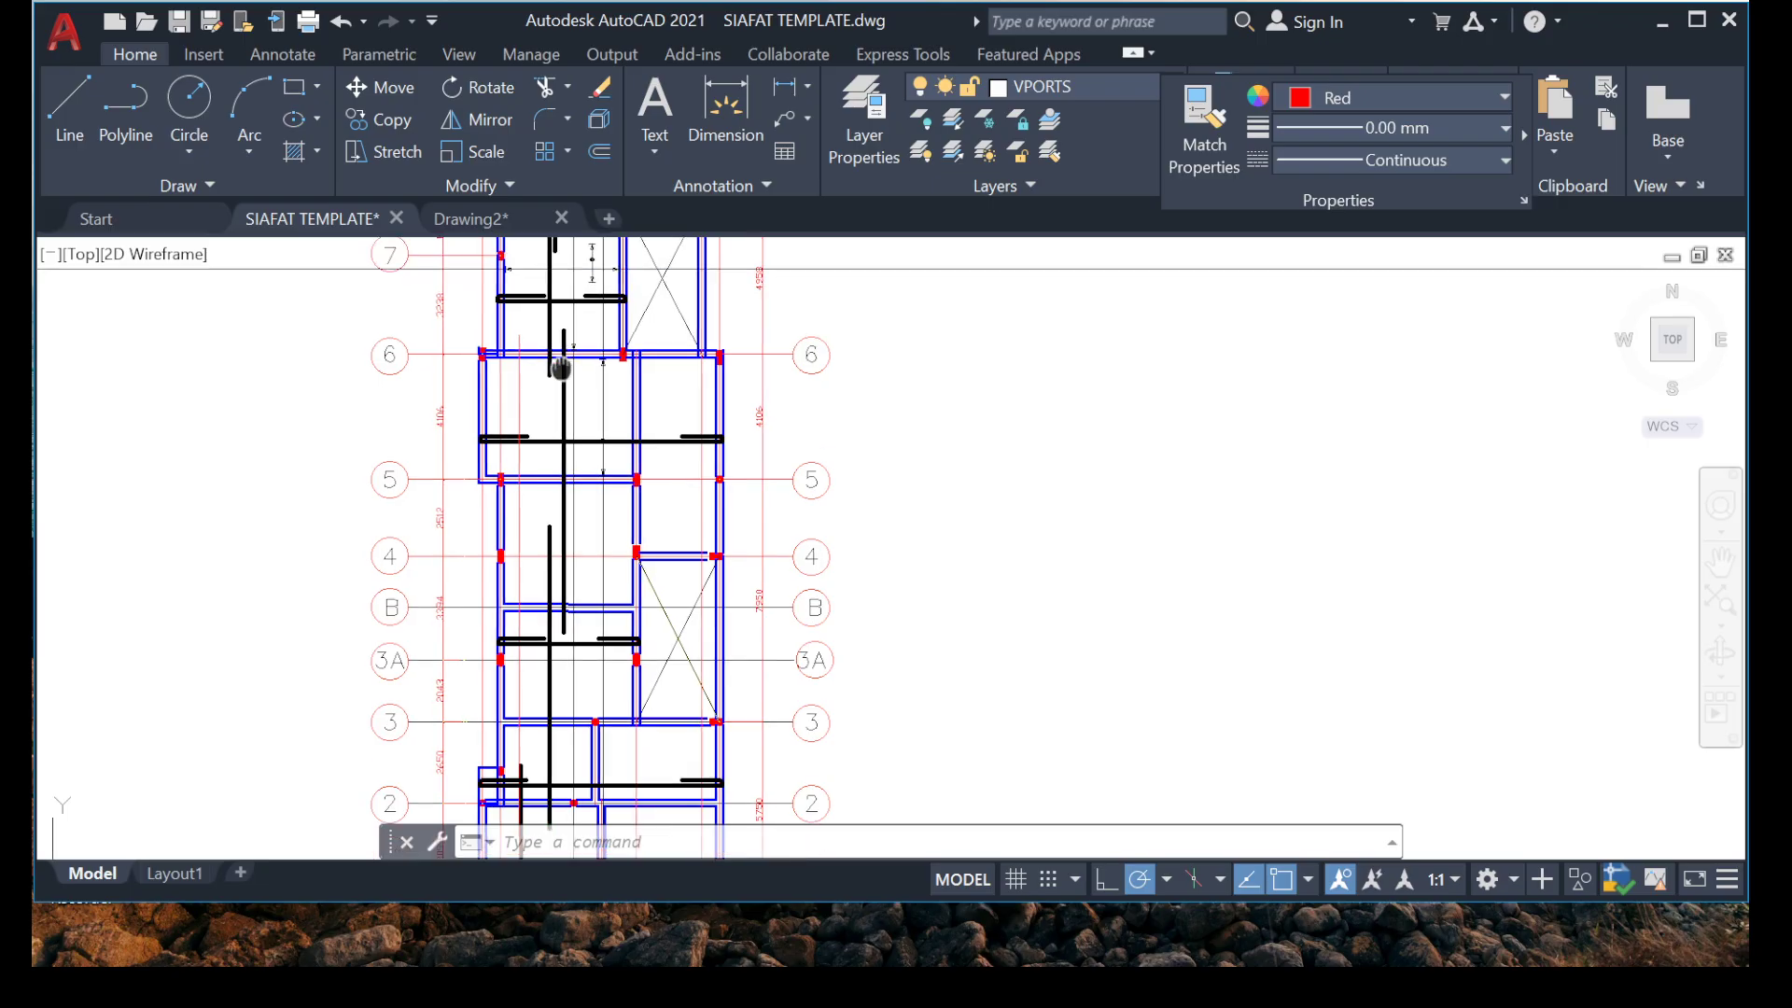
# Copy the horizontal range marker and its line from between grids 6 and 7 onto the long vertical bar between grids 4 and 5.
pyautogui.scroll(6, 560, 366)
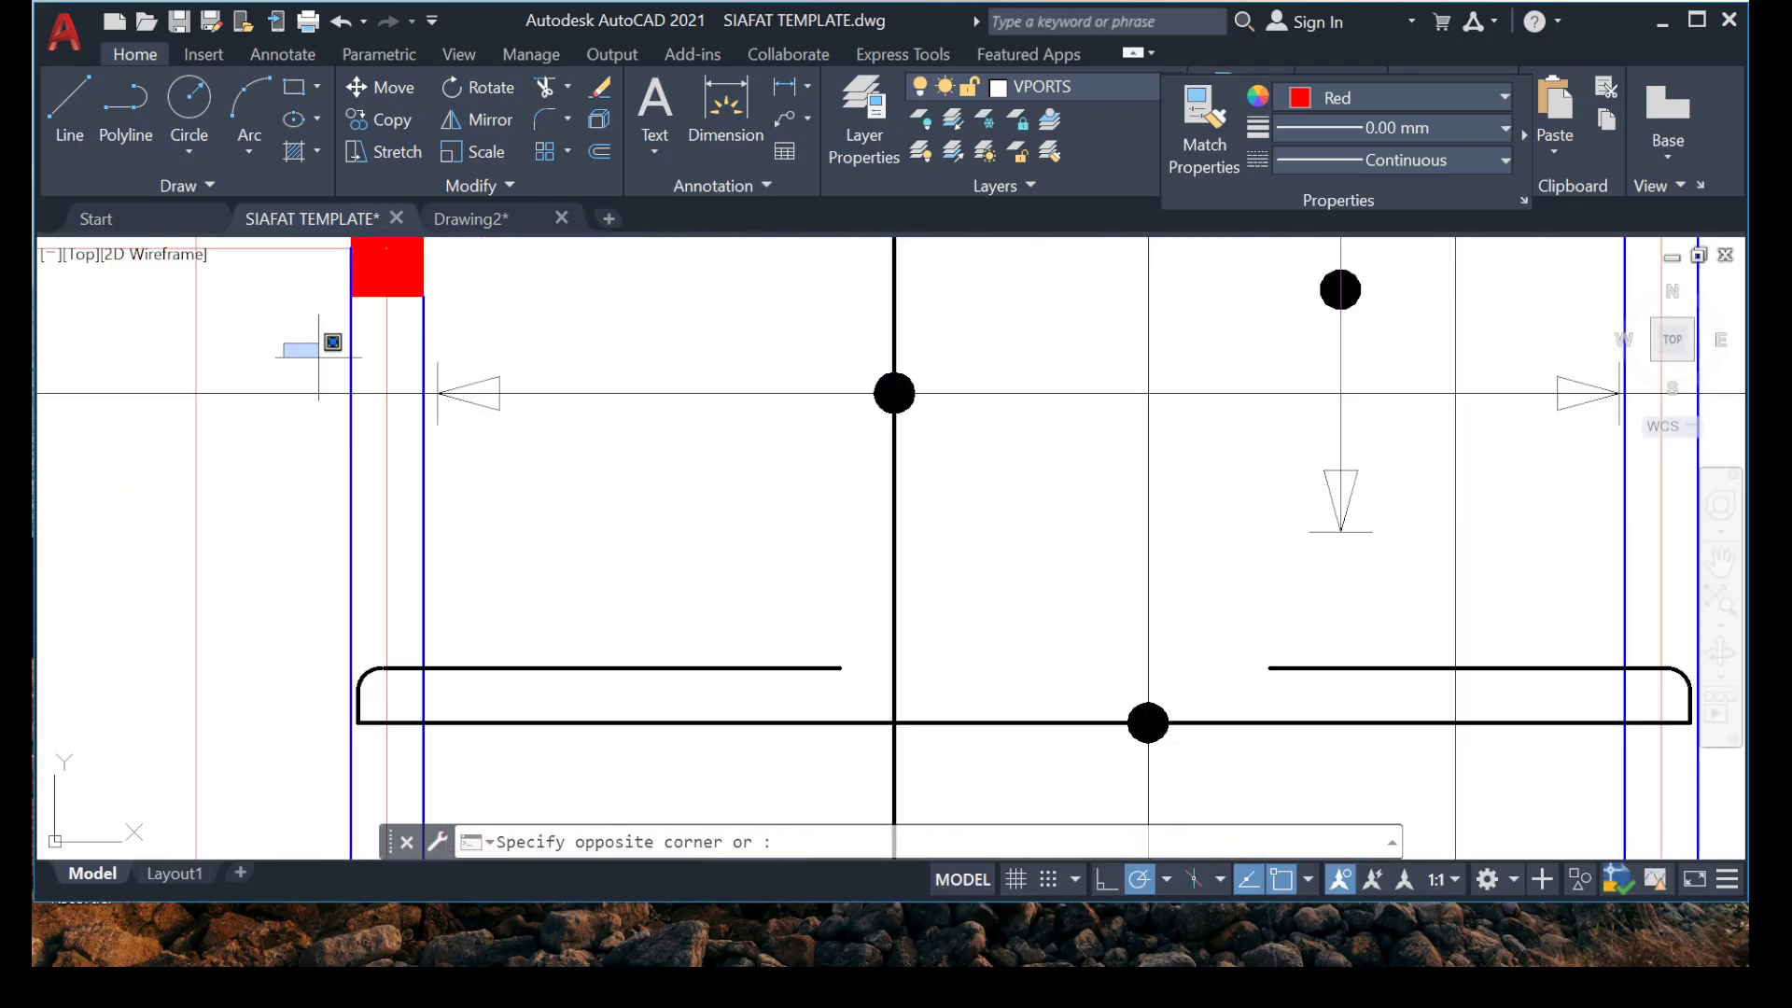
pyautogui.moveTo(1224, 500); pyautogui.dragTo(726, 483, button='middle')
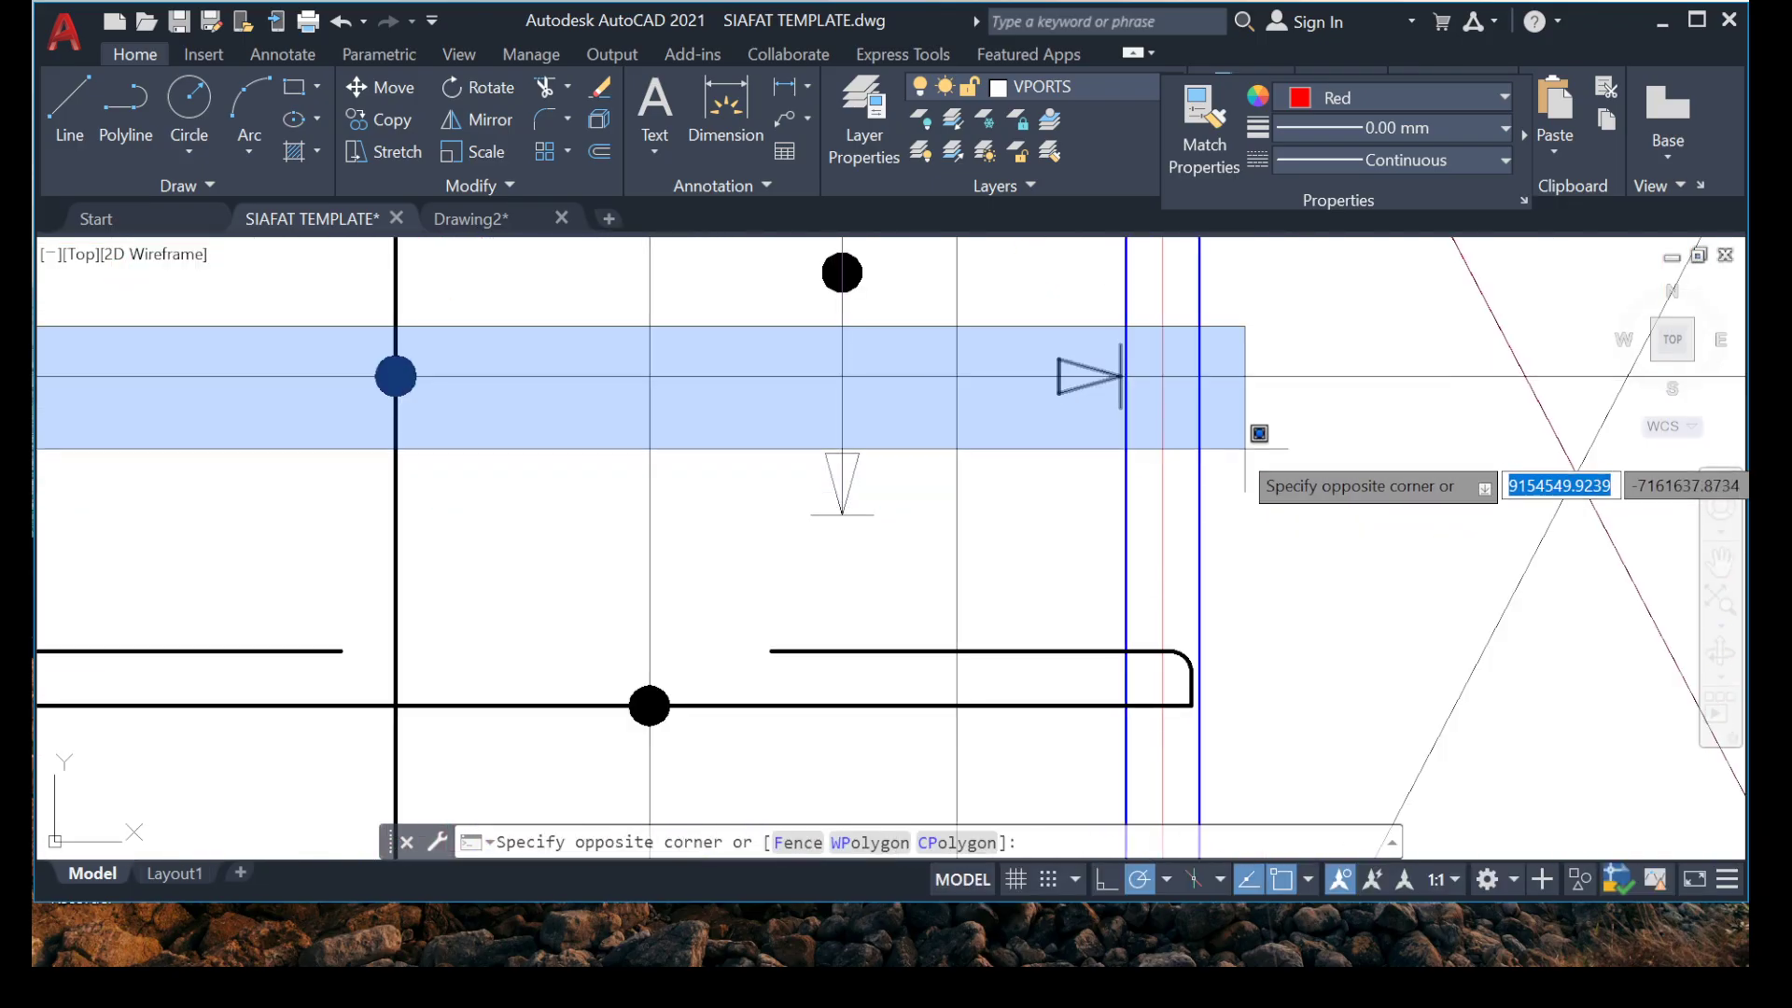
pyautogui.click(1327, 441)
pyautogui.rightClick(389, 321)
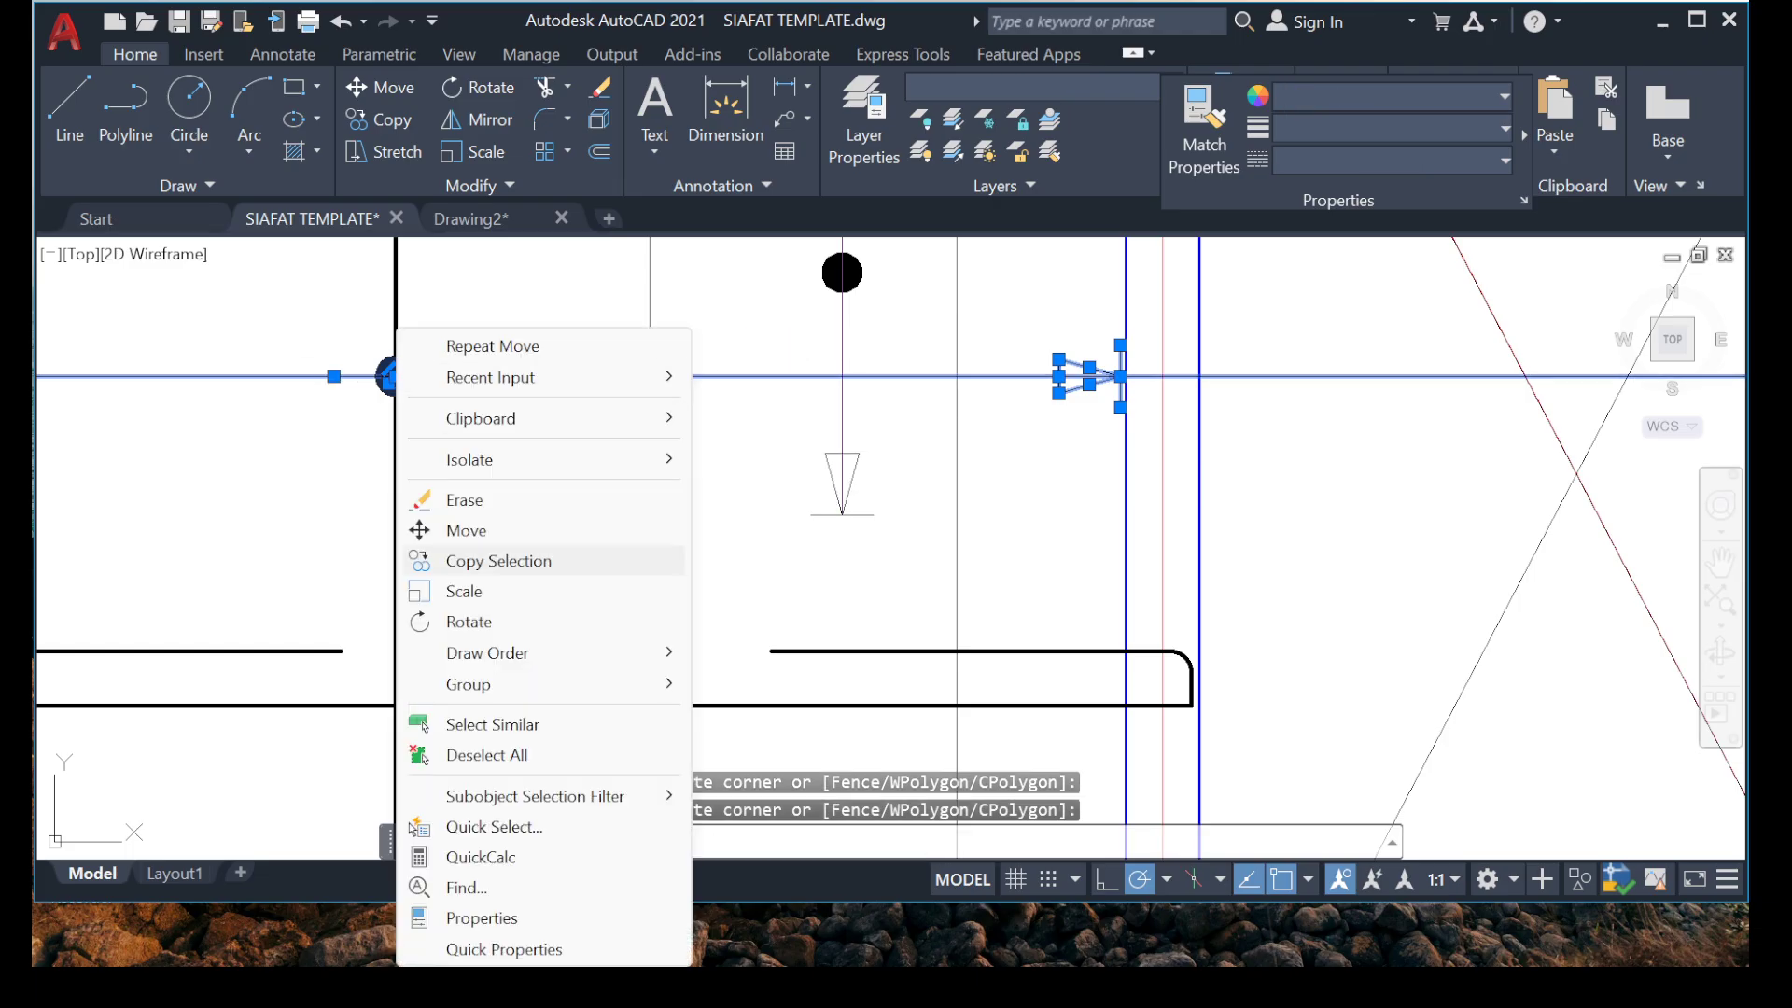
pyautogui.click(467, 560)
pyautogui.scroll(4, 372, 360)
pyautogui.click(430, 404)
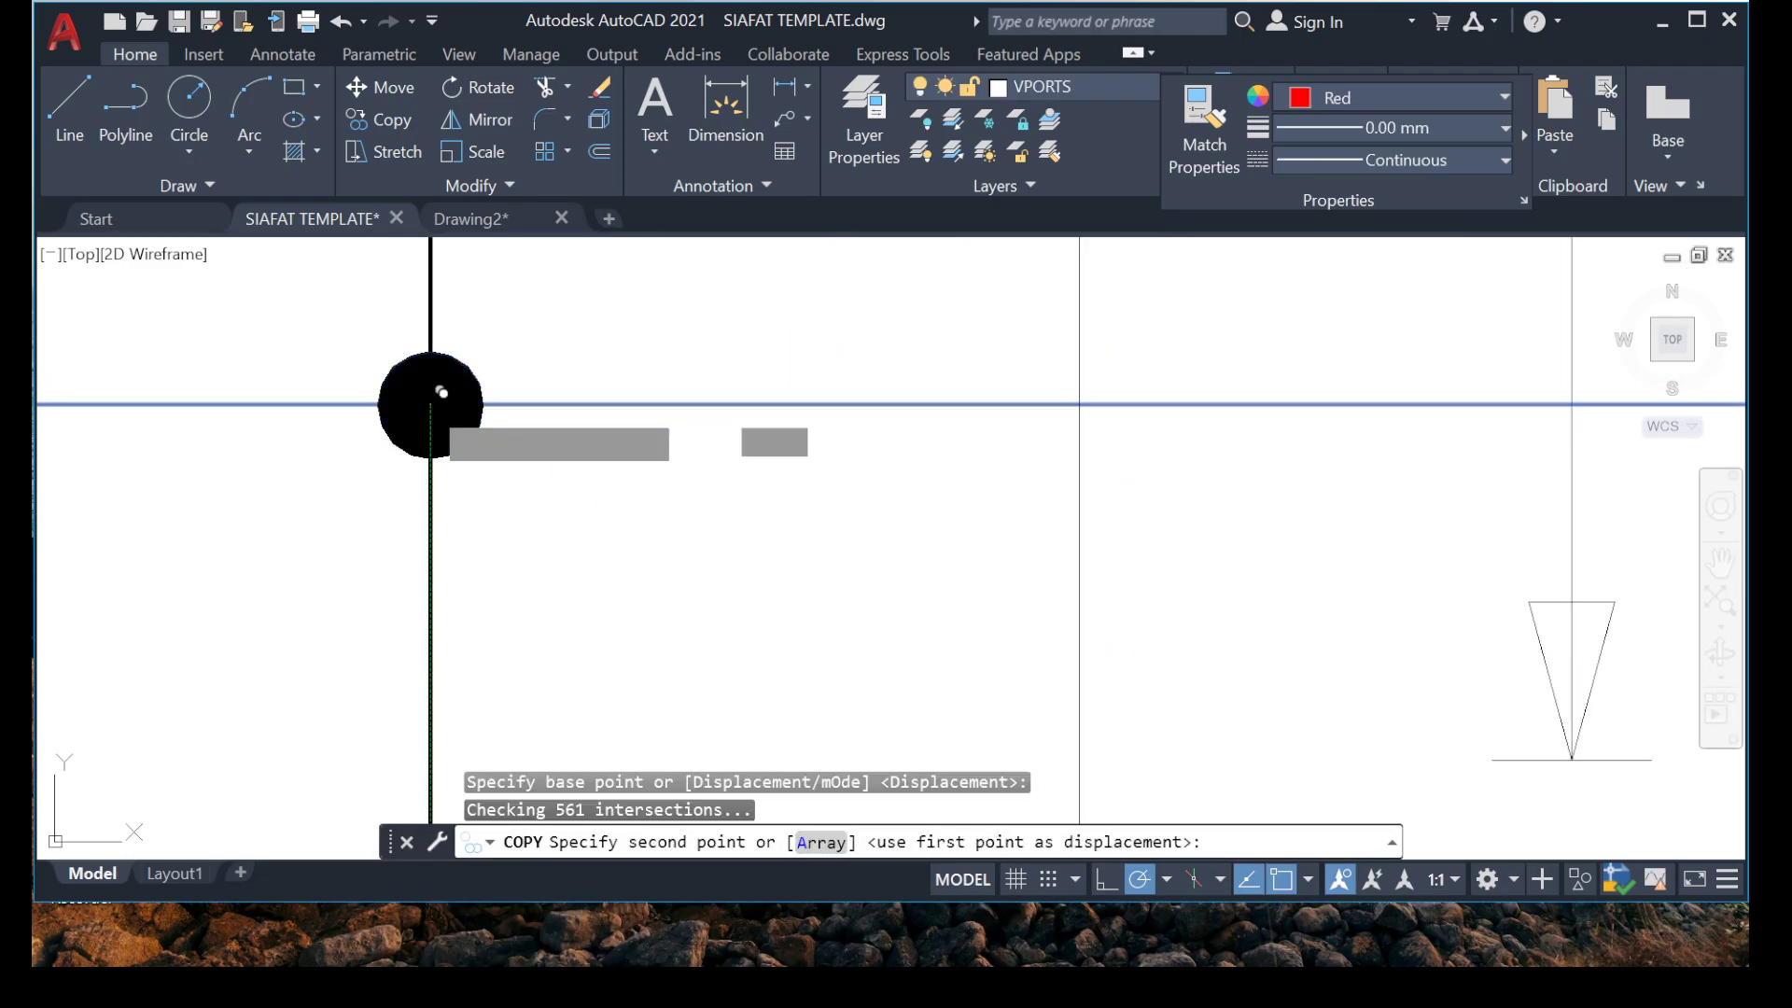
pyautogui.scroll(-5, 431, 404)
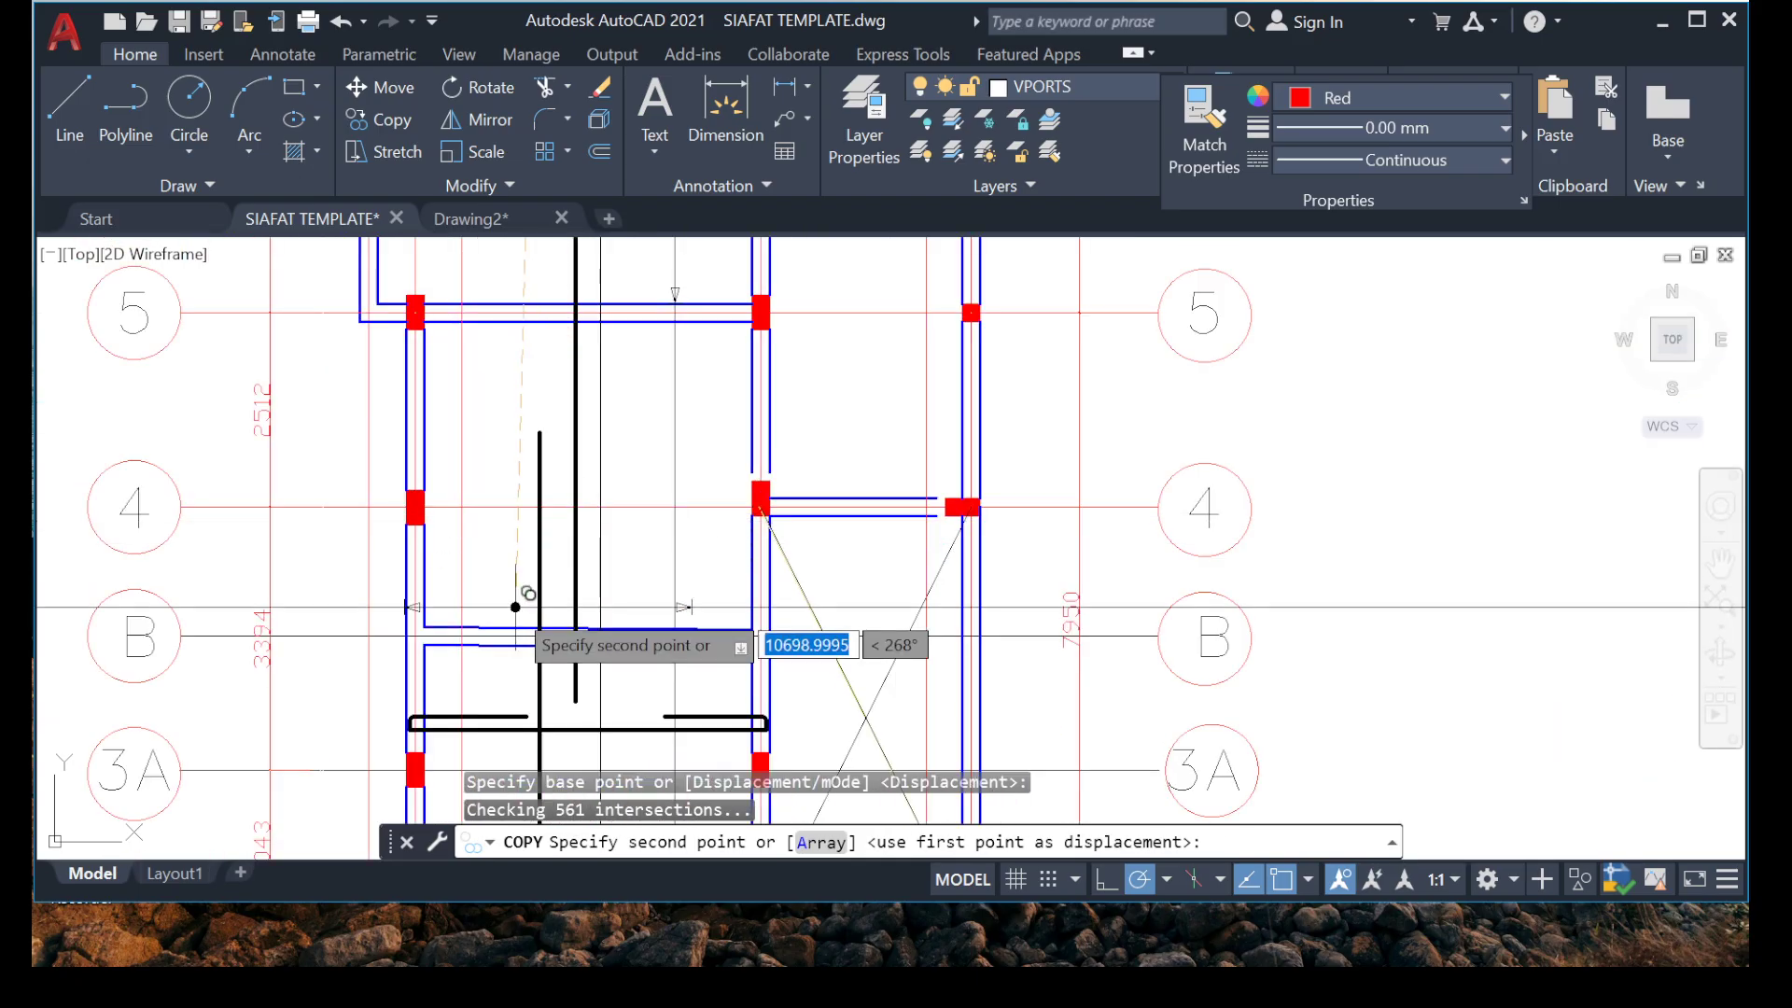
pyautogui.scroll(-4, 538, 543)
pyautogui.scroll(6, 438, 597)
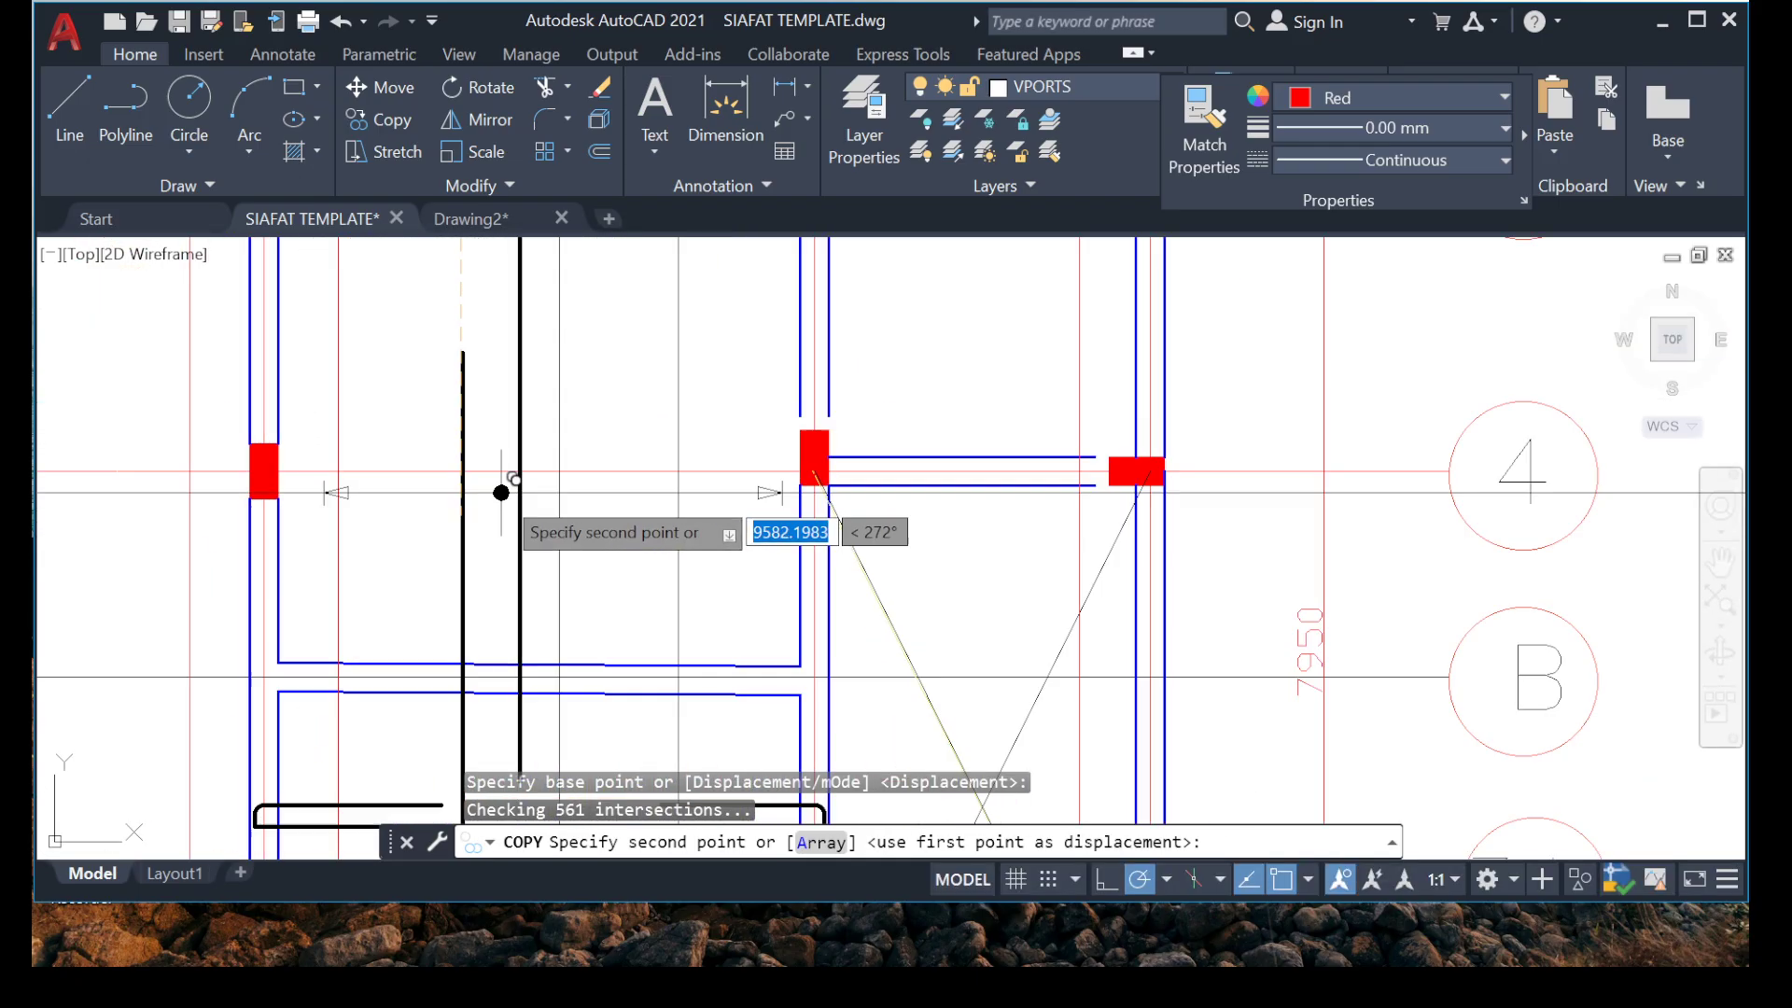
pyautogui.scroll(7, 544, 406)
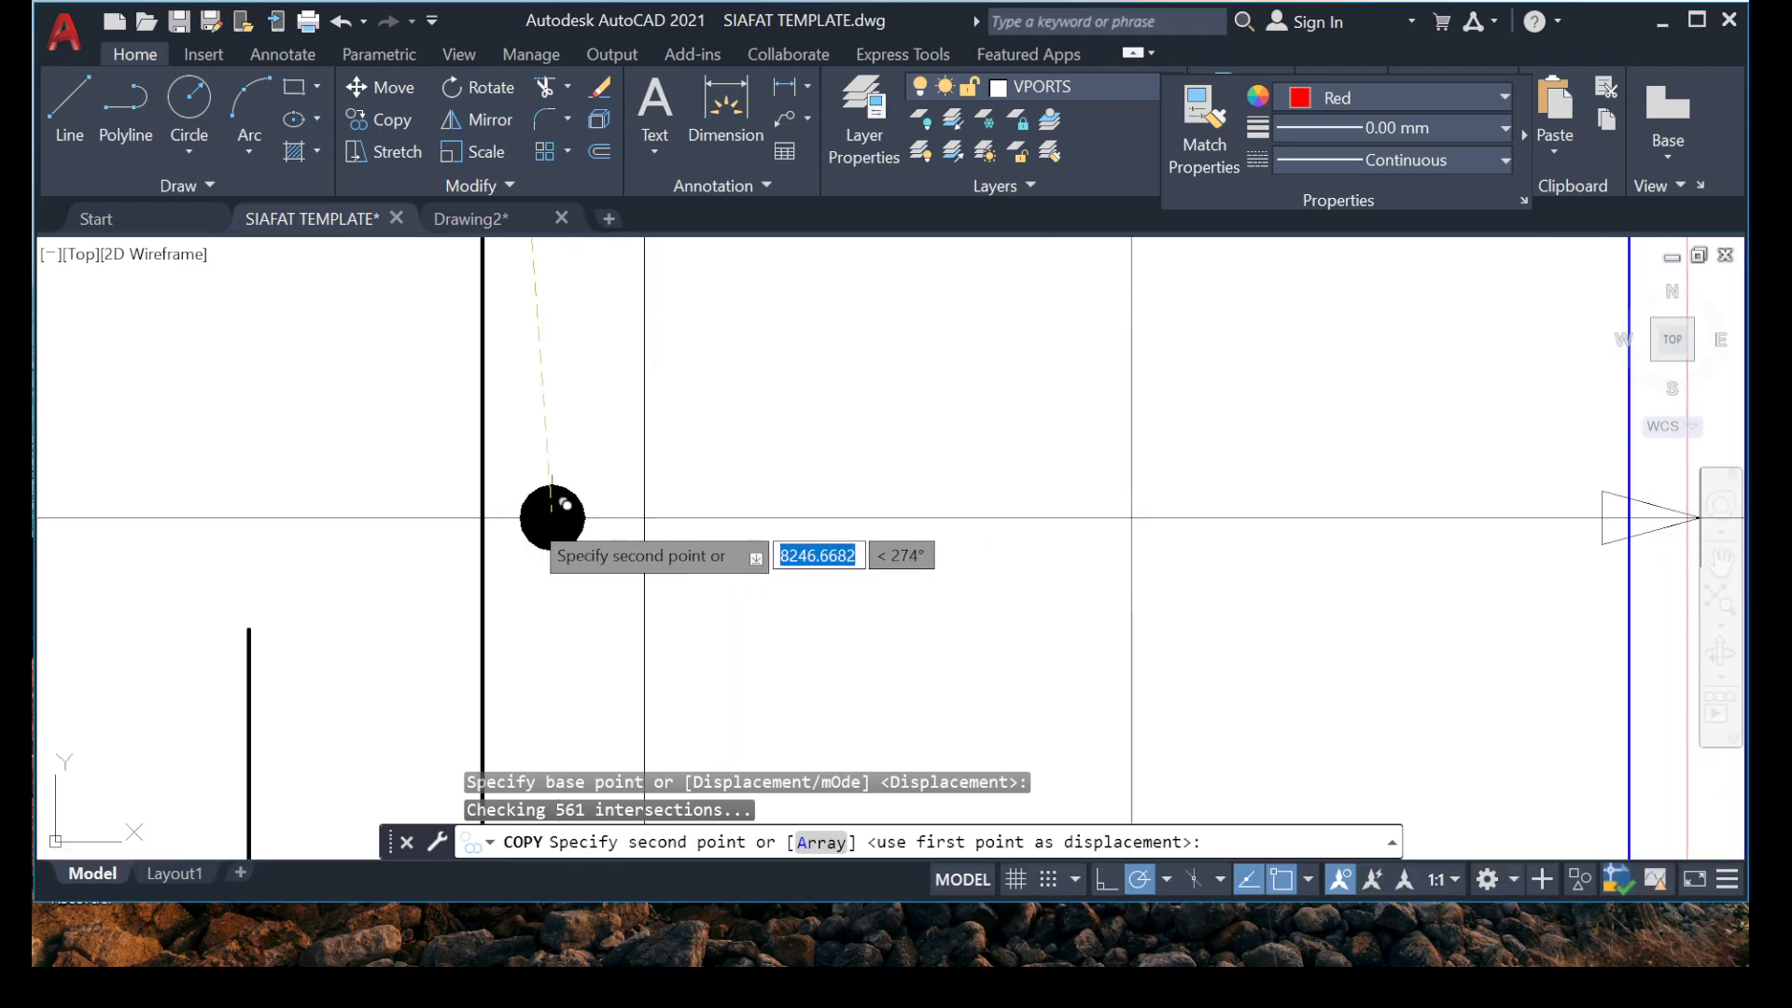
pyautogui.click(481, 493)
pyautogui.scroll(-5, 482, 493)
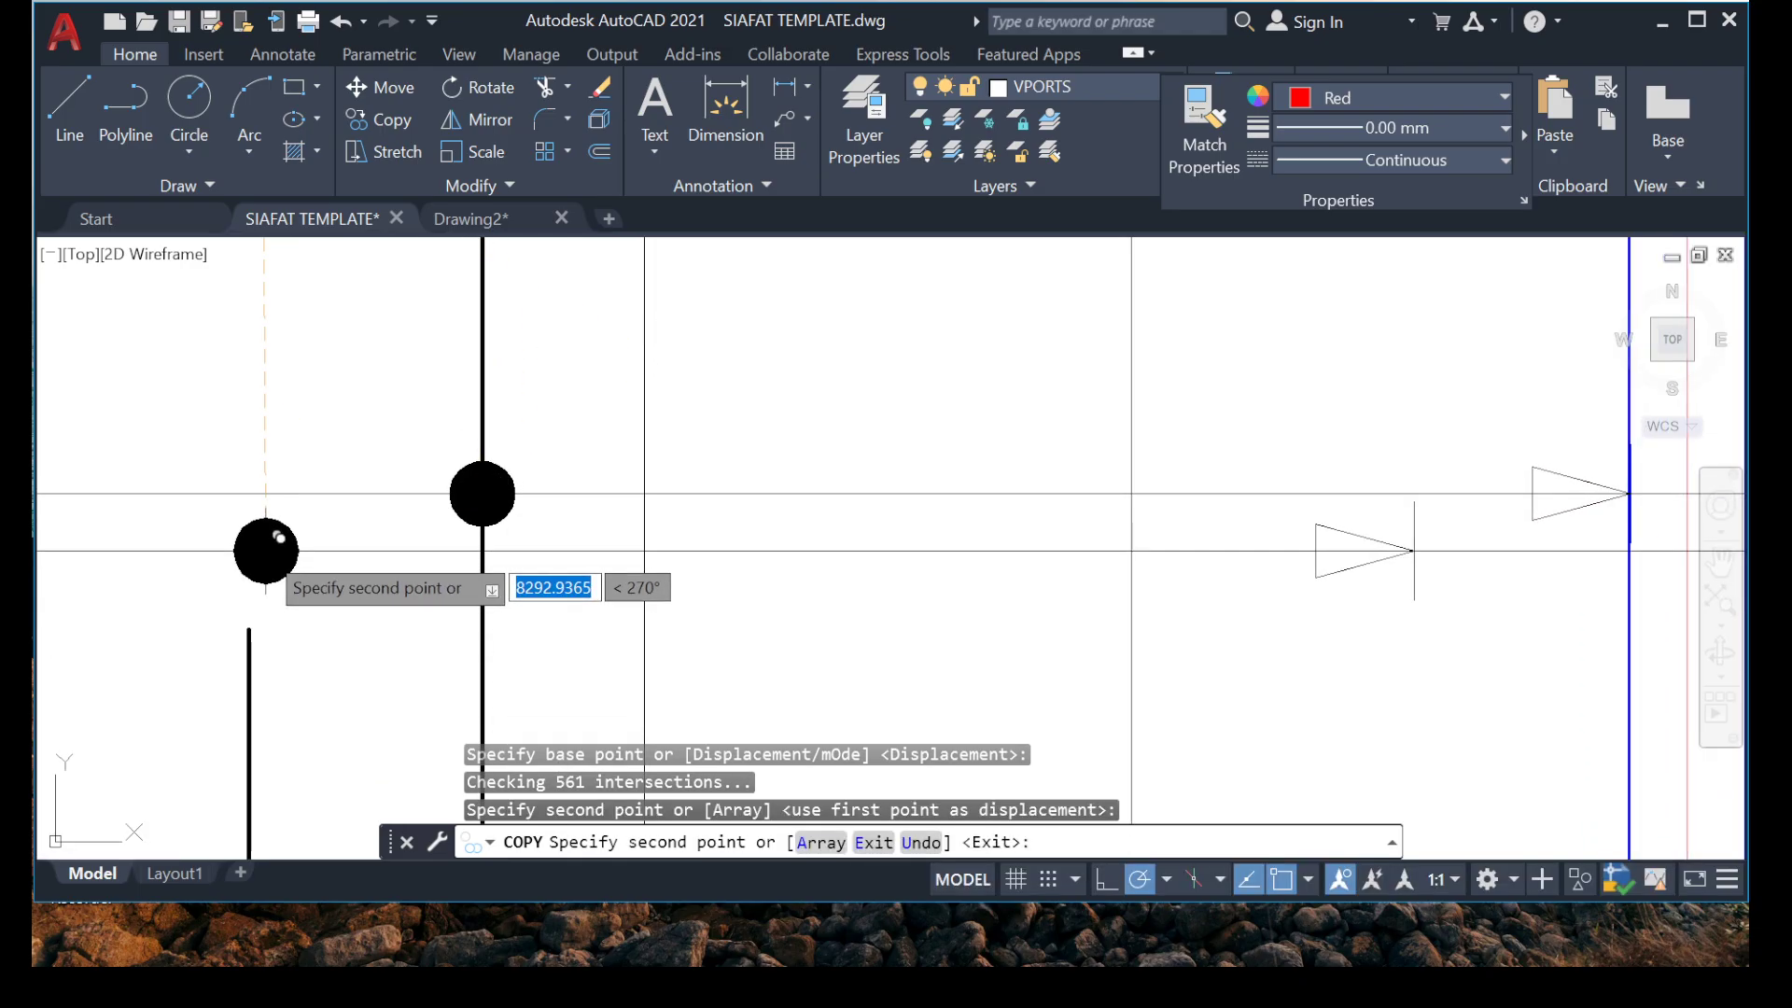
pyautogui.press('Escape')
# Move the left arrowhead of the horizontal marker between grids 4 and 5 along its line to just inside the left beam.
pyautogui.scroll(4, 361, 485)
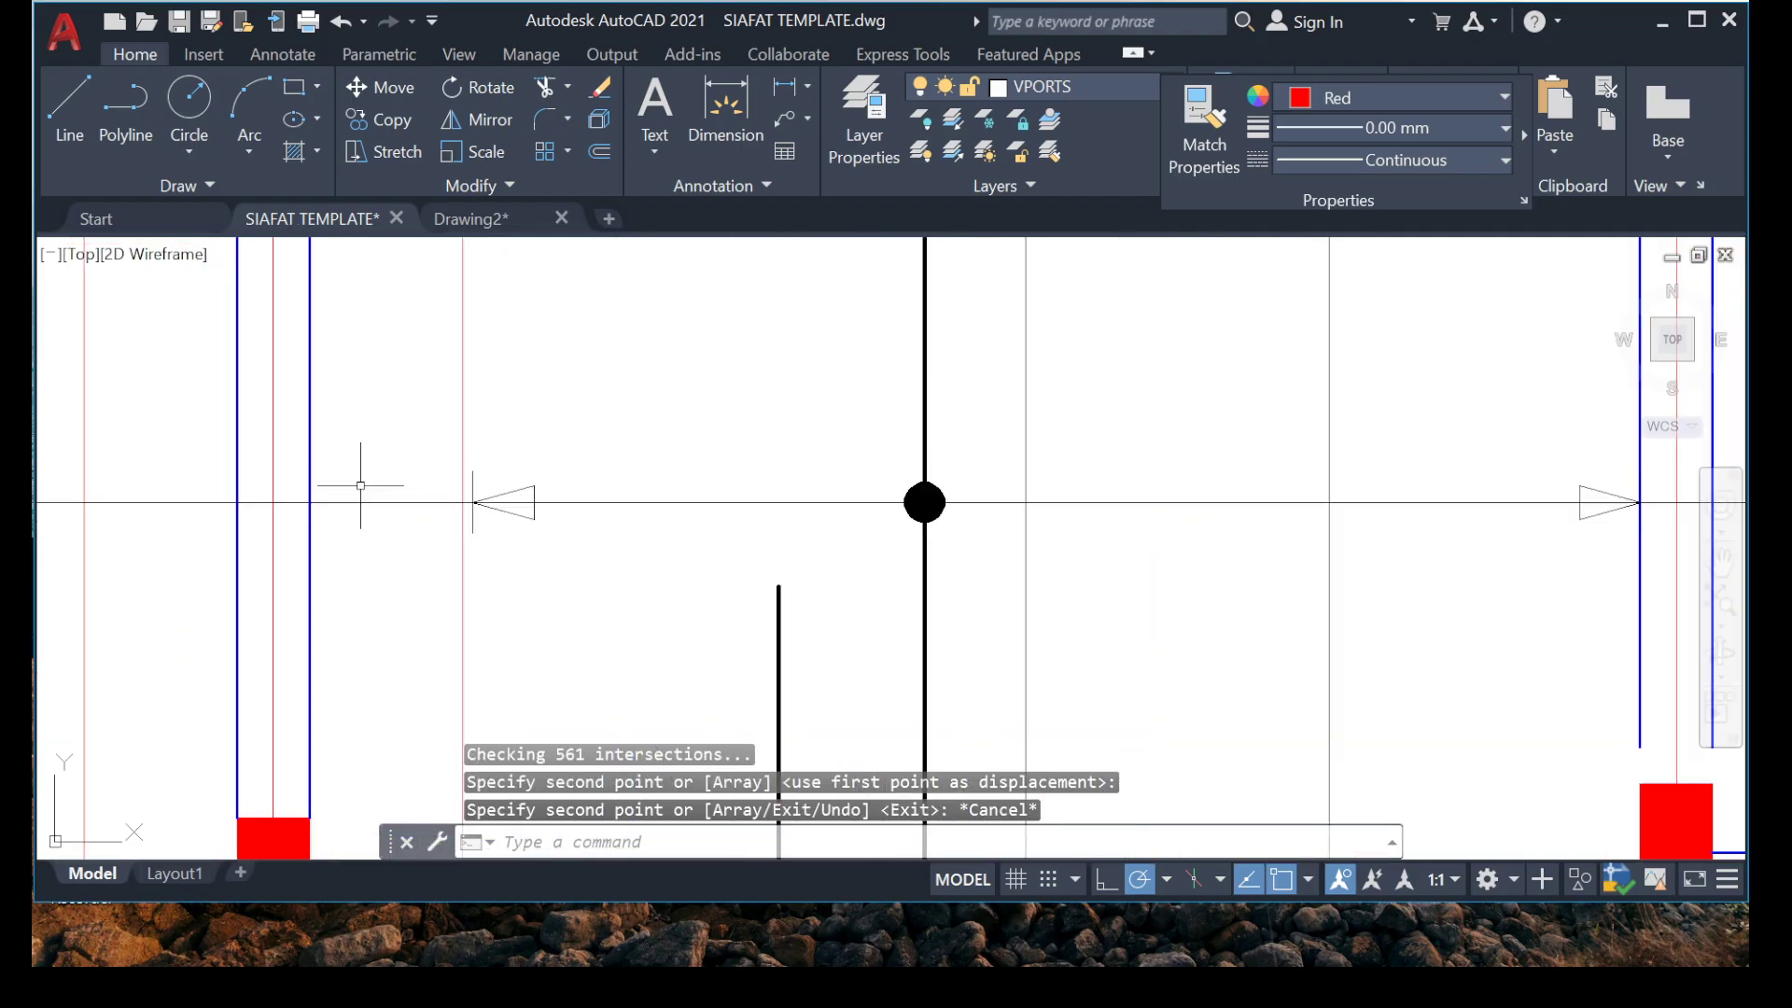
pyautogui.click(694, 555)
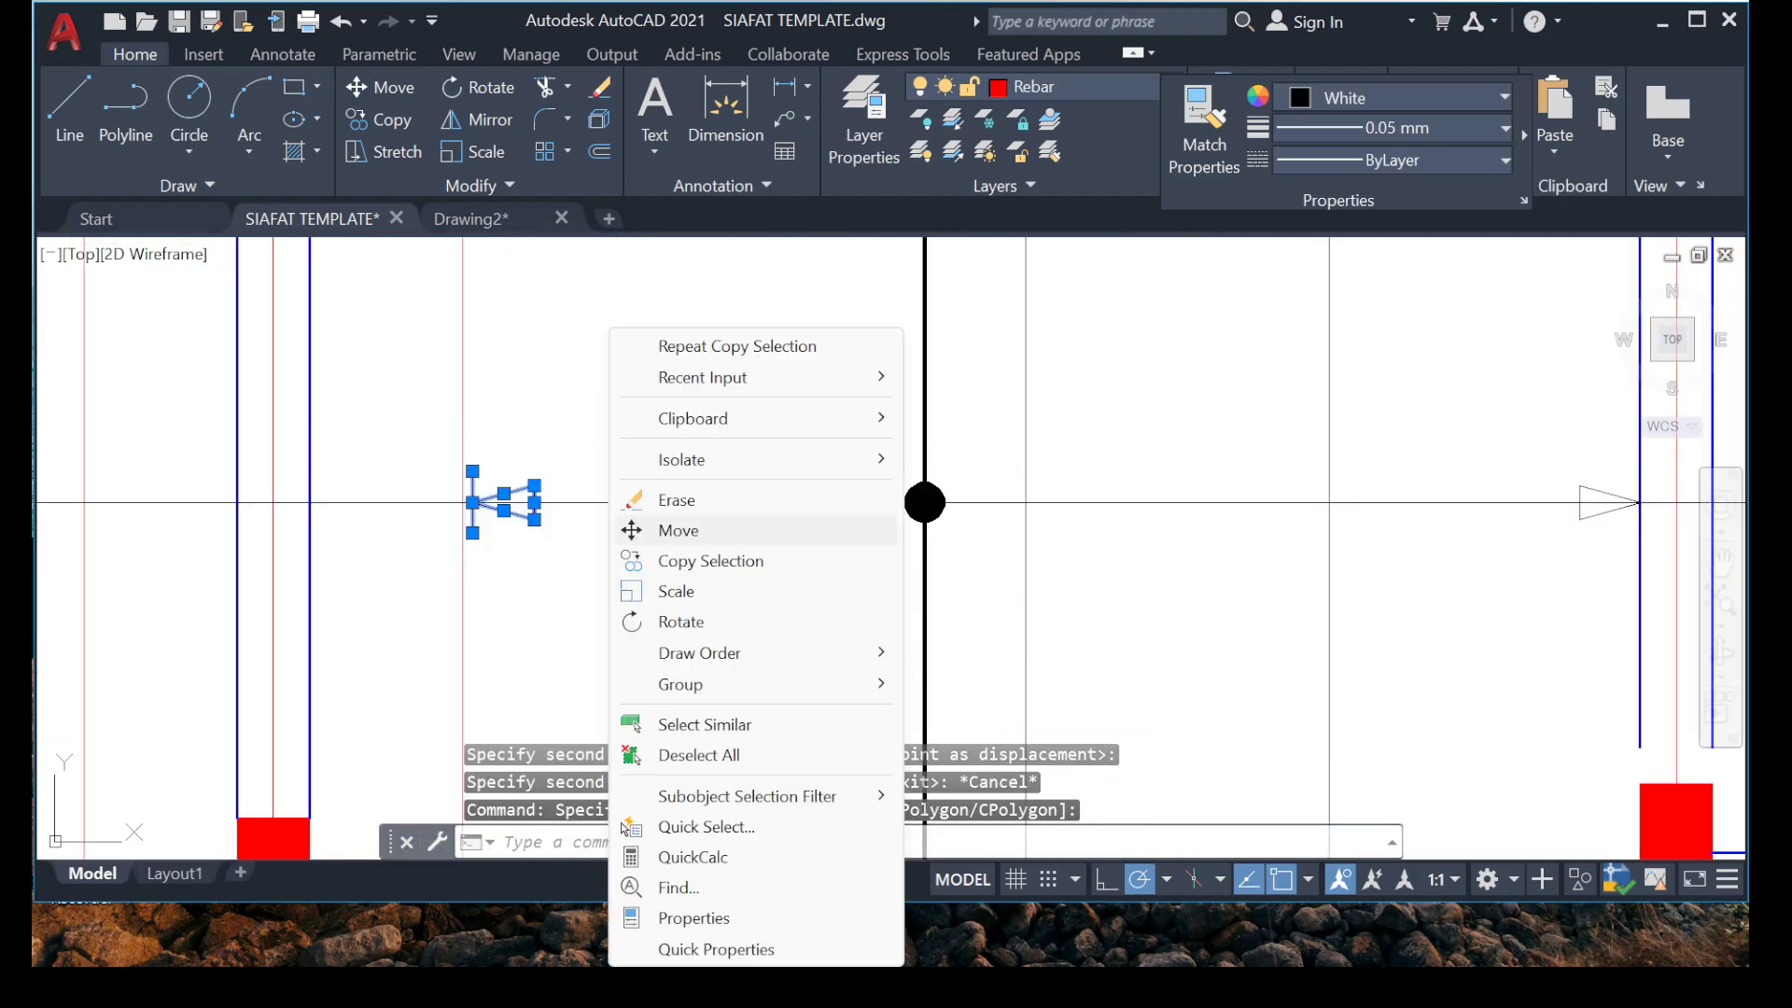
pyautogui.click(679, 530)
pyautogui.scroll(4, 438, 467)
pyautogui.click(527, 498)
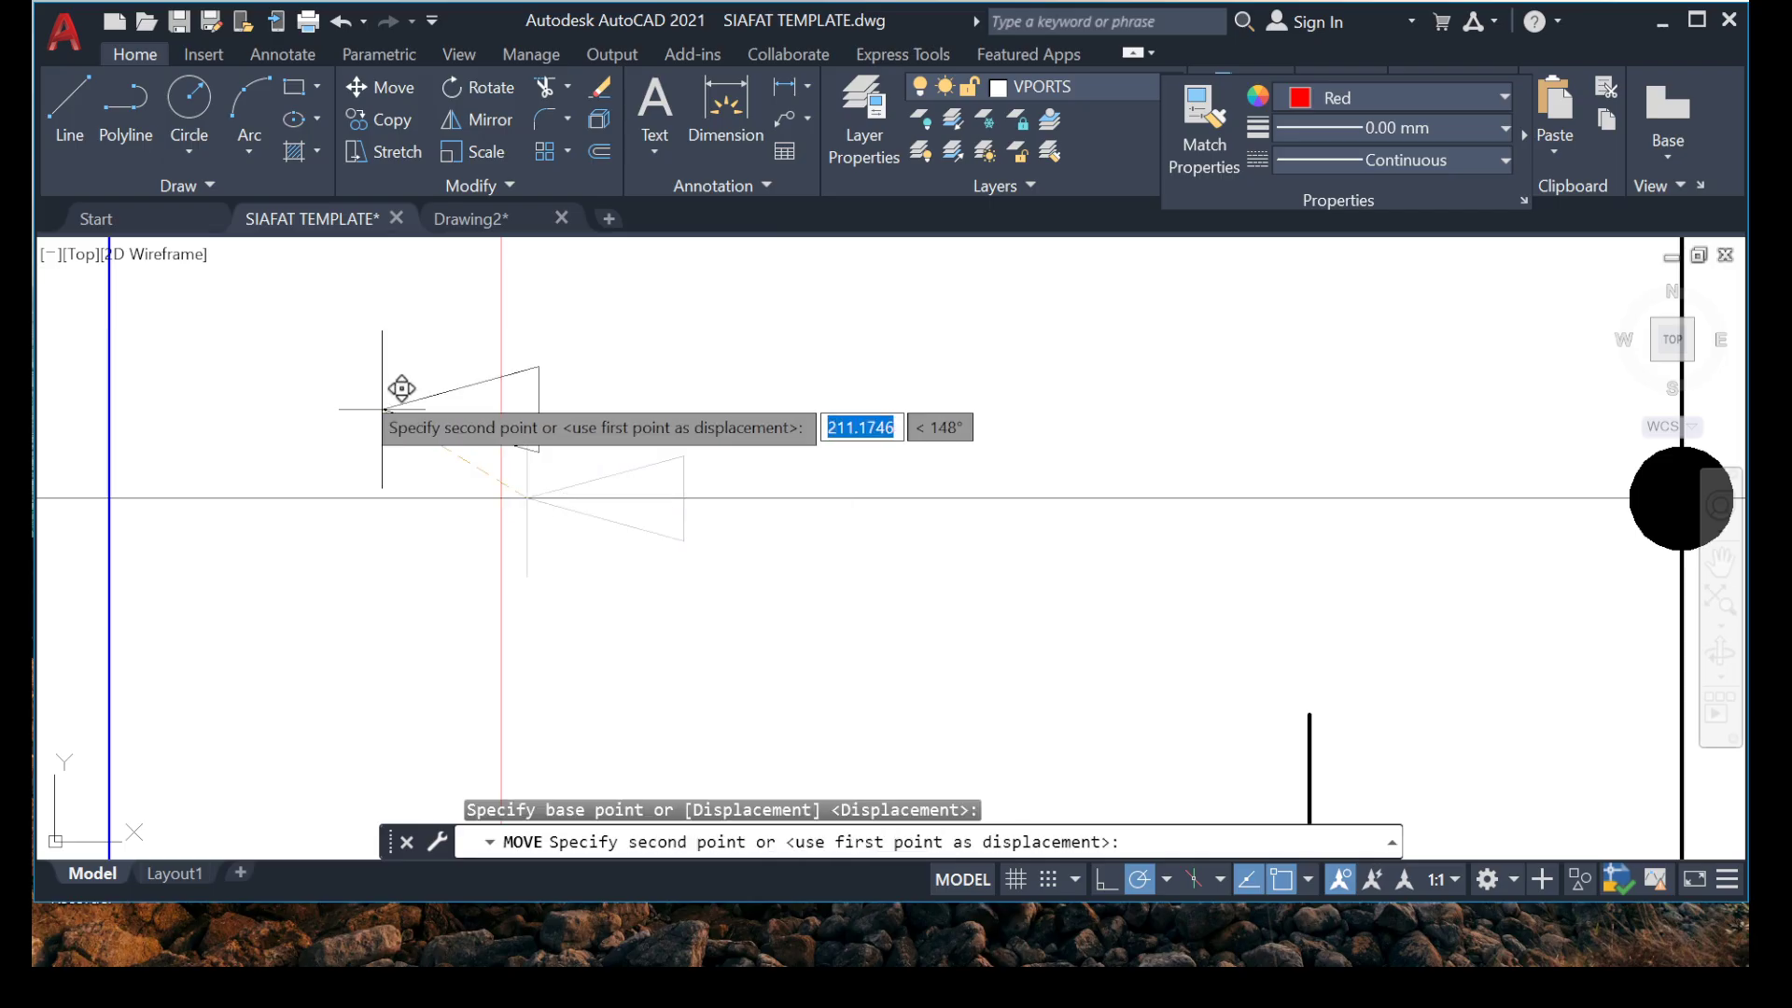
pyautogui.click(154, 480)
pyautogui.scroll(-6, 178, 438)
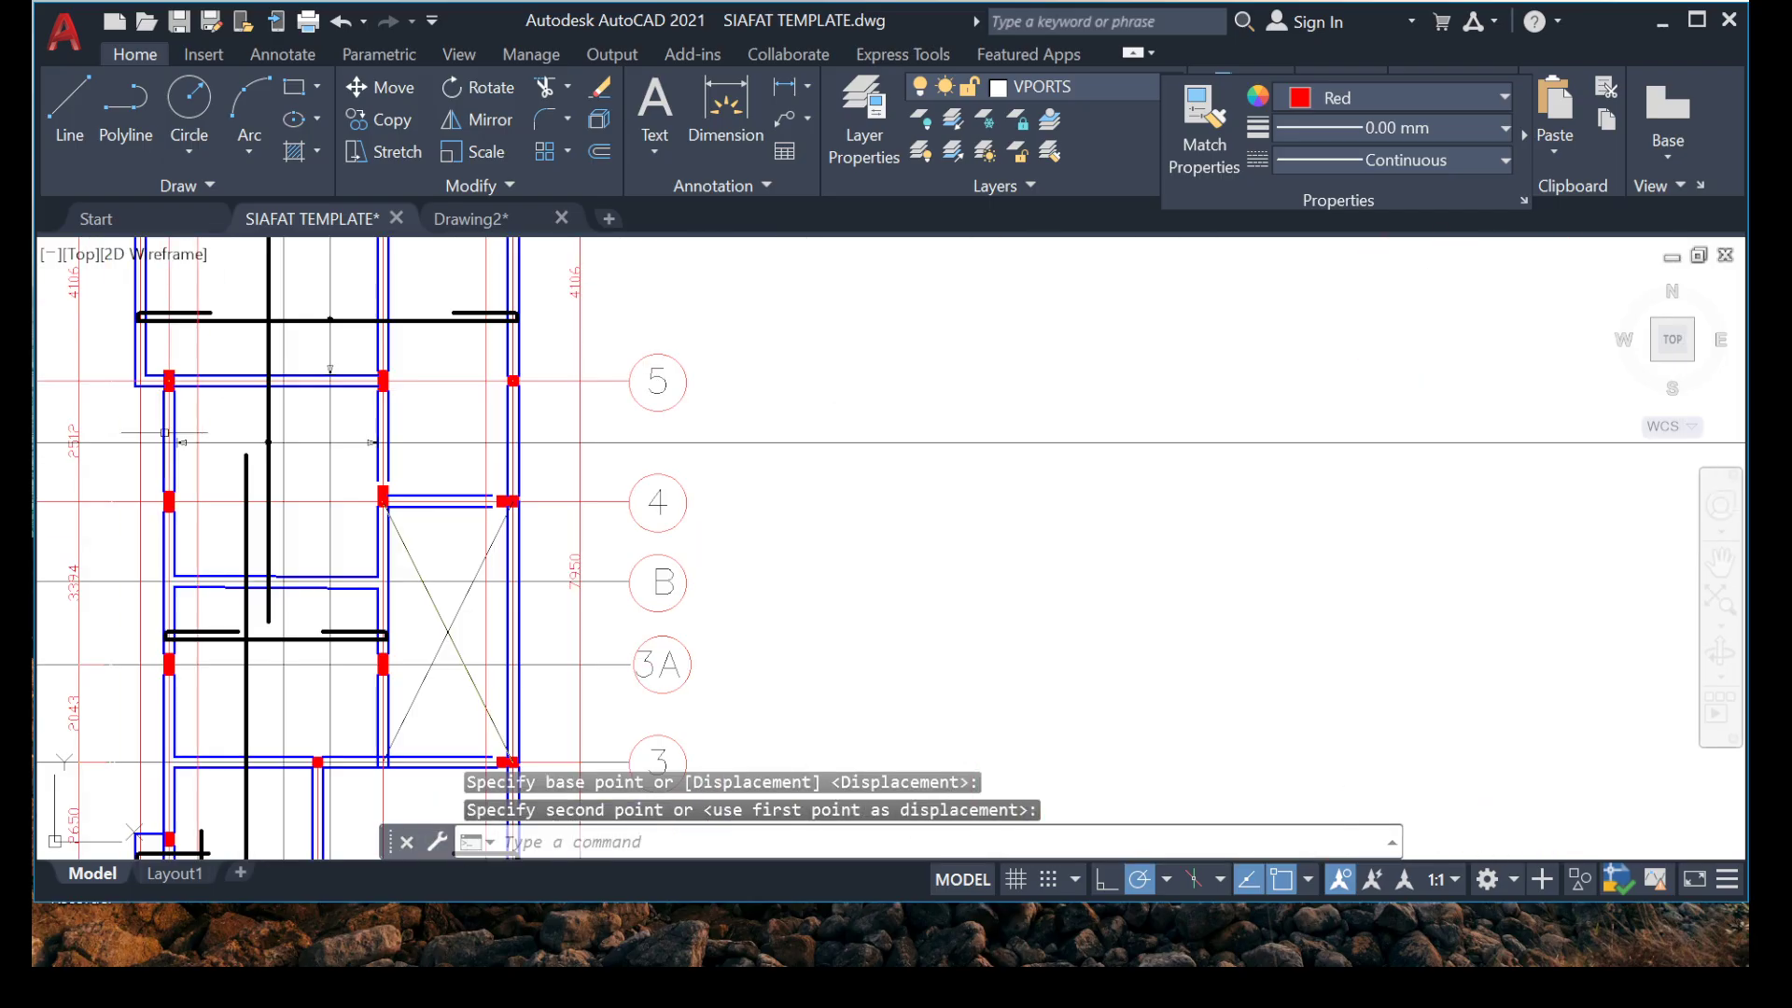
# Review the slab bars and range markers in the bays between grids 1 and 5.
pyautogui.scroll(5, 425, 446)
pyautogui.scroll(-5, 292, 452)
pyautogui.moveTo(271, 478)
pyautogui.mouseDown(button='middle')
pyautogui.moveTo(452, 476)
pyautogui.moveTo(340, 624)
pyautogui.moveTo(409, 529)
pyautogui.mouseUp(button='middle')
pyautogui.scroll(-2, 359, 476)
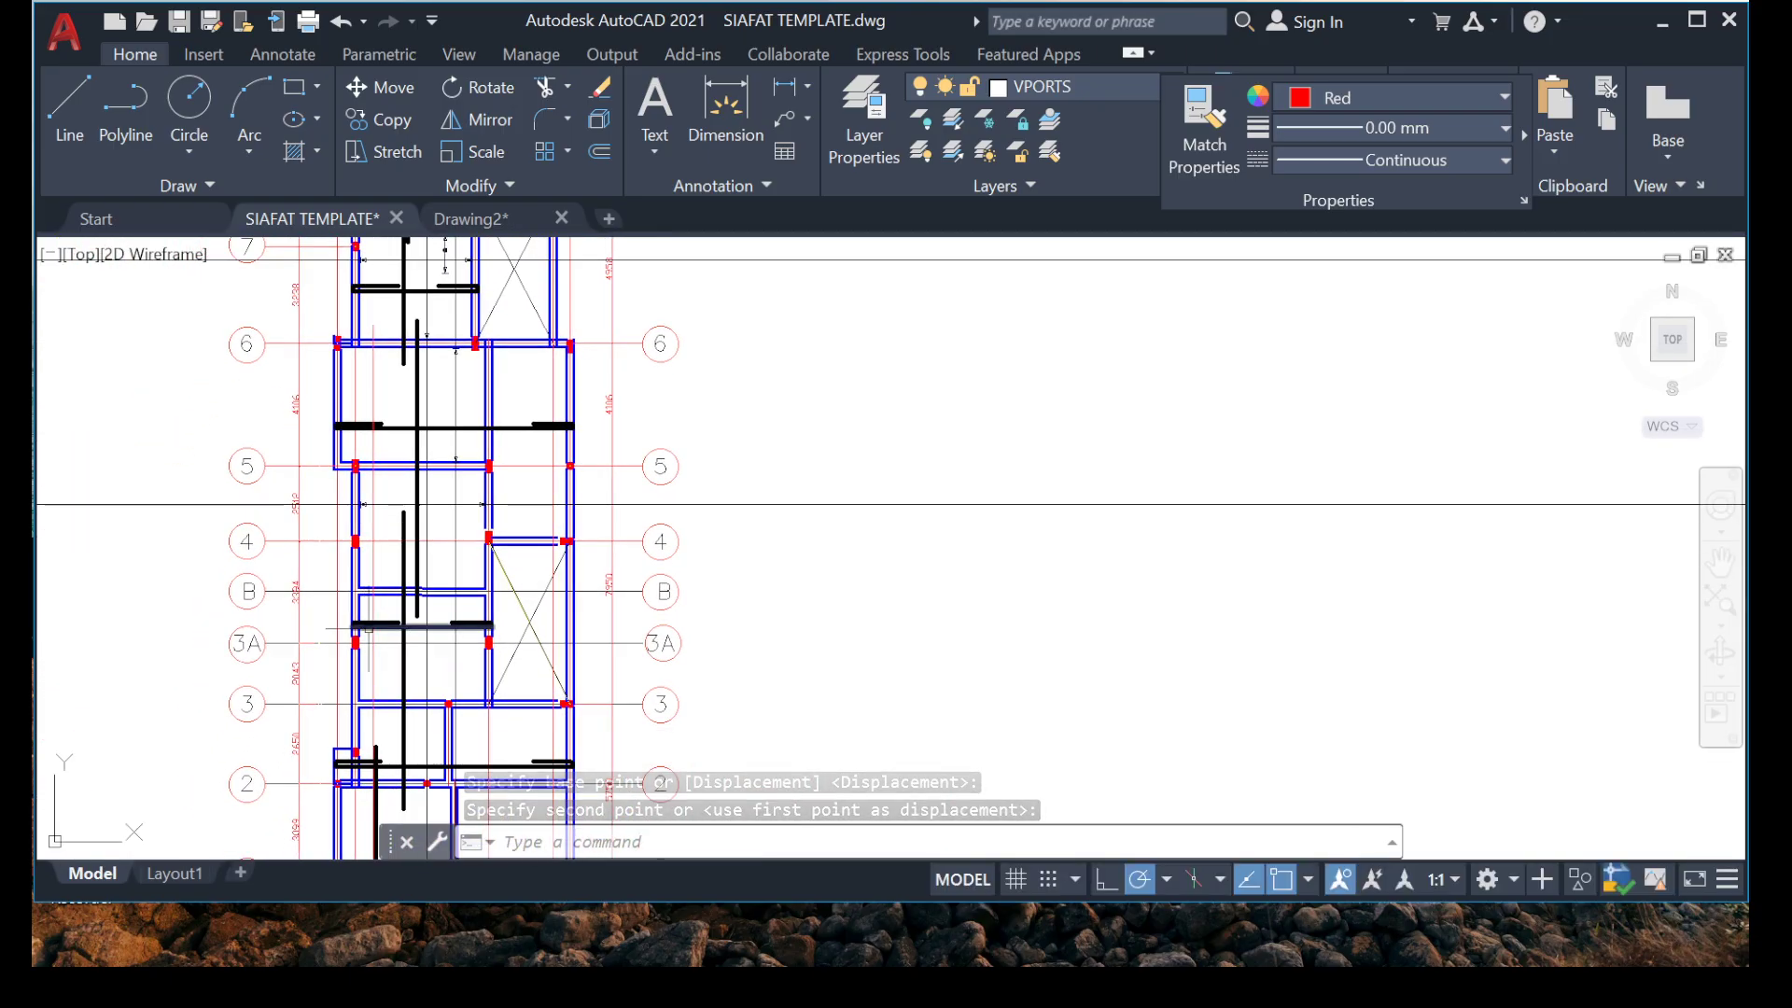
pyautogui.scroll(6, 387, 539)
pyautogui.scroll(-8, 426, 589)
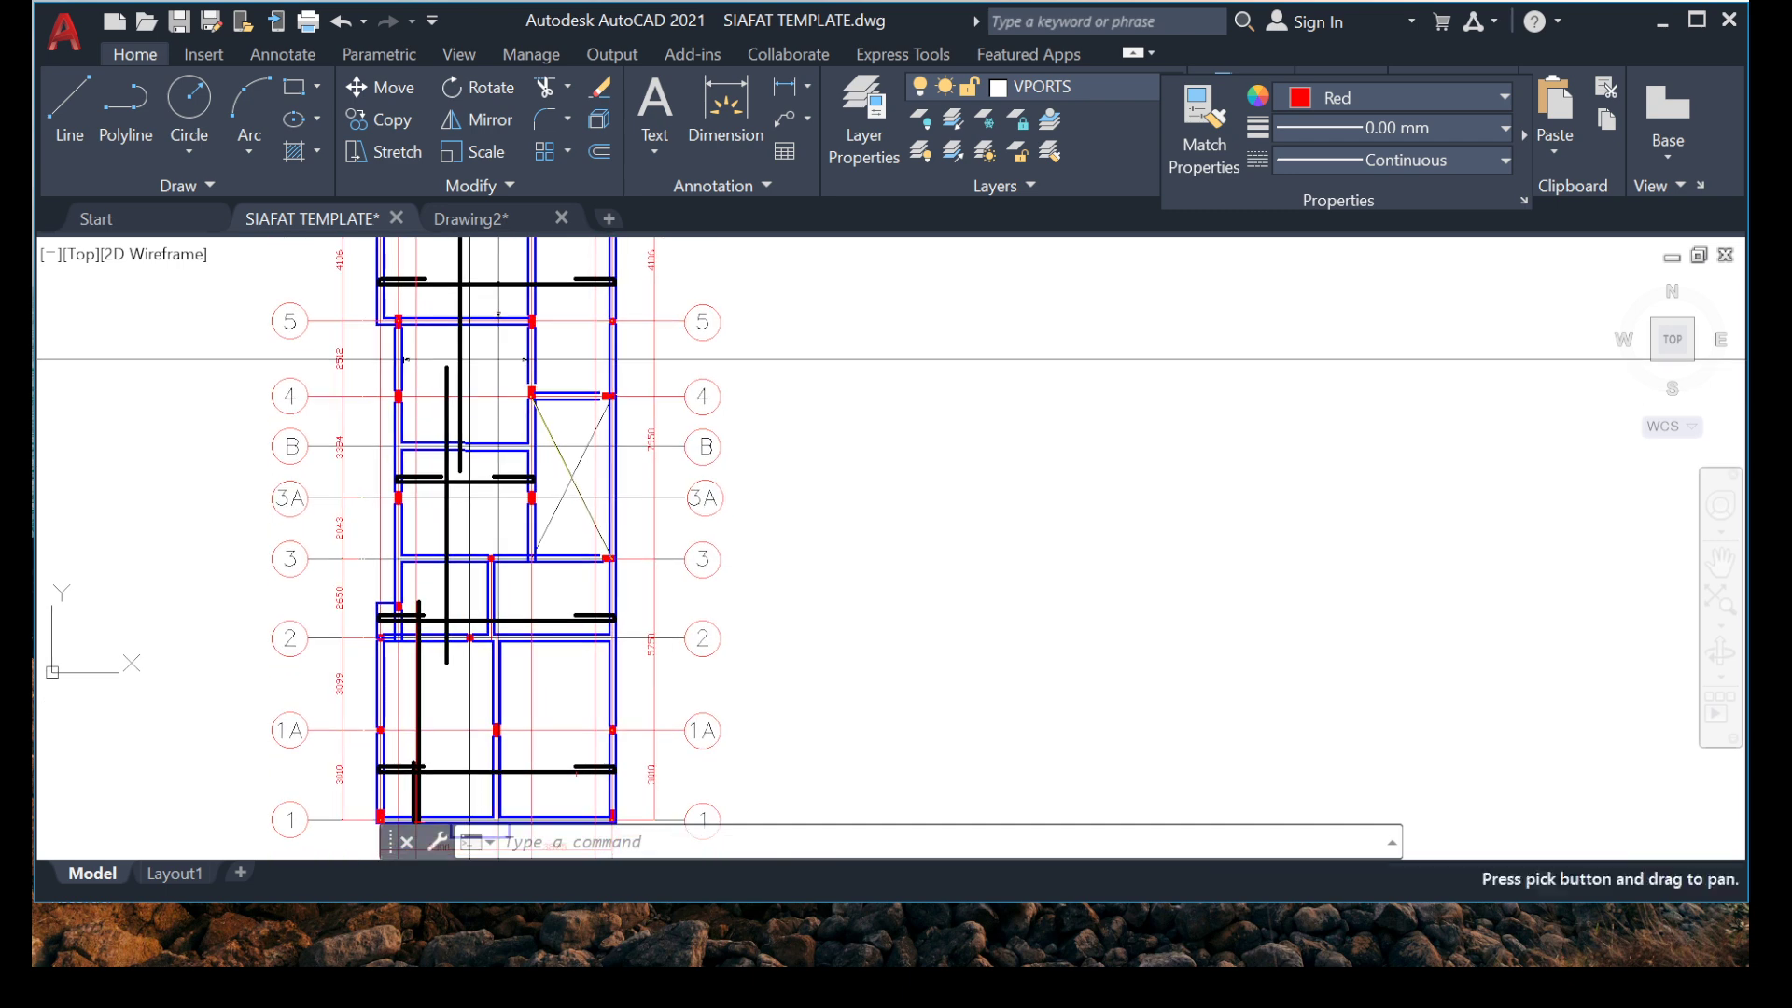
pyautogui.scroll(4, 448, 347)
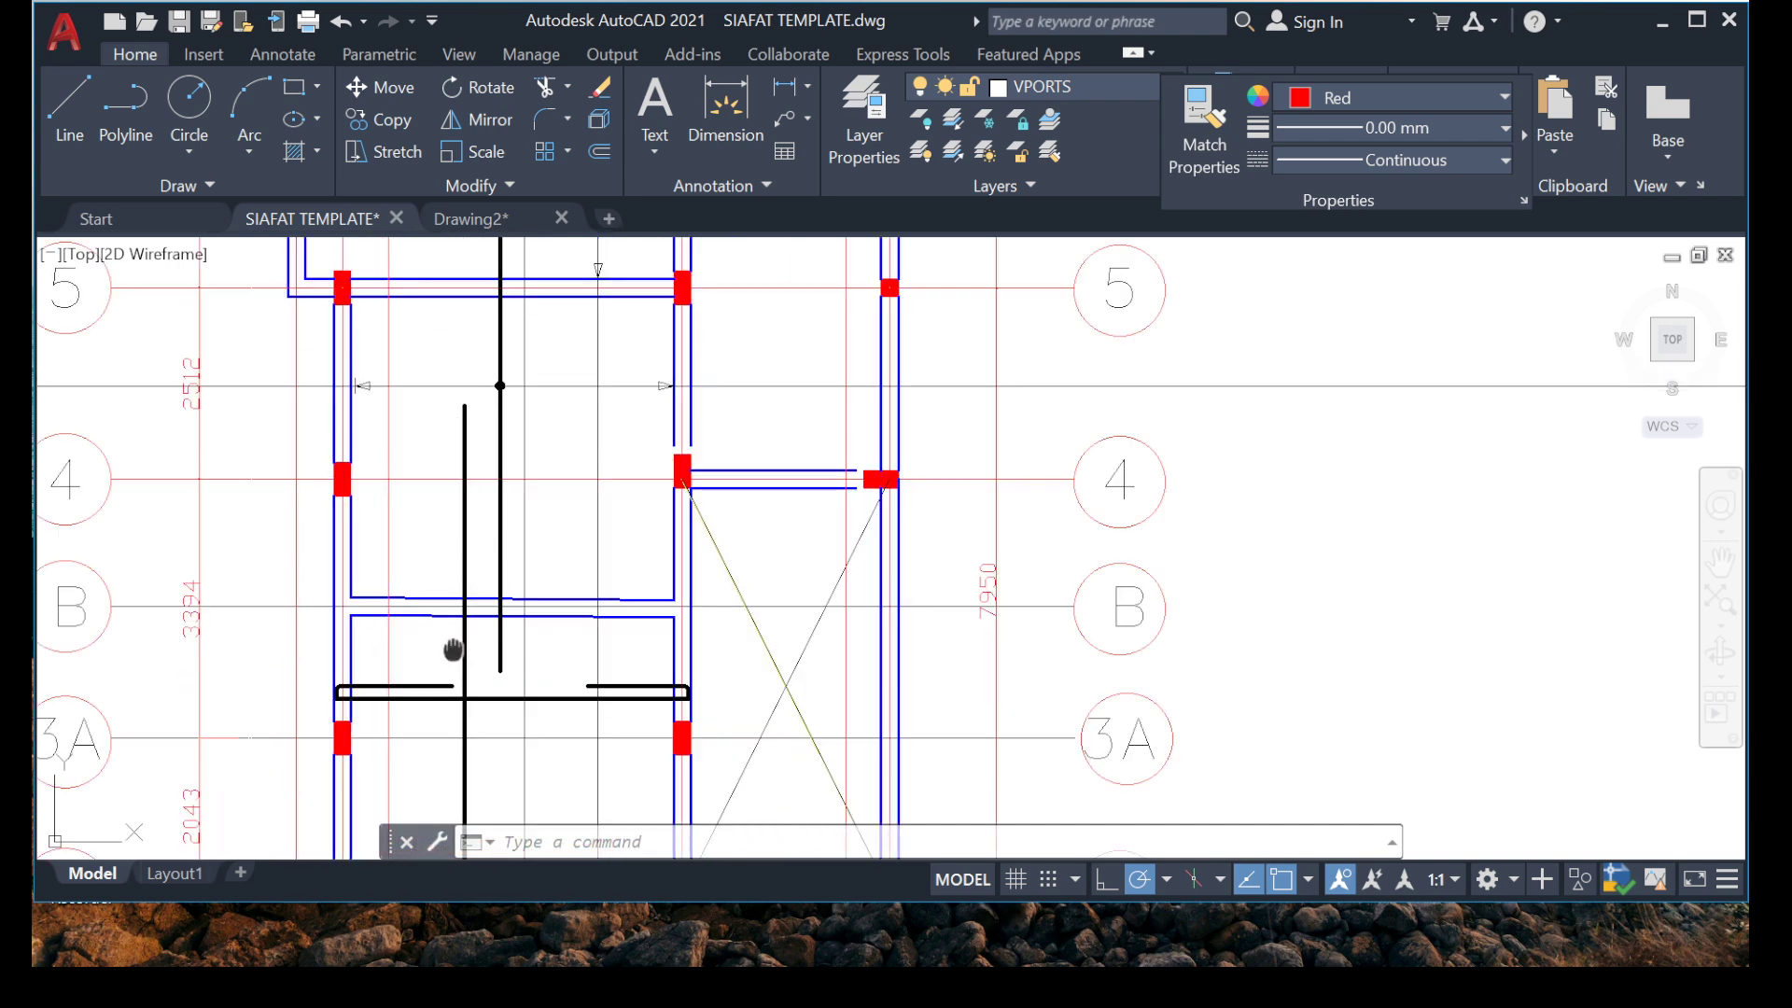
pyautogui.moveTo(453, 651); pyautogui.dragTo(478, 605, button='middle')
# Copy the horizontal range marker and its line from between grids 4 and 5 onto the vertical bar between grids 3 and 3A.
pyautogui.scroll(4, 290, 319)
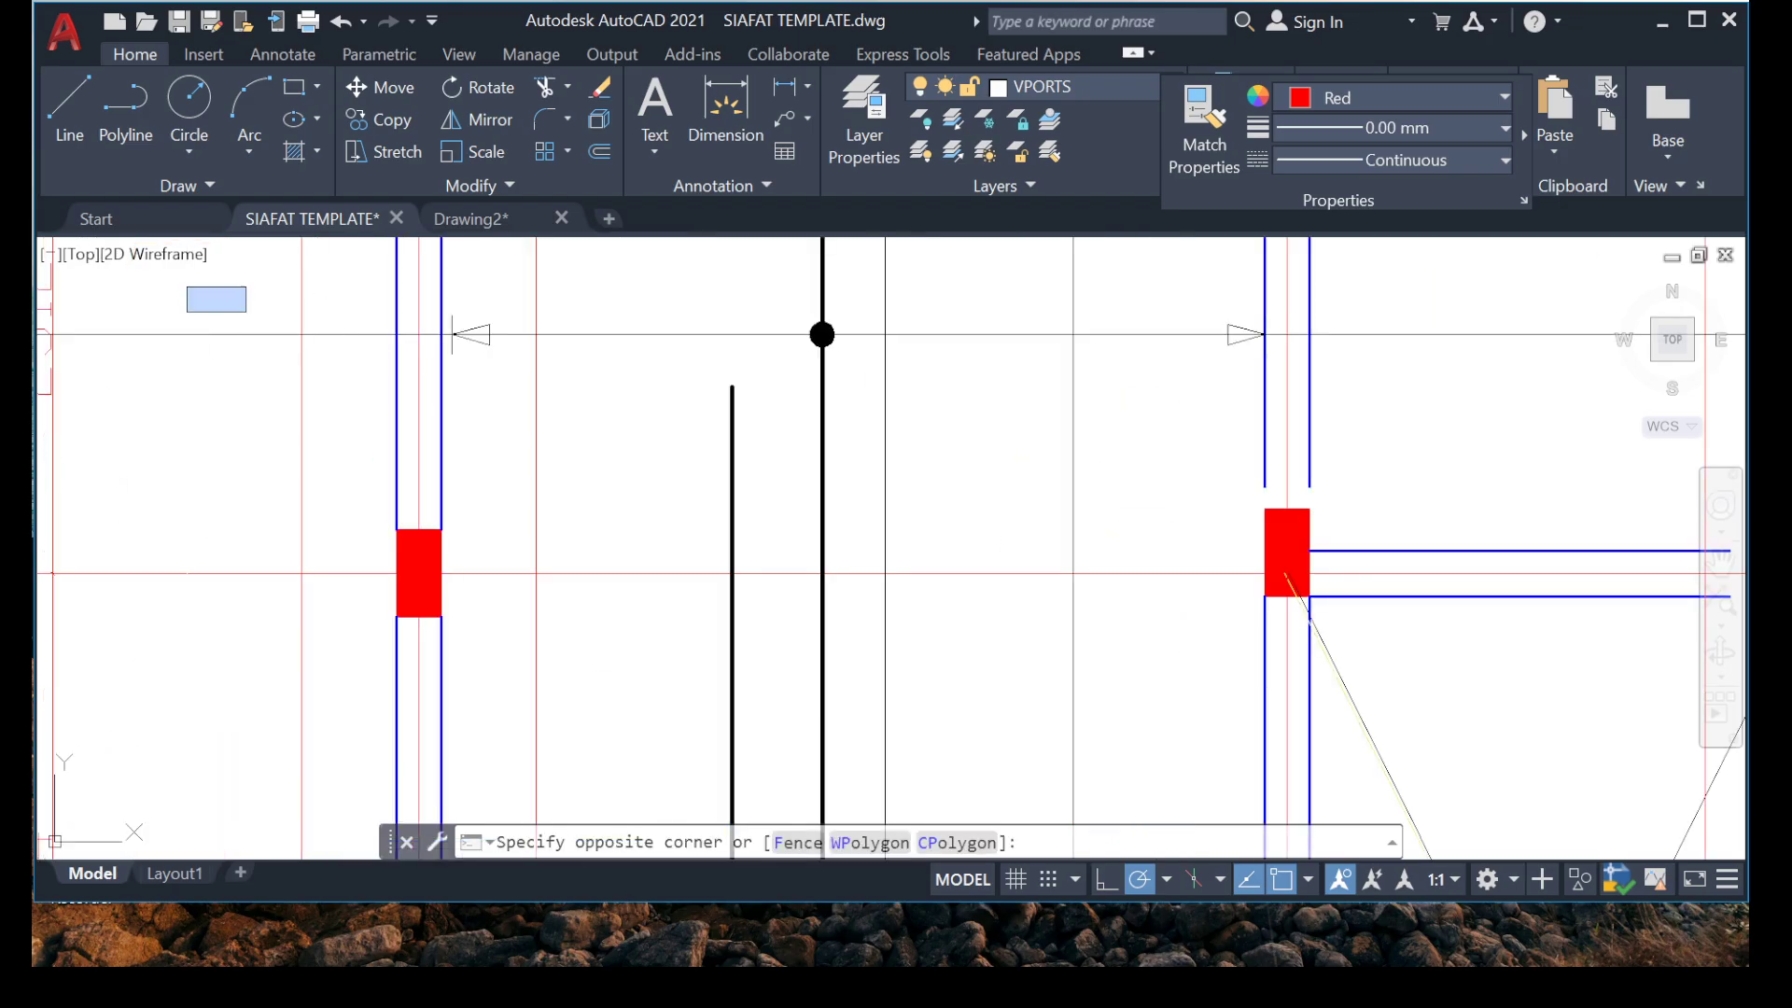
pyautogui.click(1543, 400)
pyautogui.click(782, 289)
pyautogui.click(984, 412)
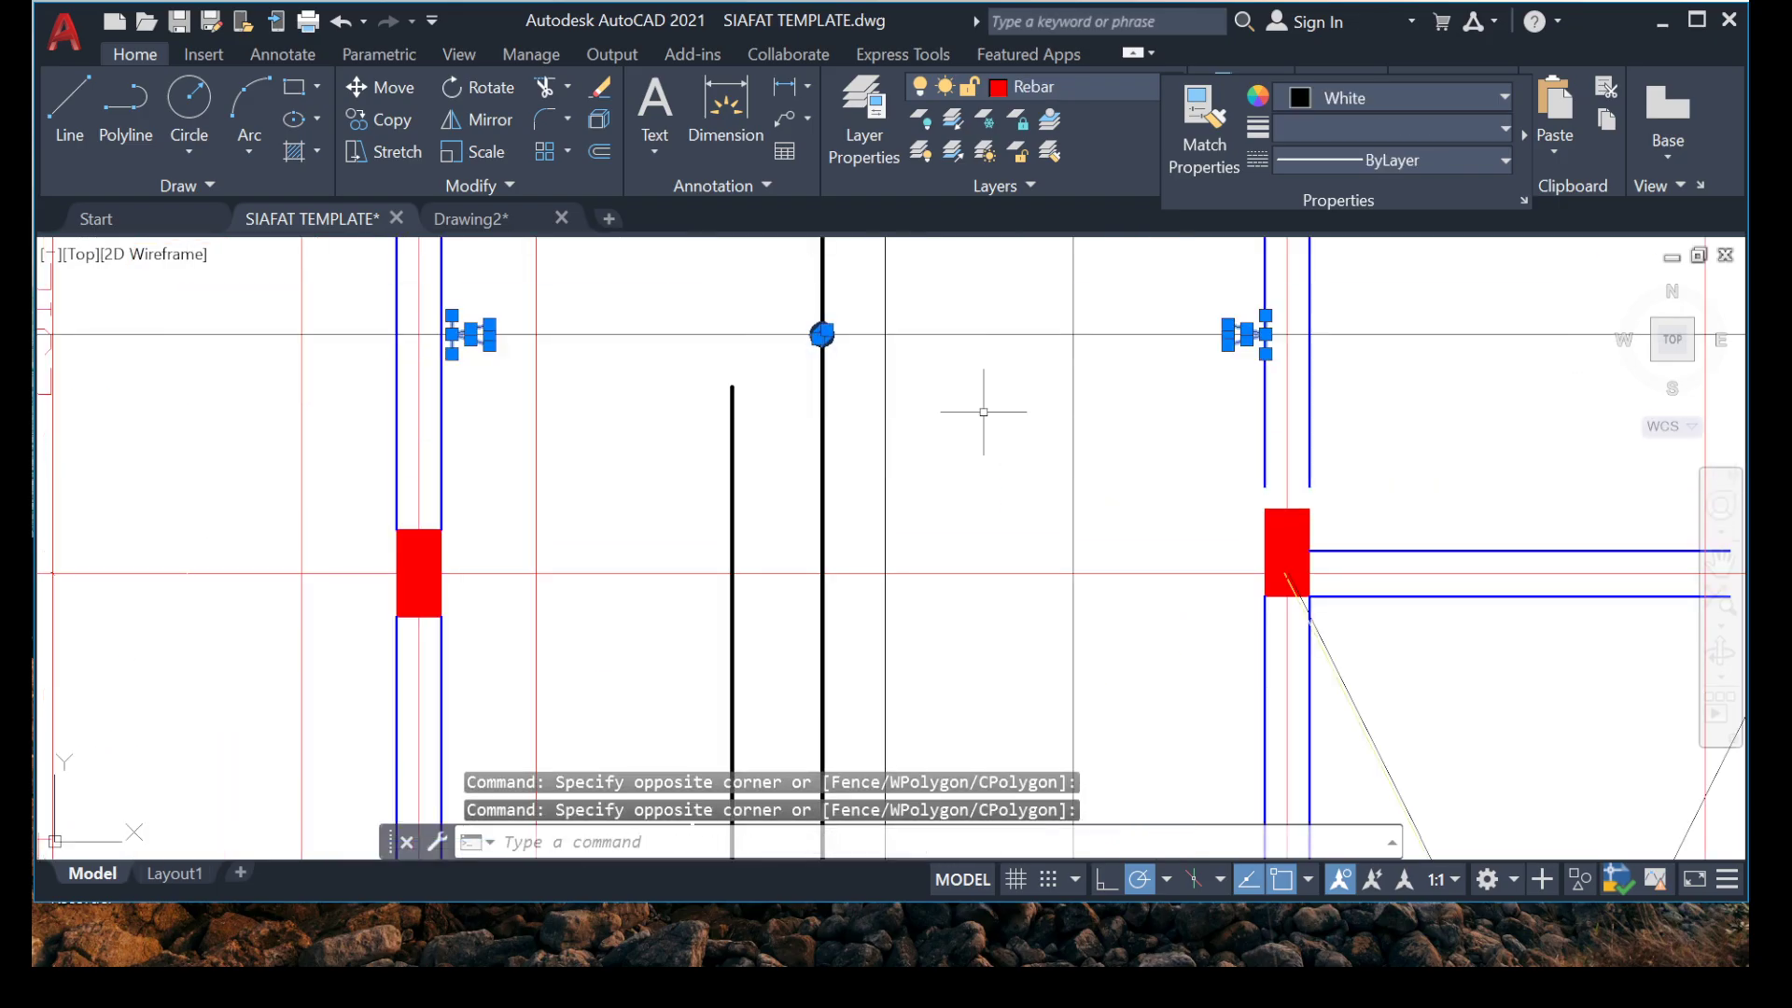
pyautogui.click(701, 304)
pyautogui.click(541, 370)
pyautogui.rightClick(609, 364)
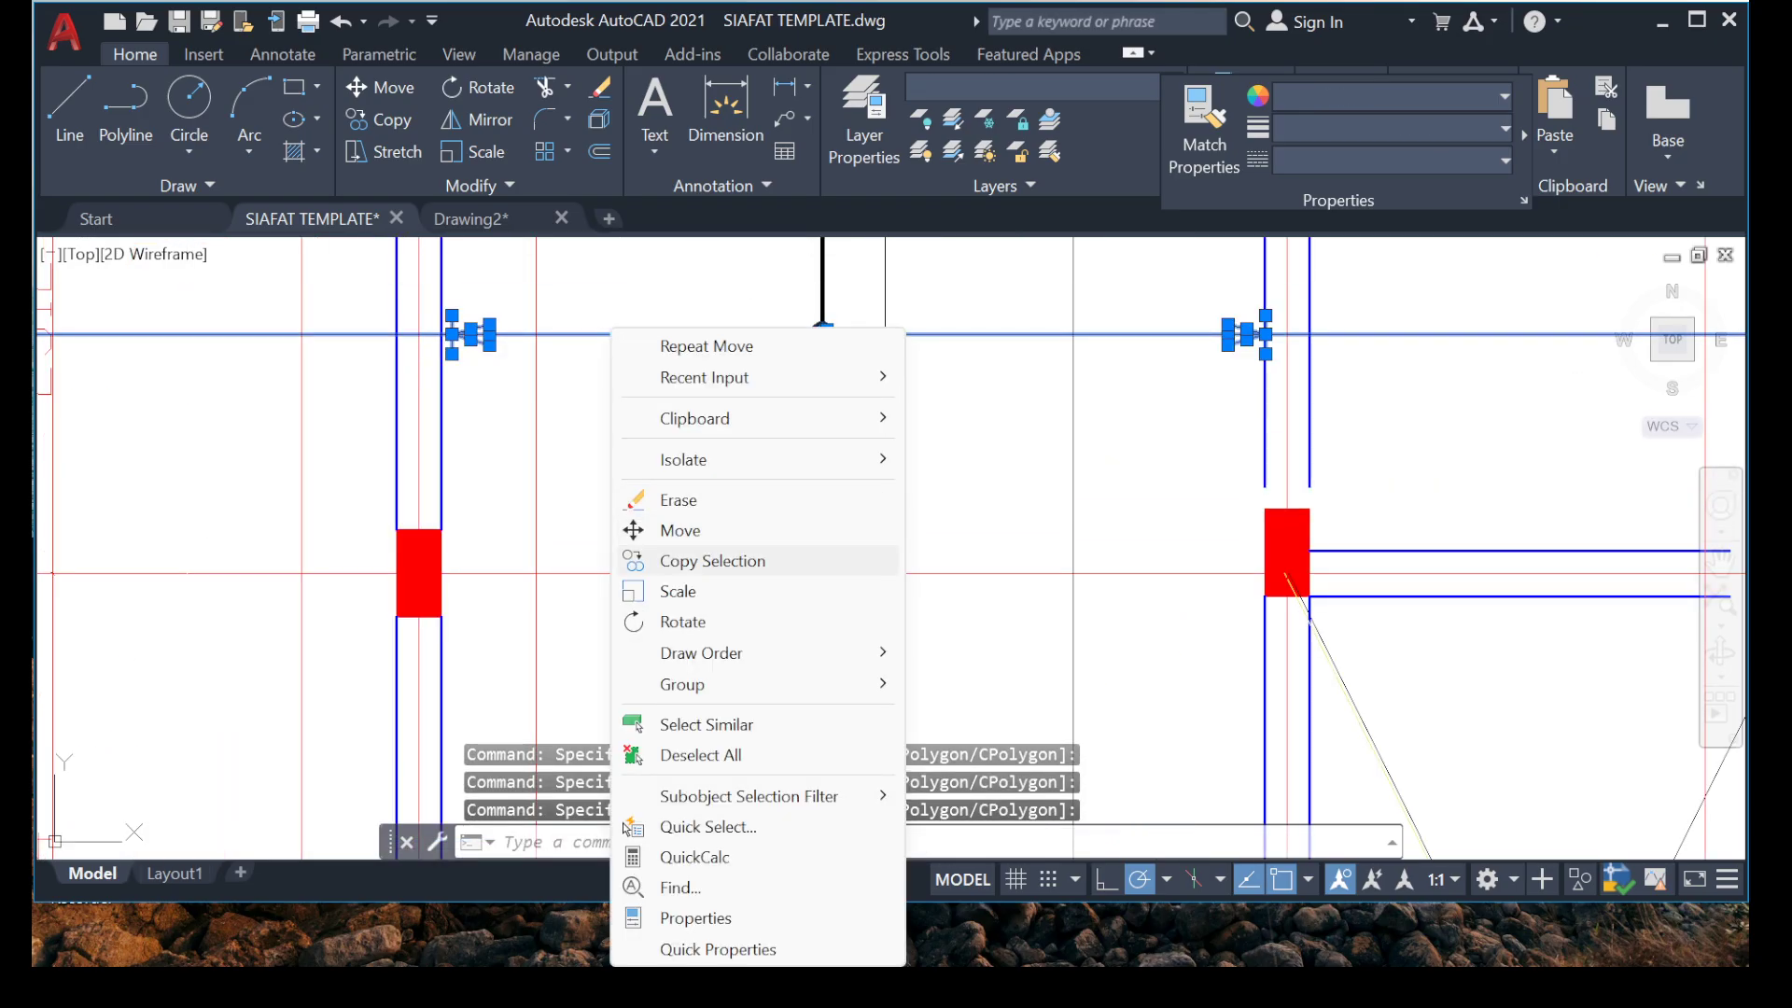
pyautogui.click(712, 560)
pyautogui.scroll(2, 821, 331)
pyautogui.click(829, 328)
pyautogui.scroll(-3, 815, 400)
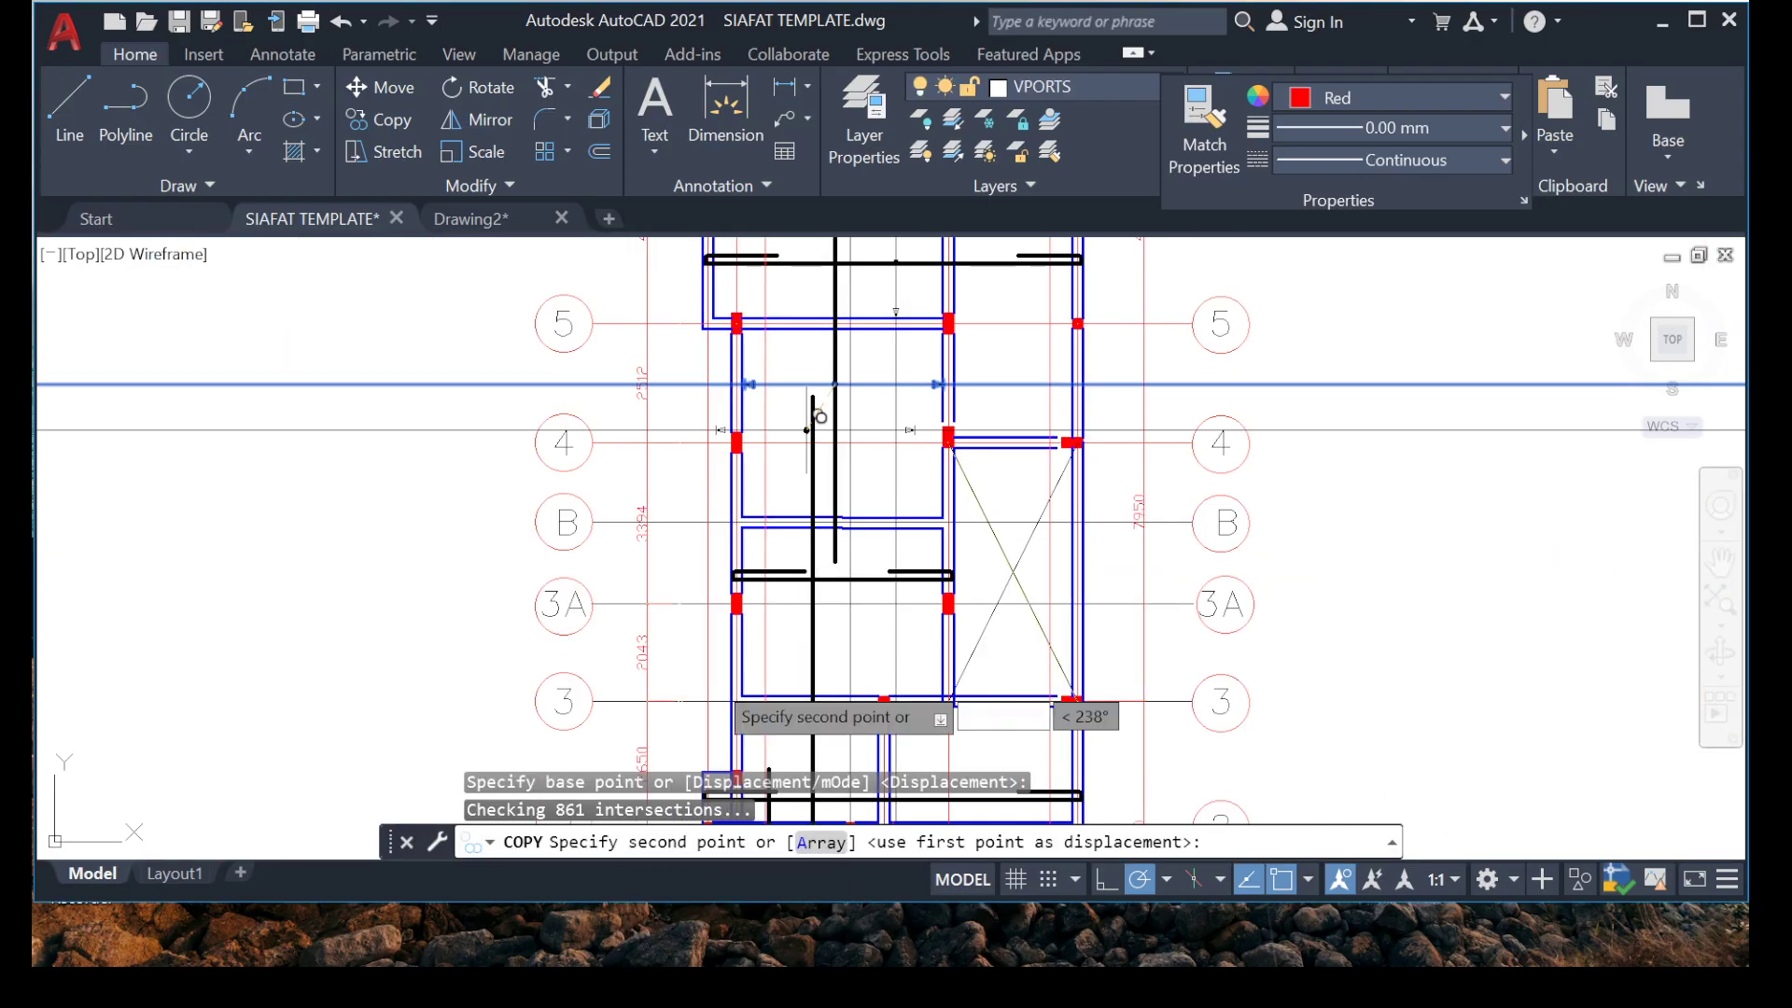
pyautogui.moveTo(815, 401); pyautogui.dragTo(816, 144, button='middle')
pyautogui.scroll(3, 688, 405)
pyautogui.scroll(3, 704, 390)
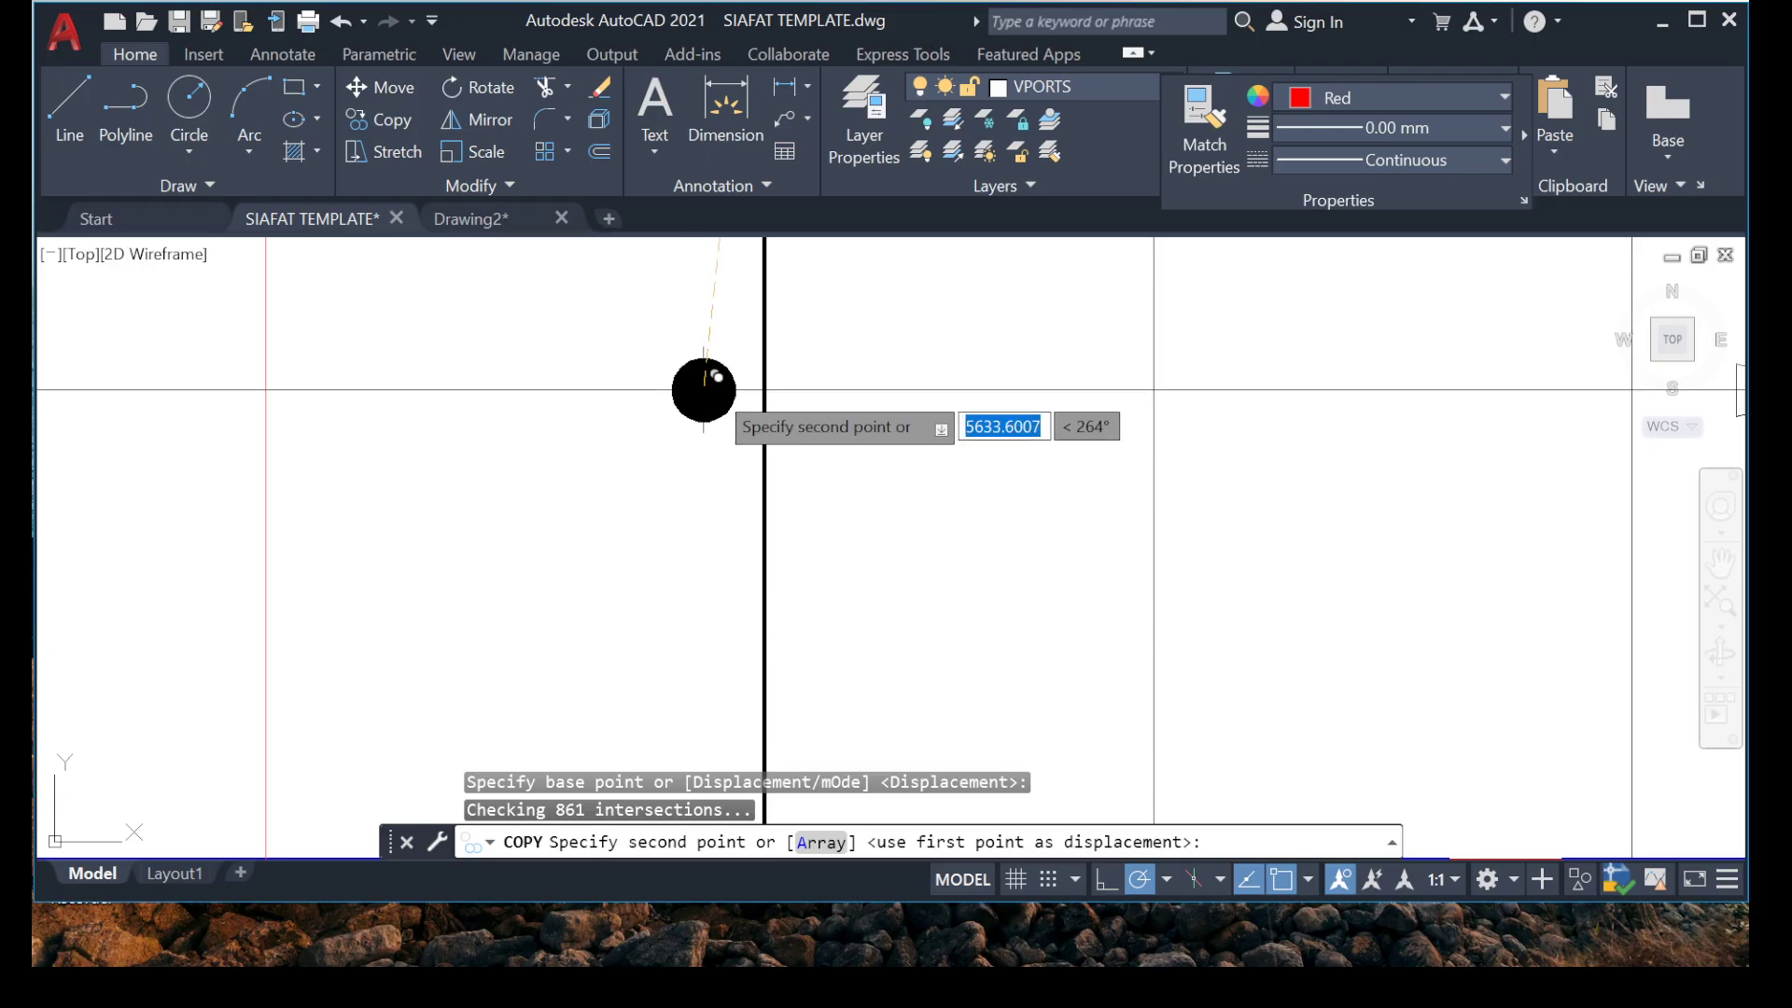
pyautogui.click(765, 409)
pyautogui.scroll(-4, 765, 409)
pyautogui.scroll(2, 564, 560)
pyautogui.press('Escape')
# Move the left arrowhead of the marker between grids 3 and 3A along its line to just inside the left beam.
pyautogui.scroll(4, 479, 419)
pyautogui.click(440, 305)
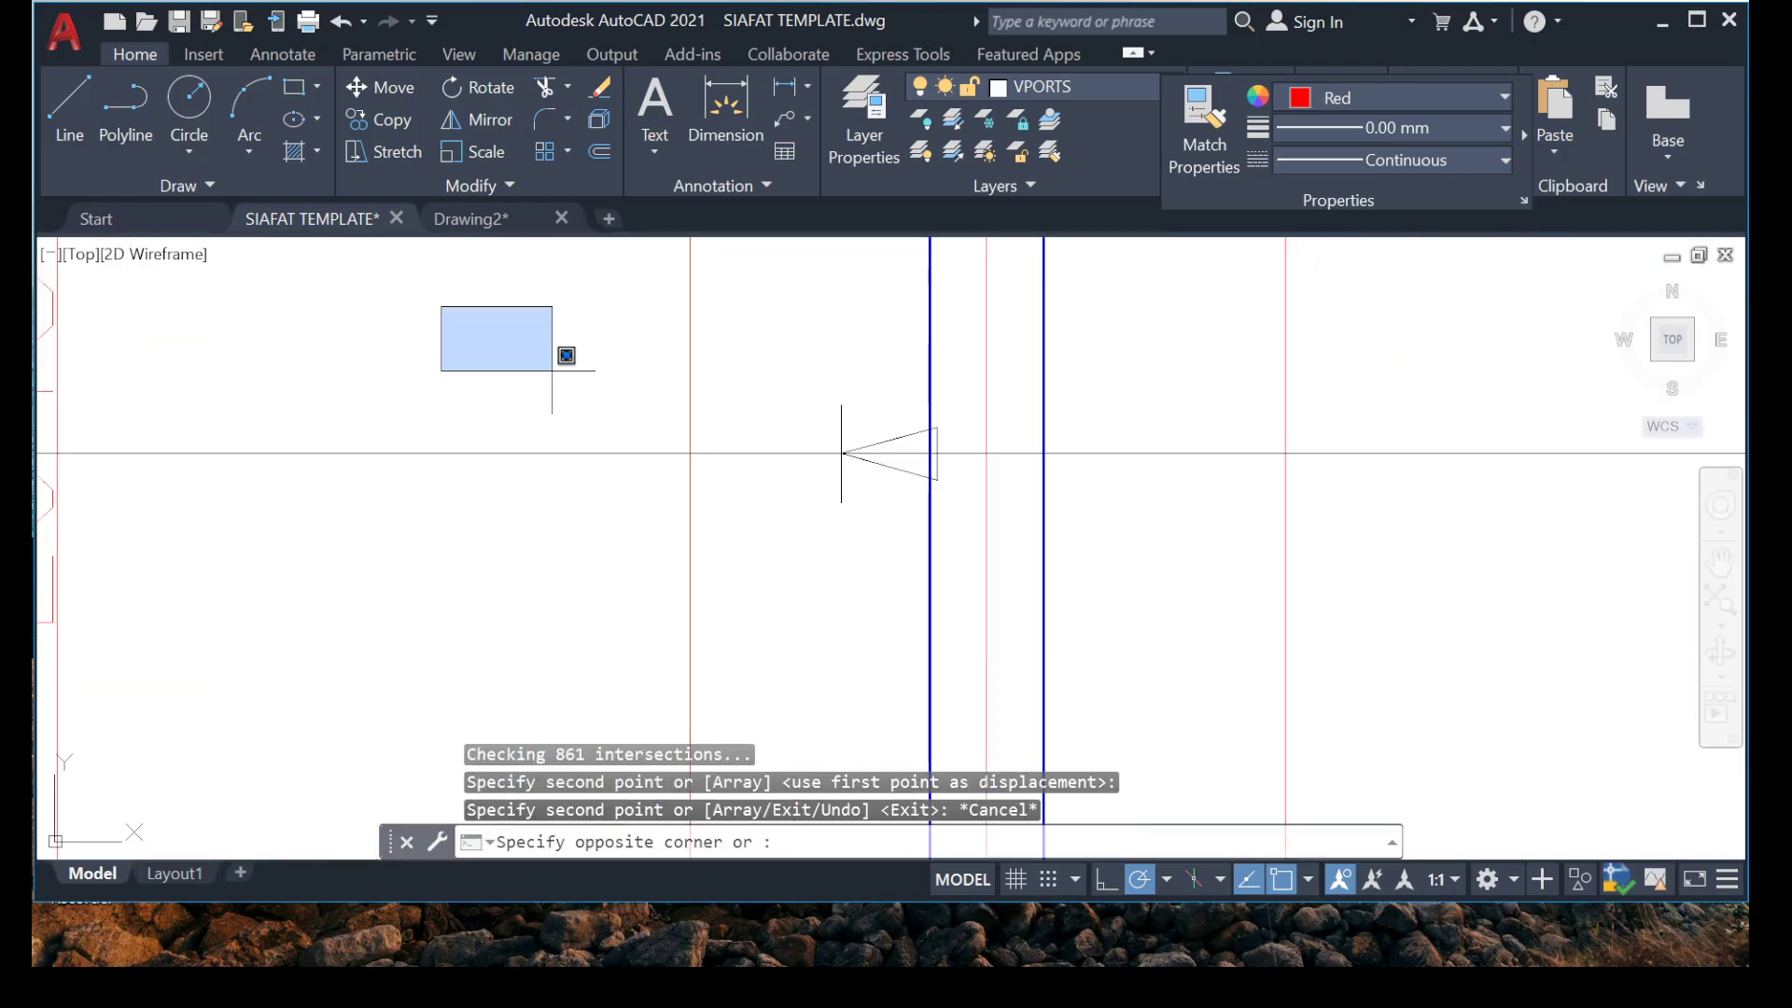
pyautogui.click(1137, 597)
pyautogui.rightClick(842, 542)
pyautogui.click(912, 530)
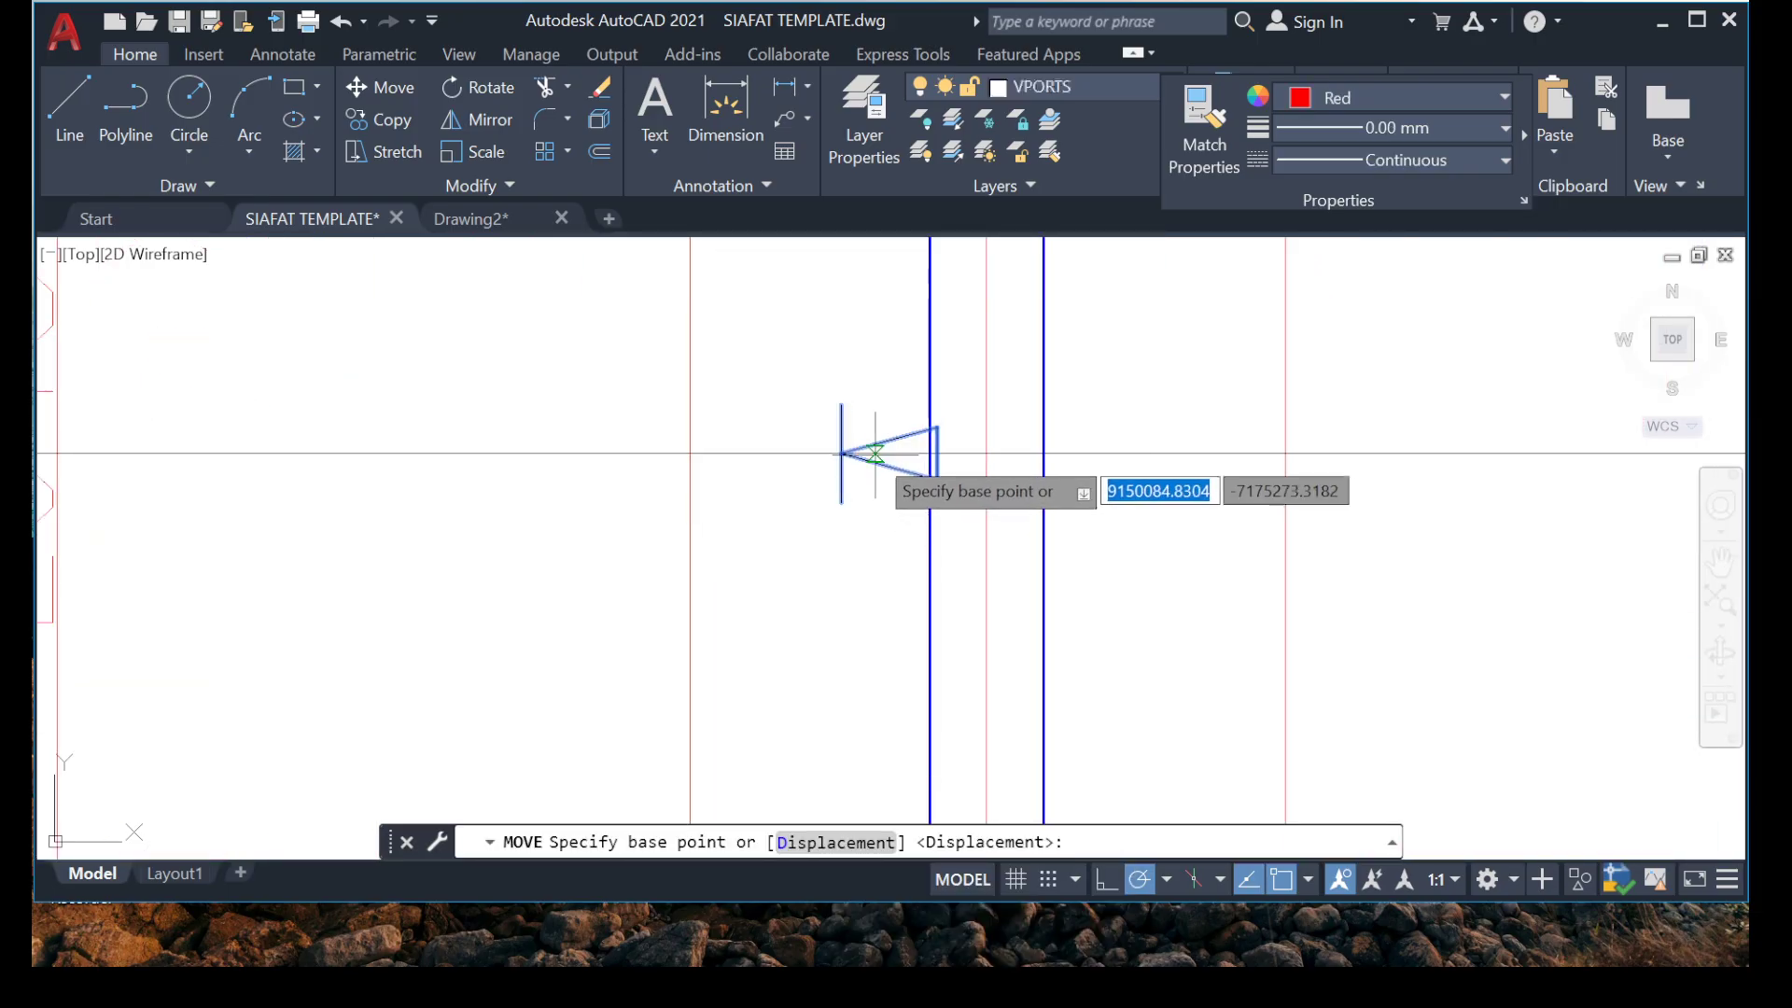
pyautogui.click(841, 454)
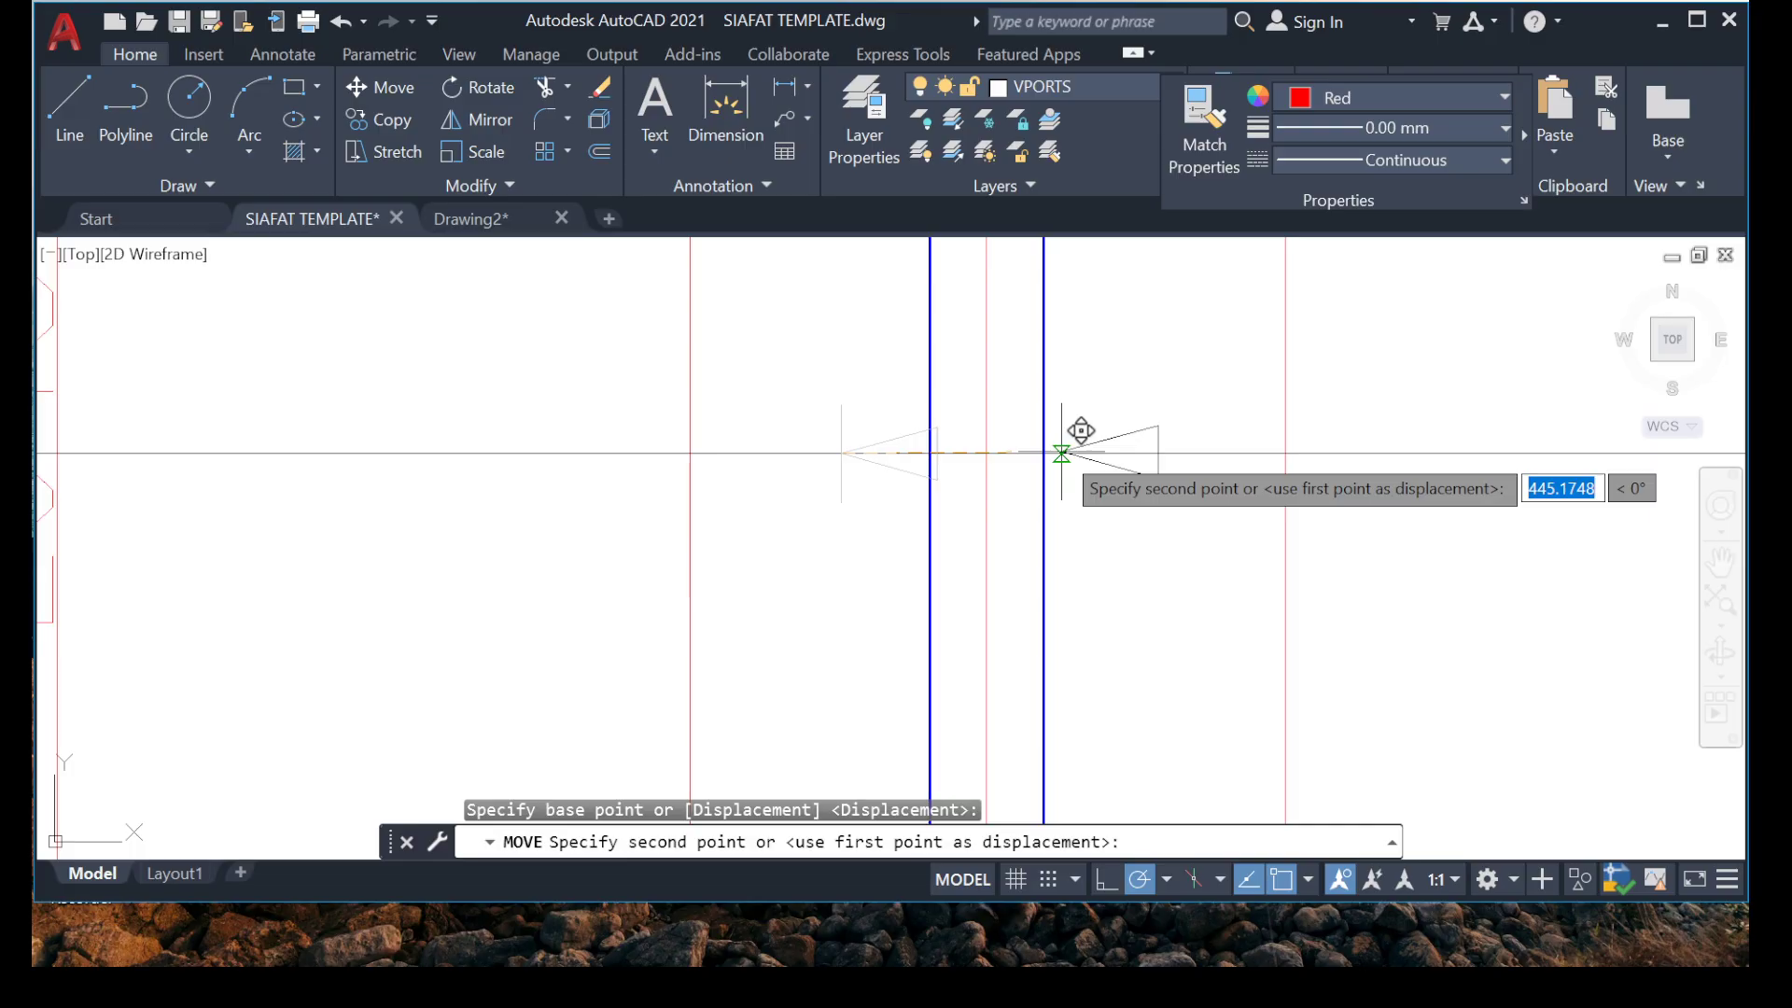
pyautogui.click(1061, 453)
pyautogui.scroll(-6, 830, 463)
pyautogui.moveTo(1084, 484); pyautogui.dragTo(601, 419, button='middle')
pyautogui.scroll(2, 868, 390)
pyautogui.click(685, 325)
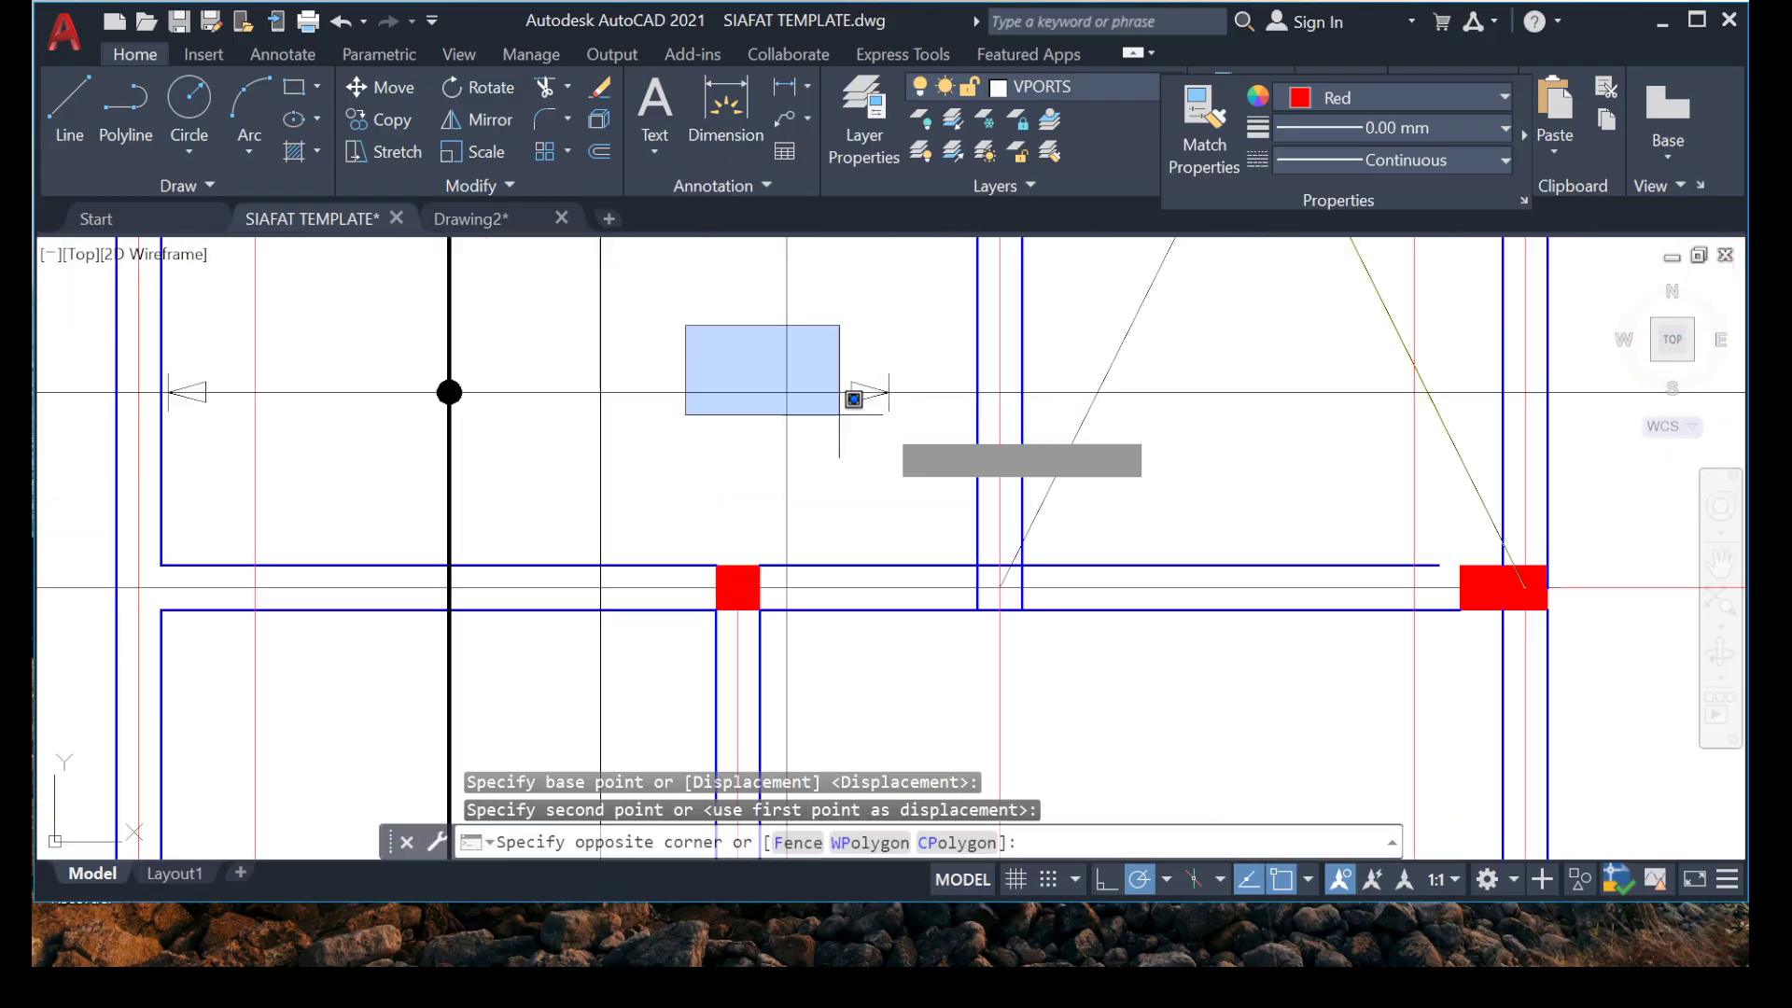
pyautogui.click(952, 446)
pyautogui.rightClick(795, 319)
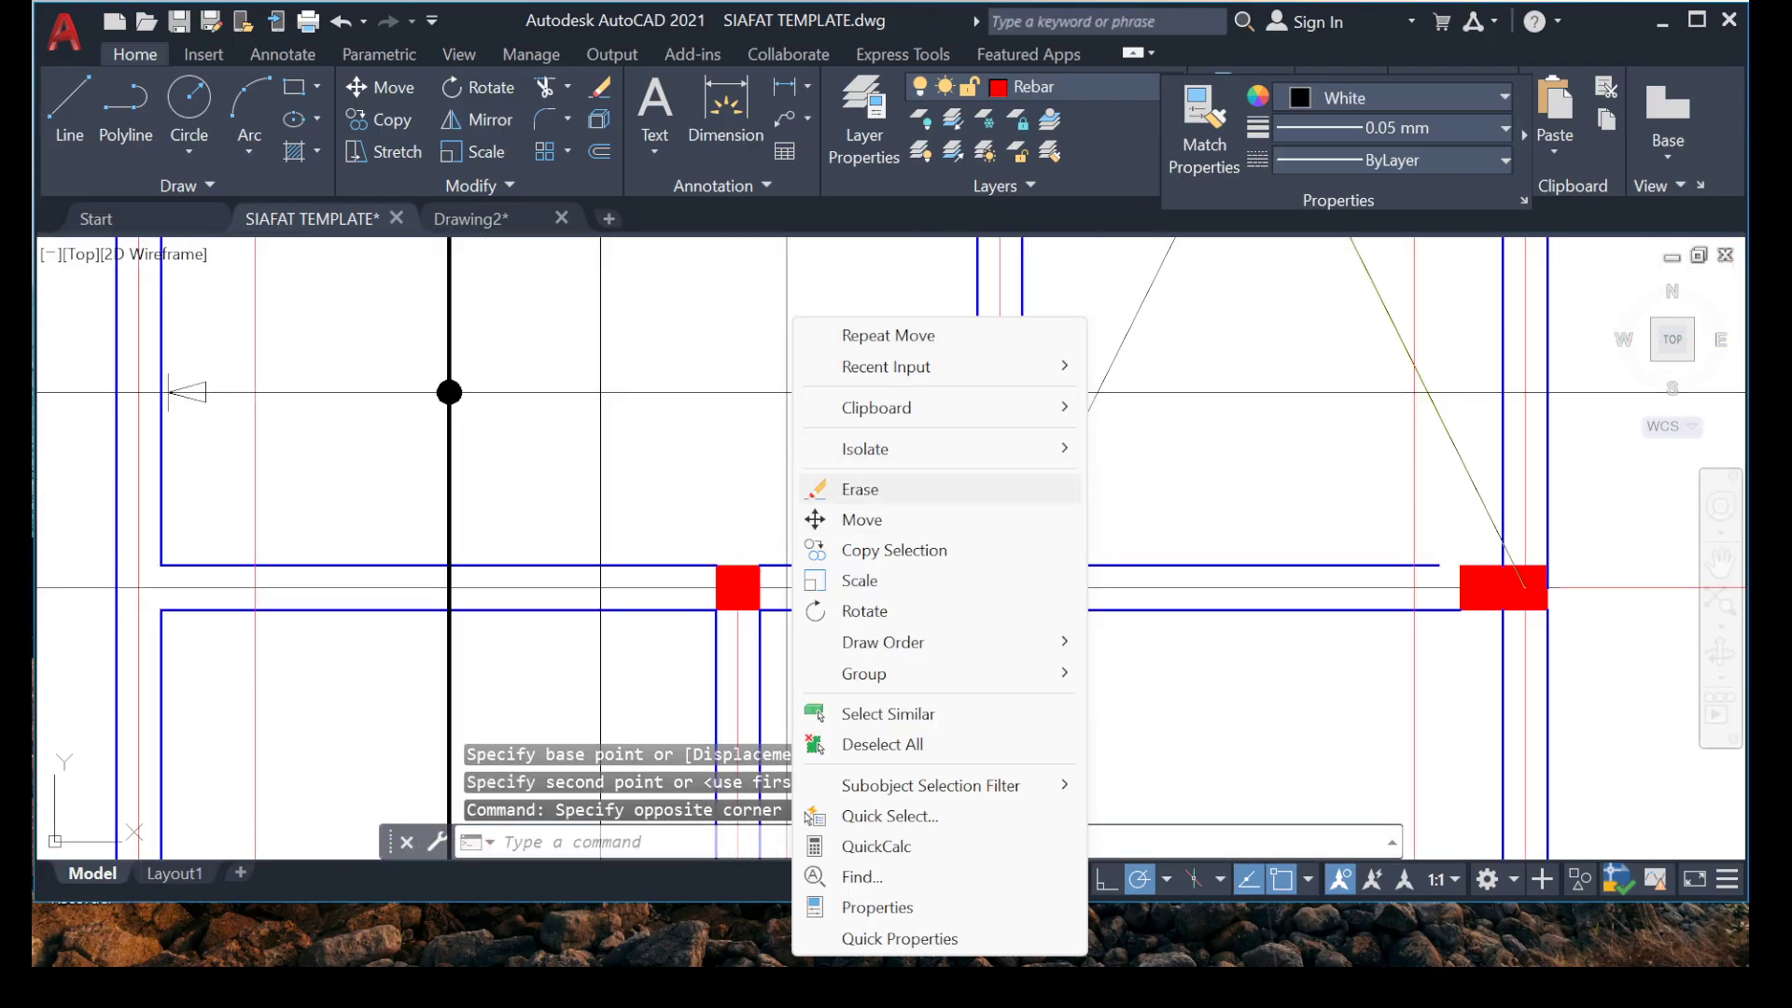
pyautogui.click(859, 489)
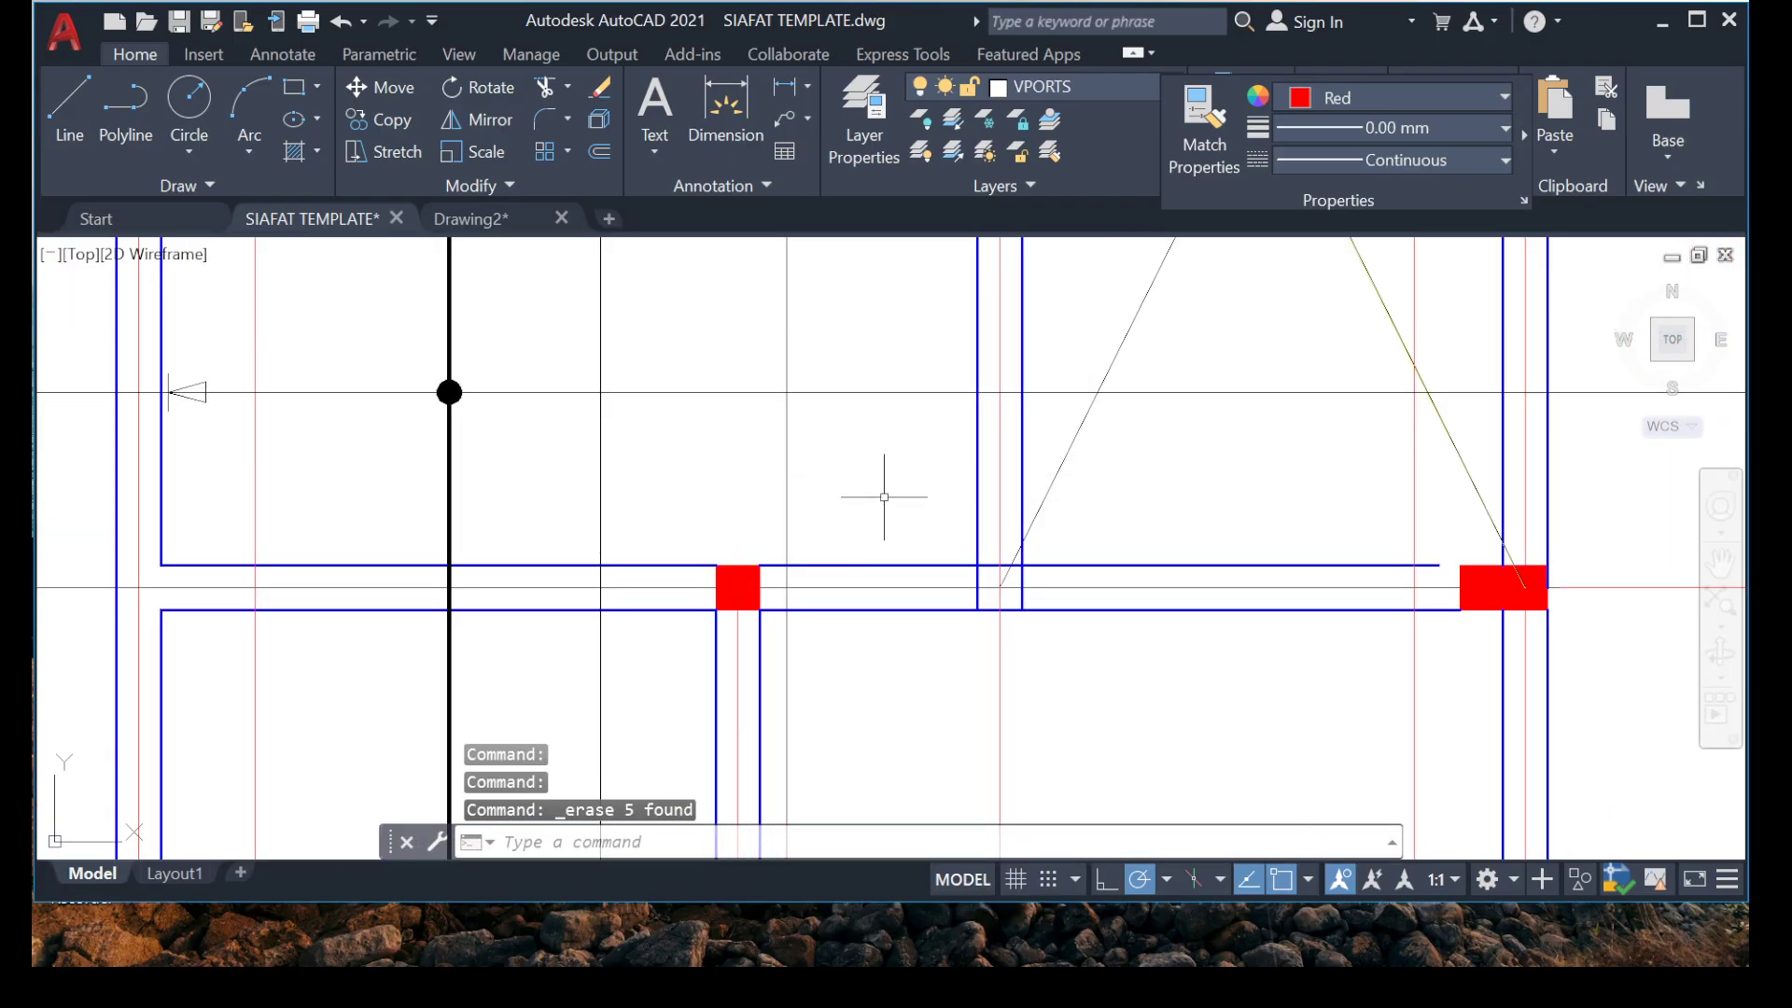
# Move the right arrowhead of the marker between grids 3 and 3A along its line to just inside the right beam.
pyautogui.click(659, 316)
pyautogui.click(944, 487)
pyautogui.moveTo(837, 411); pyautogui.dragTo(832, 452, button='middle')
pyautogui.scroll(6, 854, 365)
pyautogui.rightClick(729, 415)
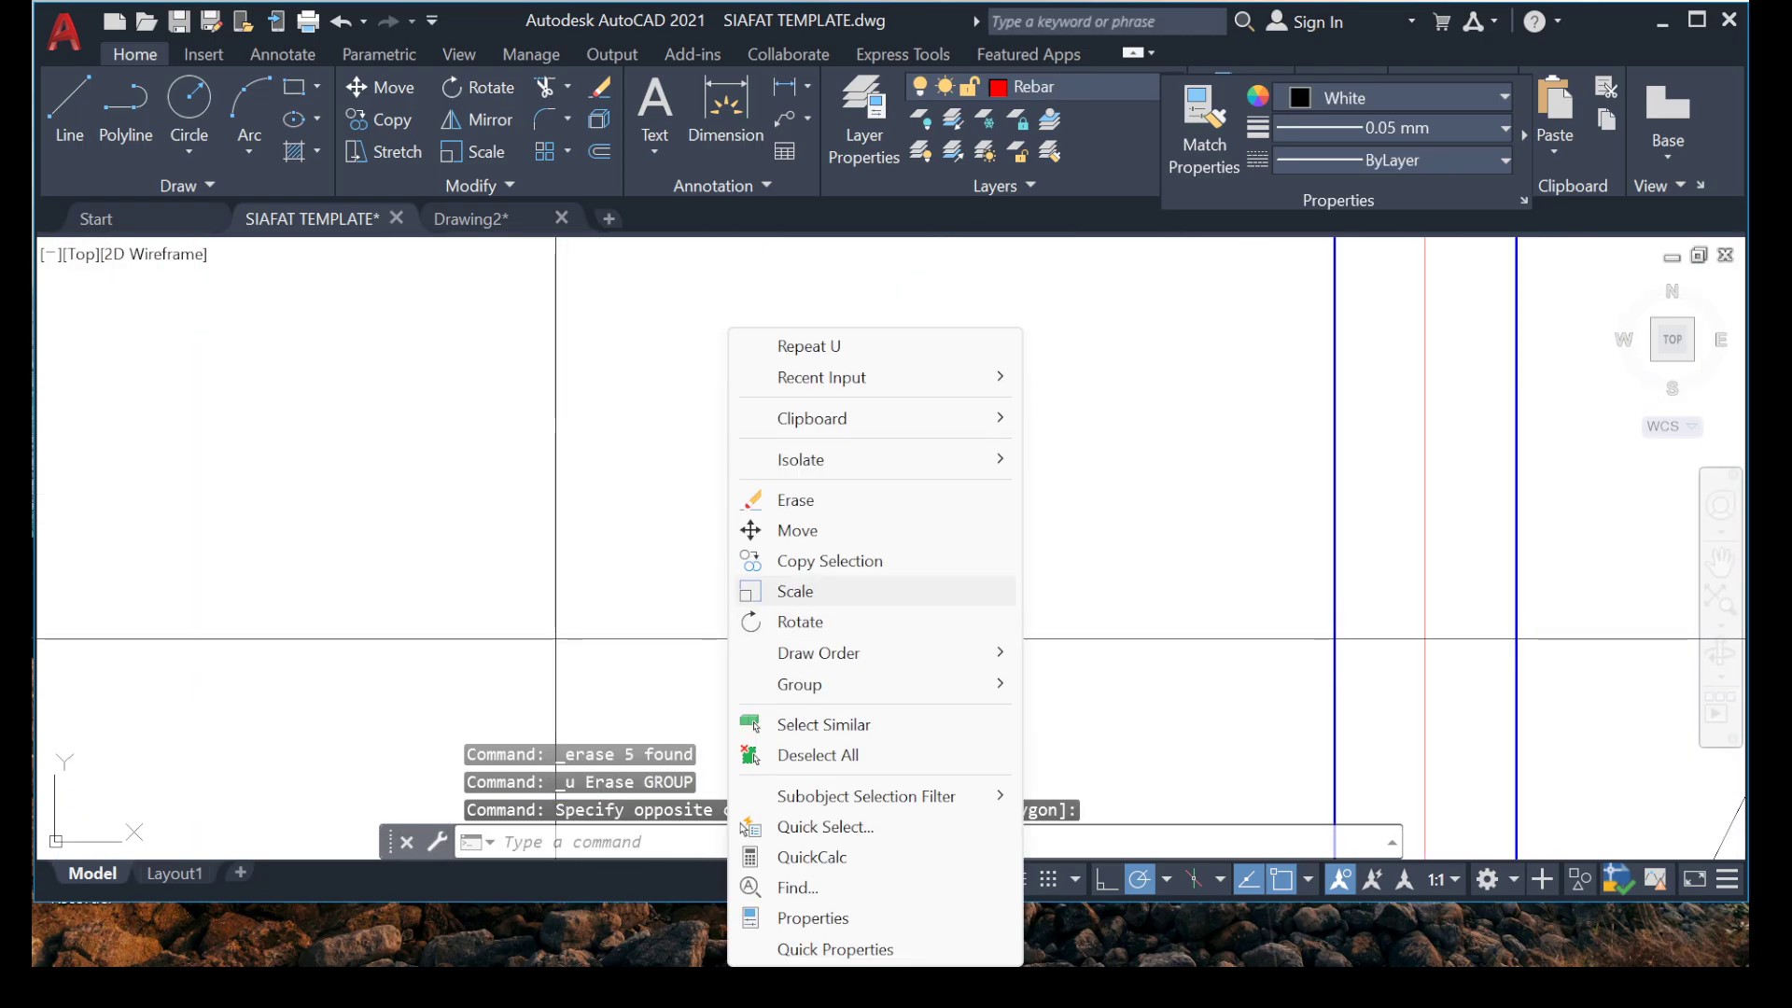
pyautogui.click(797, 530)
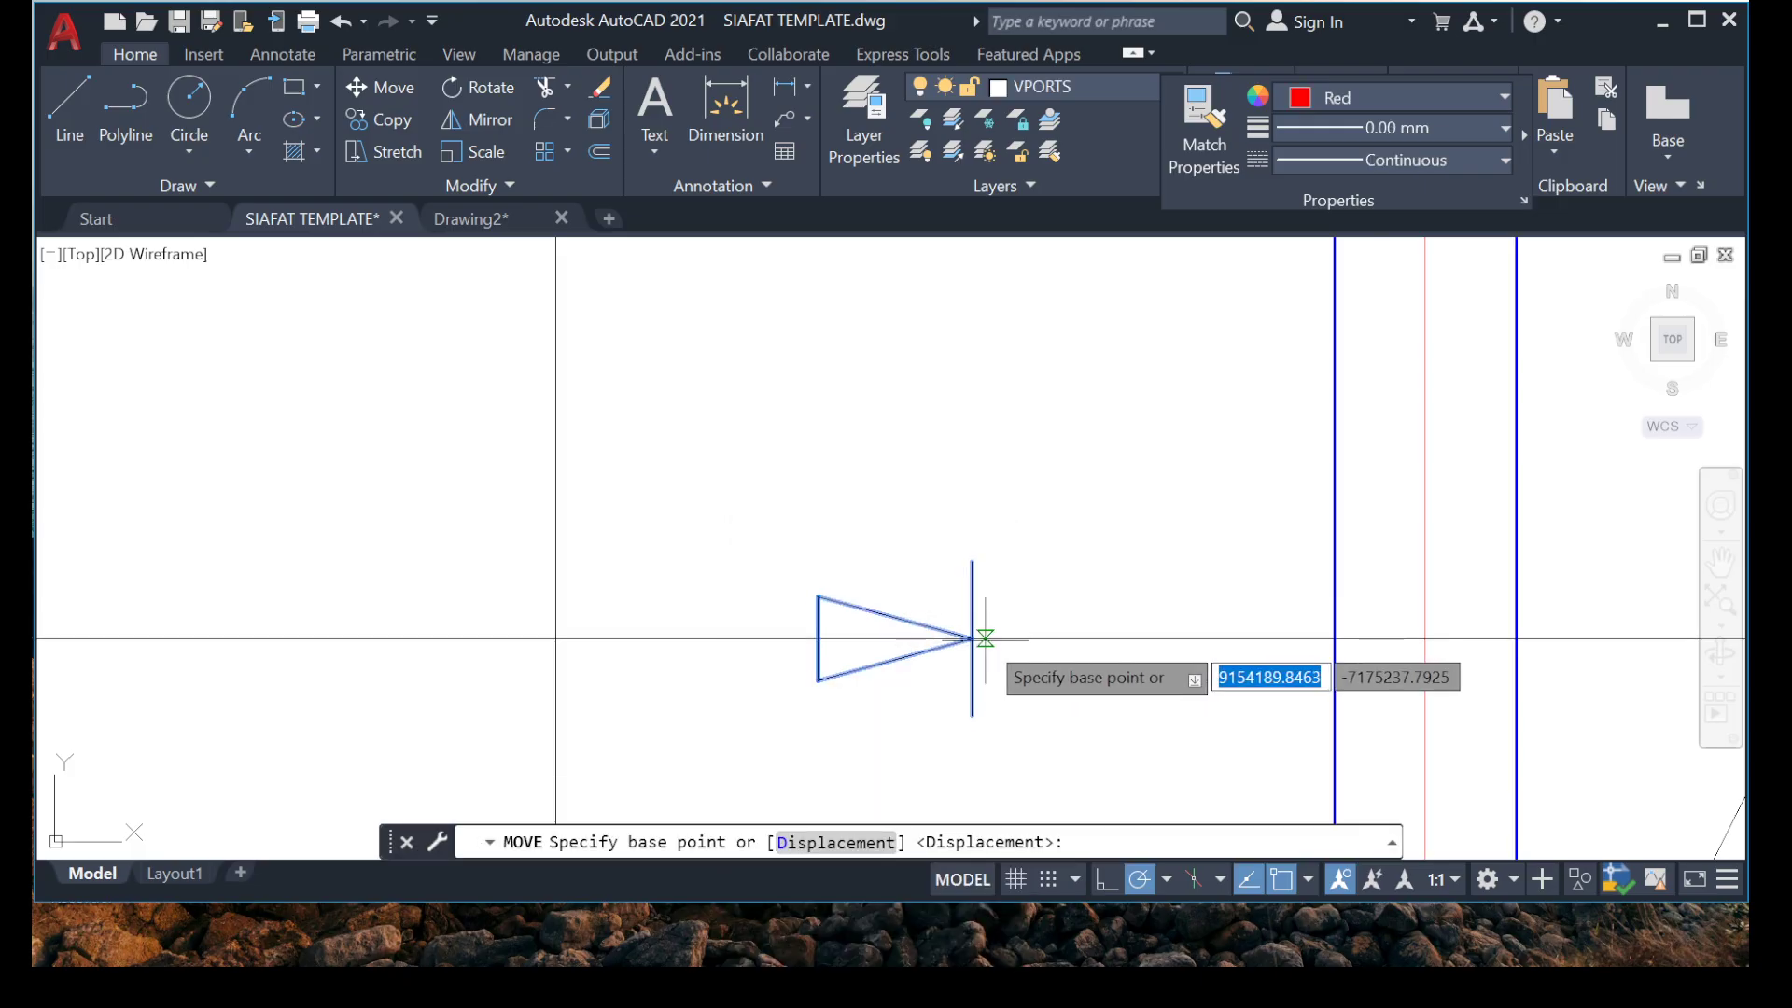
pyautogui.click(974, 638)
pyautogui.moveTo(1269, 668); pyautogui.dragTo(956, 524, button='middle')
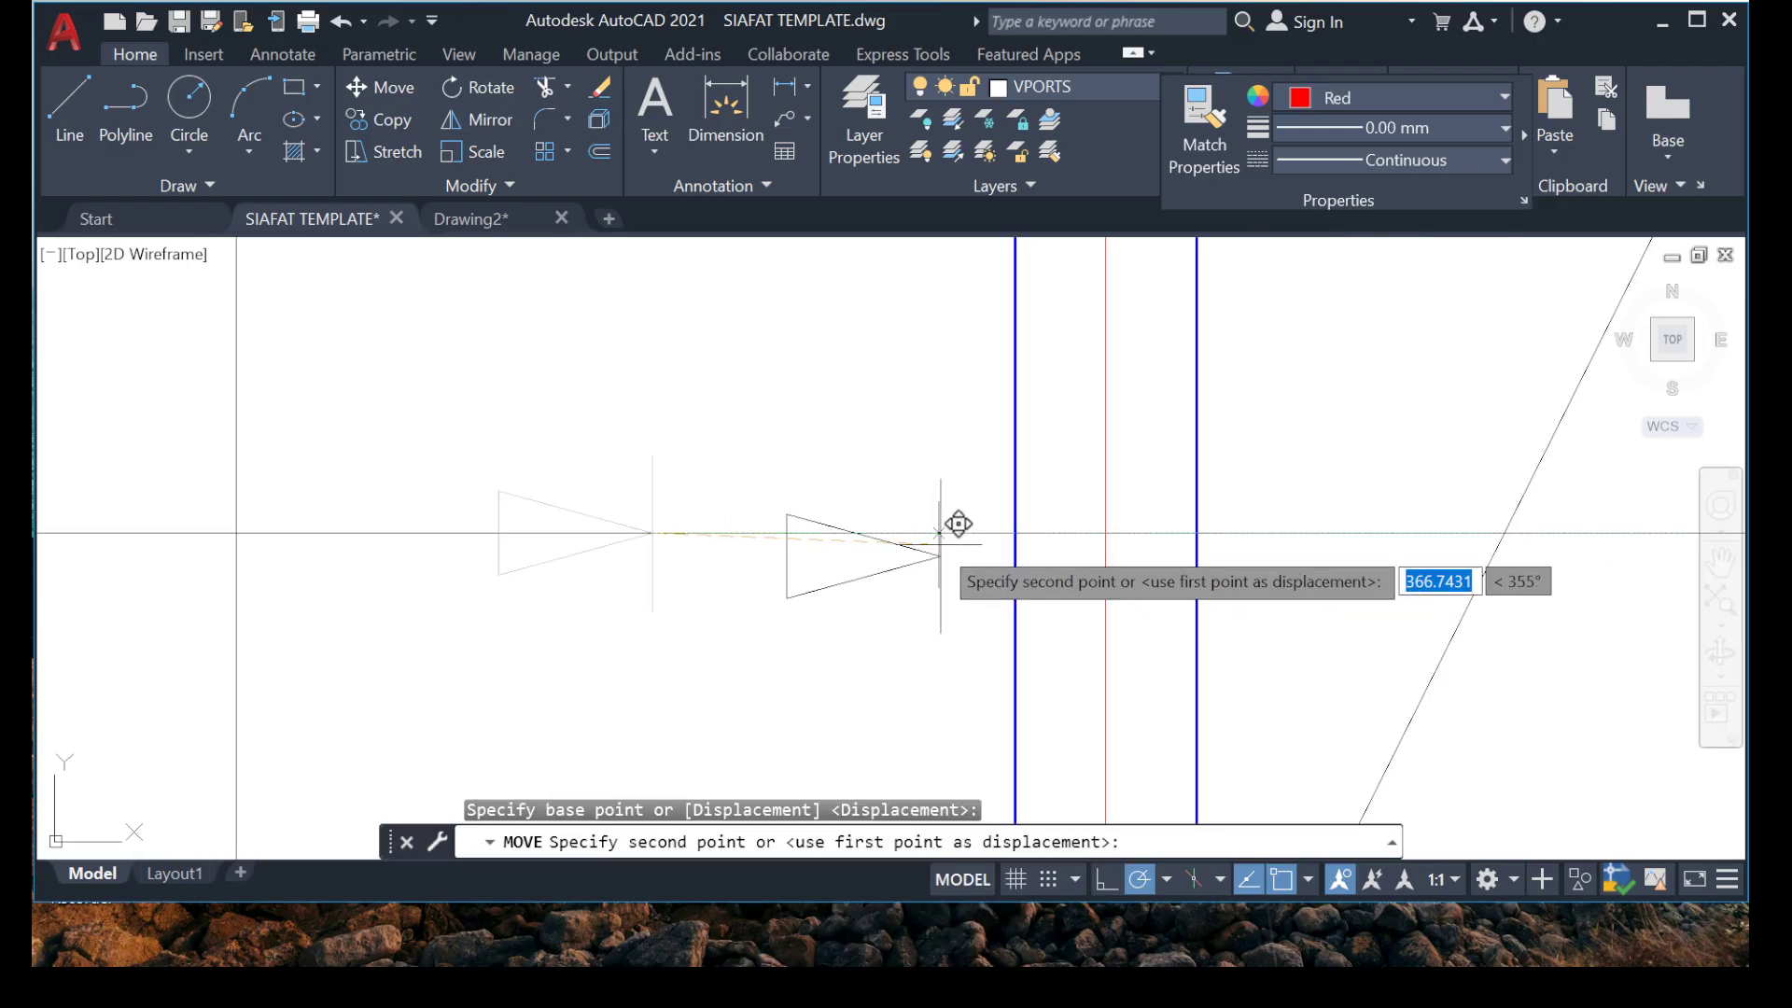
pyautogui.scroll(2, 957, 524)
pyautogui.click(1033, 503)
pyautogui.scroll(-5, 893, 375)
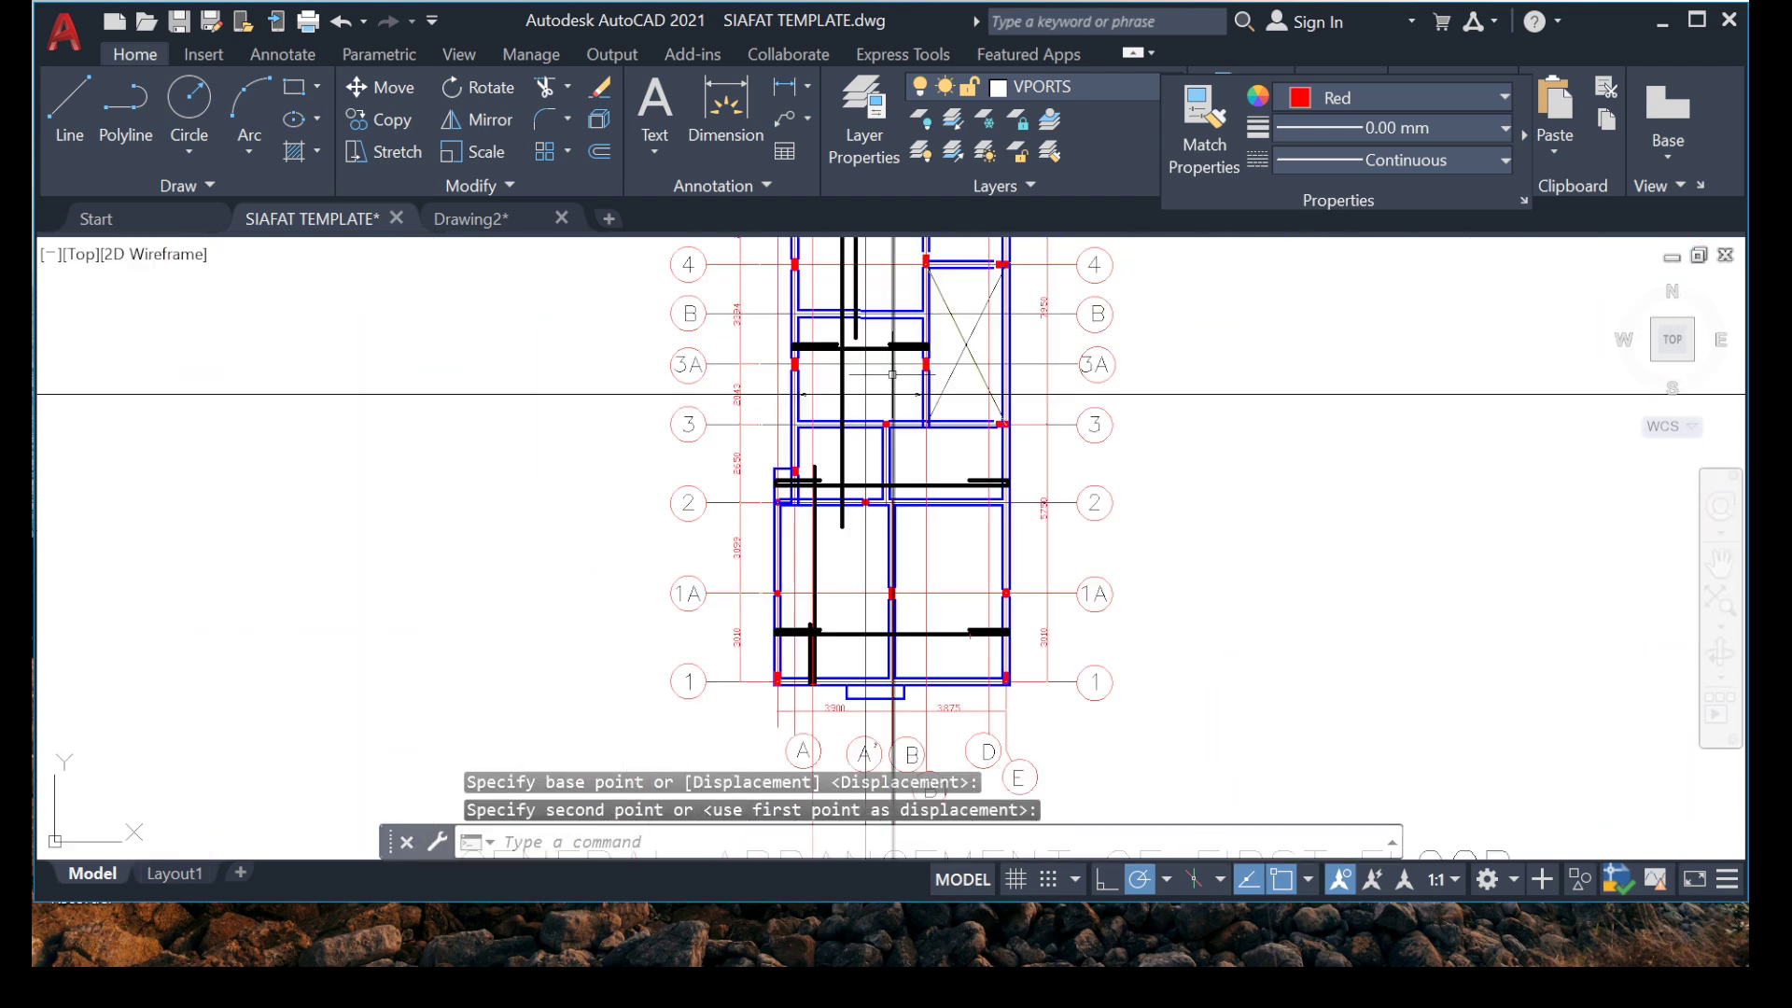
# Set the lineweight of the left arrowhead on the marker between grids 3 and 3A to 0.30 mm.
pyautogui.scroll(4, 845, 383)
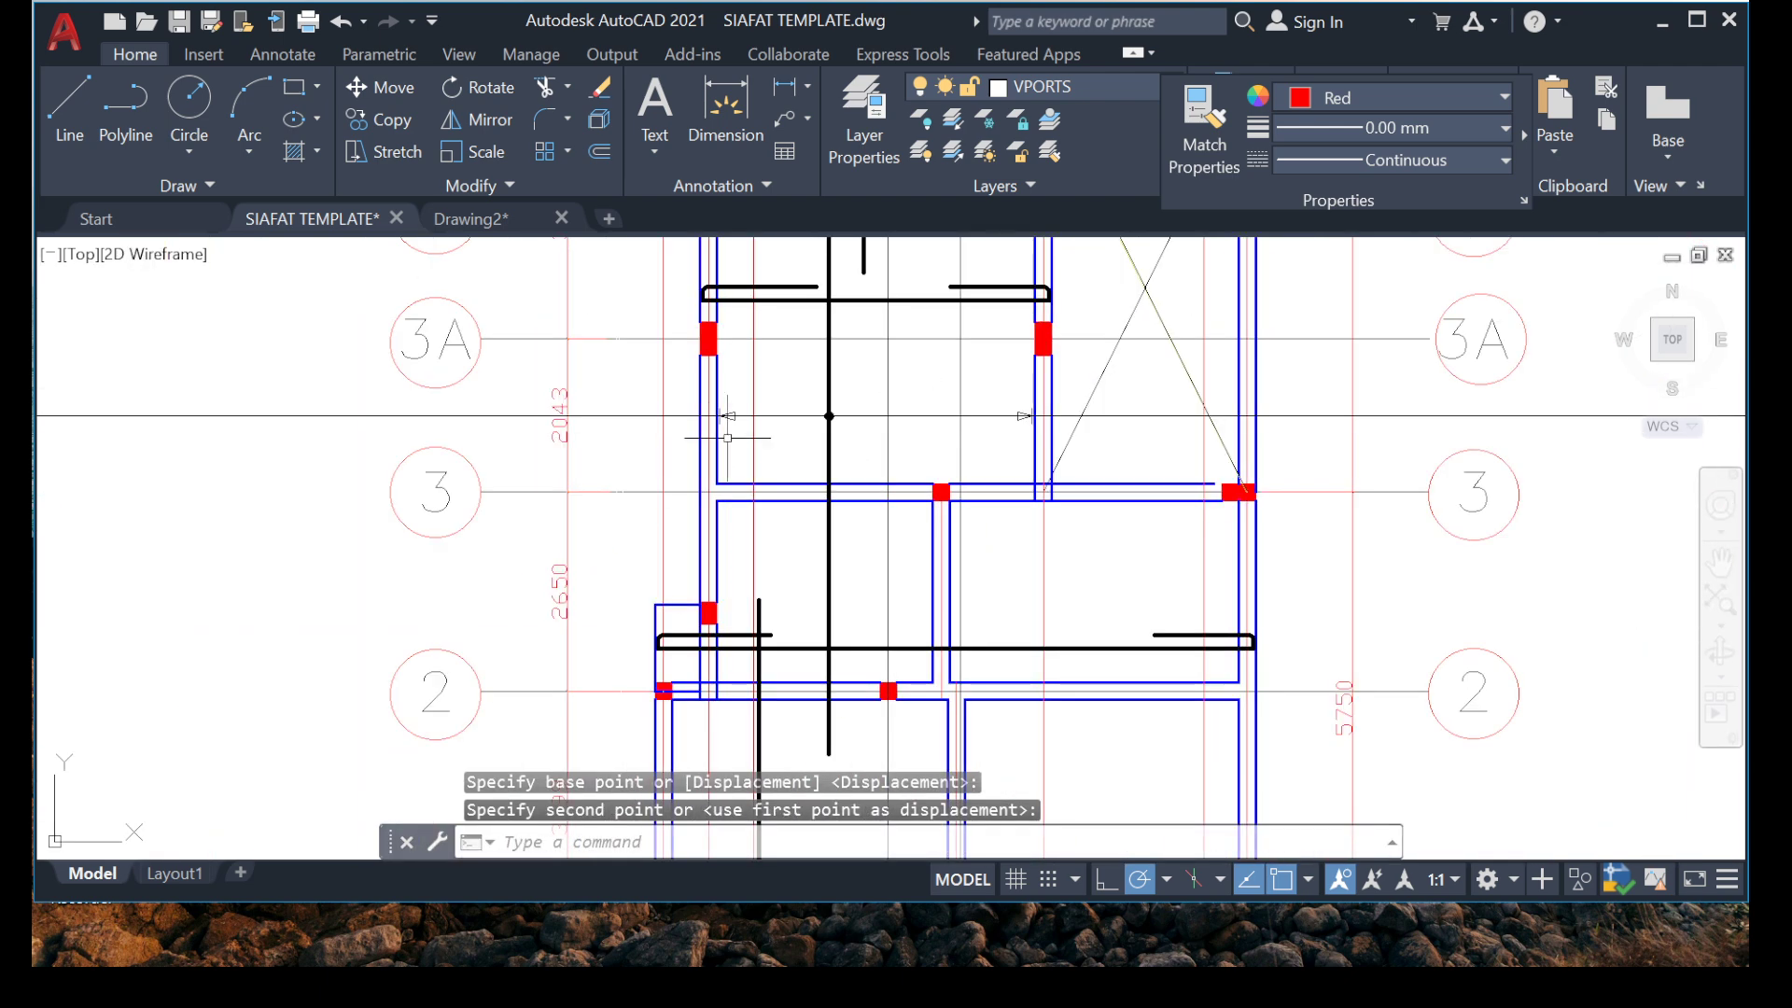
pyautogui.scroll(4, 747, 432)
pyautogui.scroll(6, 611, 368)
pyautogui.click(628, 333)
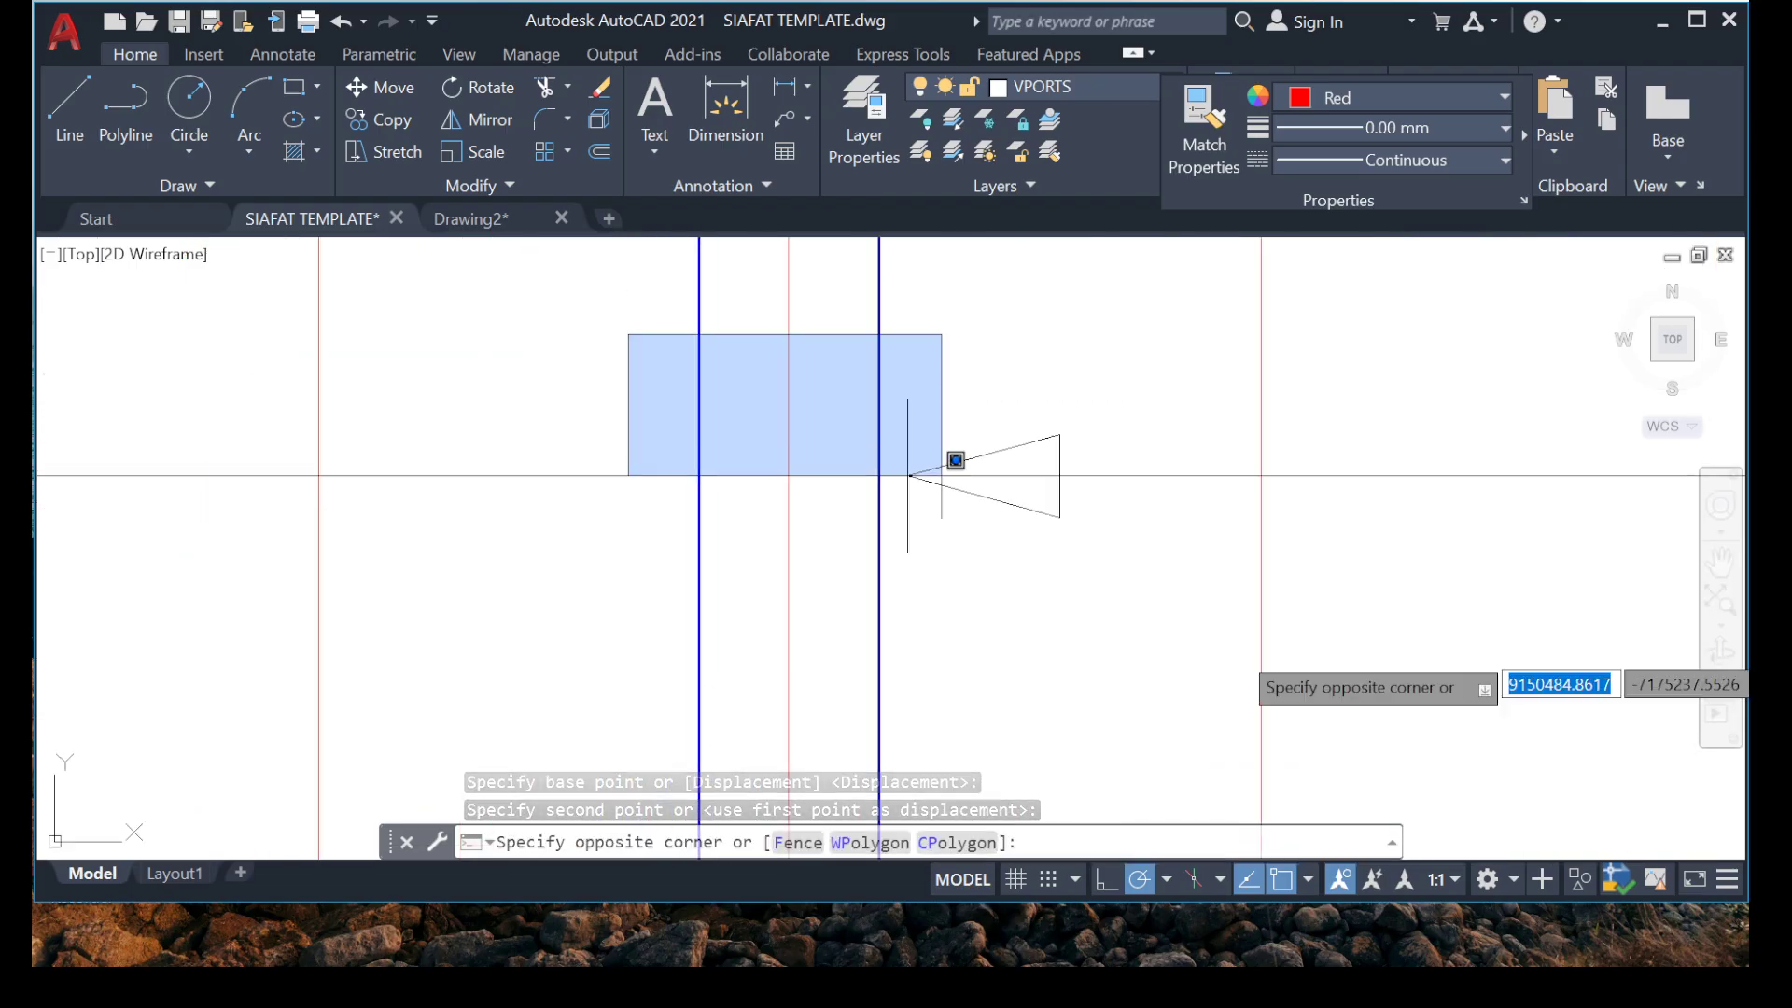
pyautogui.click(1223, 640)
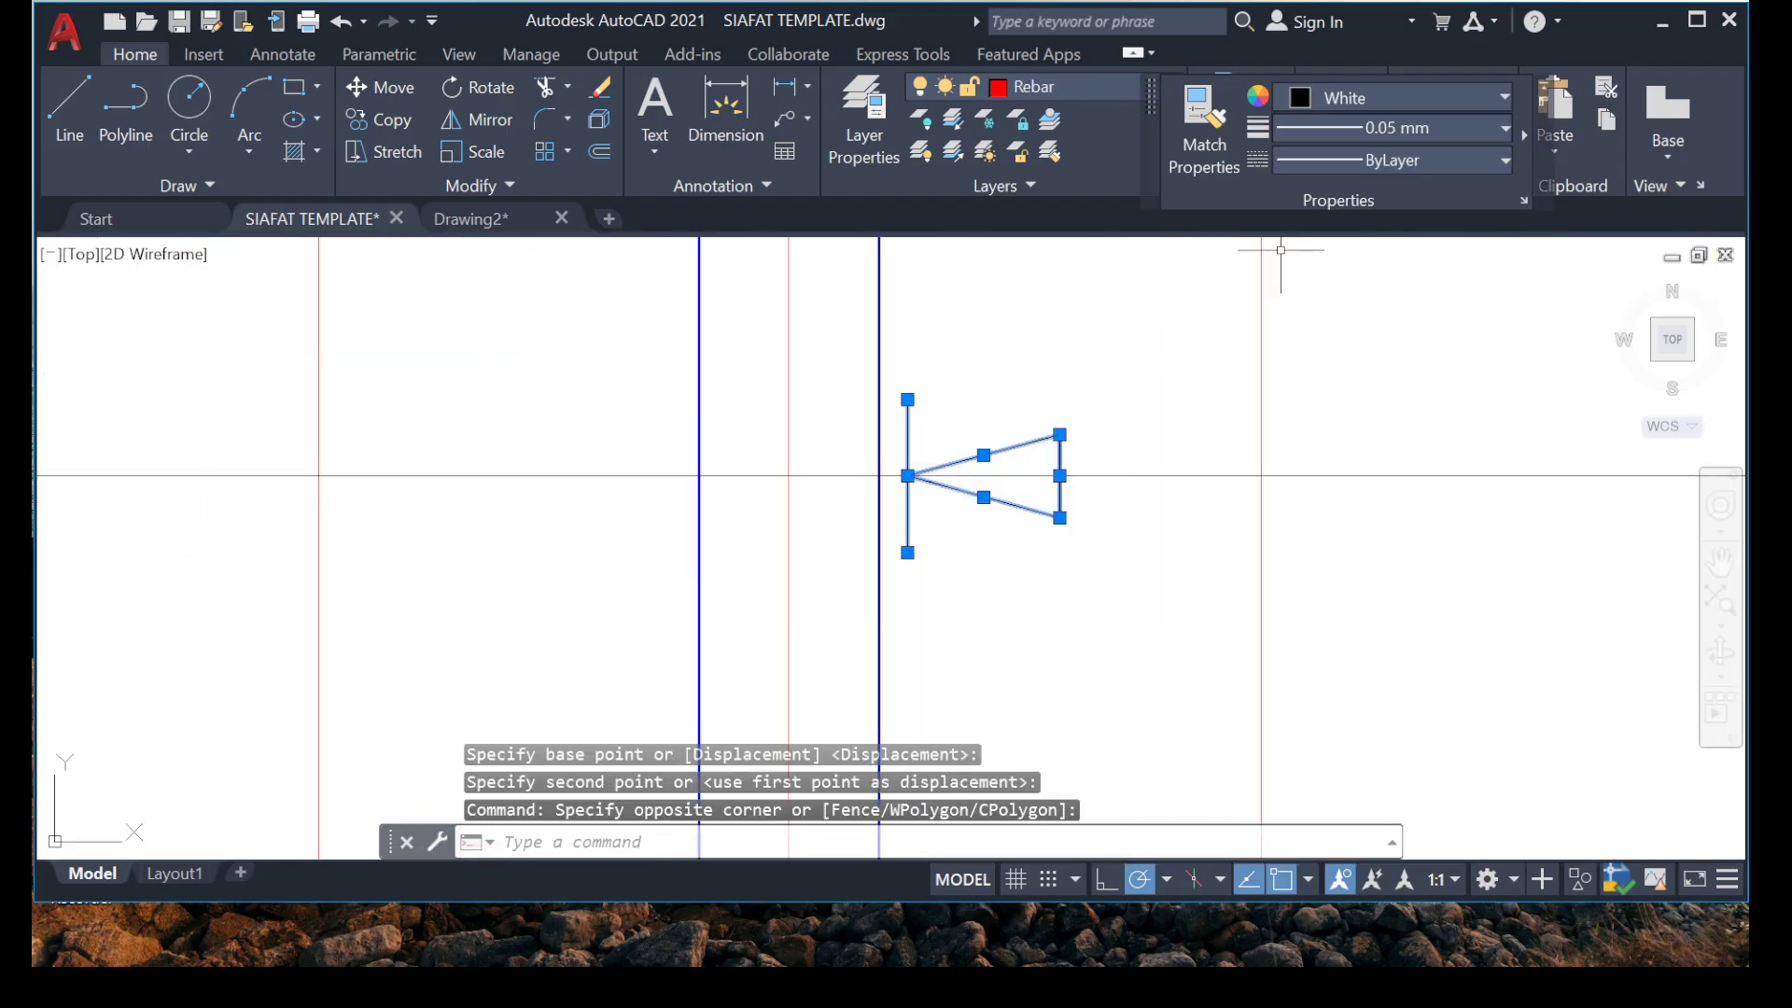
pyautogui.click(1390, 128)
pyautogui.scroll(-3, 1390, 293)
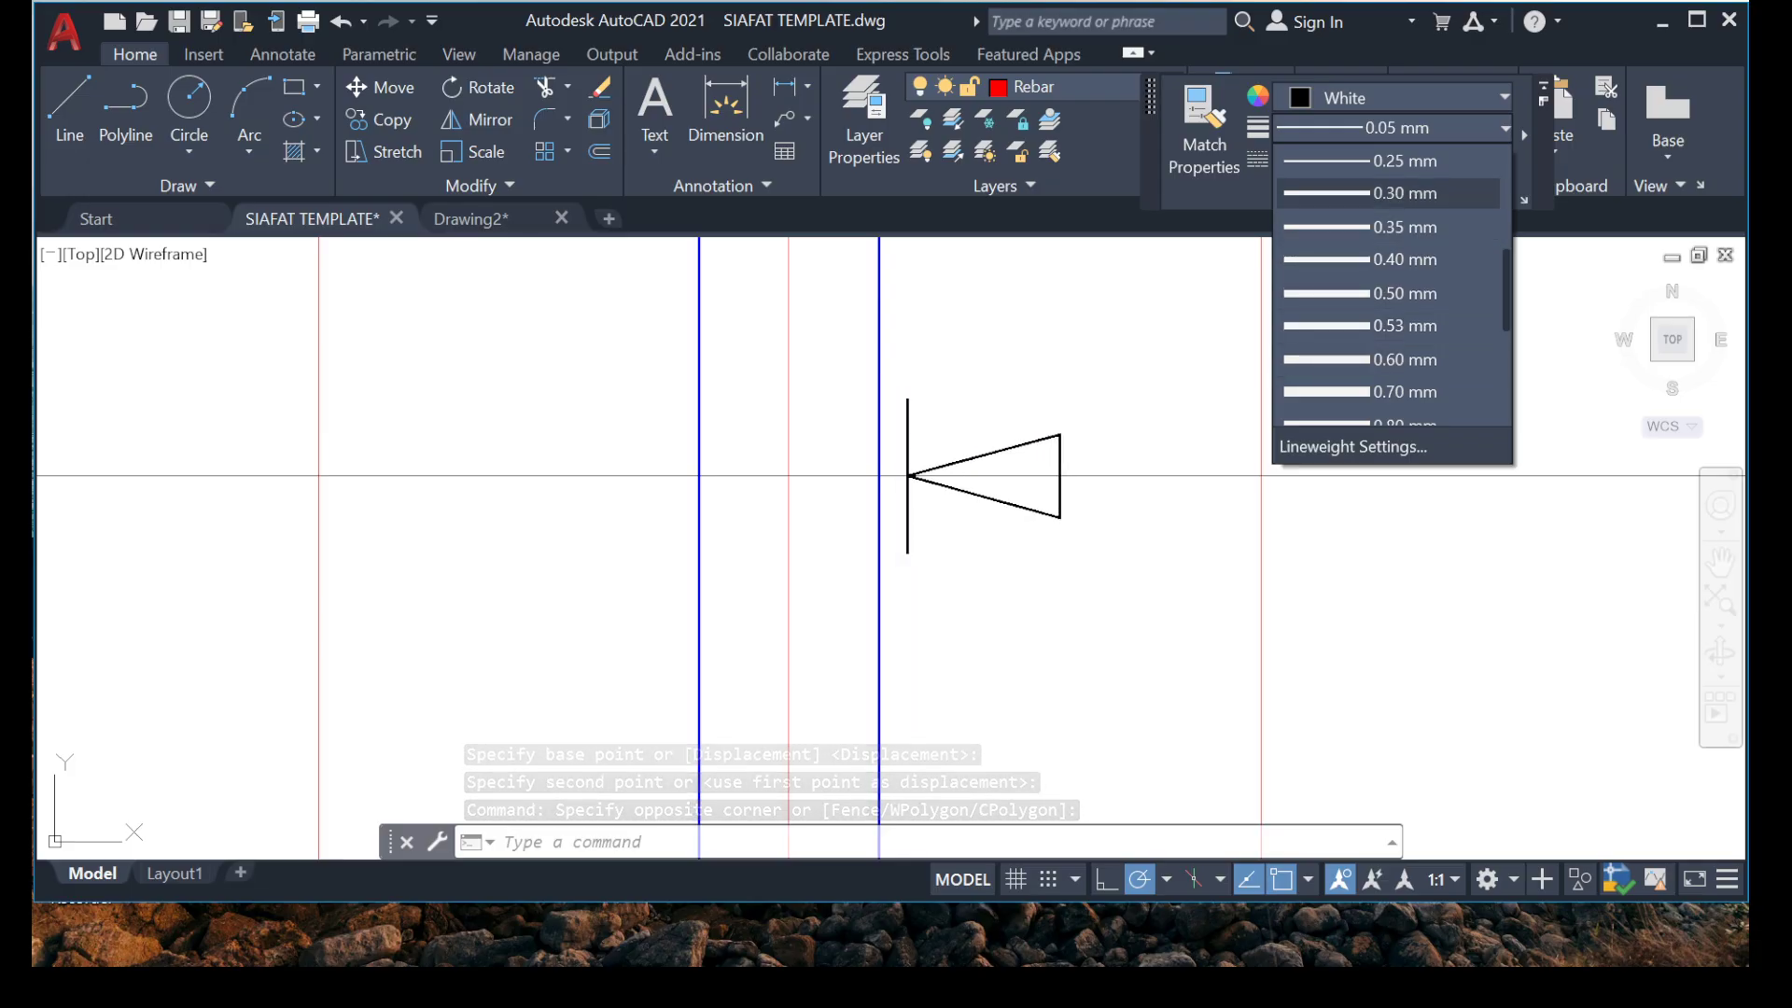
pyautogui.press('Escape')
pyautogui.press('Escape')
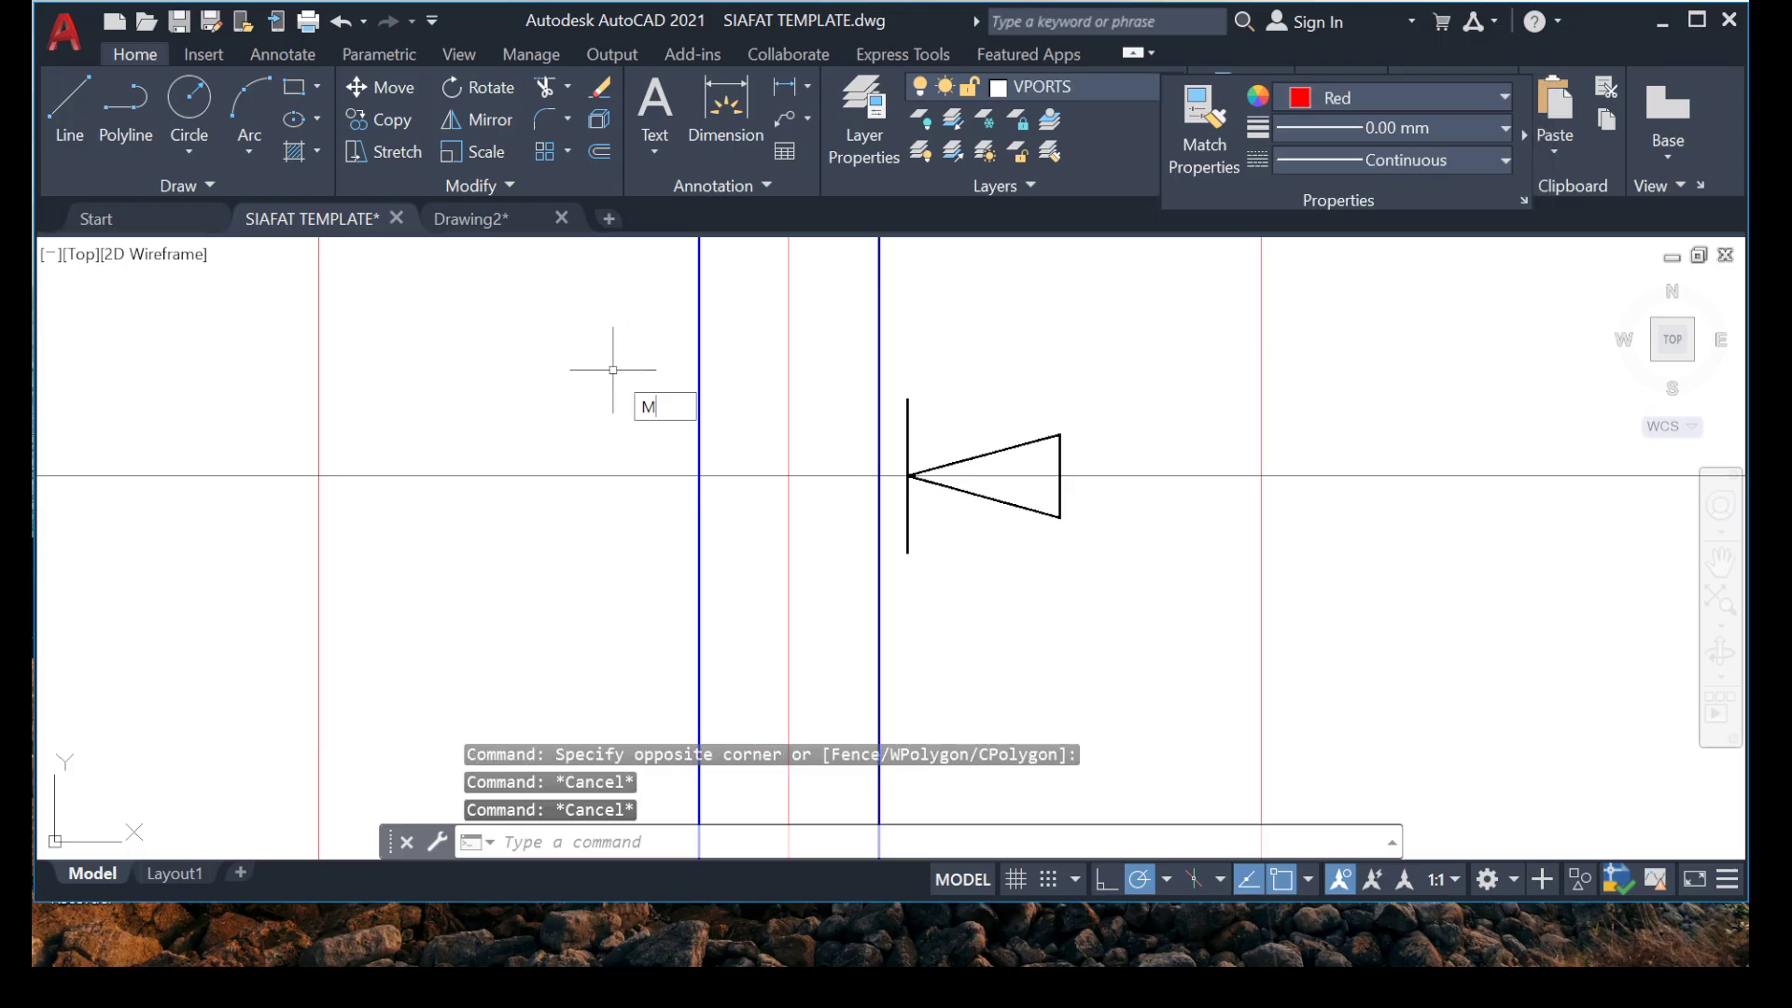
# Match the properties of the left arrowhead between grids 3 and 3A onto the triangle of that marker's right arrowhead.
pyautogui.press('Return')
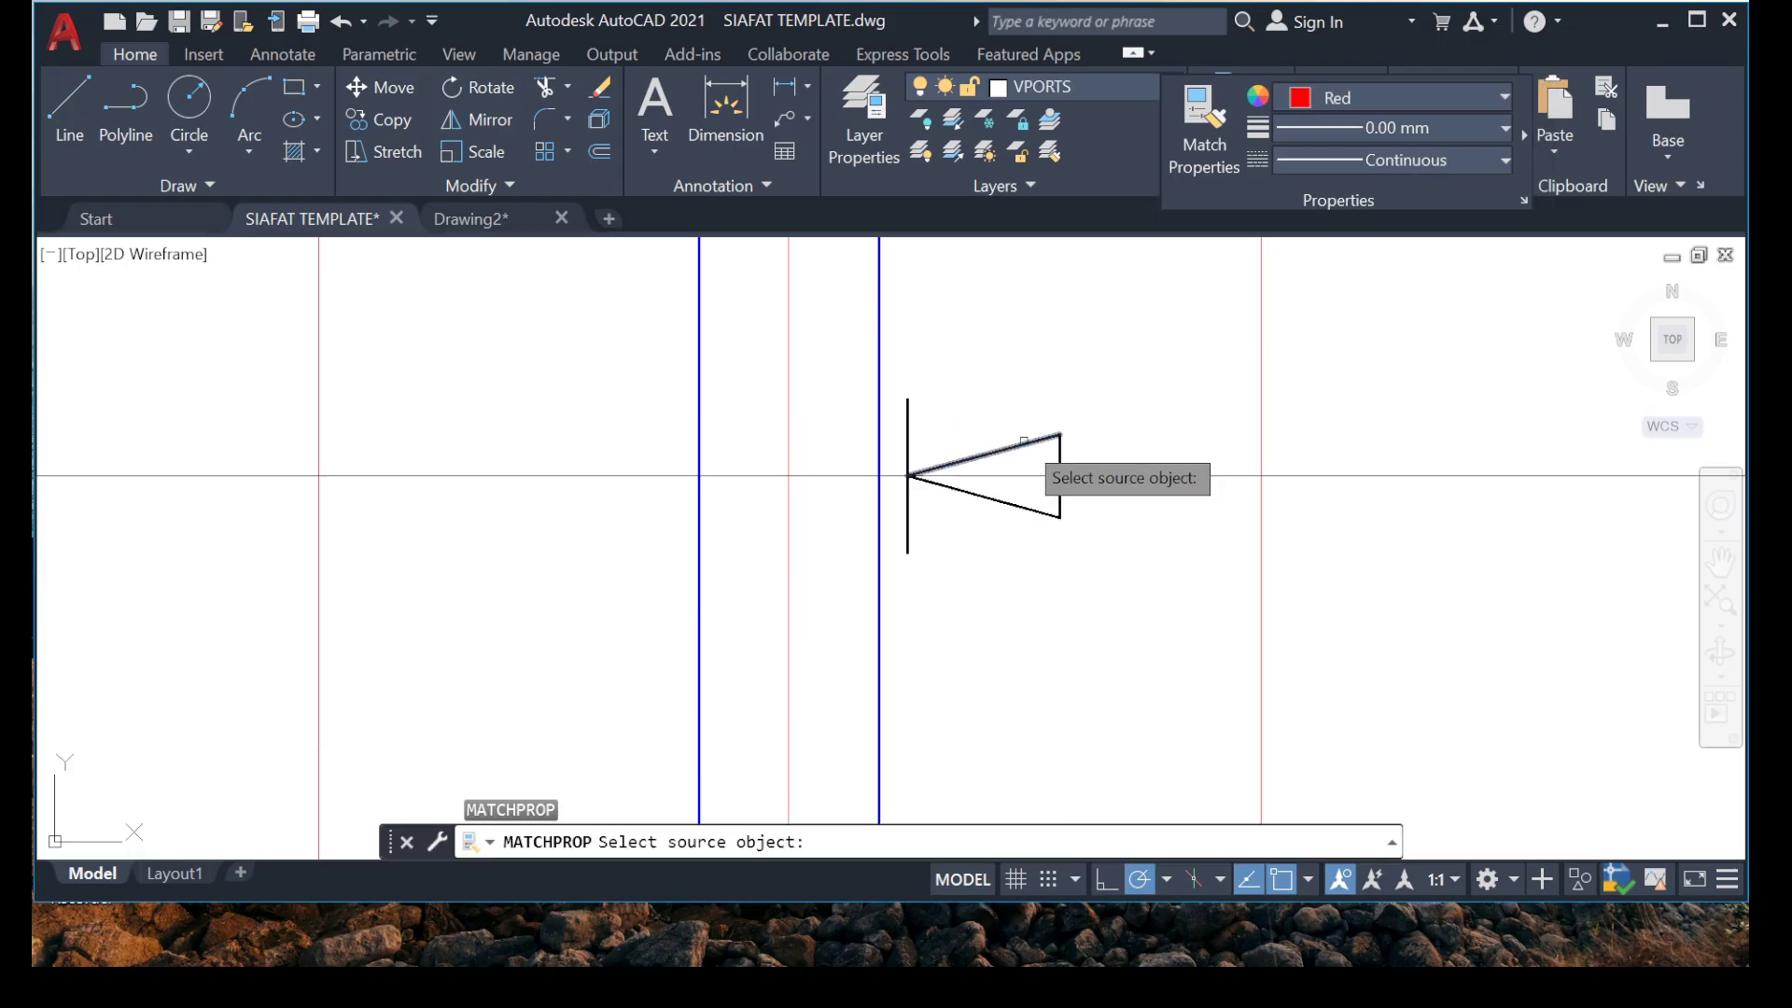
pyautogui.click(1024, 441)
pyautogui.scroll(-10, 807, 468)
pyautogui.scroll(8, 1153, 477)
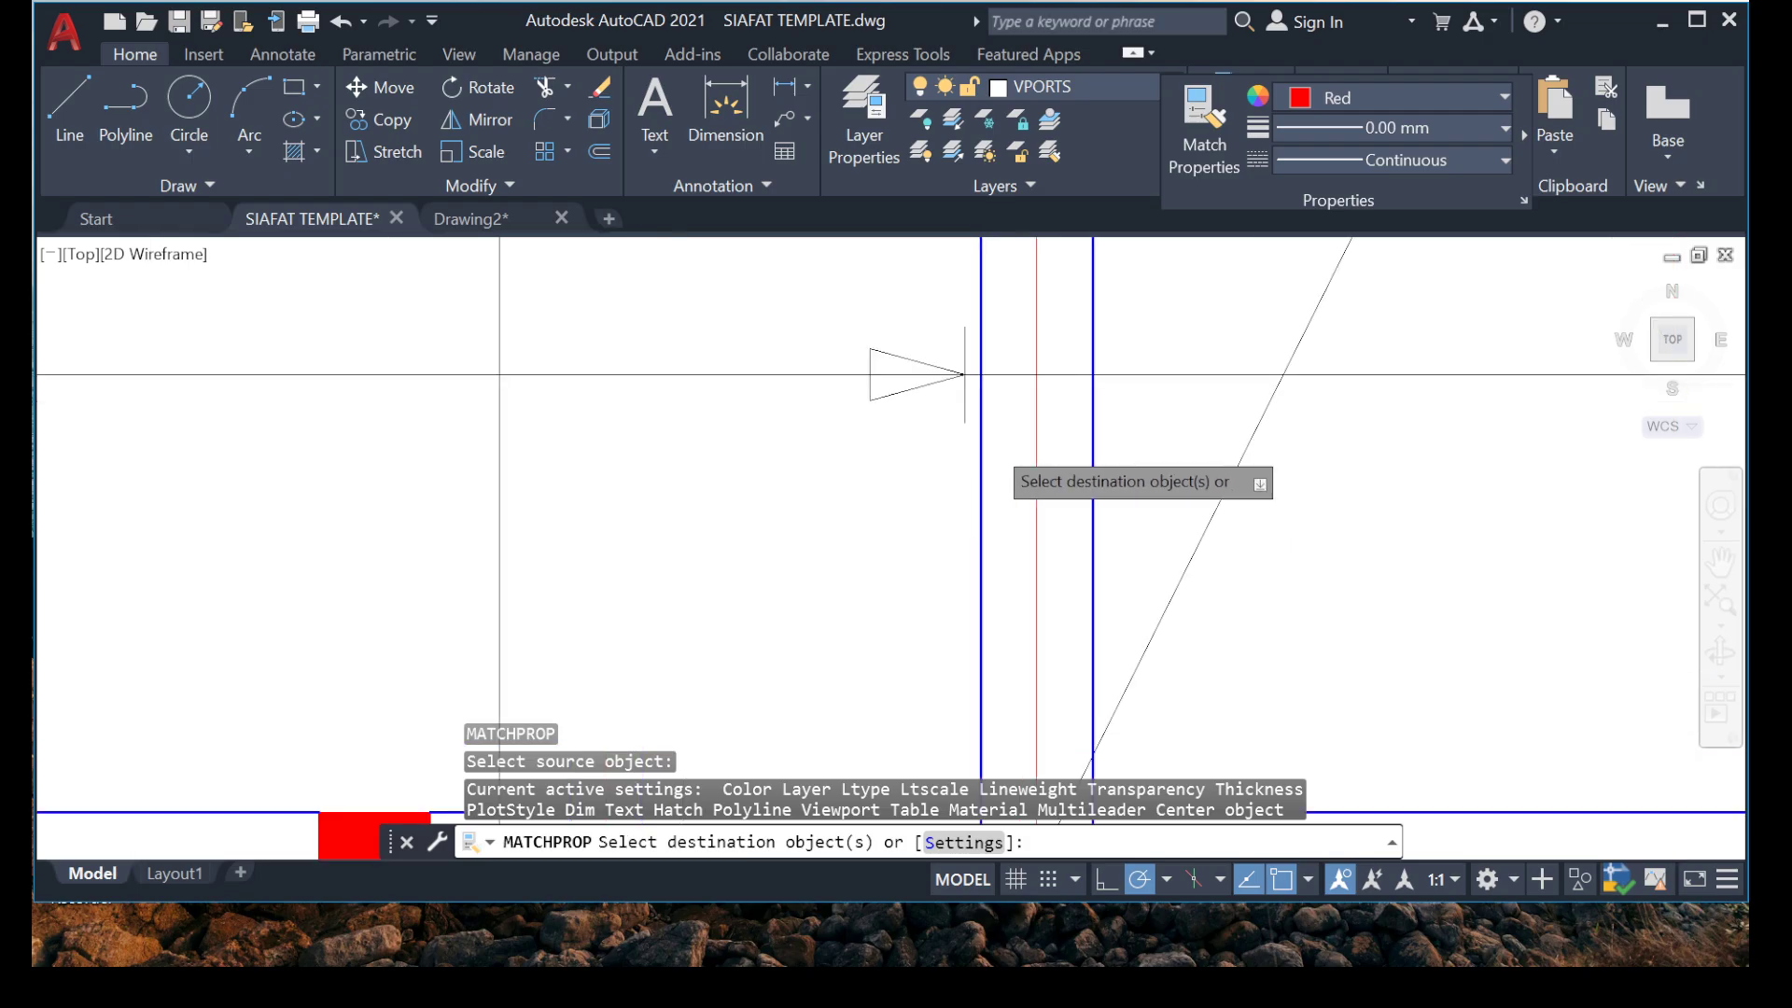
pyautogui.scroll(8, 949, 373)
pyautogui.click(522, 490)
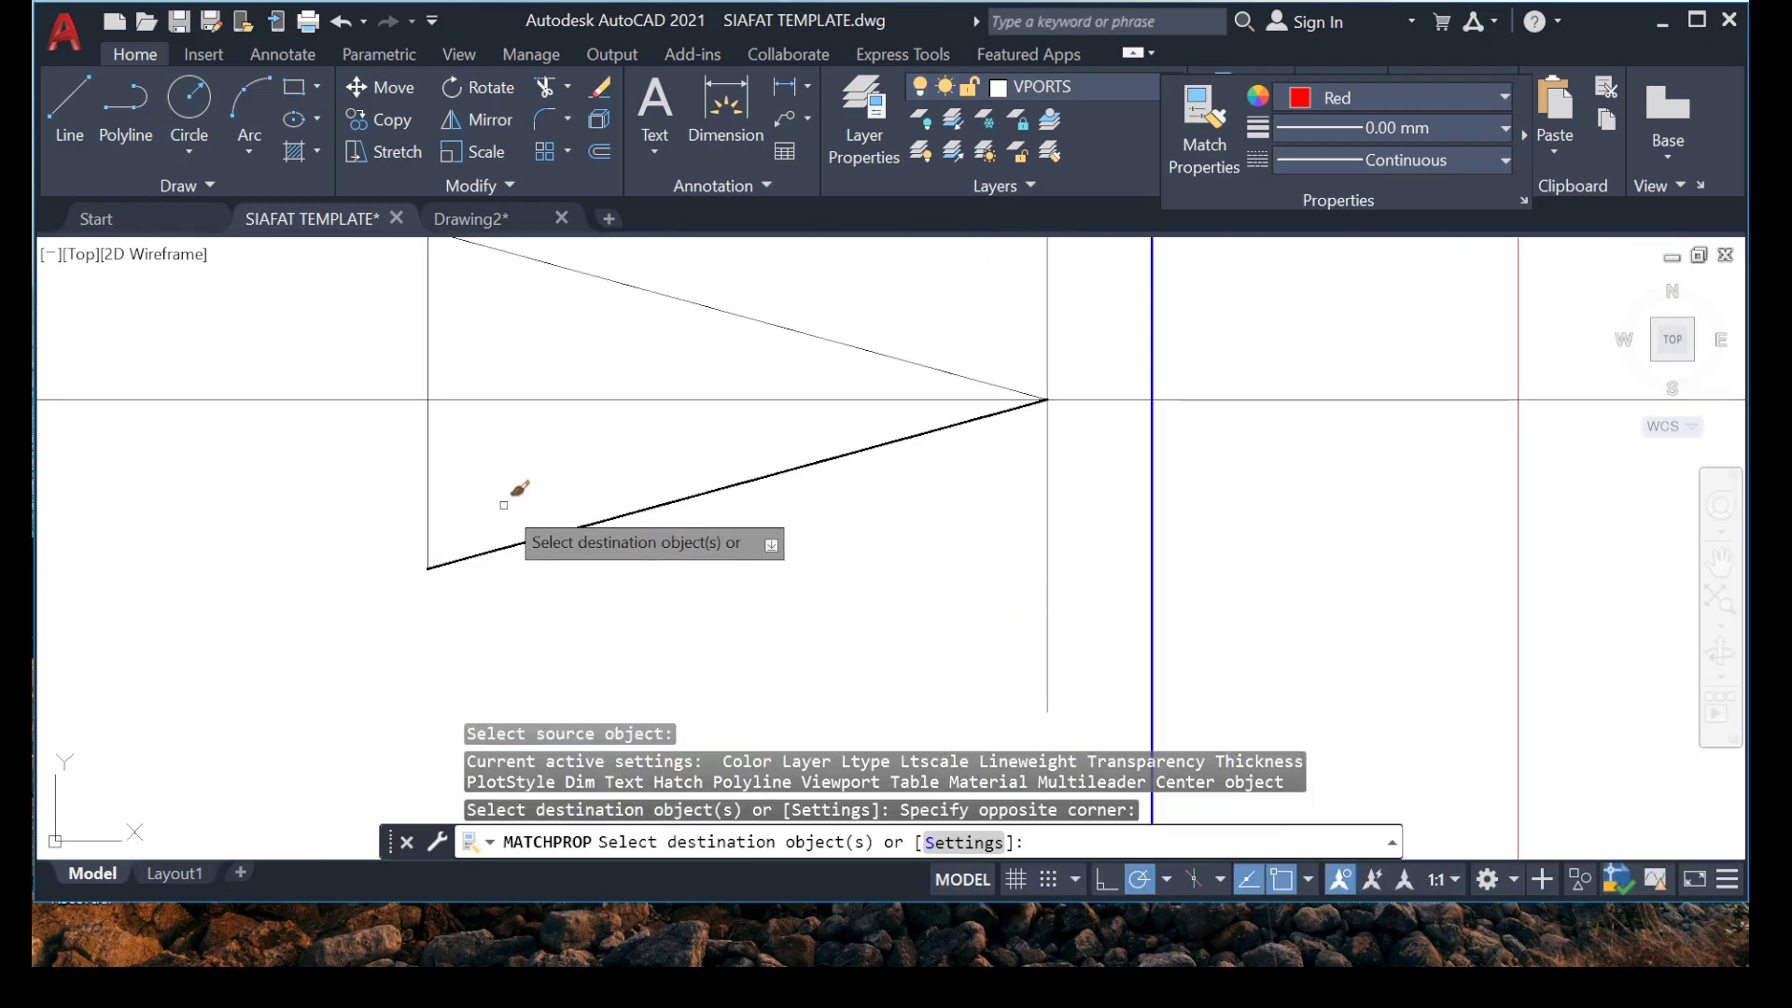
pyautogui.click(304, 609)
pyautogui.scroll(1, 629, 457)
pyautogui.moveTo(630, 458); pyautogui.dragTo(545, 576, button='middle')
pyautogui.click(846, 301)
pyautogui.click(696, 438)
pyautogui.scroll(-5, 696, 439)
pyautogui.moveTo(627, 393); pyautogui.dragTo(625, 615, button='middle')
# Apply the matched arrowhead properties to the left arrowhead of the horizontal range marker between grids 4 and 5.
pyautogui.scroll(-5, 625, 615)
pyautogui.moveTo(374, 375); pyautogui.dragTo(672, 714, button='middle')
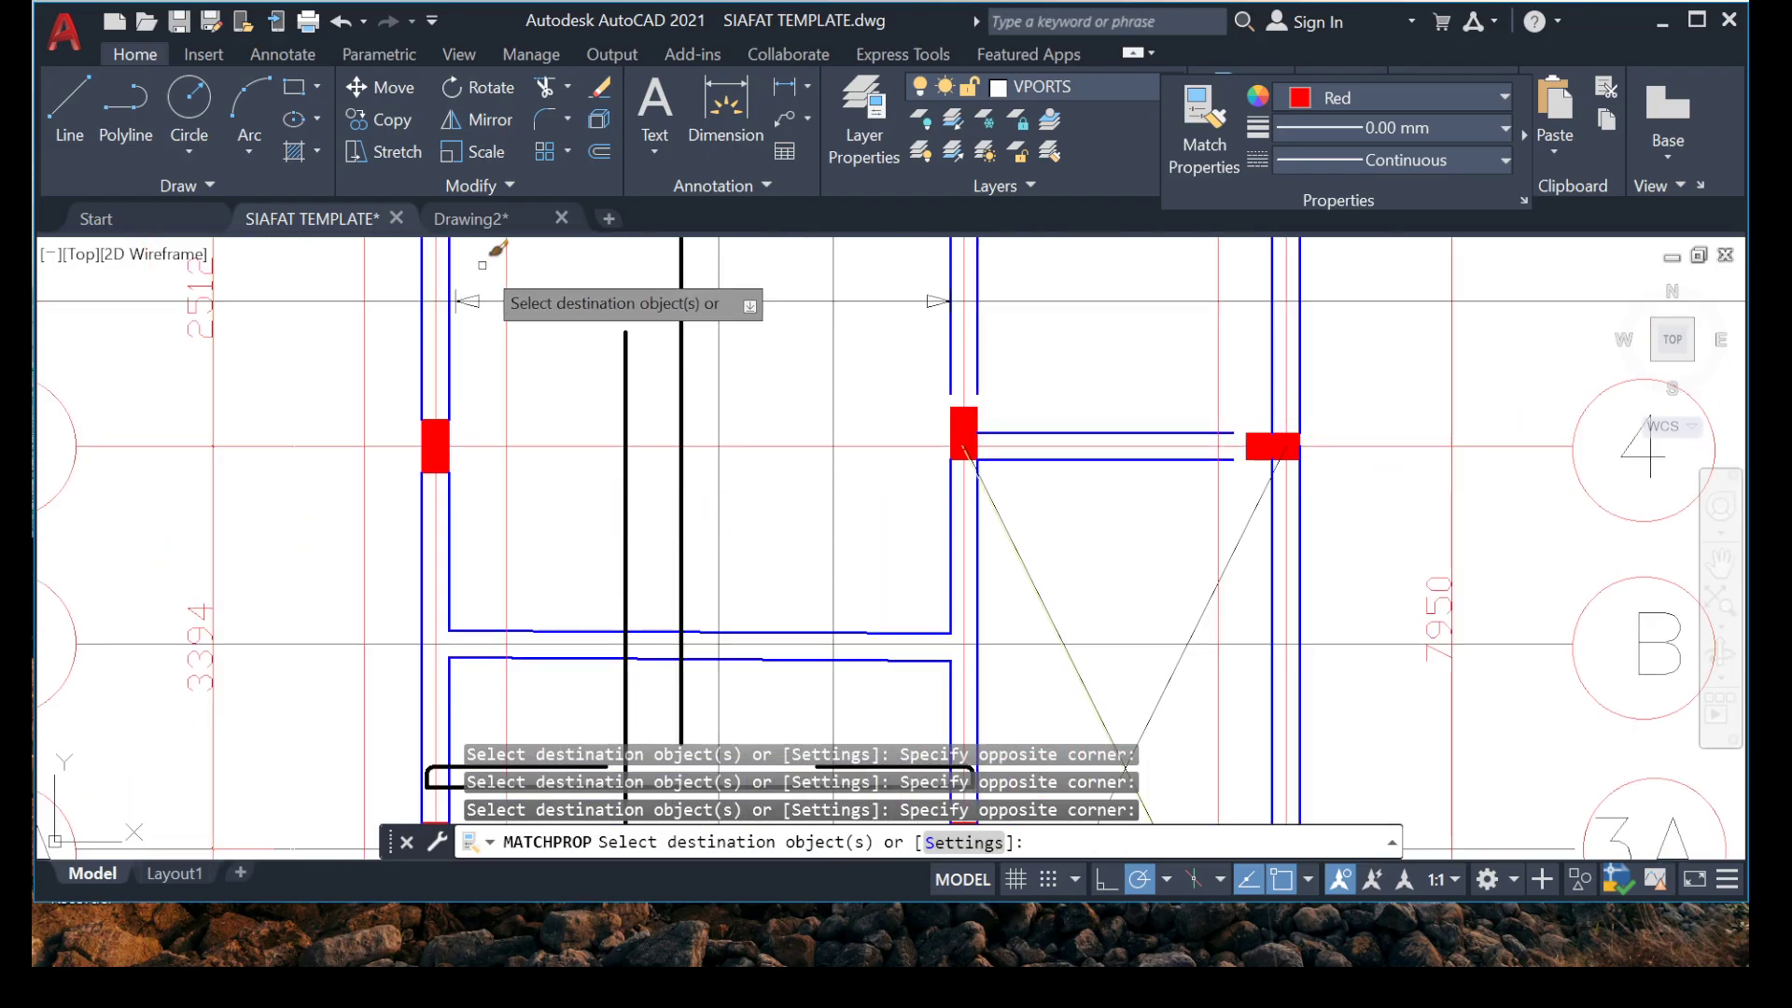
pyautogui.scroll(5, 482, 265)
pyautogui.click(462, 295)
pyautogui.click(367, 576)
pyautogui.scroll(-3, 451, 527)
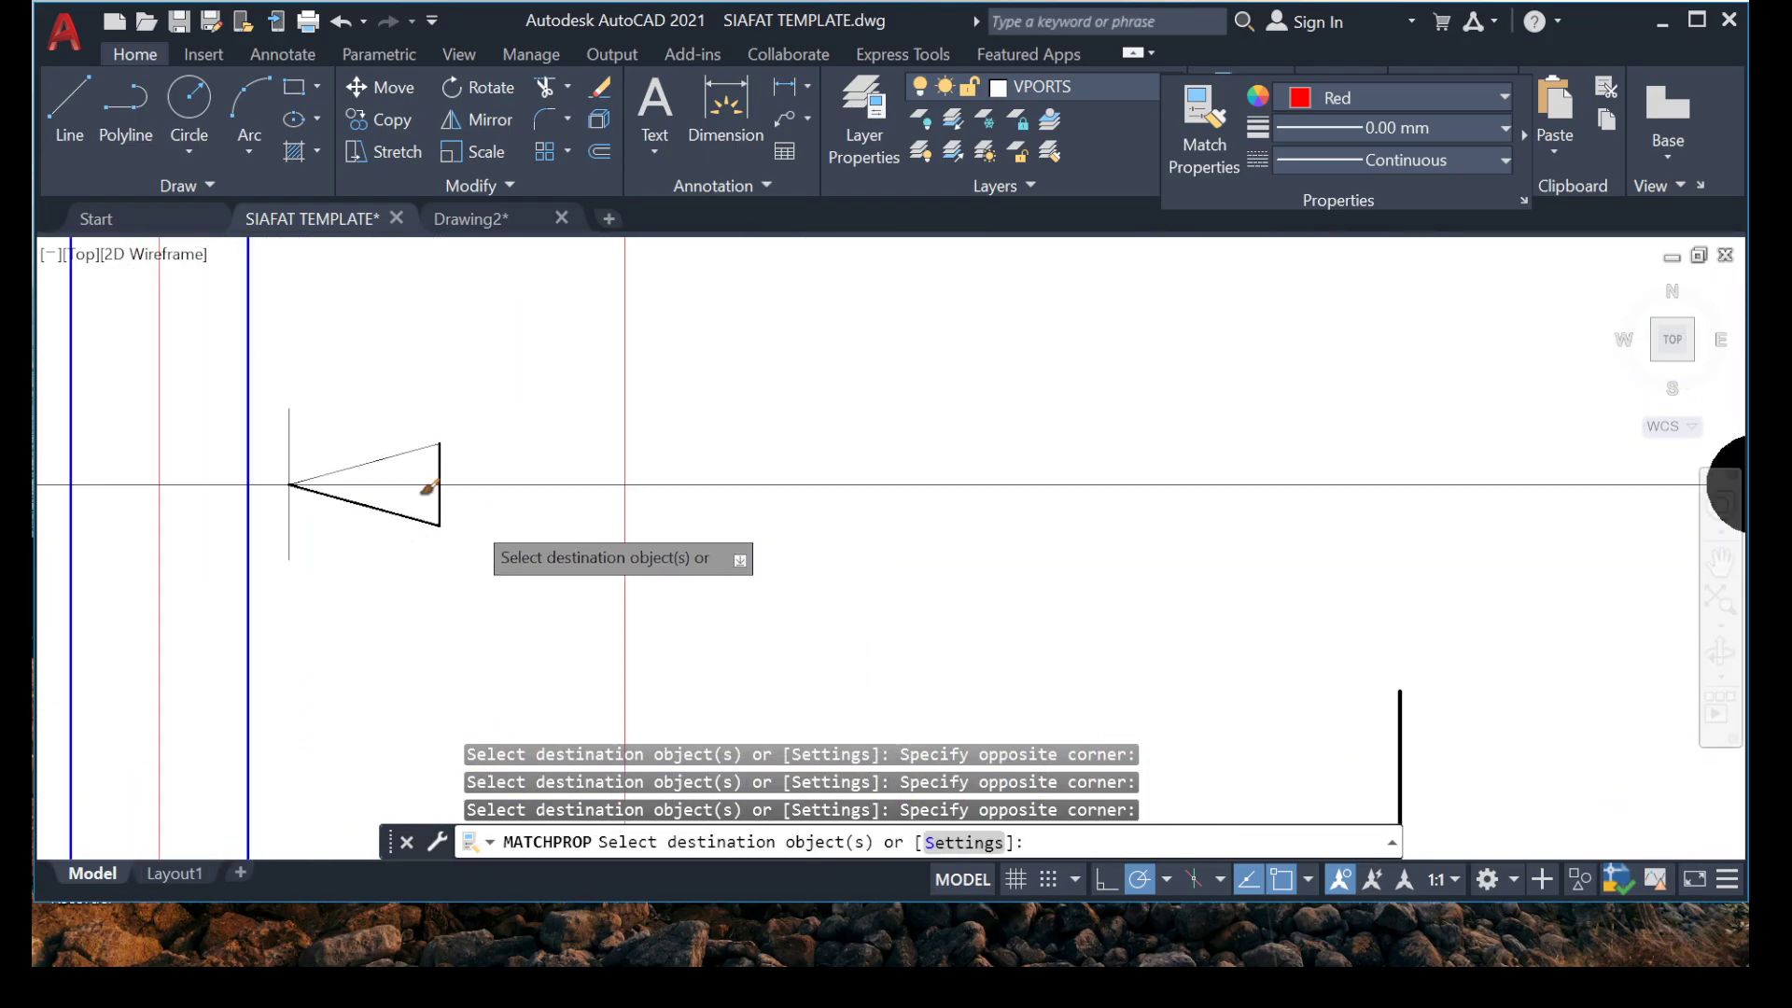
pyautogui.scroll(2, 315, 444)
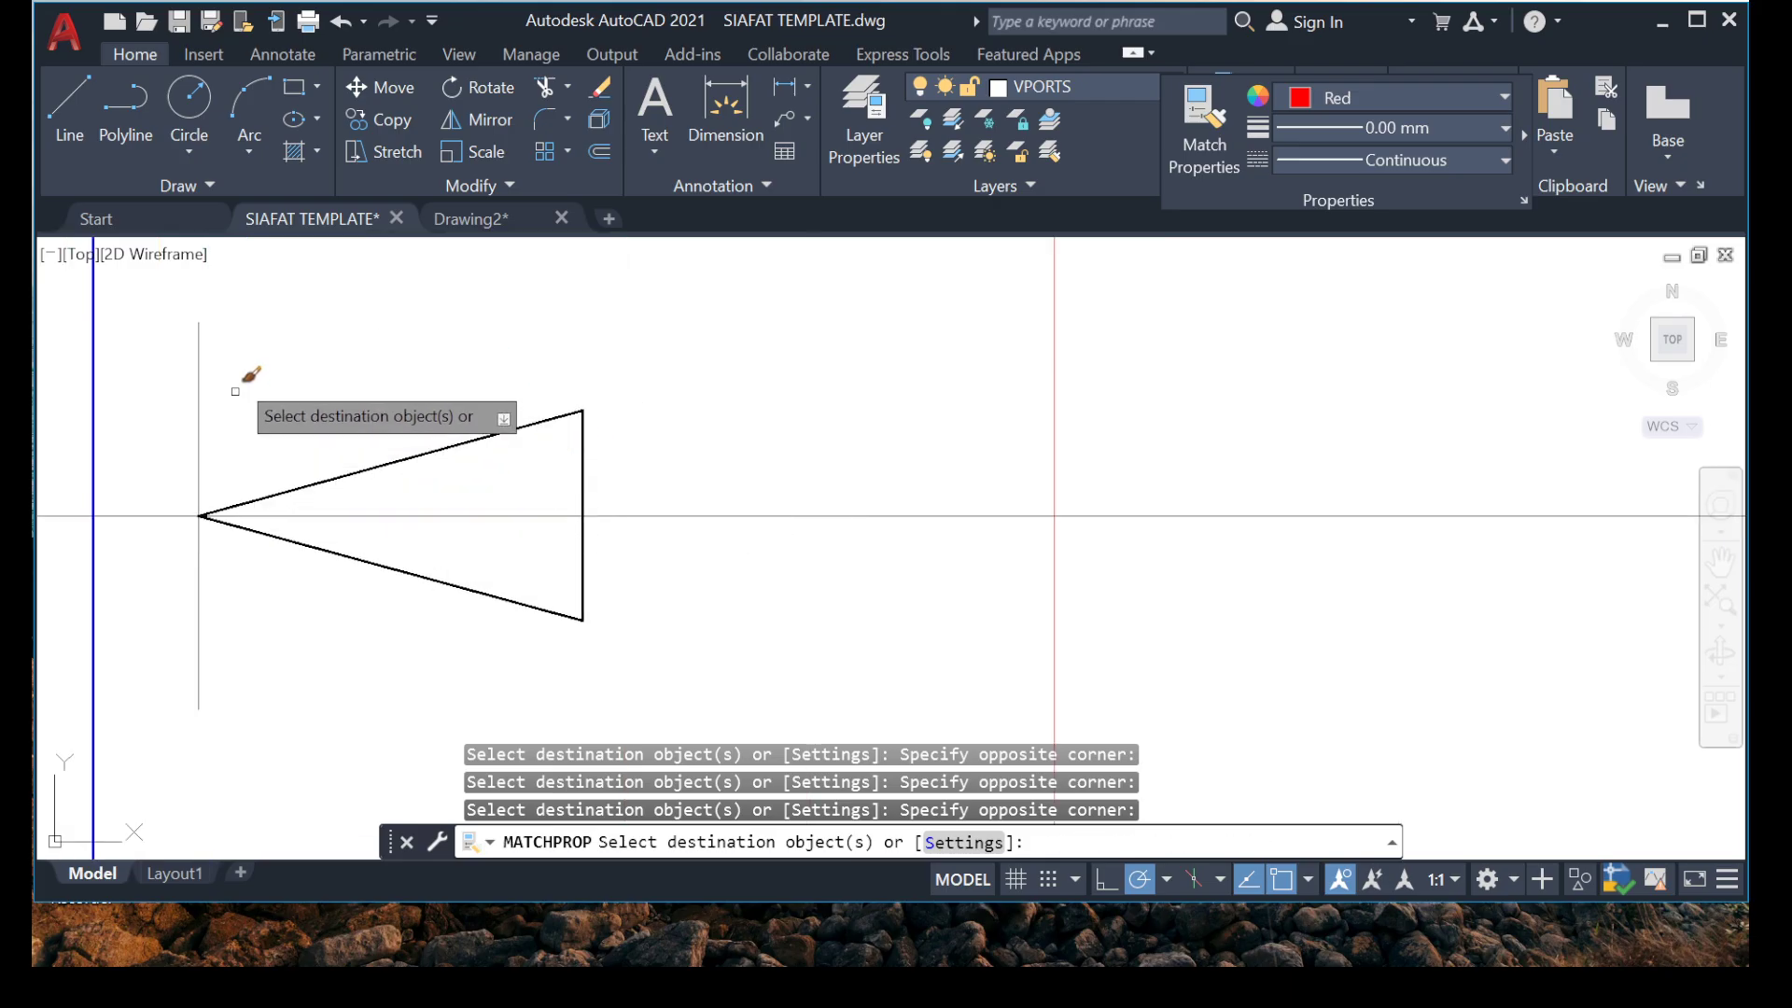
pyautogui.click(360, 473)
pyautogui.scroll(-6, 415, 407)
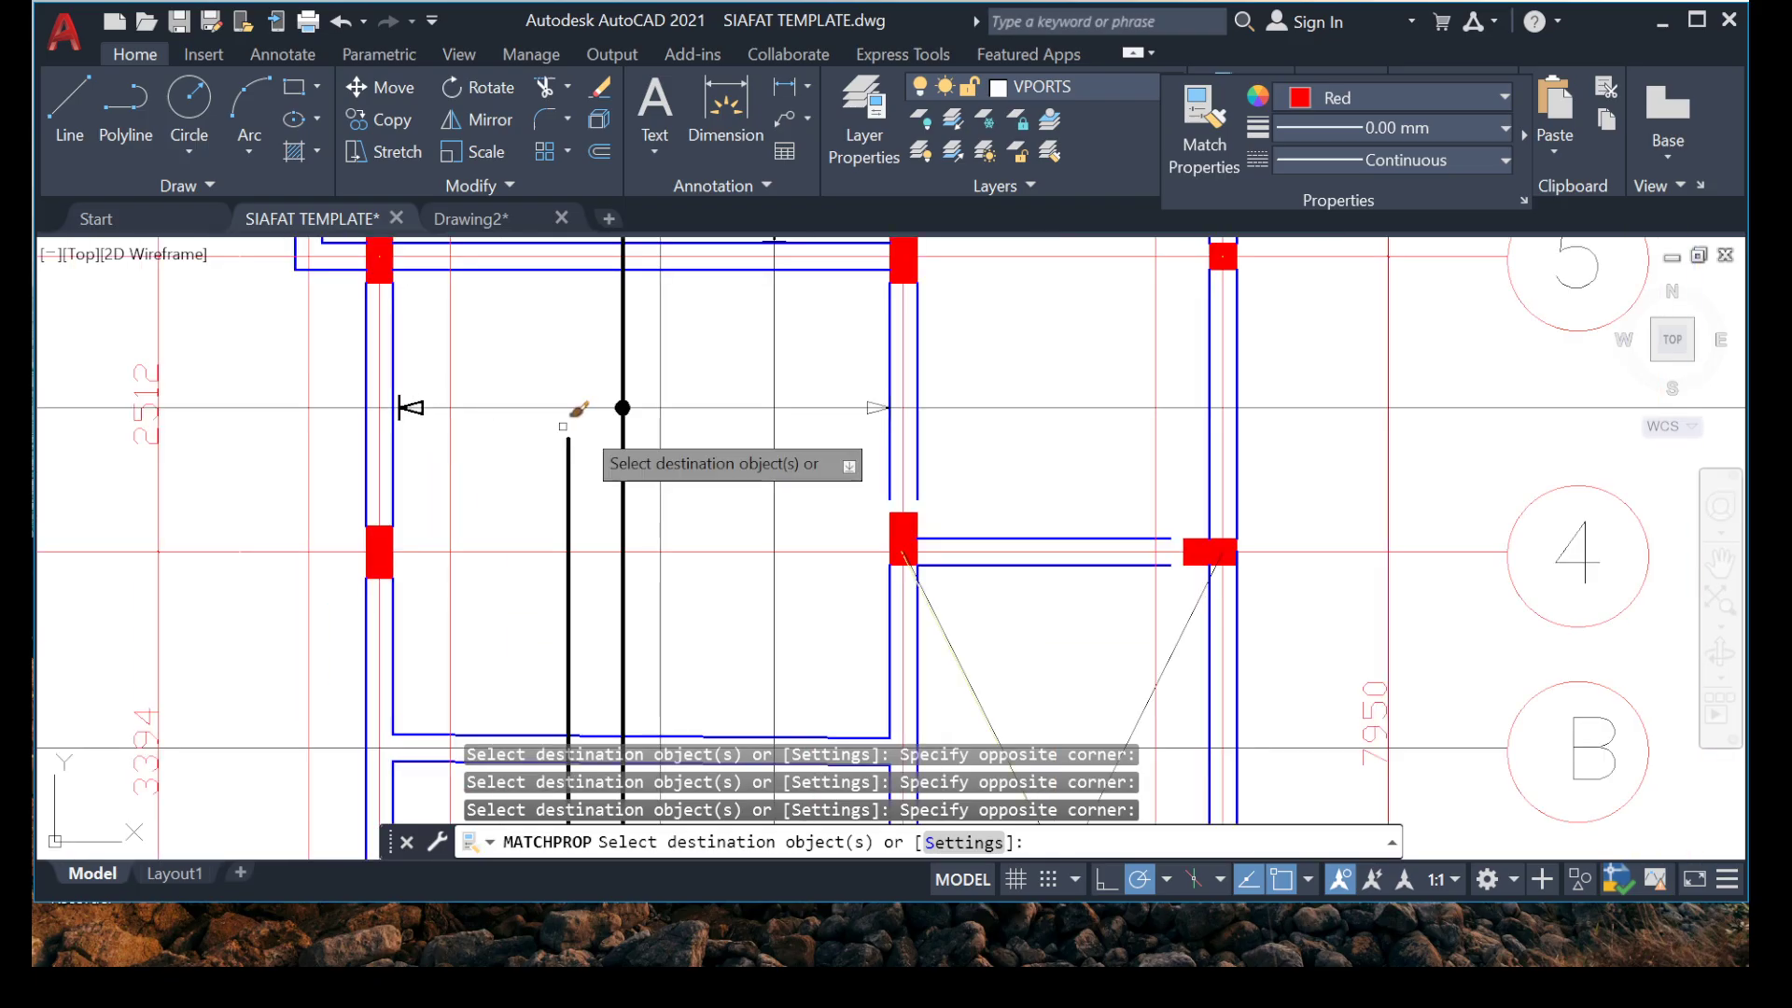
# Apply the matched properties to the right arrowhead of the horizontal range marker between grids 4 and 5.
pyautogui.scroll(6, 926, 376)
pyautogui.scroll(2, 713, 481)
pyautogui.click(740, 460)
pyautogui.click(490, 590)
pyautogui.scroll(-3, 468, 462)
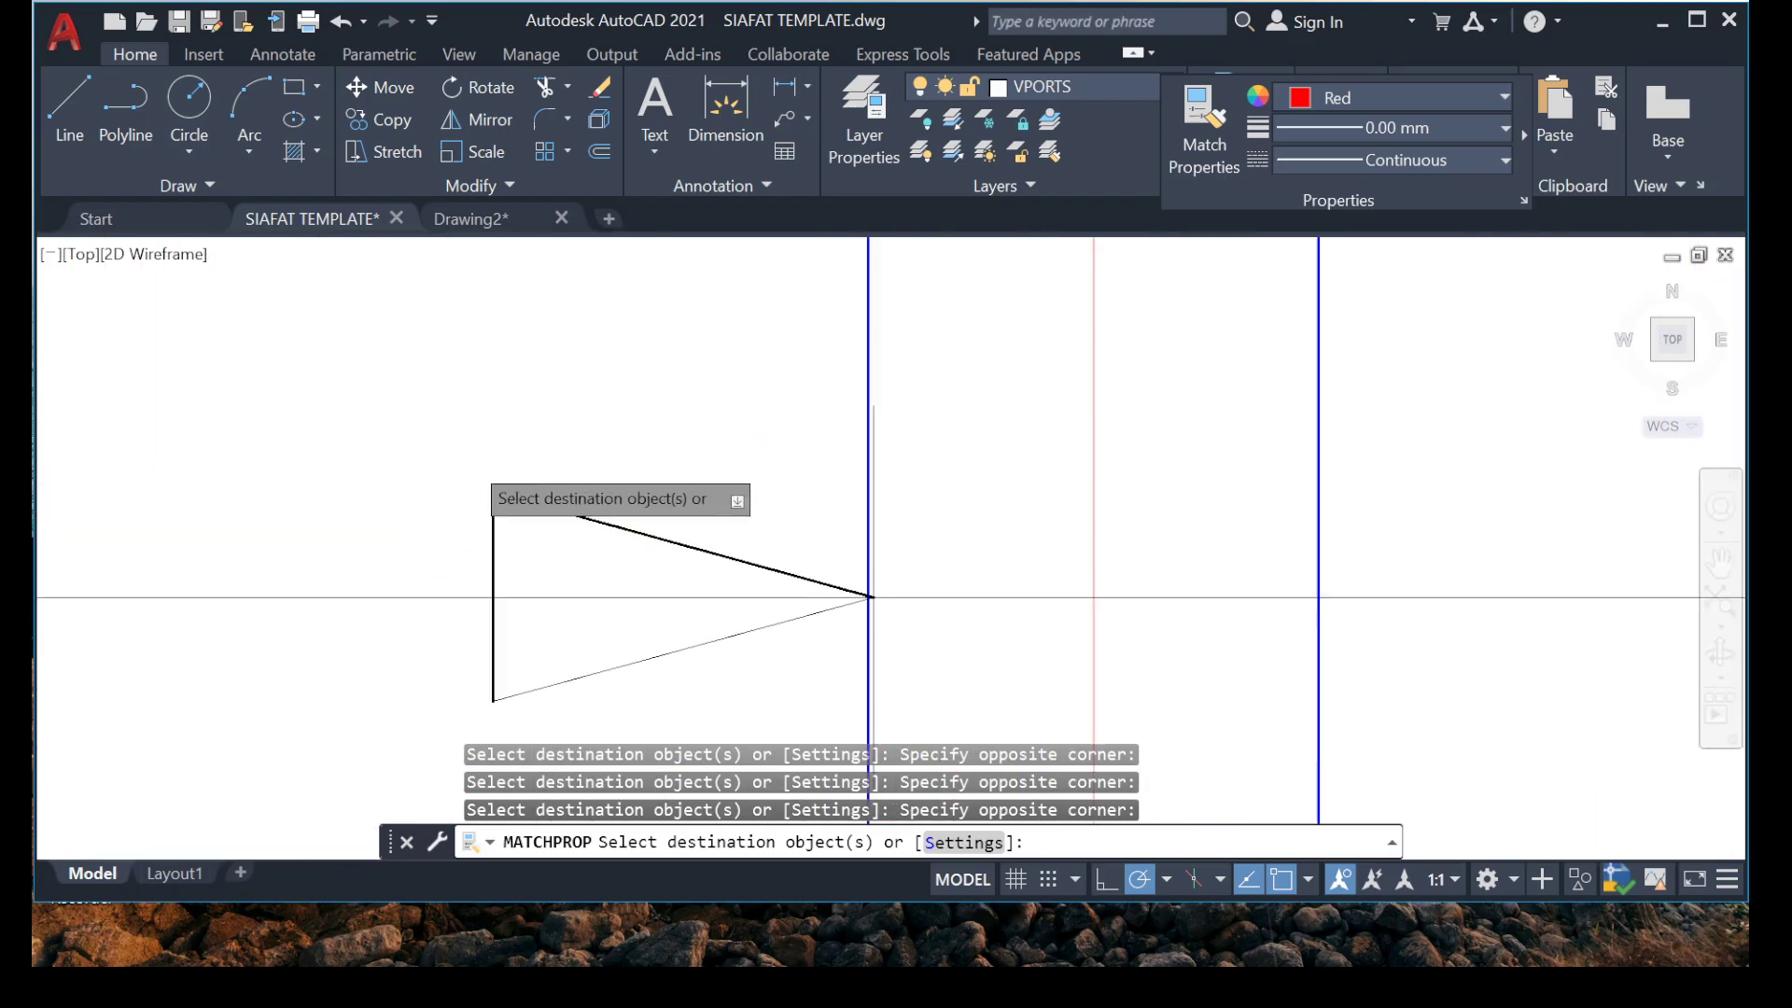
pyautogui.moveTo(539, 603); pyautogui.dragTo(467, 480, button='middle')
pyautogui.scroll(3, 490, 472)
pyautogui.click(565, 522)
pyautogui.click(401, 455)
pyautogui.scroll(-6, 480, 472)
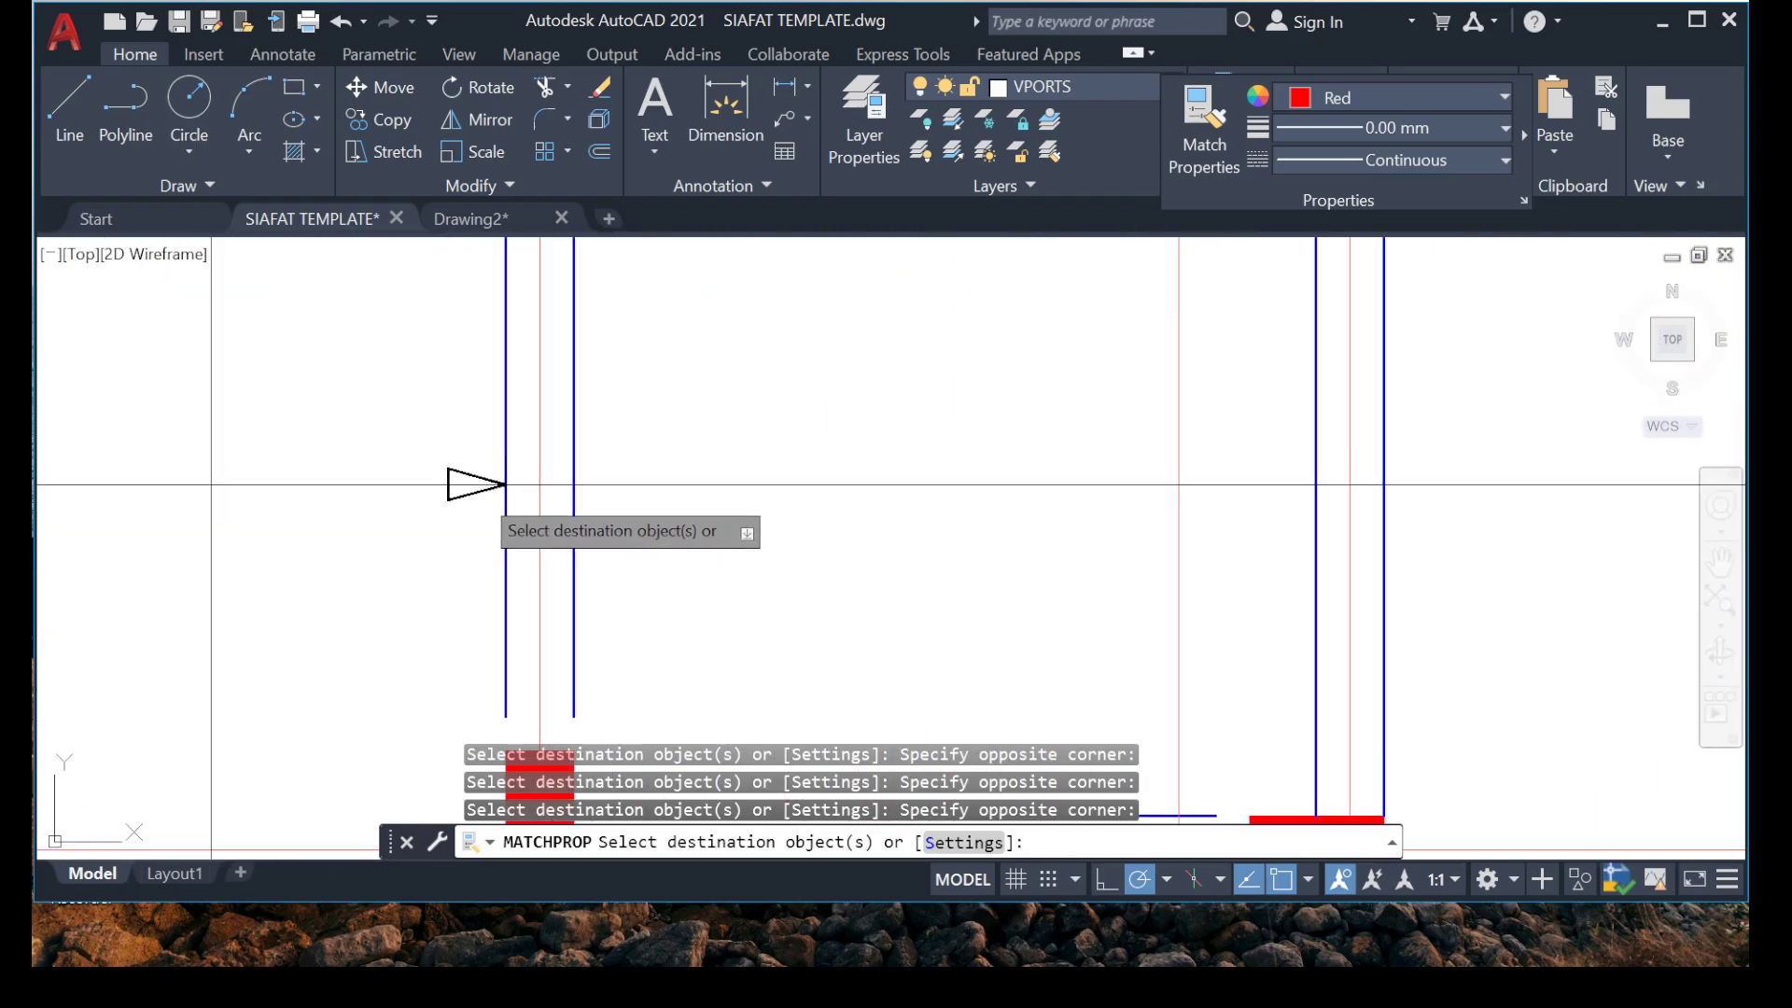
# Apply the matched properties to the lower arrowhead and end line of the vertical range marker just above grid 6.
pyautogui.scroll(-4, 428, 515)
pyautogui.scroll(4, 301, 429)
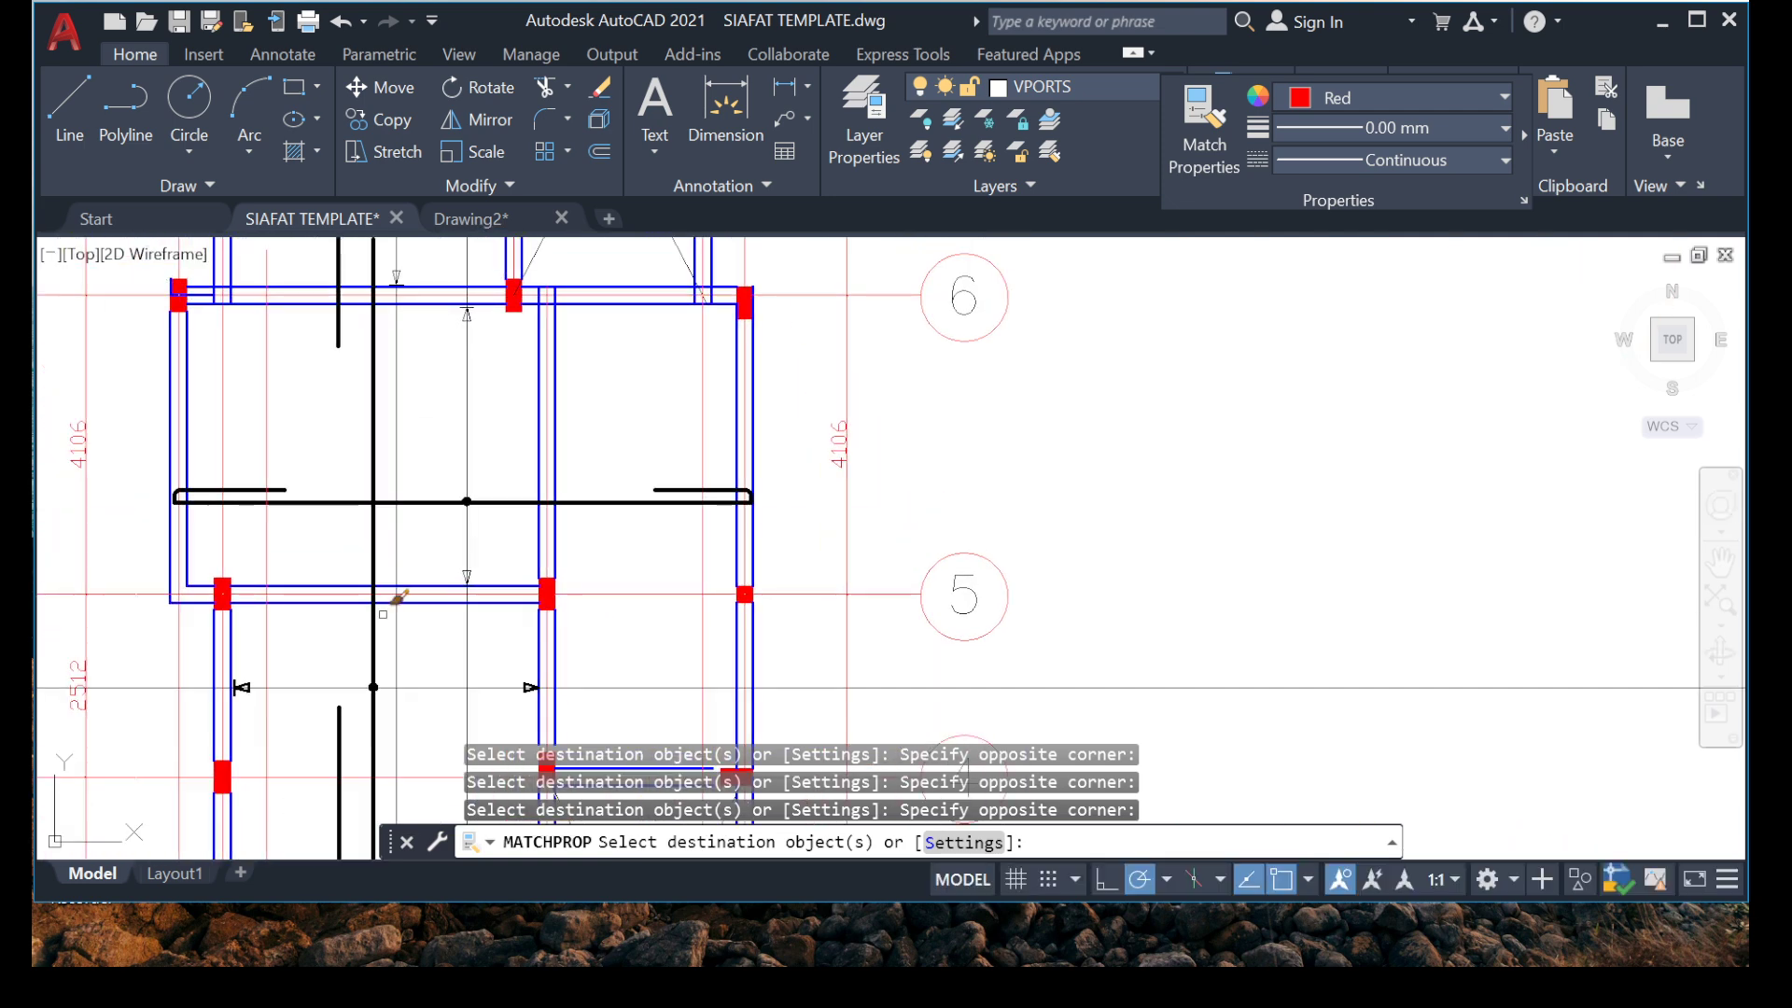
pyautogui.scroll(-2, 280, 710)
pyautogui.scroll(-4, 384, 482)
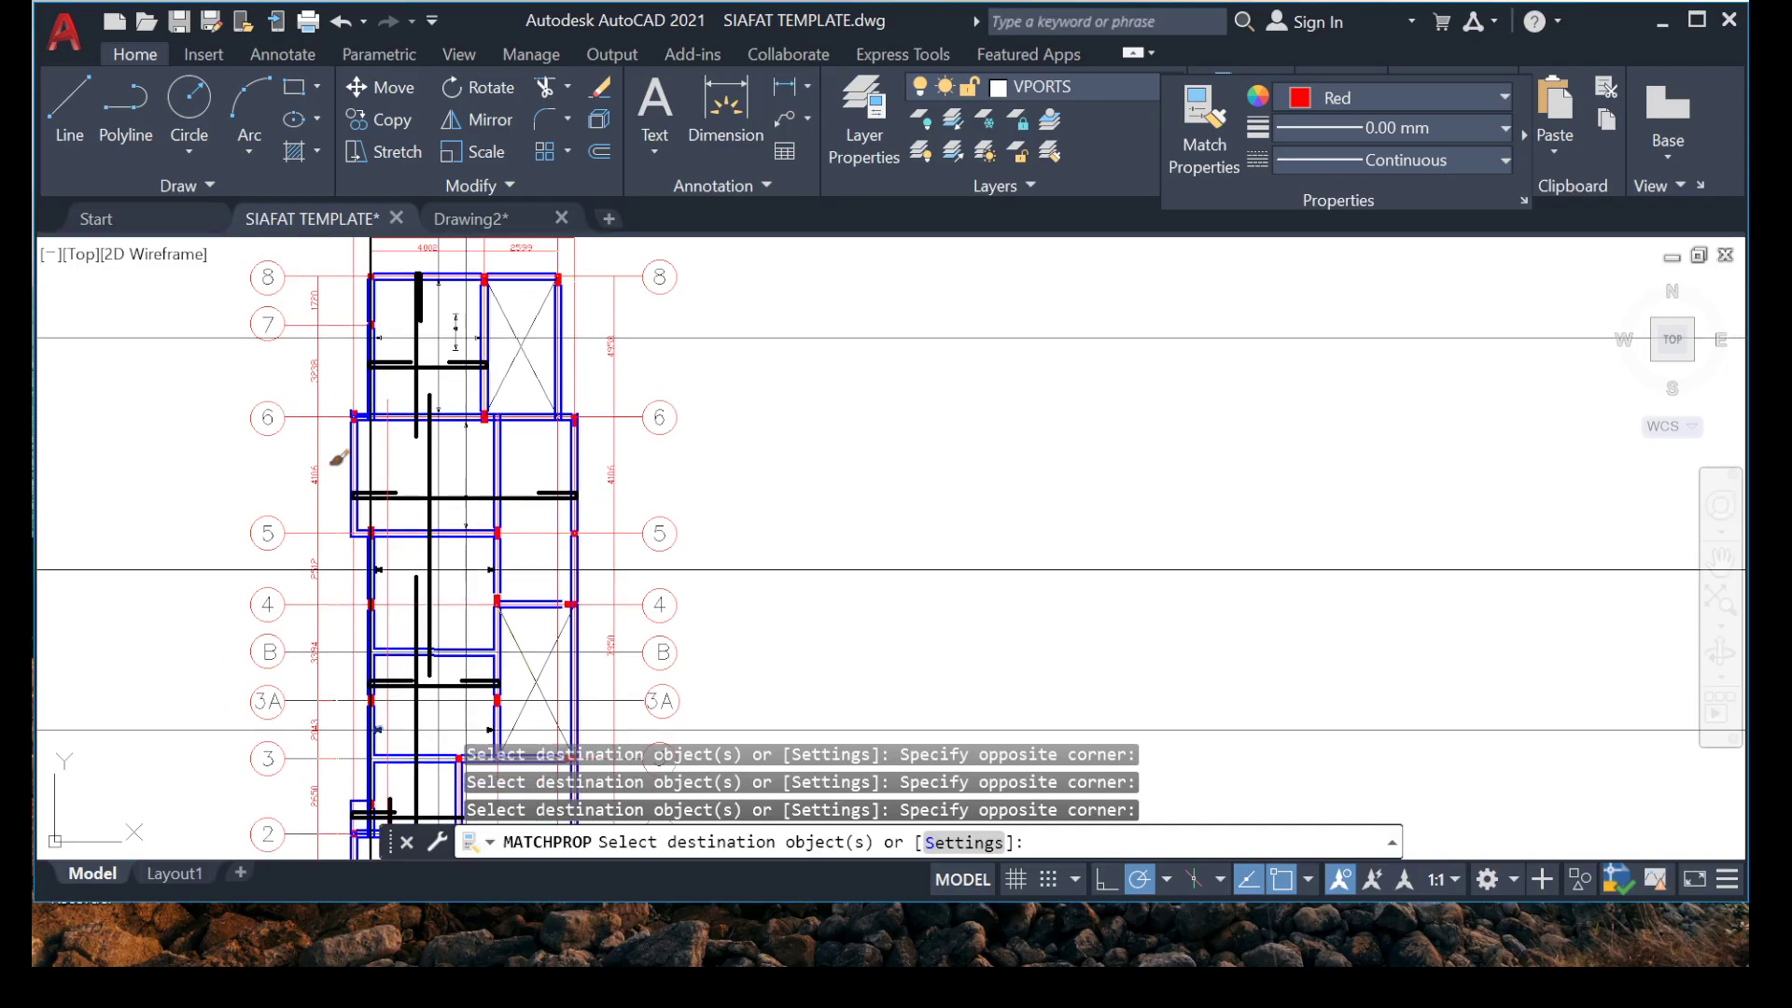
pyautogui.scroll(3, 432, 527)
pyautogui.scroll(8, 597, 428)
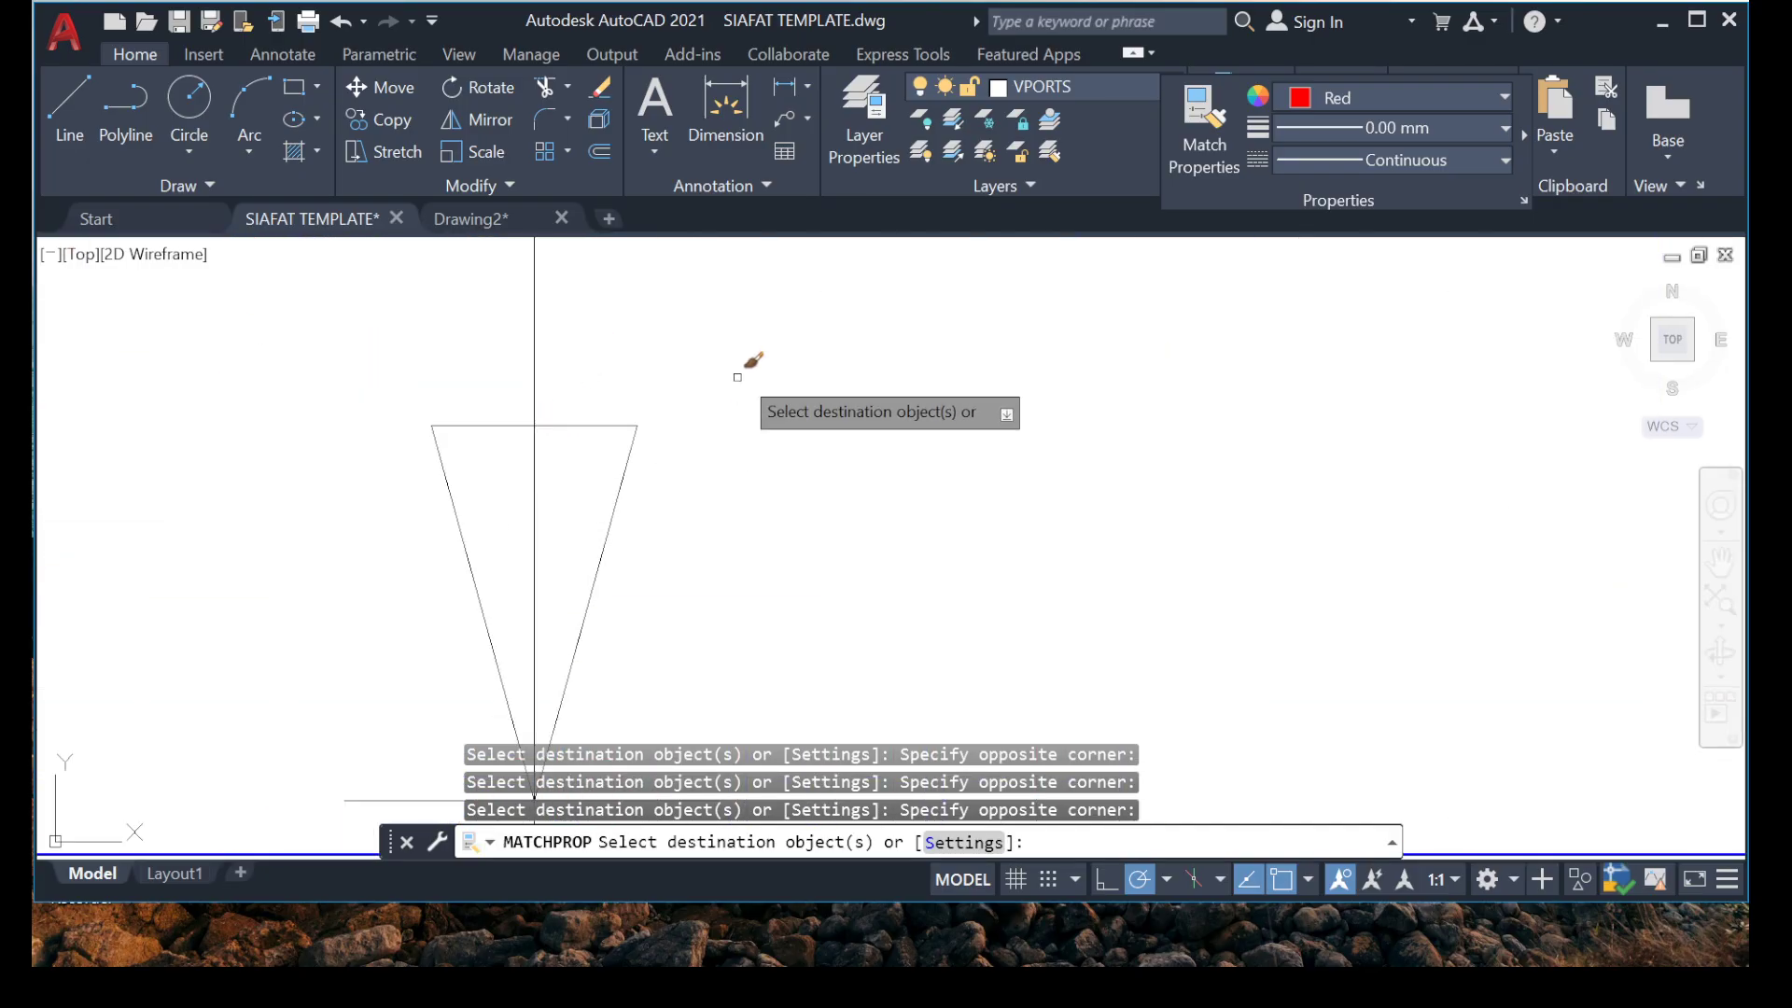
pyautogui.scroll(-4, 380, 613)
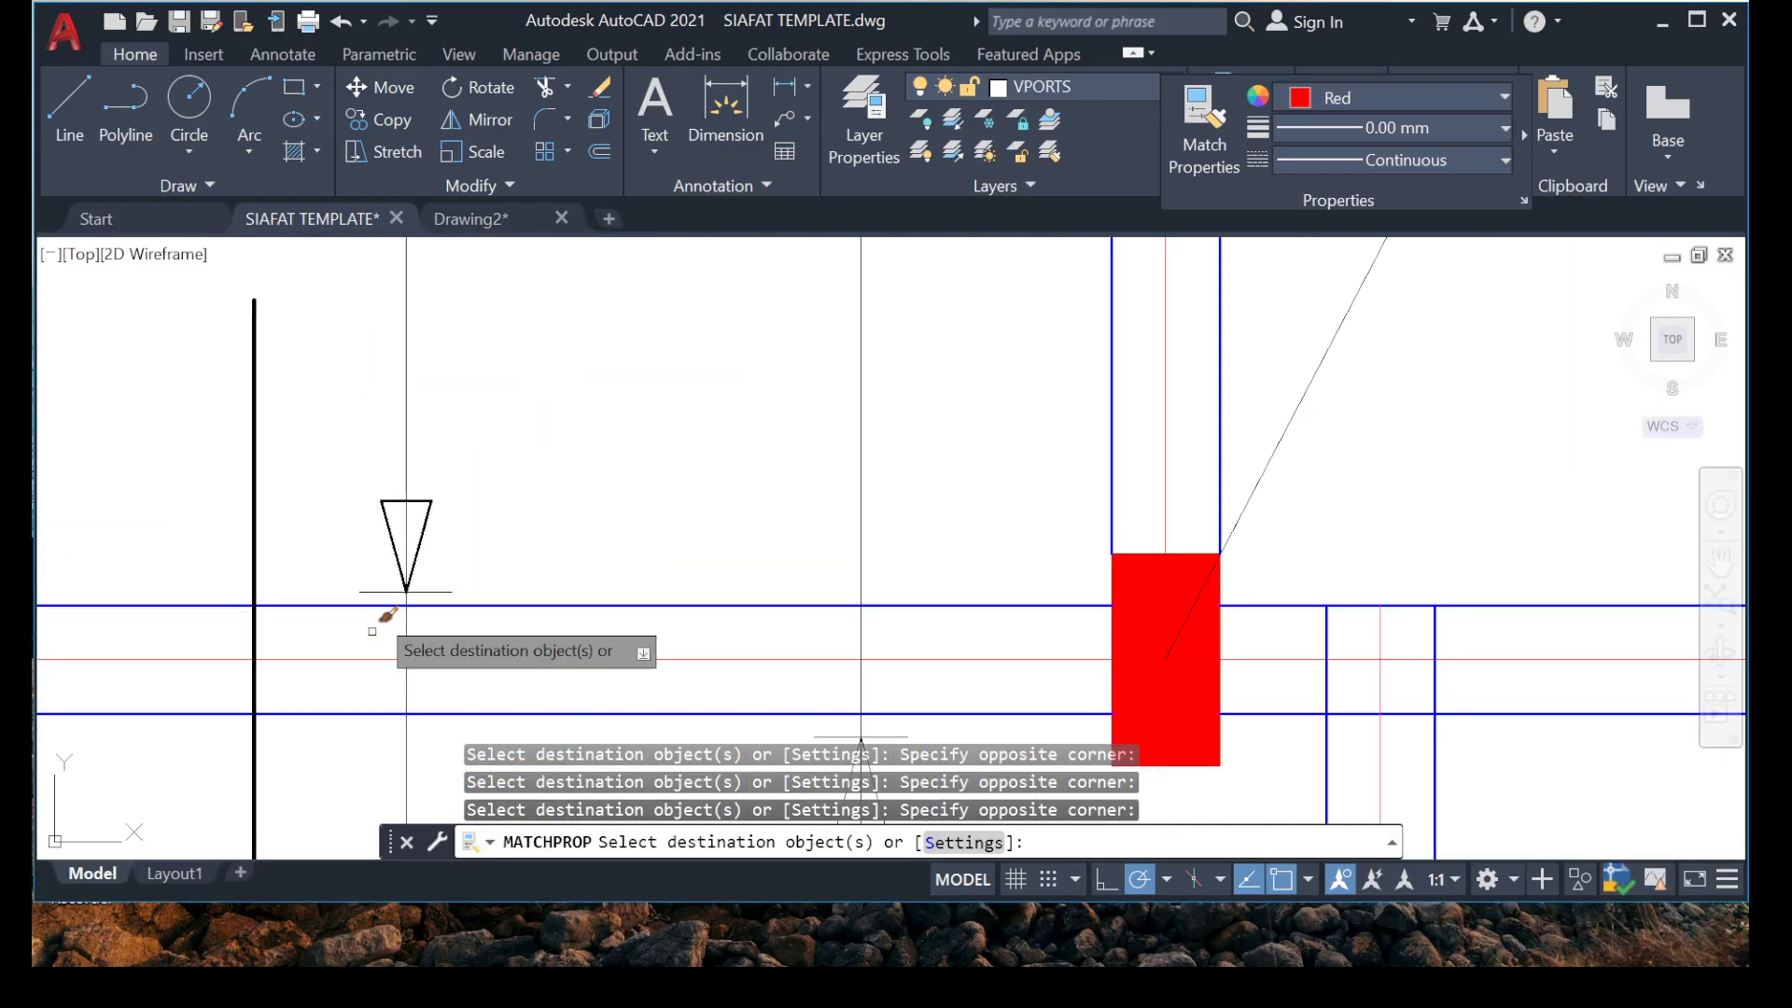
pyautogui.scroll(4, 423, 572)
# Apply the matched properties to the upper arrowhead and end line of the vertical range marker just below grid 8.
pyautogui.scroll(-3, 383, 423)
pyautogui.scroll(-4, 384, 422)
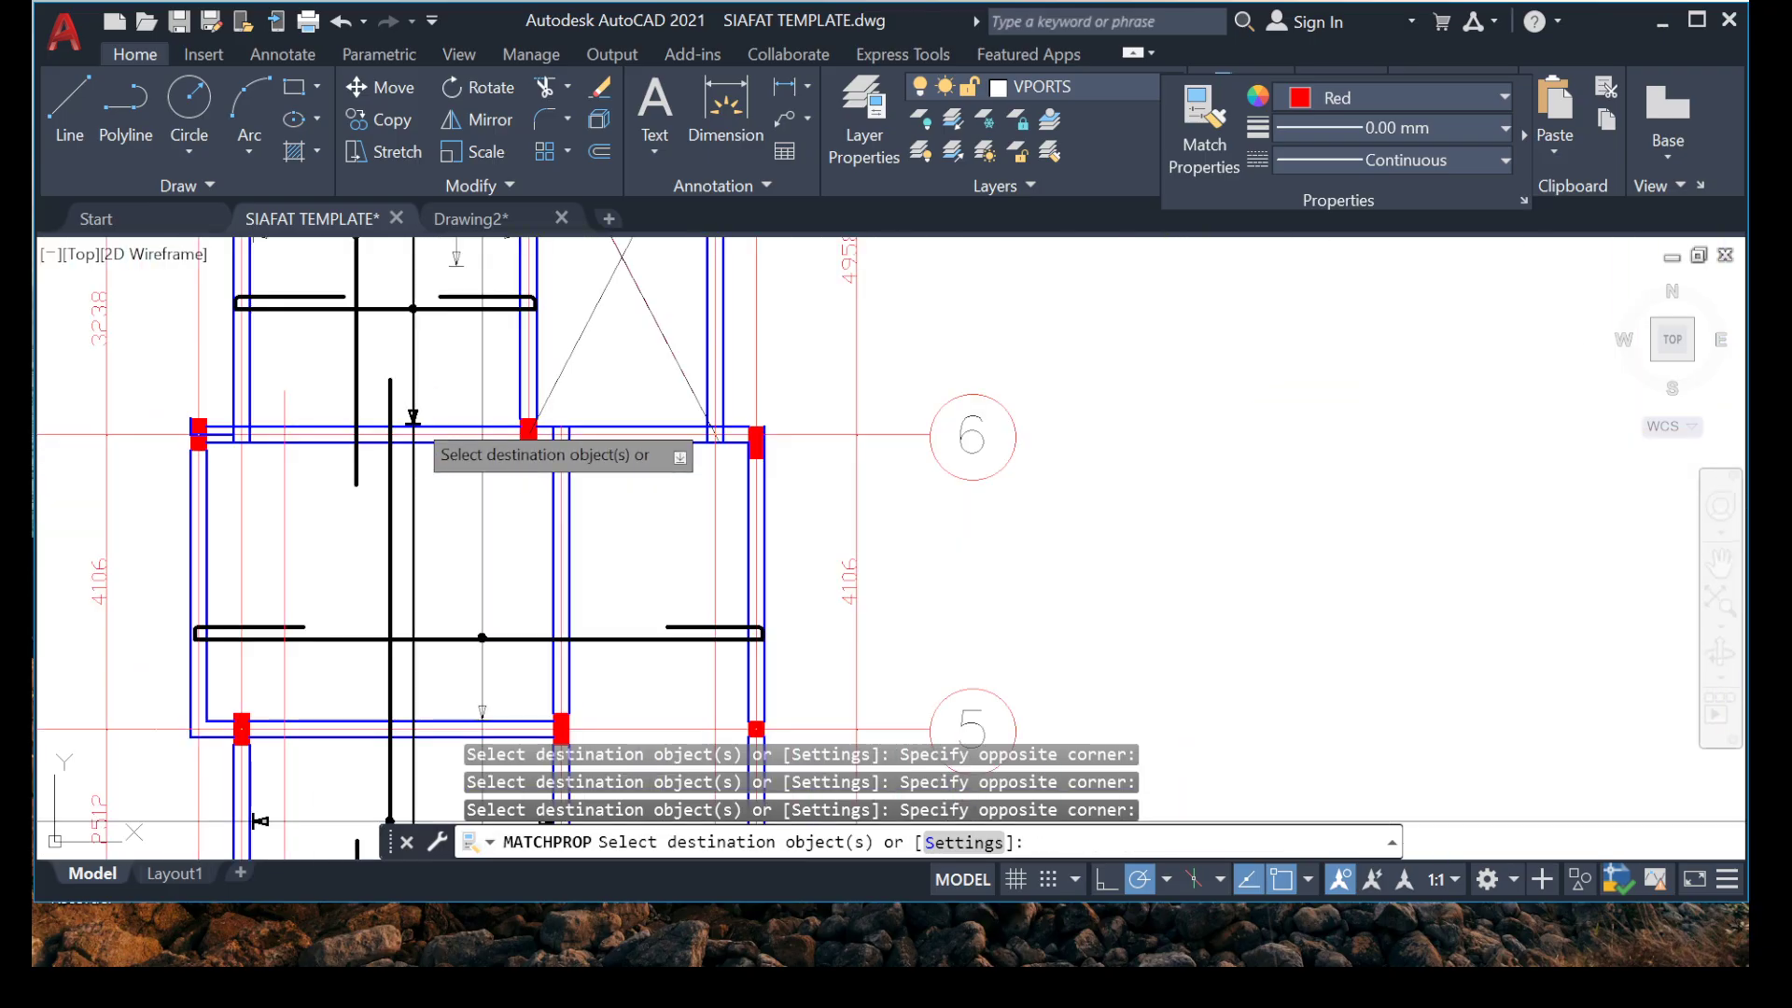
pyautogui.scroll(7, 409, 430)
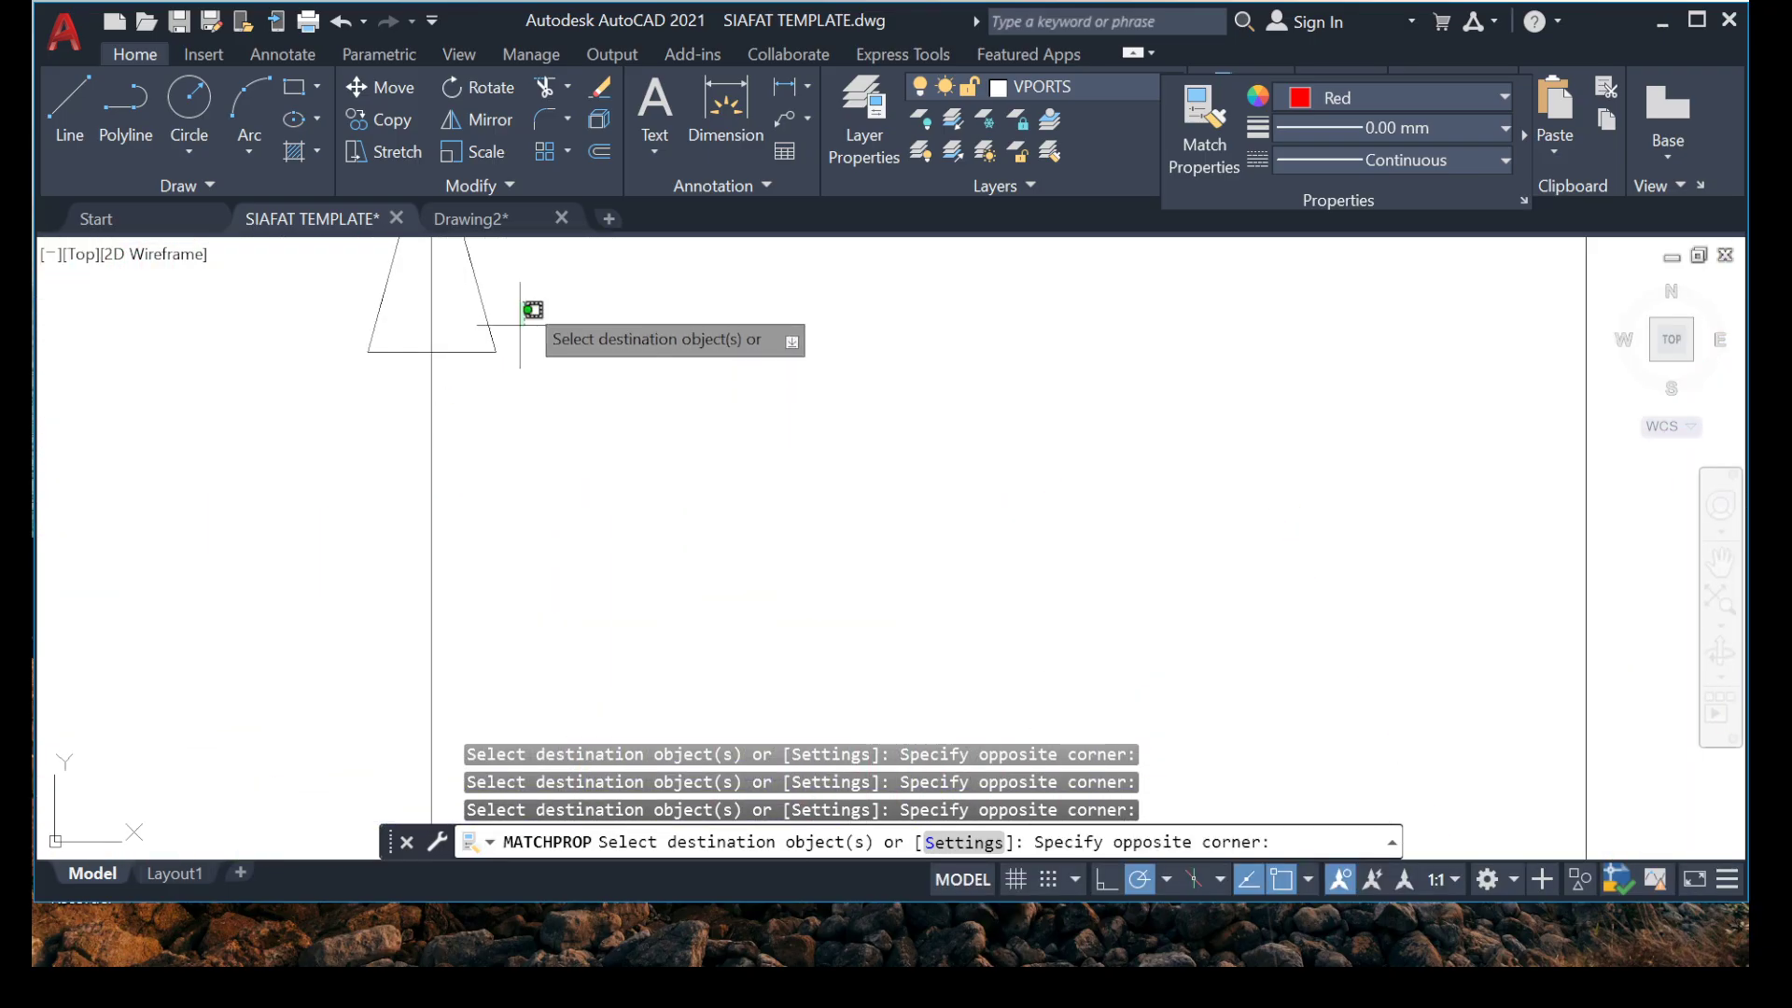
pyautogui.scroll(-4, 346, 365)
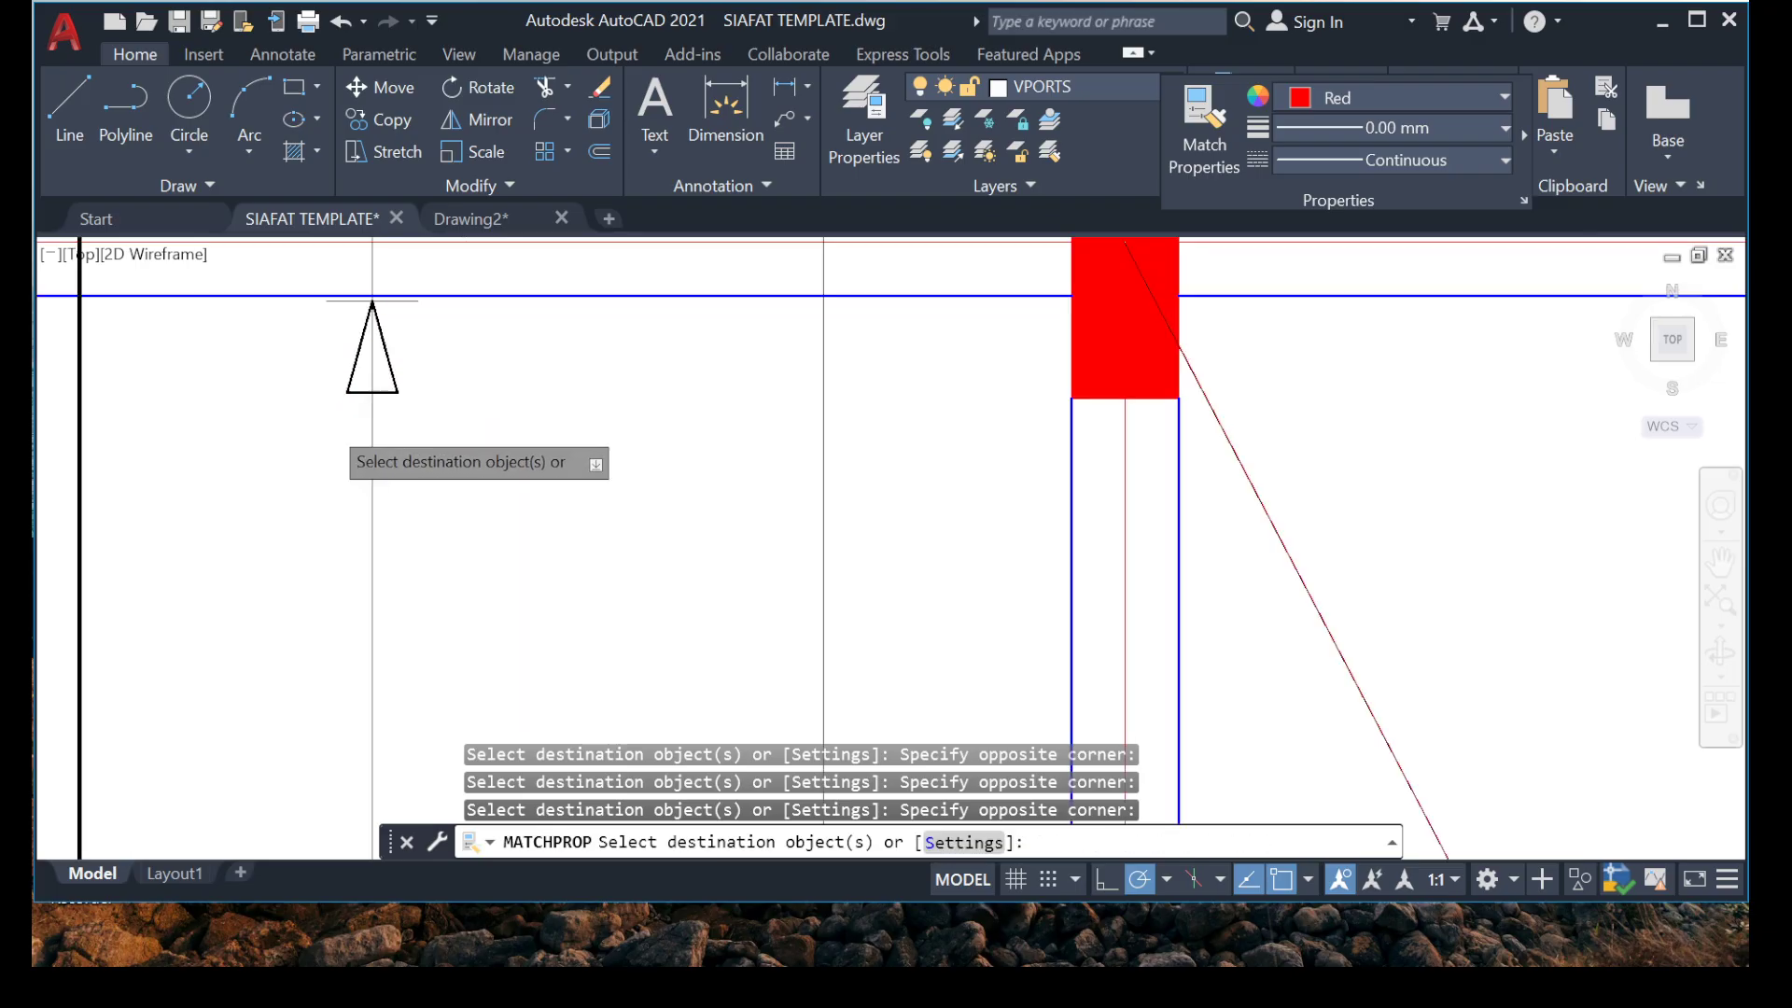
pyautogui.scroll(6, 383, 438)
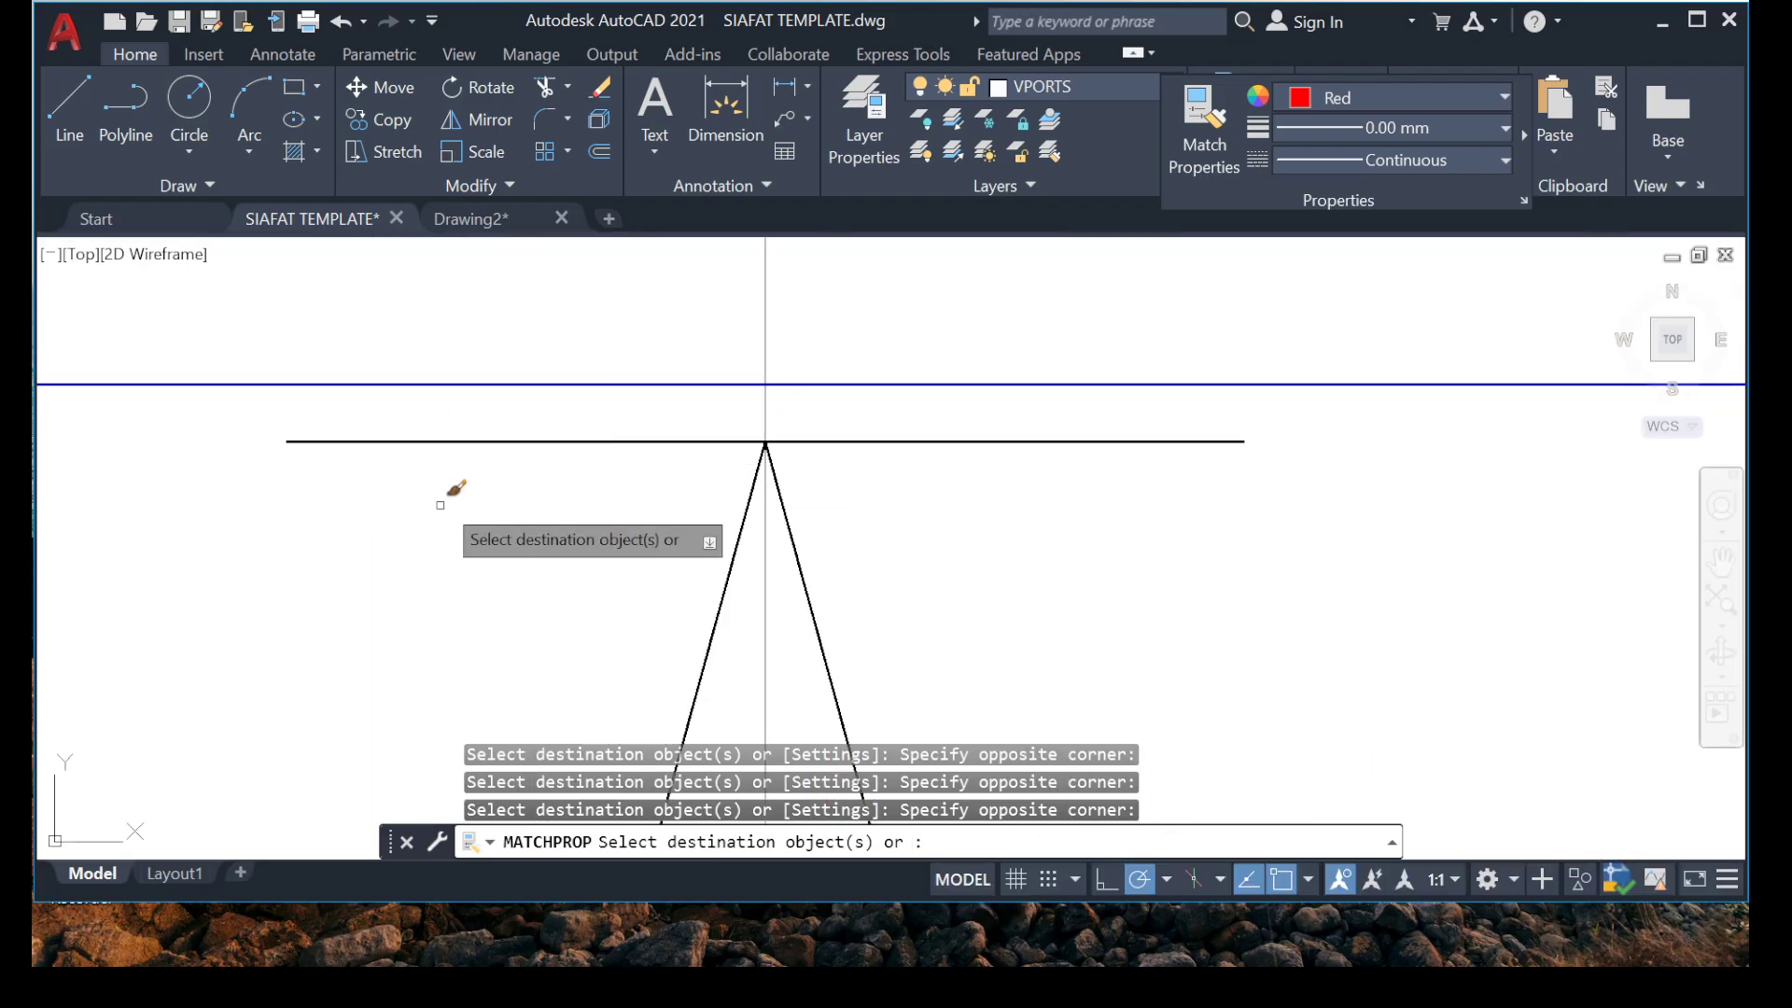
# Apply the matched properties to the right arrowhead and end line of the horizontal range marker between grids 6 and 7.
pyautogui.scroll(-5, 440, 505)
pyautogui.scroll(6, 607, 633)
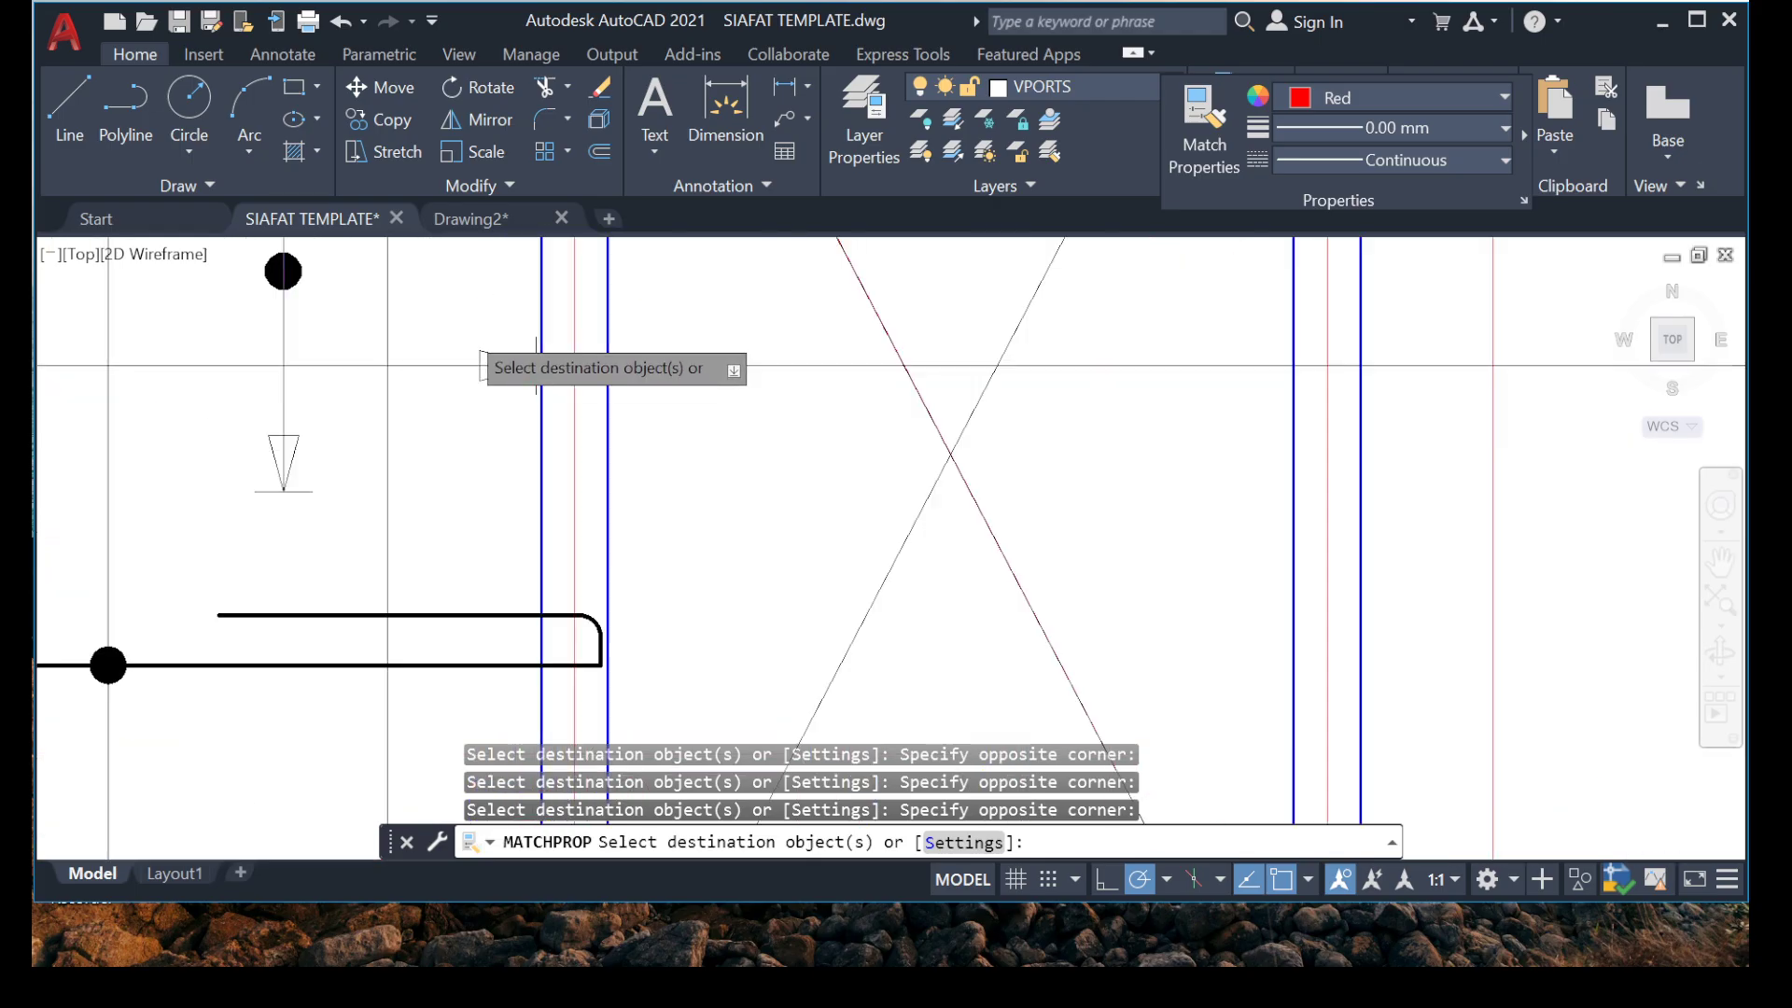
pyautogui.scroll(8, 513, 354)
pyautogui.click(568, 327)
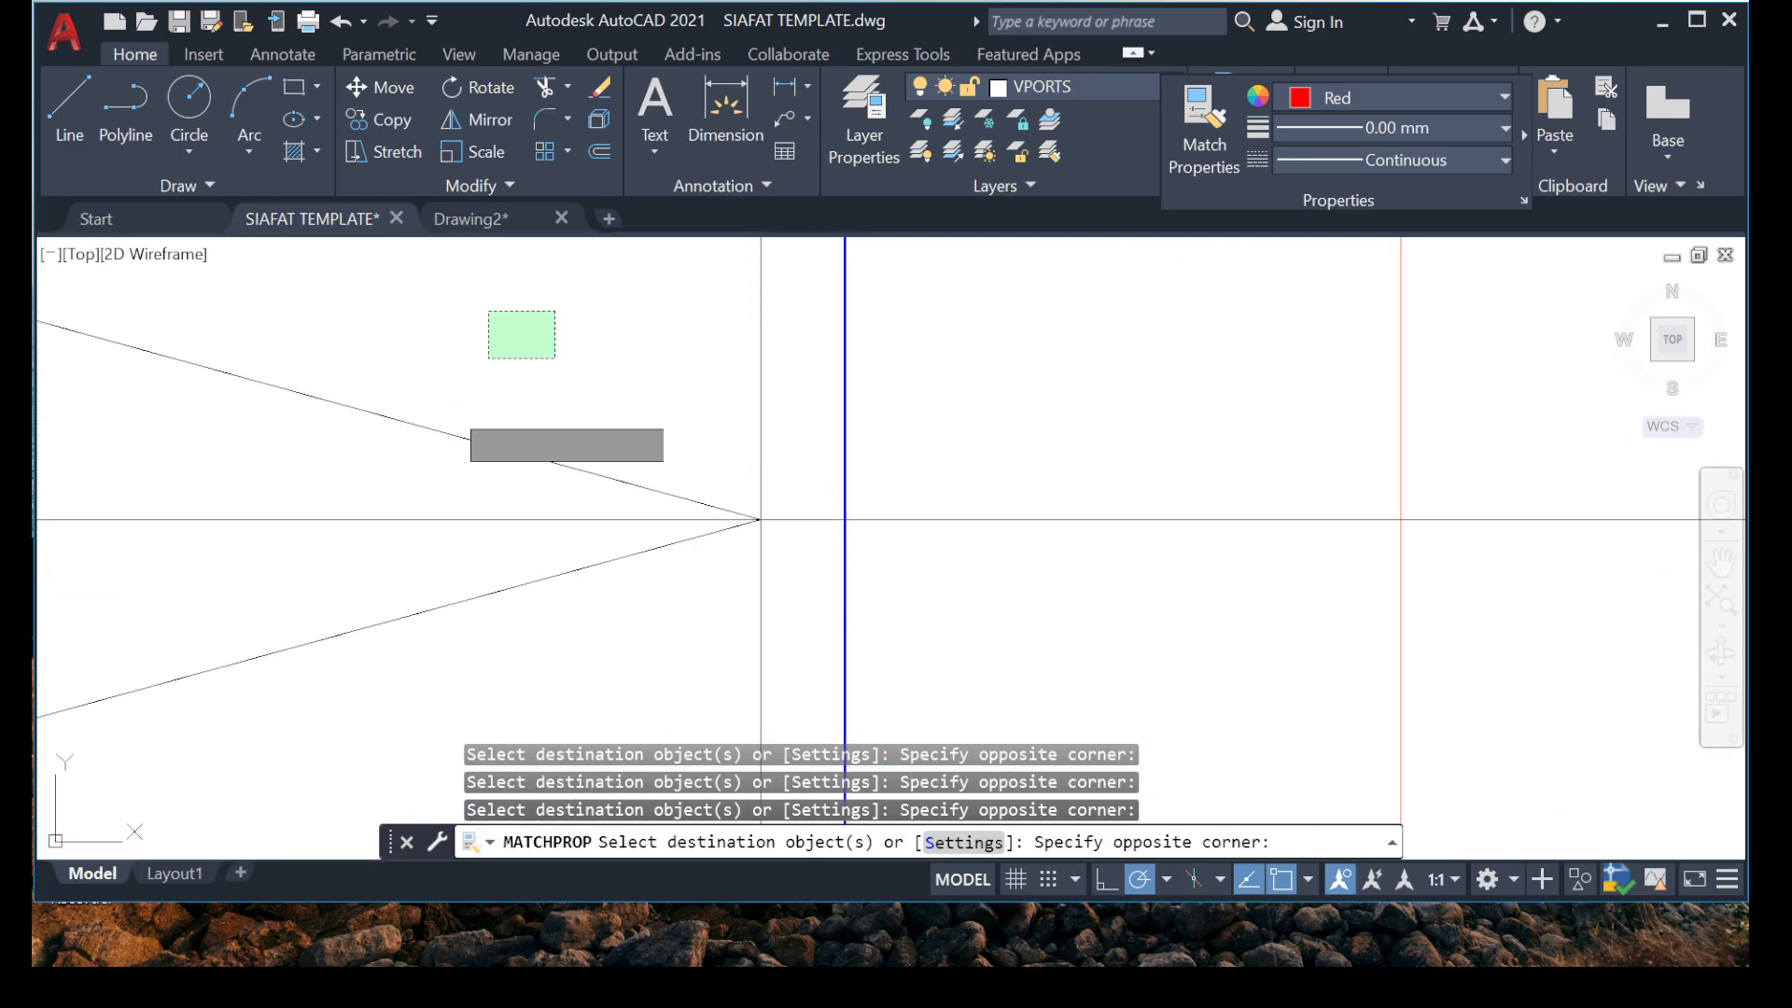
pyautogui.scroll(-6, 595, 520)
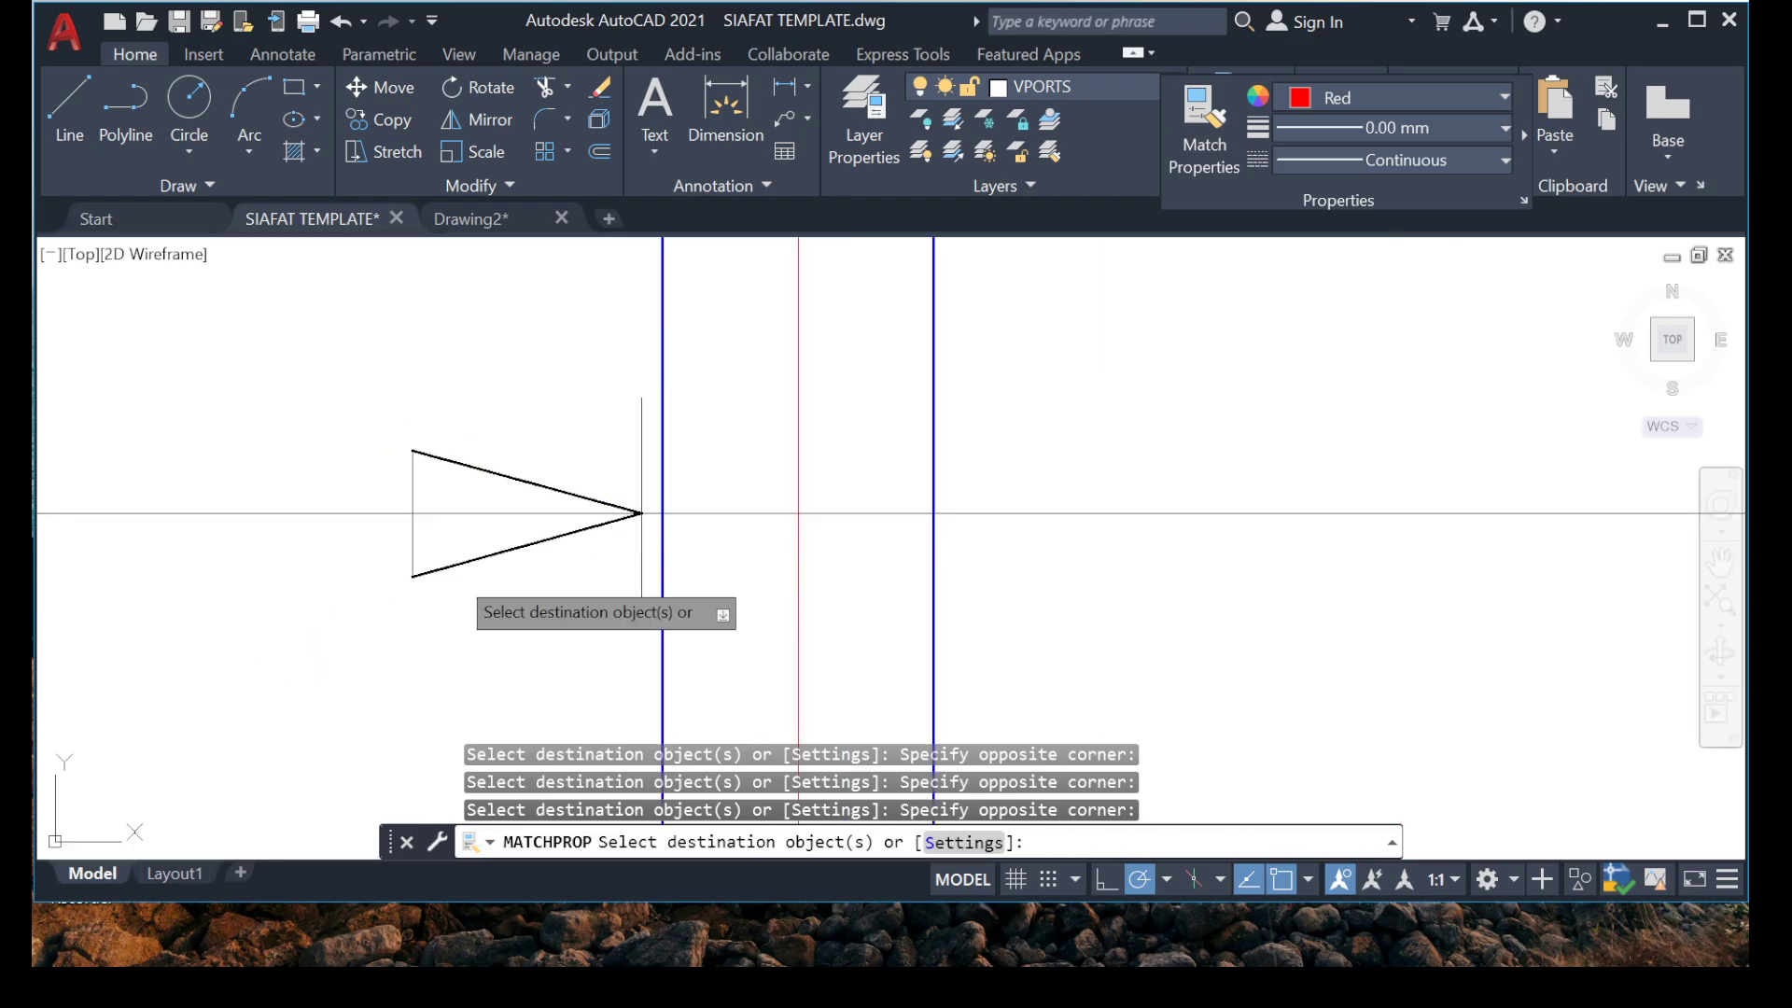
pyautogui.scroll(6, 403, 546)
pyautogui.click(574, 522)
pyautogui.click(327, 528)
pyautogui.scroll(-6, 332, 556)
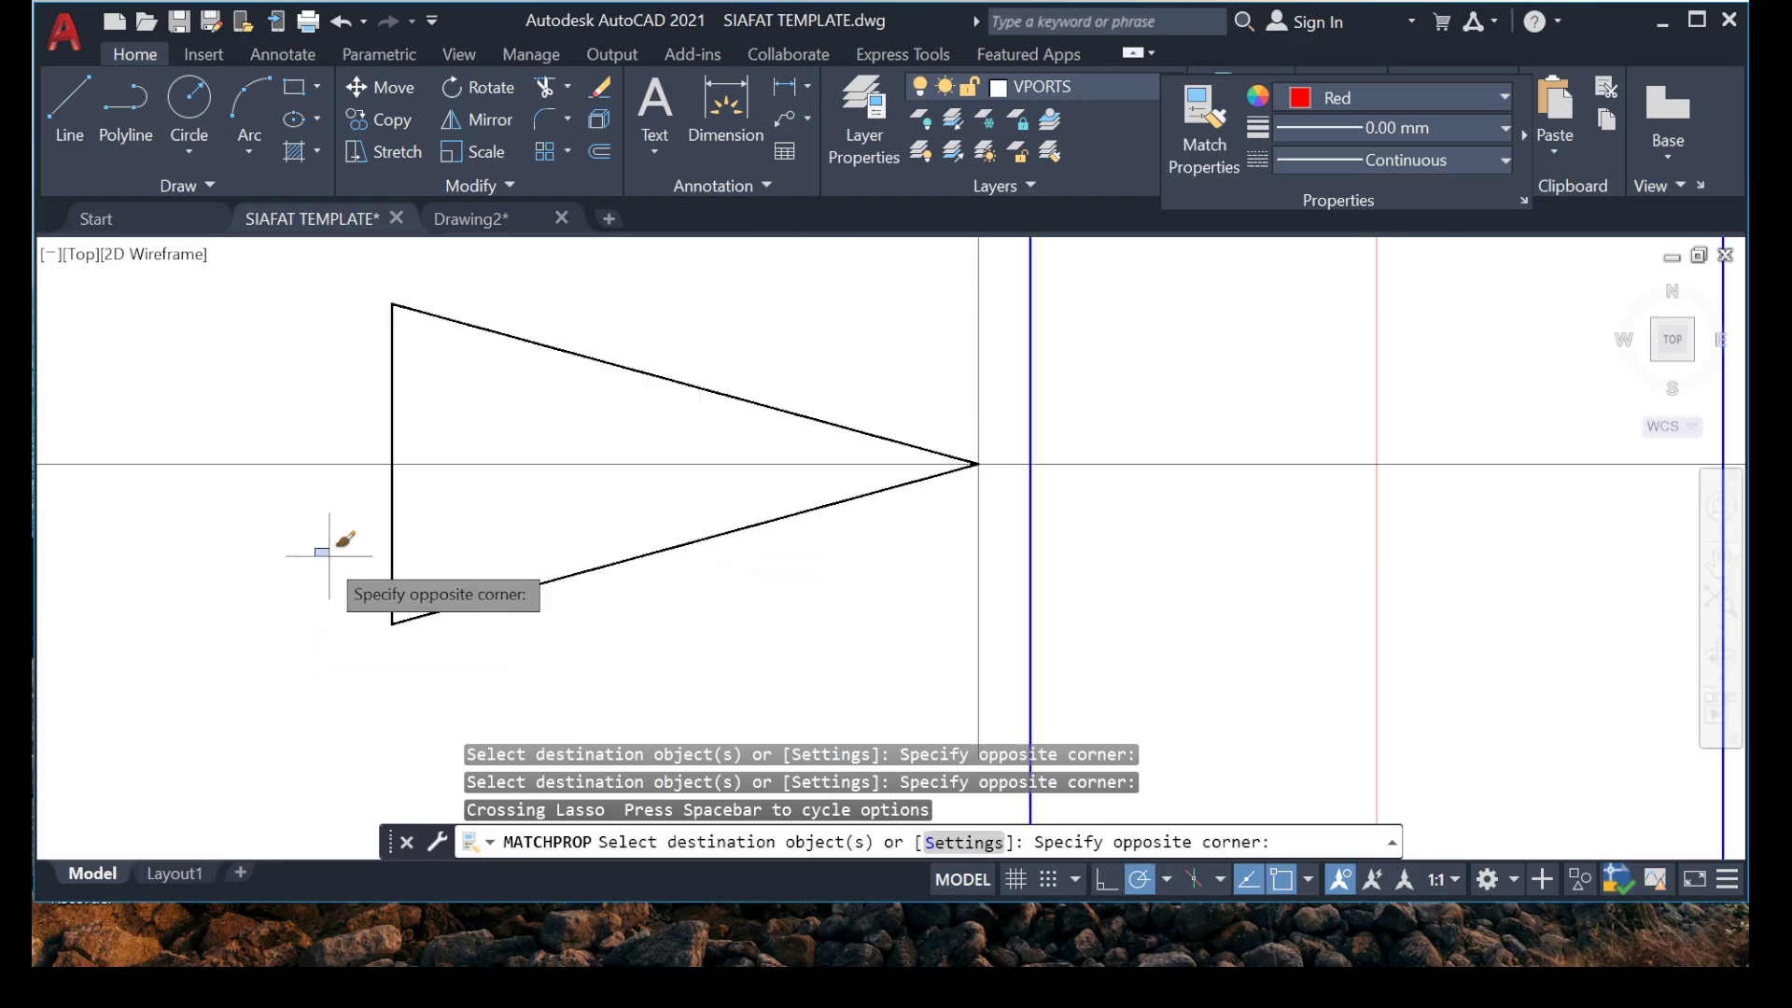
pyautogui.click(271, 569)
pyautogui.scroll(8, 585, 464)
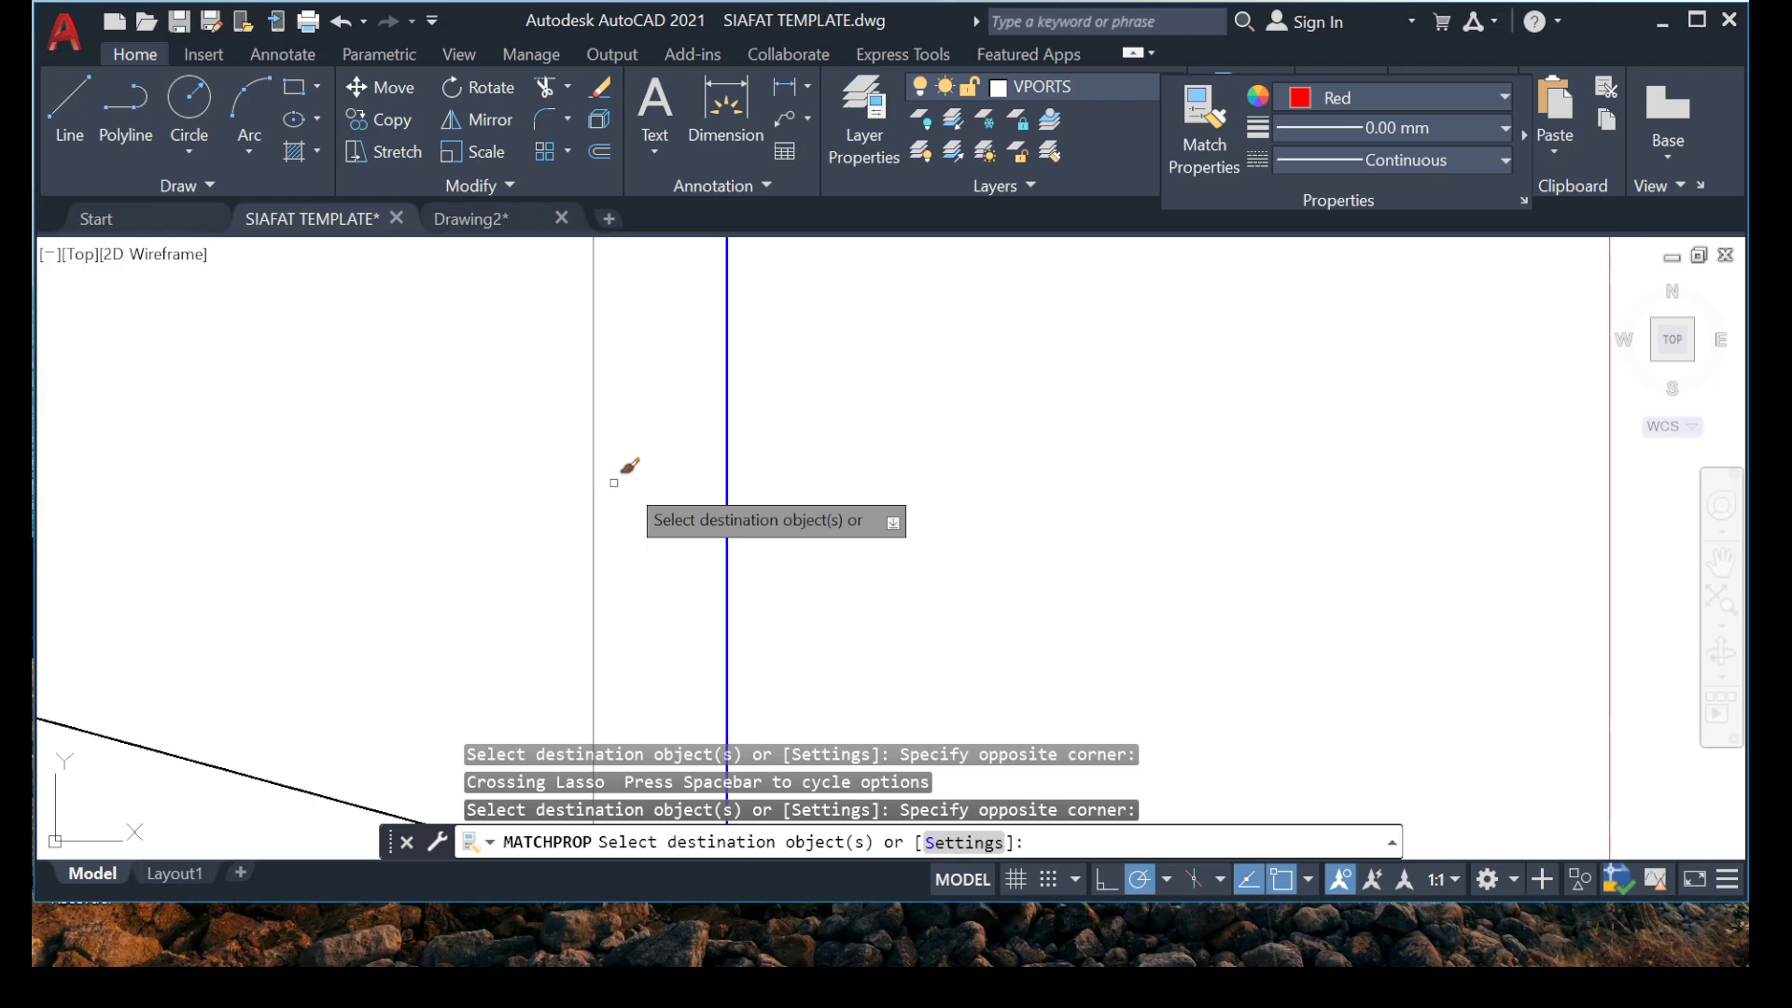
pyautogui.click(397, 497)
pyautogui.scroll(-7, 473, 504)
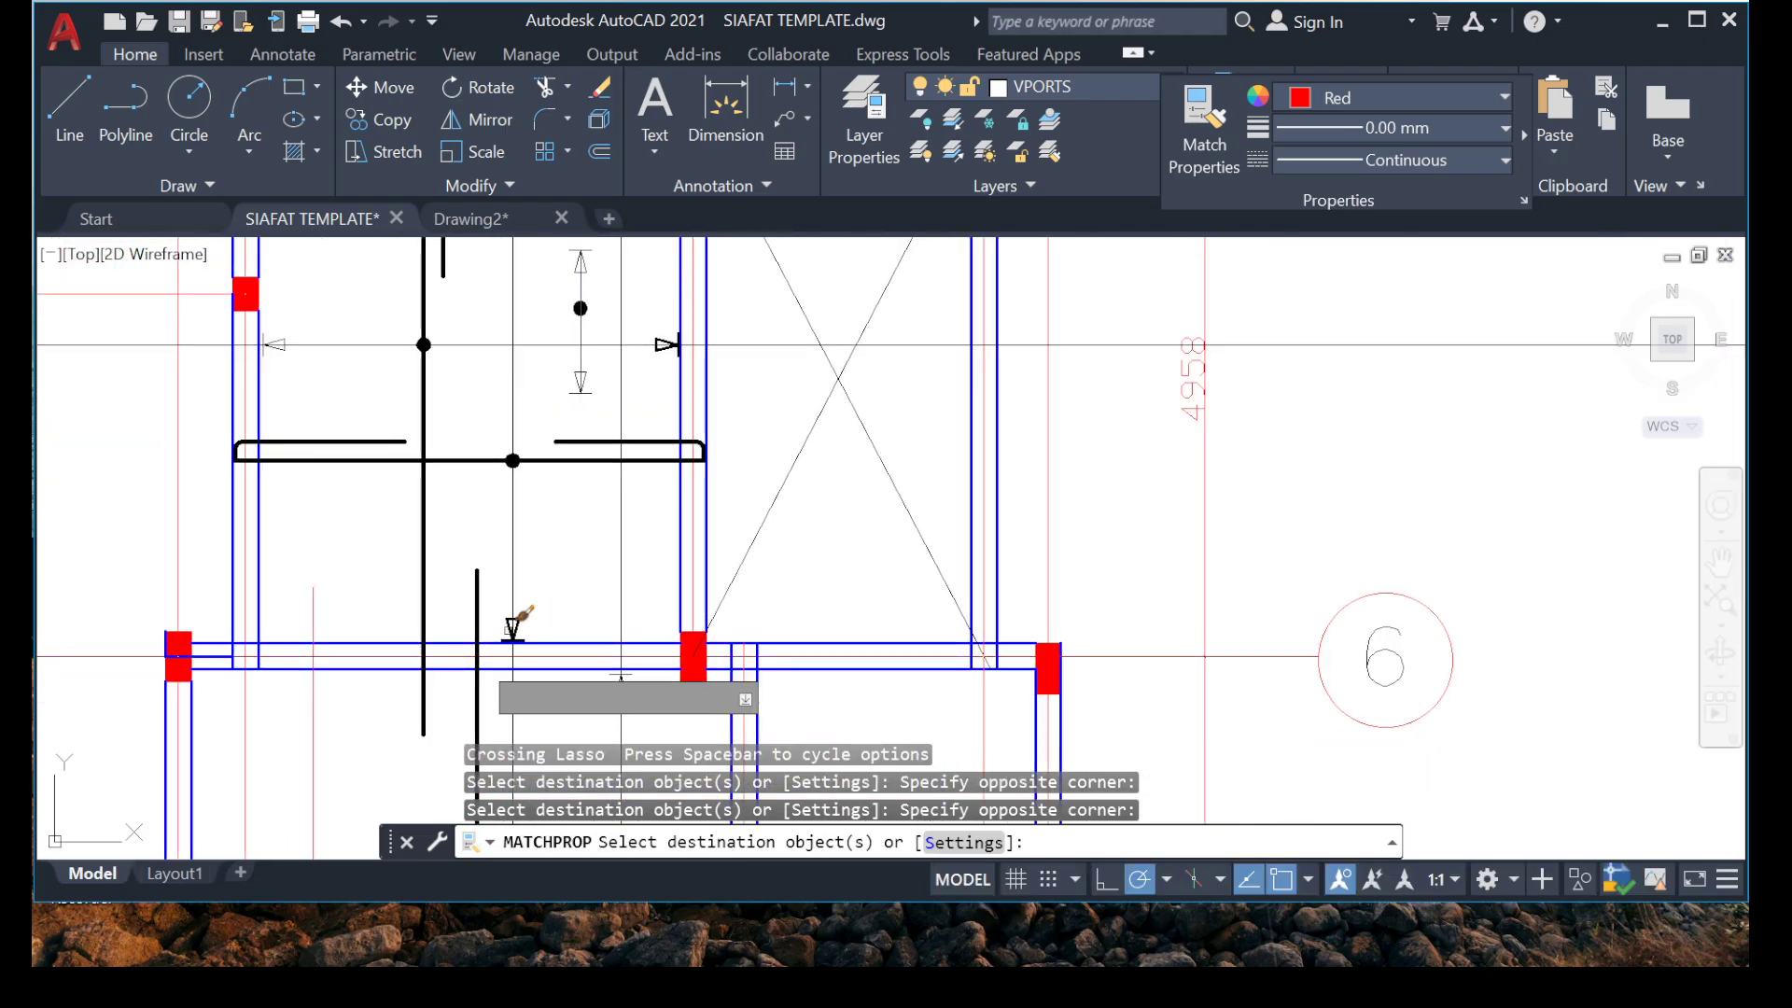
# Review the range markers and arrowheads in the bays from grid 8 down to grid 1, and end the property matching.
pyautogui.moveTo(463, 682); pyautogui.dragTo(496, 463, button='middle')
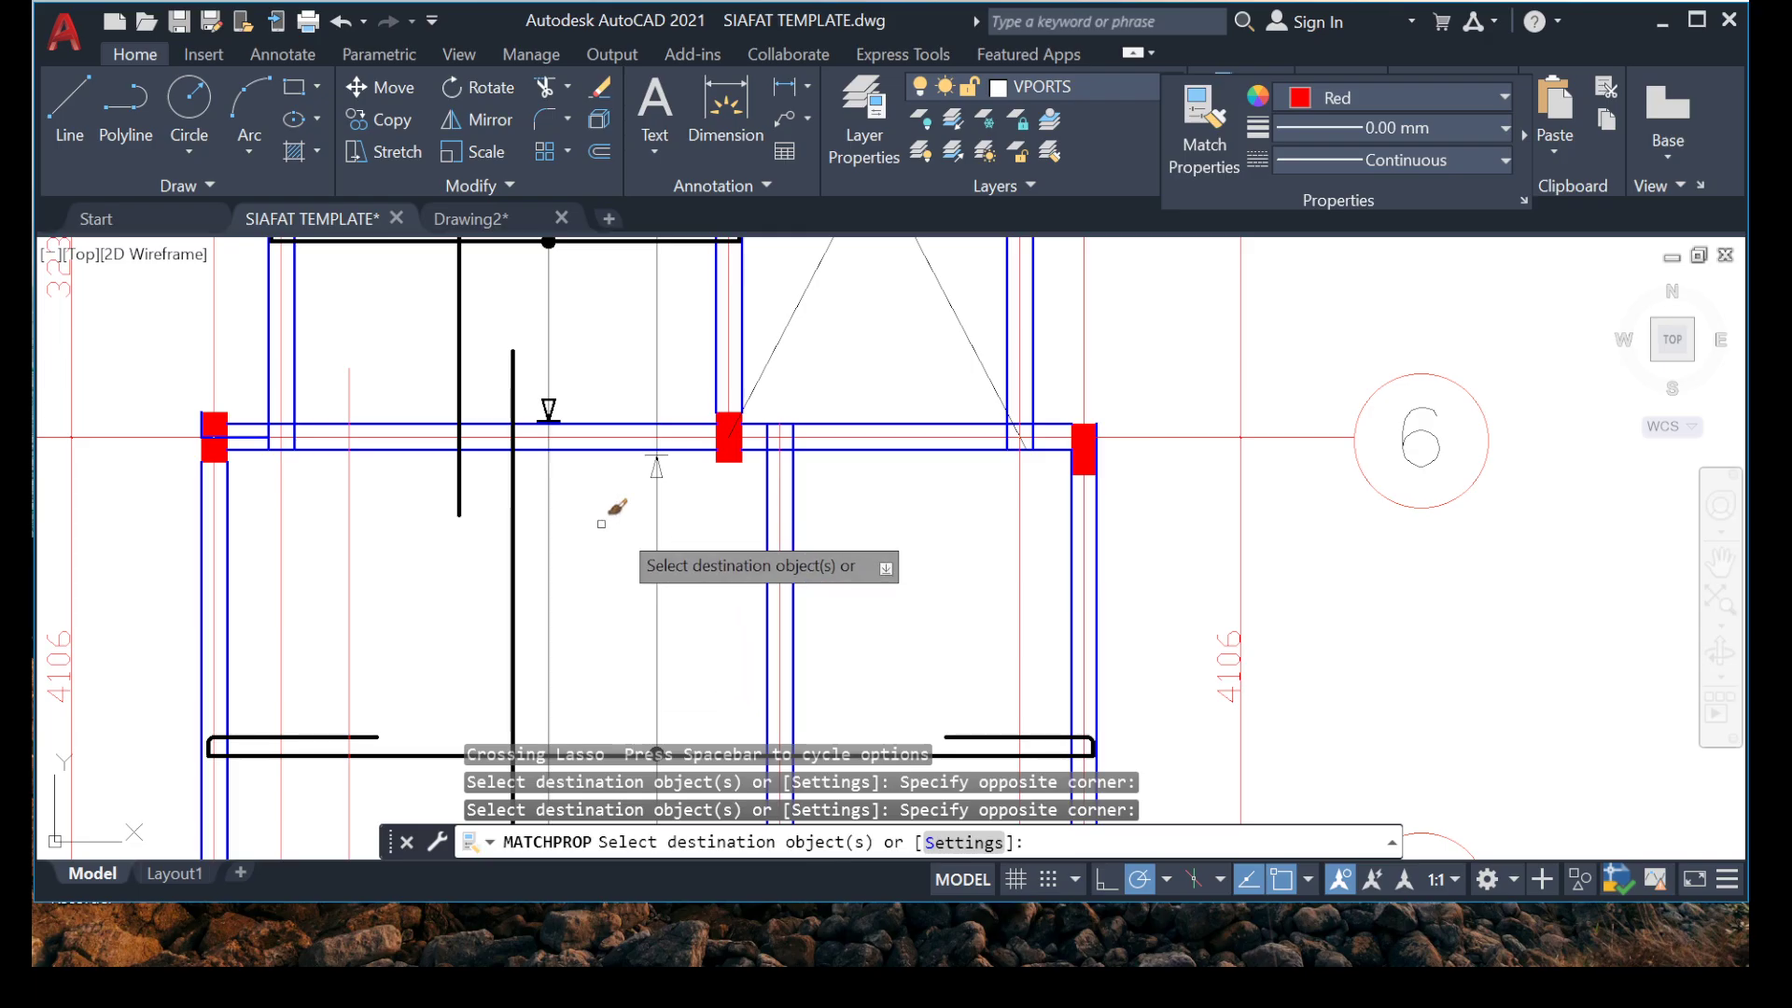
pyautogui.scroll(-5, 801, 532)
pyautogui.scroll(5, 620, 520)
pyautogui.scroll(-5, 631, 579)
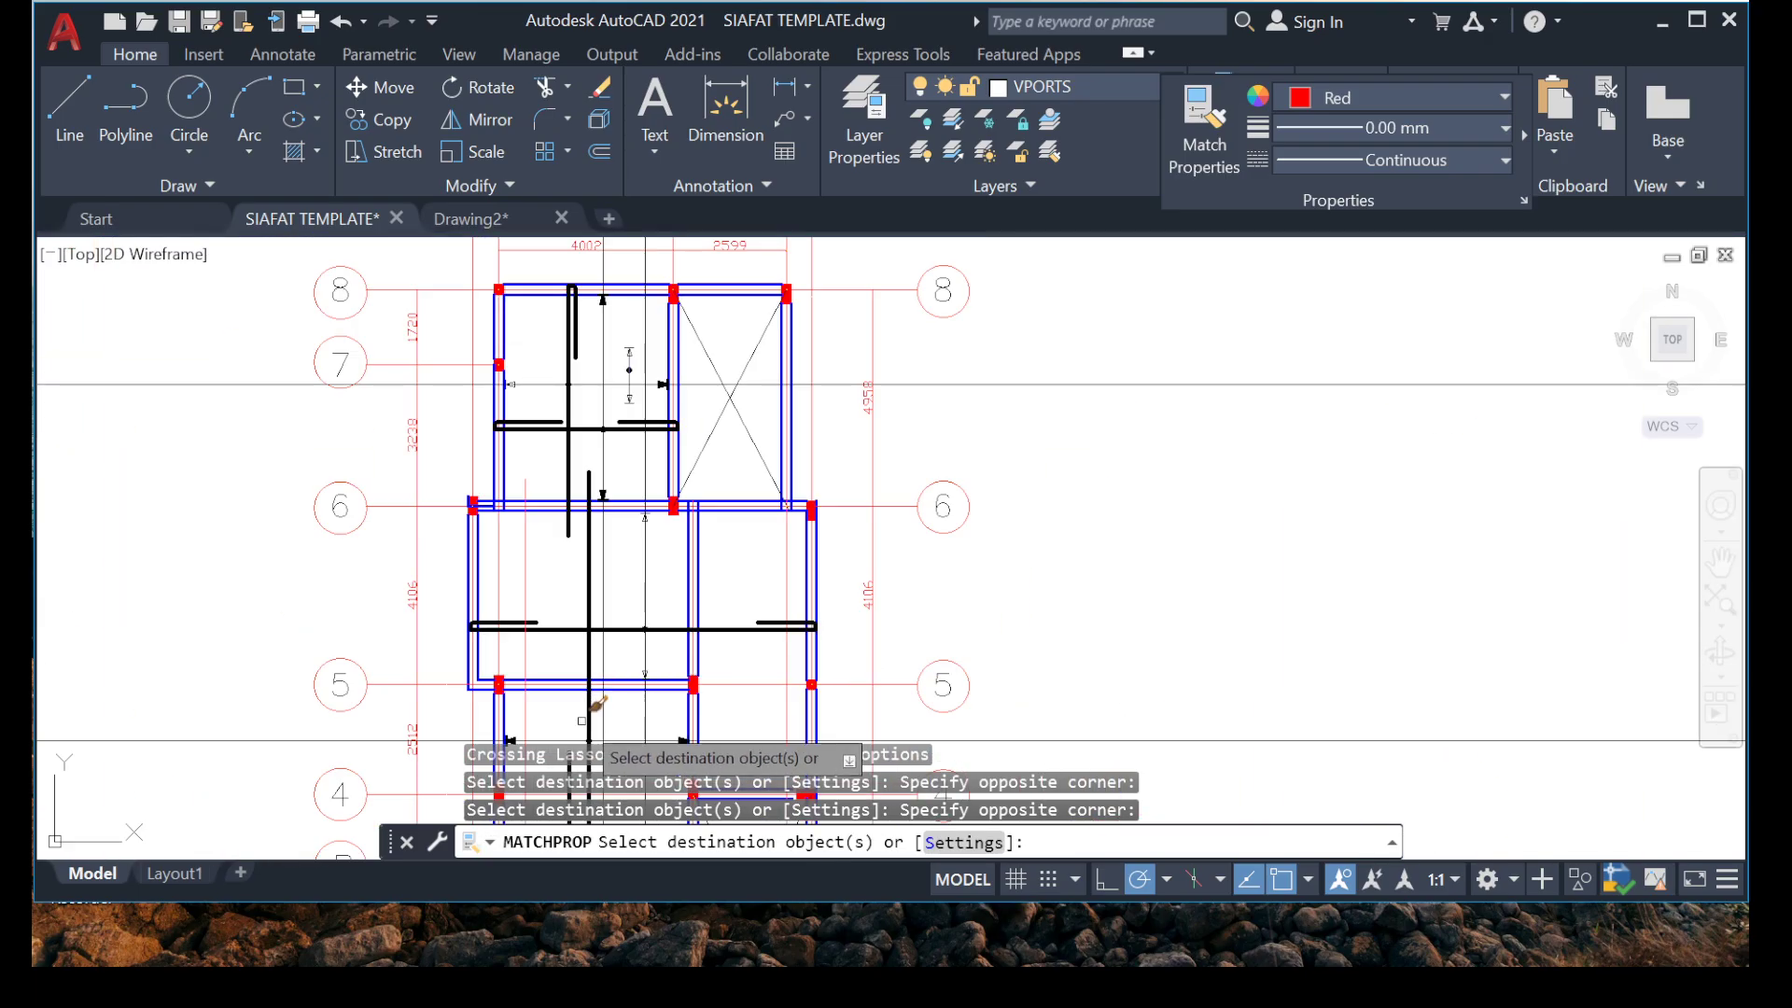
pyautogui.moveTo(581, 315)
pyautogui.mouseDown(button='middle')
pyautogui.moveTo(508, 419)
pyautogui.moveTo(551, 435)
pyautogui.mouseUp(button='middle')
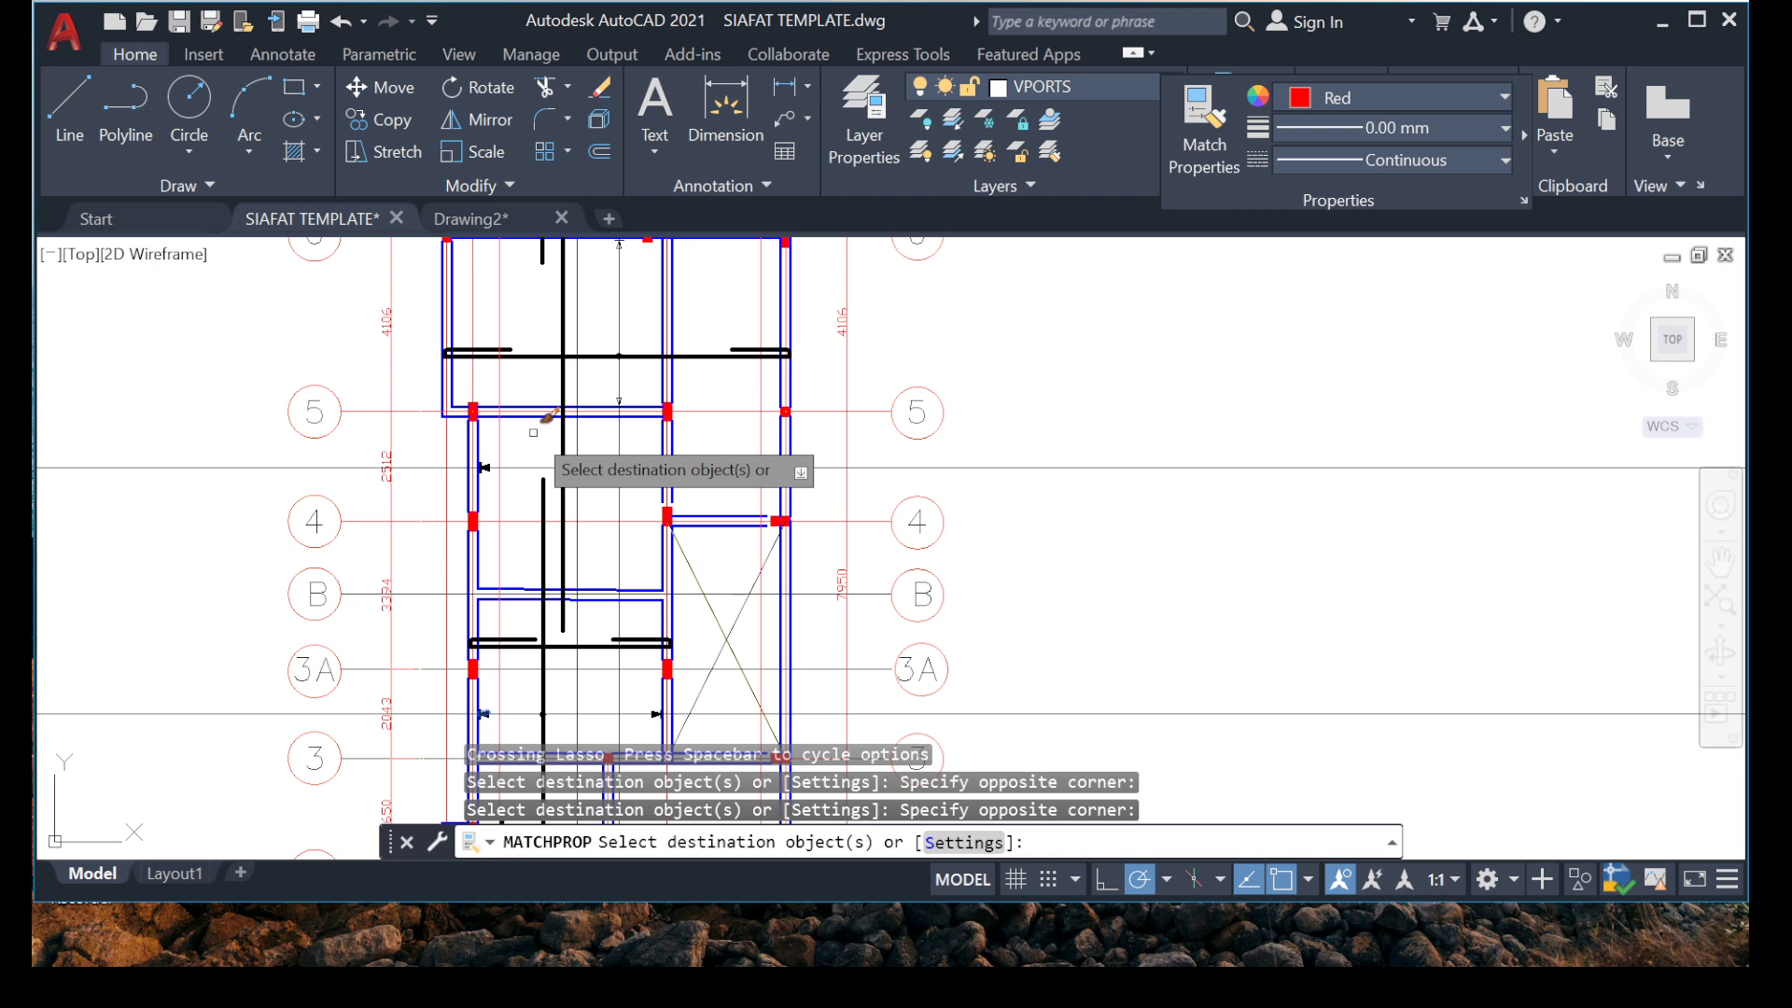
pyautogui.scroll(-3, 645, 436)
pyautogui.scroll(6, 588, 627)
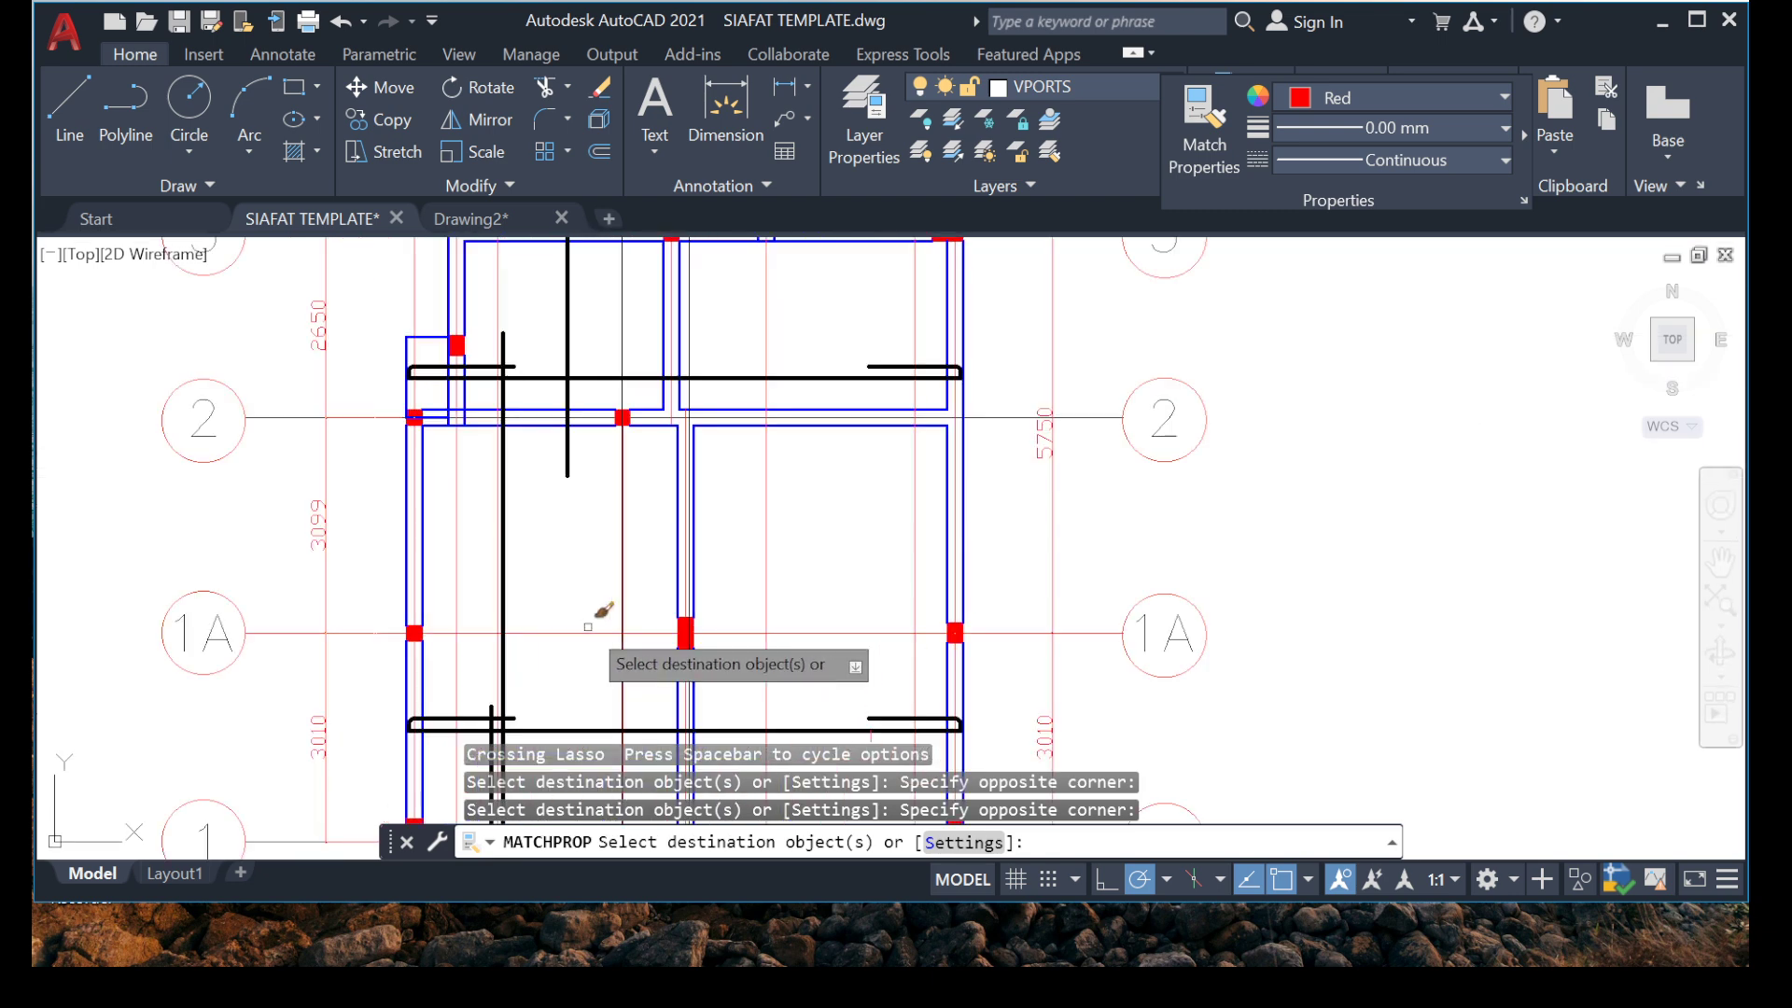
pyautogui.scroll(-5, 602, 358)
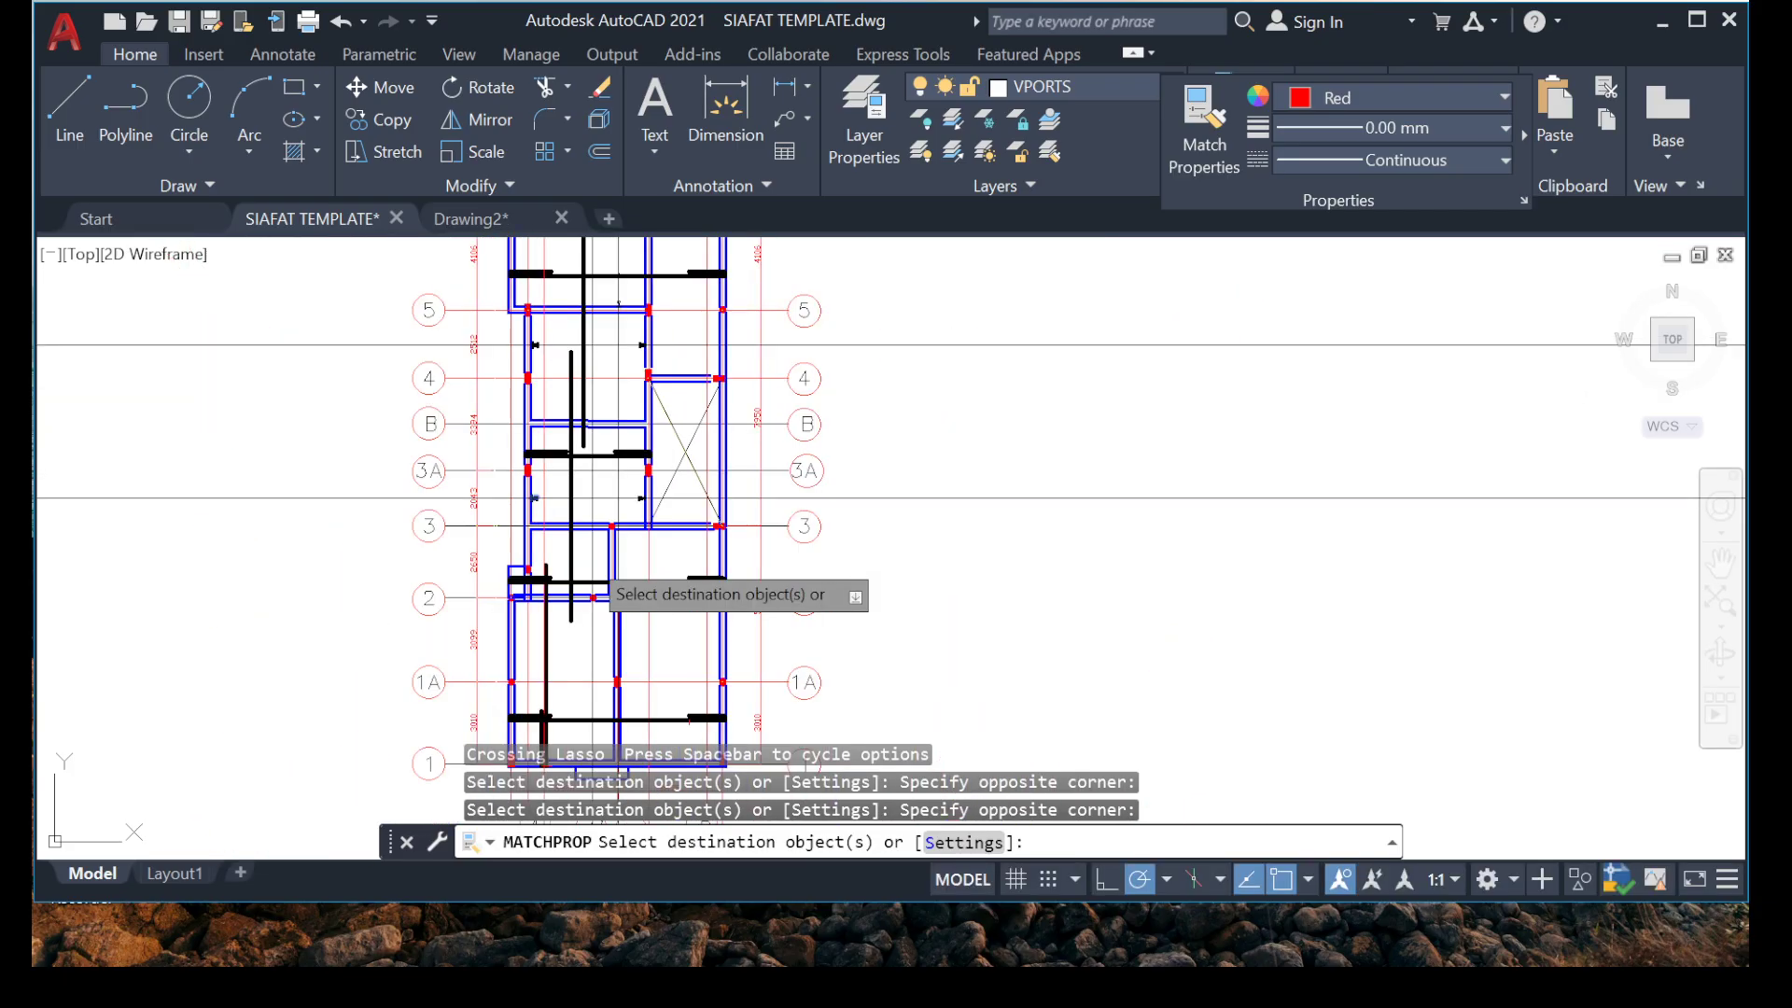
pyautogui.moveTo(435, 421); pyautogui.dragTo(416, 591, button='middle')
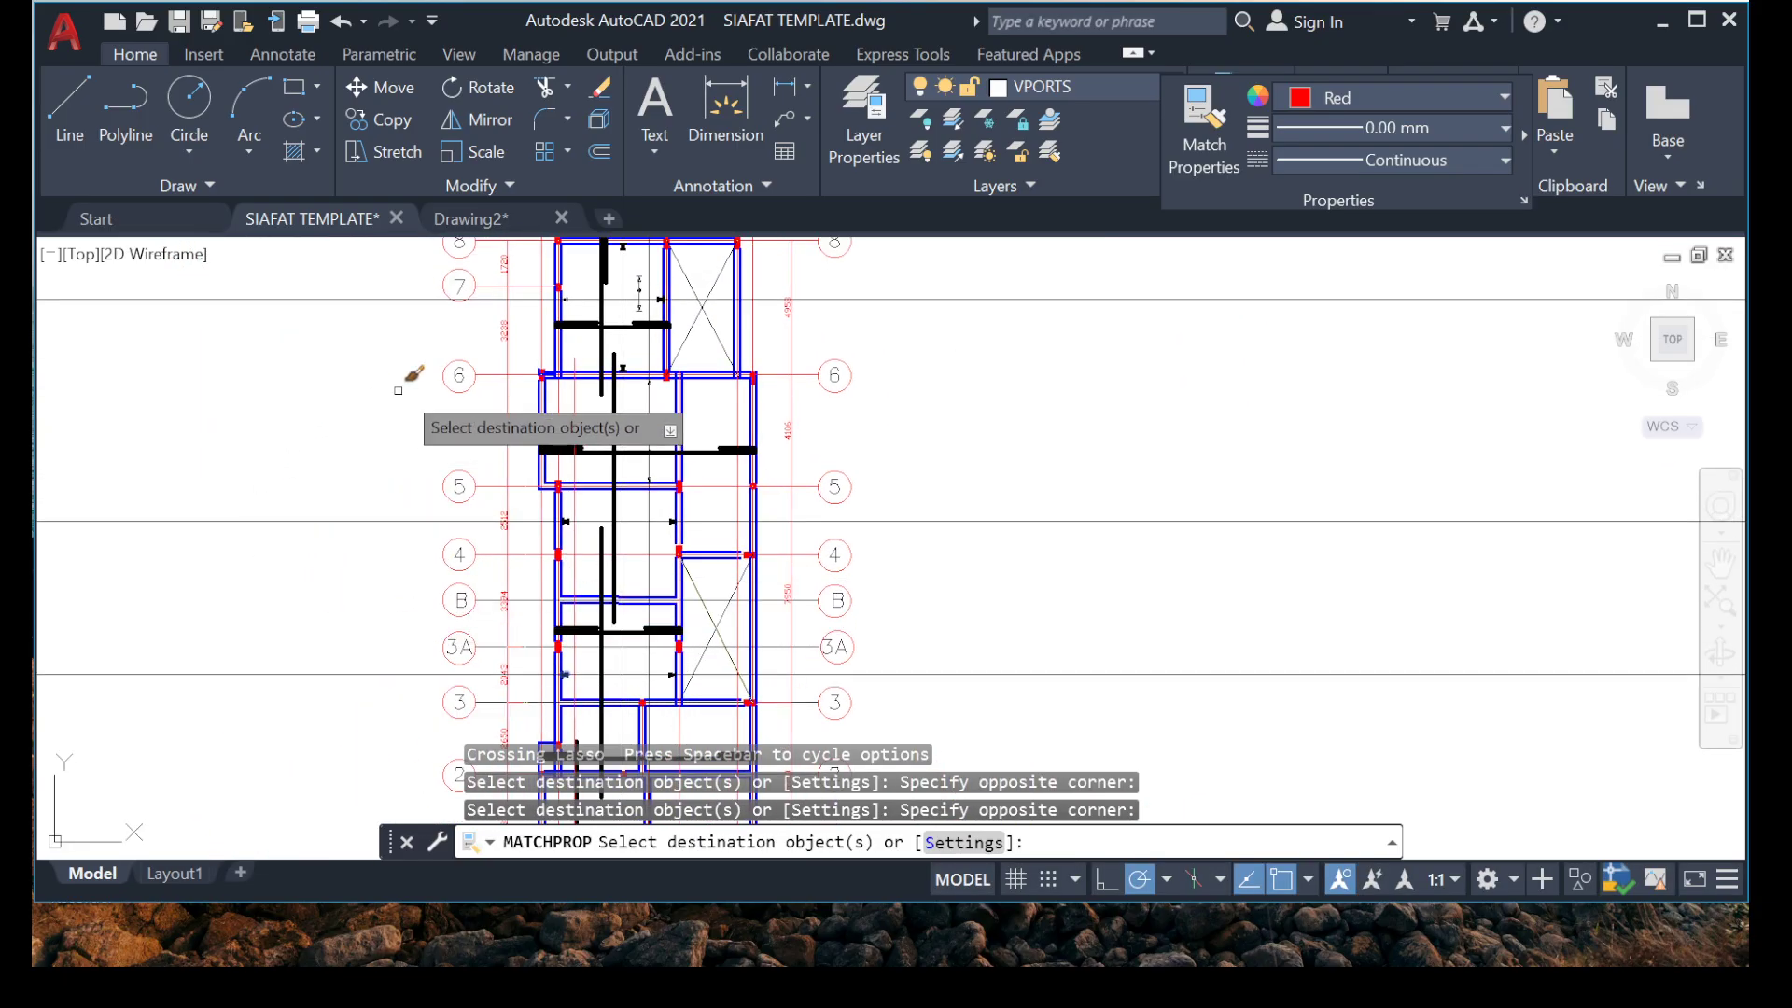
pyautogui.scroll(-2, 398, 390)
pyautogui.moveTo(398, 390); pyautogui.dragTo(302, 340, button='middle')
pyautogui.scroll(6, 490, 267)
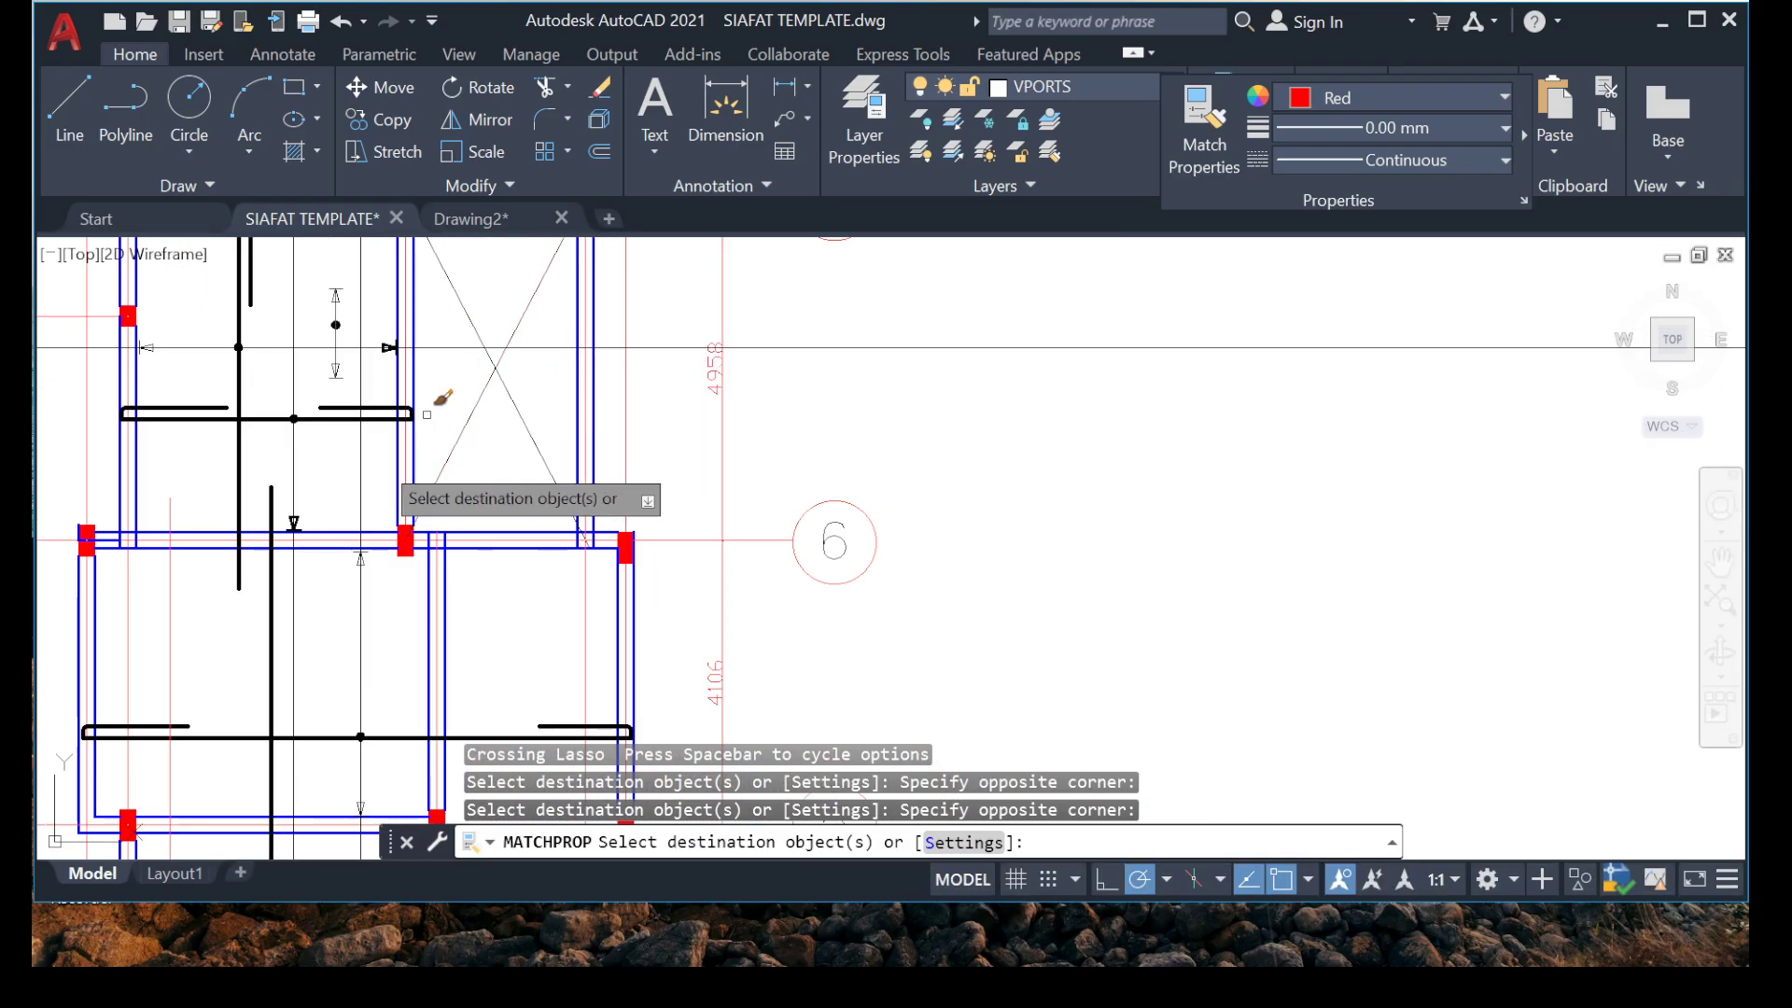
pyautogui.moveTo(324, 488); pyautogui.dragTo(383, 384, button='middle')
pyautogui.scroll(-7, 429, 387)
pyautogui.moveTo(401, 580); pyautogui.dragTo(505, 361, button='middle')
pyautogui.scroll(2, 505, 467)
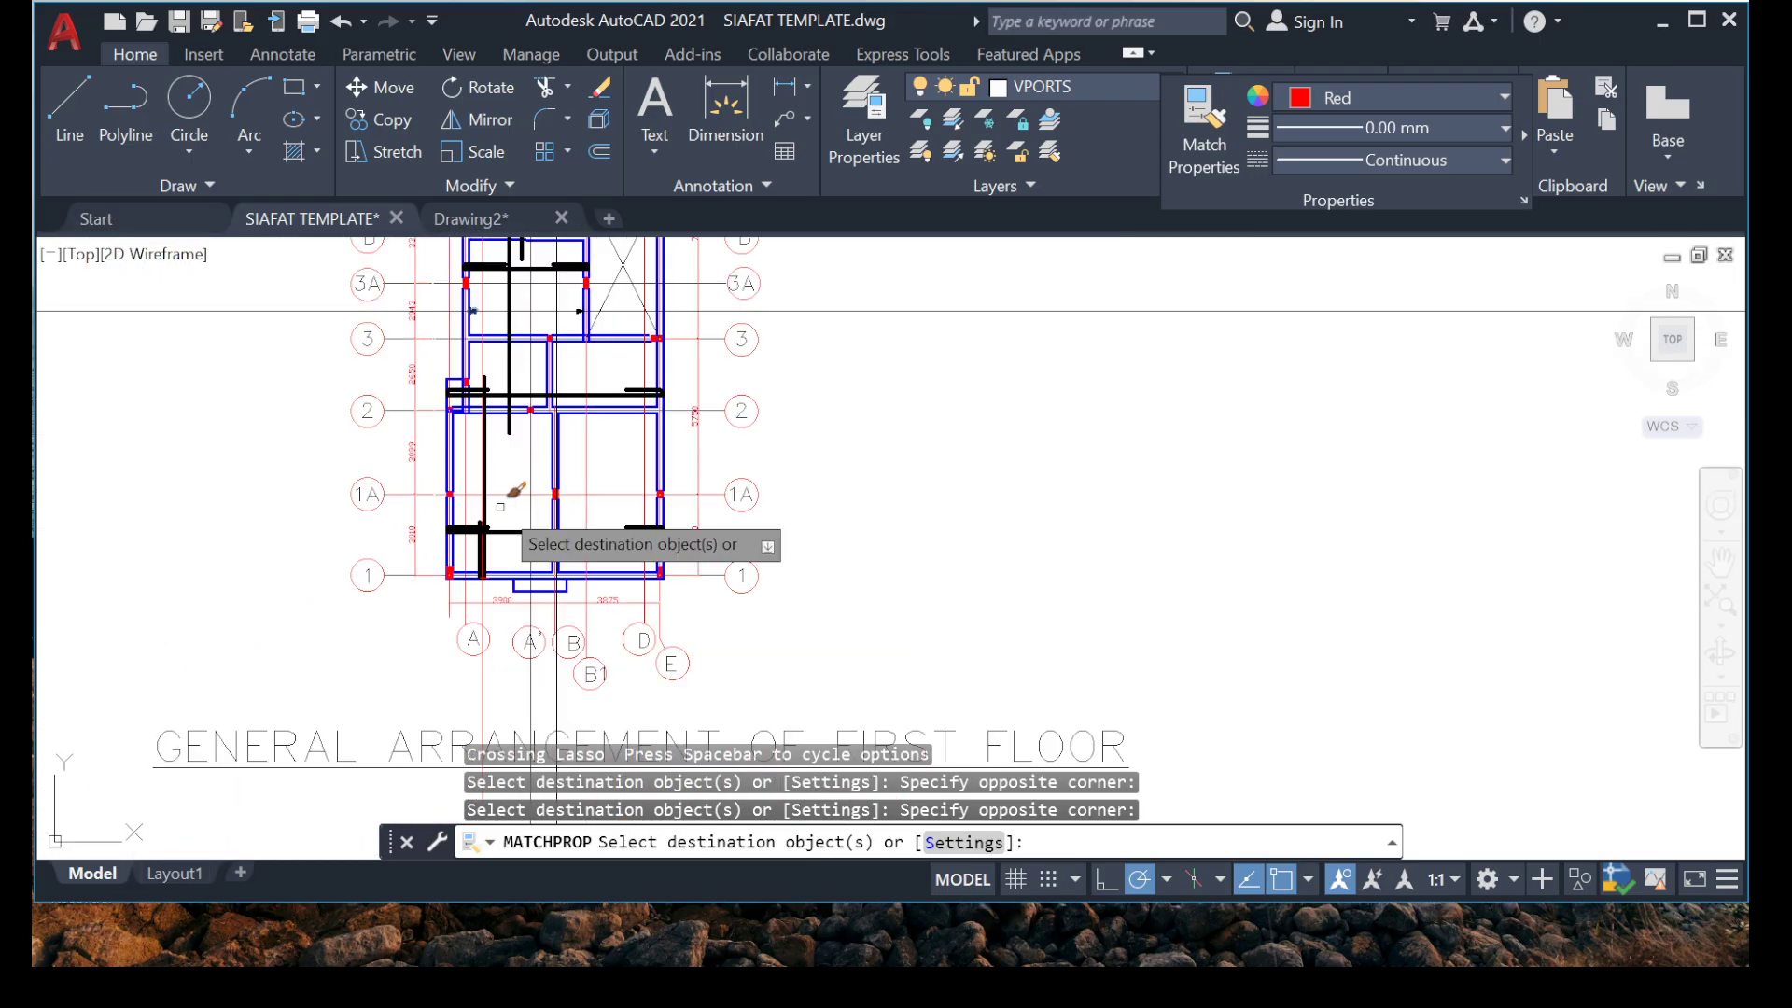
pyautogui.scroll(6, 487, 473)
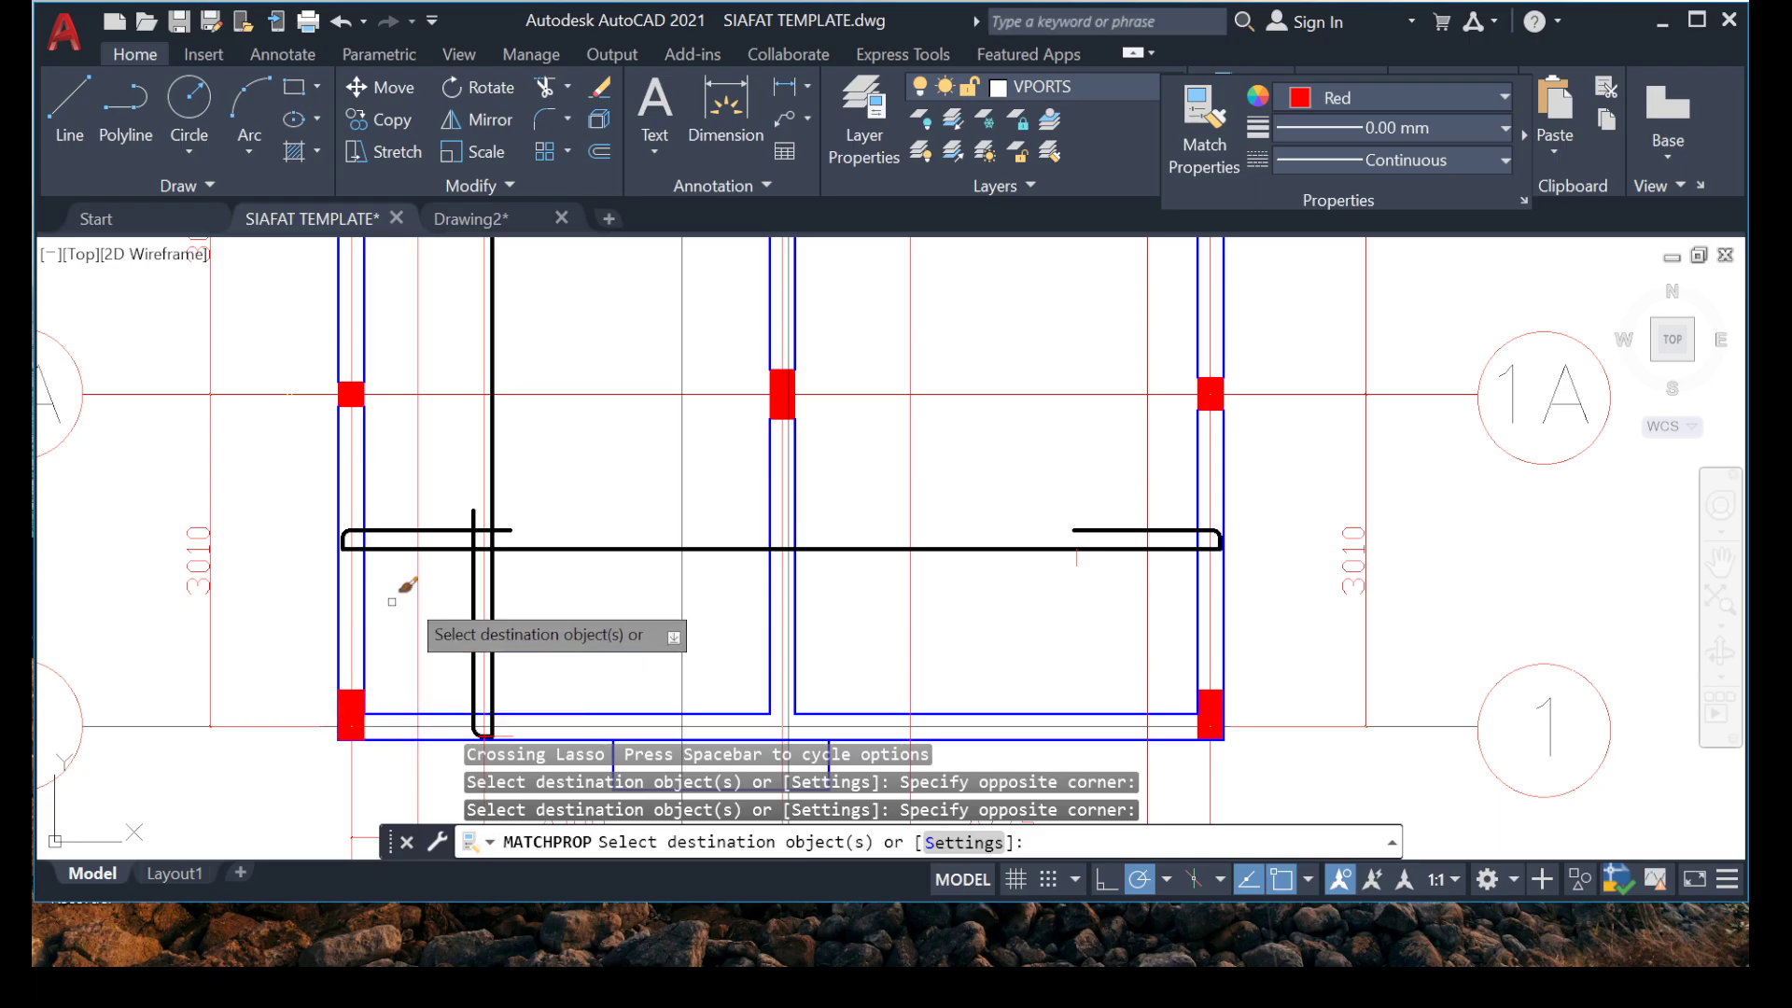
pyautogui.press('Escape')
# Examine both arrowheads of the horizontal range marker between grids 3 and 3A.
pyautogui.scroll(-5, 392, 602)
pyautogui.scroll(3, 509, 443)
pyautogui.scroll(2, 339, 434)
pyautogui.moveTo(368, 510); pyautogui.dragTo(518, 525, button='middle')
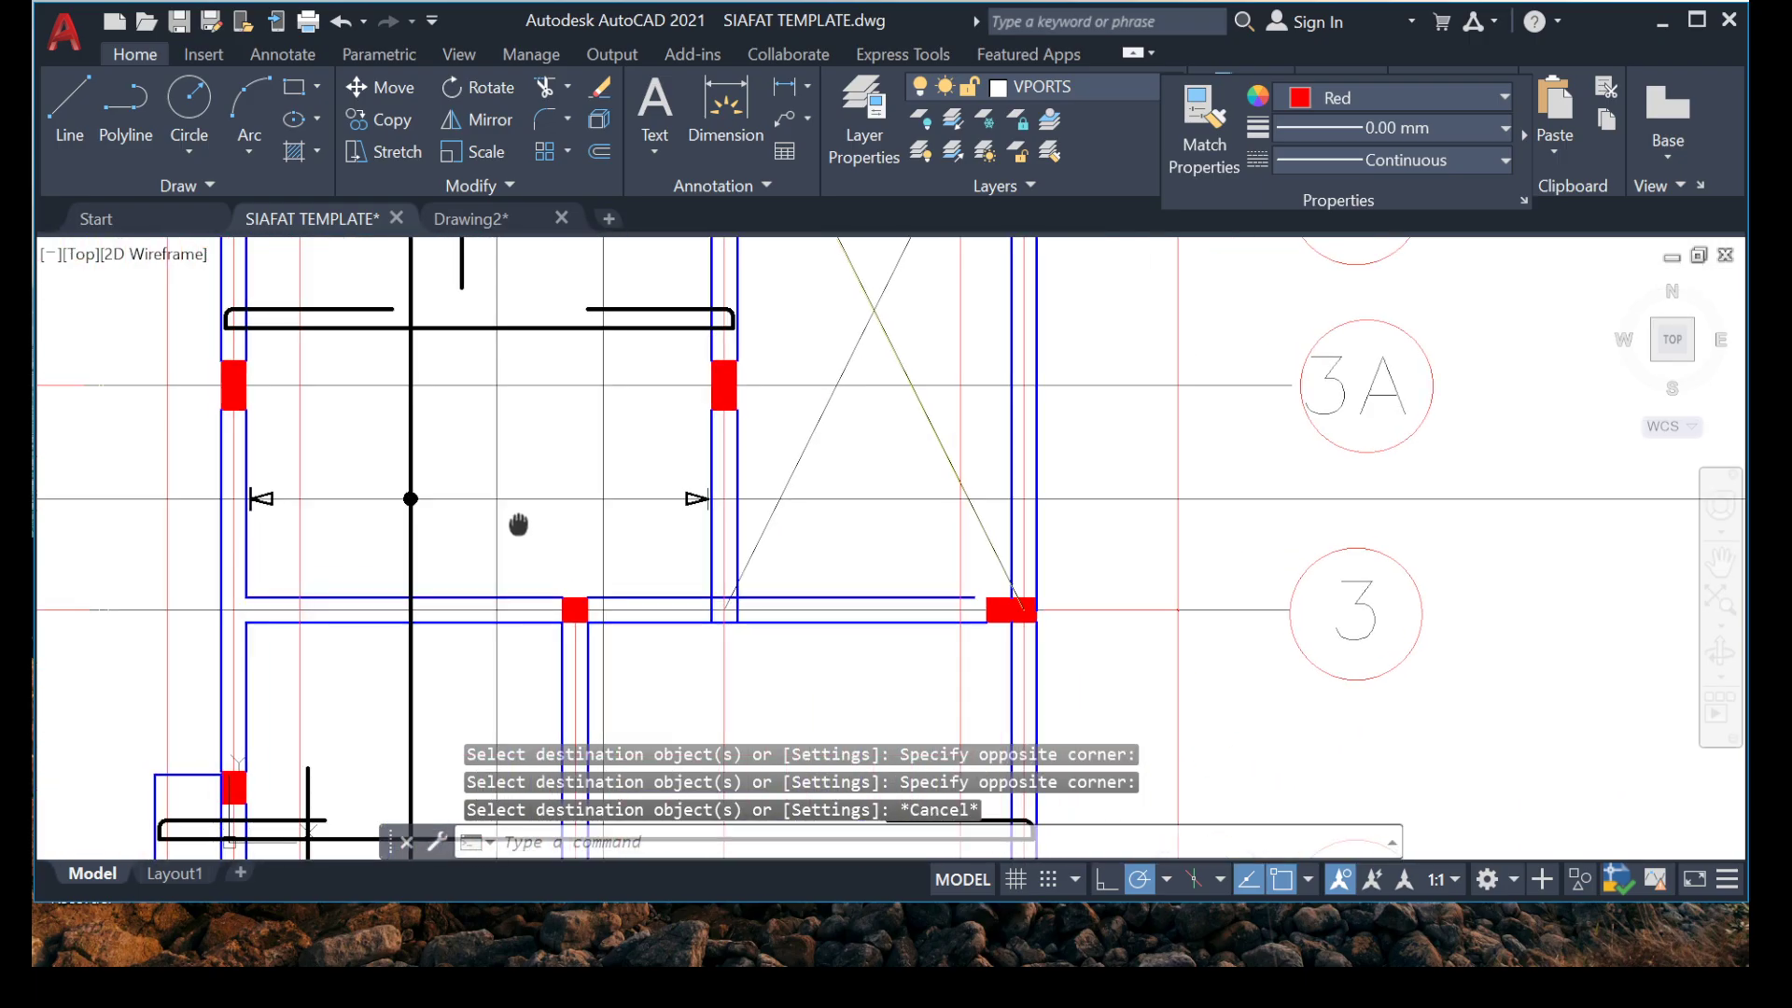
pyautogui.scroll(-2, 518, 524)
pyautogui.moveTo(520, 616)
pyautogui.mouseDown(button='middle')
pyautogui.moveTo(501, 660)
pyautogui.moveTo(439, 590)
pyautogui.moveTo(458, 388)
pyautogui.mouseUp(button='middle')
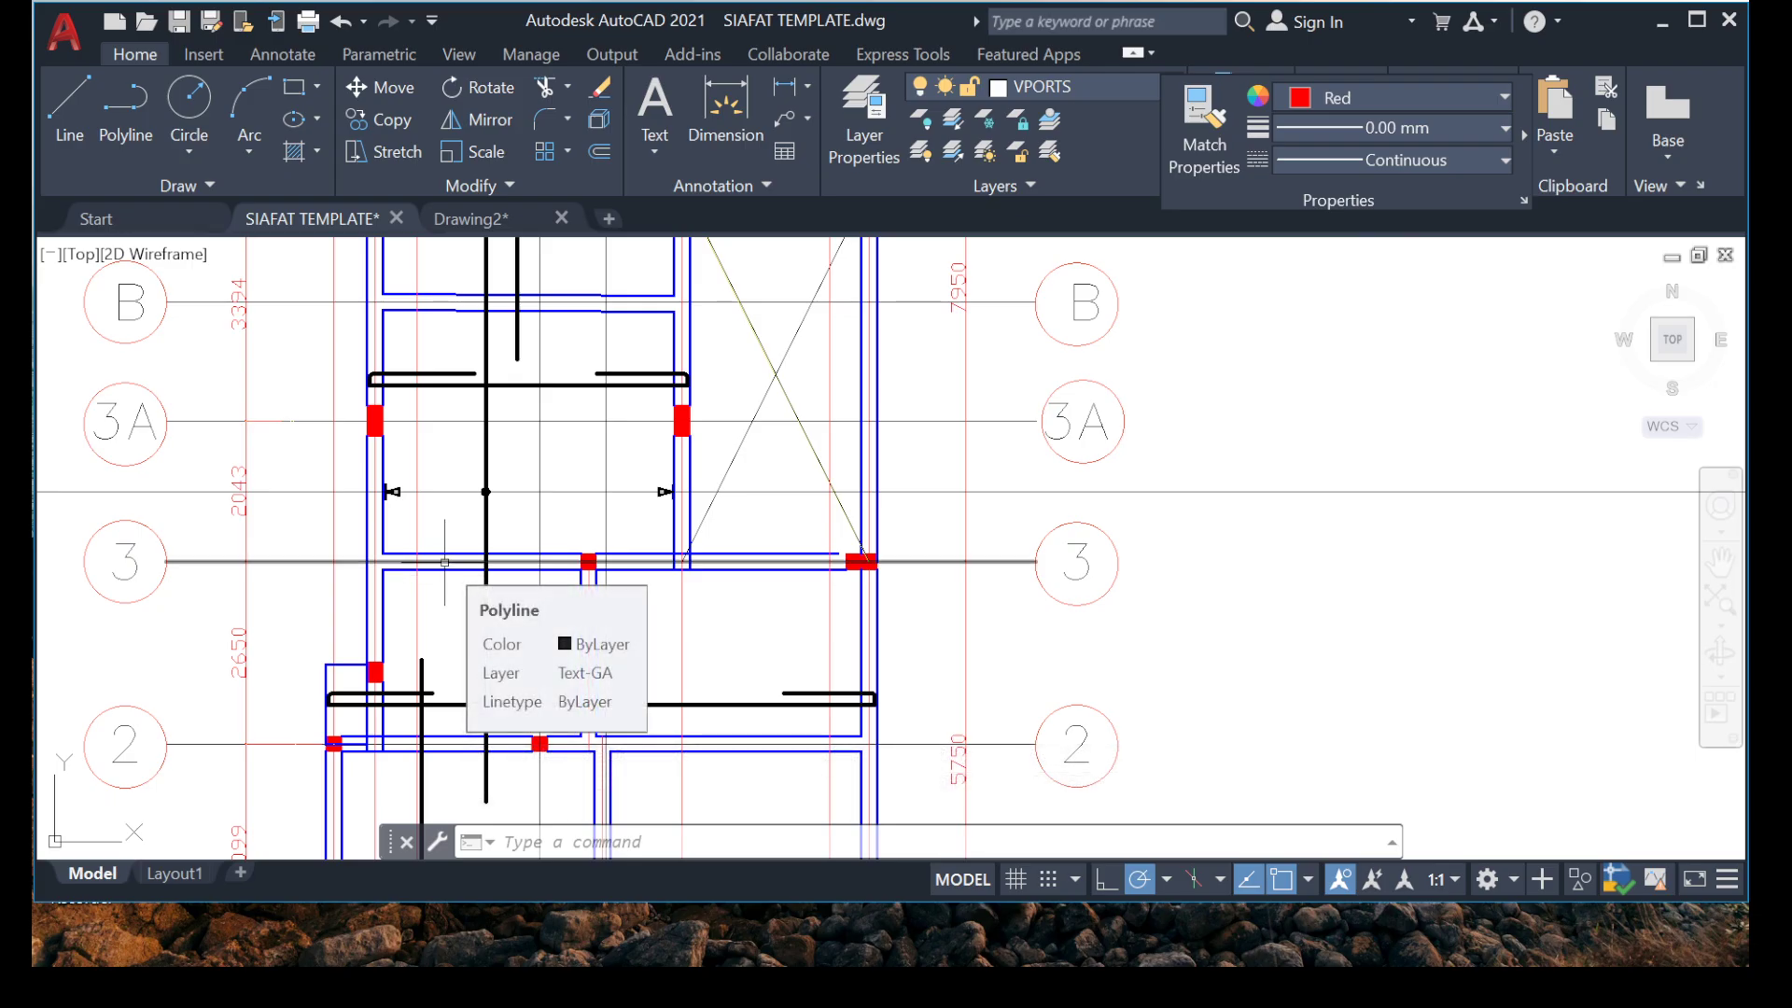
pyautogui.scroll(6, 441, 488)
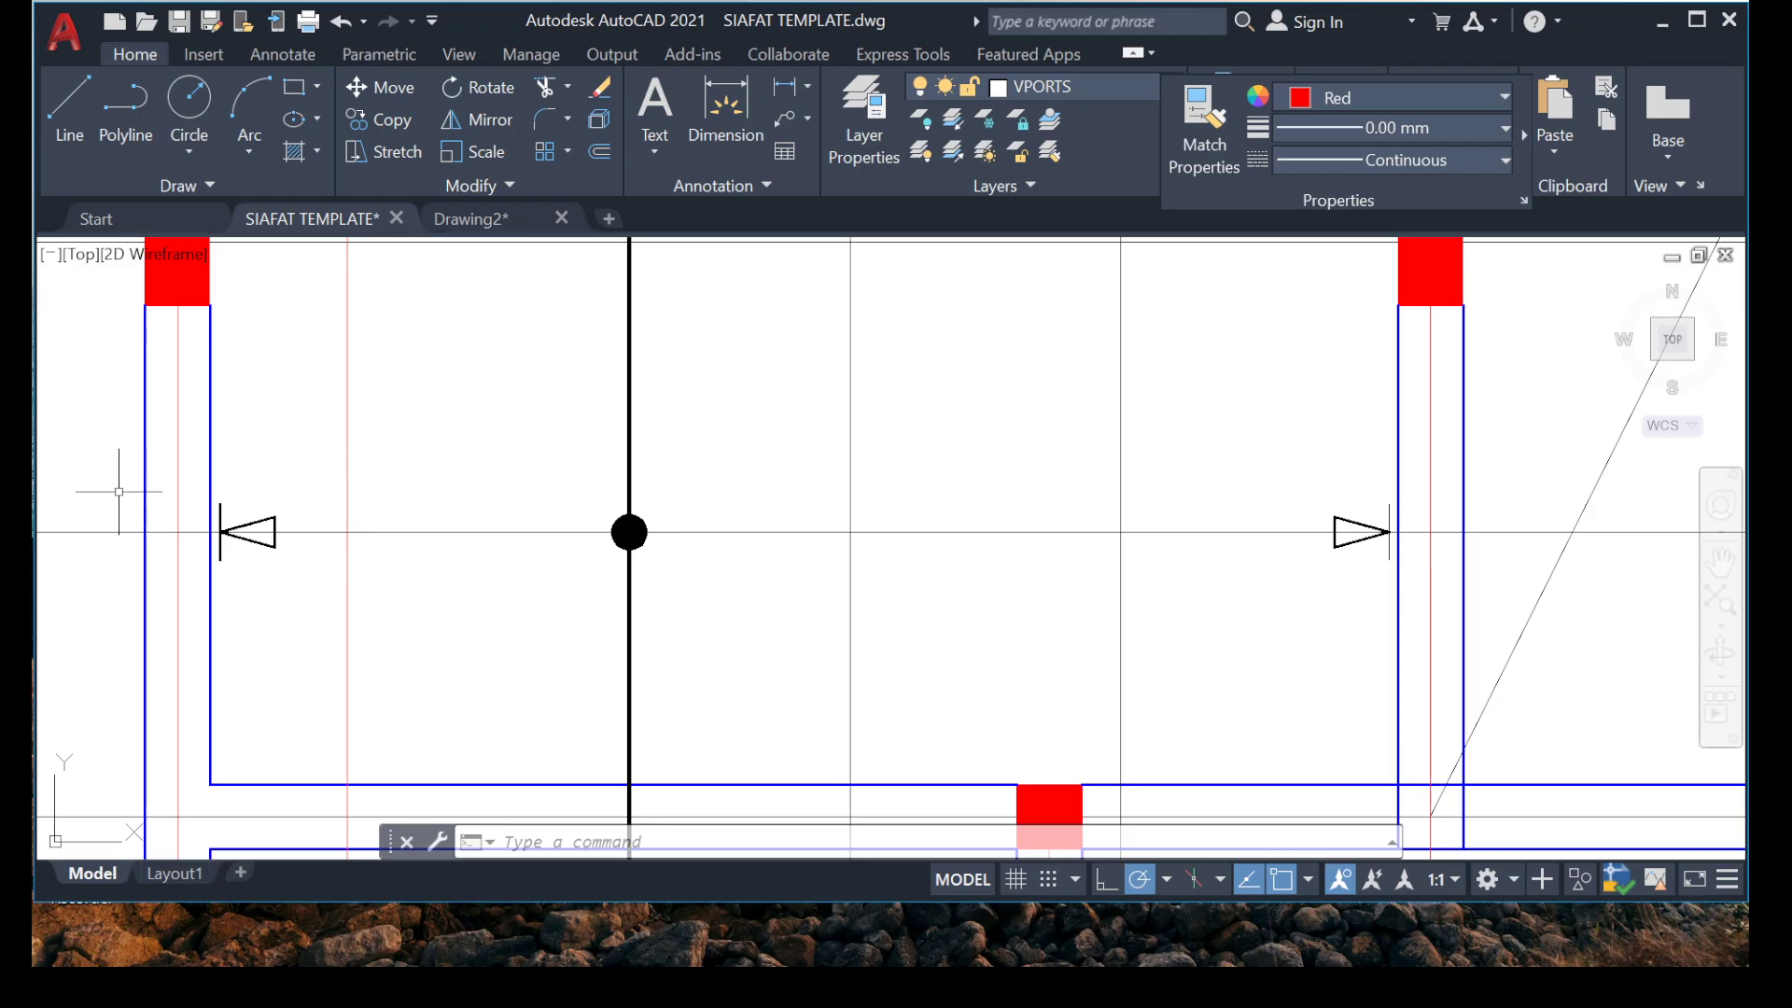
# Copy the horizontal range marker with its dot and arrowheads from between grids 3 and 3A onto the vertical bar between grids 1A and 2.
pyautogui.click(51, 459)
pyautogui.click(1613, 658)
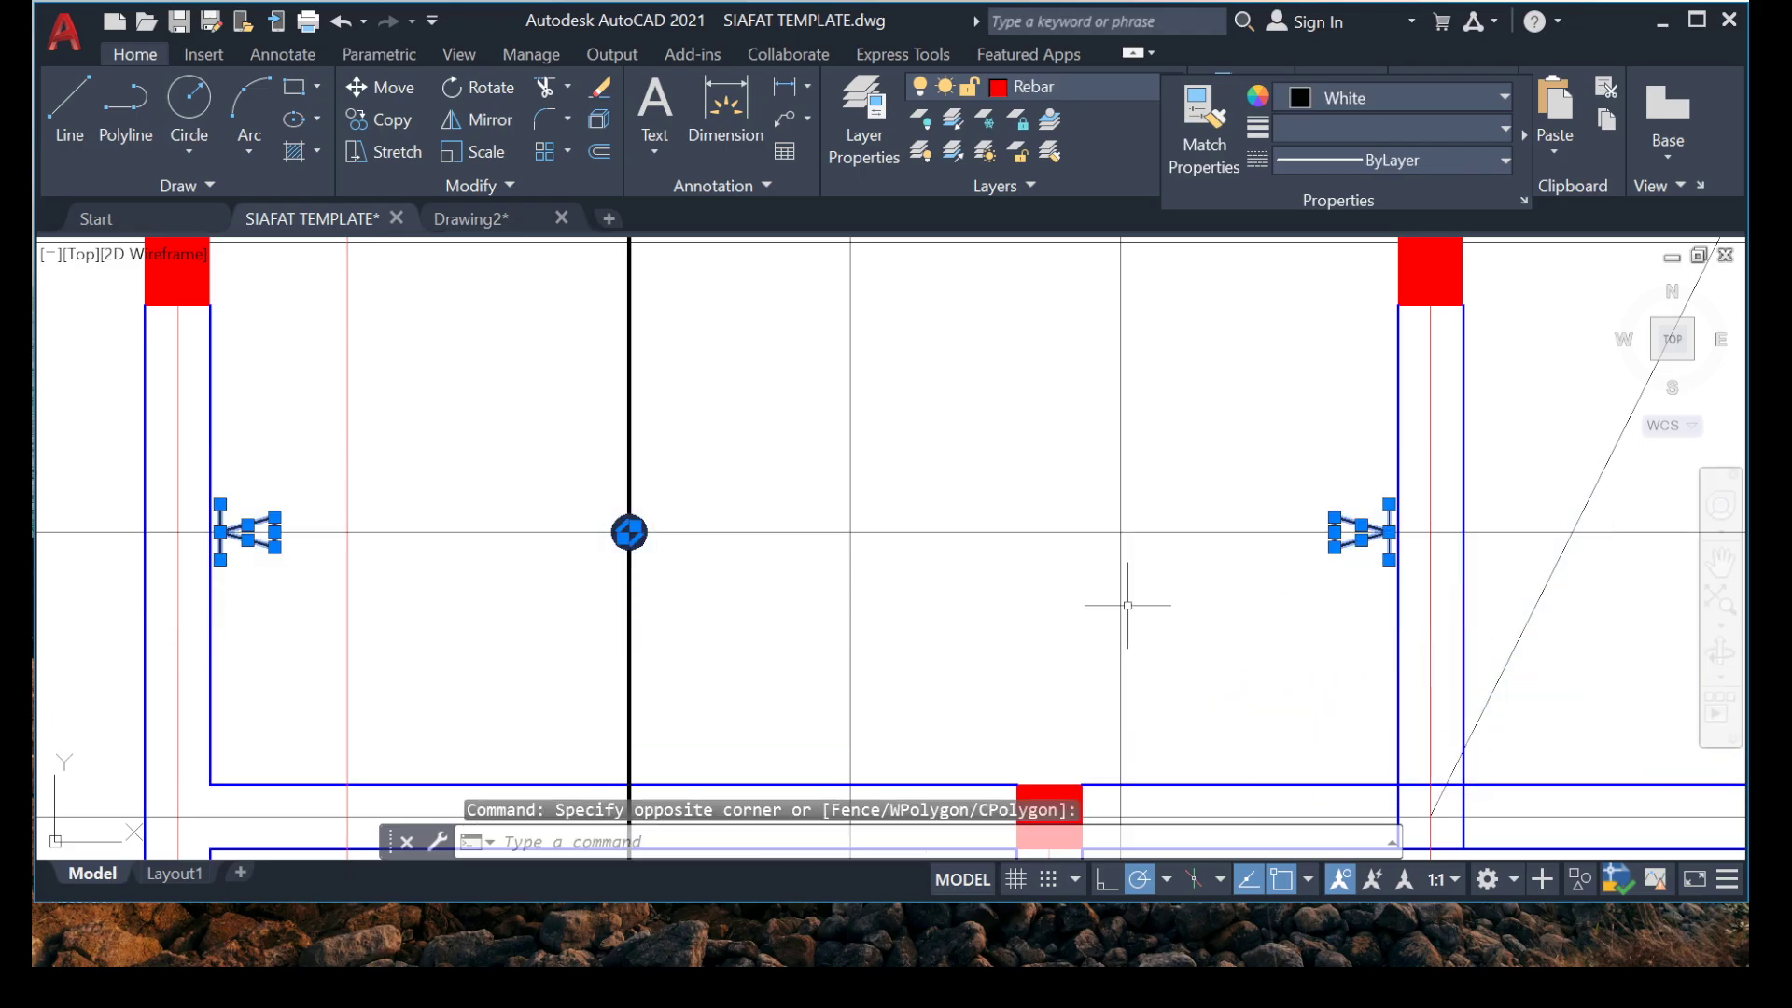
pyautogui.click(1016, 456)
pyautogui.click(640, 579)
pyautogui.click(558, 480)
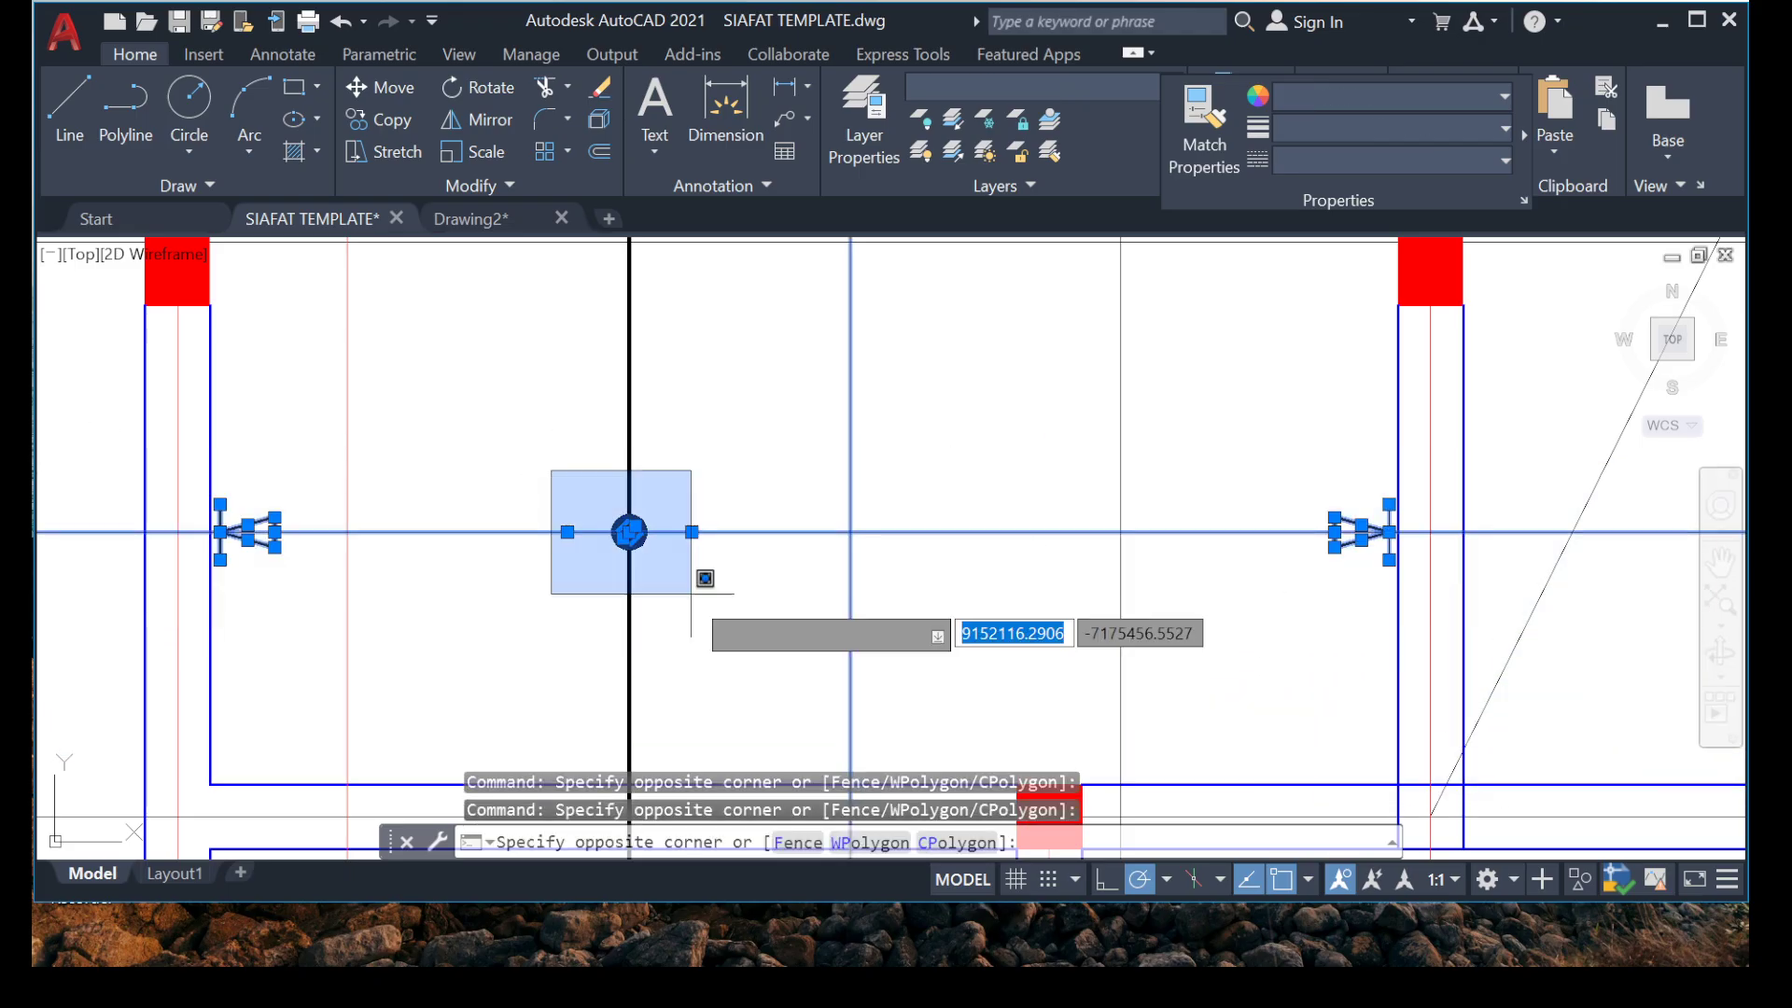
pyautogui.click(687, 592)
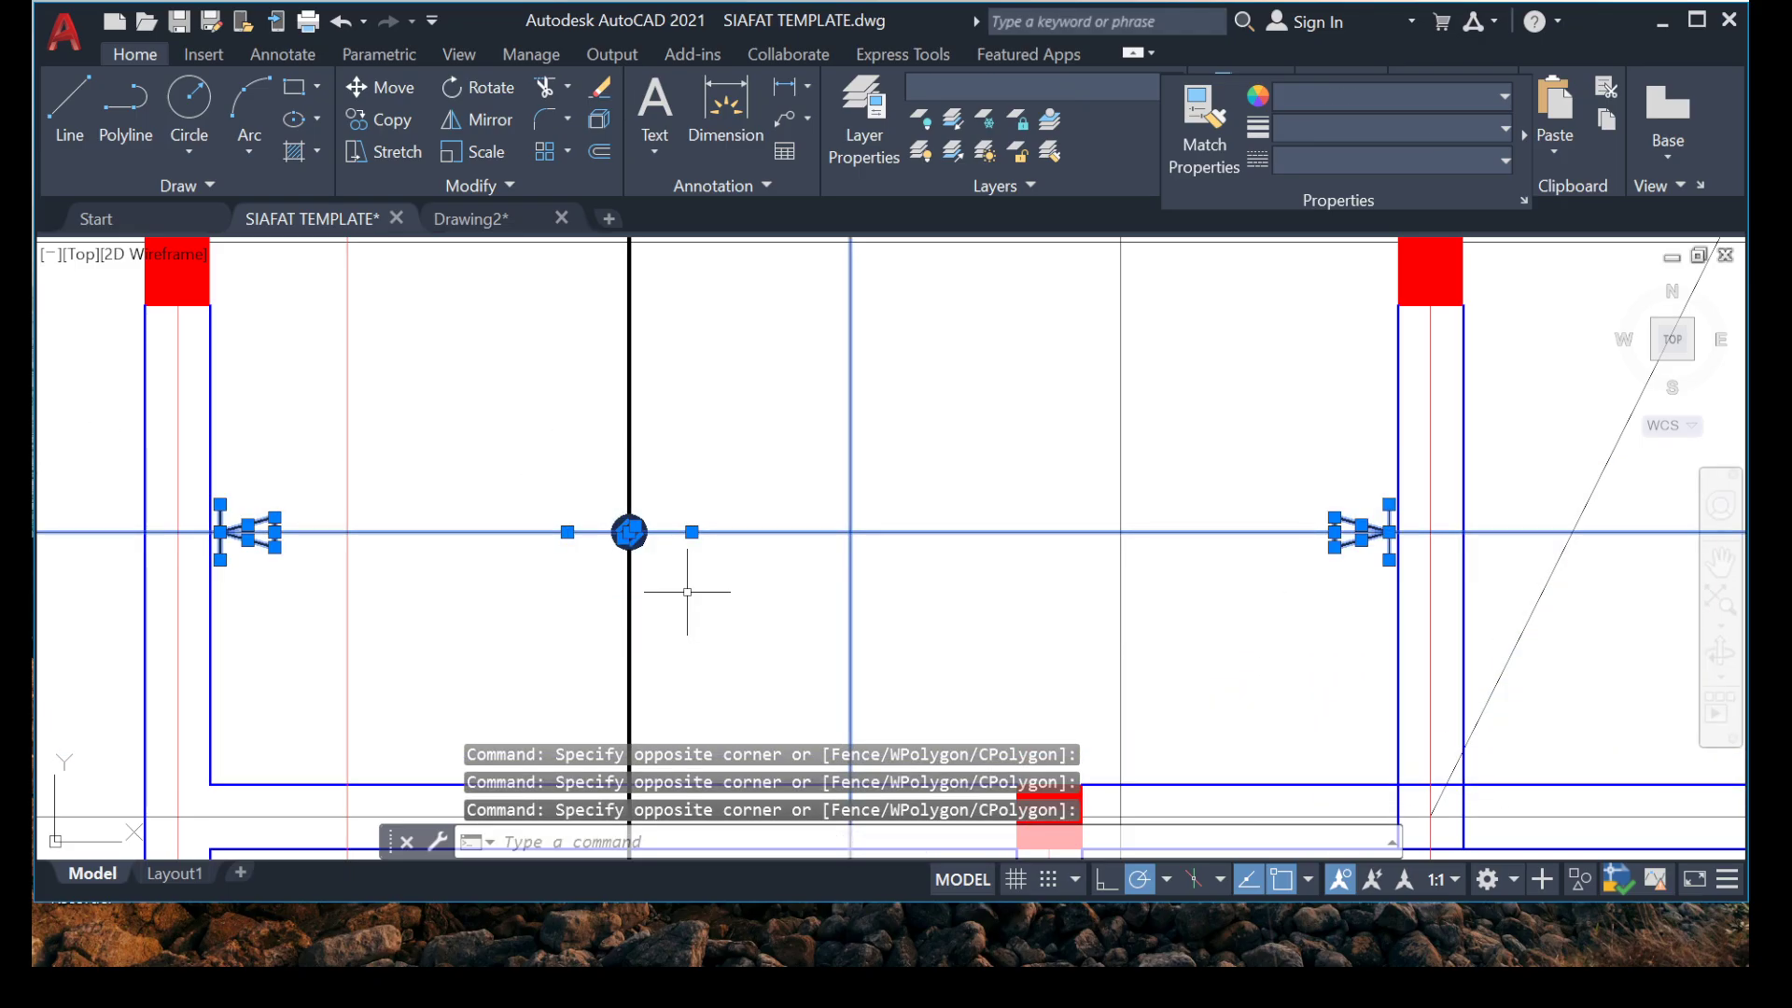
pyautogui.rightClick(753, 446)
pyautogui.click(858, 559)
pyautogui.scroll(5, 621, 537)
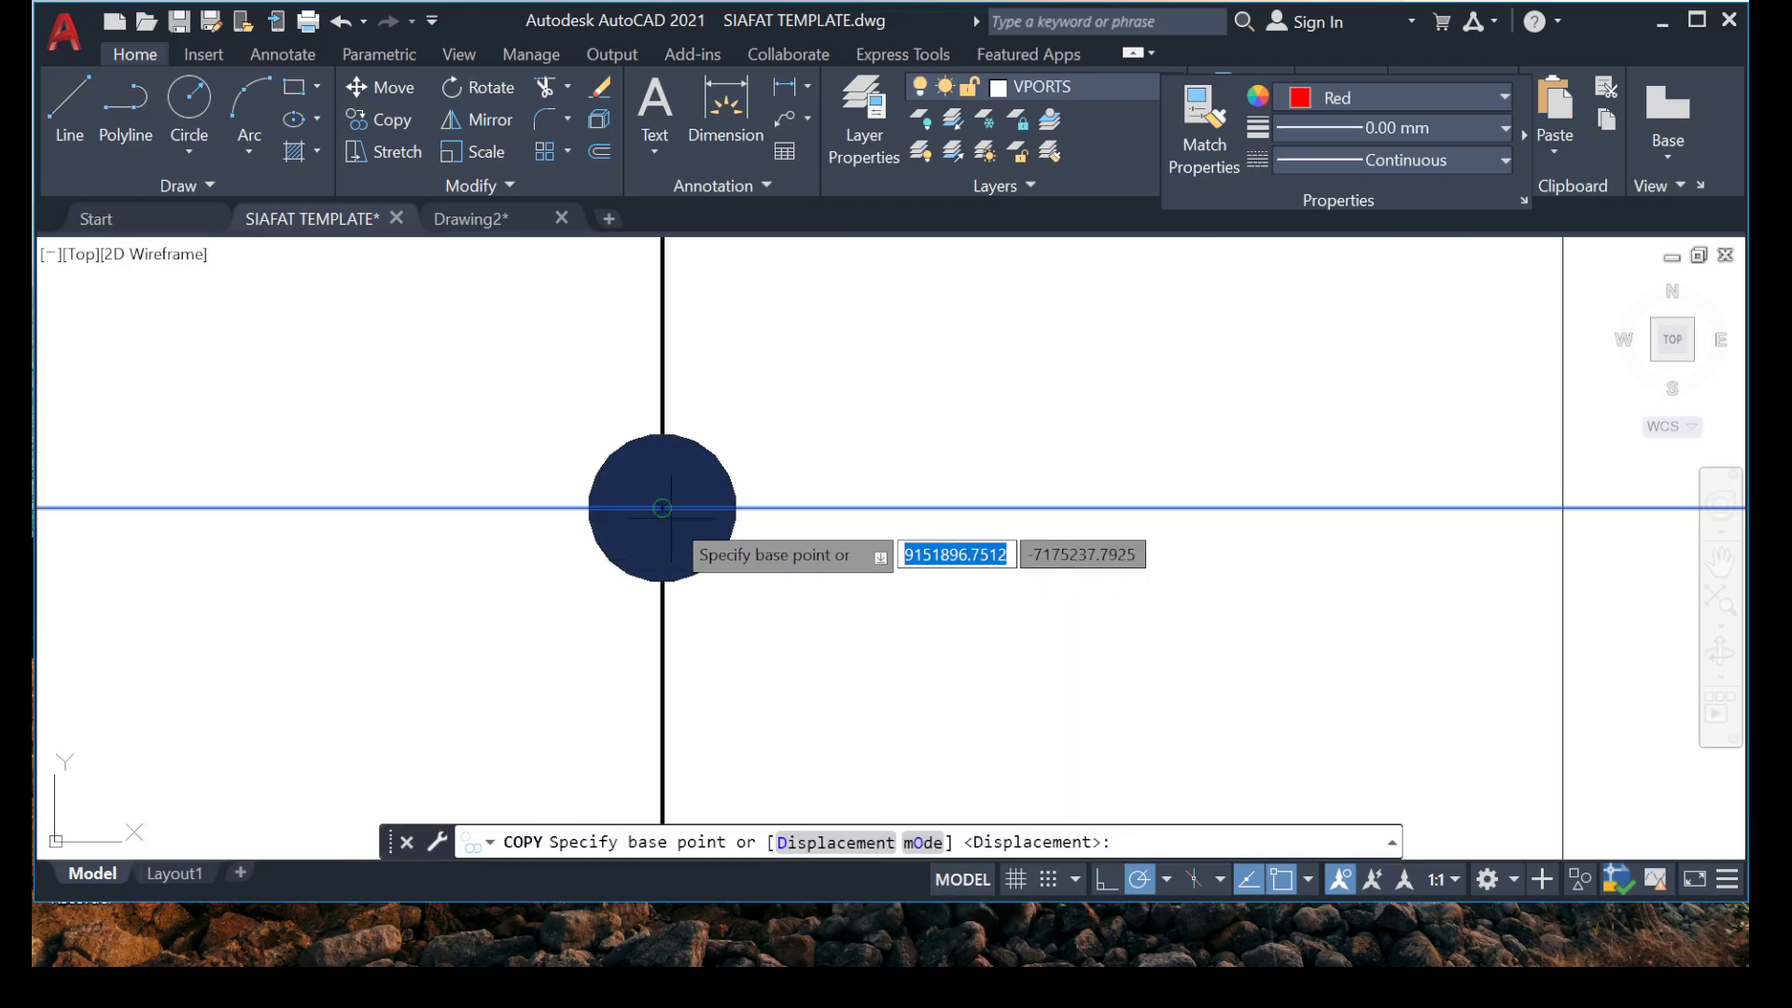
pyautogui.click(662, 508)
pyautogui.scroll(-6, 560, 522)
pyautogui.scroll(4, 390, 527)
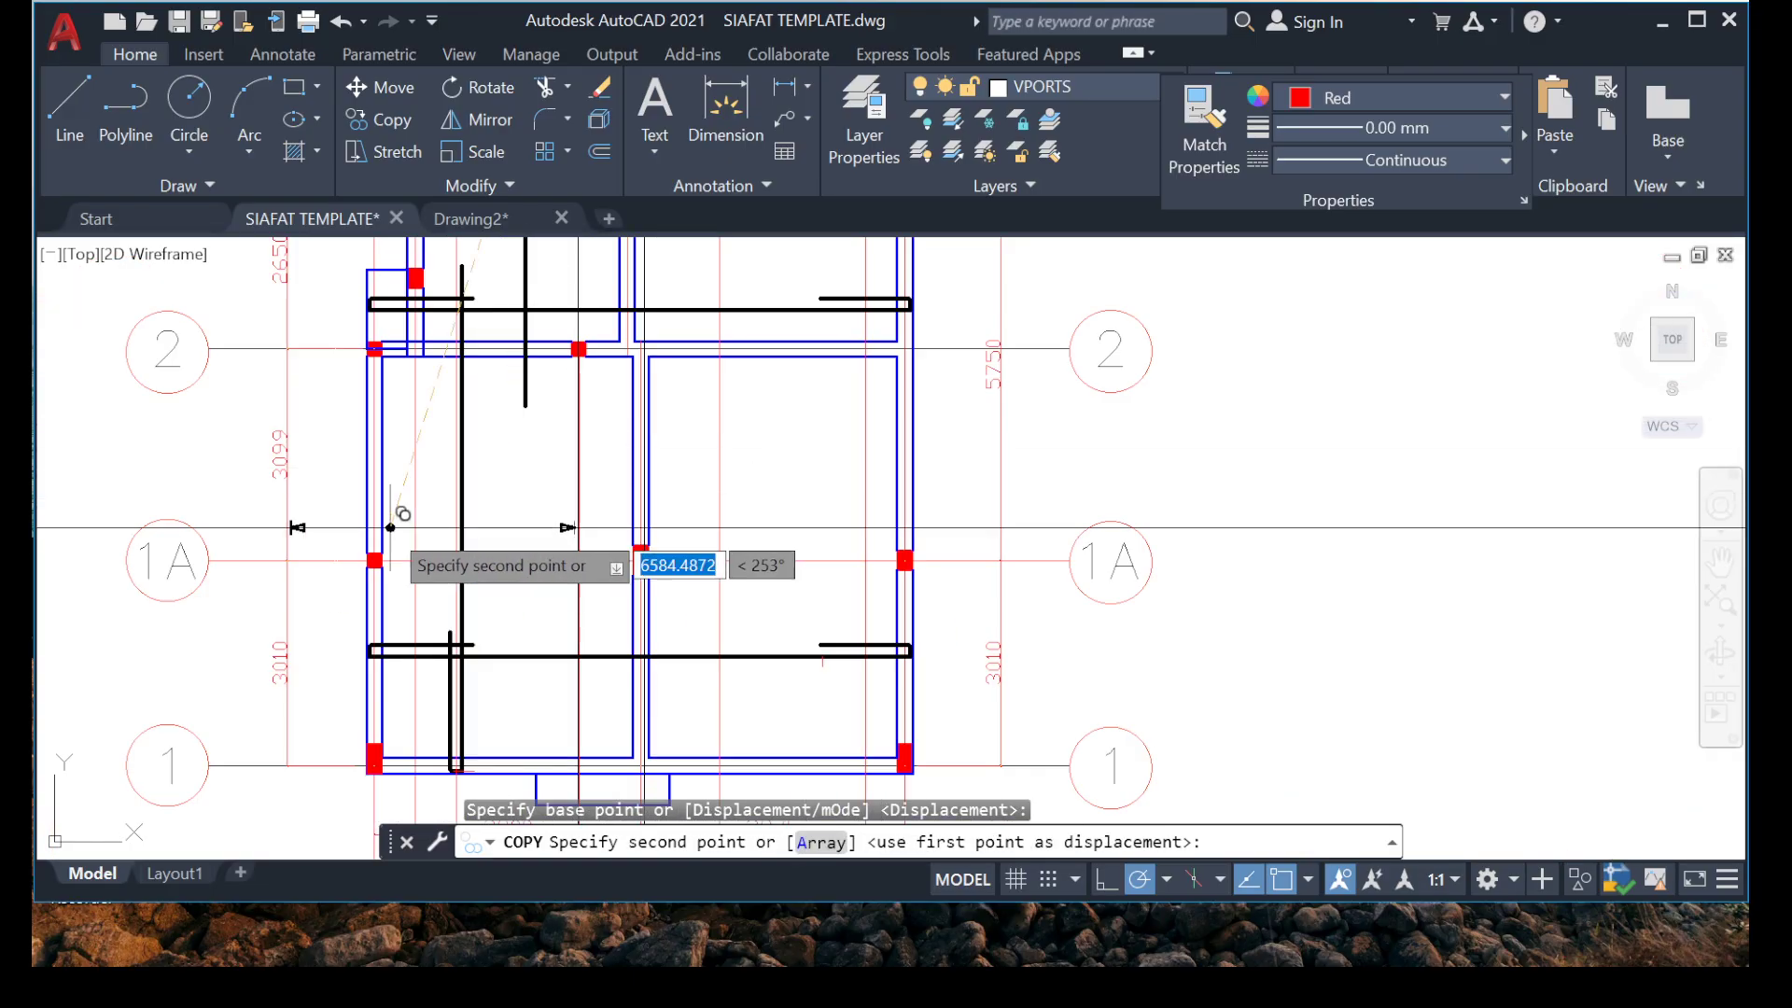
pyautogui.scroll(5, 391, 528)
pyautogui.click(681, 496)
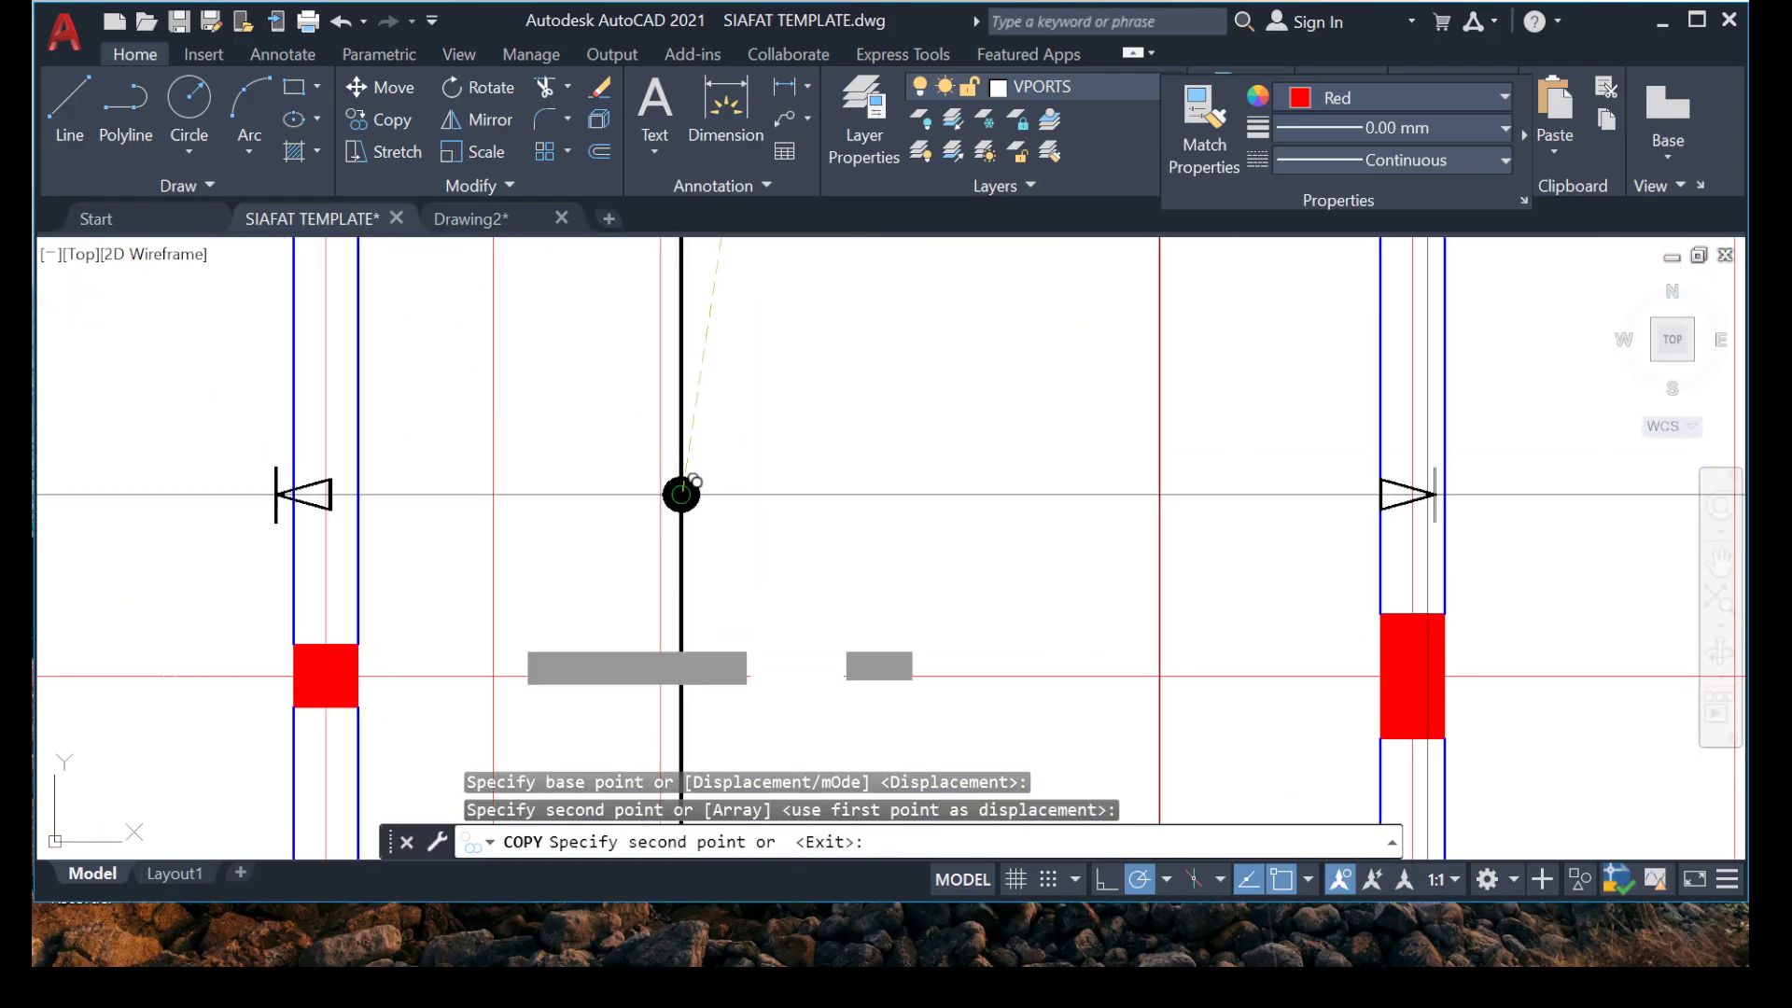
pyautogui.press('Escape')
pyautogui.press('Escape')
# Move the copied marker's left arrowhead and end line along the marker line to just inside the left beam above grid 1A.
pyautogui.click(148, 400)
pyautogui.click(464, 556)
pyautogui.rightClick(435, 500)
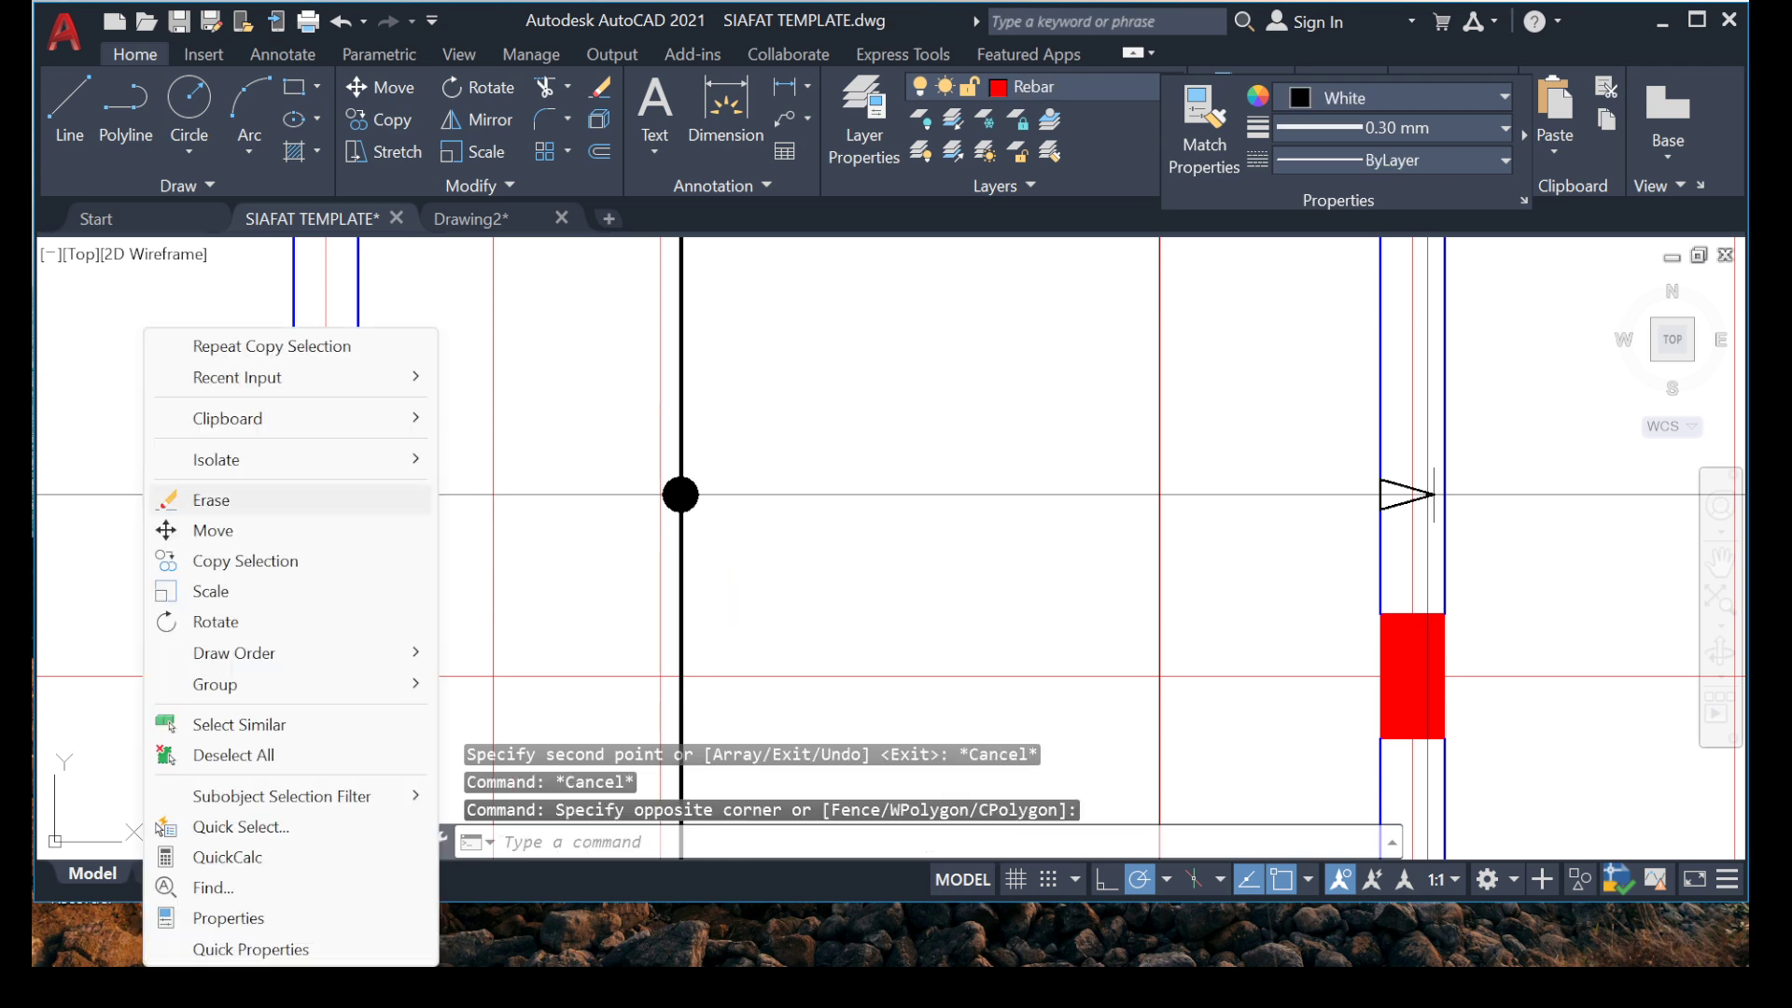
pyautogui.click(213, 530)
pyautogui.scroll(6, 296, 574)
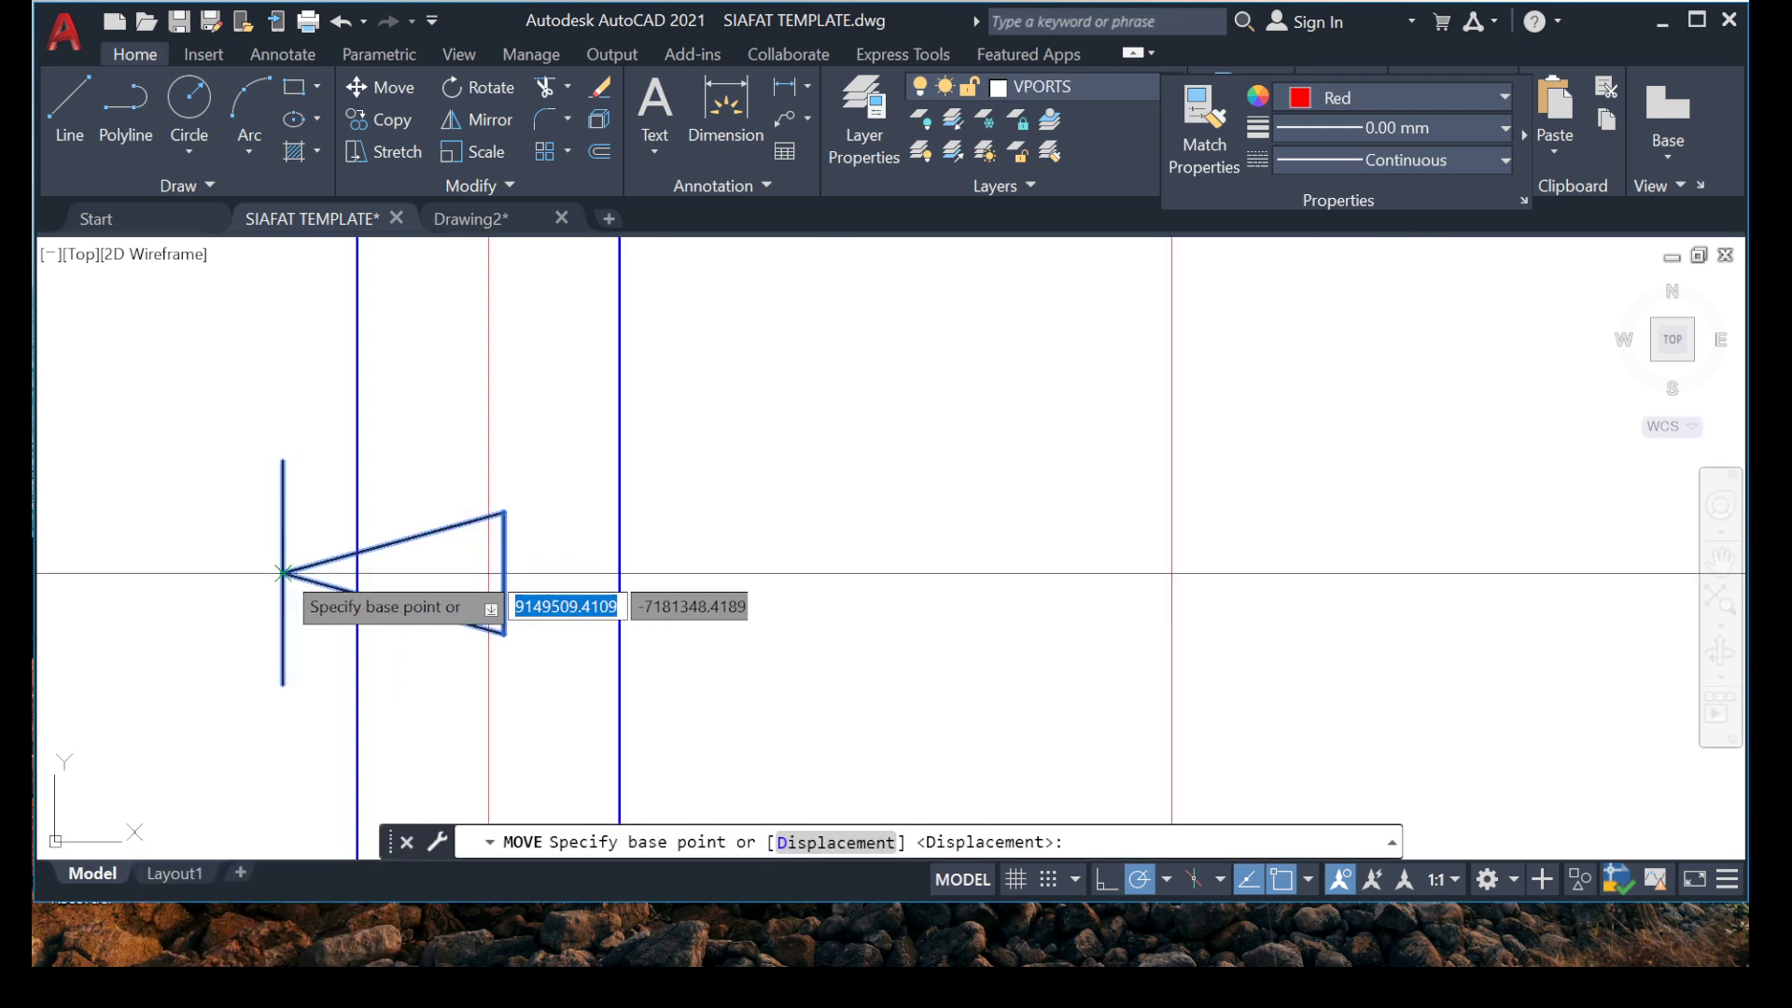
pyautogui.click(283, 573)
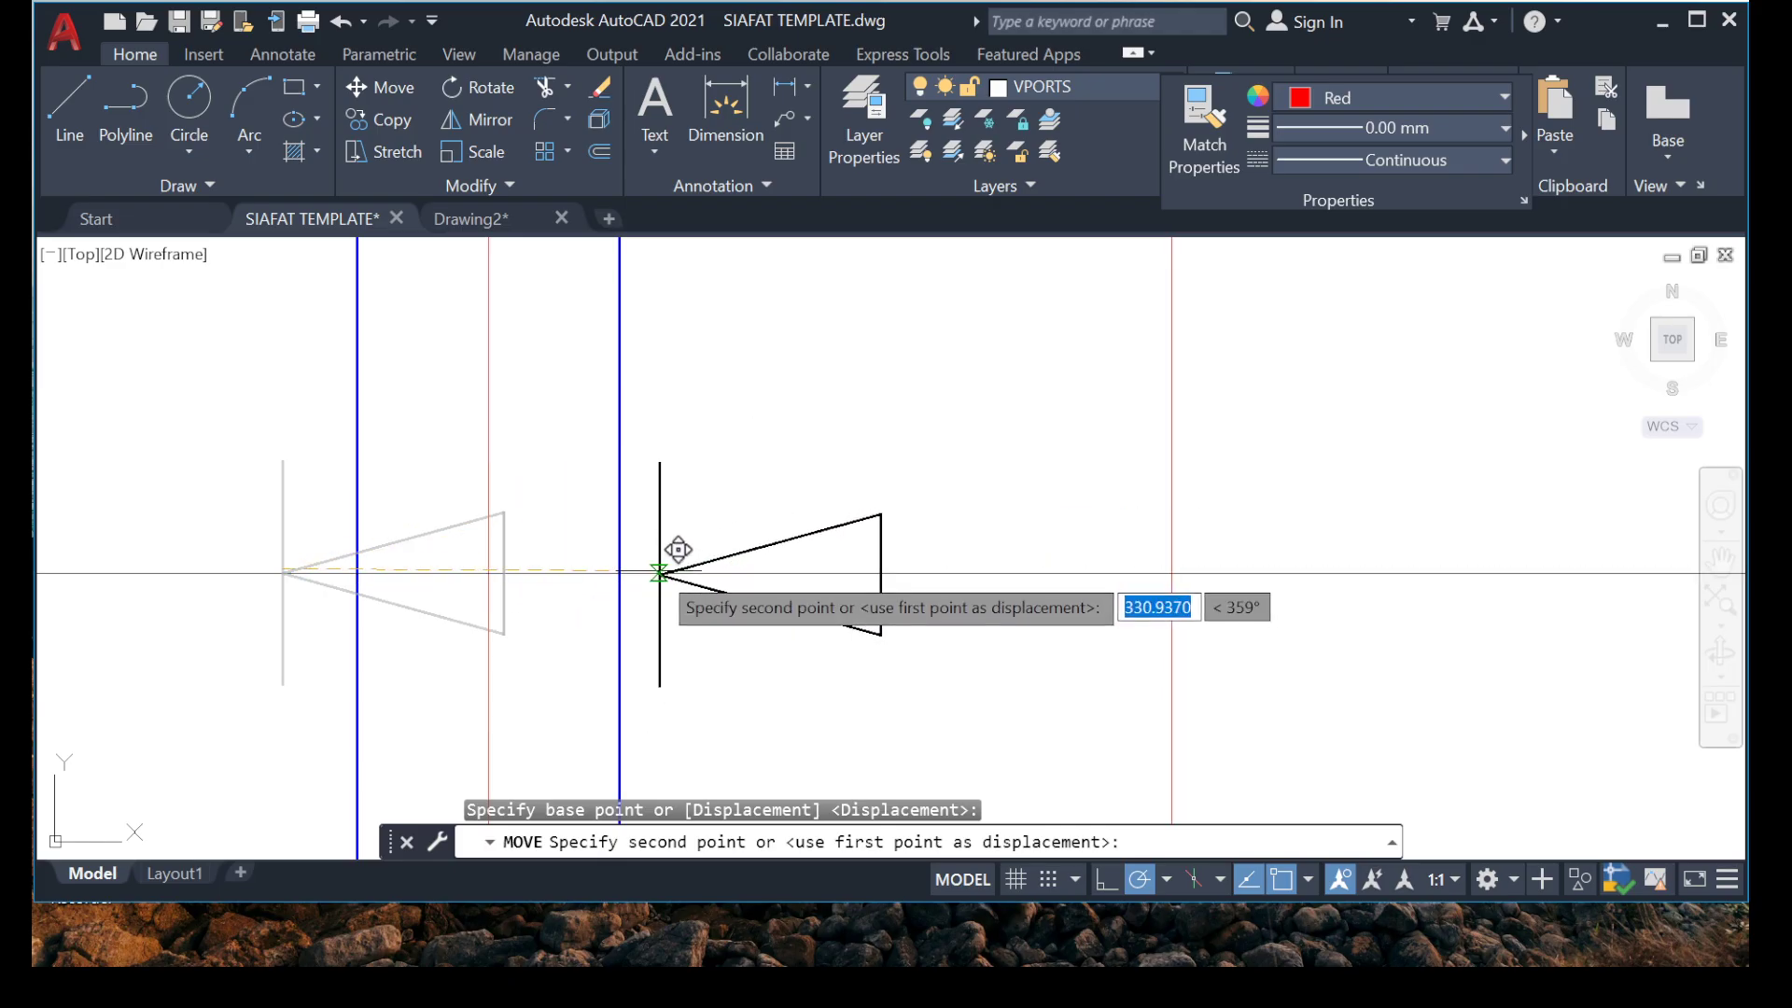
pyautogui.click(654, 573)
# Move the copied marker's right arrowhead and end line to just short of the middle beam above grid 1A.
pyautogui.scroll(-5, 474, 426)
pyautogui.moveTo(1084, 427); pyautogui.dragTo(799, 410, button='middle')
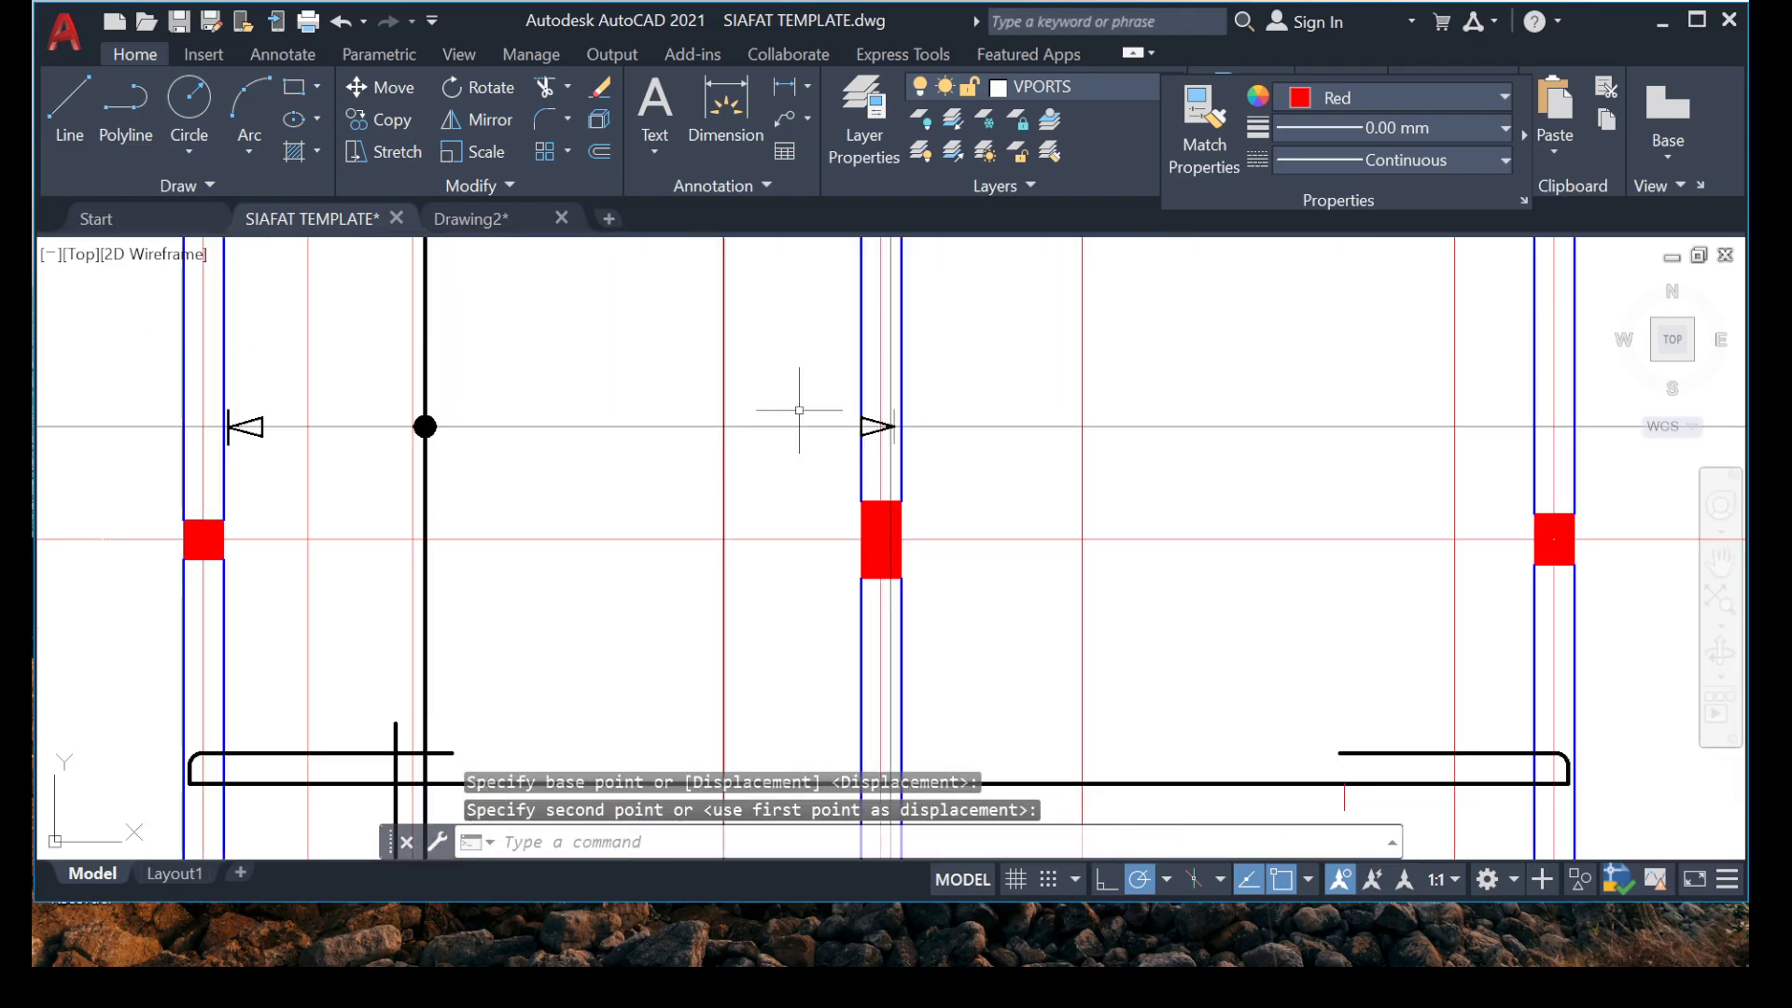
pyautogui.click(1068, 495)
pyautogui.rightClick(1027, 825)
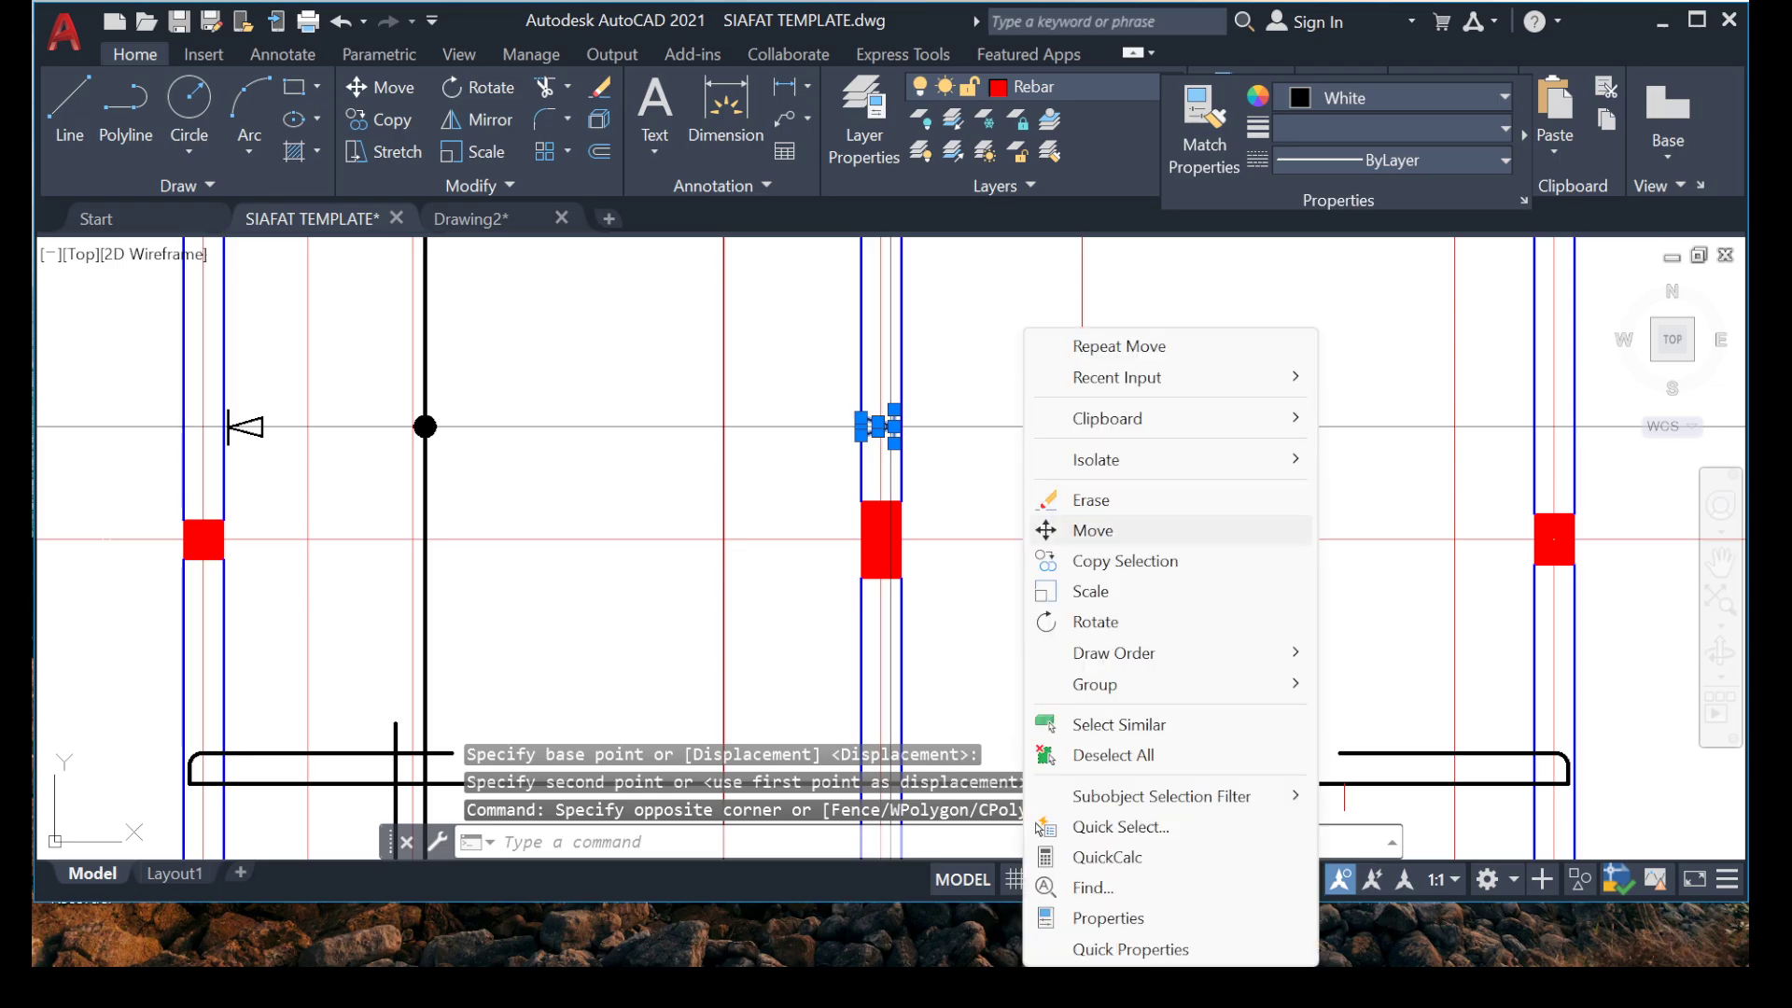
pyautogui.click(1093, 530)
pyautogui.scroll(10, 873, 425)
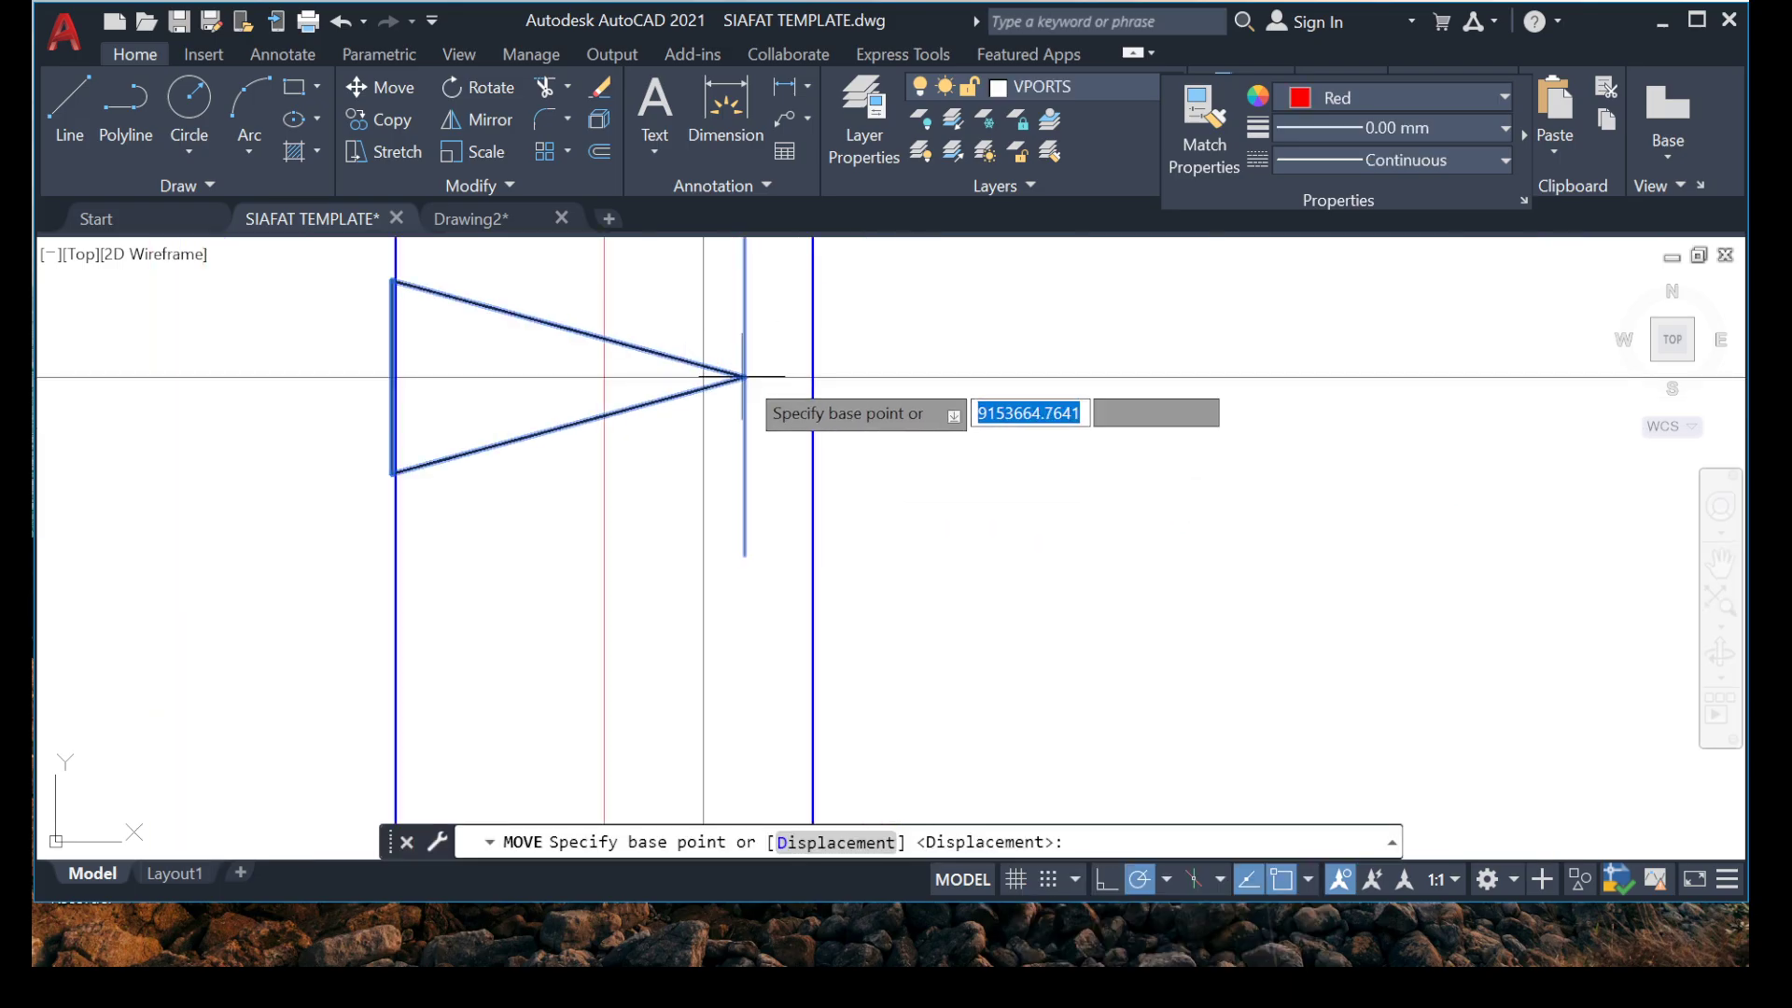
pyautogui.click(744, 377)
pyautogui.moveTo(304, 372); pyautogui.dragTo(421, 358, button='middle')
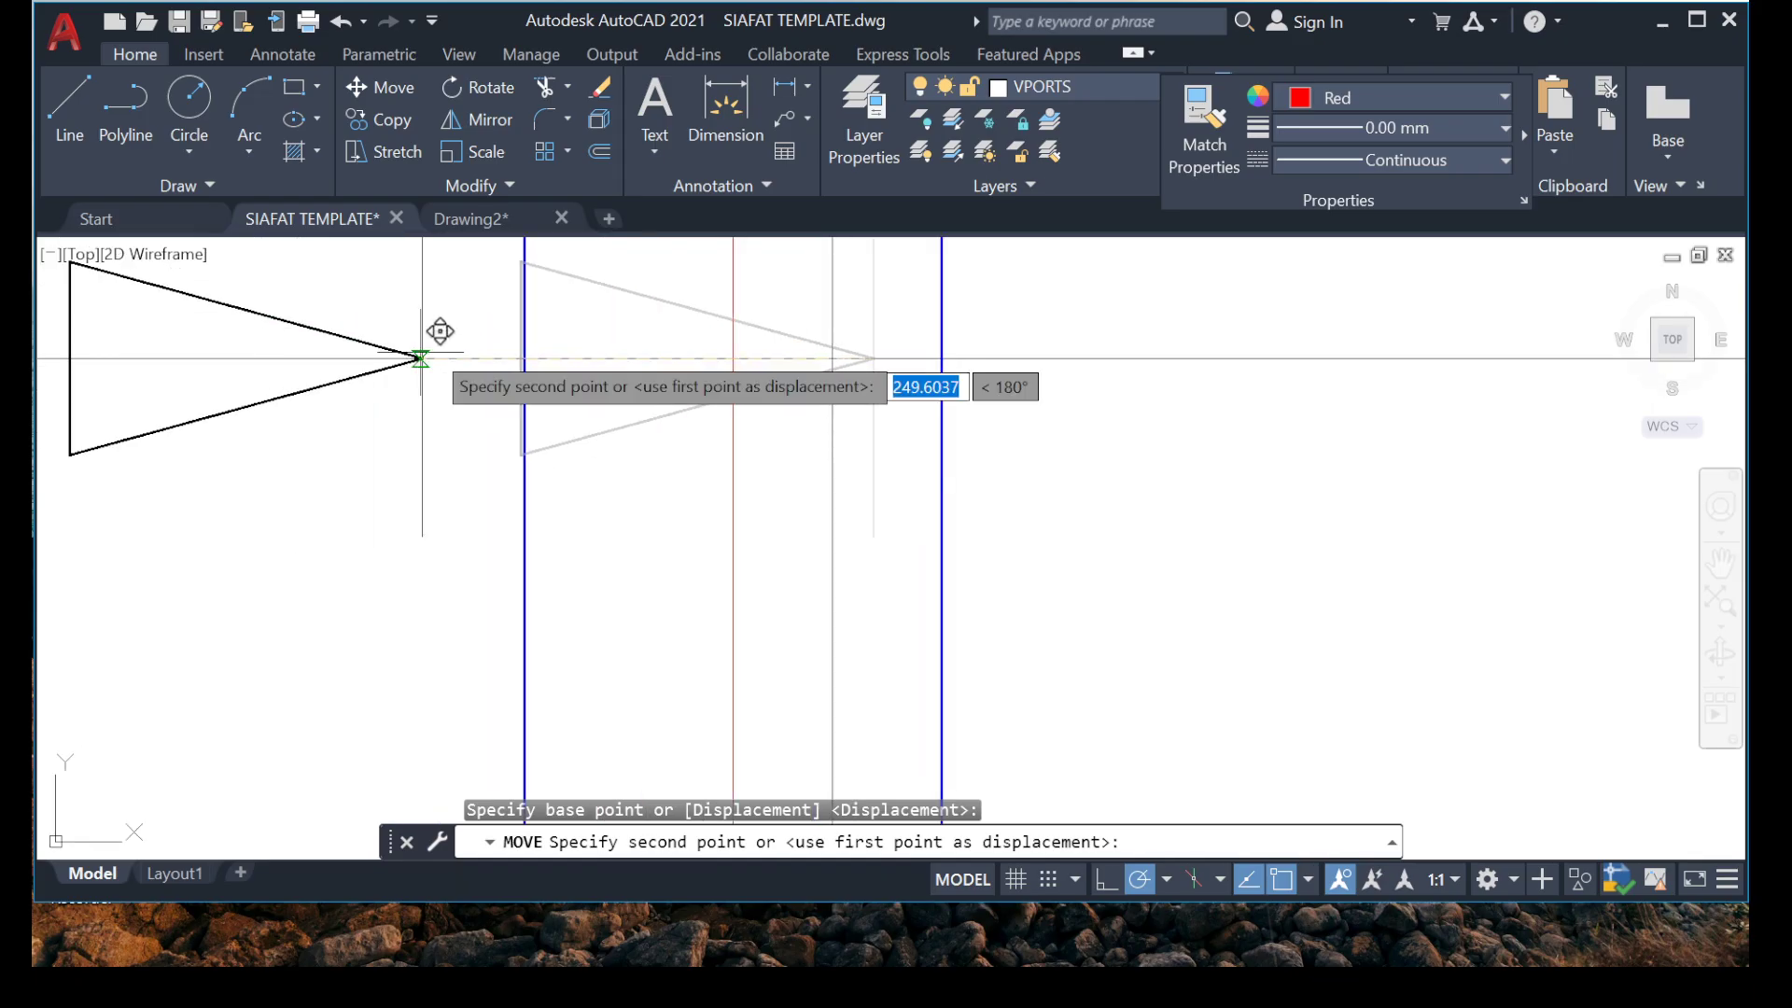
pyautogui.click(480, 355)
# Select all lines similar to the right arrowhead's edge line and set their lineweight to 0.13 mm.
pyautogui.scroll(-8, 388, 392)
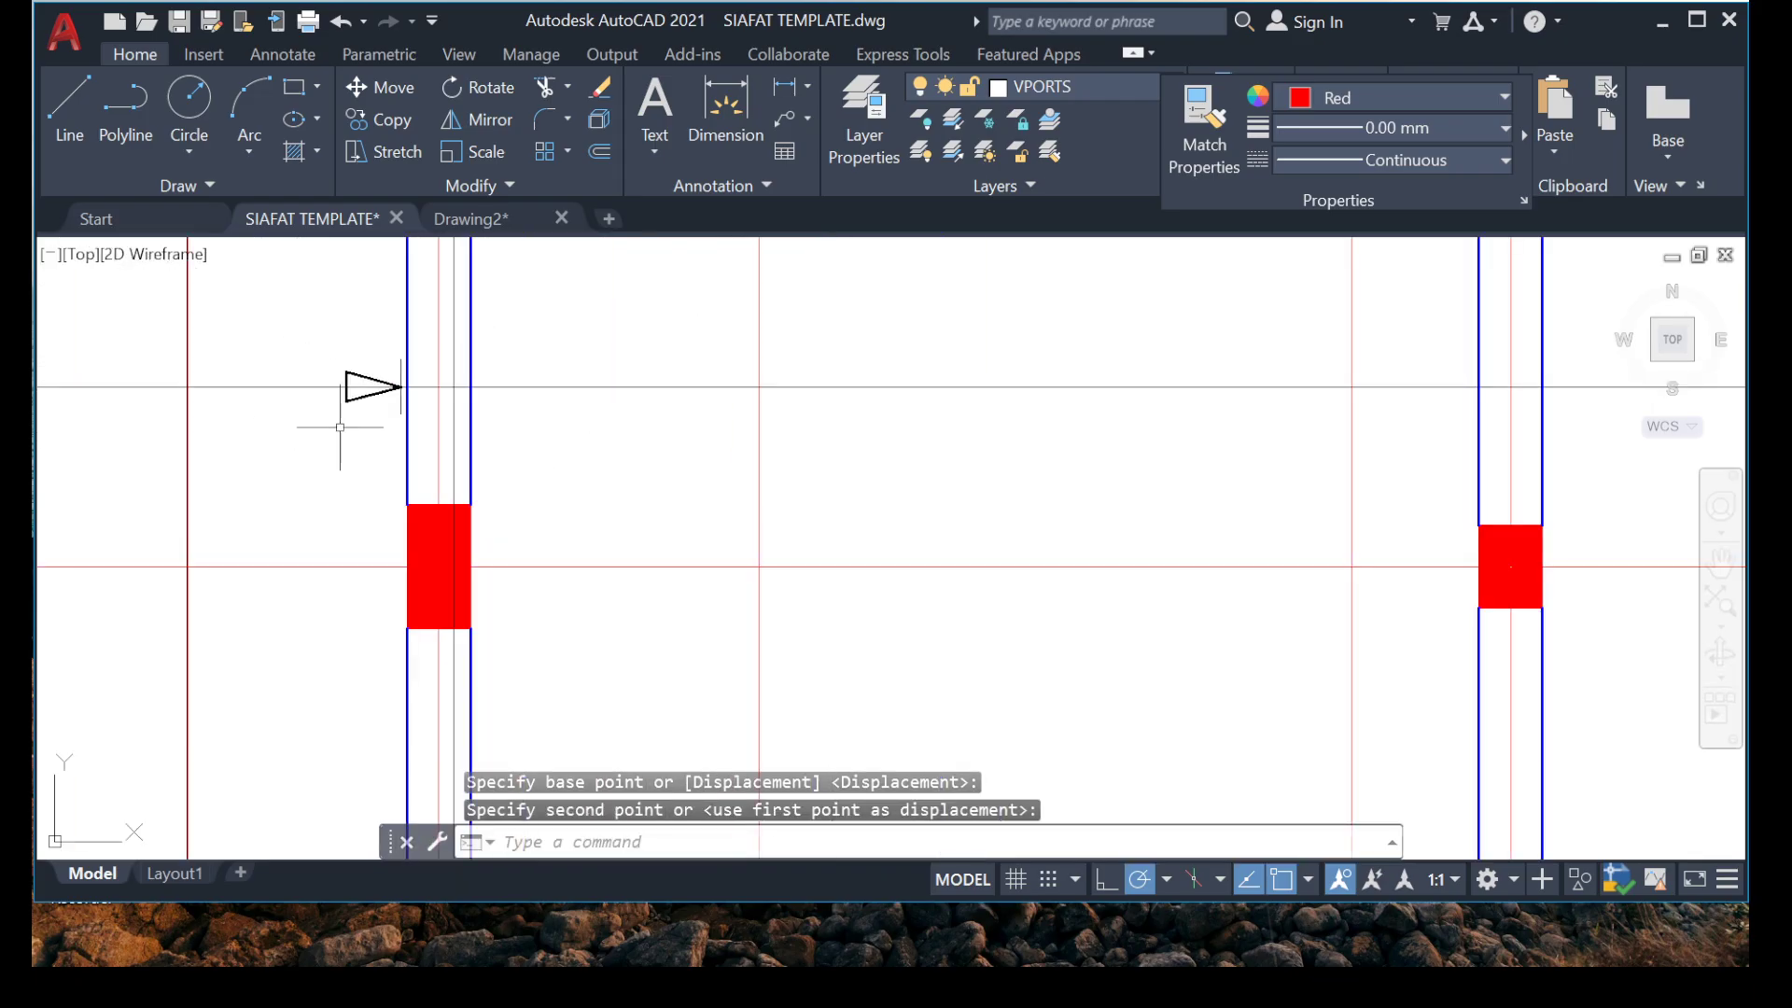
pyautogui.scroll(12, 360, 411)
pyautogui.moveTo(399, 360); pyautogui.dragTo(459, 569, button='middle')
pyautogui.scroll(2, 426, 542)
pyautogui.click(336, 438)
pyautogui.click(175, 379)
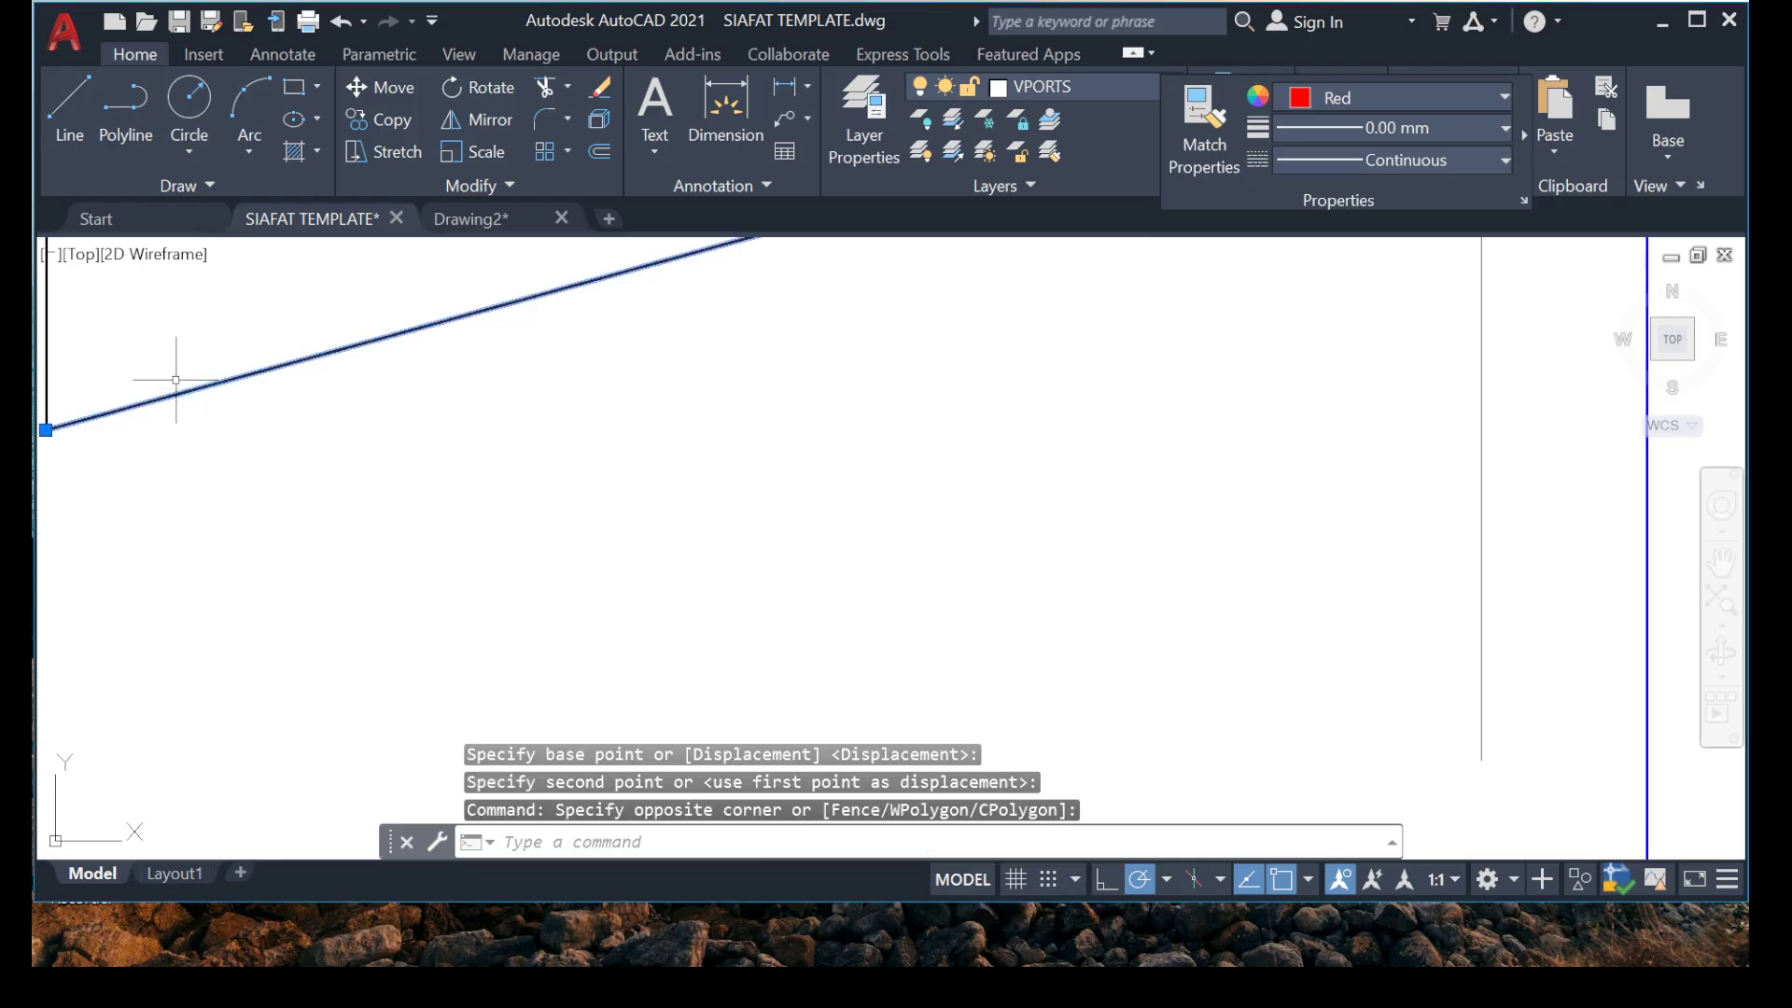
pyautogui.moveTo(176, 380); pyautogui.dragTo(404, 489, button='middle')
pyautogui.rightClick(411, 448)
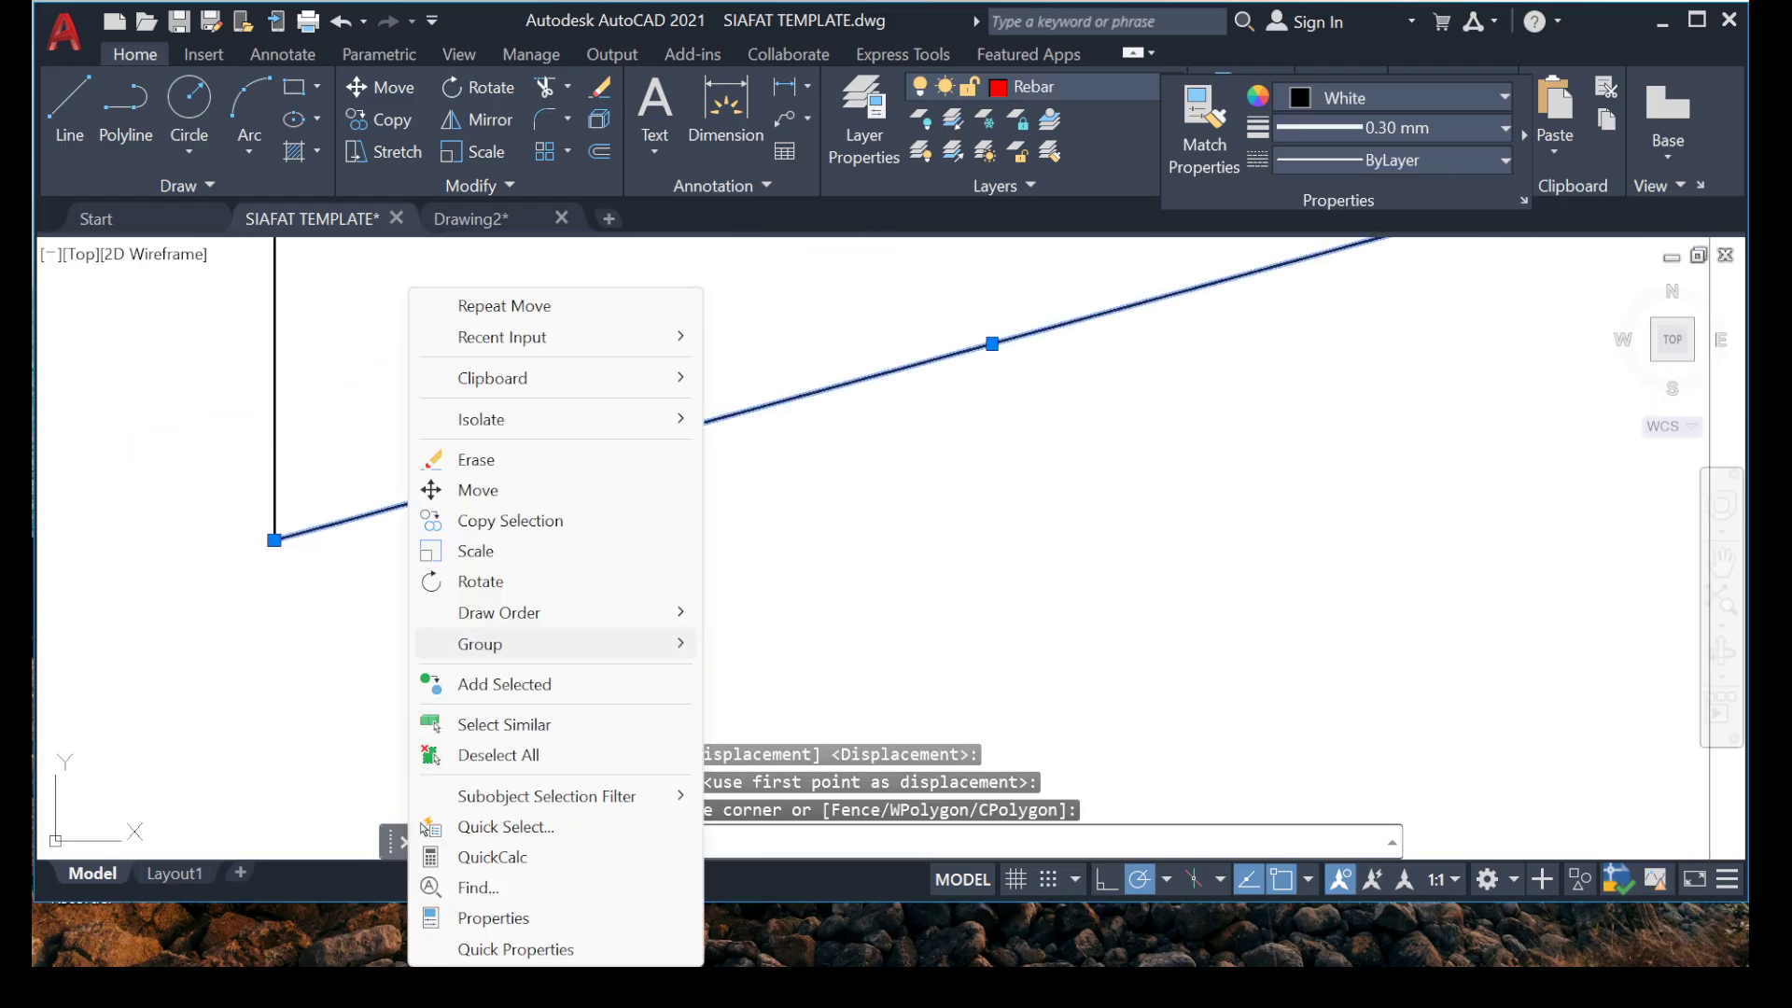
pyautogui.click(504, 724)
pyautogui.scroll(-5, 608, 538)
pyautogui.scroll(4, 609, 539)
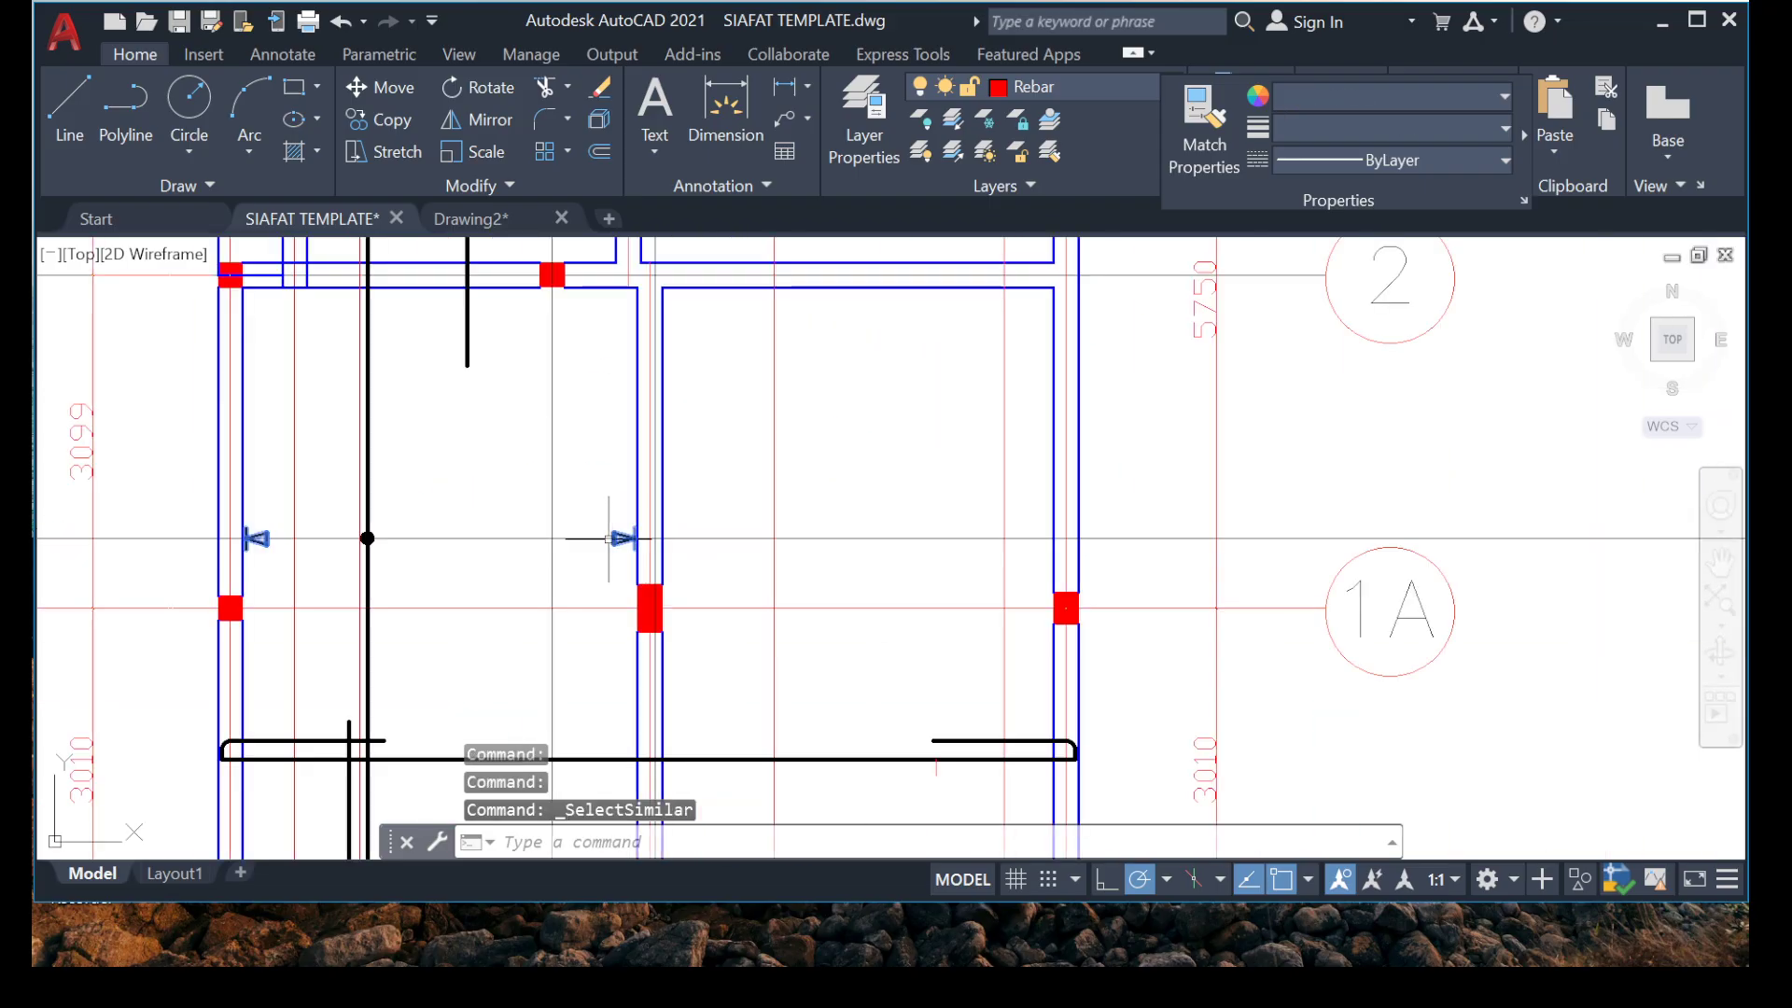
pyautogui.click(1390, 96)
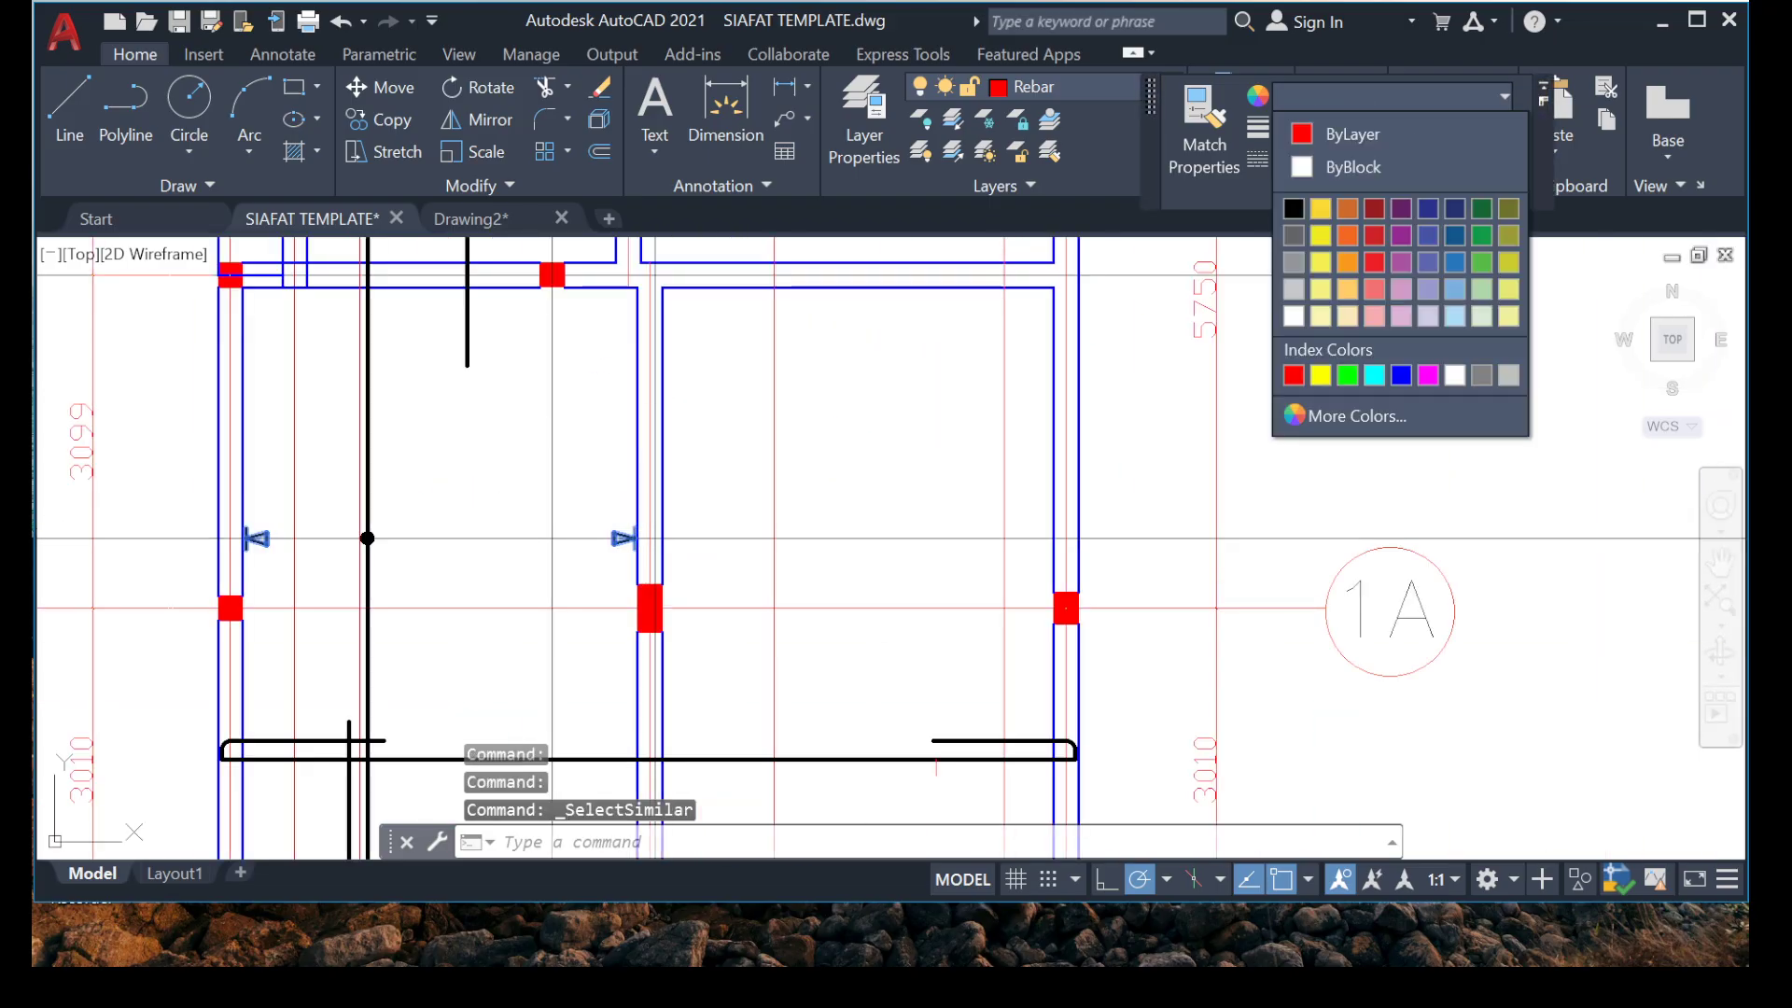
pyautogui.click(1505, 96)
pyautogui.click(1504, 129)
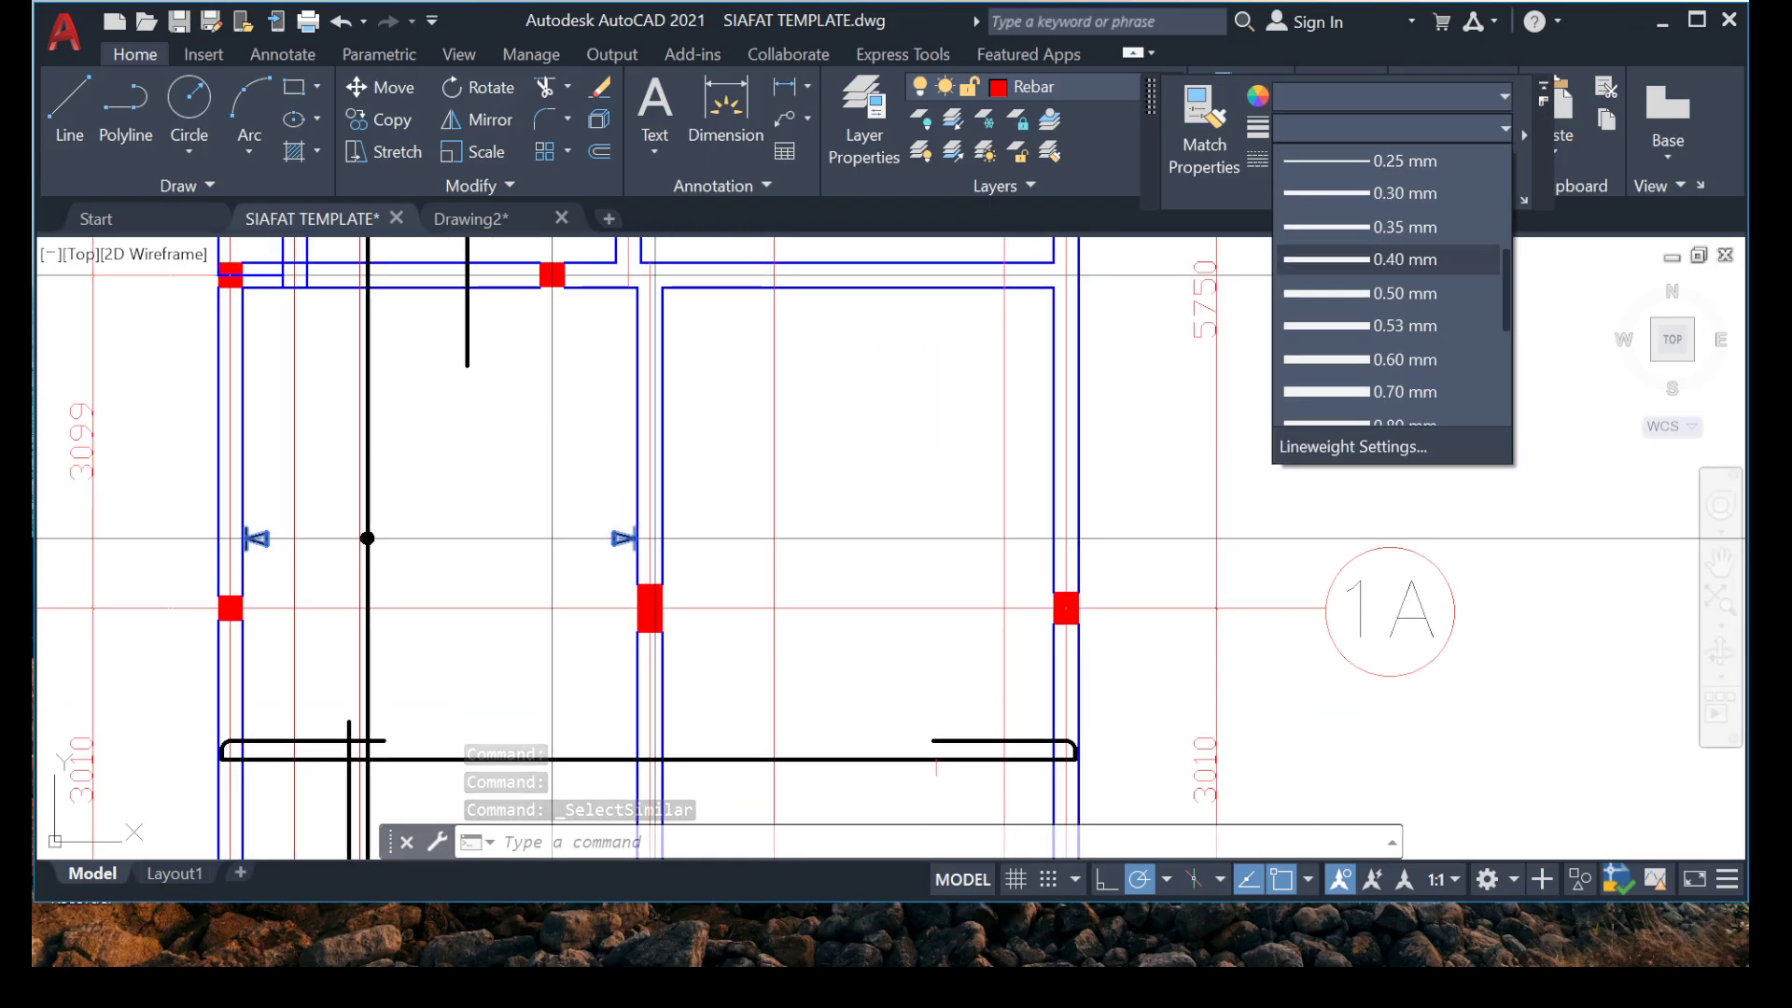
pyautogui.scroll(3, 1391, 259)
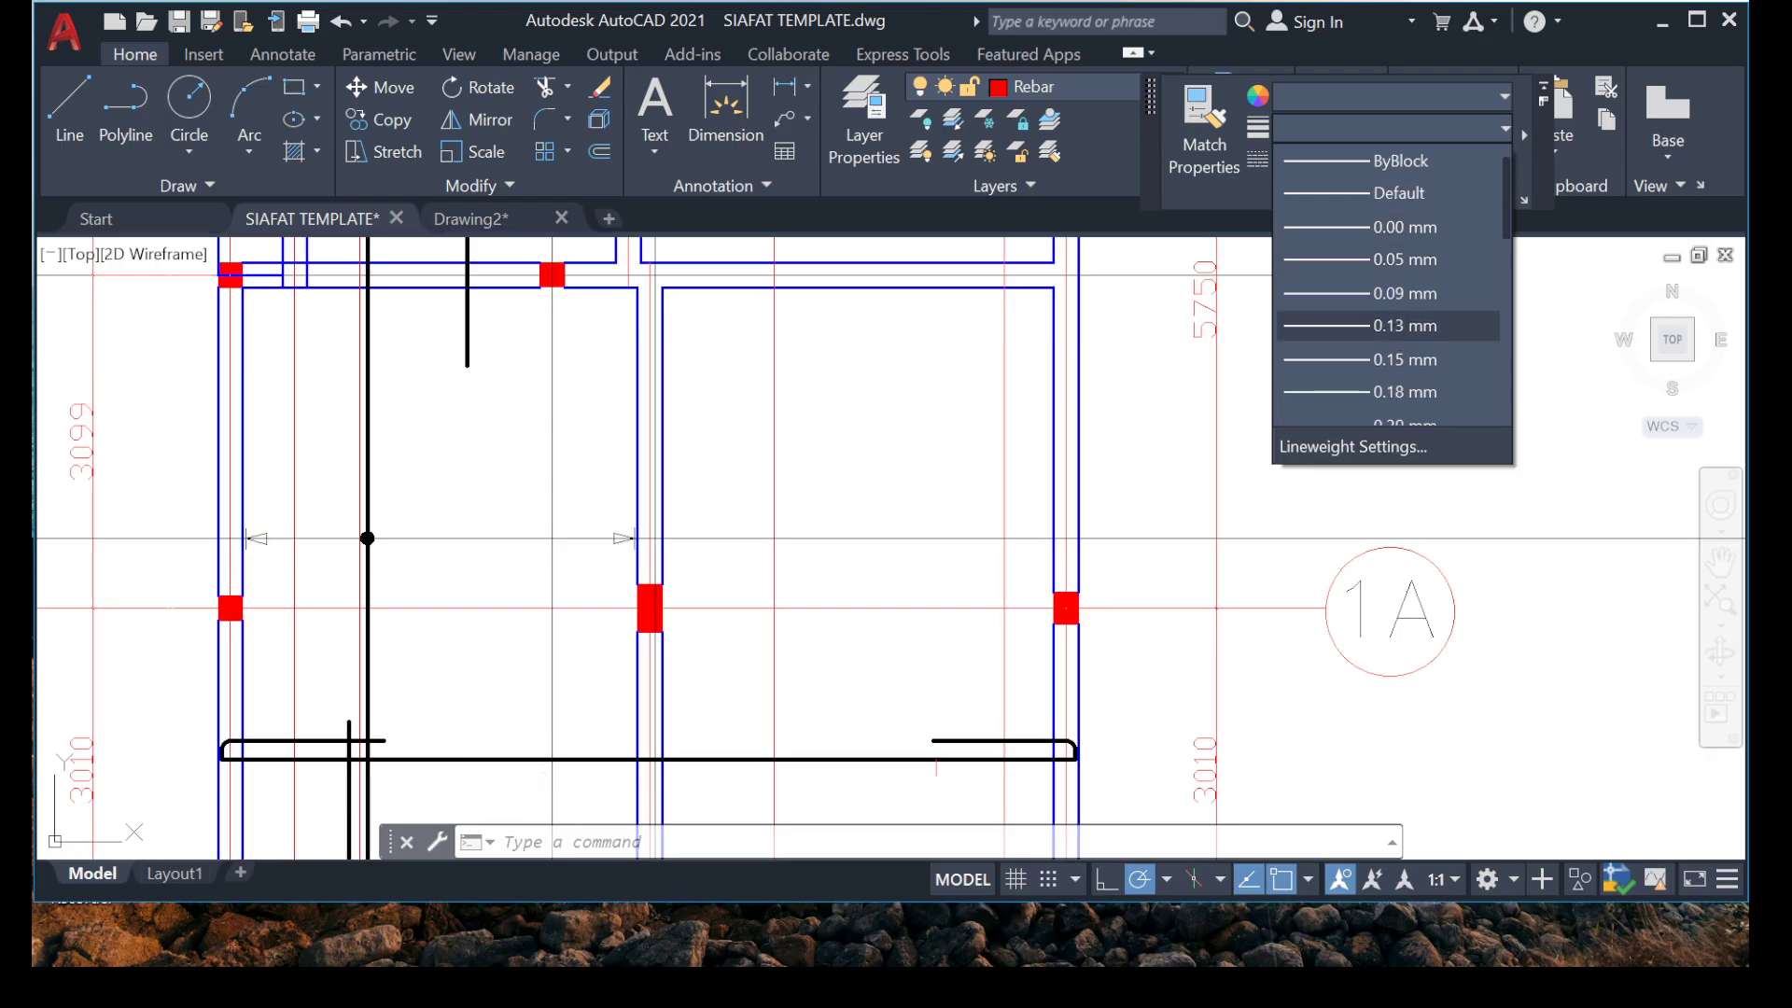
pyautogui.click(1390, 325)
# Review the range markers and thinned arrowheads in the bays between grids 1A and 5.
pyautogui.scroll(-2, 595, 511)
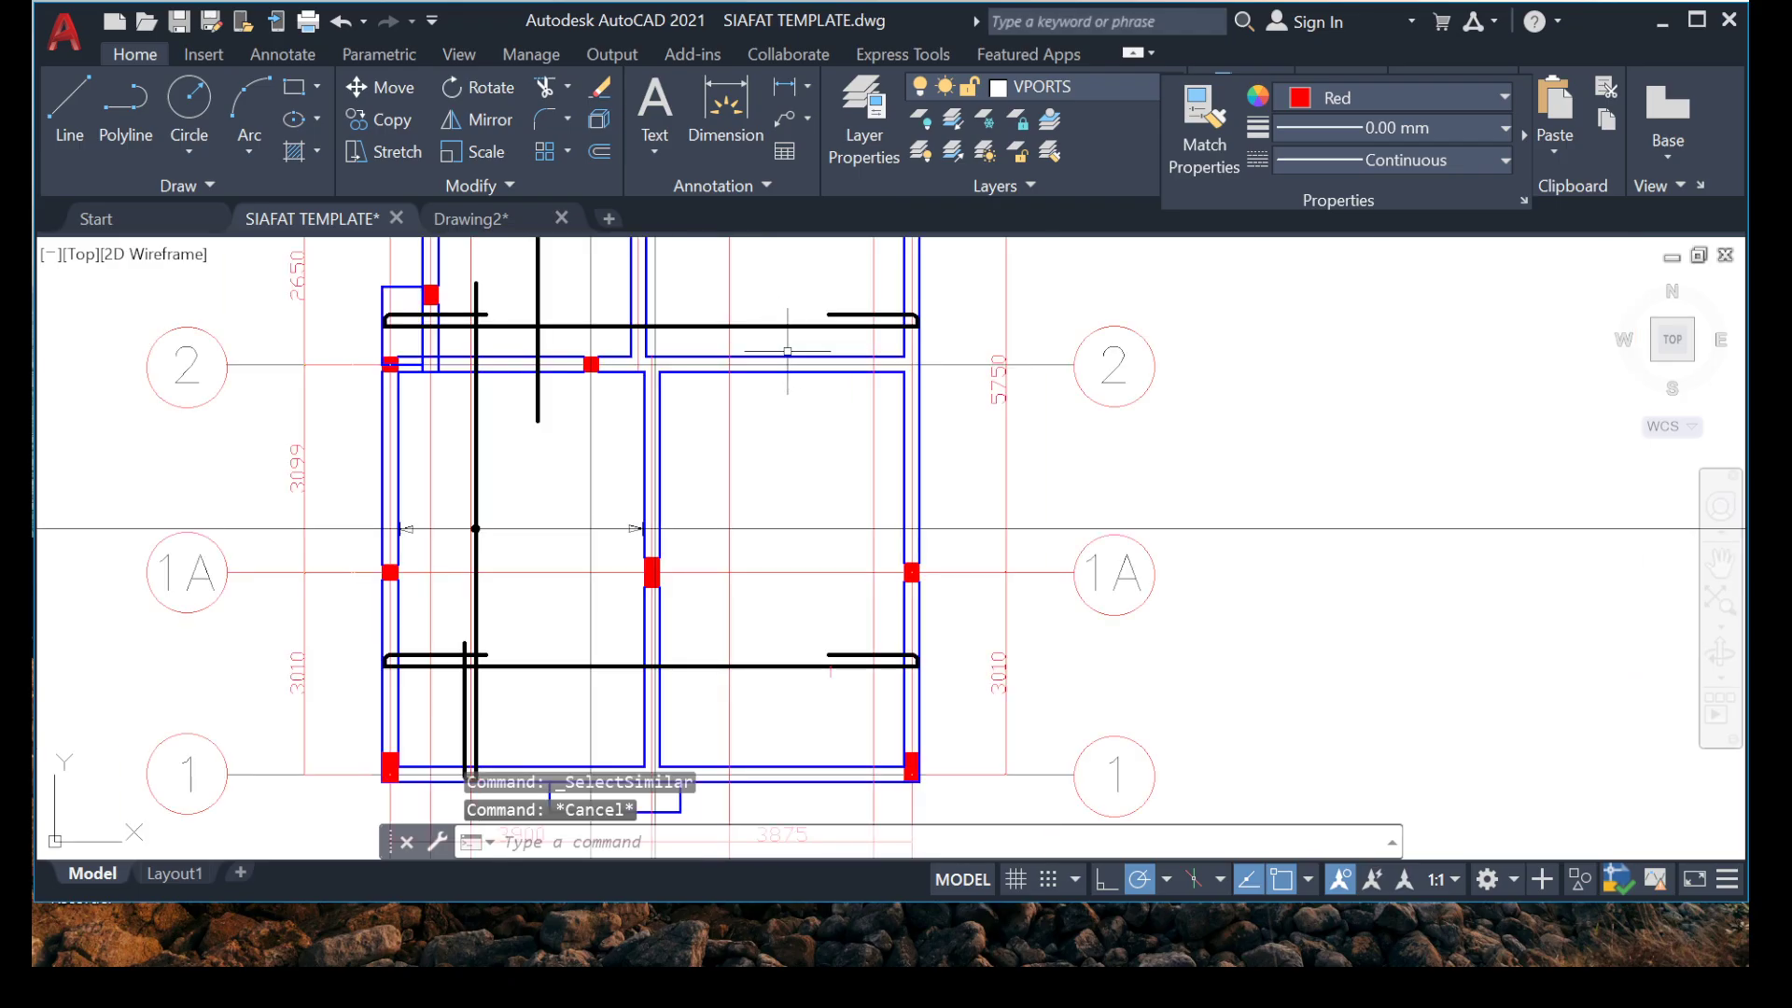
pyautogui.scroll(4, 436, 549)
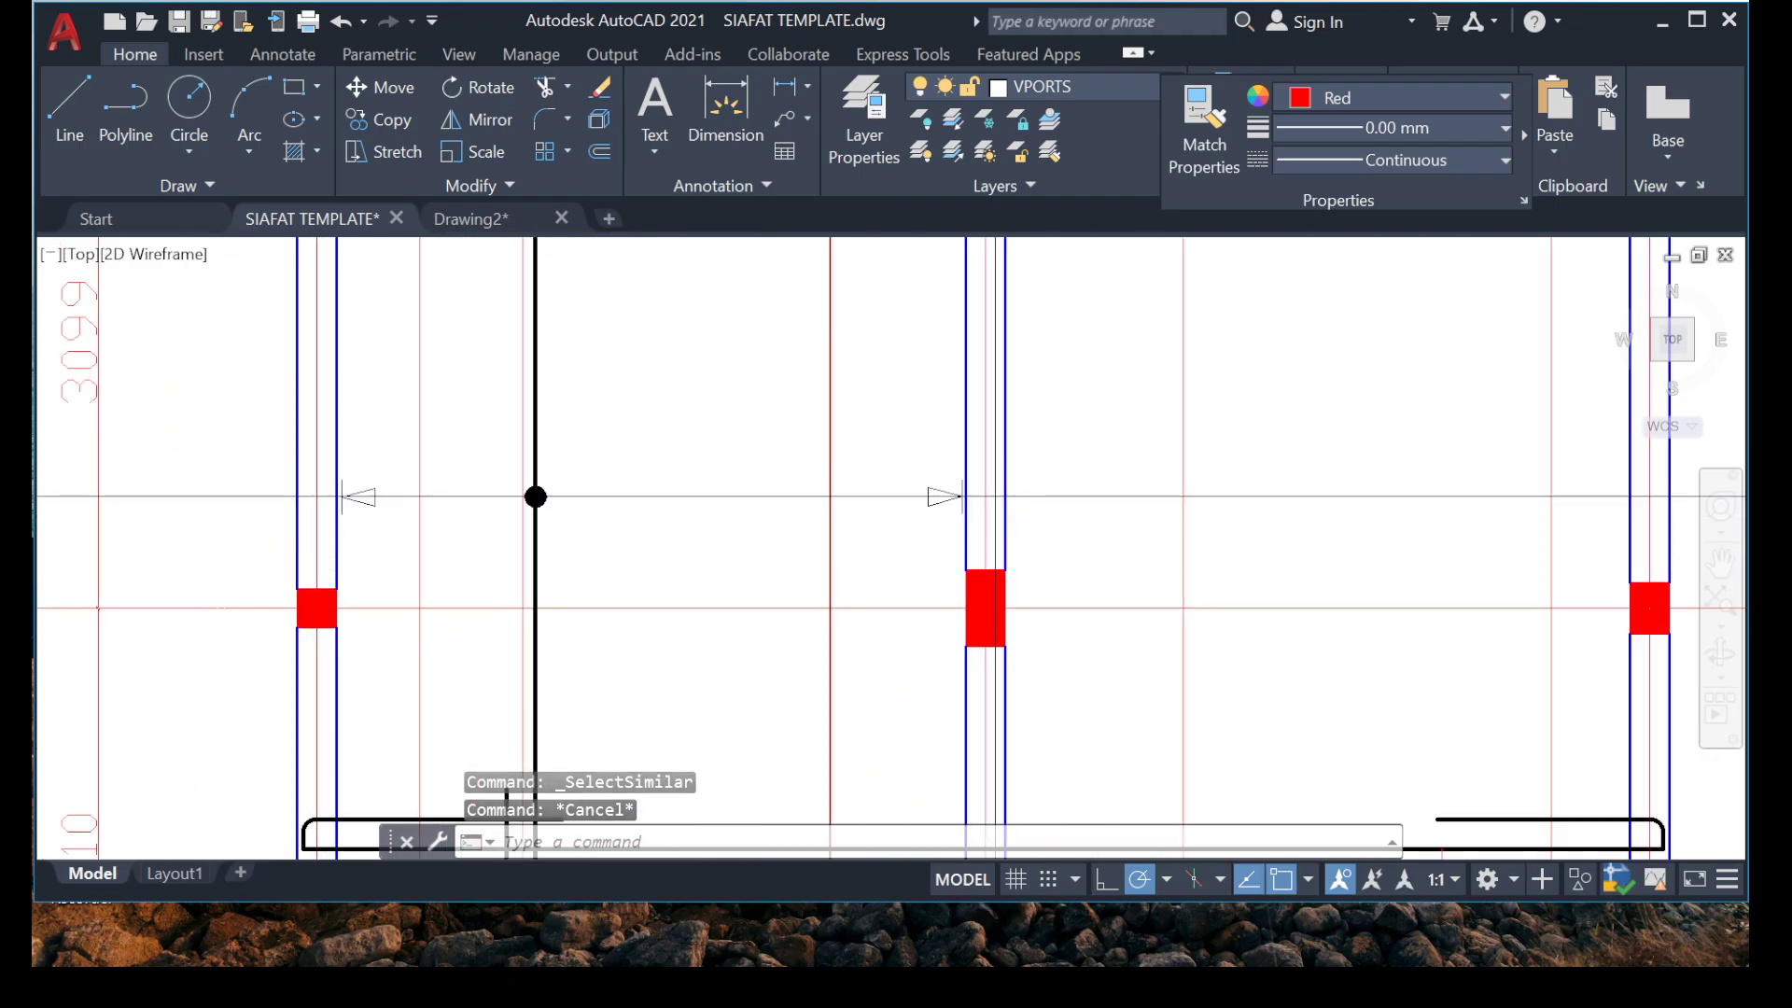
pyautogui.scroll(6, 1045, 457)
pyautogui.scroll(-14, 826, 515)
pyautogui.scroll(6, 906, 420)
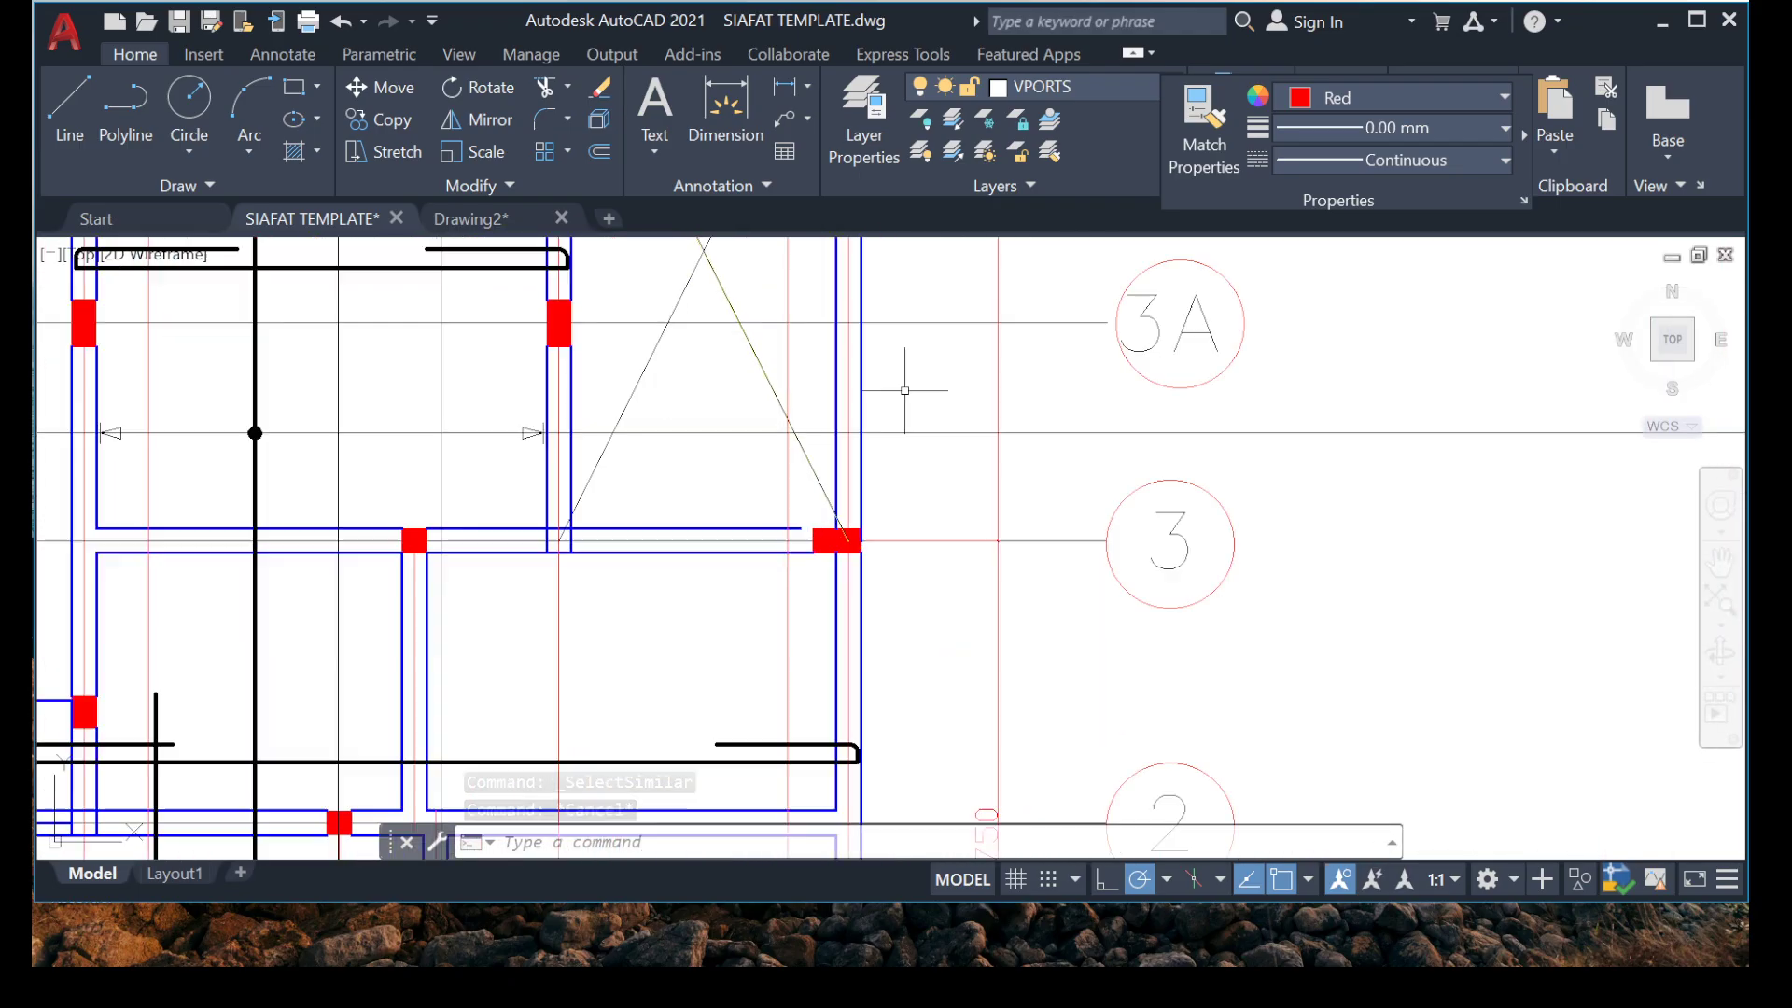
pyautogui.moveTo(681, 433)
pyautogui.mouseDown(button='middle')
pyautogui.moveTo(856, 564)
pyautogui.moveTo(896, 710)
pyautogui.mouseUp(button='middle')
pyautogui.scroll(2, 837, 632)
pyautogui.scroll(-8, 769, 575)
pyautogui.scroll(2, 721, 476)
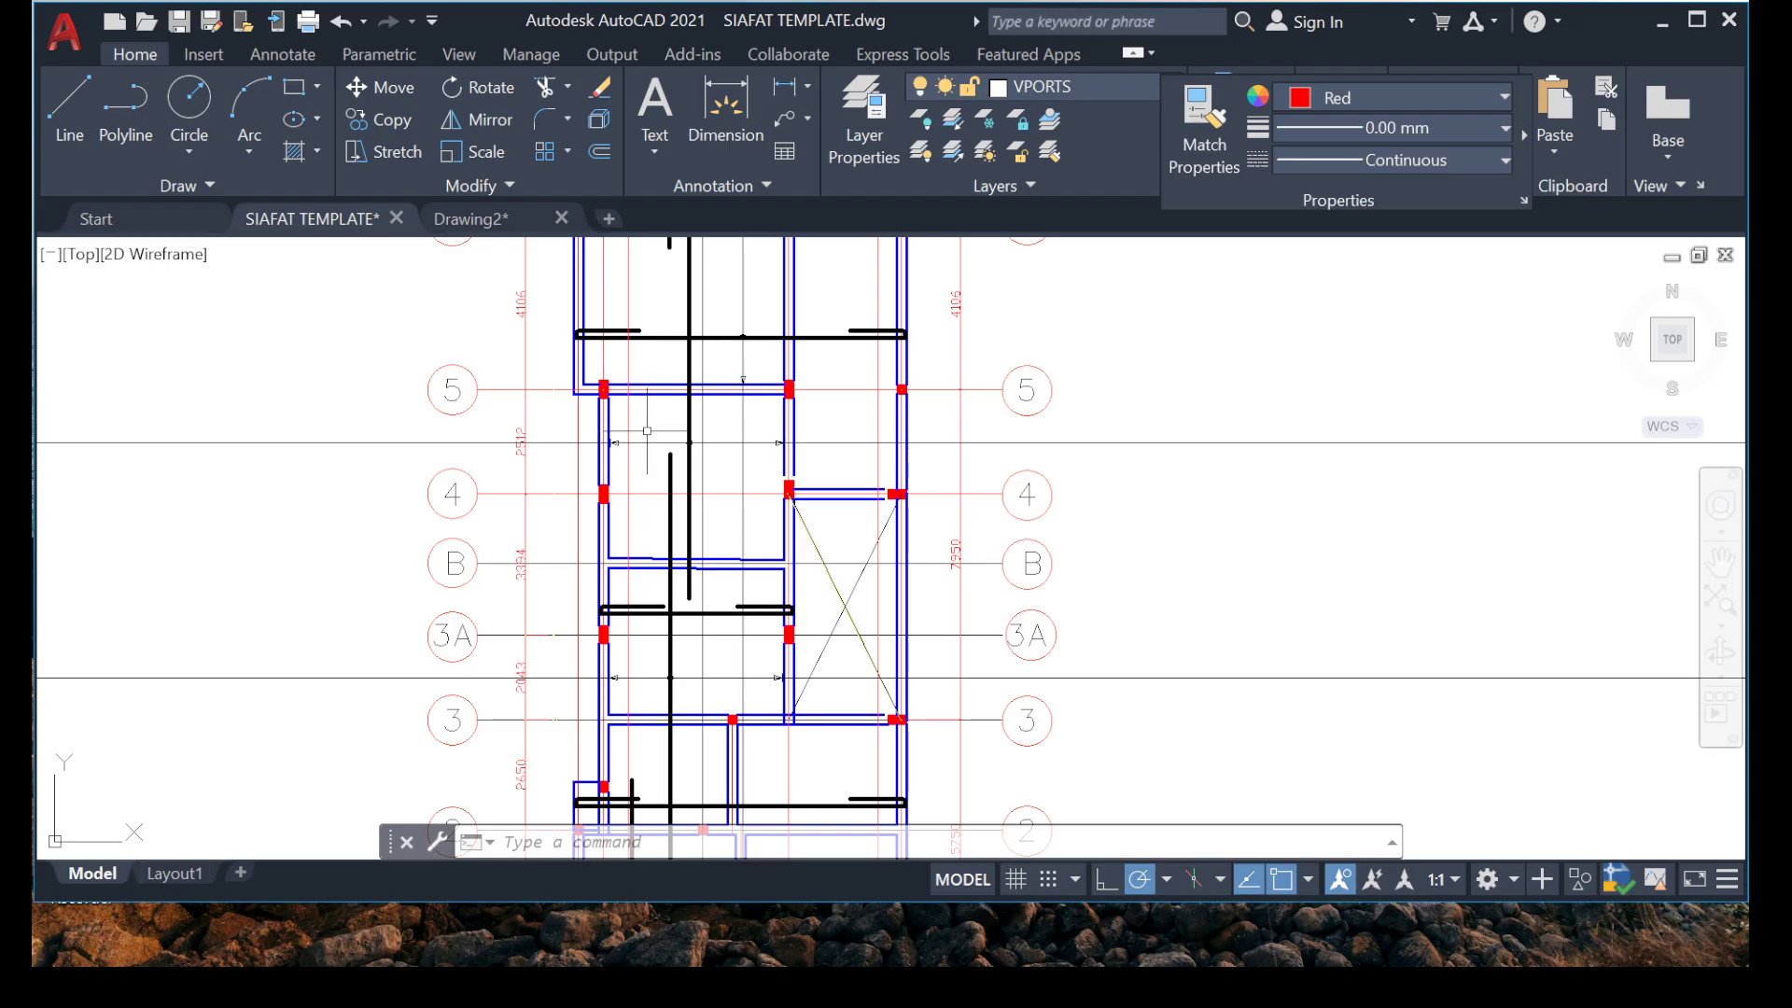
pyautogui.moveTo(818, 625); pyautogui.dragTo(840, 502, button='middle')
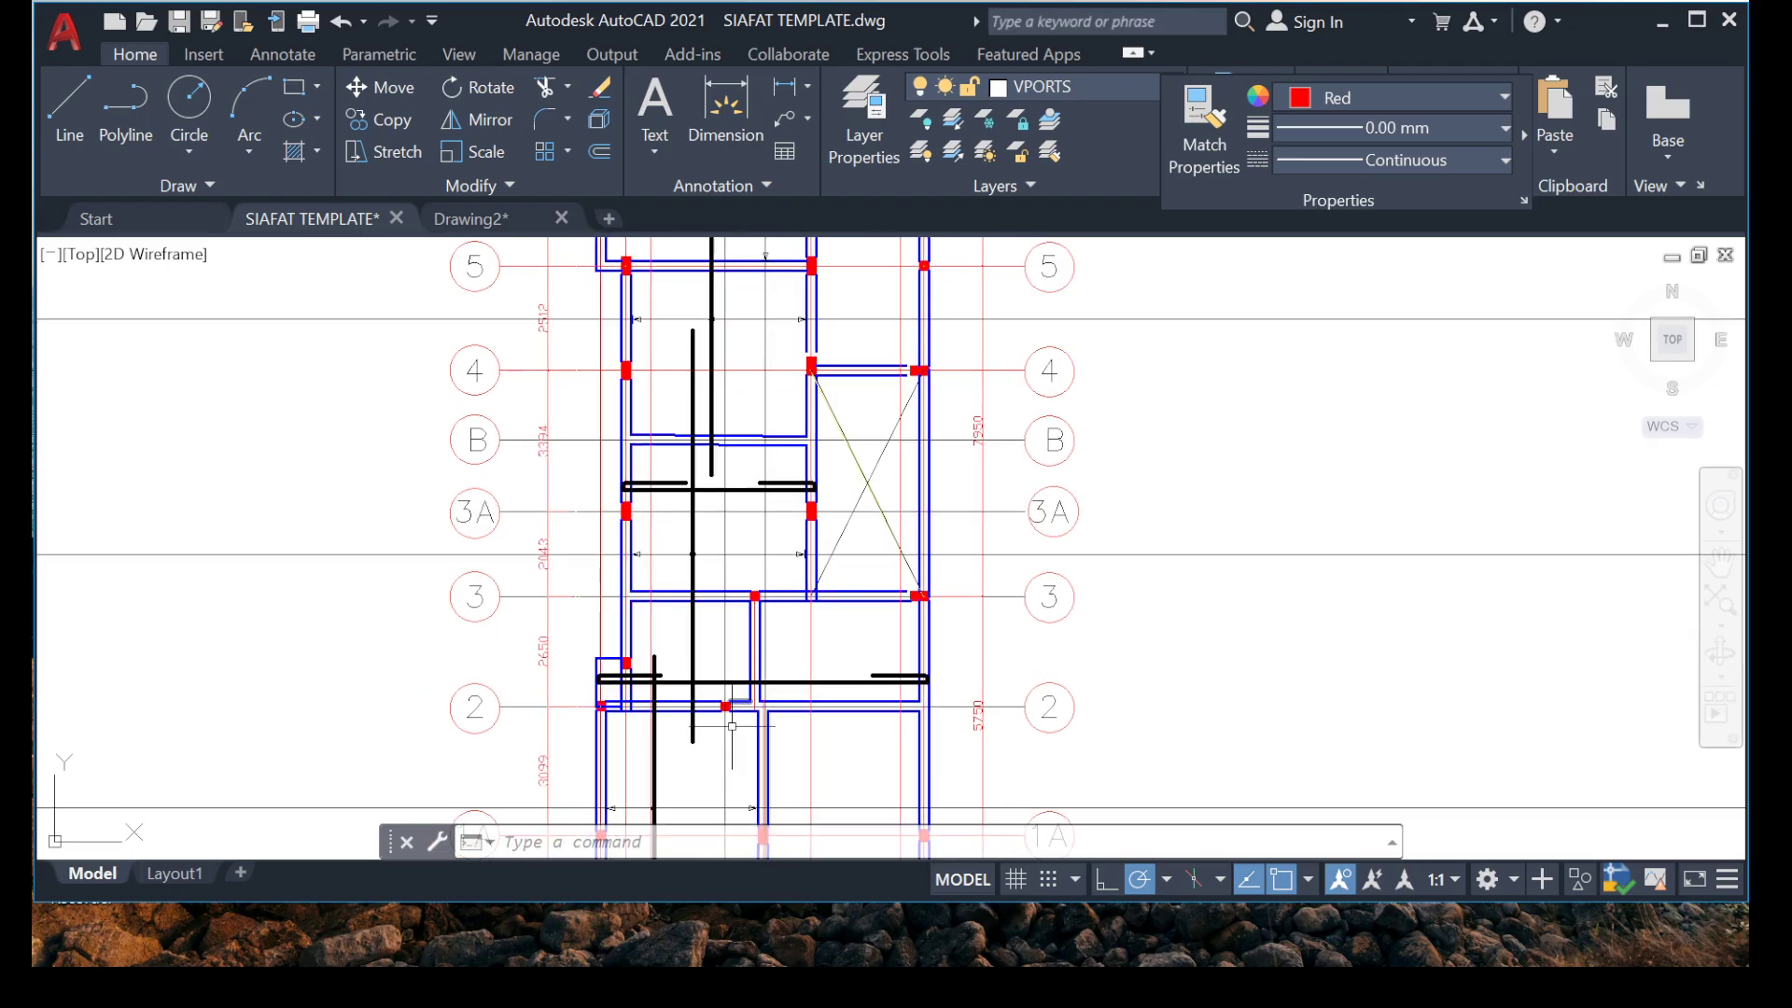
pyautogui.scroll(4, 729, 694)
pyautogui.moveTo(724, 597); pyautogui.dragTo(705, 400, button='middle')
pyautogui.press('Escape')
pyautogui.press('Escape')
pyautogui.scroll(2, 644, 594)
pyautogui.moveTo(644, 593)
pyautogui.mouseDown(button='middle')
pyautogui.moveTo(679, 432)
pyautogui.moveTo(636, 448)
pyautogui.moveTo(618, 524)
pyautogui.mouseUp(button='middle')
pyautogui.scroll(-6, 674, 437)
pyautogui.scroll(4, 631, 570)
pyautogui.scroll(-2, 644, 556)
pyautogui.moveTo(778, 486); pyautogui.dragTo(789, 599, button='middle')
pyautogui.scroll(4, 704, 516)
pyautogui.scroll(-4, 703, 516)
pyautogui.moveTo(706, 413); pyautogui.dragTo(603, 712, button='middle')
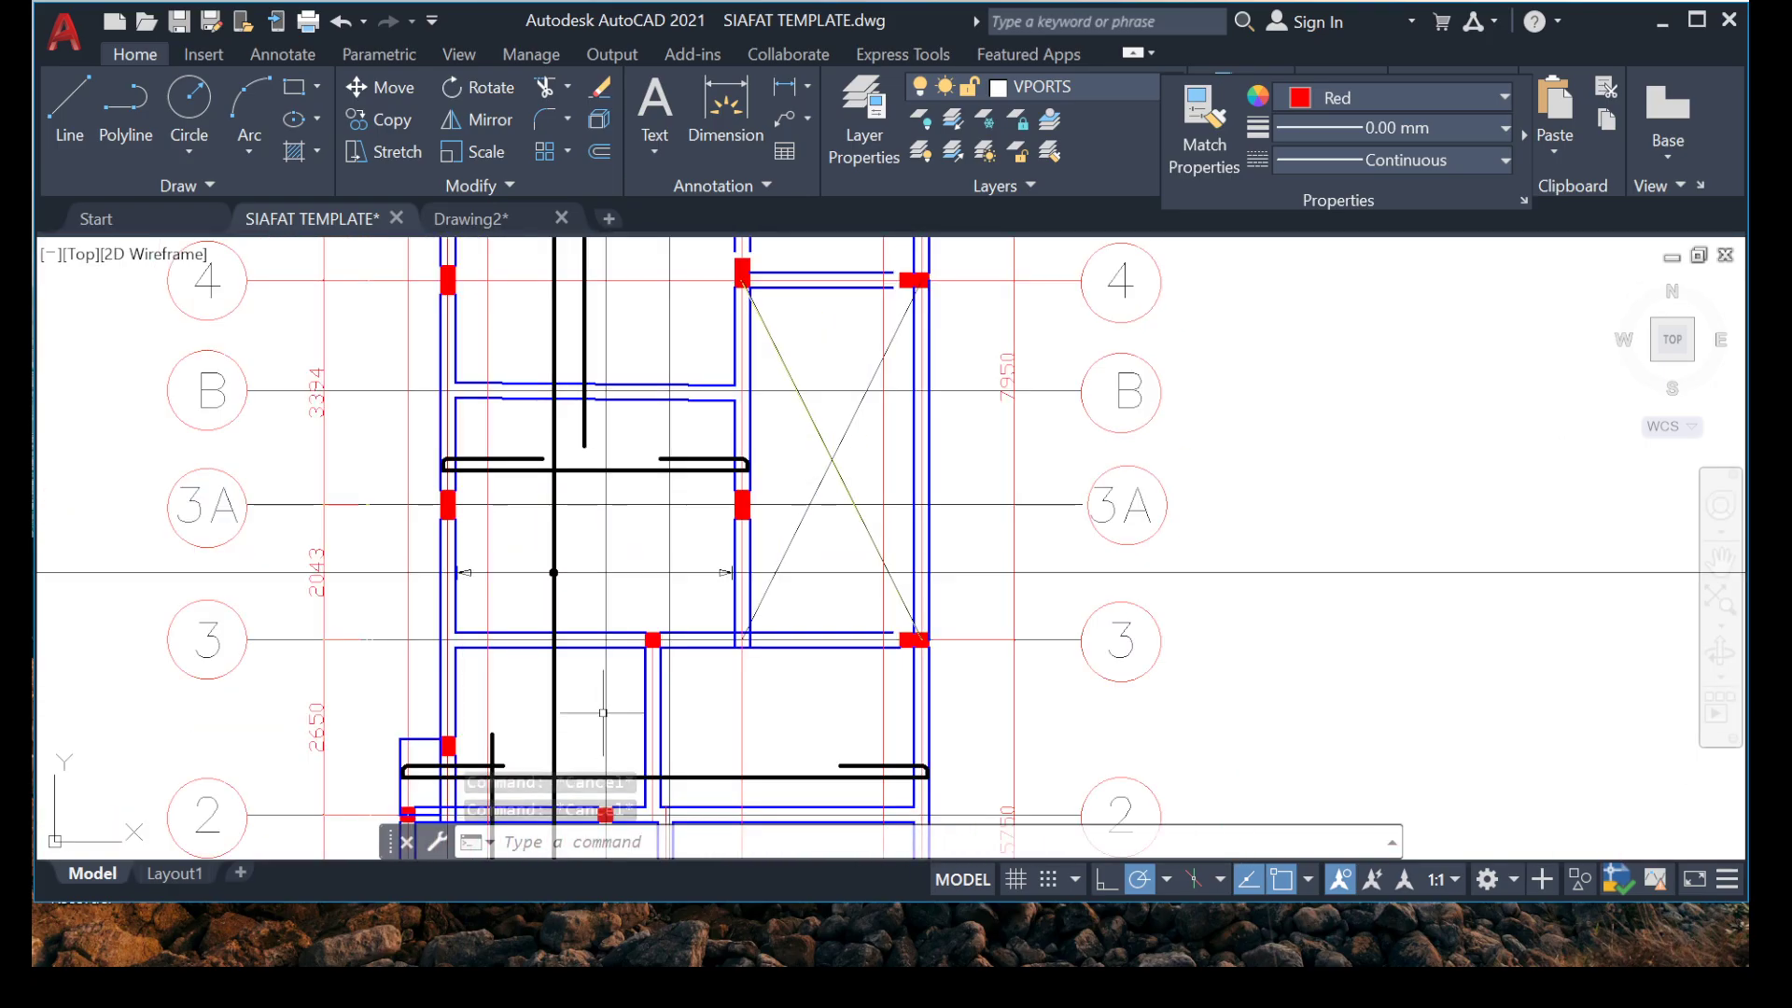
pyautogui.scroll(-4, 603, 712)
# Copy the short vertical range marker above grid 6, based at its dot's centre, onto the horizontal bar between grids 1 and 1A.
pyautogui.scroll(8, 600, 619)
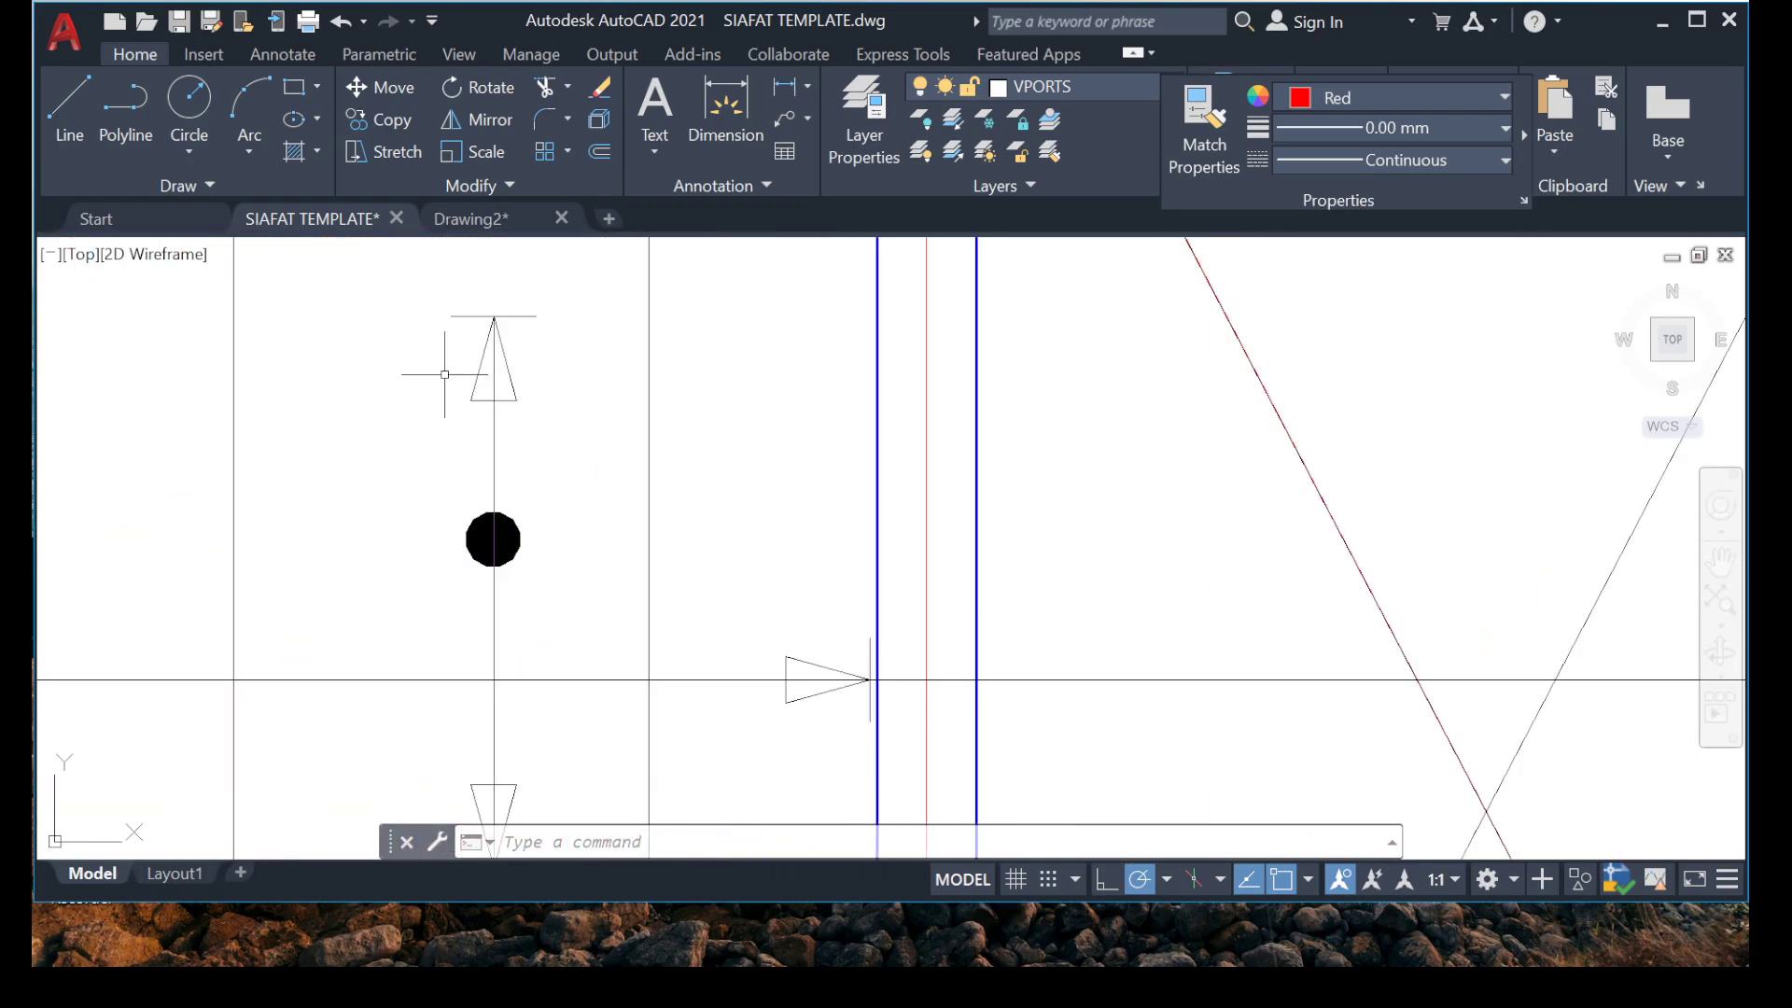
pyautogui.click(386, 281)
pyautogui.moveTo(508, 660); pyautogui.dragTo(521, 458, button='middle')
pyautogui.click(594, 745)
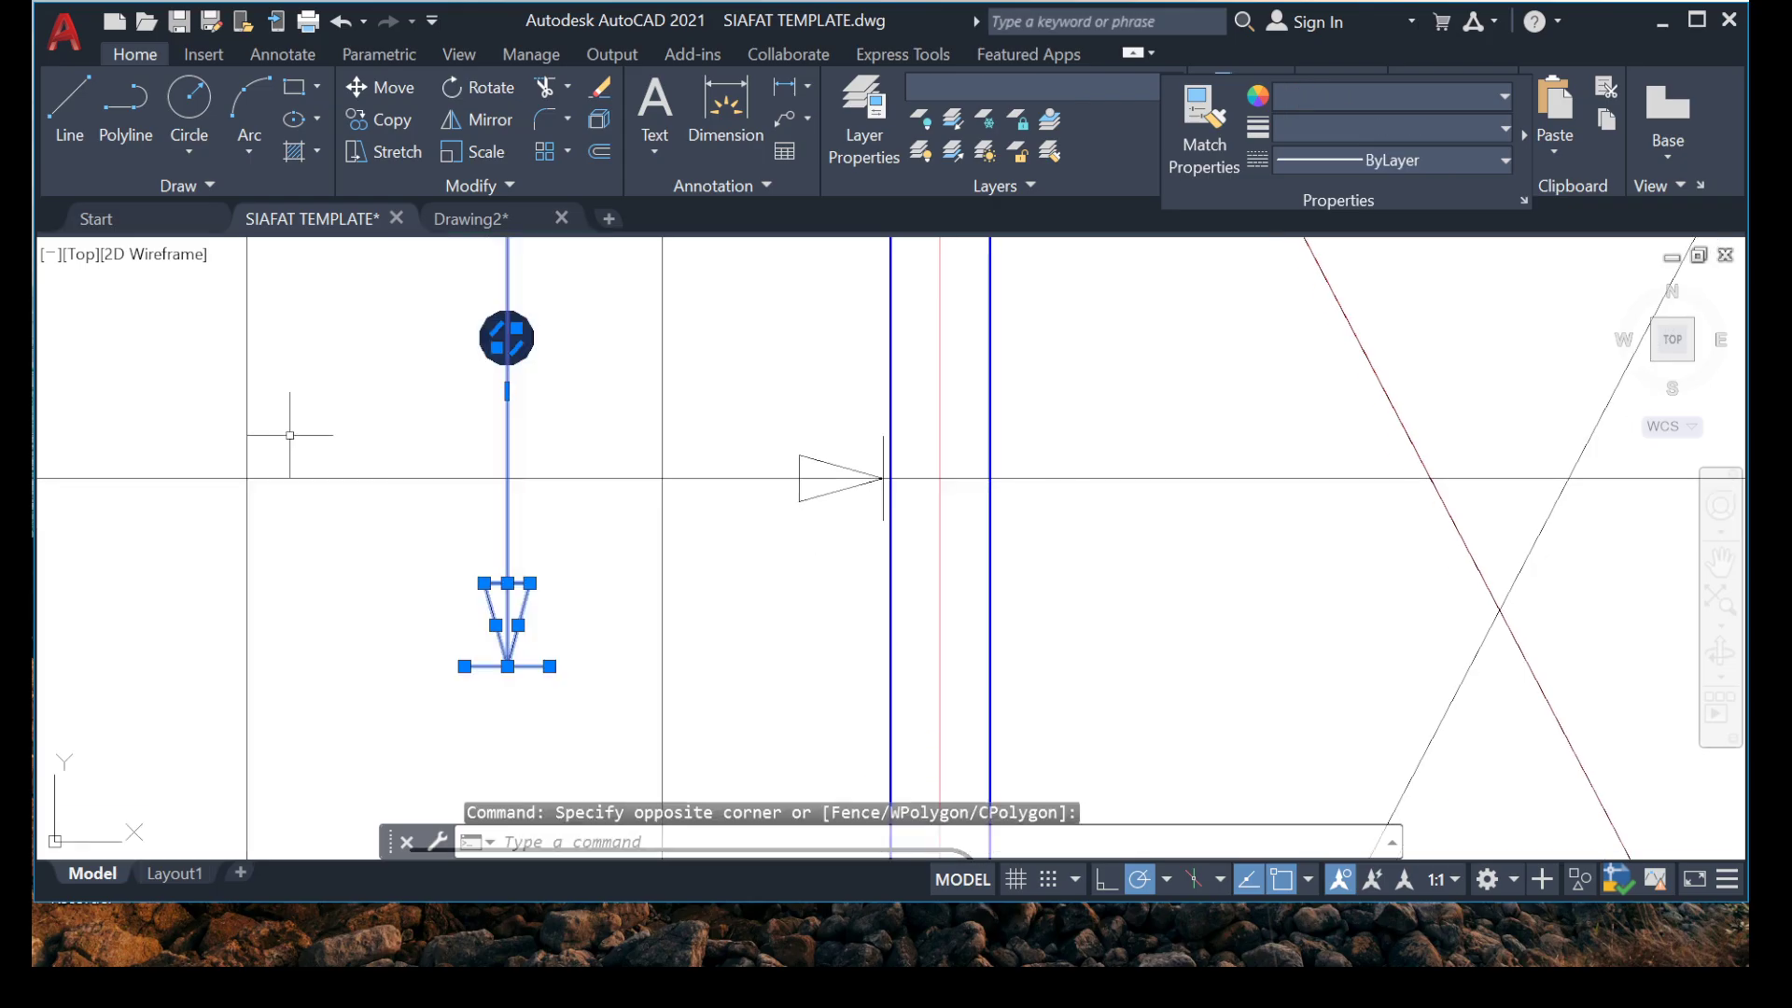
pyautogui.rightClick(293, 437)
pyautogui.click(392, 560)
pyautogui.scroll(3, 523, 364)
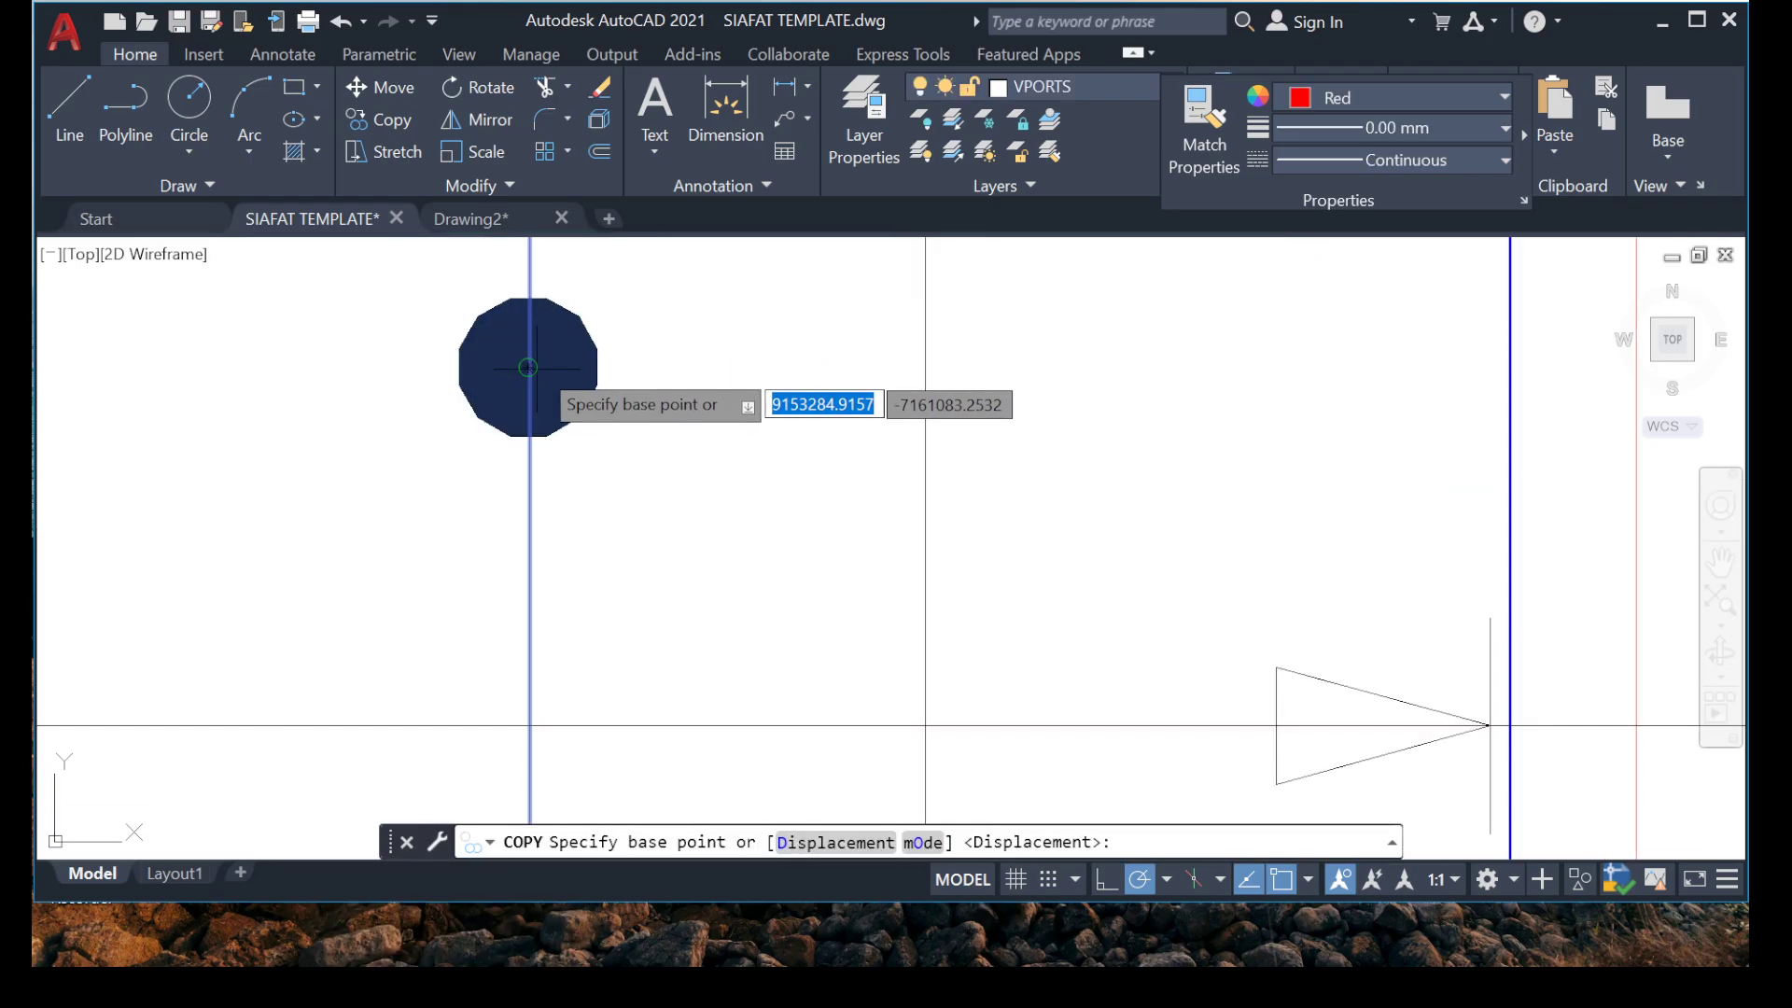
pyautogui.click(530, 368)
pyautogui.scroll(-6, 560, 355)
pyautogui.scroll(-2, 628, 681)
pyautogui.scroll(8, 611, 600)
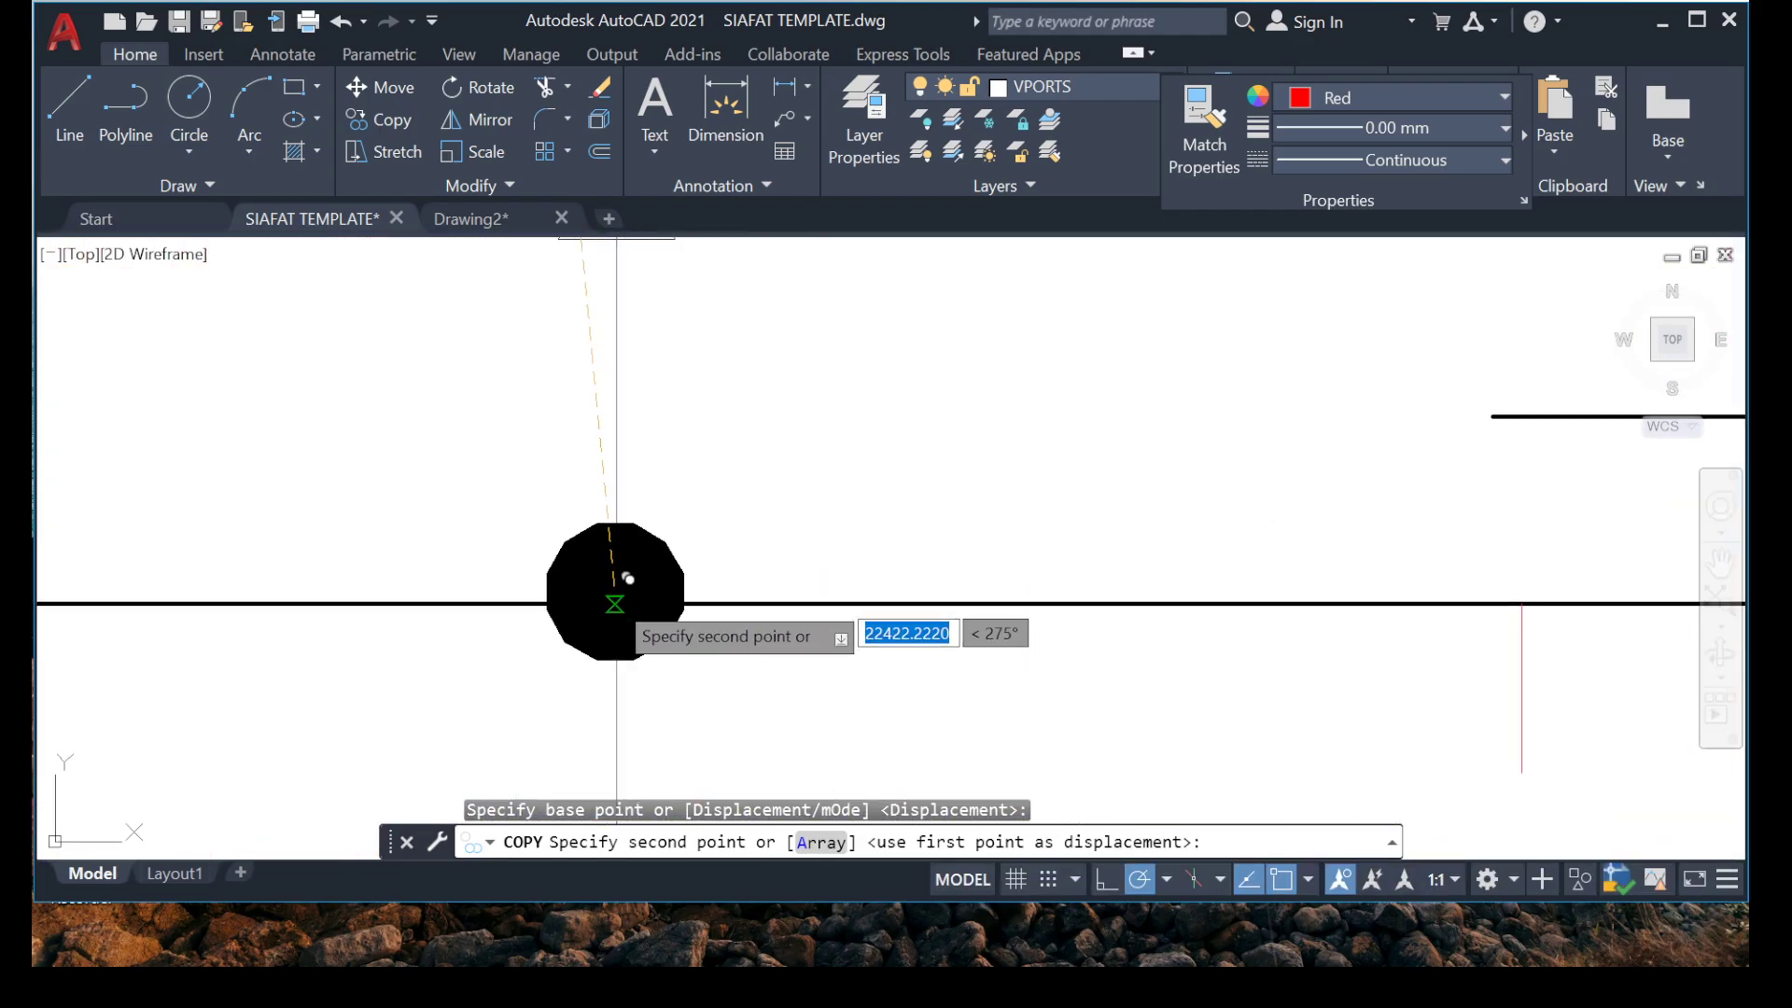
pyautogui.click(619, 604)
# Place another copy of the vertical range marker on the horizontal bar just above grid 2.
pyautogui.scroll(-5, 620, 604)
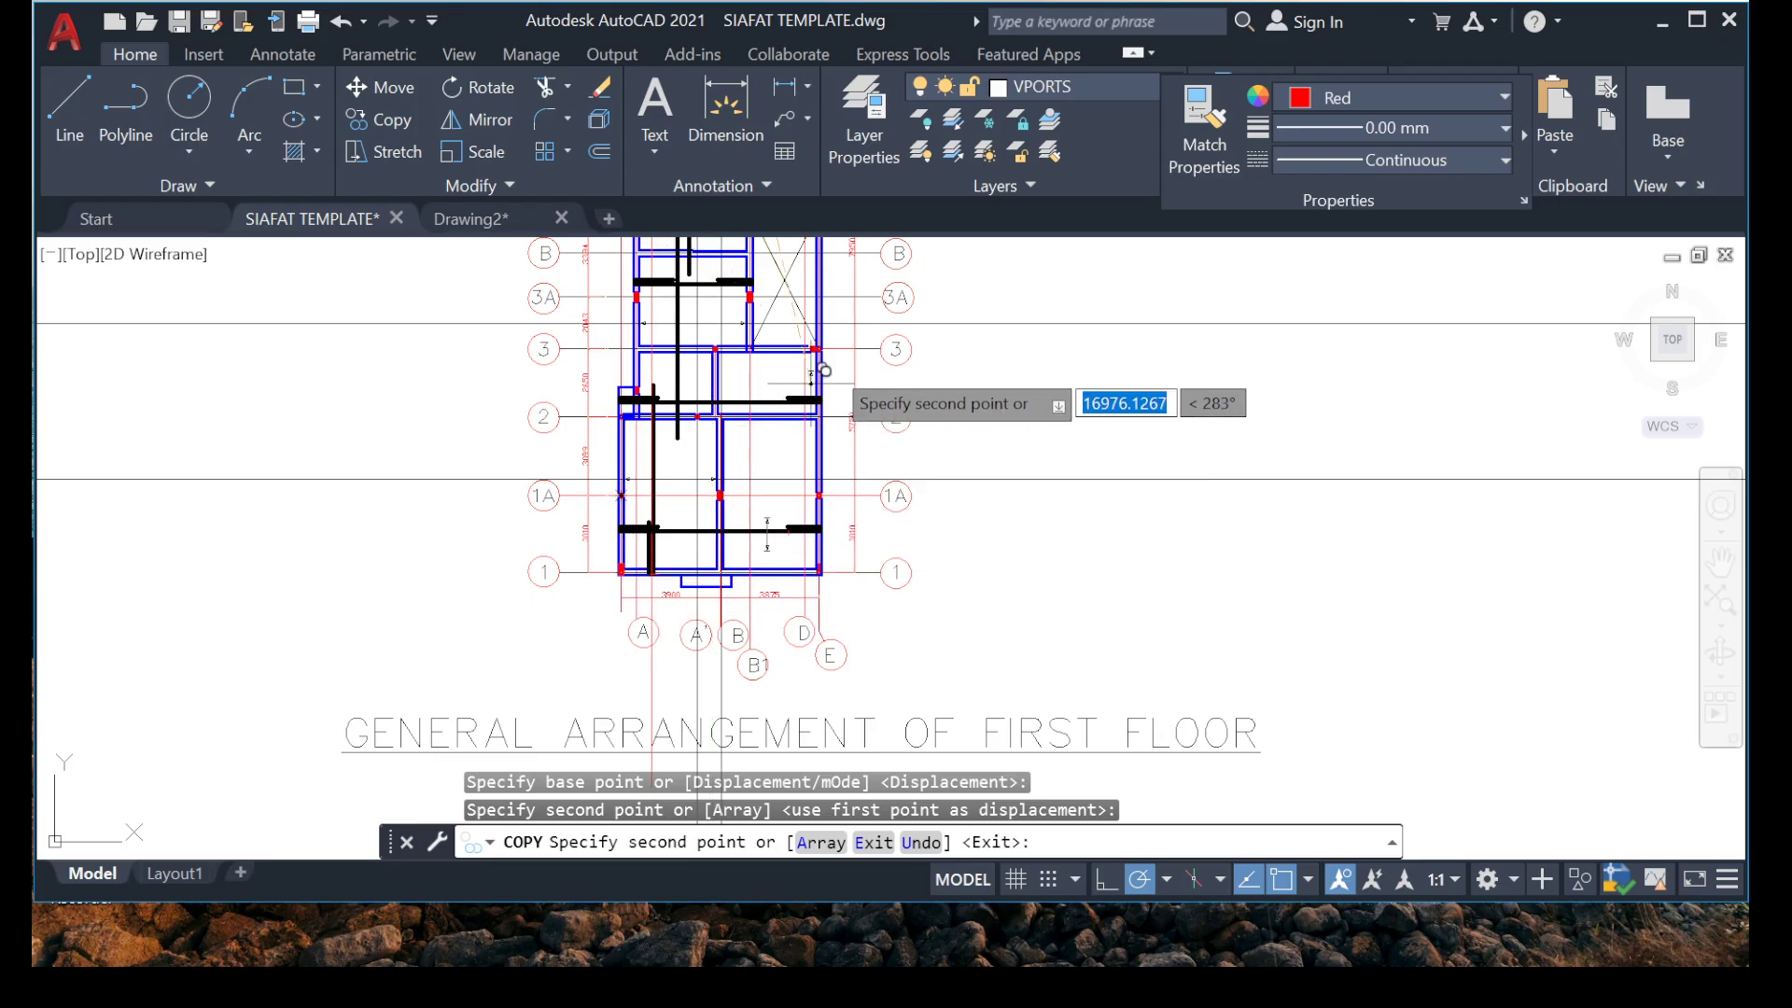
pyautogui.scroll(4, 606, 481)
pyautogui.scroll(4, 579, 523)
pyautogui.click(485, 602)
pyautogui.scroll(-10, 589, 452)
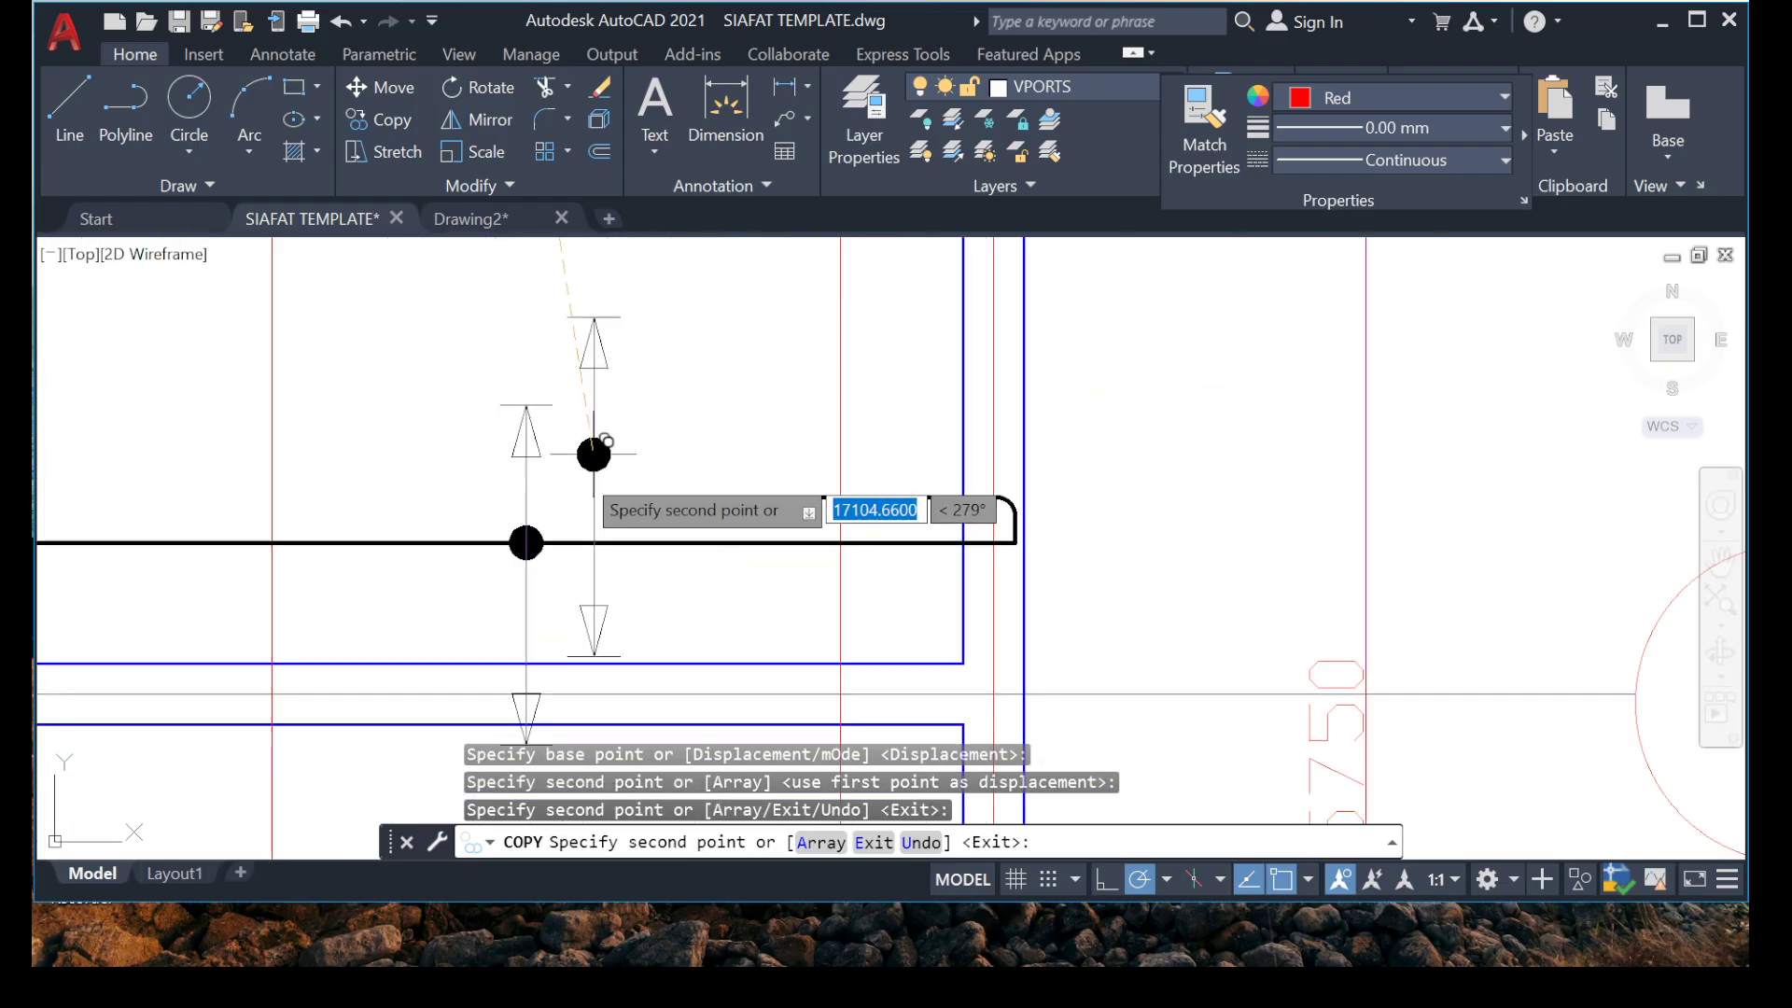
# Place a copy of the vertical range marker on the horizontal bar just above grid 3A and end the copying.
pyautogui.moveTo(347, 490); pyautogui.dragTo(394, 692, button='middle')
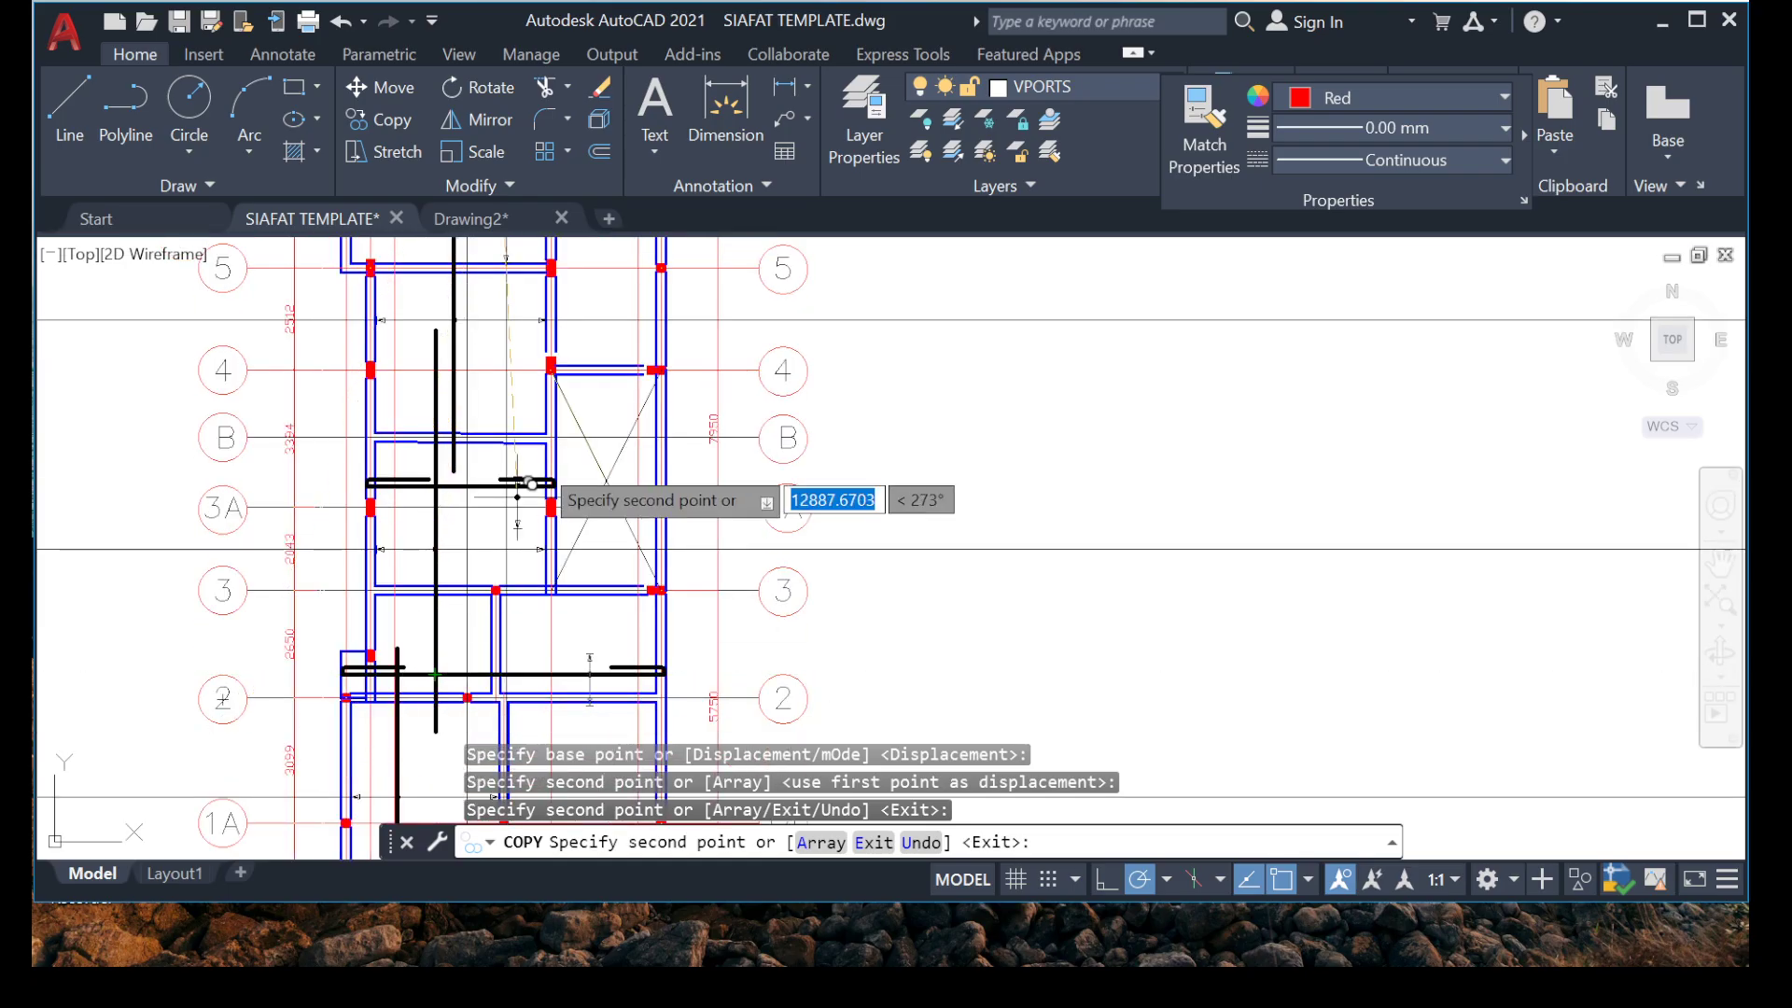
pyautogui.scroll(10, 446, 513)
pyautogui.click(569, 651)
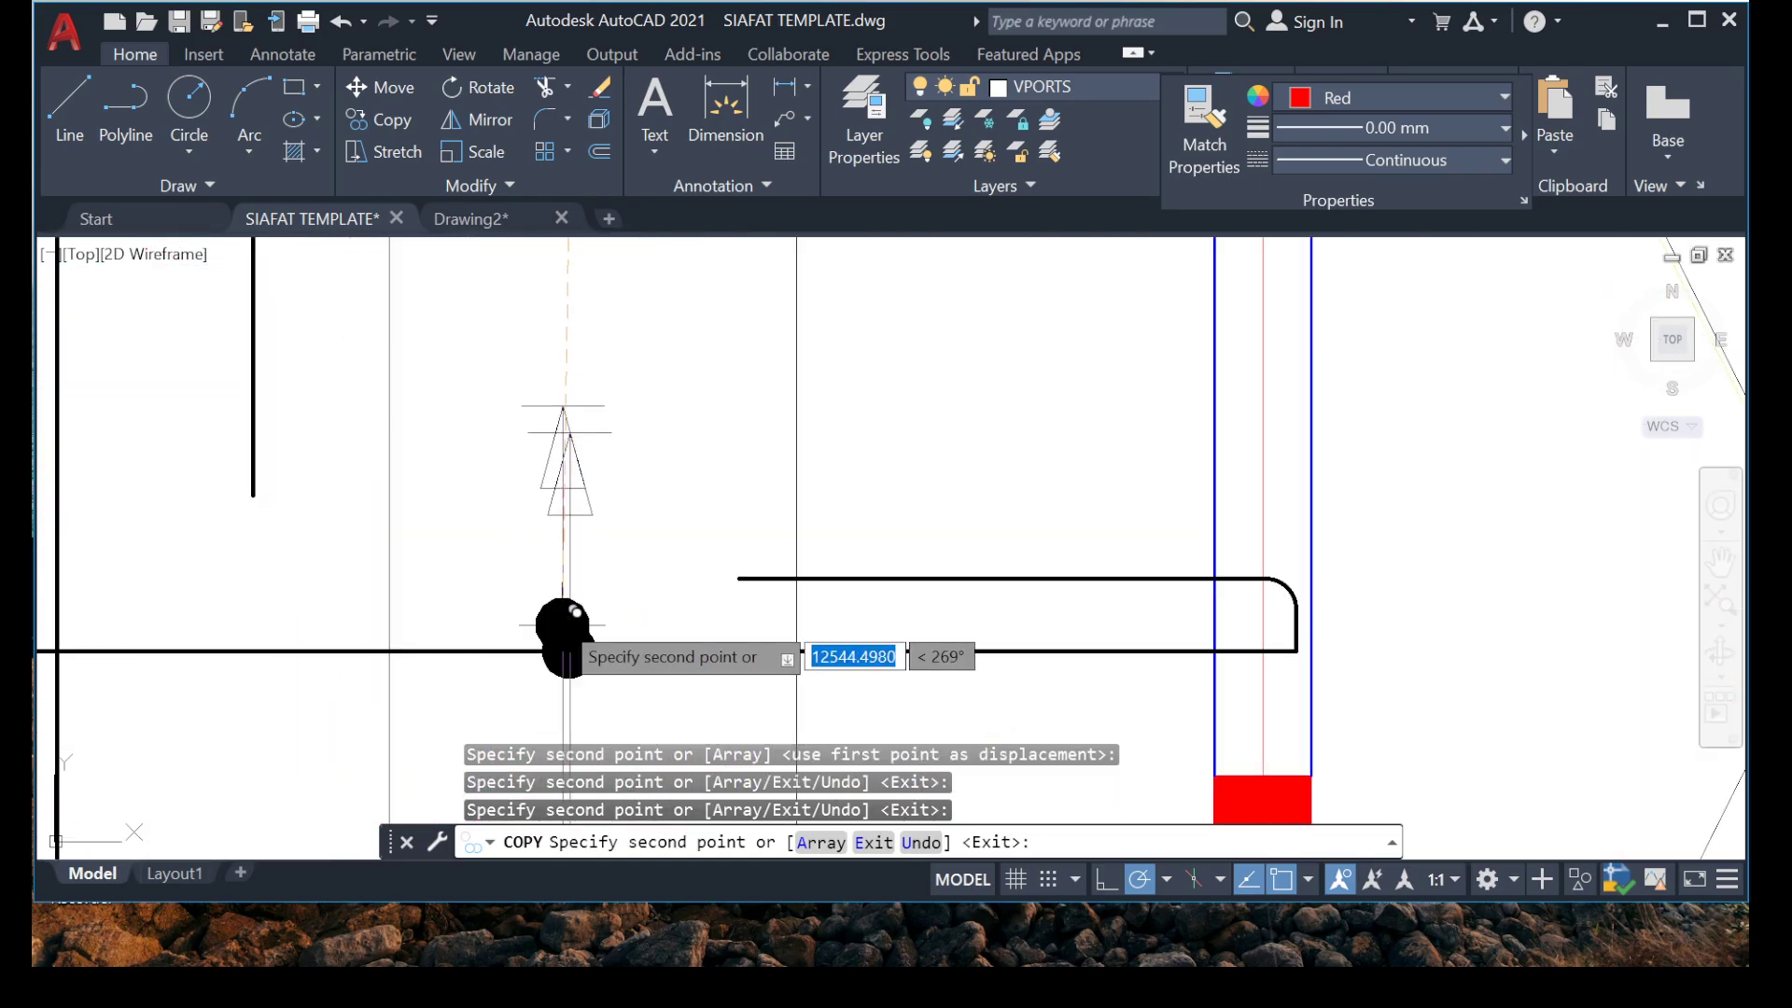
pyautogui.scroll(-8, 549, 554)
pyautogui.moveTo(359, 512); pyautogui.dragTo(356, 772, button='middle')
pyautogui.scroll(-2, 368, 575)
pyautogui.moveTo(368, 575); pyautogui.dragTo(378, 457, button='middle')
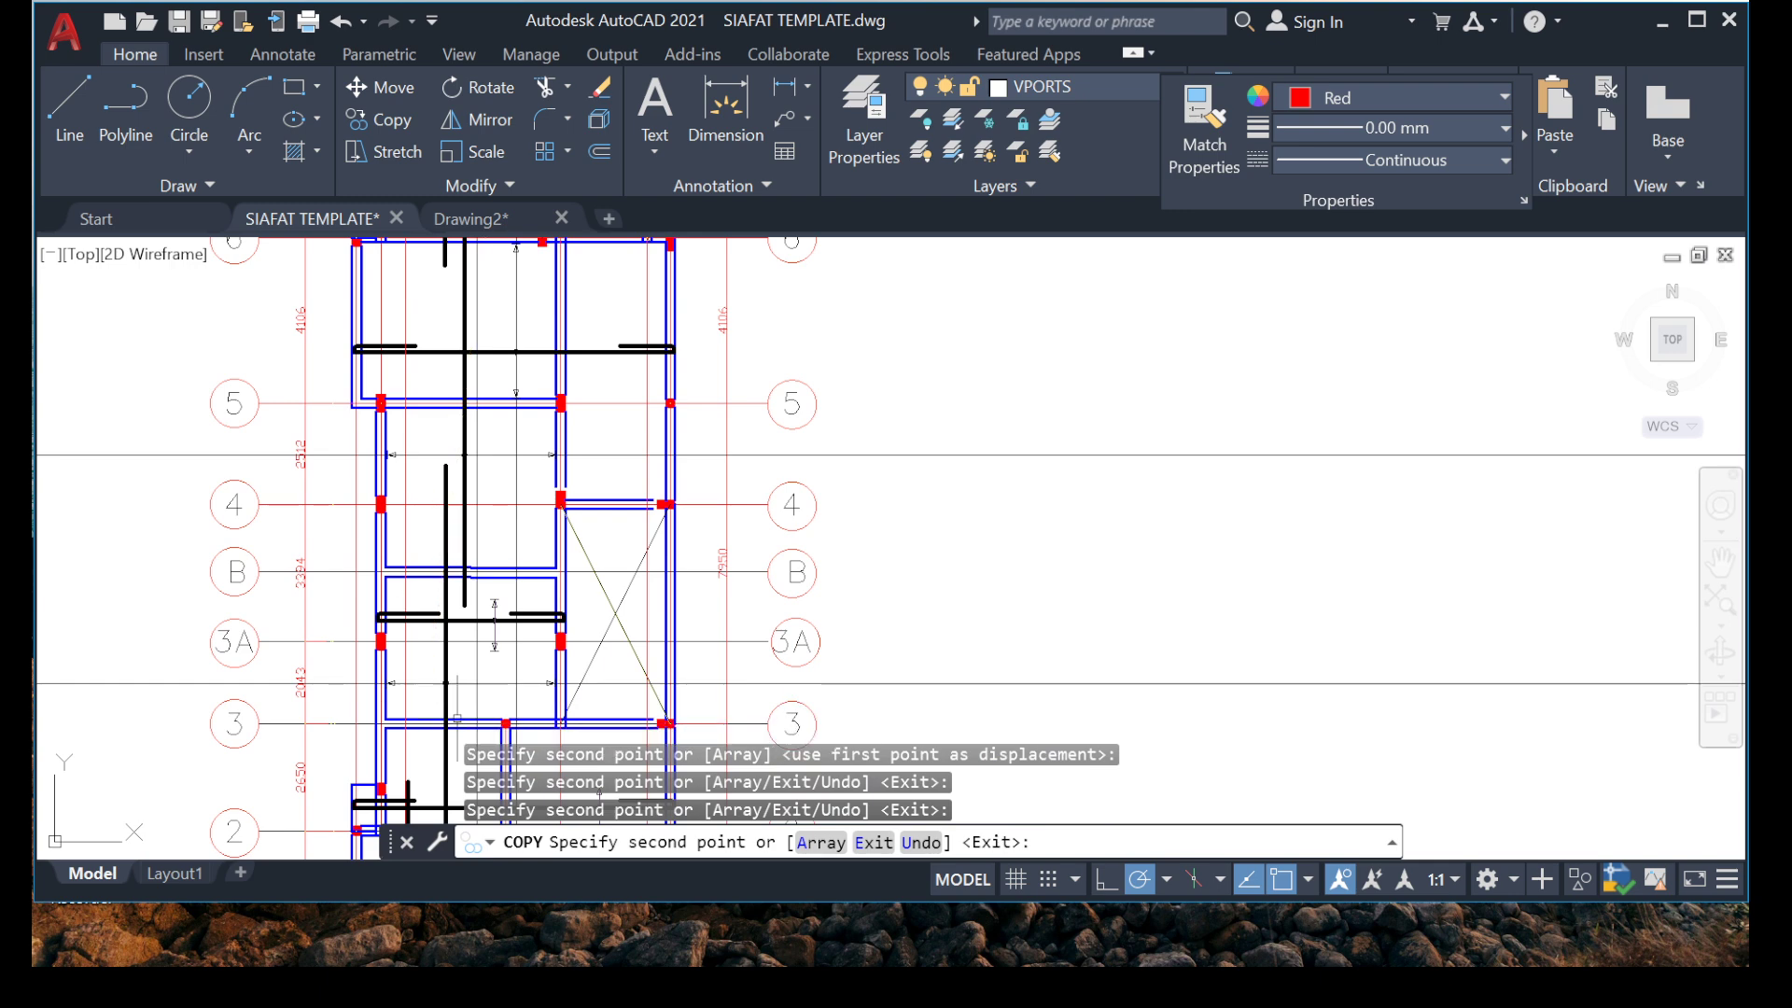
pyautogui.press('Escape')
# Examine the vertical range marker near grid 3A and the surrounding bays between grids 2 and 6.
pyautogui.scroll(10, 336, 653)
pyautogui.scroll(-6, 581, 469)
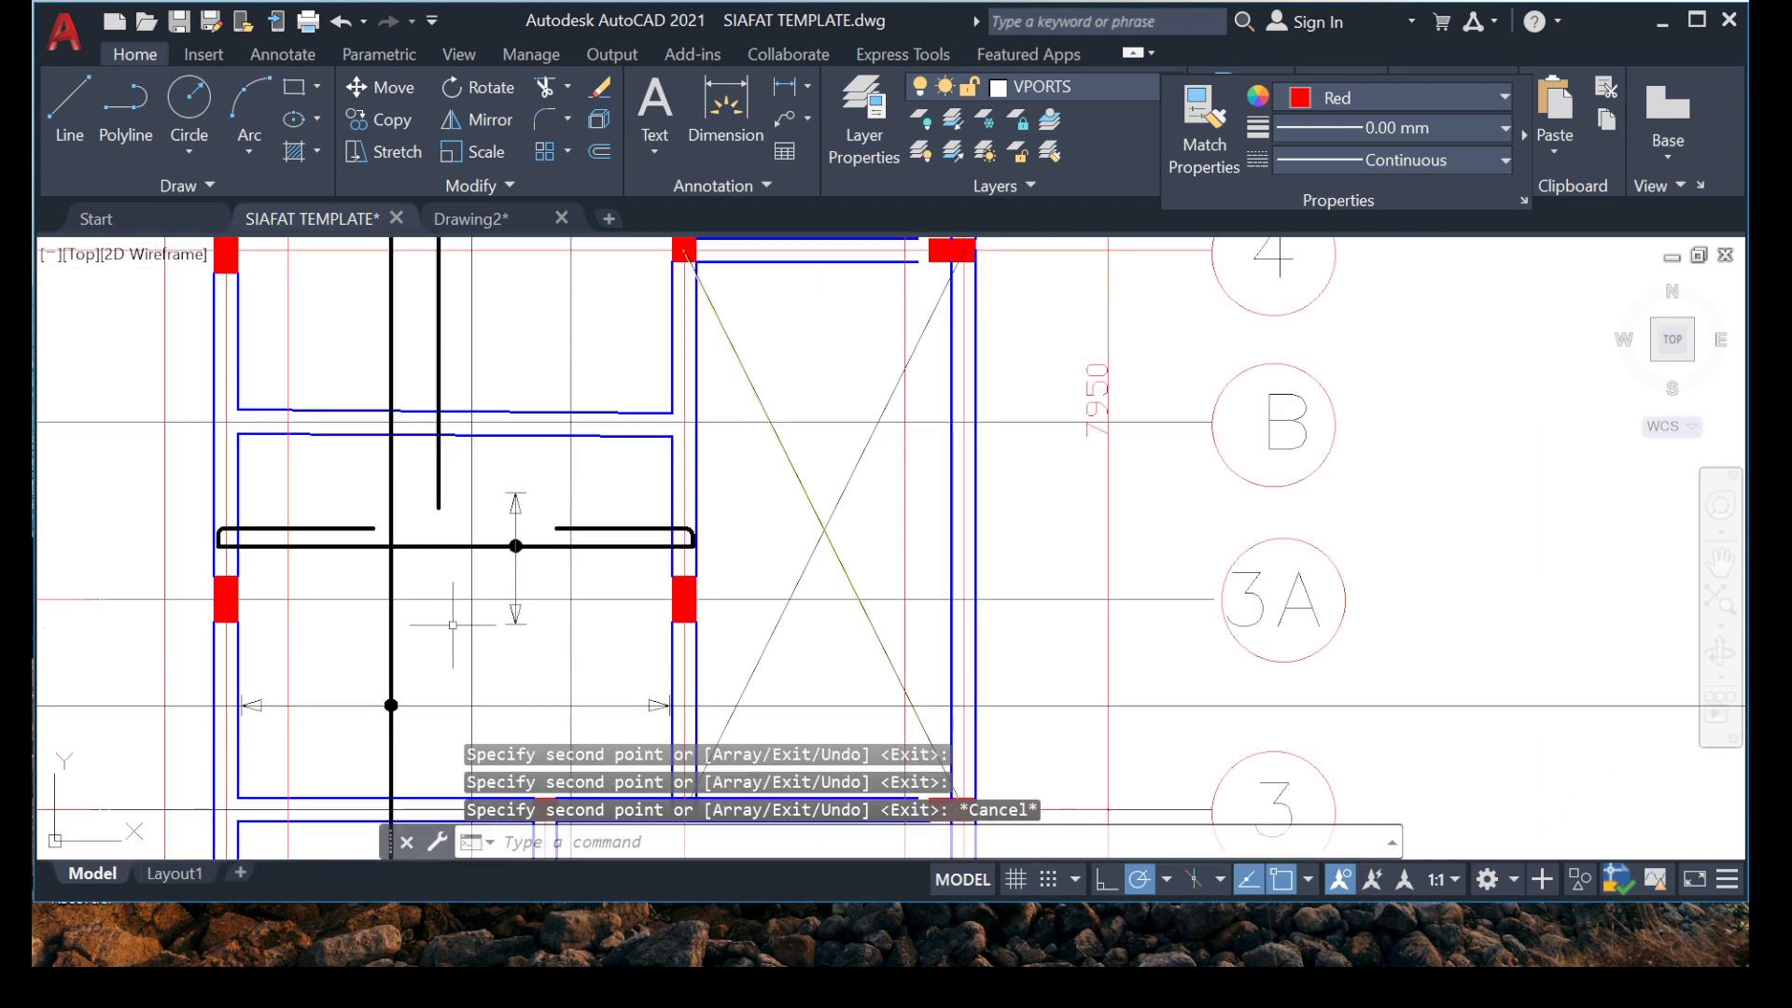
pyautogui.scroll(2, 523, 531)
pyautogui.scroll(-4, 502, 453)
pyautogui.moveTo(521, 532)
pyautogui.mouseDown(button='middle')
pyautogui.moveTo(494, 415)
pyautogui.moveTo(537, 607)
pyautogui.mouseUp(button='middle')
pyautogui.scroll(-2, 523, 560)
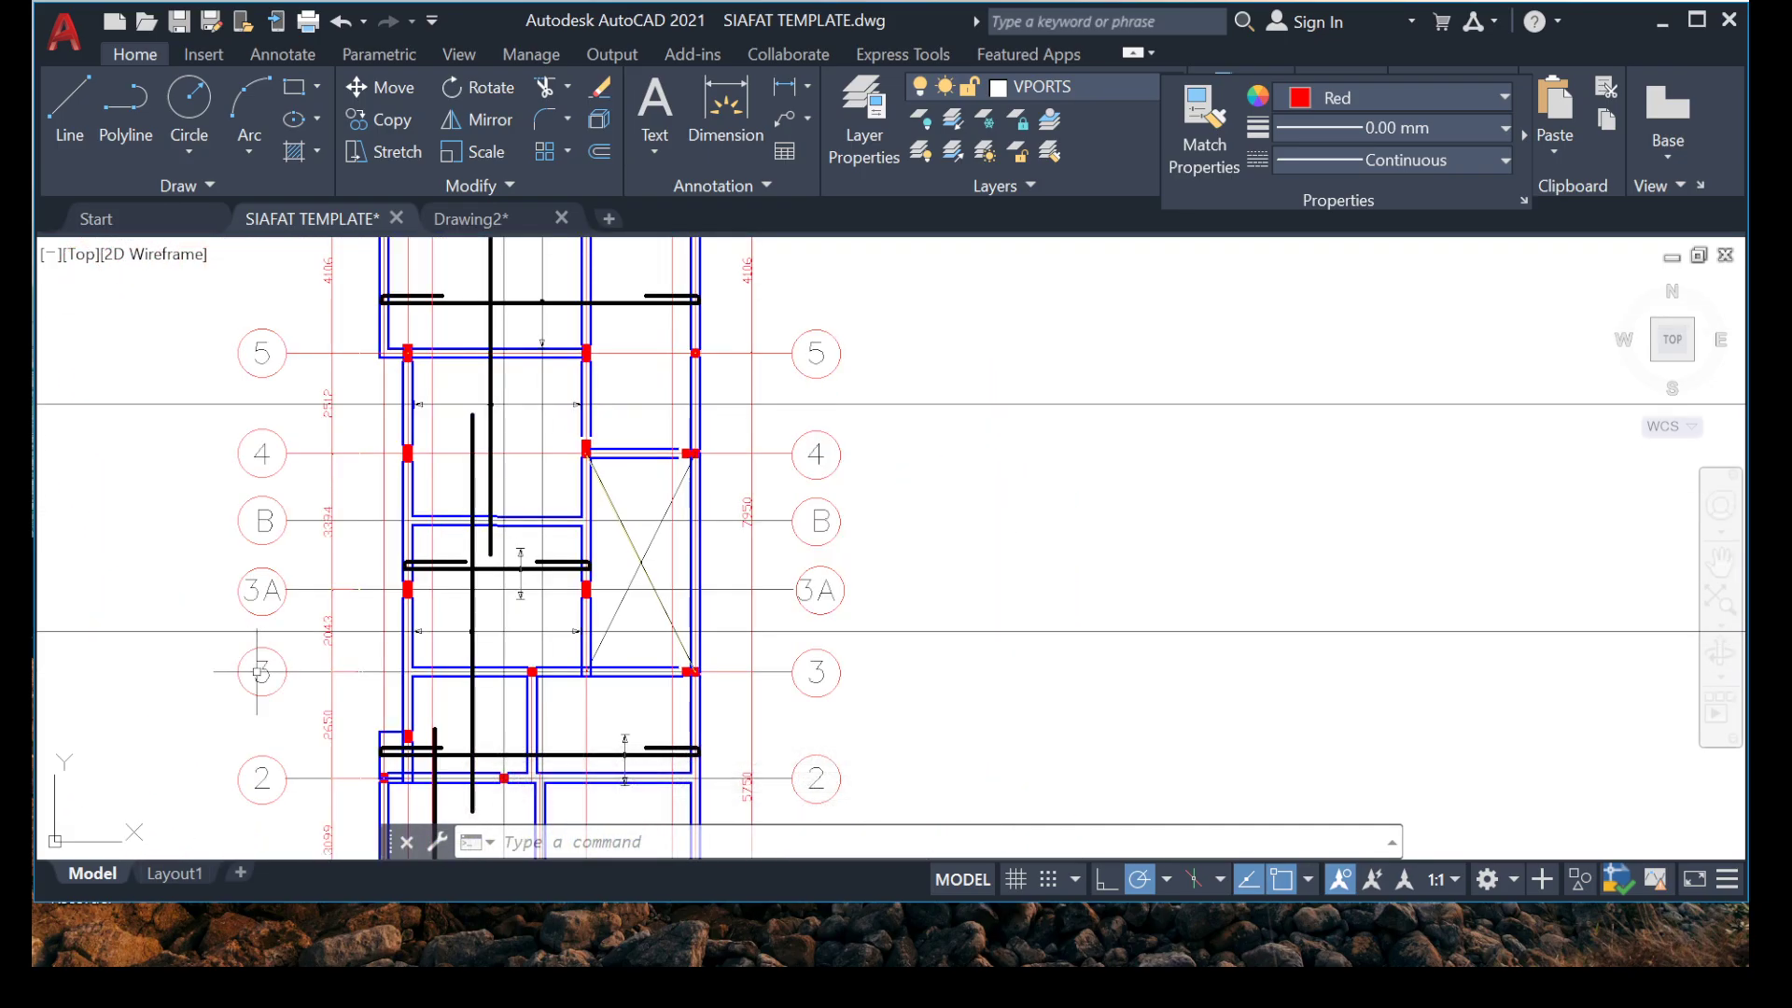
pyautogui.moveTo(459, 434); pyautogui.dragTo(467, 490, button='middle')
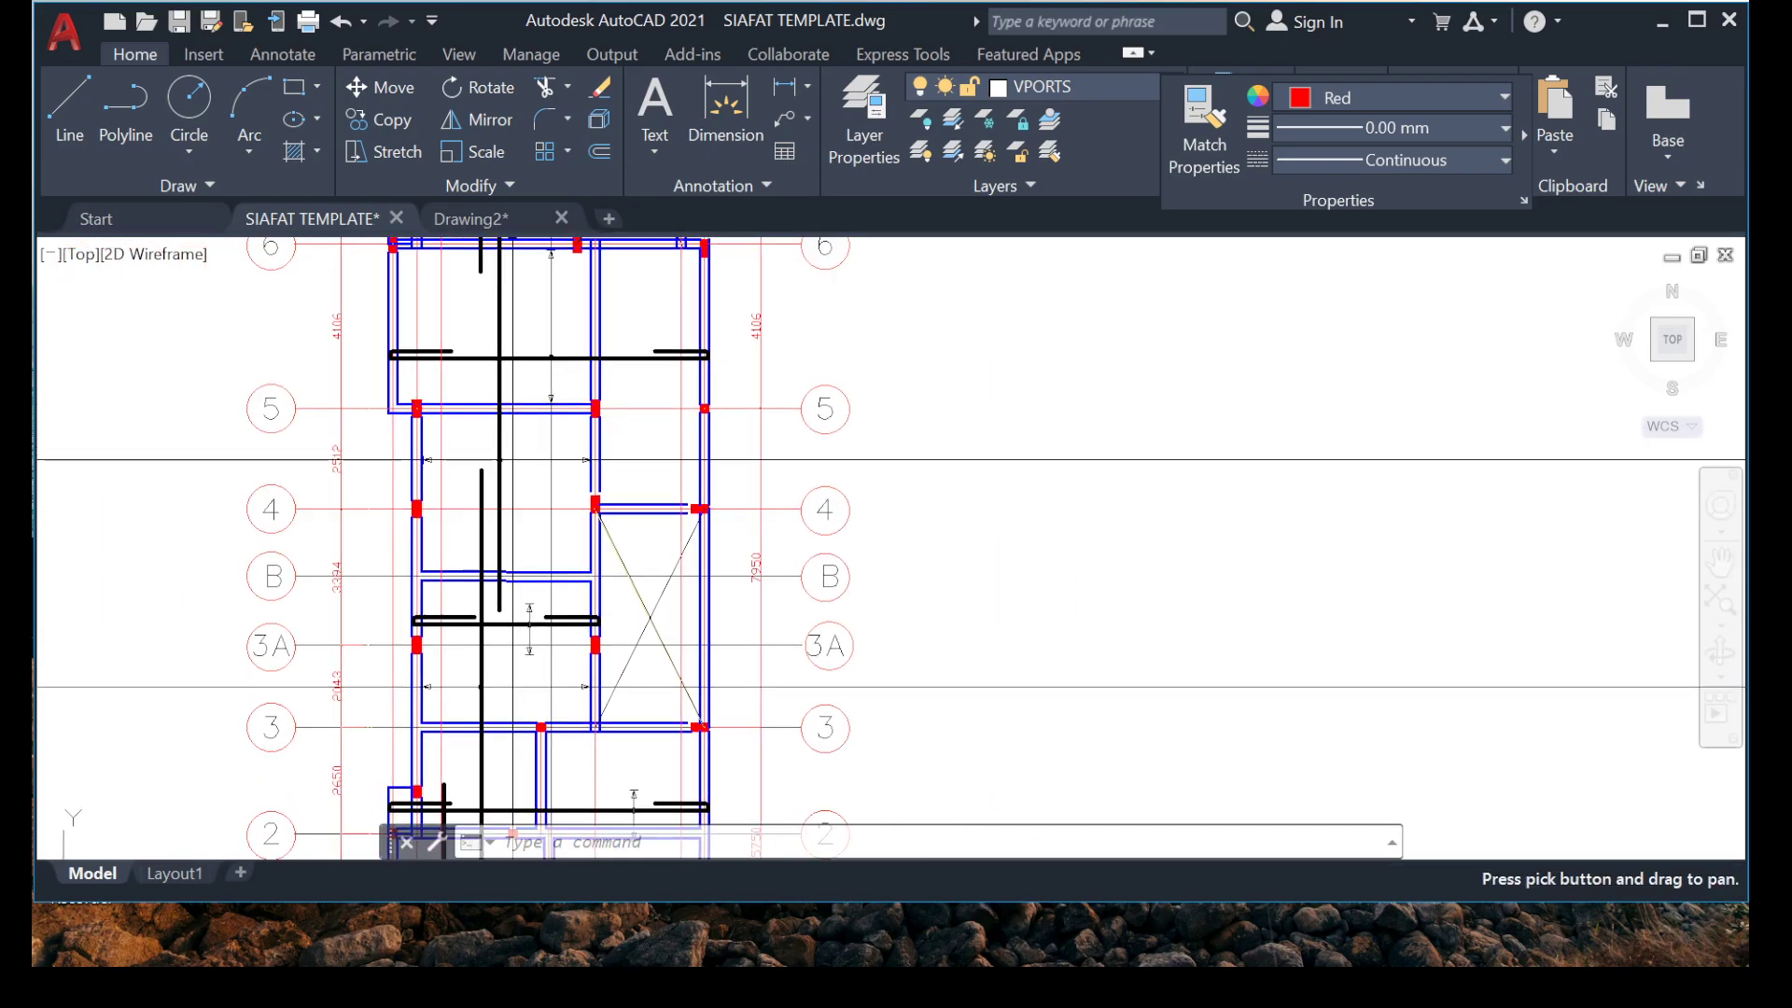
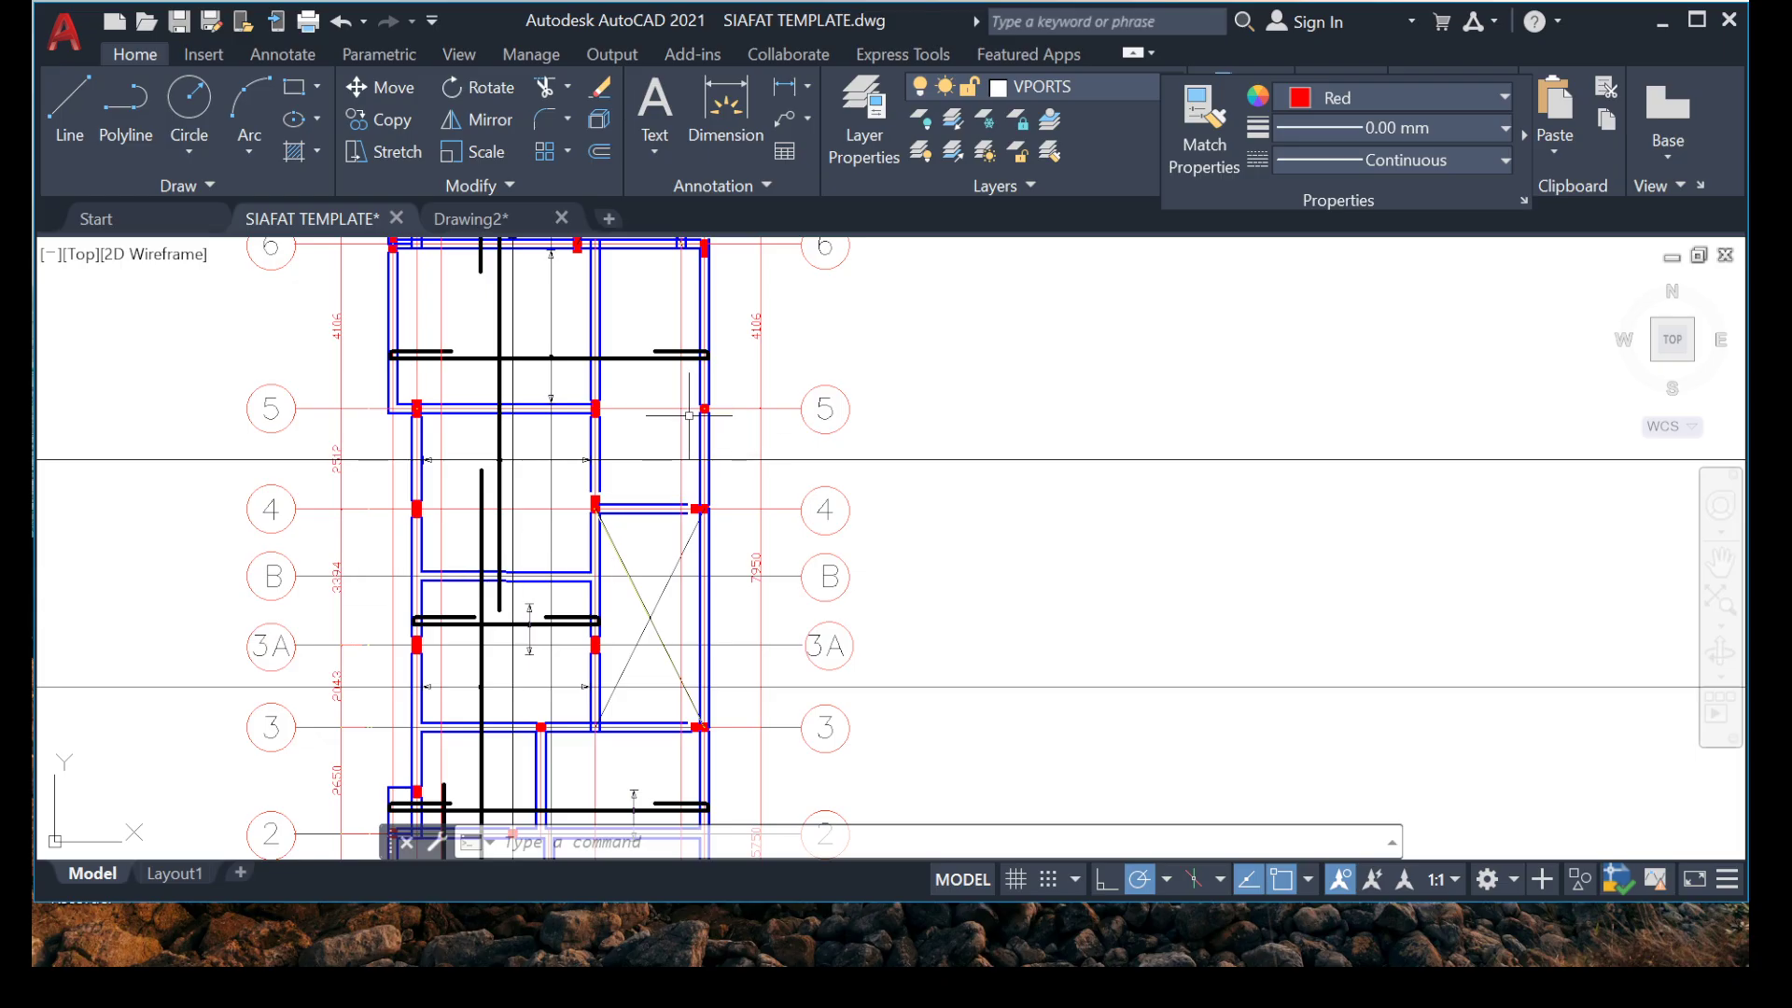
# Copy the straight horizontal bar above grid 5 and its right-hand hook, based at their shared corner, down between grids 5 and 4.
pyautogui.scroll(4, 706, 350)
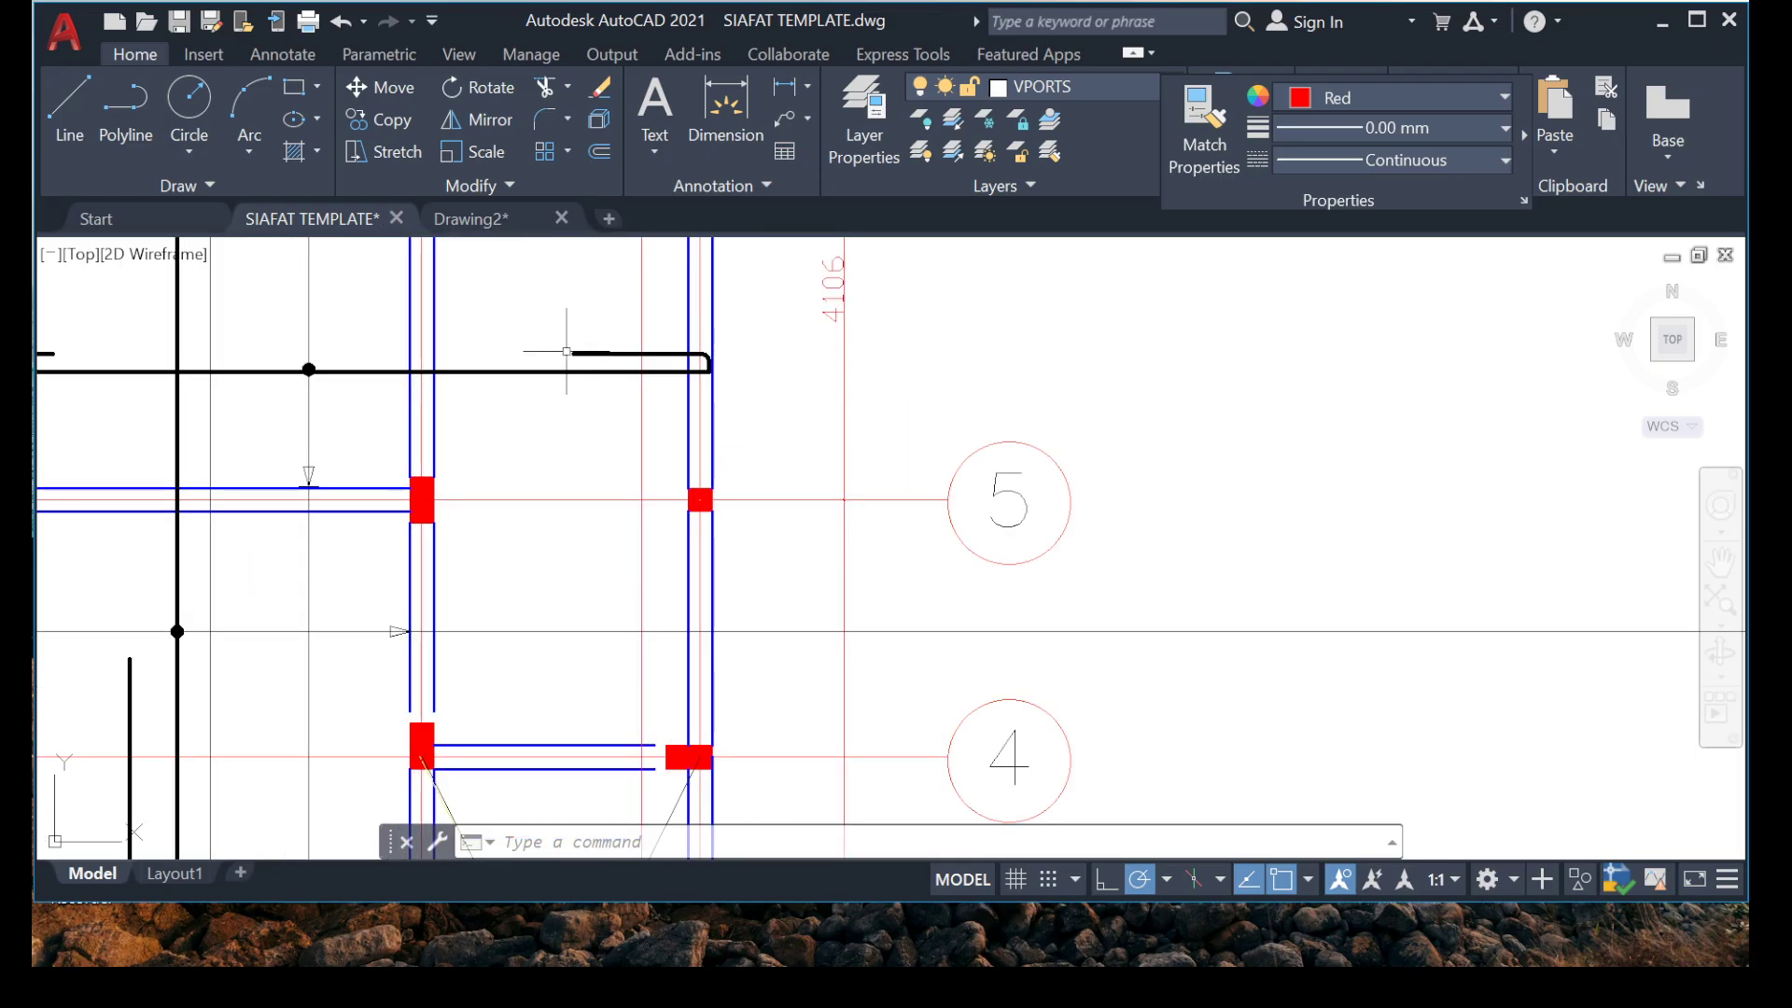
pyautogui.click(520, 336)
pyautogui.click(948, 403)
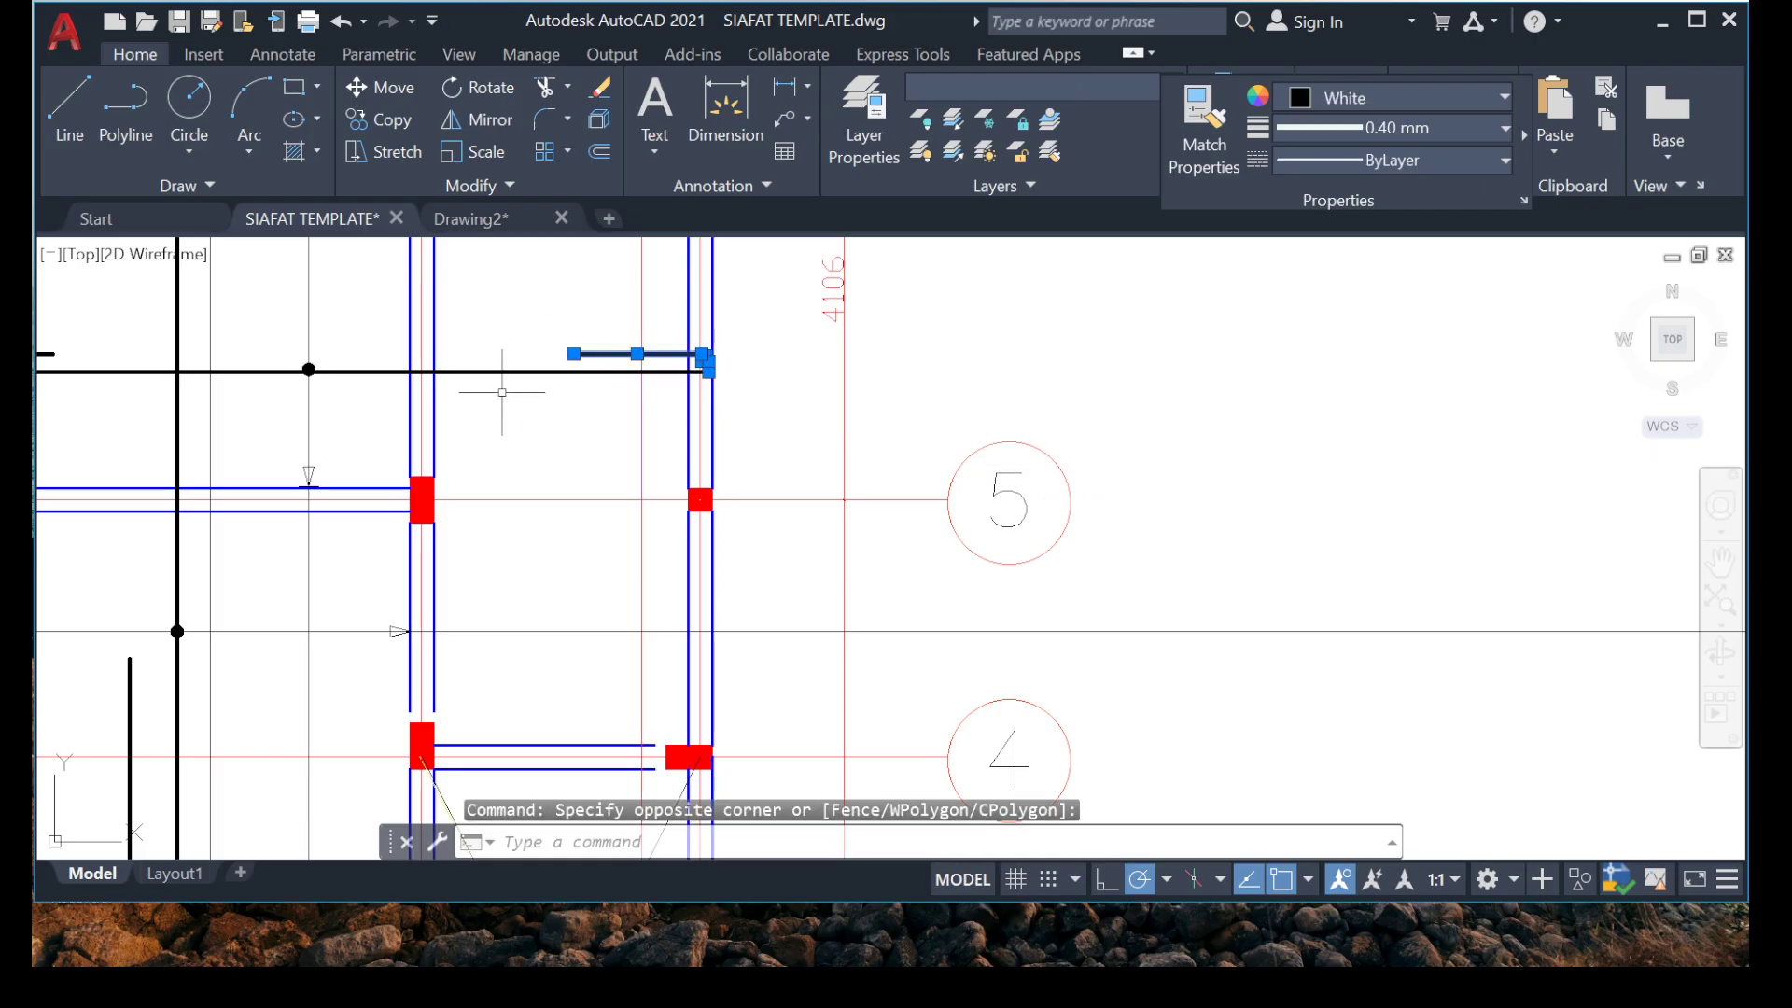
pyautogui.click(492, 364)
pyautogui.rightClick(512, 827)
pyautogui.click(579, 560)
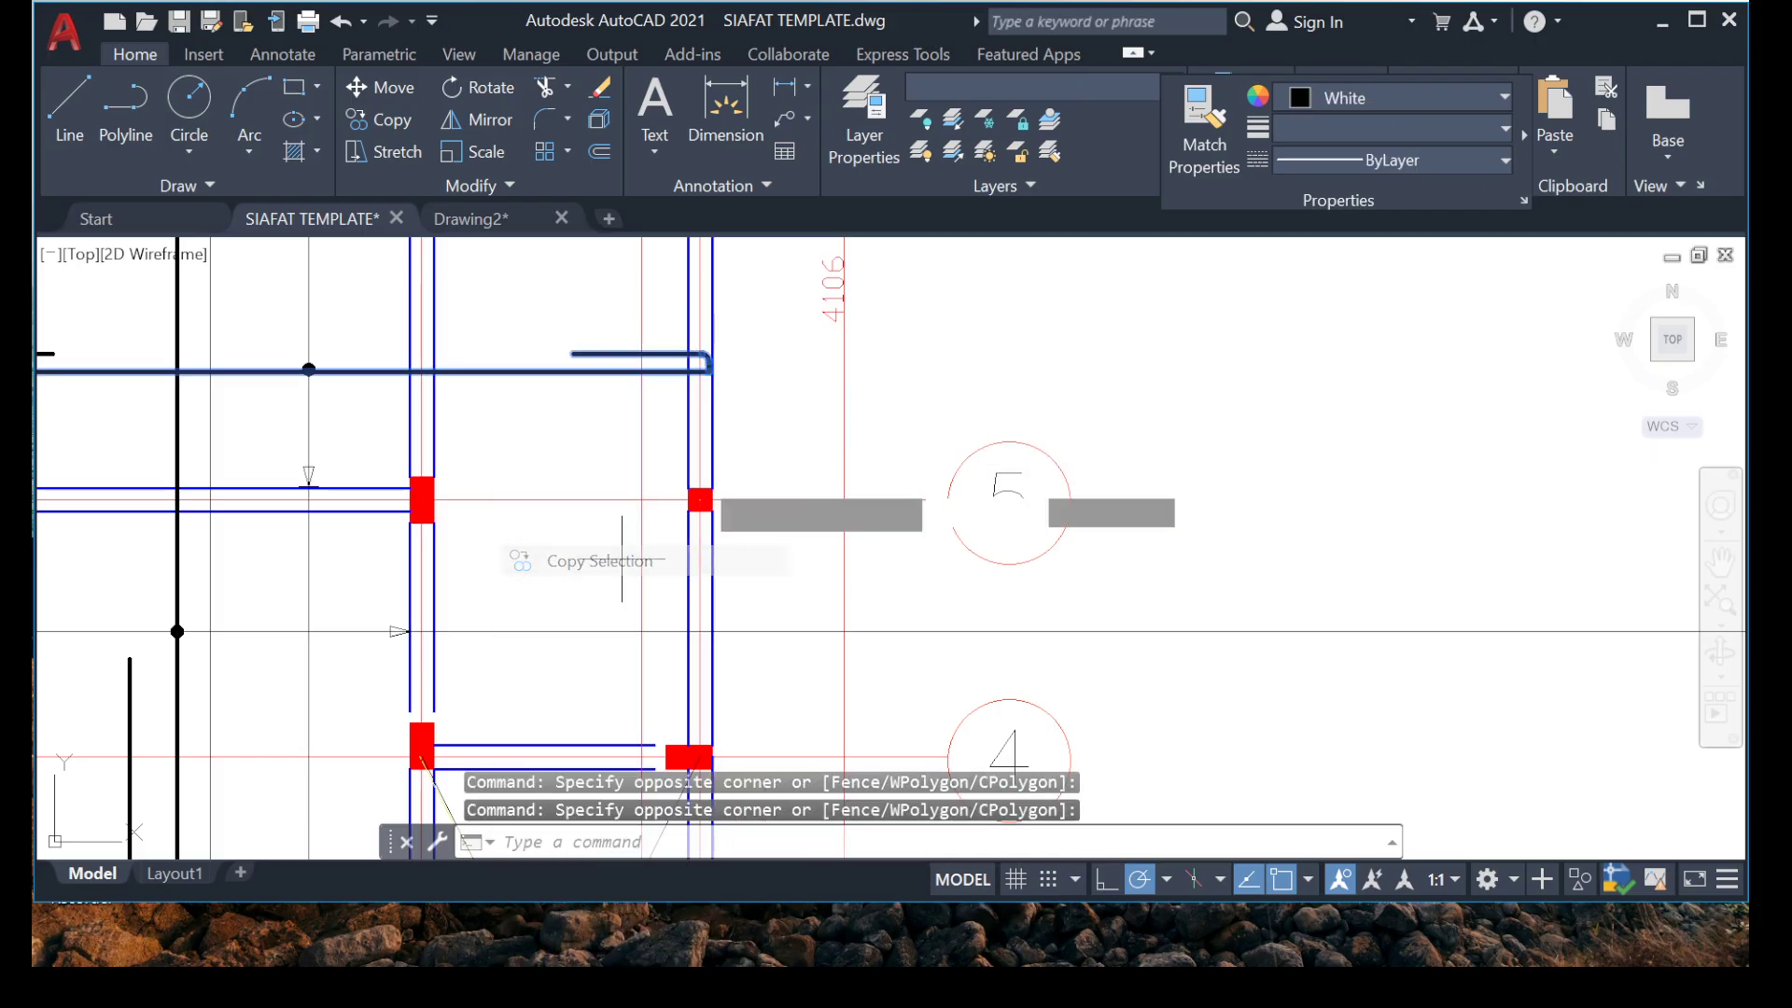
pyautogui.scroll(5, 700, 439)
pyautogui.click(588, 398)
pyautogui.scroll(-3, 758, 392)
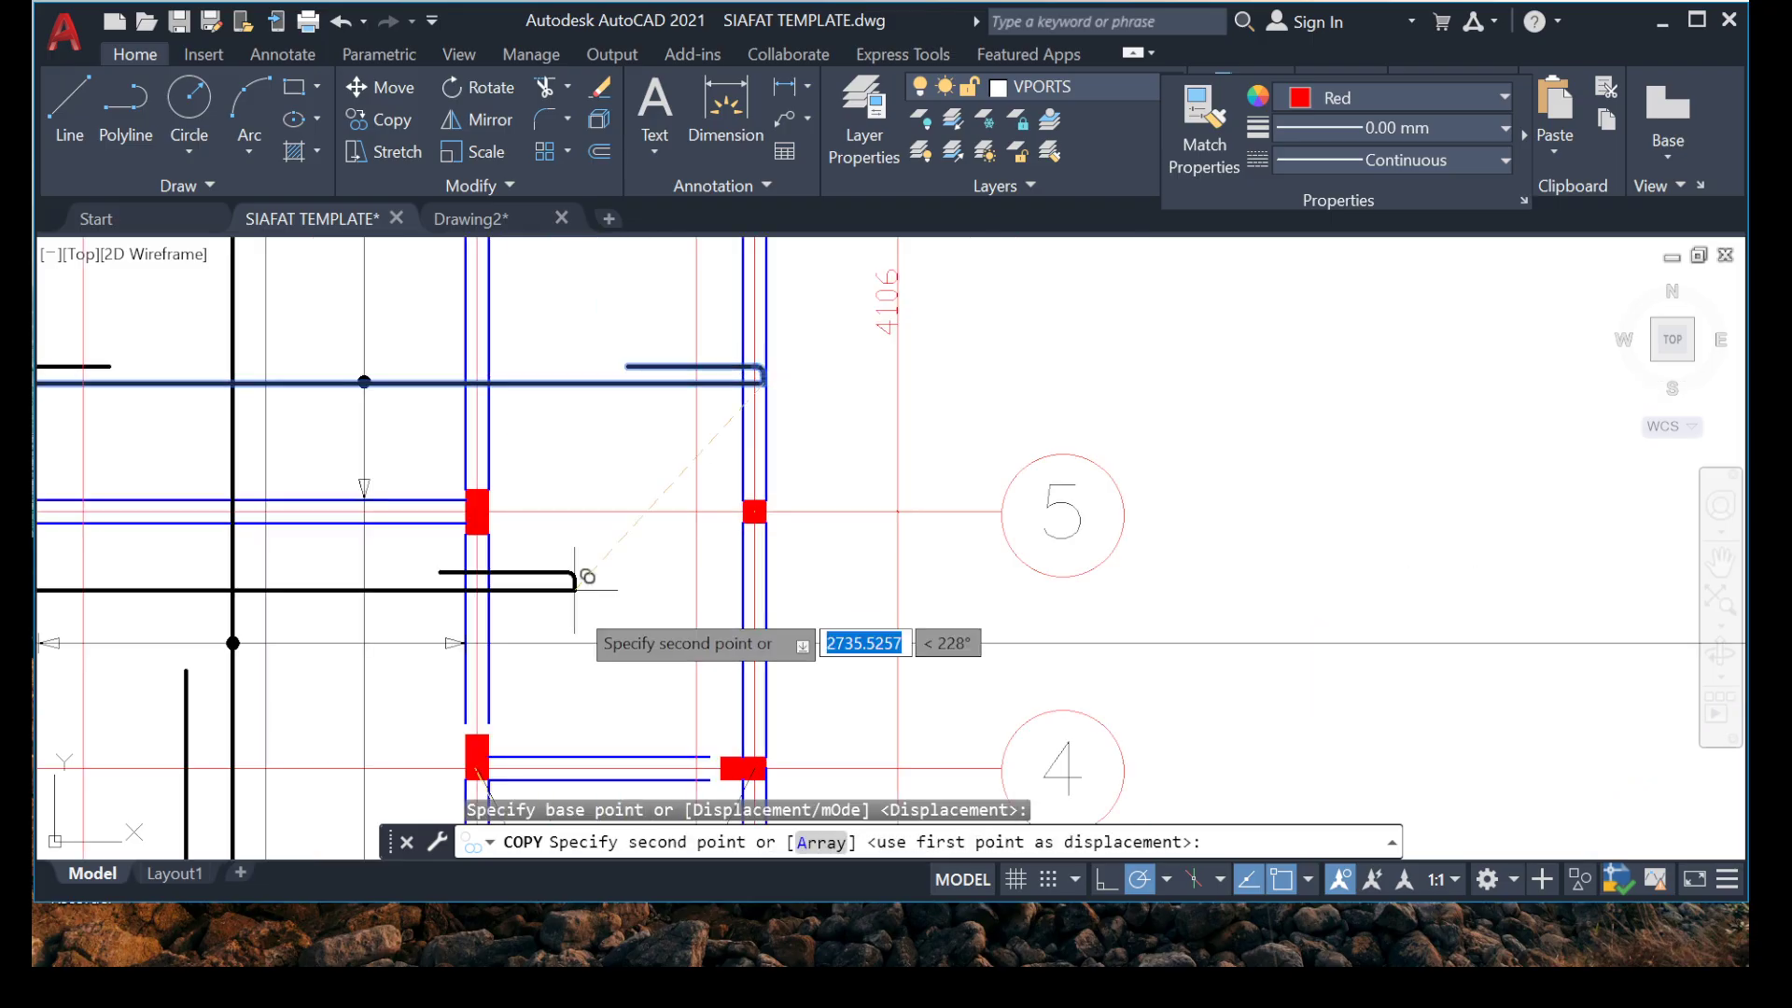
pyautogui.moveTo(769, 623); pyautogui.dragTo(737, 506, button='middle')
pyautogui.scroll(2, 740, 508)
pyautogui.scroll(2, 688, 502)
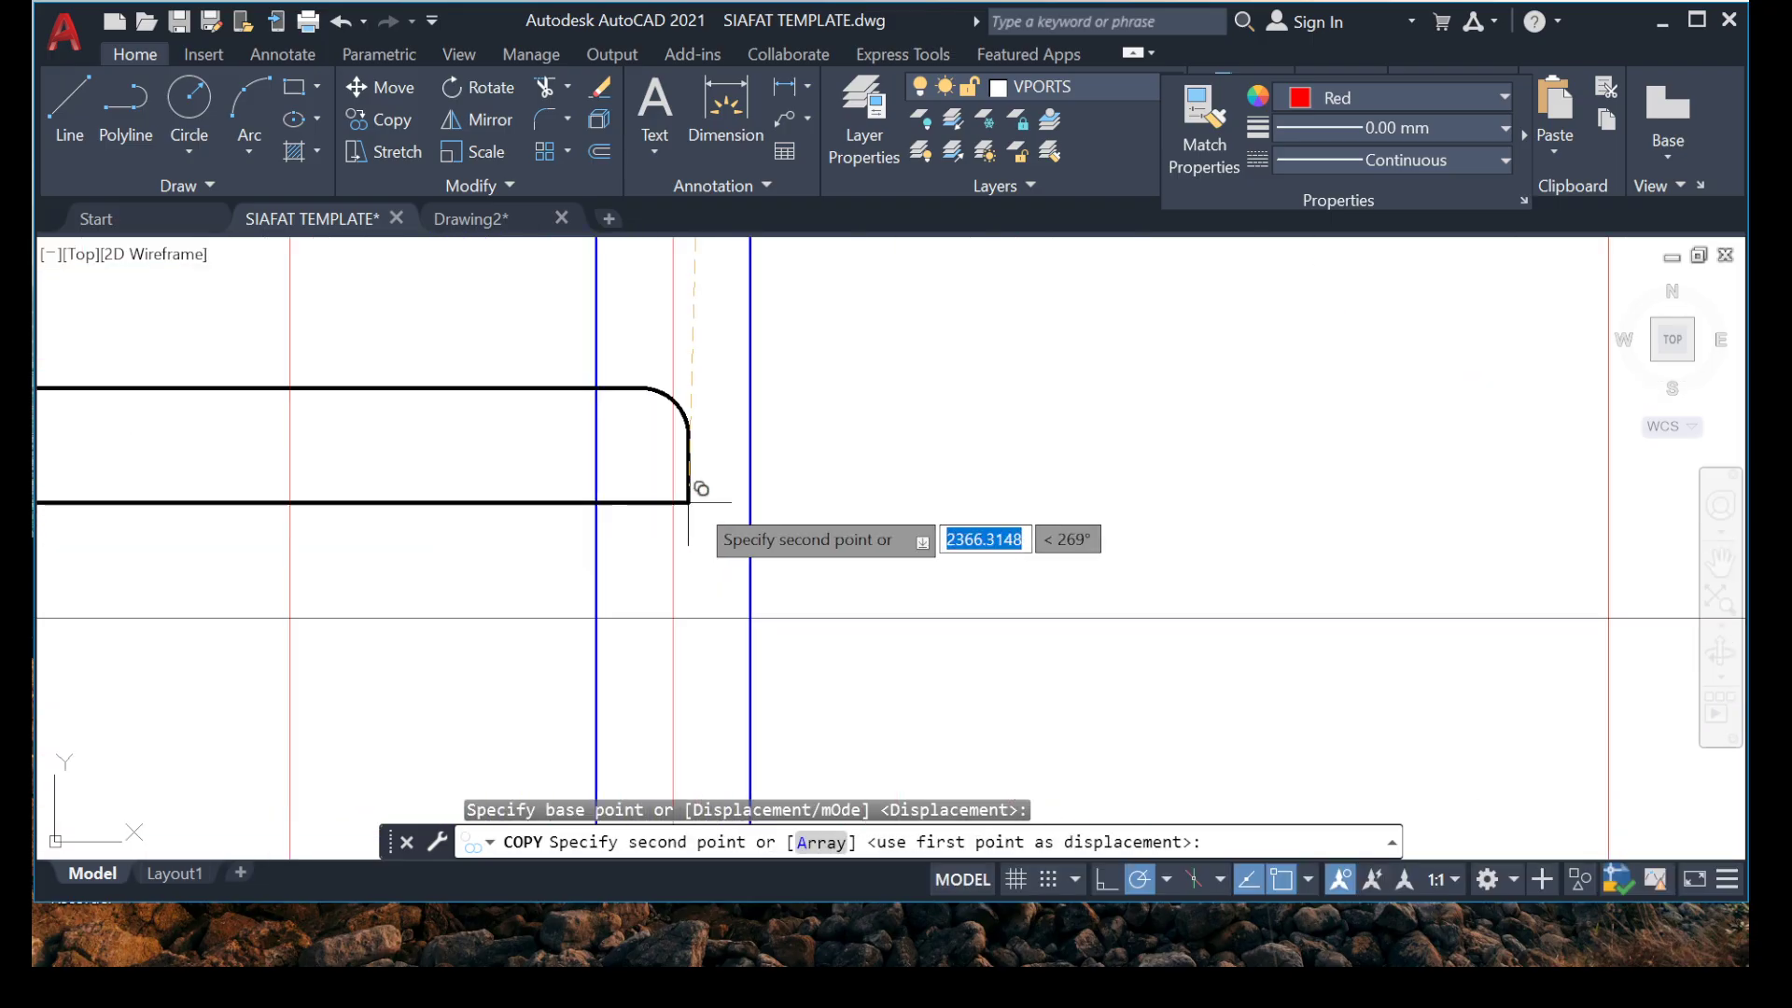
pyautogui.click(742, 494)
pyautogui.scroll(-4, 744, 496)
pyautogui.press('Escape')
# Shorten the copied bar between grids 5 and 4 by stretching its left end to just past the middle beam.
pyautogui.scroll(2, 224, 429)
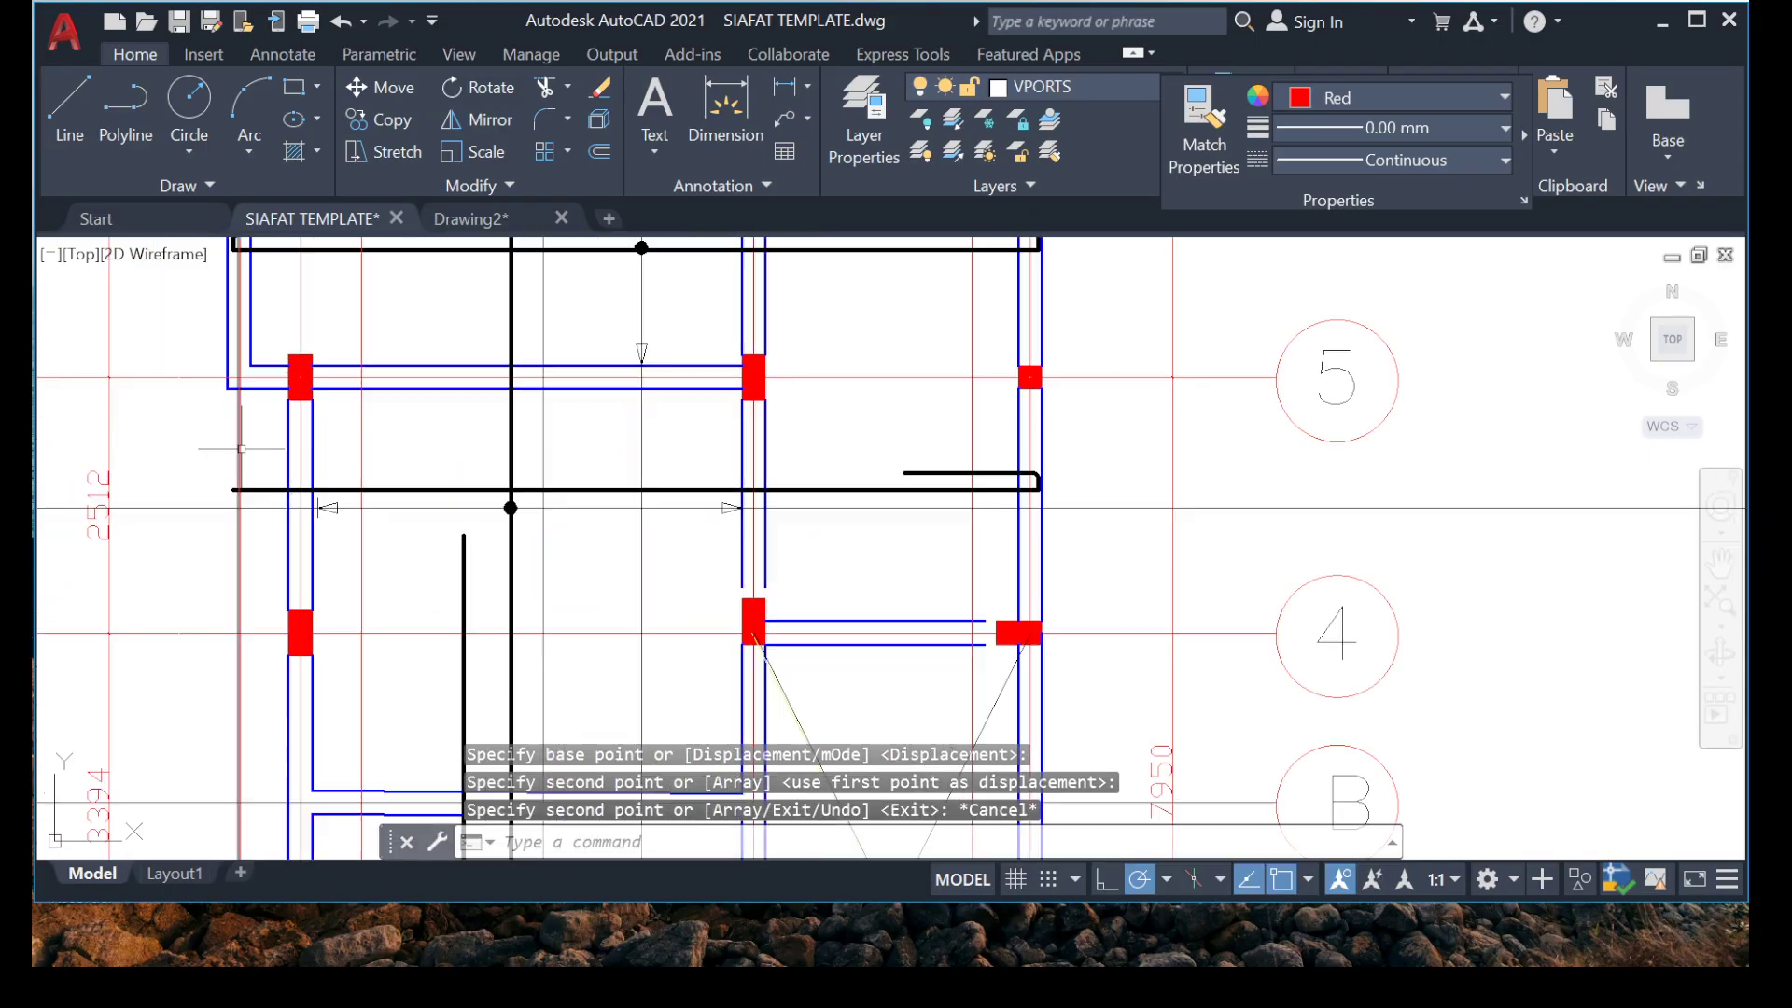
pyautogui.scroll(-2, 432, 498)
pyautogui.scroll(3, 410, 502)
pyautogui.click(452, 488)
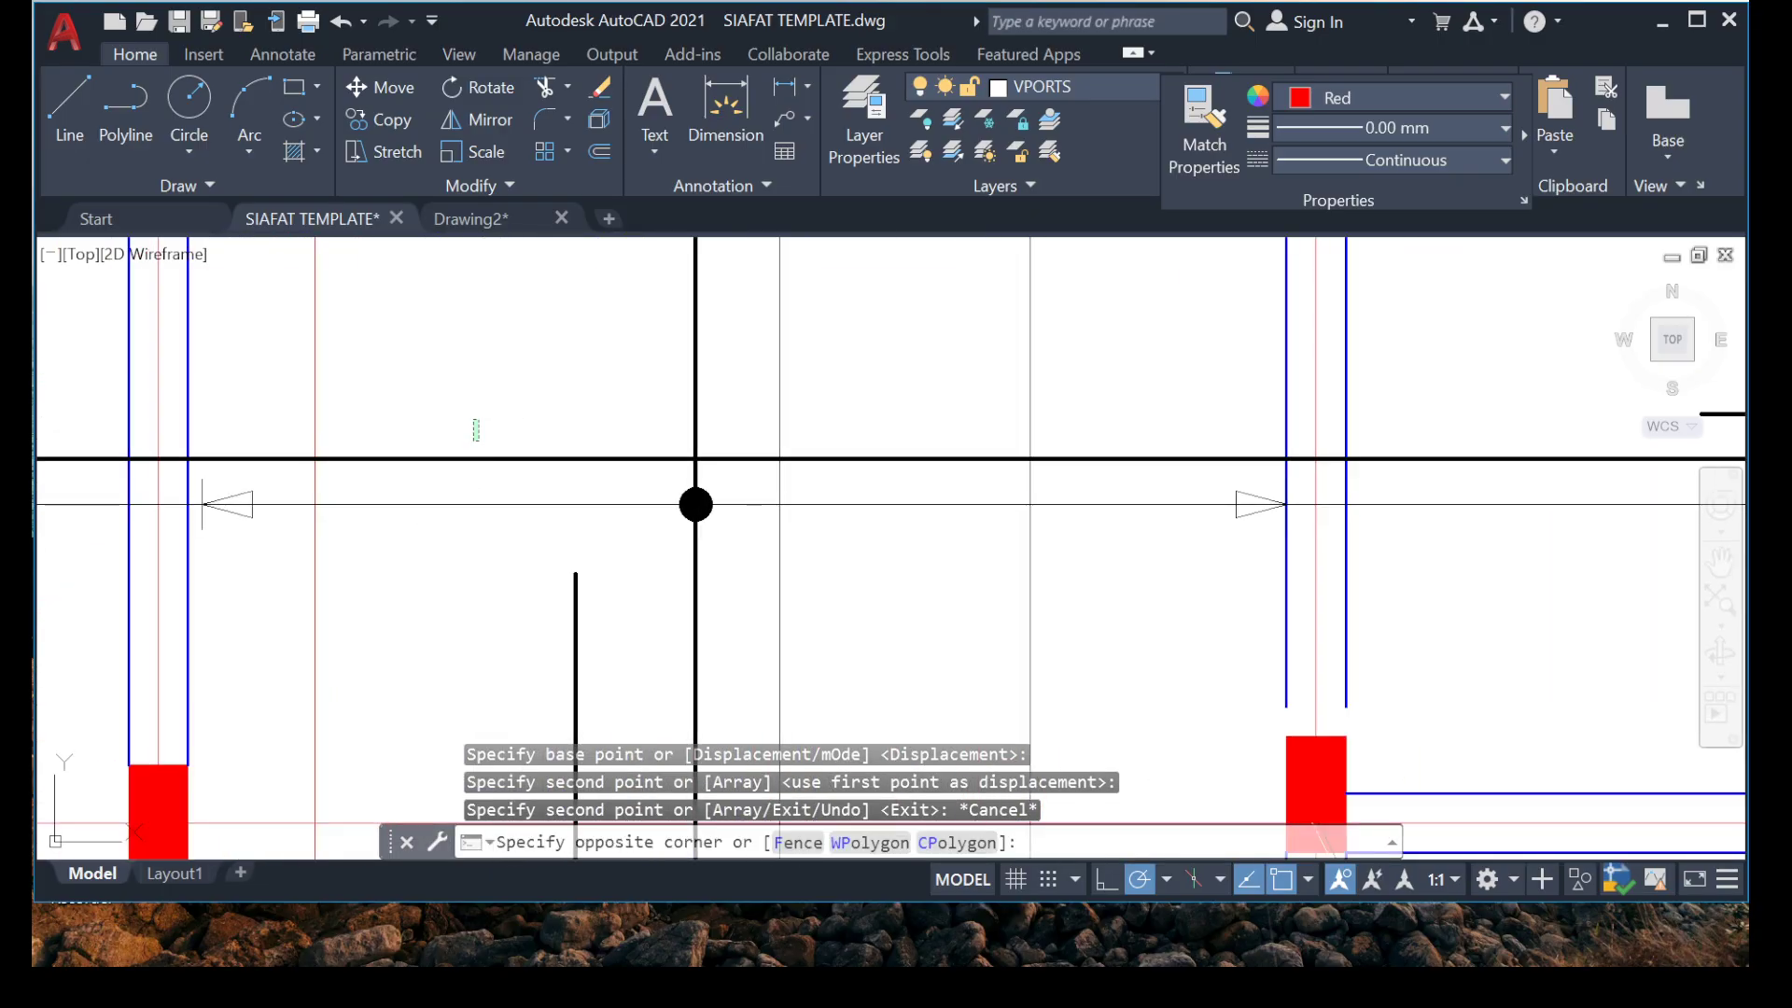
pyautogui.click(320, 420)
pyautogui.scroll(-3, 208, 476)
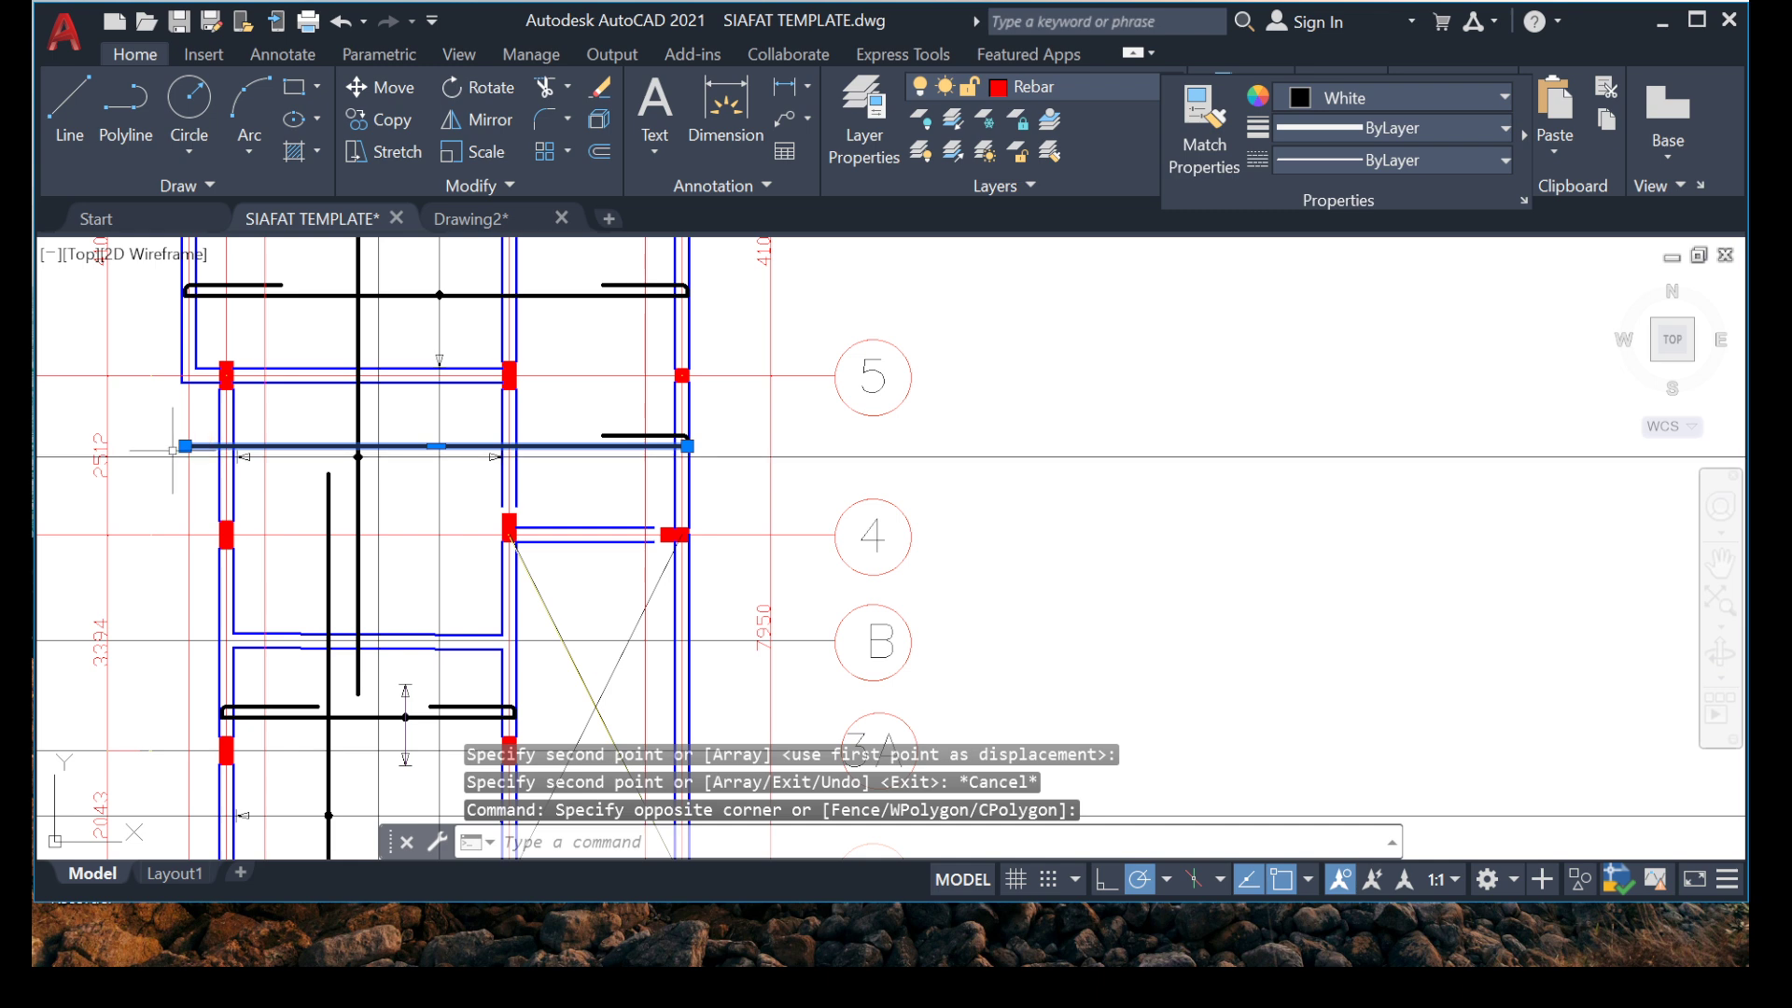
pyautogui.click(184, 446)
pyautogui.scroll(5, 569, 448)
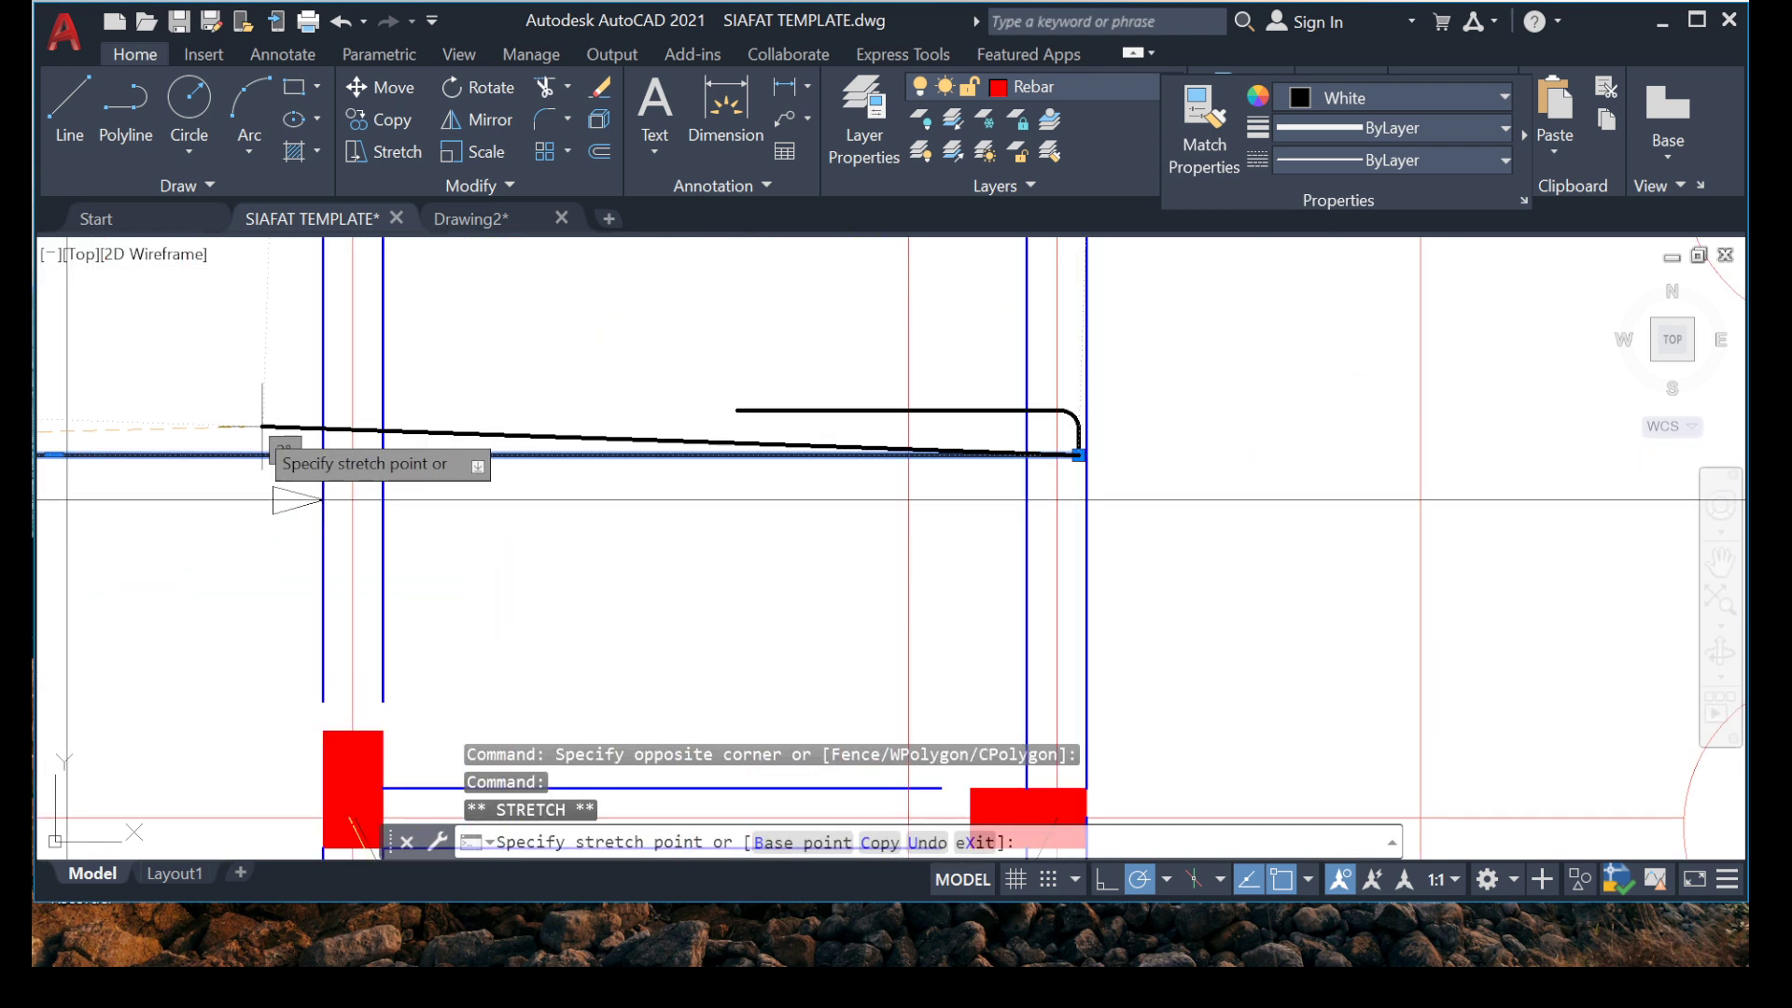
pyautogui.press('Escape')
# Examine the shortened bar and the neighbouring bays between grids 5 and 3.
pyautogui.scroll(-6, 740, 412)
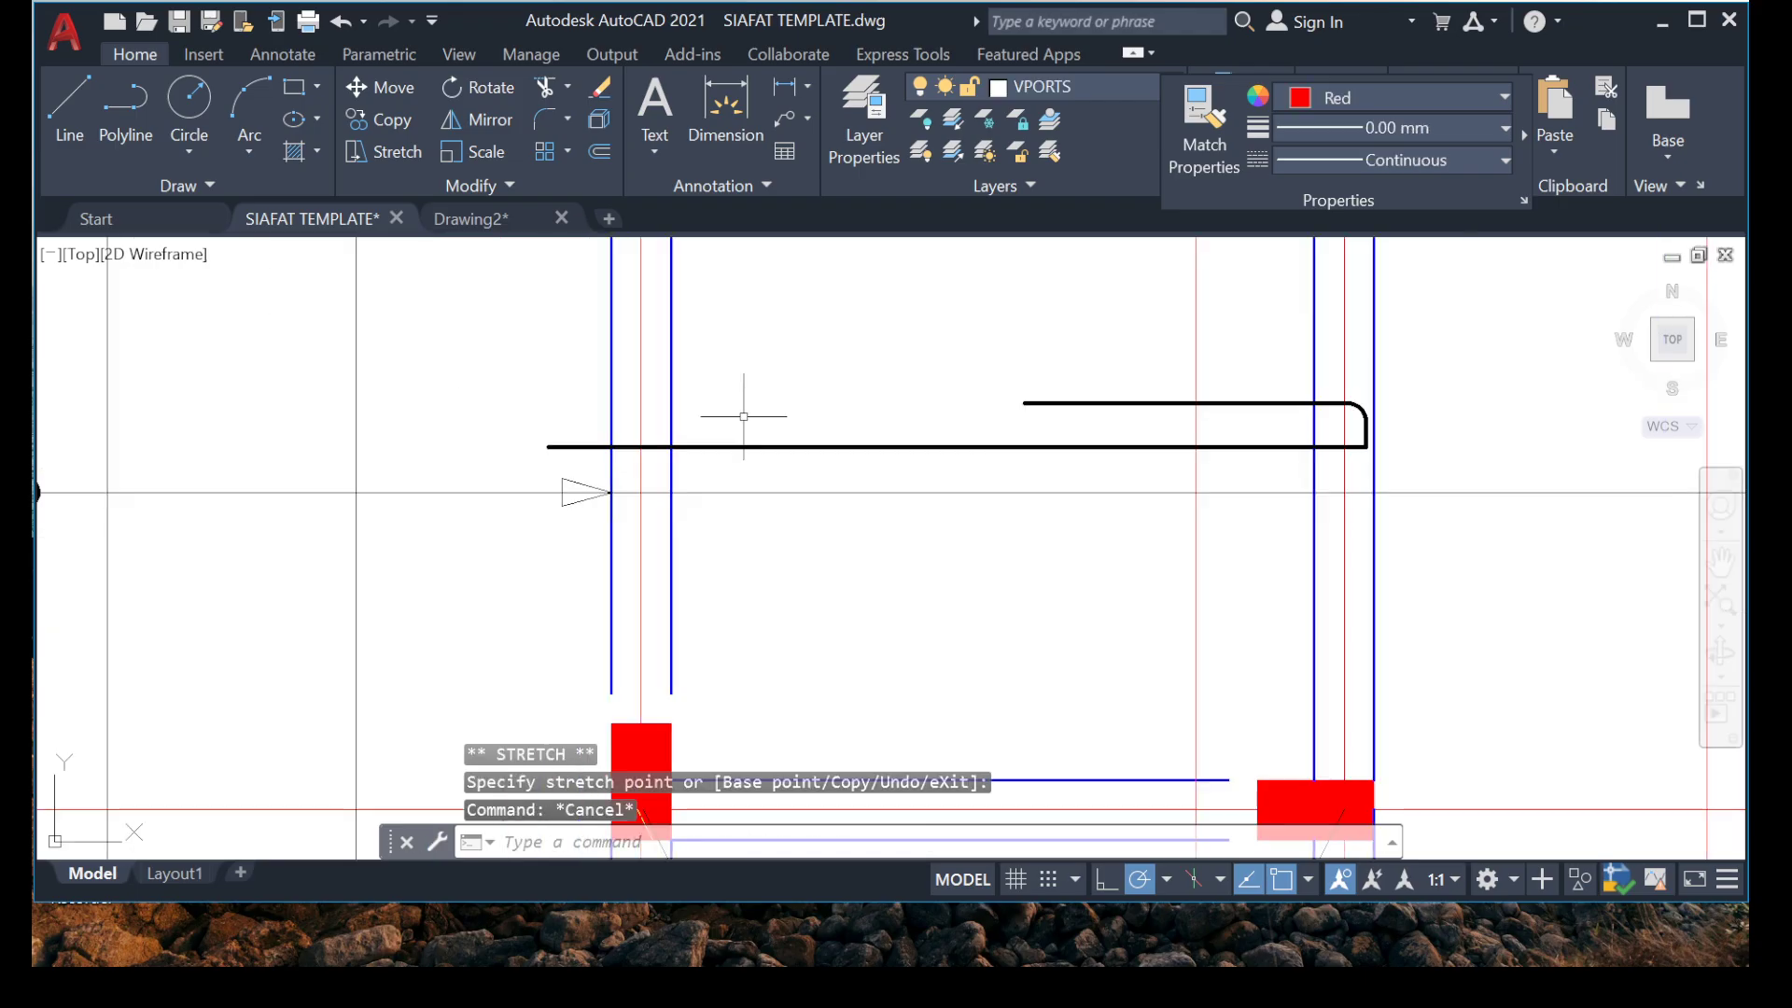
pyautogui.moveTo(557, 449); pyautogui.dragTo(475, 480, button='middle')
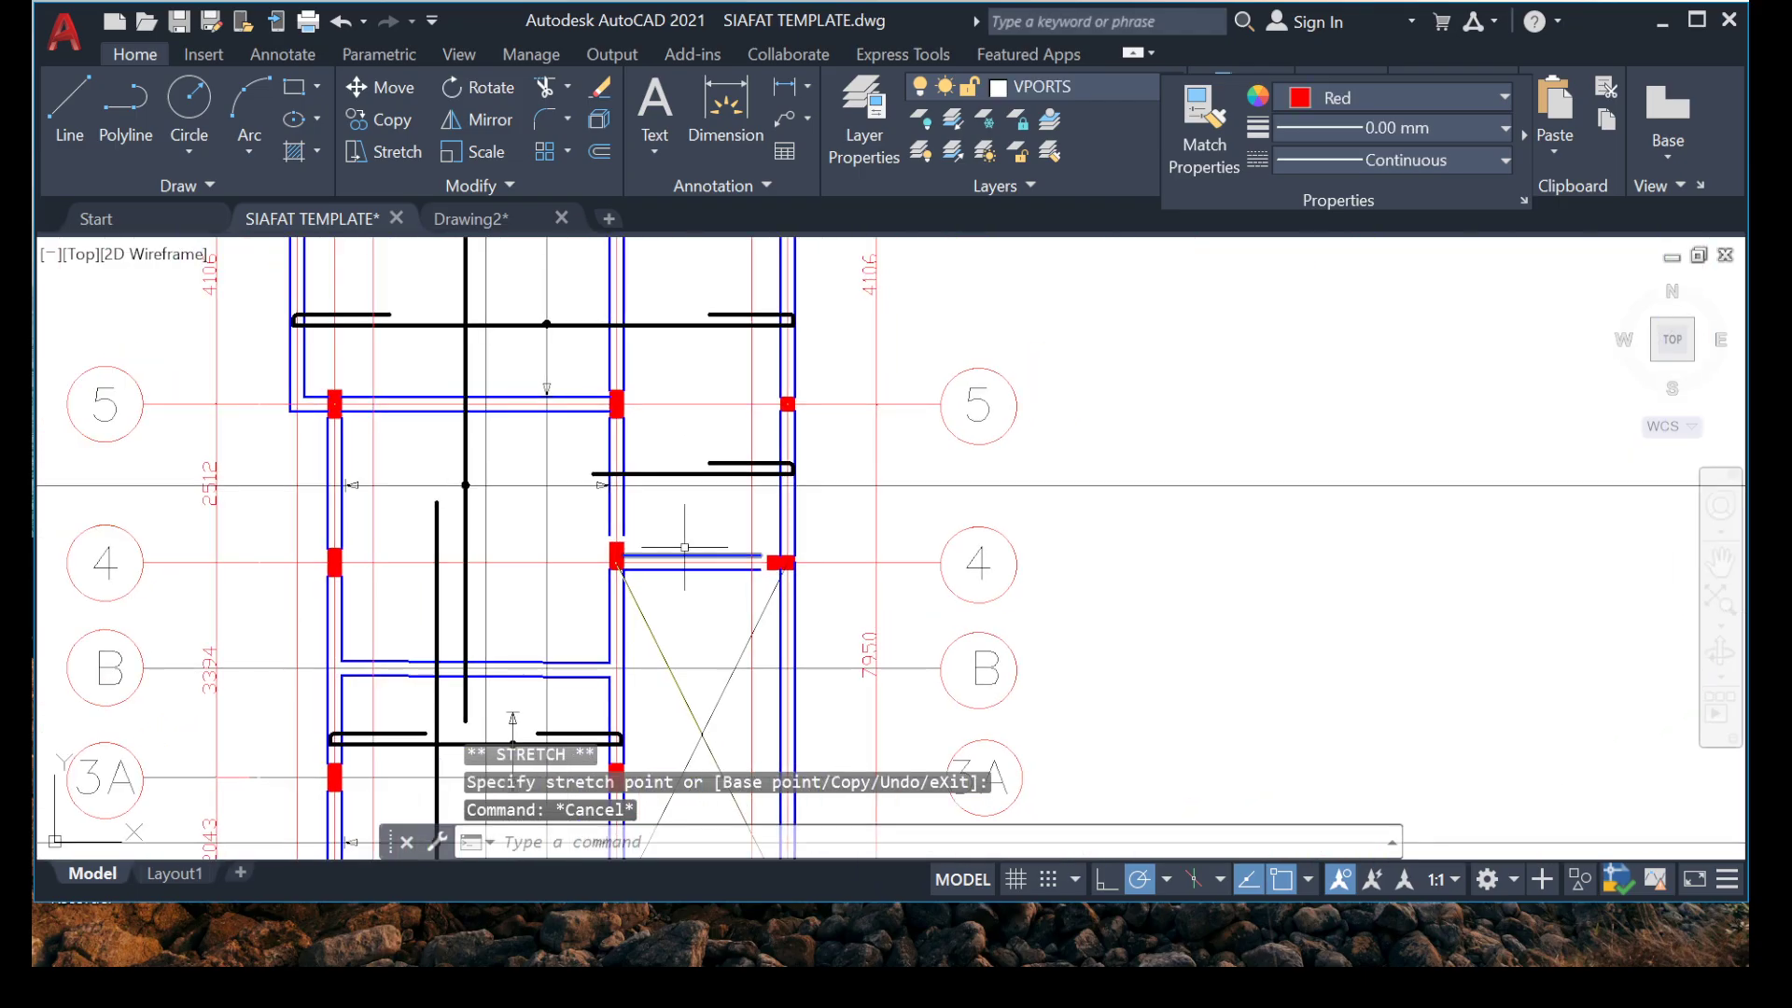
pyautogui.moveTo(533, 627); pyautogui.dragTo(569, 490, button='middle')
pyautogui.scroll(6, 769, 338)
pyautogui.moveTo(743, 348); pyautogui.dragTo(752, 354, button='middle')
pyautogui.scroll(-4, 752, 355)
pyautogui.moveTo(528, 624); pyautogui.dragTo(622, 467, button='middle')
pyautogui.scroll(-2, 579, 571)
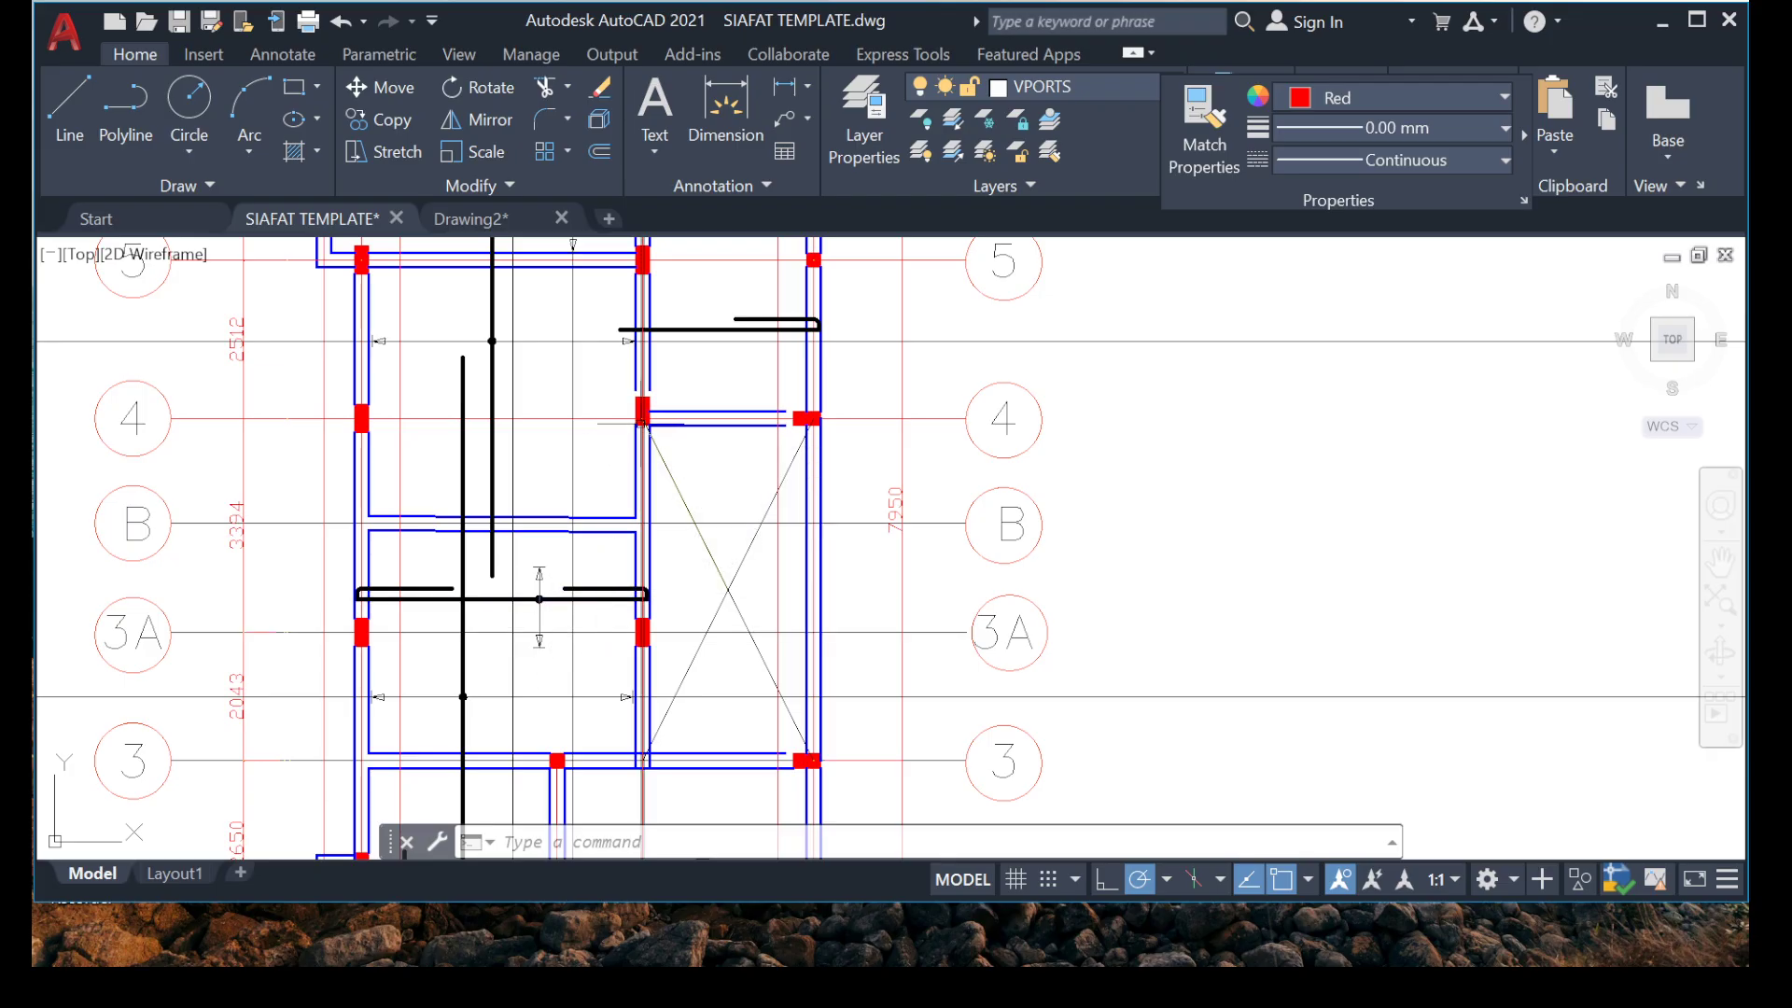
pyautogui.scroll(4, 643, 425)
pyautogui.scroll(-2, 616, 406)
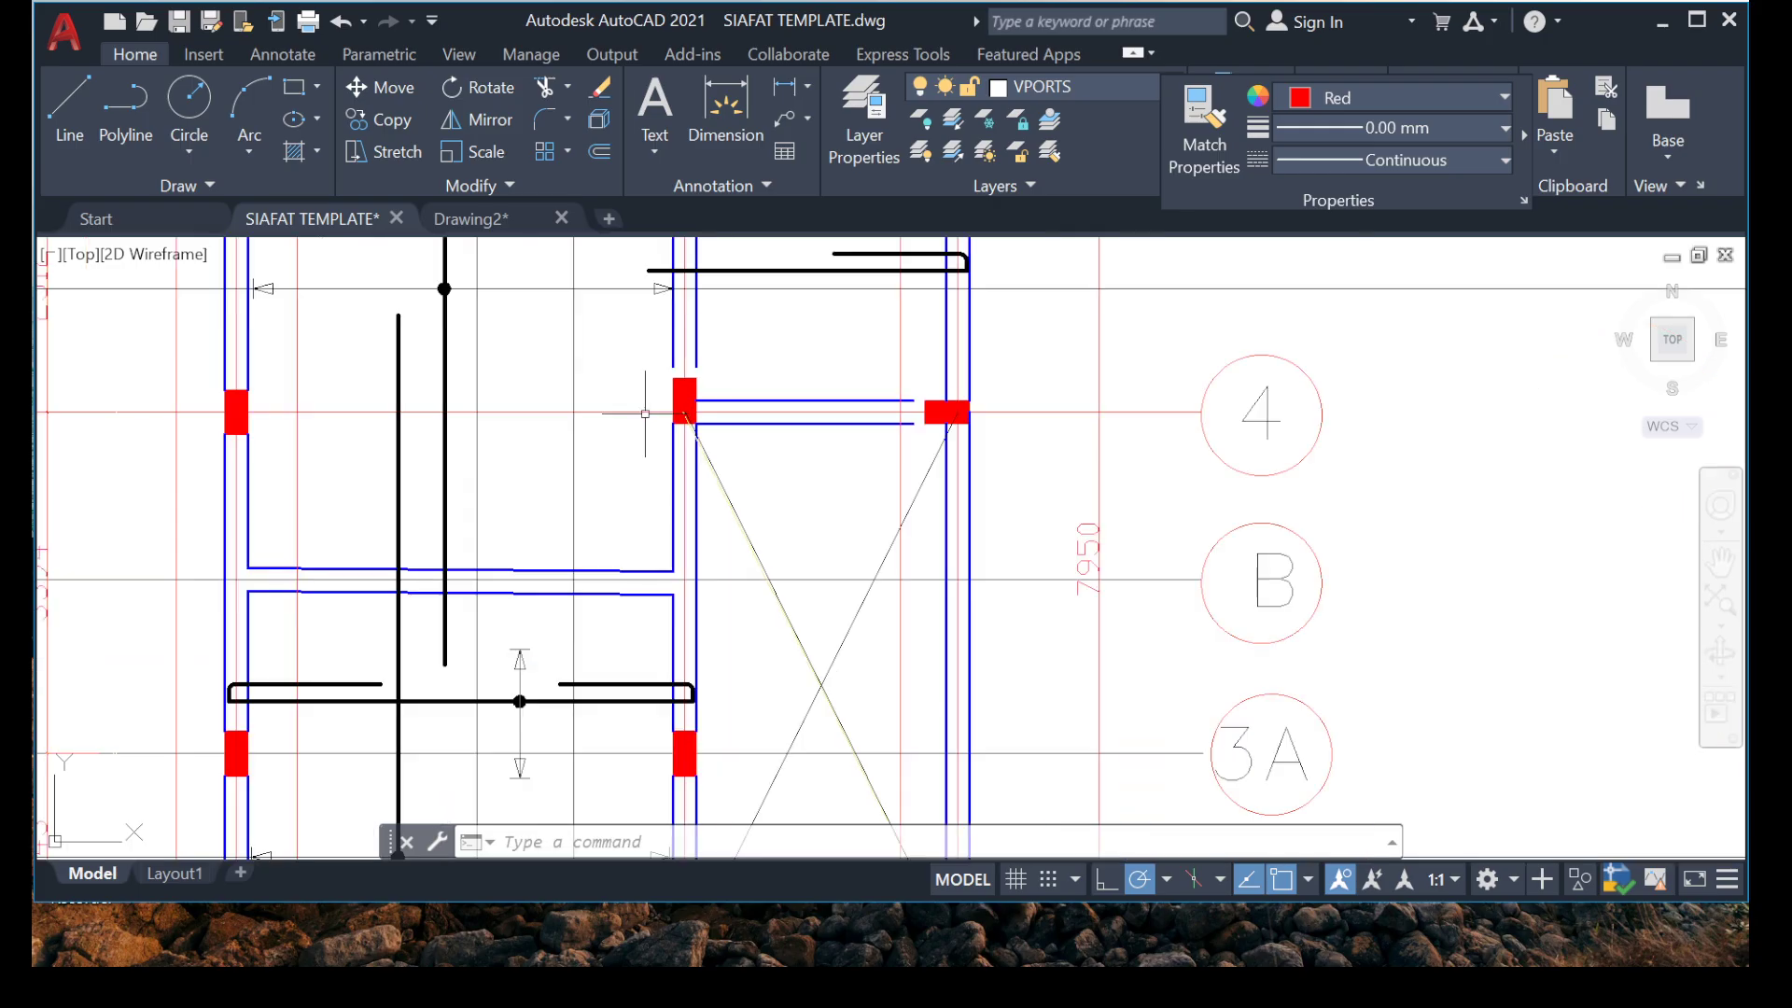
# Move the upper arrowhead and tick of the range marker near grid 3A up to just below grid 4.
pyautogui.scroll(4, 538, 653)
pyautogui.click(548, 388)
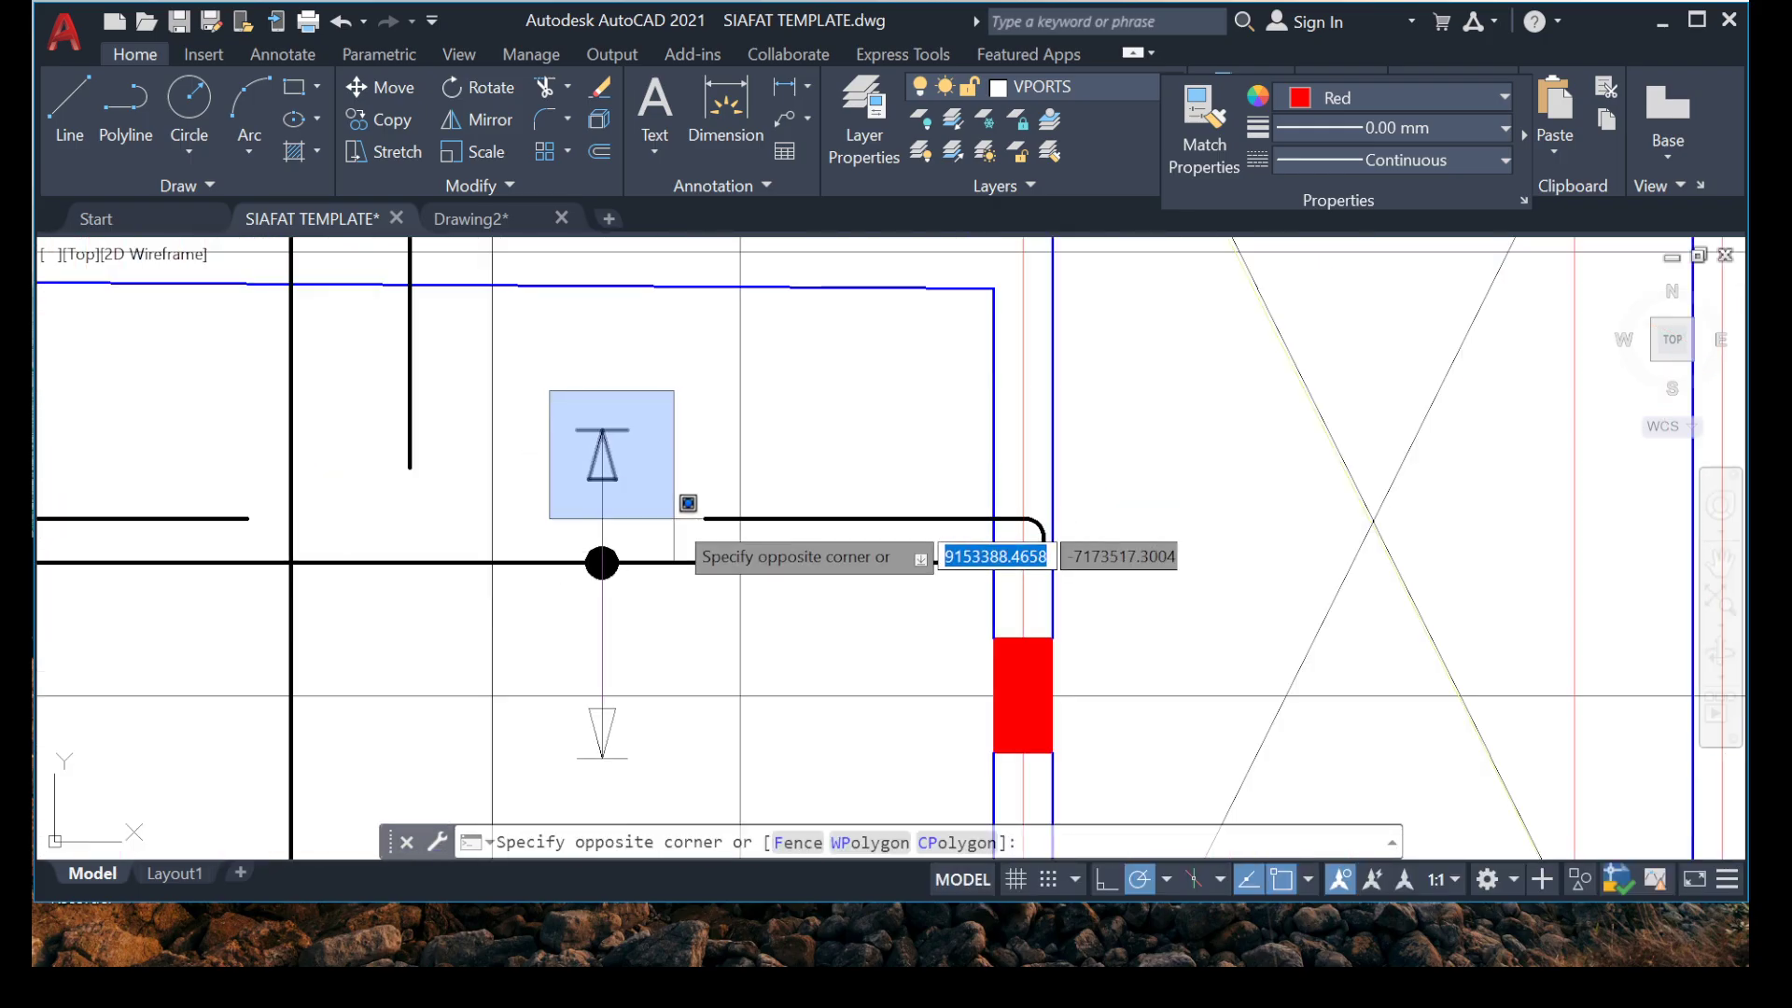
pyautogui.click(664, 520)
pyautogui.rightClick(664, 520)
pyautogui.click(733, 530)
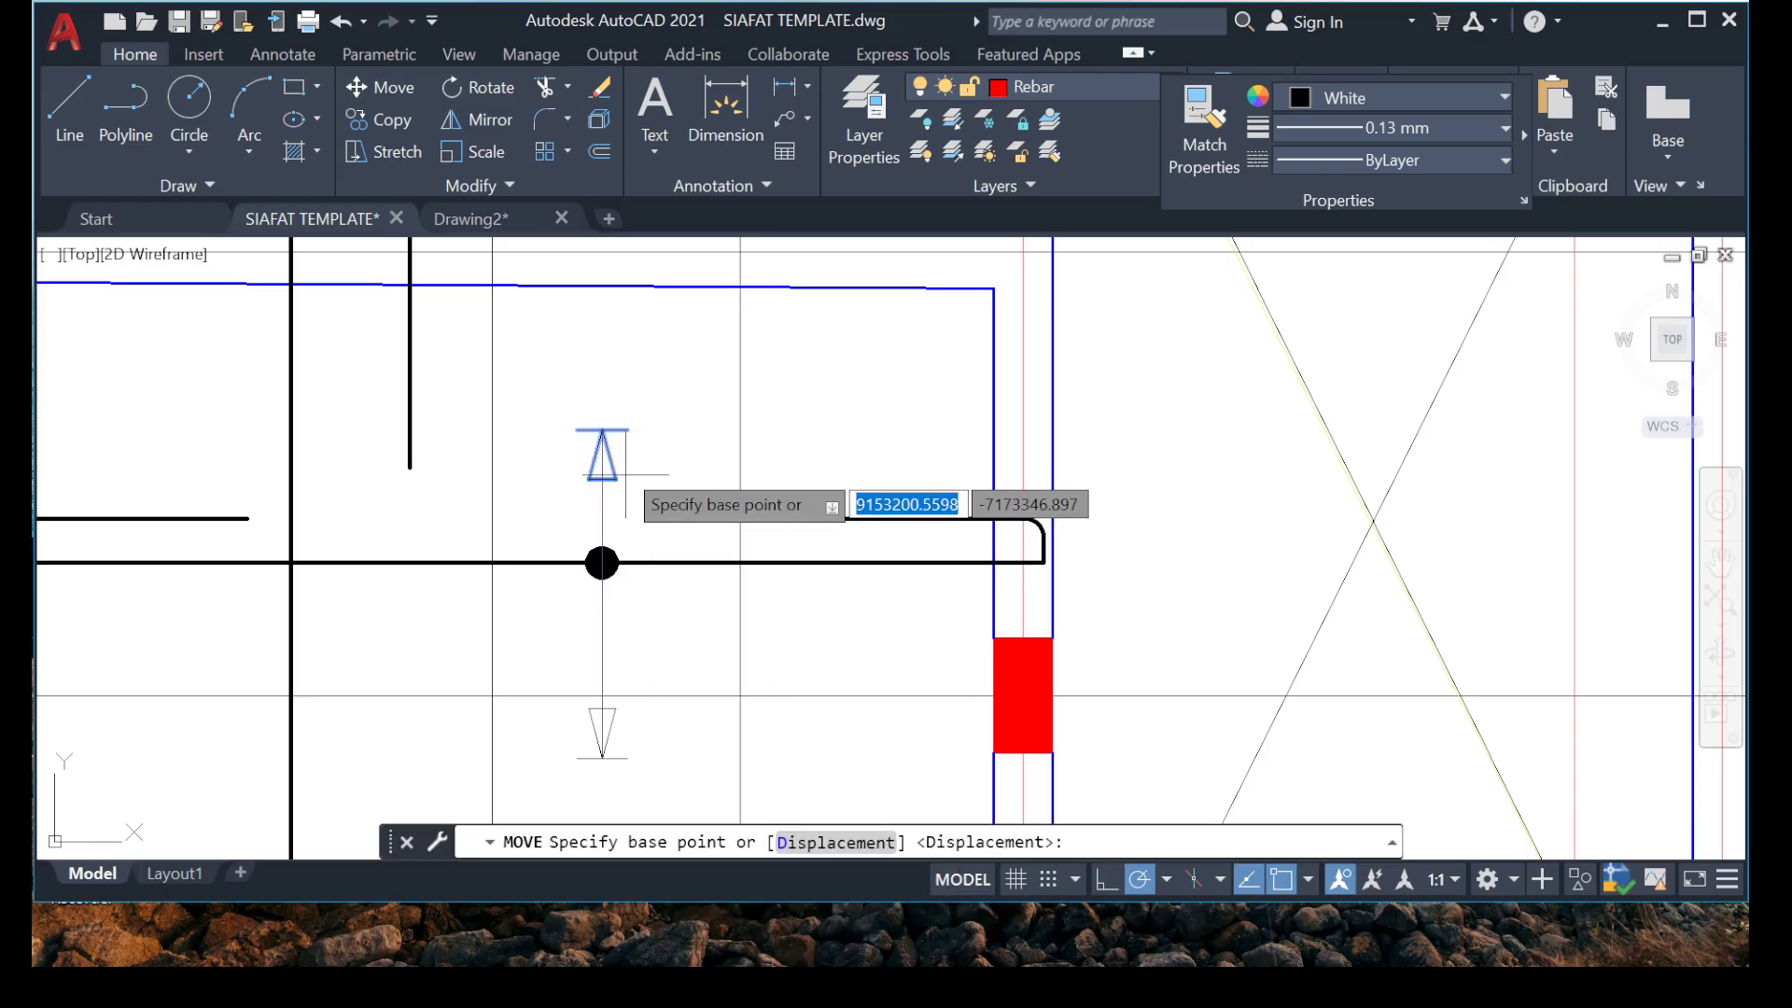
pyautogui.scroll(5, 602, 569)
pyautogui.click(598, 484)
pyautogui.scroll(-10, 616, 541)
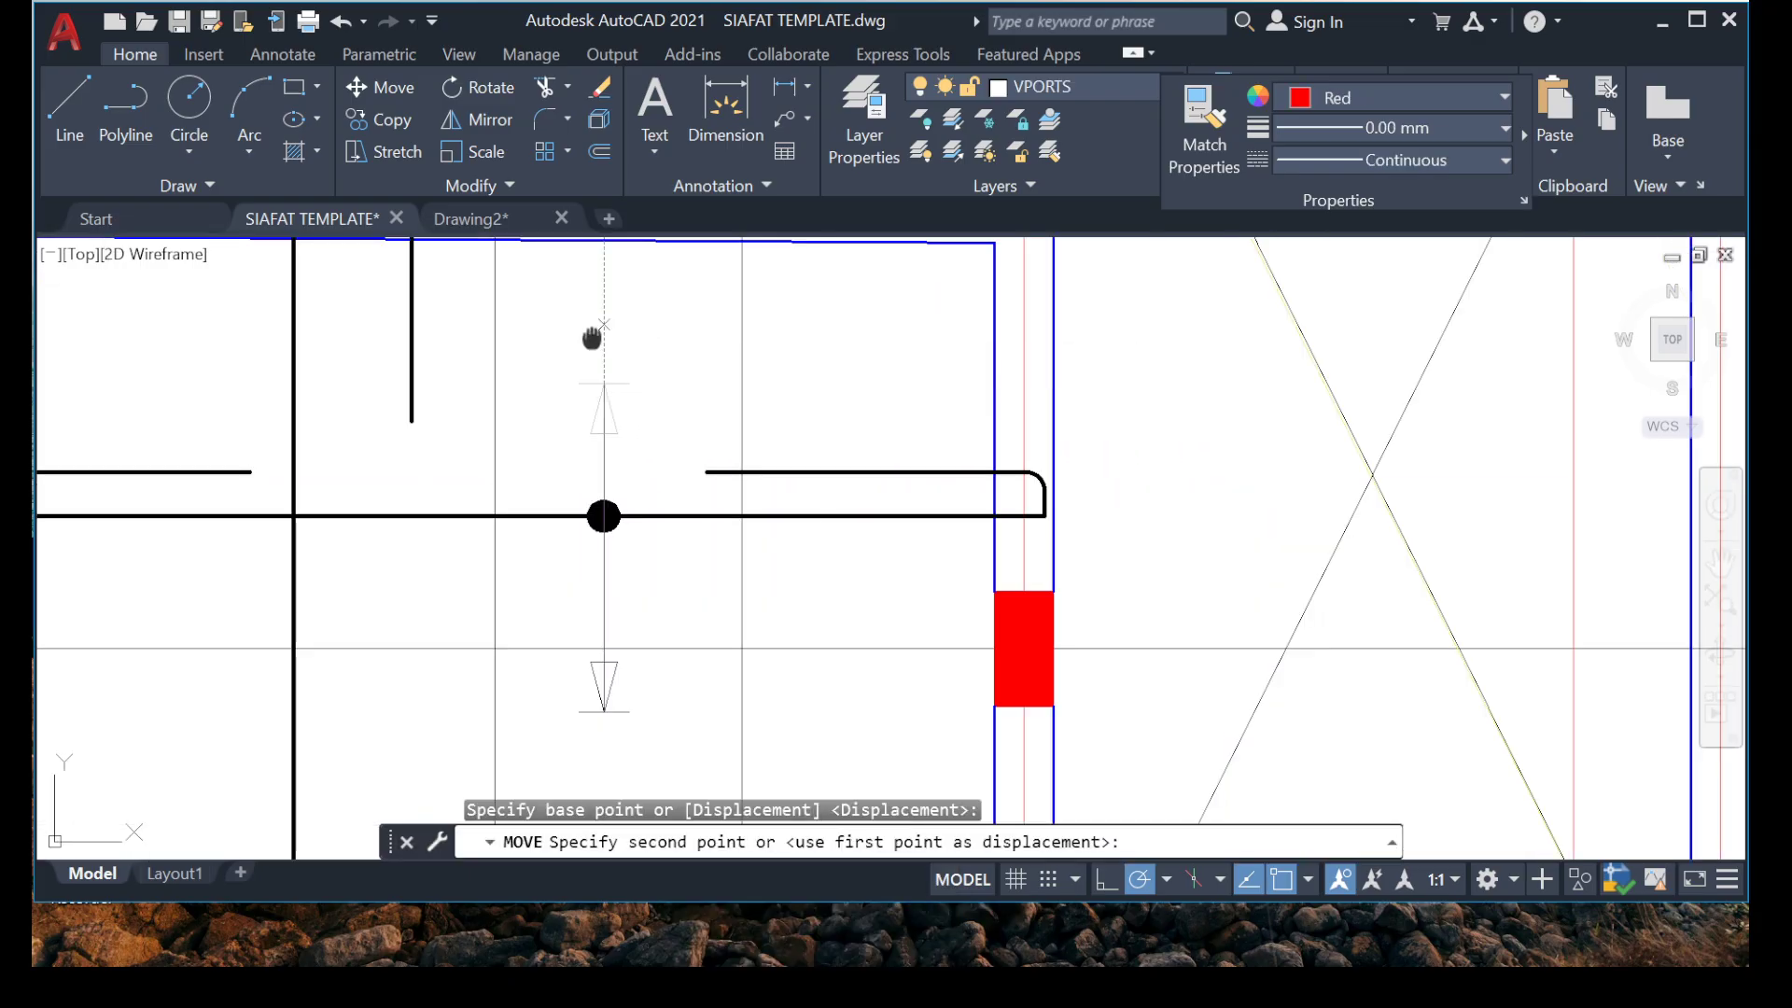
pyautogui.scroll(3, 623, 551)
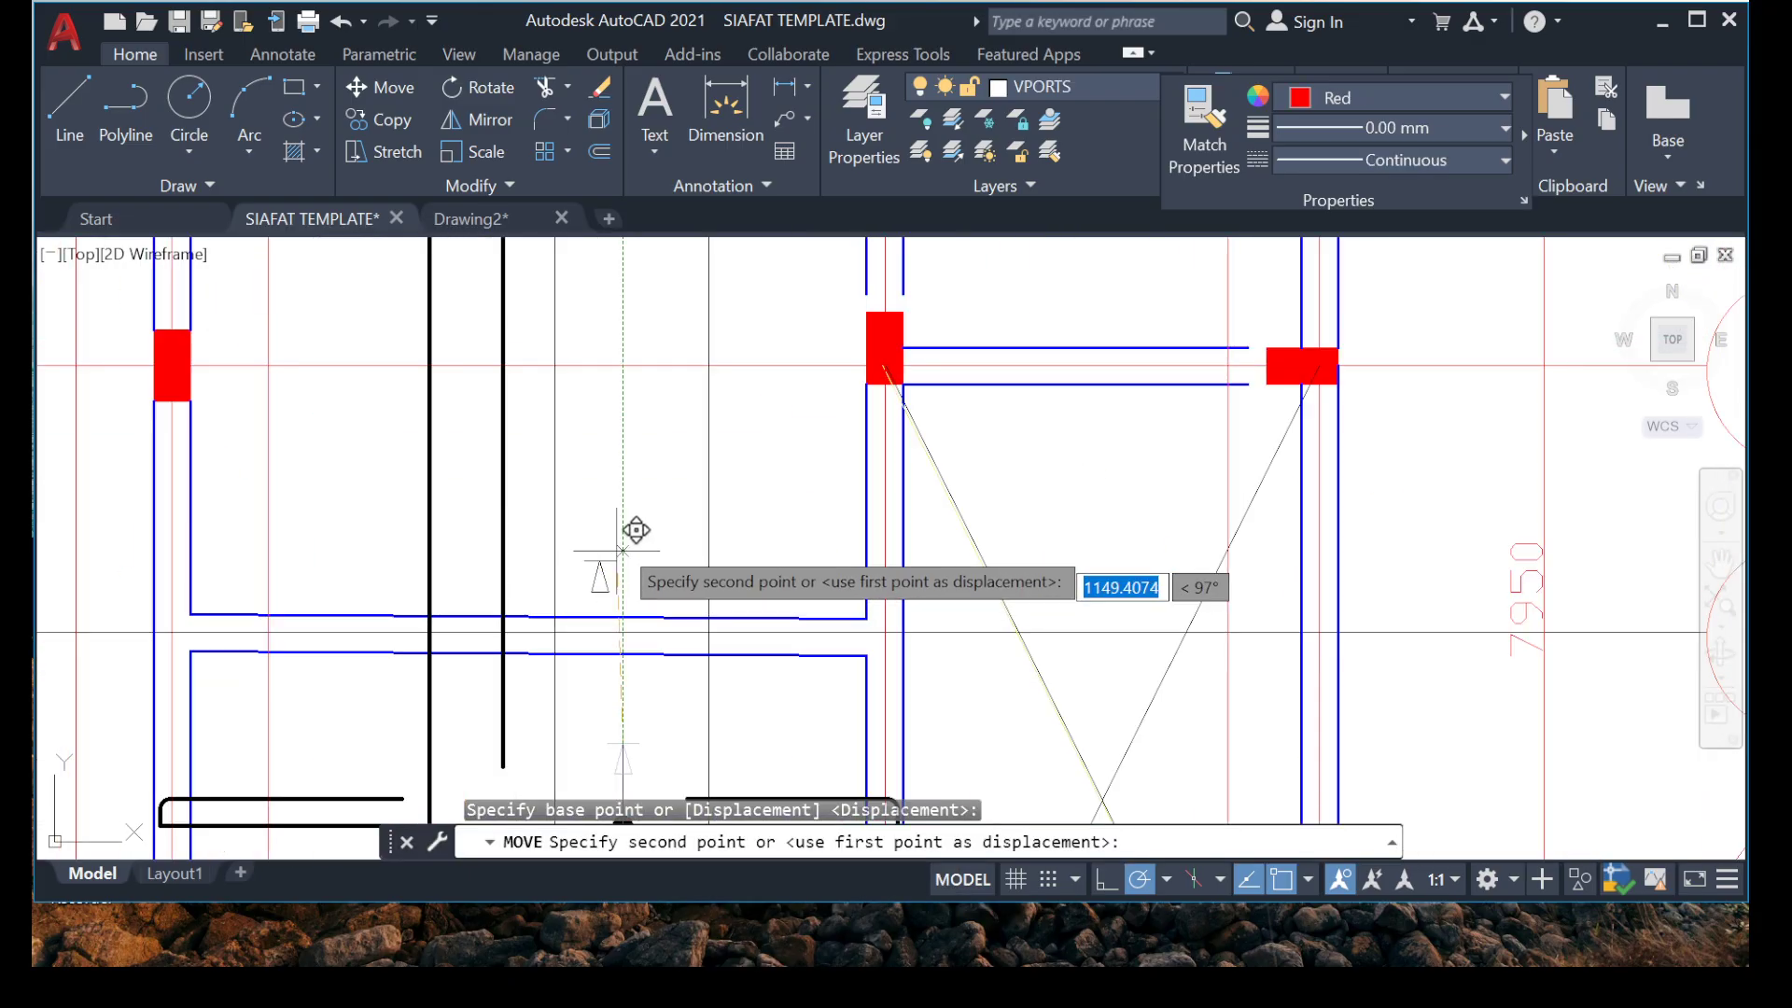
pyautogui.click(638, 388)
pyautogui.scroll(-5, 712, 406)
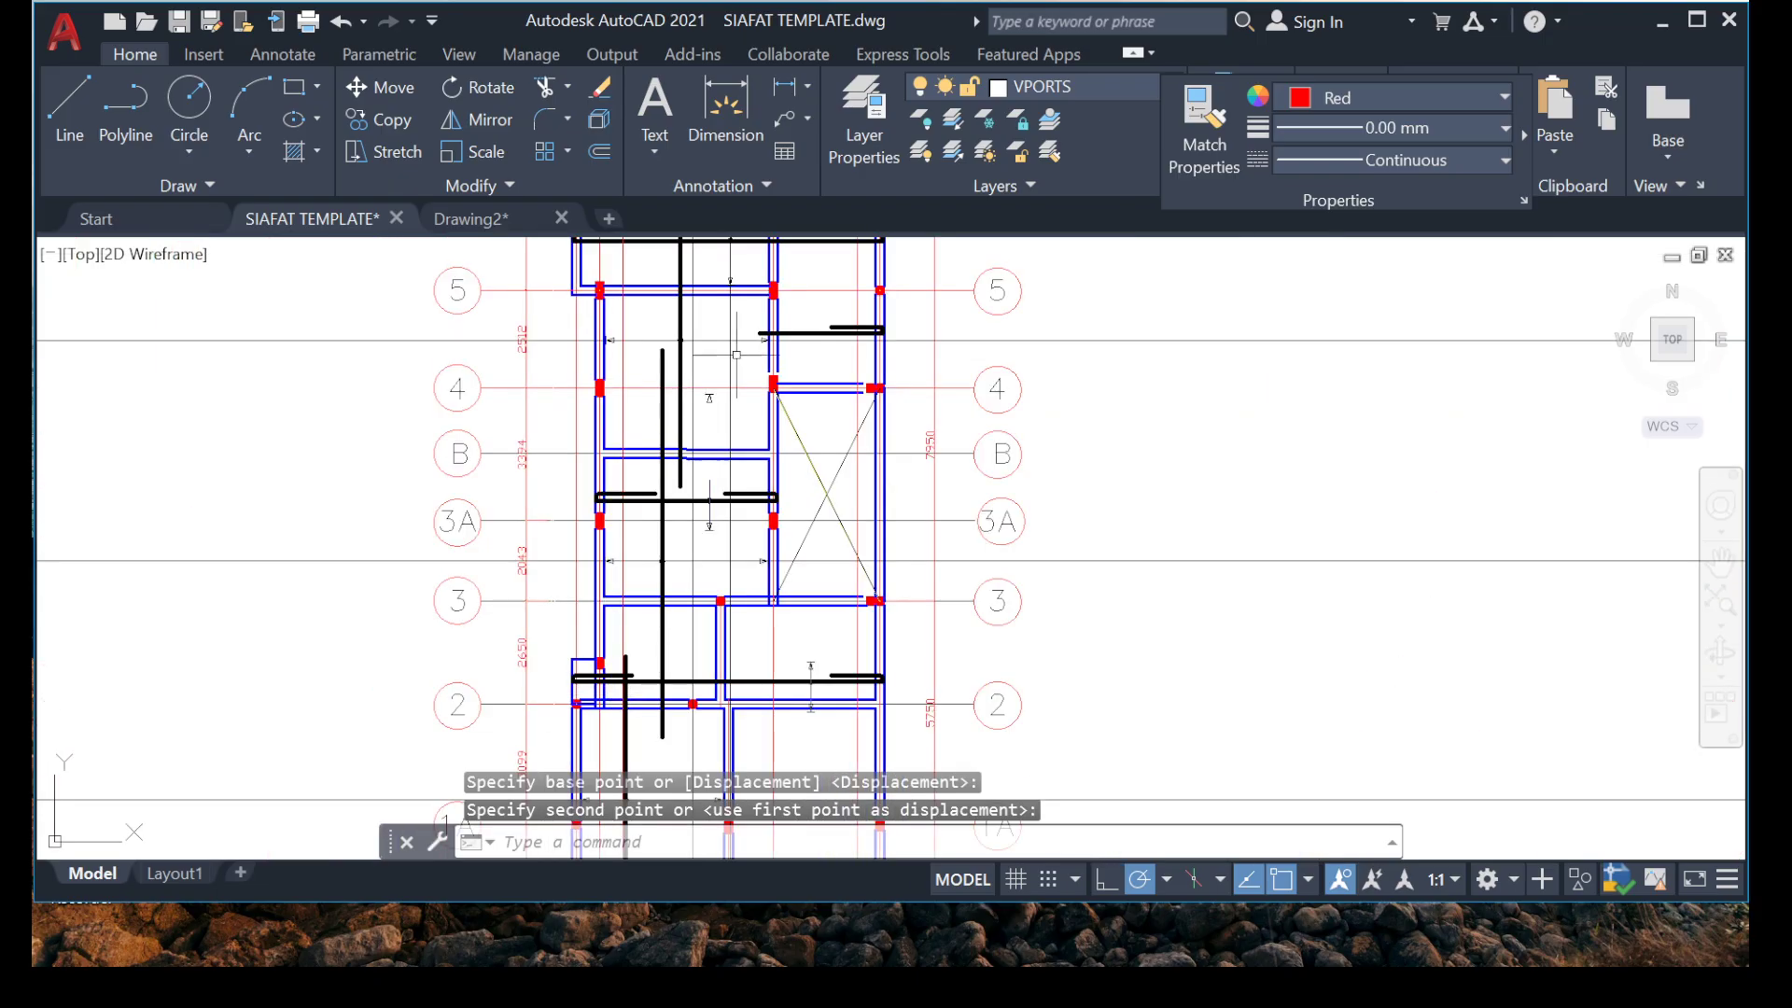
# Stretch the upper end of the grid 3A marker's line to the tip of the arrowhead below grid 4.
pyautogui.scroll(4, 736, 354)
pyautogui.scroll(-2, 640, 445)
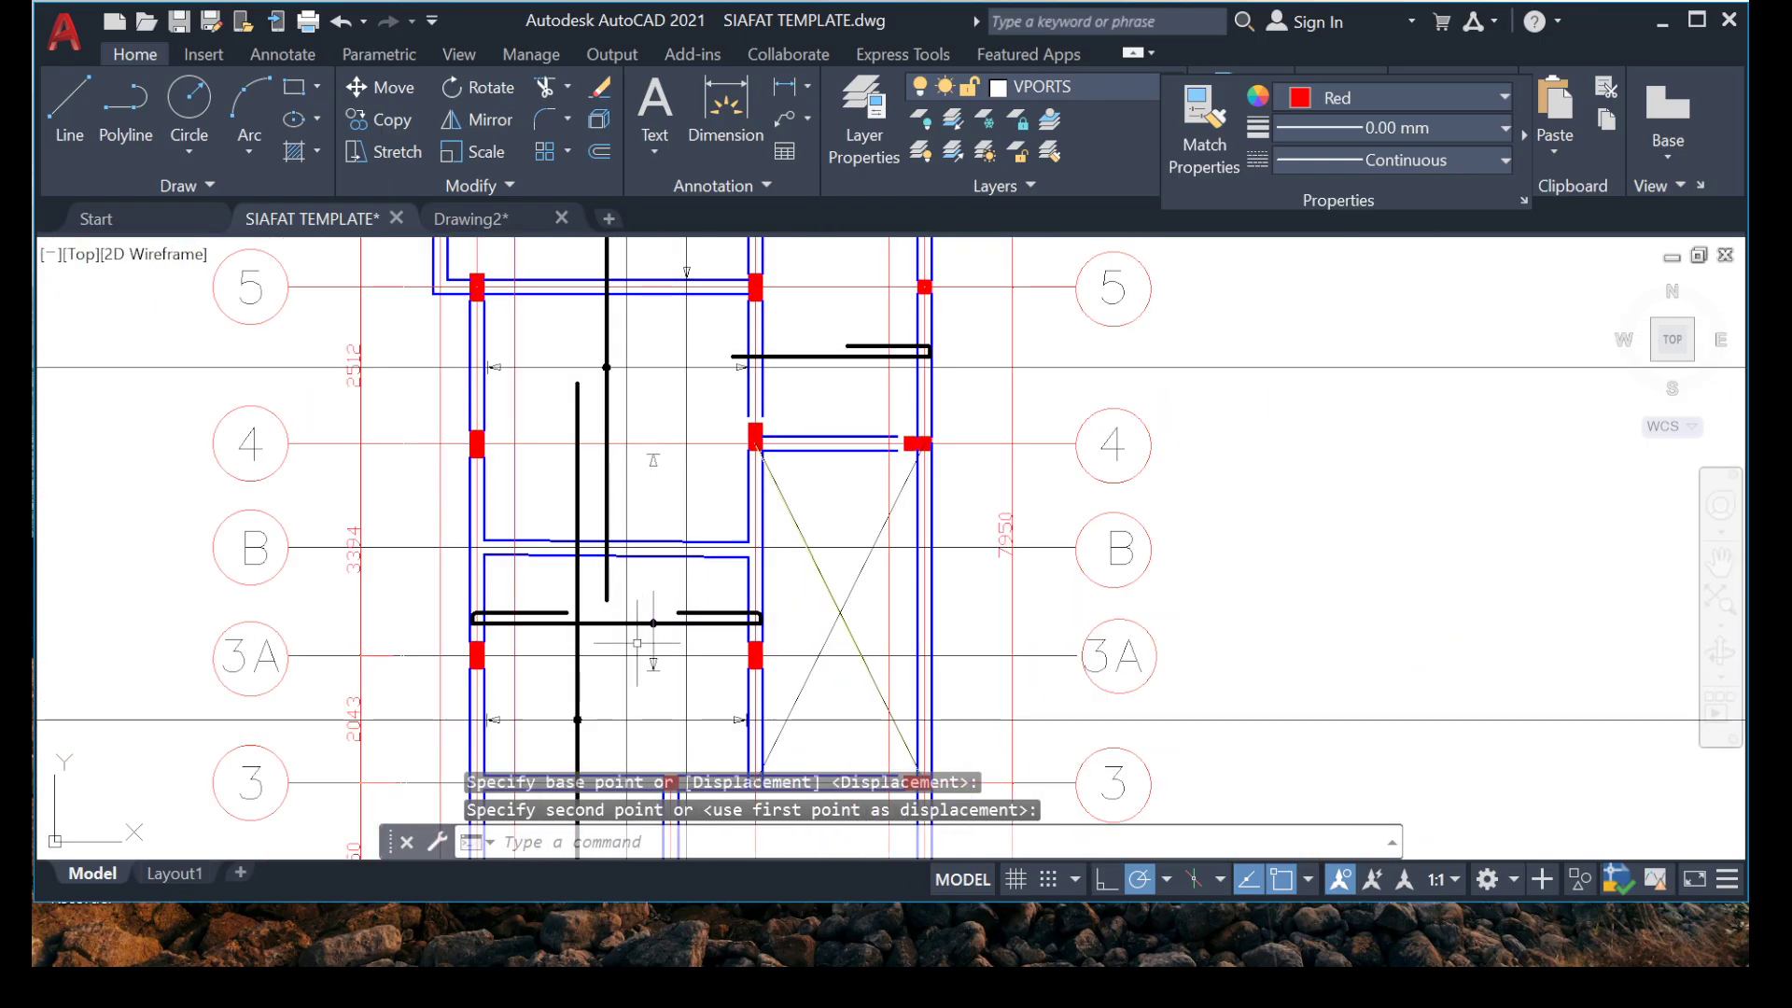
pyautogui.moveTo(637, 643); pyautogui.dragTo(649, 366, button='middle')
pyautogui.scroll(5, 672, 403)
pyautogui.scroll(-5, 672, 396)
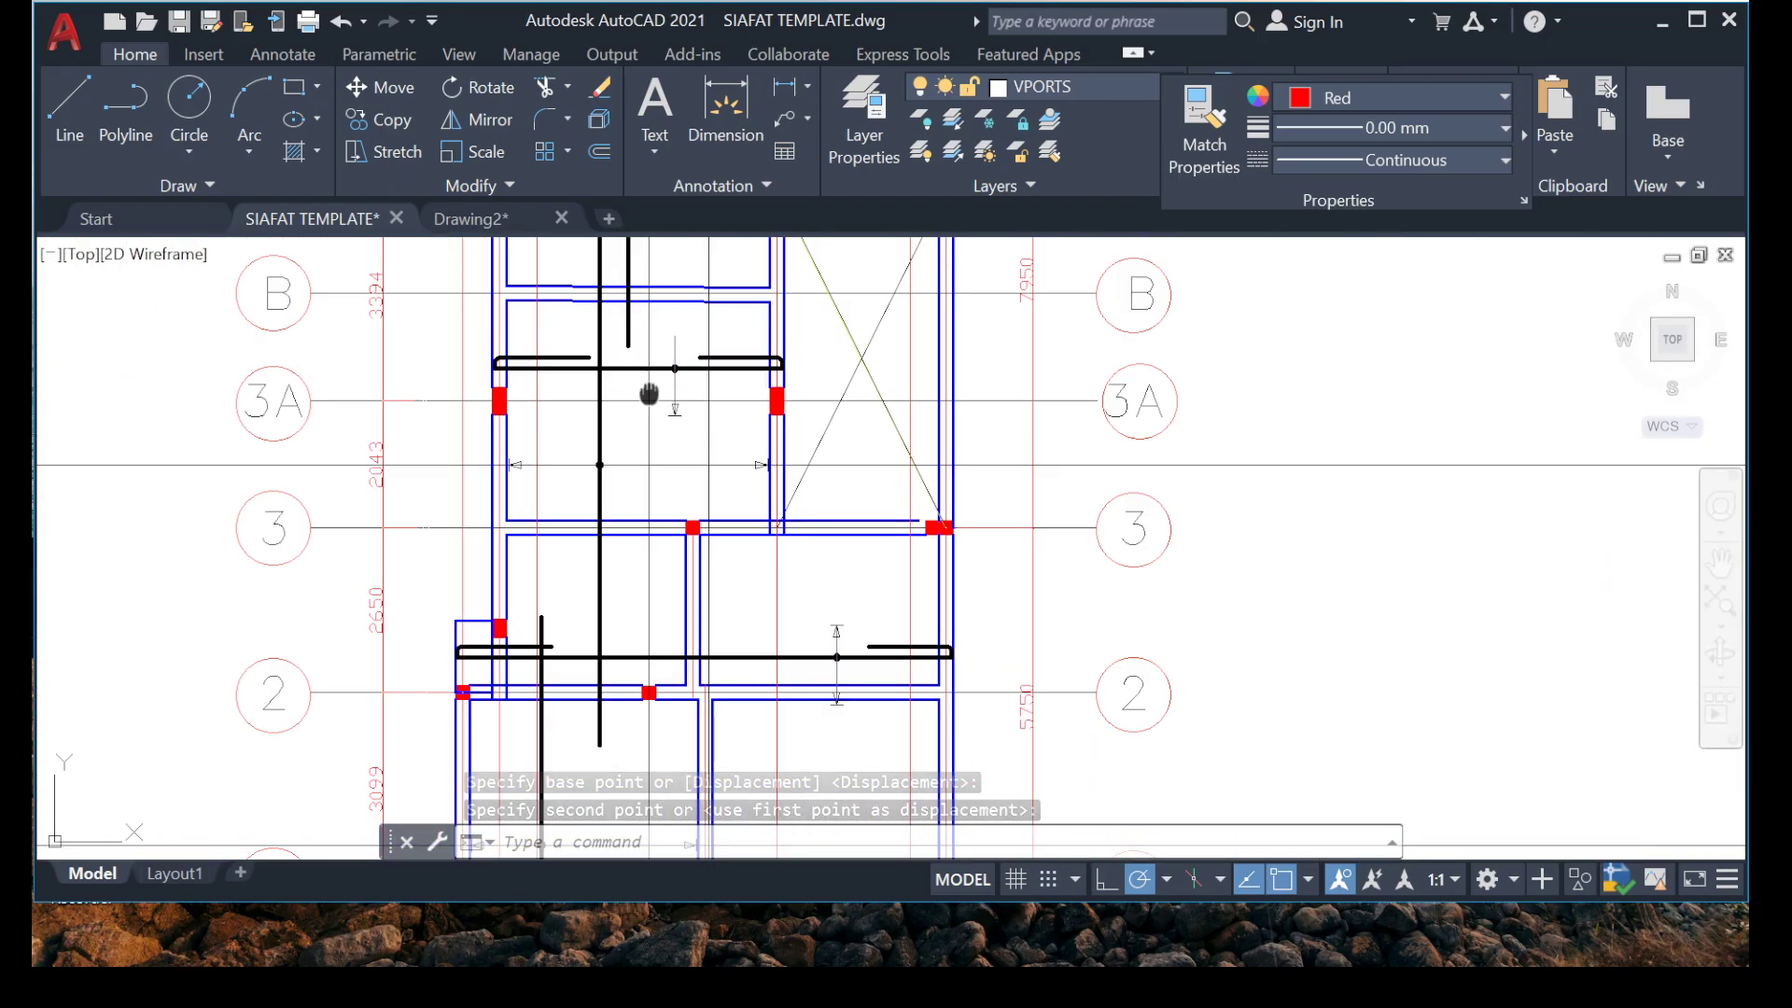
pyautogui.scroll(6, 668, 399)
pyautogui.moveTo(693, 492); pyautogui.dragTo(444, 588)
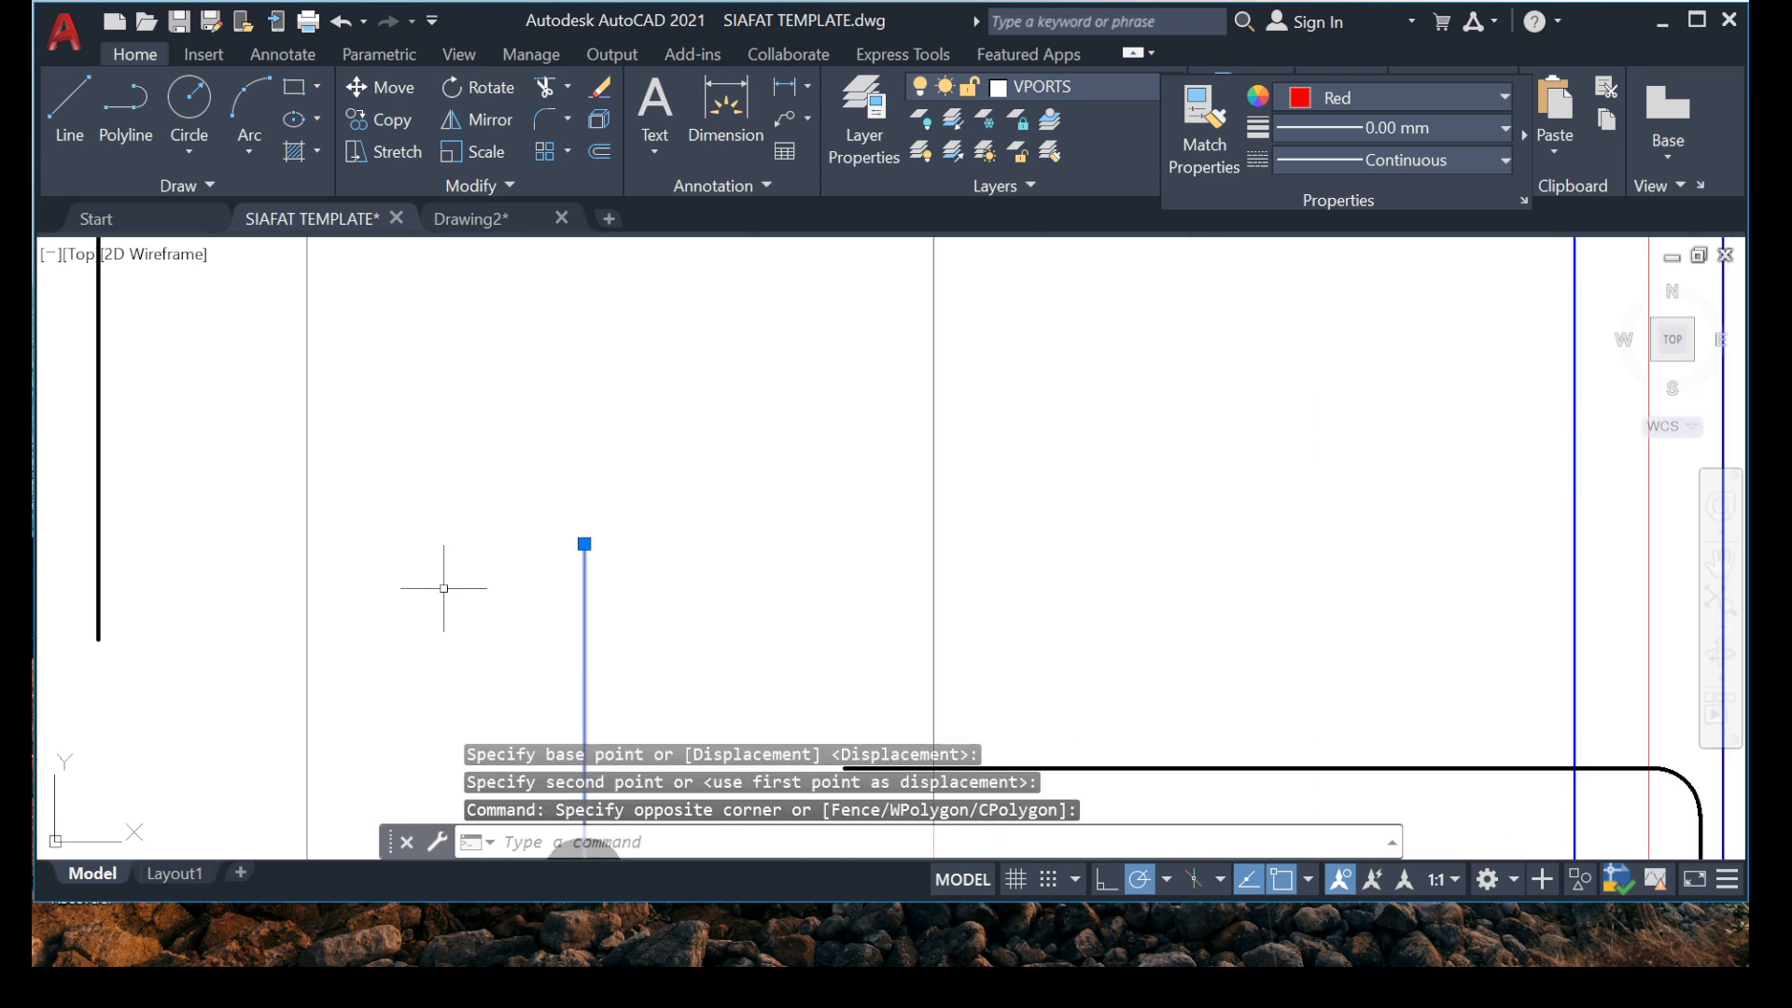
pyautogui.click(584, 544)
pyautogui.scroll(-4, 525, 654)
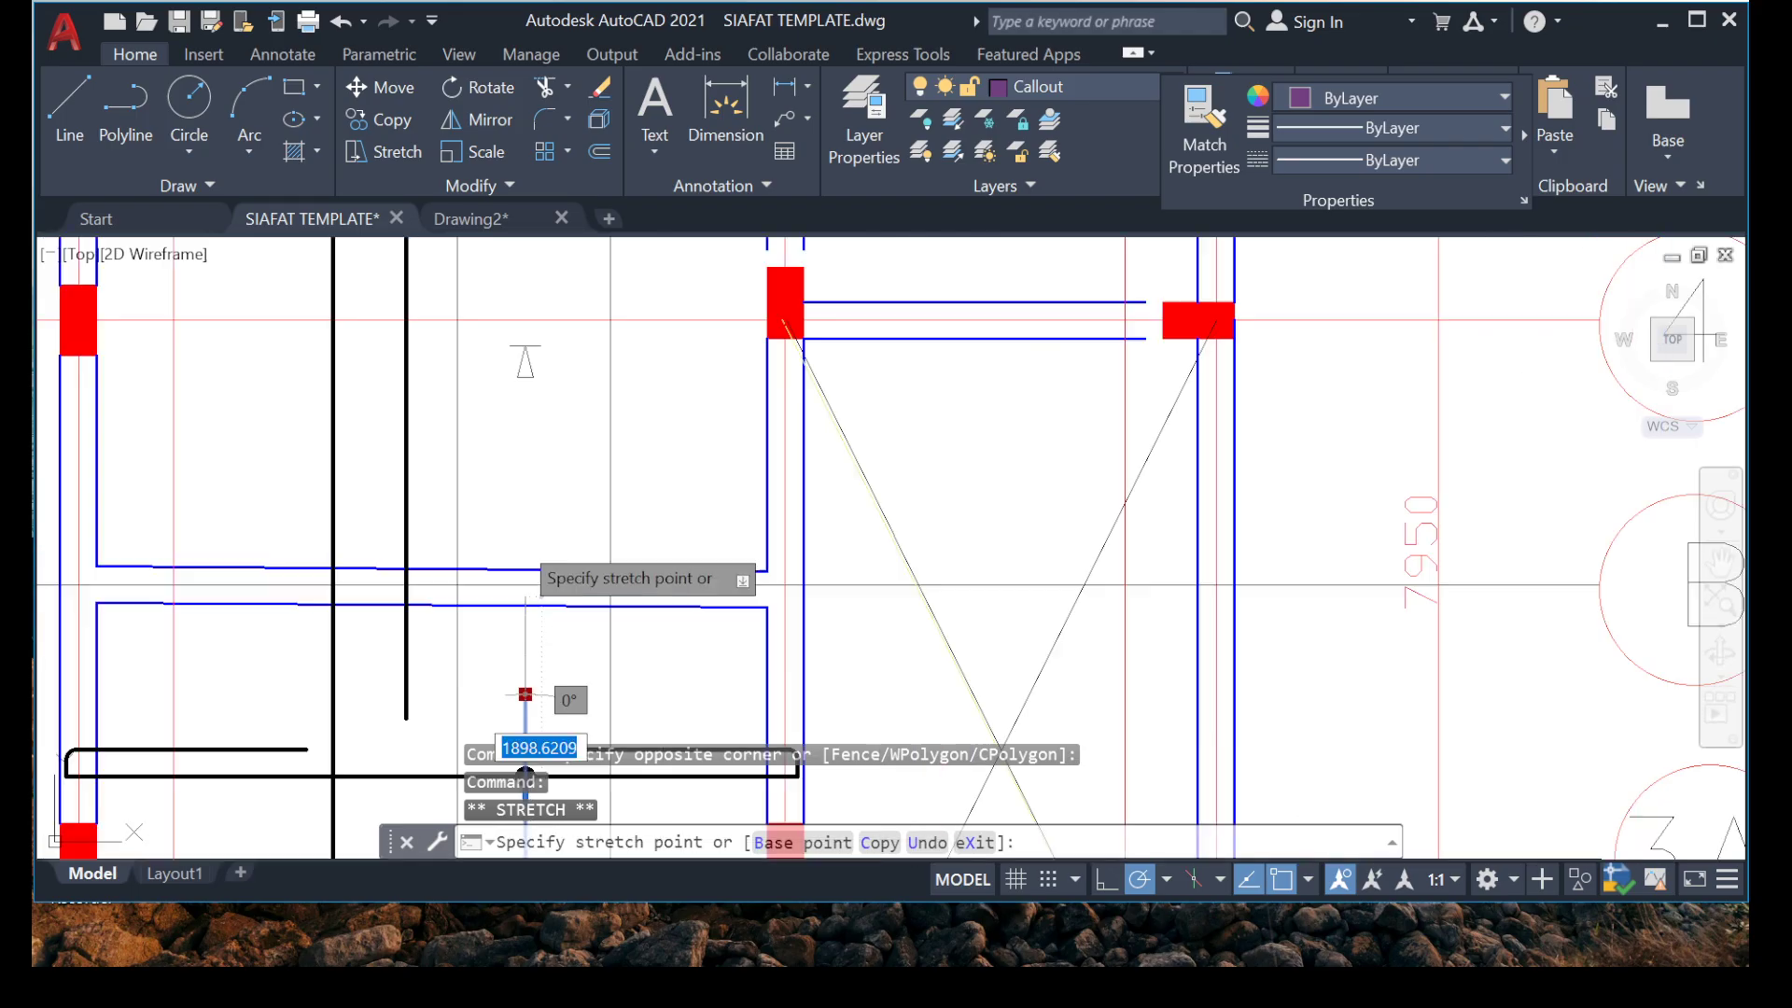
pyautogui.scroll(4, 586, 356)
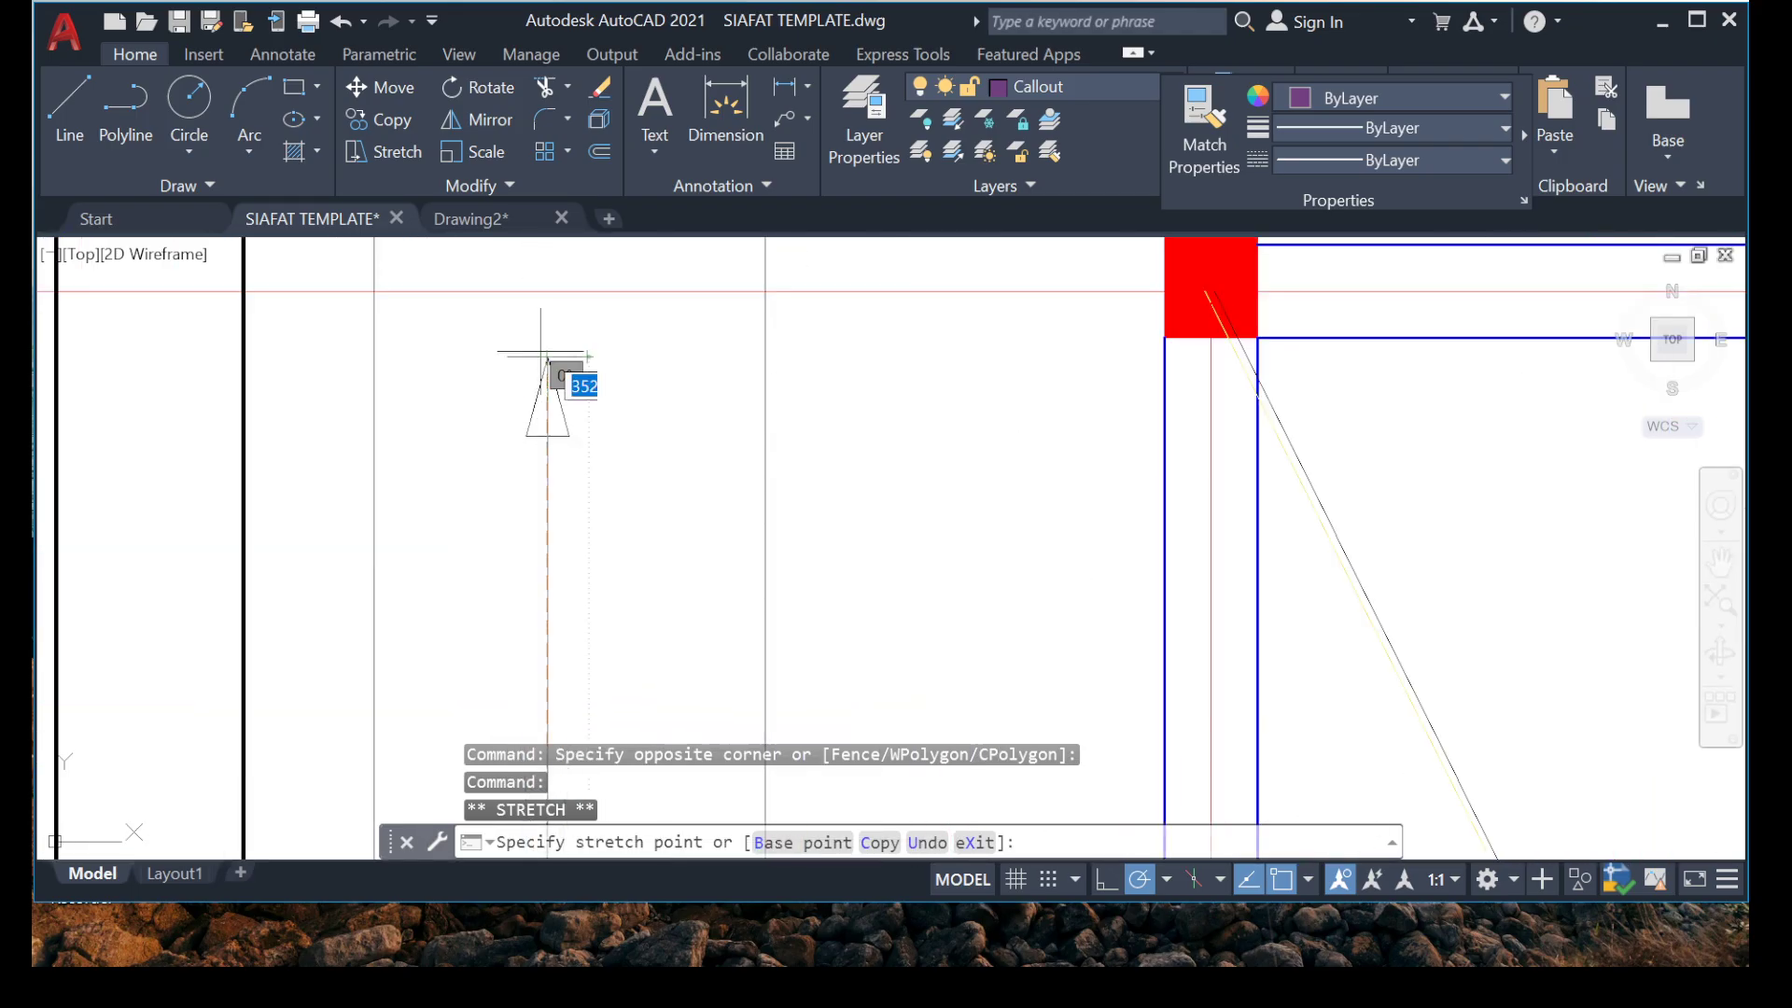
pyautogui.click(541, 351)
pyautogui.scroll(-2, 607, 347)
pyautogui.press('Escape')
pyautogui.press('Escape')
# Stretch the lower end of the grid 3A marker's line down past the beam at grid 3.
pyautogui.scroll(-2, 514, 392)
pyautogui.scroll(4, 598, 651)
pyautogui.moveTo(404, 590)
pyautogui.mouseDown(button='middle')
pyautogui.moveTo(474, 445)
pyautogui.moveTo(608, 358)
pyautogui.moveTo(528, 535)
pyautogui.moveTo(527, 668)
pyautogui.moveTo(568, 413)
pyautogui.mouseUp(button='middle')
pyautogui.scroll(-6, 609, 357)
pyautogui.scroll(2, 569, 413)
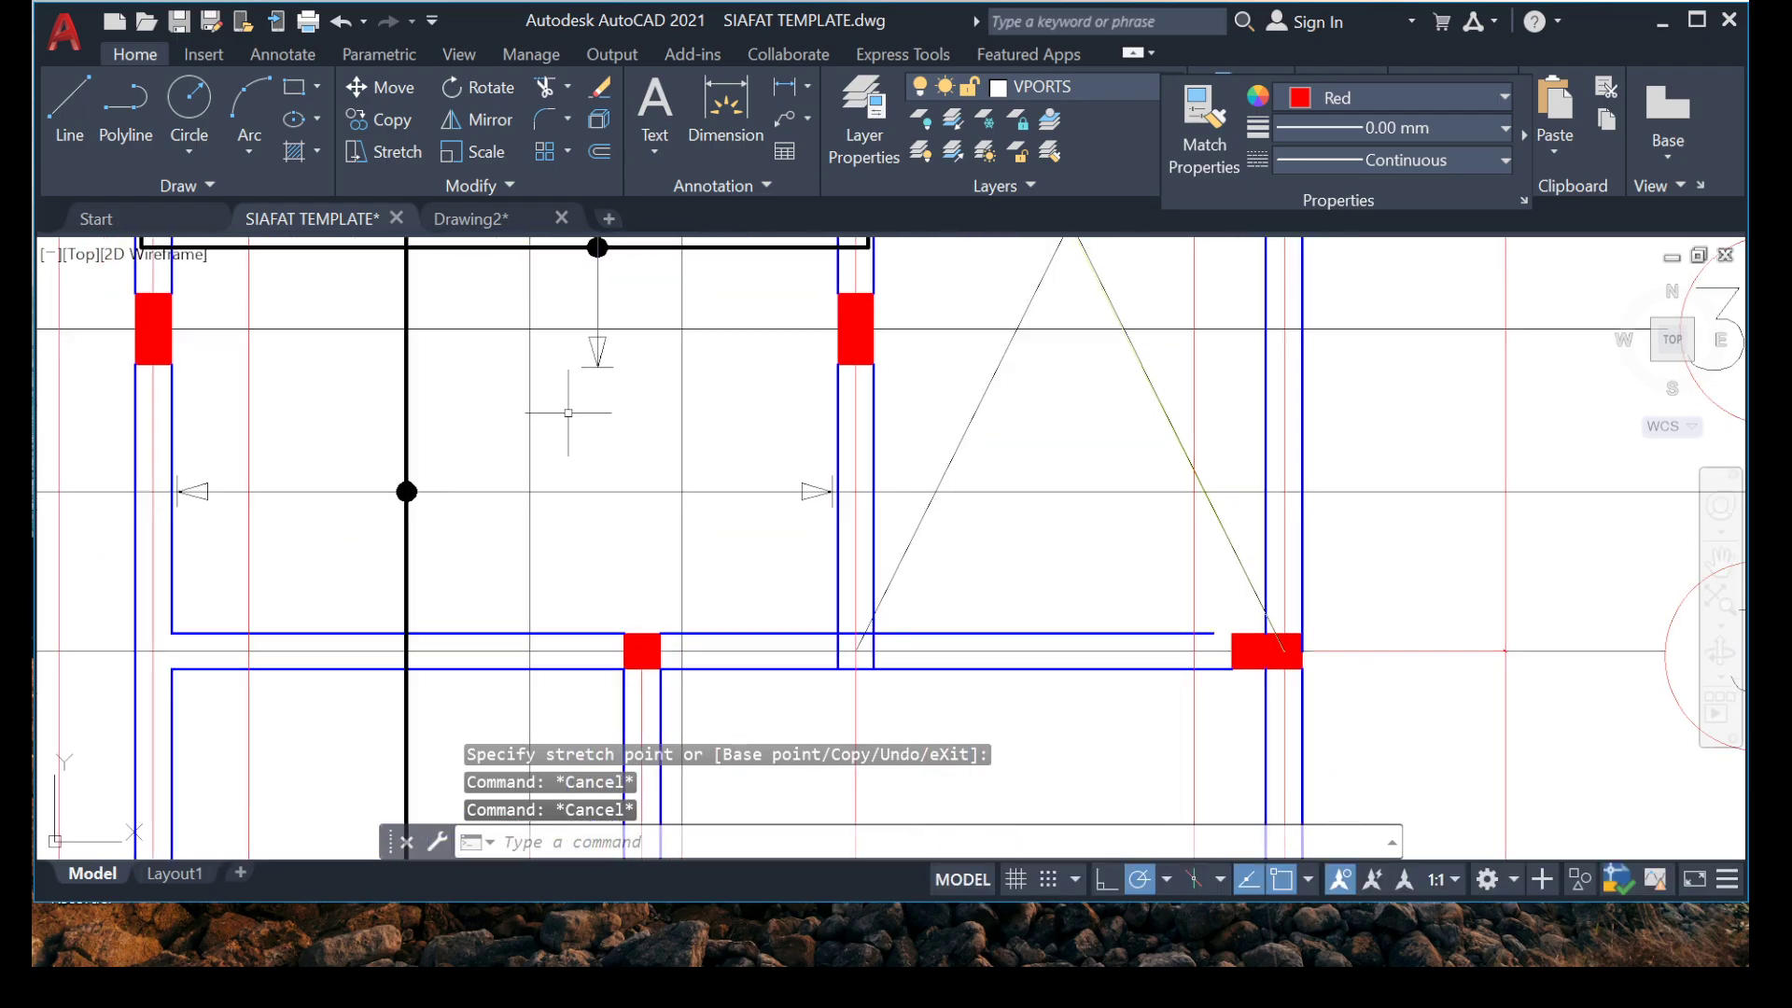
pyautogui.scroll(6, 592, 332)
pyautogui.click(656, 271)
pyautogui.click(599, 373)
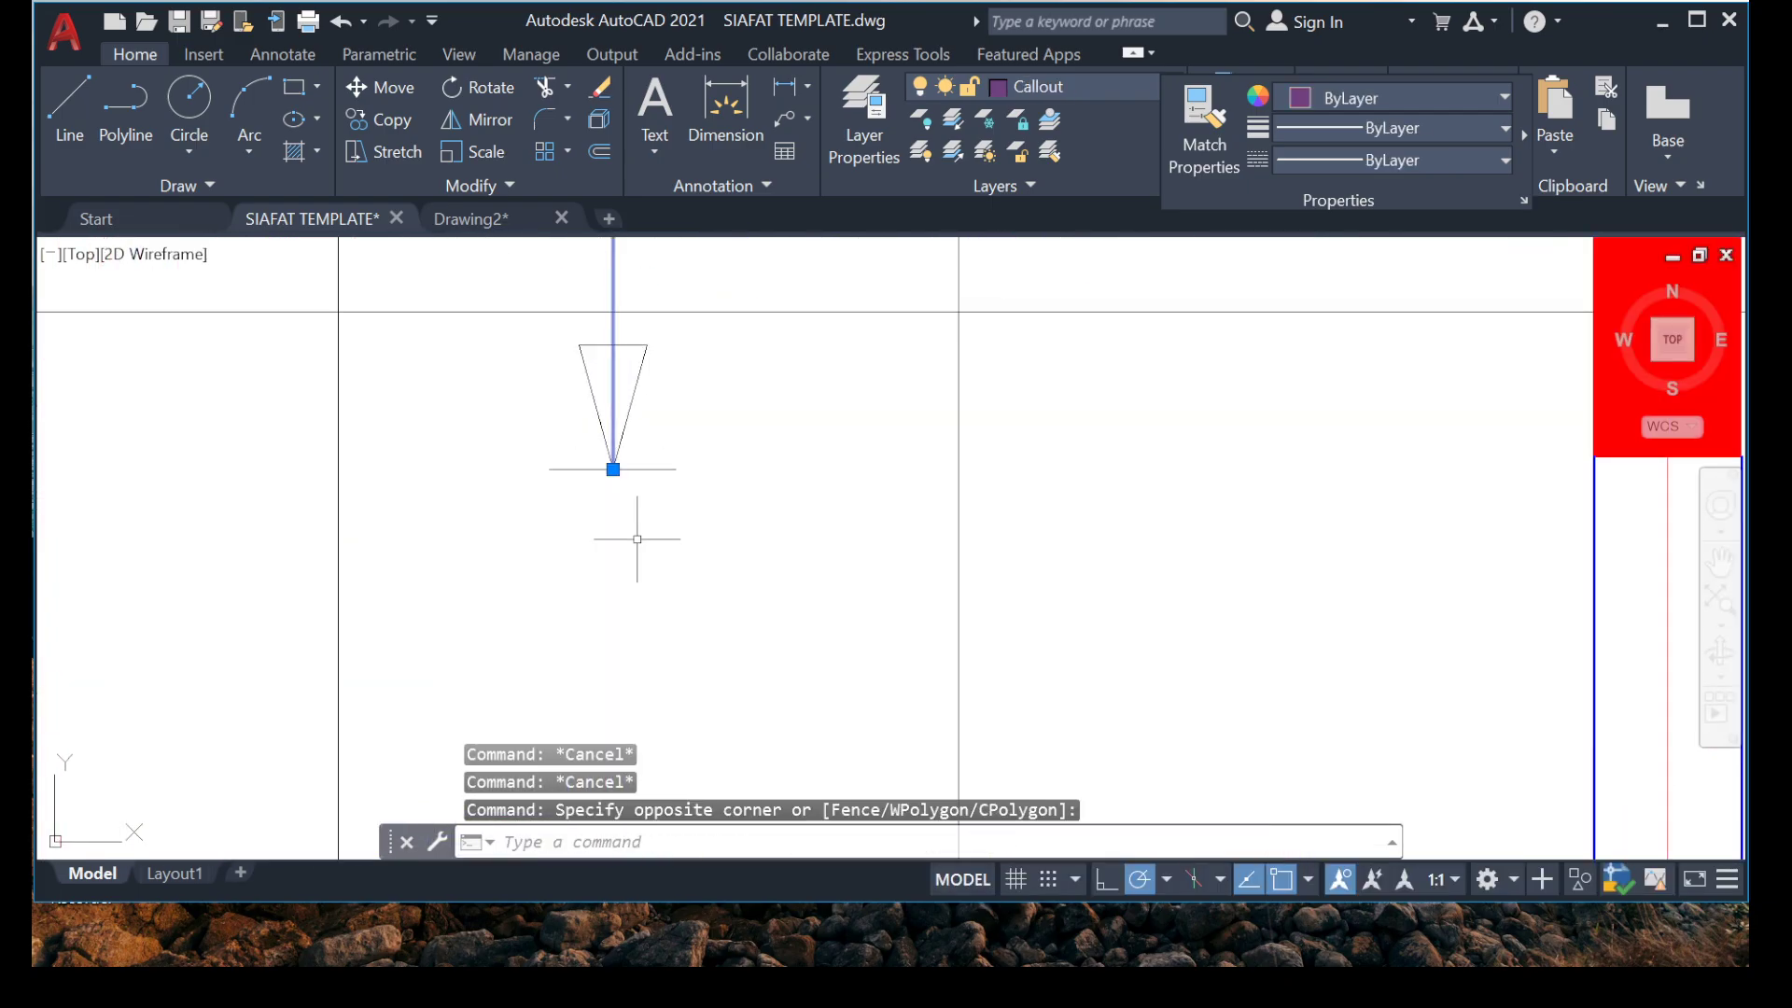
pyautogui.click(614, 470)
pyautogui.scroll(-6, 529, 684)
pyautogui.moveTo(511, 689); pyautogui.dragTo(509, 261, button='middle')
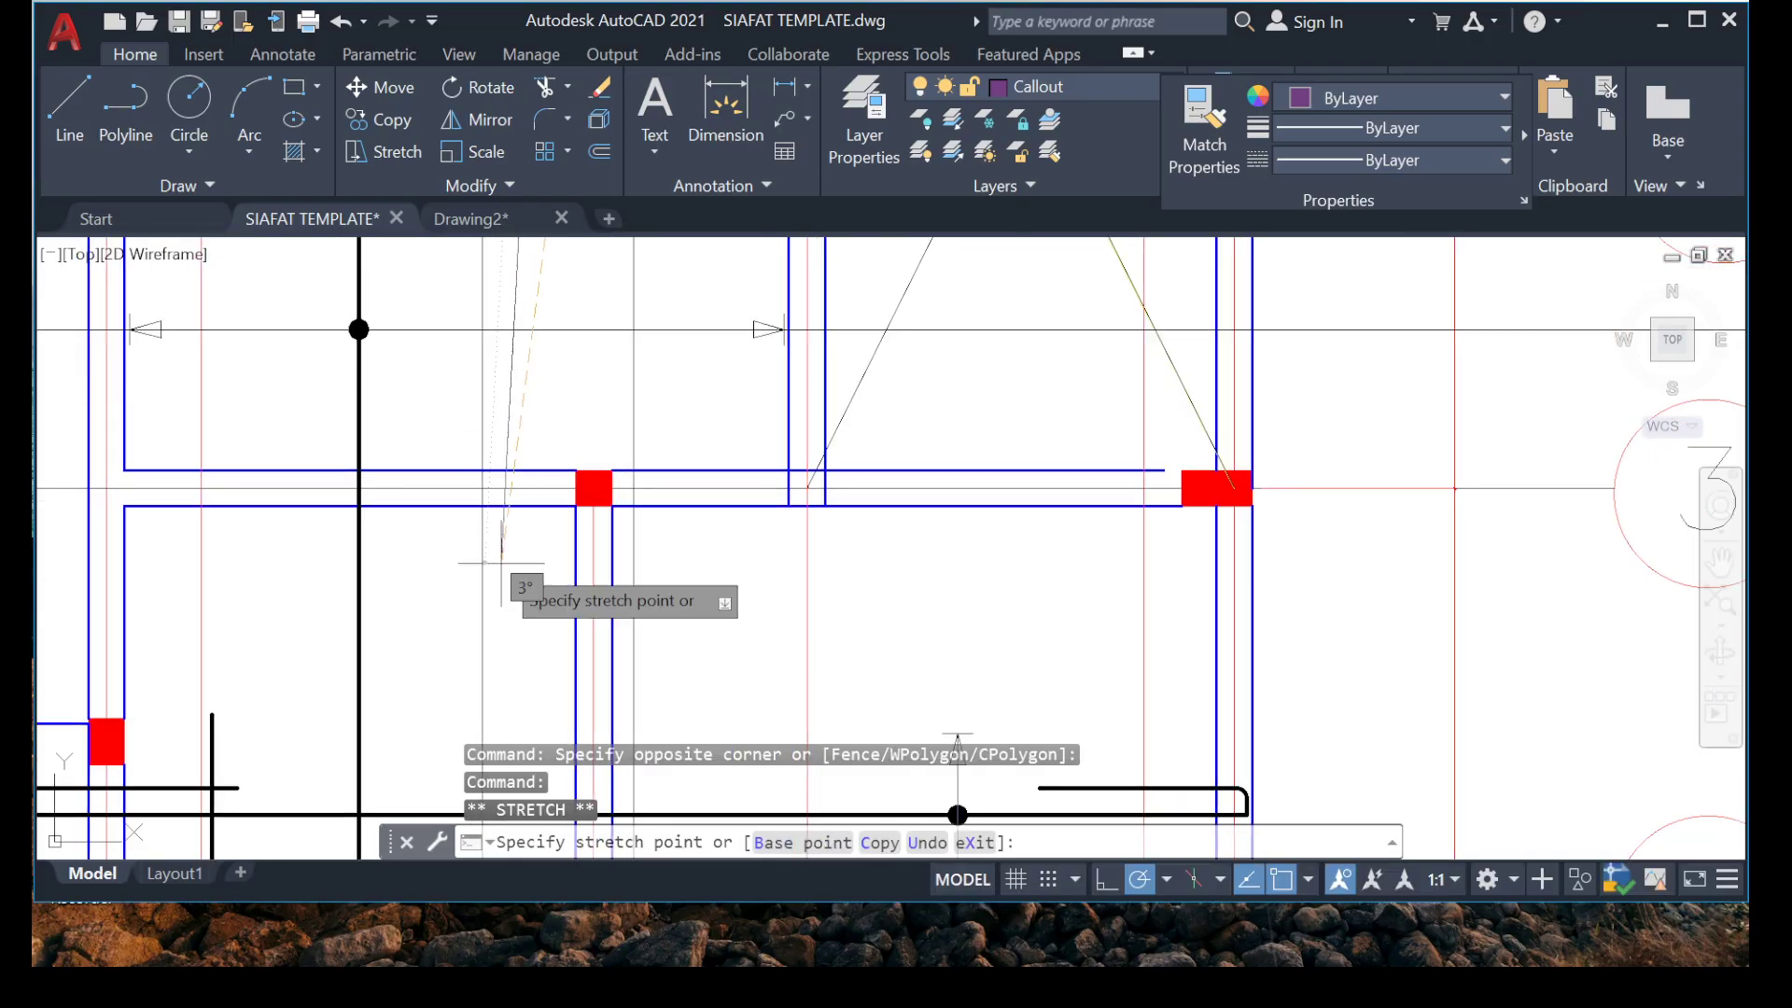
pyautogui.press('Escape')
pyautogui.press('Escape')
# Move the lower arrowhead and tick of the grid 3A marker down to just above the beam at grid 3.
pyautogui.moveTo(557, 330); pyautogui.dragTo(512, 488, button='middle')
pyautogui.scroll(4, 453, 325)
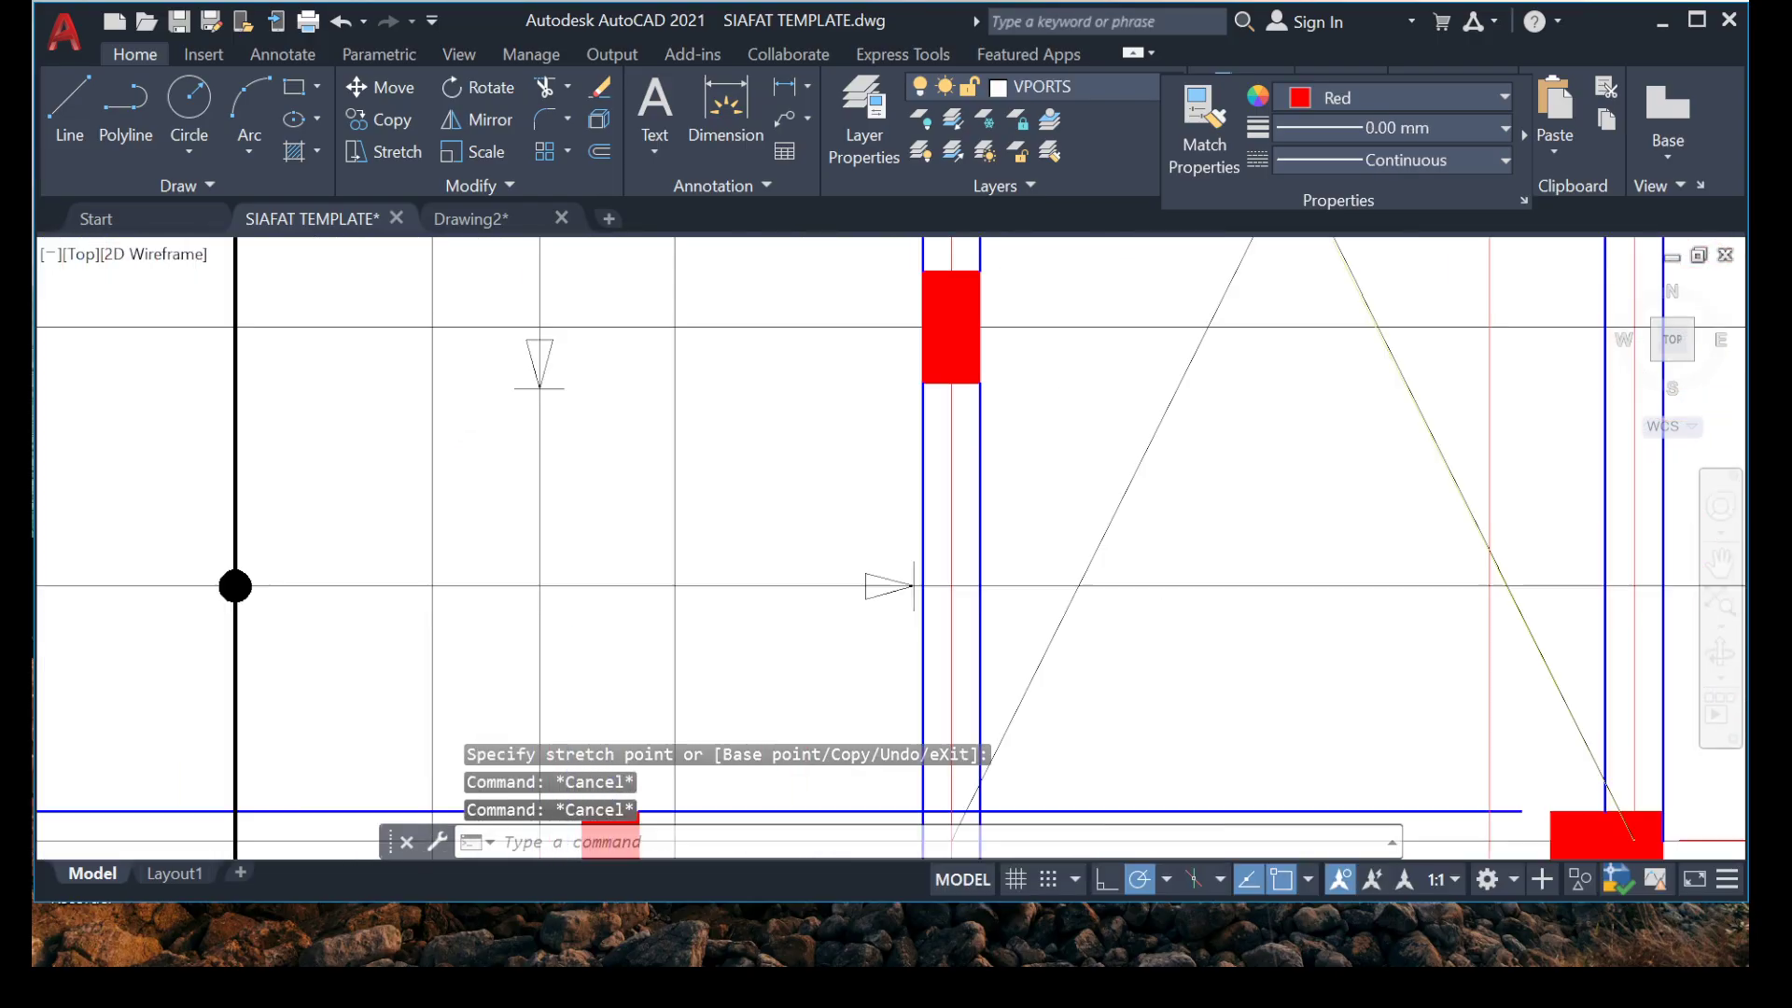
pyautogui.click(486, 271)
pyautogui.click(734, 546)
pyautogui.rightClick(657, 560)
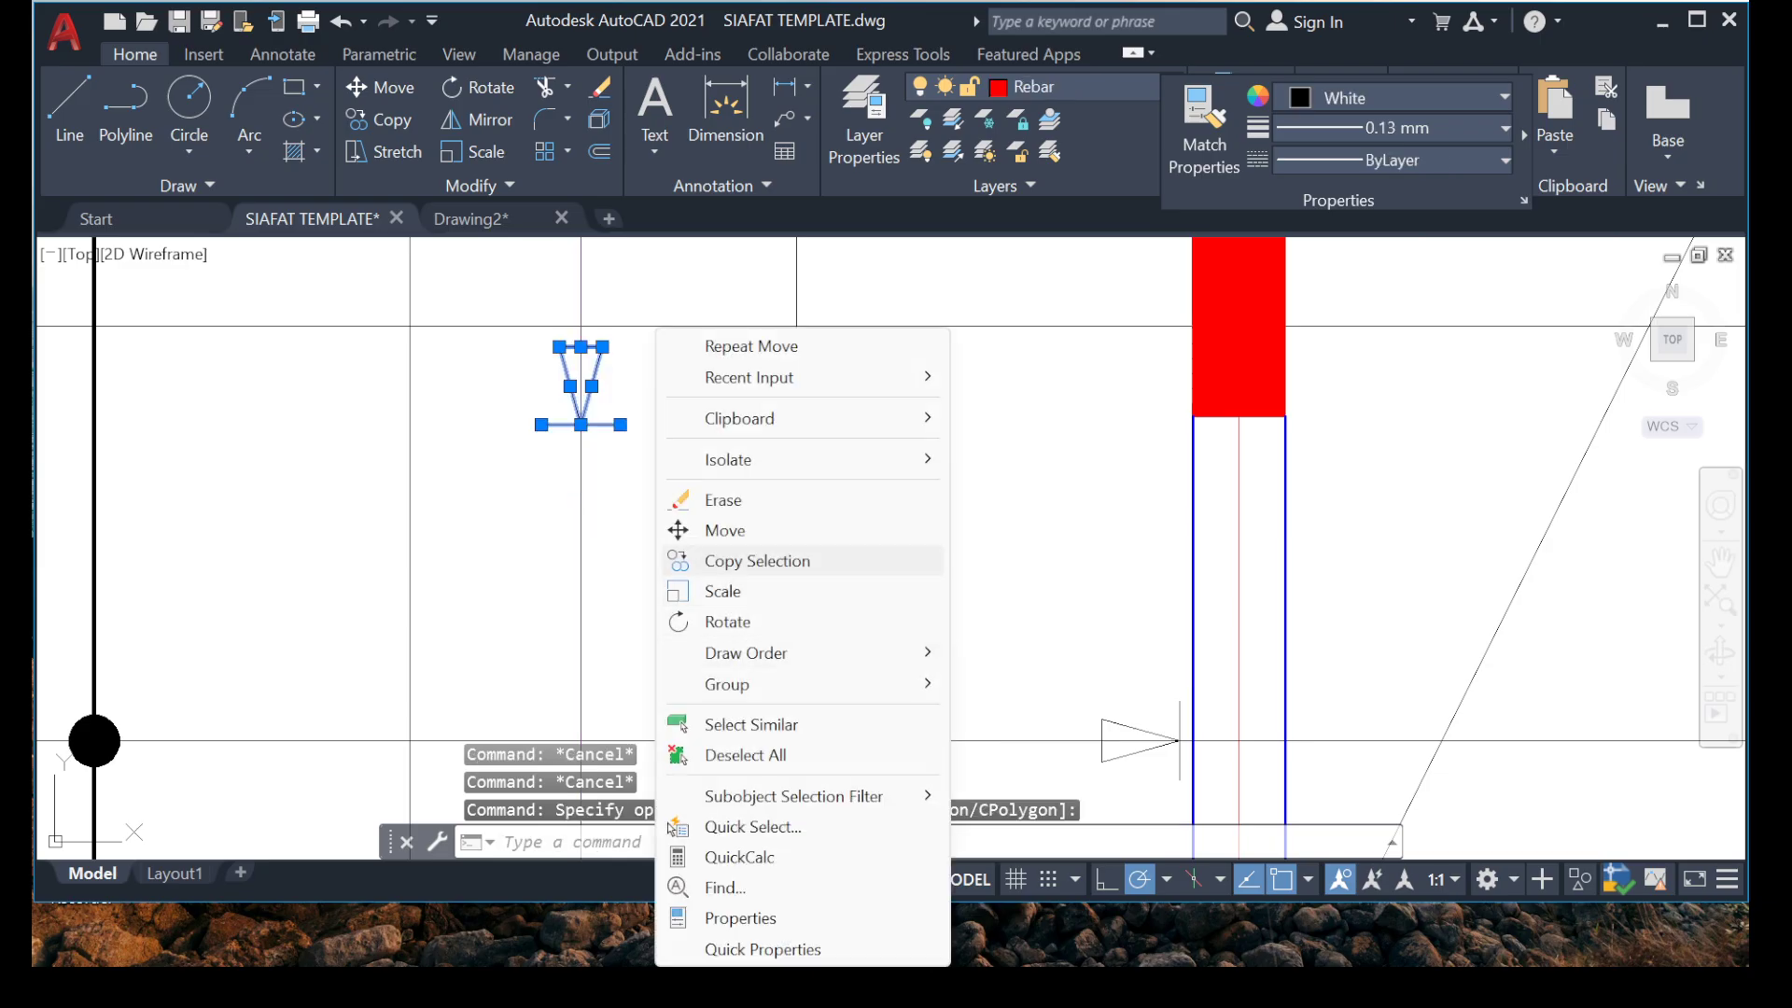
pyautogui.click(725, 531)
pyautogui.click(580, 425)
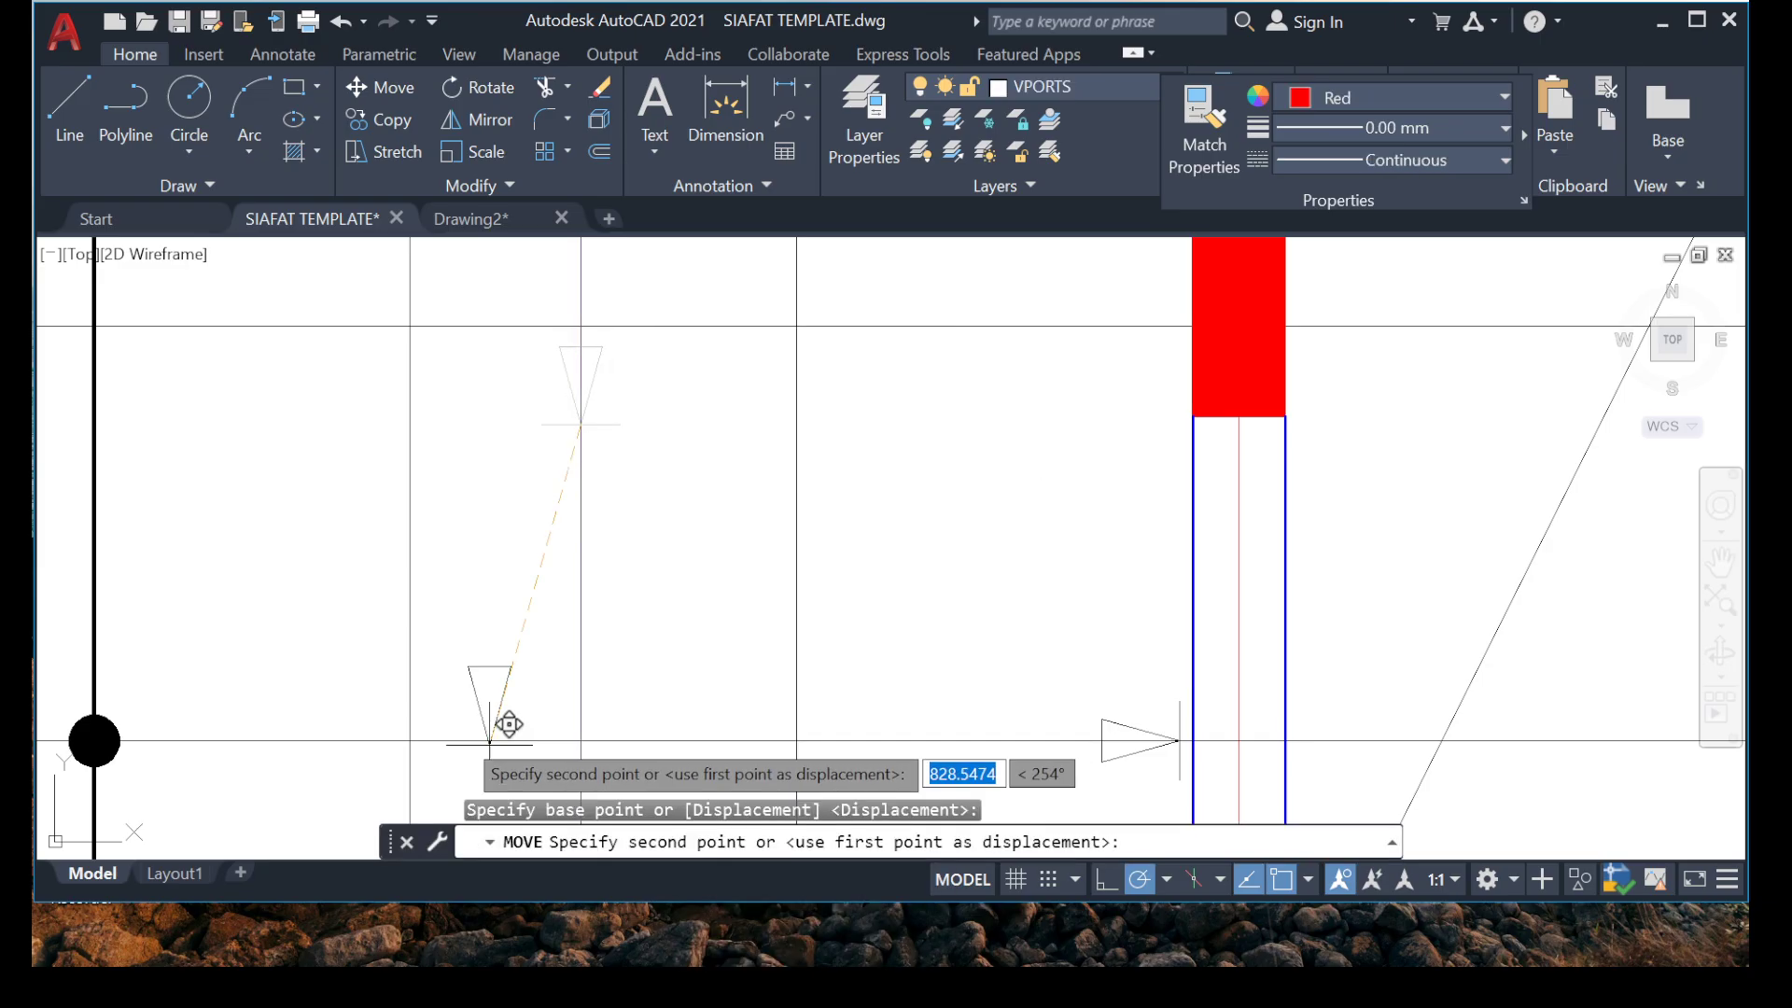
pyautogui.scroll(-4, 440, 736)
pyautogui.moveTo(440, 676); pyautogui.dragTo(489, 352, button='middle')
pyautogui.scroll(8, 476, 534)
pyautogui.moveTo(630, 650); pyautogui.dragTo(373, 585, button='middle')
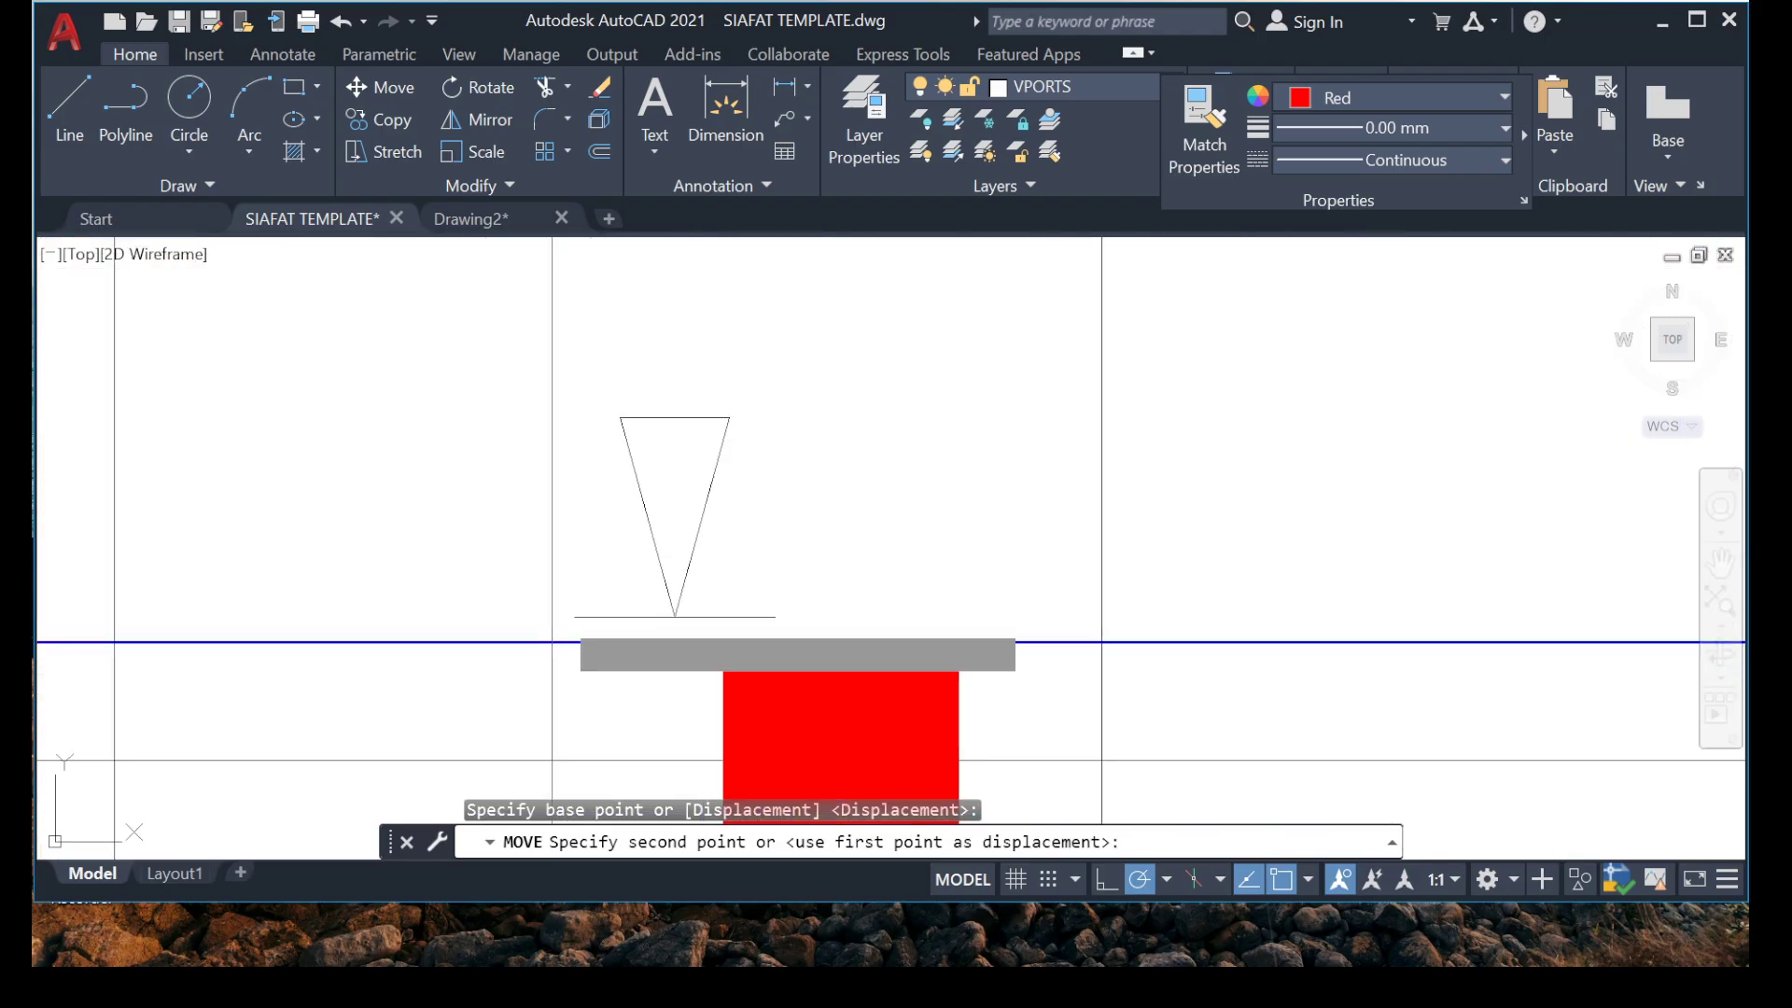
pyautogui.click(580, 614)
pyautogui.scroll(-5, 549, 460)
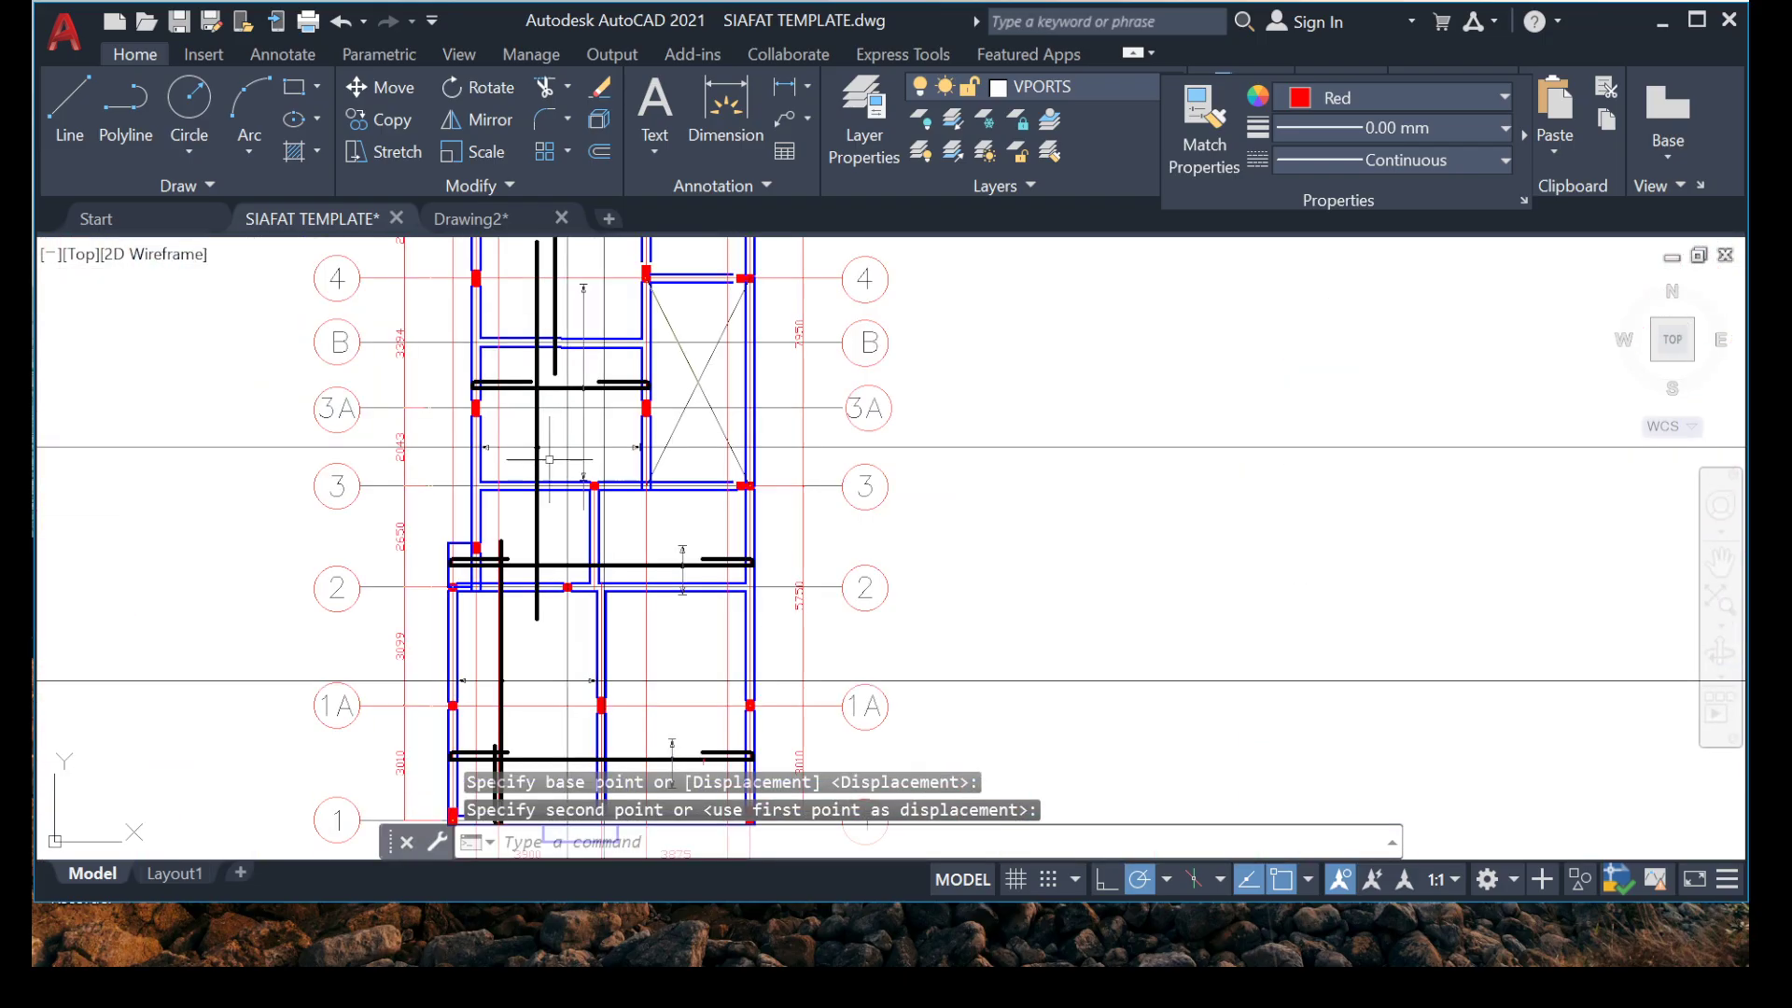
# Examine the vertical range markers in the bays between grids 8 and 1, ending at the one above grid 2.
pyautogui.moveTo(582, 401); pyautogui.dragTo(582, 506, button='middle')
pyautogui.scroll(2, 746, 300)
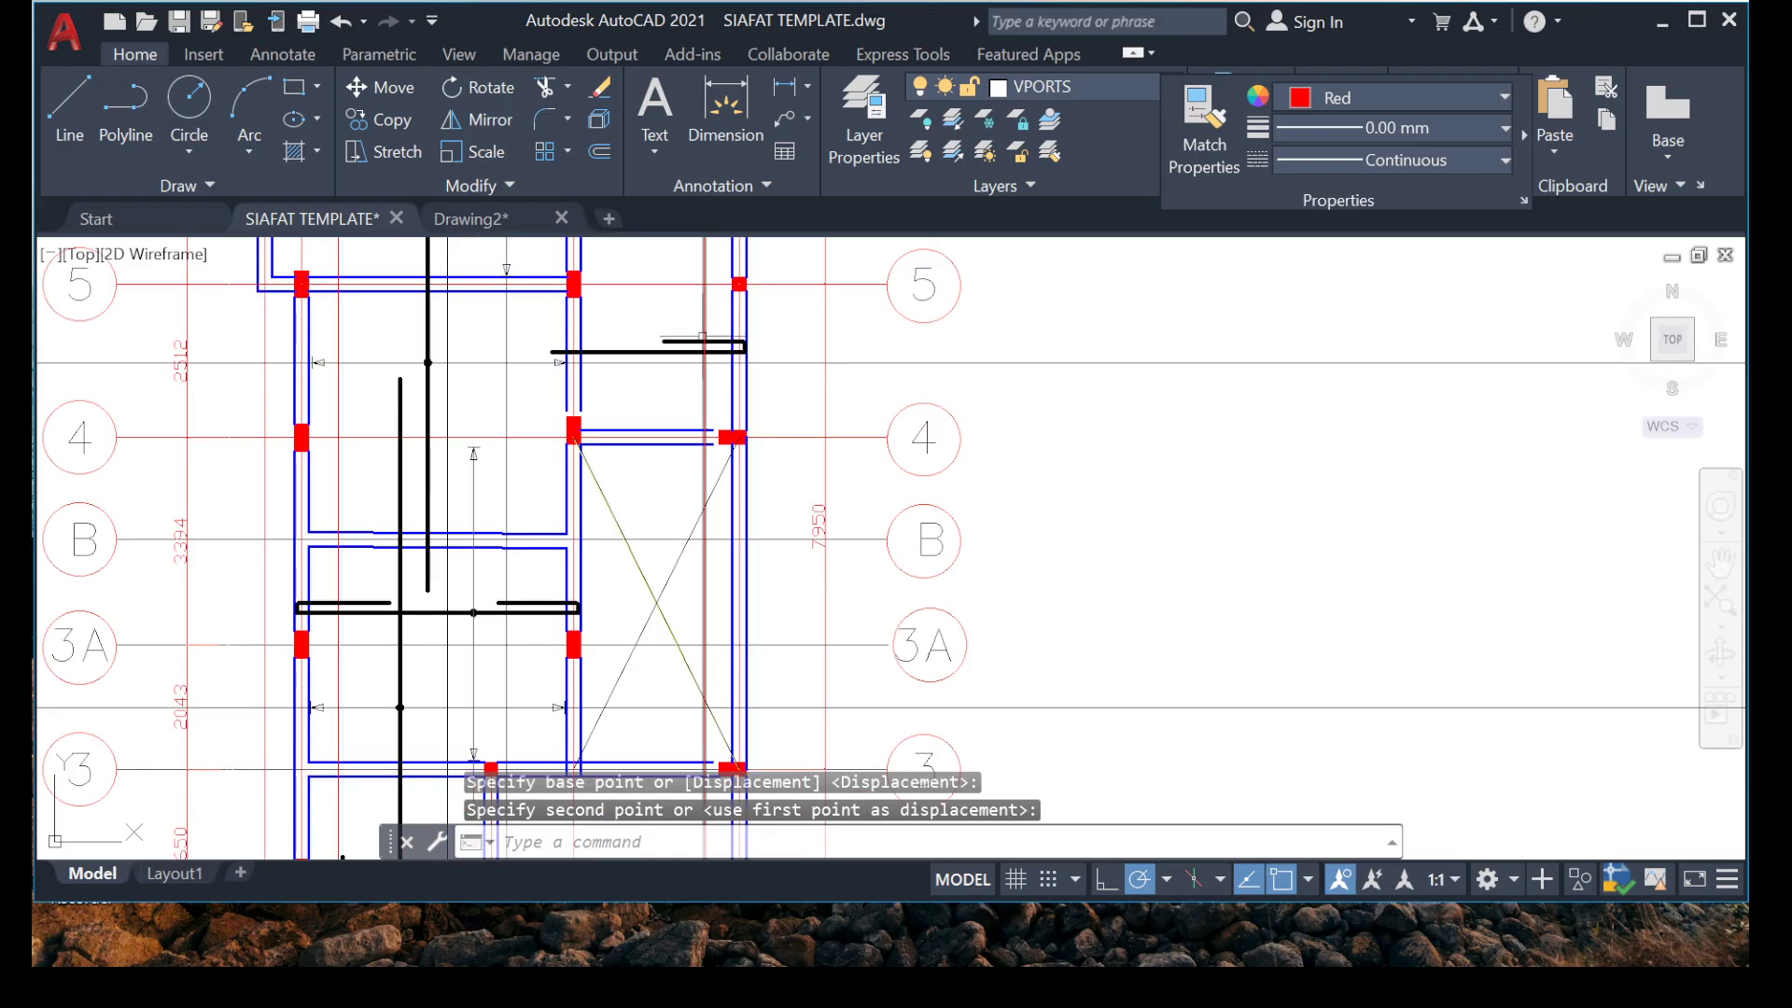
pyautogui.scroll(-2, 508, 395)
pyautogui.moveTo(507, 394); pyautogui.dragTo(420, 607, button='middle')
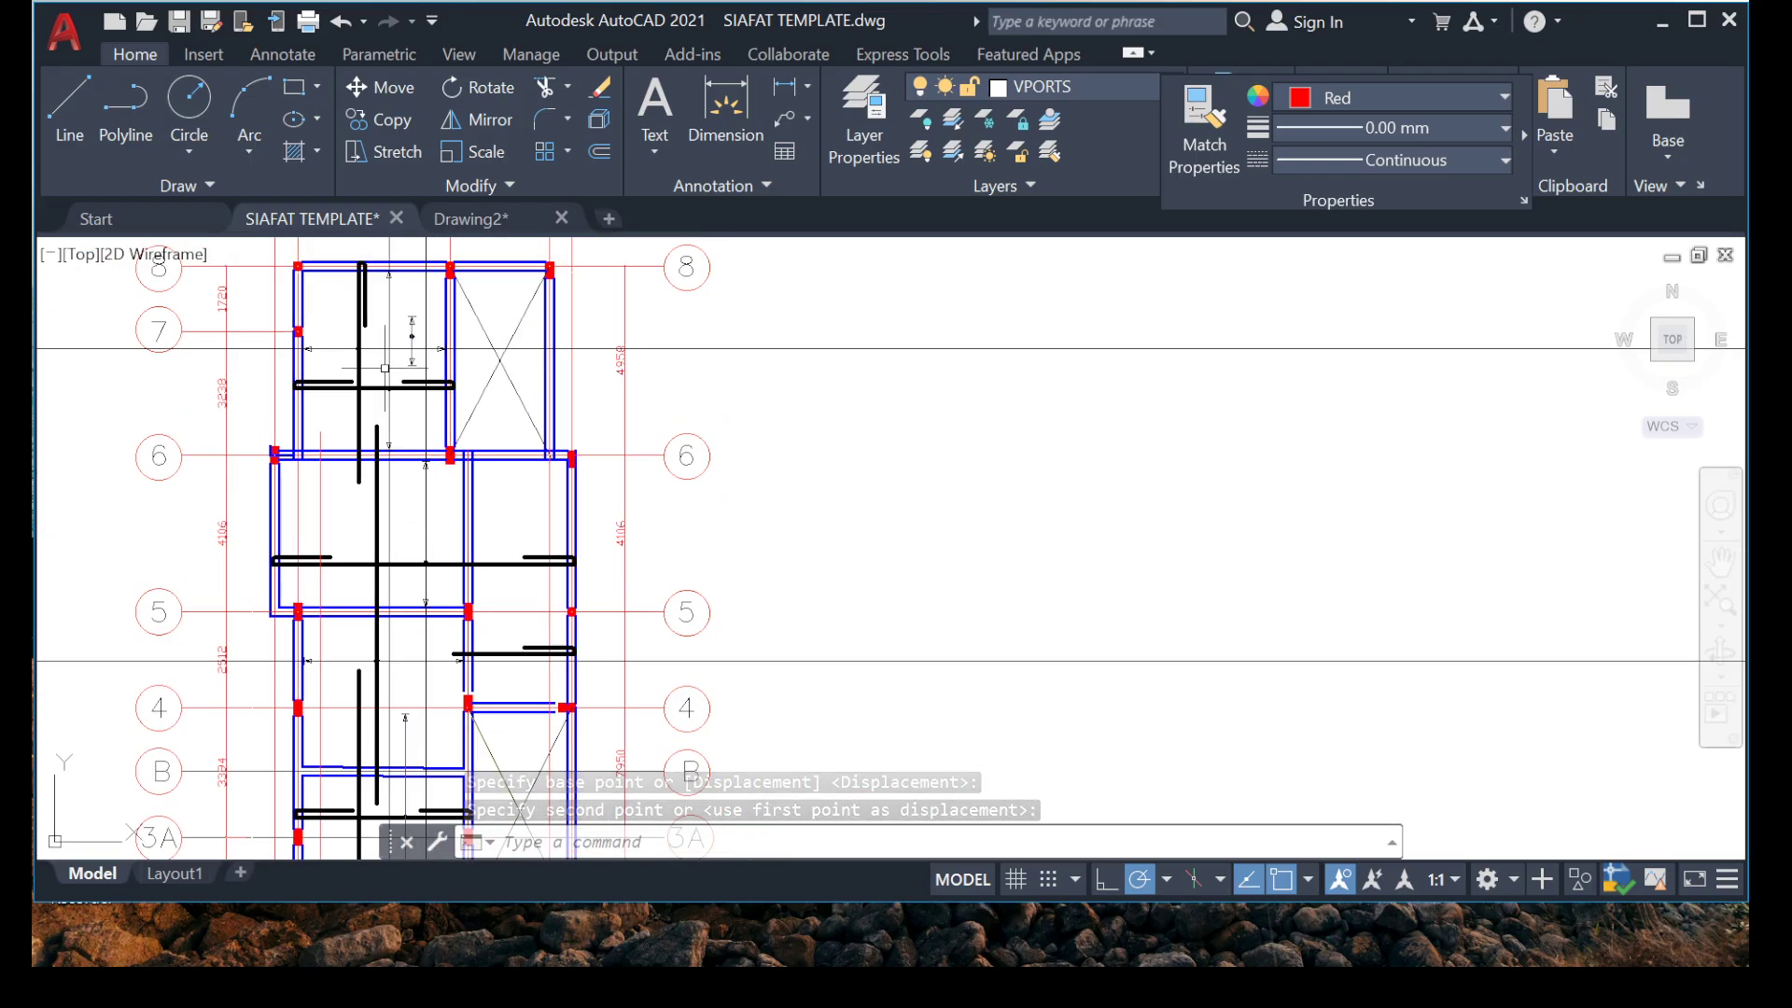
pyautogui.moveTo(411, 682); pyautogui.dragTo(419, 374, button='middle')
pyautogui.moveTo(522, 623); pyautogui.dragTo(558, 519, button='middle')
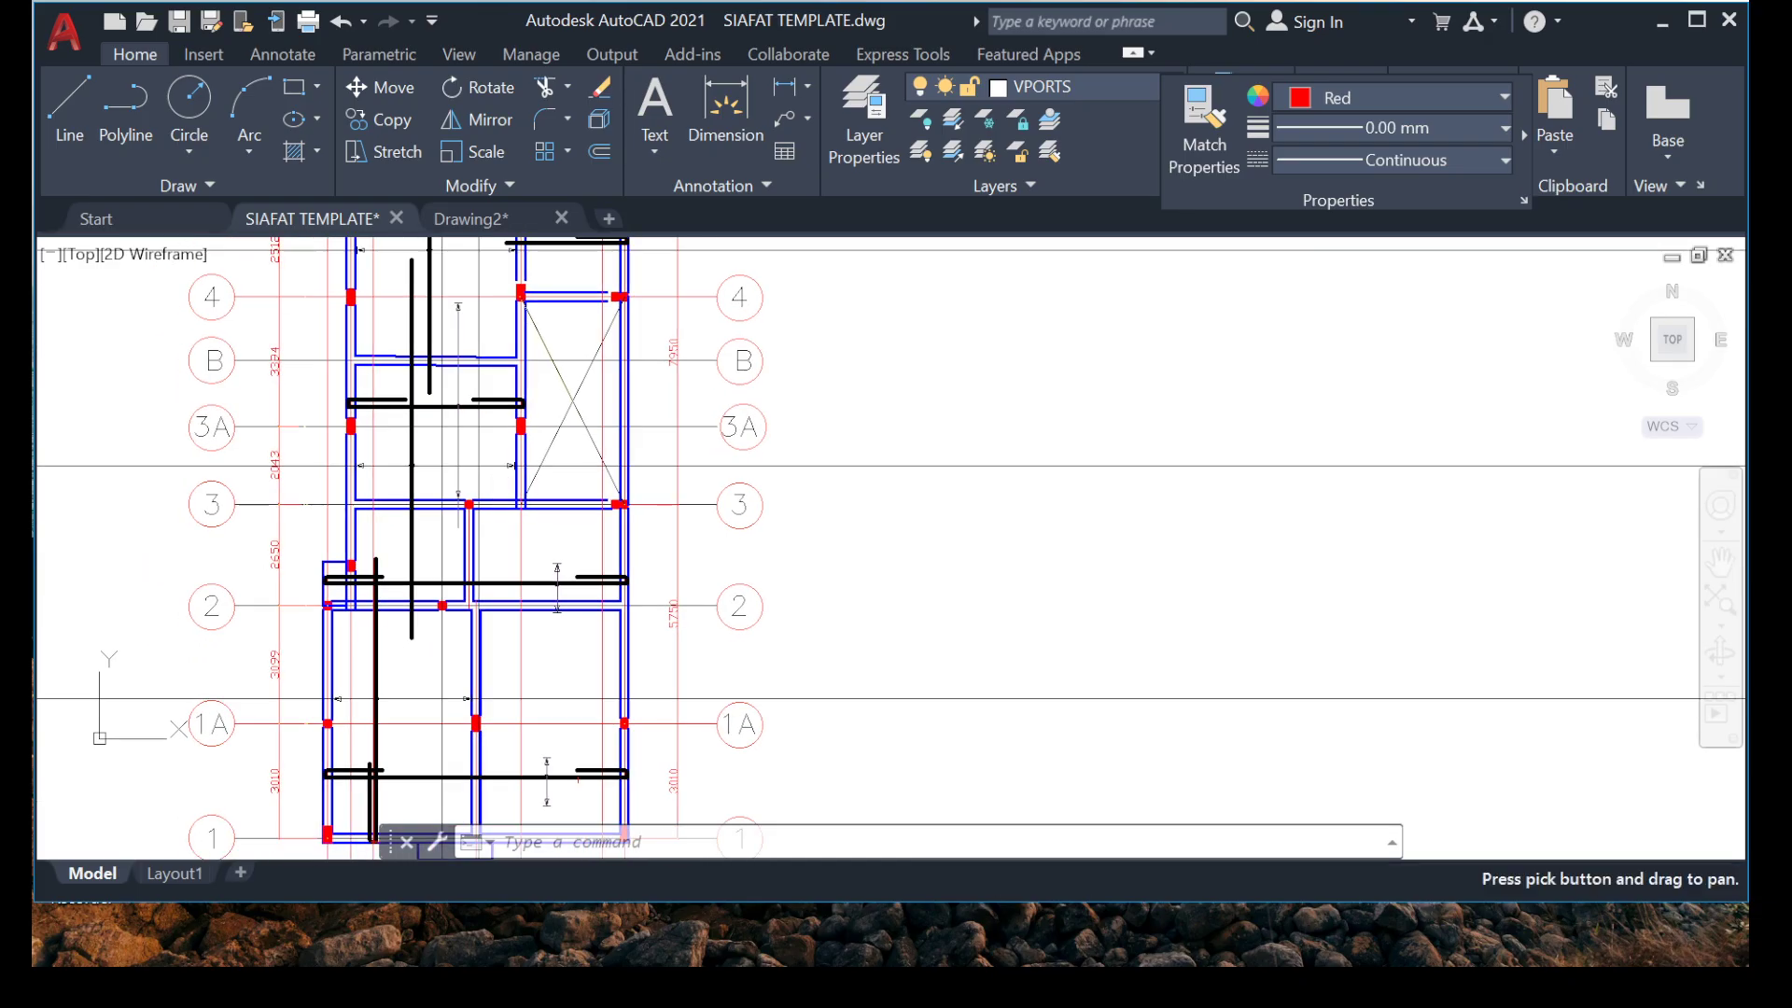
pyautogui.scroll(8, 560, 520)
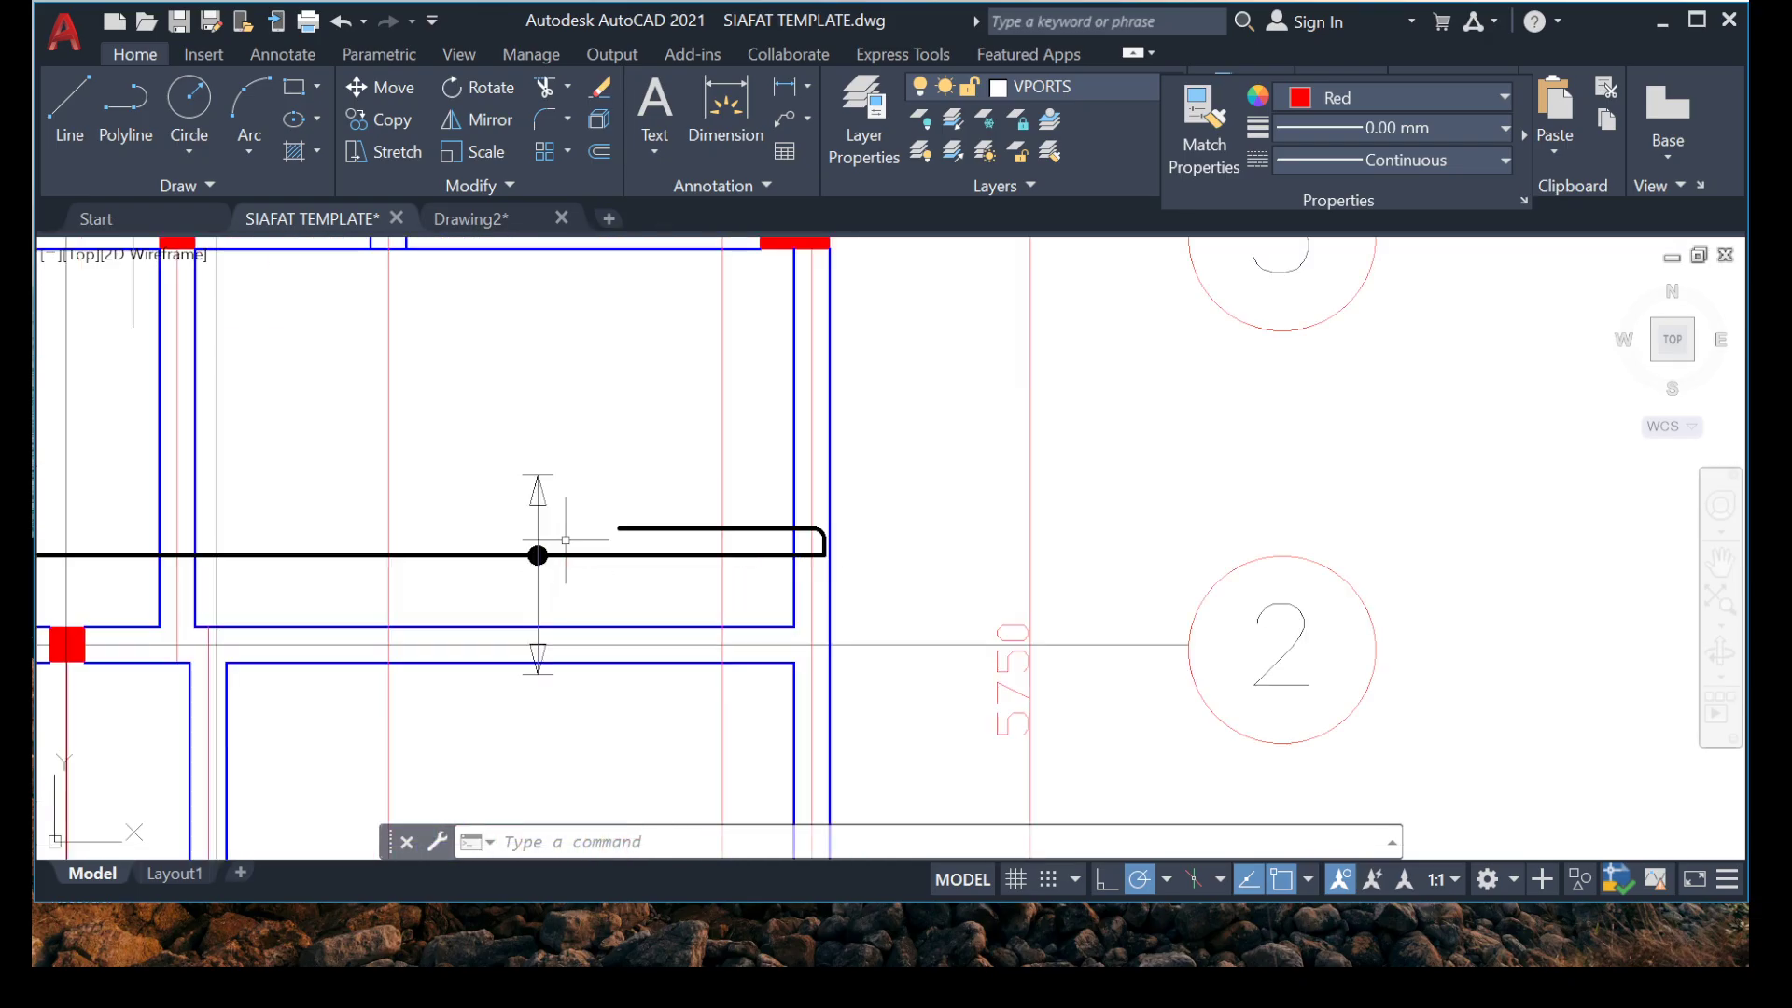
# Draw vertical construction lines through the arrow tips of the range markers above grid 2 and below grid 1A.
pyautogui.click(415, 337)
pyautogui.press('Escape')
pyautogui.write('X')
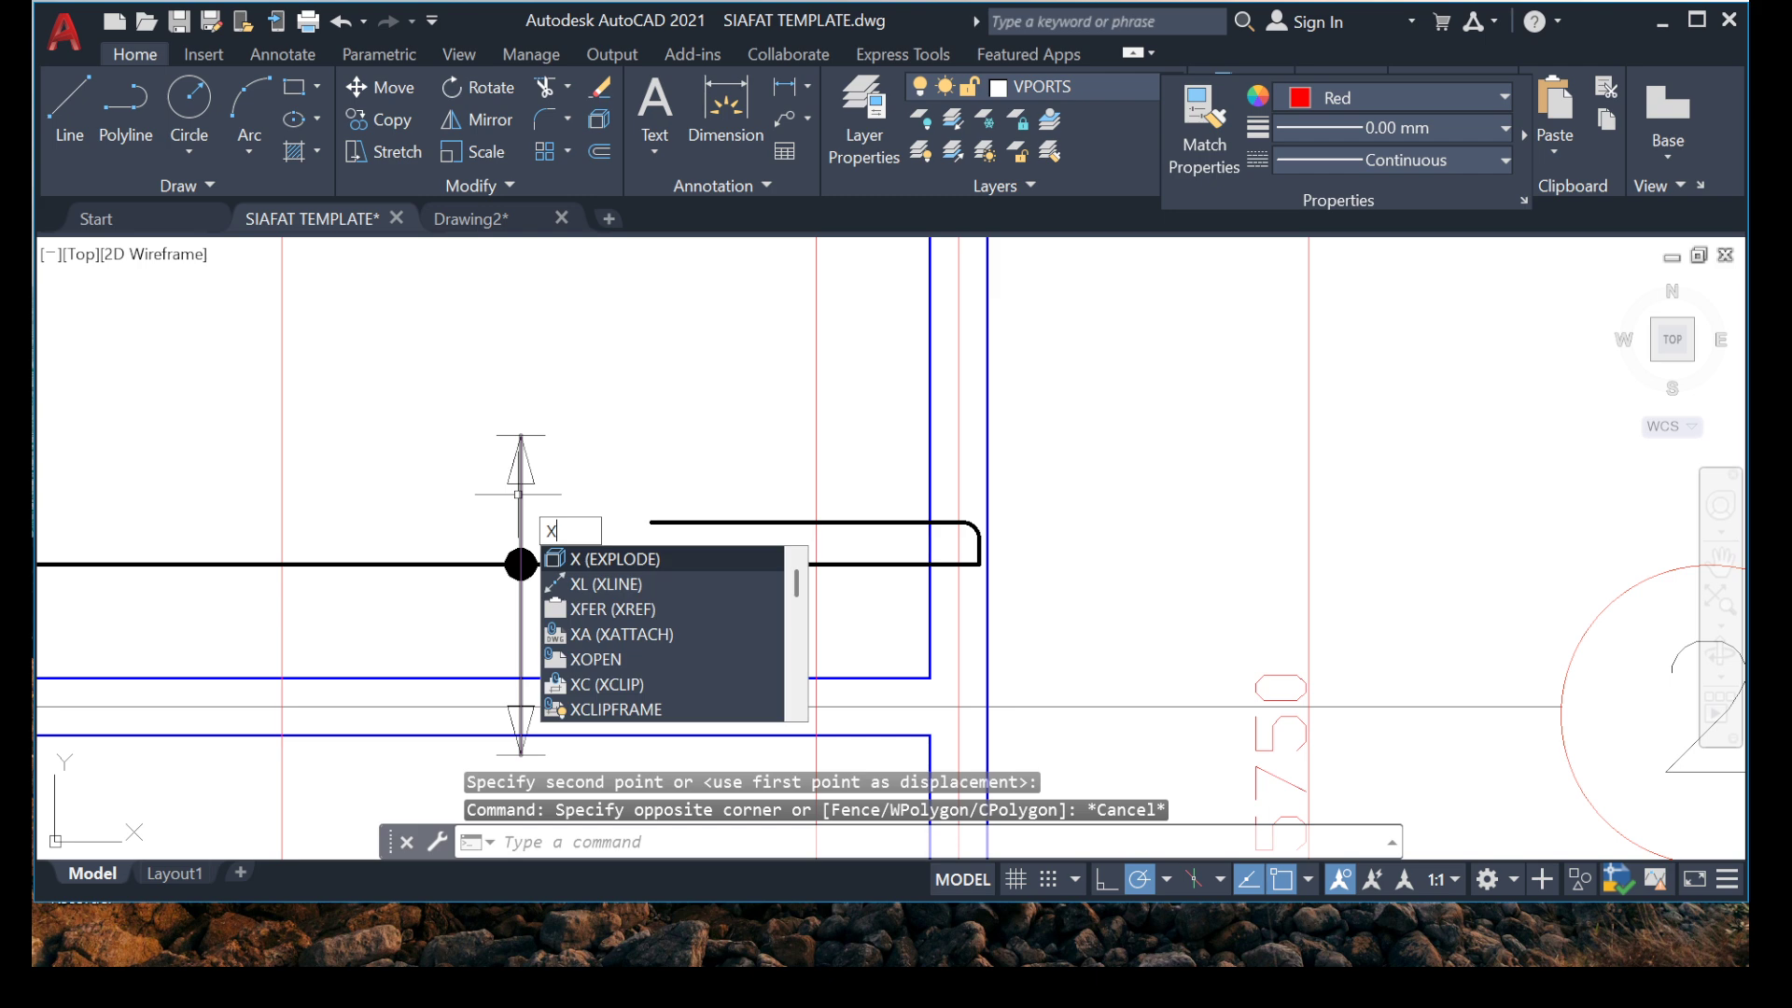
pyautogui.write('L')
pyautogui.press('Return')
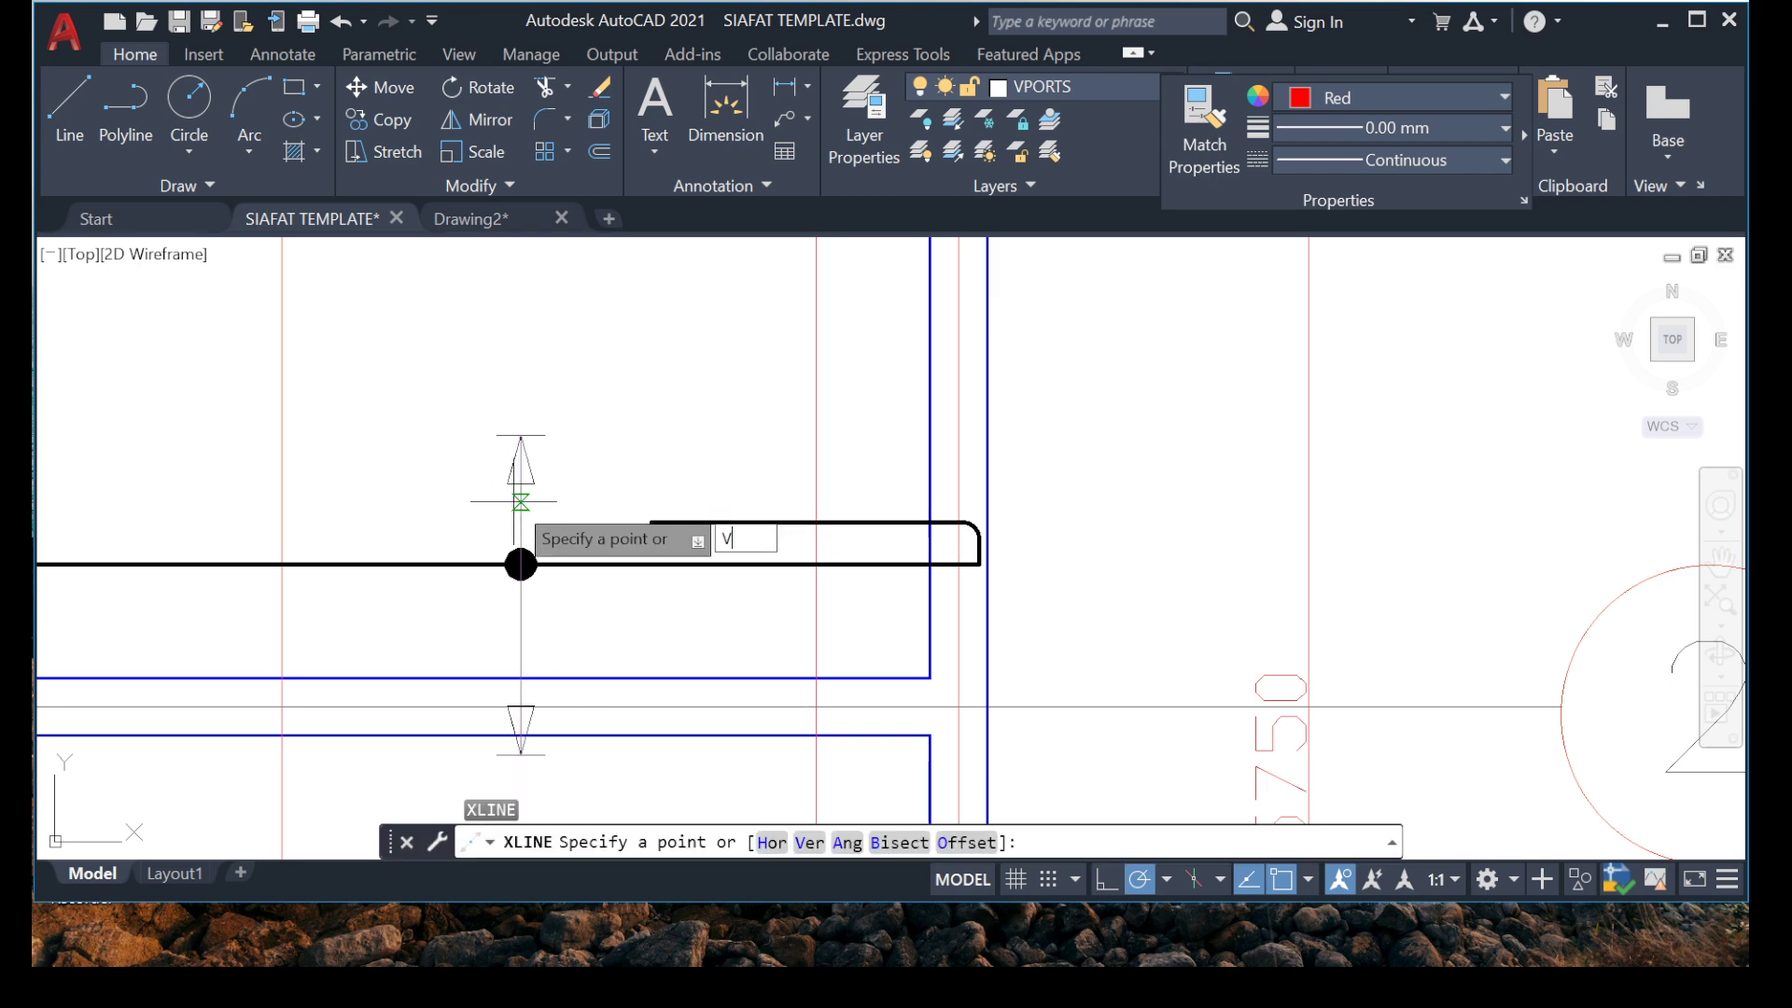
pyautogui.write('V')
pyautogui.press('Return')
pyautogui.scroll(3, 499, 635)
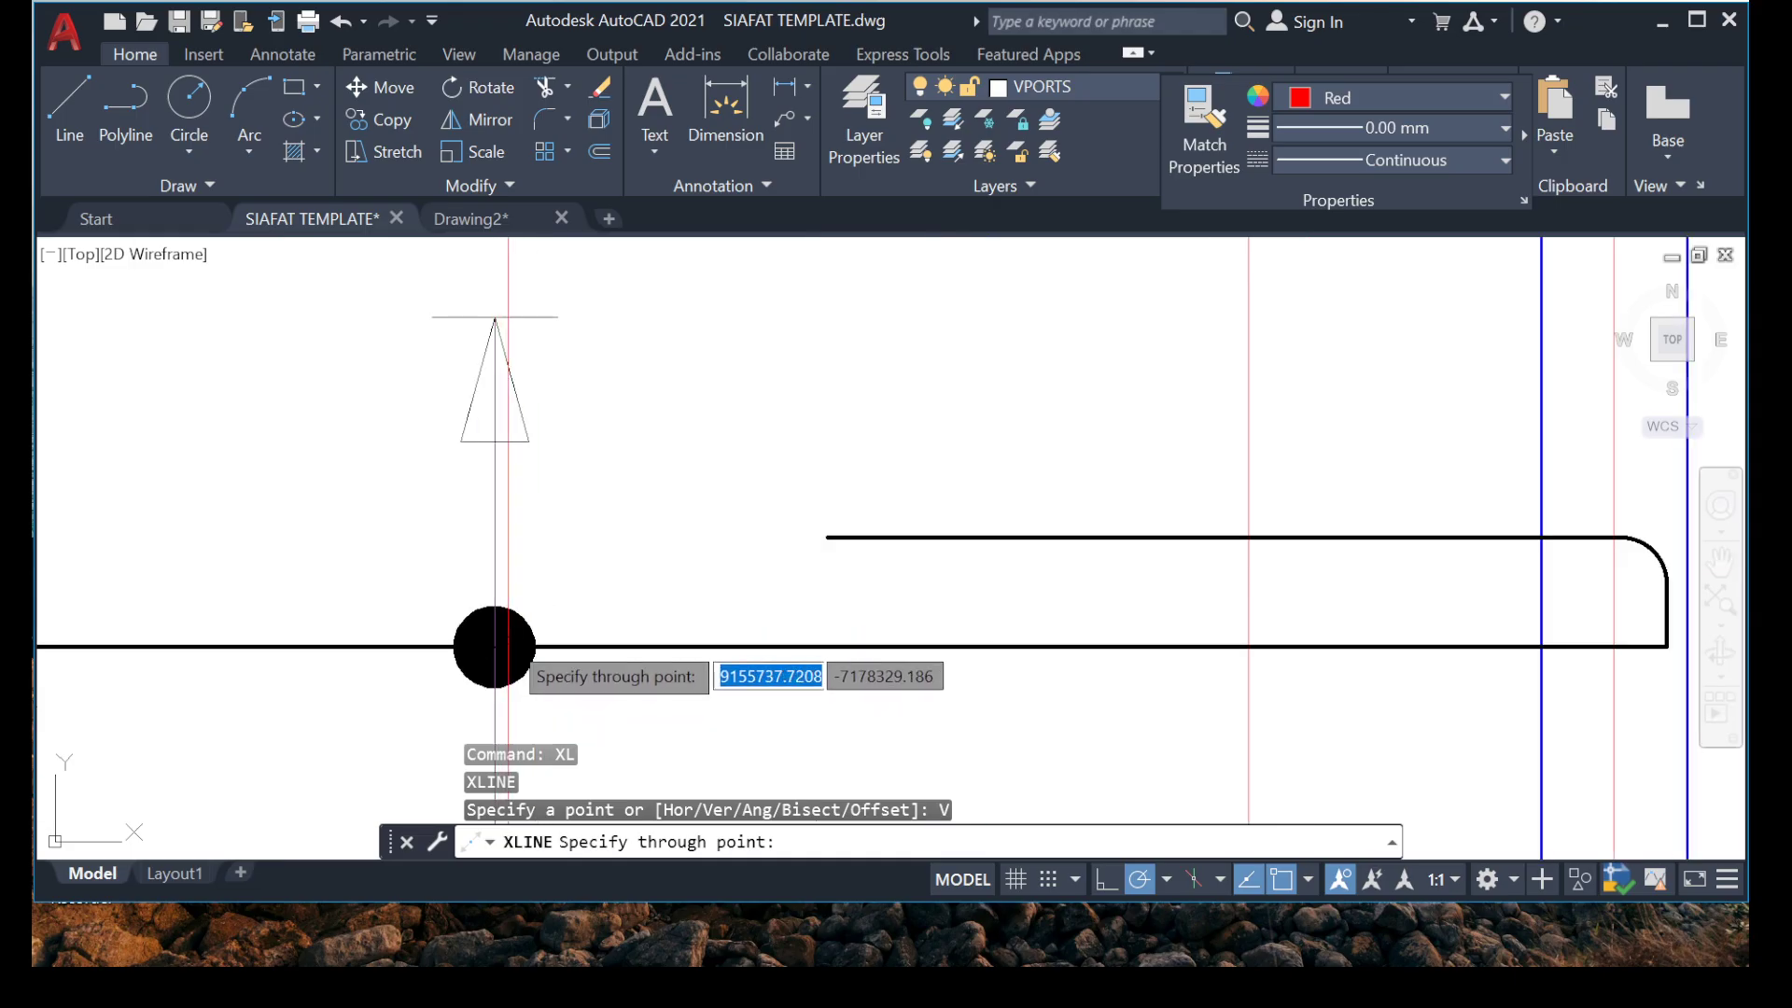
pyautogui.scroll(-5, 494, 317)
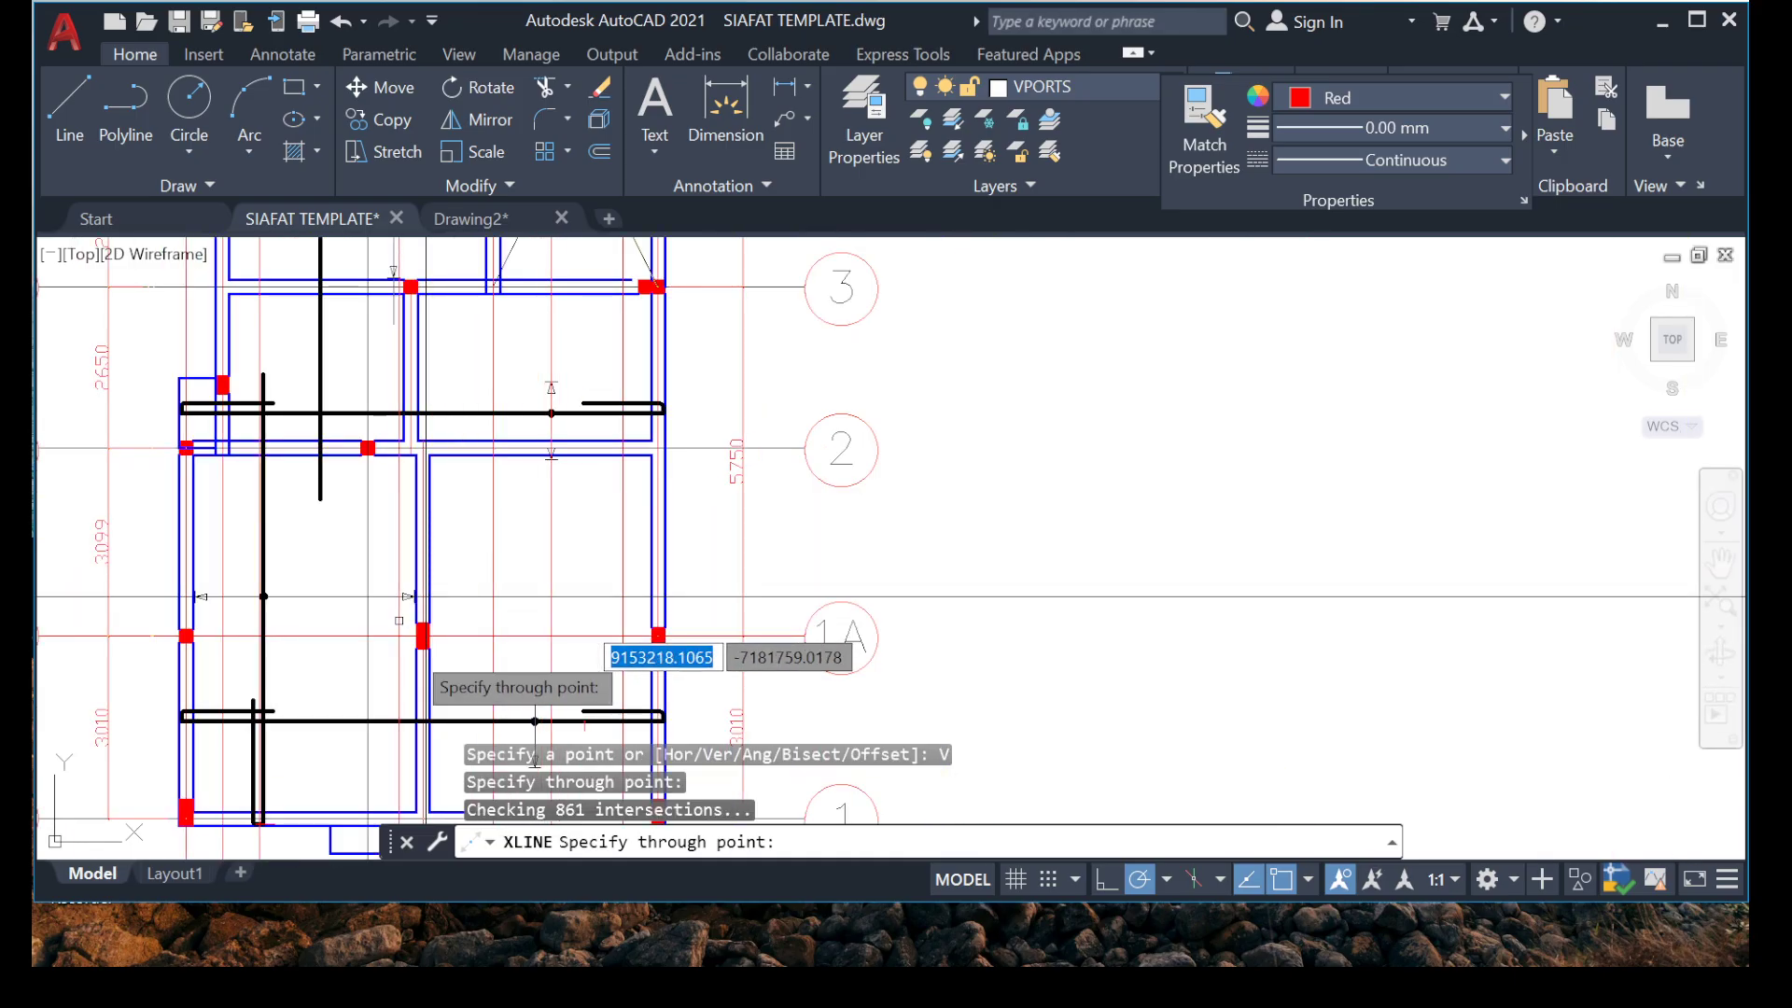
pyautogui.scroll(3, 592, 537)
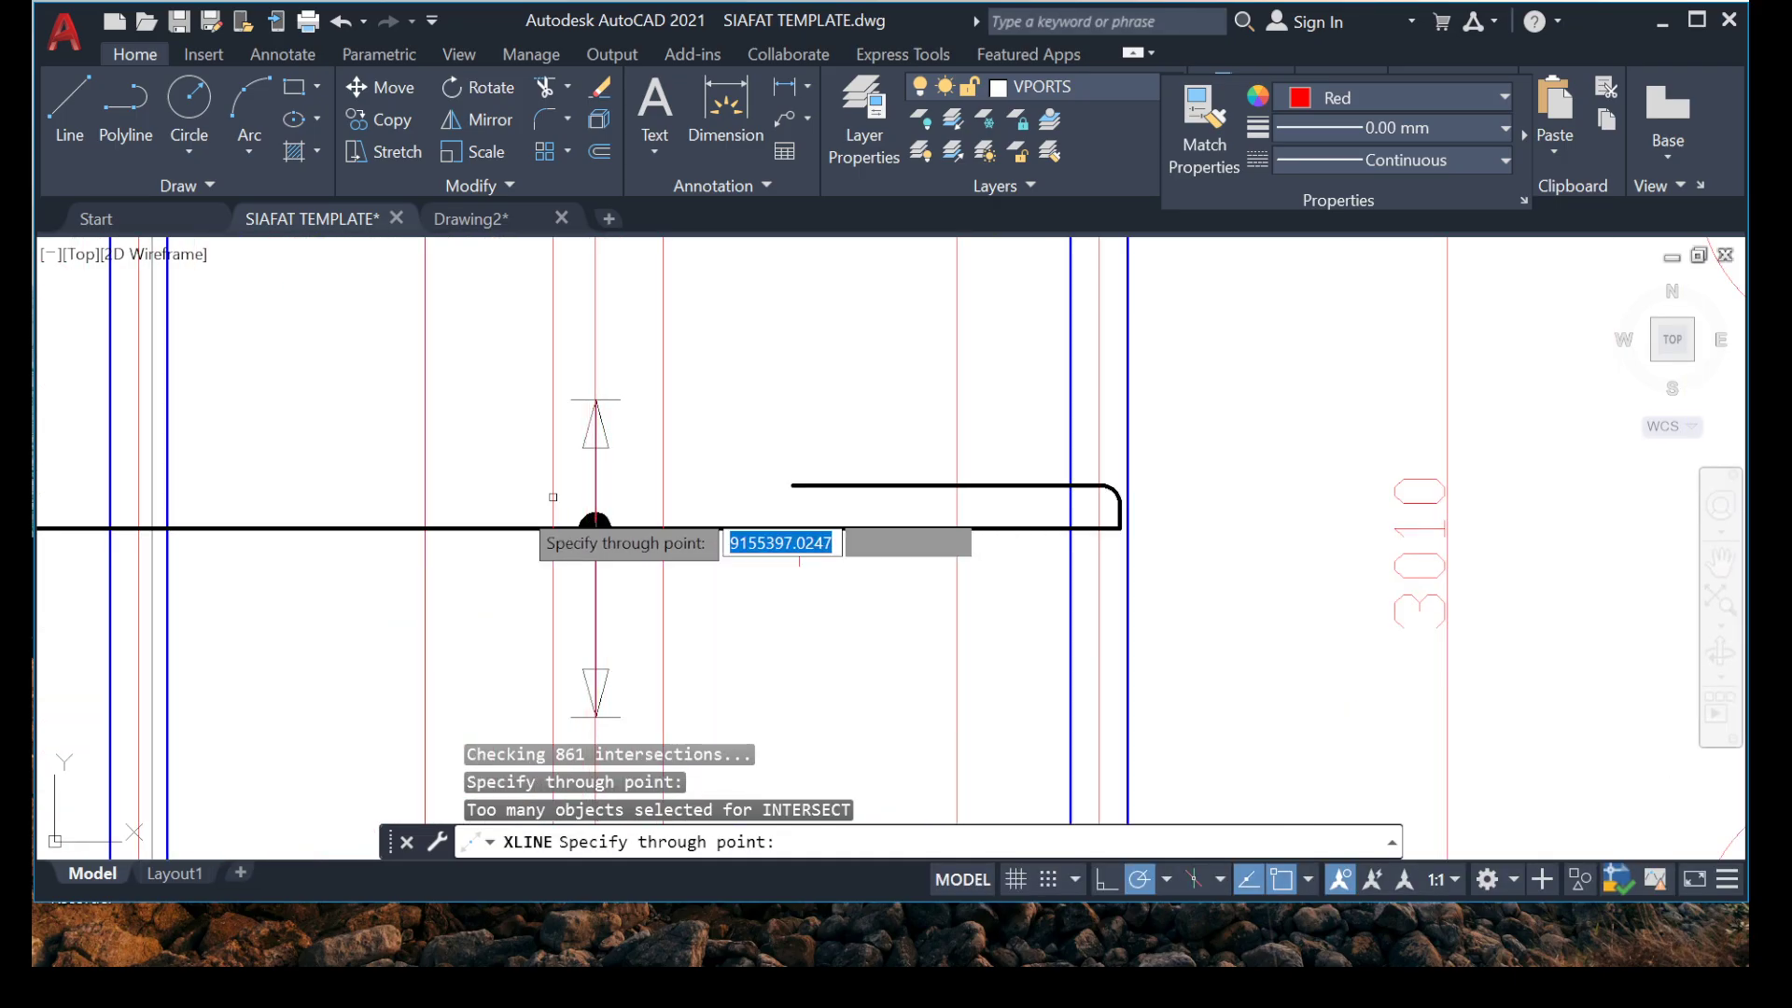
pyautogui.scroll(-2, 350, 628)
pyautogui.press('Escape')
# Match the properties of the new vertical construction lines to the black horizontal construction line above grid 1A.
pyautogui.scroll(2, 400, 400)
pyautogui.rightClick(422, 420)
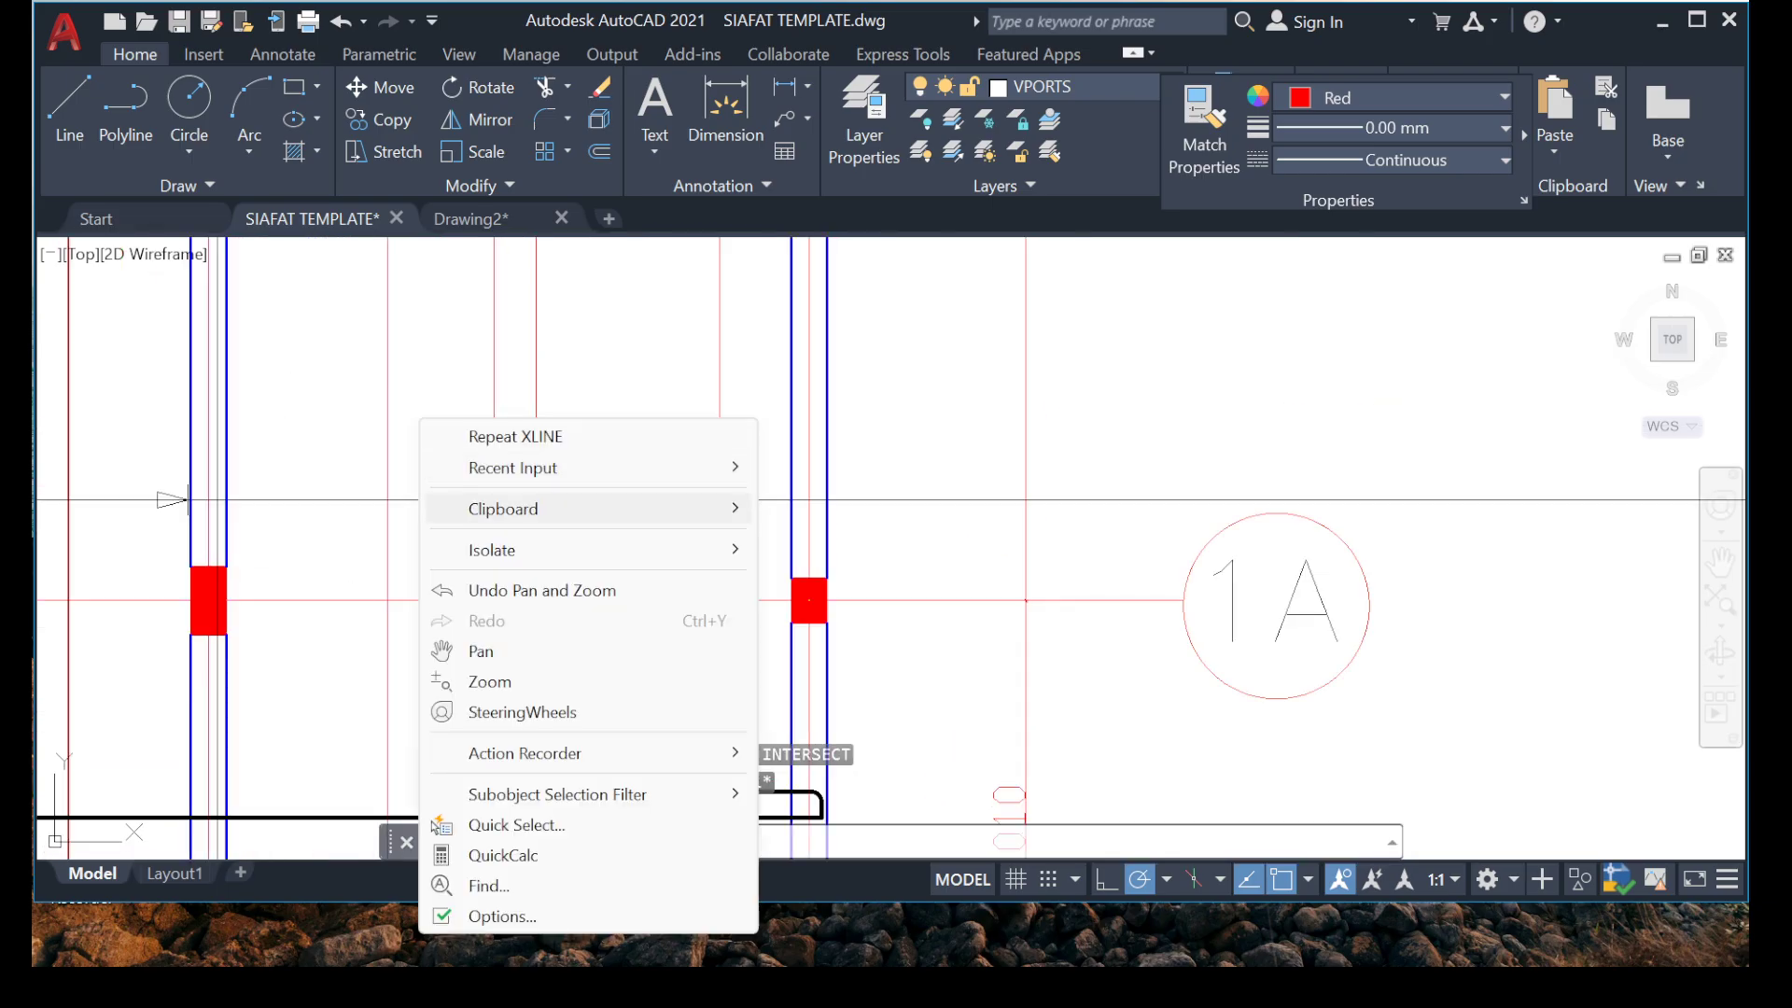
pyautogui.moveTo(560, 467)
pyautogui.click(845, 510)
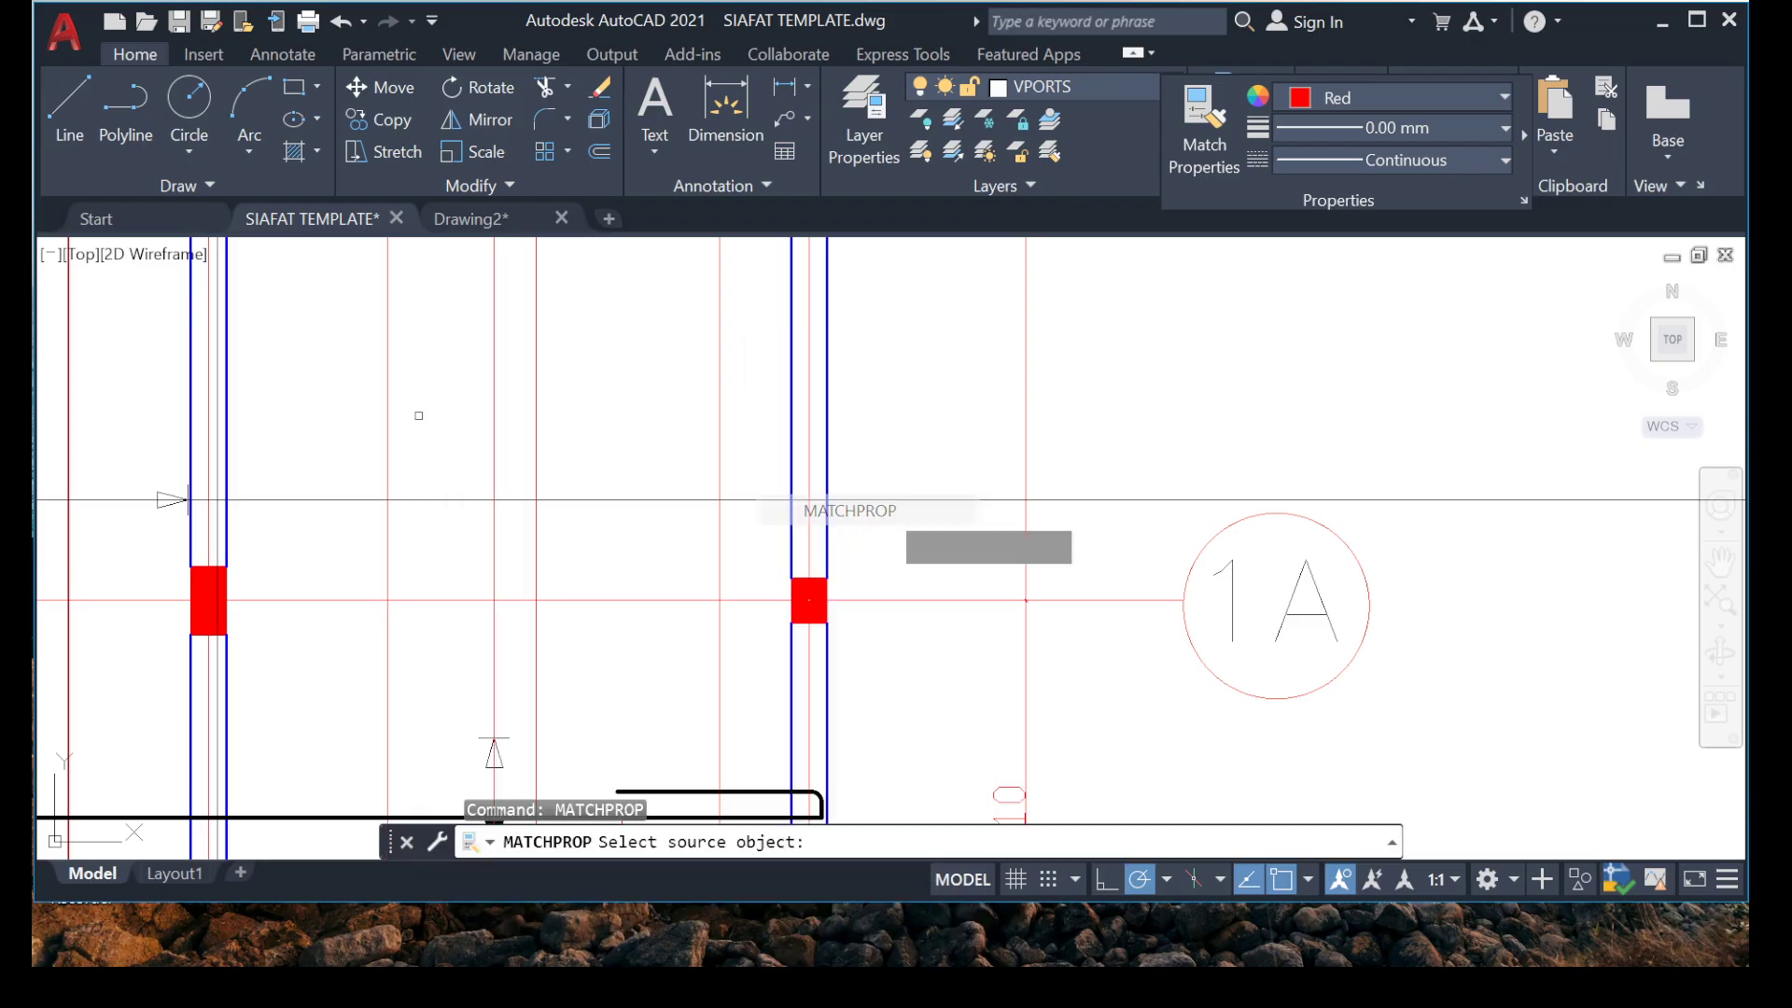
pyautogui.click(756, 498)
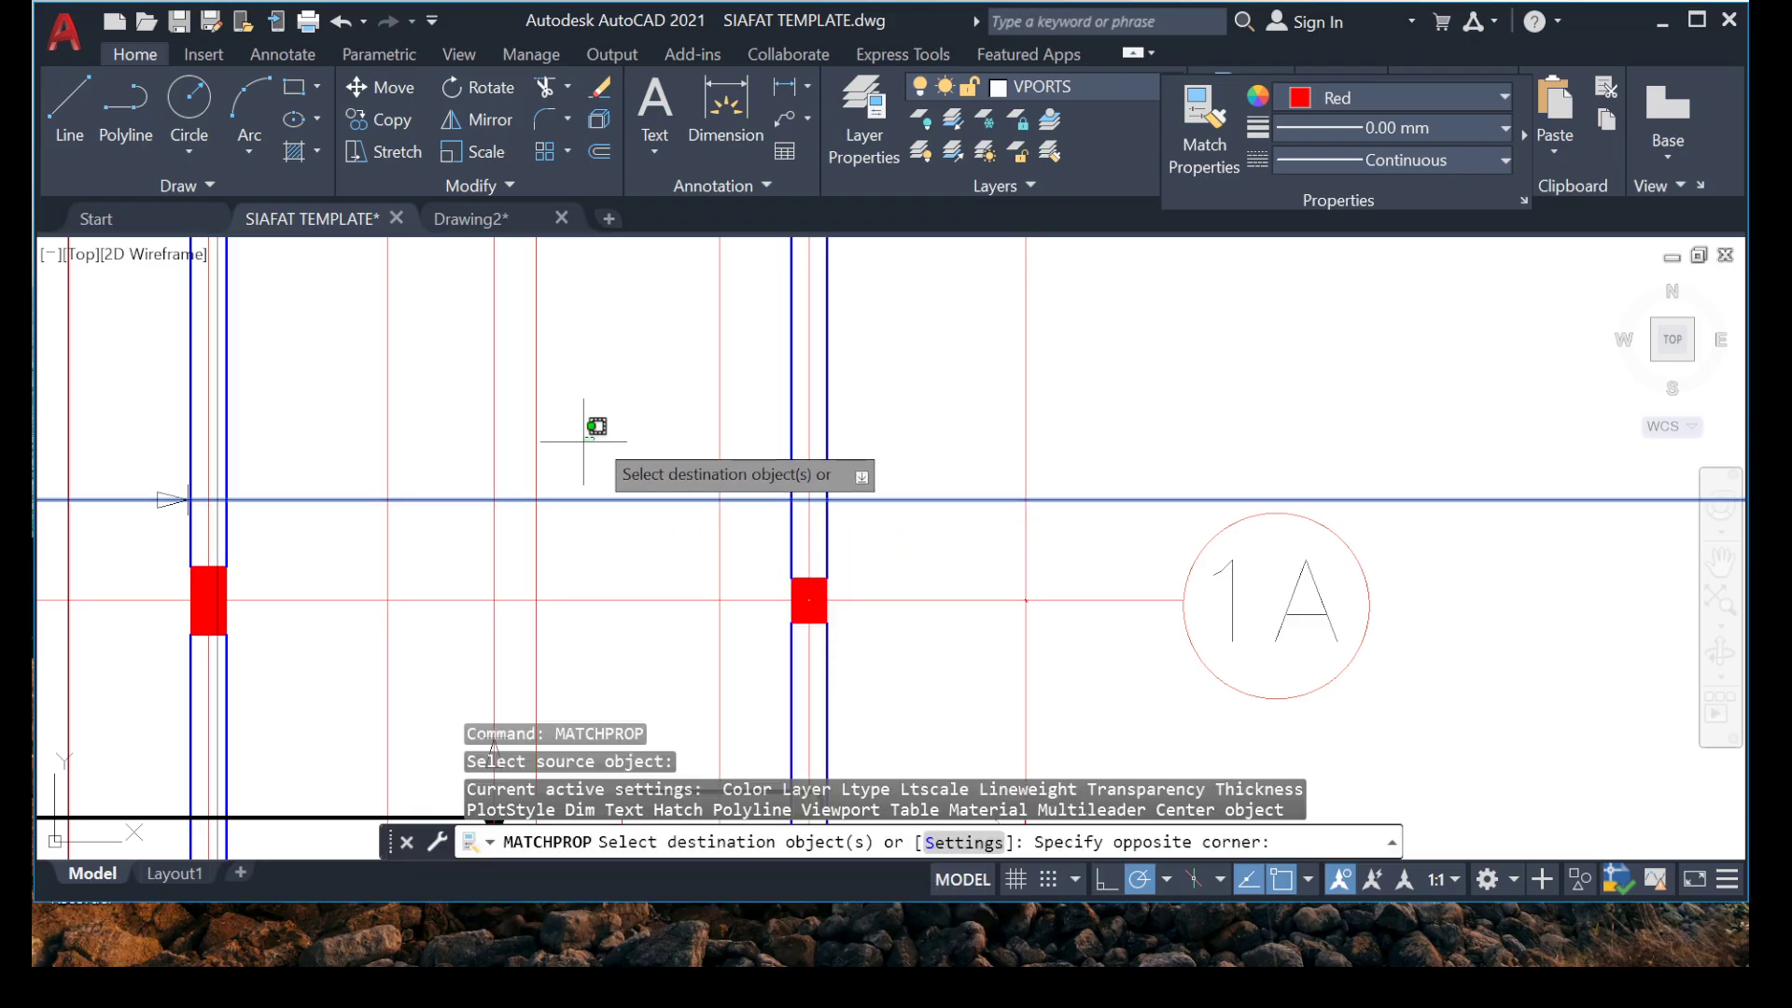
pyautogui.click(451, 492)
pyautogui.scroll(-5, 509, 457)
pyautogui.scroll(2, 513, 594)
pyautogui.moveTo(507, 458); pyautogui.dragTo(459, 688, button='middle')
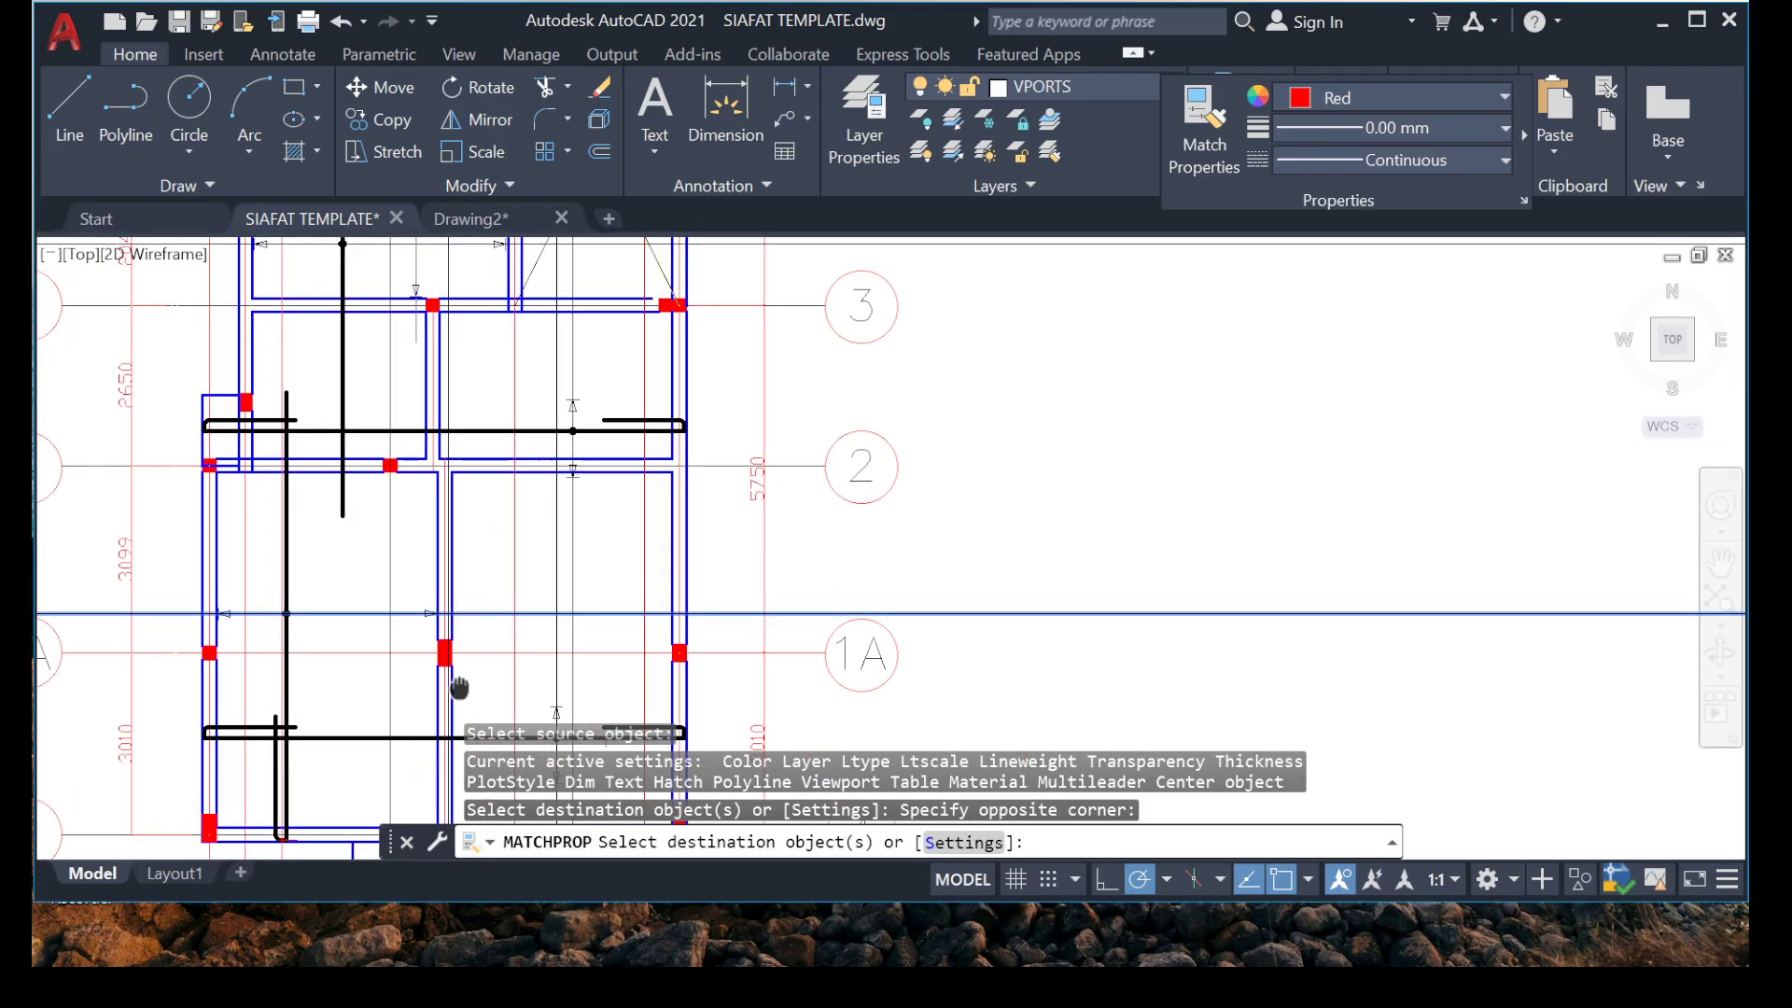
pyautogui.press('Escape')
# Move the upper arrowhead and tick of the marker above grid 2 up to just below the beam at grid 3.
pyautogui.scroll(5, 564, 419)
pyautogui.moveTo(577, 270)
pyautogui.mouseDown(button='middle')
pyautogui.moveTo(567, 368)
pyautogui.moveTo(496, 447)
pyautogui.mouseUp(button='middle')
pyautogui.click(492, 388)
pyautogui.click(668, 560)
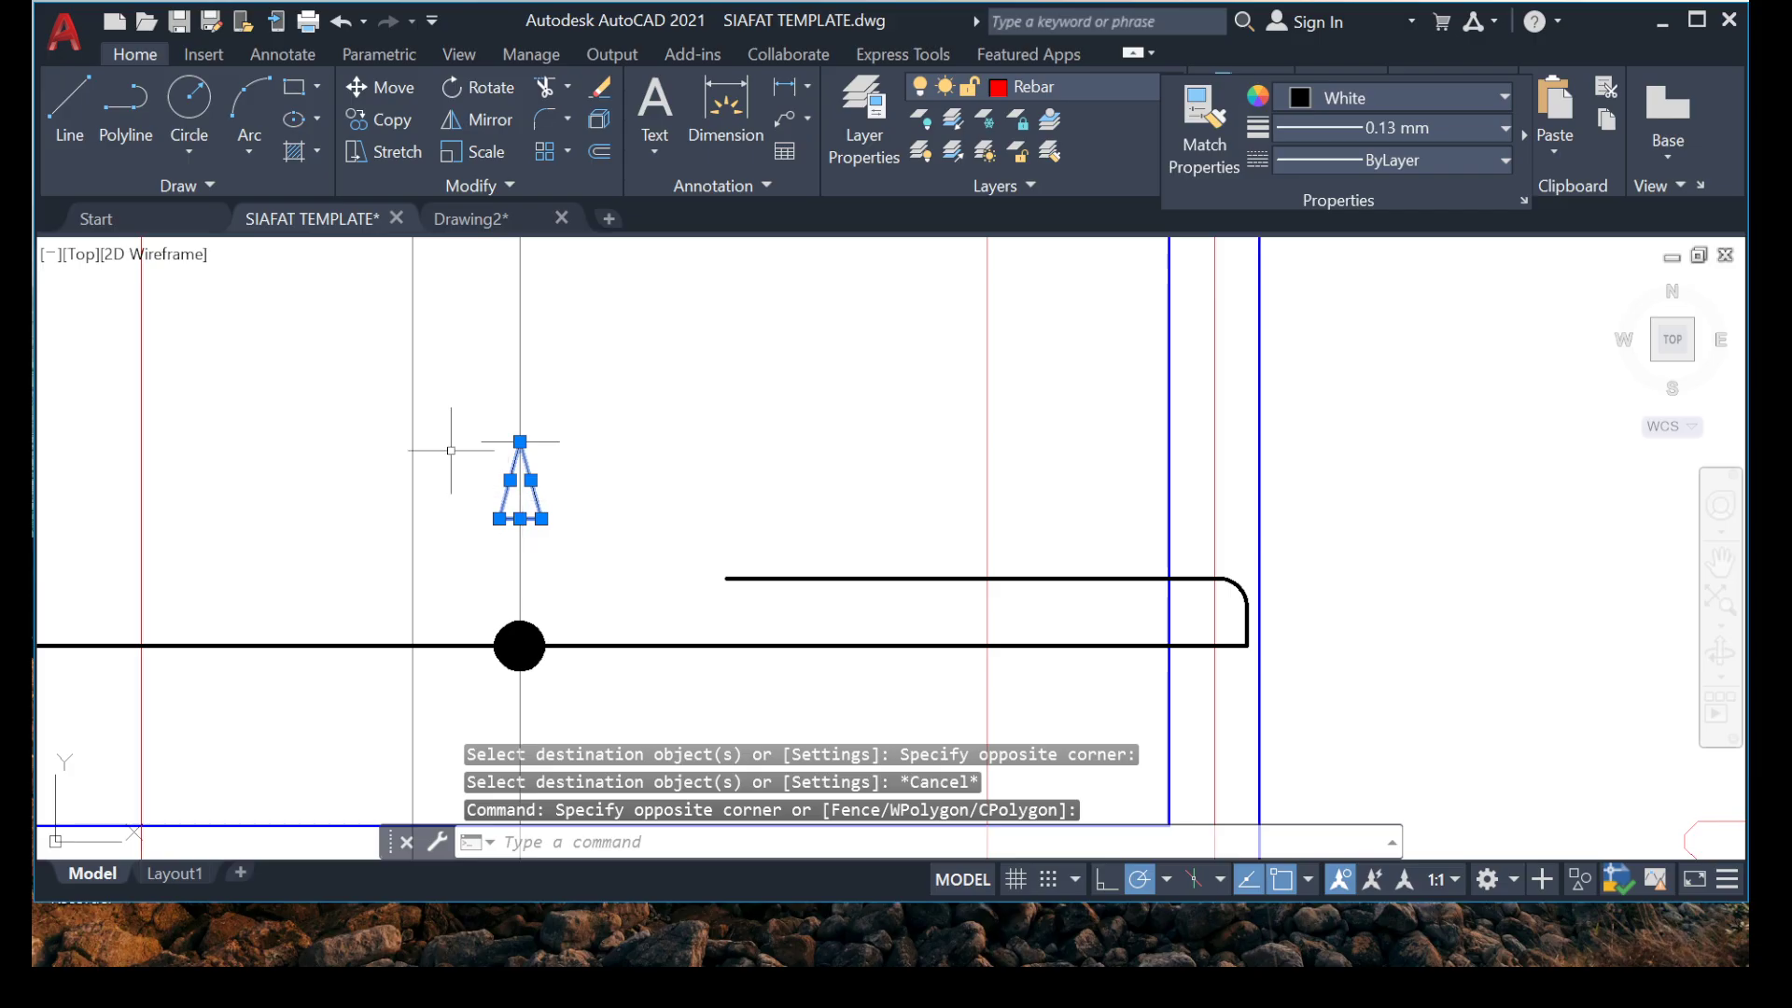
pyautogui.click(648, 560)
pyautogui.rightClick(598, 826)
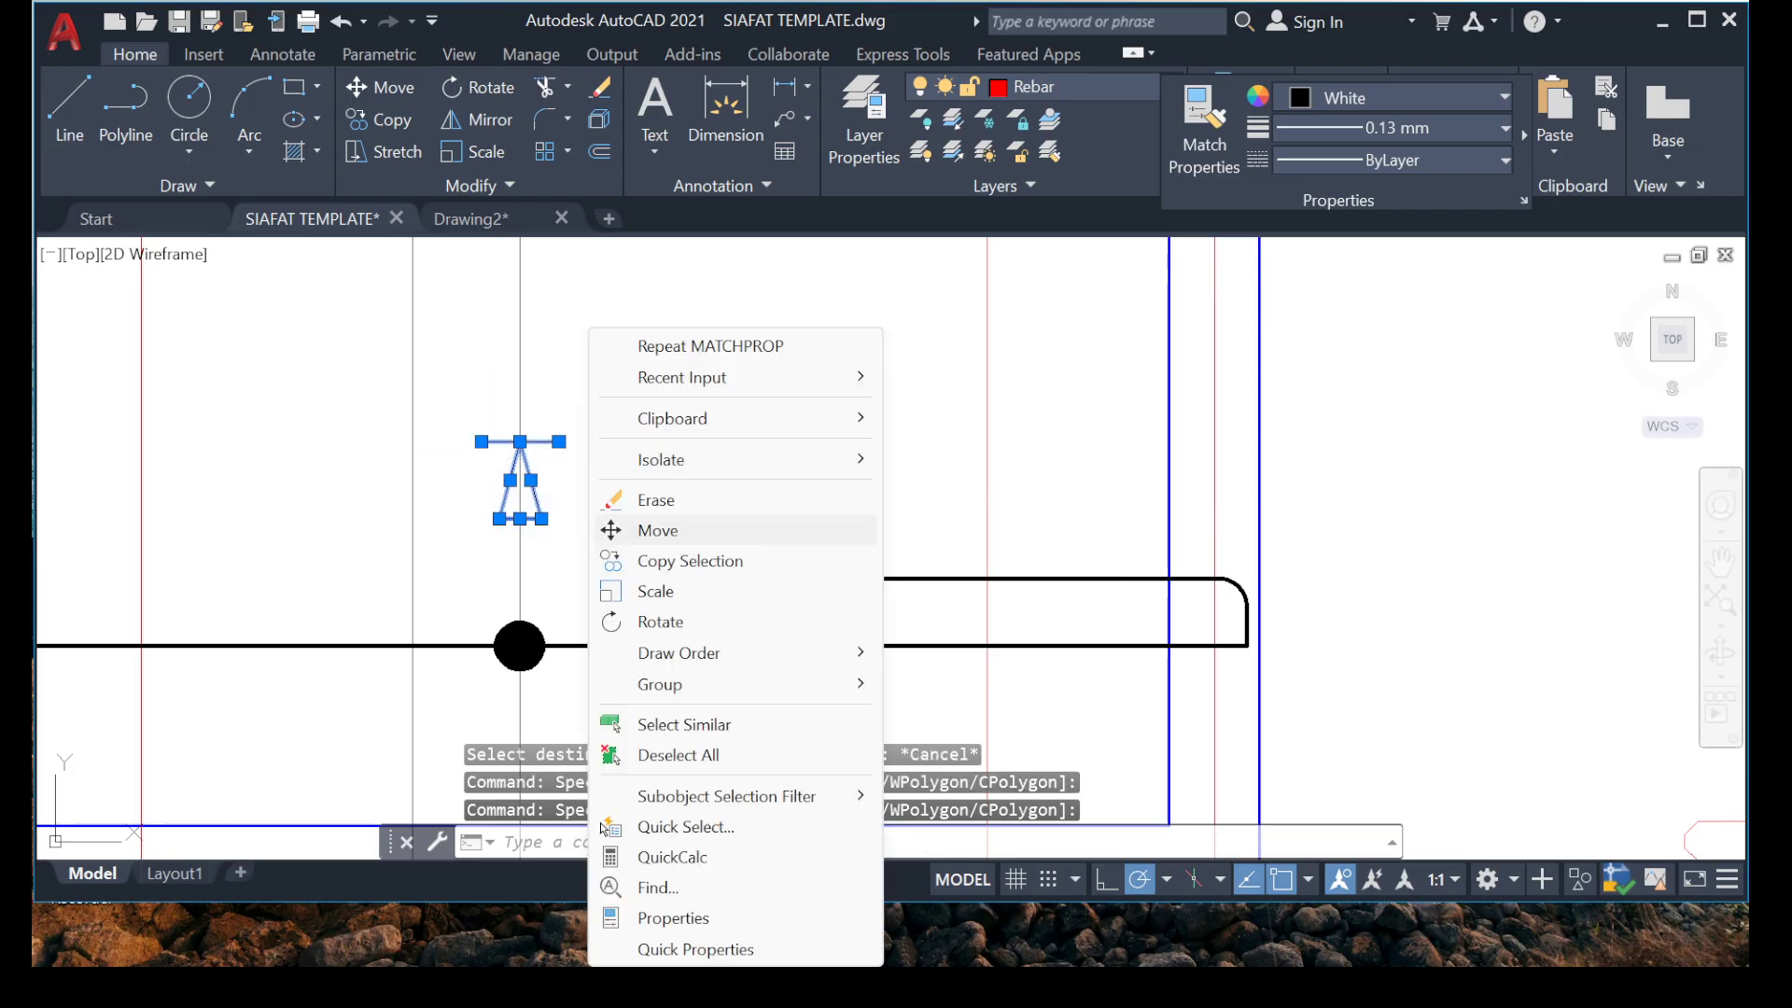
pyautogui.click(653, 530)
pyautogui.click(520, 441)
pyautogui.scroll(-3, 504, 467)
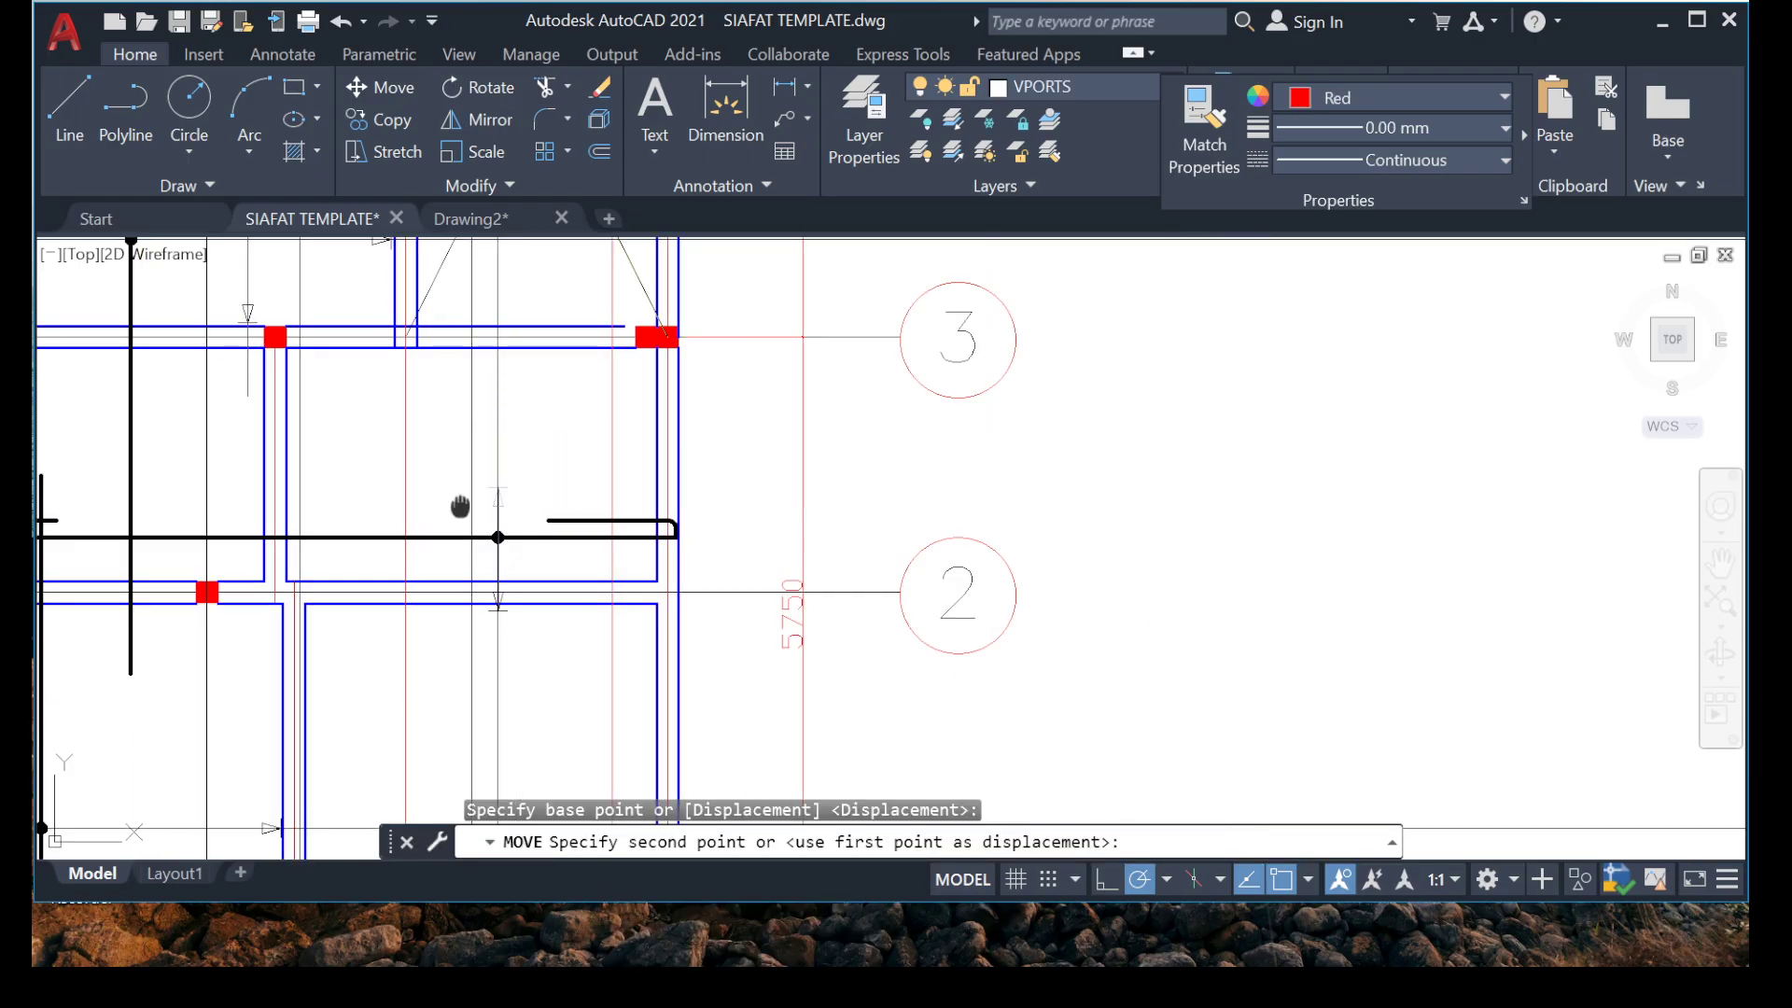
pyautogui.scroll(6, 504, 466)
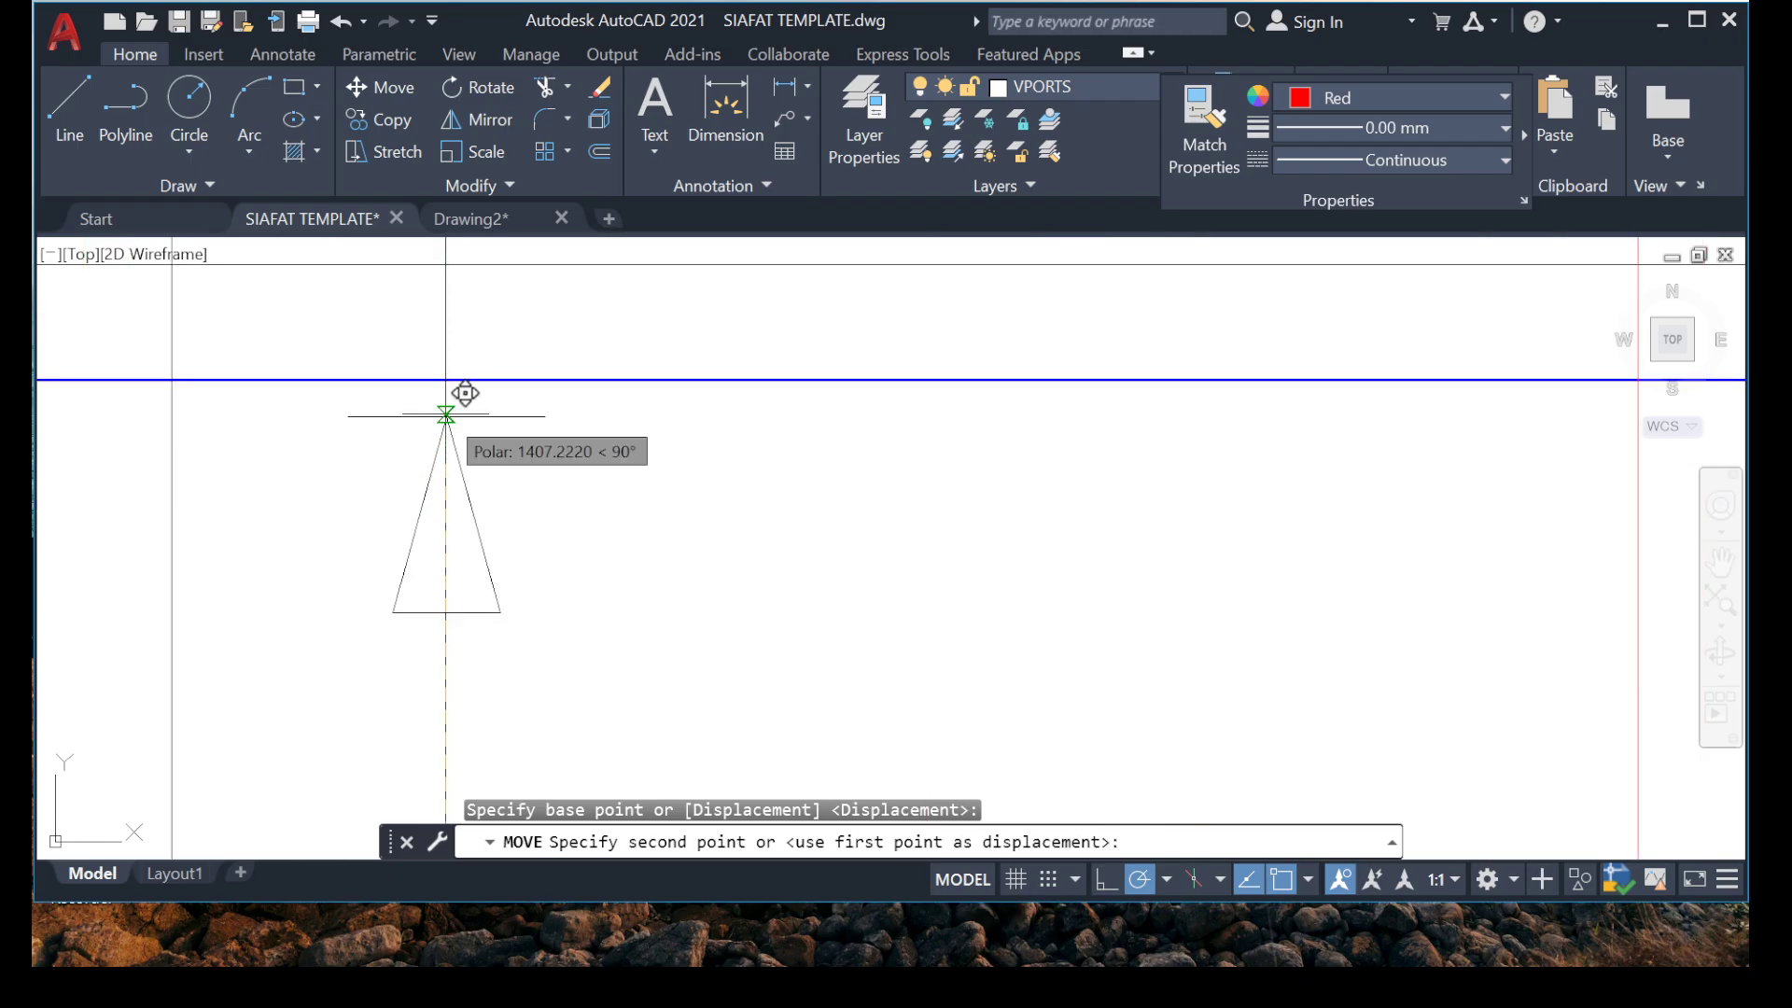
pyautogui.click(446, 413)
# Move the lower arrowhead and tick of the same marker up to above the beam at grid 2.
pyautogui.scroll(-5, 470, 414)
pyautogui.moveTo(478, 601); pyautogui.dragTo(513, 338, button='middle')
pyautogui.scroll(4, 477, 525)
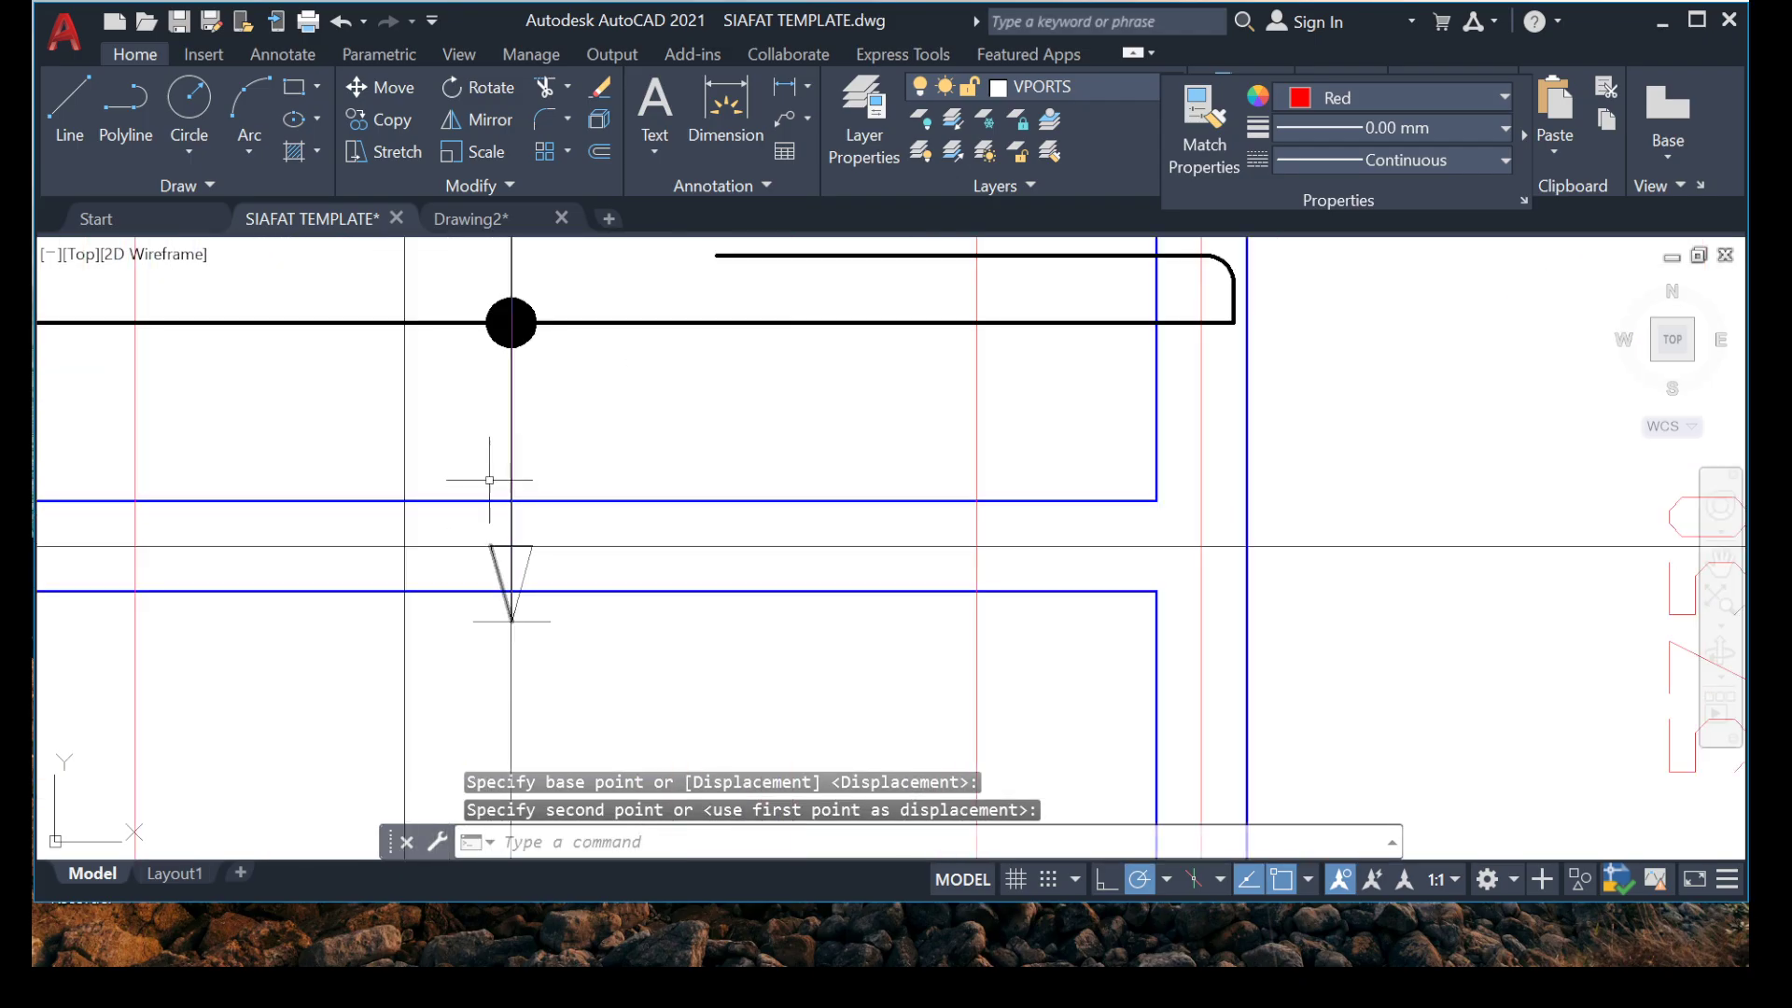
pyautogui.scroll(-10, 439, 429)
pyautogui.moveTo(444, 483); pyautogui.dragTo(496, 485, button='middle')
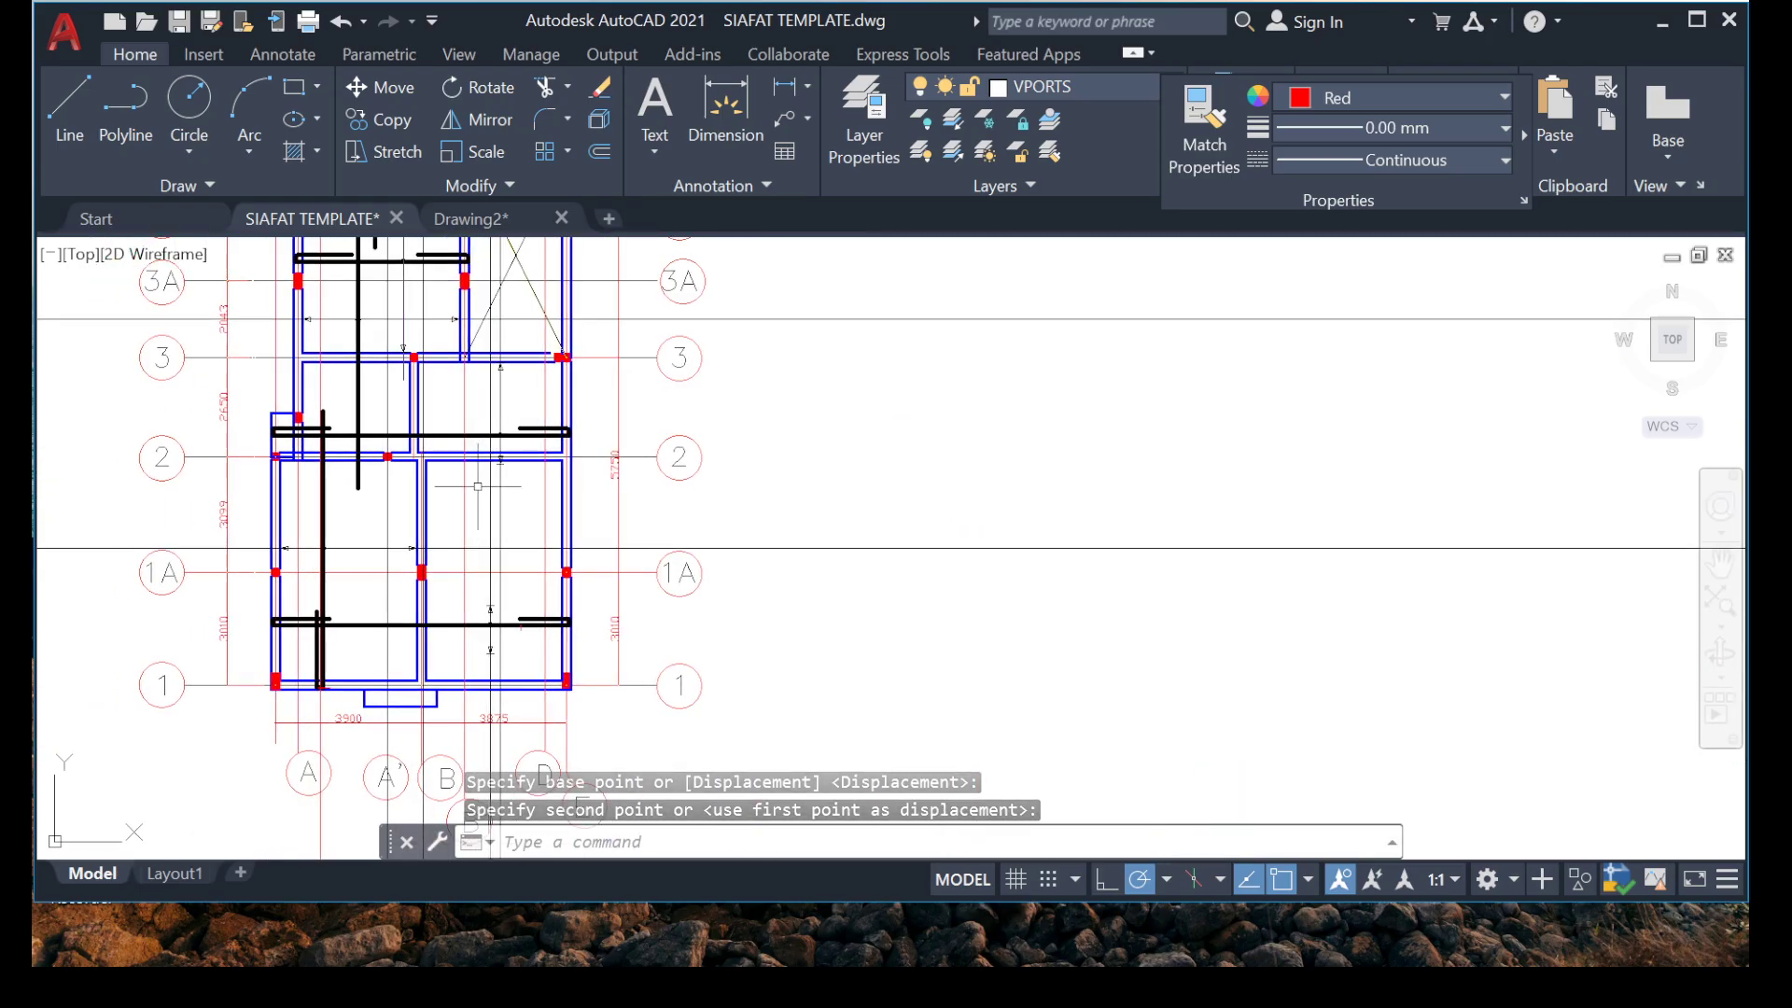
pyautogui.scroll(8, 489, 460)
pyautogui.click(522, 351)
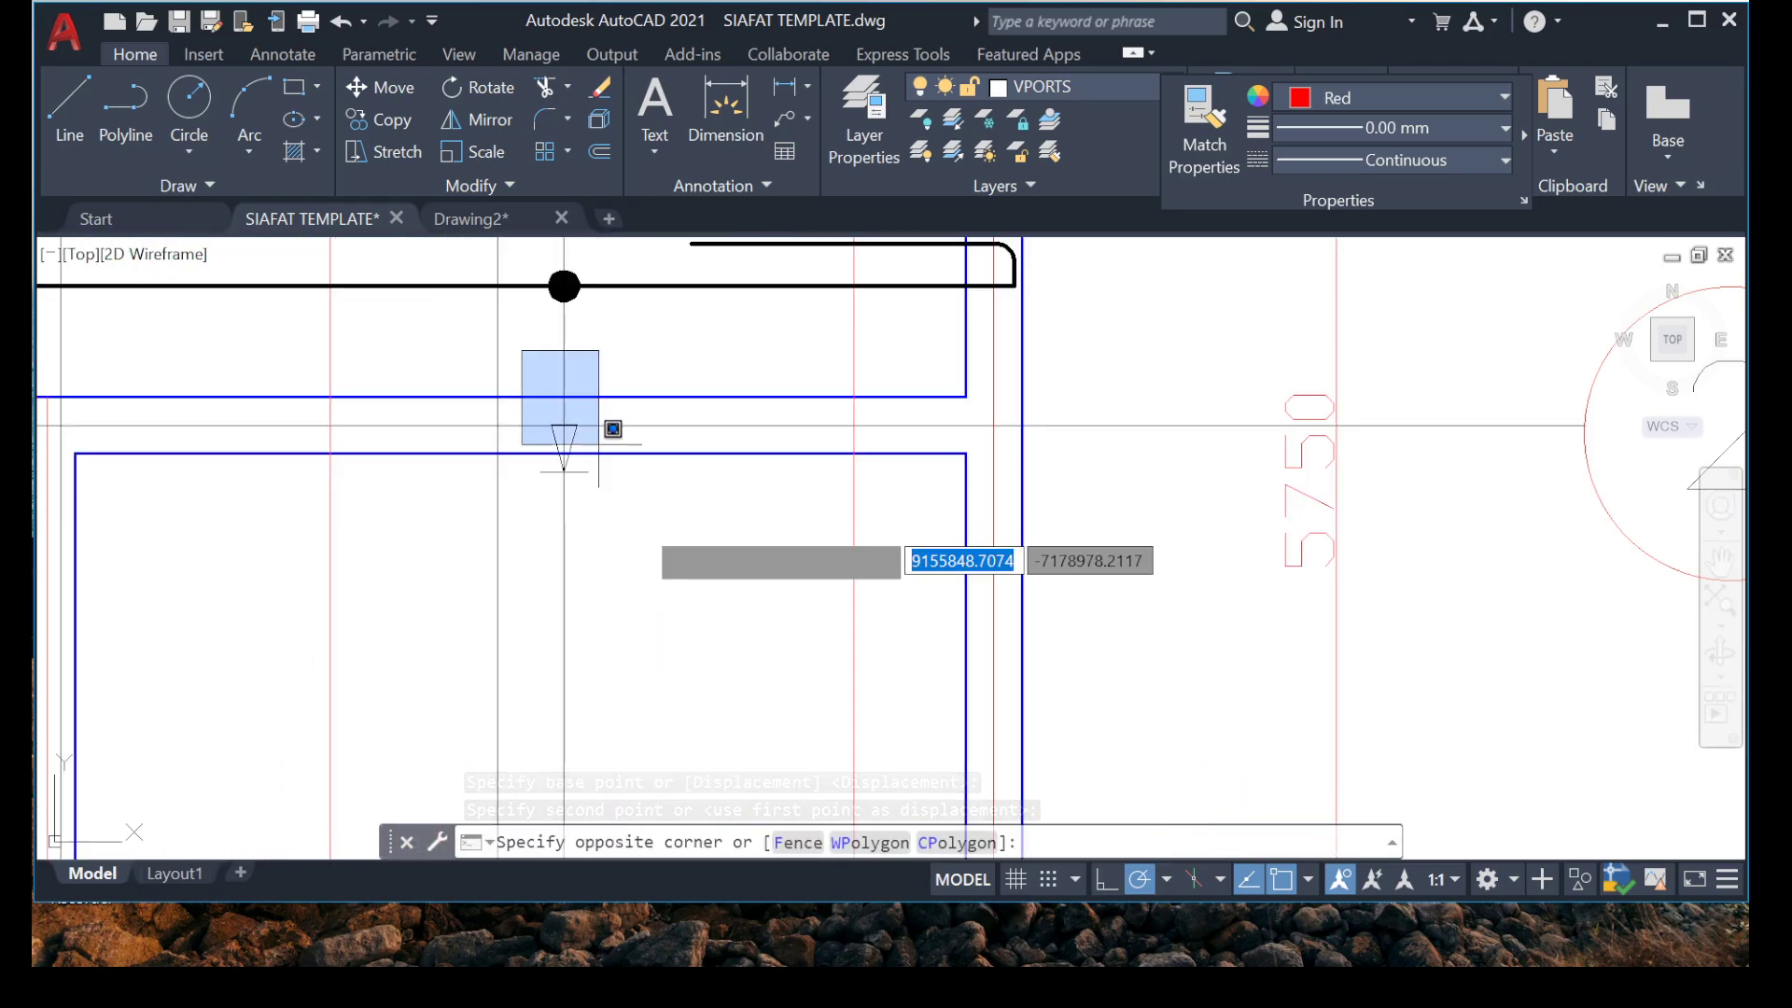
pyautogui.click(598, 444)
pyautogui.rightClick(672, 326)
pyautogui.click(737, 527)
pyautogui.scroll(2, 532, 466)
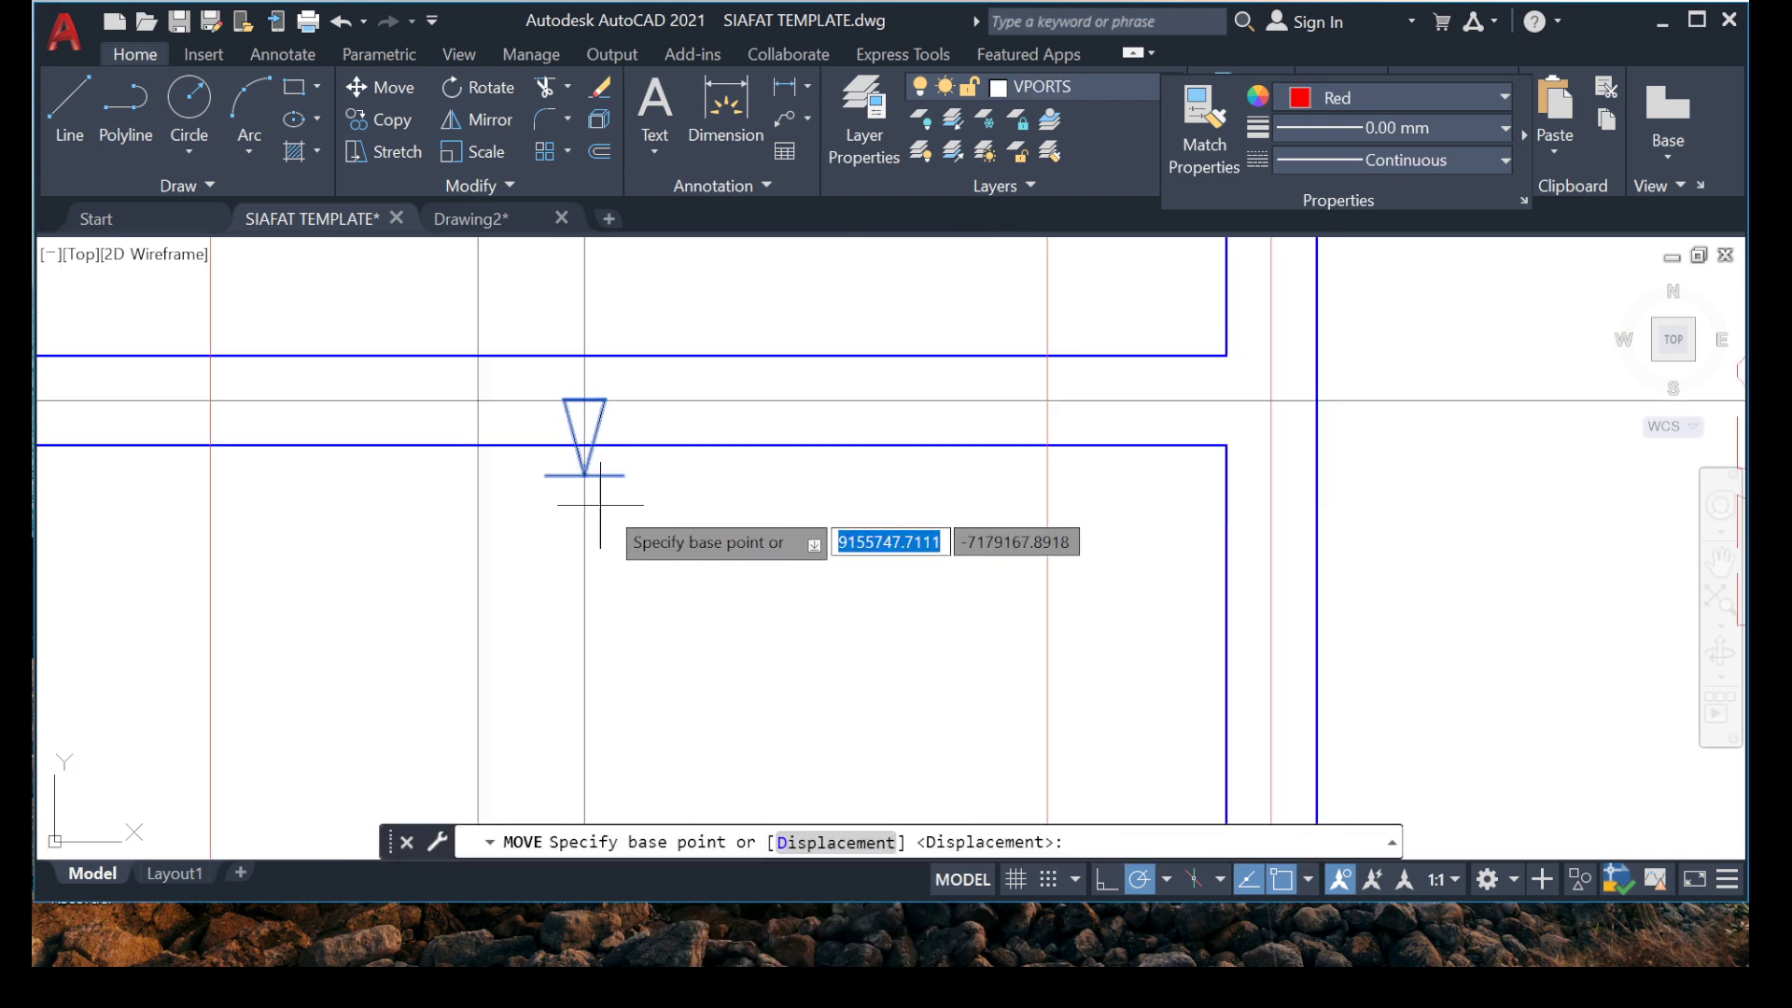
pyautogui.click(588, 478)
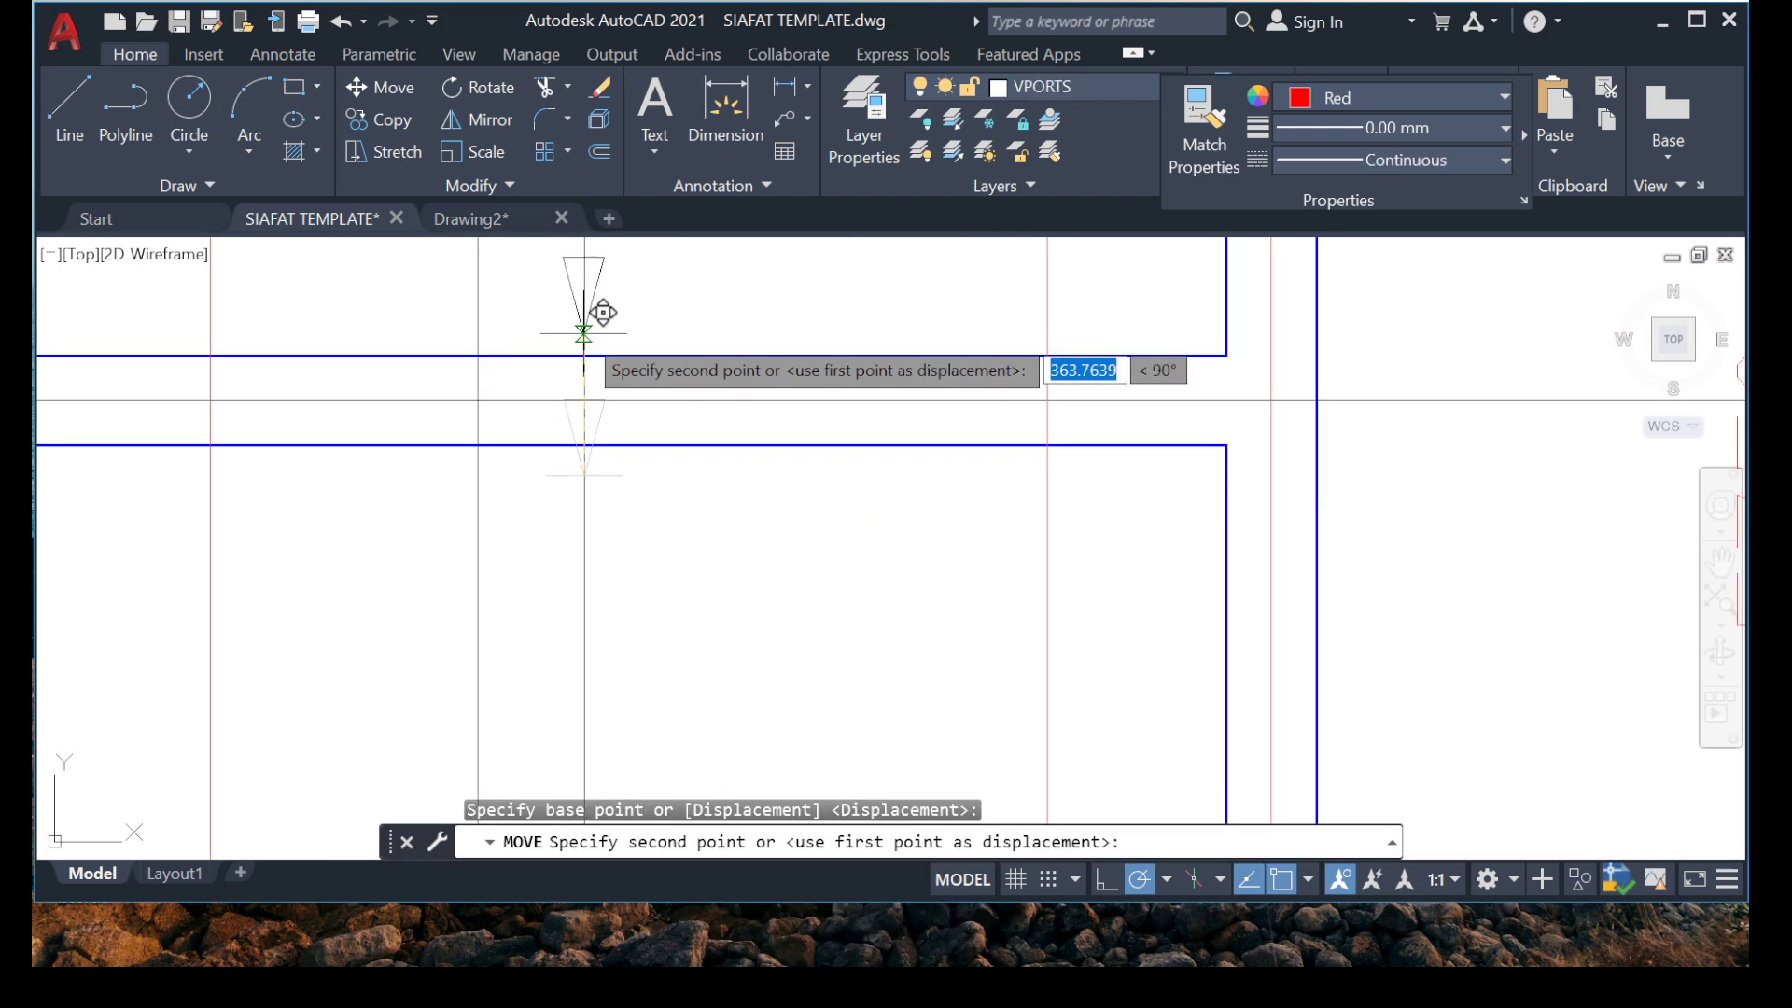
pyautogui.click(581, 333)
# Nudge the lower arrowhead and tick down along the marker line, closer to the beam at grid 2.
pyautogui.scroll(-4, 494, 420)
pyautogui.scroll(6, 530, 370)
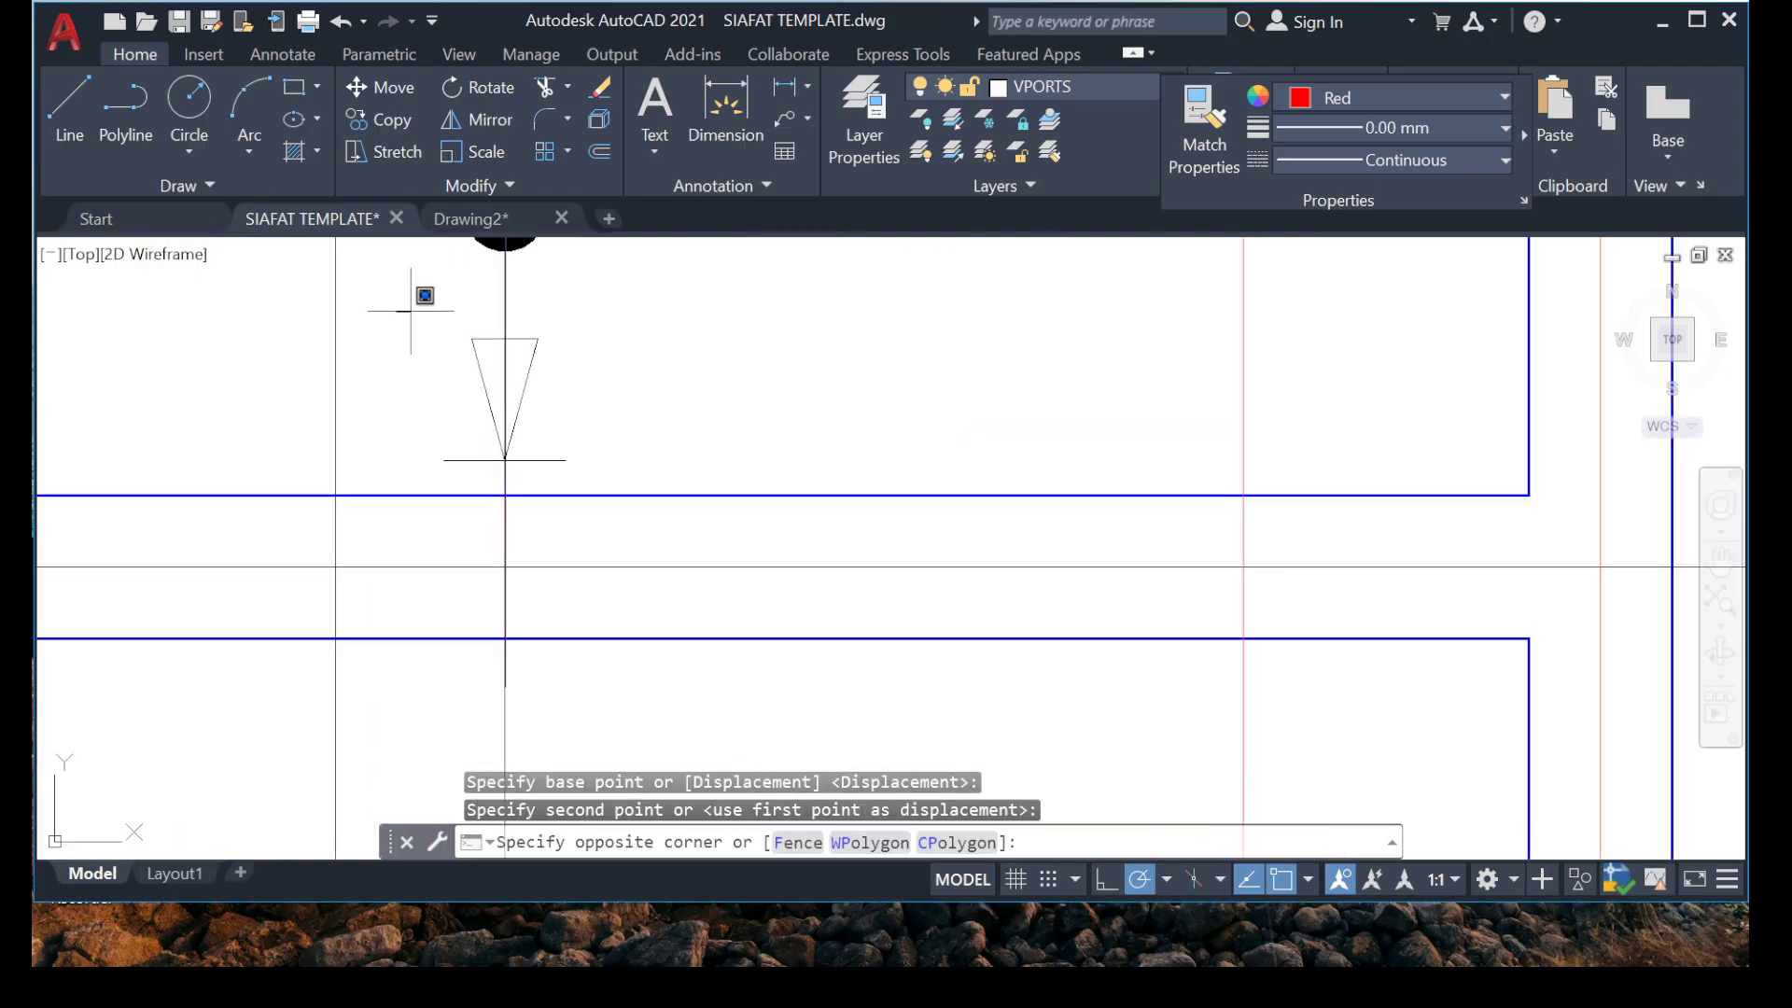
pyautogui.click(728, 534)
pyautogui.rightClick(624, 329)
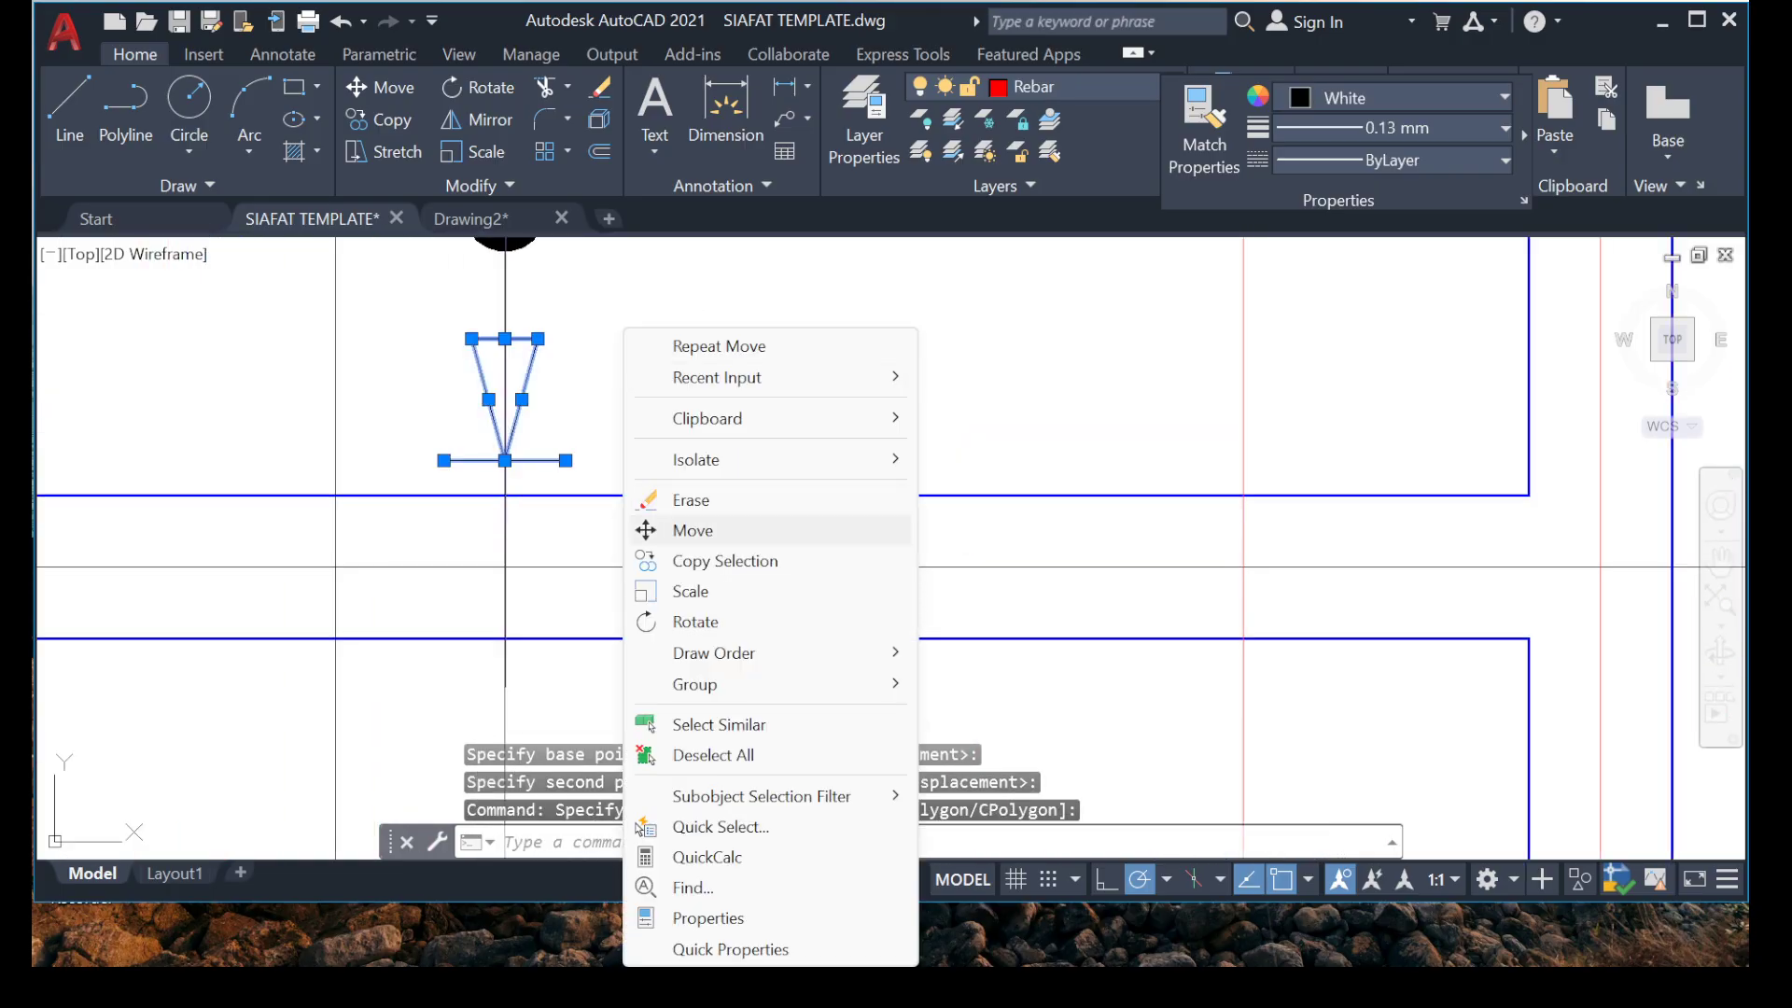
pyautogui.click(692, 530)
pyautogui.click(504, 459)
pyautogui.scroll(3, 519, 444)
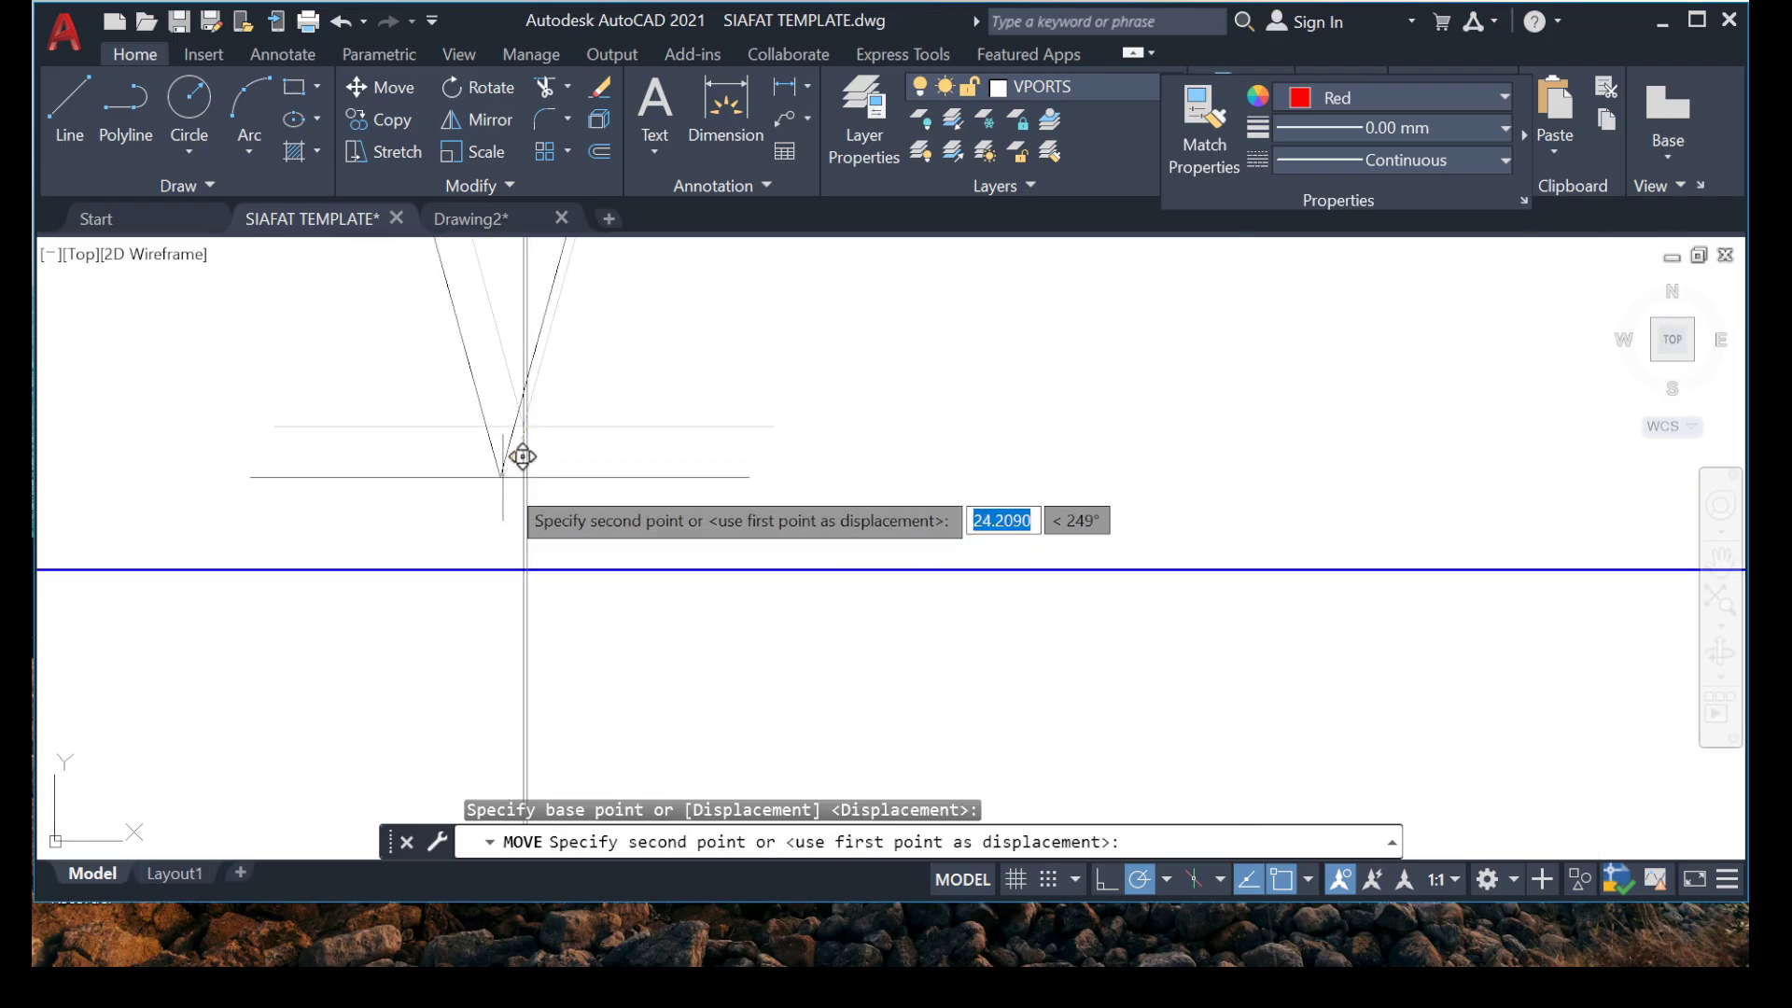
pyautogui.click(531, 509)
pyautogui.scroll(-6, 389, 513)
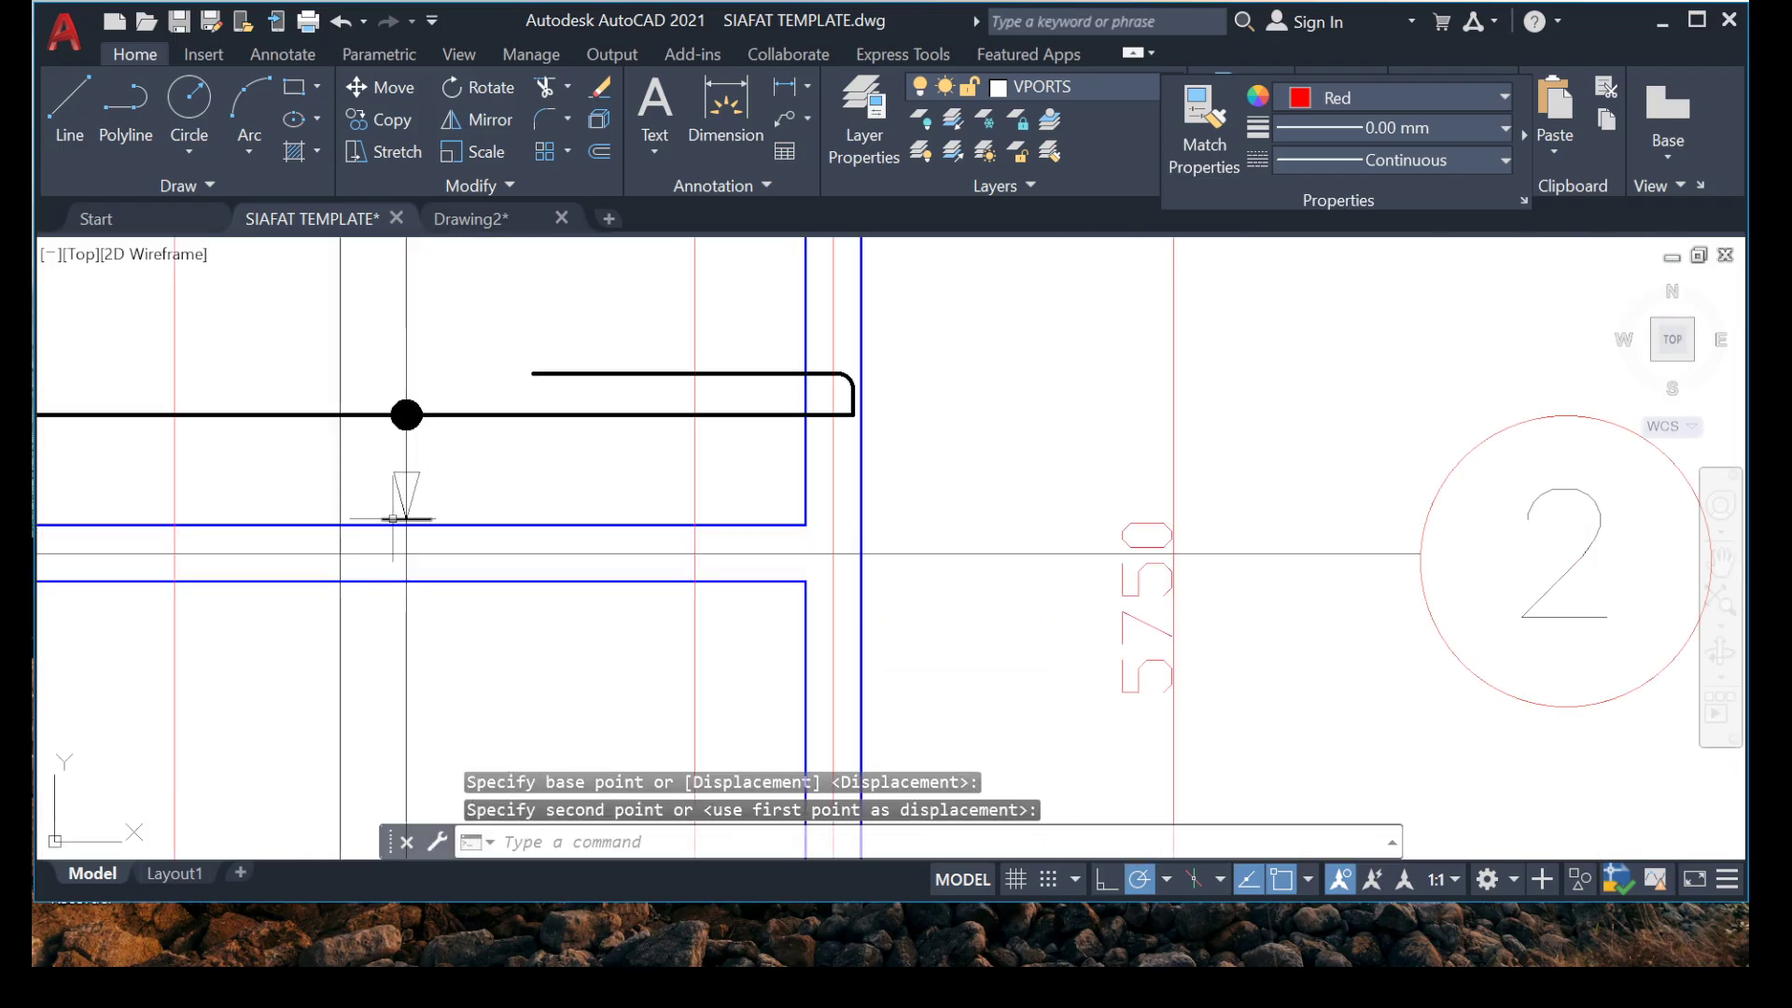
# Erase the redundant vertical line on the Callout layer at the dot of the marker above grid 2.
pyautogui.scroll(2, 398, 464)
pyautogui.scroll(5, 397, 466)
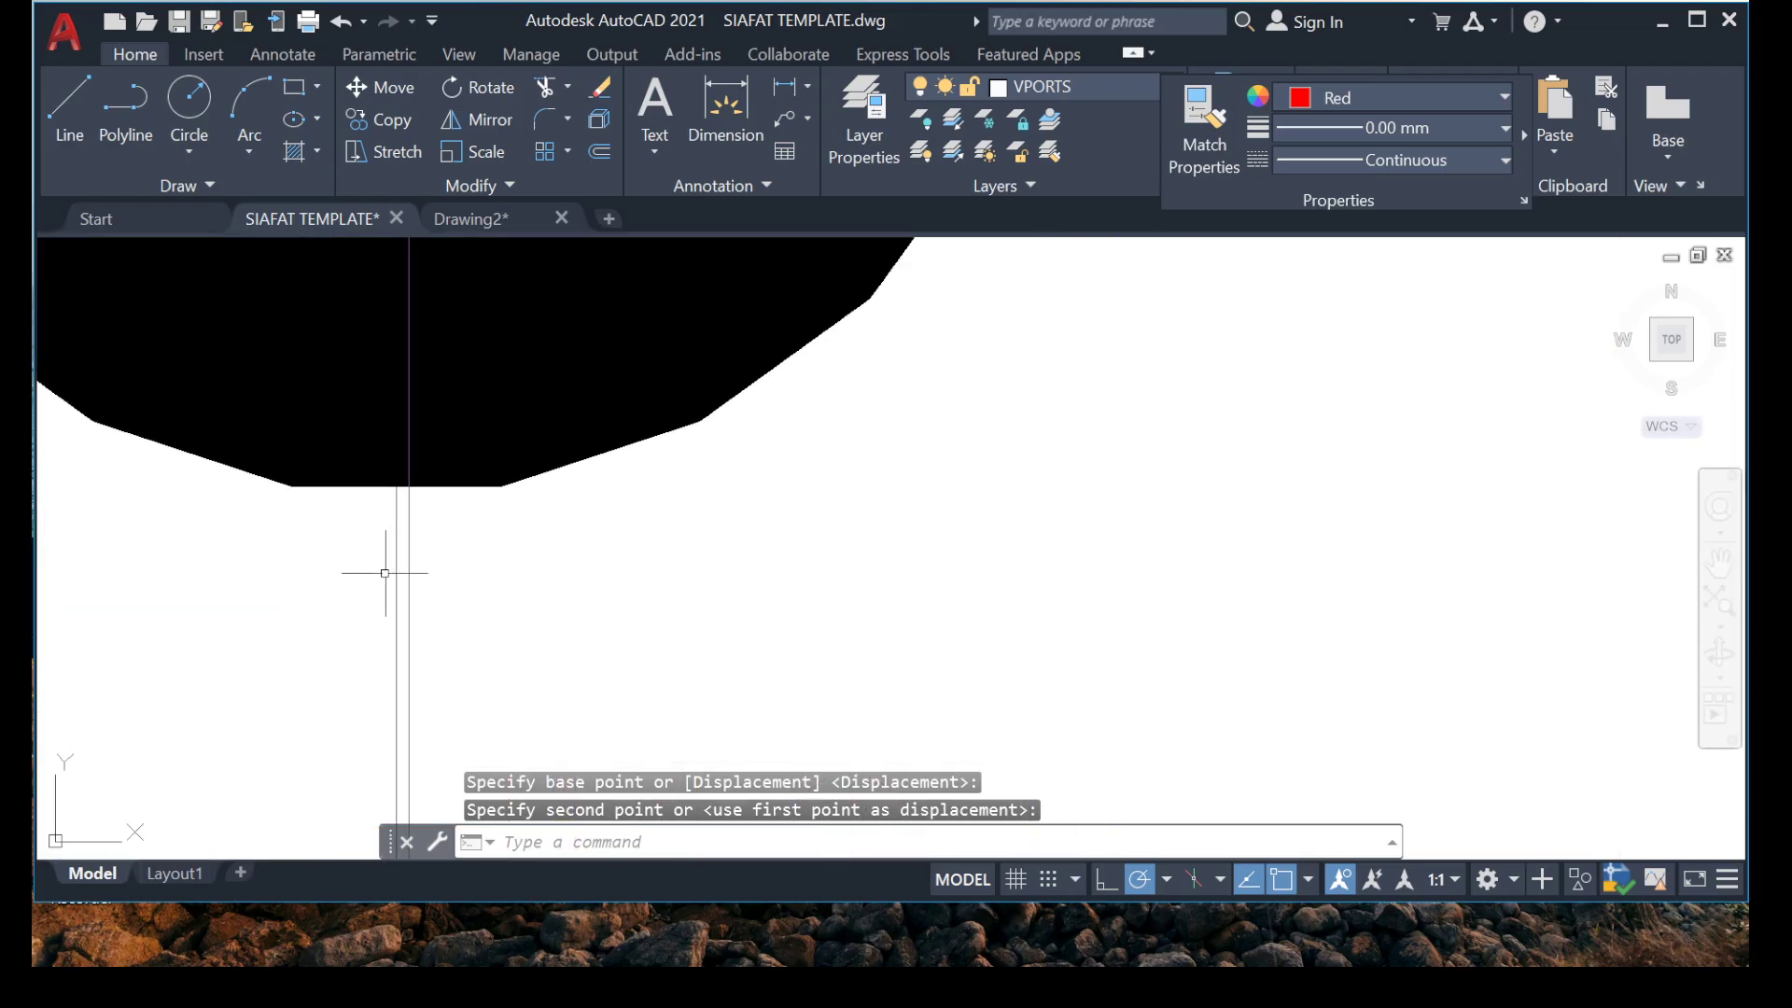
pyautogui.click(419, 599)
pyautogui.click(407, 598)
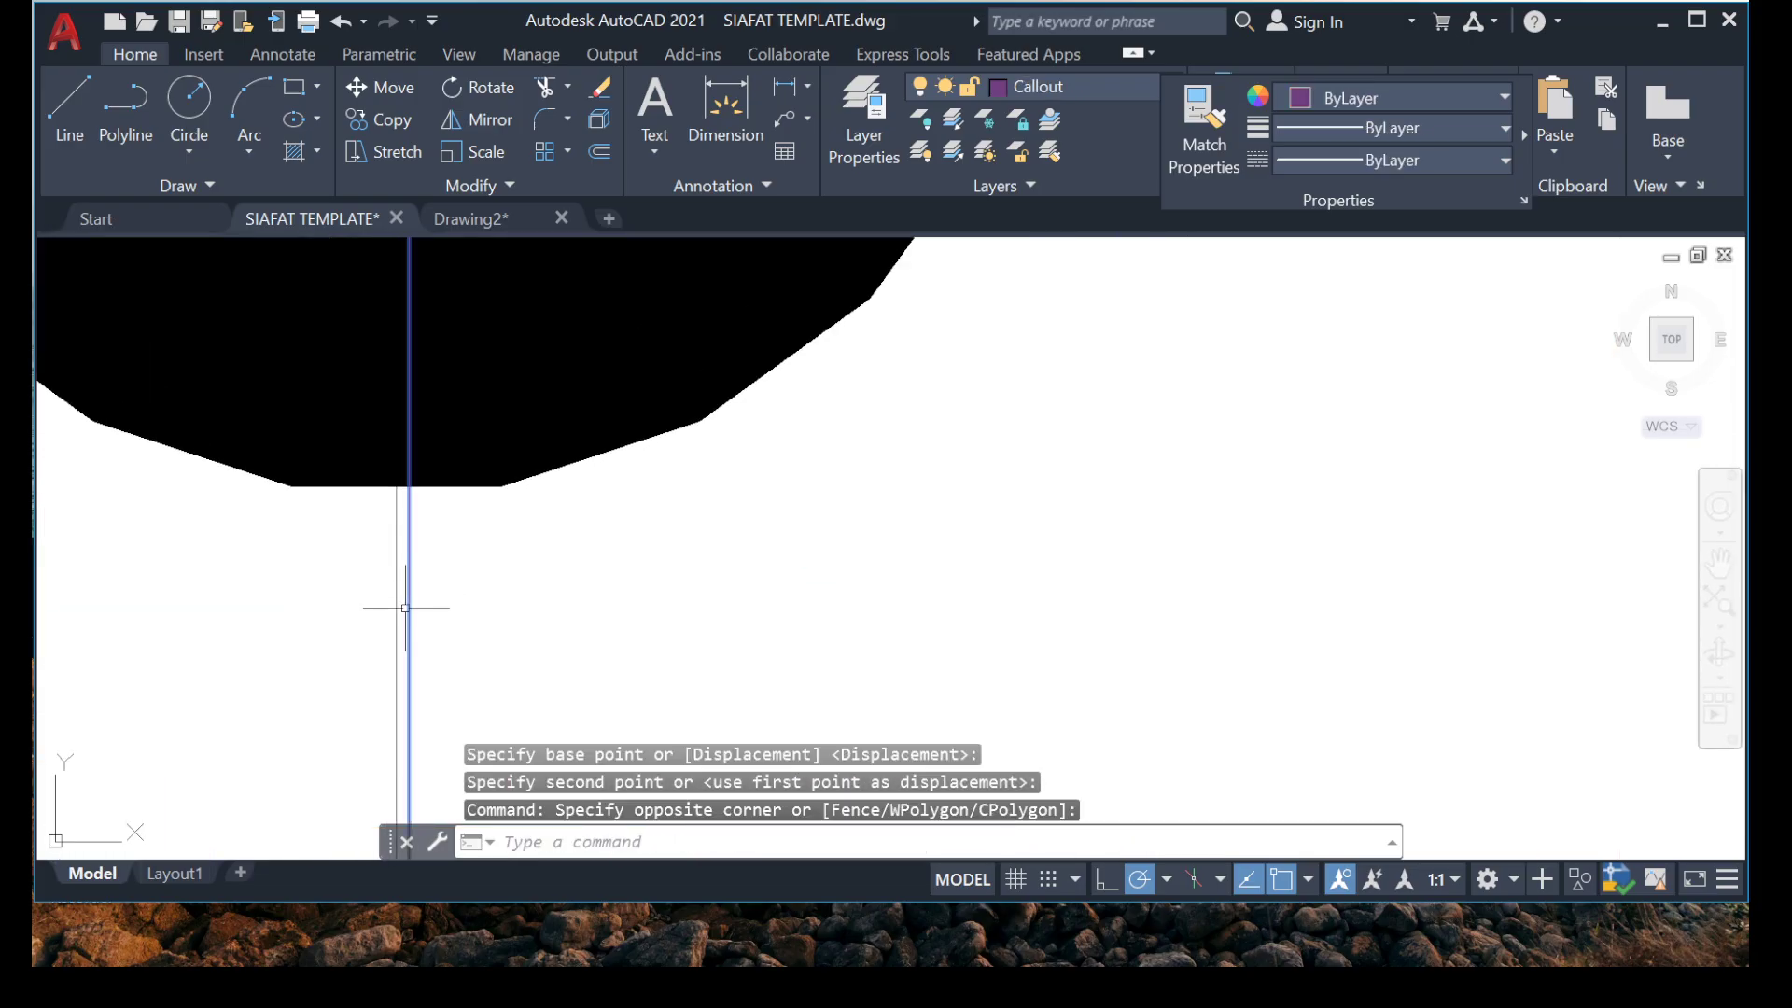
pyautogui.press('Delete')
pyautogui.scroll(-6, 389, 613)
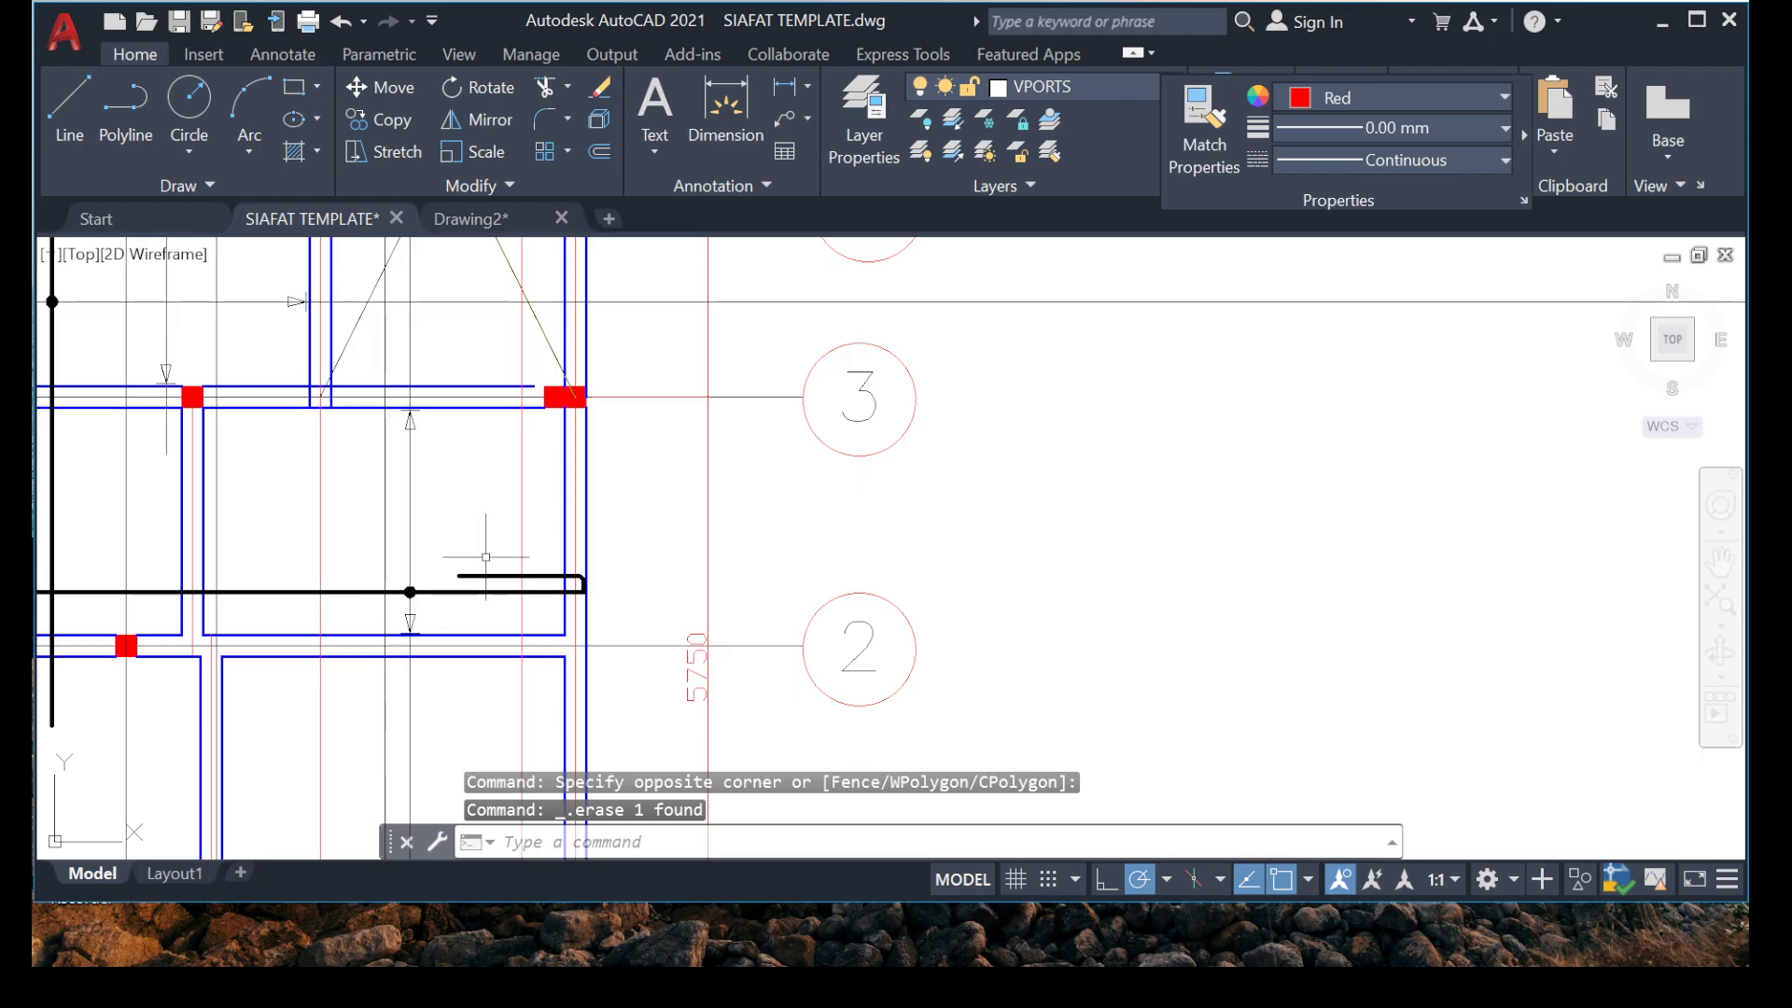
# Move the upper arrowhead and tick of the marker above grid 1 up to just below the beam at grid 2.
pyautogui.moveTo(485, 558); pyautogui.dragTo(794, 465, button='middle')
pyautogui.scroll(-6, 756, 506)
pyautogui.scroll(8, 733, 642)
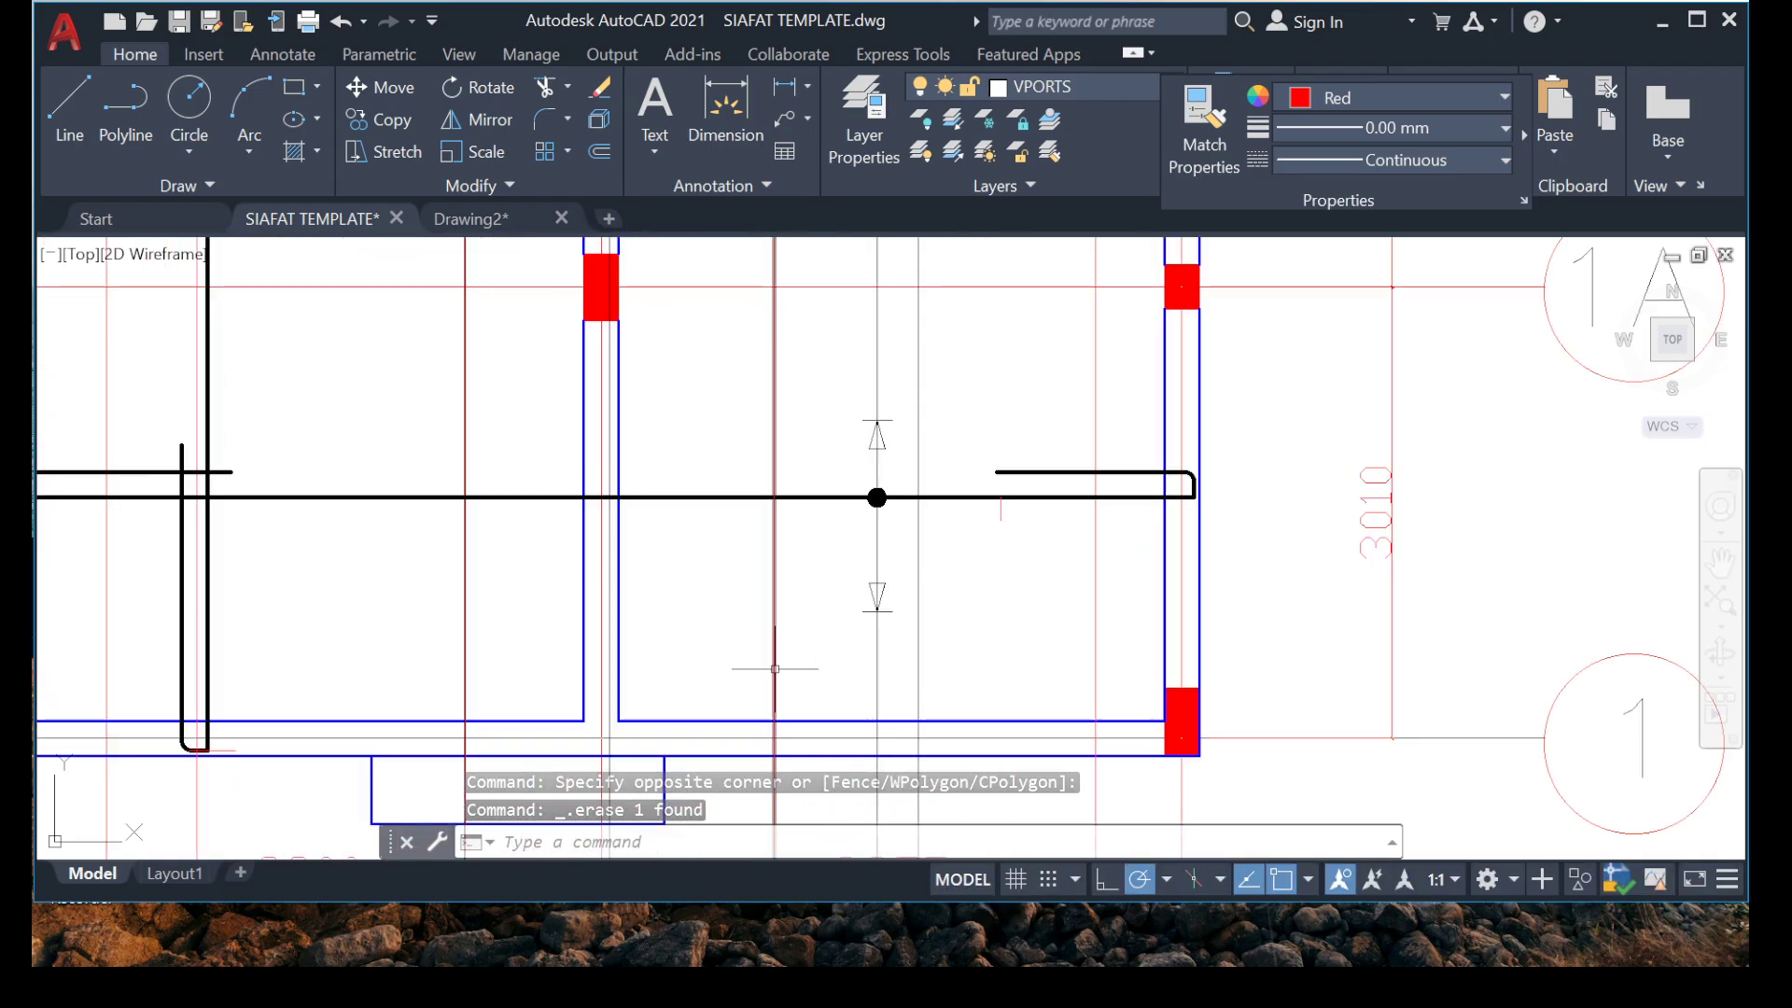
pyautogui.moveTo(775, 668); pyautogui.dragTo(500, 618, button='middle')
pyautogui.scroll(-4, 644, 420)
pyautogui.moveTo(623, 410); pyautogui.dragTo(577, 505, button='middle')
pyautogui.moveTo(531, 569); pyautogui.dragTo(580, 619, button='middle')
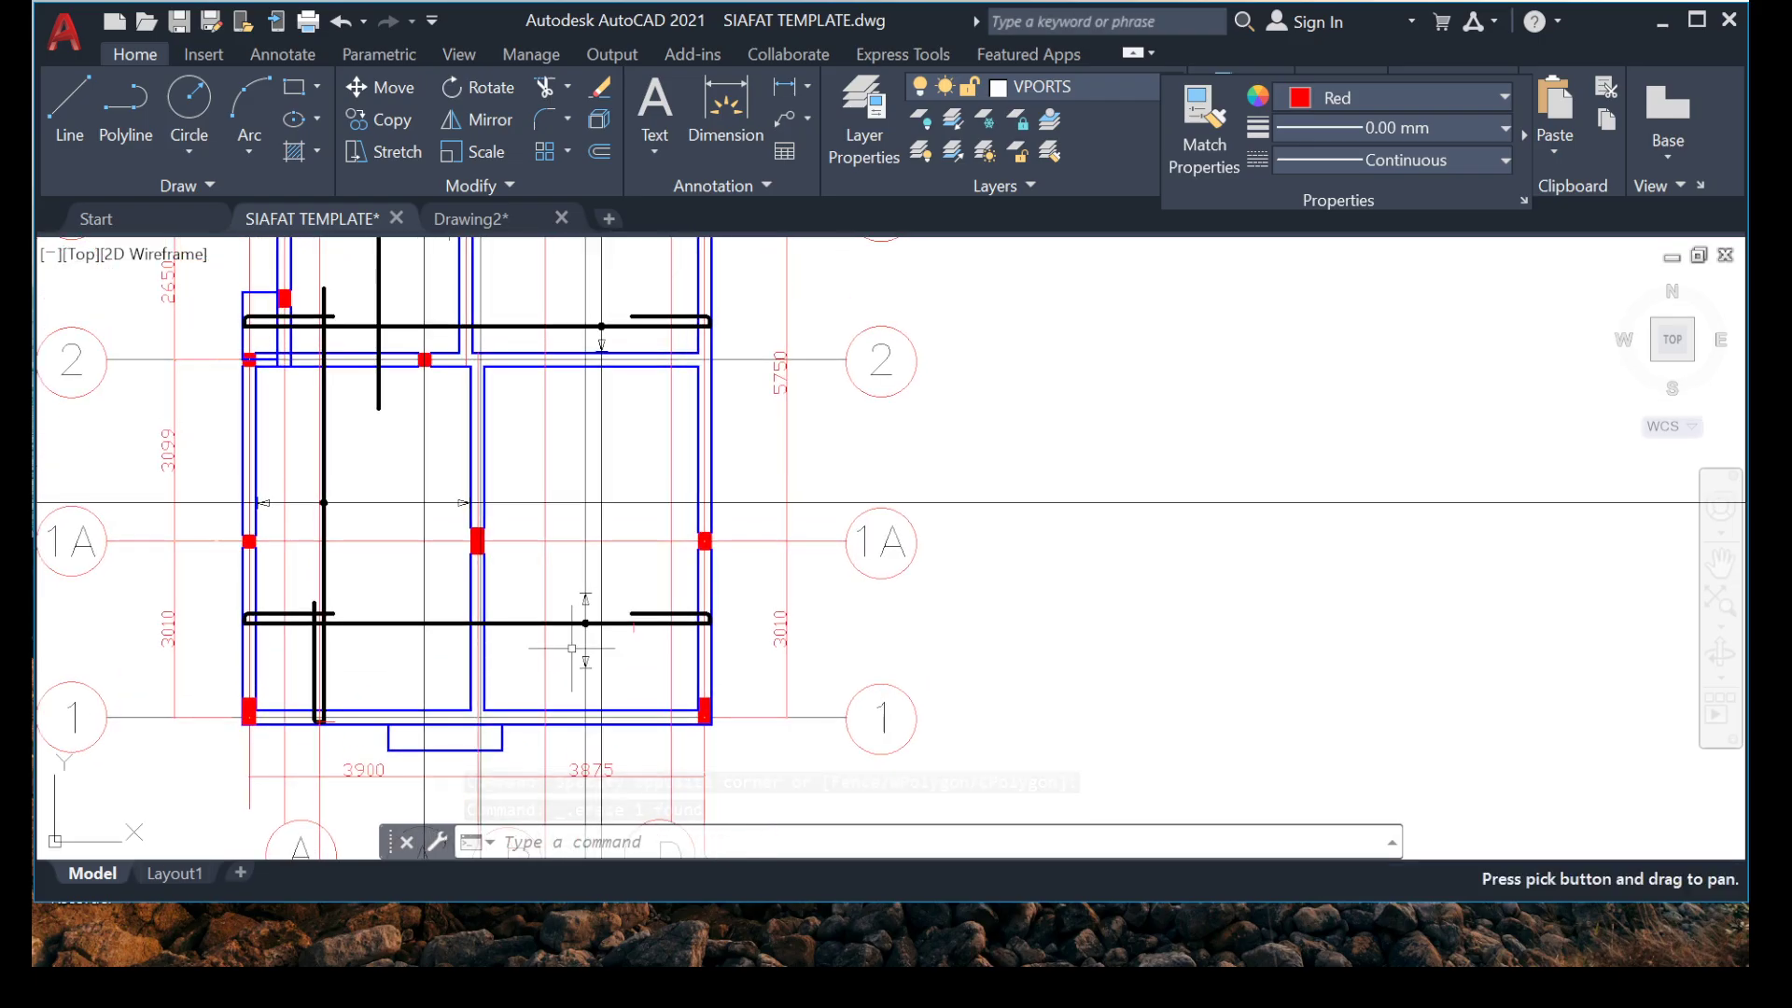
pyautogui.scroll(4, 587, 532)
pyautogui.scroll(3, 408, 452)
pyautogui.click(409, 450)
pyautogui.click(710, 658)
pyautogui.rightClick(550, 826)
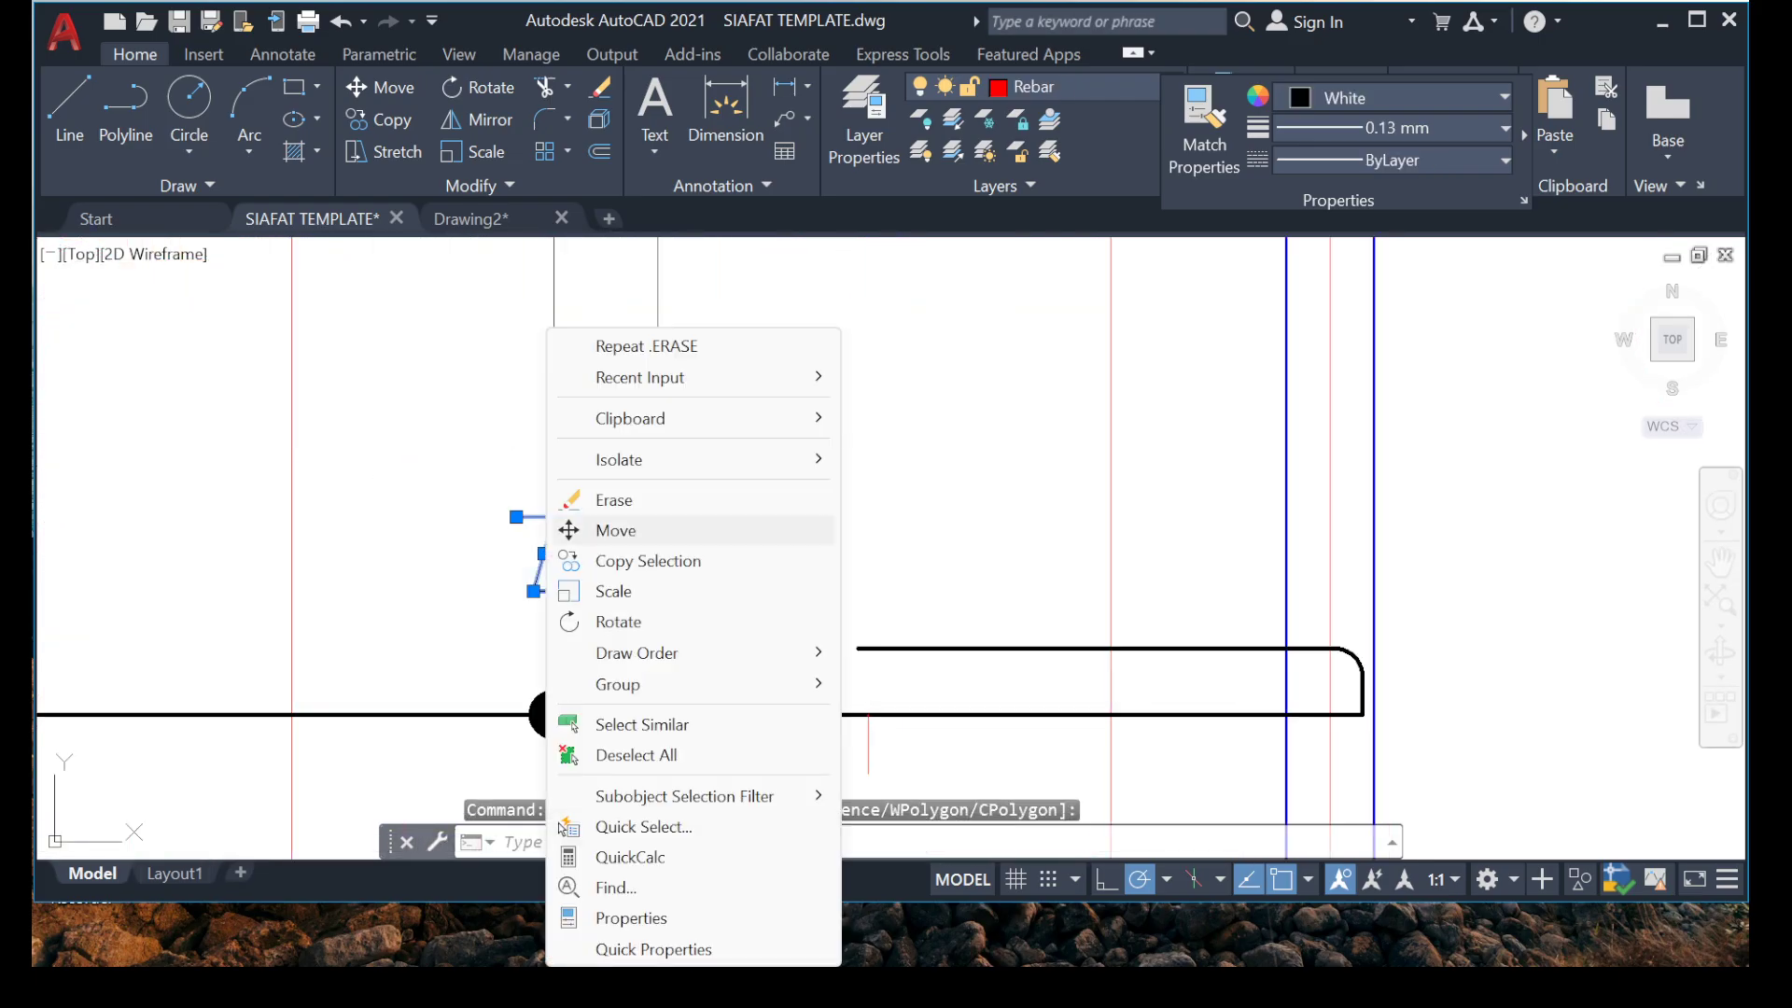
pyautogui.click(570, 529)
pyautogui.click(554, 516)
pyautogui.scroll(-6, 560, 364)
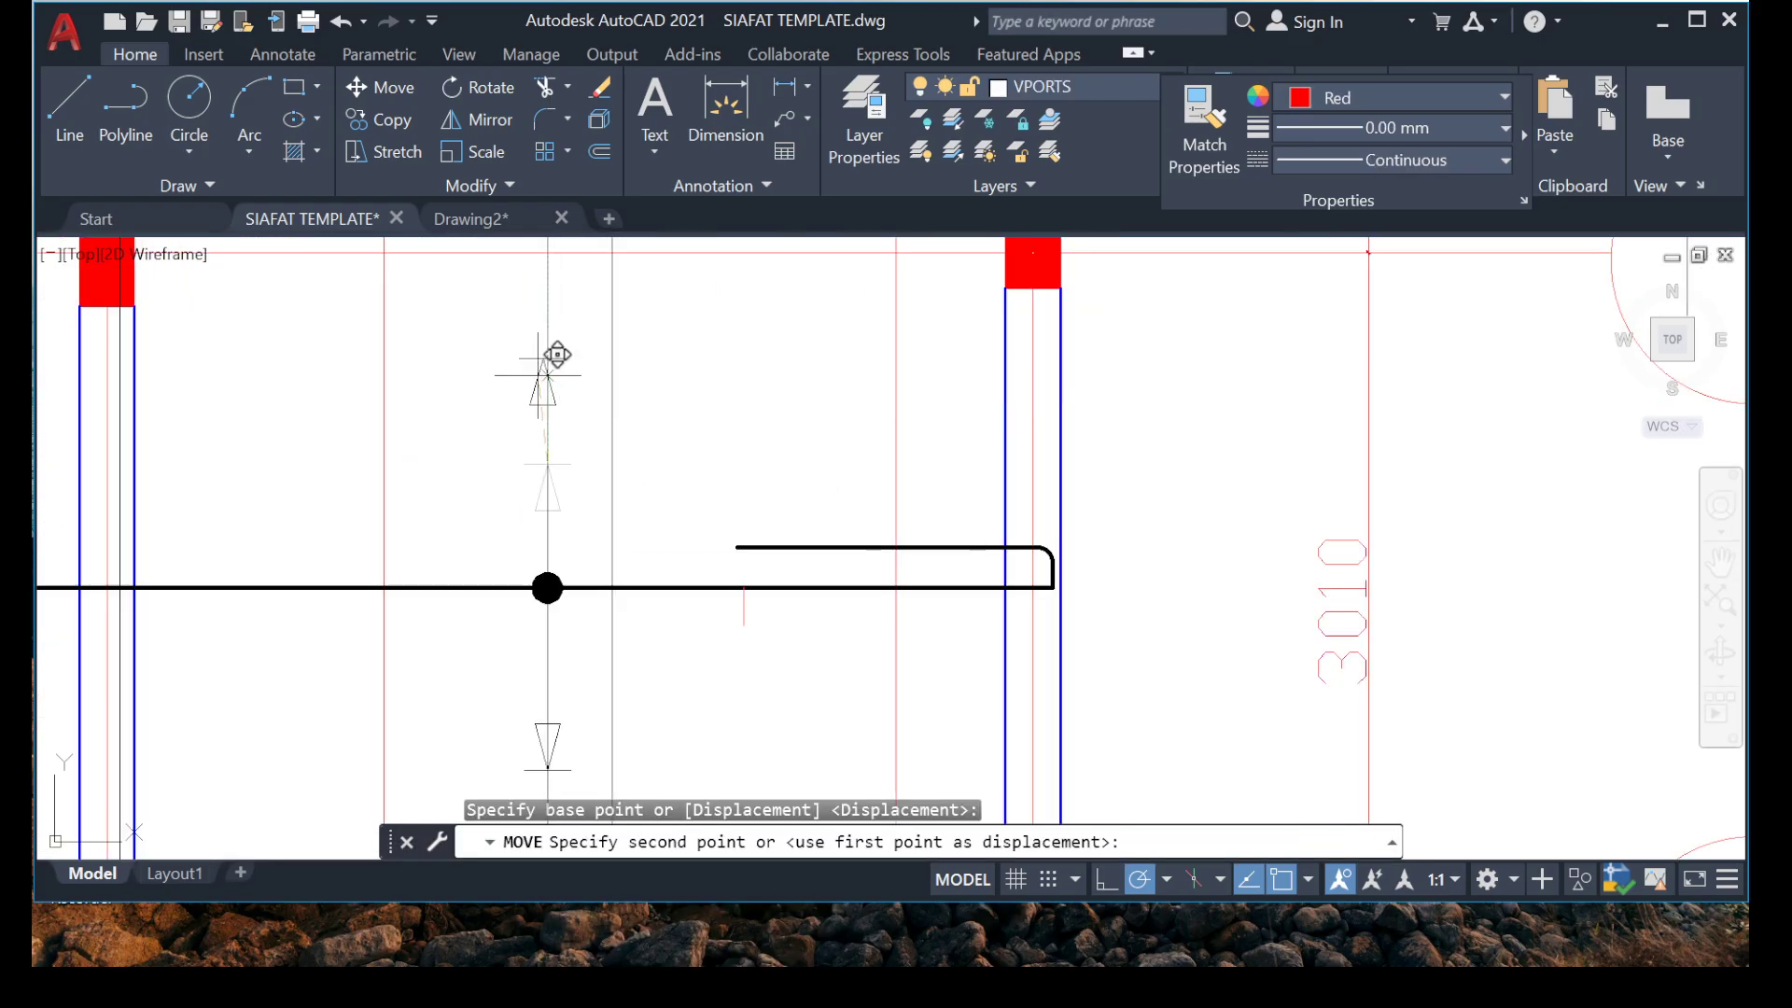
pyautogui.scroll(6, 545, 406)
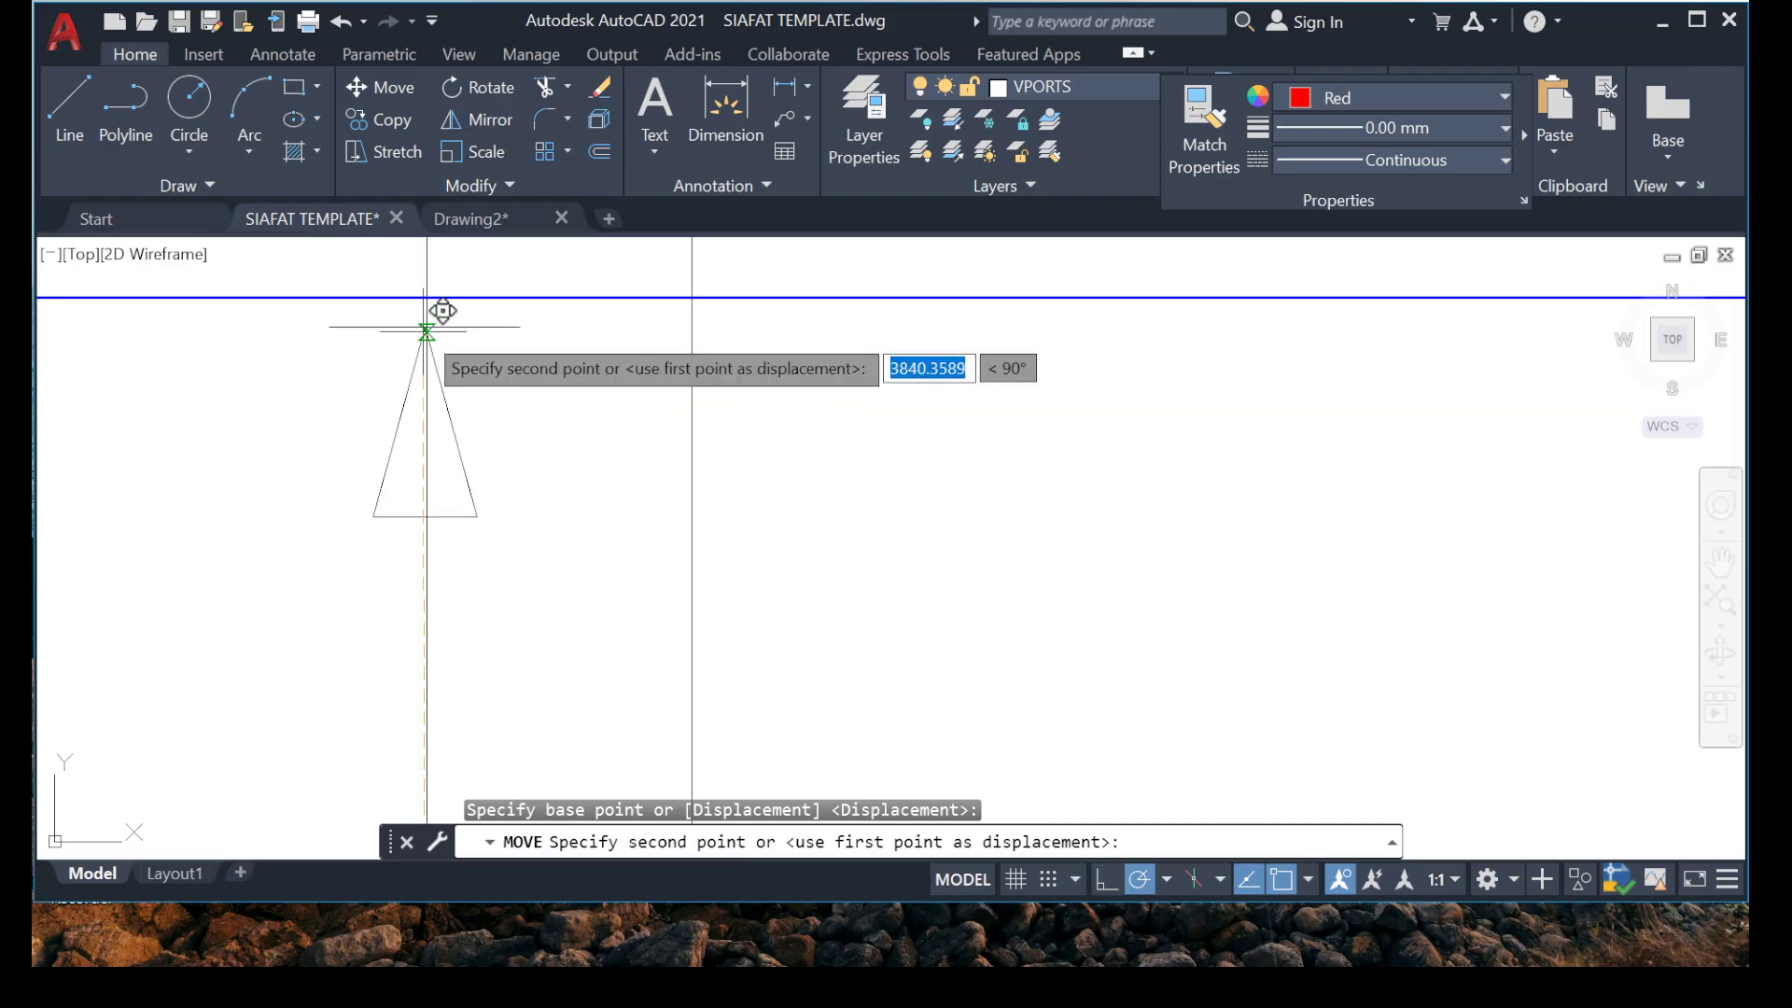
pyautogui.click(430, 323)
# Move the lower arrowhead and tick of the marker above grid 1 down to just above the beam at grid 1.
pyautogui.scroll(-5, 428, 373)
pyautogui.scroll(4, 425, 431)
pyautogui.scroll(4, 439, 411)
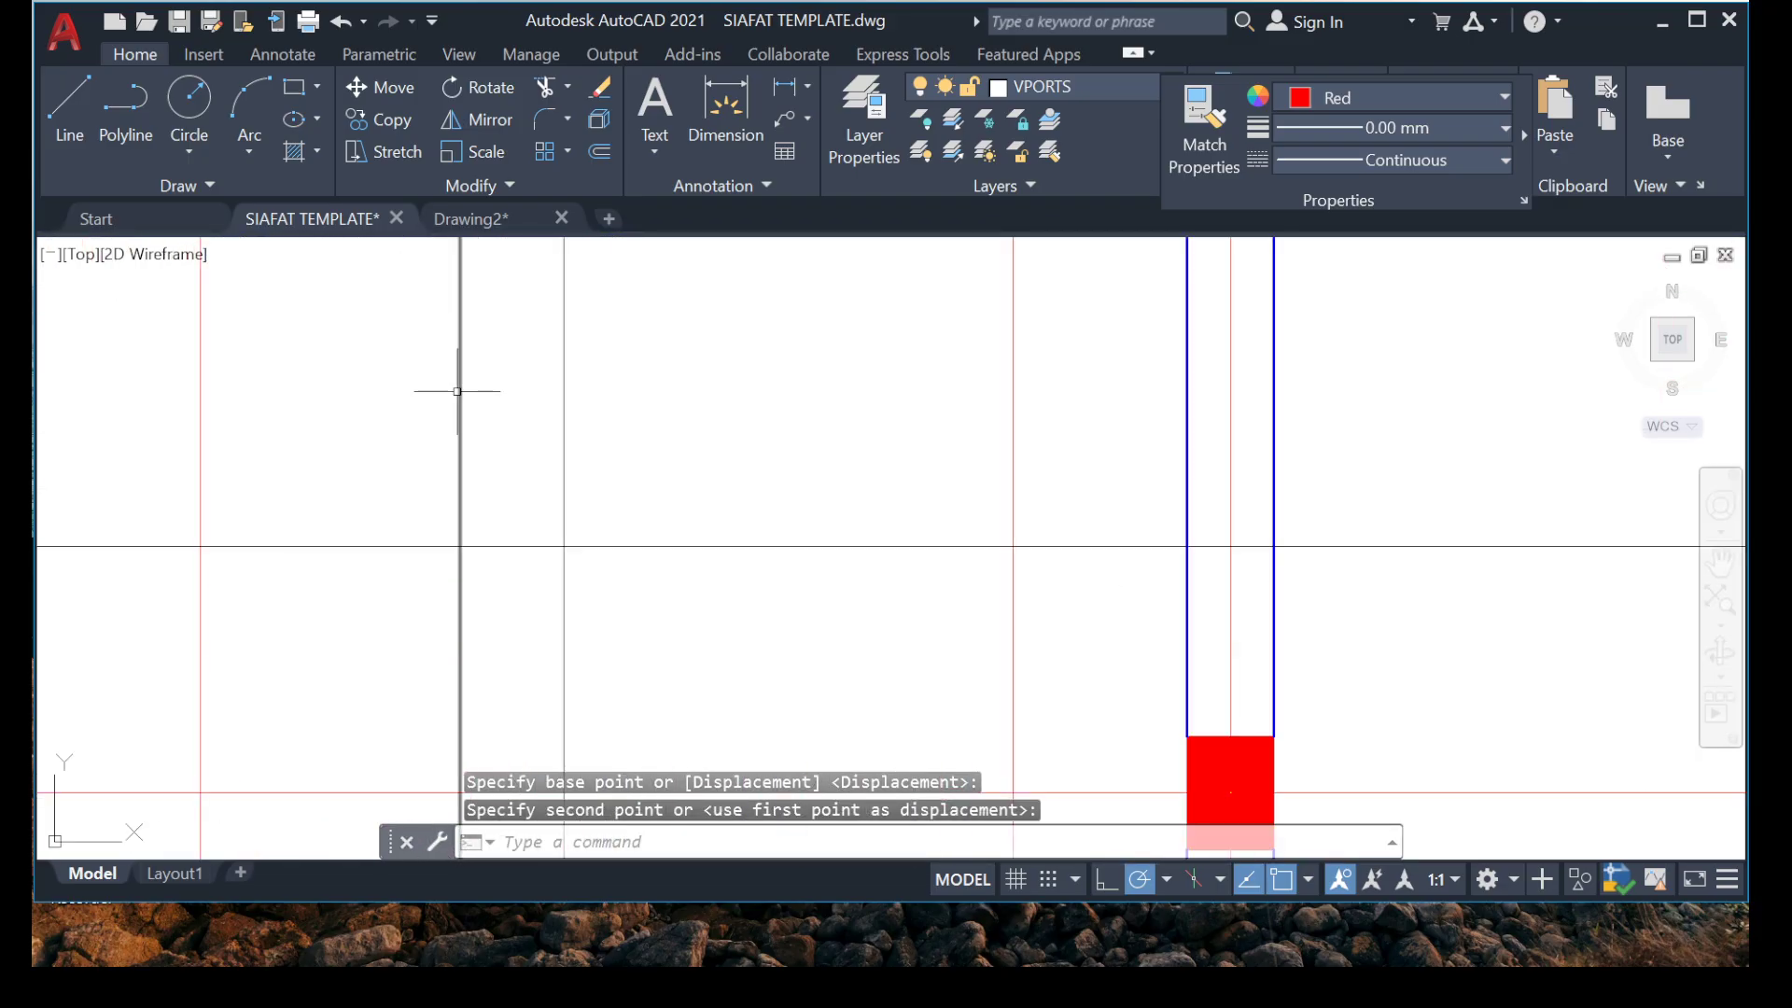
pyautogui.scroll(-8, 317, 520)
pyautogui.moveTo(338, 690); pyautogui.dragTo(369, 581, button='middle')
pyautogui.scroll(4, 394, 610)
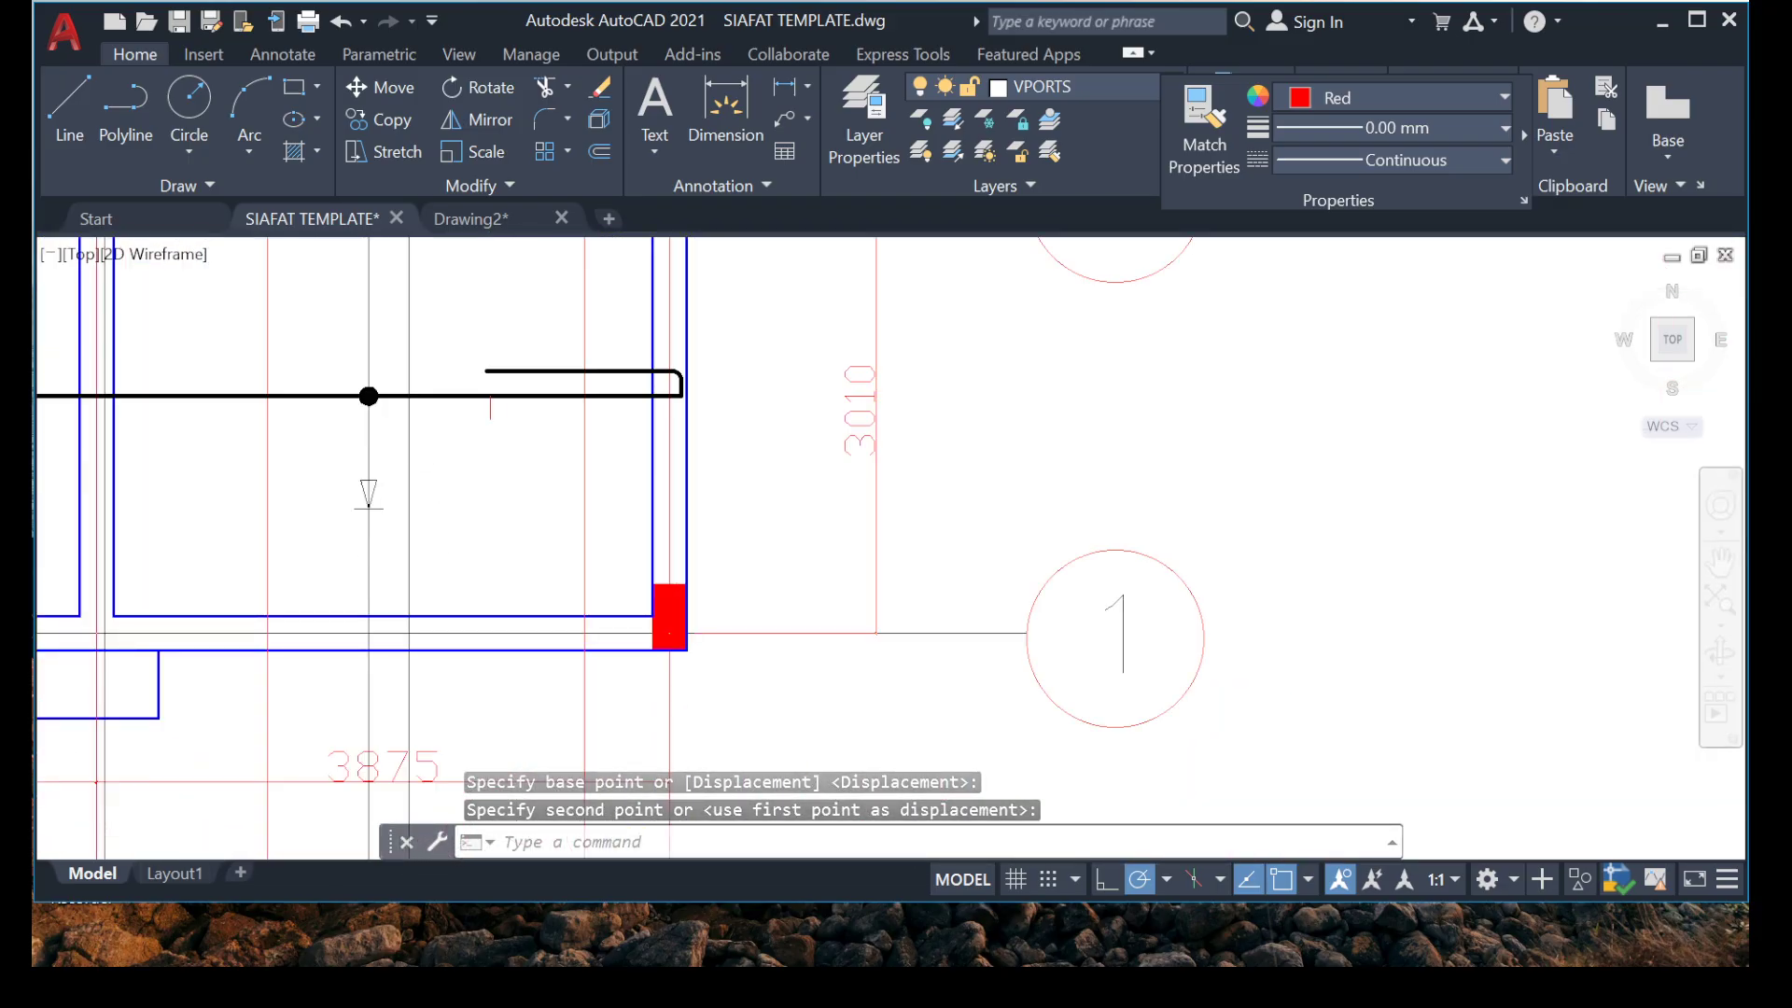
pyautogui.scroll(4, 372, 458)
pyautogui.click(258, 443)
pyautogui.click(624, 607)
pyautogui.rightClick(624, 608)
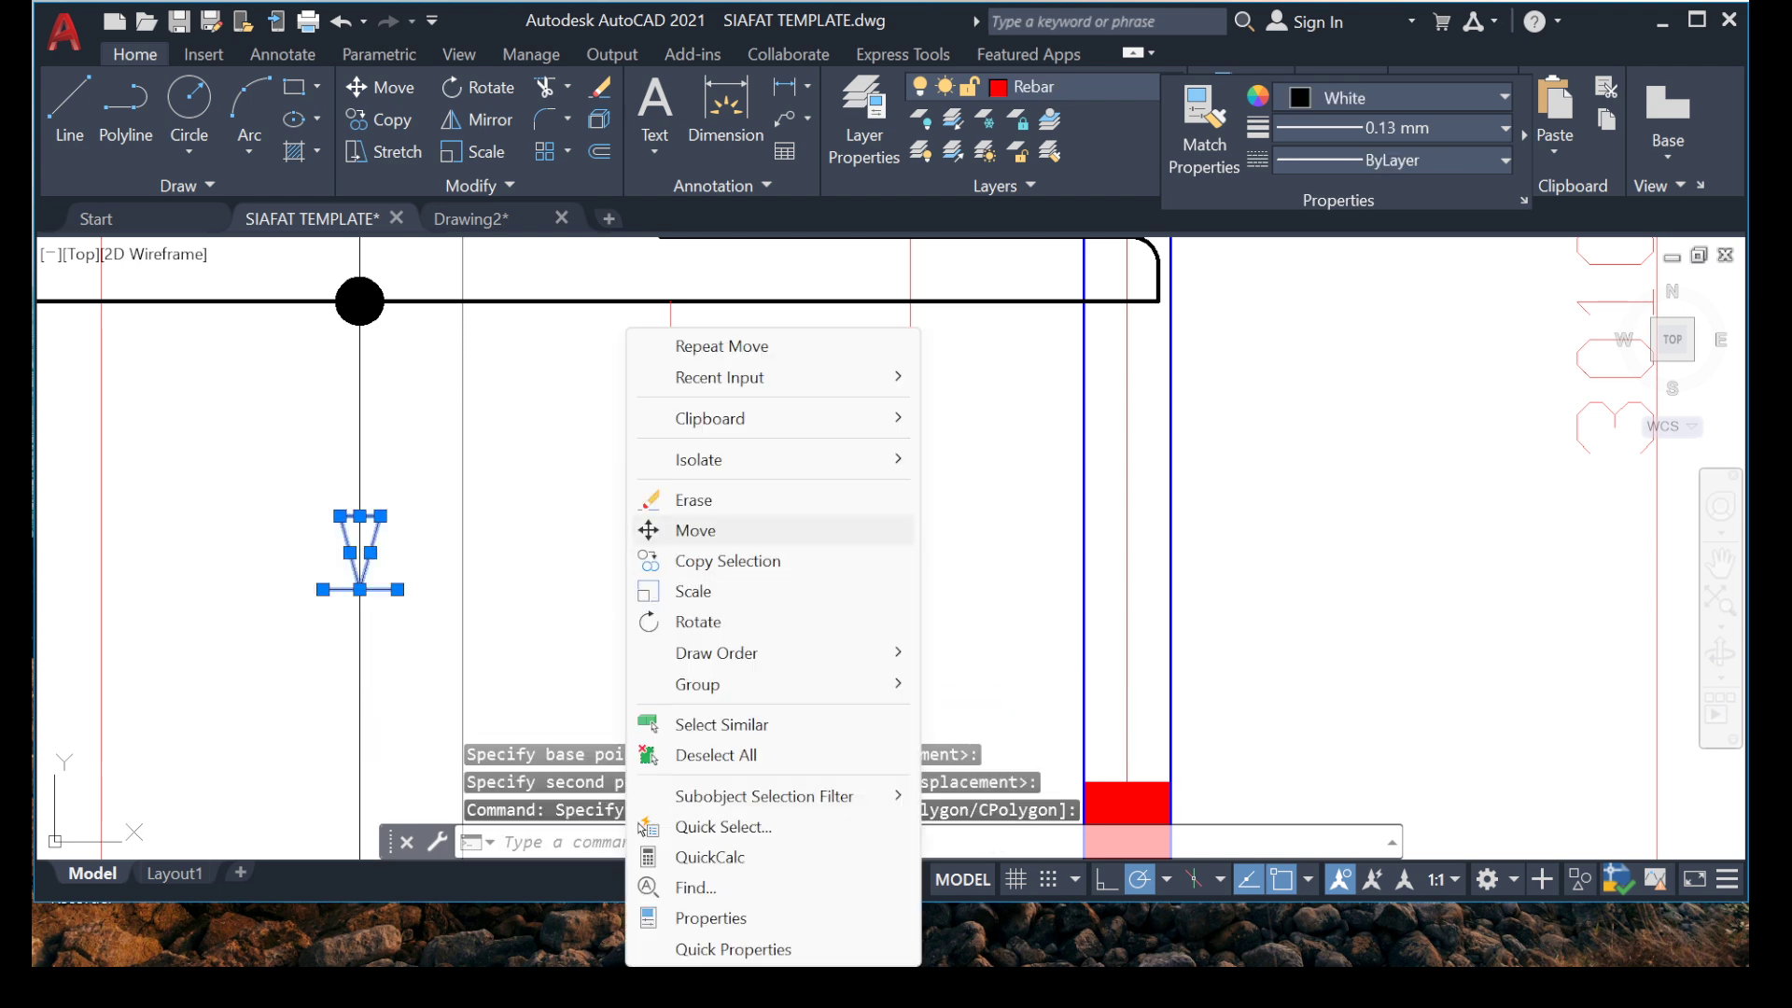
pyautogui.click(695, 530)
pyautogui.scroll(5, 364, 607)
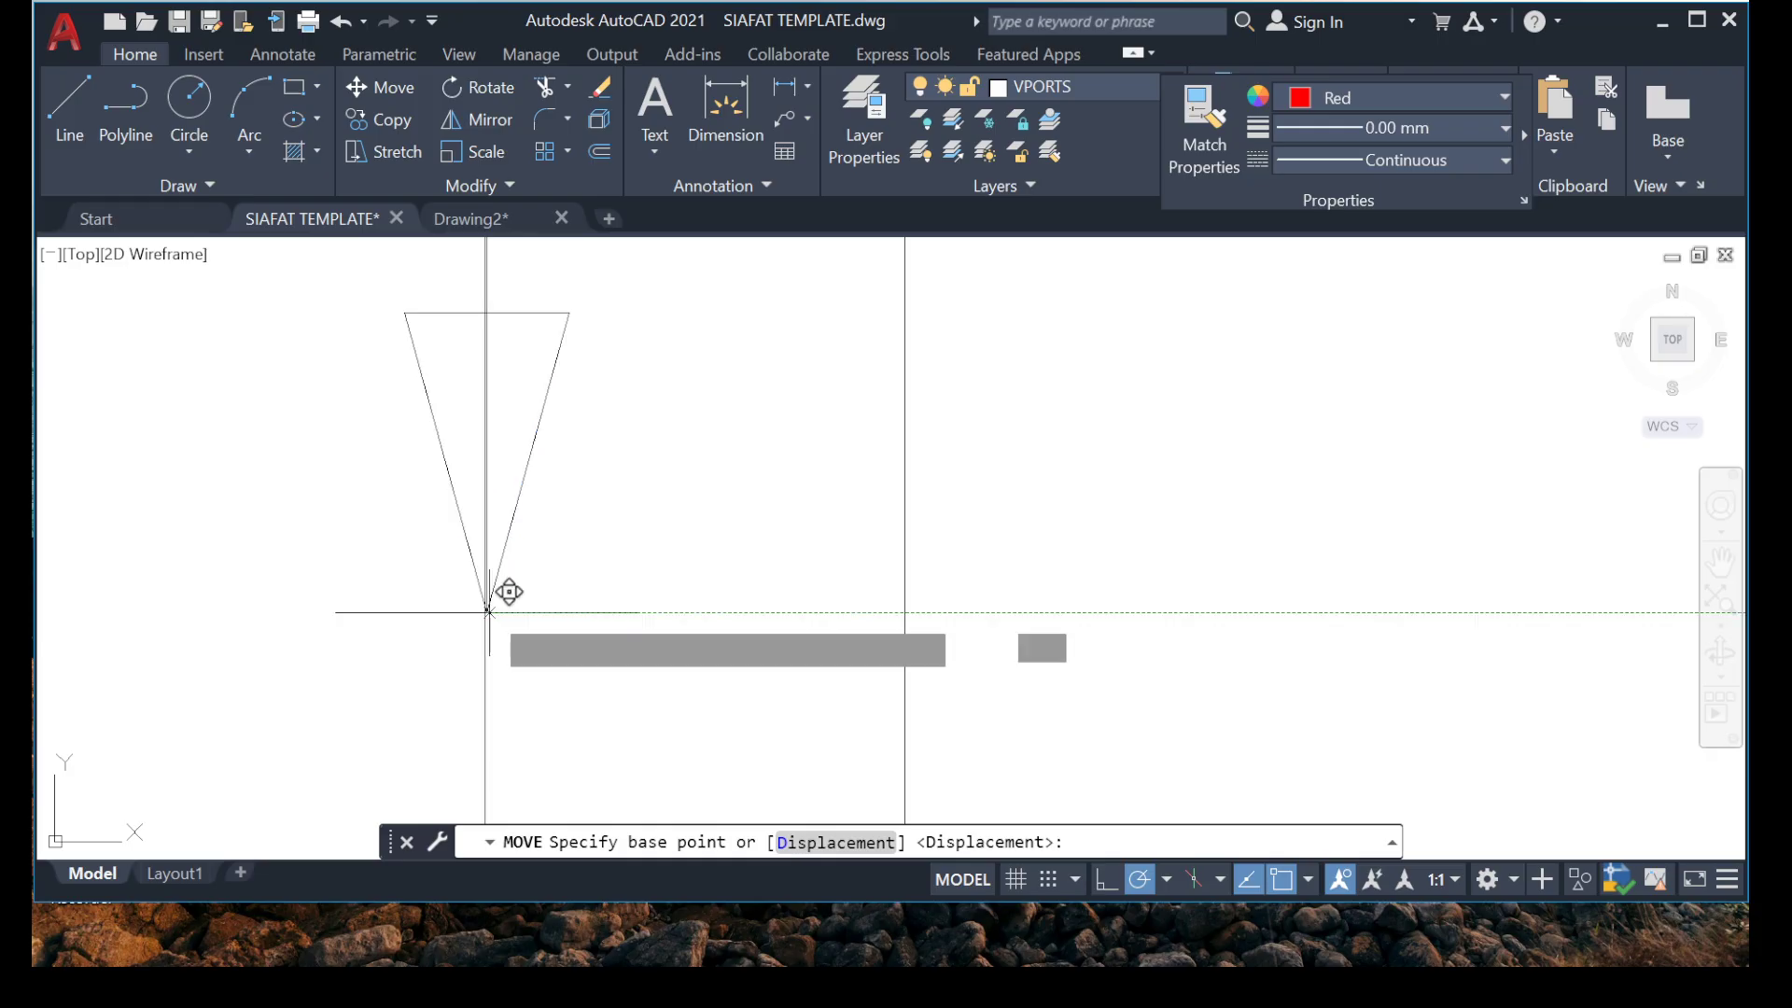
pyautogui.click(487, 612)
pyautogui.scroll(-5, 487, 612)
pyautogui.moveTo(435, 550); pyautogui.dragTo(416, 273, button='middle')
pyautogui.scroll(5, 442, 562)
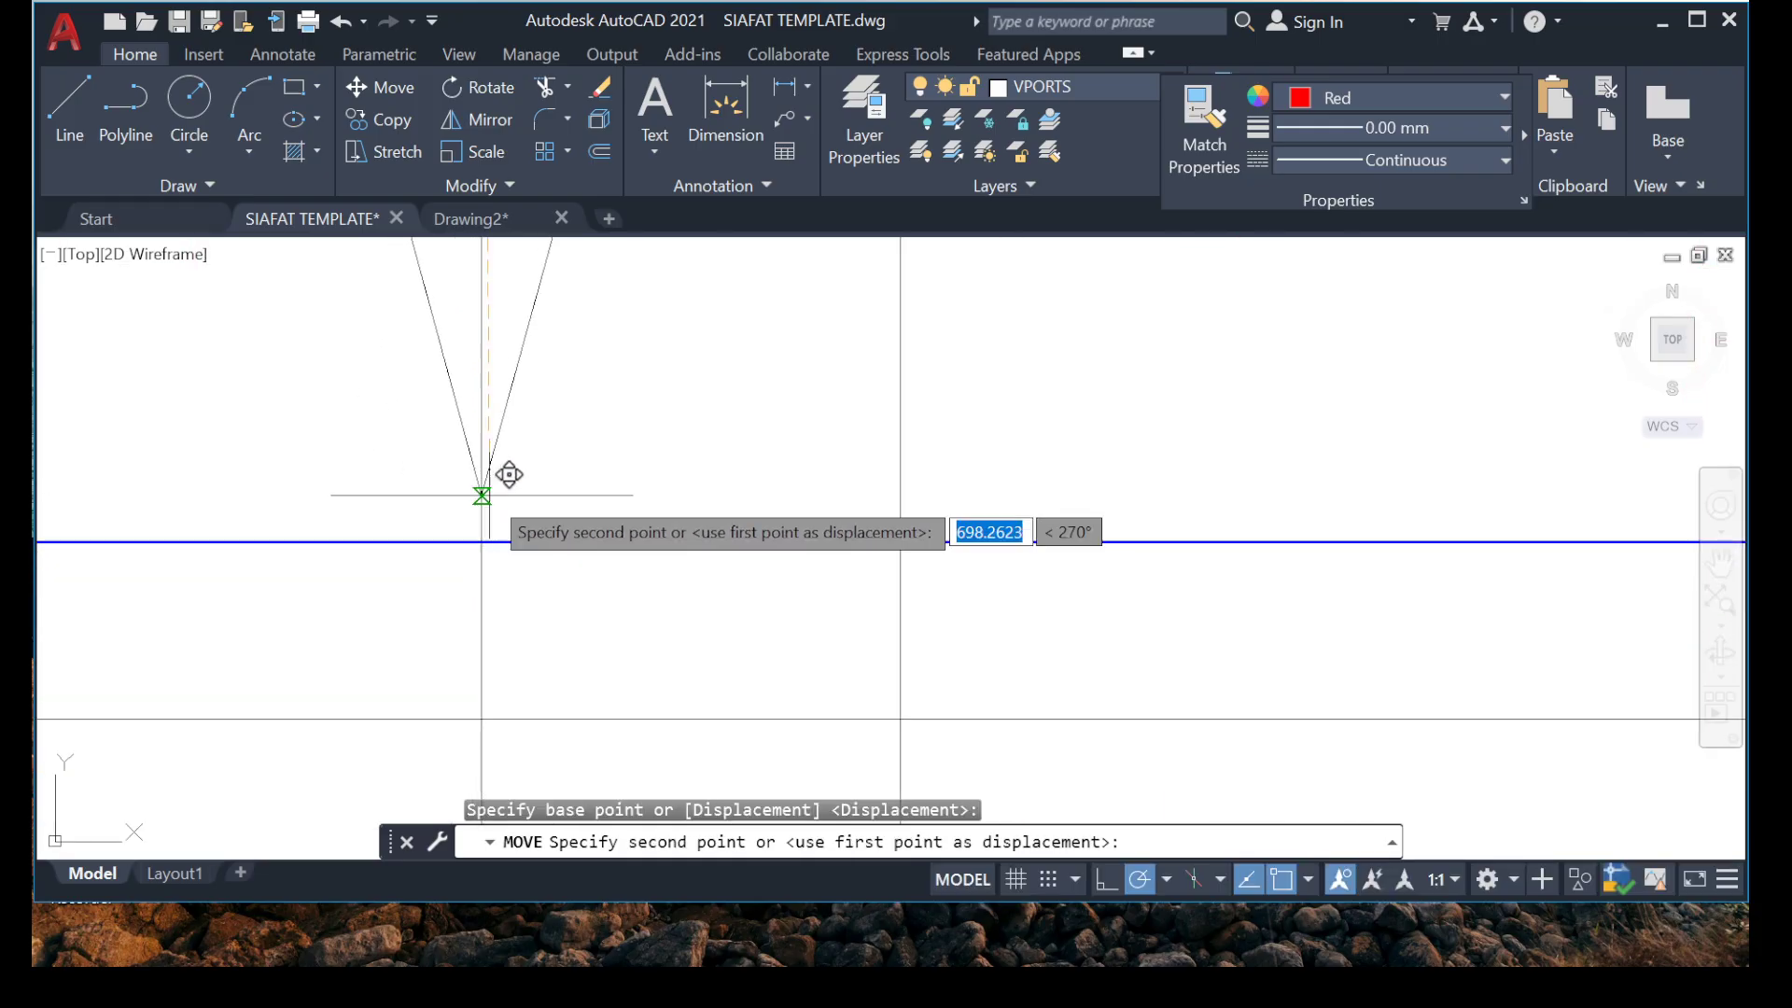
pyautogui.click(483, 500)
pyautogui.scroll(-5, 482, 500)
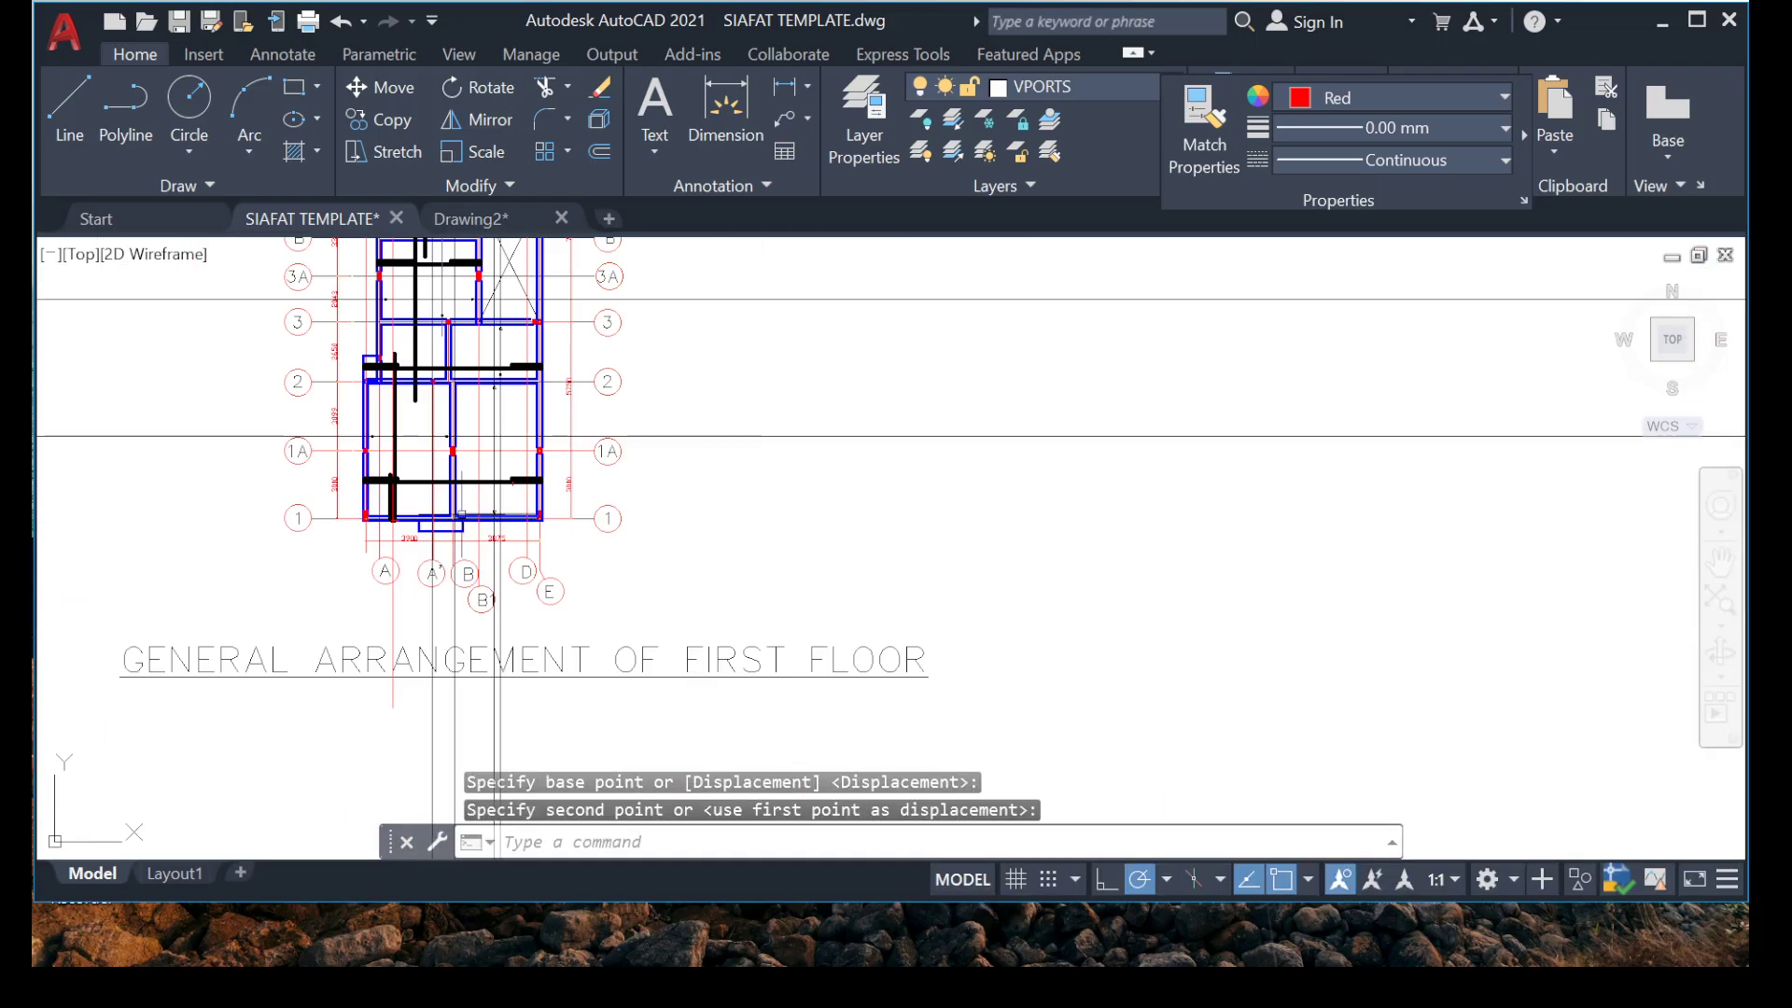
# Review the range markers and arrowheads in every bay of the floor plan between grids 8 and 1.
pyautogui.moveTo(423, 373); pyautogui.dragTo(376, 491, button='middle')
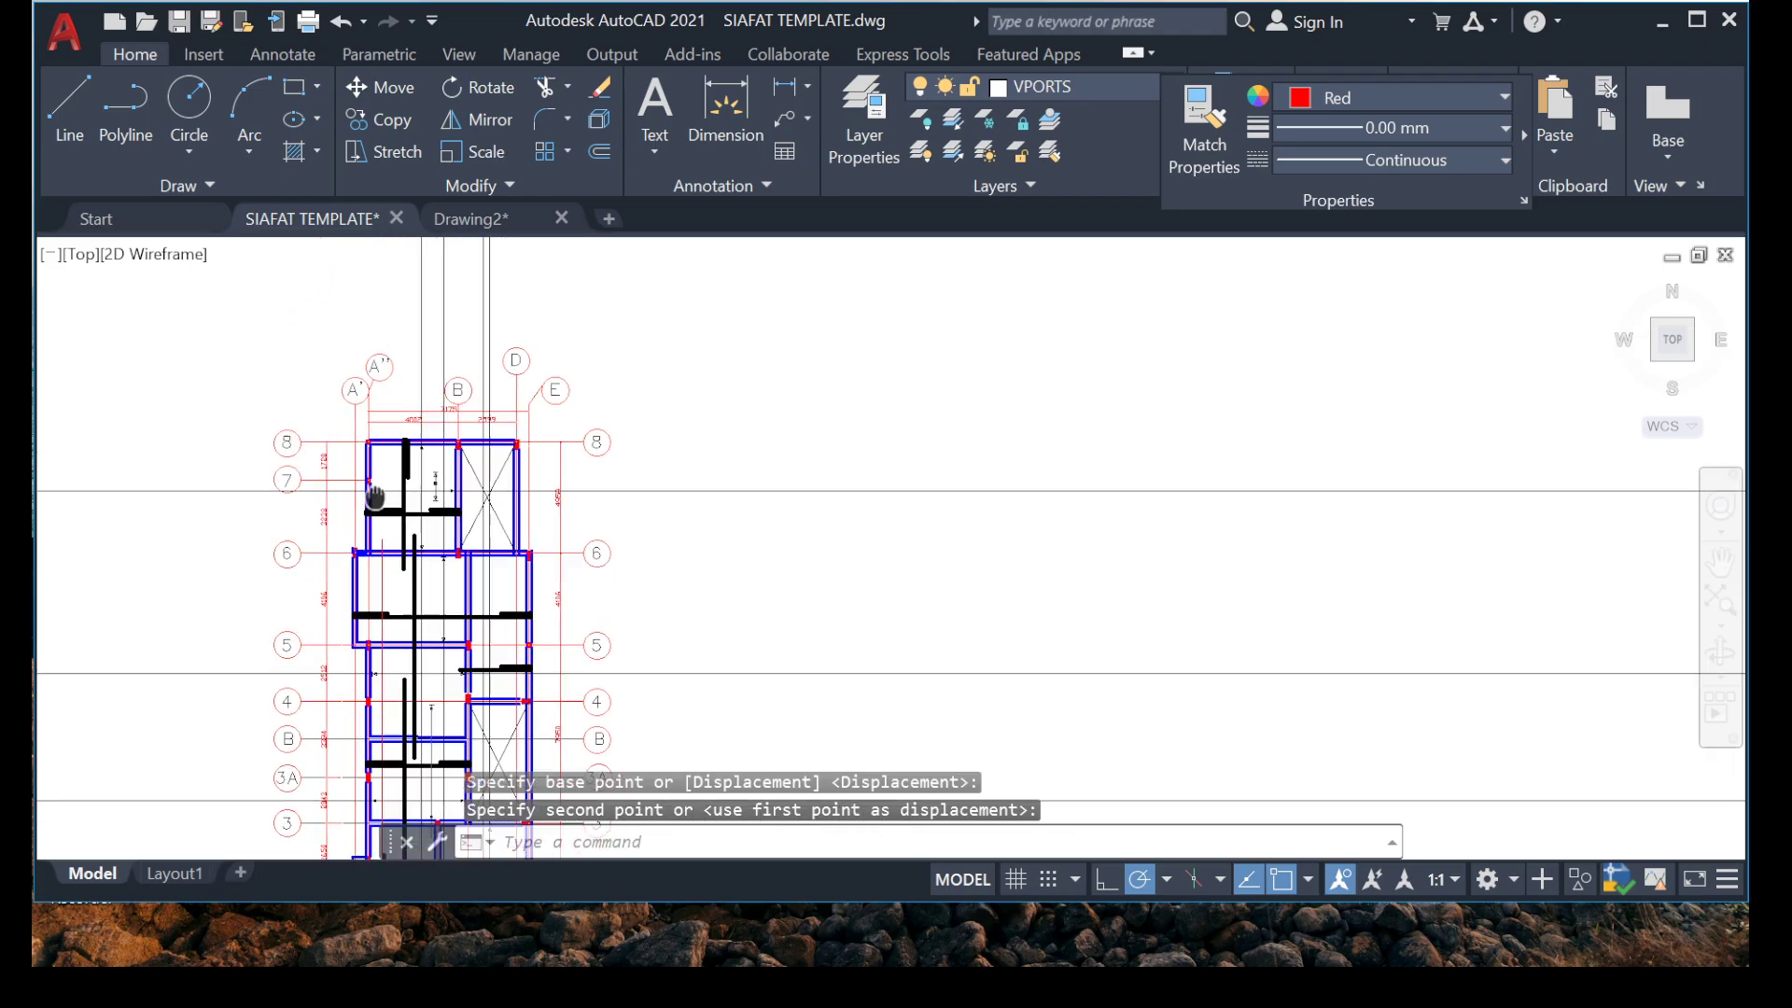
pyautogui.scroll(4, 594, 484)
pyautogui.scroll(-4, 428, 441)
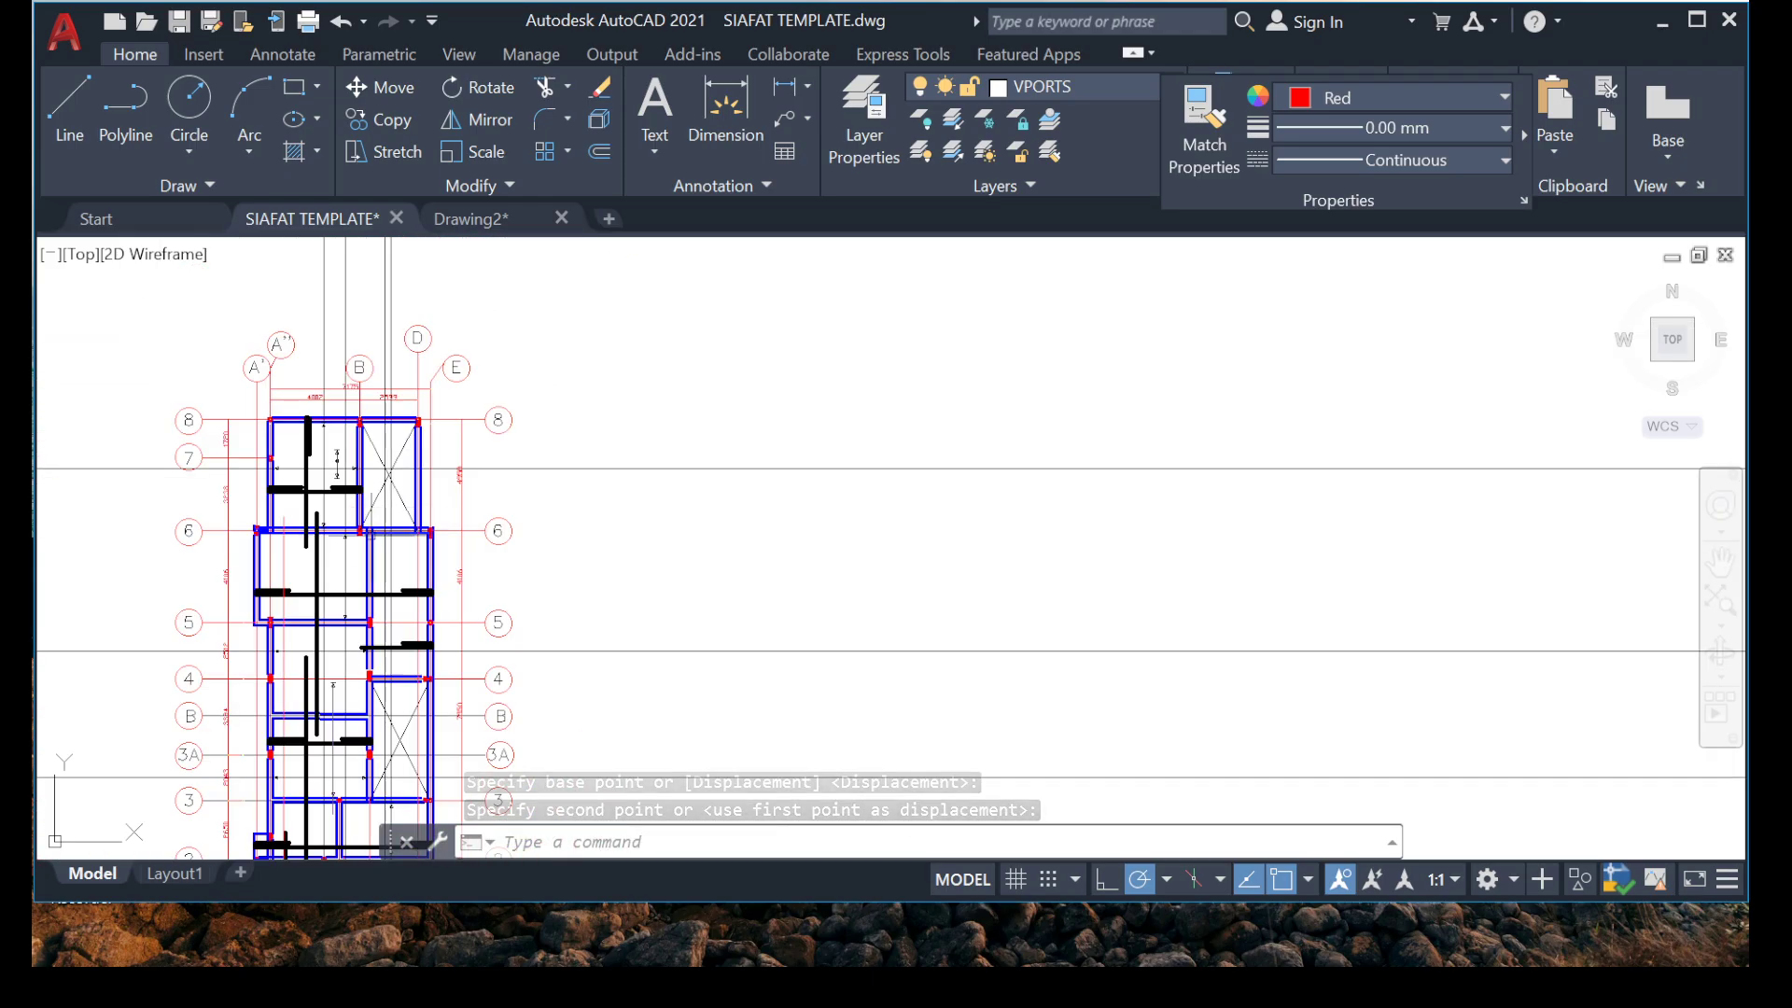
pyautogui.moveTo(312, 648); pyautogui.dragTo(416, 474, button='middle')
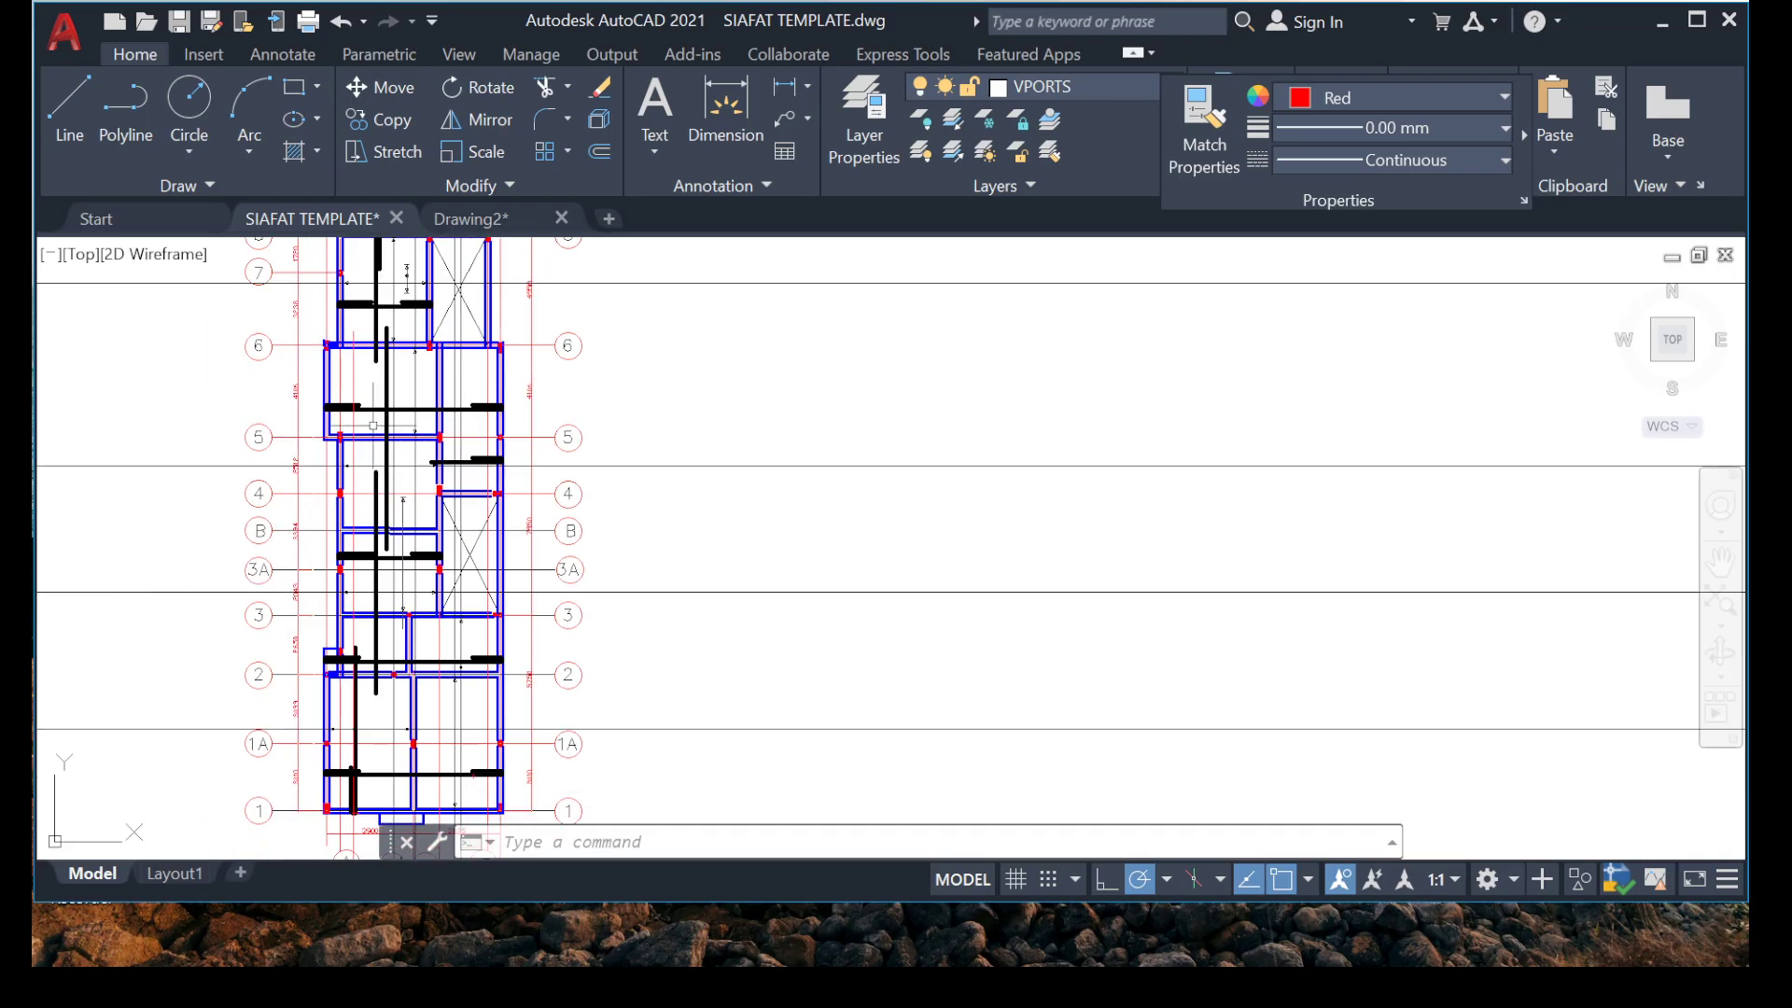
pyautogui.moveTo(175, 630); pyautogui.dragTo(360, 513, button='middle')
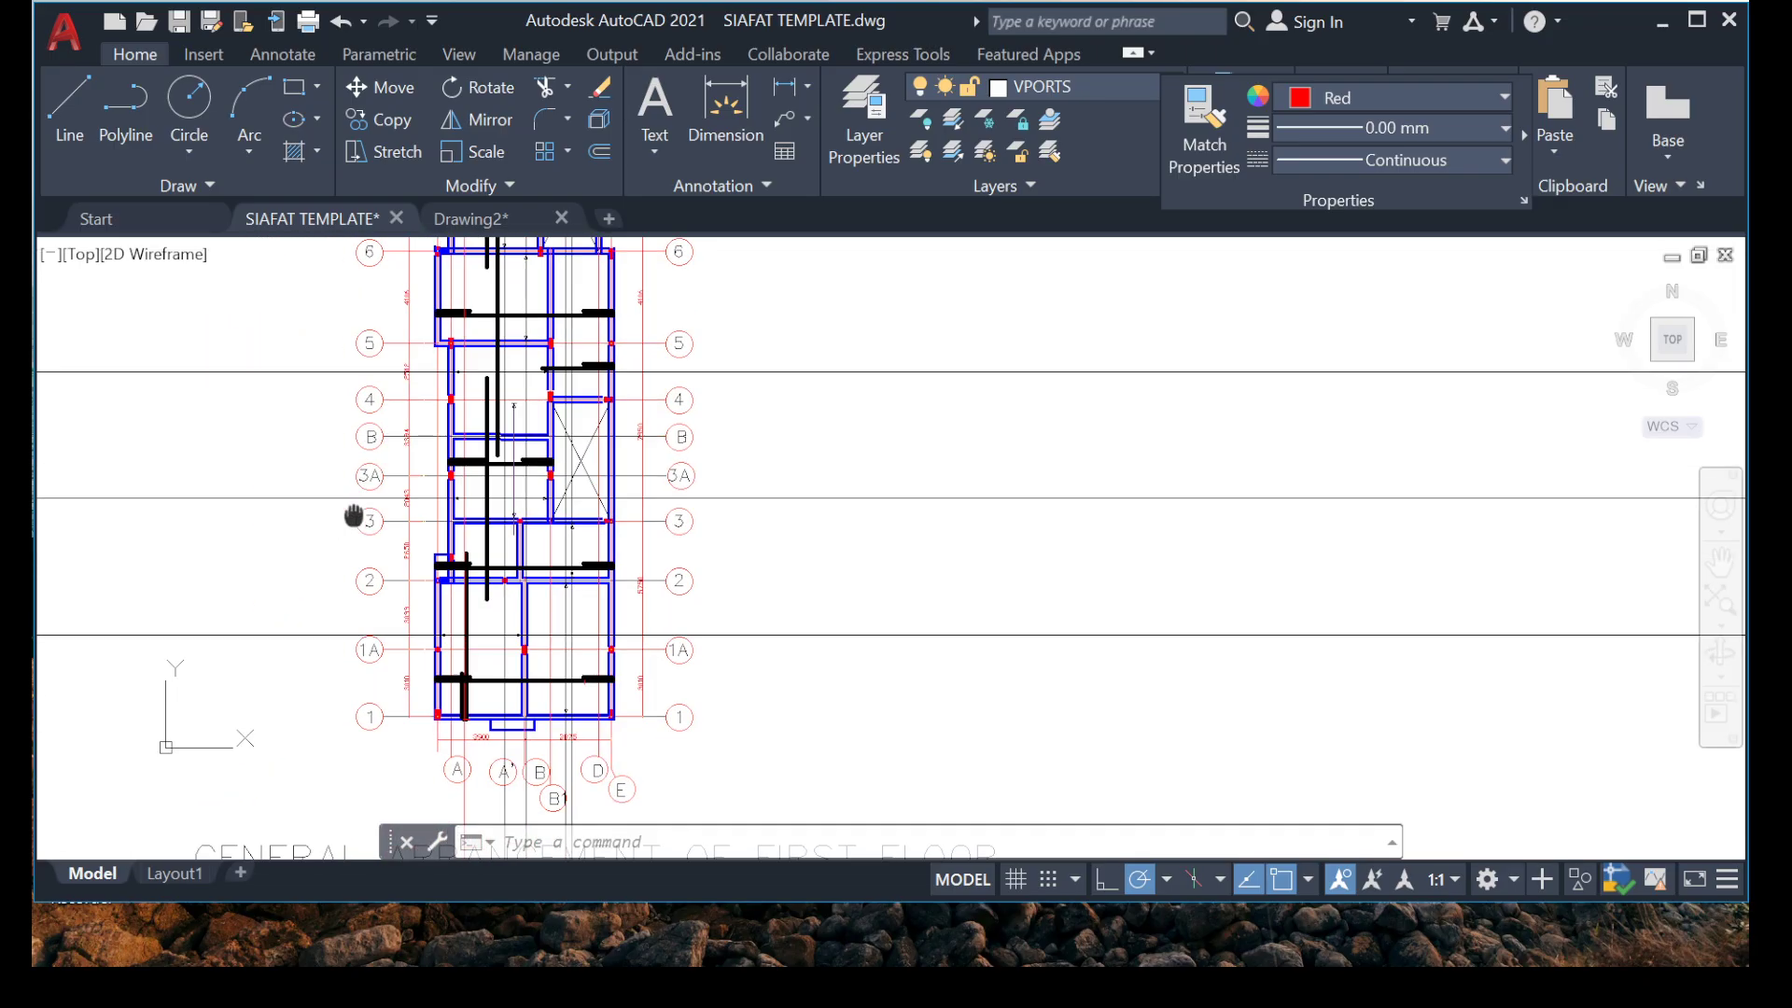
pyautogui.scroll(4, 353, 546)
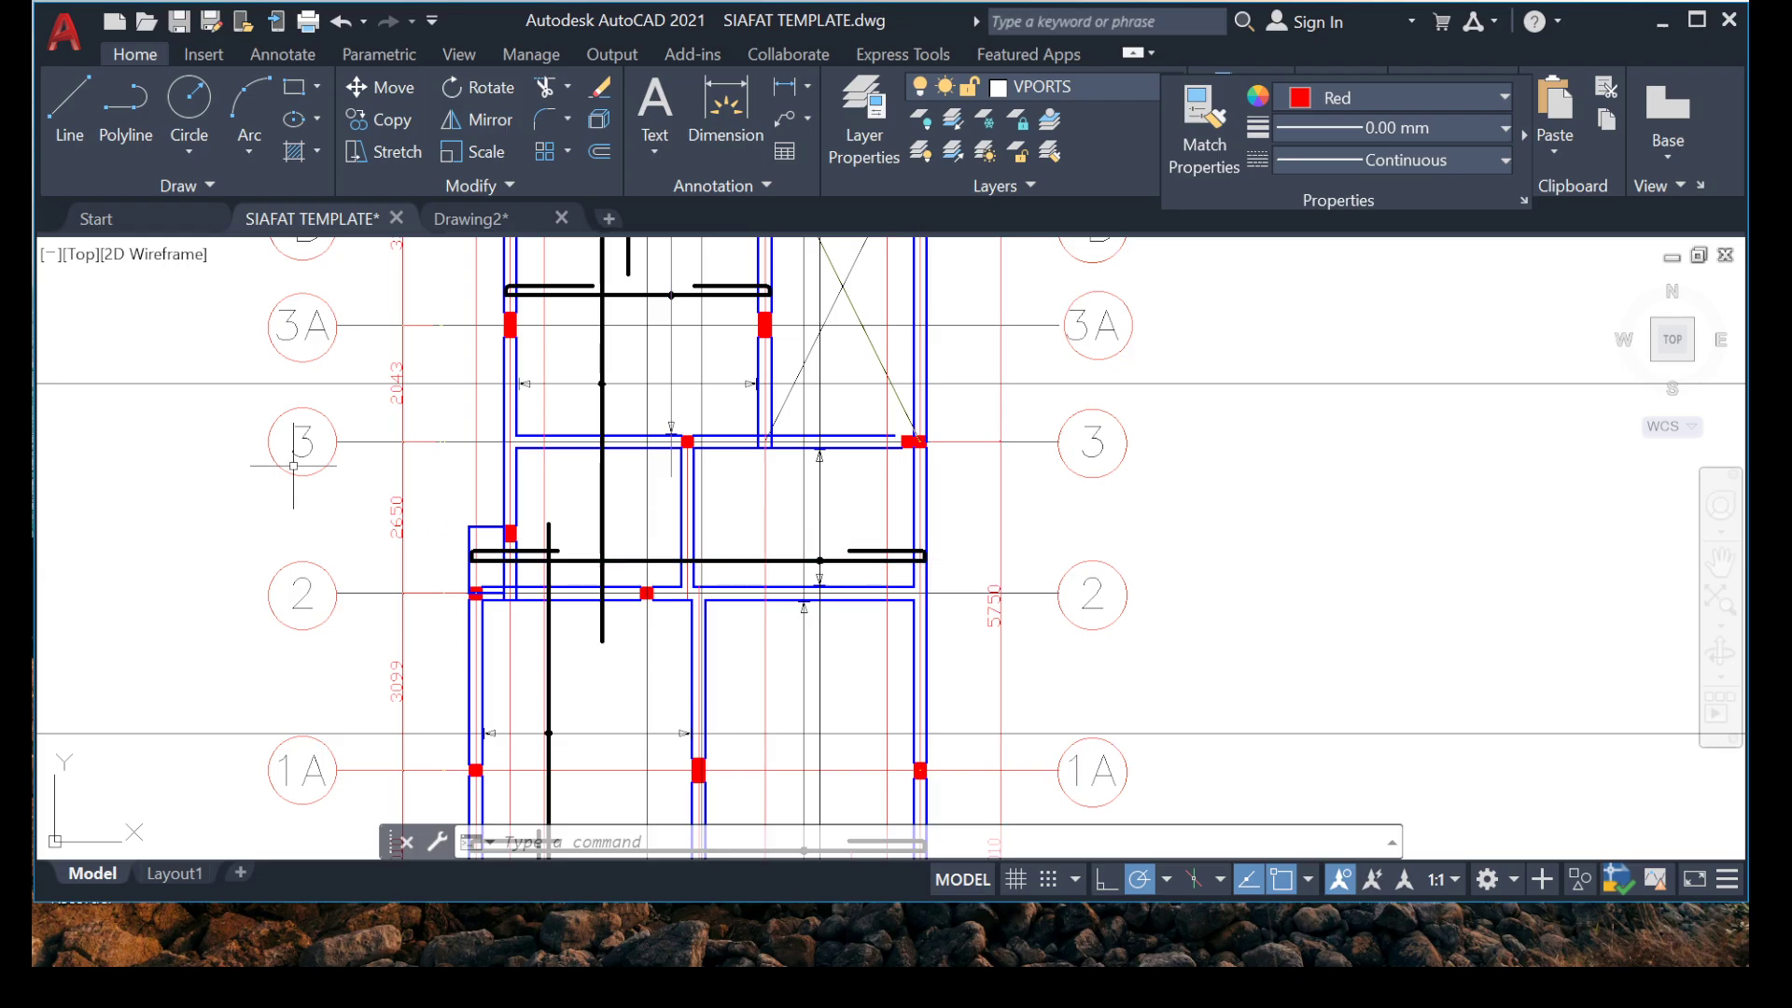
pyautogui.scroll(5, 423, 465)
pyautogui.scroll(-3, 407, 565)
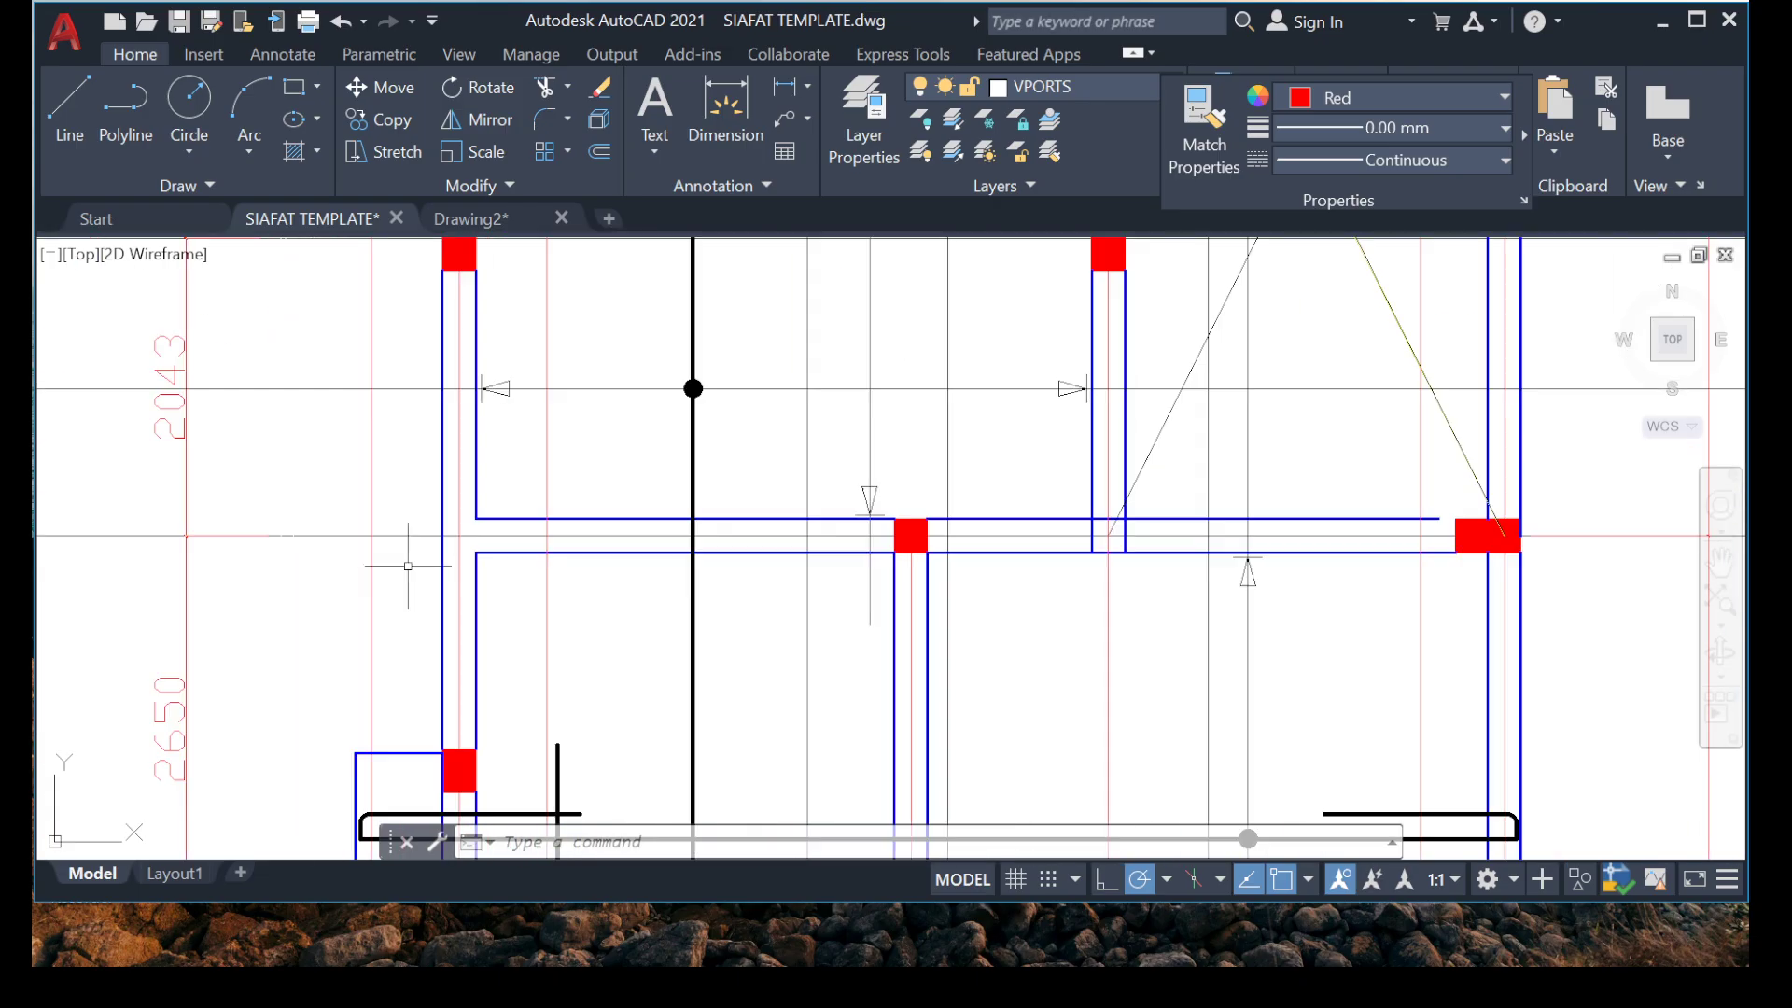
pyautogui.scroll(-6, 381, 570)
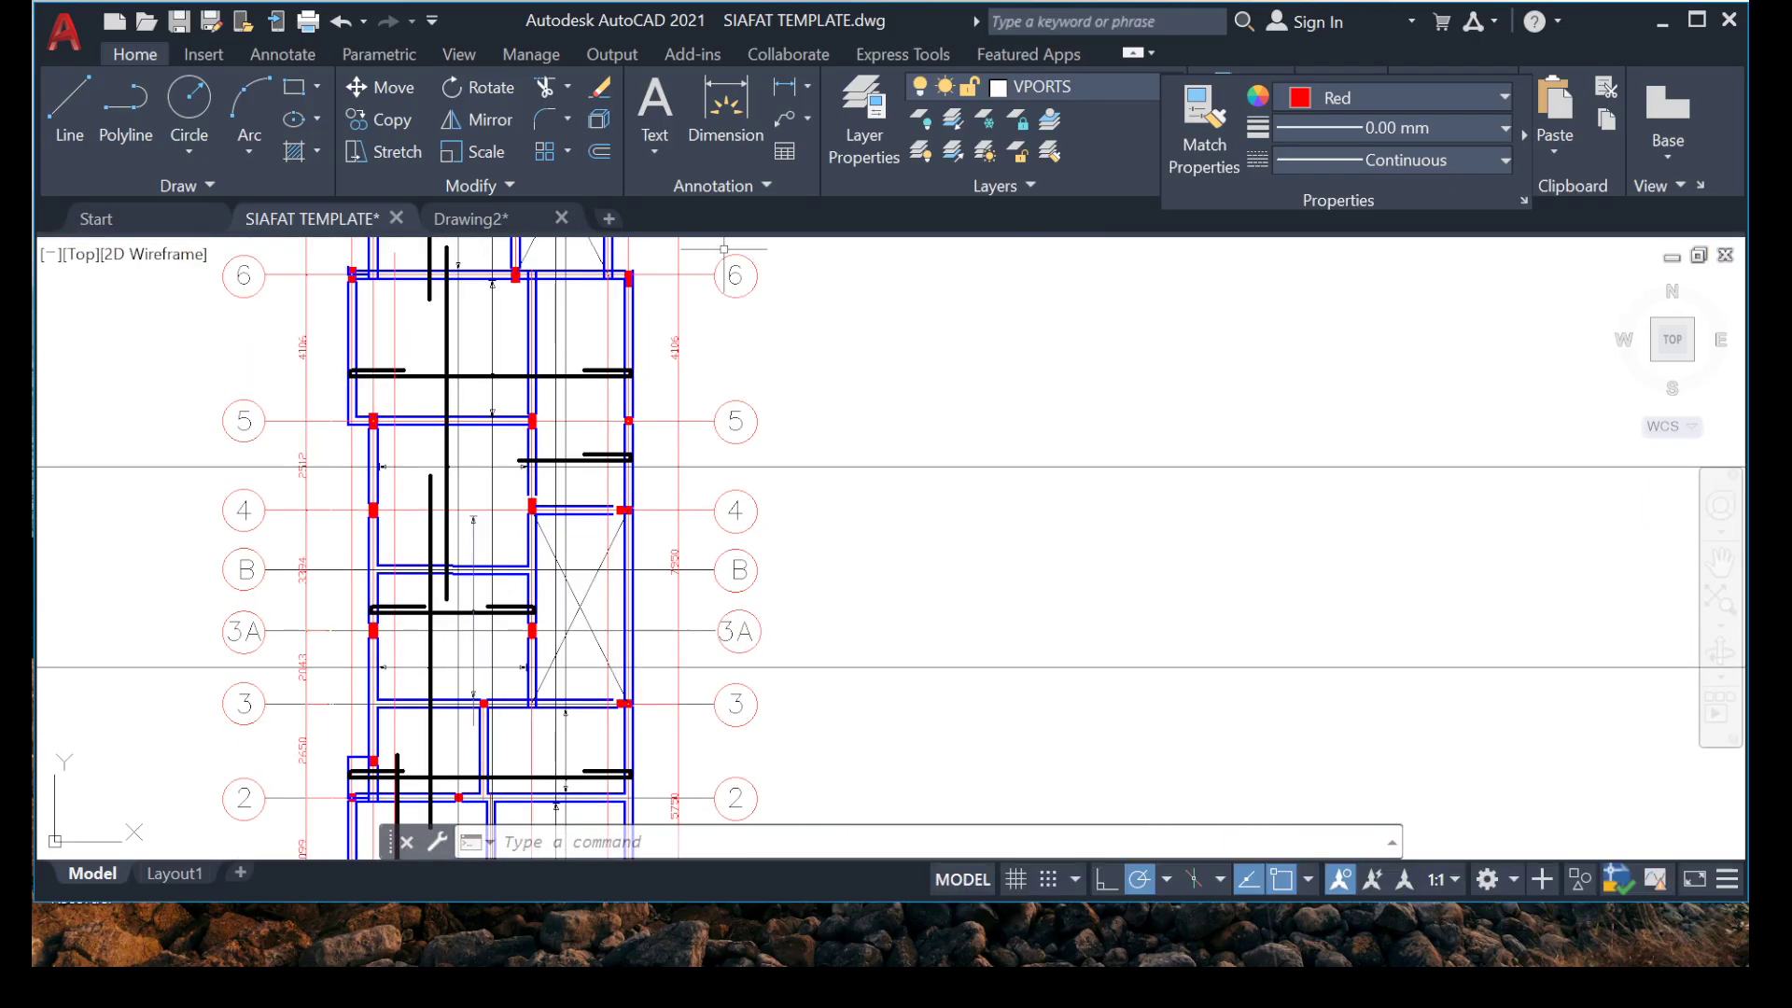
# Erase the spare short vertical marker with its dot and arrowheads near the grid B beam, between grids 6 and 8.
pyautogui.moveTo(310, 365); pyautogui.dragTo(384, 519, button='middle')
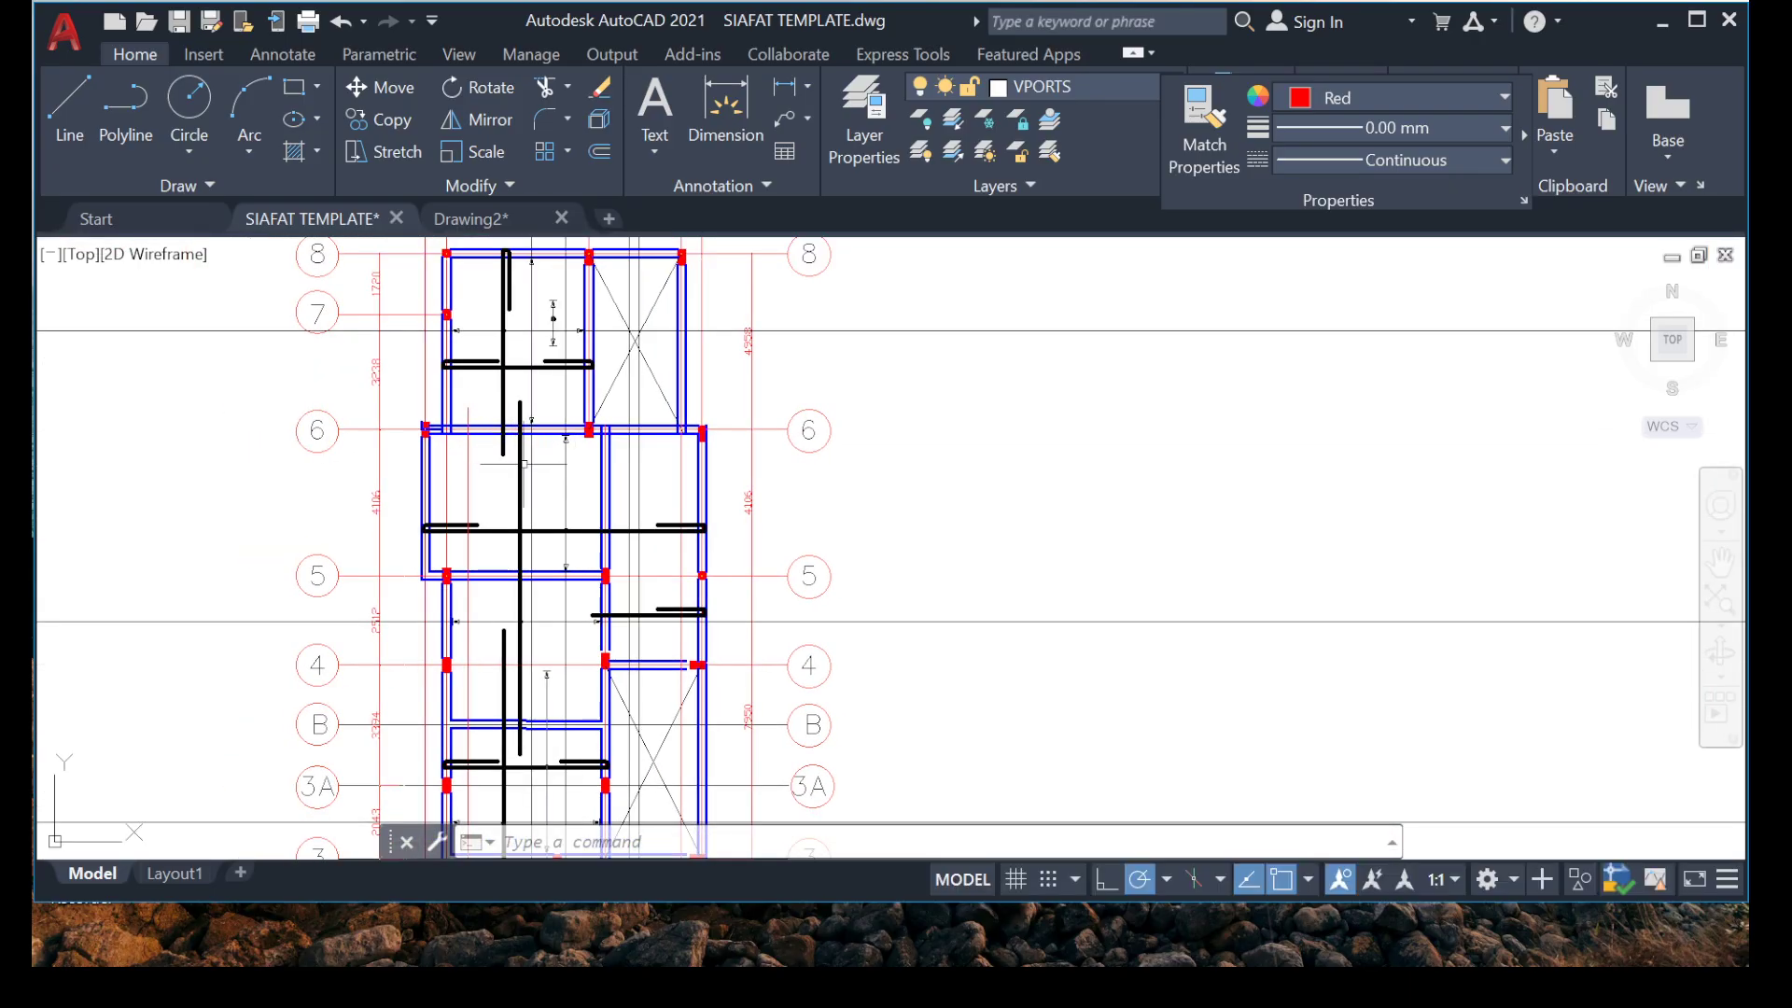
pyautogui.scroll(8, 550, 312)
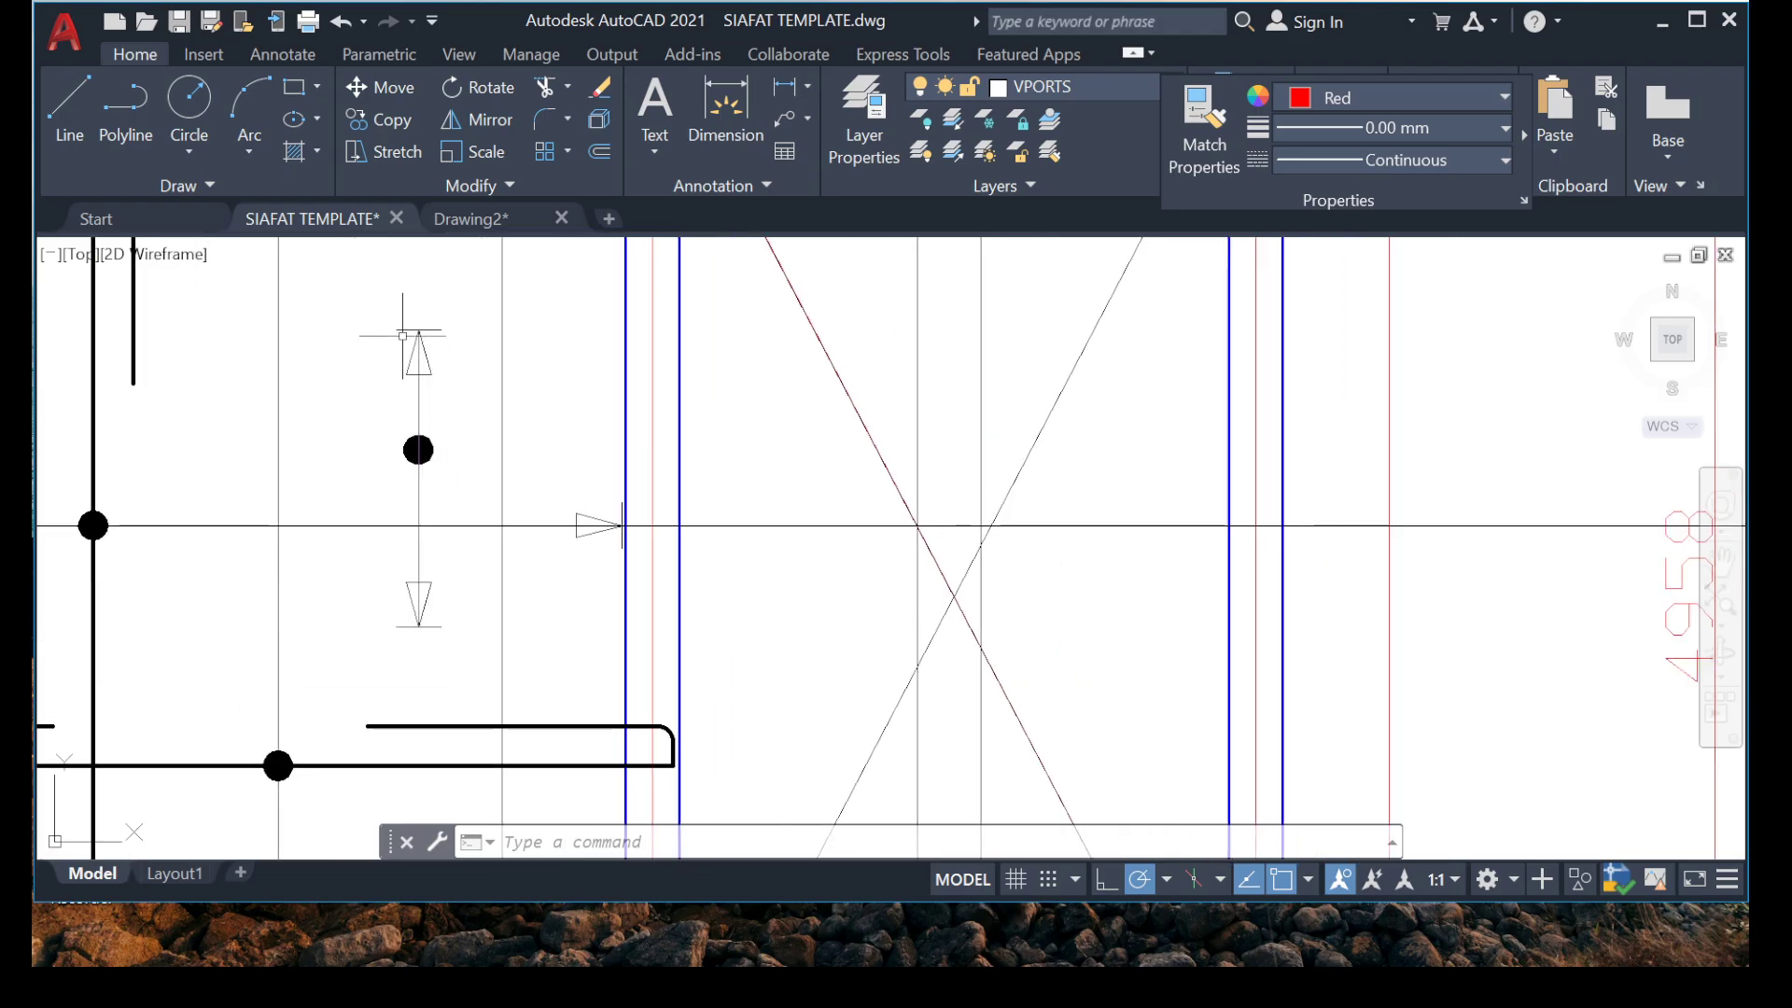
pyautogui.click(341, 296)
pyautogui.click(513, 698)
pyautogui.press('Delete')
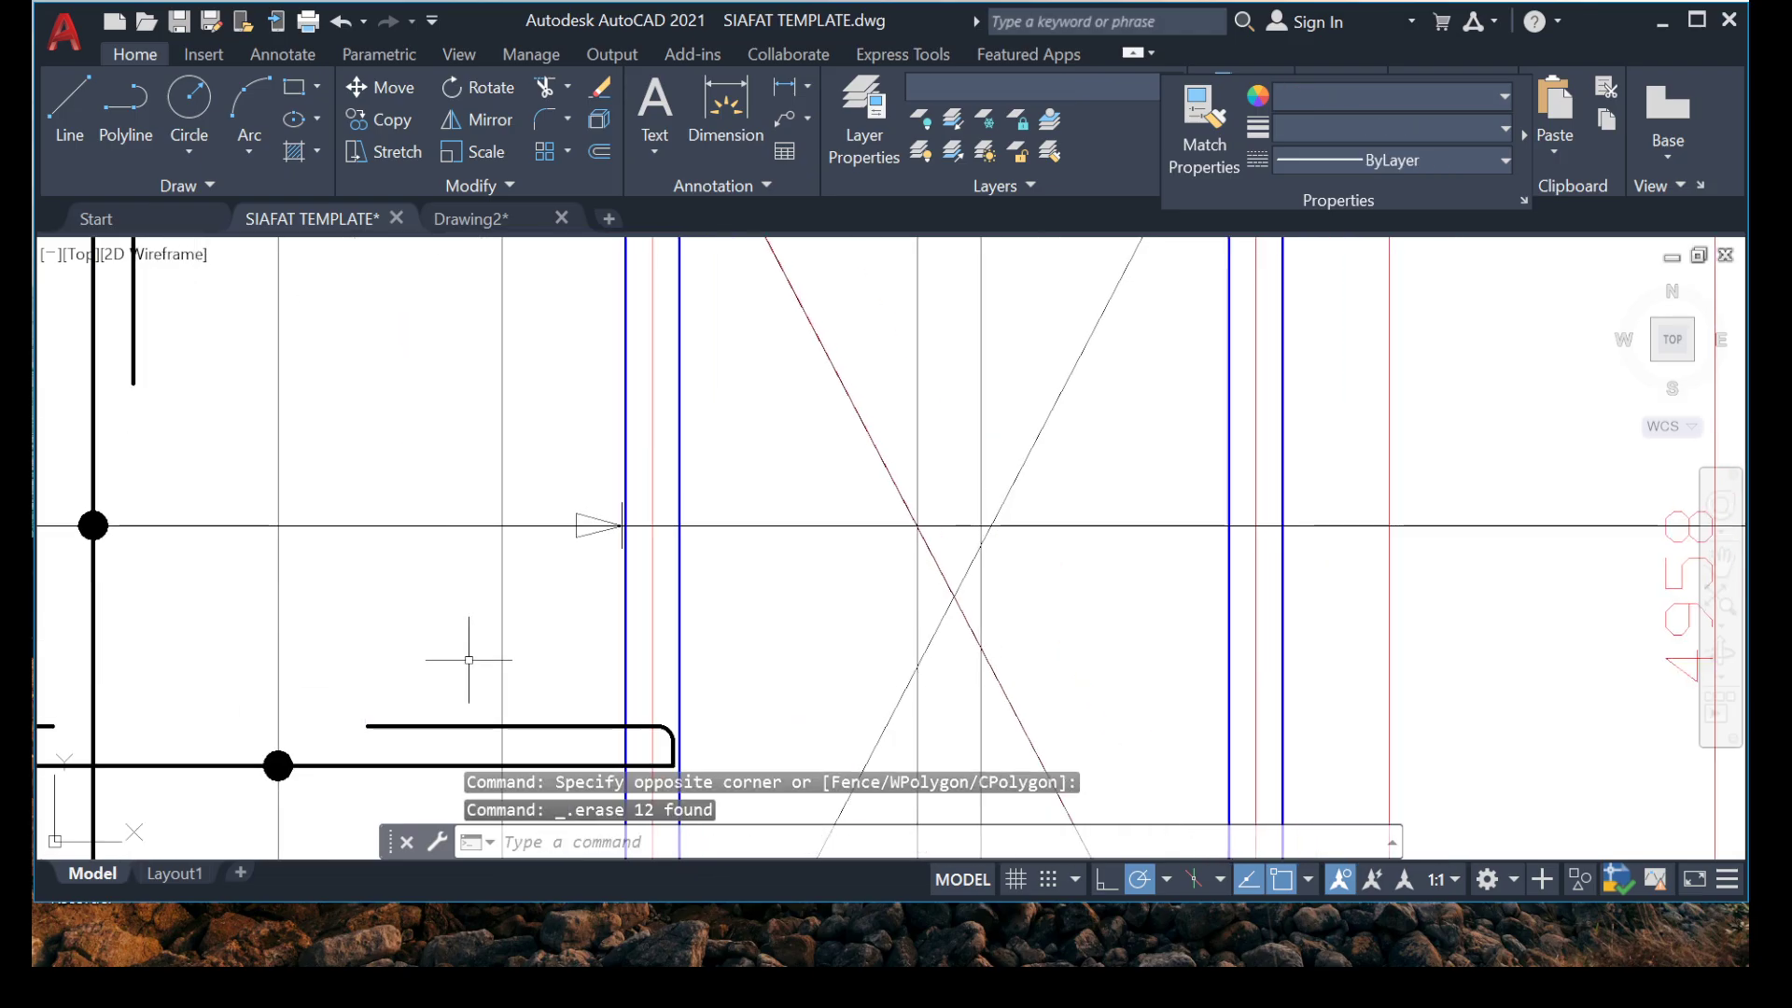
# Trim the horizontal marker line of the grid 6 to 8 bay beyond the grid D beam and erase its leftover outside grid E.
pyautogui.scroll(-8, 496, 538)
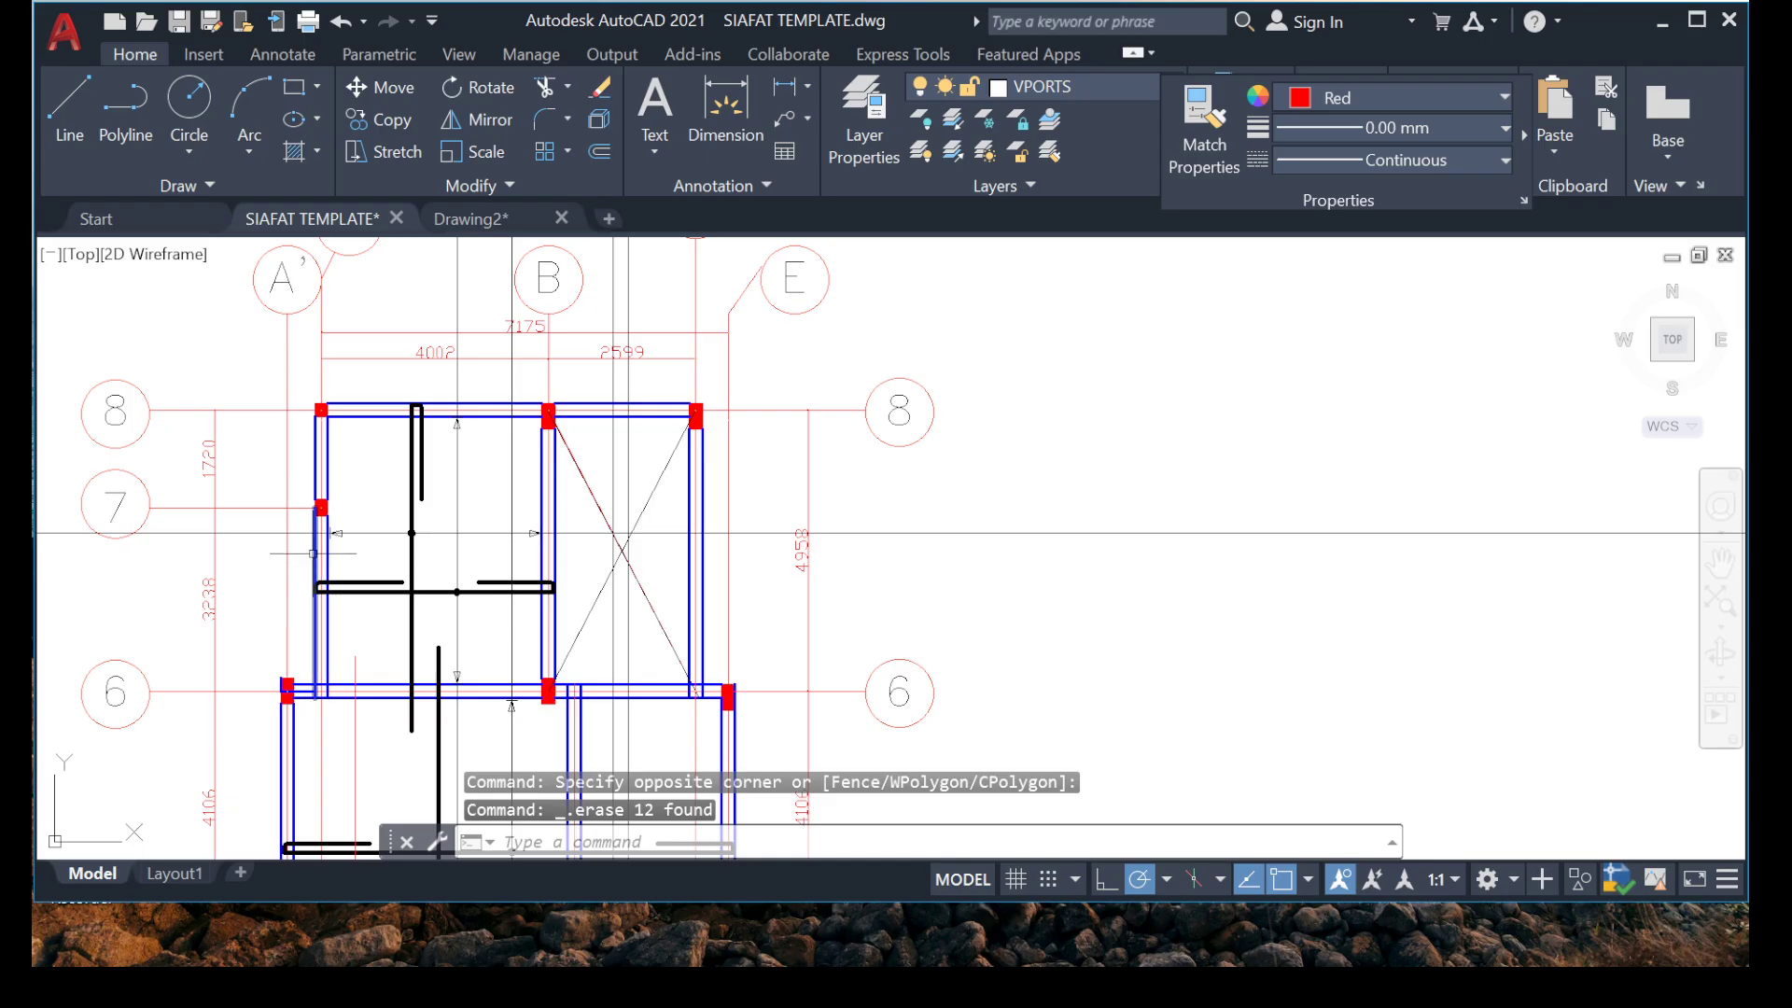
pyautogui.scroll(2, 737, 572)
pyautogui.moveTo(121, 541)
pyautogui.mouseDown(button='middle')
pyautogui.moveTo(350, 510)
pyautogui.moveTo(481, 530)
pyautogui.mouseUp(button='middle')
pyautogui.scroll(-4, 415, 546)
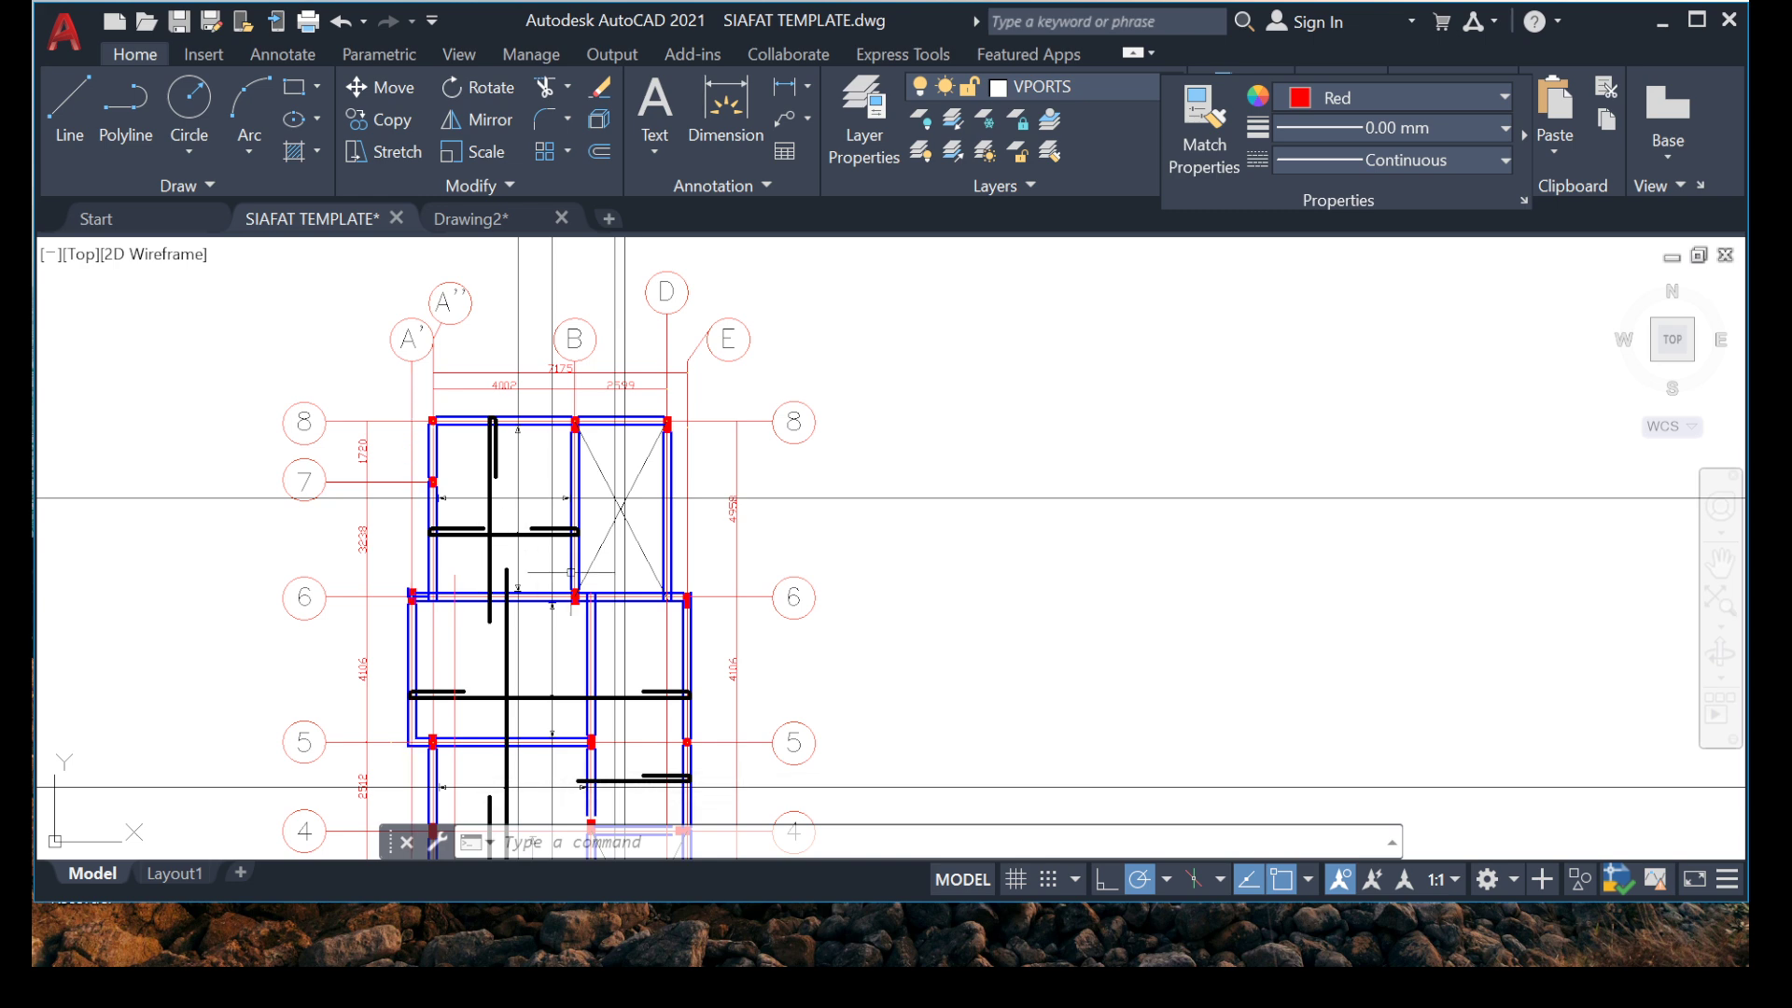
pyautogui.scroll(3, 565, 501)
pyautogui.scroll(3, 899, 537)
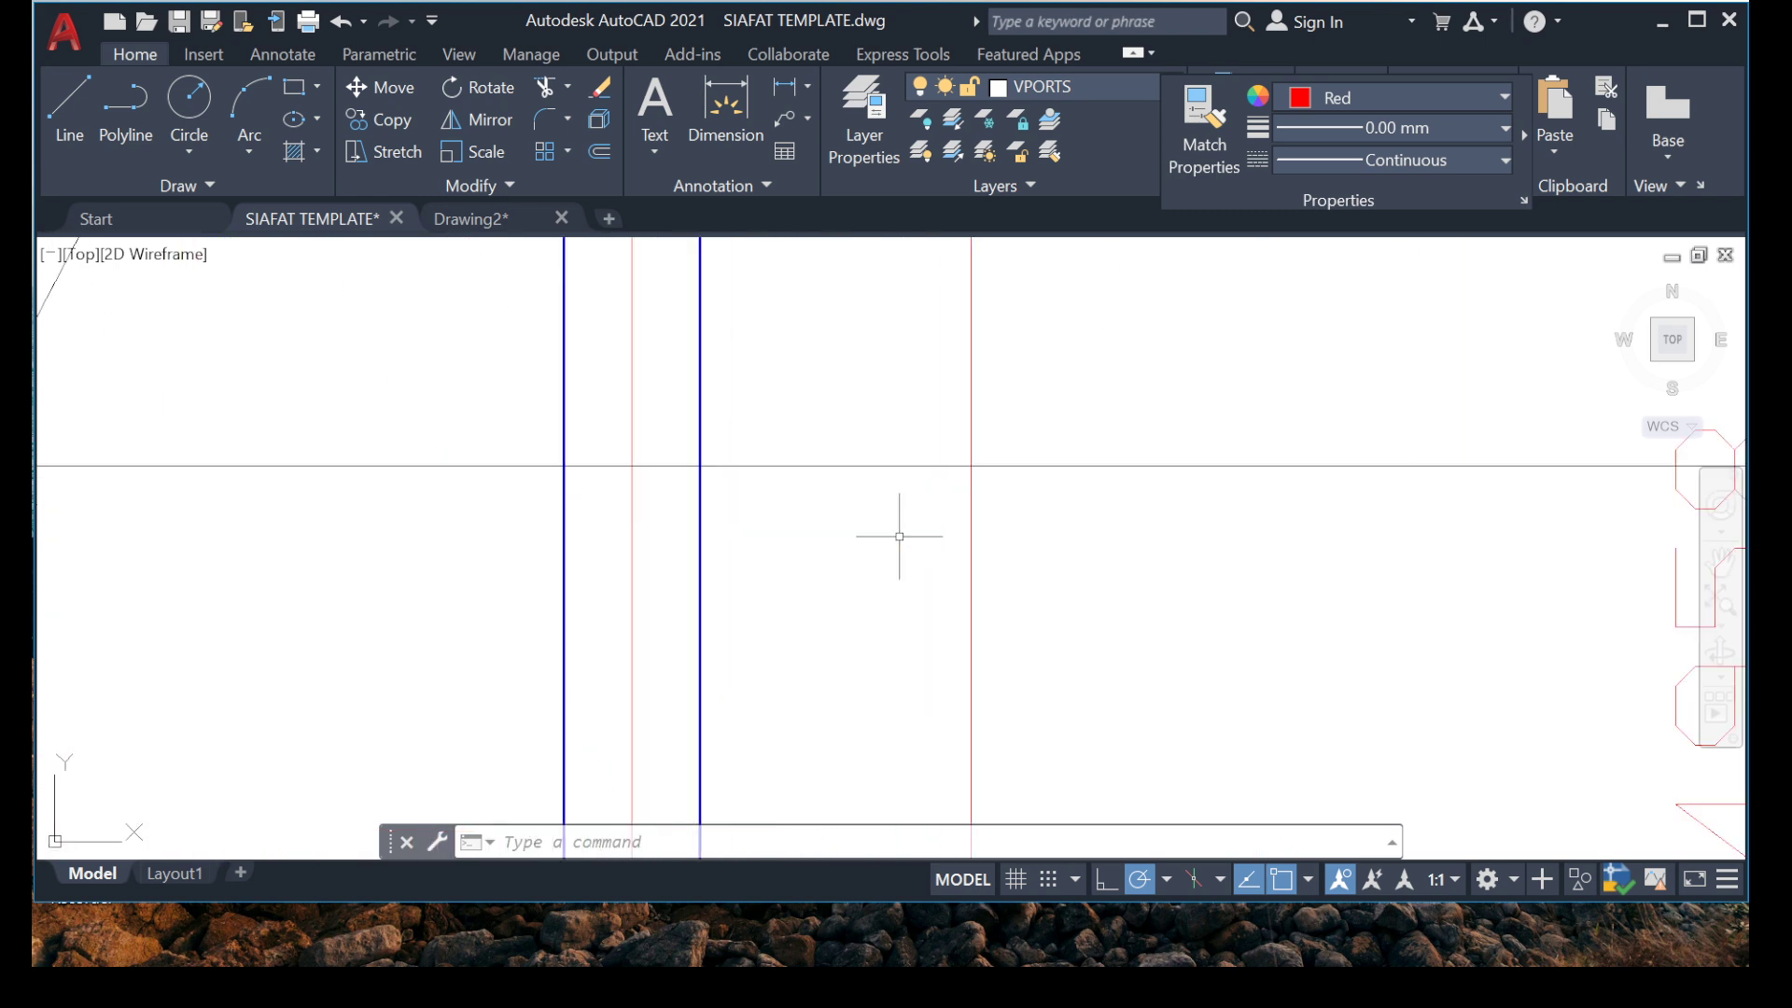
pyautogui.press('Return')
pyautogui.click(836, 528)
pyautogui.click(852, 416)
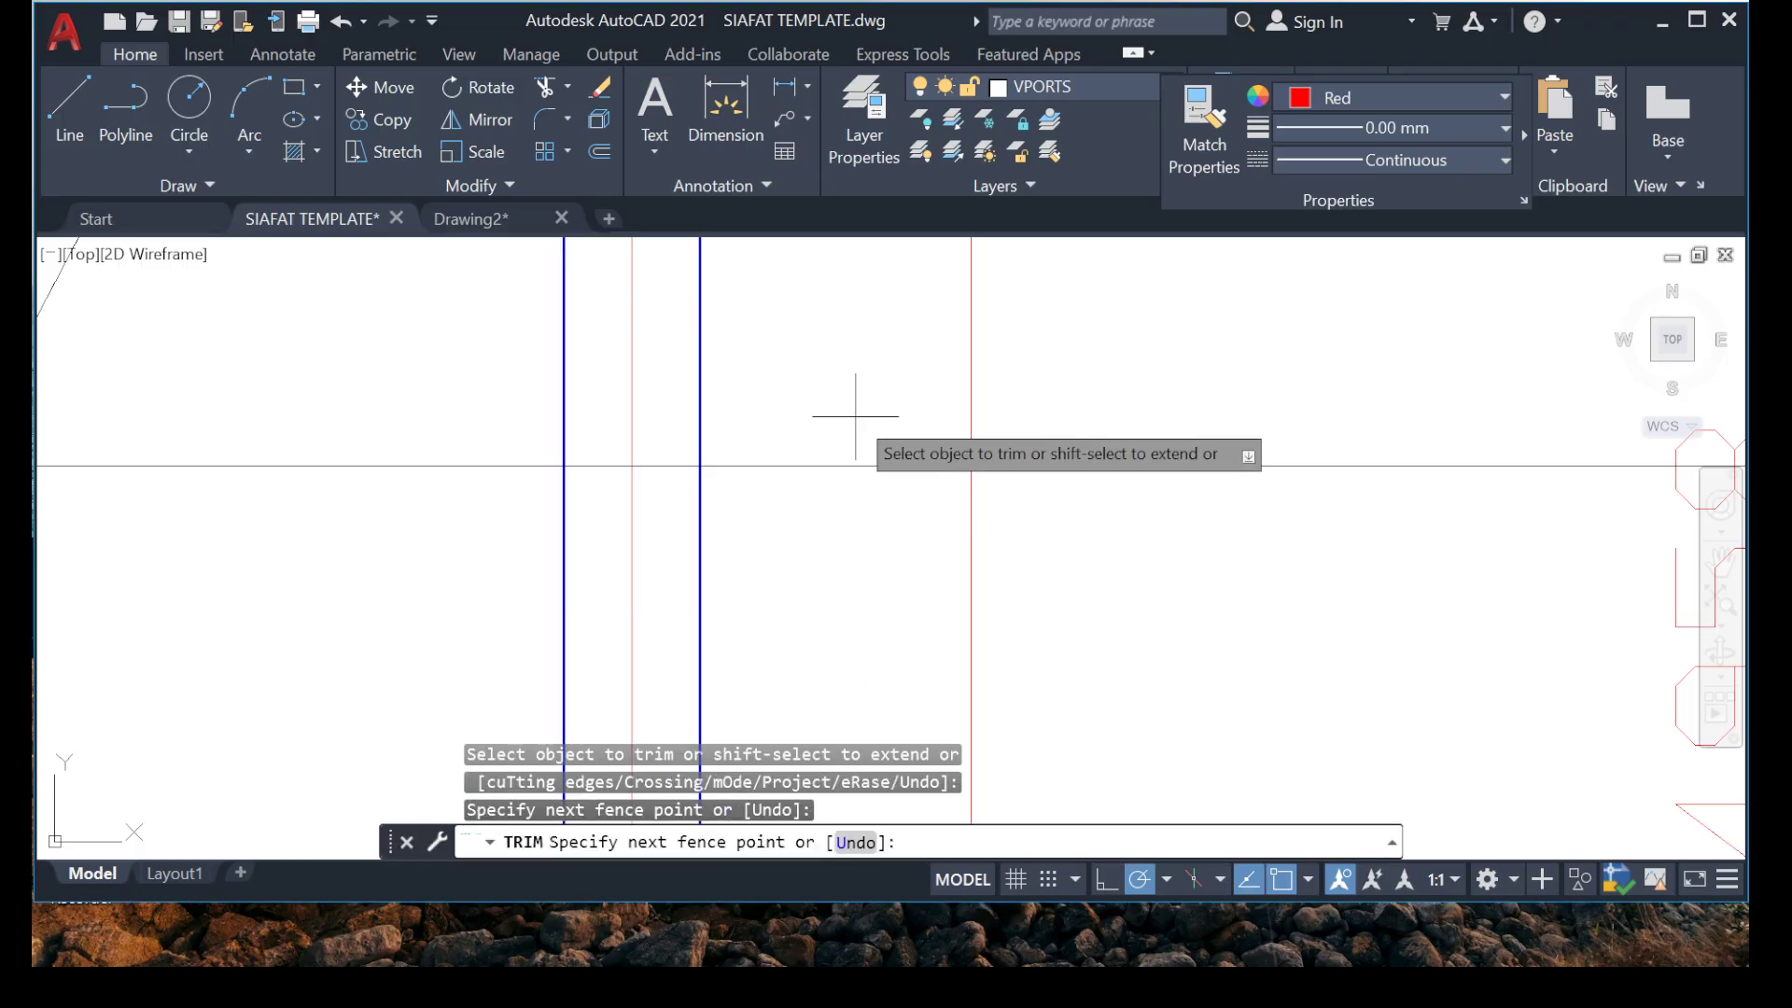
pyautogui.press('Escape')
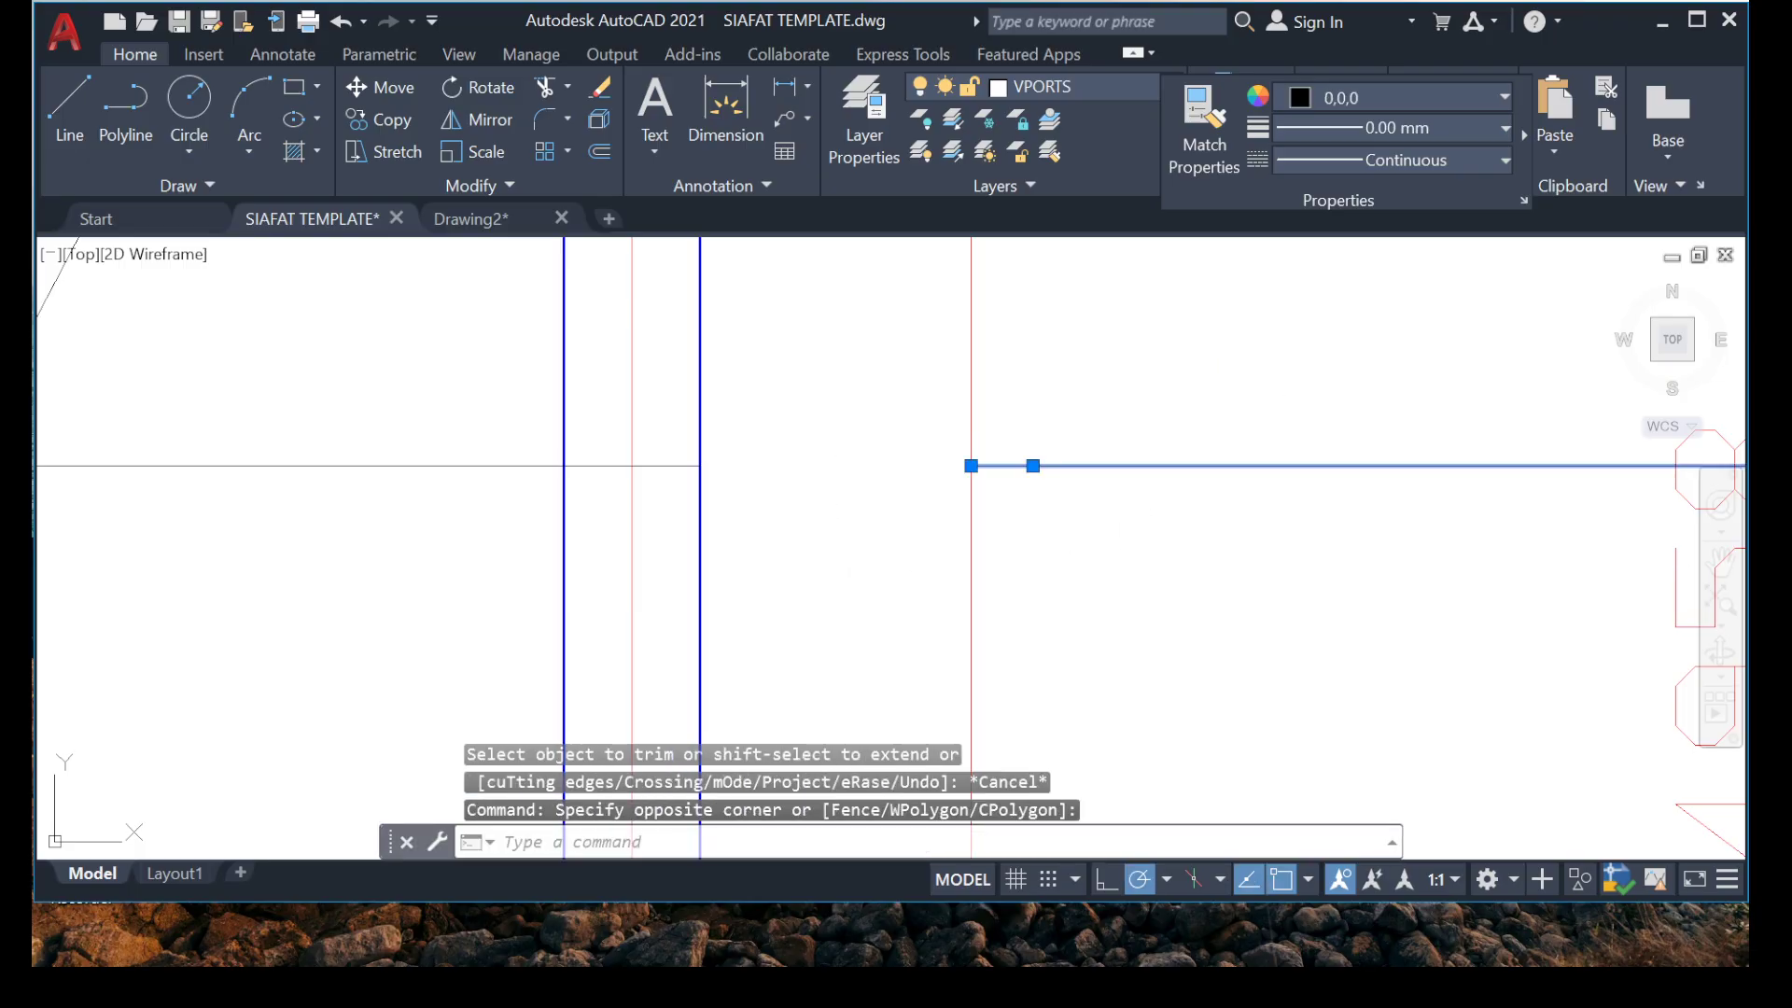
pyautogui.press('Delete')
# Trim the vertical marker line of the grid 5 to 6 bay below its arrowhead at grid 5 and erase the remaining lower part.
pyautogui.scroll(-4, 587, 527)
pyautogui.scroll(-5, 515, 587)
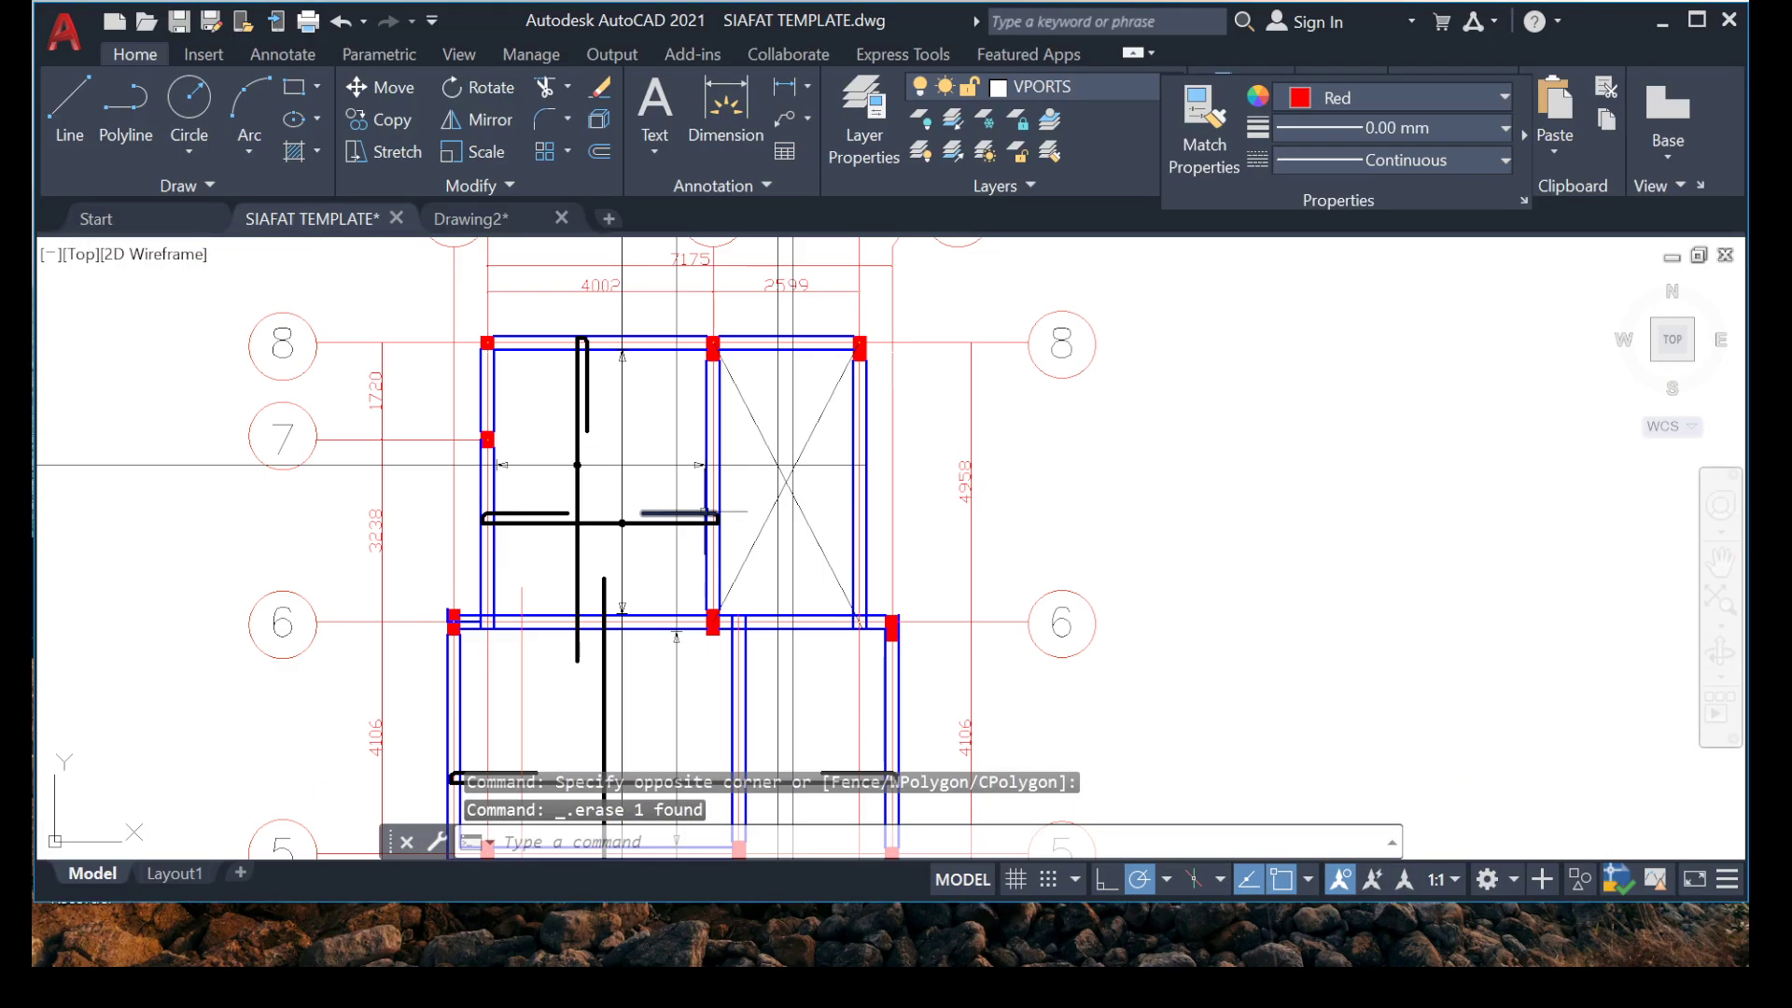
pyautogui.moveTo(599, 658); pyautogui.dragTo(660, 422, button='middle')
pyautogui.moveTo(635, 571)
pyautogui.mouseDown(button='middle')
pyautogui.moveTo(632, 544)
pyautogui.moveTo(579, 530)
pyautogui.moveTo(560, 741)
pyautogui.moveTo(616, 426)
pyautogui.mouseUp(button='middle')
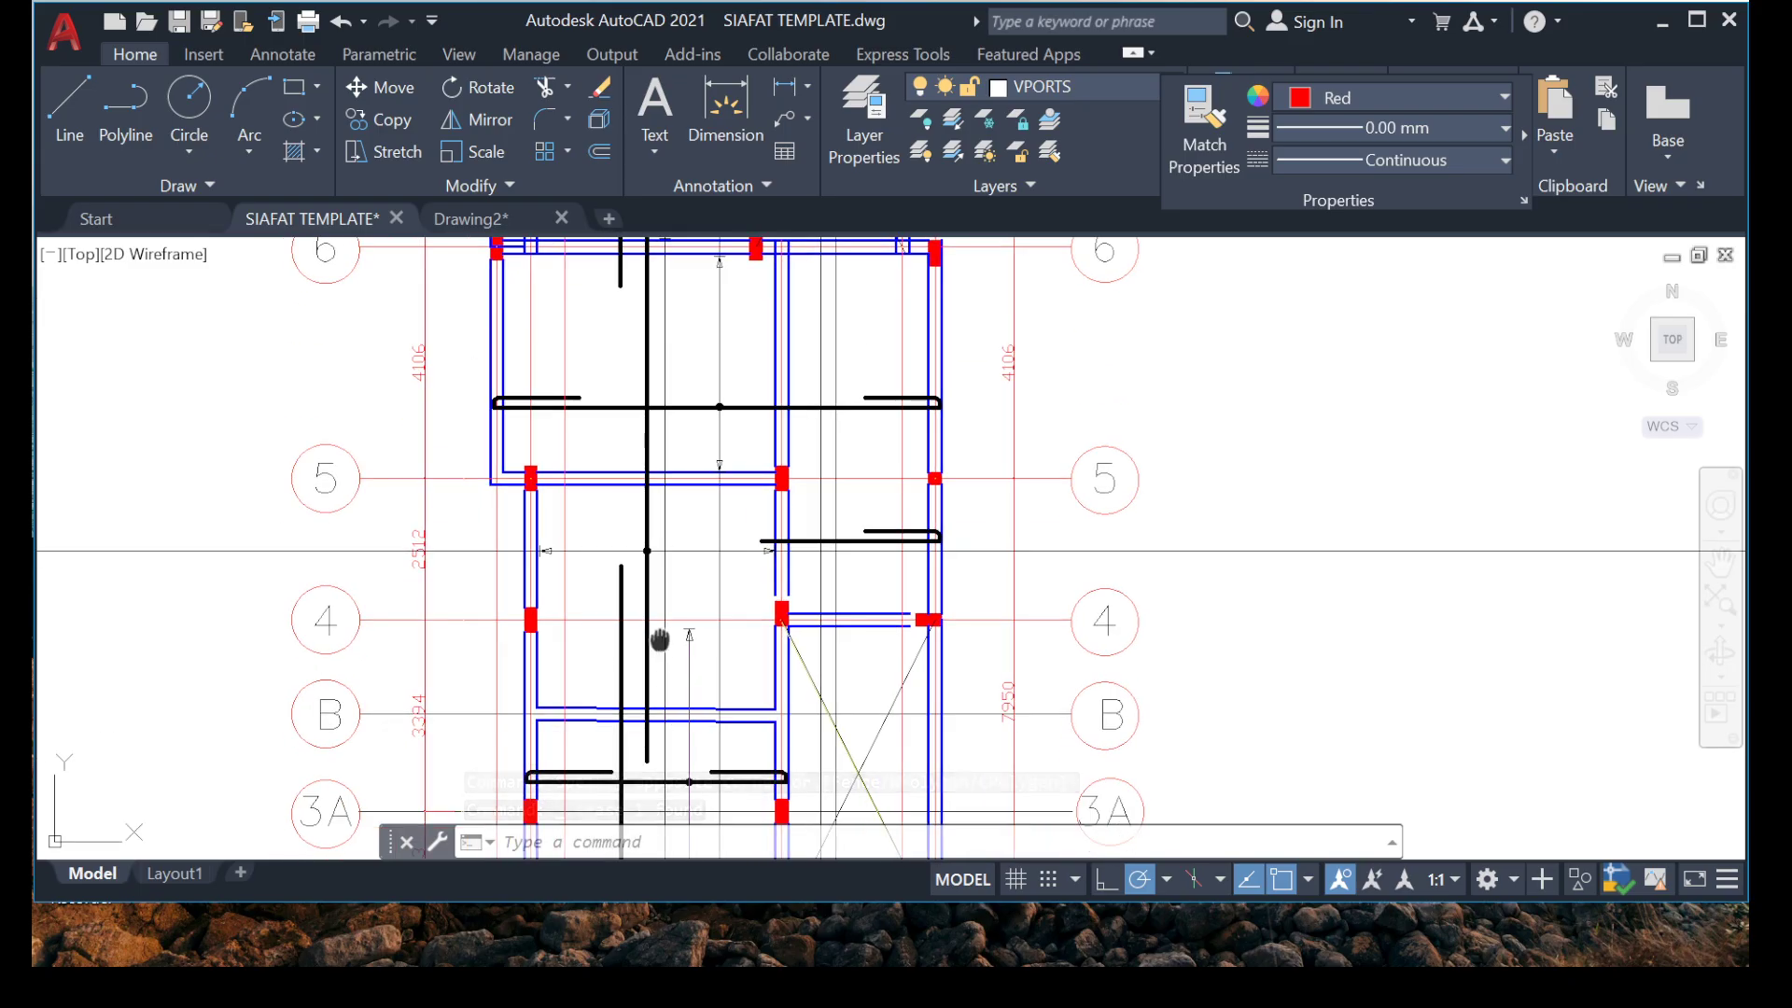
pyautogui.moveTo(660, 640); pyautogui.dragTo(640, 426, button='middle')
pyautogui.moveTo(731, 676)
pyautogui.mouseDown(button='middle')
pyautogui.moveTo(688, 612)
pyautogui.moveTo(632, 836)
pyautogui.moveTo(630, 928)
pyautogui.mouseUp(button='middle')
pyautogui.scroll(5, 540, 552)
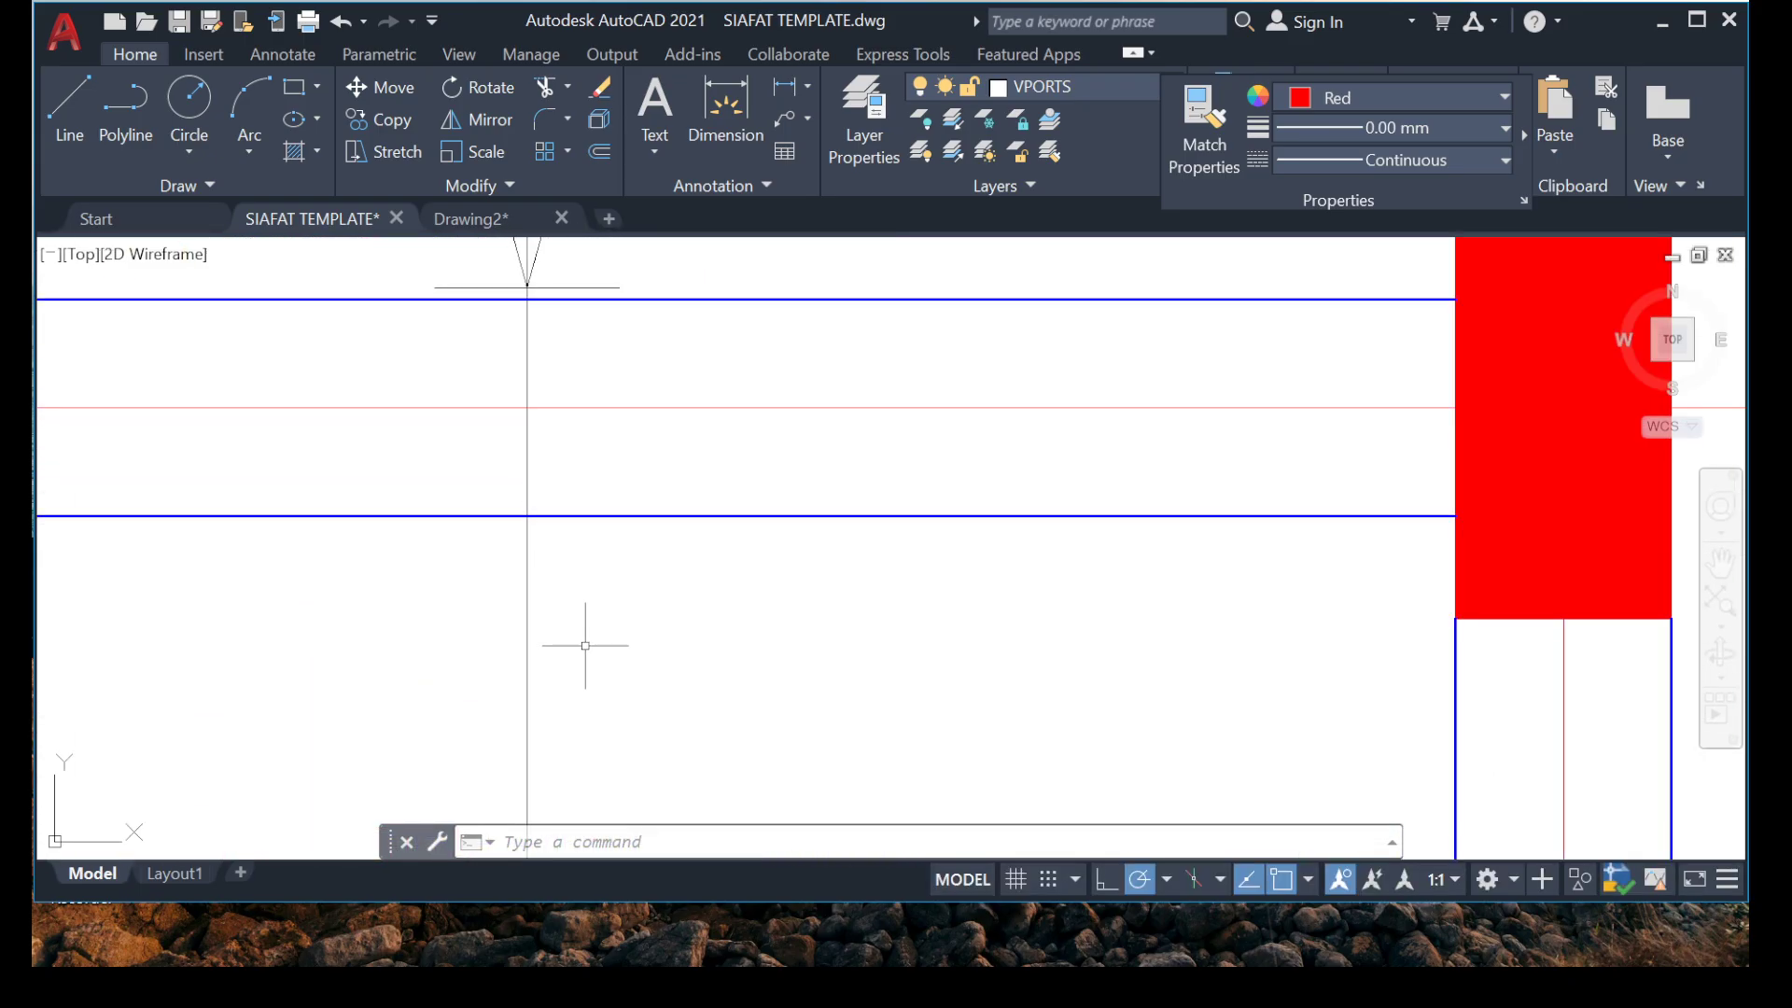
pyautogui.press('Return')
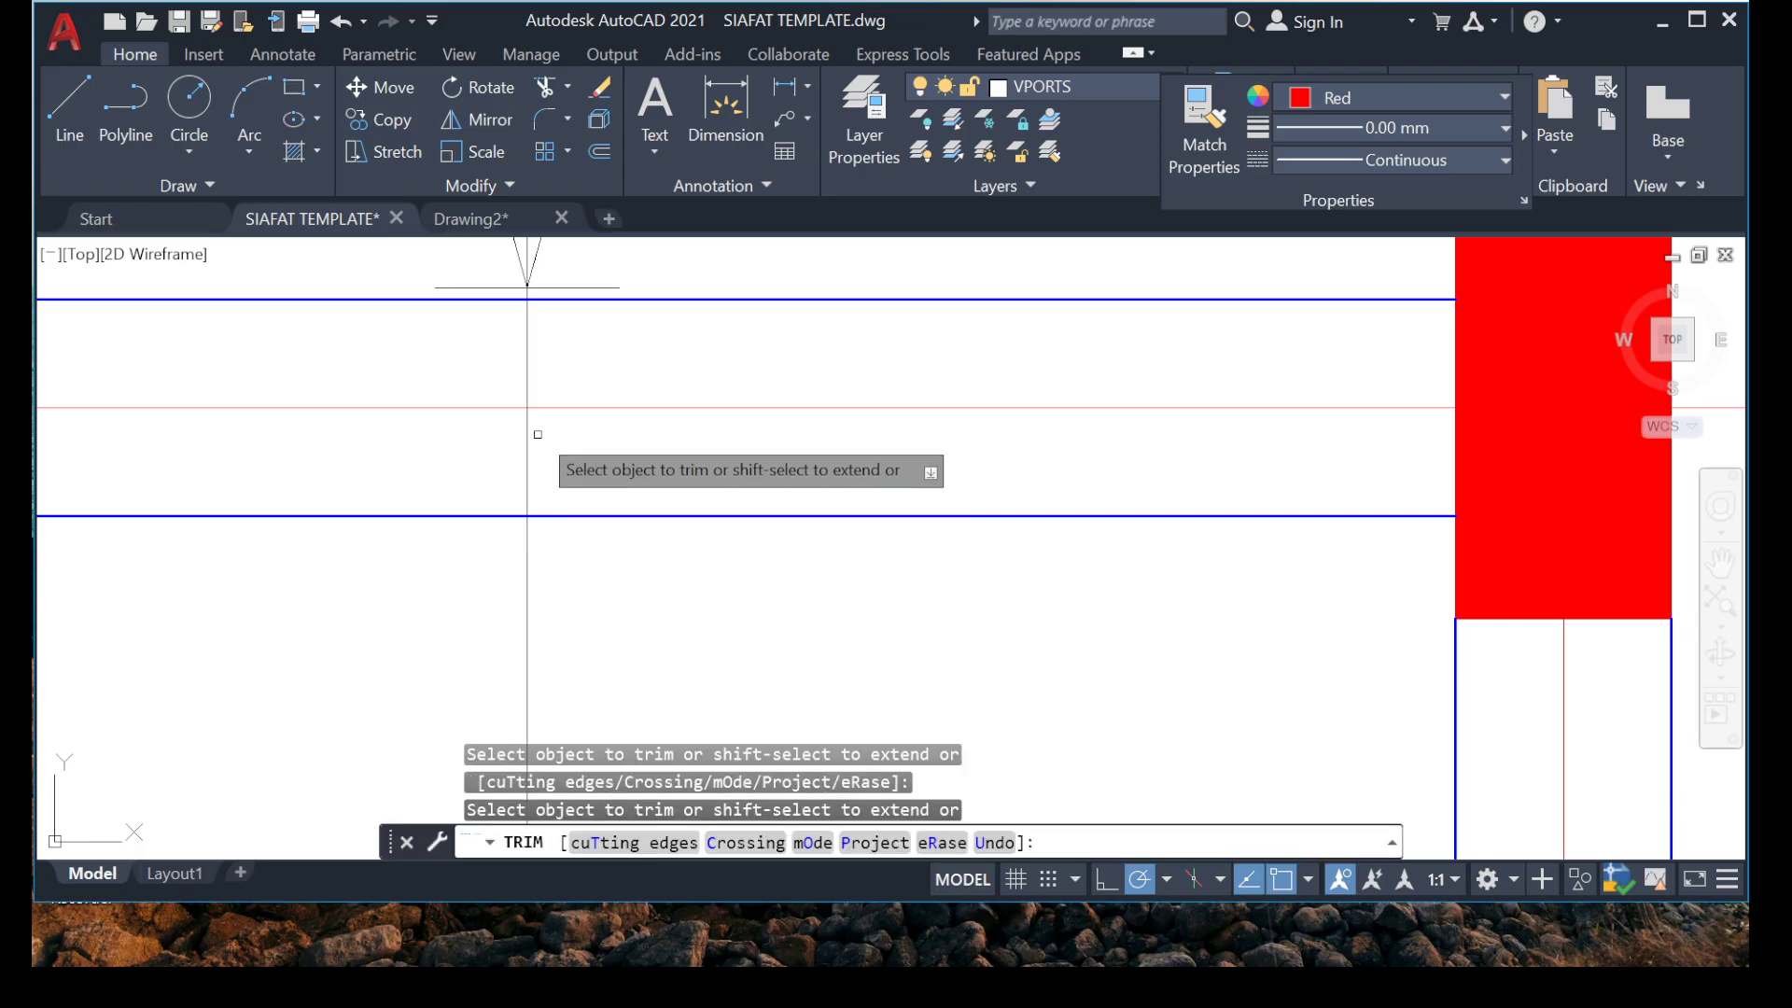
pyautogui.press('Escape')
pyautogui.click(640, 627)
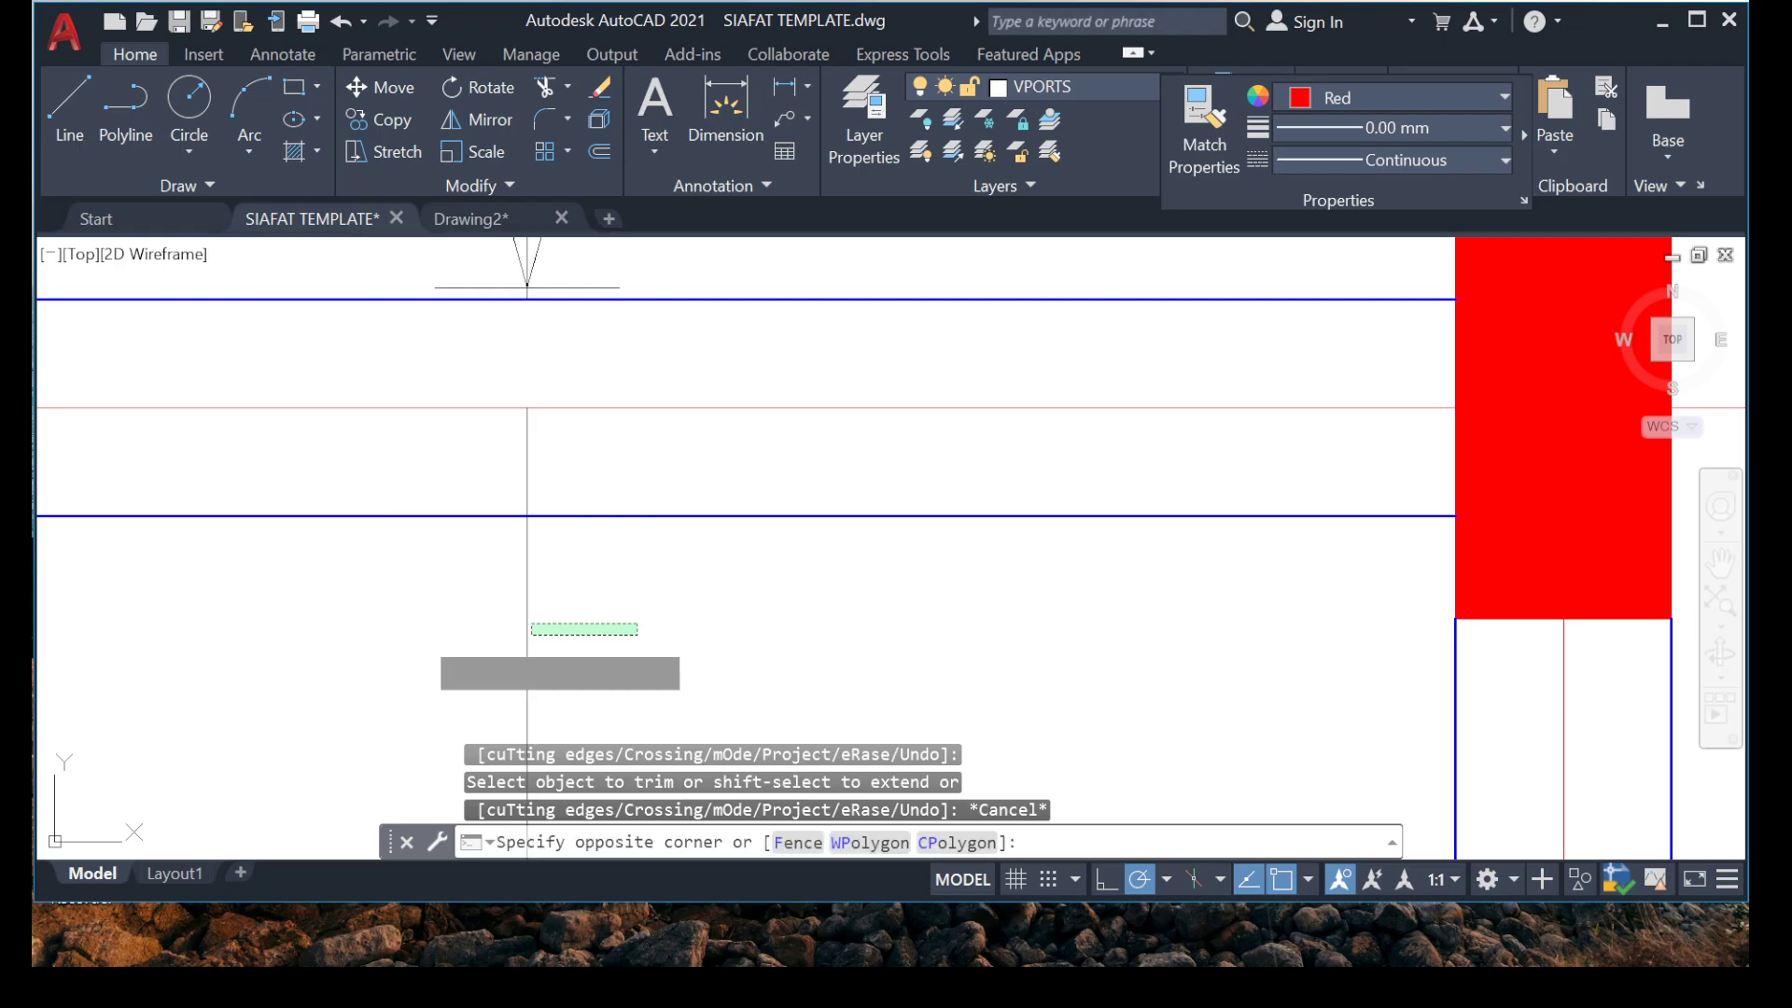
pyautogui.click(368, 619)
pyautogui.press('Delete')
# Stretch the lower end of the Callout marker line at grid 3 straight down past grid 1, to below the plan.
pyautogui.scroll(-5, 368, 630)
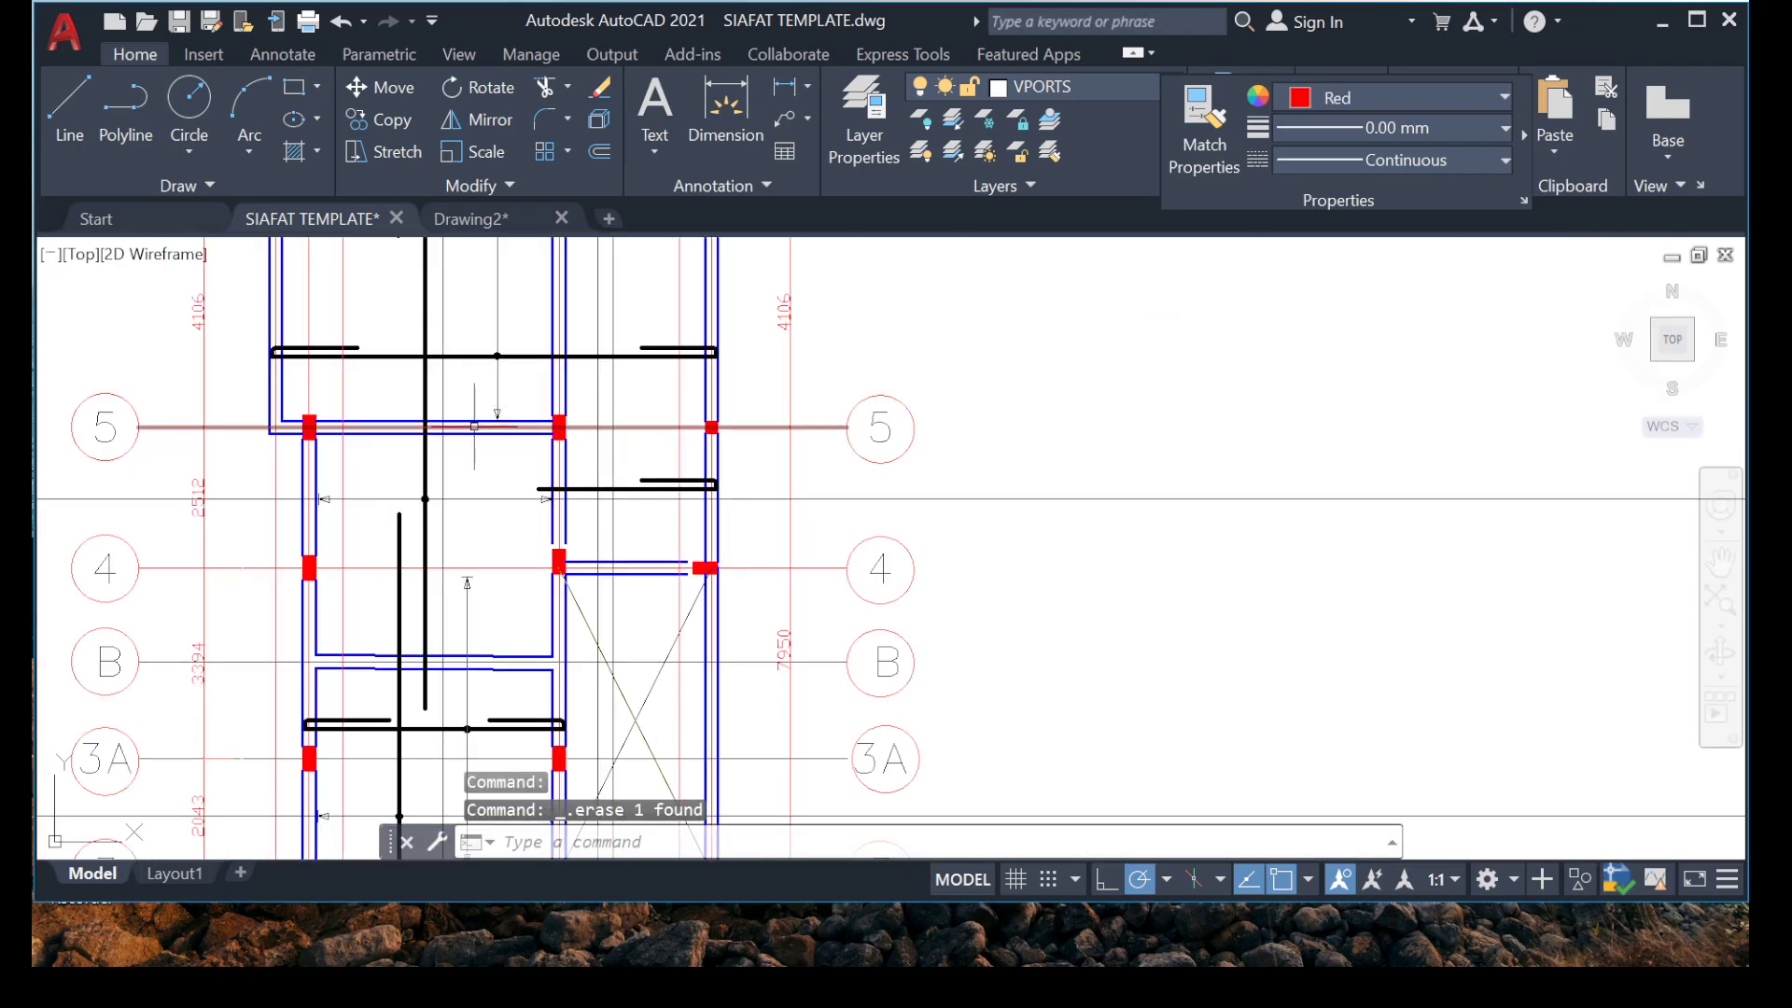
pyautogui.moveTo(504, 489)
pyautogui.mouseDown(button='middle')
pyautogui.moveTo(523, 525)
pyautogui.moveTo(581, 414)
pyautogui.mouseUp(button='middle')
pyautogui.moveTo(526, 626)
pyautogui.mouseDown(button='middle')
pyautogui.moveTo(544, 361)
pyautogui.moveTo(498, 566)
pyautogui.mouseUp(button='middle')
pyautogui.scroll(-3, 498, 567)
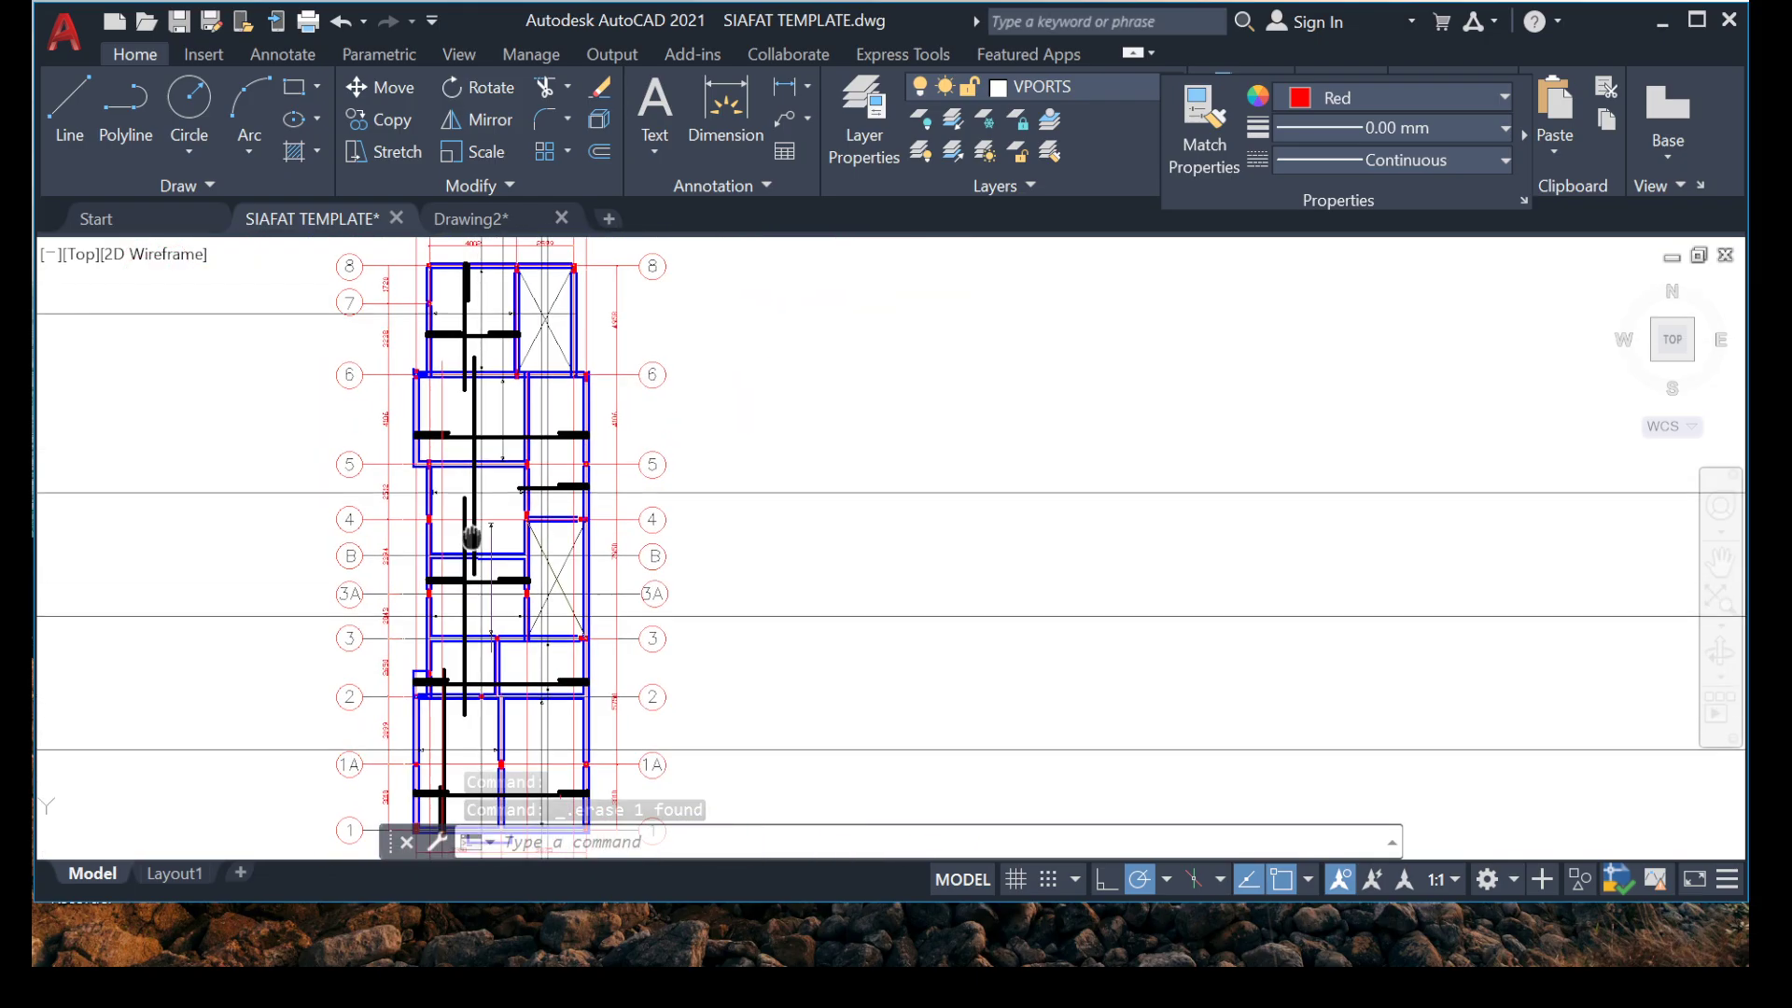
pyautogui.scroll(6, 477, 693)
pyautogui.moveTo(510, 536)
pyautogui.mouseDown(button='middle')
pyautogui.moveTo(508, 652)
pyautogui.moveTo(612, 584)
pyautogui.moveTo(598, 562)
pyautogui.moveTo(519, 644)
pyautogui.mouseUp(button='middle')
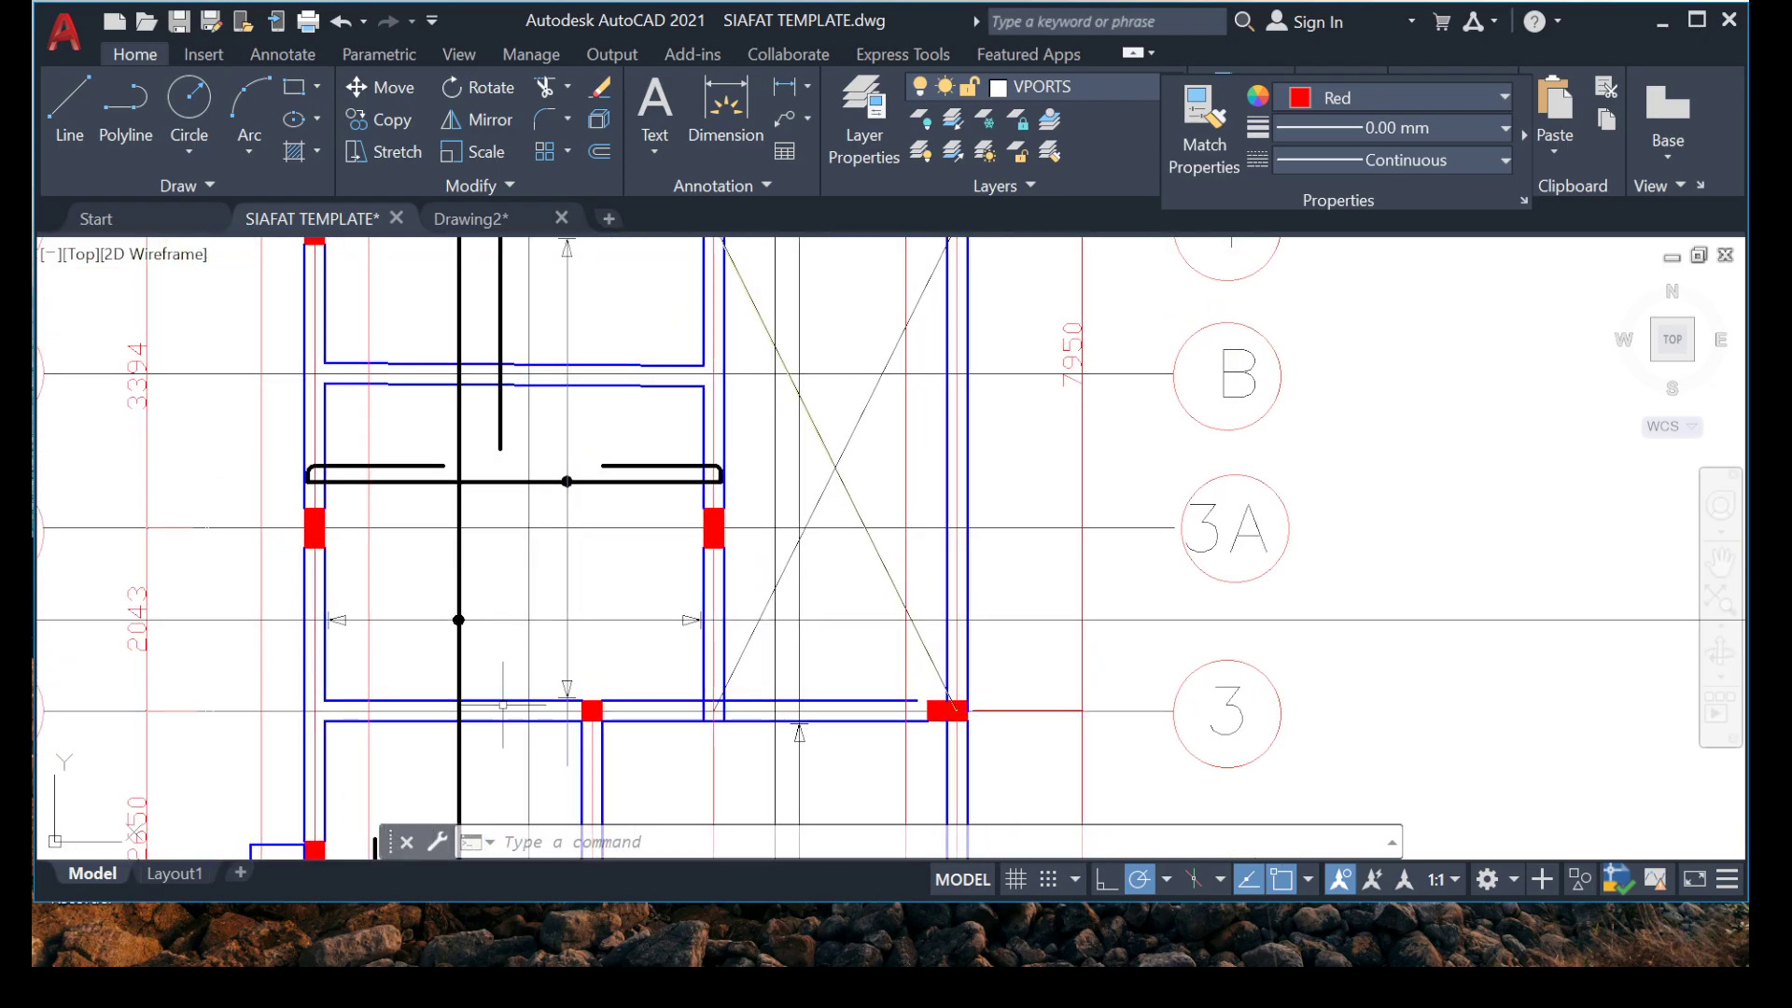
pyautogui.scroll(4, 563, 814)
pyautogui.scroll(4, 516, 688)
pyautogui.click(709, 532)
pyautogui.click(519, 563)
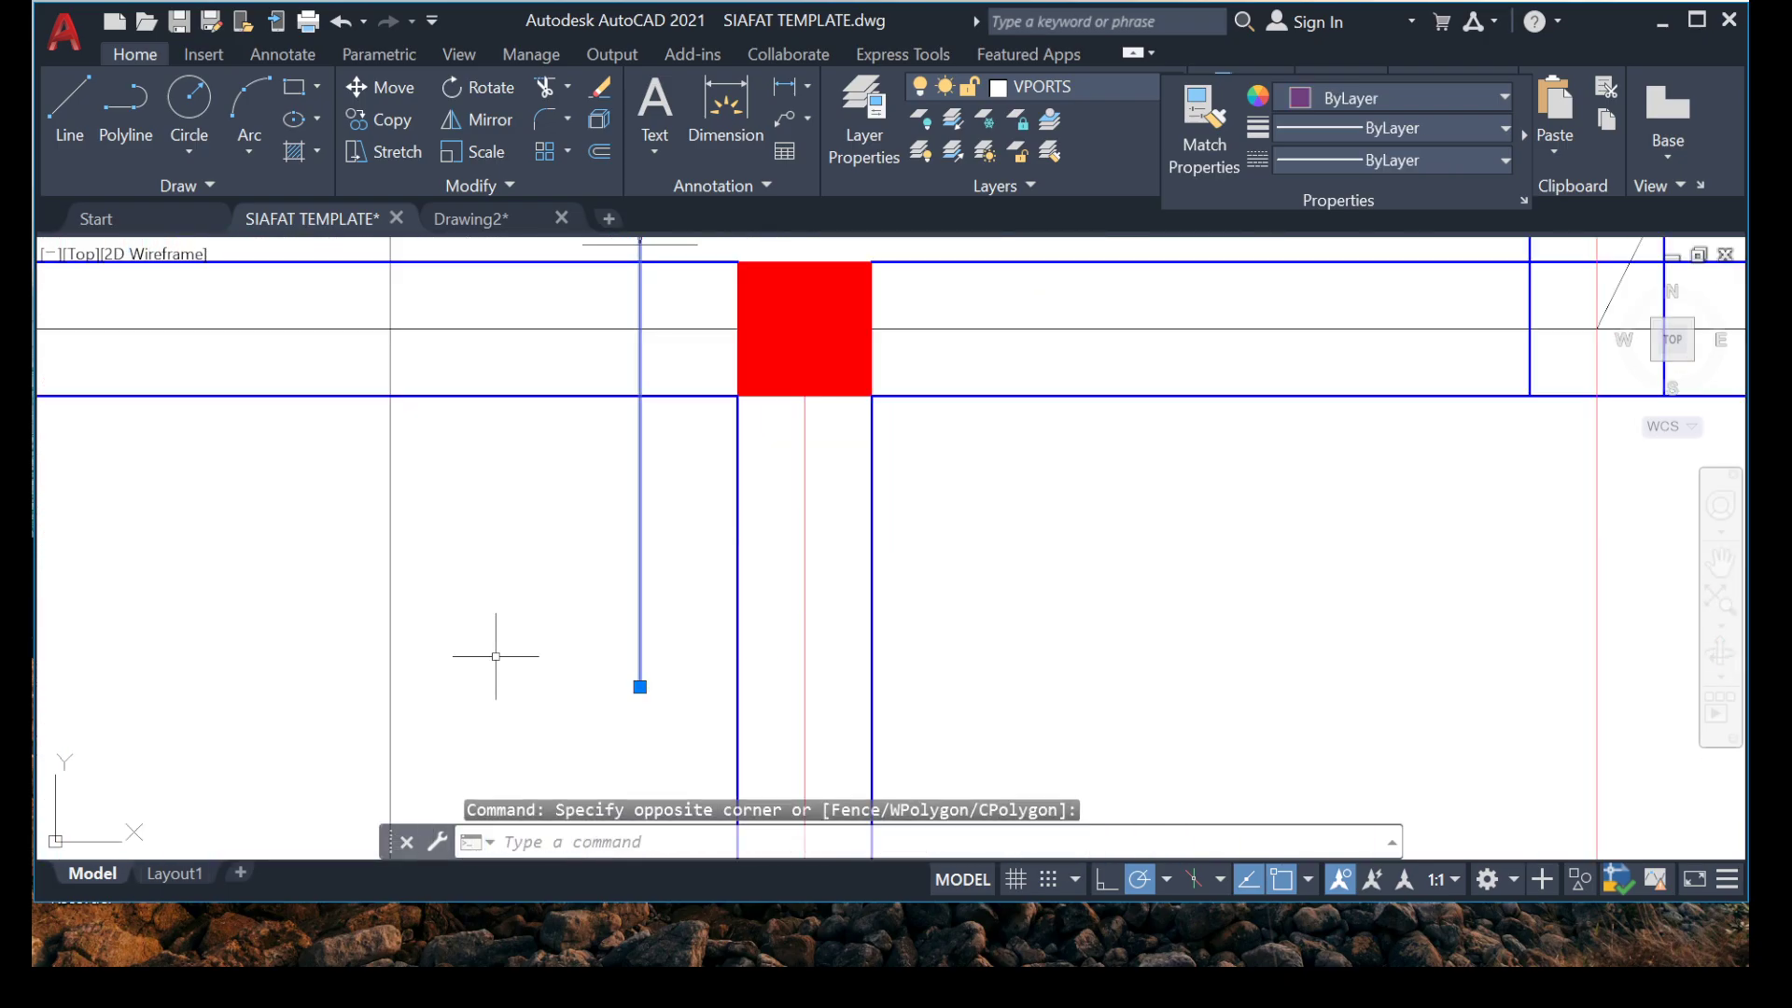
pyautogui.moveTo(683, 743); pyautogui.dragTo(549, 582, button='middle')
pyautogui.click(513, 526)
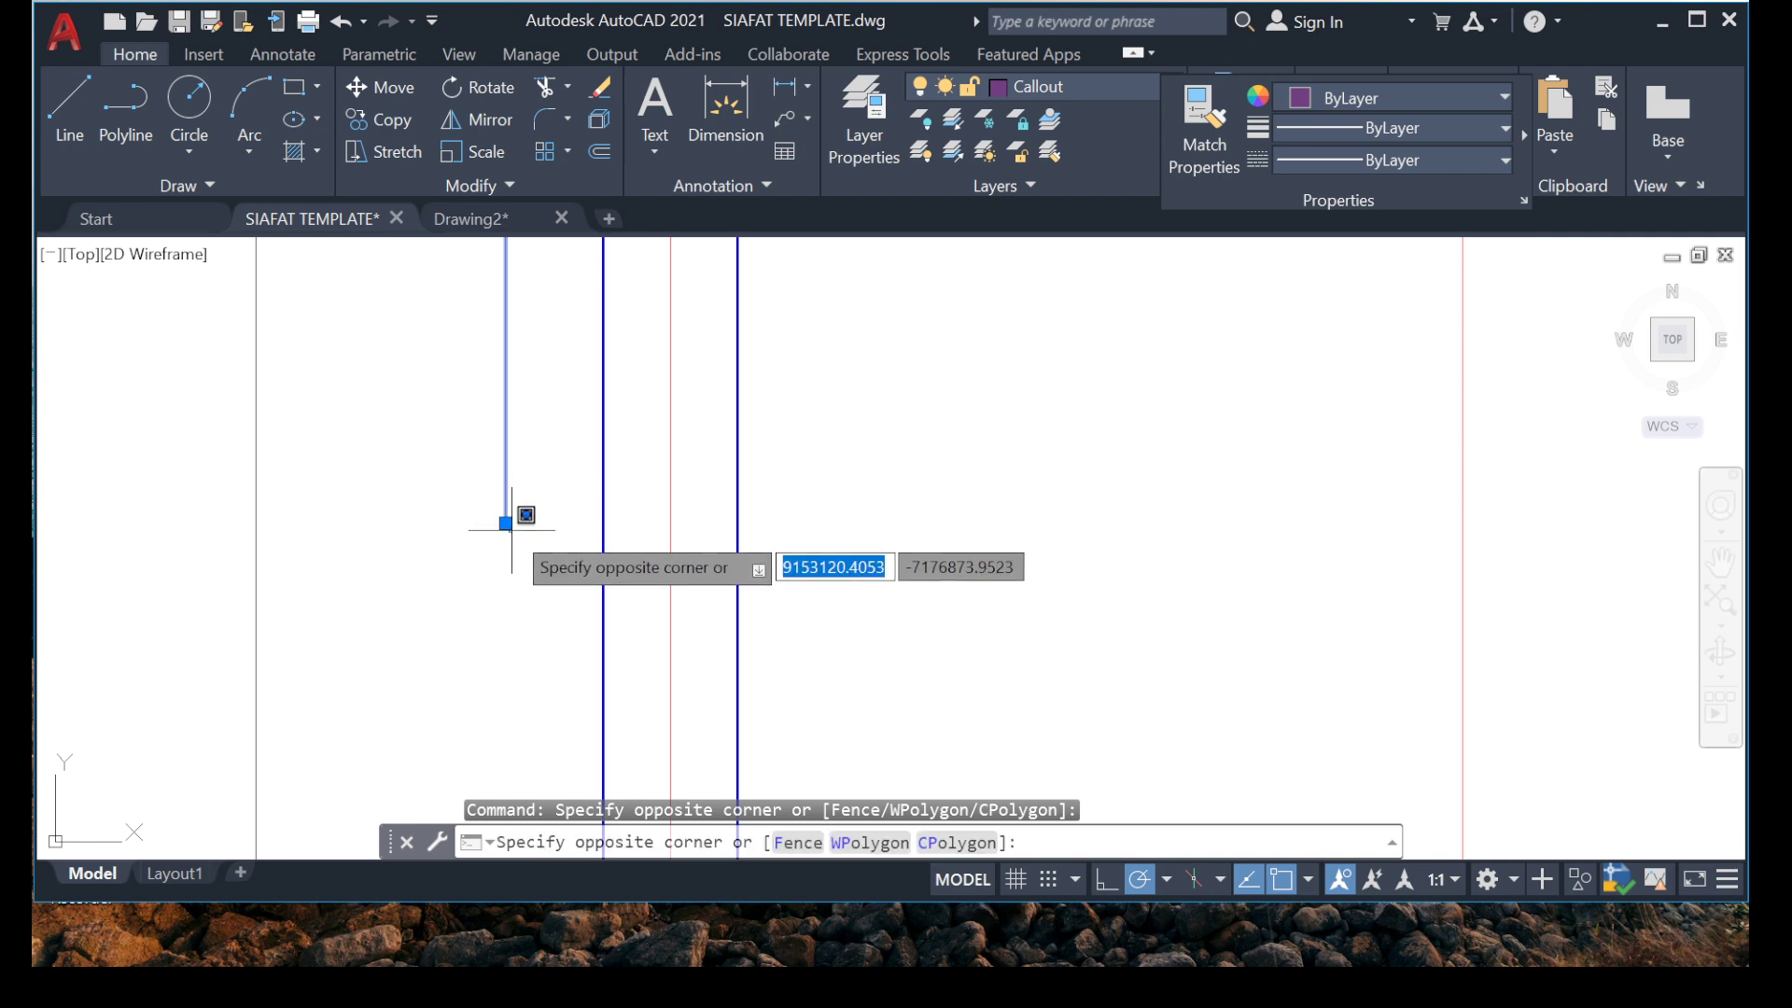
pyautogui.click(514, 531)
pyautogui.click(505, 523)
pyautogui.scroll(-8, 404, 512)
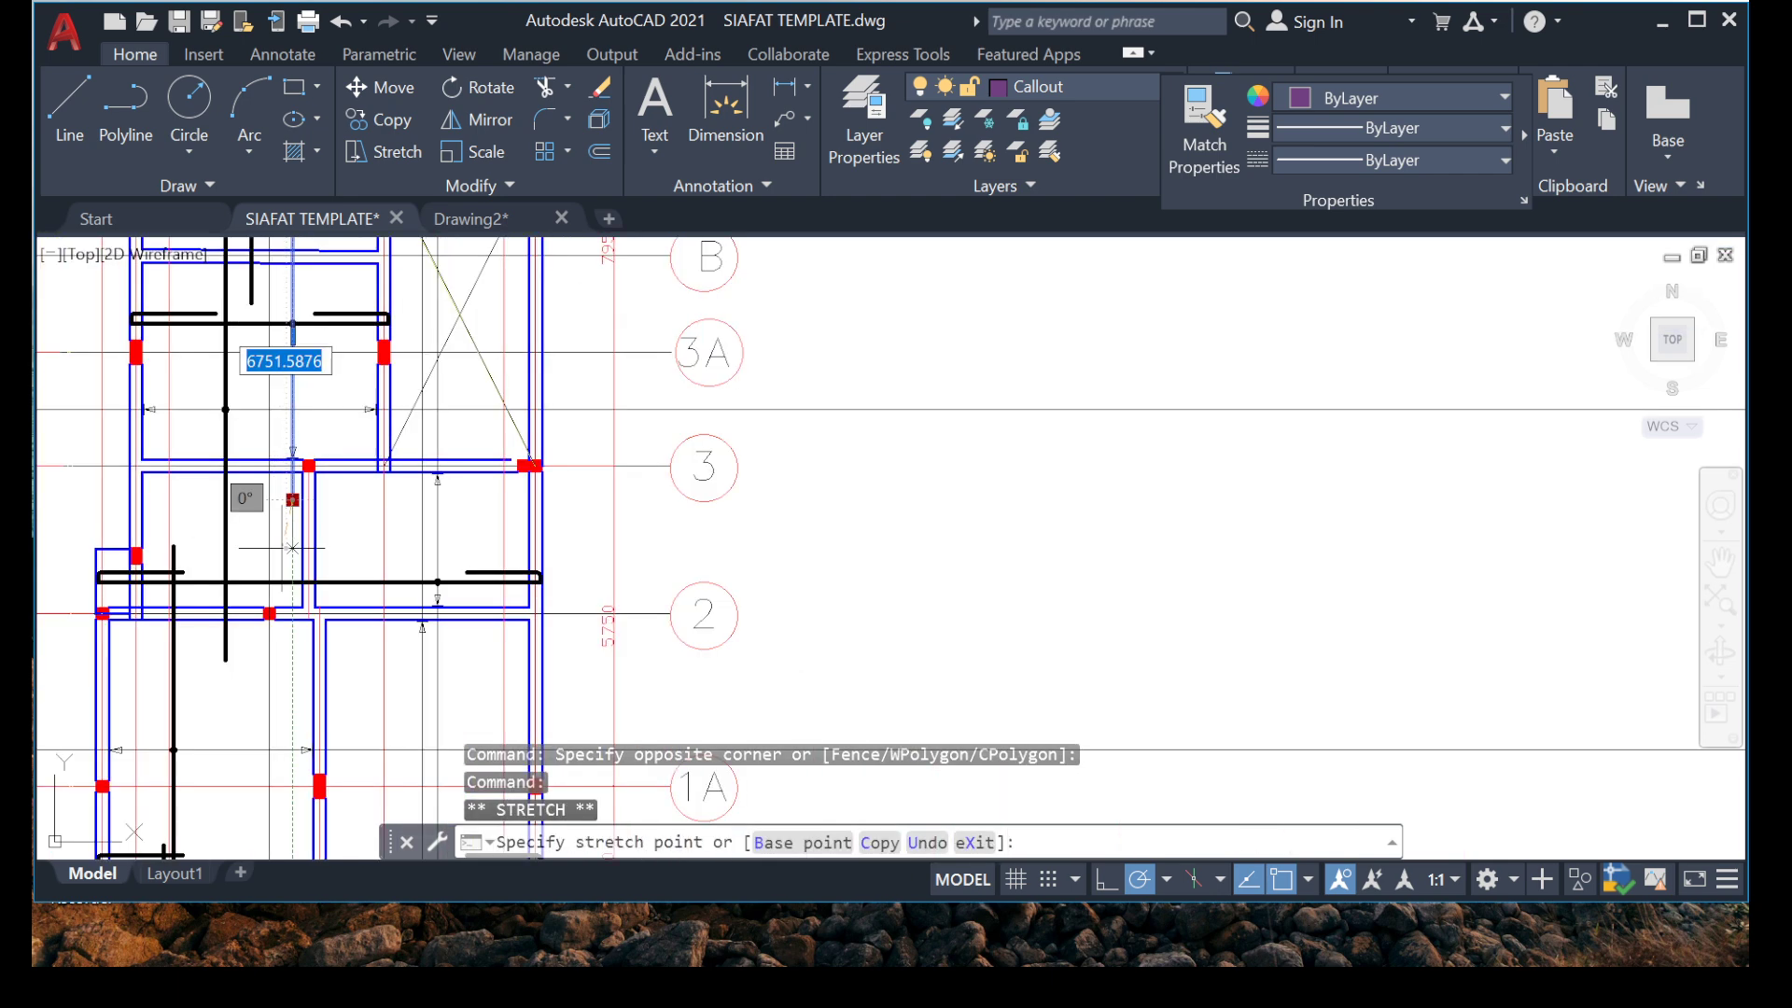
pyautogui.scroll(9, 403, 560)
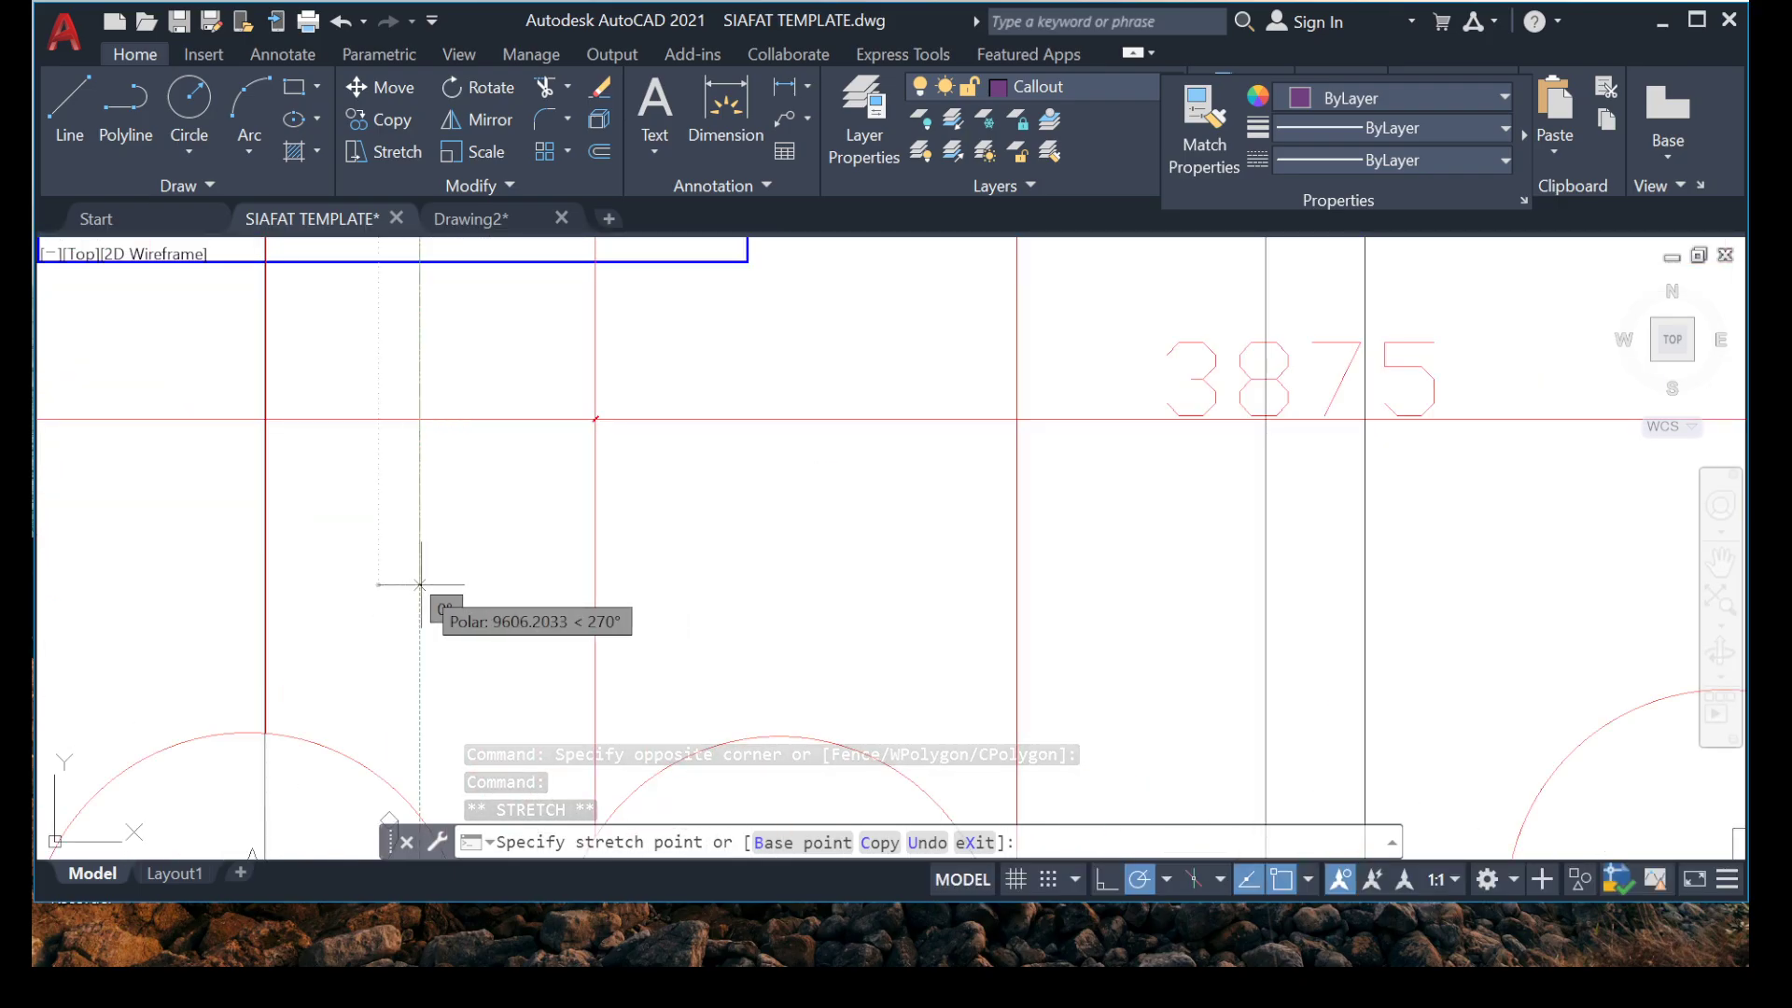
pyautogui.press('Escape')
pyautogui.press('Escape')
# Trim the horizontal marker line between grids 3 and 3A just beyond the beam beside the crossed void and erase the rest outside it.
pyautogui.scroll(-3, 411, 569)
pyautogui.scroll(5, 402, 557)
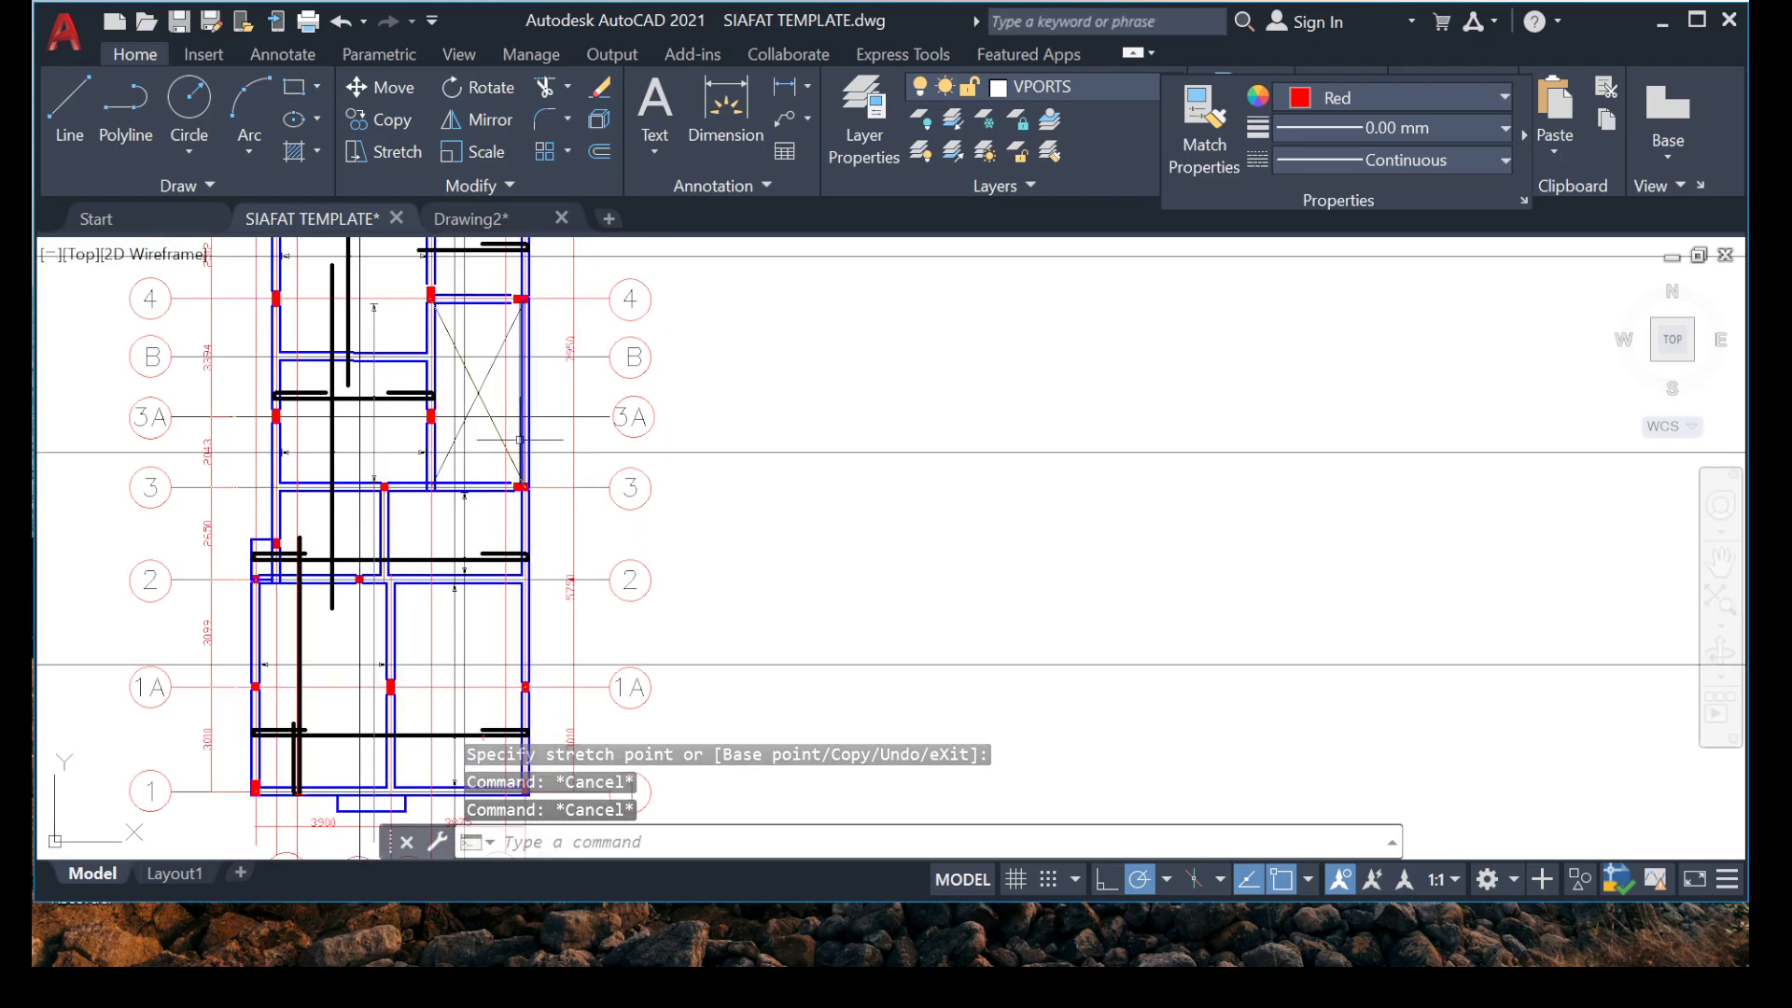
pyautogui.scroll(6, 461, 440)
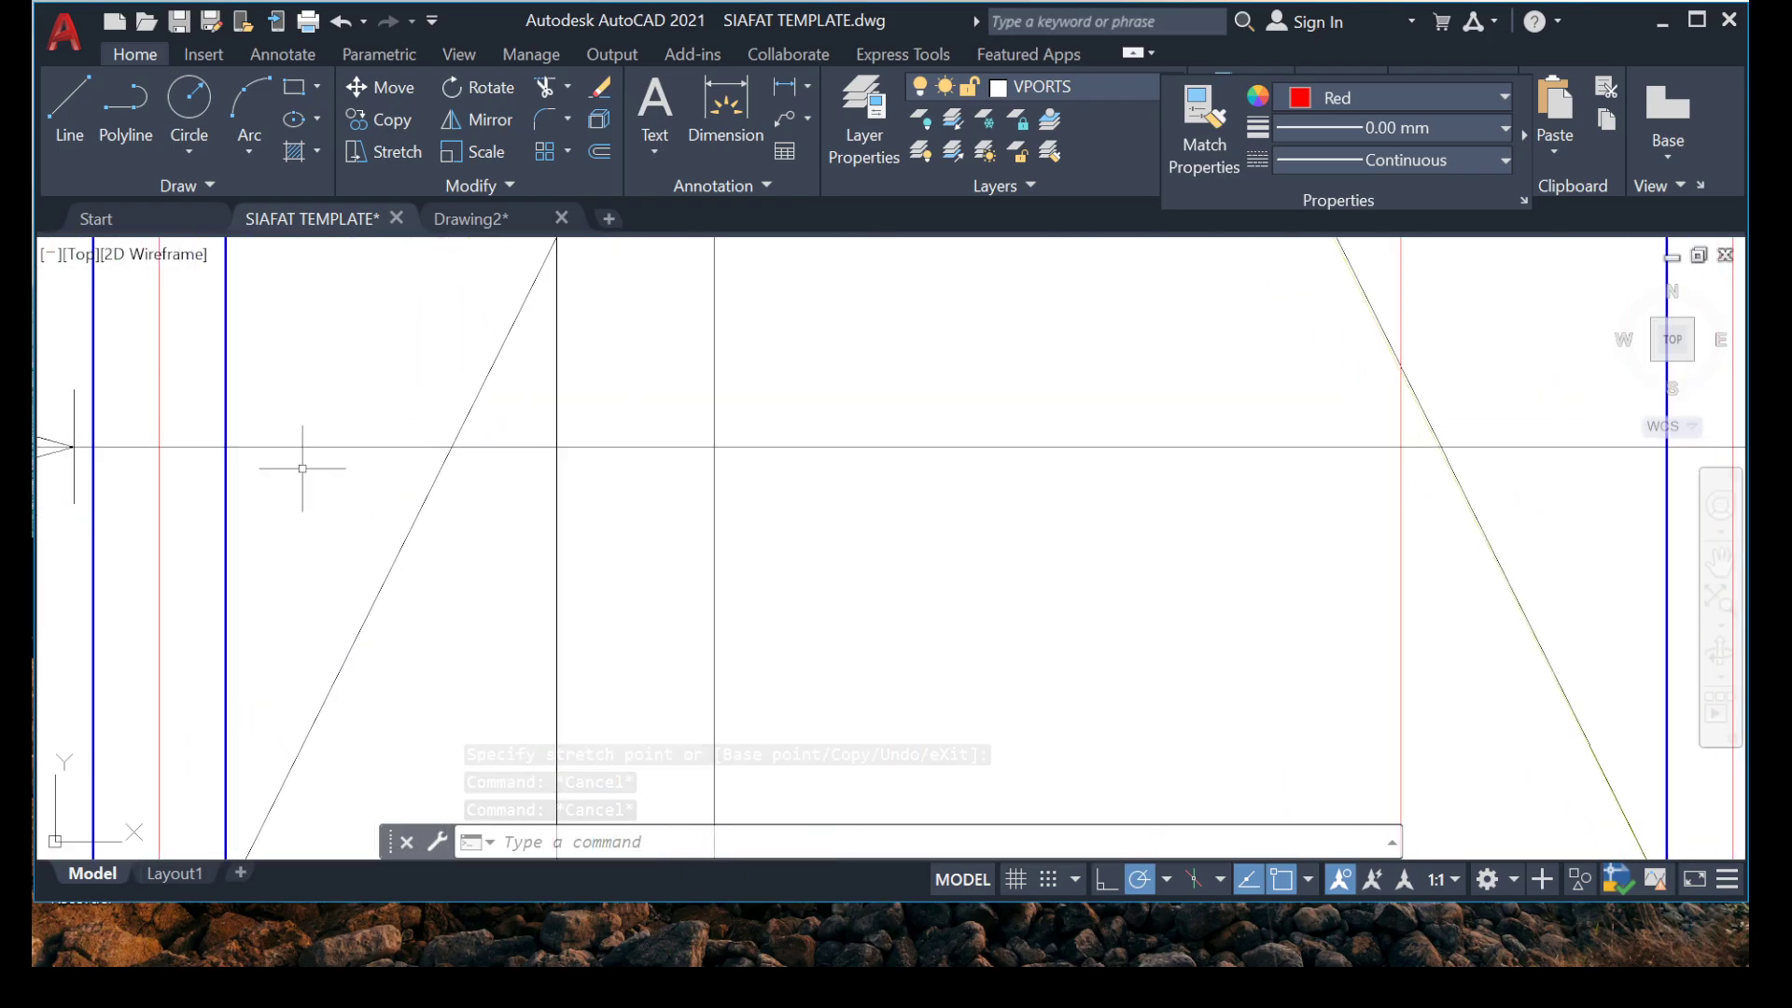
pyautogui.press('Return')
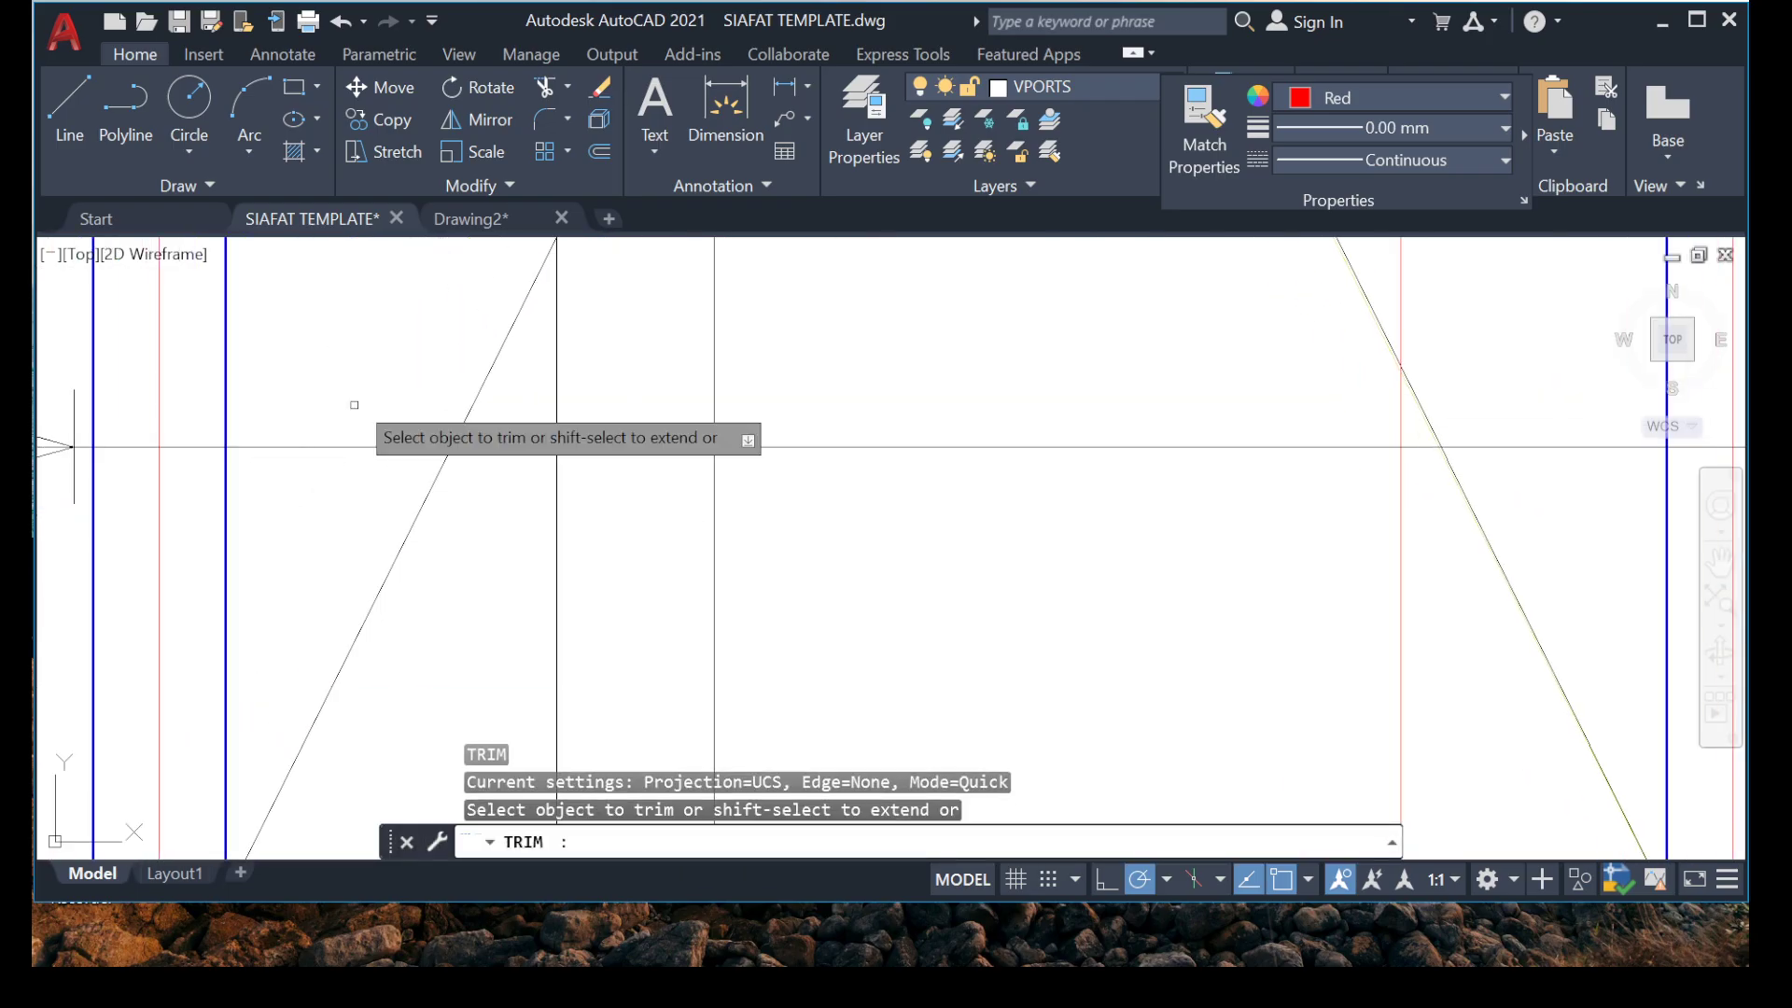
pyautogui.click(354, 400)
pyautogui.click(250, 483)
pyautogui.press('Escape')
pyautogui.press('Escape')
pyautogui.click(1016, 447)
pyautogui.click(911, 521)
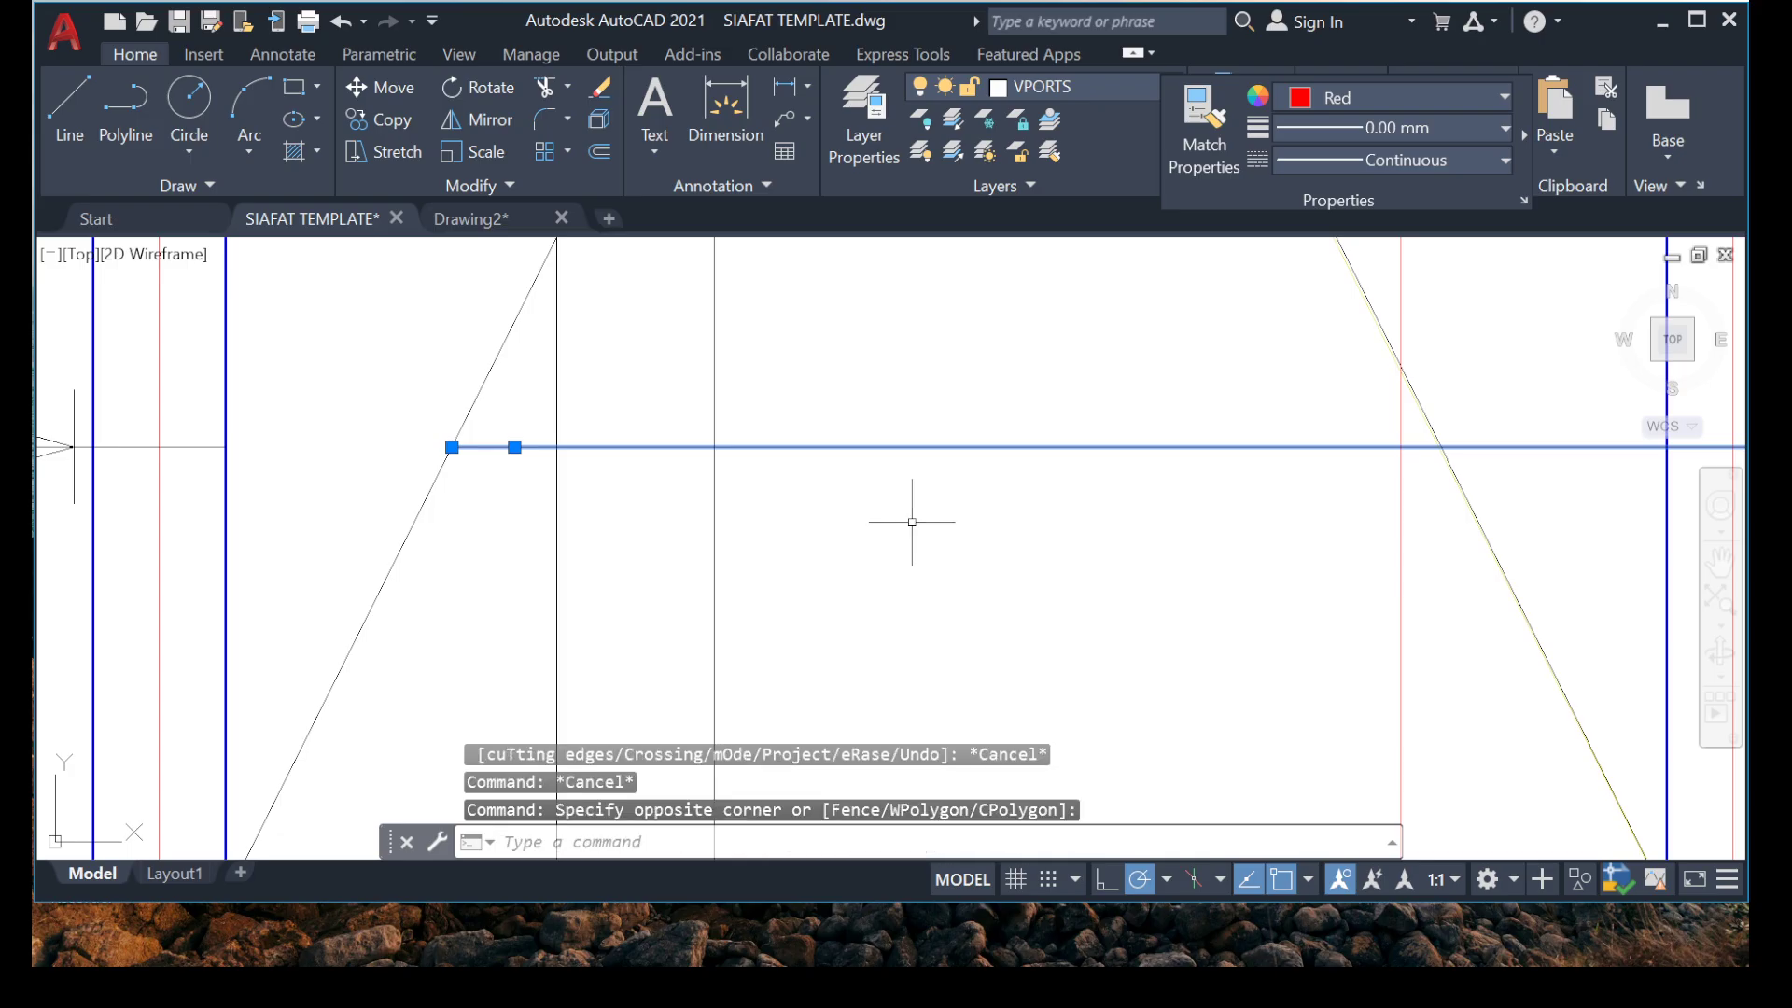
pyautogui.press('Delete')
pyautogui.scroll(-5, 1148, 427)
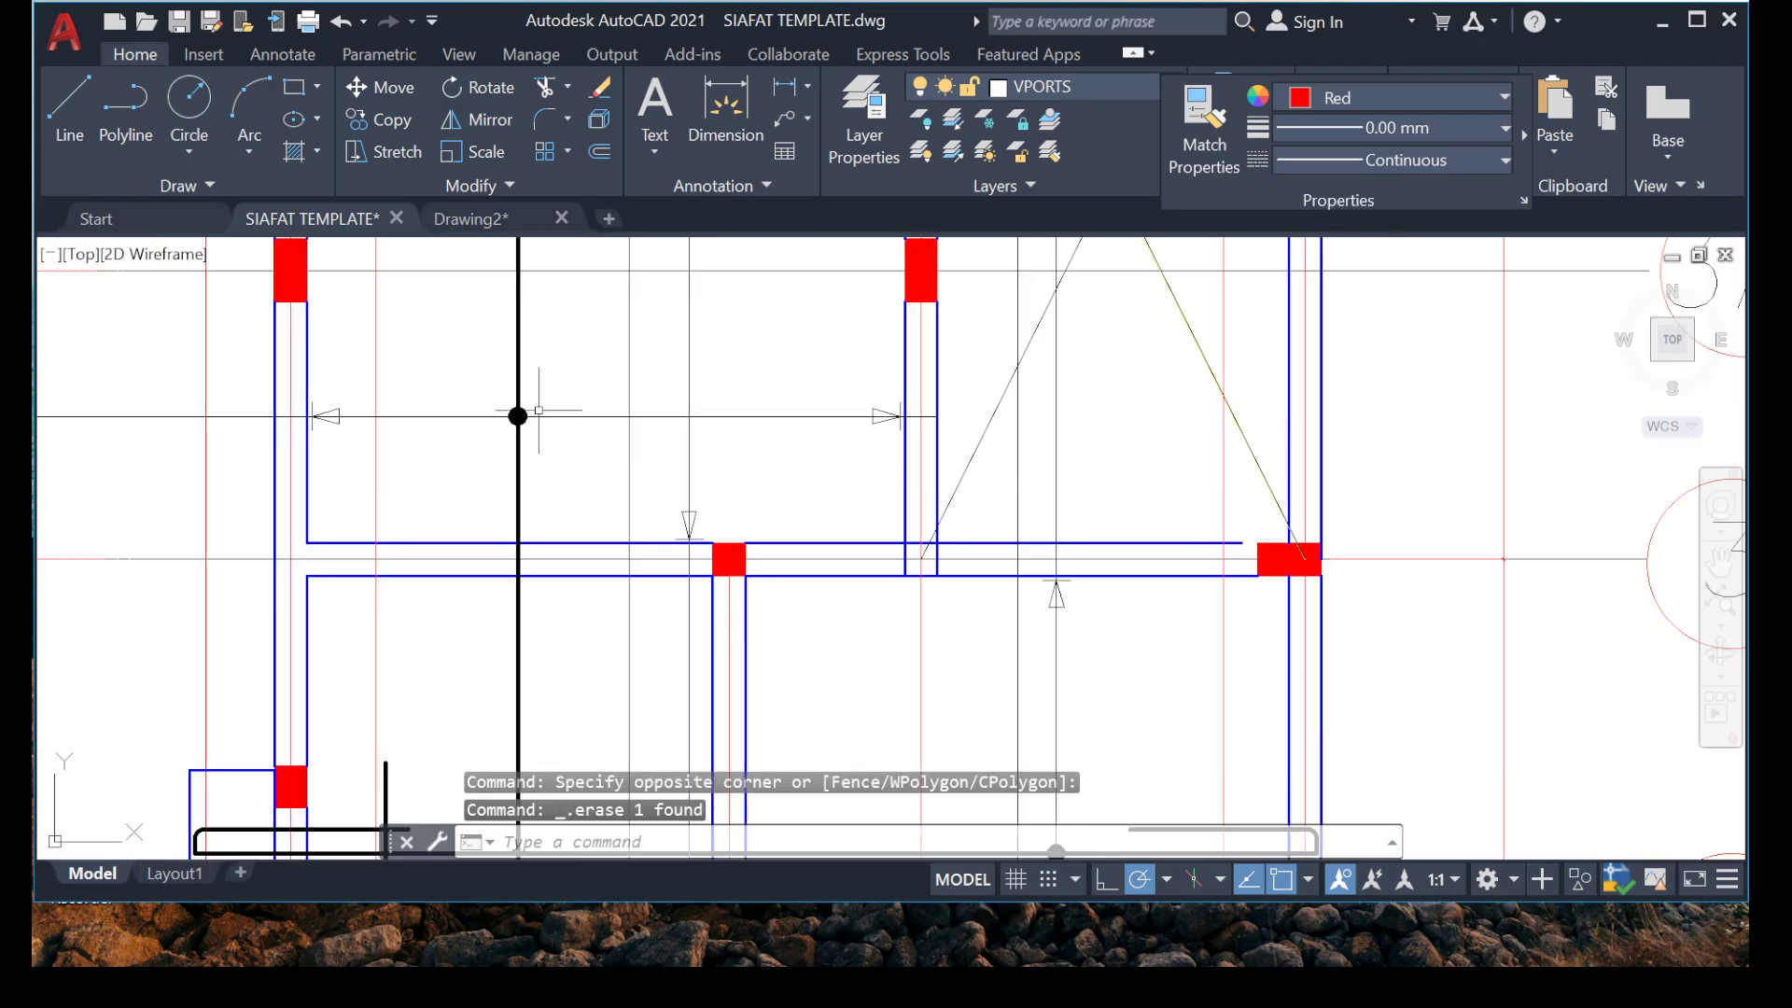
# Trim the vertical marker line of the grid 2 to 3 bay above its arrowhead at grid 3 and erase the remaining upper part.
pyautogui.scroll(-4, 420, 425)
pyautogui.scroll(2, 392, 401)
pyautogui.scroll(-3, 410, 460)
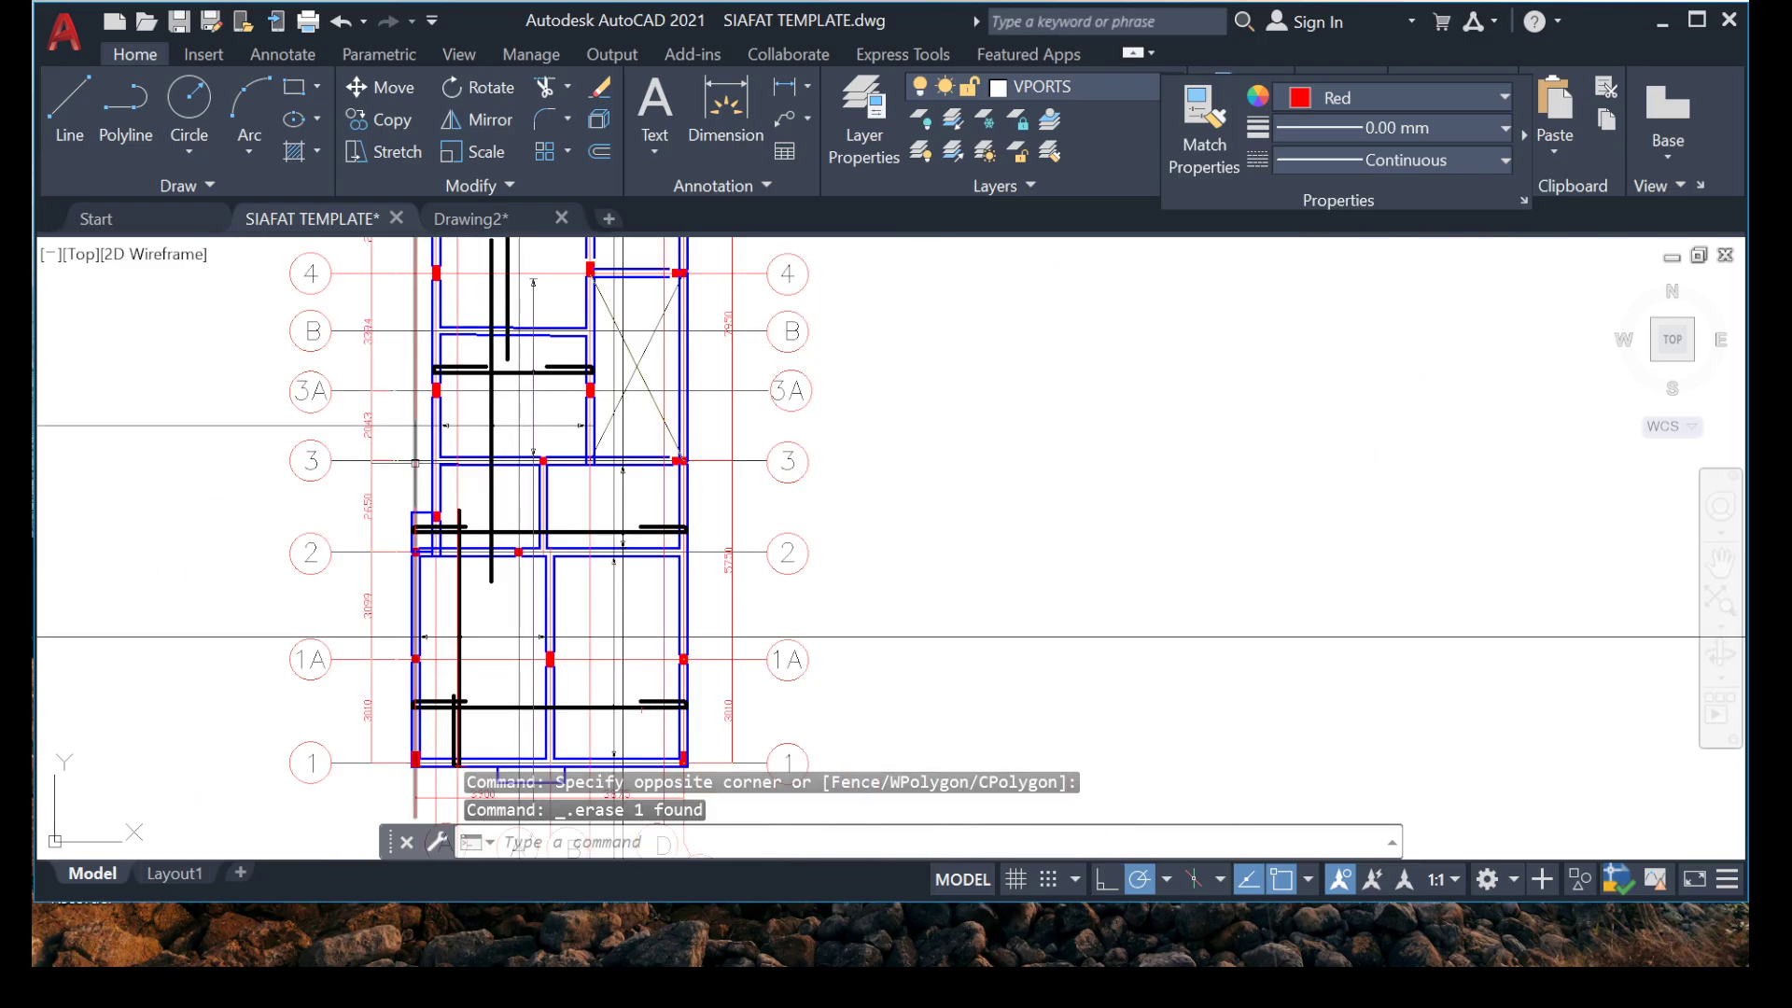
pyautogui.moveTo(625, 626); pyautogui.dragTo(639, 507, button='middle')
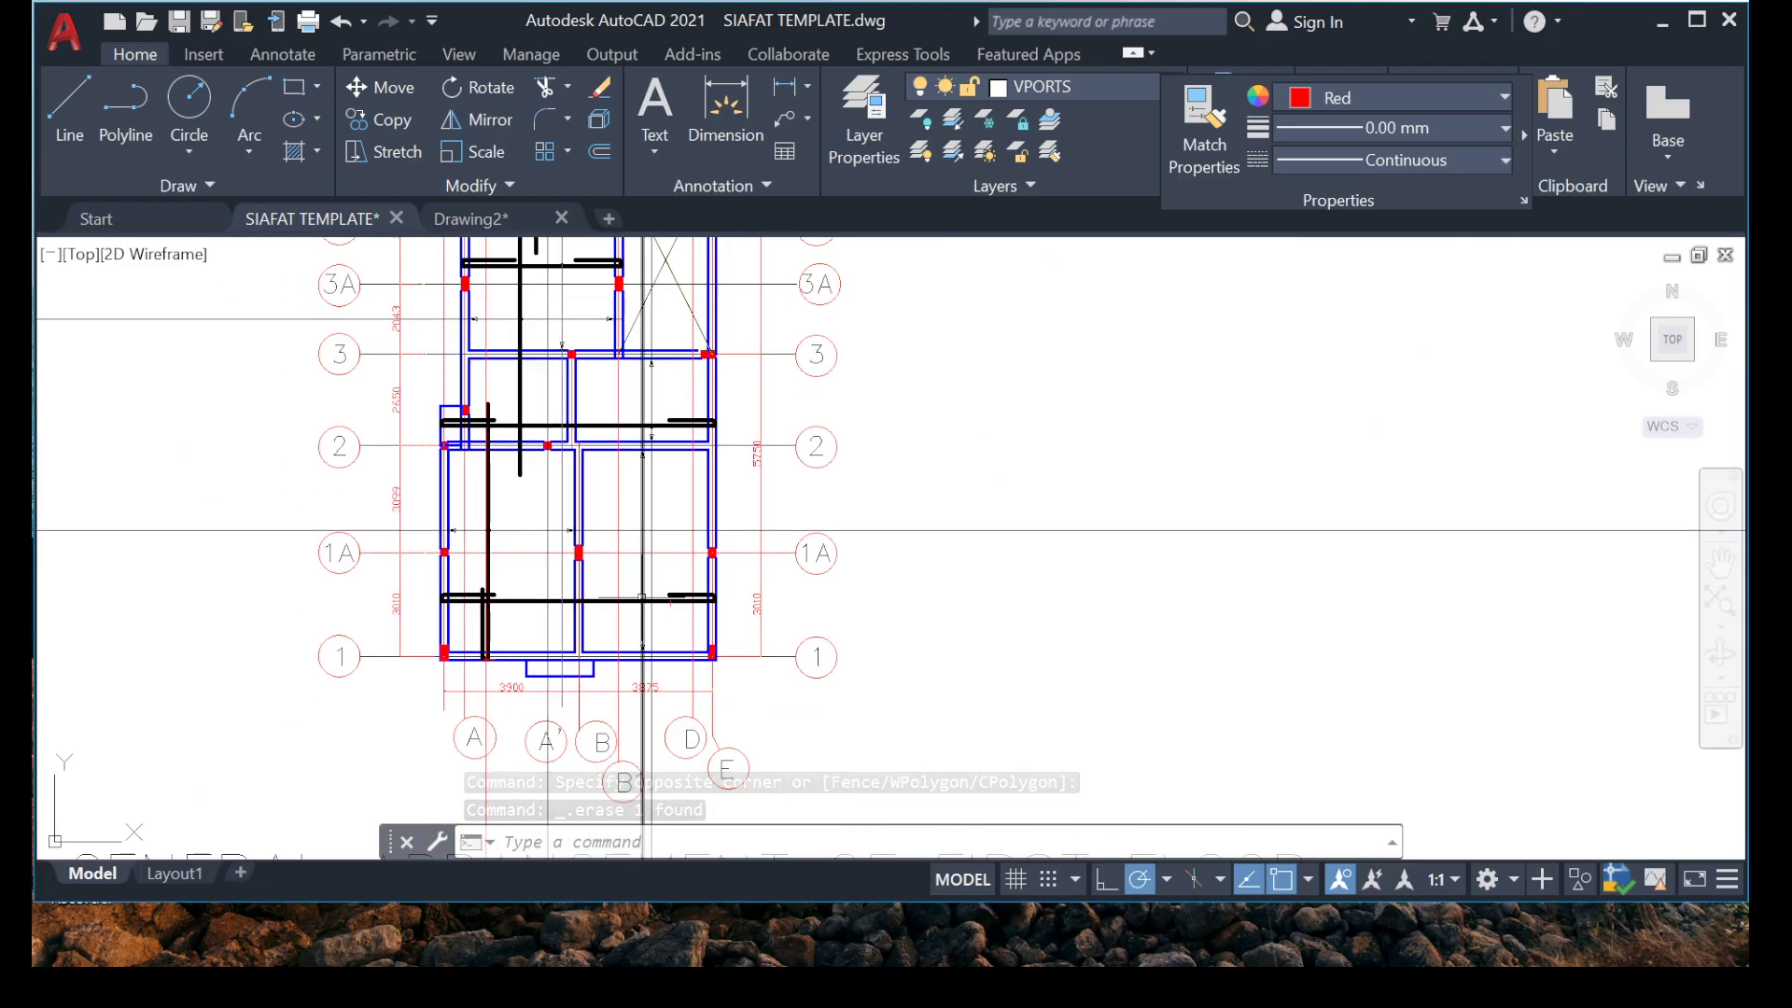
pyautogui.scroll(5, 644, 624)
pyautogui.scroll(-5, 611, 560)
pyautogui.moveTo(481, 641); pyautogui.dragTo(498, 613, button='middle')
pyautogui.moveTo(618, 419); pyautogui.dragTo(616, 516, button='middle')
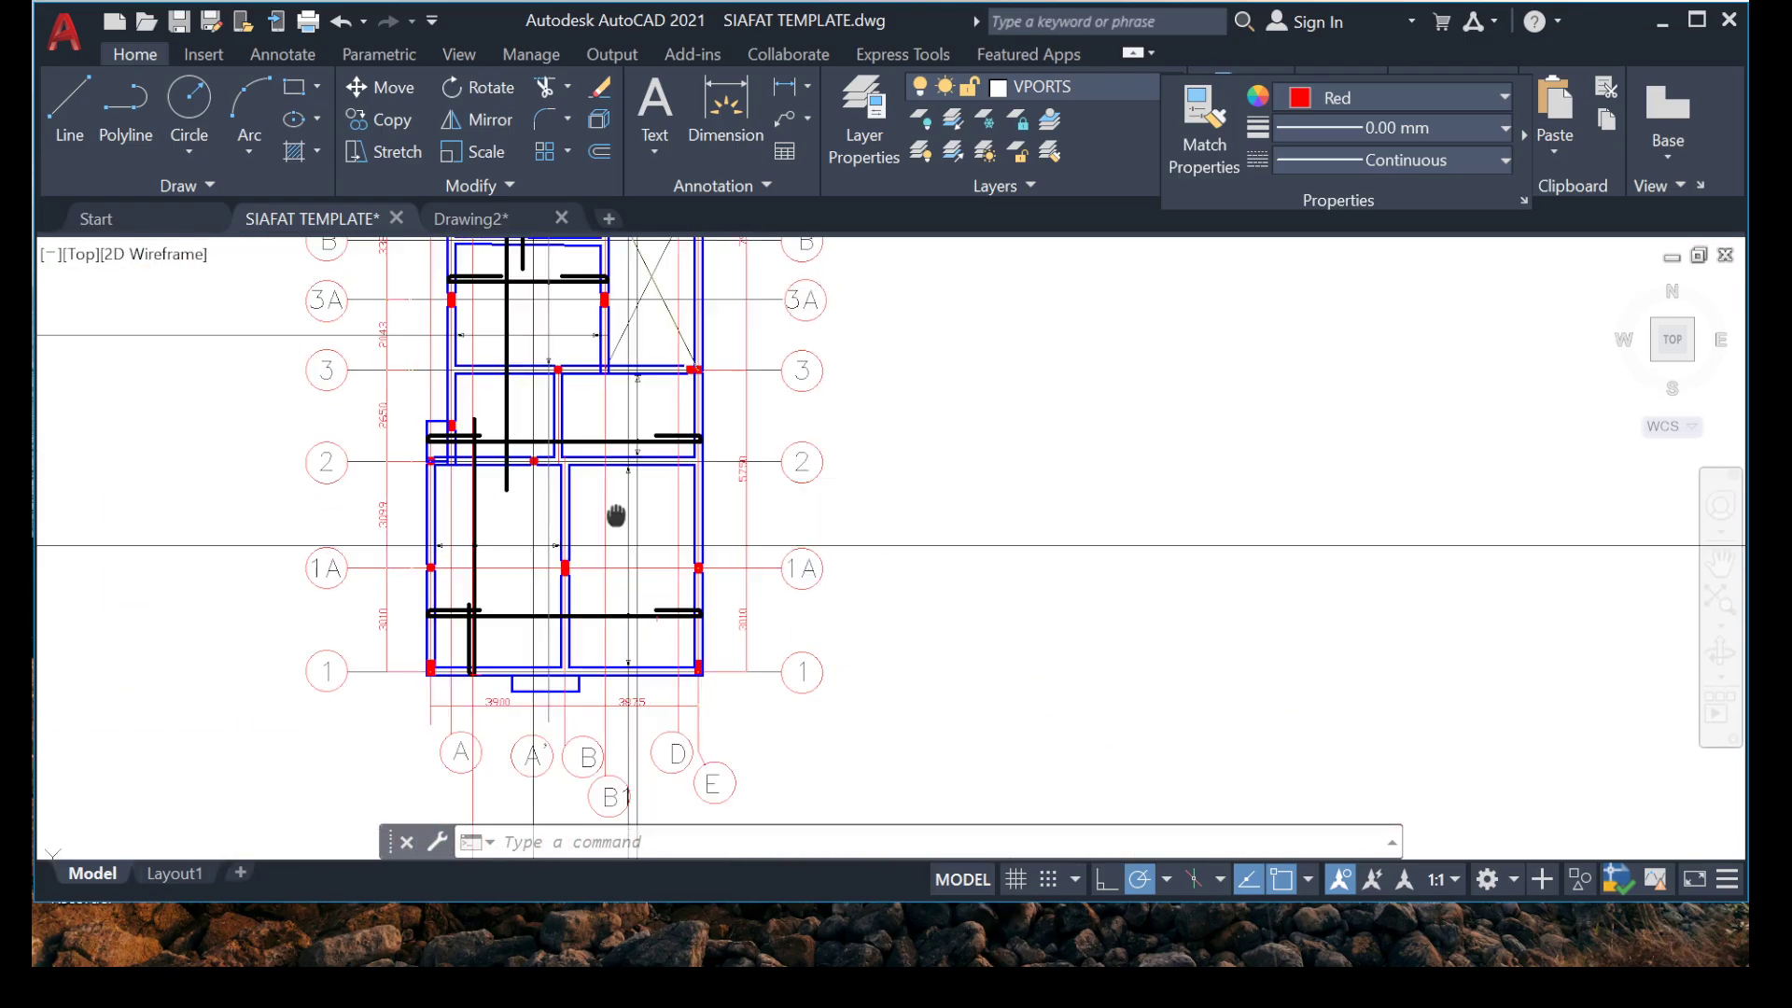
pyautogui.scroll(6, 640, 444)
pyautogui.scroll(-6, 633, 595)
pyautogui.moveTo(612, 600)
pyautogui.mouseDown(button='middle')
pyautogui.moveTo(612, 408)
pyautogui.moveTo(585, 504)
pyautogui.mouseUp(button='middle')
pyautogui.scroll(10, 586, 504)
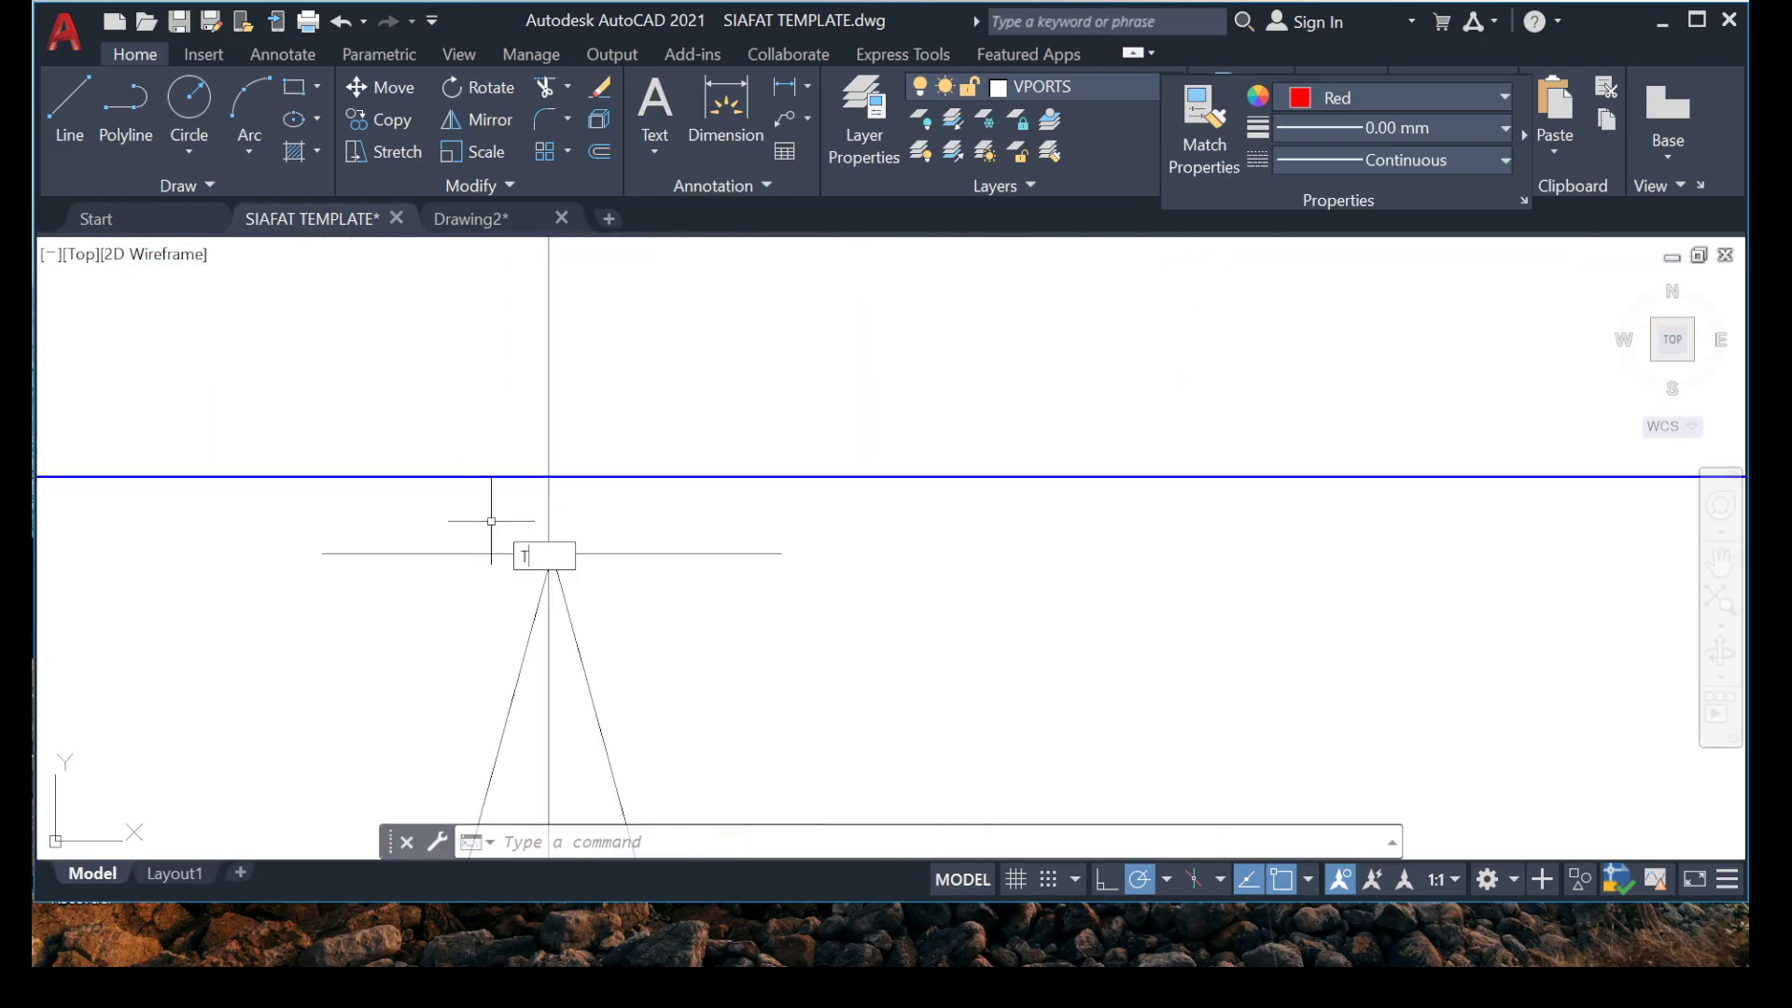
pyautogui.write('R')
pyautogui.press('Return')
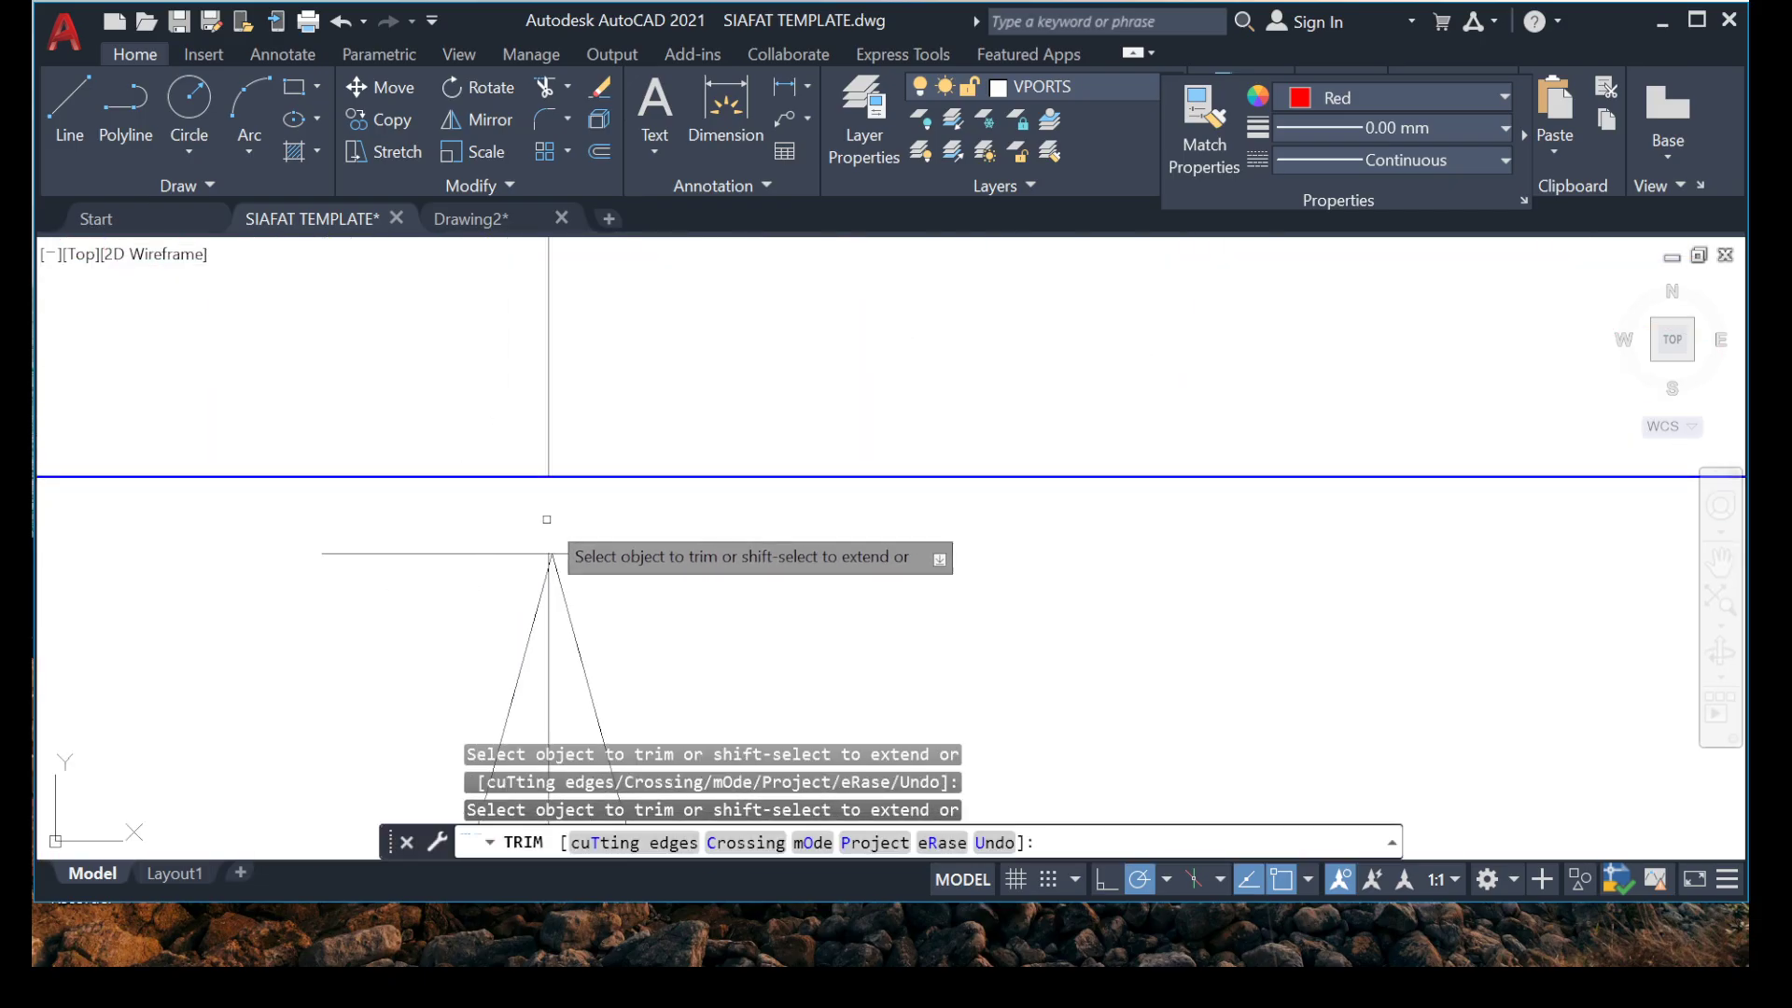
pyautogui.press('Escape')
pyautogui.click(659, 381)
pyautogui.scroll(-10, 460, 466)
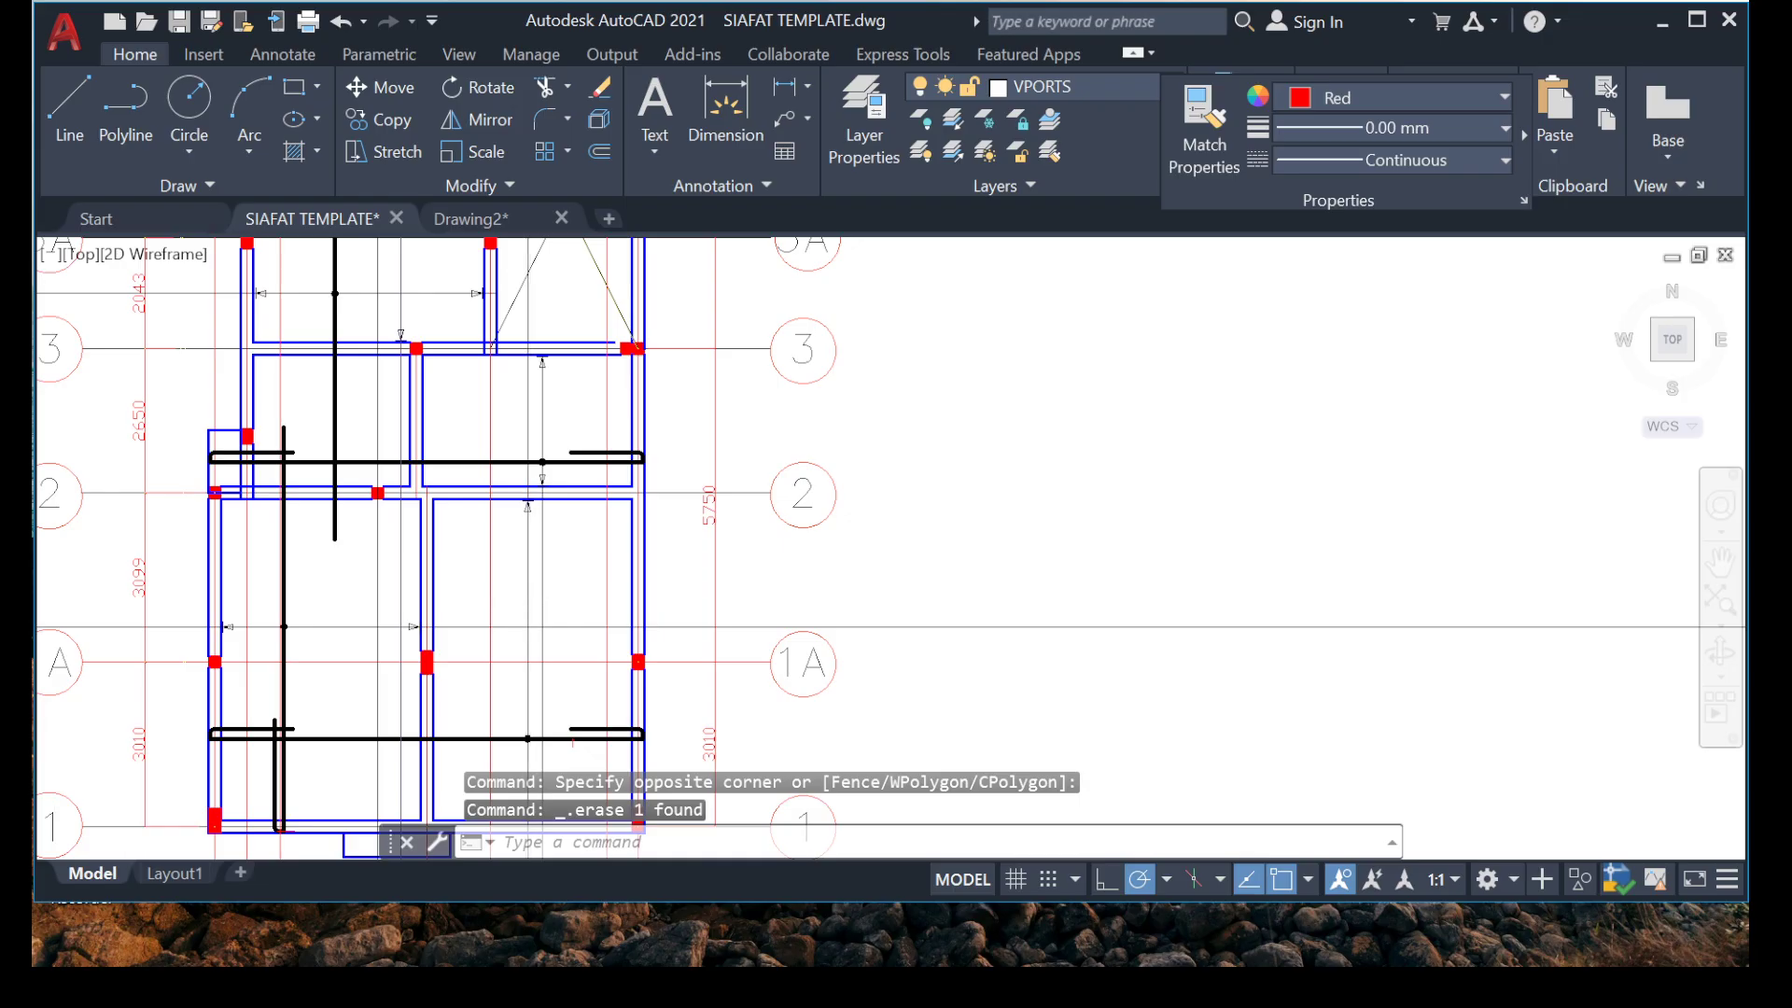
# Trim the vertical marker line of the grid 1 to 2 bay above its arrowhead at grid 2 and erase the remaining upper part.
pyautogui.scroll(-4, 533, 595)
pyautogui.moveTo(501, 813); pyautogui.dragTo(538, 615, button='middle')
pyautogui.scroll(4, 539, 607)
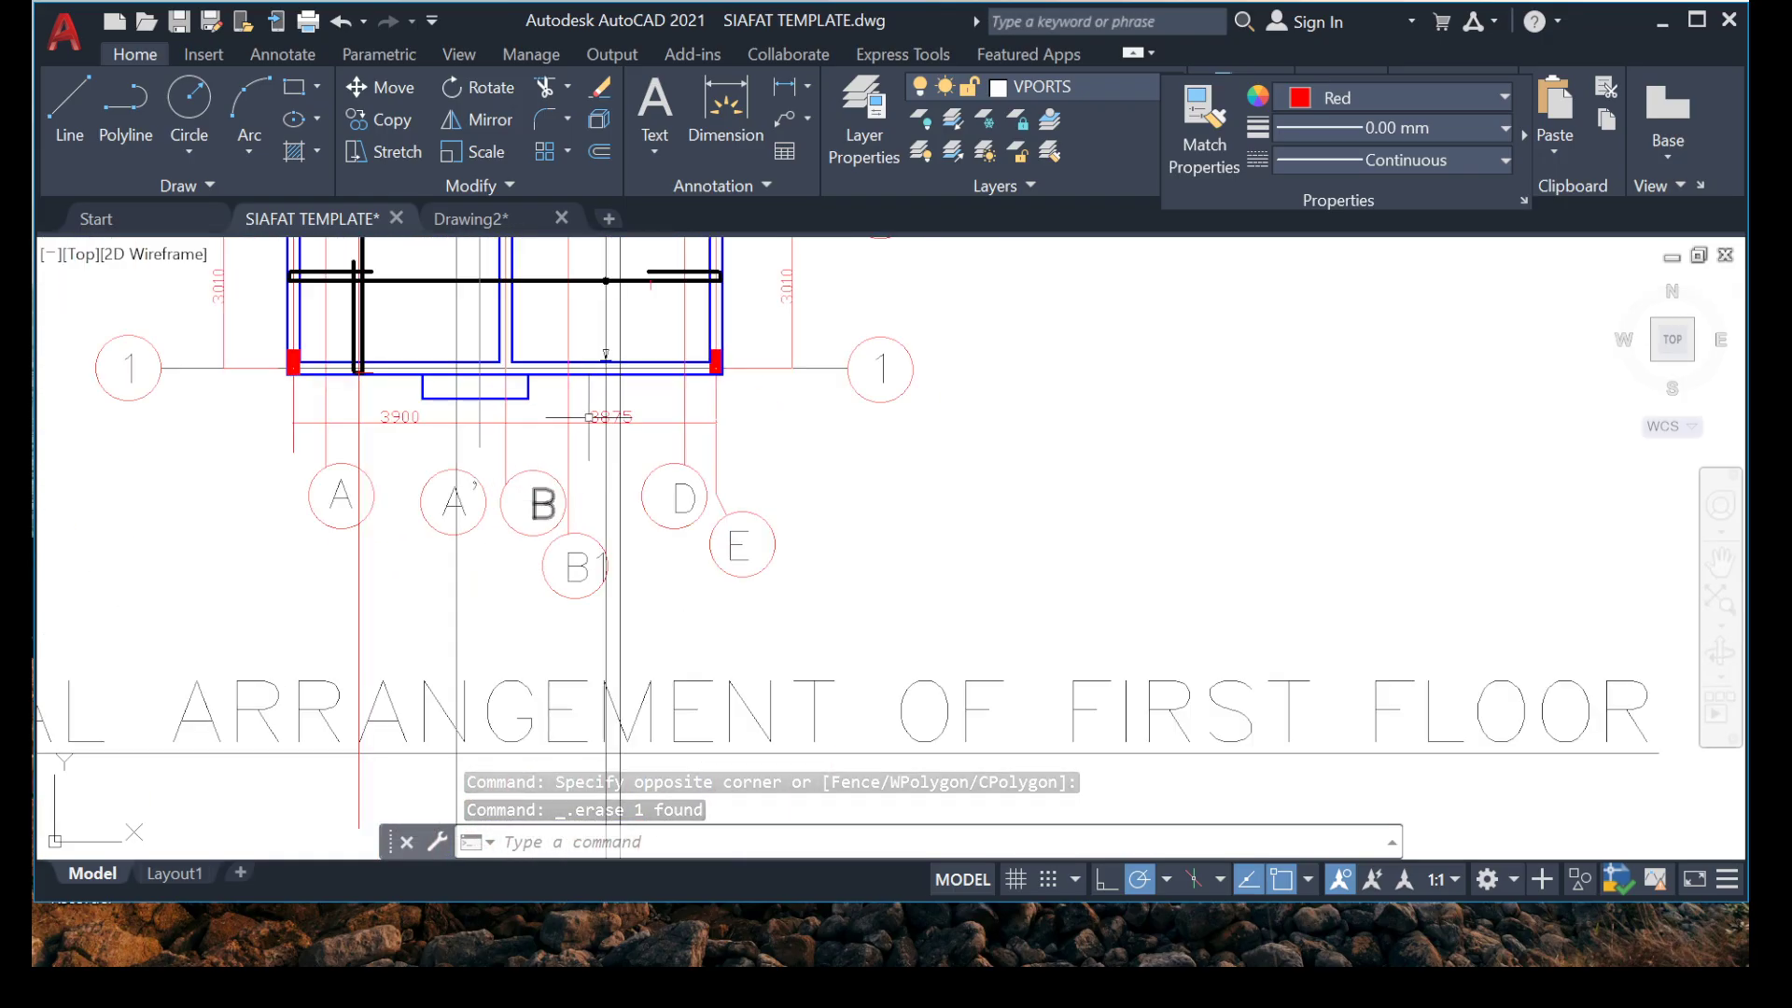
pyautogui.moveTo(588, 417); pyautogui.dragTo(568, 612, button='middle')
pyautogui.moveTo(511, 387); pyautogui.dragTo(484, 644, button='middle')
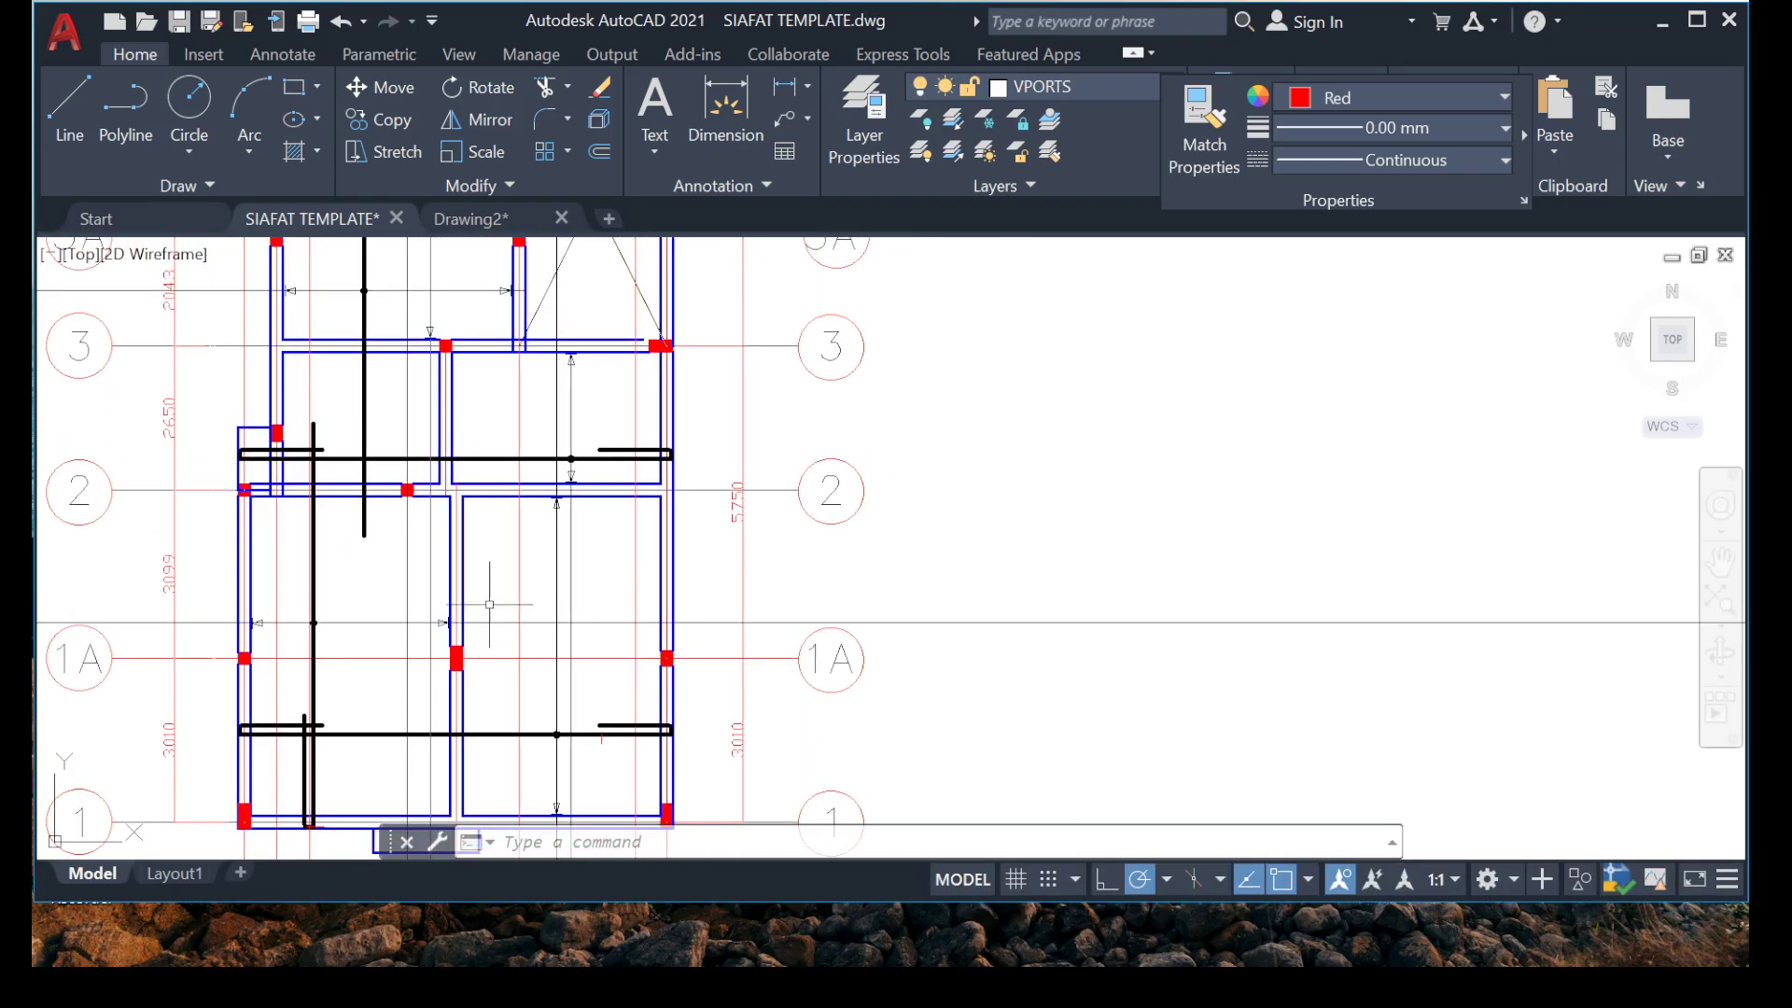
pyautogui.scroll(10, 490, 605)
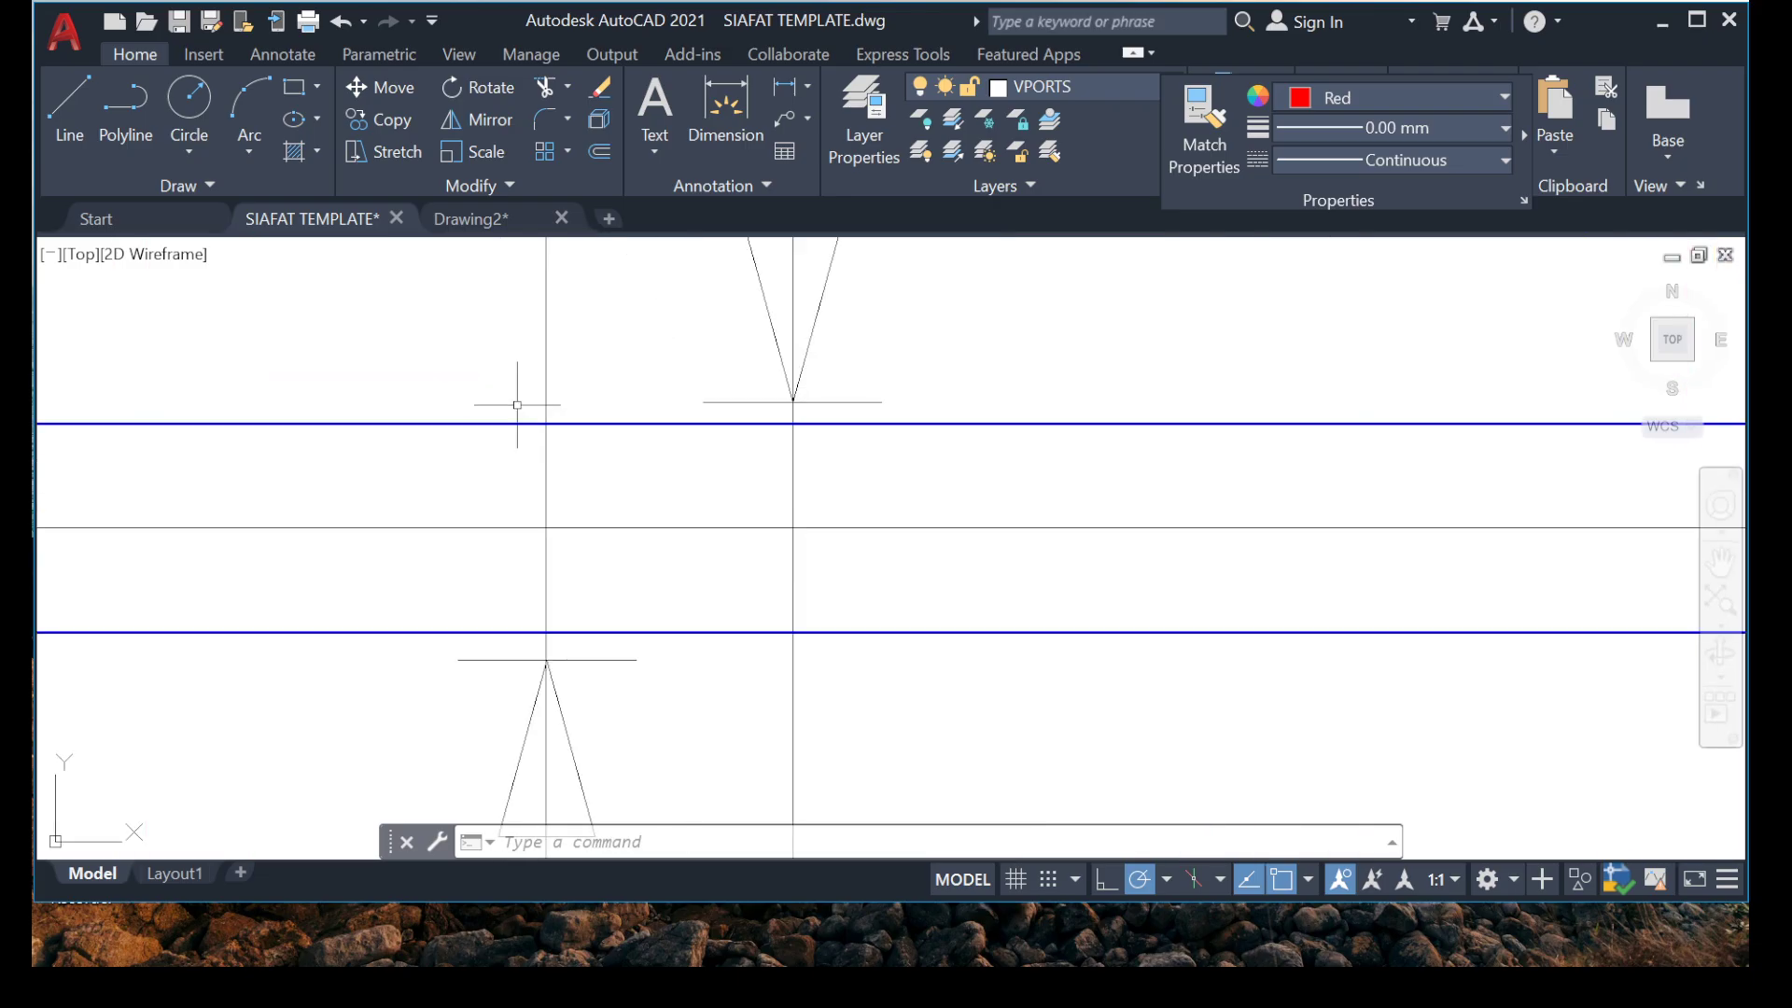
pyautogui.press('Return')
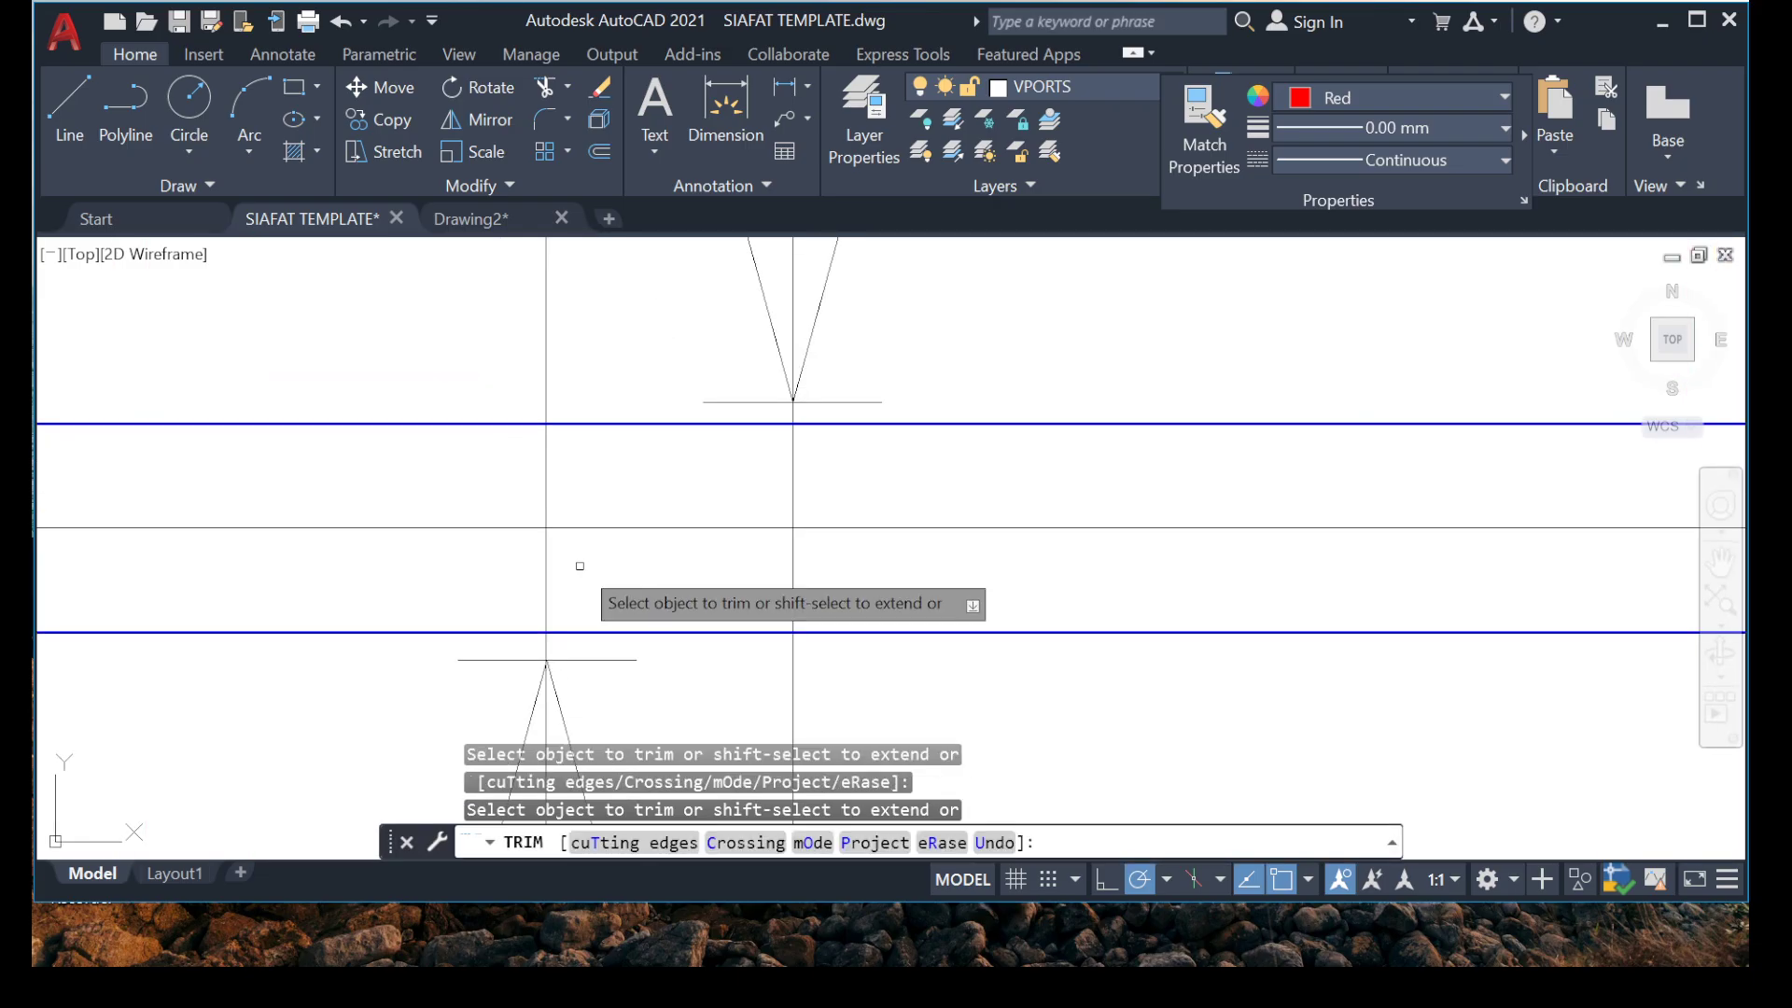
pyautogui.press('Escape')
pyautogui.scroll(6, 529, 665)
pyautogui.moveTo(590, 525); pyautogui.dragTo(597, 669, button='middle')
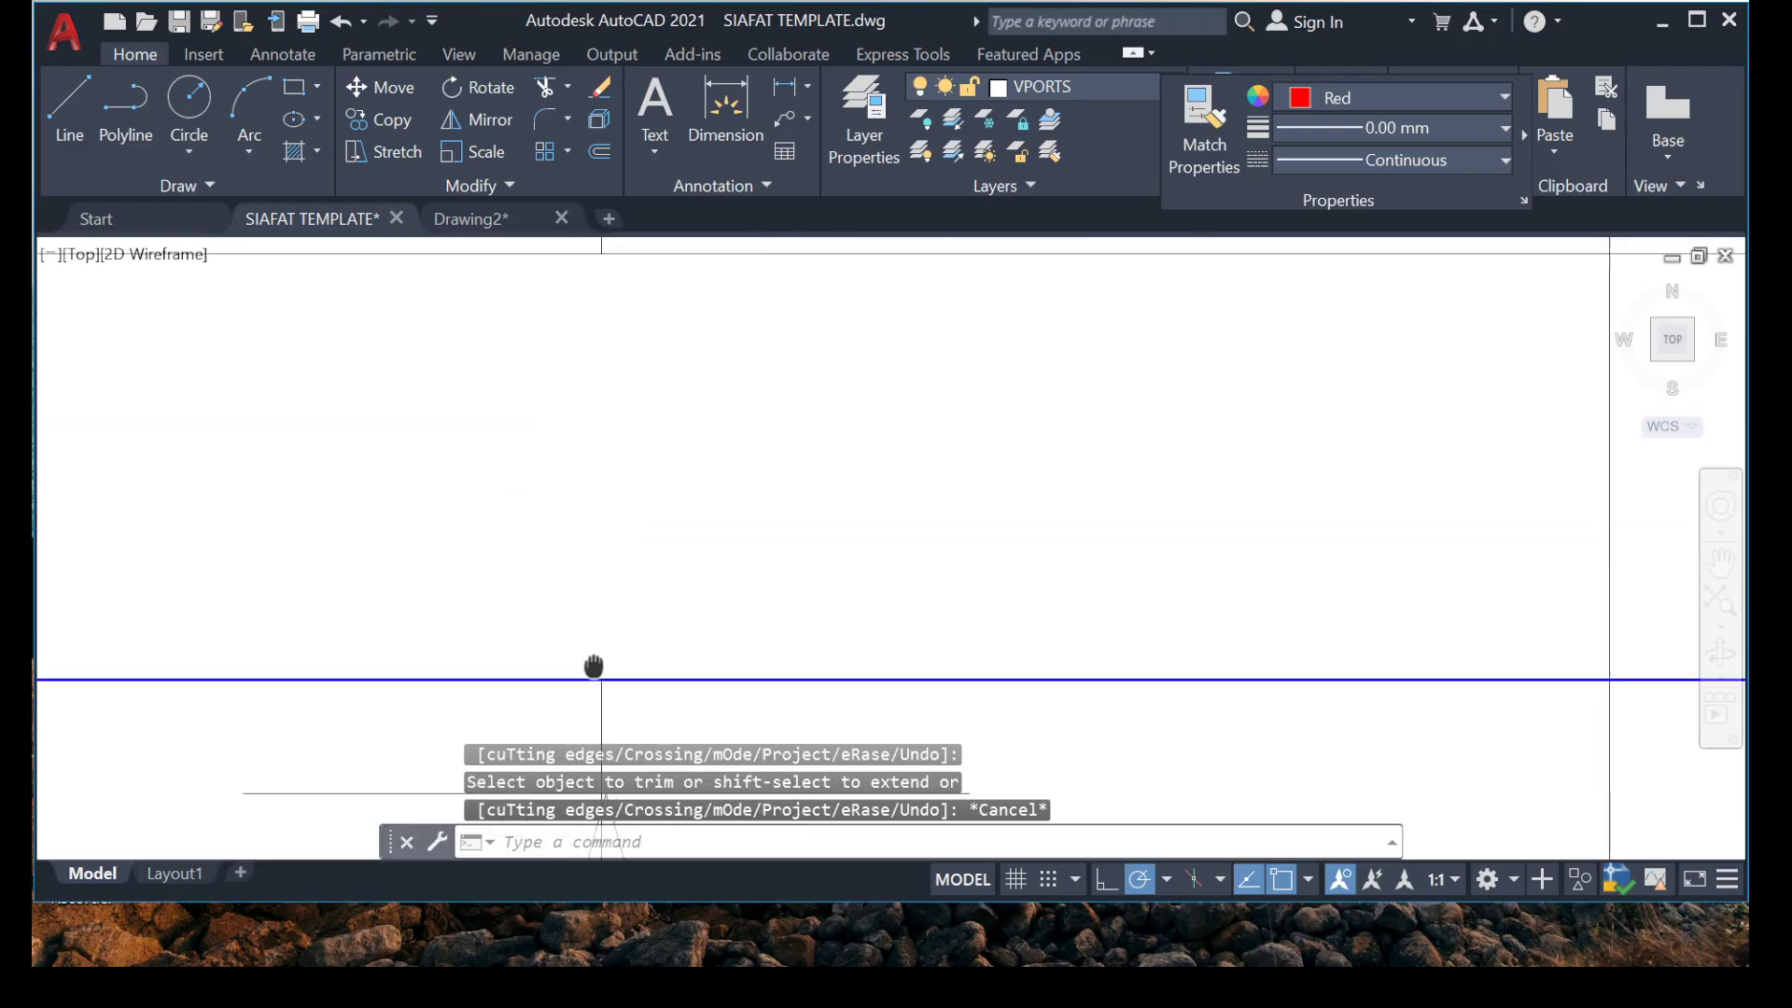
pyautogui.scroll(-6, 557, 622)
pyautogui.moveTo(588, 472); pyautogui.dragTo(586, 628, button='middle')
pyautogui.click(648, 402)
pyautogui.click(415, 431)
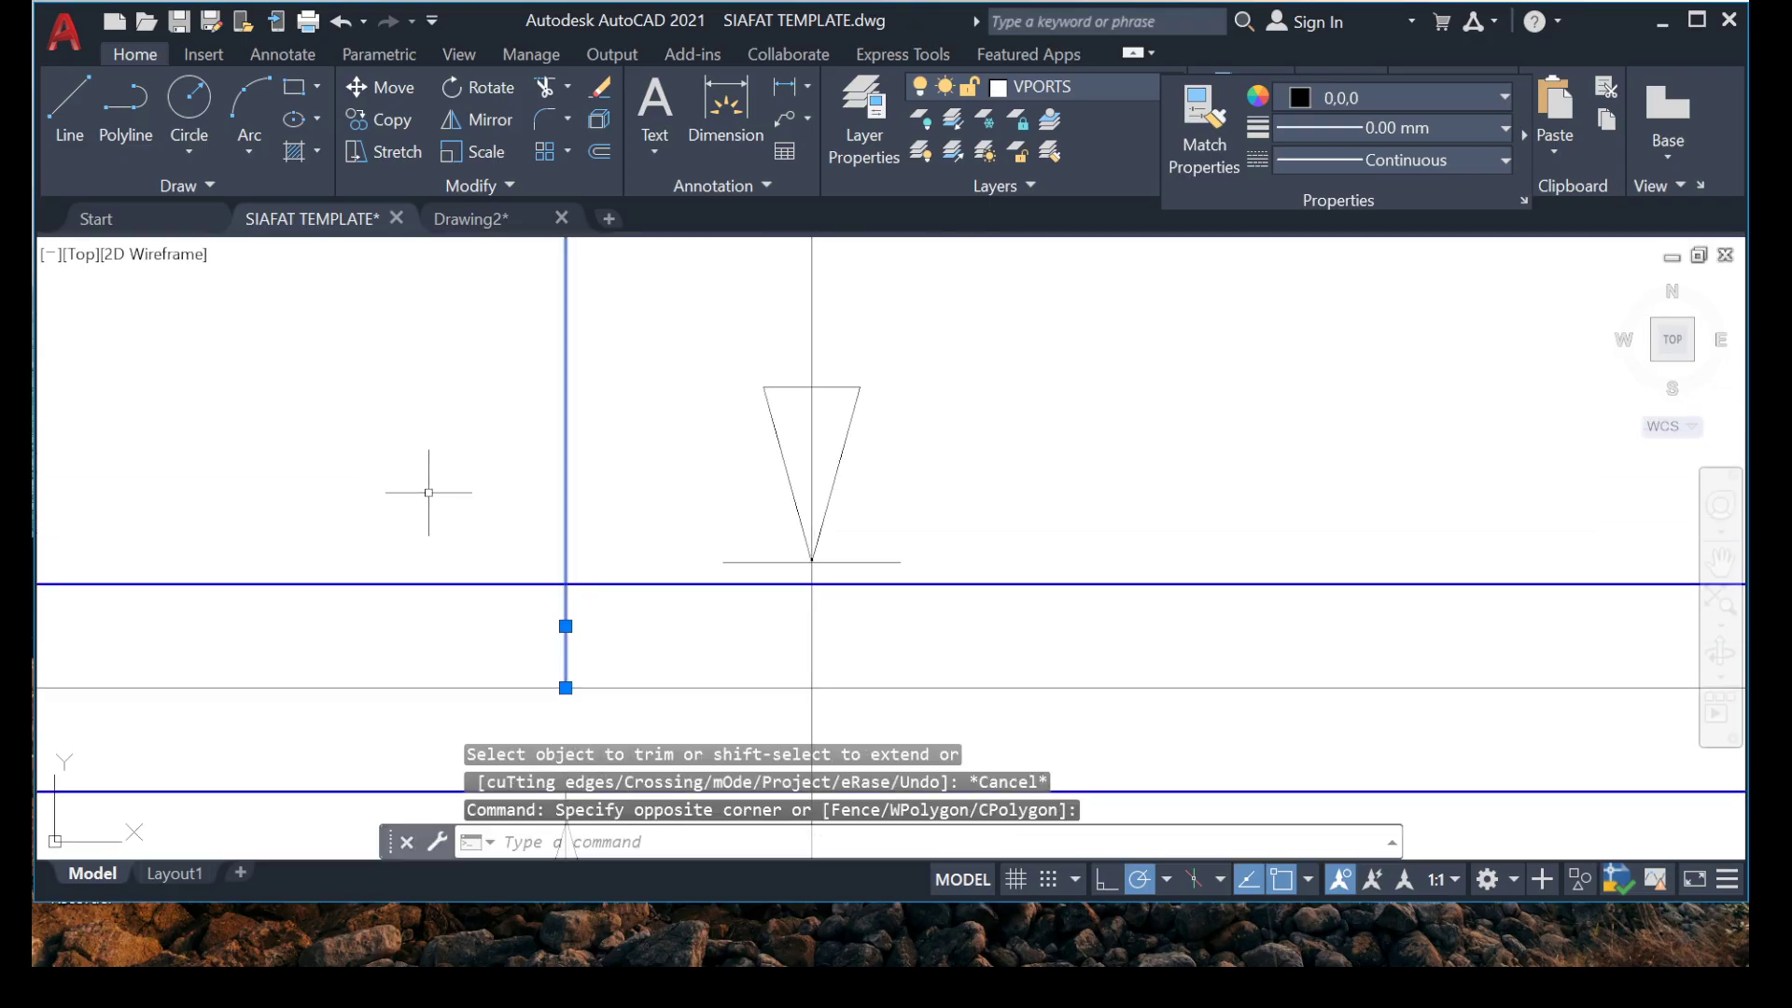
pyautogui.press('Delete')
# Review the plan from grid 1 up to grid 7 for excess marker lines and bars without a range marker.
pyautogui.scroll(-5, 428, 492)
pyautogui.scroll(2, 679, 421)
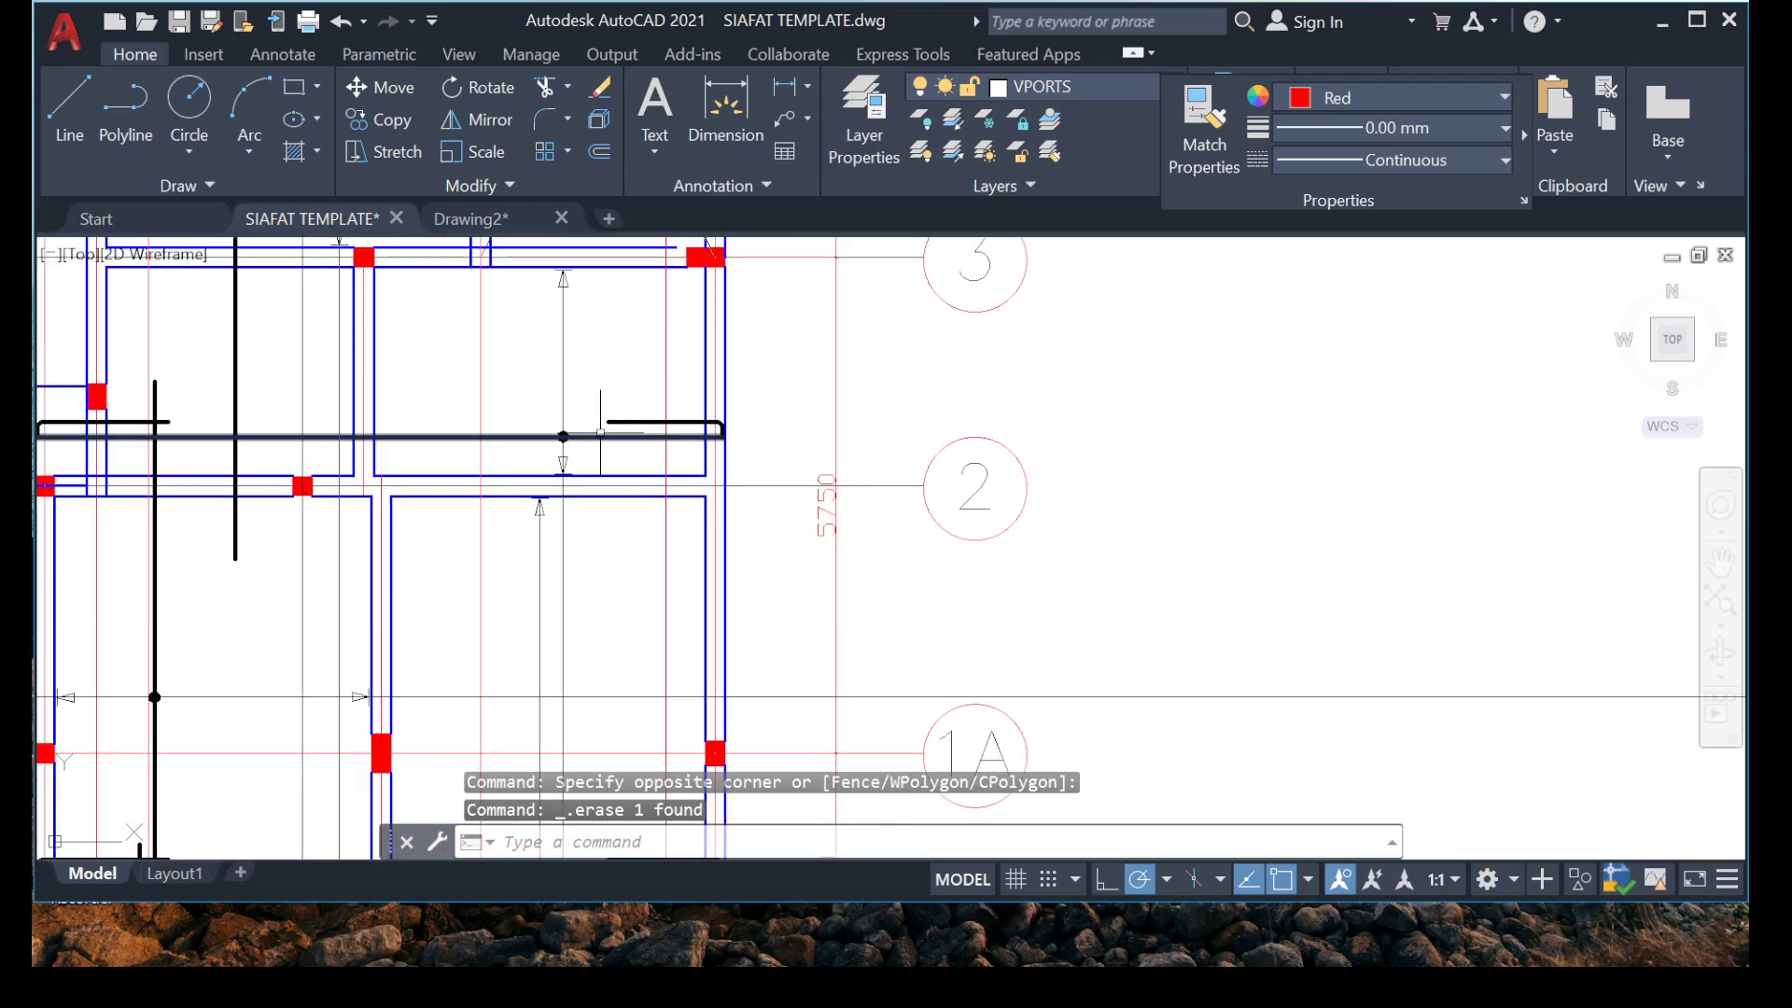
pyautogui.scroll(-4, 566, 420)
pyautogui.scroll(2, 359, 494)
pyautogui.moveTo(661, 760); pyautogui.dragTo(744, 481, button='middle')
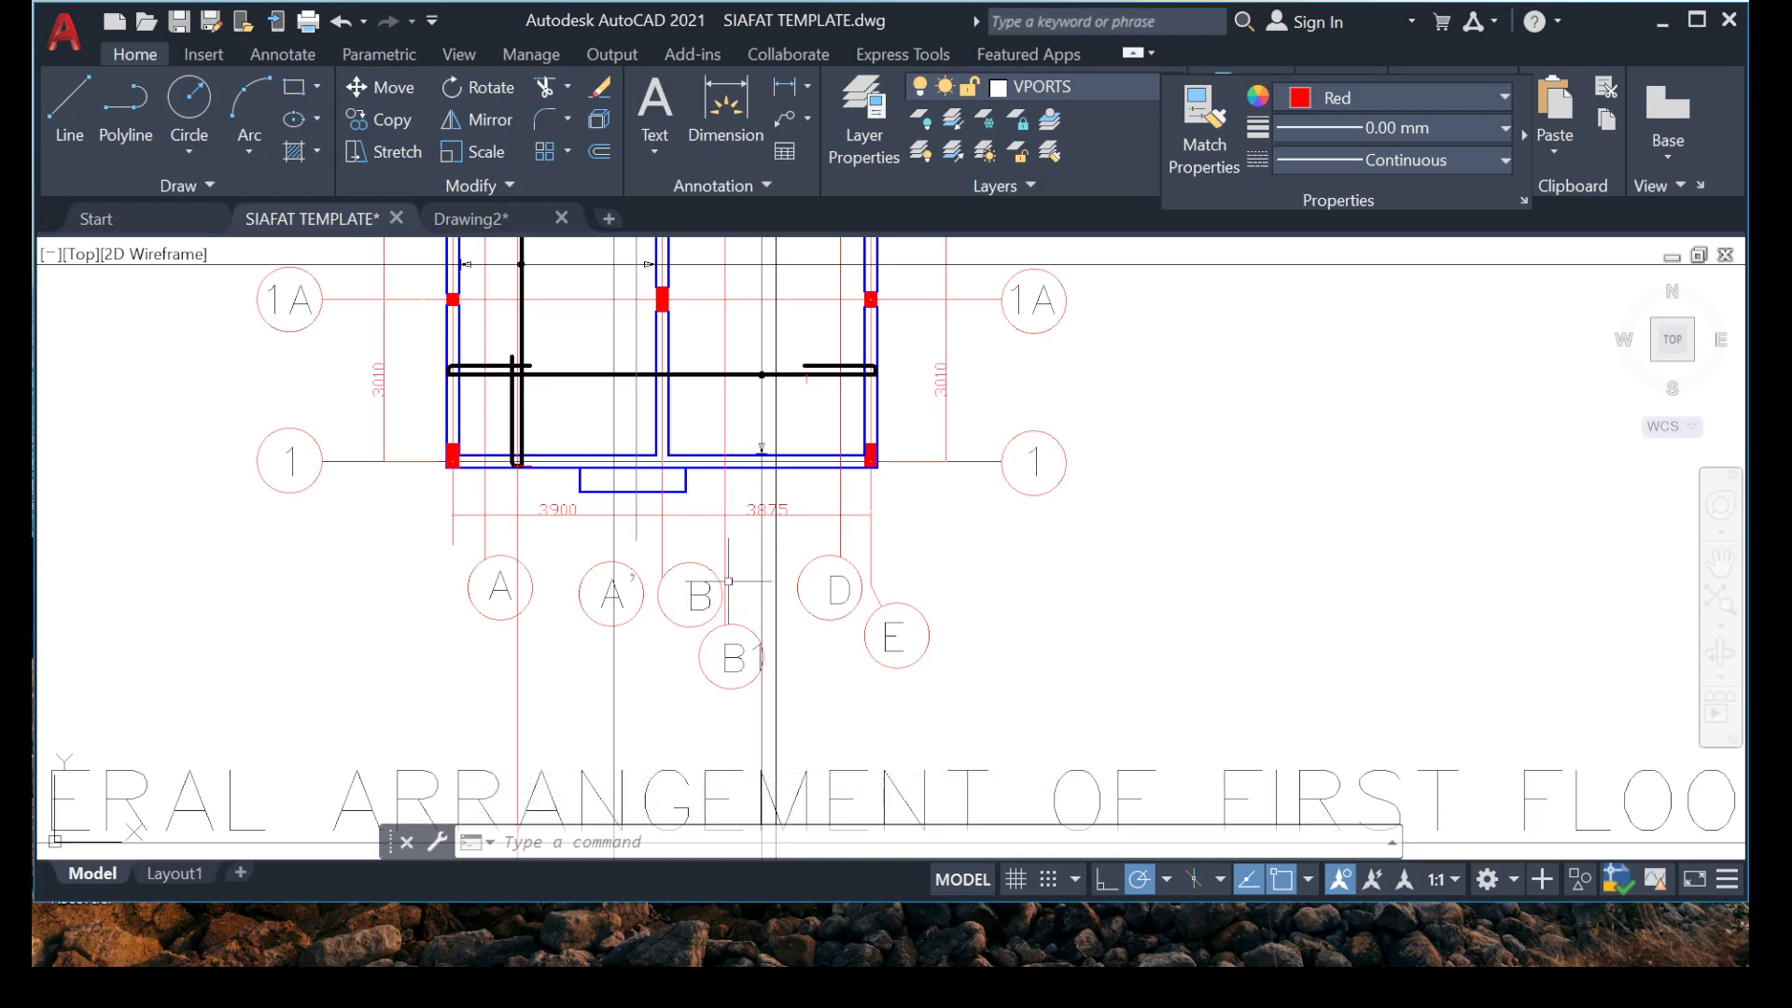
pyautogui.moveTo(572, 631); pyautogui.dragTo(558, 854, button='middle')
pyautogui.moveTo(435, 480); pyautogui.dragTo(447, 636, button='middle')
pyautogui.scroll(-2, 450, 574)
pyautogui.scroll(-2, 439, 577)
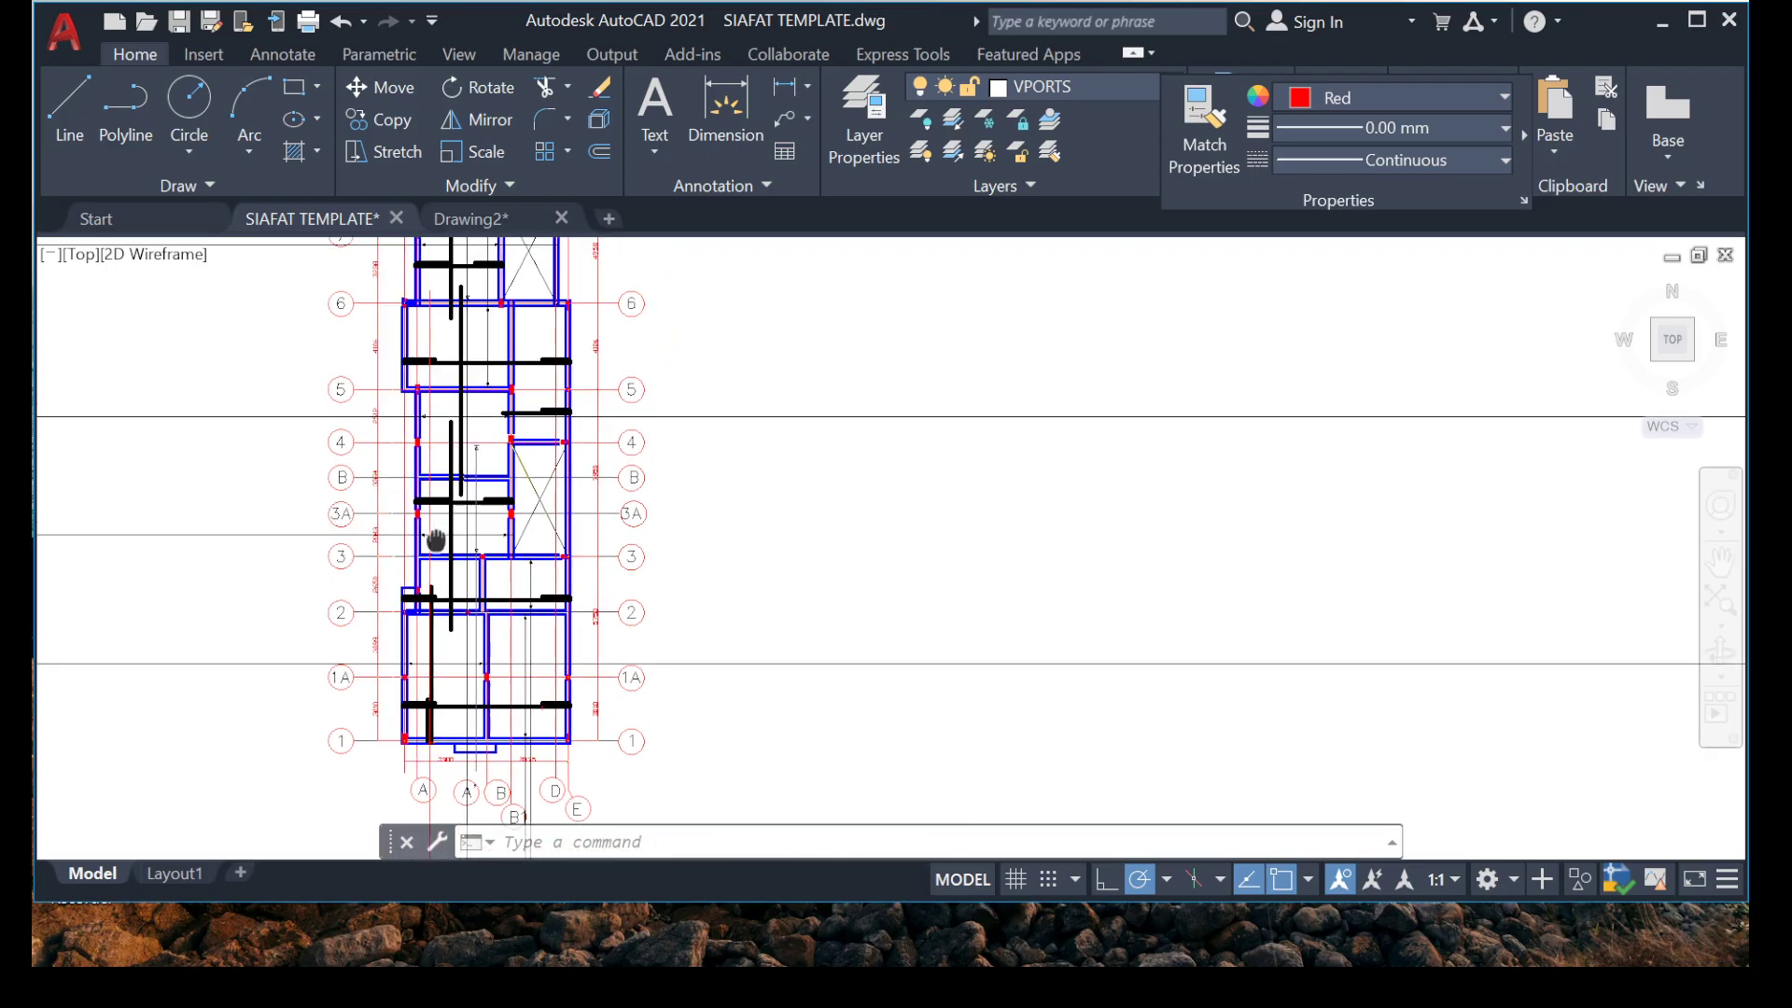
pyautogui.scroll(5, 427, 580)
pyautogui.moveTo(512, 454); pyautogui.dragTo(461, 594, button='middle')
pyautogui.scroll(-4, 438, 579)
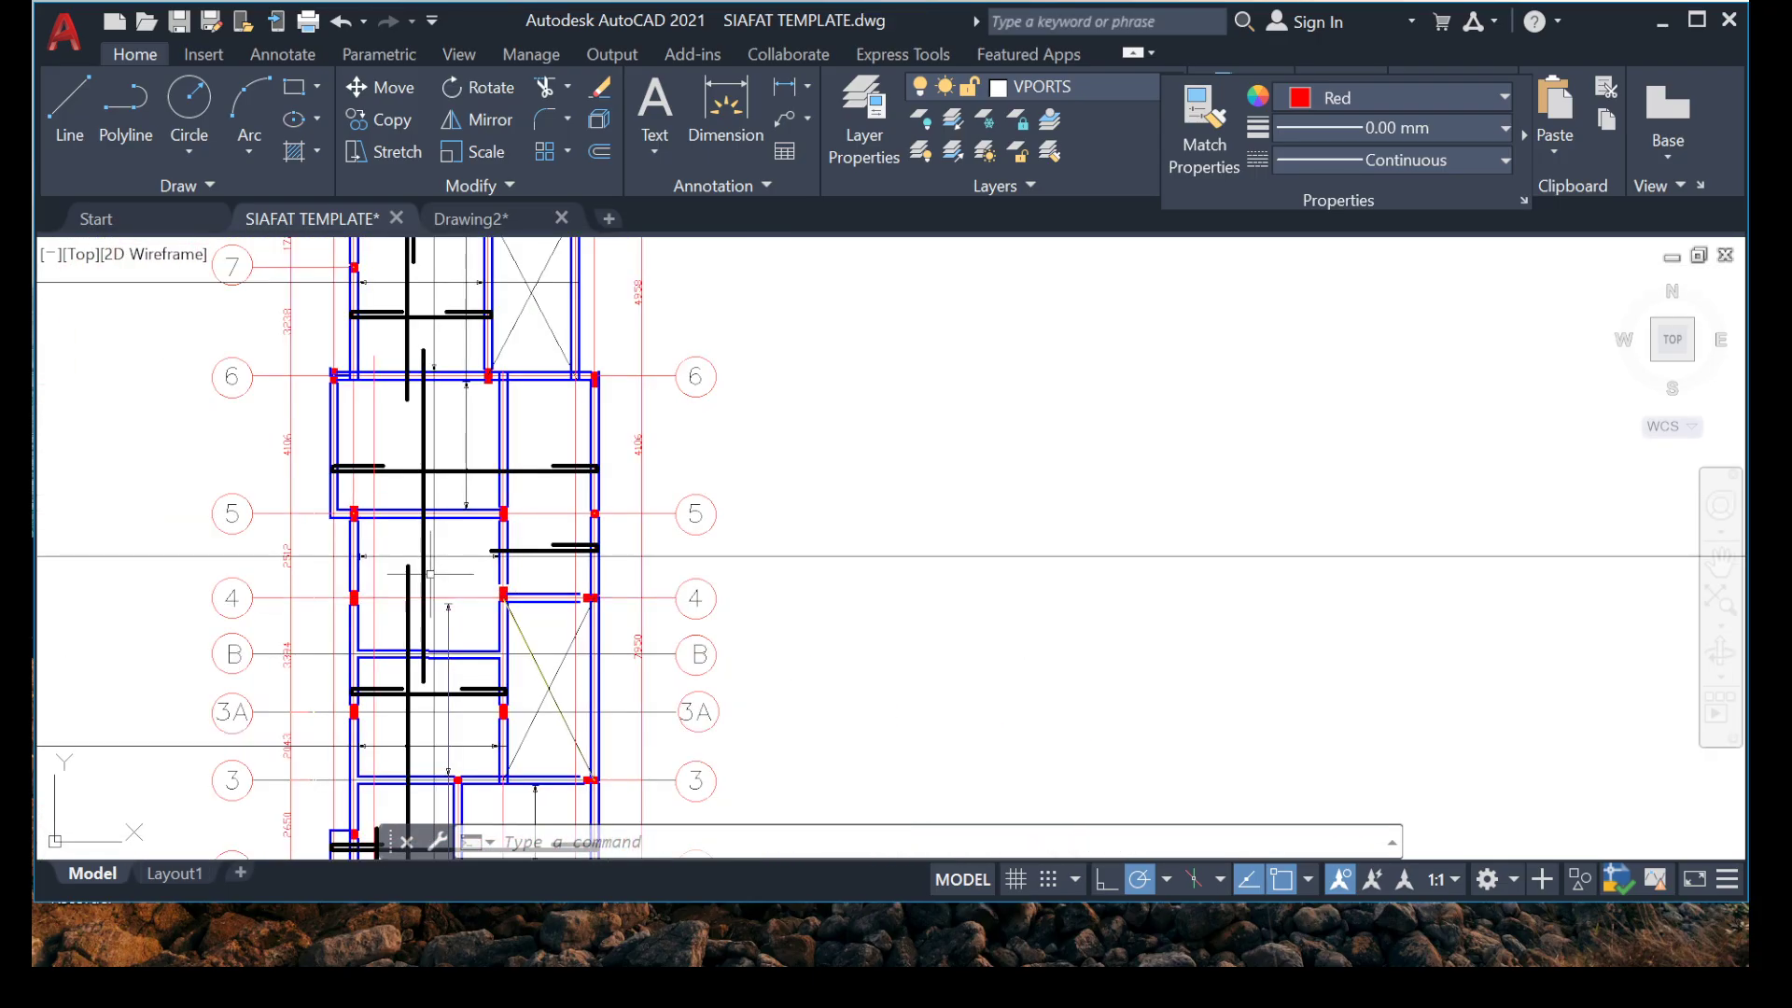
pyautogui.scroll(8, 329, 463)
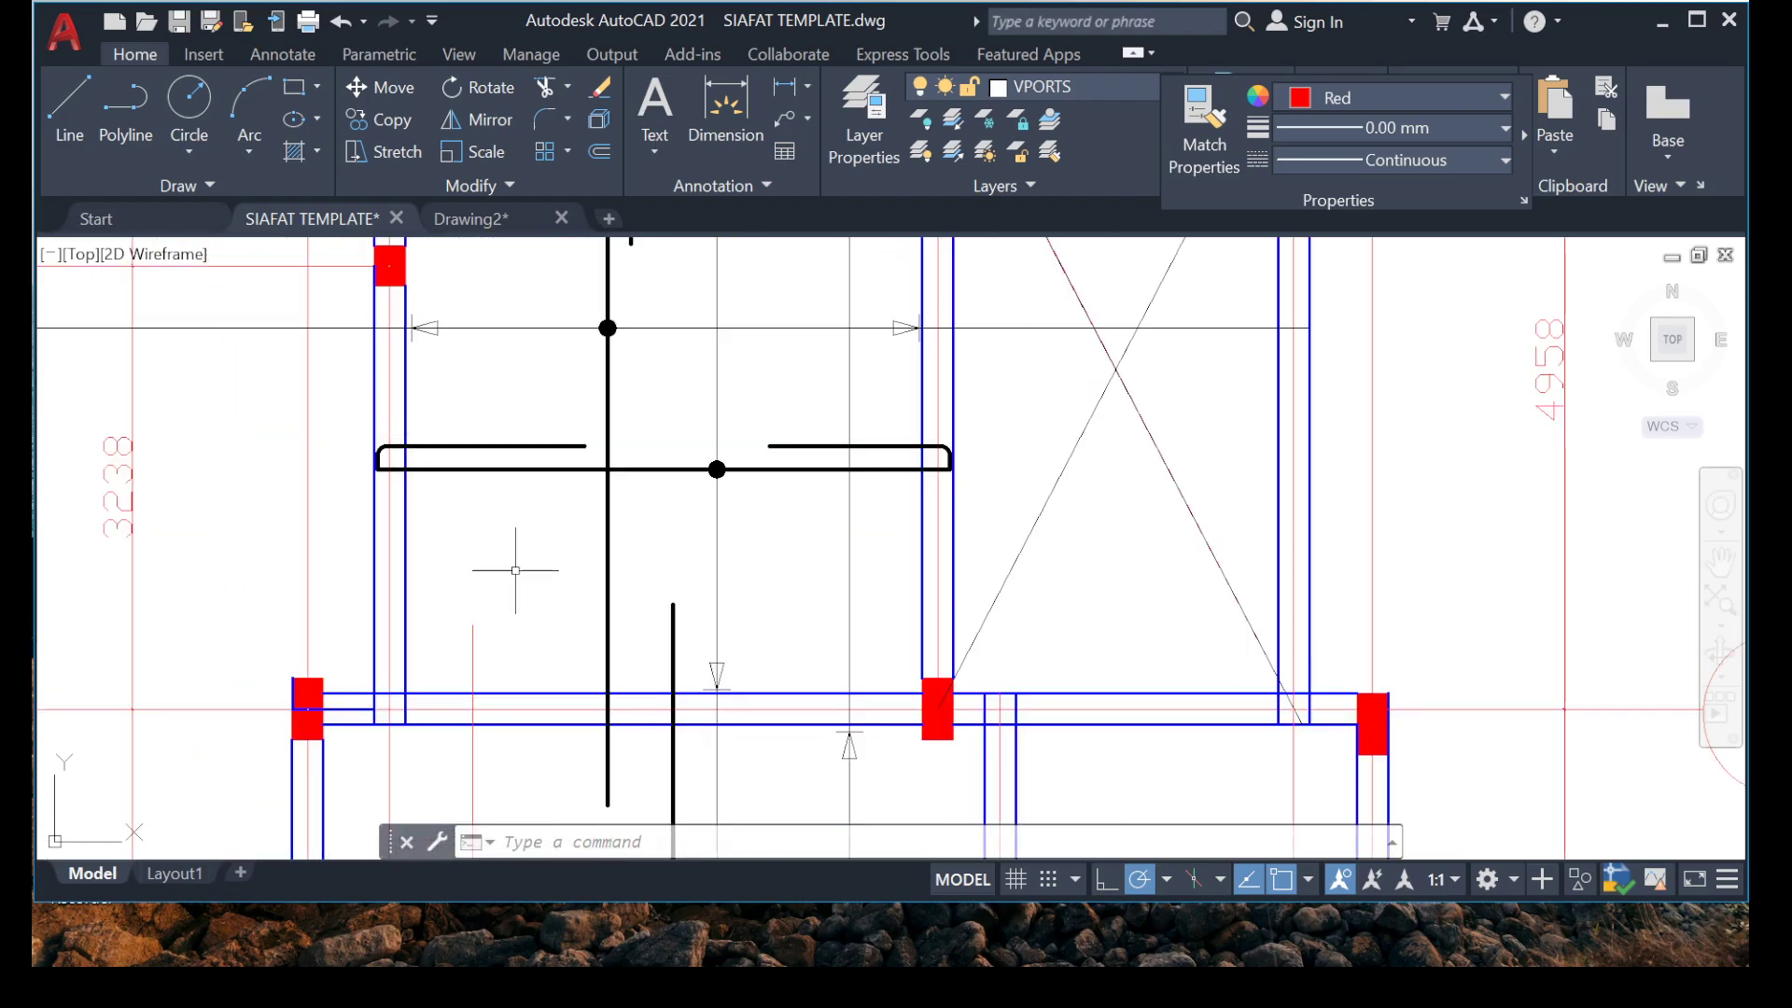
pyautogui.scroll(-4, 515, 571)
pyautogui.moveTo(503, 501); pyautogui.dragTo(397, 397, button='middle')
pyautogui.moveTo(613, 679); pyautogui.dragTo(522, 486, button='middle')
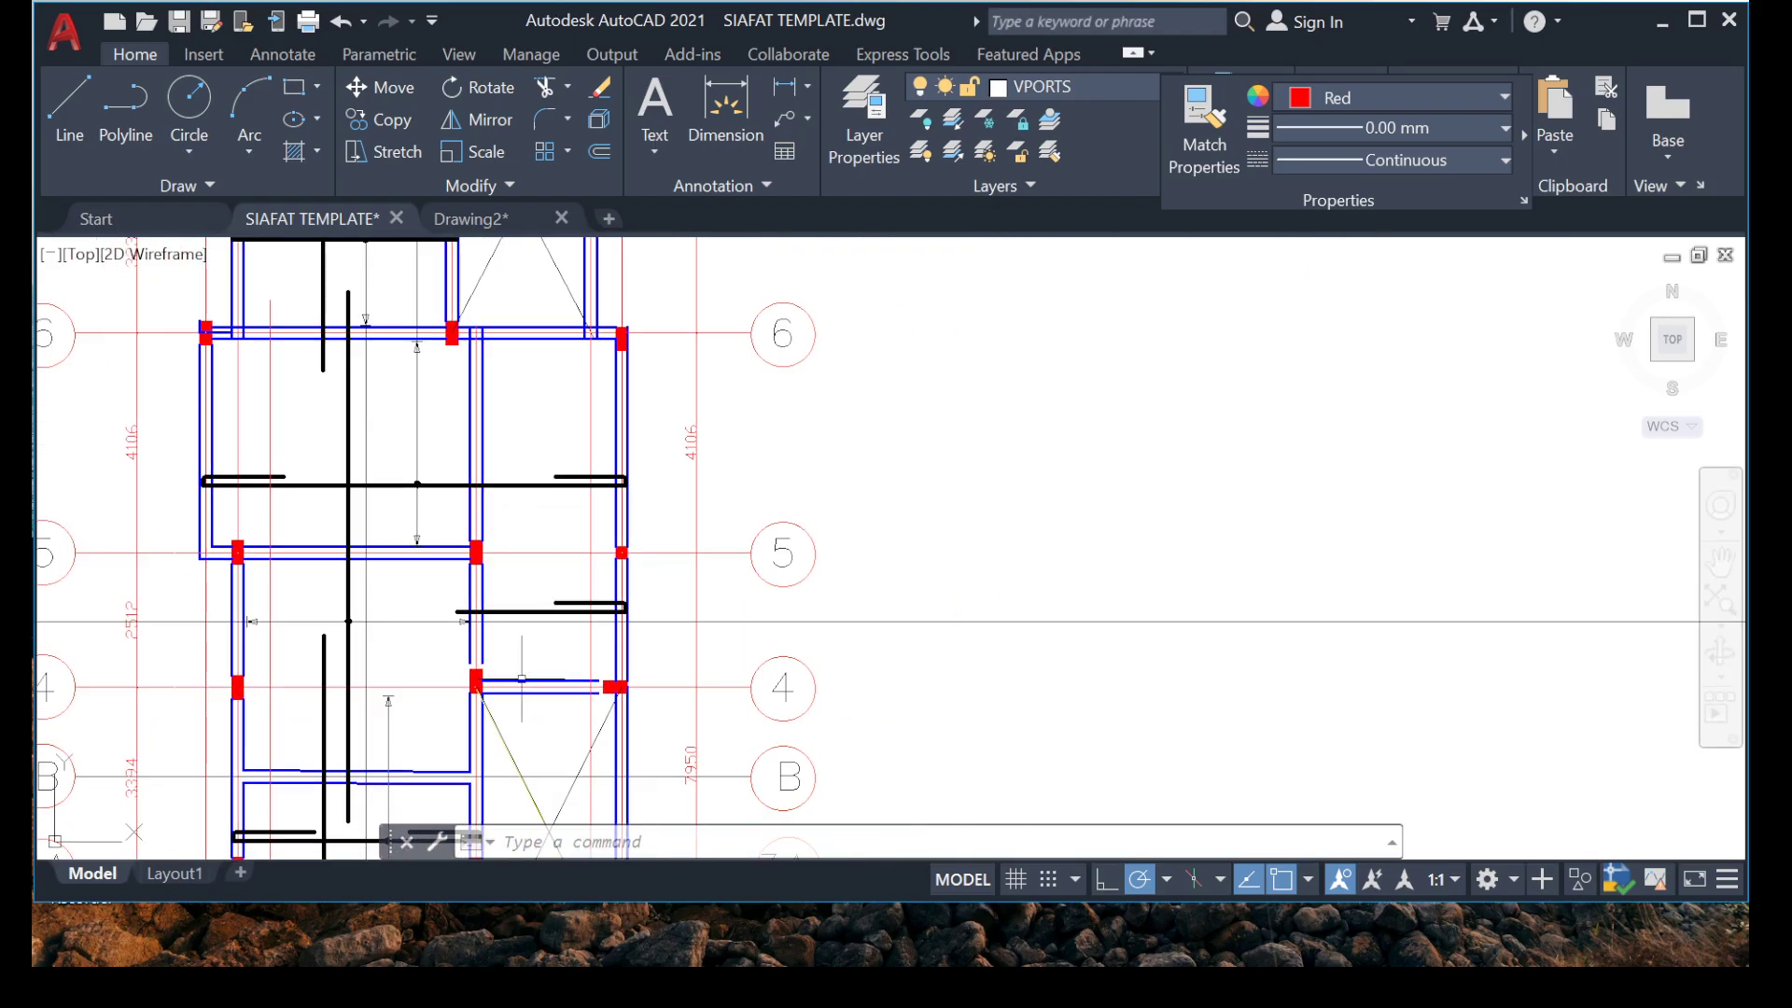
pyautogui.scroll(4, 574, 638)
pyautogui.scroll(-4, 546, 560)
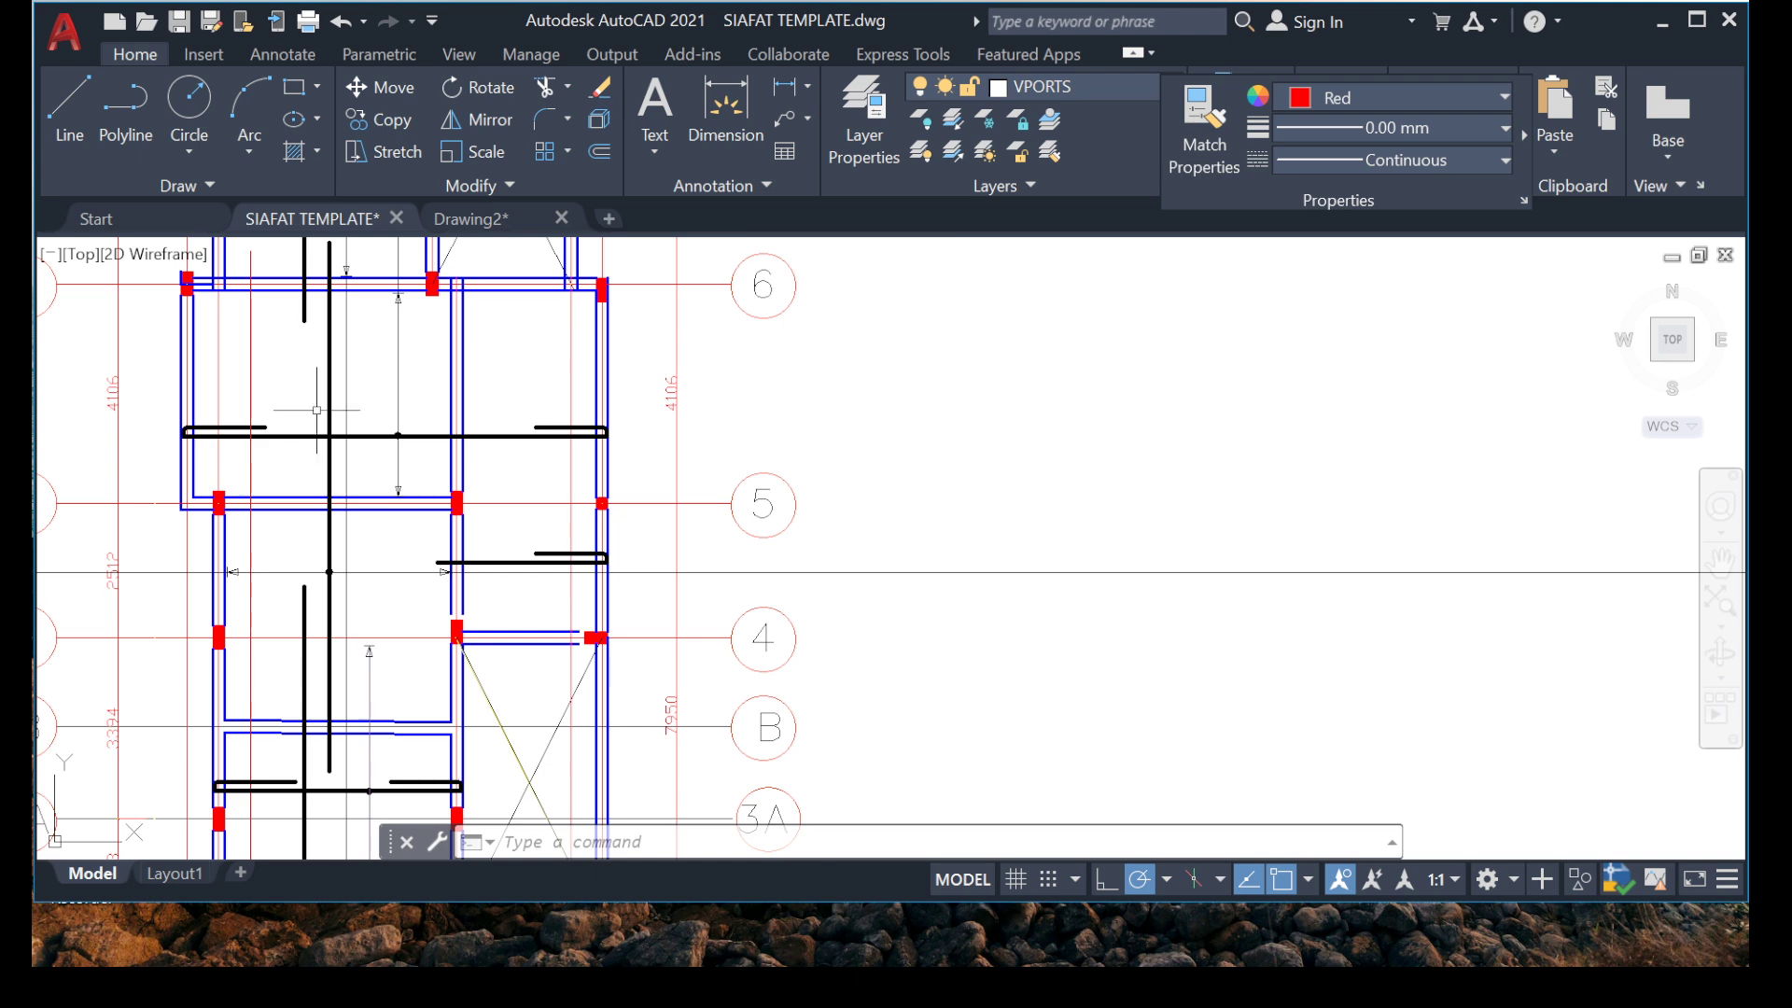
# Copy the vertical range marker line, dot and lower arrowhead of the grid 5 to 6 bay onto the short horizontal bar between grids 4 and 5.
pyautogui.moveTo(385, 447); pyautogui.dragTo(392, 511, button='middle')
pyautogui.scroll(6, 392, 512)
pyautogui.click(353, 379)
pyautogui.click(508, 515)
pyautogui.click(602, 635)
pyautogui.click(336, 606)
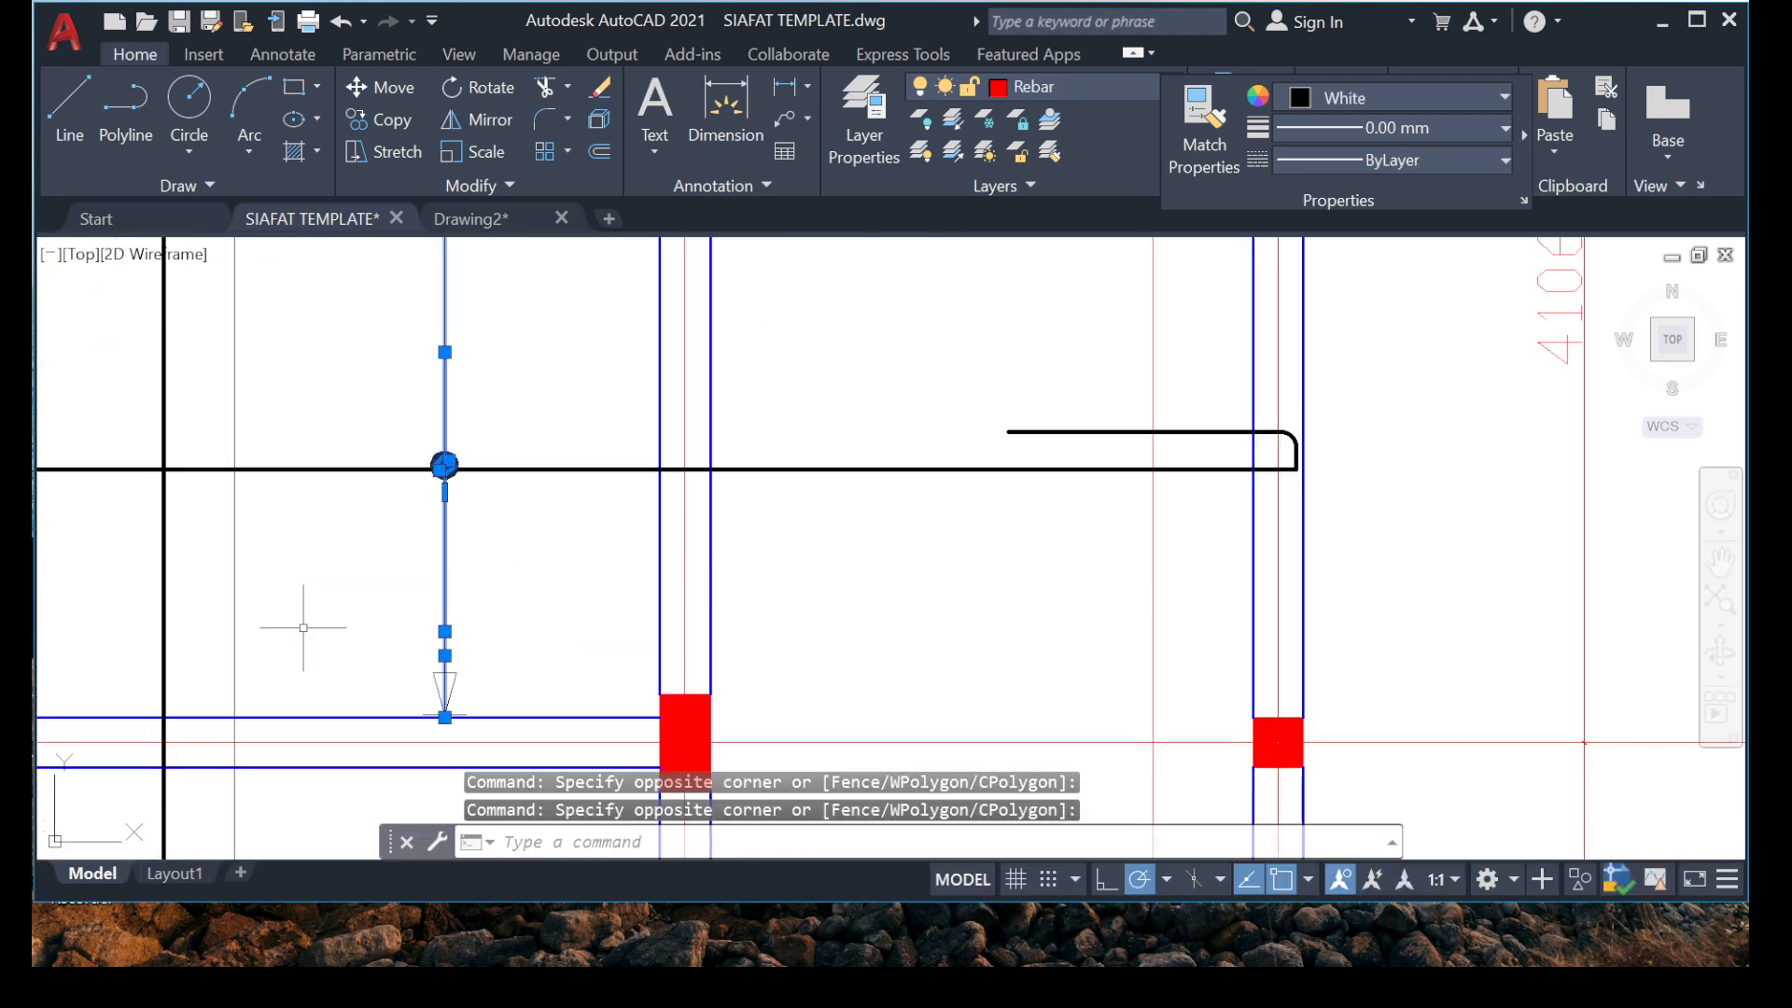
pyautogui.click(348, 615)
pyautogui.click(541, 738)
pyautogui.rightClick(372, 653)
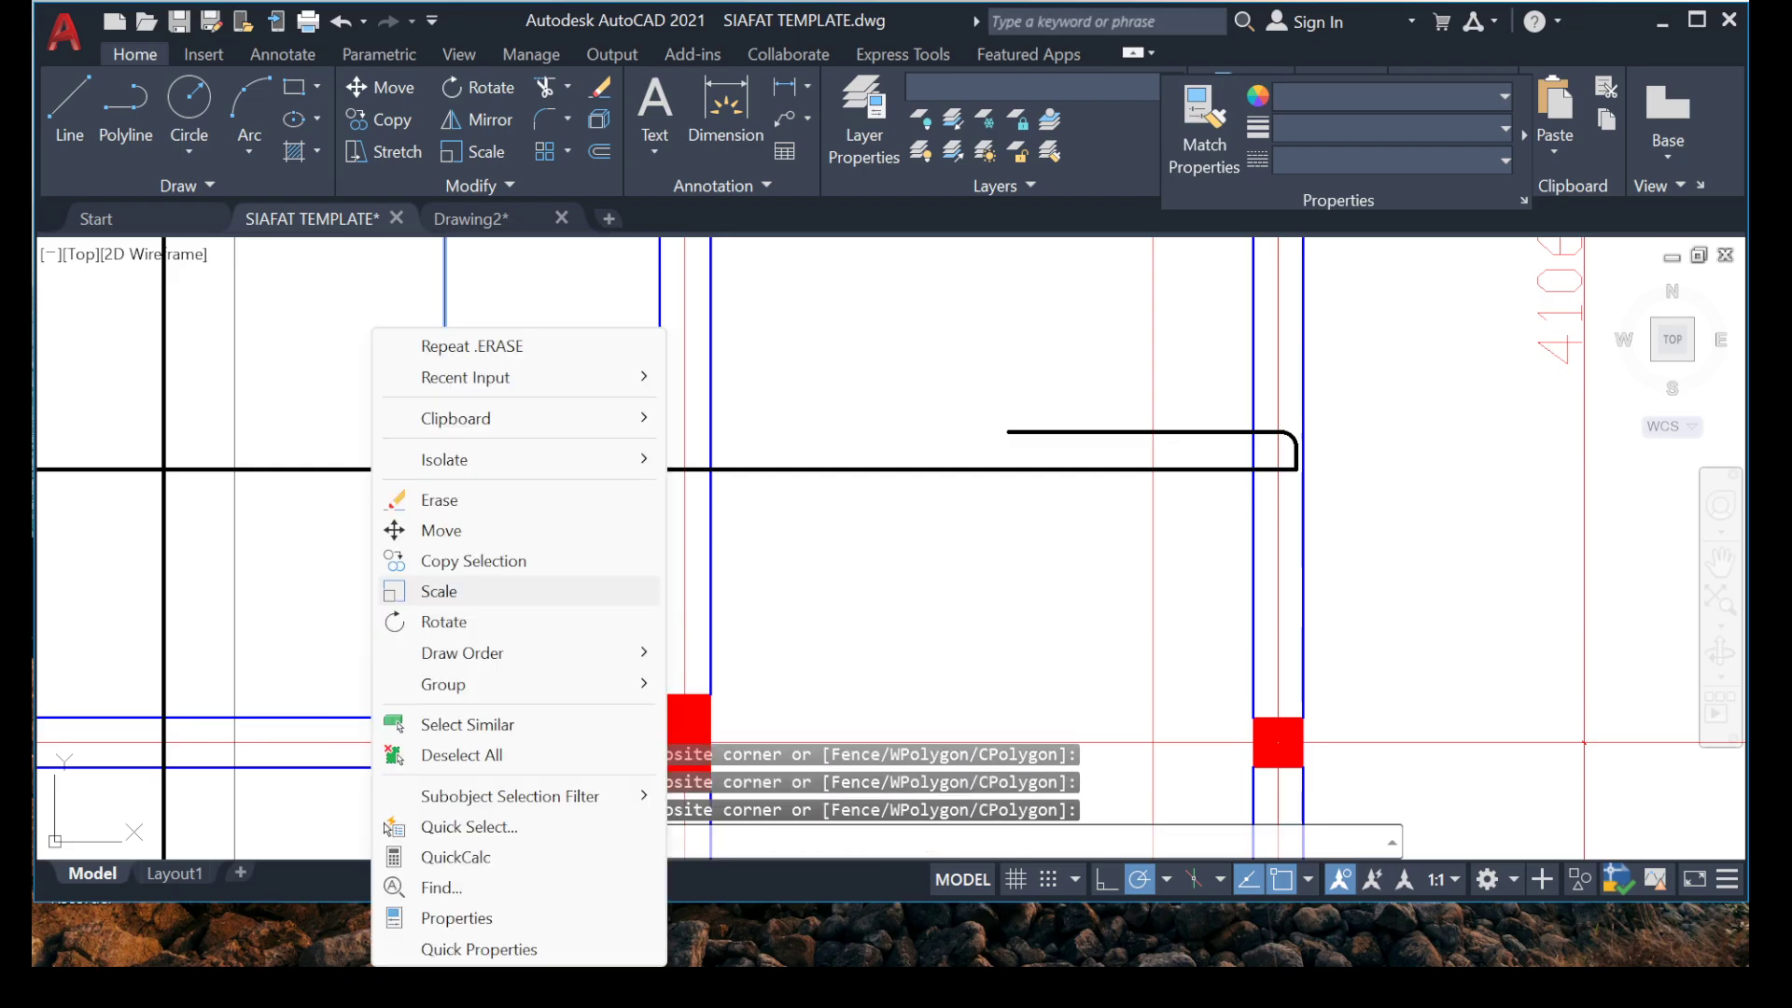
pyautogui.click(466, 560)
pyautogui.click(444, 464)
pyautogui.scroll(-5, 592, 485)
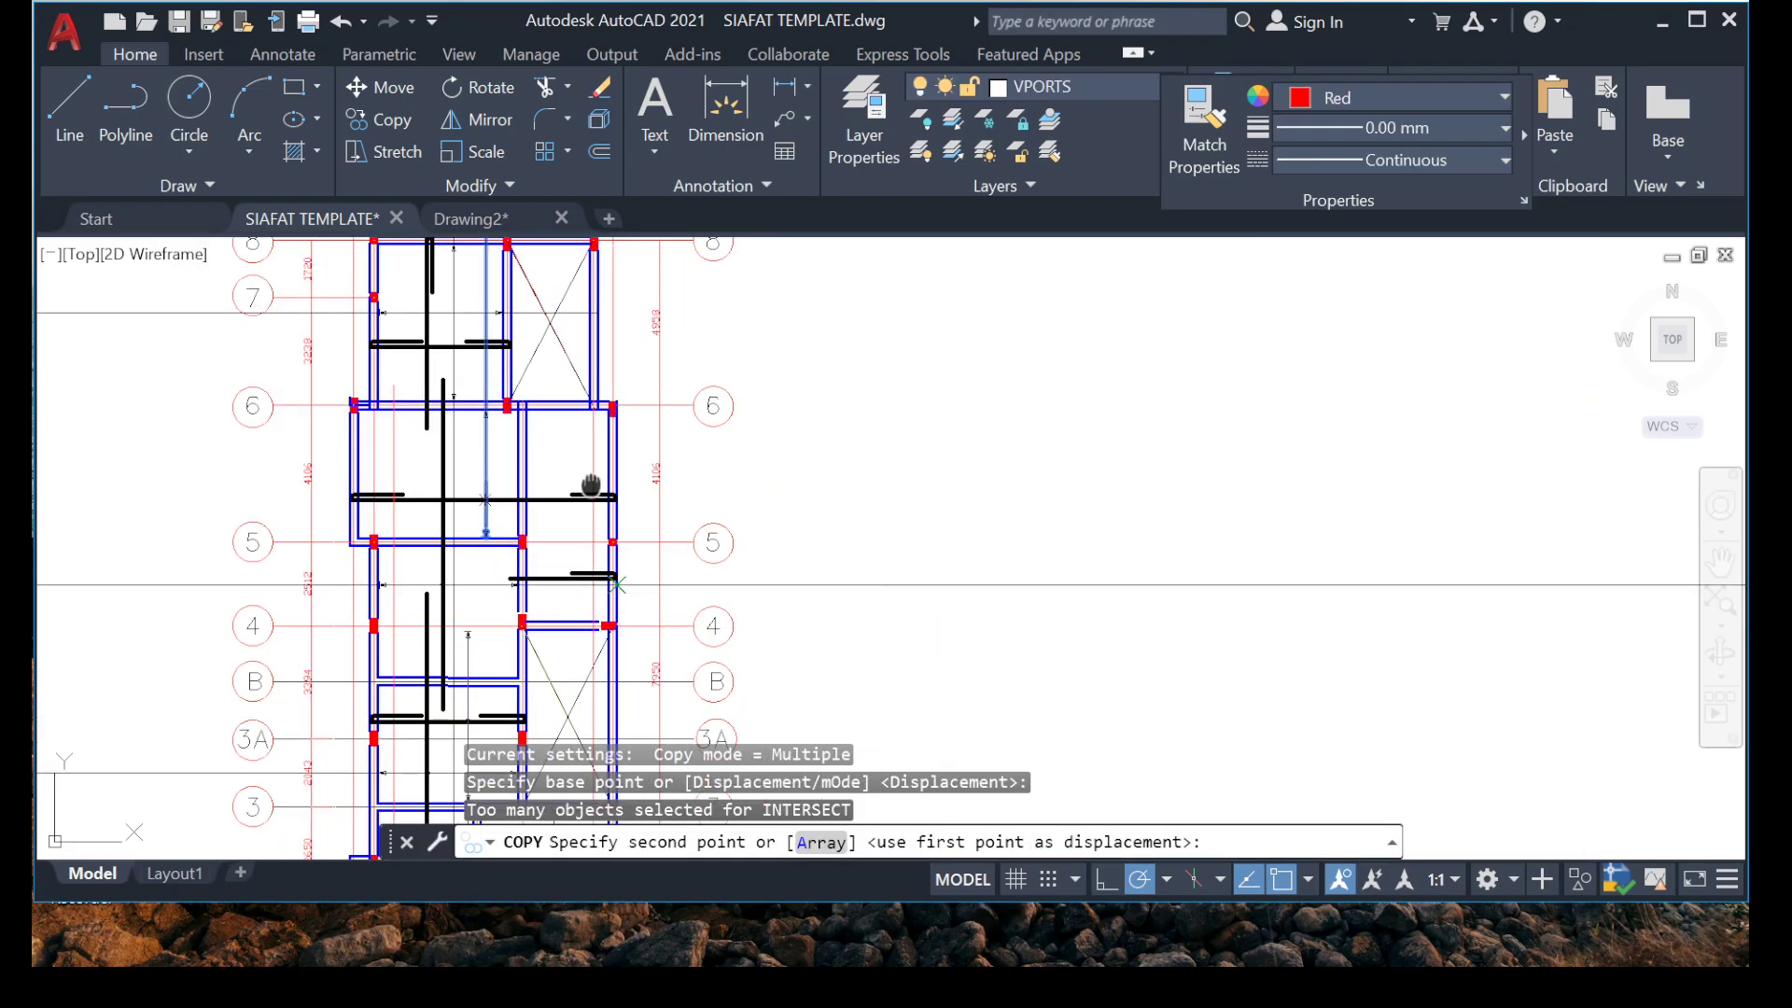
pyautogui.scroll(5, 466, 491)
pyautogui.scroll(4, 271, 396)
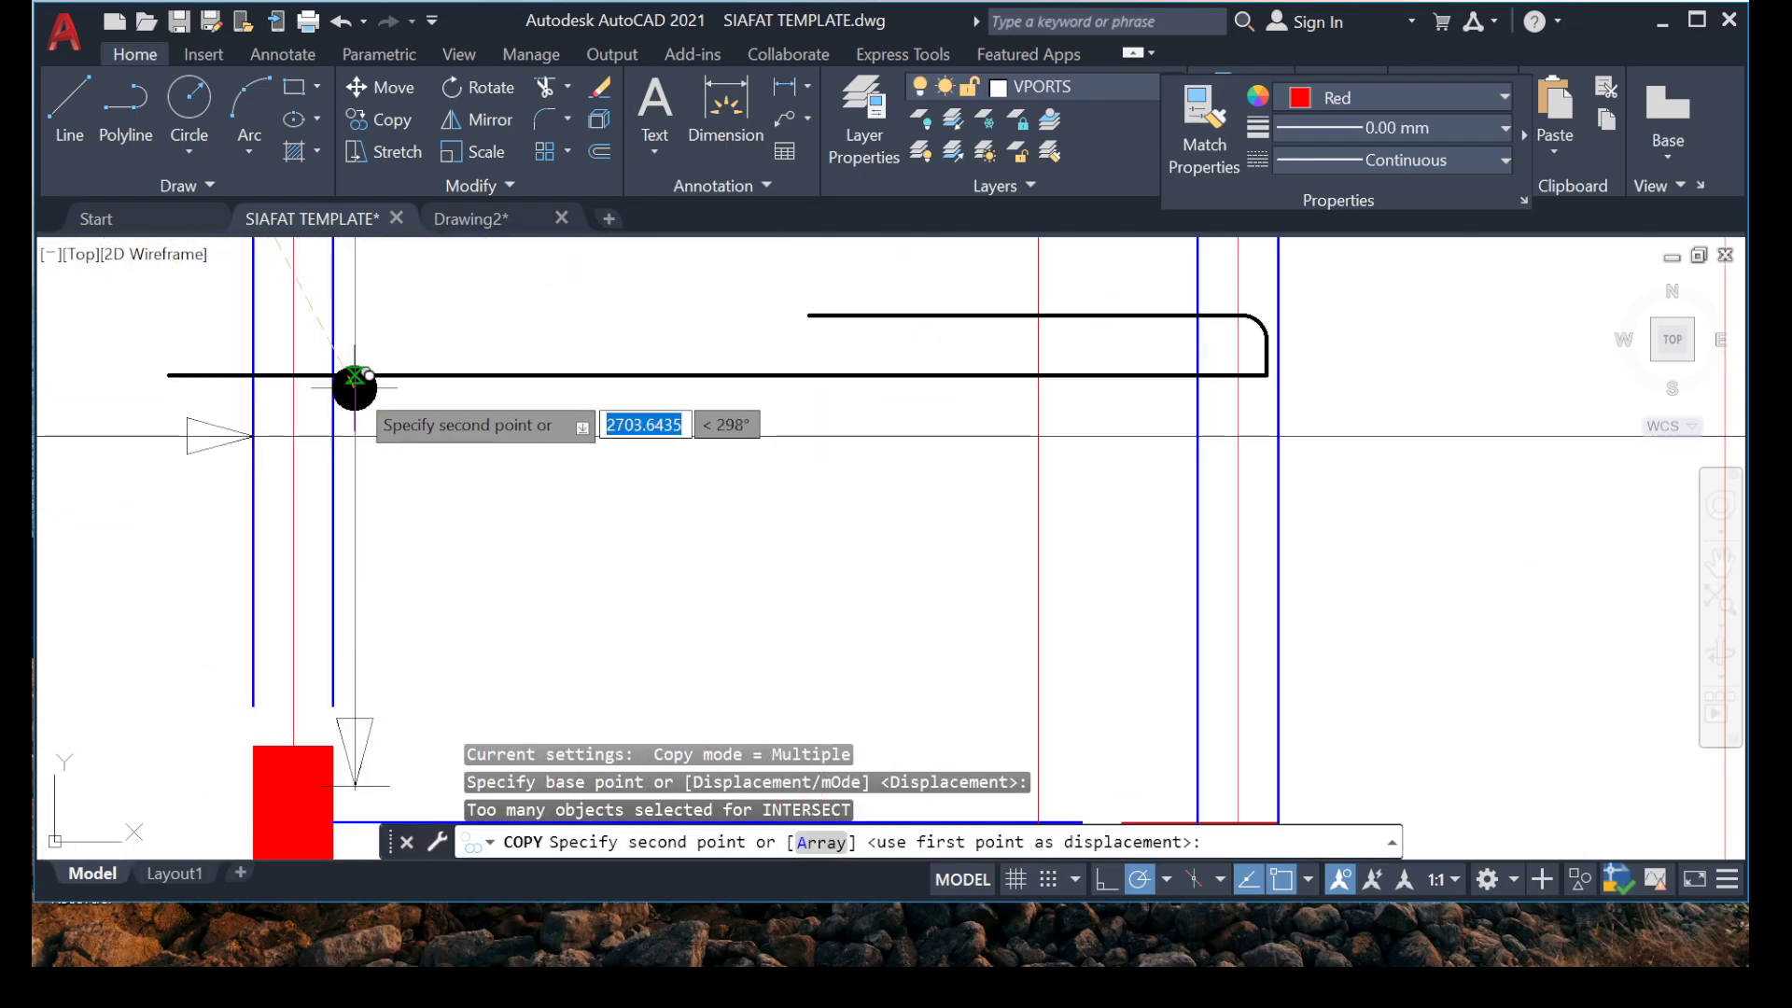
pyautogui.click(598, 376)
pyautogui.scroll(-3, 598, 377)
pyautogui.scroll(3, 485, 616)
pyautogui.press('Escape')
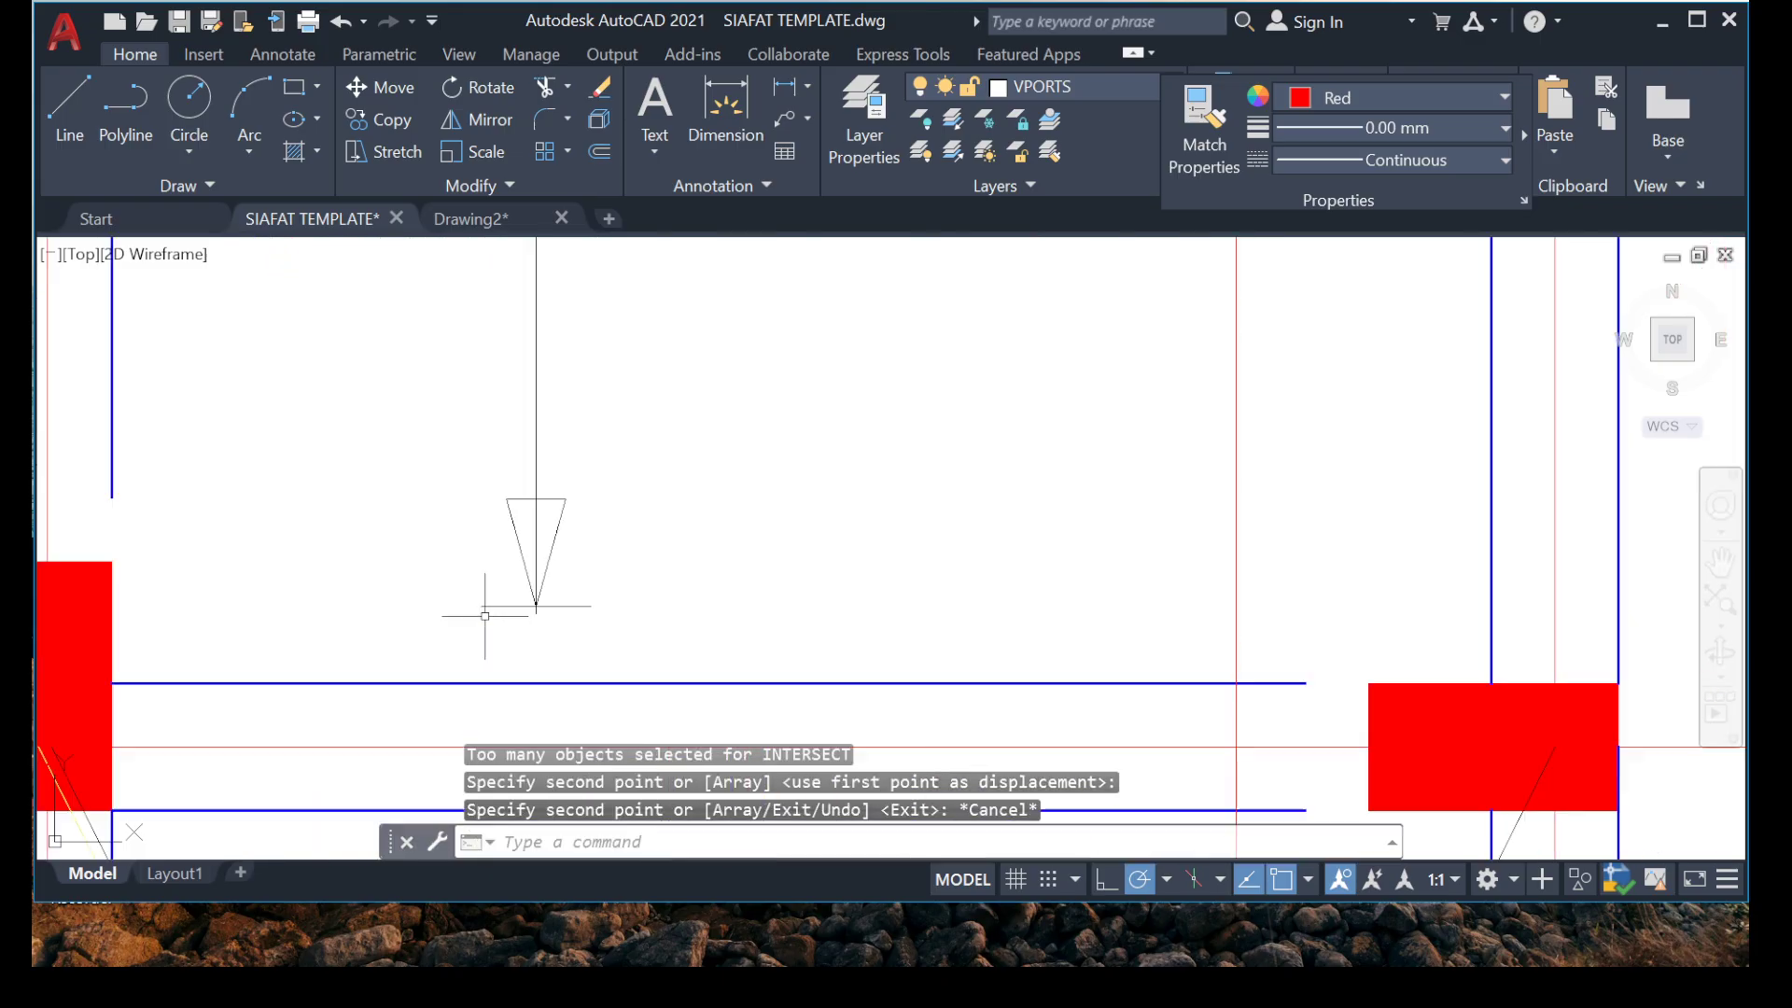
pyautogui.click(372, 464)
pyautogui.click(725, 652)
pyautogui.rightClick(640, 560)
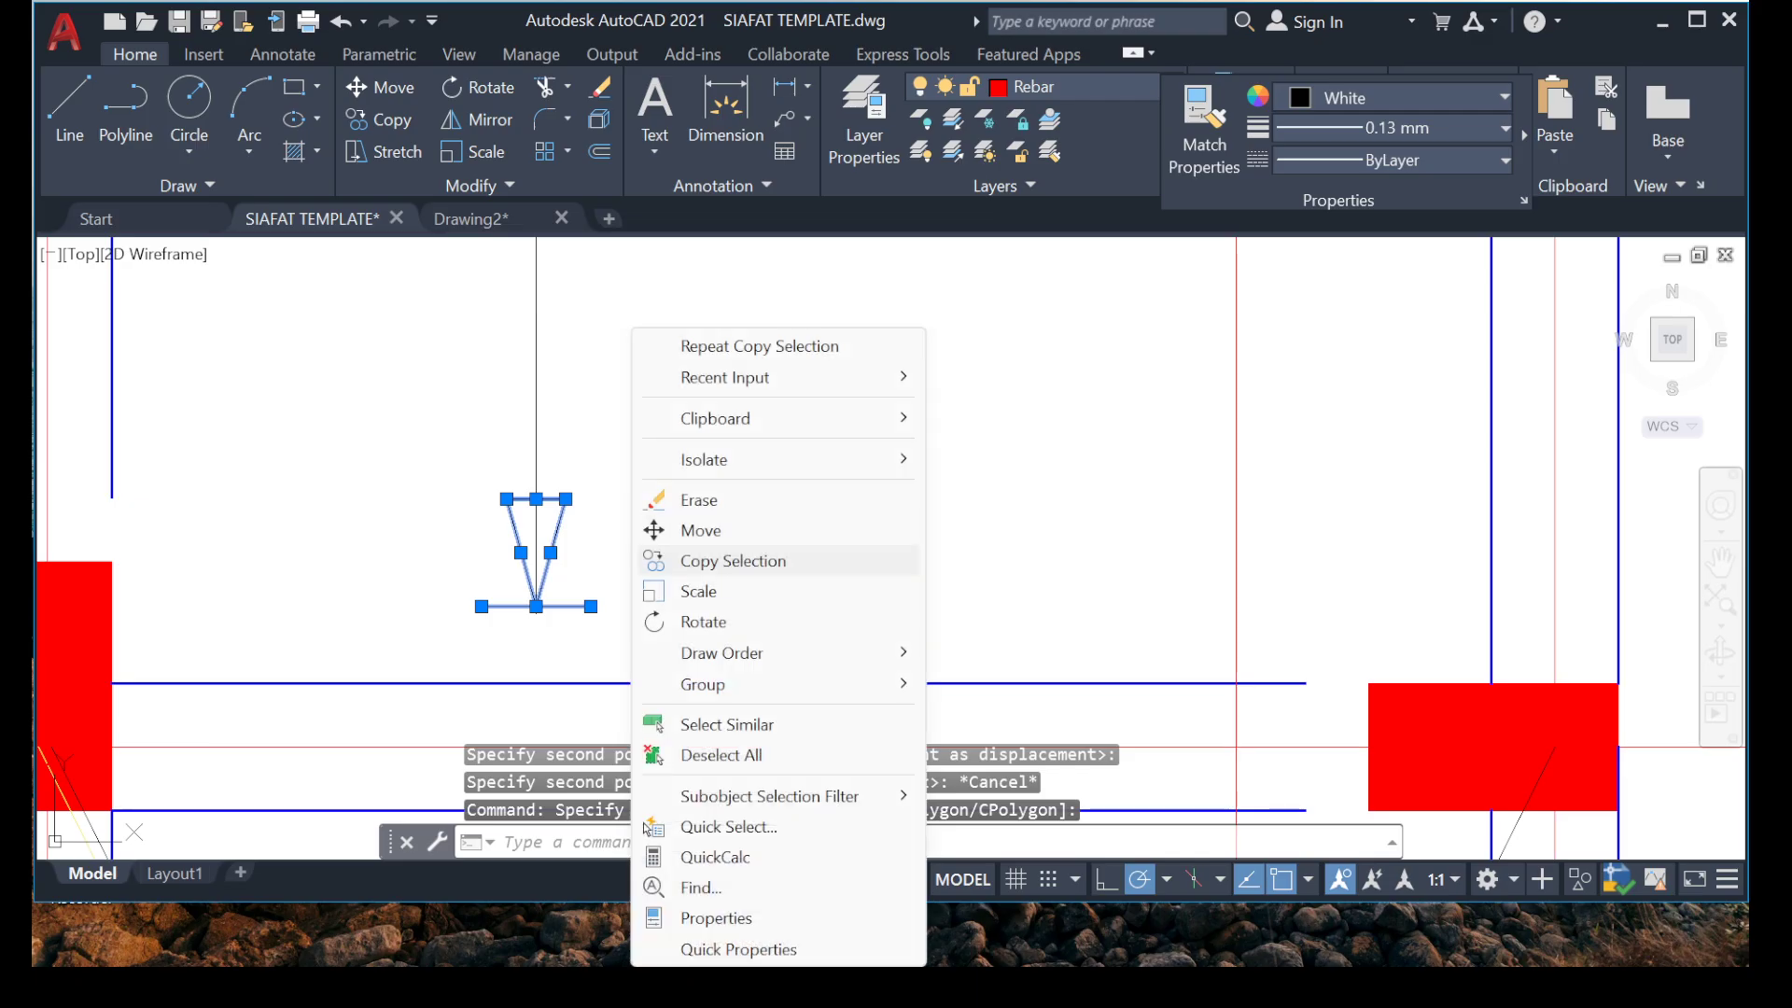
pyautogui.press('Escape')
pyautogui.press('Escape')
# Try to stretch the lower end of the copied marker line down toward the beam at grid 4.
pyautogui.click(620, 408)
pyautogui.click(445, 419)
pyautogui.scroll(3, 534, 676)
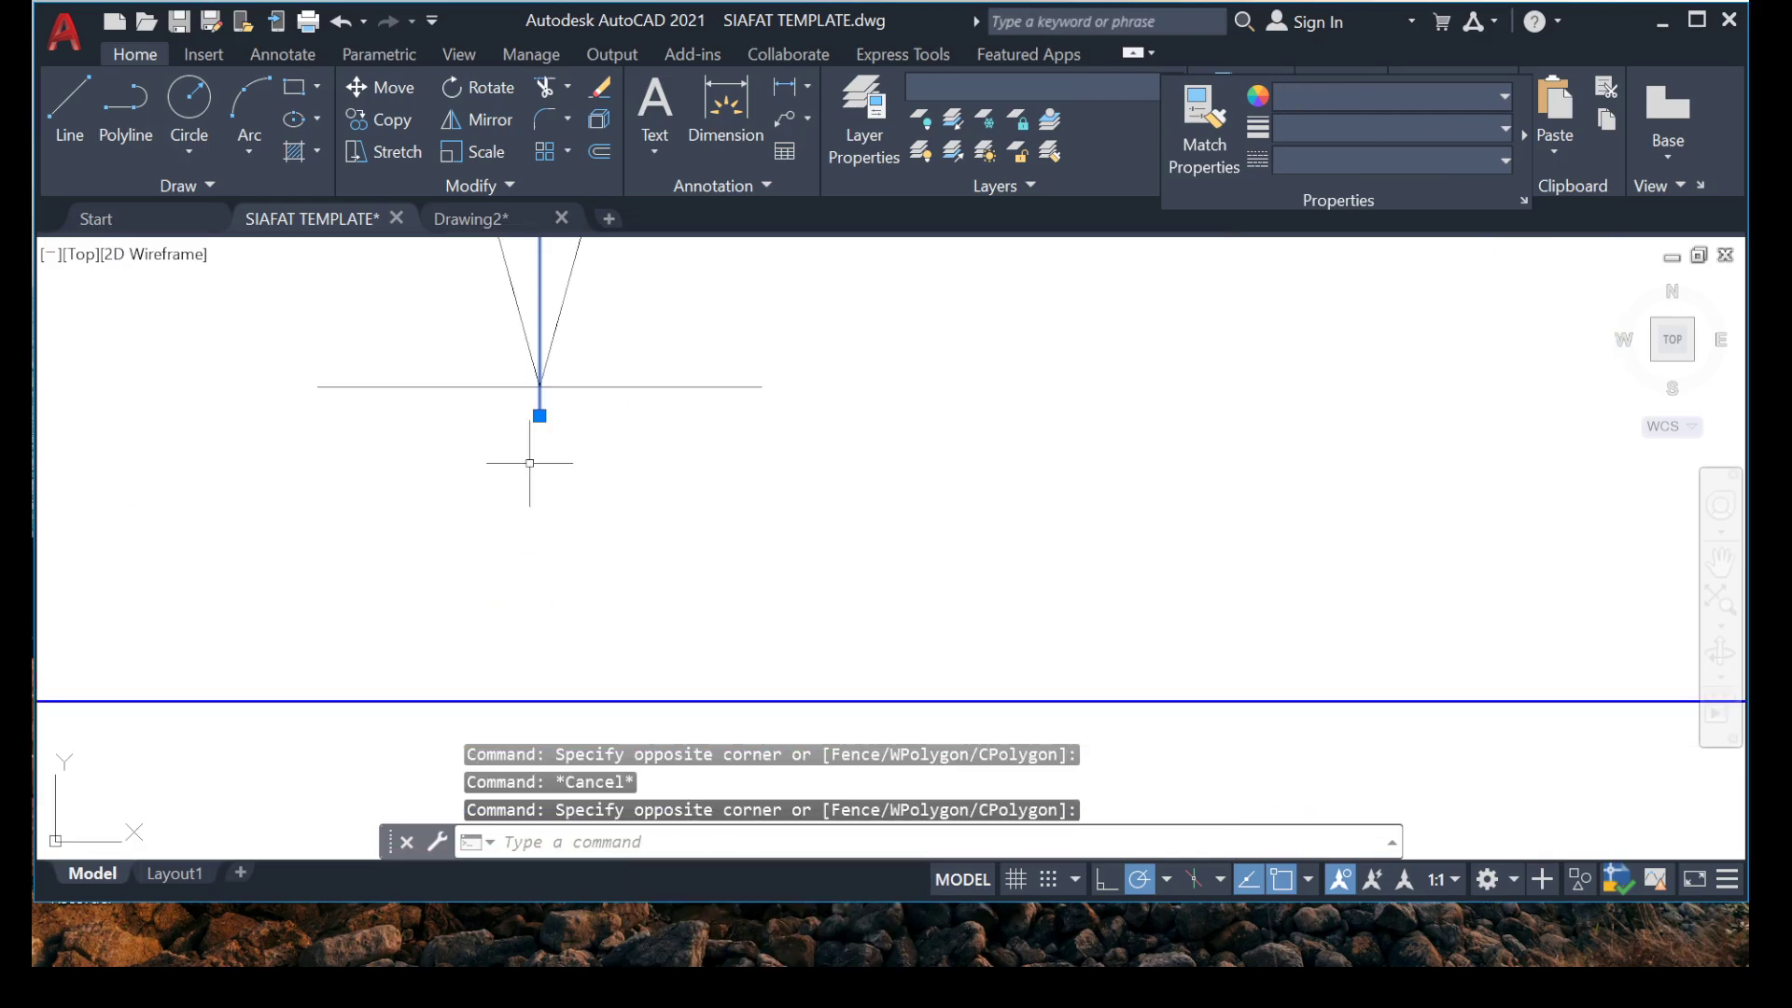
pyautogui.click(540, 415)
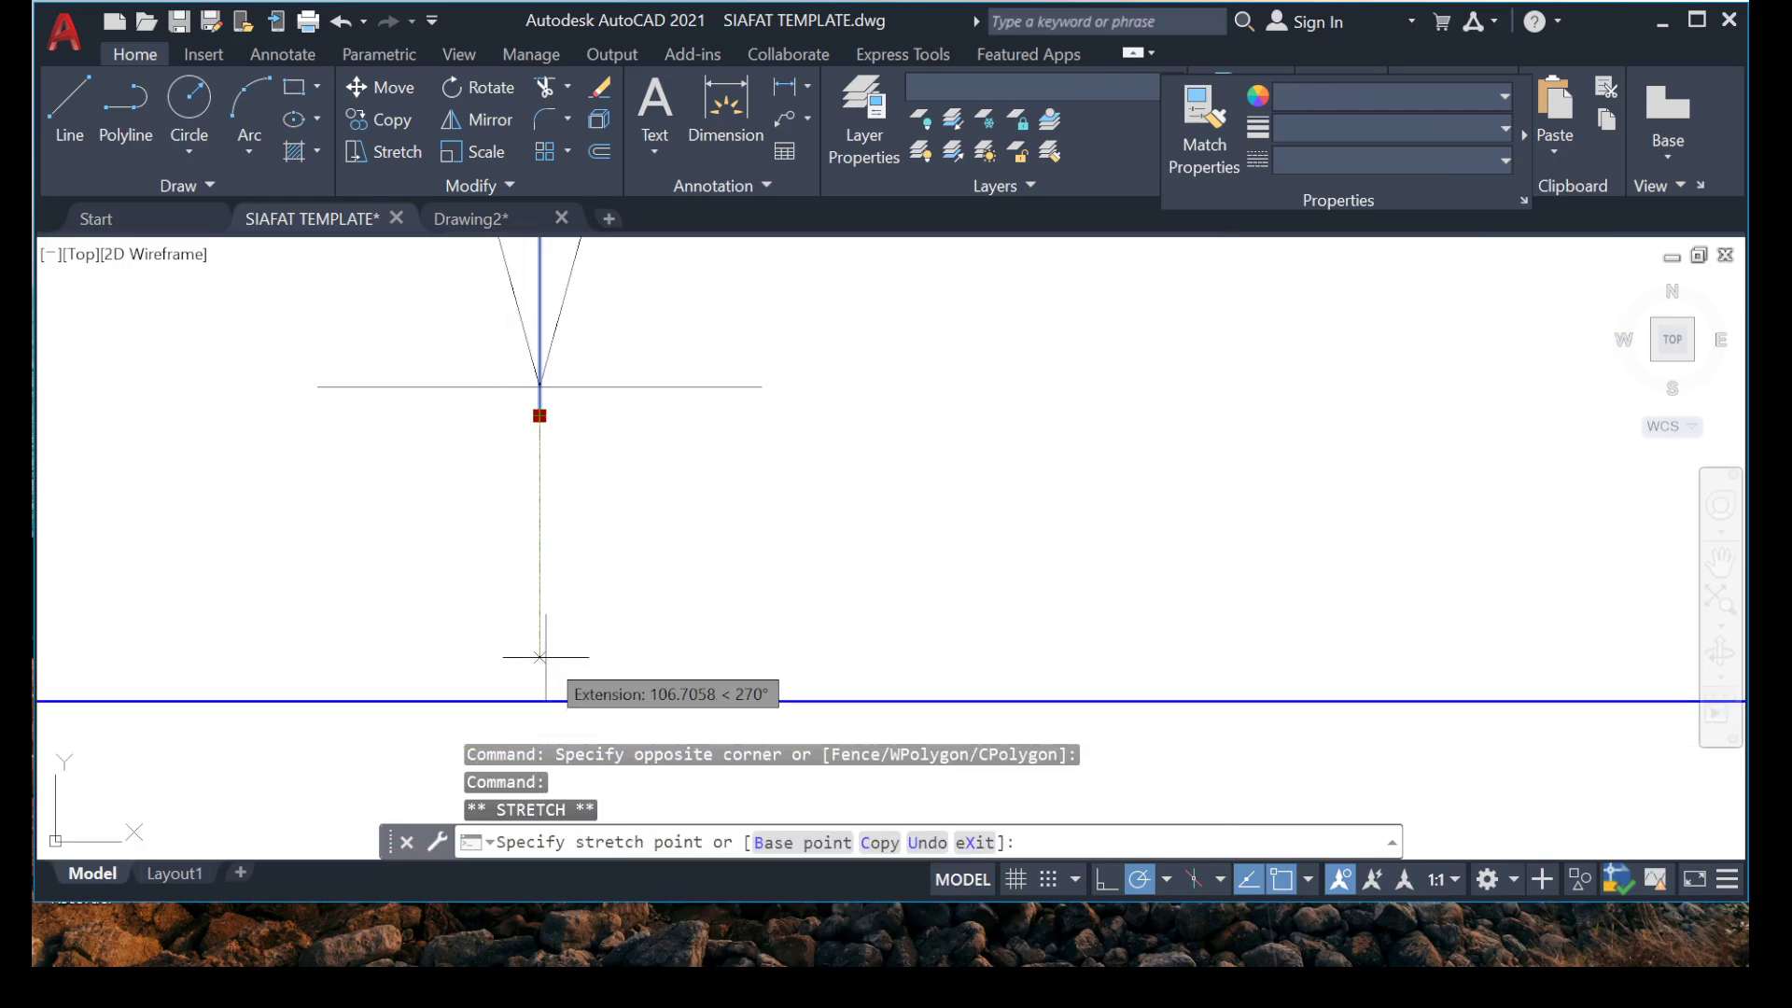
pyautogui.press('Escape')
pyautogui.press('Escape')
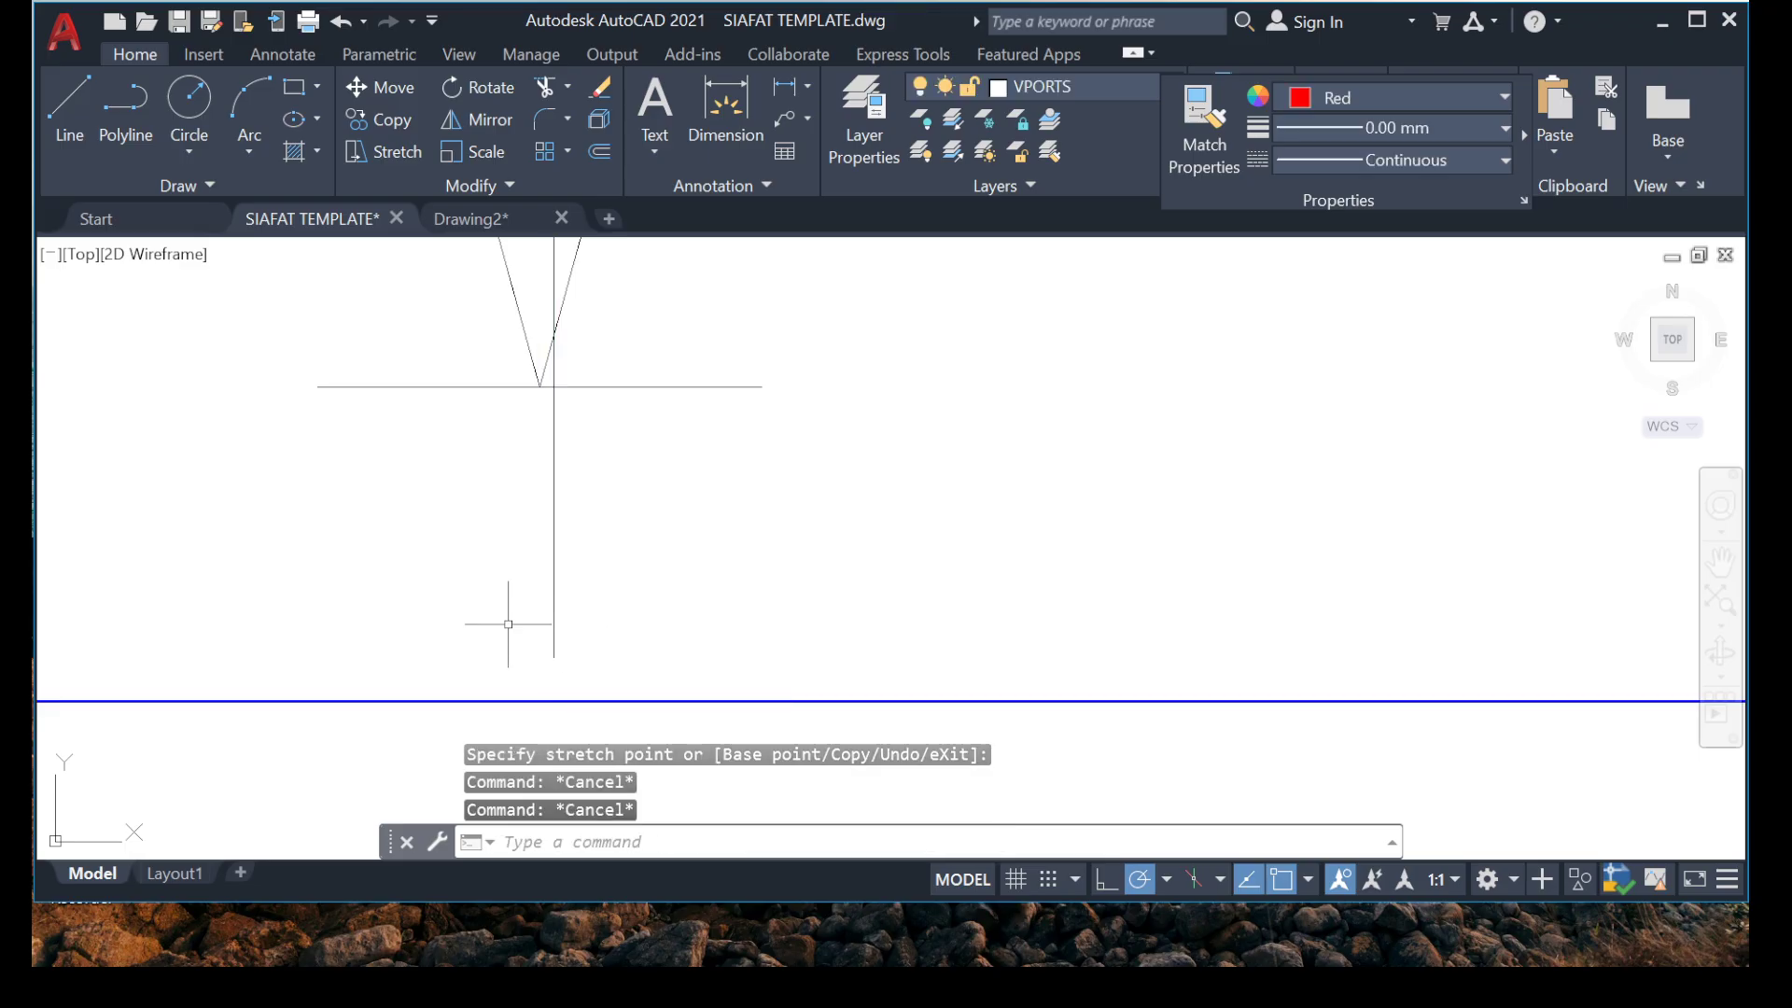
# Stretch the lower end of the copied marker line straight down to just above the beam at grid 4.
pyautogui.scroll(1, 541, 405)
pyautogui.click(590, 392)
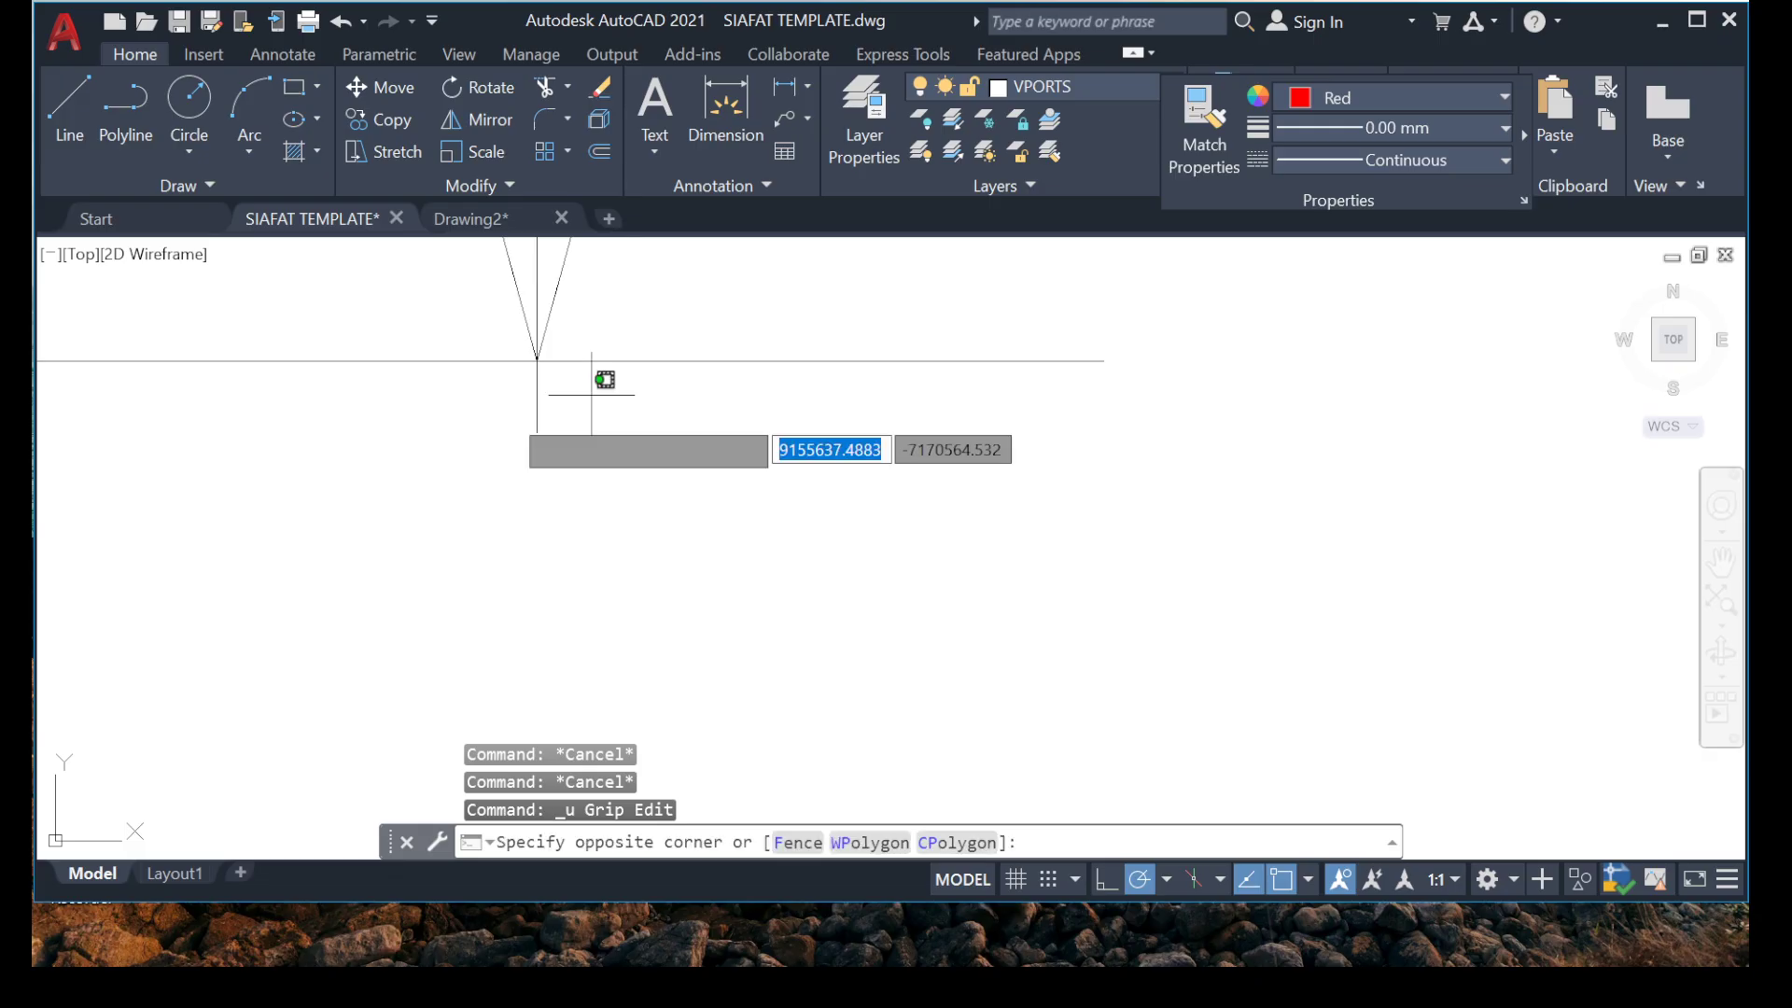
pyautogui.click(483, 432)
pyautogui.click(537, 432)
pyautogui.scroll(-3, 504, 616)
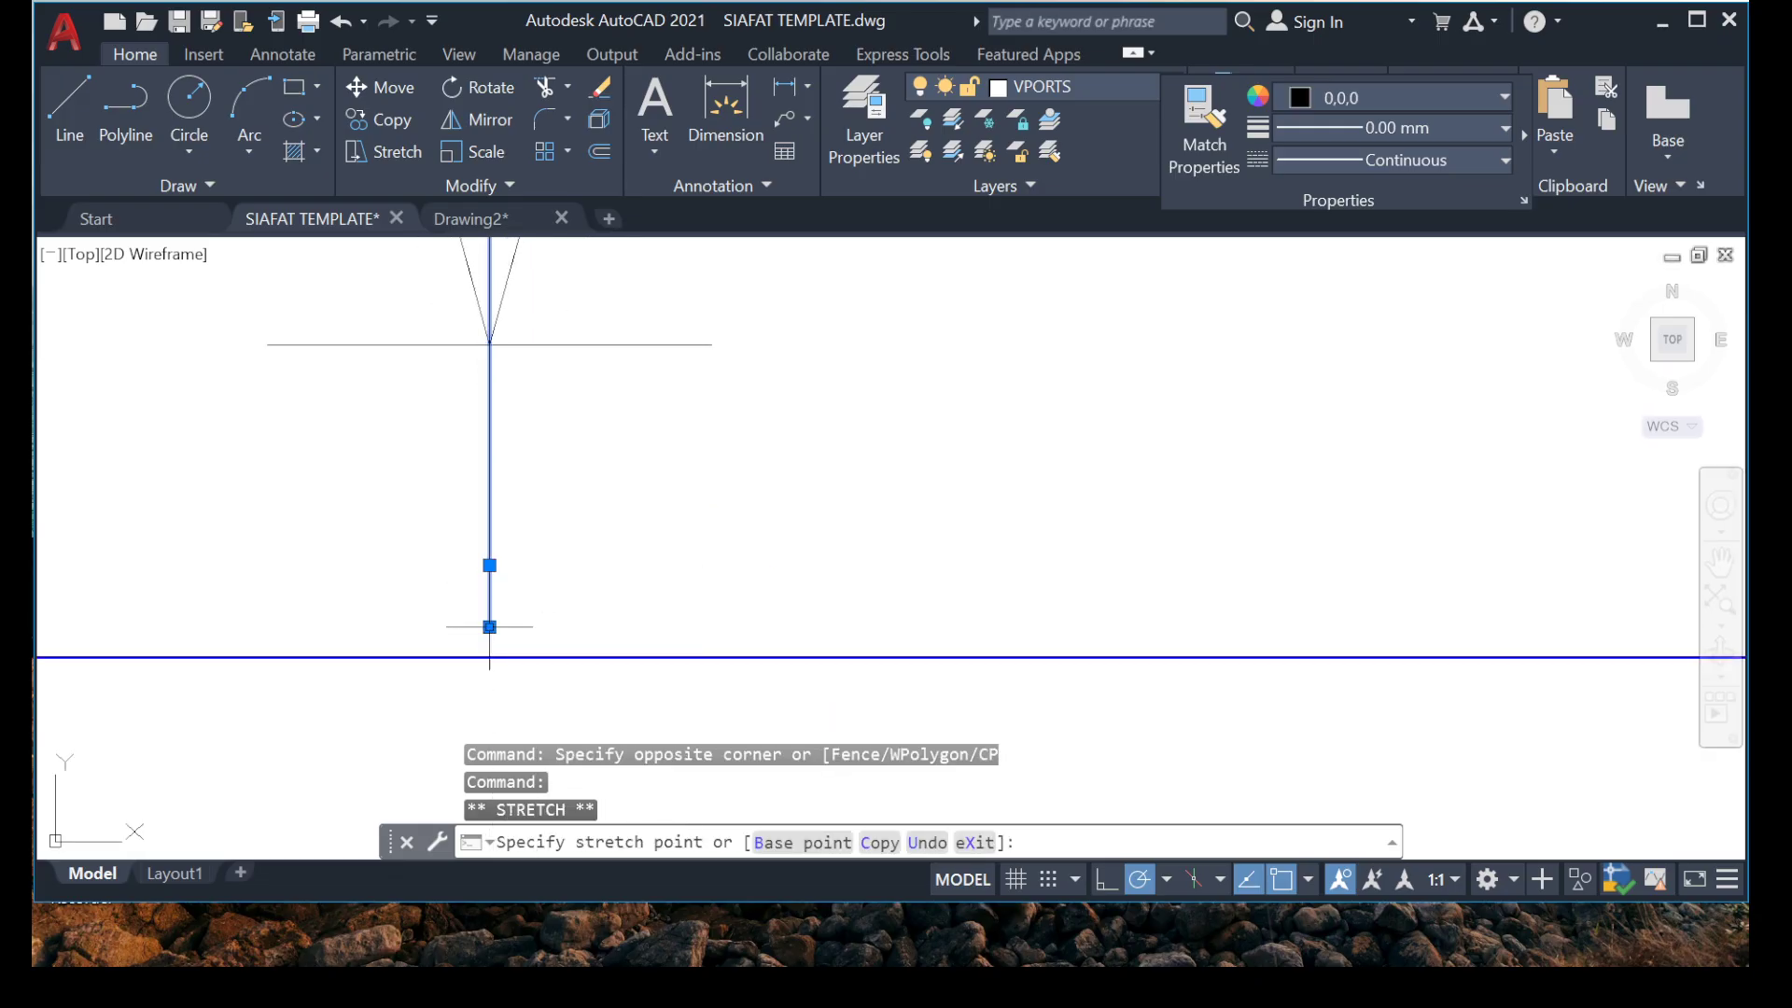
pyautogui.press('Escape')
pyautogui.press('Escape')
pyautogui.scroll(-5, 378, 502)
# Move the lower arrowhead and its end bar down the marker line toward the beam at grid 4.
pyautogui.click(300, 311)
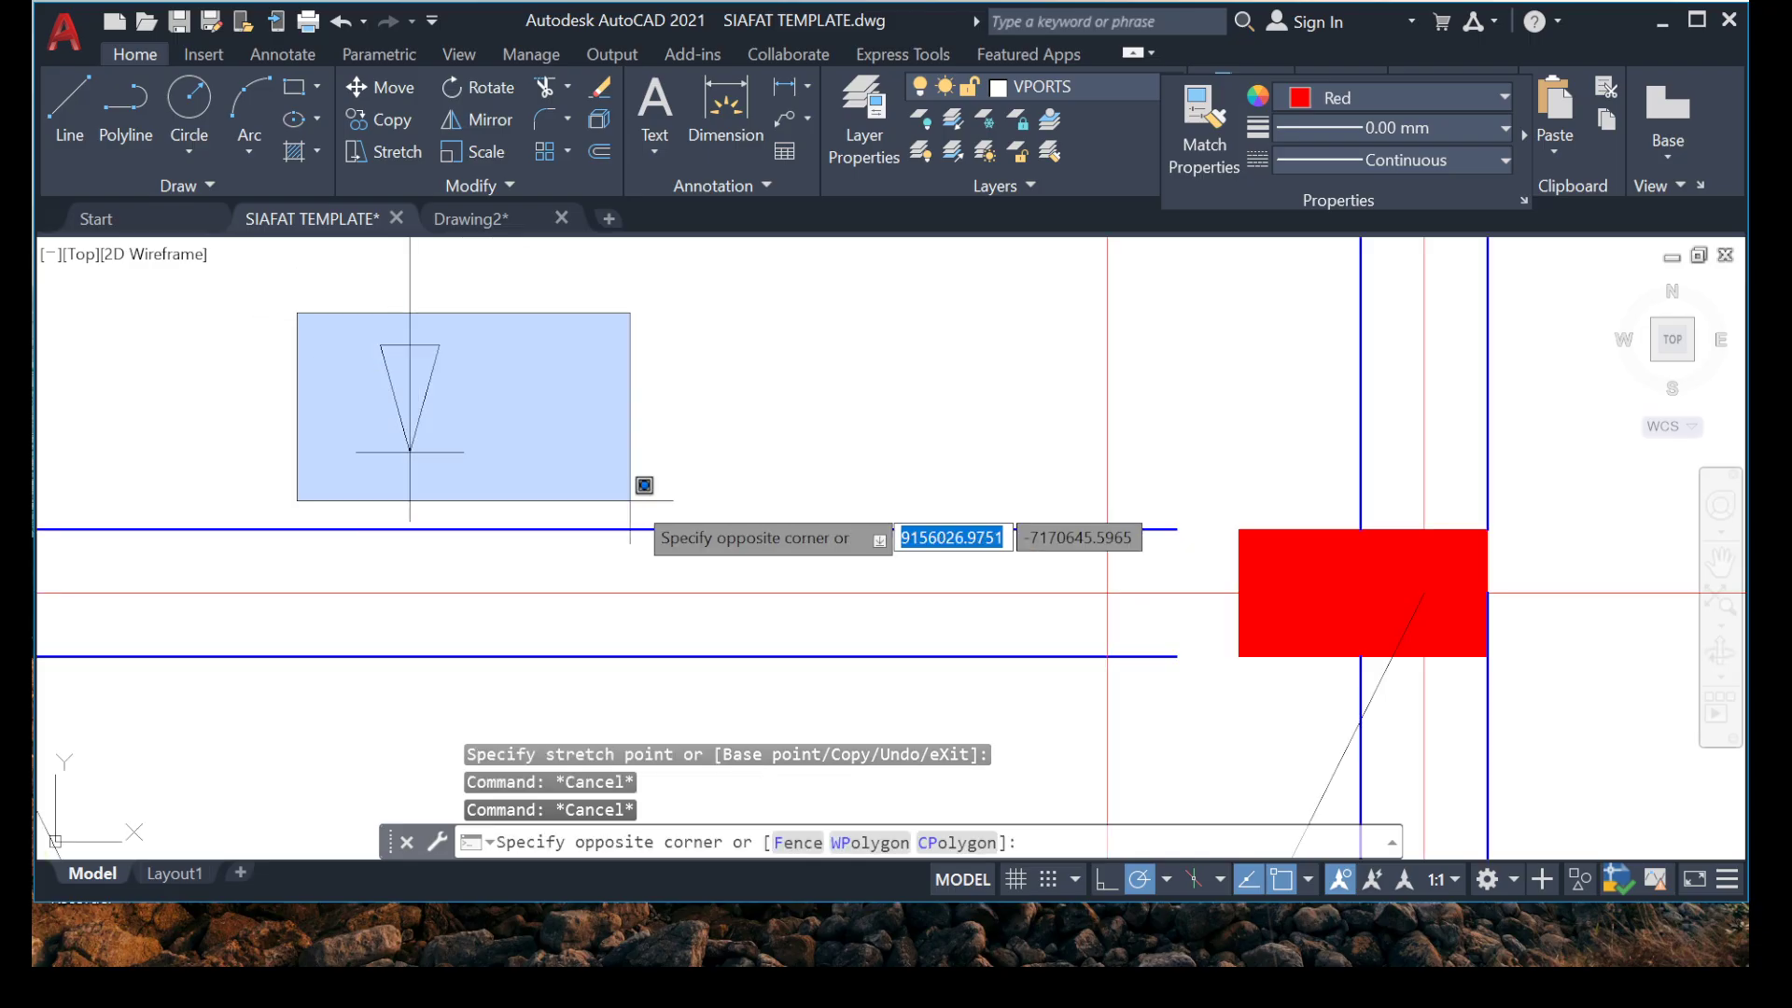
pyautogui.click(661, 480)
pyautogui.rightClick(381, 327)
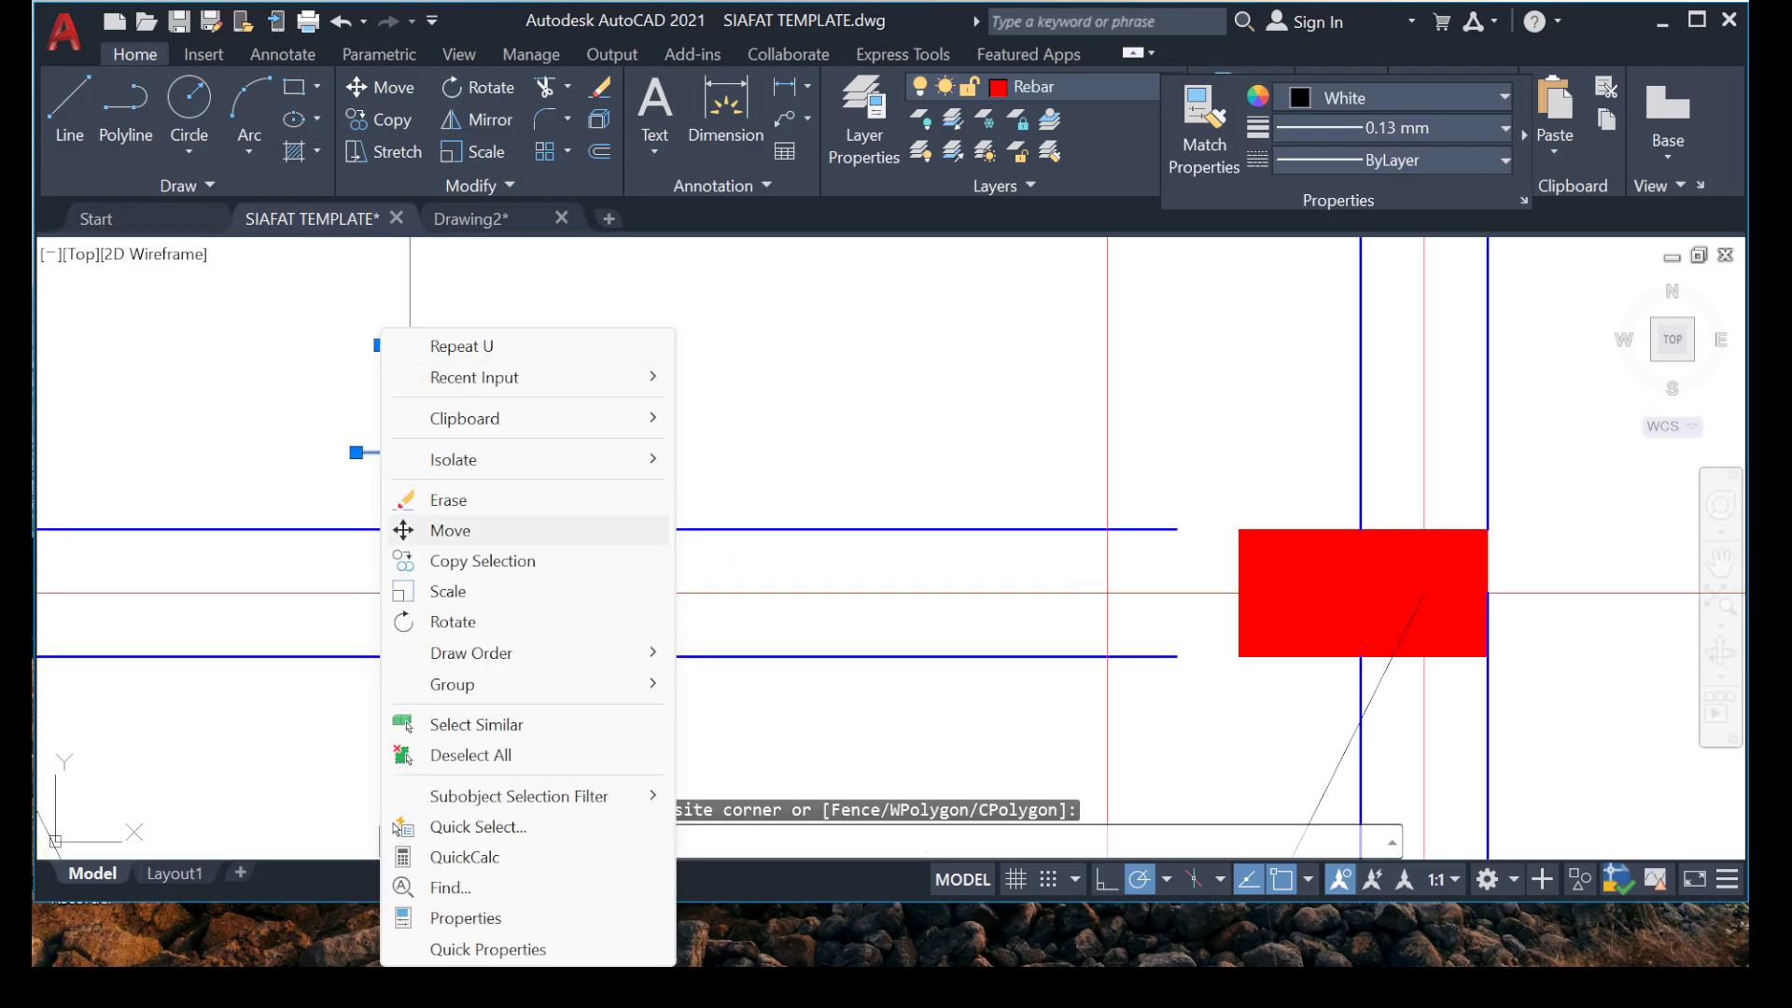
pyautogui.click(451, 530)
pyautogui.click(411, 451)
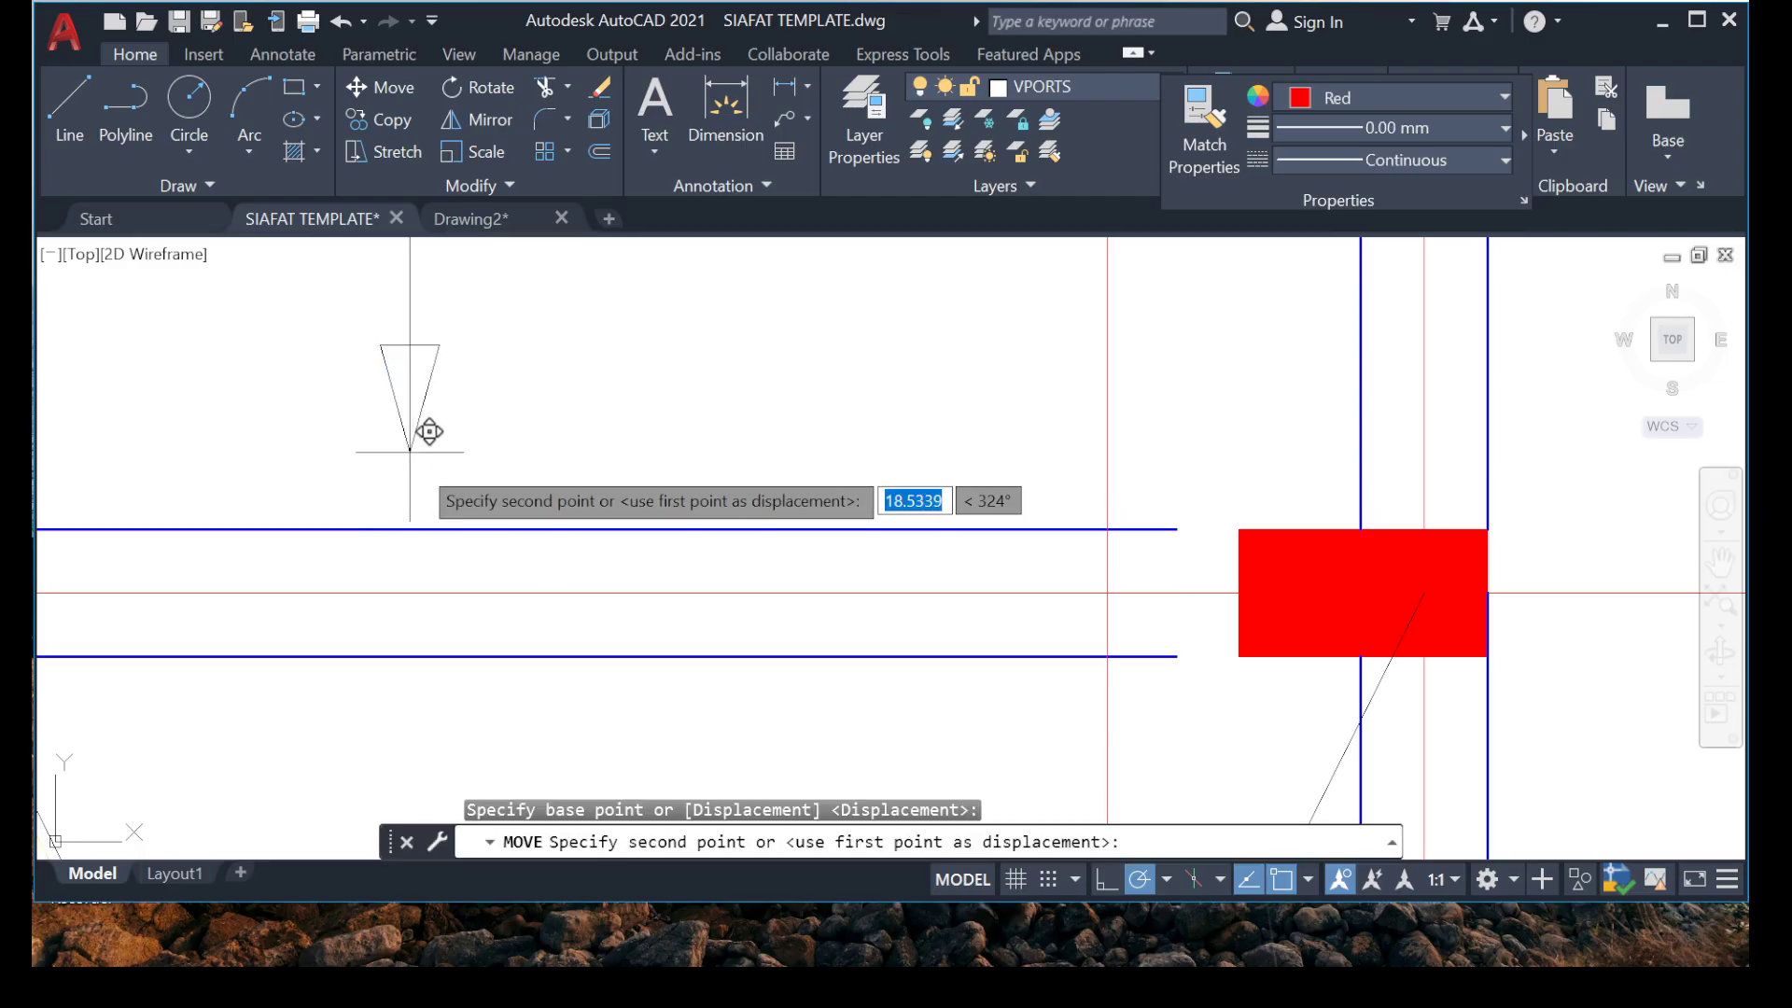
pyautogui.click(415, 505)
pyautogui.scroll(-2, 406, 525)
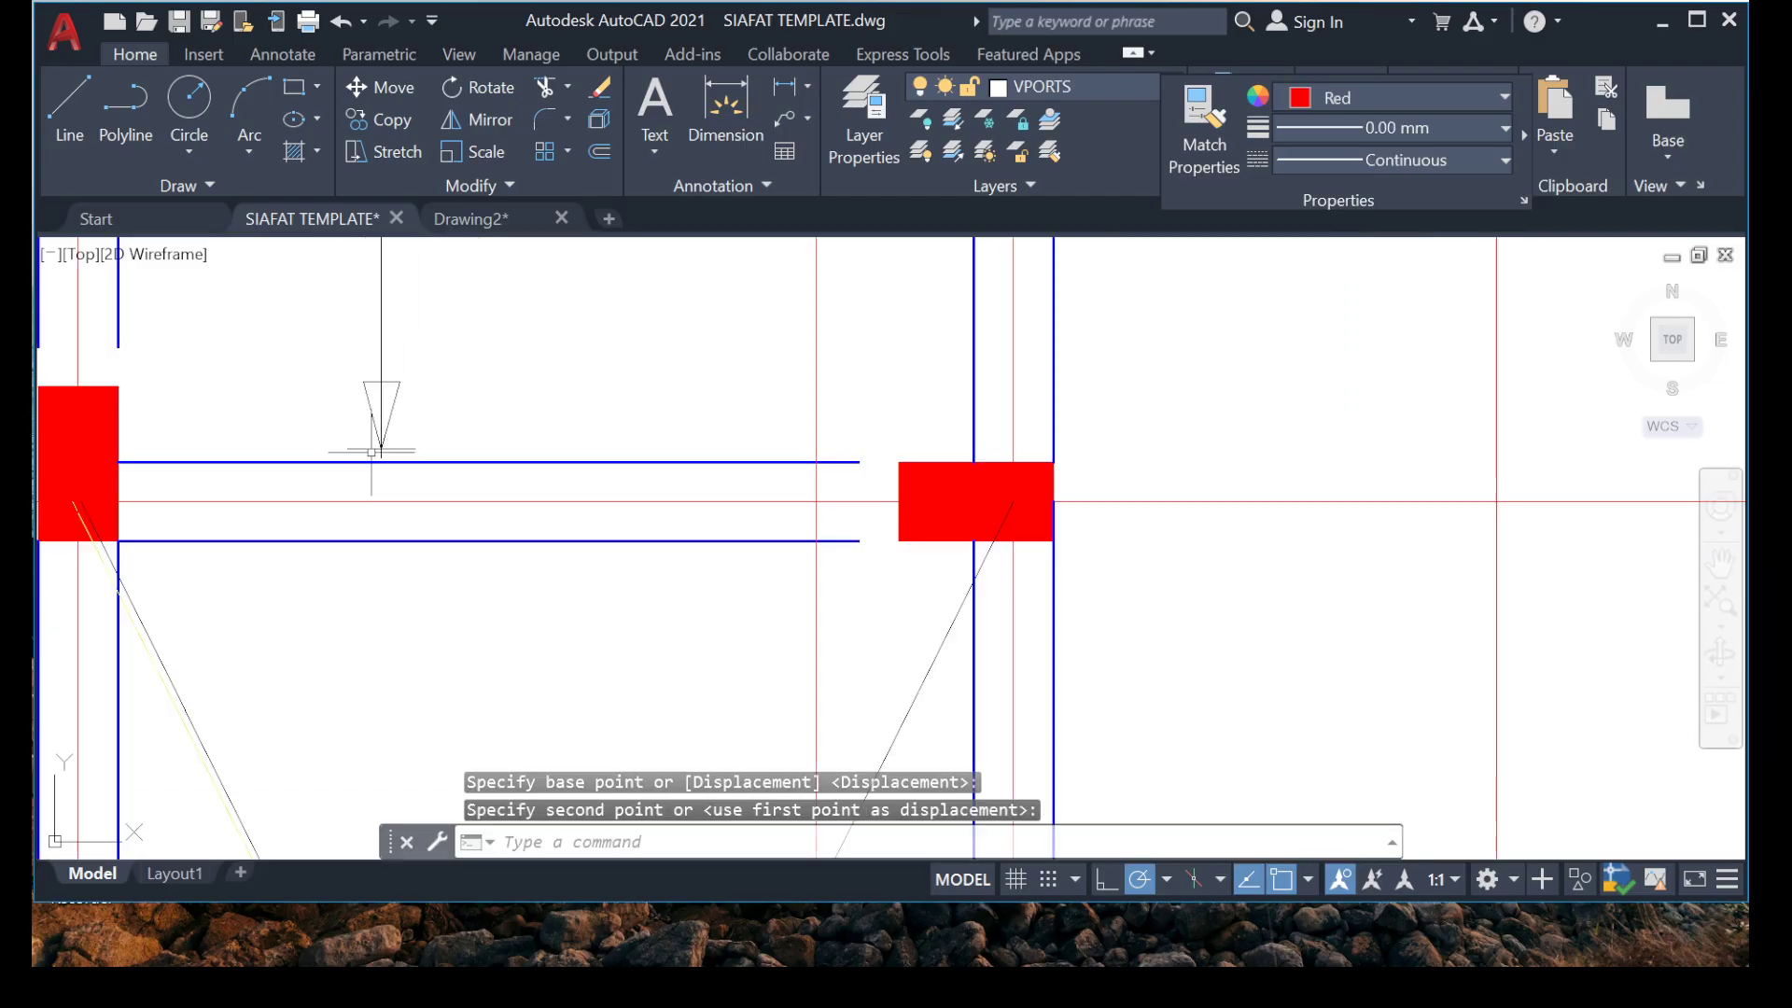
# Move the lower arrowhead and end bar closer to the beam at grid 4, at the marker line's lower end.
pyautogui.click(268, 332)
pyautogui.scroll(5, 548, 484)
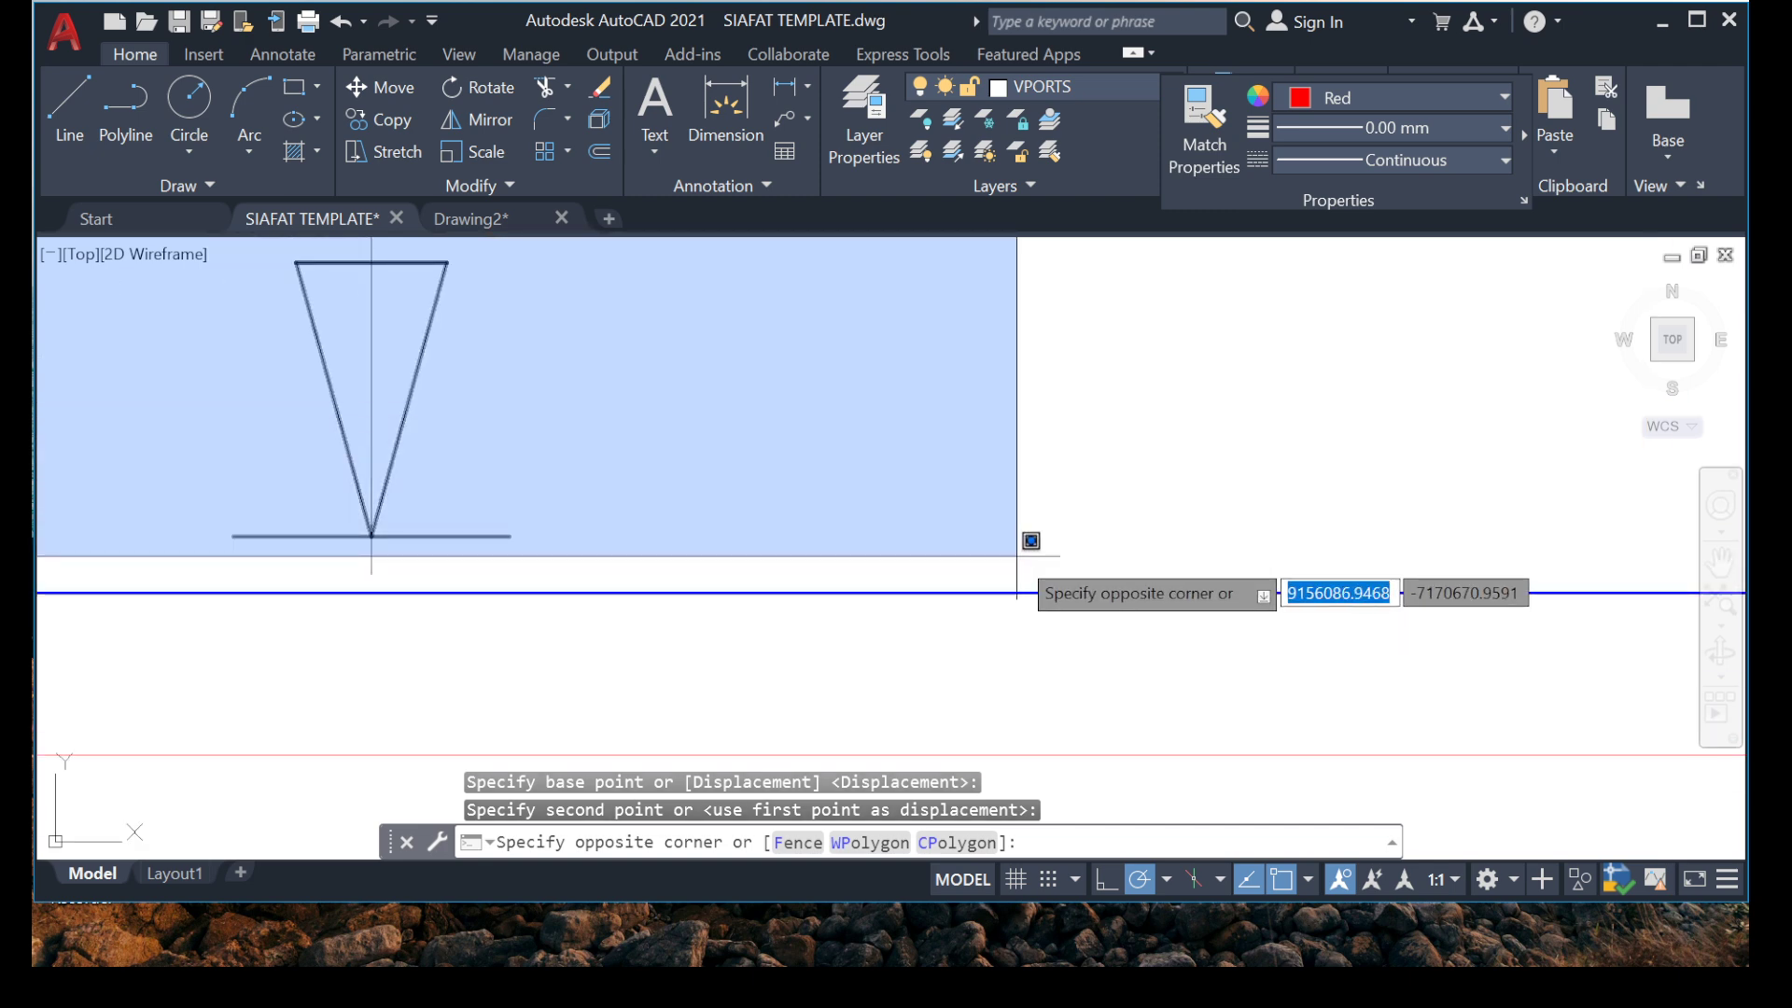
pyautogui.click(1028, 542)
pyautogui.rightClick(693, 429)
pyautogui.click(737, 528)
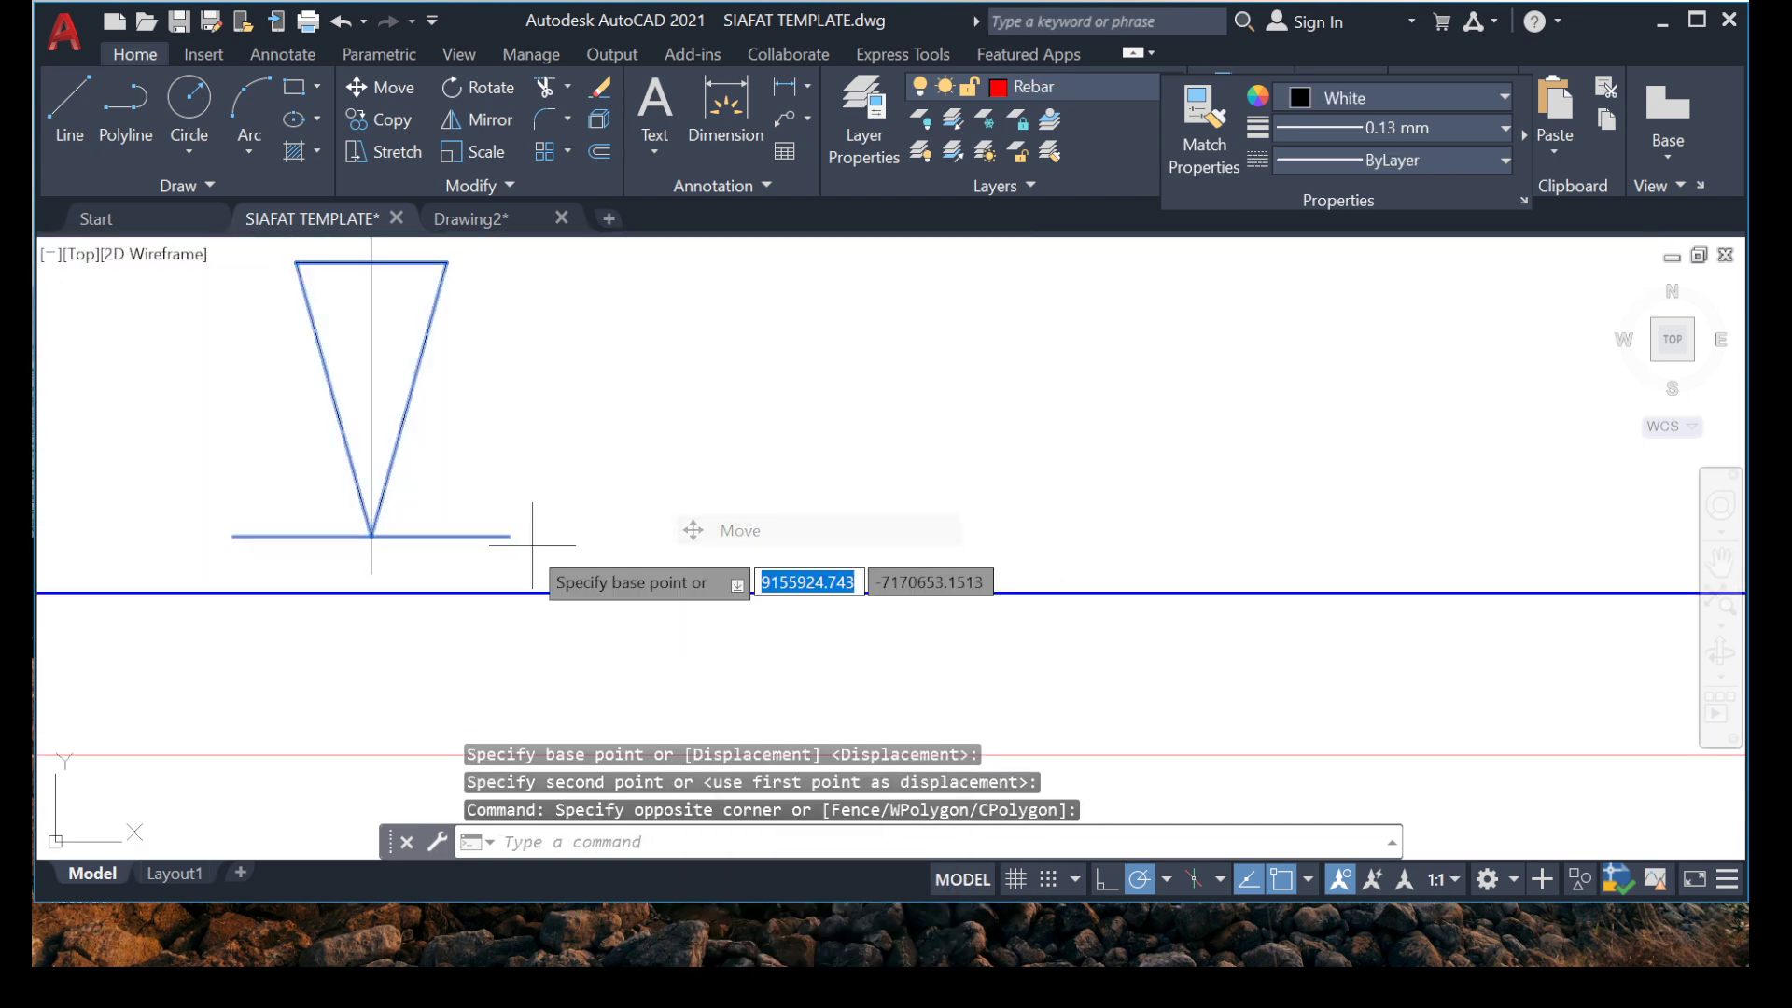
pyautogui.click(372, 534)
pyautogui.click(371, 570)
pyautogui.scroll(-10, 335, 432)
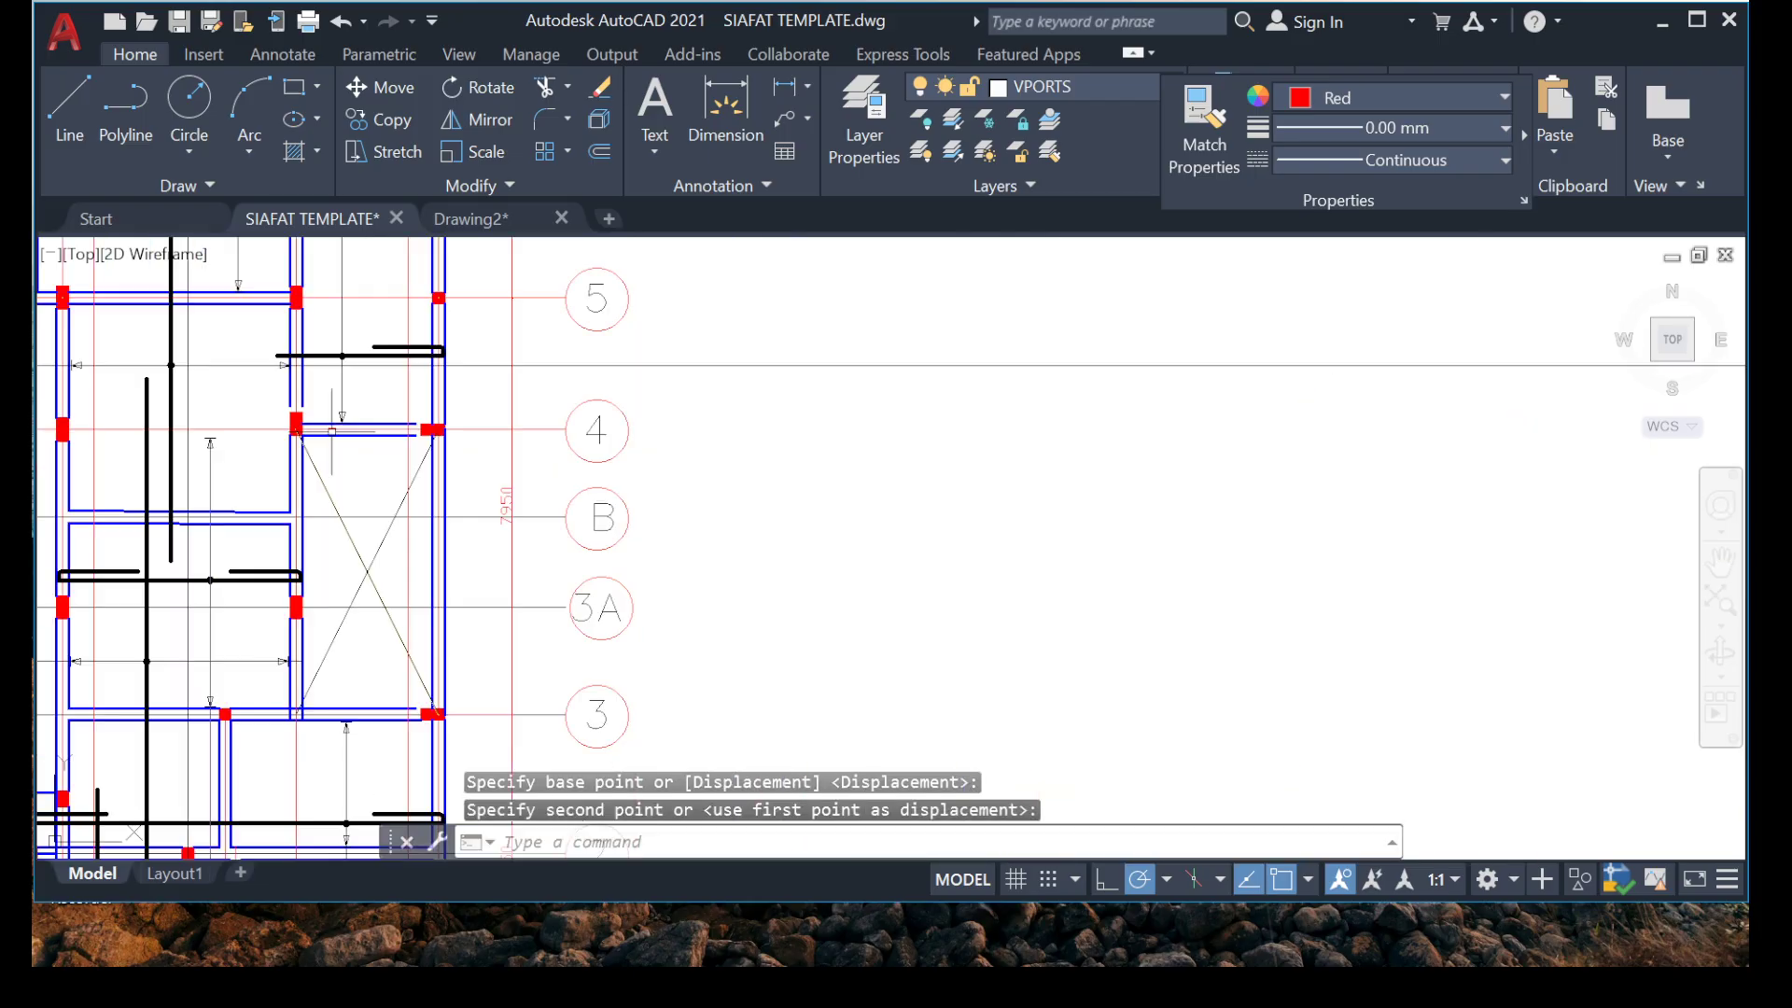
# Copy the upper arrowhead and end bar of the grid 5 to 6 marker onto the grid 4 to 5 marker line just below grid 5.
pyautogui.moveTo(391, 363); pyautogui.dragTo(426, 516, button='middle')
pyautogui.scroll(5, 320, 372)
pyautogui.moveTo(320, 372)
pyautogui.mouseDown(button='middle')
pyautogui.moveTo(327, 472)
pyautogui.moveTo(325, 315)
pyautogui.moveTo(327, 364)
pyautogui.mouseUp(button='middle')
pyautogui.scroll(-5, 303, 452)
pyautogui.moveTo(327, 280); pyautogui.dragTo(294, 364, button='middle')
pyautogui.scroll(8, 291, 360)
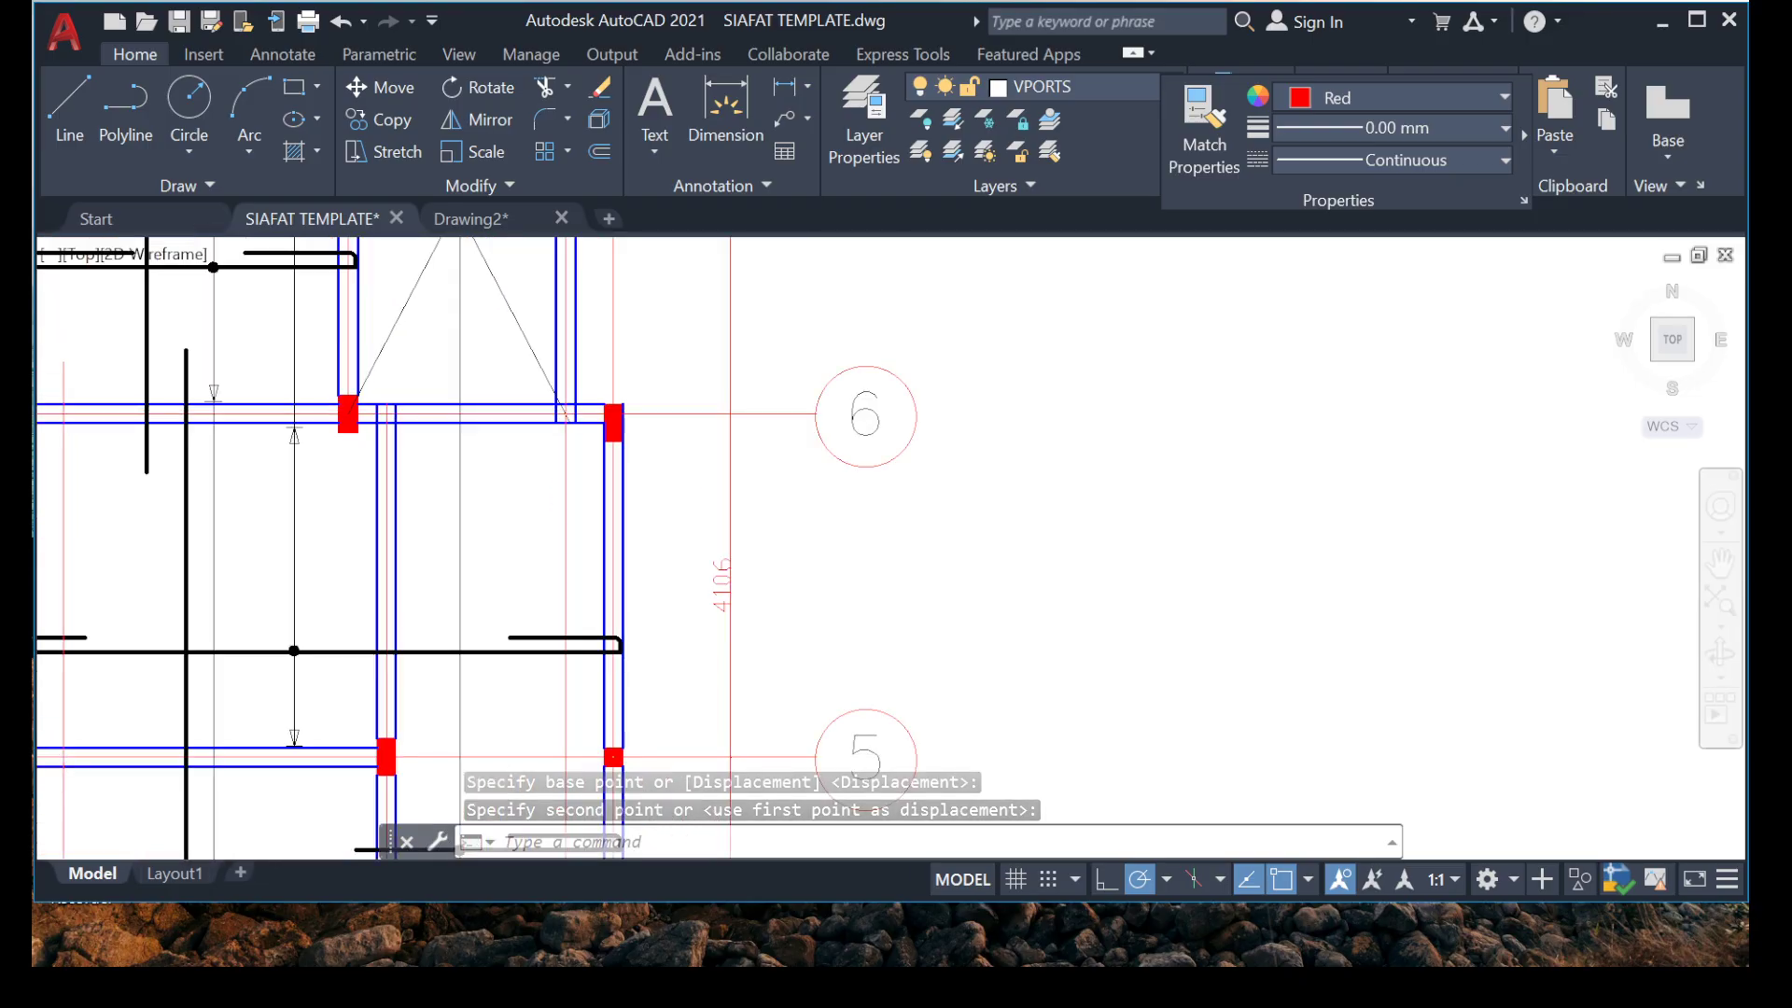
pyautogui.moveTo(241, 561); pyautogui.dragTo(265, 461, button='middle')
pyautogui.click(213, 491)
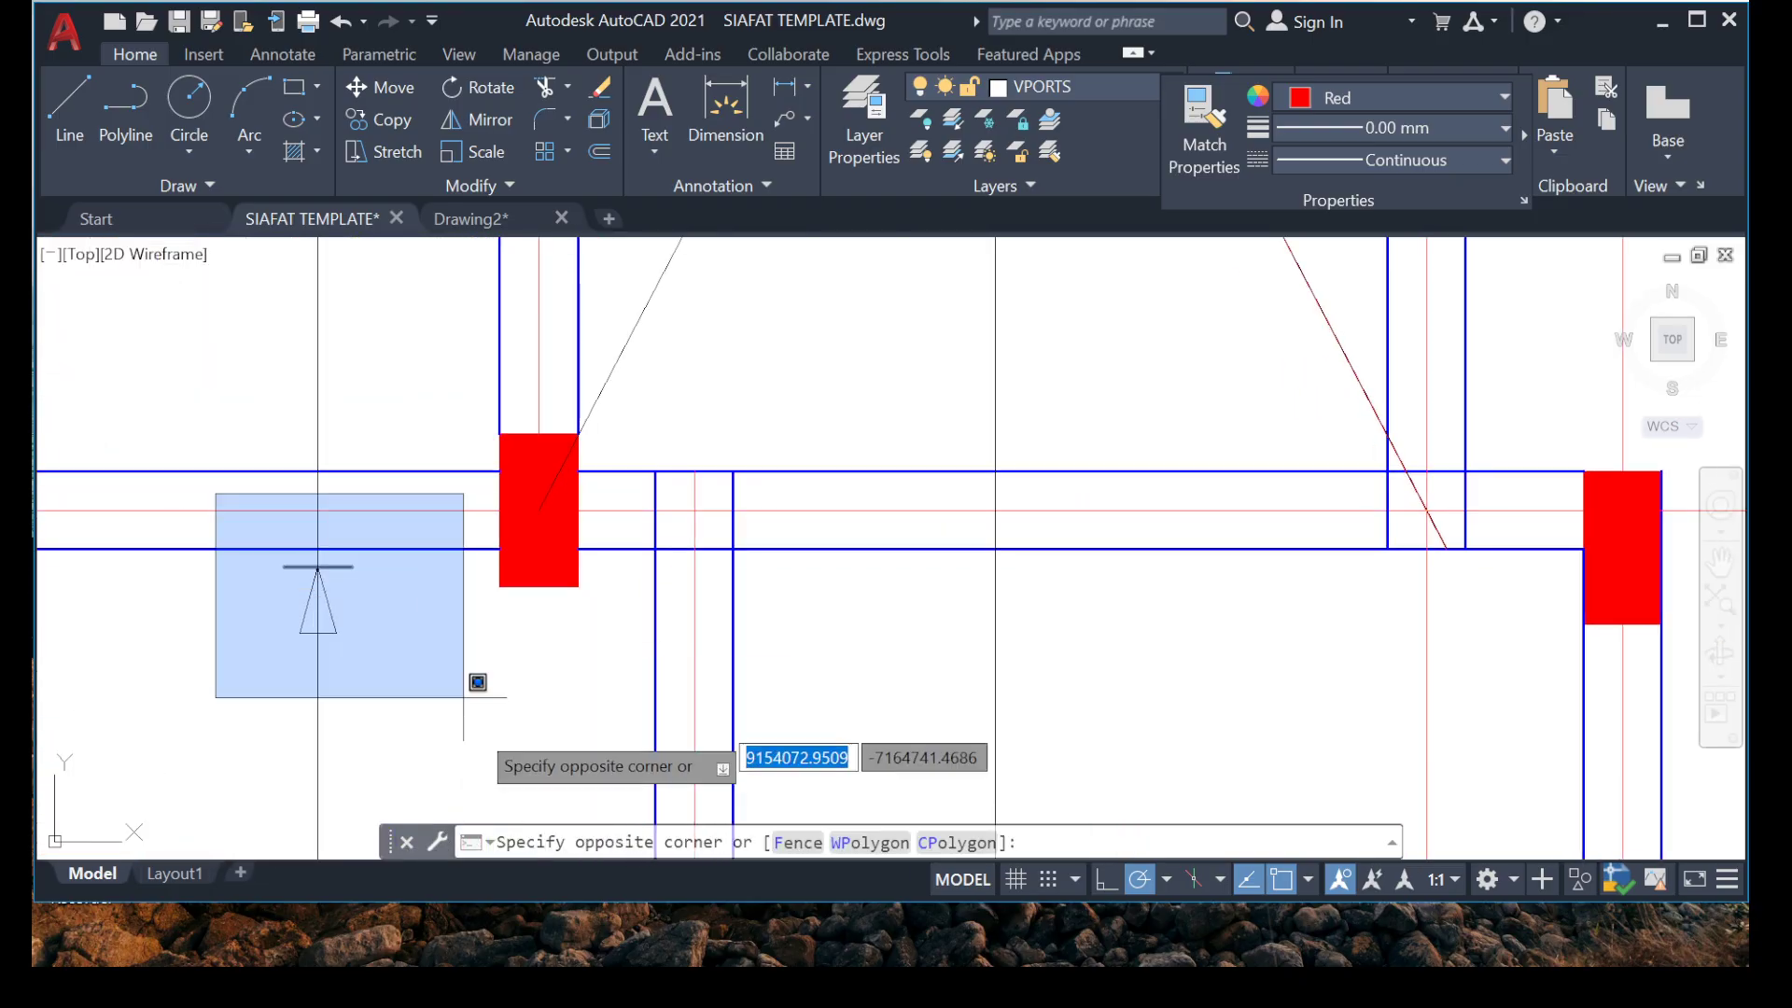
pyautogui.click(478, 691)
pyautogui.rightClick(226, 579)
pyautogui.click(360, 563)
pyautogui.scroll(5, 347, 602)
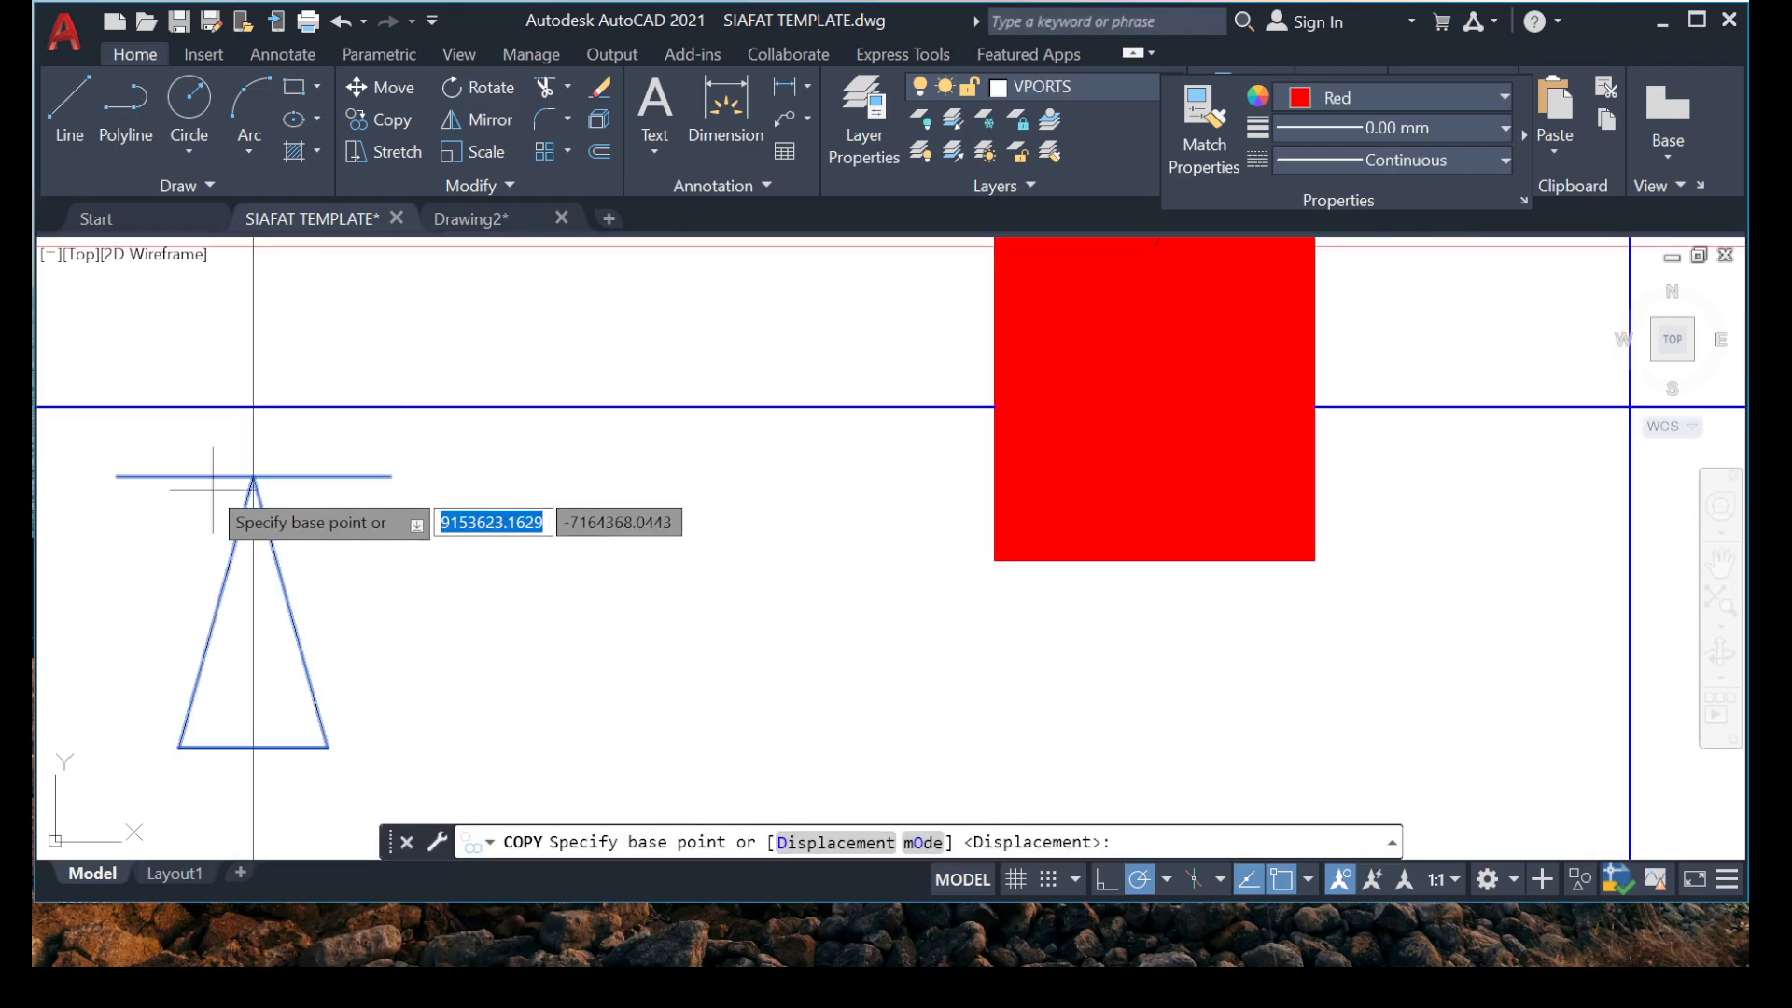
pyautogui.click(253, 477)
pyautogui.scroll(-6, 373, 513)
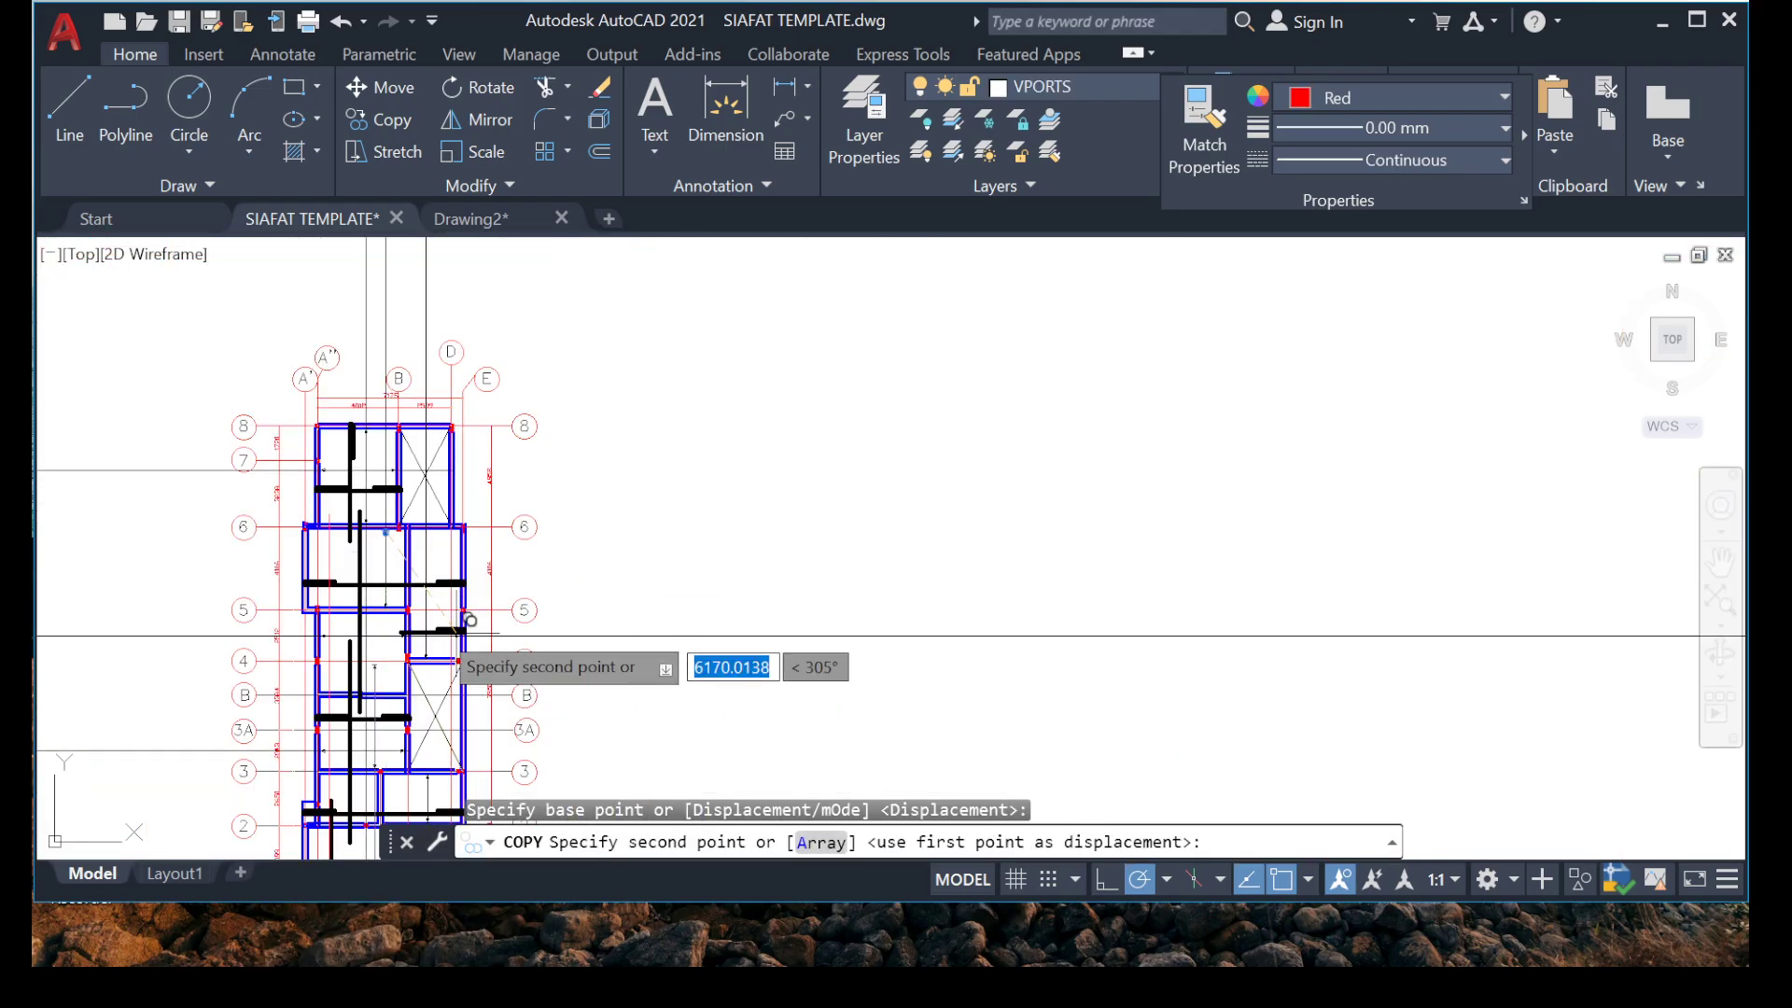
pyautogui.scroll(8, 439, 644)
pyautogui.moveTo(354, 646); pyautogui.dragTo(533, 545, button='middle')
pyautogui.scroll(-5, 378, 687)
pyautogui.scroll(5, 545, 576)
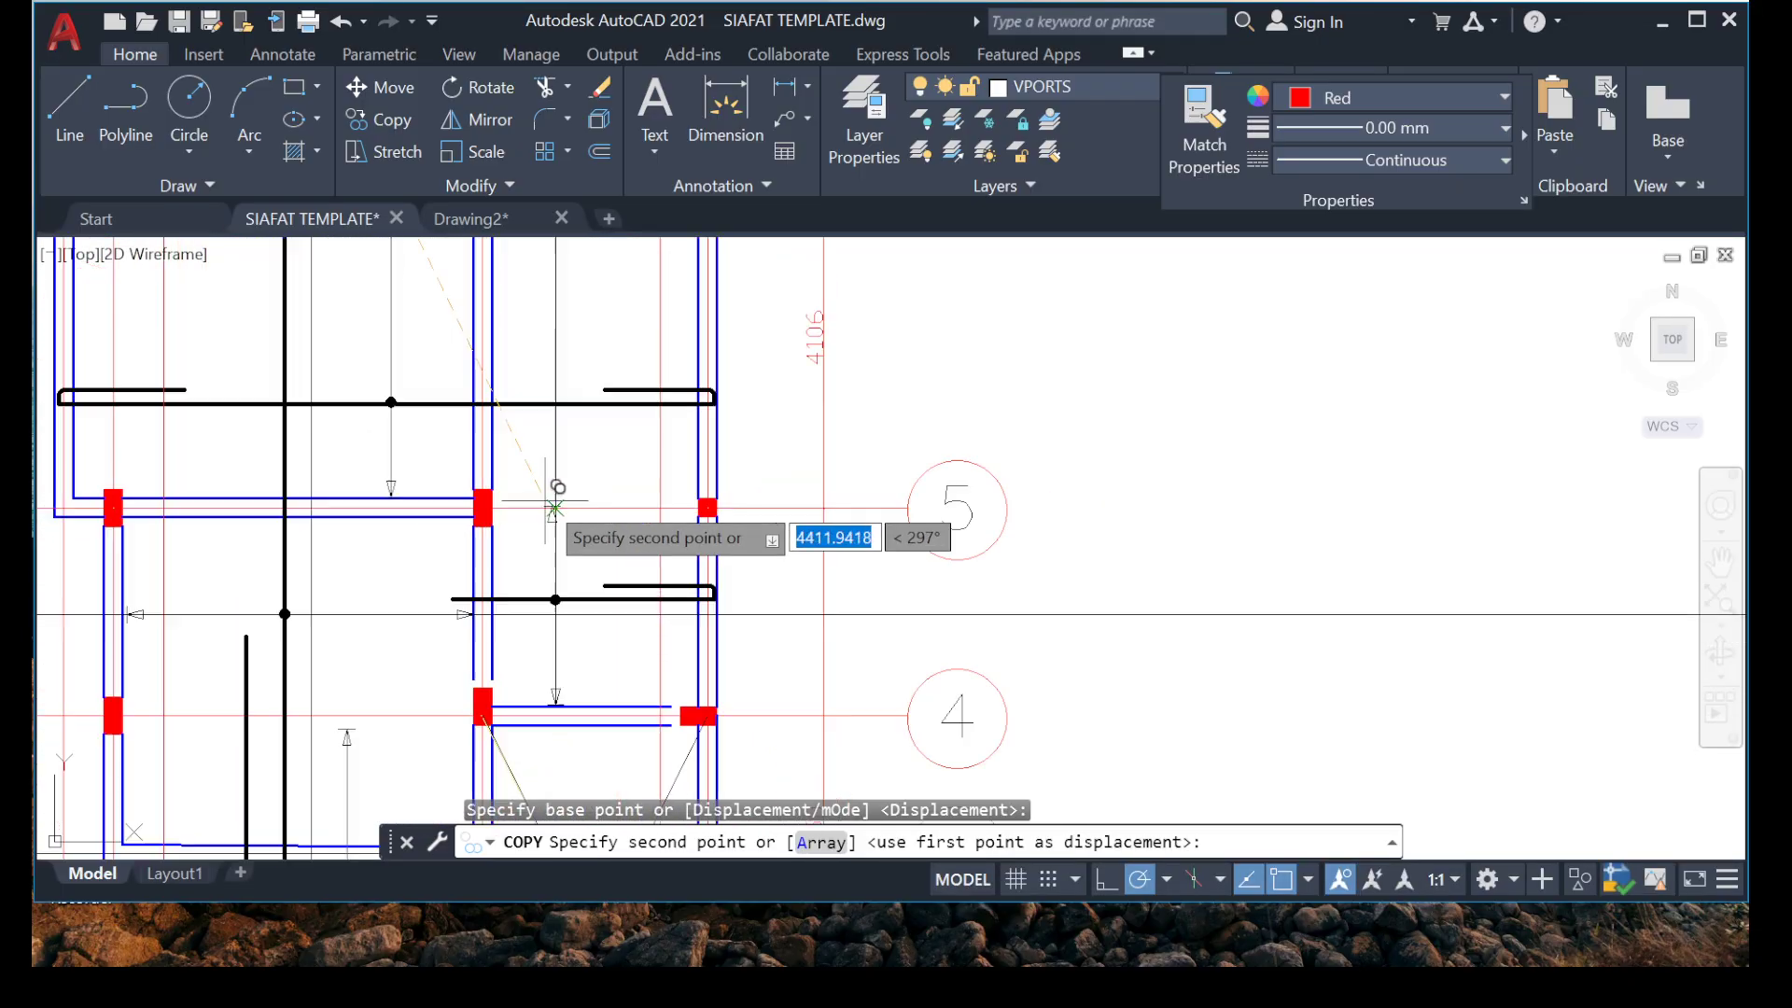
pyautogui.click(648, 457)
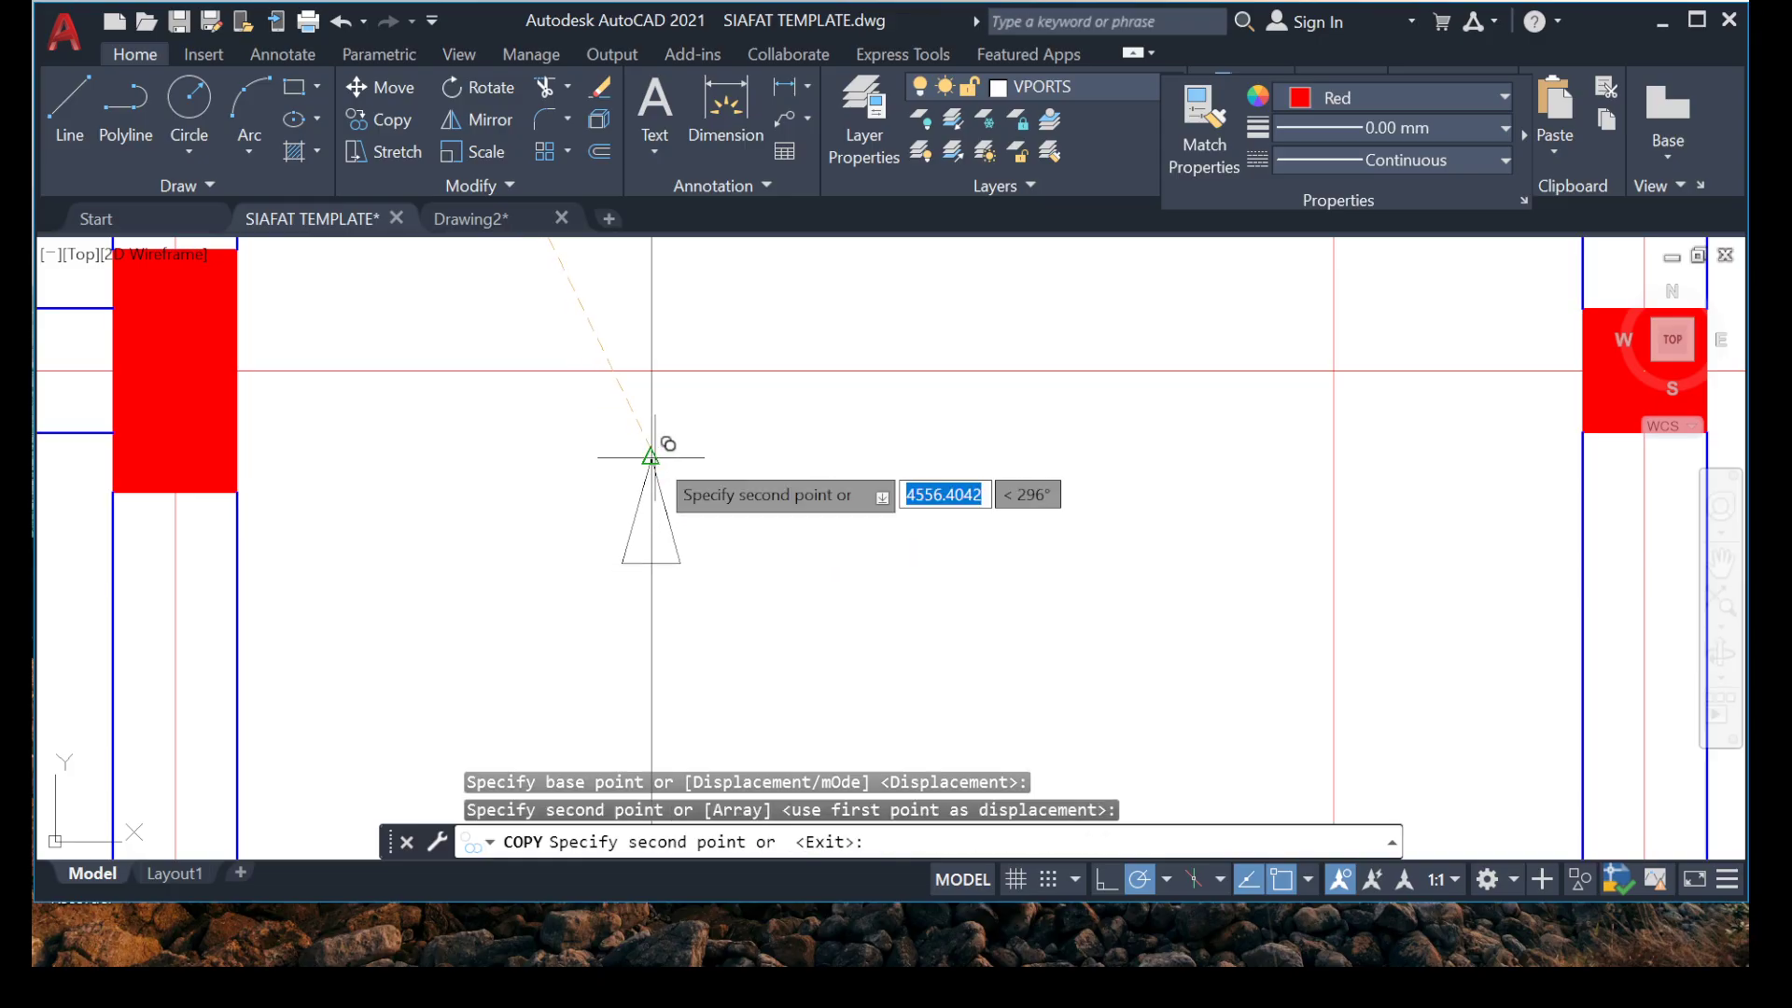
pyautogui.scroll(-4, 466, 637)
pyautogui.moveTo(475, 616); pyautogui.dragTo(526, 459, button='middle')
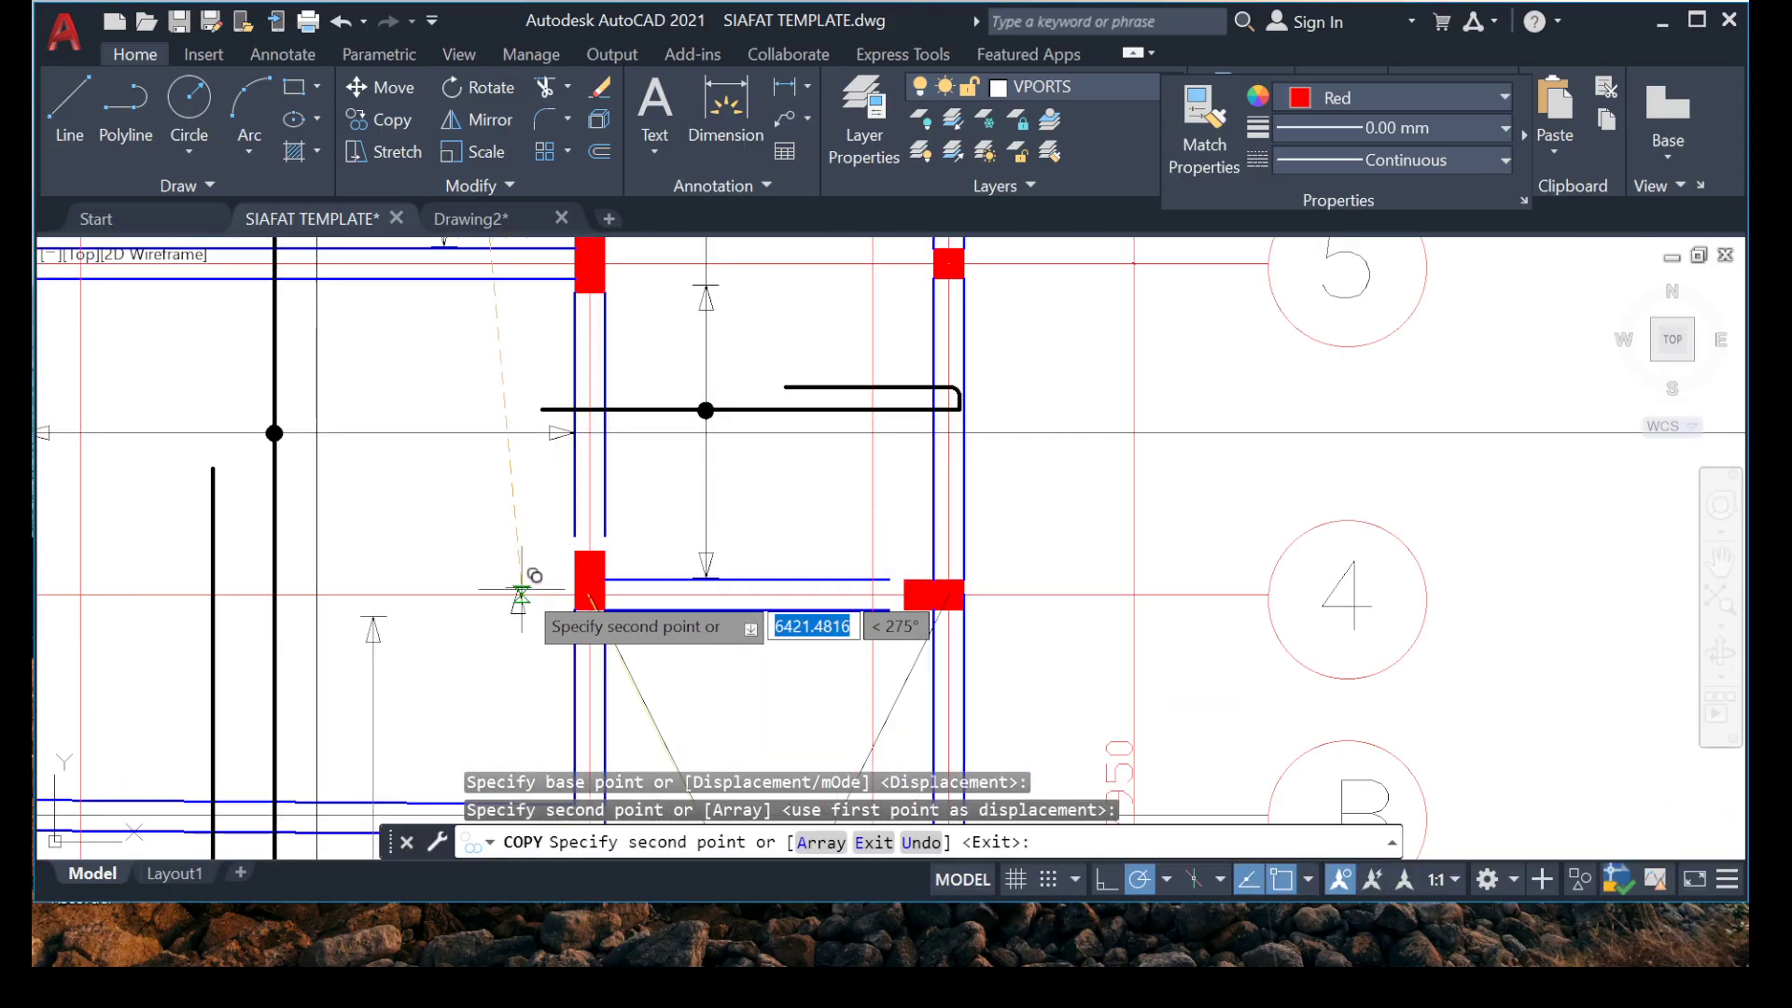
pyautogui.press('Escape')
# Review the plan from grid 8 down to grid 1 for missing range markers and excess lines.
pyautogui.scroll(-6, 627, 593)
pyautogui.scroll(4, 634, 428)
pyautogui.scroll(-2, 644, 428)
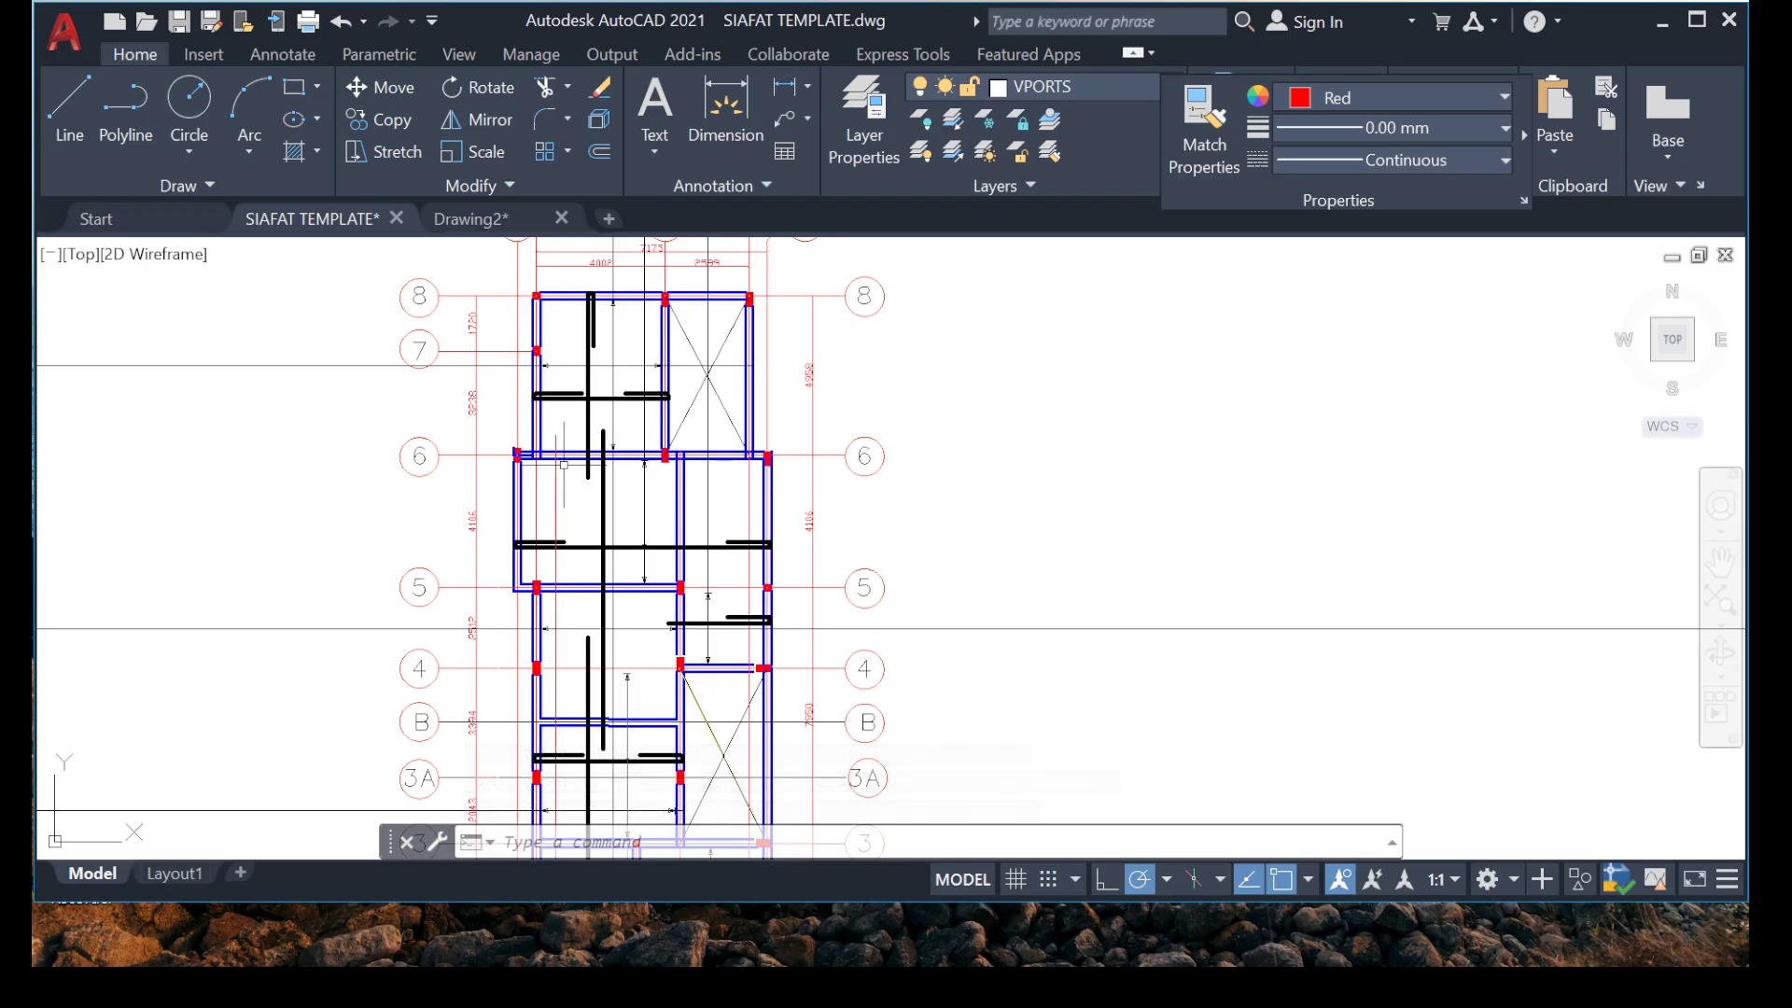
pyautogui.scroll(4, 557, 444)
pyautogui.scroll(-6, 732, 368)
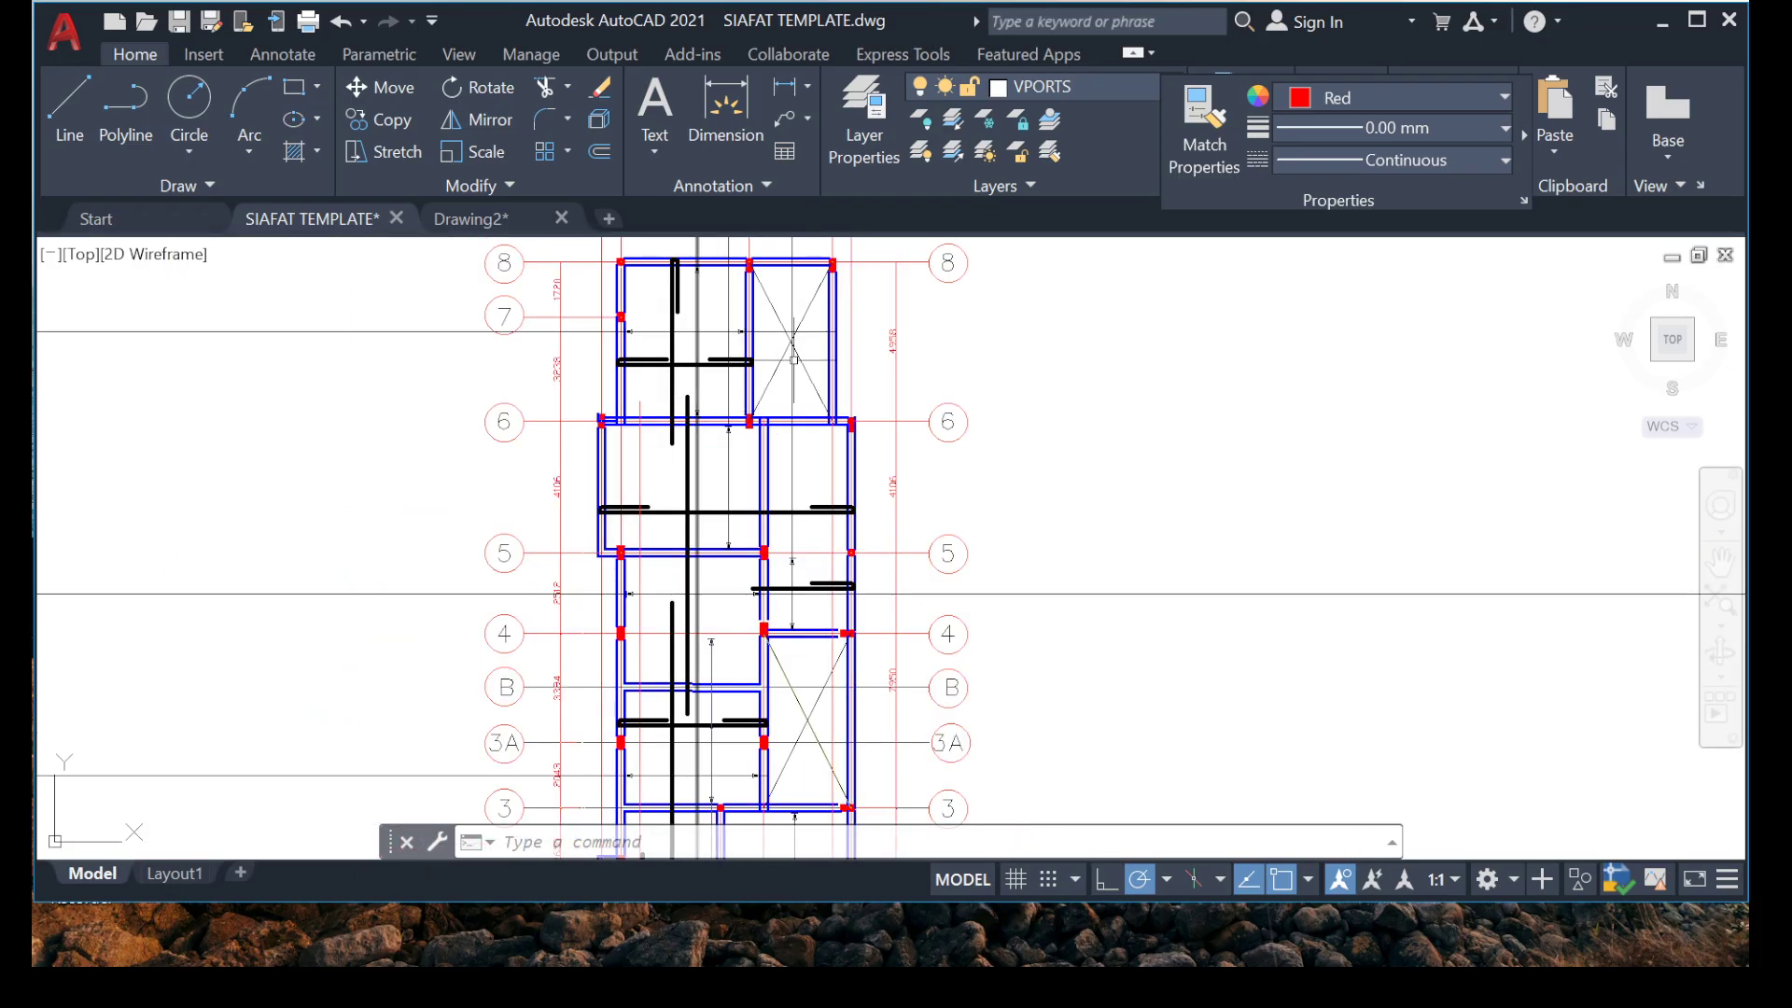
pyautogui.scroll(2, 777, 510)
pyautogui.scroll(-2, 763, 532)
pyautogui.moveTo(736, 612); pyautogui.dragTo(669, 324, button='middle')
pyautogui.scroll(6, 643, 602)
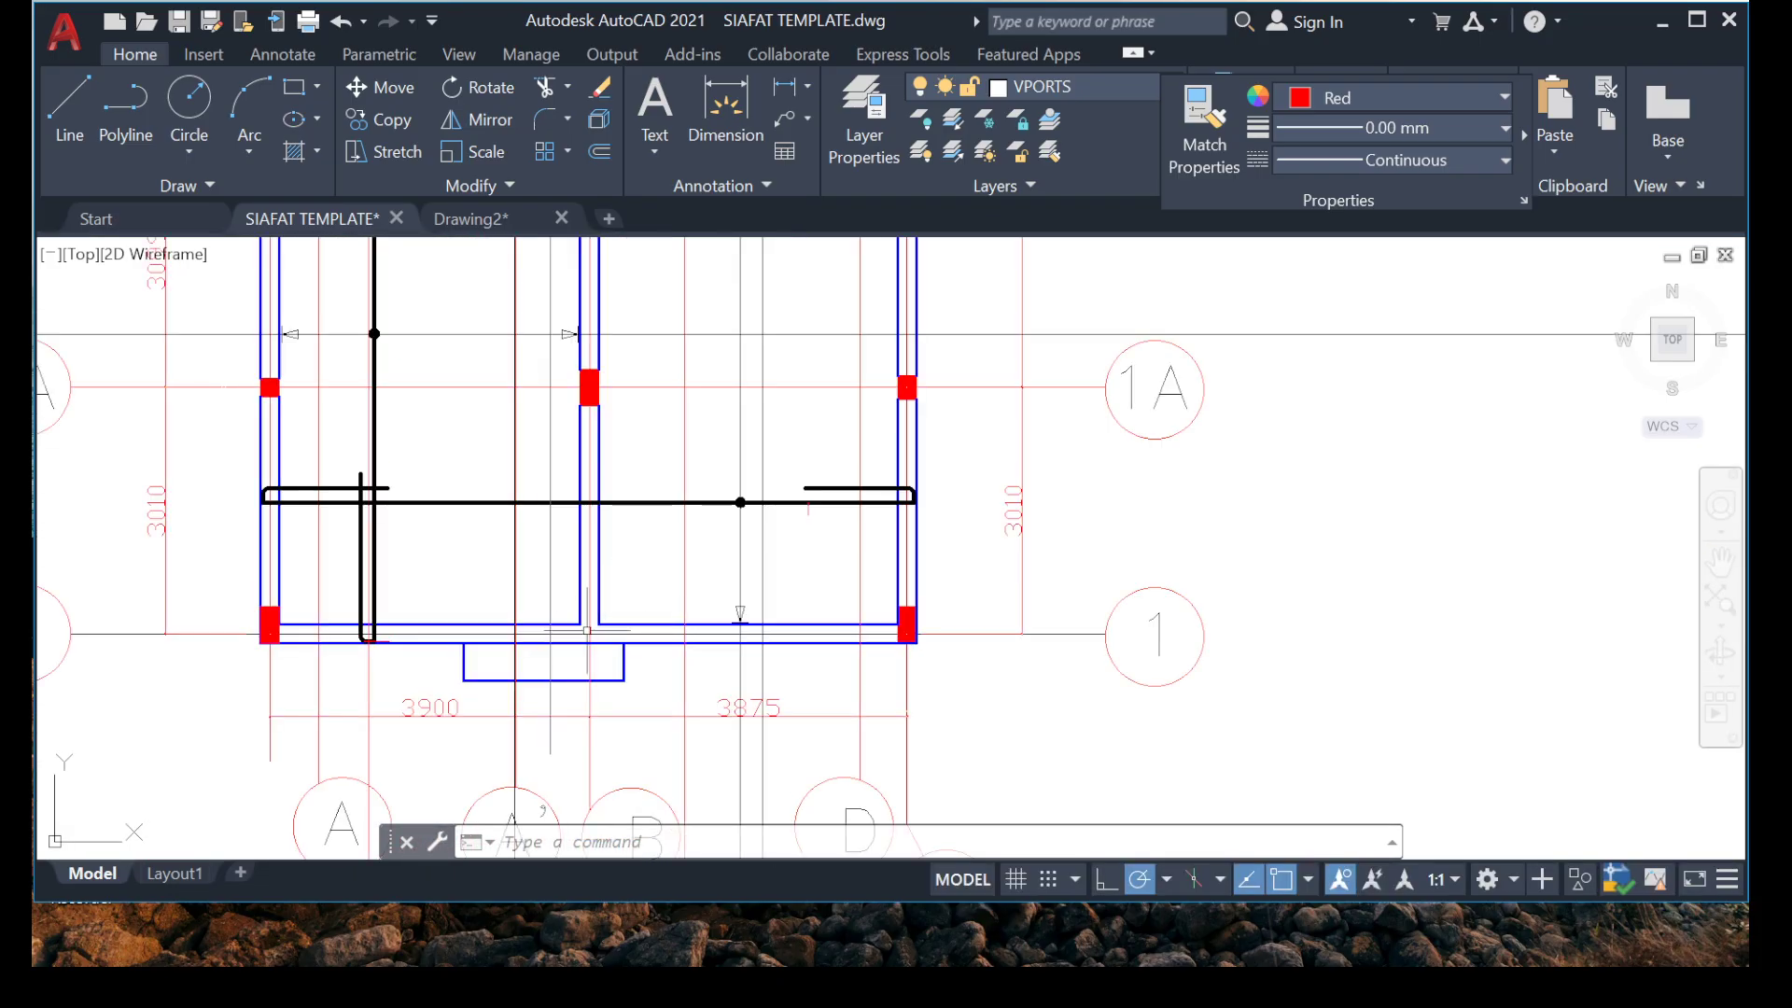
pyautogui.moveTo(560, 643)
pyautogui.mouseDown(button='middle')
pyautogui.moveTo(469, 405)
pyautogui.moveTo(440, 696)
pyautogui.mouseUp(button='middle')
pyautogui.scroll(-2, 653, 420)
pyautogui.moveTo(738, 271); pyautogui.dragTo(639, 605, button='middle')
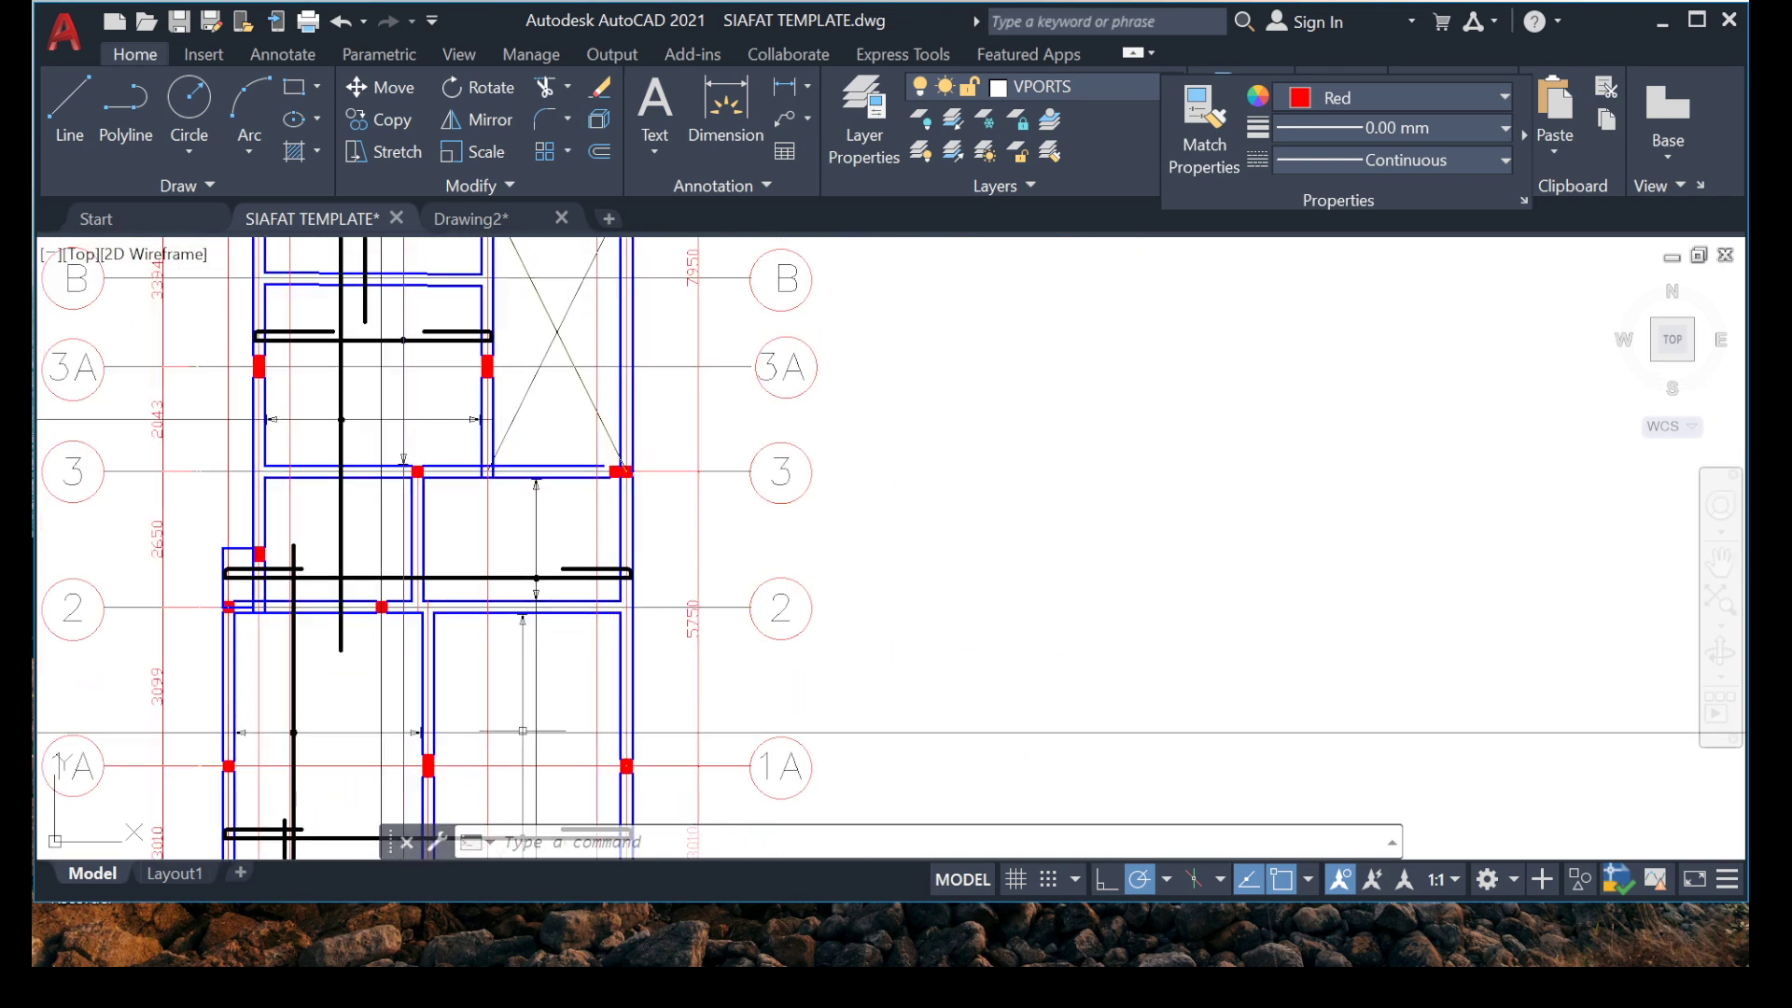
pyautogui.moveTo(495, 718)
pyautogui.mouseDown(button='middle')
pyautogui.moveTo(472, 400)
pyautogui.moveTo(551, 381)
pyautogui.mouseUp(button='middle')
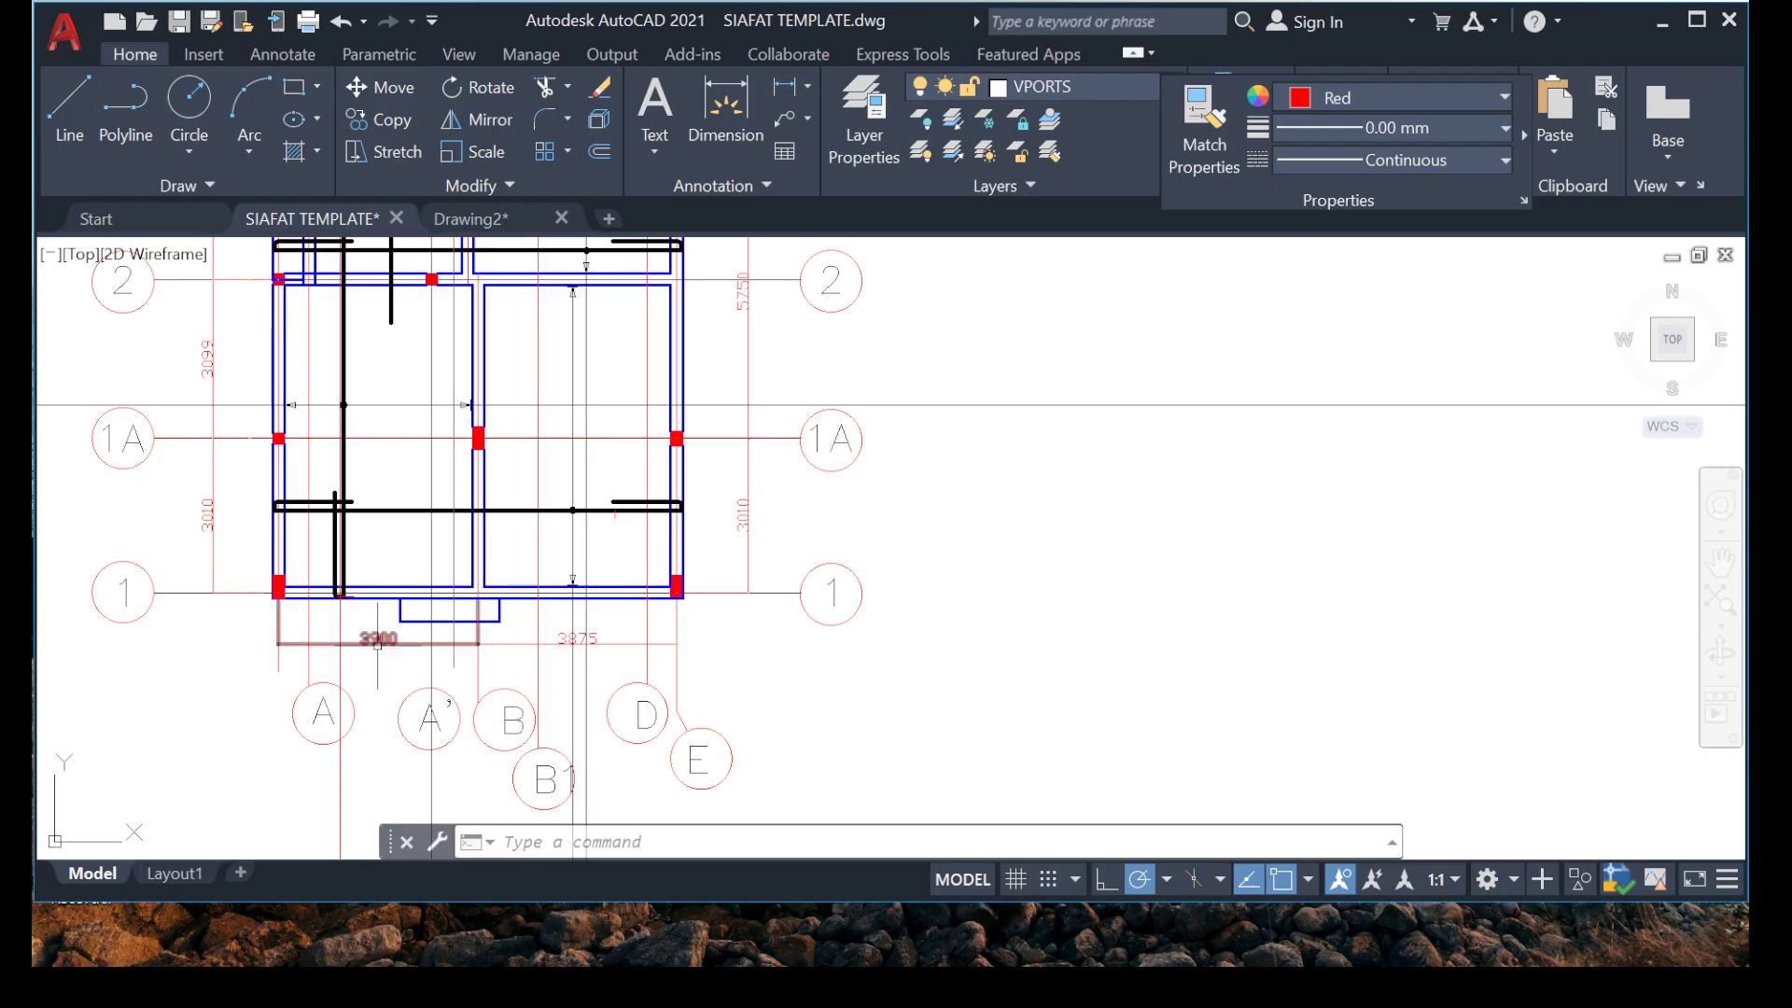
pyautogui.moveTo(411, 747); pyautogui.dragTo(478, 663, button='middle')
pyautogui.scroll(2, 447, 482)
pyautogui.moveTo(447, 483); pyautogui.dragTo(421, 708, button='middle')
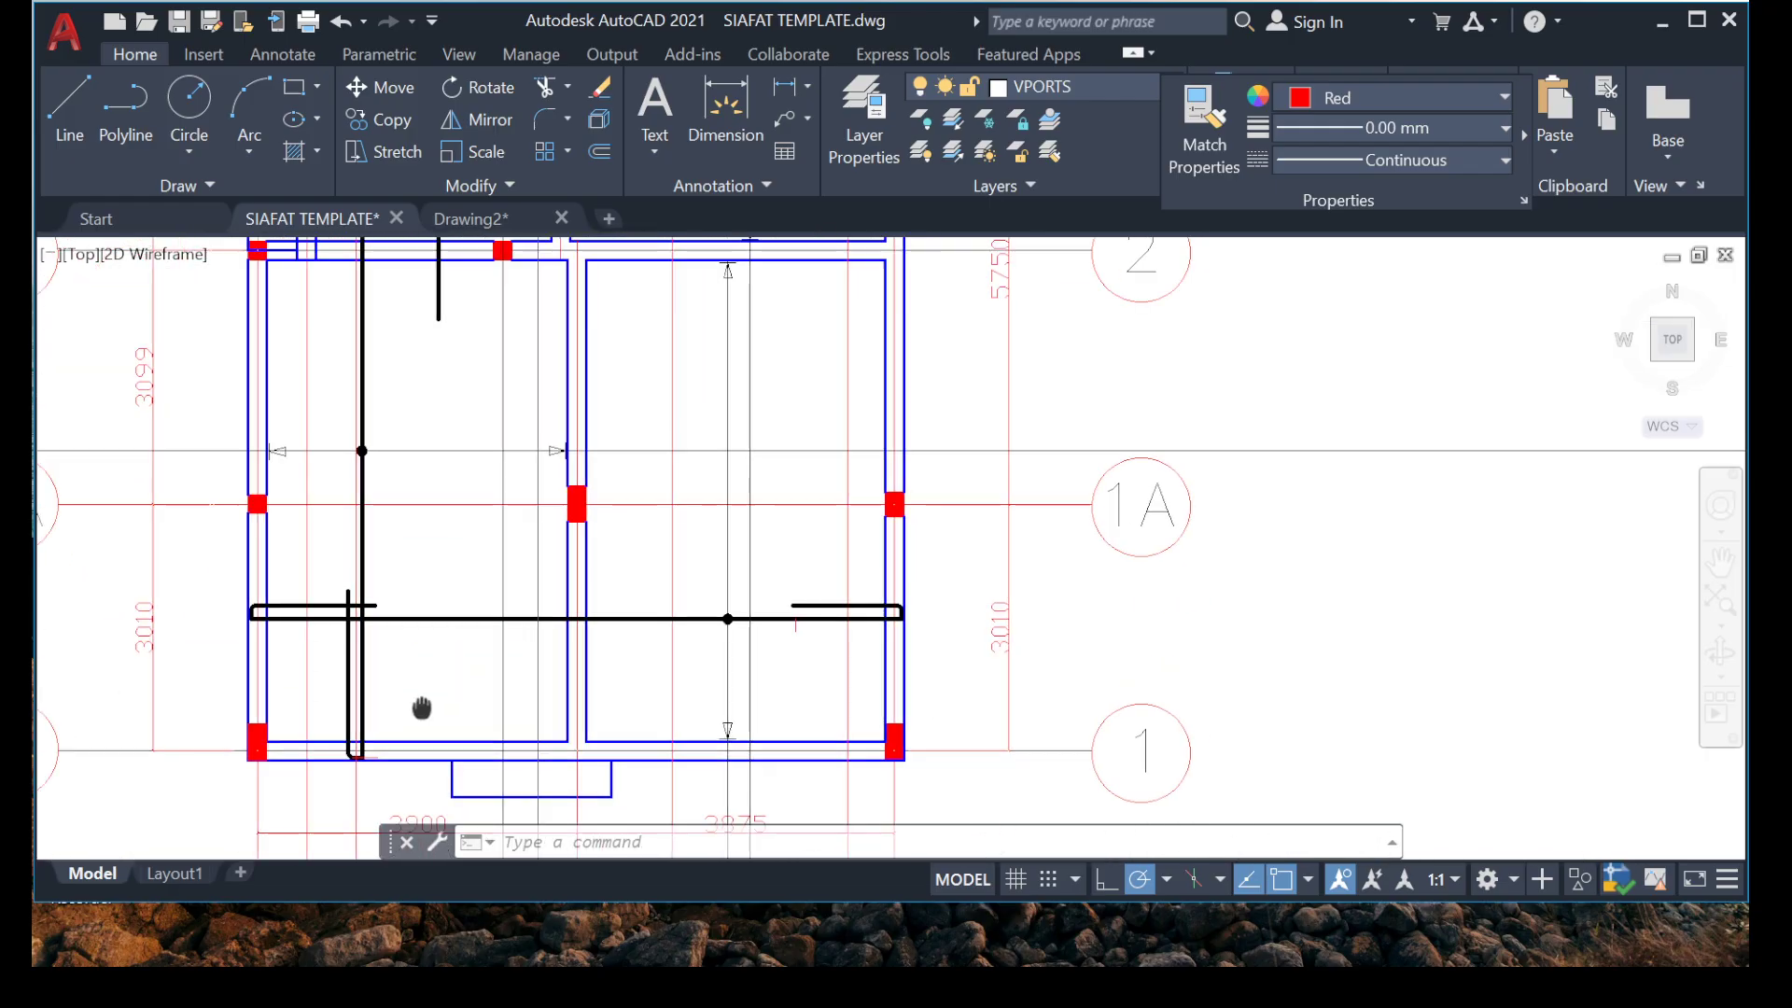
pyautogui.moveTo(533, 438)
pyautogui.mouseDown(button='middle')
pyautogui.moveTo(560, 534)
pyautogui.moveTo(548, 576)
pyautogui.moveTo(547, 333)
pyautogui.mouseUp(button='middle')
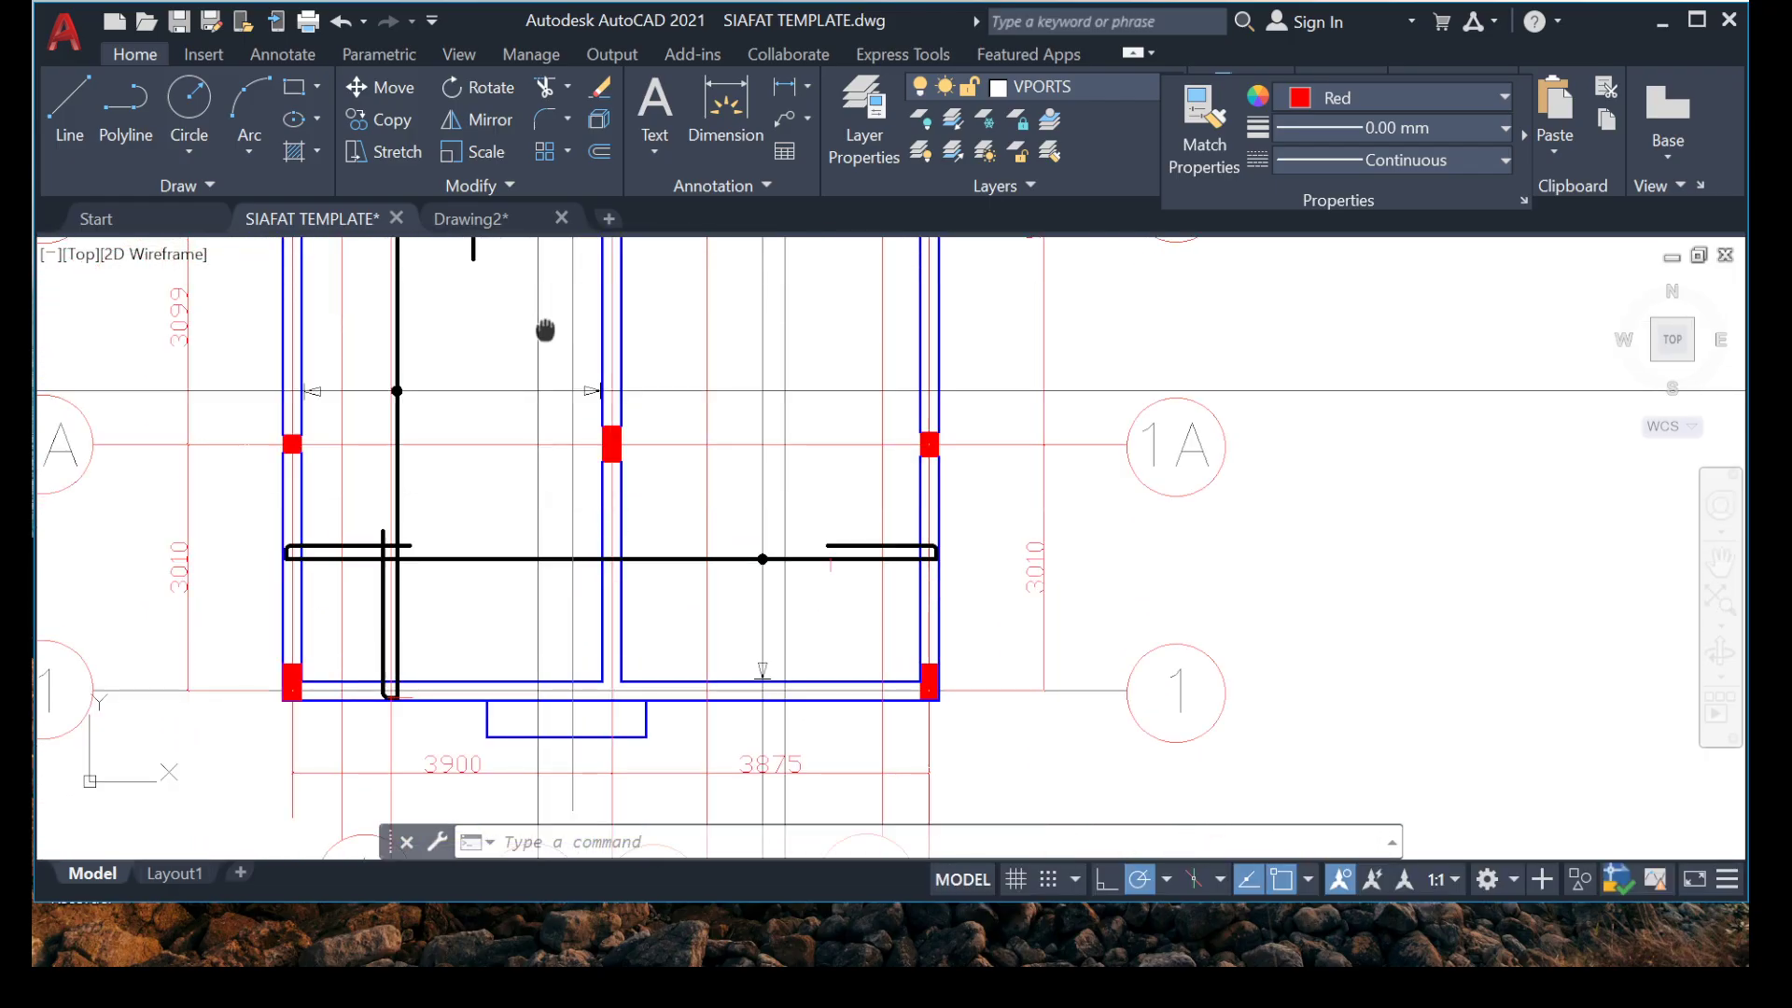
# Erase the excess vertical red line crossing the beam at grid 5, left of the thick vertical bar.
pyautogui.moveTo(368, 436)
pyautogui.mouseDown(button='middle')
pyautogui.moveTo(372, 410)
pyautogui.moveTo(375, 683)
pyautogui.mouseUp(button='middle')
pyautogui.scroll(-4, 374, 426)
pyautogui.moveTo(374, 377)
pyautogui.mouseDown(button='middle')
pyautogui.moveTo(348, 561)
pyautogui.moveTo(389, 628)
pyautogui.moveTo(398, 725)
pyautogui.mouseUp(button='middle')
pyautogui.moveTo(398, 555); pyautogui.dragTo(392, 529, button='middle')
pyautogui.scroll(8, 396, 584)
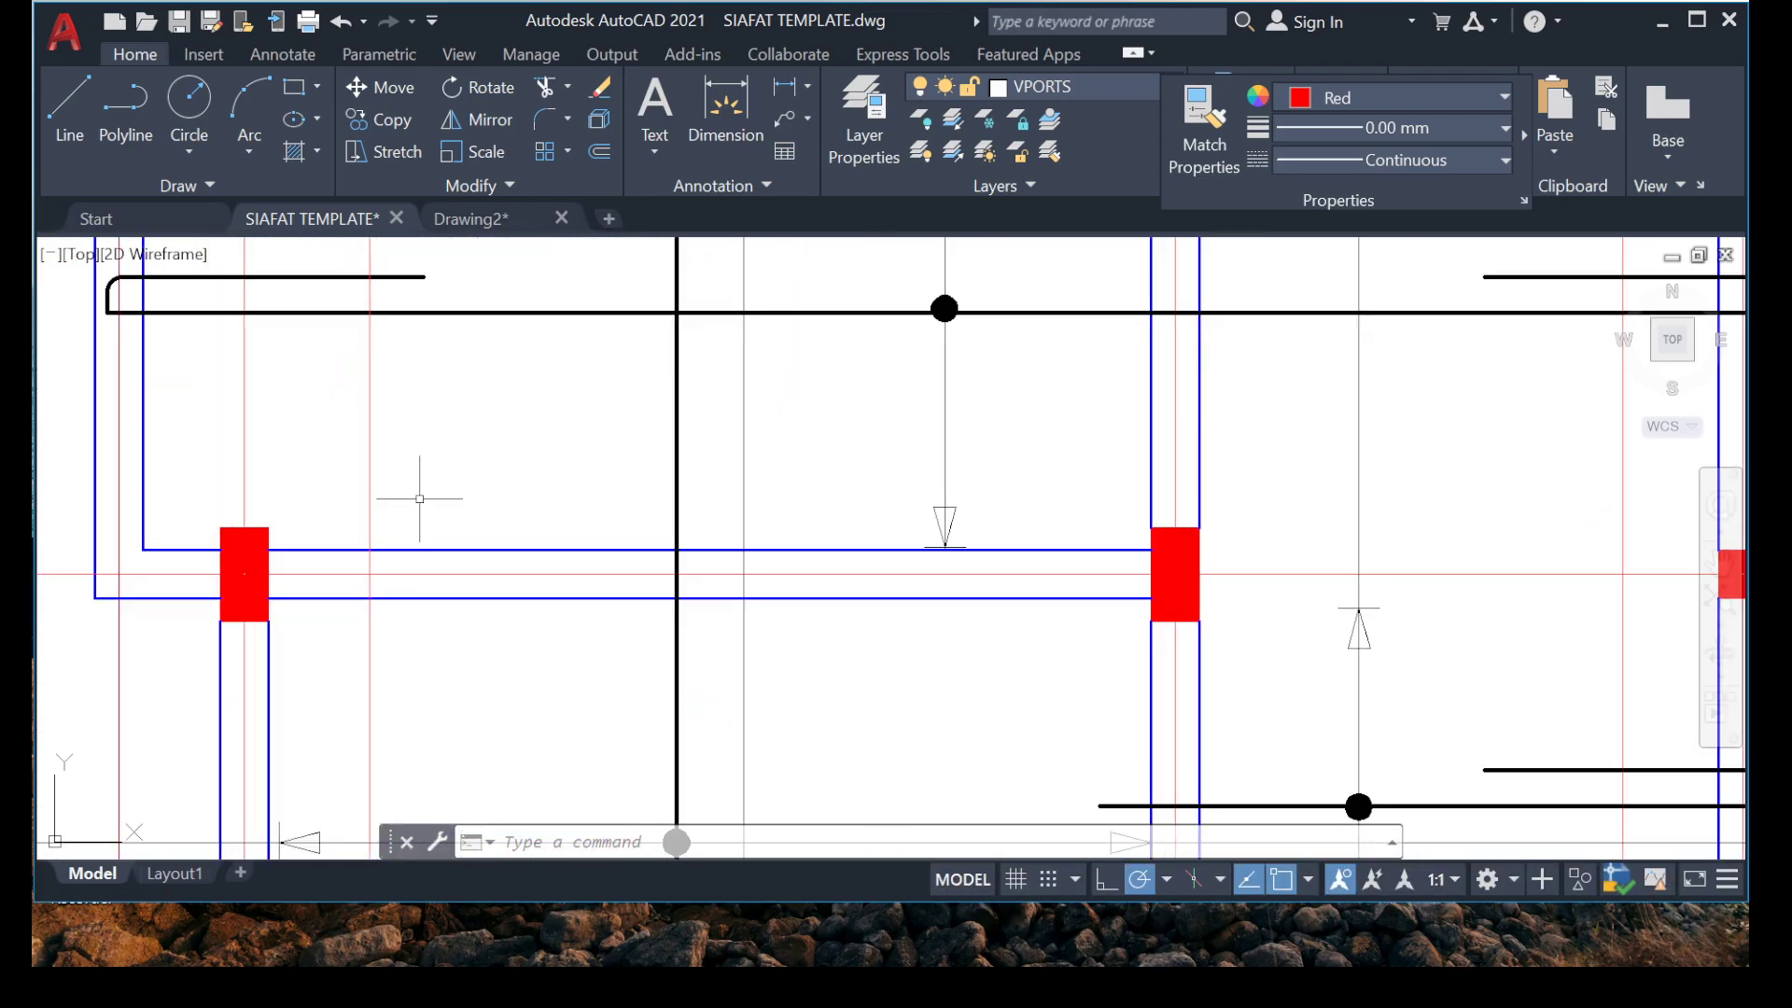
pyautogui.press('Delete')
pyautogui.scroll(-8, 349, 549)
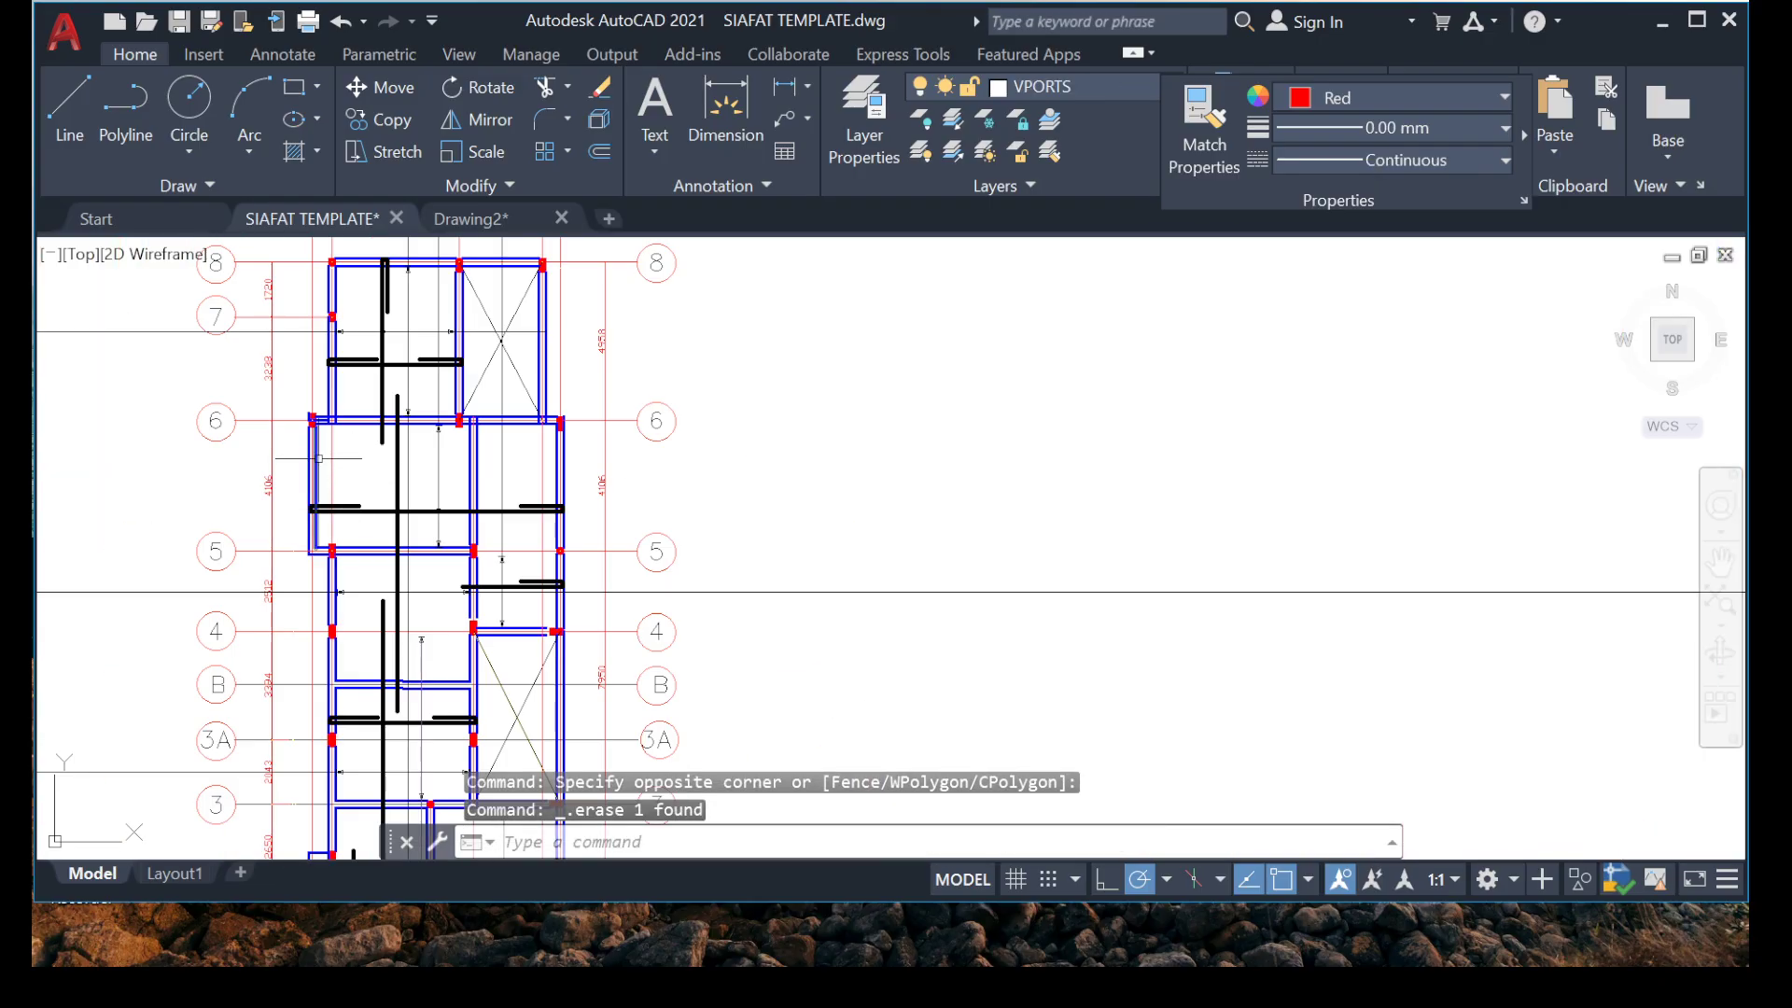
# Draw a vertical line about 1042 long across the left hooked end of the horizontal bar between grids 6 and 7.
pyautogui.moveTo(452, 526); pyautogui.dragTo(393, 395, button='middle')
pyautogui.moveTo(410, 587); pyautogui.dragTo(516, 661, button='middle')
pyautogui.moveTo(425, 464)
pyautogui.mouseDown(button='middle')
pyautogui.moveTo(453, 565)
pyautogui.moveTo(427, 585)
pyautogui.mouseUp(button='middle')
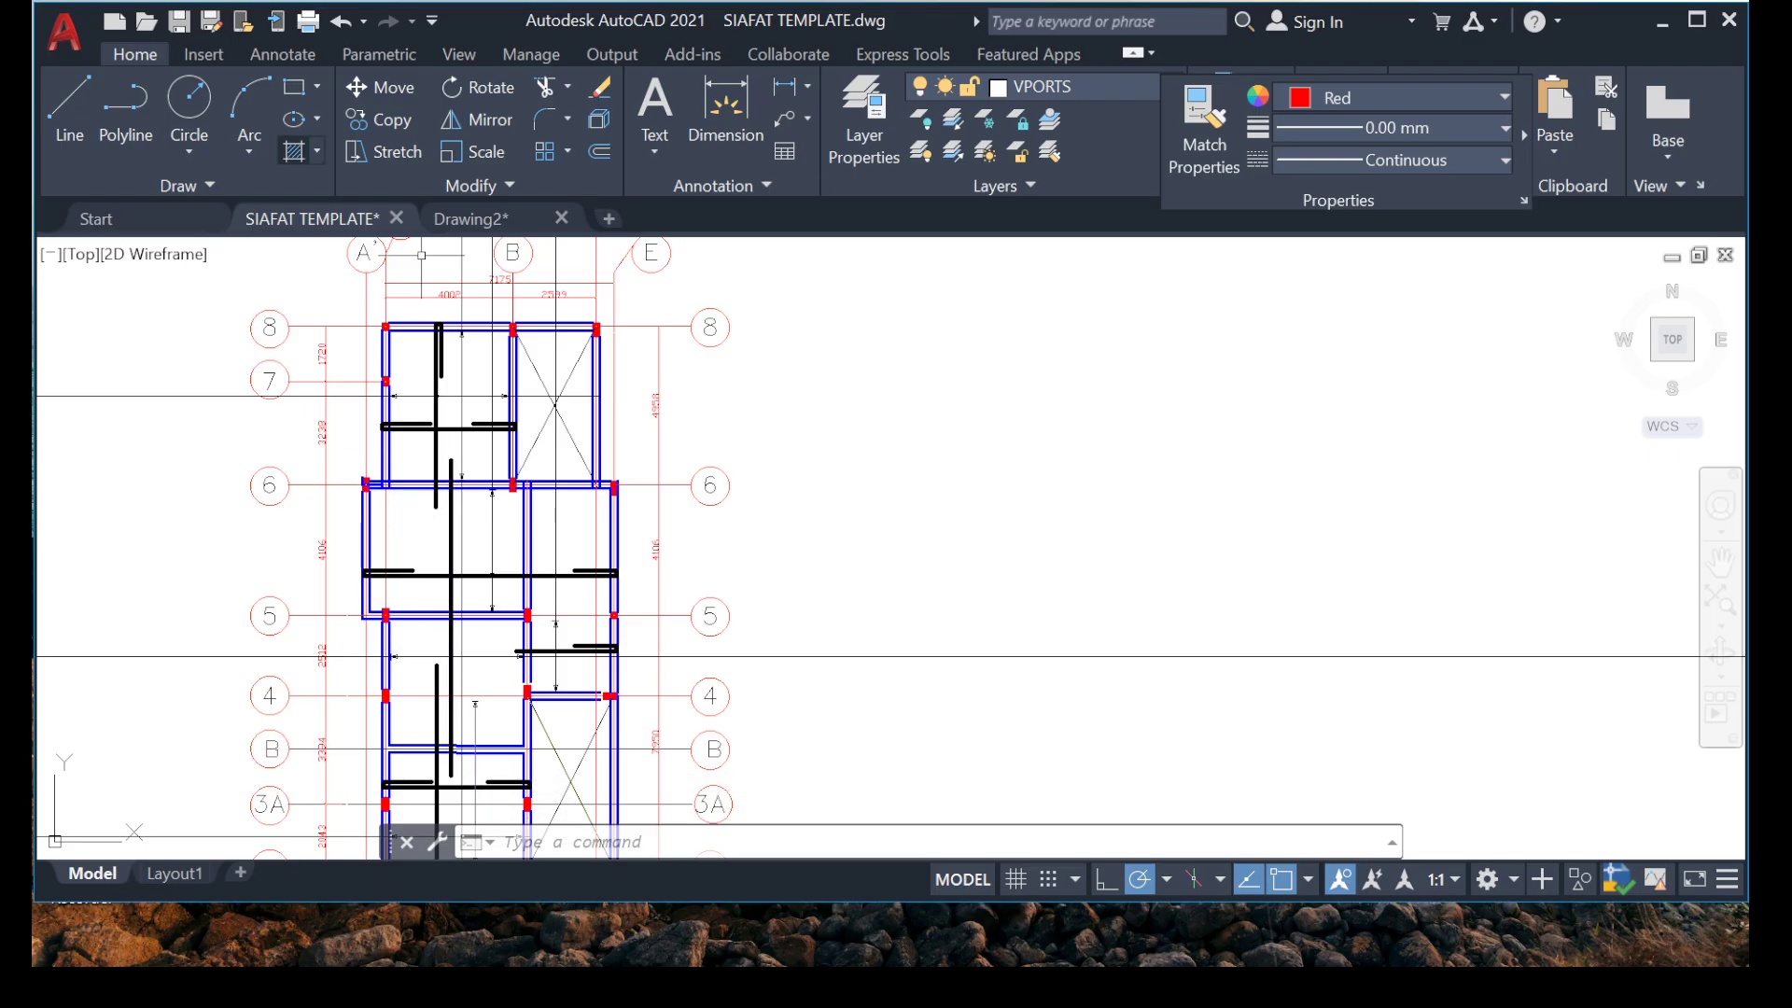
pyautogui.press('Return')
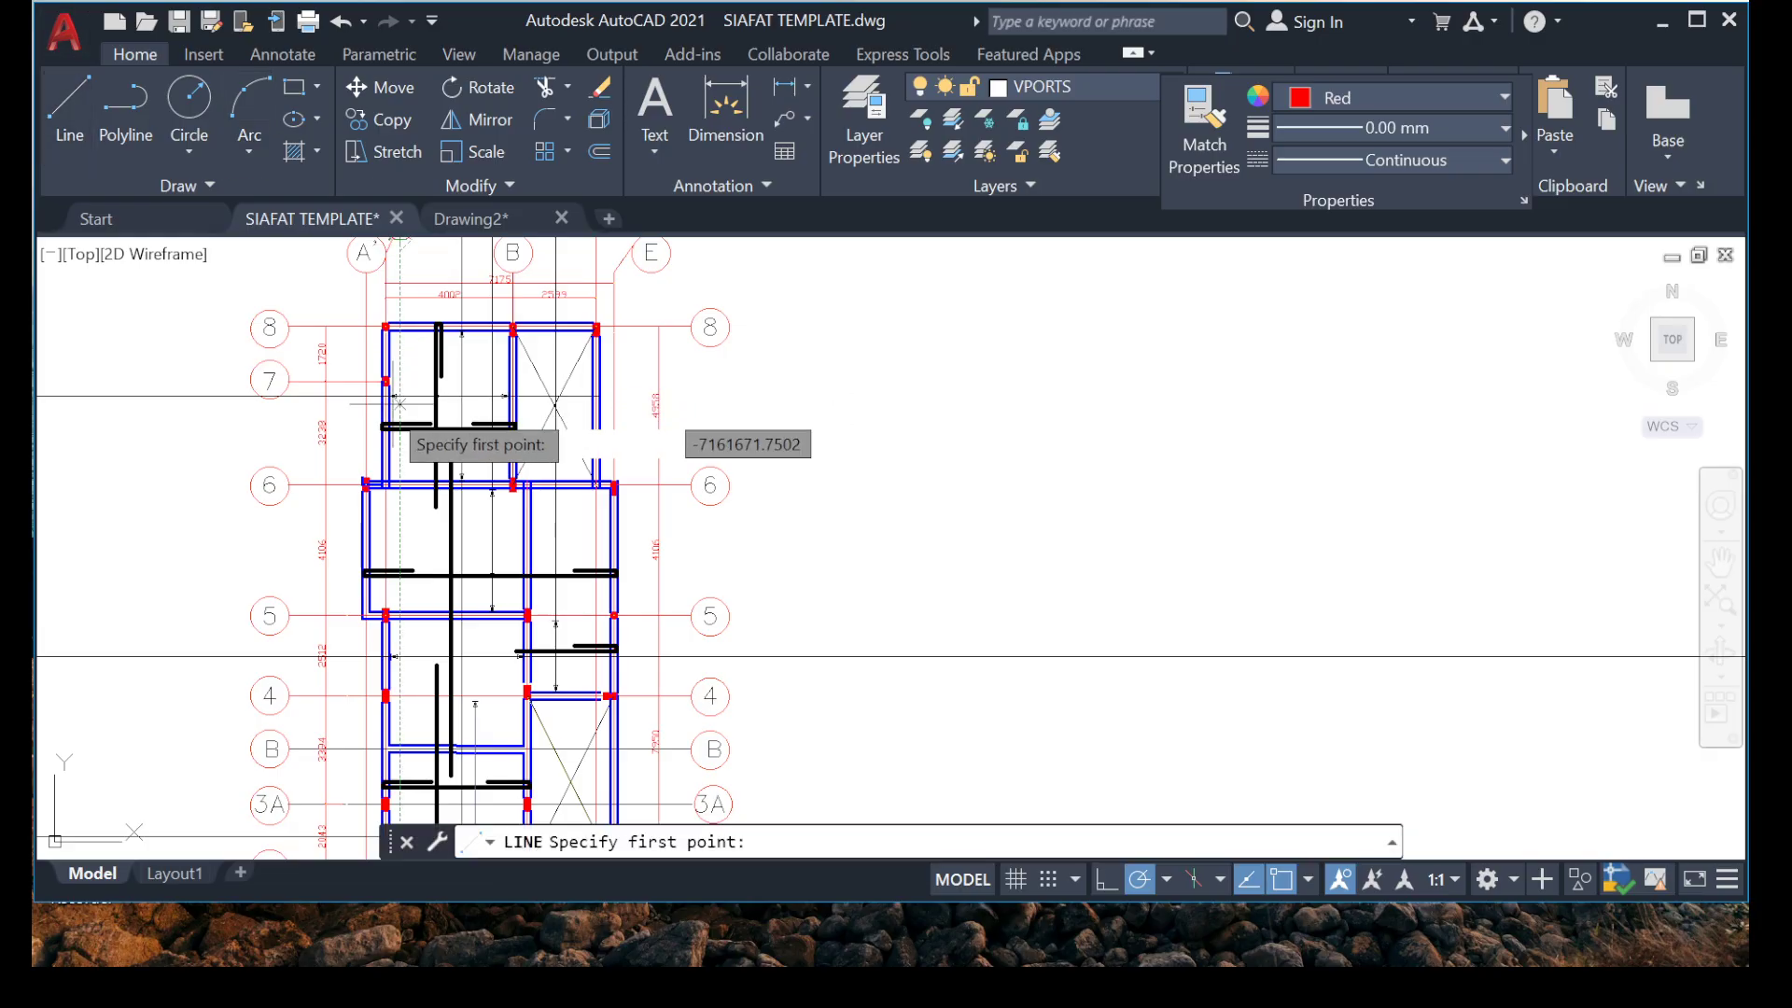
pyautogui.scroll(10, 439, 448)
pyautogui.click(493, 297)
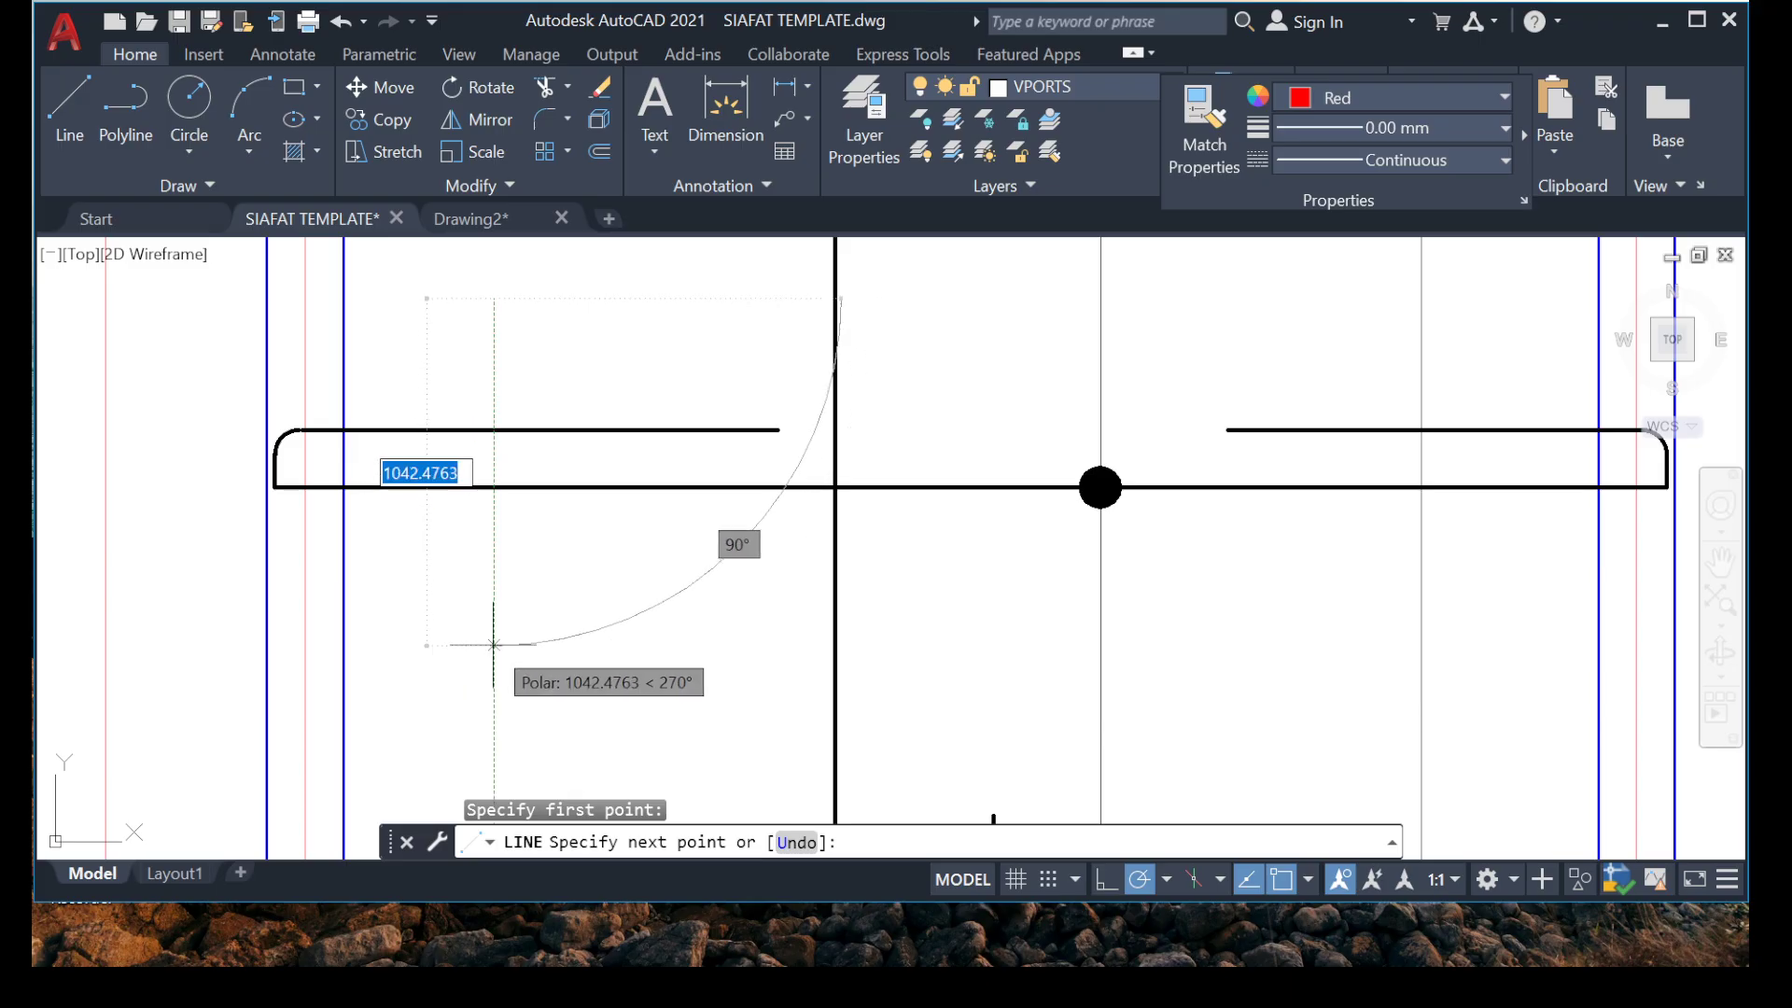
pyautogui.click(493, 644)
pyautogui.press('Escape')
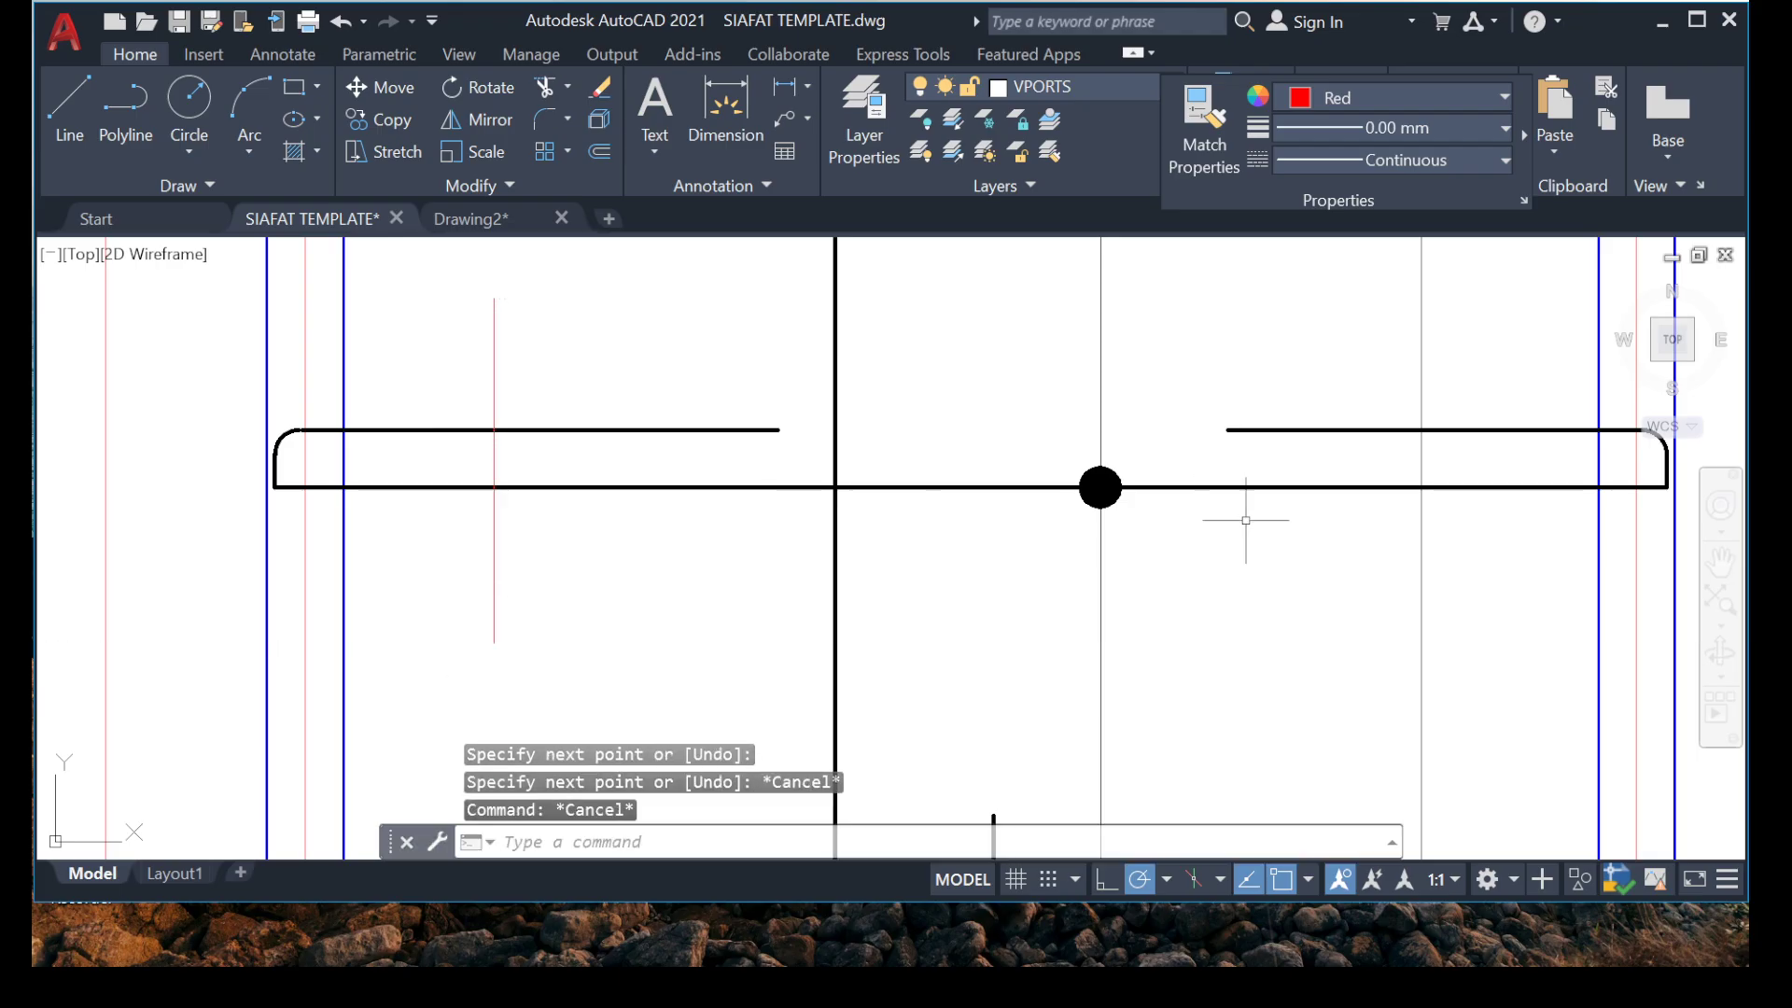
pyautogui.scroll(-3, 1246, 520)
pyautogui.scroll(5, 800, 423)
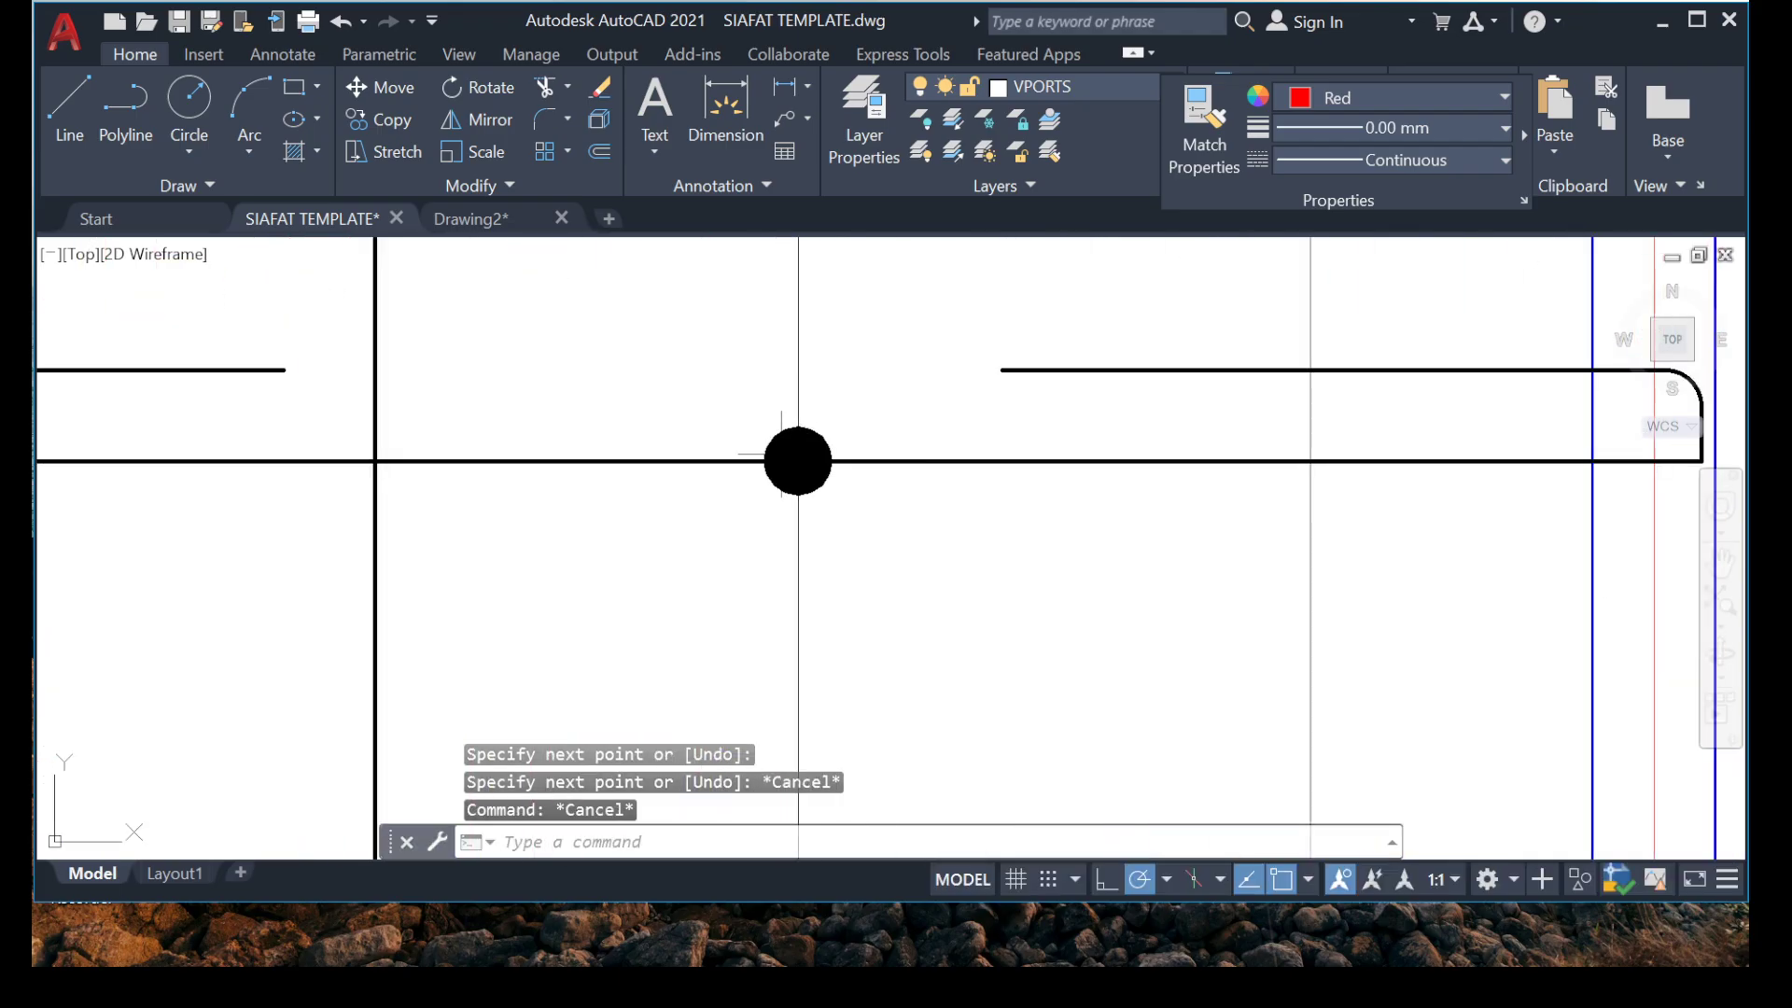
pyautogui.scroll(-3, 781, 456)
pyautogui.scroll(3, 414, 376)
pyautogui.write('ma')
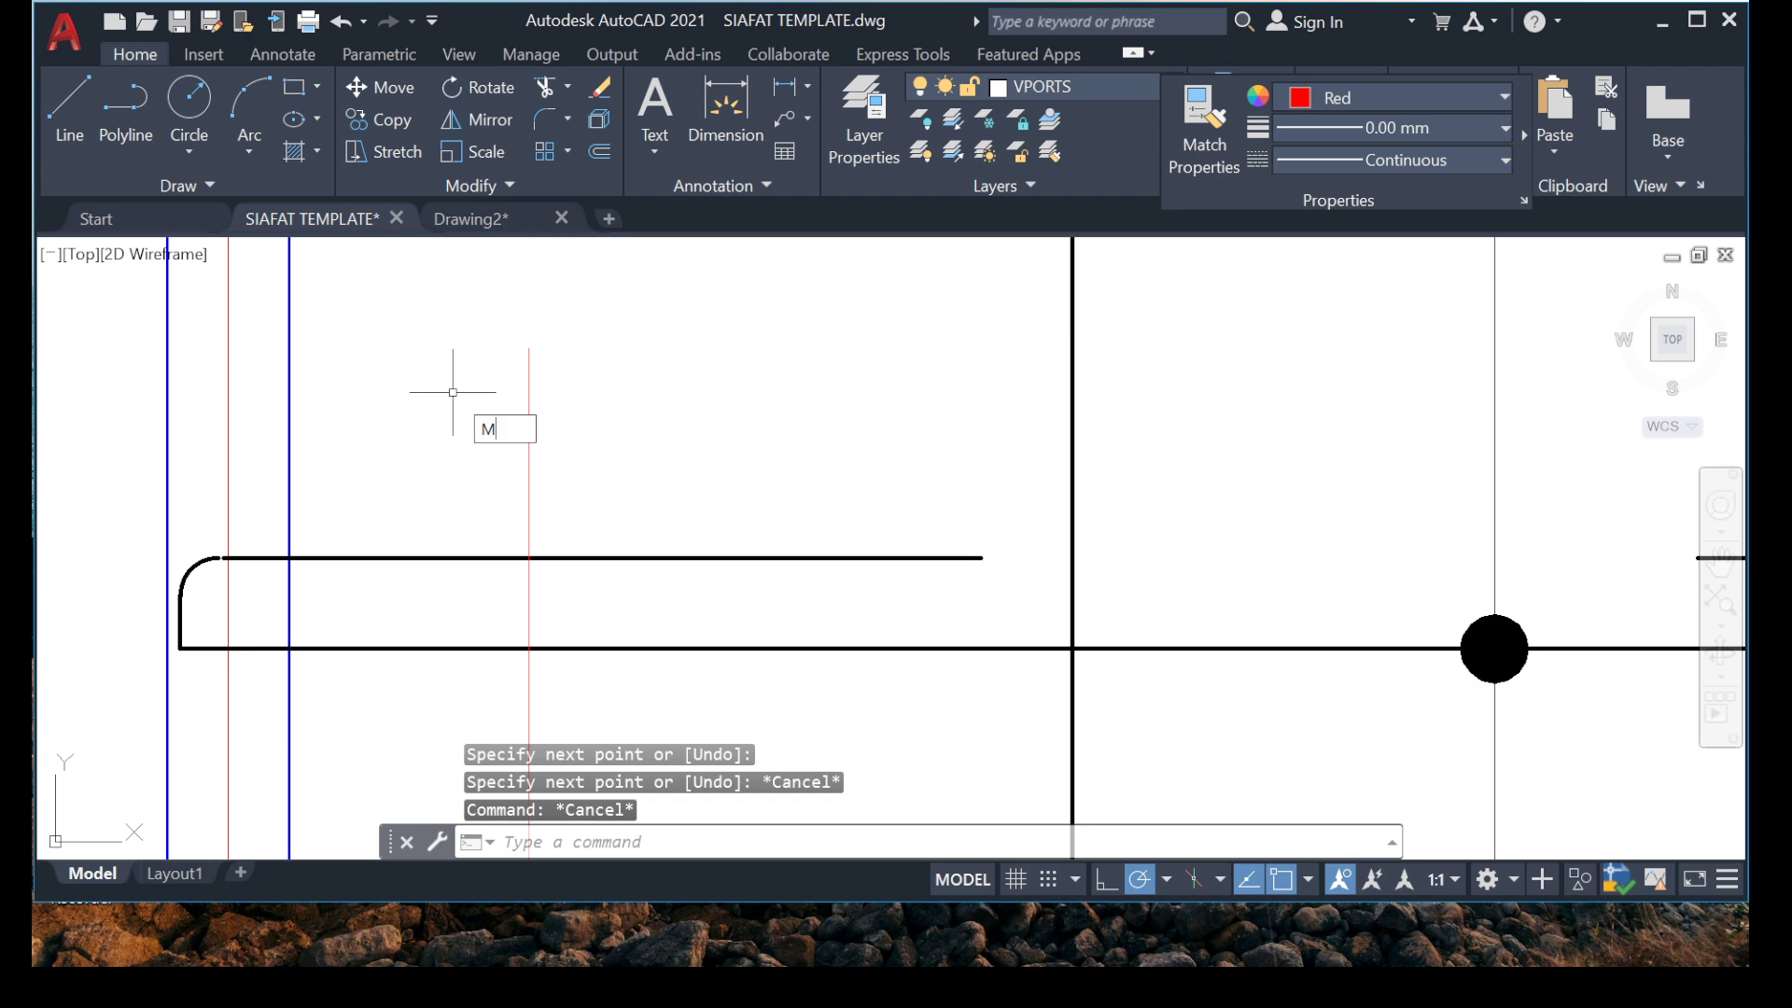
pyautogui.press('Return')
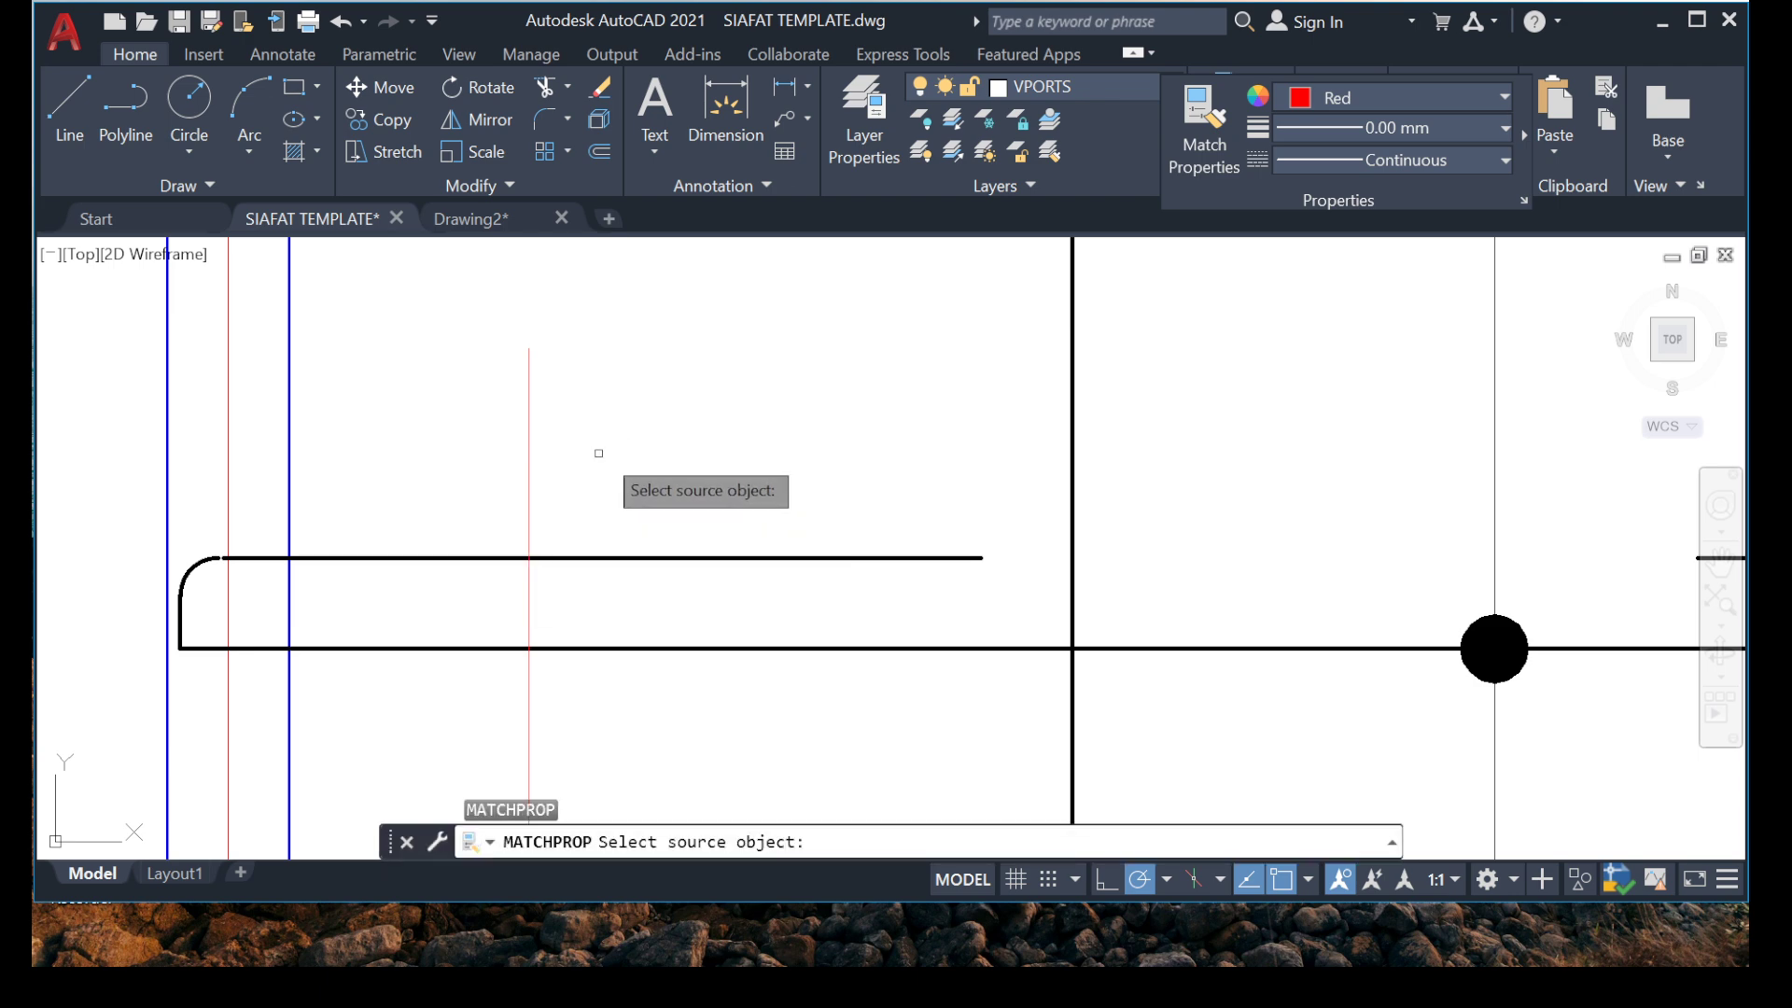
pyautogui.press('Escape')
pyautogui.press('Escape')
# Set the color of the new vertical line across the bar's left hooked end to Blue.
pyautogui.click(668, 352)
pyautogui.click(402, 431)
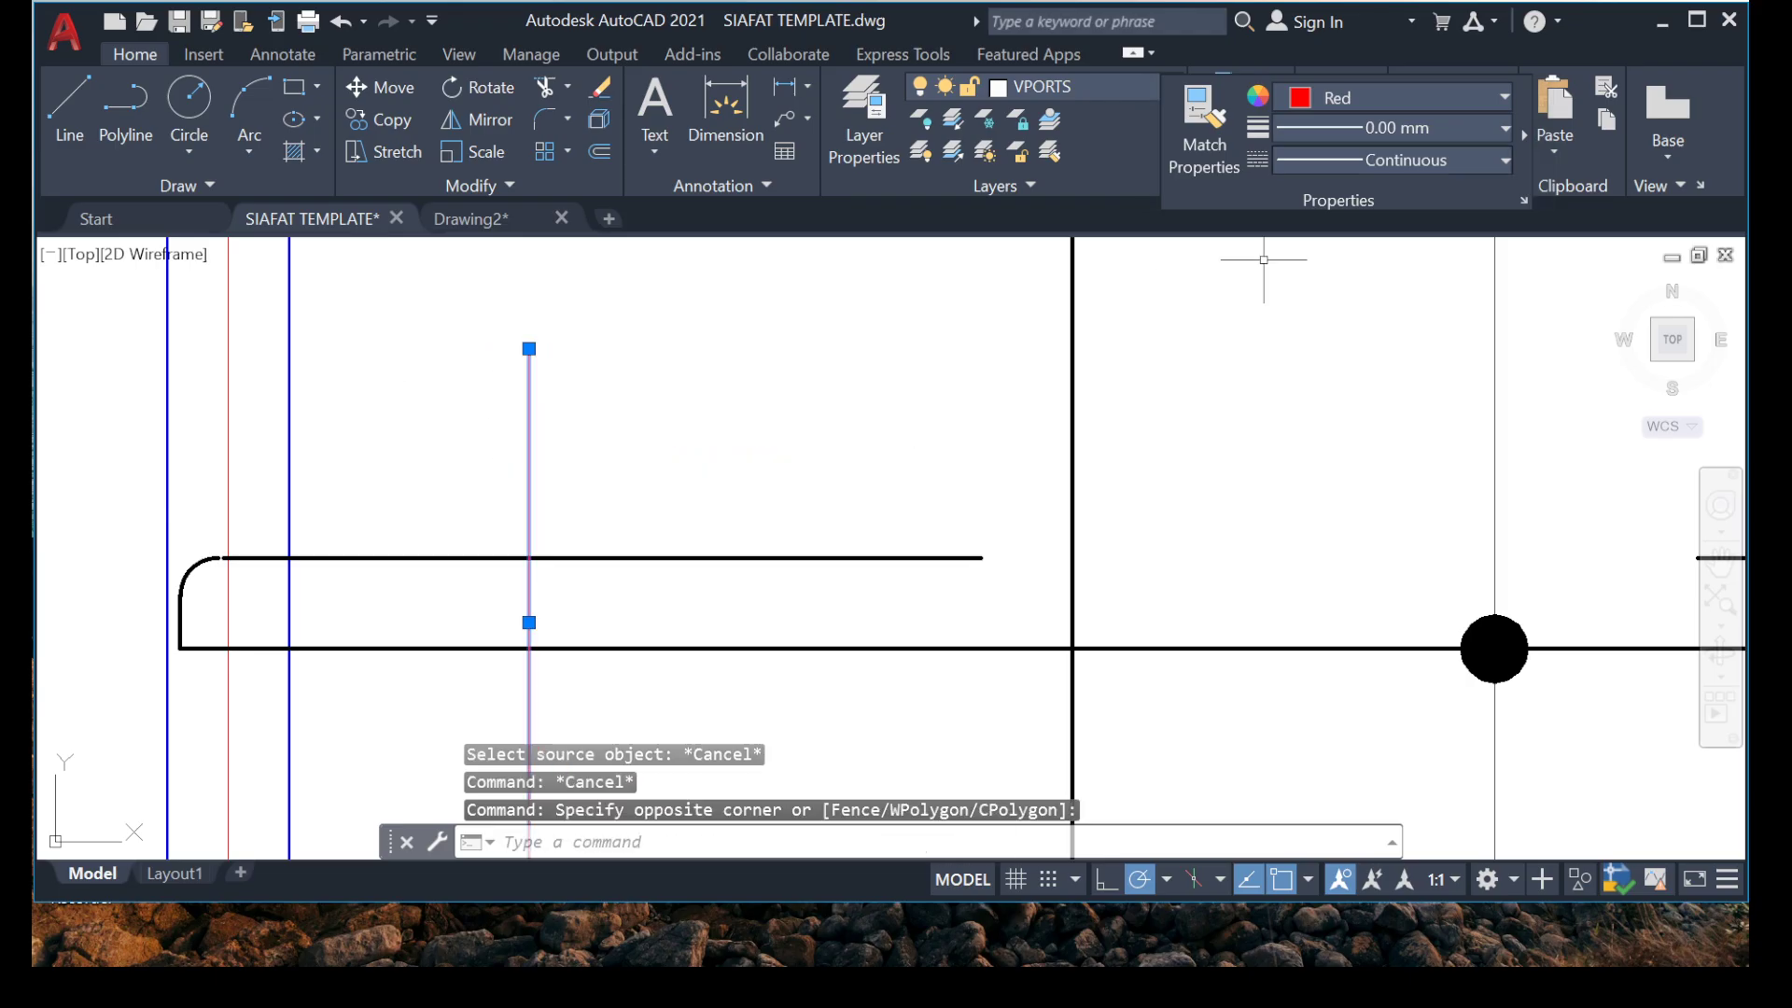
pyautogui.click(1391, 98)
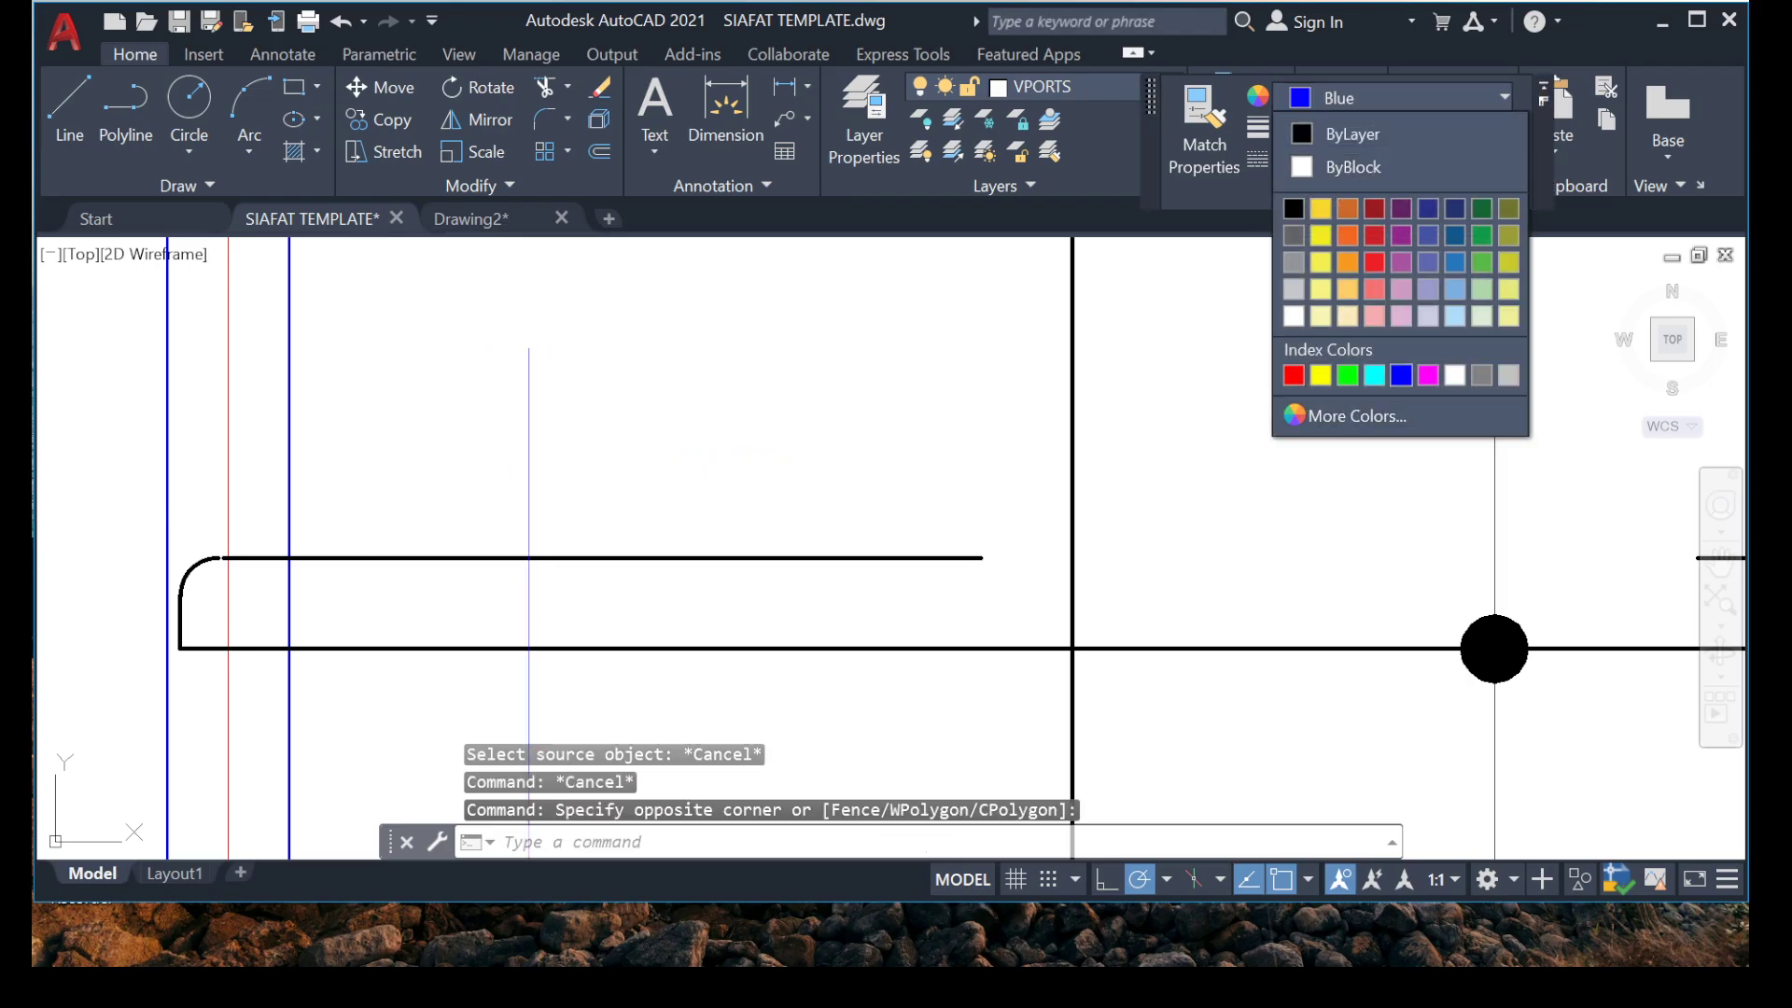
pyautogui.click(1401, 374)
pyautogui.press('Escape')
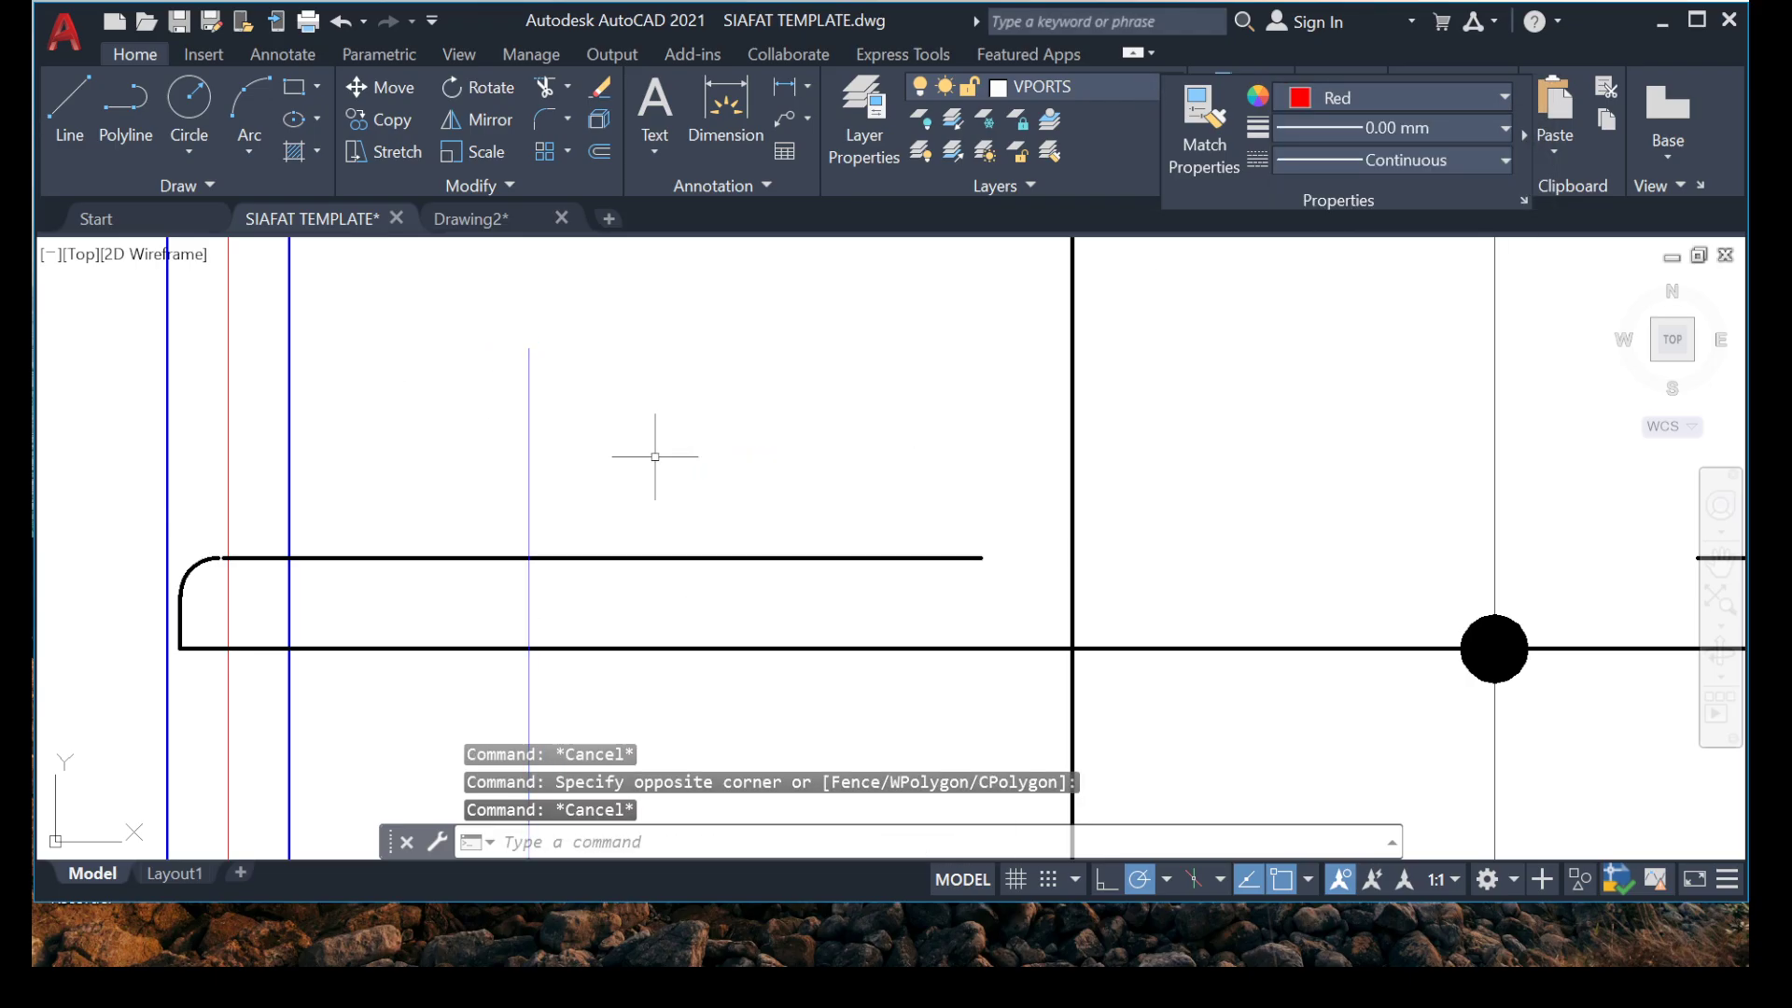
# Try matching the blue vertical line to the thick black upper segment of the hooked bar, and undo the match.
pyautogui.write('MA')
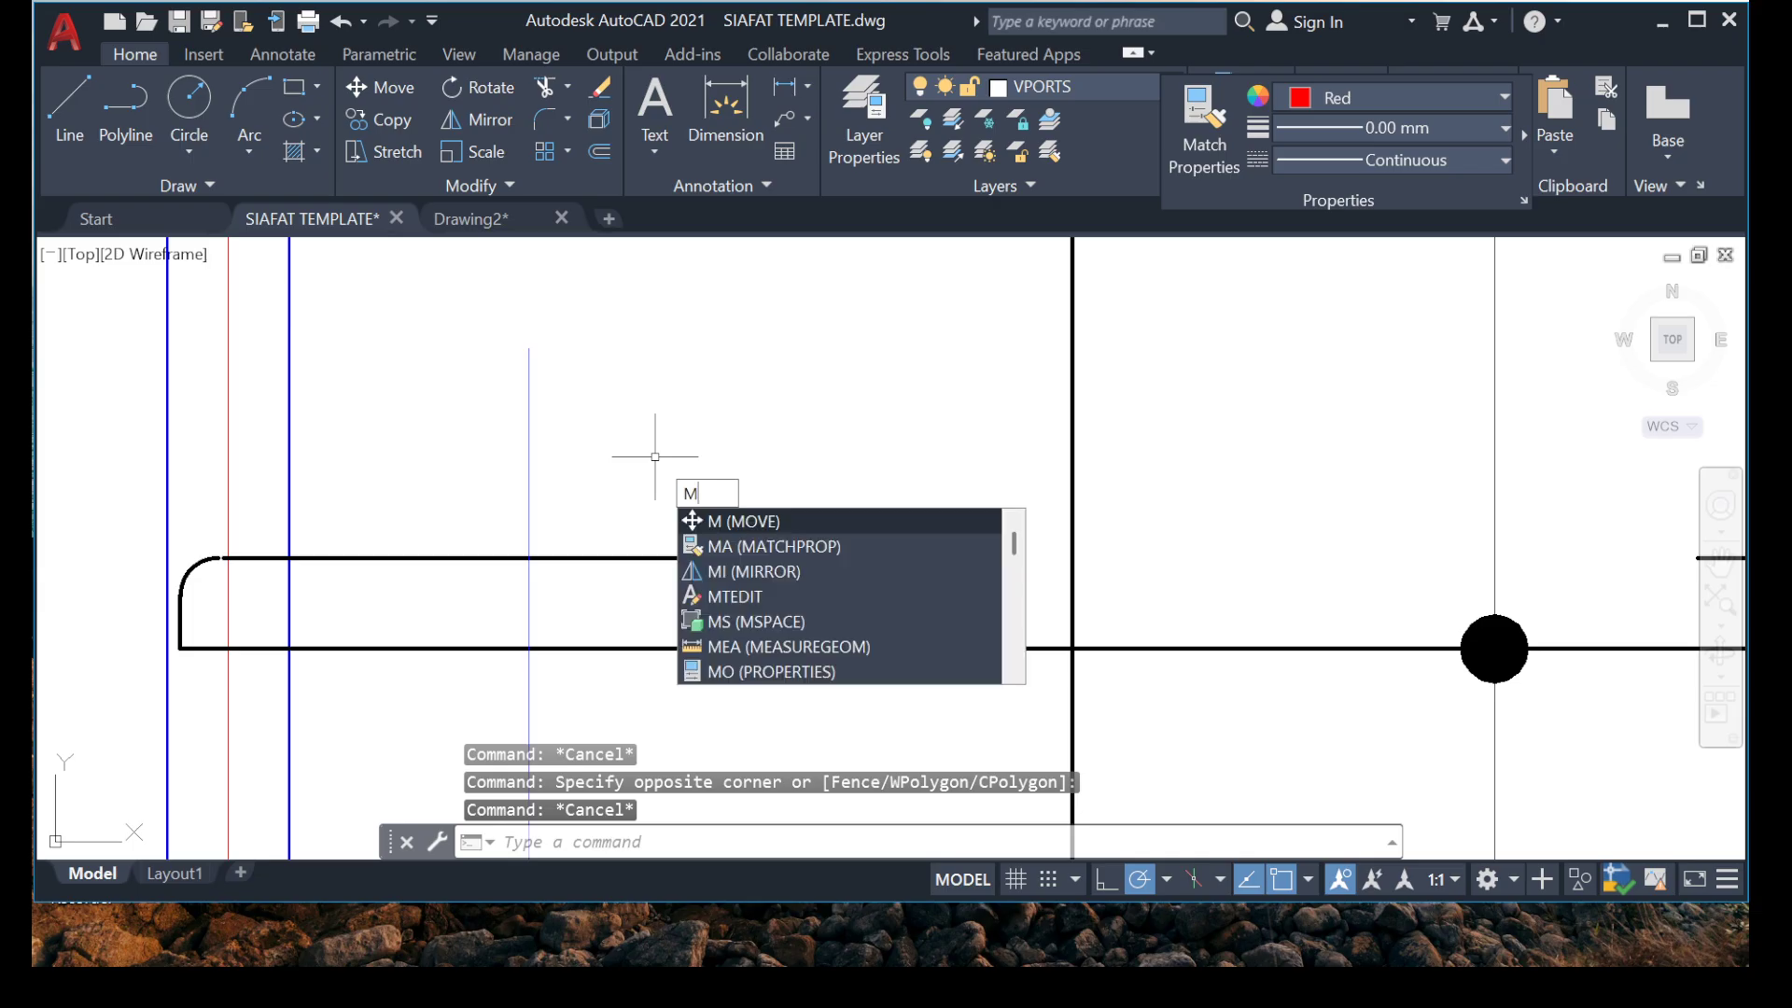
pyautogui.press('Return')
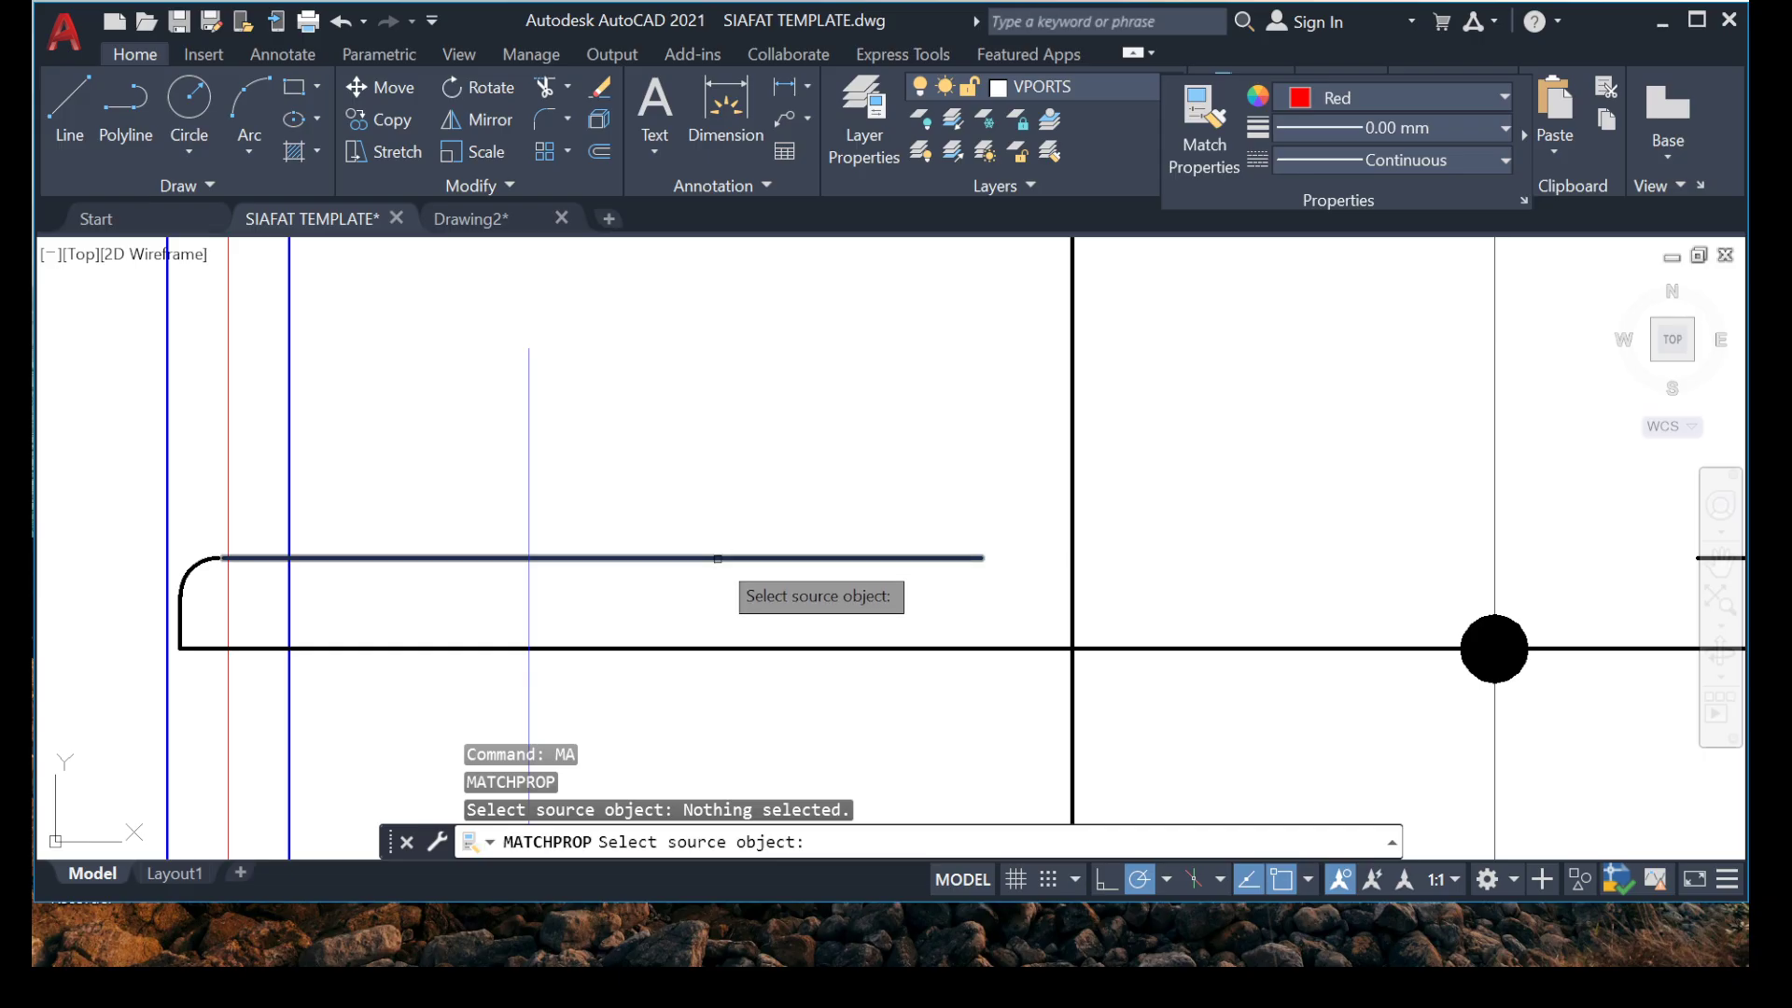
pyautogui.click(728, 558)
pyautogui.click(660, 432)
pyautogui.click(460, 480)
pyautogui.press('Escape')
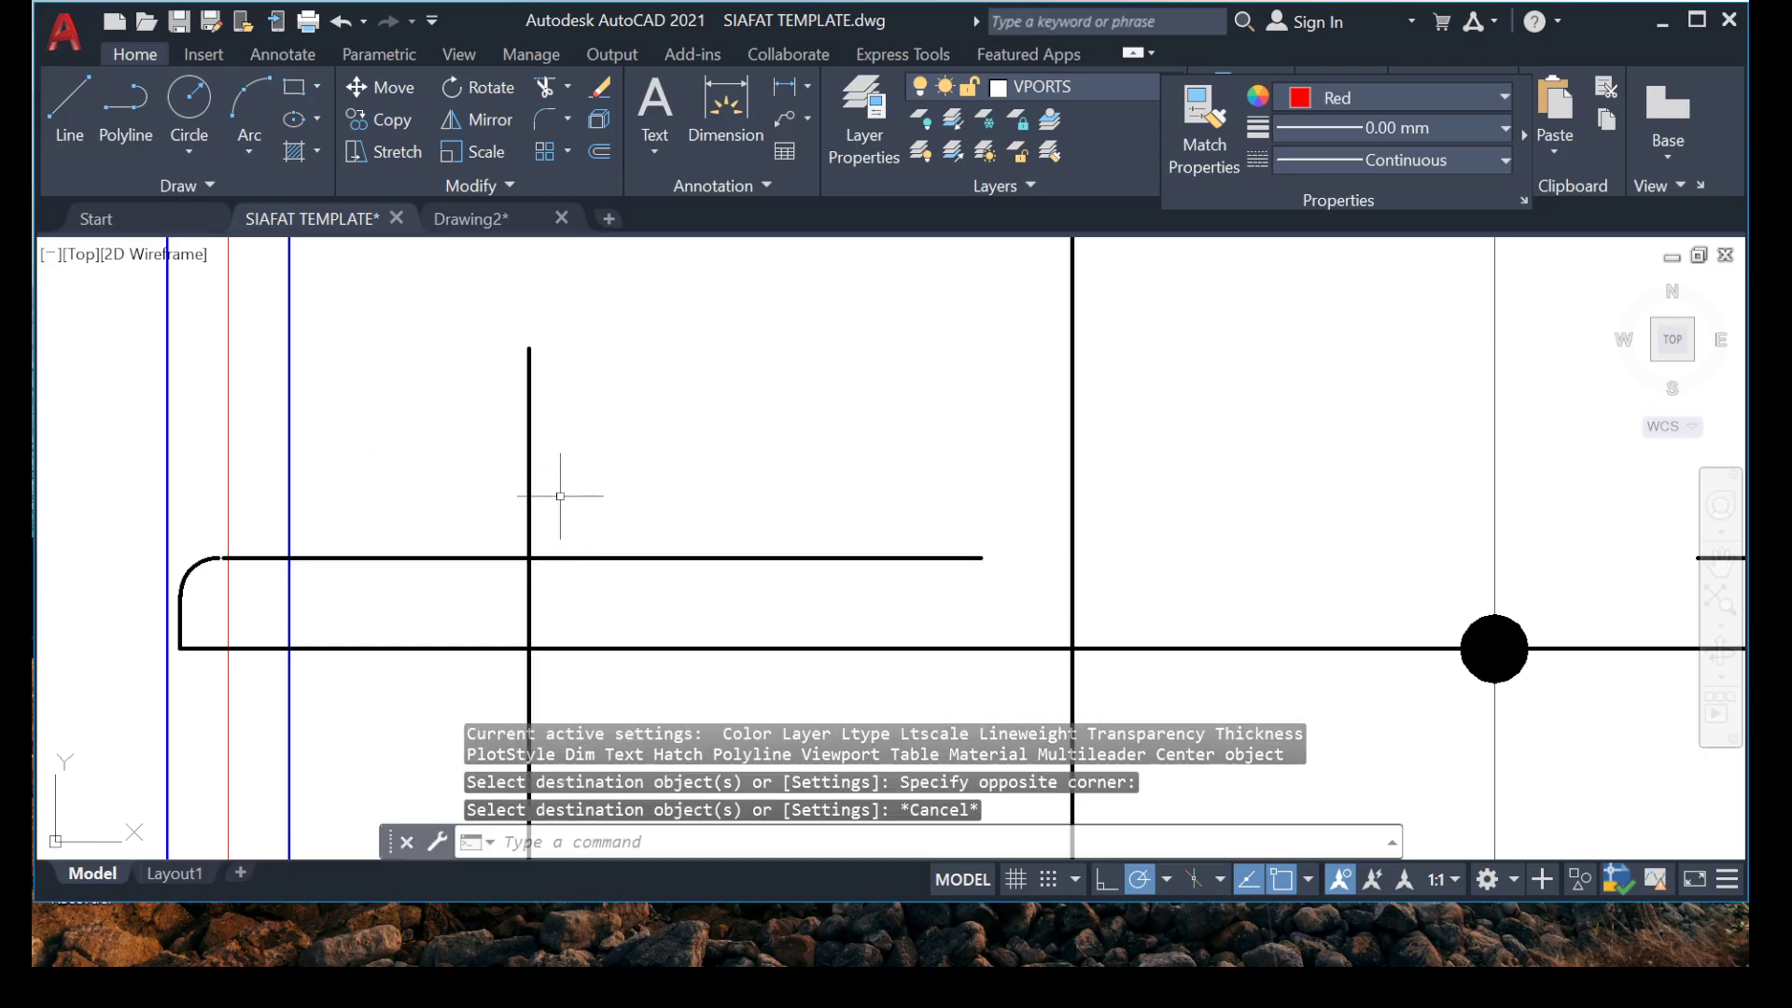
pyautogui.hotkey('ctrl', 'z')
pyautogui.click(597, 480)
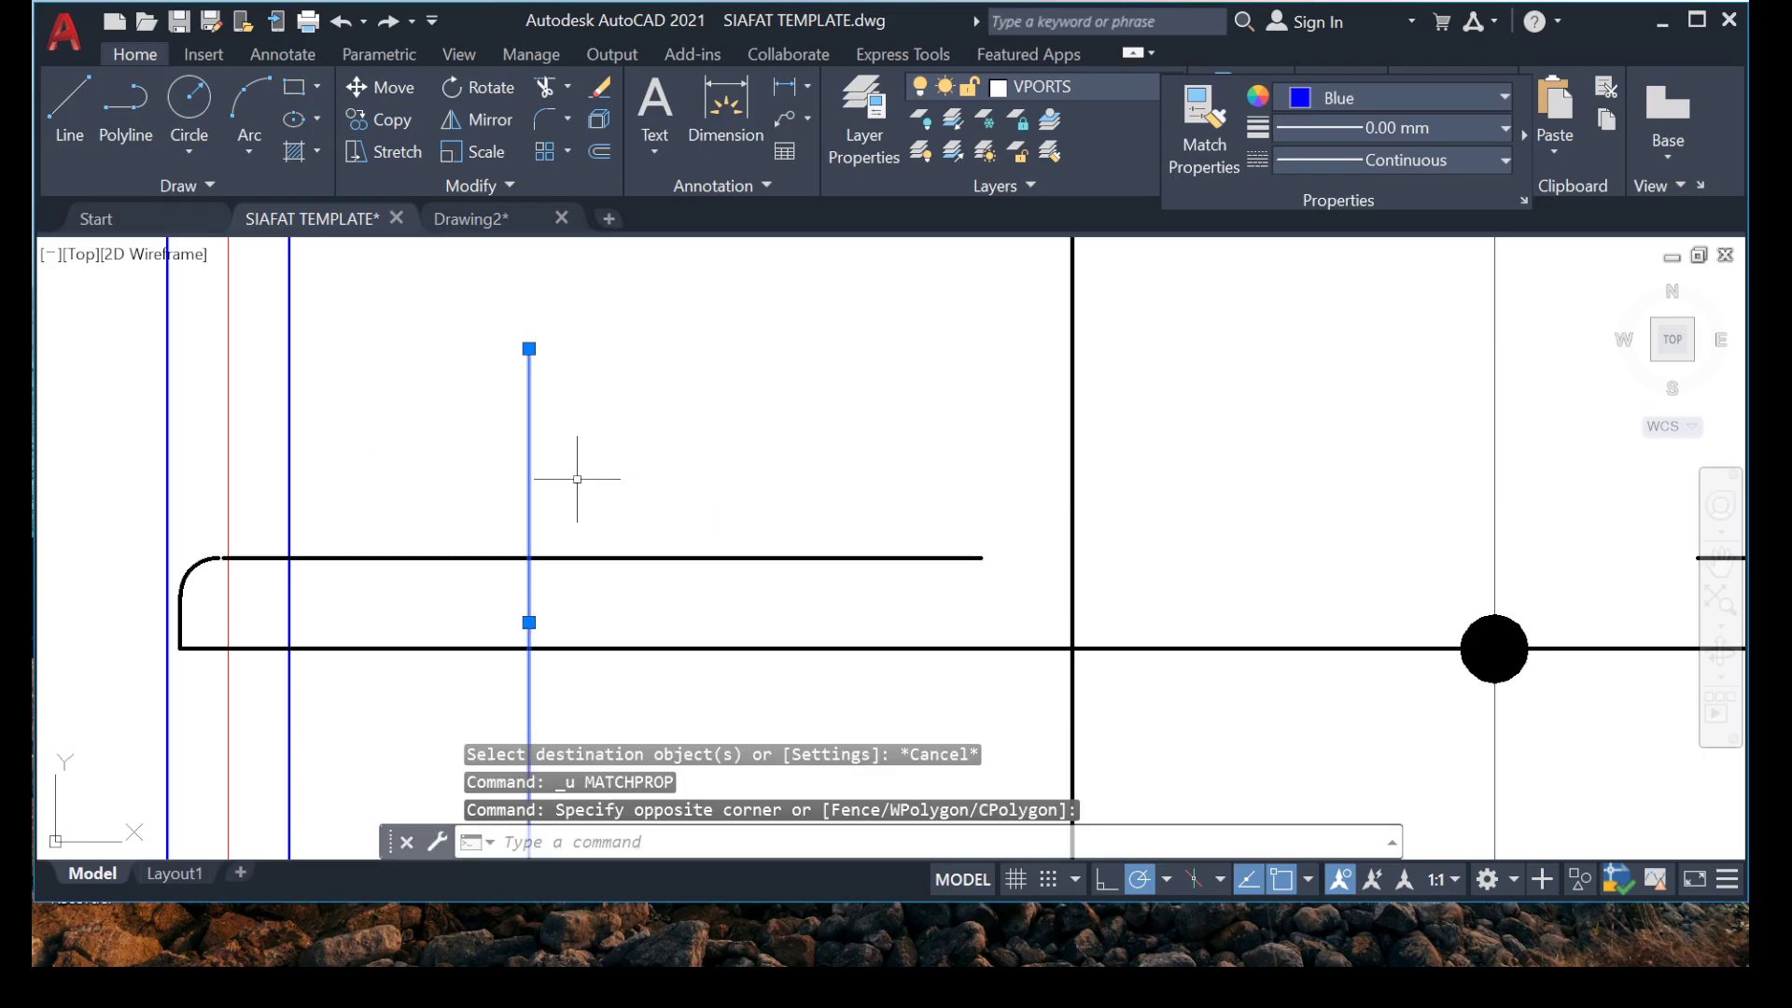
pyautogui.press('Escape')
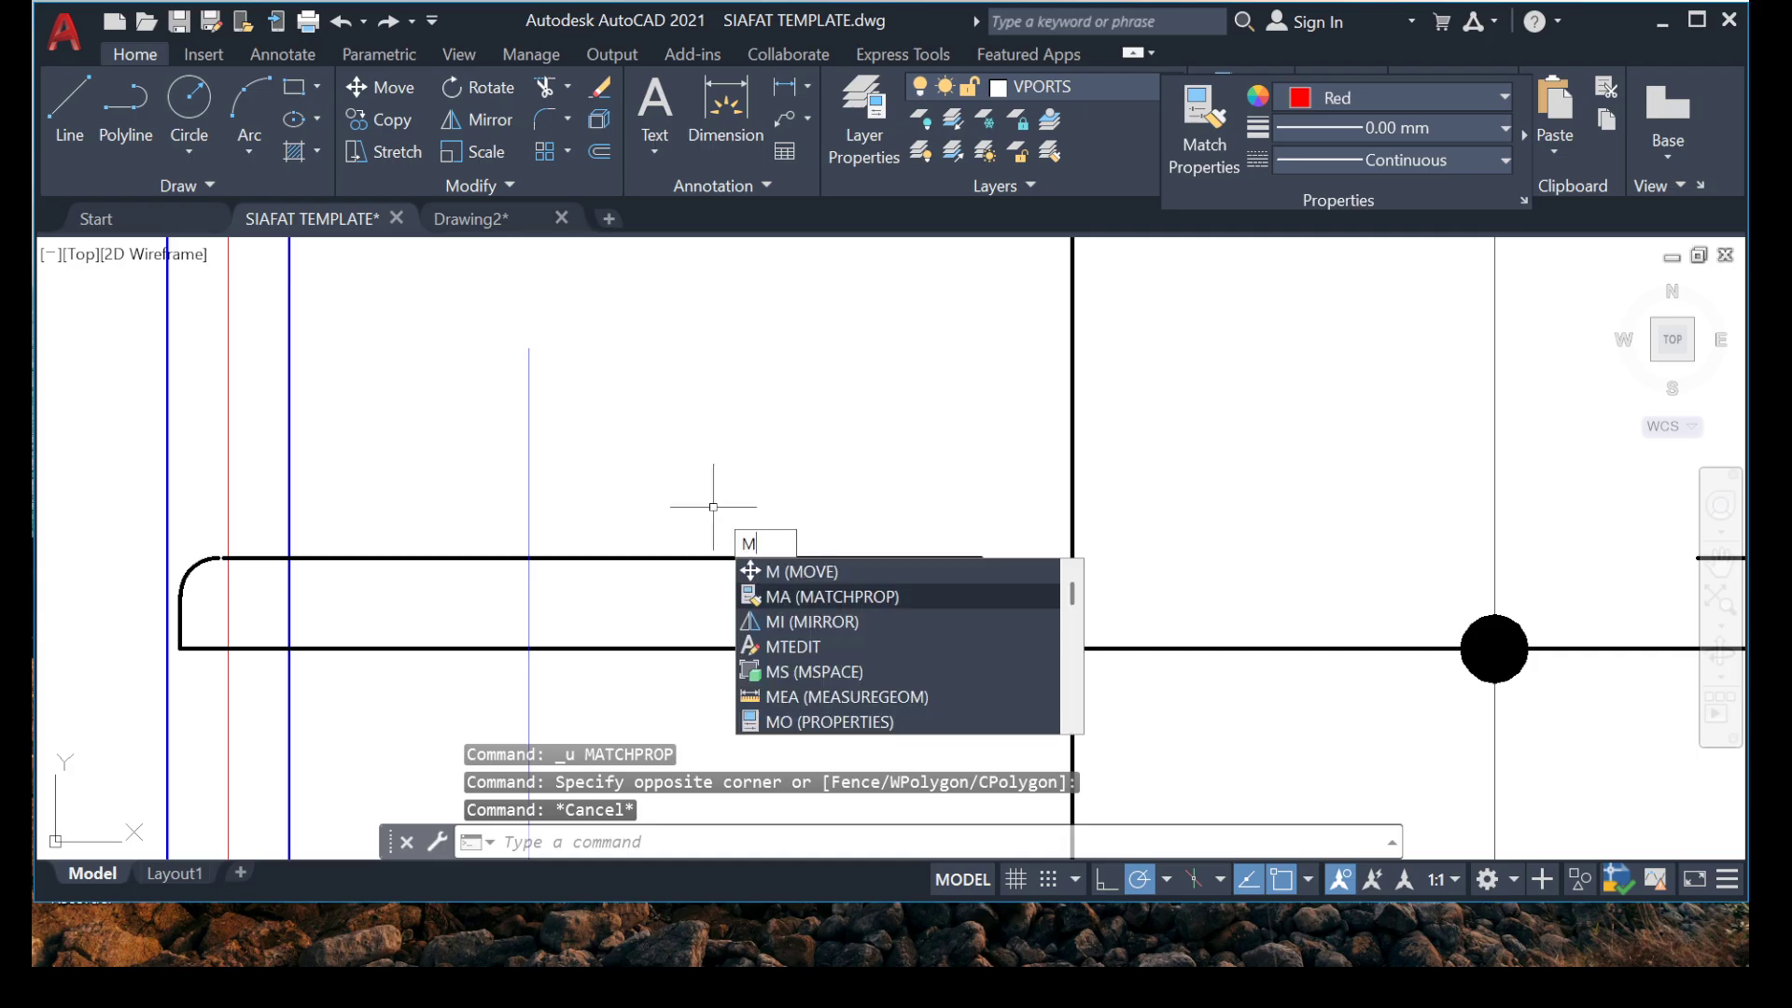
# Match the vertical line's properties to the thick black upper segment of the hooked bar between grids 6 and 7.
pyautogui.write('A')
pyautogui.press('Return')
pyautogui.click(740, 550)
pyautogui.click(734, 557)
pyautogui.moveTo(749, 541); pyautogui.dragTo(429, 495)
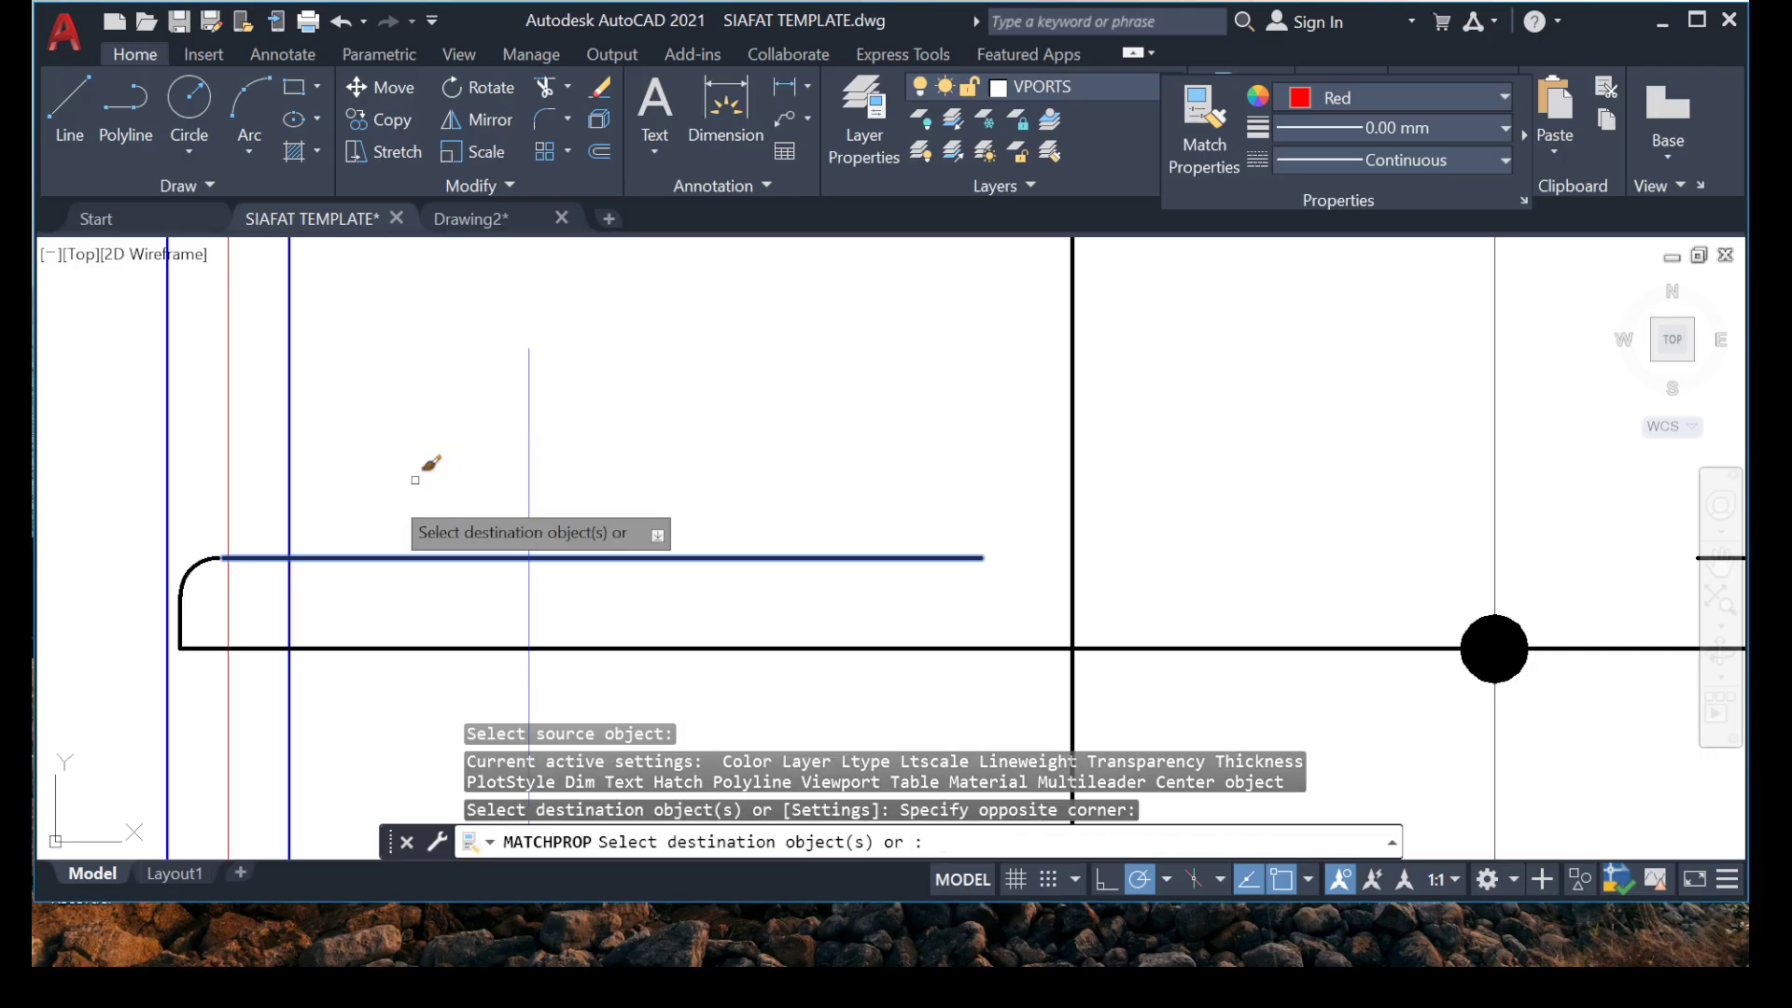
pyautogui.press('Escape')
pyautogui.press('Escape')
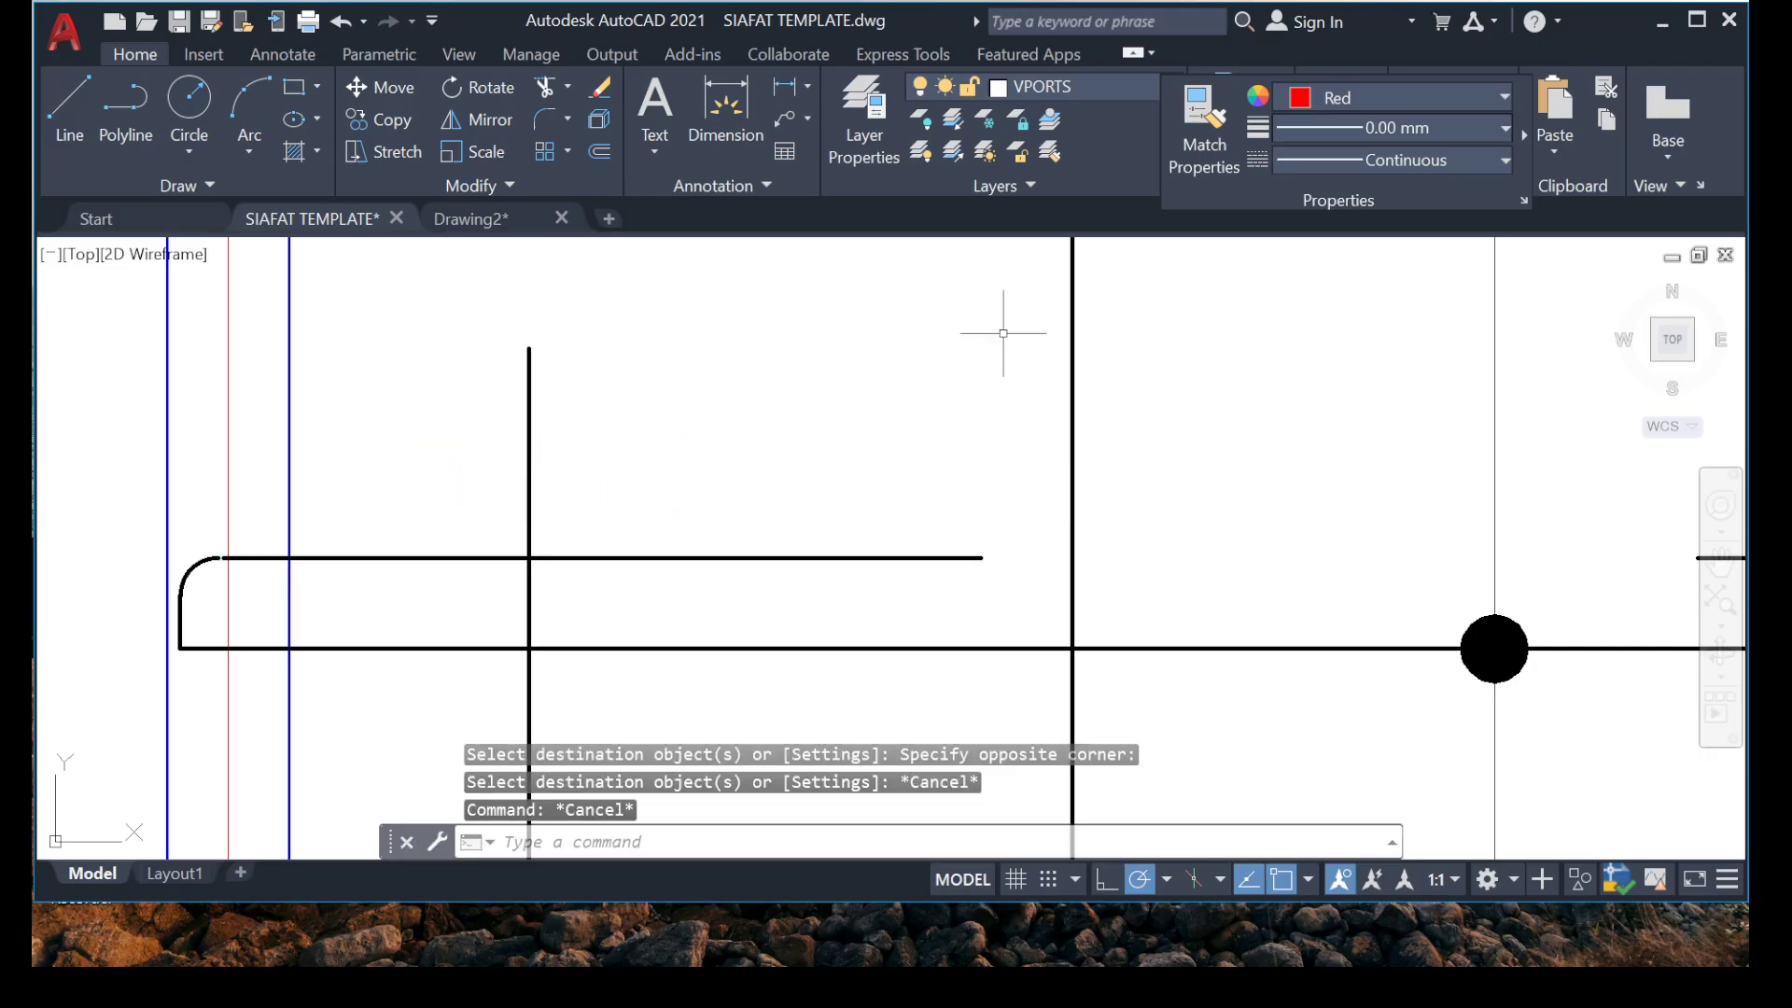
# Set the current drawing color to Blue and recolor the thick vertical line across the left hooked end Blue.
pyautogui.click(1400, 97)
pyautogui.click(1400, 376)
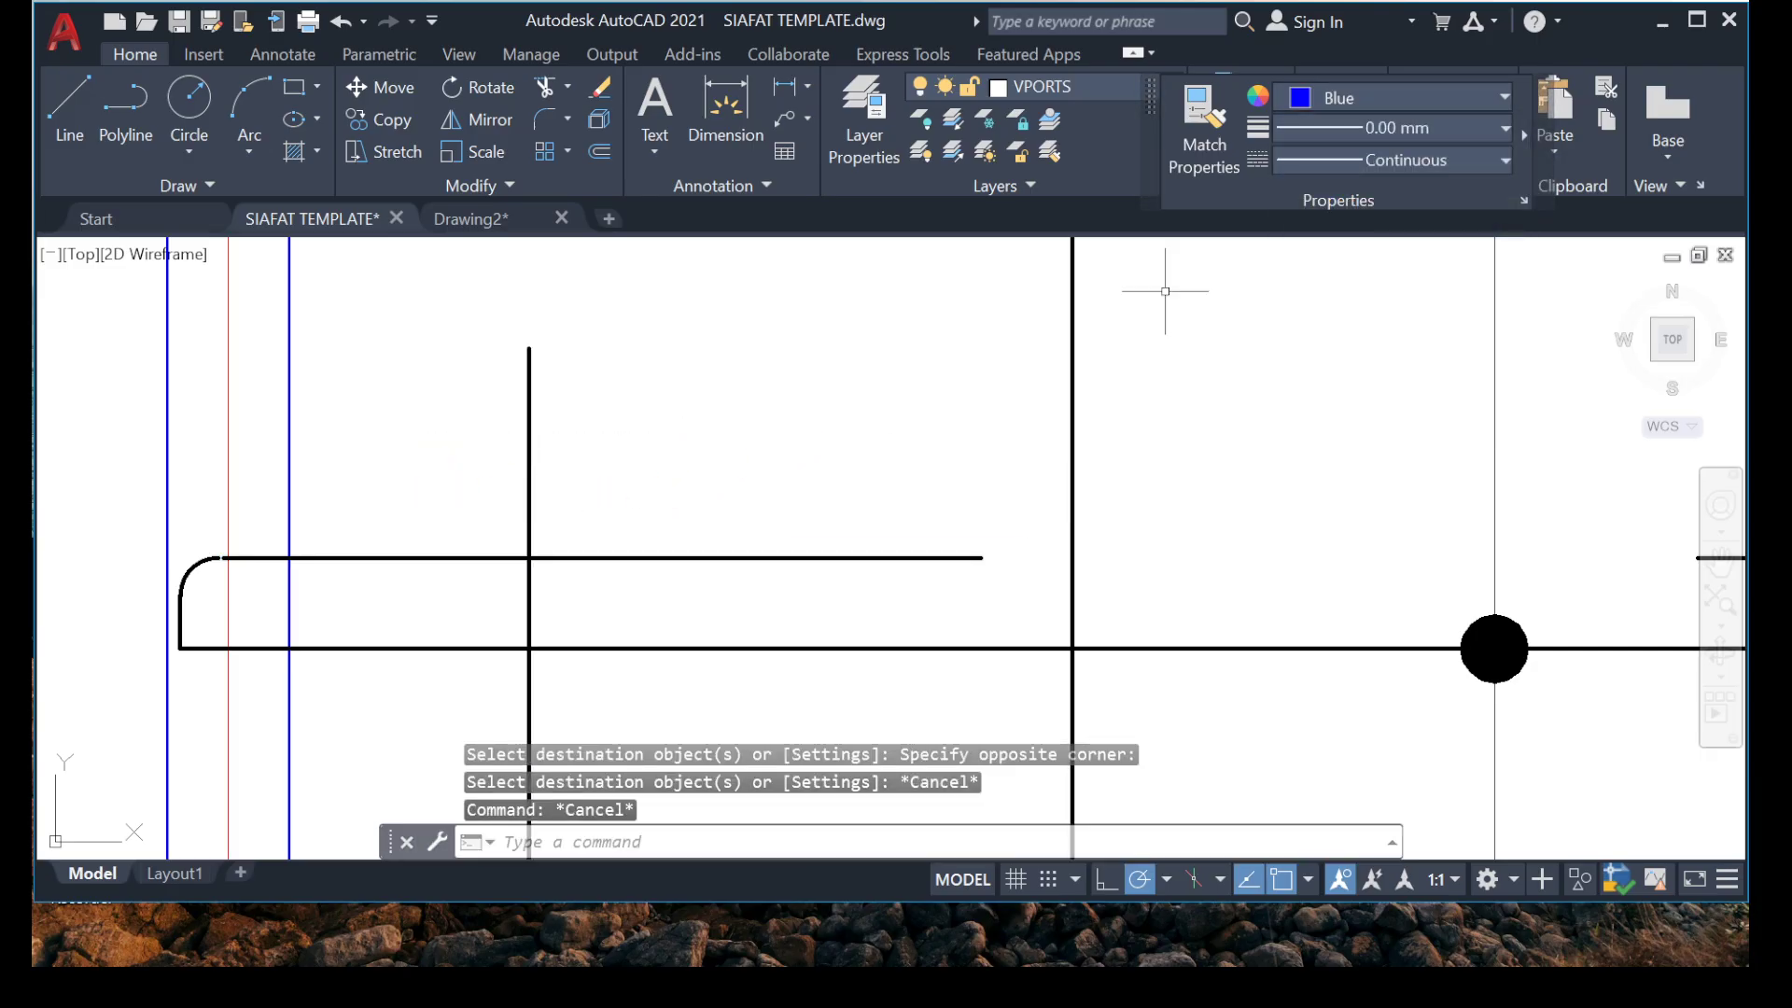
pyautogui.click(573, 400)
pyautogui.click(499, 422)
pyautogui.click(1400, 97)
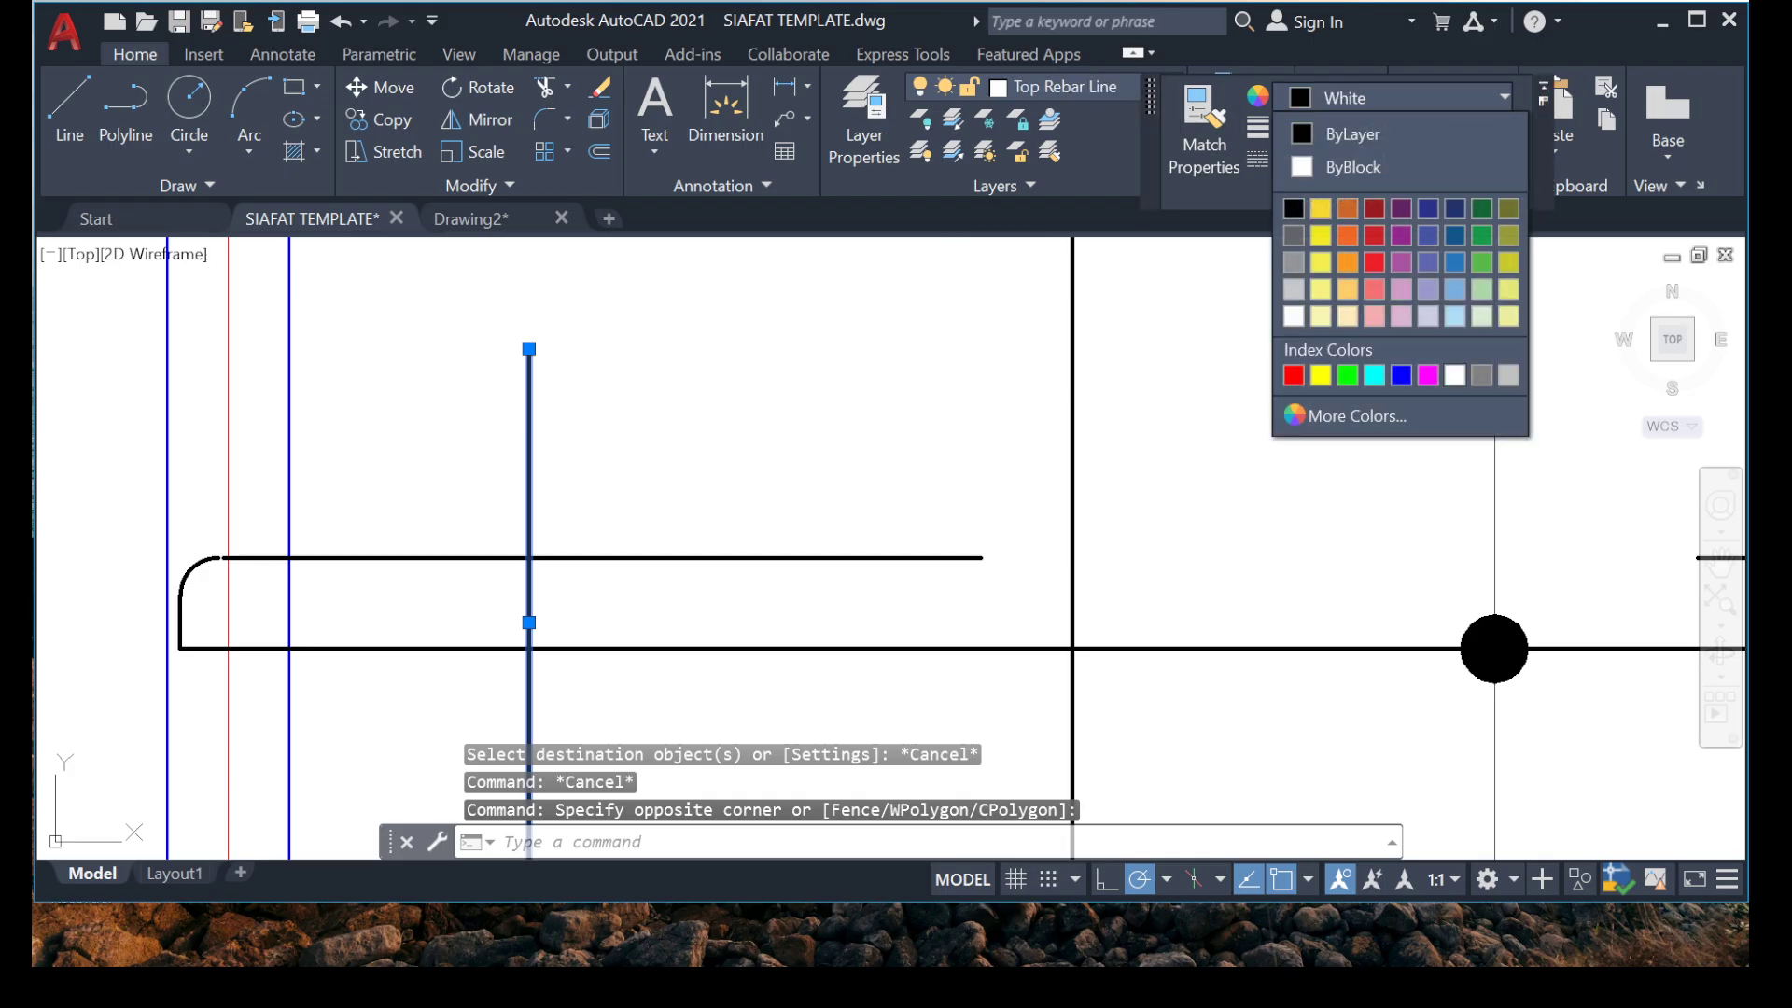
pyautogui.click(1401, 375)
pyautogui.press('Escape')
# Copy the black dot on the hooked horizontal bar onto the lower part of the blue vertical line.
pyautogui.scroll(-6, 541, 424)
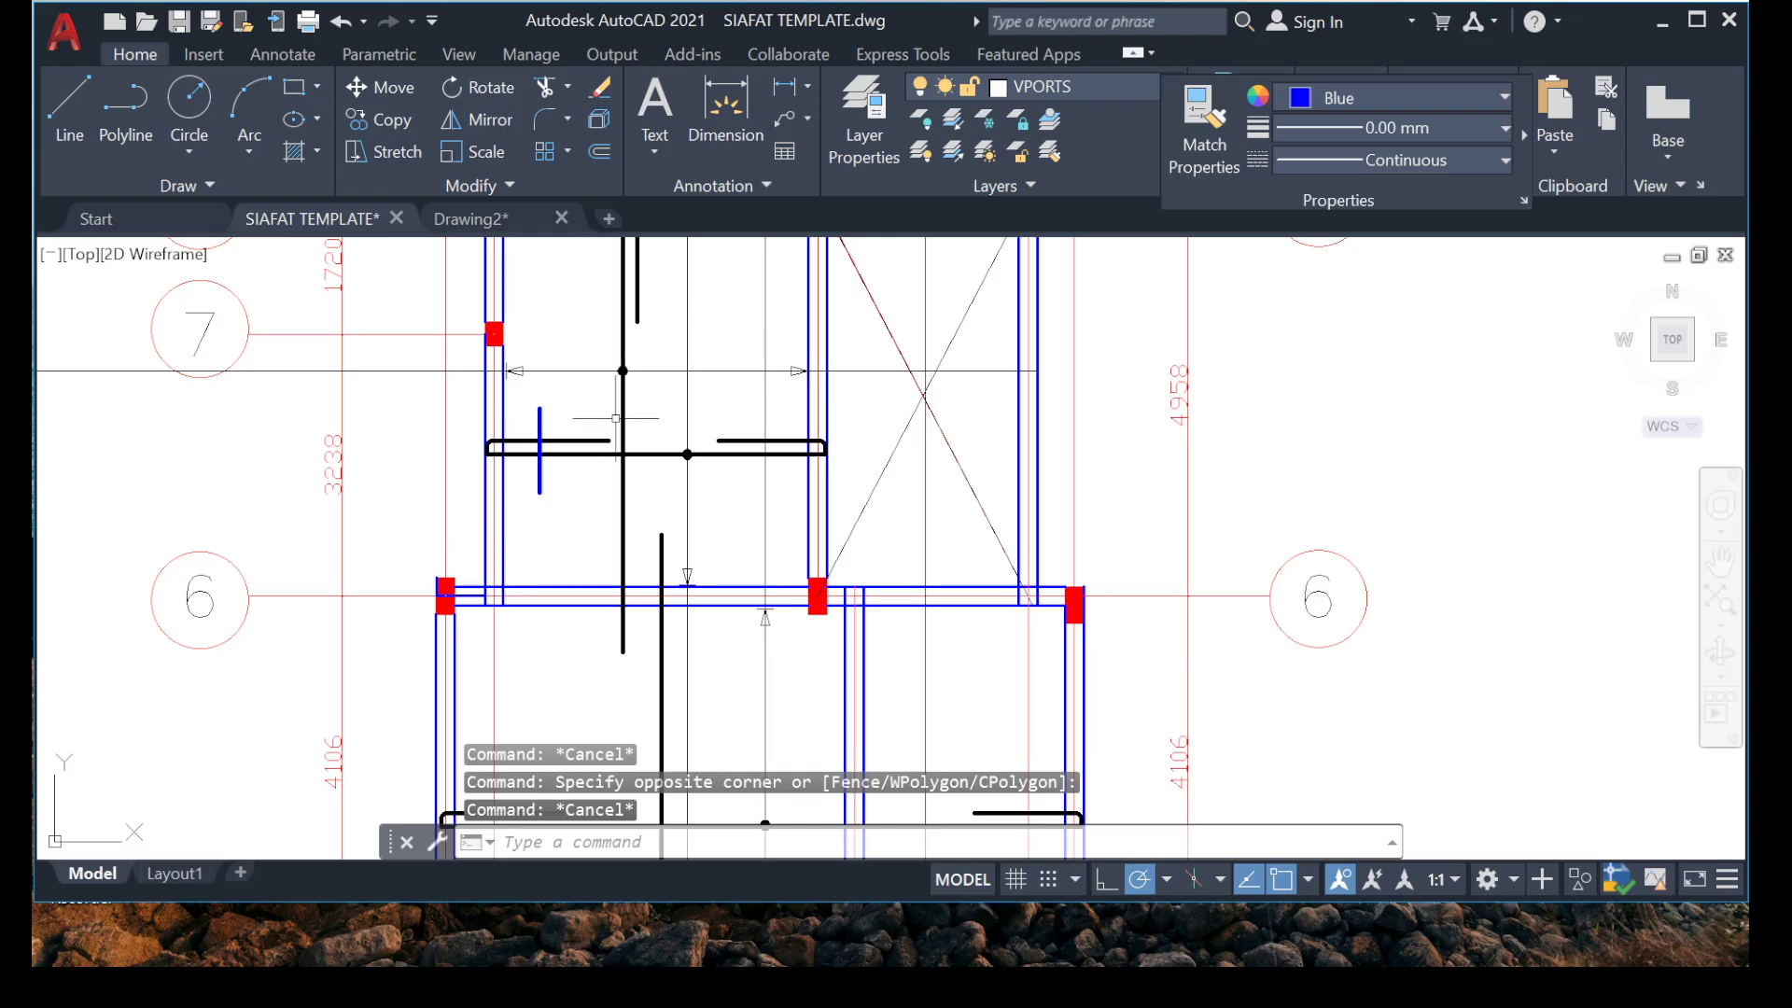
pyautogui.scroll(4, 602, 444)
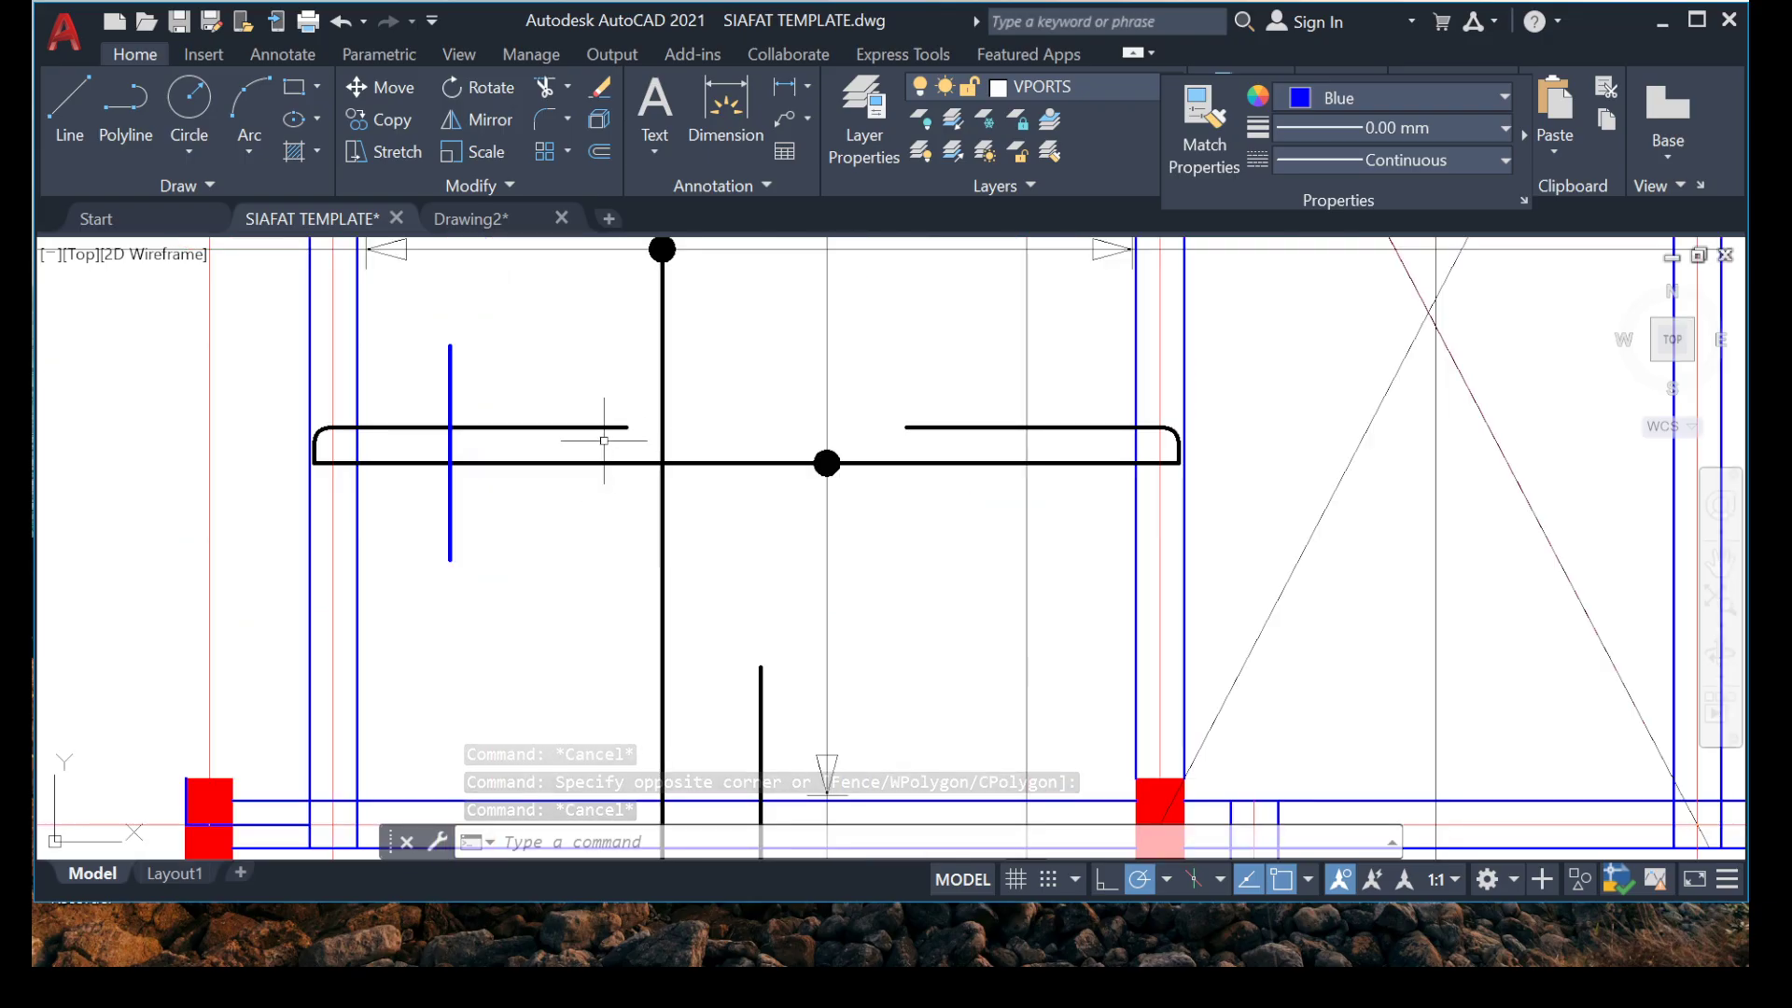
pyautogui.scroll(4, 452, 401)
pyautogui.scroll(-6, 438, 438)
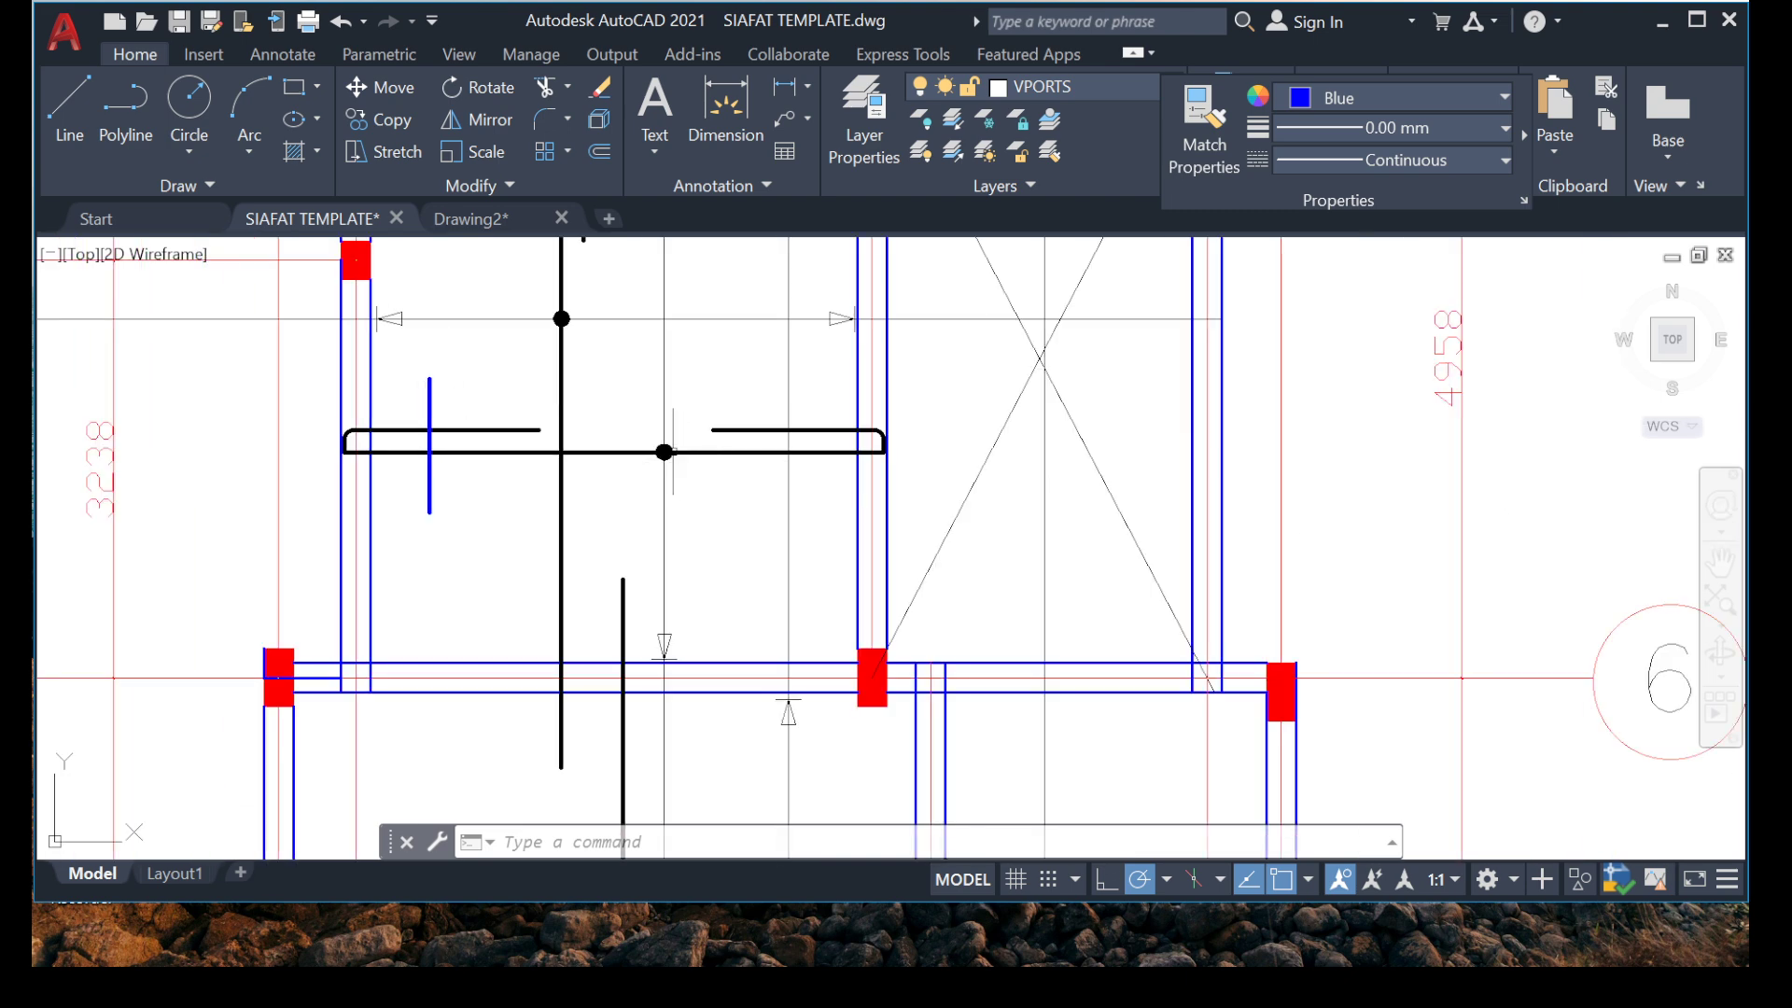
pyautogui.scroll(4, 572, 393)
pyautogui.click(654, 454)
pyautogui.rightClick(624, 826)
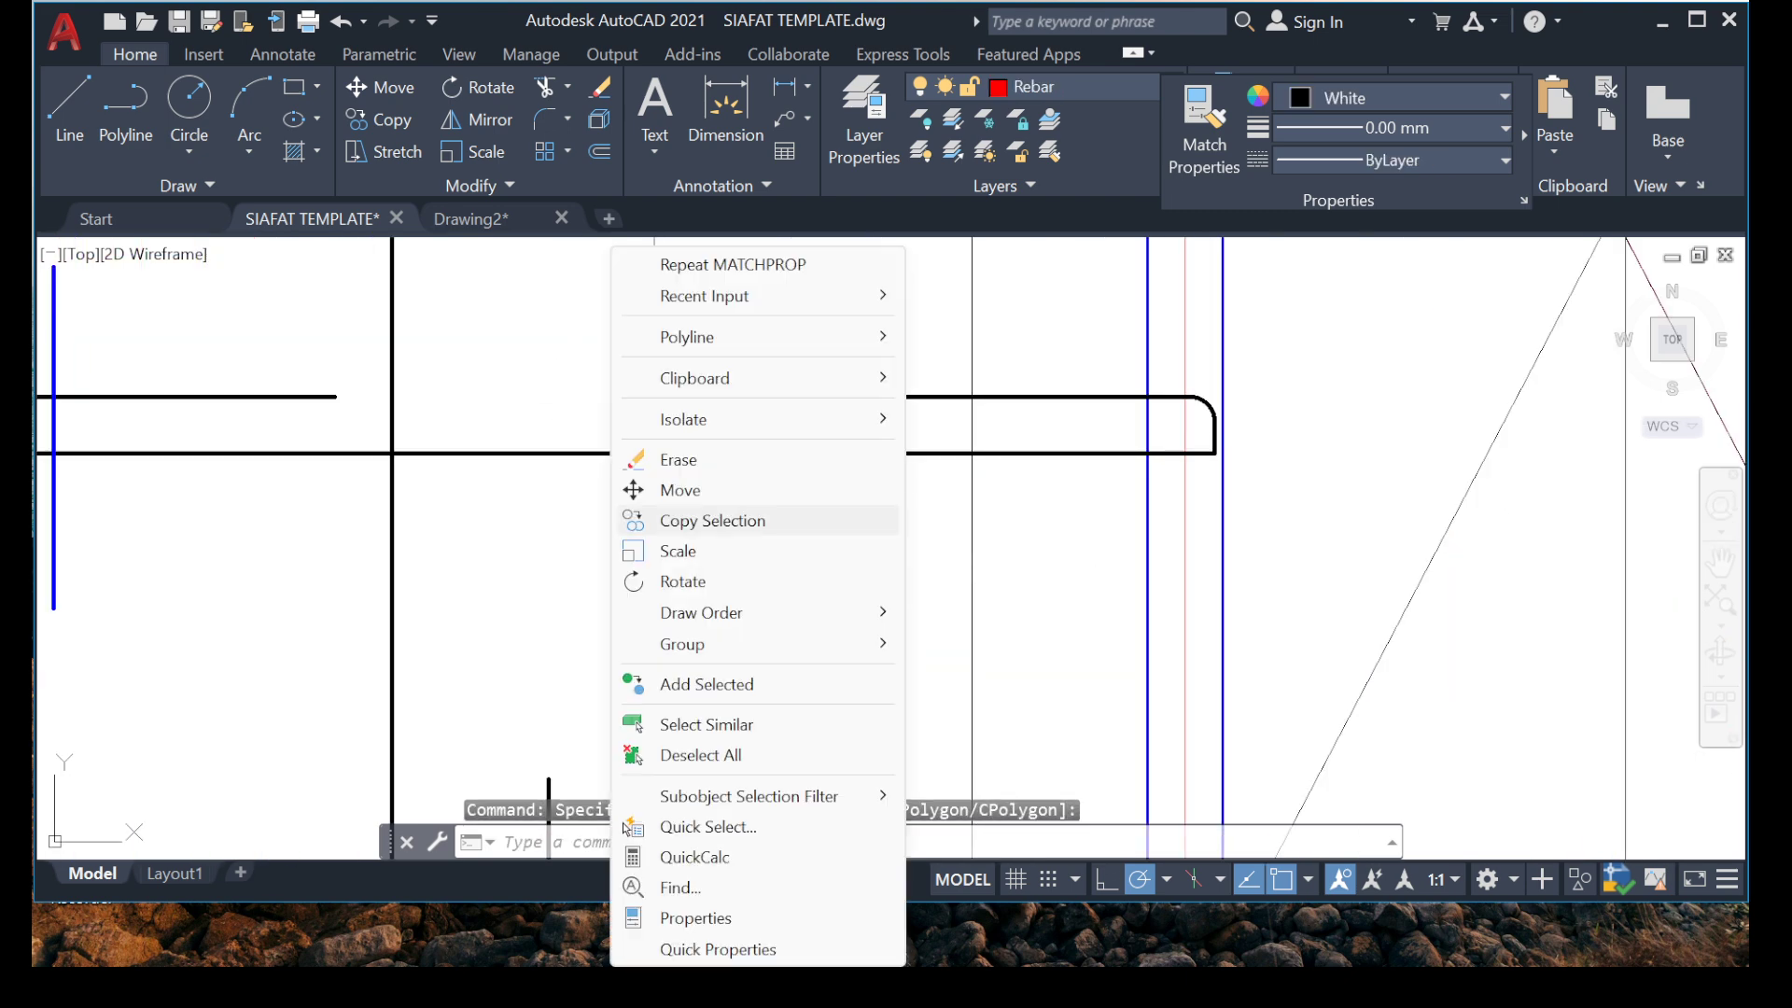
pyautogui.click(684, 521)
pyautogui.click(654, 454)
pyautogui.moveTo(266, 589); pyautogui.dragTo(658, 567, button='middle')
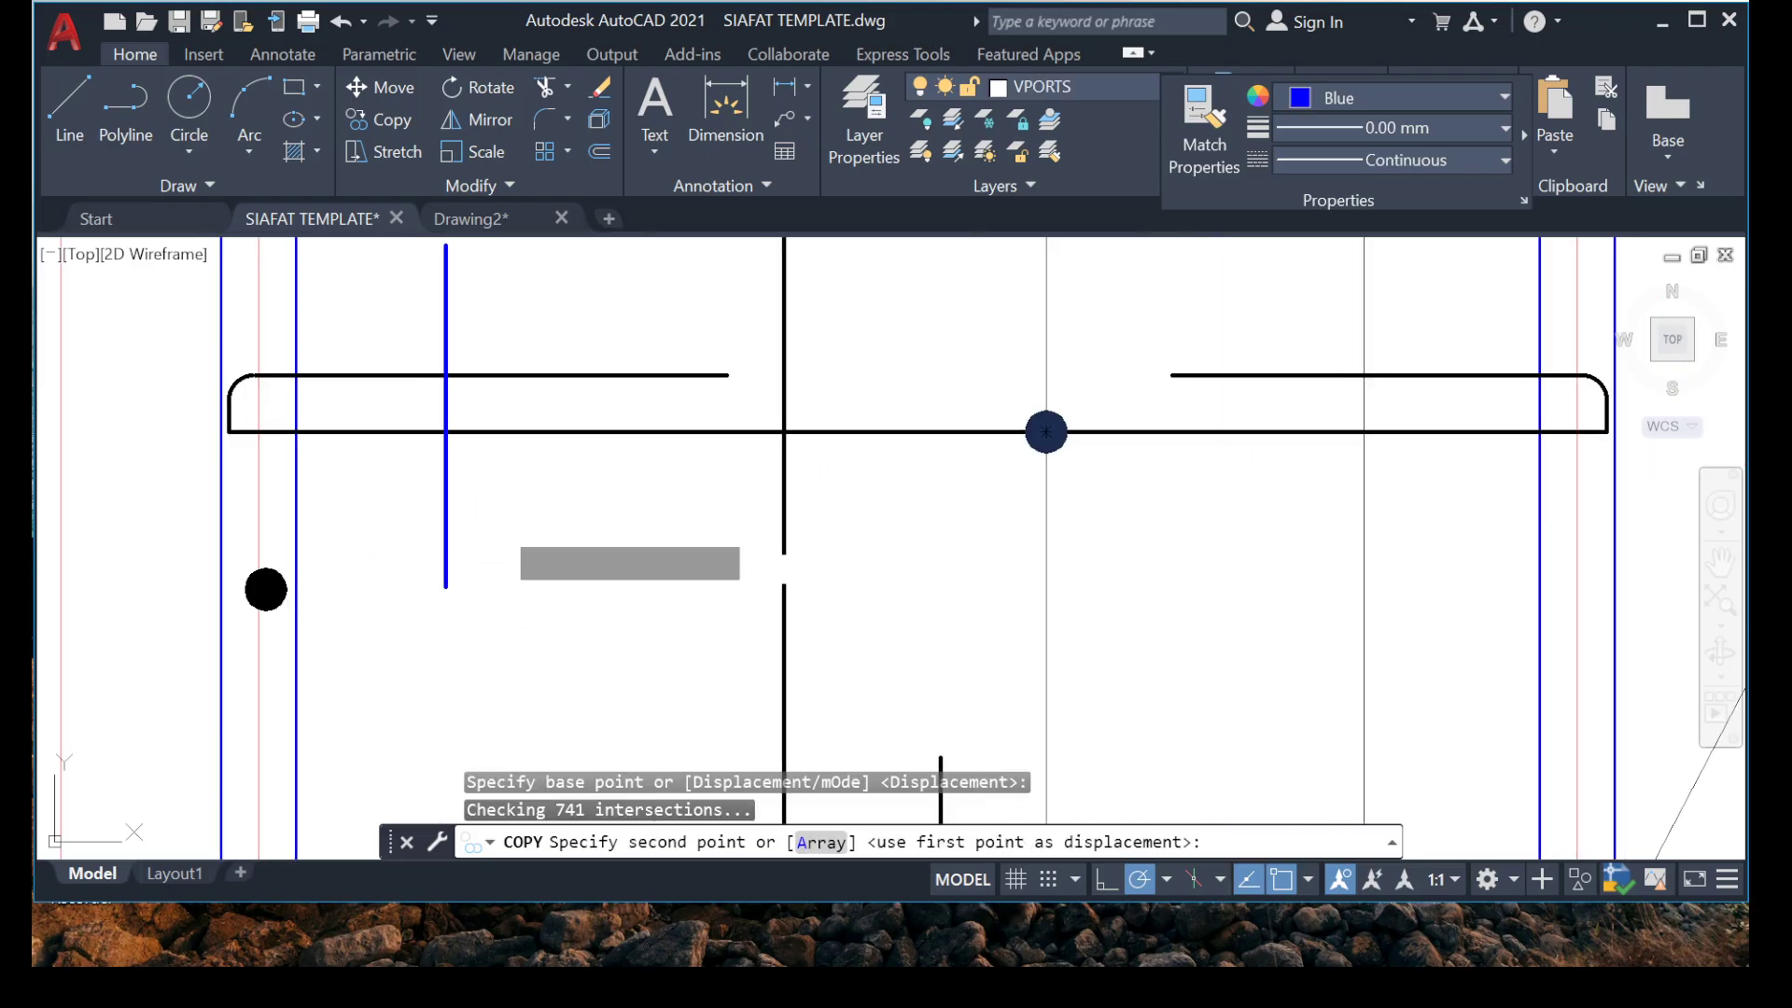
pyautogui.click(445, 521)
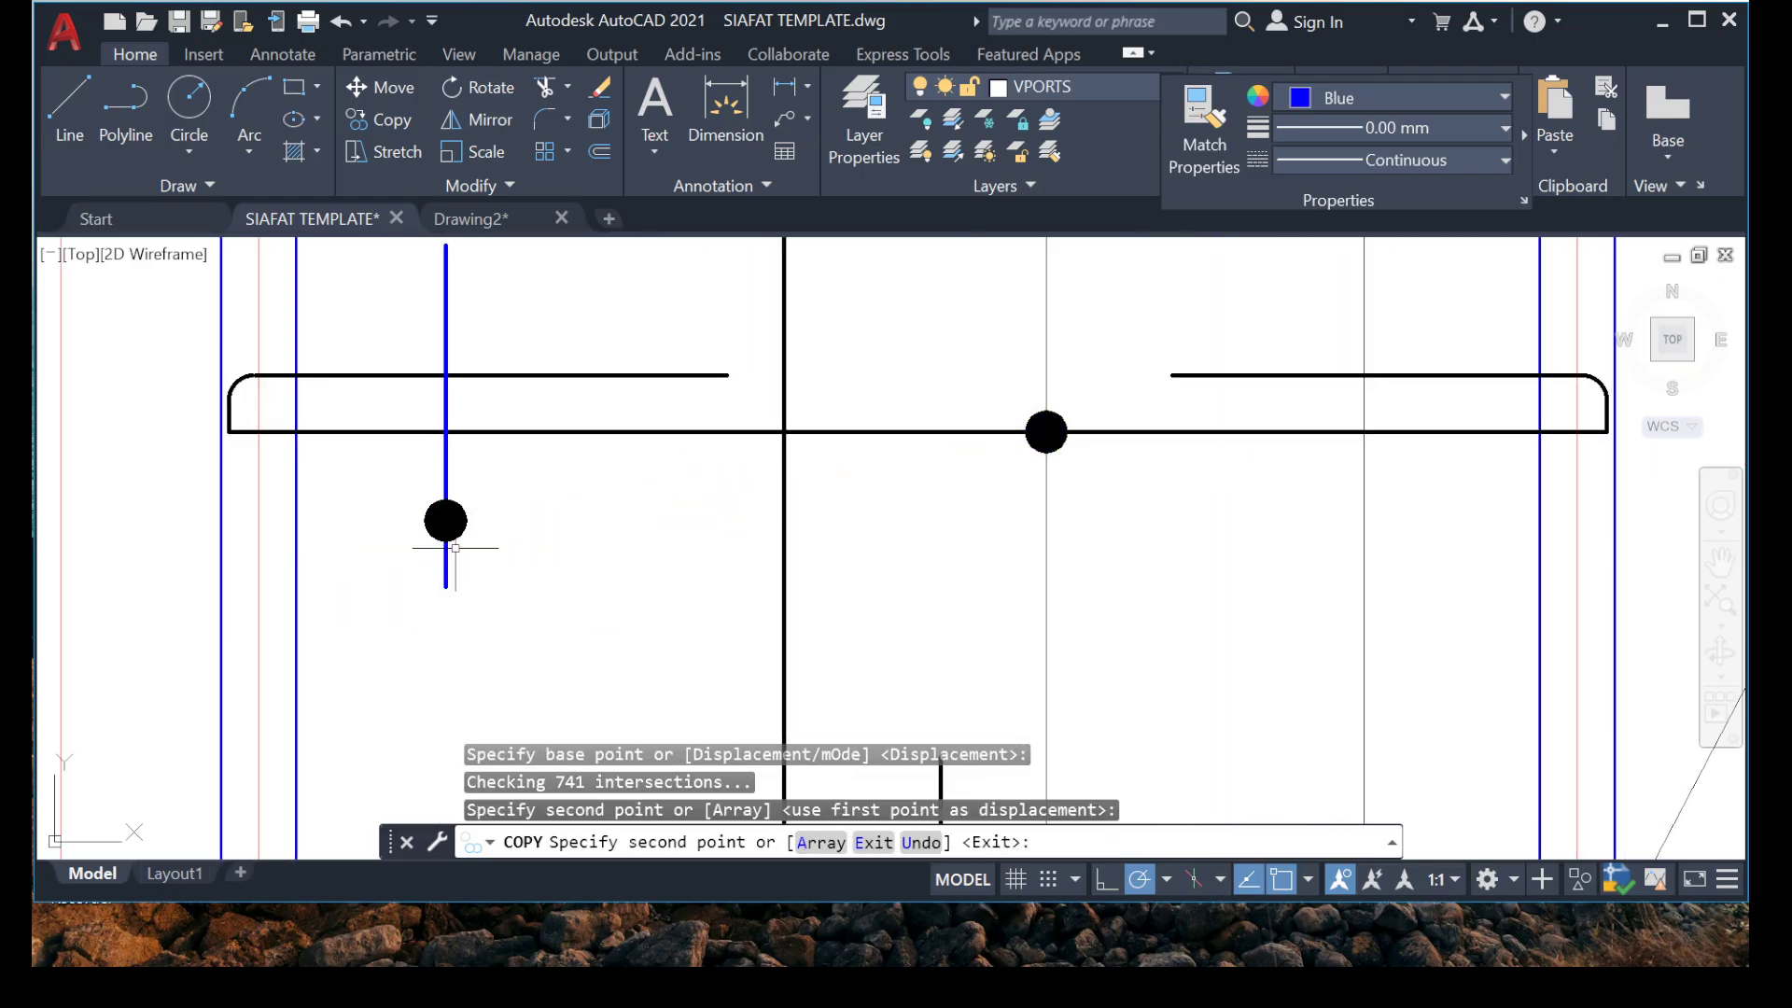
pyautogui.press('Escape')
# Copy the horizontal range line and its two arrowheads from above the hooked bar to the dot on the blue line.
pyautogui.scroll(-5, 453, 522)
pyautogui.scroll(8, 557, 445)
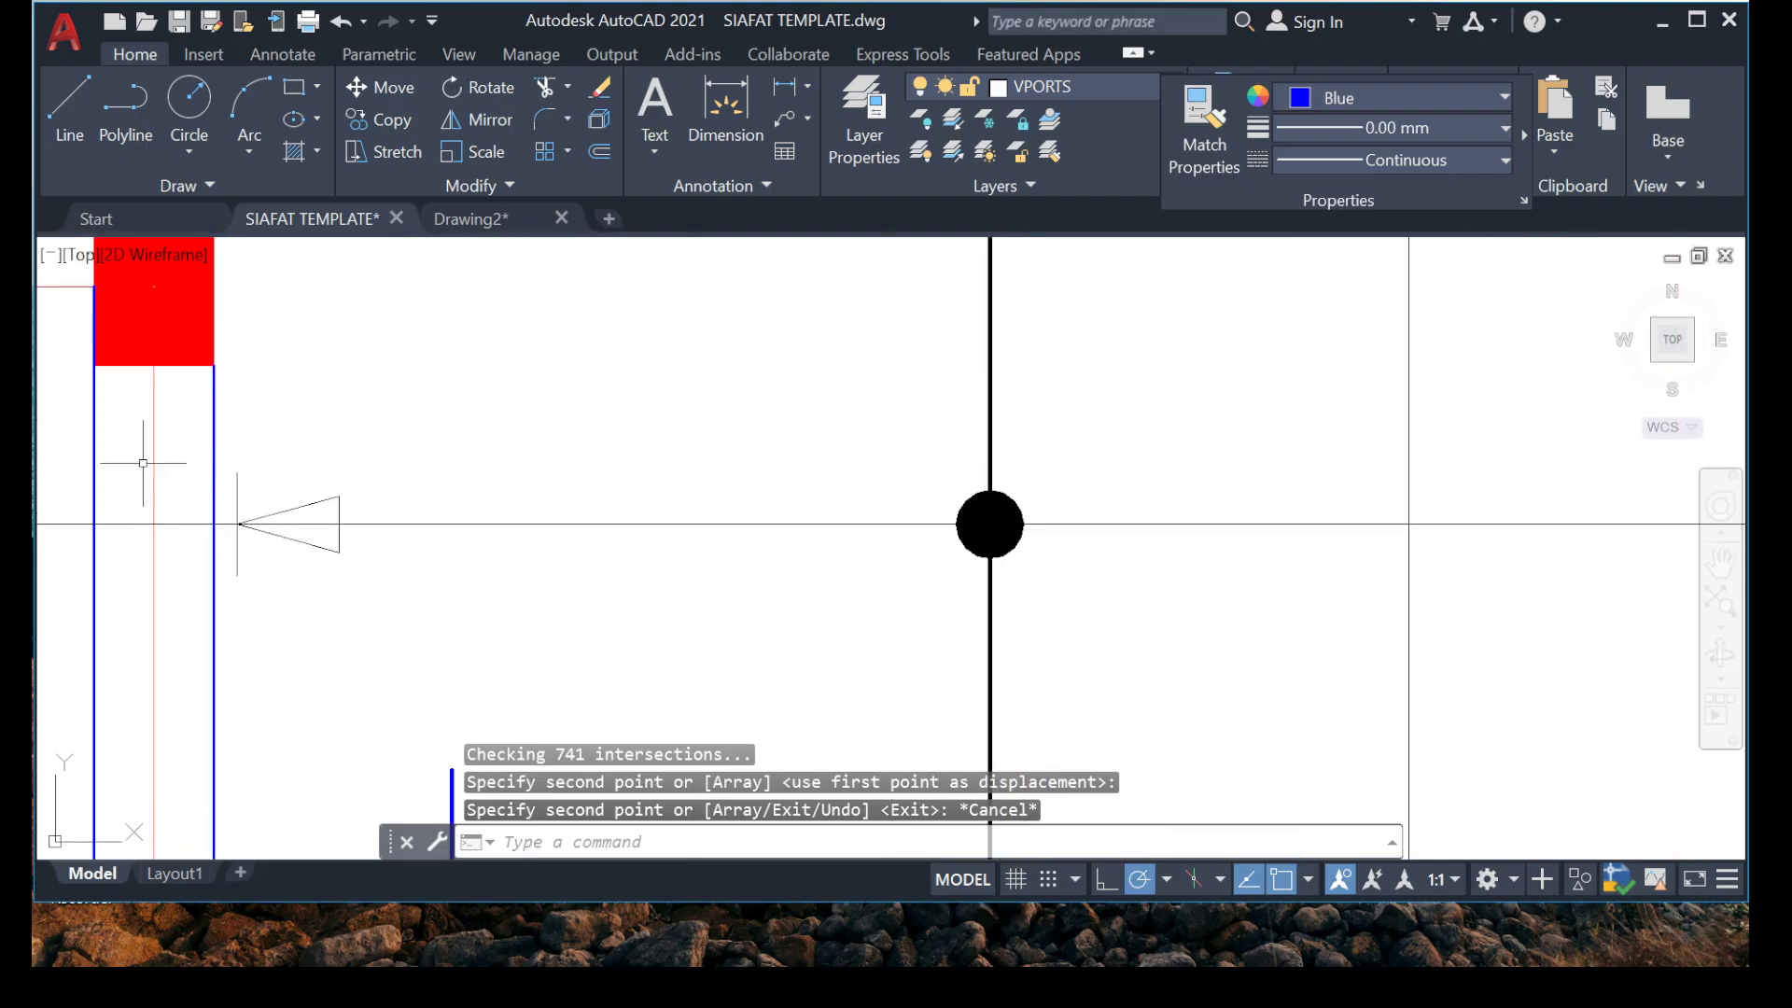
pyautogui.click(123, 458)
pyautogui.click(611, 663)
pyautogui.click(731, 404)
pyautogui.click(609, 541)
pyautogui.scroll(-5, 536, 487)
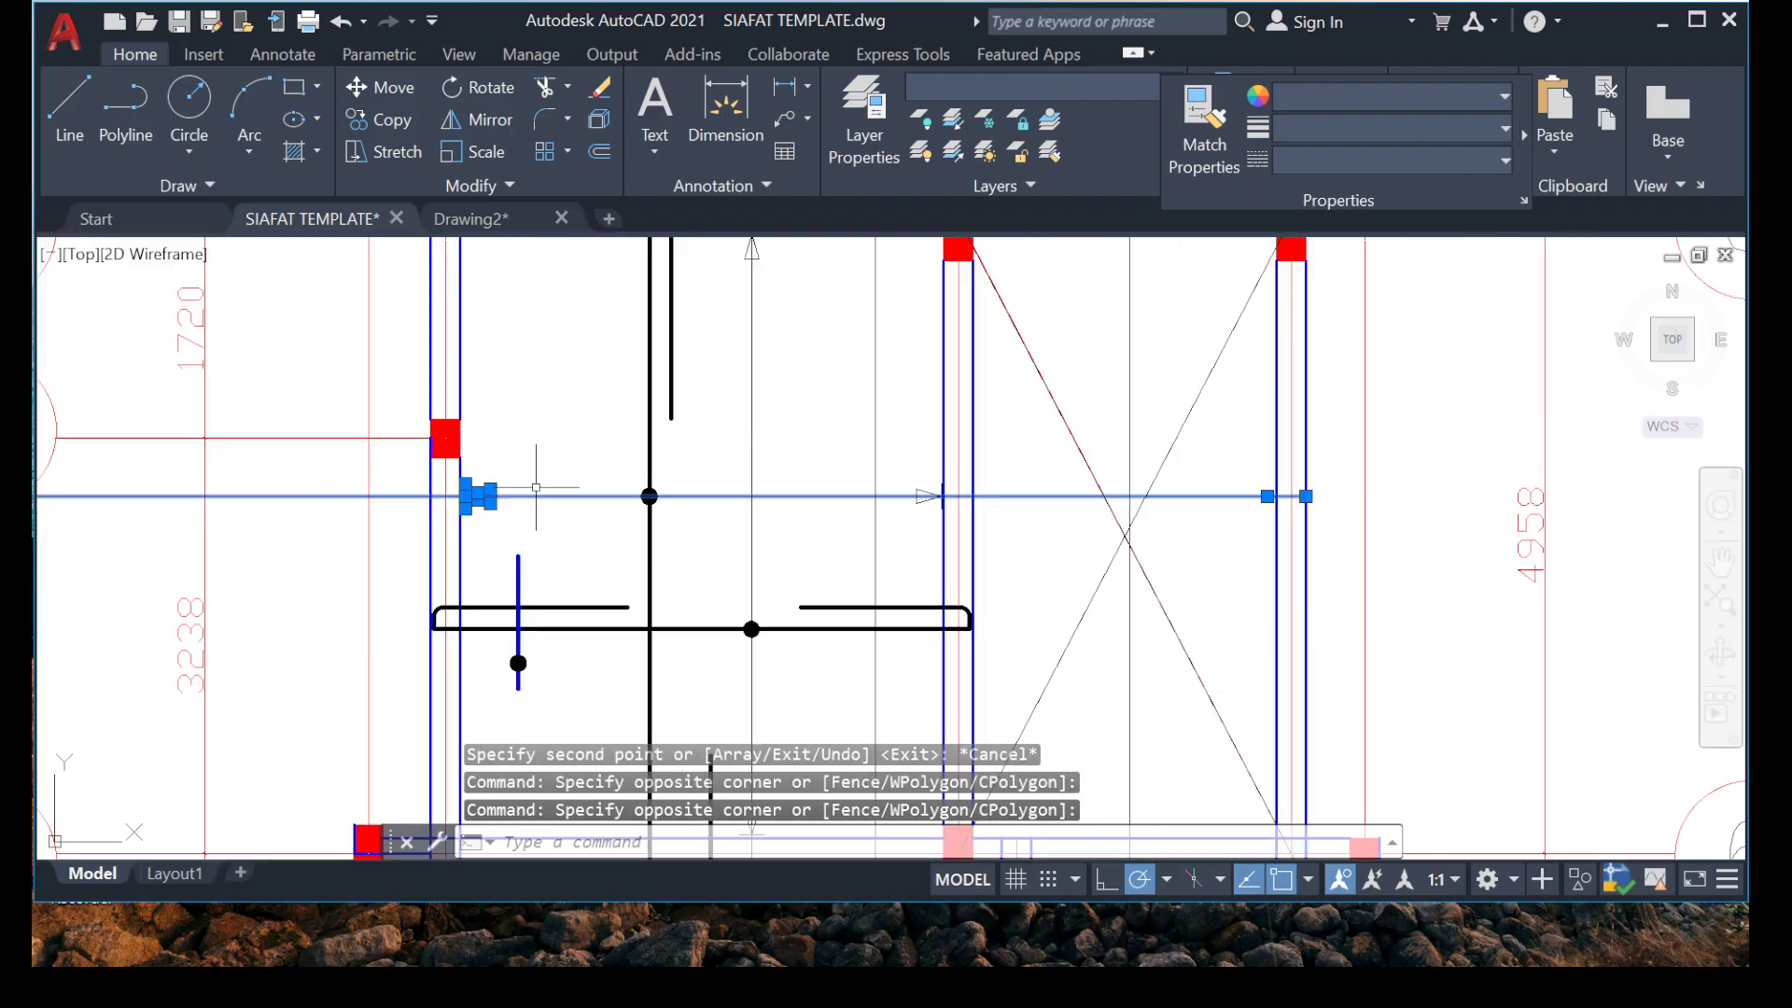
pyautogui.scroll(4, 907, 522)
pyautogui.rightClick(482, 328)
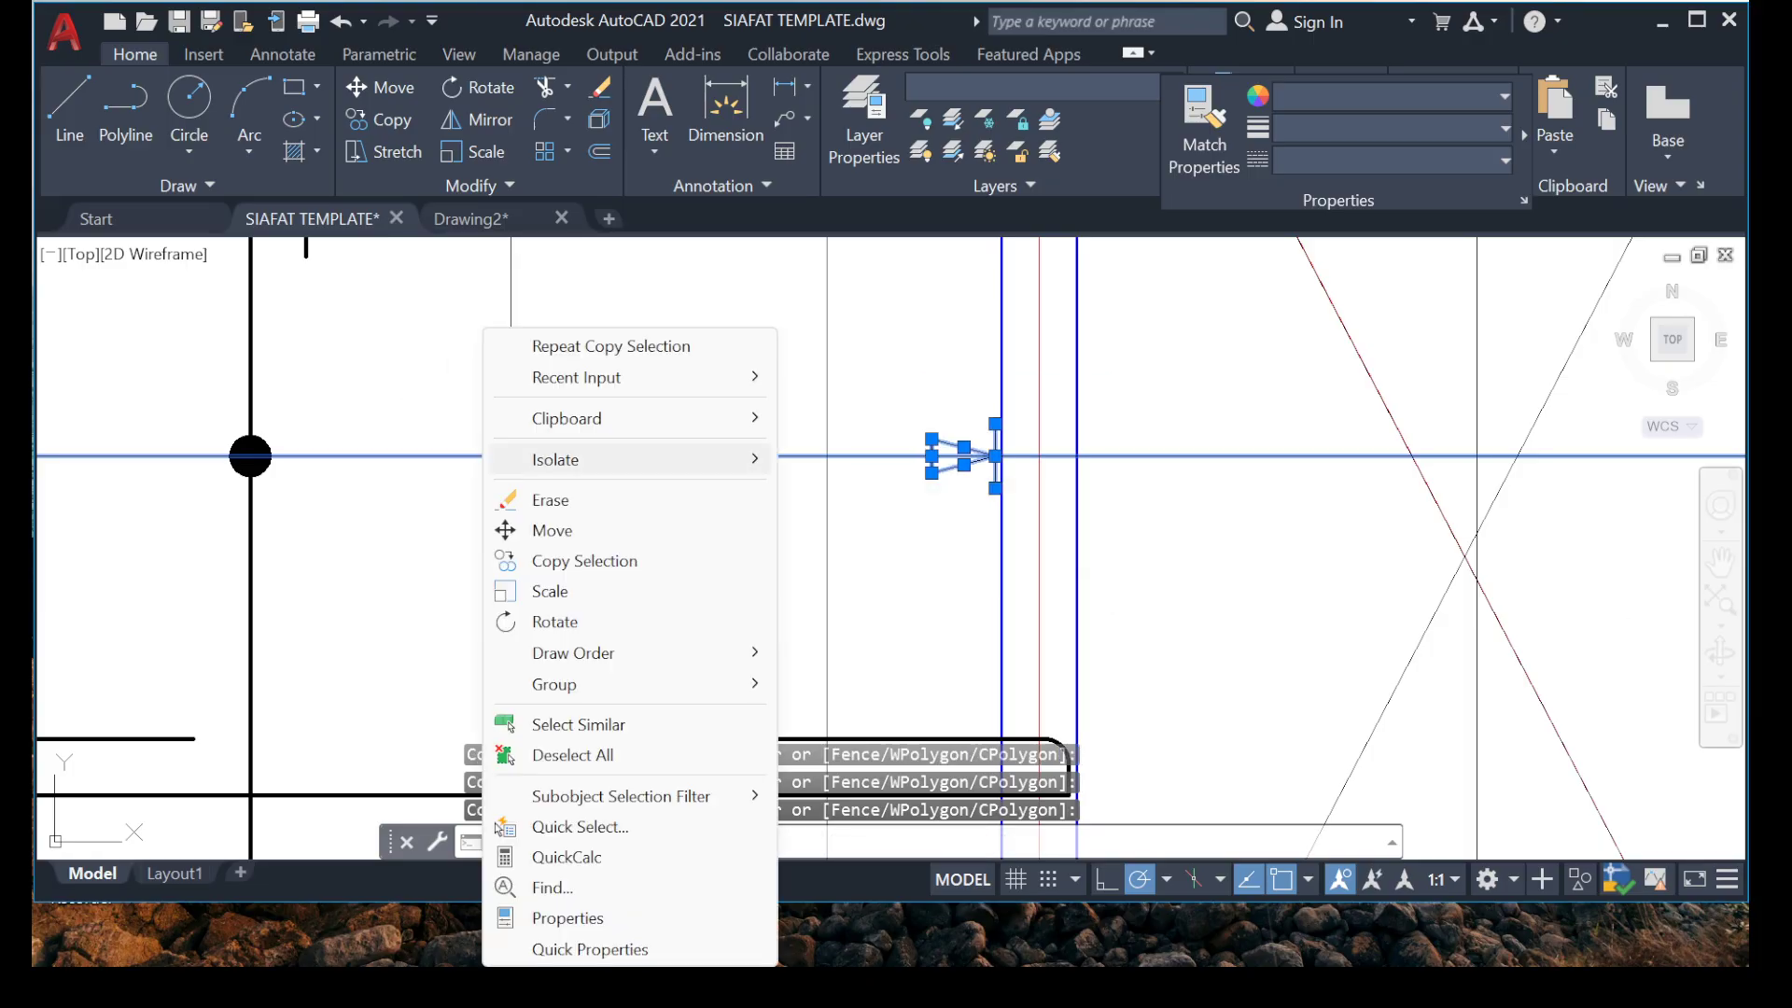
pyautogui.click(570, 560)
pyautogui.click(521, 453)
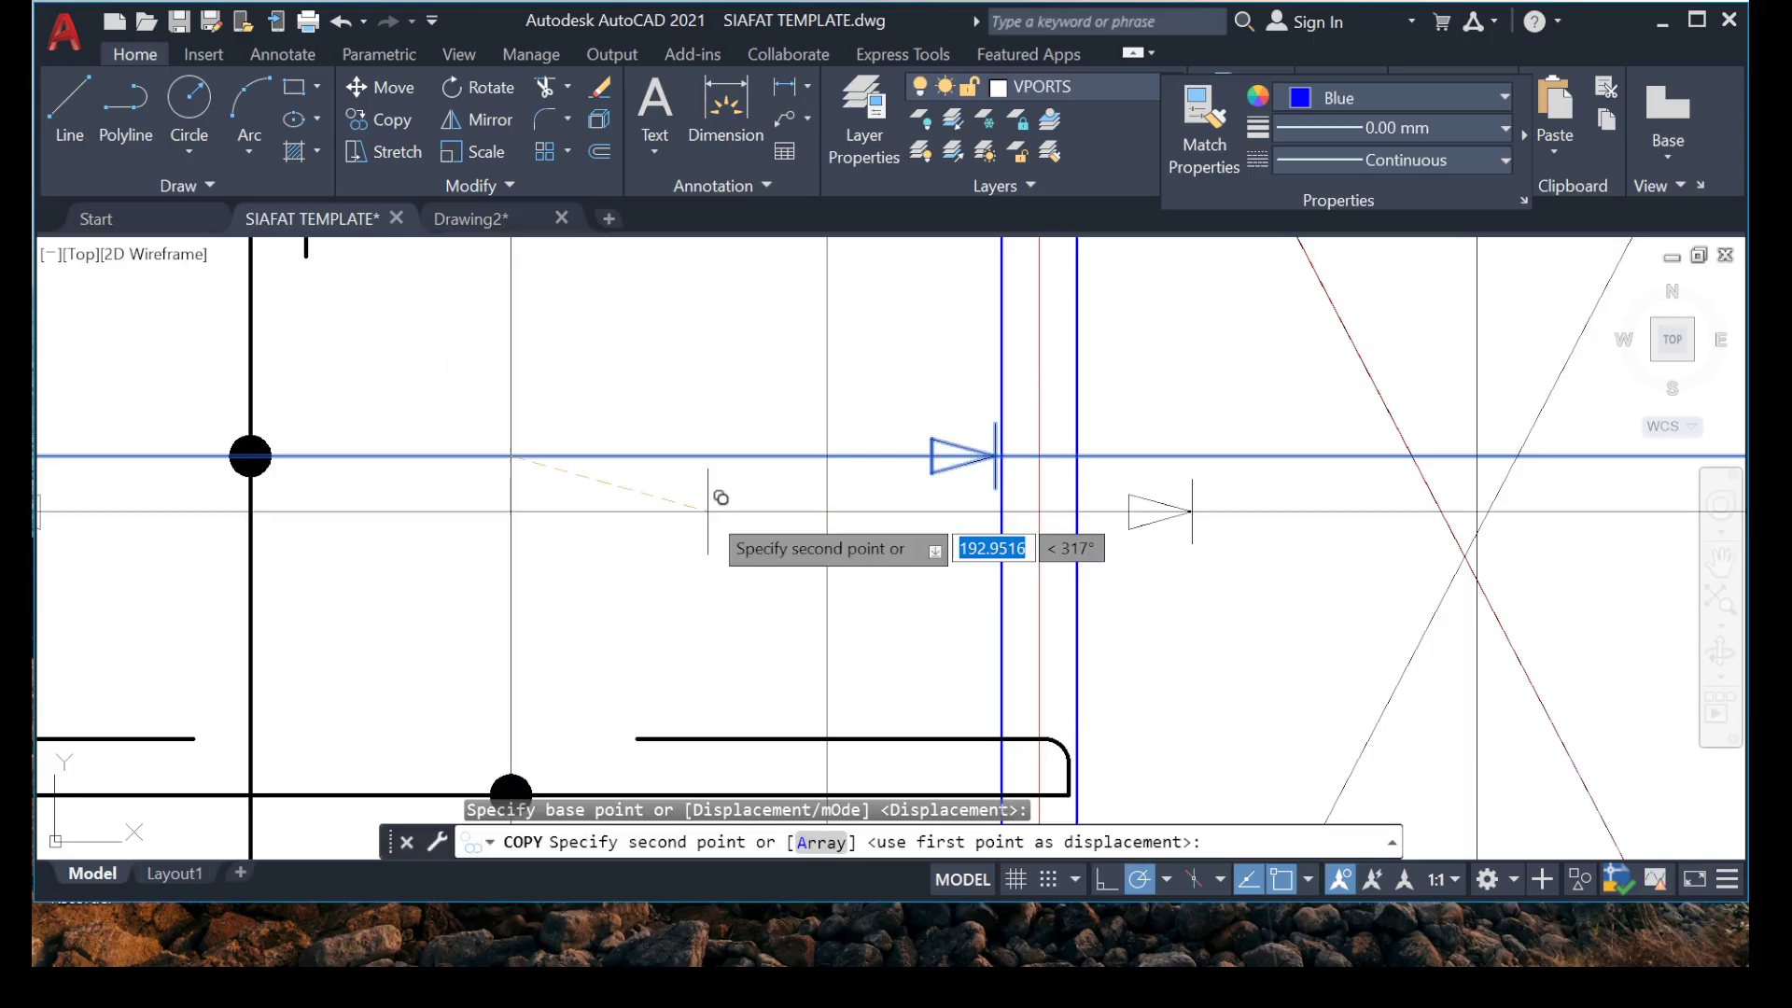
pyautogui.scroll(-5, 723, 501)
pyautogui.scroll(5, 547, 692)
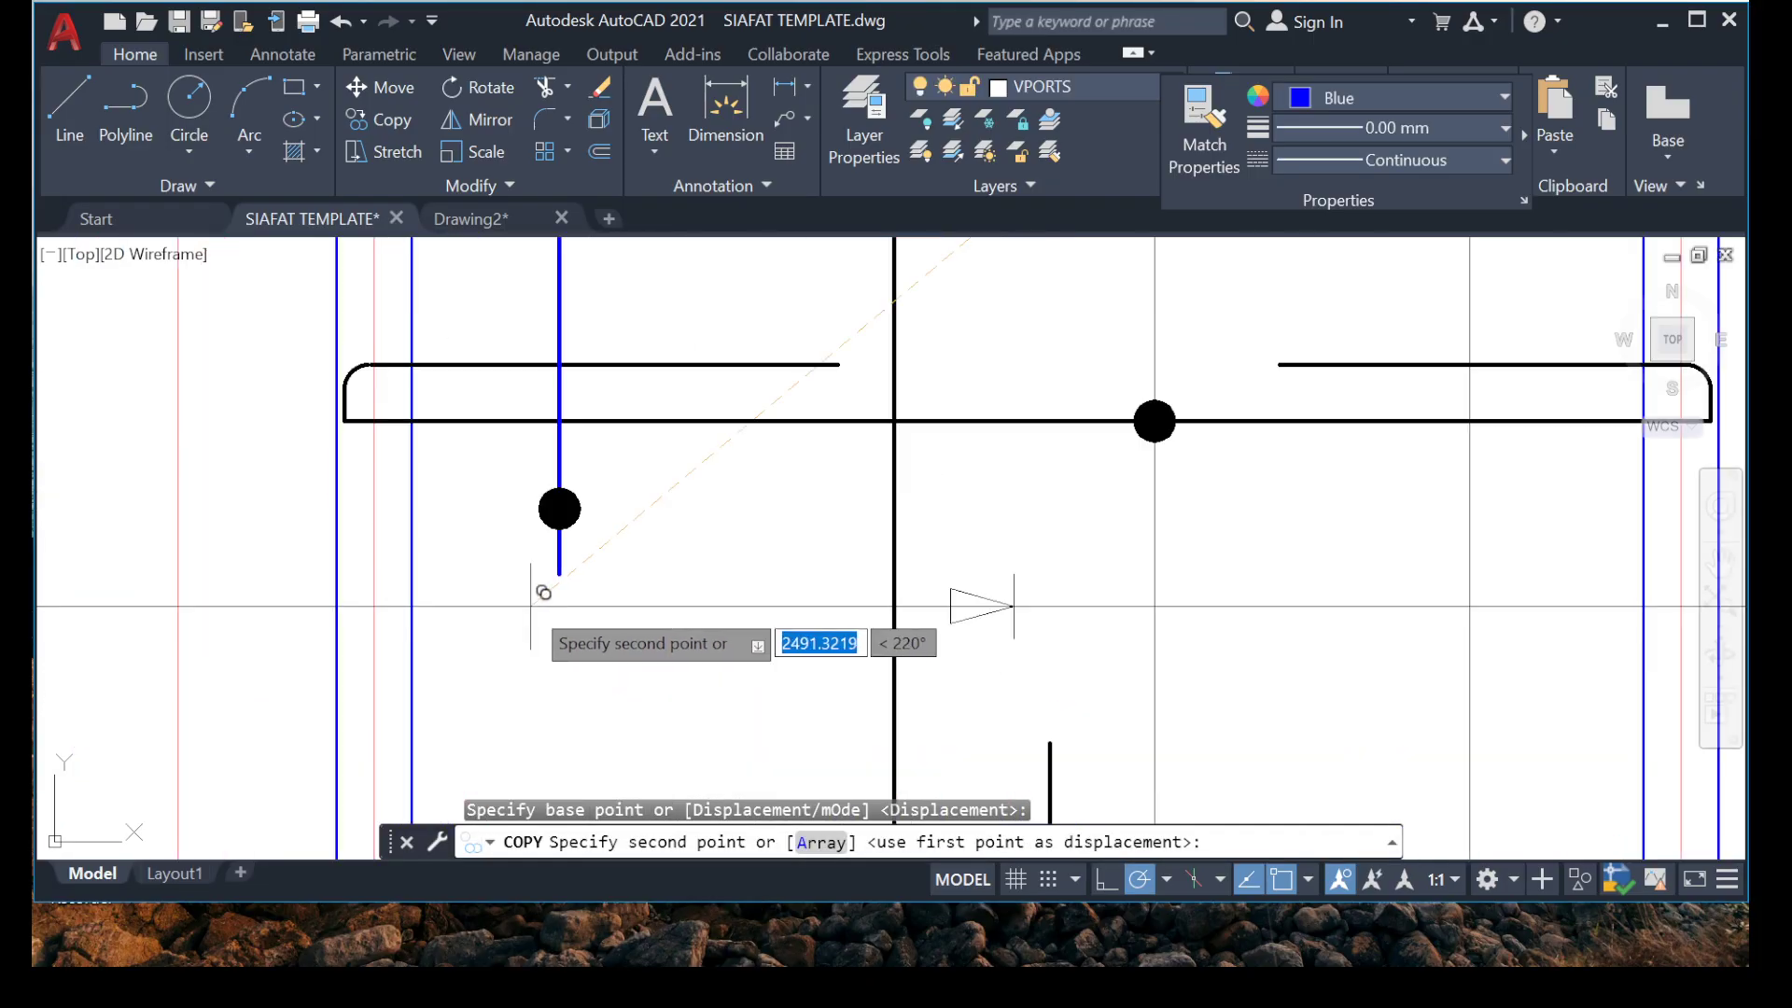
pyautogui.click(586, 503)
pyautogui.scroll(-5, 586, 503)
pyautogui.scroll(5, 400, 522)
pyautogui.press('Escape')
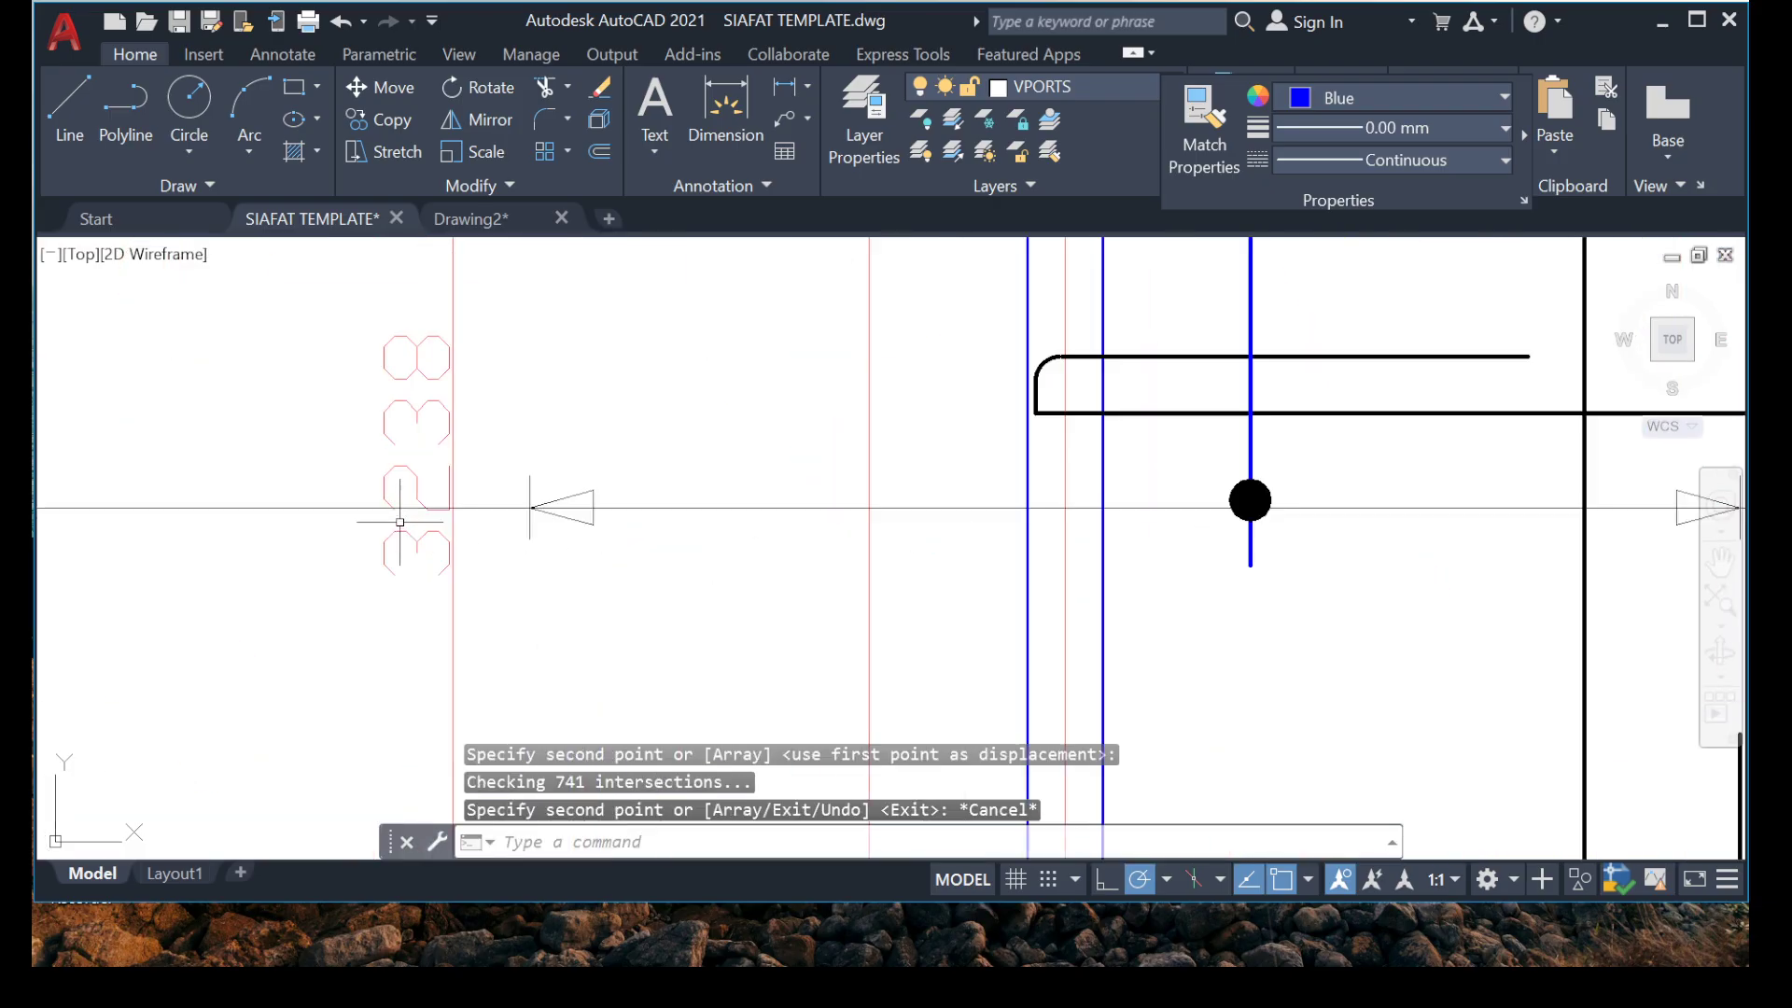
# Move the copied range line's left arrowhead to the inner edge of the left beam.
pyautogui.click(233, 384)
pyautogui.click(796, 628)
pyautogui.rightClick(543, 377)
pyautogui.click(611, 530)
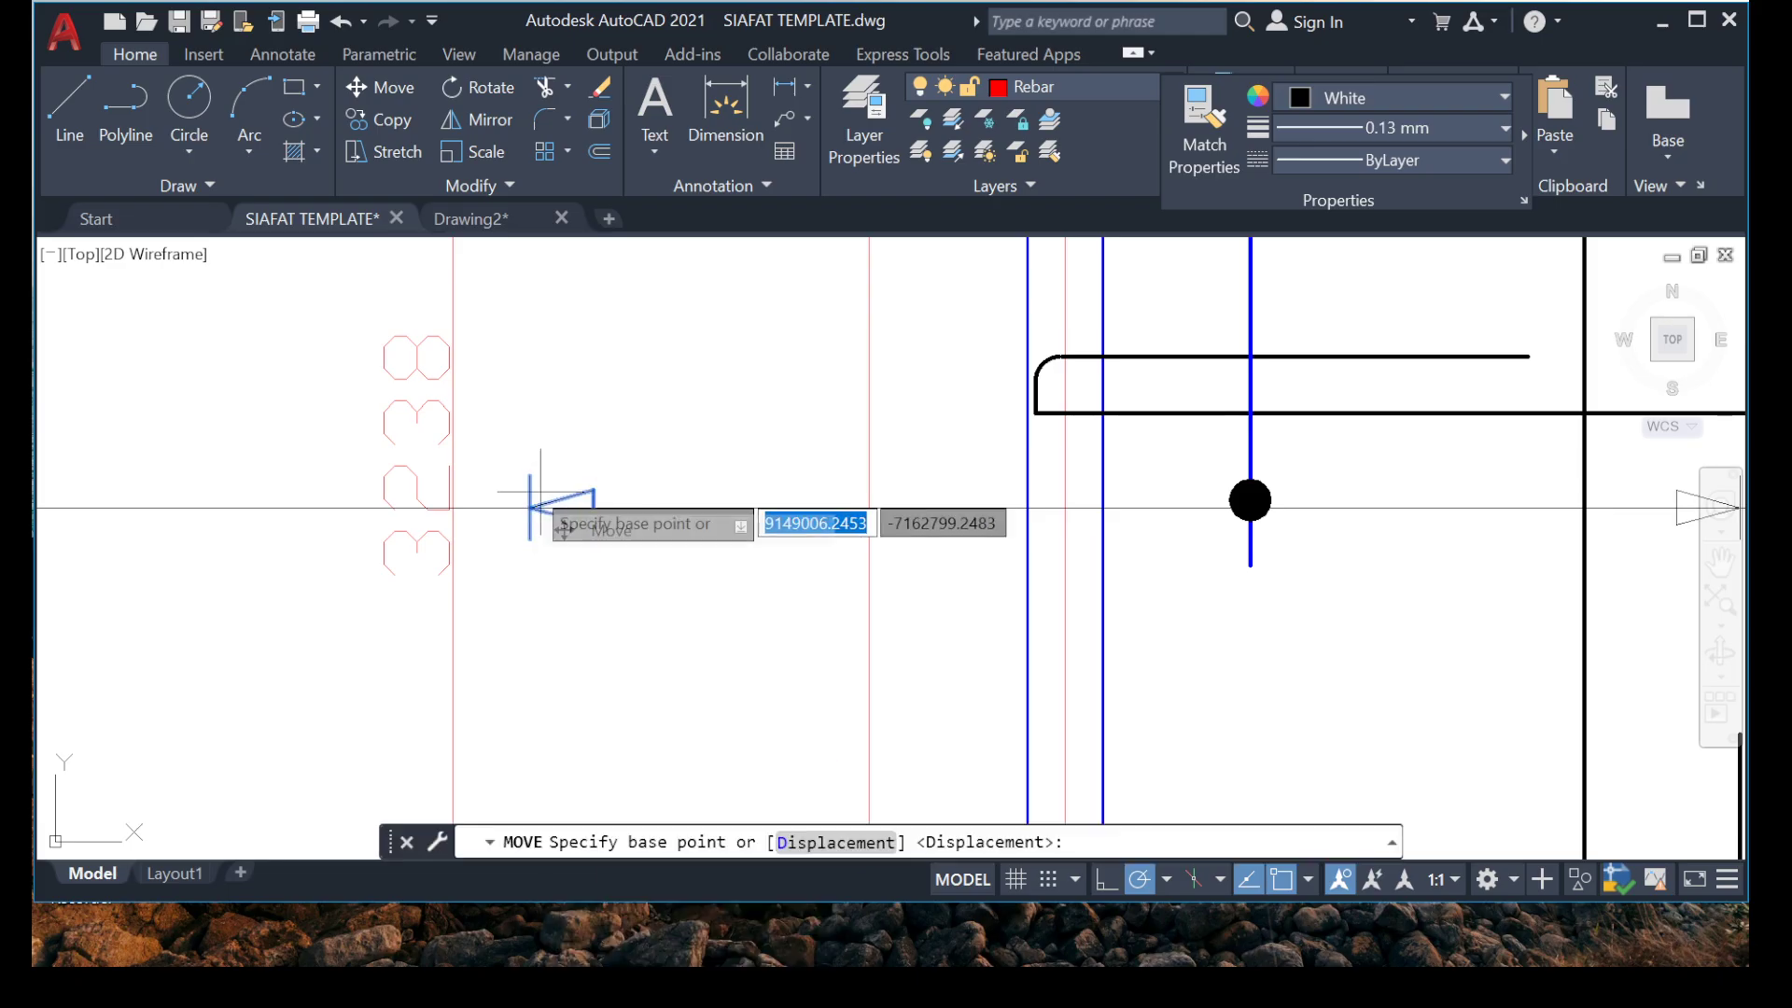
pyautogui.click(560, 500)
pyautogui.scroll(4, 1165, 533)
pyautogui.scroll(4, 1069, 438)
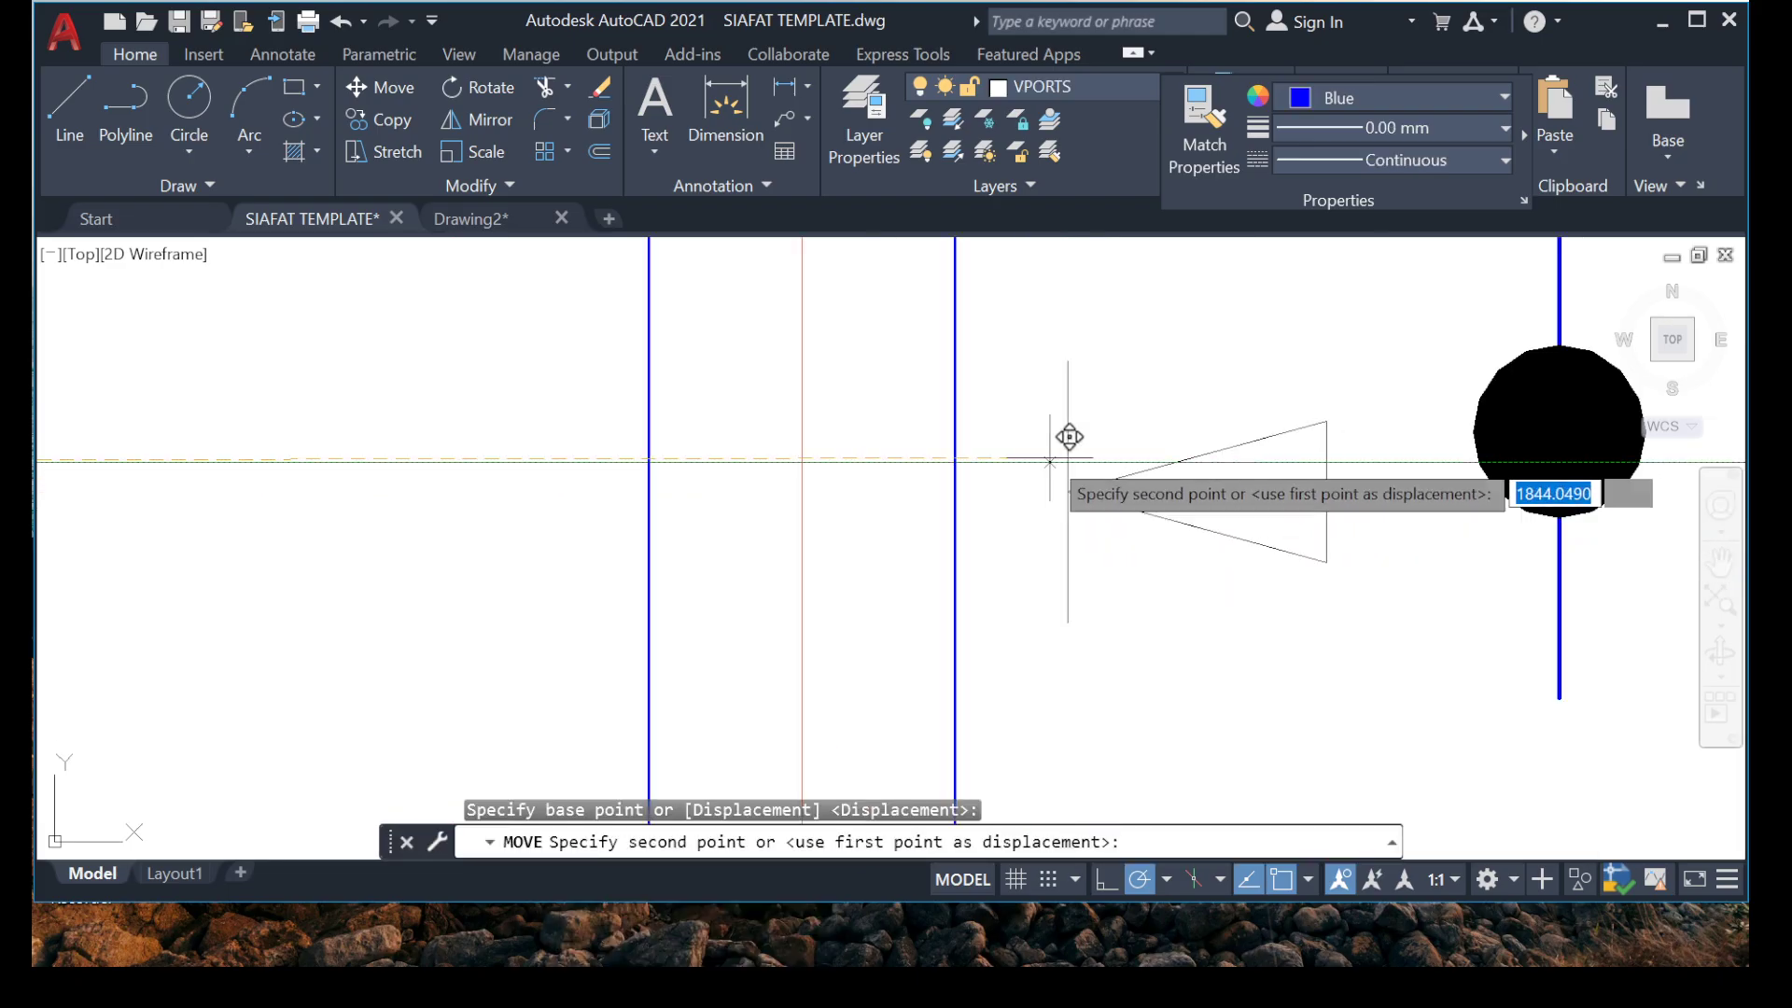
pyautogui.click(952, 471)
pyautogui.scroll(-5, 952, 472)
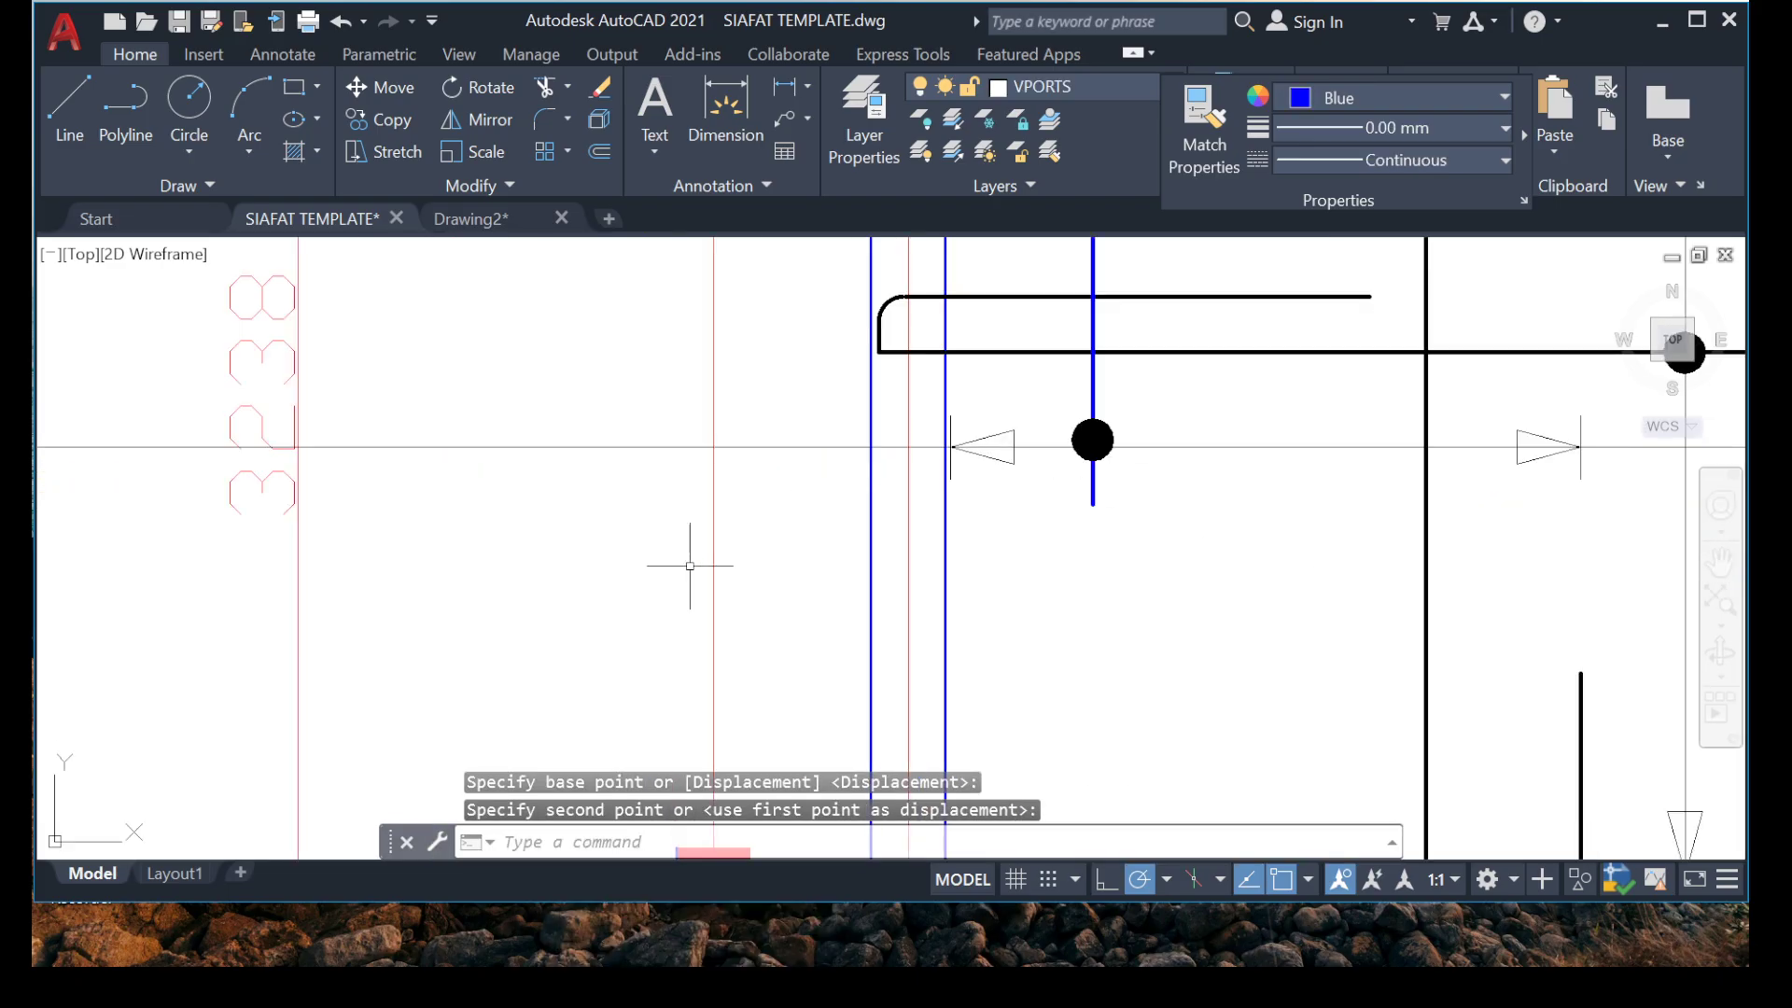
# Move the copied range line's right arrowhead along the line to align with the free end of the left hook's upper segment.
pyautogui.moveTo(1105, 453); pyautogui.dragTo(896, 448, button='middle')
pyautogui.scroll(4, 1341, 410)
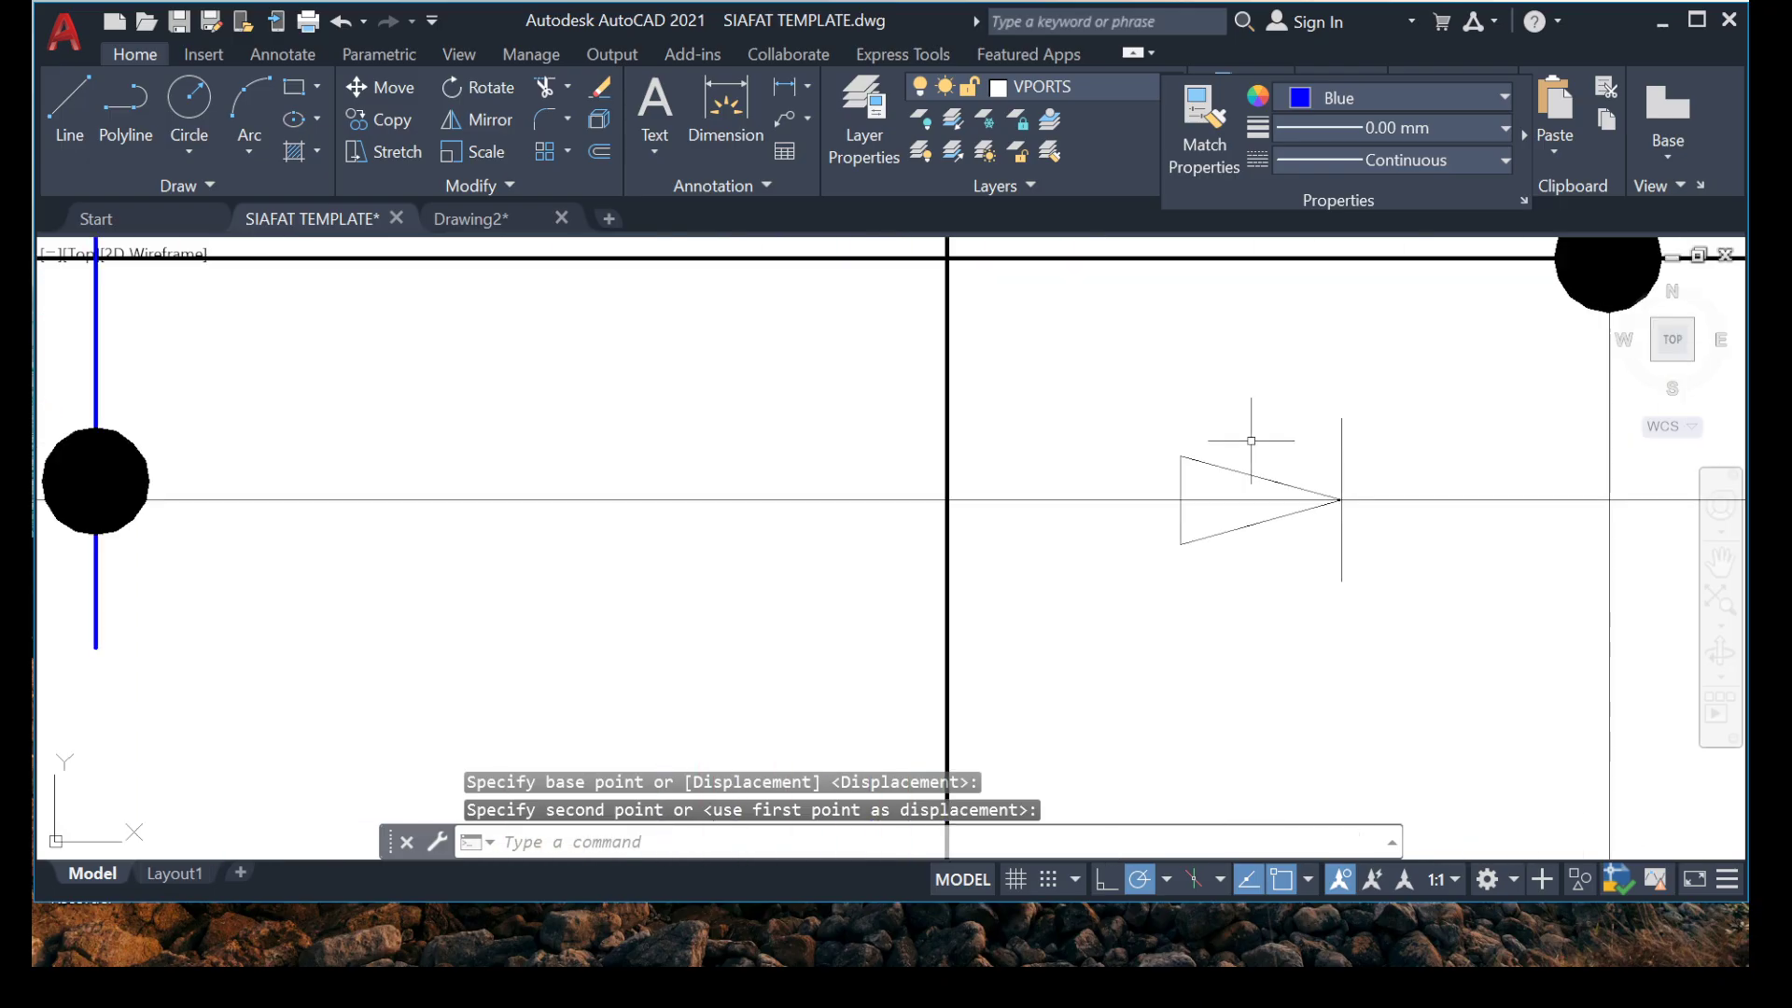
pyautogui.click(1448, 669)
pyautogui.rightClick(1318, 560)
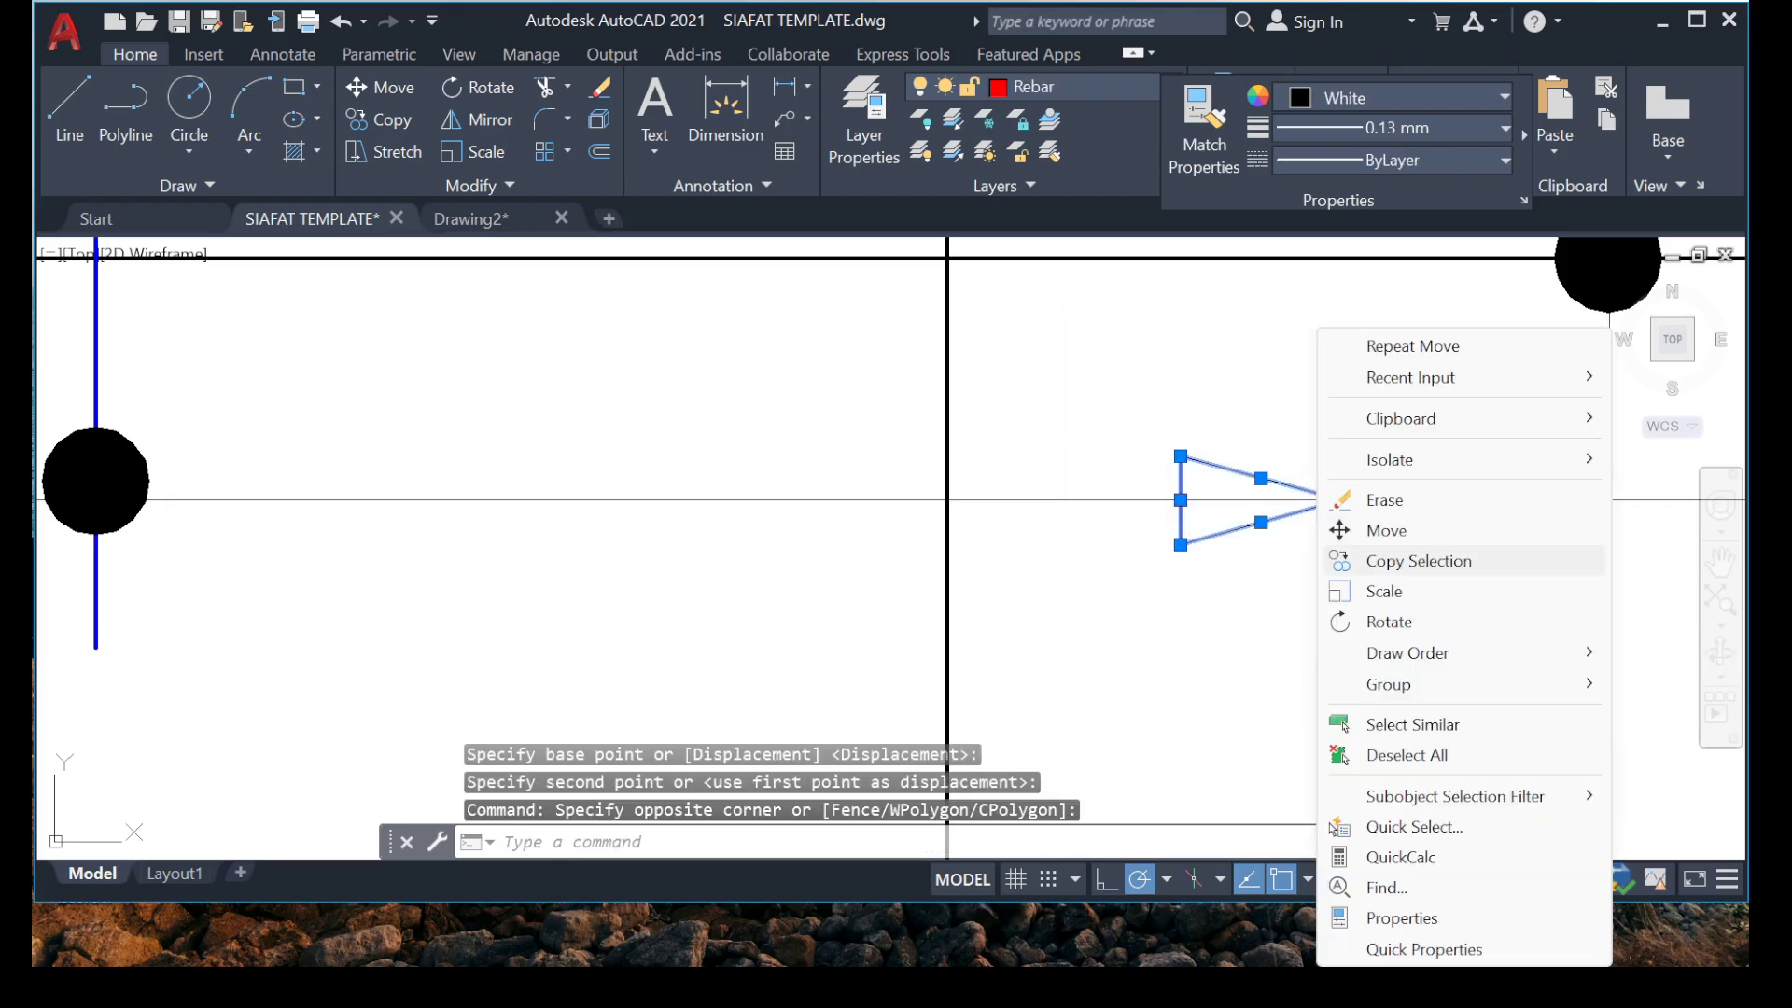
pyautogui.click(1385, 530)
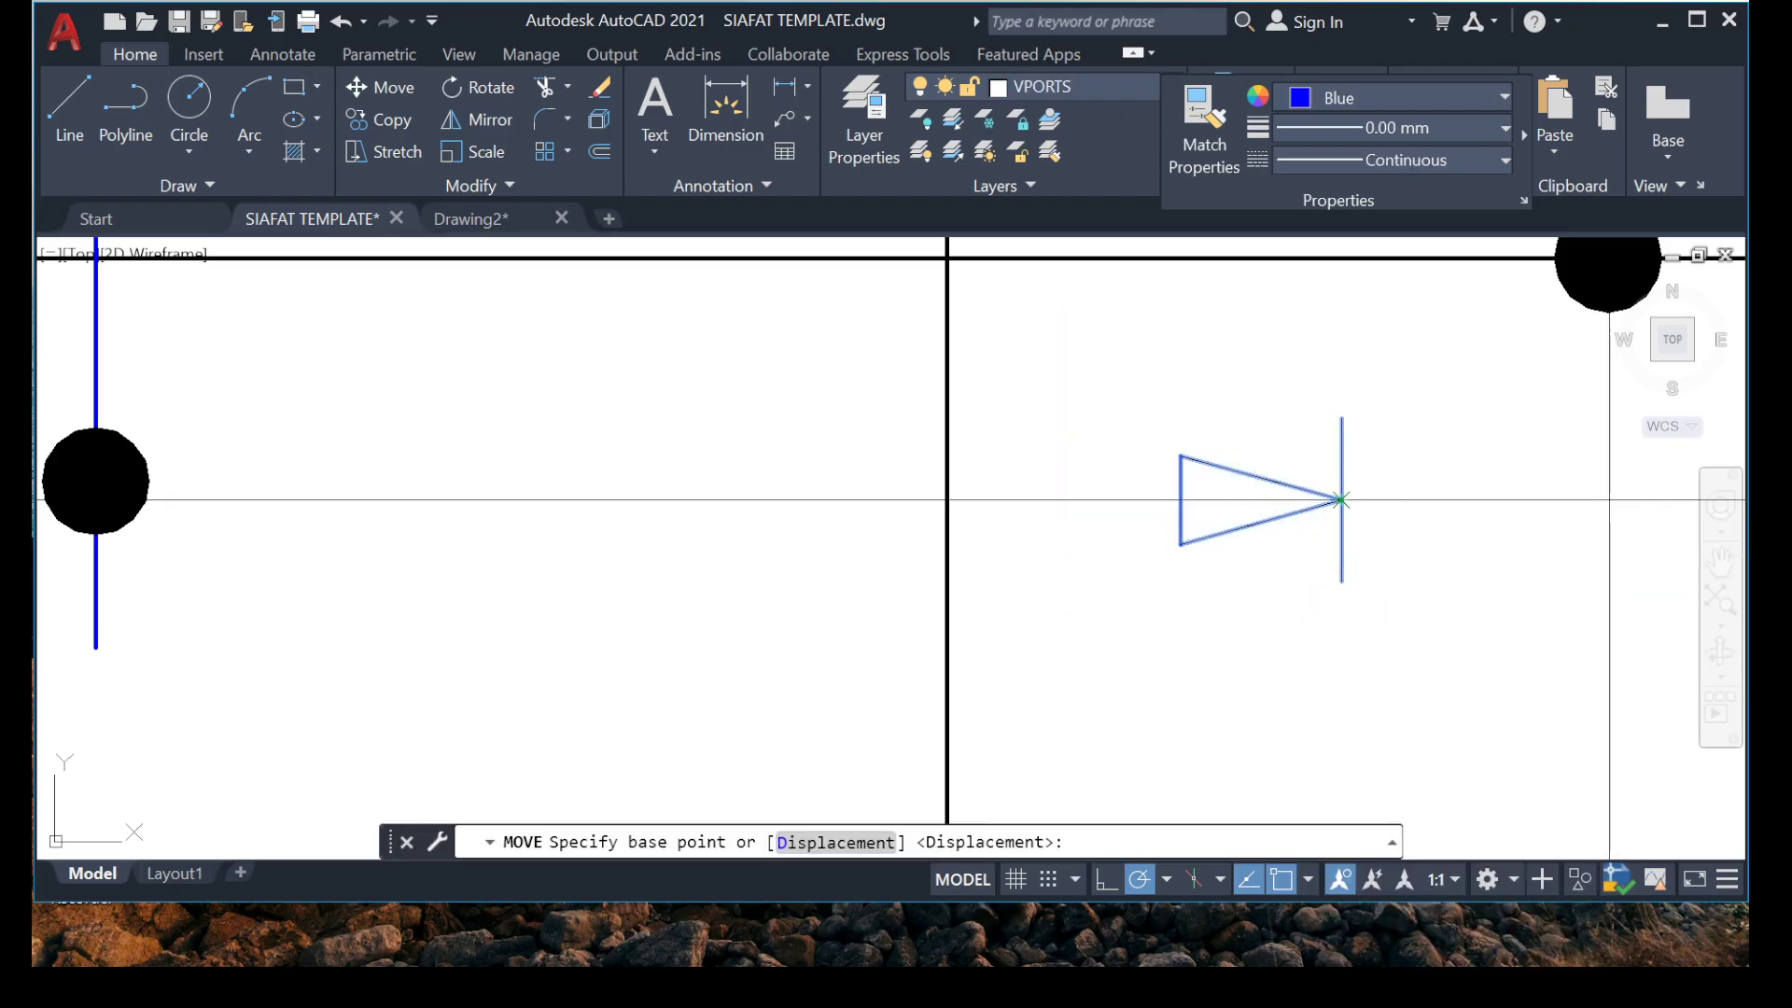
pyautogui.click(1340, 501)
pyautogui.scroll(-4, 939, 498)
pyautogui.scroll(4, 939, 498)
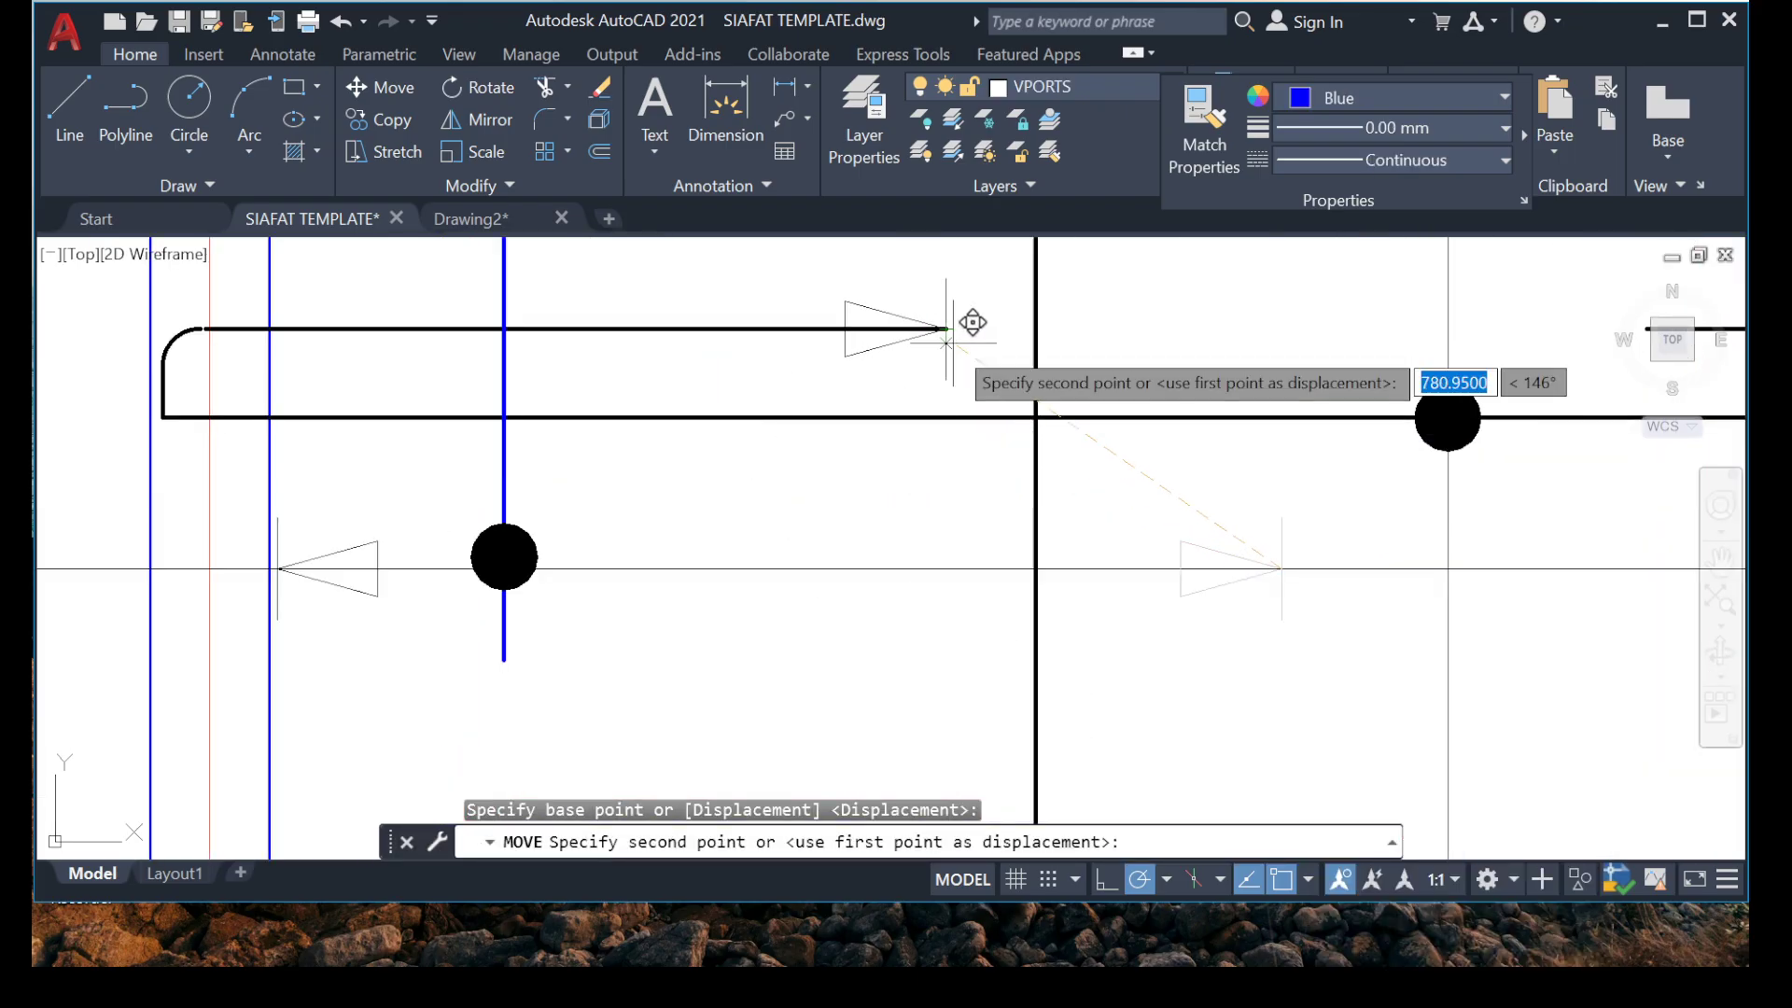
pyautogui.click(952, 561)
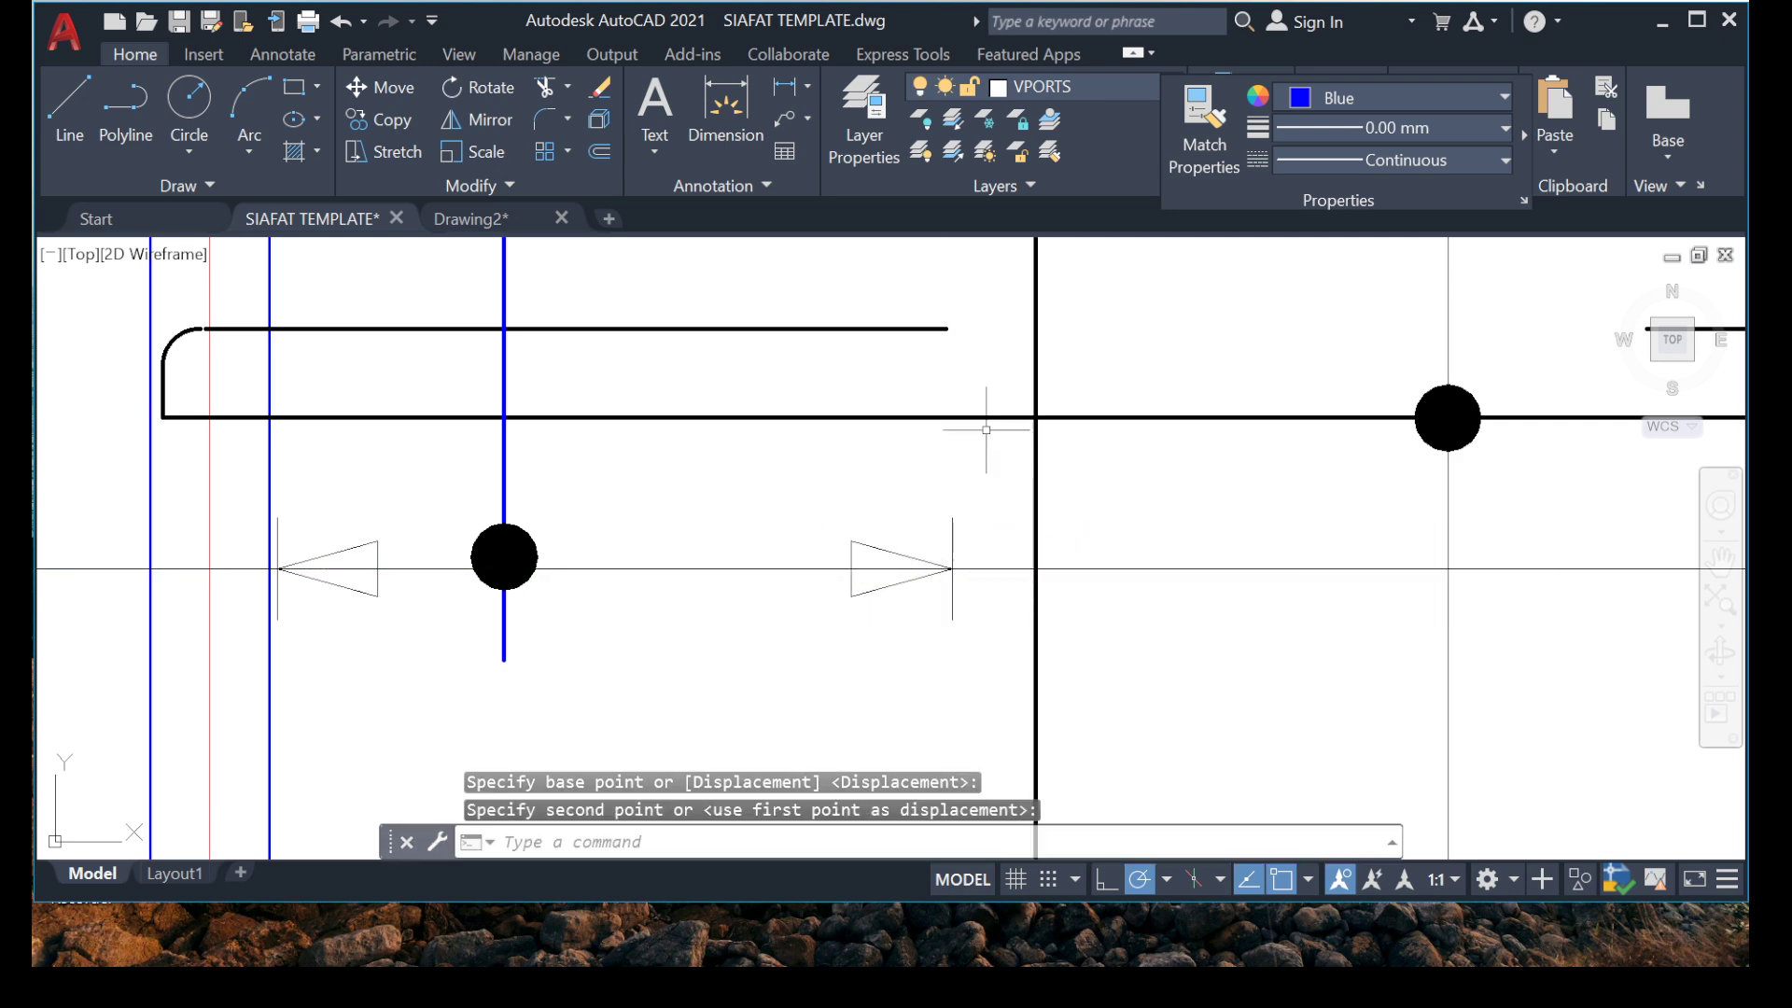
pyautogui.scroll(-3, 987, 429)
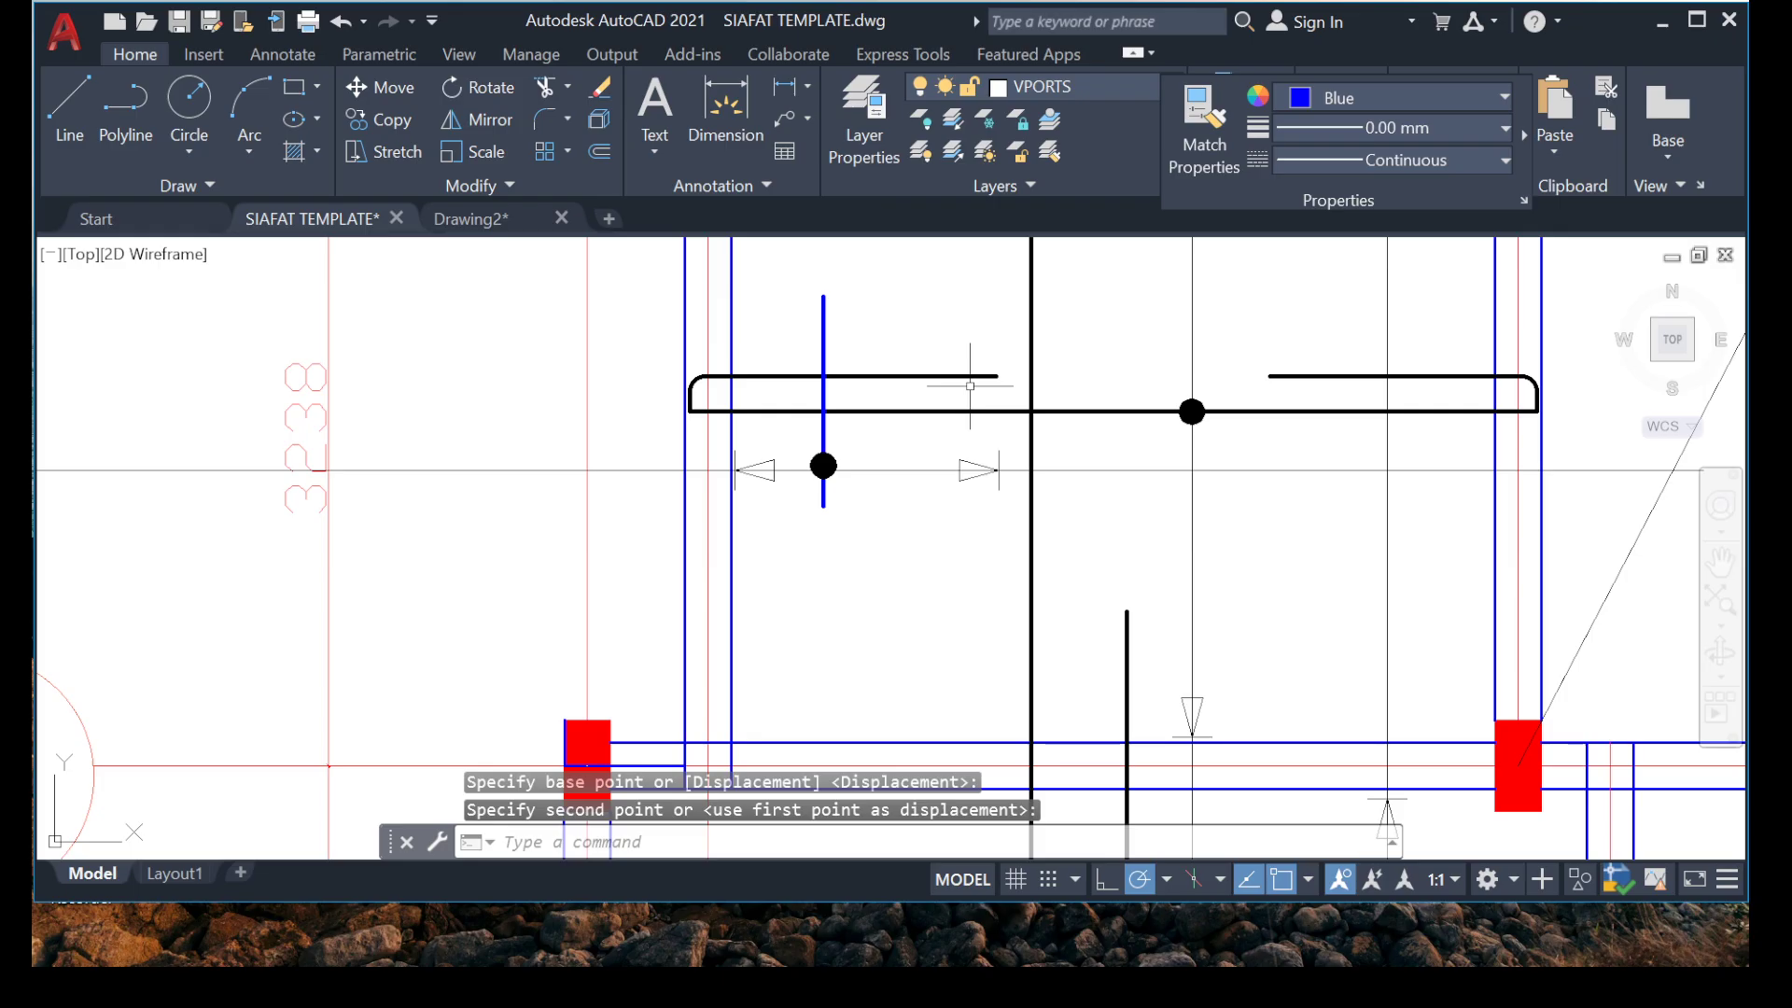
pyautogui.scroll(2, 702, 475)
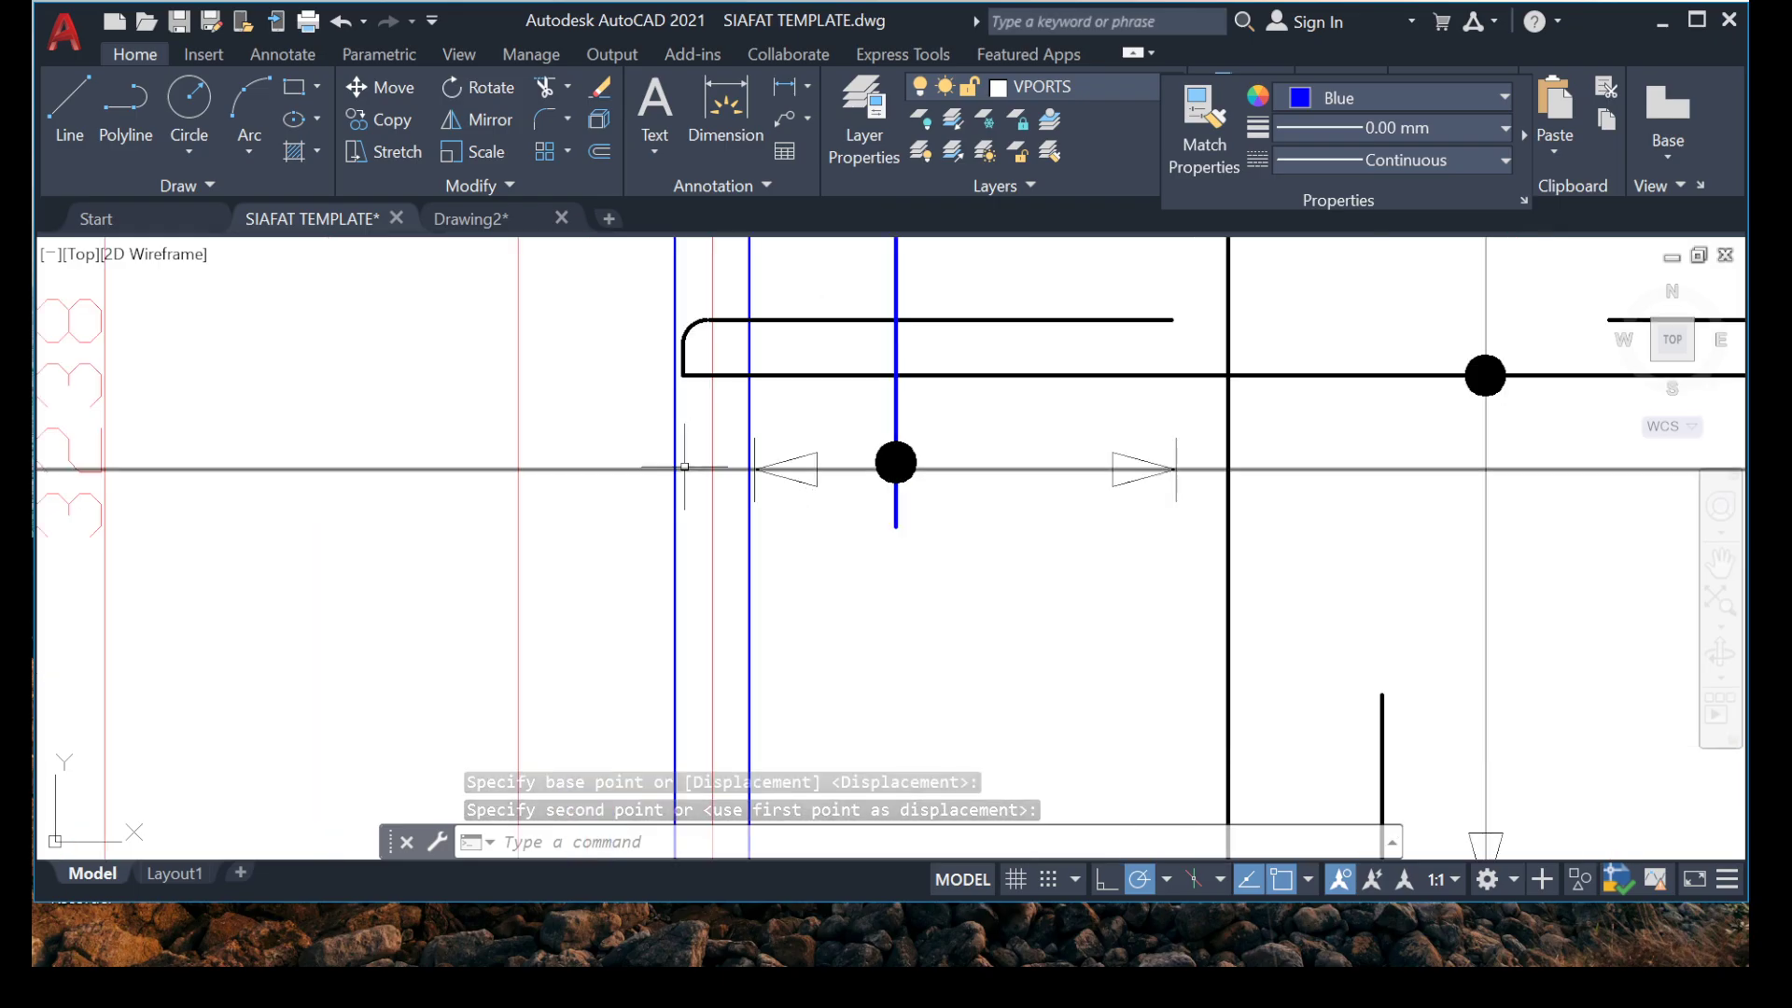
pyautogui.click(525, 438)
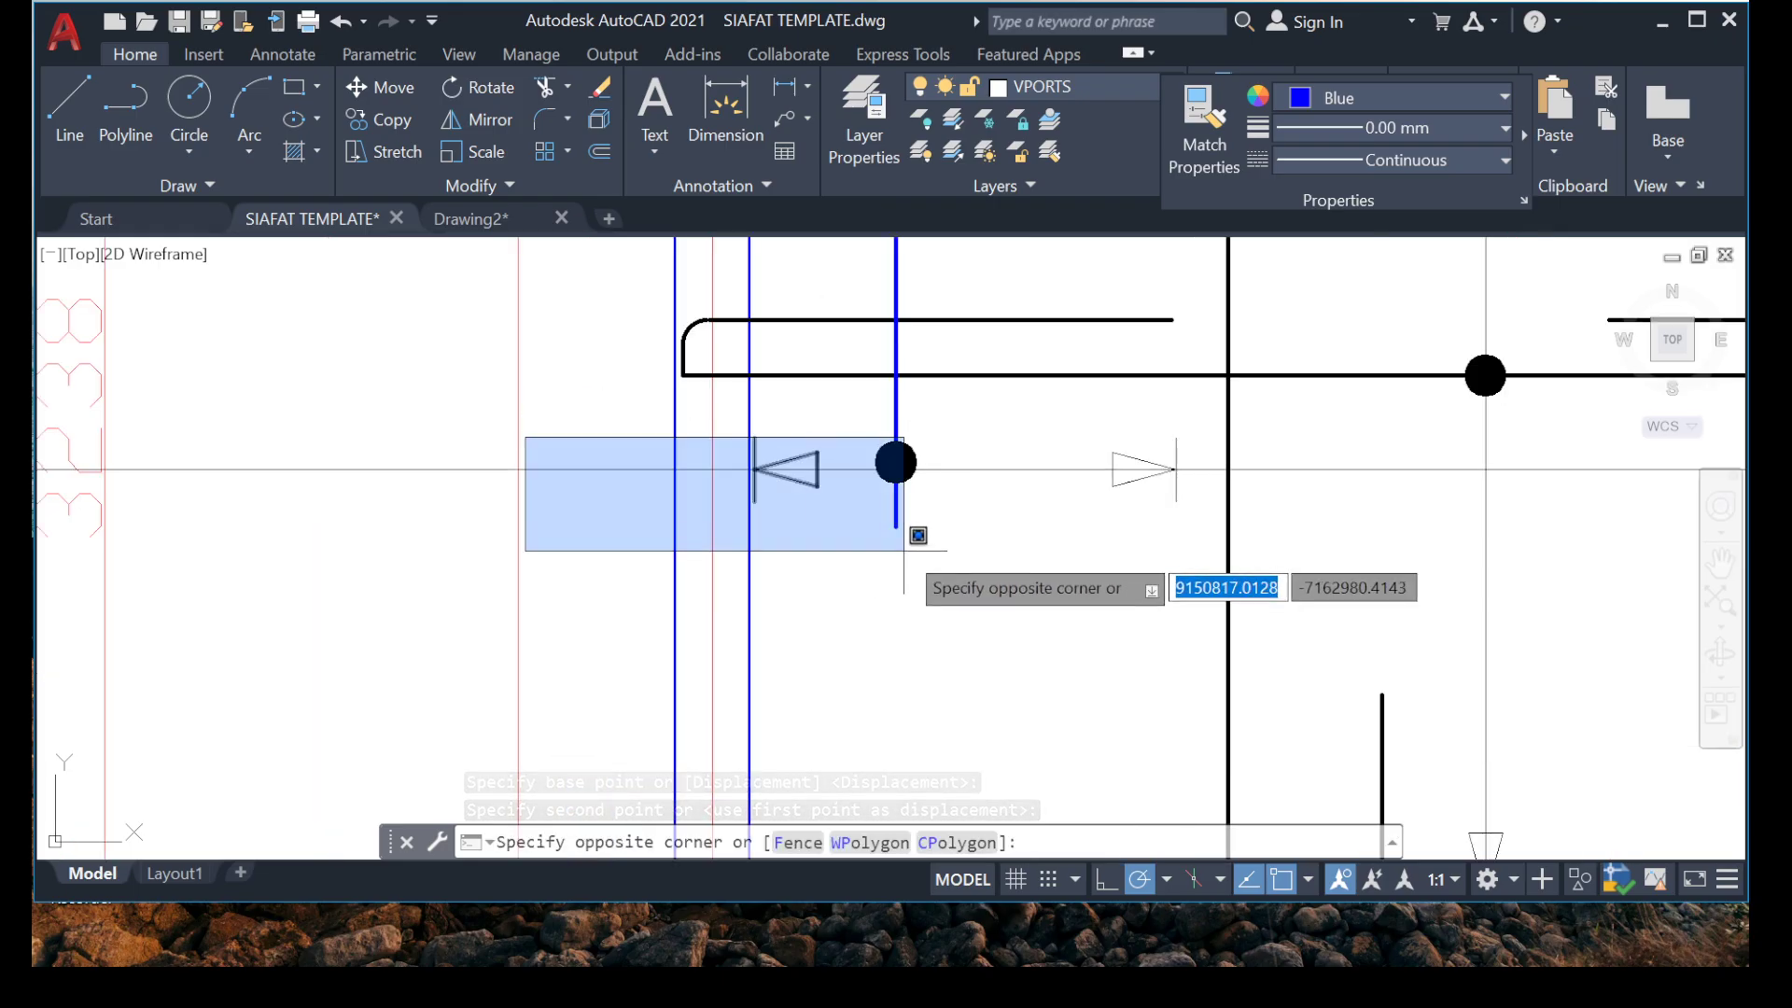
pyautogui.click(1339, 504)
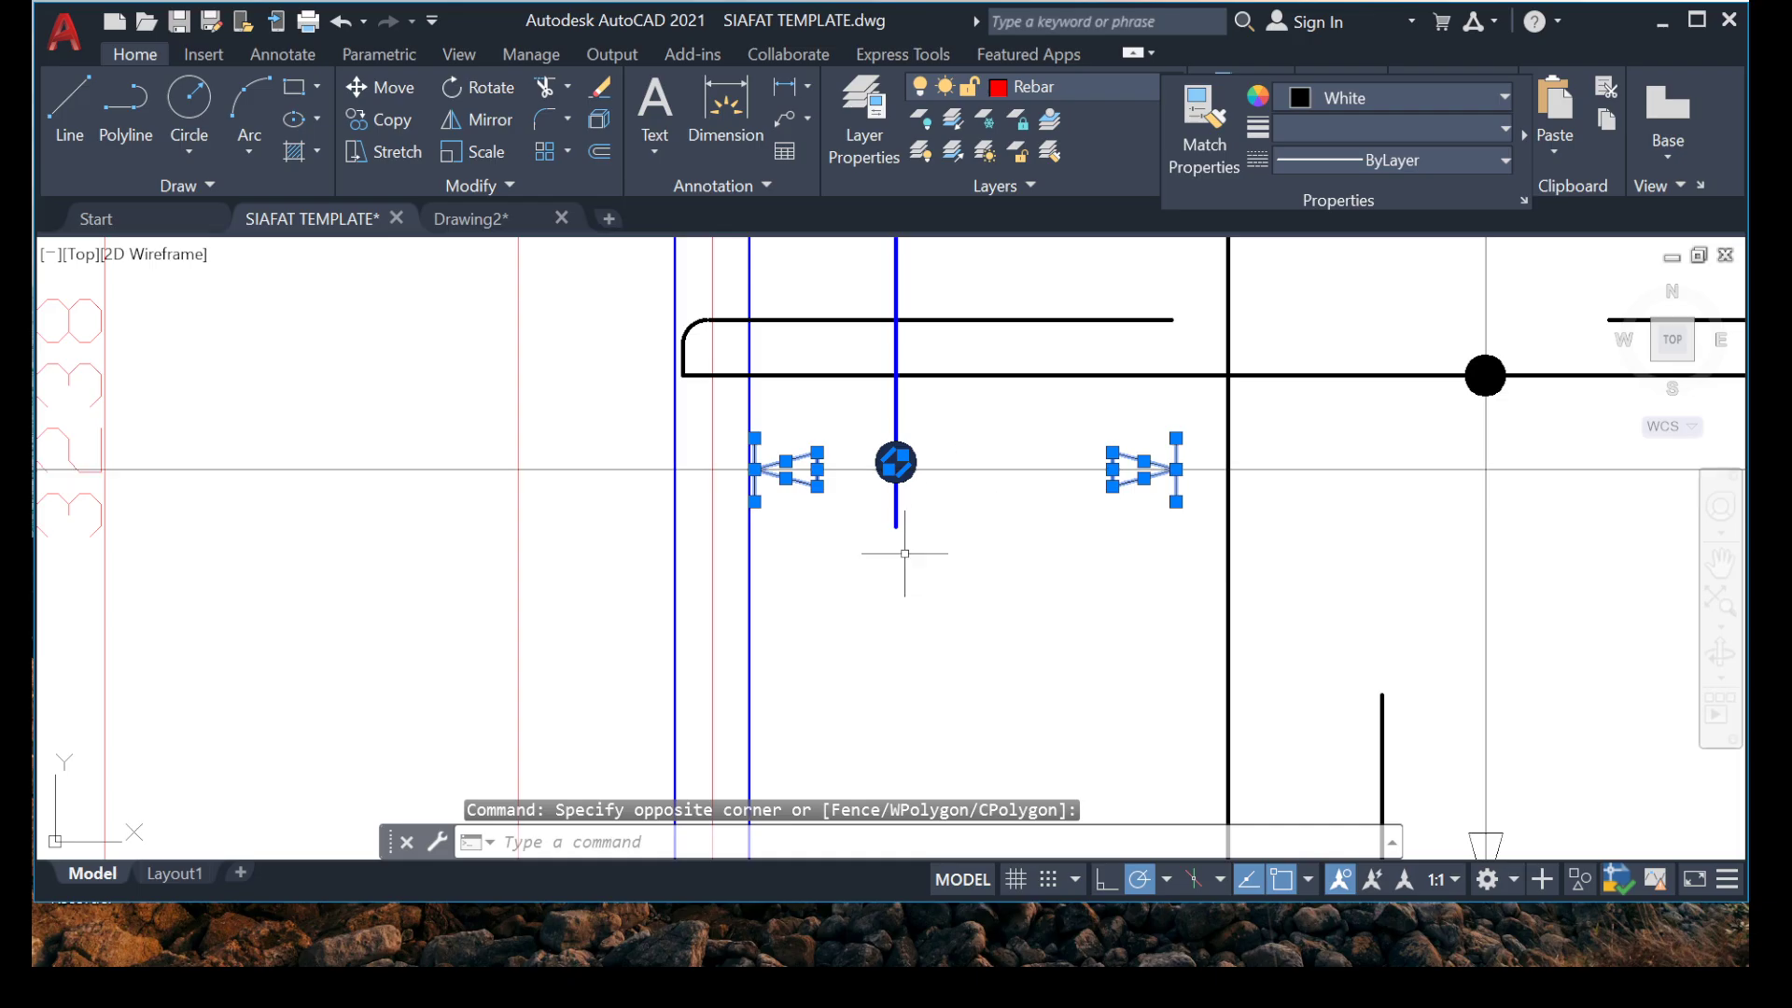
pyautogui.keyDown('shift'); pyautogui.click(867, 411); pyautogui.keyUp('shift')
pyautogui.keyDown('shift'); pyautogui.click(1009, 533); pyautogui.keyUp('shift')
pyautogui.keyDown('shift'); pyautogui.rightClick(1003, 515); pyautogui.keyUp('shift')
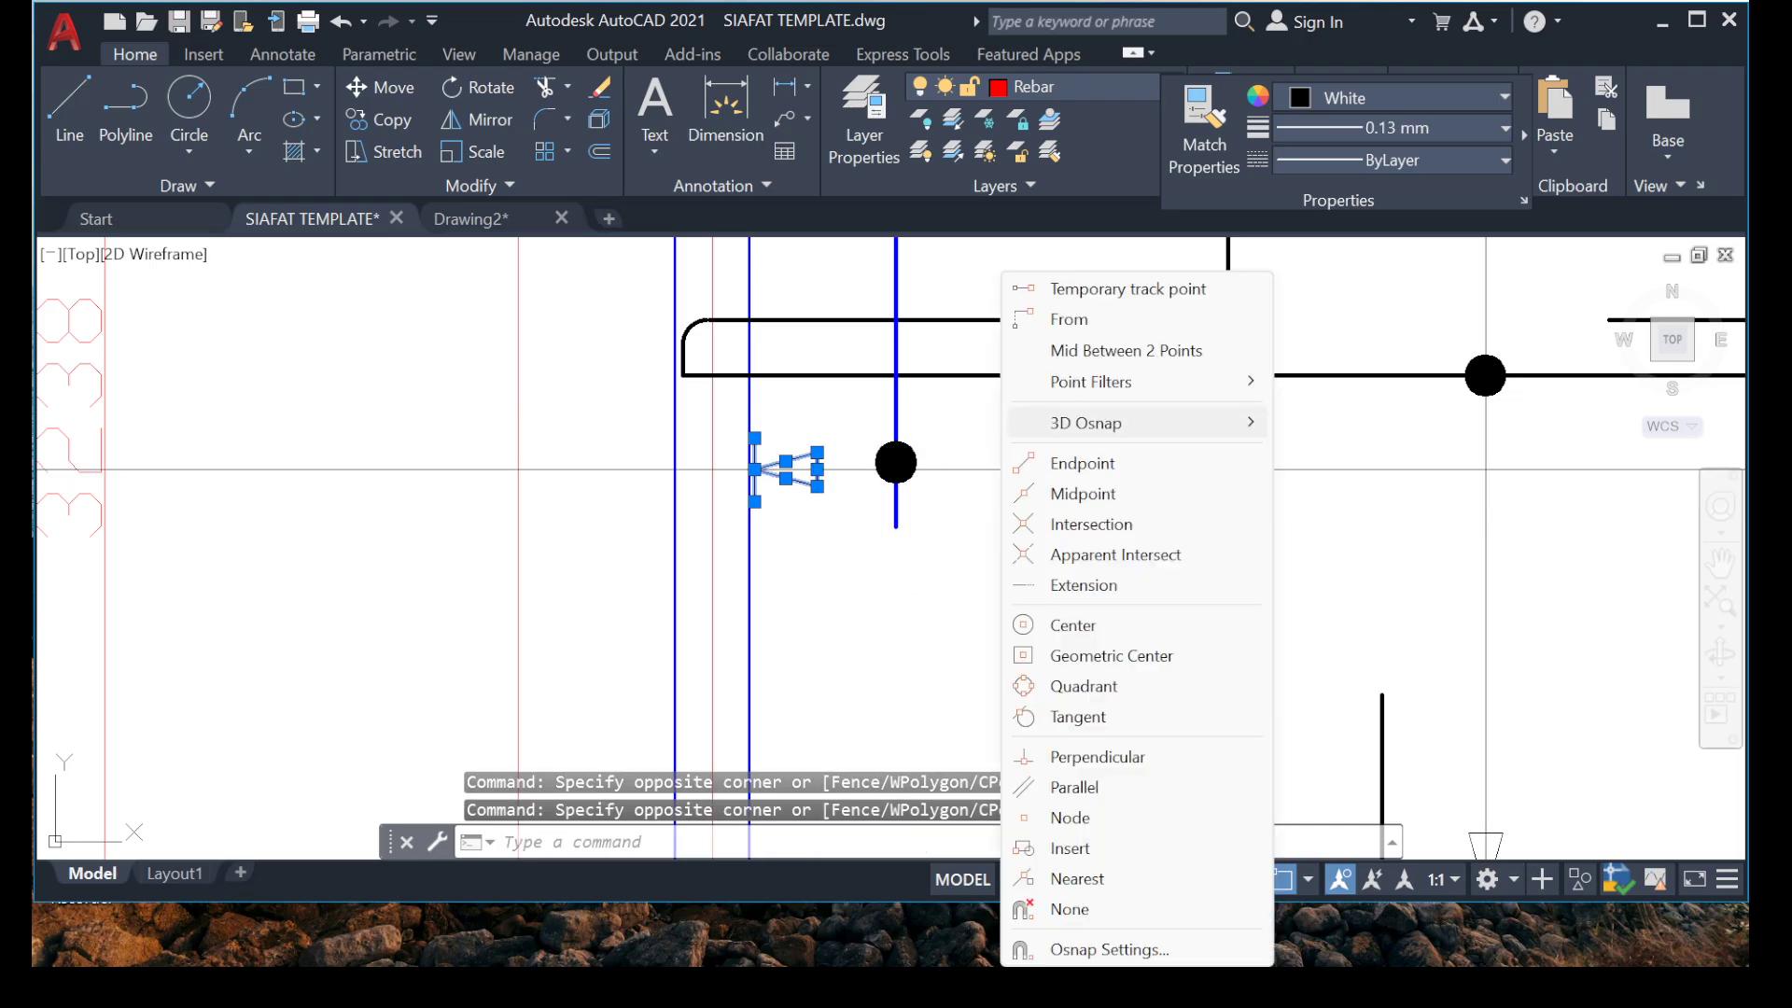
pyautogui.press('Escape')
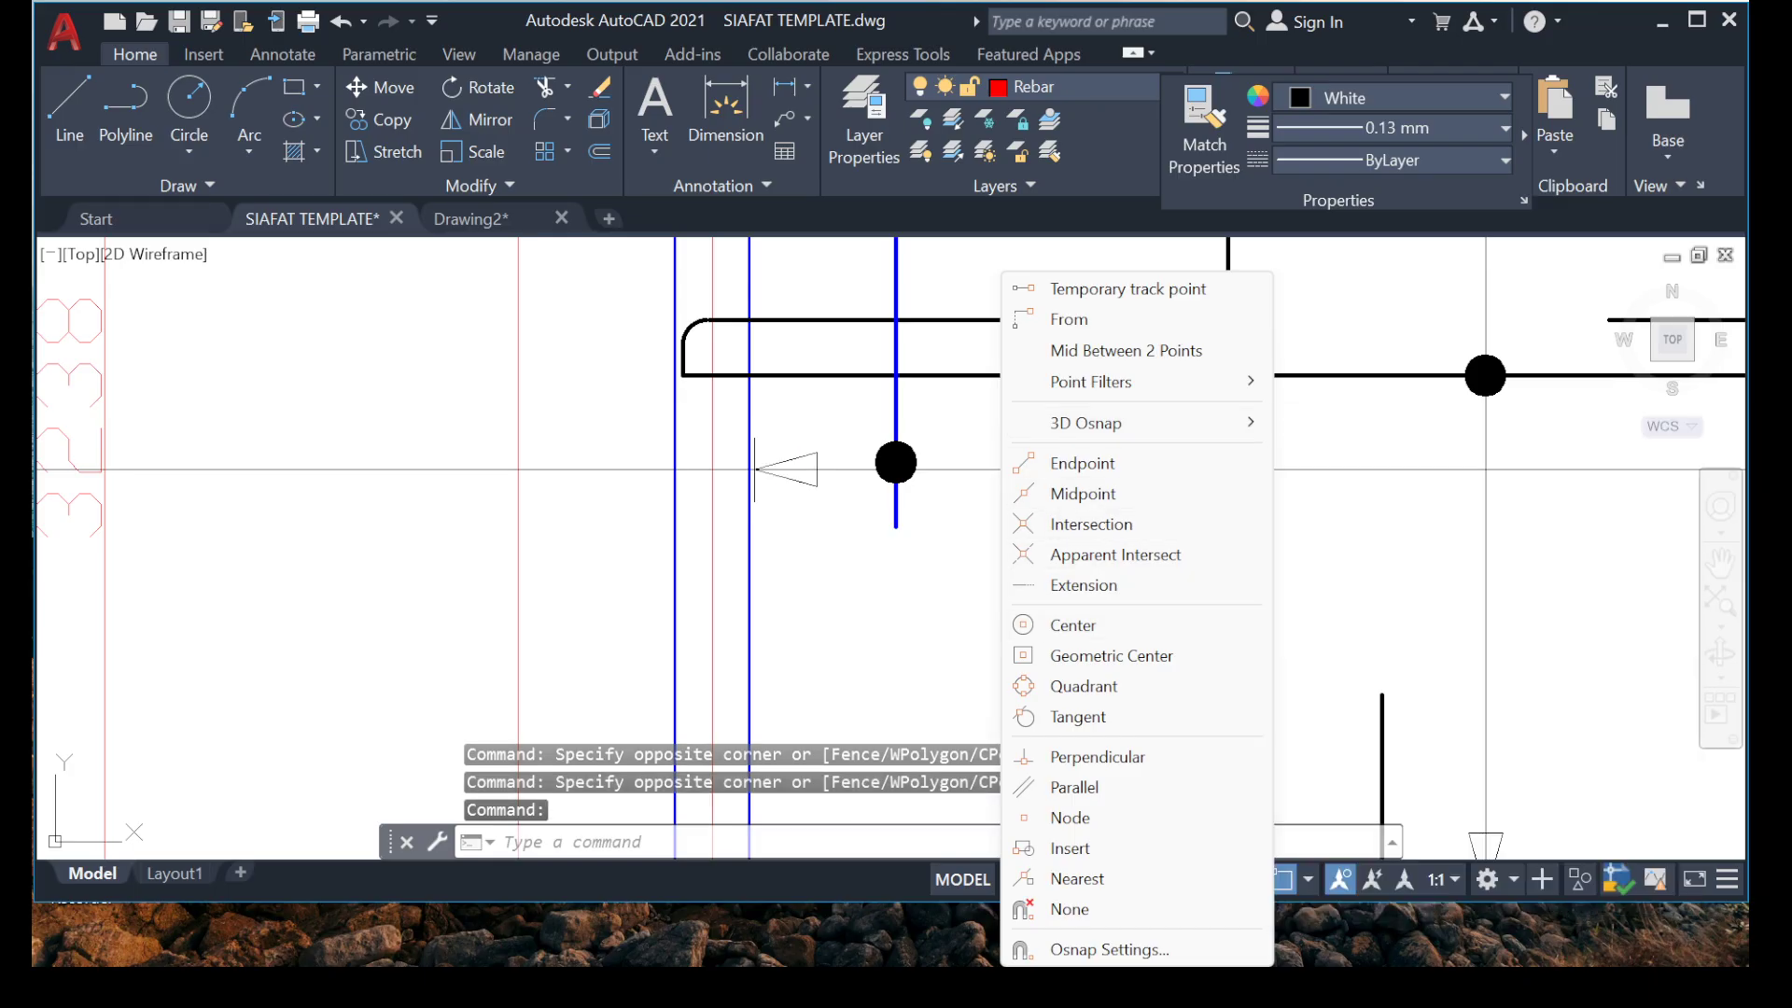
# Copy both range arrowheads of the blue vertical bar along the same line, placing the right one at the inner edge of the right beam.
pyautogui.click(608, 432)
pyautogui.click(848, 560)
pyautogui.click(1044, 391)
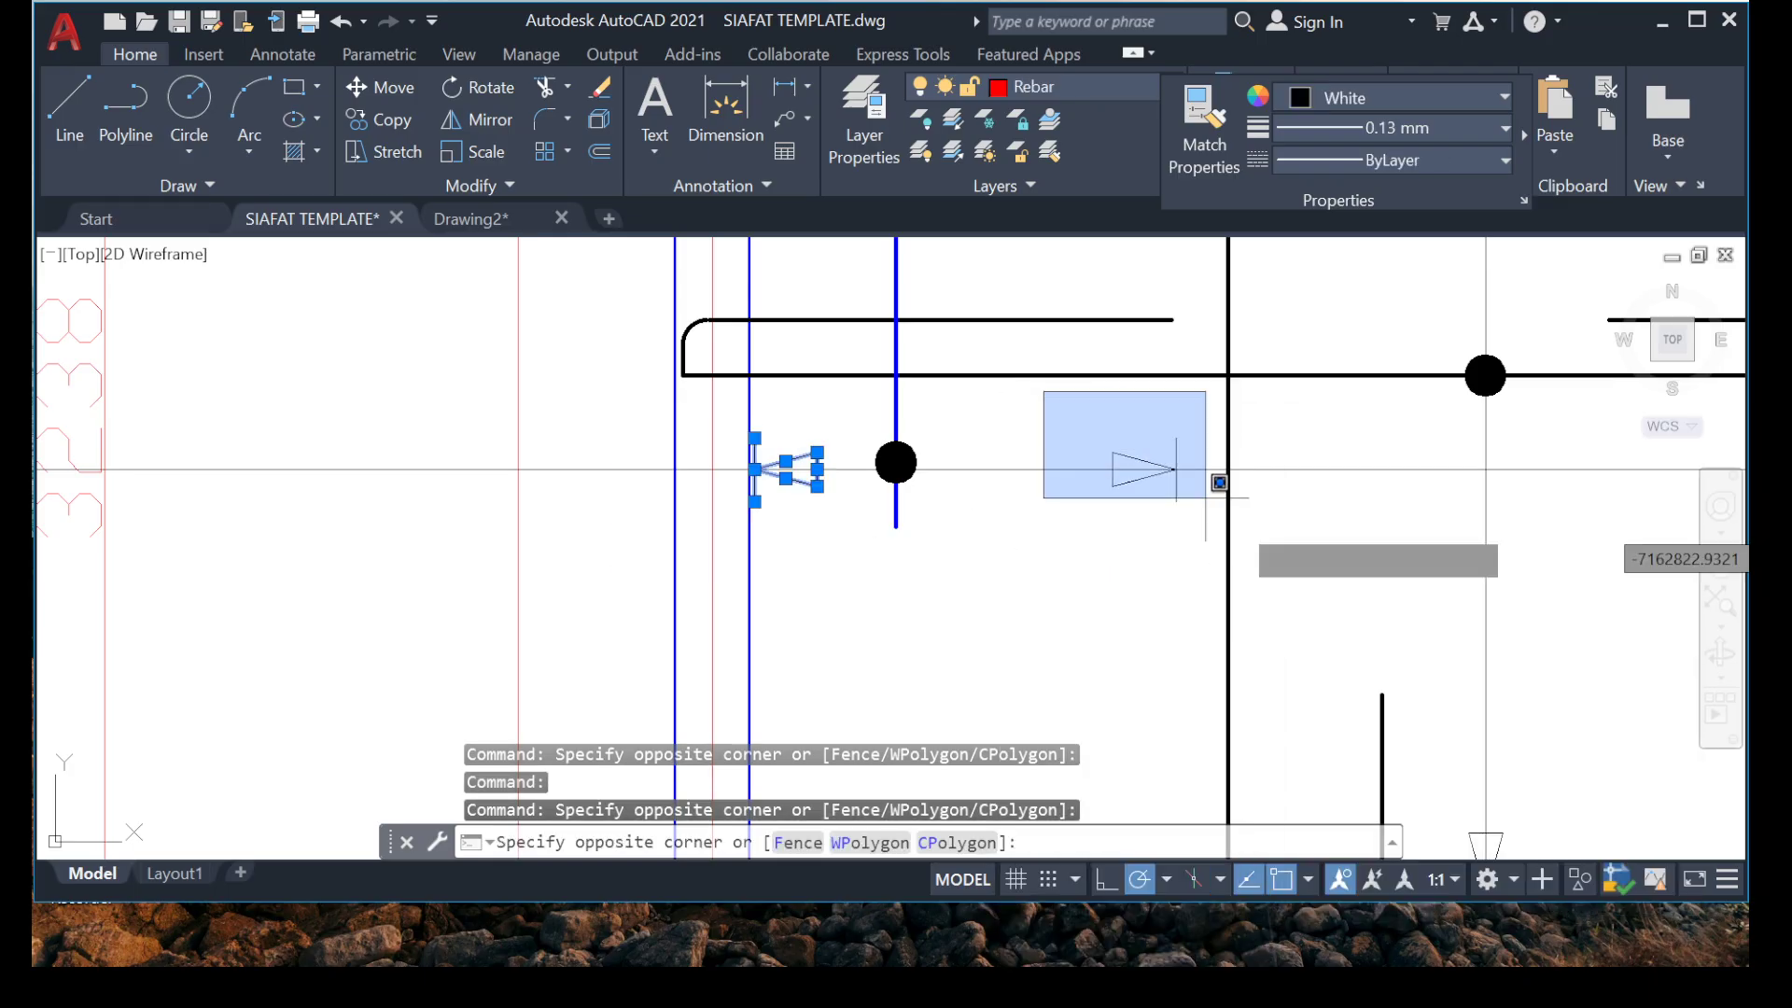
pyautogui.rightClick(1016, 443)
pyautogui.click(985, 434)
pyautogui.click(1047, 418)
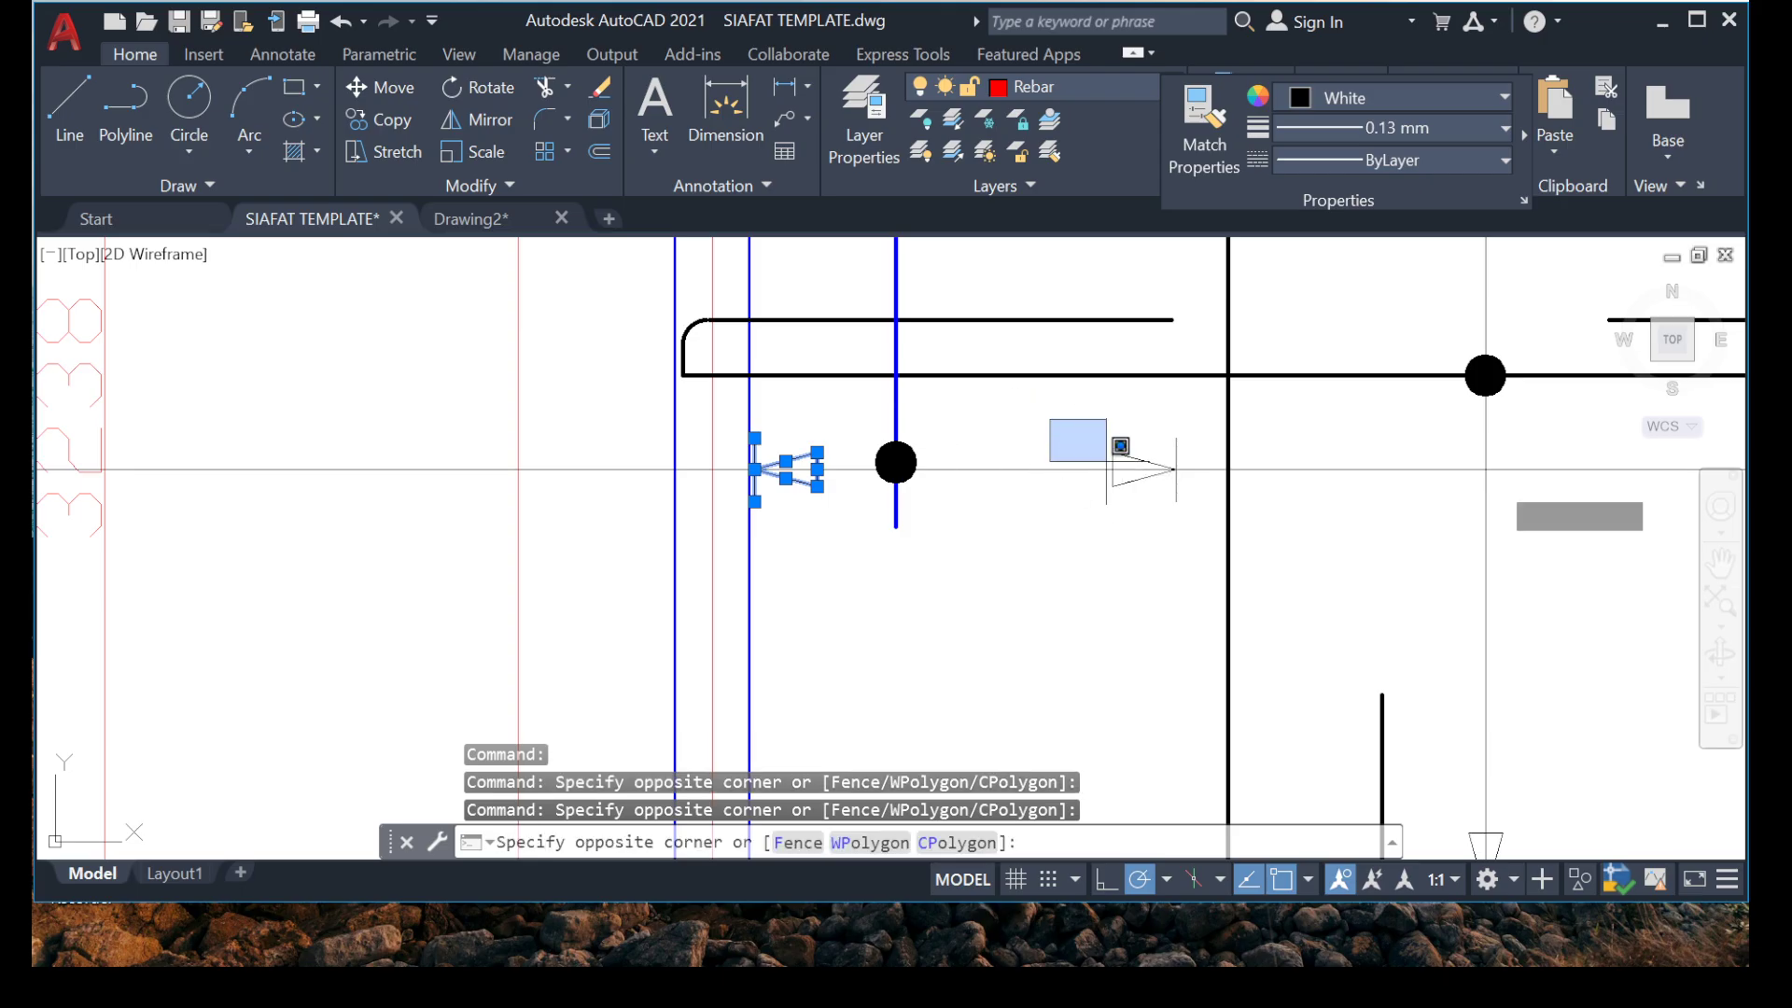
pyautogui.click(1220, 548)
pyautogui.rightClick(1044, 560)
pyautogui.click(1146, 560)
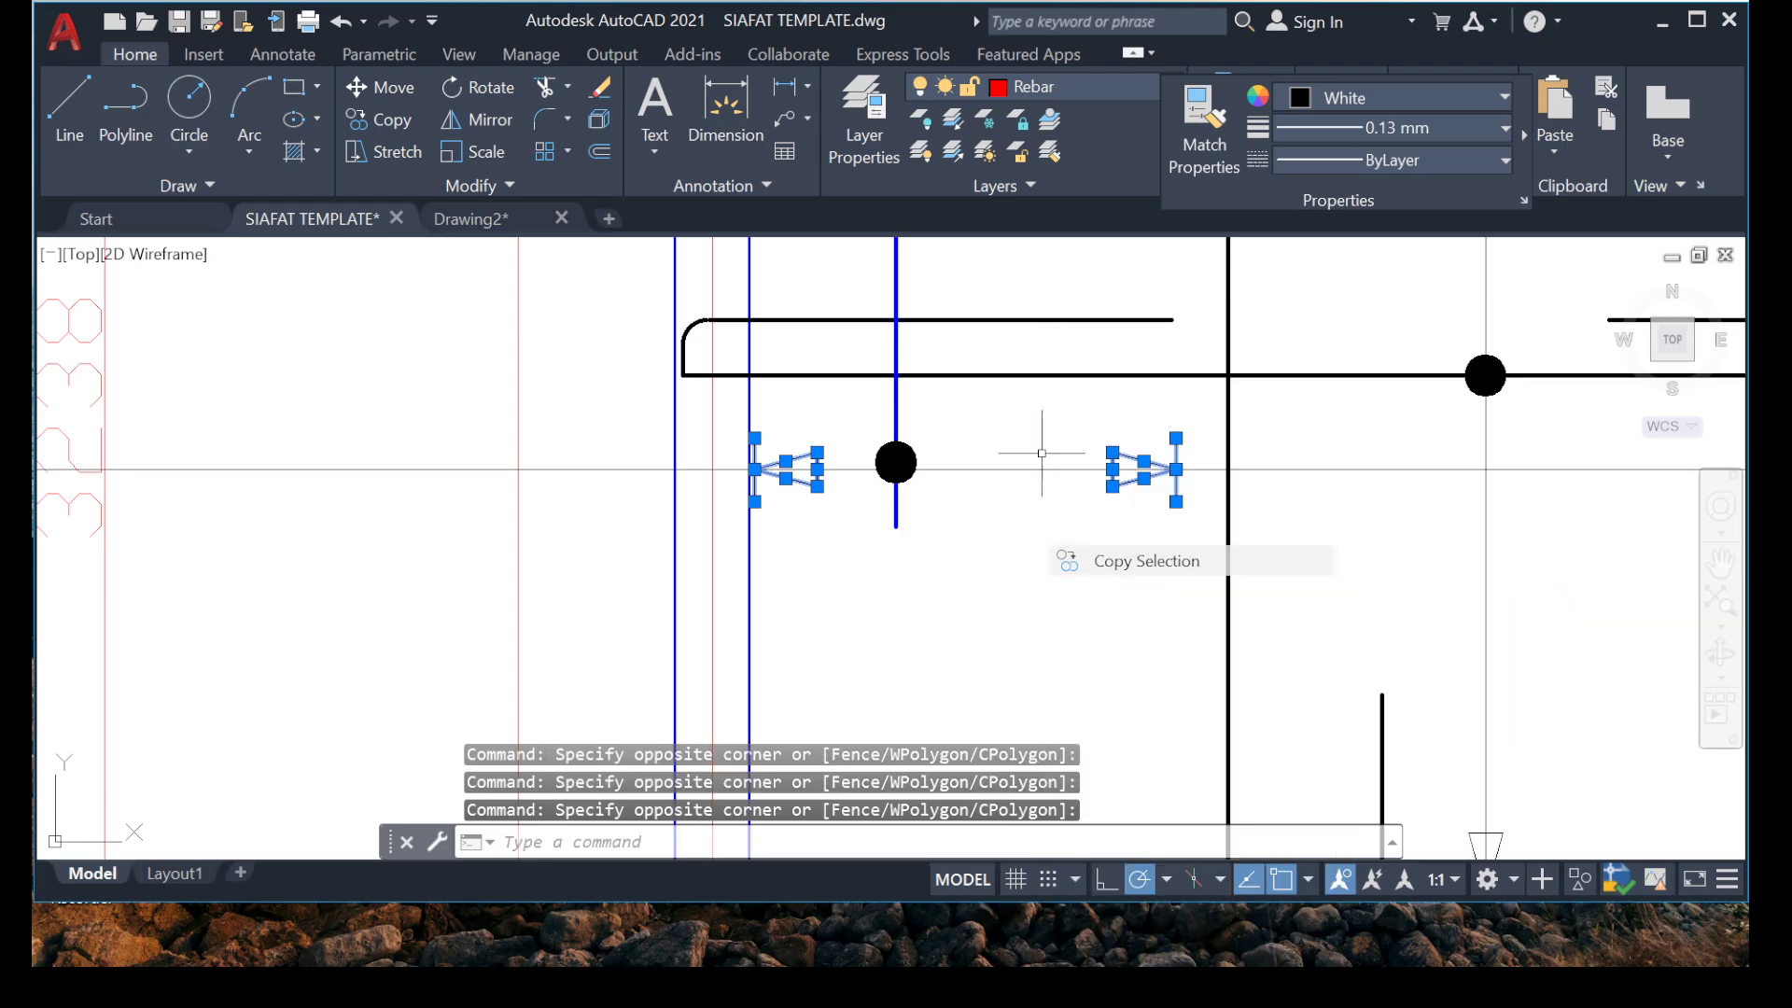
pyautogui.click(1174, 470)
pyautogui.scroll(-5, 1178, 551)
pyautogui.scroll(4, 1389, 536)
pyautogui.scroll(1, 1248, 422)
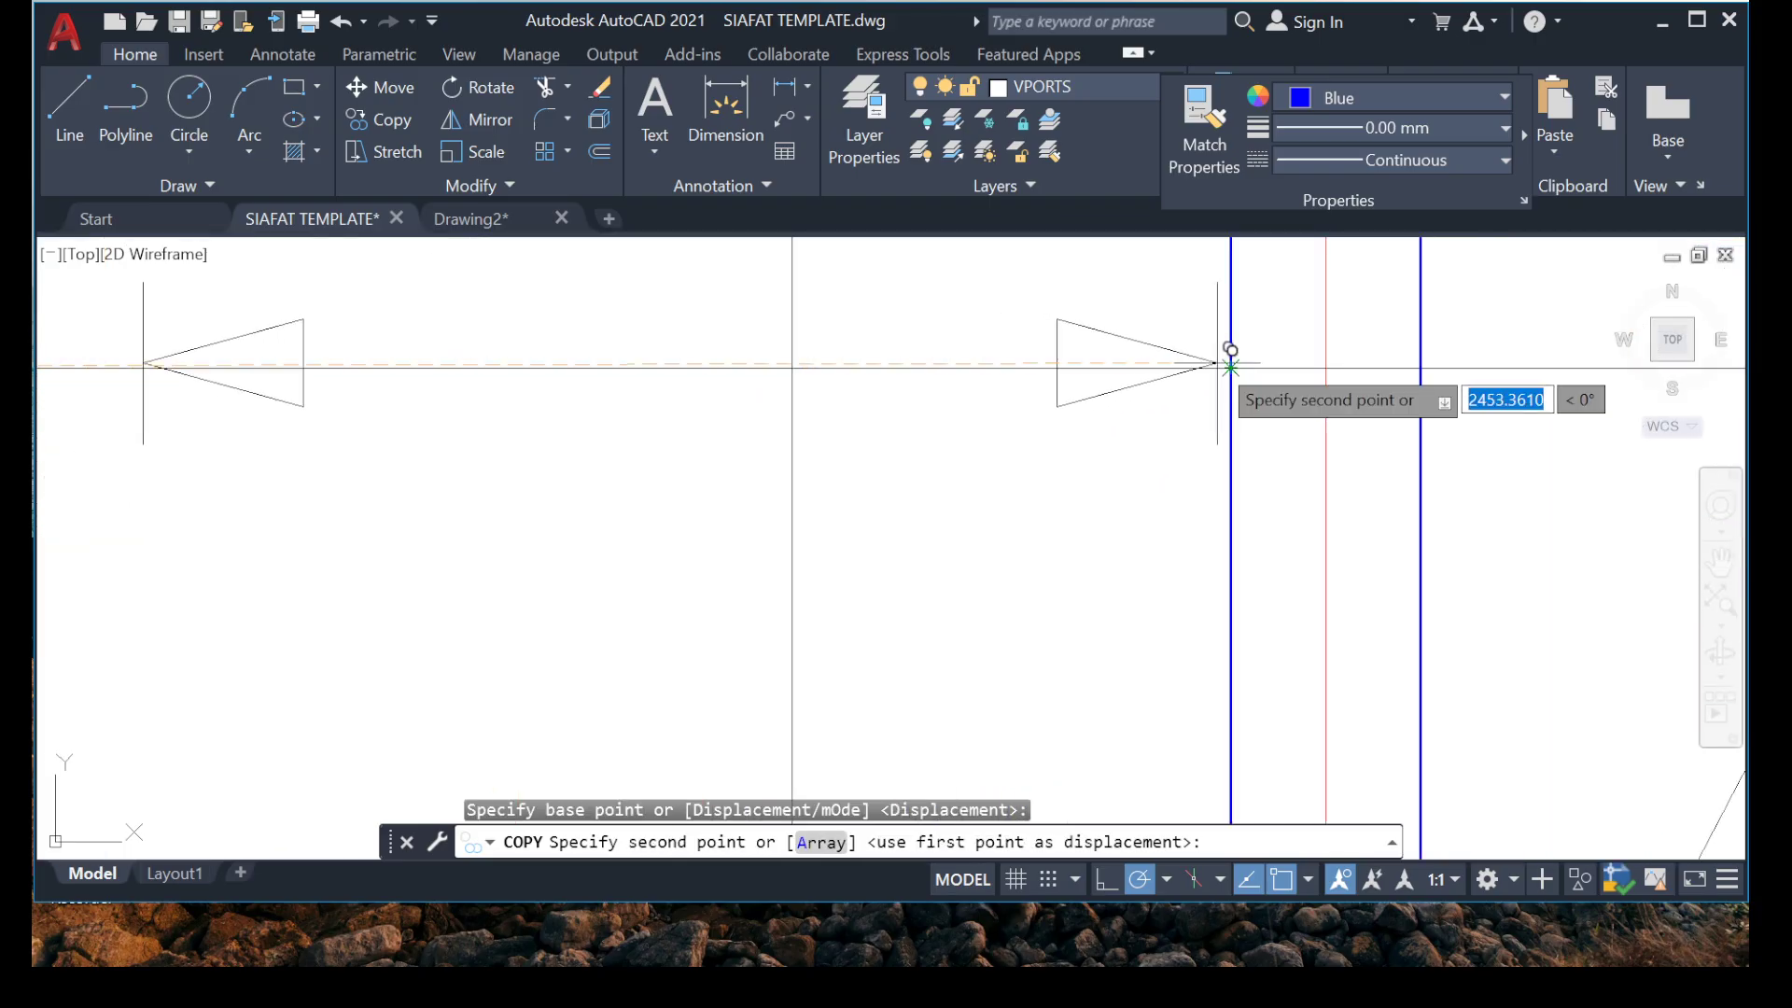
pyautogui.click(1244, 342)
pyautogui.scroll(5, 871, 469)
pyautogui.press('Escape')
pyautogui.press('Escape')
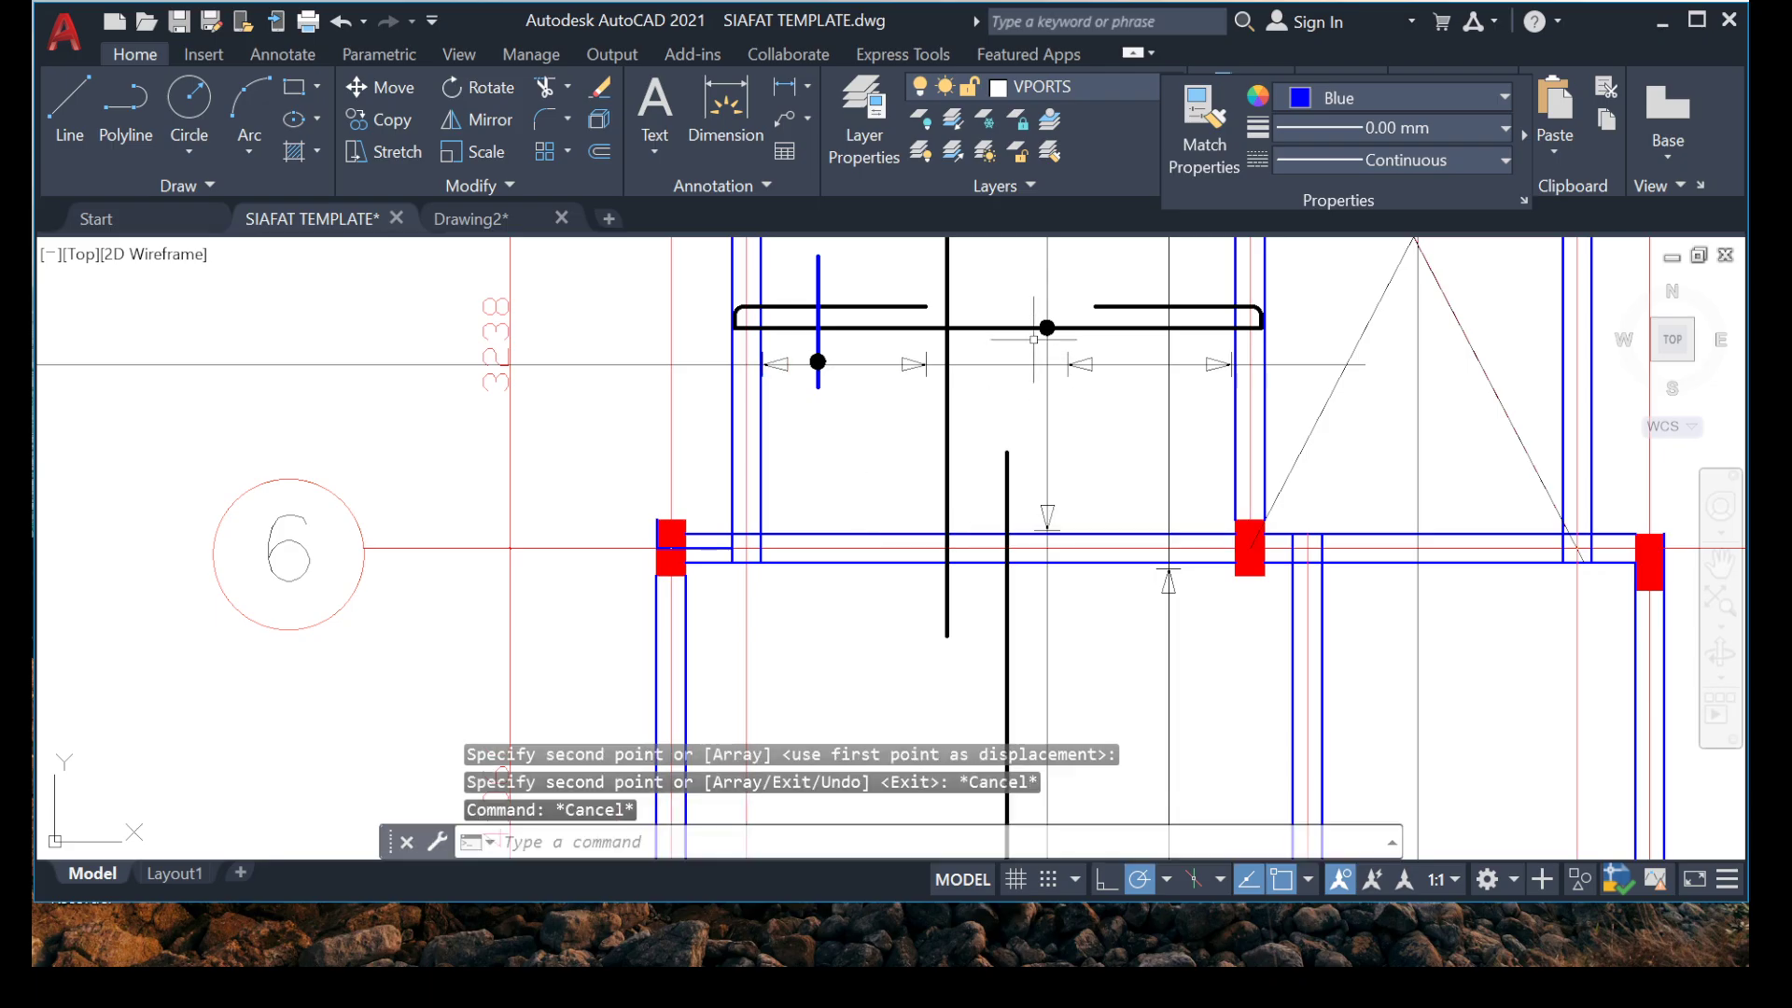
# Move the copied left arrowhead along the range line to align with the free end of the right hook's upper segment.
pyautogui.scroll(6, 1034, 340)
pyautogui.click(1242, 574)
pyautogui.rightClick(855, 824)
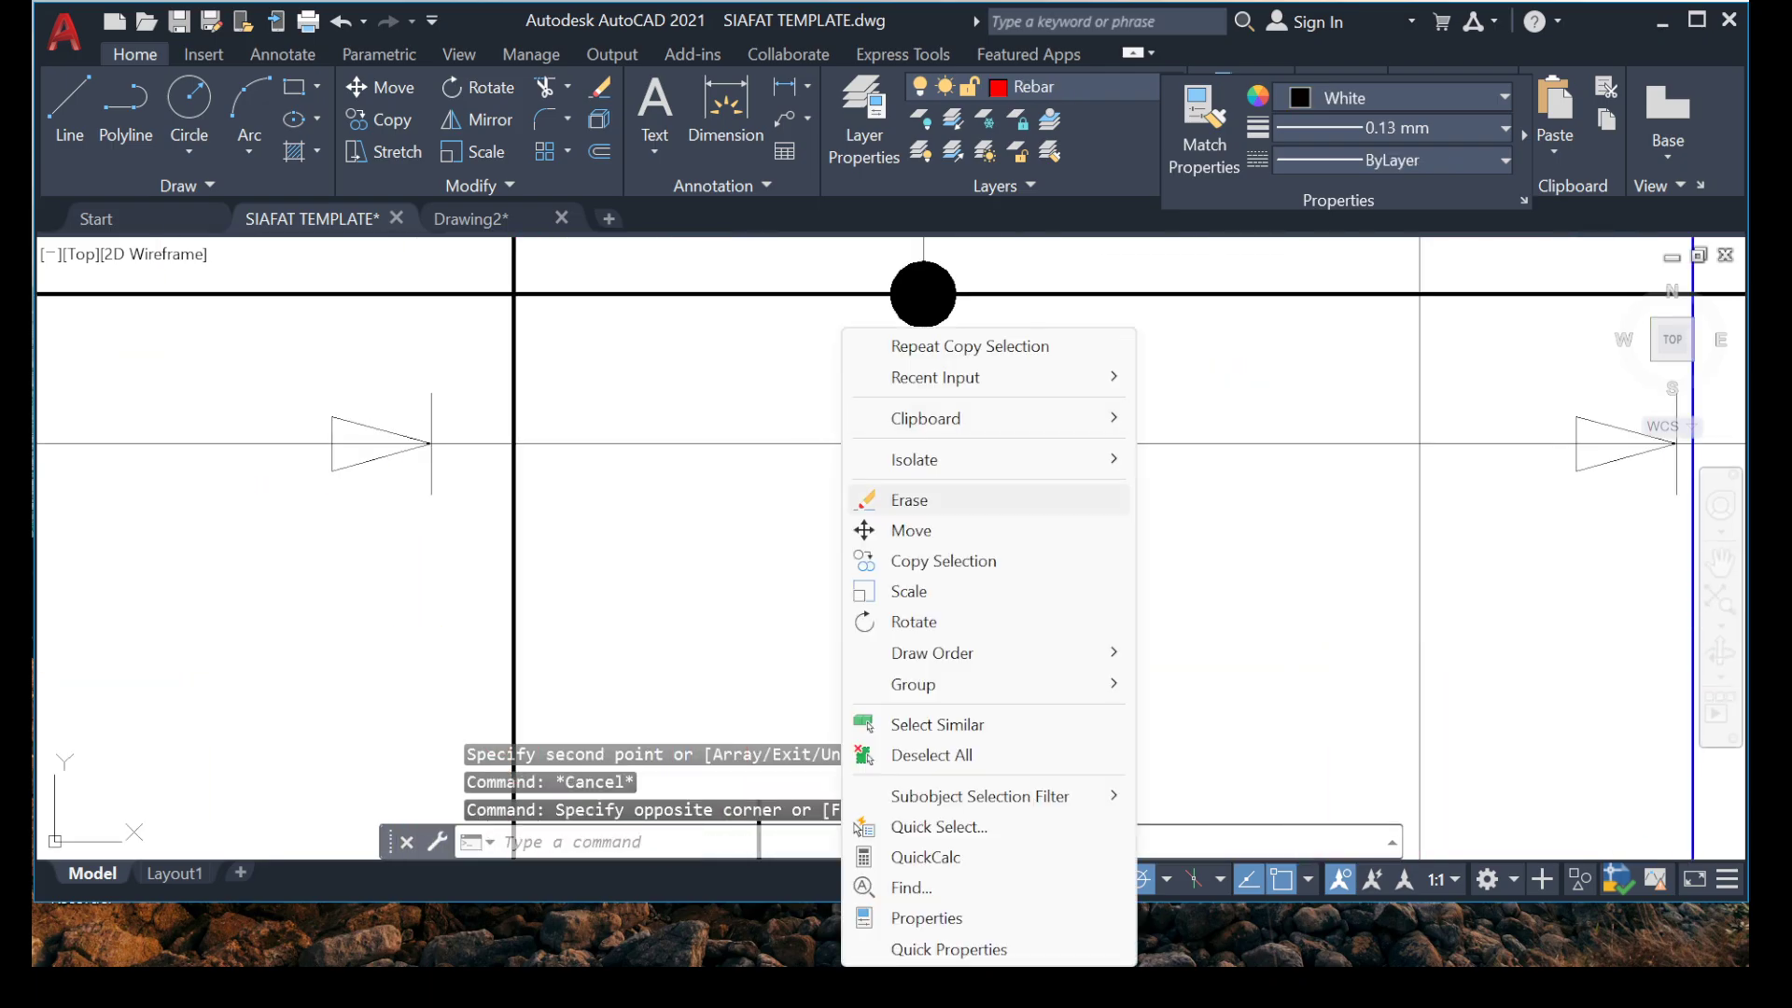
pyautogui.click(911, 530)
pyautogui.click(1020, 426)
pyautogui.scroll(-5, 1020, 425)
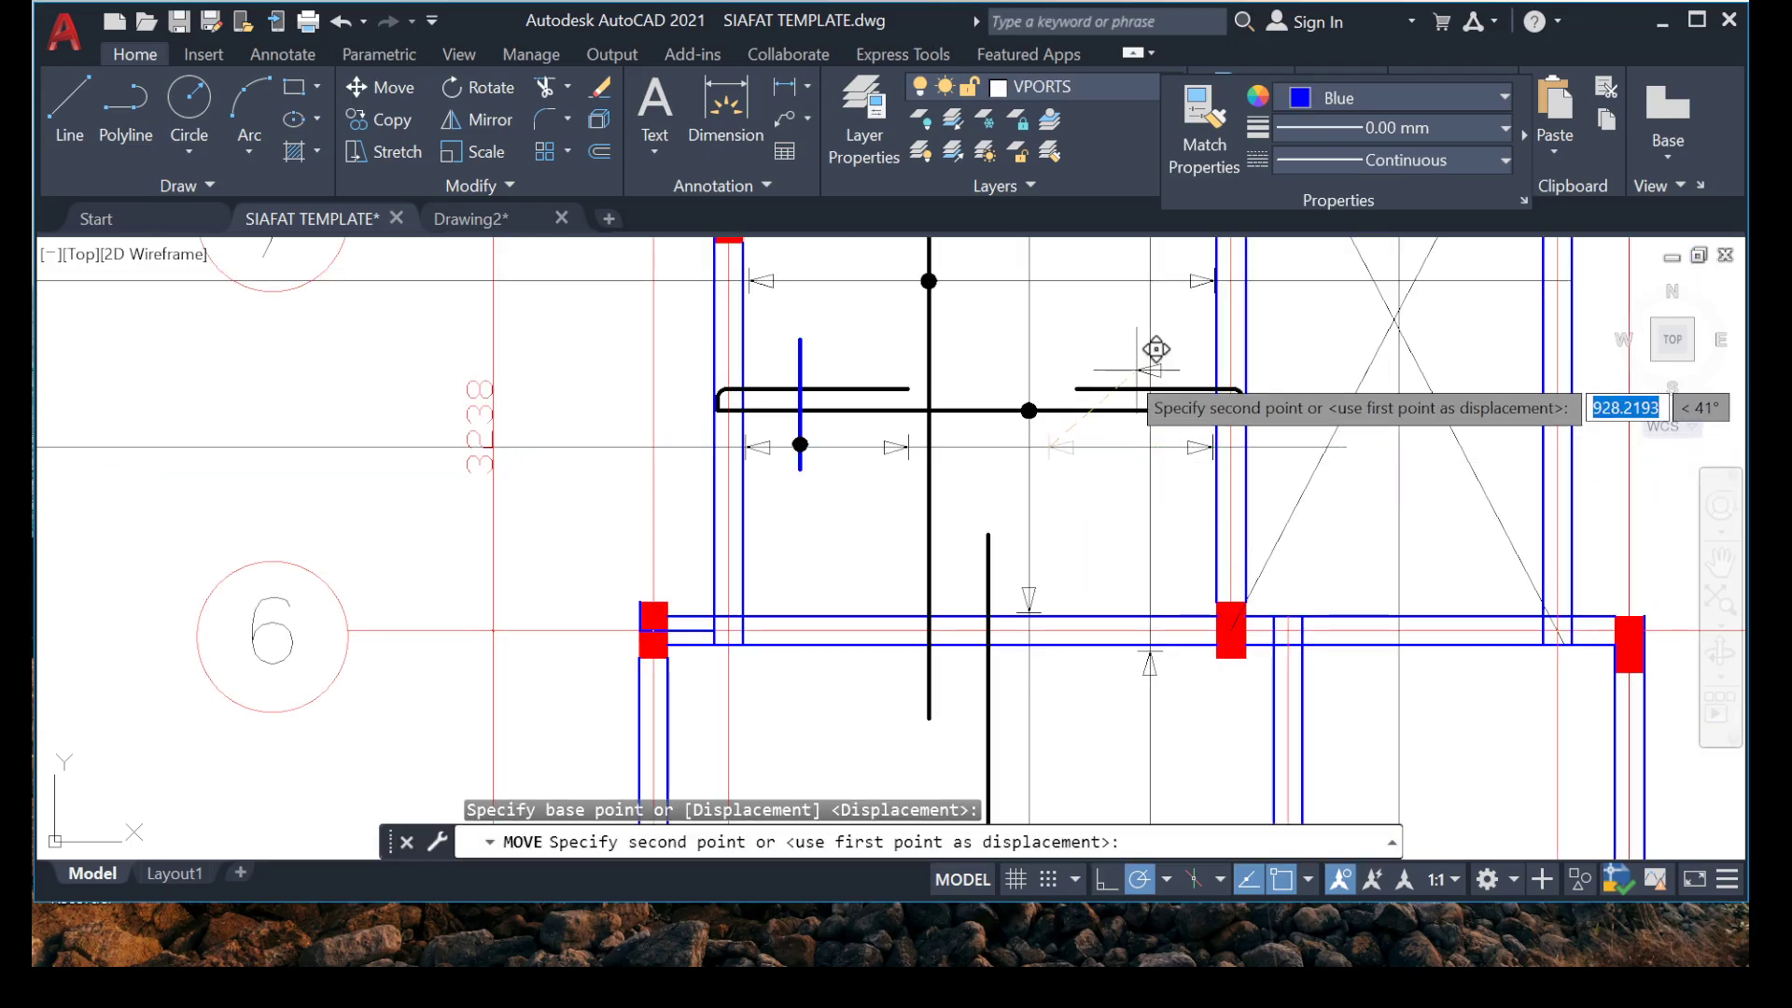
pyautogui.click(1089, 416)
# Draw a horizontal line across the hooked end of the vertical bar, just below the beam on grid 8.
pyautogui.scroll(-6, 983, 457)
pyautogui.scroll(4, 960, 486)
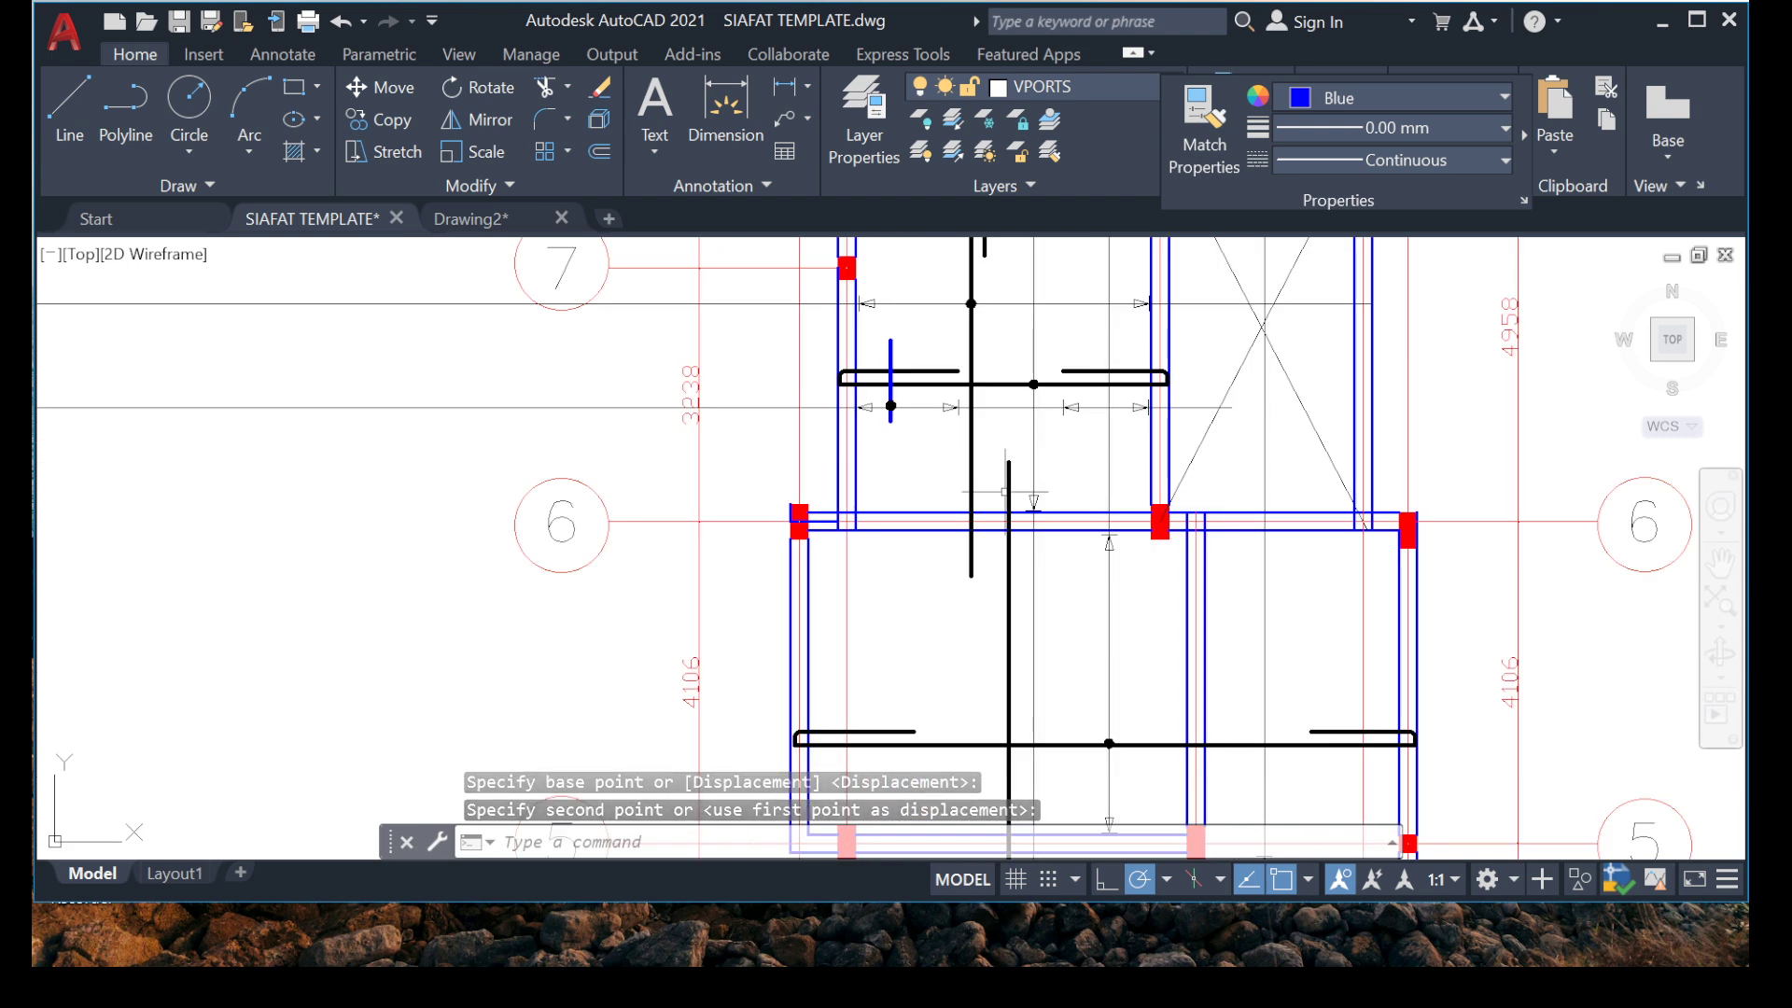
pyautogui.moveTo(968, 435); pyautogui.dragTo(963, 435, button='middle')
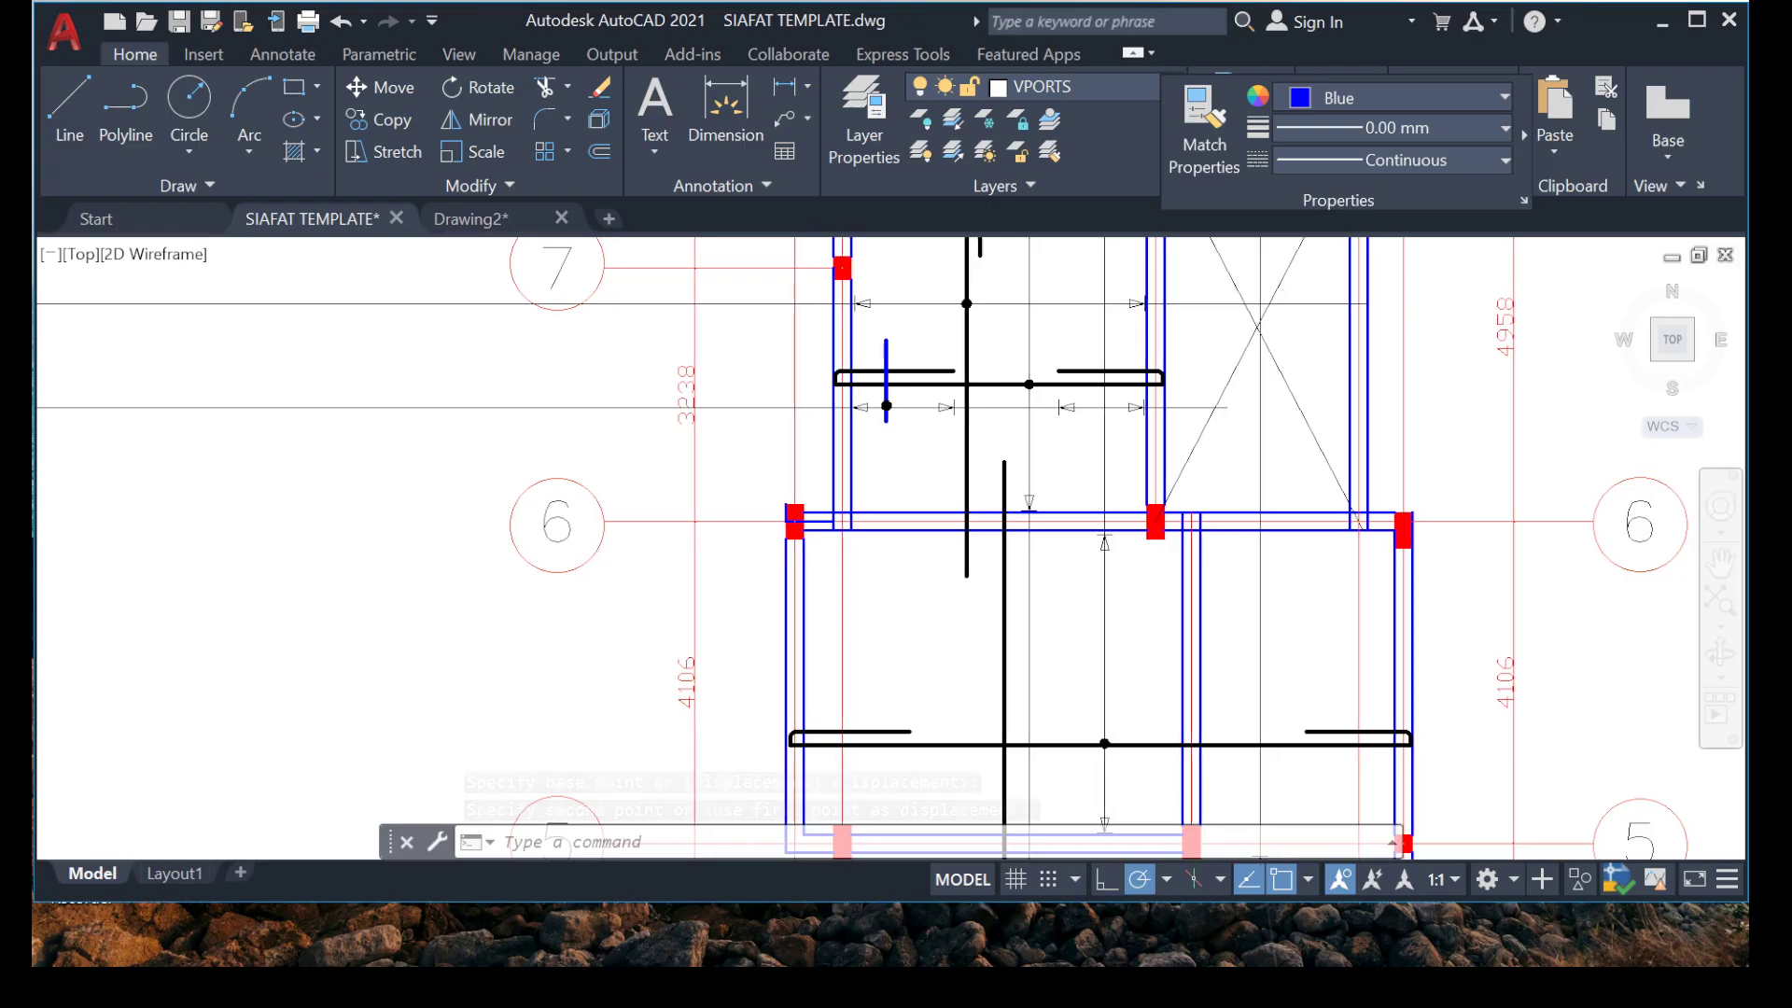
pyautogui.scroll(2, 1163, 422)
pyautogui.scroll(-4, 949, 476)
pyautogui.scroll(4, 914, 313)
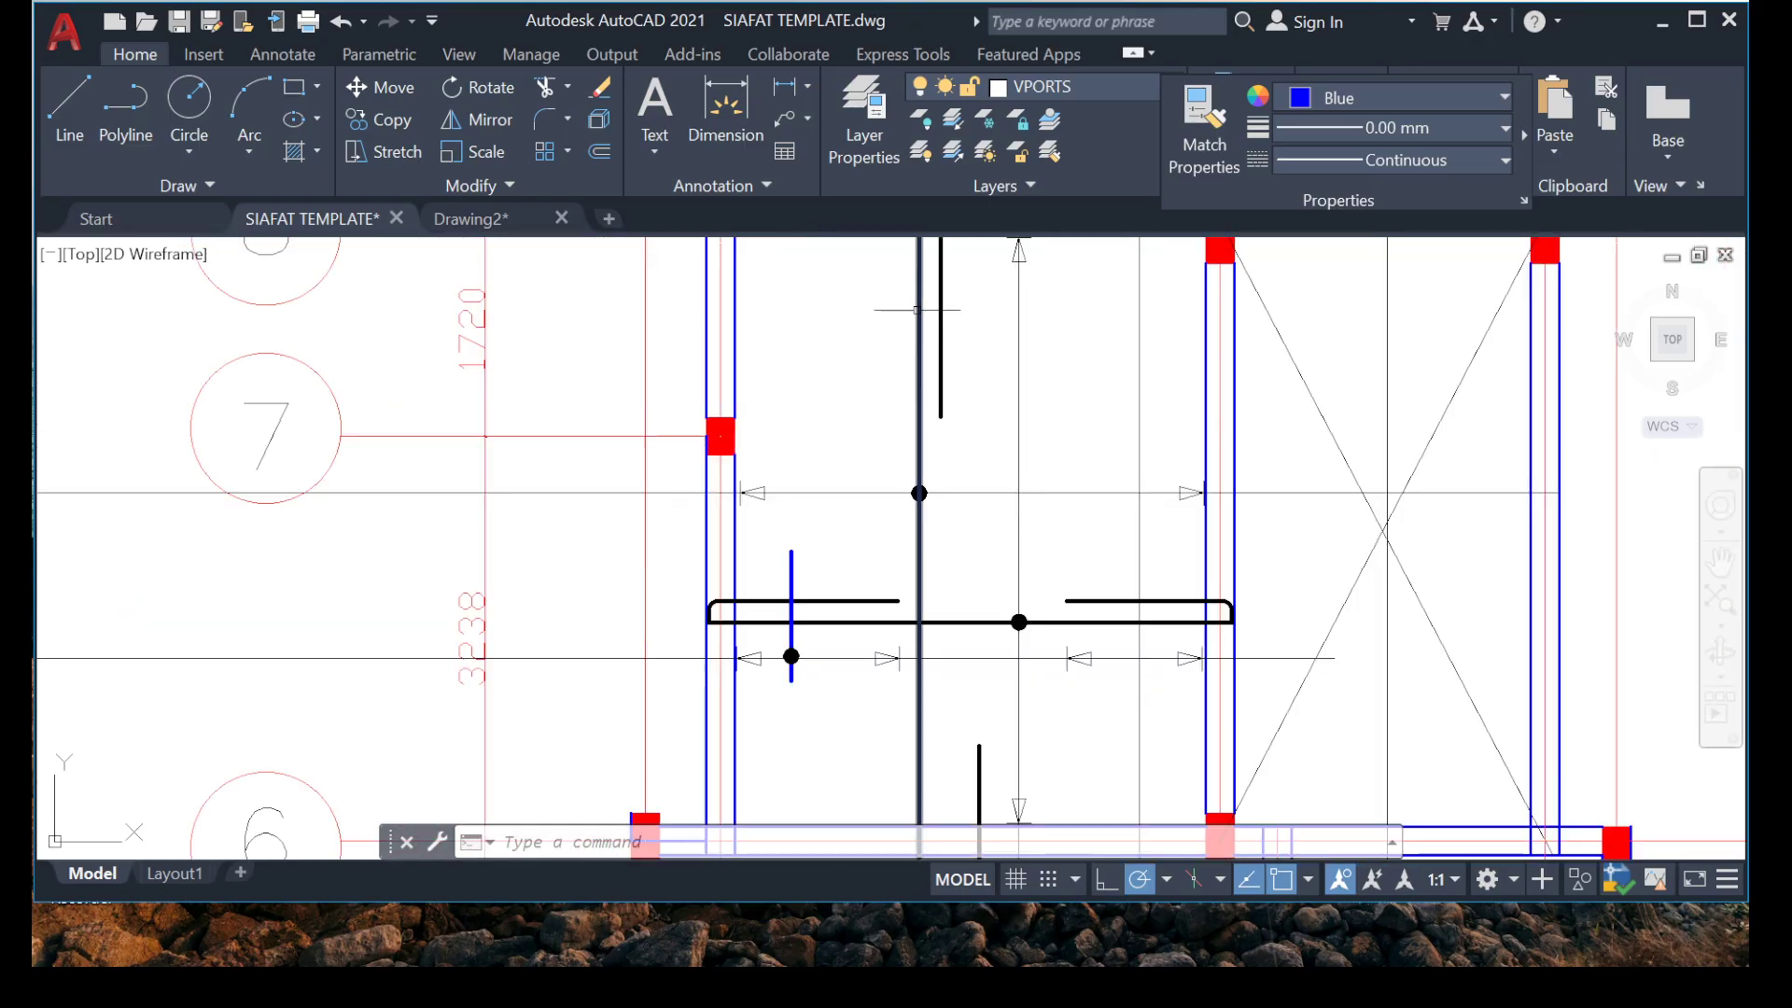
pyautogui.moveTo(660, 256); pyautogui.dragTo(639, 490, button='middle')
pyautogui.click(69, 117)
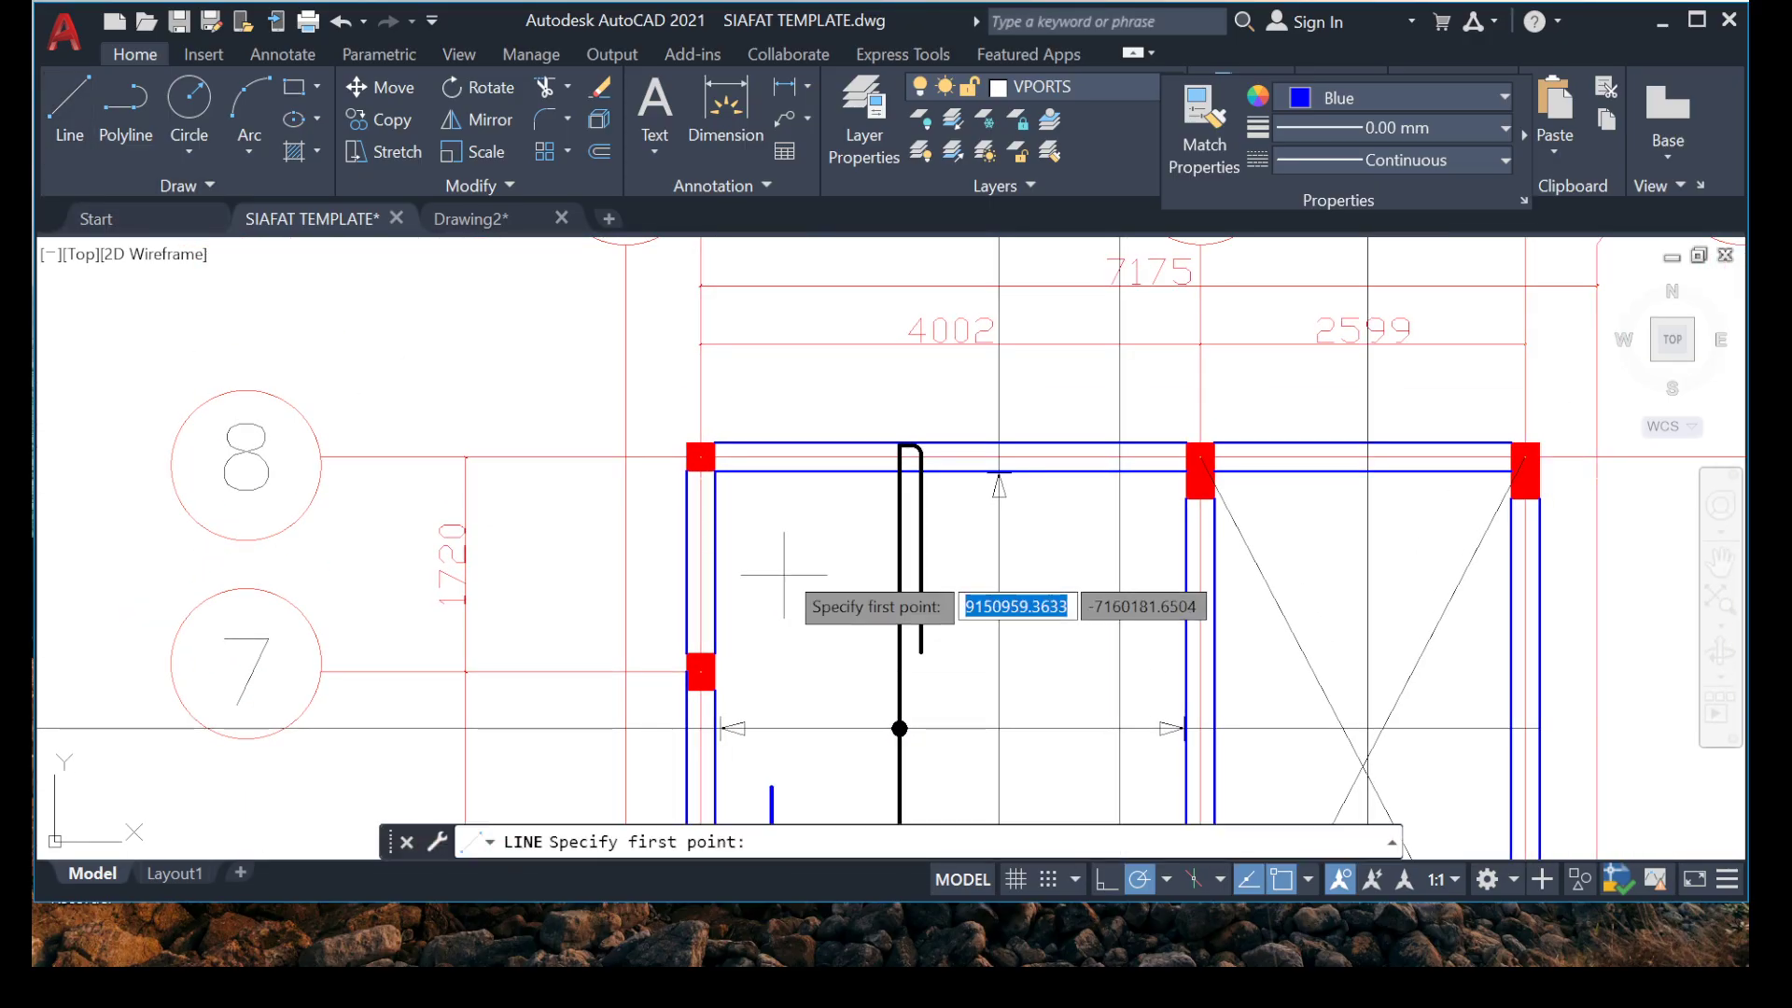
pyautogui.scroll(3, 861, 549)
pyautogui.scroll(-1, 827, 437)
pyautogui.moveTo(827, 437); pyautogui.dragTo(733, 476, button='middle')
pyautogui.click(648, 454)
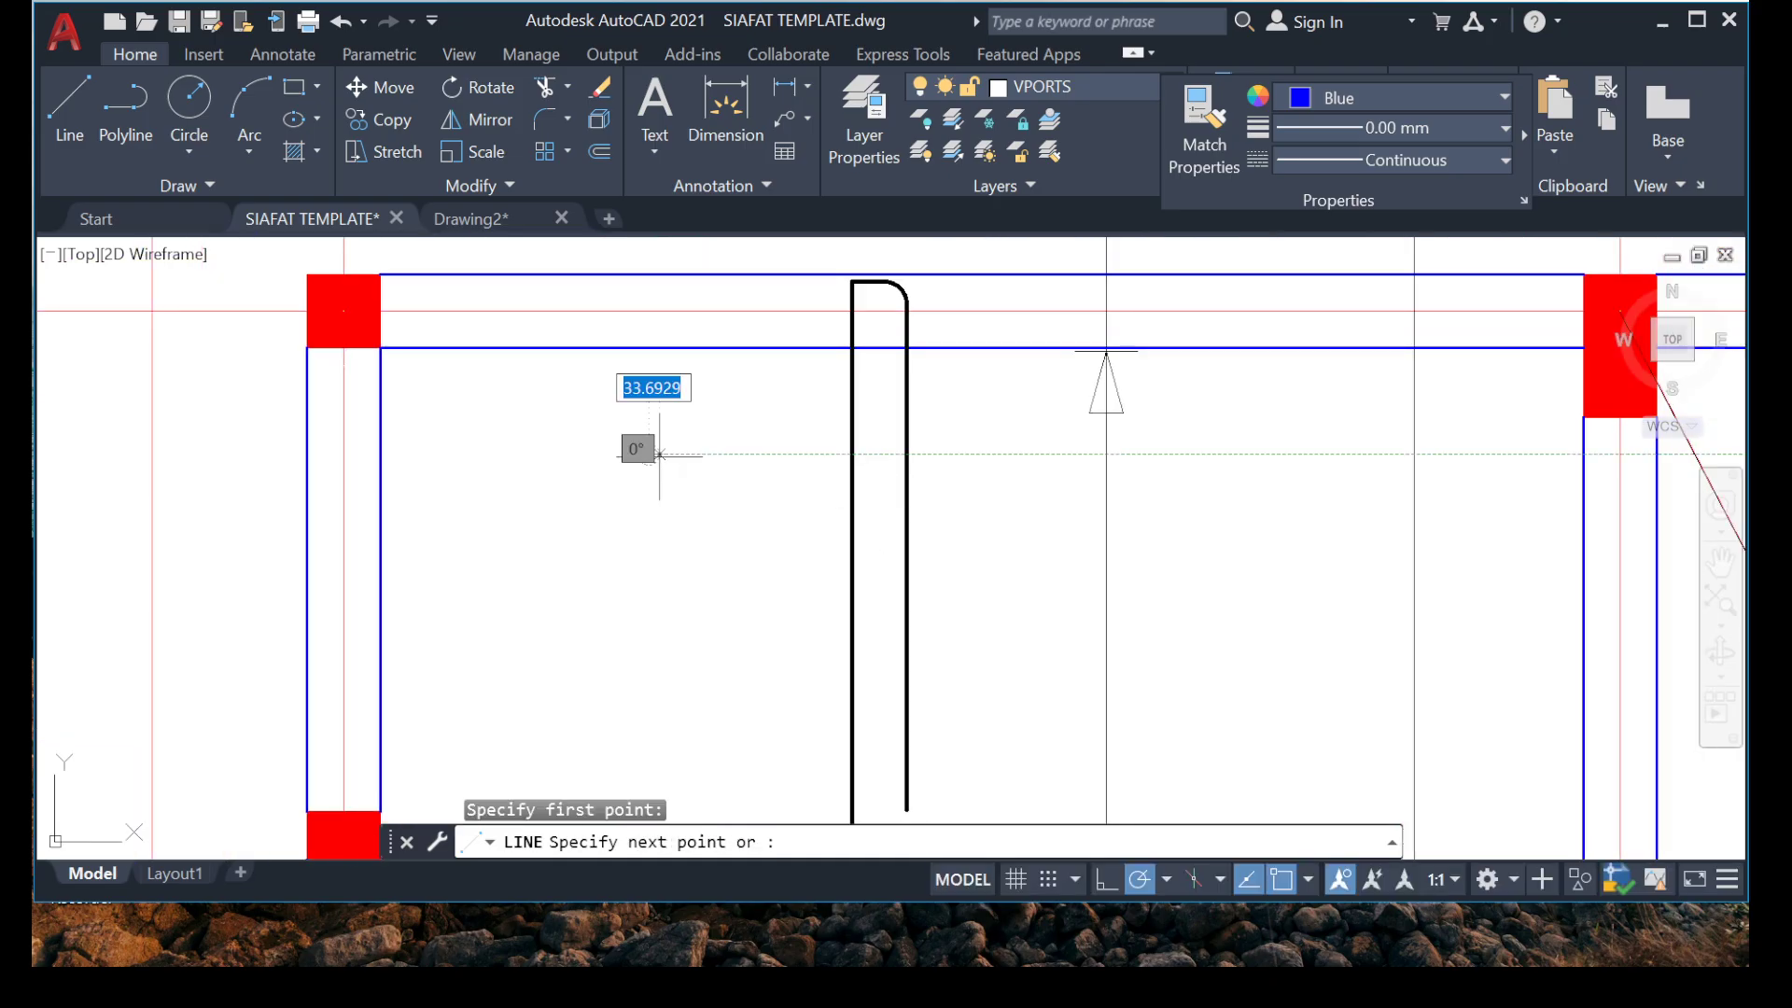
pyautogui.click(1286, 454)
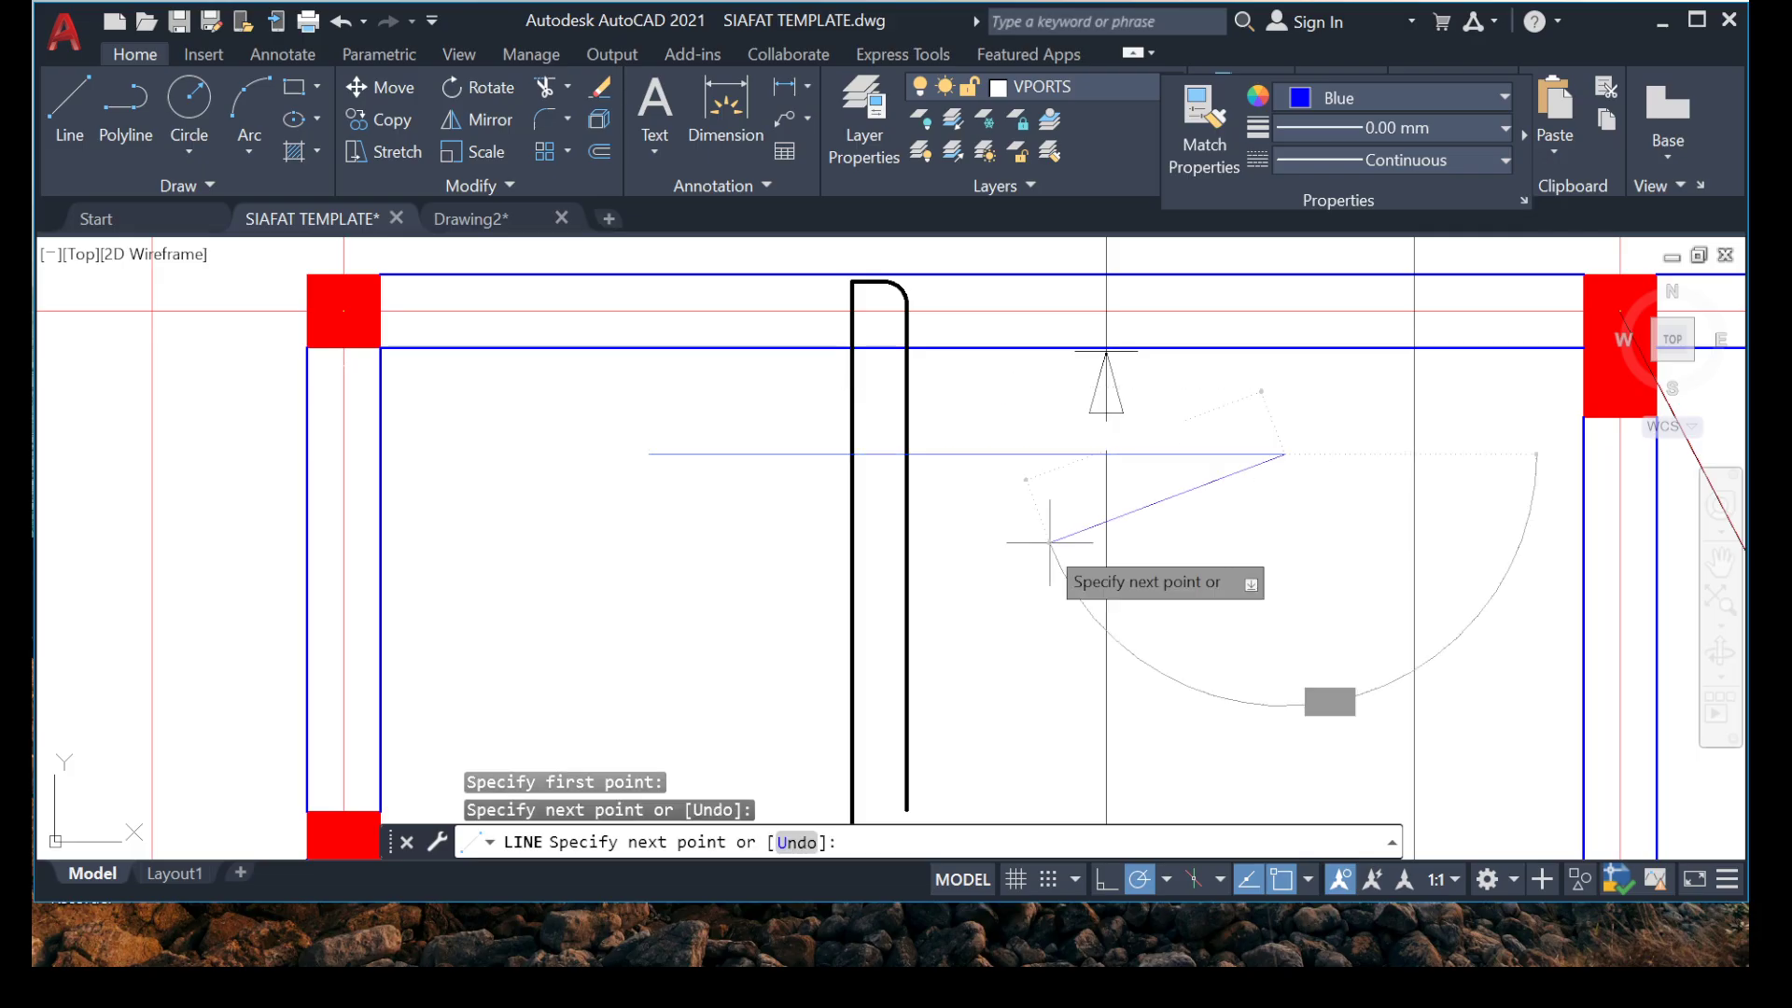
pyautogui.press('Escape')
pyautogui.press('Escape')
# Match the properties of the thick blue vertical bar onto the new horizontal line.
pyautogui.scroll(-4, 816, 484)
pyautogui.scroll(2, 826, 413)
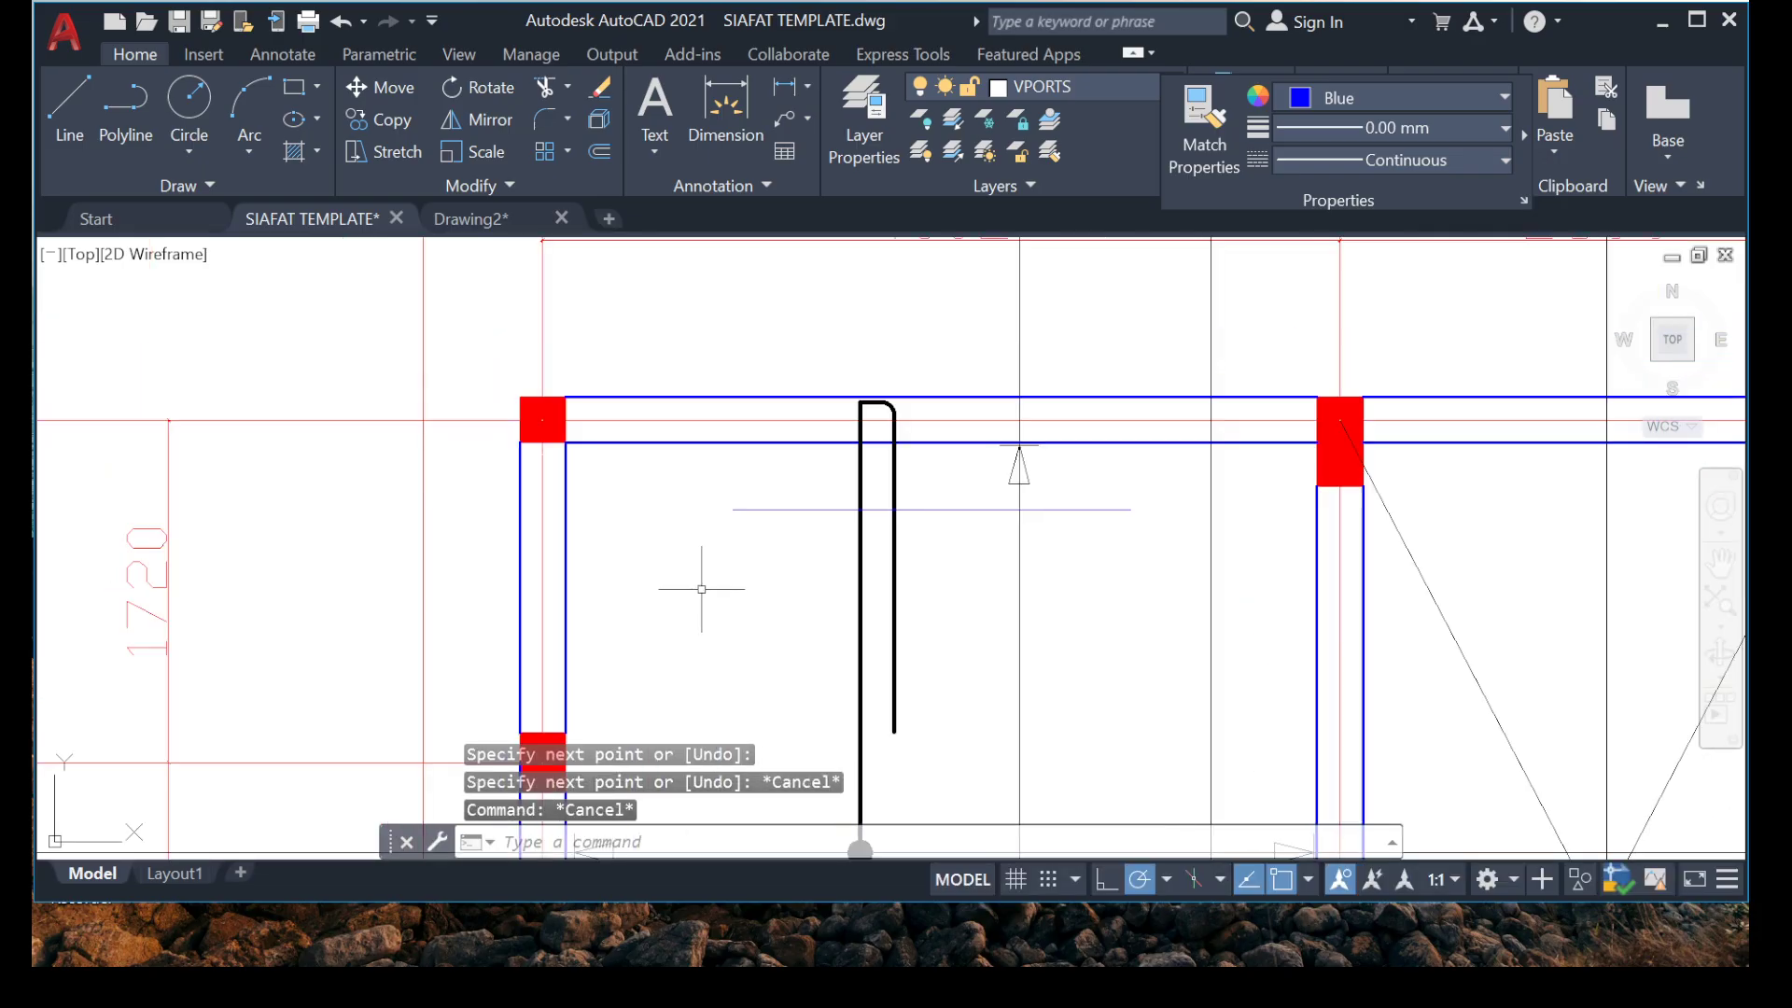
pyautogui.moveTo(694, 587); pyautogui.dragTo(698, 364, button='middle')
pyautogui.scroll(-2, 705, 395)
pyautogui.write('ma')
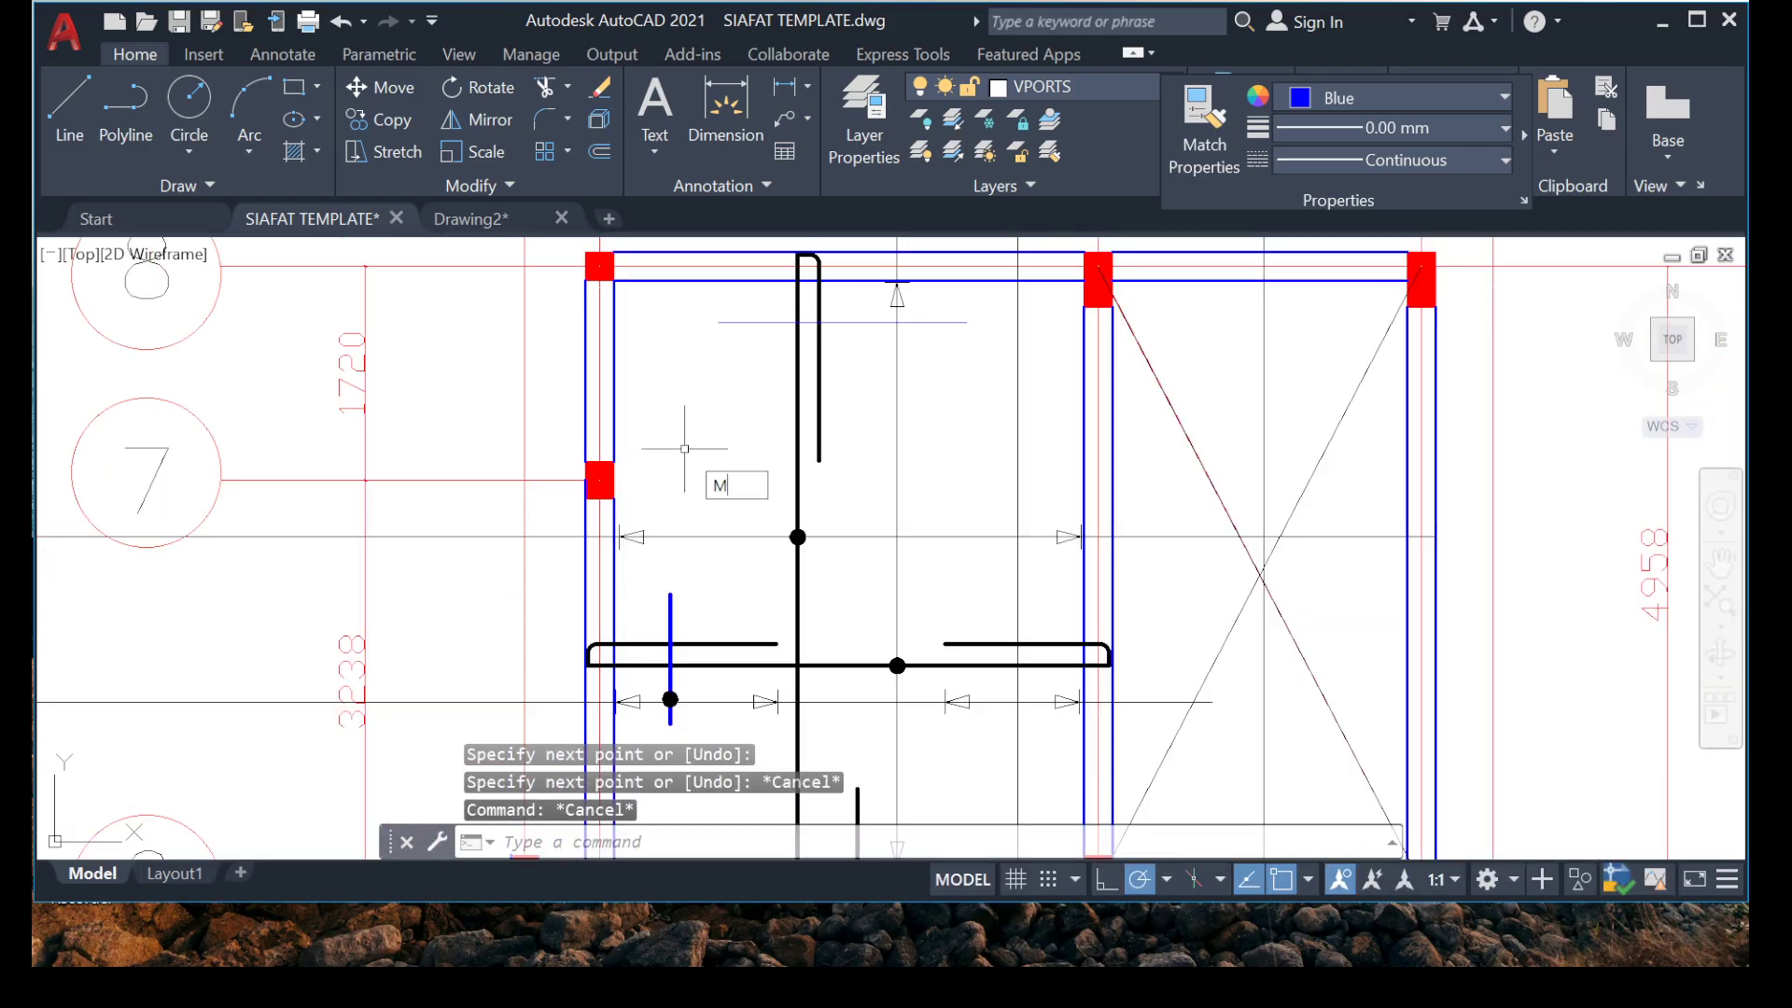
pyautogui.press('Return')
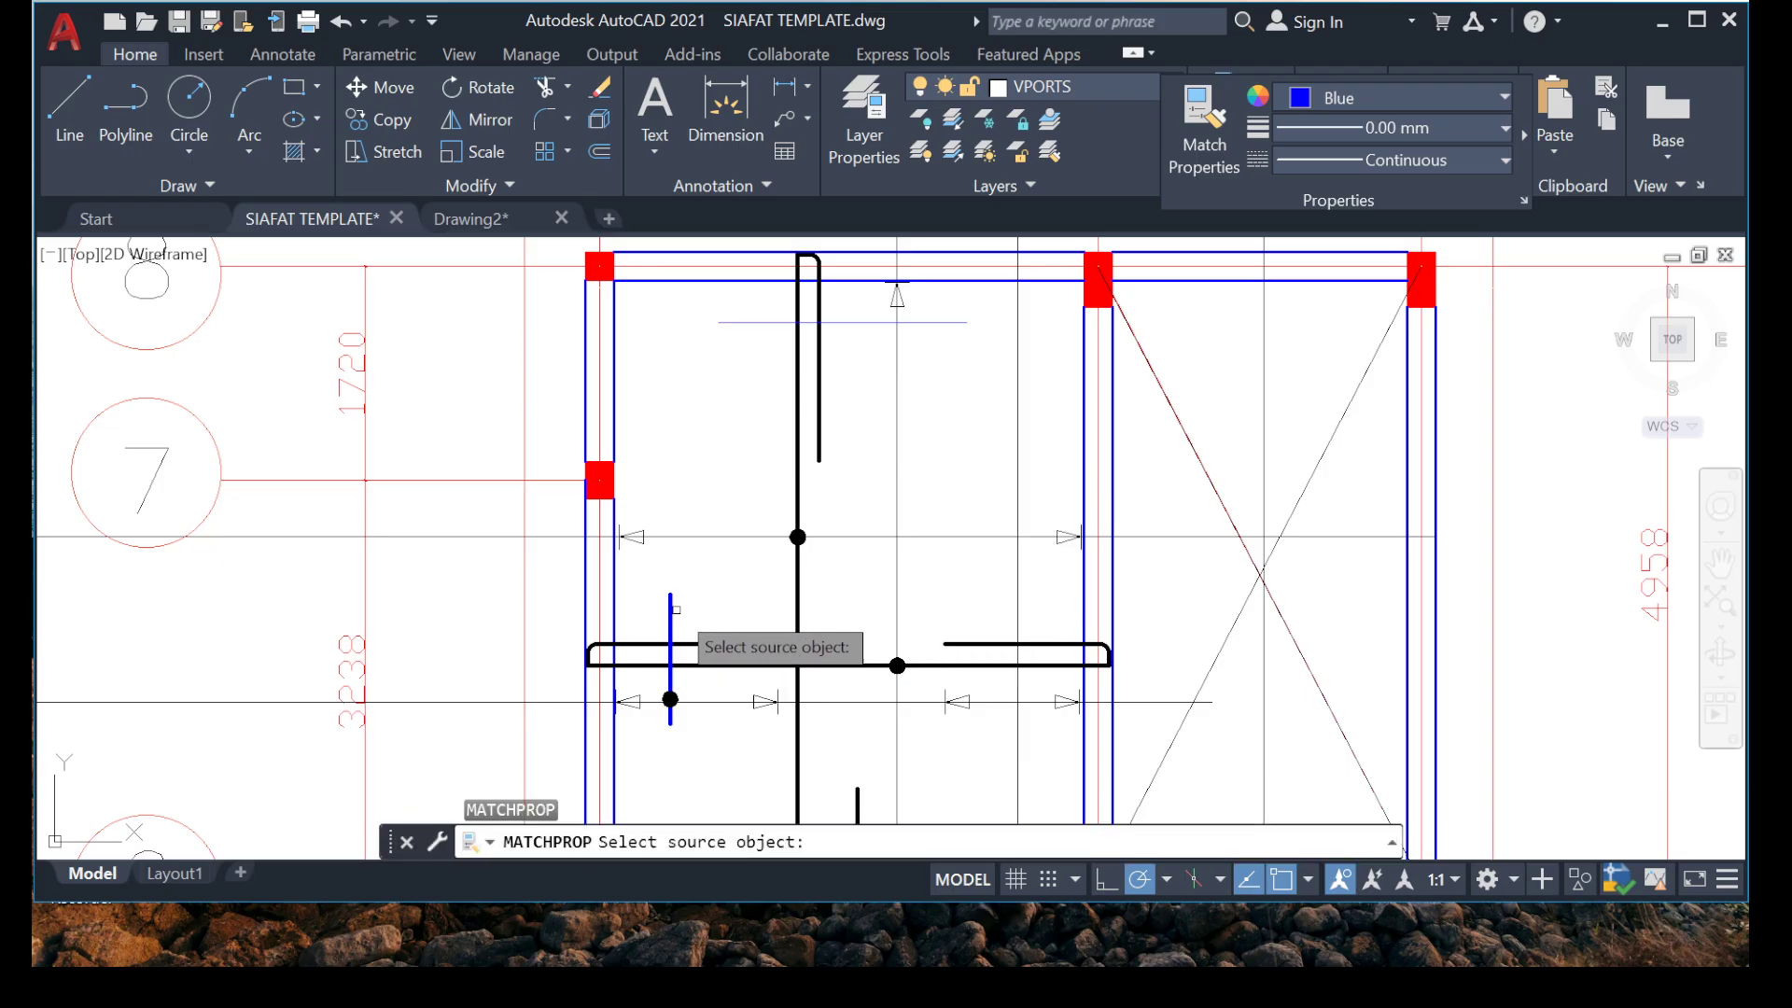
pyautogui.click(676, 610)
pyautogui.scroll(5, 680, 400)
pyautogui.click(845, 378)
pyautogui.press('Escape')
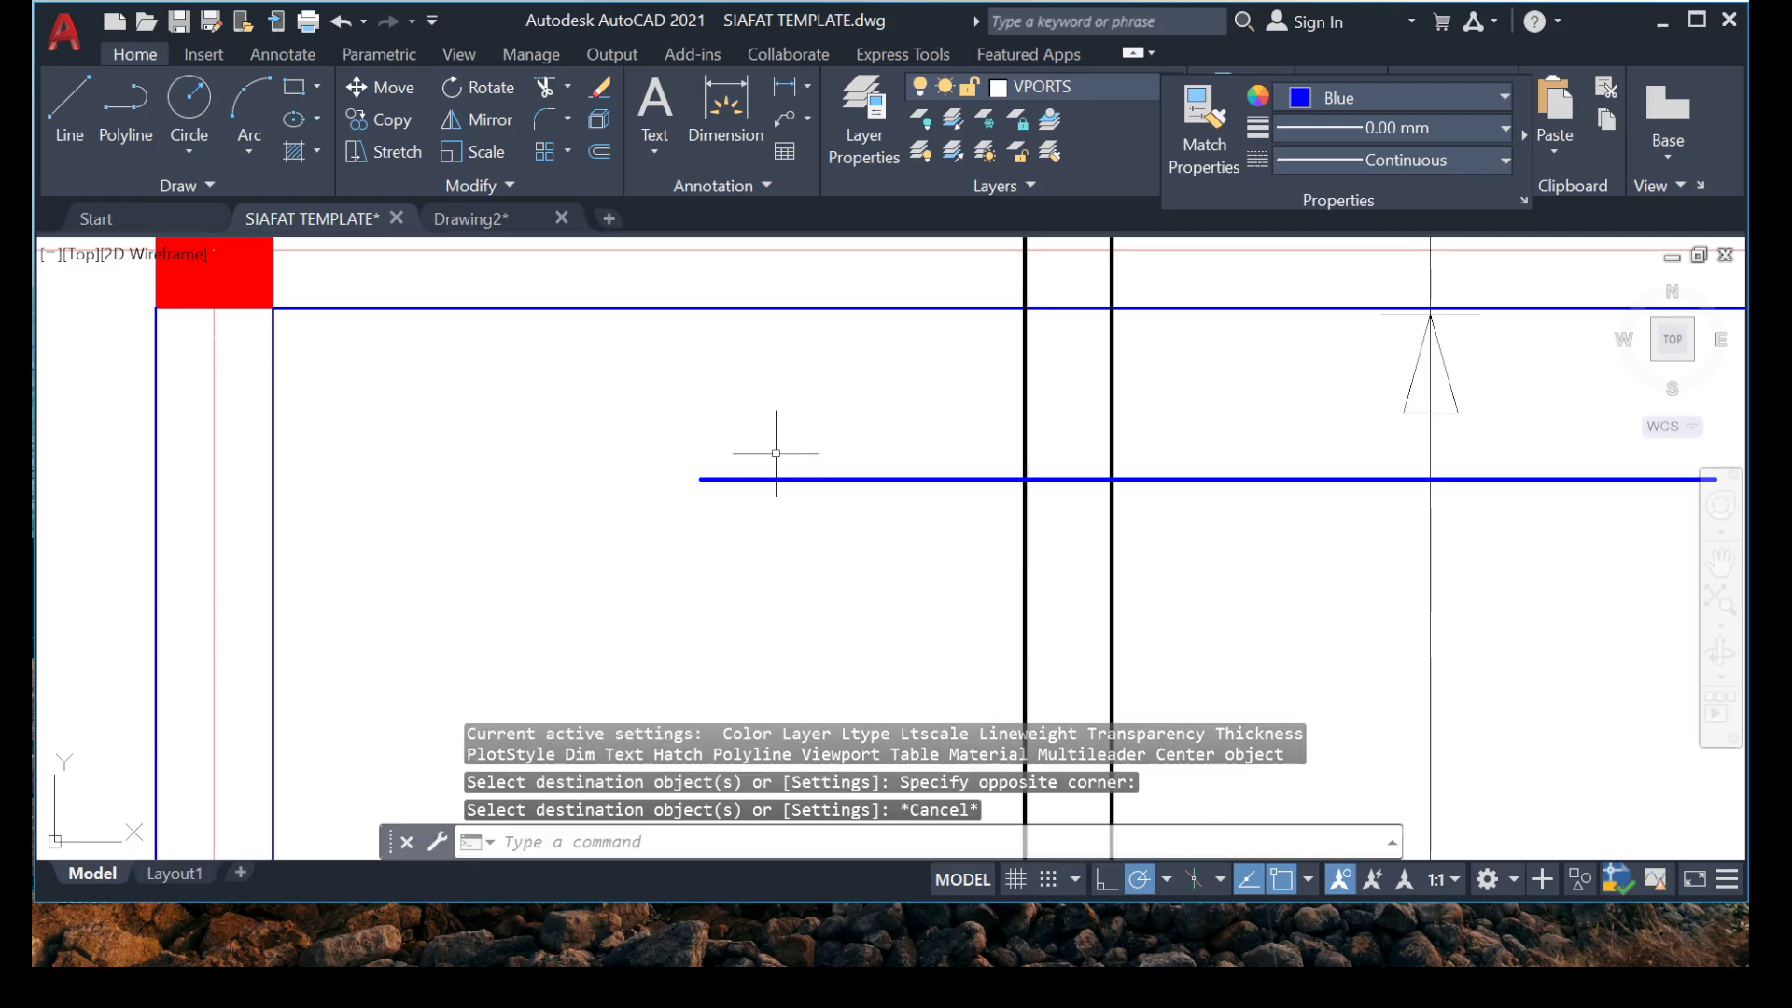
# Copy the black dot from the hooked horizontal bar onto the blue horizontal line, just right of the vertical hook.
pyautogui.scroll(-5, 776, 454)
pyautogui.scroll(-5, 912, 469)
pyautogui.scroll(3, 700, 492)
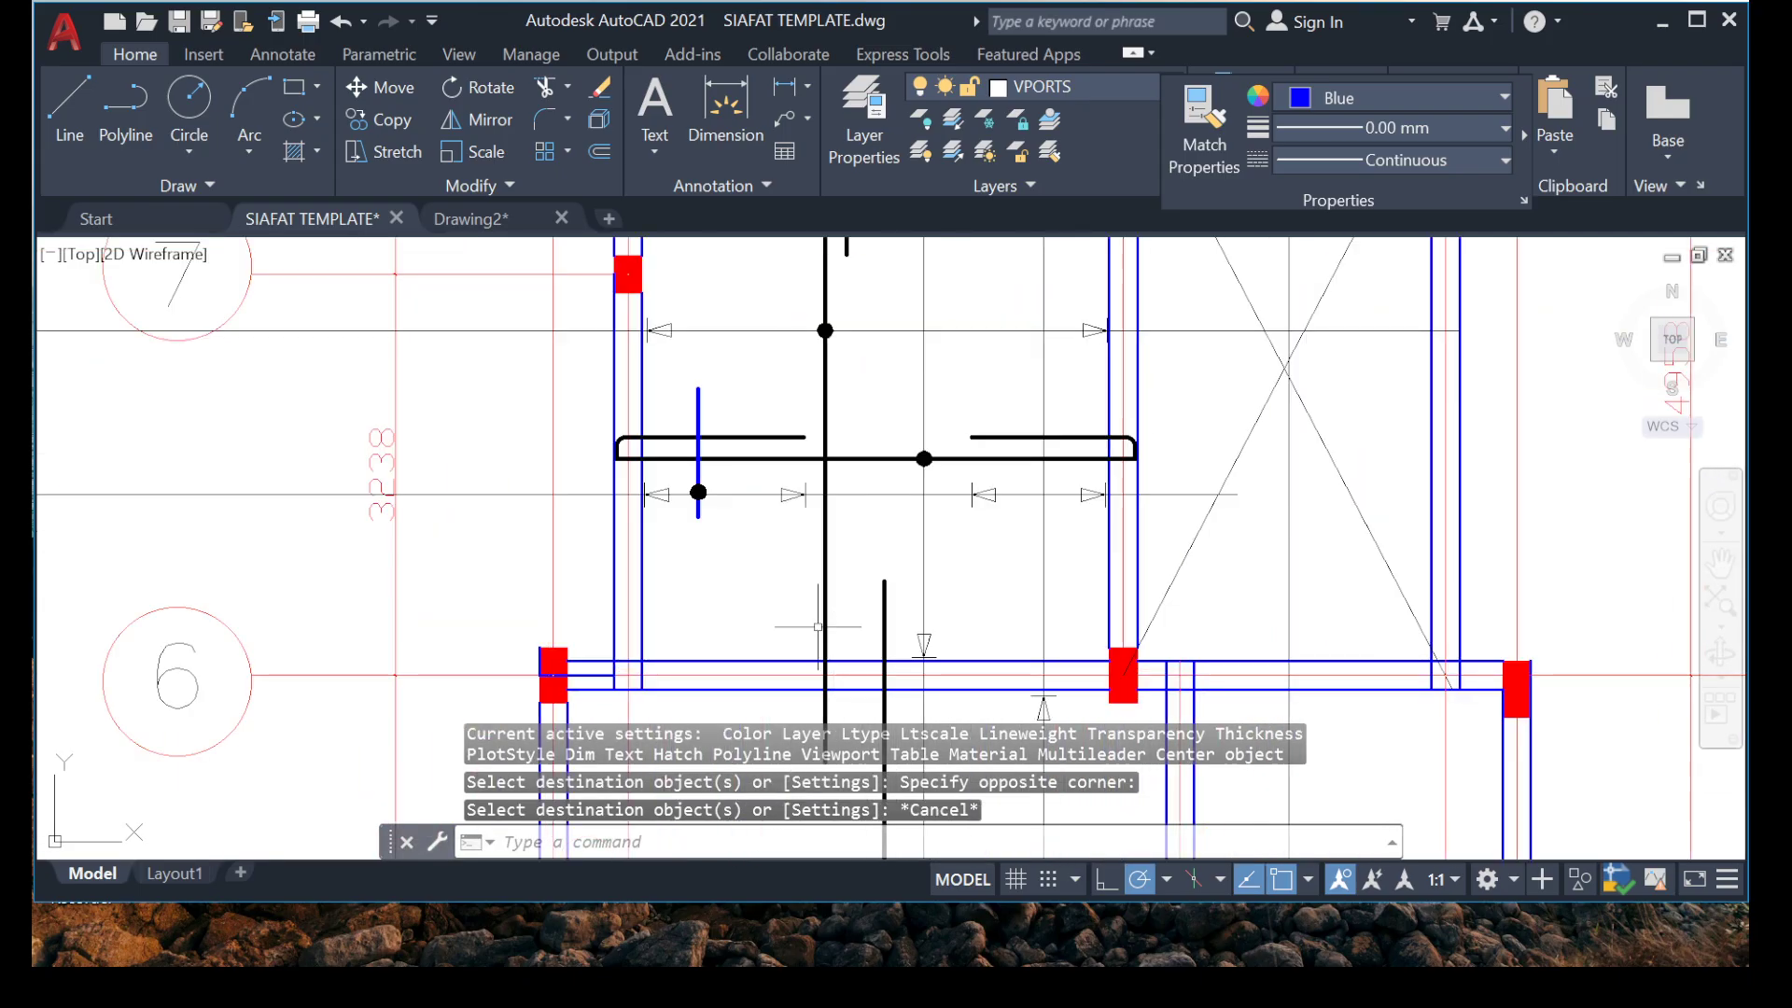
pyautogui.scroll(6, 1032, 480)
pyautogui.moveTo(1032, 480); pyautogui.dragTo(869, 508, button='middle')
pyautogui.click(770, 352)
pyautogui.click(1066, 540)
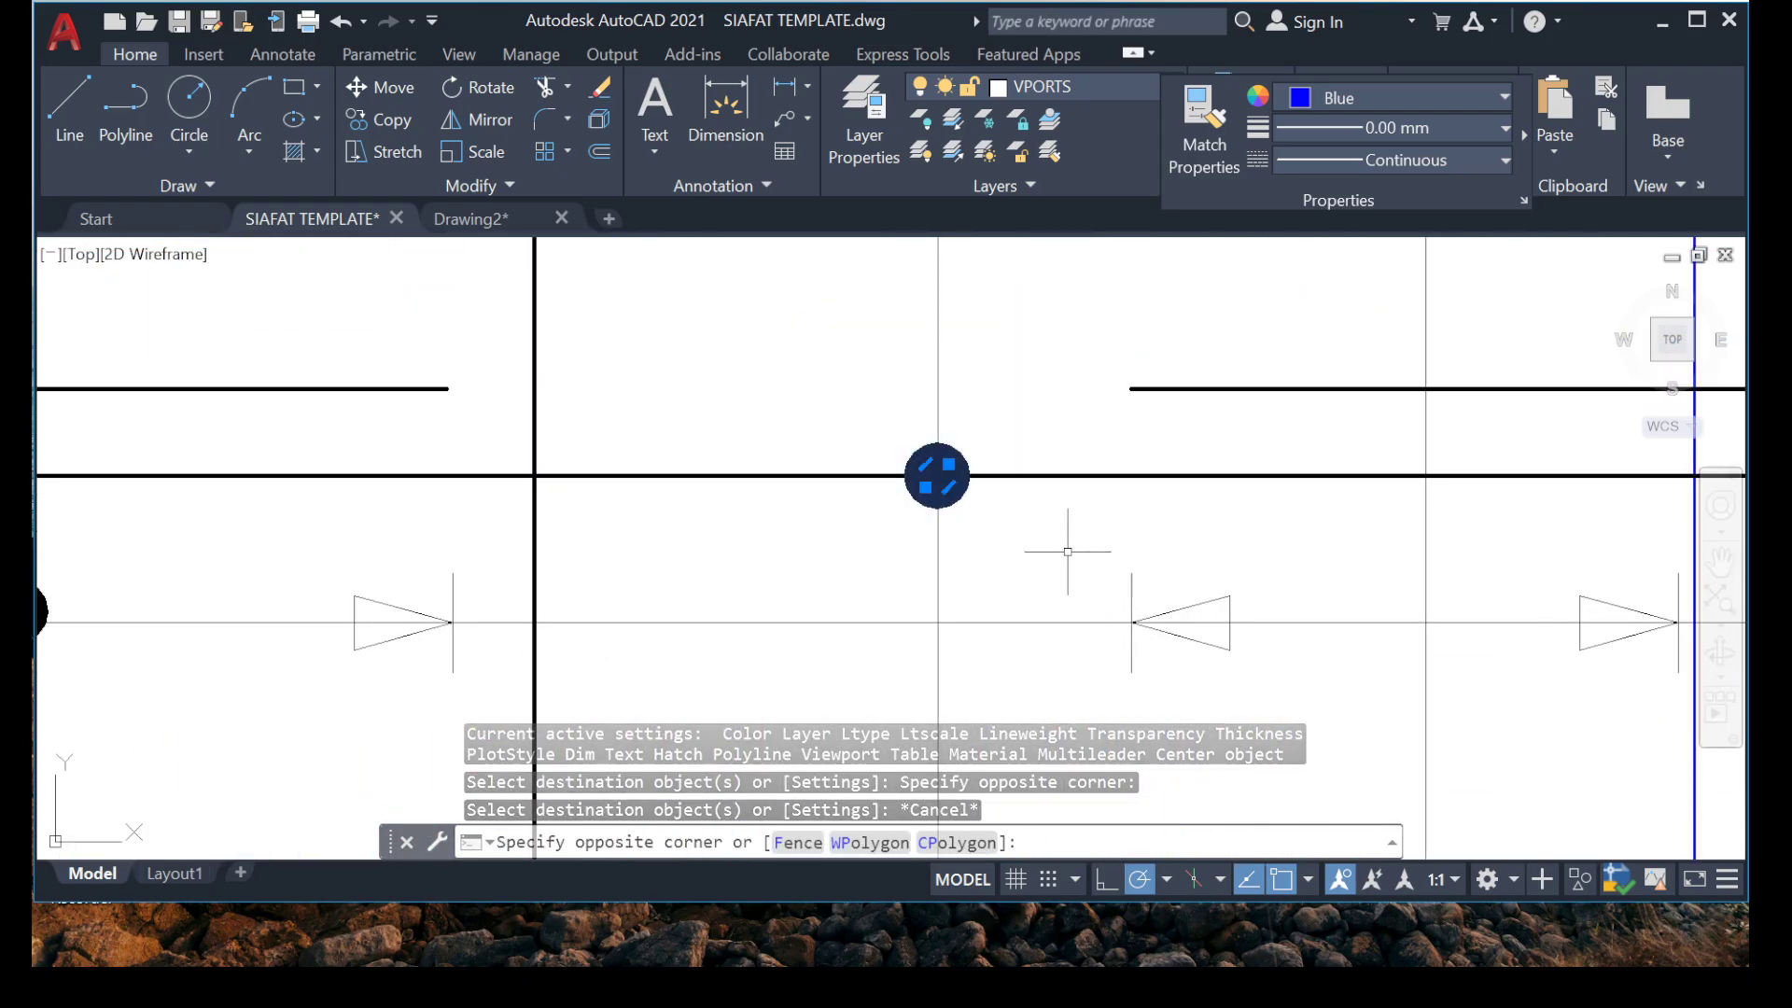
pyautogui.rightClick(870, 247)
pyautogui.click(933, 514)
pyautogui.click(937, 475)
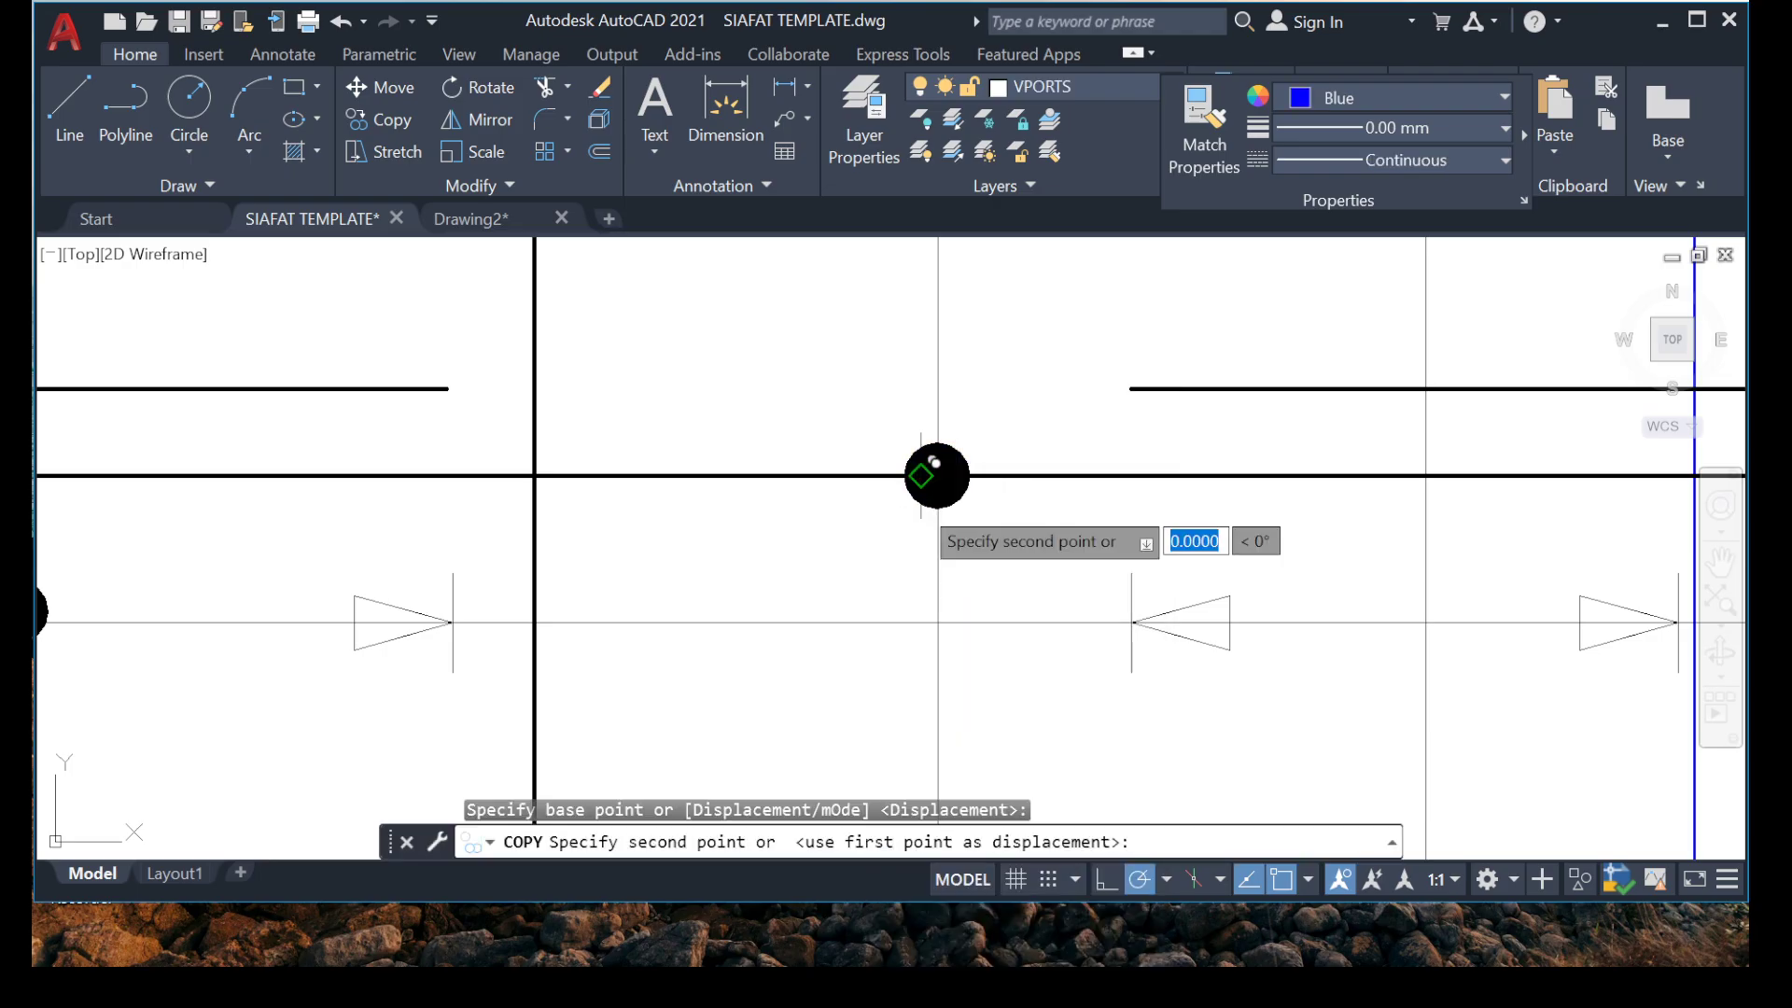
pyautogui.scroll(-5, 937, 475)
pyautogui.moveTo(915, 529); pyautogui.dragTo(900, 720, button='middle')
pyautogui.scroll(6, 885, 391)
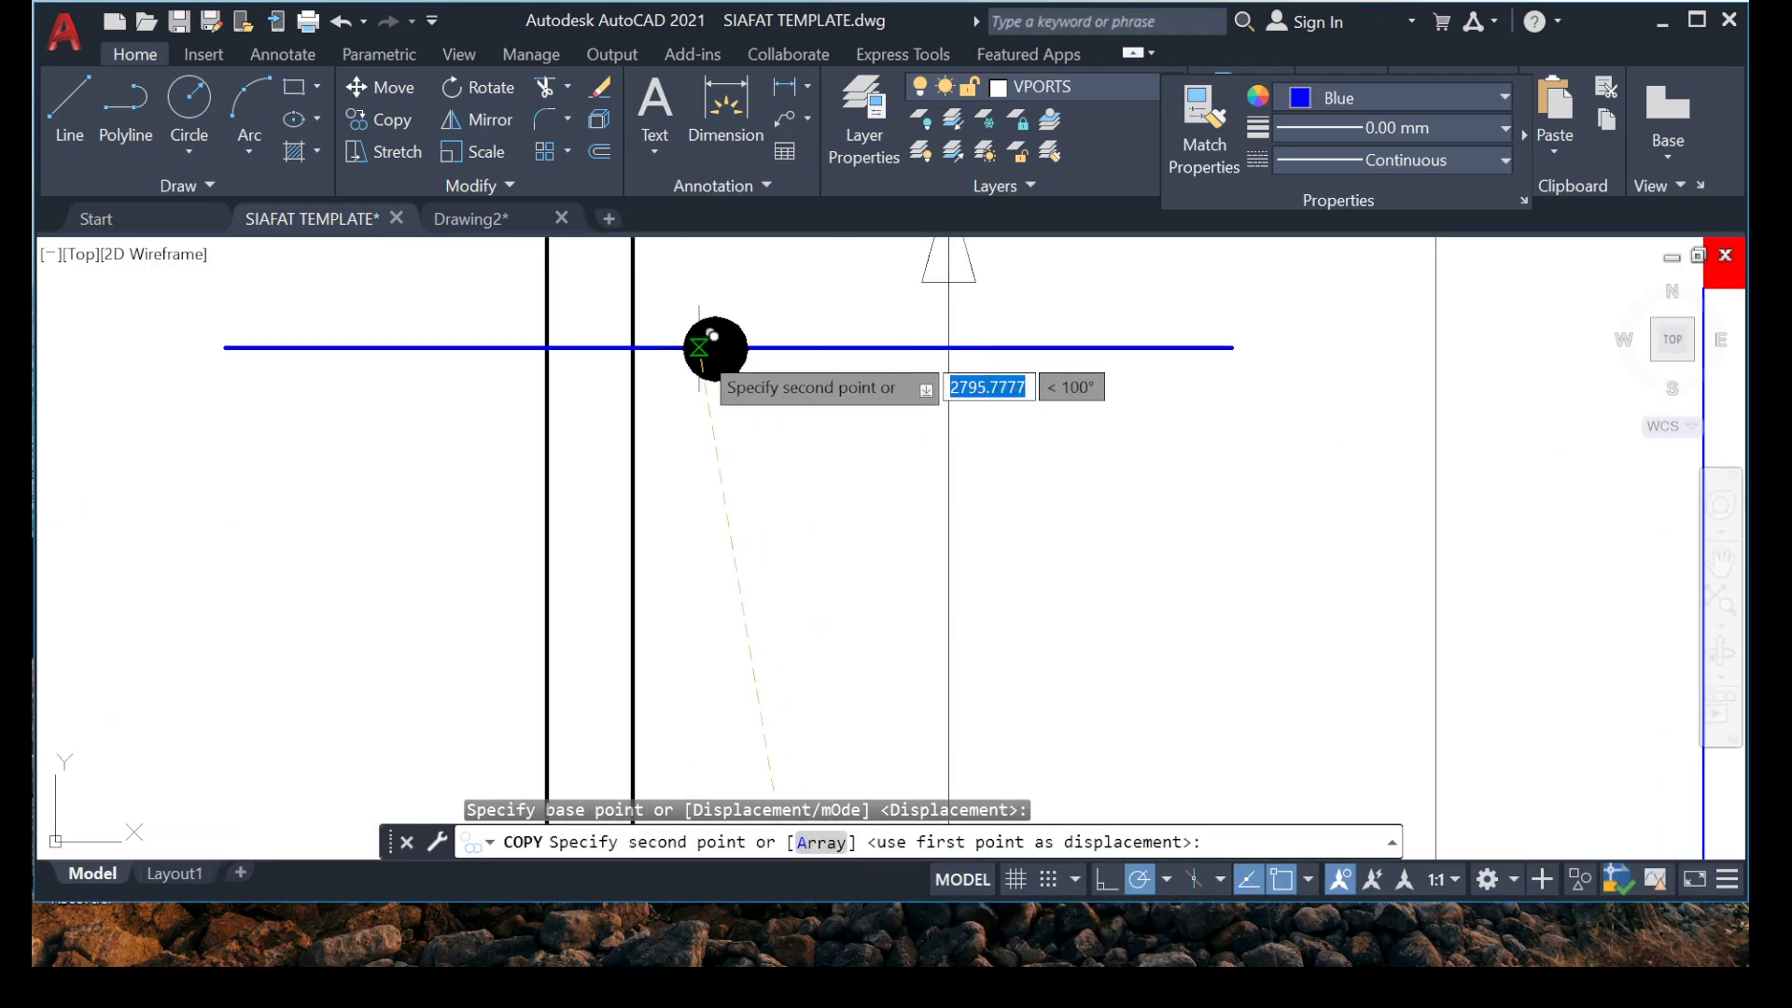
pyautogui.click(715, 347)
pyautogui.press('Escape')
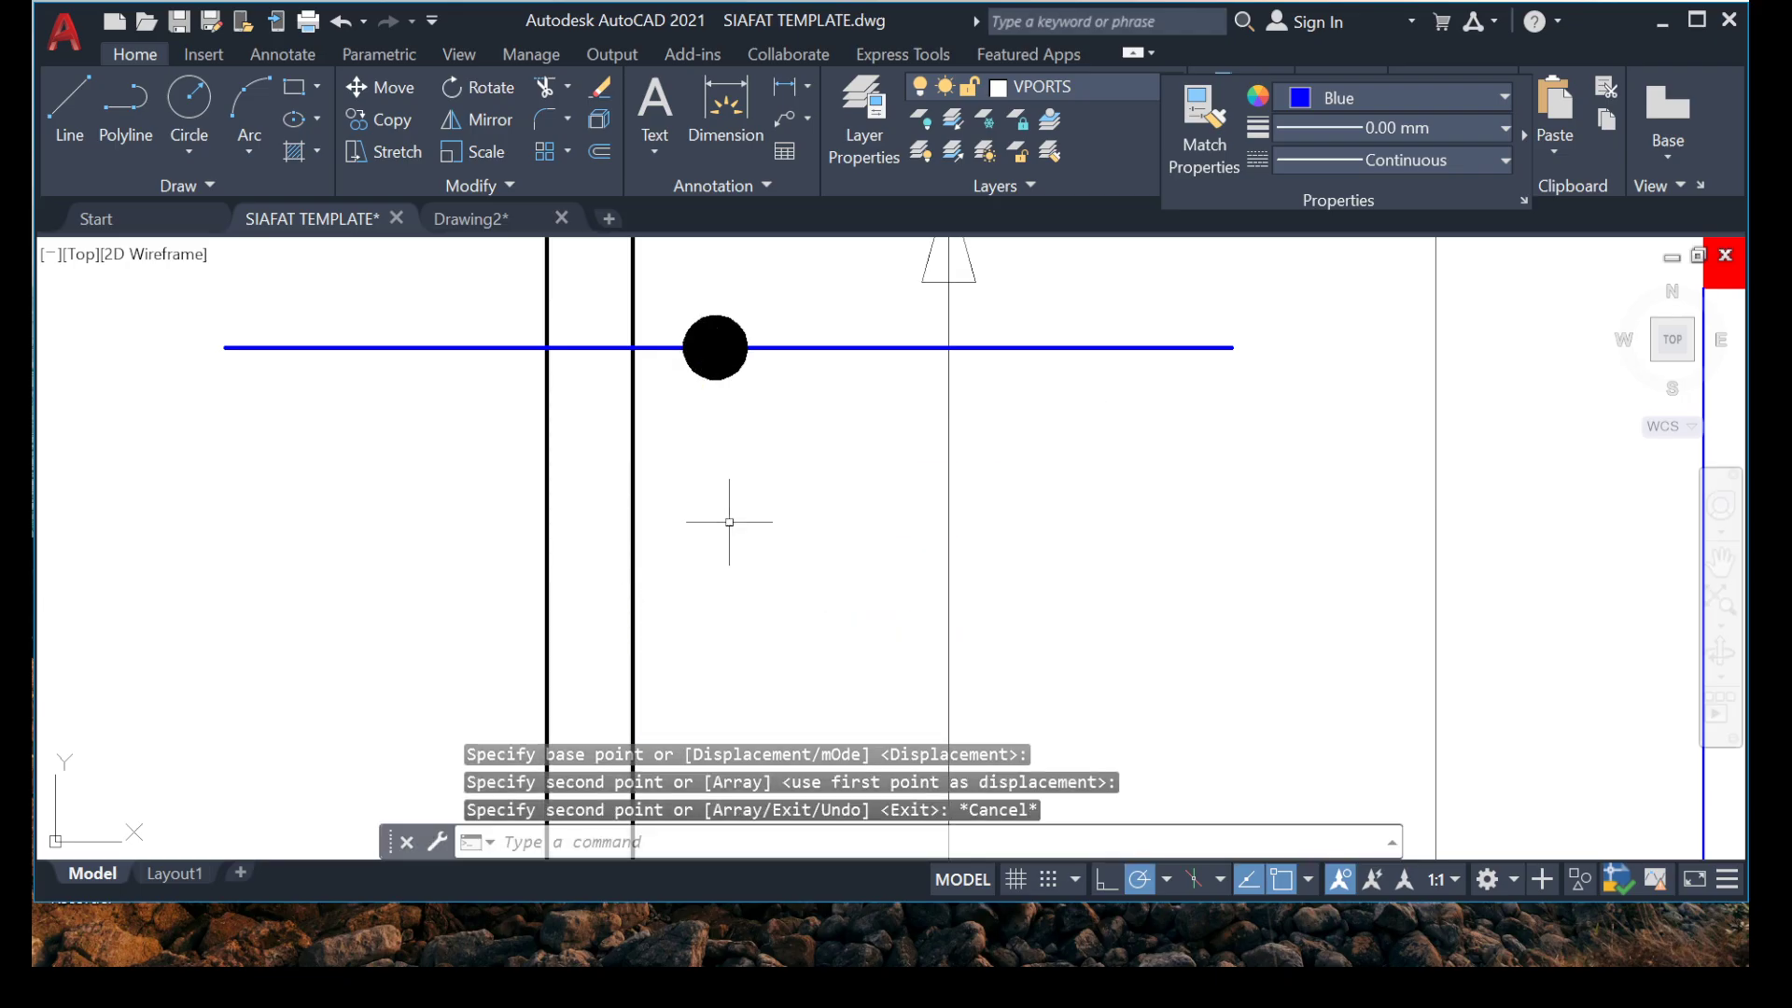
# Copy the hooked horizontal bar's vertical range line and upper arrowhead to the dot on the blue horizontal line.
pyautogui.scroll(-4, 738, 466)
pyautogui.scroll(2, 798, 478)
pyautogui.click(940, 445)
pyautogui.click(728, 481)
pyautogui.scroll(2, 775, 382)
pyautogui.moveTo(782, 359); pyautogui.dragTo(737, 468, button='middle')
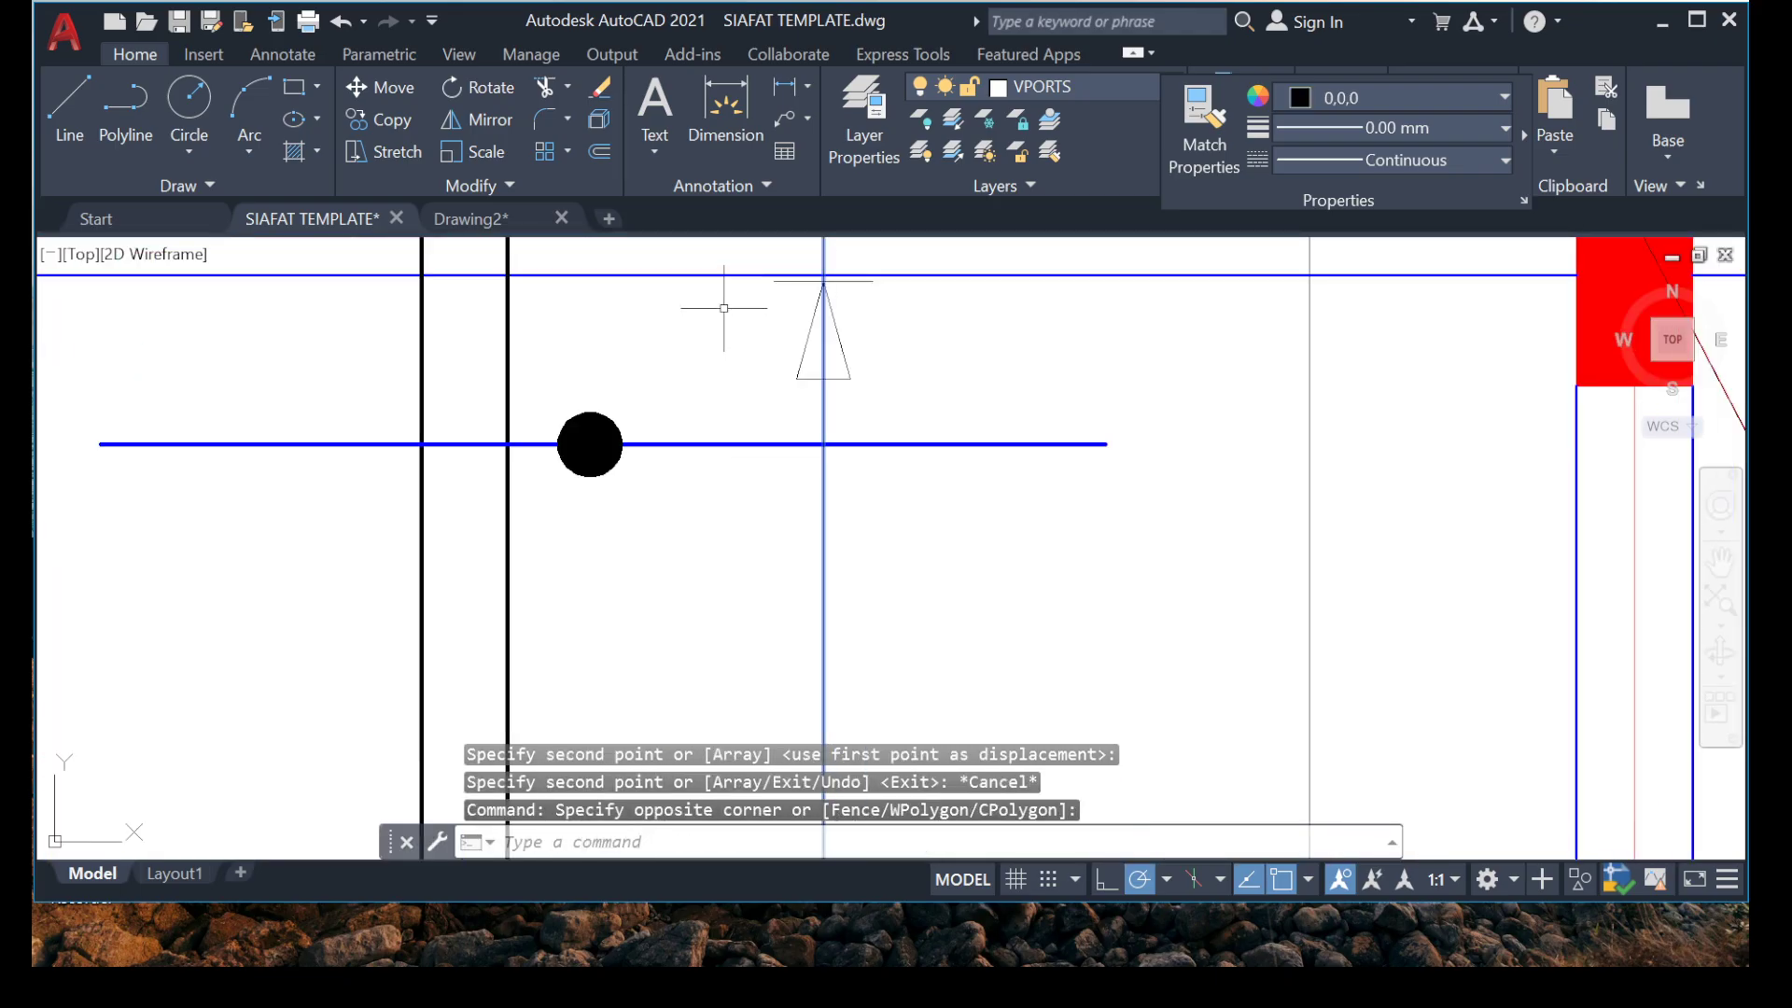
pyautogui.moveTo(724, 308); pyautogui.dragTo(686, 386, button='middle')
pyautogui.click(691, 327)
pyautogui.click(1006, 513)
pyautogui.rightClick(907, 530)
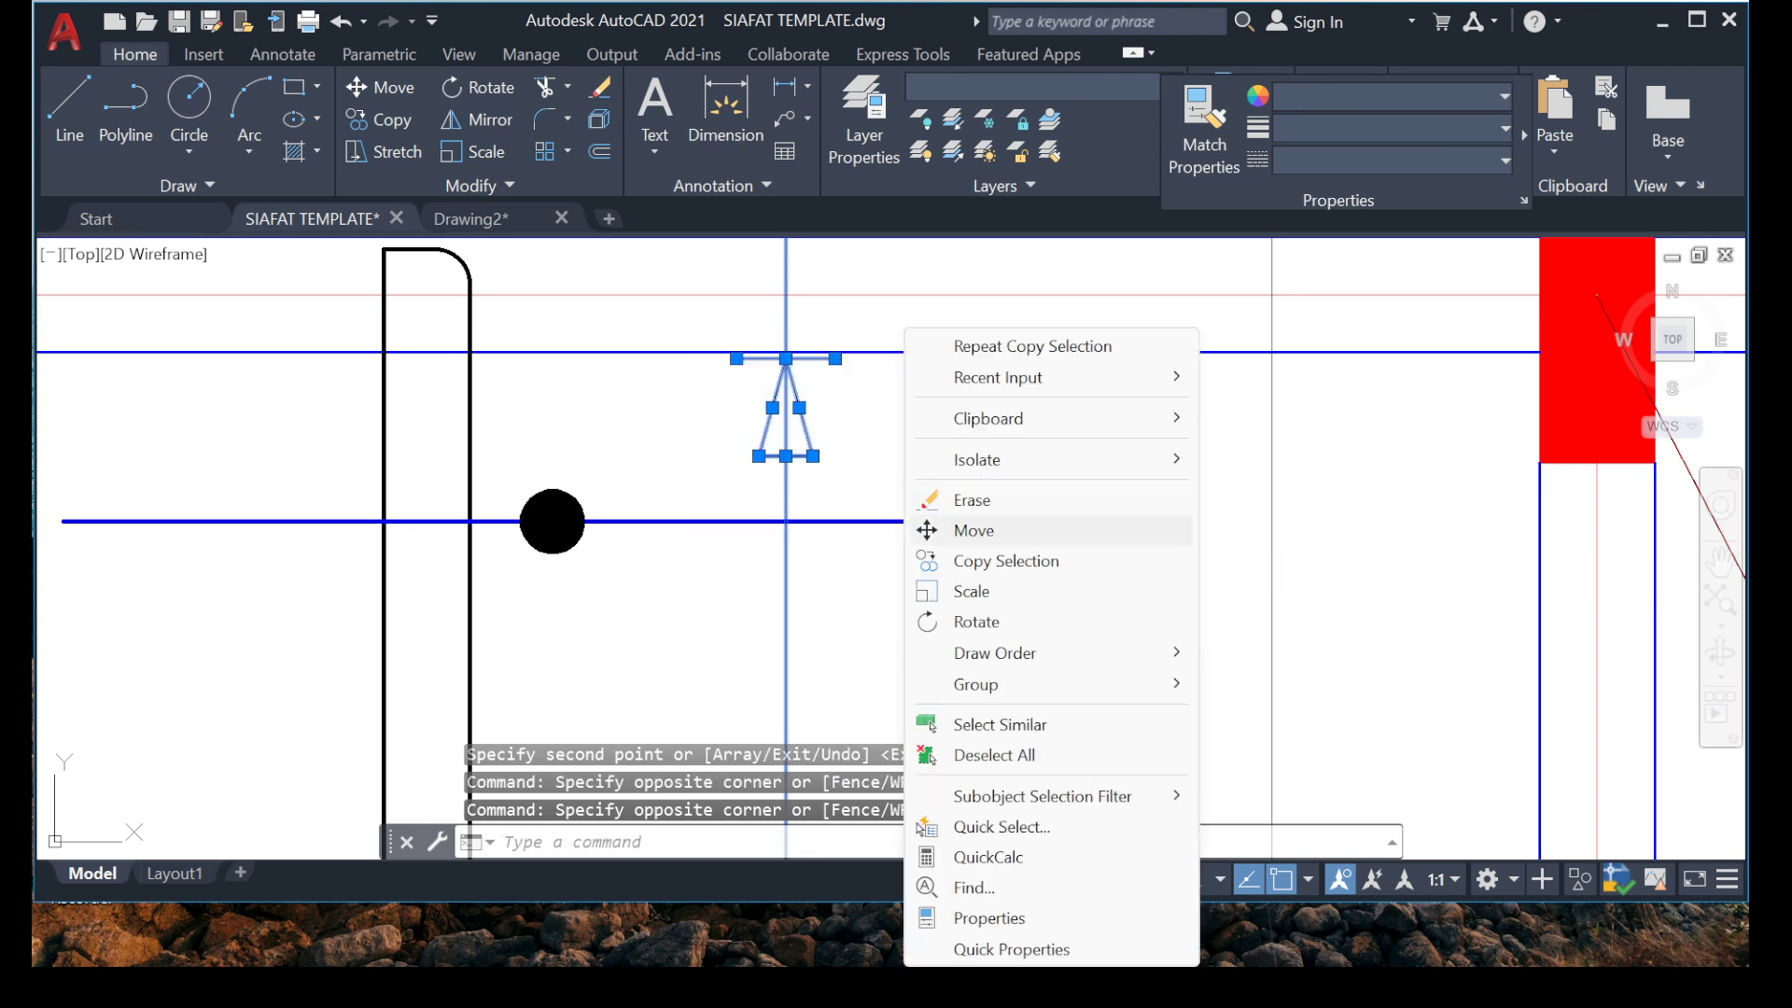
pyautogui.click(989, 560)
pyautogui.click(786, 520)
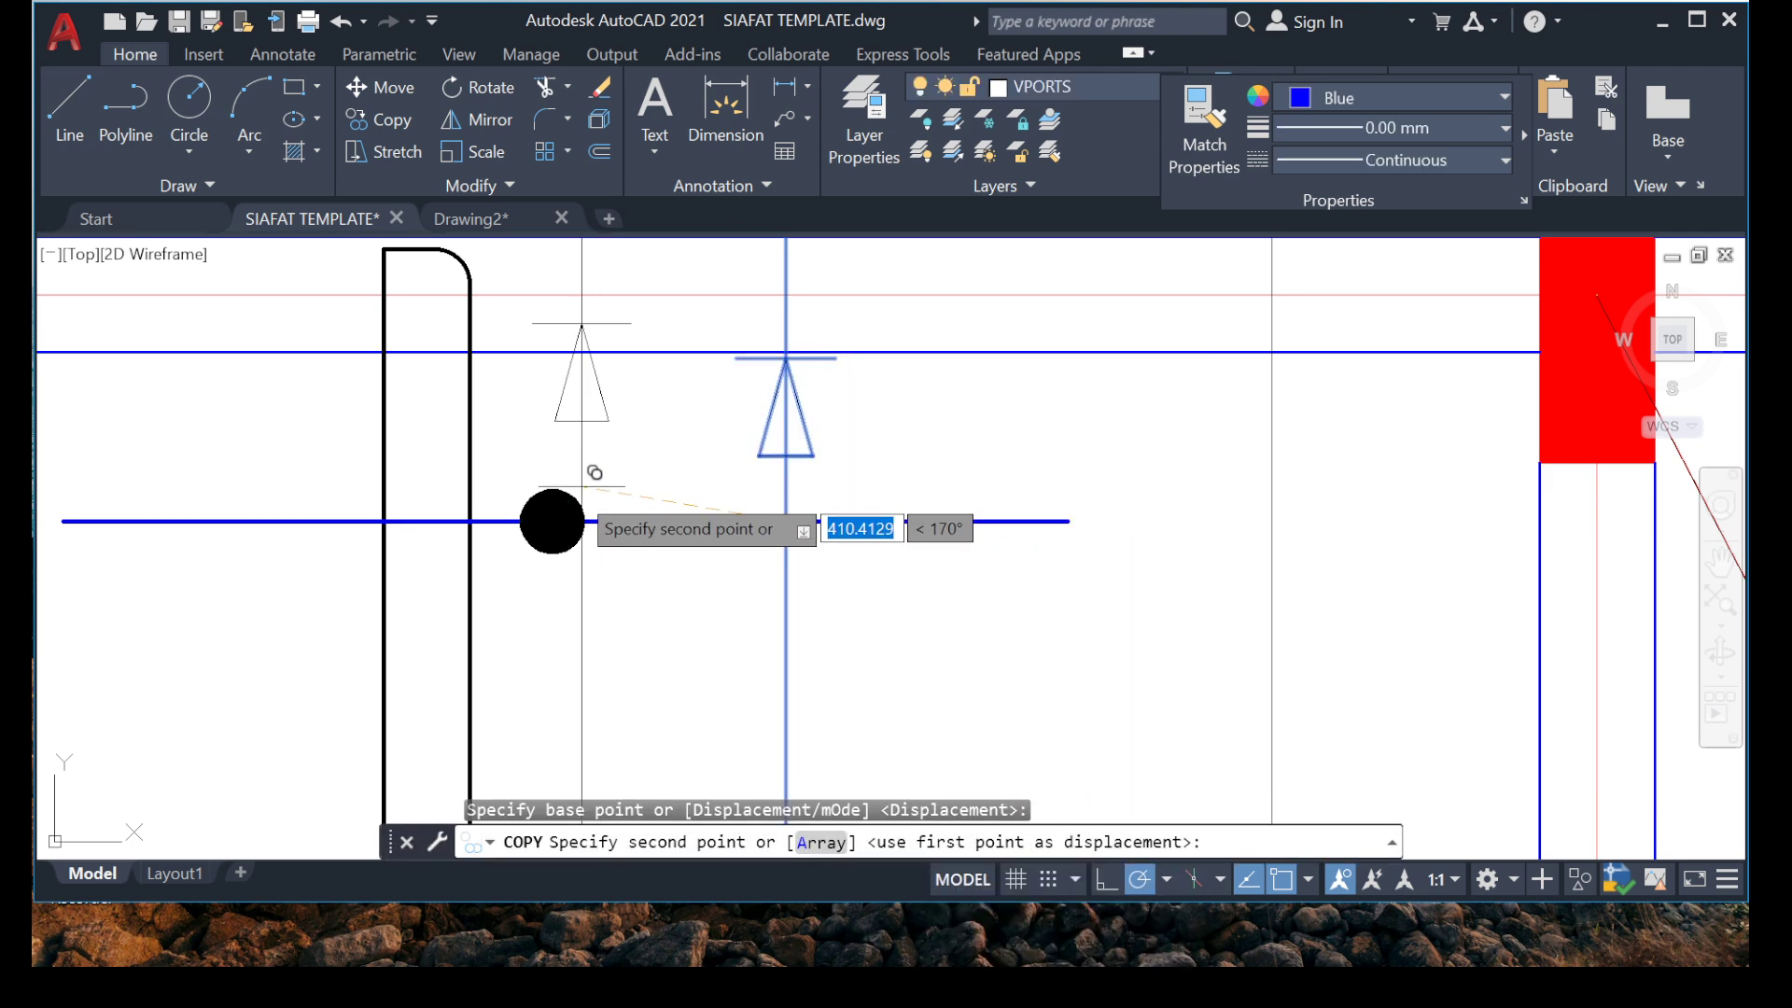
pyautogui.click(551, 521)
pyautogui.scroll(-4, 579, 537)
pyautogui.scroll(5, 579, 541)
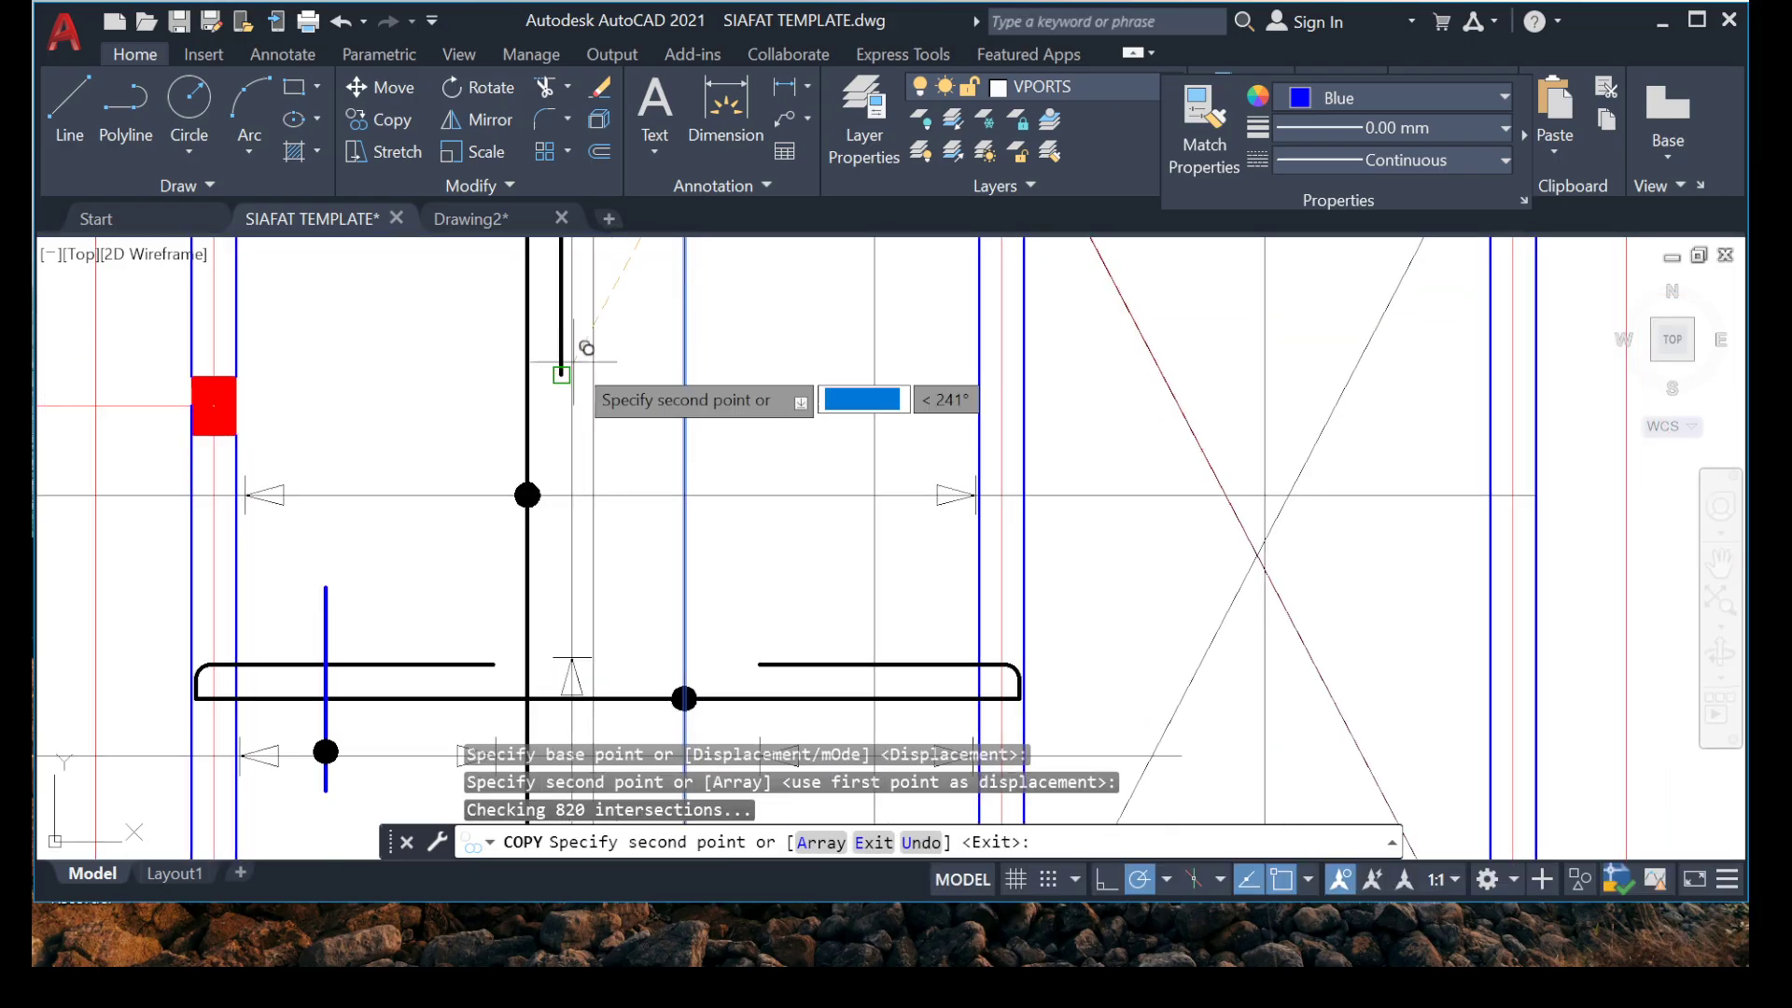
pyautogui.press('Escape')
# Copy the downward arrowhead near the grid 6 beam onto the new vertical range line, level with the free end of the vertical hook.
pyautogui.scroll(-4, 687, 464)
pyautogui.scroll(6, 644, 607)
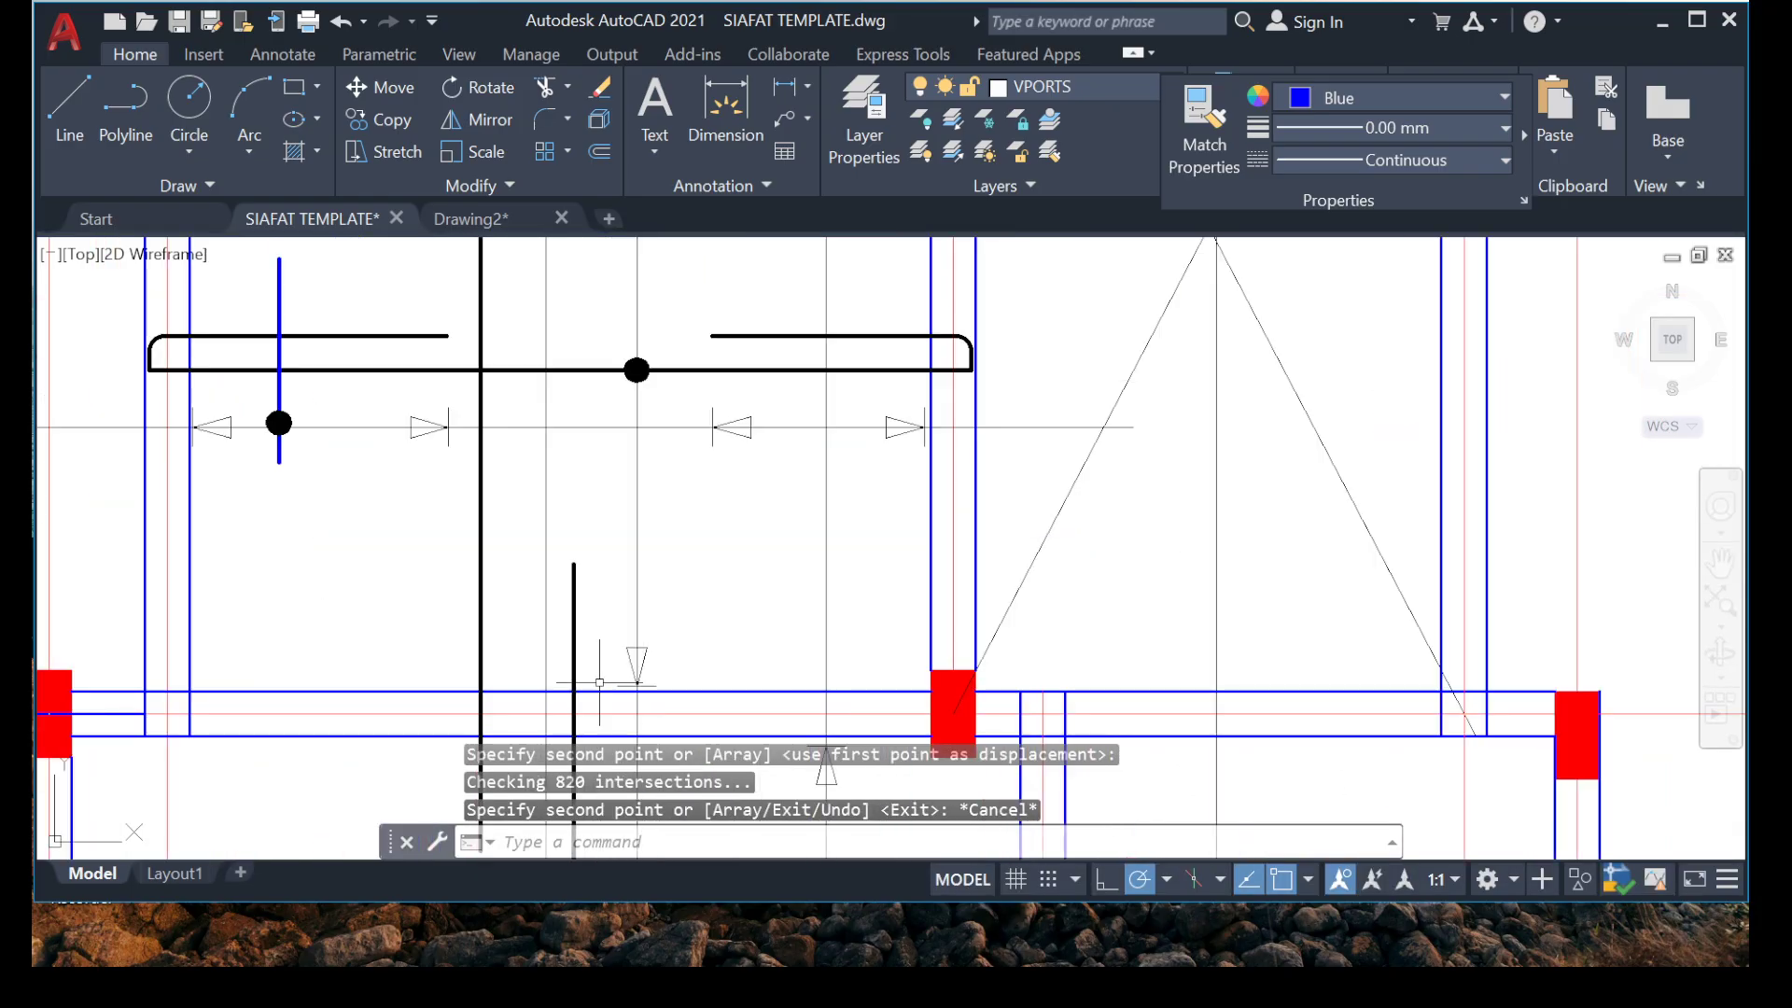
pyautogui.click(620, 532)
pyautogui.click(899, 728)
pyautogui.rightClick(899, 728)
pyautogui.click(938, 557)
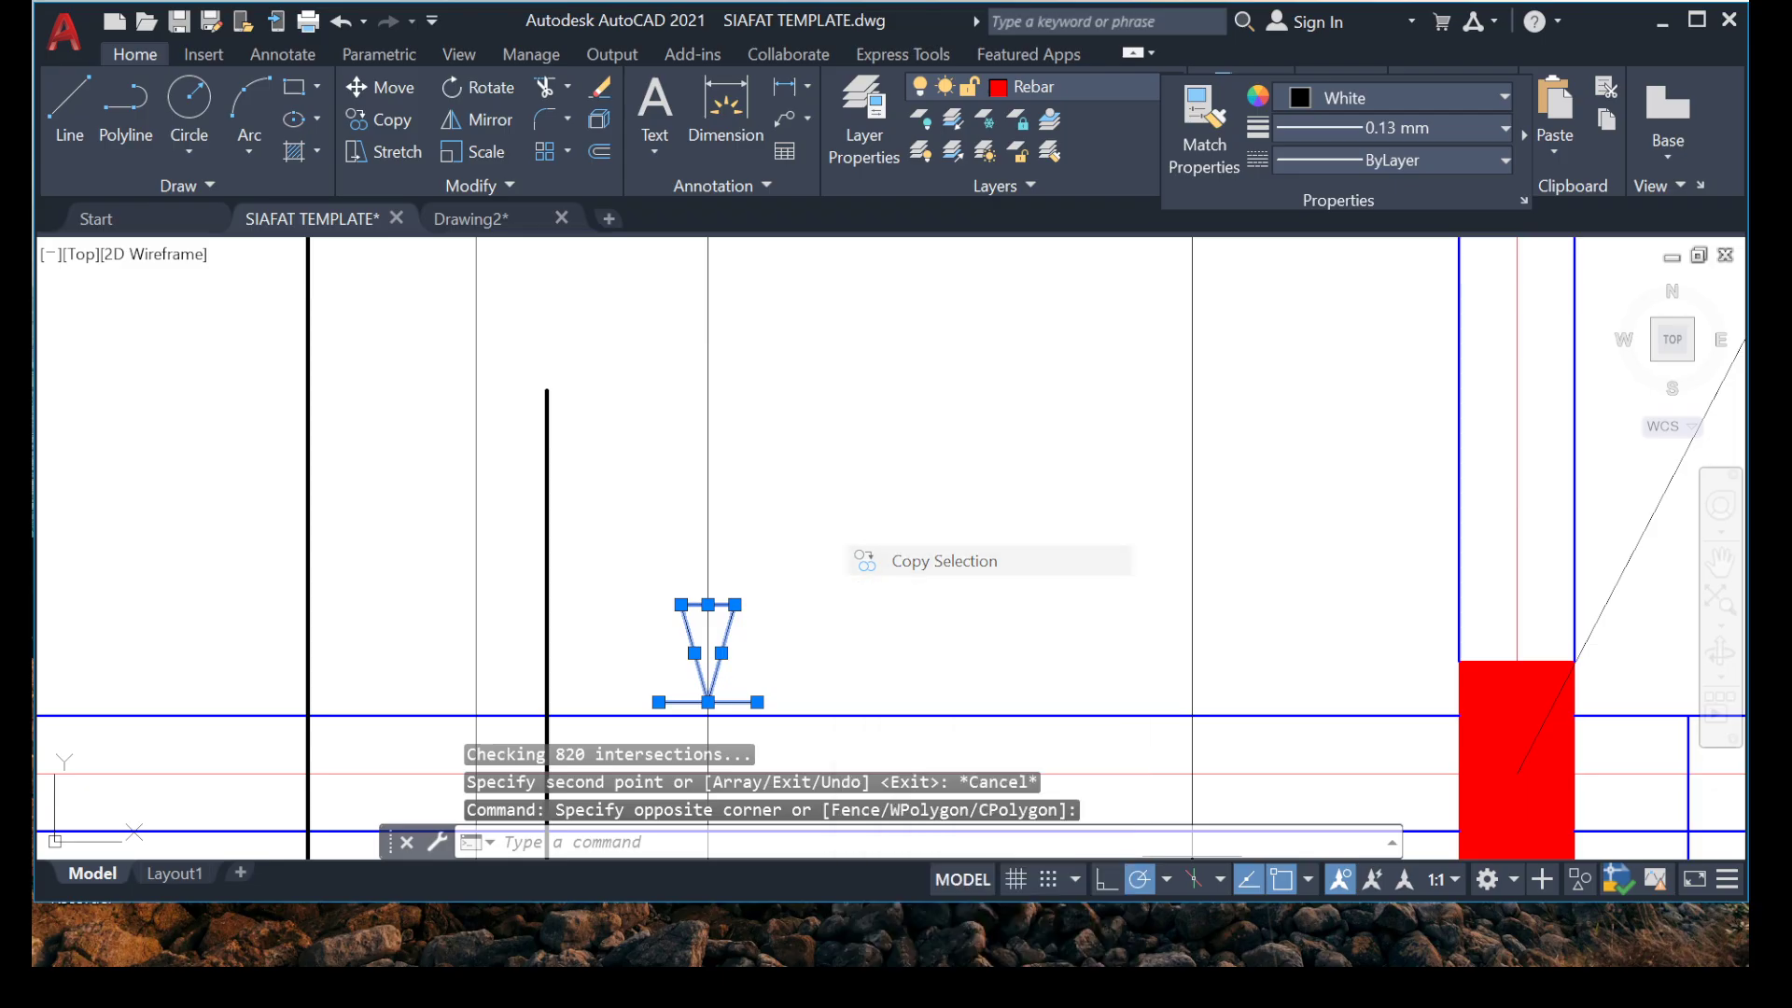
pyautogui.click(707, 700)
pyautogui.scroll(-3, 700, 492)
pyautogui.moveTo(700, 492); pyautogui.dragTo(724, 732, button='middle')
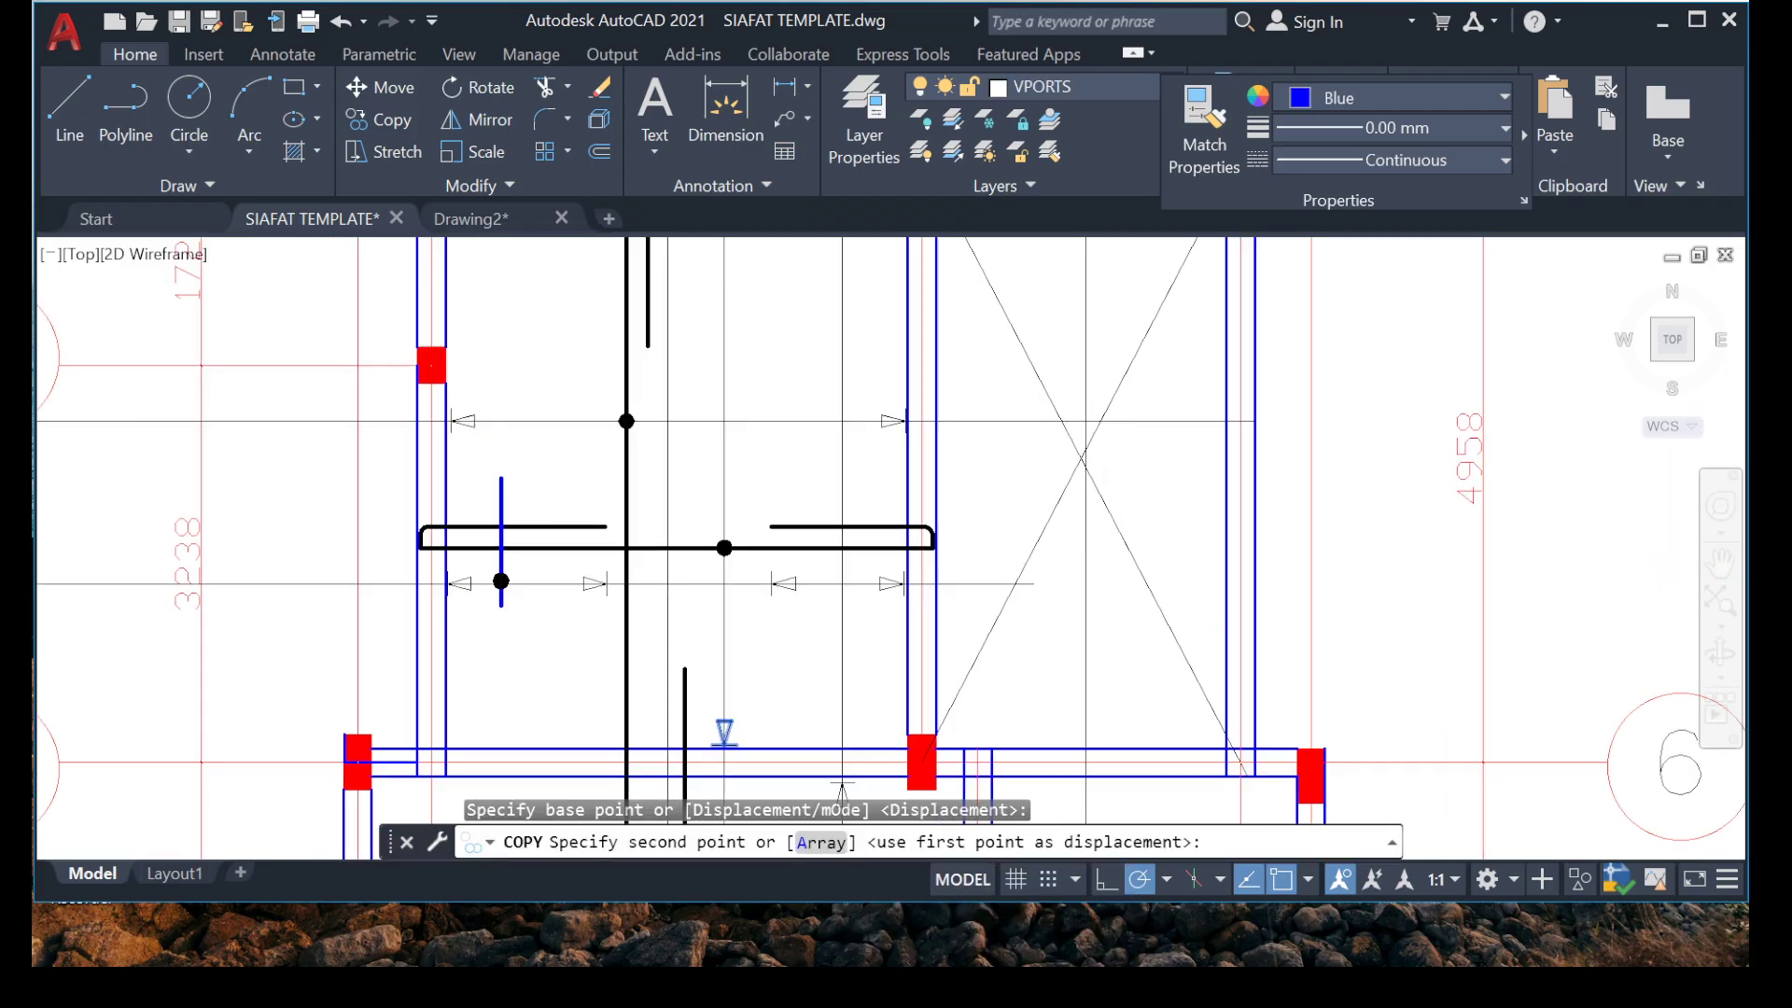
pyautogui.scroll(4, 752, 360)
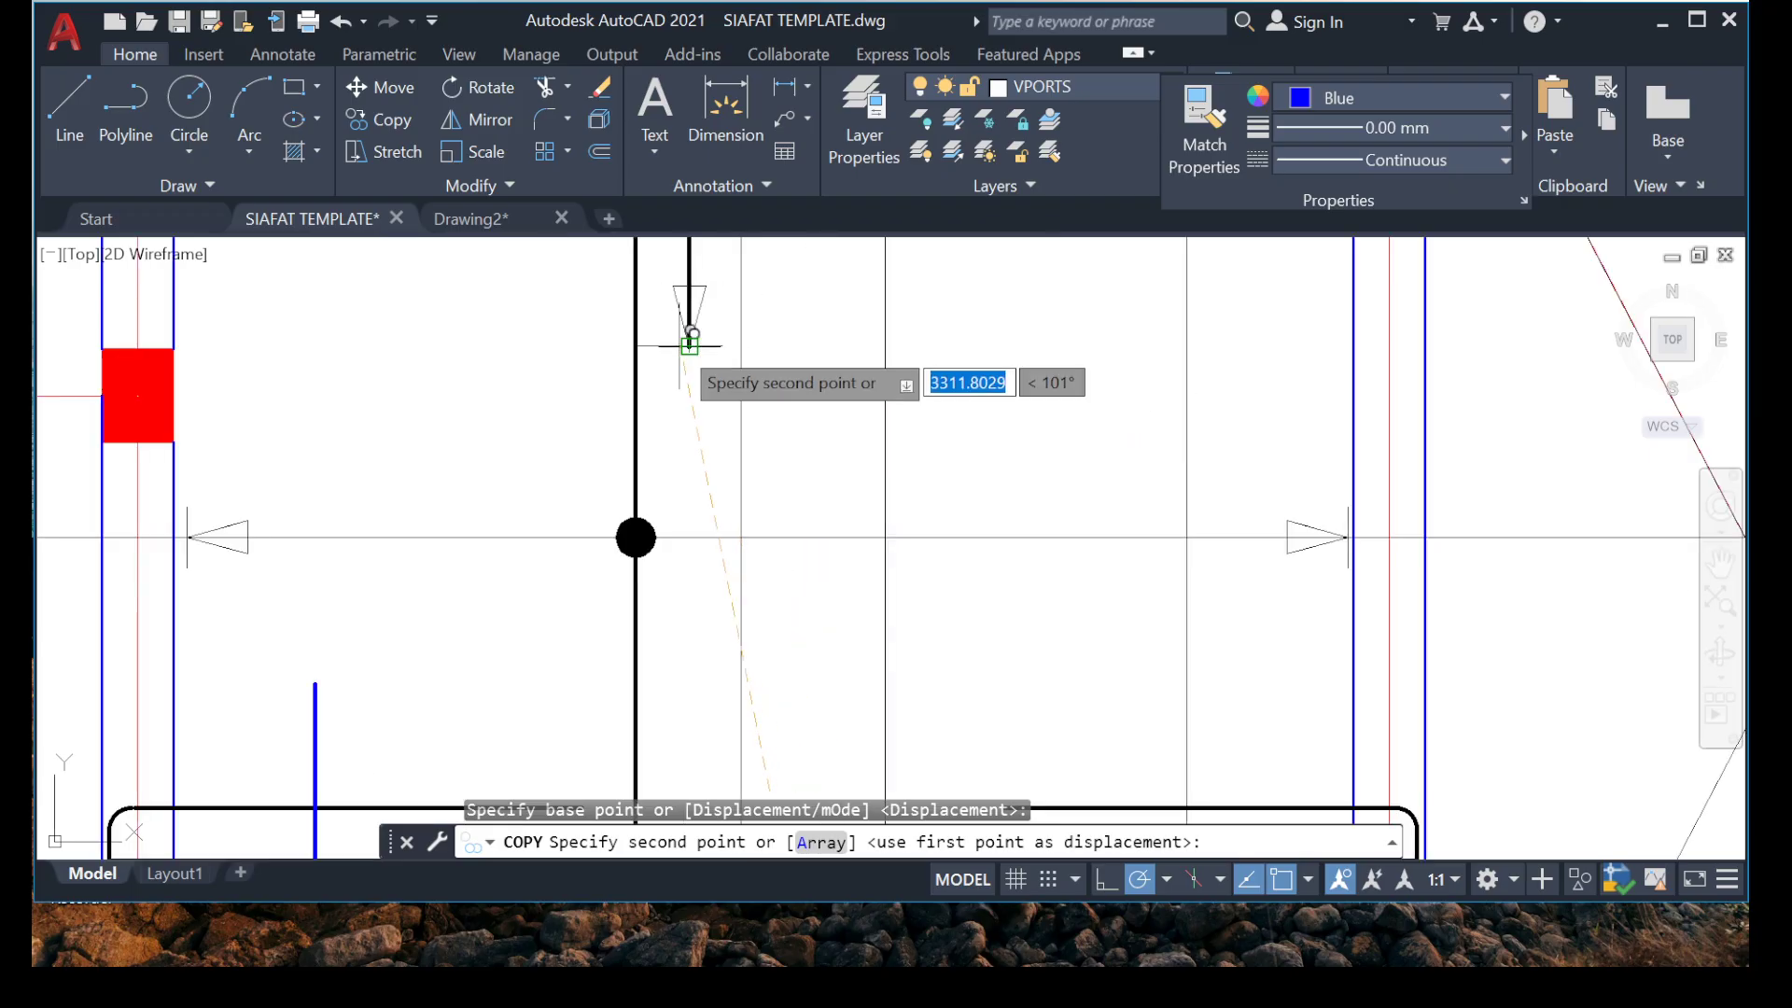
pyautogui.click(746, 334)
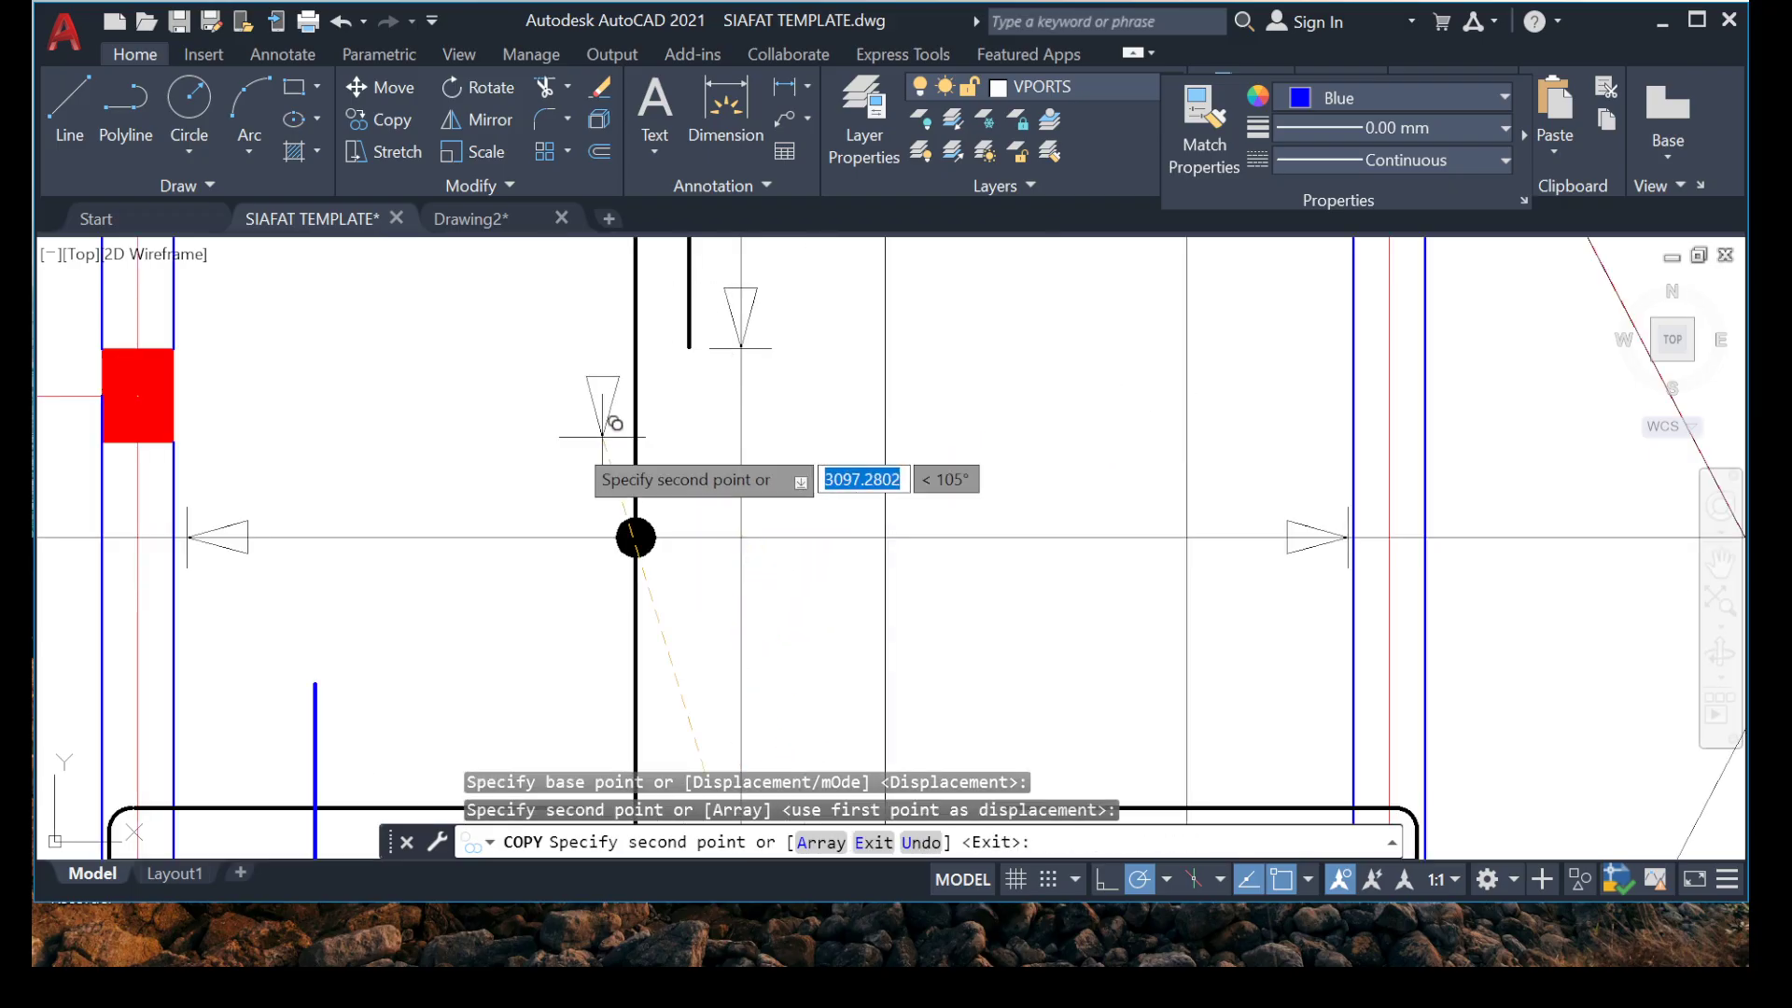
pyautogui.scroll(-3, 602, 392)
pyautogui.press('Escape')
pyautogui.scroll(3, 624, 366)
pyautogui.moveTo(623, 366); pyautogui.dragTo(741, 481, button='middle')
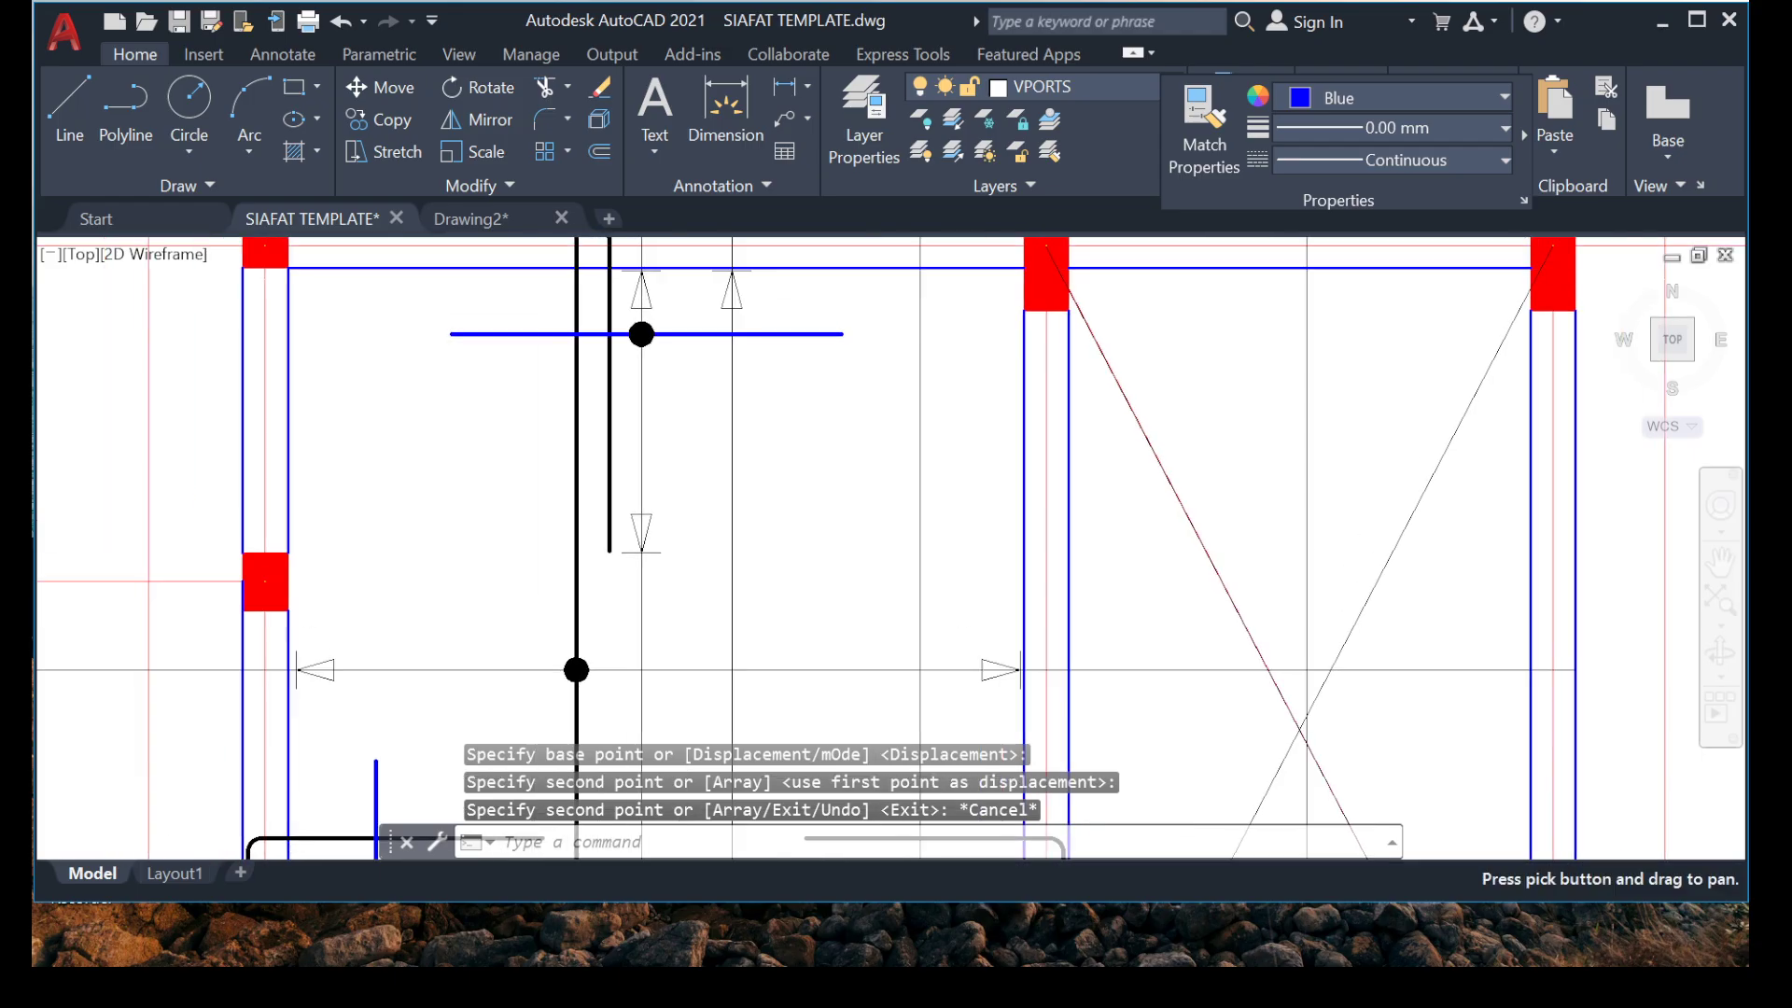
pyautogui.scroll(-2, 711, 401)
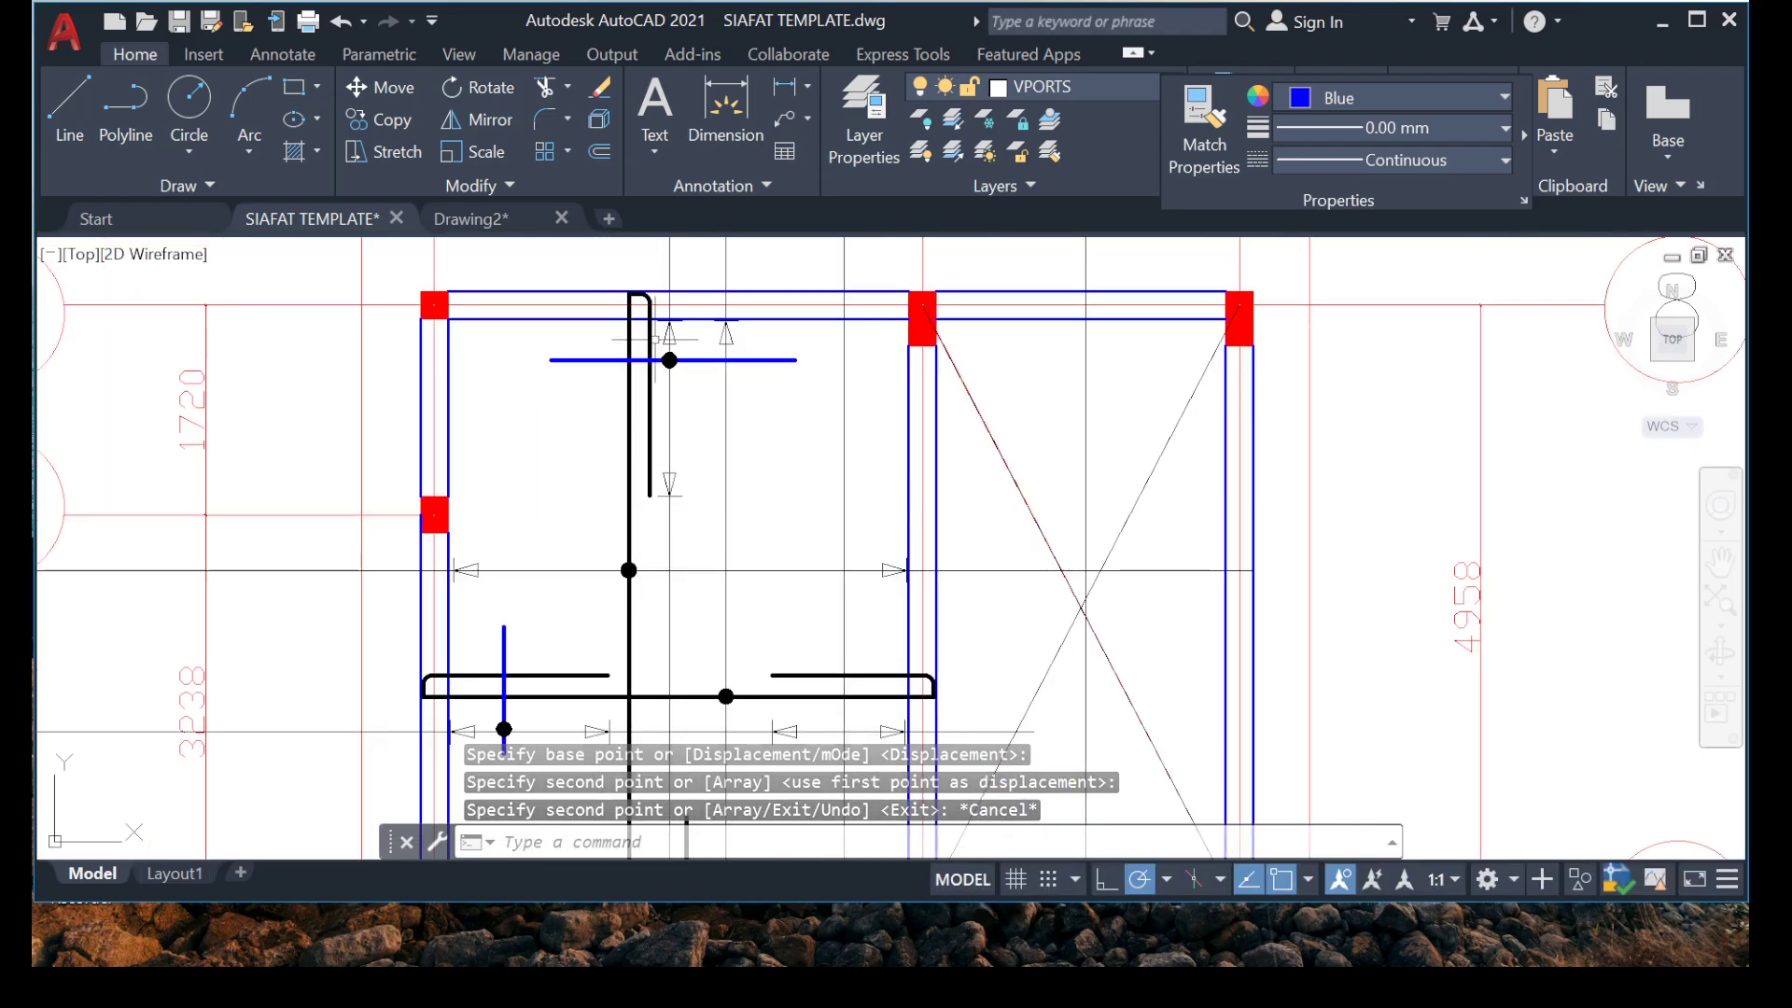
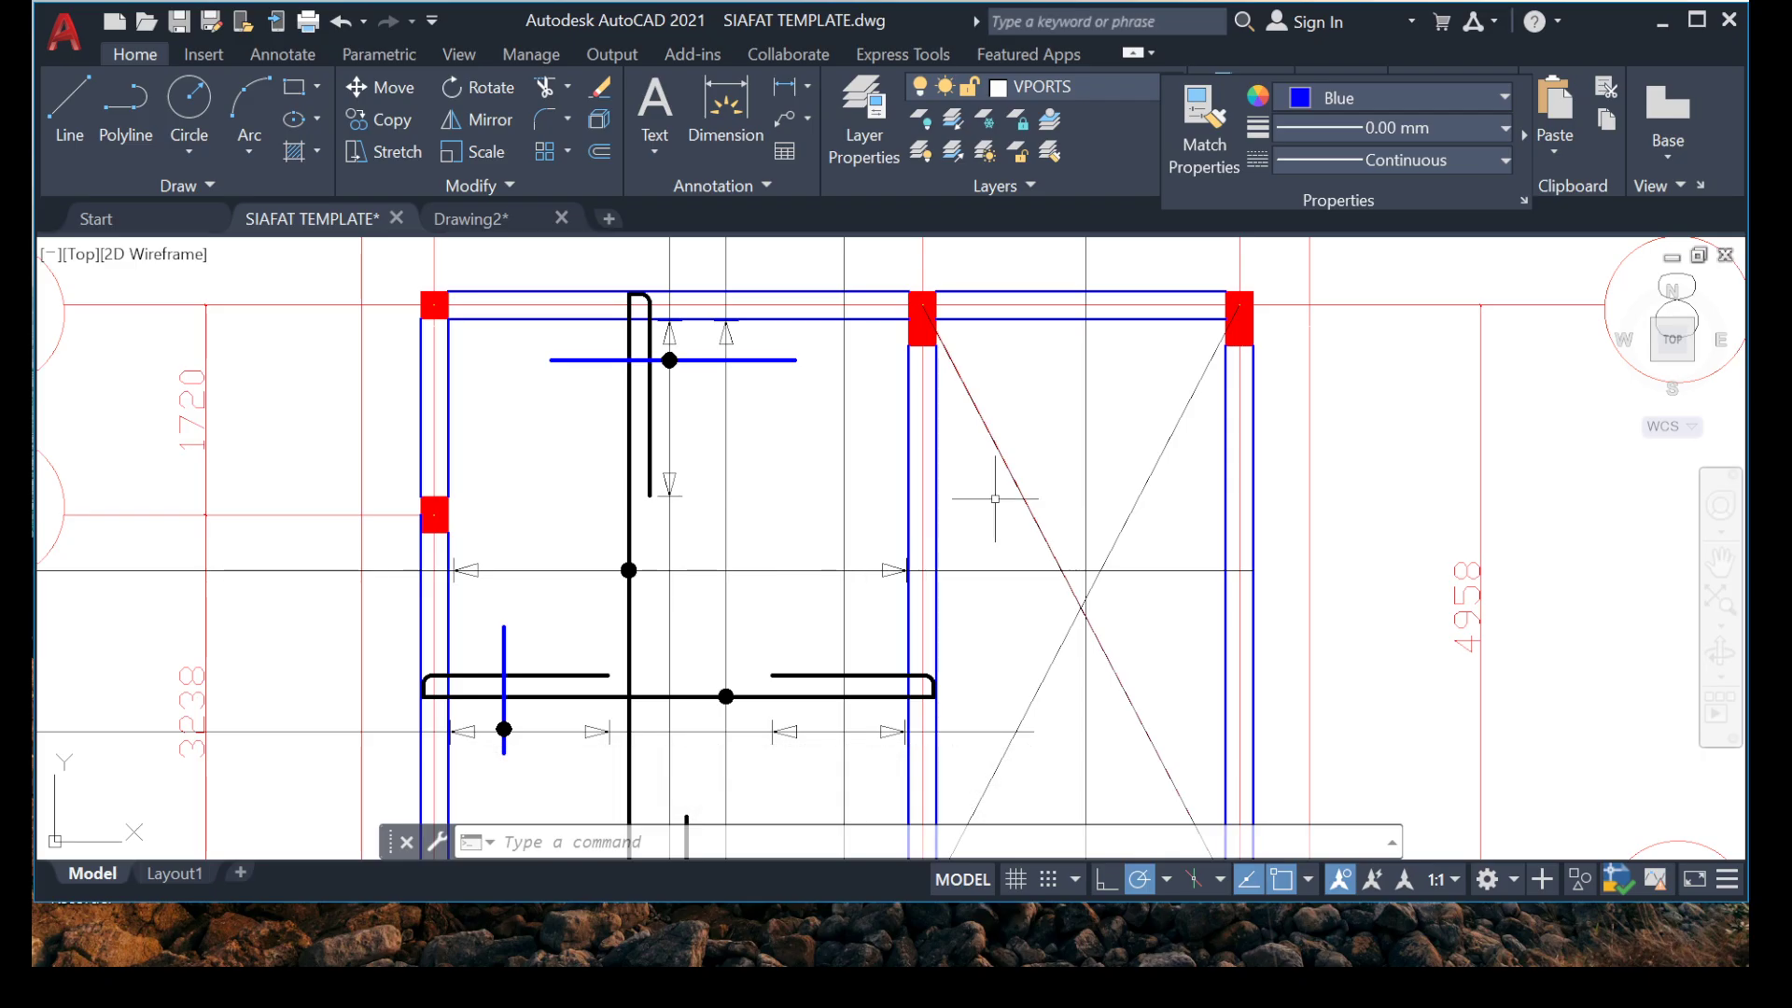
# Draw a horizontal line about 2951 long across the beam between the rebar panel and the crossed-out panel.
pyautogui.write('l')
pyautogui.press('Return')
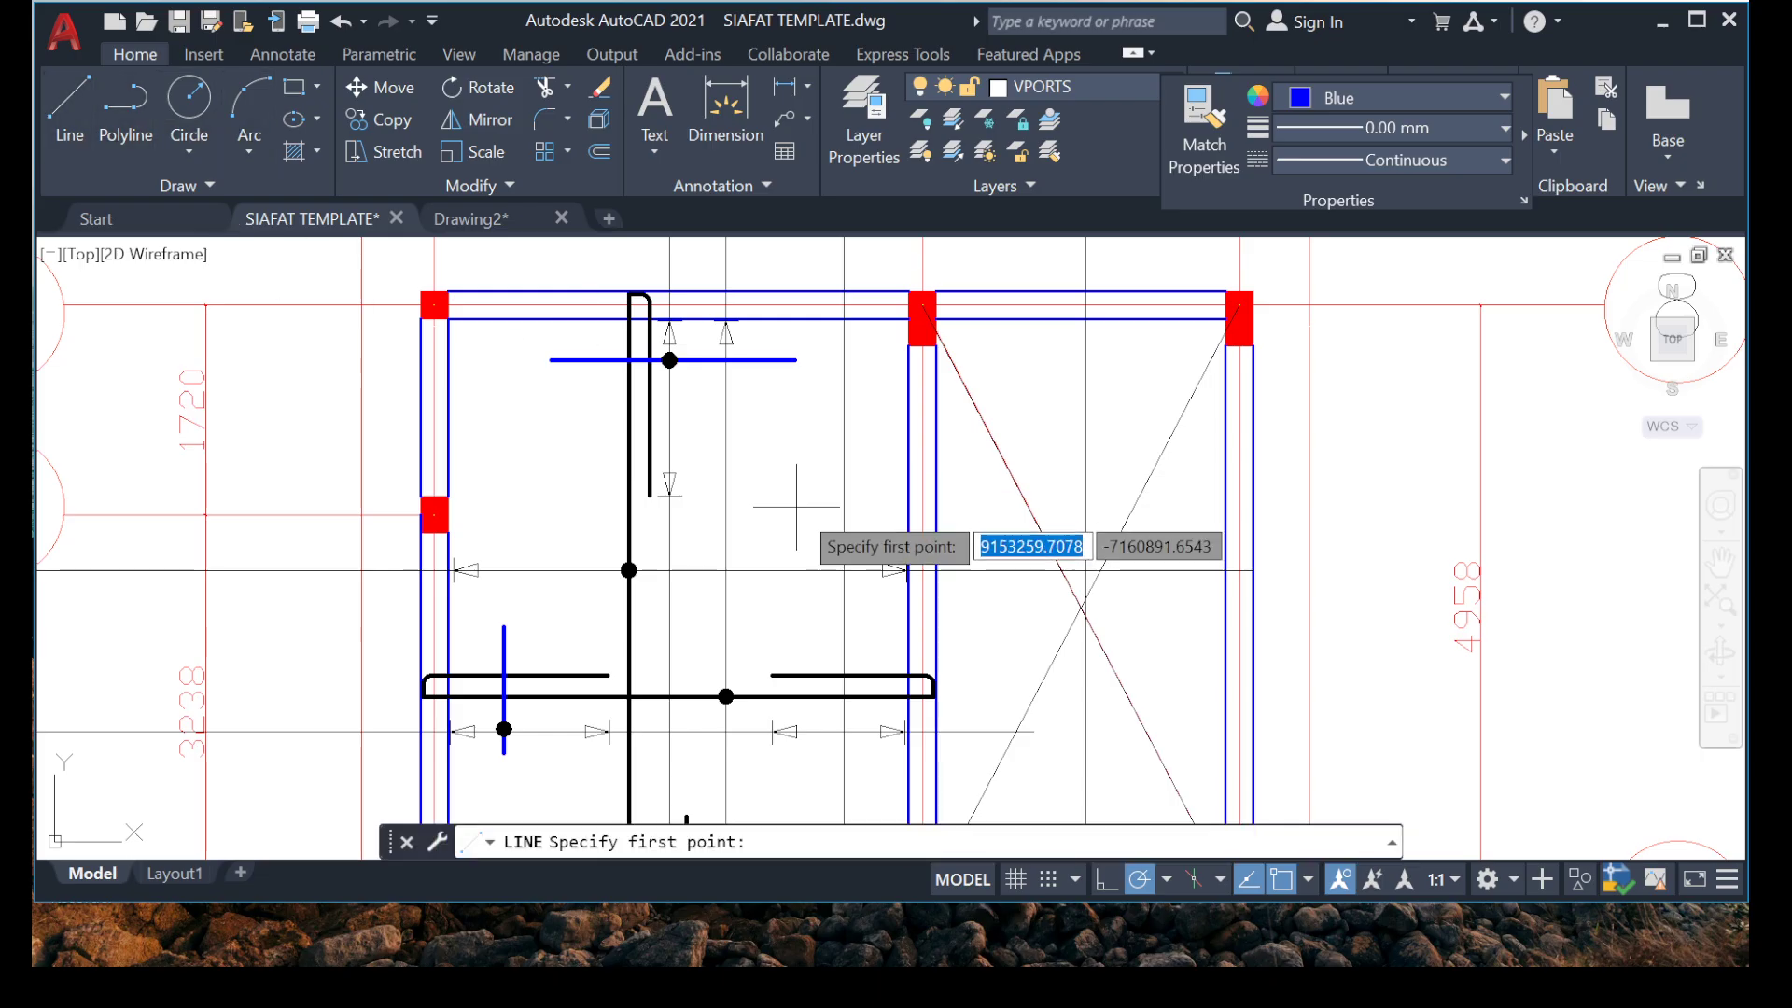
pyautogui.scroll(2, 830, 474)
pyautogui.click(715, 454)
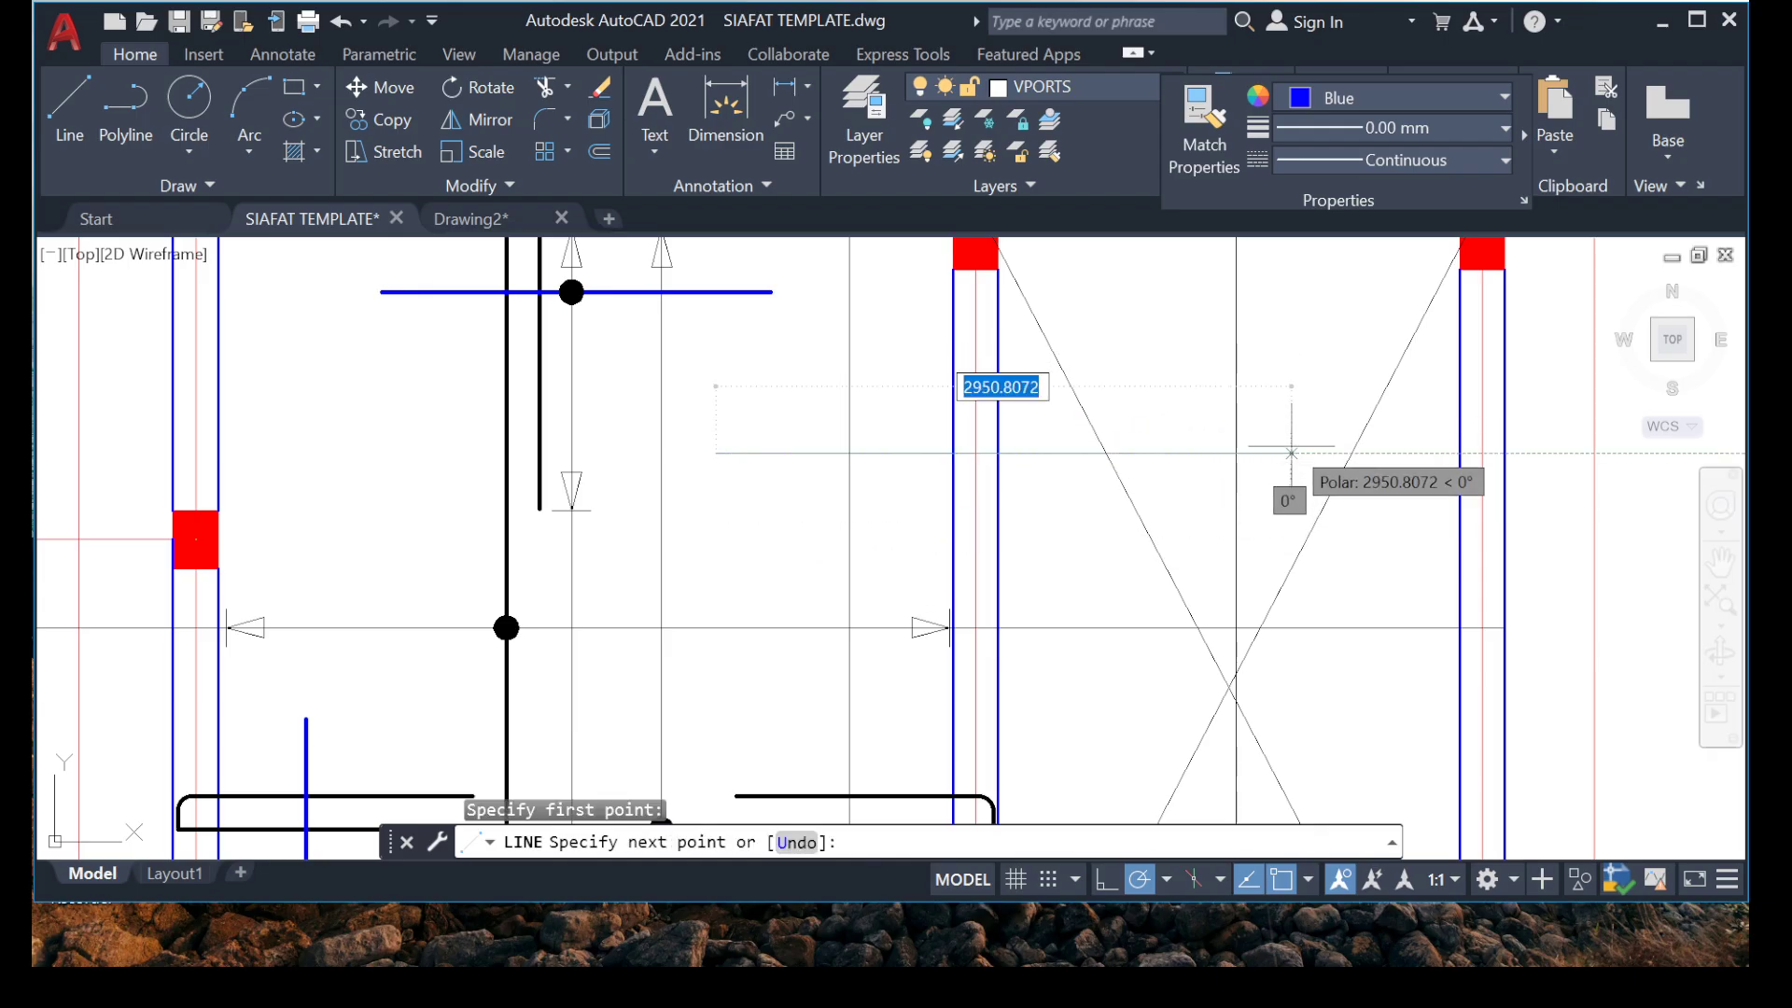
pyautogui.click(1290, 454)
pyautogui.press('Escape')
pyautogui.press('Escape')
# Change the new horizontal line's colour to red.
pyautogui.click(936, 453)
pyautogui.click(880, 497)
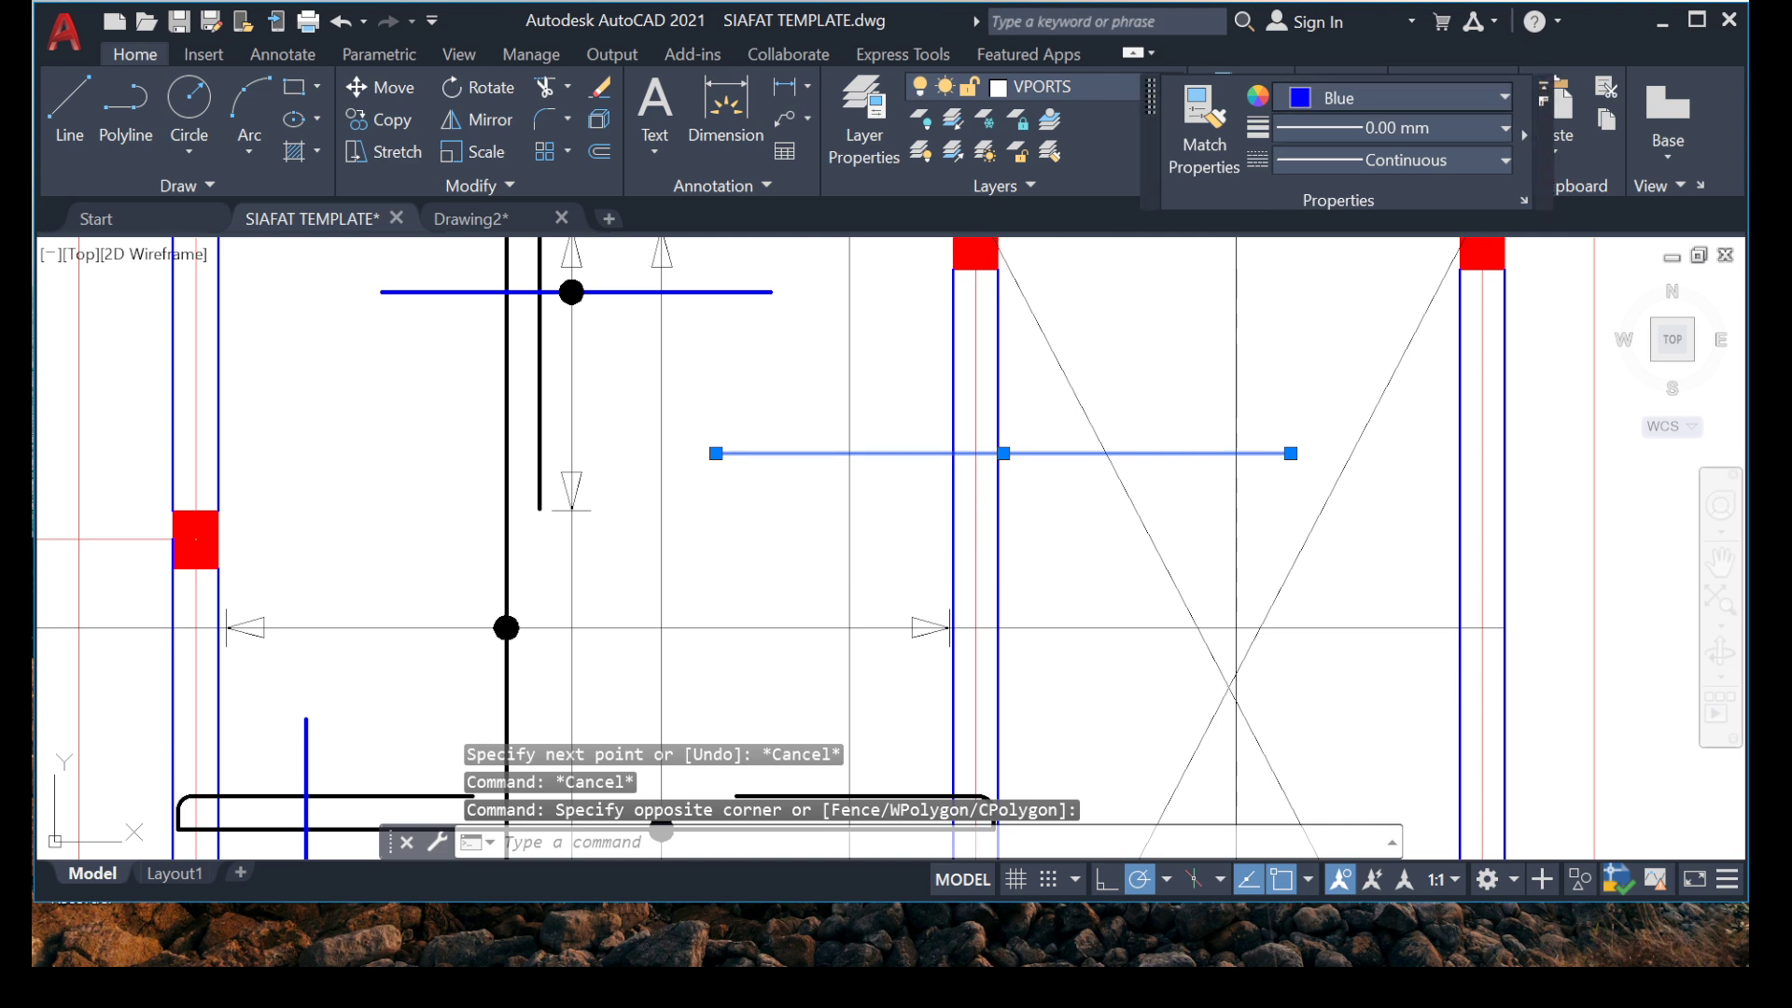
pyautogui.click(1400, 97)
pyautogui.click(1292, 374)
pyautogui.press('Escape')
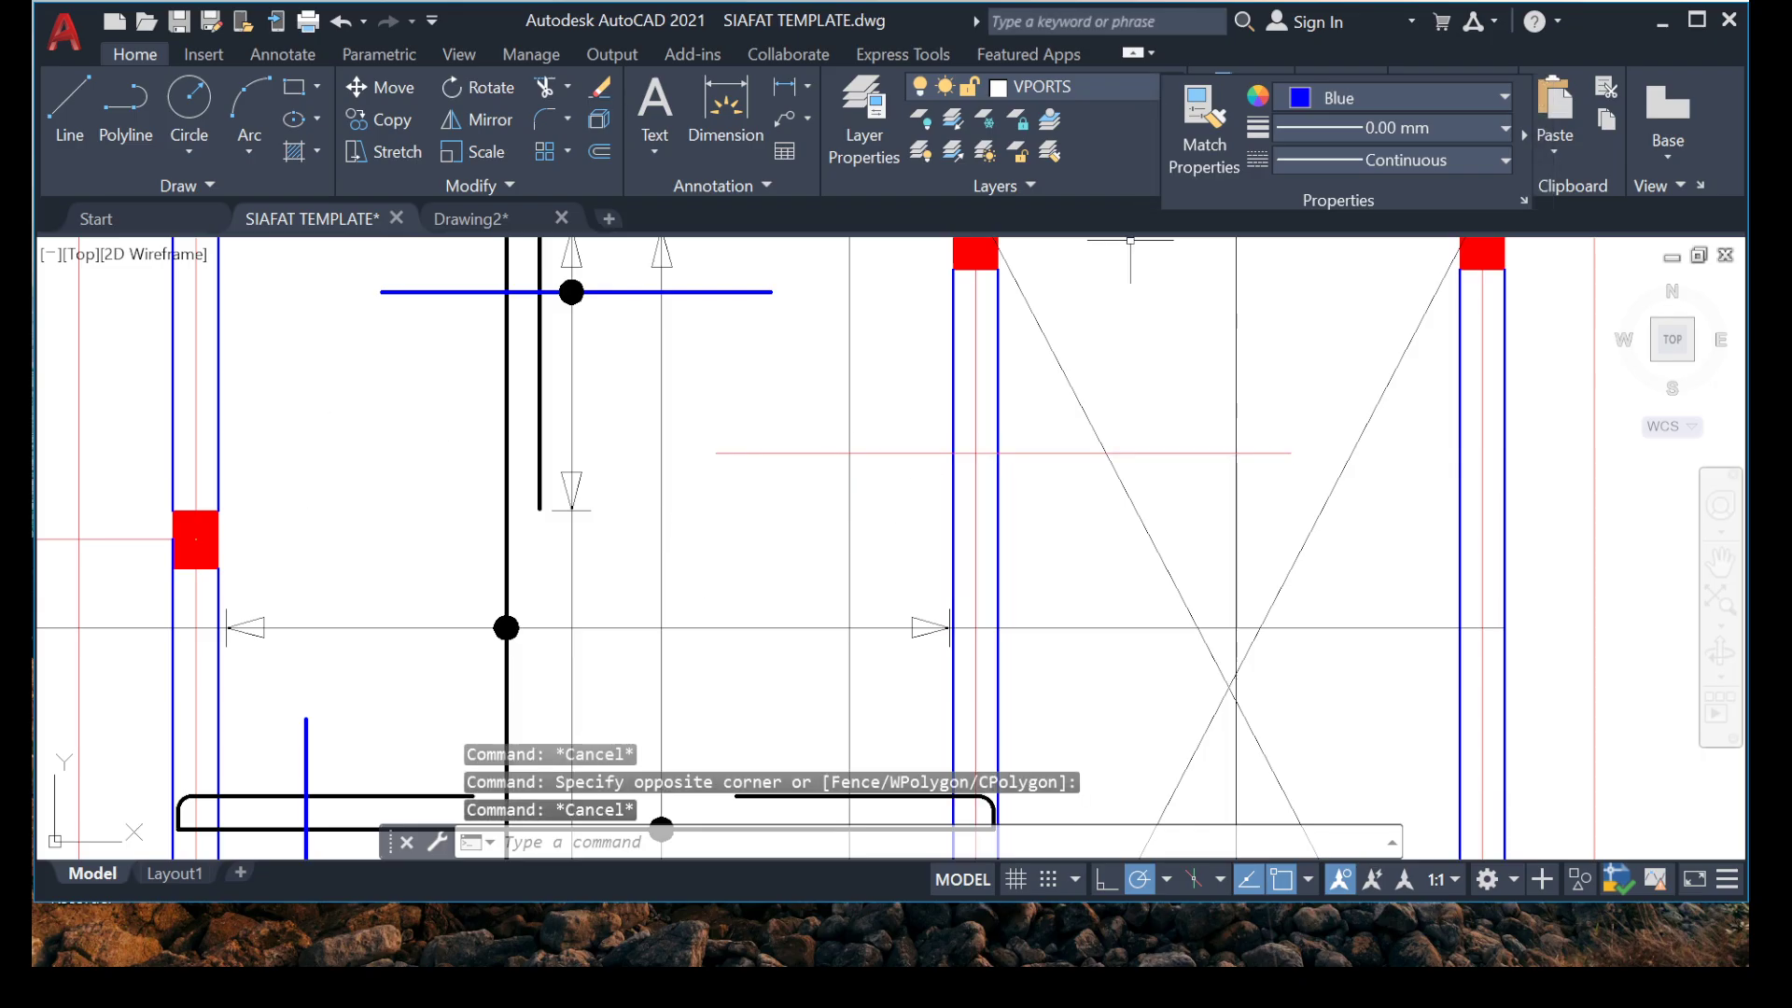
pyautogui.press('Escape')
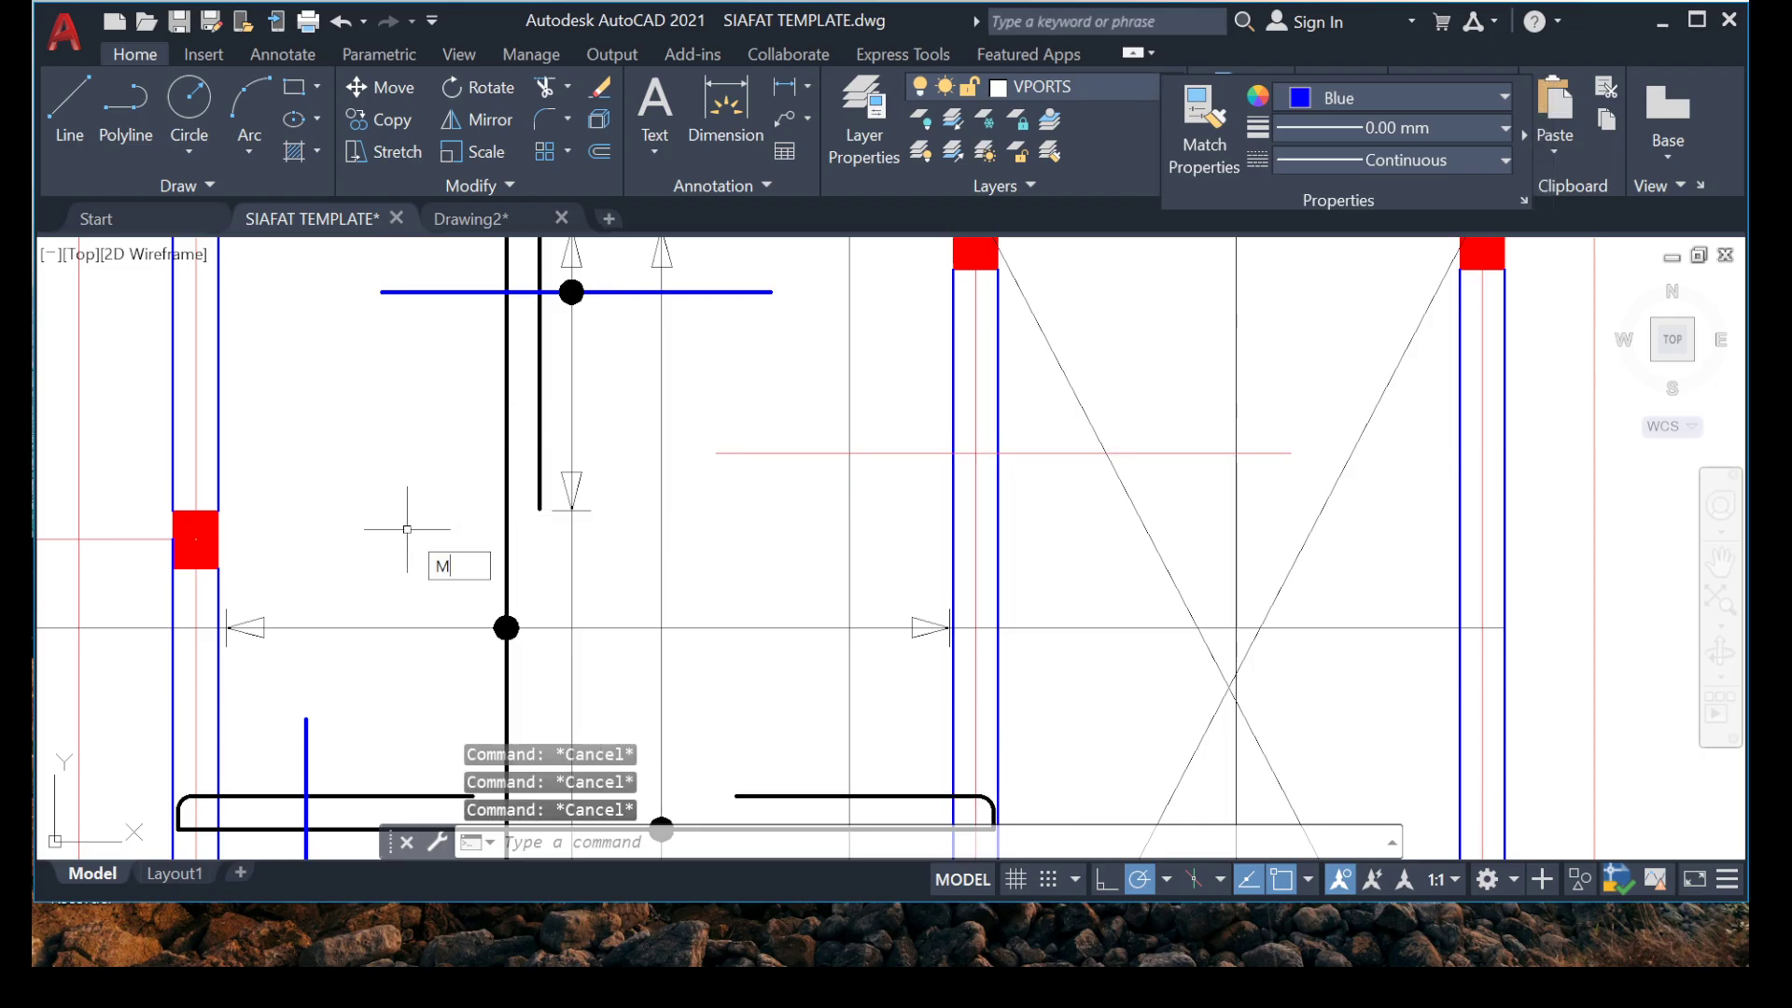
# Match the horizontal line's properties to those of the thick black vertical rebar.
pyautogui.click(548, 614)
pyautogui.click(504, 539)
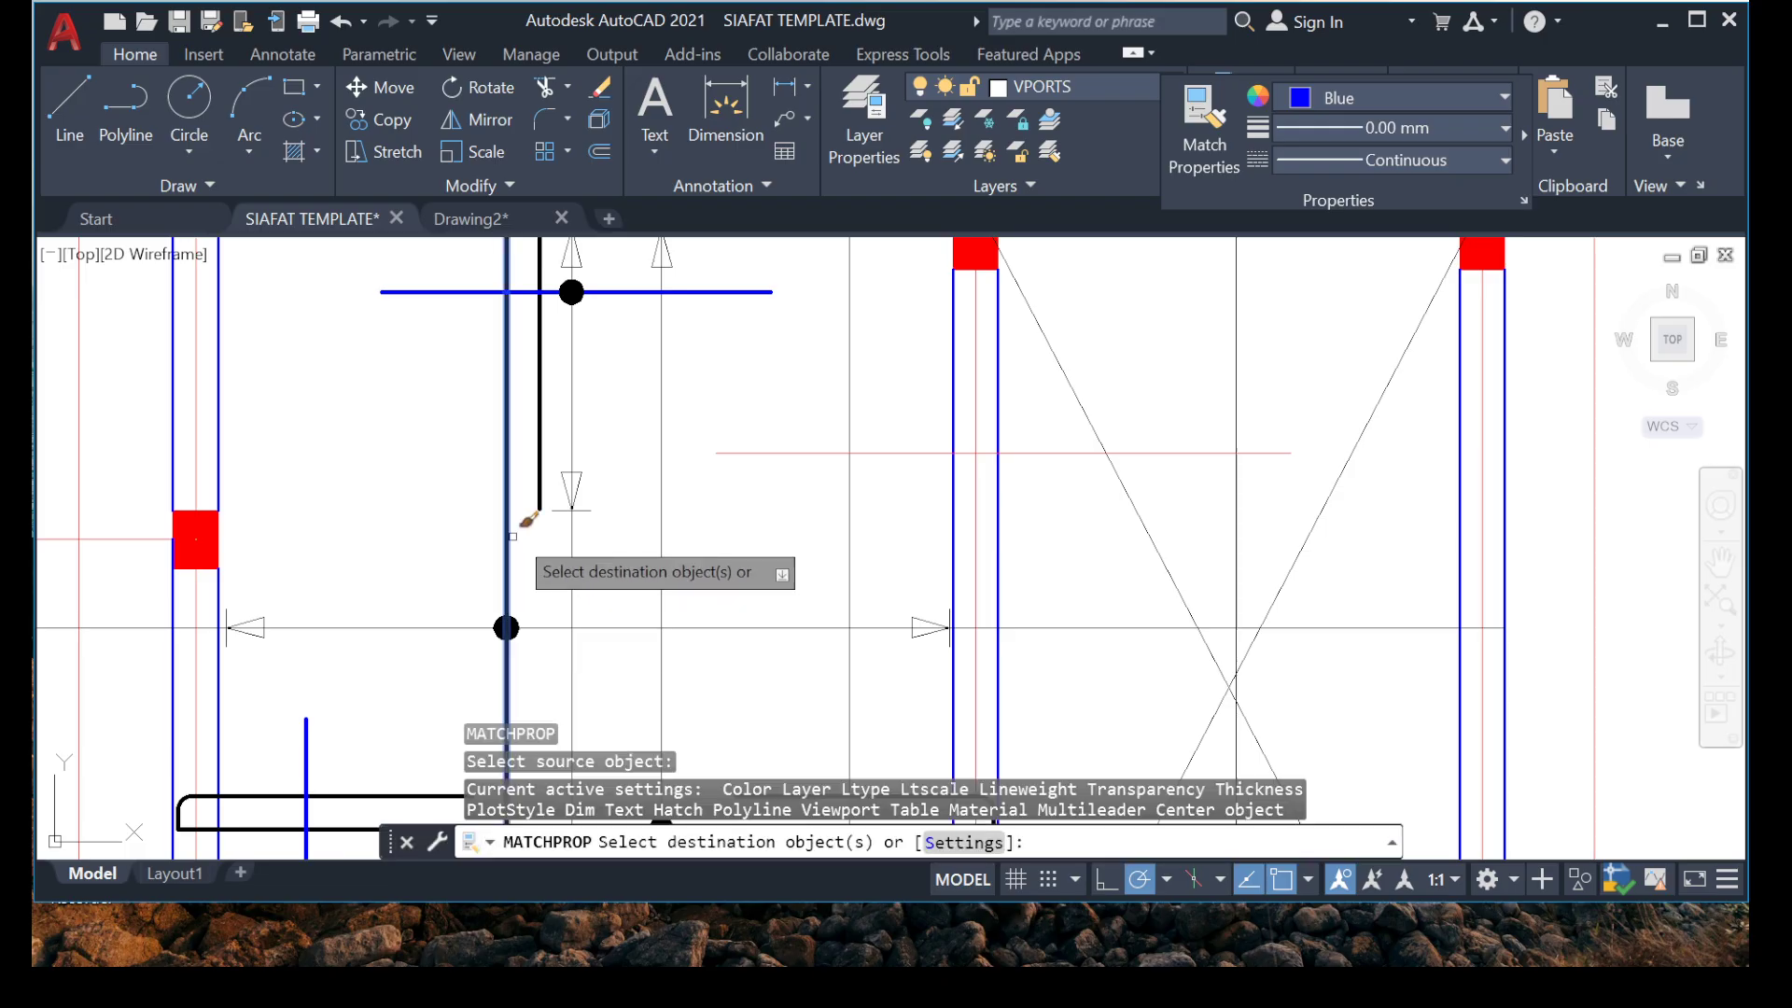
pyautogui.click(1061, 452)
pyautogui.press('Escape')
# Set the current drawing colour to red and recolour the matched horizontal rebar line red.
pyautogui.click(1504, 97)
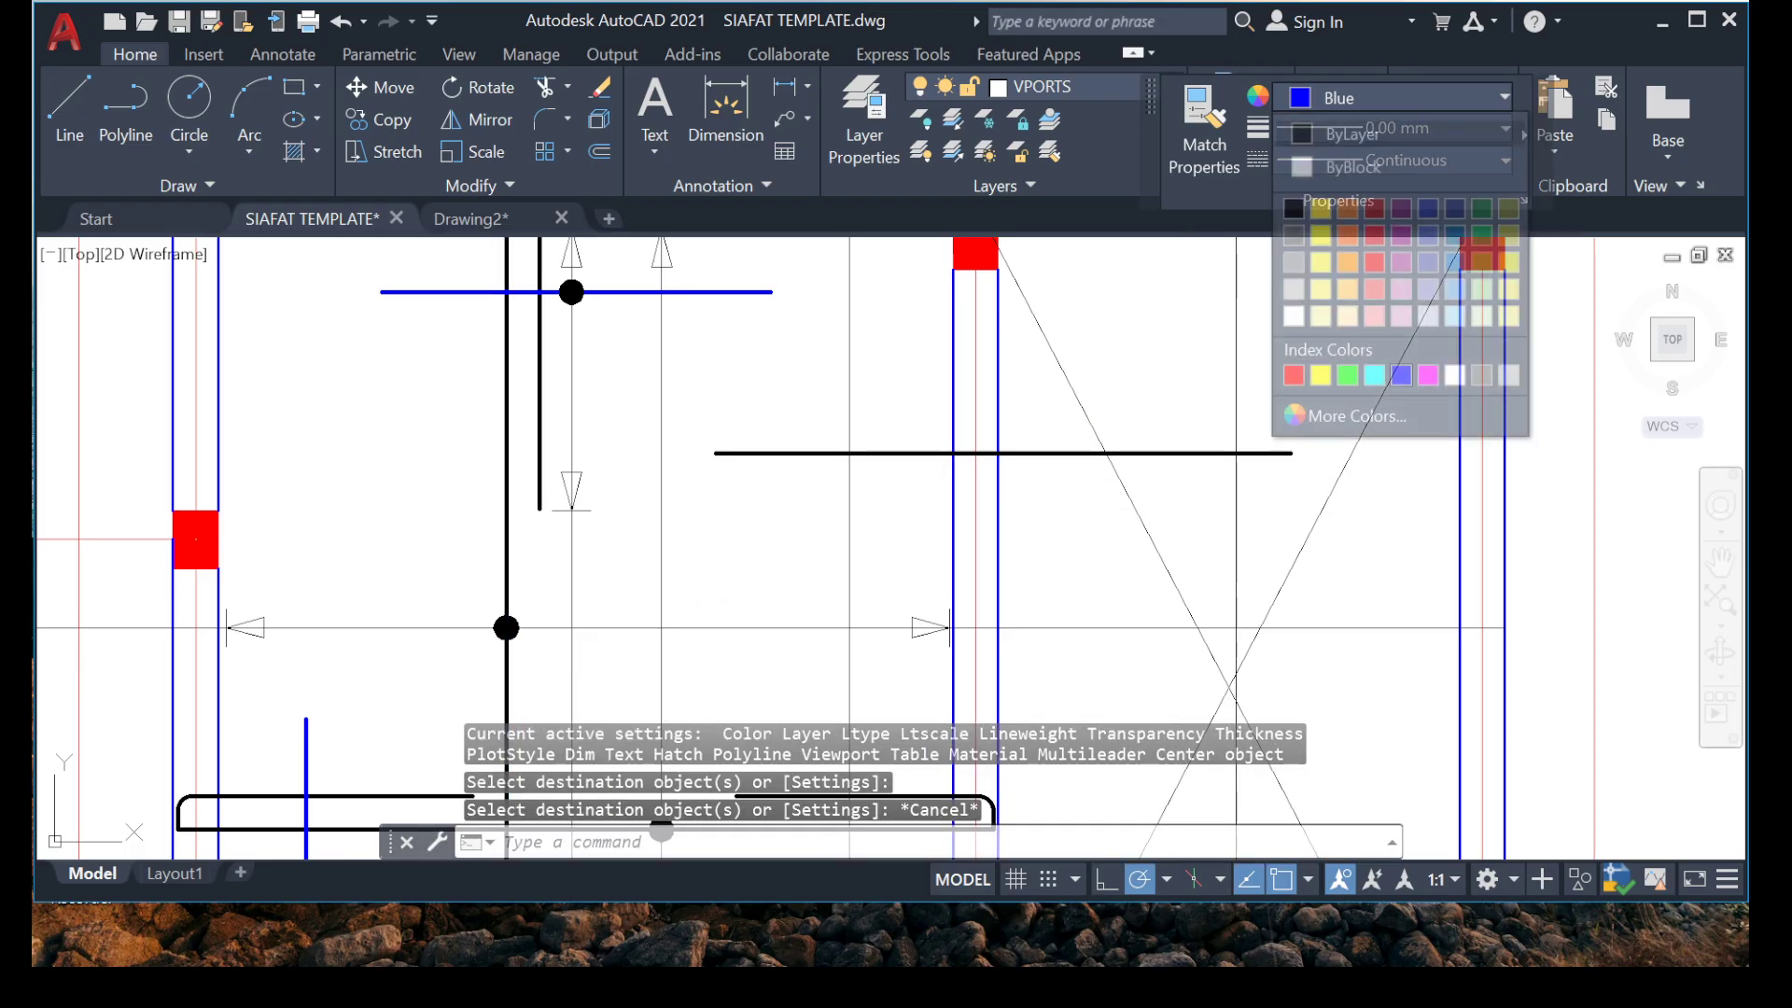
pyautogui.click(1293, 375)
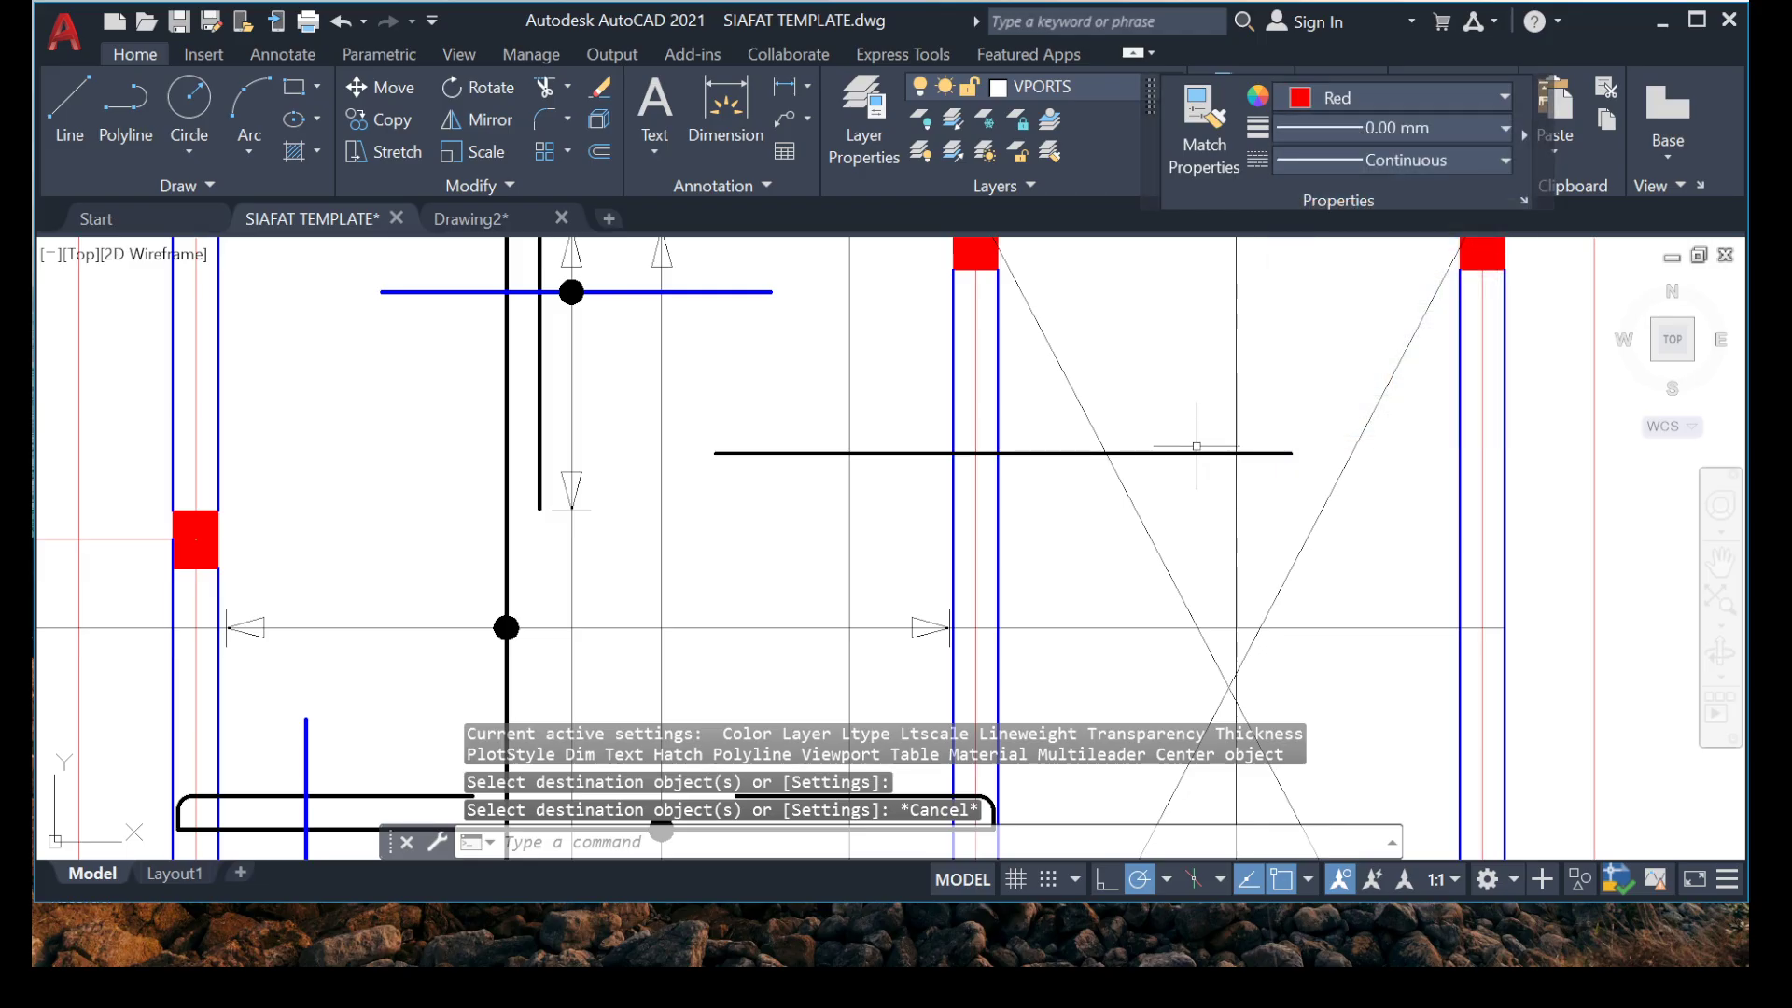
pyautogui.press('Escape')
pyautogui.click(1196, 444)
pyautogui.click(1194, 440)
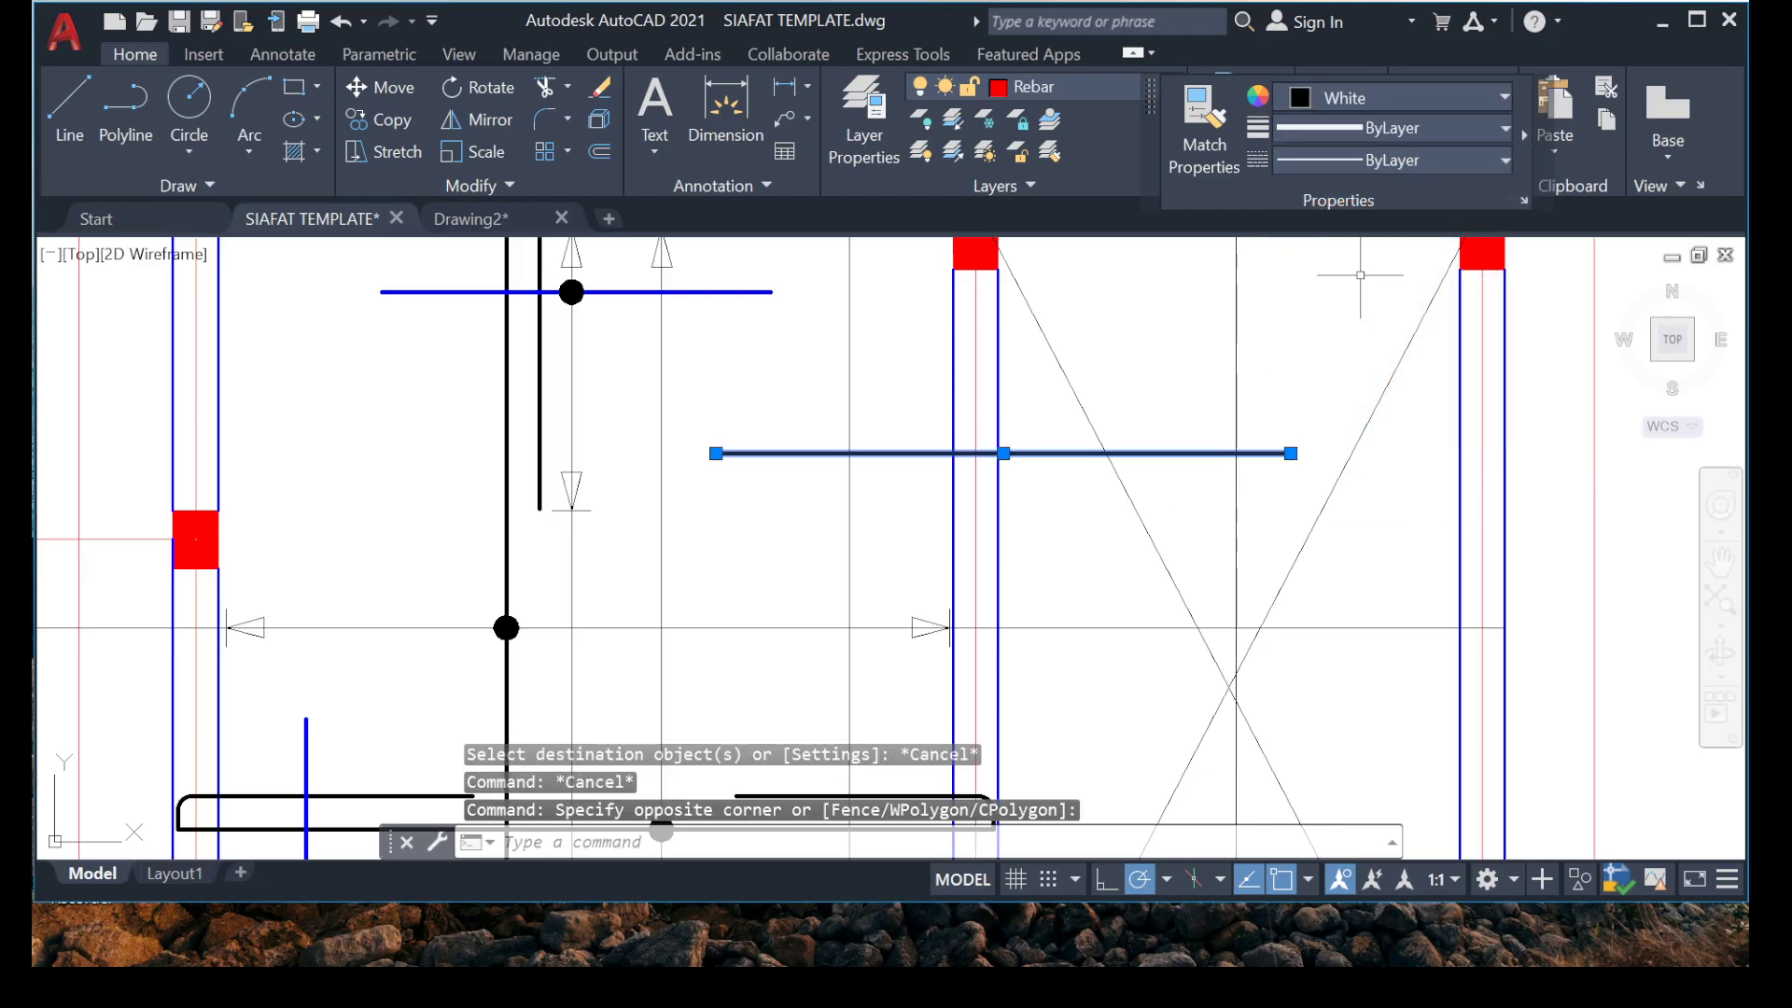
pyautogui.click(1505, 97)
pyautogui.click(1293, 375)
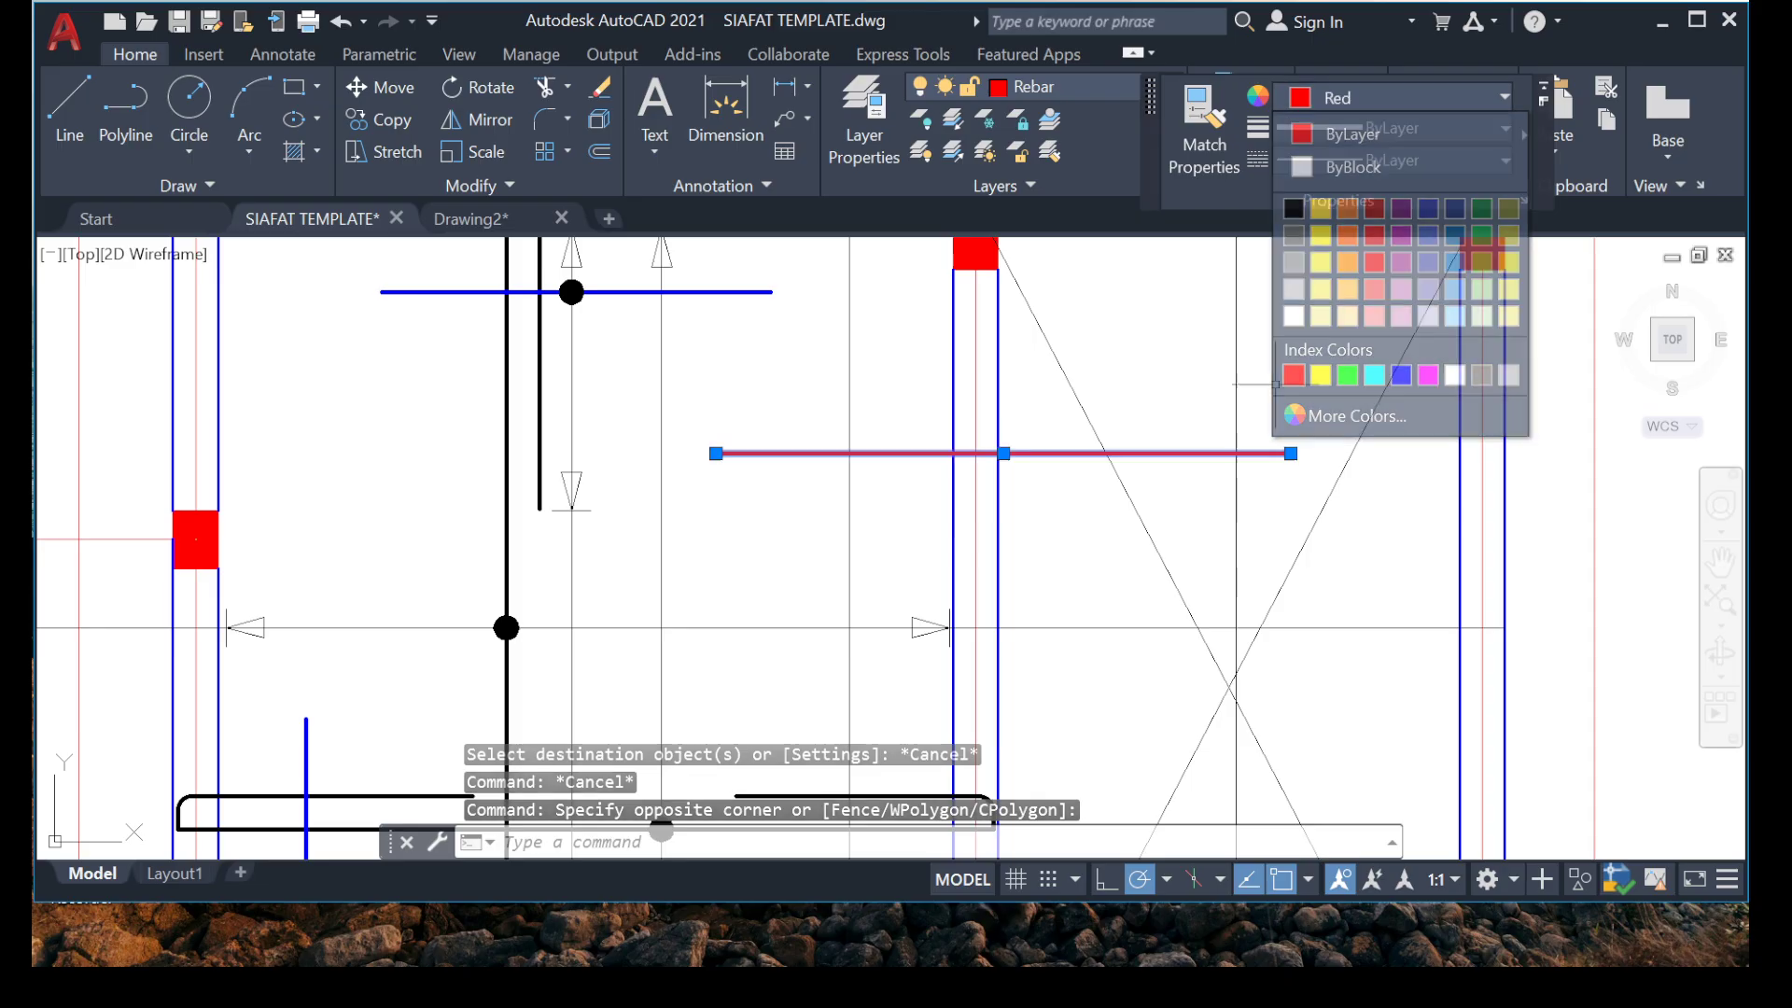
pyautogui.press('Escape')
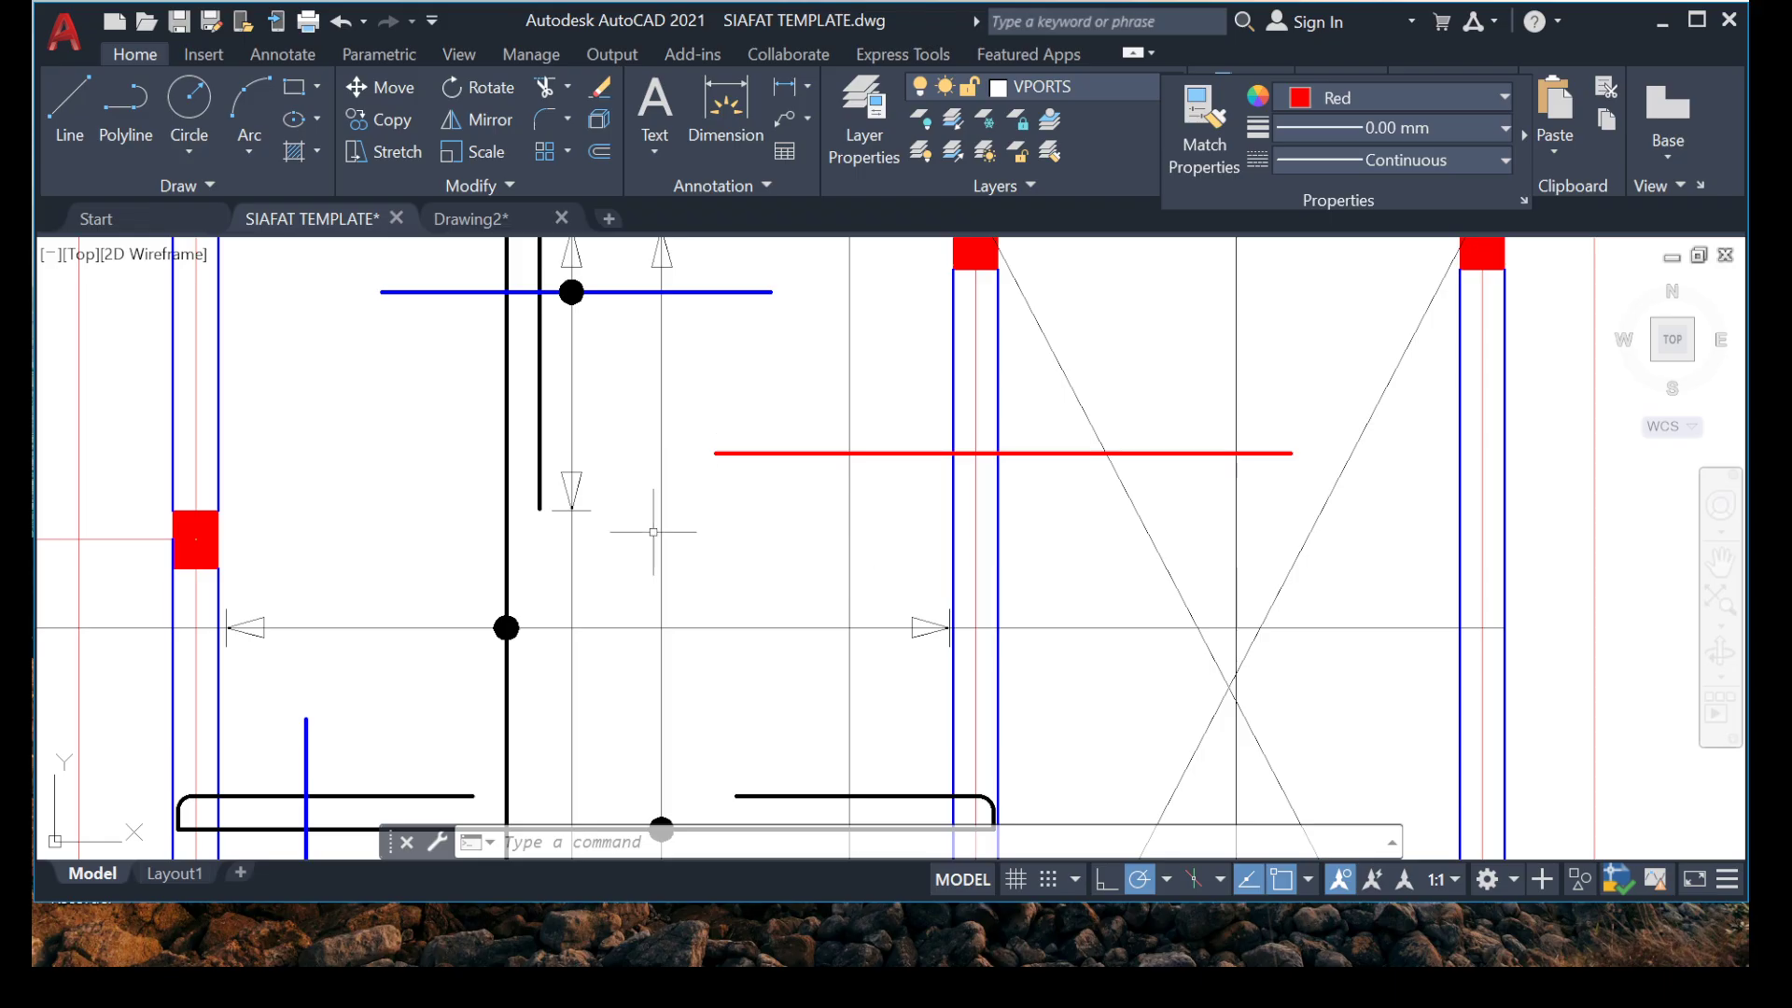
# Switch to Calculator and divide the 4002 span by 3, returning to the drawing.
pyautogui.scroll(-4, 653, 532)
pyautogui.scroll(2, 635, 351)
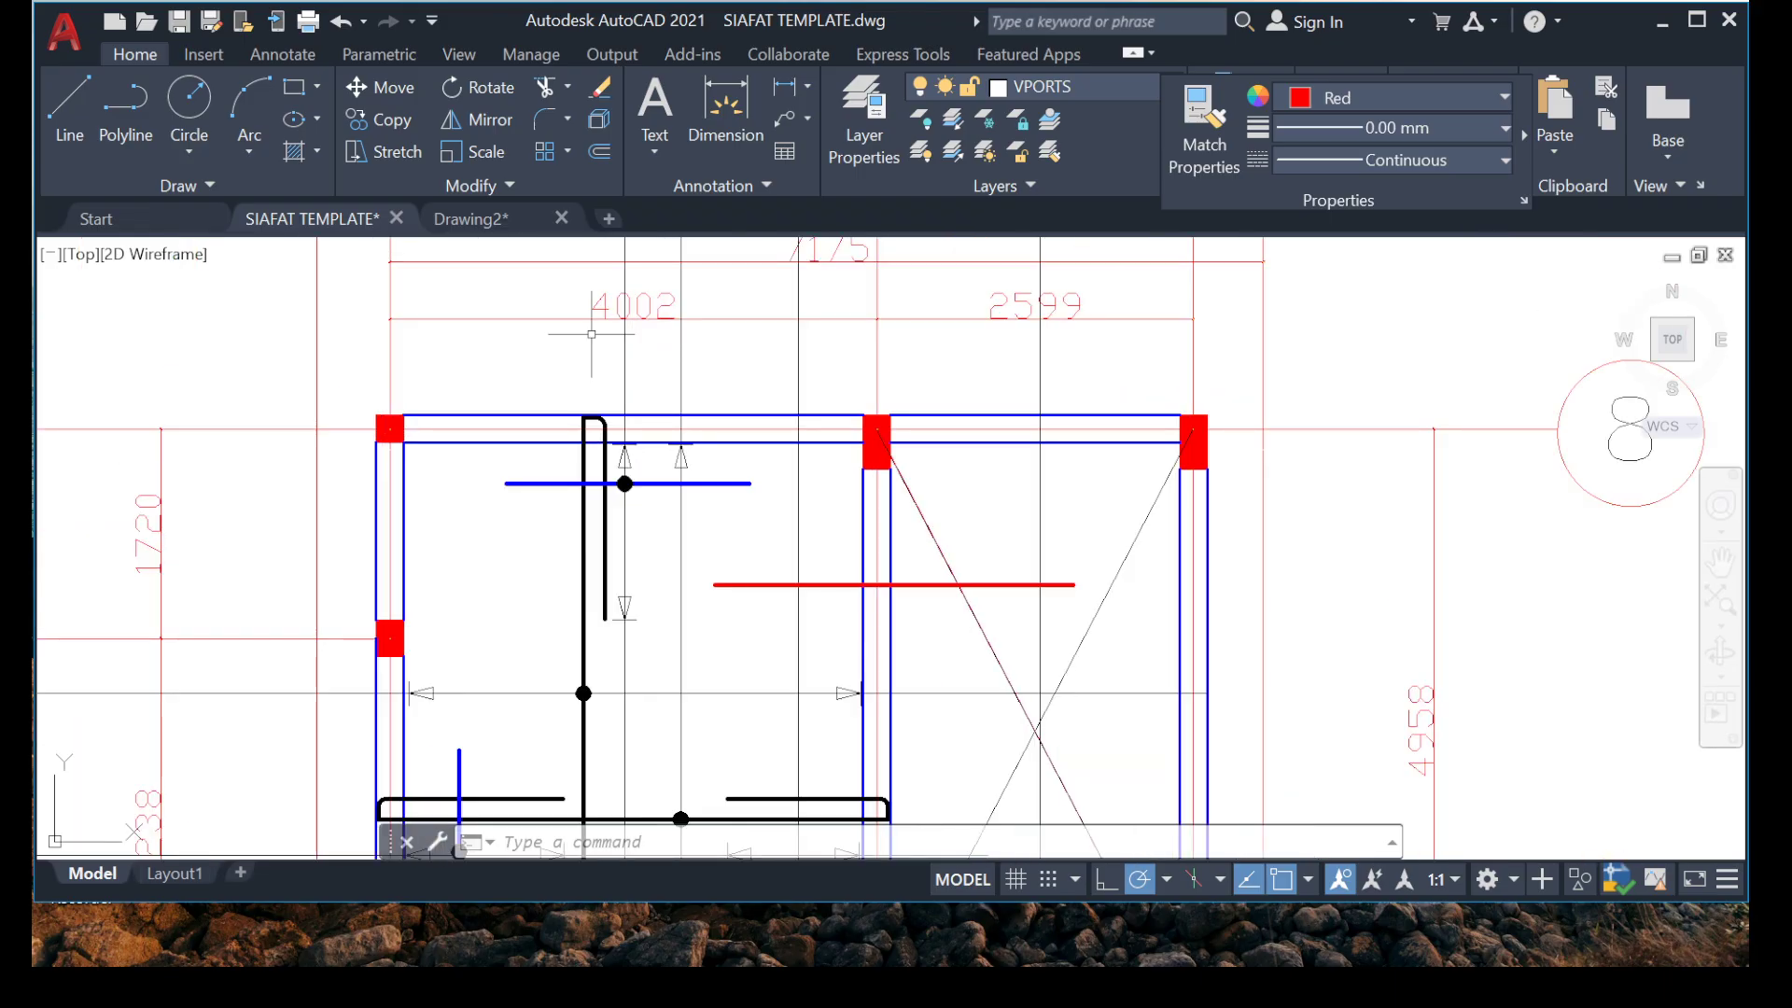
pyautogui.scroll(2, 580, 326)
pyautogui.scroll(-2, 573, 330)
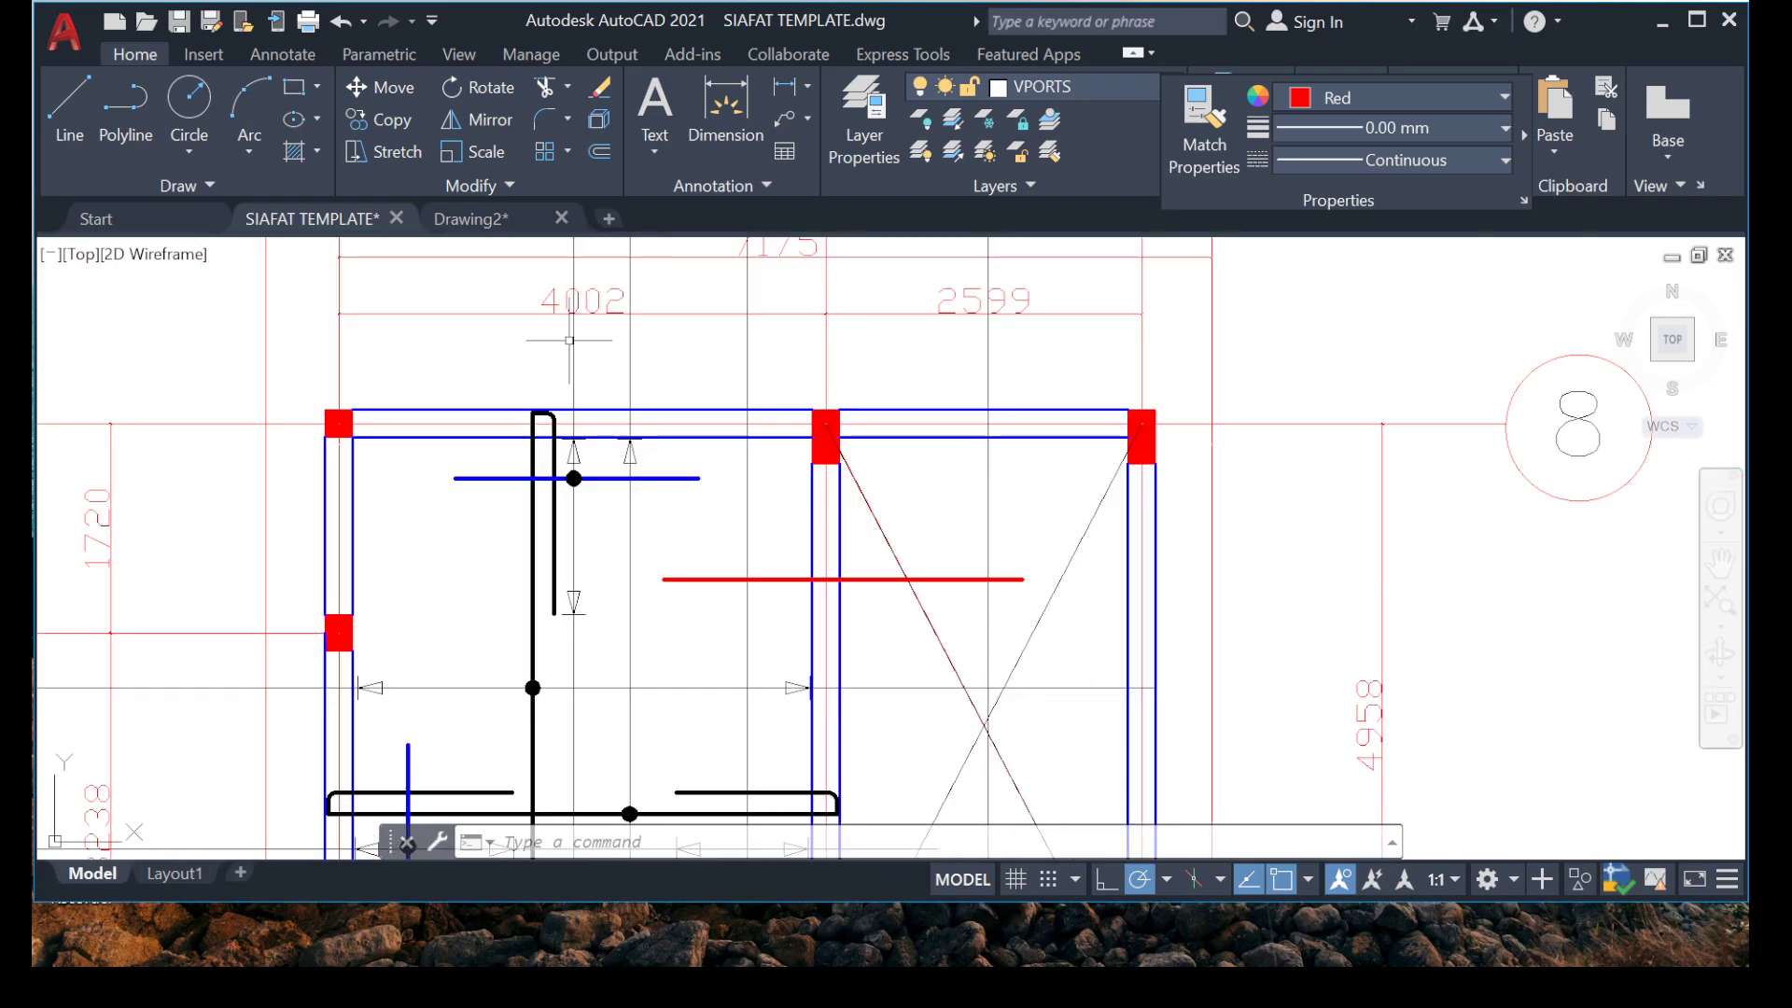
pyautogui.moveTo(590, 342); pyautogui.dragTo(511, 347, button='middle')
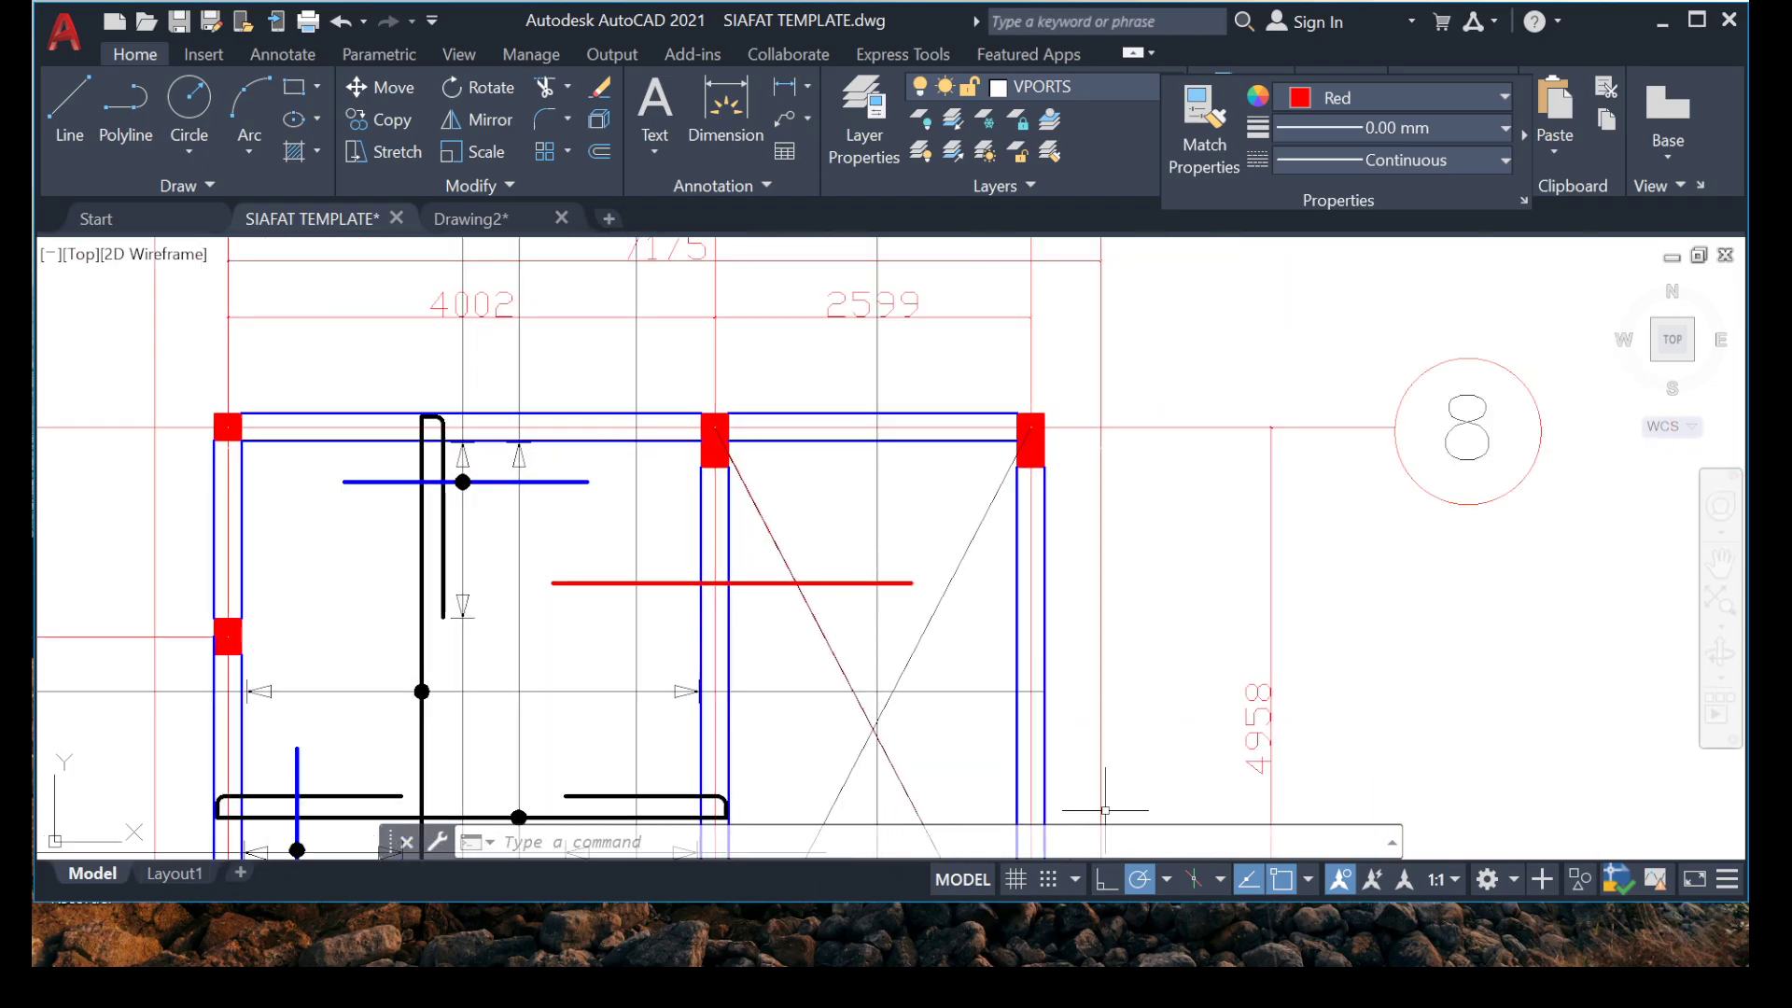
pyautogui.click(1269, 933)
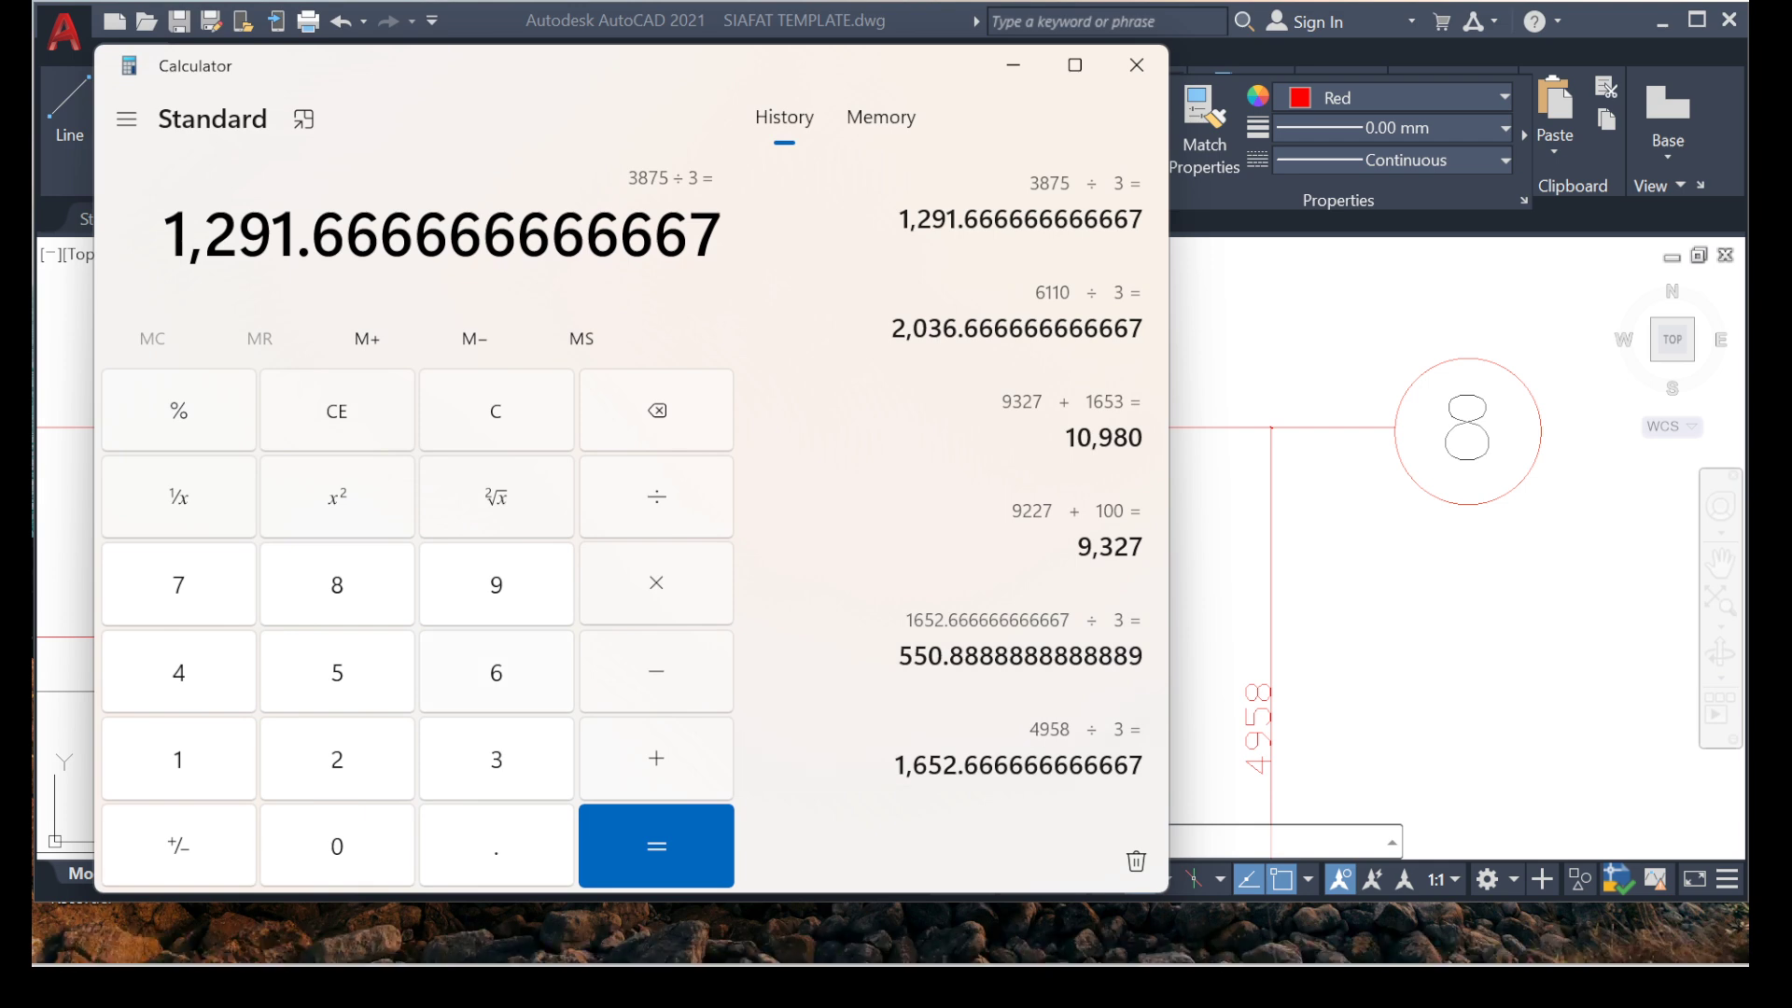
pyautogui.write('4,002')
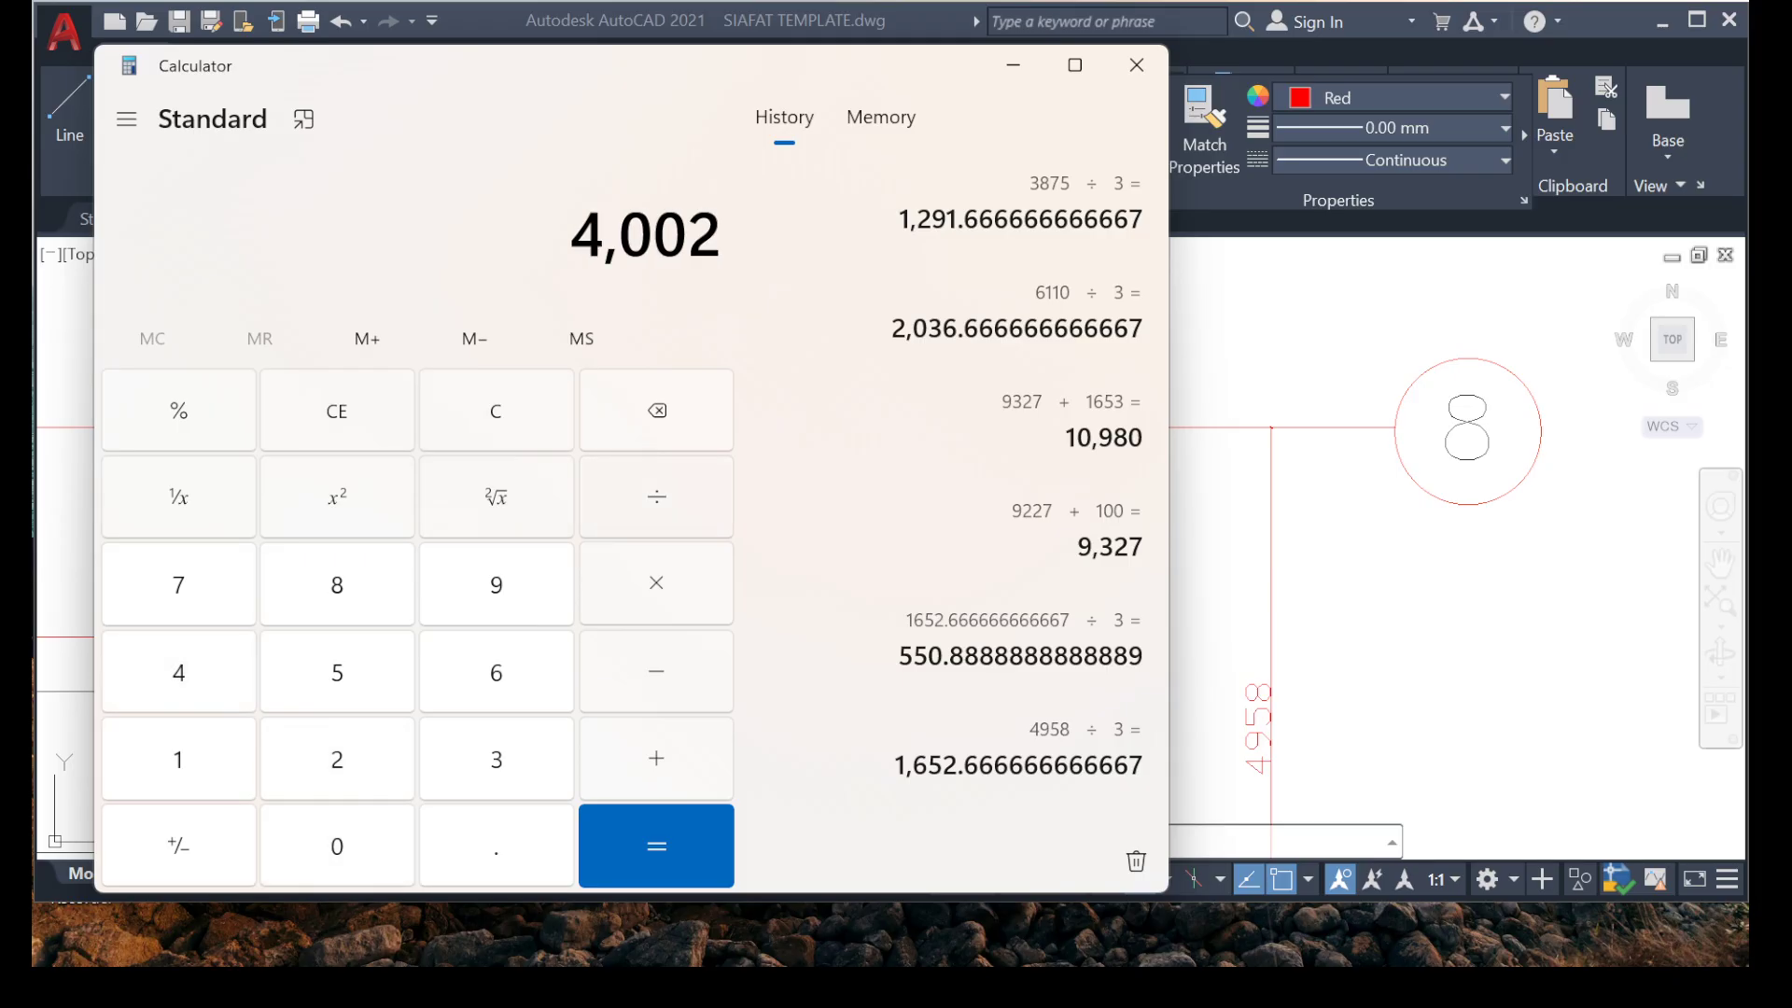
pyautogui.write('3')
pyautogui.press('Return')
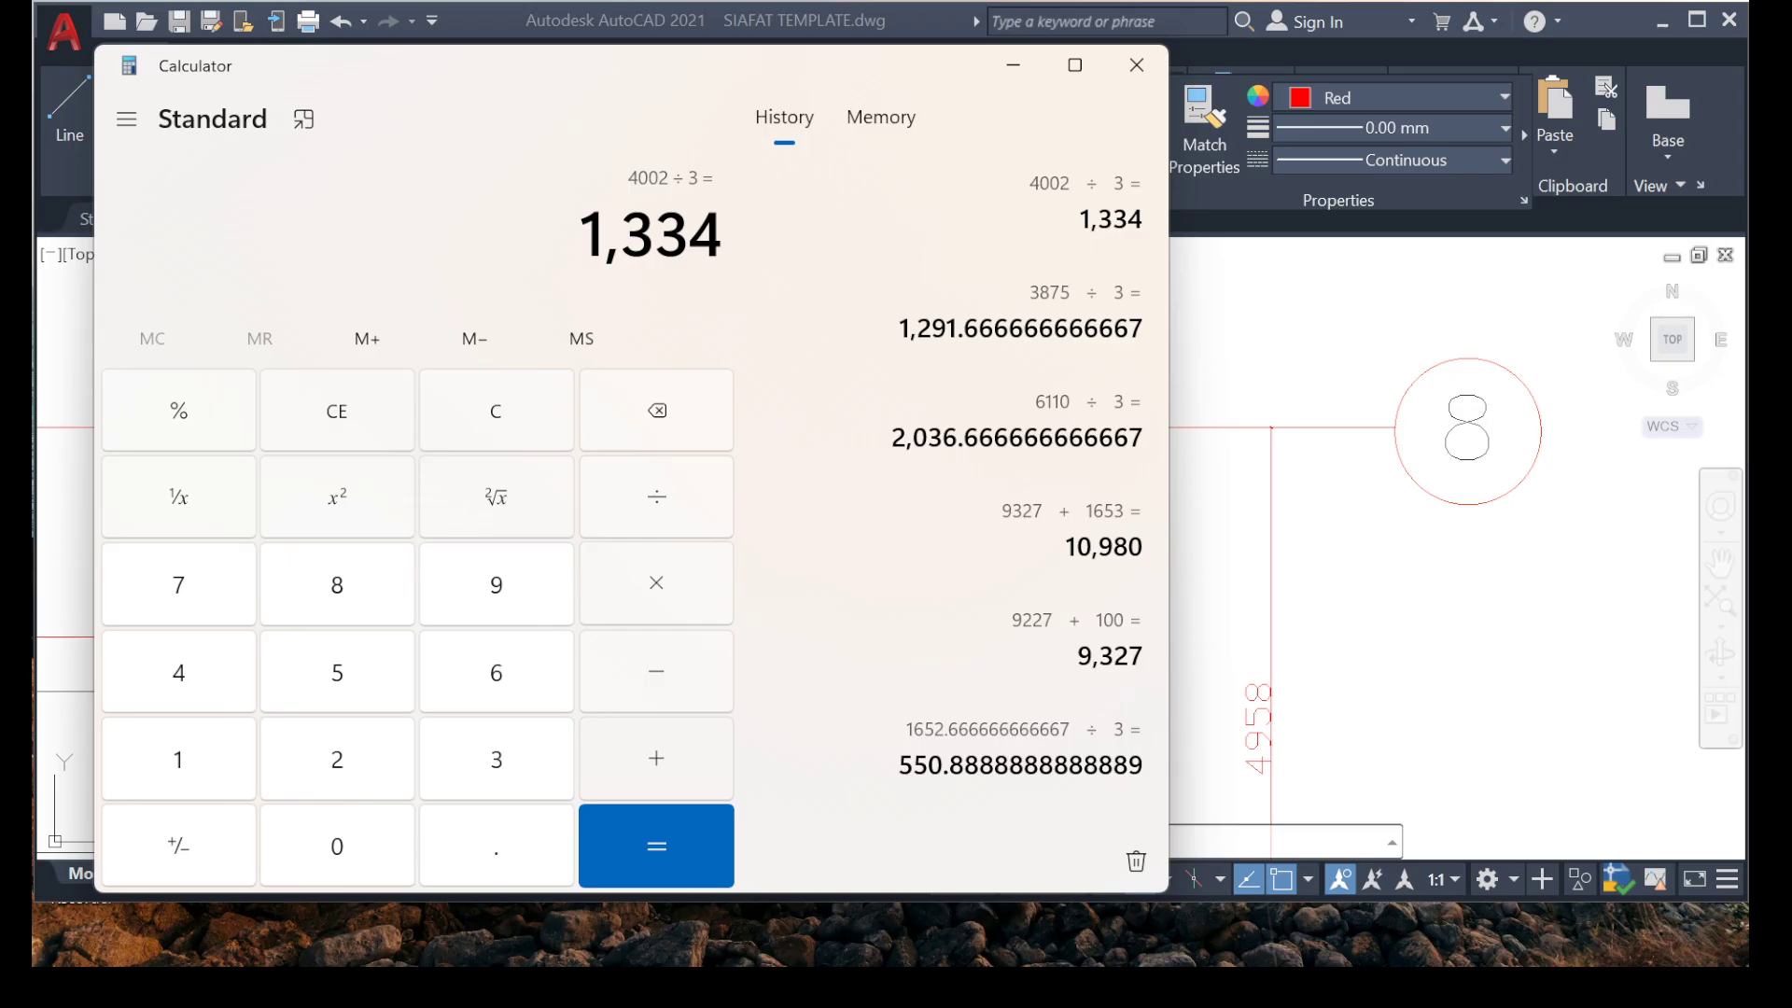
pyautogui.click(1012, 65)
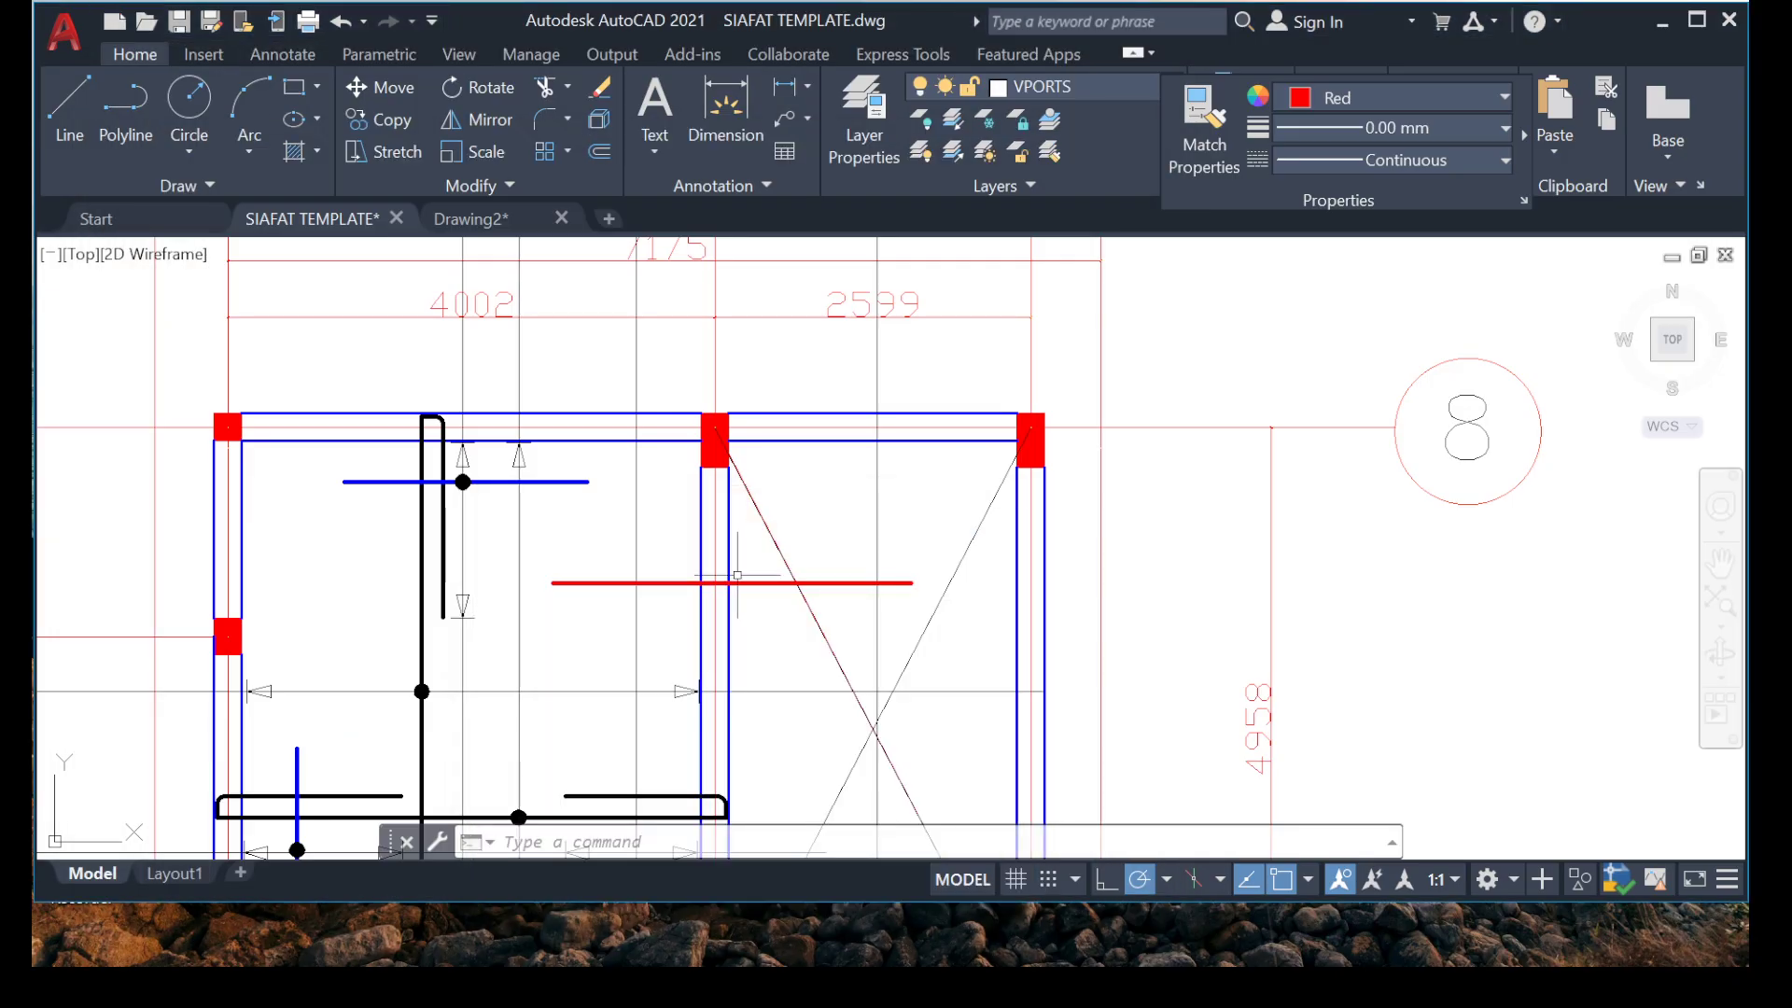
# Move the red rebar line into the empty area beyond grid bubbles 8 and 6.
pyautogui.scroll(3, 812, 621)
pyautogui.click(888, 474)
pyautogui.click(821, 582)
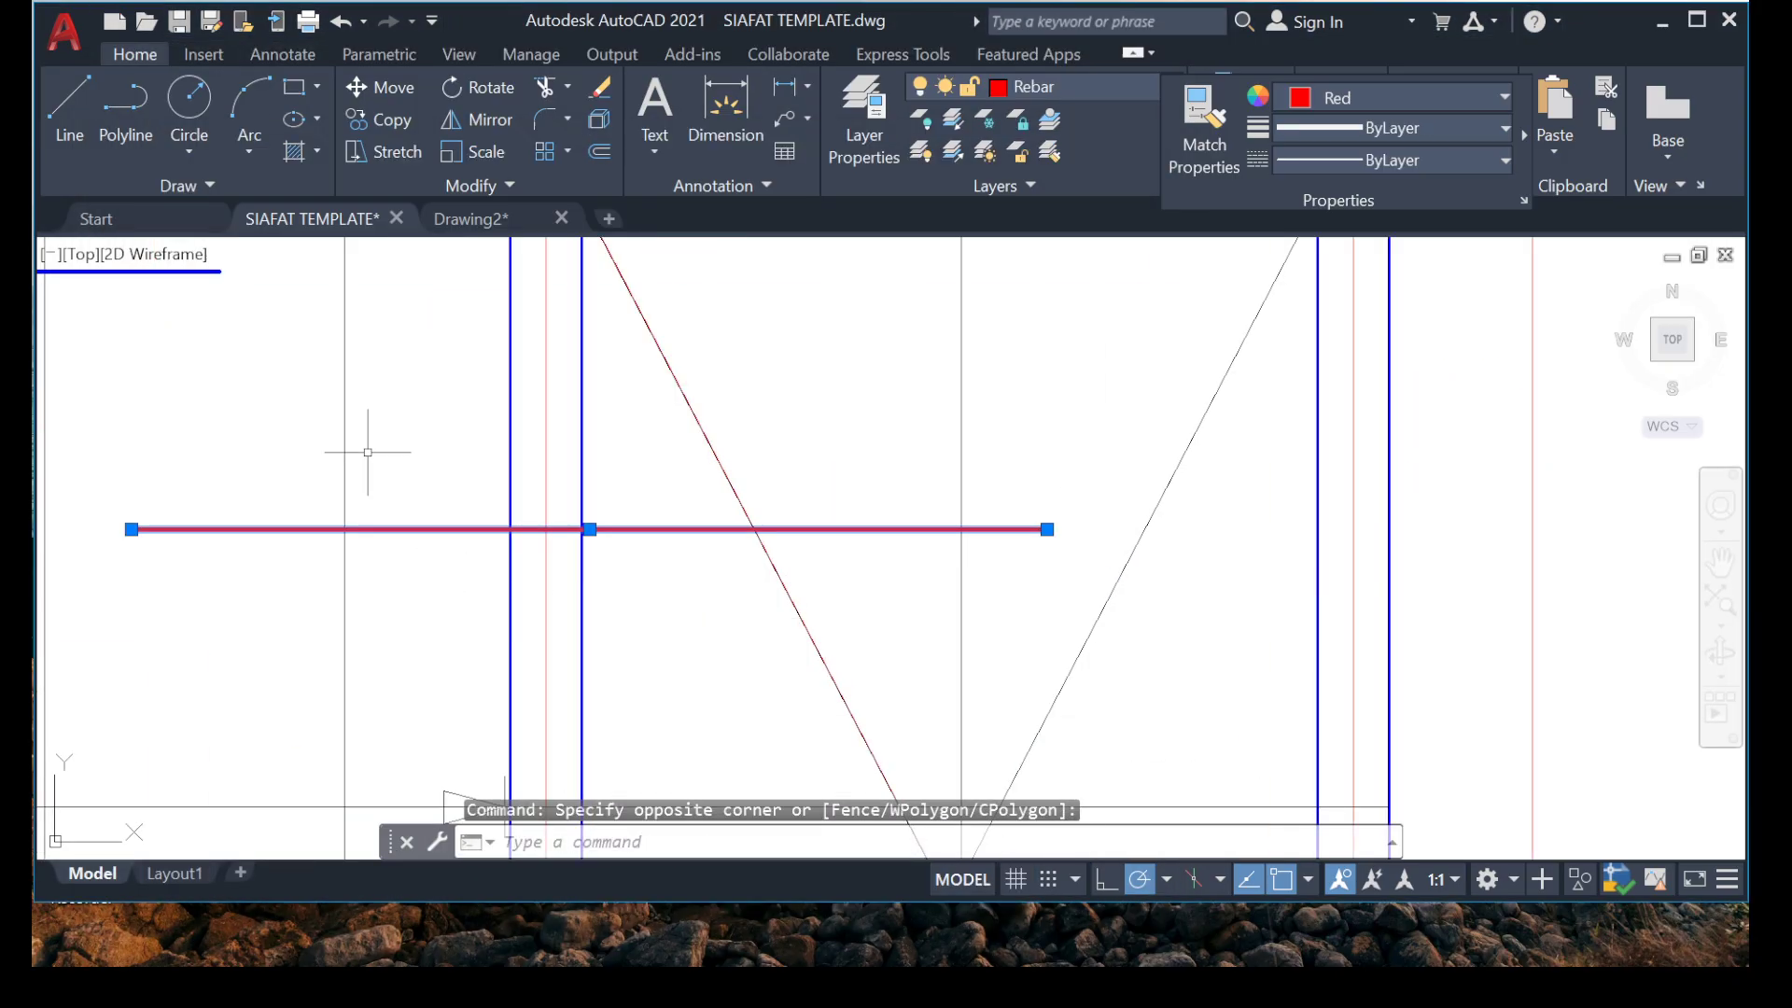
pyautogui.scroll(-6, 368, 452)
pyautogui.rightClick(448, 467)
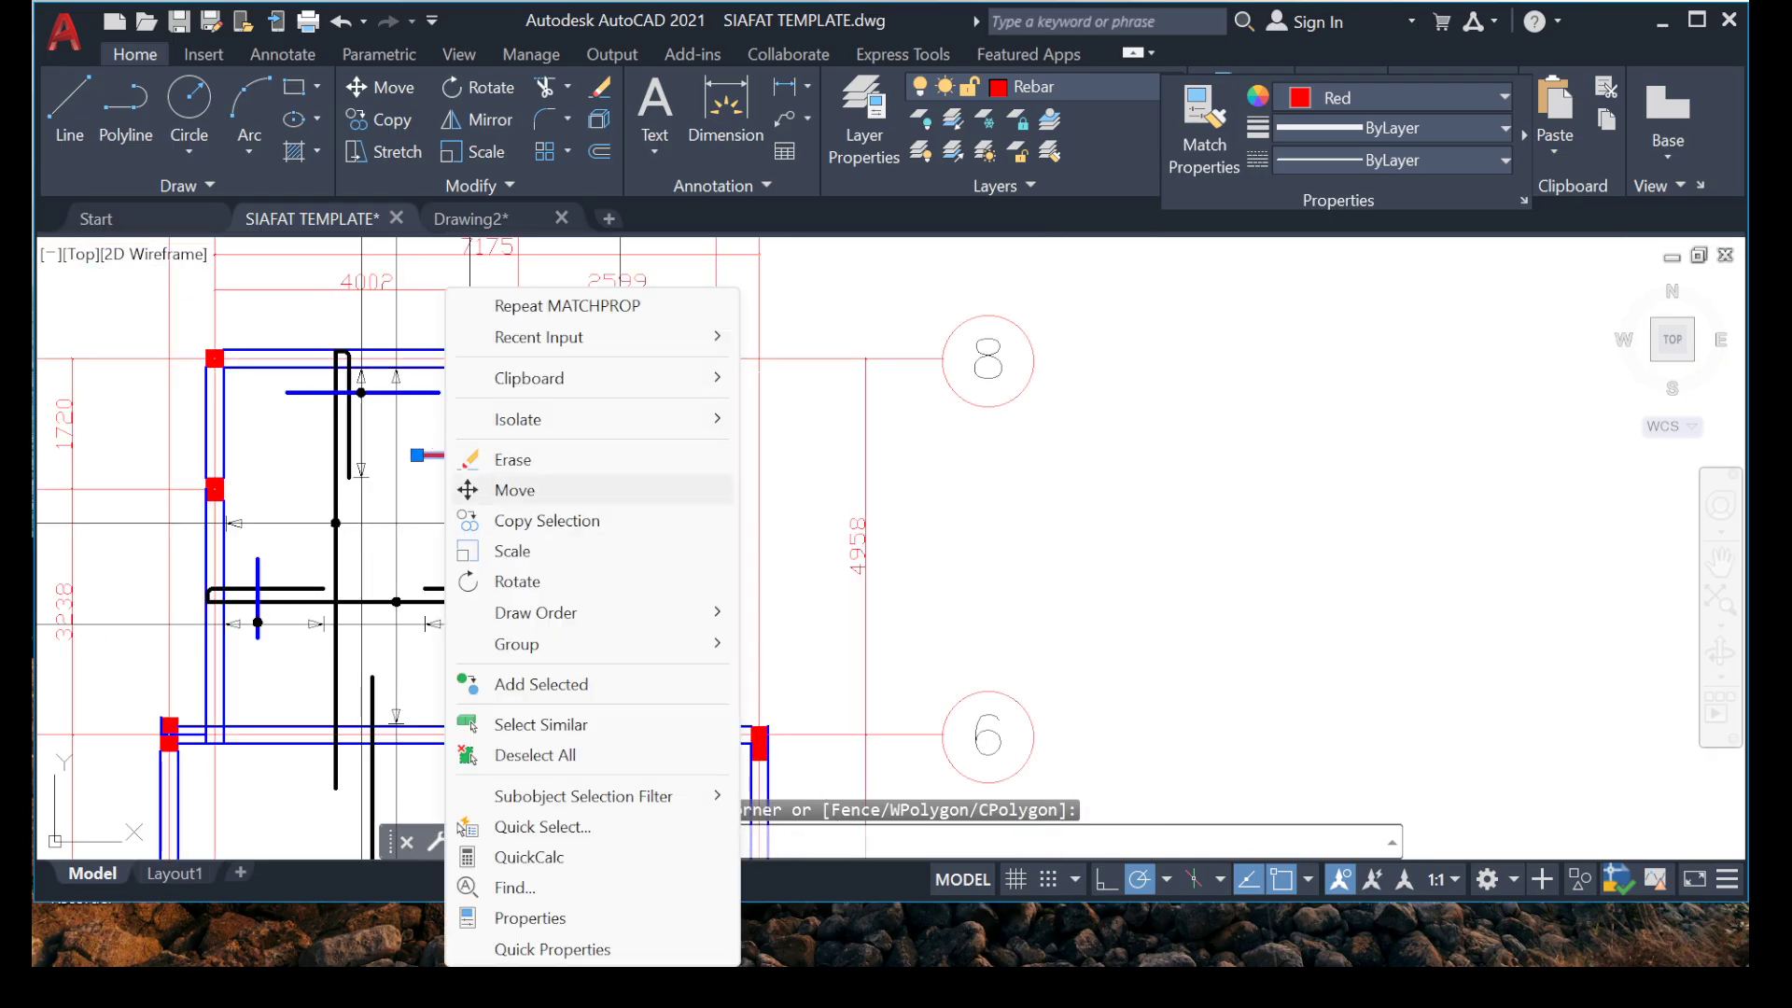
pyautogui.click(497, 487)
pyautogui.click(502, 463)
pyautogui.moveTo(1170, 557); pyautogui.dragTo(904, 539, button='middle')
pyautogui.click(989, 465)
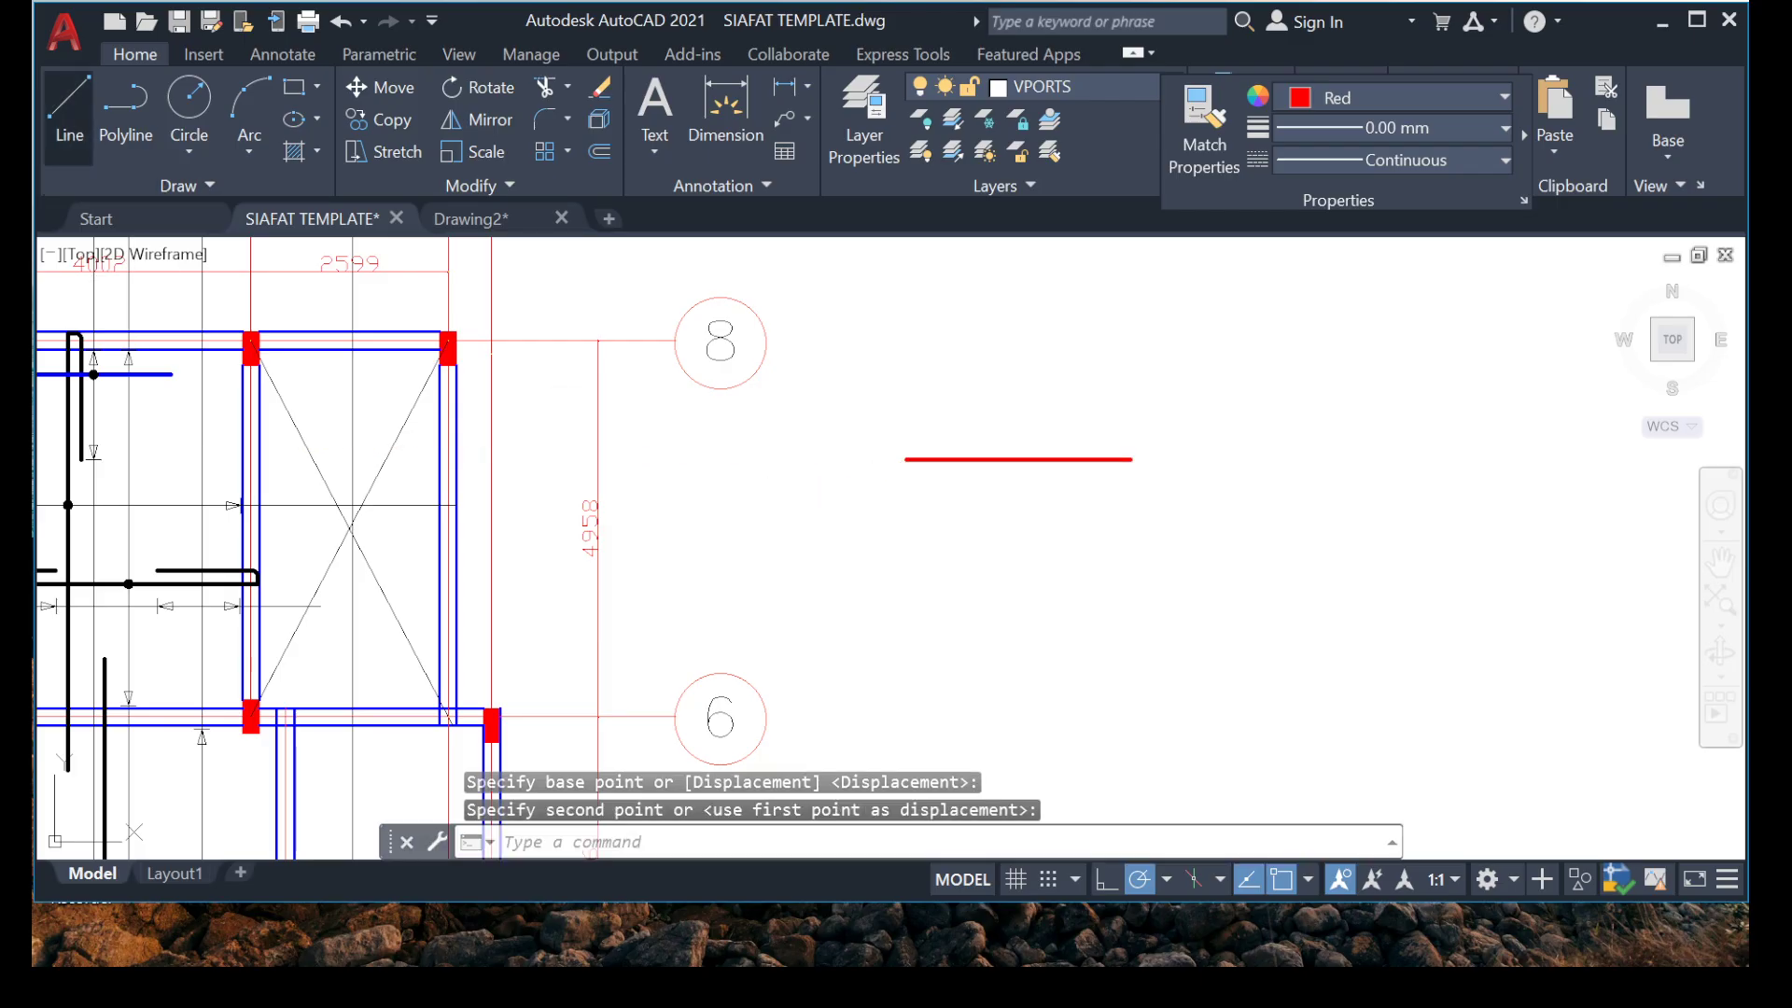
# Draw a vertical line about 1800 long beside the left end of the red rebar line.
pyautogui.click(70, 102)
pyautogui.click(905, 402)
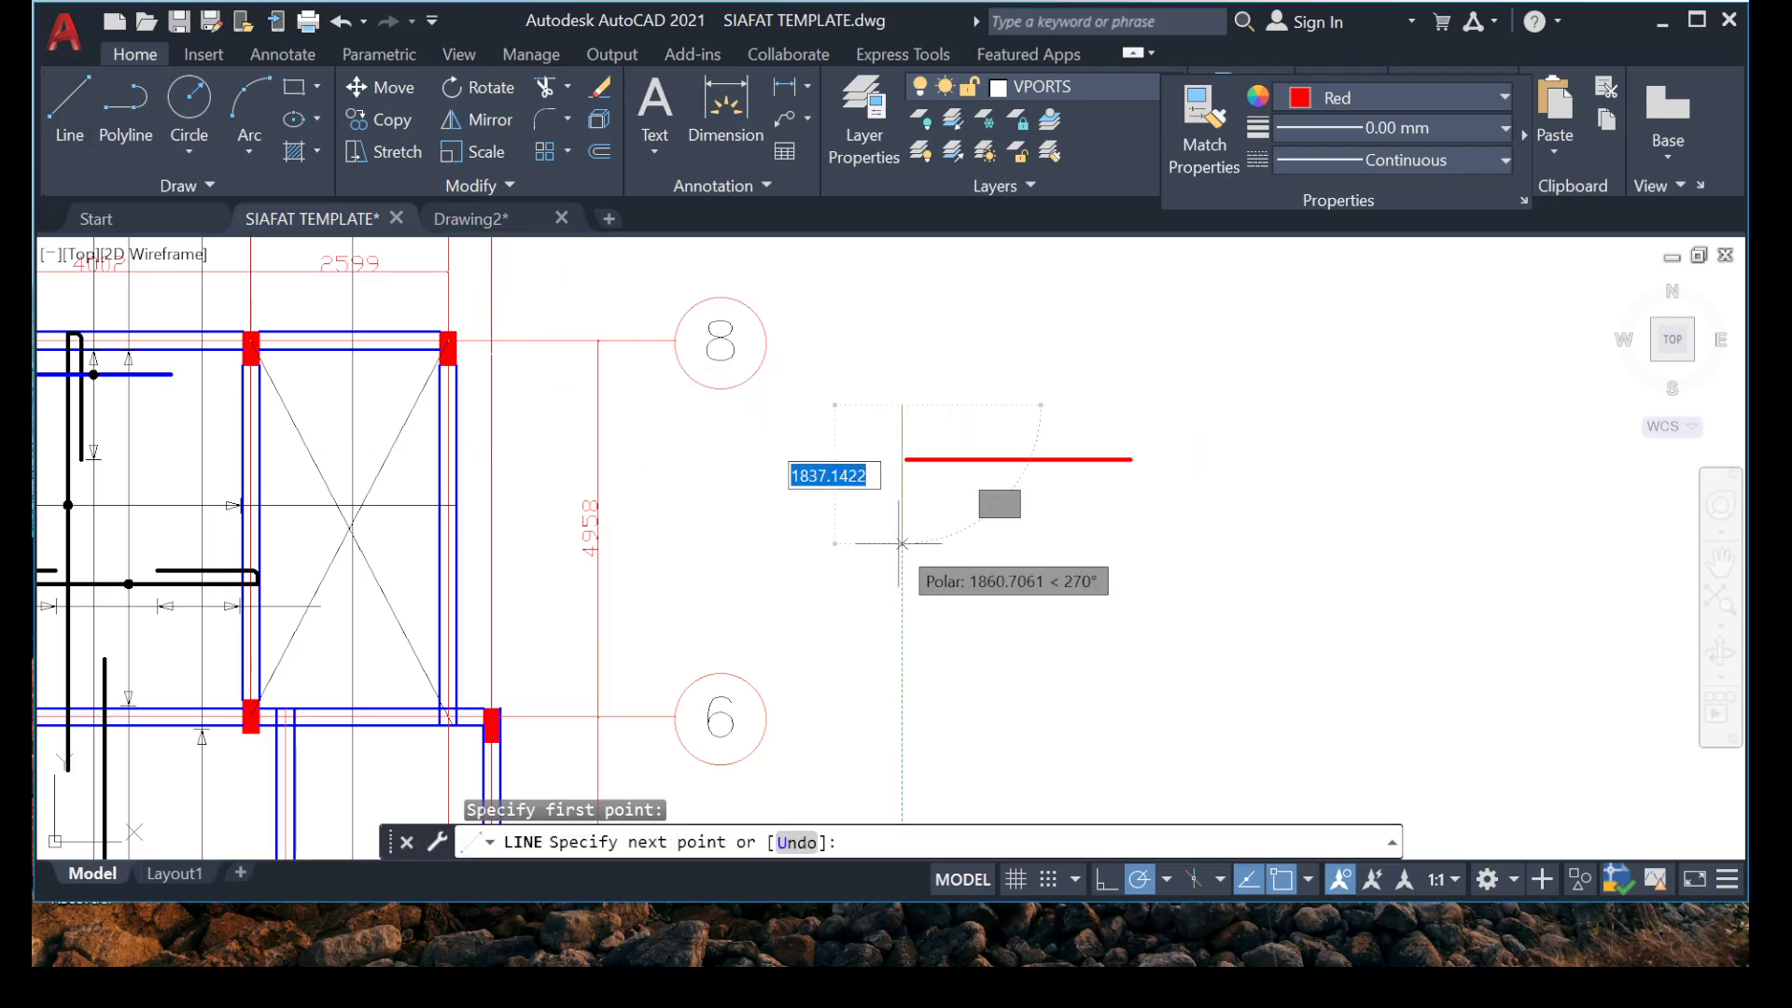
pyautogui.click(910, 537)
pyautogui.press('Escape')
# Move the vertical line horizontally so it passes through the red rebar's left endpoint.
pyautogui.scroll(4, 900, 443)
pyautogui.scroll(5, 894, 426)
pyautogui.click(941, 431)
pyautogui.click(826, 450)
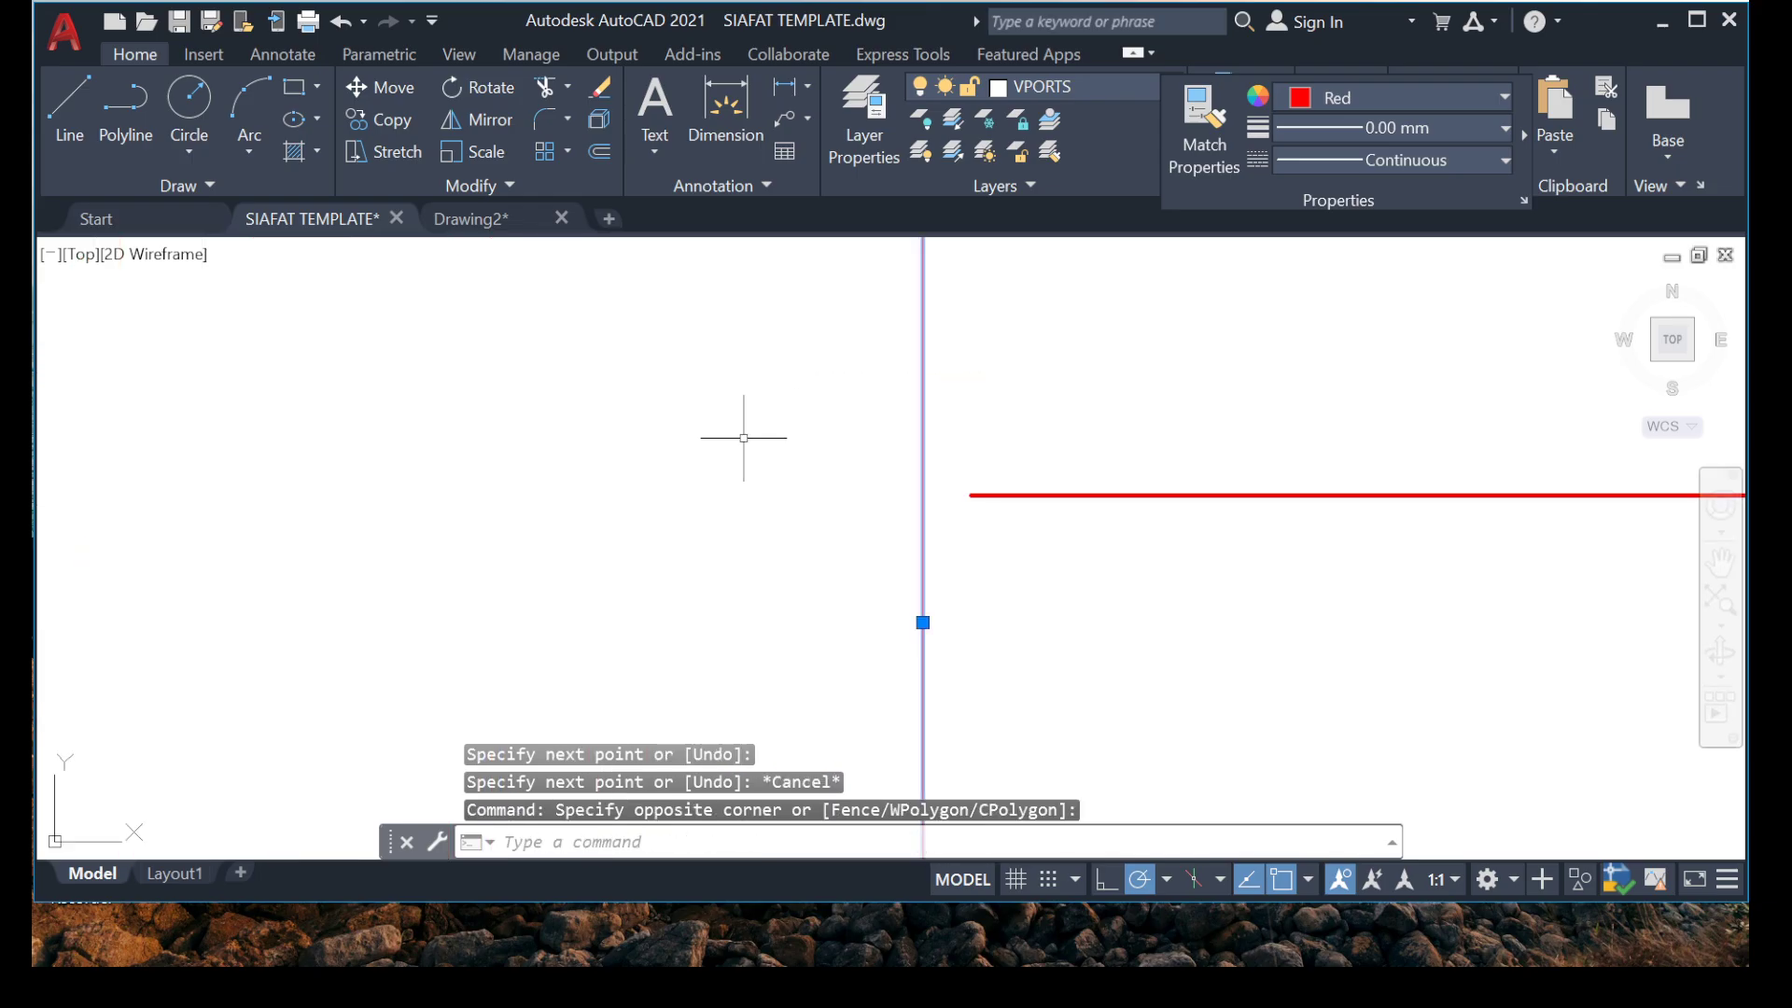
pyautogui.rightClick(674, 448)
pyautogui.click(744, 490)
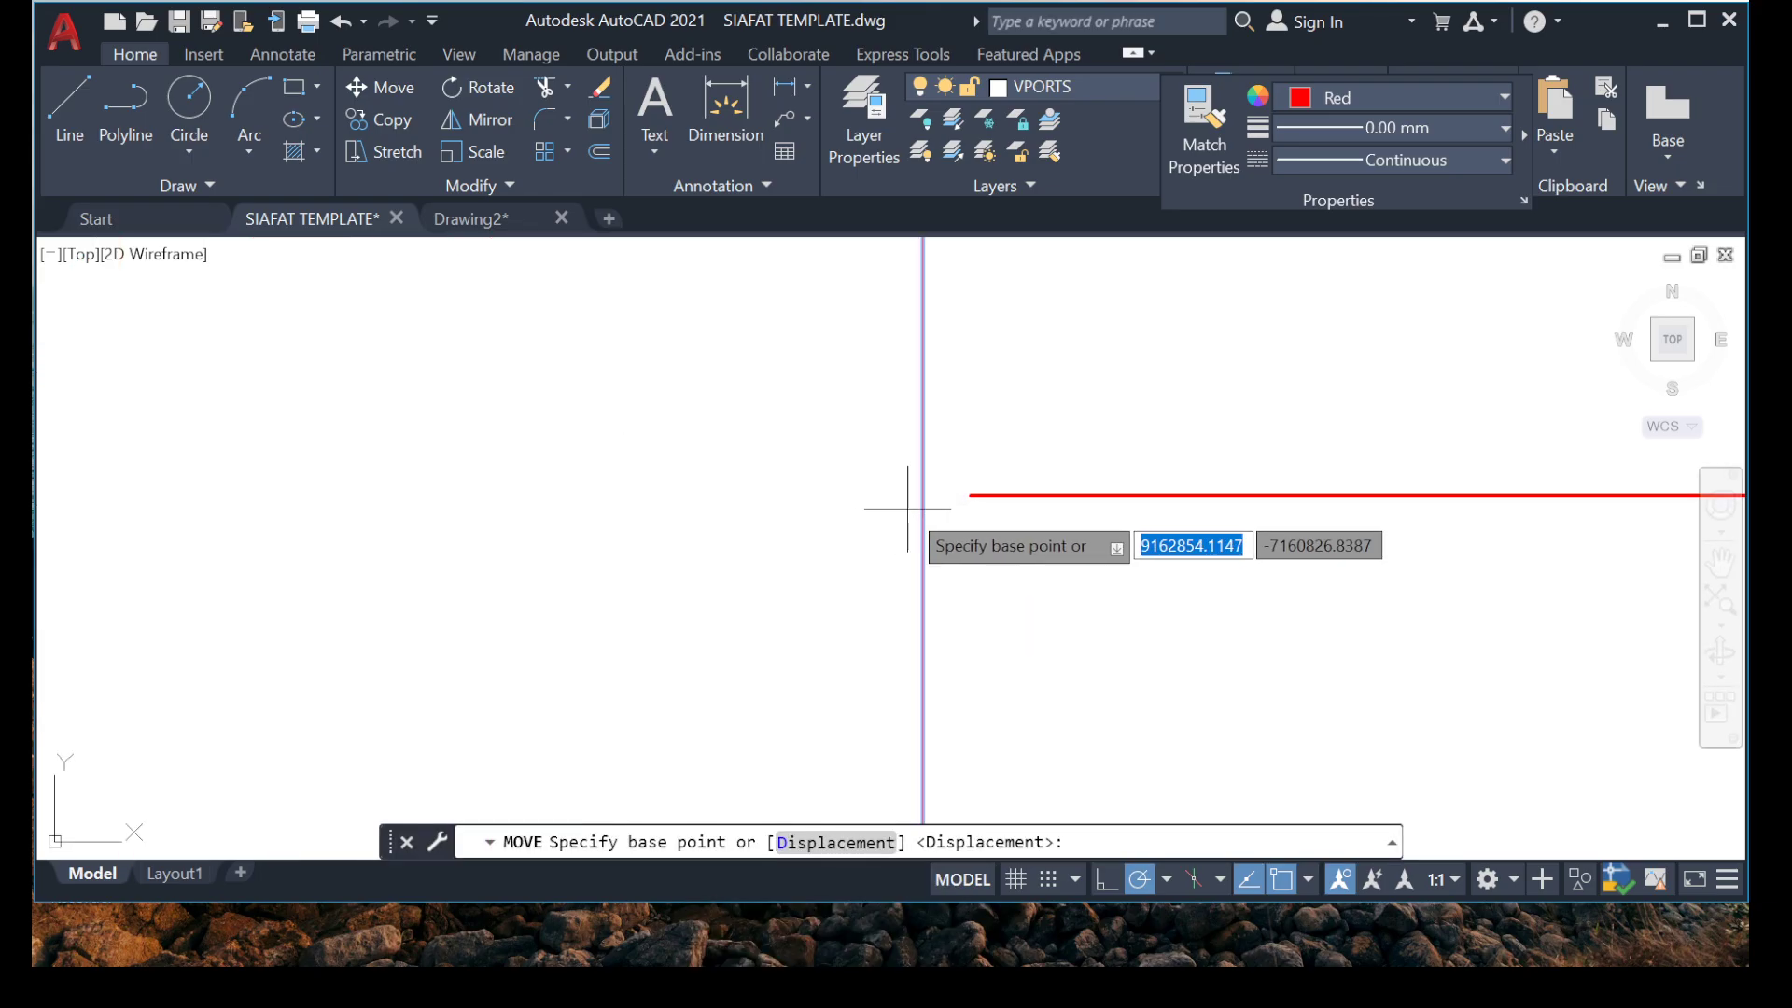
pyautogui.click(922, 505)
pyautogui.click(975, 483)
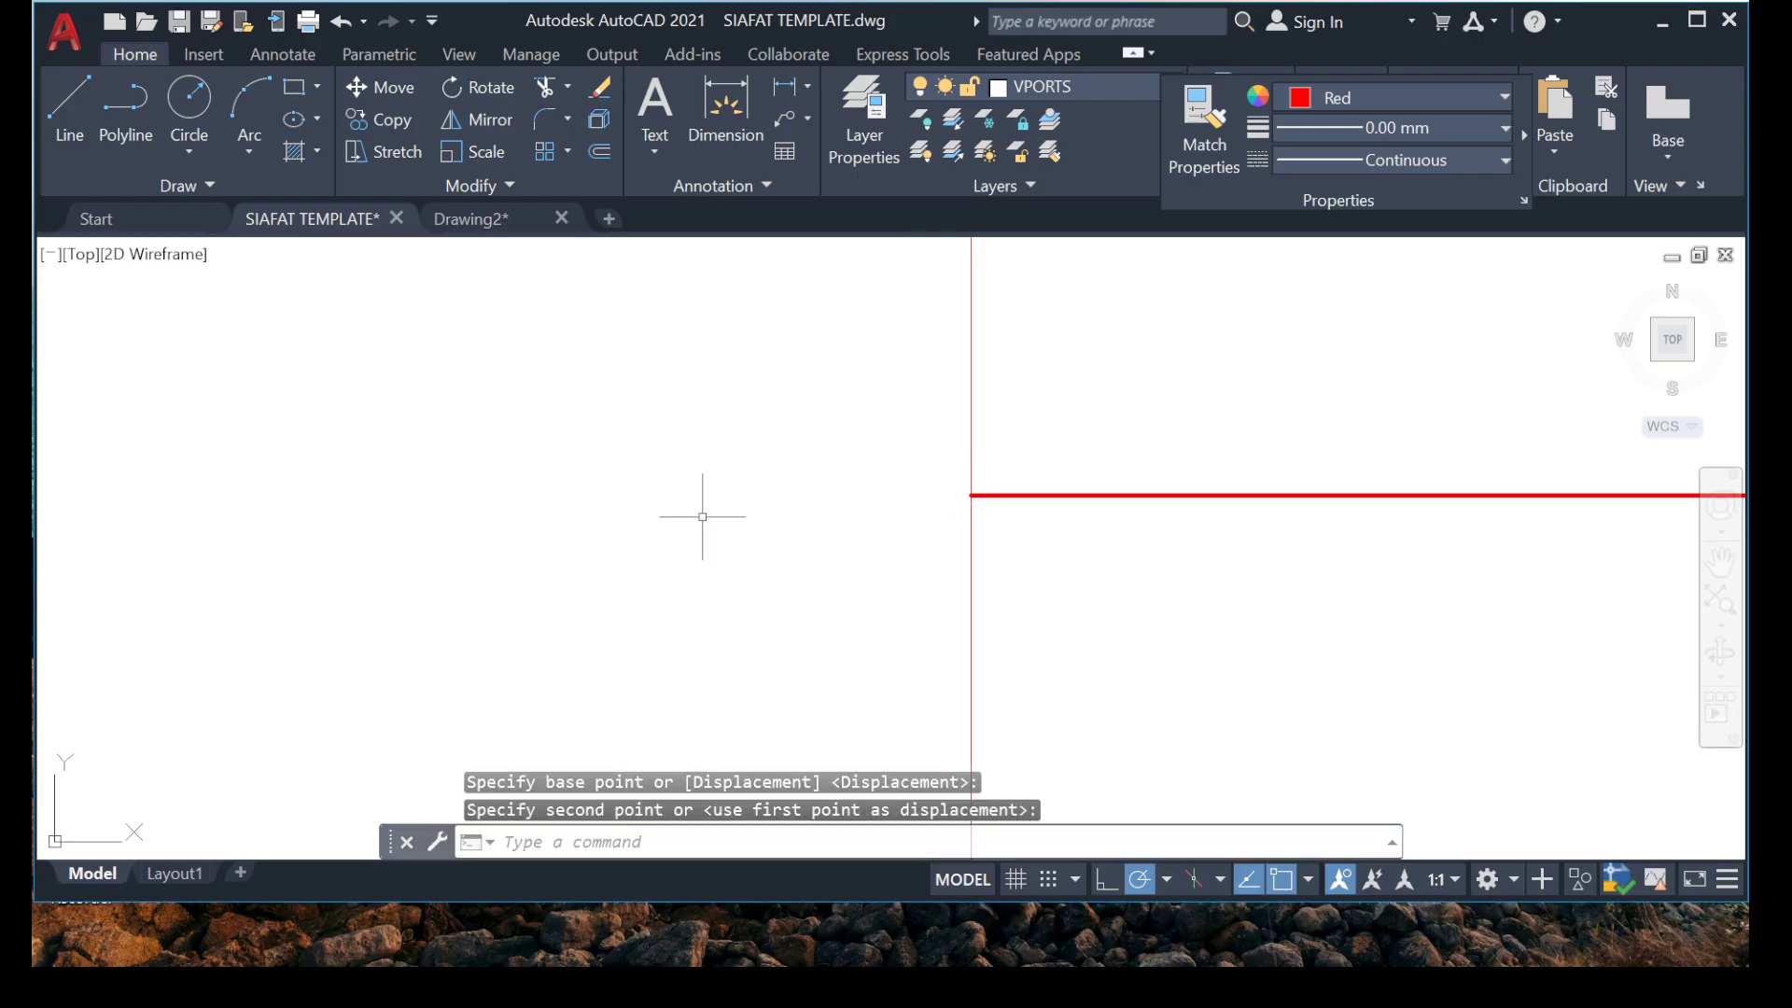
pyautogui.press('Escape')
# Offset the vertical line by 1334 to the right along the red rebar.
pyautogui.click(1039, 564)
pyautogui.click(721, 582)
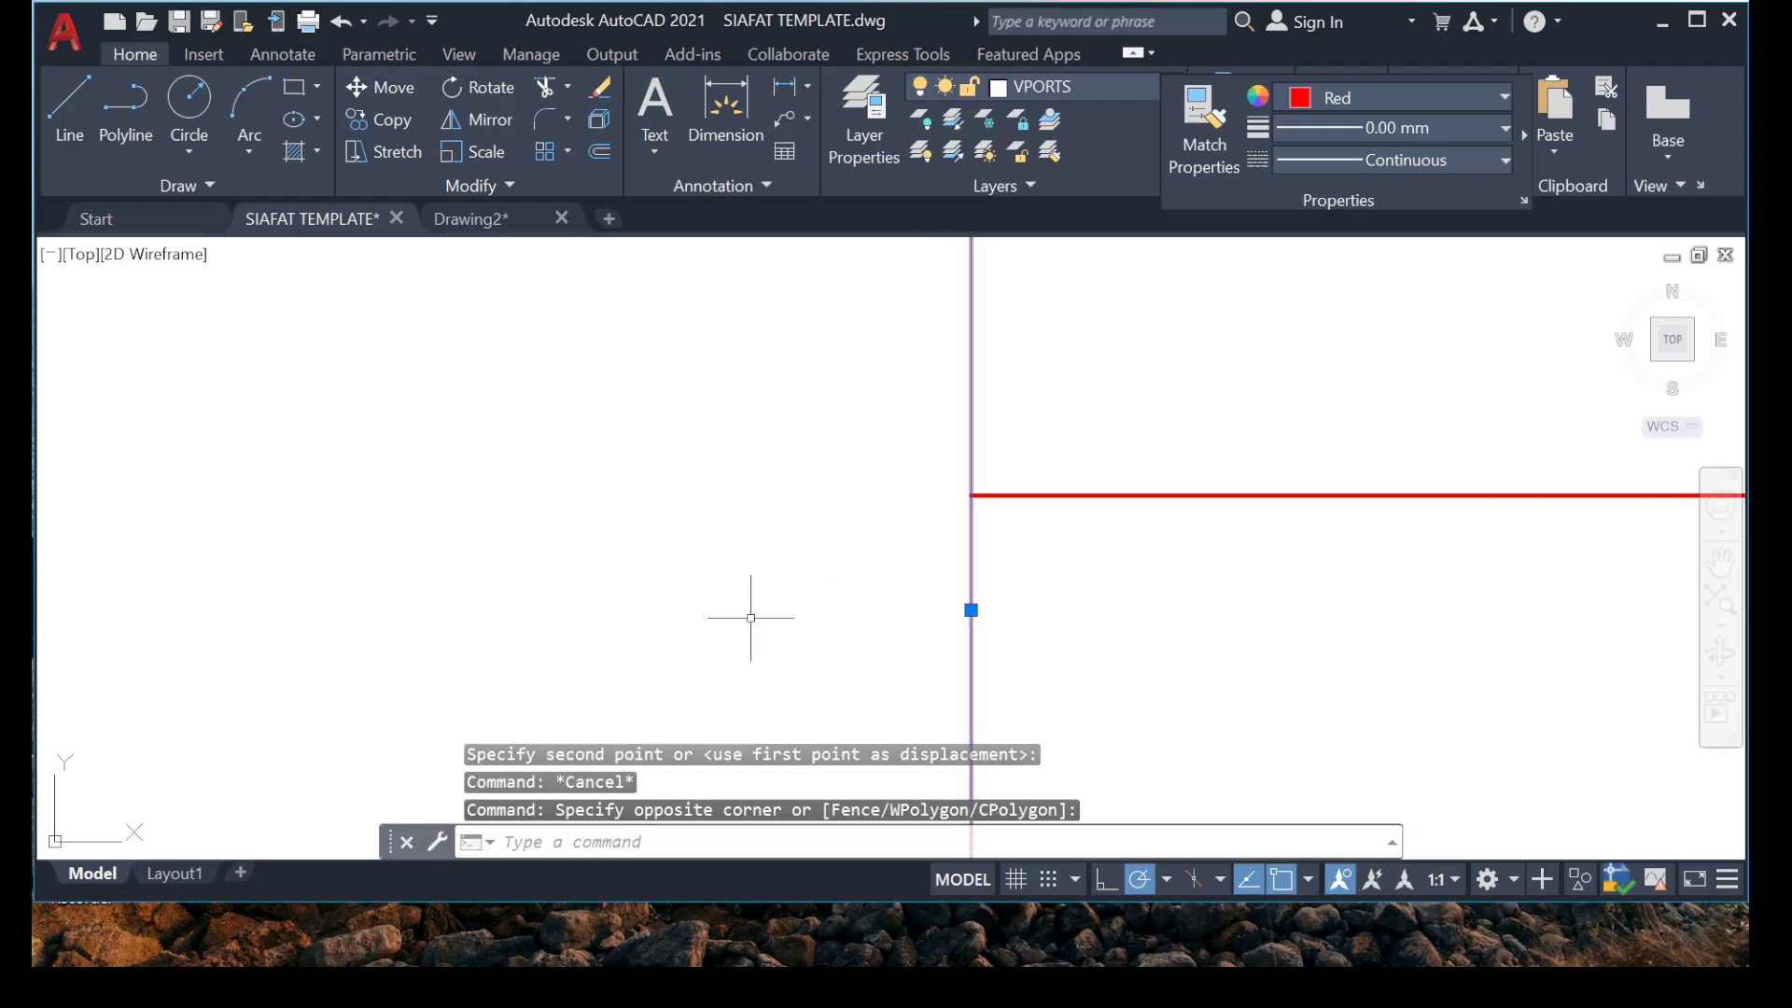
pyautogui.write('O')
pyautogui.press('Return')
pyautogui.write('1334')
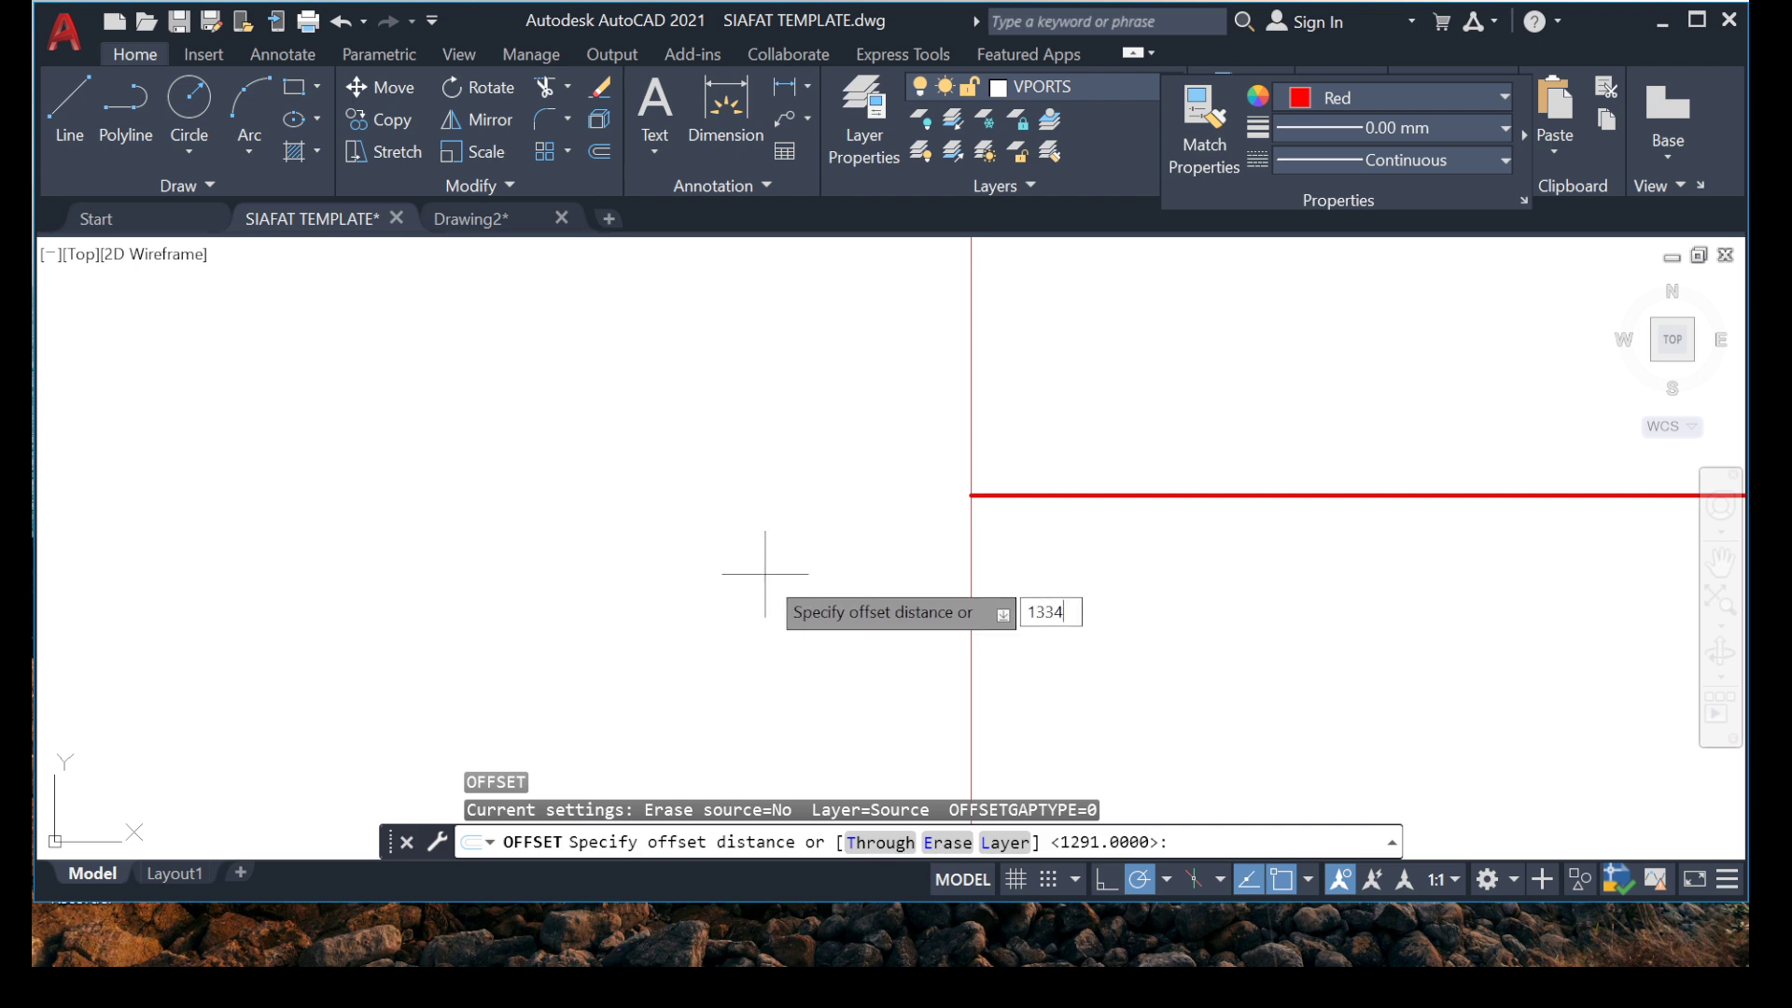
pyautogui.press('Return')
pyautogui.click(1200, 600)
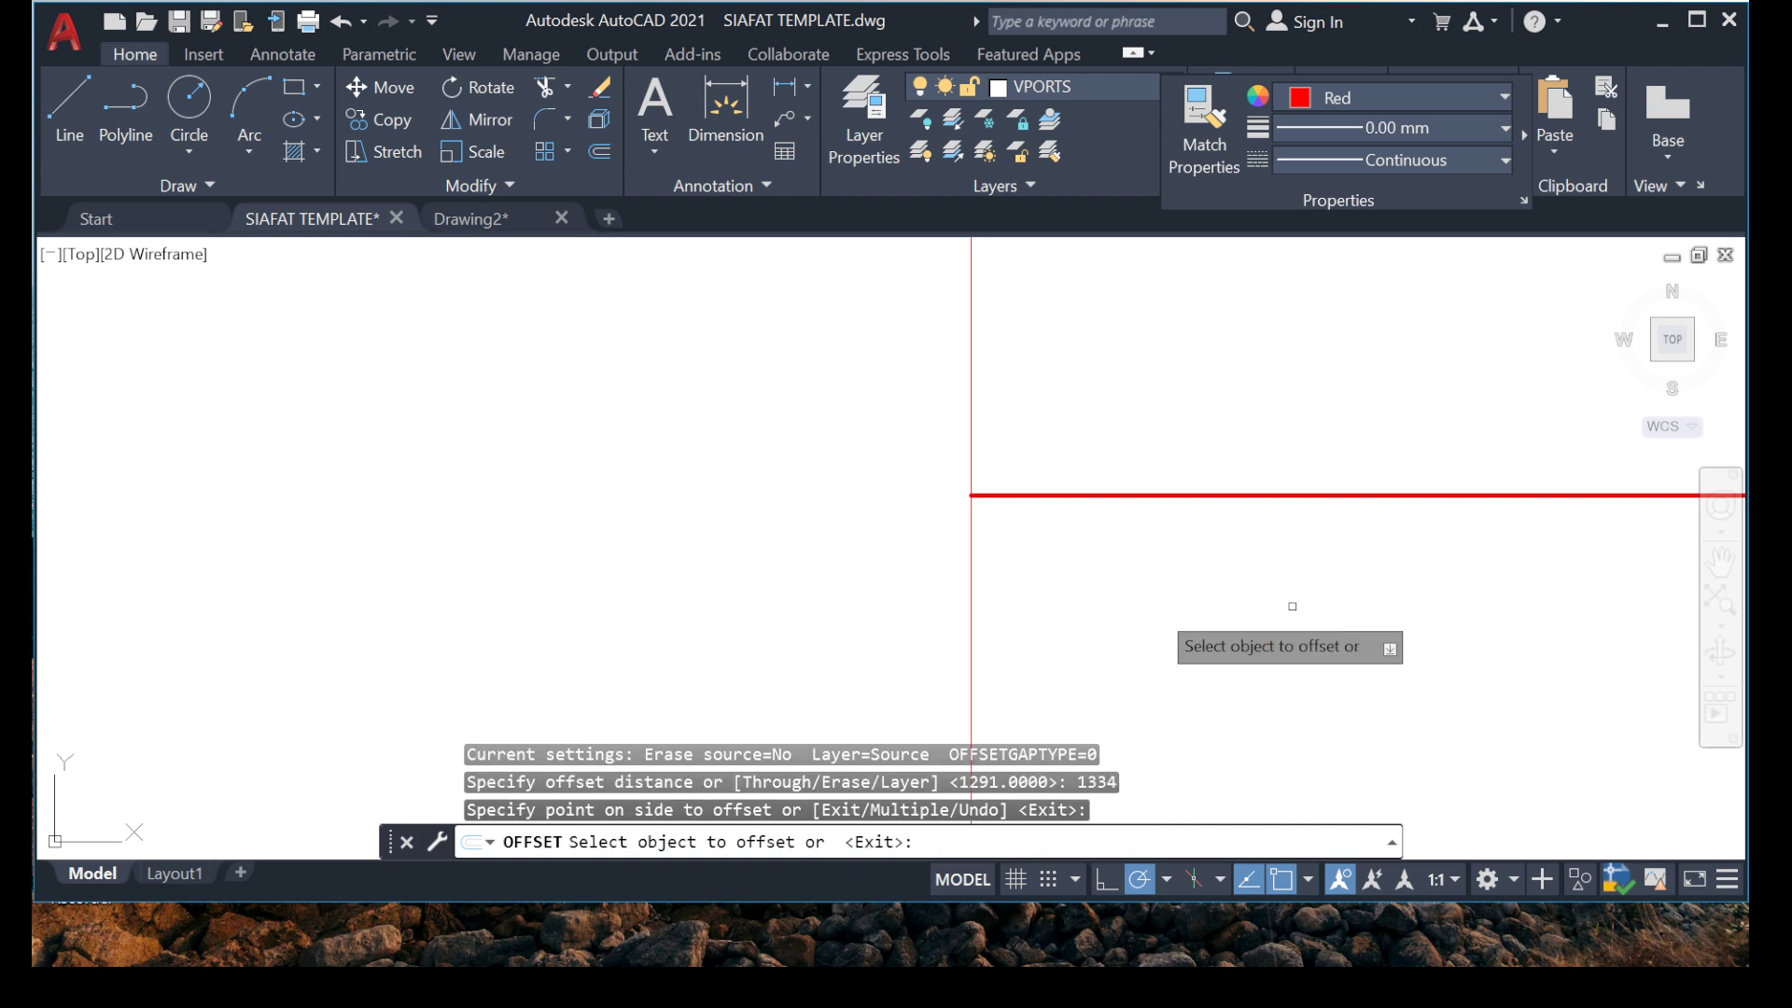
pyautogui.scroll(-4, 1066, 566)
pyautogui.press('Escape')
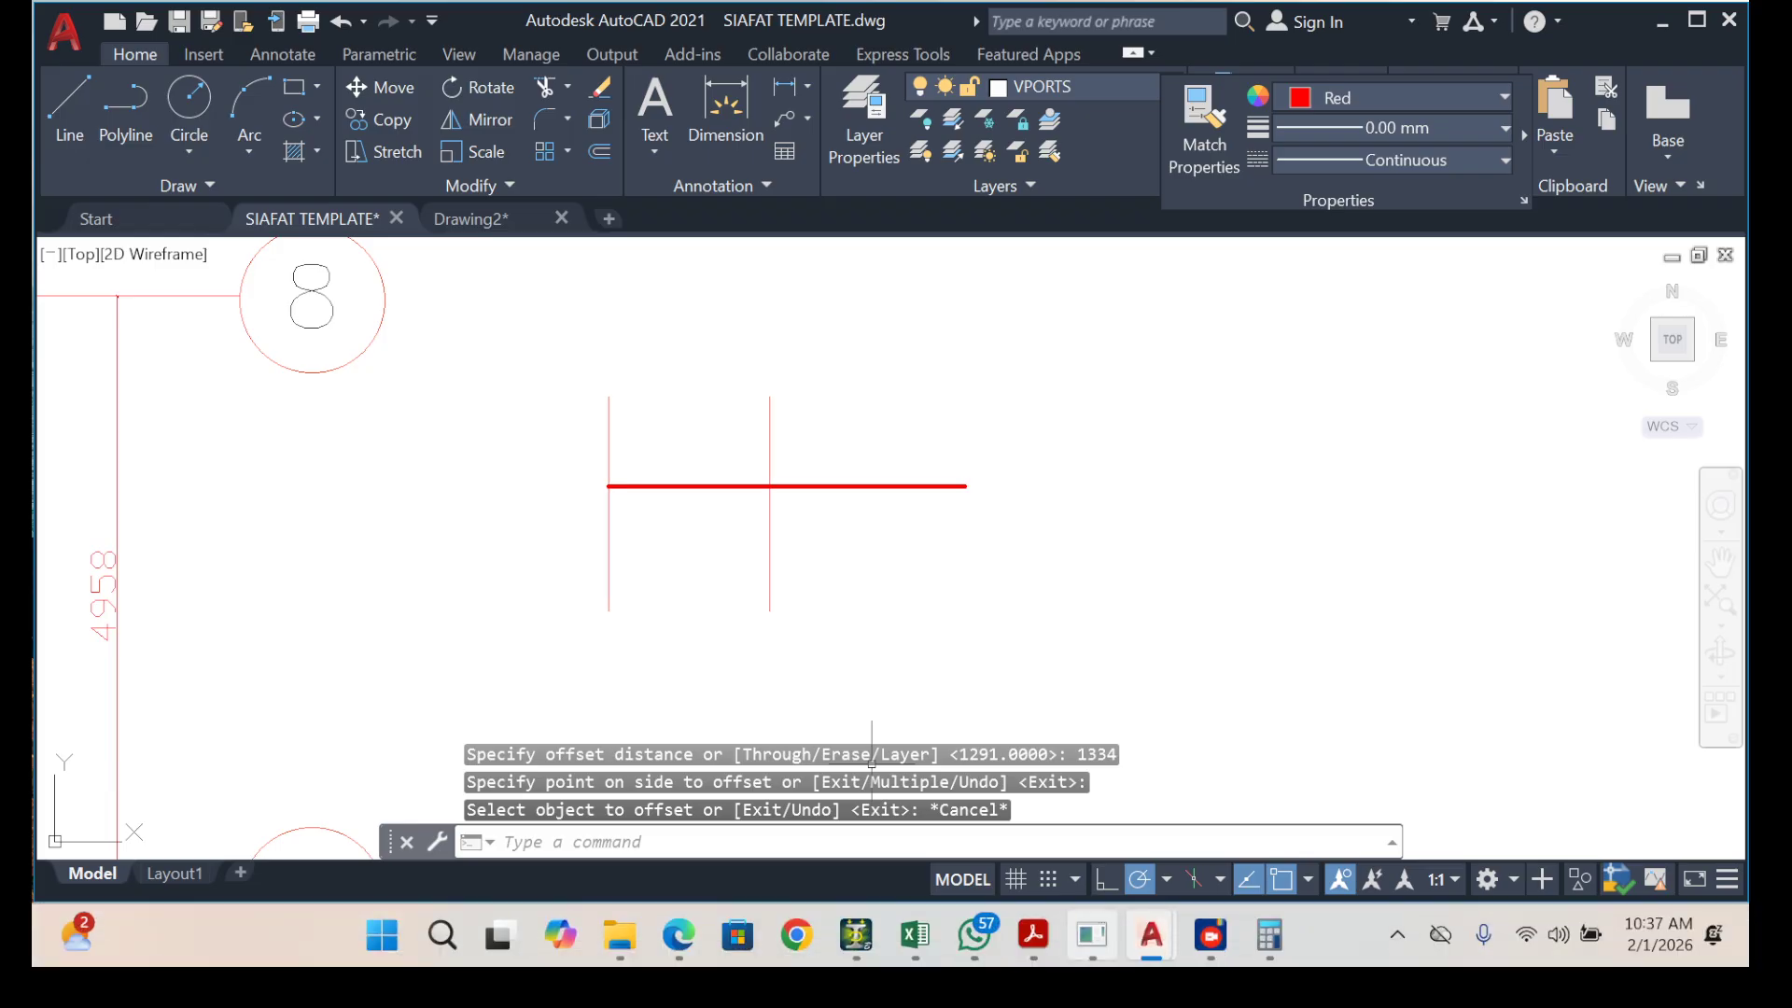
pyautogui.moveTo(1211, 934)
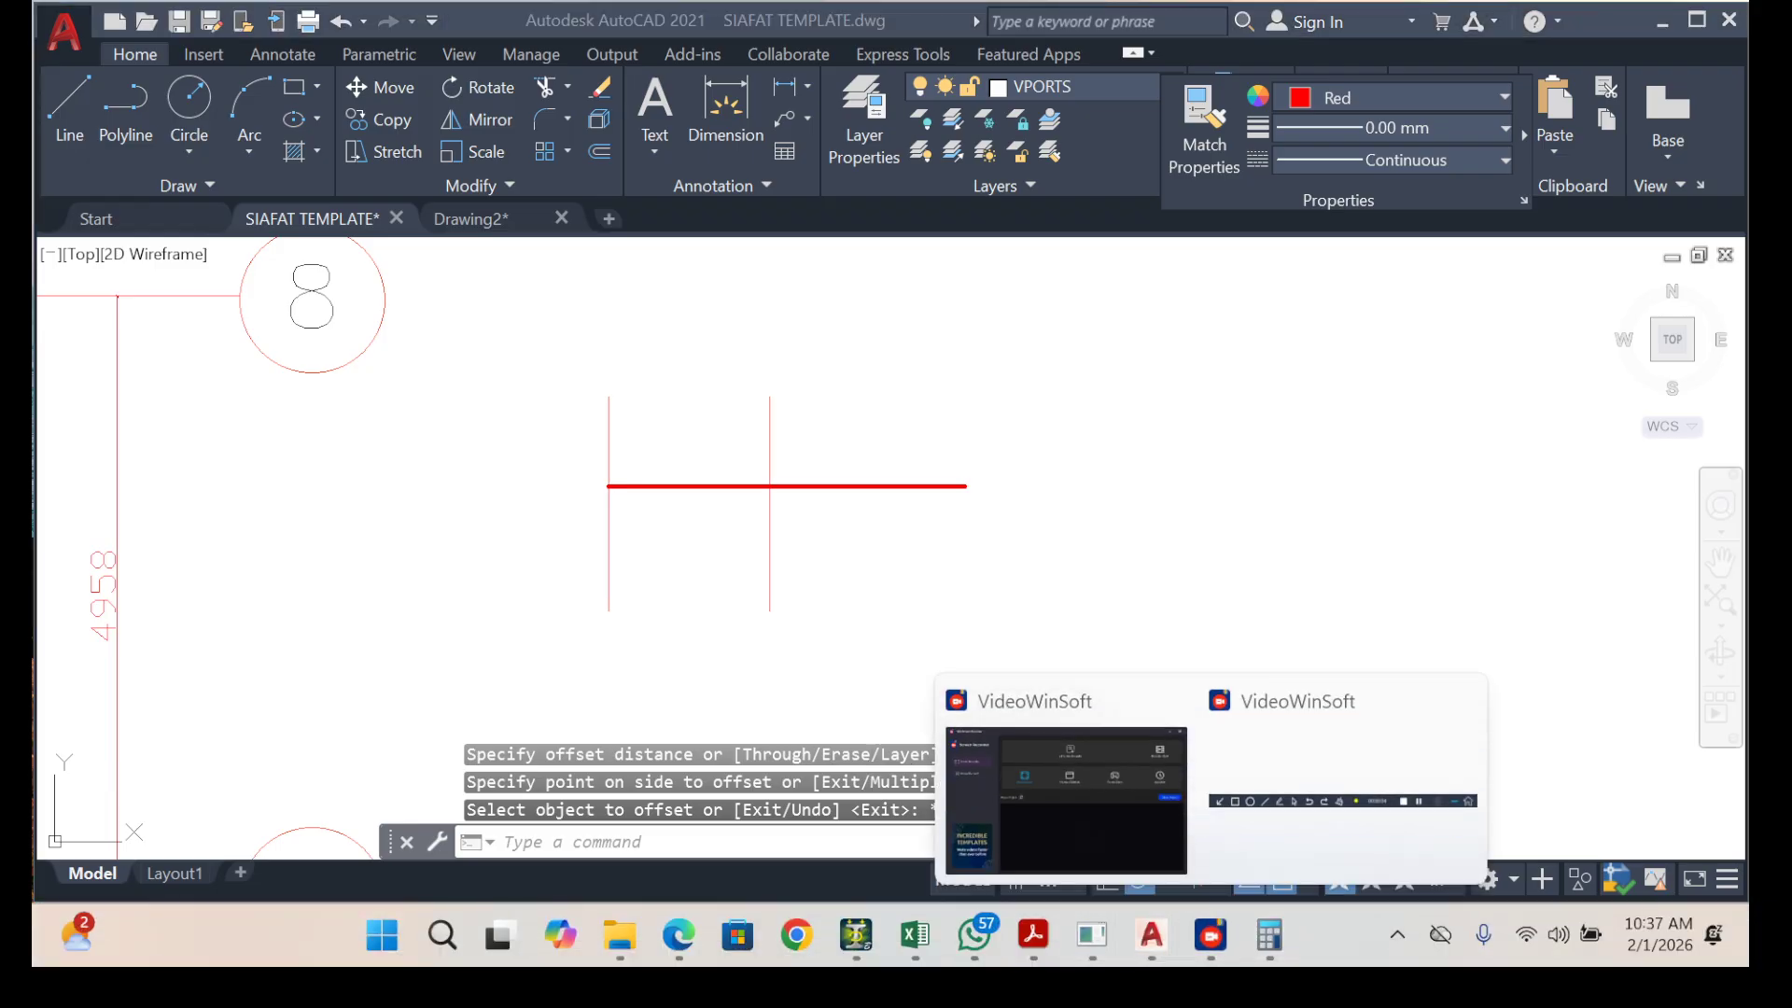
pyautogui.click(1210, 506)
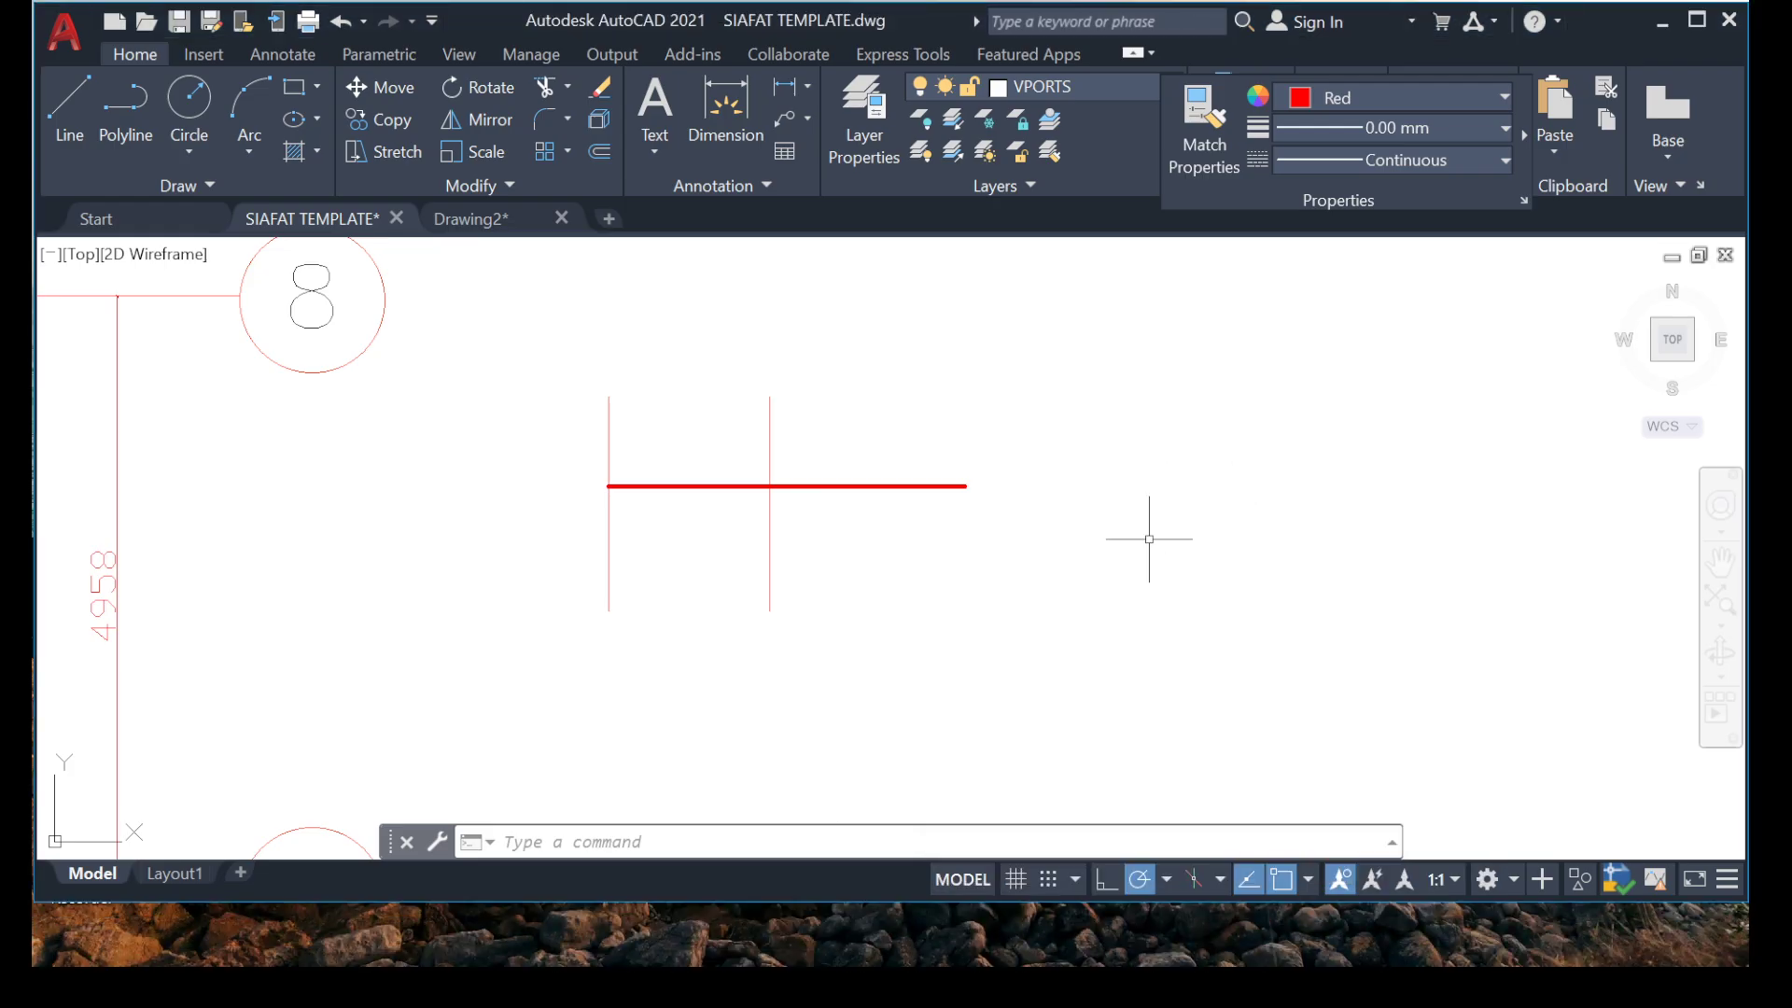
# Read the span dimension of the panel right of grid B and divide 2599 by 3 in Calculator.
pyautogui.scroll(-4, 1057, 530)
pyautogui.scroll(4, 673, 467)
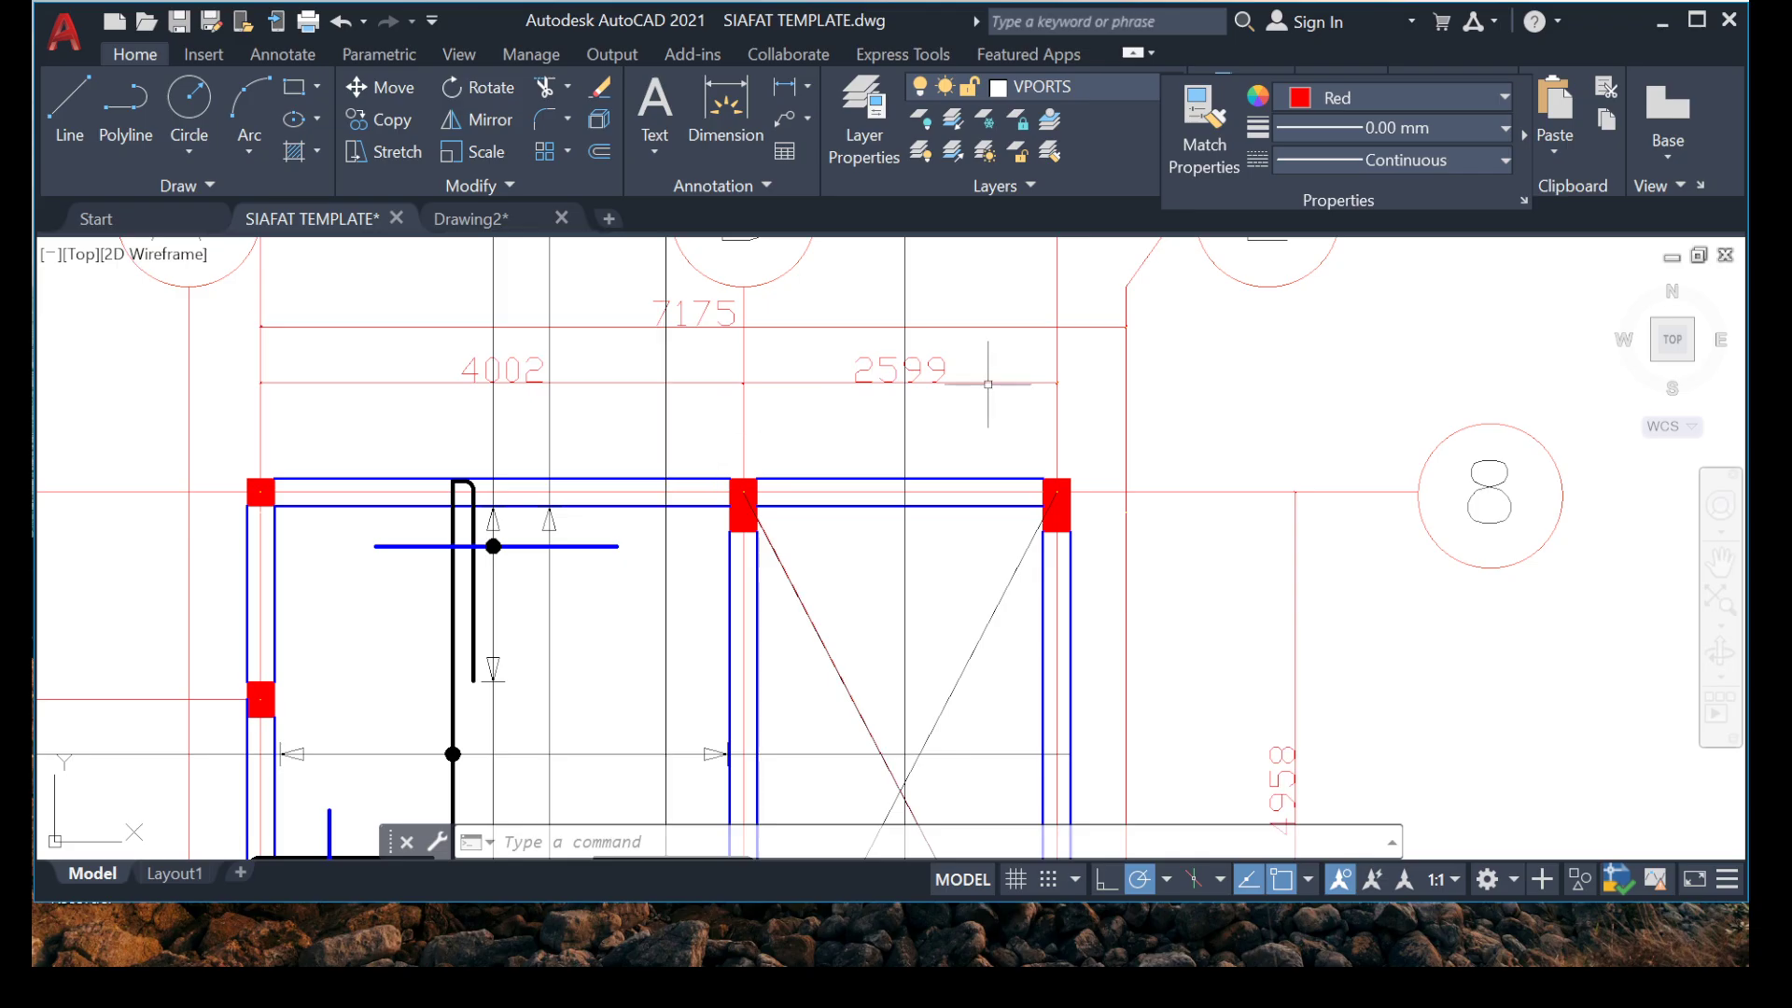
pyautogui.moveTo(989, 385); pyautogui.dragTo(912, 399, button='middle')
pyautogui.scroll(-2, 634, 453)
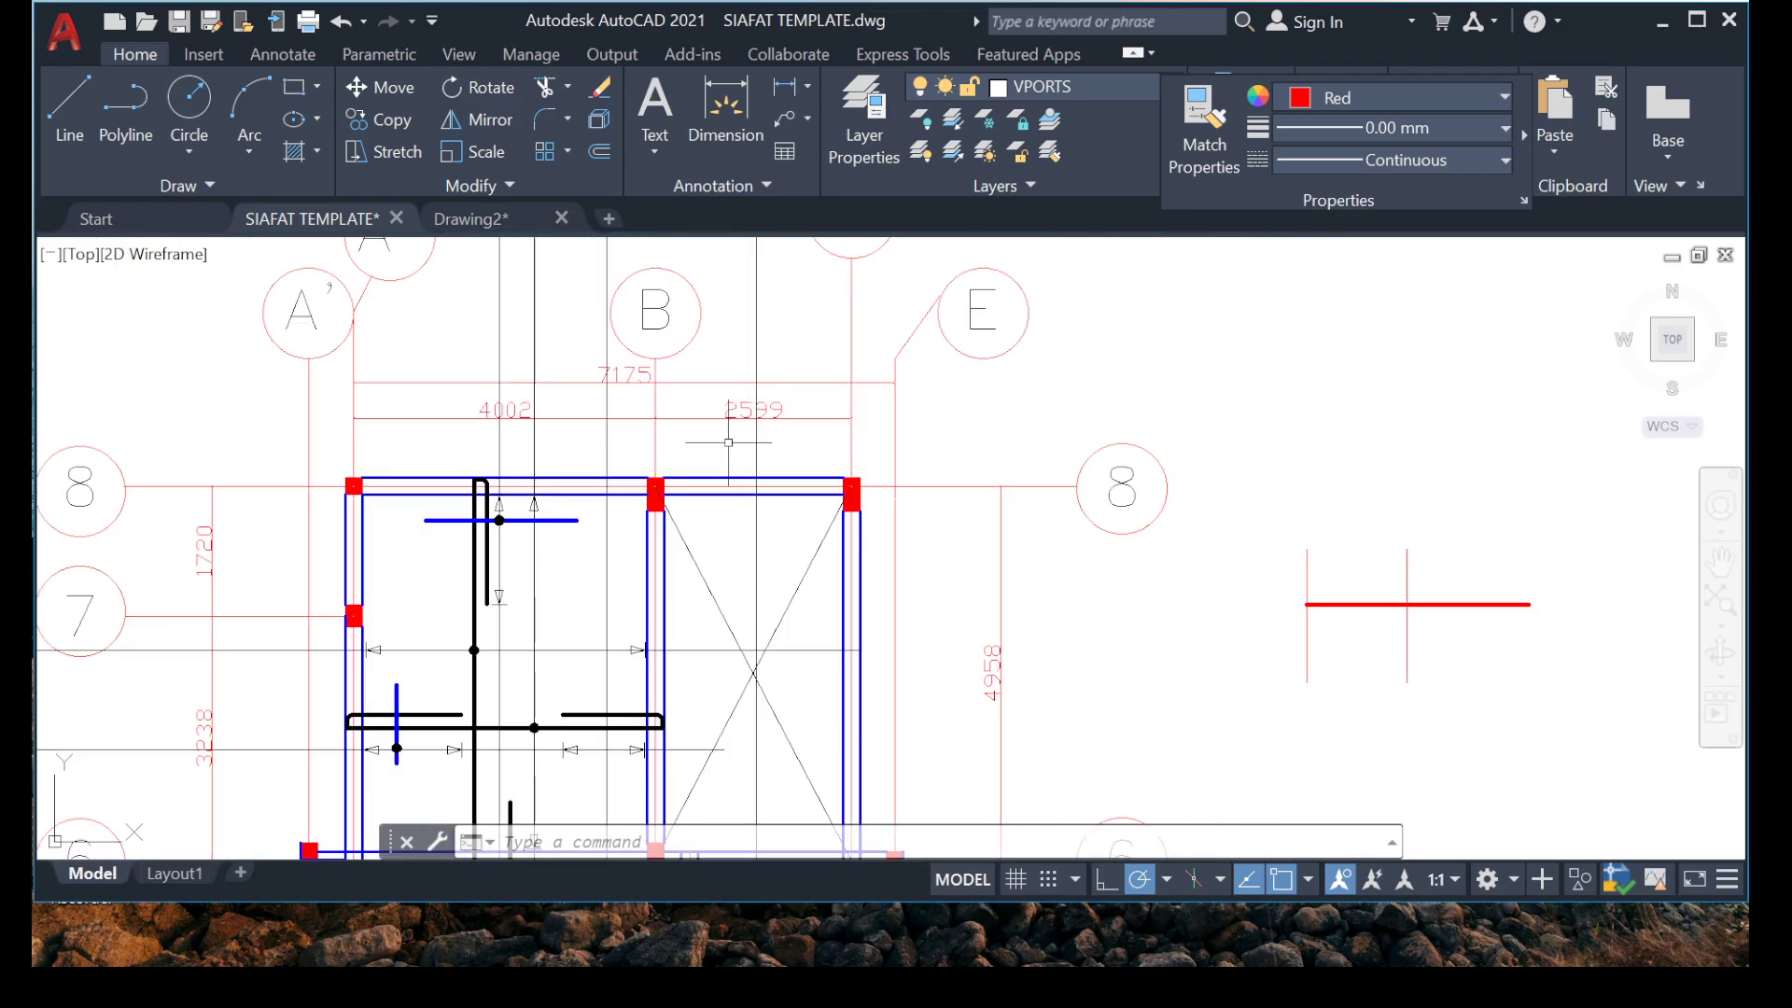
pyautogui.scroll(2, 739, 442)
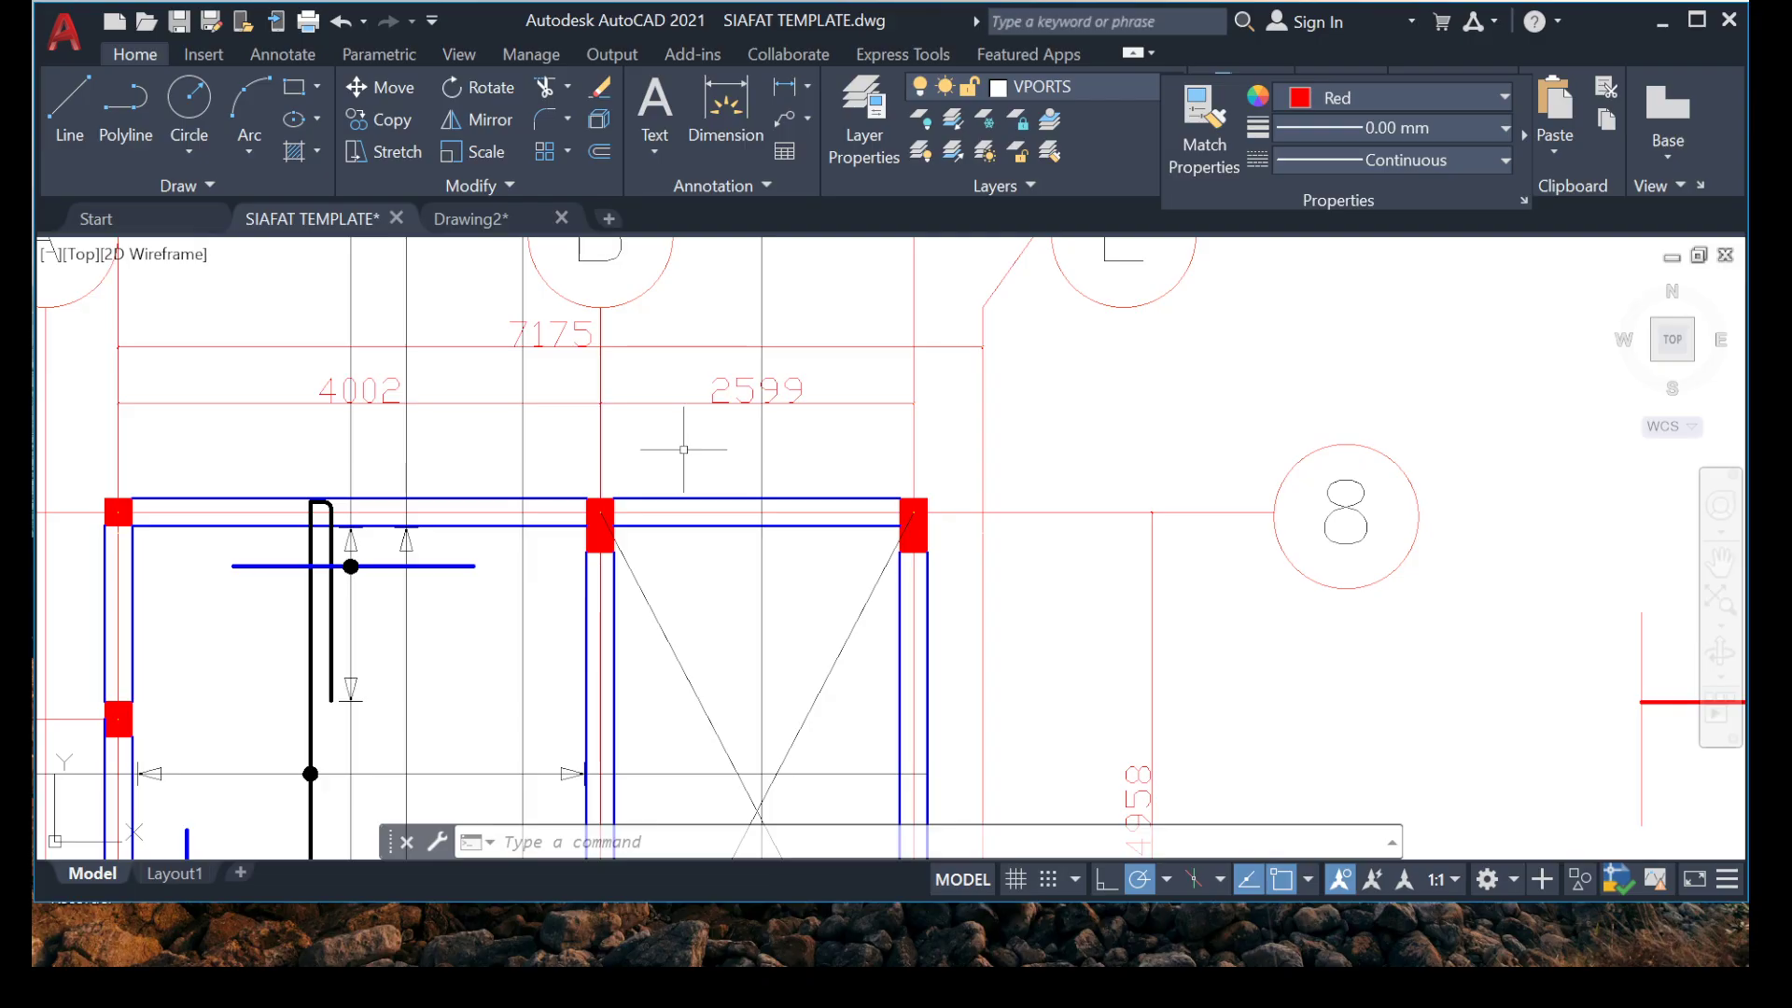
pyautogui.scroll(-4, 968, 668)
pyautogui.scroll(3, 1148, 620)
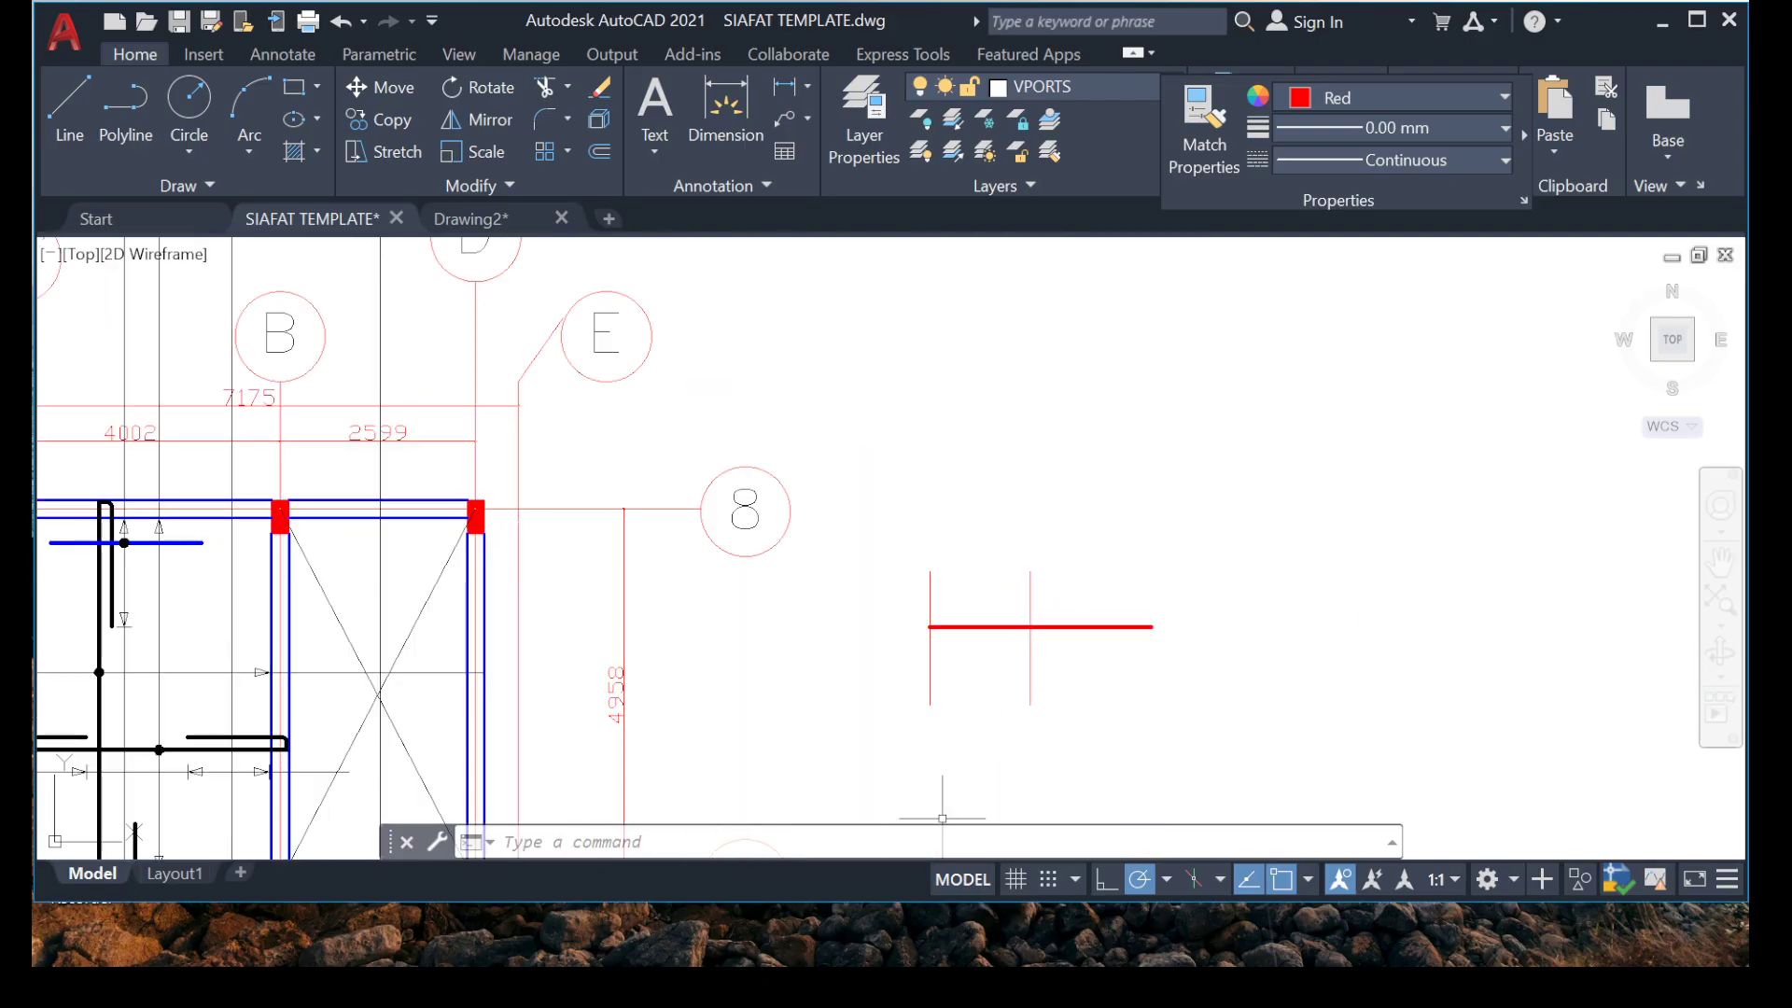
pyautogui.click(1271, 935)
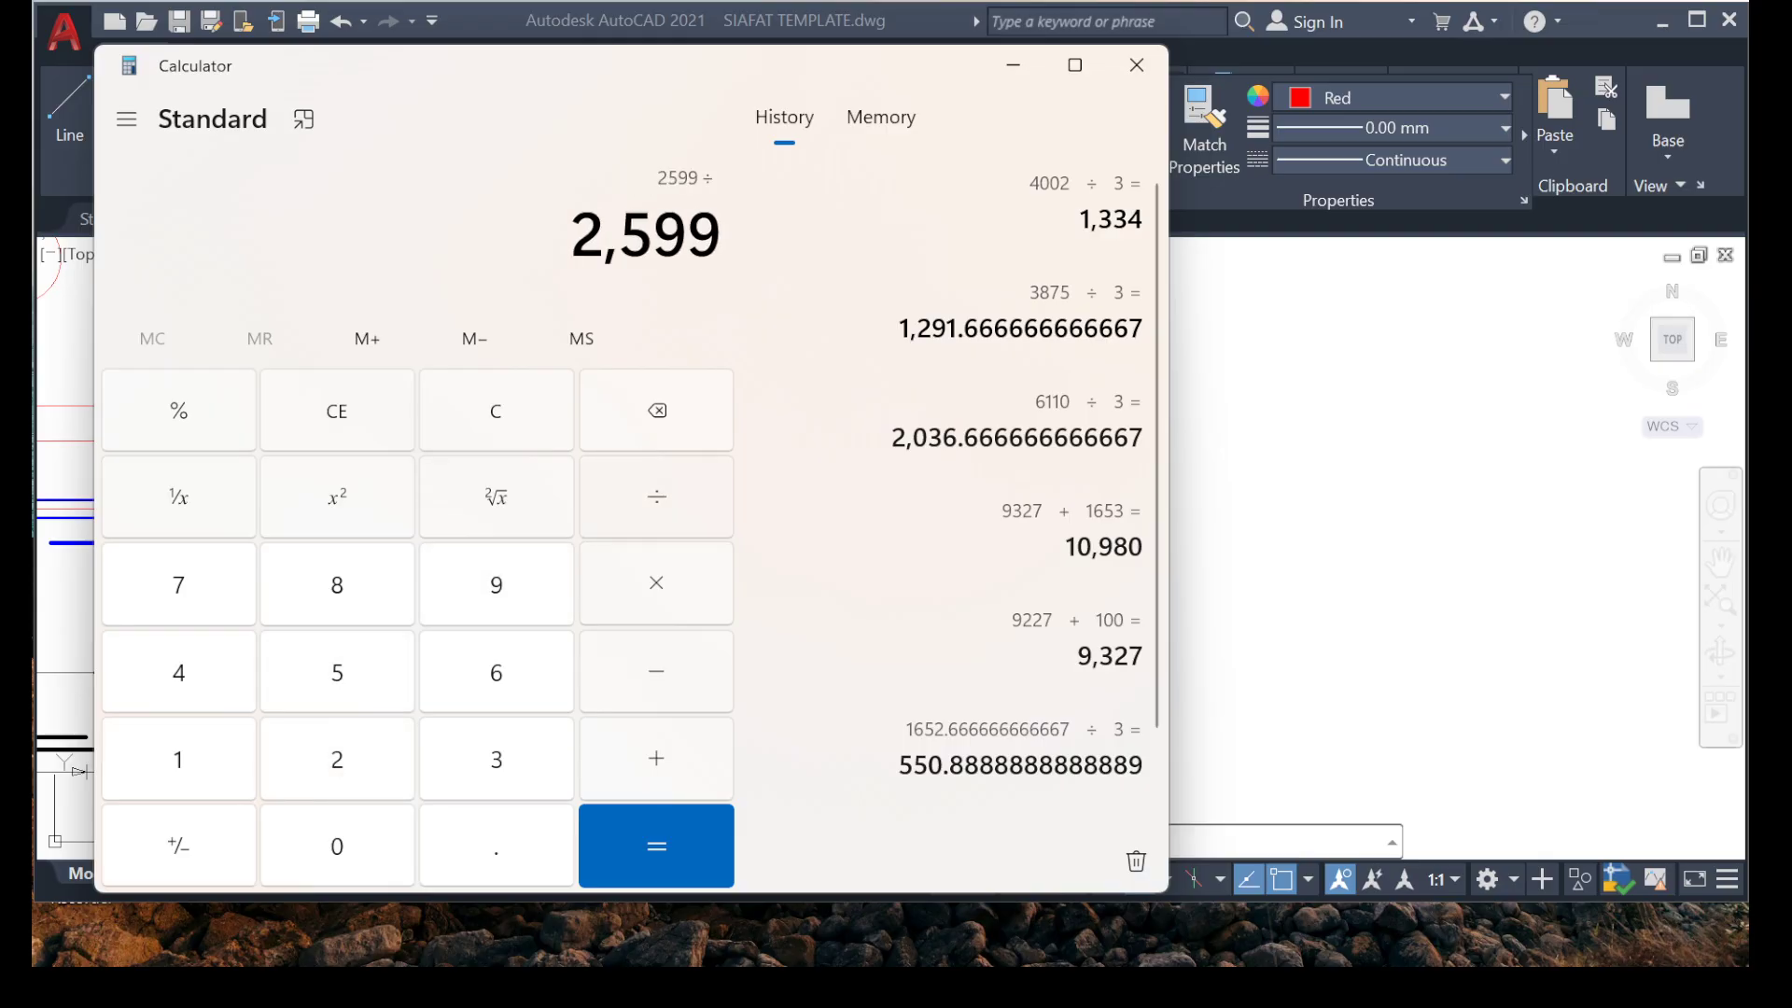
pyautogui.write('+')
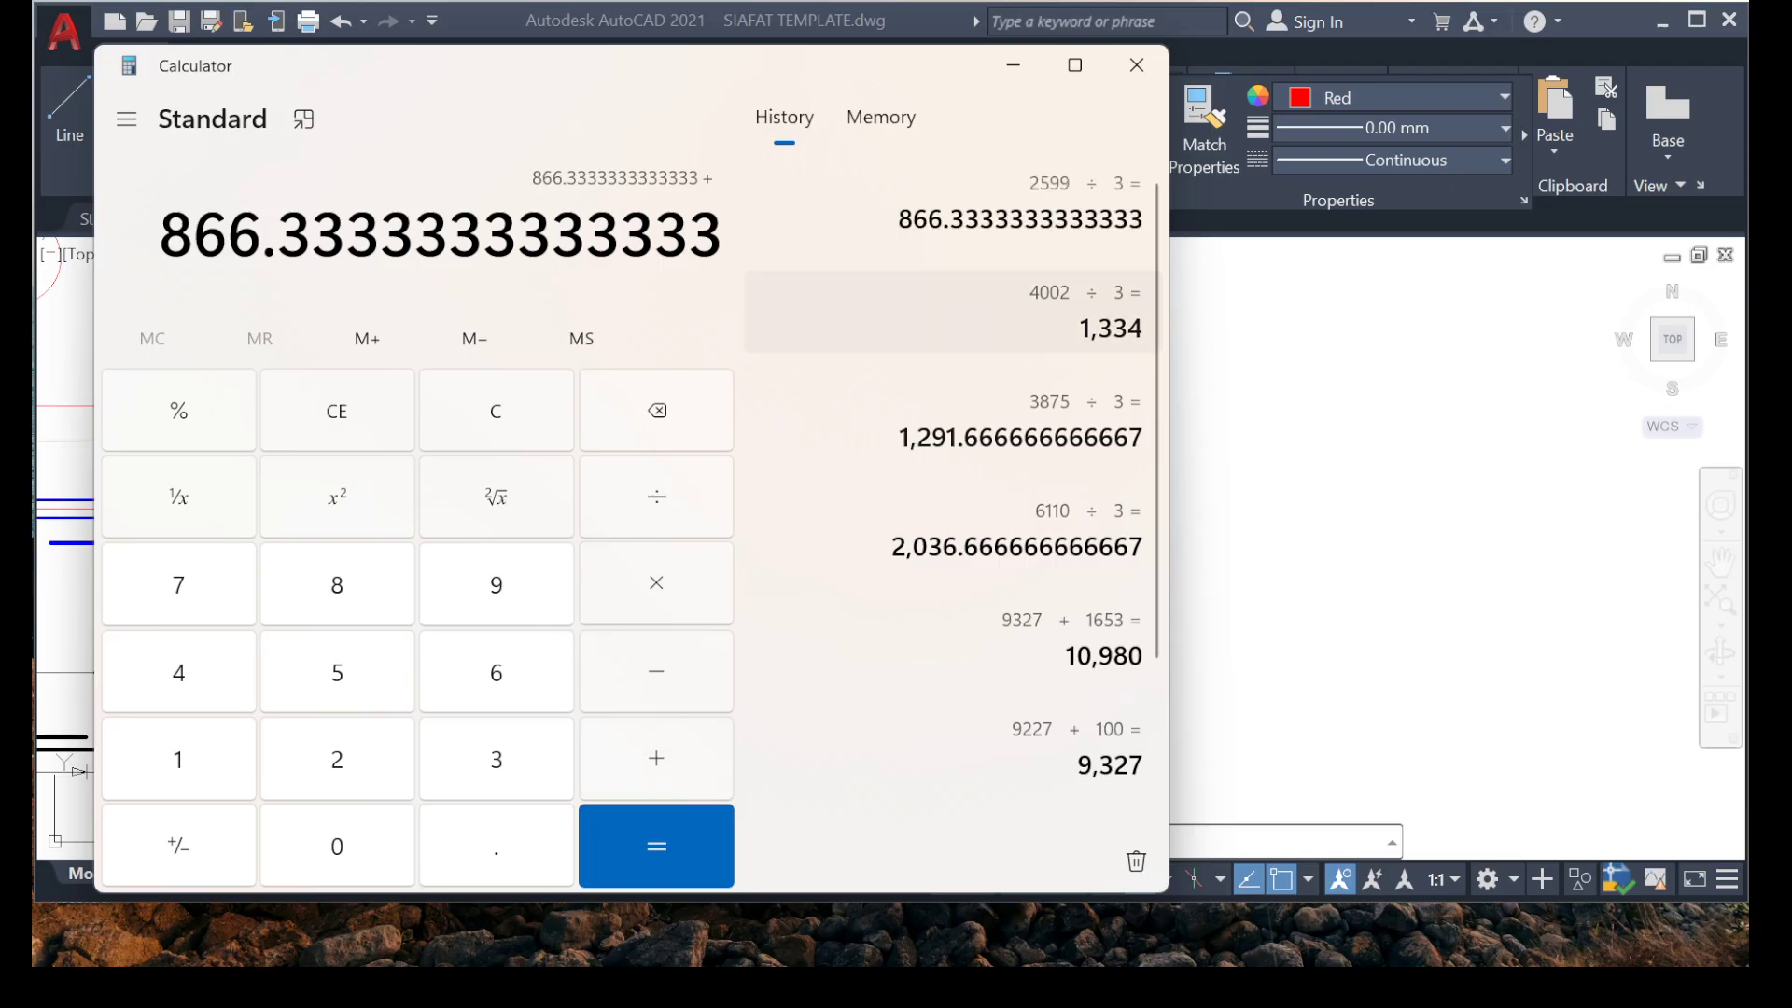
pyautogui.click(1014, 66)
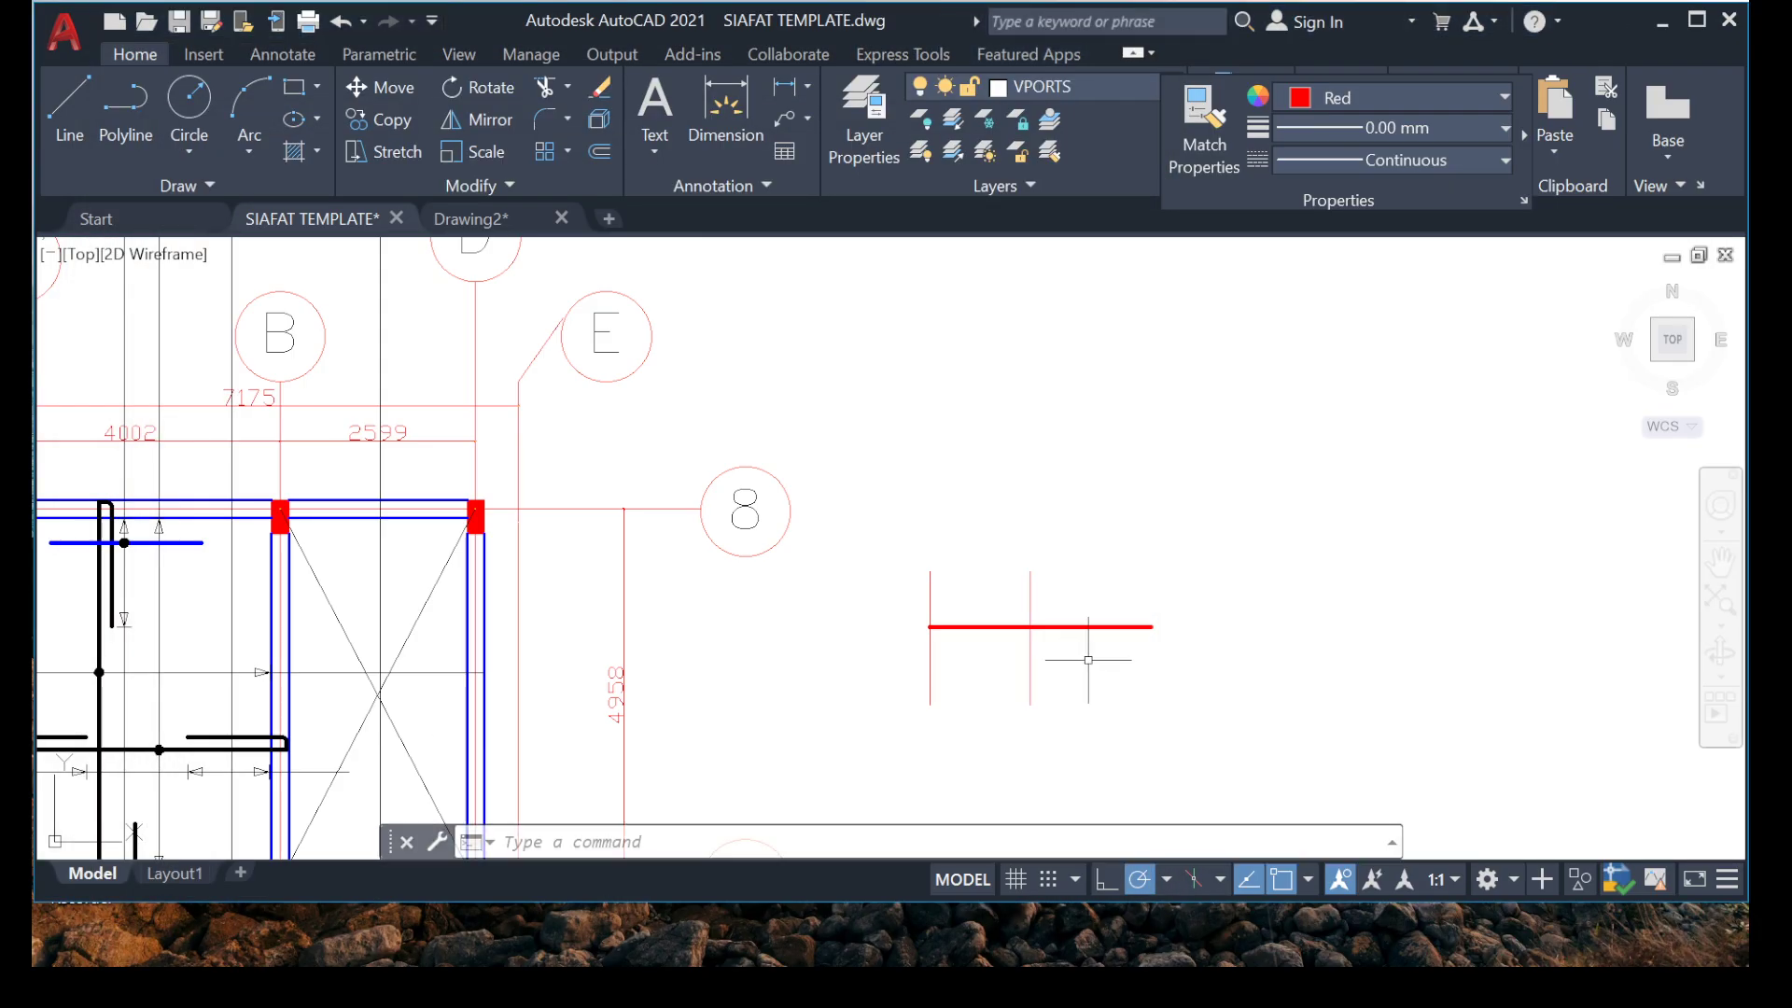
# Offset the vertical line crossing the middle of the red rebar by 866 to the right.
pyautogui.scroll(4, 1042, 678)
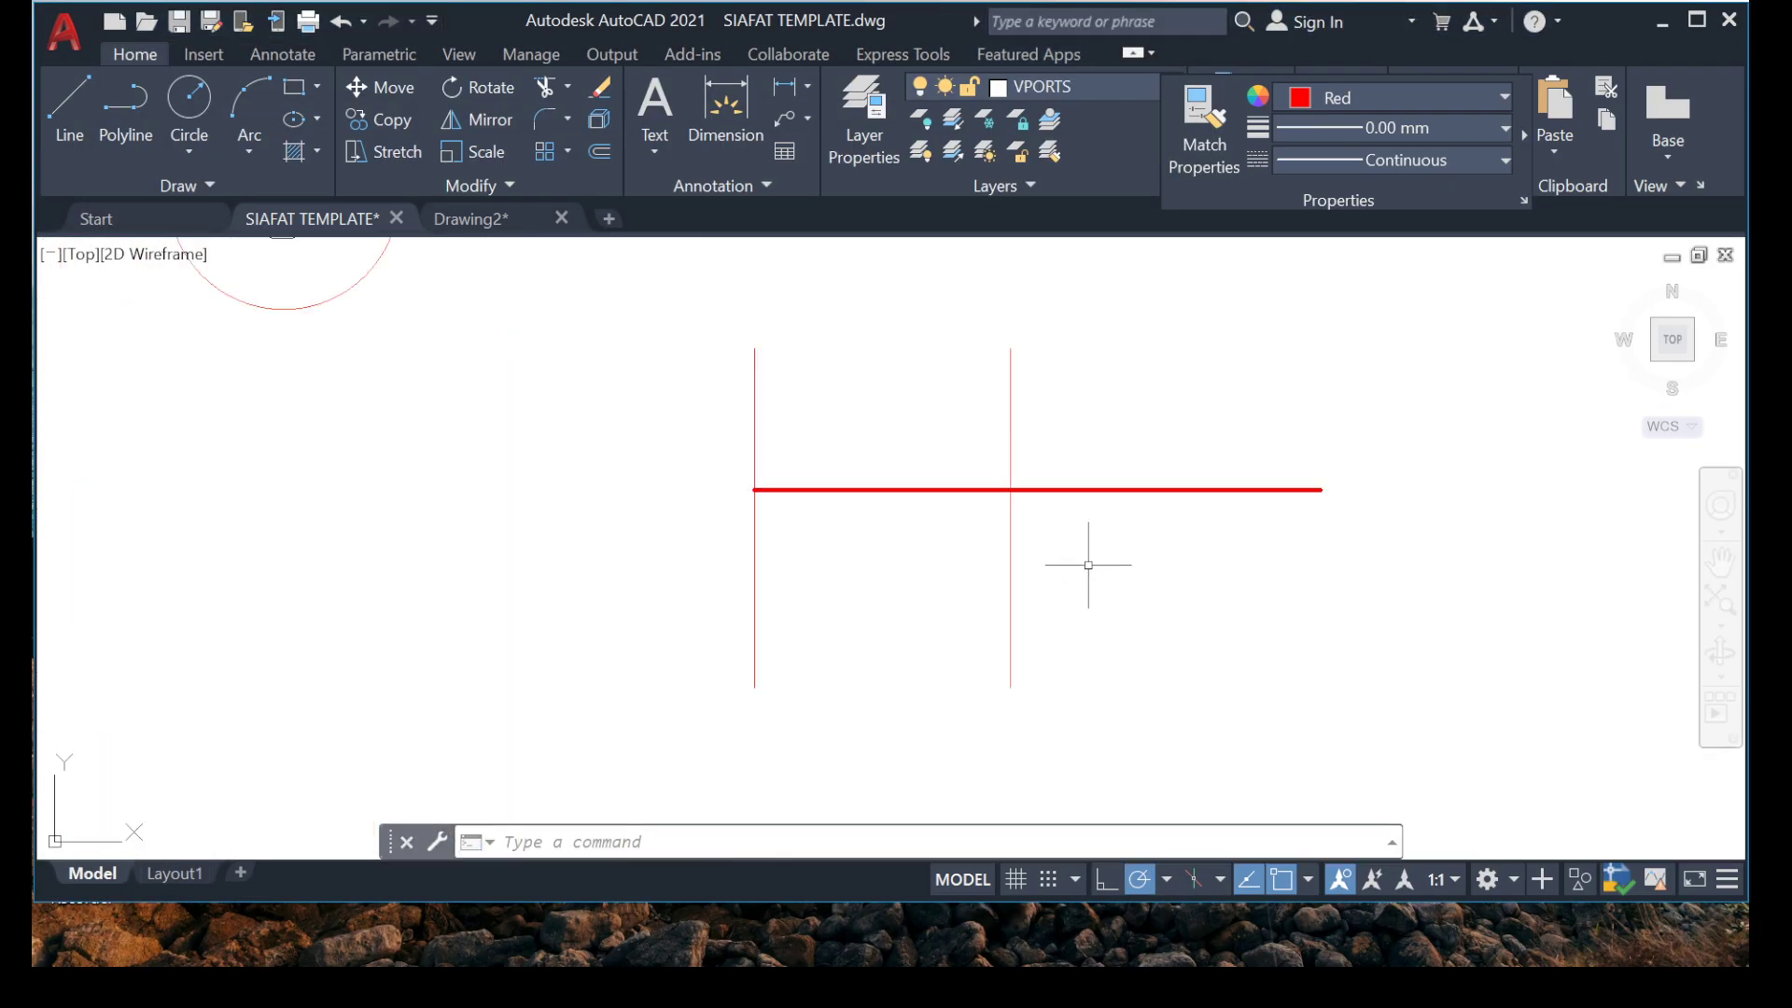
pyautogui.click(868, 616)
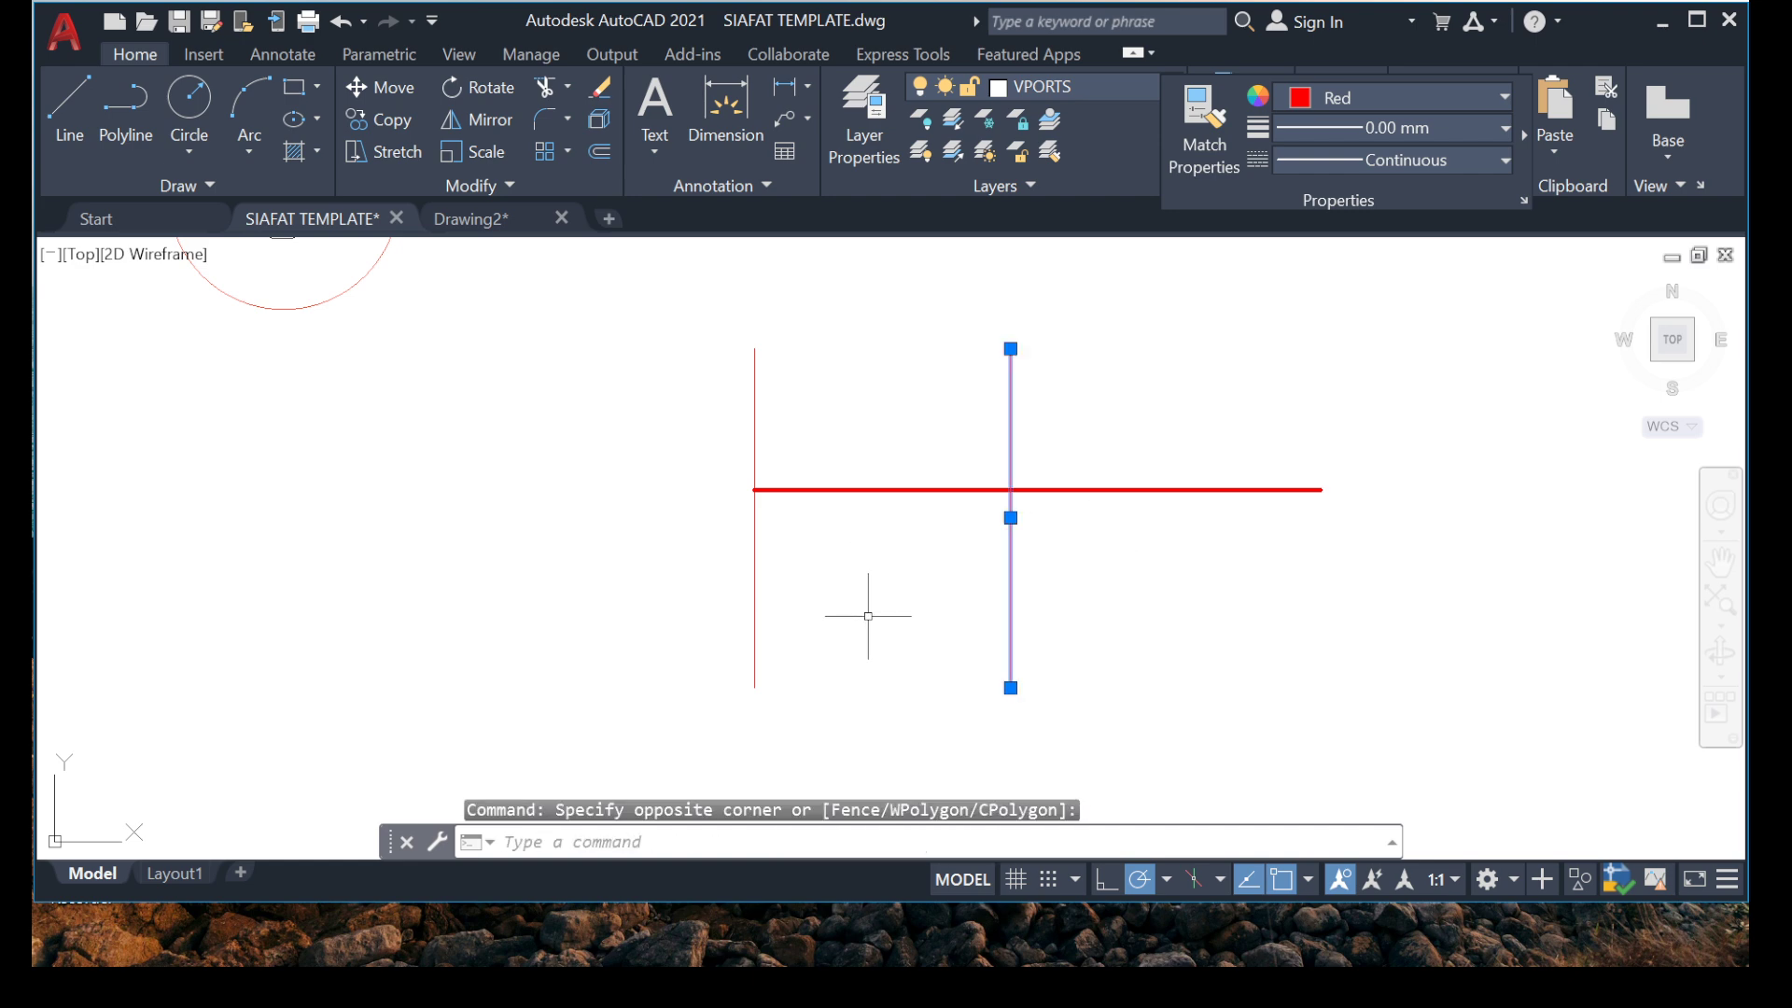
pyautogui.write('o')
pyautogui.press('Return')
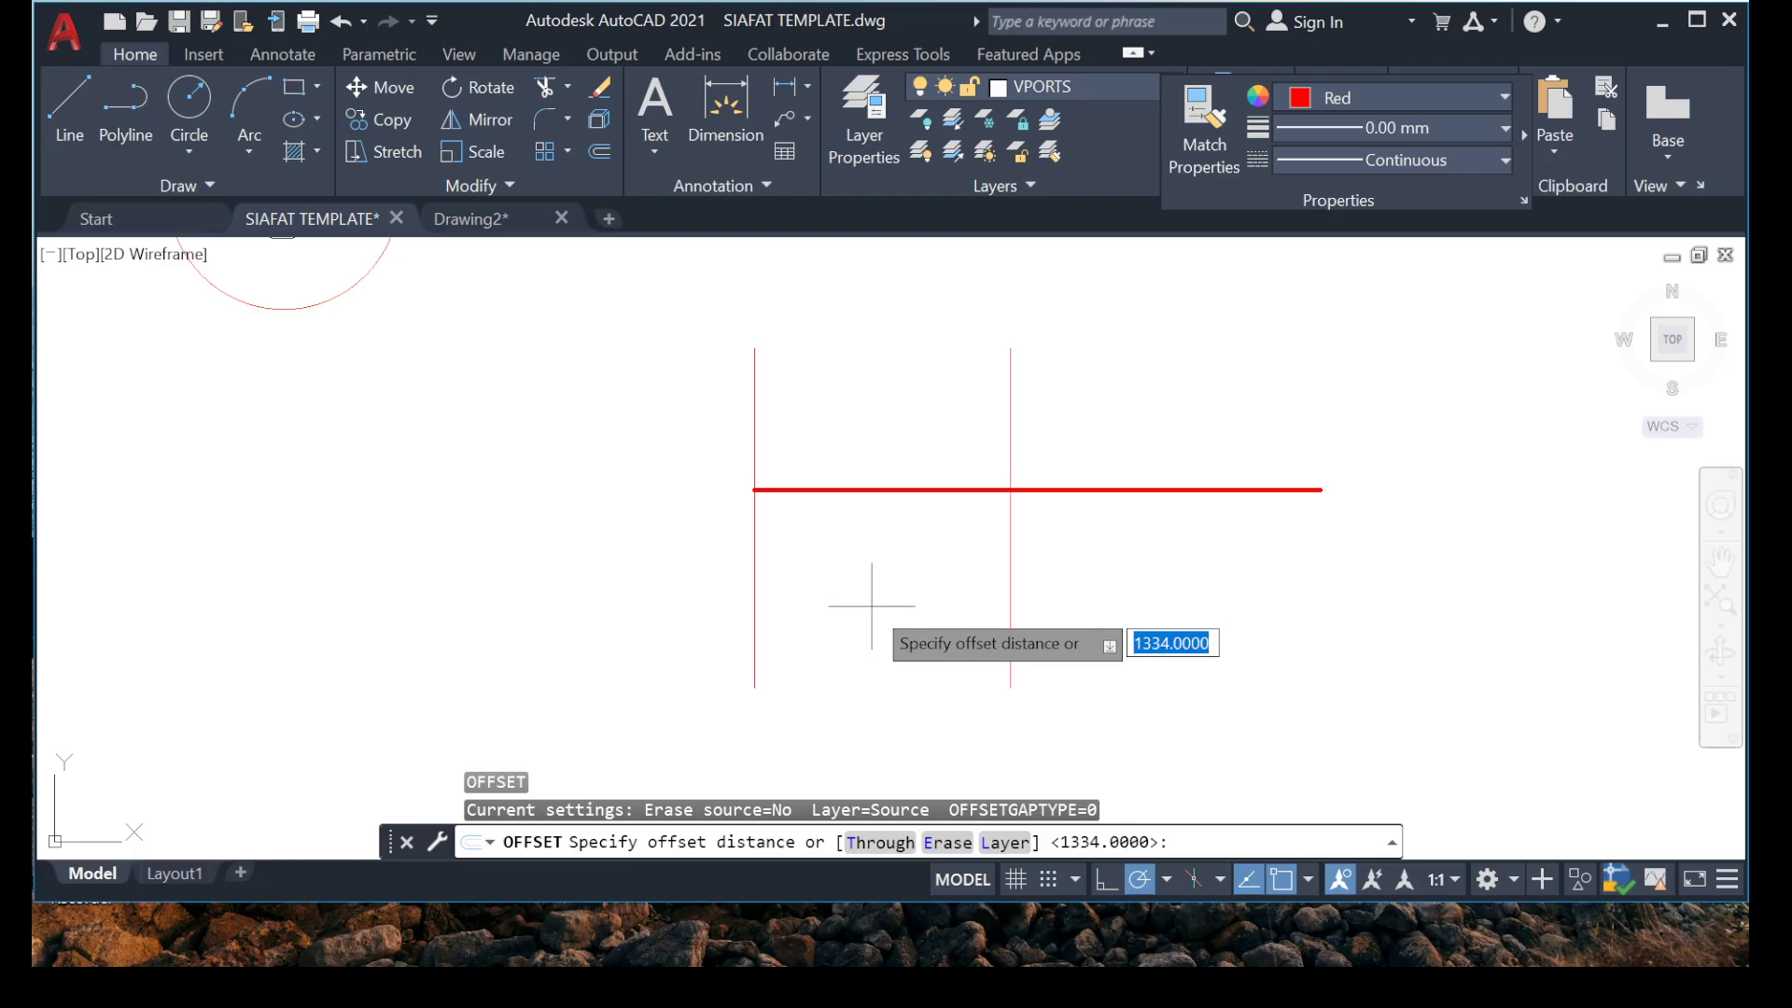
pyautogui.press('Return')
pyautogui.click(1011, 611)
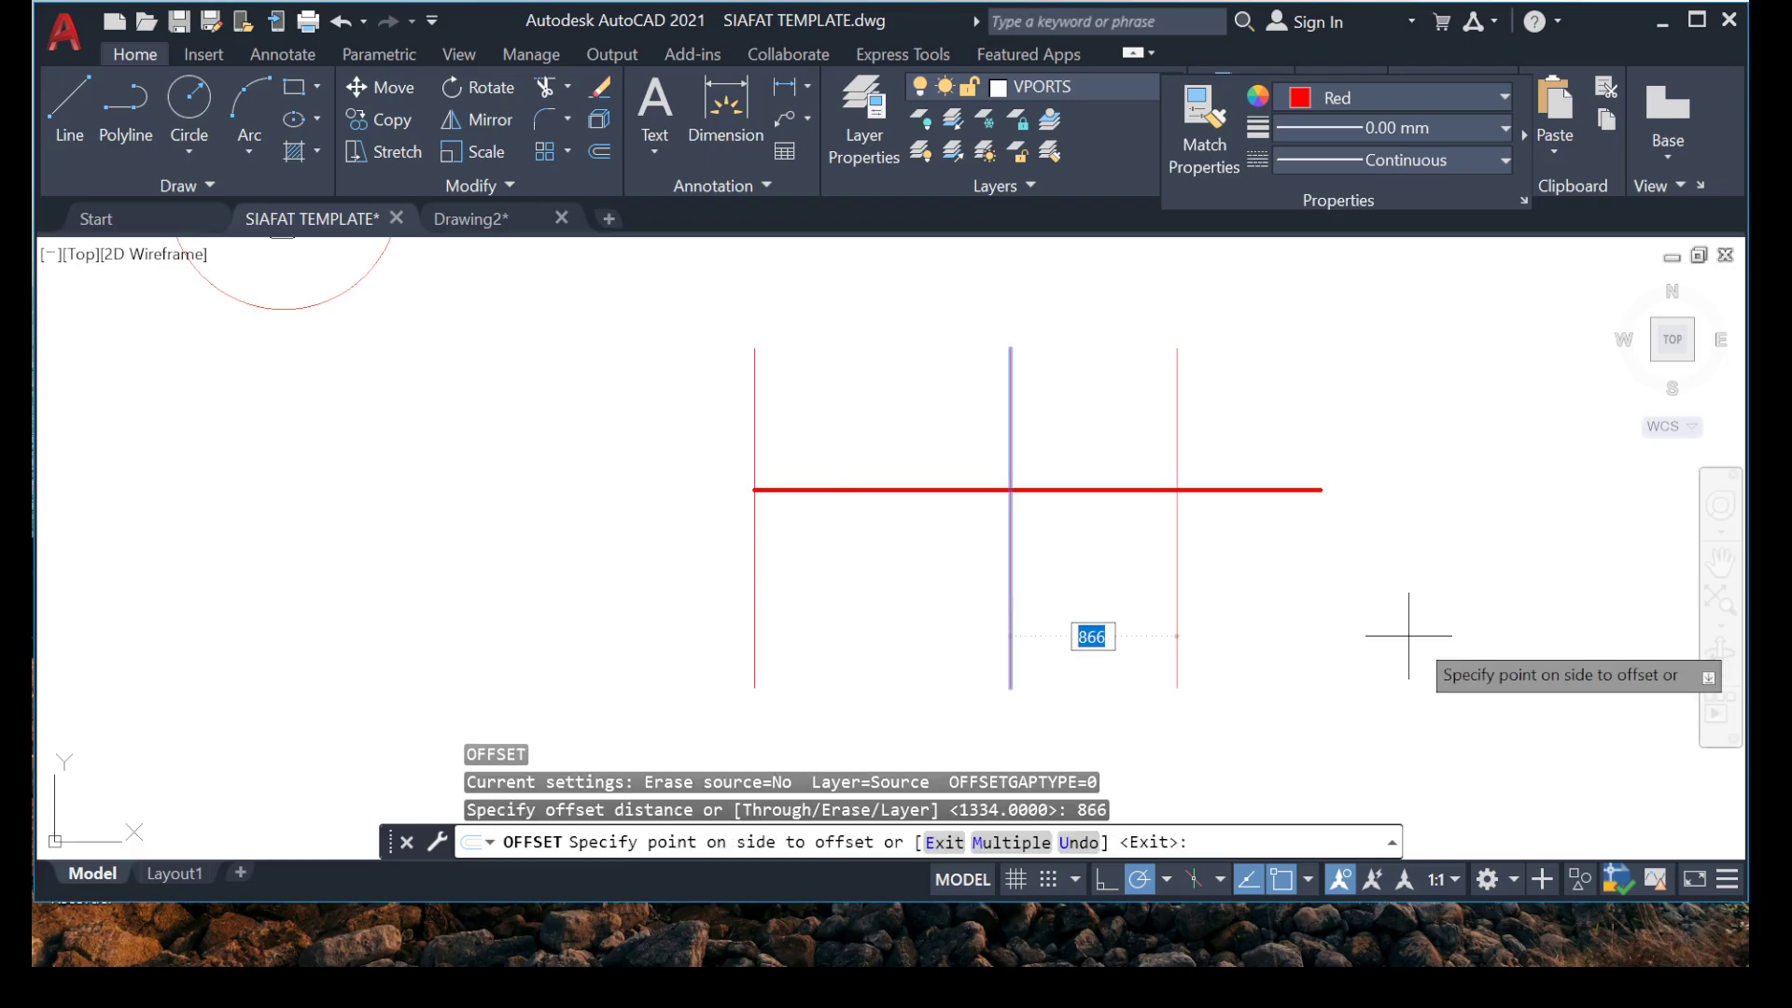
pyautogui.click(1381, 621)
pyautogui.press('Escape')
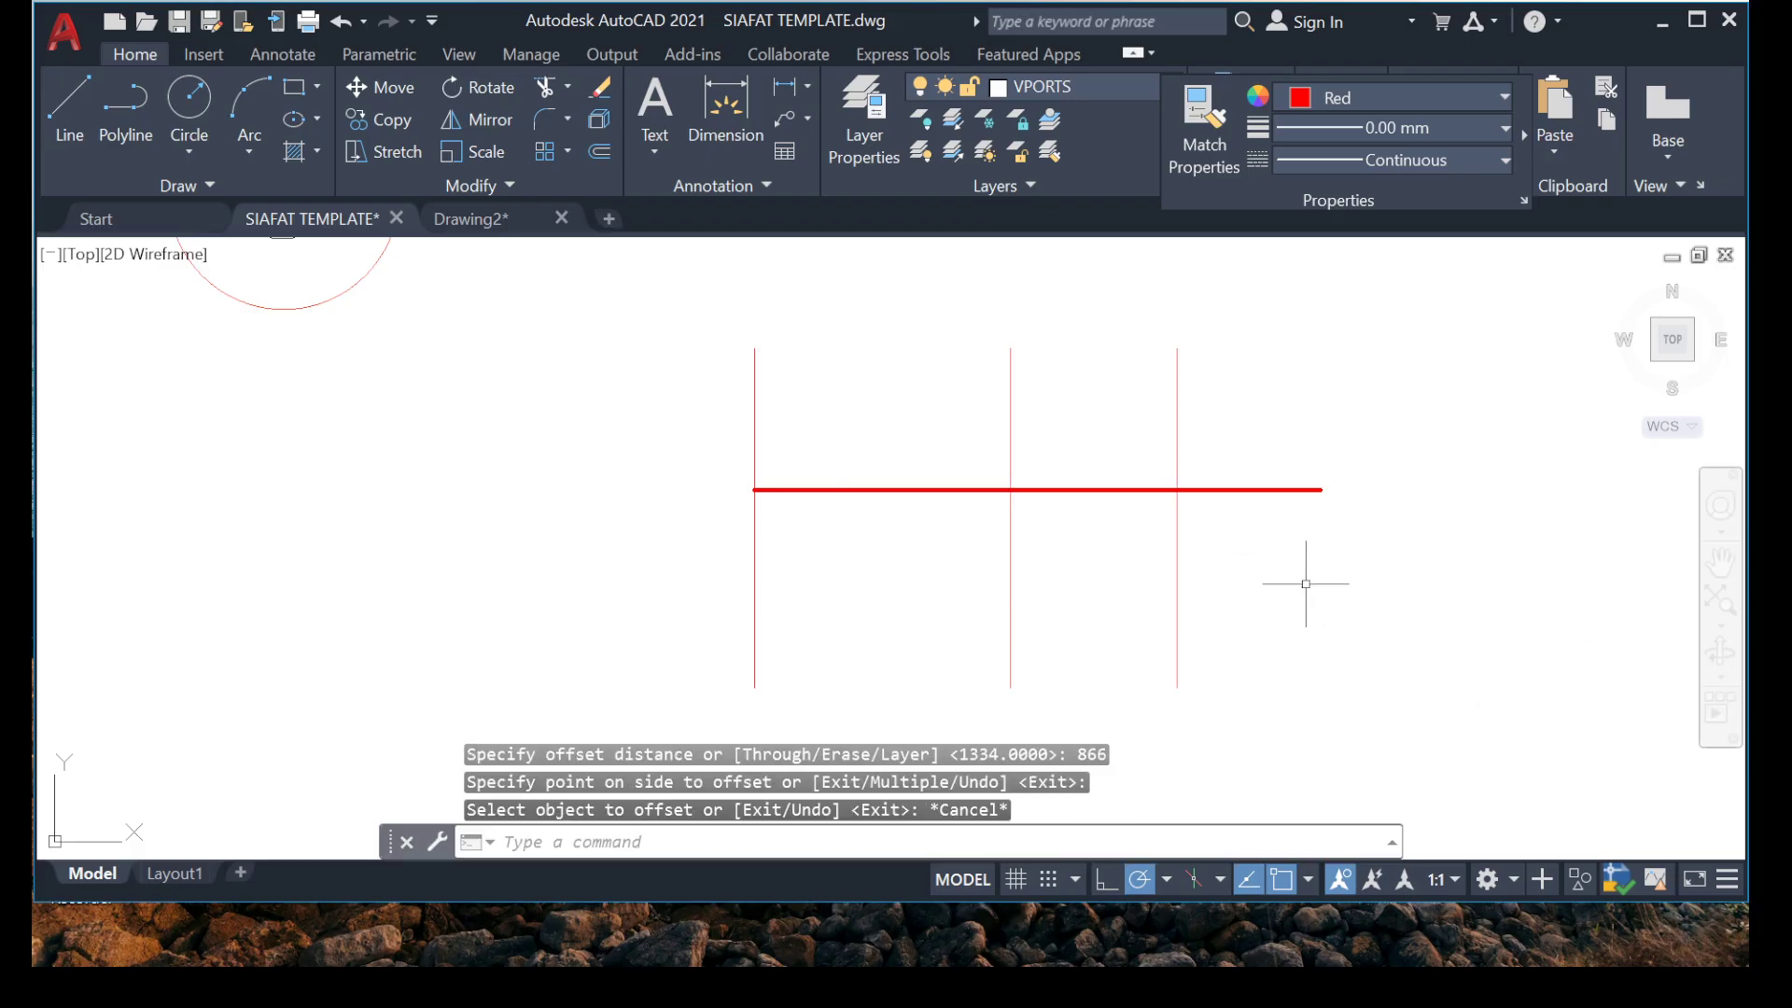
# Erase the two outer vertical lines crossing the red rebar and undo the erasure.
pyautogui.click(754, 608)
pyautogui.click(614, 593)
pyautogui.click(1269, 535)
pyautogui.click(1093, 575)
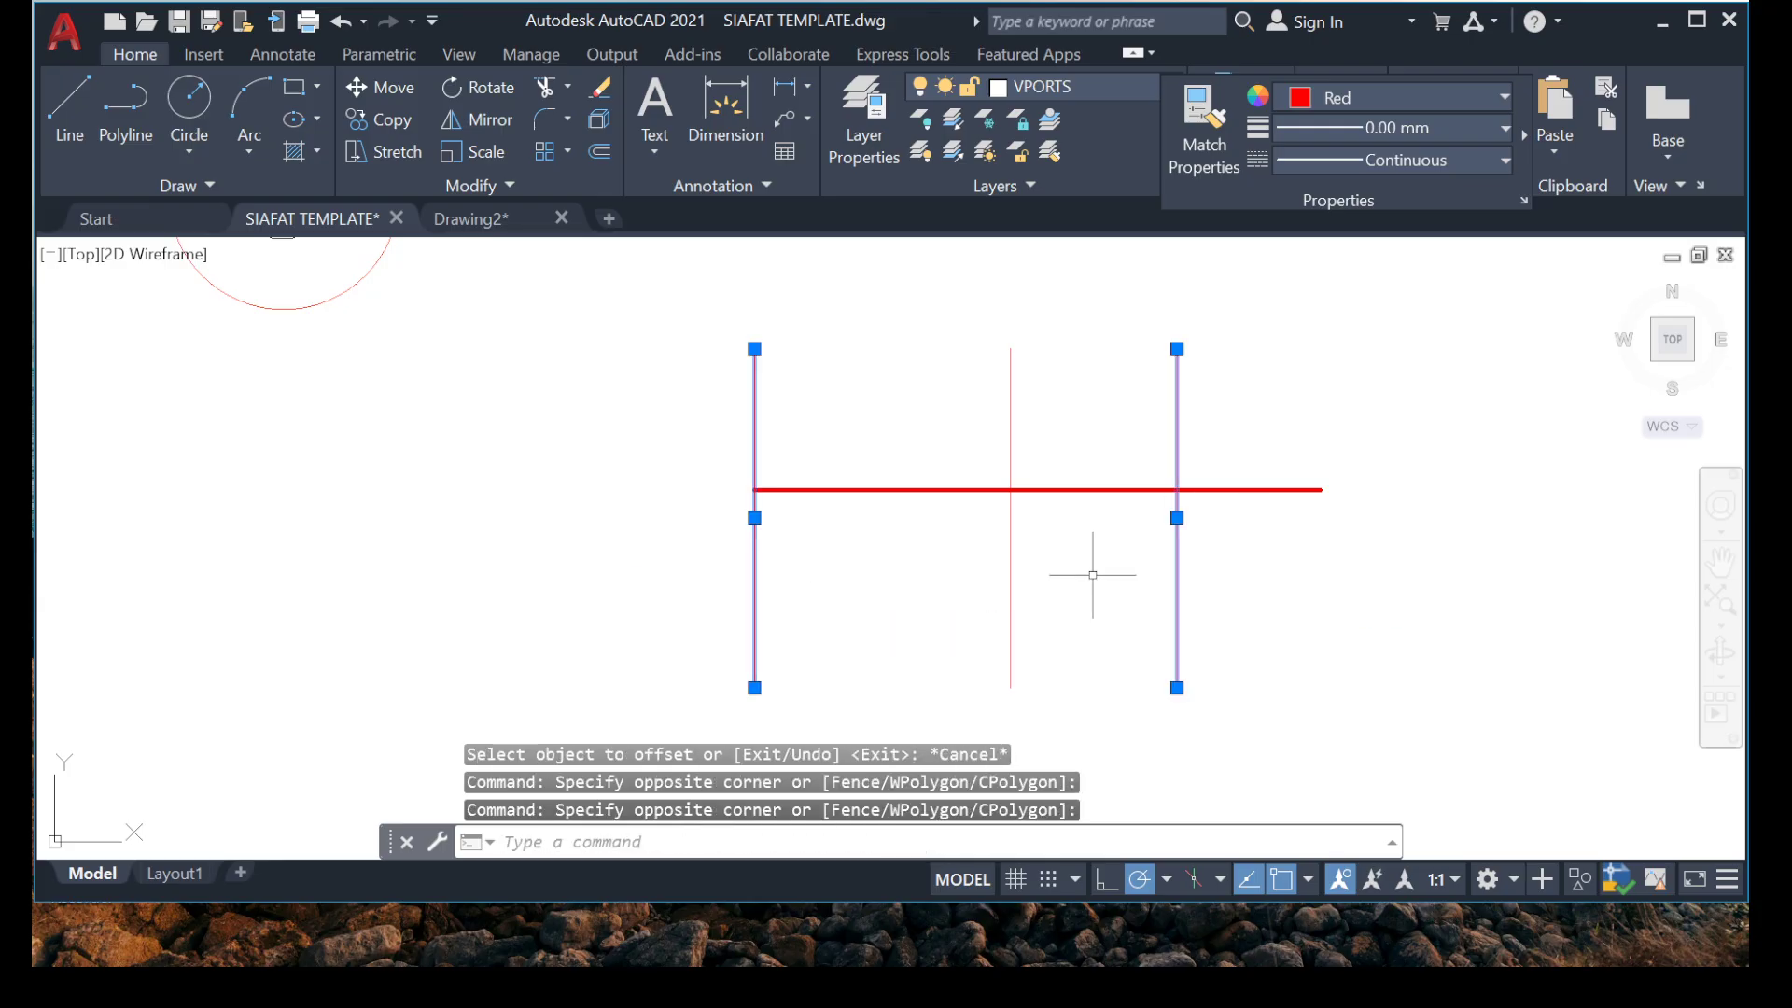
pyautogui.press('Delete')
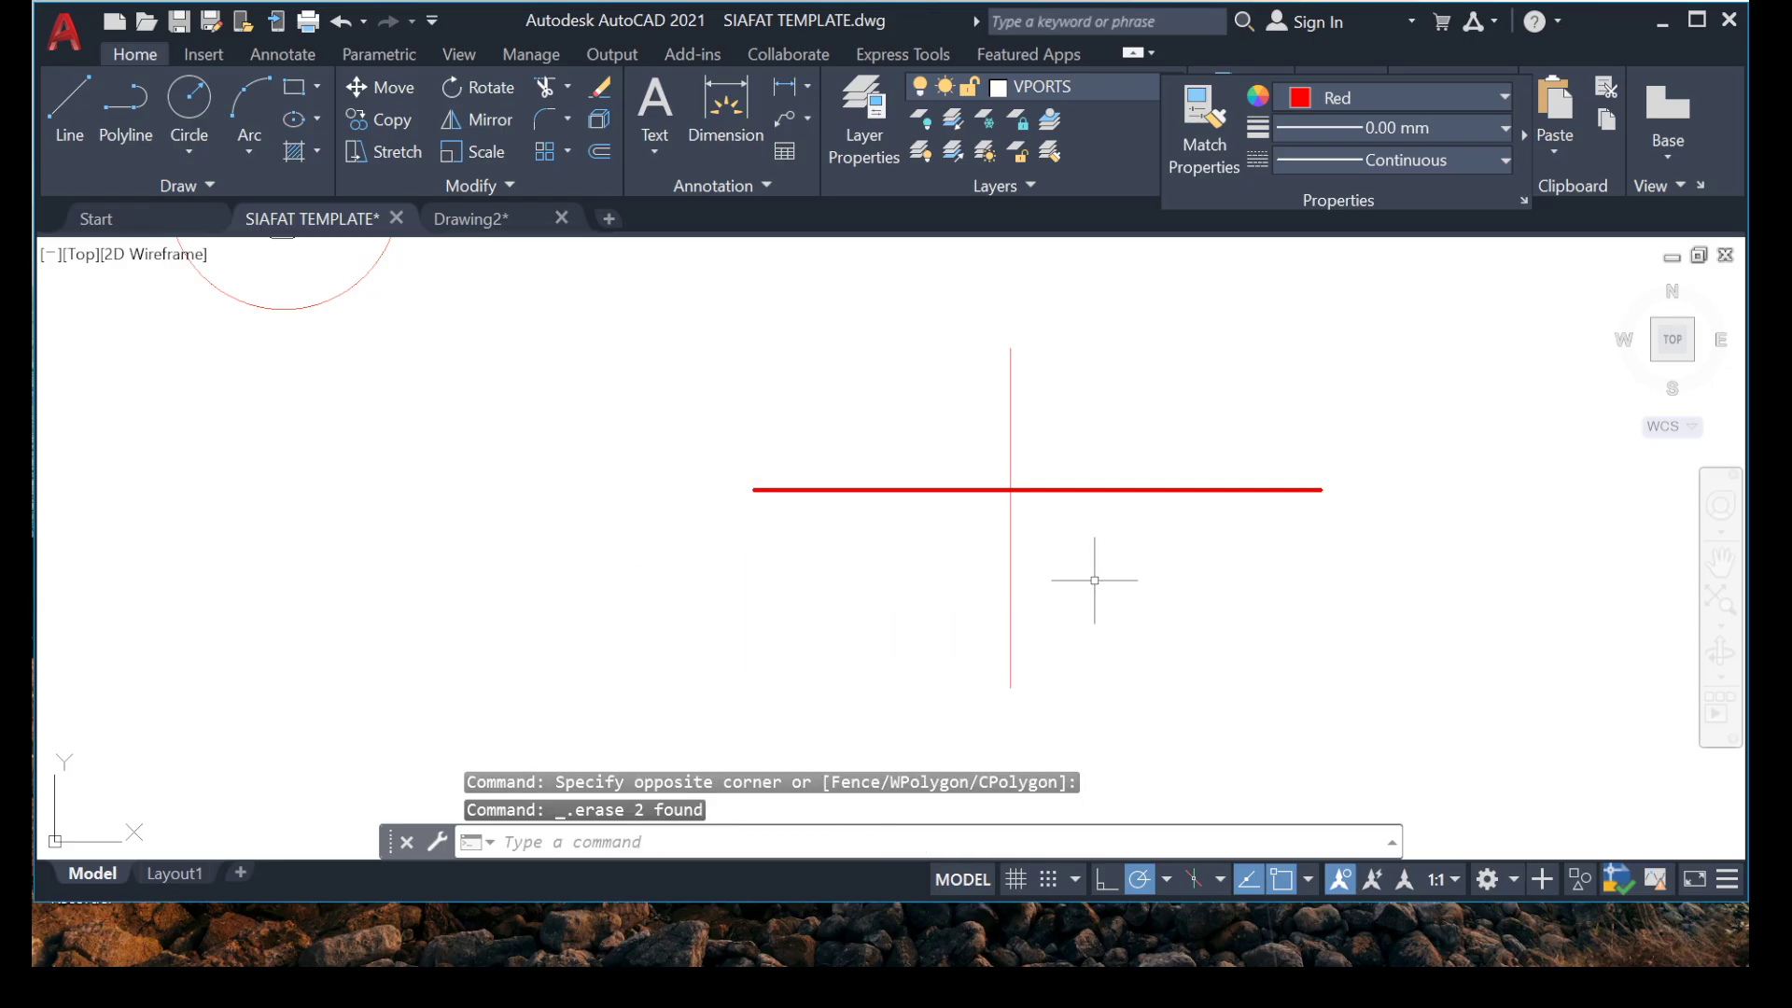
pyautogui.hotkey('ctrl', 'z')
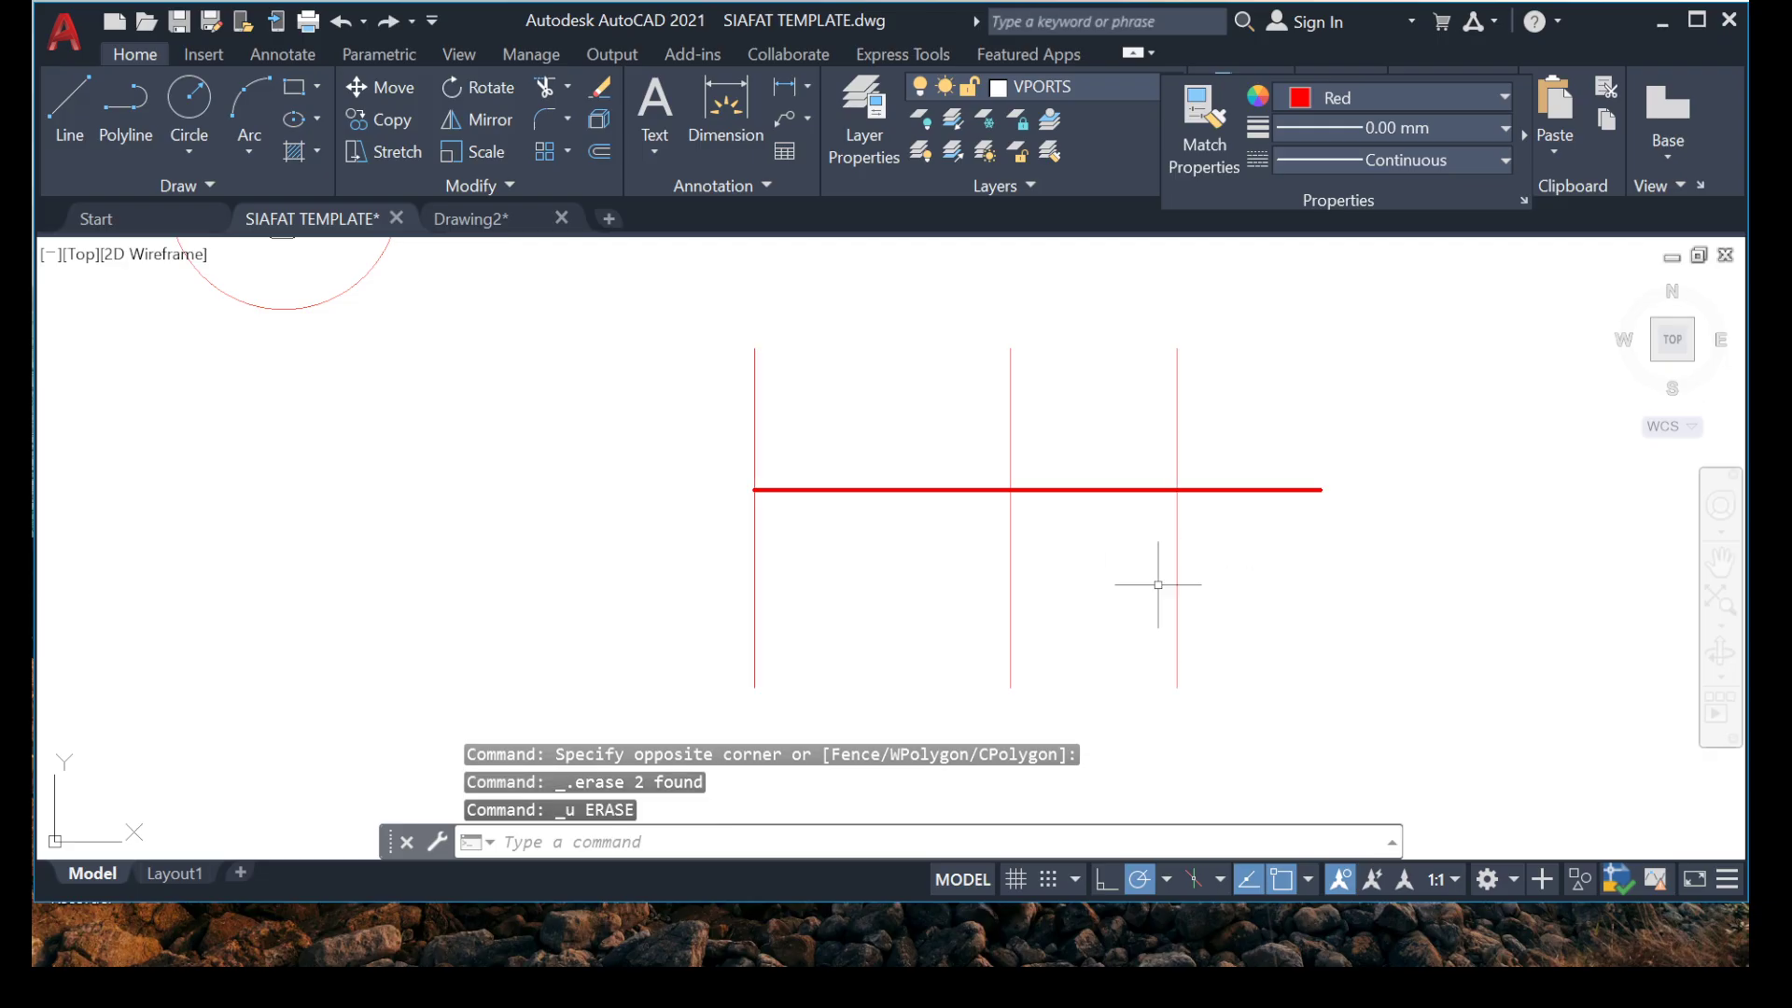
# Trim the part of the red rebar that extends beyond the rightmost vertical line.
pyautogui.write('TR')
pyautogui.press('Return')
pyautogui.moveTo(1309, 440); pyautogui.dragTo(1241, 560)
pyautogui.press('Escape')
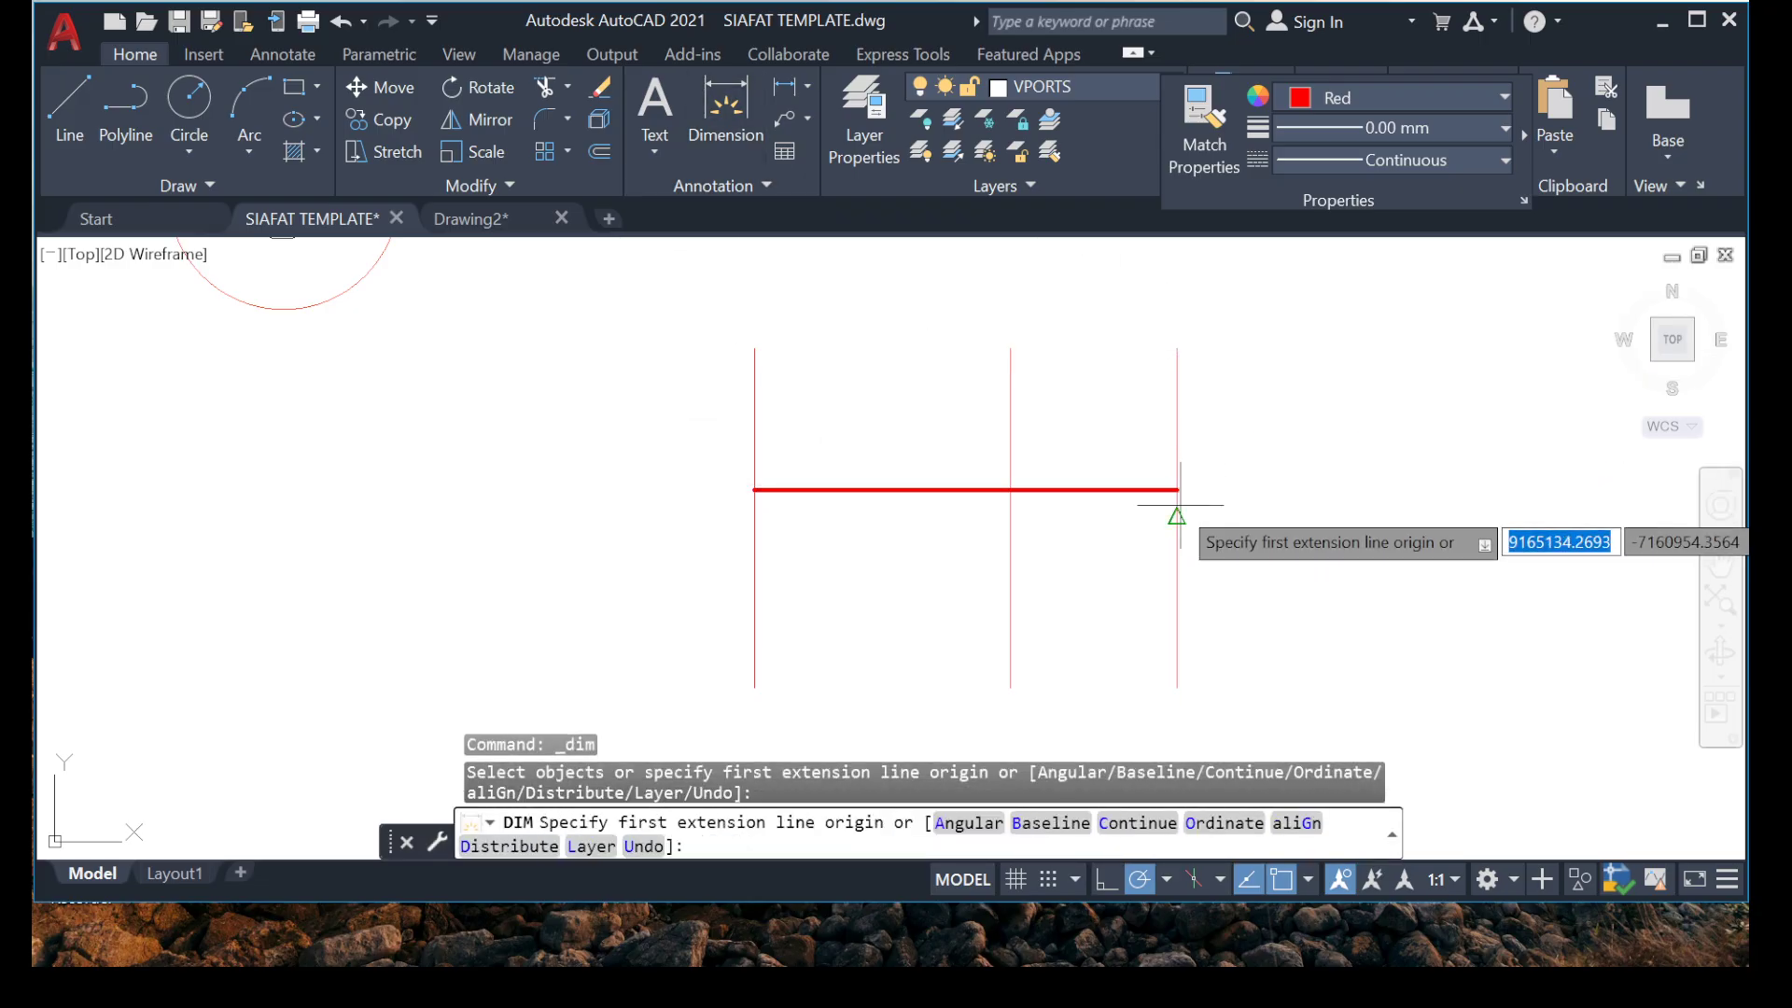
# Dimension the trimmed red rebar's full length, placing the dimension line below it.
pyautogui.click(1176, 489)
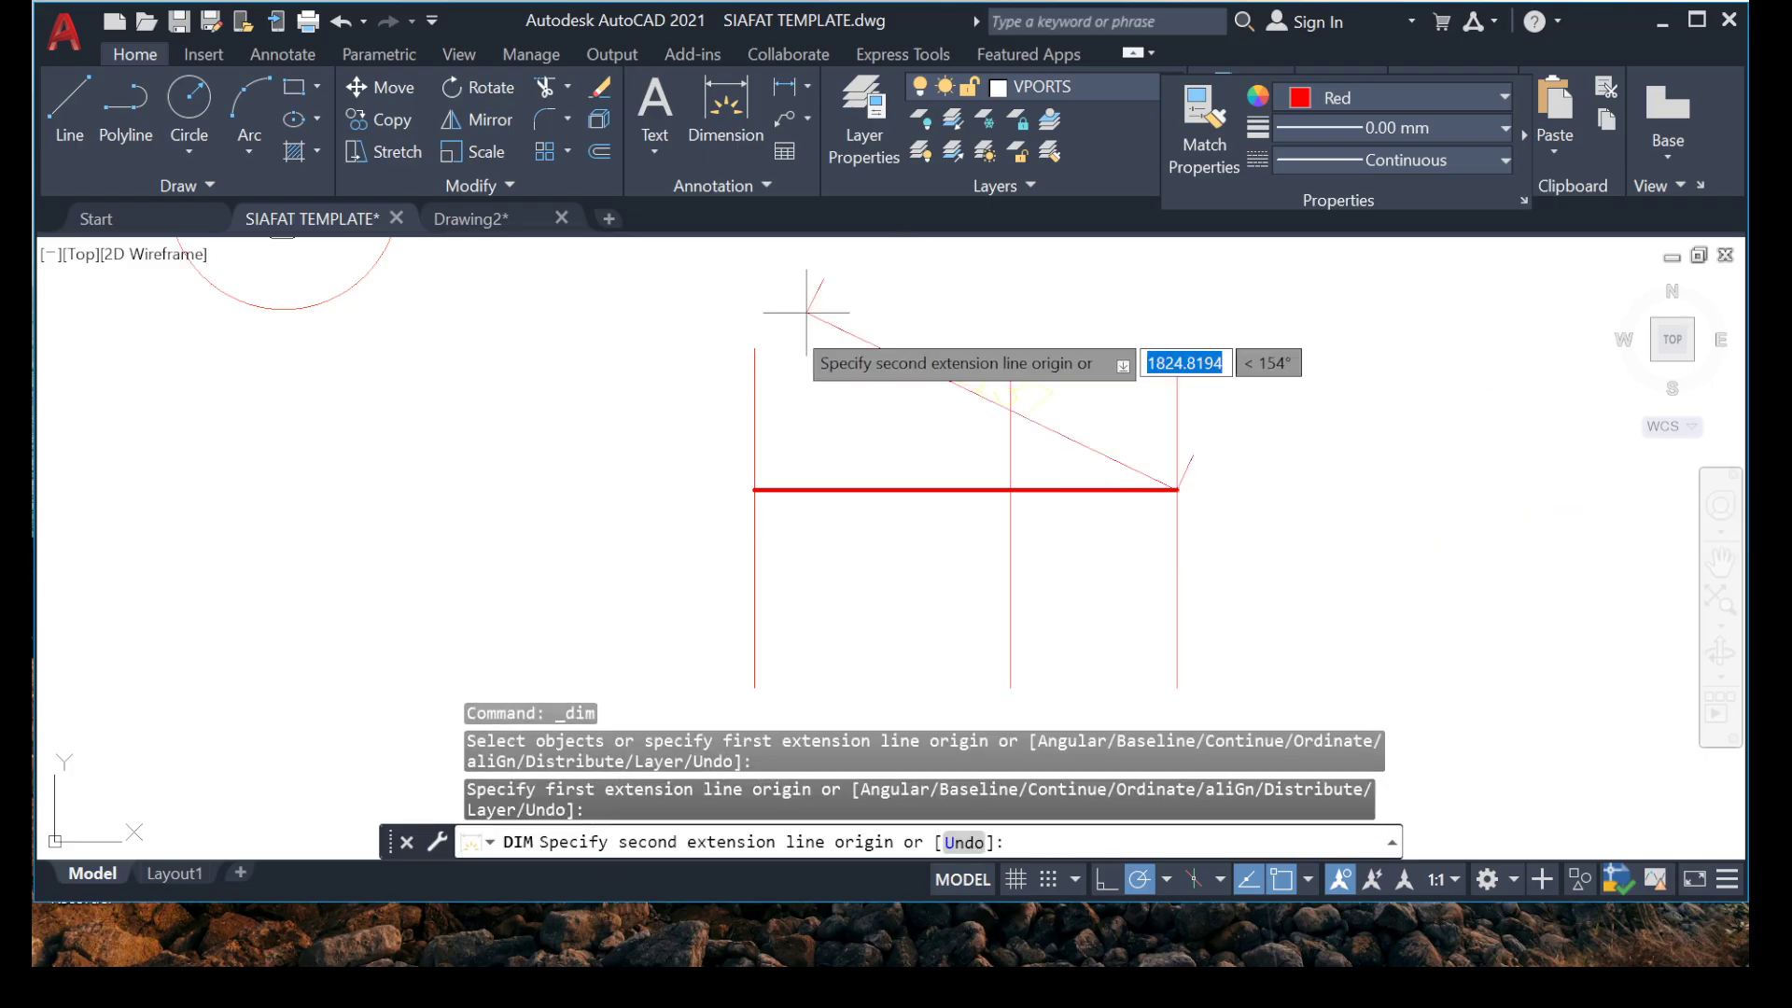
pyautogui.click(755, 489)
pyautogui.click(999, 590)
pyautogui.press('Return')
pyautogui.click(998, 590)
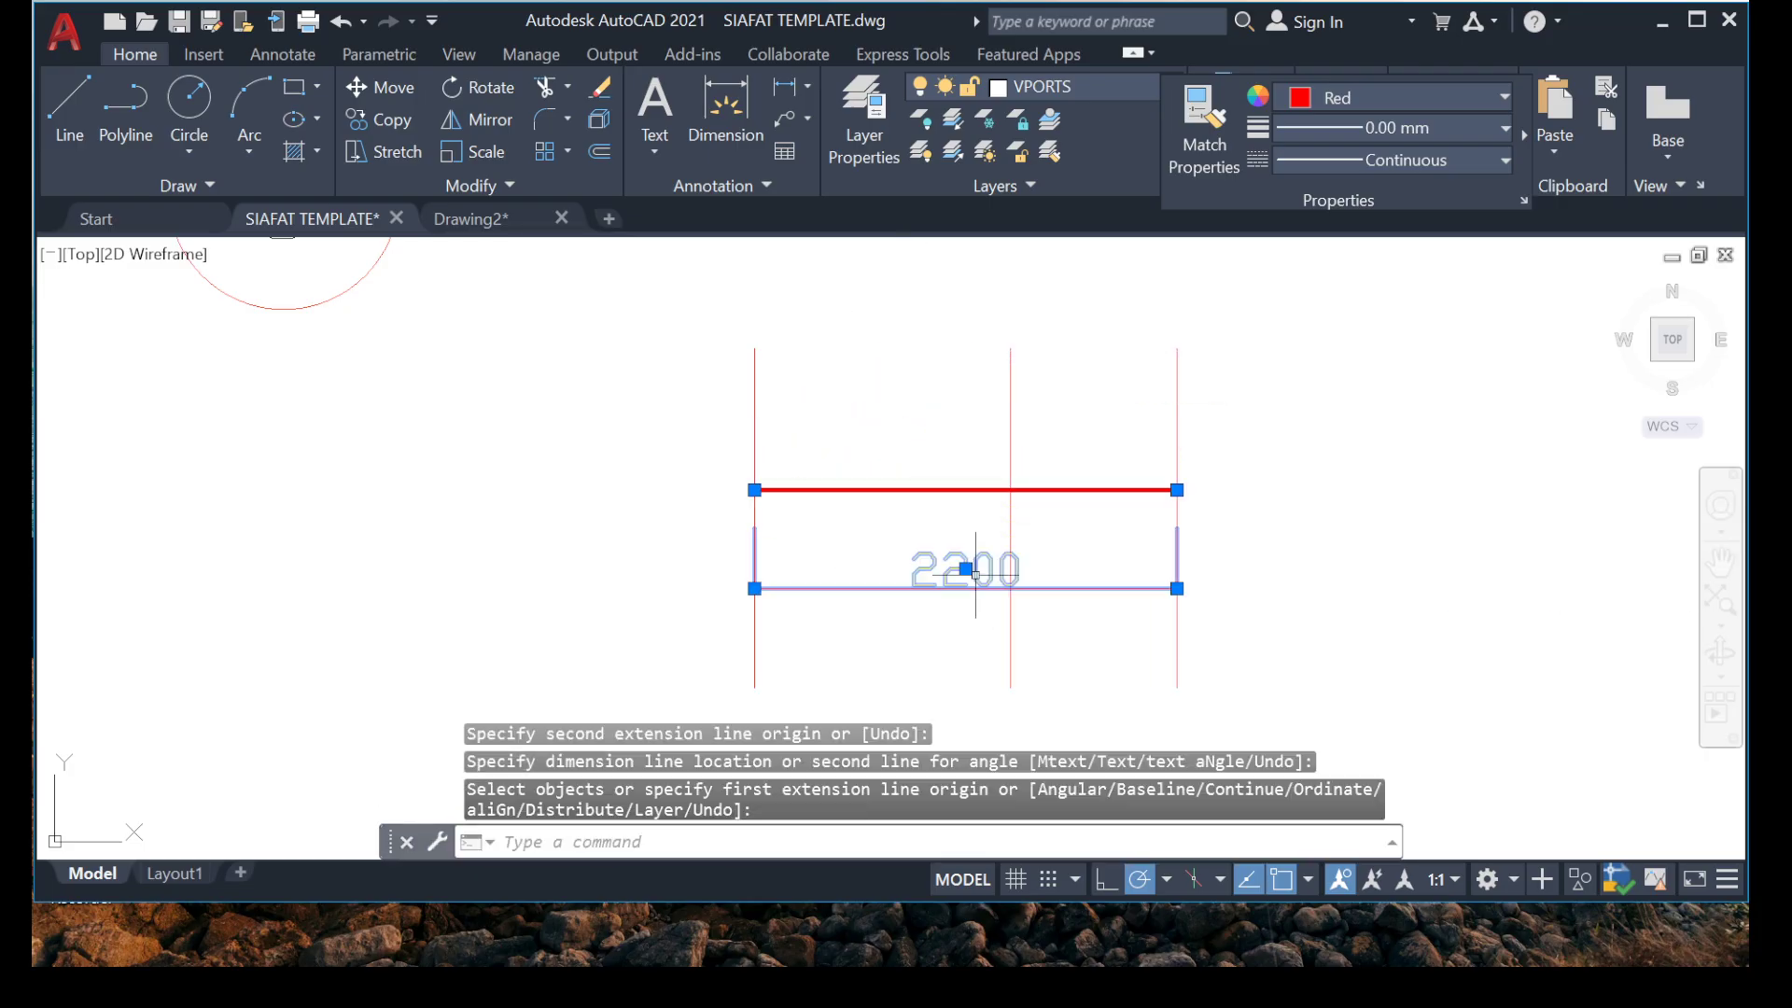
pyautogui.scroll(2, 961, 581)
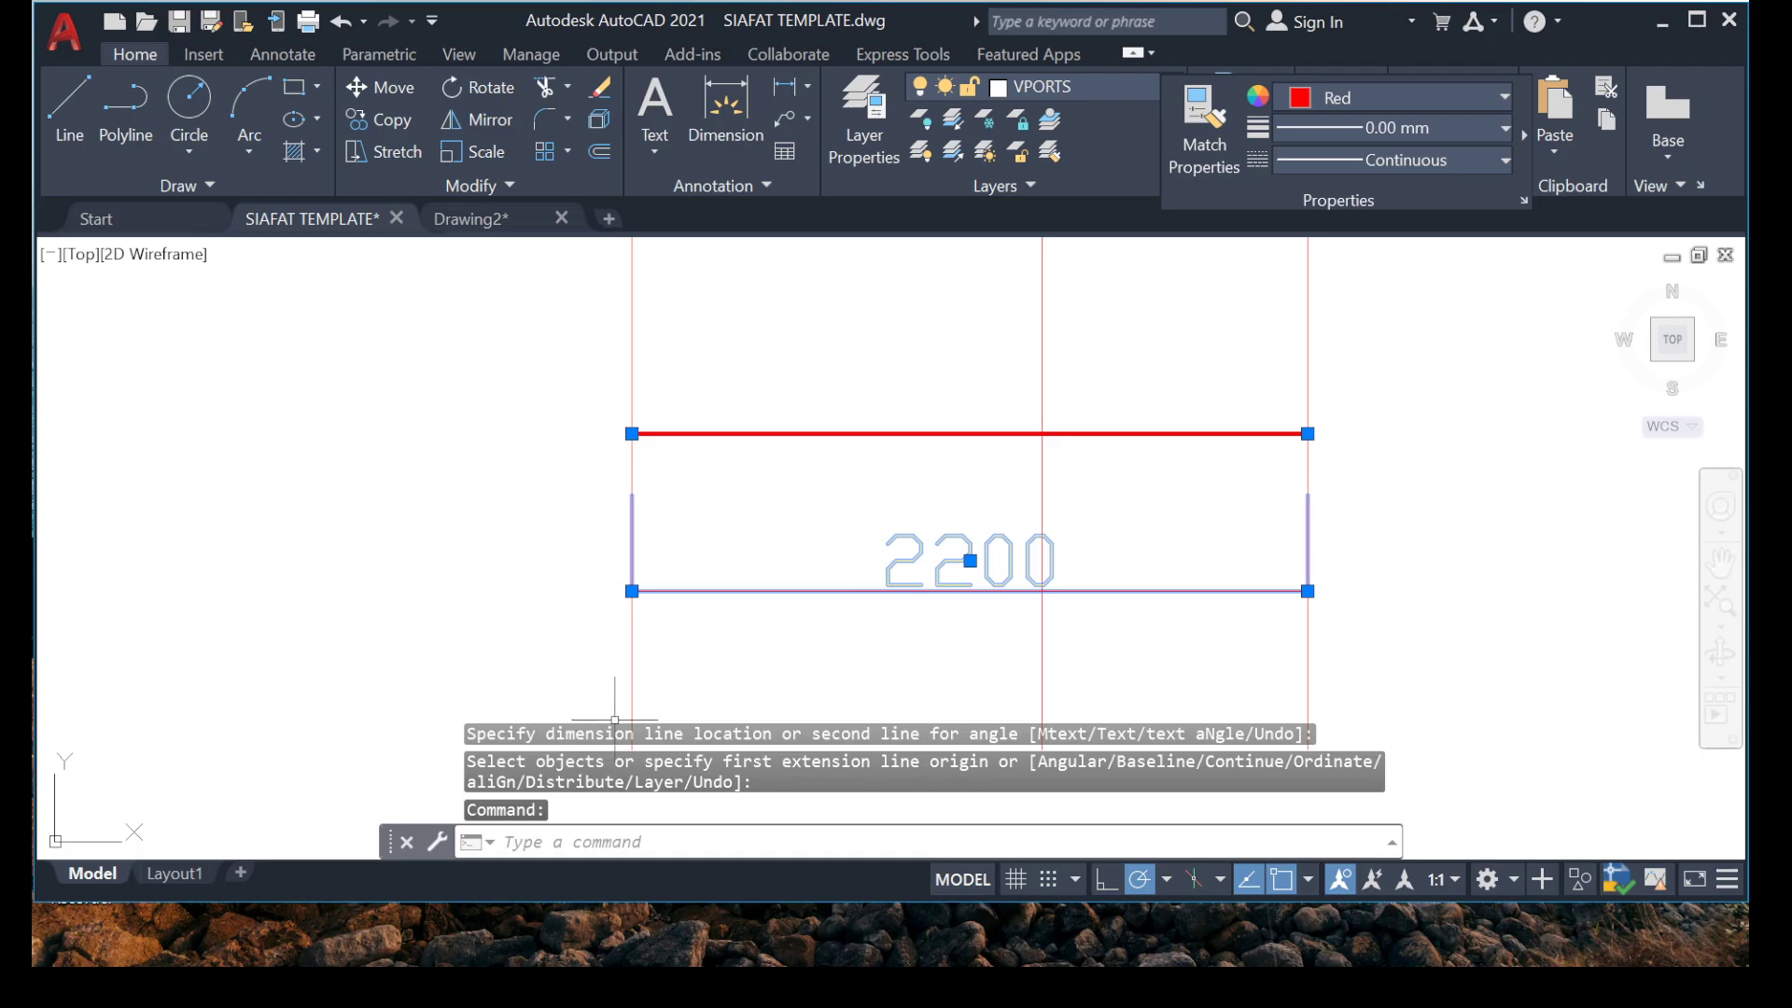
# Try to add up the one-third span lengths in Calculator, entering 1234 as one of them.
pyautogui.click(1269, 935)
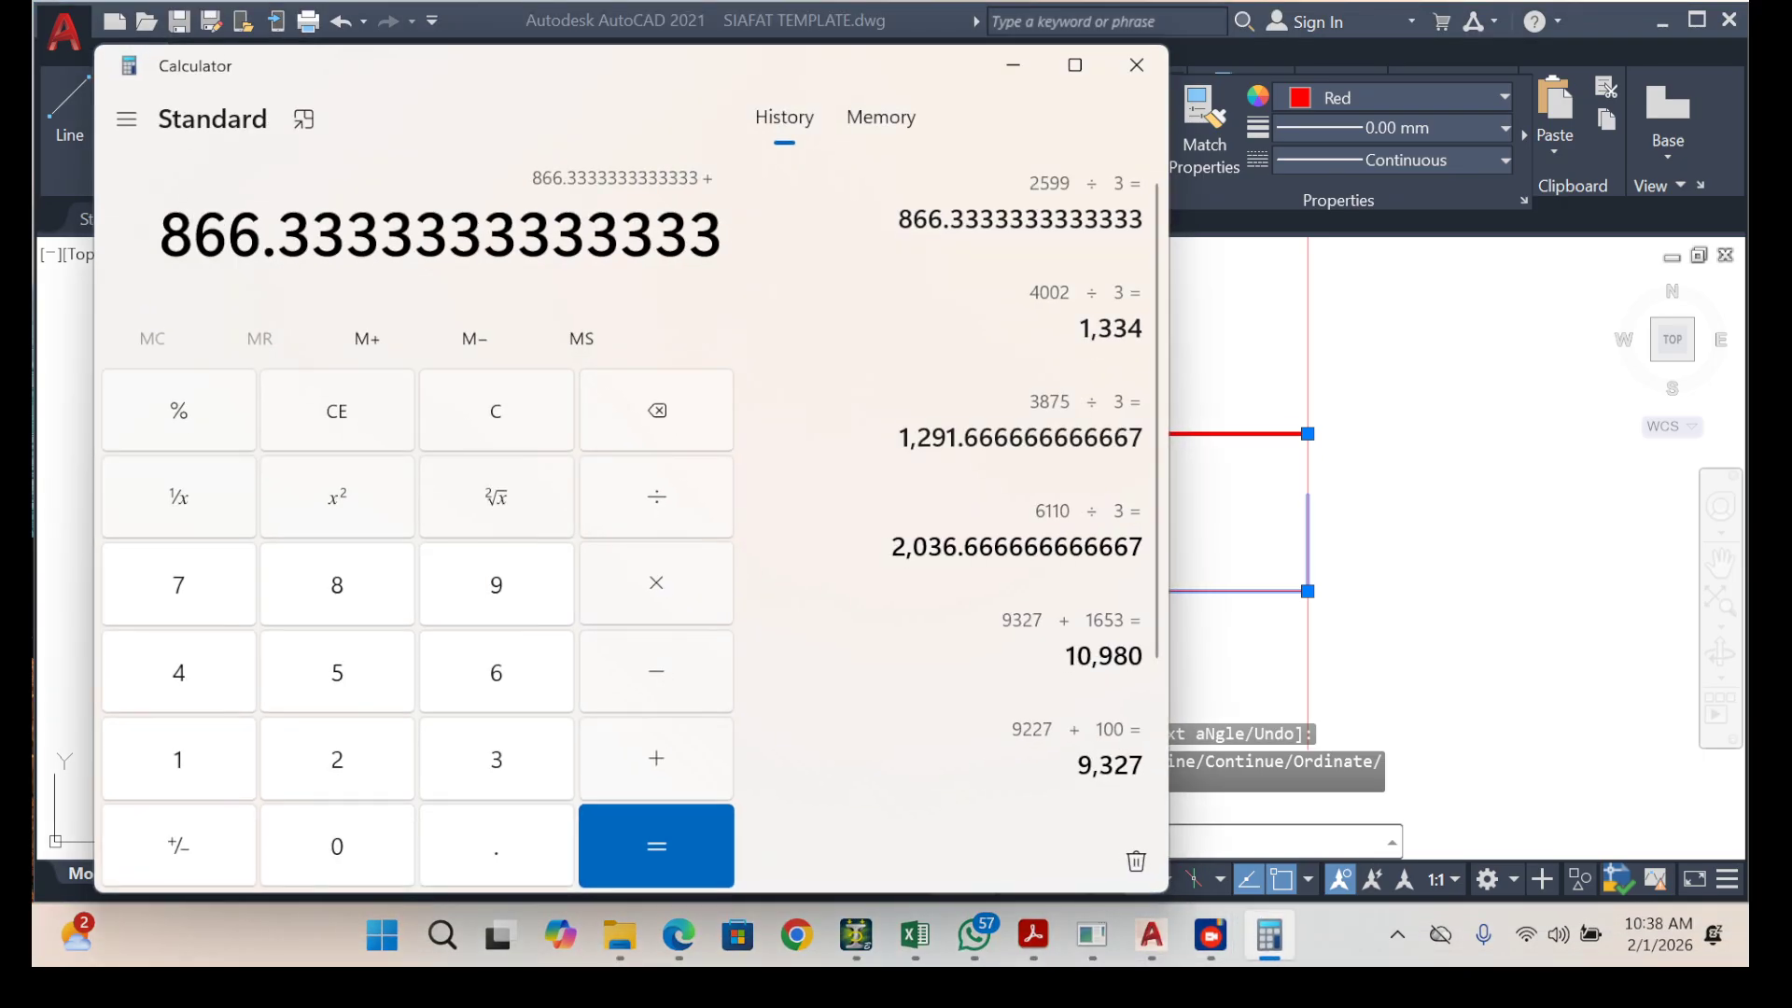
pyautogui.press('Return')
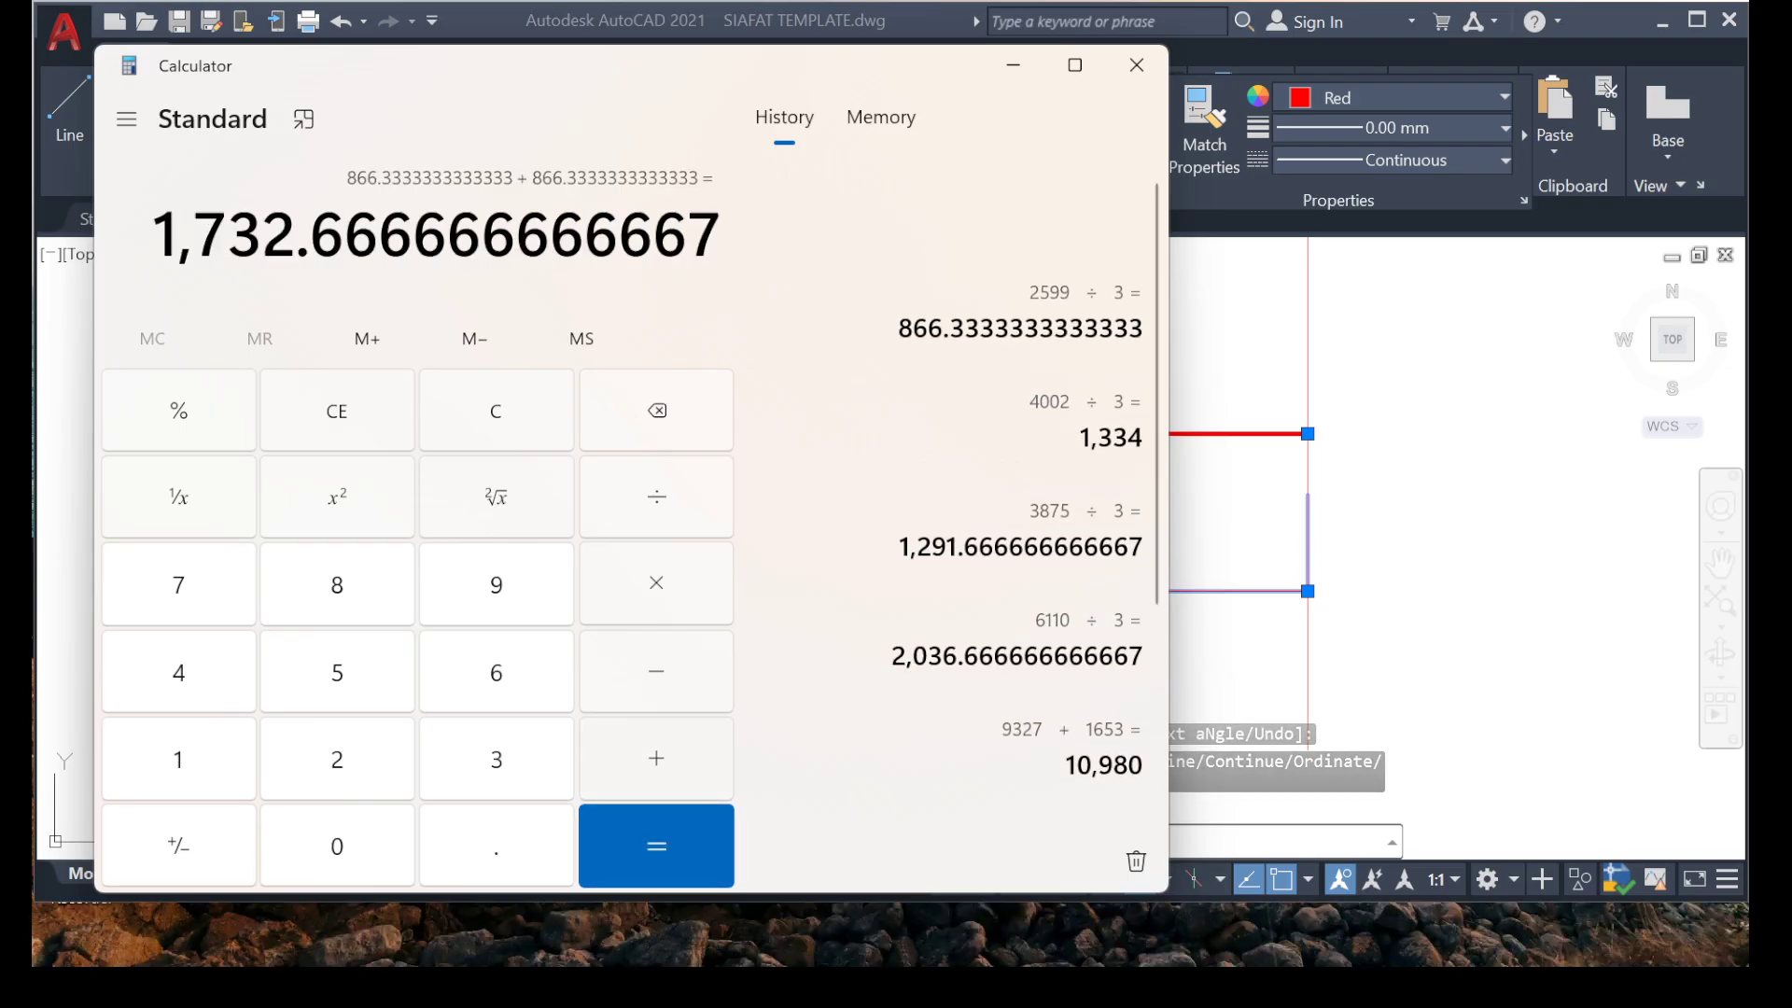
pyautogui.press('+')
pyautogui.write('1234')
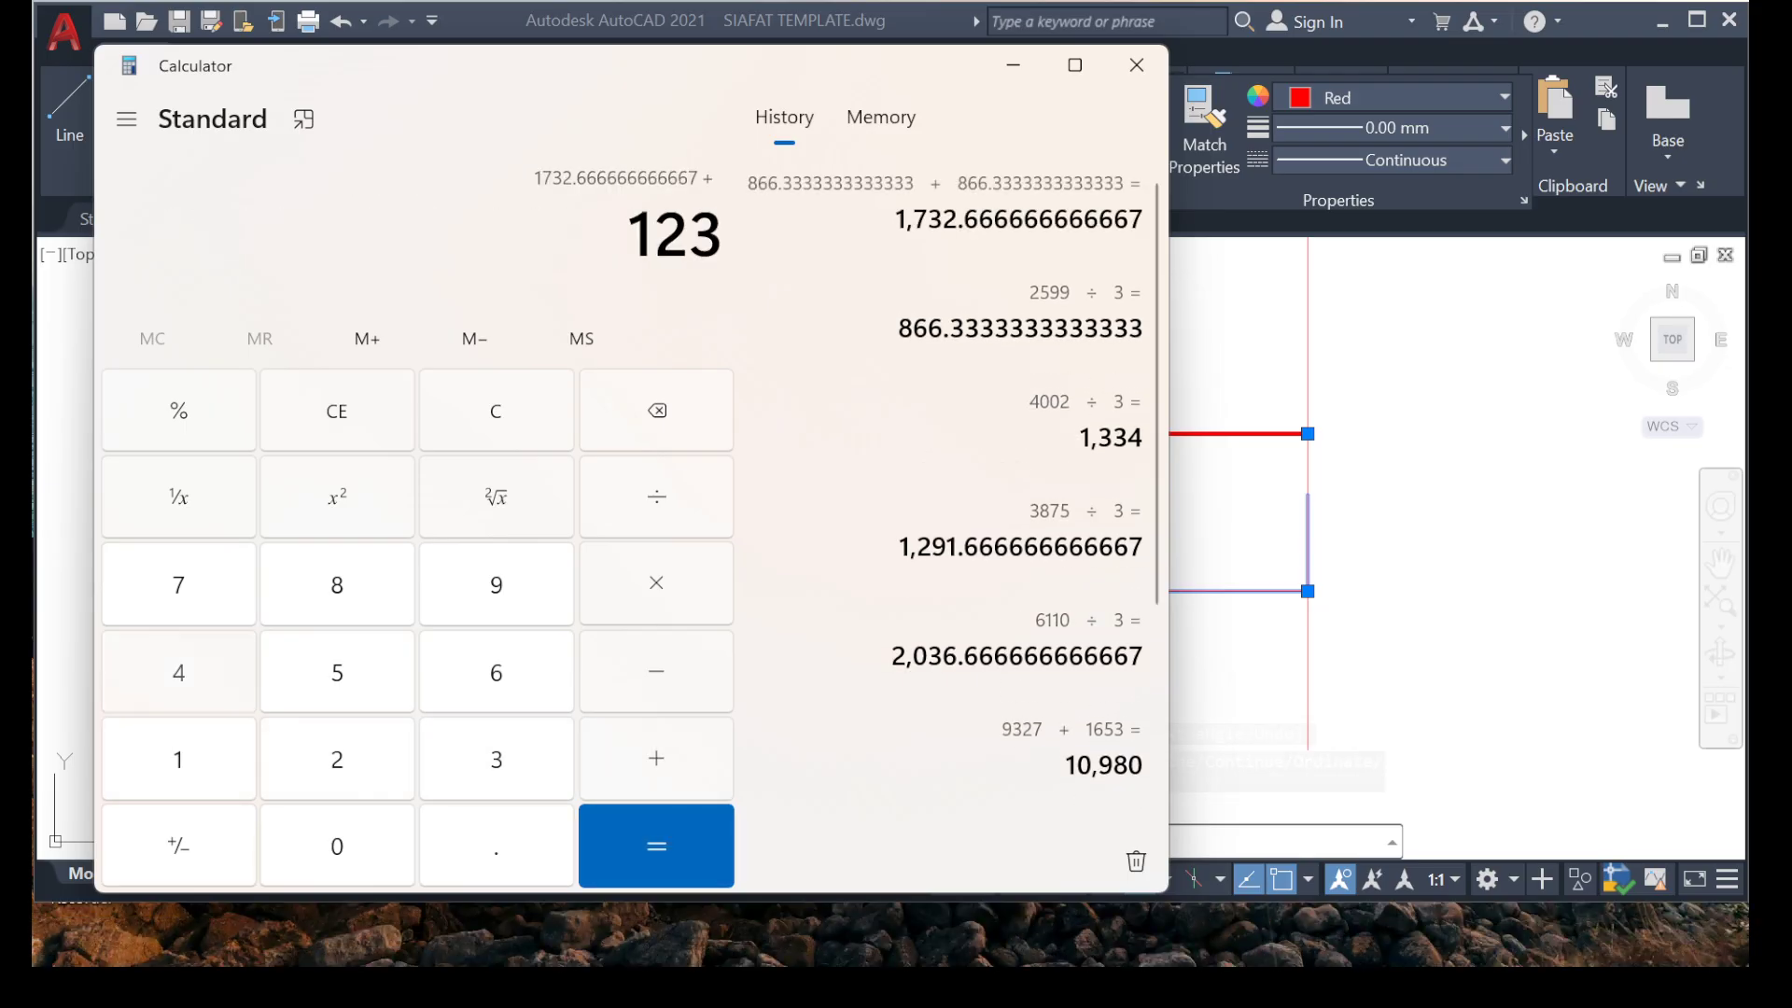
pyautogui.press('+')
pyautogui.write('8')
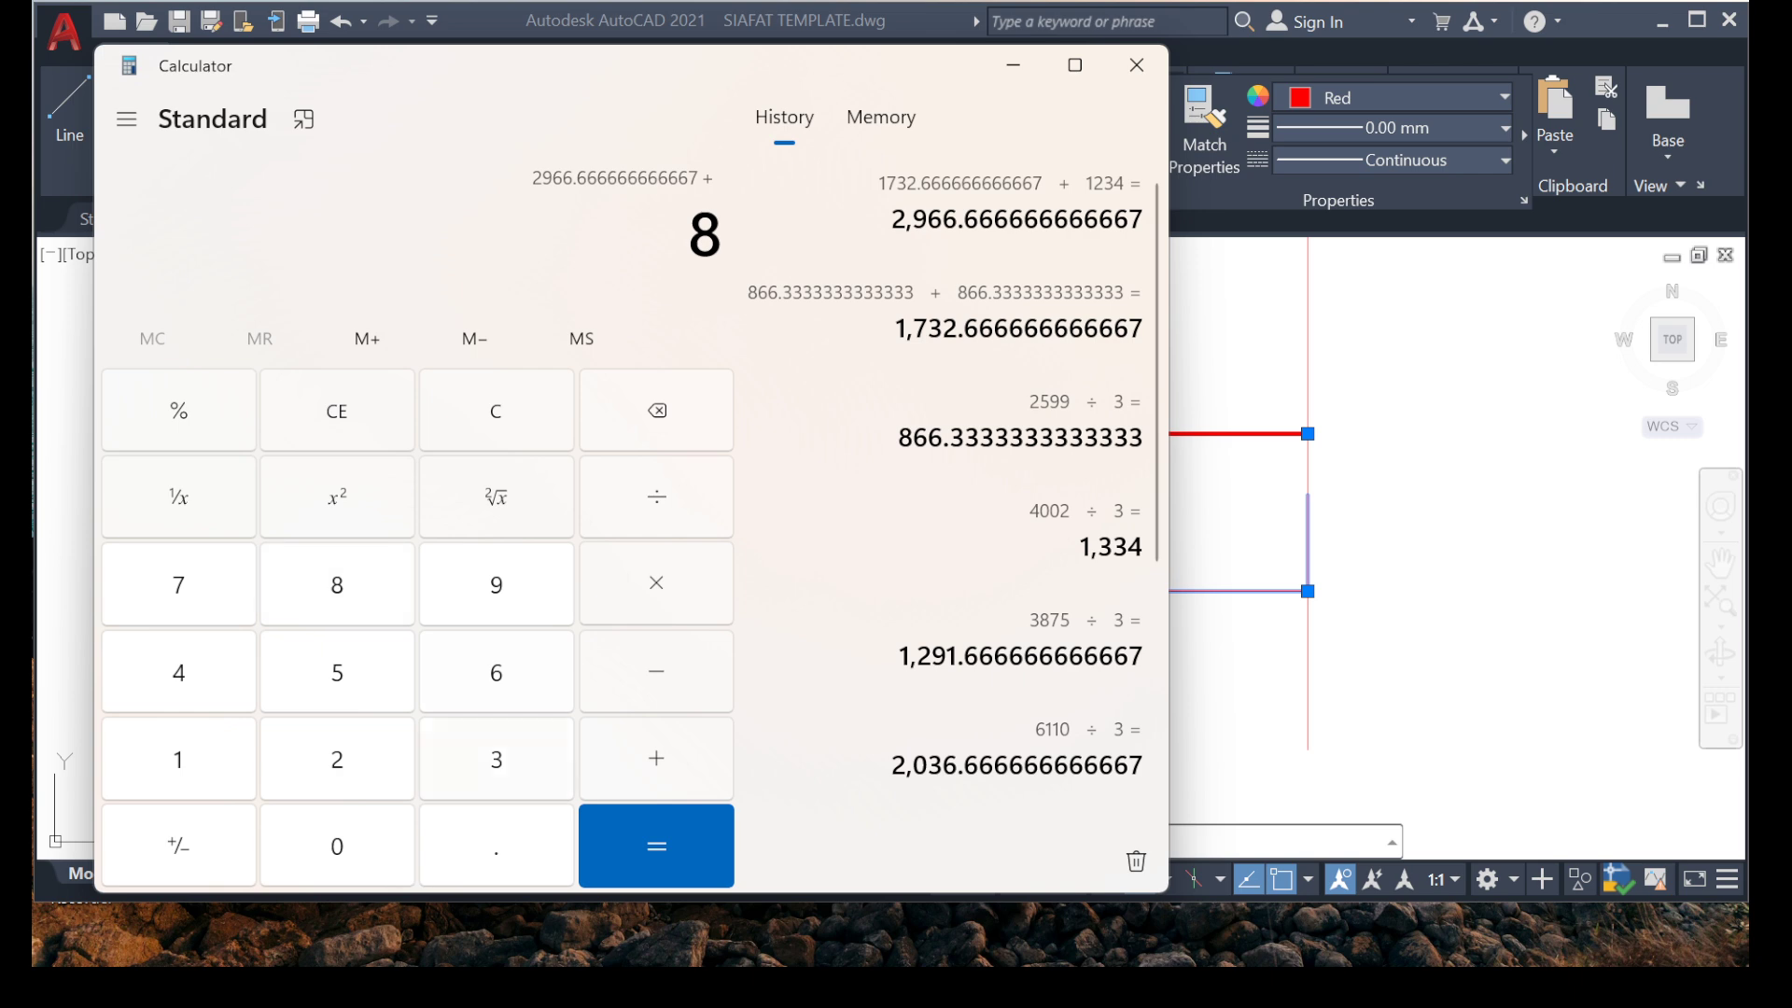
pyautogui.click(1014, 65)
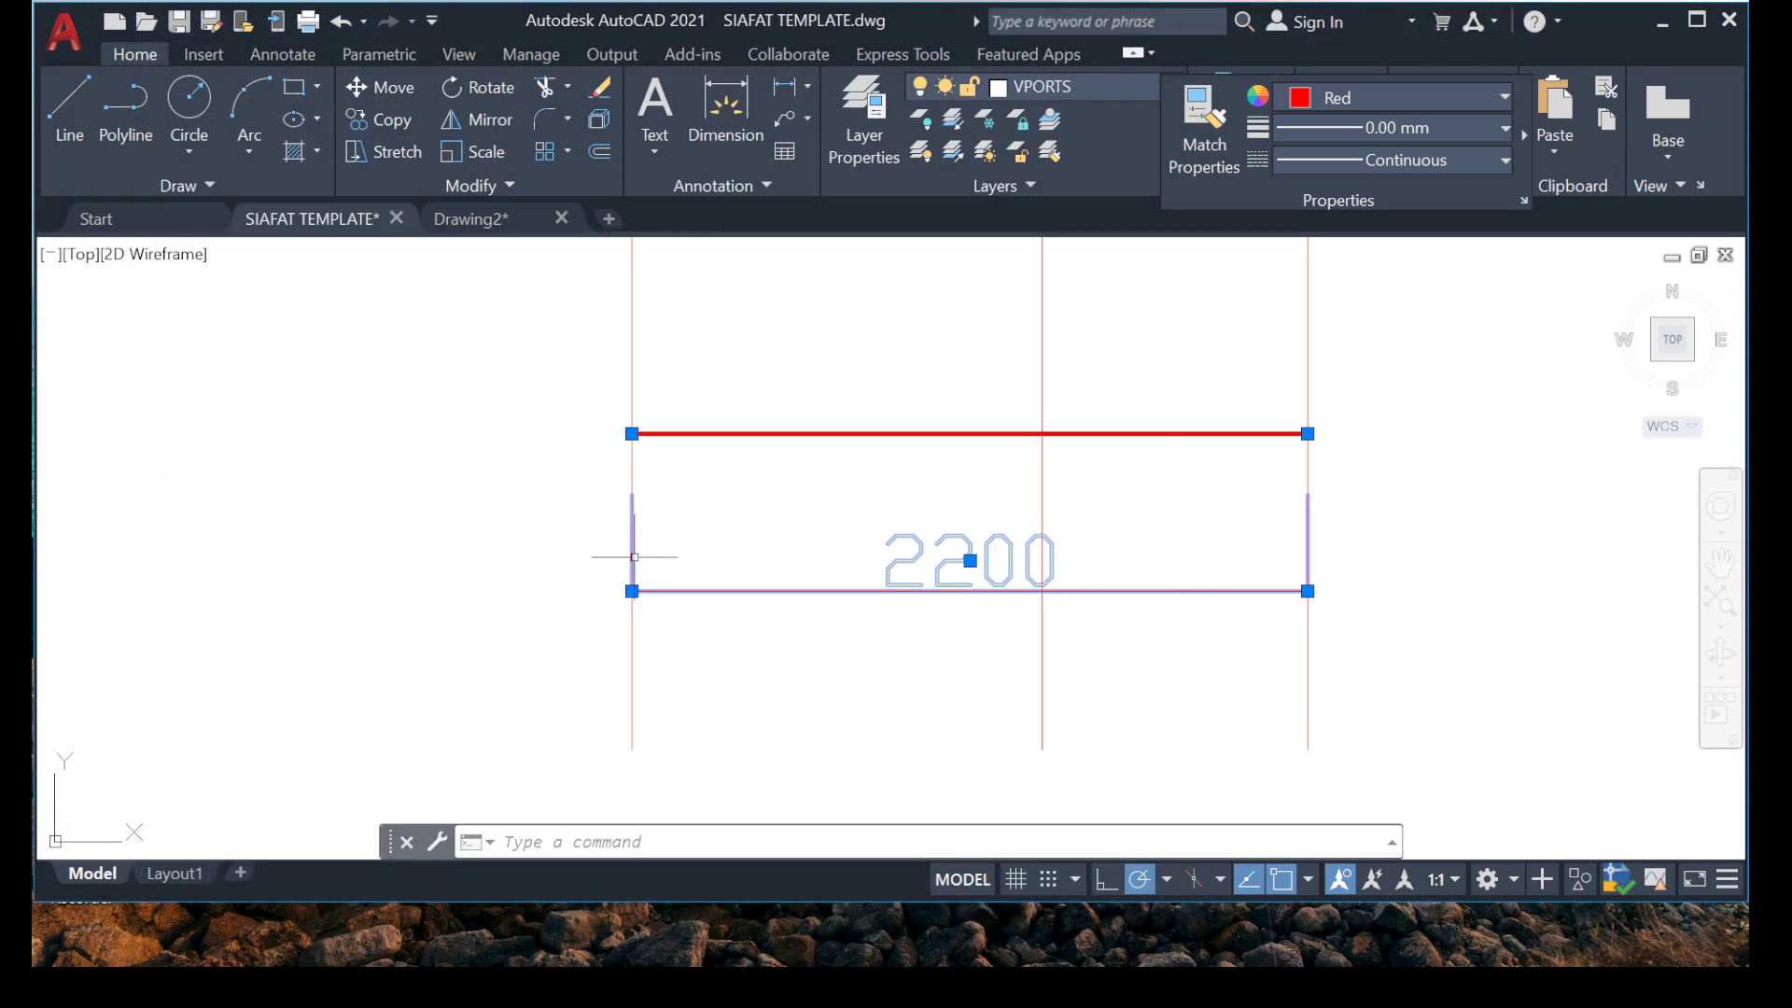
# Check the rebar's total length in Calculator by dividing the 4002 span by 3 and adding 866.
pyautogui.press('Escape')
pyautogui.press('Escape')
pyautogui.scroll(-5, 807, 538)
pyautogui.moveTo(266, 504); pyautogui.dragTo(727, 503, button='middle')
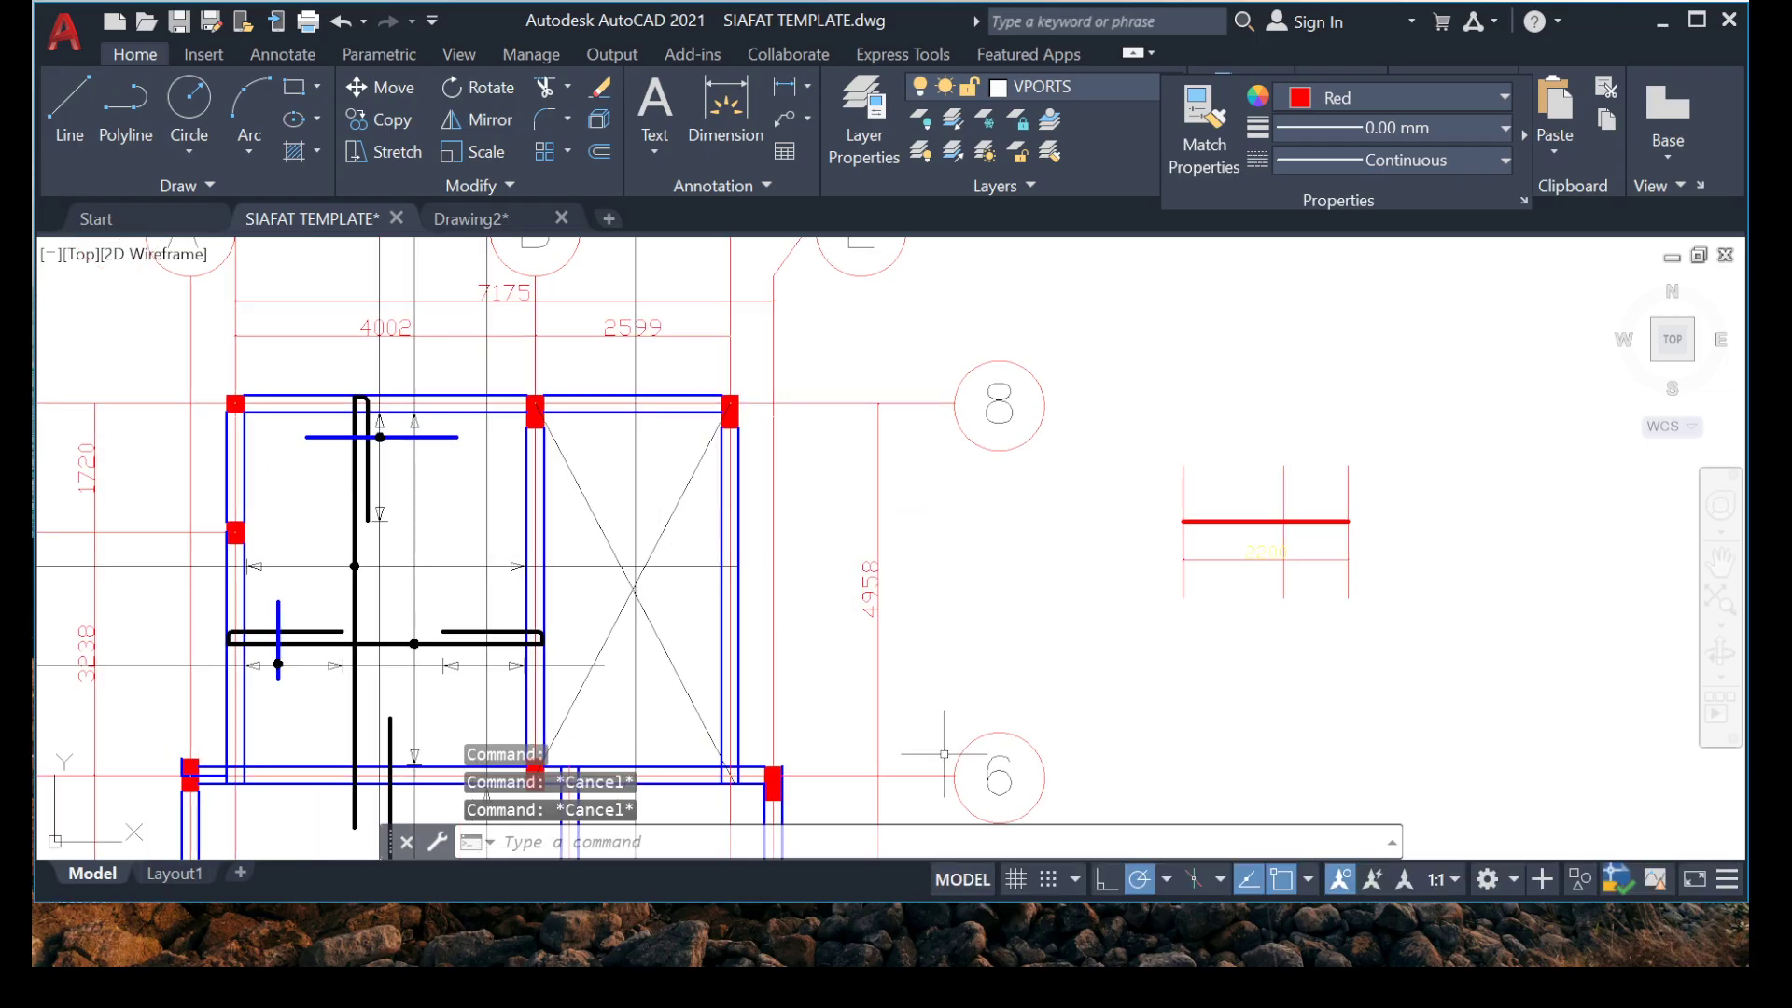
pyautogui.click(1270, 933)
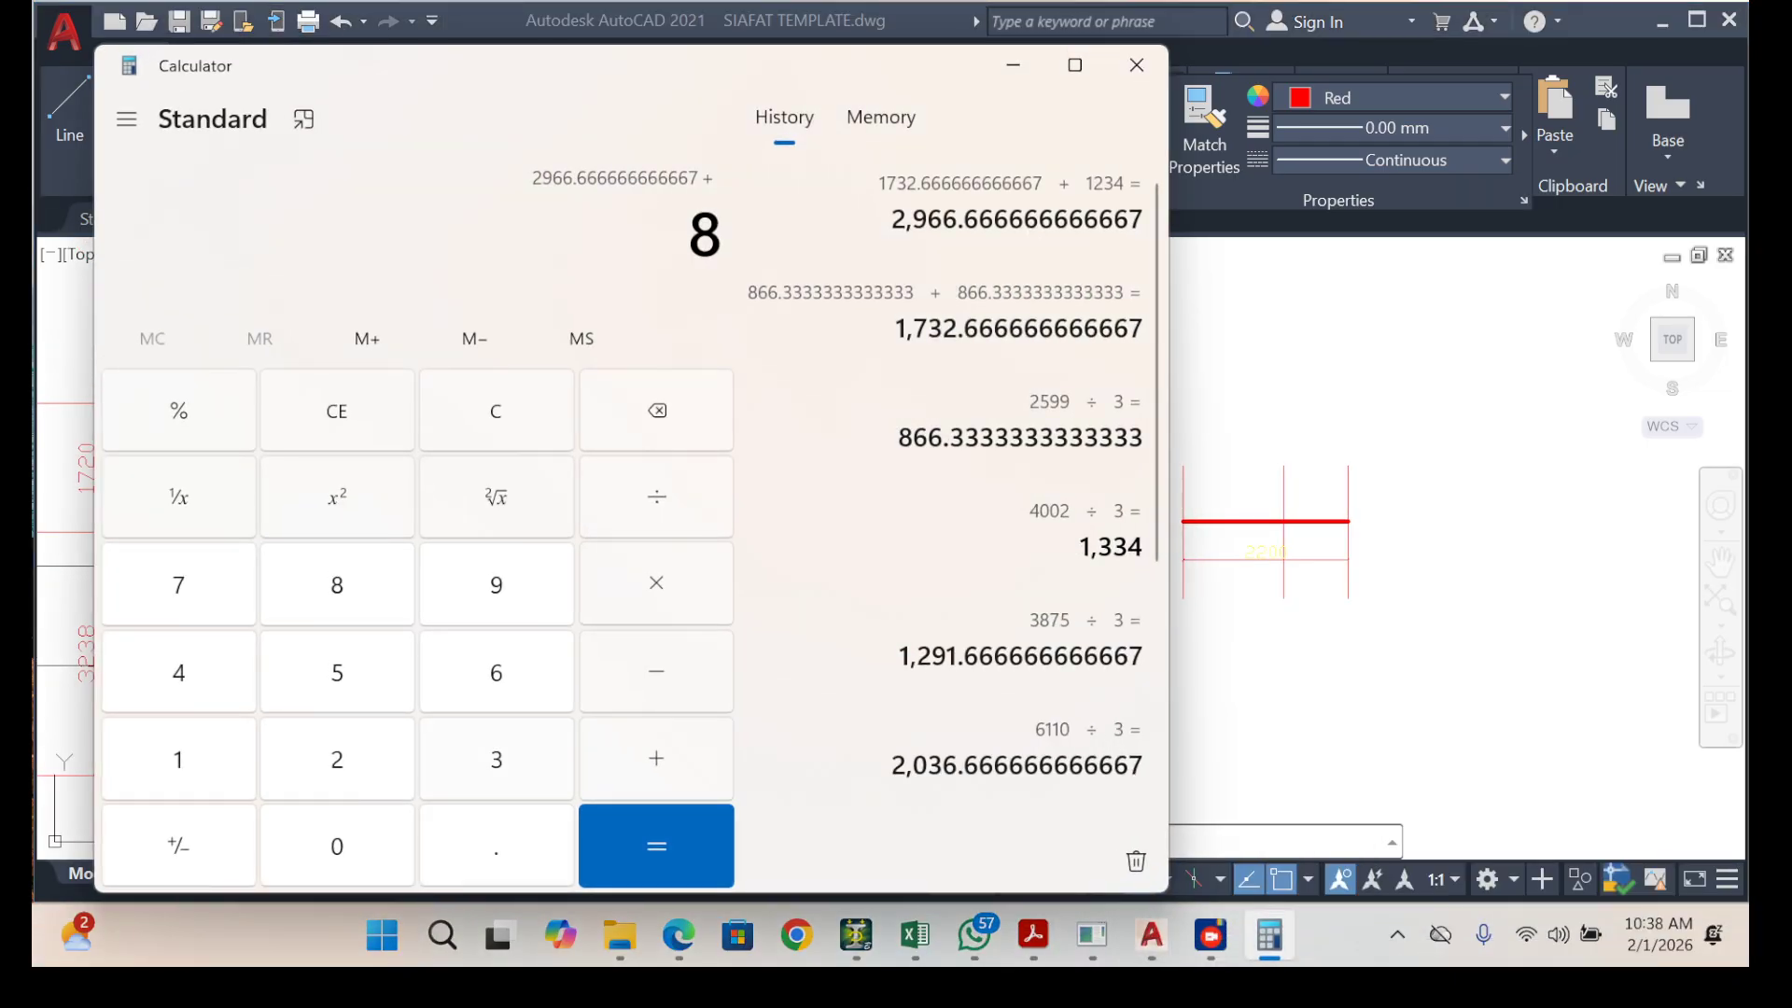
pyautogui.write('4002')
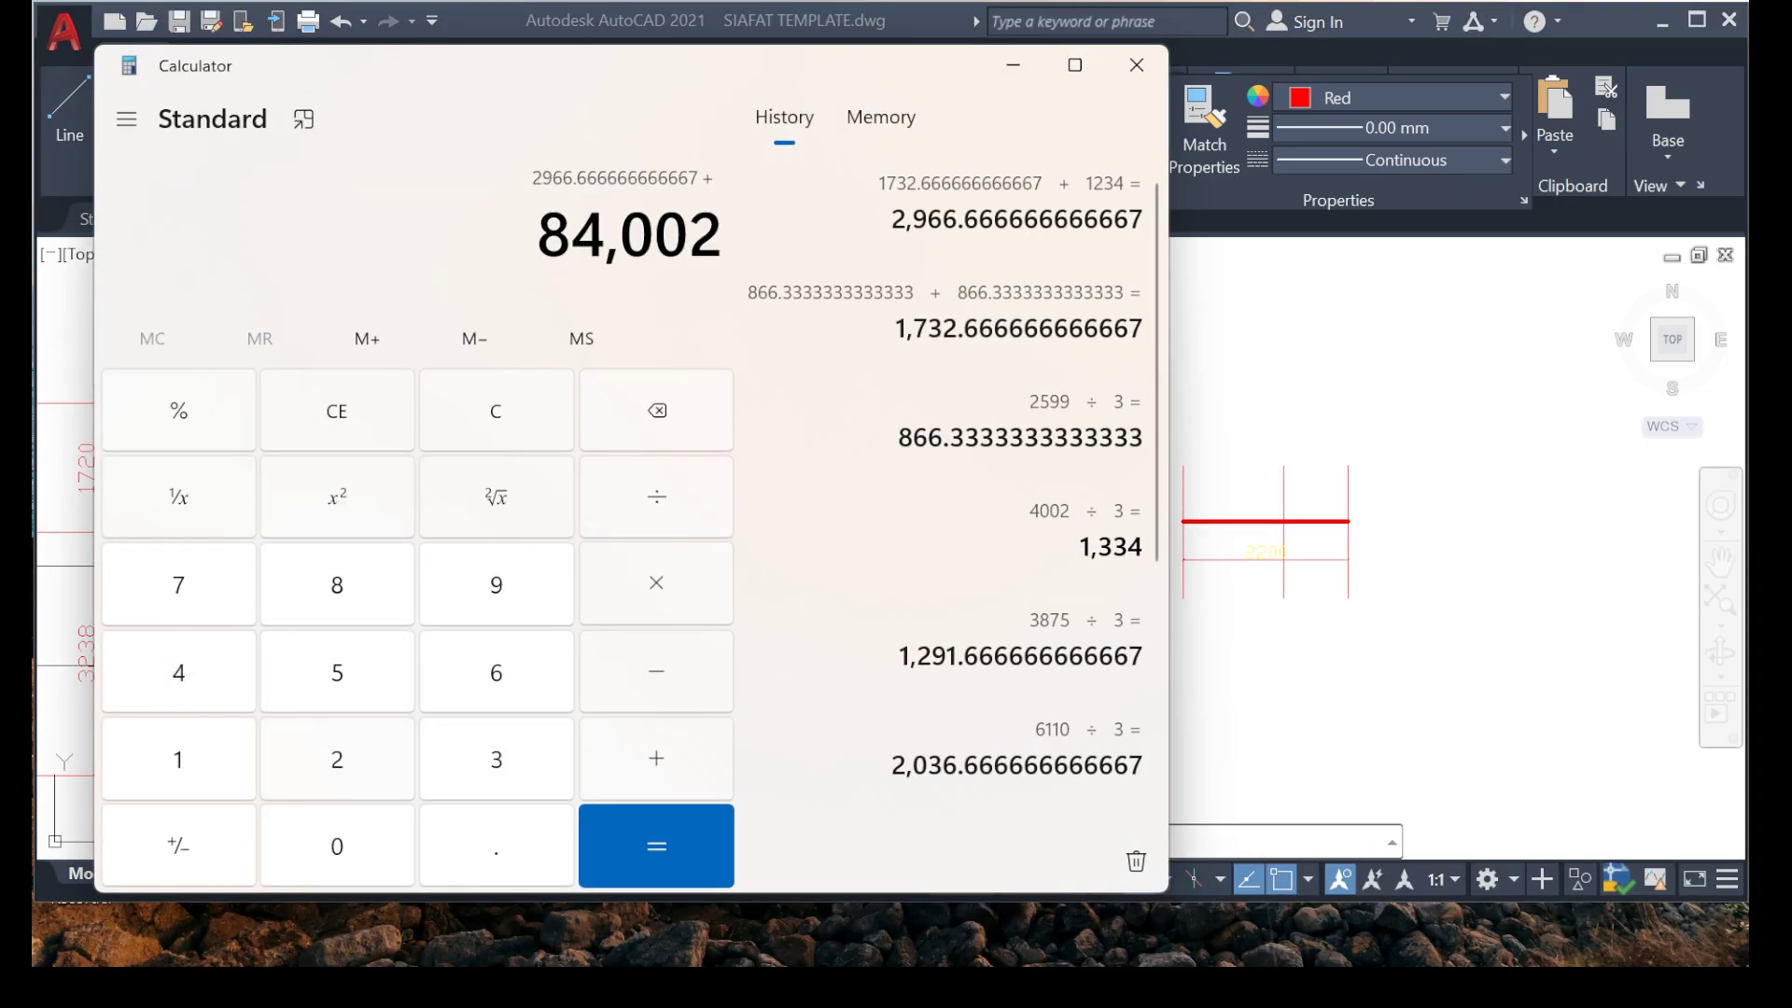
pyautogui.press('Return')
pyautogui.write('4')
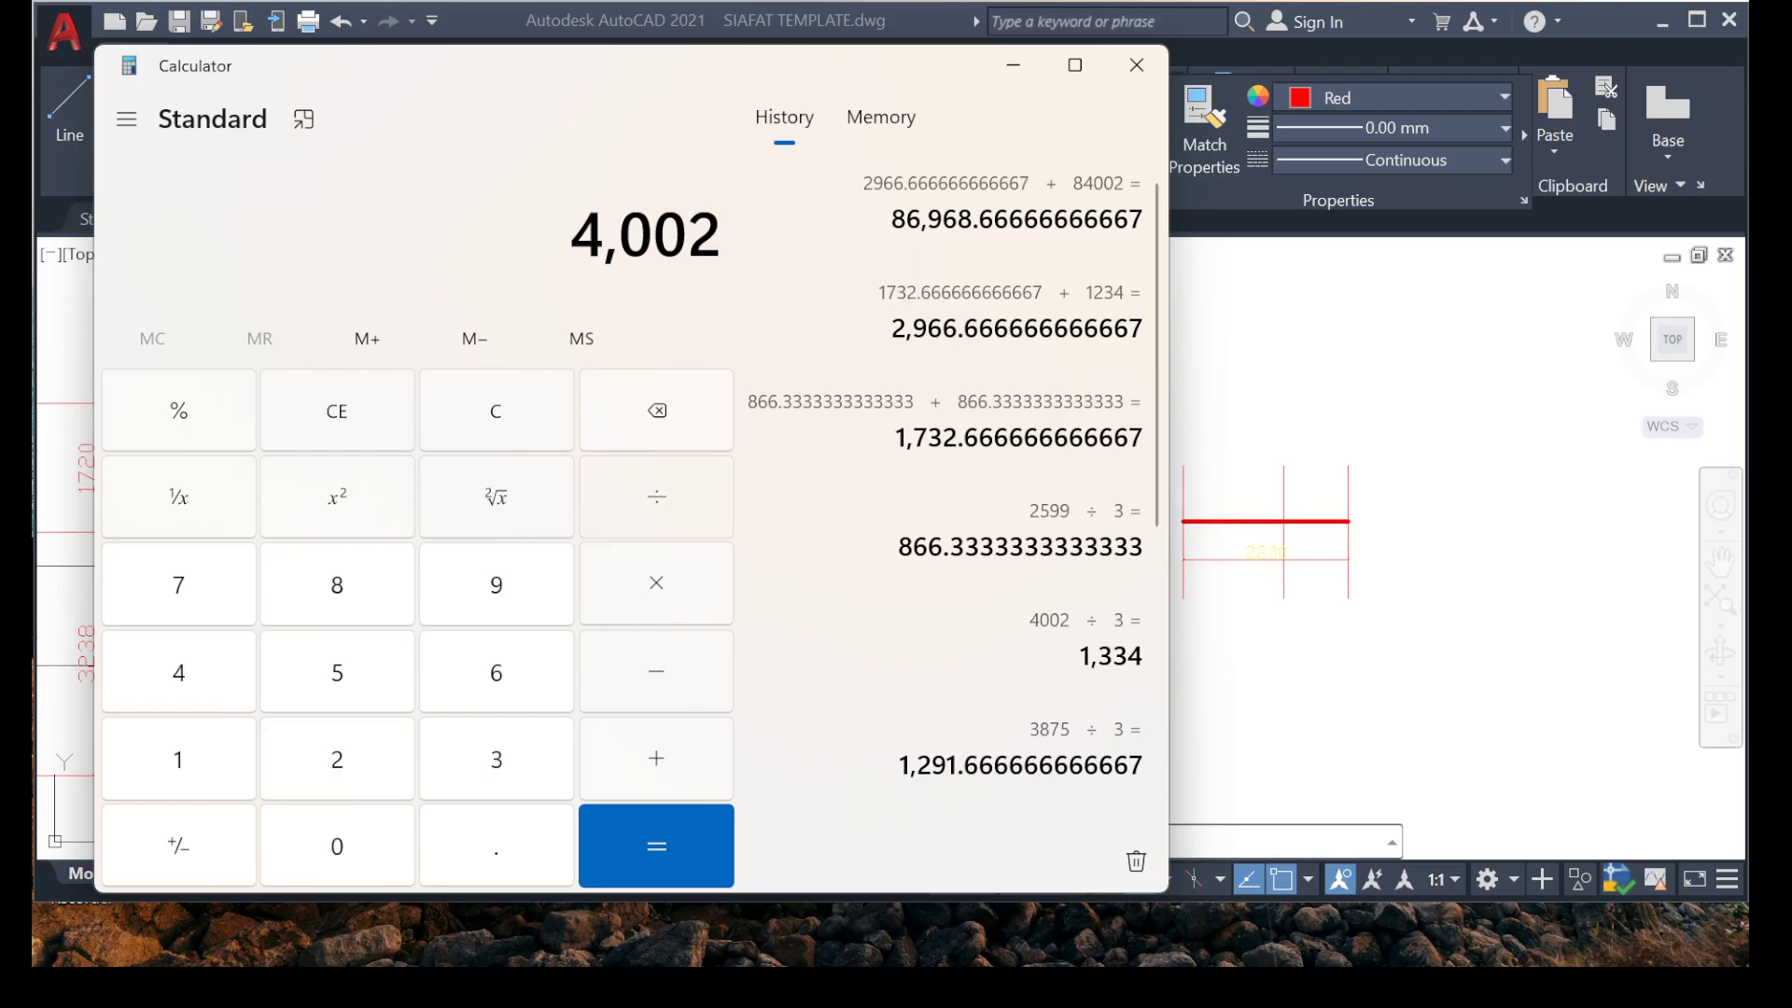
pyautogui.write('3')
pyautogui.press('Return')
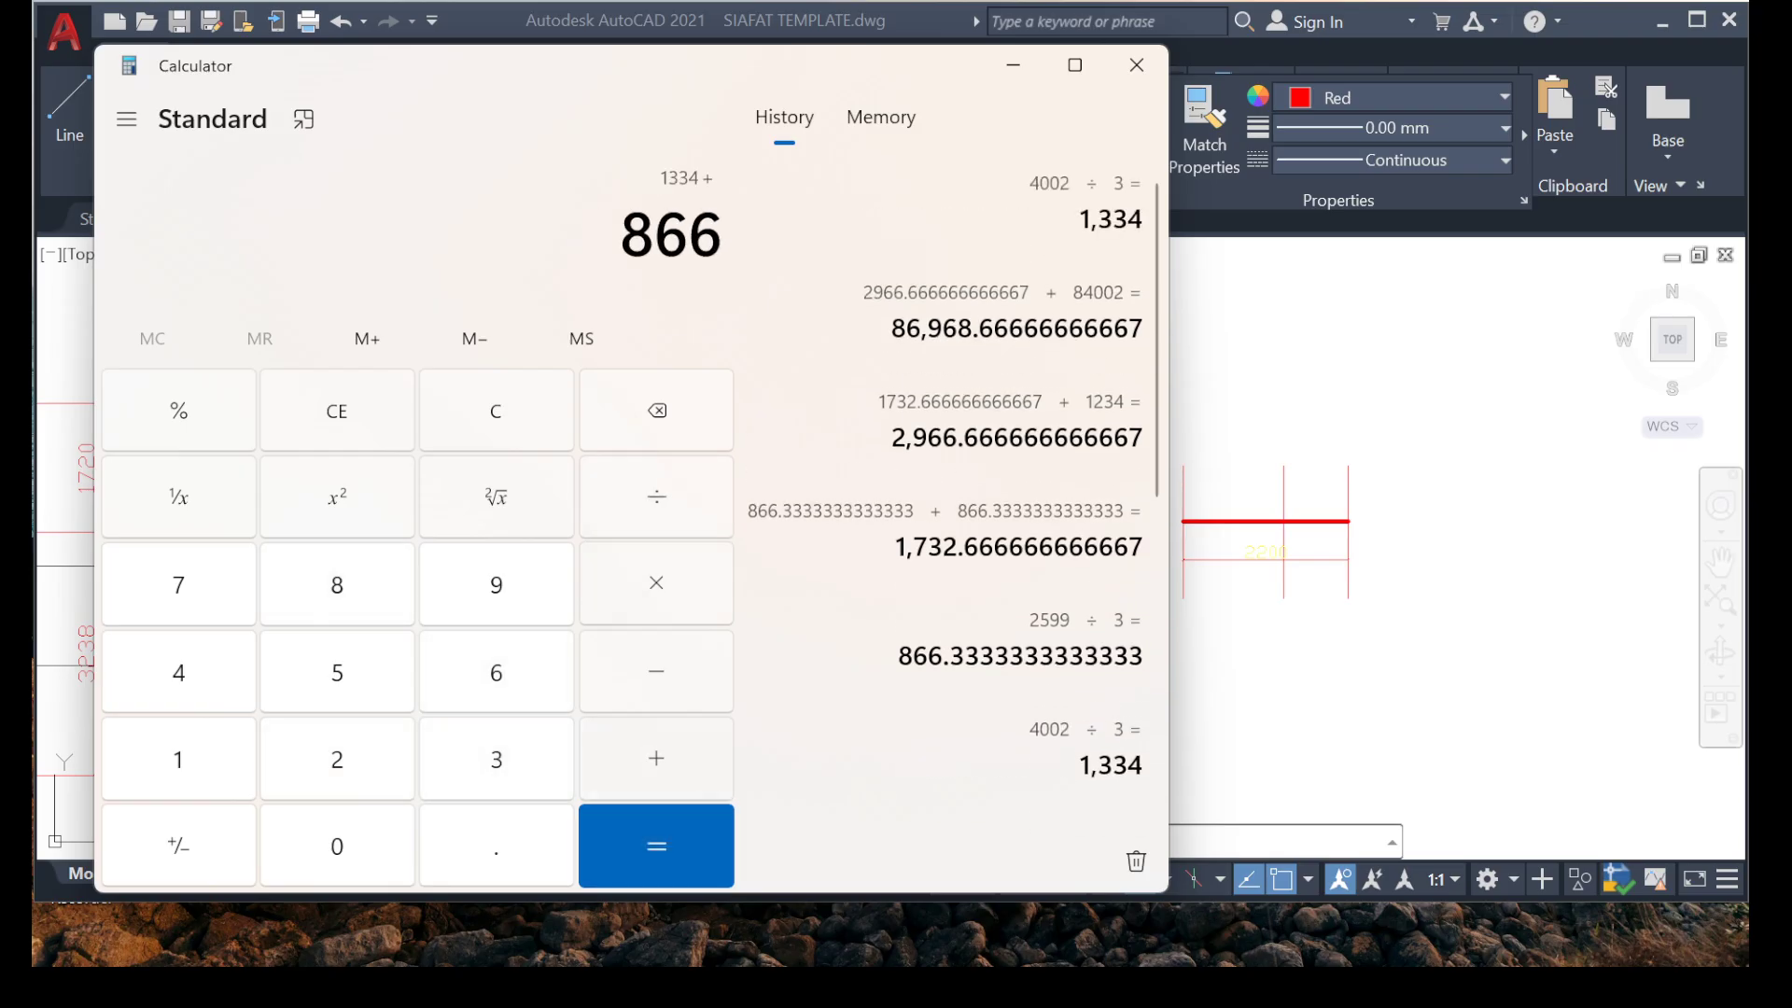
pyautogui.press('Return')
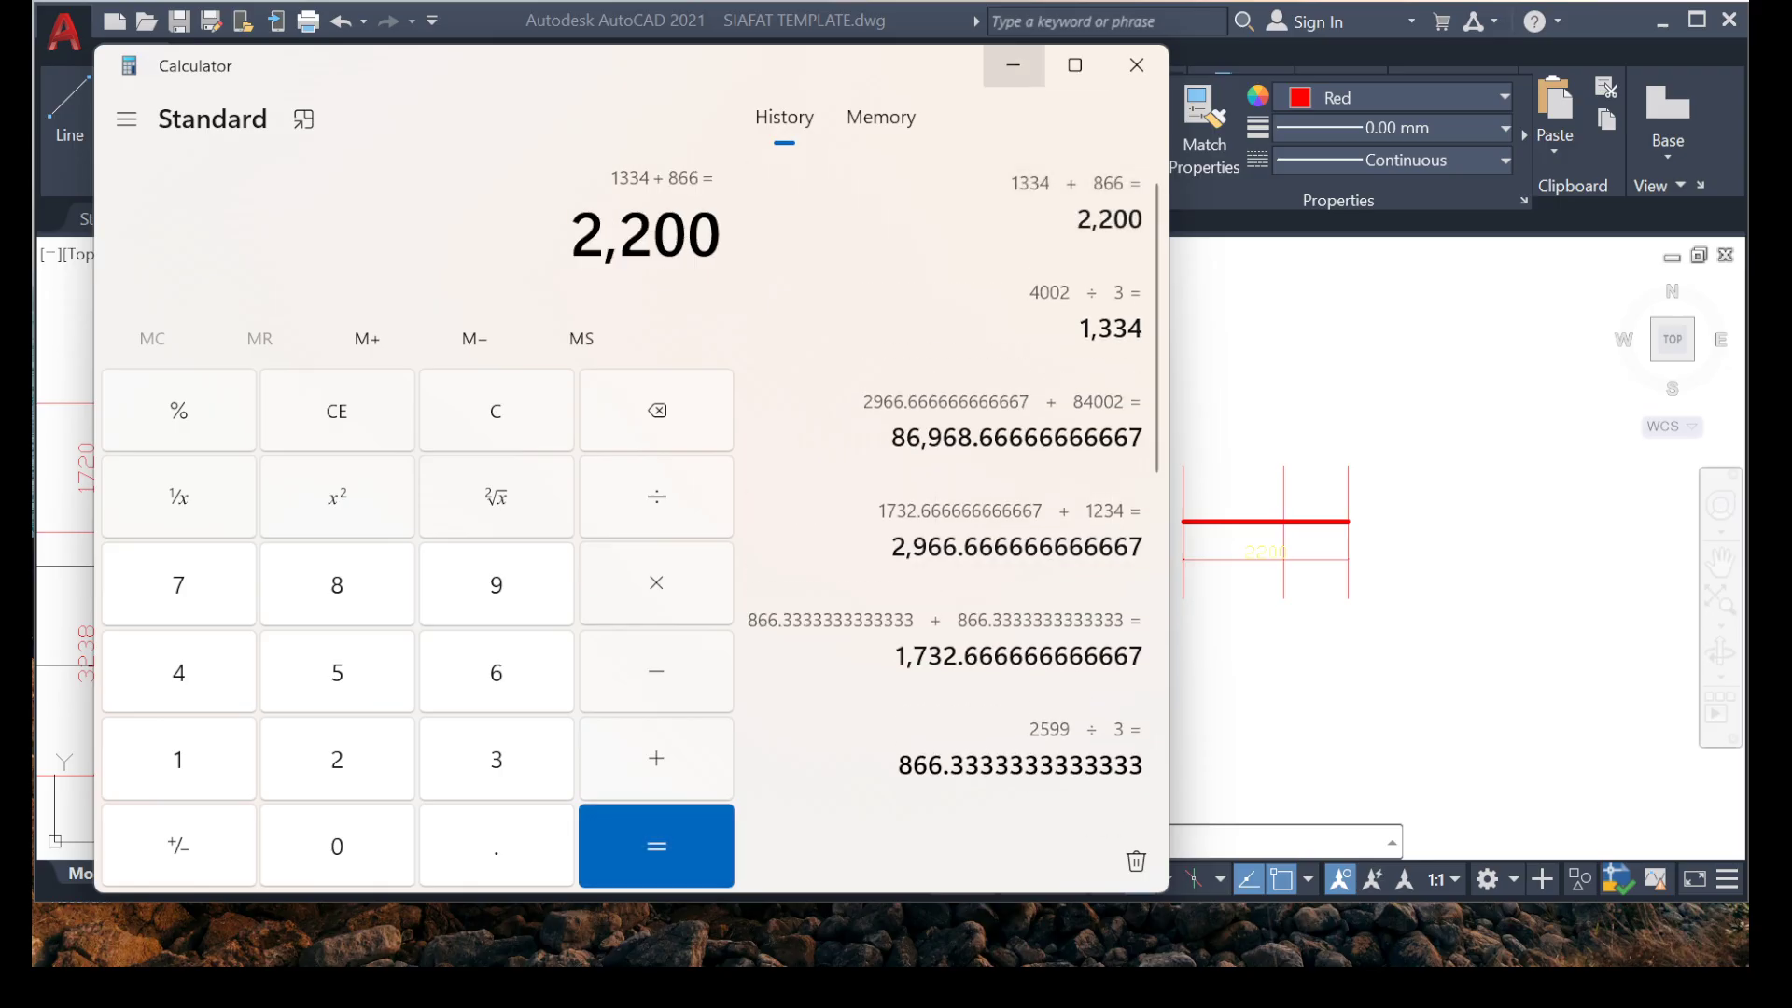
pyautogui.click(1013, 65)
# Erase the rebar's length dimension and the two outer vertical lines, keeping the middle one.
pyautogui.scroll(6, 1404, 532)
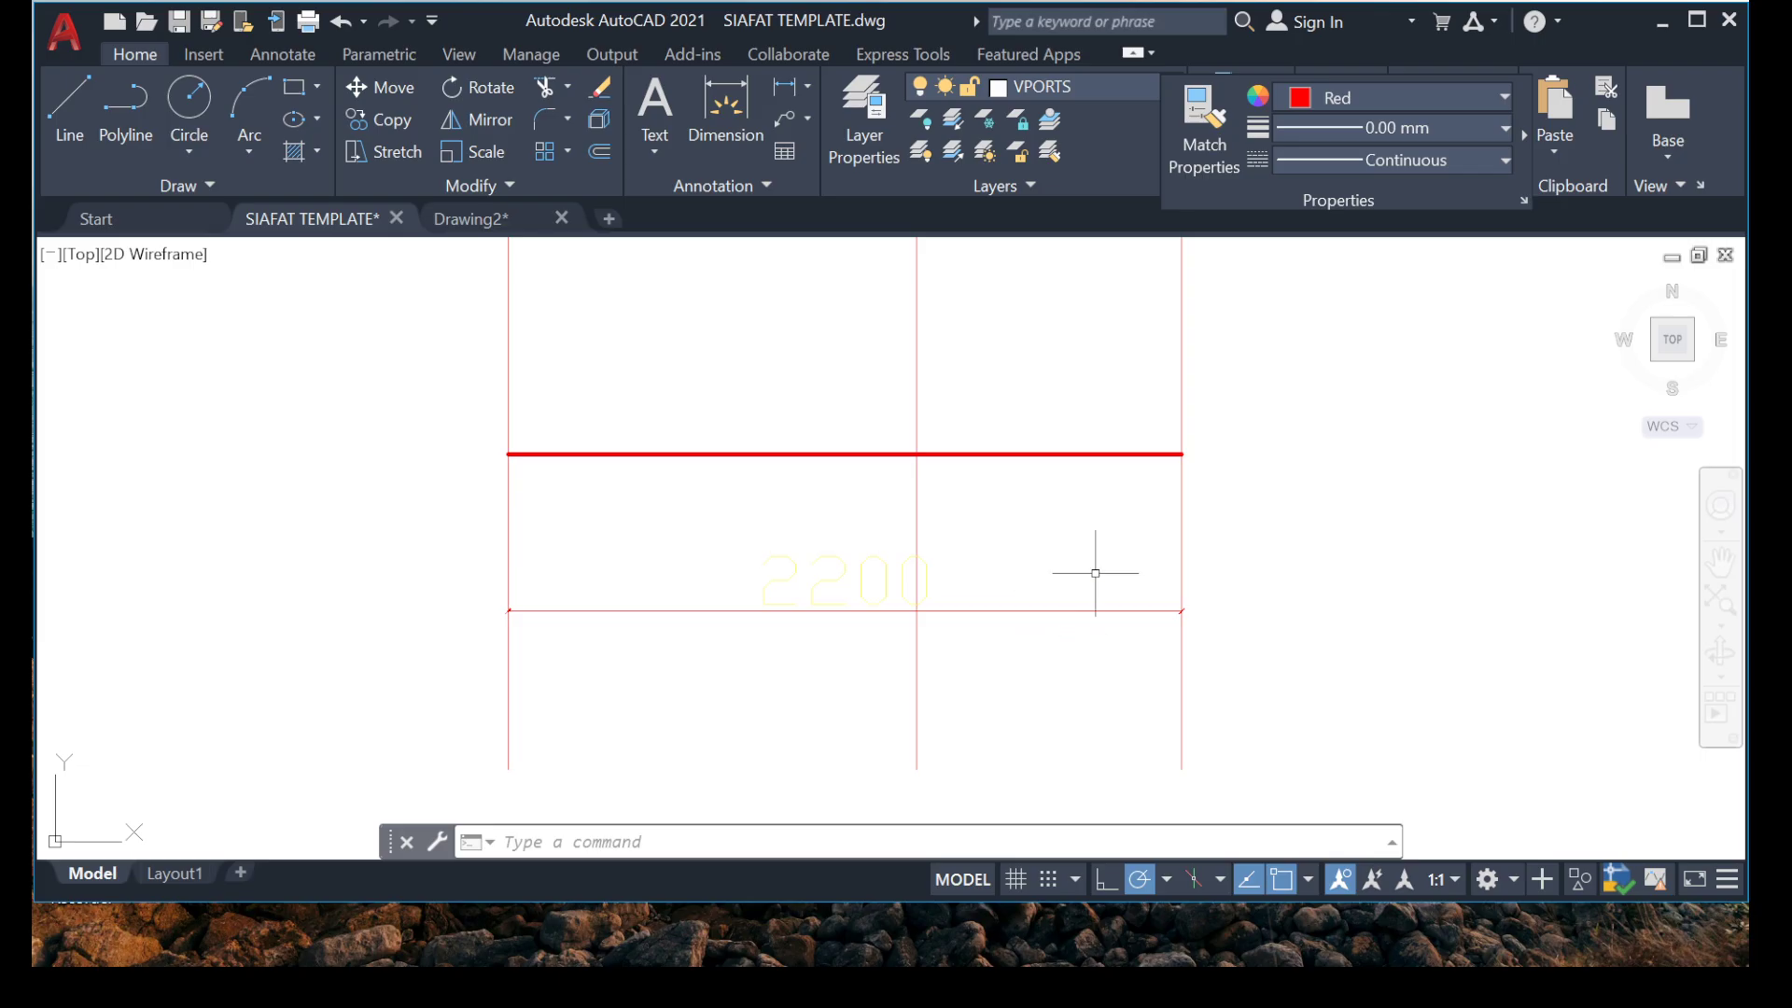
pyautogui.click(1096, 573)
pyautogui.click(981, 697)
pyautogui.click(1276, 692)
pyautogui.click(1138, 668)
pyautogui.click(626, 689)
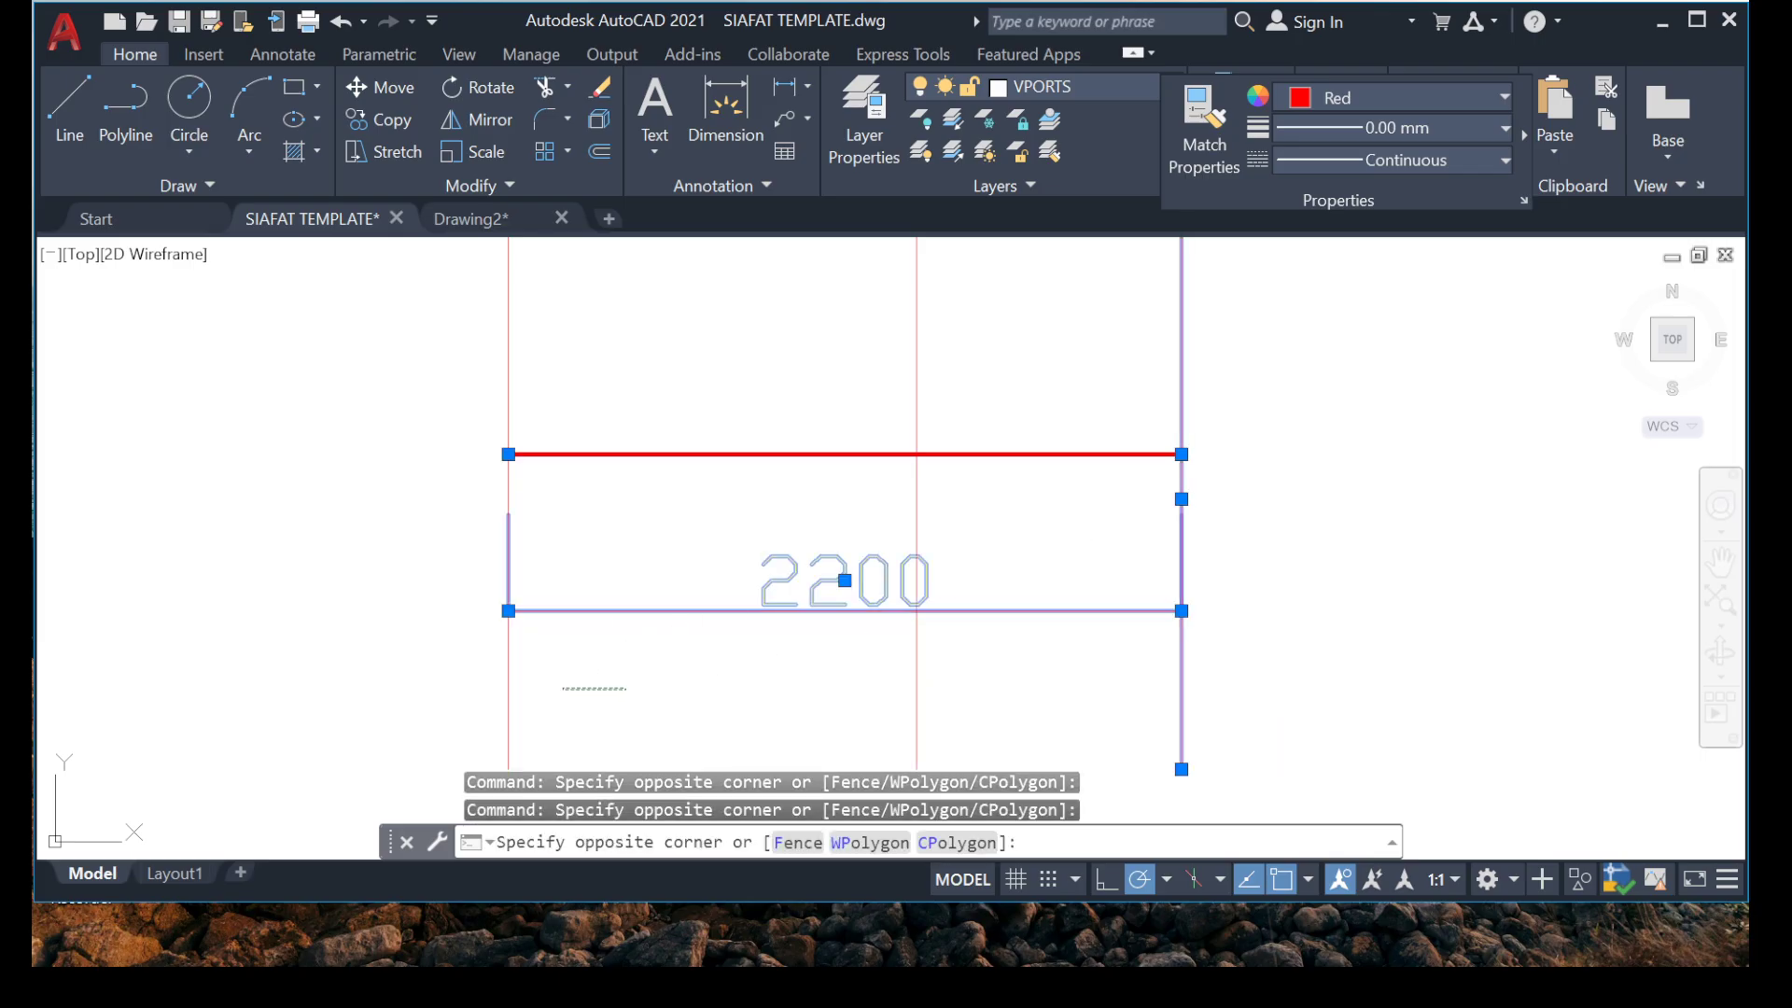
pyautogui.click(470, 698)
pyautogui.press('Delete')
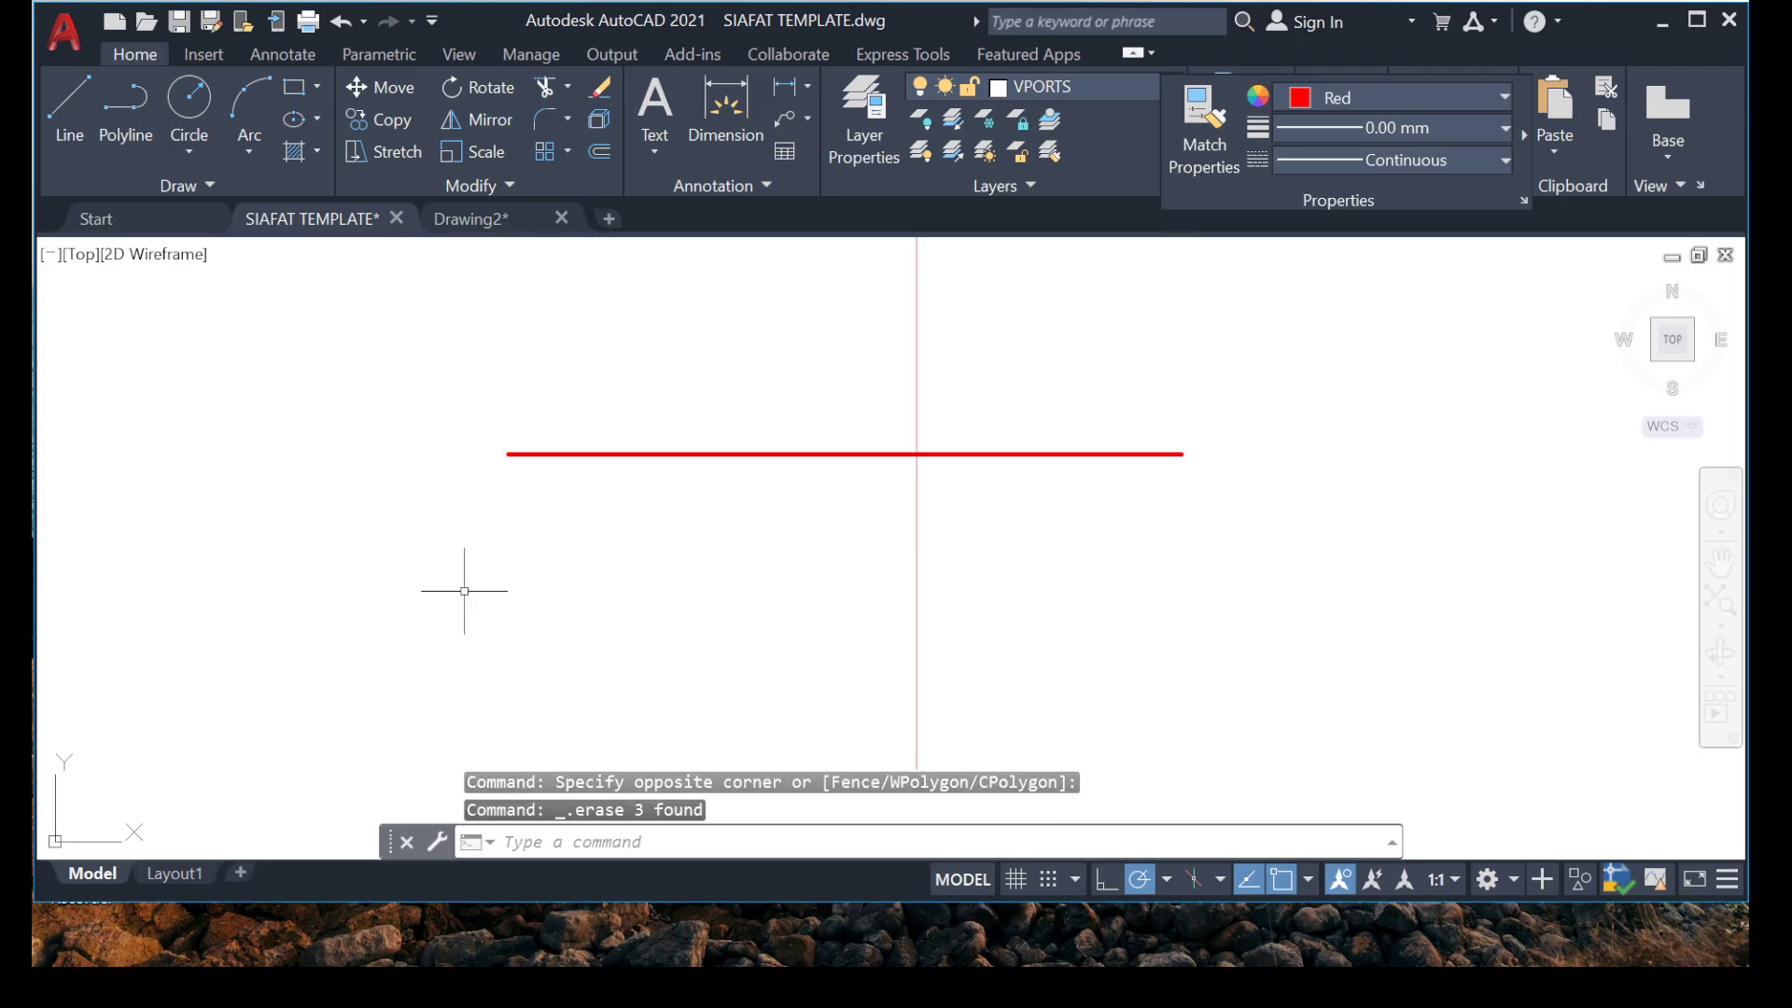
pyautogui.scroll(-8, 503, 521)
pyautogui.scroll(4, 522, 508)
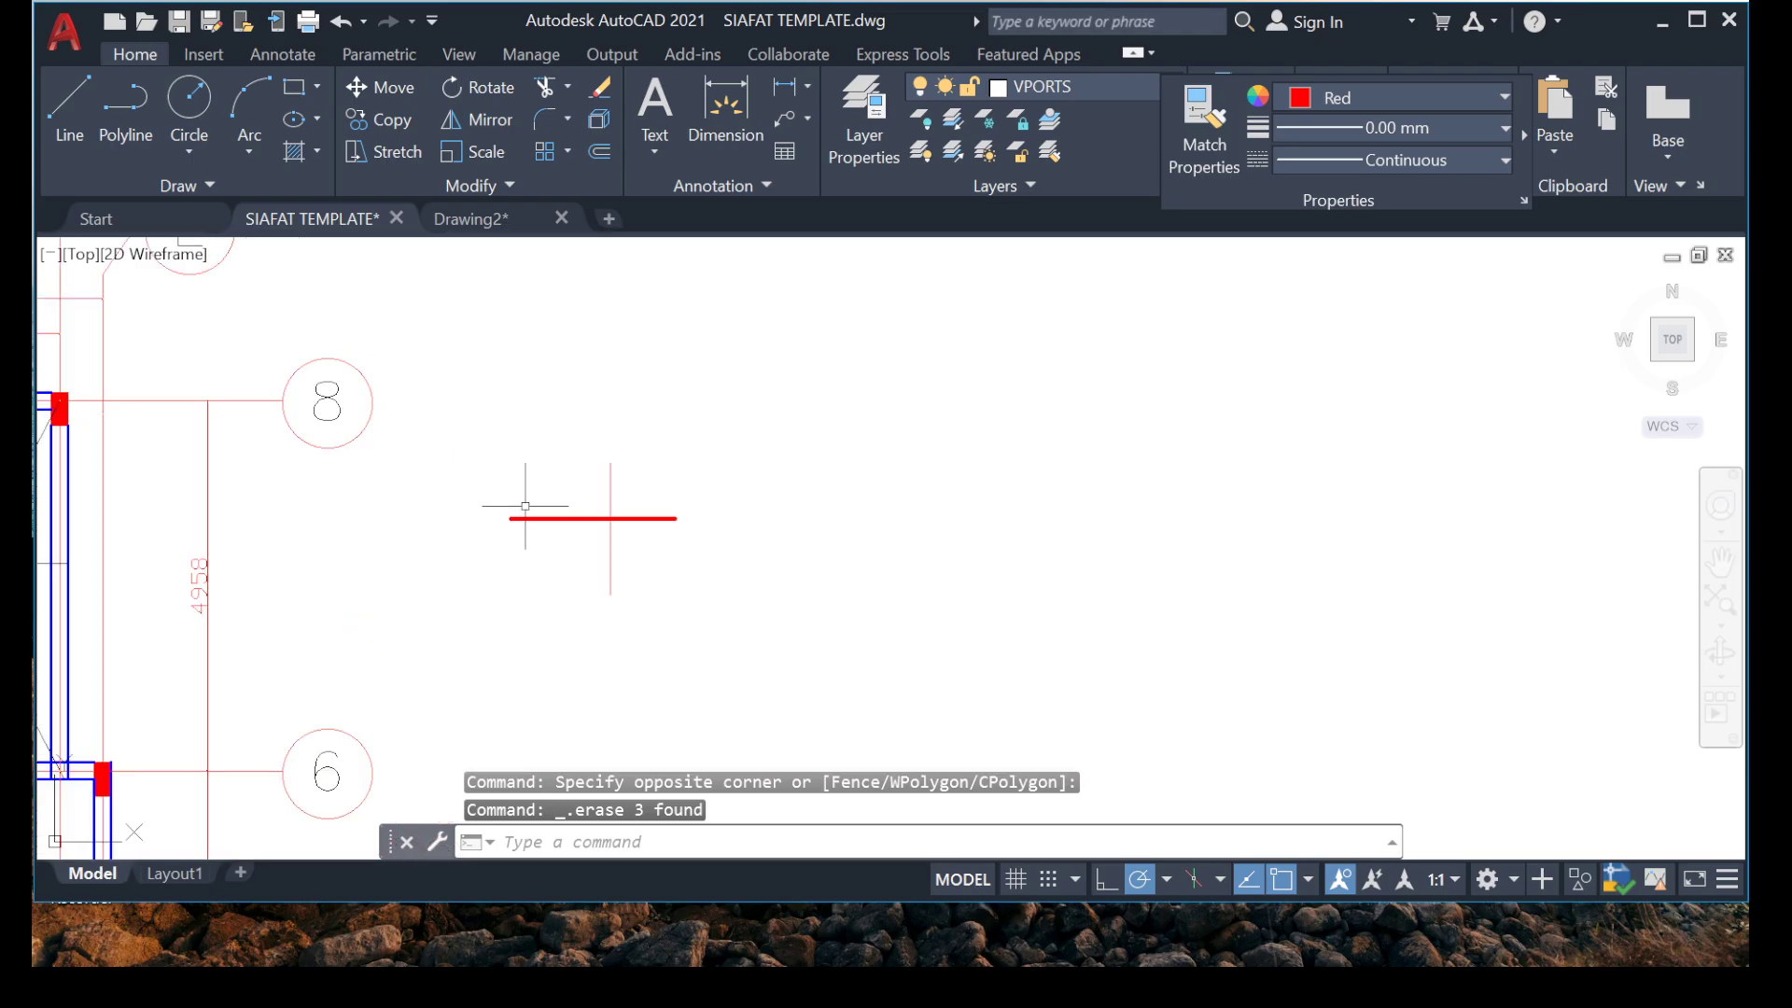
pyautogui.click(483, 374)
pyautogui.click(868, 672)
pyautogui.rightClick(811, 329)
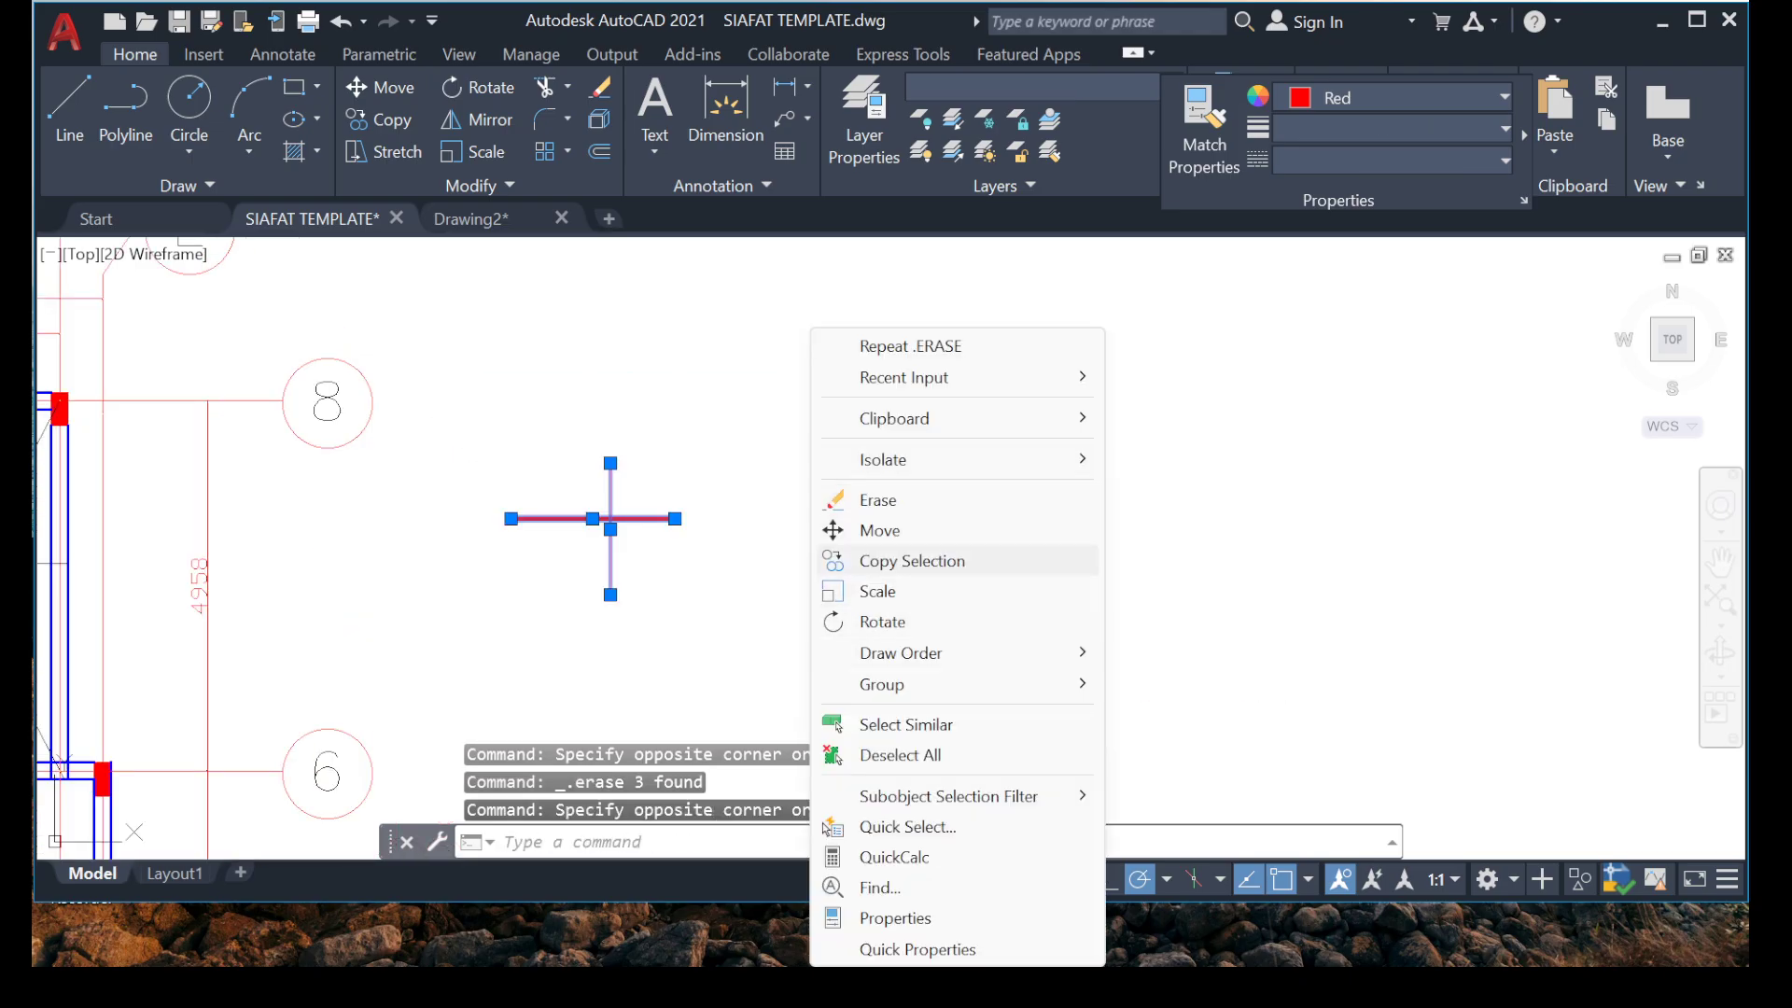
pyautogui.click(879, 530)
pyautogui.scroll(5, 562, 468)
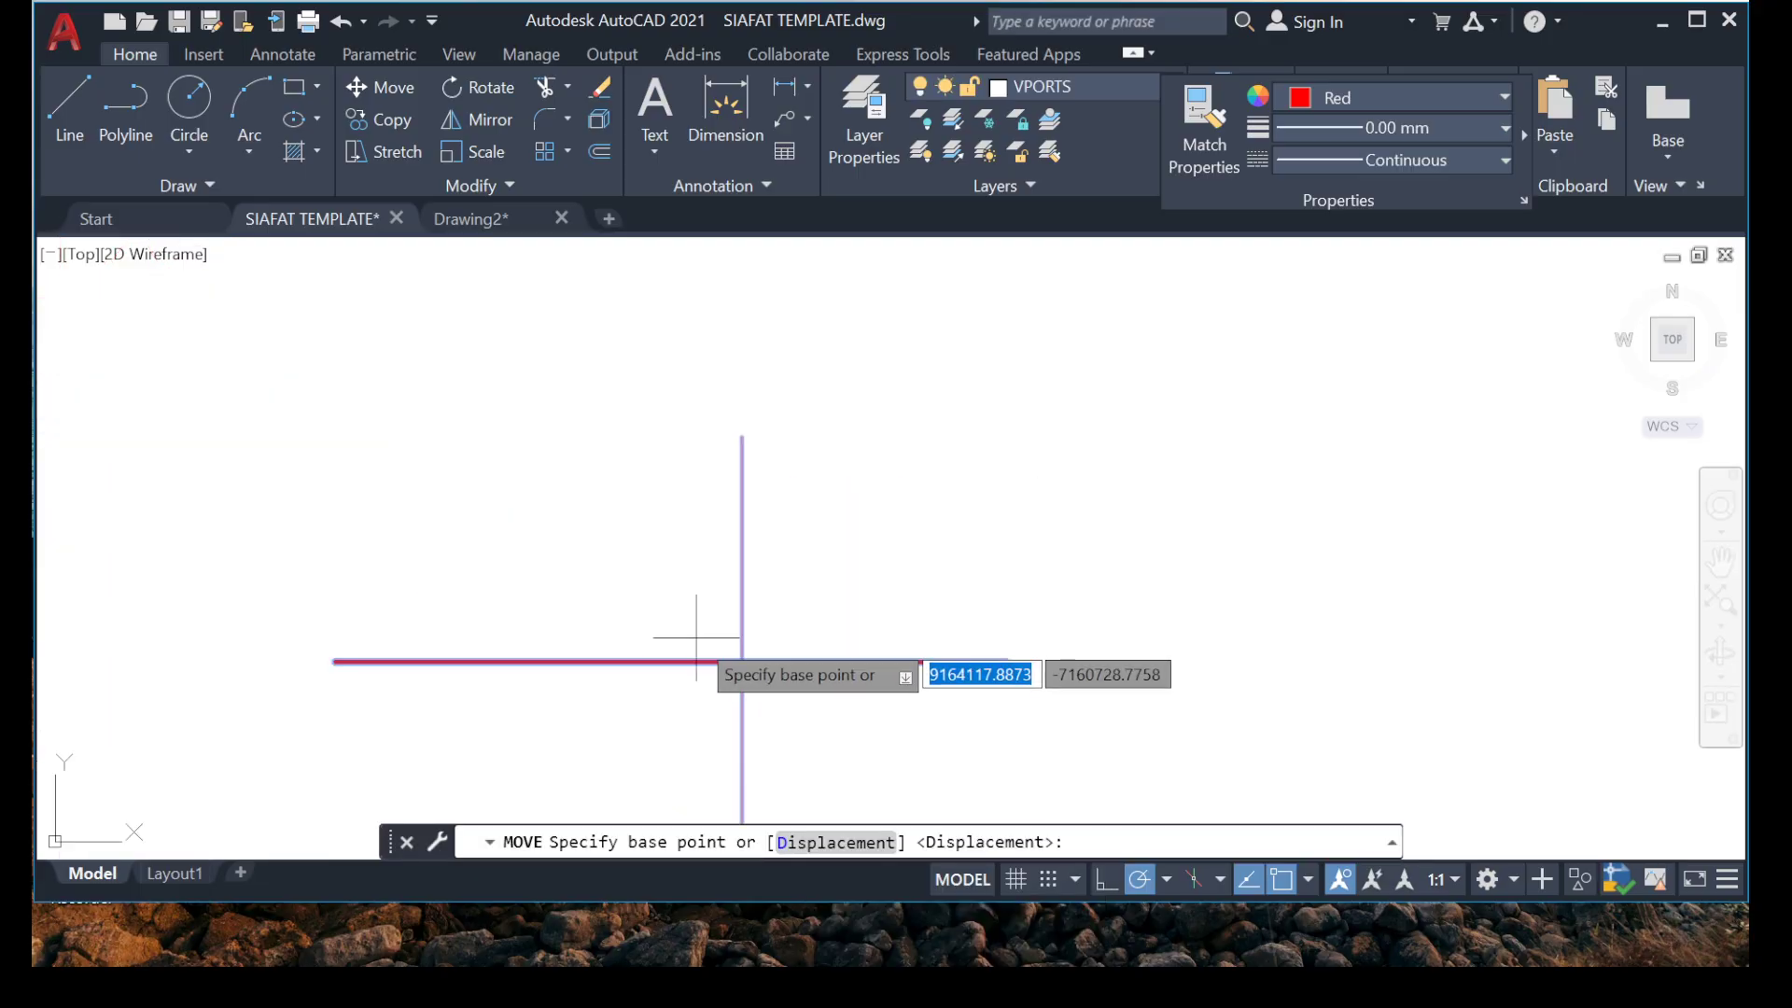
pyautogui.click(742, 662)
pyautogui.scroll(-5, 588, 592)
pyautogui.scroll(1, 479, 592)
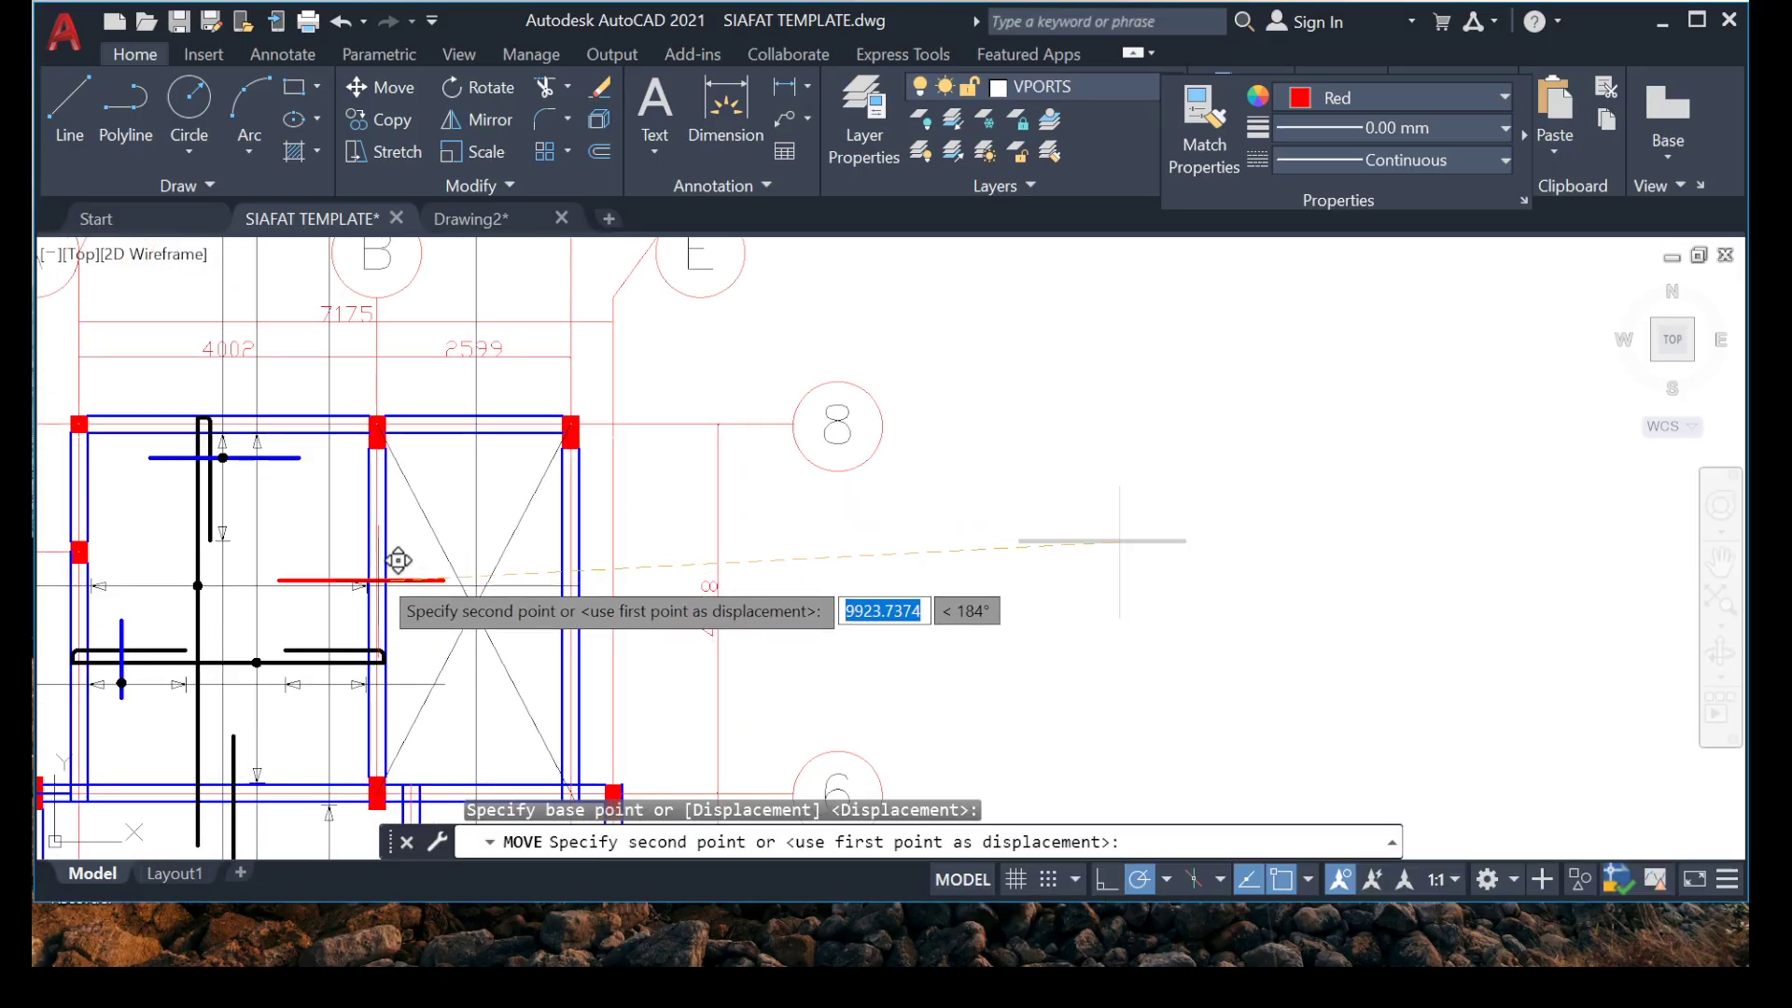
pyautogui.scroll(7, 398, 560)
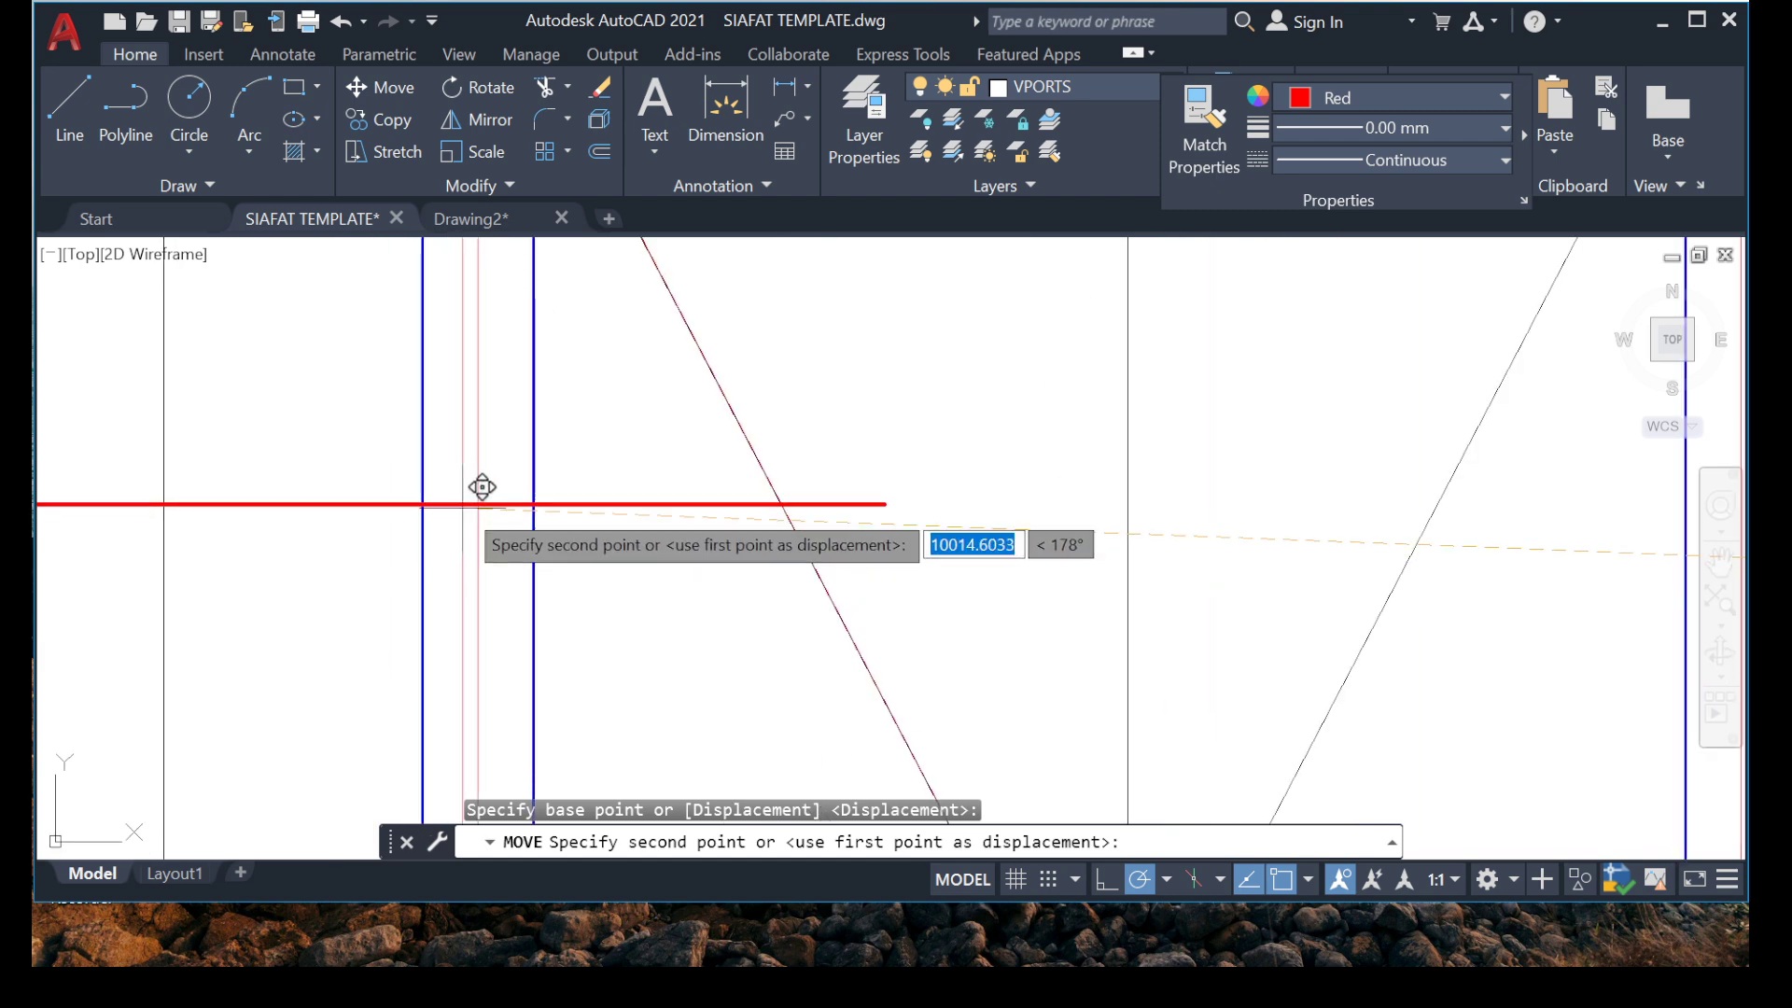
pyautogui.scroll(4, 482, 486)
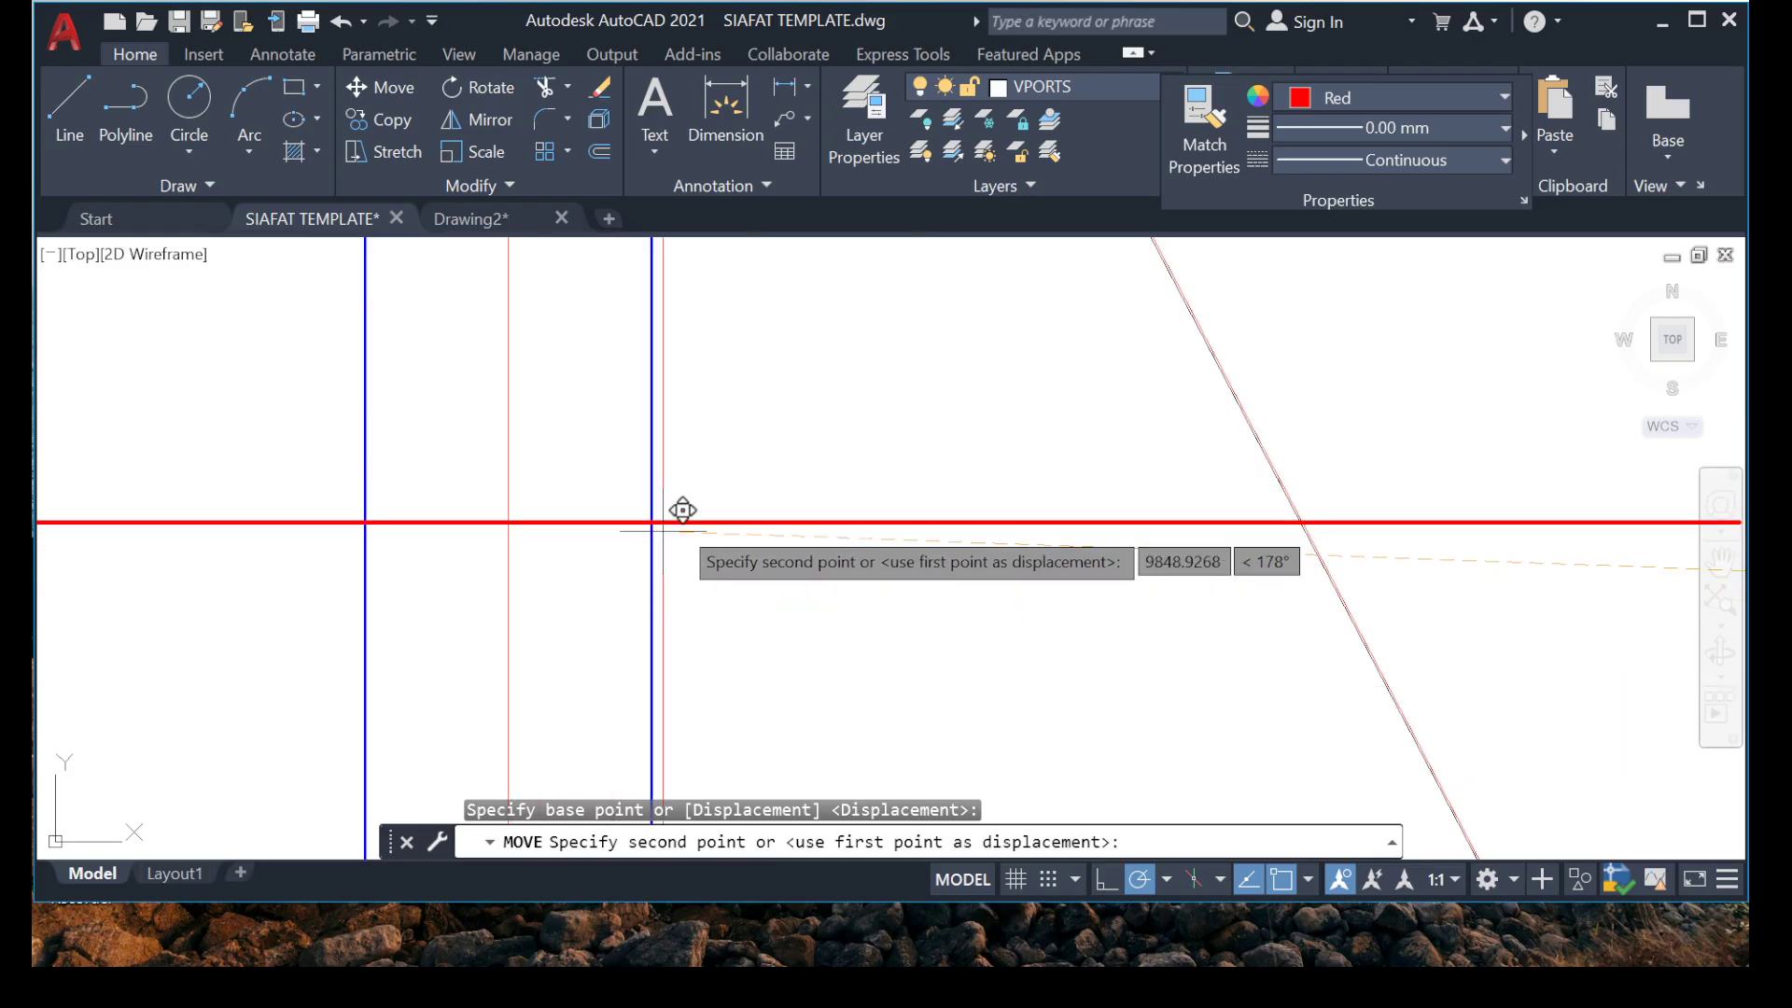
pyautogui.press('Escape')
# Draw a short horizontal reference line crossing the grid B beam between grids 8 and 6.
pyautogui.scroll(-8, 683, 510)
pyautogui.scroll(7, 960, 523)
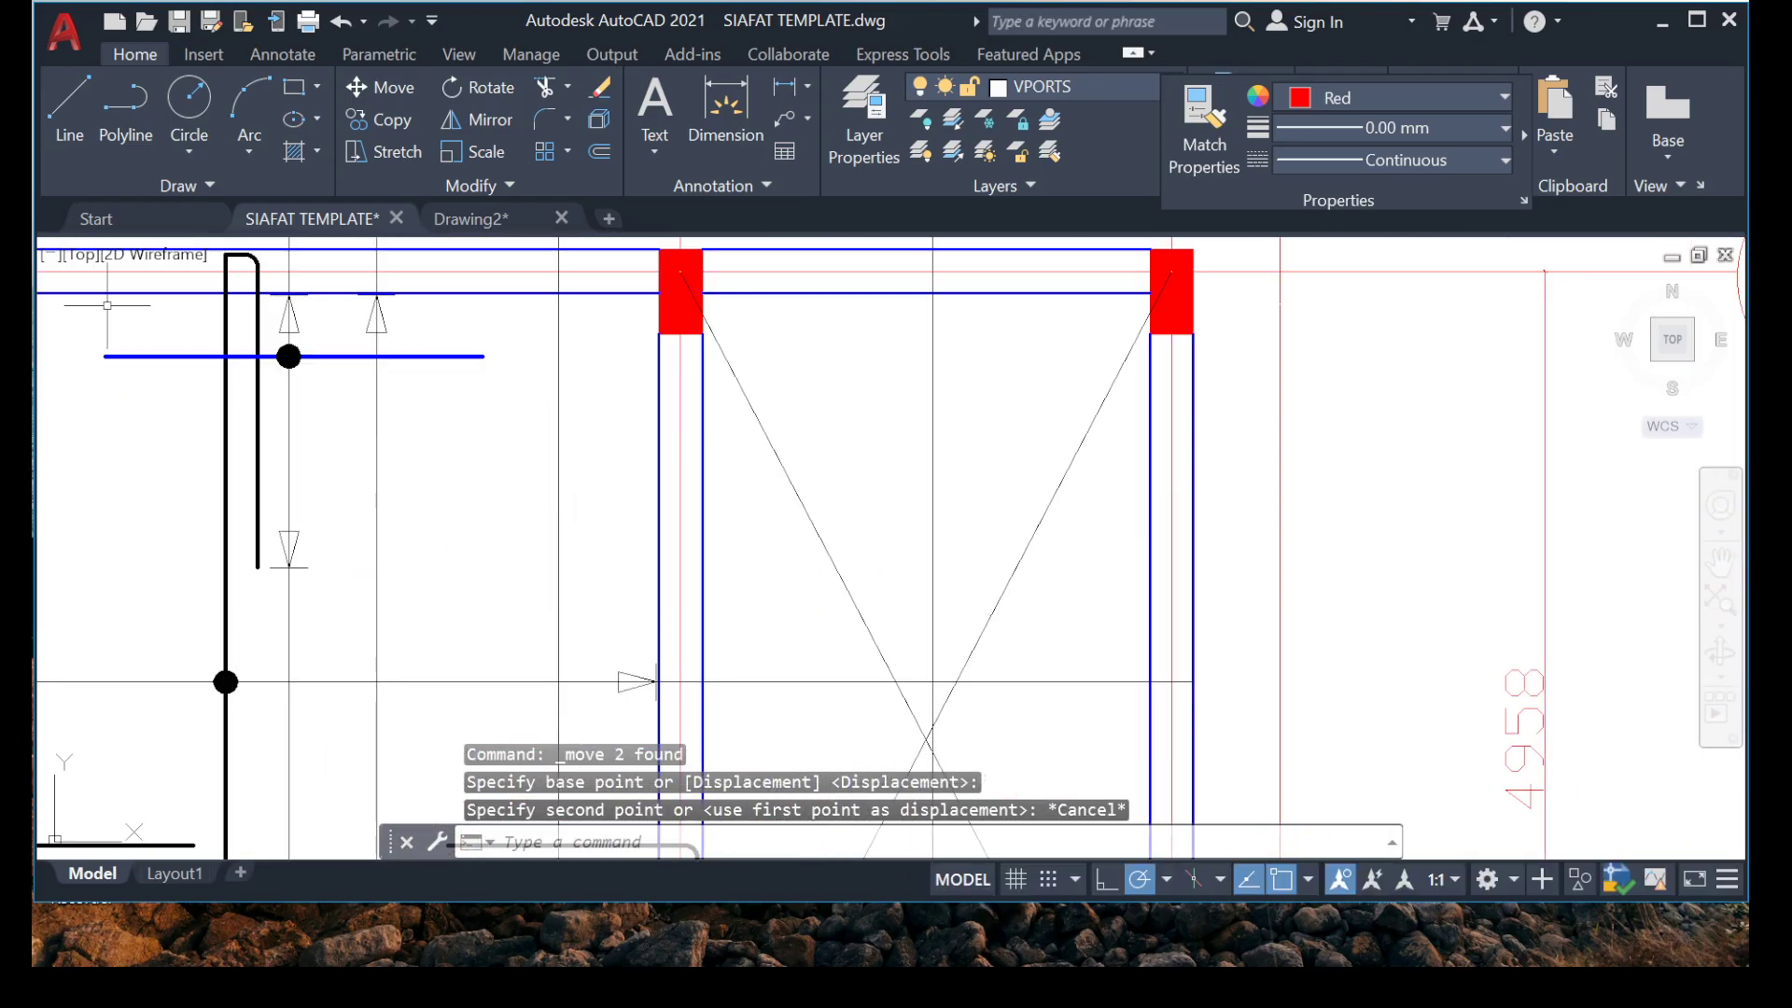
pyautogui.click(69, 105)
pyautogui.scroll(6, 679, 504)
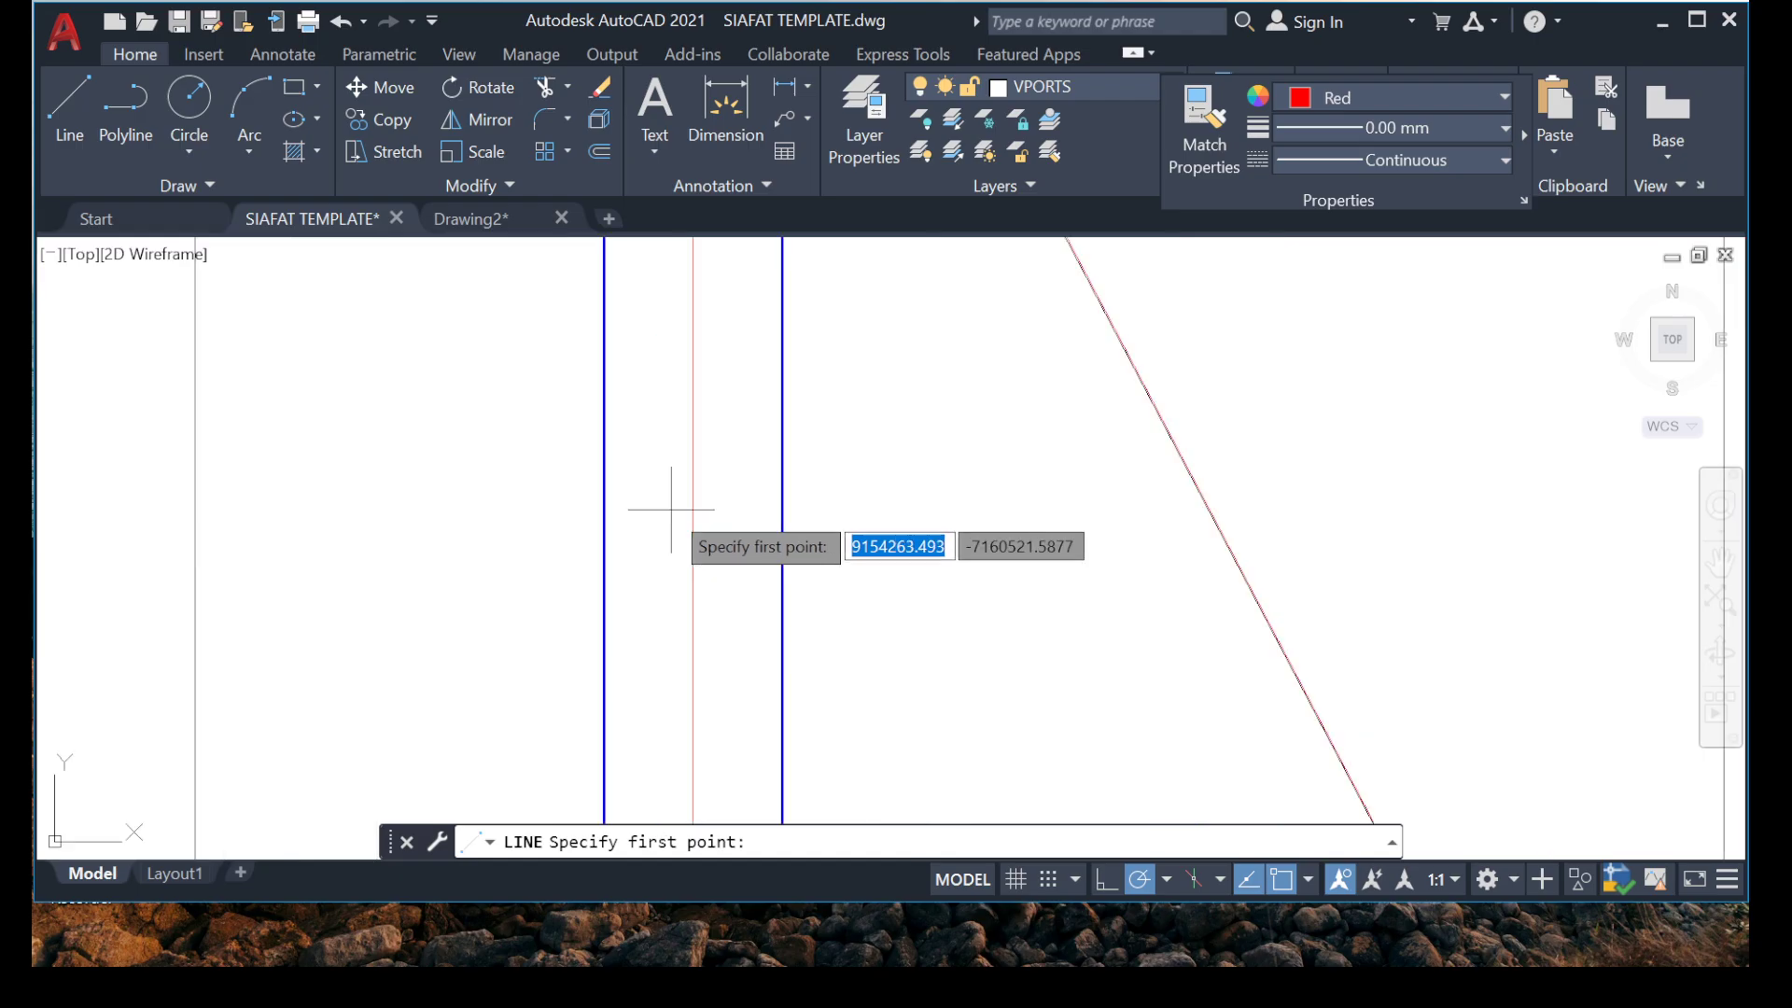
pyautogui.click(464, 512)
pyautogui.click(948, 512)
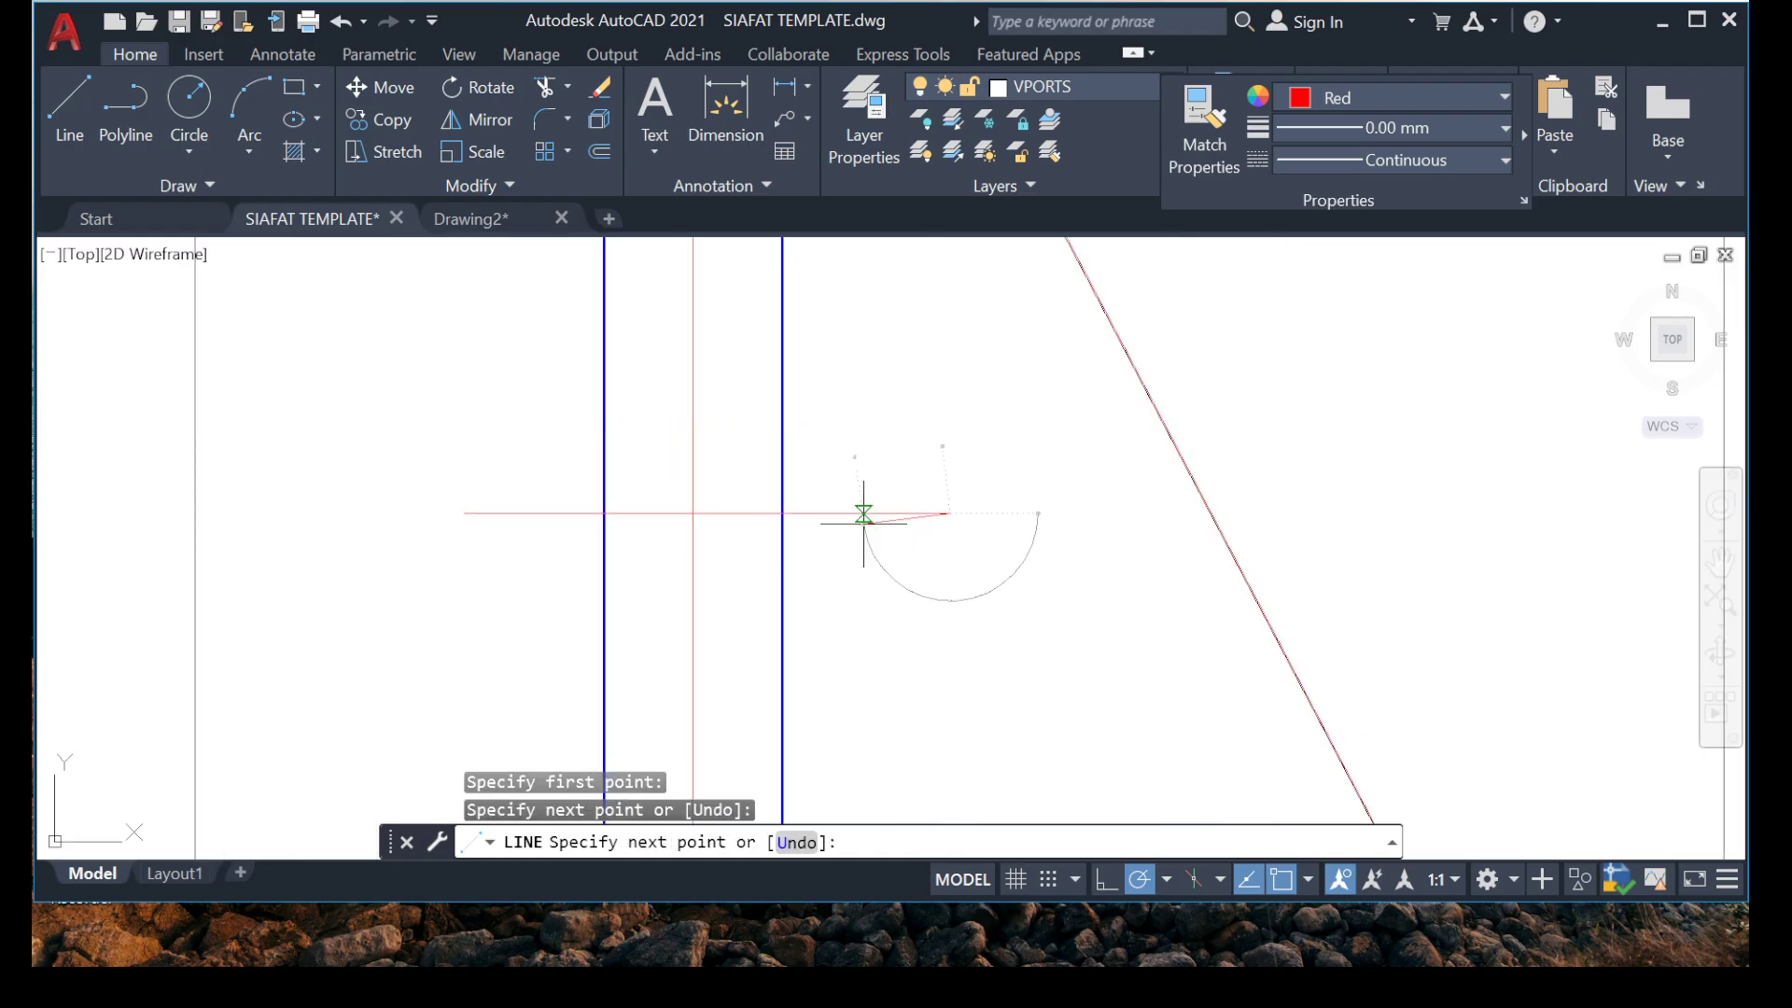
pyautogui.scroll(-6, 933, 512)
pyautogui.press('Escape')
# Move the red rebar with its vertical line onto the grid B beam, where the short reference line crosses the beam's centreline.
pyautogui.scroll(4, 812, 518)
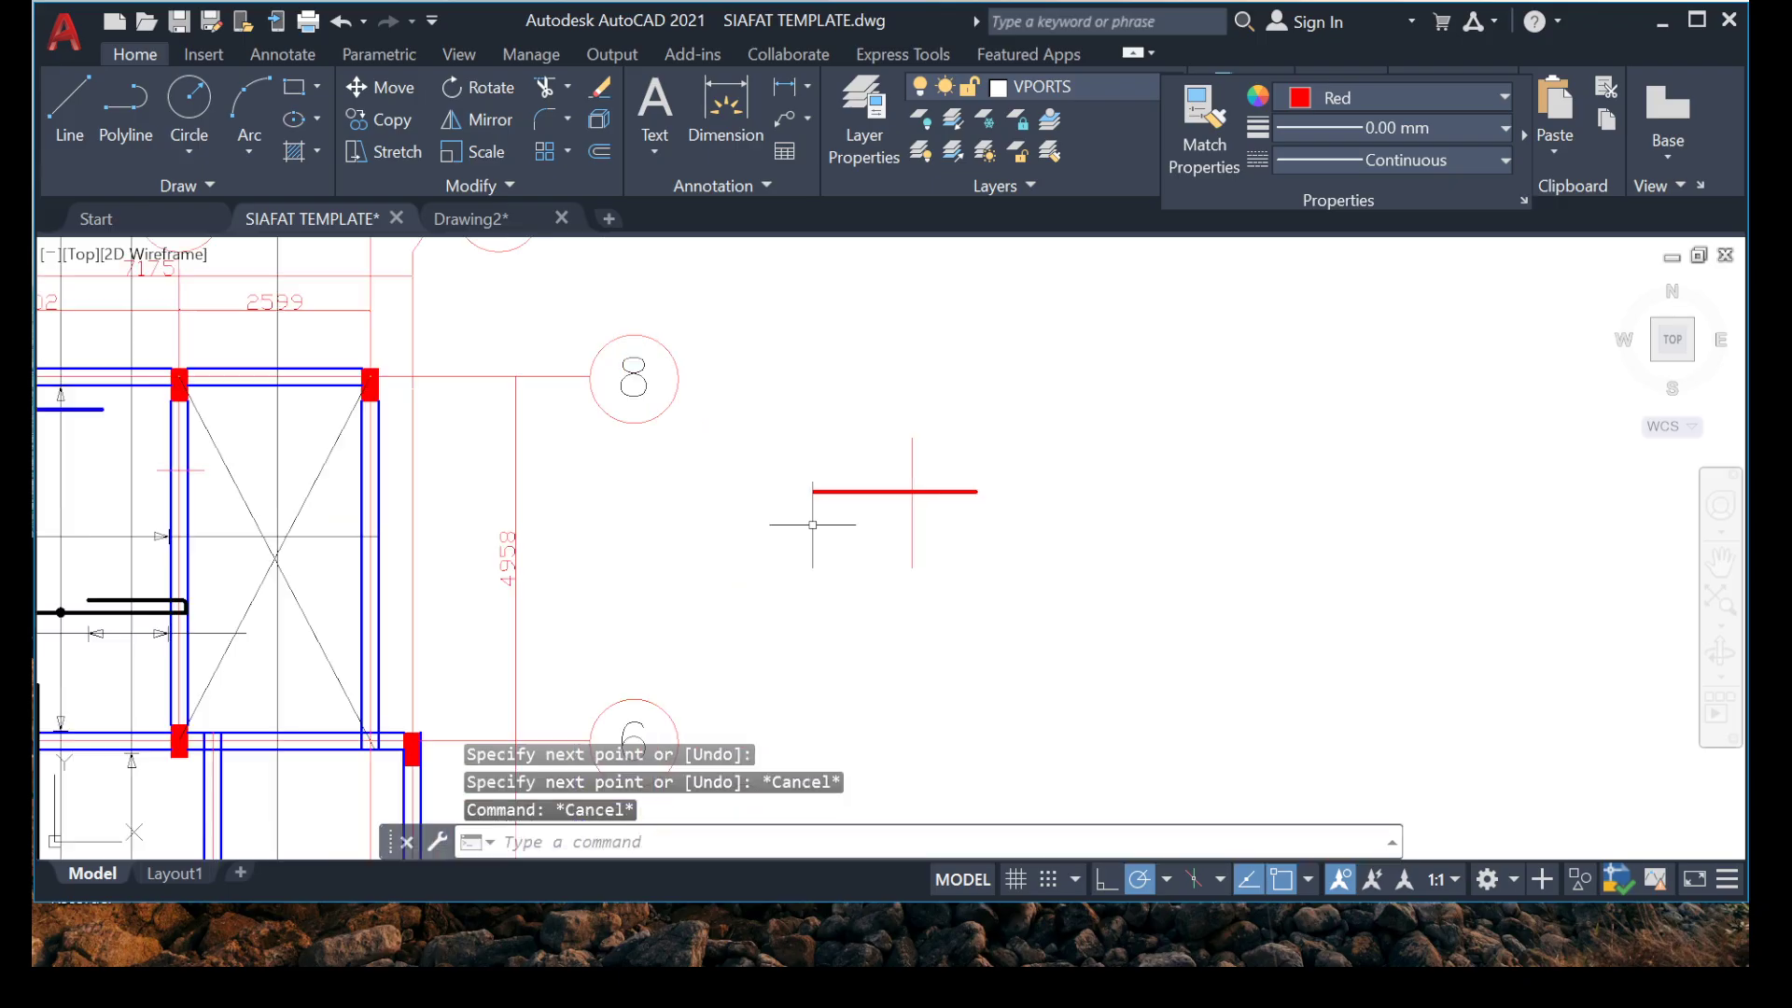
pyautogui.click(810, 374)
pyautogui.click(1089, 695)
pyautogui.rightClick(1086, 533)
pyautogui.click(1154, 529)
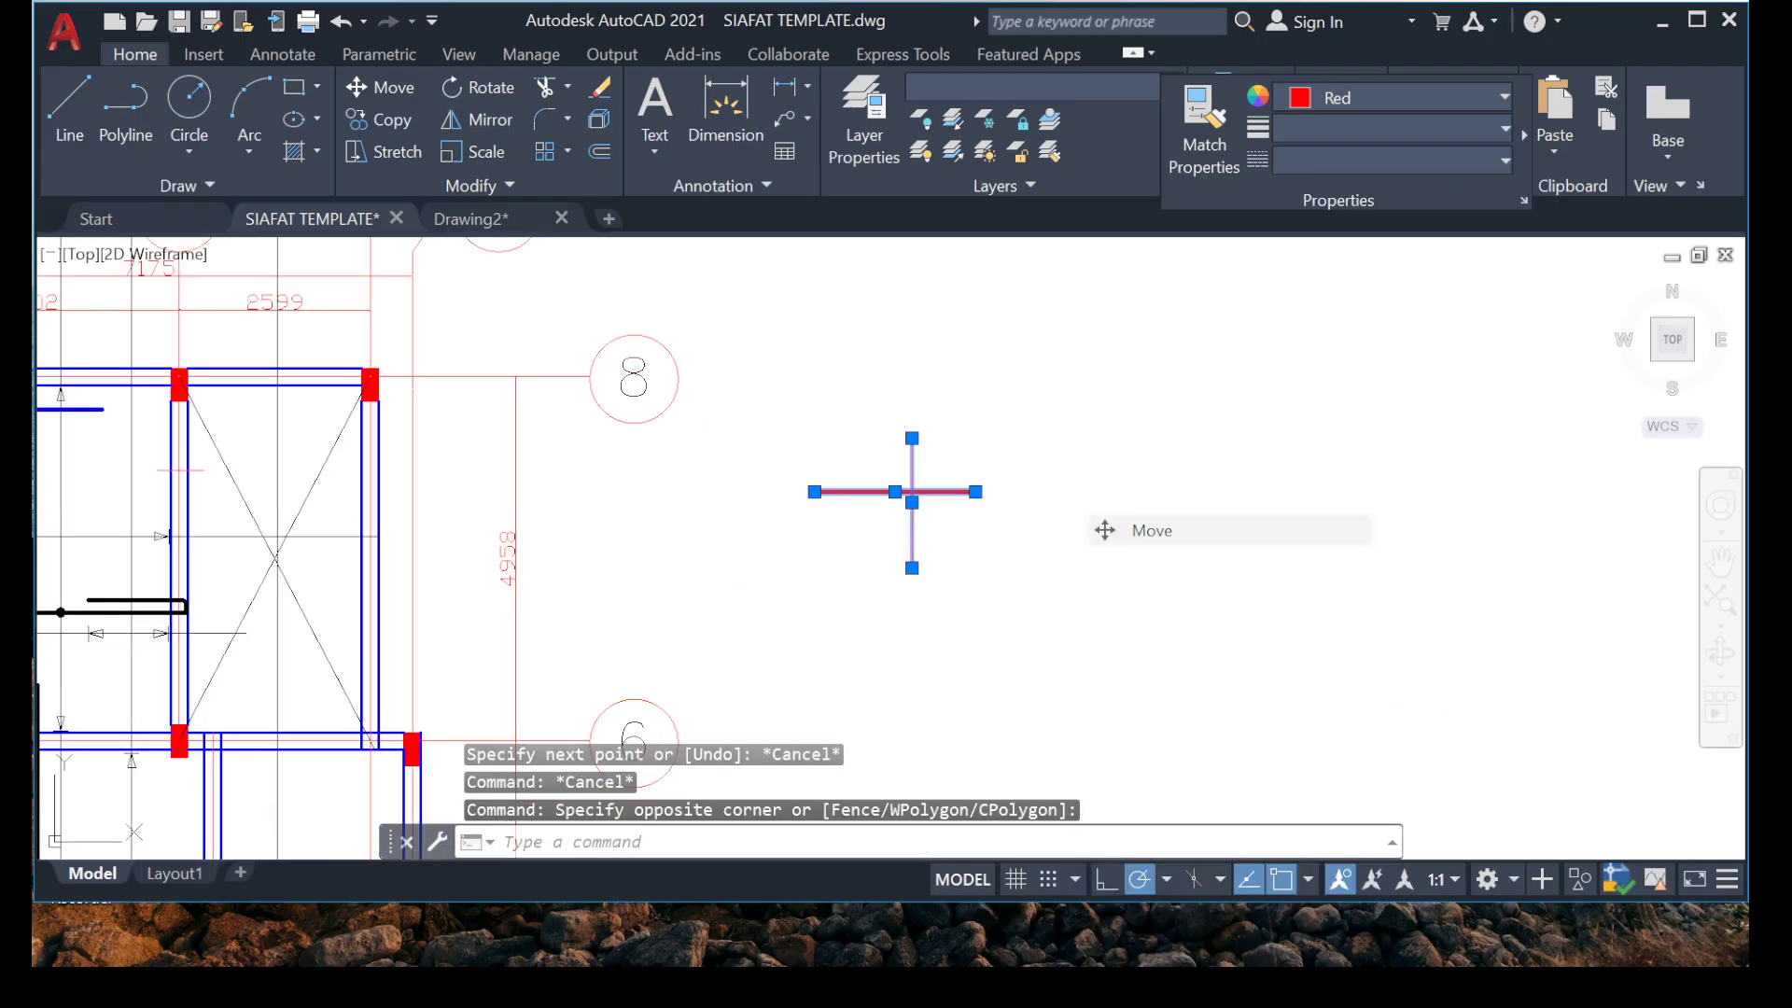
pyautogui.click(891, 492)
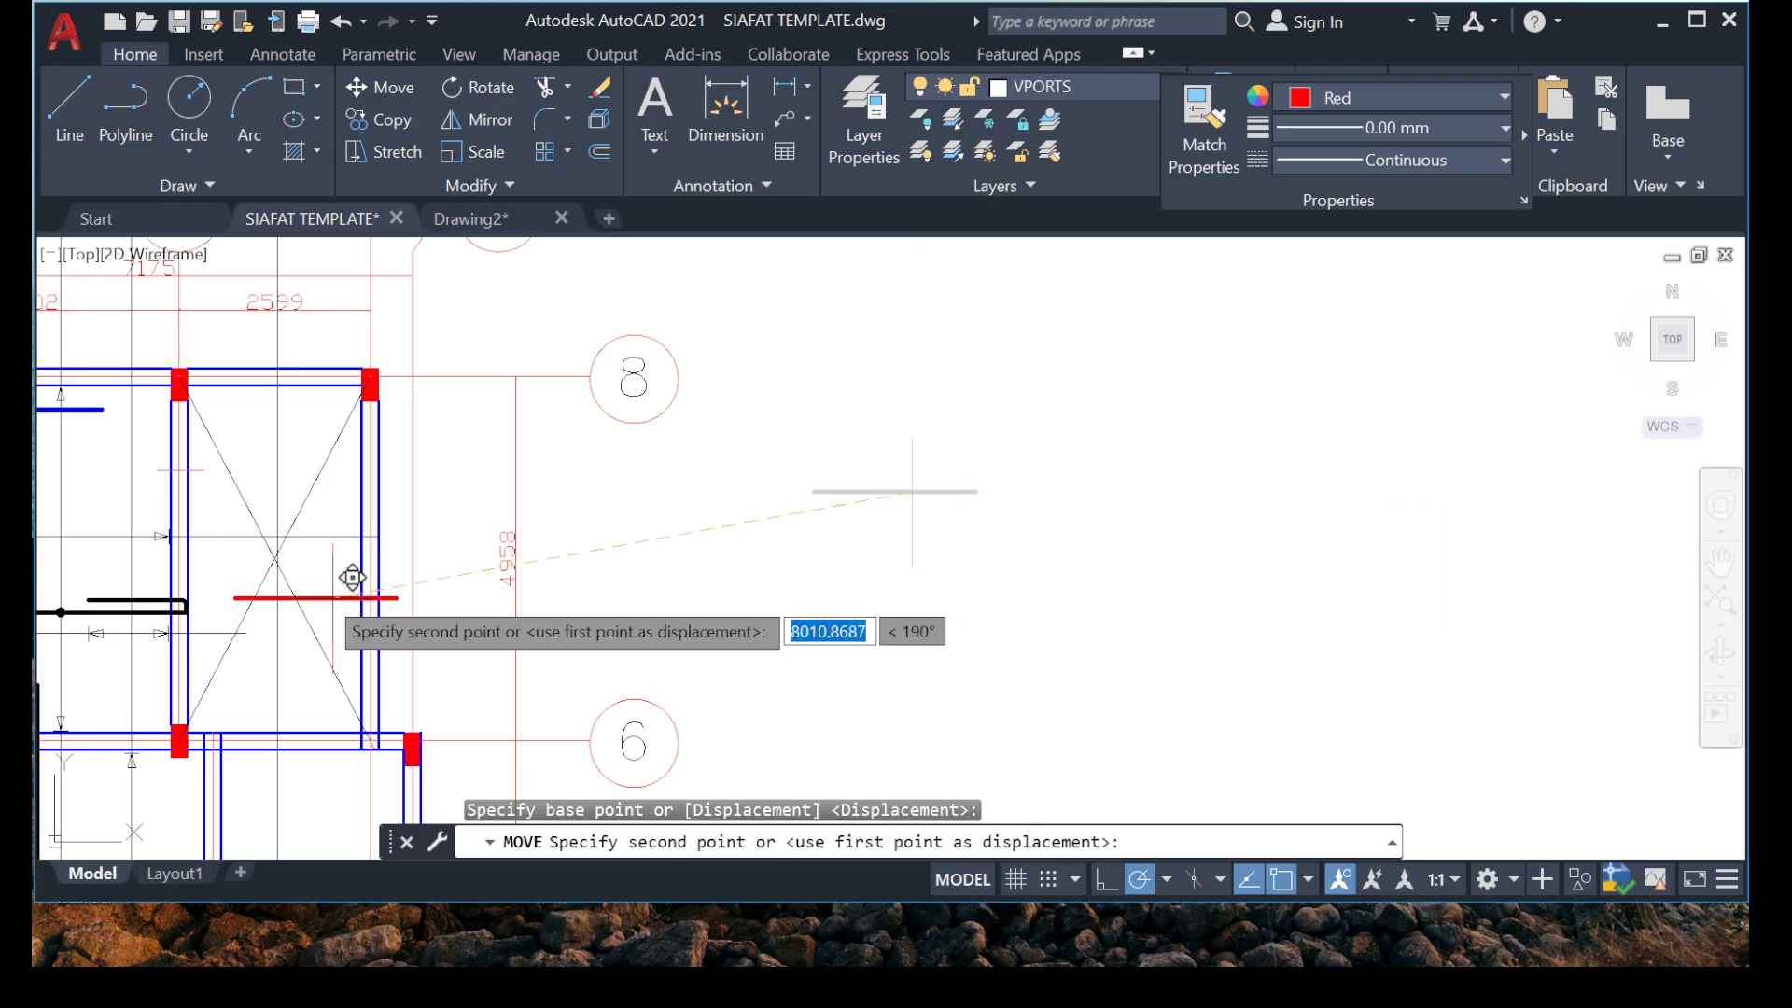
pyautogui.scroll(8, 352, 572)
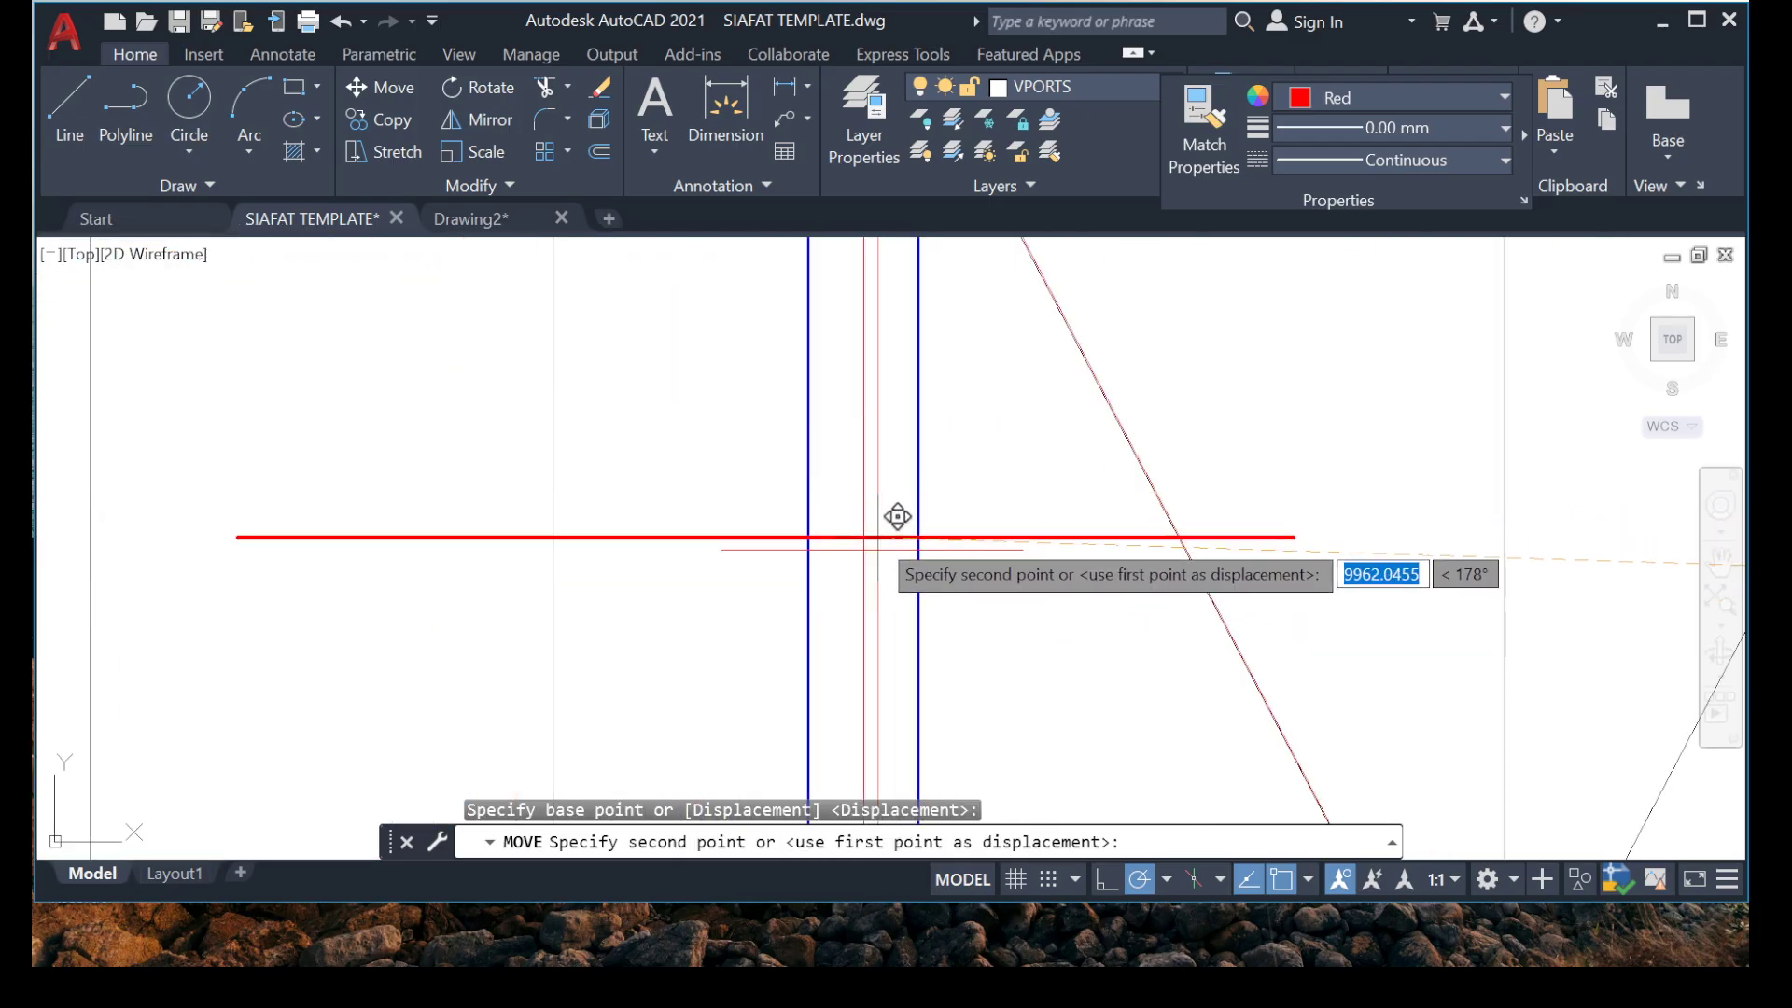
pyautogui.click(883, 529)
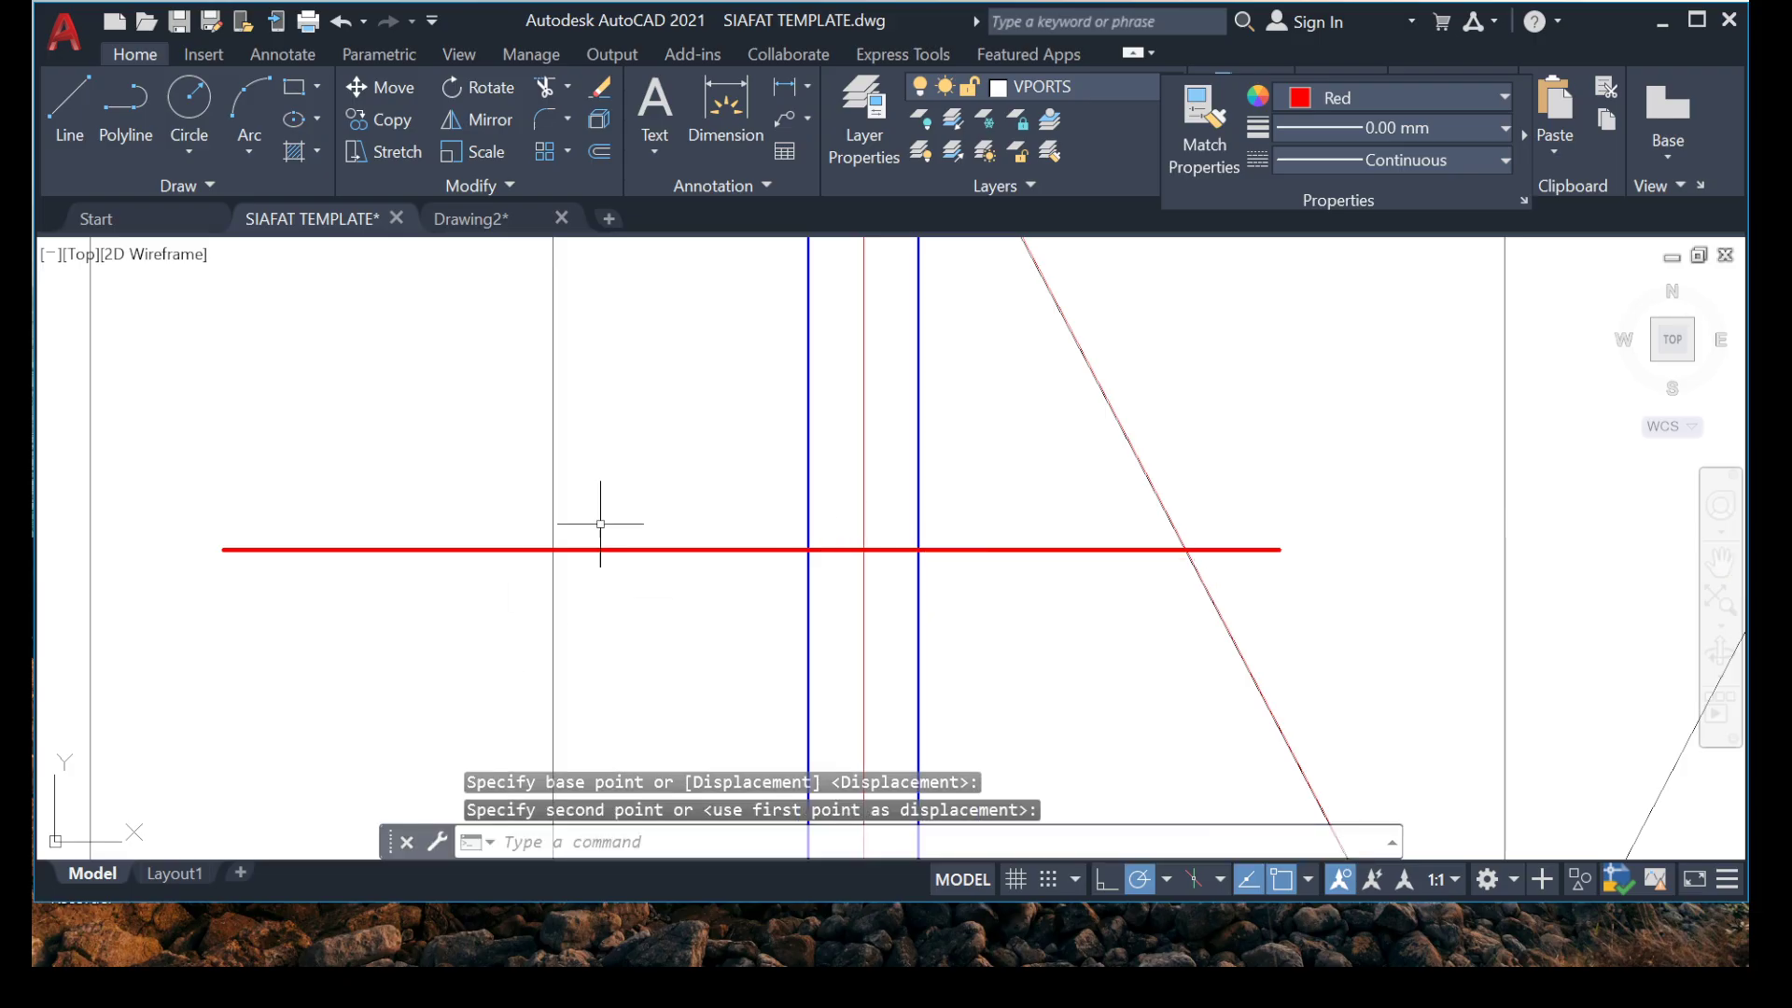
pyautogui.scroll(-6, 593, 530)
pyautogui.press('Escape')
# Examine the red top rebar over the grid B beam against the bent bars in the panel between grids 8 and 6.
pyautogui.scroll(-6, 584, 509)
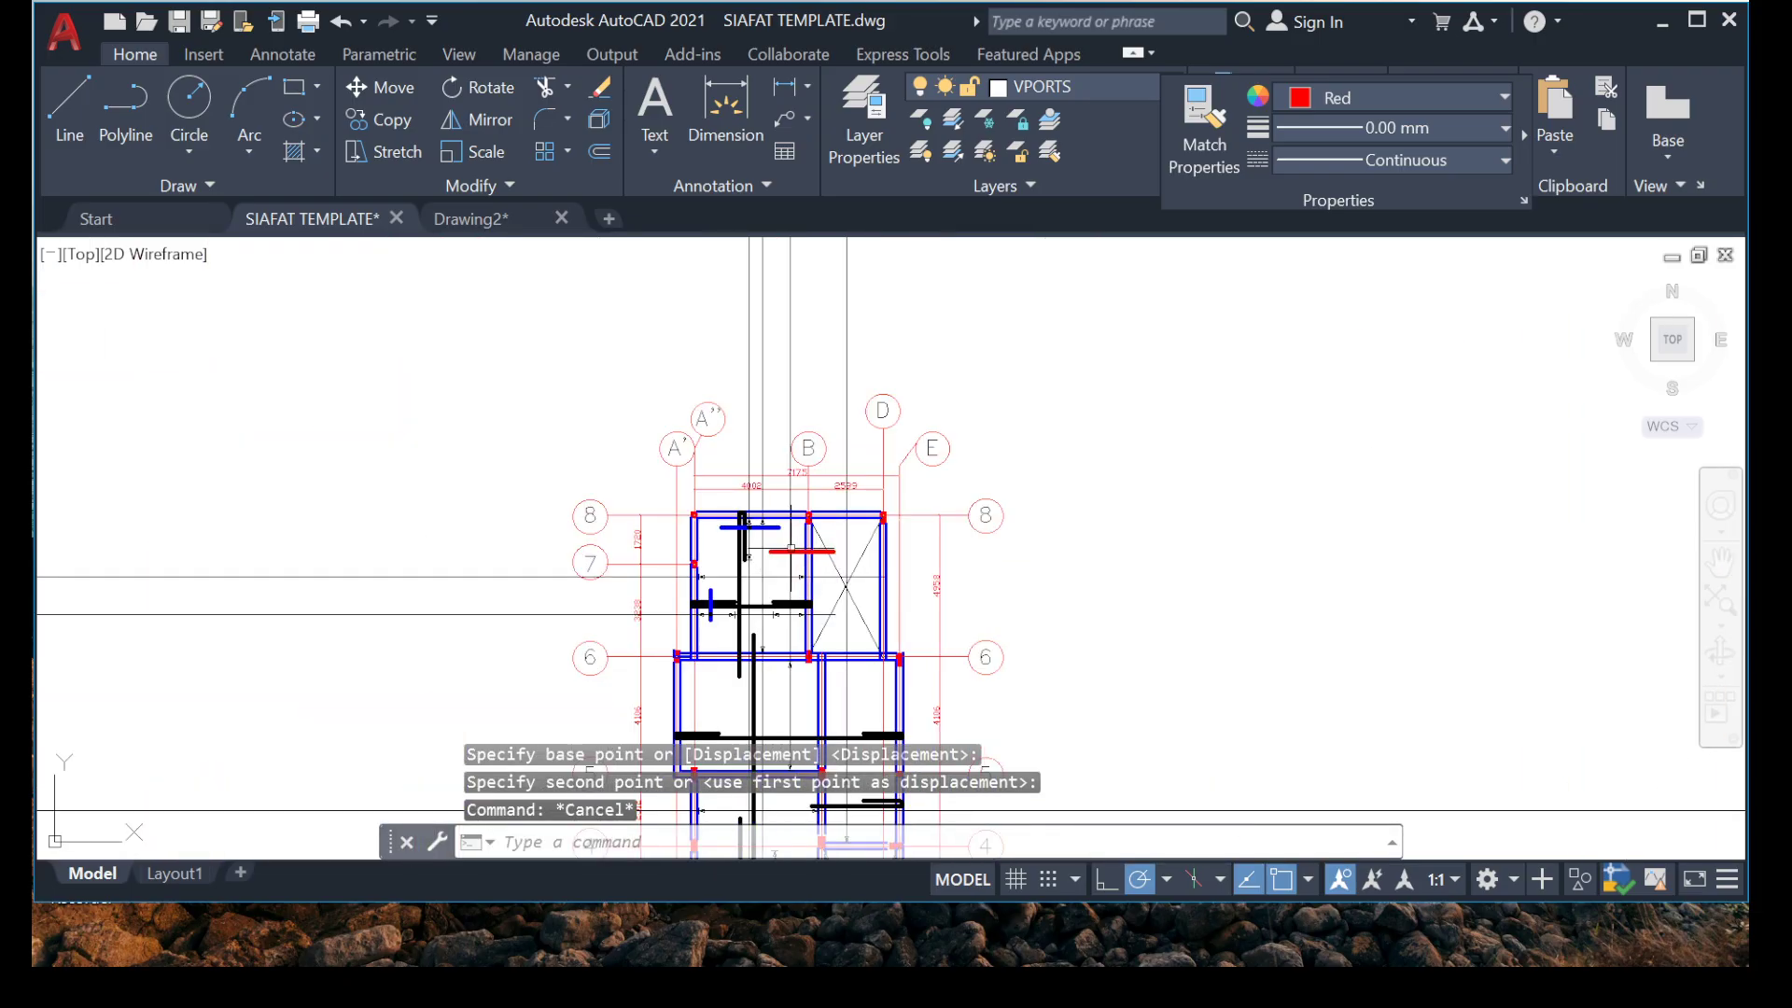
pyautogui.scroll(6, 791, 549)
pyautogui.scroll(-4, 765, 613)
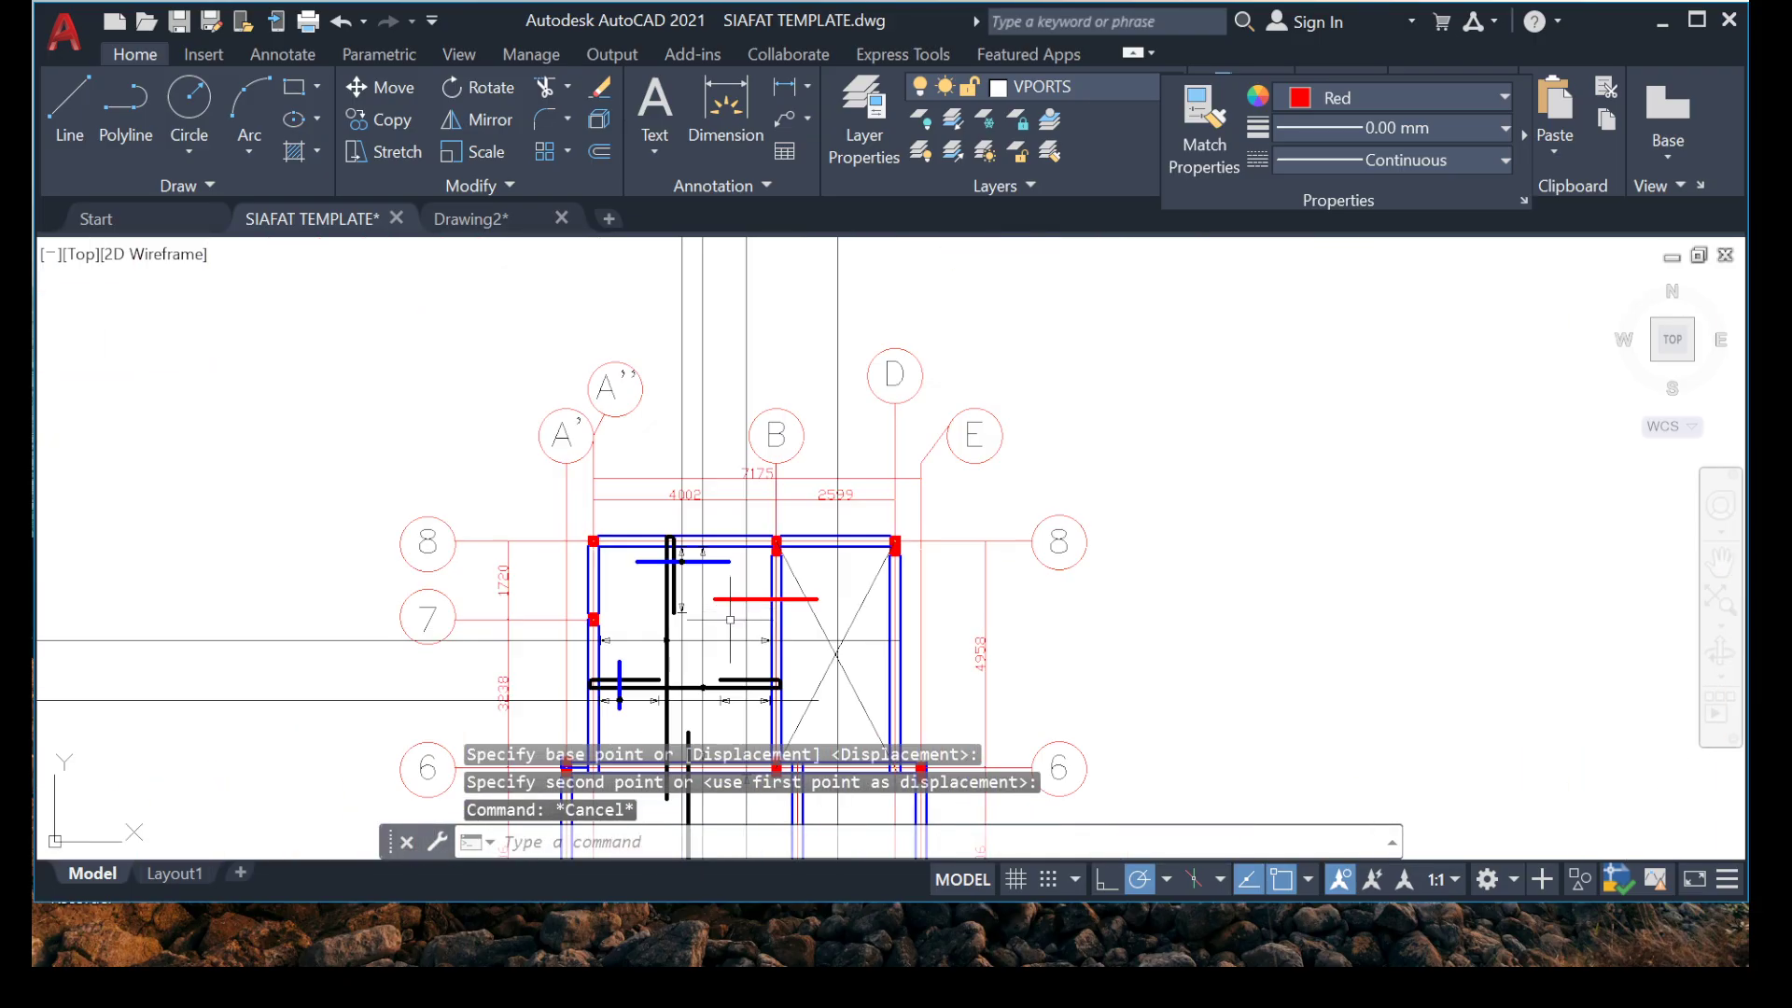
pyautogui.scroll(4, 775, 606)
pyautogui.scroll(3, 812, 602)
pyautogui.scroll(-2, 800, 594)
pyautogui.scroll(-6, 775, 602)
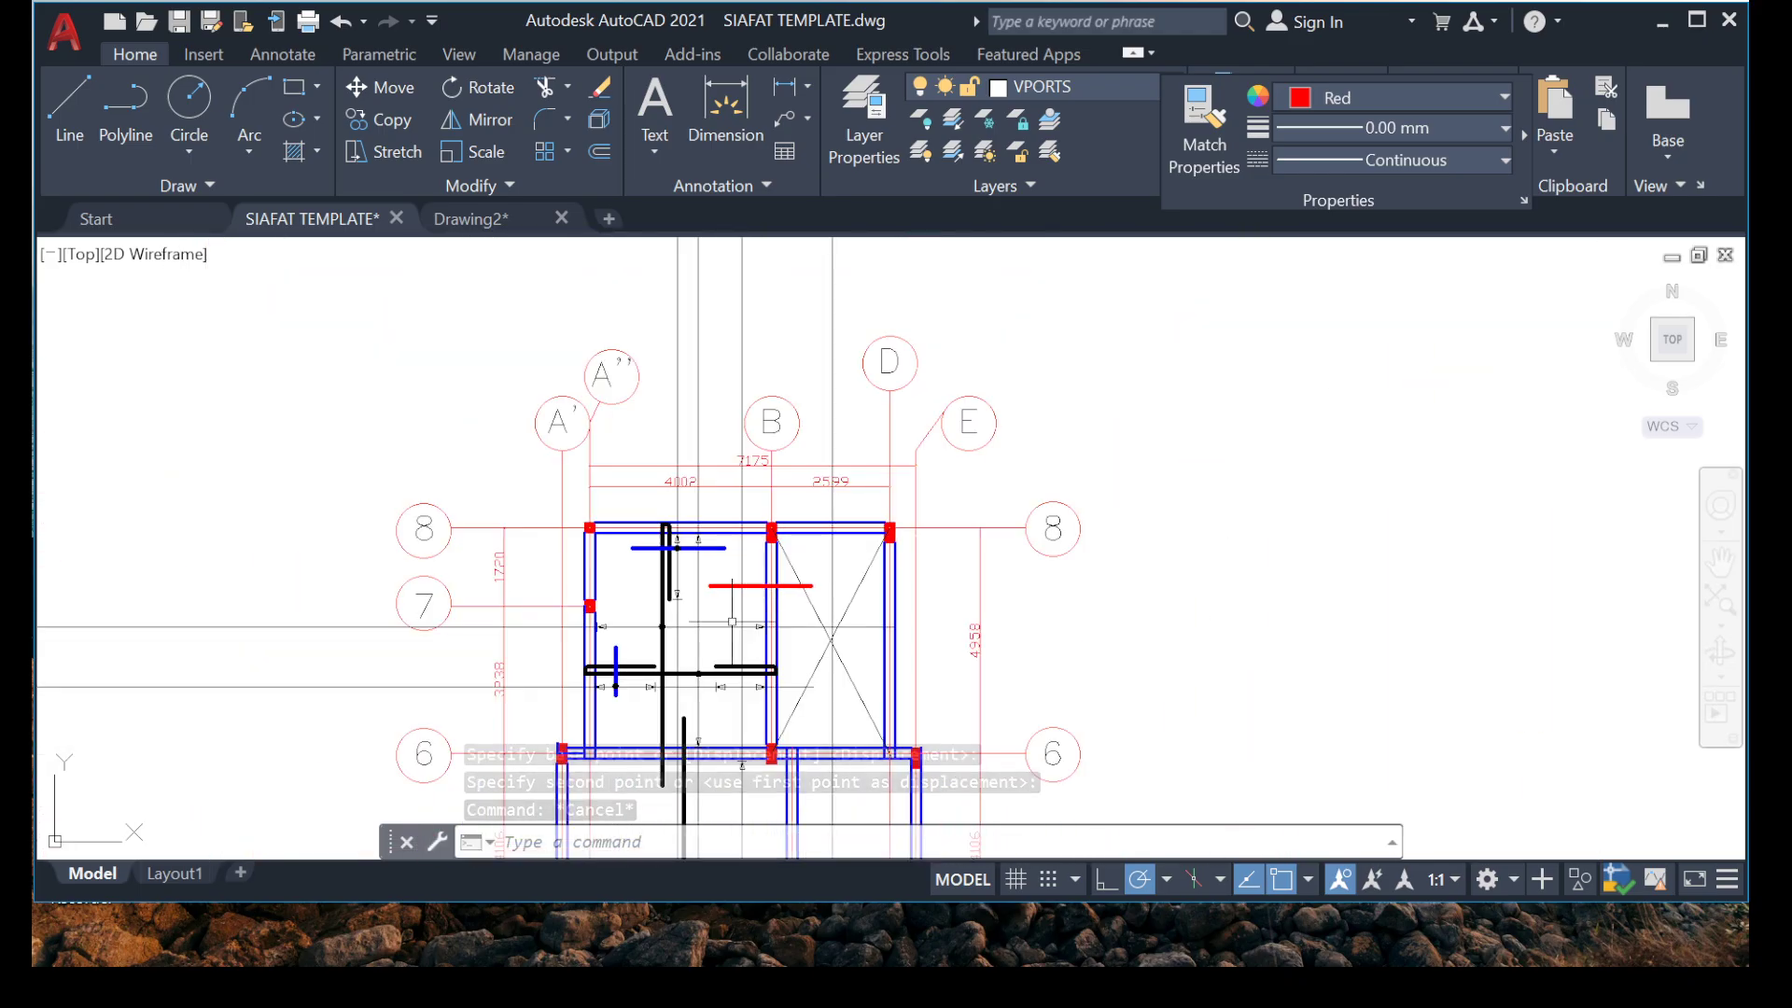
pyautogui.scroll(4, 769, 604)
pyautogui.scroll(-2, 666, 549)
pyautogui.moveTo(769, 604)
pyautogui.mouseDown(button='middle')
pyautogui.moveTo(666, 548)
pyautogui.moveTo(687, 379)
pyautogui.mouseUp(button='middle')
pyautogui.scroll(-2, 703, 467)
pyautogui.scroll(4, 700, 466)
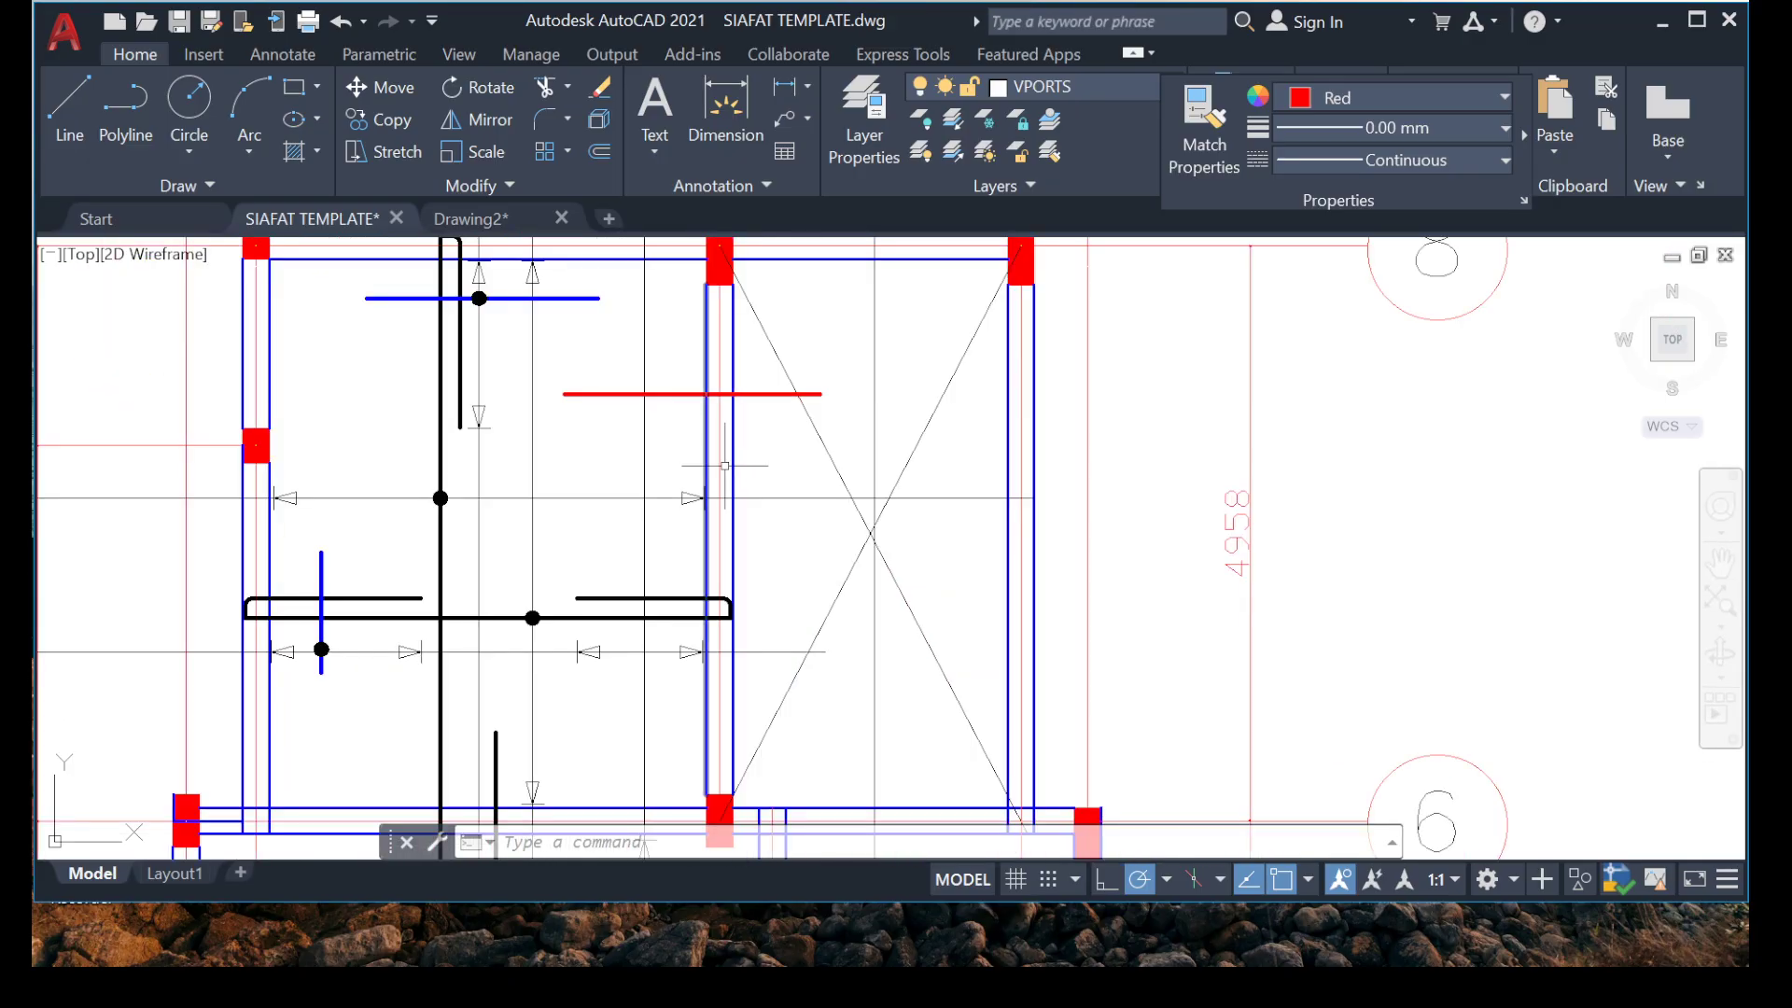
pyautogui.scroll(3, 685, 588)
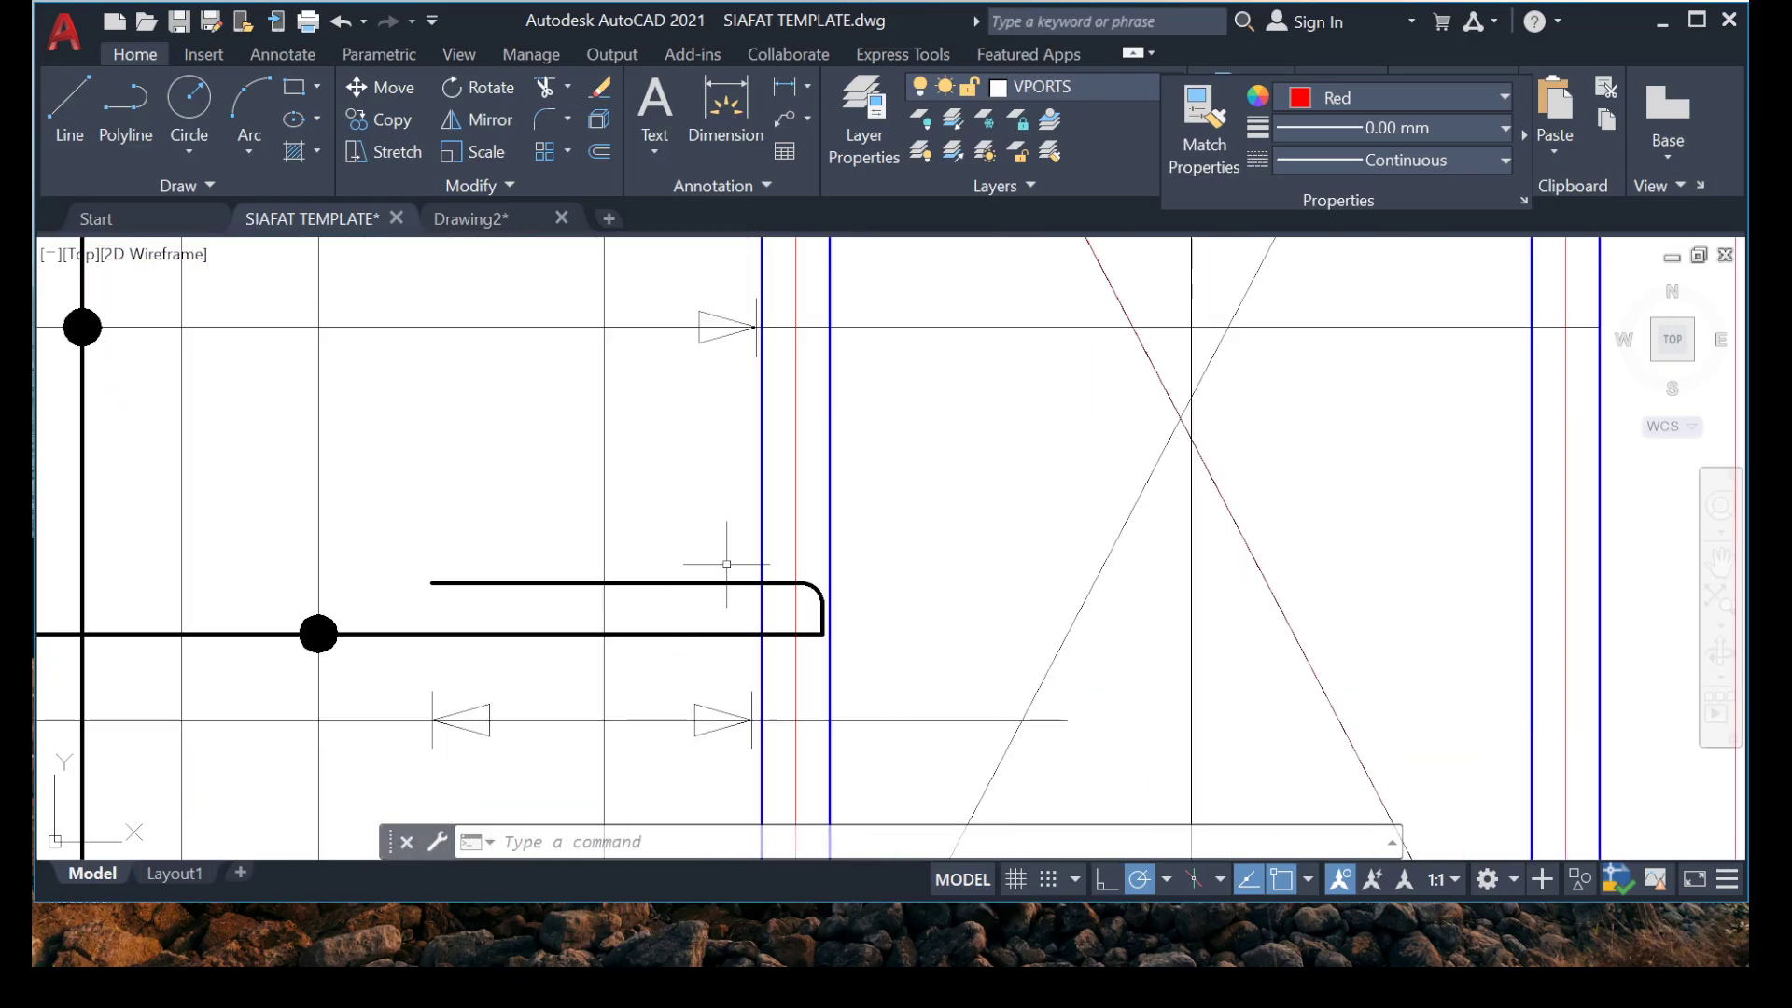
pyautogui.scroll(-5, 696, 565)
# Erase the red top rebar and the short reference line from the grid B beam.
pyautogui.scroll(6, 592, 465)
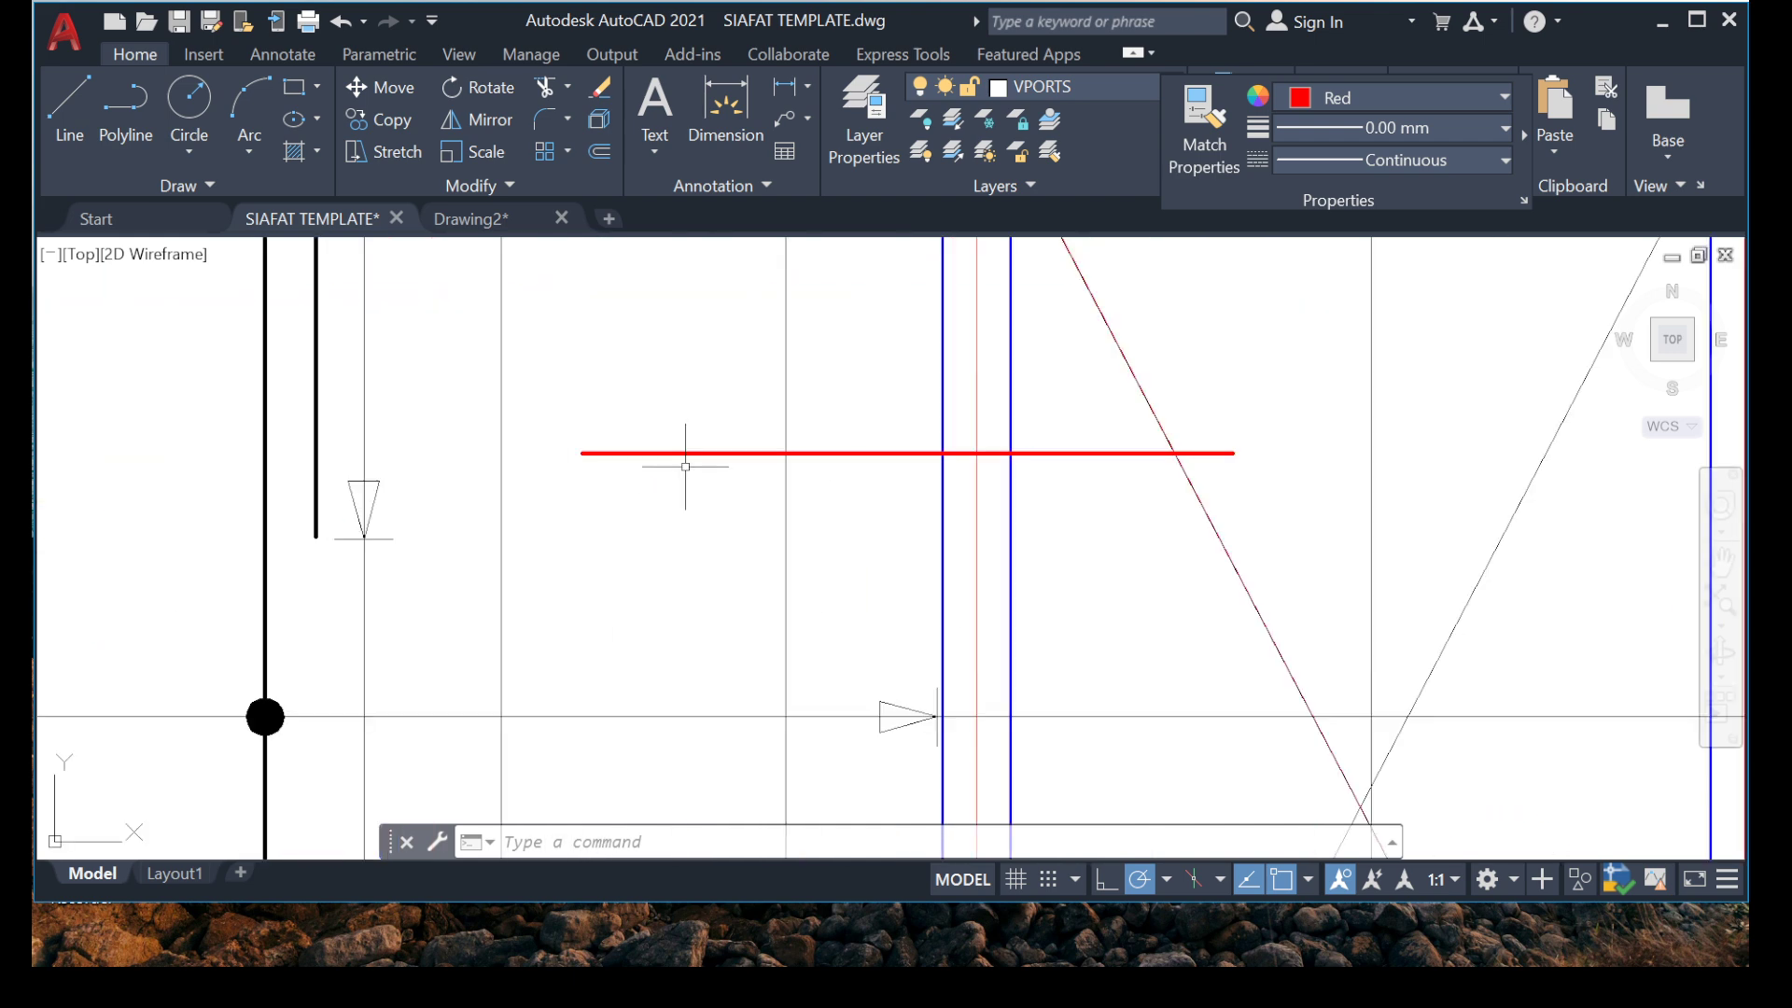
pyautogui.click(557, 392)
pyautogui.click(1354, 515)
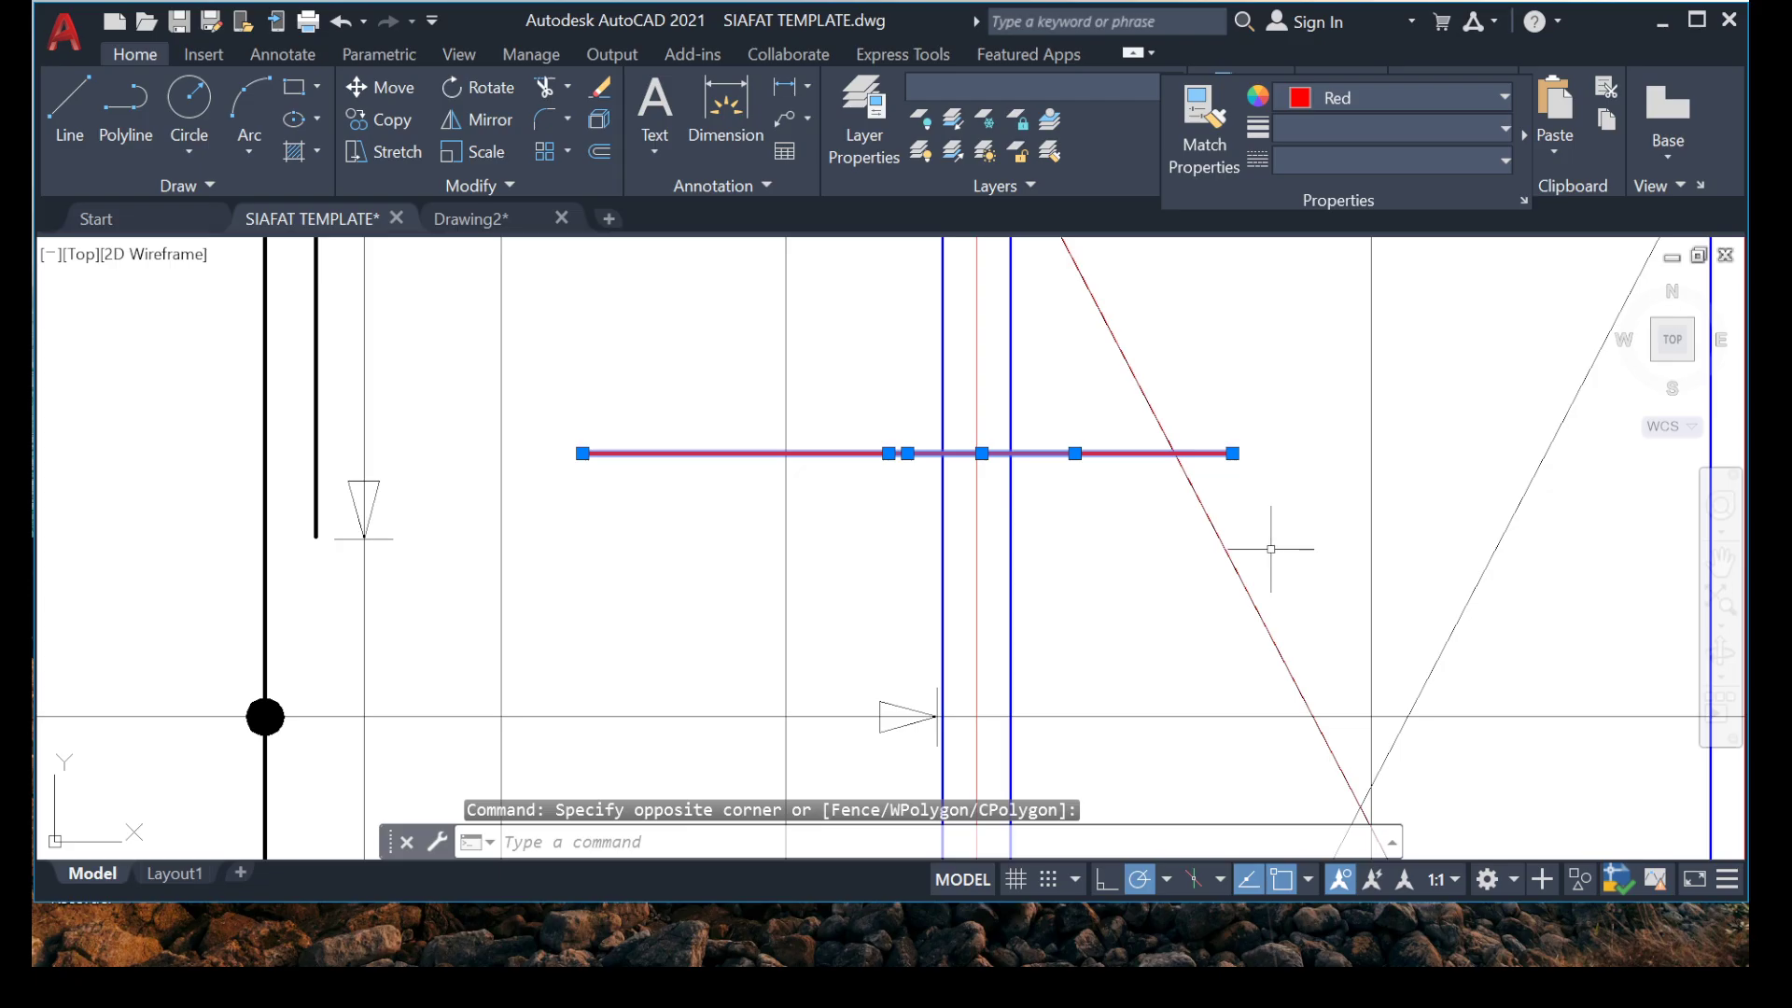
pyautogui.press('Delete')
# Review the slab reinforcement layout across the floor plan's panels from grid 8 down to grid 1.
pyautogui.scroll(-5, 988, 532)
pyautogui.scroll(3, 937, 572)
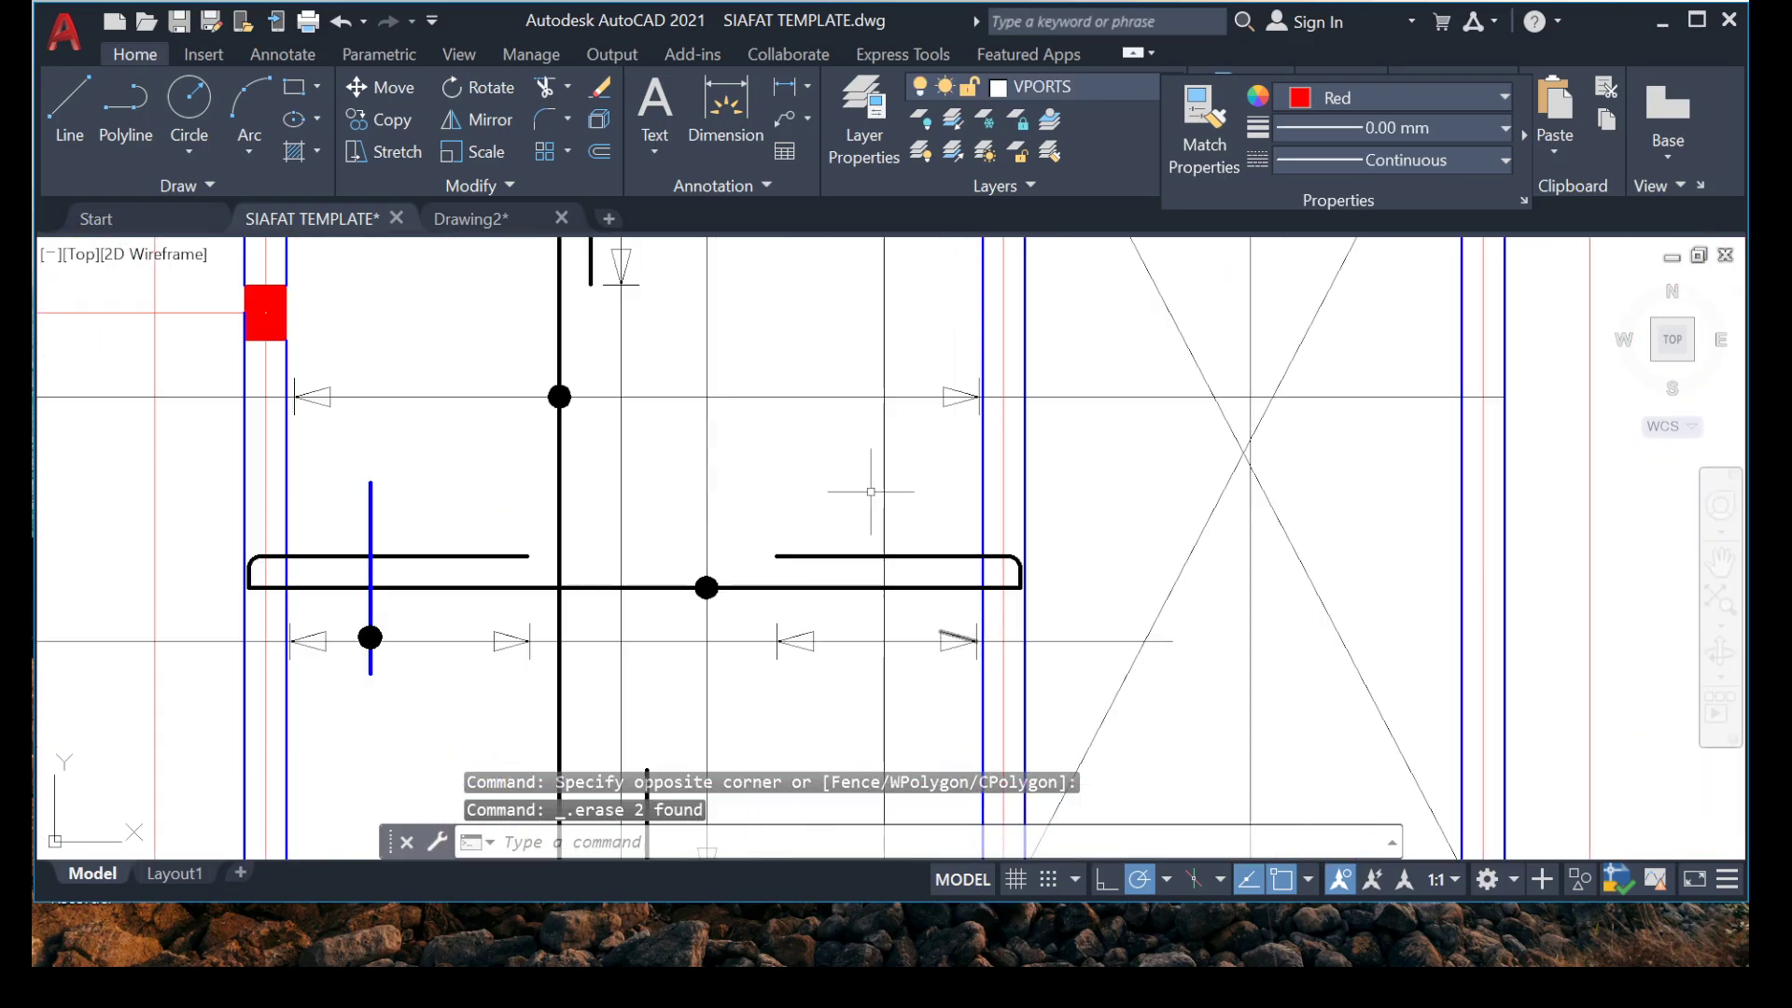
pyautogui.scroll(-4, 871, 492)
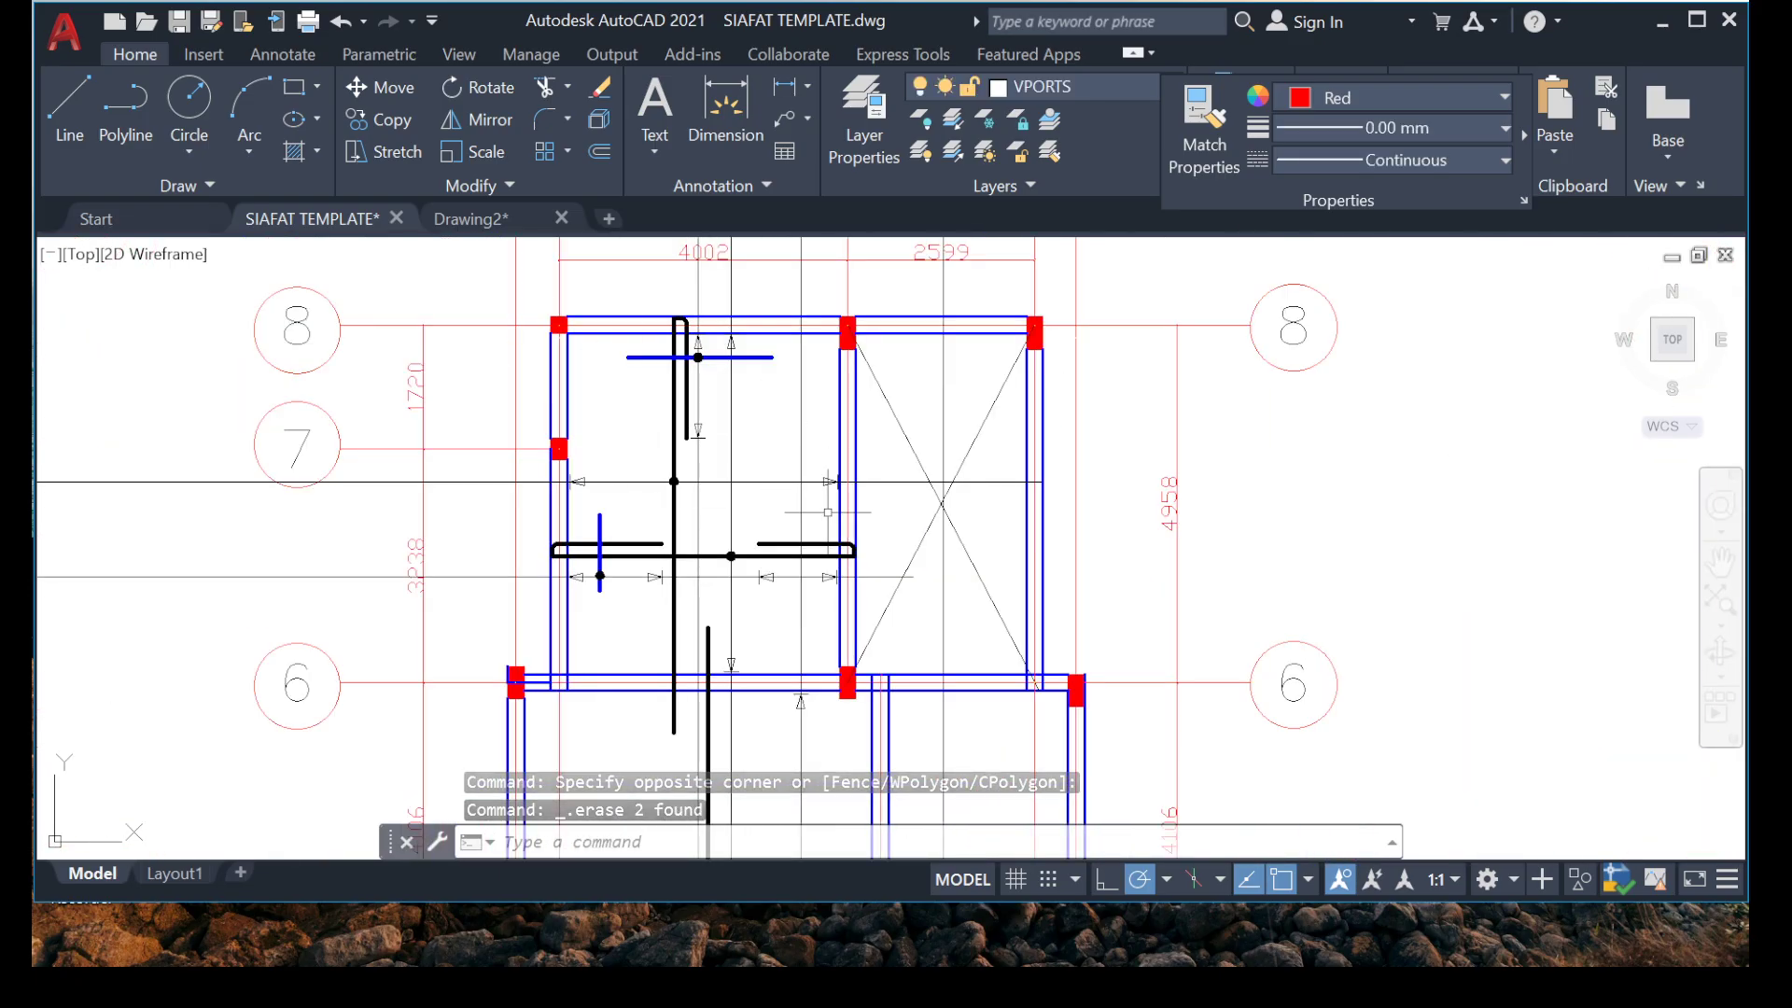
pyautogui.scroll(2, 917, 461)
pyautogui.scroll(-4, 937, 565)
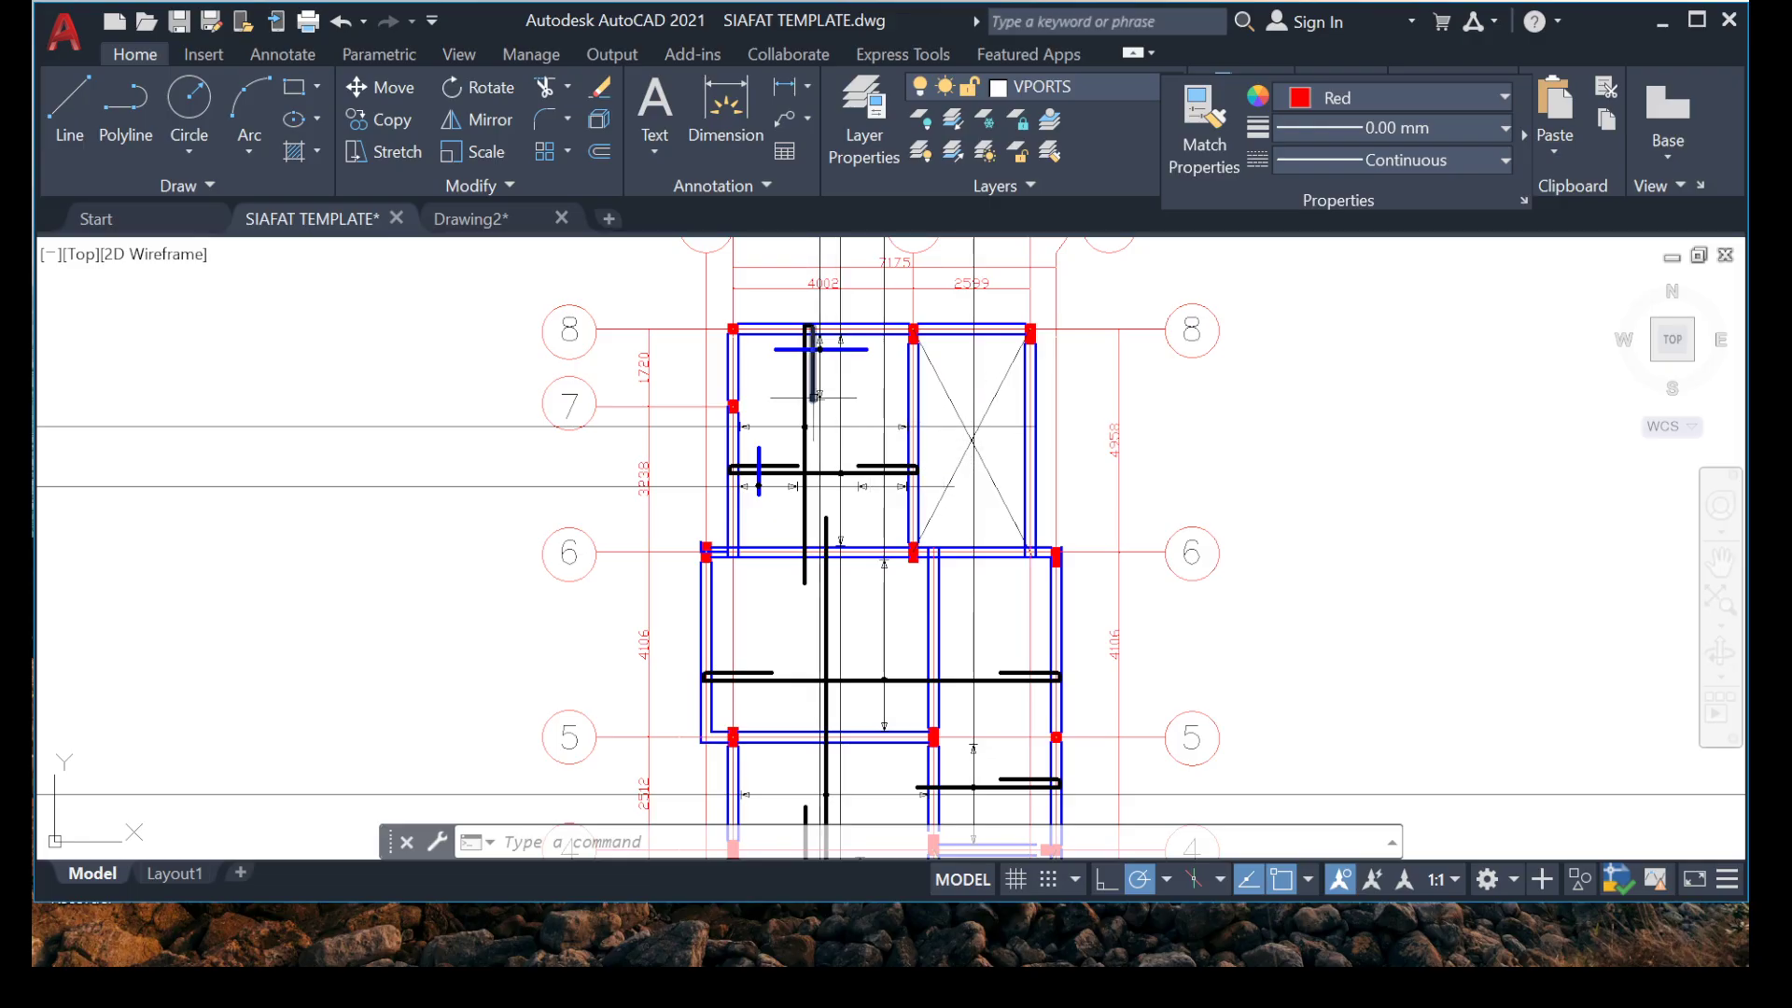
pyautogui.scroll(2, 816, 395)
pyautogui.scroll(-3, 896, 448)
pyautogui.scroll(2, 988, 500)
pyautogui.scroll(-4, 970, 500)
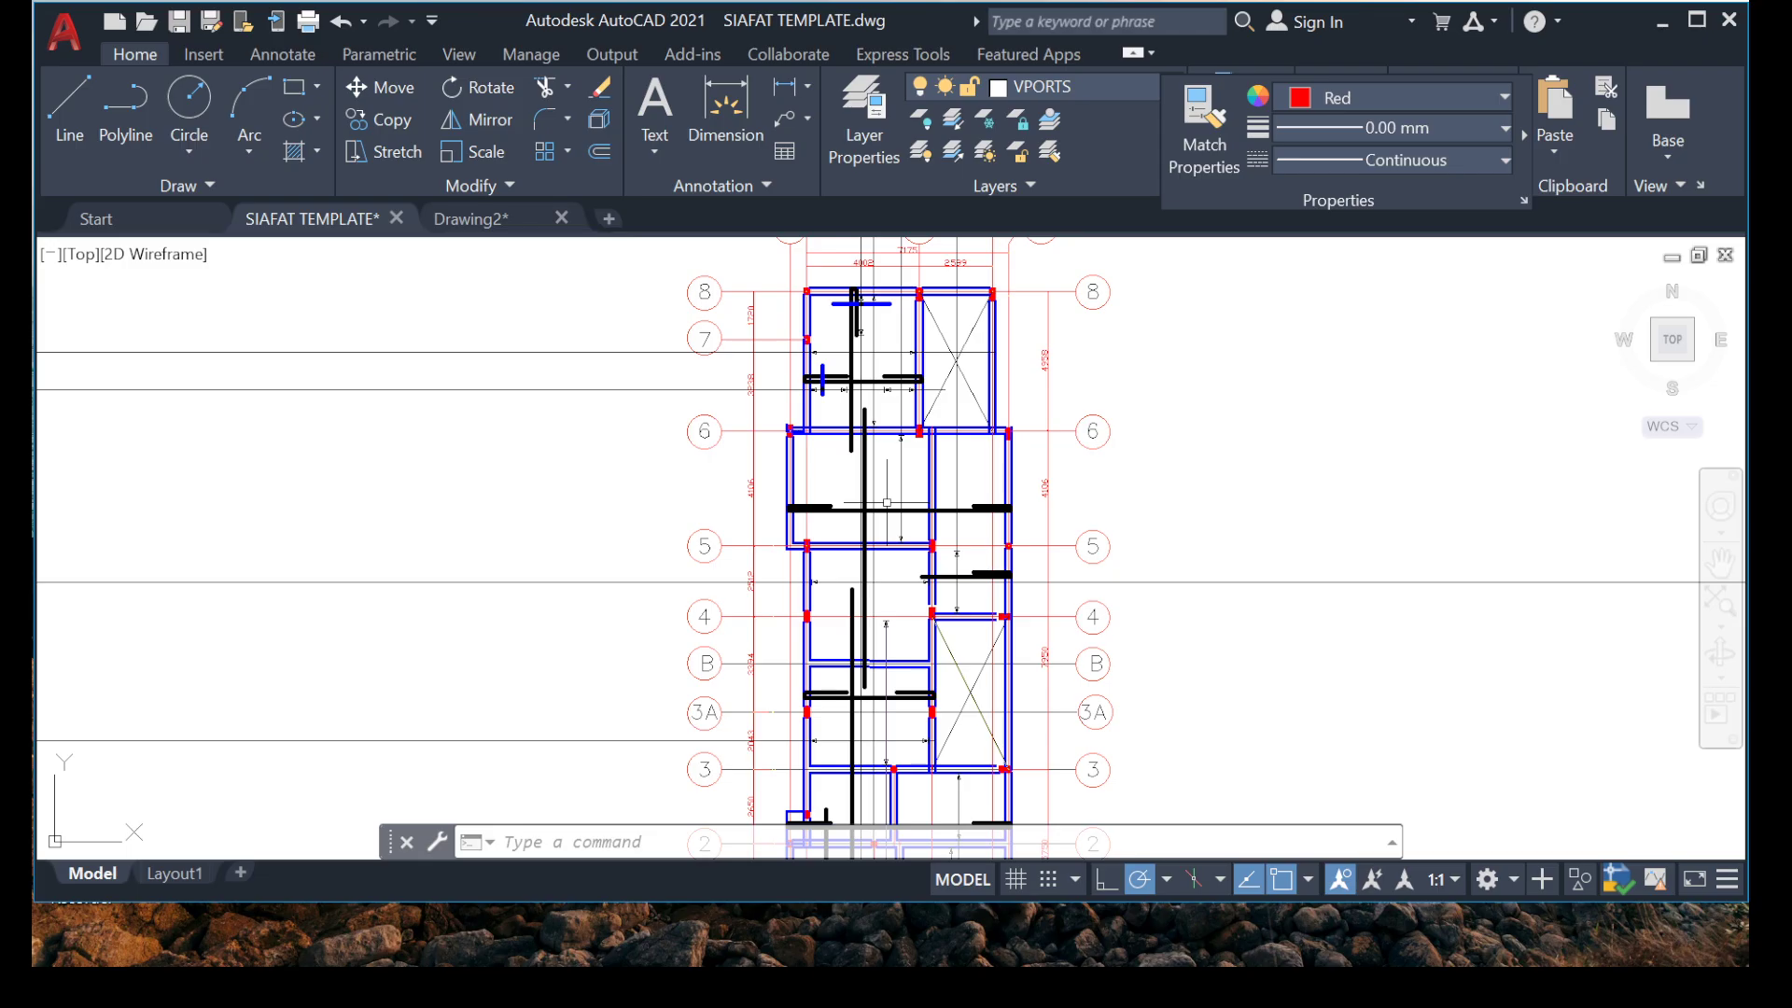
pyautogui.scroll(3, 958, 463)
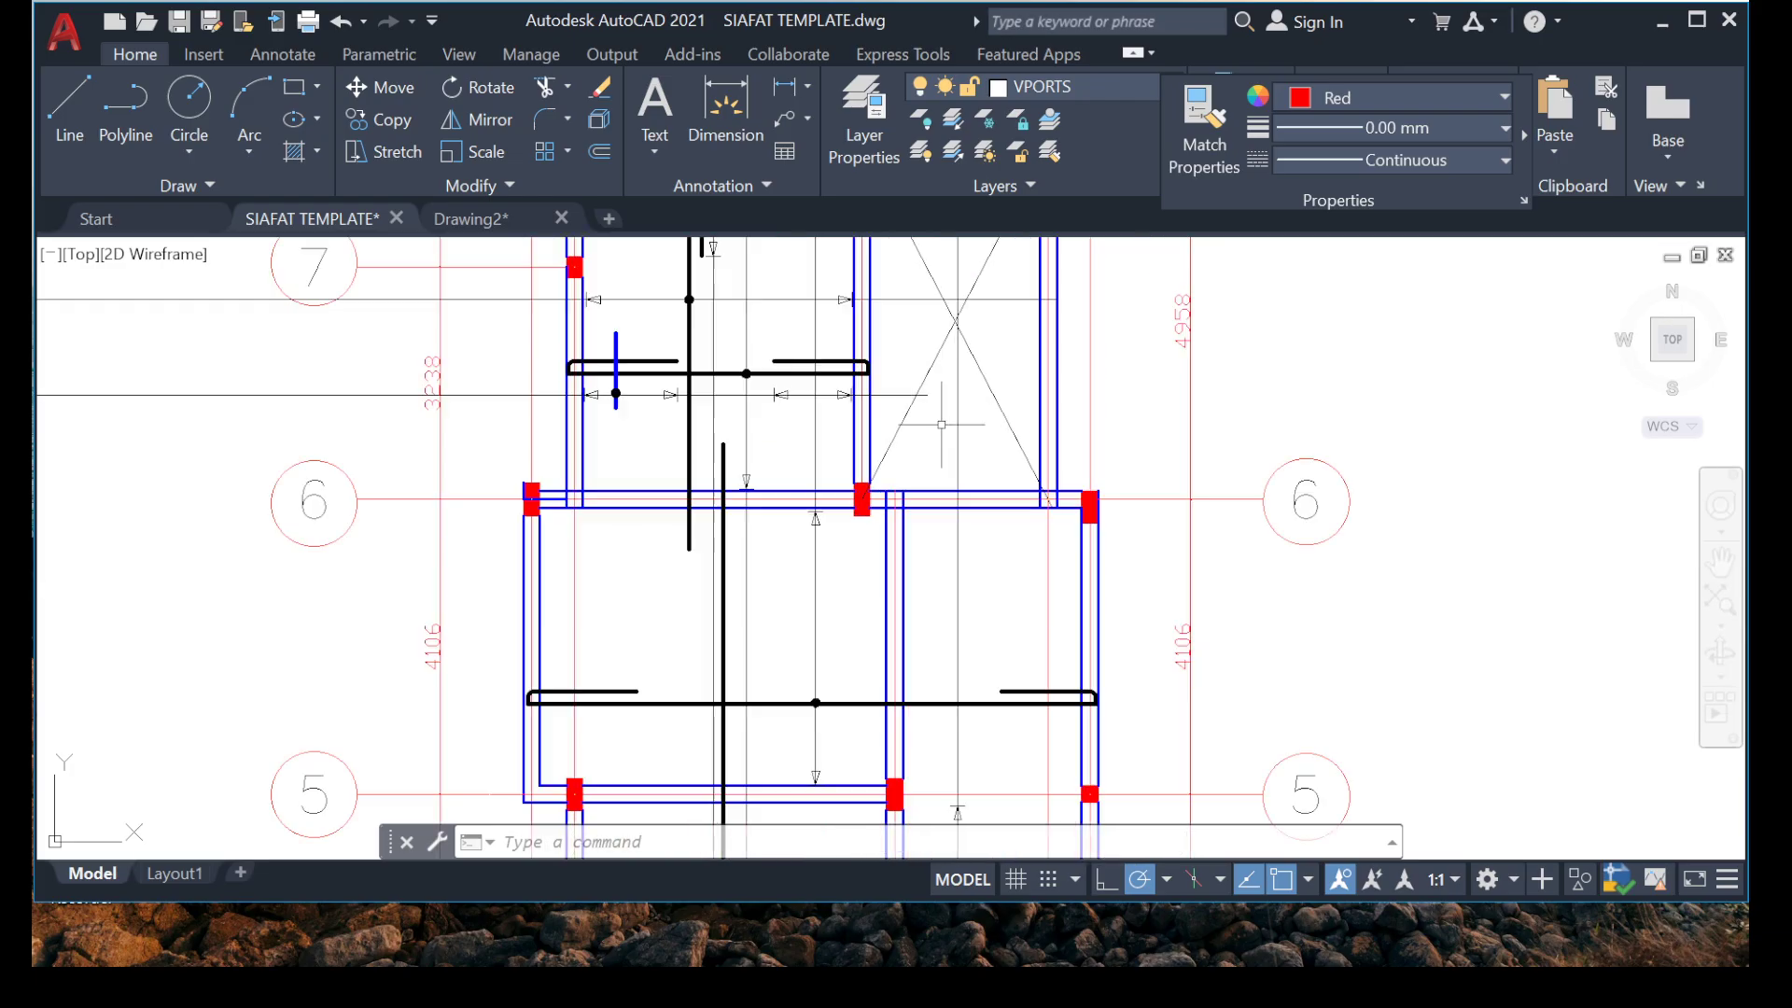
pyautogui.scroll(-3, 911, 536)
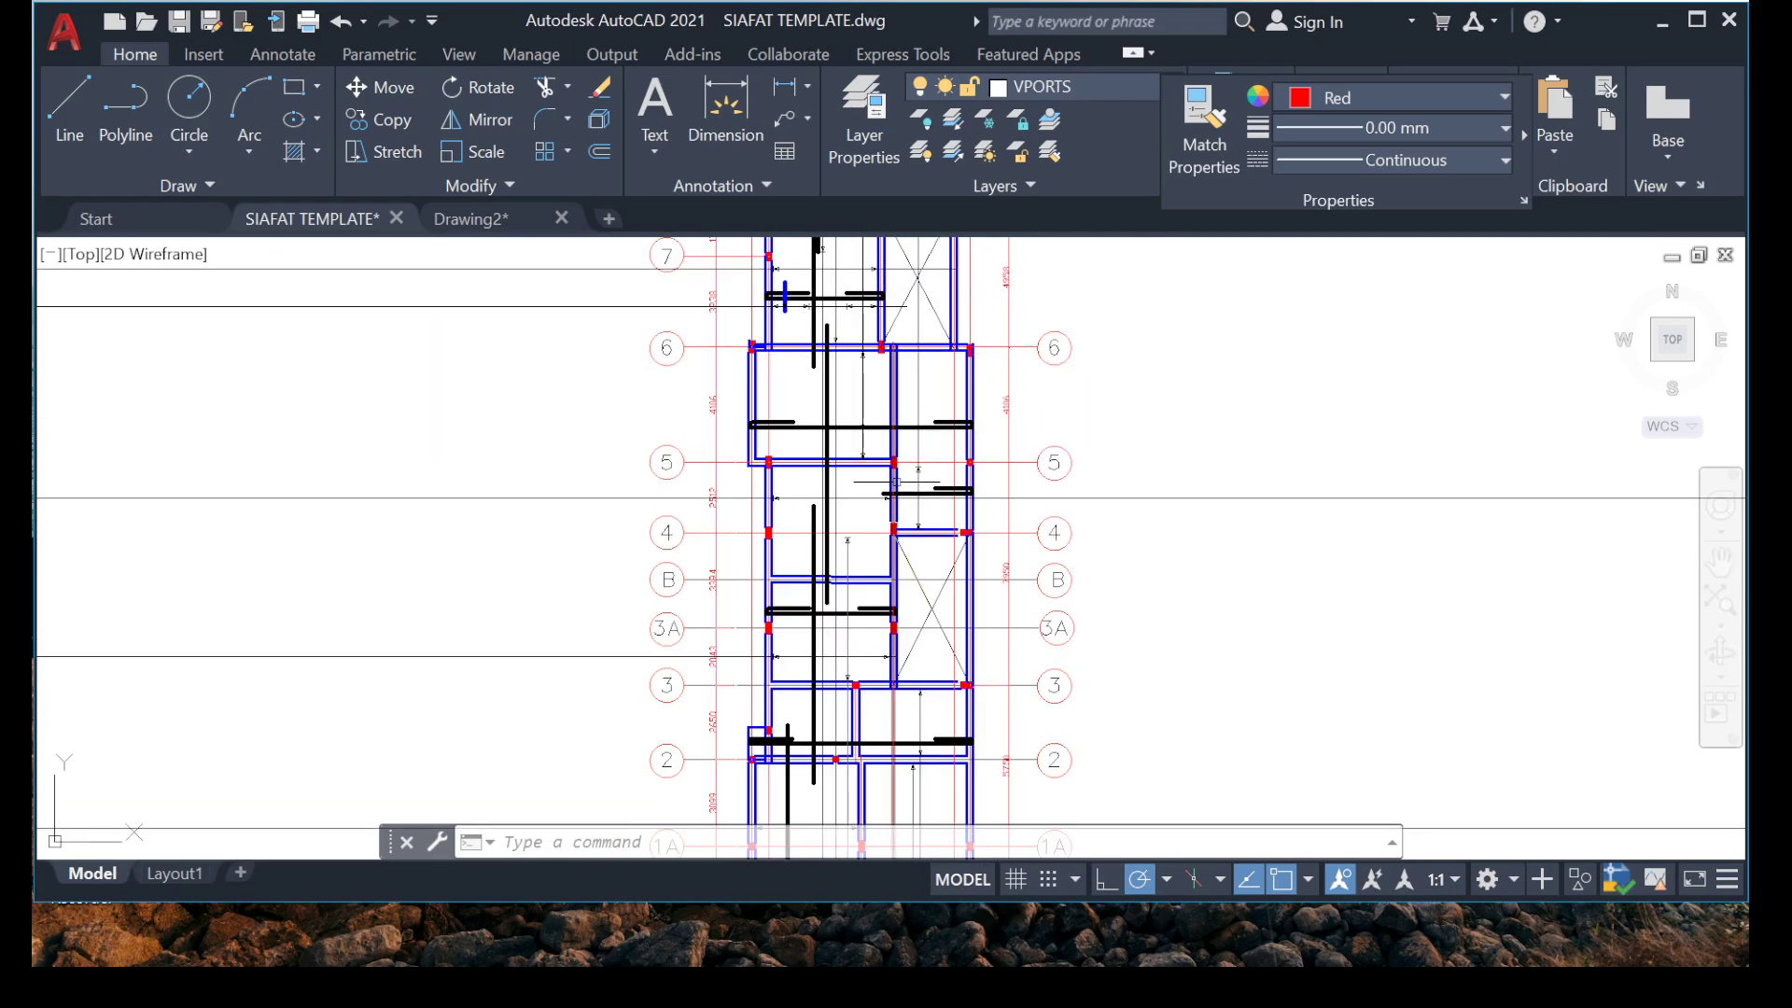
pyautogui.scroll(-3, 933, 456)
pyautogui.scroll(8, 948, 484)
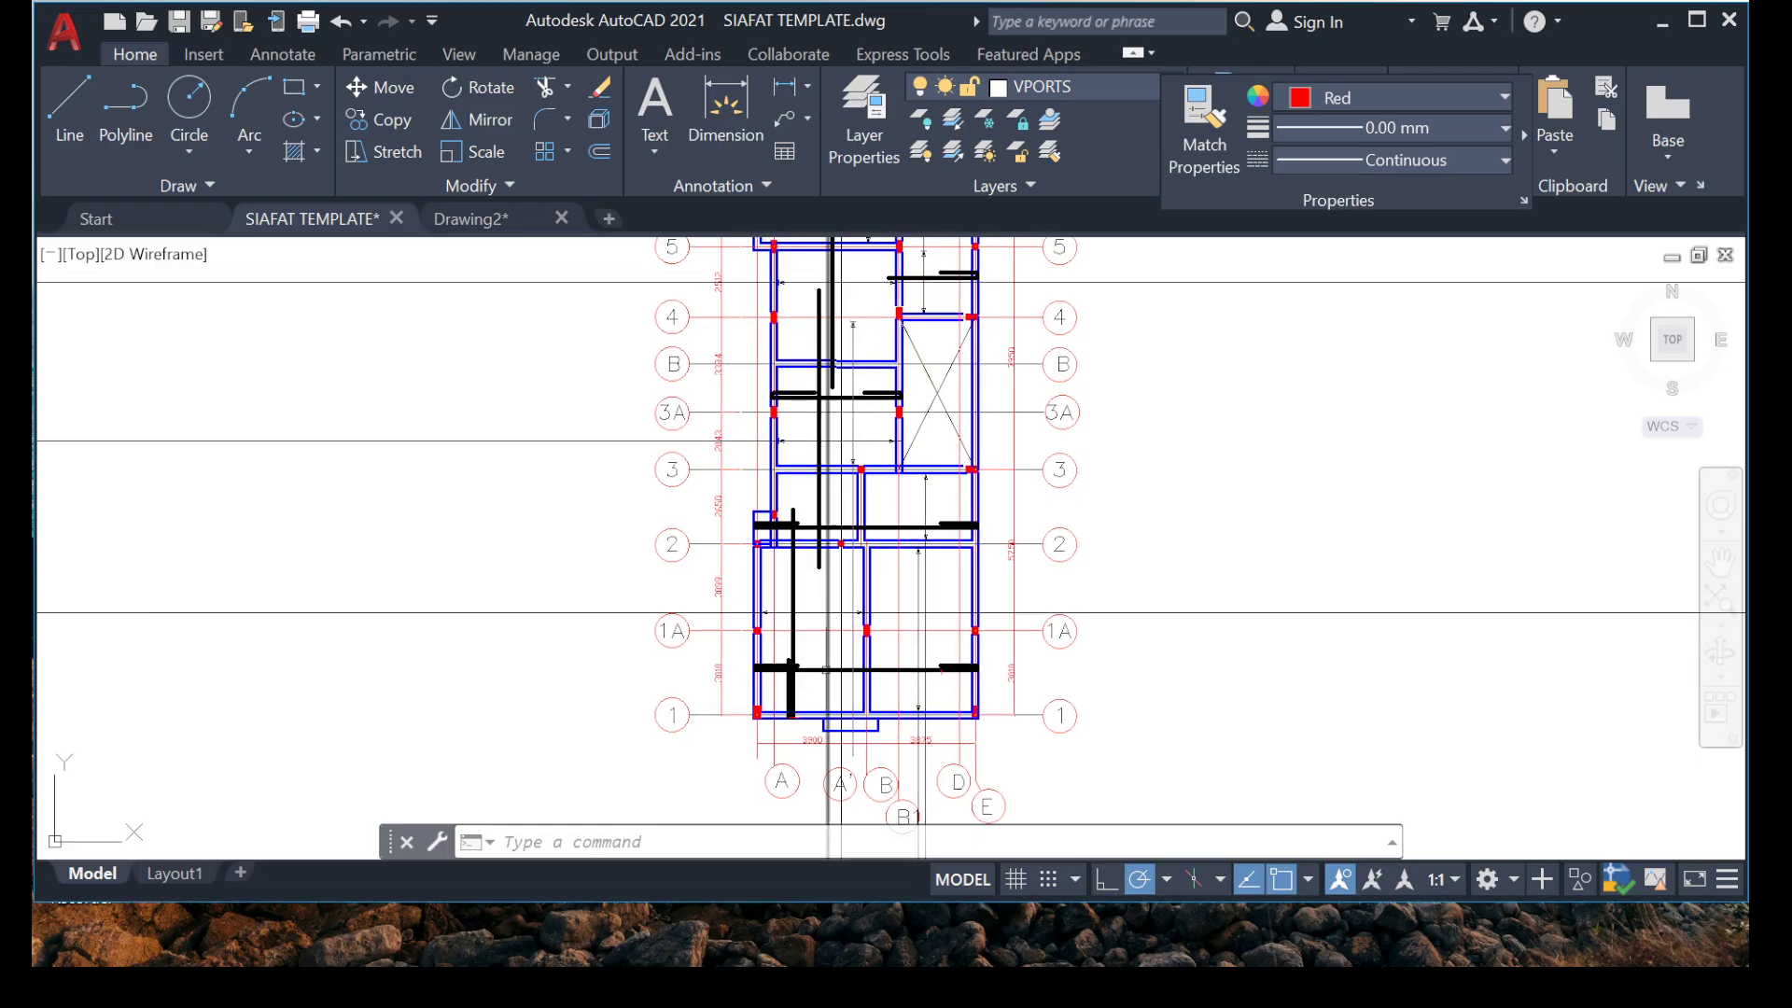
pyautogui.scroll(-6, 948, 483)
pyautogui.scroll(1, 813, 467)
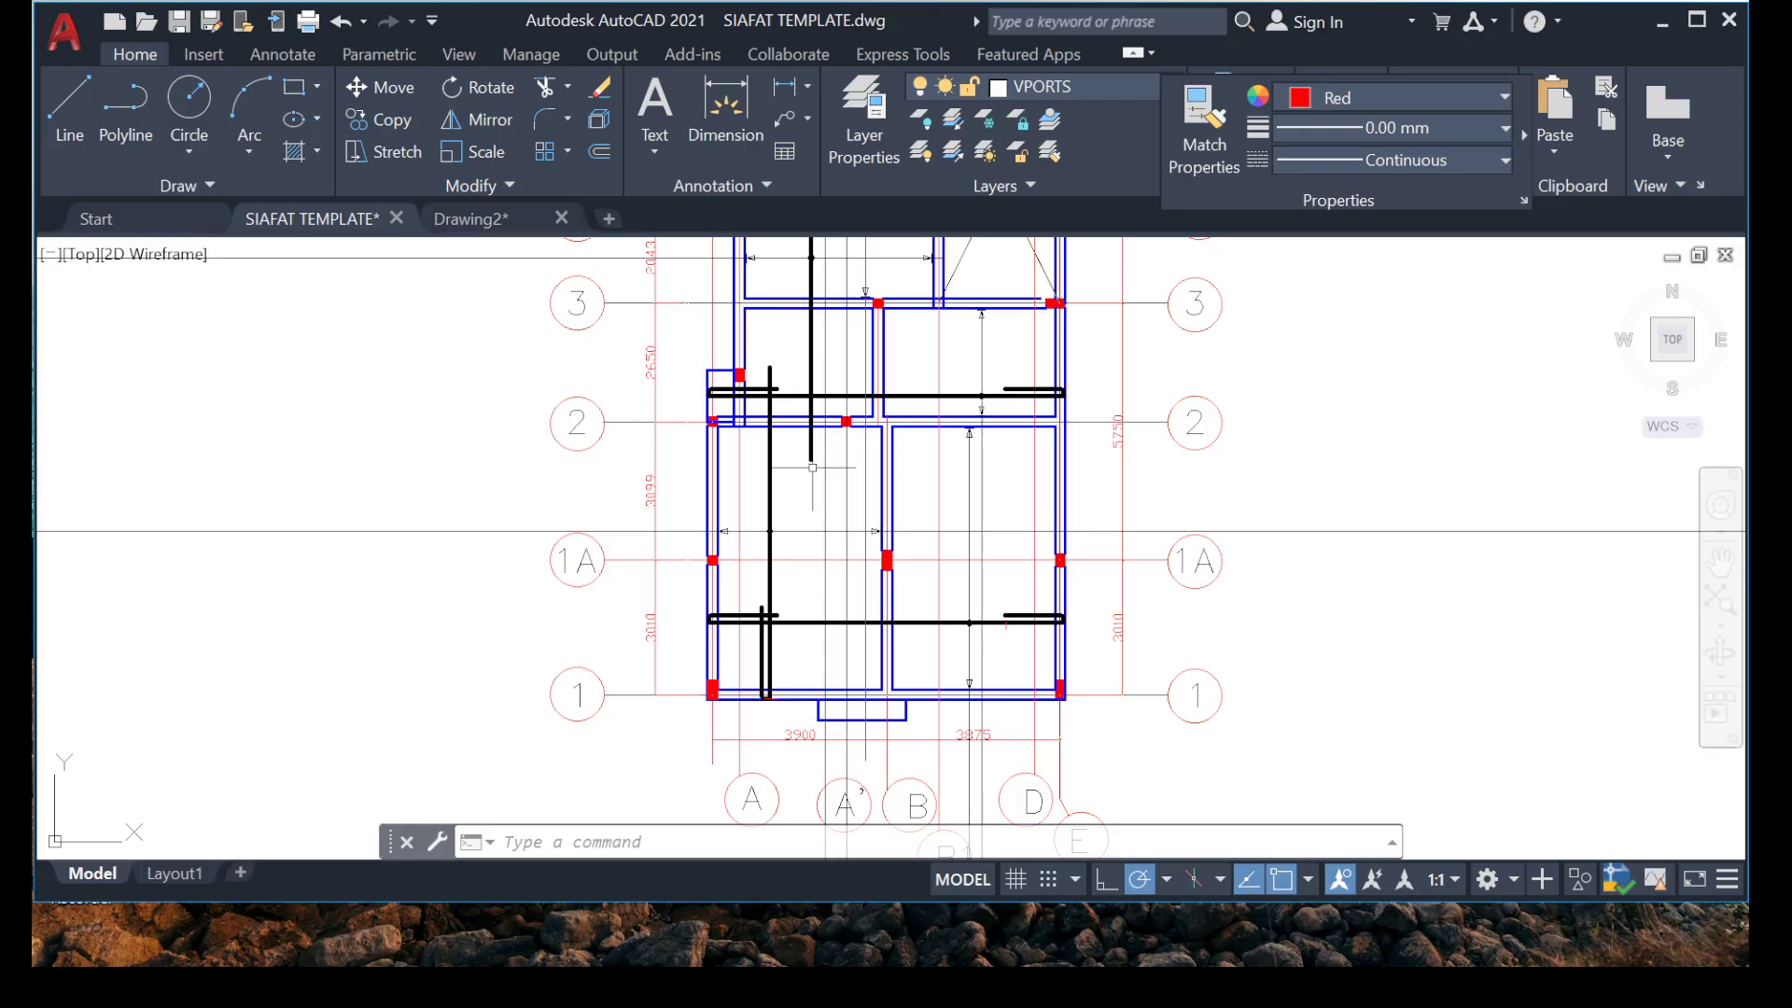
pyautogui.scroll(7, 849, 753)
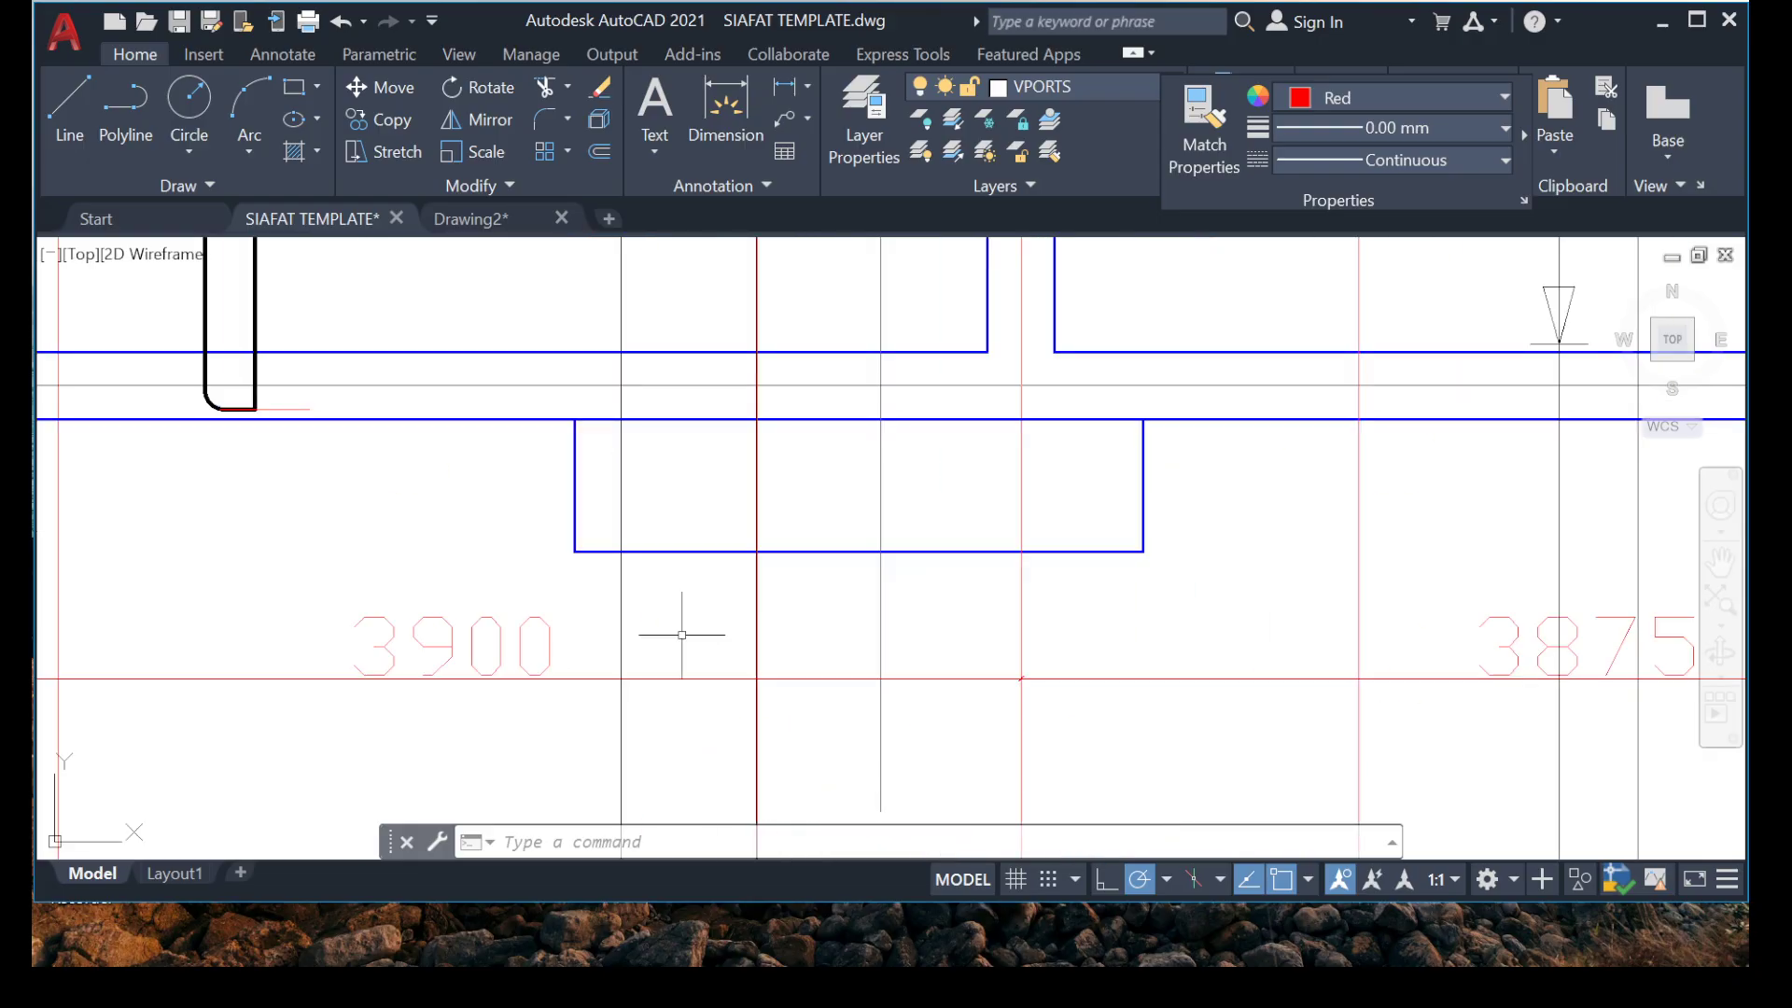
pyautogui.scroll(-3, 657, 629)
pyautogui.moveTo(631, 432); pyautogui.dragTo(581, 784, button='middle')
pyautogui.moveTo(622, 615); pyautogui.dragTo(658, 325, button='middle')
pyautogui.moveTo(533, 697); pyautogui.dragTo(542, 569, button='middle')
pyautogui.moveTo(784, 524); pyautogui.dragTo(664, 584, button='middle')
pyautogui.moveTo(1069, 384); pyautogui.dragTo(778, 592, button='middle')
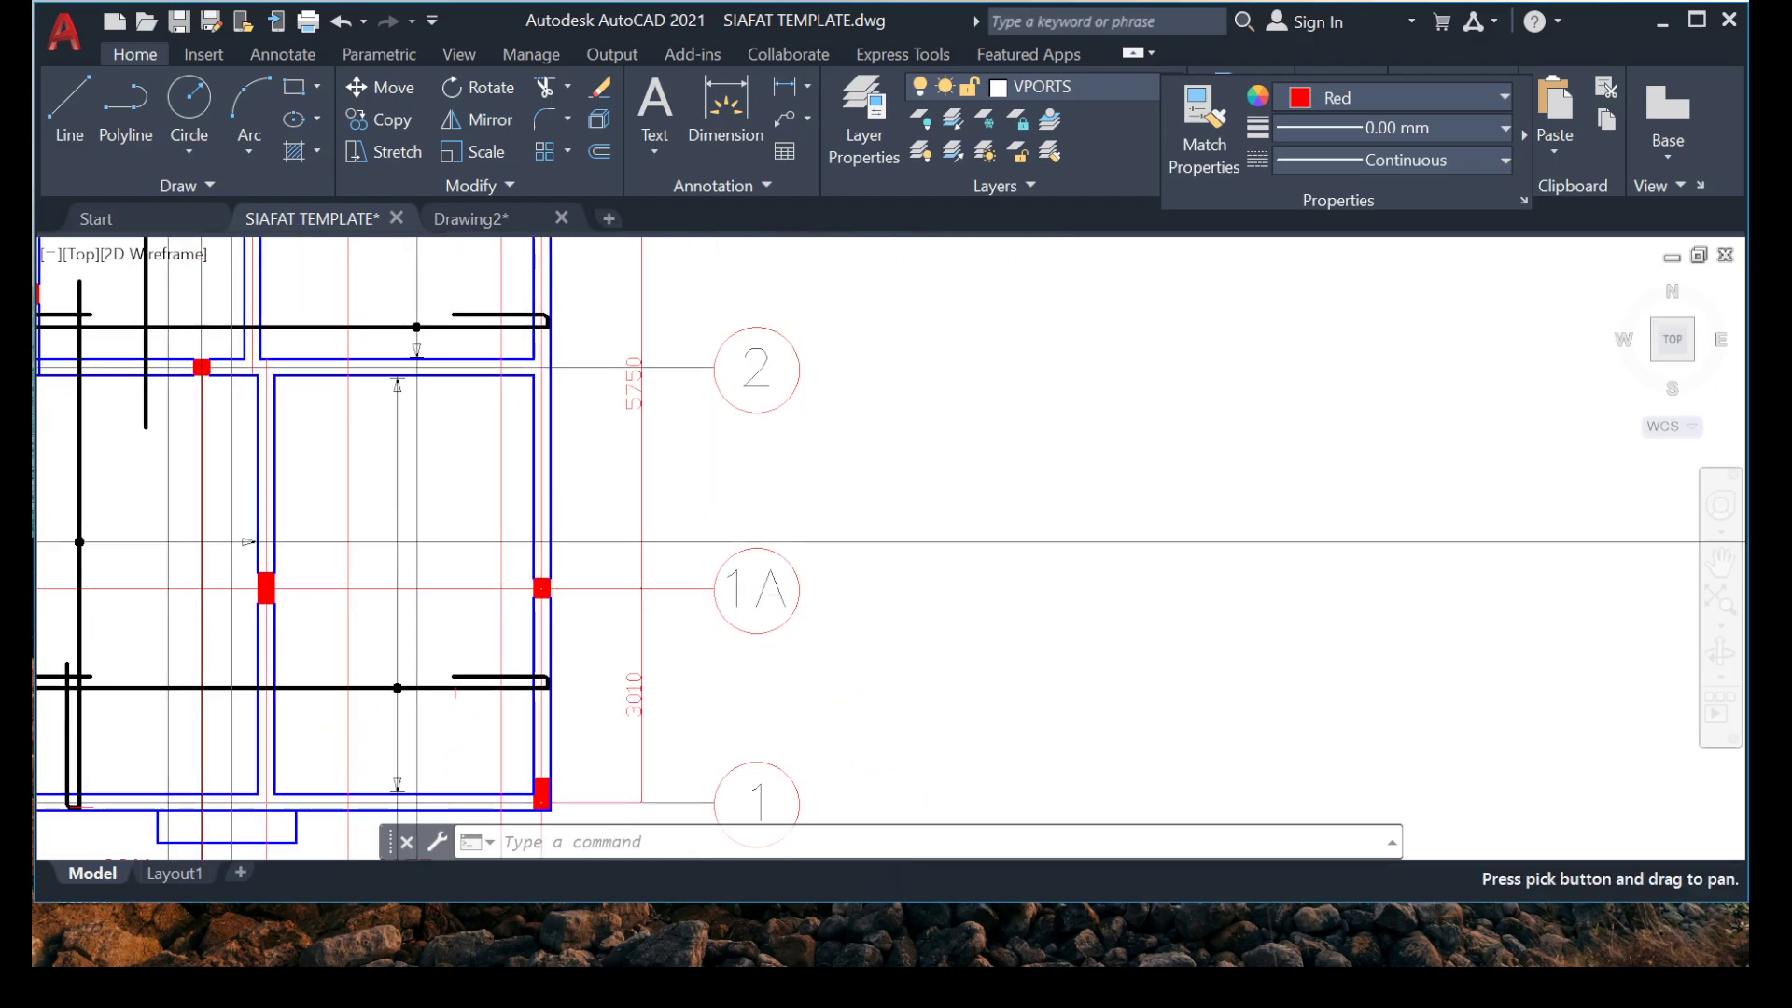
pyautogui.scroll(-3, 843, 471)
pyautogui.moveTo(1028, 441); pyautogui.dragTo(1018, 561, button='middle')
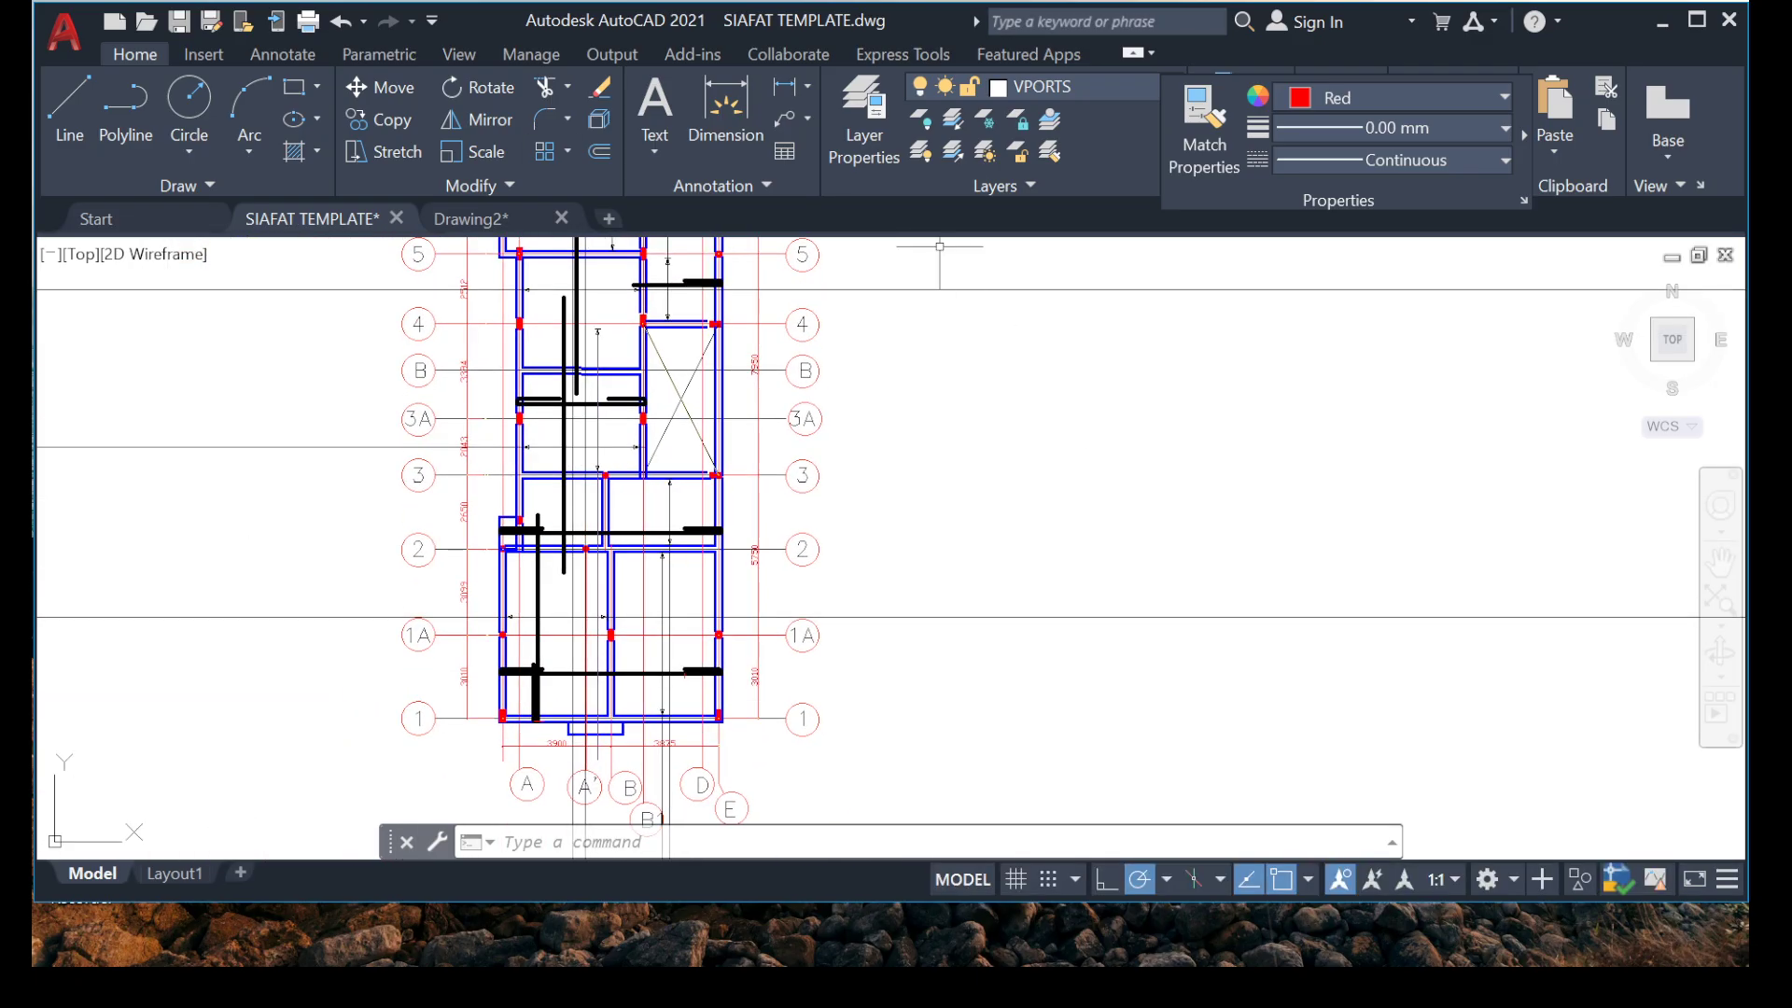
# Draw a vertical line in the empty space beside the floor plan, level with grids 4 to 2.
pyautogui.click(70, 112)
pyautogui.moveTo(1071, 377); pyautogui.dragTo(972, 448, button='middle')
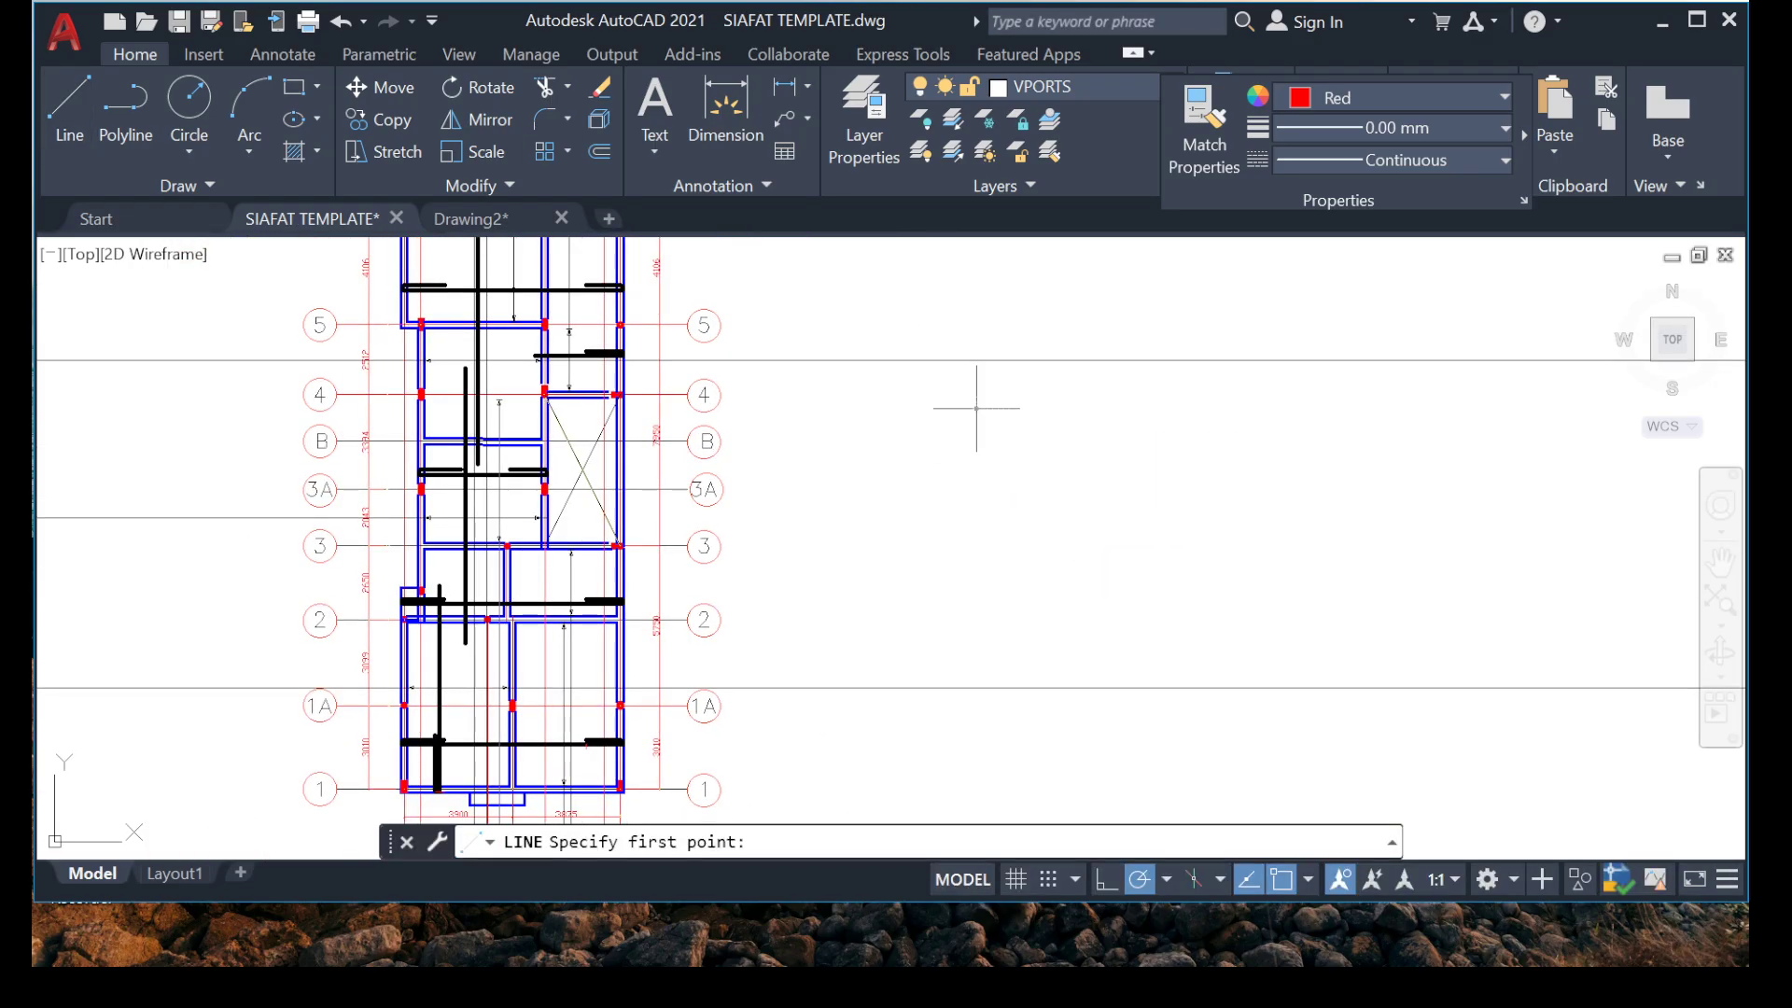
pyautogui.click(976, 408)
pyautogui.click(976, 625)
pyautogui.press('Escape')
pyautogui.press('Escape')
# Offset the vertical line beside the floor plan by 3990, placing the copy on the side away from the plan.
pyautogui.scroll(4, 972, 479)
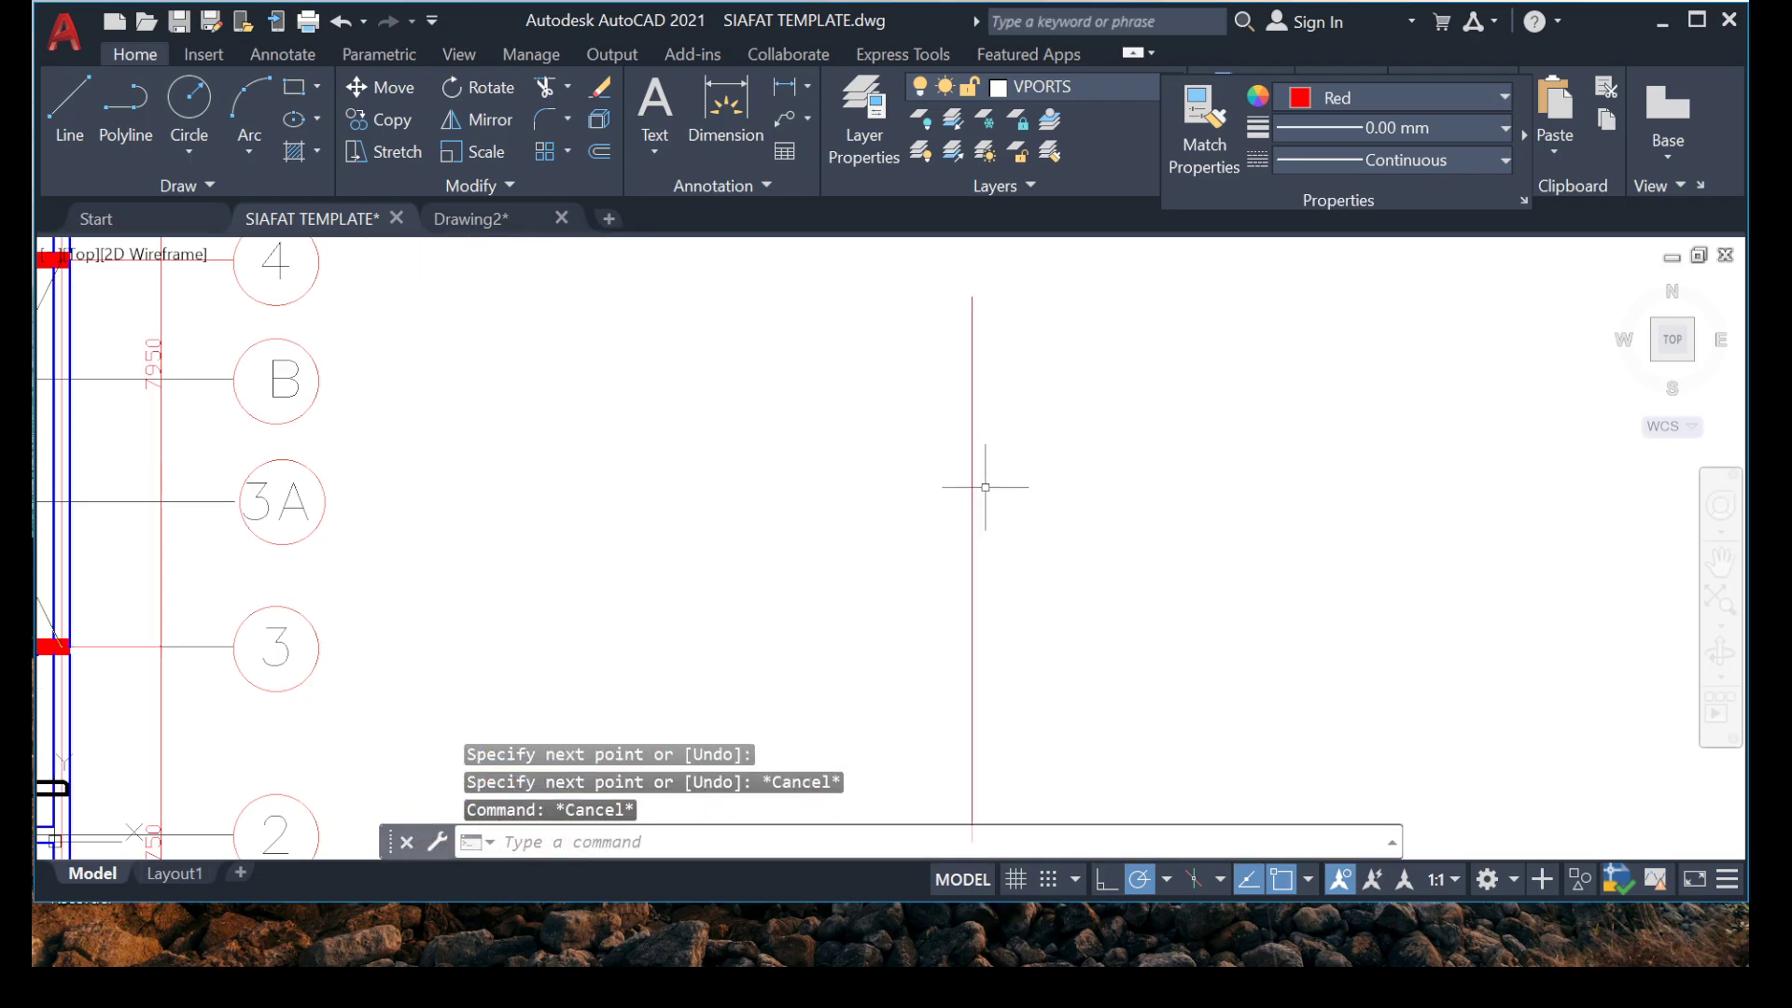
pyautogui.click(1090, 485)
pyautogui.click(772, 566)
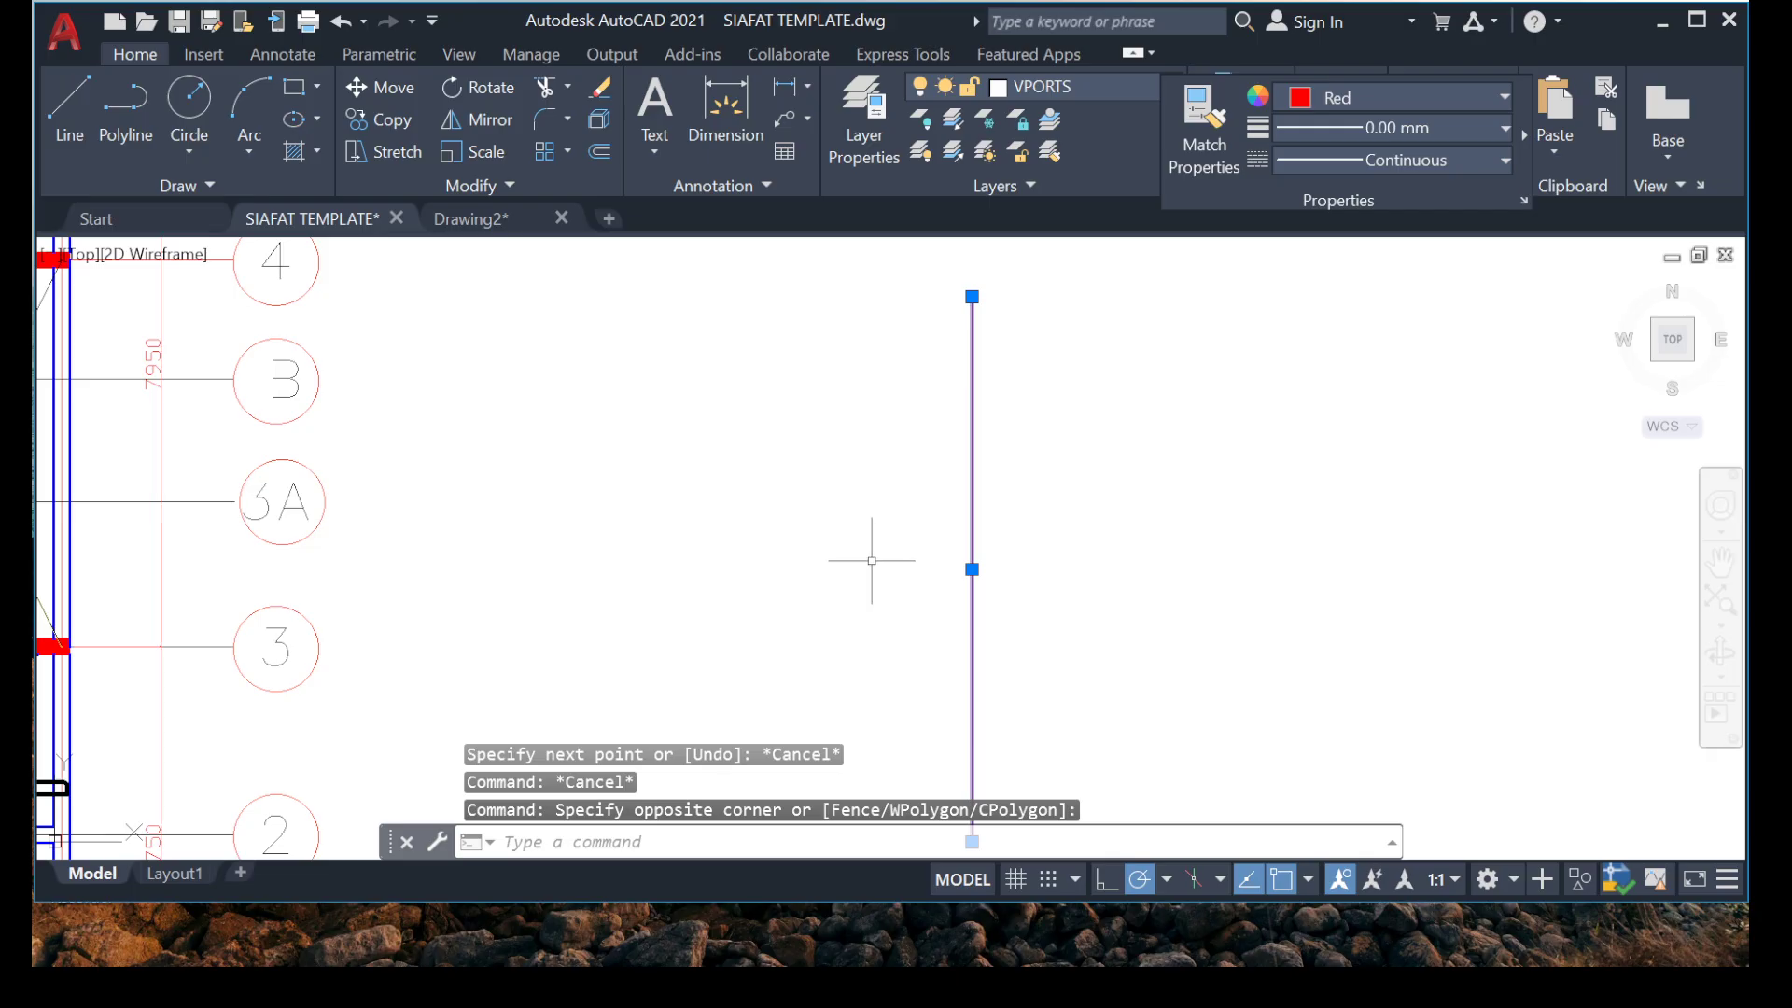
pyautogui.write('o')
pyautogui.press('Return')
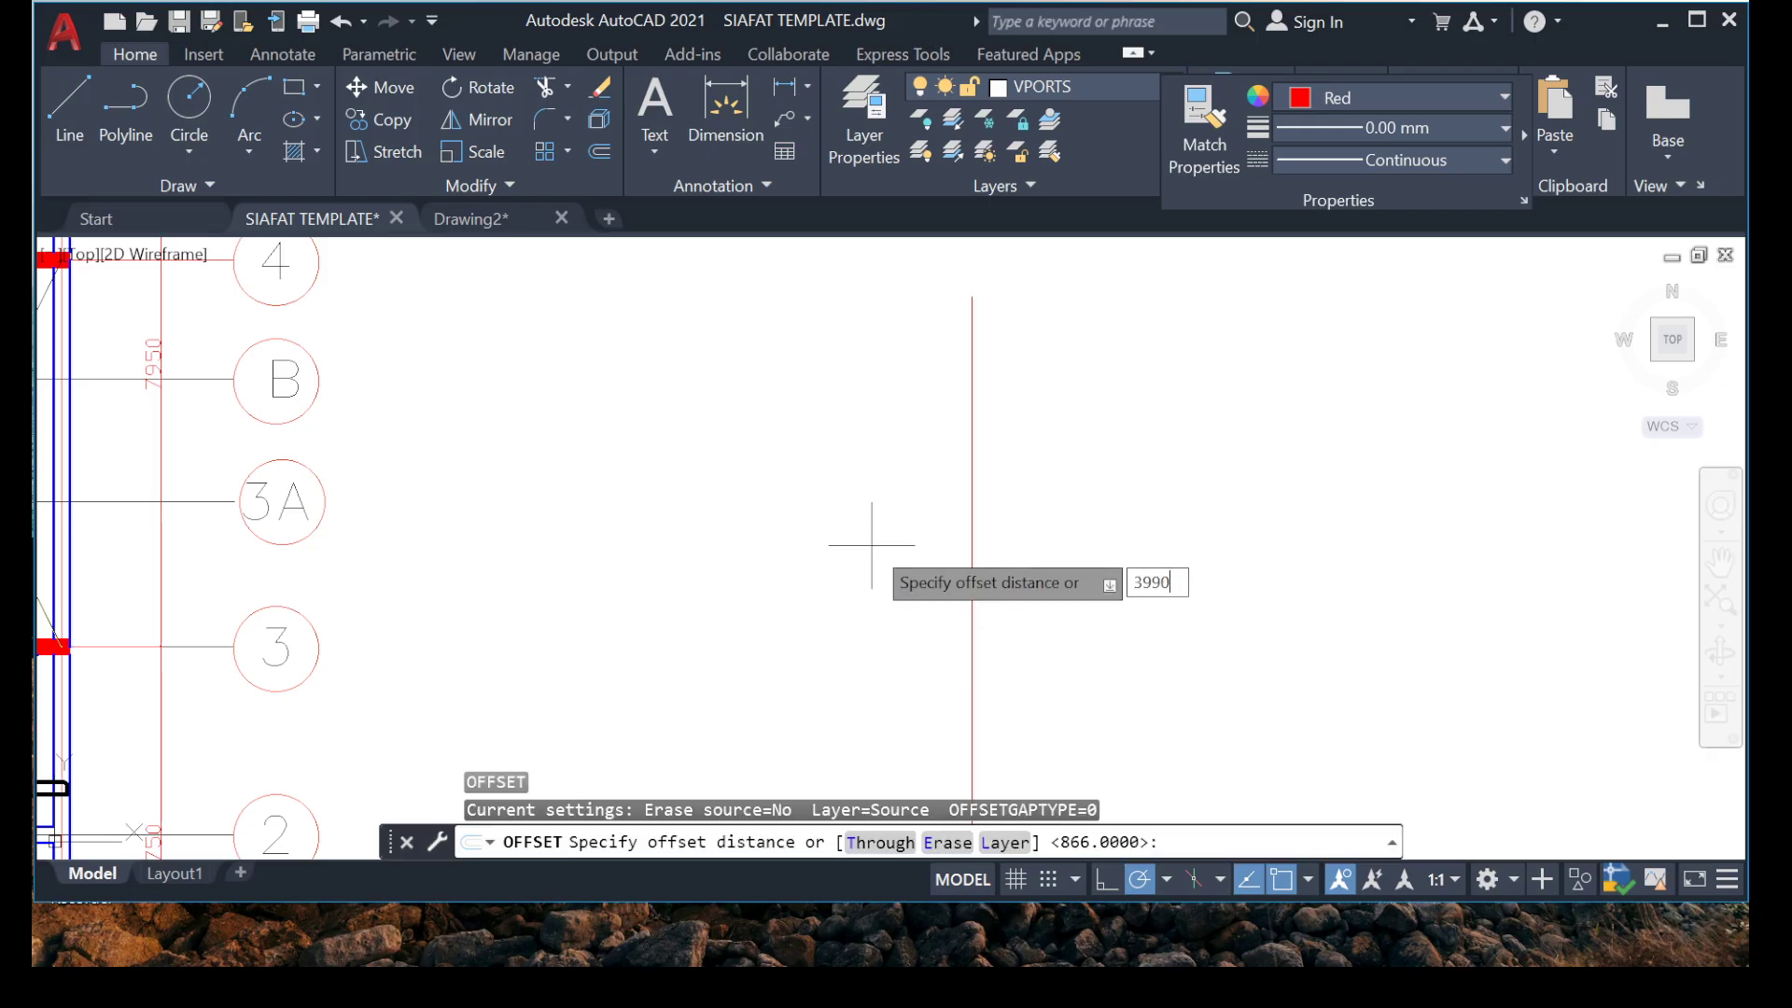
pyautogui.press('Return')
pyautogui.click(871, 548)
pyautogui.scroll(-4, 1200, 508)
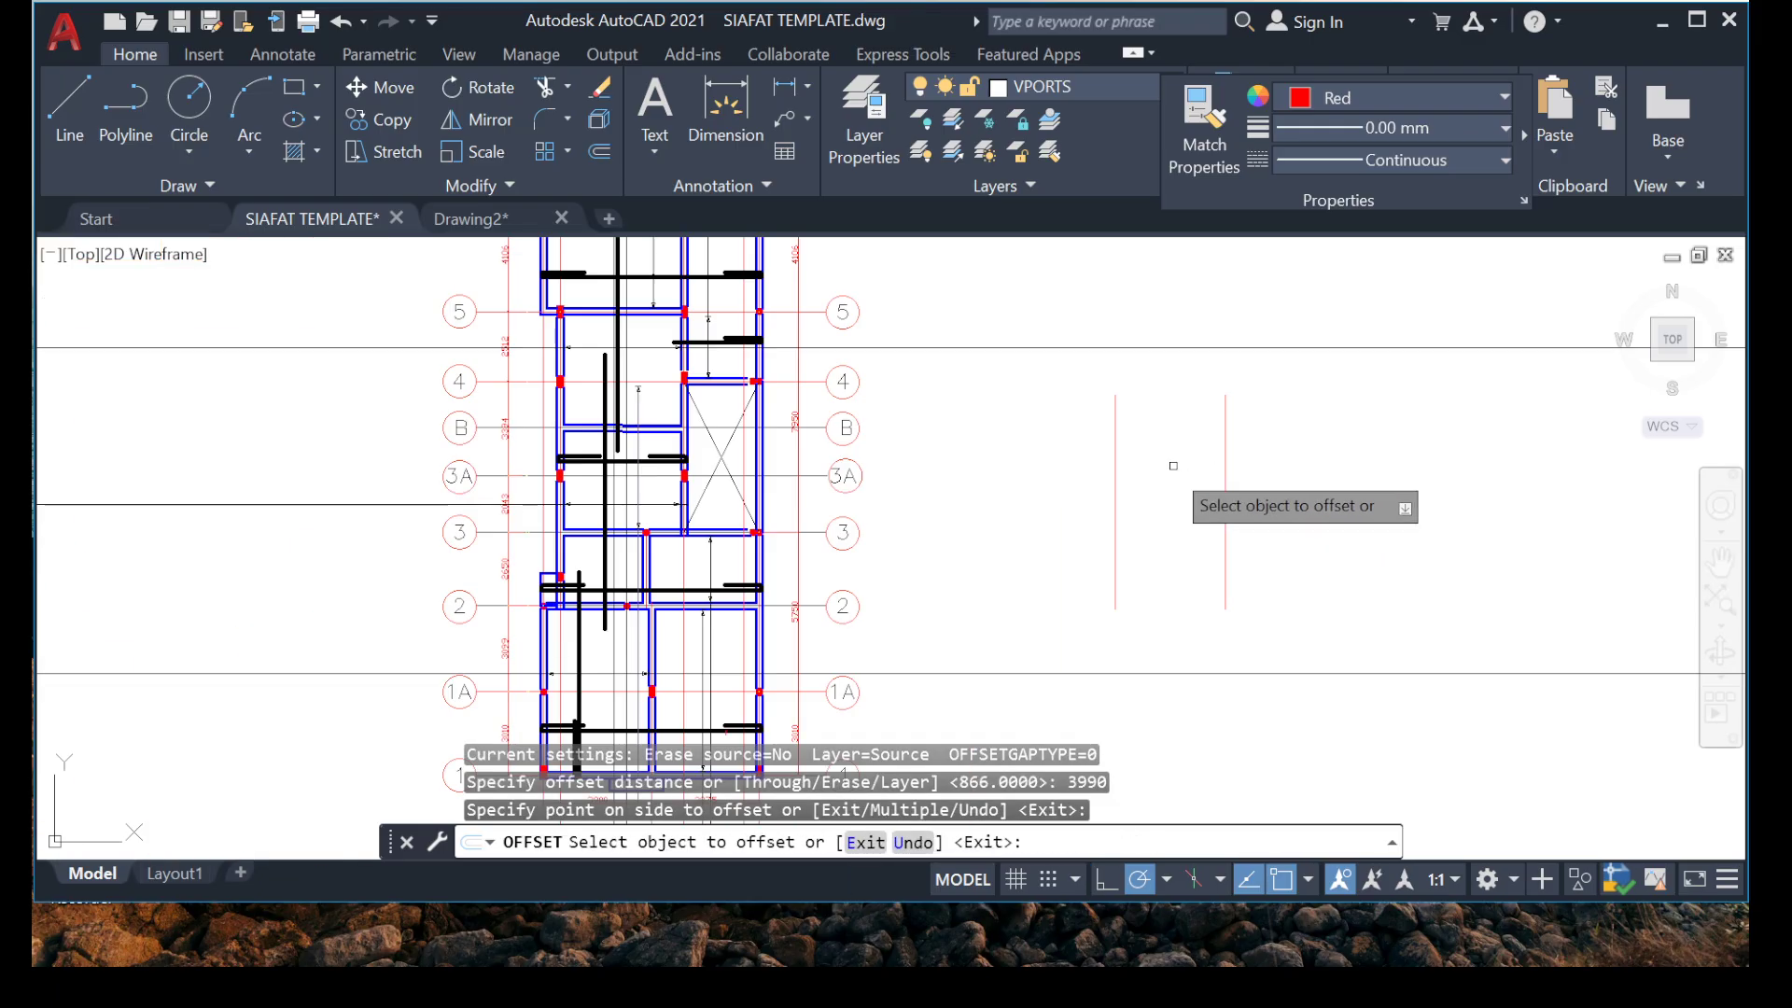
pyautogui.press('Escape')
# Draw a horizontal line connecting the two vertical lines beside the floor plan.
pyautogui.moveTo(714, 600); pyautogui.dragTo(734, 441, button='middle')
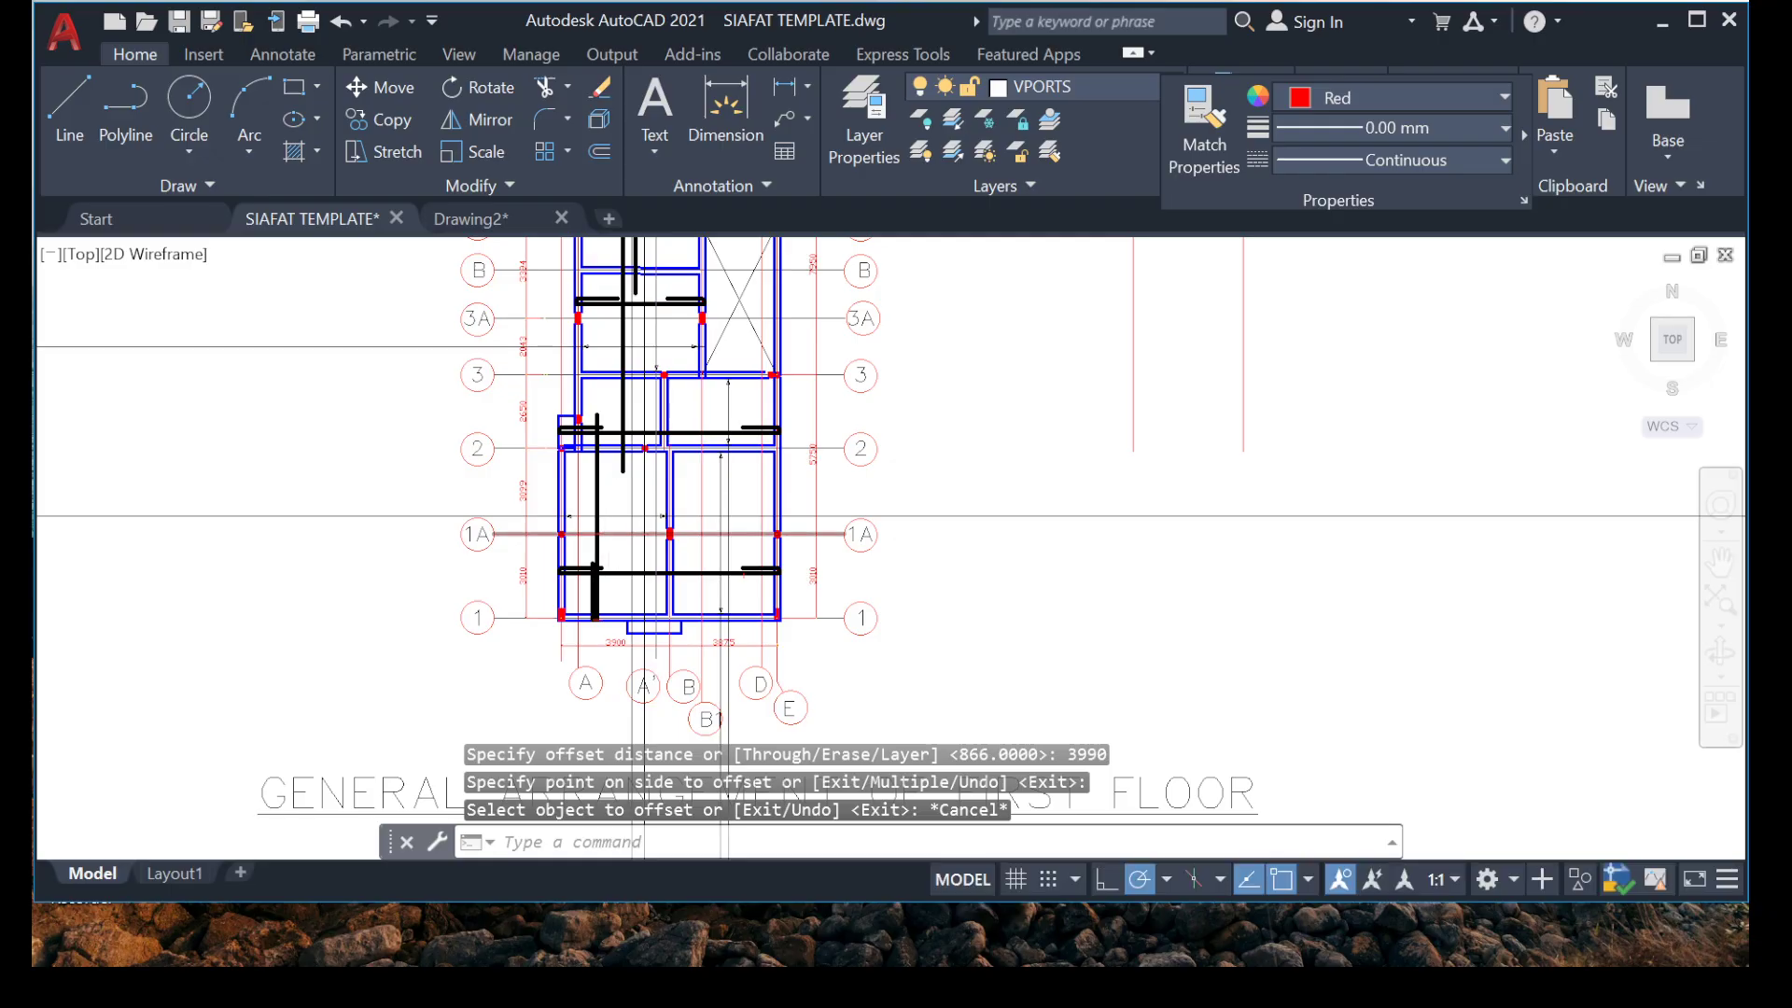
pyautogui.scroll(2, 624, 529)
pyautogui.moveTo(1505, 342); pyautogui.dragTo(1033, 505, button='middle')
pyautogui.scroll(-1, 1034, 504)
pyautogui.moveTo(1350, 413); pyautogui.dragTo(948, 452, button='middle')
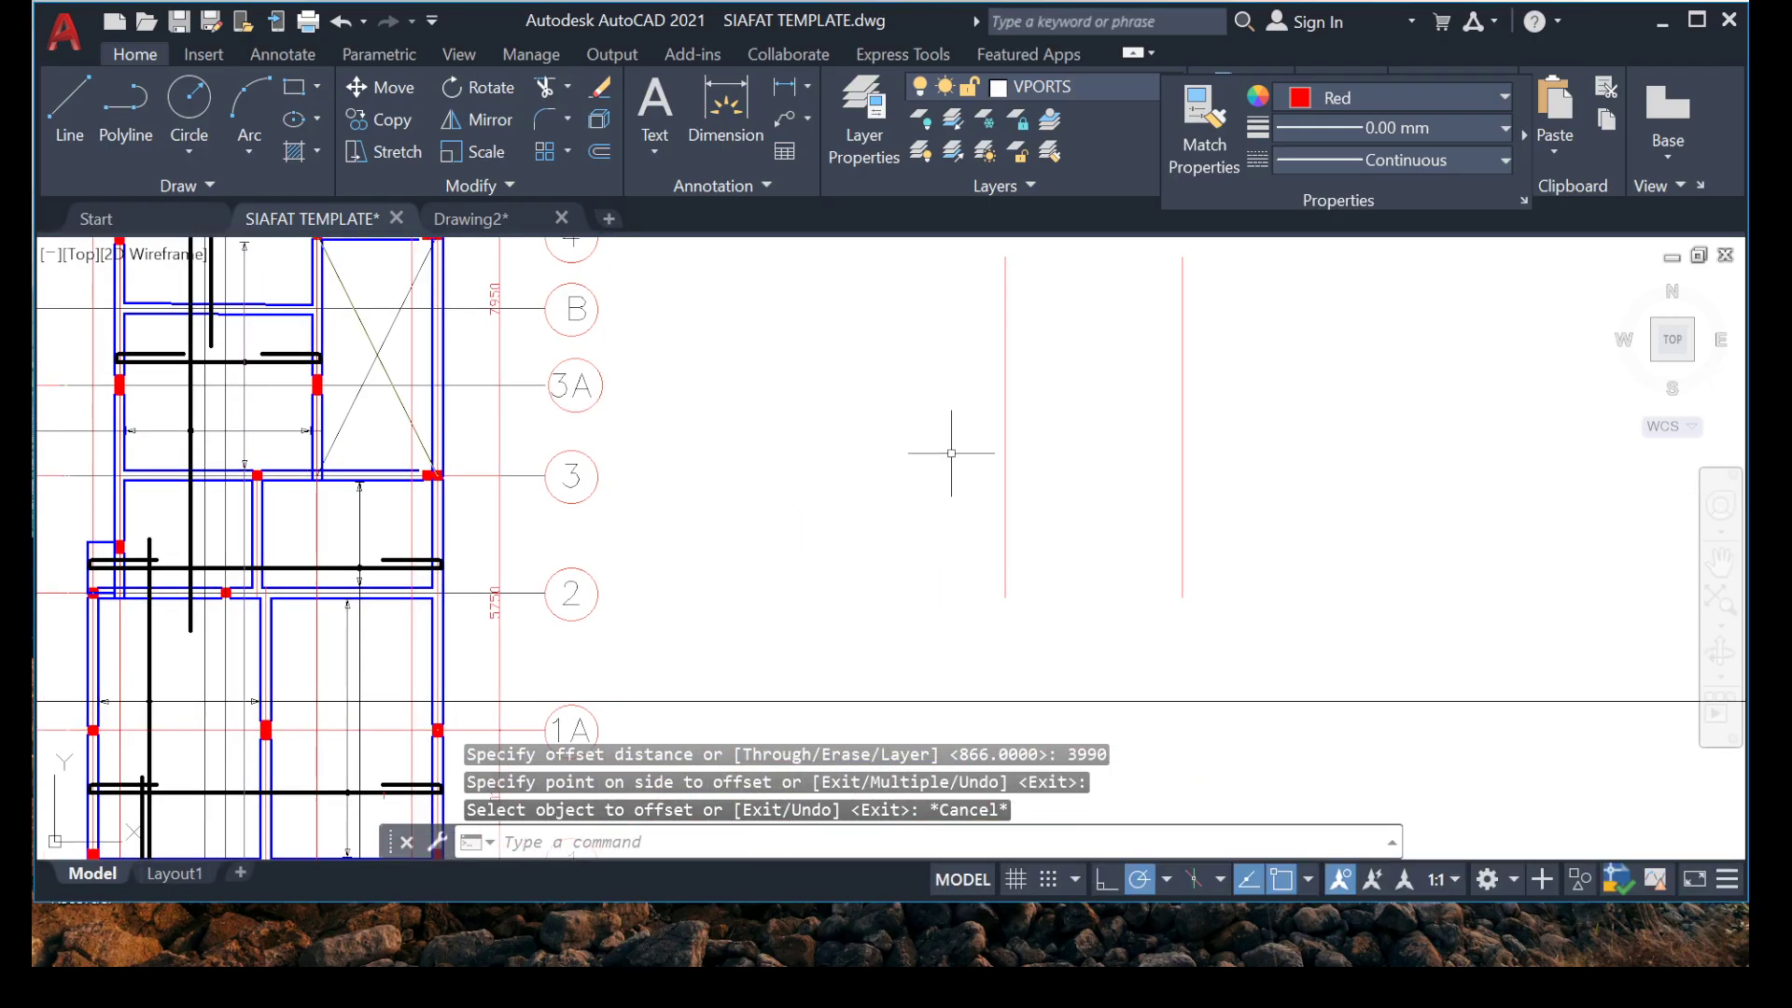
pyautogui.scroll(-2, 948, 452)
pyautogui.write('l')
pyautogui.press('Return')
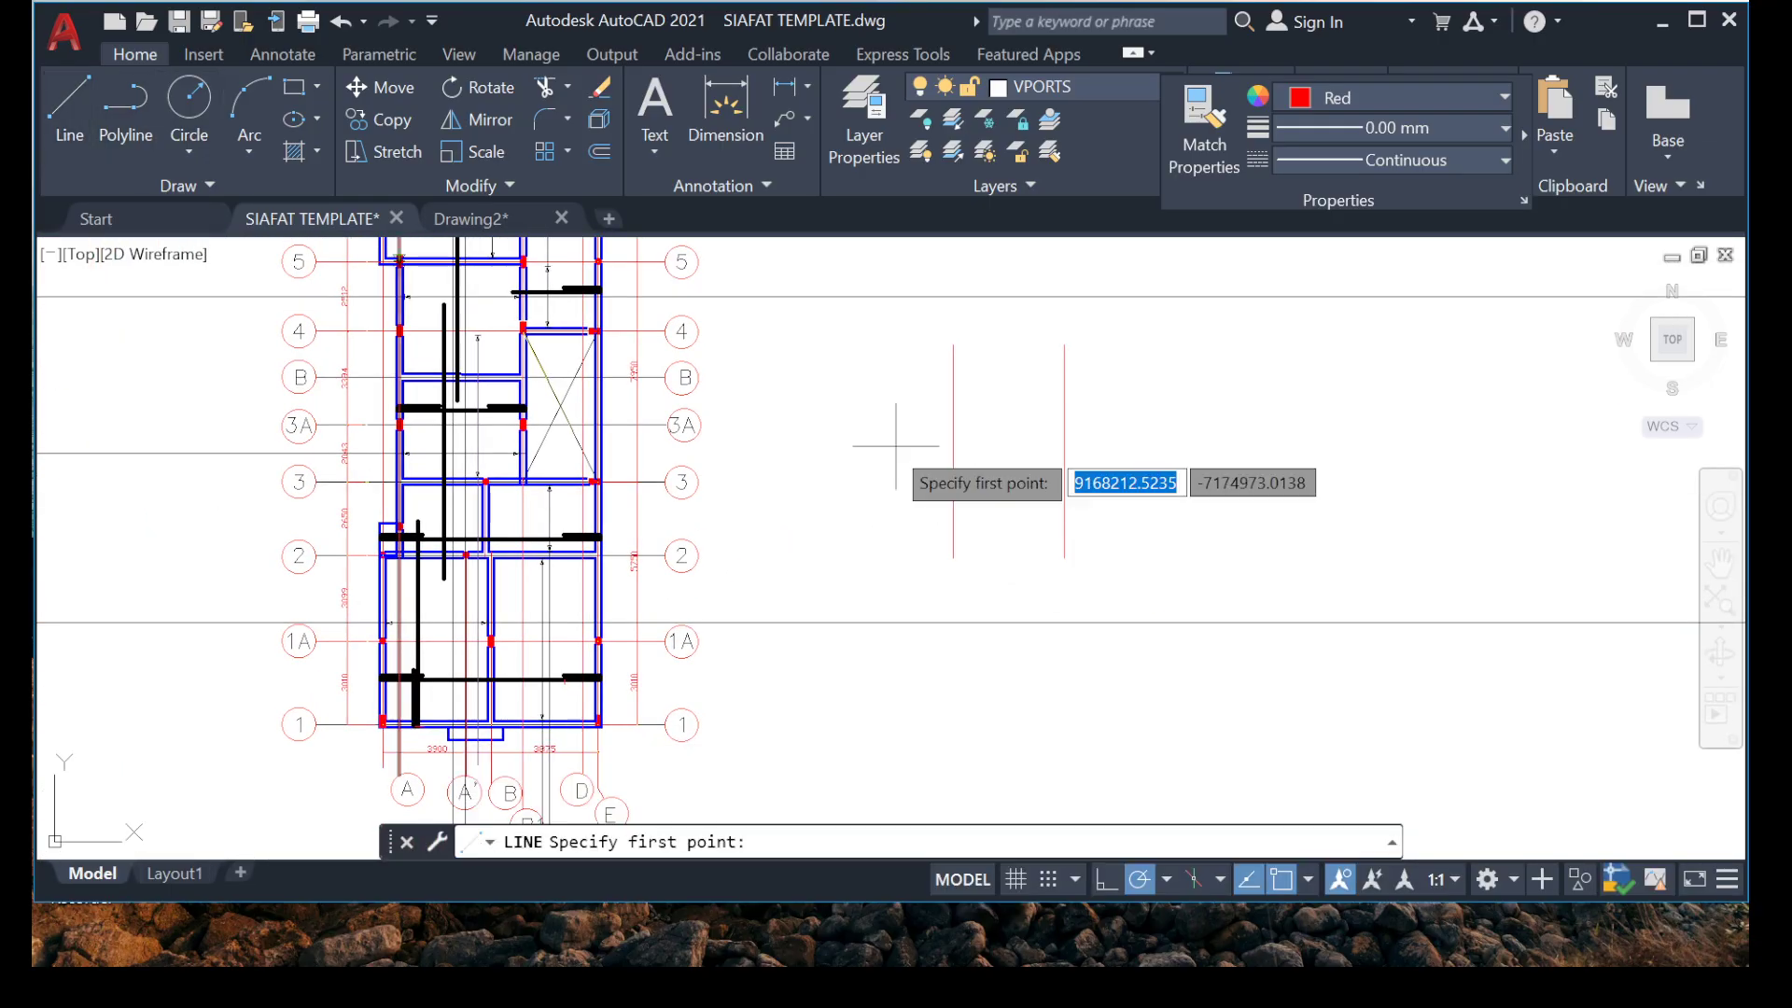
pyautogui.click(953, 467)
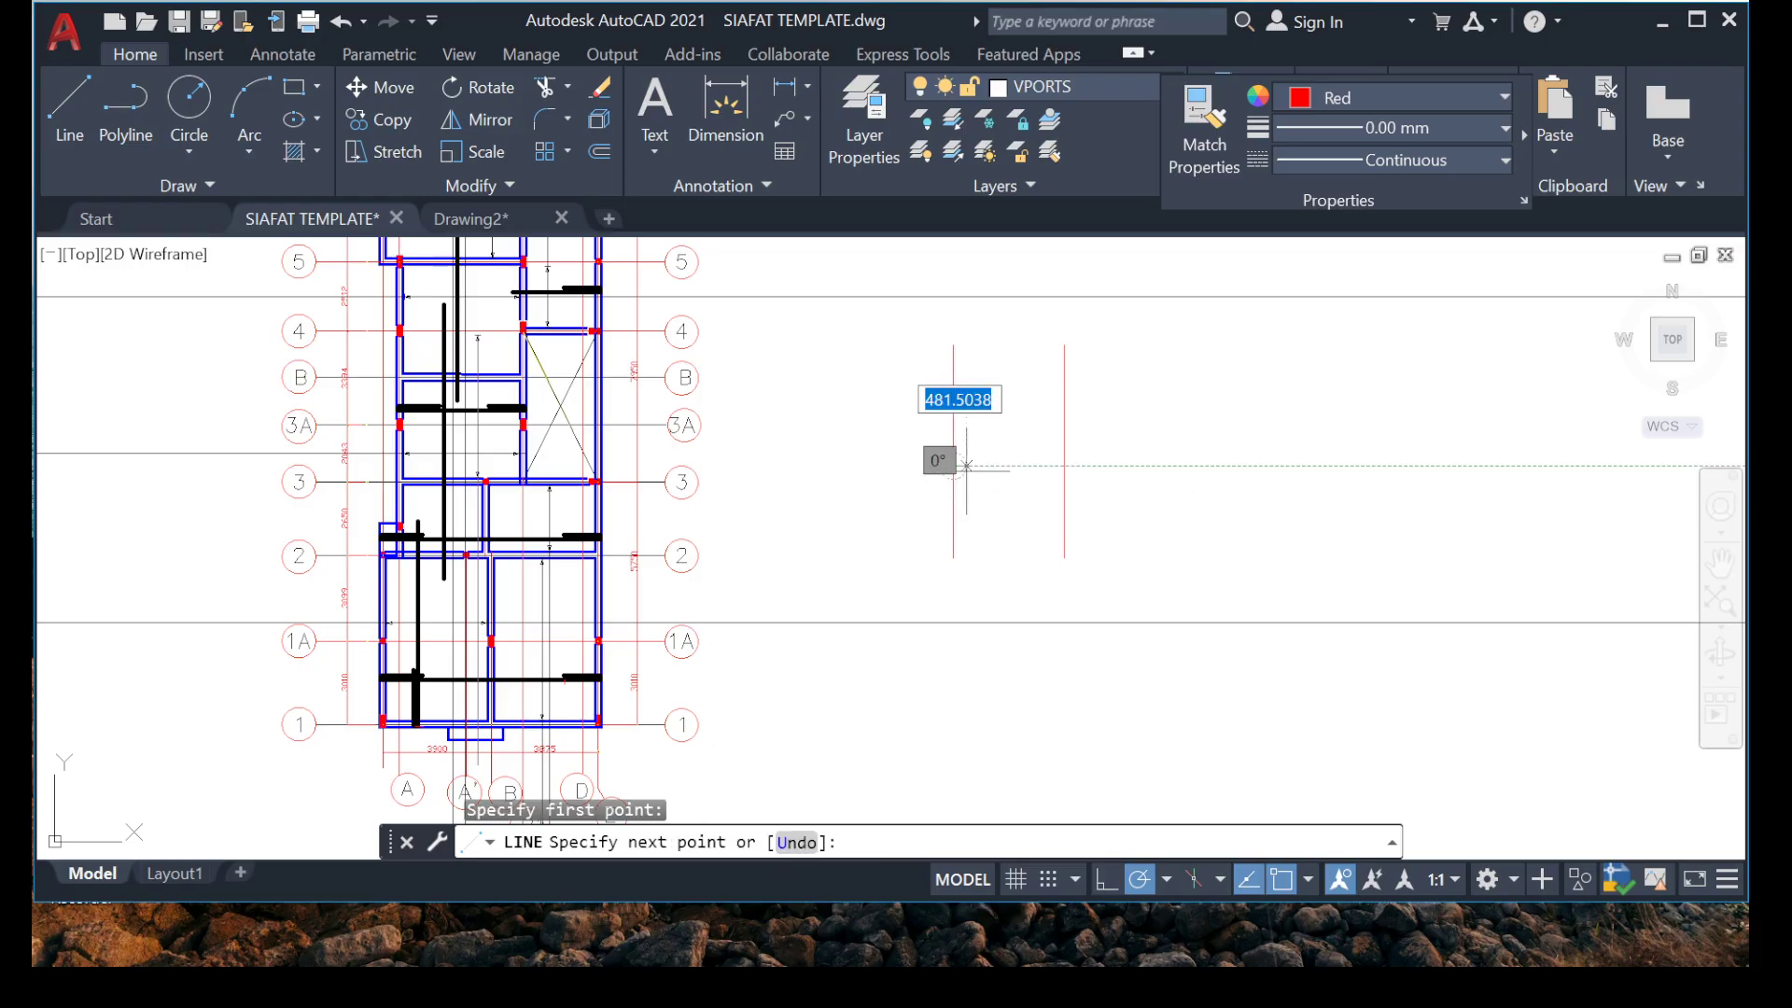
pyautogui.click(1064, 467)
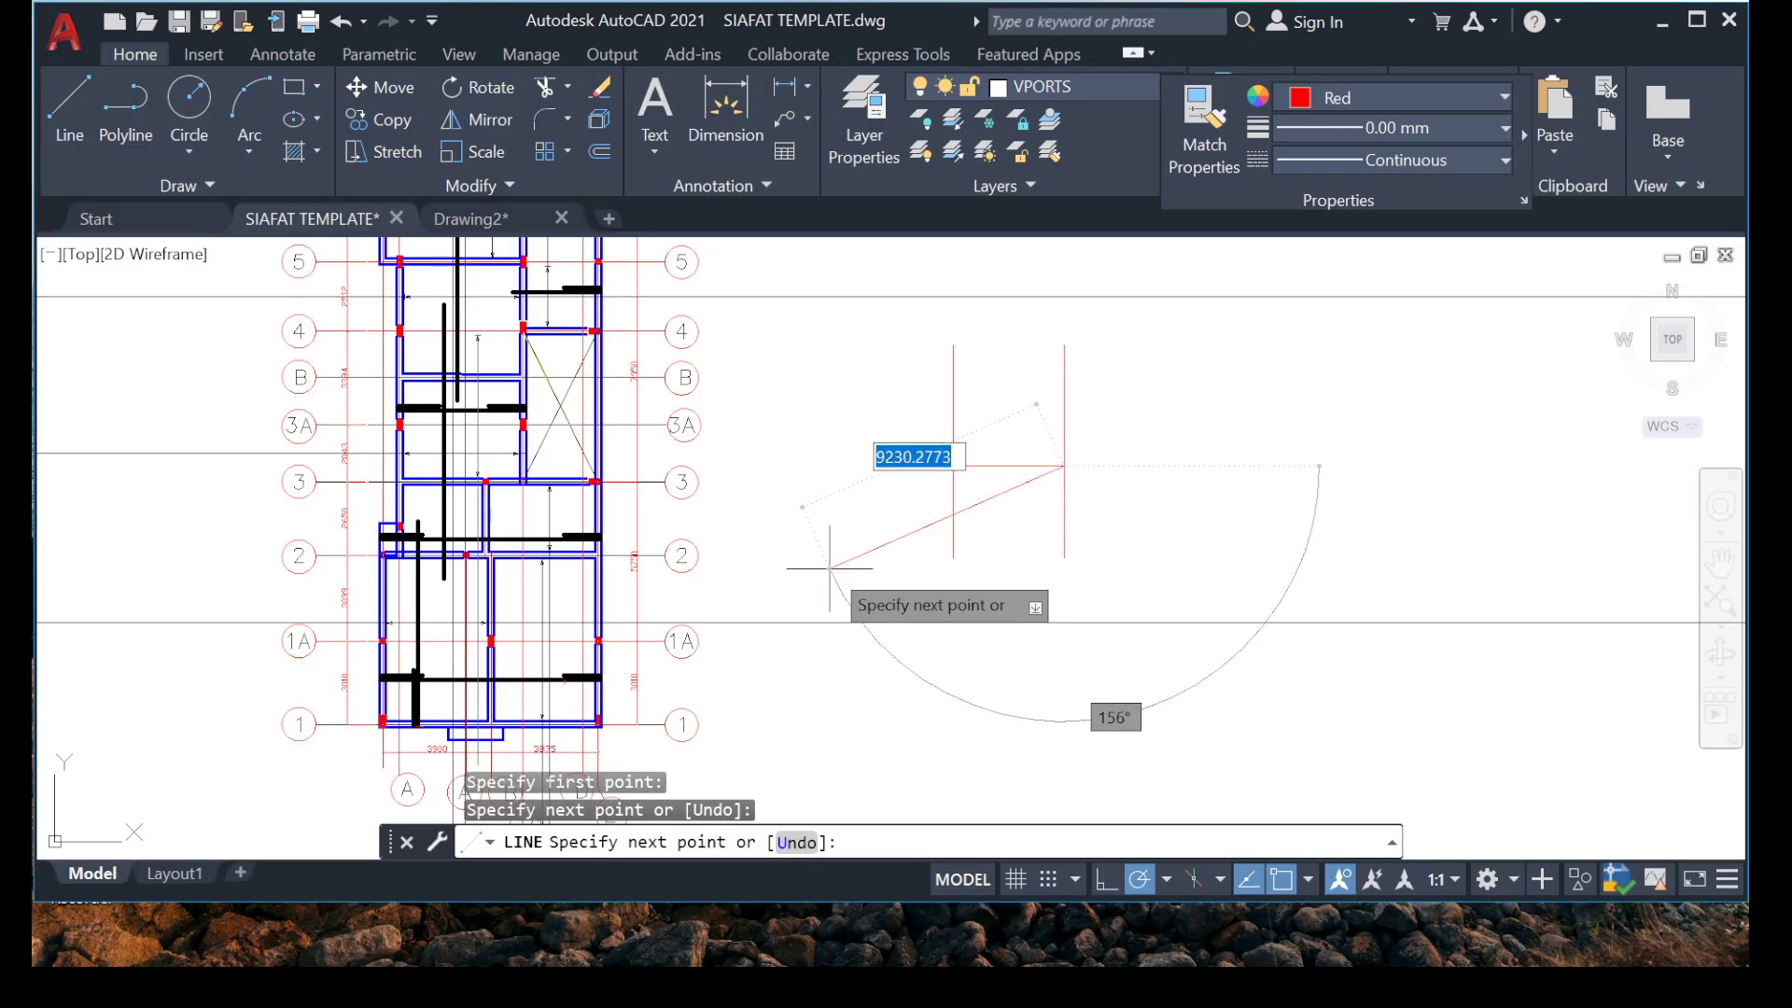
pyautogui.press('Escape')
# Examine the span dimensions between grids A and E beneath the grid 1 beam of the floor plan.
pyautogui.scroll(-4, 967, 456)
pyautogui.scroll(8, 827, 597)
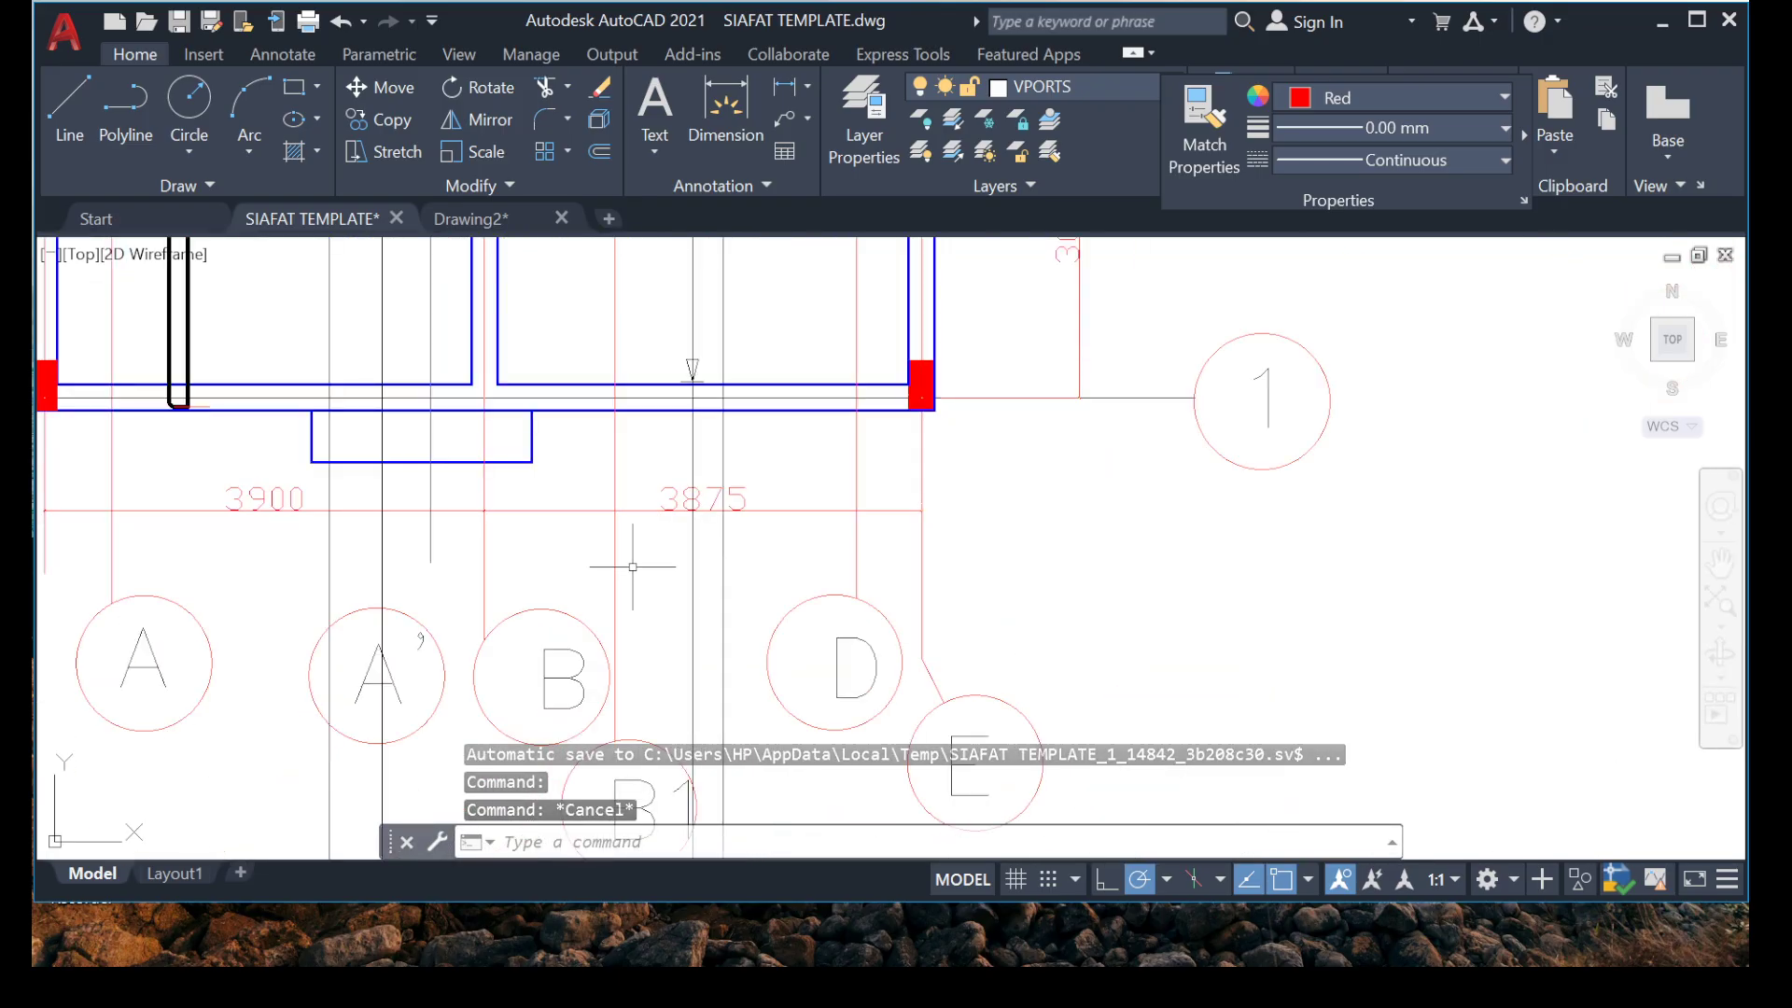
pyautogui.scroll(-5, 1074, 487)
pyautogui.scroll(4, 1140, 412)
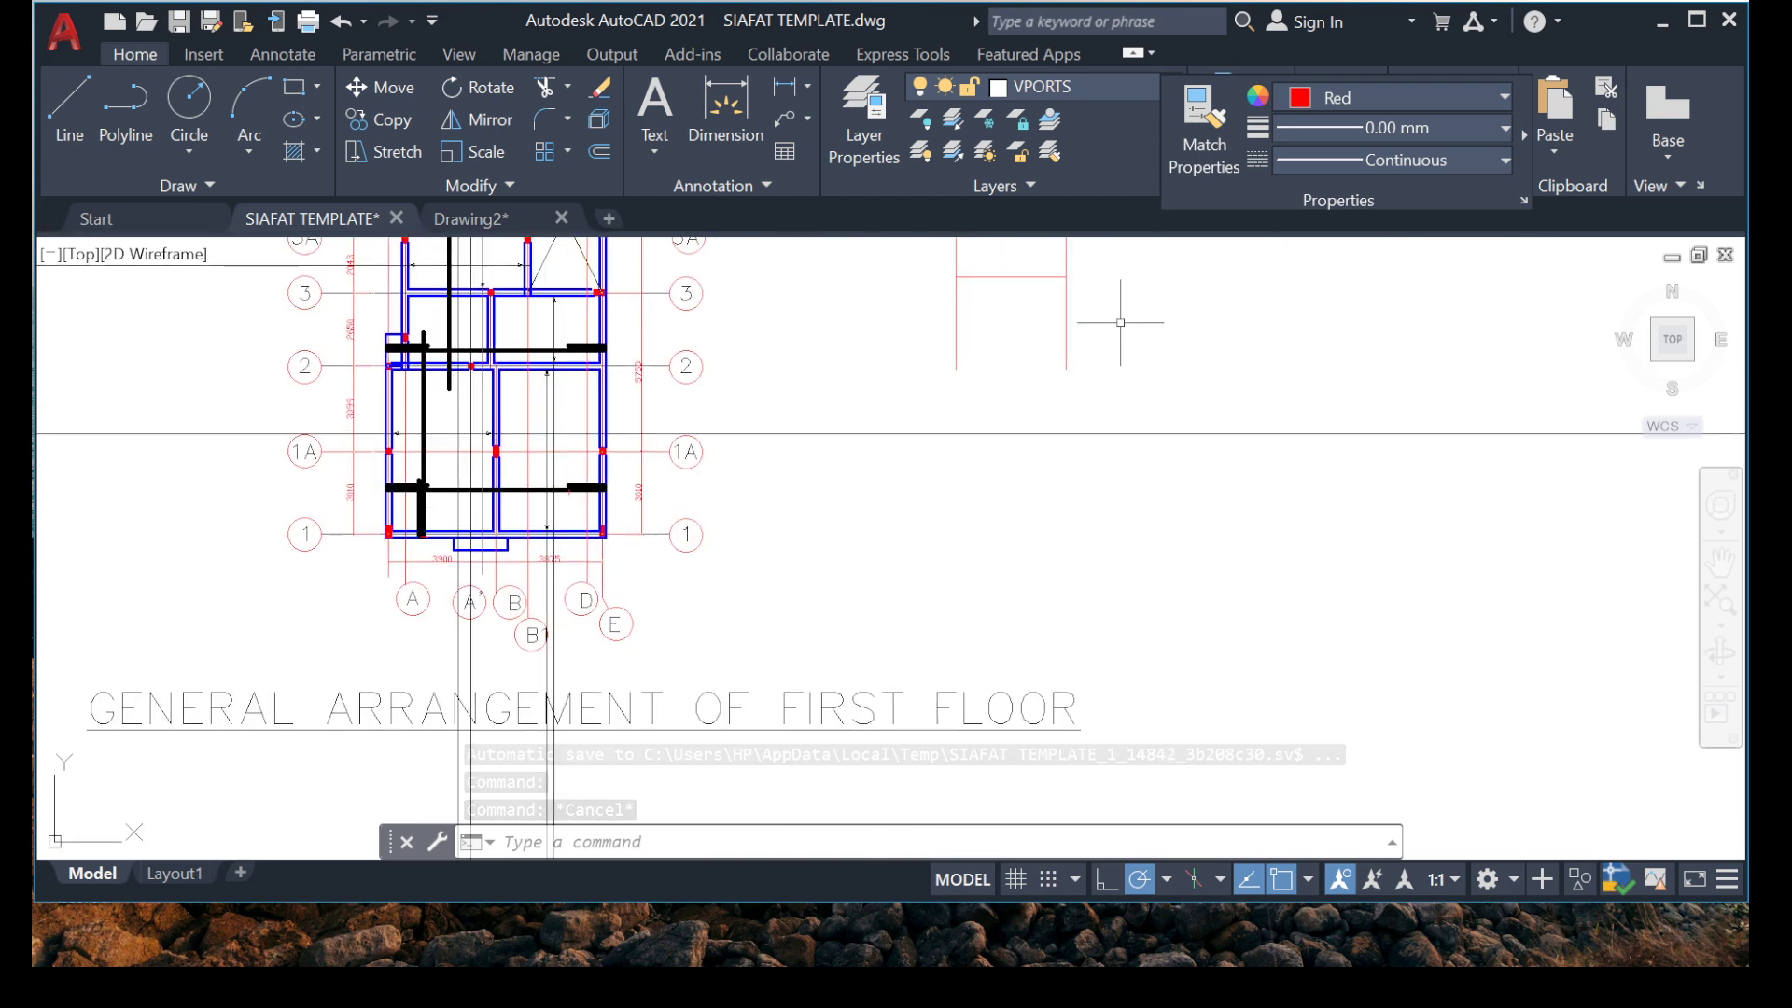
pyautogui.scroll(2, 920, 451)
pyautogui.scroll(-5, 688, 388)
pyautogui.scroll(5, 662, 276)
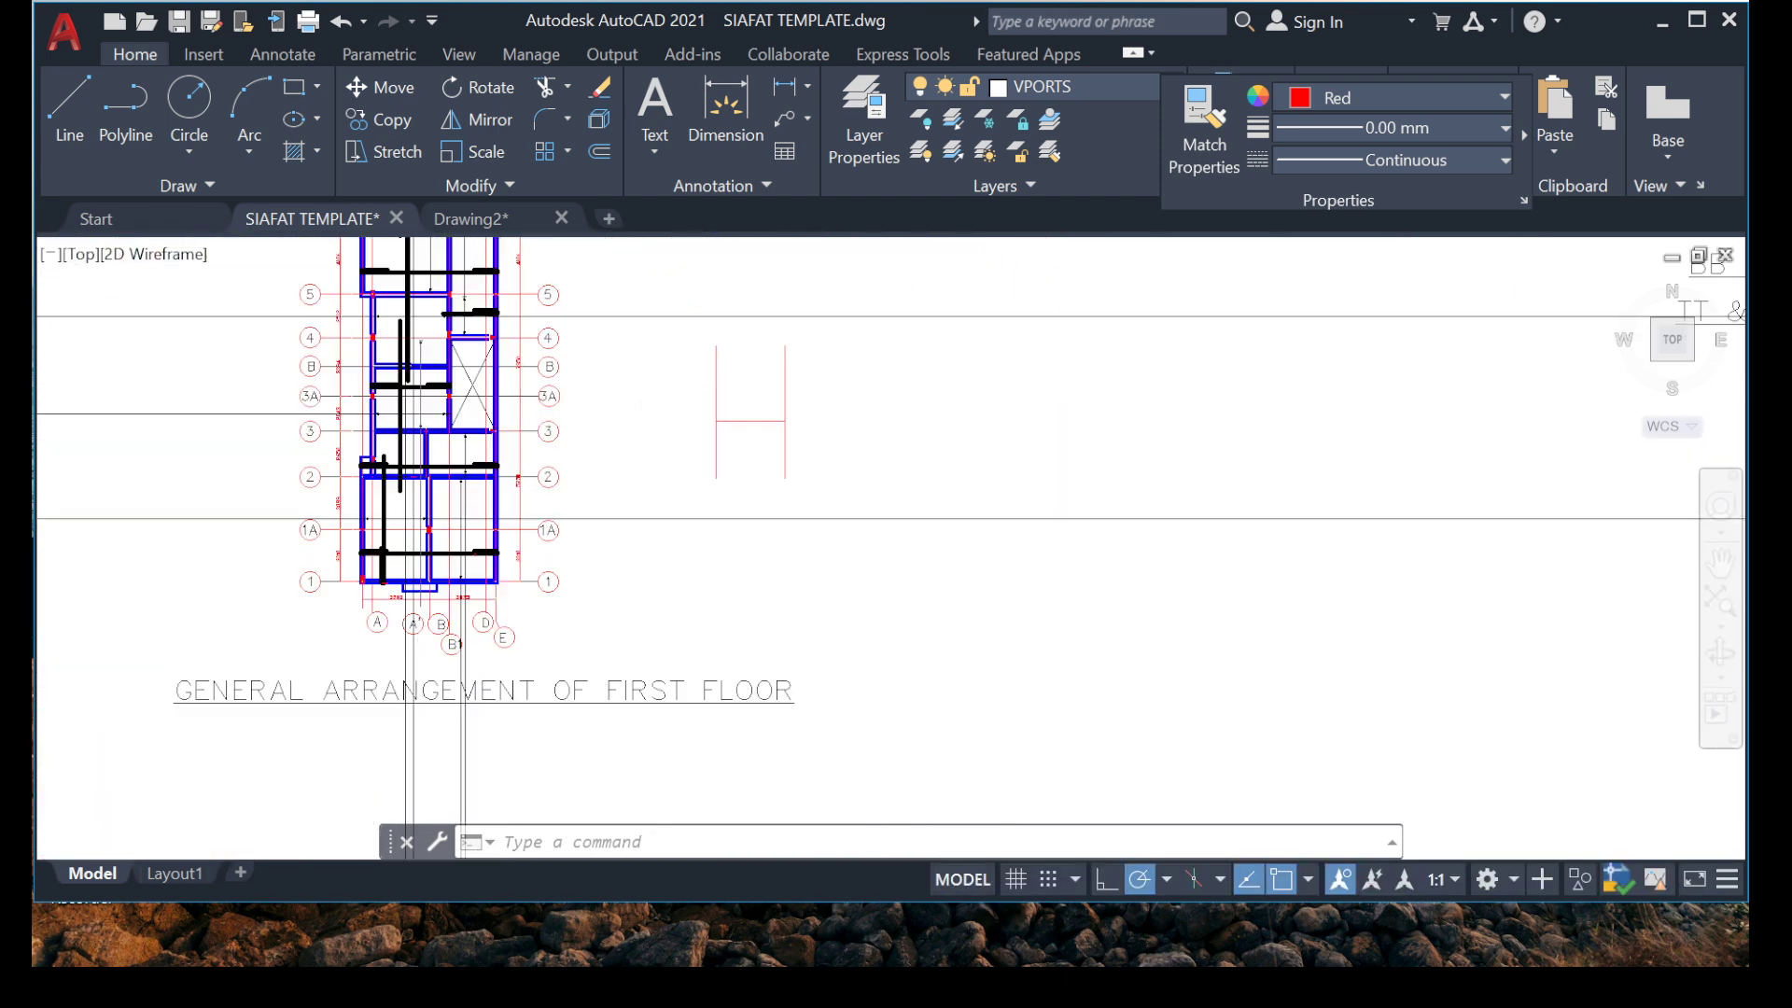
# Erase the offset vertical line and the horizontal connecting line, keeping only the vertical line nearest the floor plan.
pyautogui.click(669, 273)
pyautogui.click(636, 418)
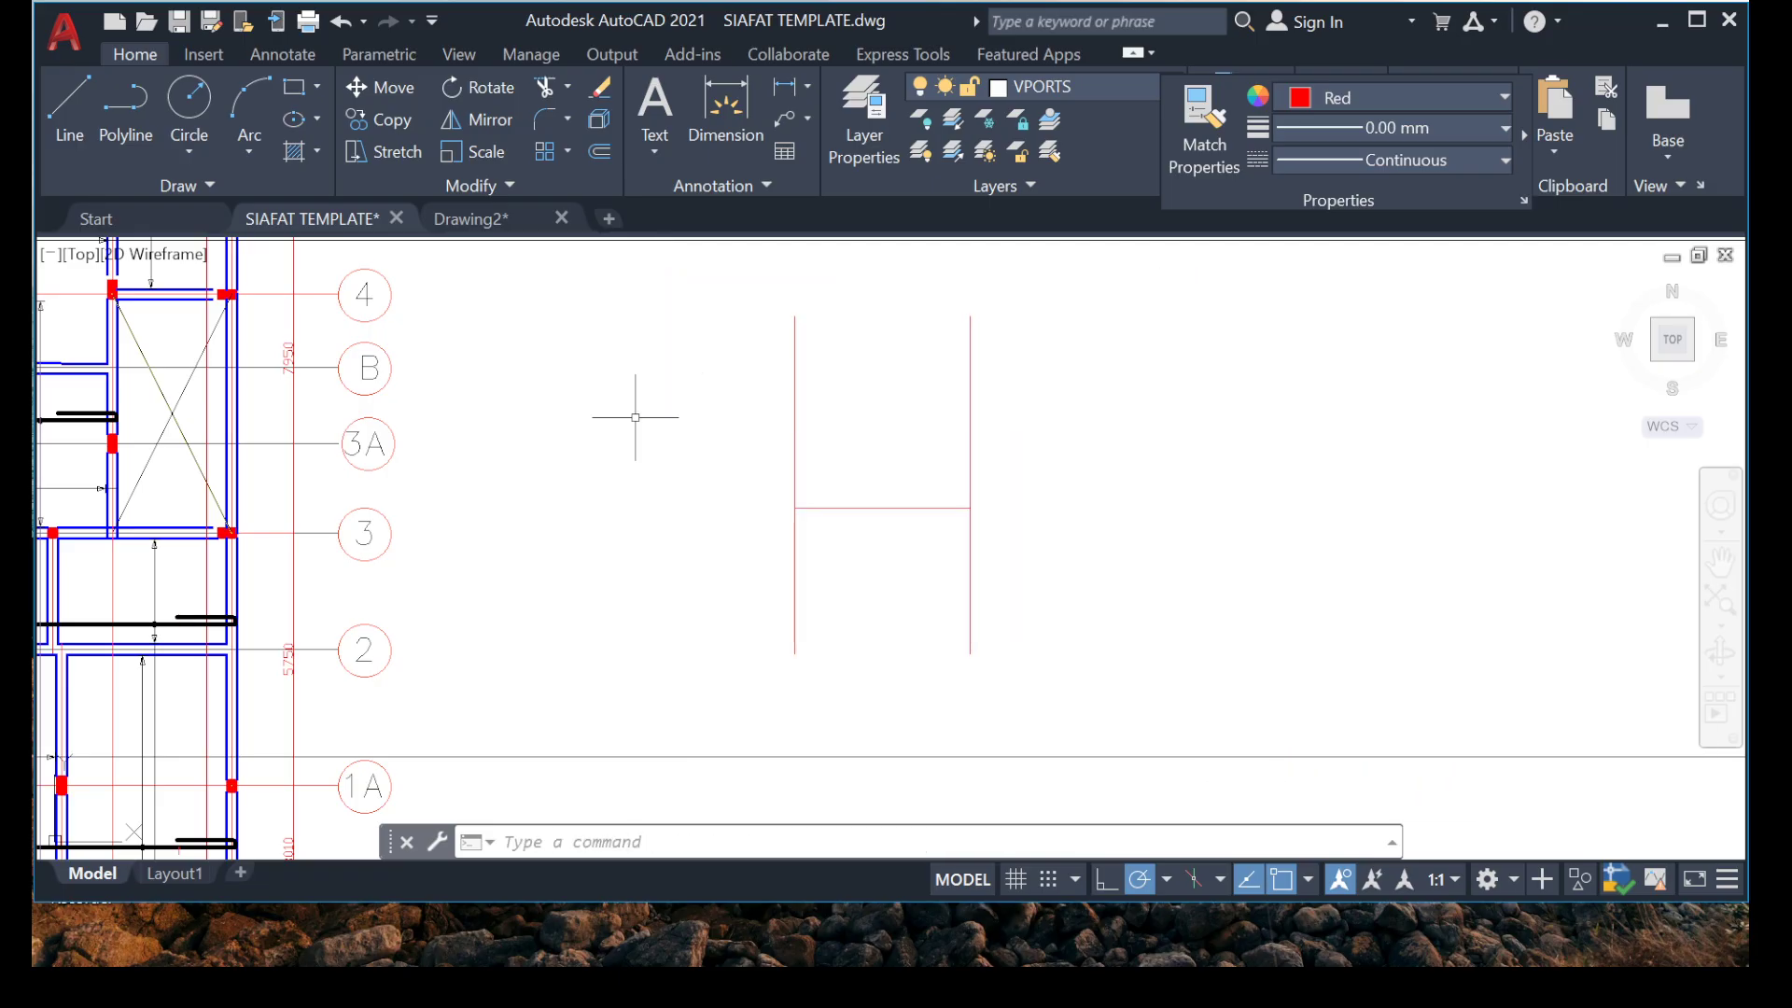
pyautogui.click(1019, 459)
pyautogui.click(886, 522)
pyautogui.press('Delete')
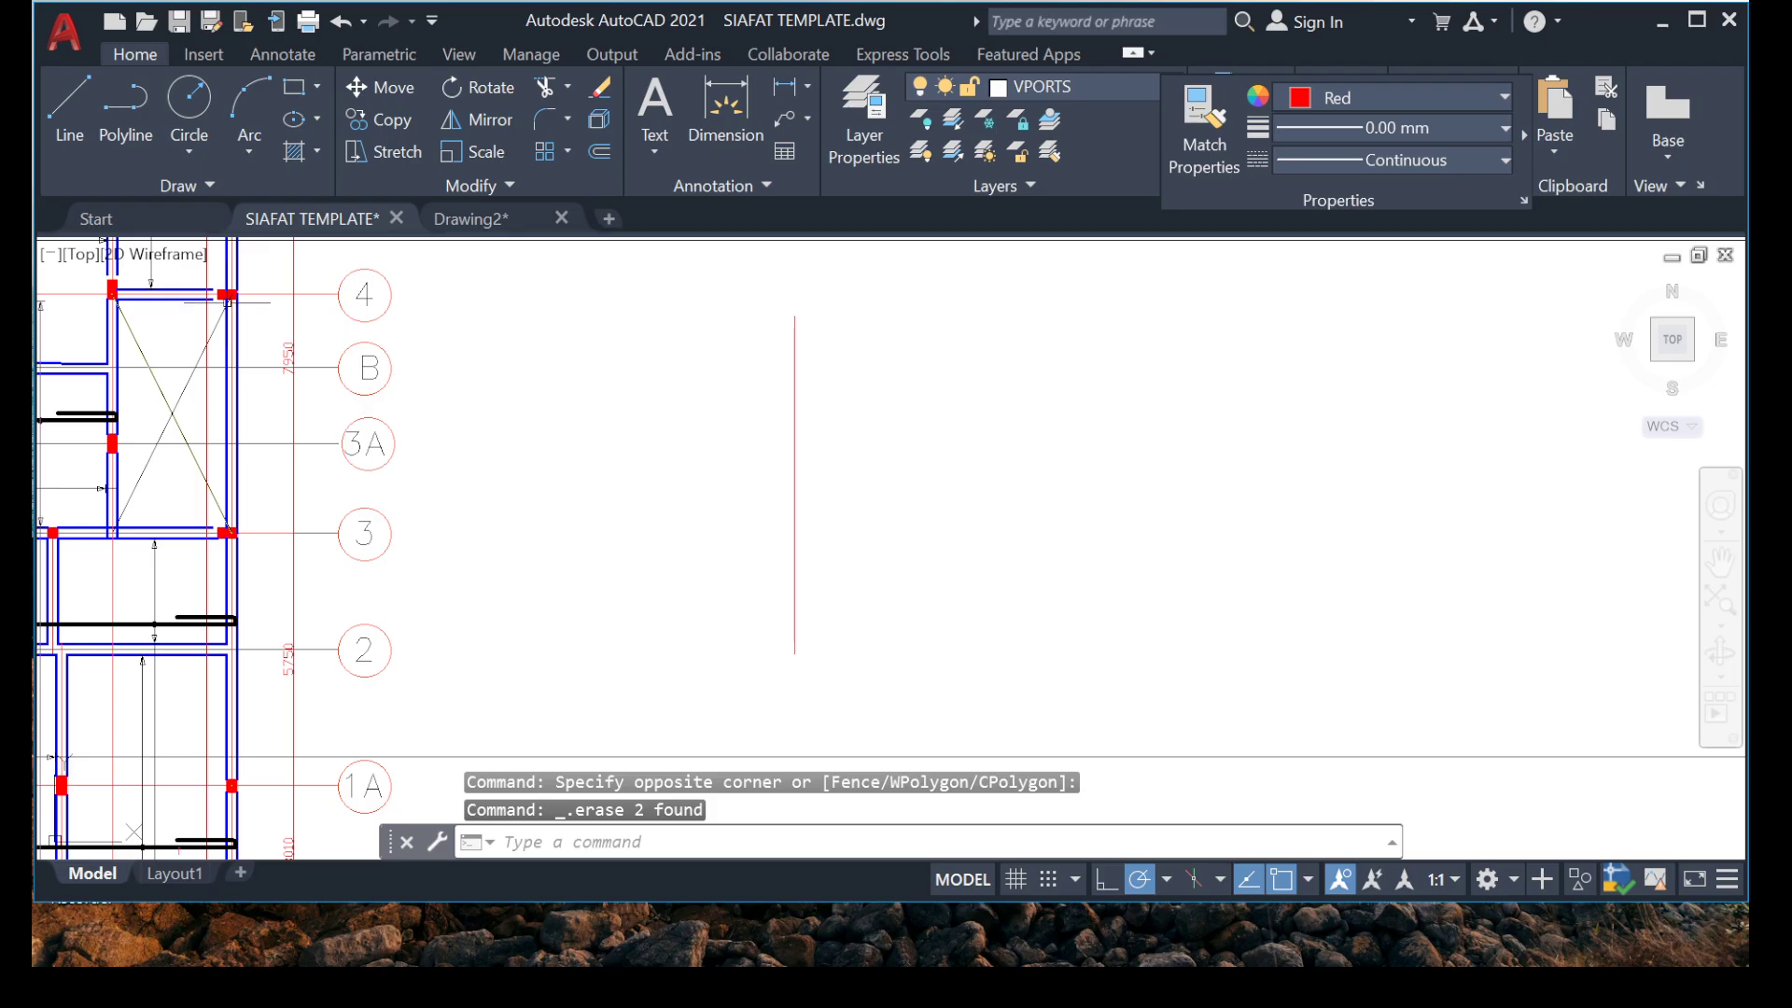
# Draw a long horizontal line crossing the remaining vertical line near mid-height, extending farther on the side away from the plan.
pyautogui.click(69, 104)
pyautogui.click(544, 496)
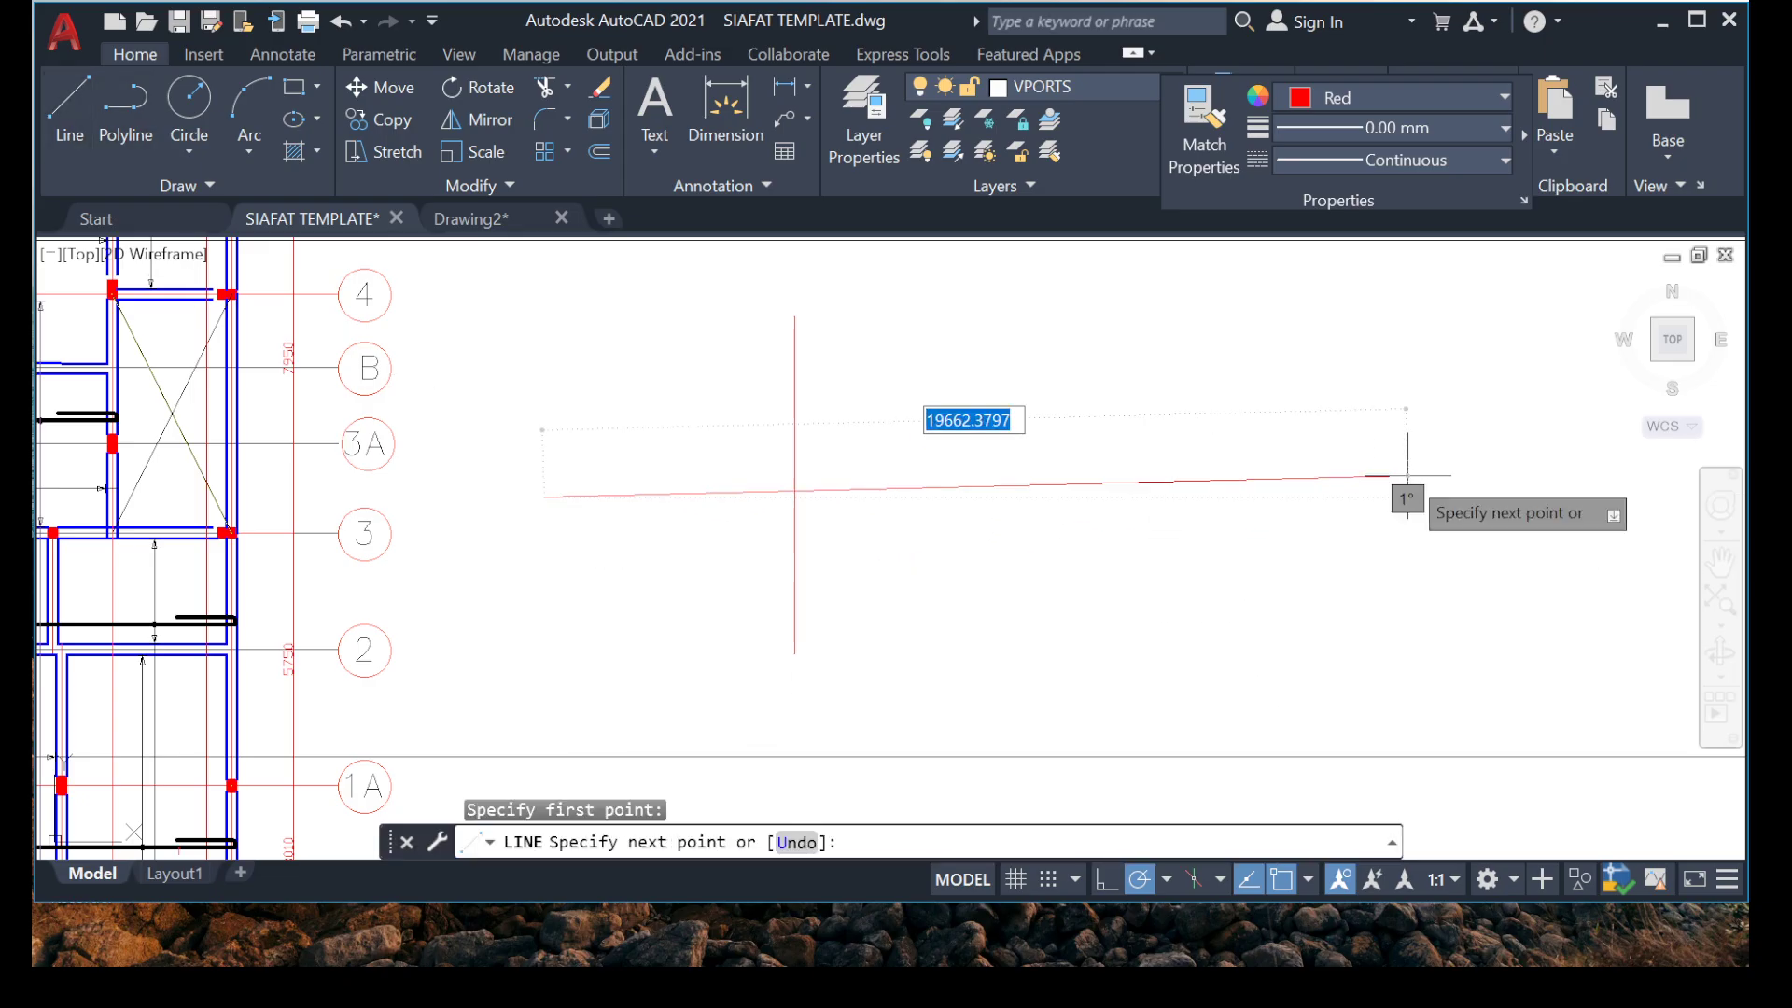
pyautogui.press('Escape')
pyautogui.press('Escape')
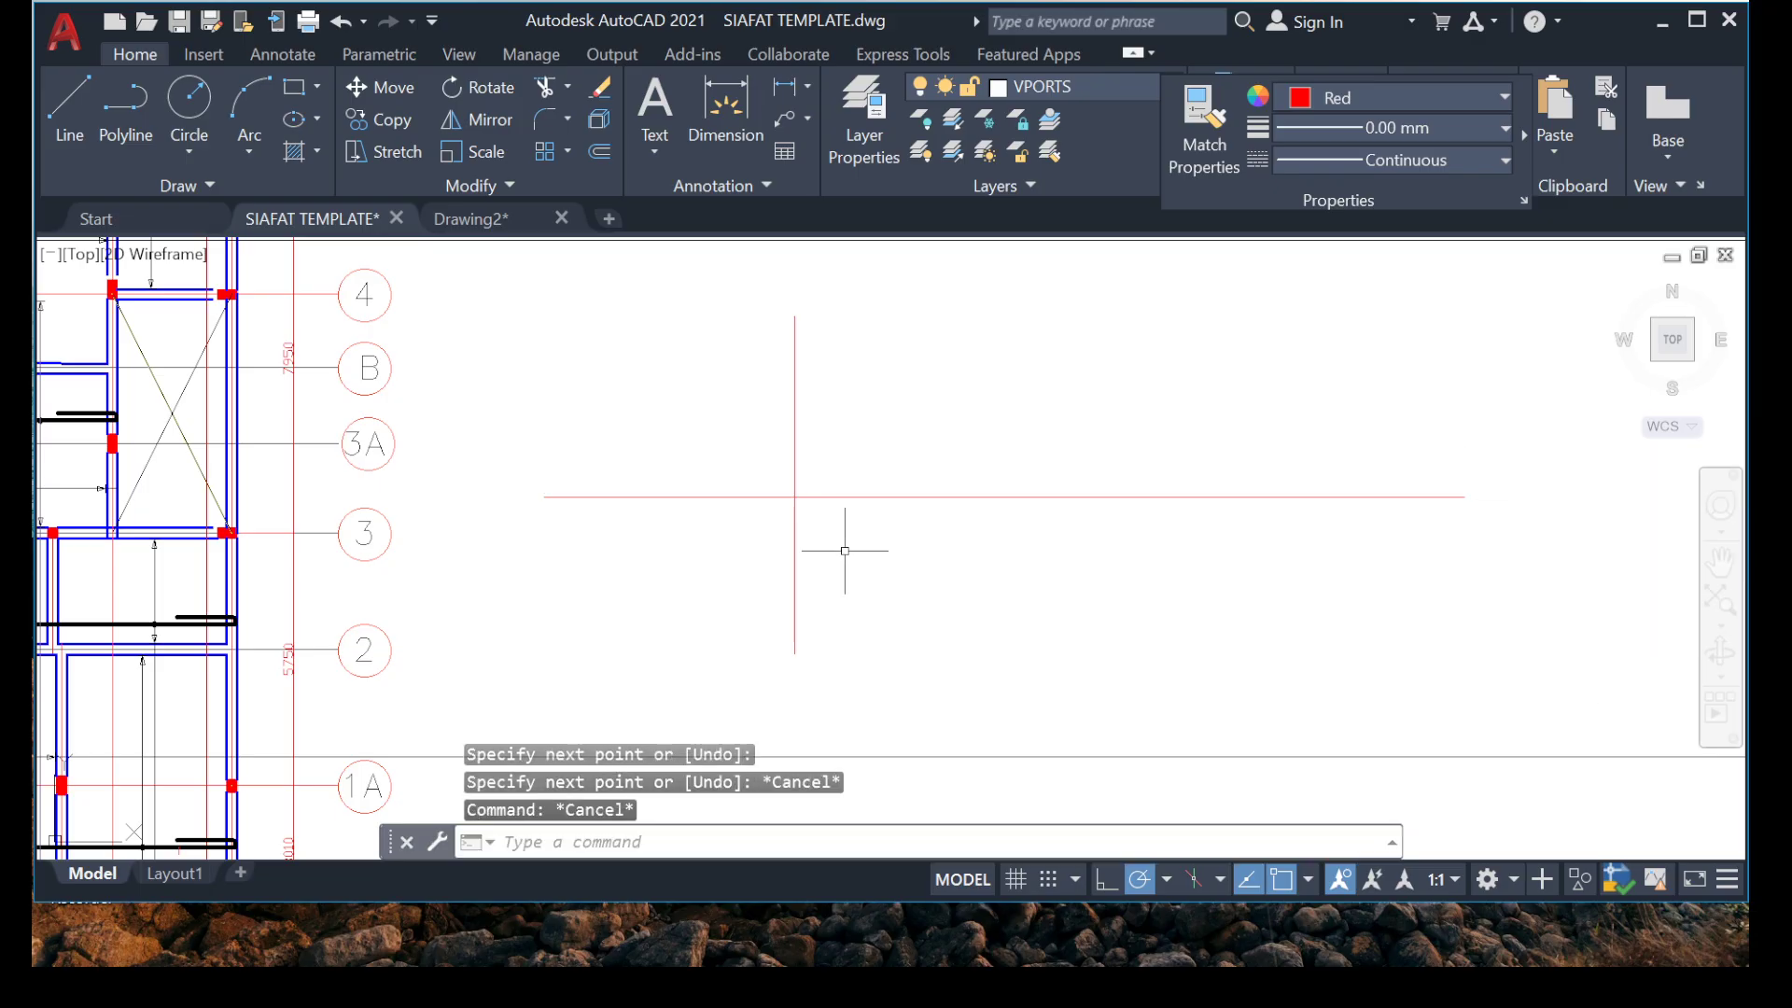
# Switch to Calculator, divide 3990 by 3, and return to the AutoCAD drawing.
pyautogui.scroll(-3, 910, 608)
pyautogui.scroll(4, 816, 587)
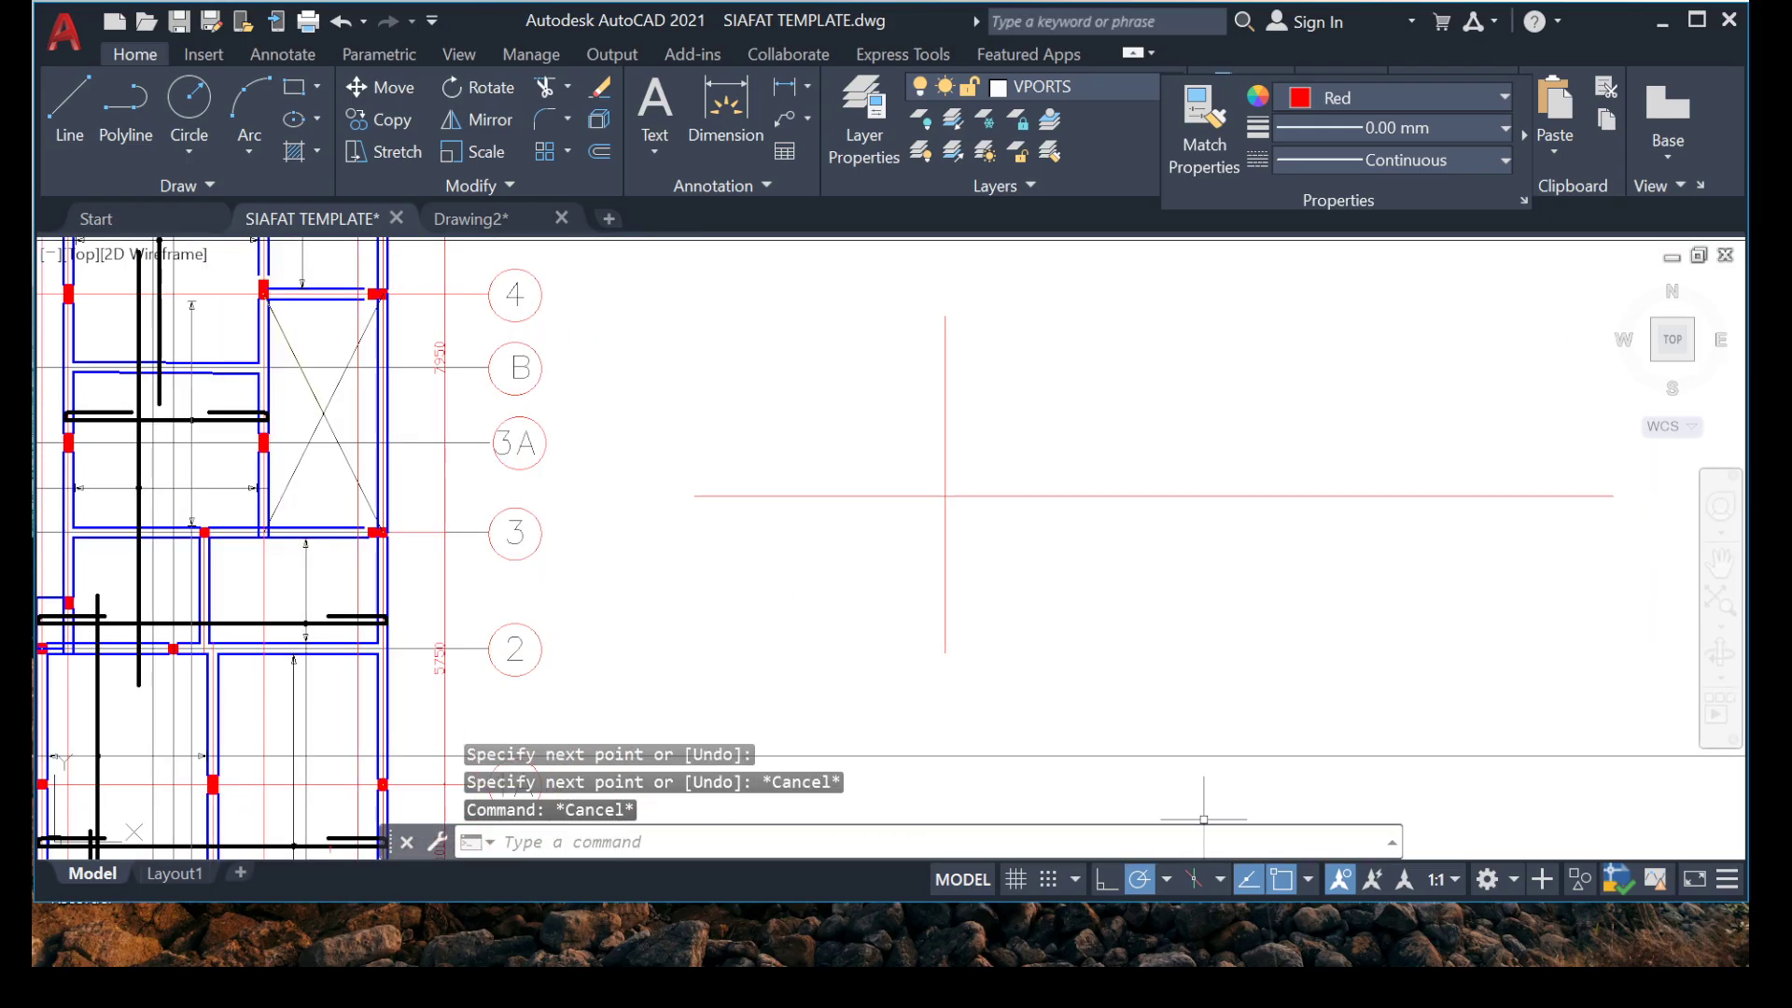
pyautogui.click(1269, 934)
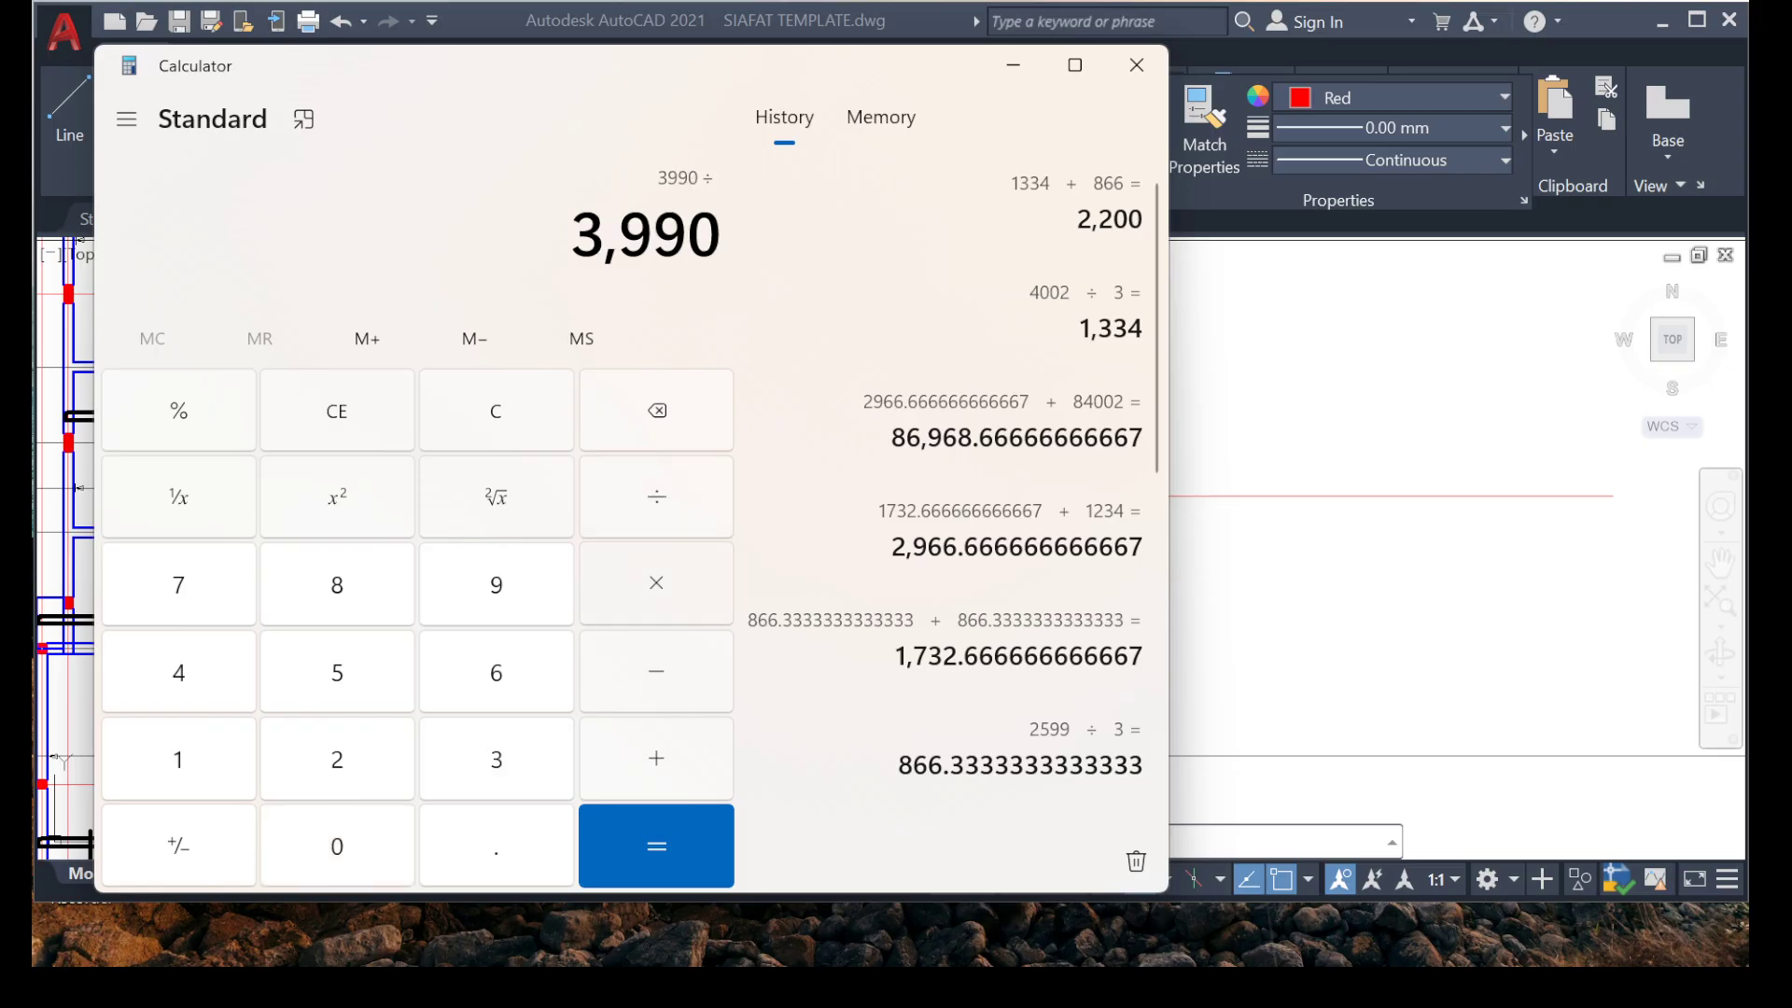
pyautogui.write('3')
pyautogui.press('Return')
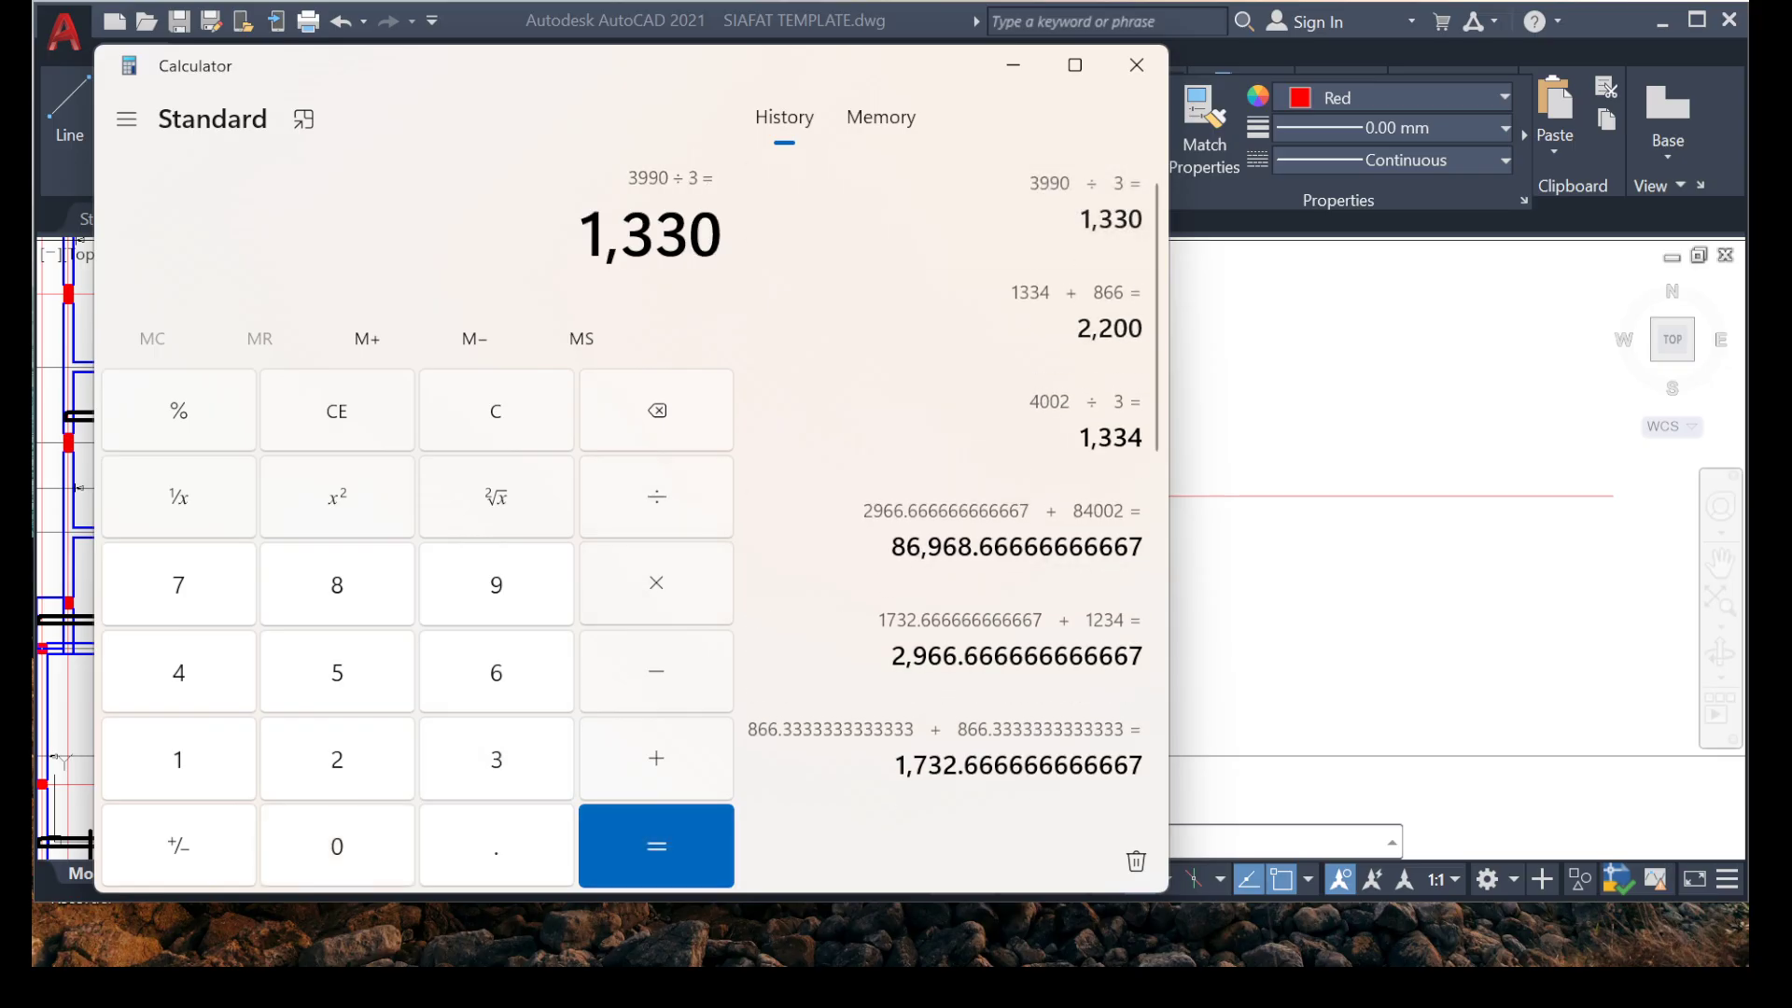
pyautogui.click(1012, 66)
pyautogui.scroll(2, 824, 508)
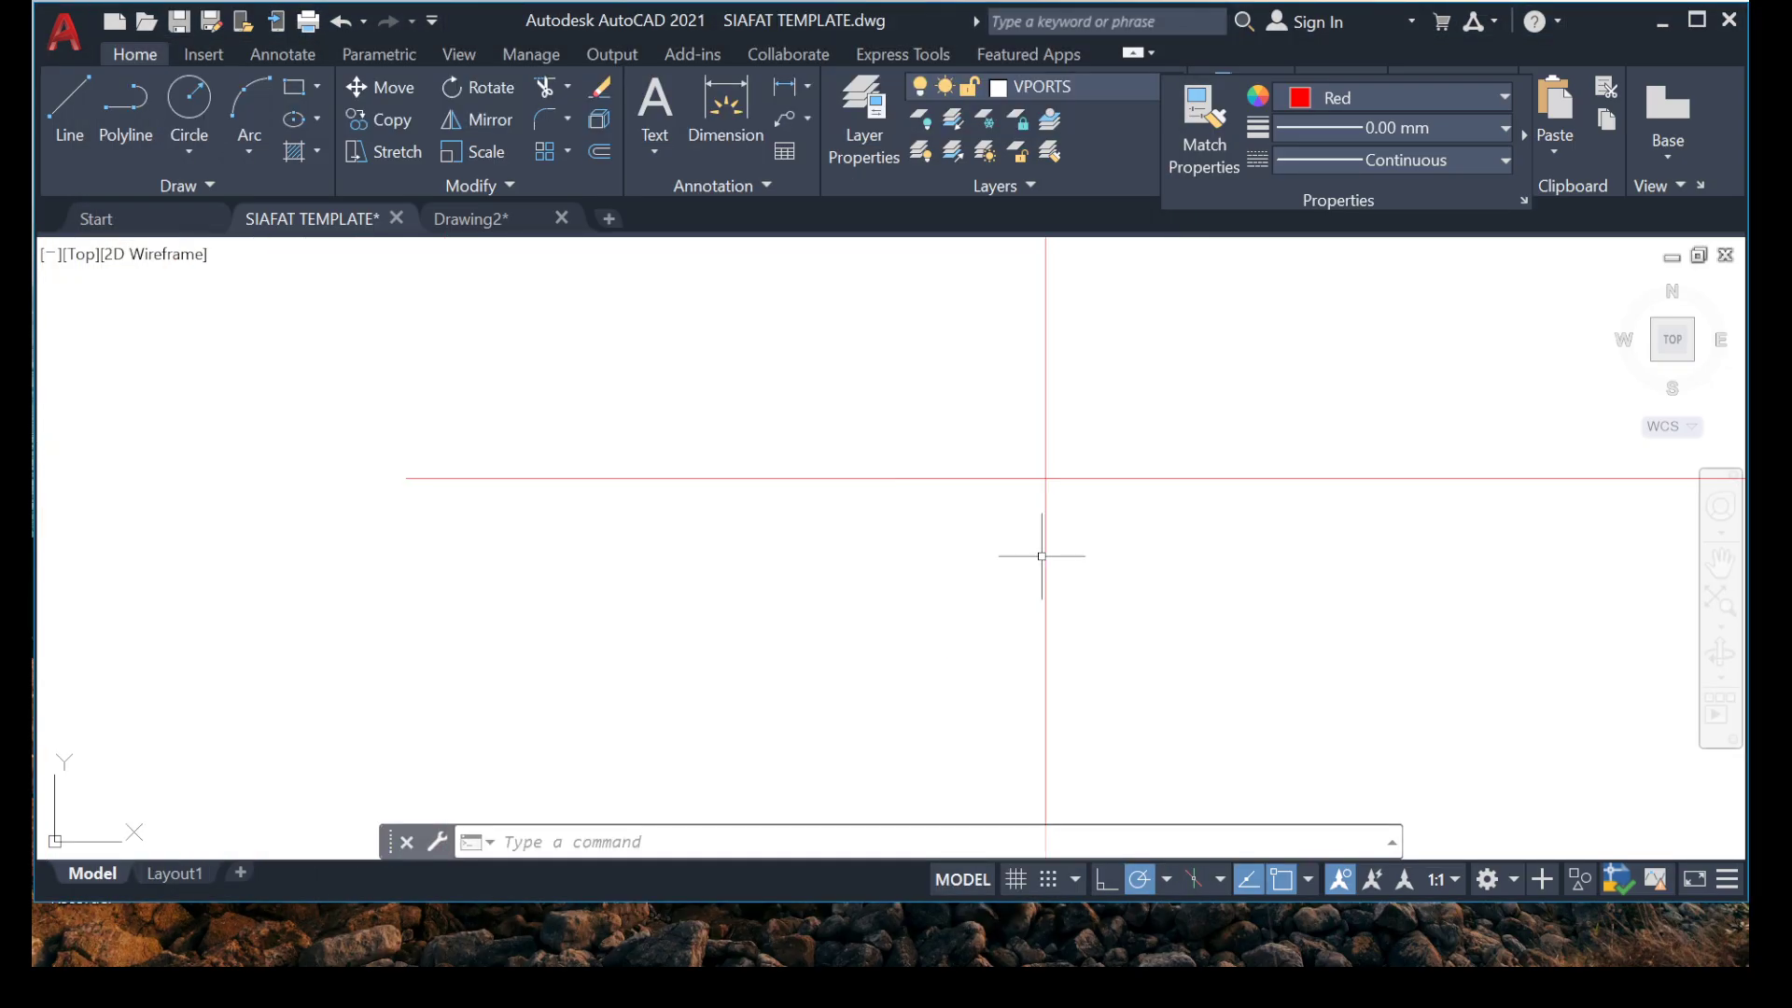
pyautogui.click(1113, 553)
pyautogui.click(940, 609)
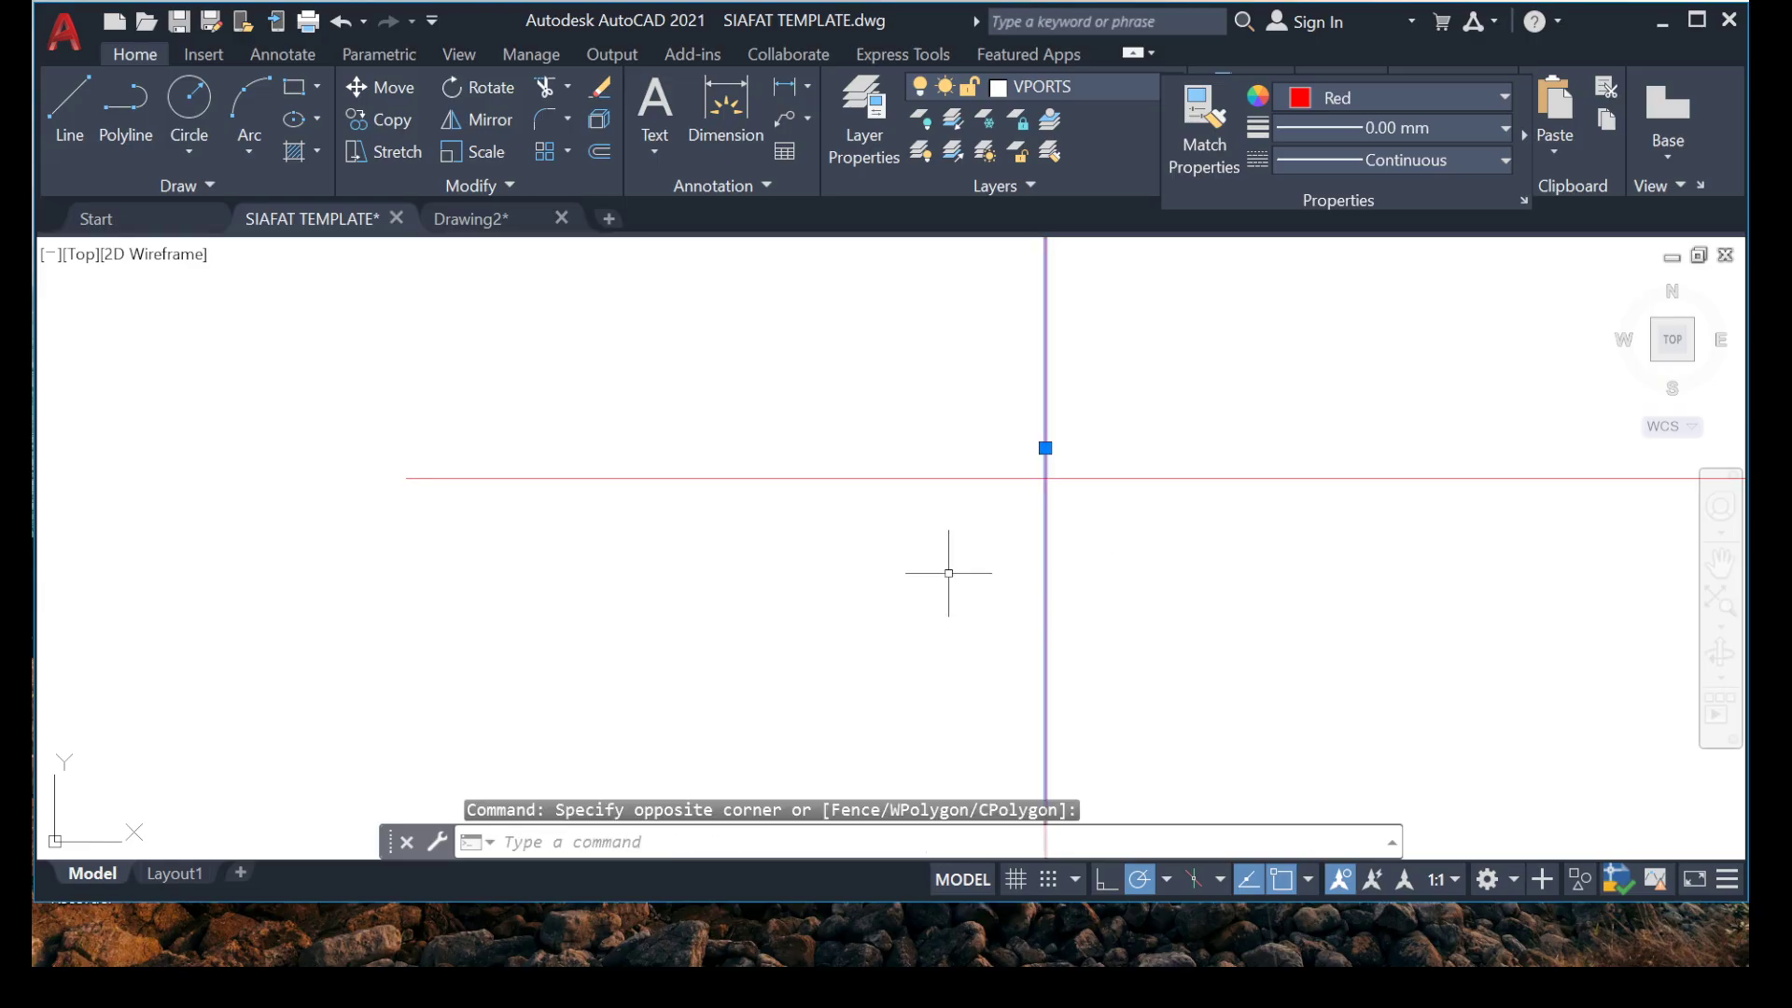
pyautogui.write('UOSNAP')
pyautogui.press('Return')
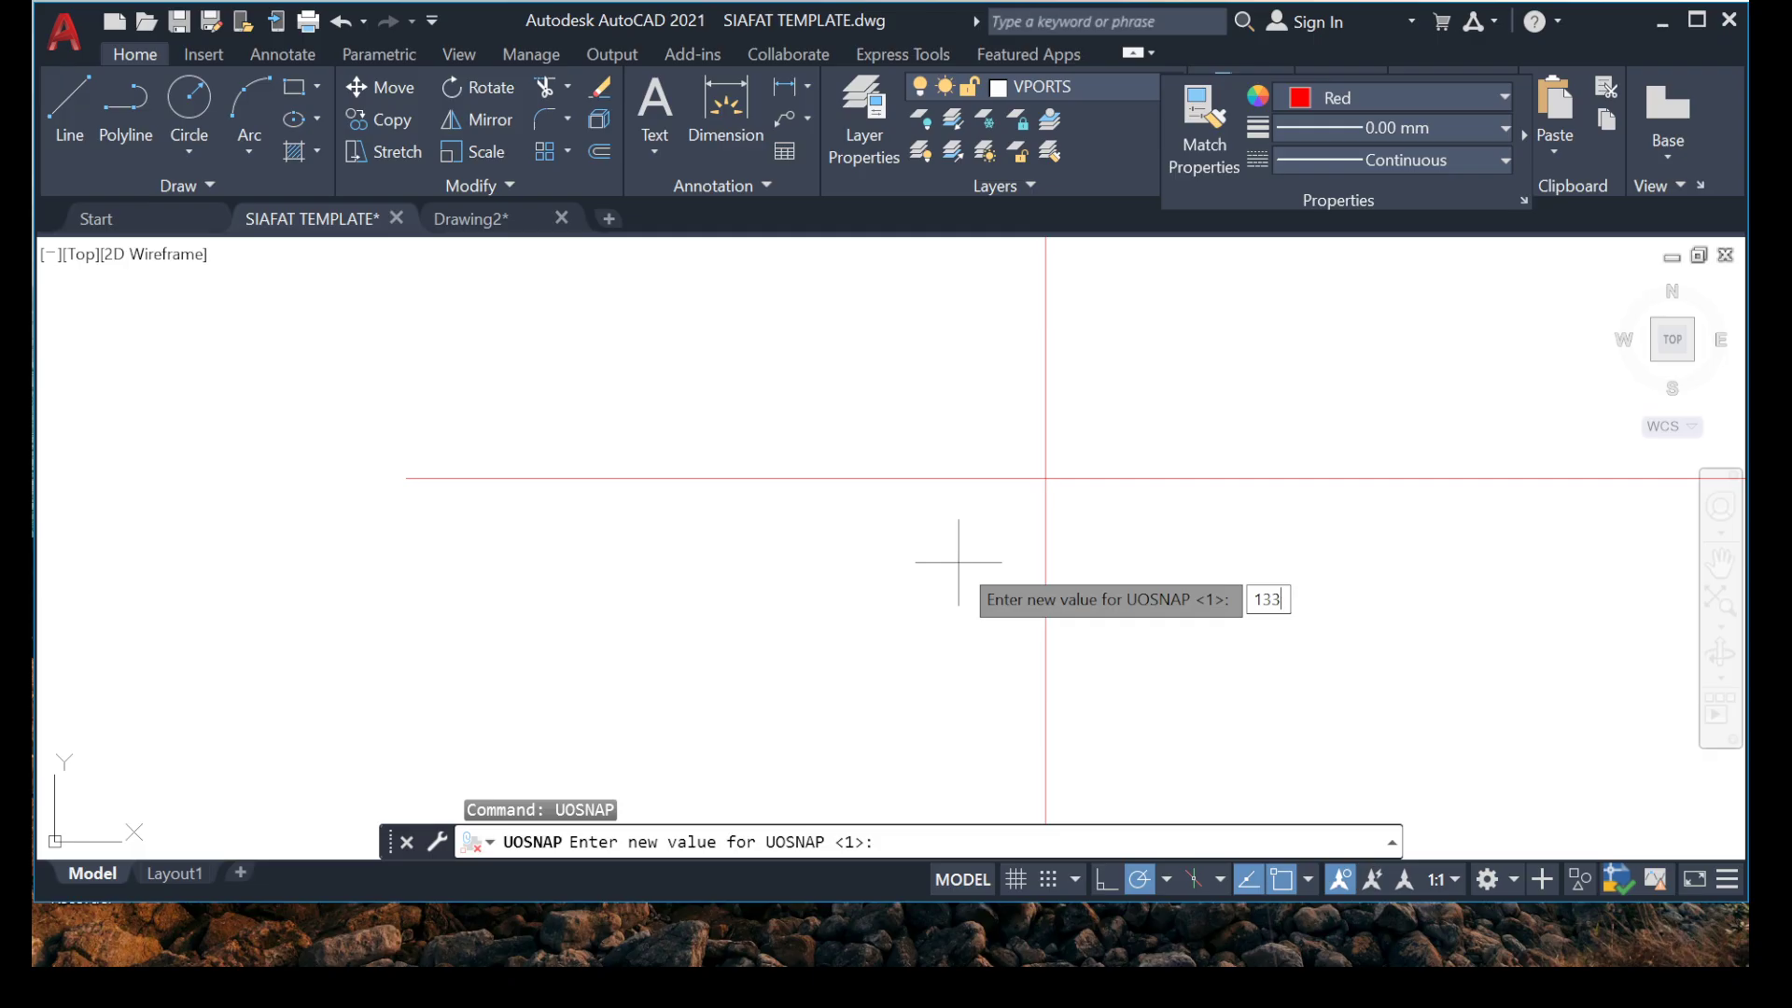
pyautogui.press('Return')
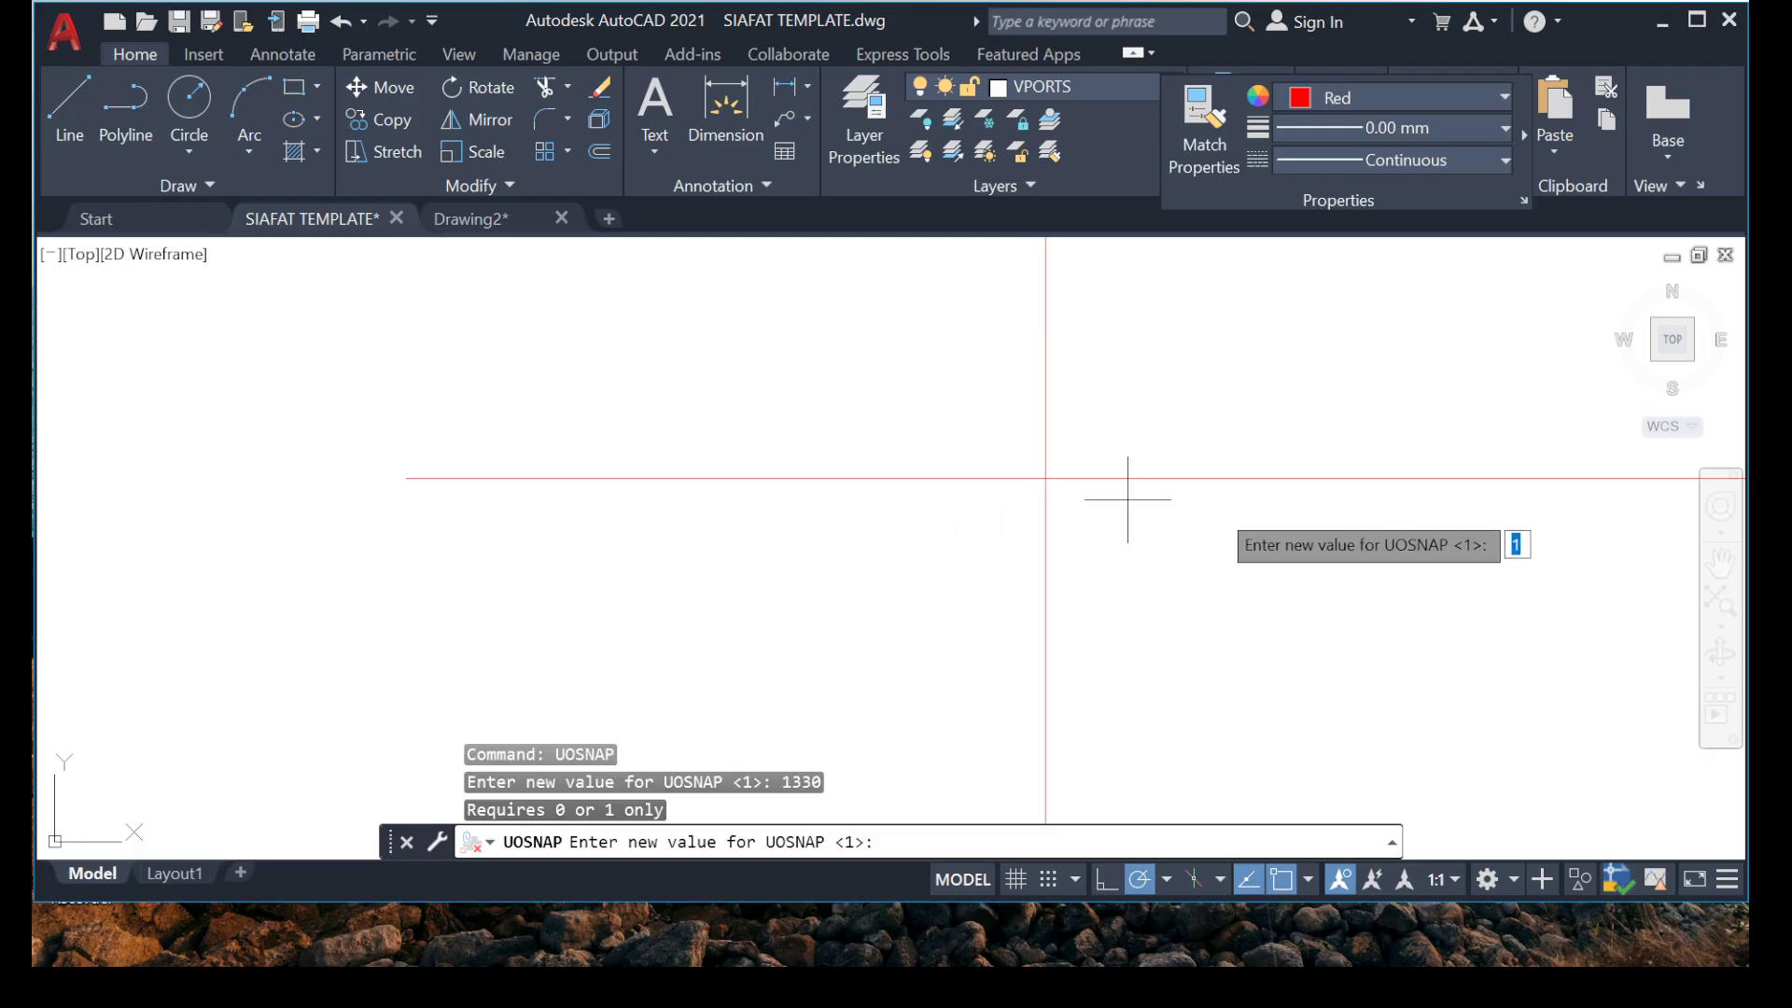
pyautogui.scroll(-1, 1204, 581)
pyautogui.scroll(-2, 967, 560)
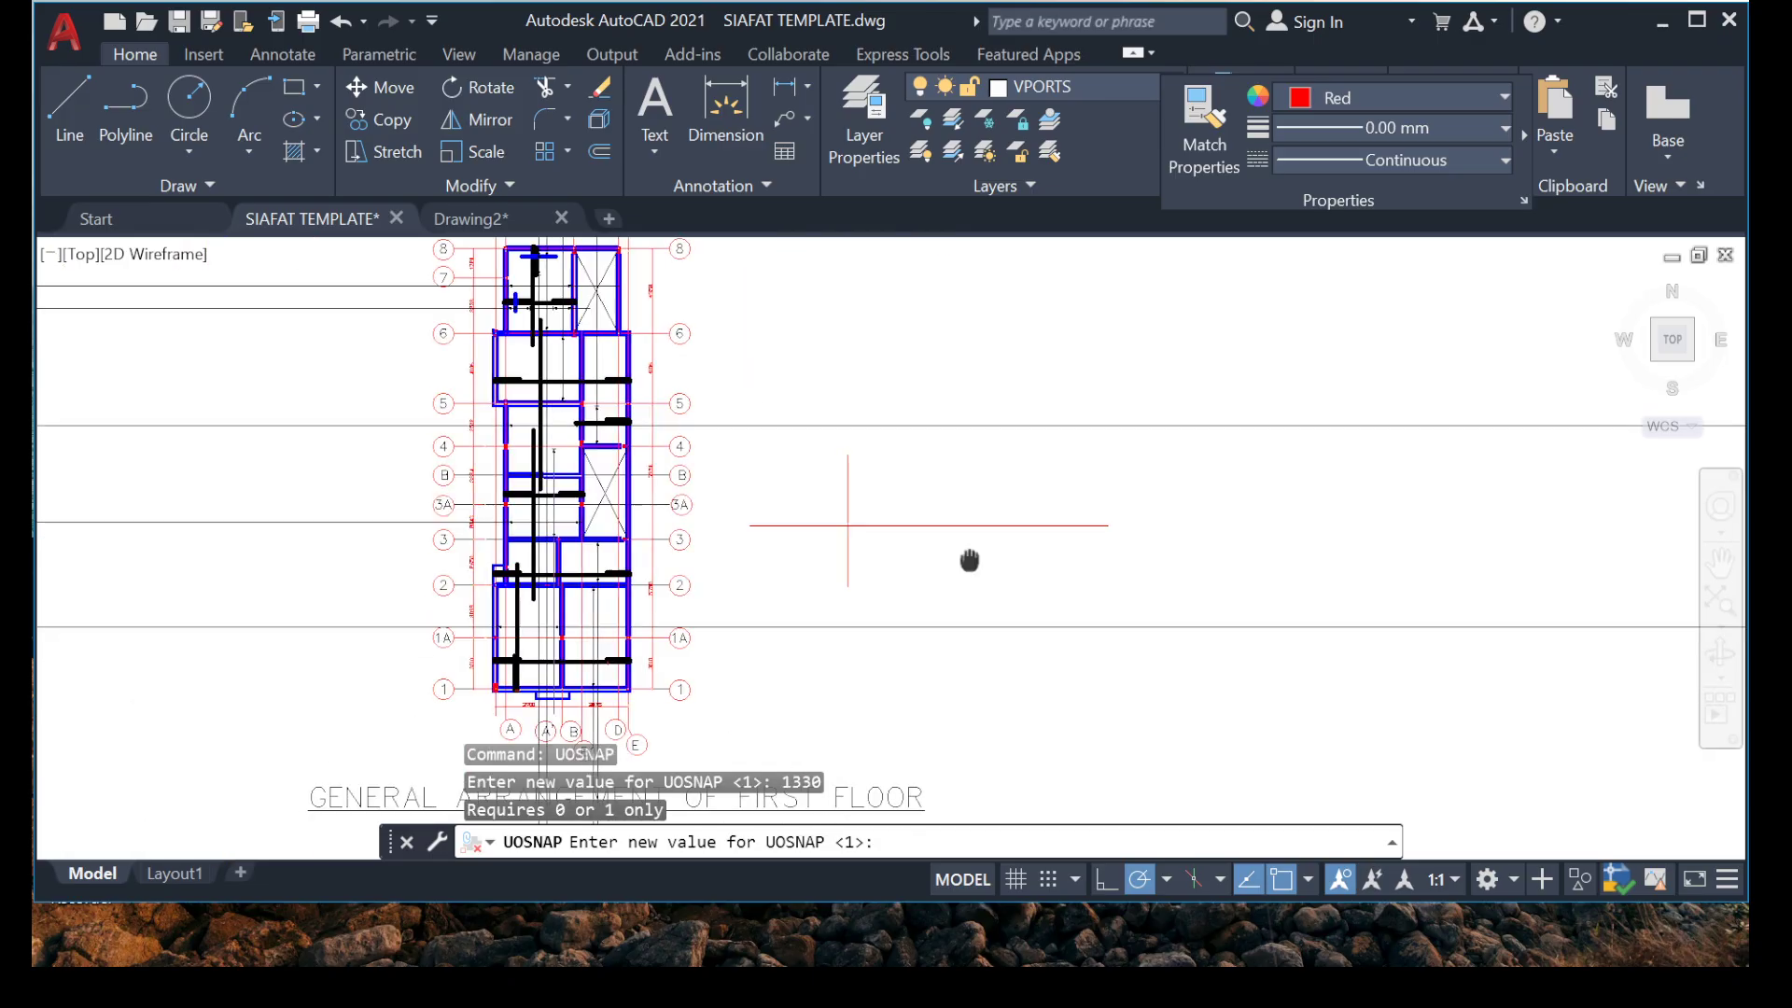
pyautogui.scroll(2, 943, 532)
pyautogui.press('Escape')
pyautogui.click(620, 579)
pyautogui.click(491, 583)
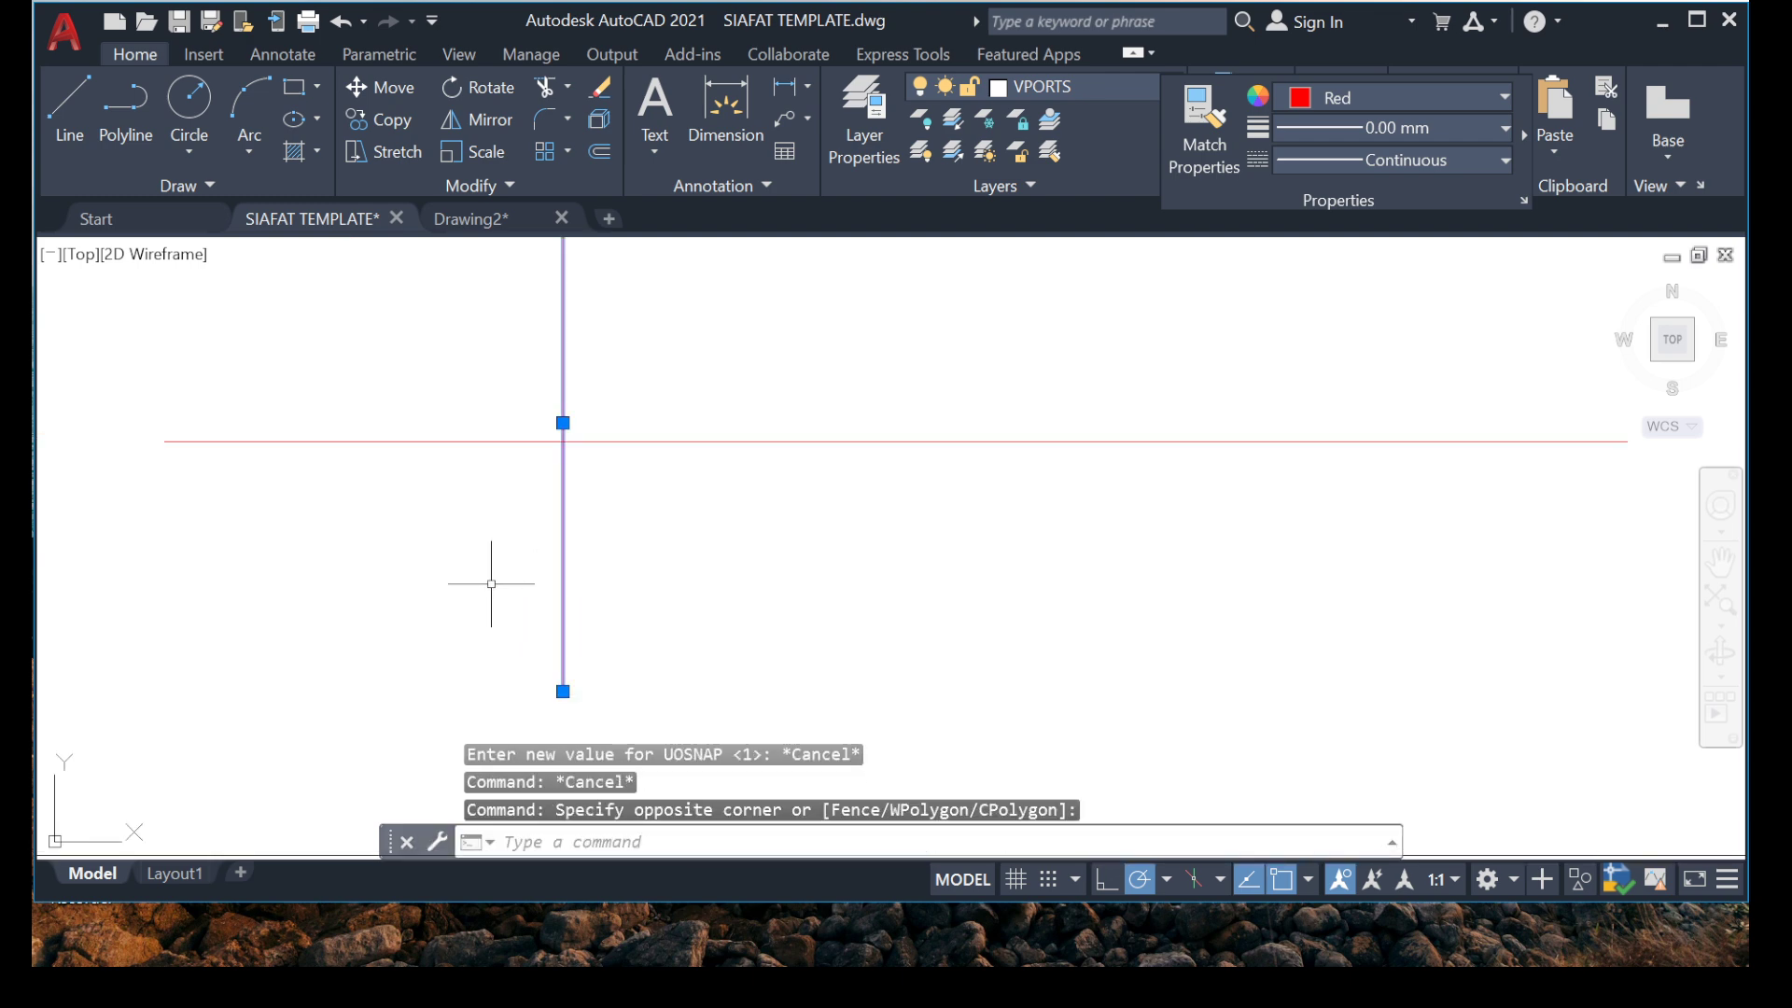
pyautogui.press('Return')
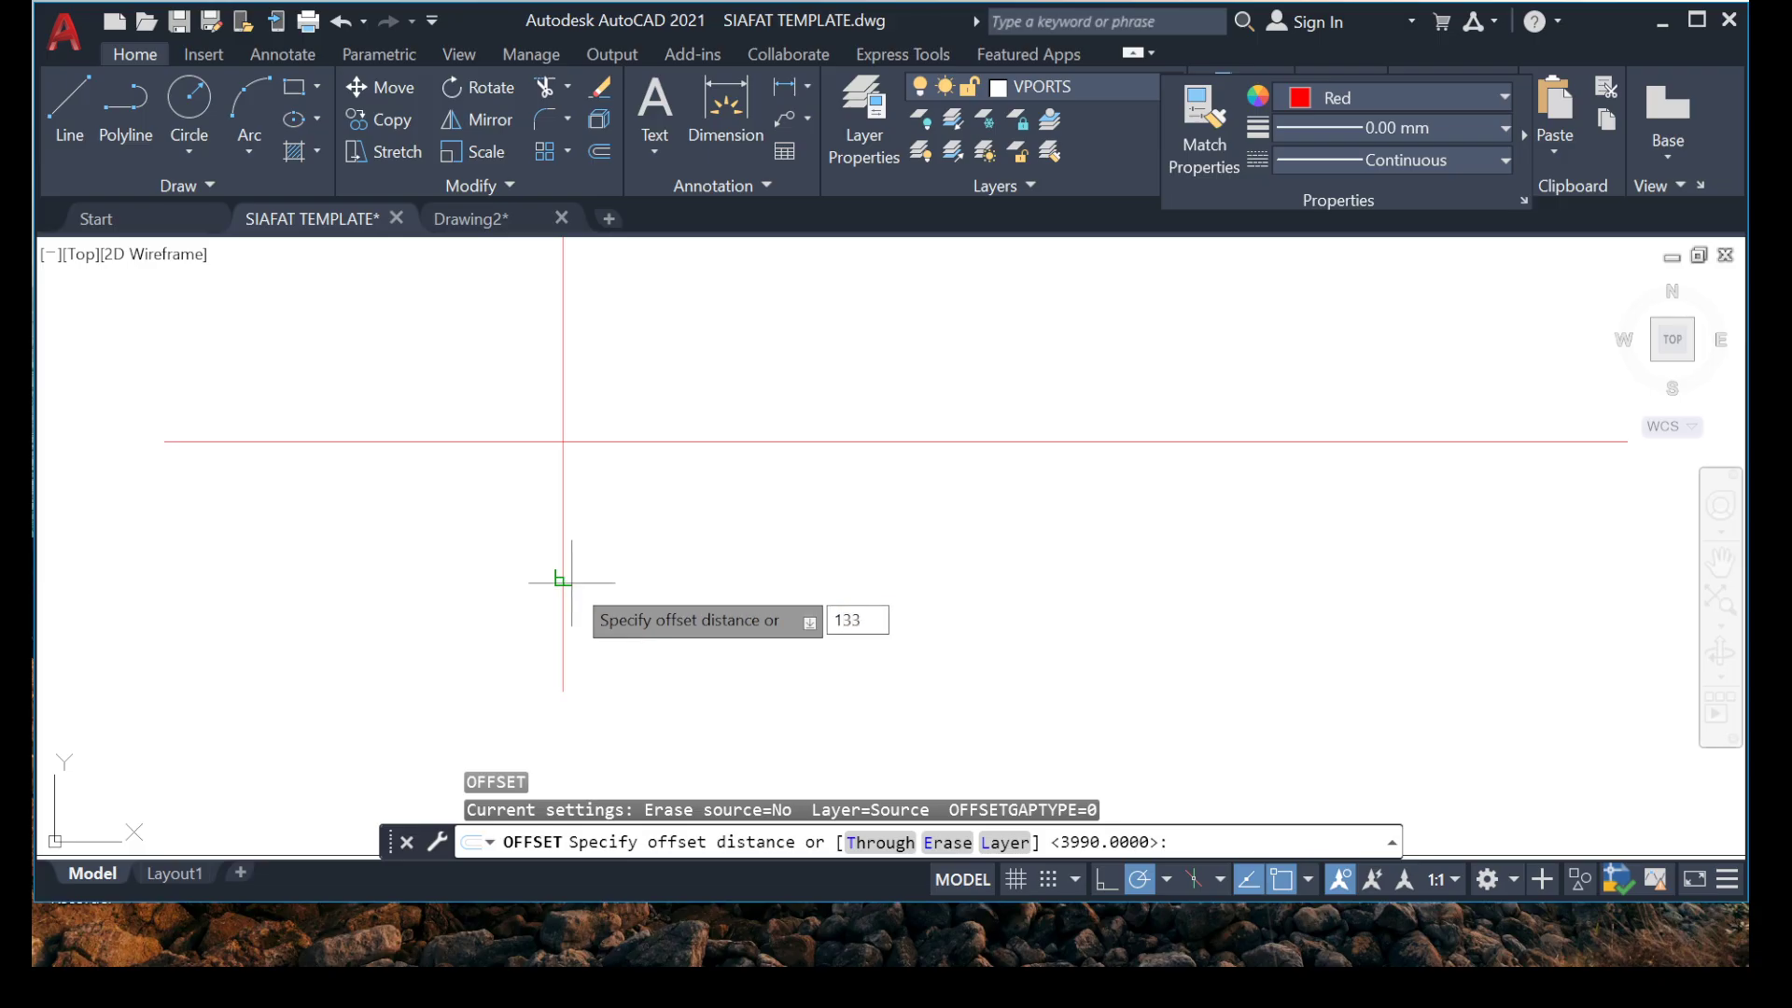
pyautogui.press('Return')
pyautogui.click(1059, 571)
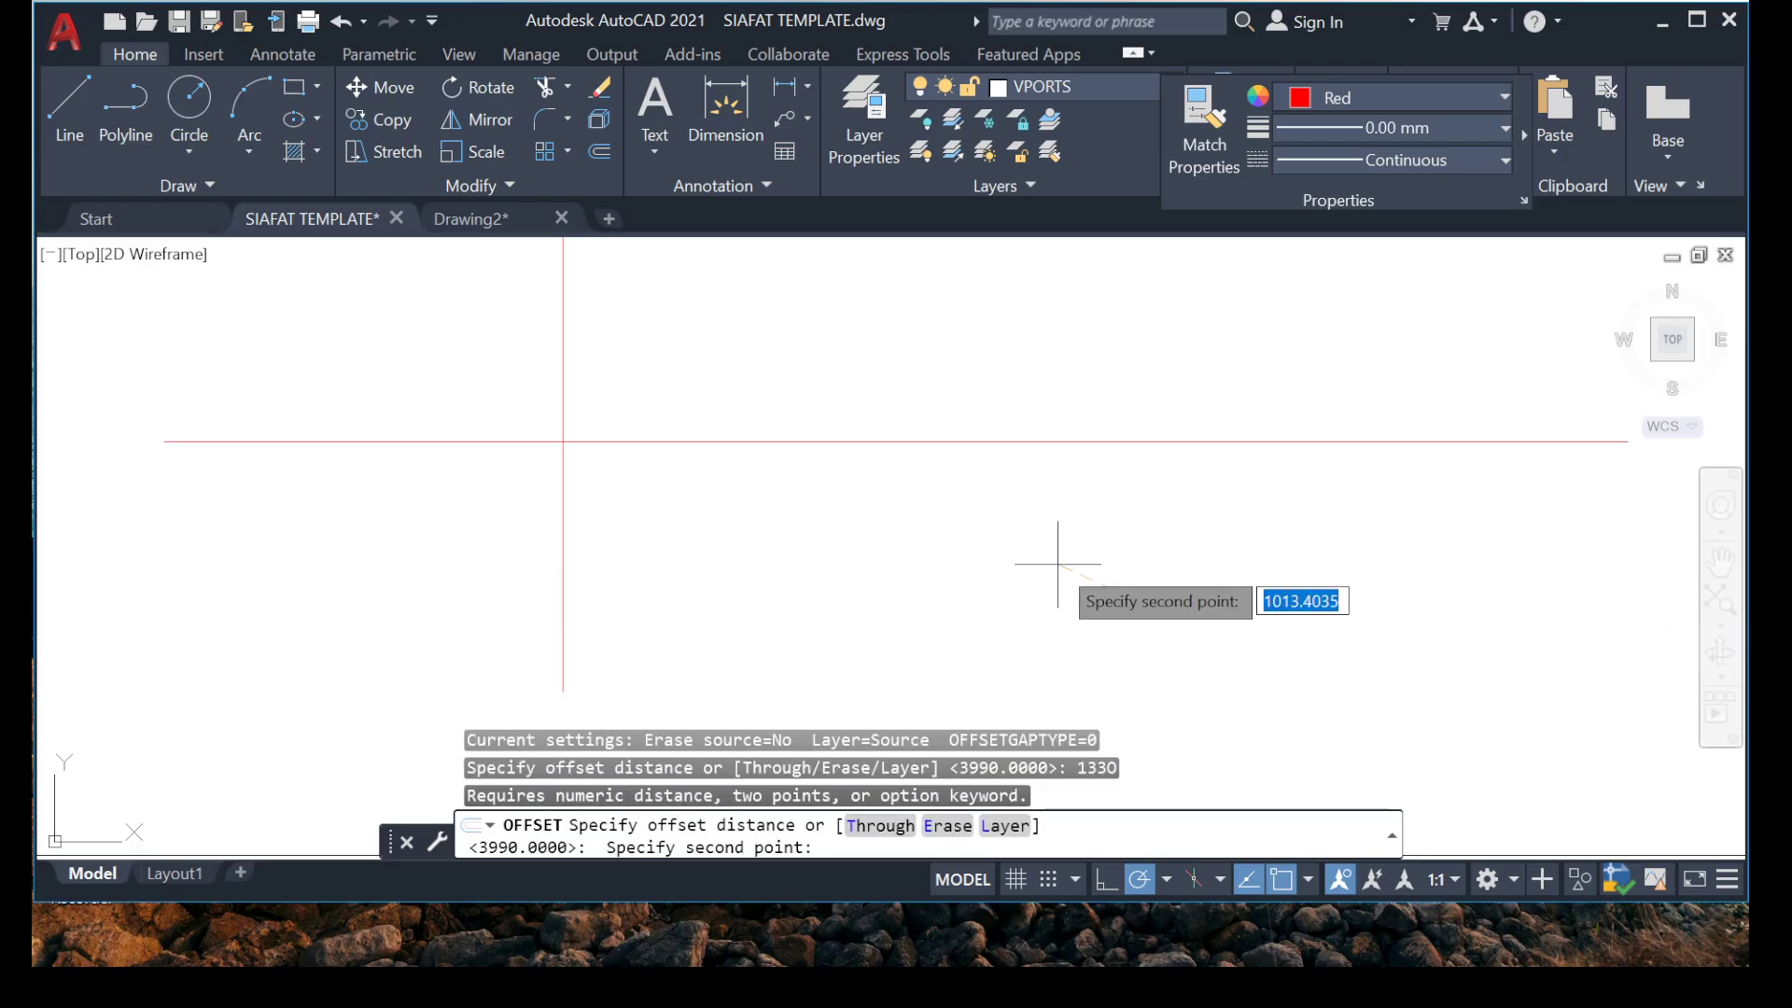
pyautogui.scroll(-3, 1059, 571)
pyautogui.press('Escape')
pyautogui.press('Escape')
# Offset the vertical line beside the floor plan by 1330, placing the copy on the side away from the plan.
pyautogui.scroll(6, 845, 578)
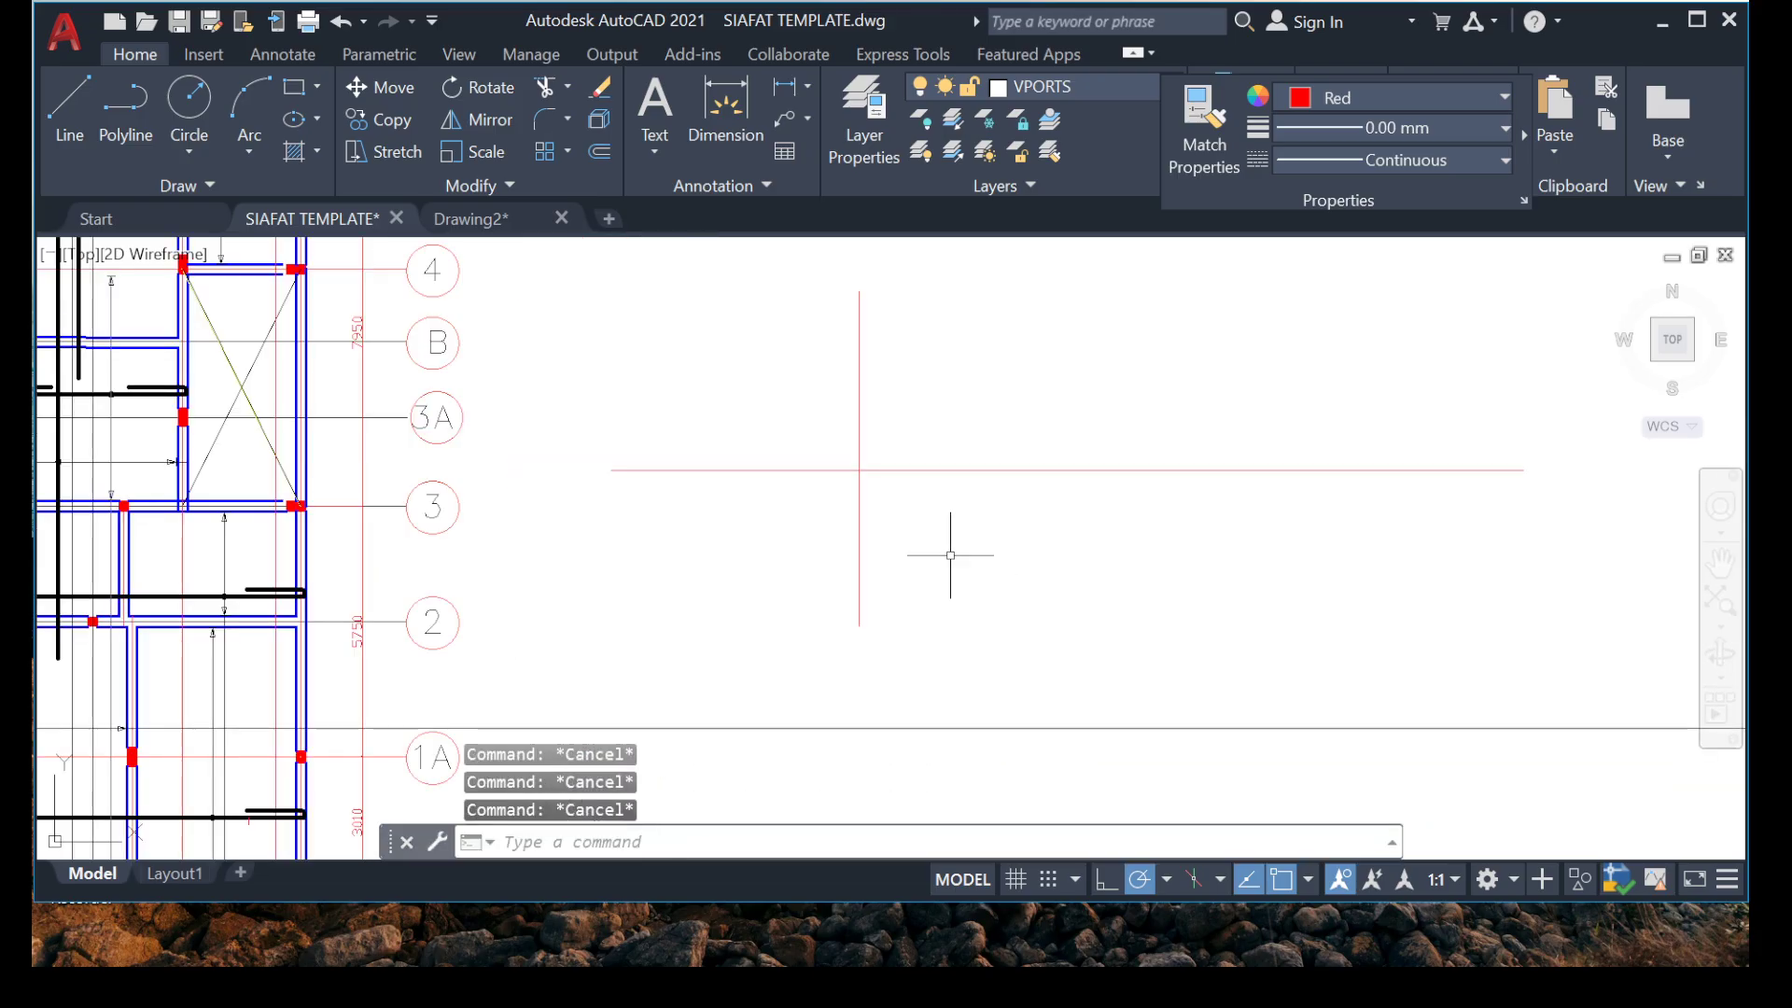
pyautogui.click(800, 560)
pyautogui.click(673, 559)
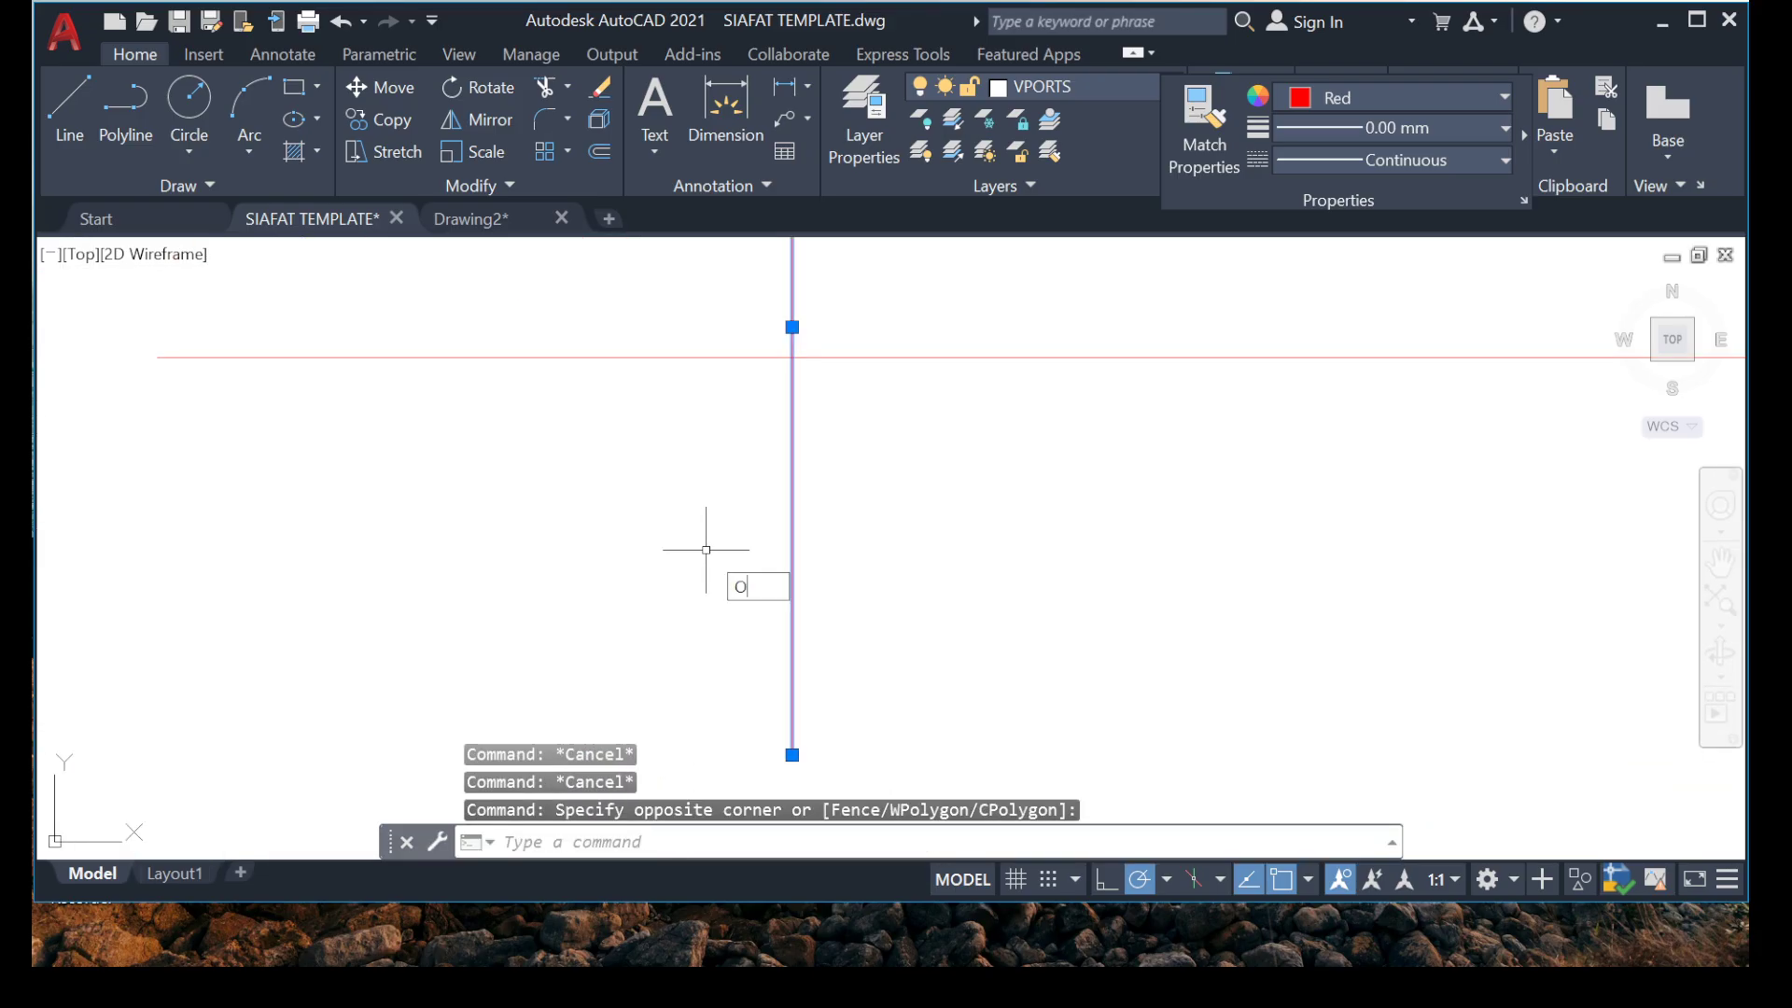
pyautogui.press('Return')
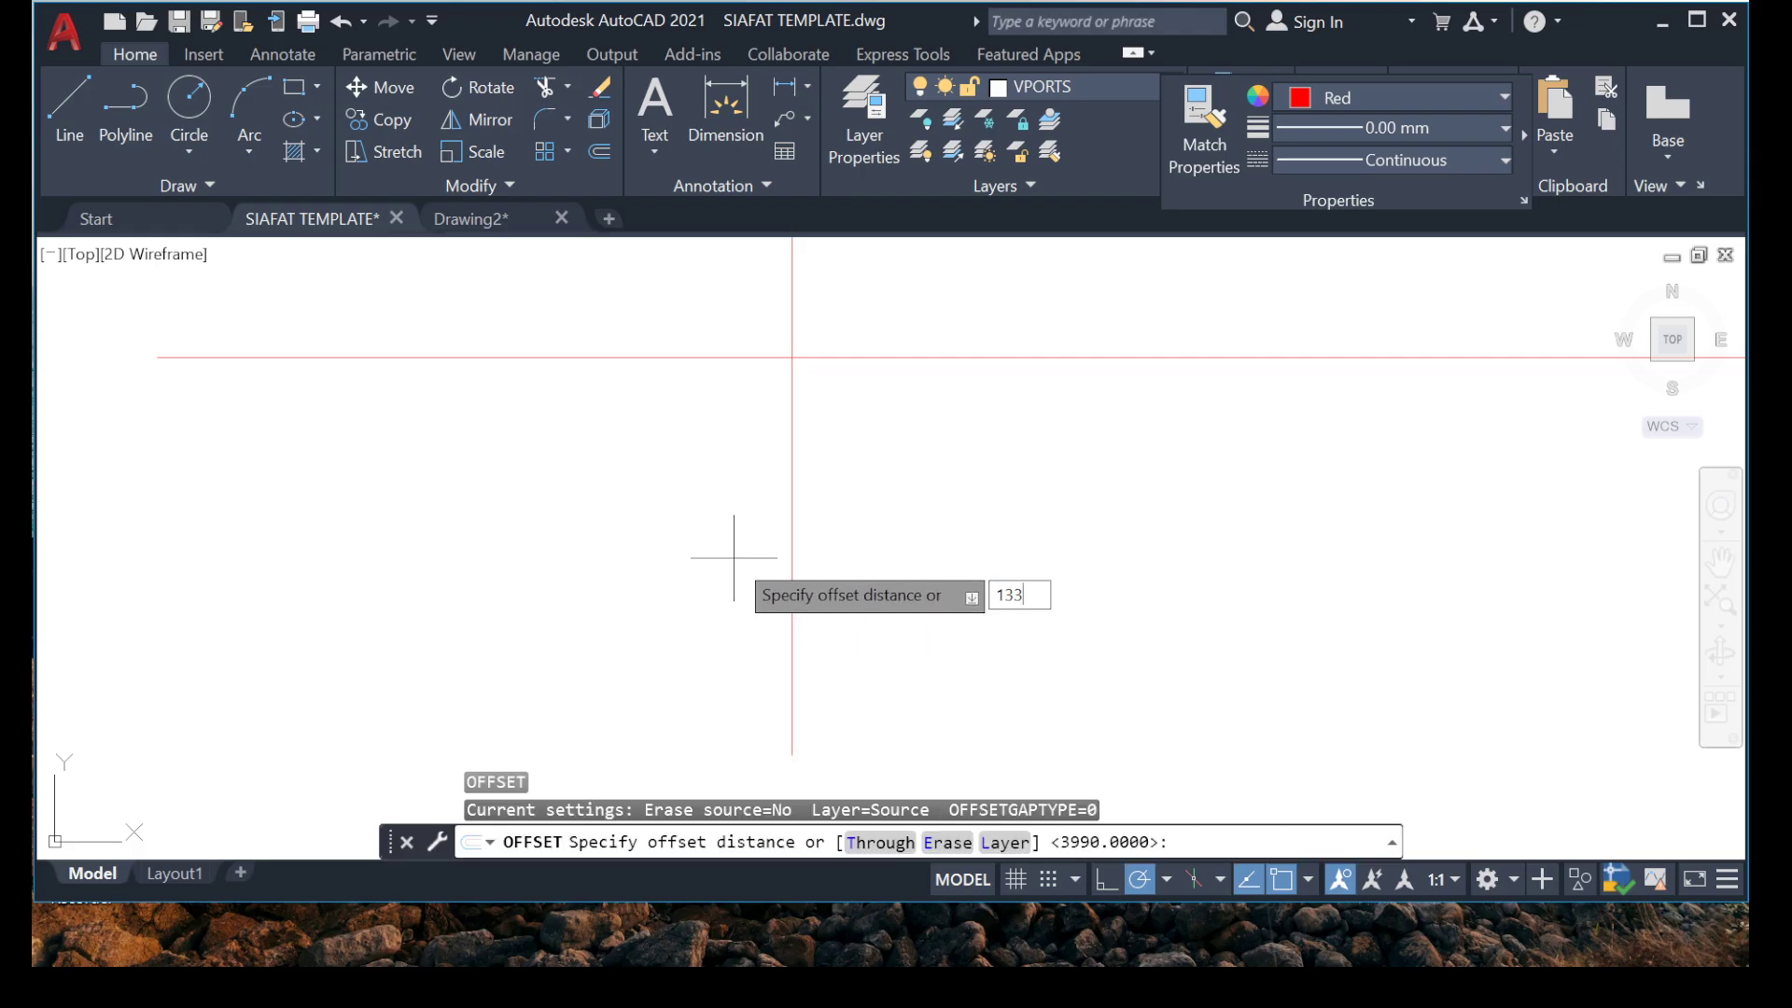
pyautogui.press('Return')
pyautogui.click(793, 550)
pyautogui.click(1278, 532)
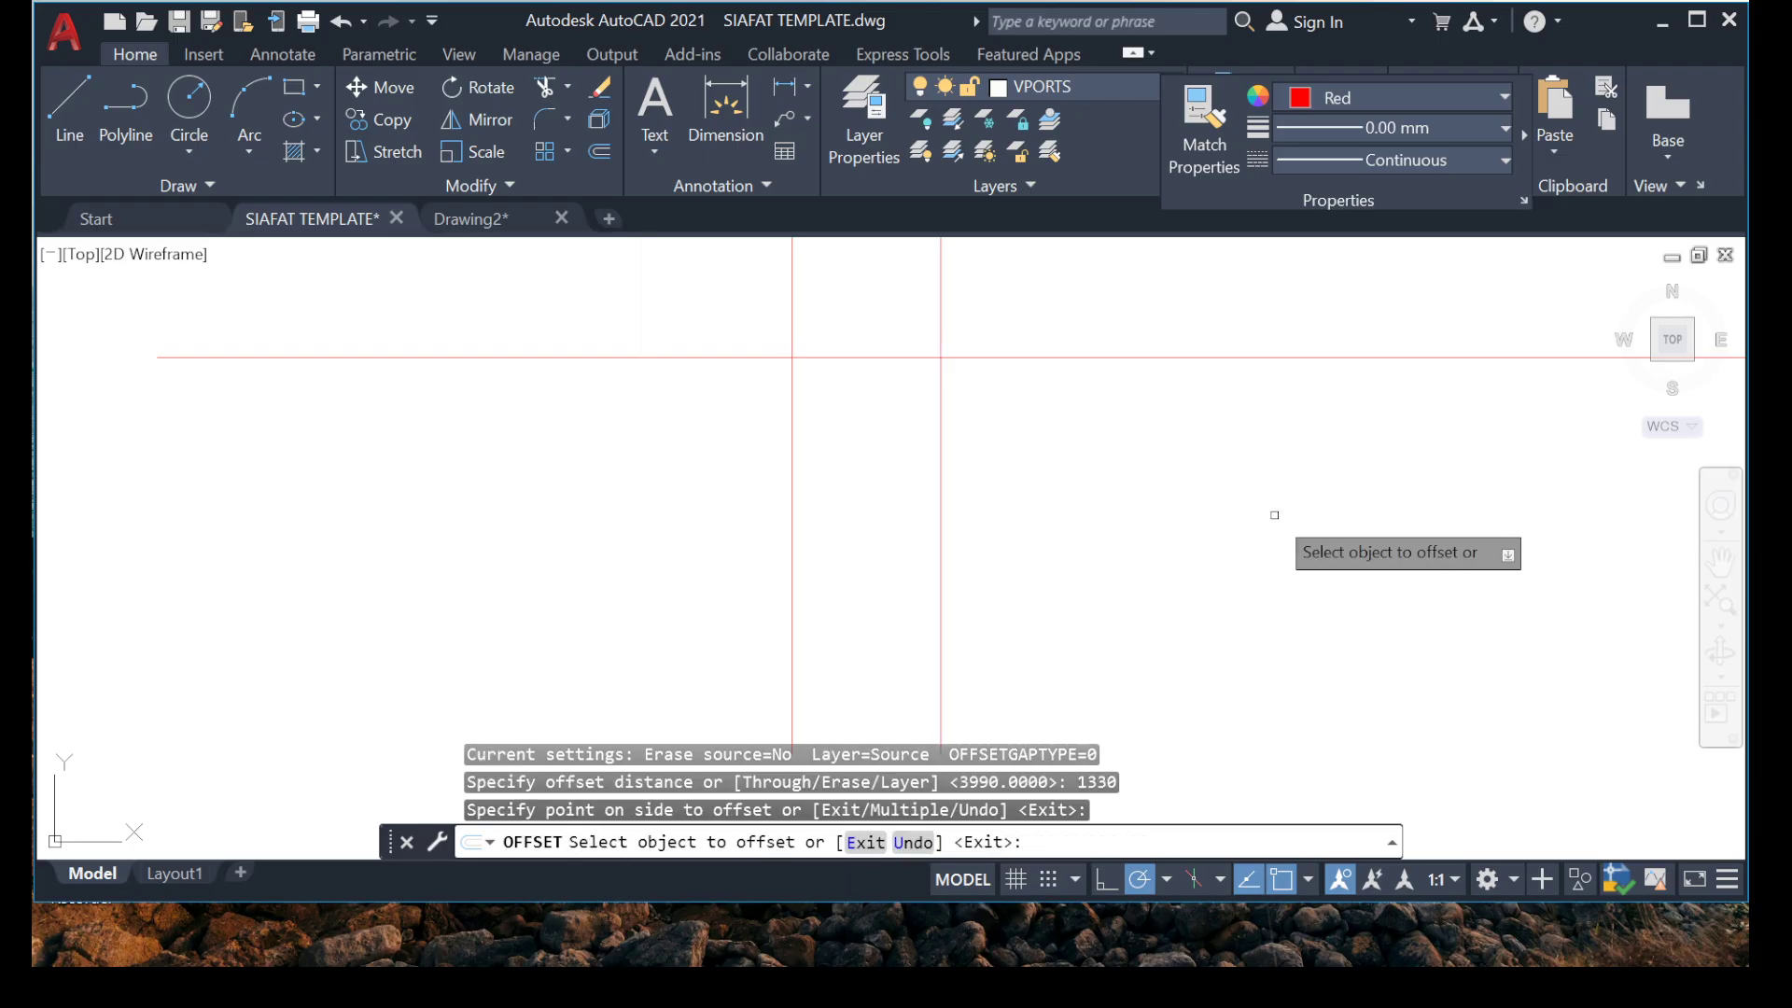
pyautogui.press('Escape')
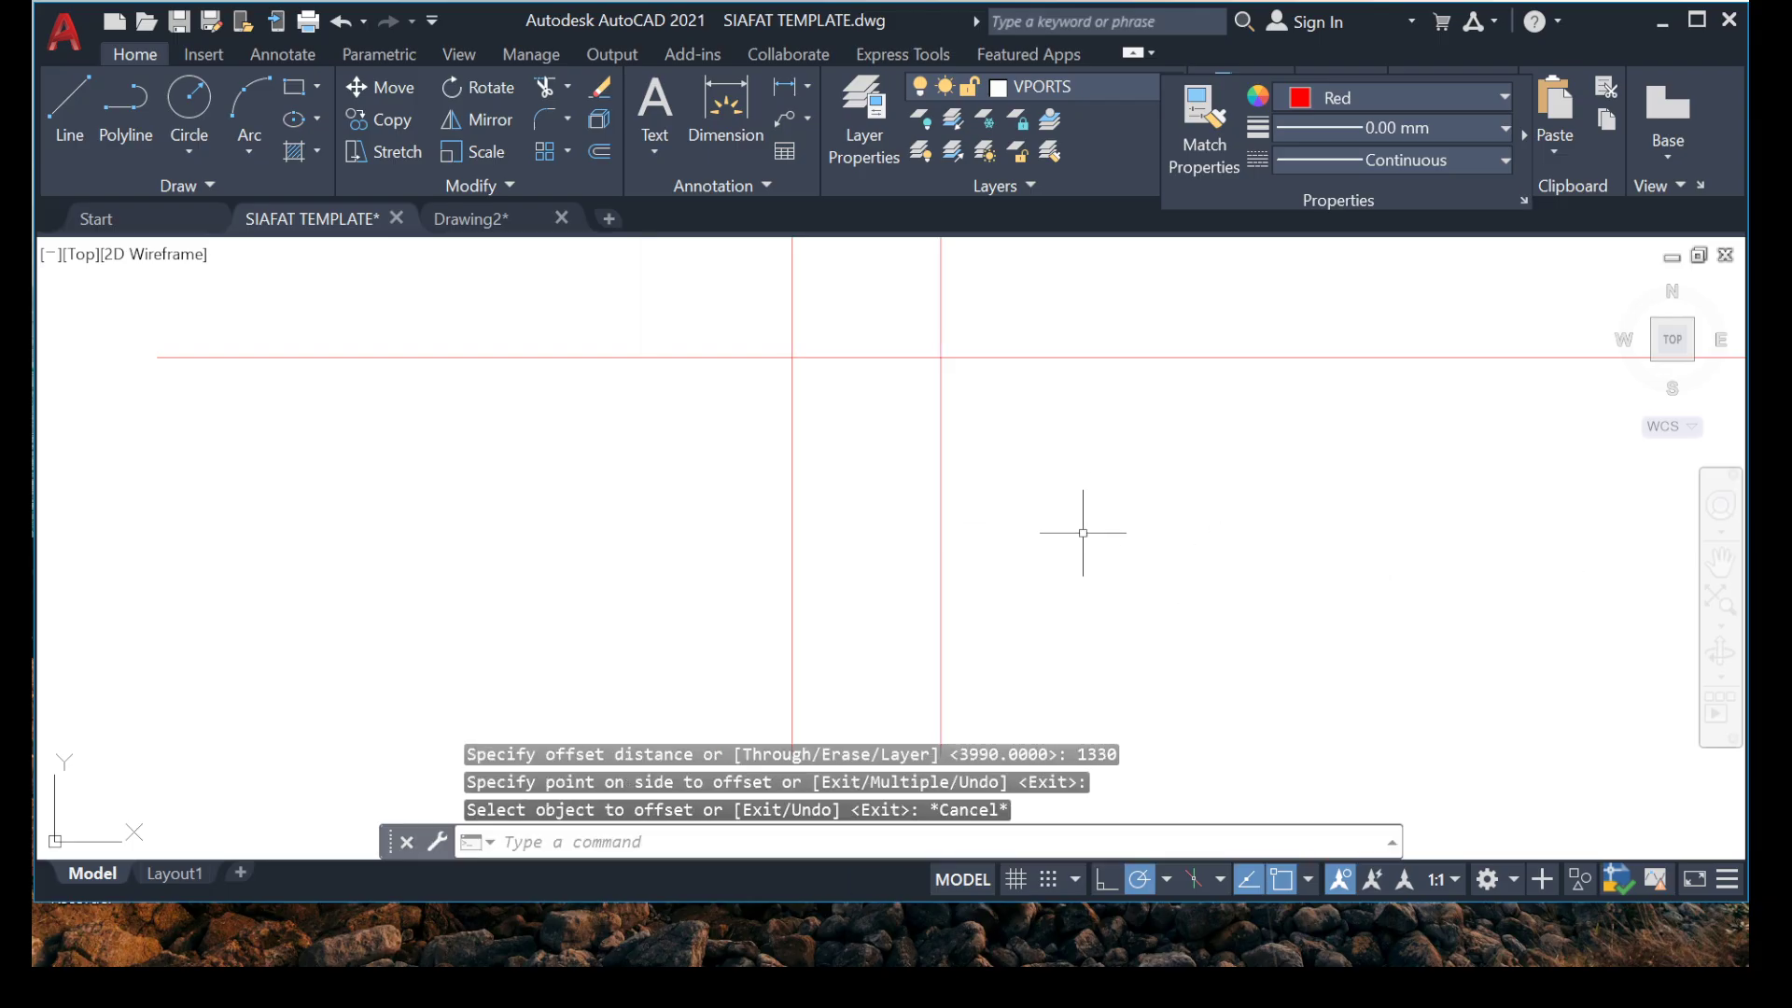
pyautogui.press('Escape')
# Switch to Calculator, divide 3875 by 3 for the adjacent span, and return to the AutoCAD drawing.
pyautogui.scroll(-3, 1082, 533)
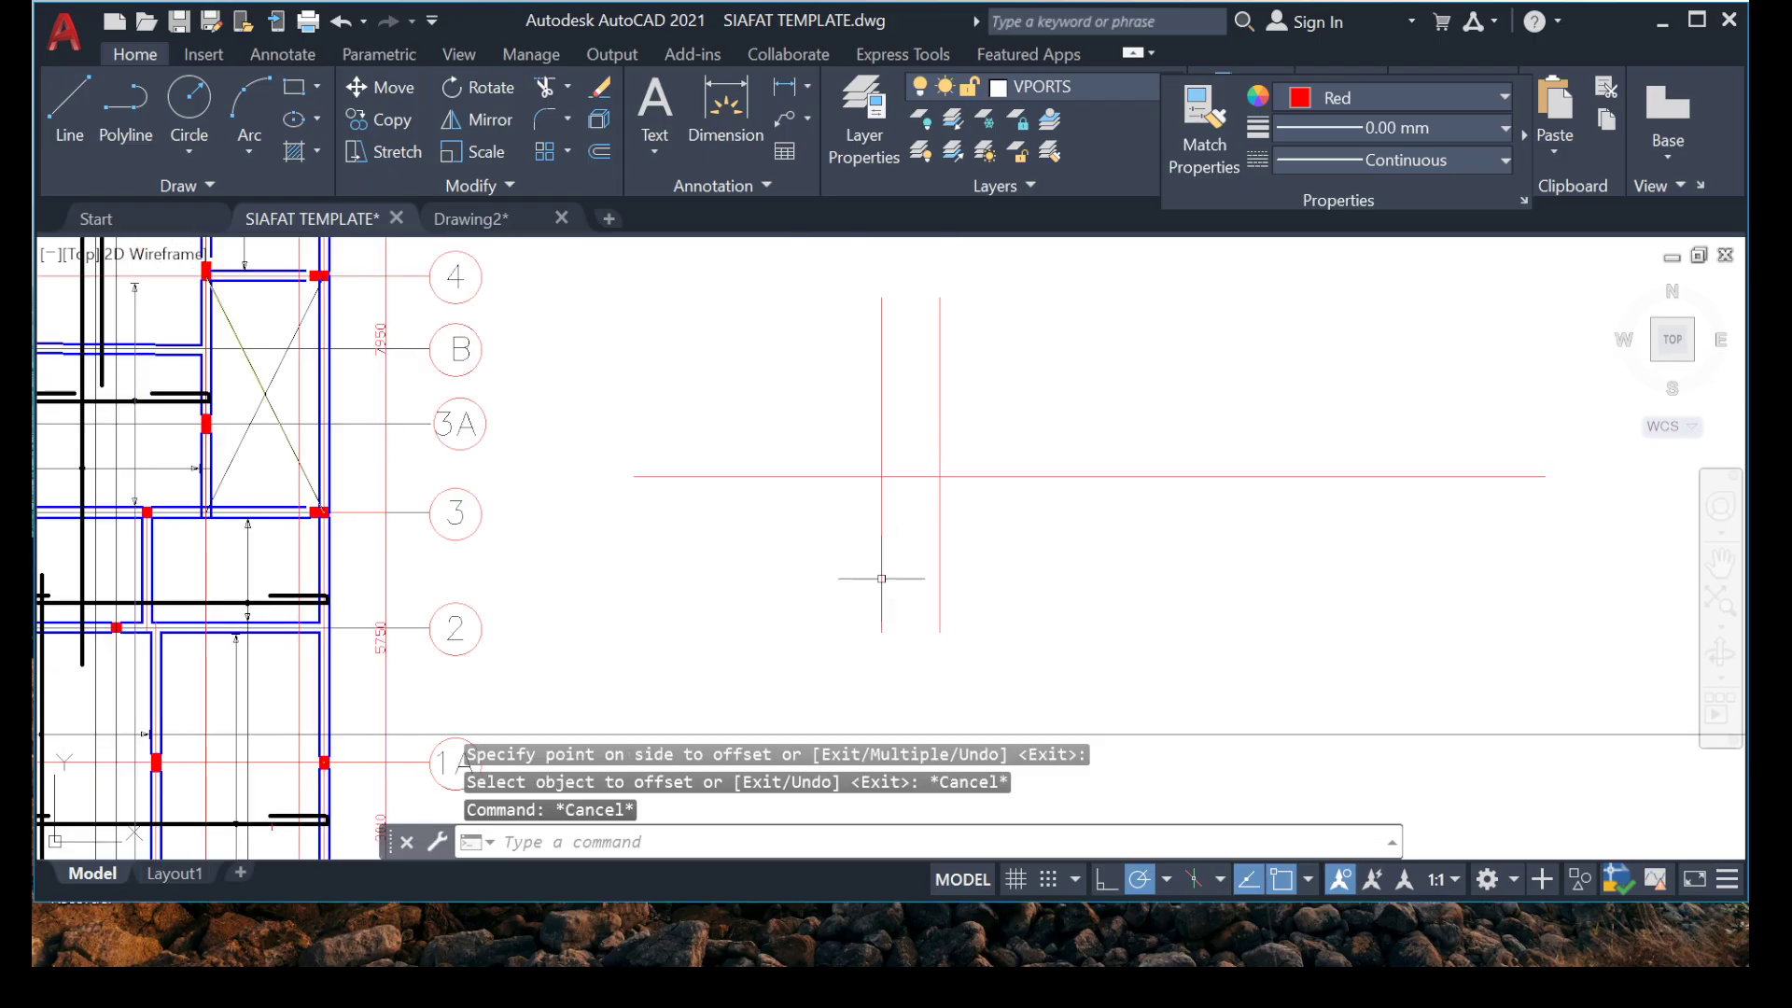
pyautogui.scroll(-3, 480, 518)
pyautogui.scroll(6, 495, 560)
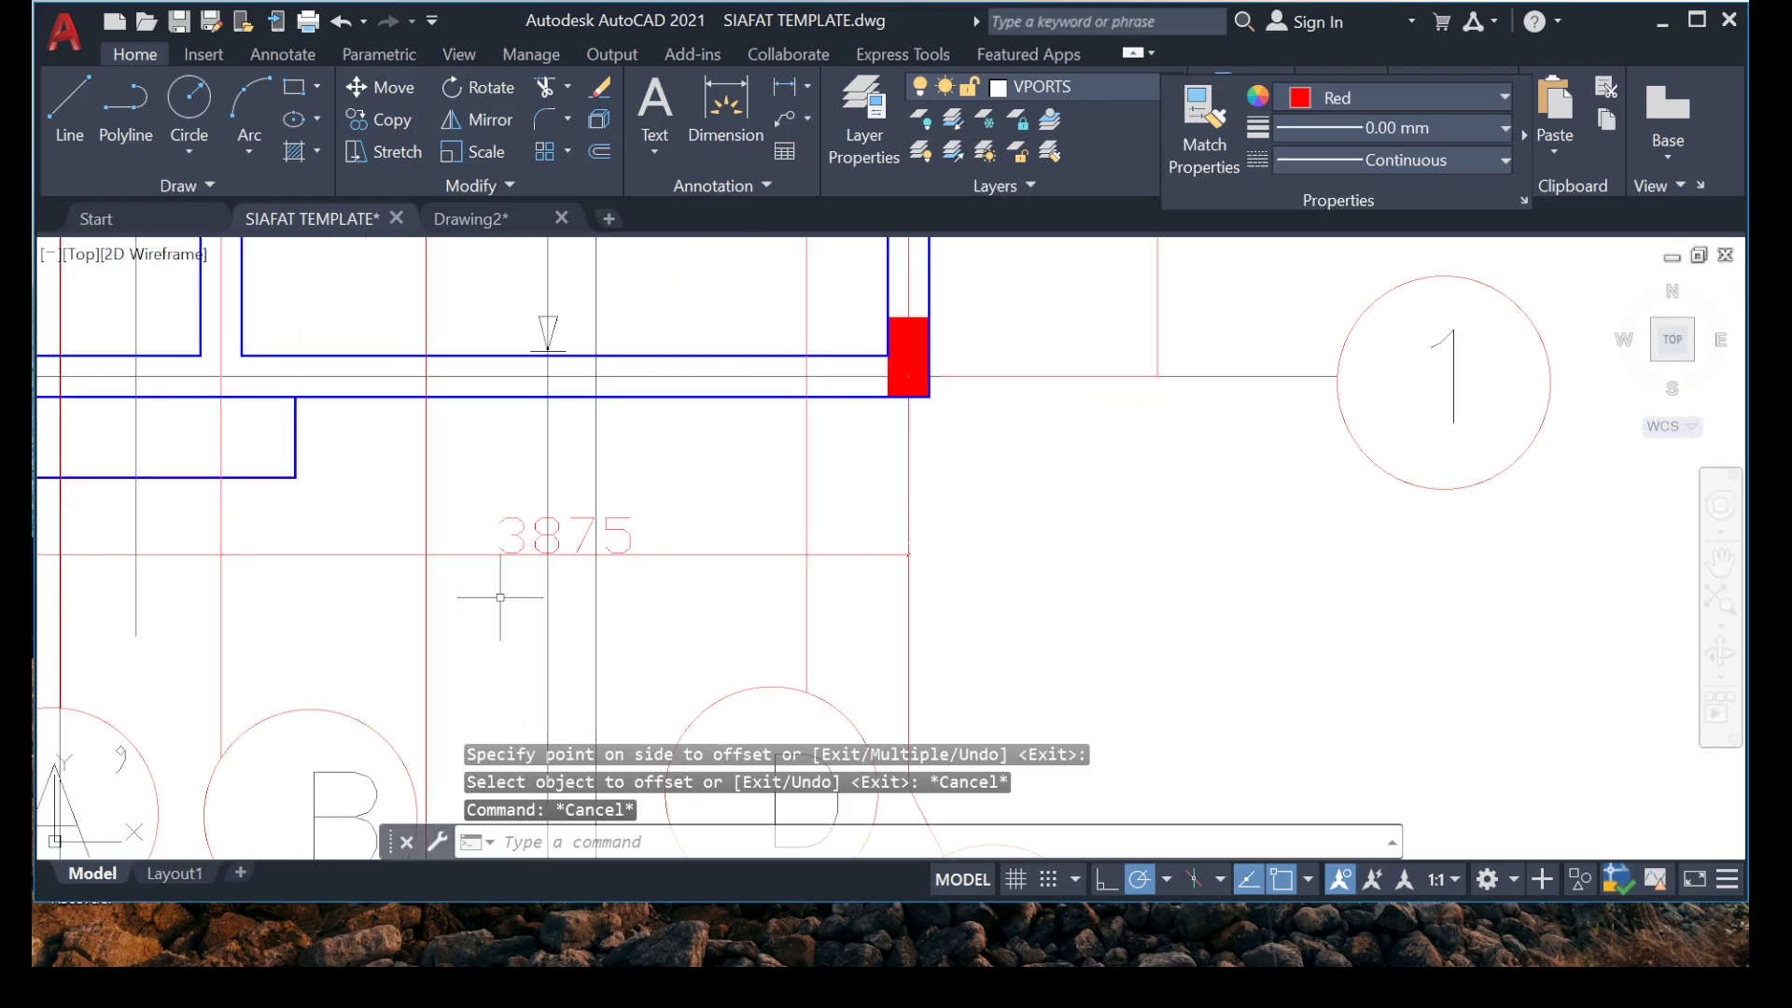
pyautogui.click(1269, 936)
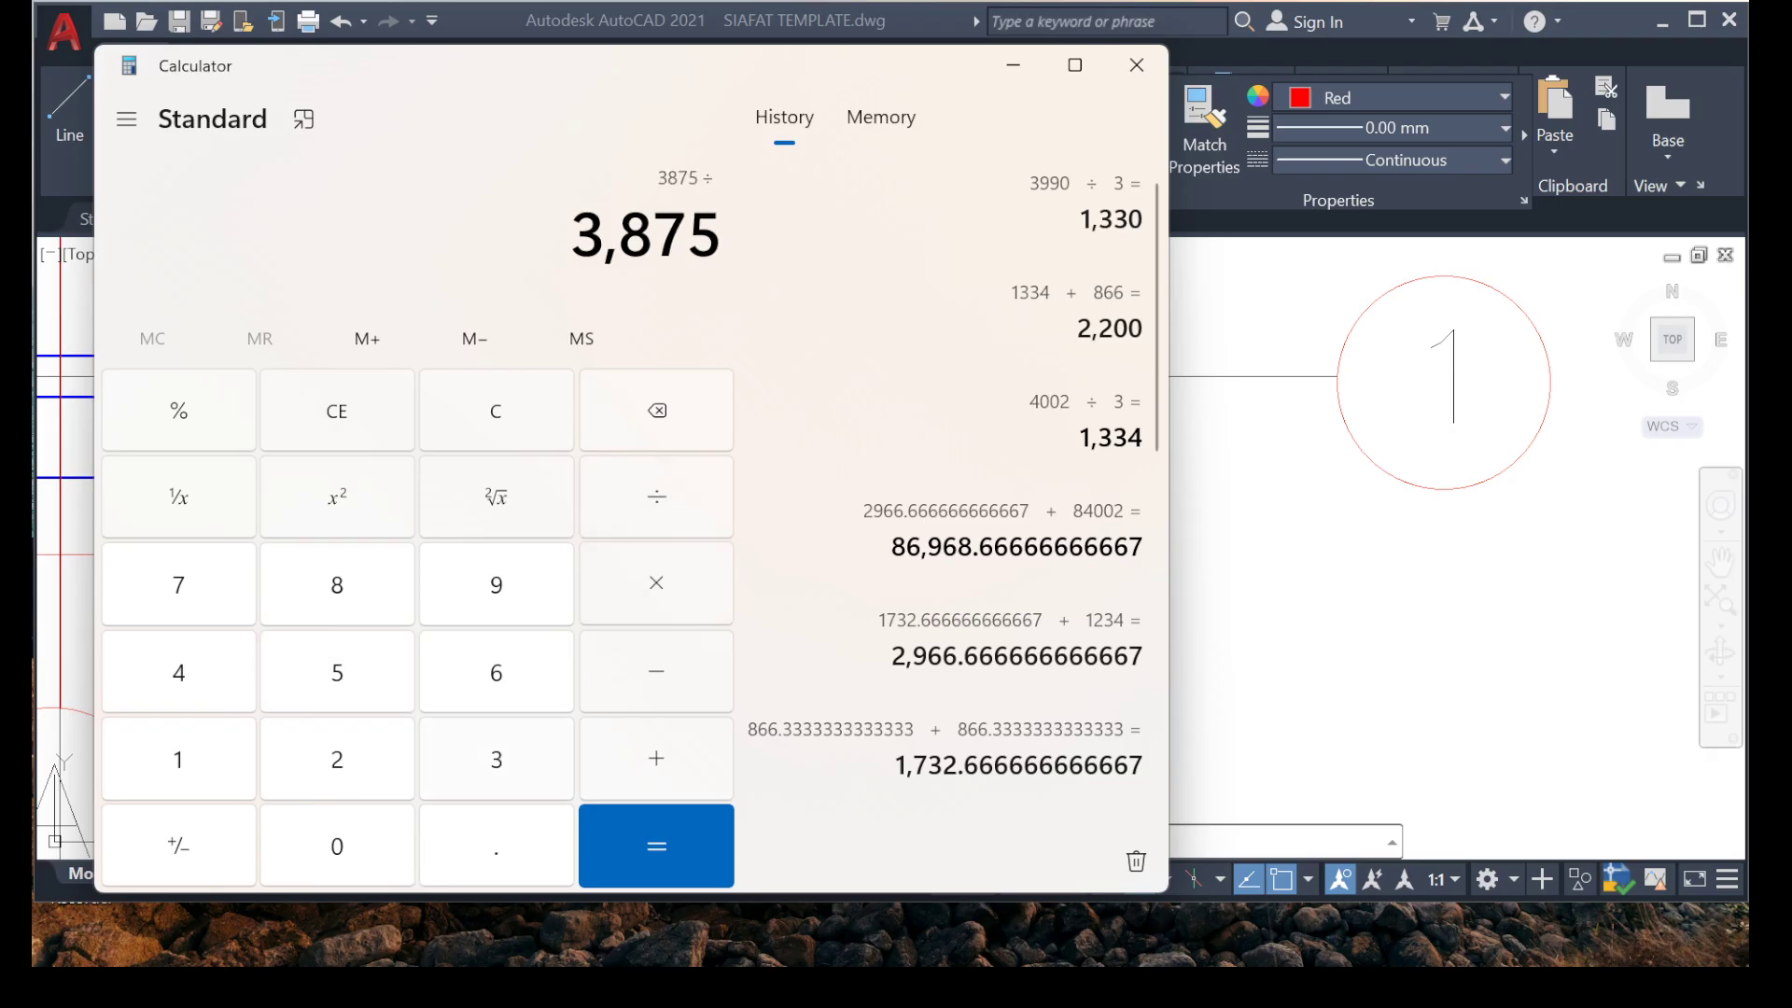
pyautogui.press('Return')
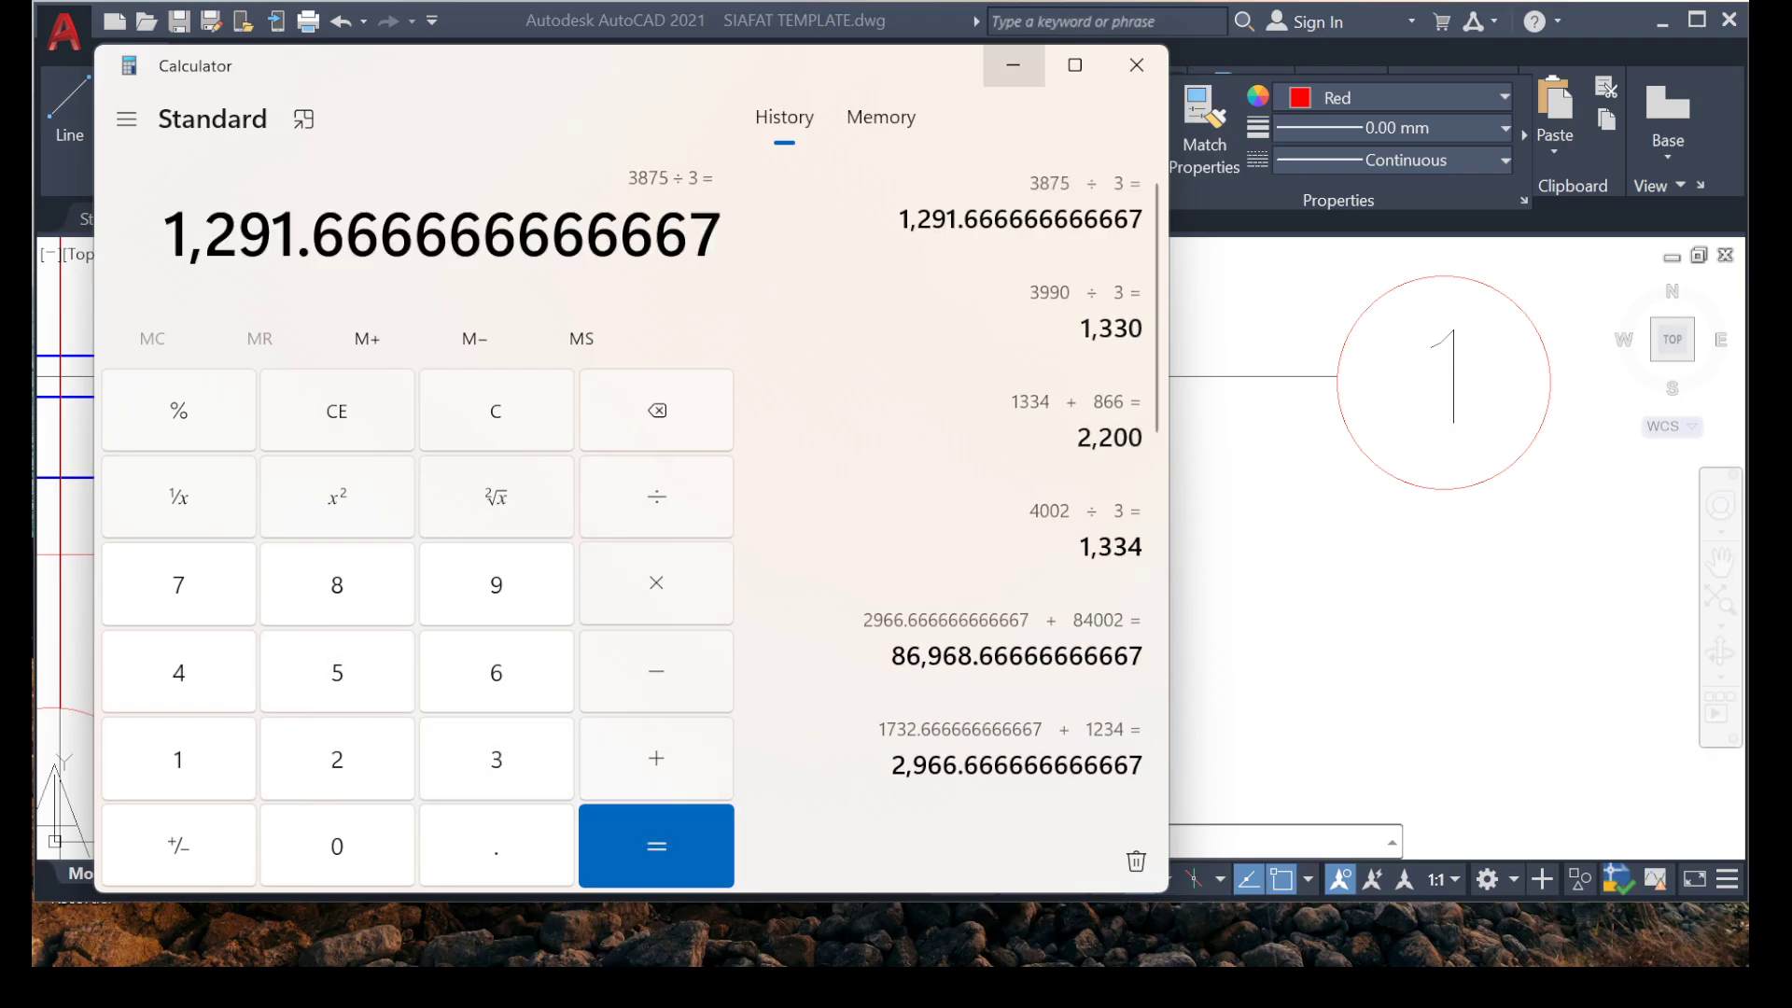
pyautogui.click(1013, 65)
# Offset the vertical line farther from the floor plan by 1291, placing the copy on the side away from the plan.
pyautogui.scroll(-6, 920, 536)
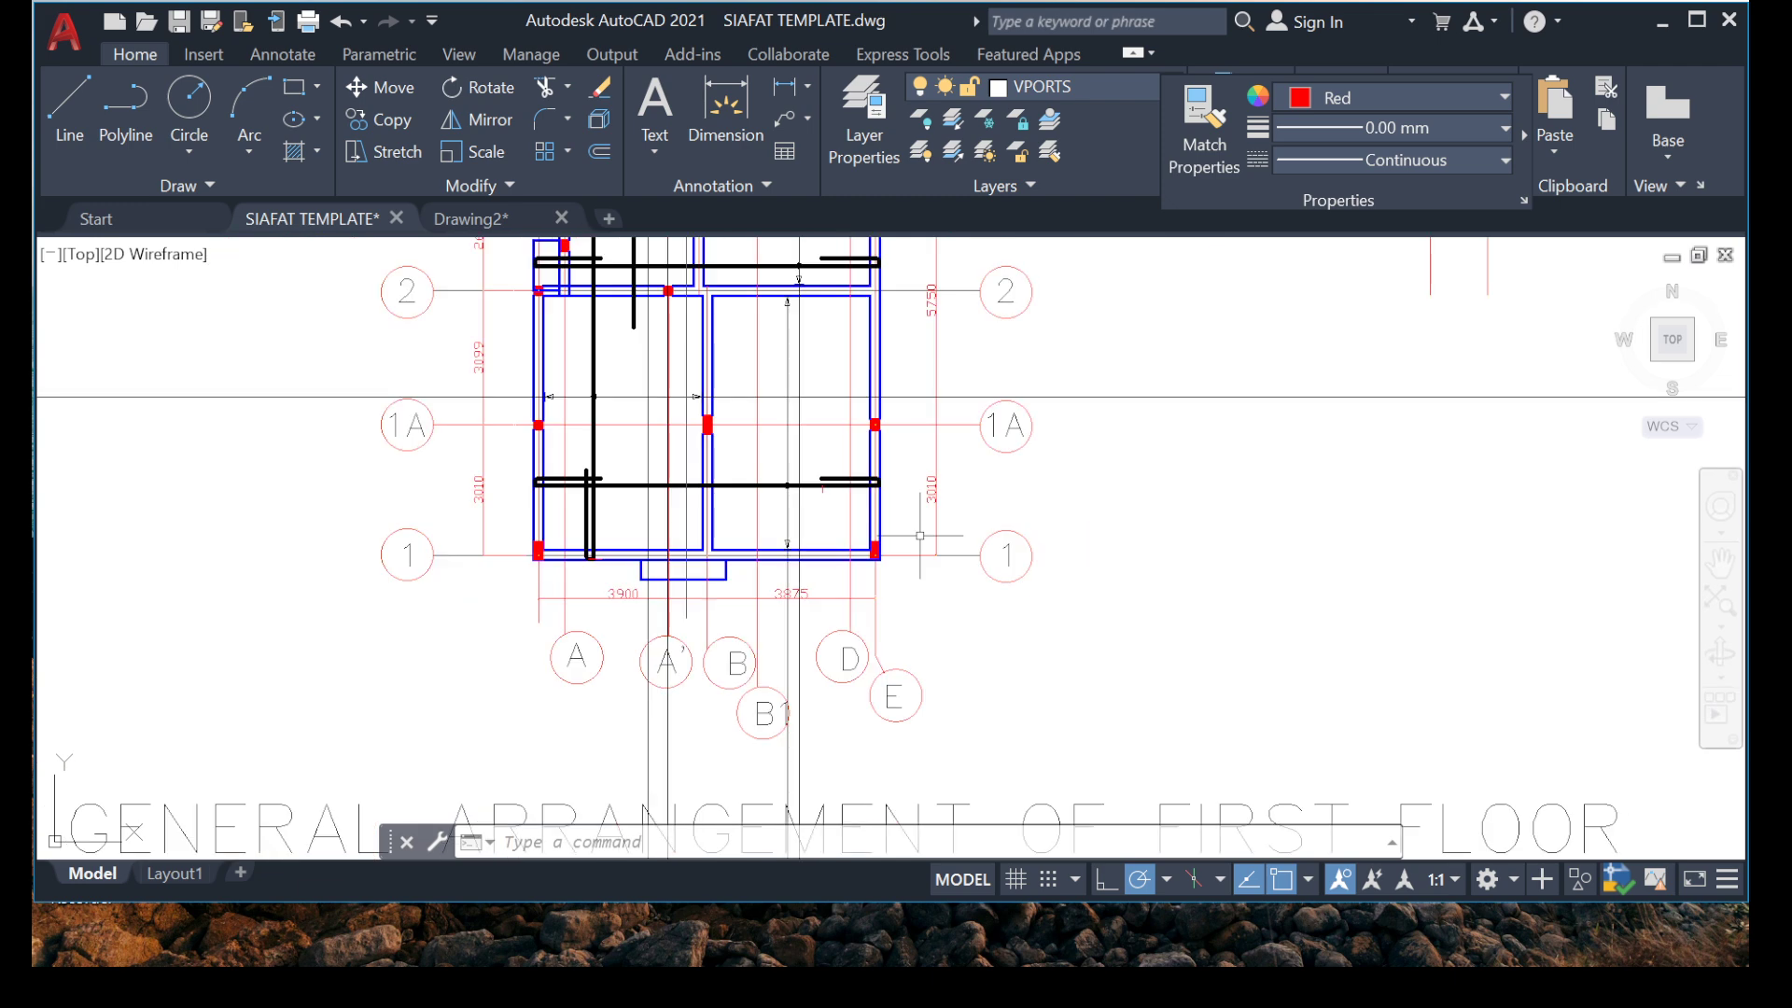
pyautogui.moveTo(1158, 563); pyautogui.dragTo(856, 688, button='middle')
pyautogui.scroll(2, 1178, 416)
pyautogui.moveTo(1171, 411); pyautogui.dragTo(1006, 568, button='middle')
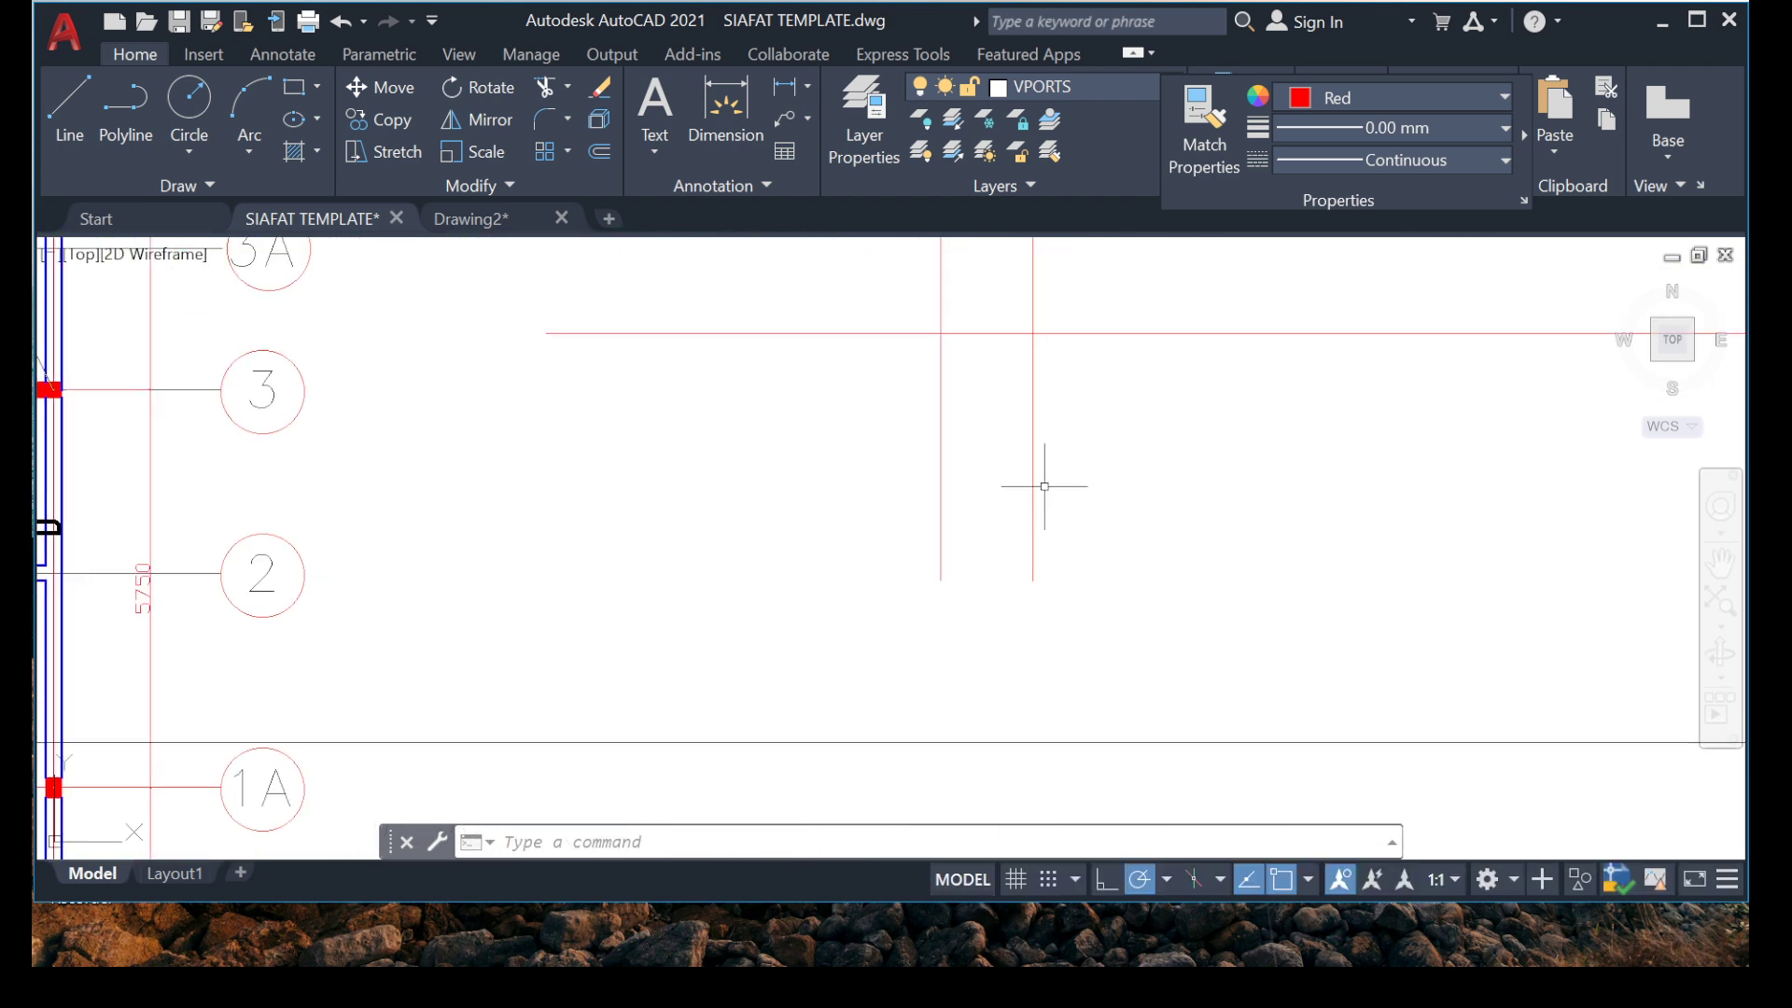
pyautogui.scroll(4, 1017, 509)
pyautogui.click(799, 511)
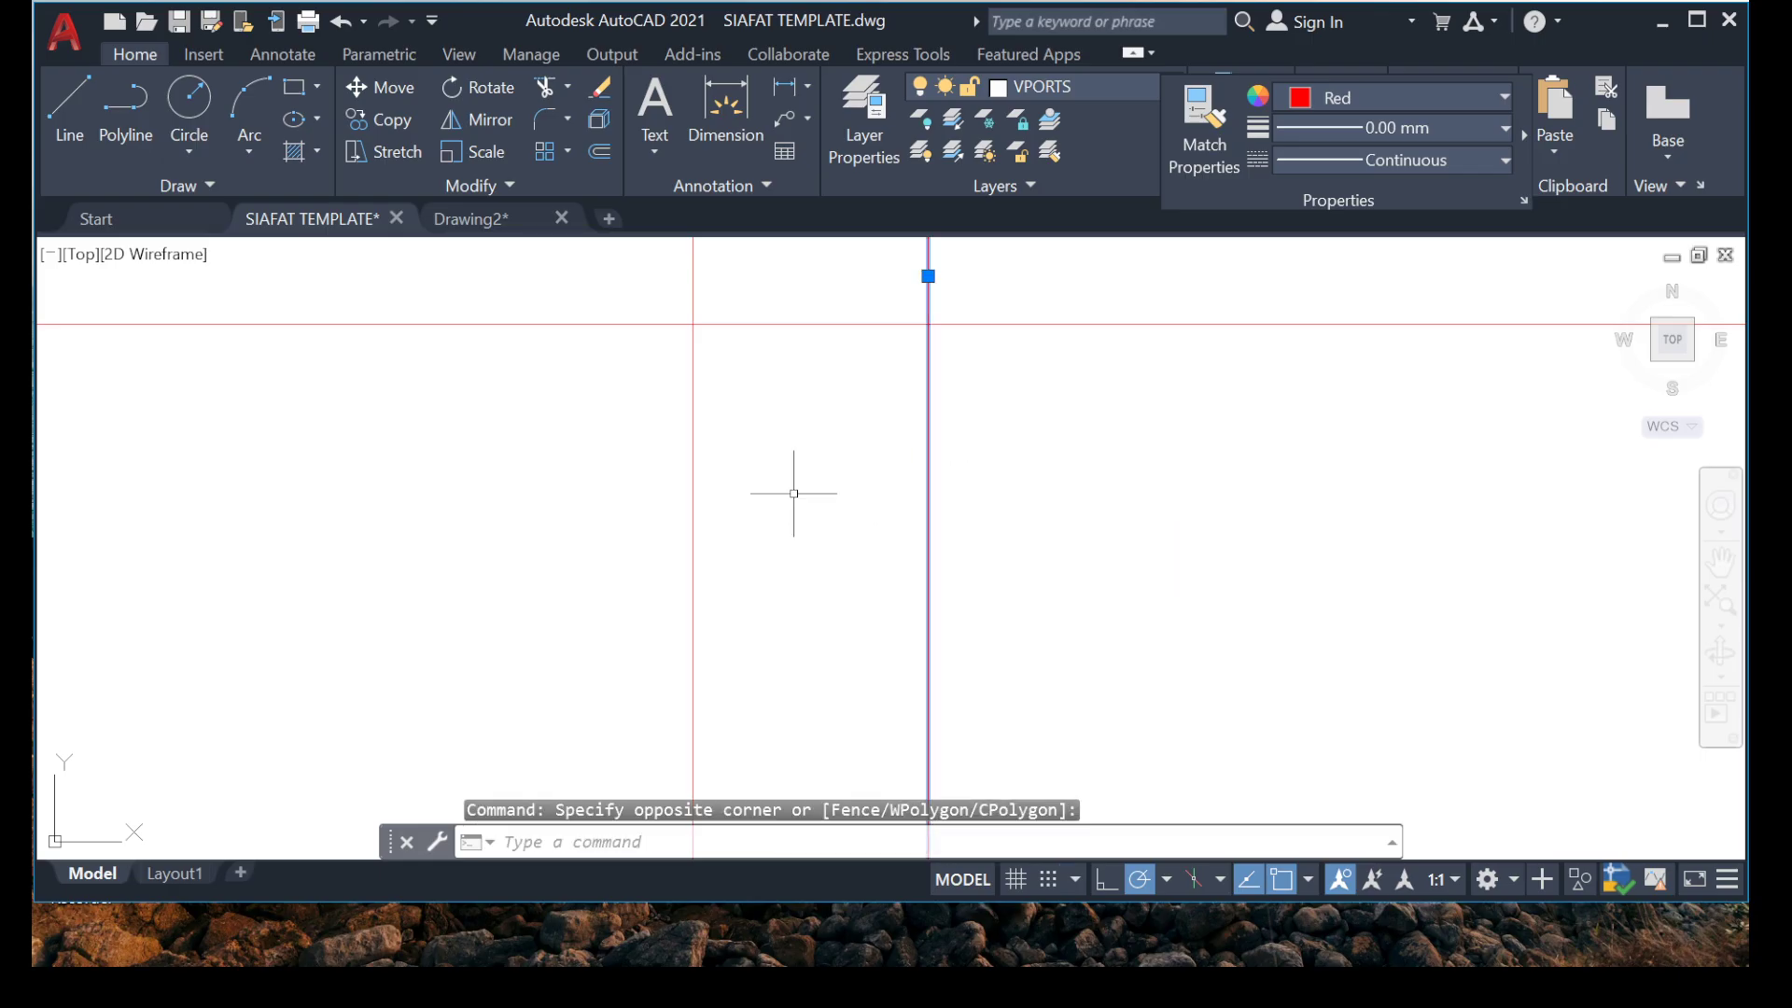
pyautogui.write('O')
pyautogui.press('Return')
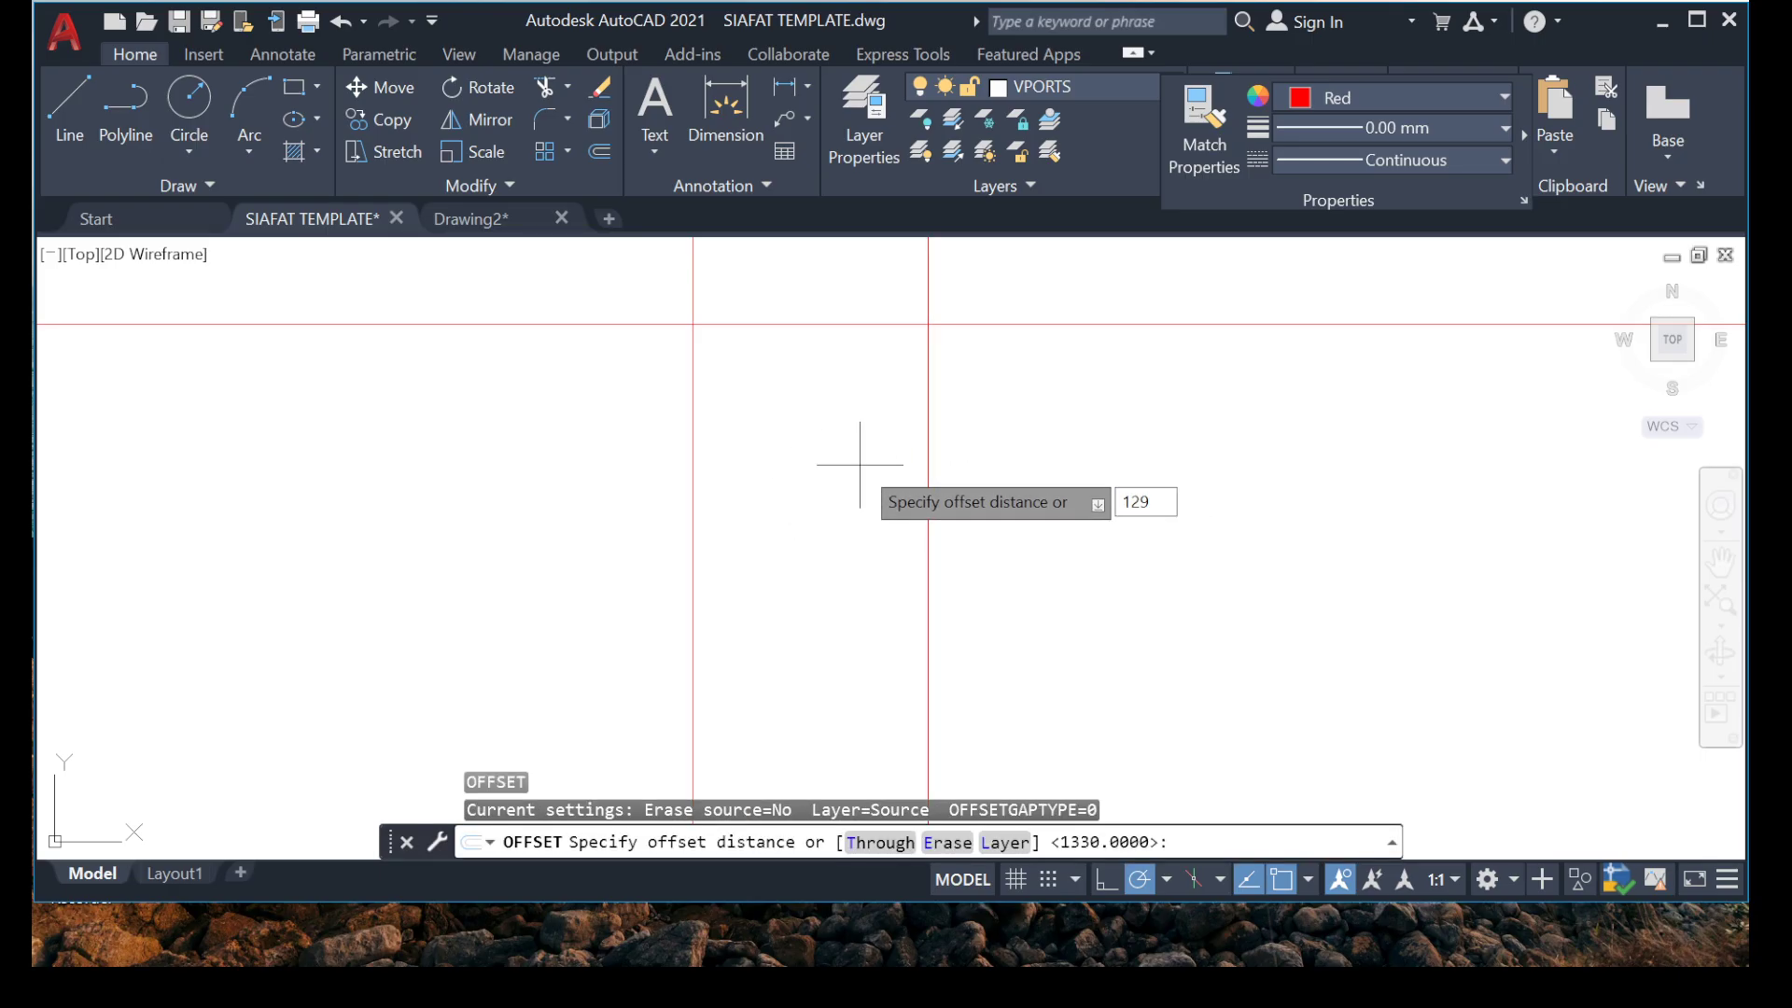
pyautogui.press('Return')
pyautogui.click(928, 438)
pyautogui.click(1265, 433)
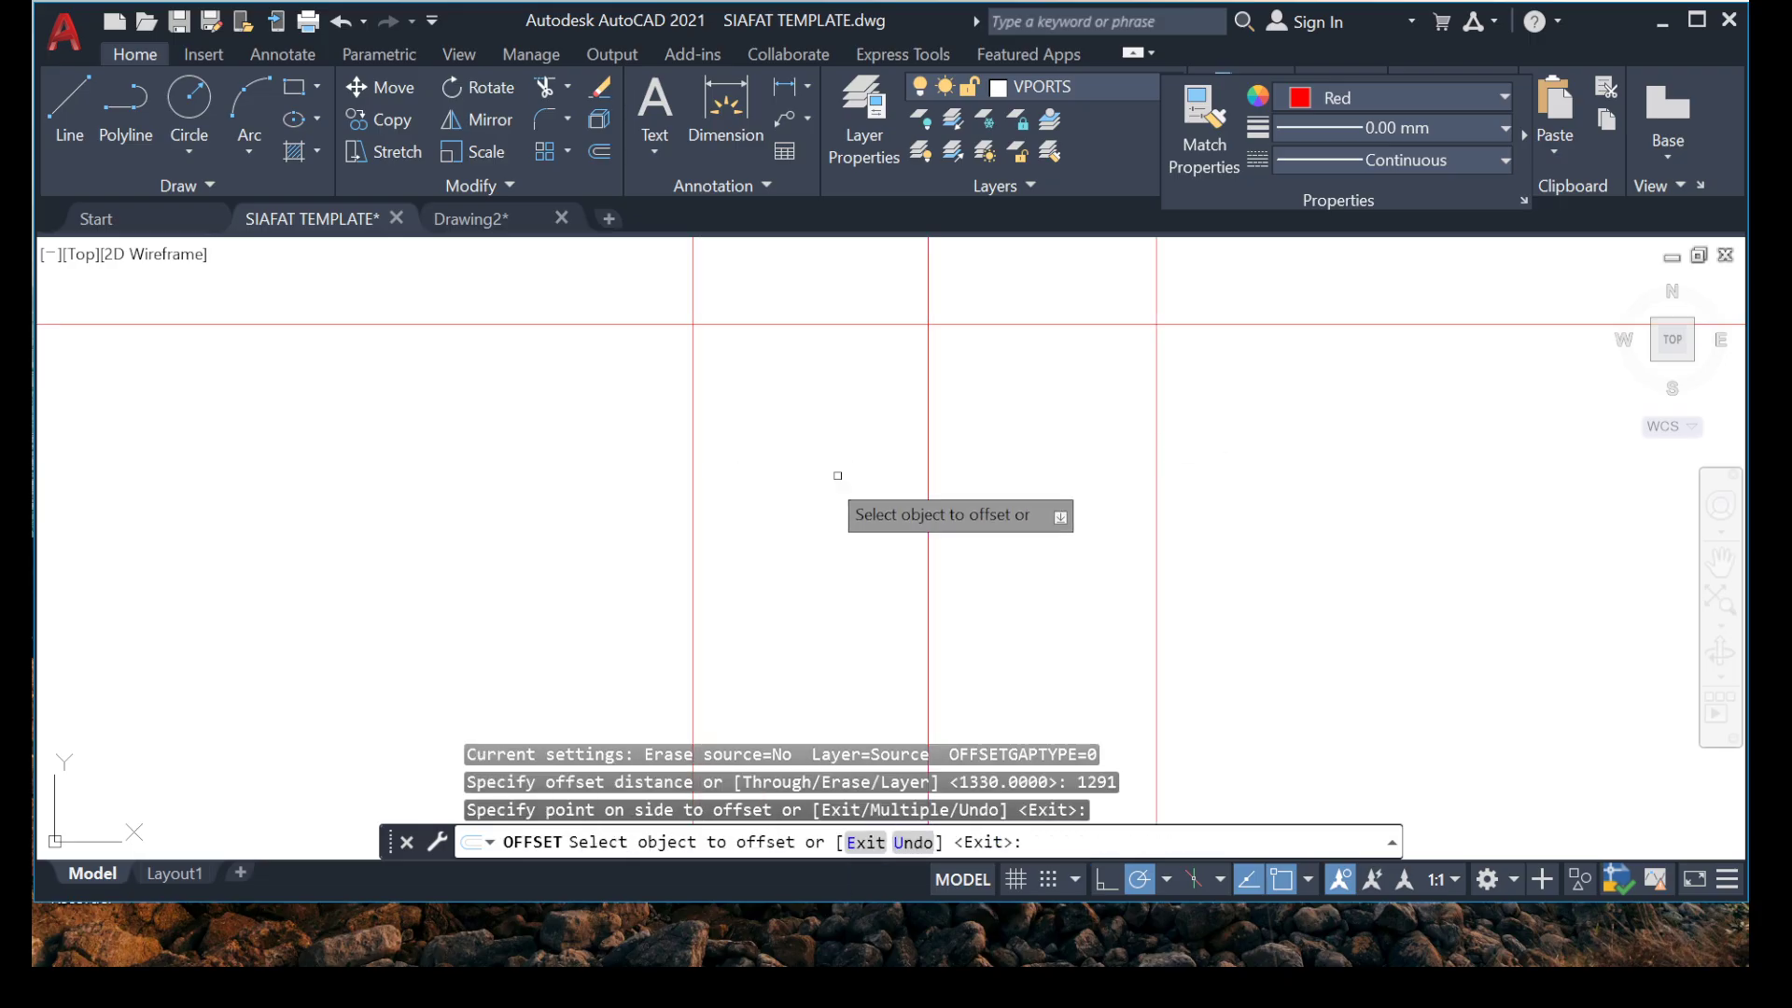
pyautogui.press('Escape')
pyautogui.press('Escape')
# Trim both ends of the horizontal line where they extend beyond the two outer vertical lines.
pyautogui.scroll(-5, 555, 514)
pyautogui.scroll(5, 621, 528)
pyautogui.click(665, 498)
pyautogui.click(553, 523)
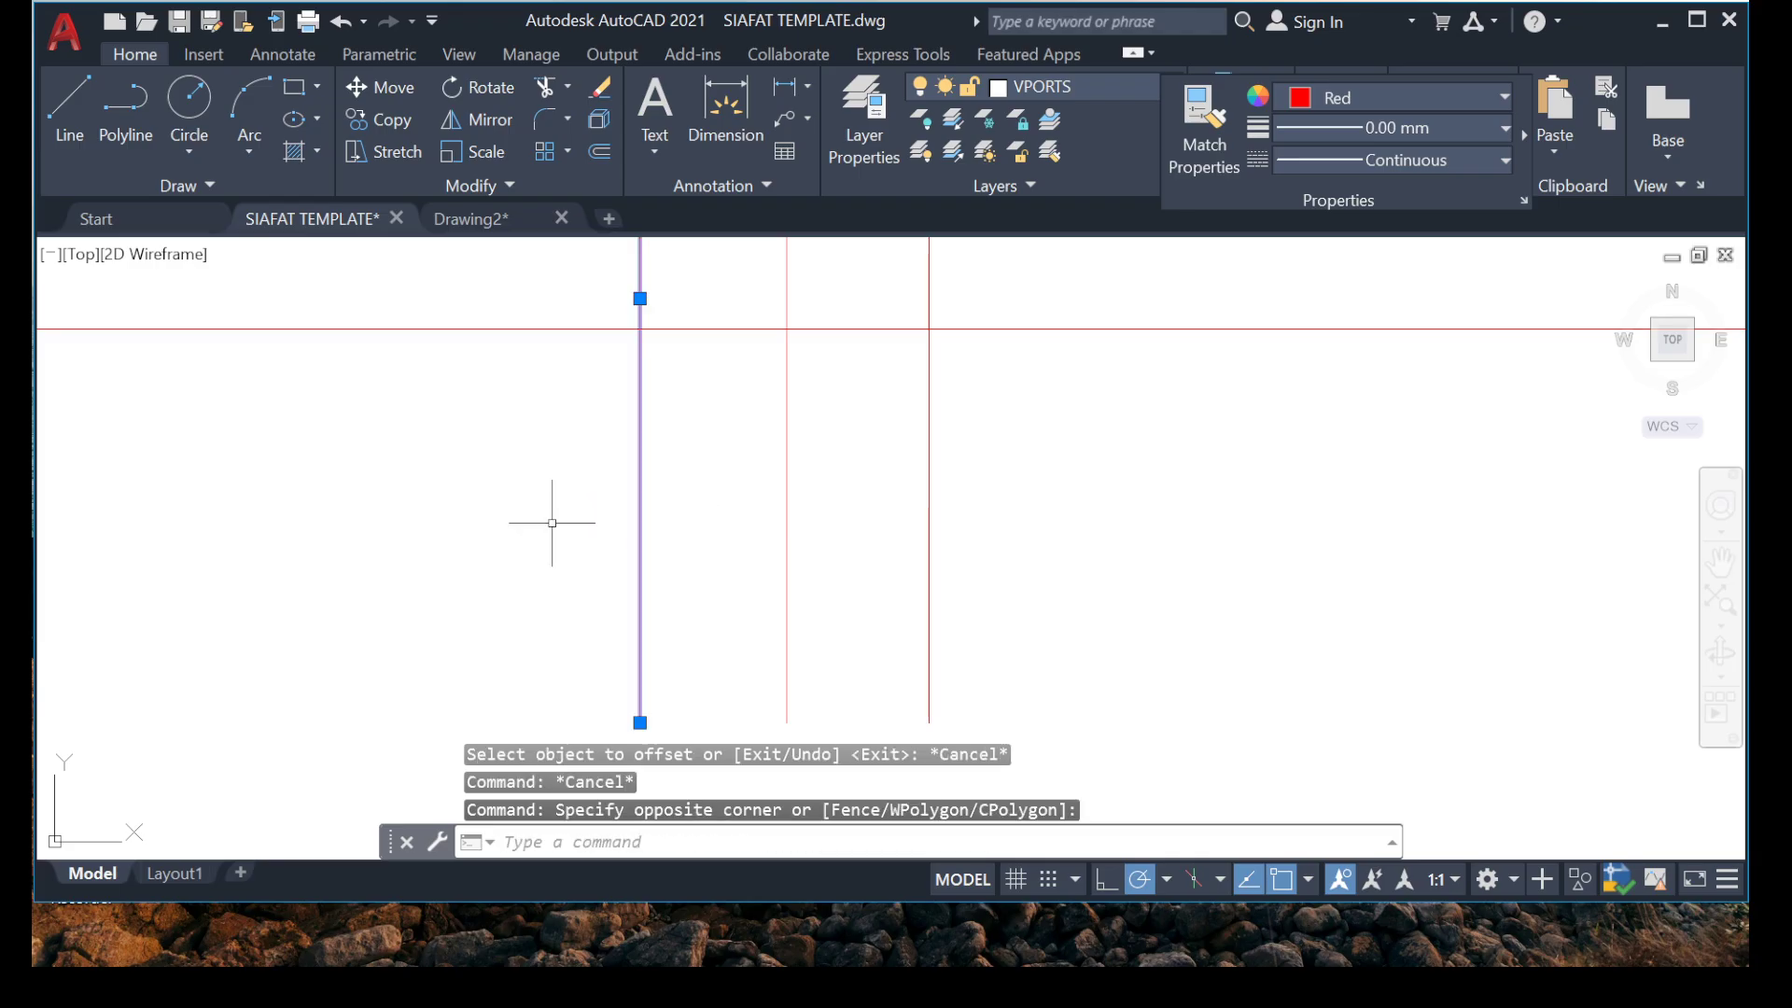
pyautogui.press('Escape')
pyautogui.press('Escape')
pyautogui.write('T')
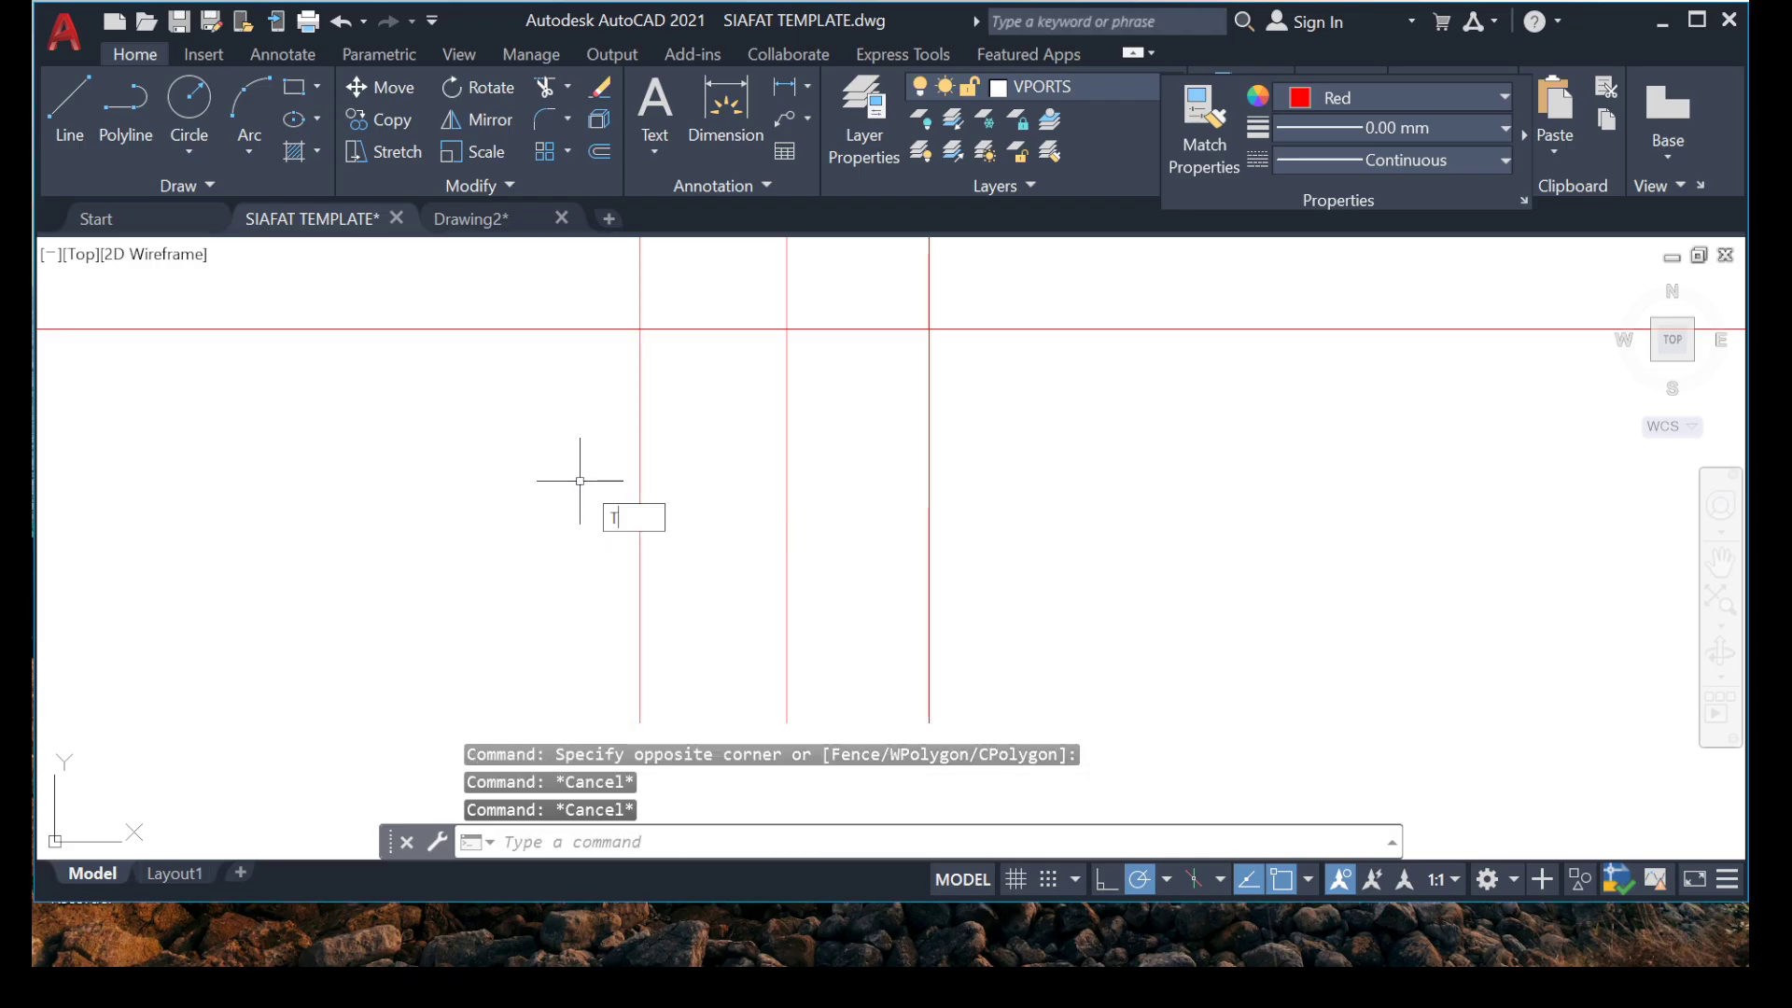
pyautogui.write('R')
pyautogui.press('Return')
pyautogui.click(558, 310)
pyautogui.click(465, 457)
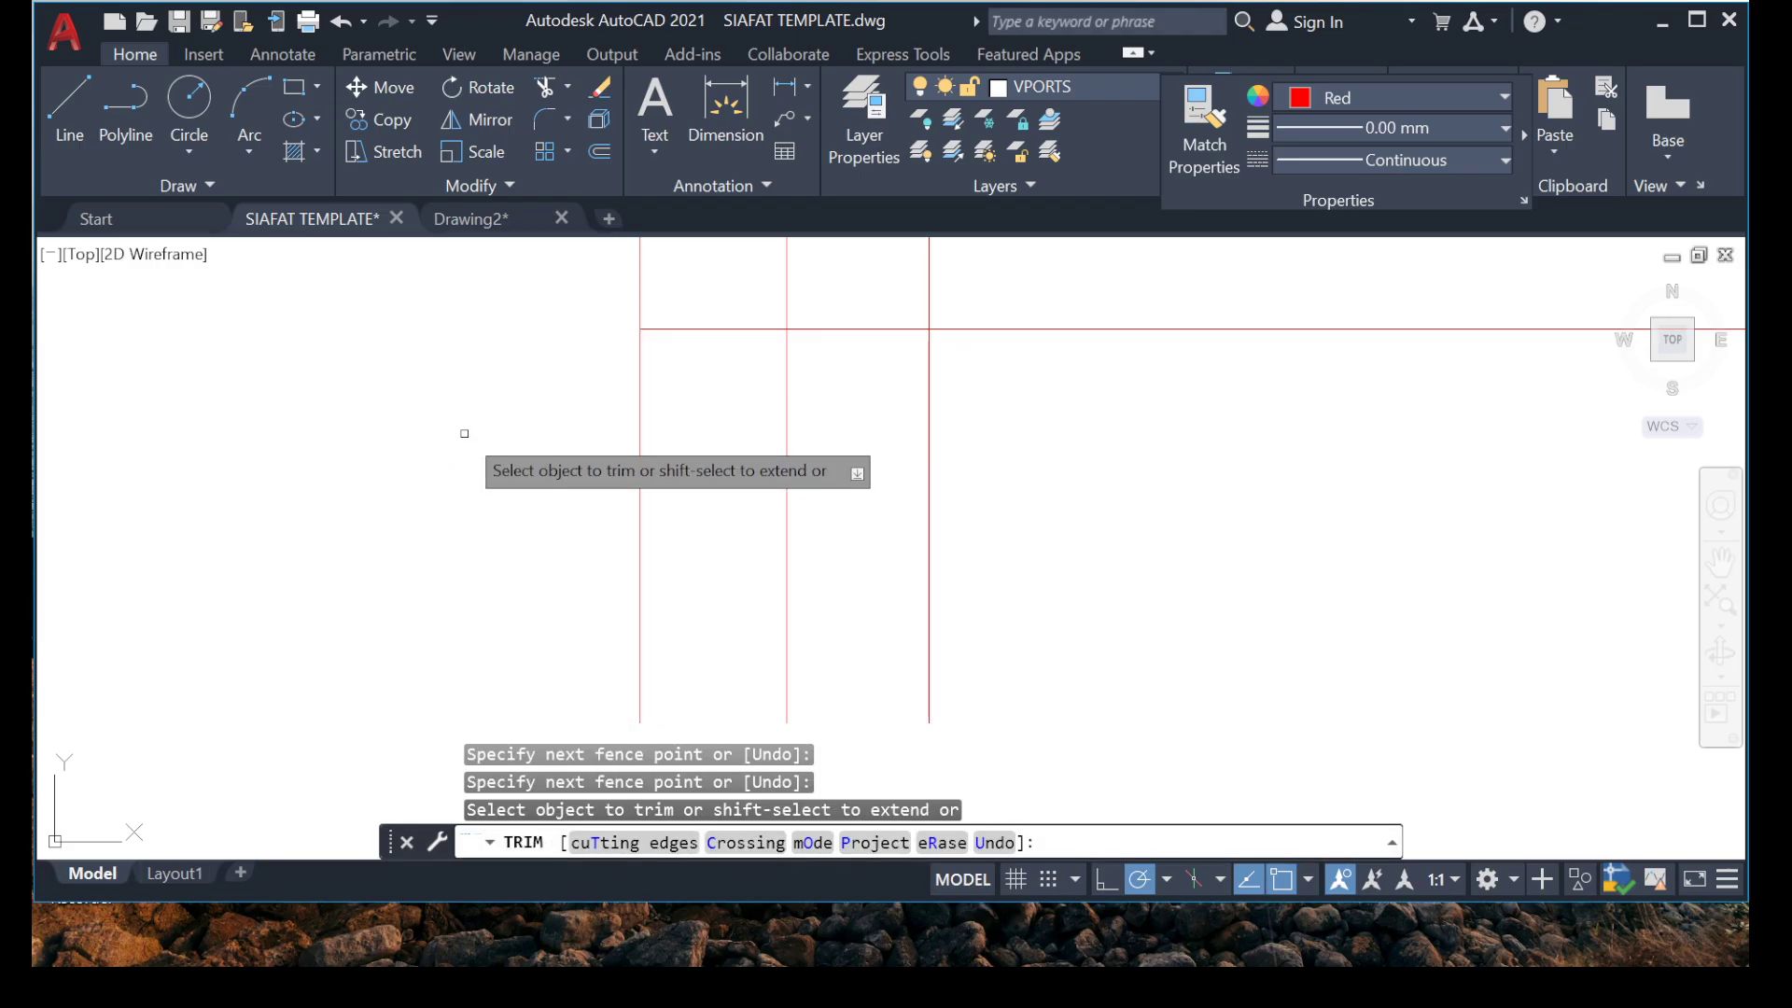
pyautogui.click(1220, 305)
pyautogui.click(1056, 434)
pyautogui.press('Escape')
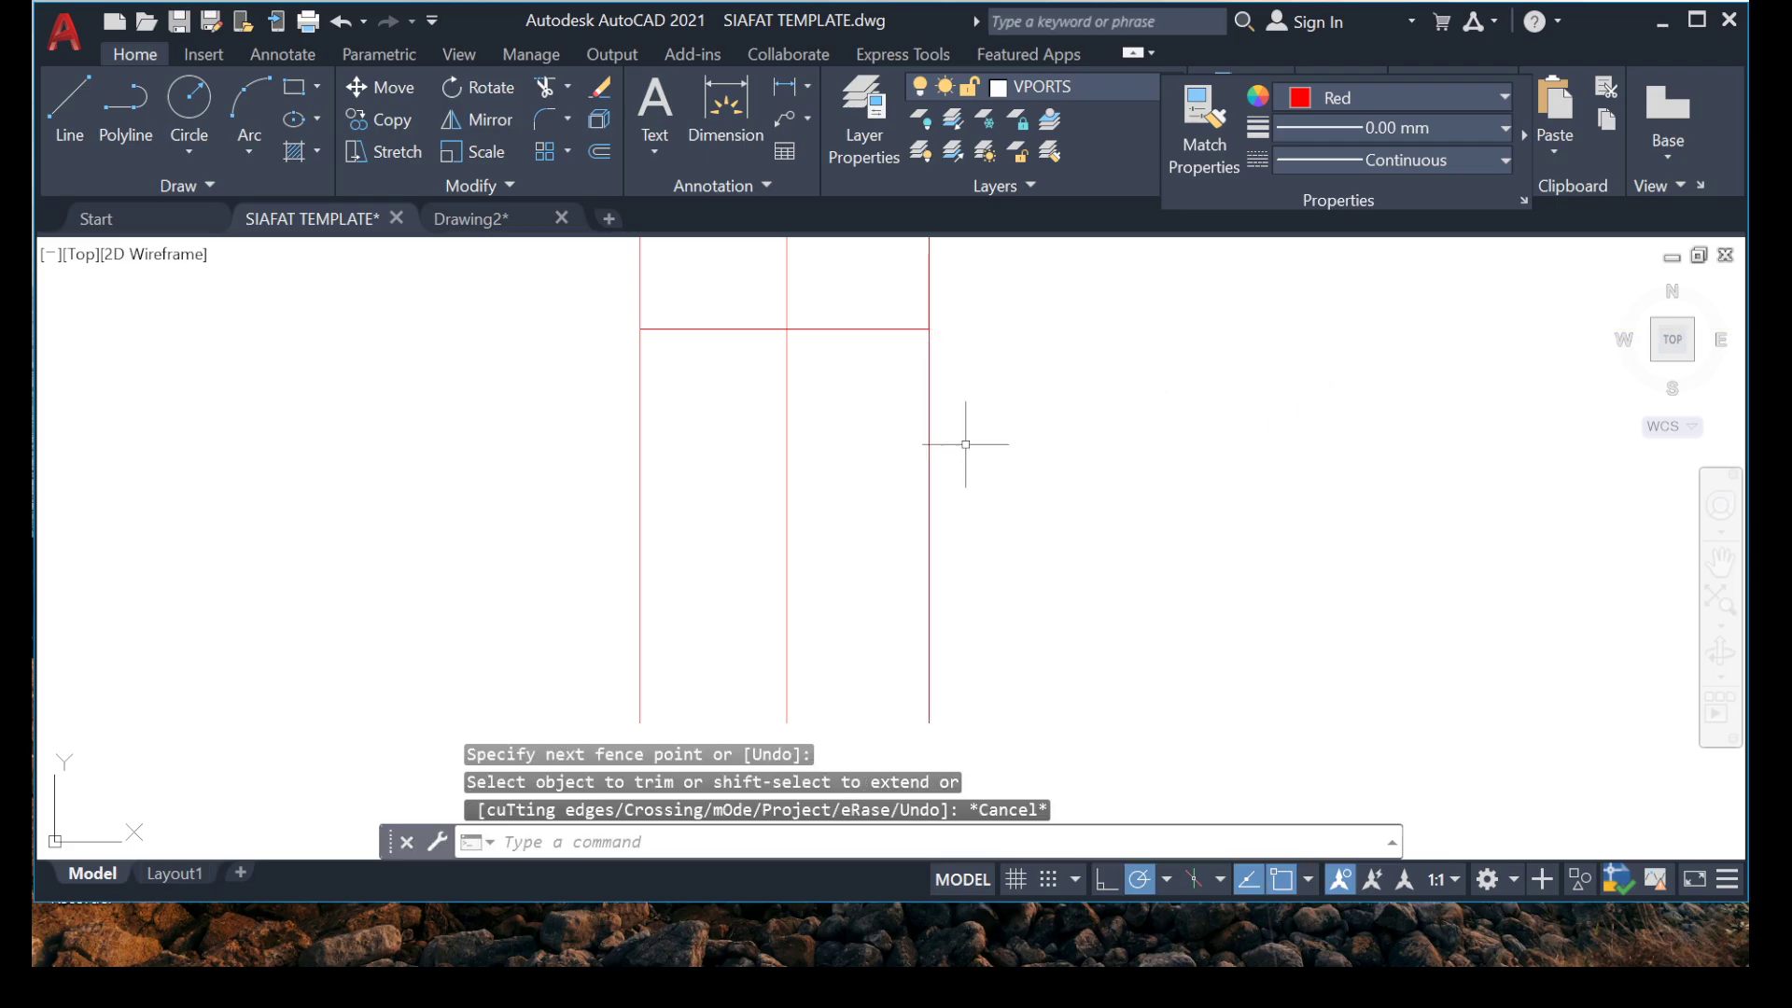
# Erase the two outer vertical lines, keeping the middle vertical line and the trimmed horizontal line.
pyautogui.click(965, 445)
pyautogui.click(792, 473)
pyautogui.click(701, 471)
pyautogui.click(547, 498)
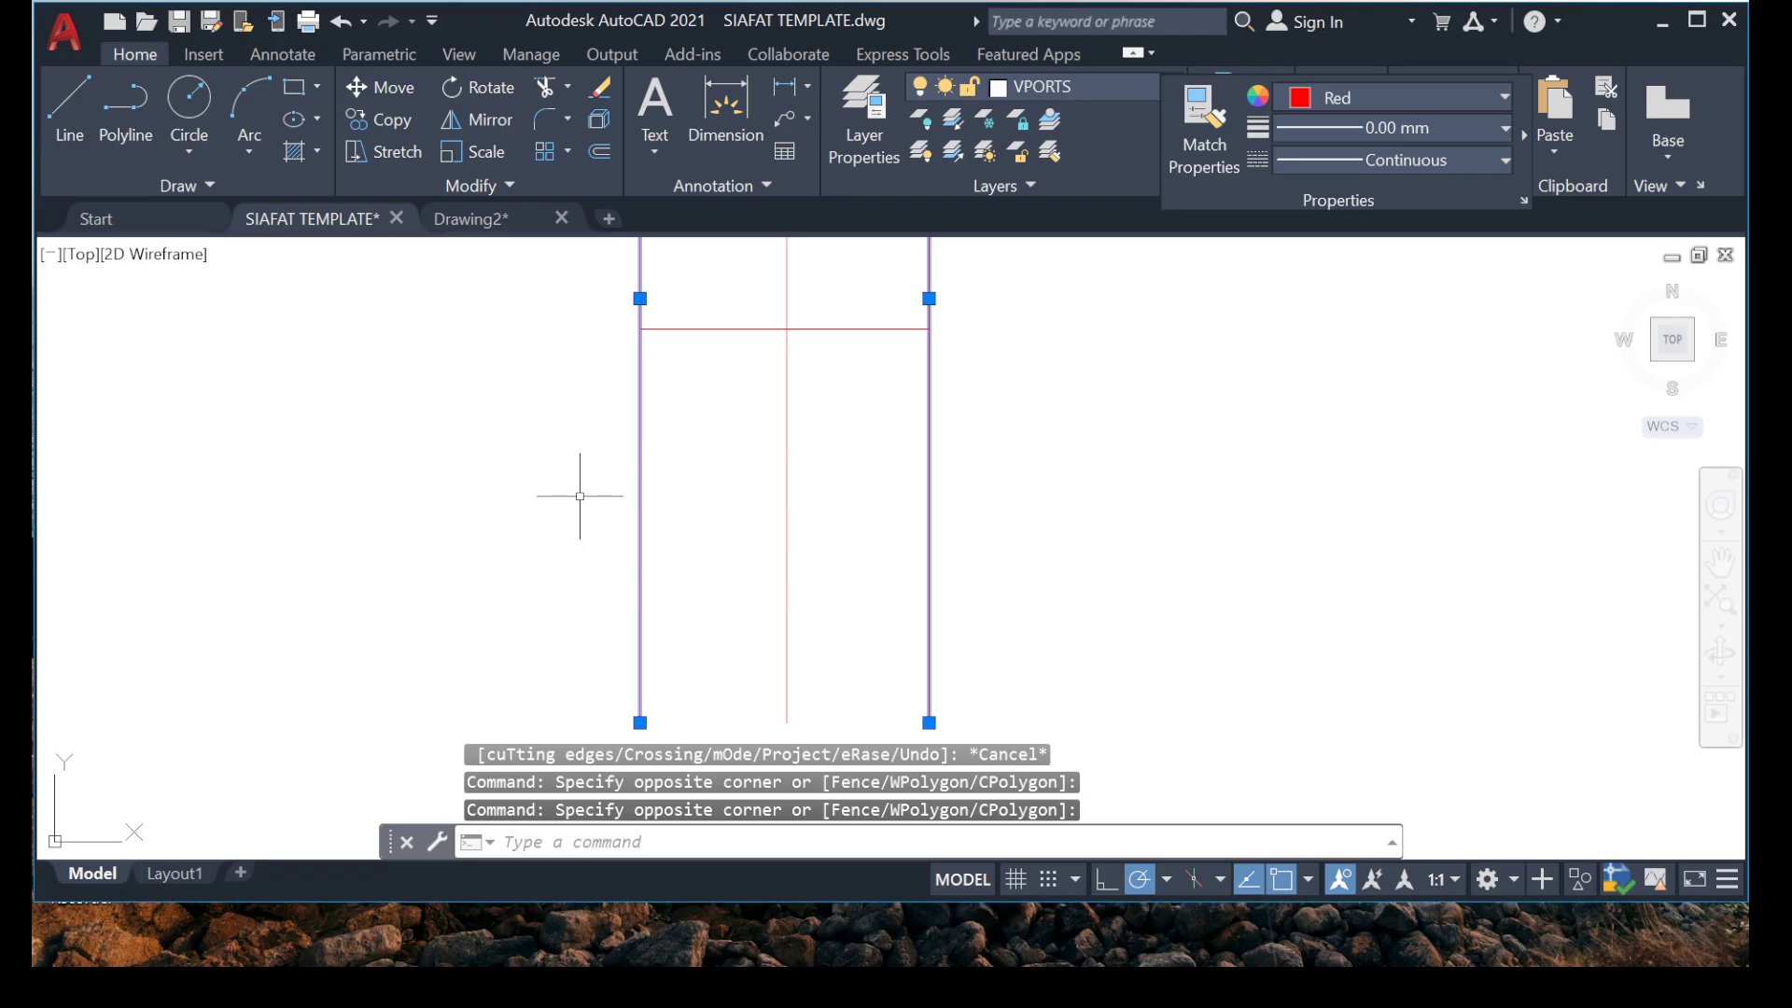
pyautogui.press('Delete')
# Examine the plan's internal beam and existing rebar around grid 1A, then return to the crossed lines beside it.
pyautogui.scroll(-5, 748, 468)
pyautogui.scroll(5, 848, 473)
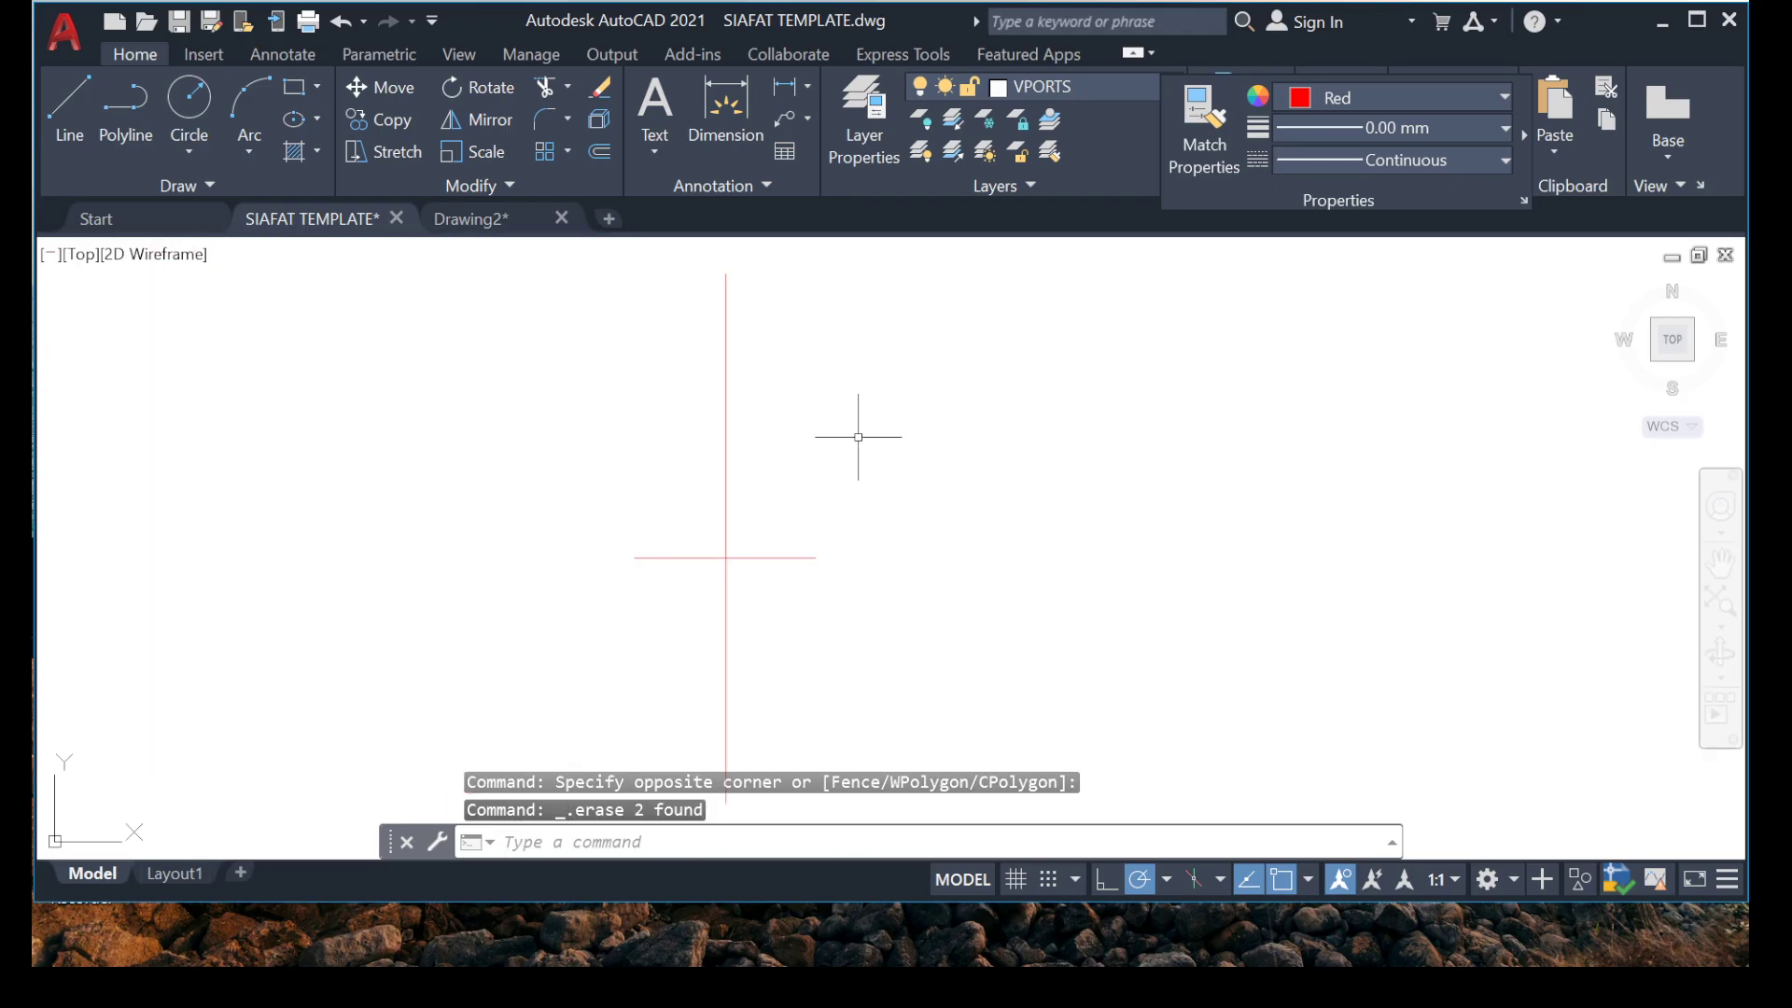
pyautogui.scroll(-4, 790, 458)
pyautogui.scroll(2, 770, 586)
pyautogui.moveTo(420, 573); pyautogui.dragTo(747, 456, button='middle')
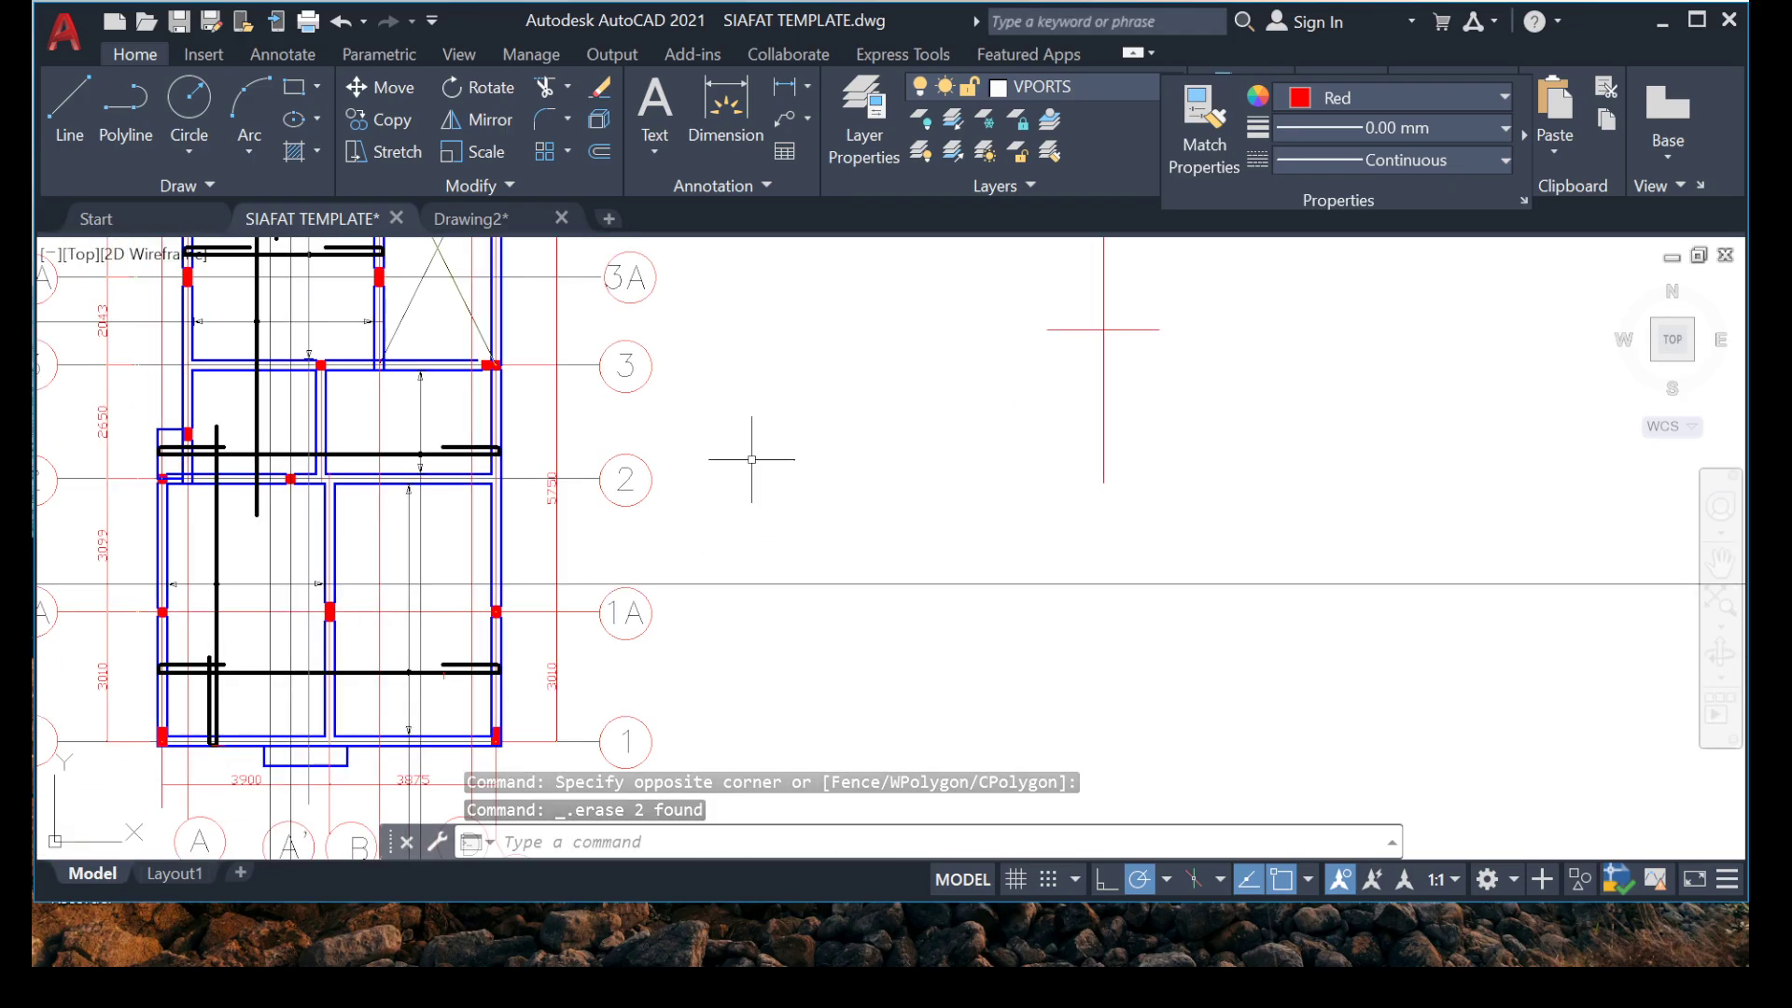
pyautogui.scroll(-2, 747, 456)
pyautogui.scroll(6, 403, 644)
pyautogui.scroll(3, 681, 508)
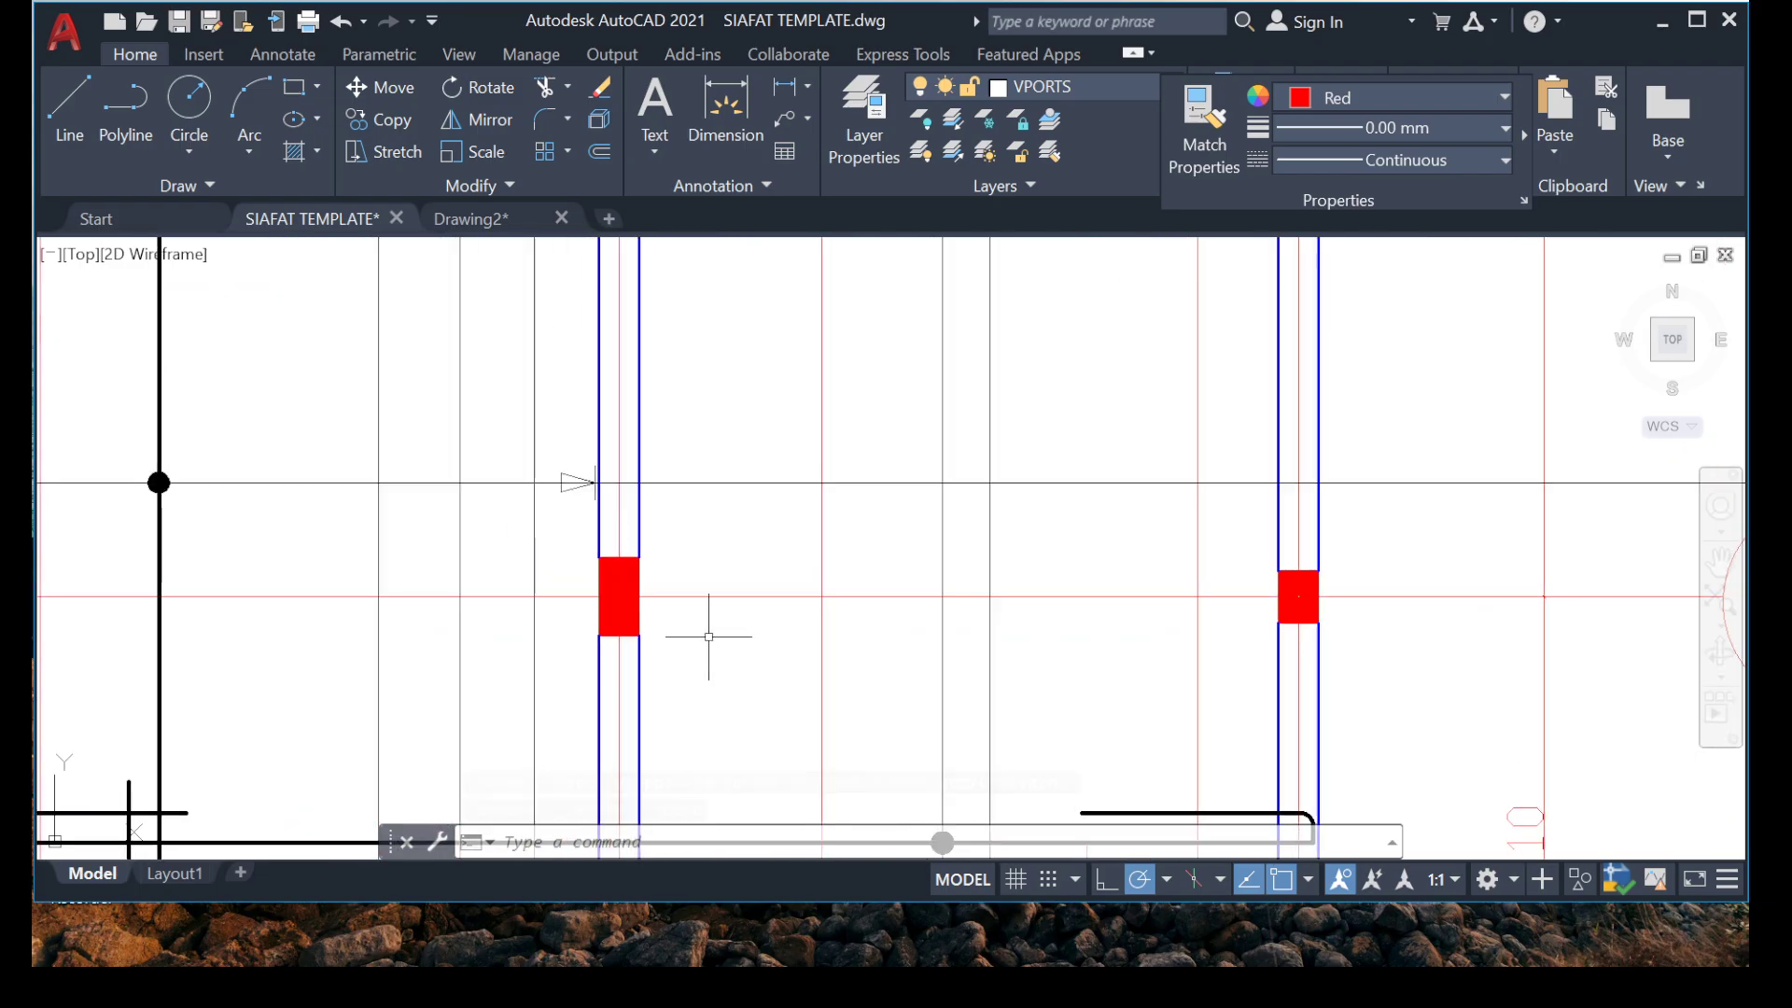
pyautogui.scroll(-6, 661, 547)
pyautogui.scroll(6, 1425, 289)
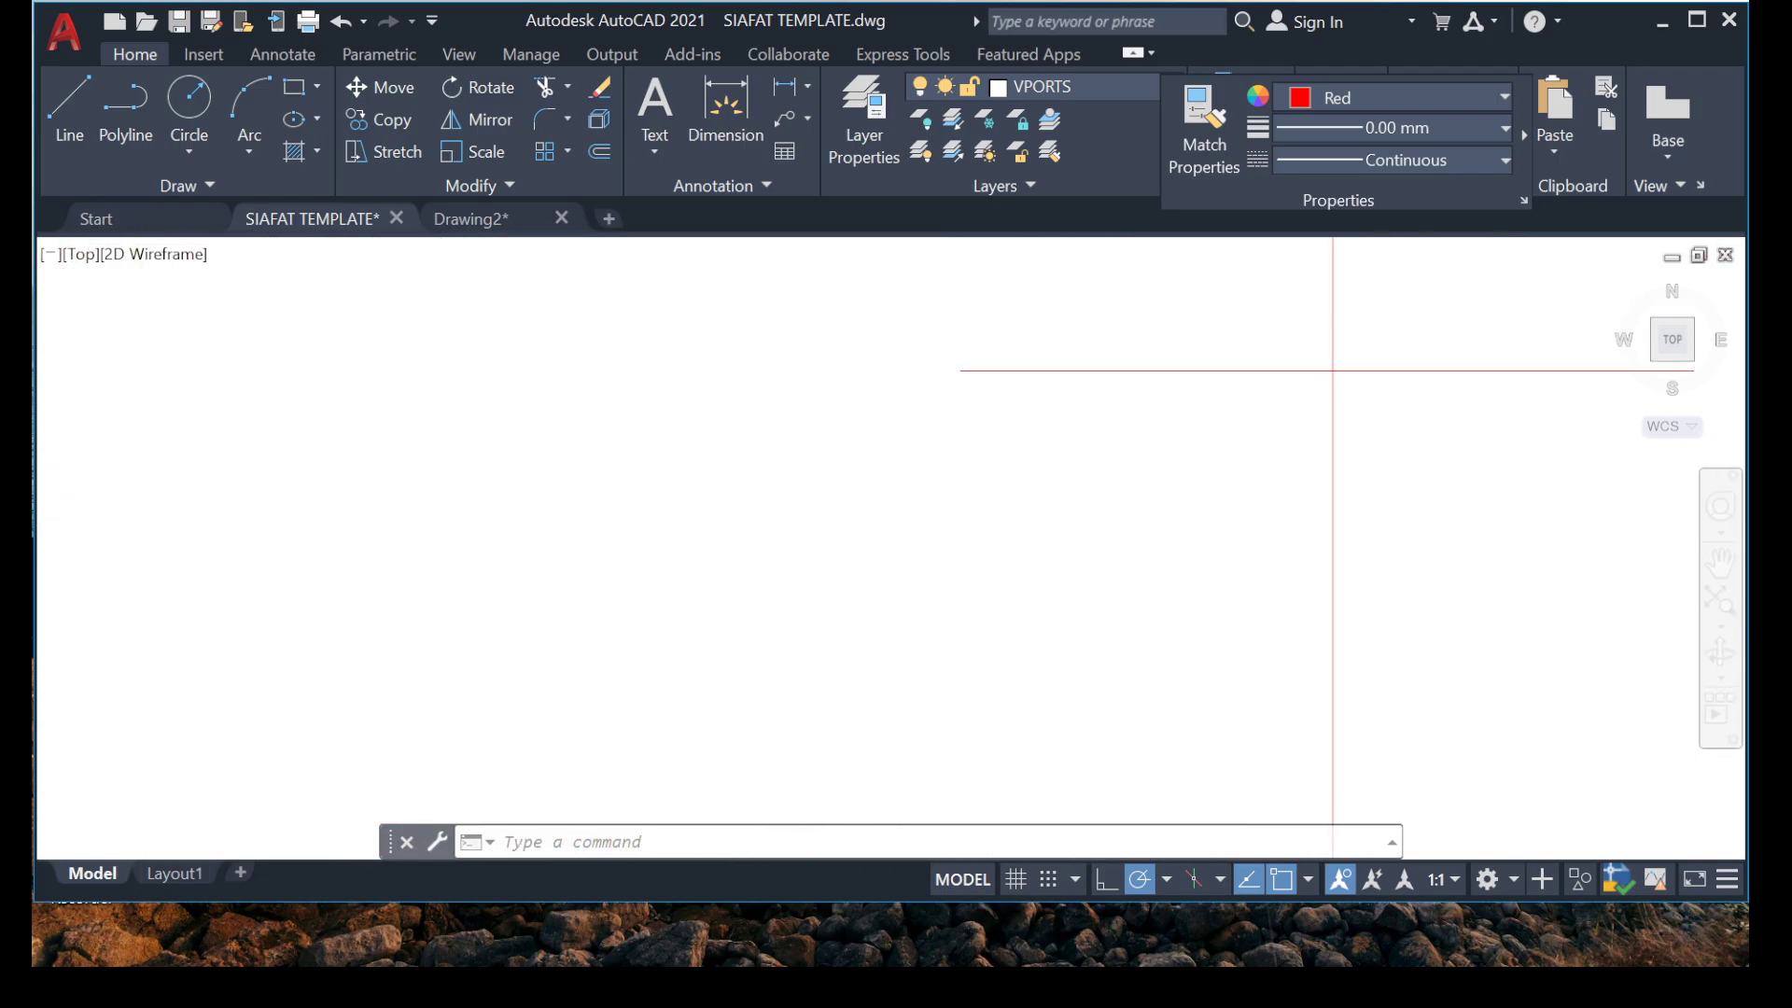
pyautogui.click(1158, 336)
pyautogui.click(1125, 375)
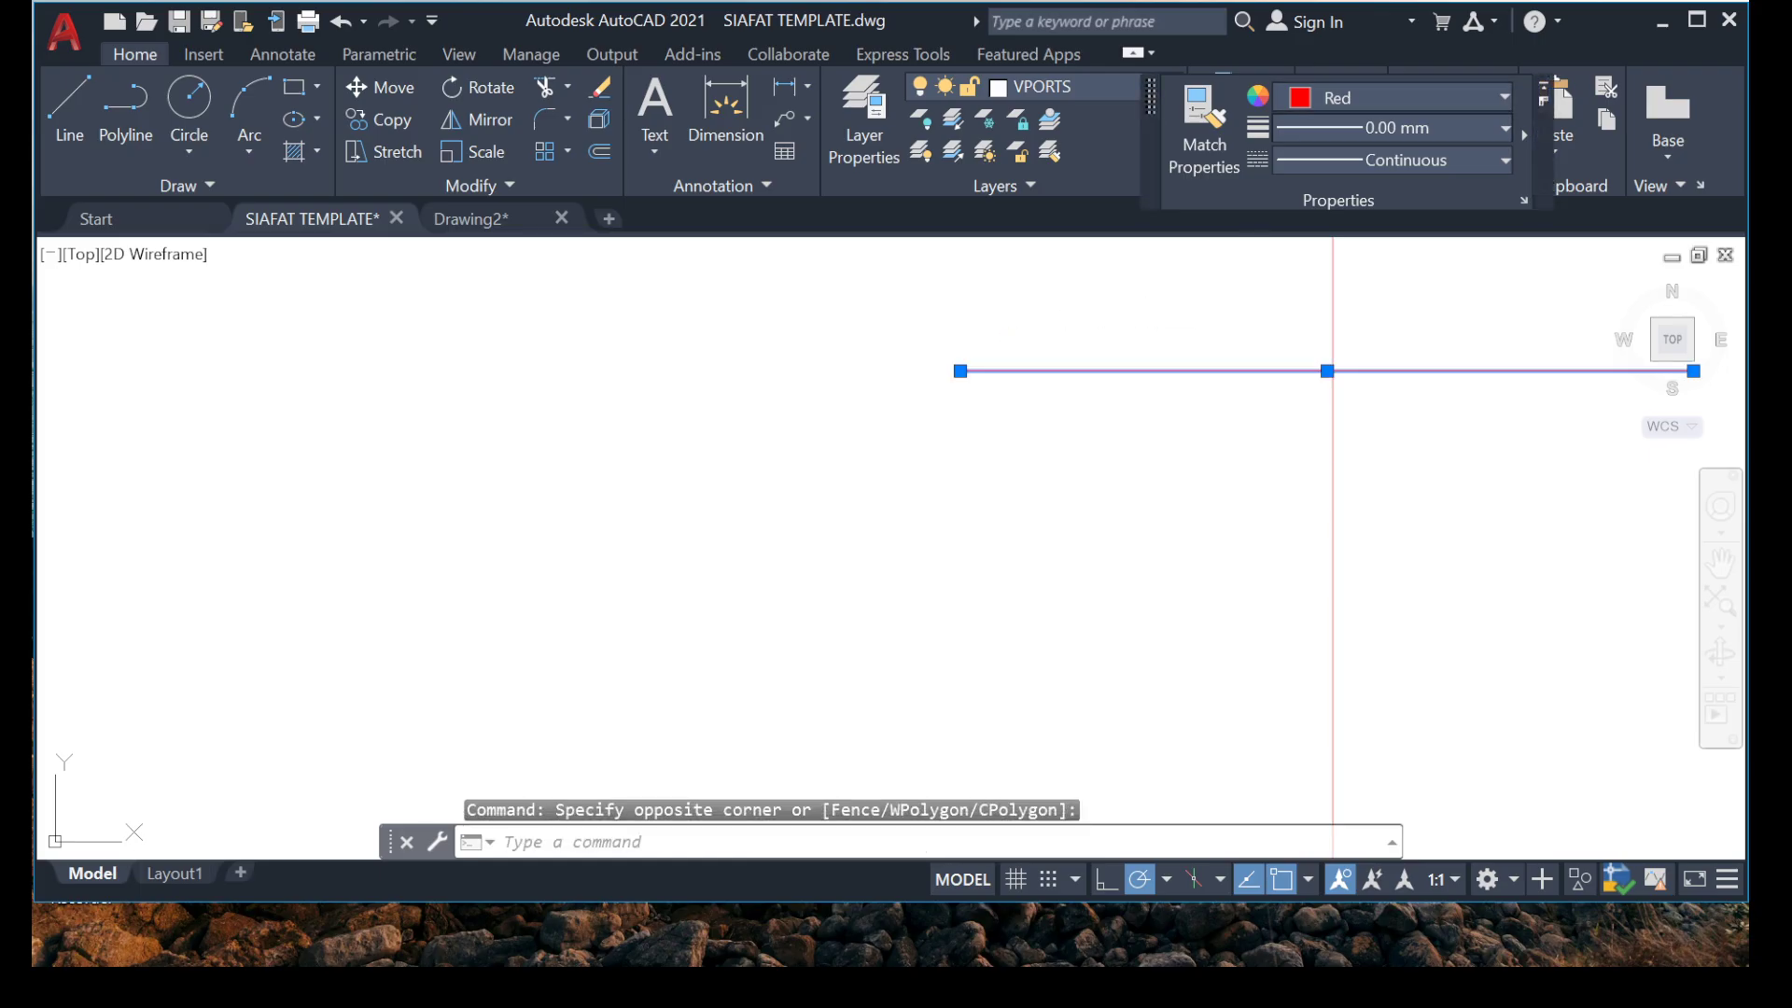
pyautogui.click(1391, 128)
pyautogui.scroll(-2, 1332, 359)
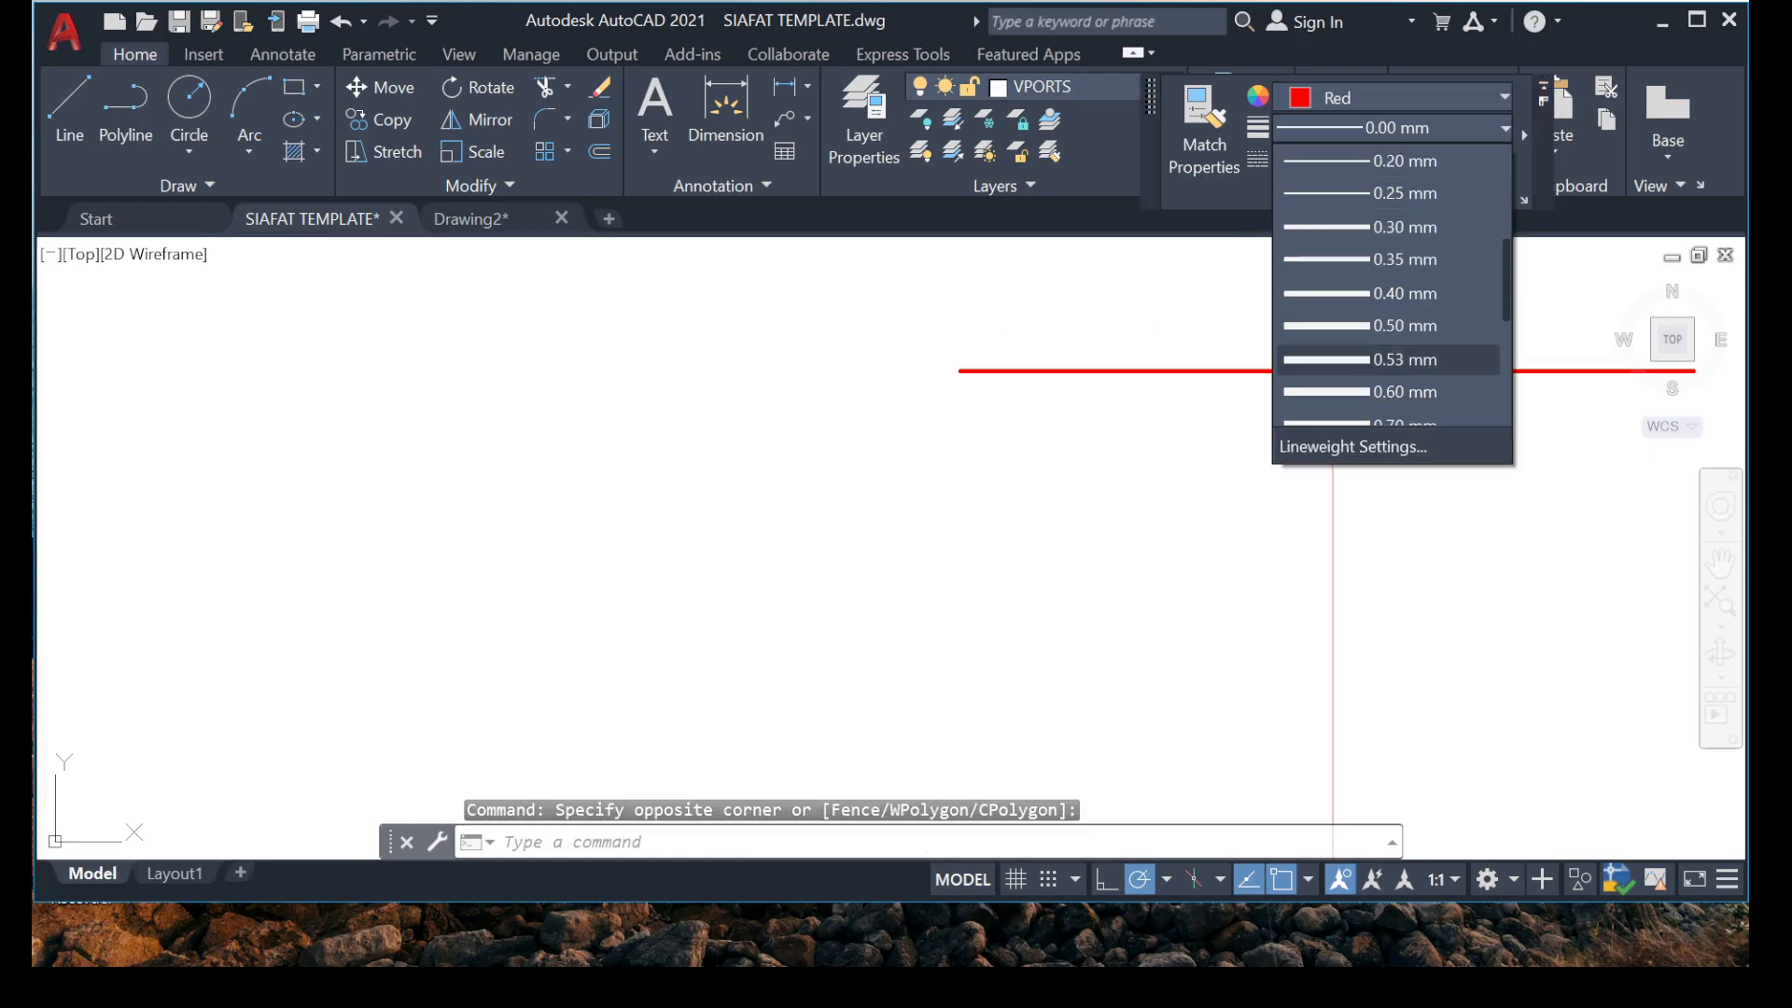
pyautogui.press('Escape')
pyautogui.press('Escape')
# Match the properties of the plan's thick black horizontal rebar between grids 1 and 1A onto the short horizontal line beside the plan.
pyautogui.scroll(-8, 732, 475)
pyautogui.moveTo(184, 657); pyautogui.dragTo(664, 508, button='middle')
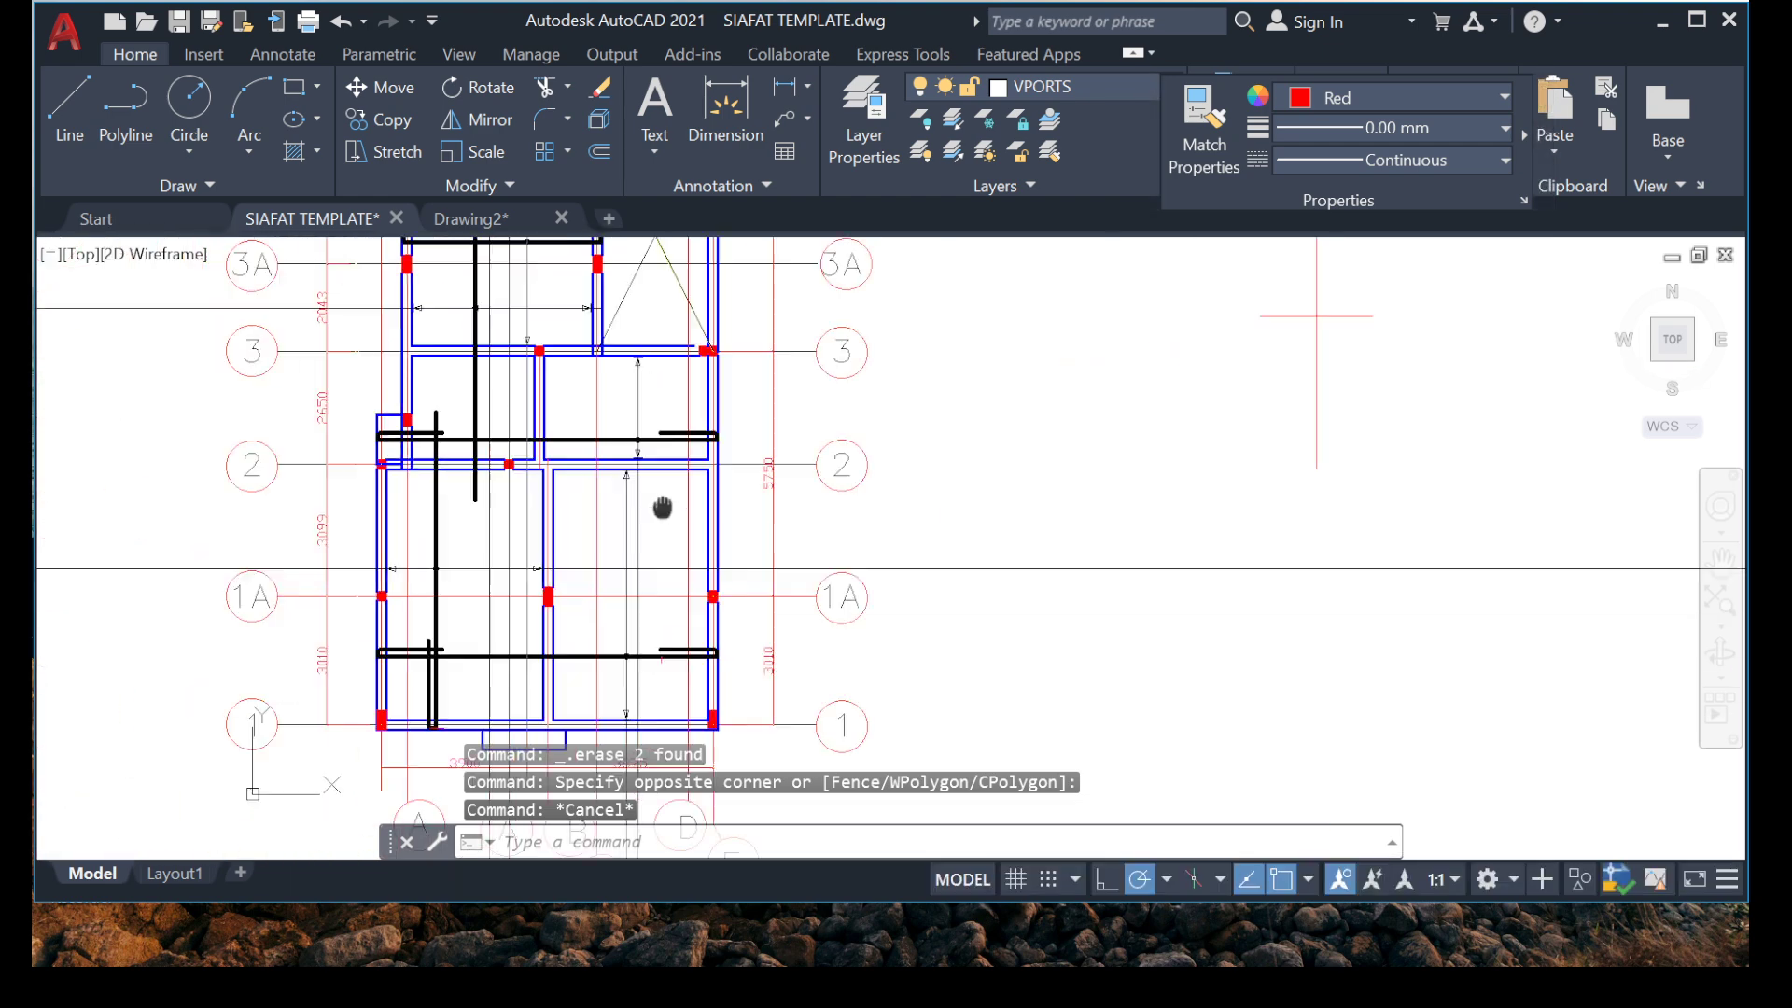
pyautogui.scroll(2, 435, 554)
pyautogui.rightClick(448, 525)
pyautogui.moveTo(560, 63)
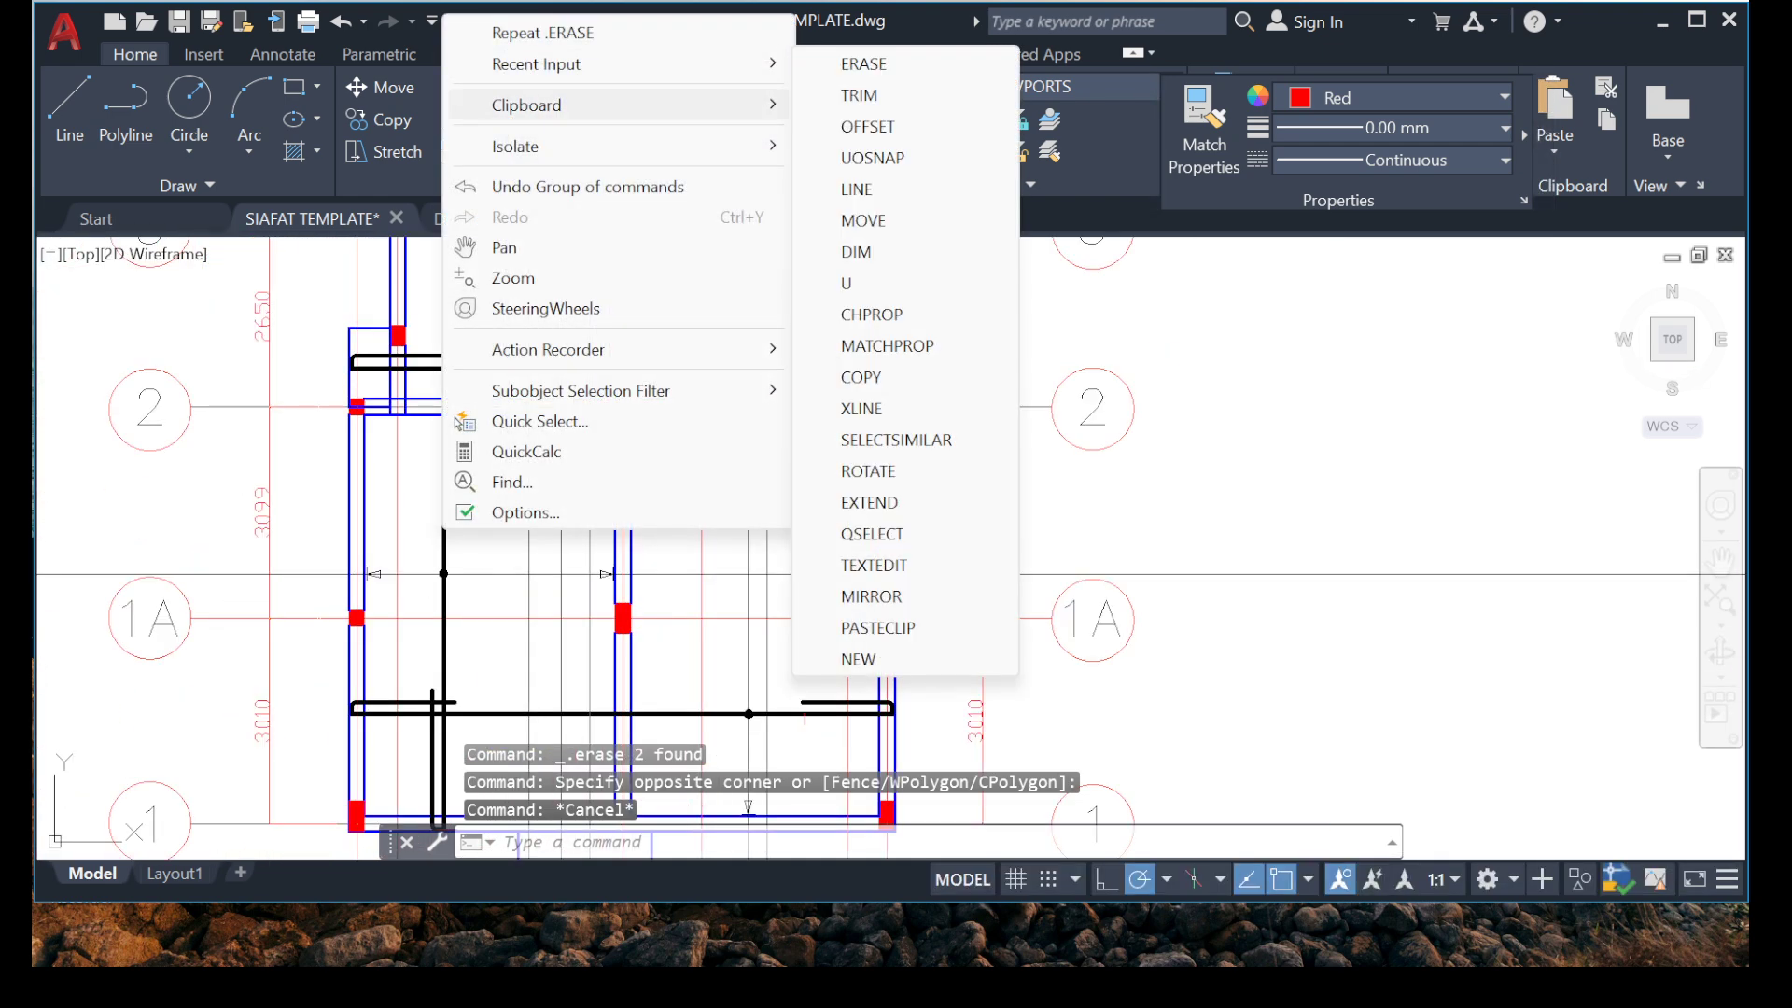
pyautogui.click(887, 346)
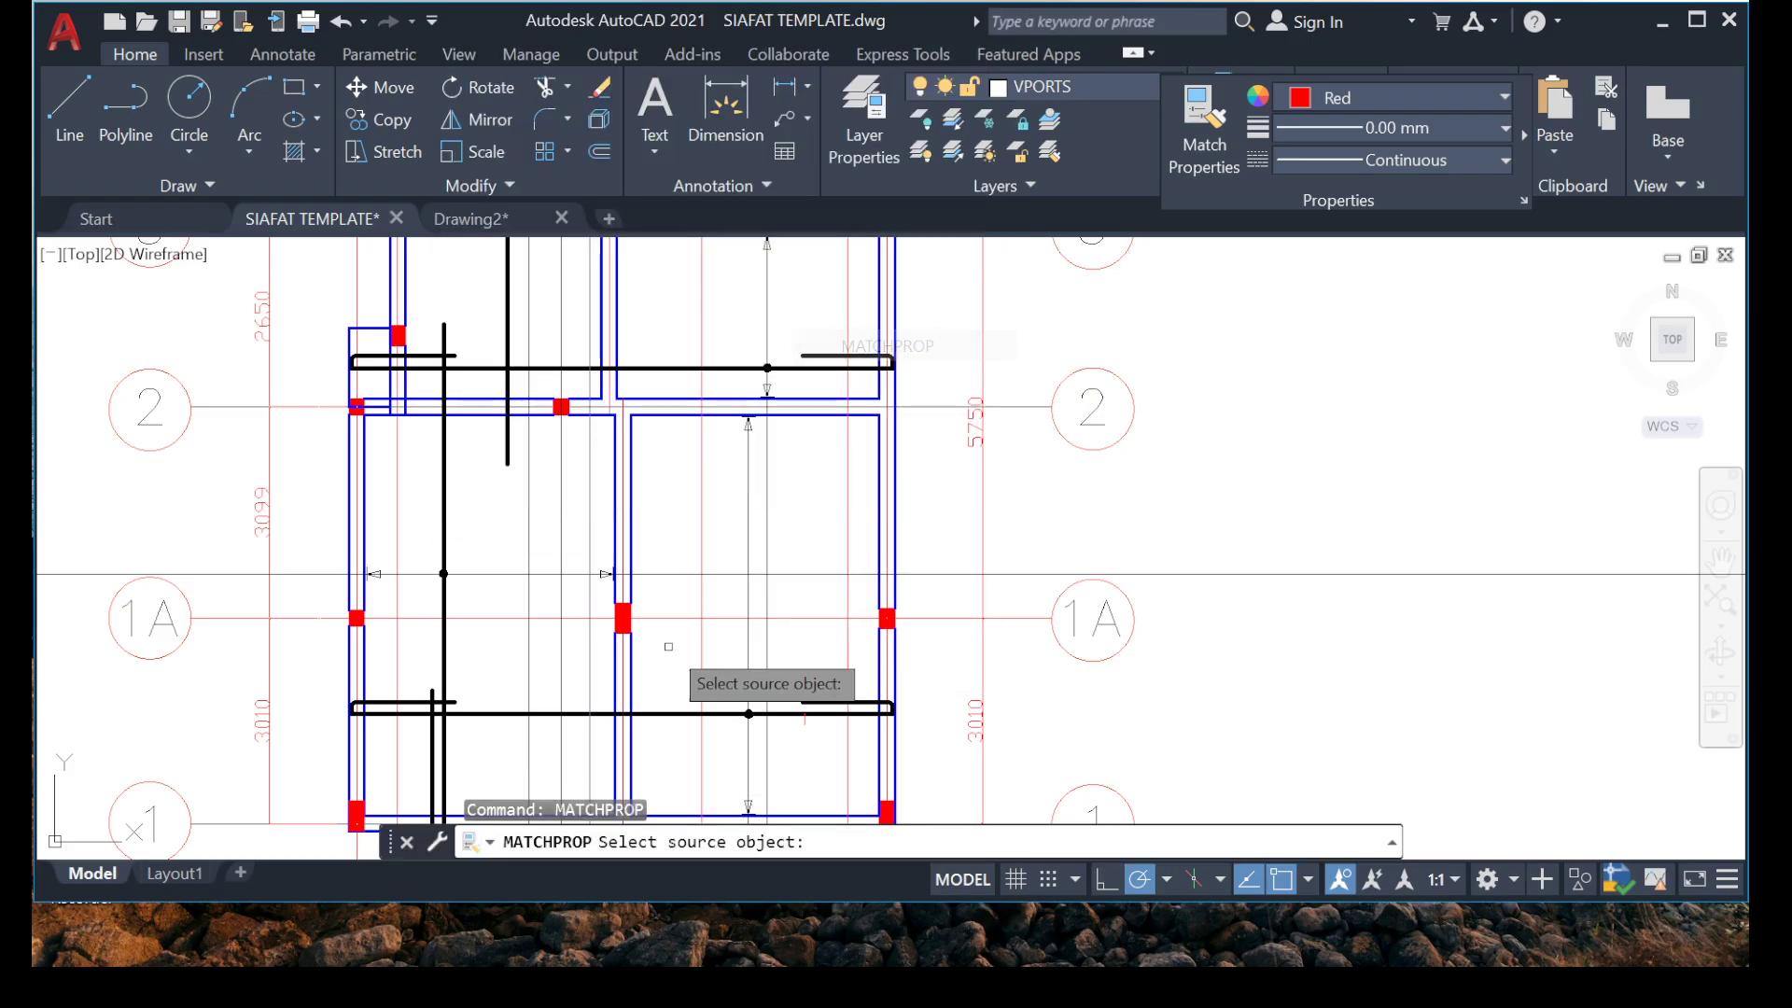
pyautogui.click(600, 721)
pyautogui.click(601, 714)
pyautogui.scroll(-6, 600, 700)
pyautogui.scroll(5, 1009, 530)
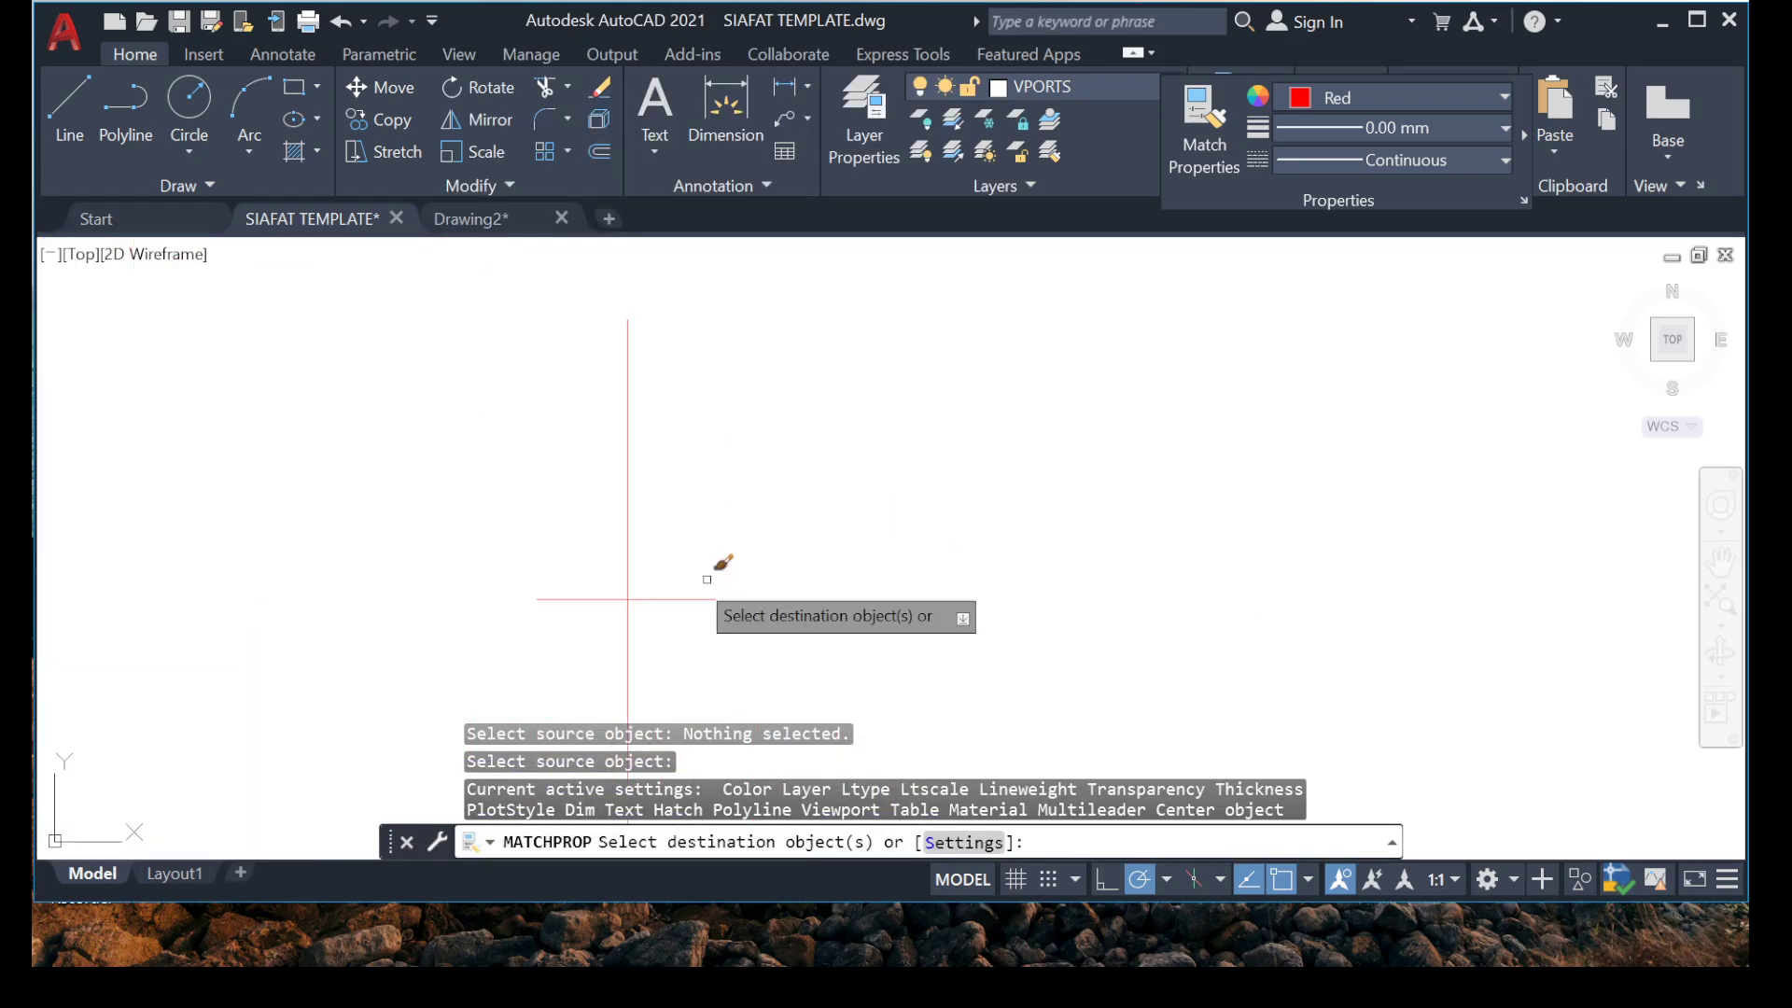
pyautogui.scroll(3, 707, 580)
pyautogui.click(756, 568)
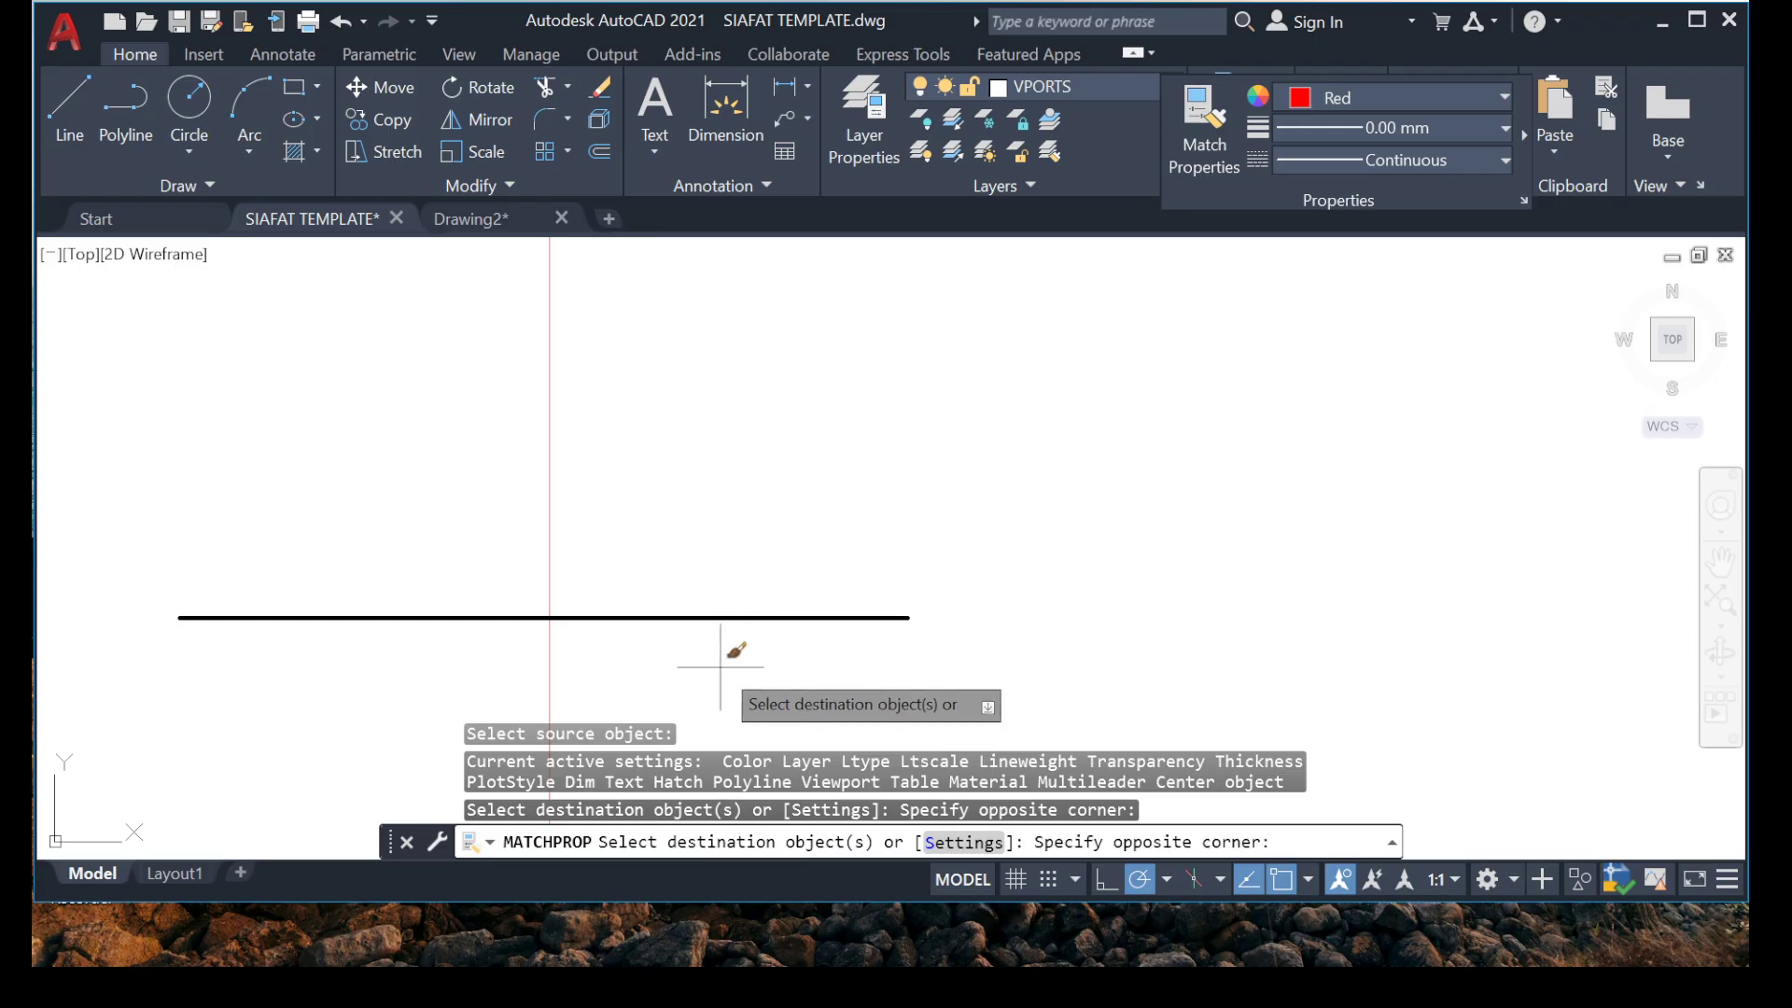
pyautogui.press('Escape')
pyautogui.press('Escape')
# Change the colour of the thick horizontal rebar line beside the plan to red.
pyautogui.click(892, 617)
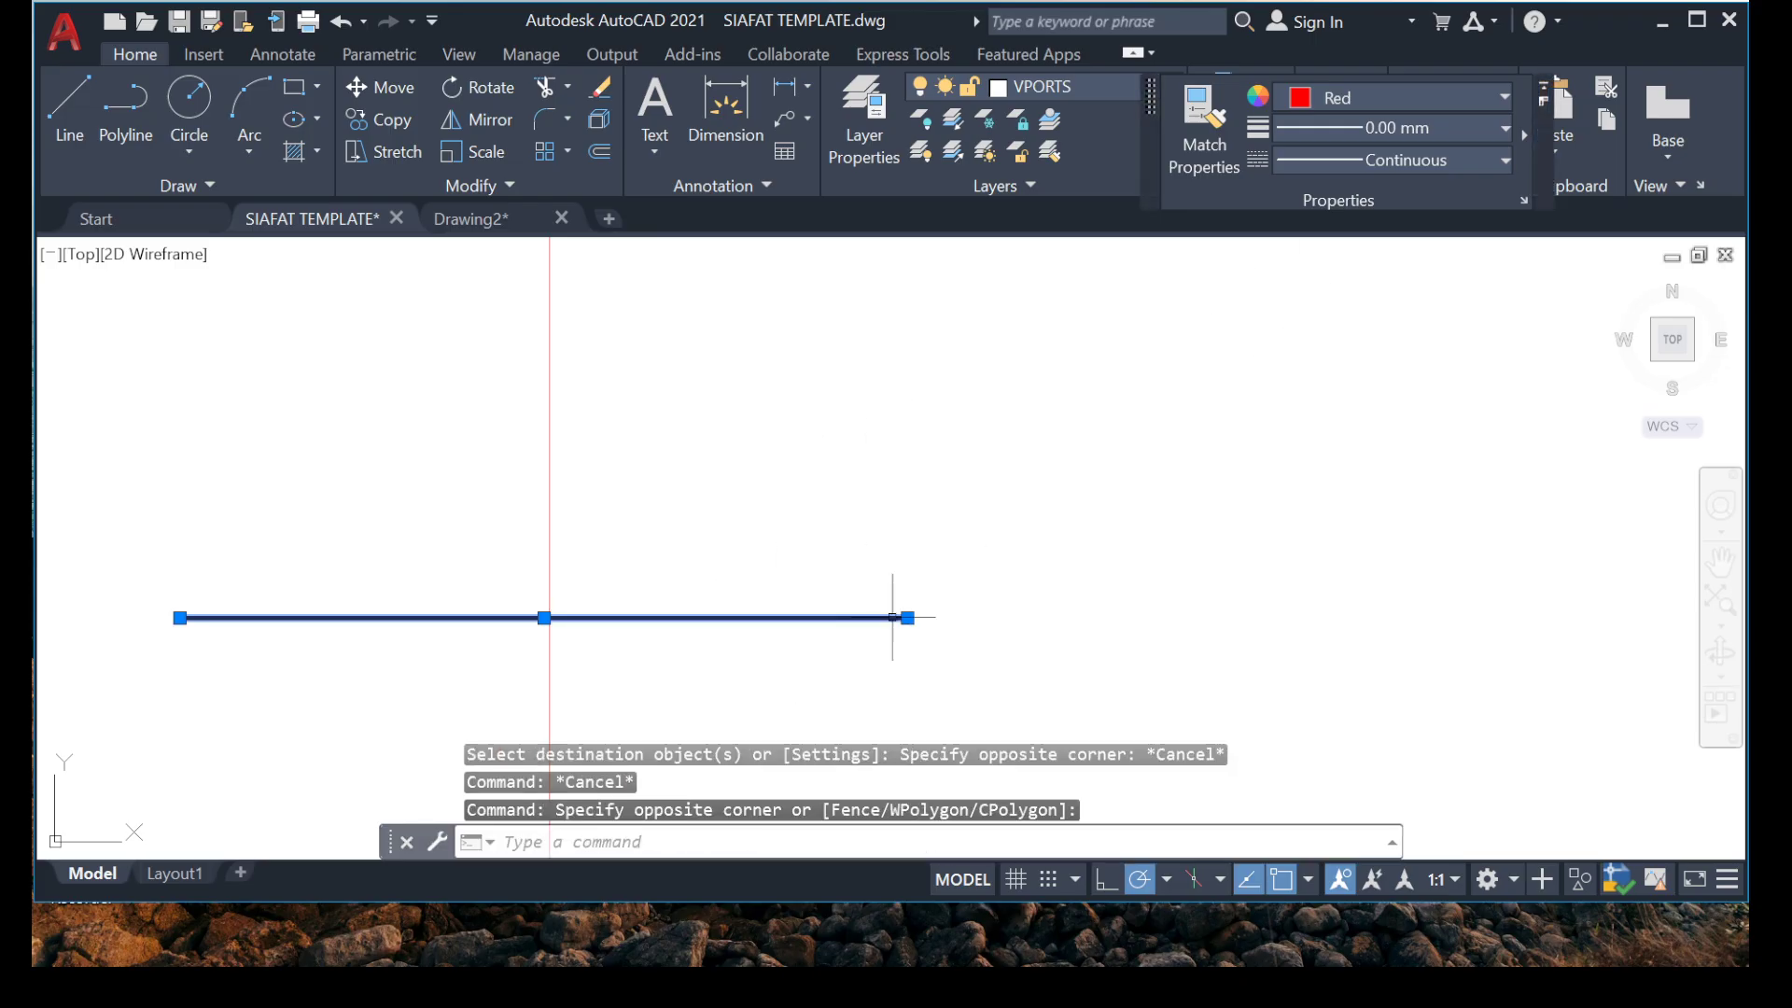
pyautogui.click(1397, 97)
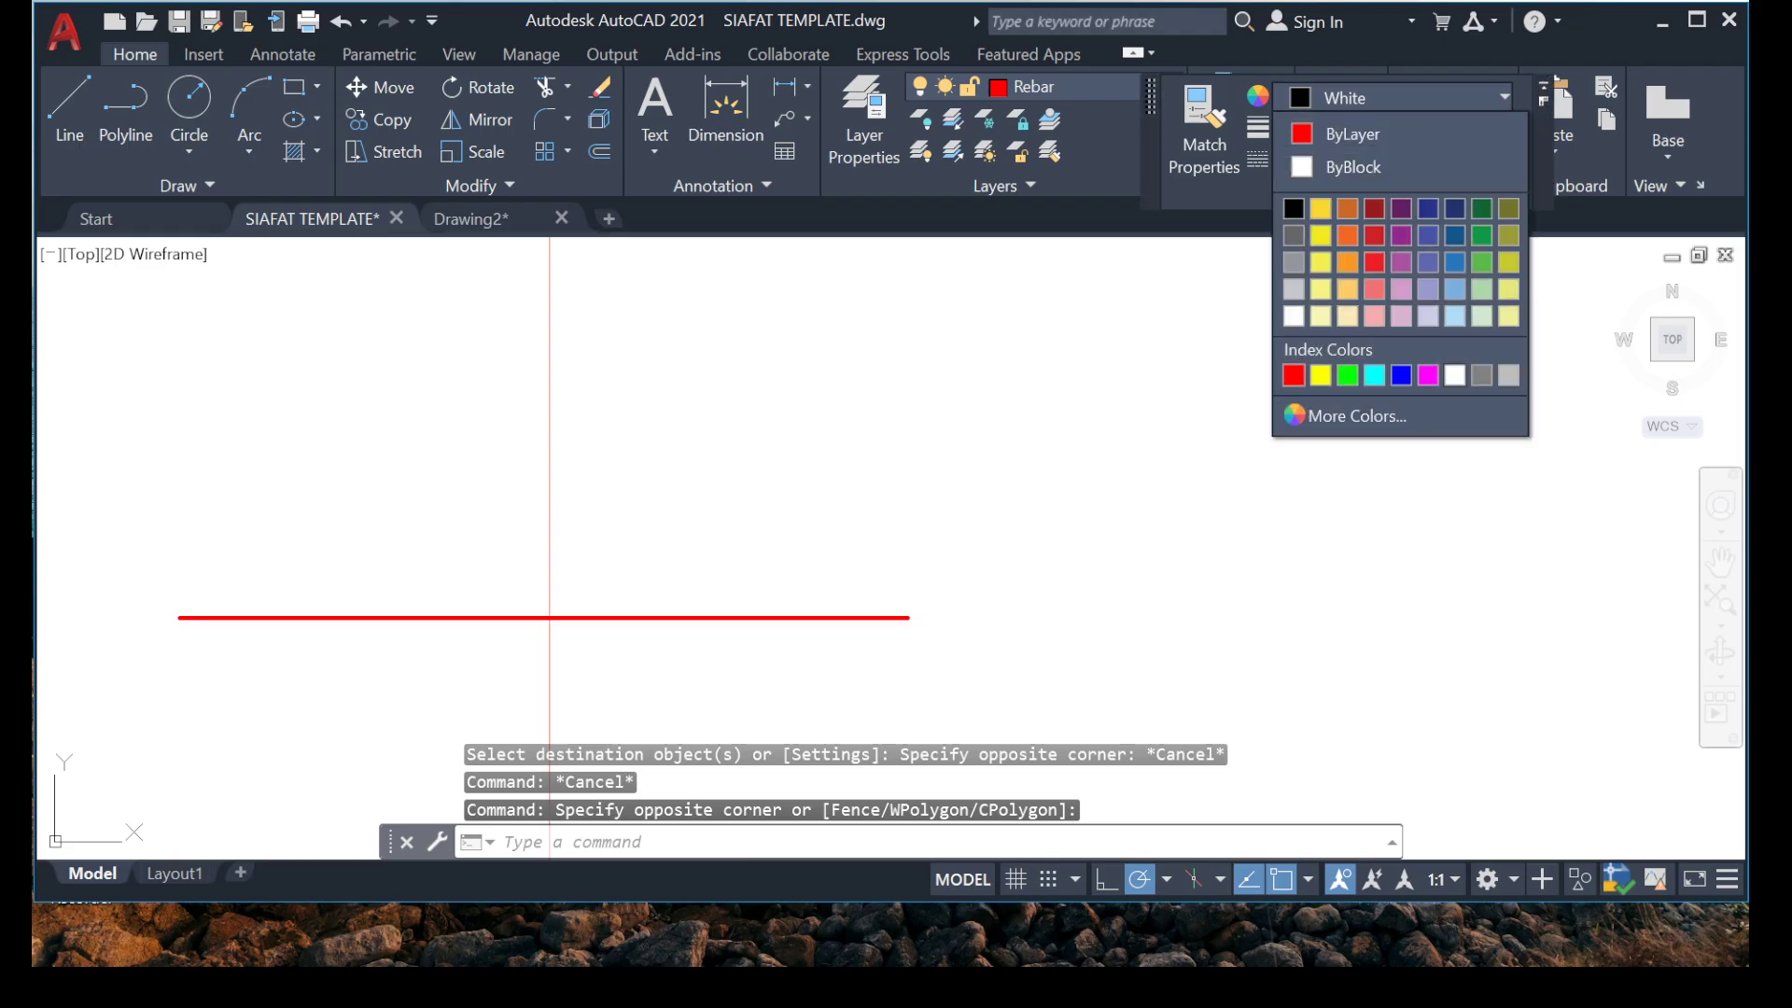
pyautogui.click(1284, 415)
pyautogui.press('Escape')
pyautogui.scroll(-8, 637, 548)
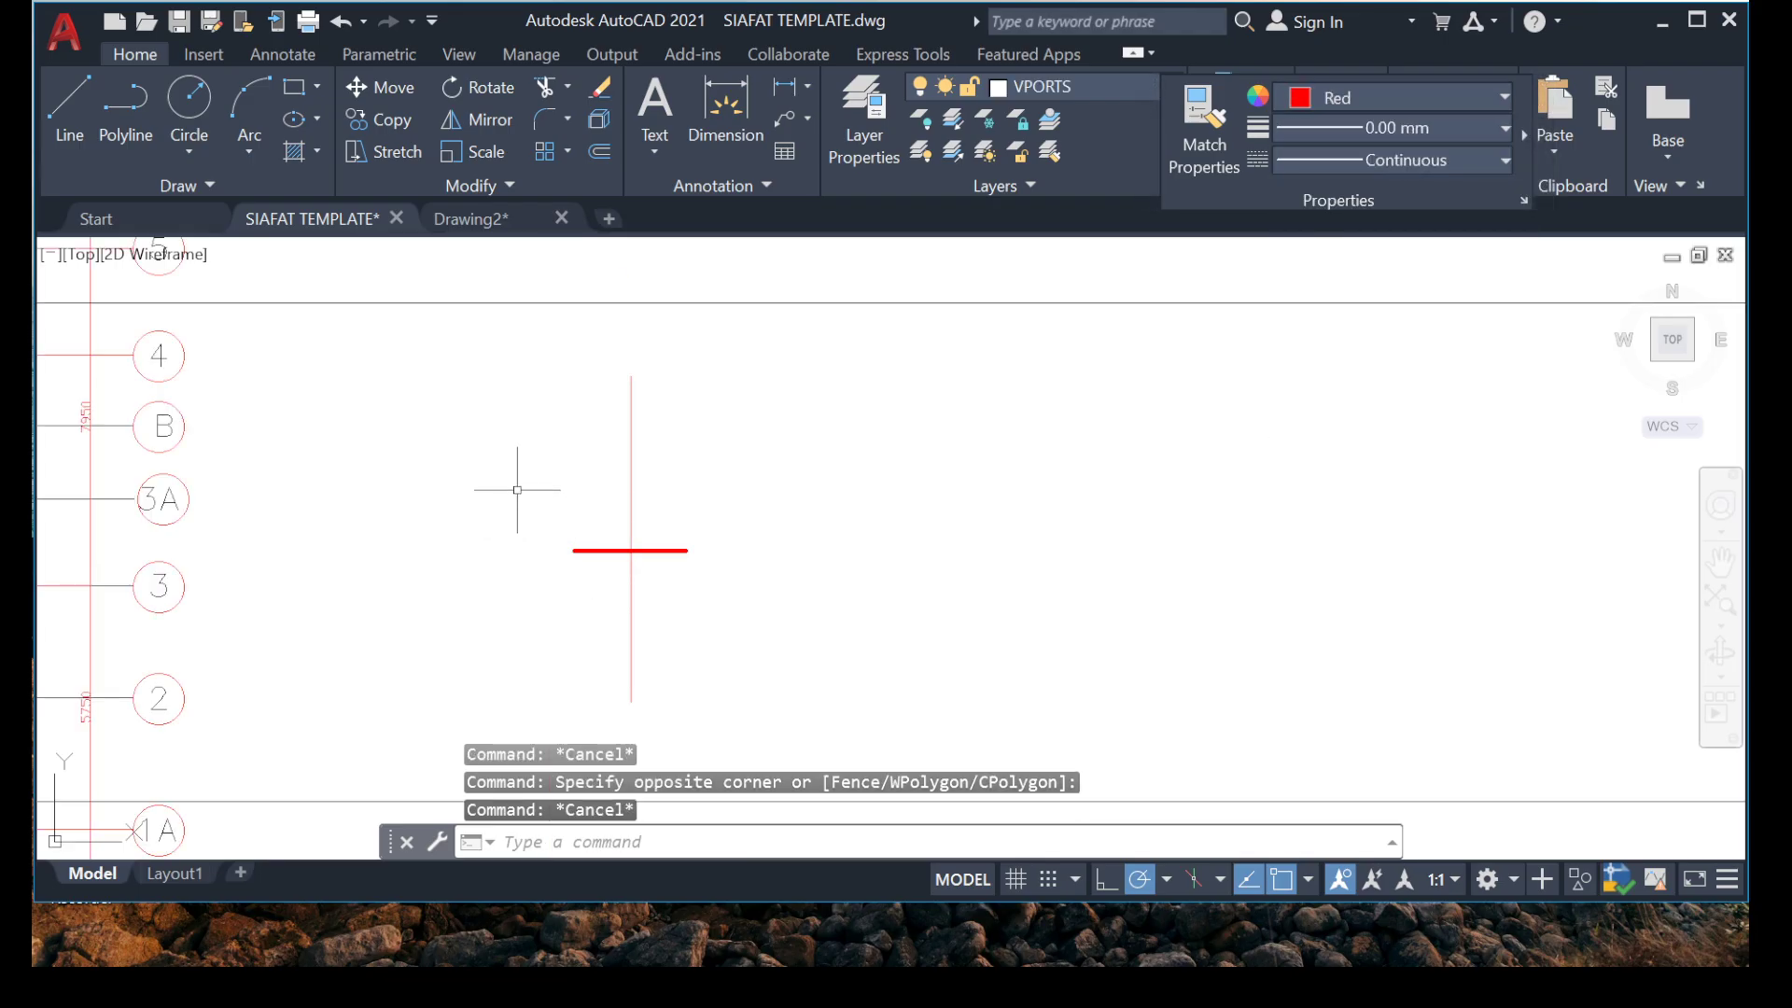
pyautogui.click(517, 490)
pyautogui.click(737, 568)
pyautogui.click(756, 462)
pyautogui.click(593, 519)
pyautogui.rightClick(542, 508)
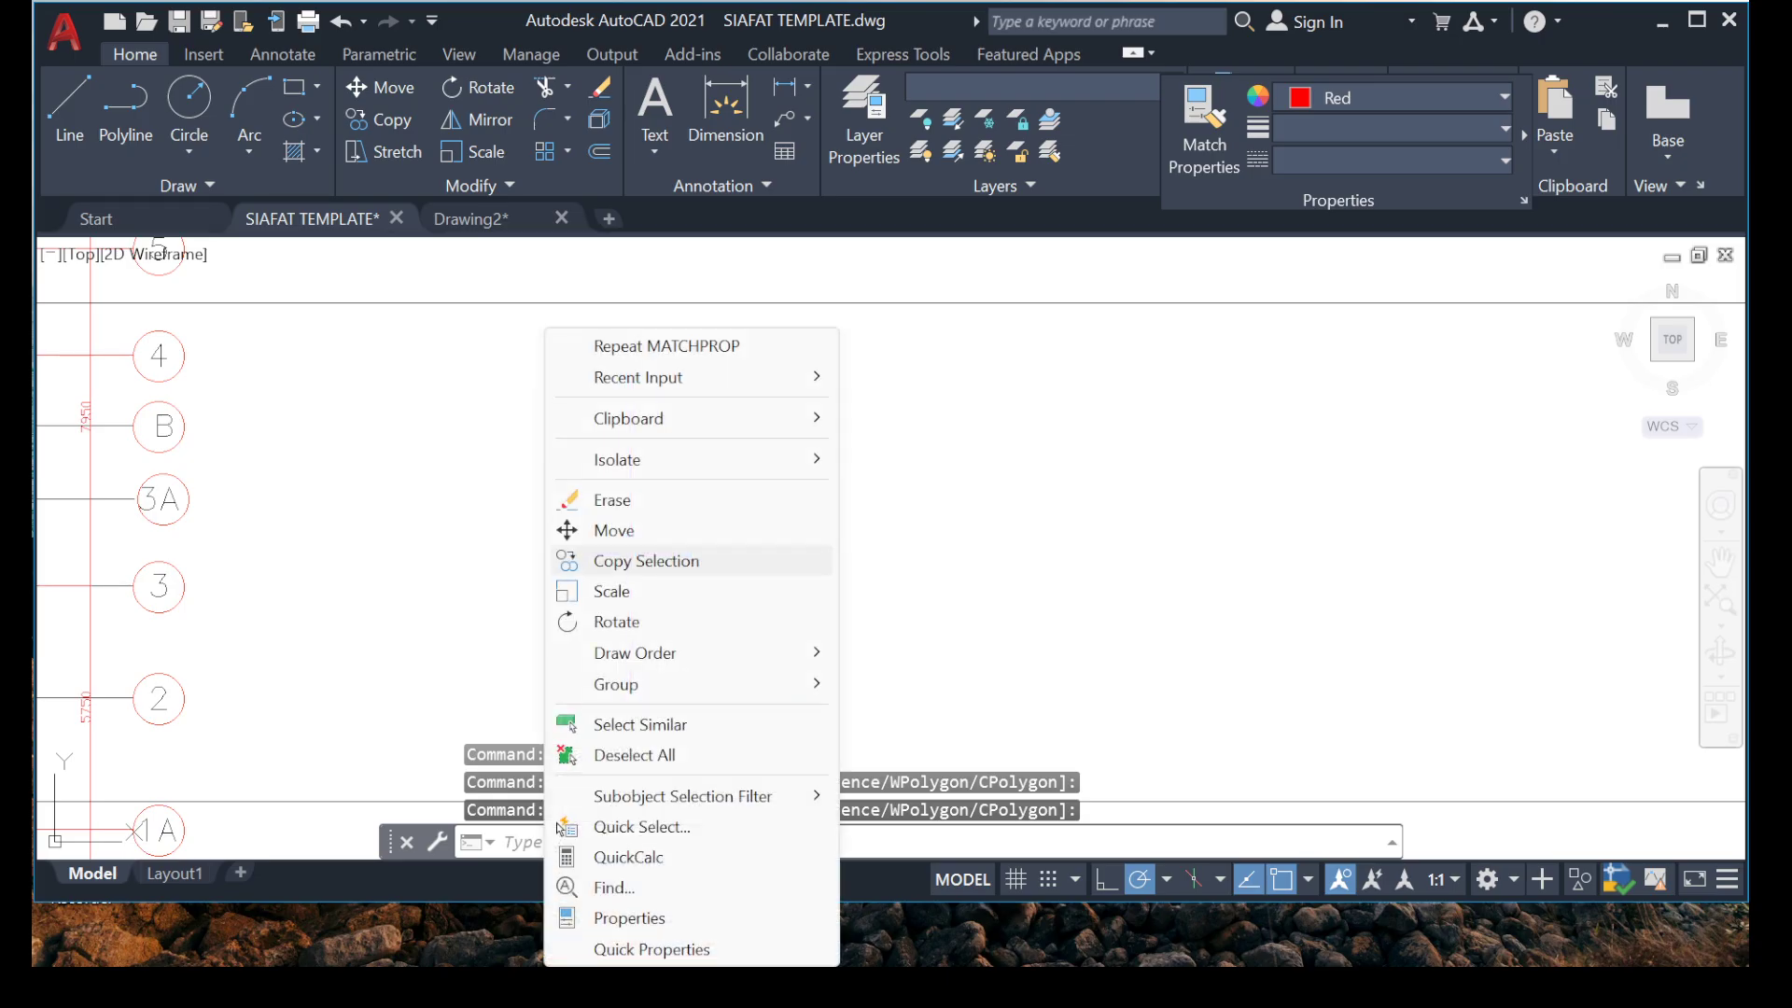
pyautogui.click(614, 530)
pyautogui.scroll(4, 639, 559)
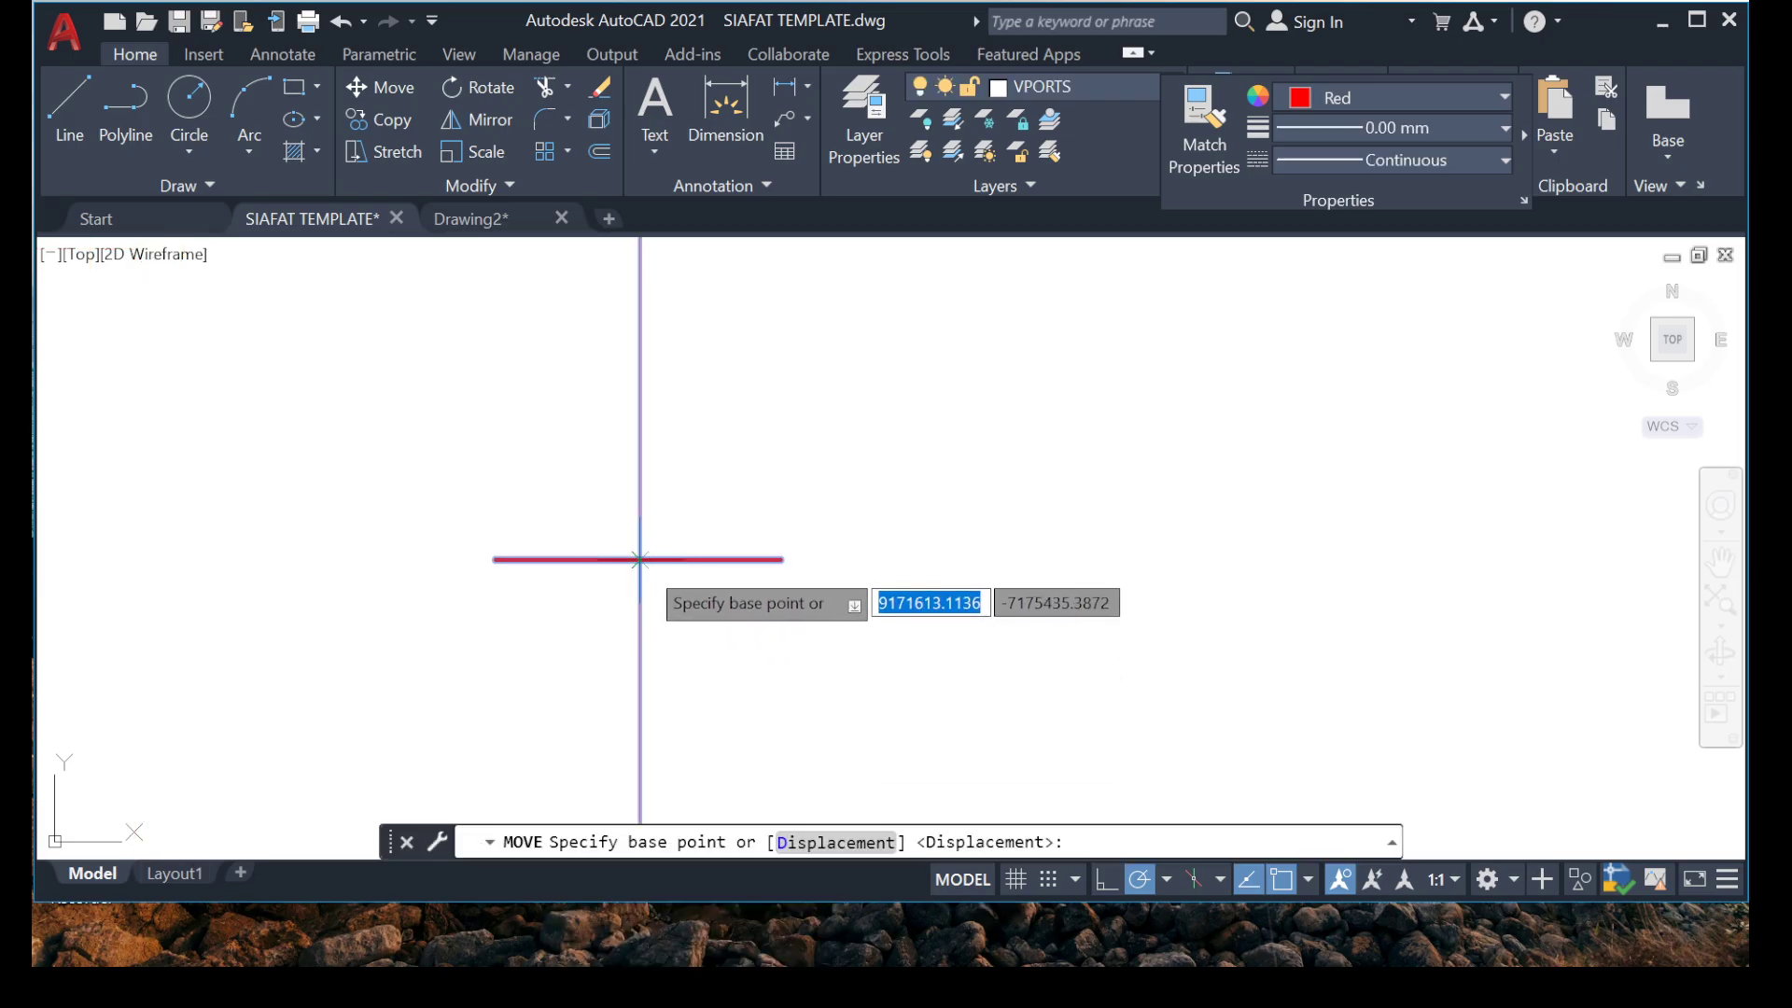
pyautogui.click(640, 559)
pyautogui.scroll(-5, 540, 608)
pyautogui.scroll(5, 448, 572)
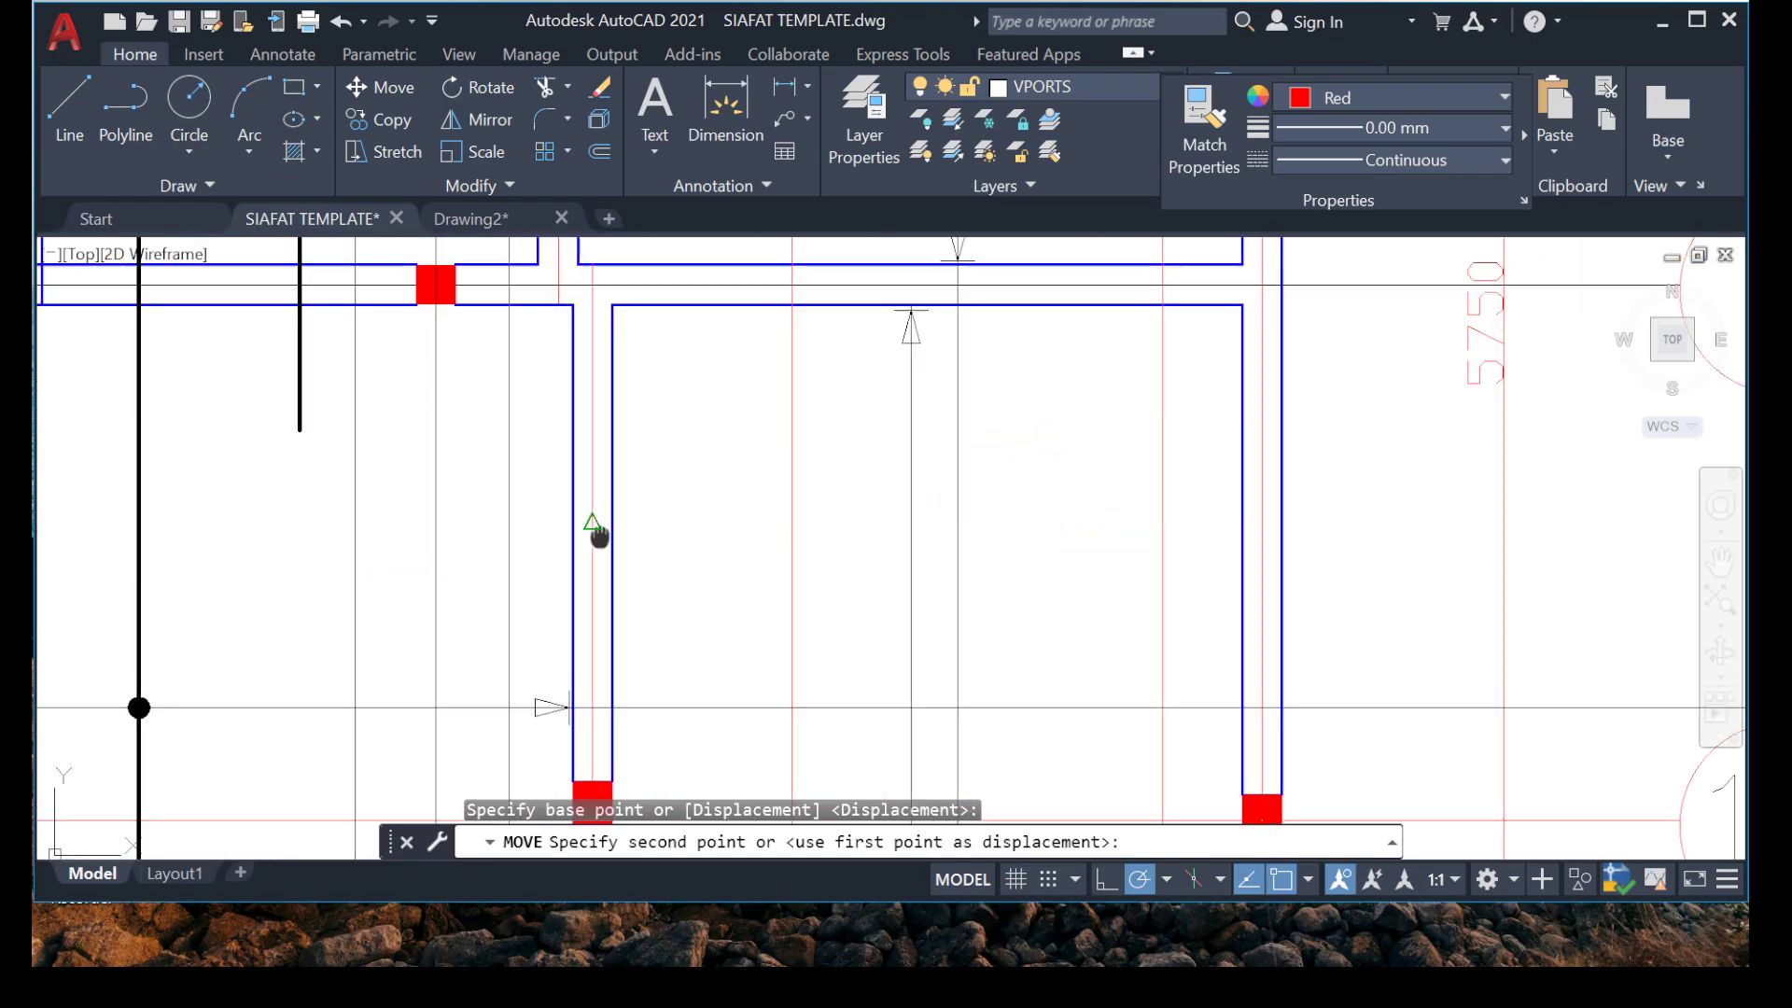
pyautogui.moveTo(597, 534); pyautogui.dragTo(606, 600, button='middle')
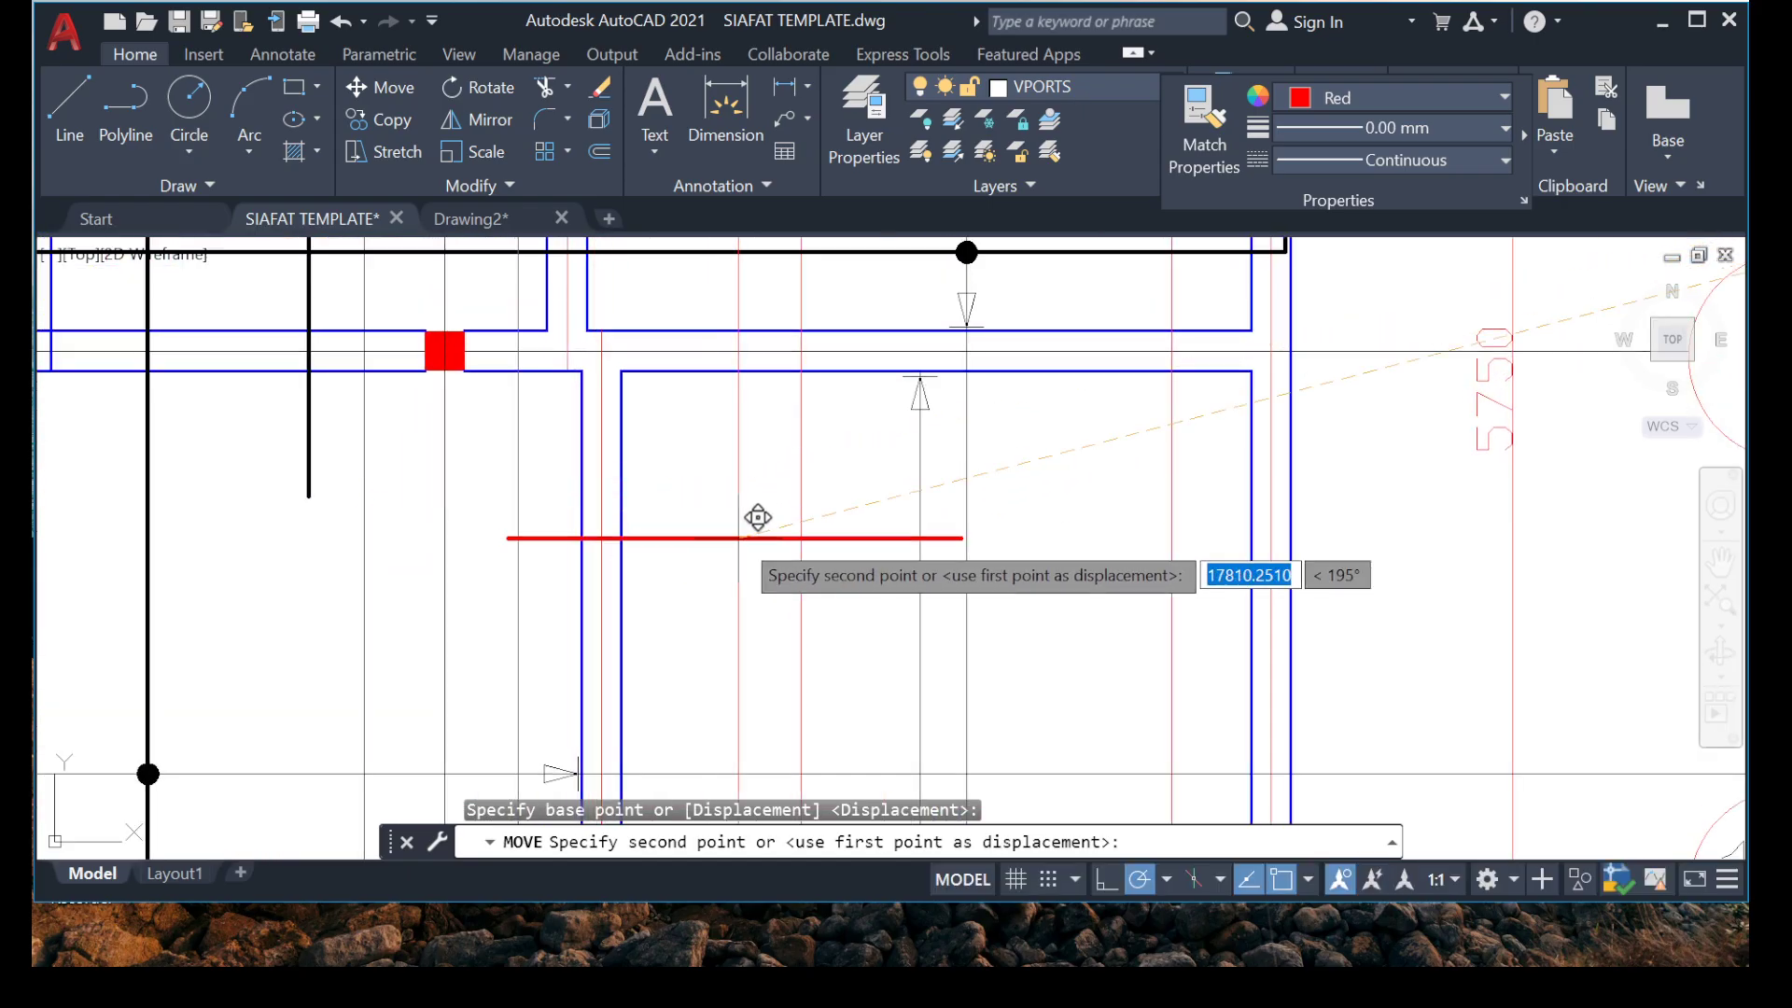
pyautogui.press('Escape')
# Draw a short horizontal line crossing the internal vertical beam in the plan, between grids 1A and 2.
pyautogui.click(70, 119)
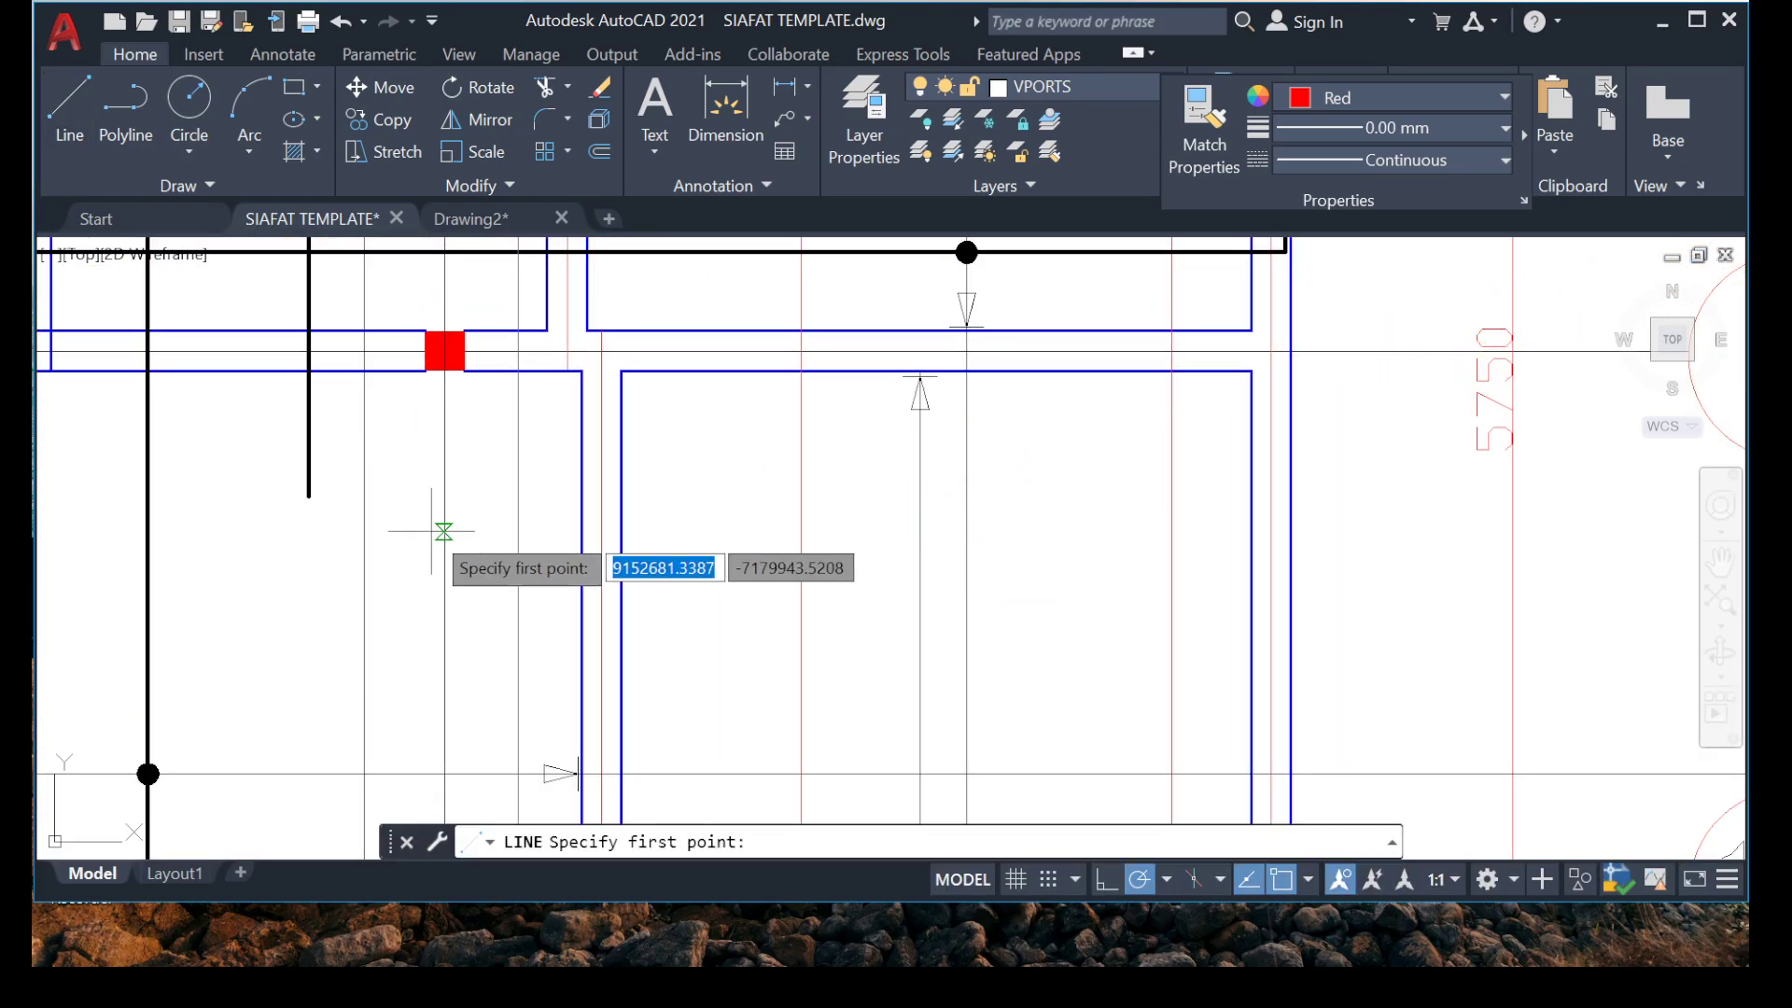
pyautogui.click(487, 530)
pyautogui.click(743, 527)
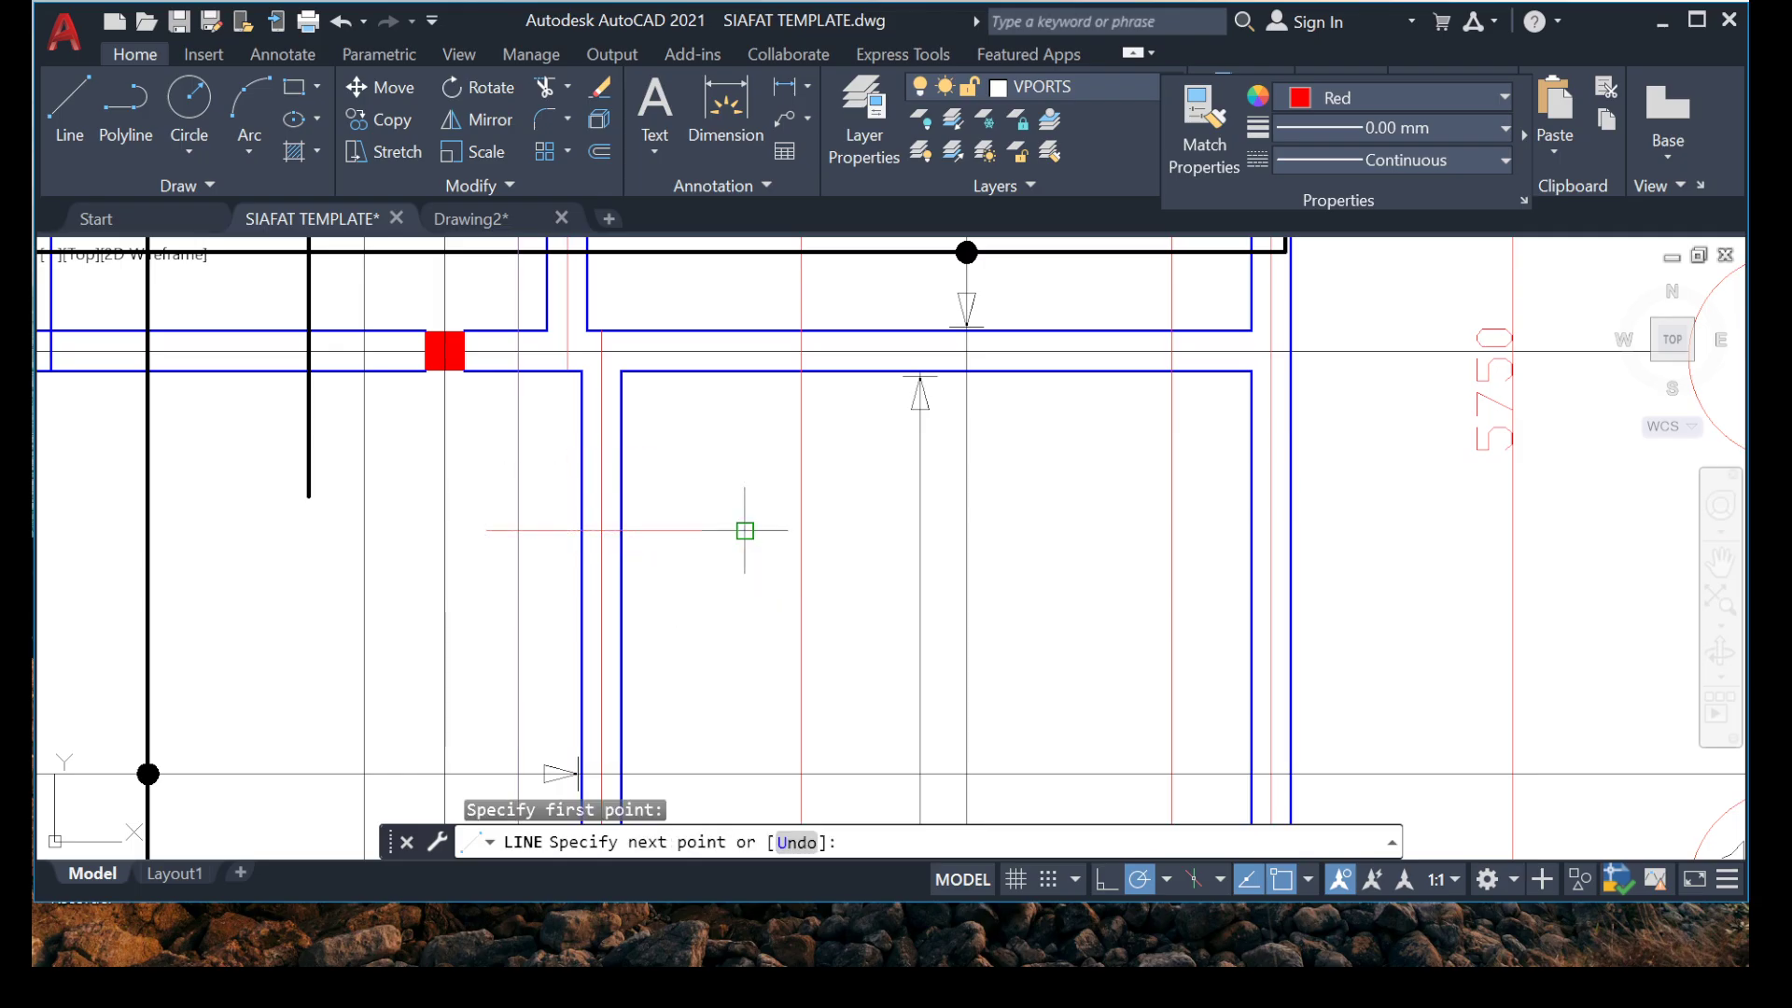
pyautogui.press('Escape')
pyautogui.scroll(-6, 928, 427)
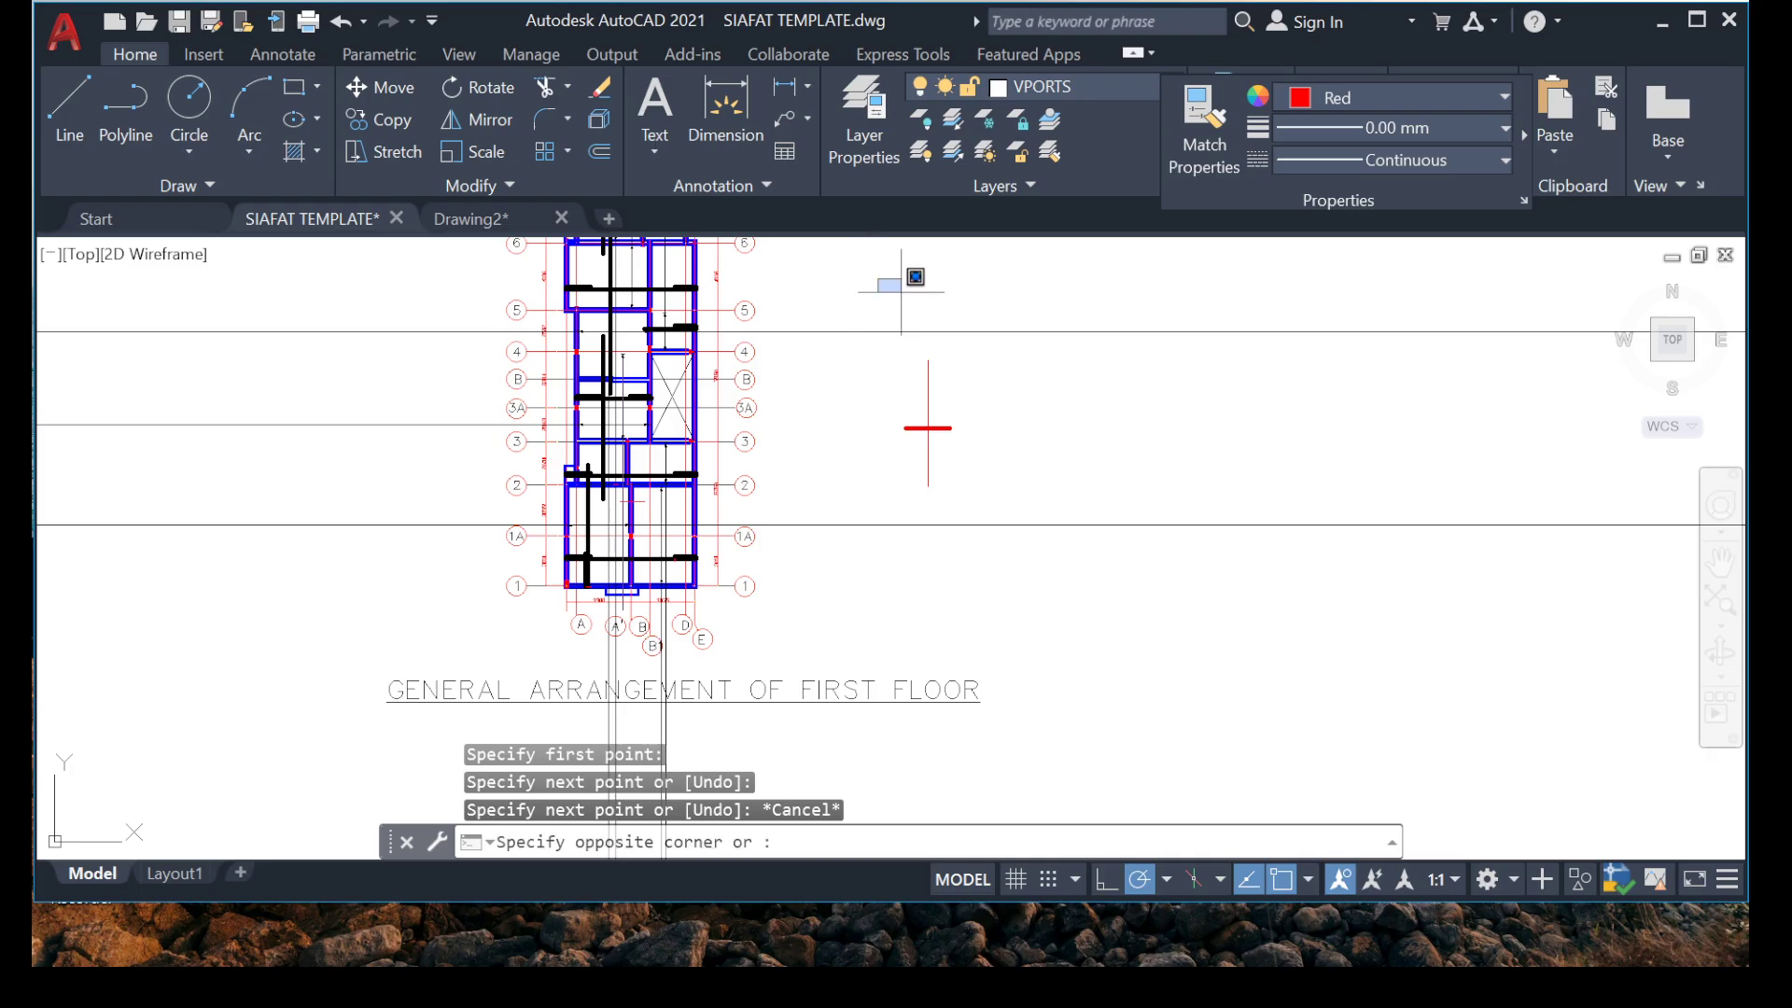
# Move the crossed red rebar from beside the plan onto the internal beam's centreline between grids 1A and 2.
pyautogui.click(1123, 496)
pyautogui.rightClick(1050, 339)
pyautogui.click(1120, 524)
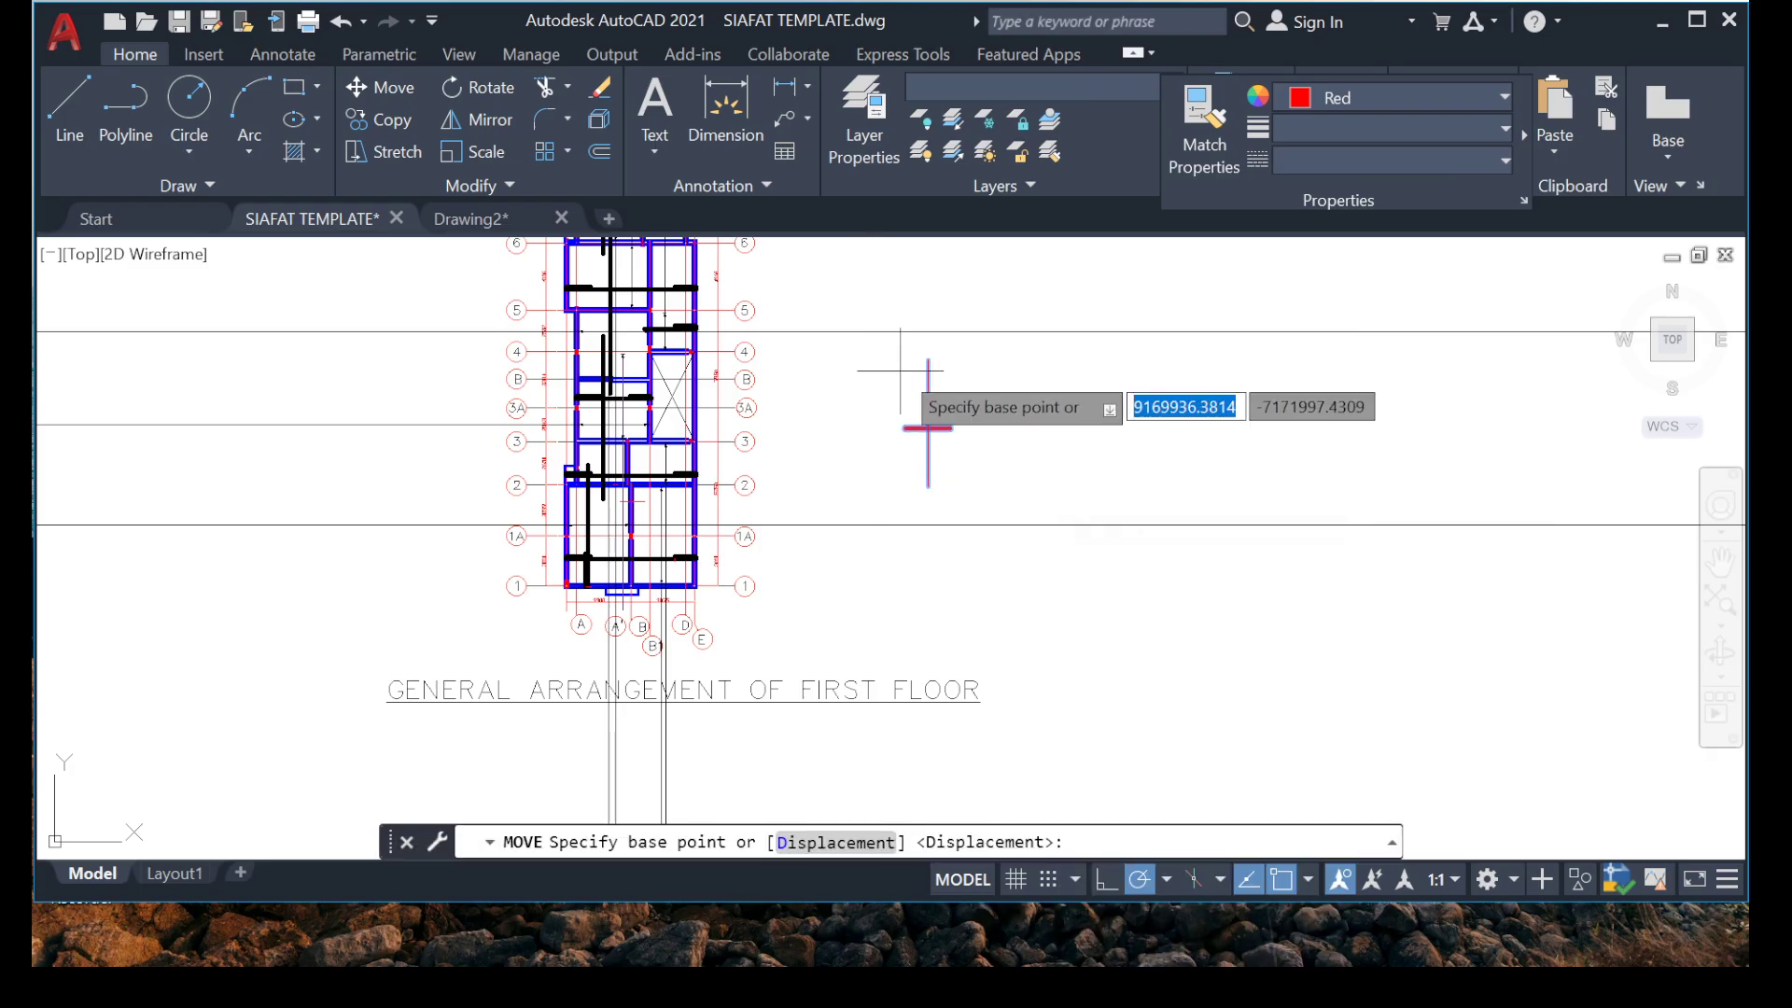
pyautogui.scroll(10, 900, 371)
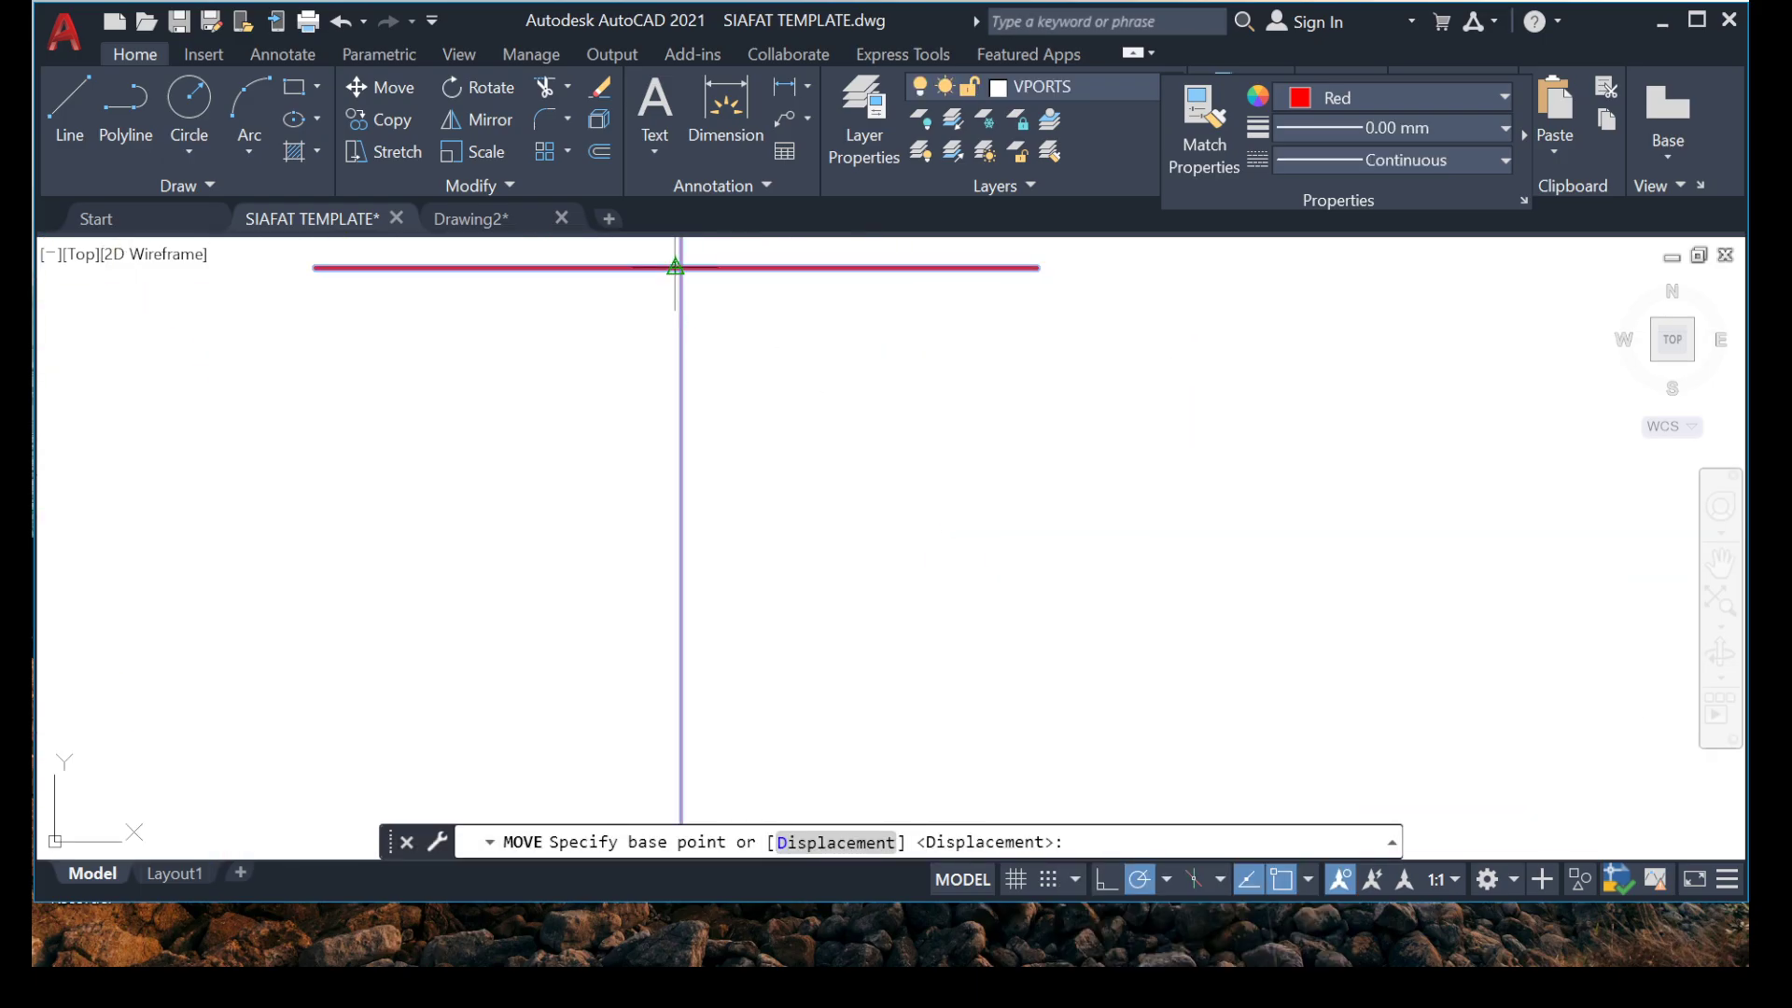
pyautogui.click(681, 267)
pyautogui.scroll(-6, 840, 467)
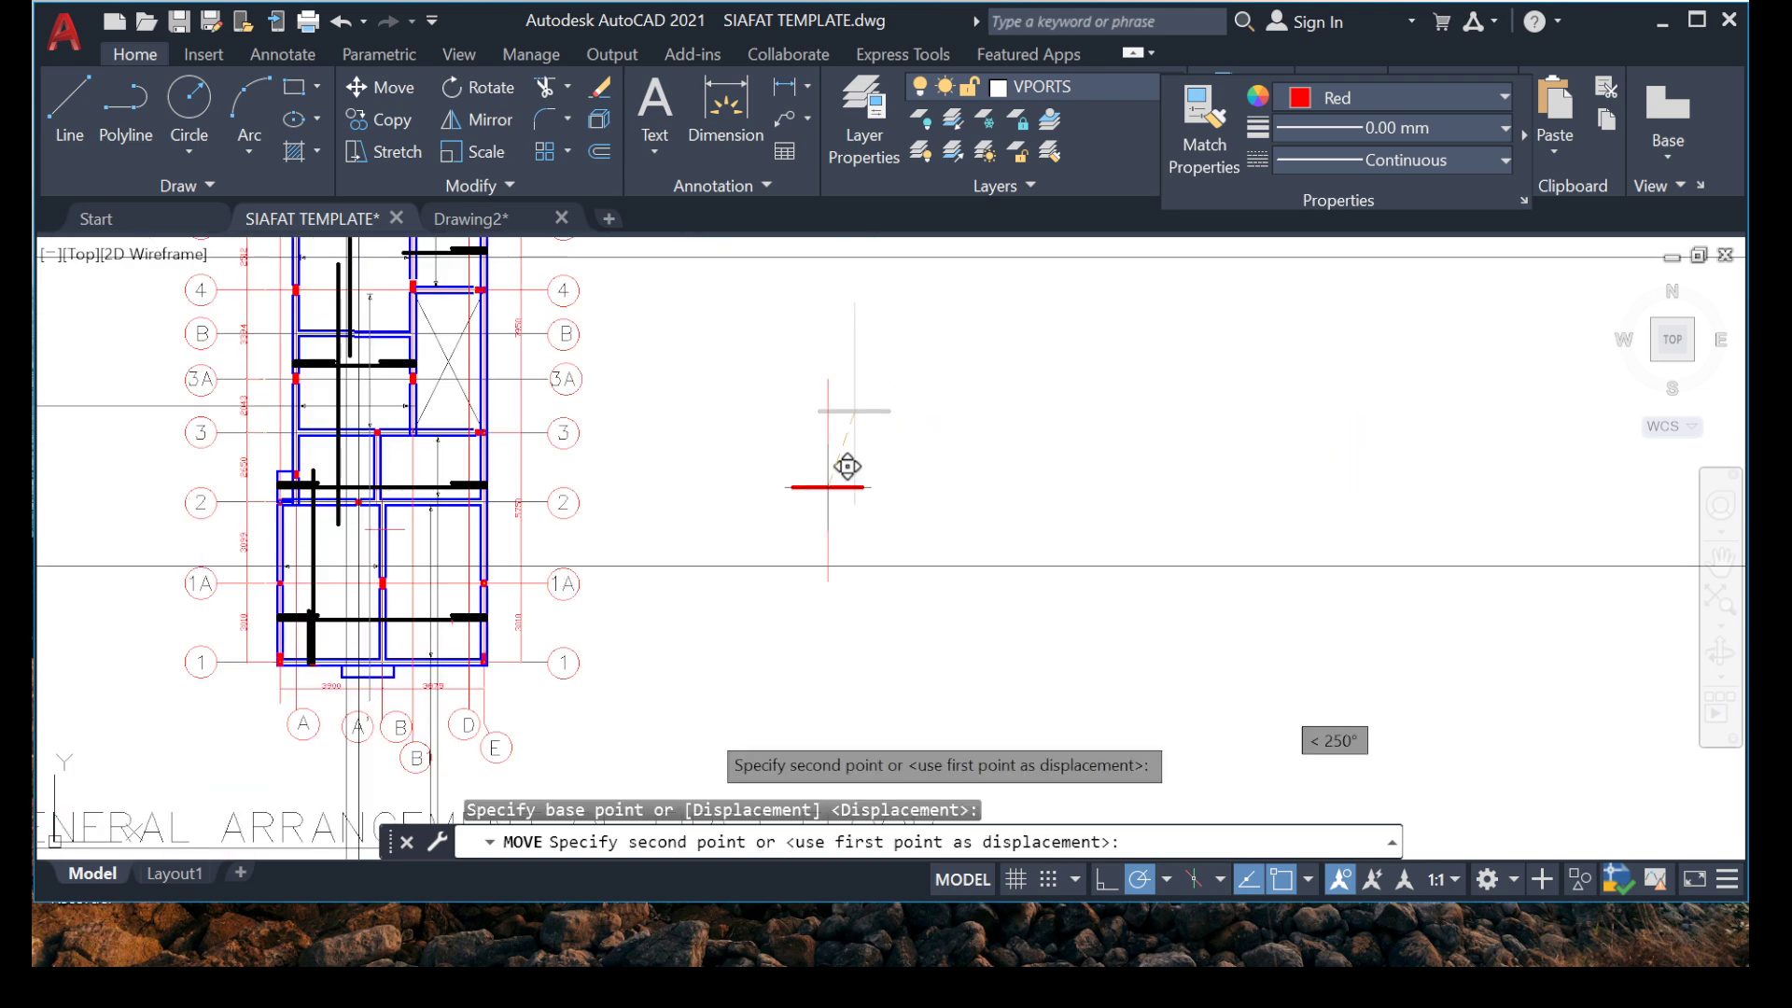
pyautogui.scroll(4, 470, 393)
pyautogui.scroll(5, 469, 393)
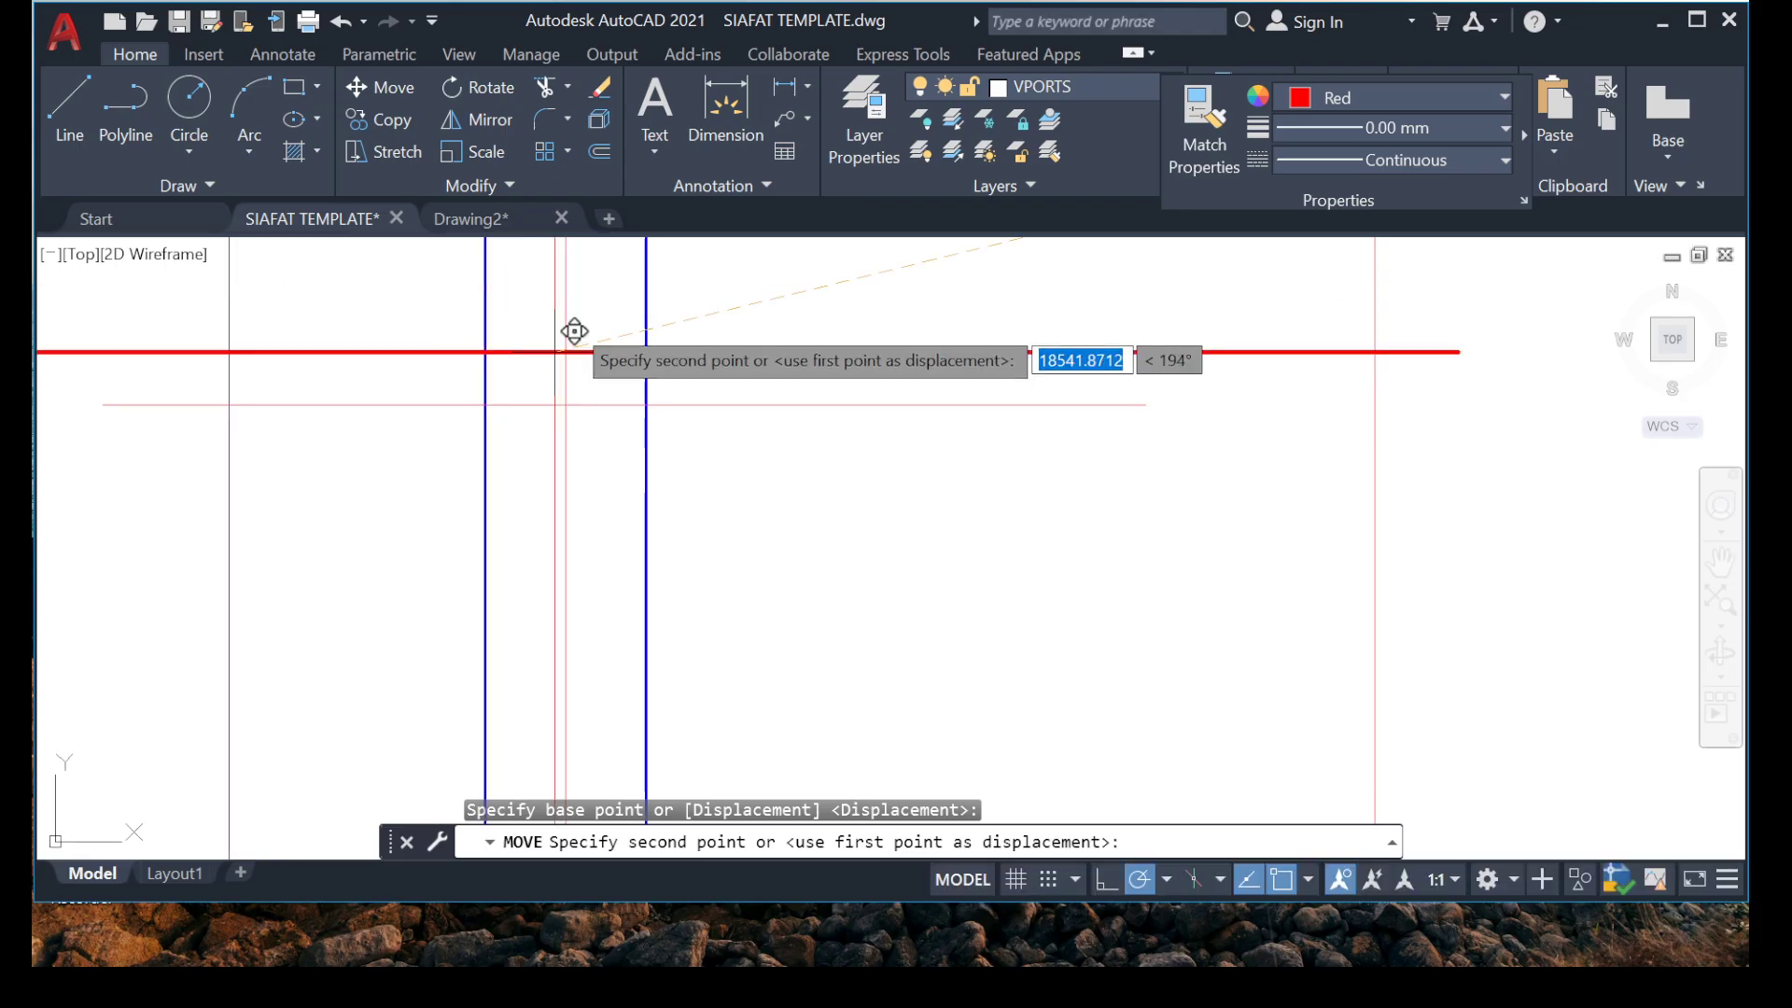
pyautogui.click(565, 405)
pyautogui.scroll(-5, 1013, 520)
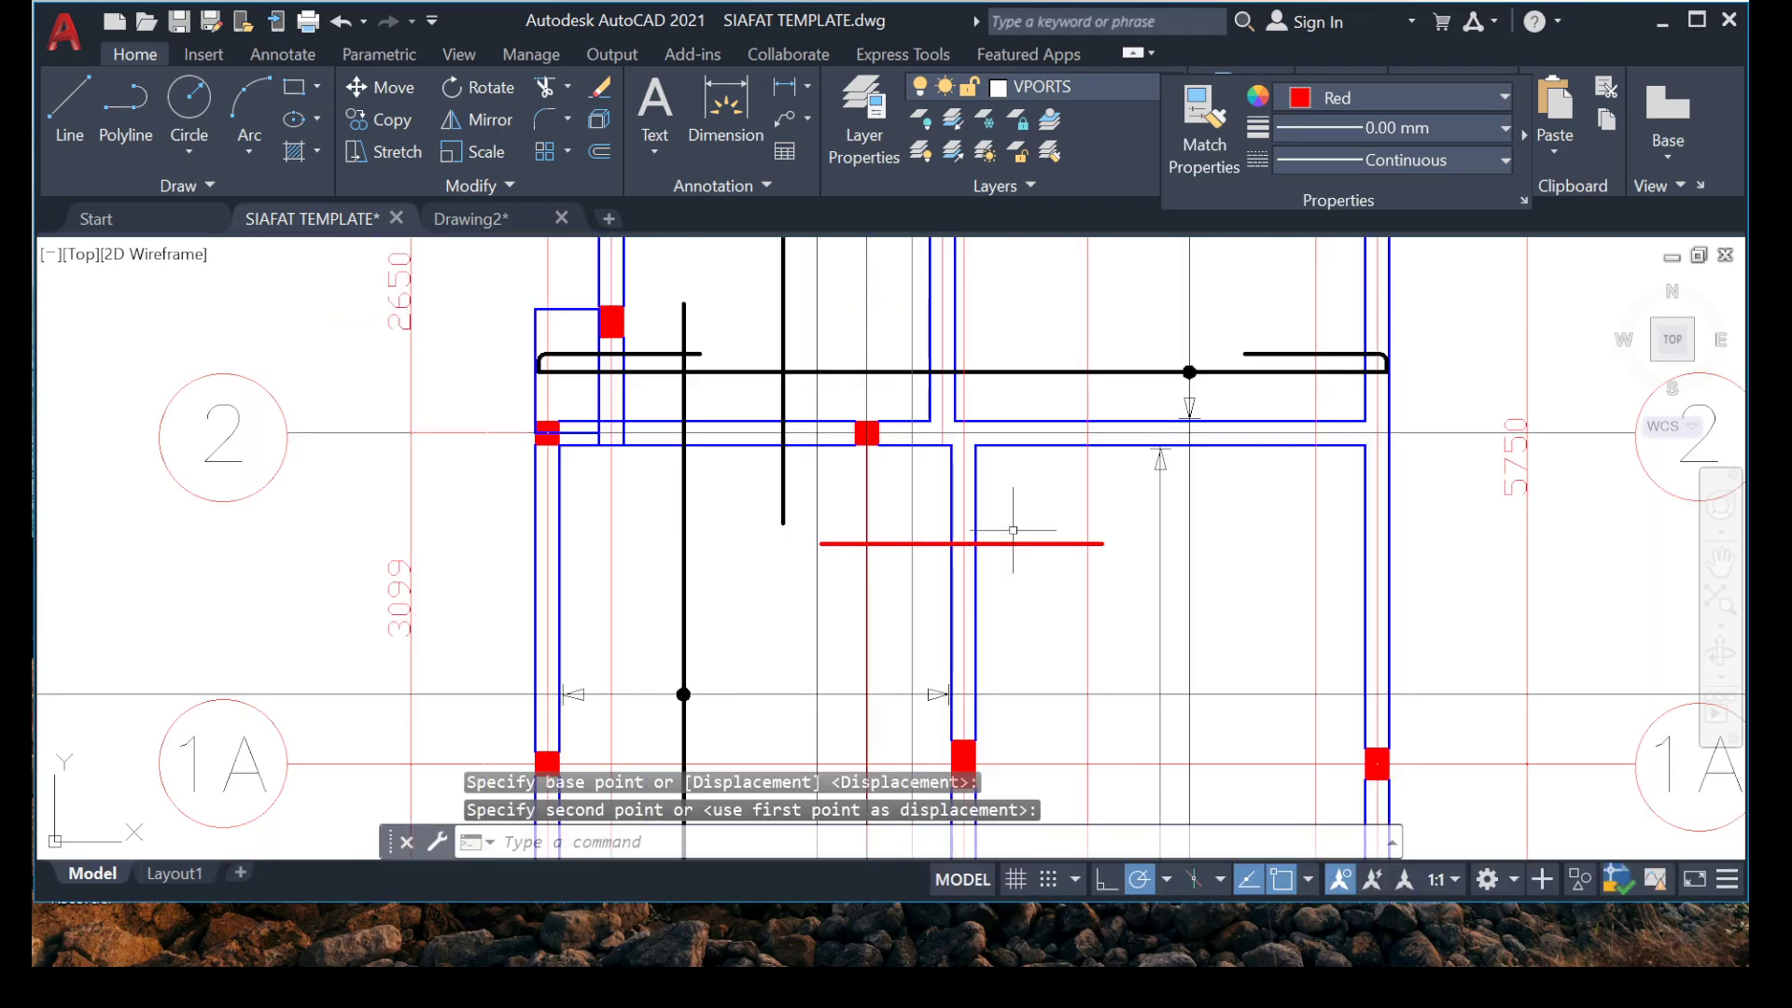
# Examine the red top rebar over the internal beam between grids 1A and 2, its adjacent spans and the beams farther up the plan.
pyautogui.scroll(3, 1037, 555)
pyautogui.scroll(5, 1100, 520)
pyautogui.scroll(-5, 920, 563)
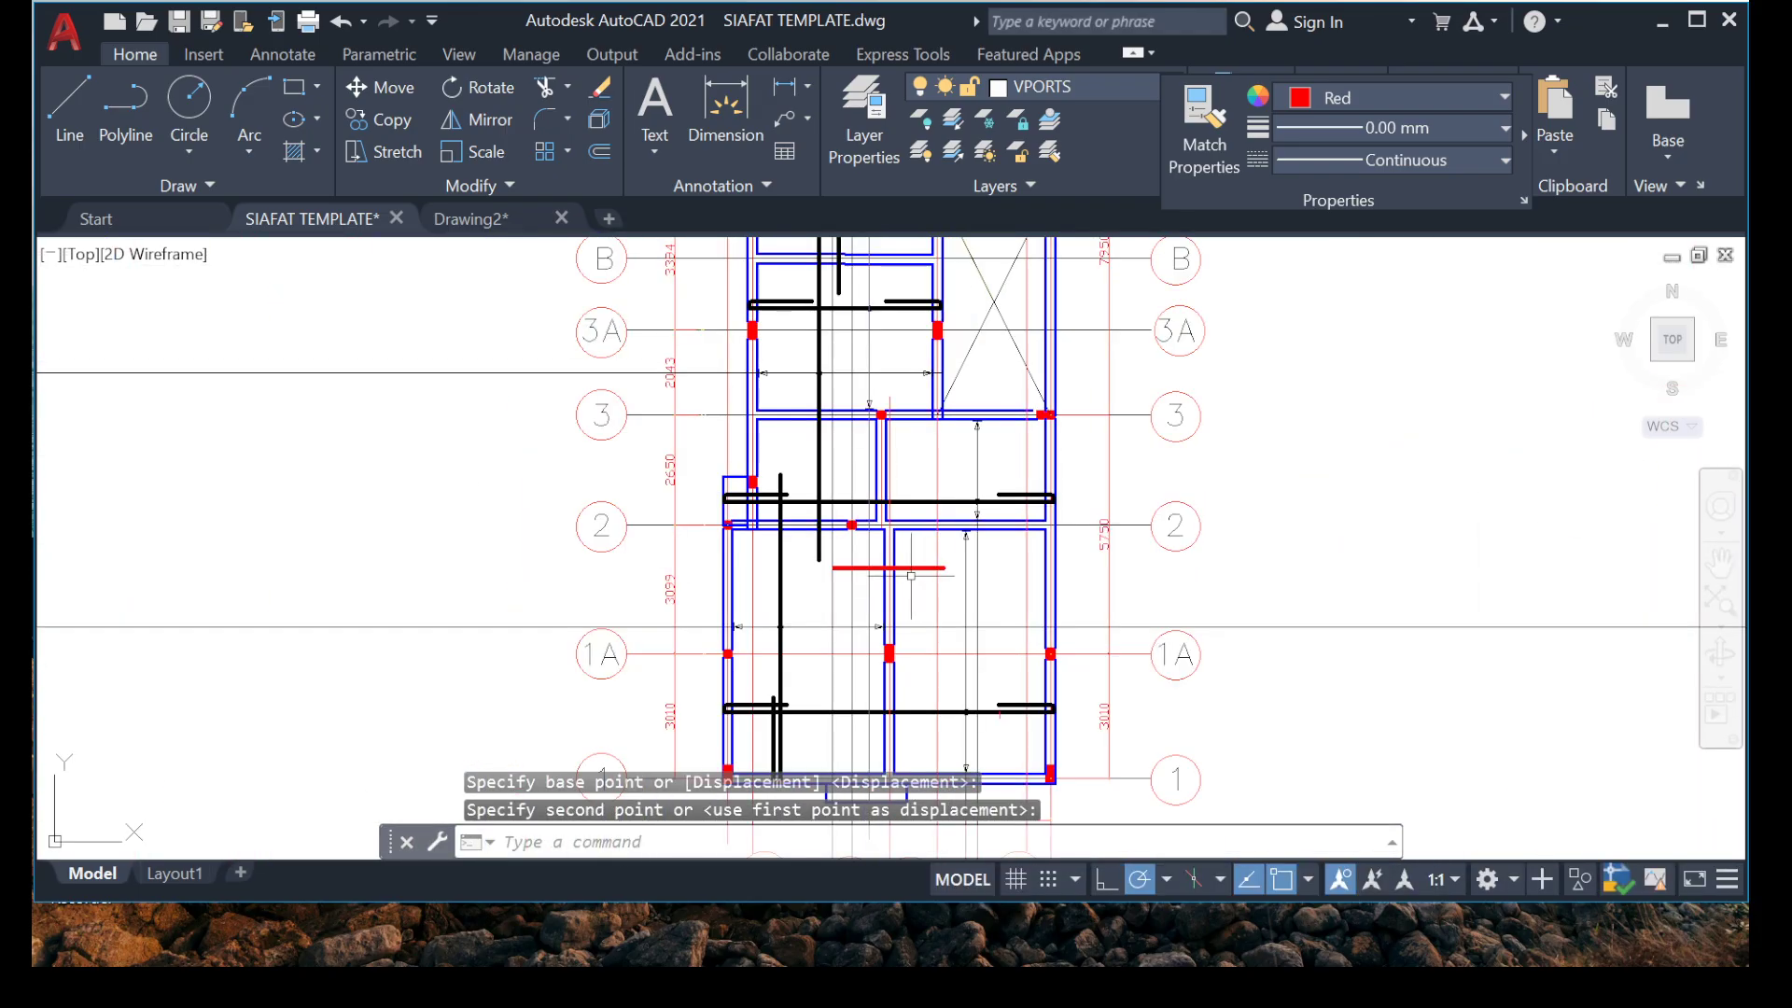
pyautogui.moveTo(823, 508); pyautogui.dragTo(699, 612, button='middle')
pyautogui.scroll(6, 736, 719)
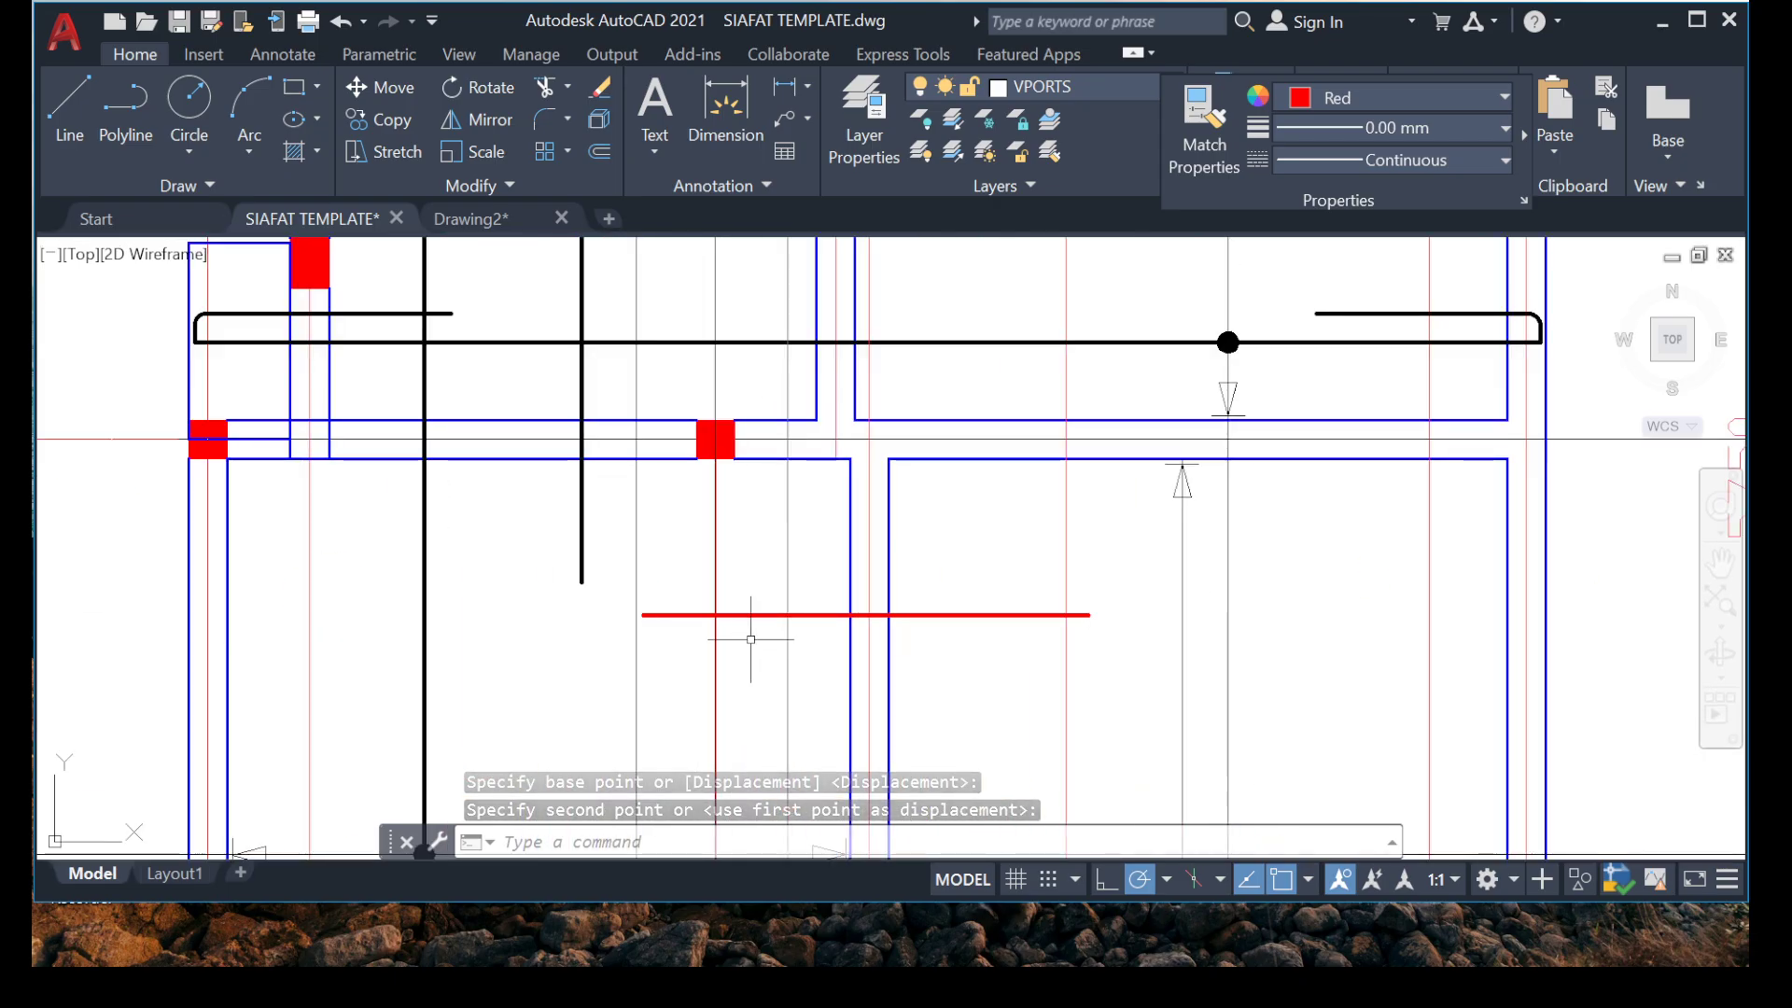
pyautogui.scroll(-6, 709, 628)
pyautogui.moveTo(854, 646); pyautogui.dragTo(841, 716, button='middle')
pyautogui.scroll(8, 842, 716)
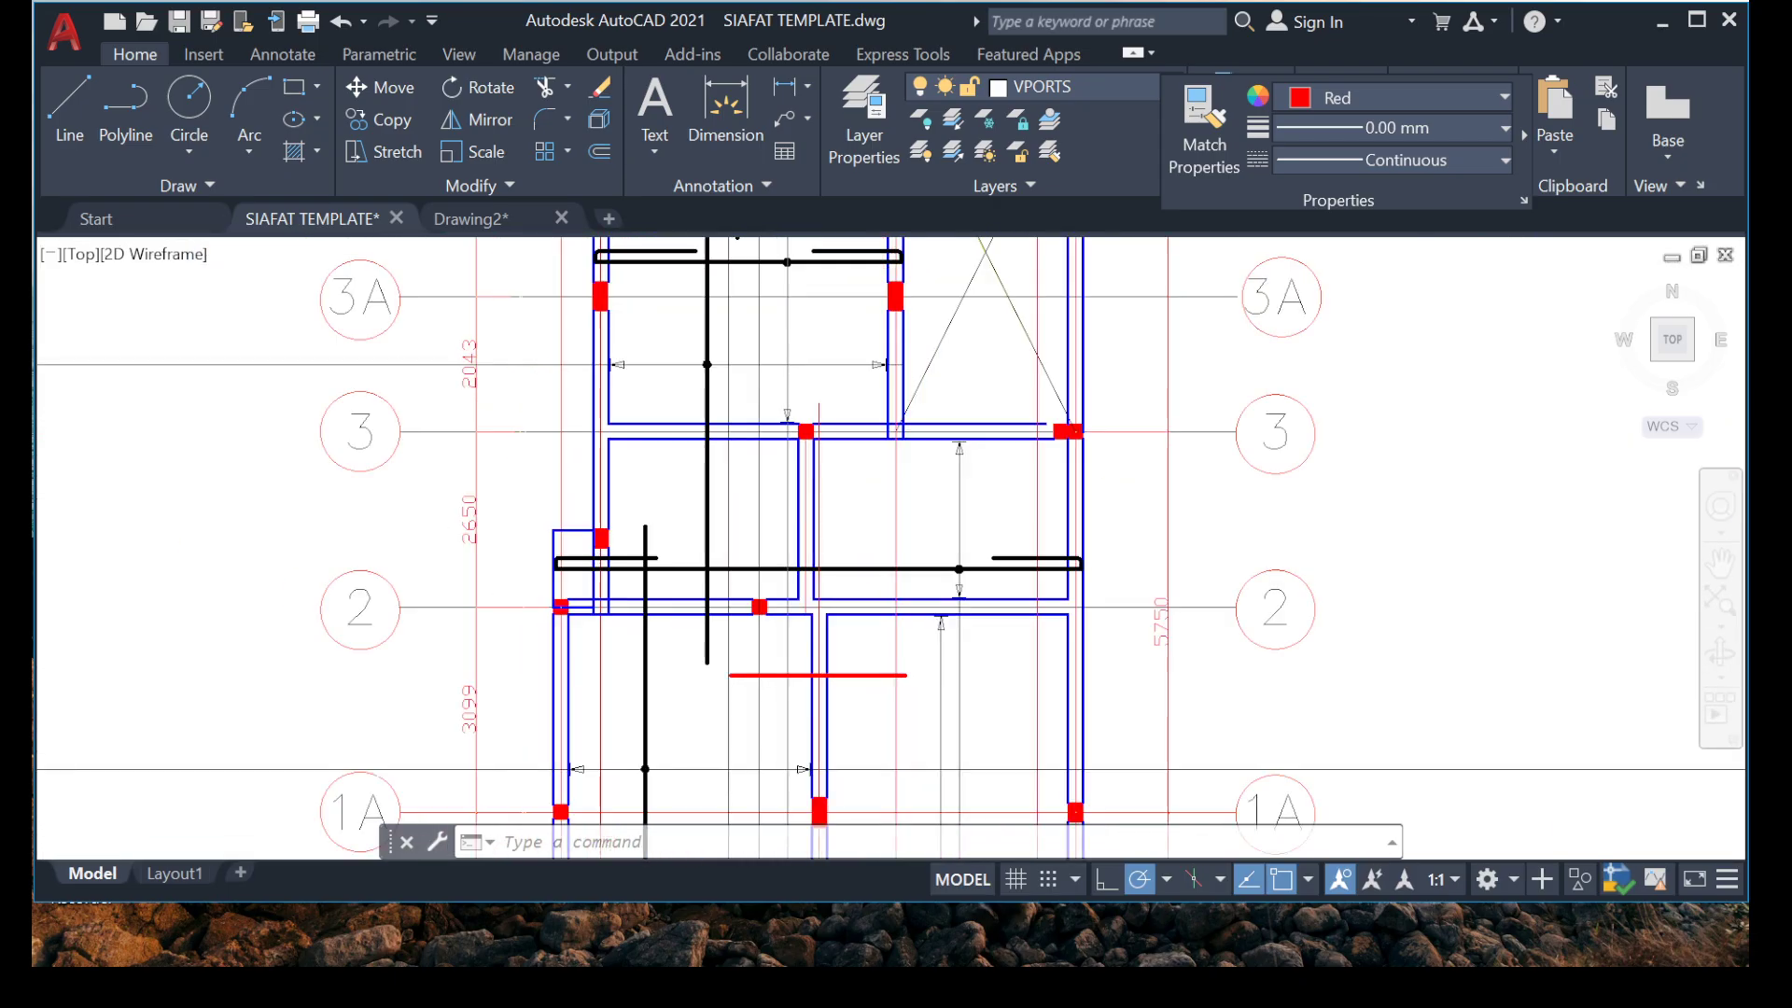
pyautogui.scroll(-4, 754, 571)
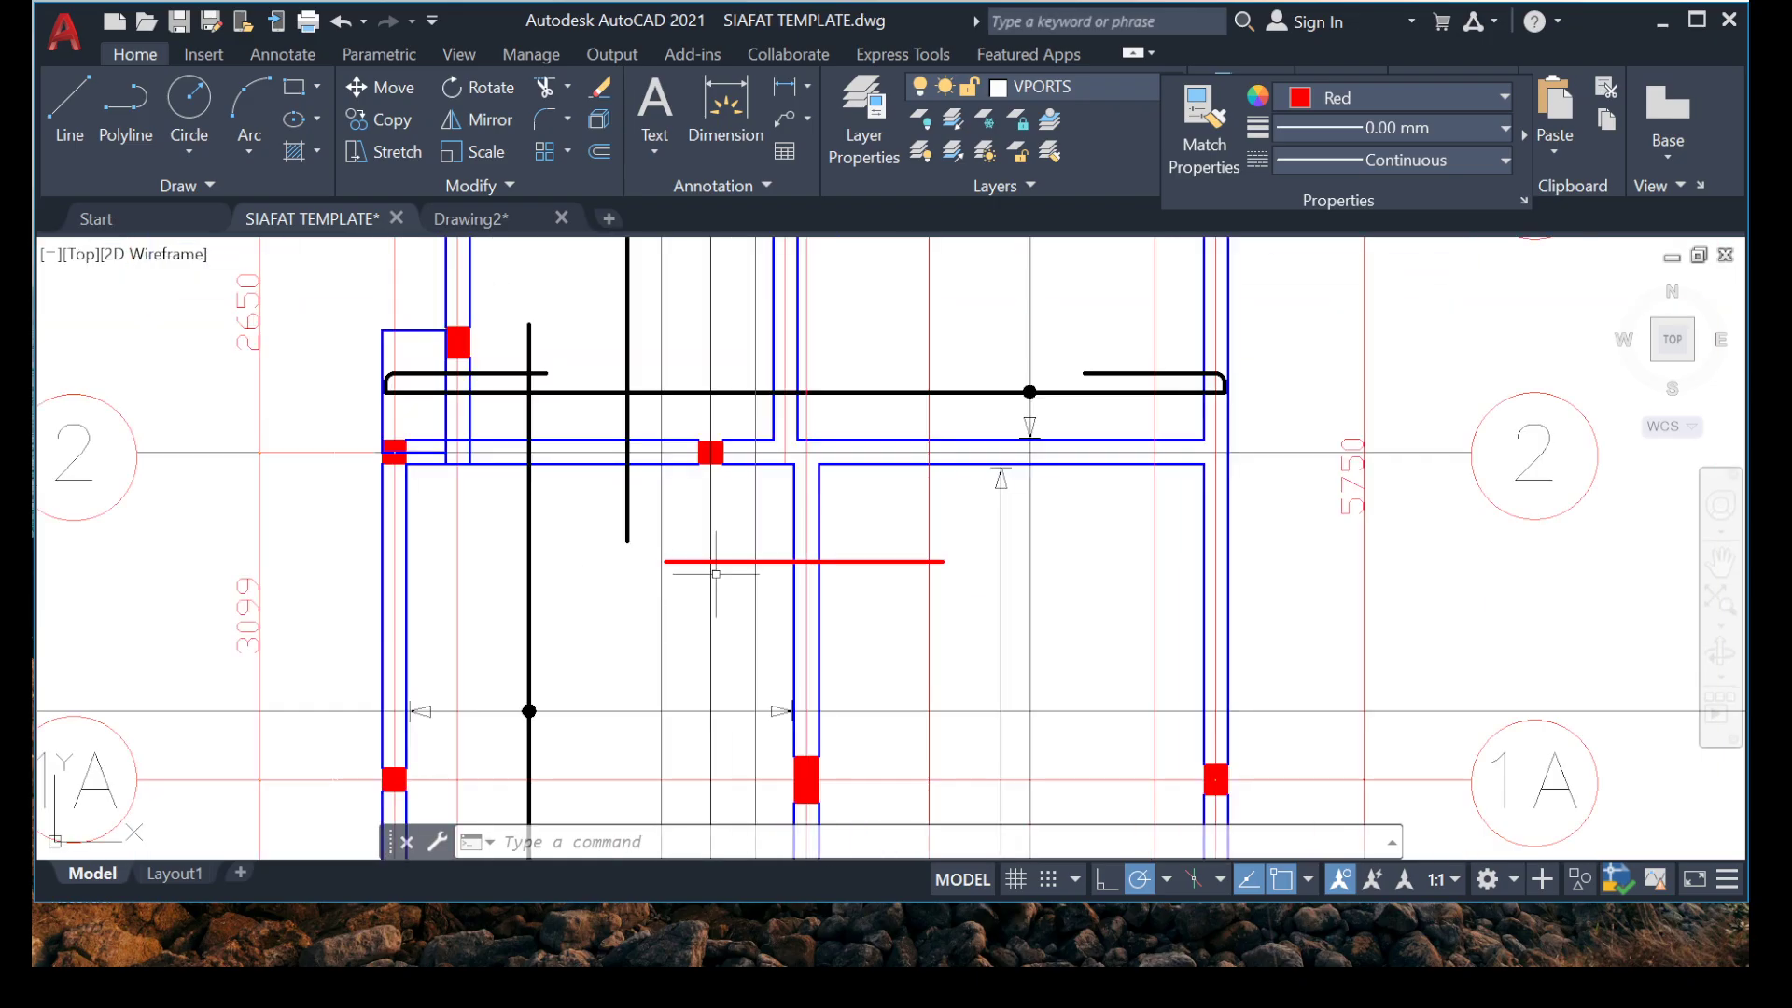
pyautogui.scroll(2, 716, 574)
pyautogui.scroll(-4, 716, 560)
pyautogui.moveTo(524, 466); pyautogui.dragTo(524, 512, button='middle')
pyautogui.scroll(8, 523, 481)
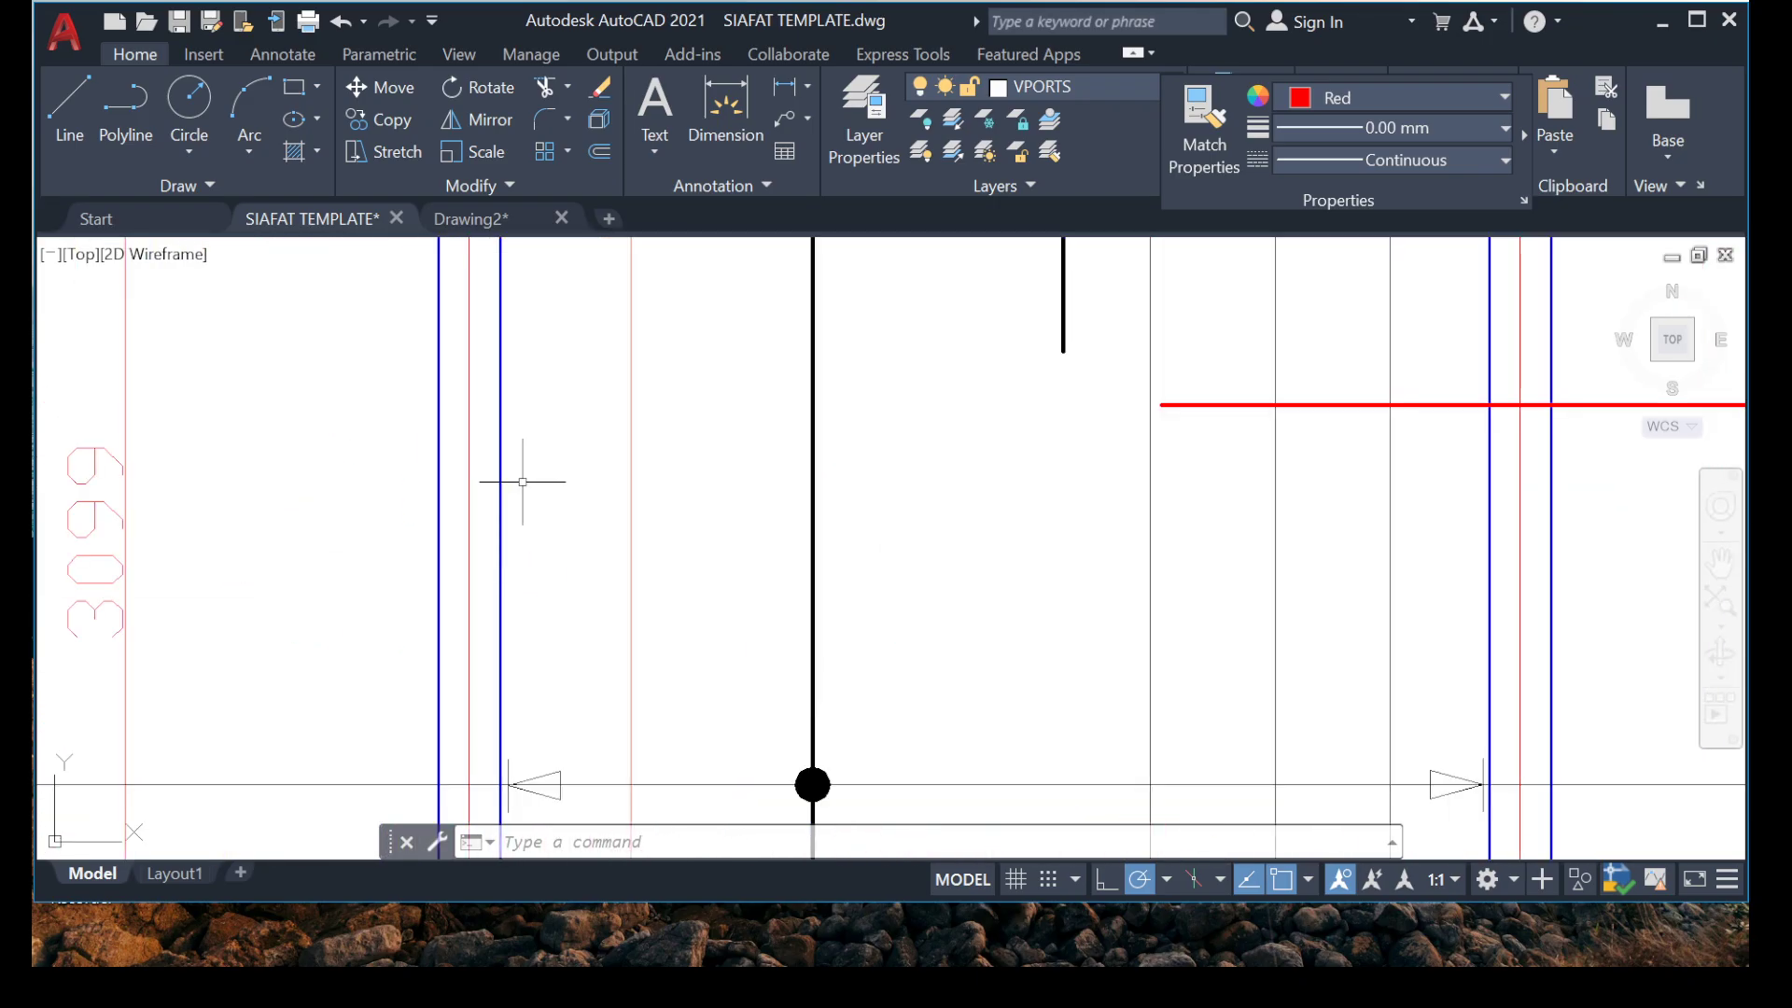
pyautogui.scroll(-3, 1010, 495)
pyautogui.moveTo(1164, 552); pyautogui.dragTo(1000, 551, button='middle')
pyautogui.scroll(2, 1033, 493)
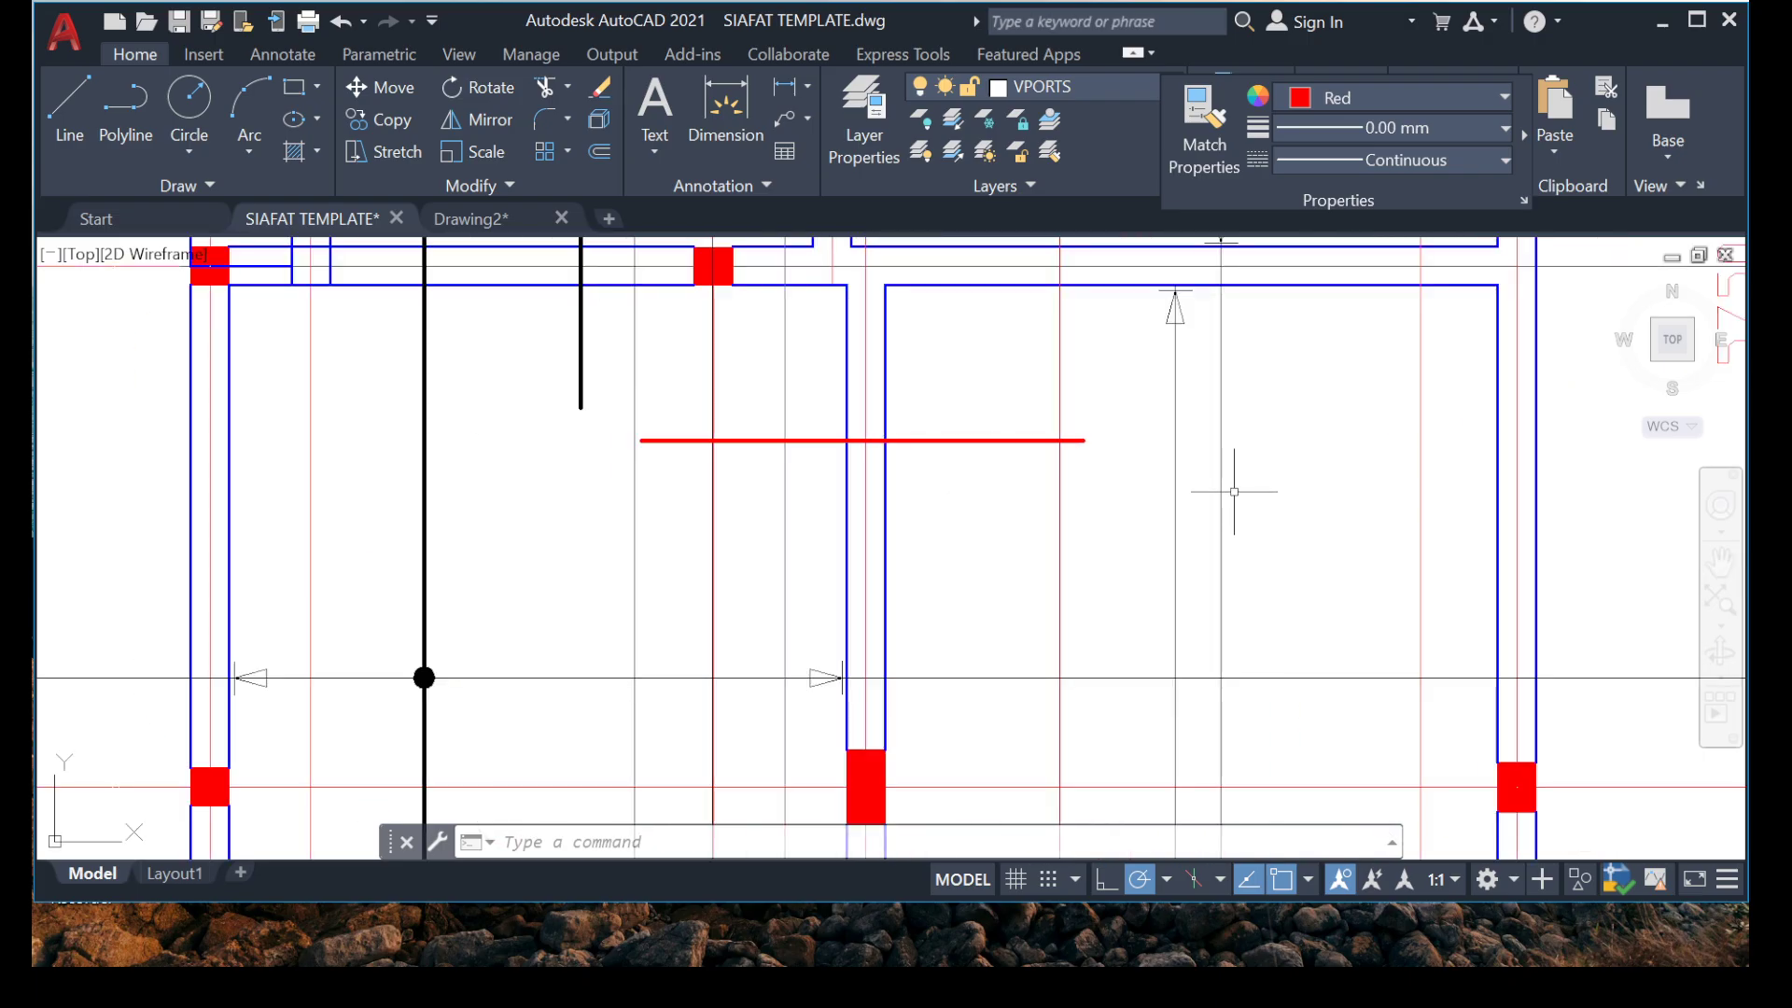
pyautogui.scroll(-4, 1162, 494)
pyautogui.moveTo(1190, 519); pyautogui.dragTo(1003, 523, button='middle')
pyautogui.scroll(3, 1057, 538)
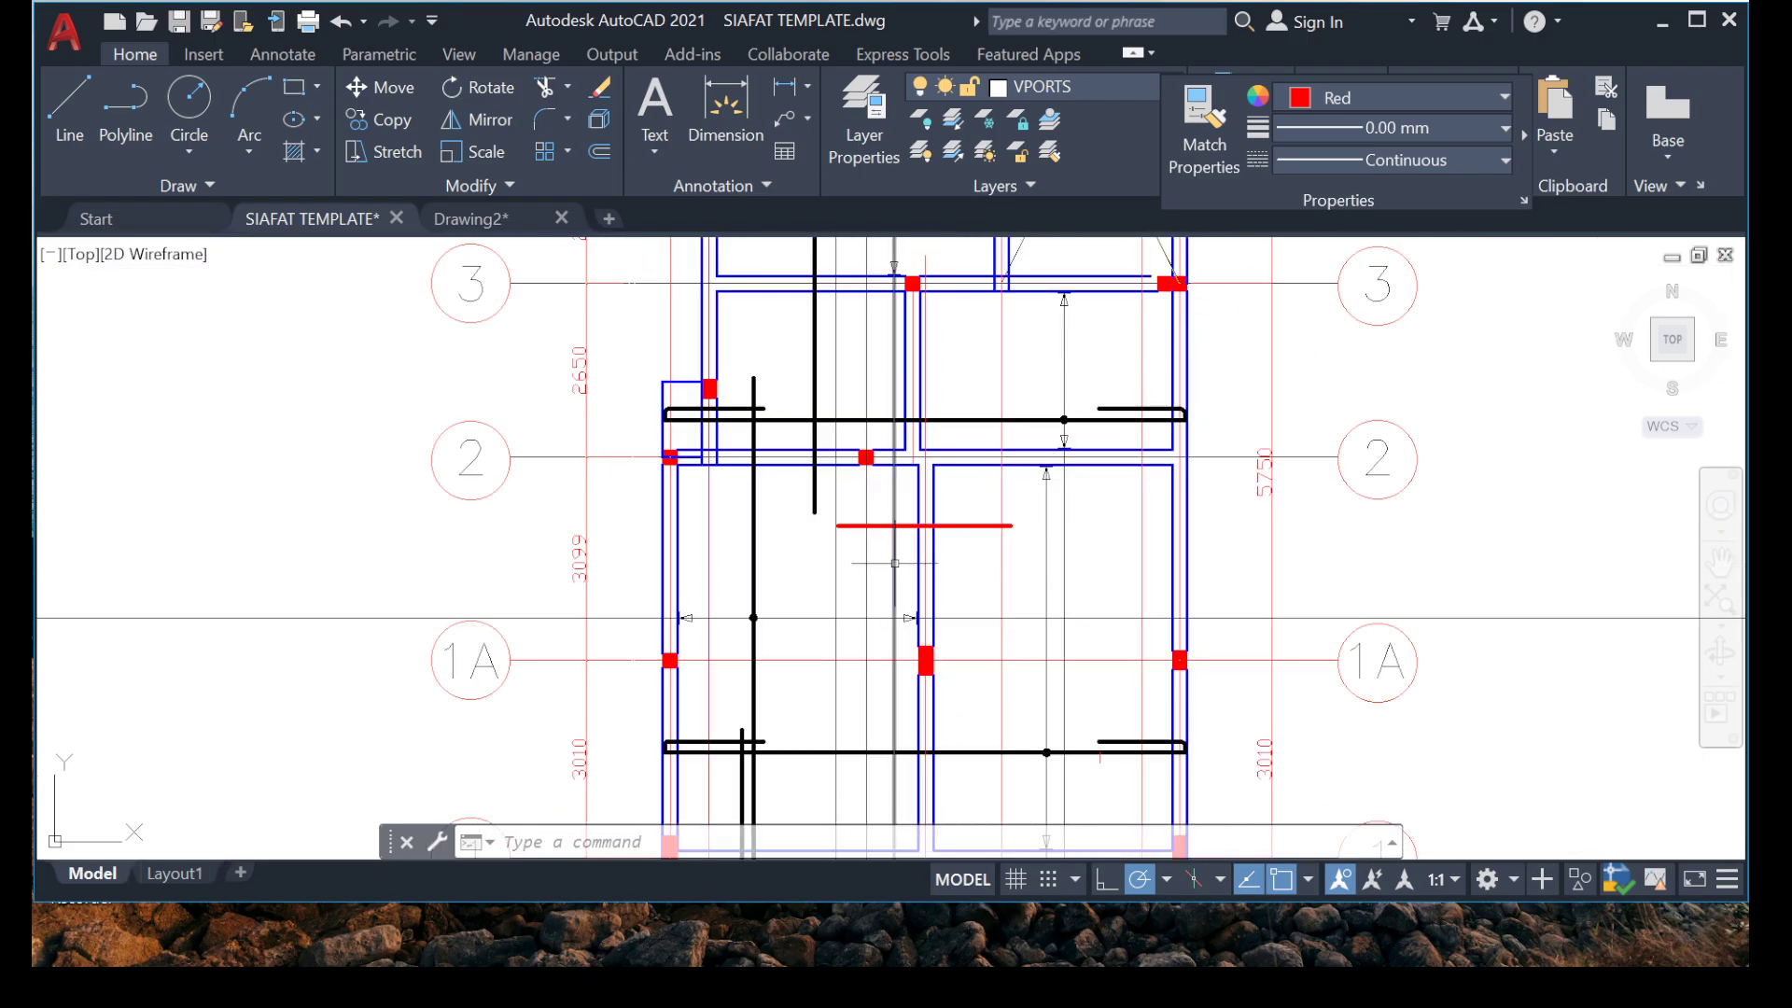
pyautogui.scroll(-2, 735, 530)
pyautogui.moveTo(756, 615); pyautogui.dragTo(734, 654, button='middle')
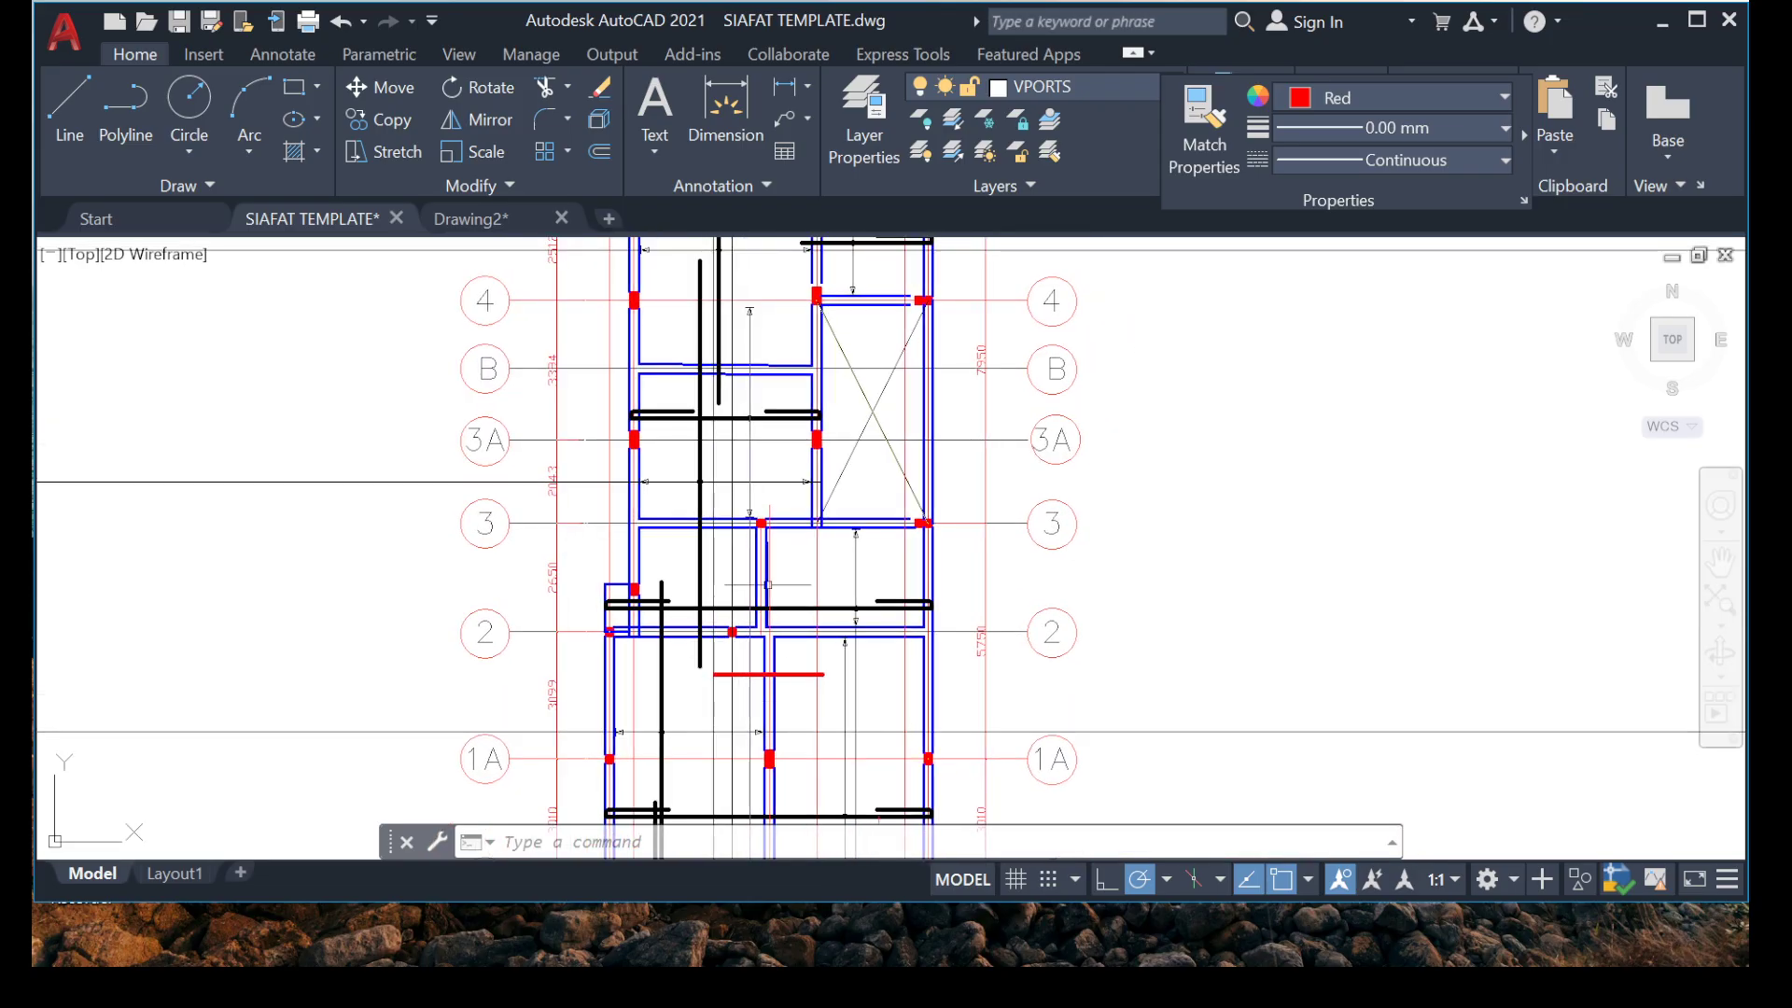
# Copy the red rebar from its intersection with the beam centreline onto the internal beam between grids 2 and 3, just below grid 3.
pyautogui.scroll(5, 808, 658)
pyautogui.moveTo(759, 735); pyautogui.dragTo(798, 548, button='middle')
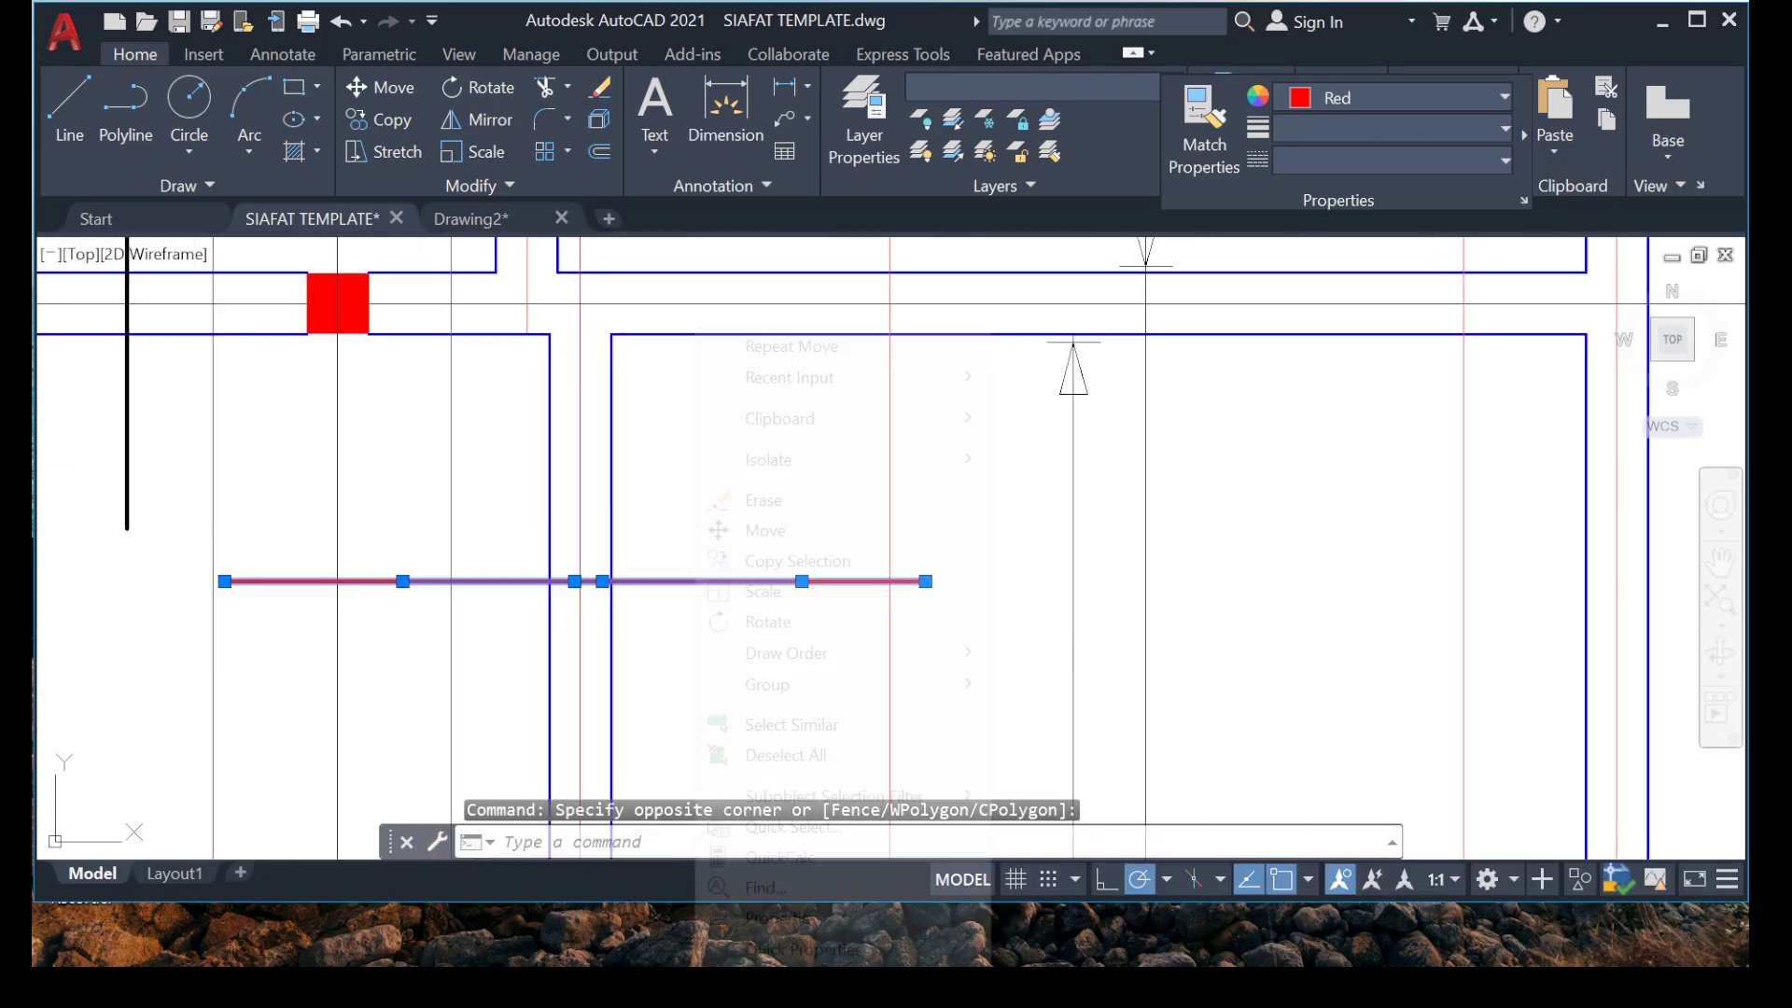
pyautogui.rightClick(695, 590)
pyautogui.click(793, 560)
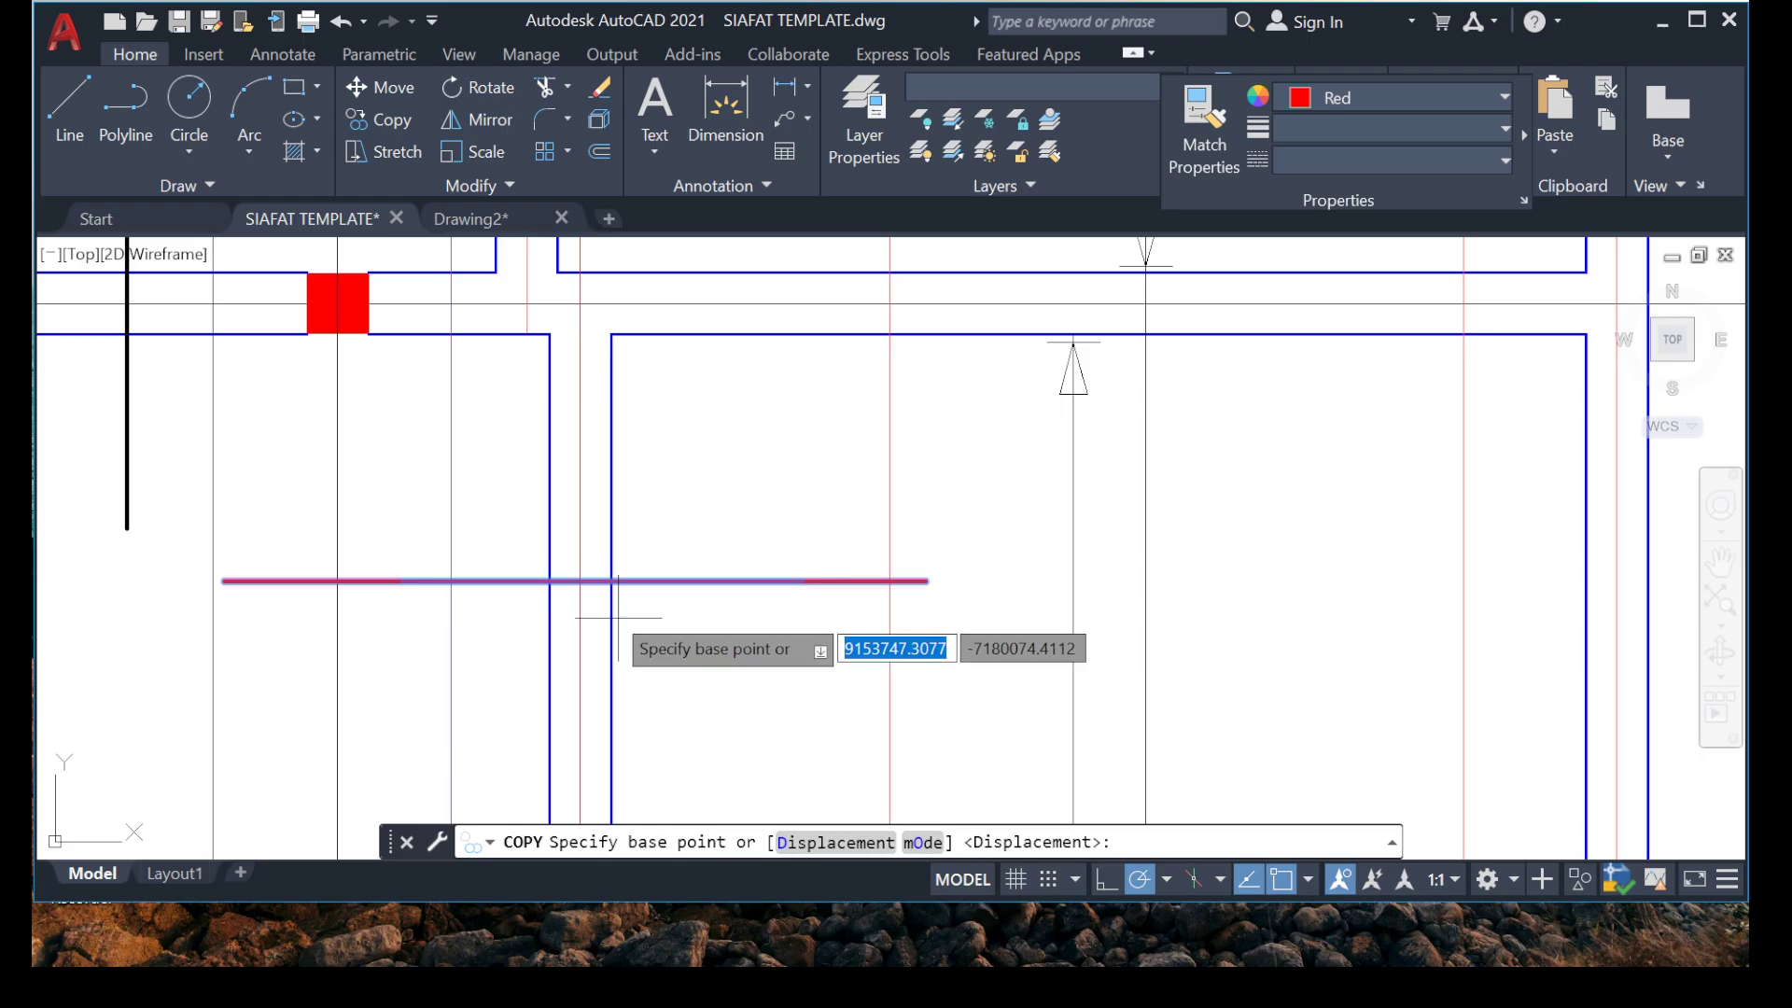
pyautogui.click(579, 581)
pyautogui.scroll(-5, 608, 569)
pyautogui.scroll(8, 608, 572)
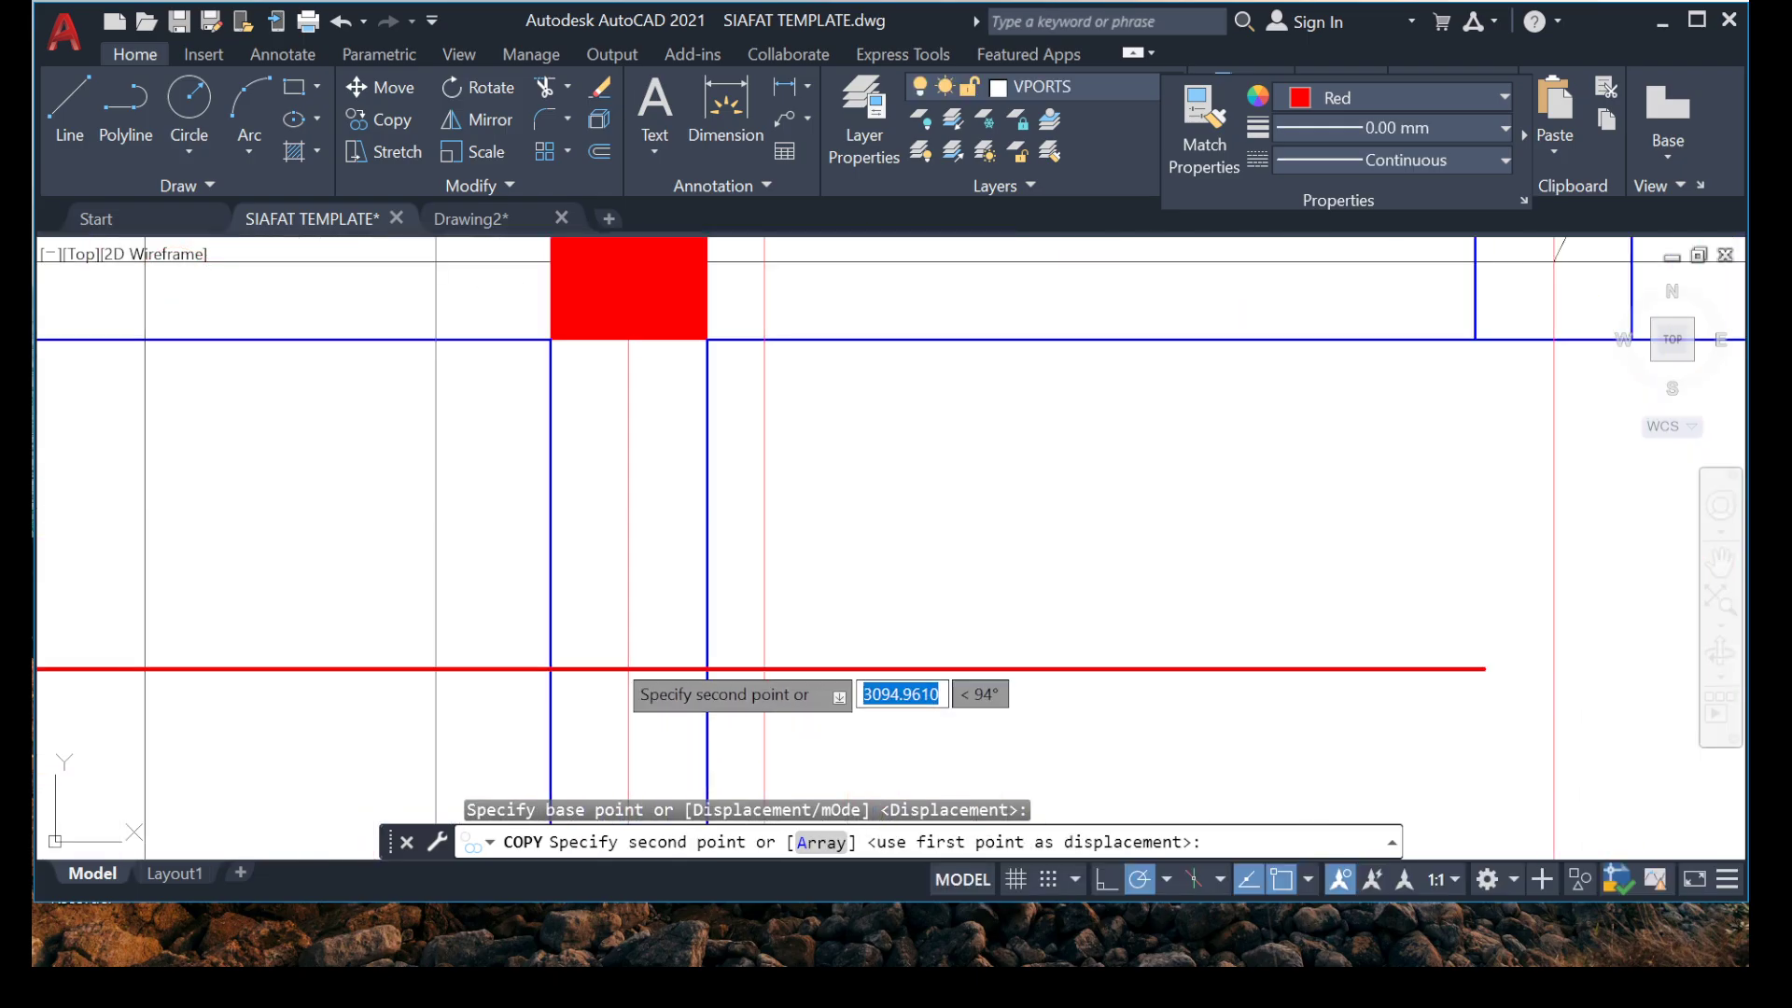
pyautogui.click(628, 588)
pyautogui.scroll(-6, 628, 588)
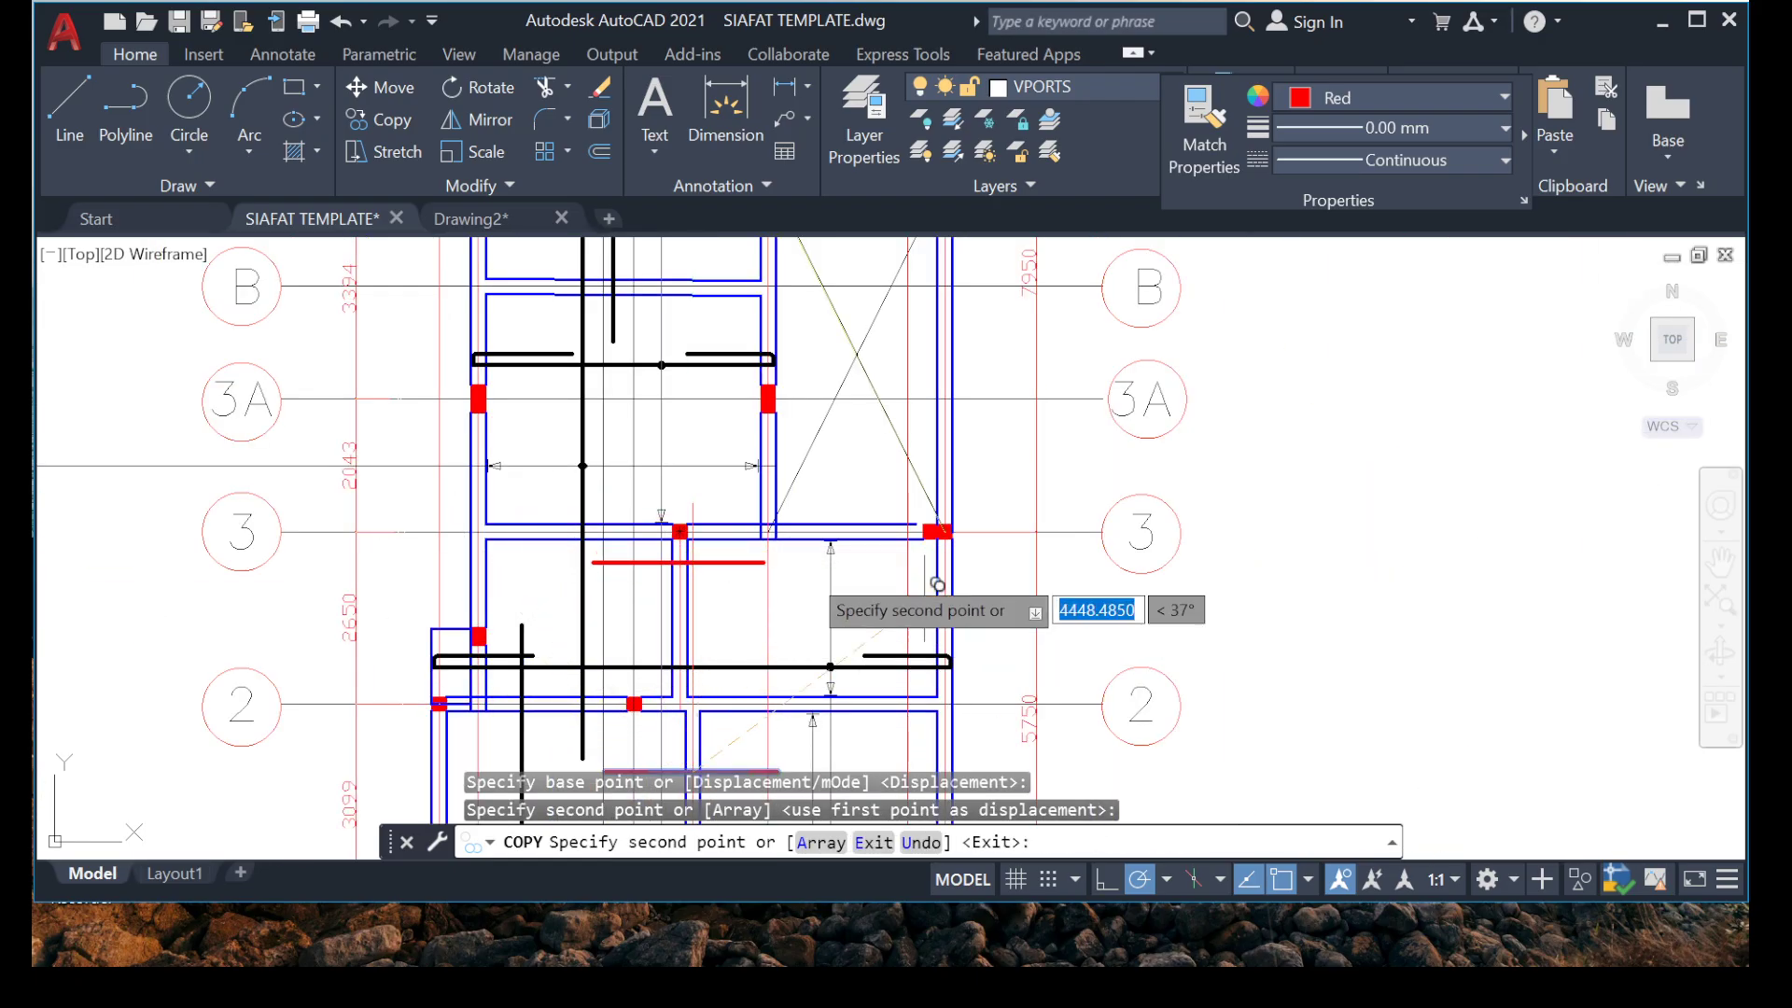
# Place another copy of the red rebar across the internal beam between grids 5 and 6, just below grid 6.
pyautogui.scroll(-4, 936, 584)
pyautogui.scroll(3, 764, 483)
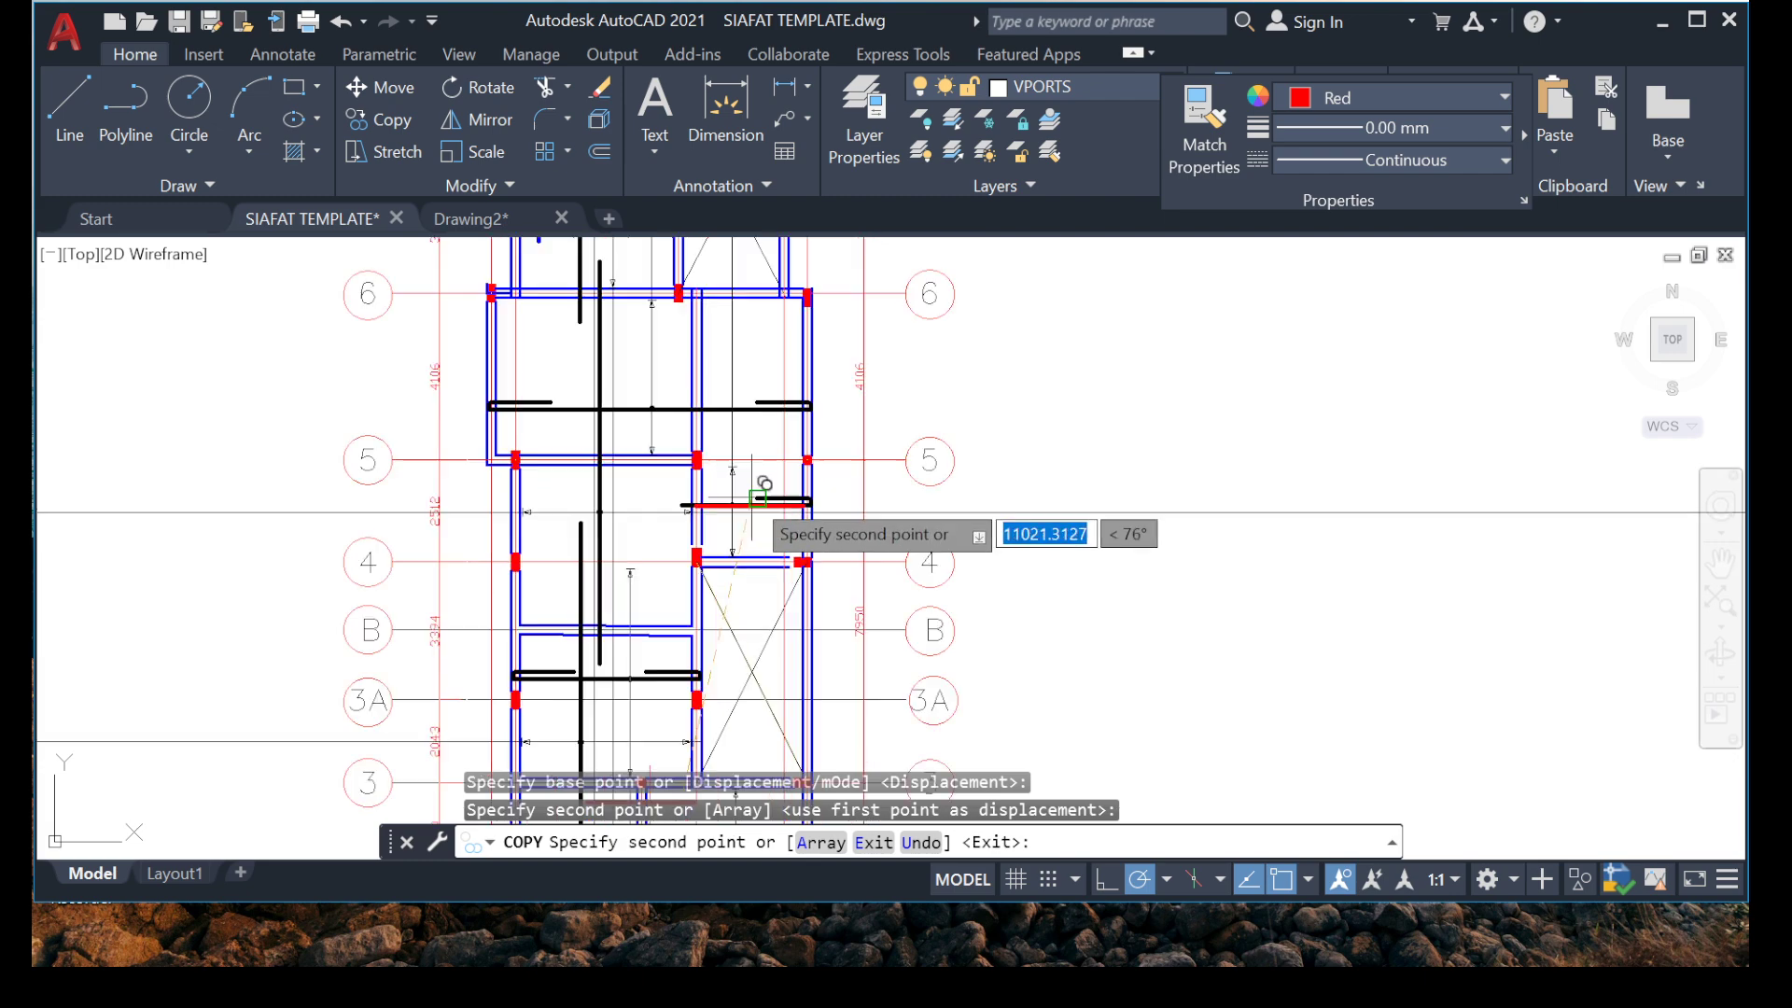
pyautogui.moveTo(725, 459); pyautogui.dragTo(696, 578, button='middle')
pyautogui.scroll(4, 669, 456)
pyautogui.click(689, 442)
pyautogui.scroll(-5, 688, 443)
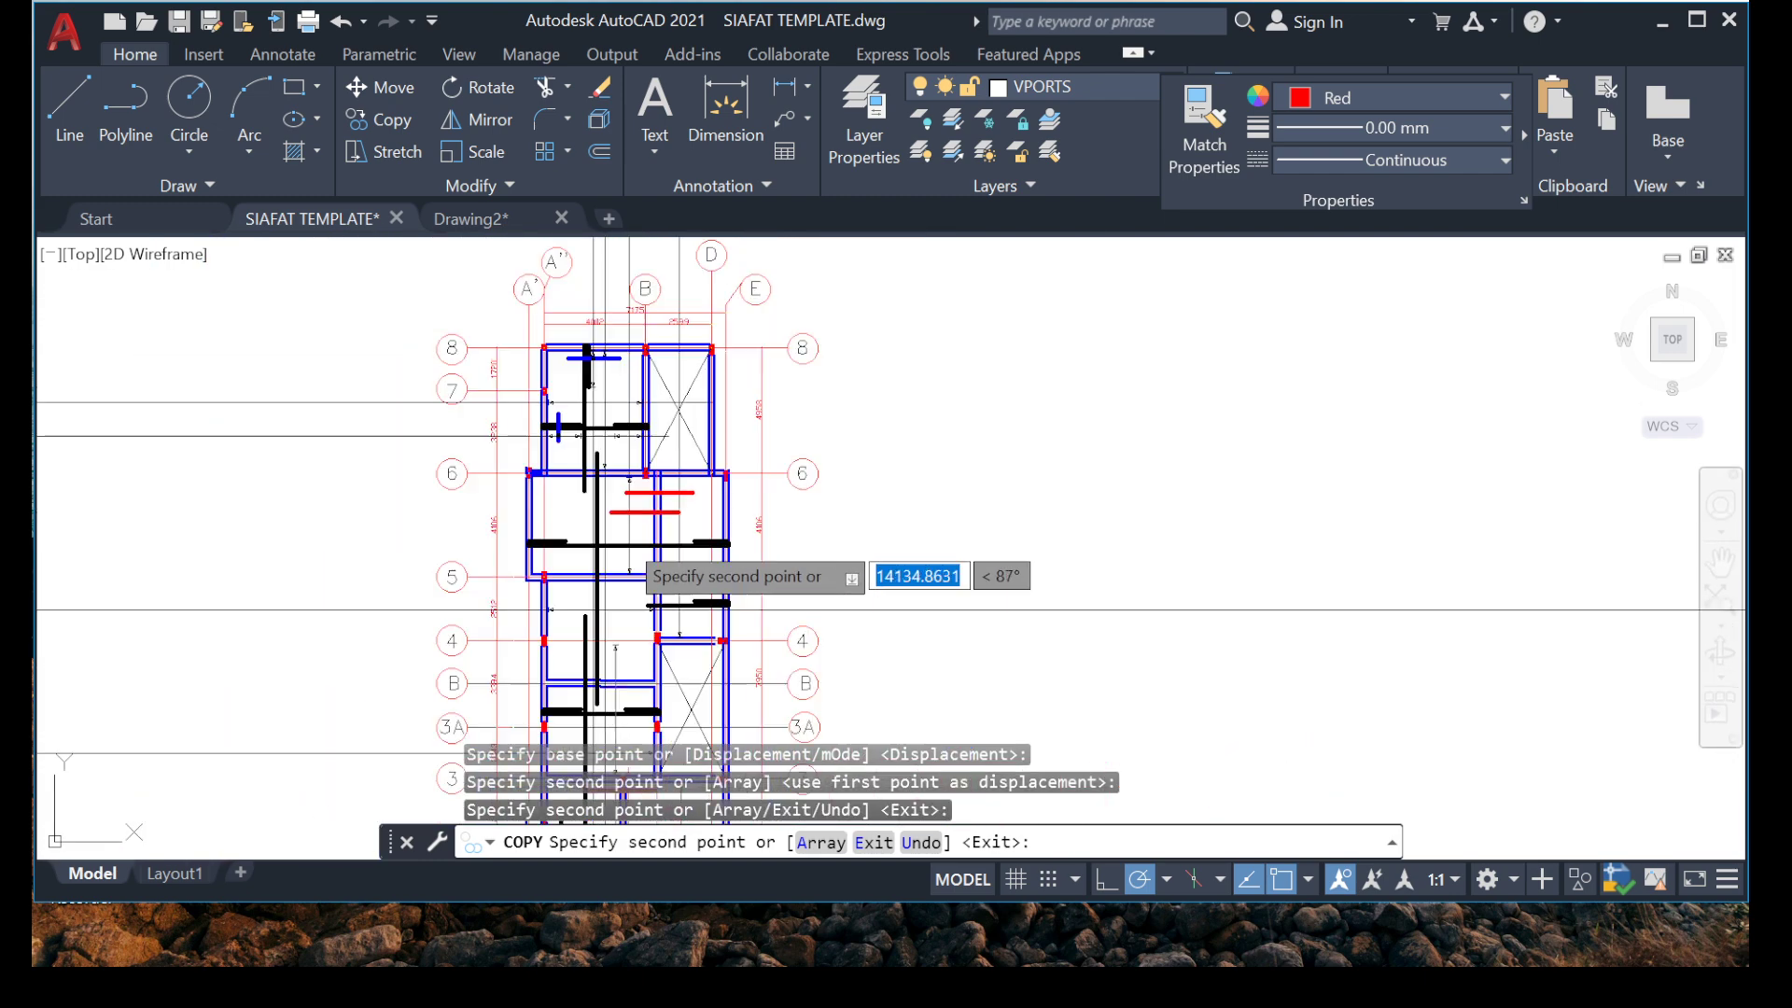
pyautogui.scroll(2, 479, 628)
pyautogui.moveTo(508, 657); pyautogui.dragTo(418, 421, button='middle')
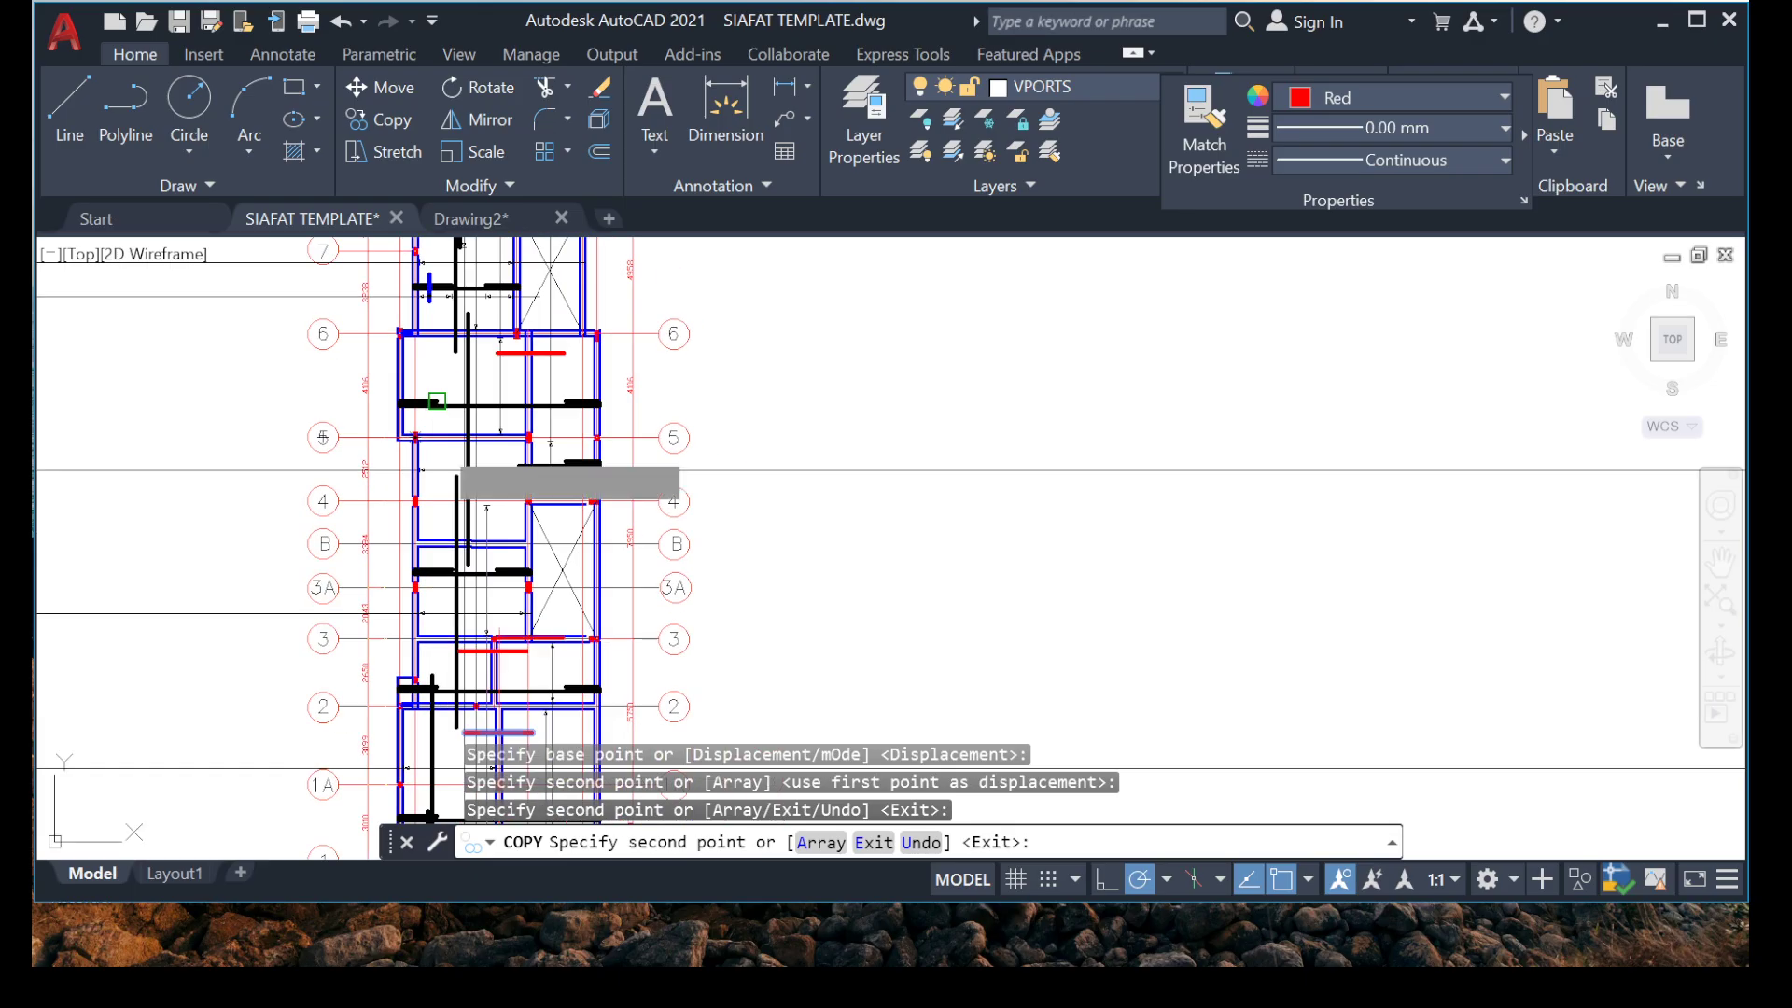
pyautogui.moveTo(400, 659); pyautogui.dragTo(466, 443, button='middle')
pyautogui.press('Escape')
# Copy the vertical distribution line with its dot and arrowheads from the bay between grids 3 and 4, placing the dot on the red rebar between grids 1A and 2.
pyautogui.scroll(6, 546, 522)
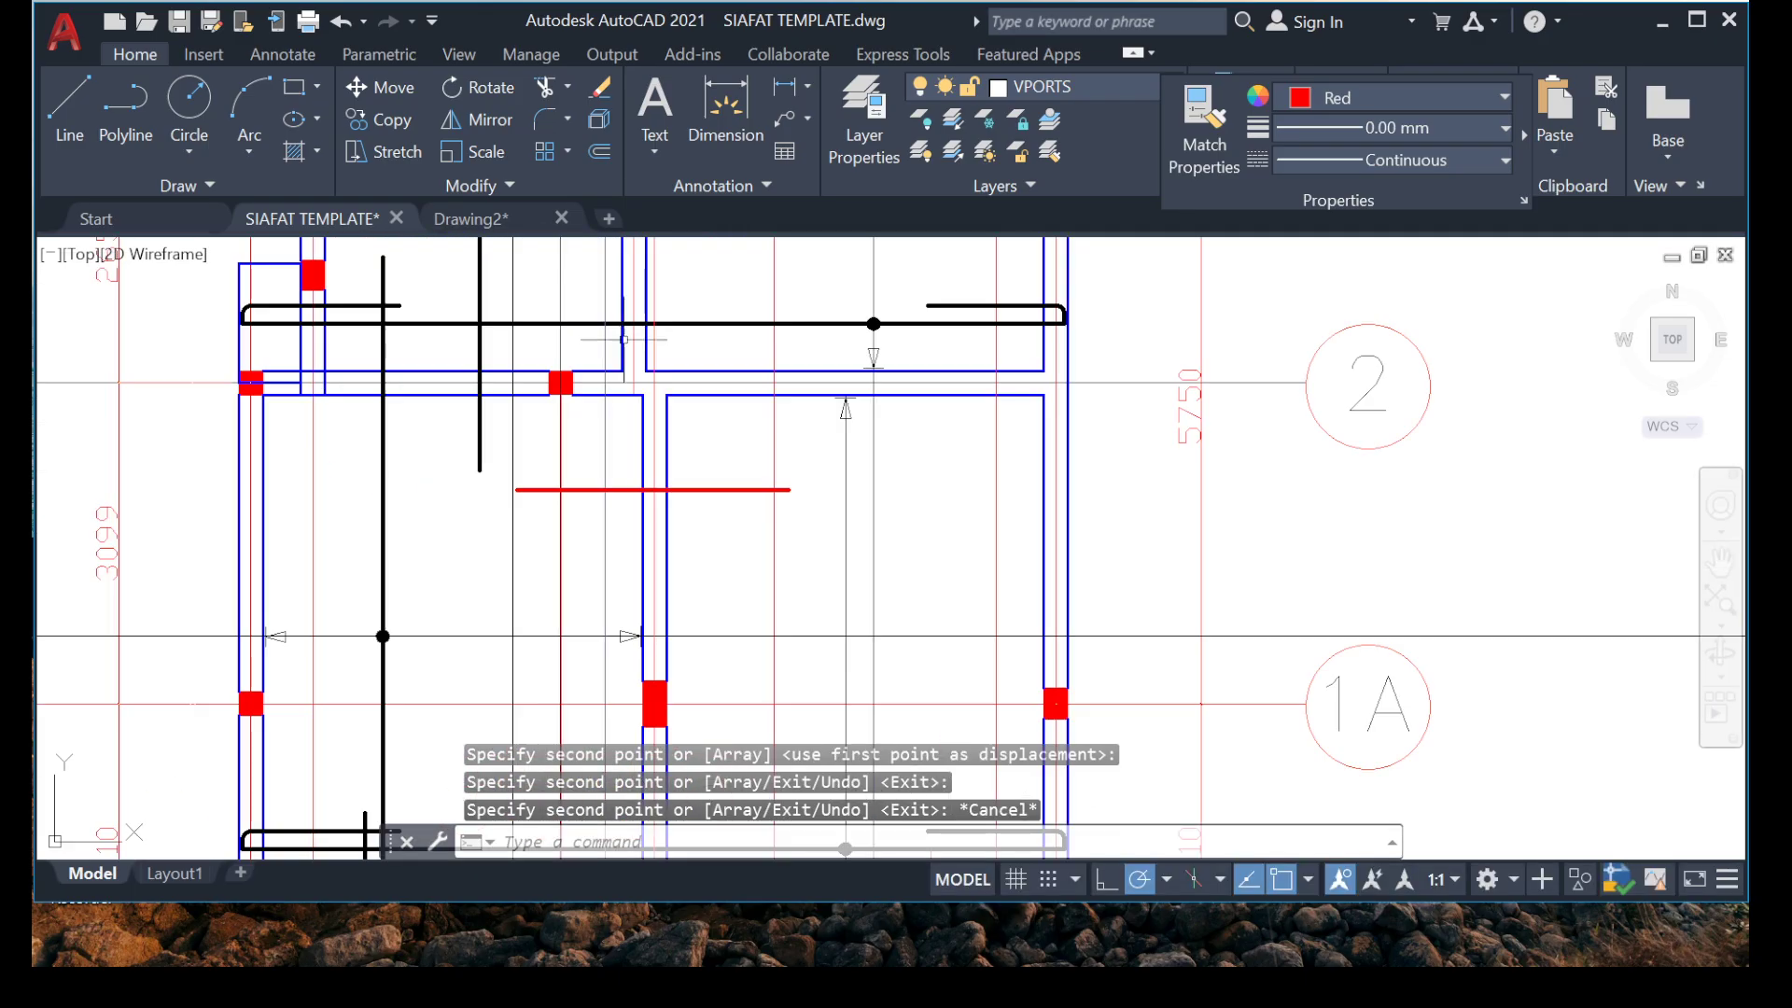
pyautogui.scroll(-4, 598, 537)
pyautogui.moveTo(512, 405); pyautogui.dragTo(560, 578, button='middle')
pyautogui.scroll(5, 569, 614)
pyautogui.scroll(5, 446, 554)
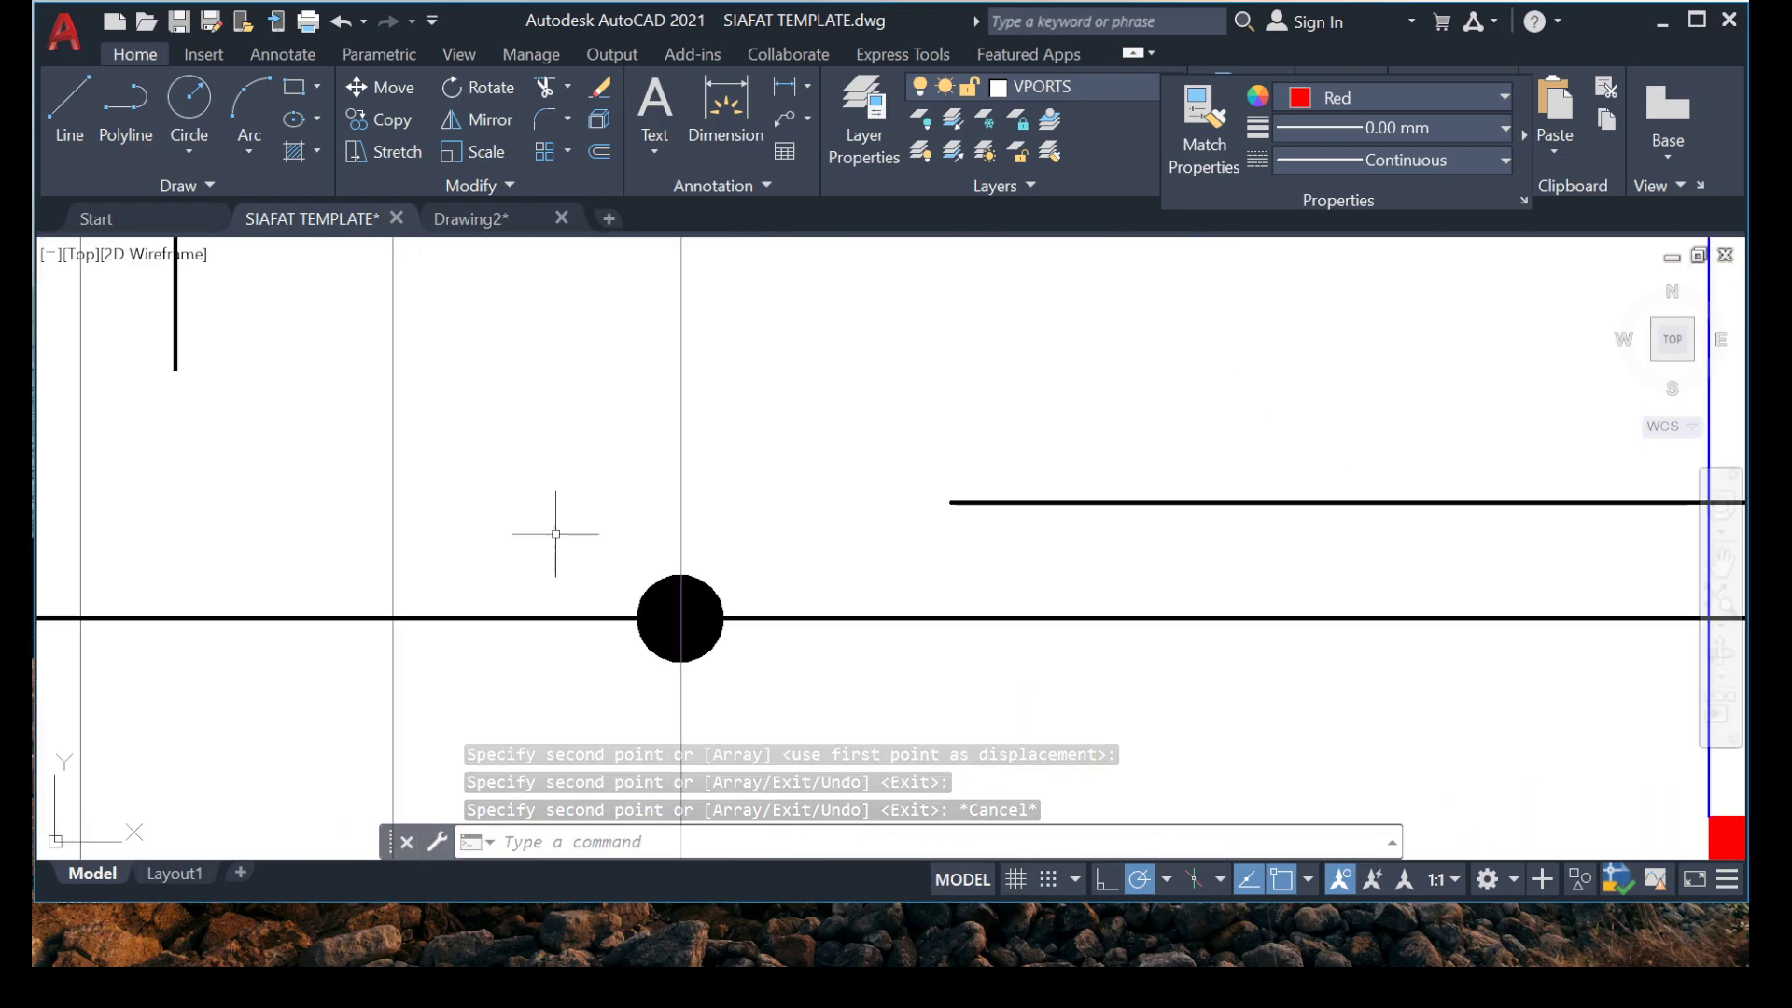
pyautogui.click(784, 705)
pyautogui.scroll(-8, 649, 426)
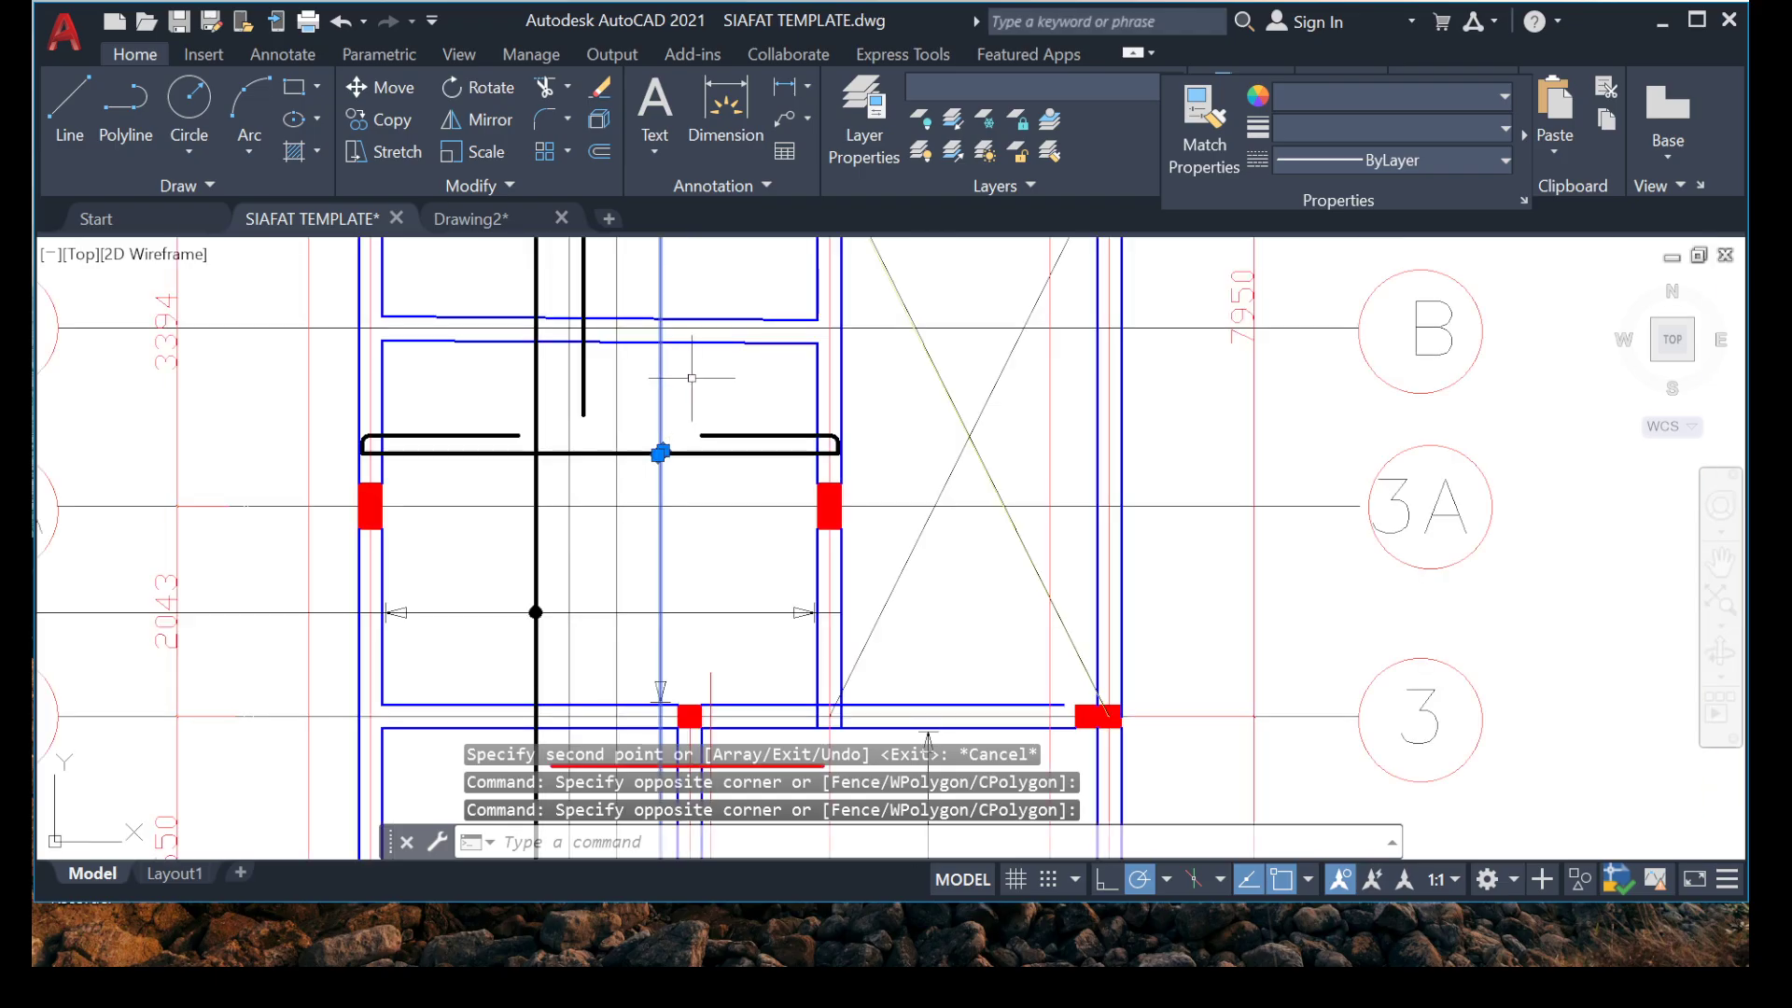
pyautogui.moveTo(688, 380); pyautogui.dragTo(522, 308, button='middle')
pyautogui.scroll(4, 581, 467)
pyautogui.click(525, 391)
pyautogui.click(688, 628)
pyautogui.scroll(-4, 597, 420)
pyautogui.moveTo(536, 606); pyautogui.dragTo(534, 446, button='middle')
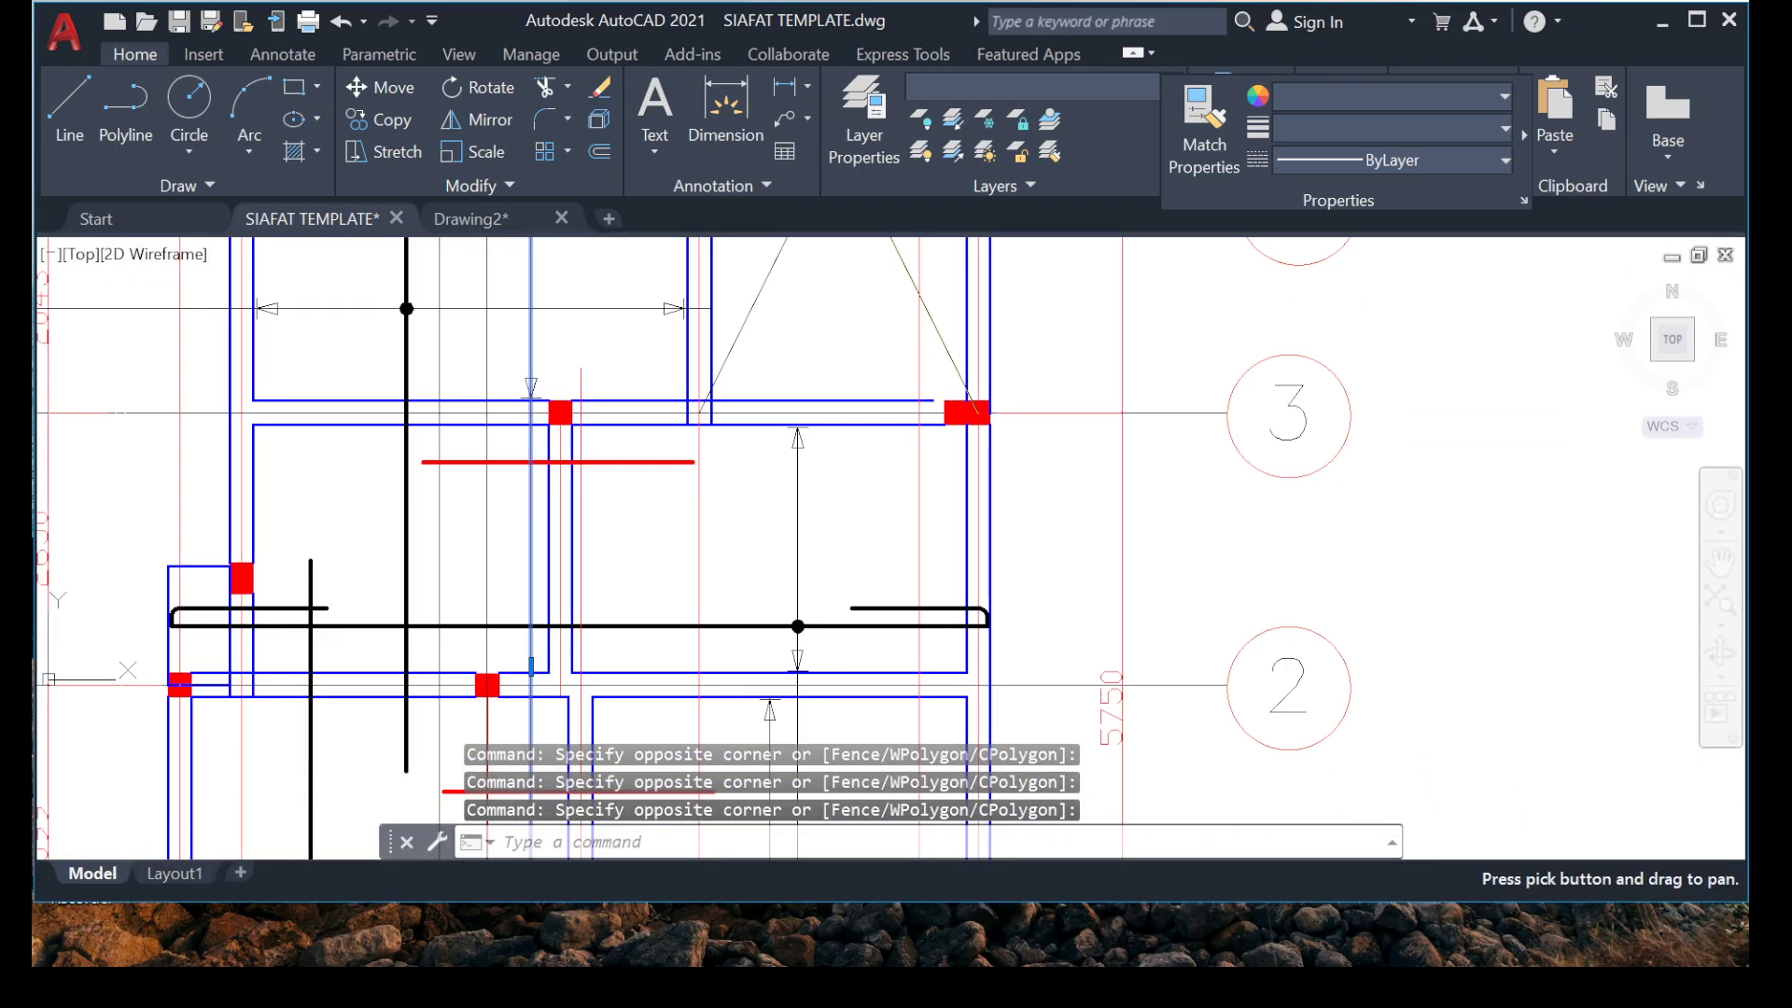
pyautogui.scroll(8, 509, 369)
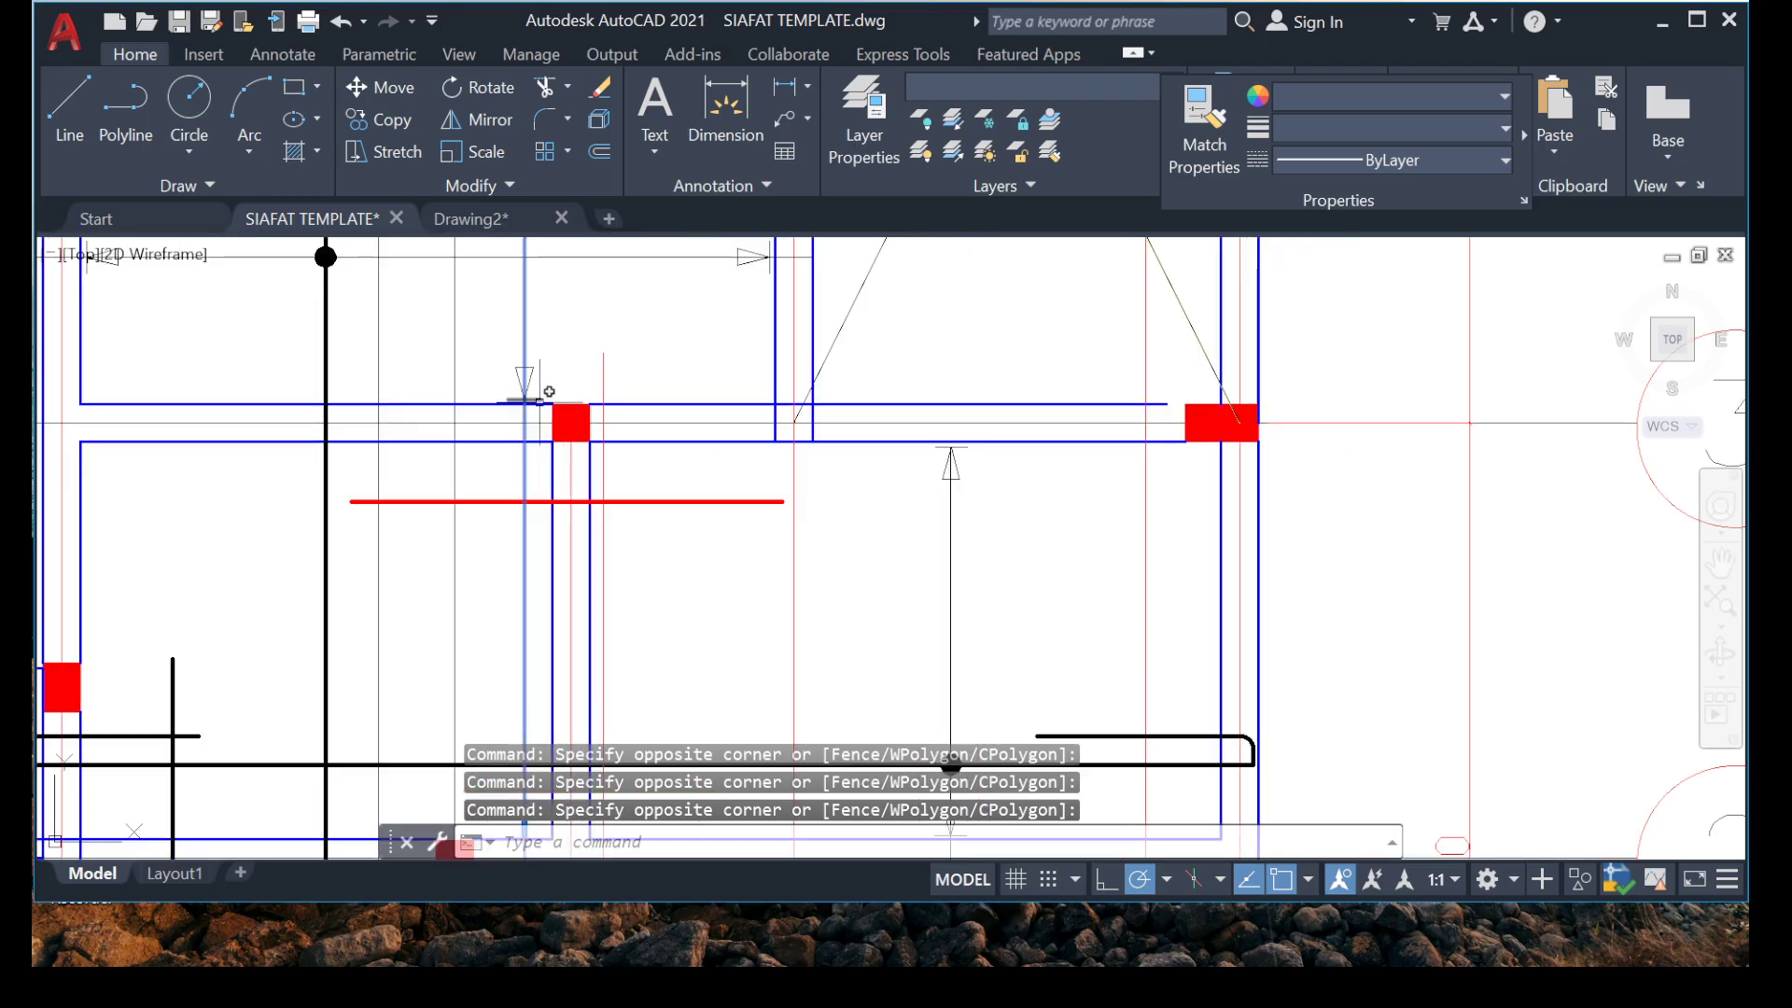
pyautogui.click(468, 352)
pyautogui.click(746, 624)
pyautogui.scroll(-9, 602, 522)
pyautogui.moveTo(564, 396); pyautogui.dragTo(520, 579, button='middle')
pyautogui.rightClick(522, 579)
pyautogui.click(606, 560)
pyautogui.scroll(6, 544, 492)
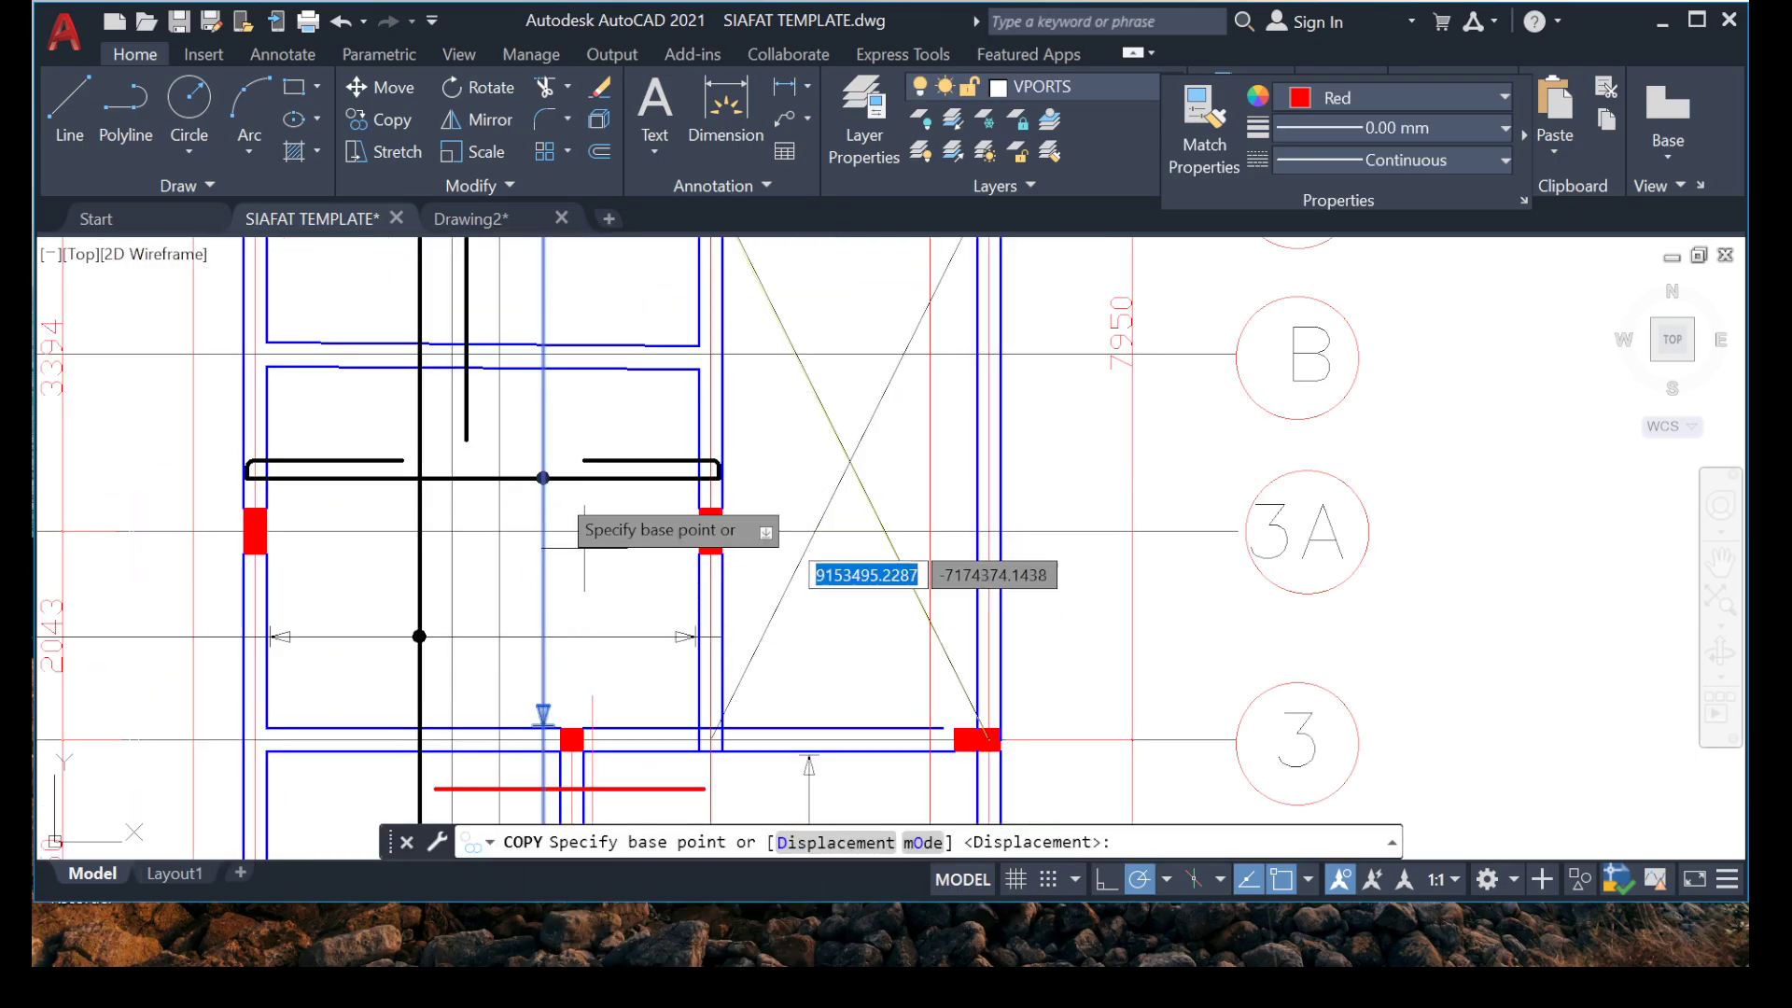
pyautogui.click(607, 563)
pyautogui.scroll(-8, 653, 500)
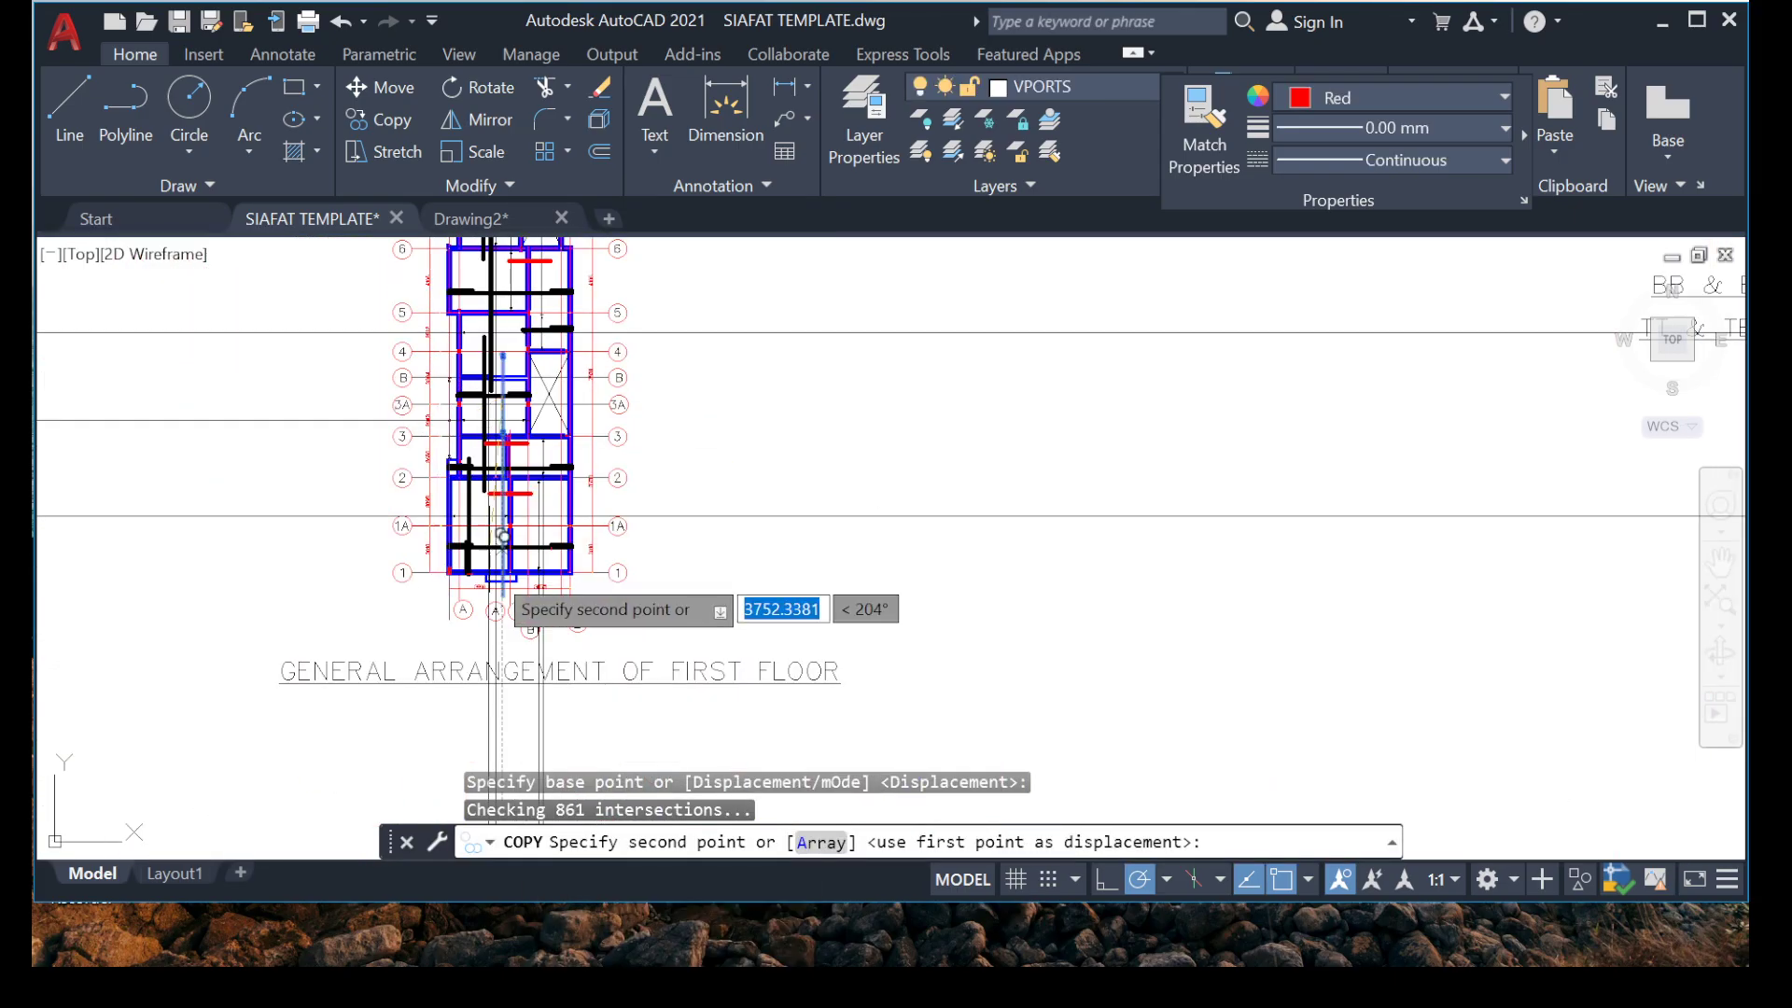
pyautogui.scroll(10, 527, 597)
pyautogui.scroll(4, 522, 693)
pyautogui.moveTo(532, 695); pyautogui.dragTo(452, 545, button='middle')
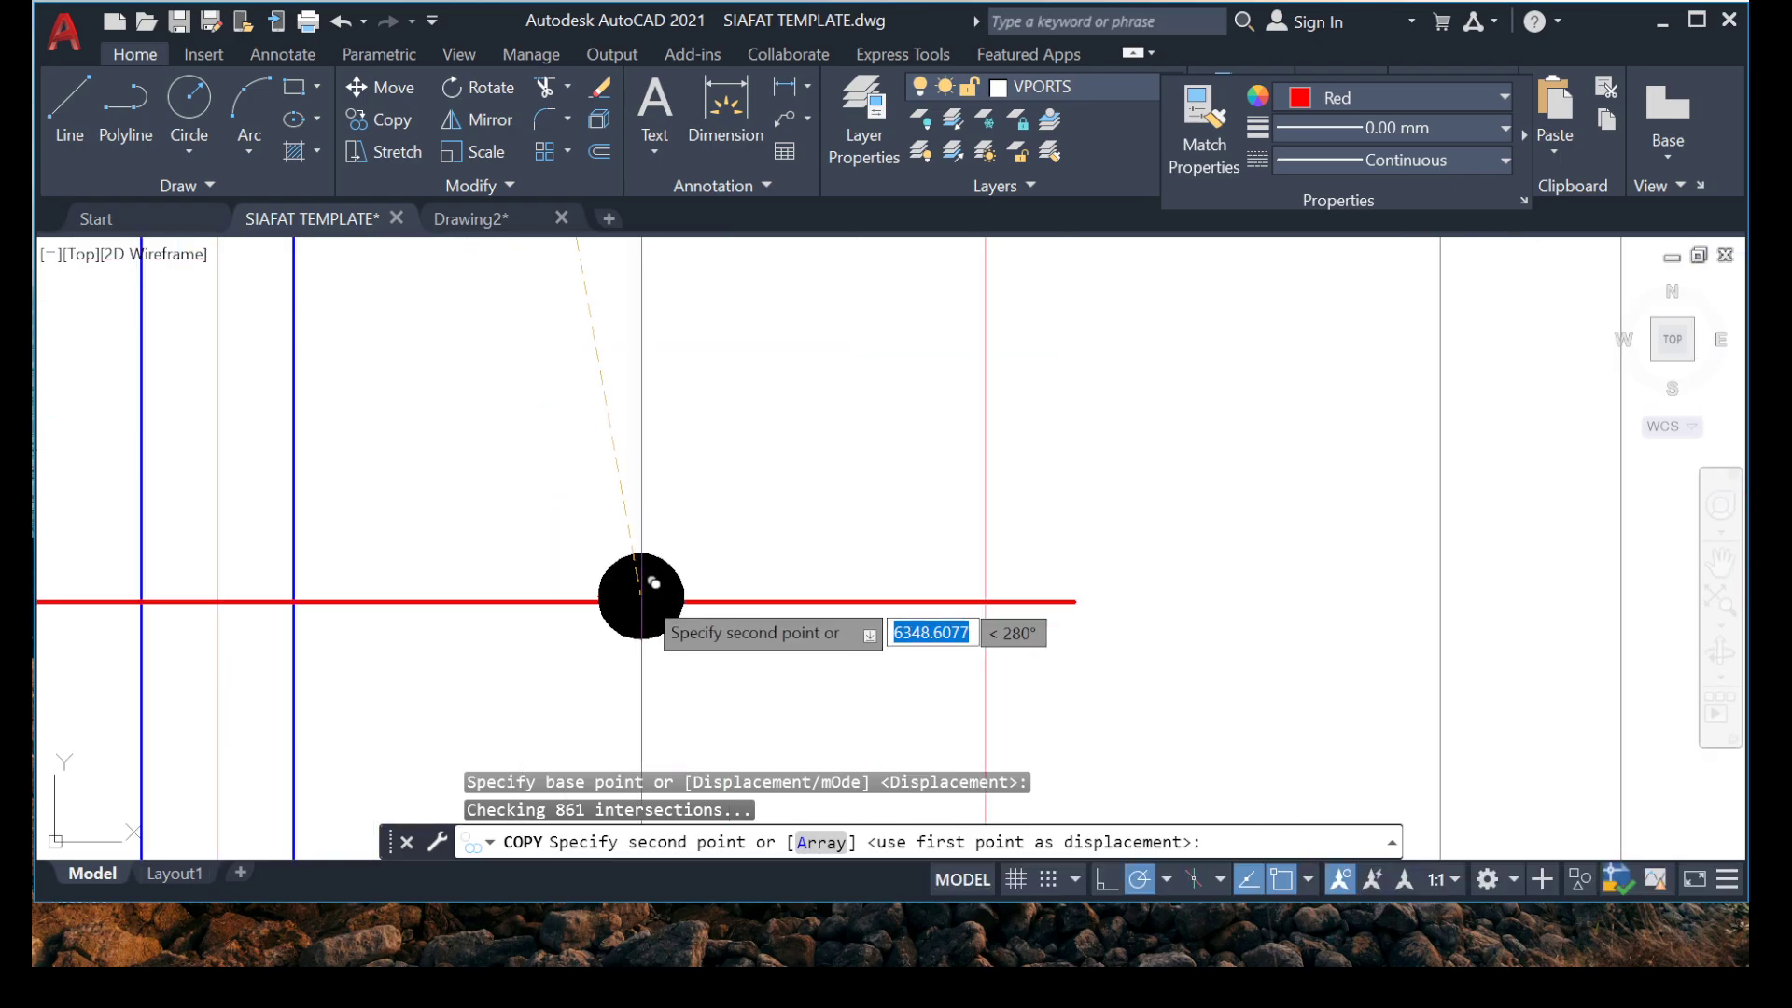
pyautogui.click(652, 602)
pyautogui.scroll(-6, 586, 542)
pyautogui.press('Escape')
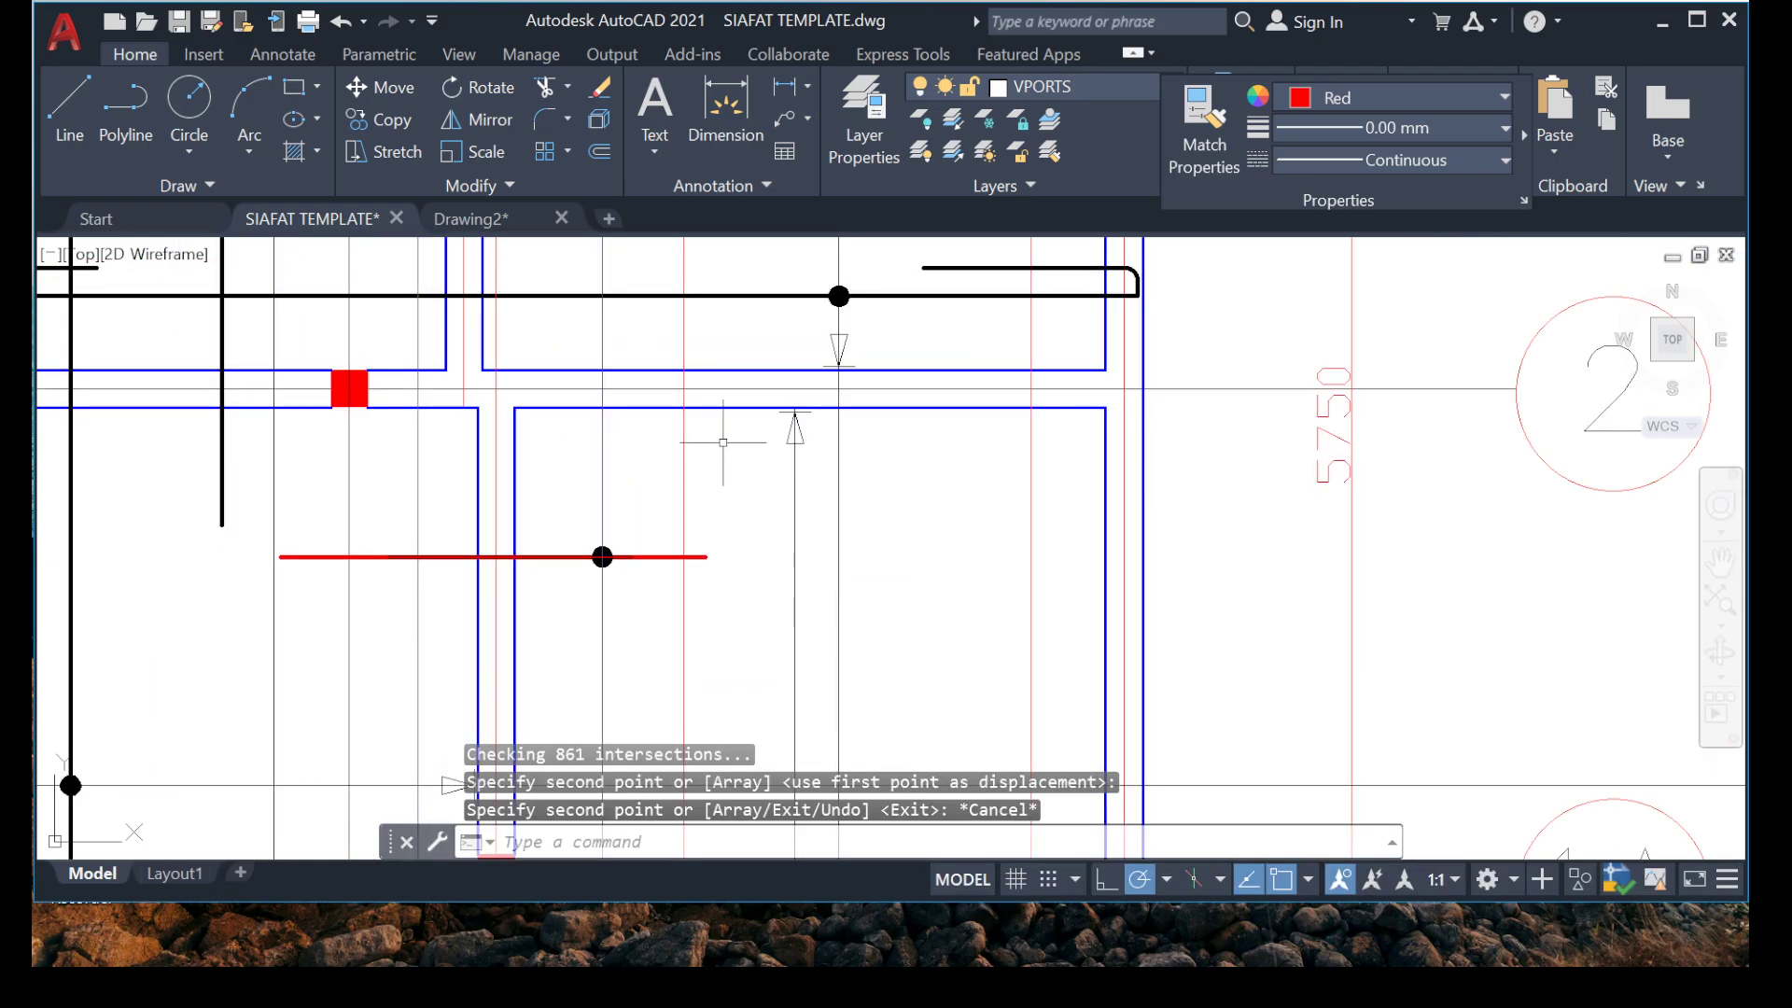
# Move the upward arrowhead just below grid 2 so that its tip lies on the adjacent vertical distribution line.
pyautogui.scroll(8, 728, 437)
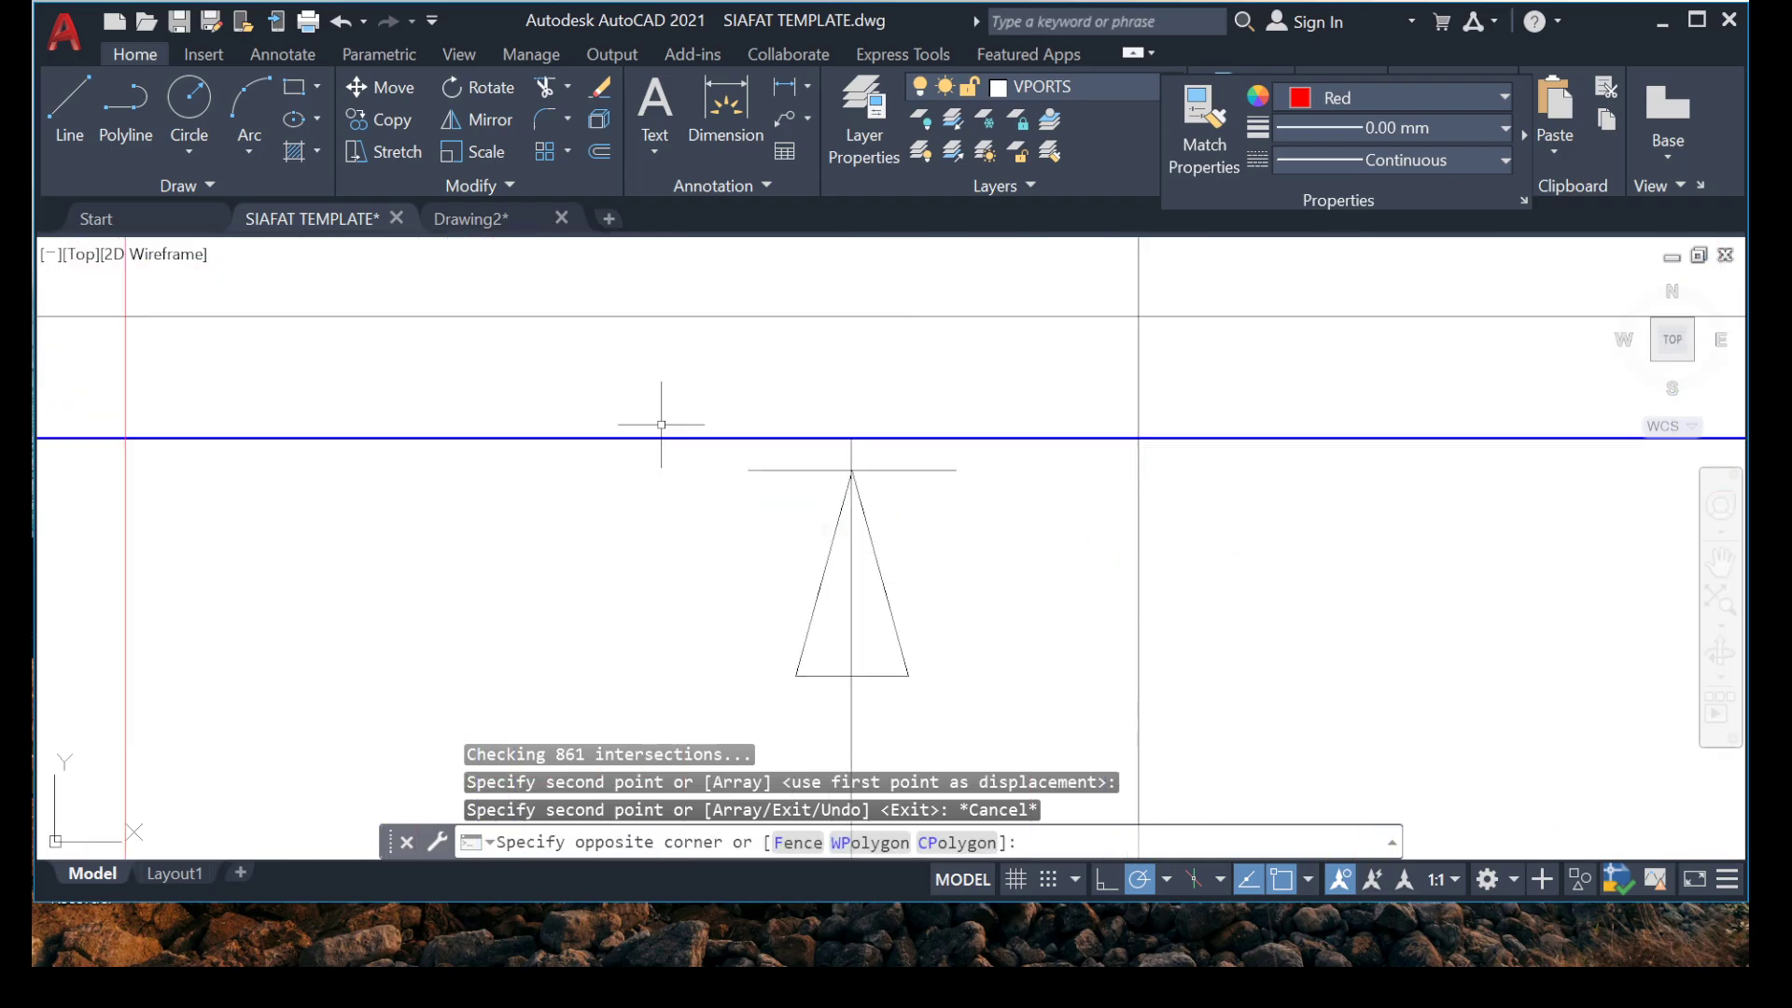
pyautogui.press('Escape')
pyautogui.scroll(8, 854, 457)
pyautogui.scroll(-3, 880, 582)
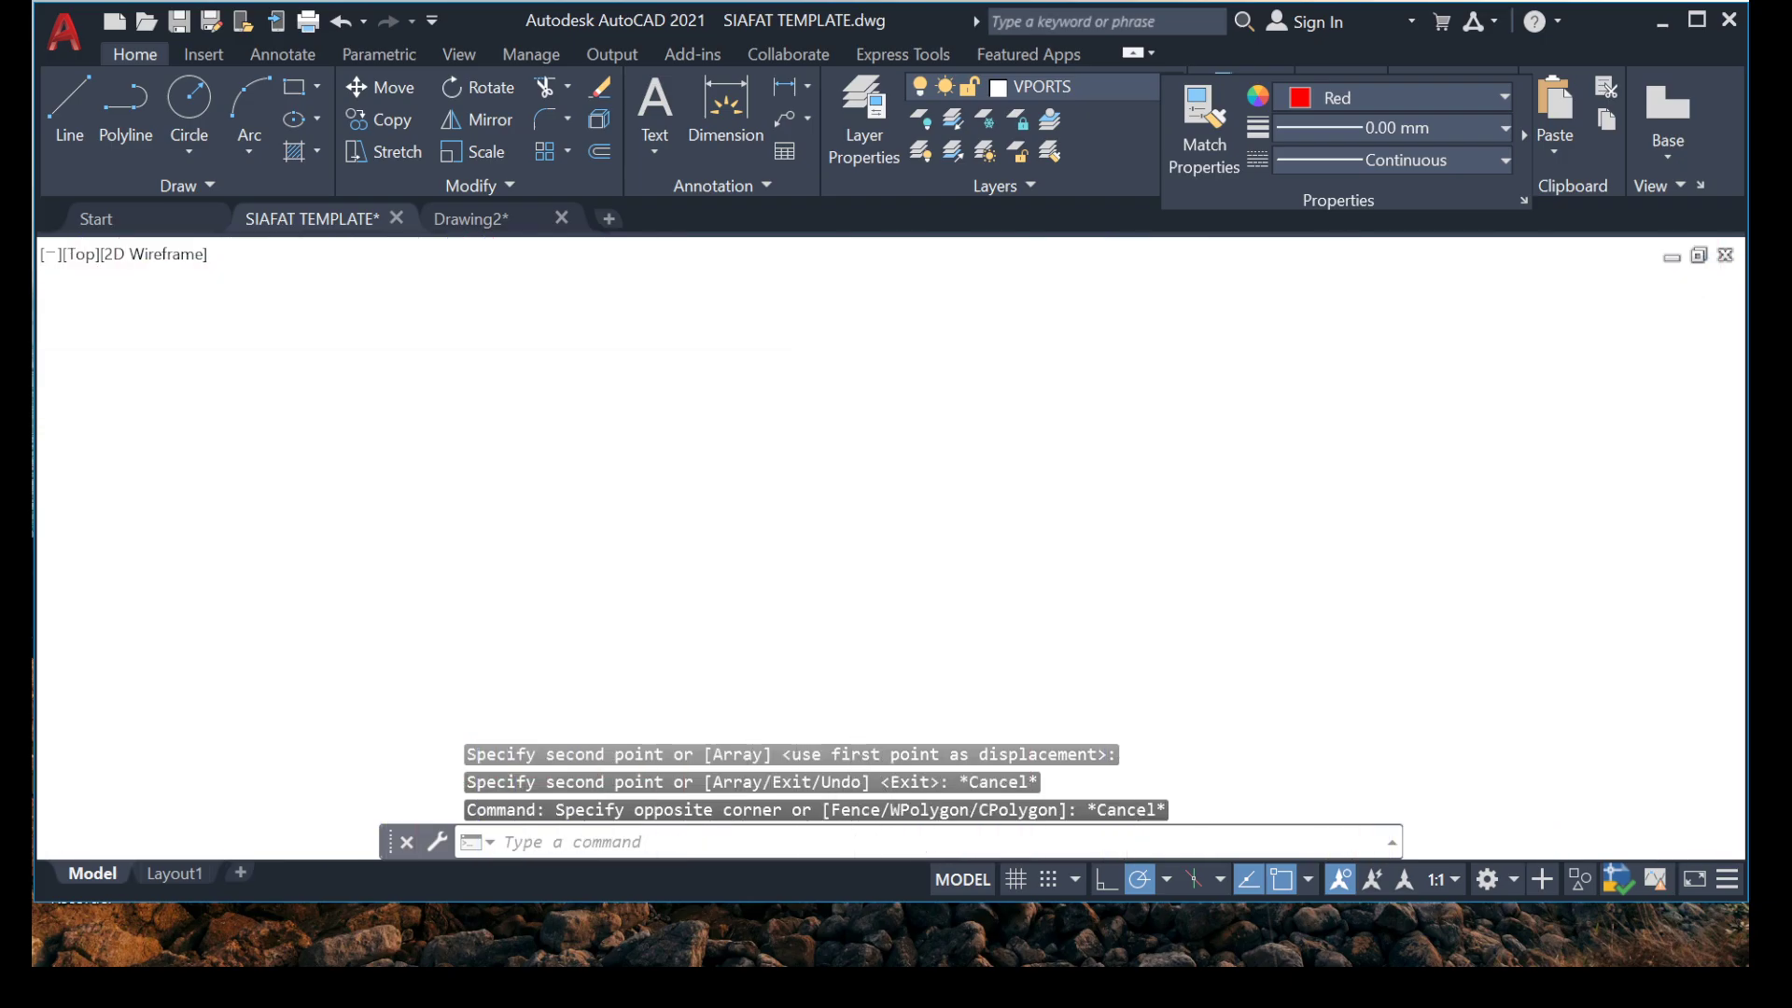
pyautogui.click(852, 497)
pyautogui.click(758, 560)
pyautogui.scroll(-5, 799, 510)
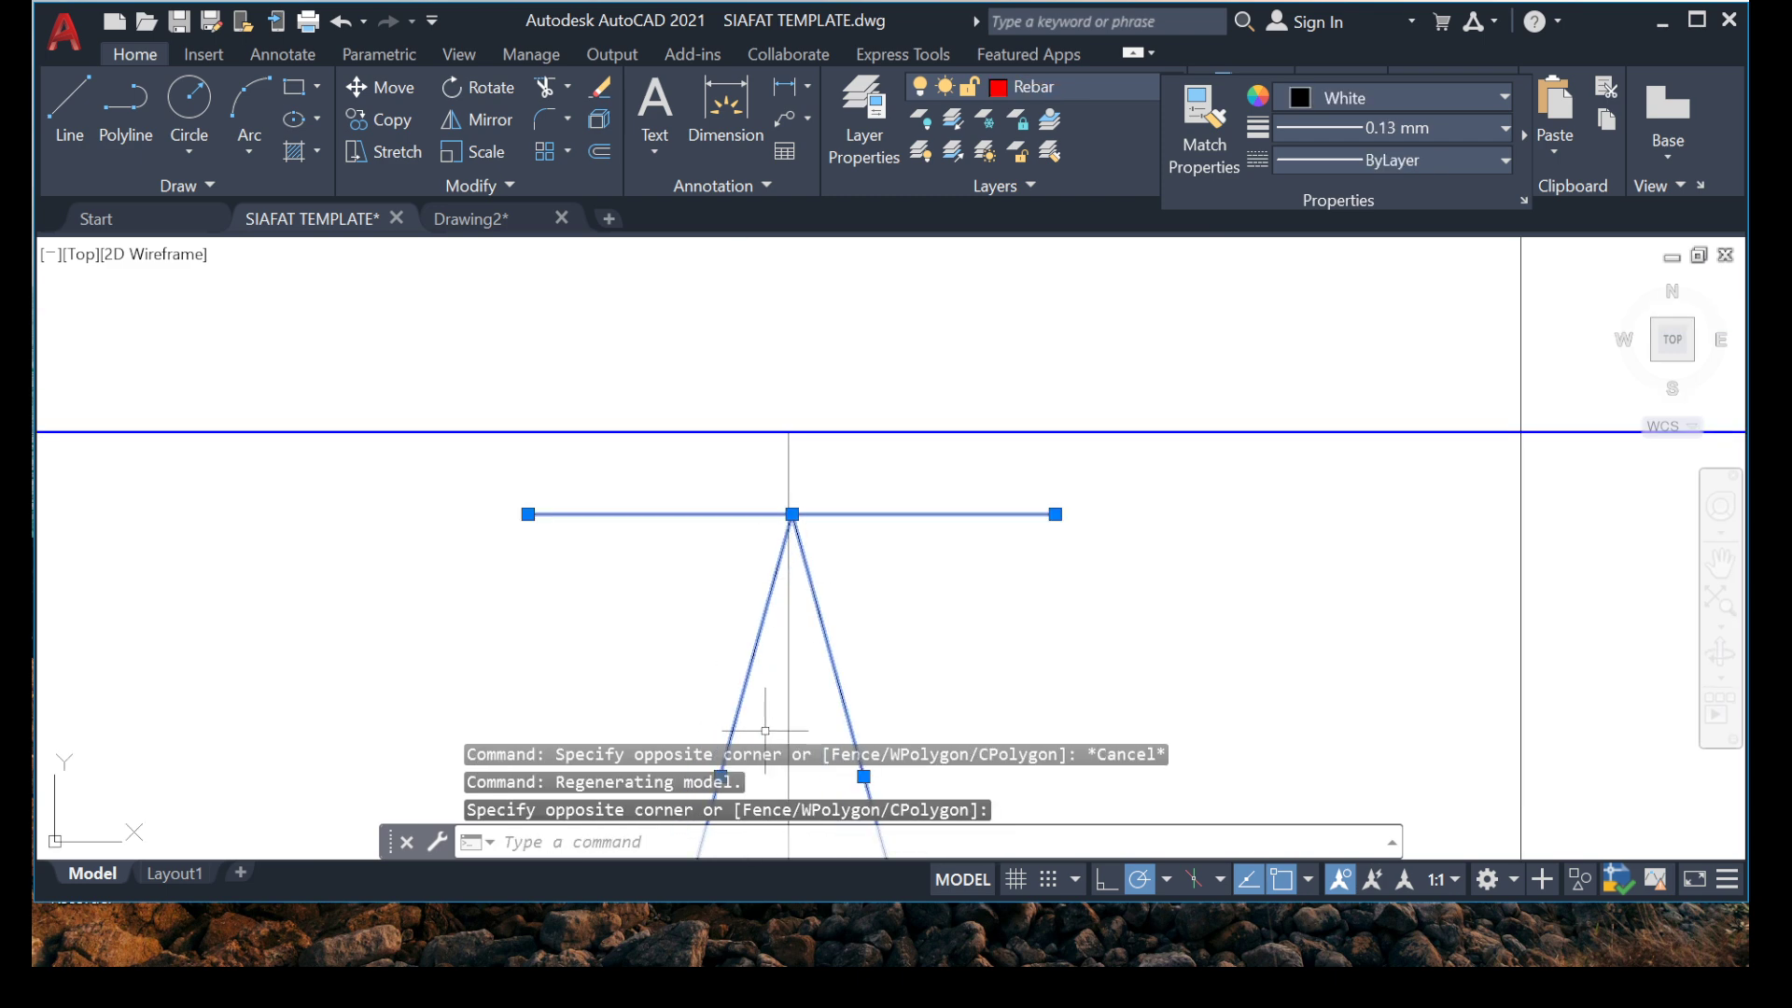
pyautogui.moveTo(764, 728); pyautogui.dragTo(705, 384, button='middle')
pyautogui.click(384, 536)
pyautogui.click(1152, 808)
pyautogui.scroll(-5, 1006, 566)
pyautogui.moveTo(906, 425); pyautogui.dragTo(852, 488, button='middle')
pyautogui.scroll(7, 922, 548)
pyautogui.rightClick(672, 500)
pyautogui.click(743, 530)
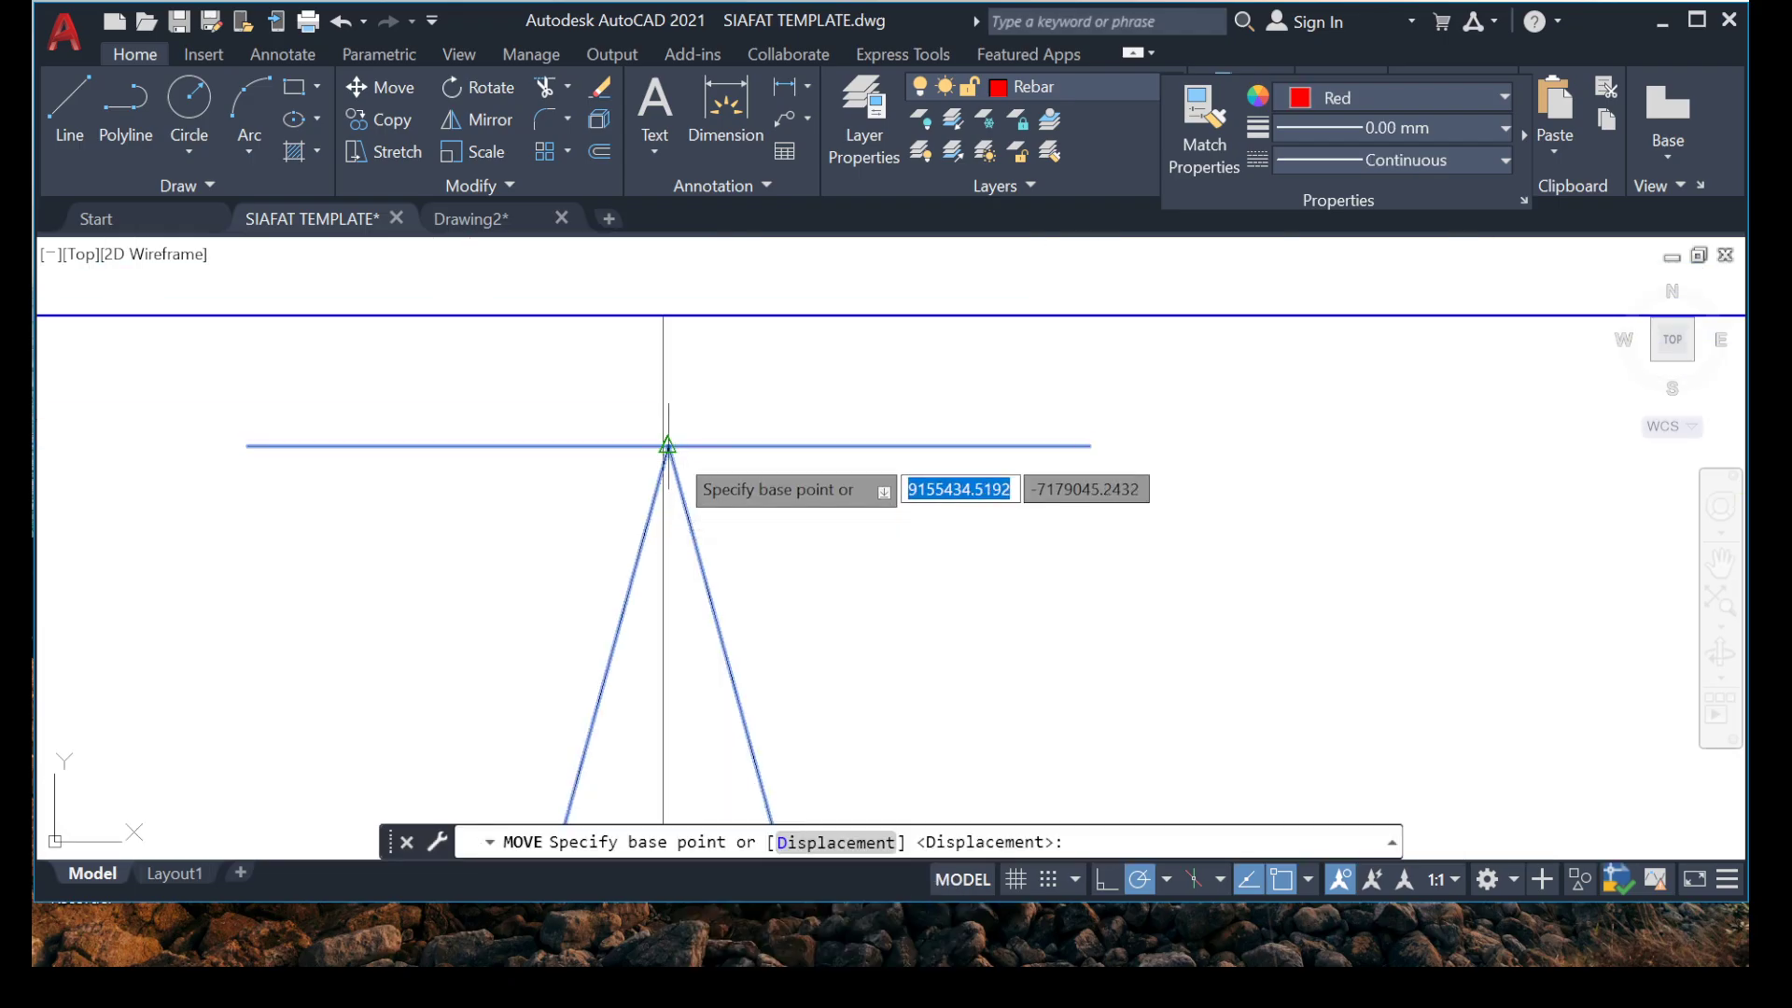
pyautogui.click(666, 442)
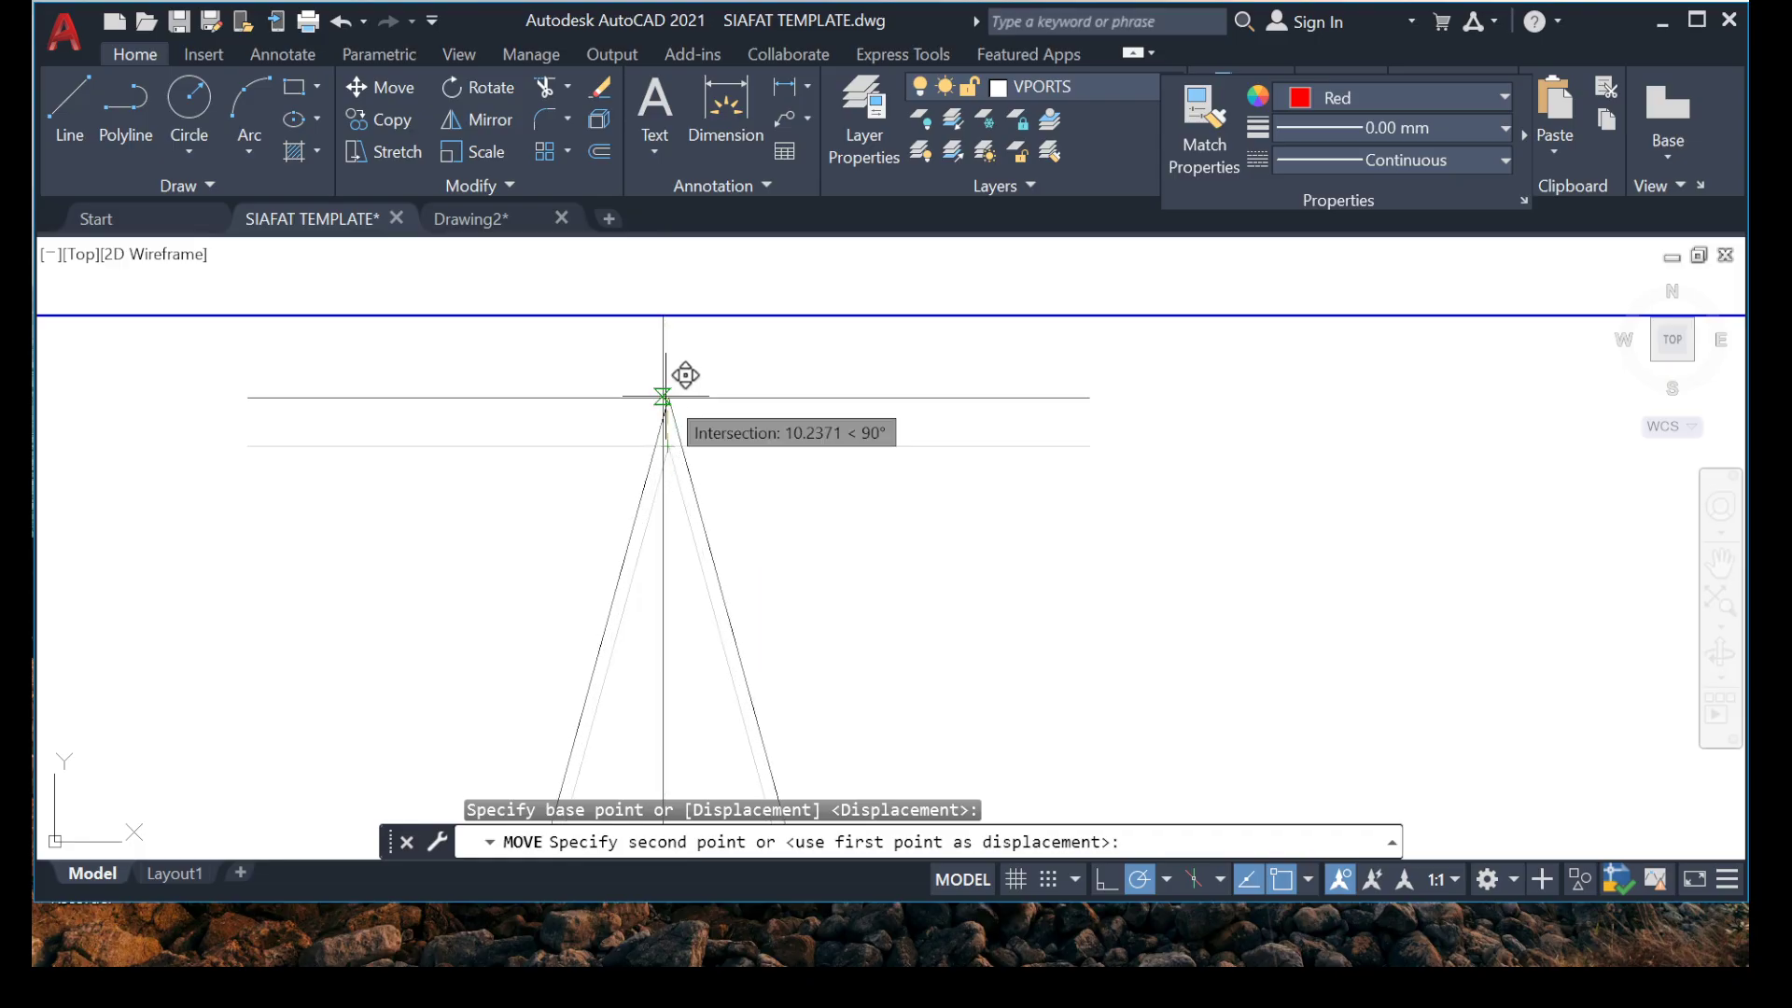
pyautogui.click(664, 397)
pyautogui.scroll(-6, 664, 398)
pyautogui.scroll(4, 640, 337)
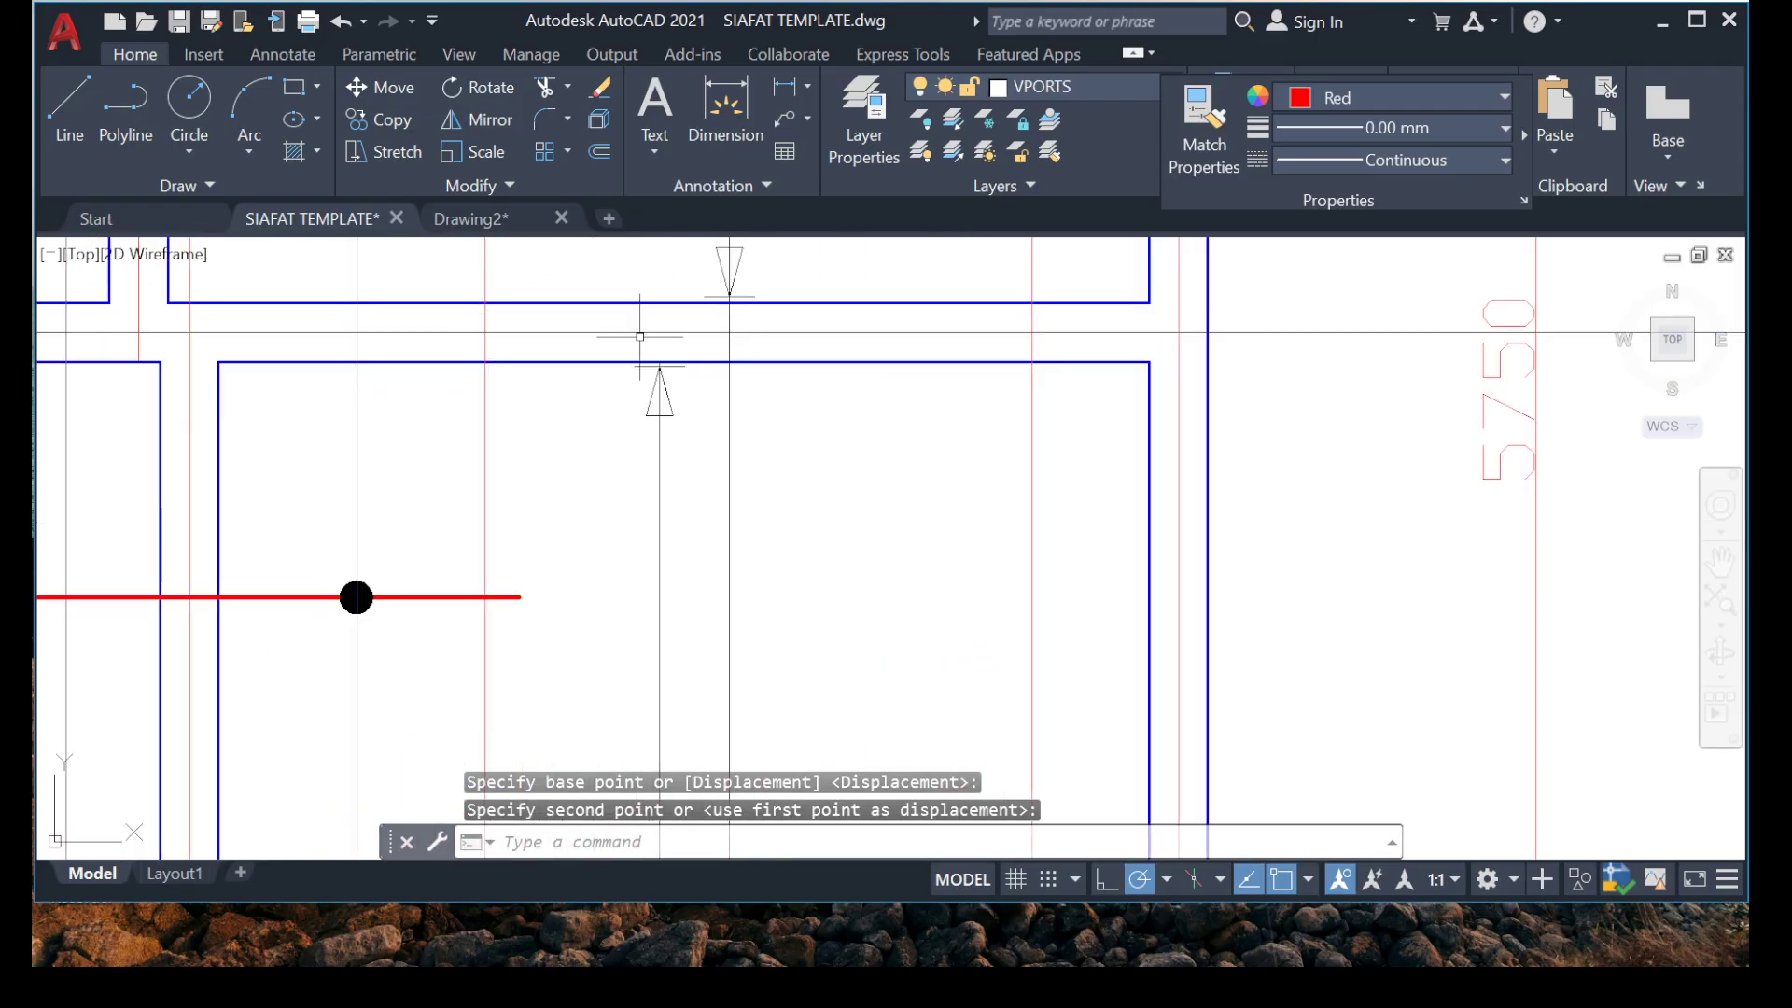
# Copy the upward arrowhead just below grid 2 from its tip onto the red rebar's vertical distribution line, just below the same beam.
pyautogui.scroll(4, 640, 337)
pyautogui.click(516, 351)
pyautogui.click(891, 633)
pyautogui.rightClick(773, 826)
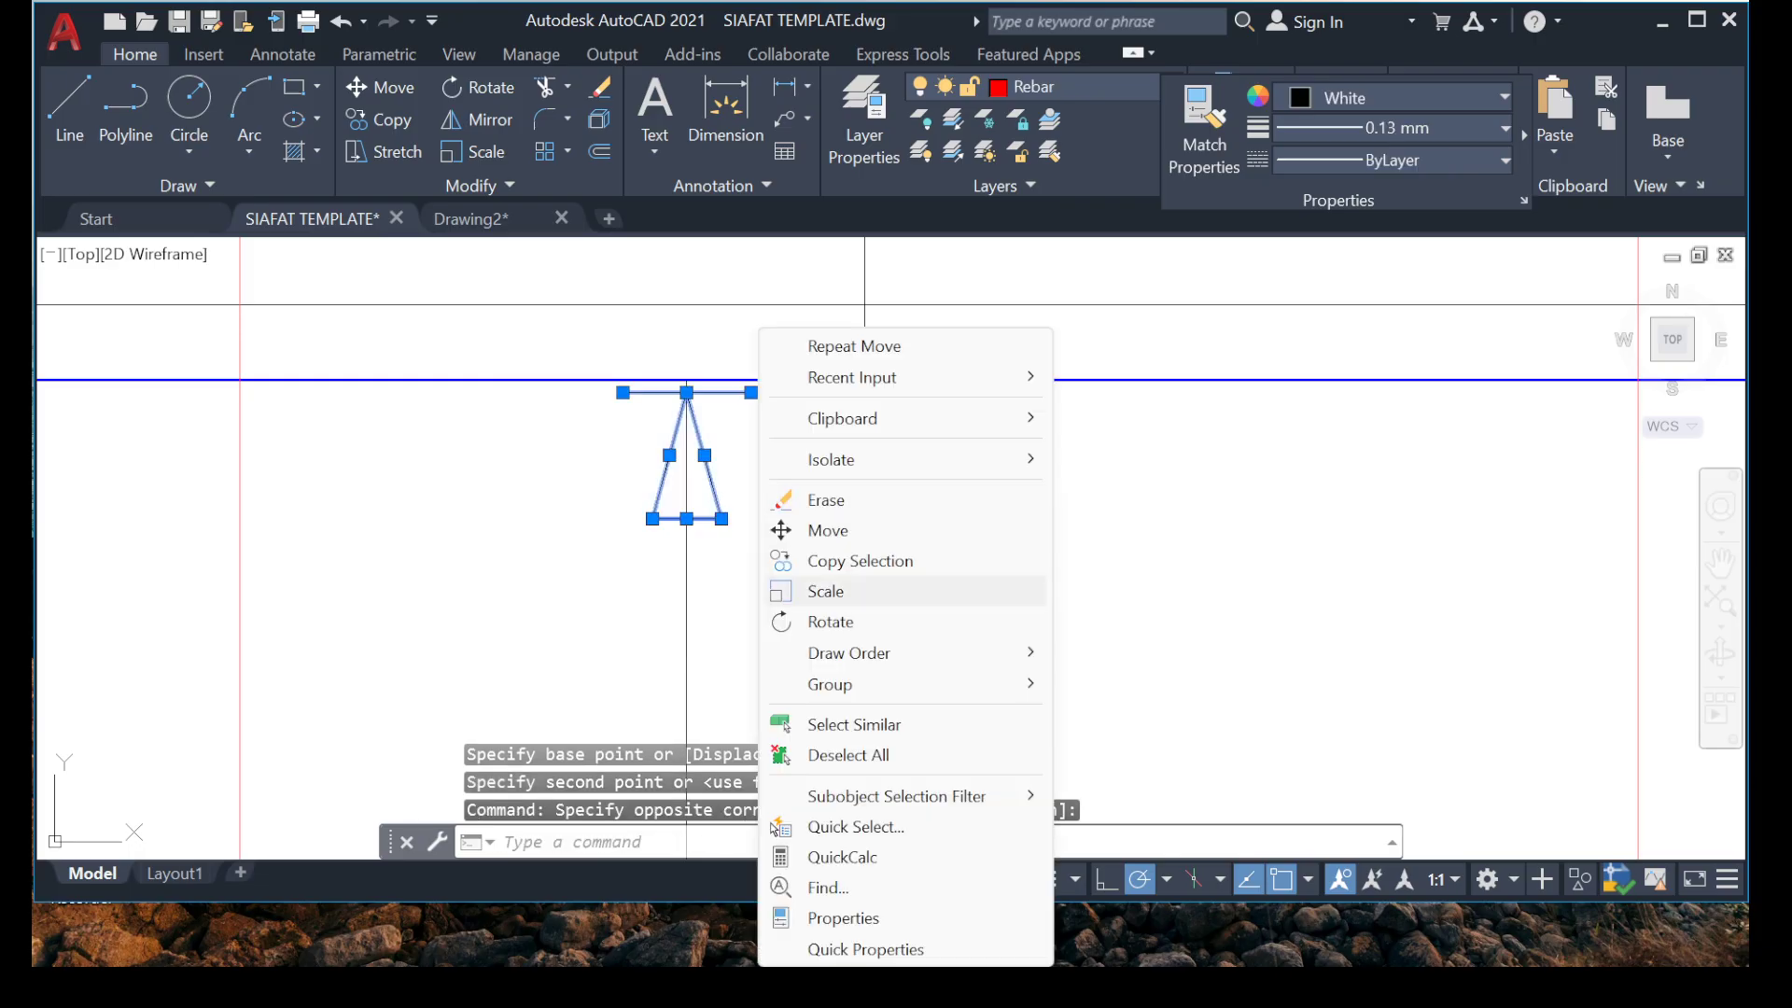
pyautogui.click(840, 561)
pyautogui.scroll(5, 679, 378)
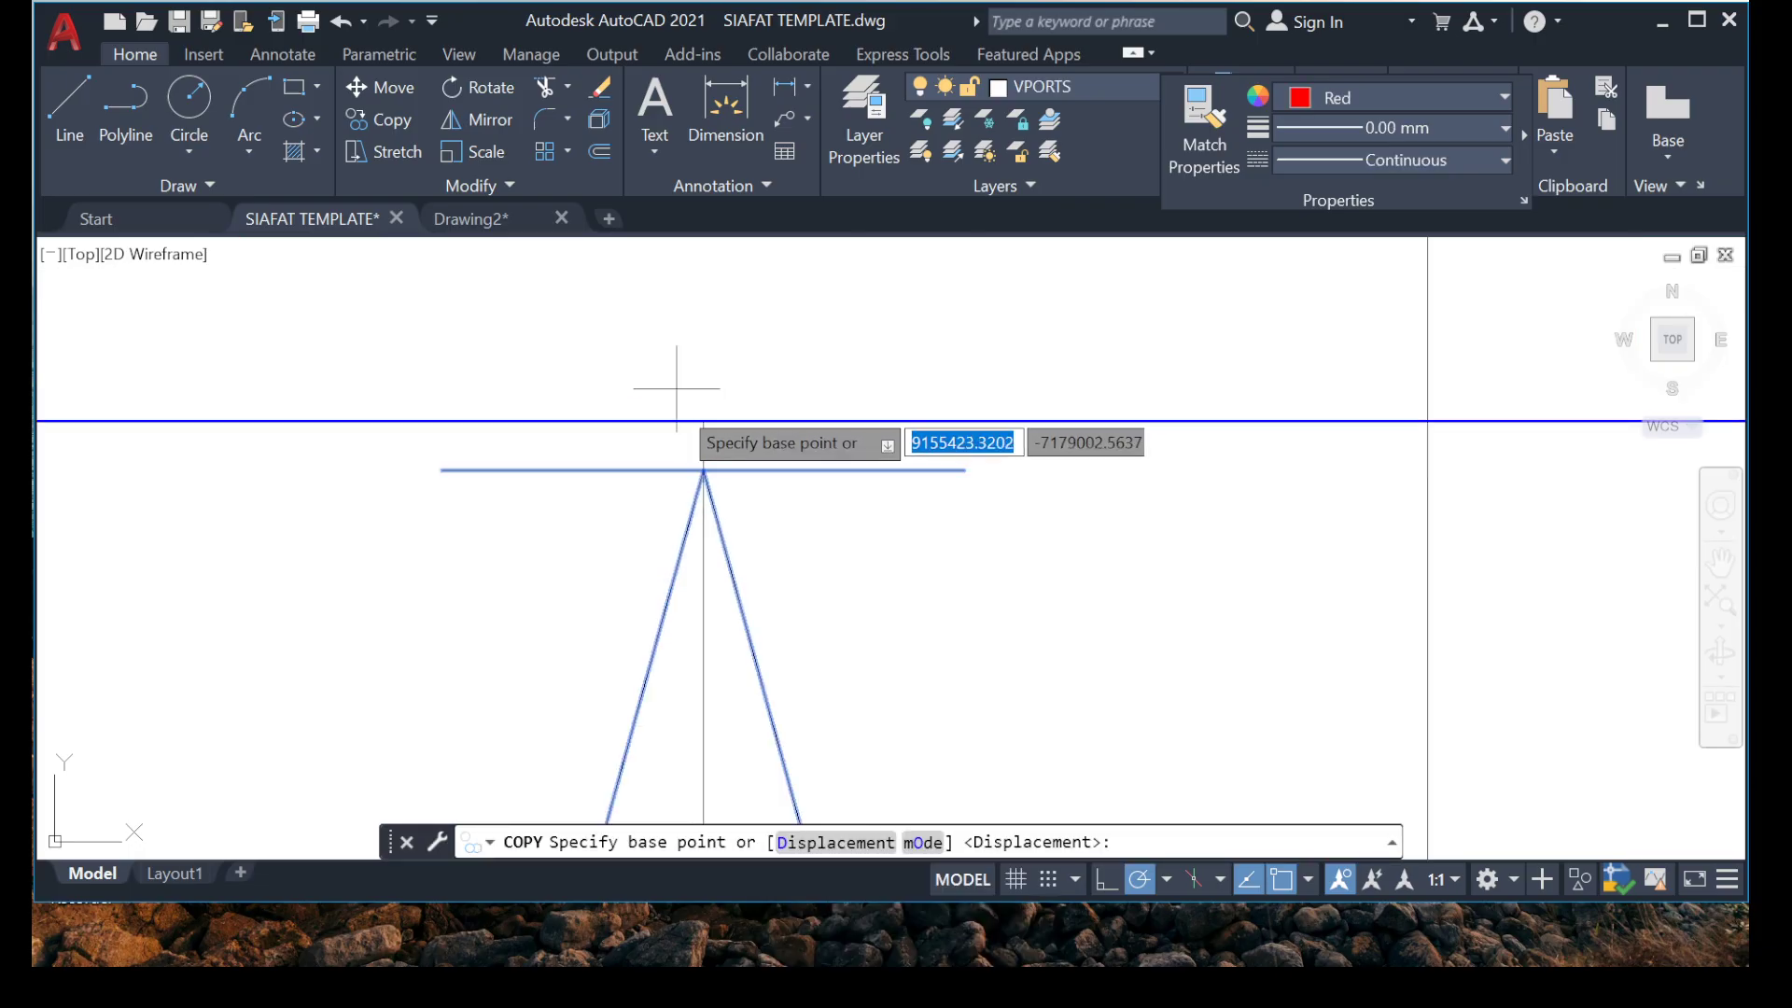
pyautogui.click(704, 470)
pyautogui.scroll(-8, 714, 481)
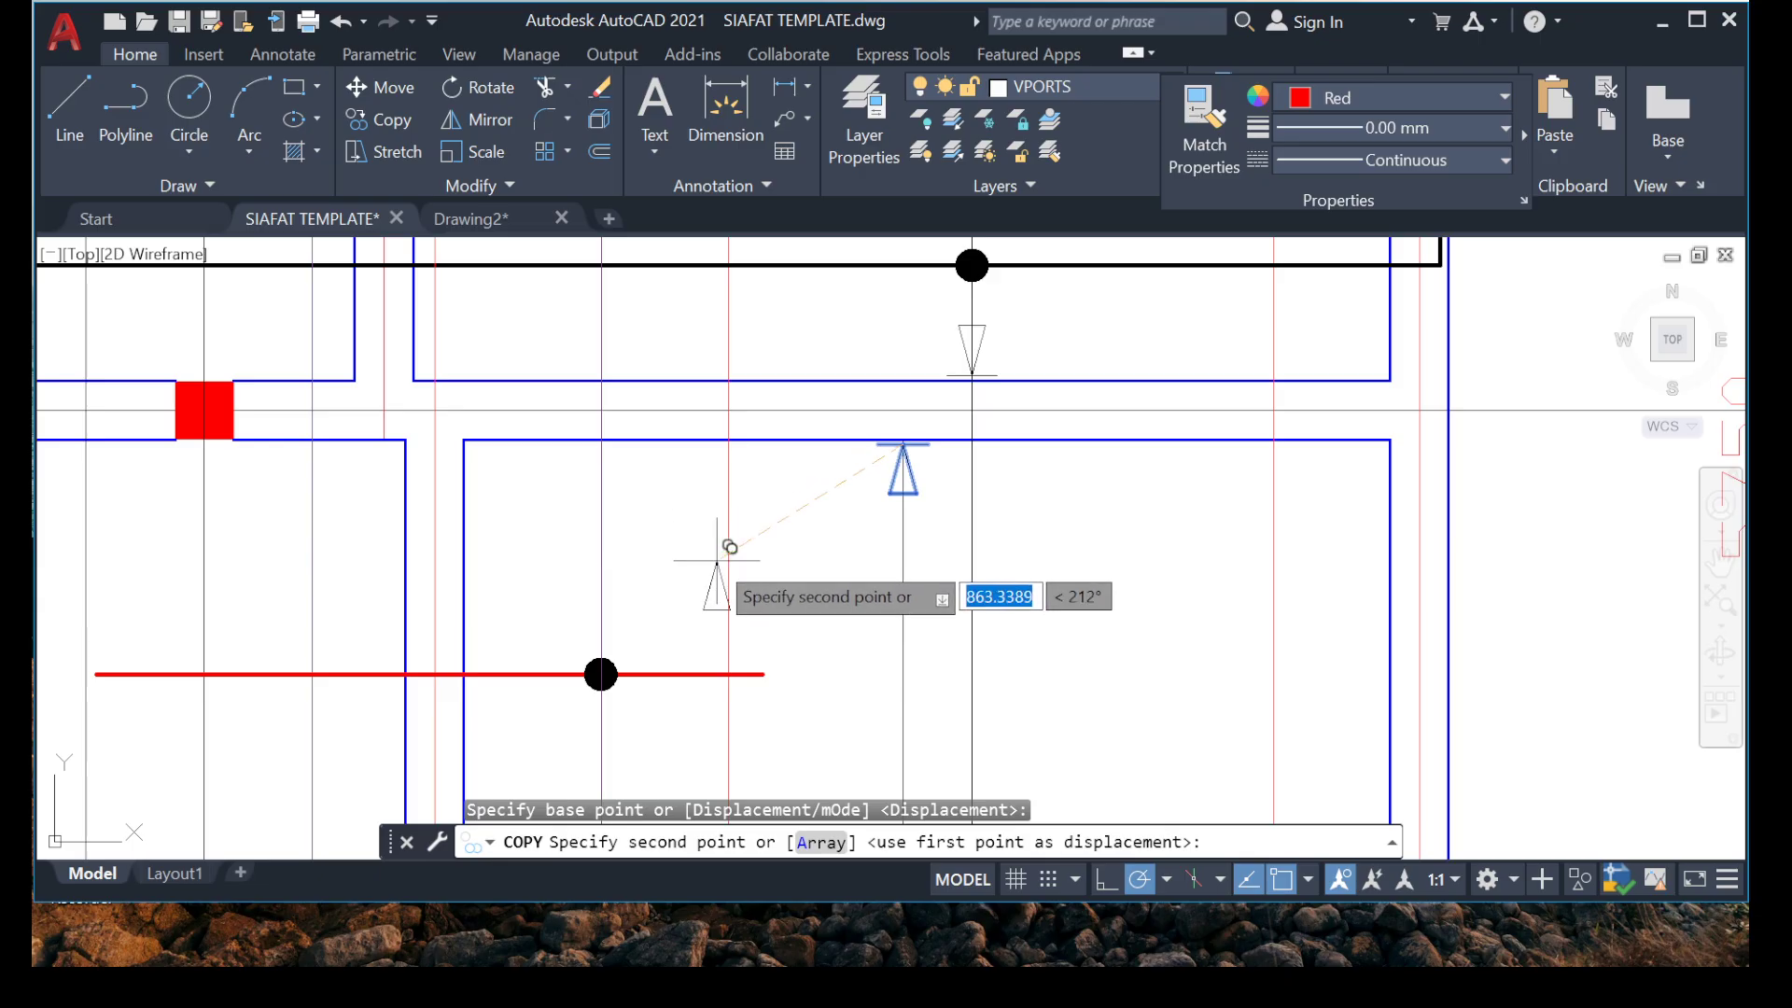
pyautogui.scroll(8, 535, 440)
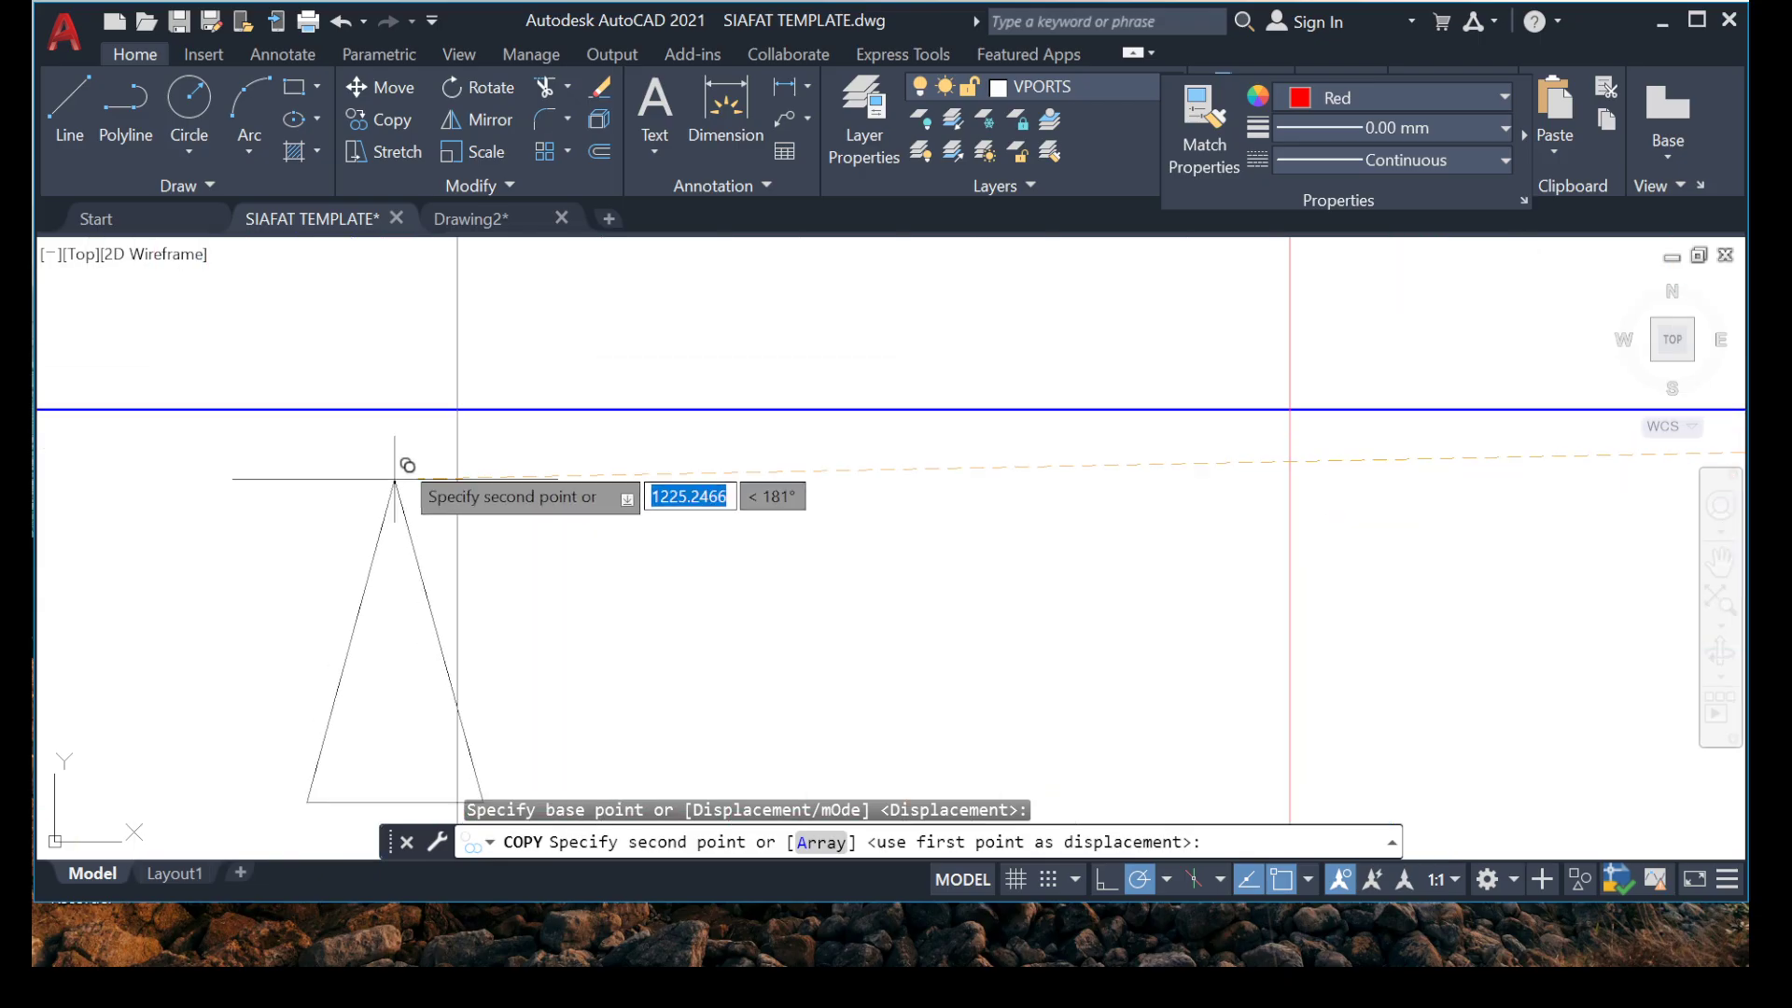
pyautogui.click(730, 431)
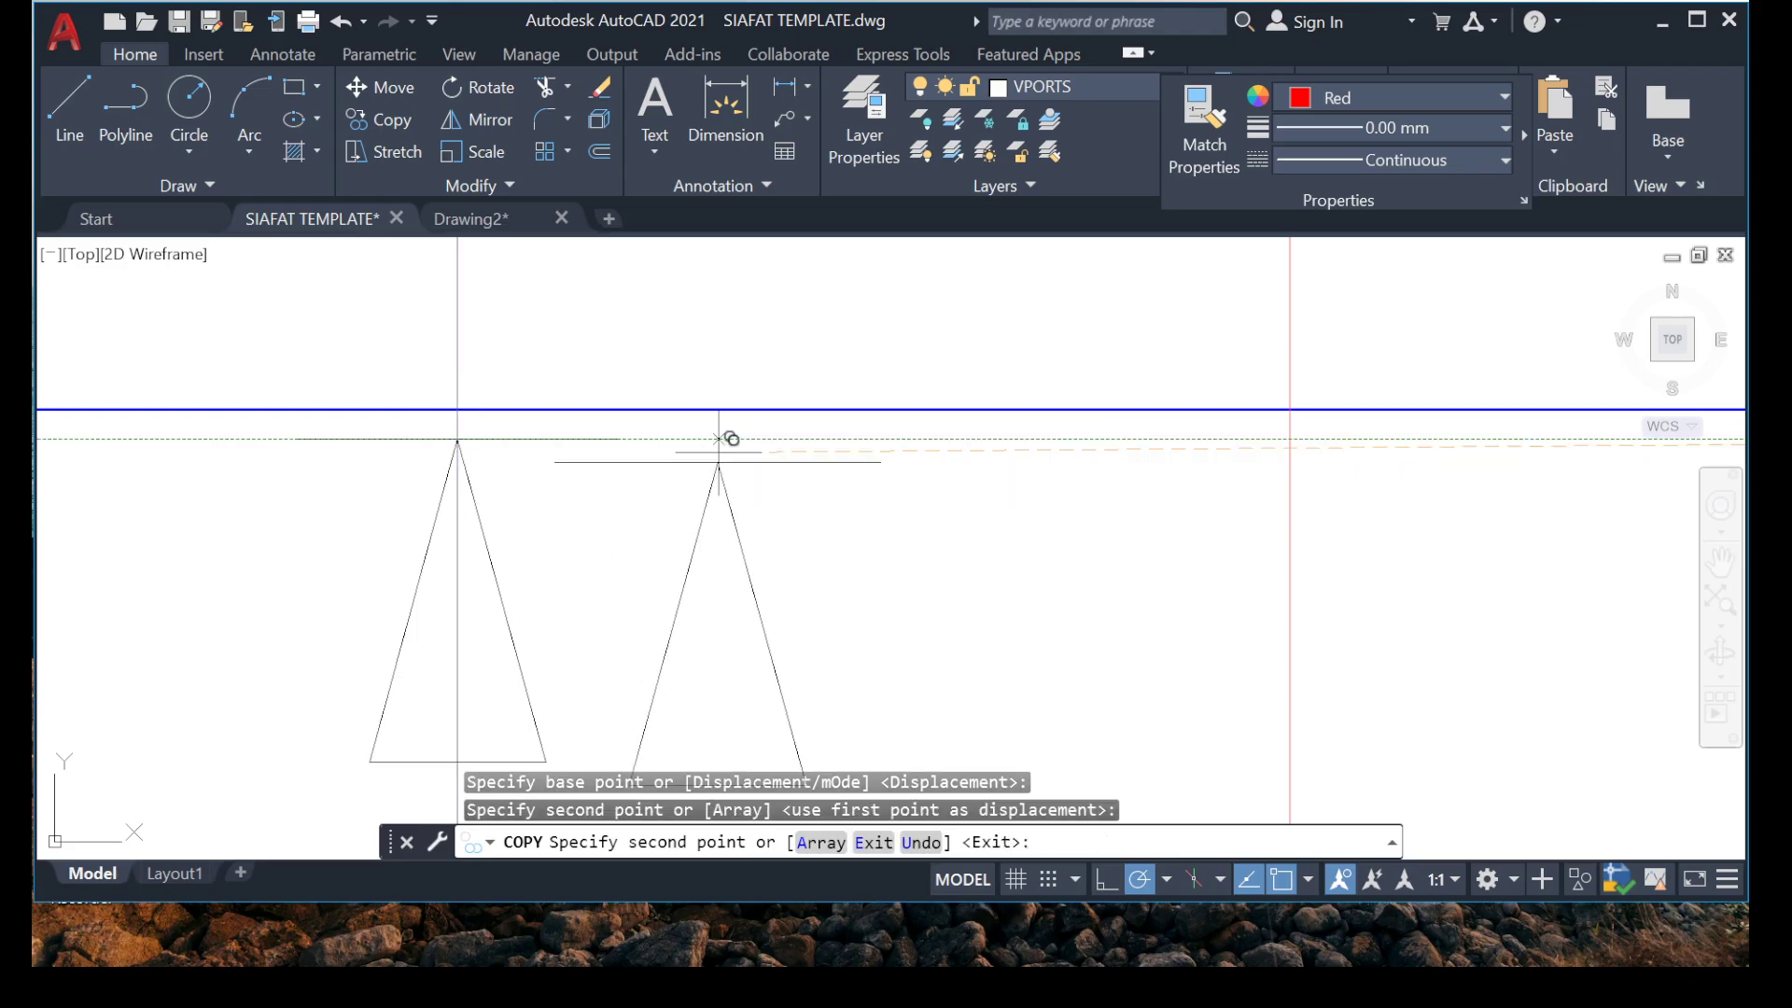
# Place another copy of the upward arrowhead beside the internal beam, just above the grid 1 beam.
pyautogui.scroll(-8, 688, 414)
pyautogui.scroll(3, 695, 541)
pyautogui.scroll(6, 684, 557)
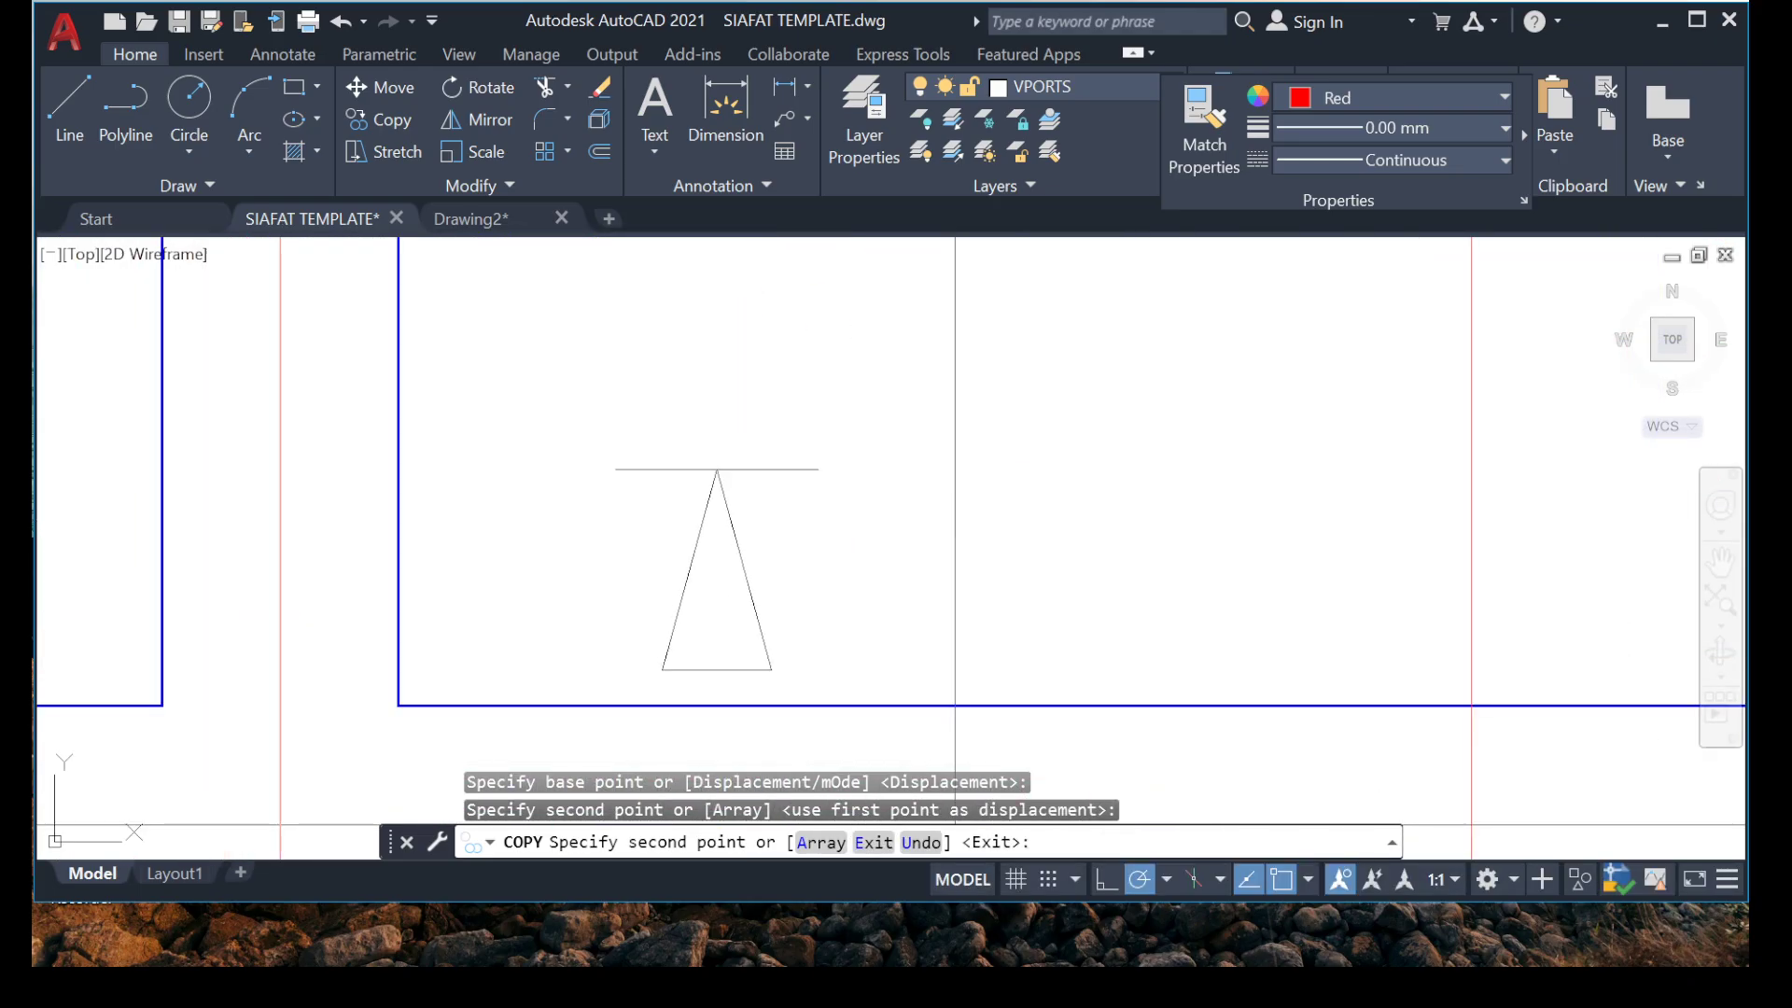
pyautogui.press('Escape')
# Try to rotate the arrowhead just above grid 1 about its tip, and undo the rotation.
pyautogui.click(481, 381)
pyautogui.click(940, 734)
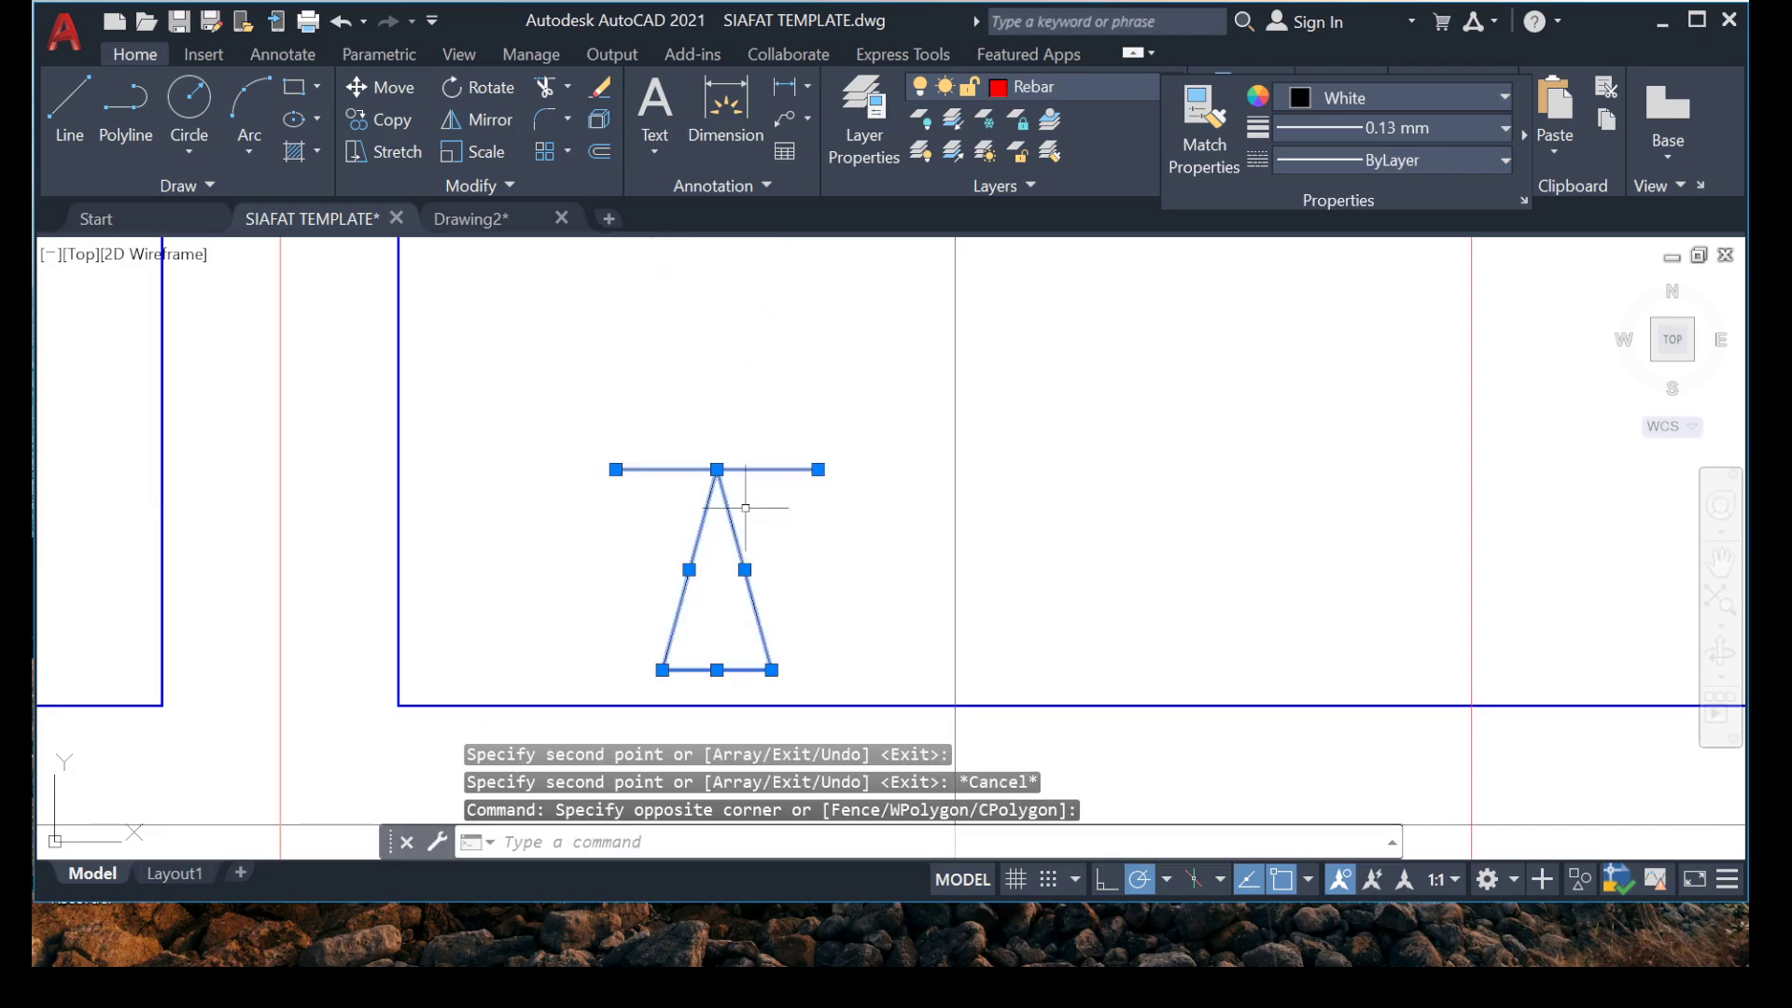
pyautogui.rightClick(724, 652)
pyautogui.click(794, 622)
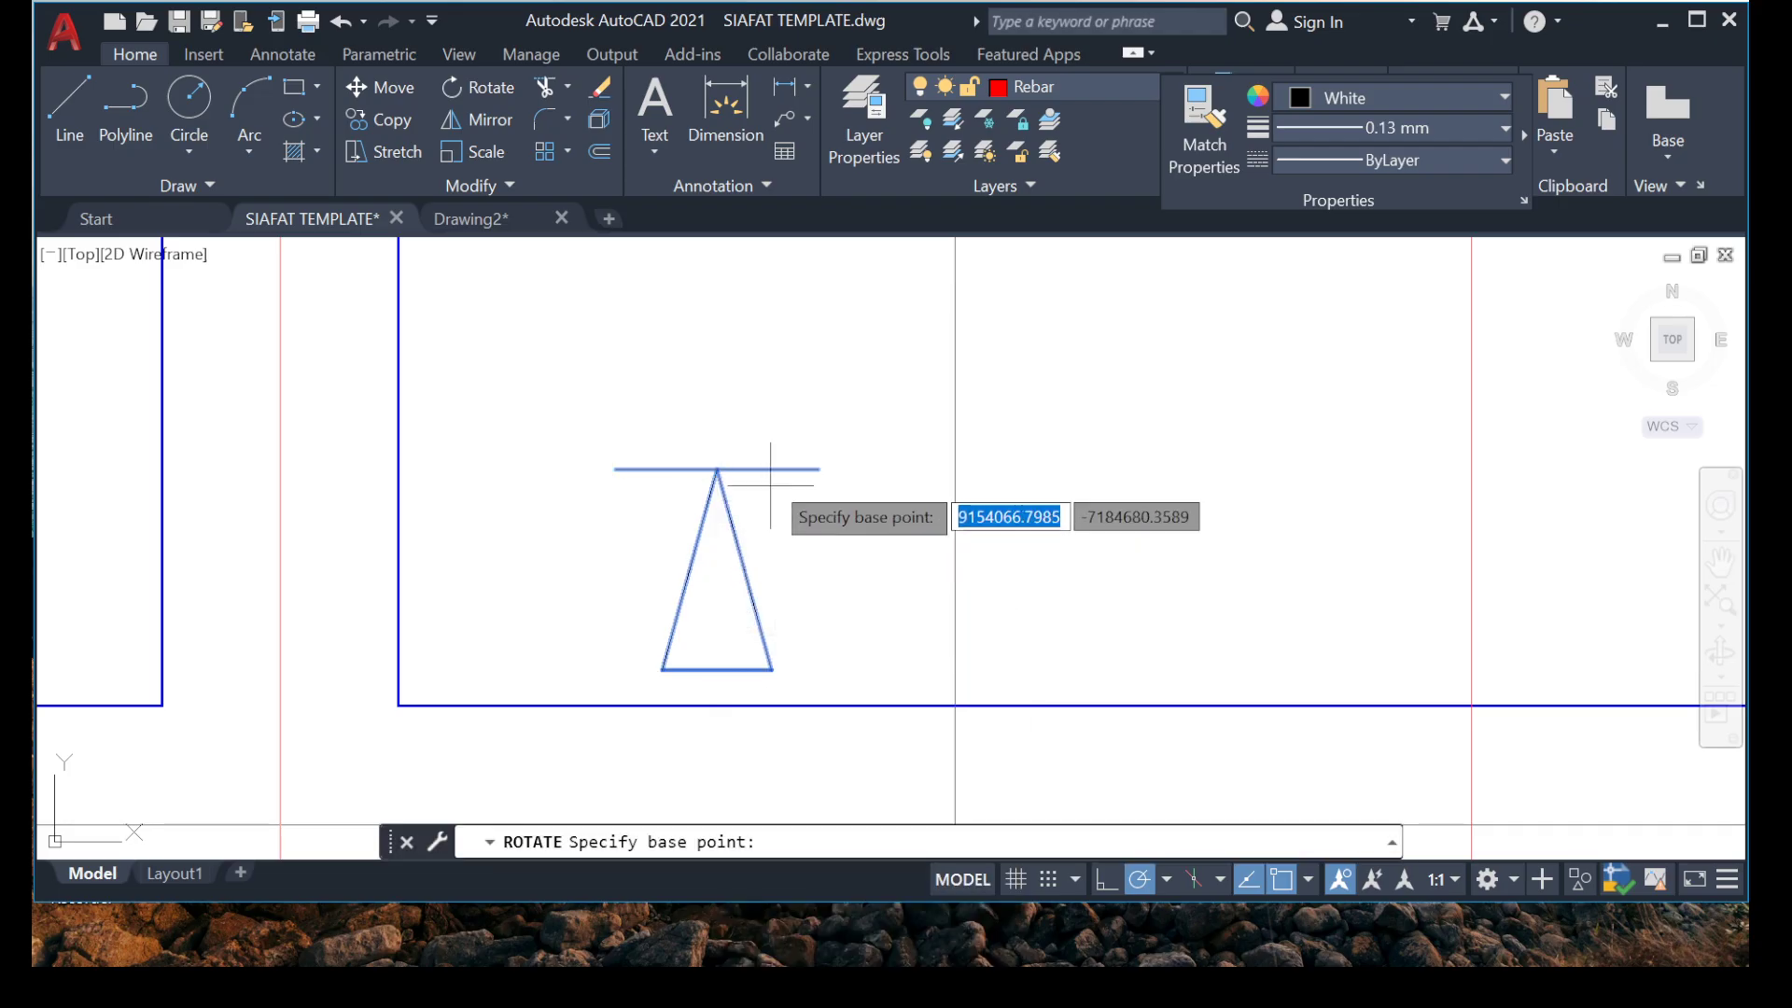
pyautogui.click(533, 449)
pyautogui.hotkey('ctrl', 'z')
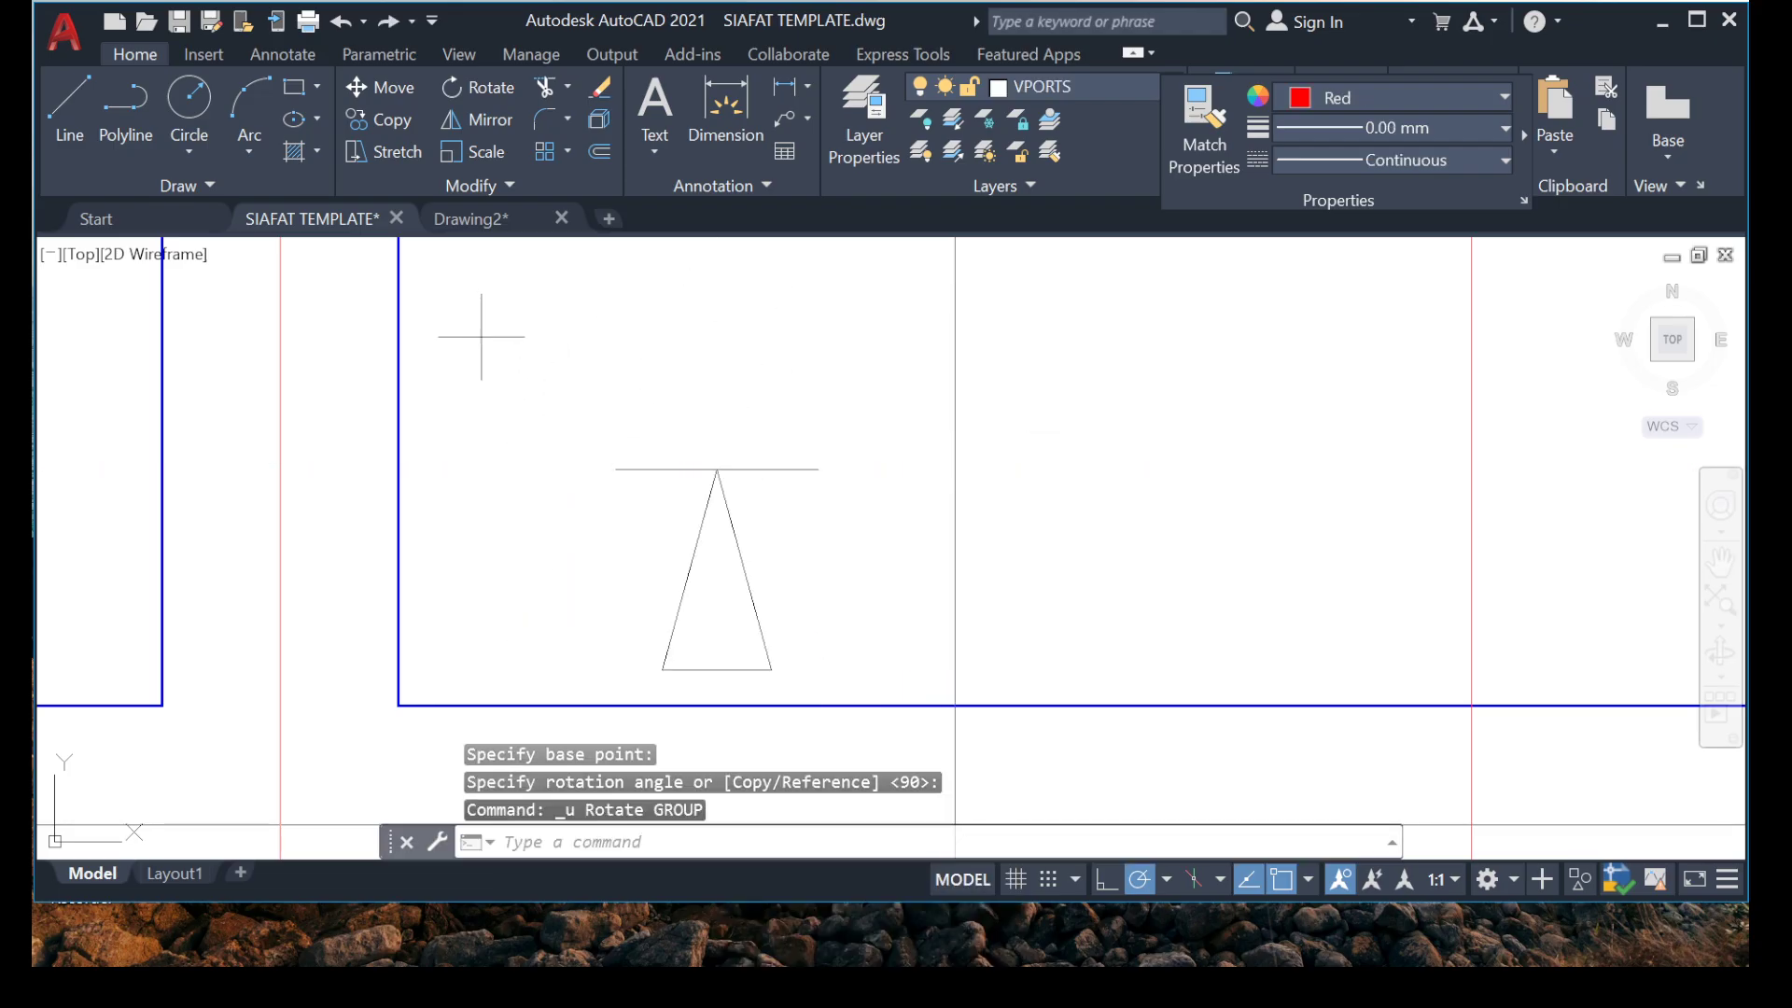
# Rotate the arrowhead just above grid 1 about its tip so that it points straight down.
pyautogui.click(481, 336)
pyautogui.click(877, 784)
pyautogui.rightClick(598, 652)
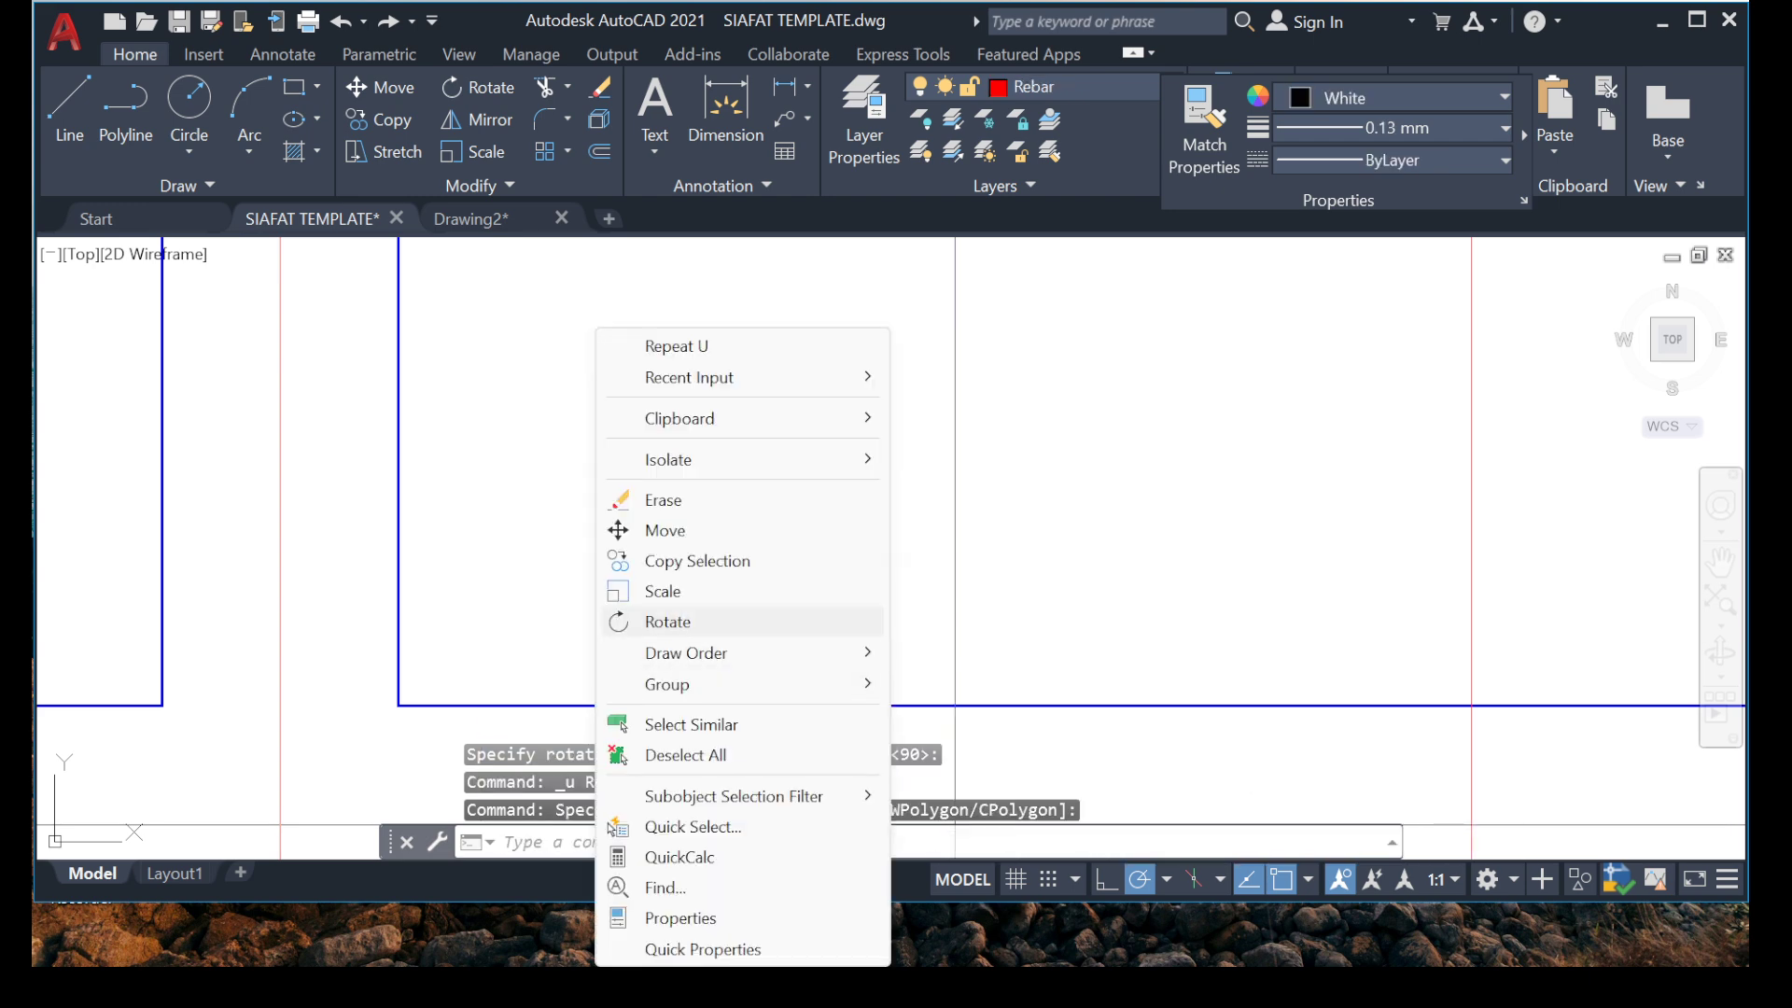
pyautogui.click(667, 621)
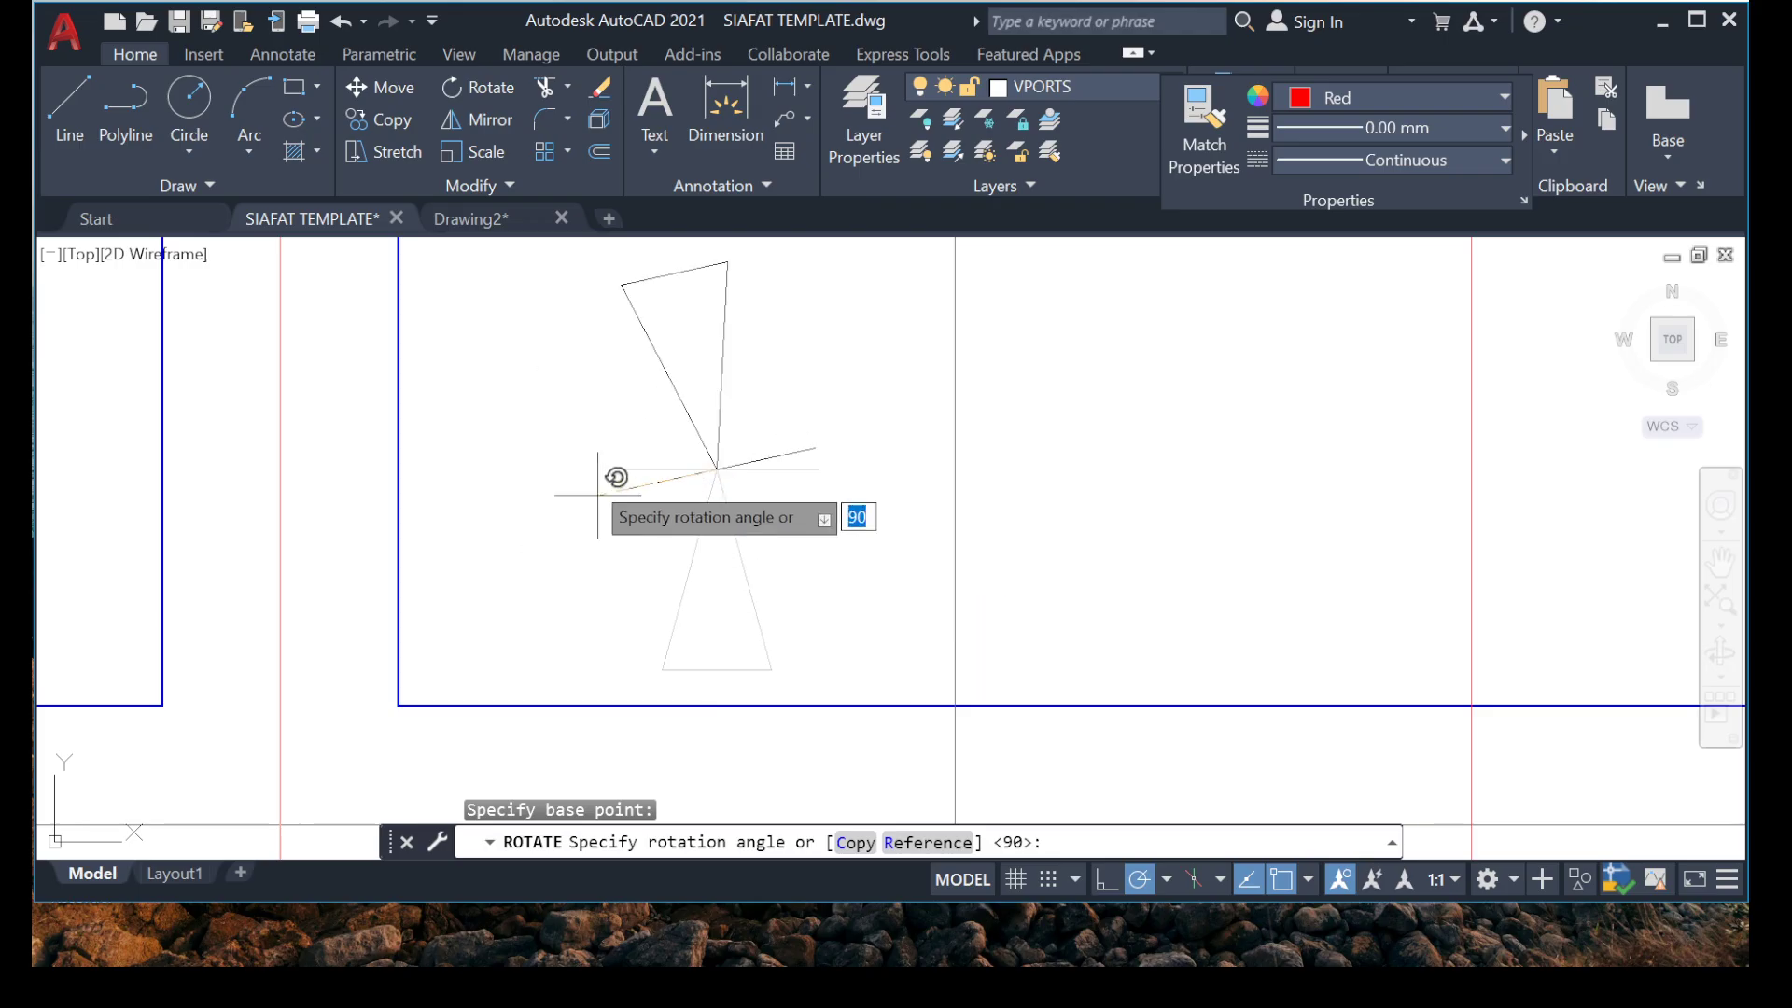
pyautogui.click(564, 469)
# Move the downward arrowhead by its tip onto the red rebar's vertical distribution line, just above the grid 1 beam.
pyautogui.scroll(-3, 652, 476)
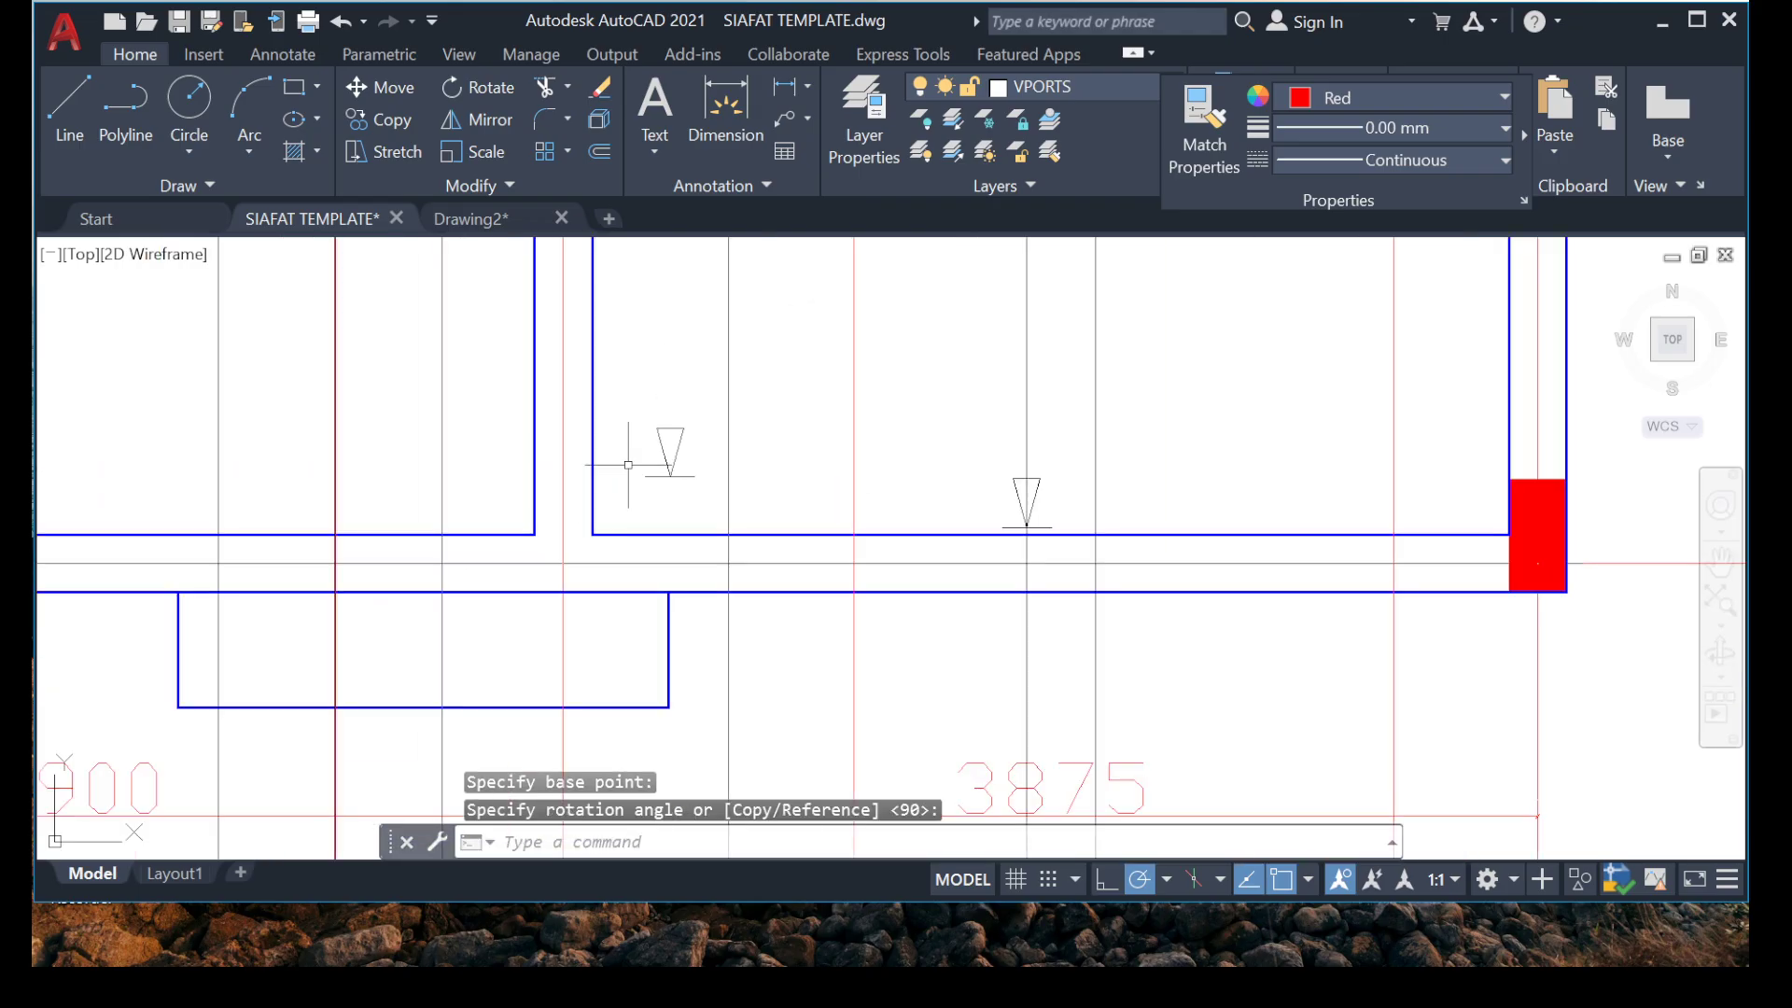
pyautogui.scroll(2, 626, 408)
pyautogui.click(612, 353)
pyautogui.click(970, 570)
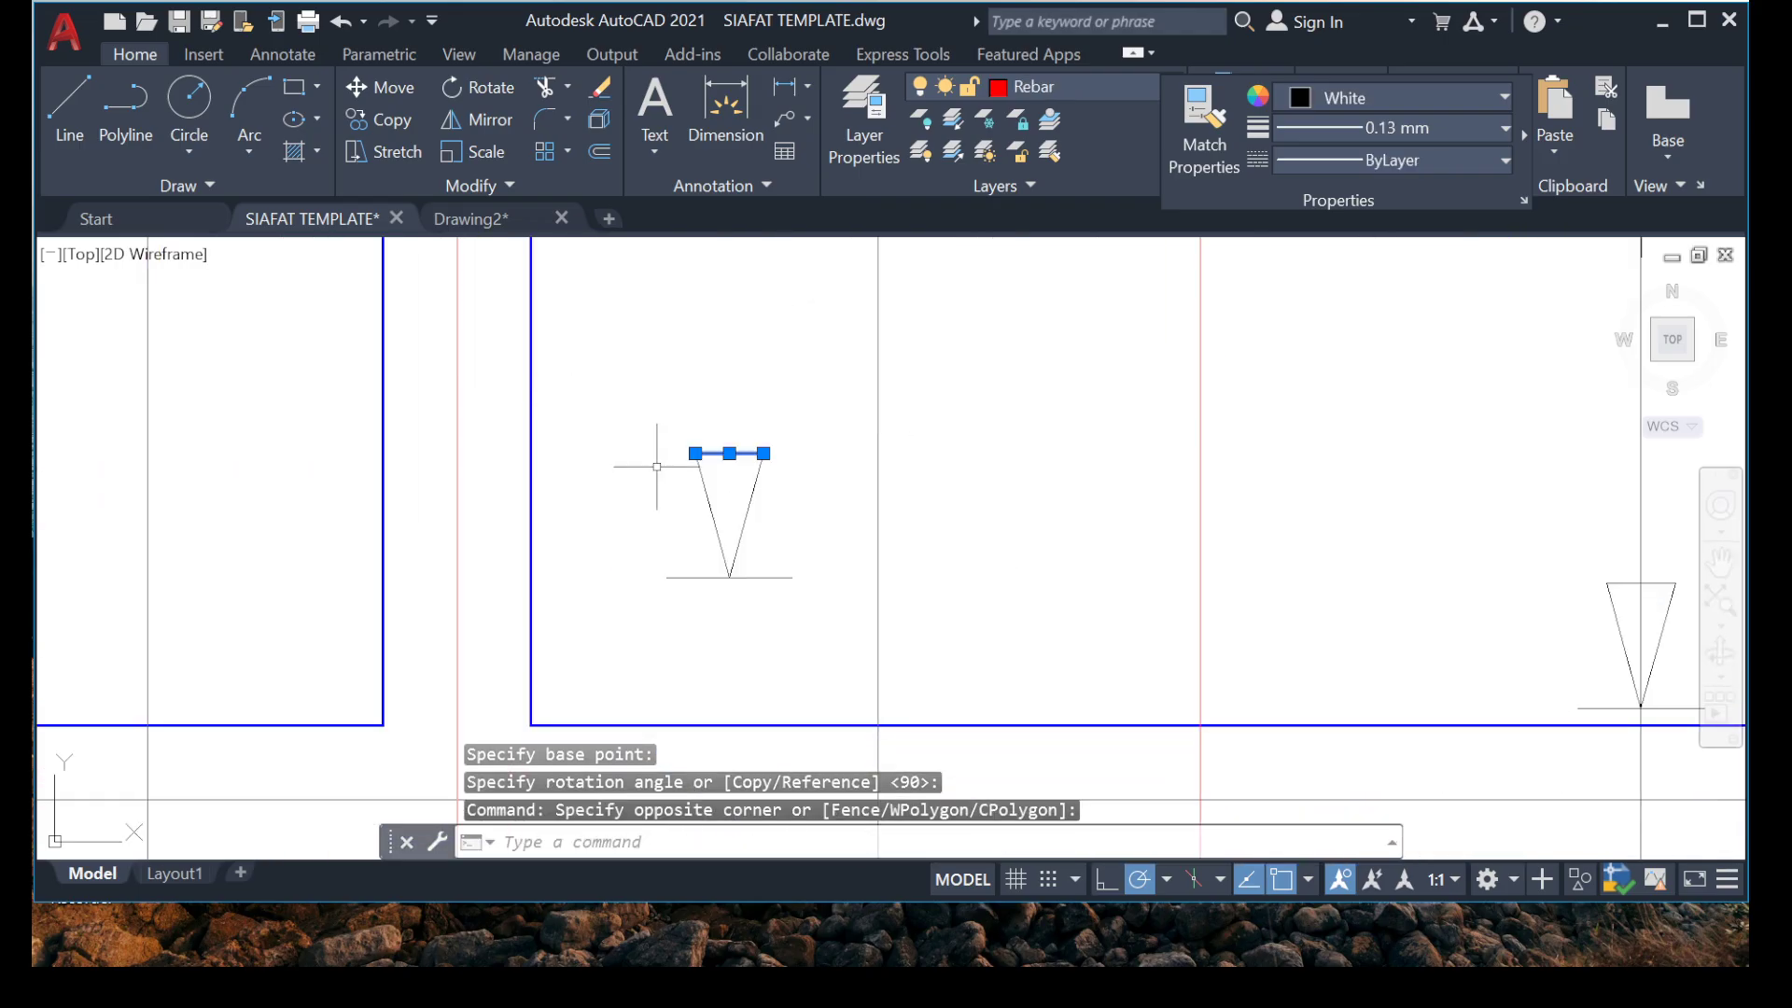
pyautogui.click(597, 370)
pyautogui.click(1083, 692)
pyautogui.rightClick(915, 328)
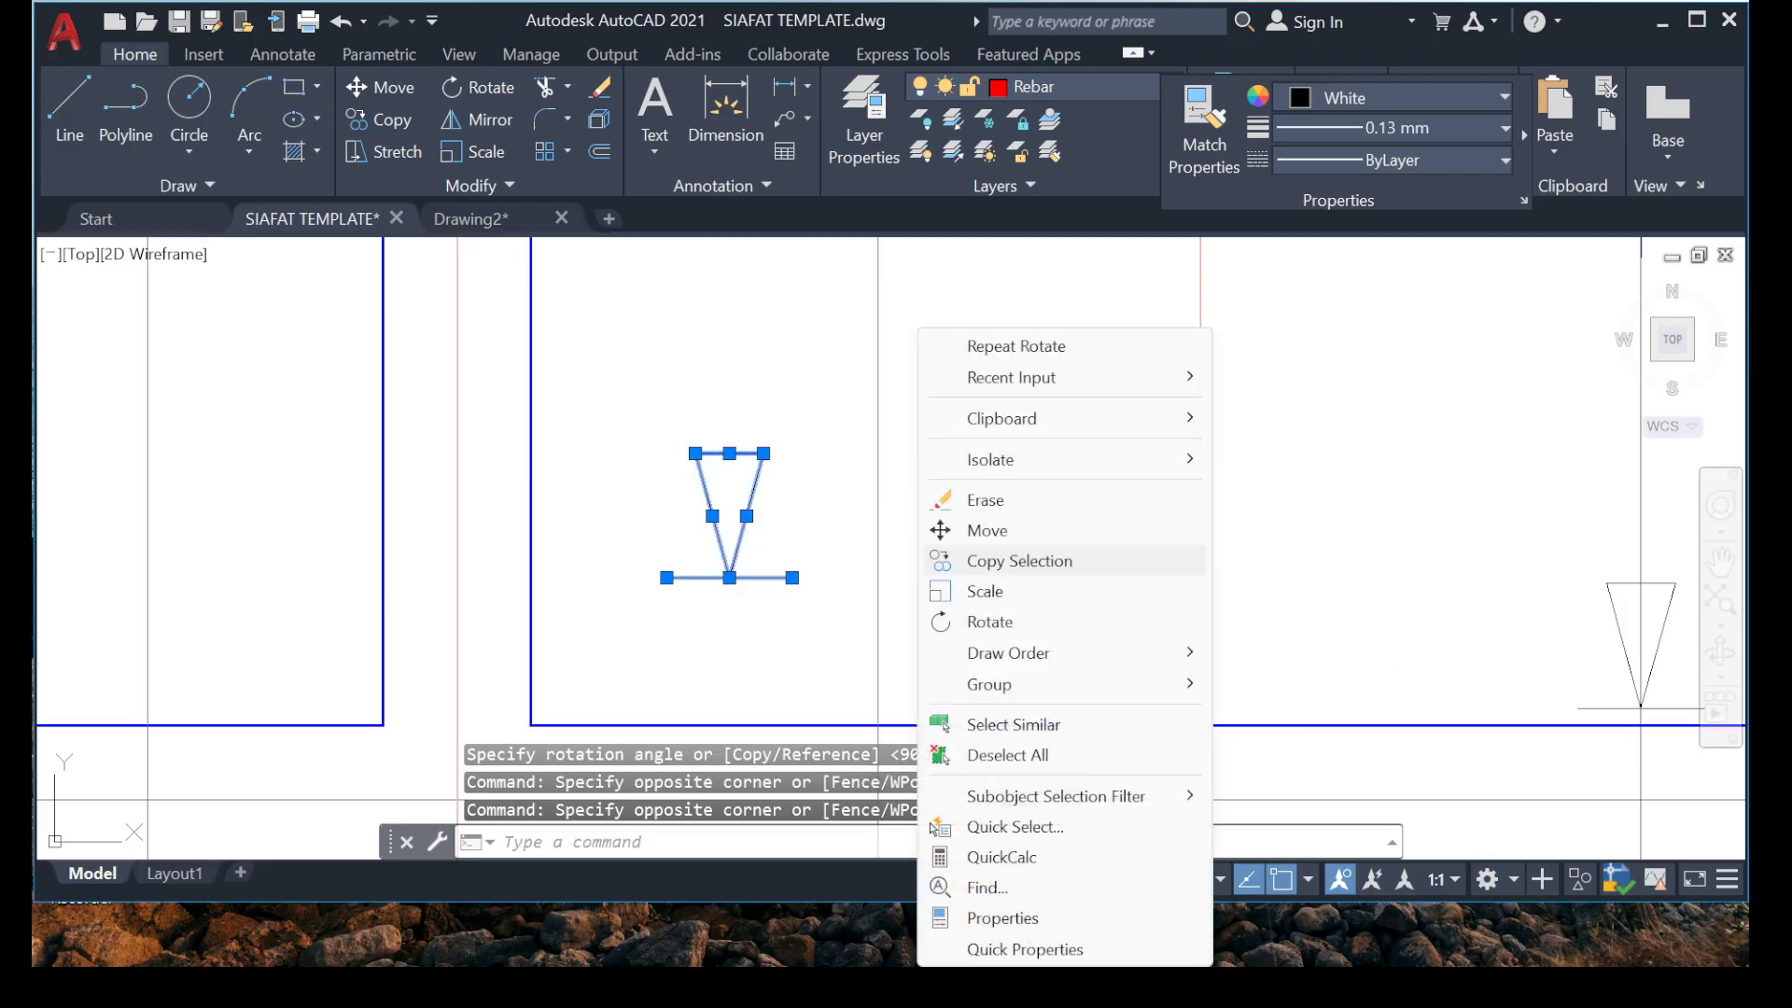
pyautogui.click(980, 523)
pyautogui.click(729, 577)
pyautogui.scroll(5, 868, 704)
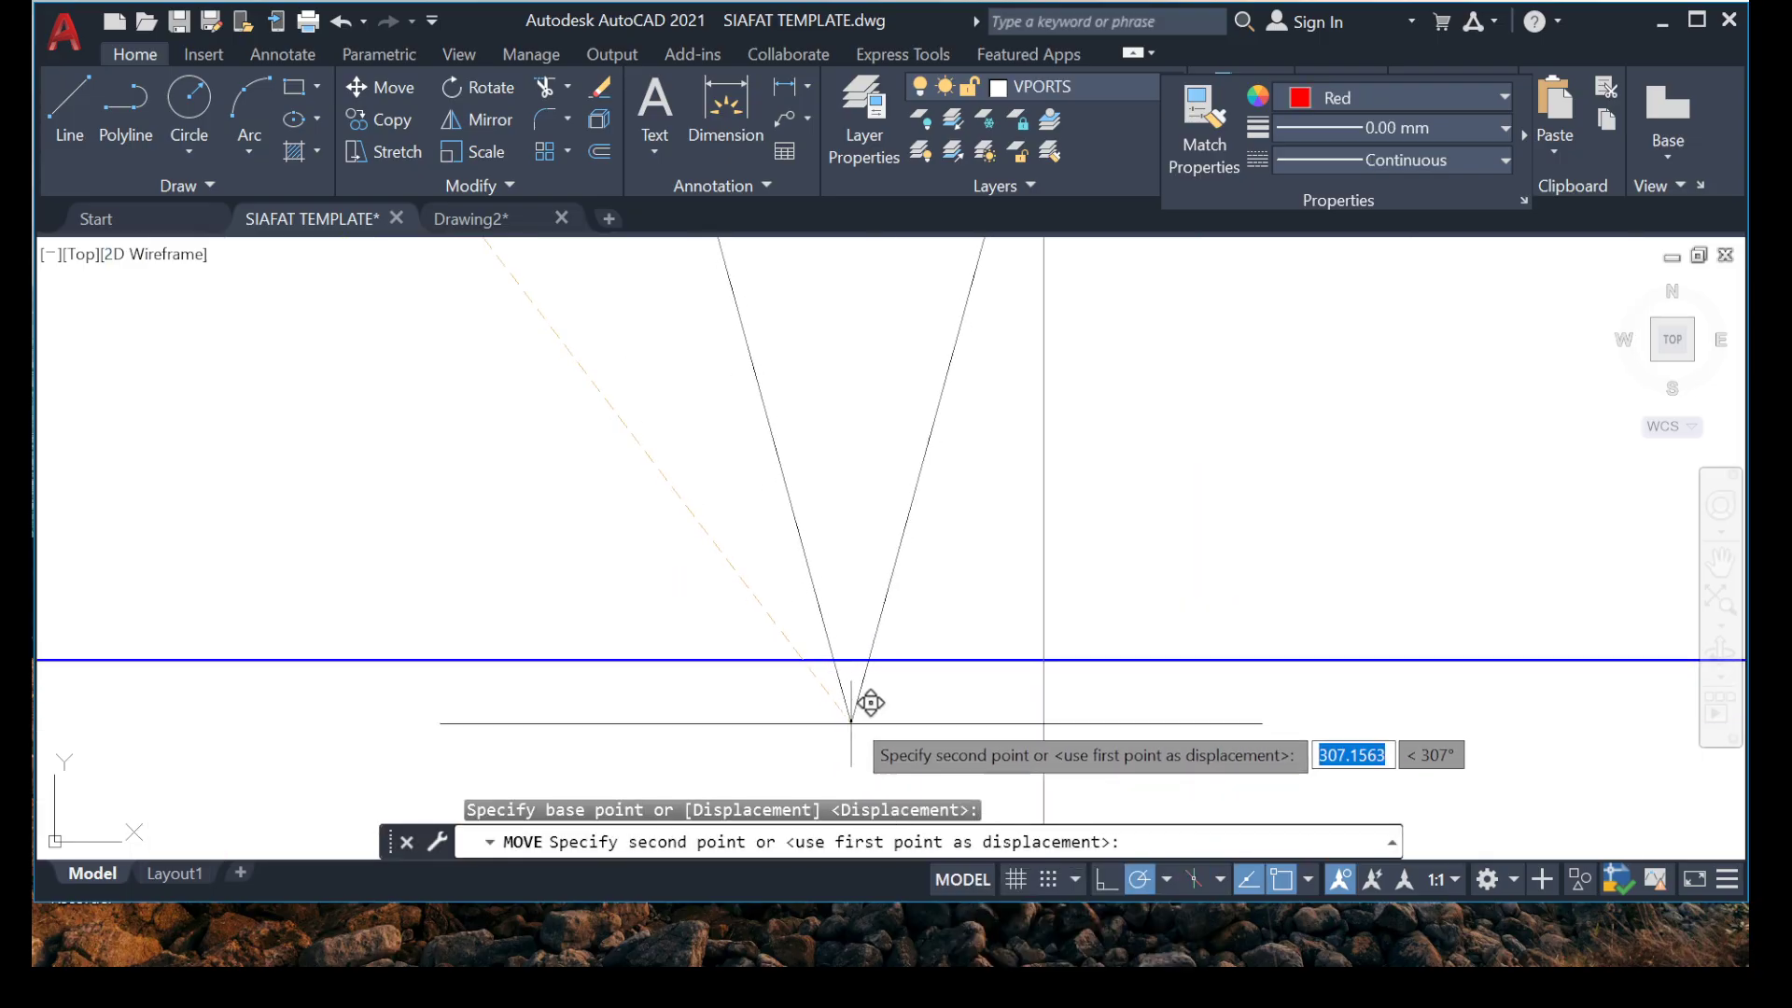
pyautogui.click(1044, 608)
# Erase the leftover downward arrowhead on the same distribution line, just below grid 1A.
pyautogui.scroll(-15, 672, 525)
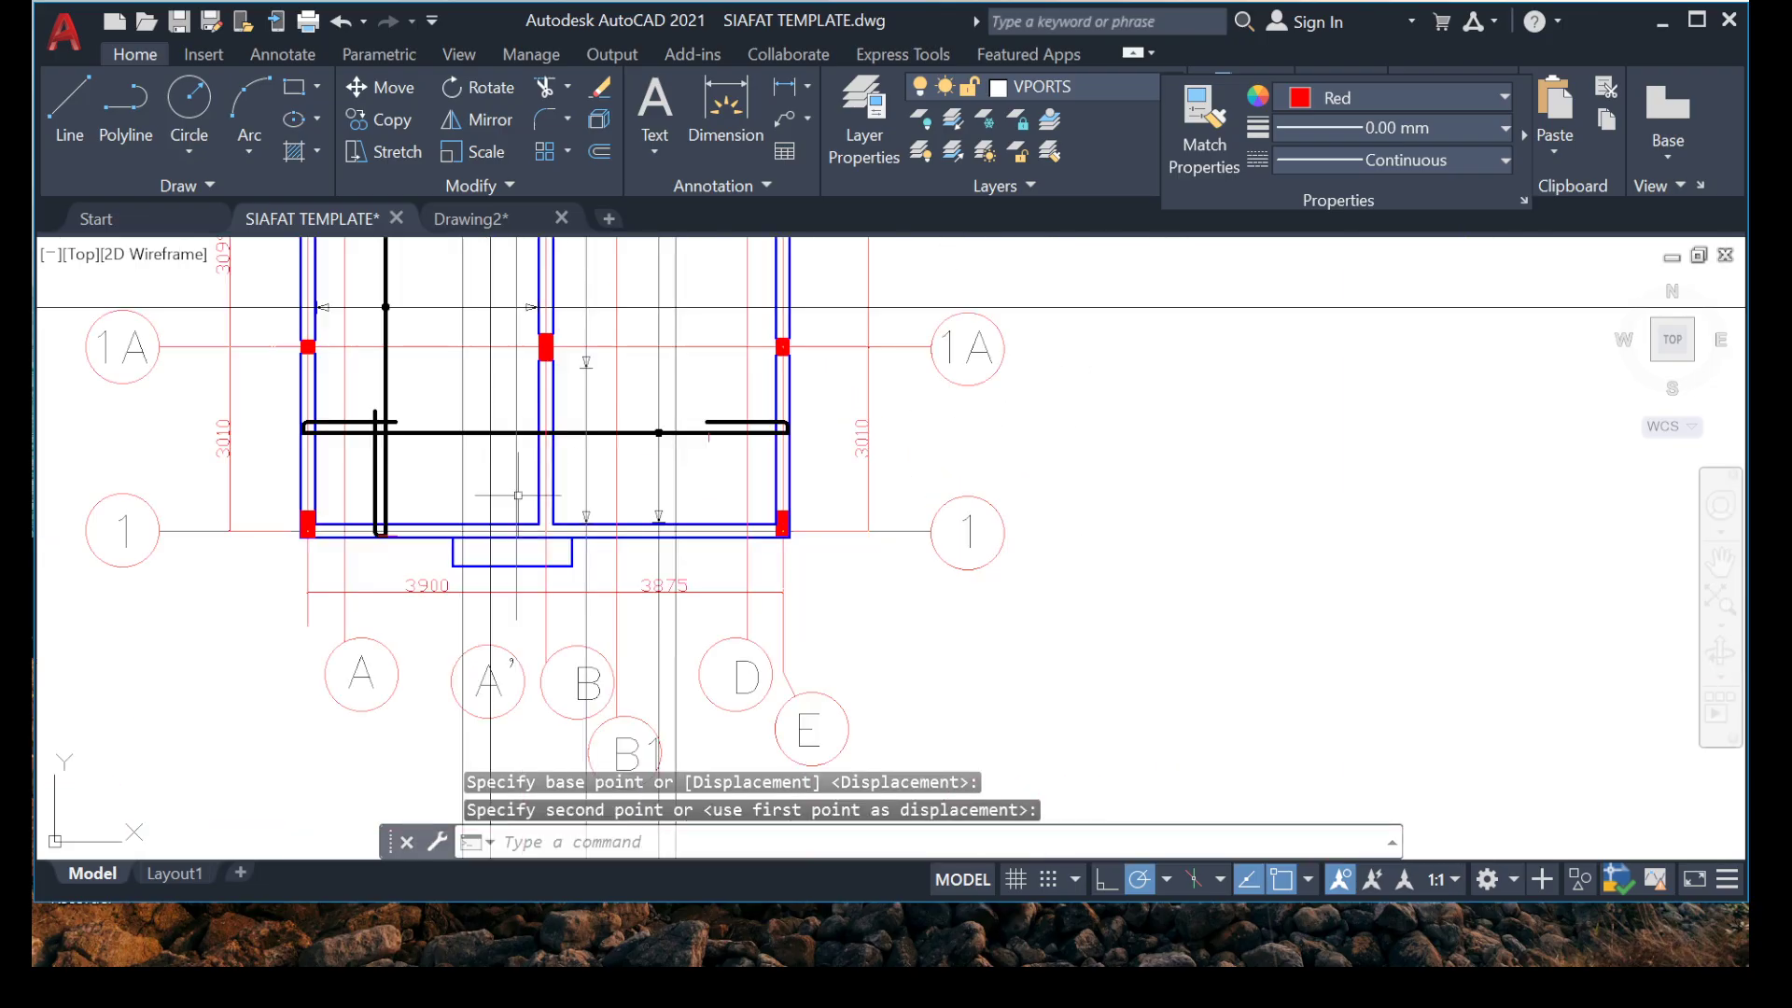
pyautogui.moveTo(567, 460); pyautogui.dragTo(593, 651, button='middle')
pyautogui.scroll(-2, 588, 653)
pyautogui.scroll(4, 616, 562)
pyautogui.scroll(-2, 600, 571)
pyautogui.scroll(6, 598, 602)
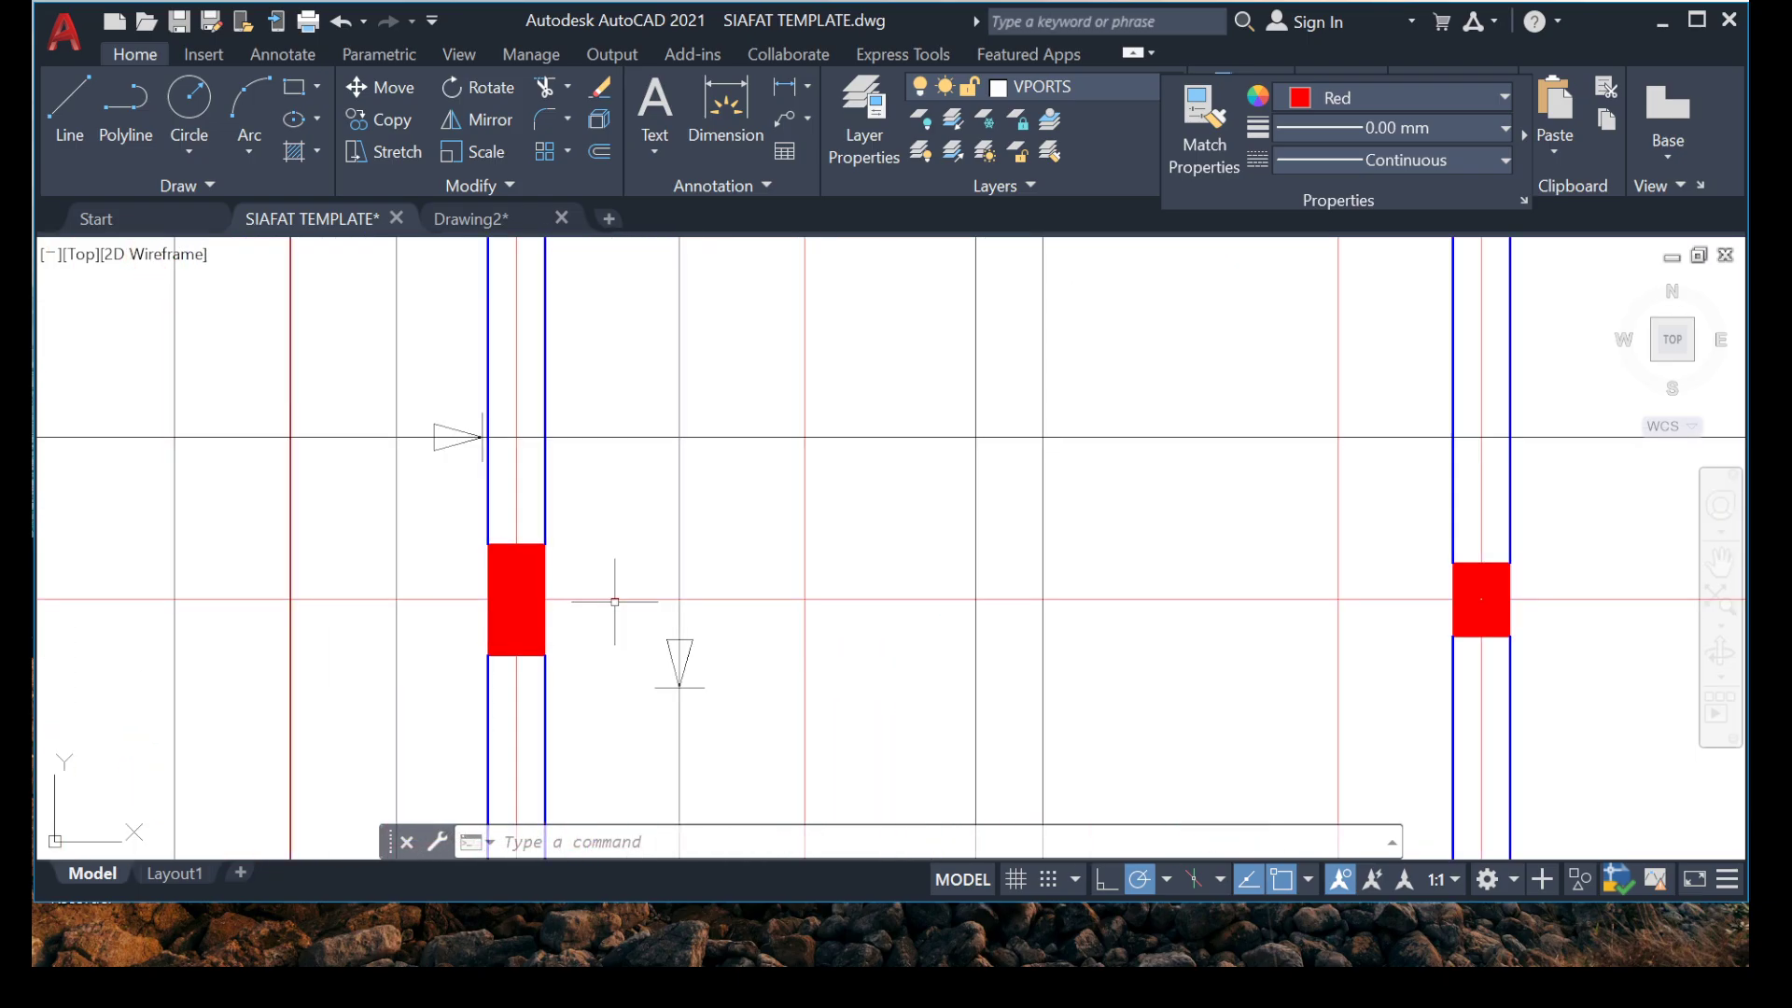
pyautogui.click(602, 538)
pyautogui.click(788, 748)
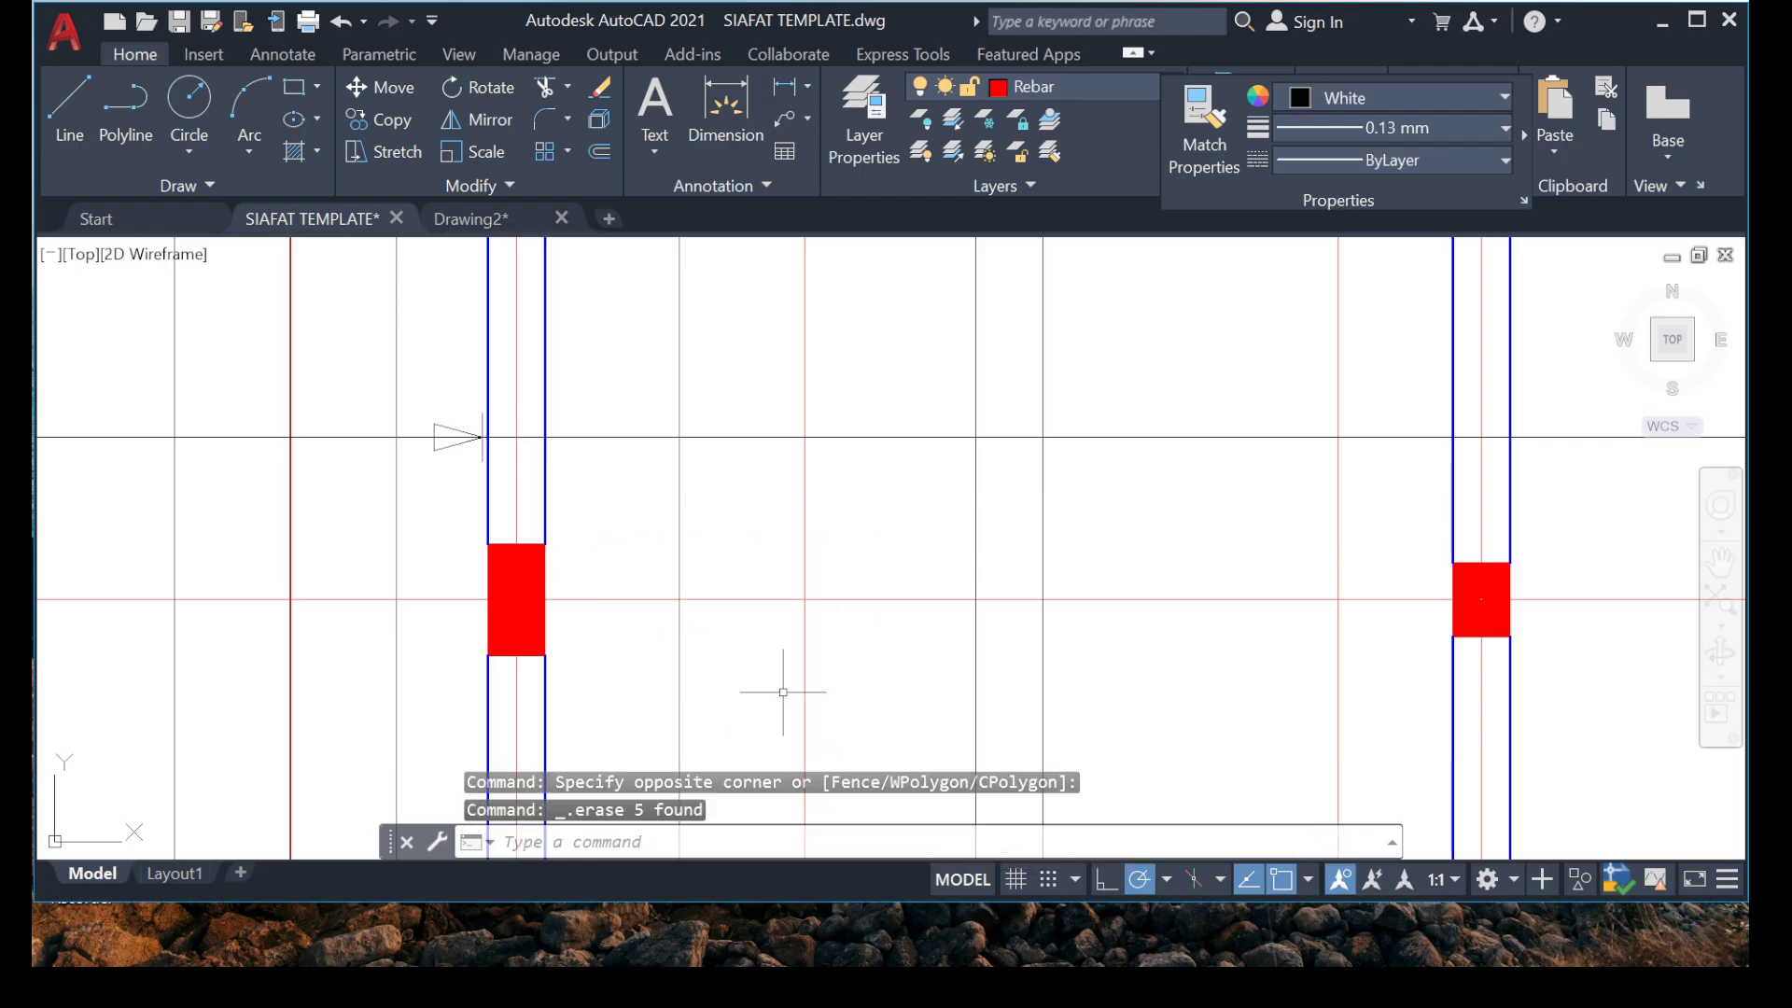
# Erase the leftover upward arrowhead at the upper end of the distribution line between grids 2 and 3.
pyautogui.scroll(-6, 778, 644)
pyautogui.moveTo(727, 320); pyautogui.dragTo(656, 352, button='middle')
pyautogui.scroll(6, 655, 353)
pyautogui.click(711, 354)
pyautogui.click(1014, 558)
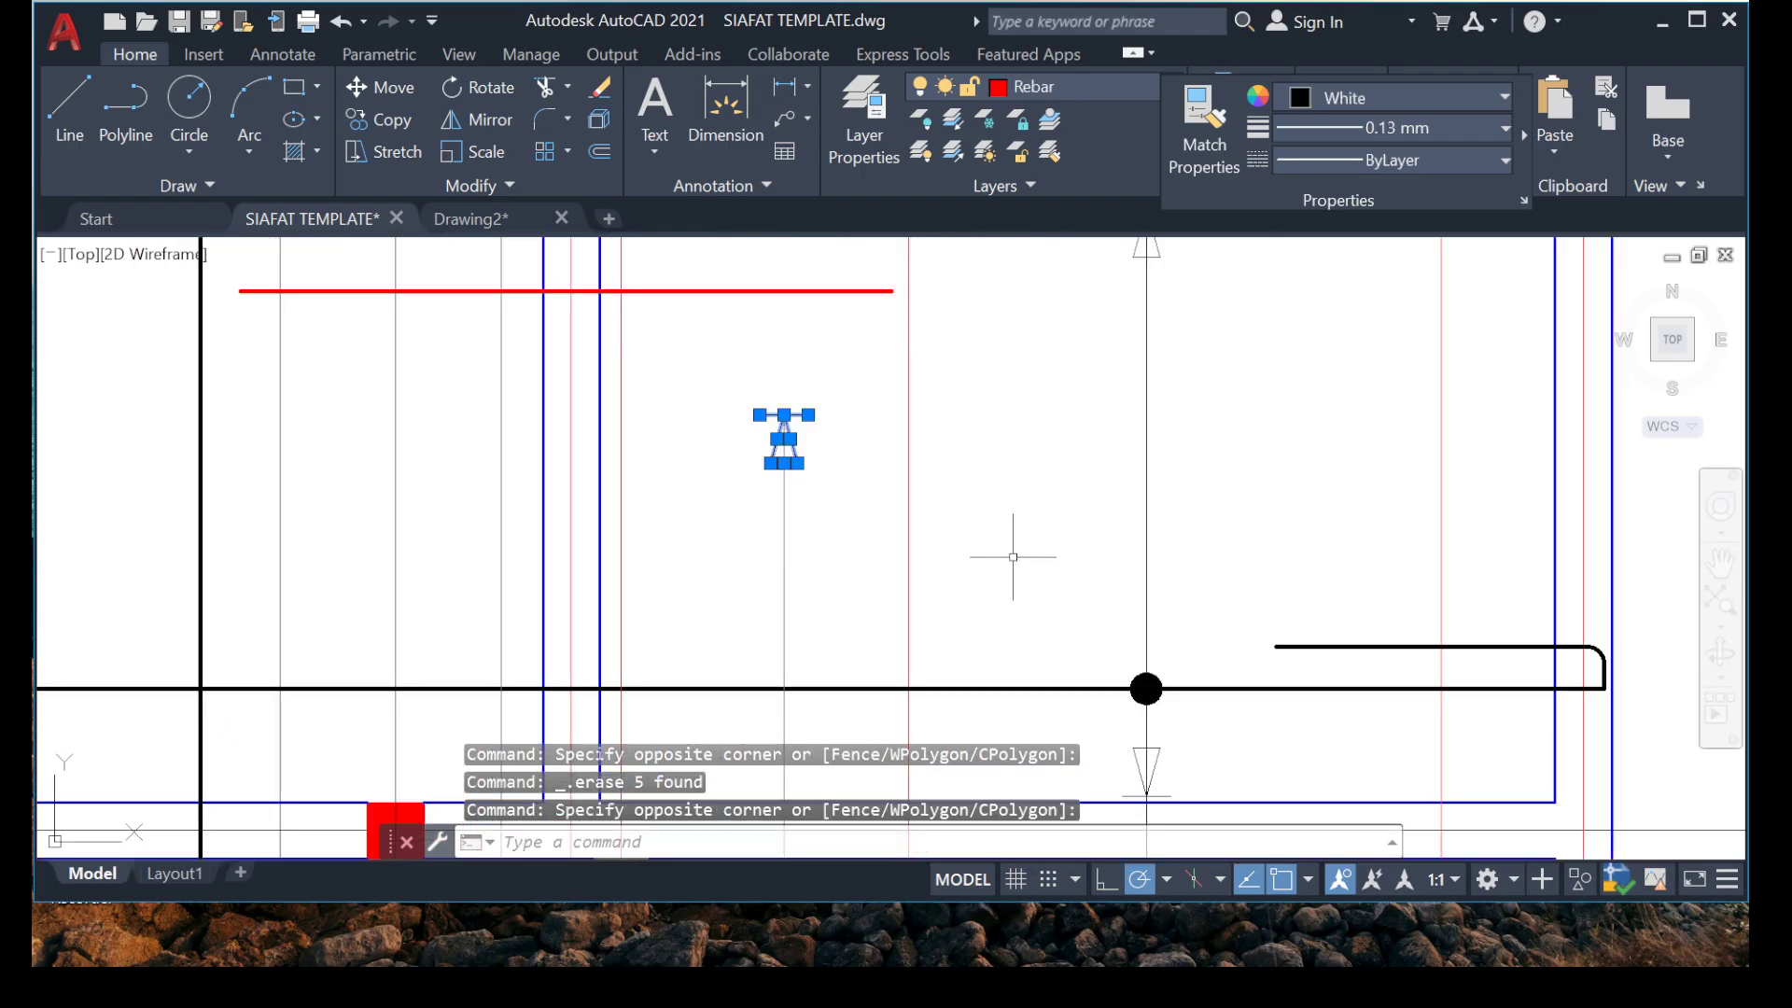
# Look over the red rebars and their distribution lines along the slab plan.
pyautogui.scroll(-4, 765, 480)
pyautogui.moveTo(799, 544); pyautogui.dragTo(800, 348, button='middle')
pyautogui.moveTo(785, 558); pyautogui.dragTo(799, 362, button='middle')
pyautogui.moveTo(778, 613); pyautogui.dragTo(731, 688, button='middle')
pyautogui.scroll(-4, 771, 728)
pyautogui.moveTo(698, 529); pyautogui.dragTo(687, 608, button='middle')
pyautogui.scroll(2, 687, 607)
pyautogui.scroll(2, 757, 550)
pyautogui.scroll(1, 989, 722)
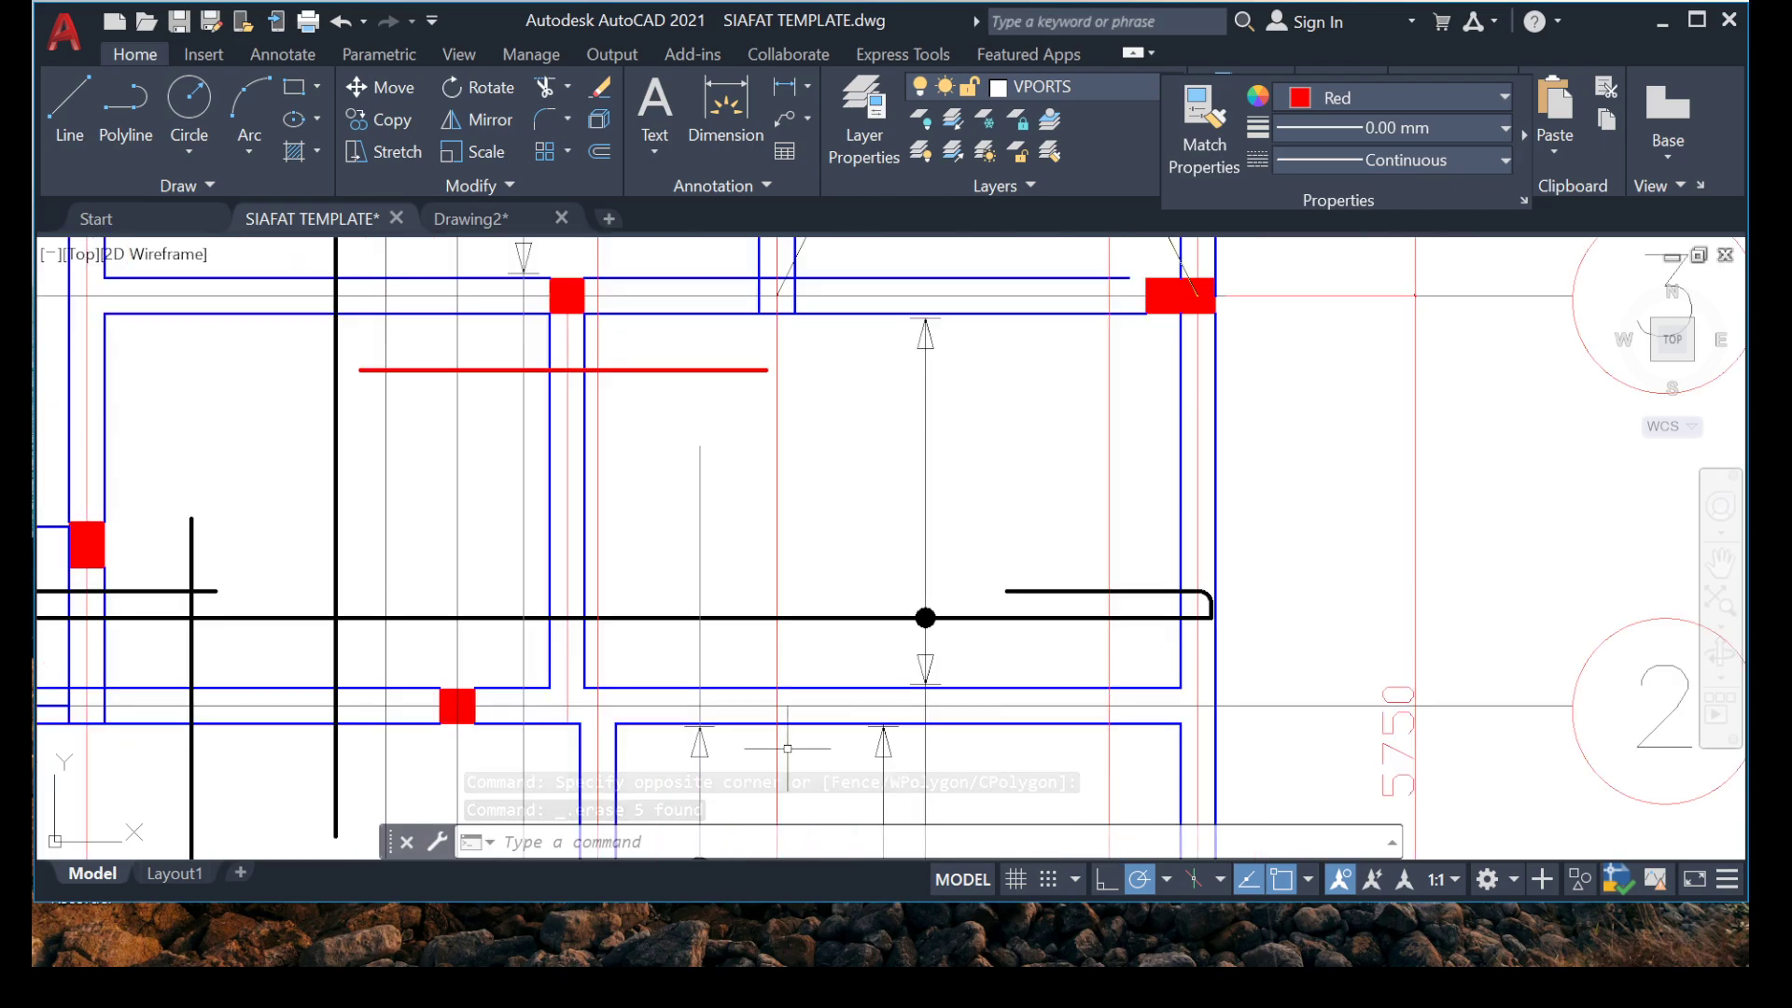
# Copy the vertical distribution line with its dot and arrowheads from the bay between grids 2 and 3 onto the red rebar just below grid 3.
pyautogui.moveTo(840, 714); pyautogui.dragTo(751, 579, button='middle')
pyautogui.scroll(1, 810, 465)
pyautogui.scroll(2, 821, 476)
pyautogui.click(616, 449)
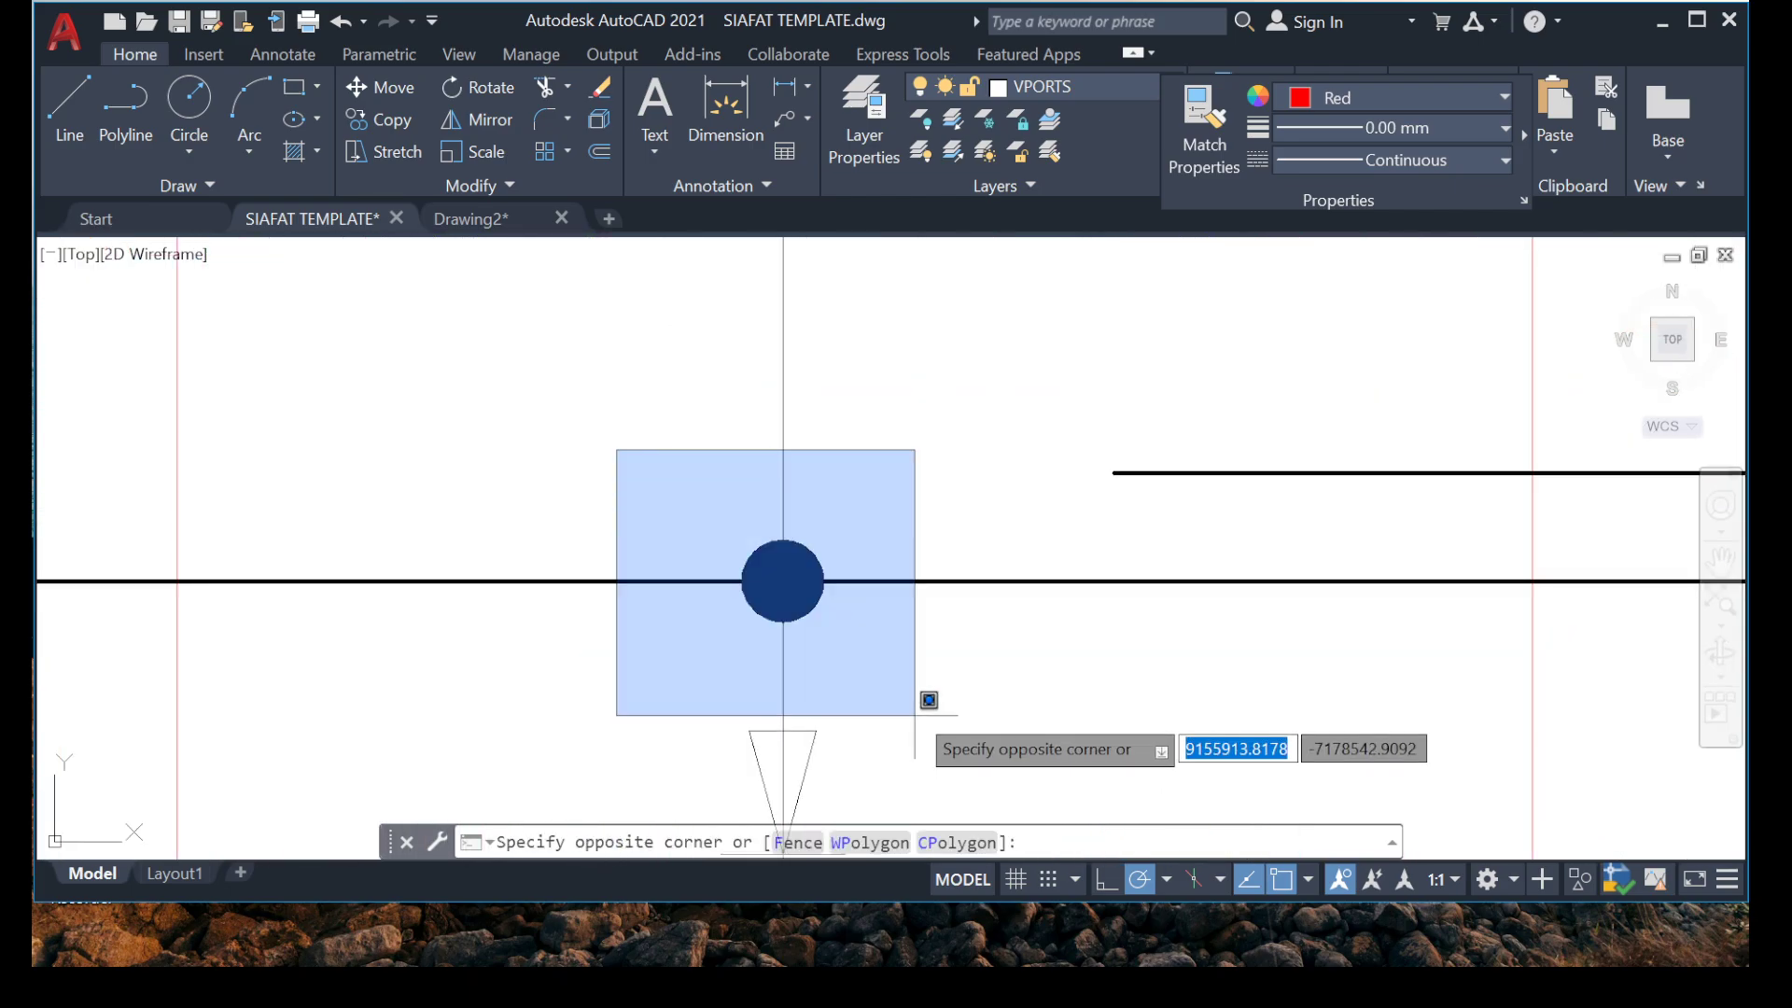
pyautogui.click(920, 702)
pyautogui.moveTo(711, 650); pyautogui.dragTo(671, 409, button='middle')
pyautogui.click(612, 441)
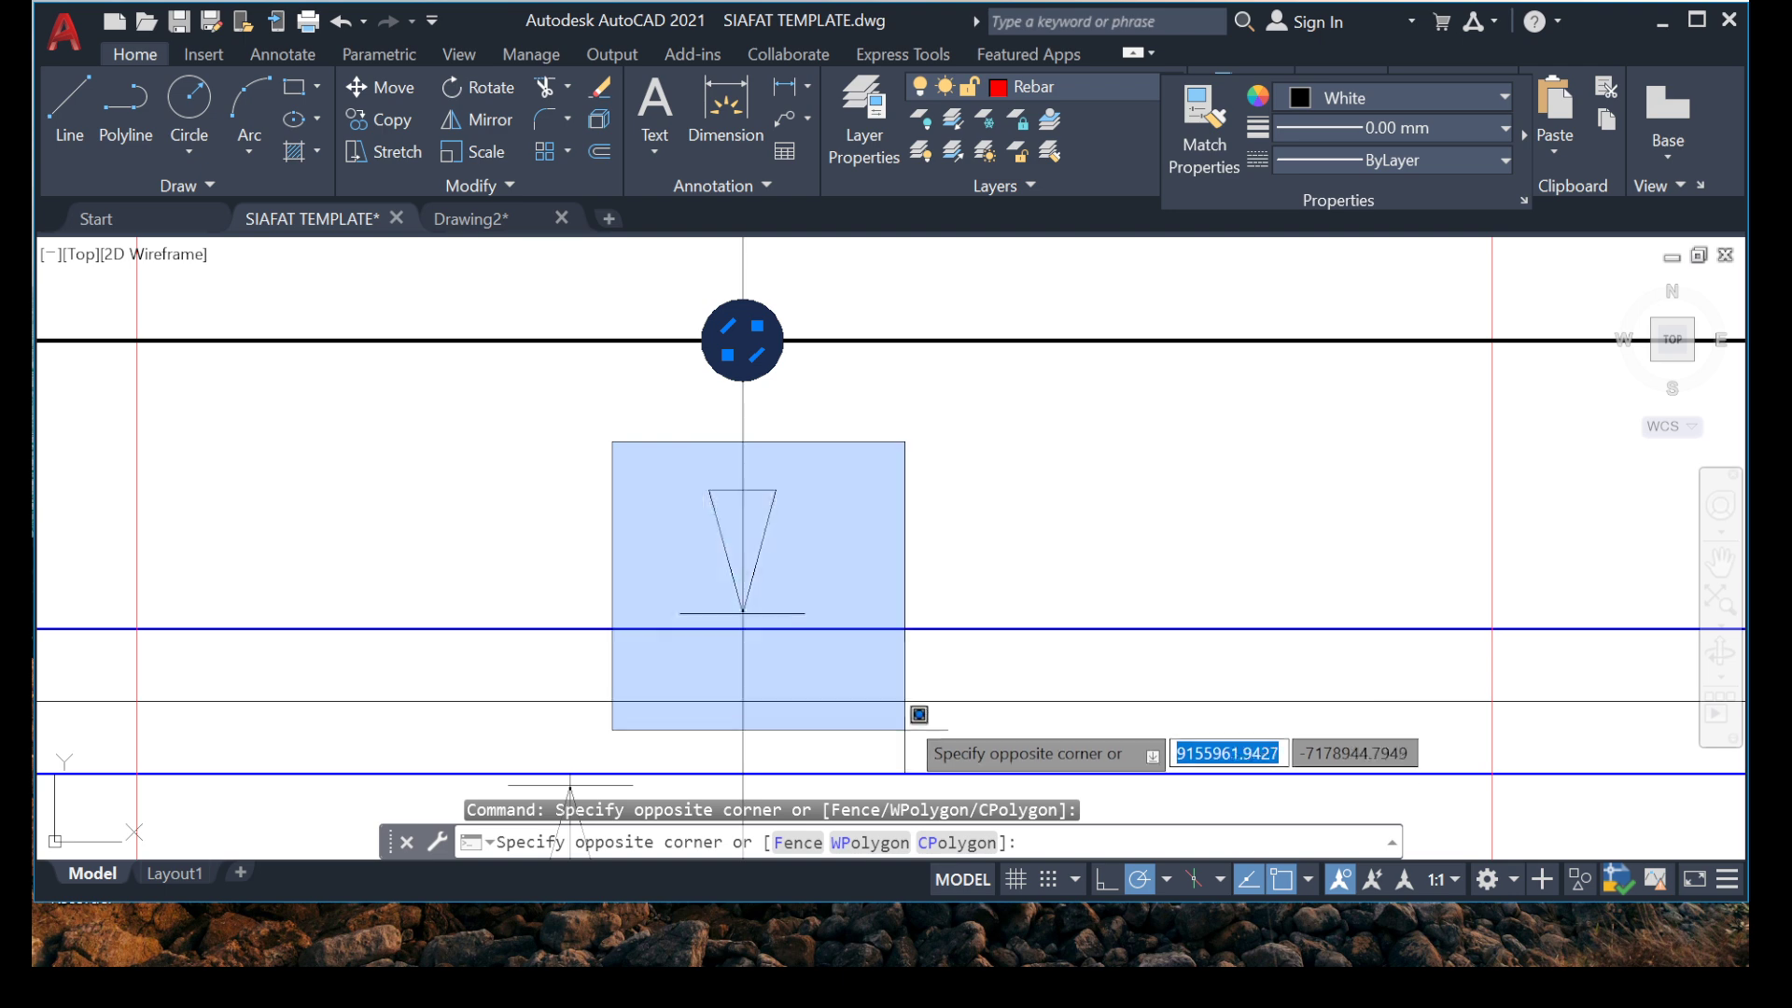
pyautogui.click(896, 687)
pyautogui.scroll(-7, 775, 561)
pyautogui.scroll(5, 780, 373)
pyautogui.scroll(2, 616, 297)
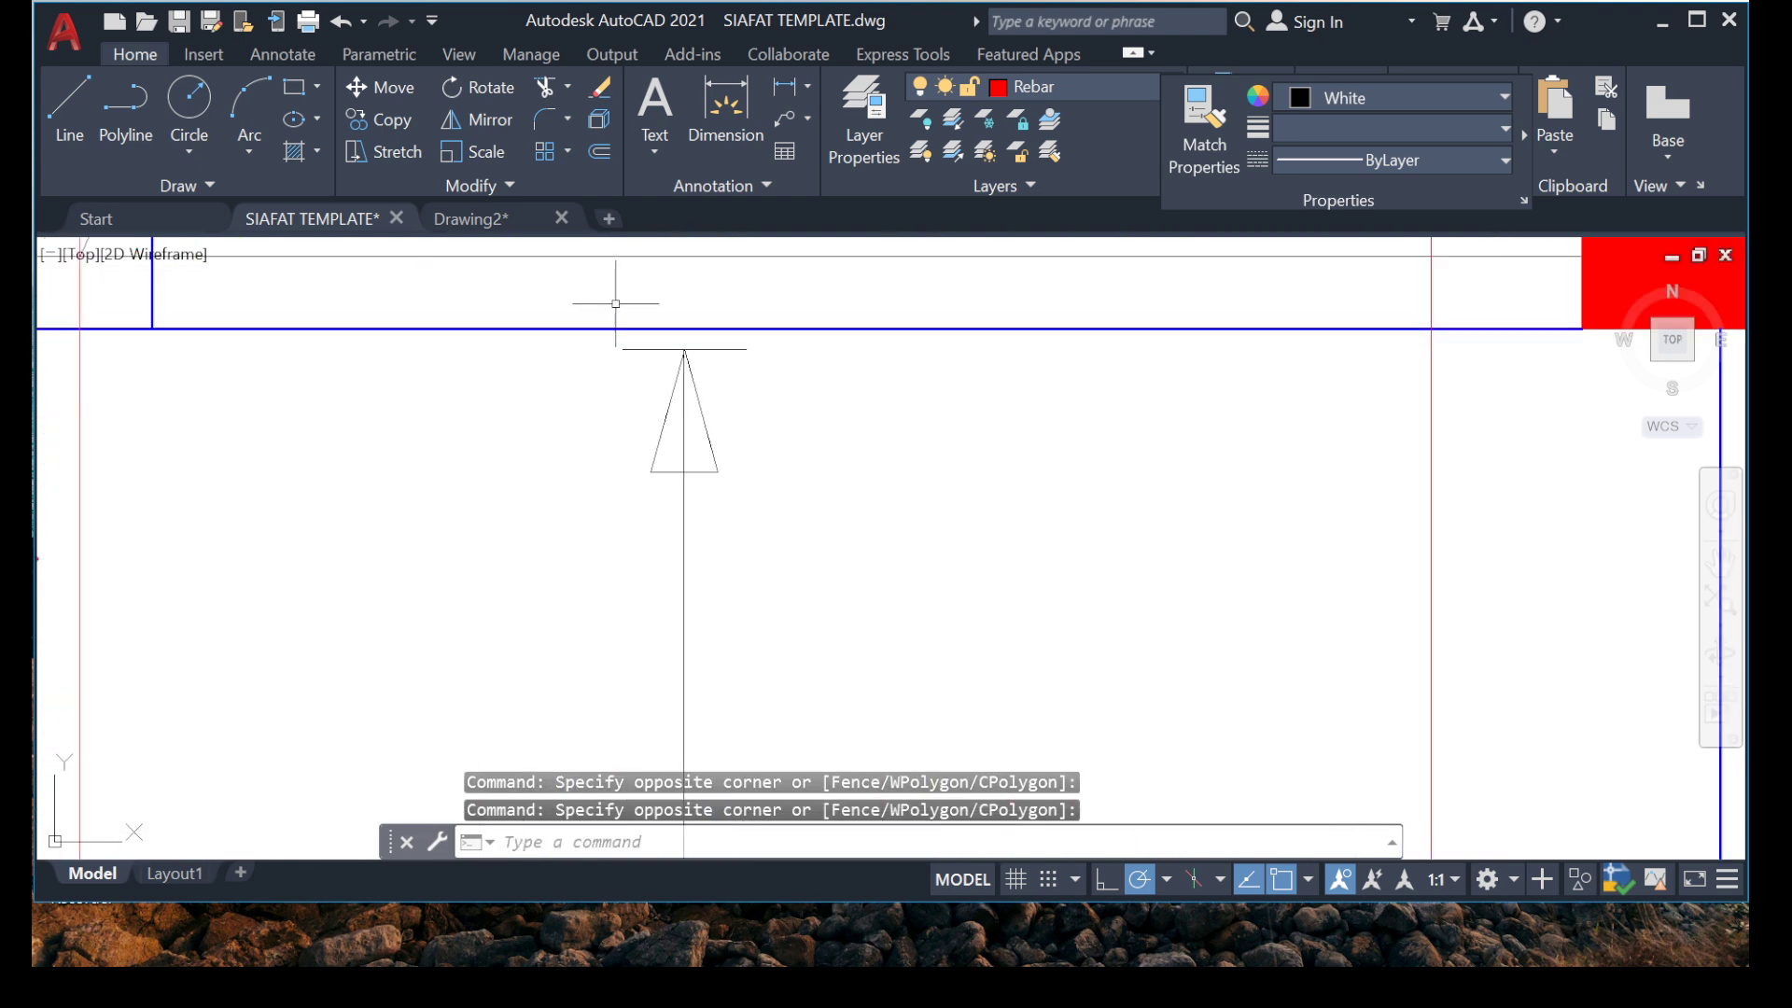
pyautogui.click(555, 297)
pyautogui.click(938, 653)
pyautogui.scroll(-3, 646, 448)
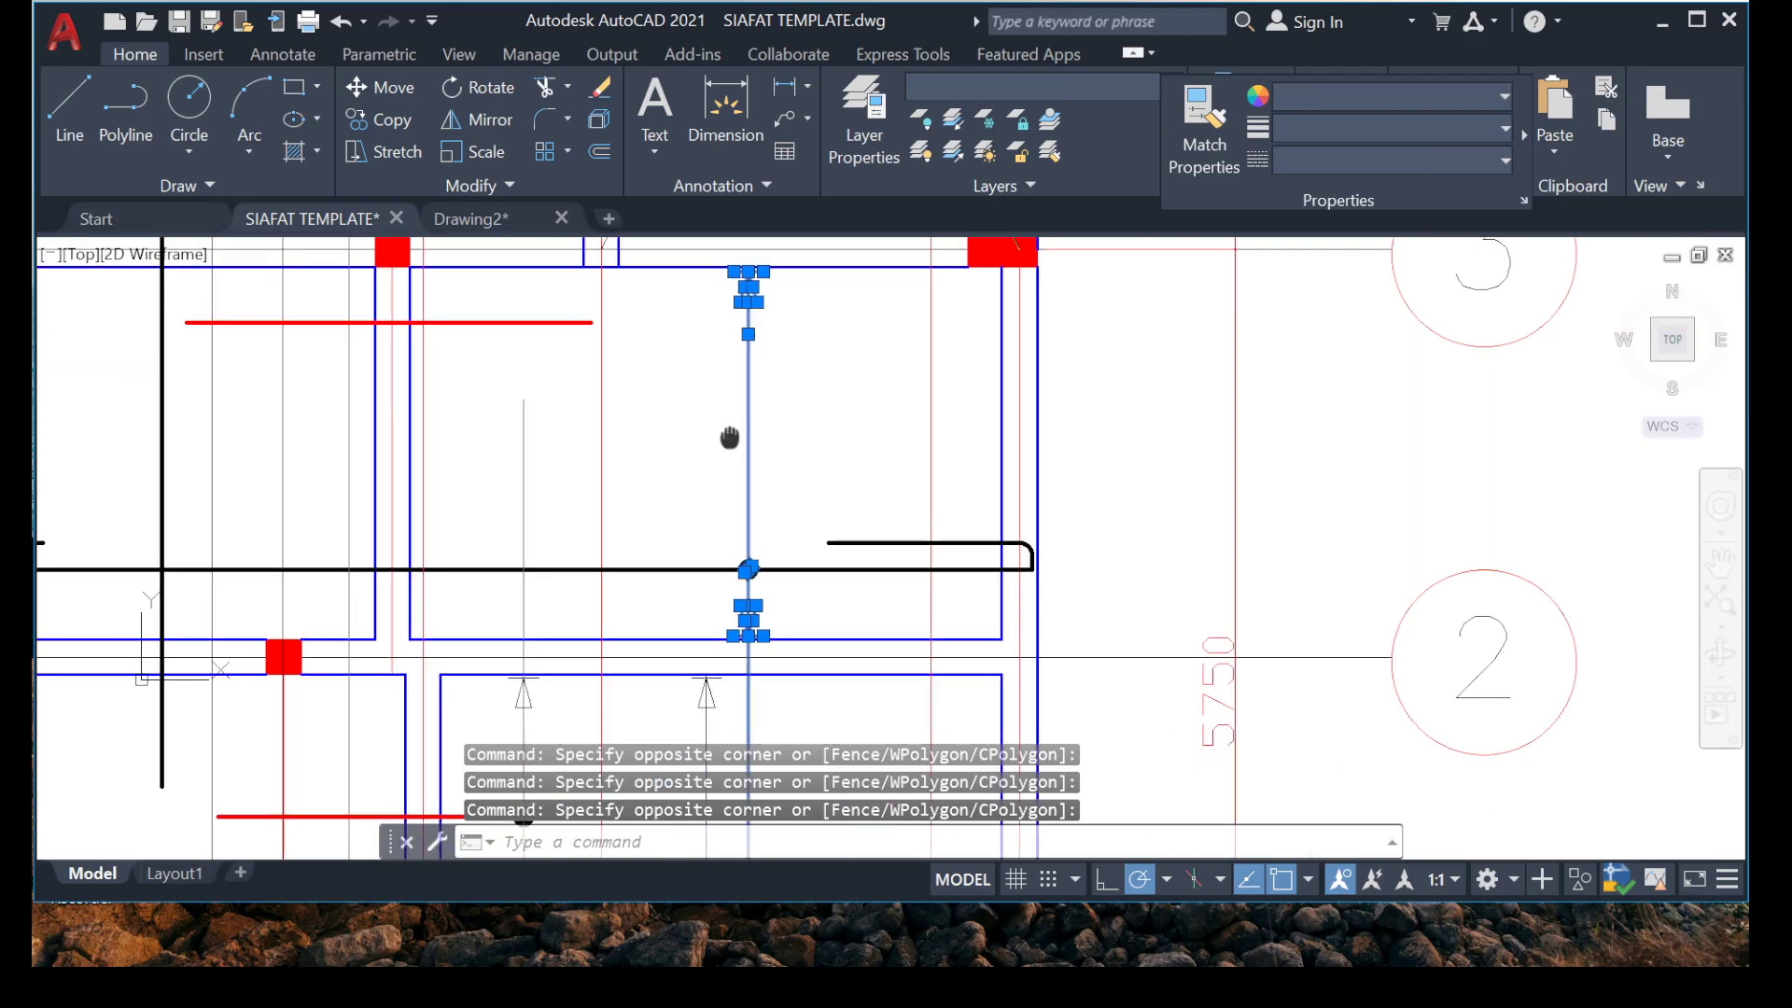
pyautogui.rightClick(728, 436)
pyautogui.click(780, 556)
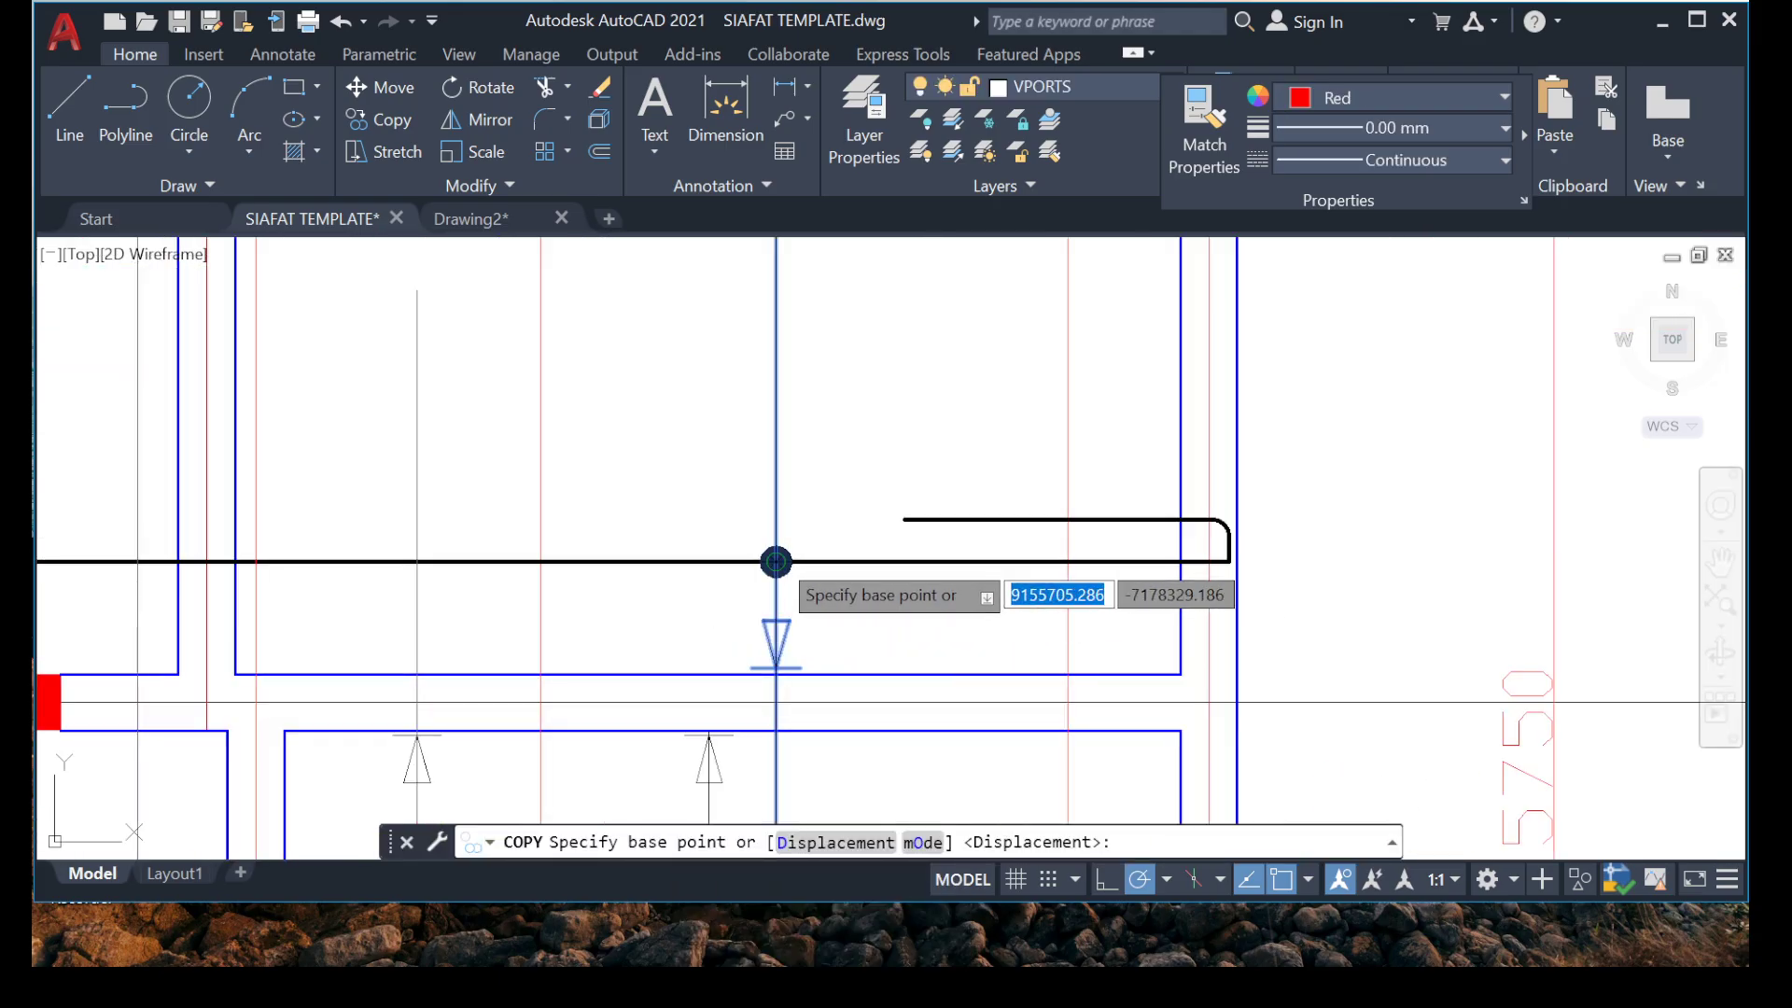
pyautogui.click(776, 562)
pyautogui.scroll(-5, 794, 560)
pyautogui.scroll(6, 794, 542)
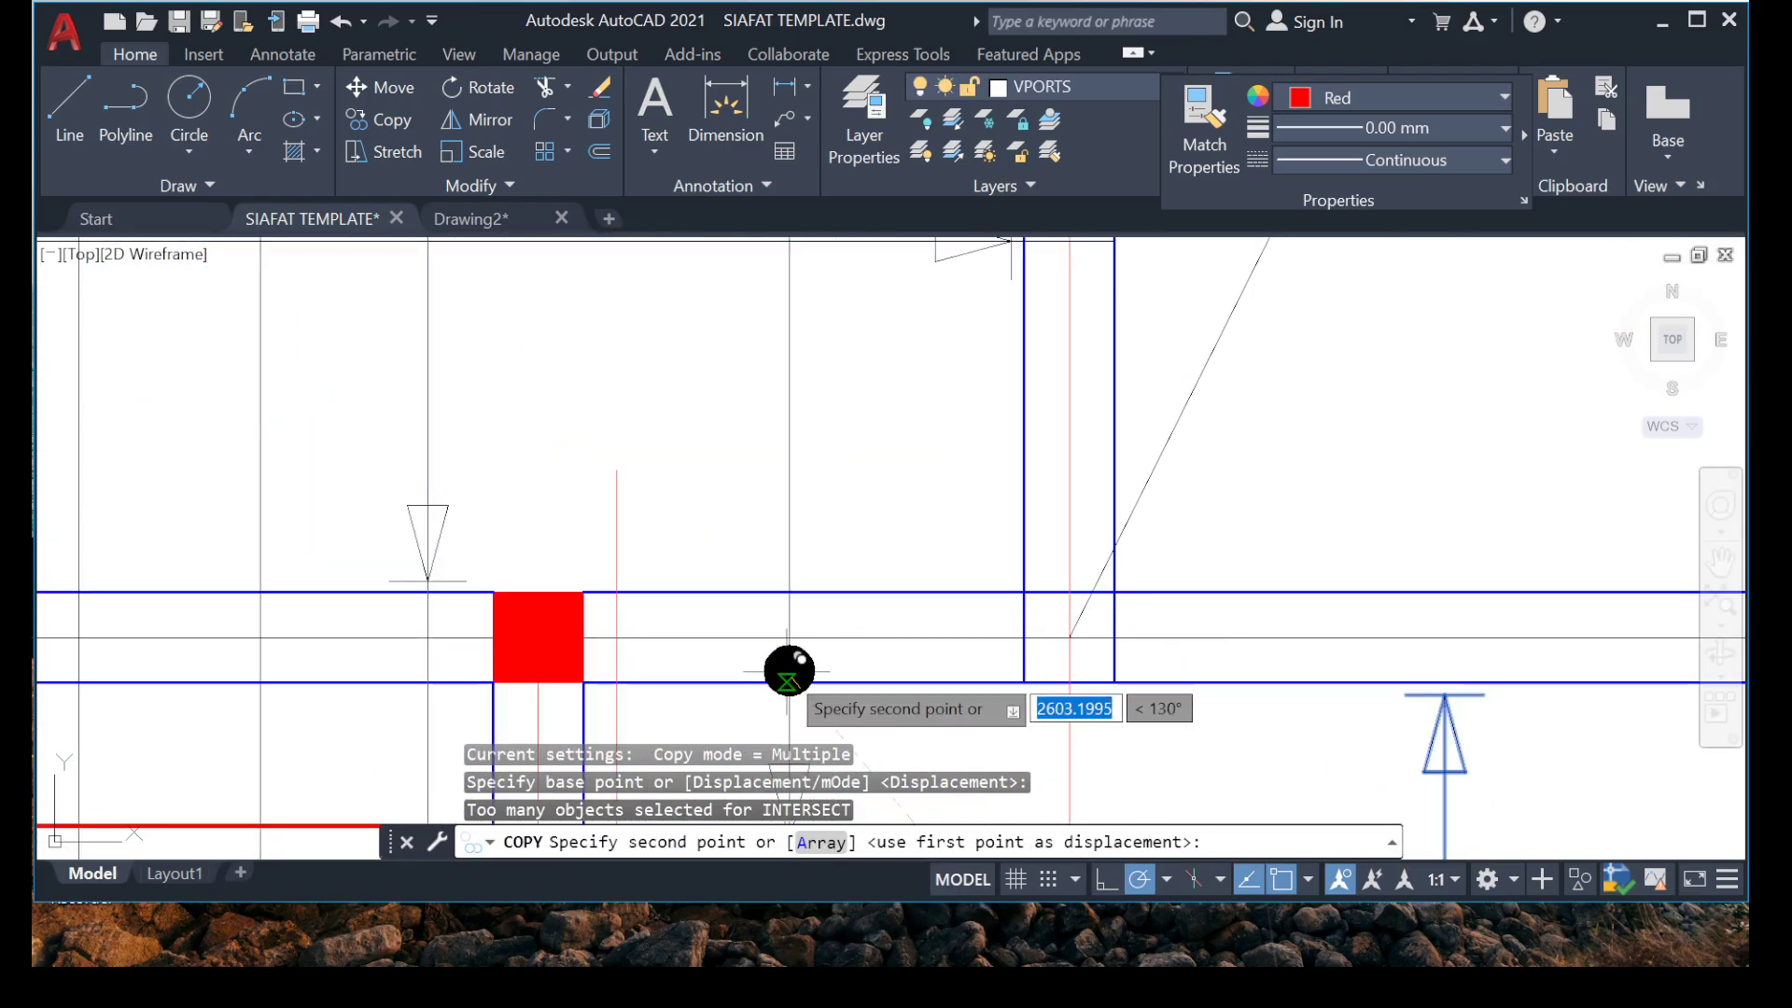
pyautogui.scroll(3, 788, 671)
pyautogui.moveTo(787, 671); pyautogui.dragTo(598, 323, button='middle')
pyautogui.click(685, 567)
pyautogui.scroll(-5, 685, 567)
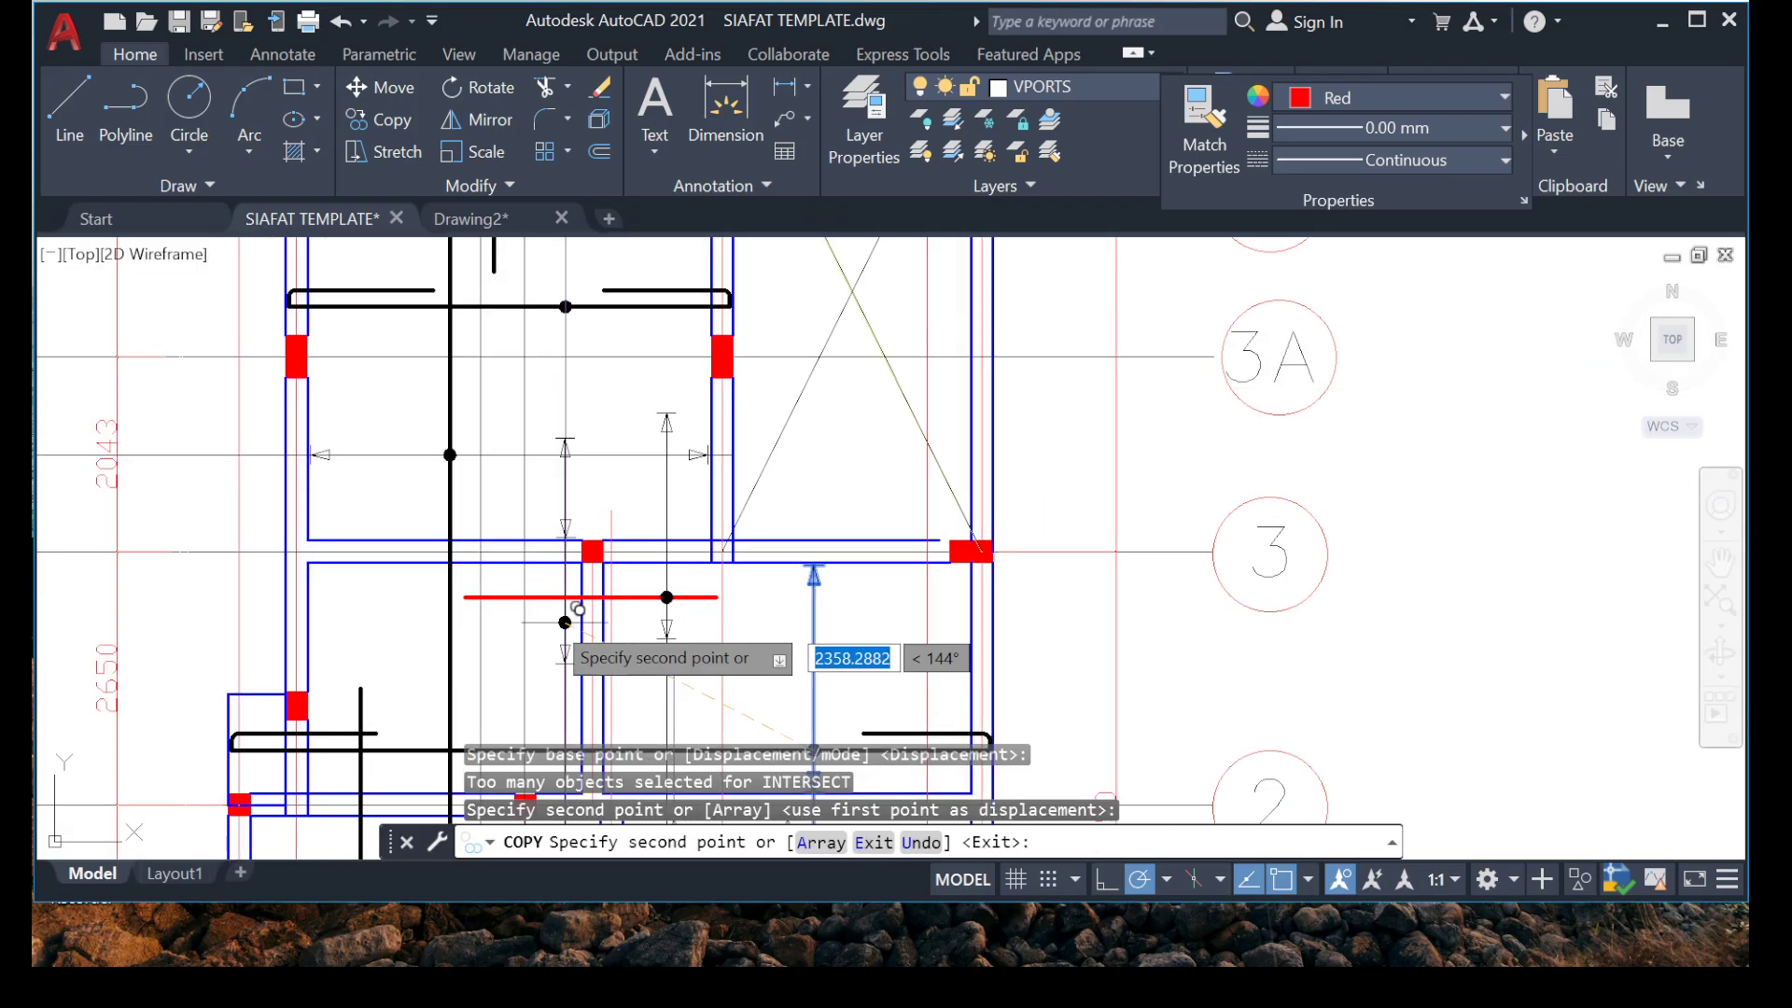
pyautogui.moveTo(554, 559); pyautogui.dragTo(442, 400, button='middle')
# Copy the downward arrowhead below the red rebar straight down its distribution line, placing the tip just above the grid 2 beam.
pyautogui.scroll(4, 530, 483)
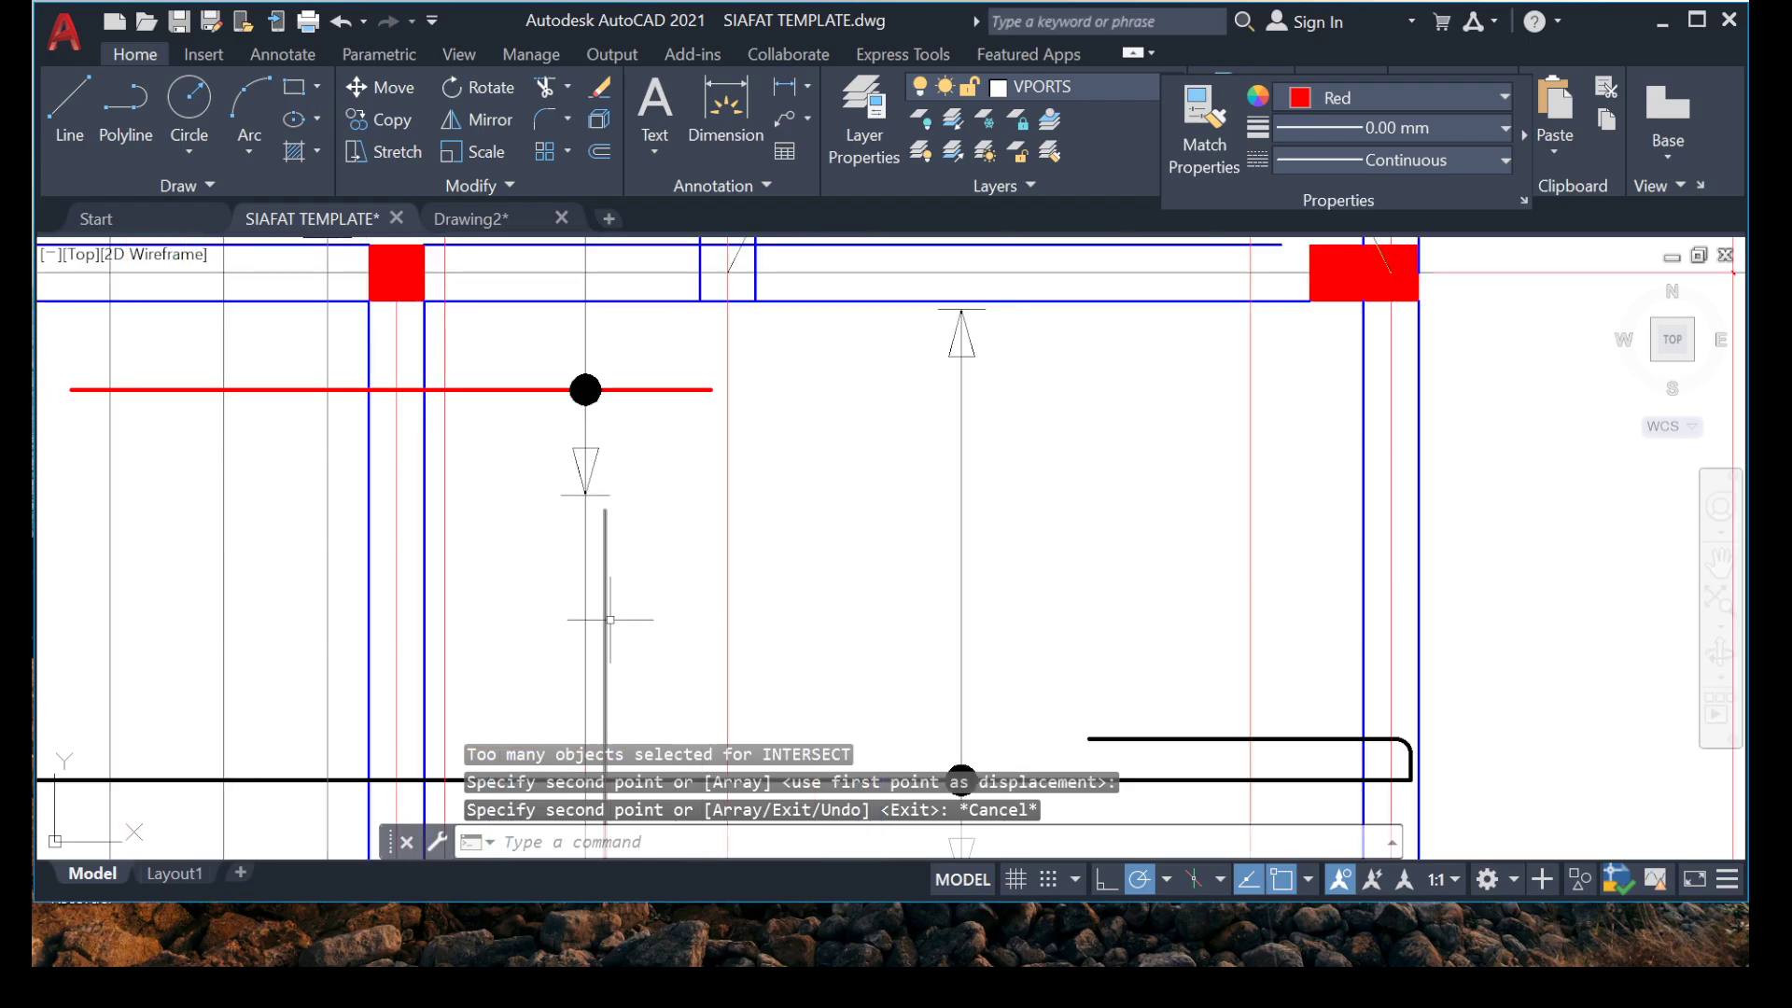
pyautogui.scroll(5, 616, 620)
pyautogui.scroll(-7, 632, 479)
pyautogui.moveTo(559, 525); pyautogui.dragTo(537, 665, button='middle')
pyautogui.scroll(6, 576, 564)
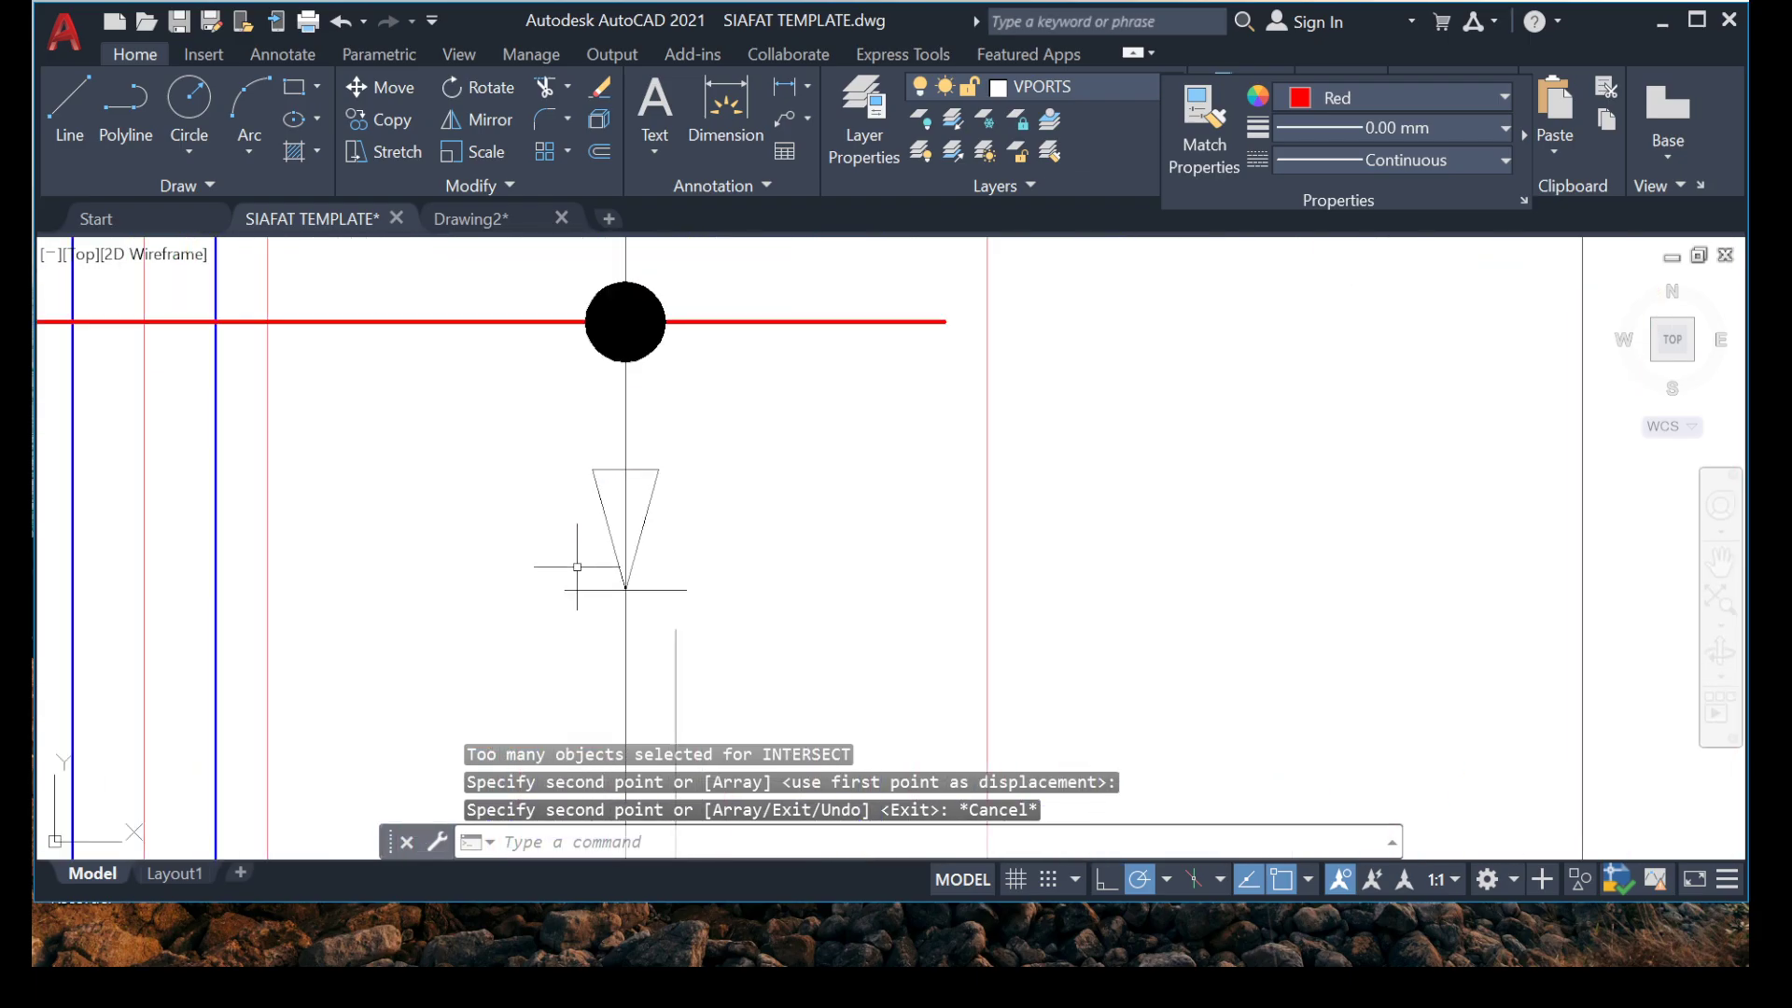
pyautogui.click(528, 430)
pyautogui.click(898, 674)
pyautogui.rightClick(897, 674)
pyautogui.click(996, 560)
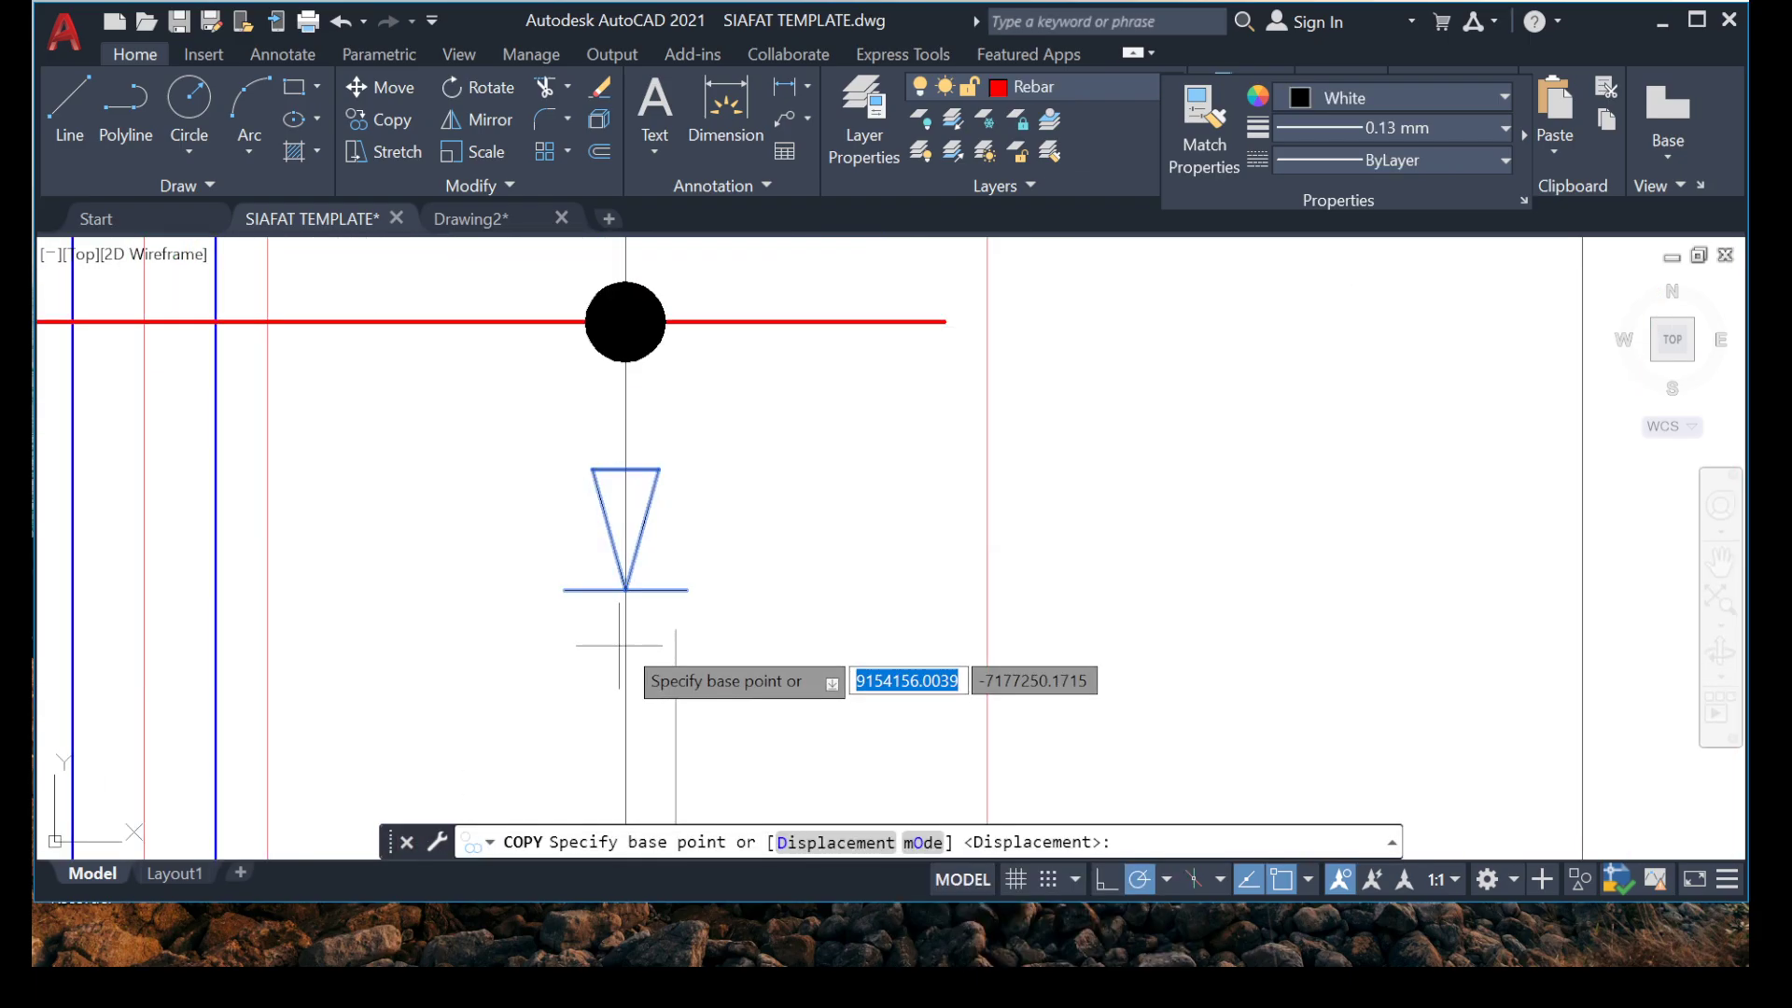
pyautogui.click(625, 590)
pyautogui.scroll(-4, 598, 429)
pyautogui.moveTo(448, 680); pyautogui.dragTo(350, 458, button='middle')
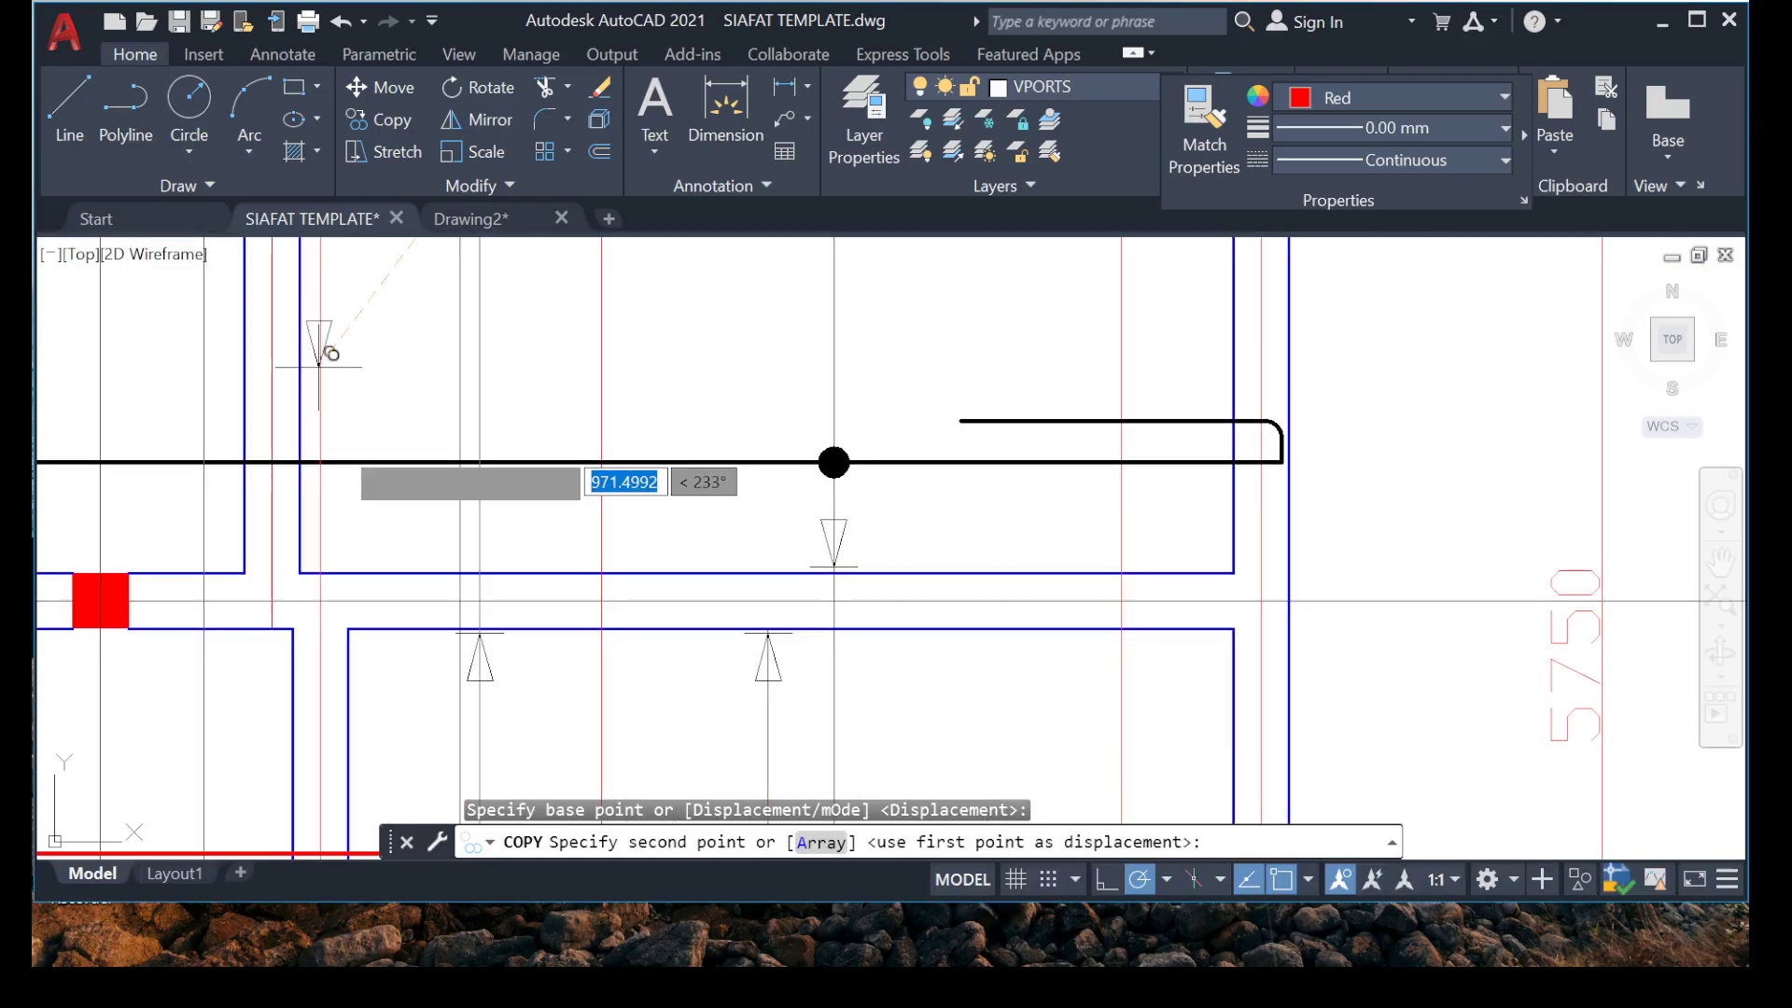
pyautogui.scroll(6, 444, 583)
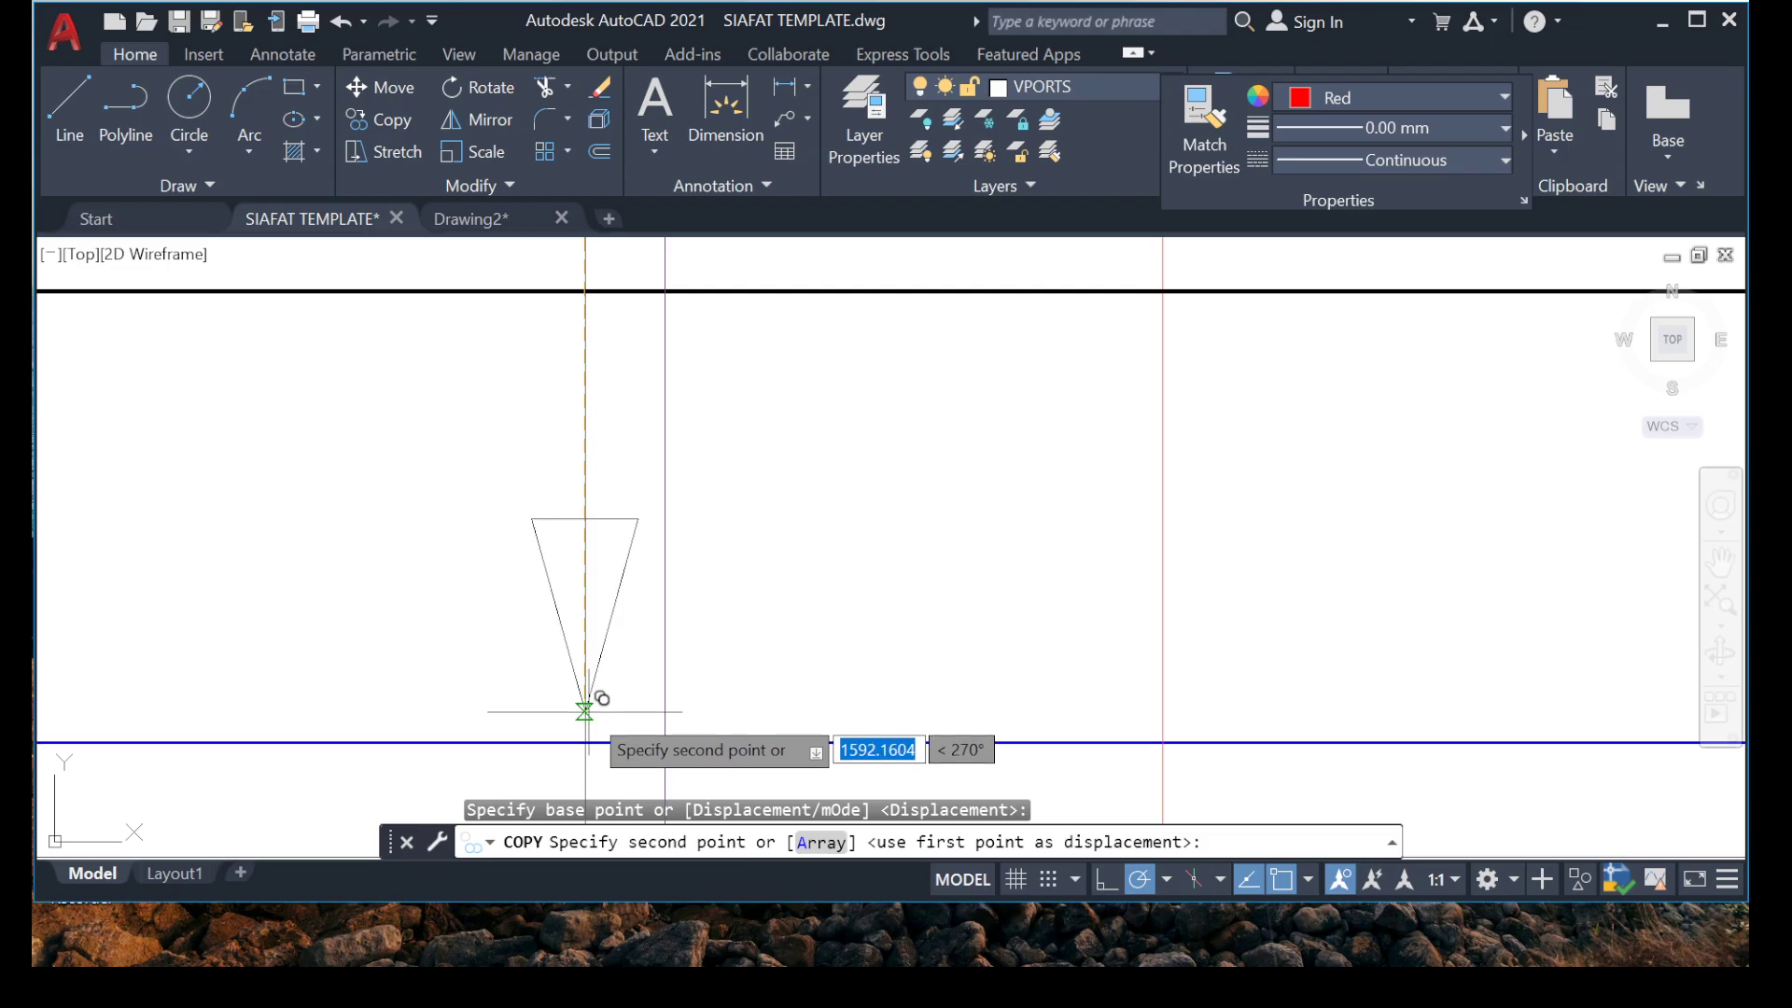
pyautogui.scroll(-2, 585, 712)
pyautogui.scroll(2, 542, 394)
pyautogui.press('Escape')
# Erase the original downward arrowhead just below the red rebar near grid 3, keeping the copy above the grid 2 beam.
pyautogui.scroll(-2, 510, 571)
pyautogui.moveTo(509, 379); pyautogui.dragTo(411, 644, button='middle')
pyautogui.scroll(-4, 415, 635)
pyautogui.moveTo(402, 355)
pyautogui.mouseDown(button='middle')
pyautogui.moveTo(410, 422)
pyautogui.moveTo(365, 658)
pyautogui.moveTo(297, 496)
pyautogui.mouseUp(button='middle')
pyautogui.scroll(6, 366, 736)
pyautogui.scroll(-12, 316, 577)
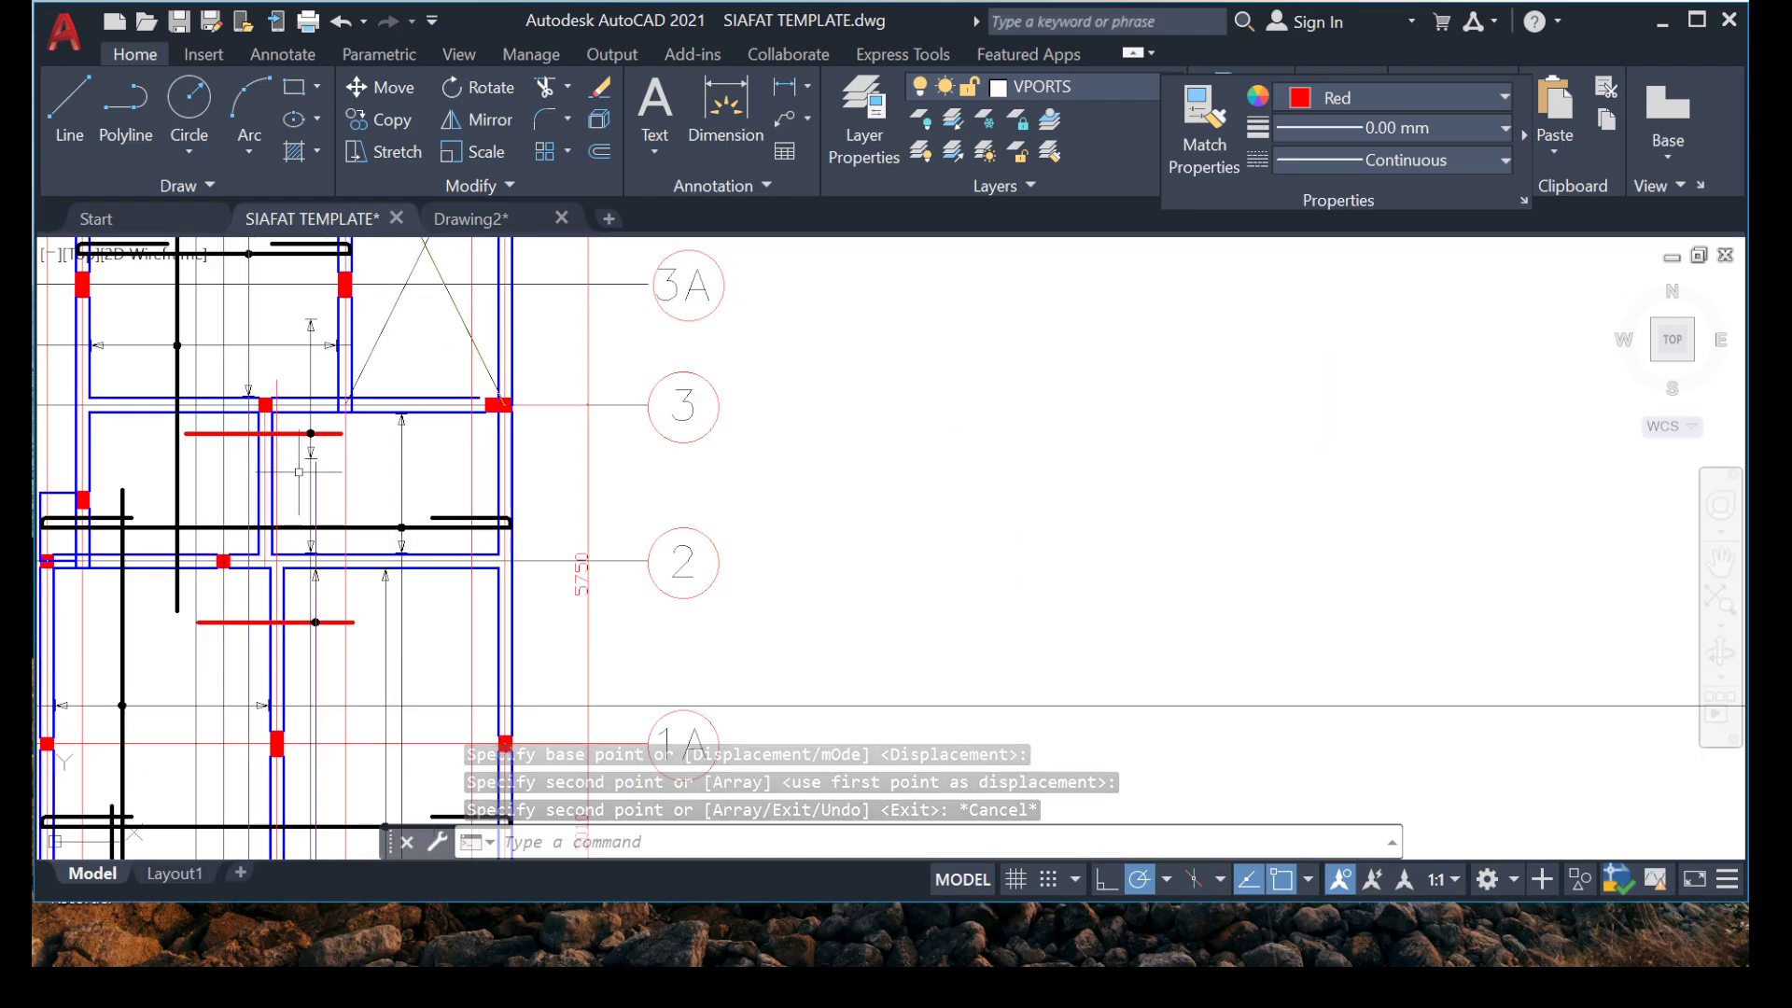
pyautogui.scroll(4, 309, 459)
pyautogui.scroll(6, 325, 434)
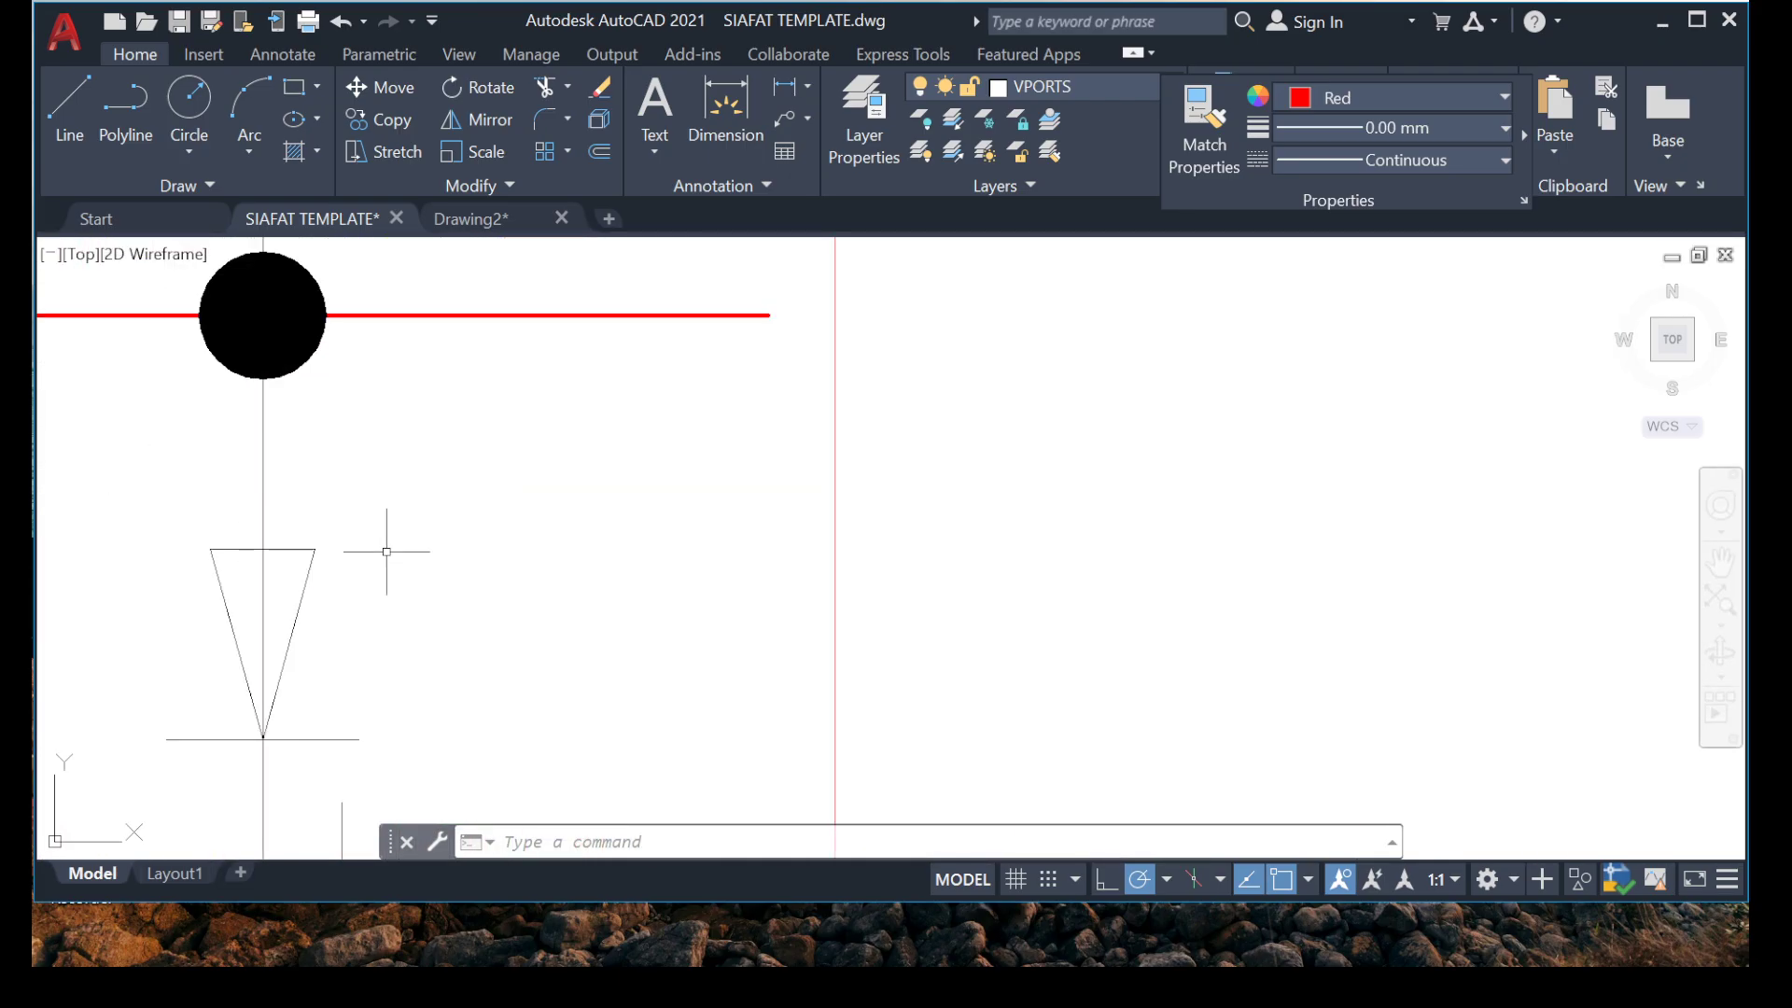
pyautogui.scroll(-4, 411, 532)
pyautogui.click(200, 512)
pyautogui.click(597, 702)
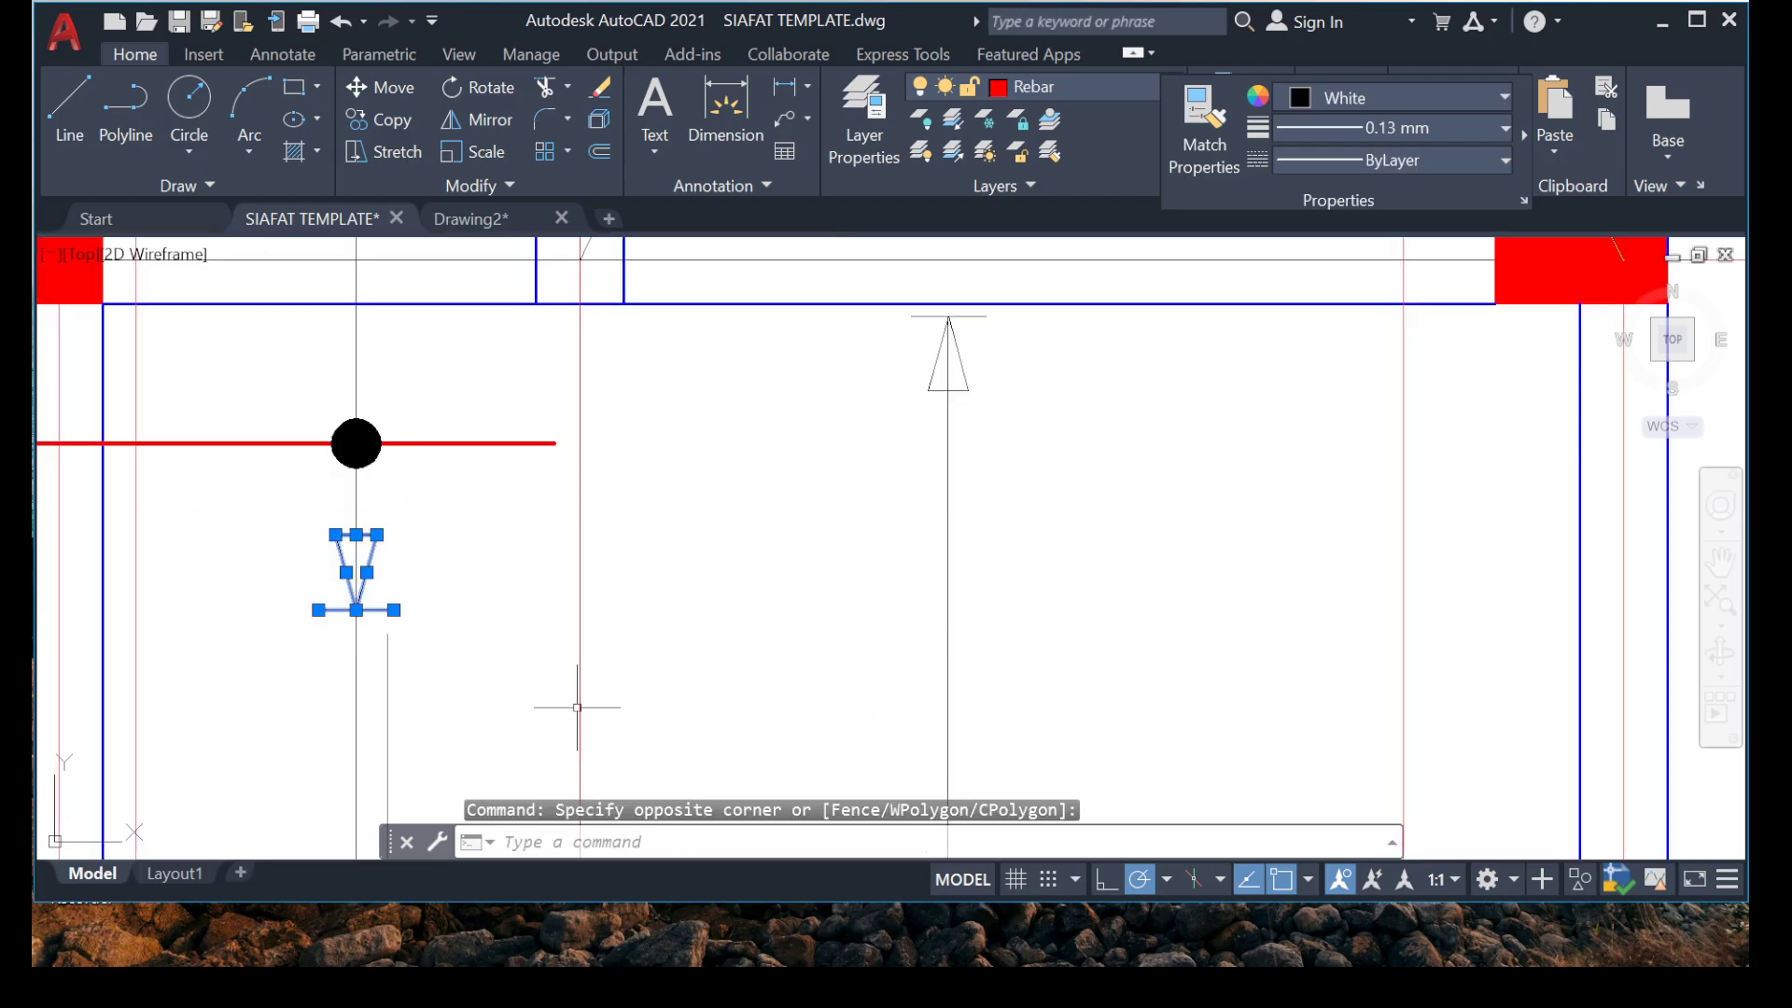
pyautogui.press('Delete')
# Move the upward arrowhead down the same distribution line from the bay above grid 3, placing its tip just below the grid 3 beam.
pyautogui.scroll(-4, 577, 707)
pyautogui.moveTo(395, 486)
pyautogui.mouseDown(button='middle')
pyautogui.moveTo(460, 668)
pyautogui.moveTo(548, 640)
pyautogui.moveTo(436, 573)
pyautogui.mouseUp(button='middle')
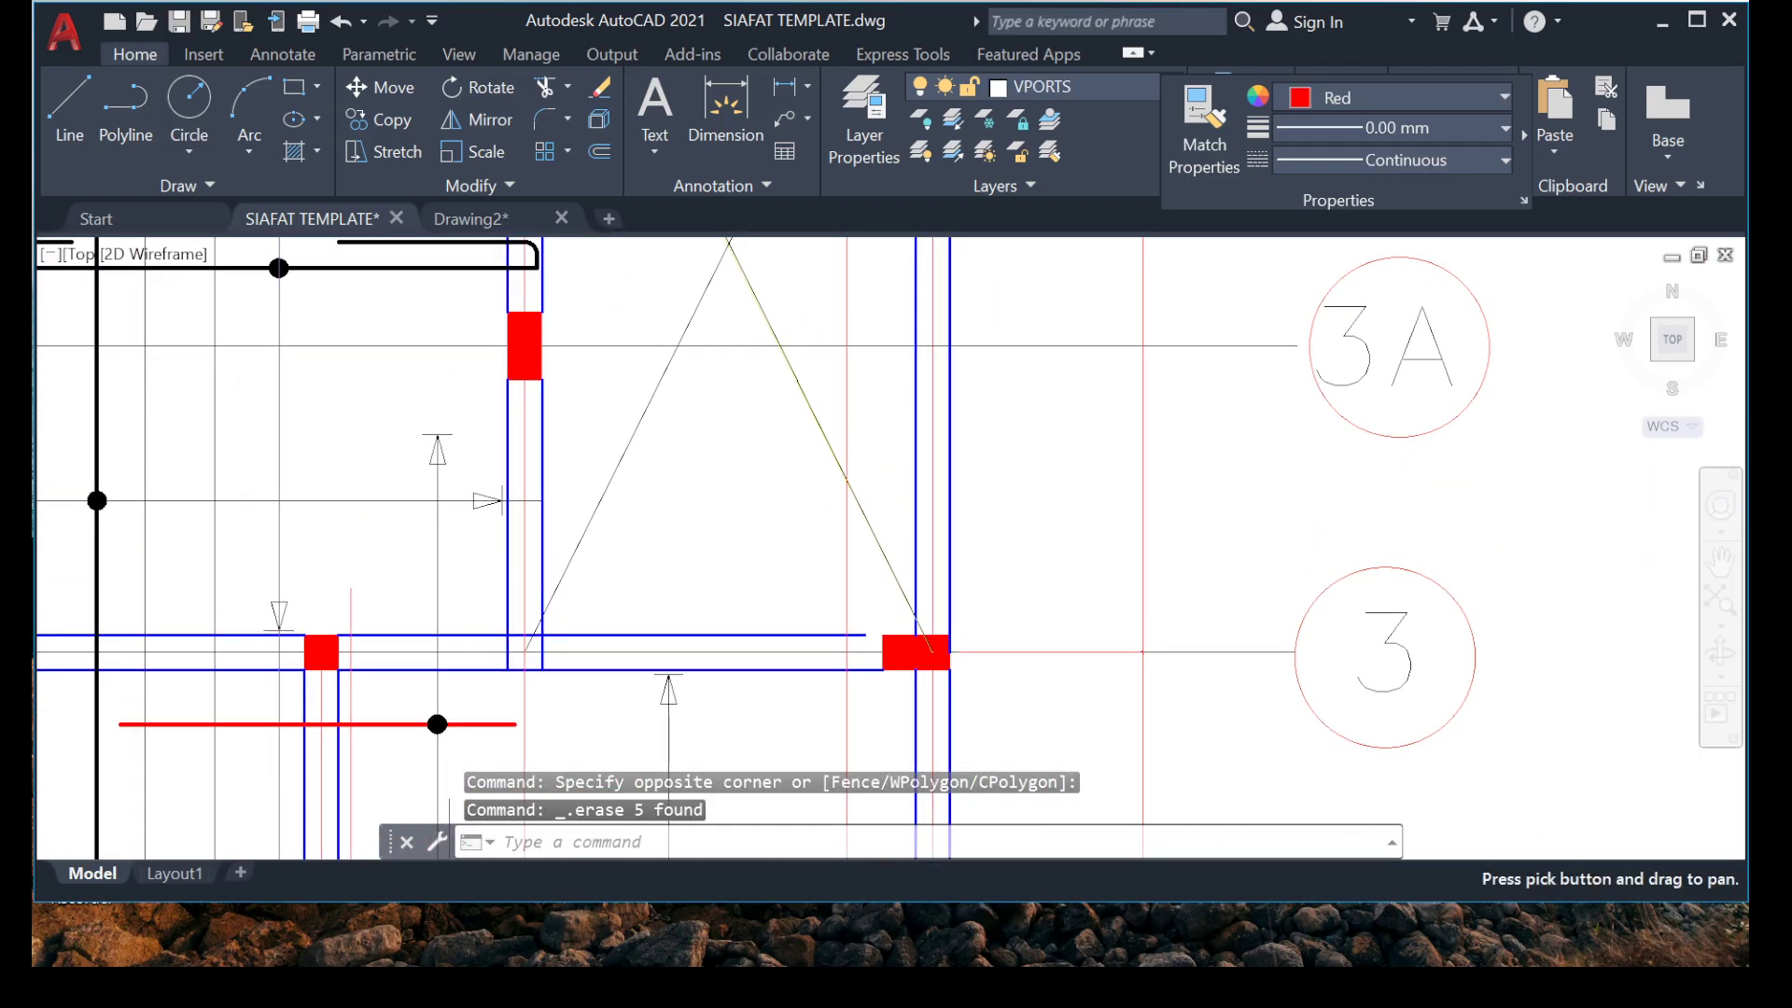
pyautogui.scroll(5, 449, 437)
pyautogui.click(200, 336)
pyautogui.click(603, 670)
pyautogui.rightClick(515, 560)
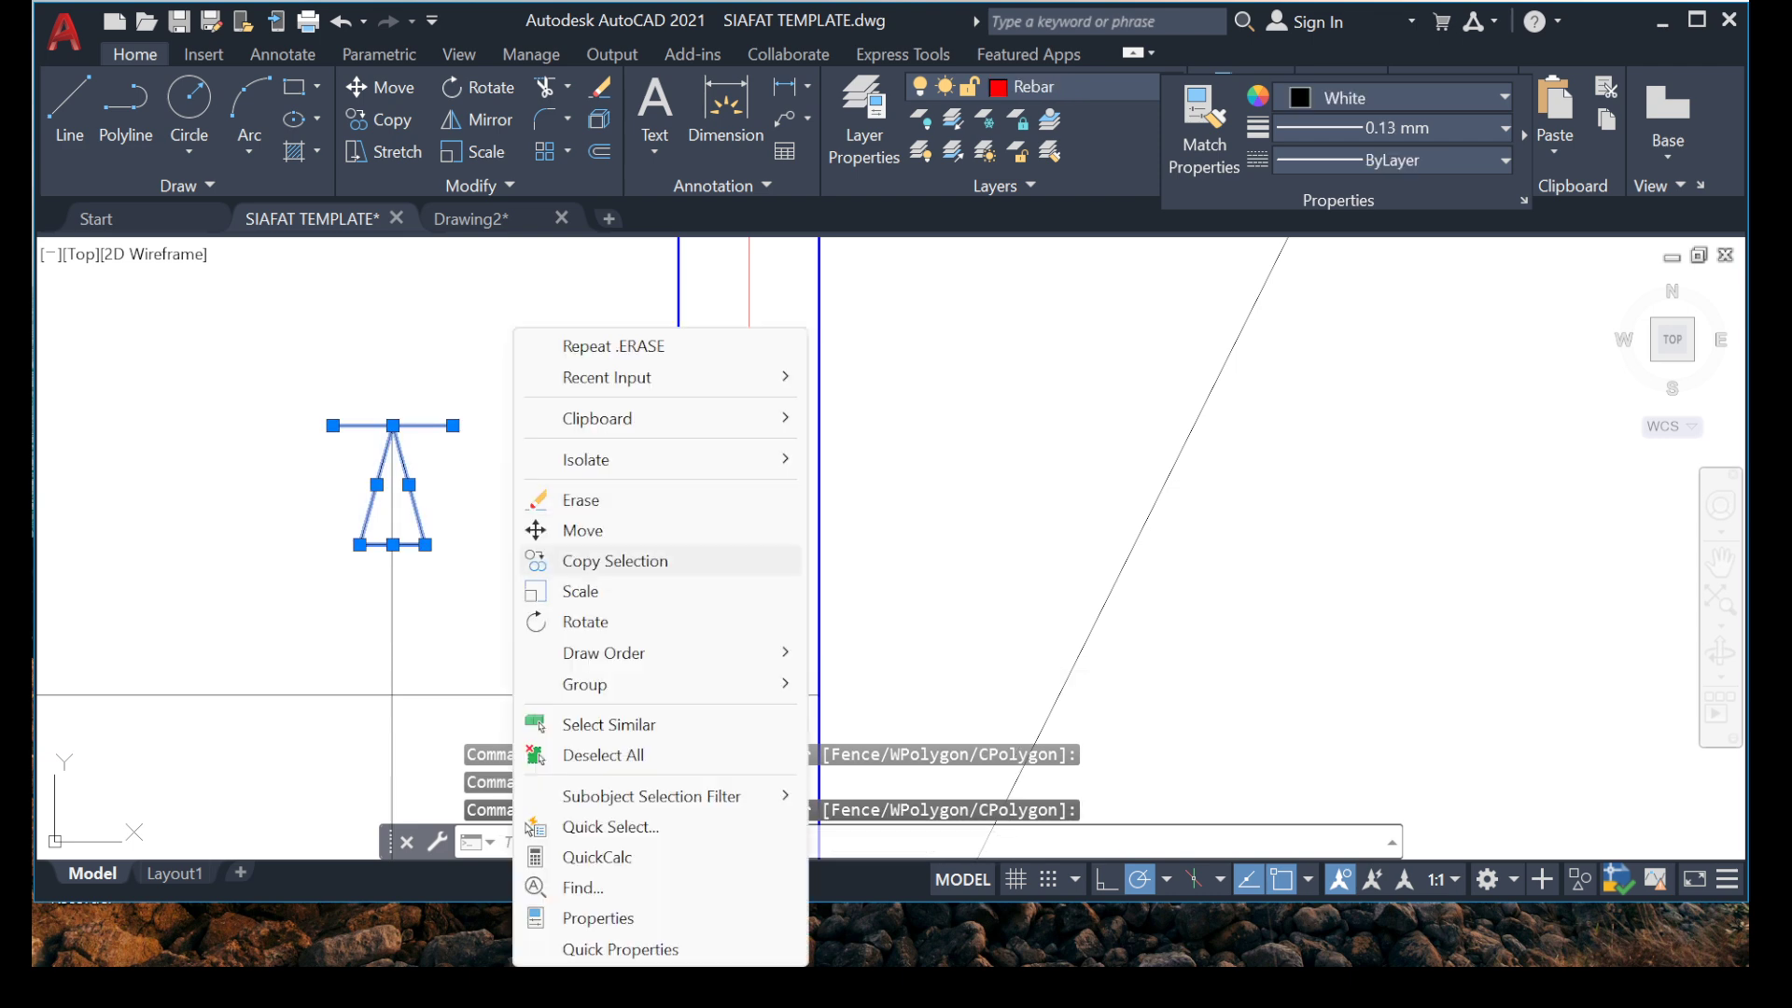
pyautogui.click(560, 530)
pyautogui.click(392, 425)
pyautogui.scroll(3, 485, 693)
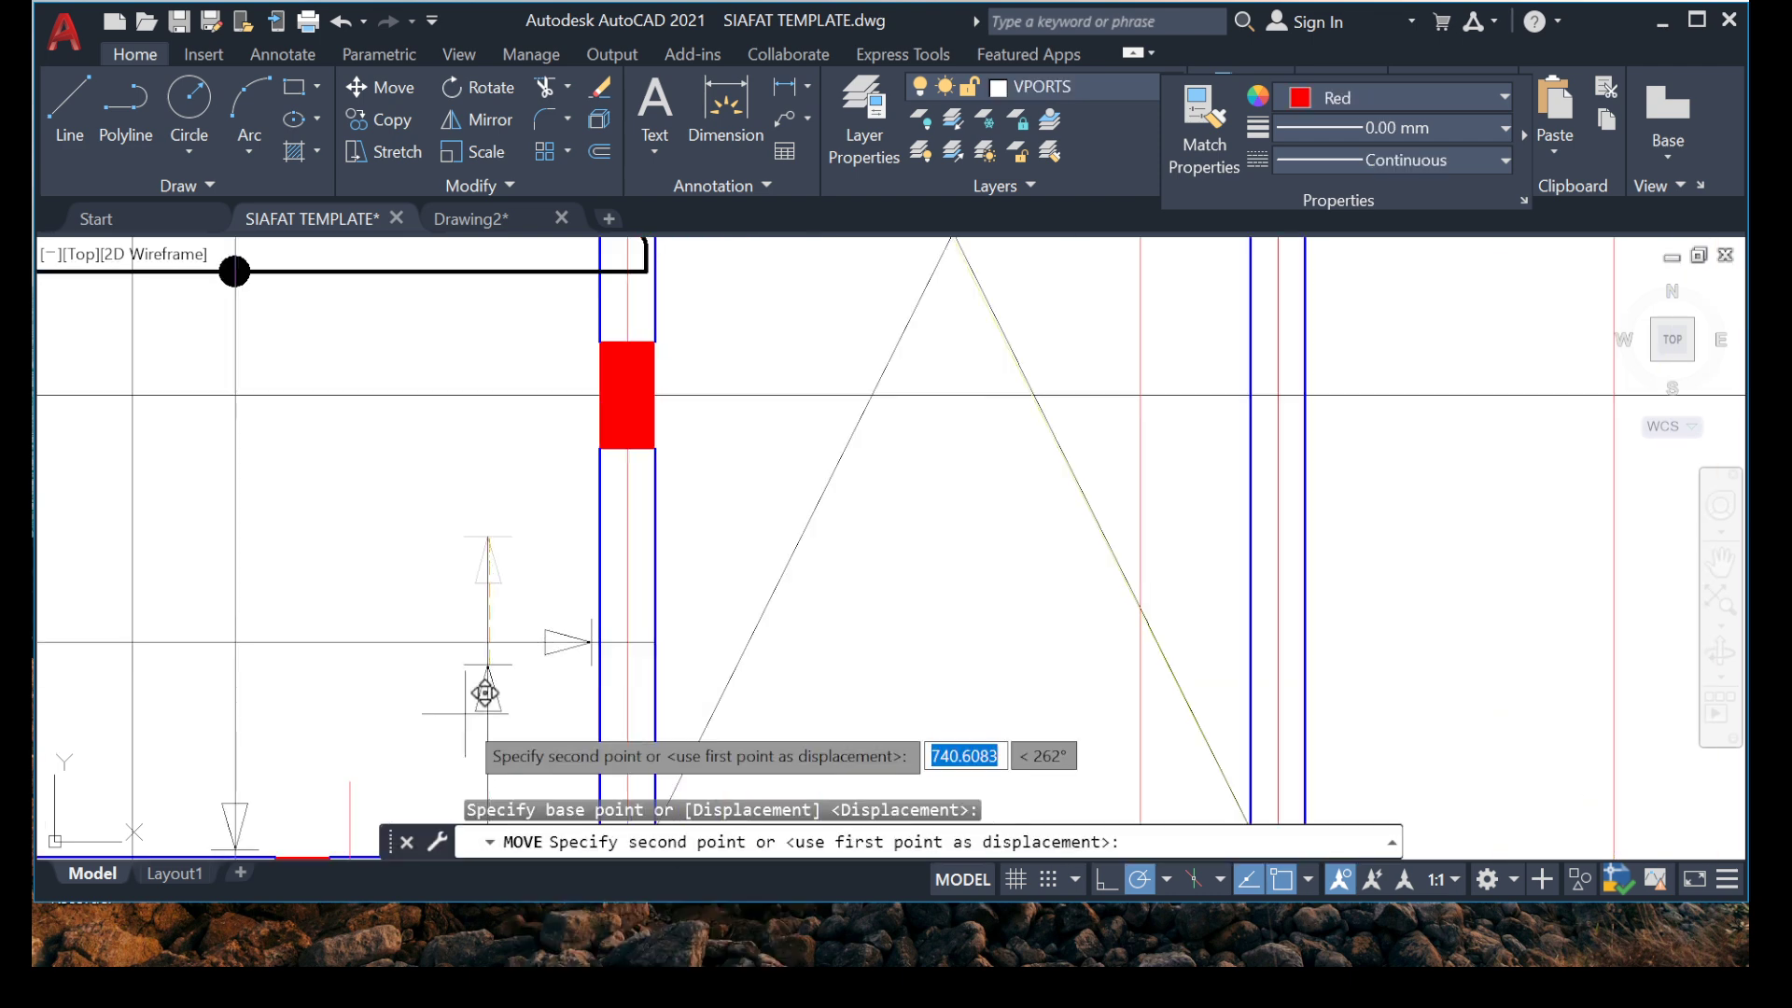
pyautogui.moveTo(465, 713); pyautogui.dragTo(465, 439, button='middle')
pyautogui.scroll(8, 475, 644)
pyautogui.scroll(2, 431, 681)
pyautogui.moveTo(432, 653); pyautogui.dragTo(335, 493, button='middle')
pyautogui.click(576, 448)
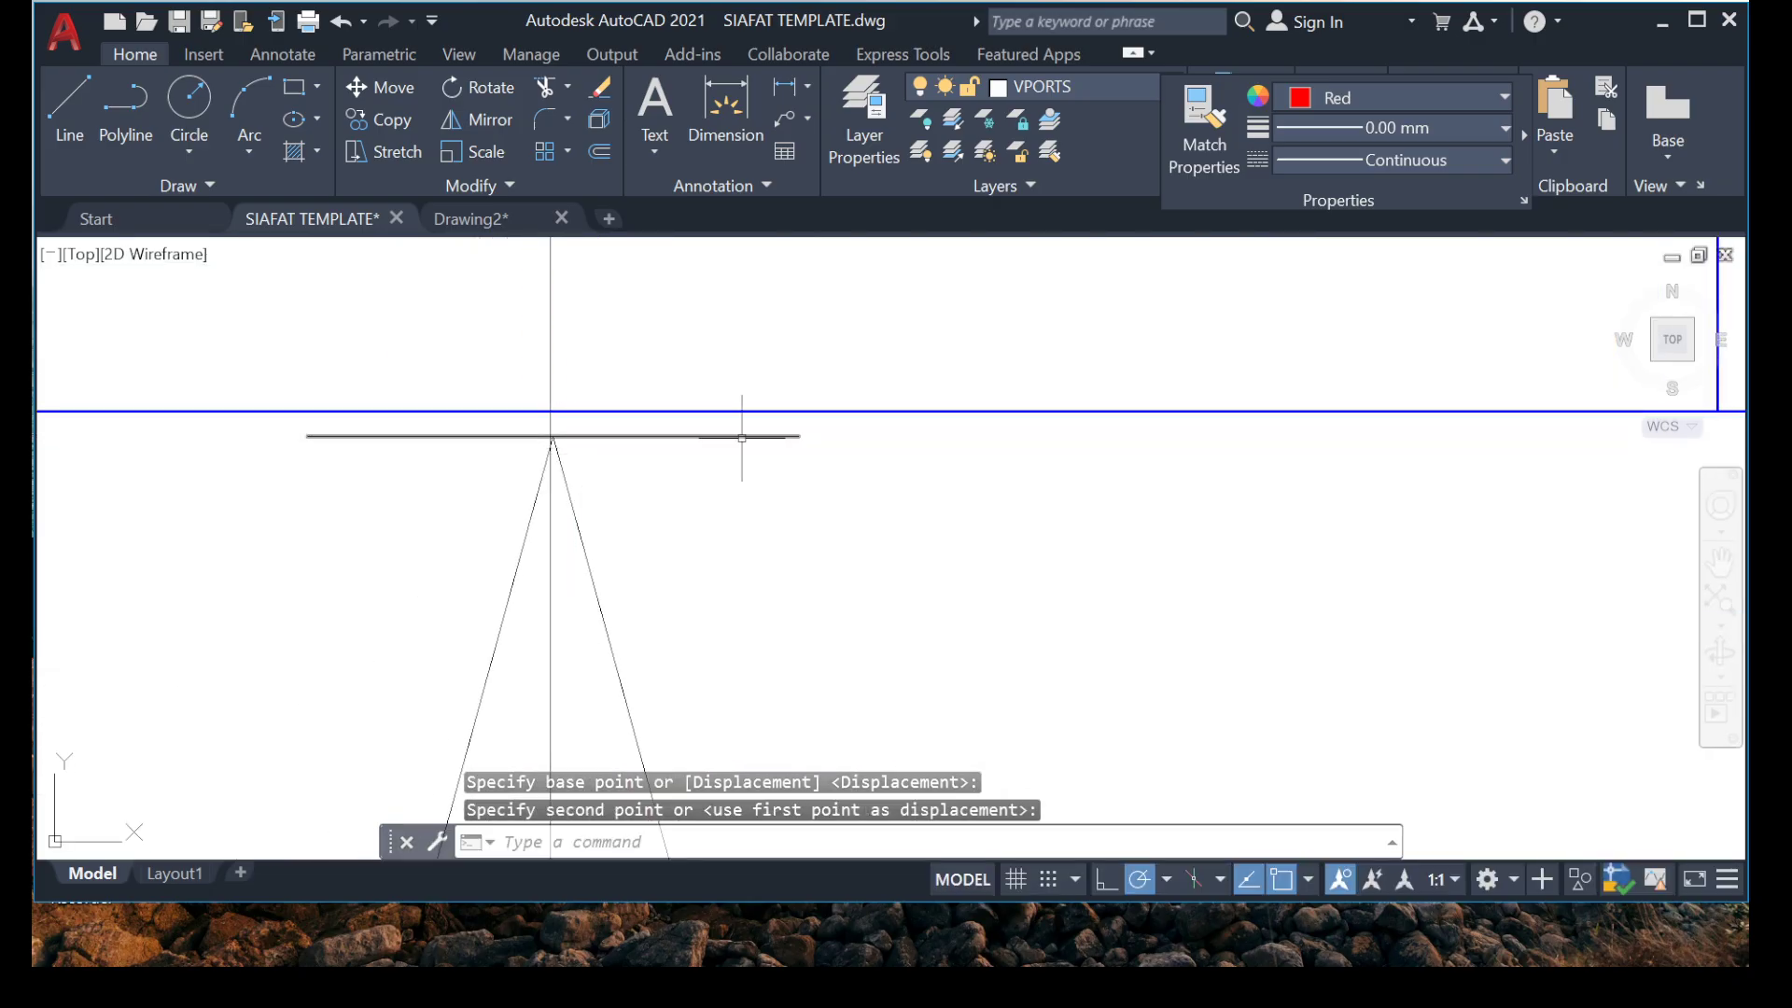
# Shift the upward arrowhead below the grid 3 beam horizontally to the left to align its tip with the distribution line.
pyautogui.scroll(-3, 737, 434)
pyautogui.scroll(3, 712, 380)
pyautogui.moveTo(697, 360); pyautogui.dragTo(478, 730, button='middle')
pyautogui.scroll(5, 376, 624)
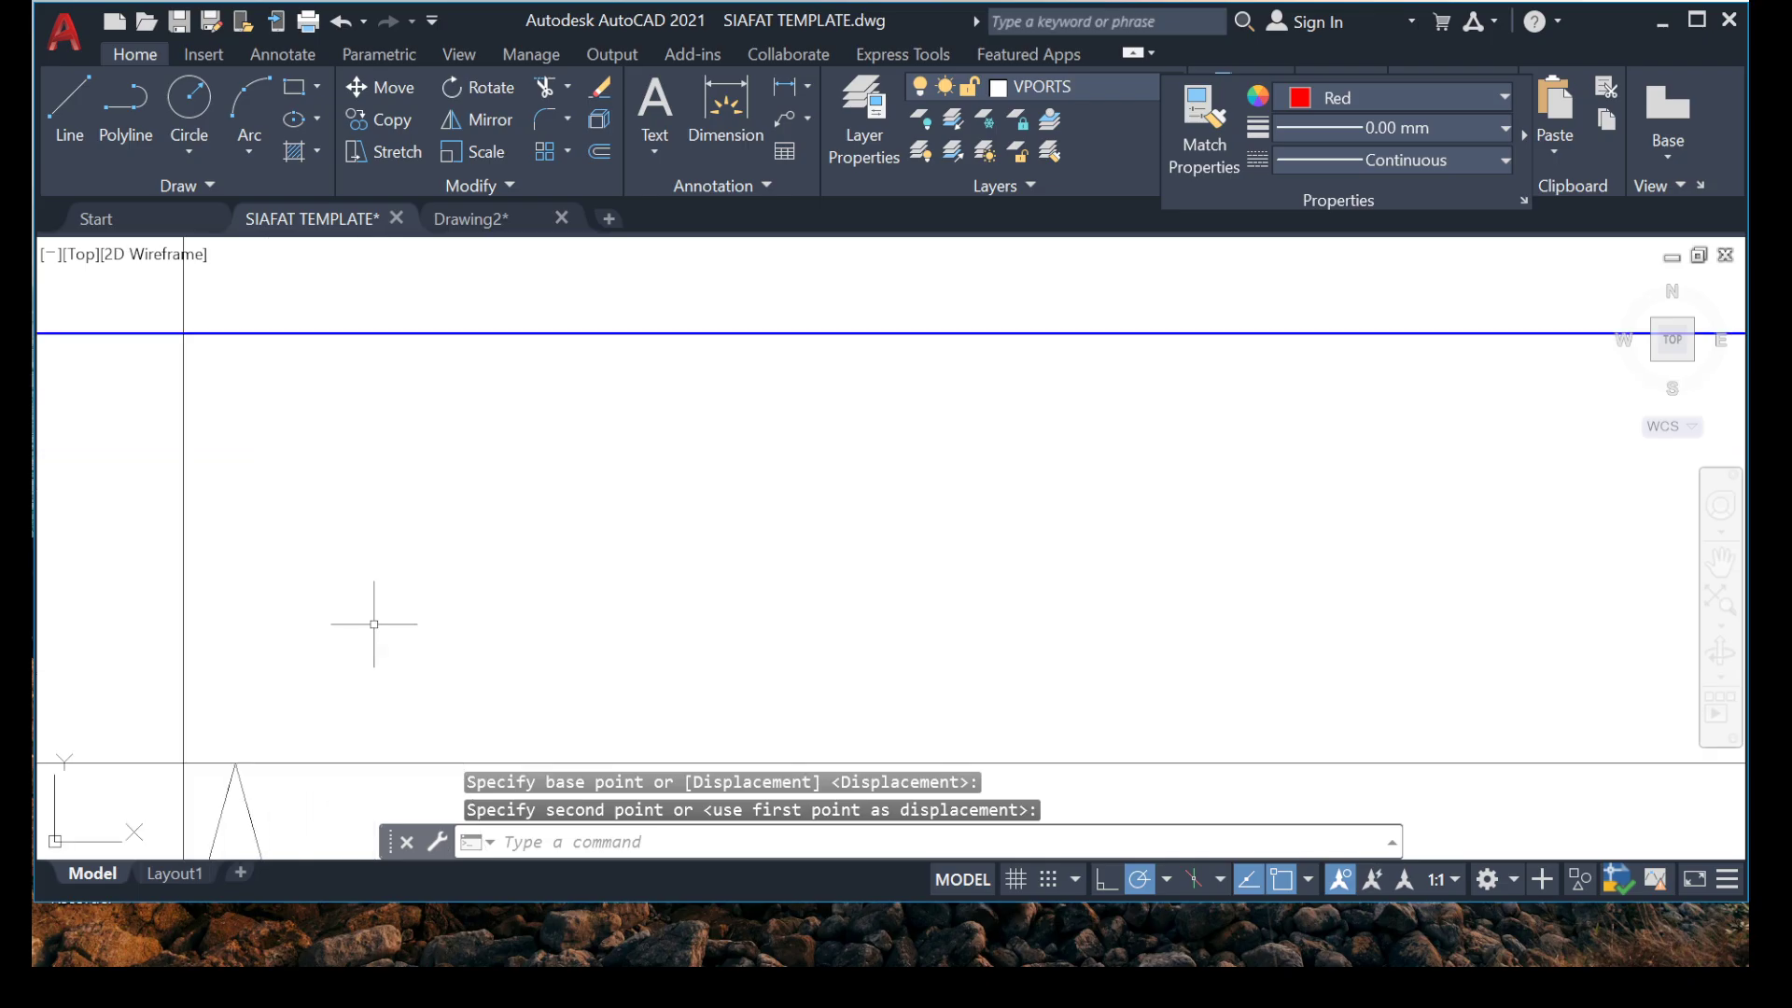
pyautogui.moveTo(373, 651); pyautogui.dragTo(582, 499, button='middle')
pyautogui.click(612, 501)
pyautogui.click(409, 649)
pyautogui.rightClick(602, 622)
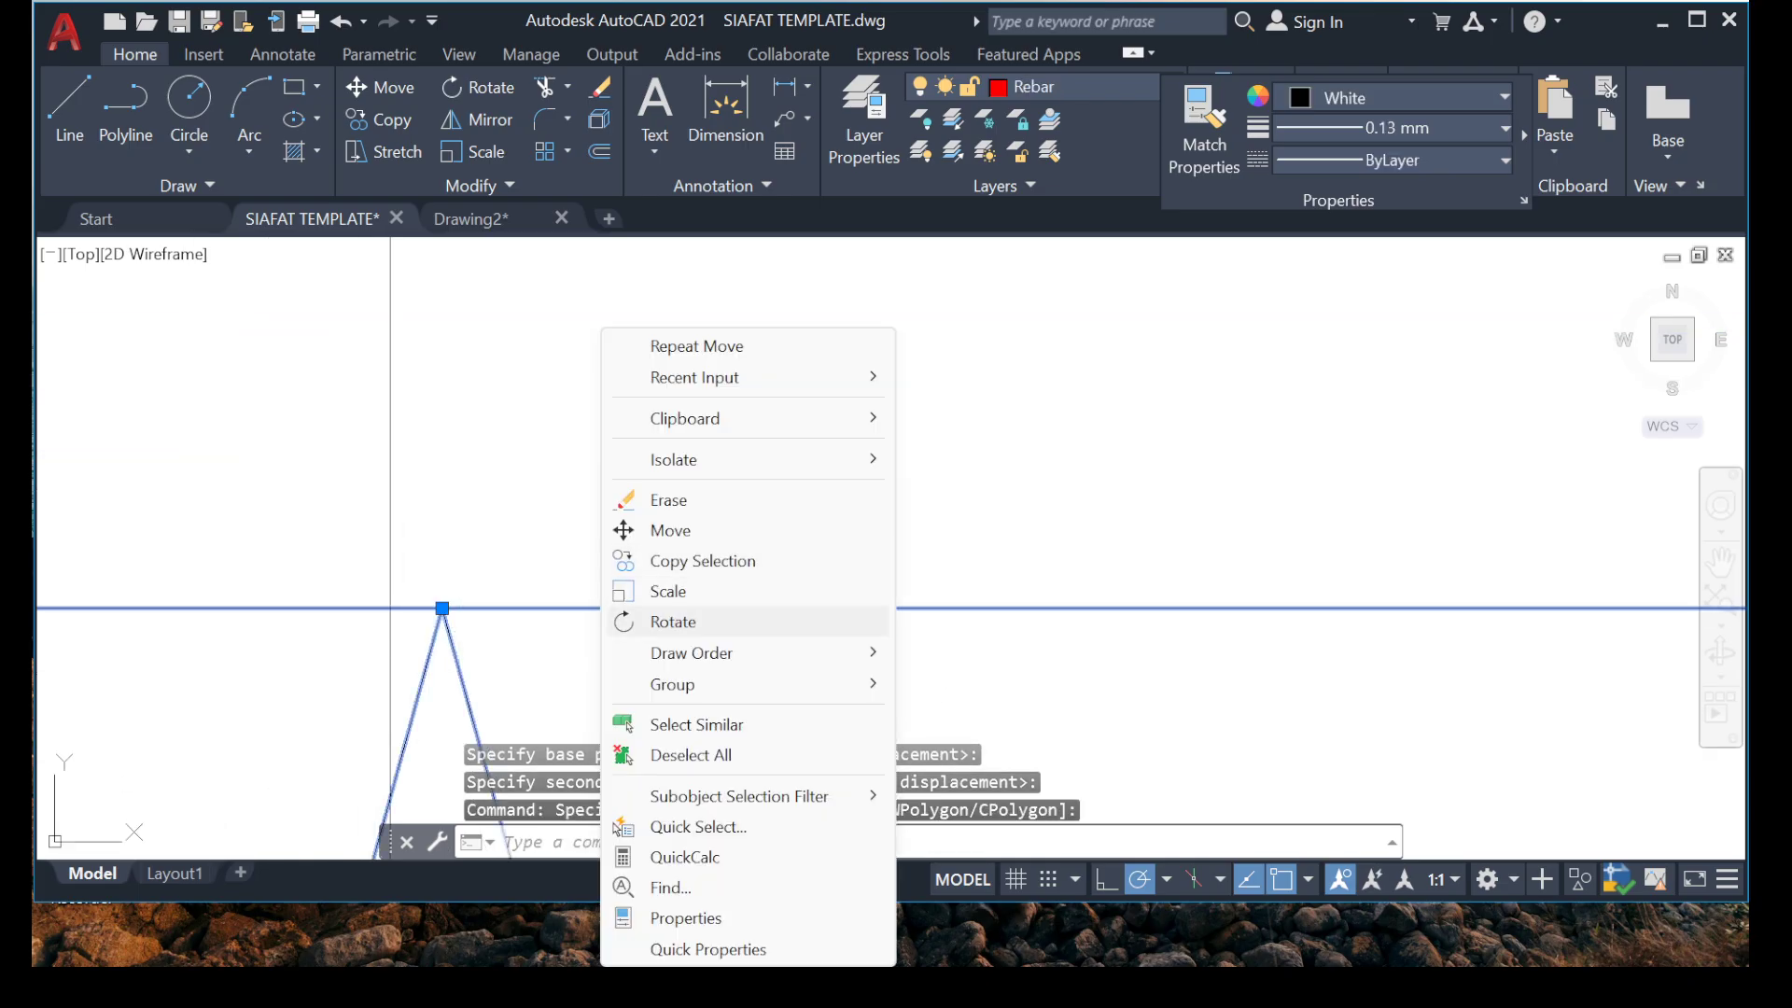
pyautogui.click(670, 530)
pyautogui.click(838, 455)
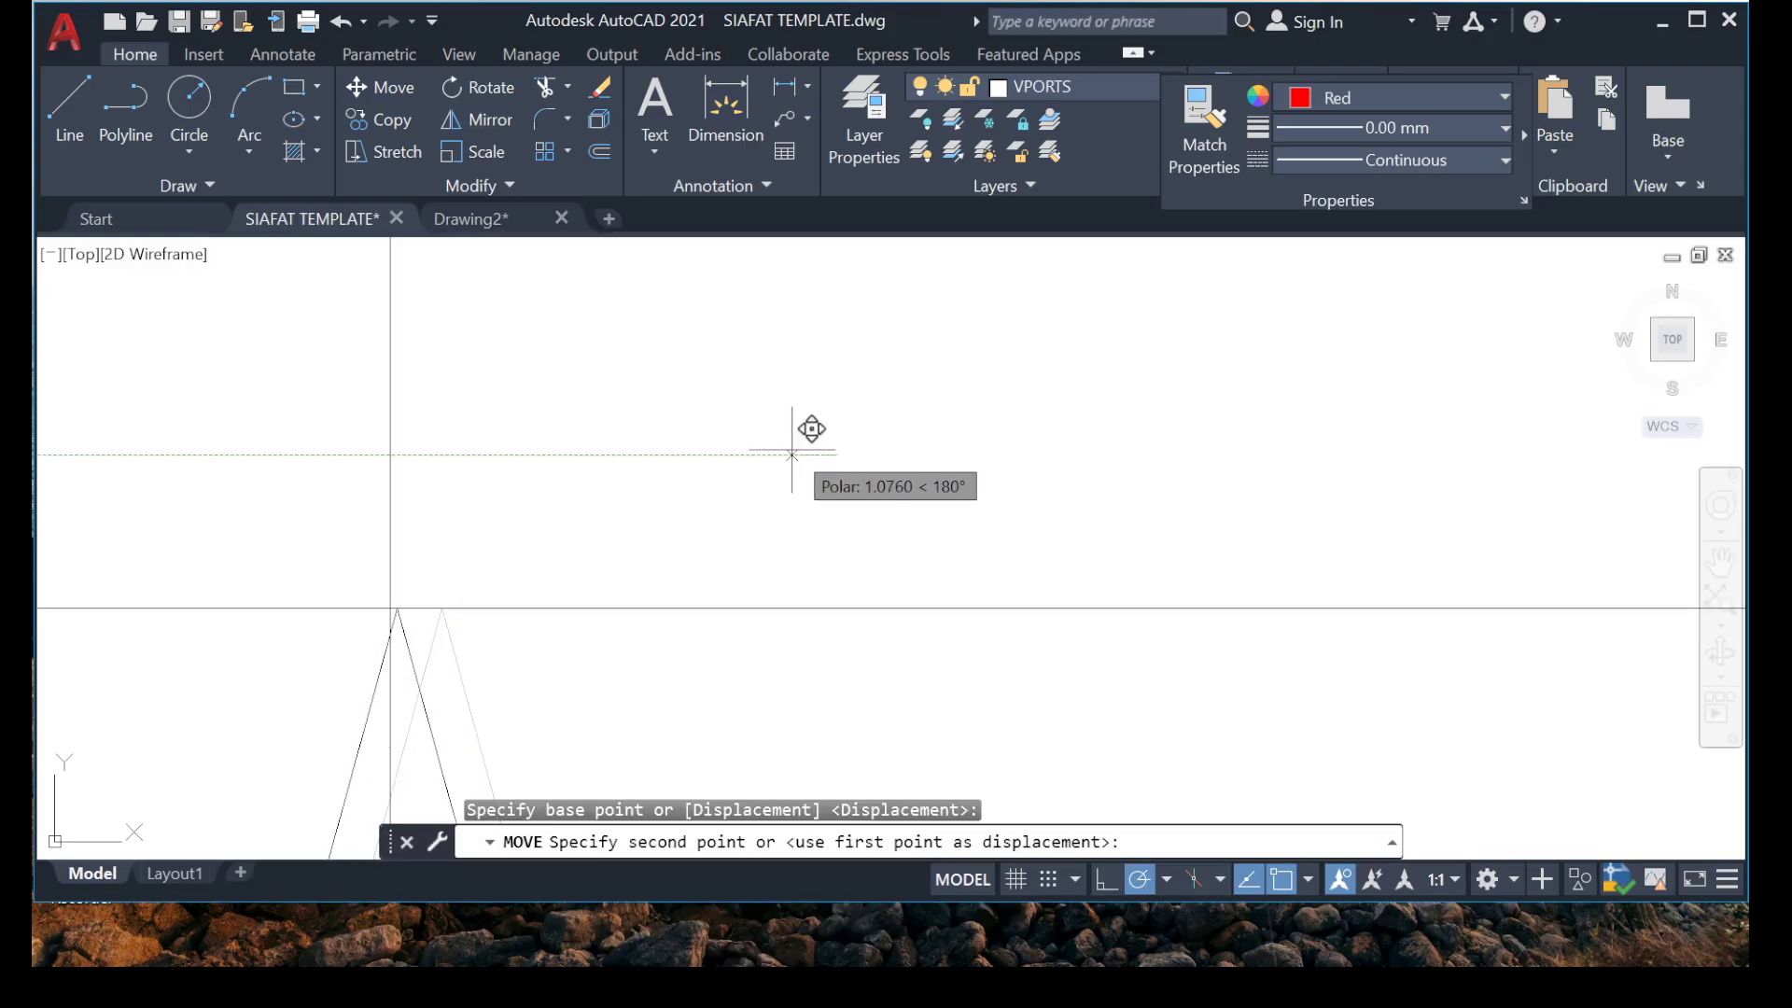
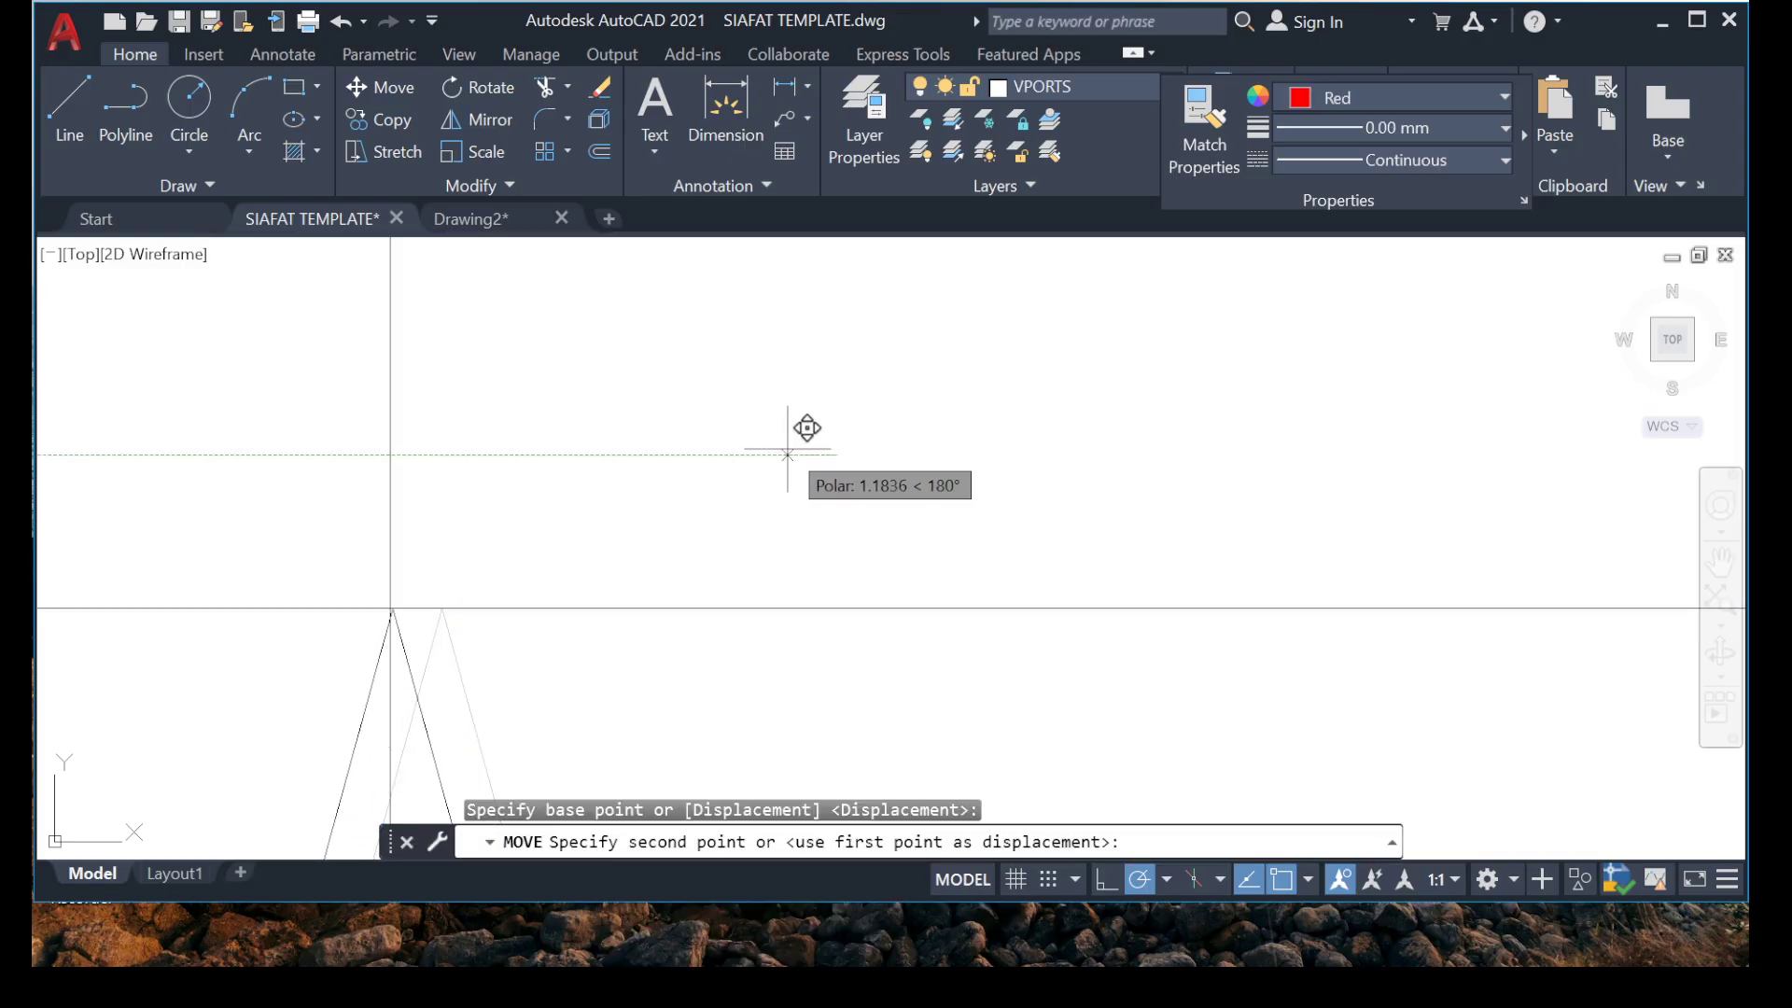
# Shift the upward arrowhead below the grid 3 beam sideways until its tip sits exactly on the distribution line.
pyautogui.click(783, 454)
pyautogui.moveTo(395, 664); pyautogui.dragTo(674, 509, button='middle')
pyautogui.click(592, 472)
pyautogui.rightClick(592, 472)
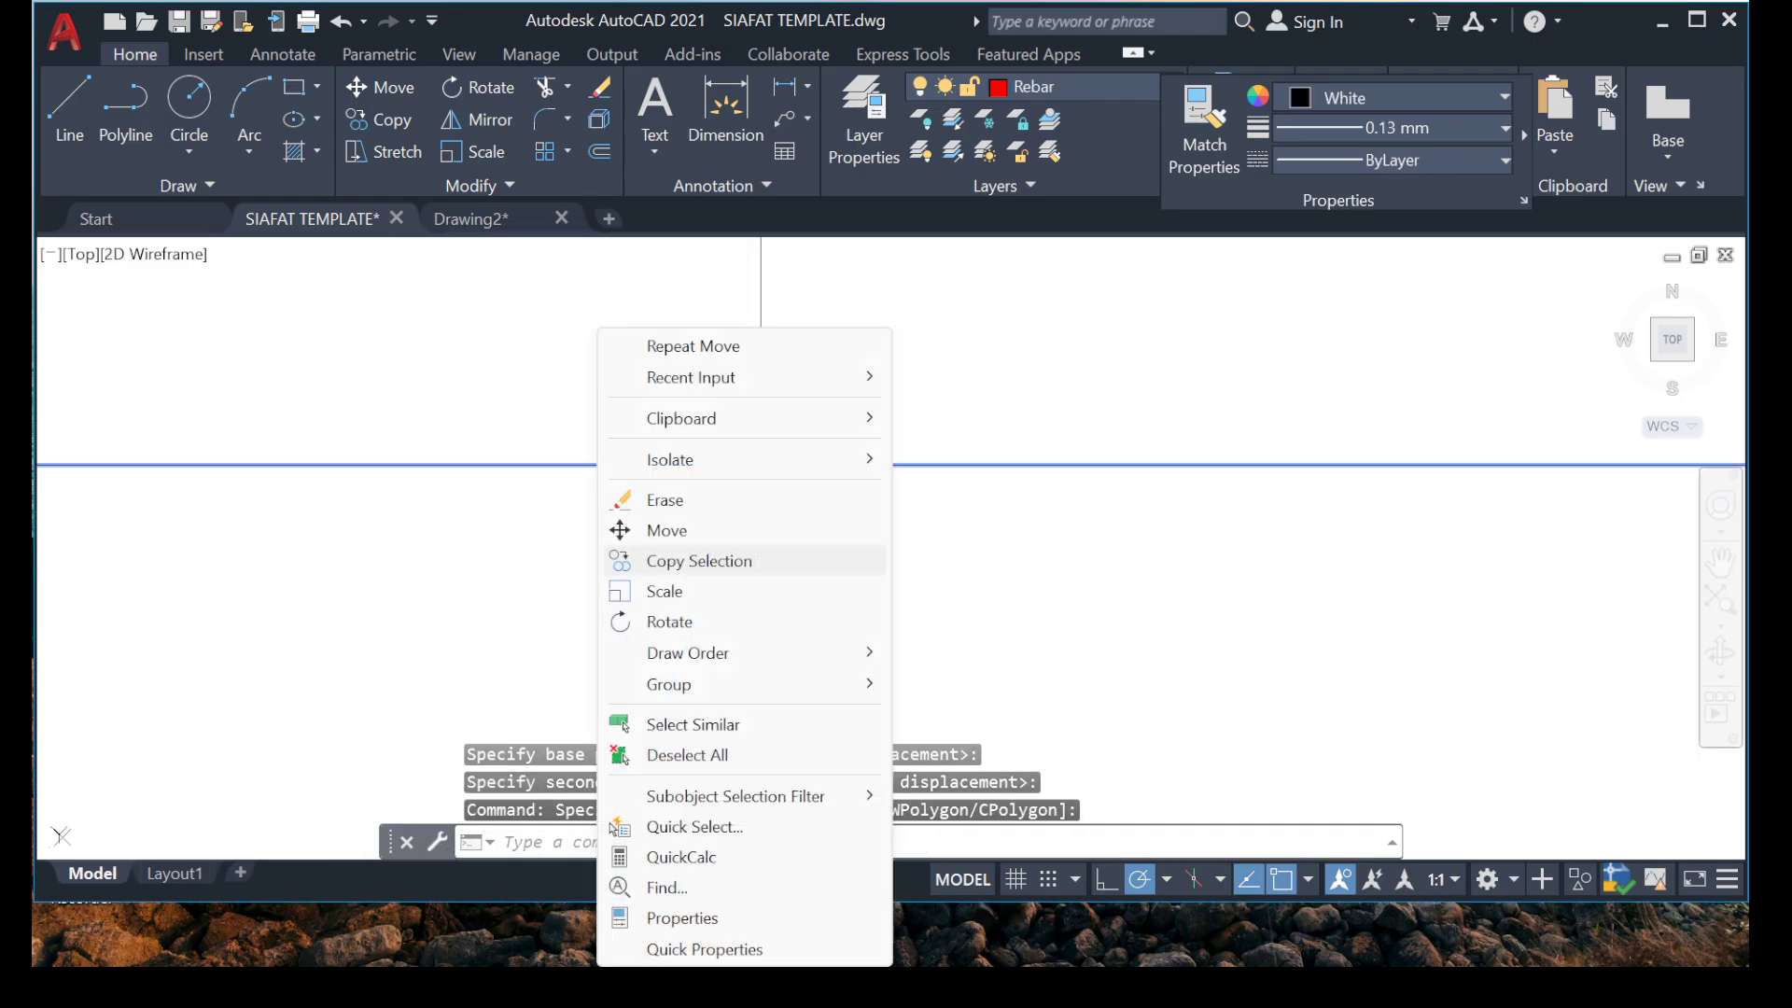
pyautogui.click(612, 525)
pyautogui.click(736, 481)
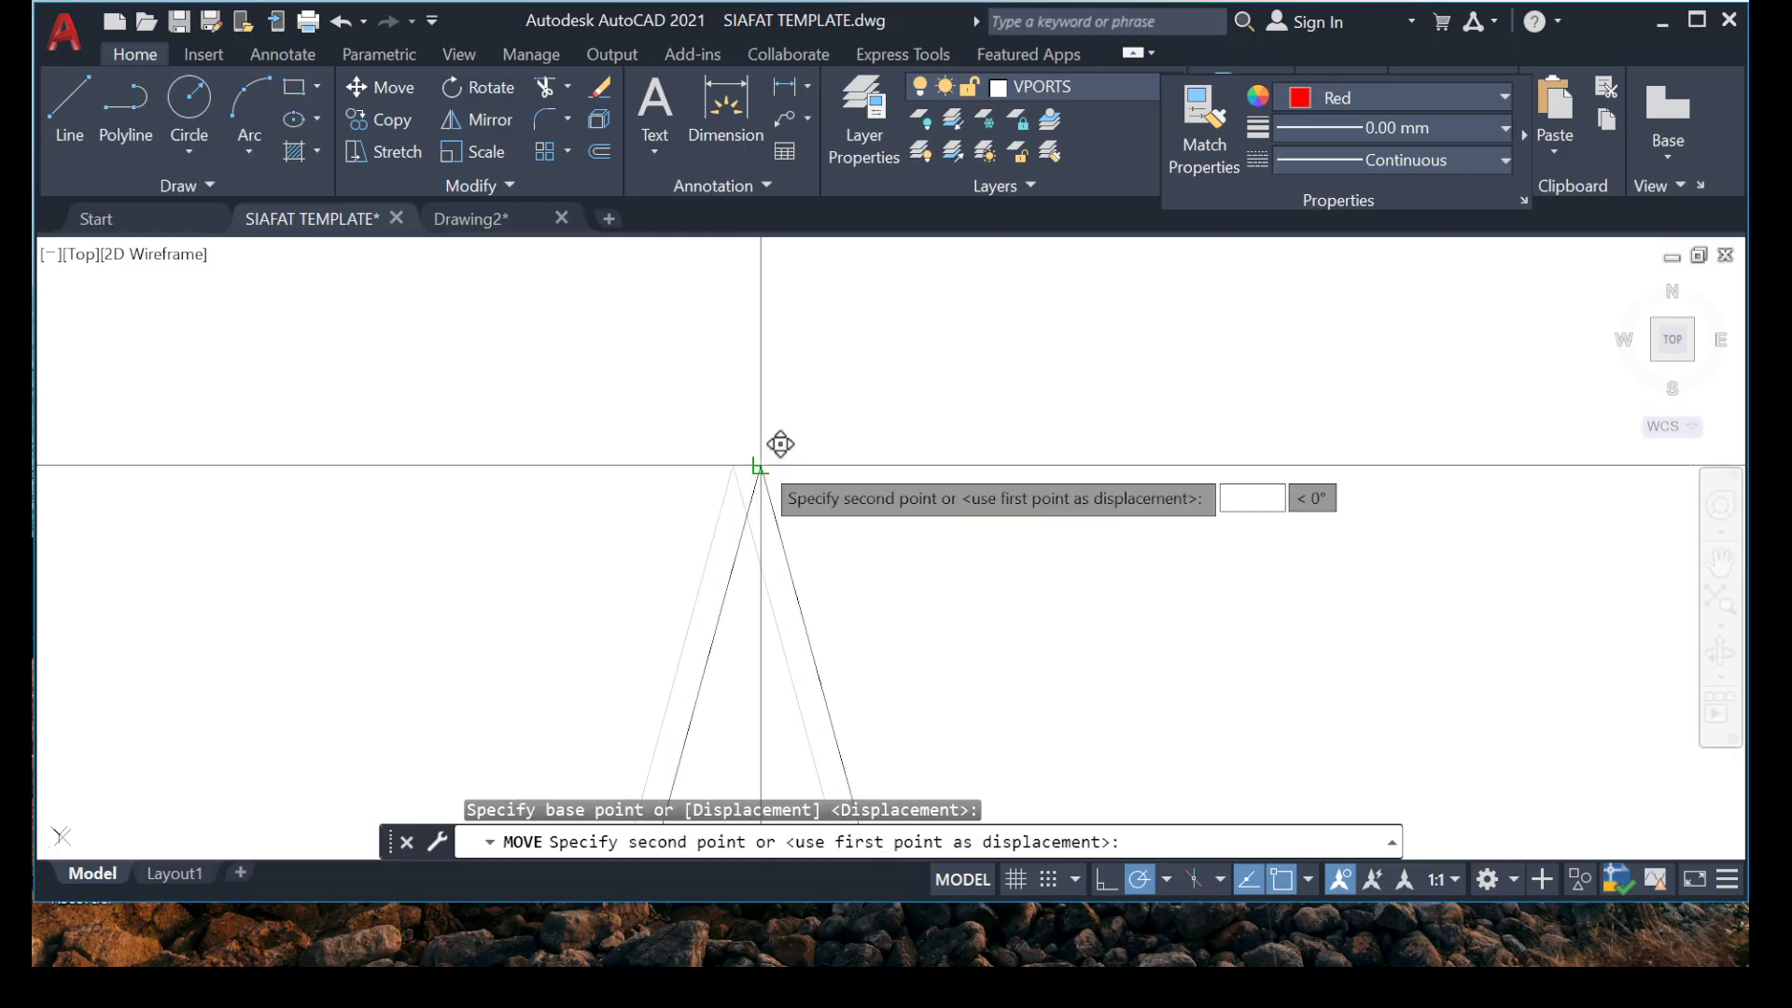
pyautogui.click(758, 440)
pyautogui.moveTo(699, 453); pyautogui.dragTo(645, 505, button='middle')
pyautogui.scroll(-10, 644, 505)
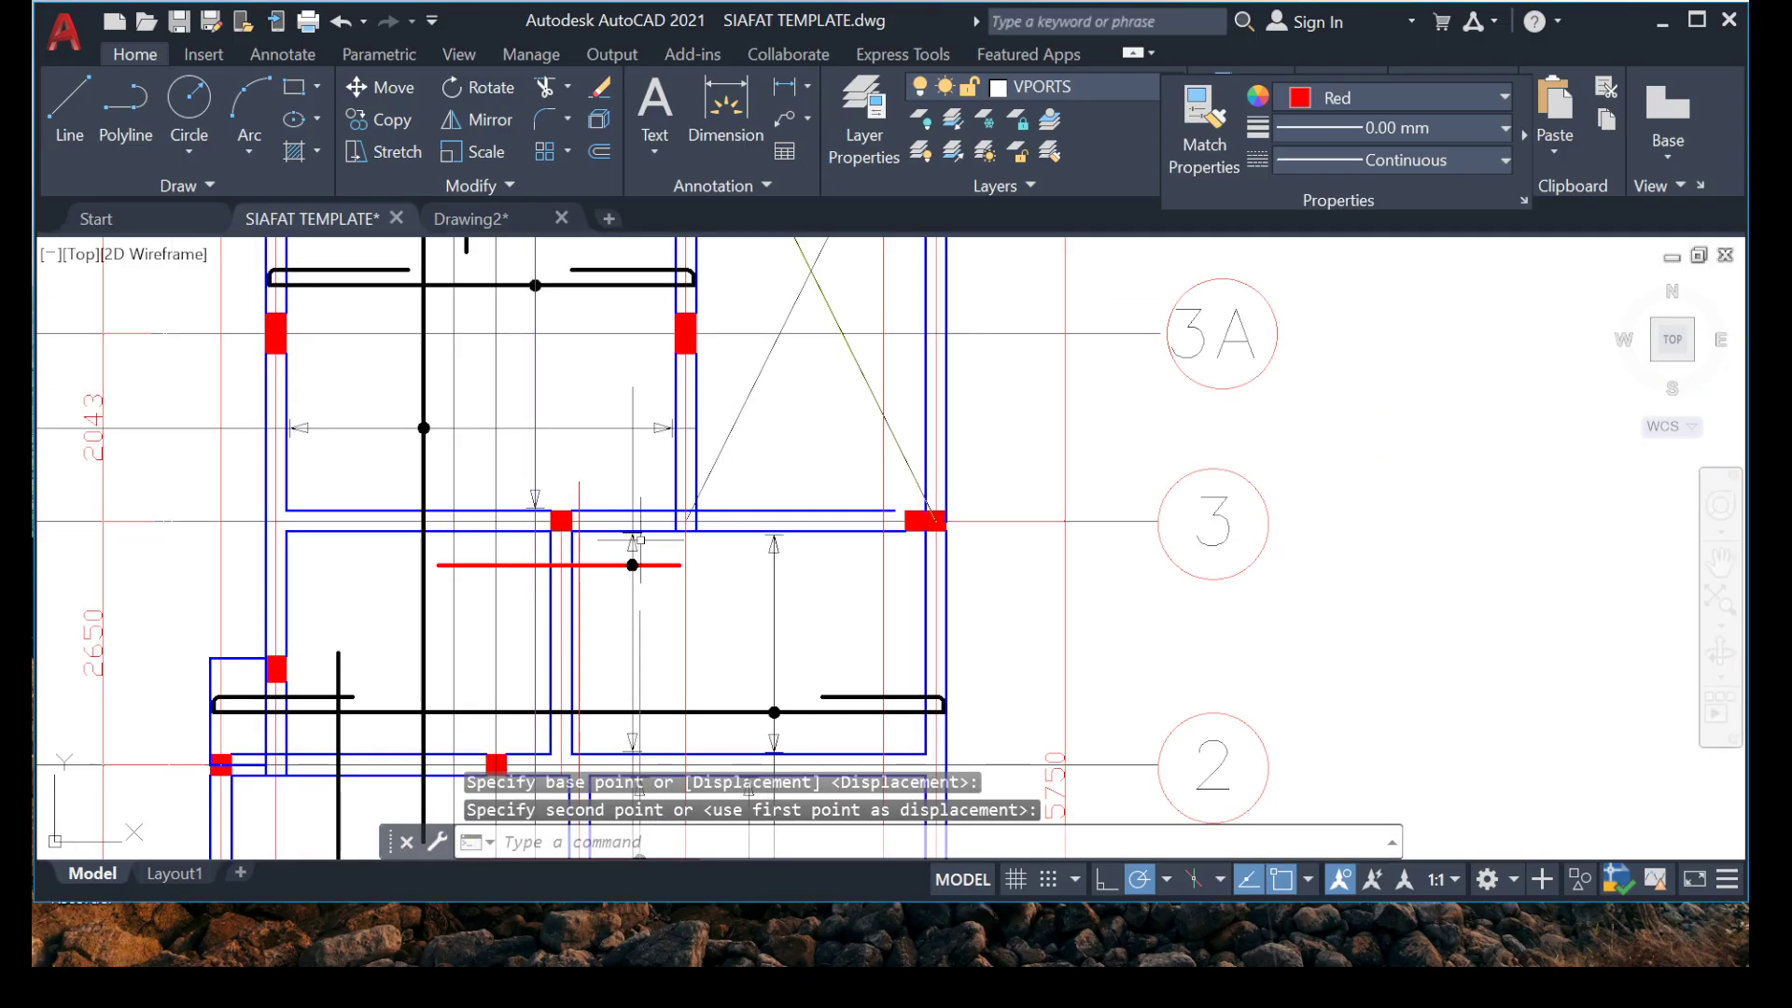
# Trim the distribution line above the upward arrowhead below the grid 2 beam and erase the leftover piece above it.
pyautogui.moveTo(643, 657); pyautogui.dragTo(690, 437, button='middle')
pyautogui.scroll(10, 690, 485)
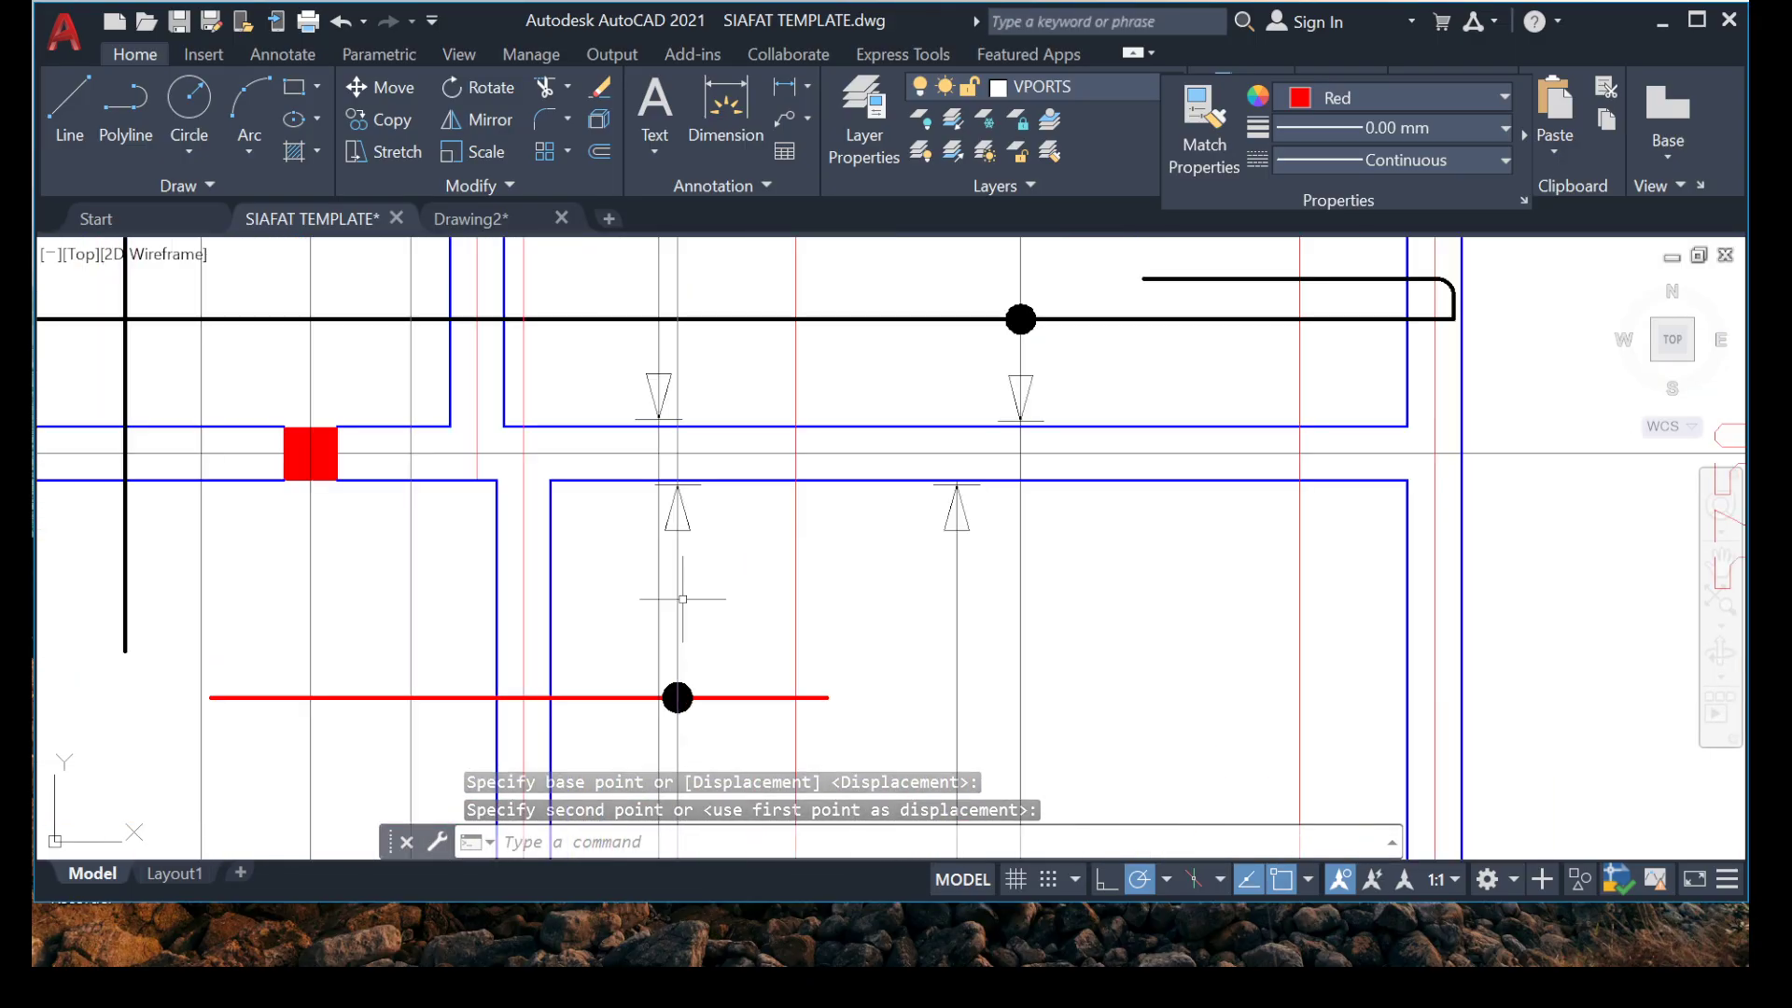
pyautogui.write('tr')
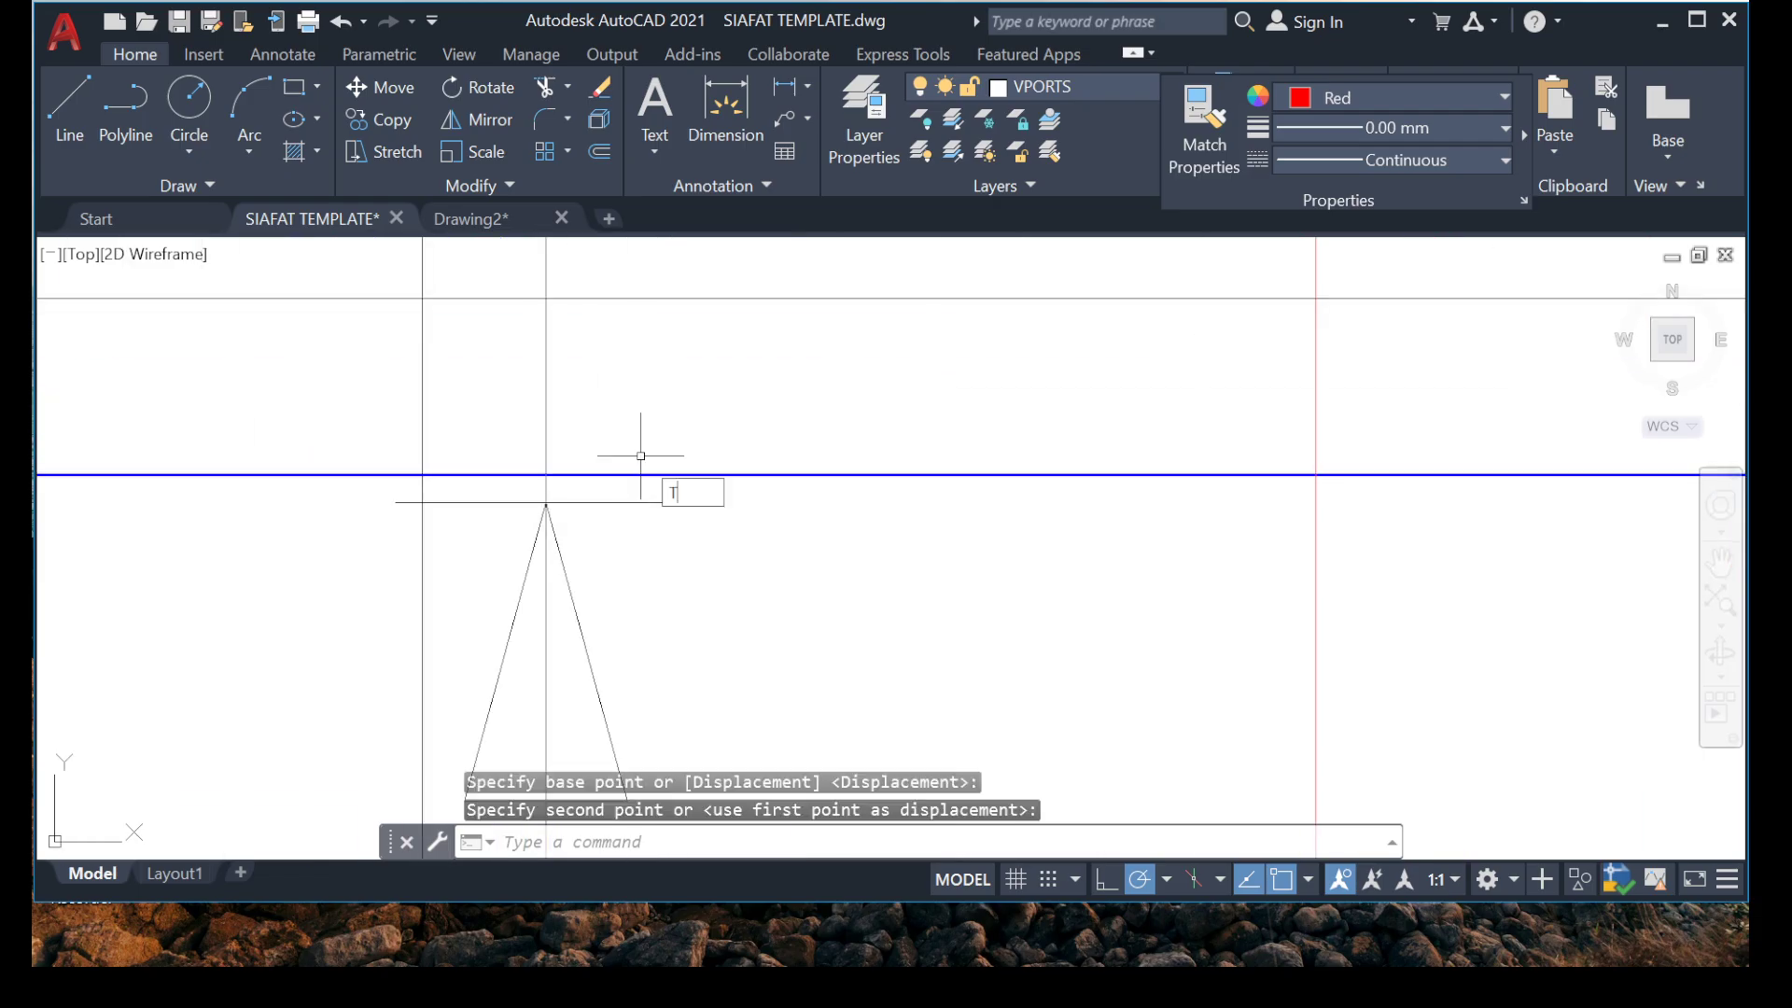
pyautogui.press('Return')
pyautogui.scroll(5, 517, 507)
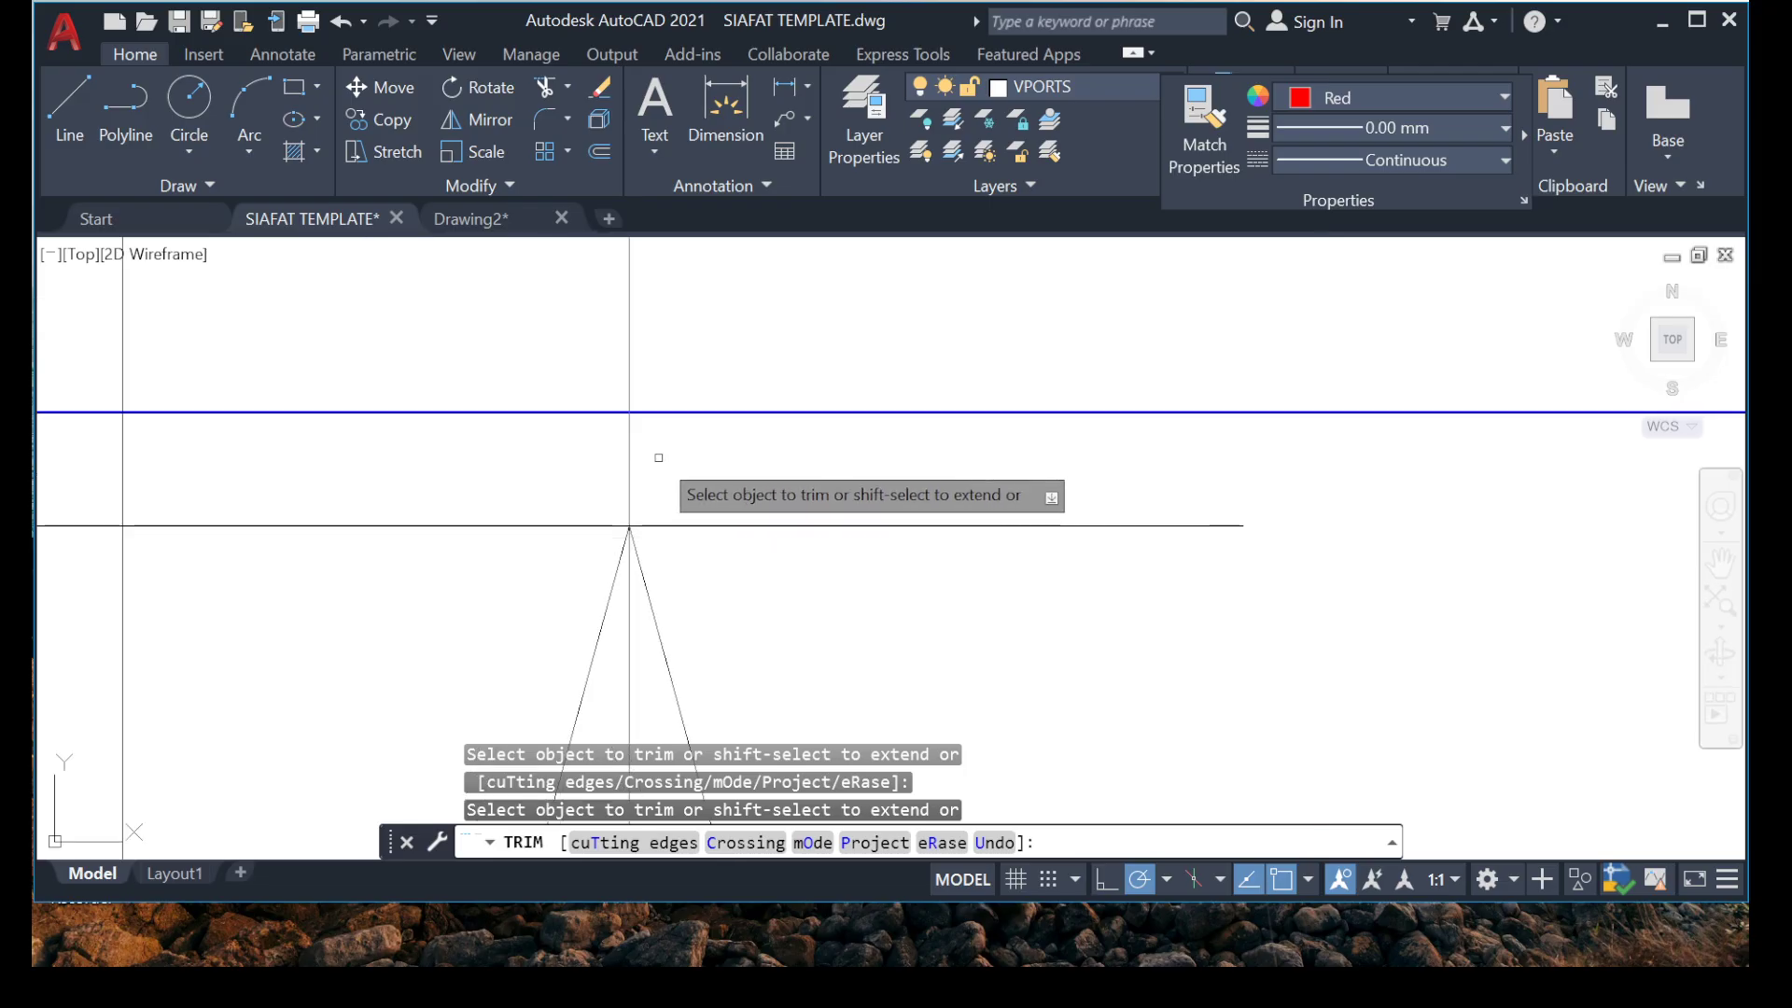
pyautogui.click(639, 459)
pyautogui.press('Escape')
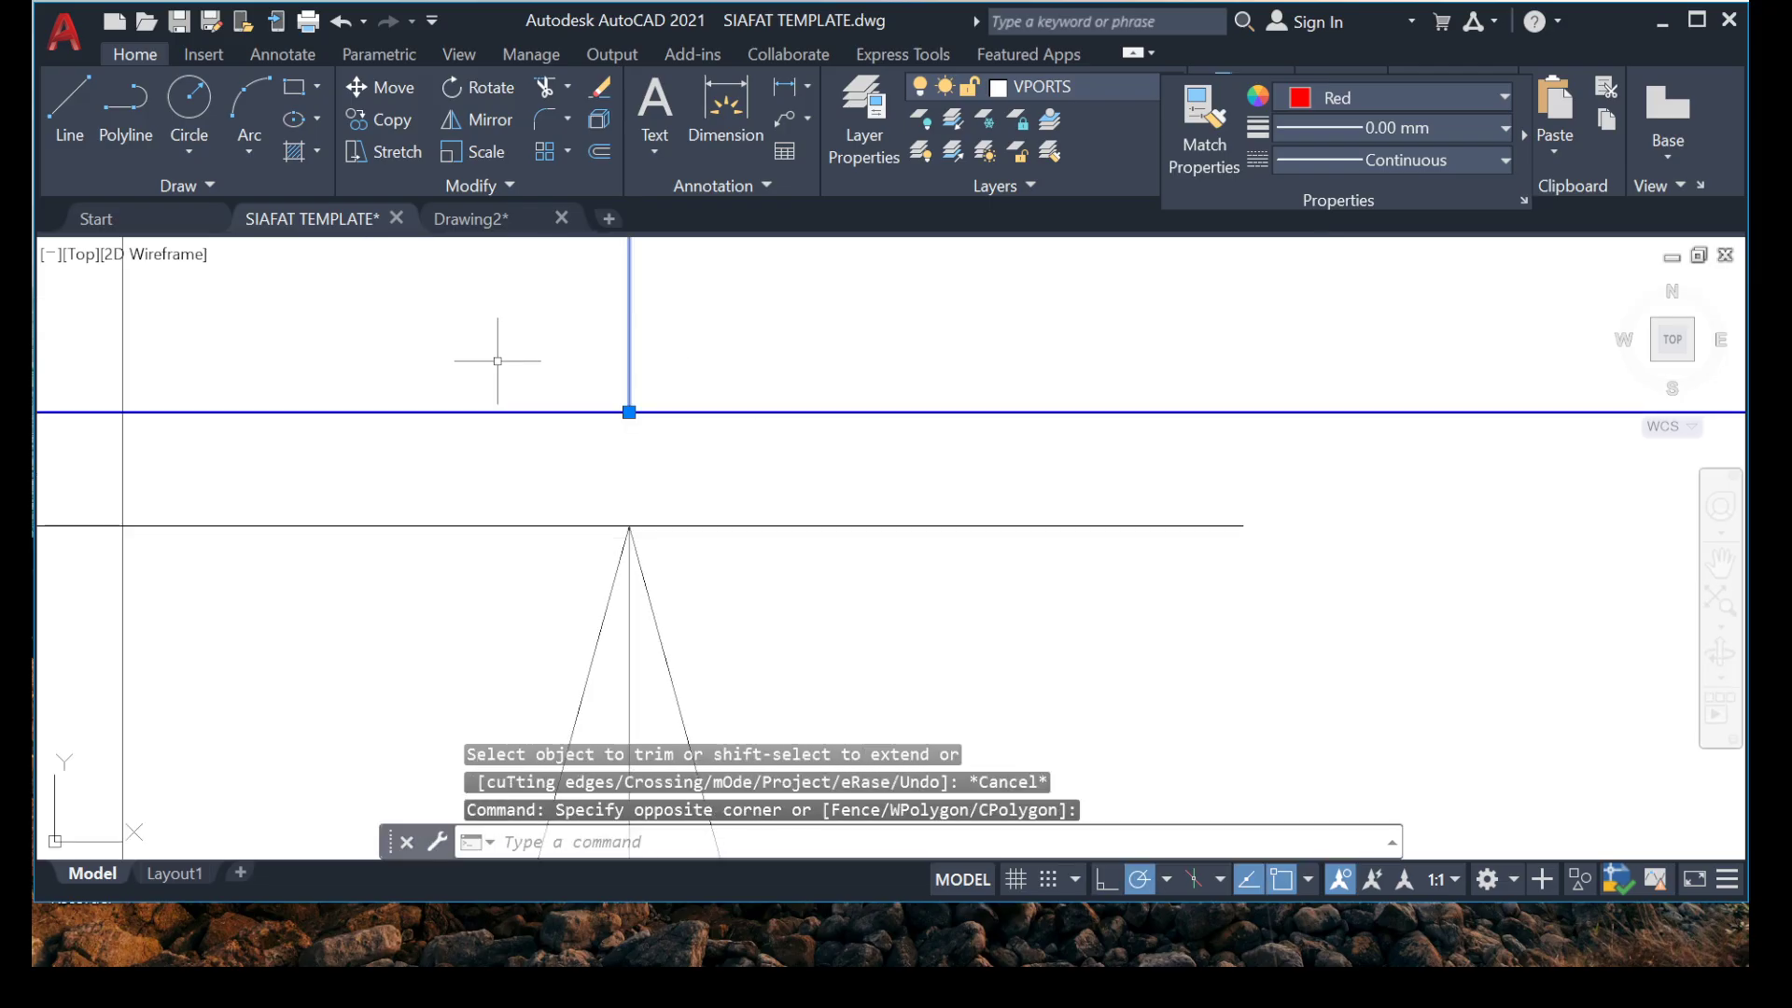
pyautogui.press('Delete')
pyautogui.scroll(-5, 579, 411)
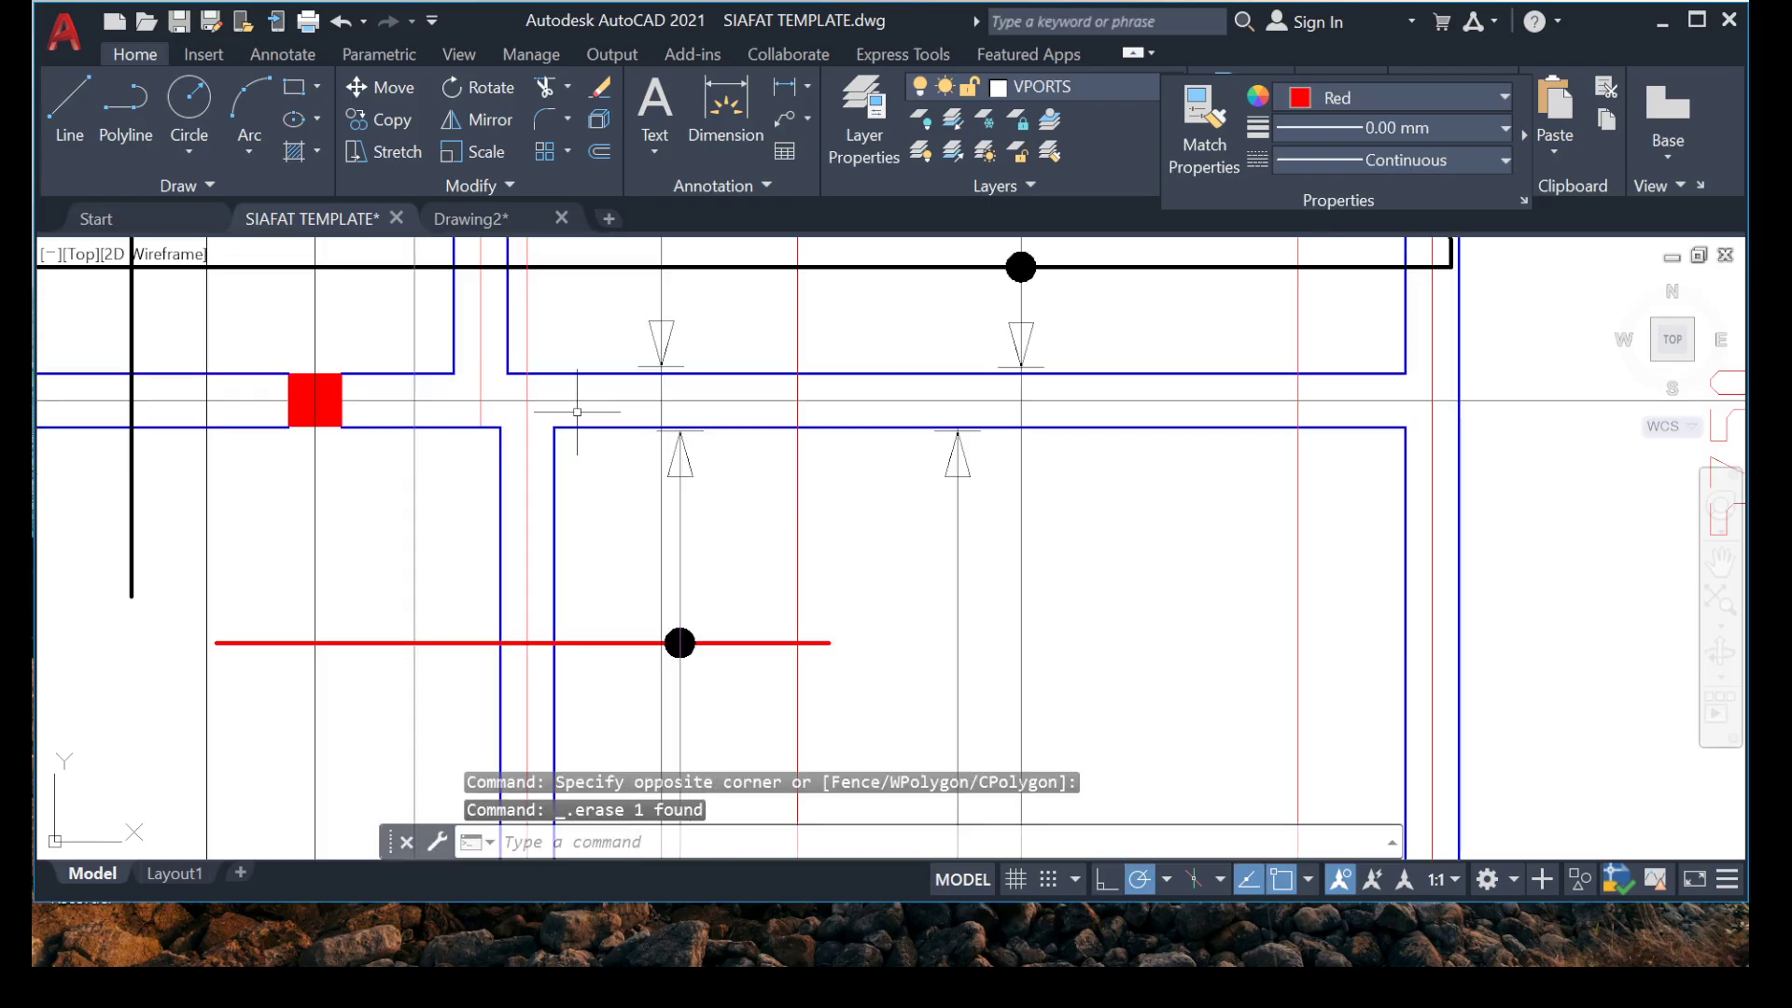
pyautogui.scroll(-4, 597, 411)
pyautogui.moveTo(585, 495)
pyautogui.mouseDown(button='middle')
pyautogui.moveTo(479, 688)
pyautogui.moveTo(416, 885)
pyautogui.mouseUp(button='middle')
pyautogui.moveTo(488, 738); pyautogui.dragTo(650, 551, button='middle')
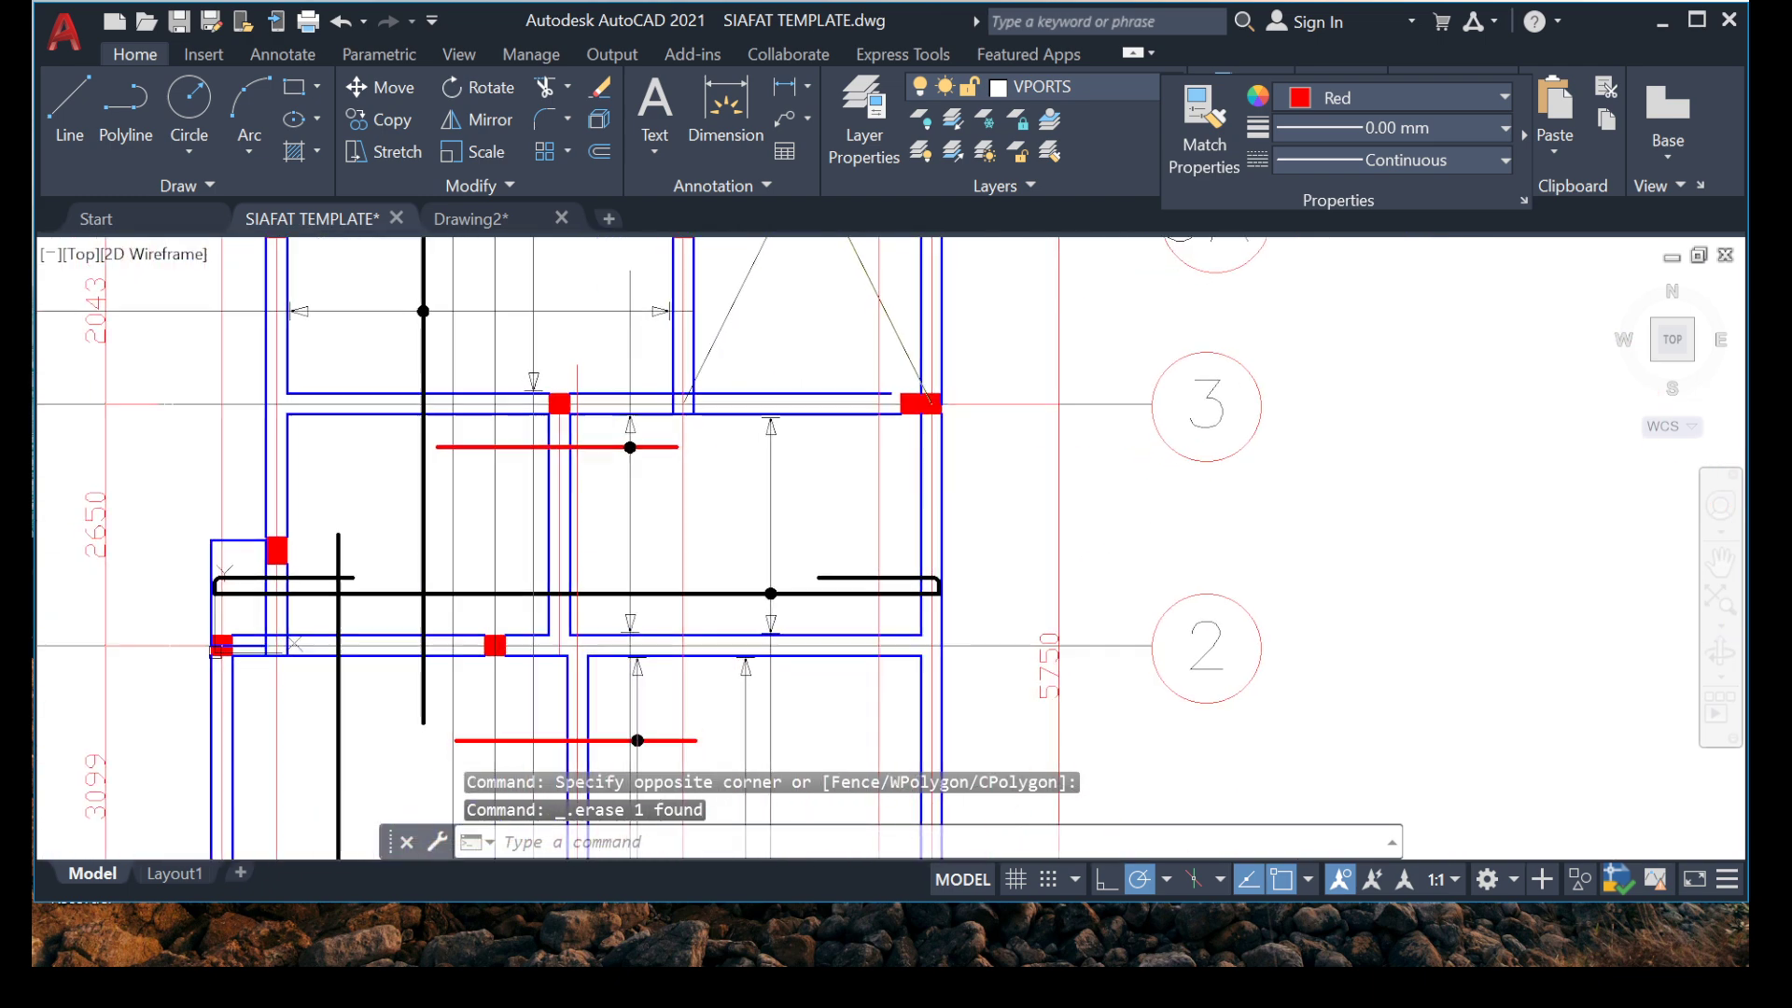
pyautogui.scroll(-4, 415, 384)
pyautogui.moveTo(444, 356); pyautogui.dragTo(444, 703, button='middle')
pyautogui.scroll(2, 518, 360)
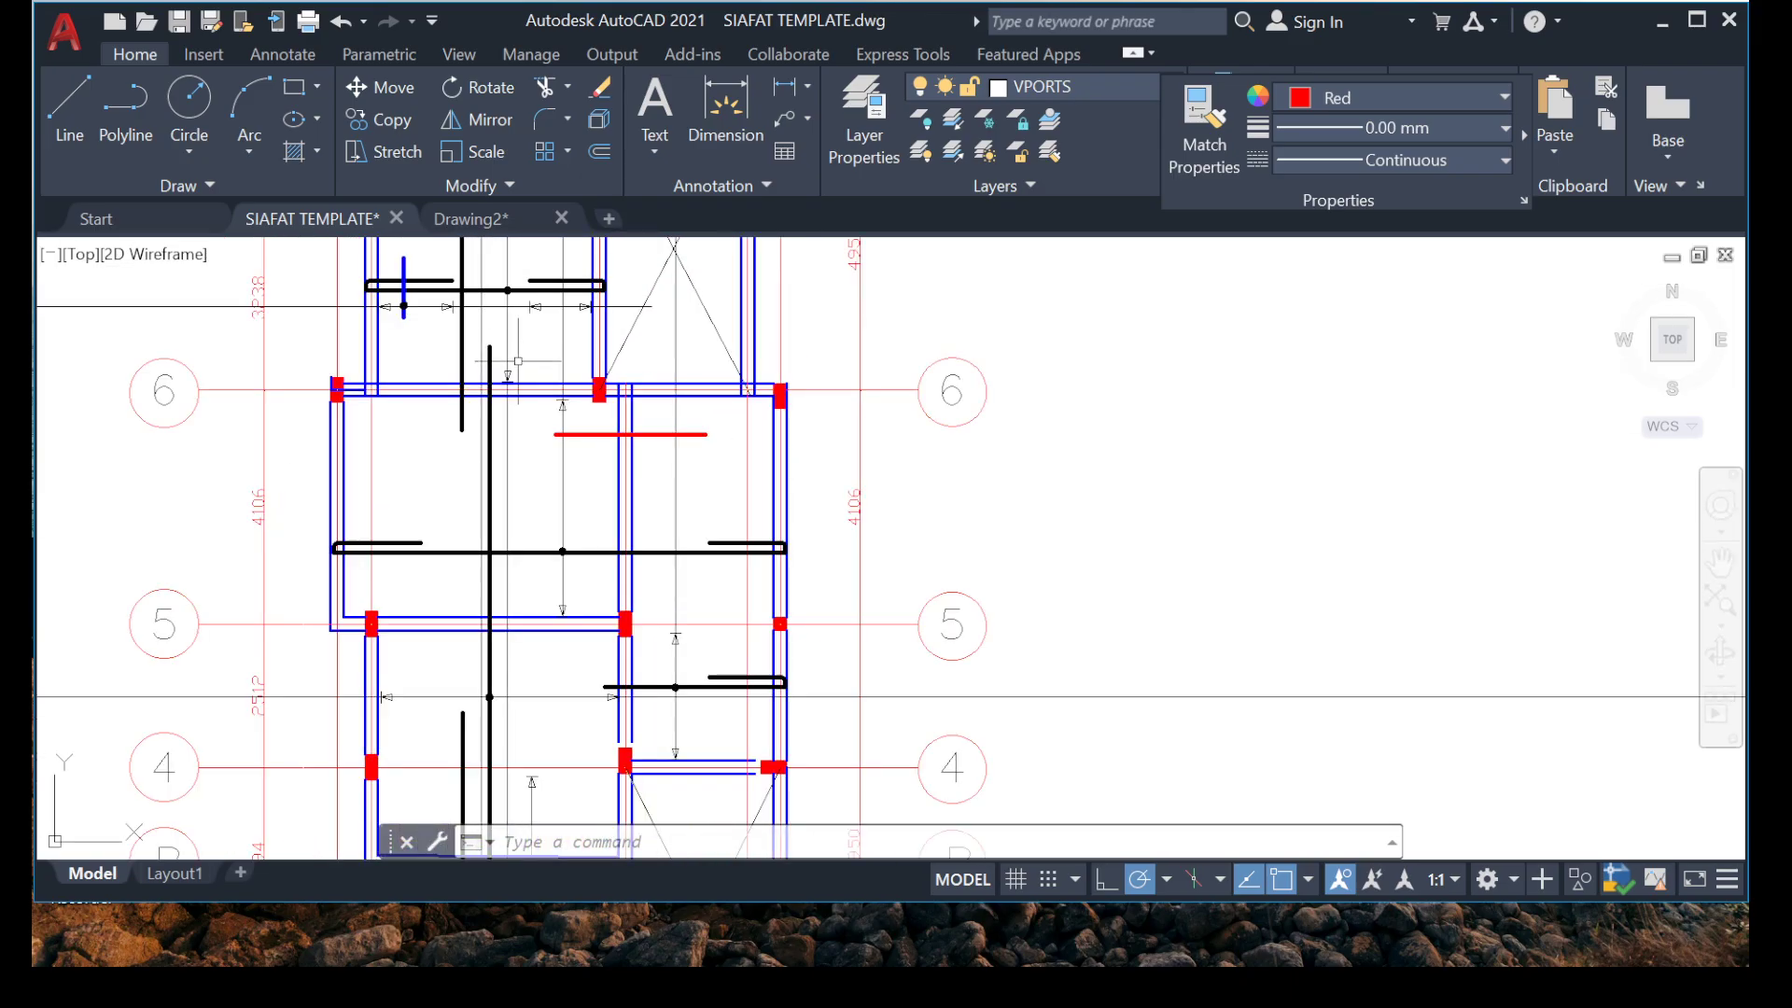
pyautogui.scroll(6, 566, 535)
pyautogui.click(612, 617)
pyautogui.click(571, 620)
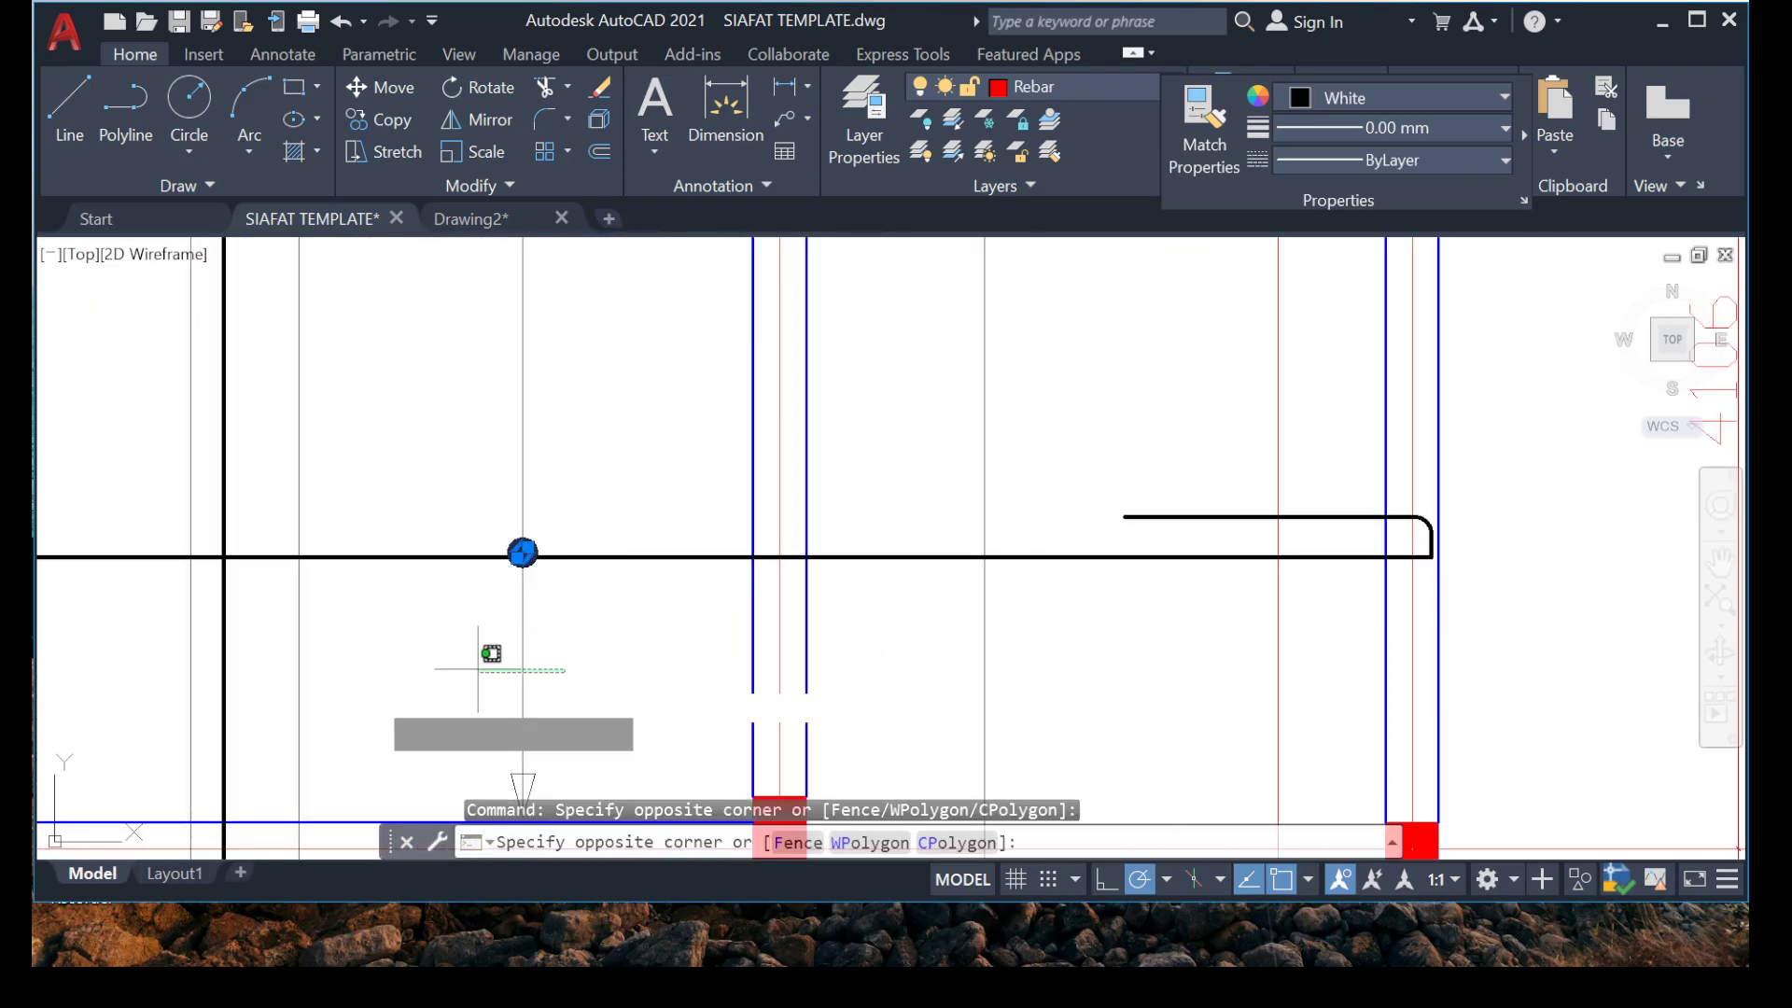
pyautogui.click(439, 672)
pyautogui.moveTo(432, 672); pyautogui.dragTo(392, 471, button='middle')
pyautogui.scroll(-2, 392, 471)
pyautogui.click(355, 448)
pyautogui.click(557, 688)
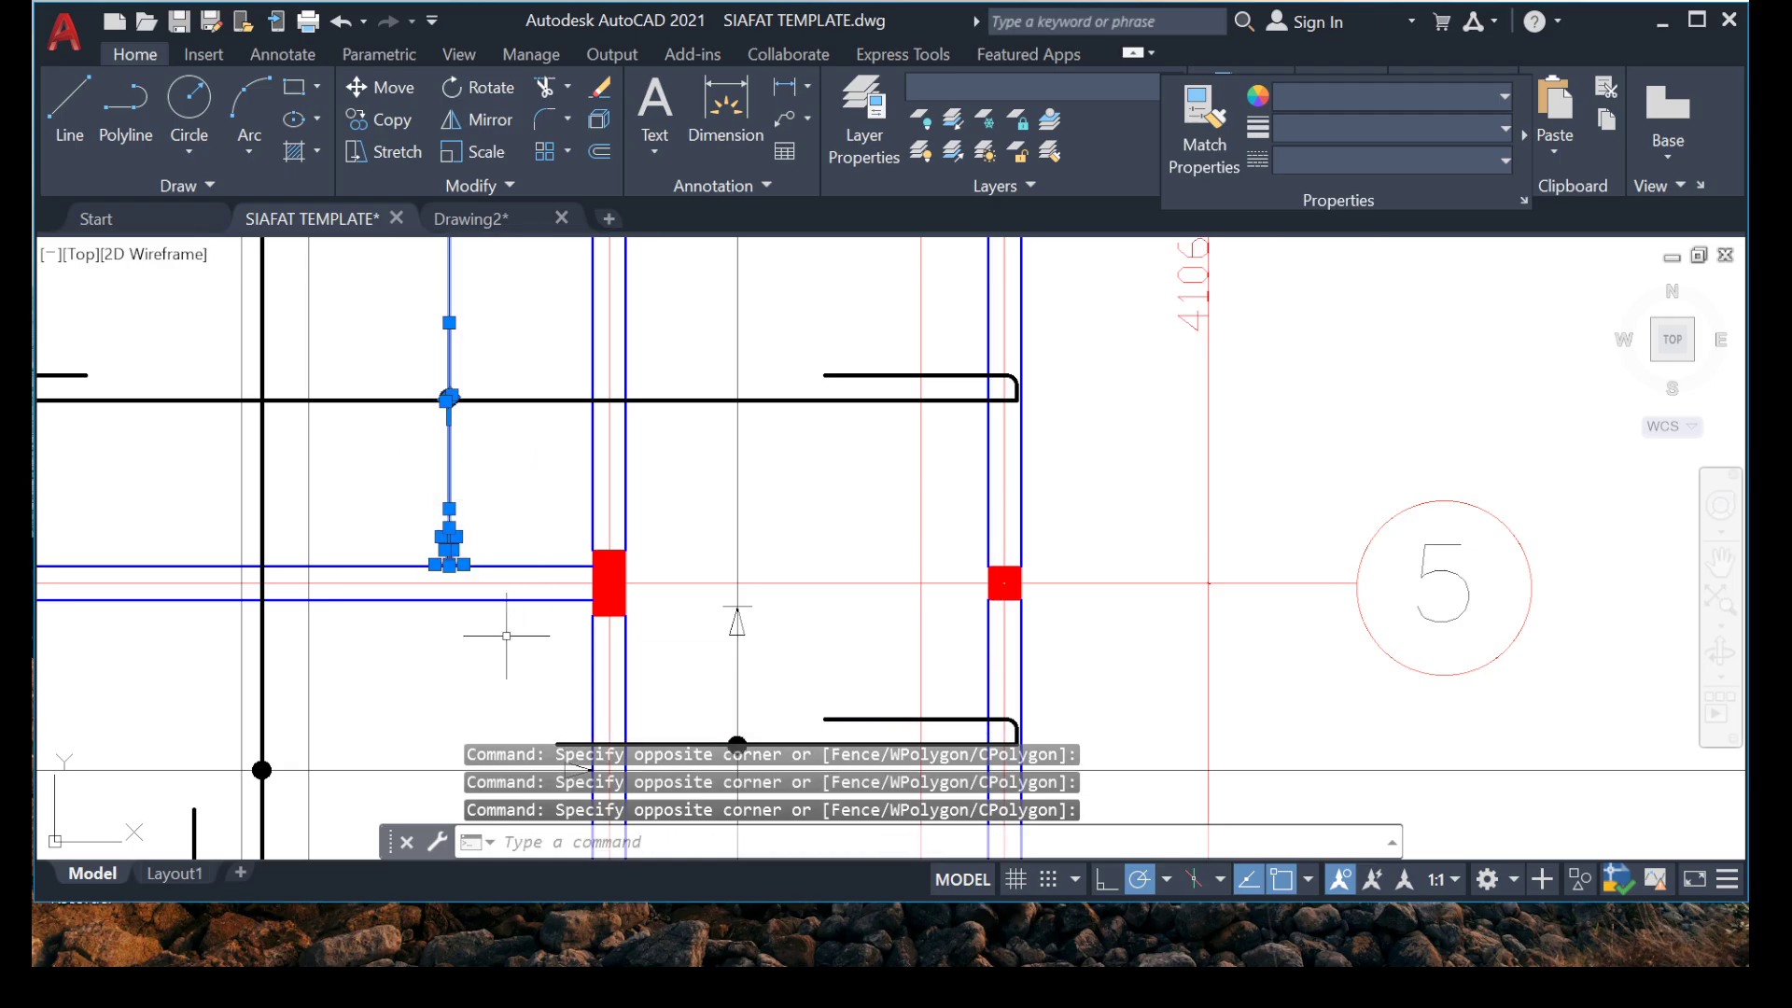
pyautogui.scroll(-4, 504, 621)
pyautogui.moveTo(474, 348); pyautogui.dragTo(411, 516, button='middle')
pyautogui.scroll(8, 411, 517)
pyautogui.moveTo(372, 668); pyautogui.dragTo(433, 404, button='middle')
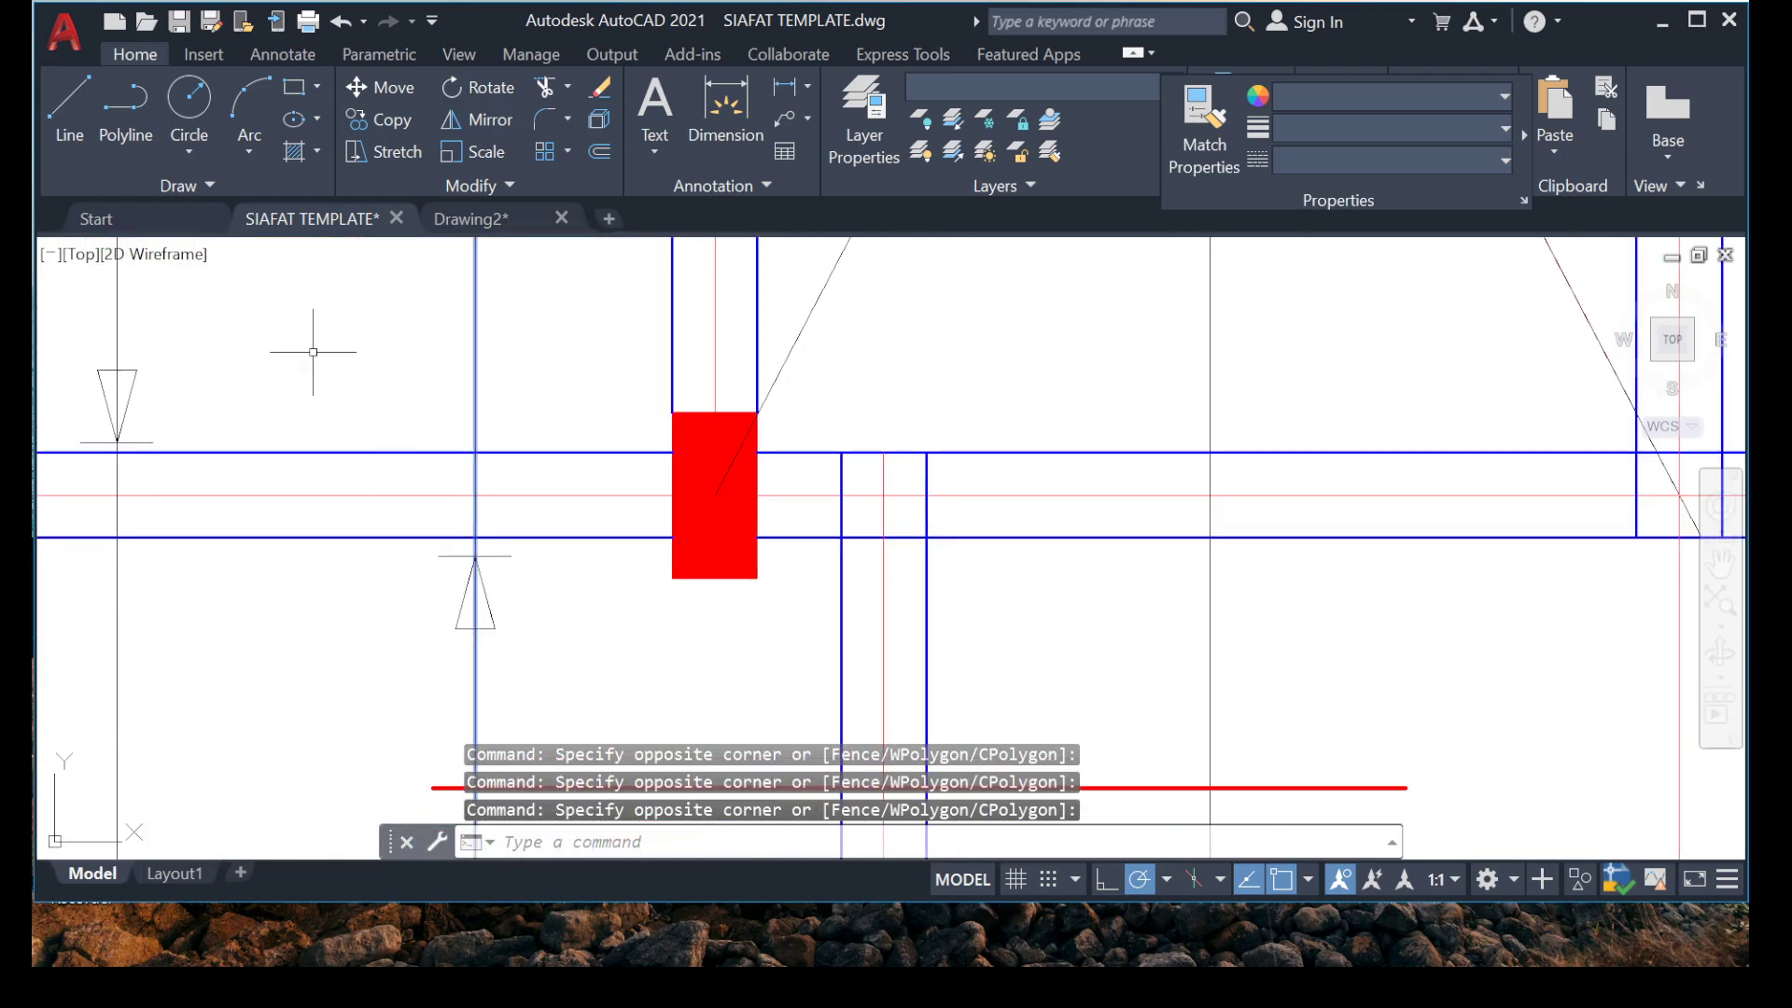
pyautogui.click(292, 328)
pyautogui.click(558, 682)
pyautogui.scroll(-4, 504, 569)
pyautogui.moveTo(487, 621)
pyautogui.mouseDown(button='middle')
pyautogui.moveTo(469, 373)
pyautogui.moveTo(435, 315)
pyautogui.mouseUp(button='middle')
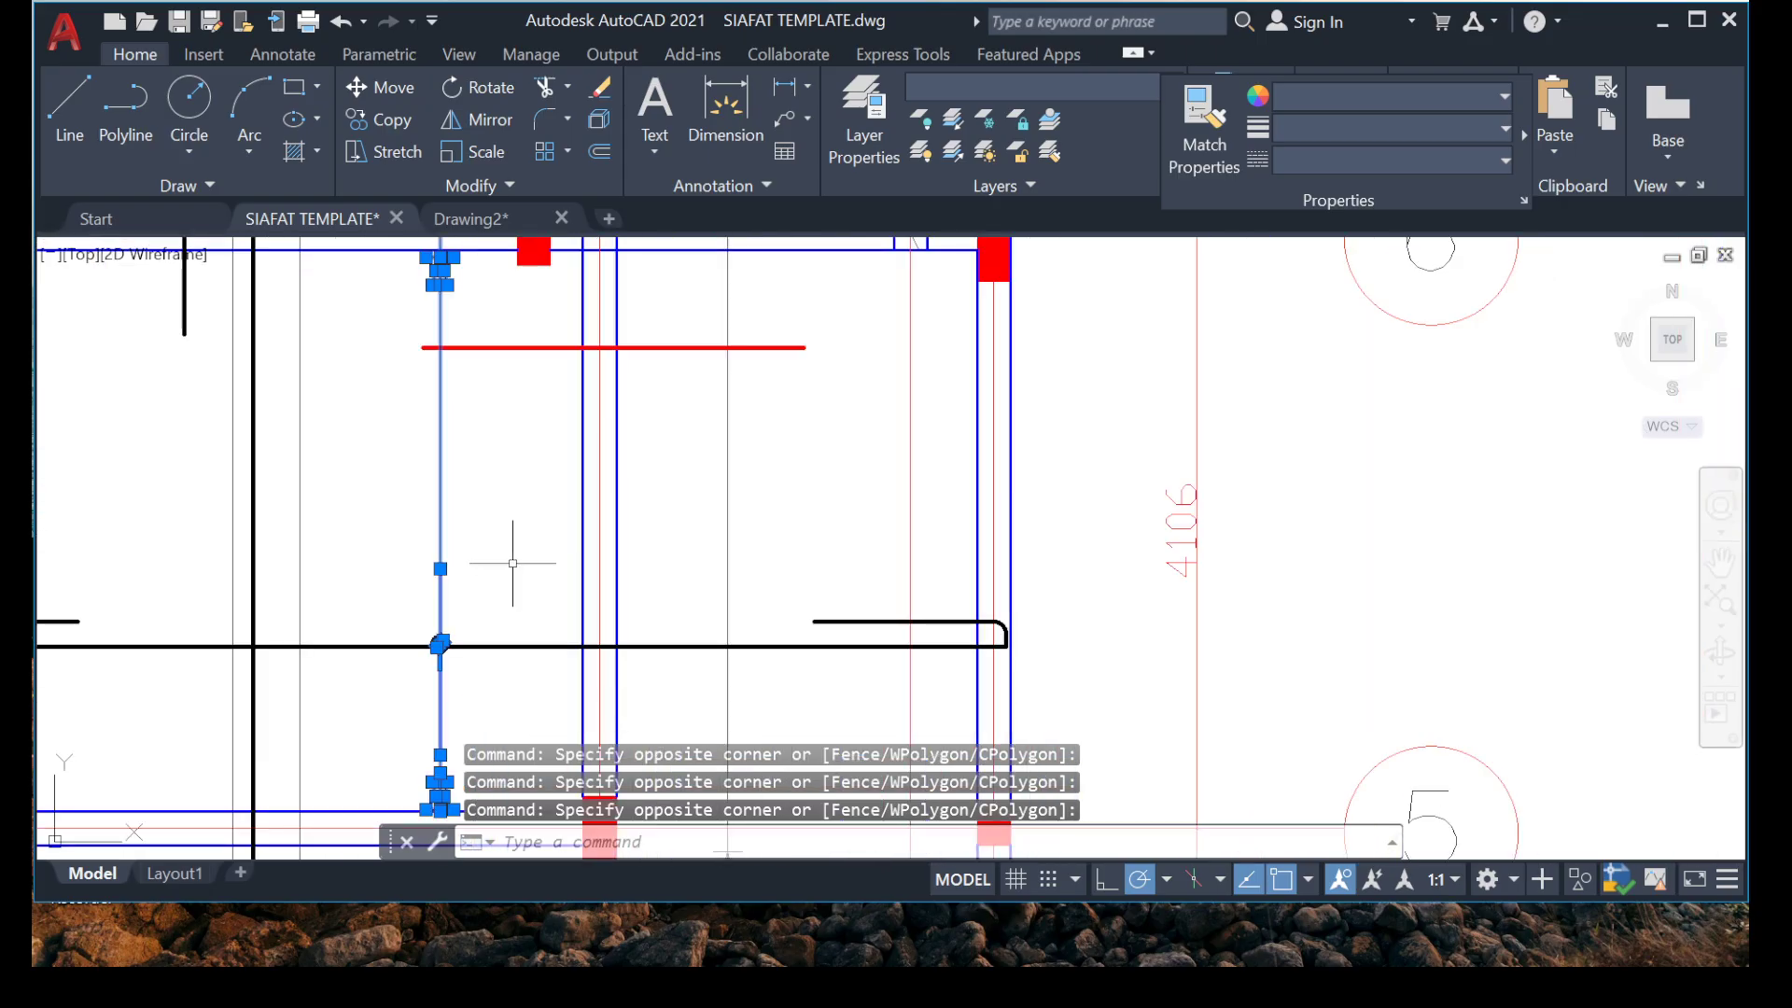
pyautogui.rightClick(389, 560)
pyautogui.click(397, 560)
pyautogui.scroll(6, 420, 673)
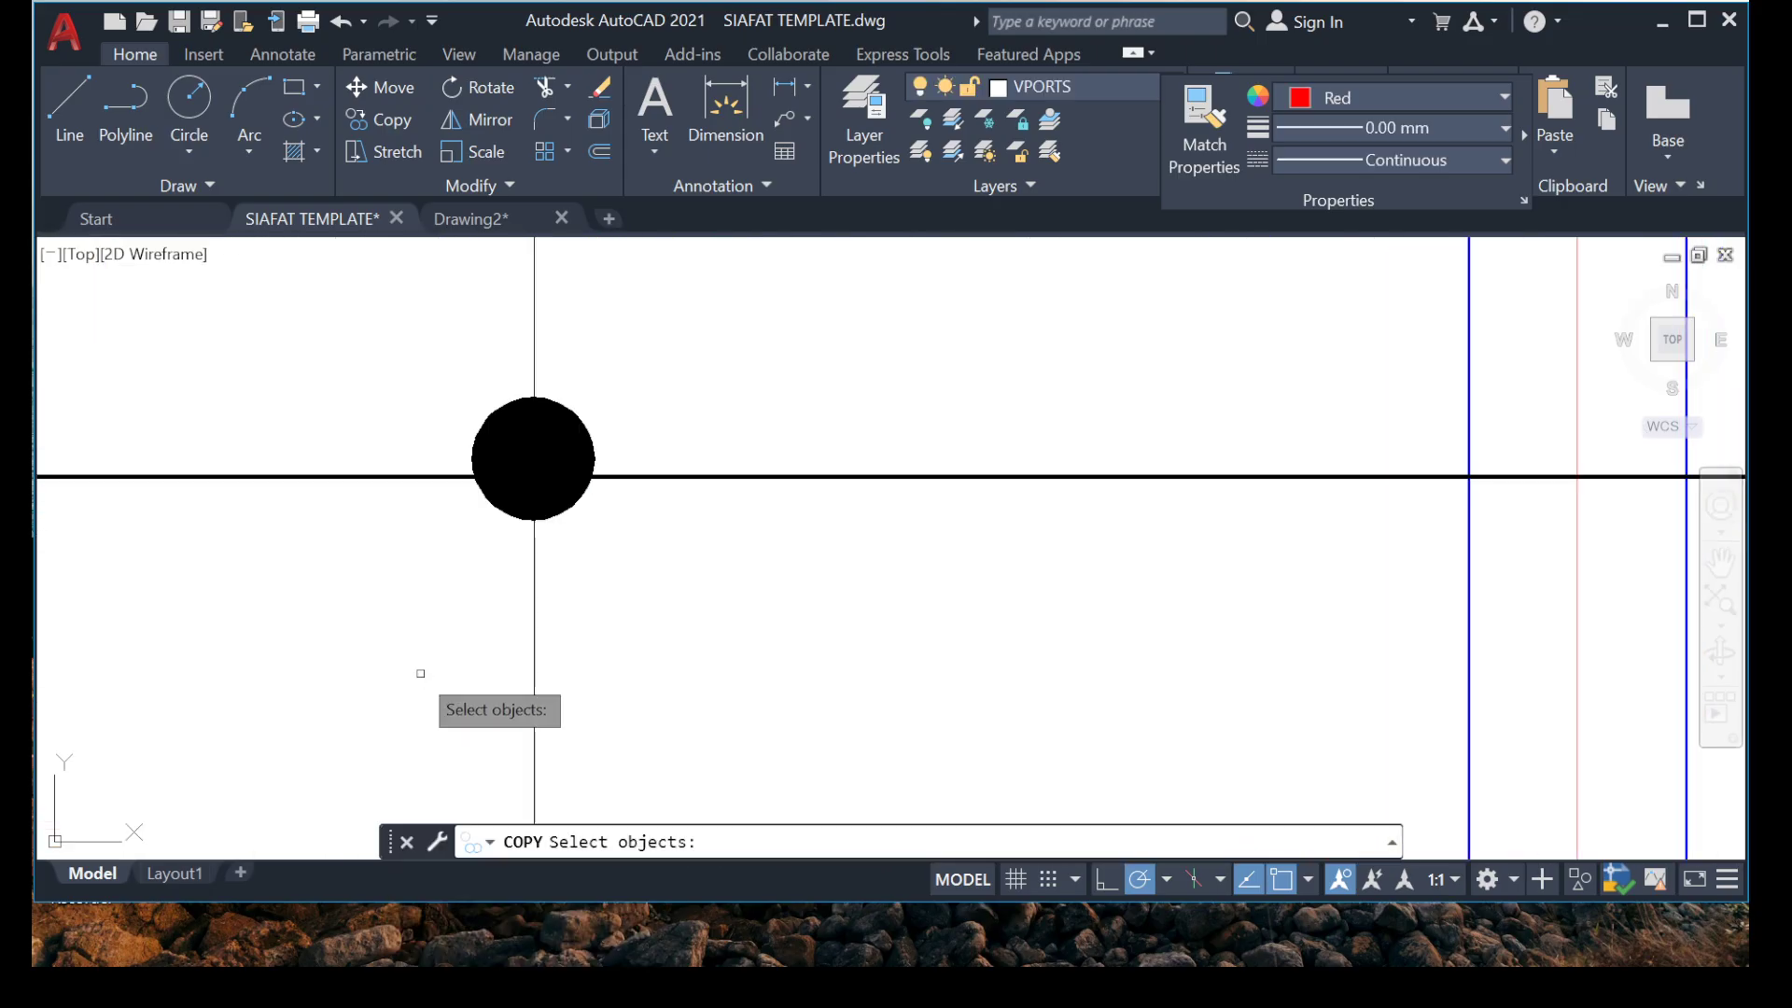
pyautogui.scroll(-5, 469, 563)
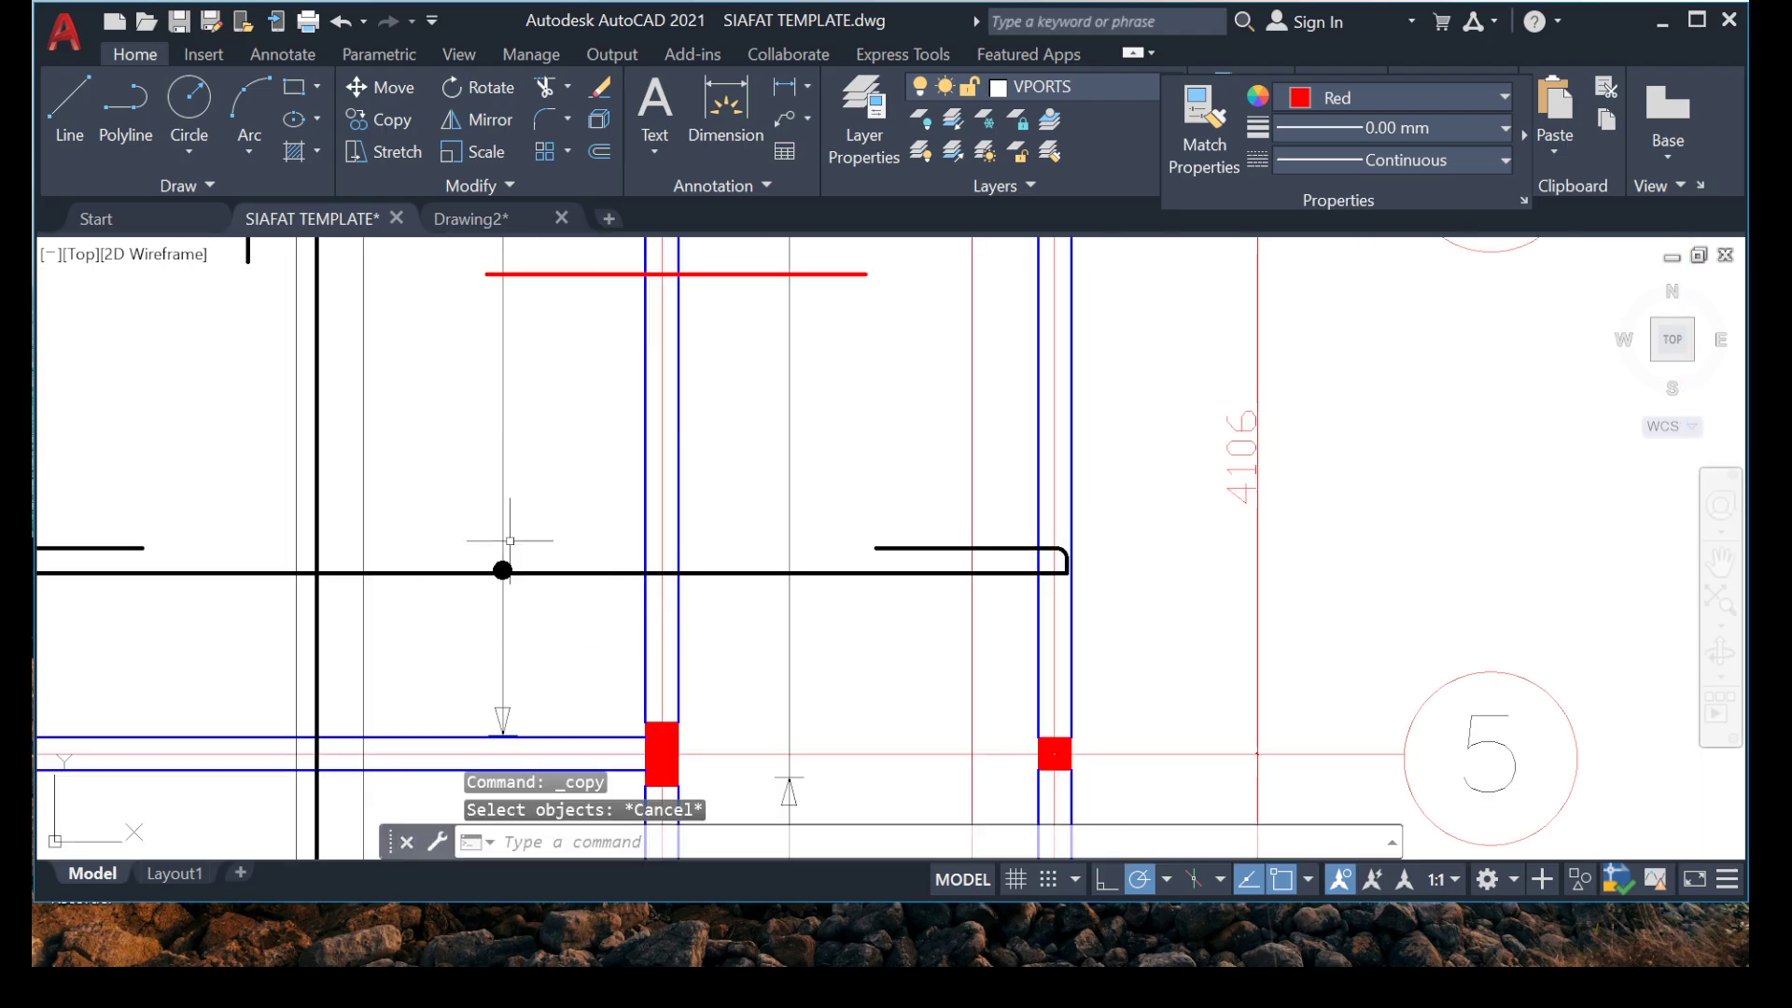
# Copy the distribution line with its dot and arrowheads from the bay between grids 5 and 6, placing the dot on the red rebar below grid 6.
pyautogui.click(568, 655)
pyautogui.click(485, 621)
pyautogui.moveTo(474, 738); pyautogui.dragTo(417, 552, button='middle')
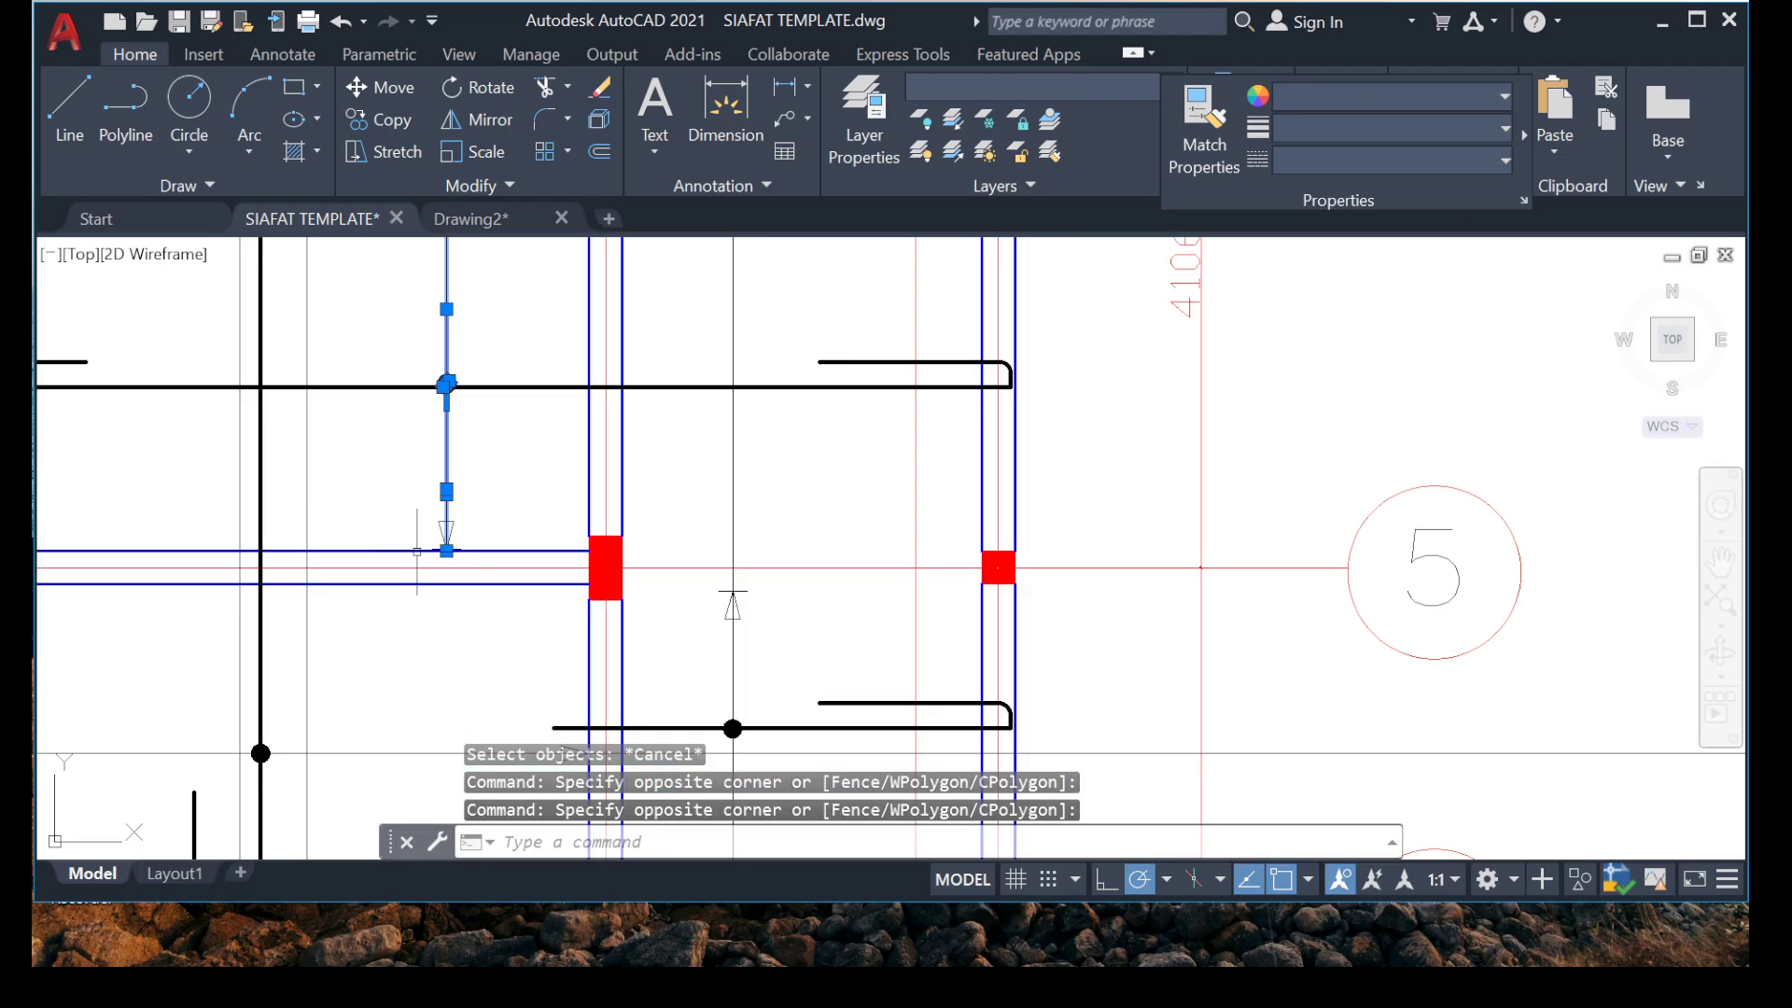
pyautogui.click(505, 620)
pyautogui.scroll(-8, 493, 616)
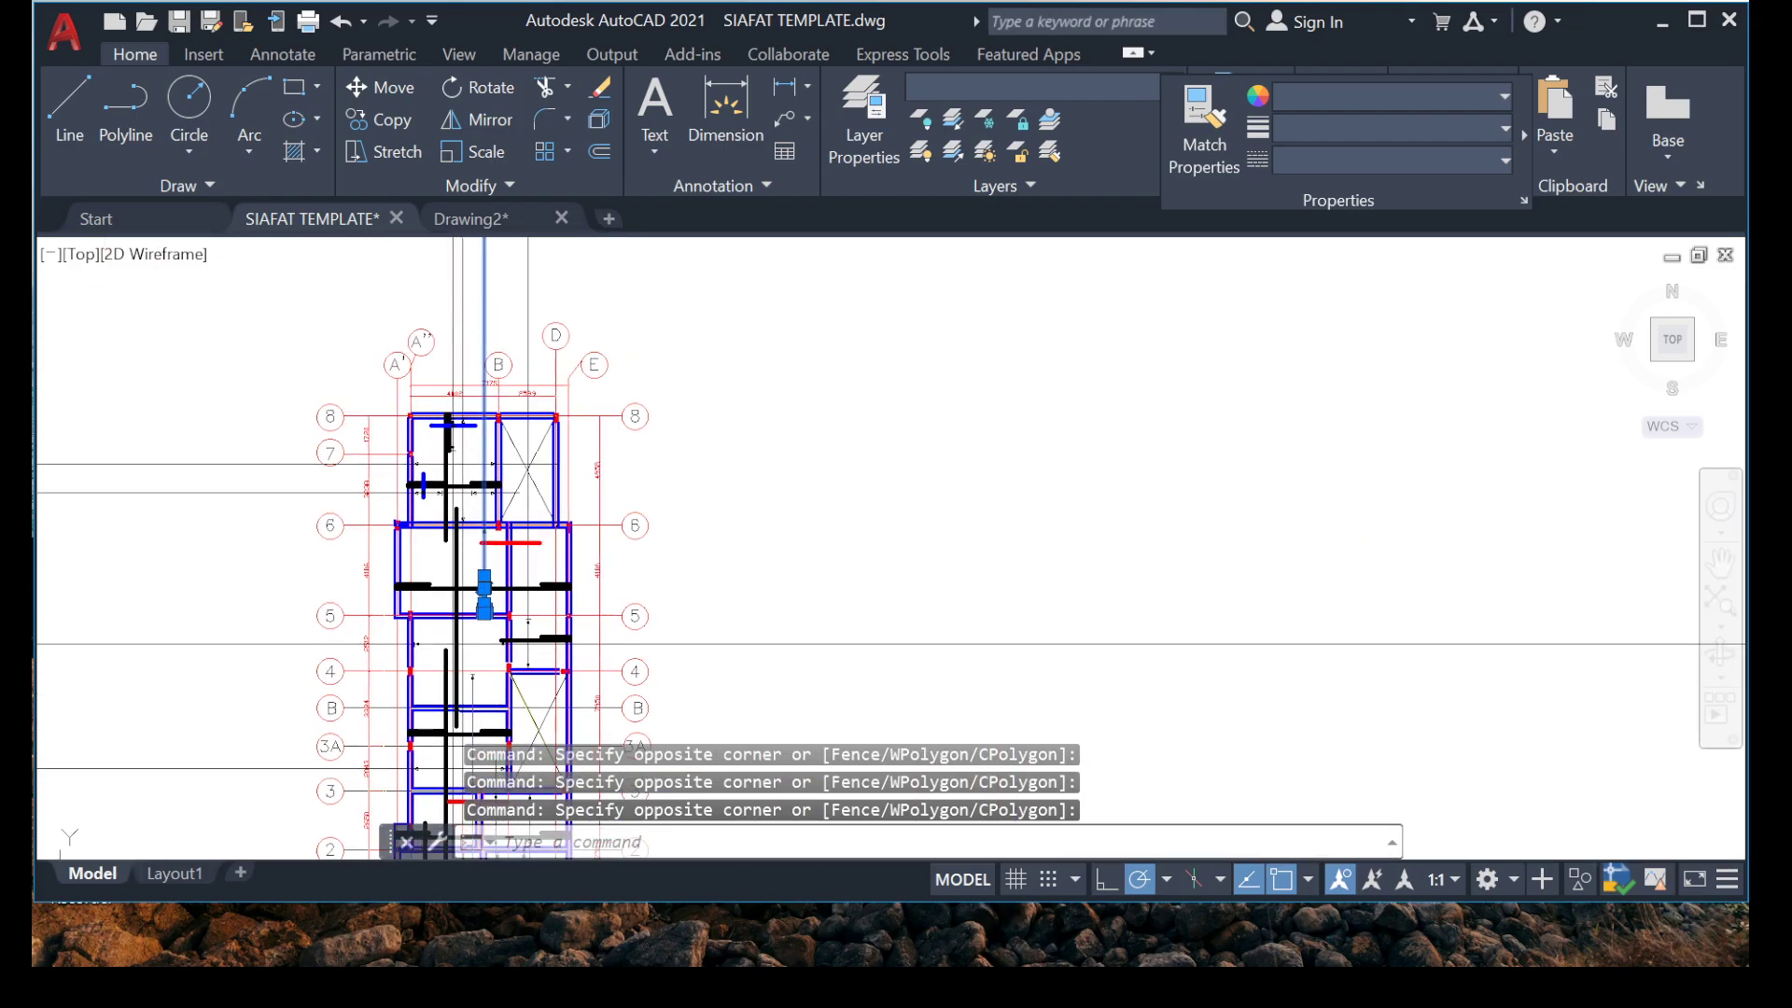
pyautogui.scroll(6, 448, 602)
pyautogui.moveTo(548, 380); pyautogui.dragTo(506, 486, button='middle')
pyautogui.scroll(2, 570, 376)
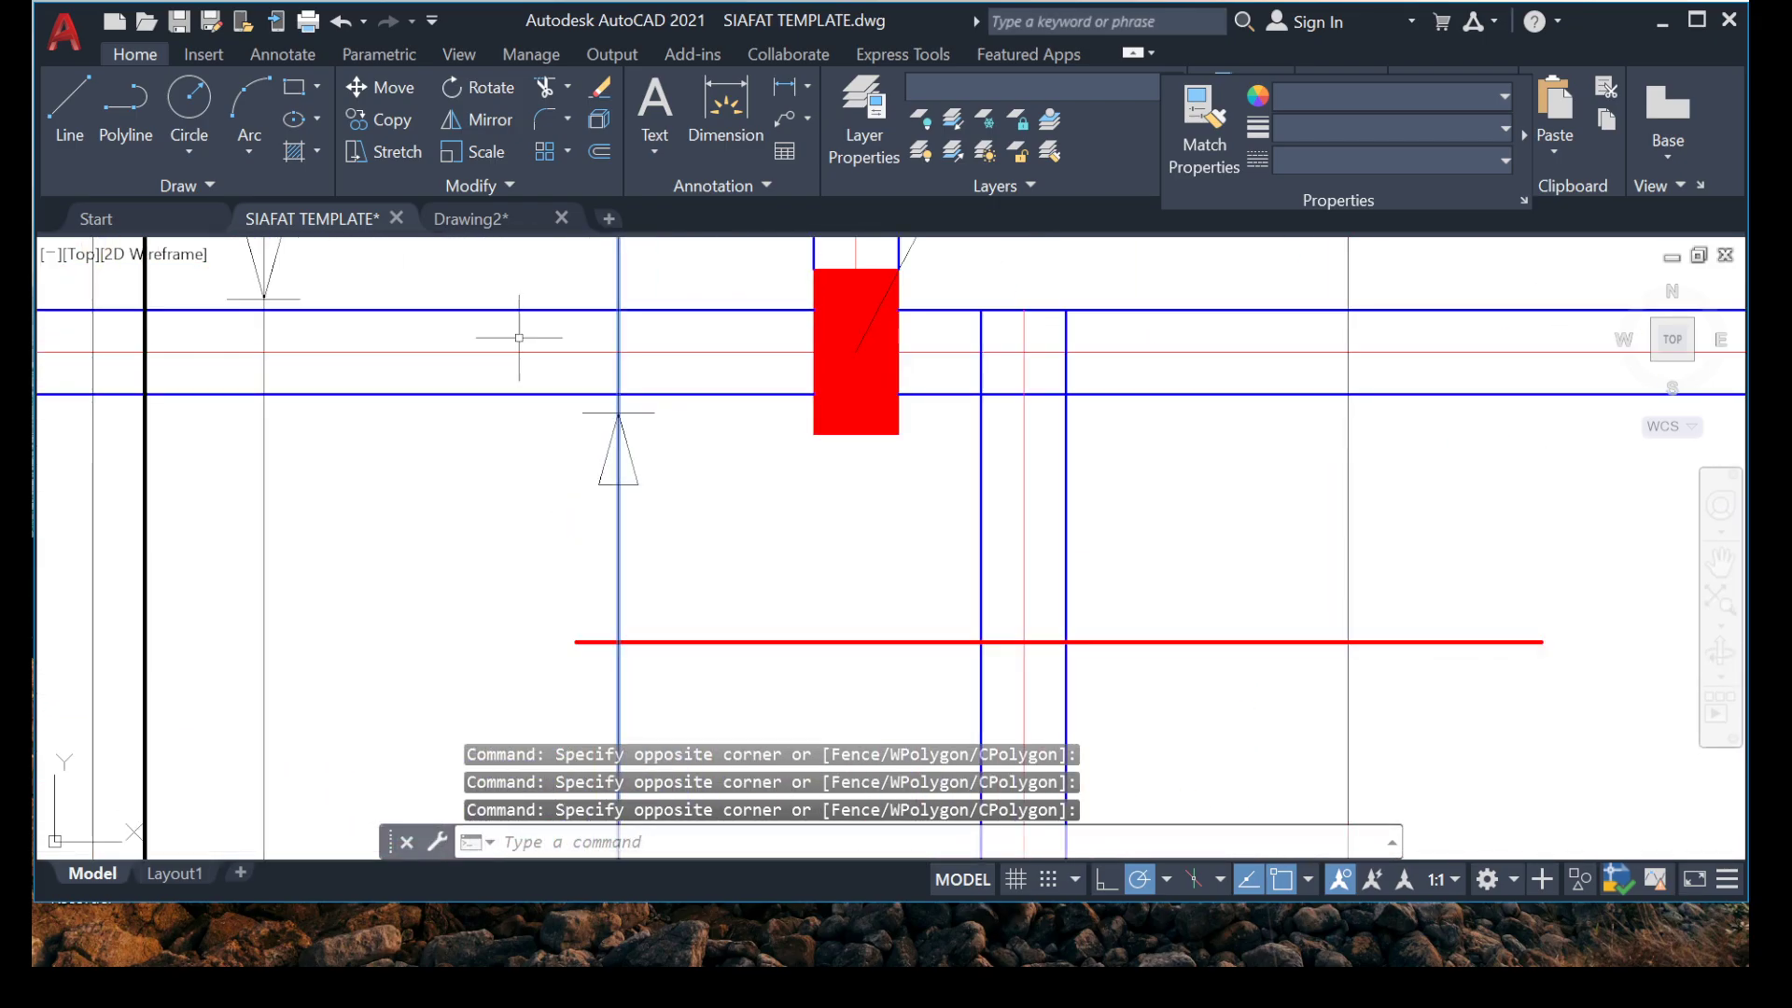
pyautogui.moveTo(520, 336); pyautogui.dragTo(399, 456, button='middle')
pyautogui.click(317, 335)
pyautogui.moveTo(575, 641); pyautogui.dragTo(503, 391, button='middle')
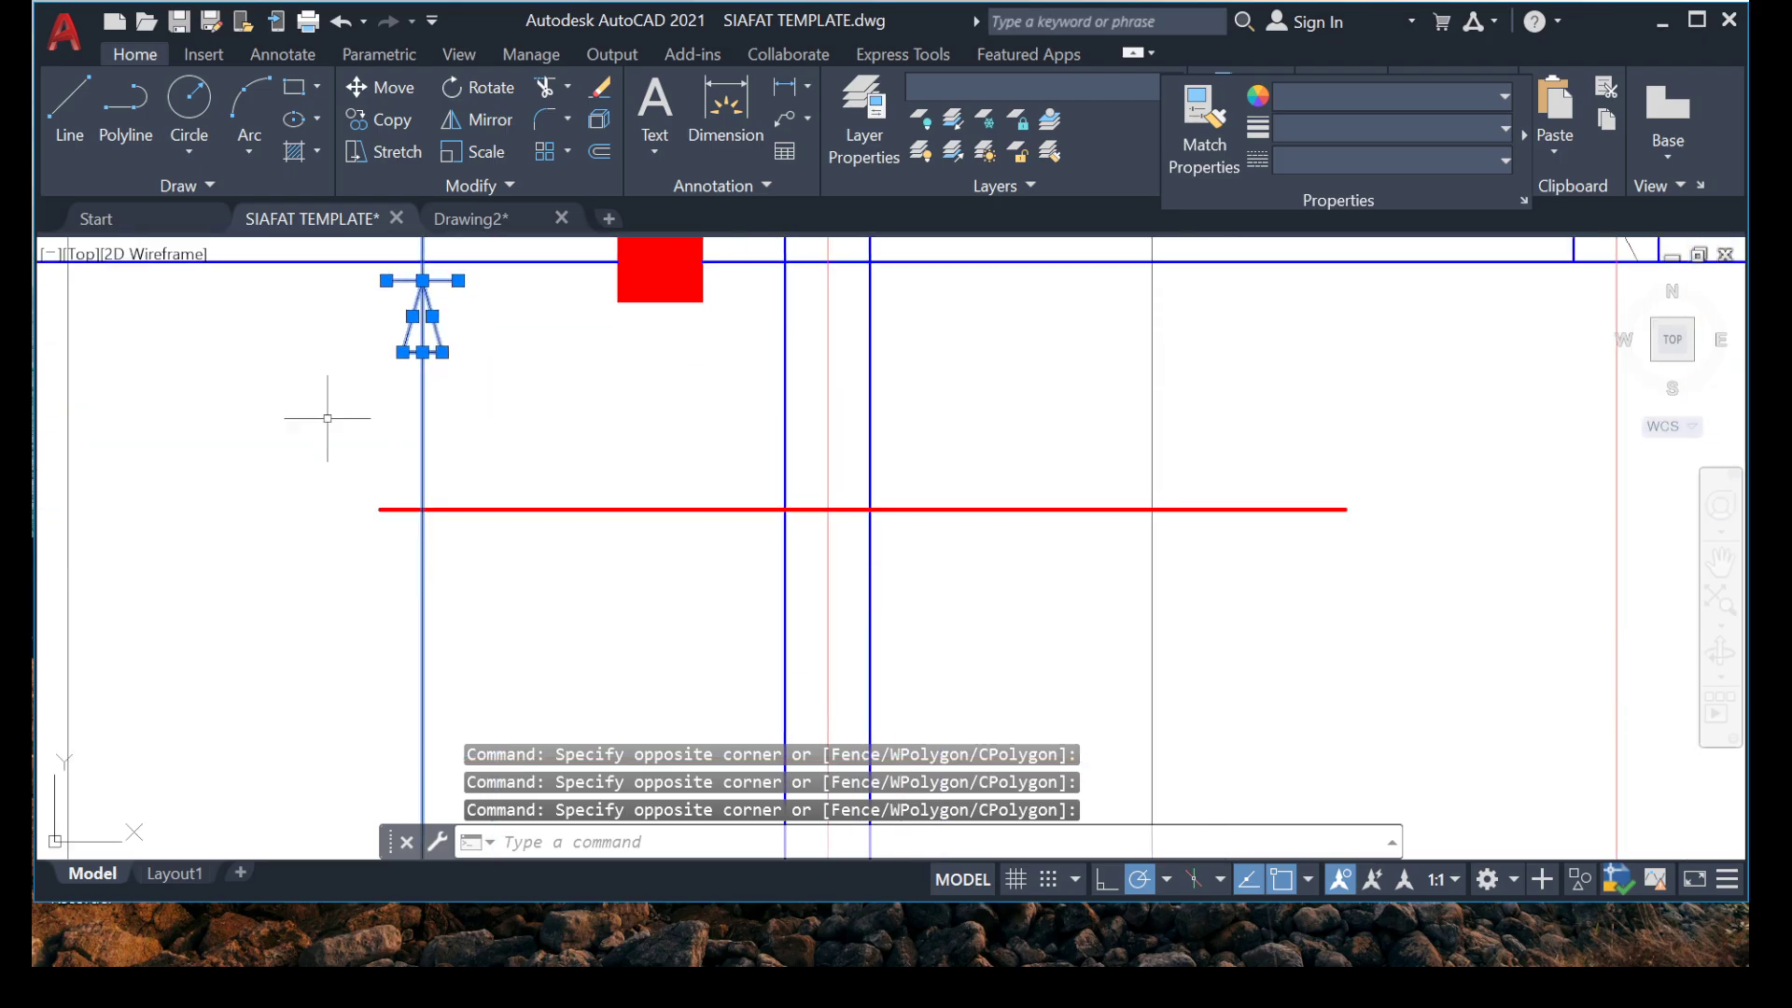
pyautogui.rightClick(337, 328)
pyautogui.click(475, 564)
pyautogui.scroll(-6, 496, 571)
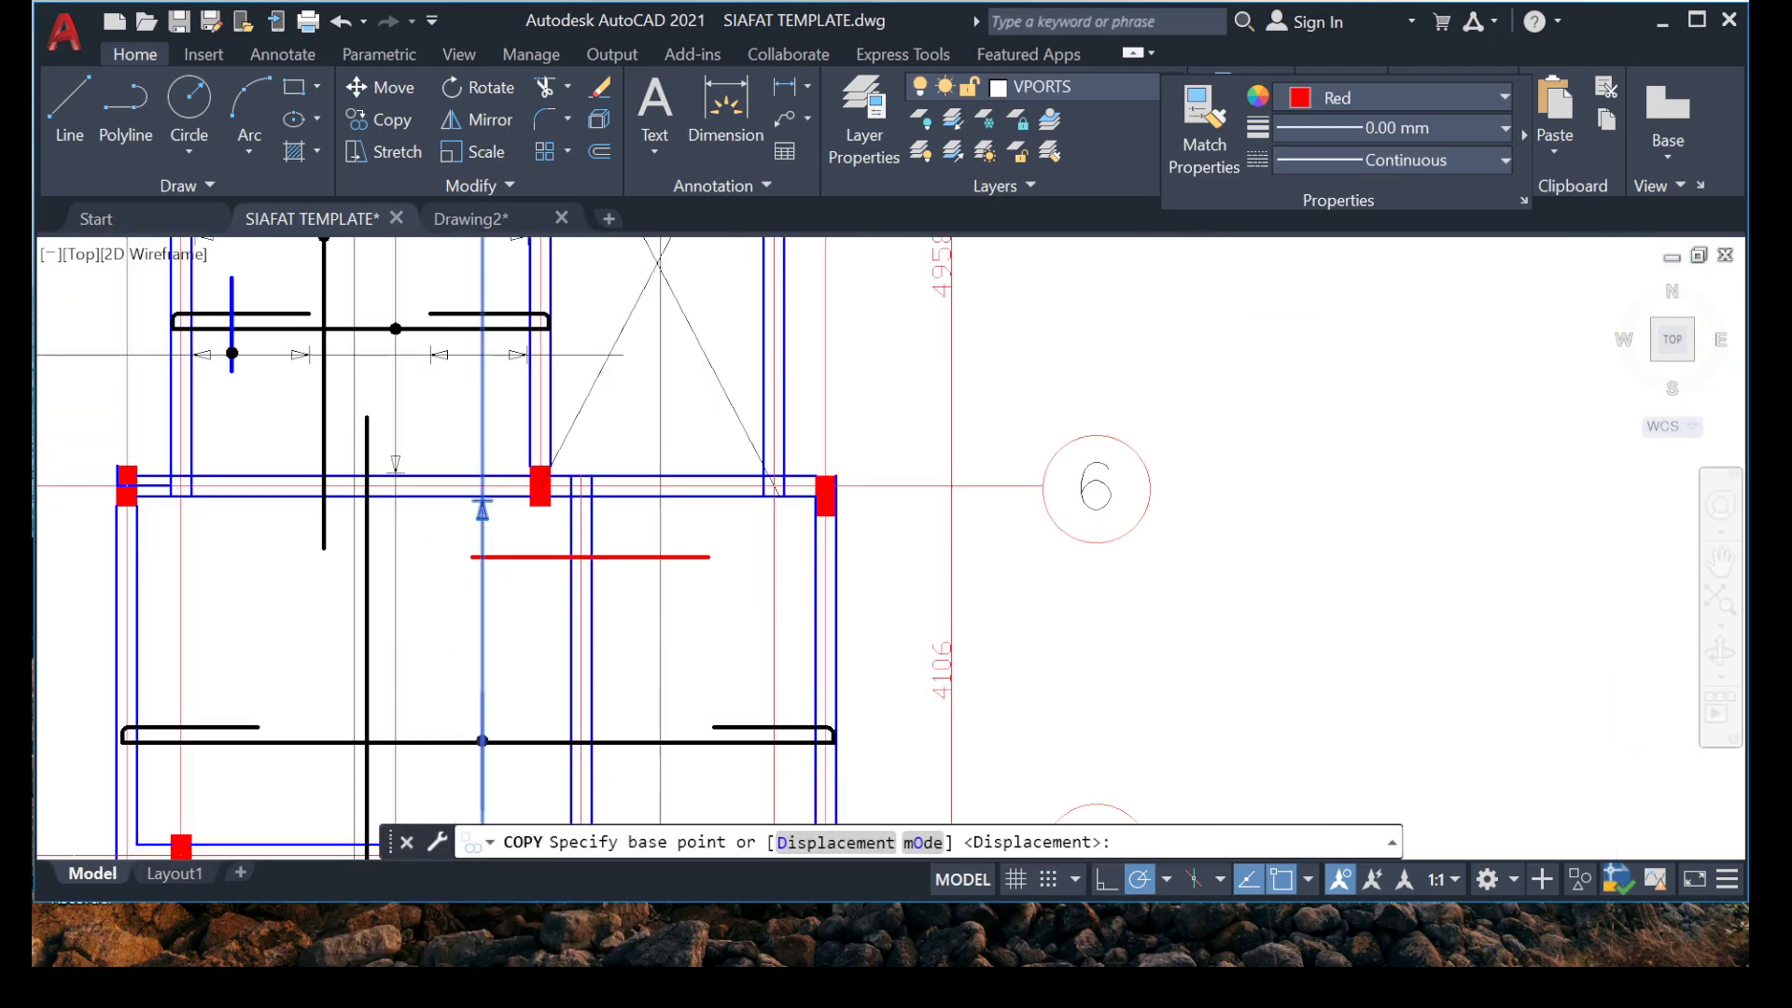
pyautogui.scroll(6, 462, 729)
pyautogui.click(522, 760)
pyautogui.scroll(-5, 588, 612)
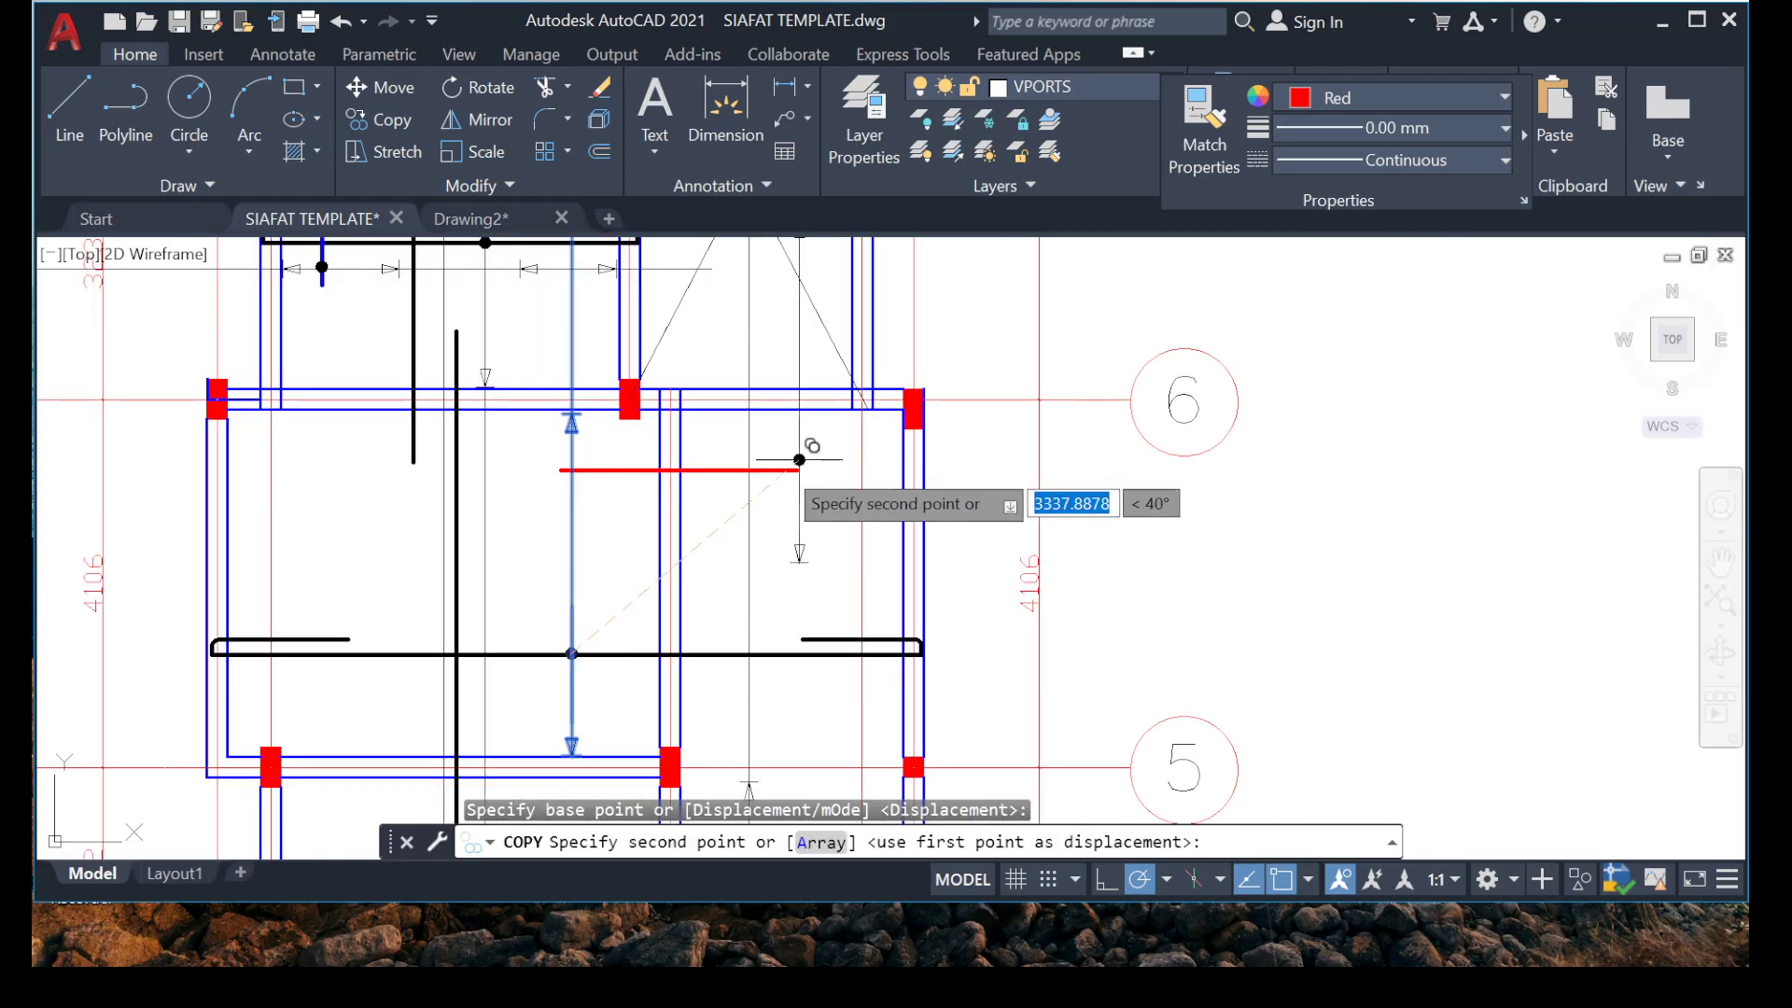
pyautogui.scroll(5, 581, 474)
pyautogui.click(525, 436)
pyautogui.scroll(-5, 373, 731)
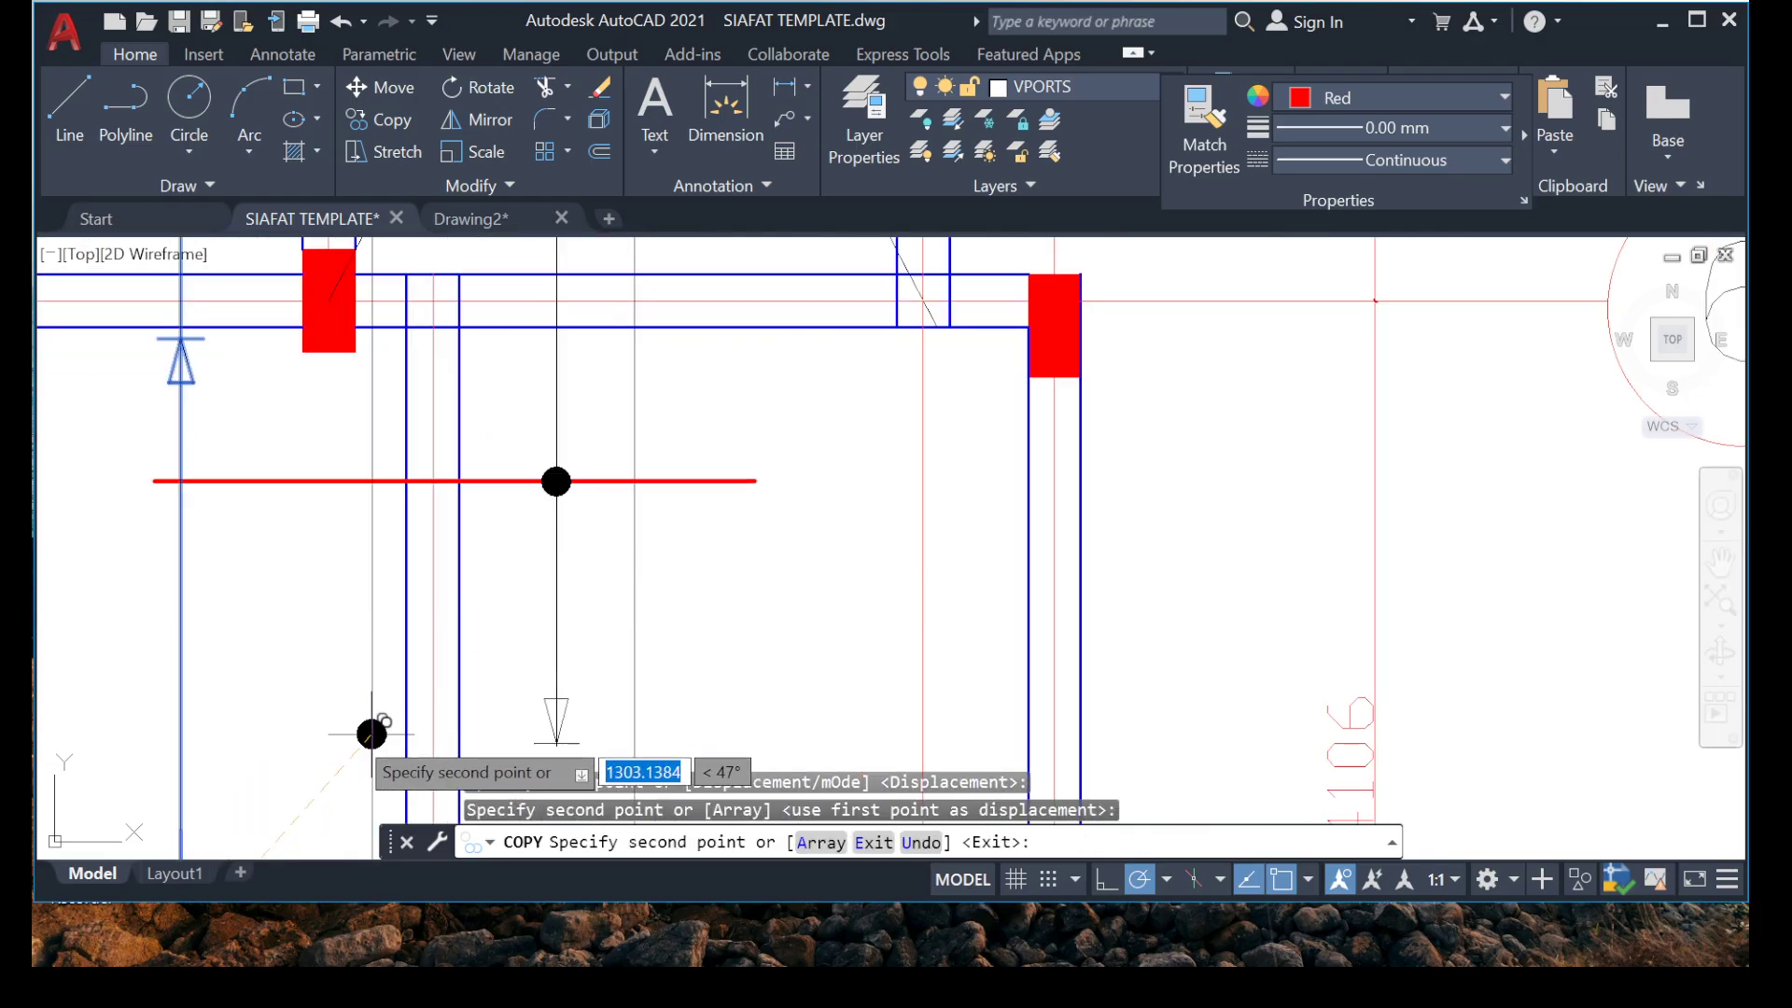
pyautogui.press('Escape')
pyautogui.moveTo(452, 686)
pyautogui.mouseDown(button='middle')
pyautogui.moveTo(472, 680)
pyautogui.moveTo(474, 477)
pyautogui.mouseUp(button='middle')
pyautogui.moveTo(469, 620)
pyautogui.mouseDown(button='middle')
pyautogui.moveTo(497, 344)
pyautogui.moveTo(516, 623)
pyautogui.moveTo(496, 696)
pyautogui.moveTo(475, 618)
pyautogui.moveTo(473, 654)
pyautogui.mouseUp(button='middle')
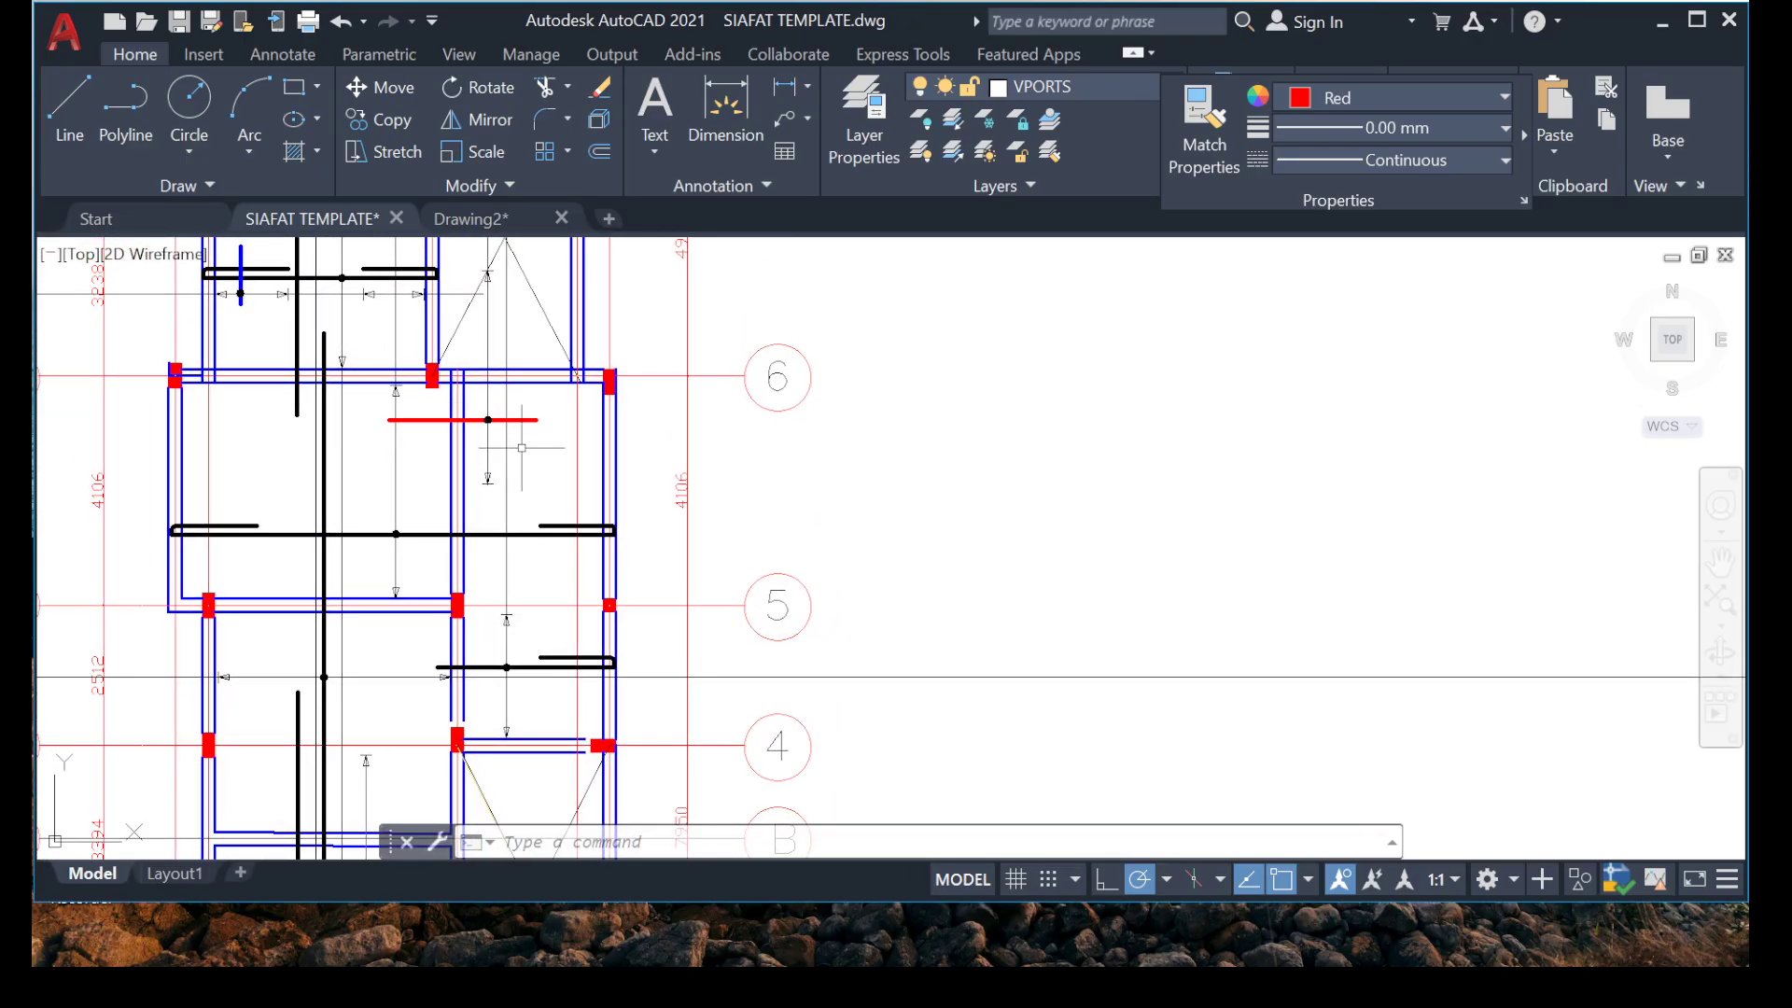
pyautogui.scroll(4, 429, 489)
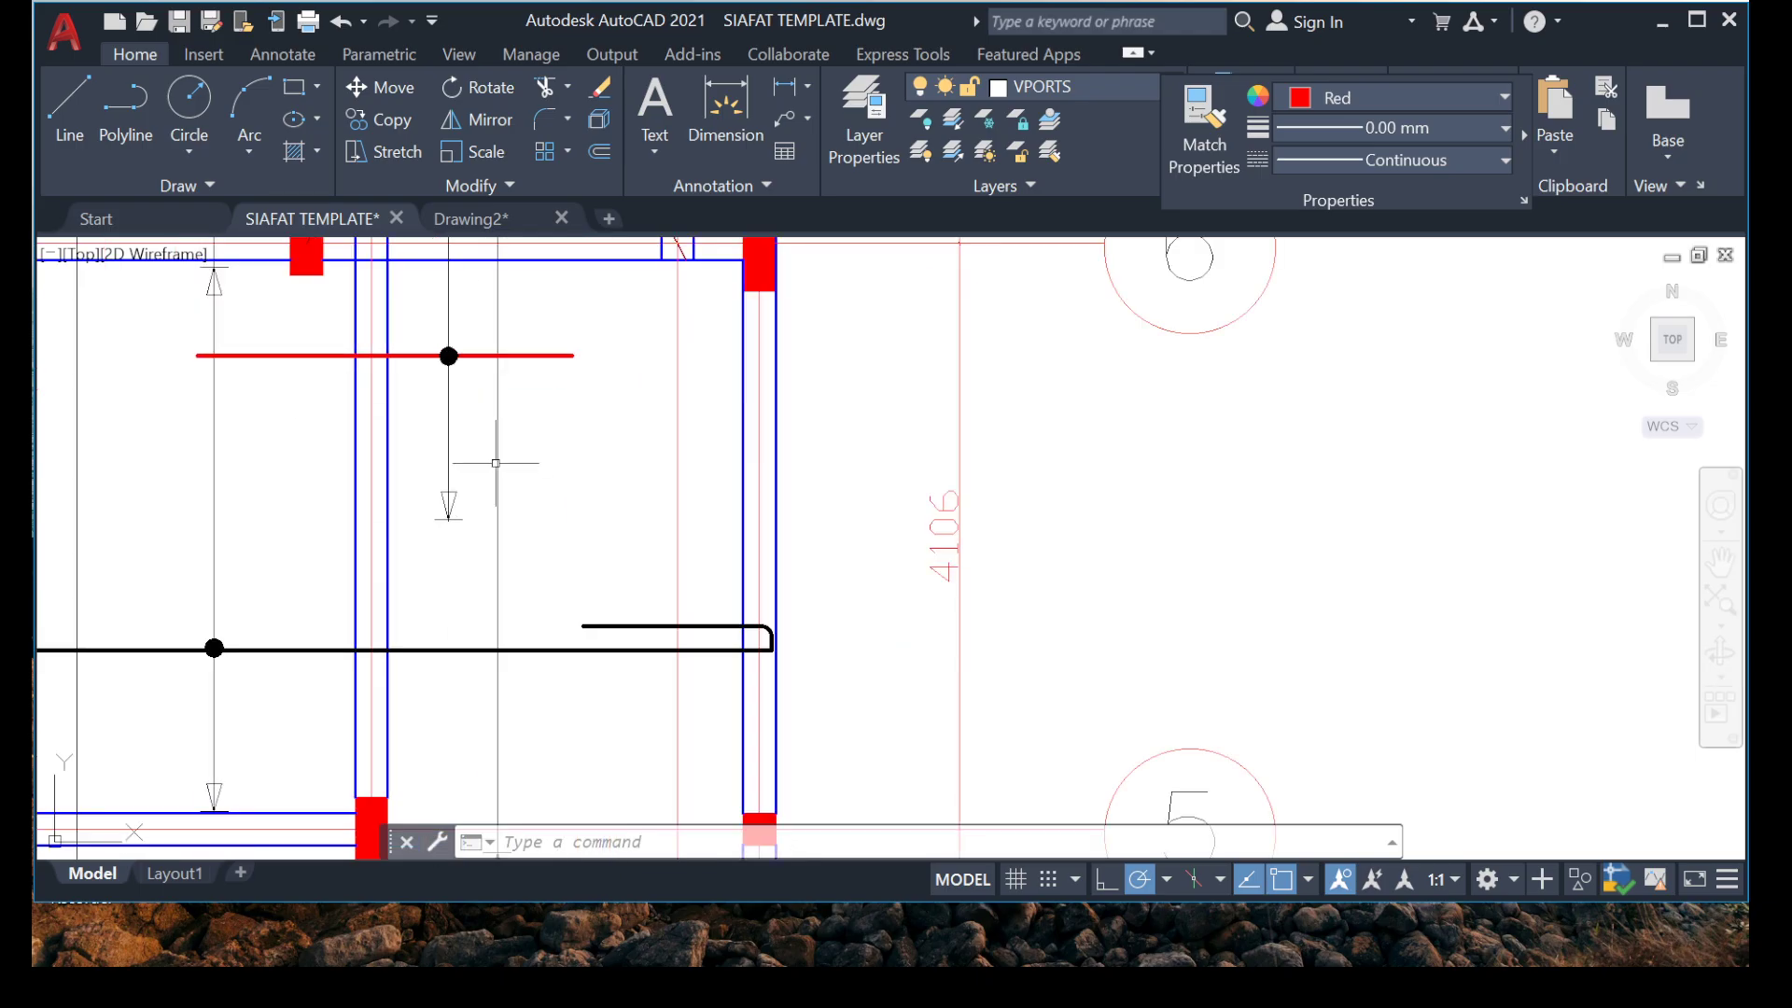
pyautogui.rightClick(583, 468)
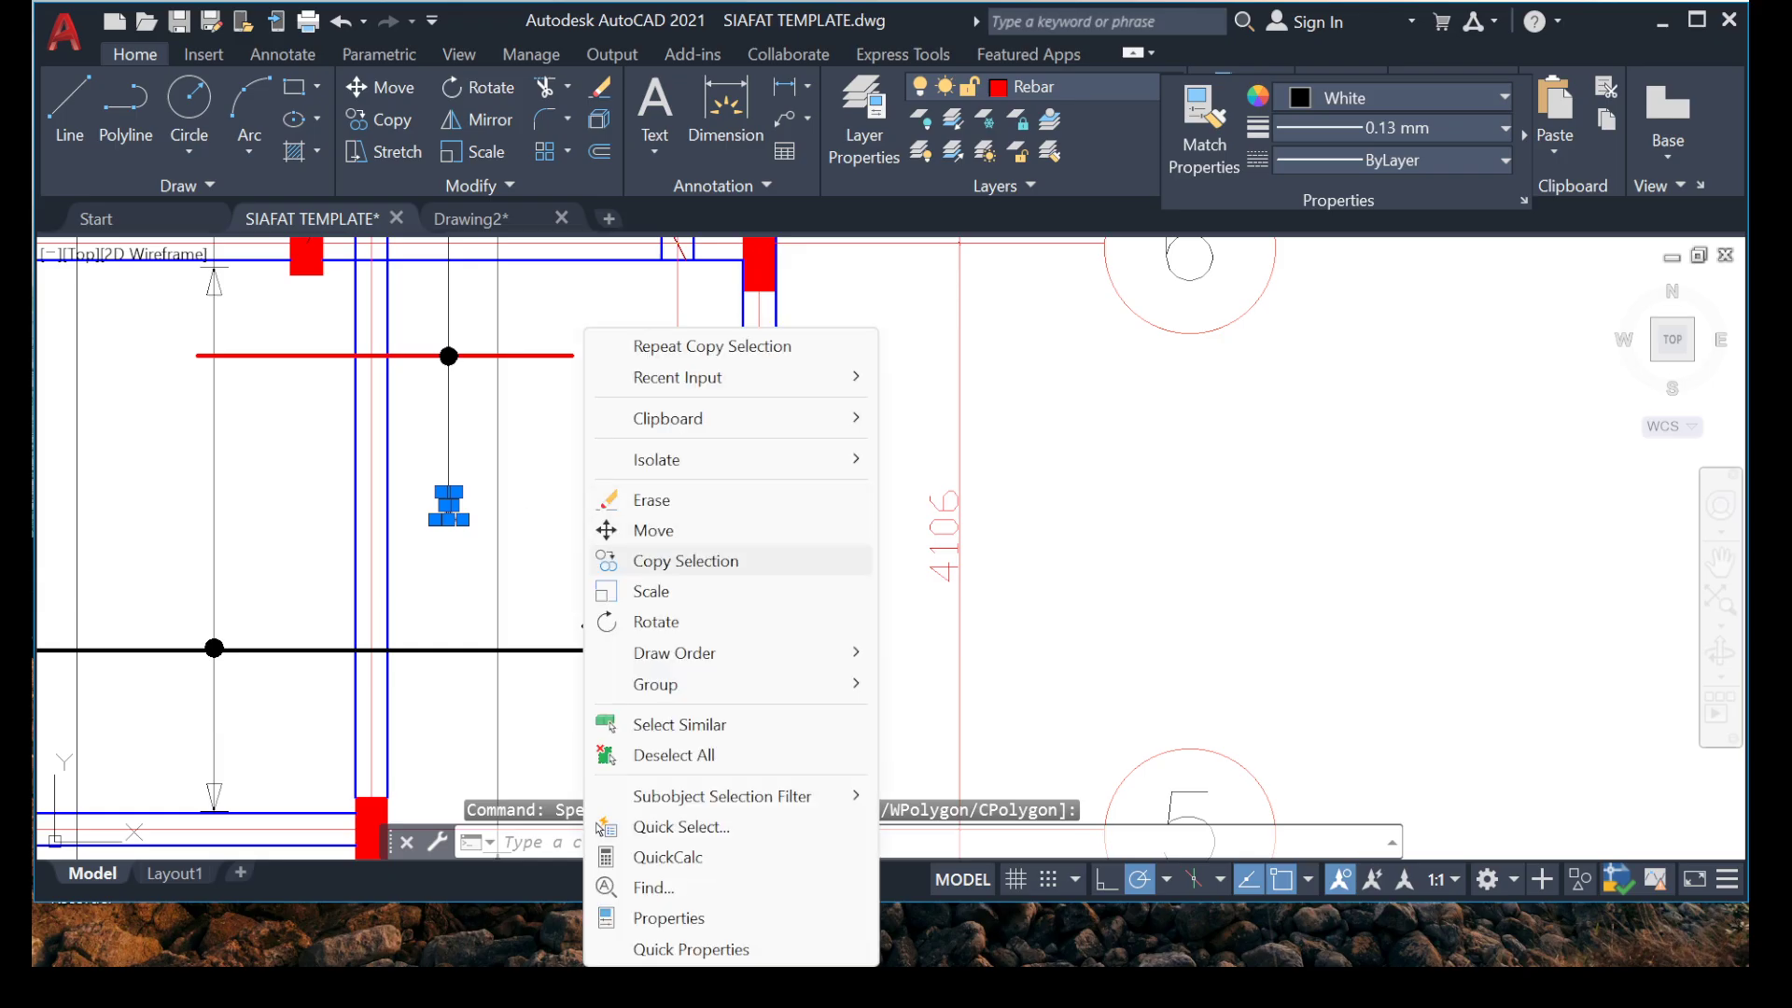
pyautogui.press('Escape')
# Copy the long hooked vertical rebar from the grid 8 beam into the bay between grids B and E, starting its hook at the grid 6 beam.
pyautogui.scroll(-4, 504, 523)
pyautogui.moveTo(607, 420); pyautogui.dragTo(688, 551, button='middle')
pyautogui.scroll(-2, 626, 407)
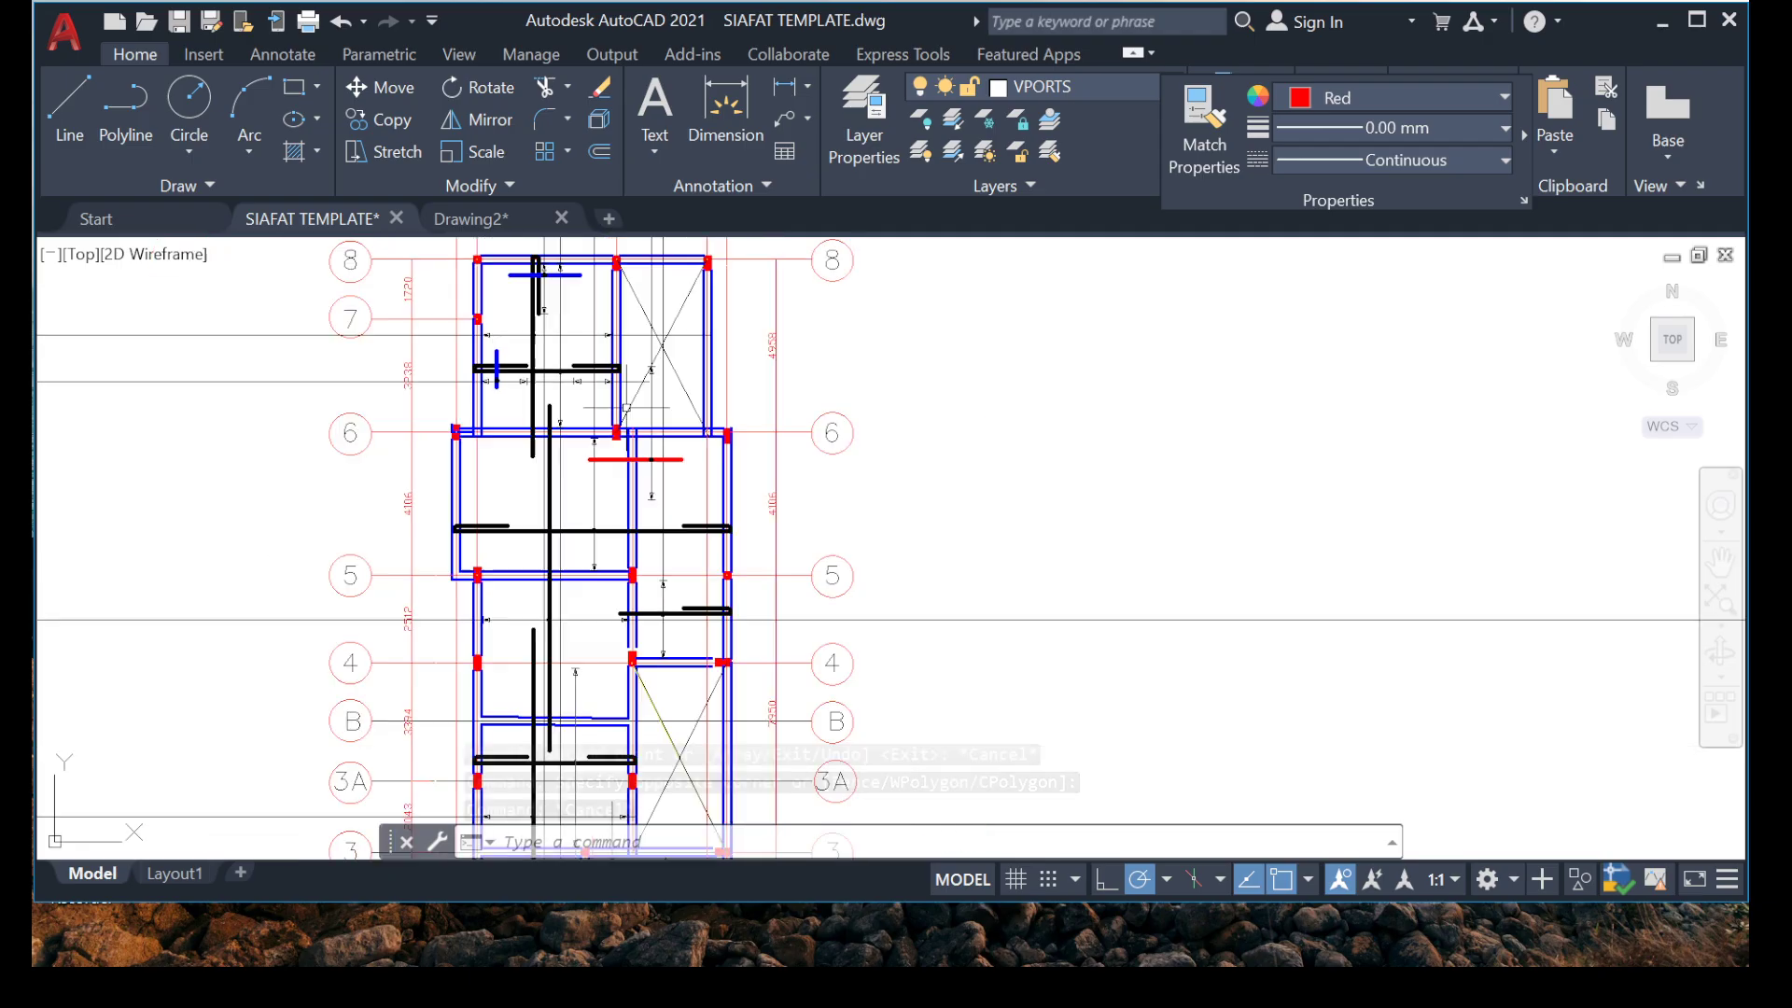
pyautogui.scroll(2, 705, 499)
pyautogui.moveTo(690, 525); pyautogui.dragTo(498, 554, button='middle')
pyautogui.scroll(10, 548, 542)
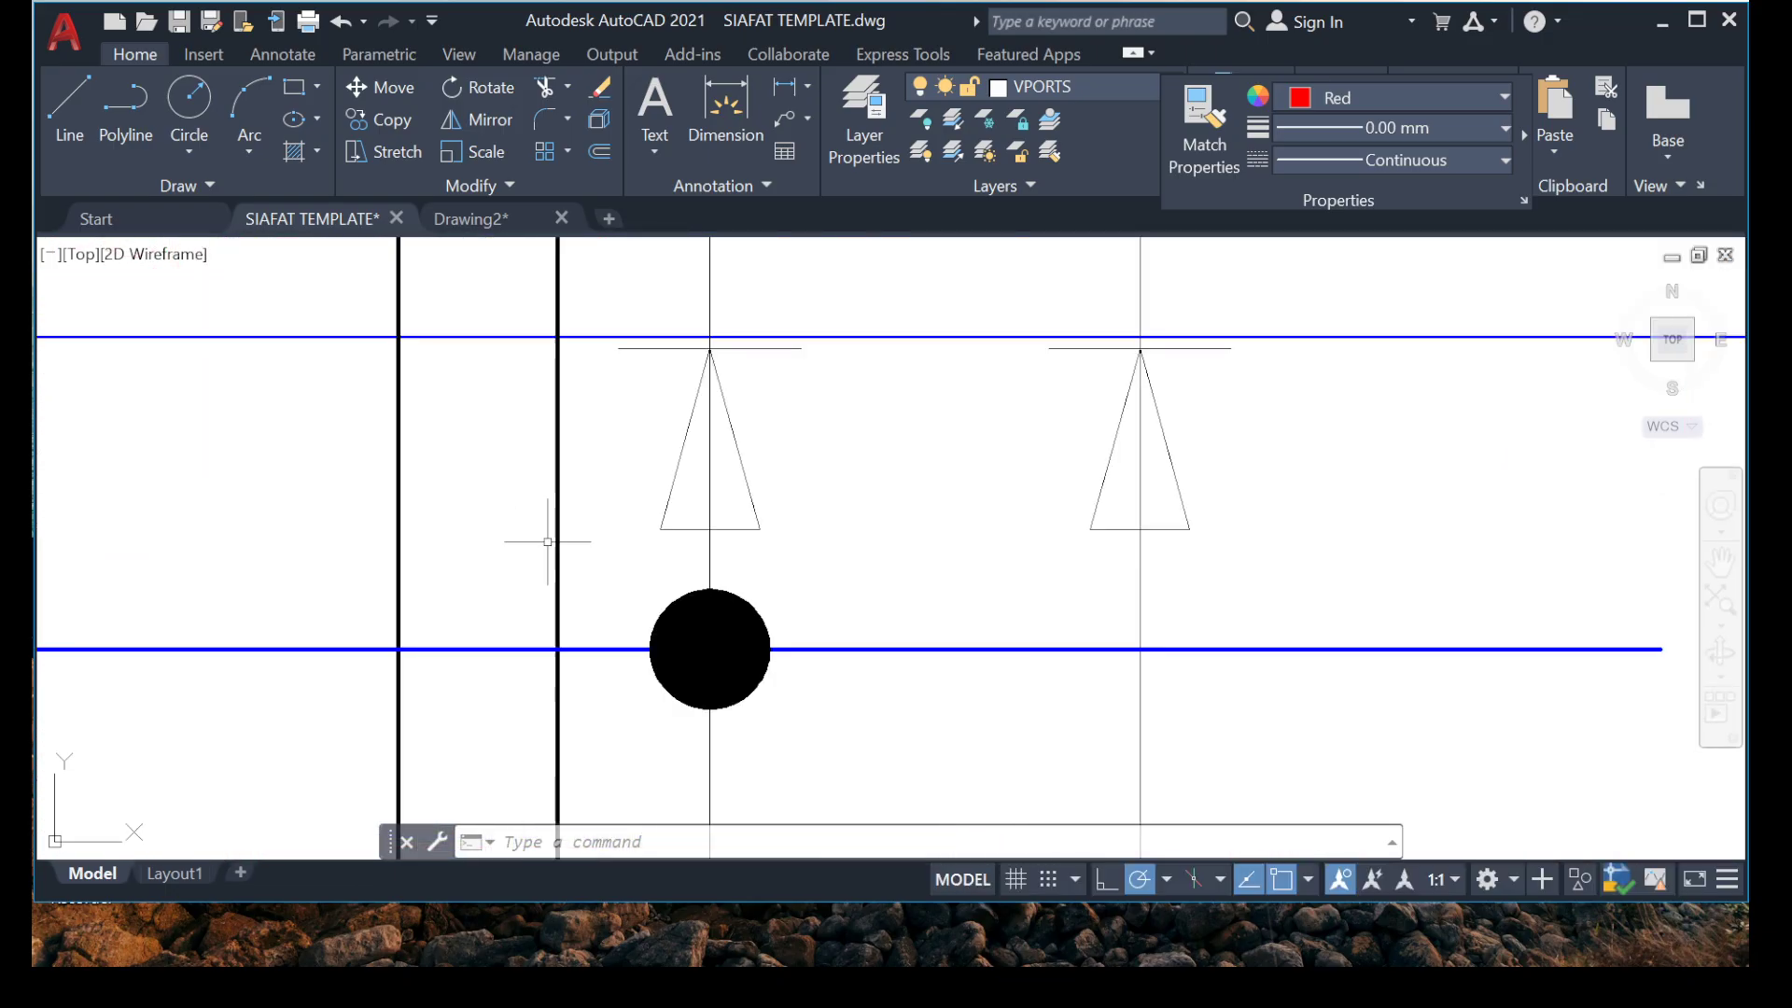
pyautogui.click(298, 547)
pyautogui.scroll(-6, 482, 531)
pyautogui.scroll(6, 416, 407)
pyautogui.click(351, 389)
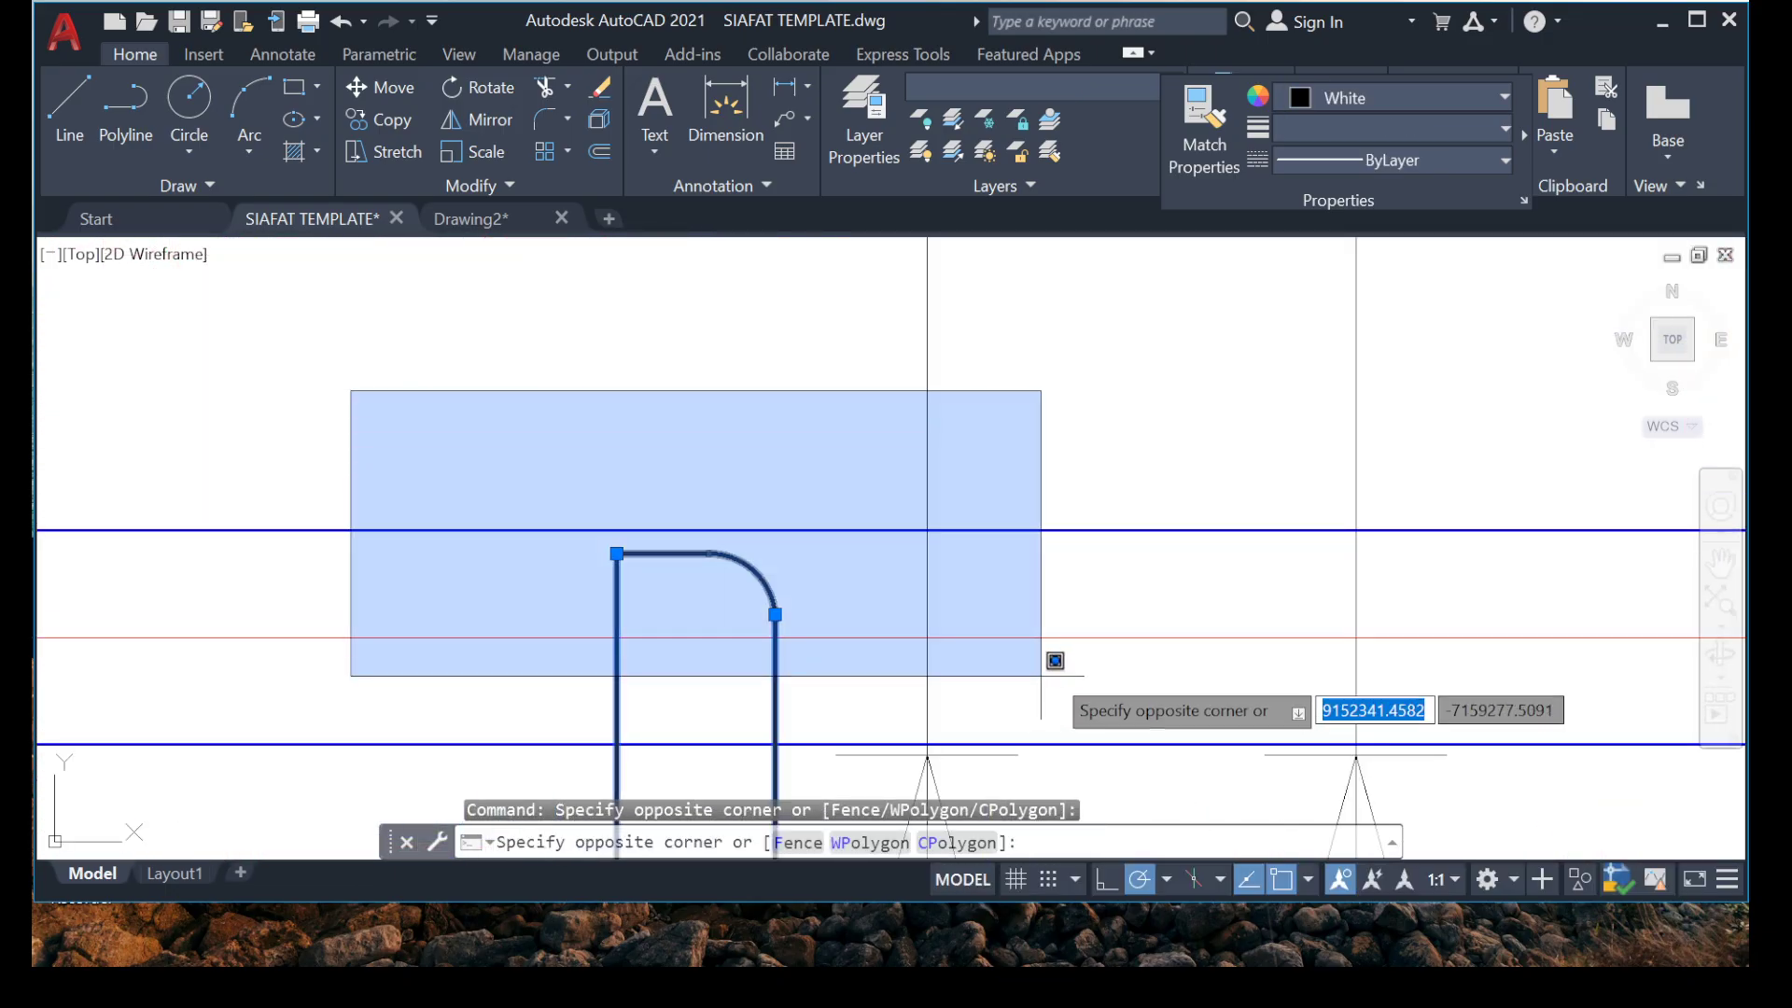
pyautogui.click(1063, 634)
pyautogui.scroll(-5, 1049, 623)
pyautogui.scroll(8, 560, 653)
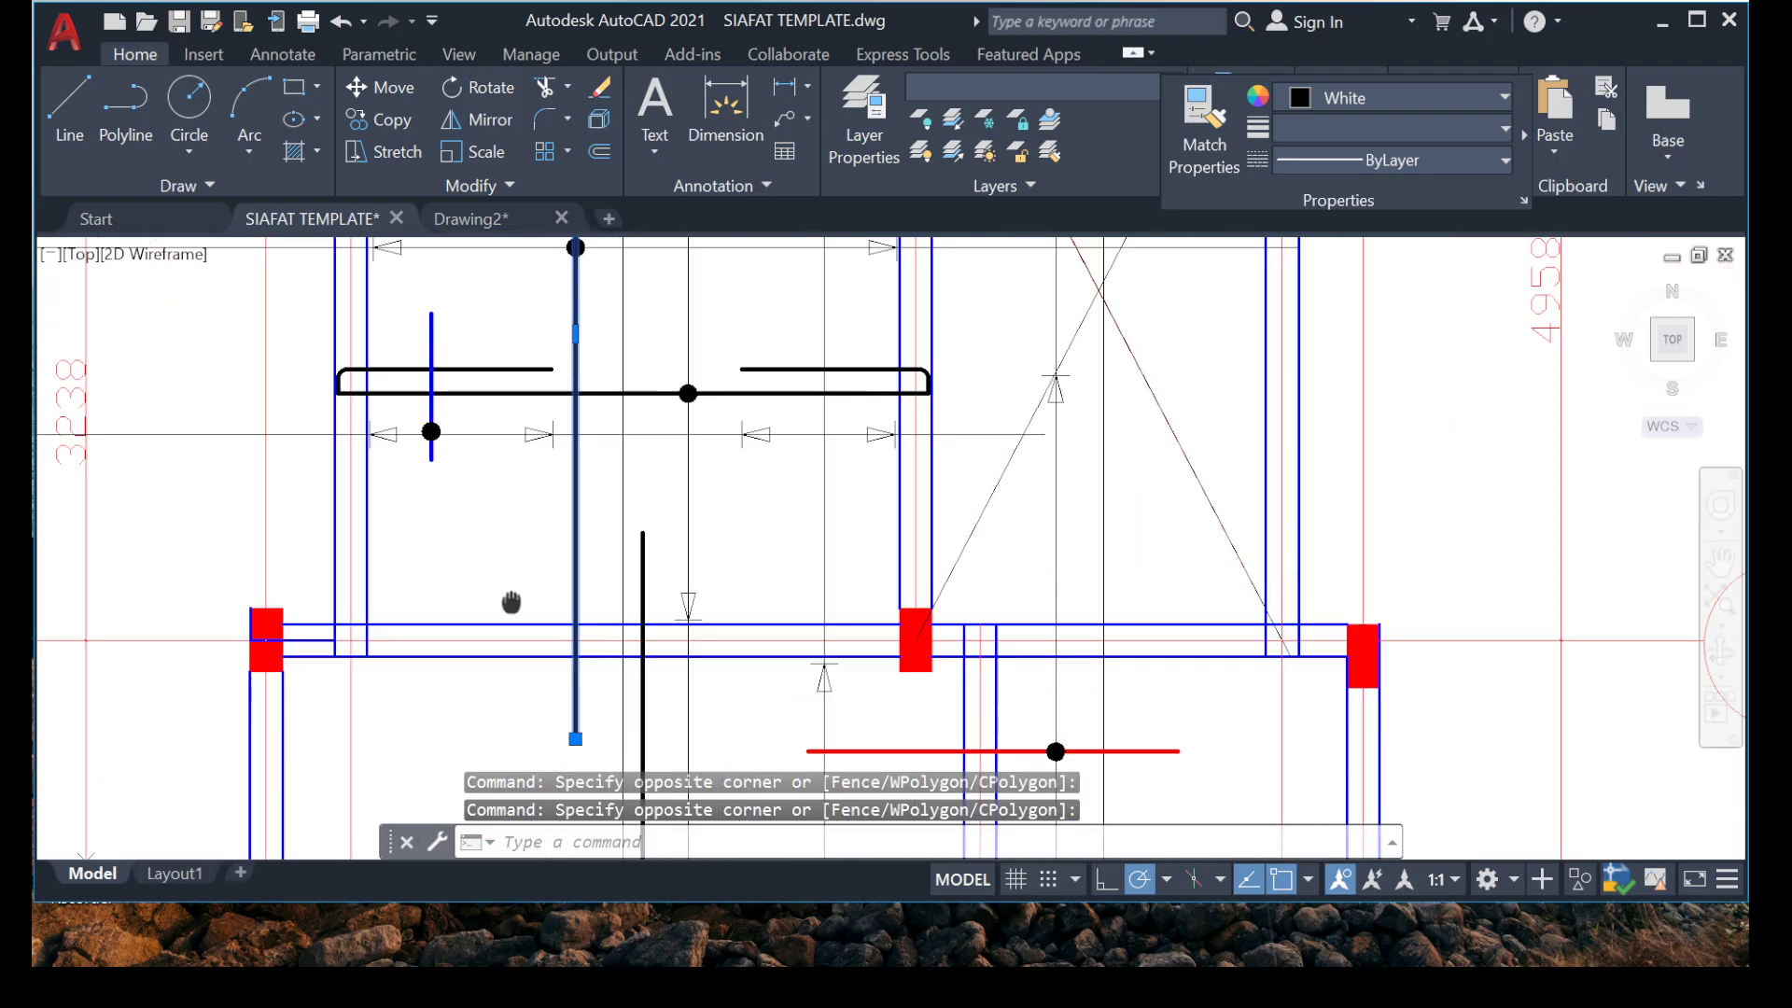
pyautogui.rightClick(512, 828)
pyautogui.click(583, 561)
pyautogui.scroll(-5, 598, 578)
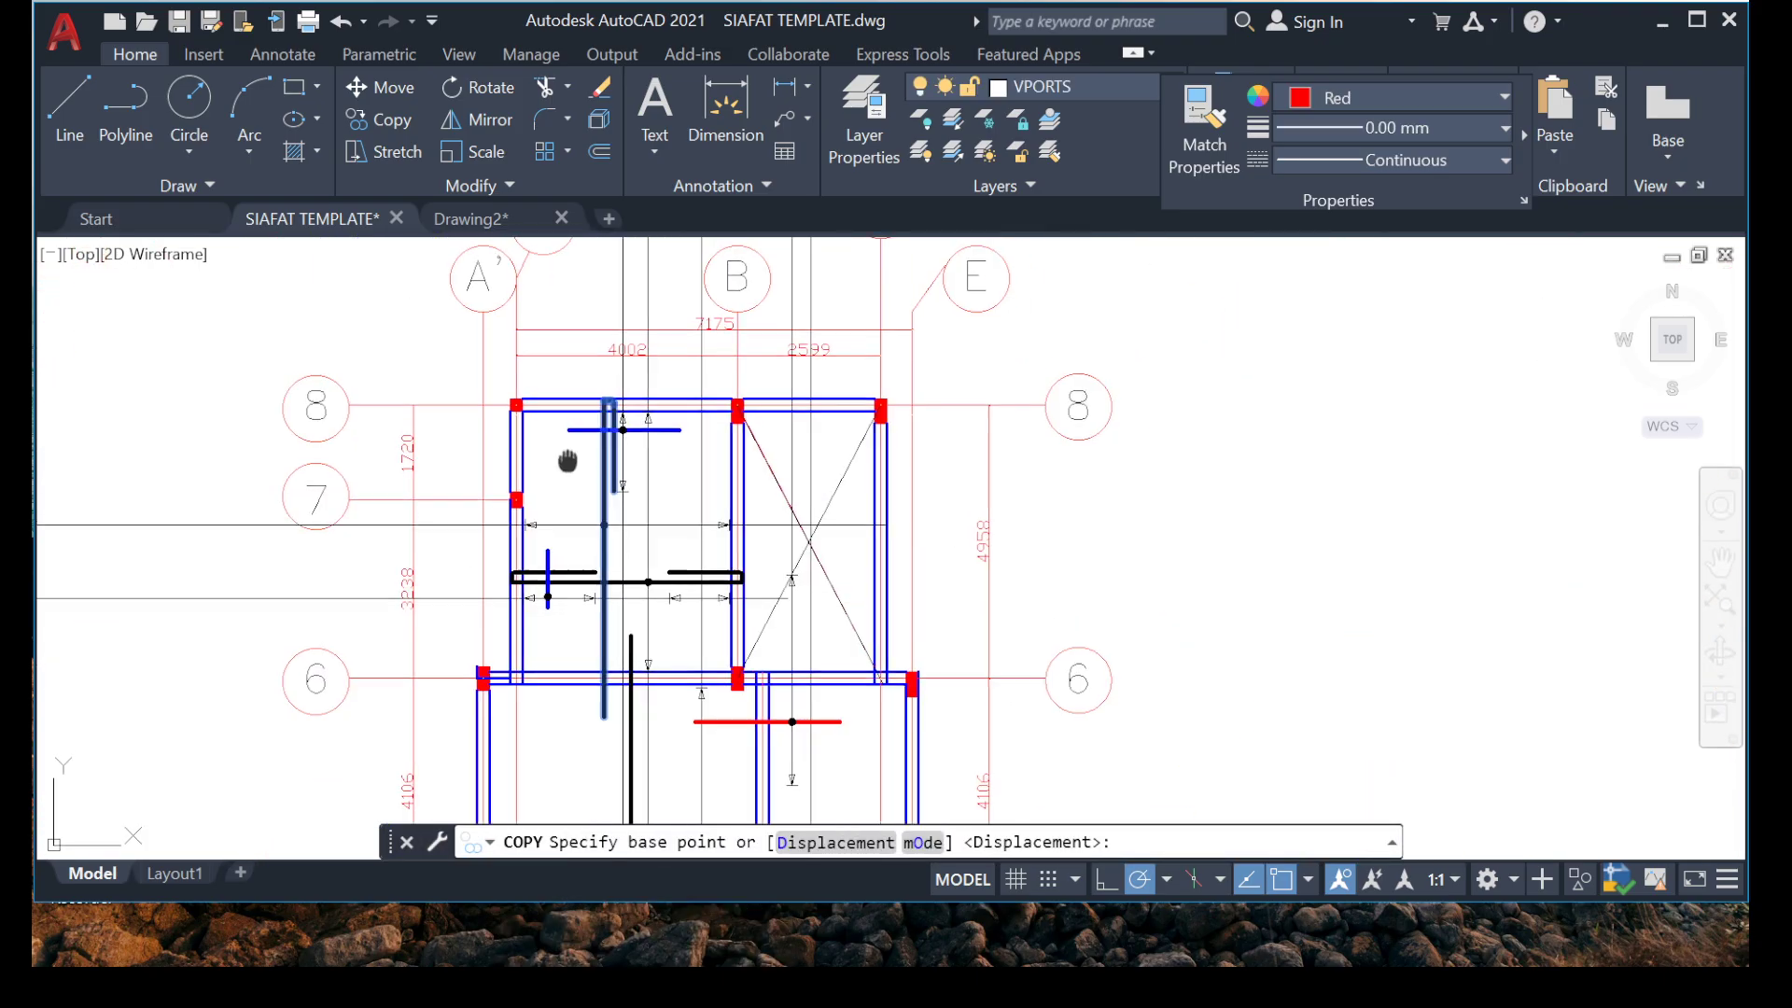
pyautogui.scroll(10, 580, 438)
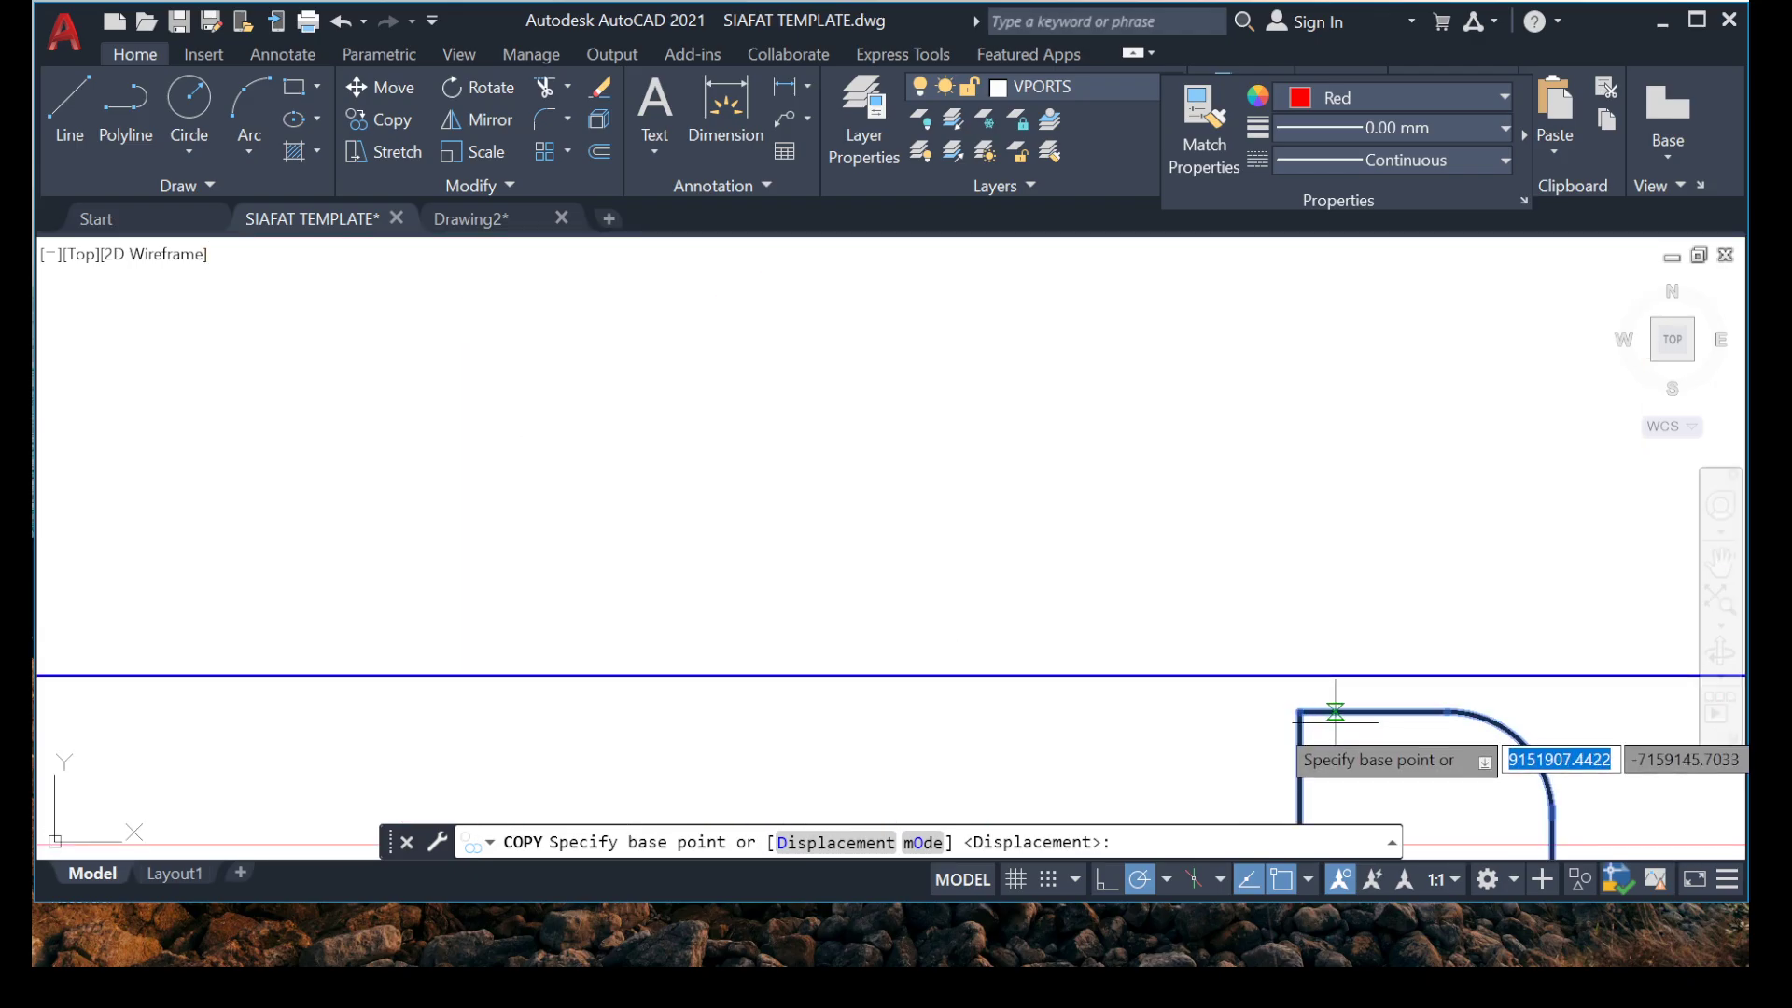
pyautogui.click(1300, 712)
pyautogui.scroll(-6, 640, 448)
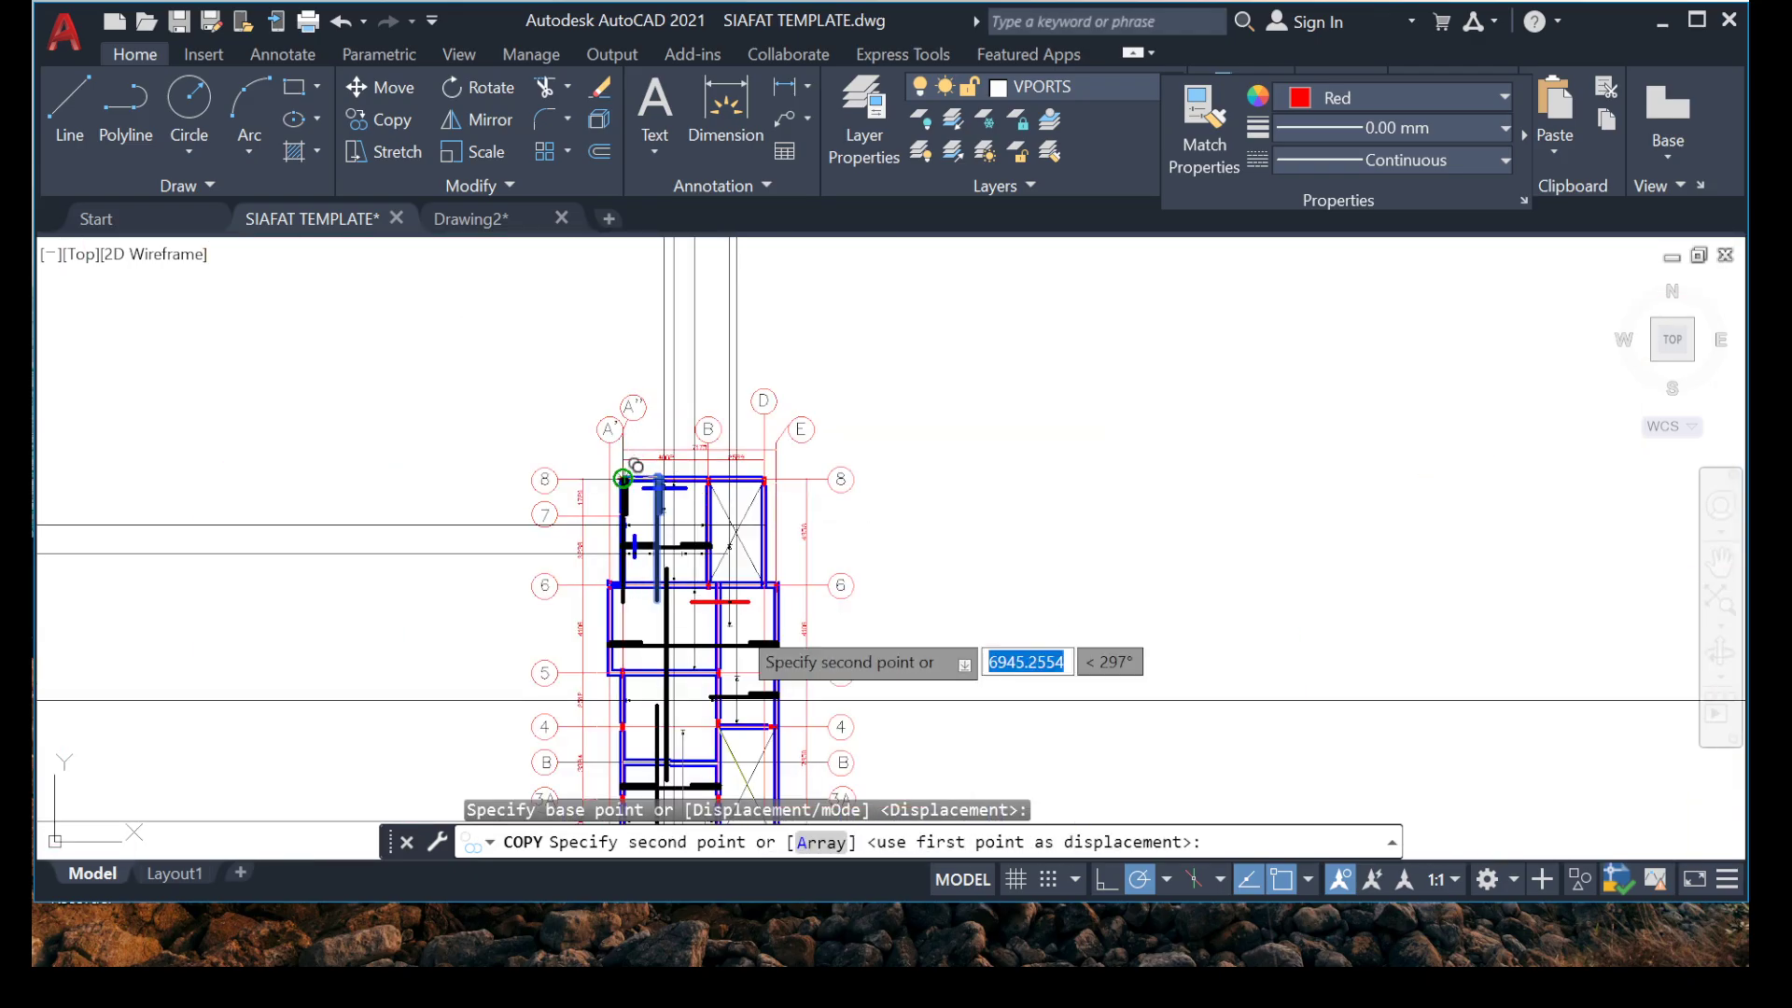
pyautogui.scroll(5, 786, 567)
pyautogui.scroll(10, 608, 523)
pyautogui.moveTo(580, 650); pyautogui.dragTo(661, 325, button='middle')
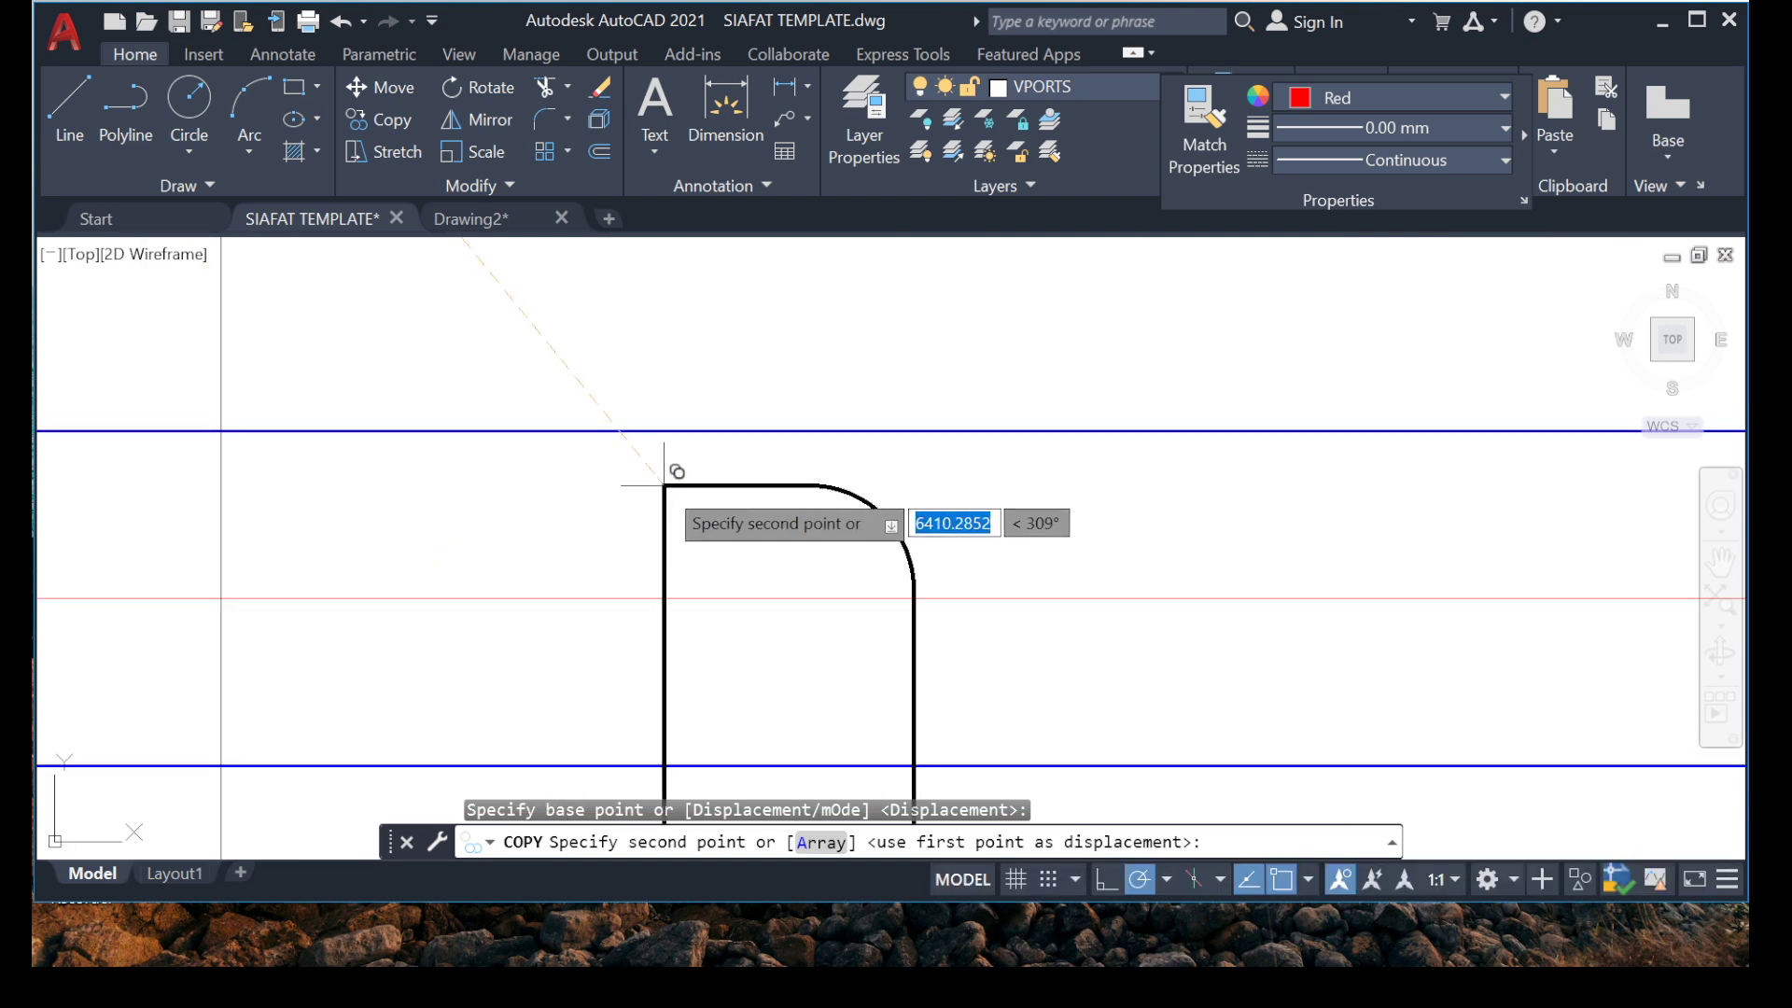
pyautogui.click(665, 488)
pyautogui.scroll(-3, 675, 431)
pyautogui.press('Escape')
pyautogui.scroll(-3, 654, 448)
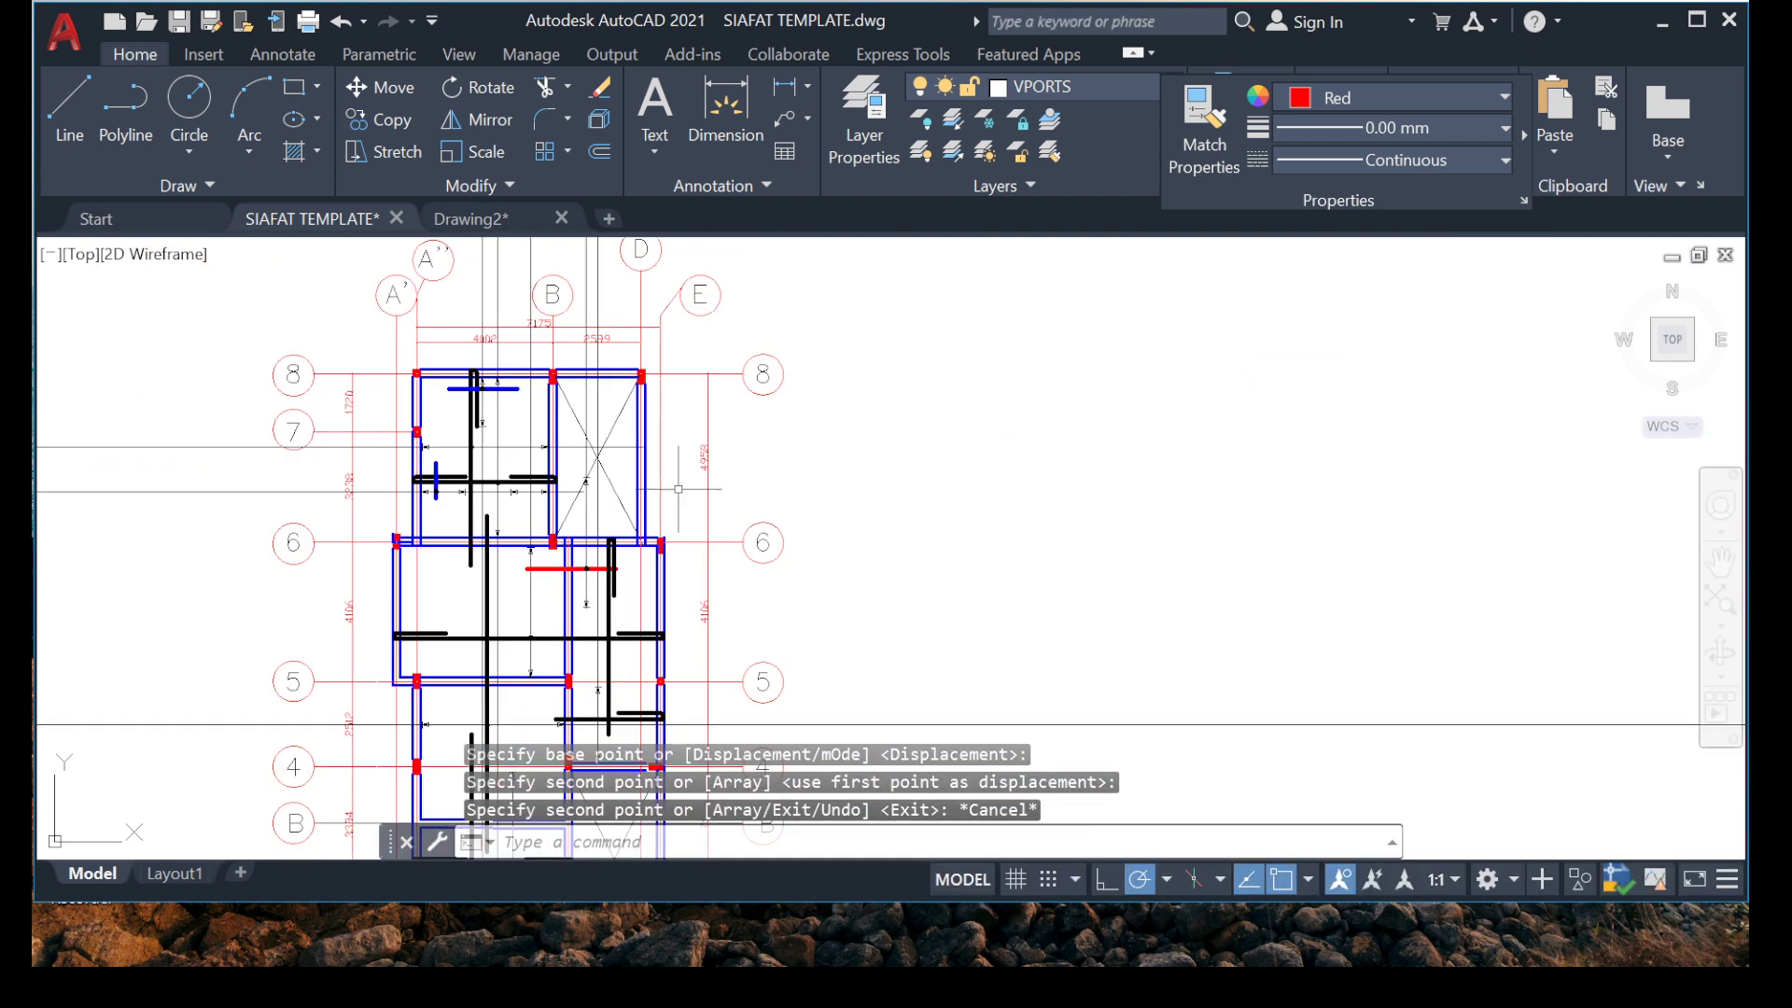
# Stretch the lower end of the long hooked vertical rebar below grid 6 straight down into the grid 4 beam.
pyautogui.moveTo(636, 440)
pyautogui.mouseDown(button='middle')
pyautogui.moveTo(664, 448)
pyautogui.moveTo(658, 412)
pyautogui.mouseUp(button='middle')
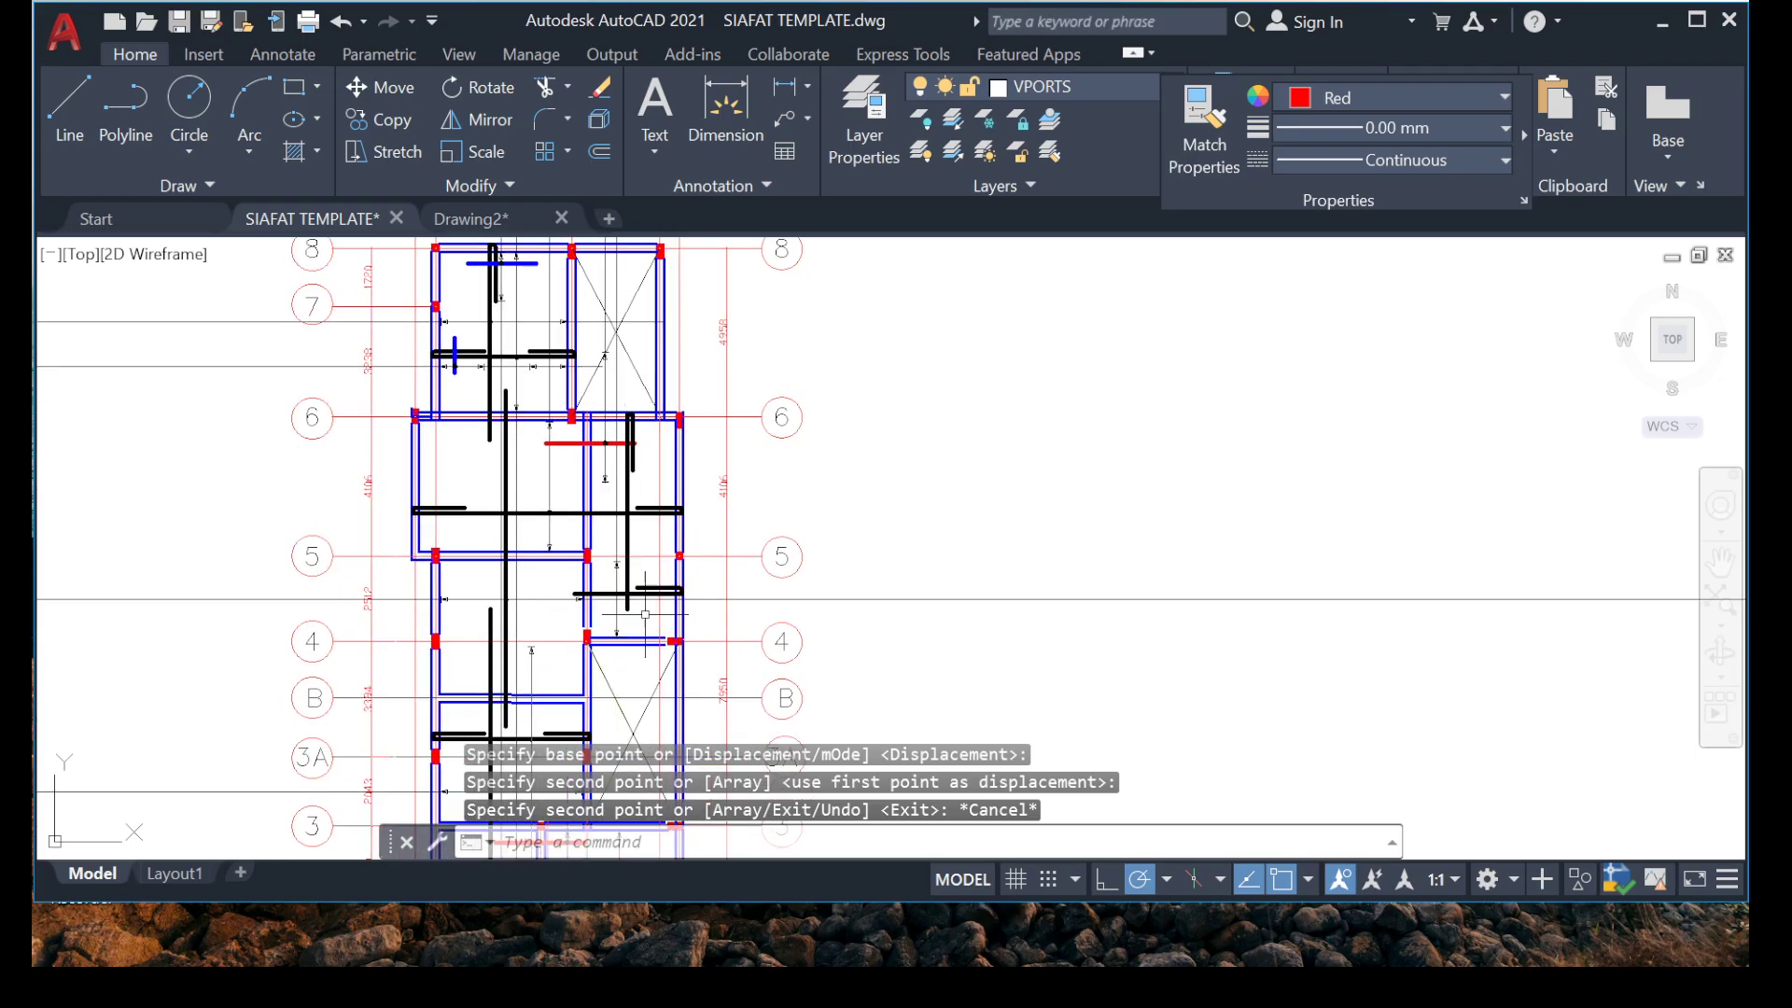
pyautogui.scroll(6, 645, 614)
pyautogui.scroll(-8, 600, 631)
pyautogui.scroll(4, 628, 608)
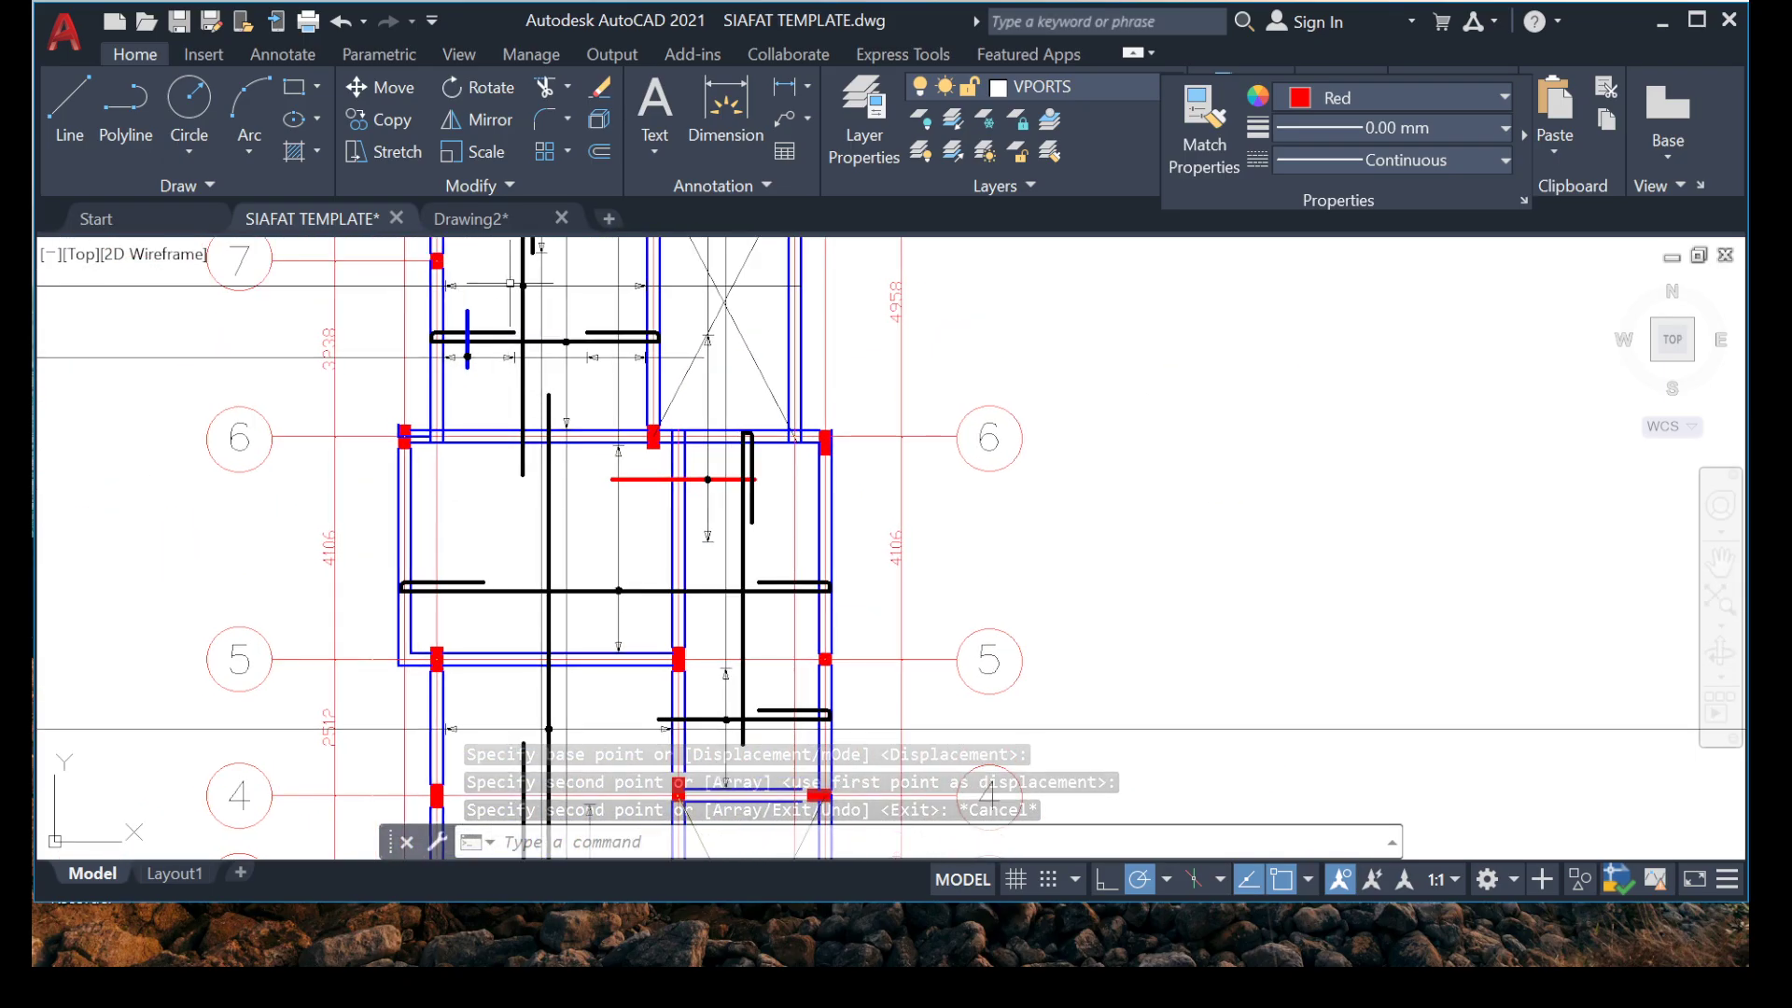
pyautogui.moveTo(645, 635); pyautogui.dragTo(563, 566, button='middle')
pyautogui.moveTo(756, 616)
pyautogui.mouseDown(button='middle')
pyautogui.moveTo(684, 472)
pyautogui.moveTo(685, 300)
pyautogui.mouseUp(button='middle')
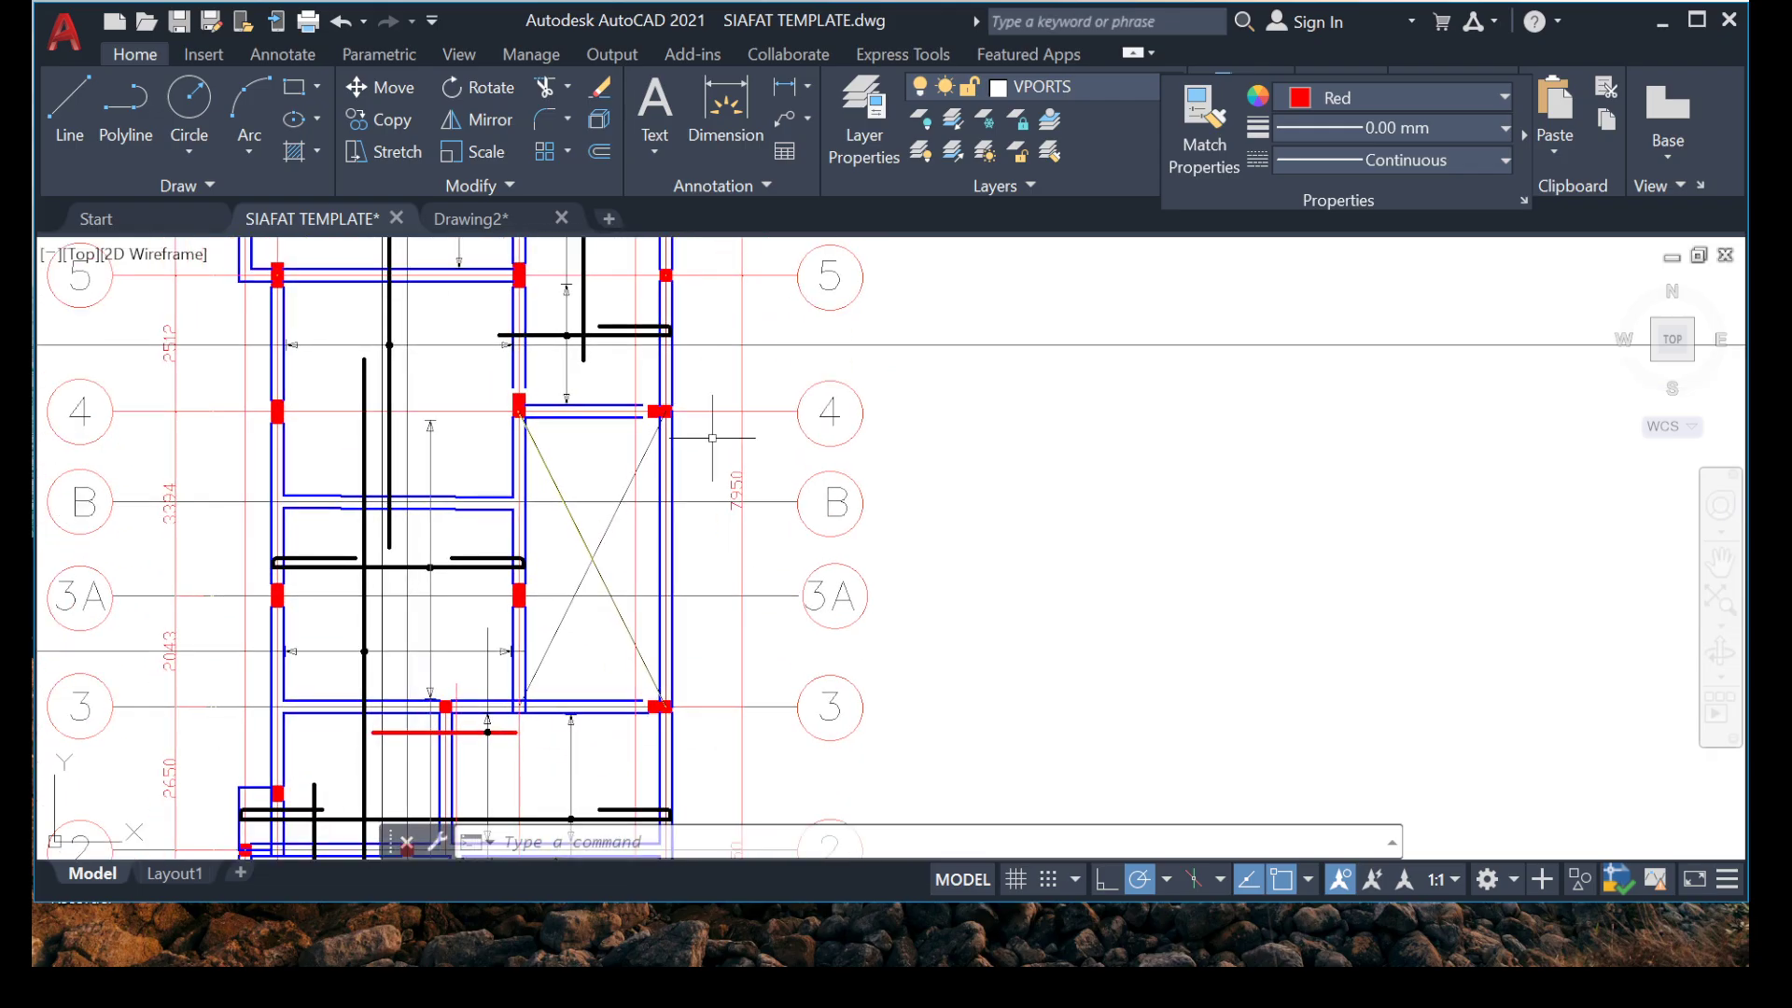
pyautogui.moveTo(586, 378); pyautogui.dragTo(651, 500, button='middle')
pyautogui.scroll(10, 663, 462)
pyautogui.moveTo(565, 625); pyautogui.dragTo(705, 417, button='middle')
pyautogui.click(712, 453)
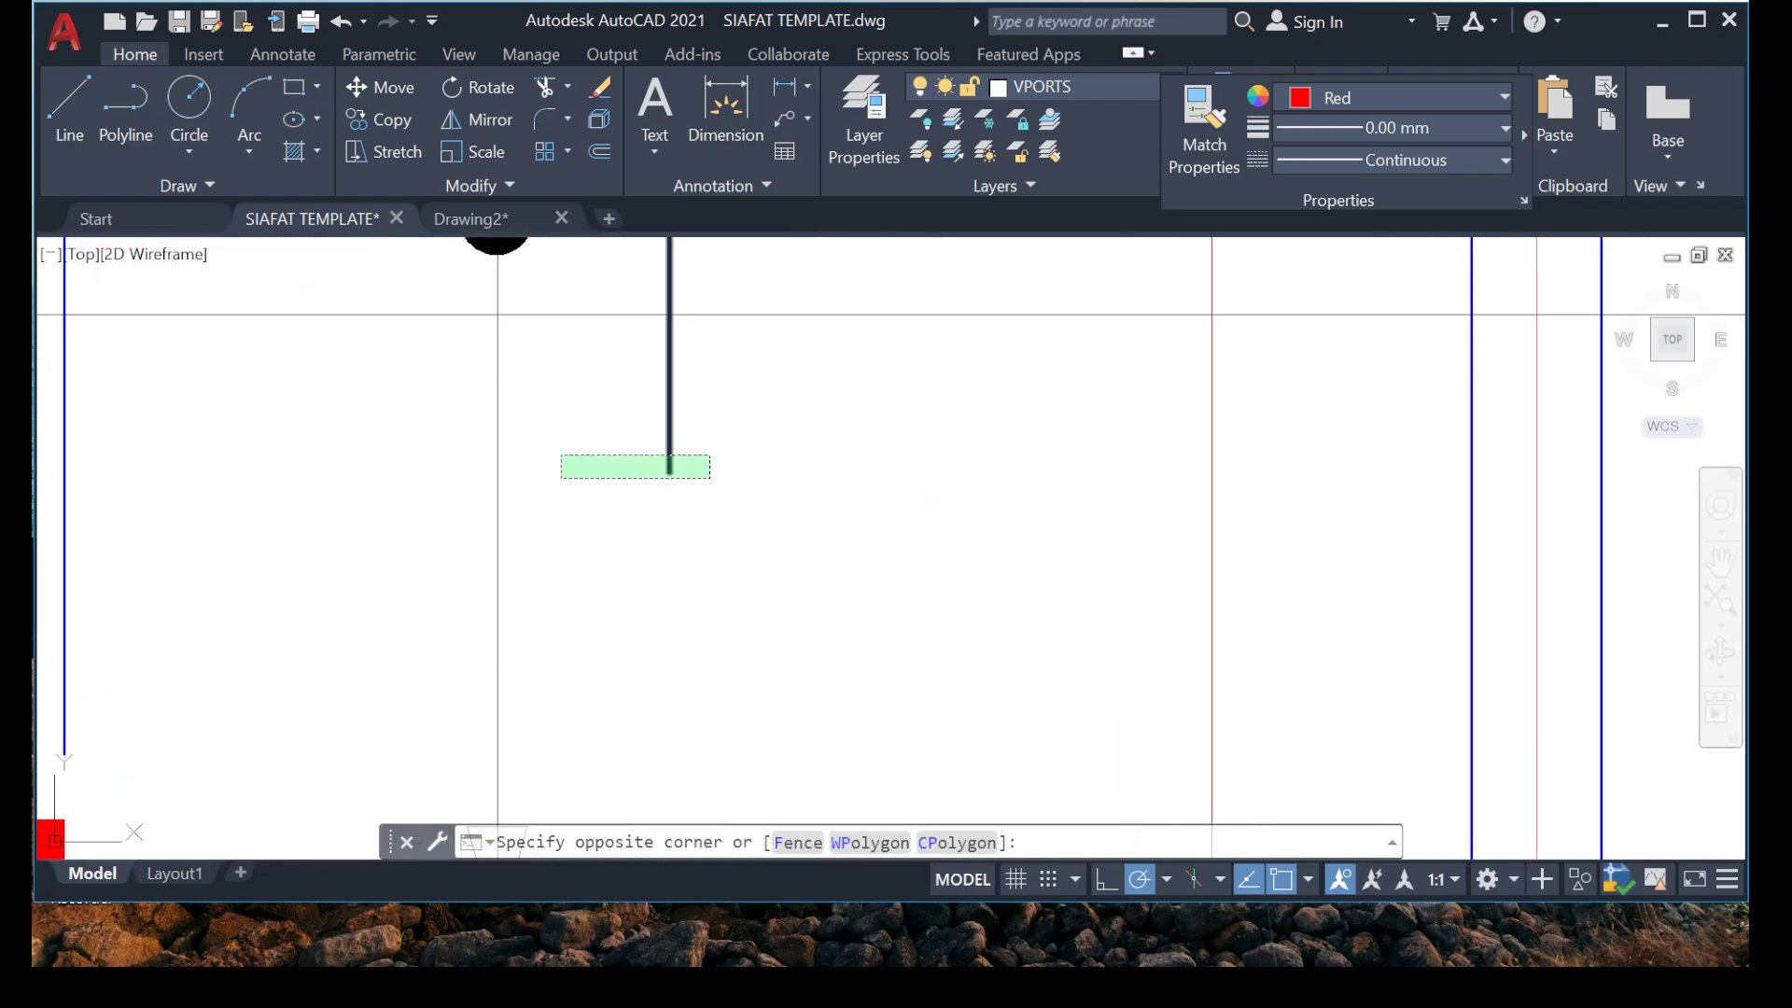
pyautogui.click(560, 476)
pyautogui.click(669, 471)
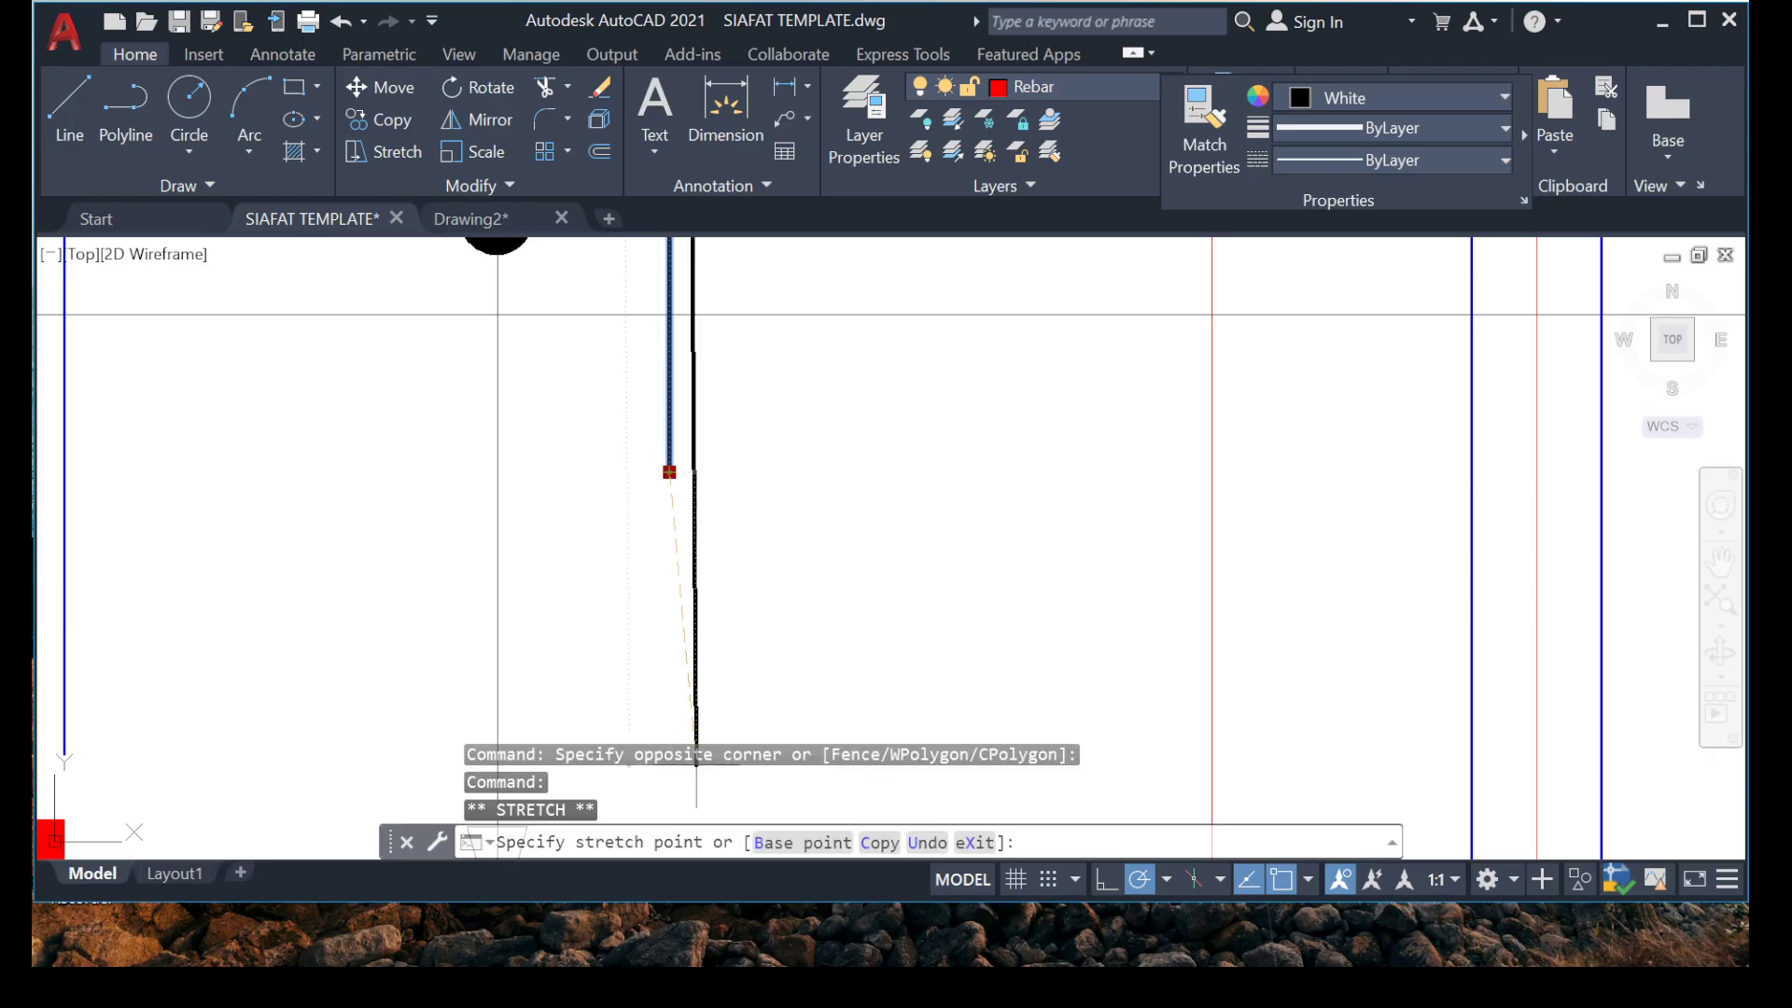
pyautogui.scroll(-4, 719, 526)
pyautogui.moveTo(750, 685); pyautogui.dragTo(790, 435, button='middle')
pyautogui.scroll(6, 792, 498)
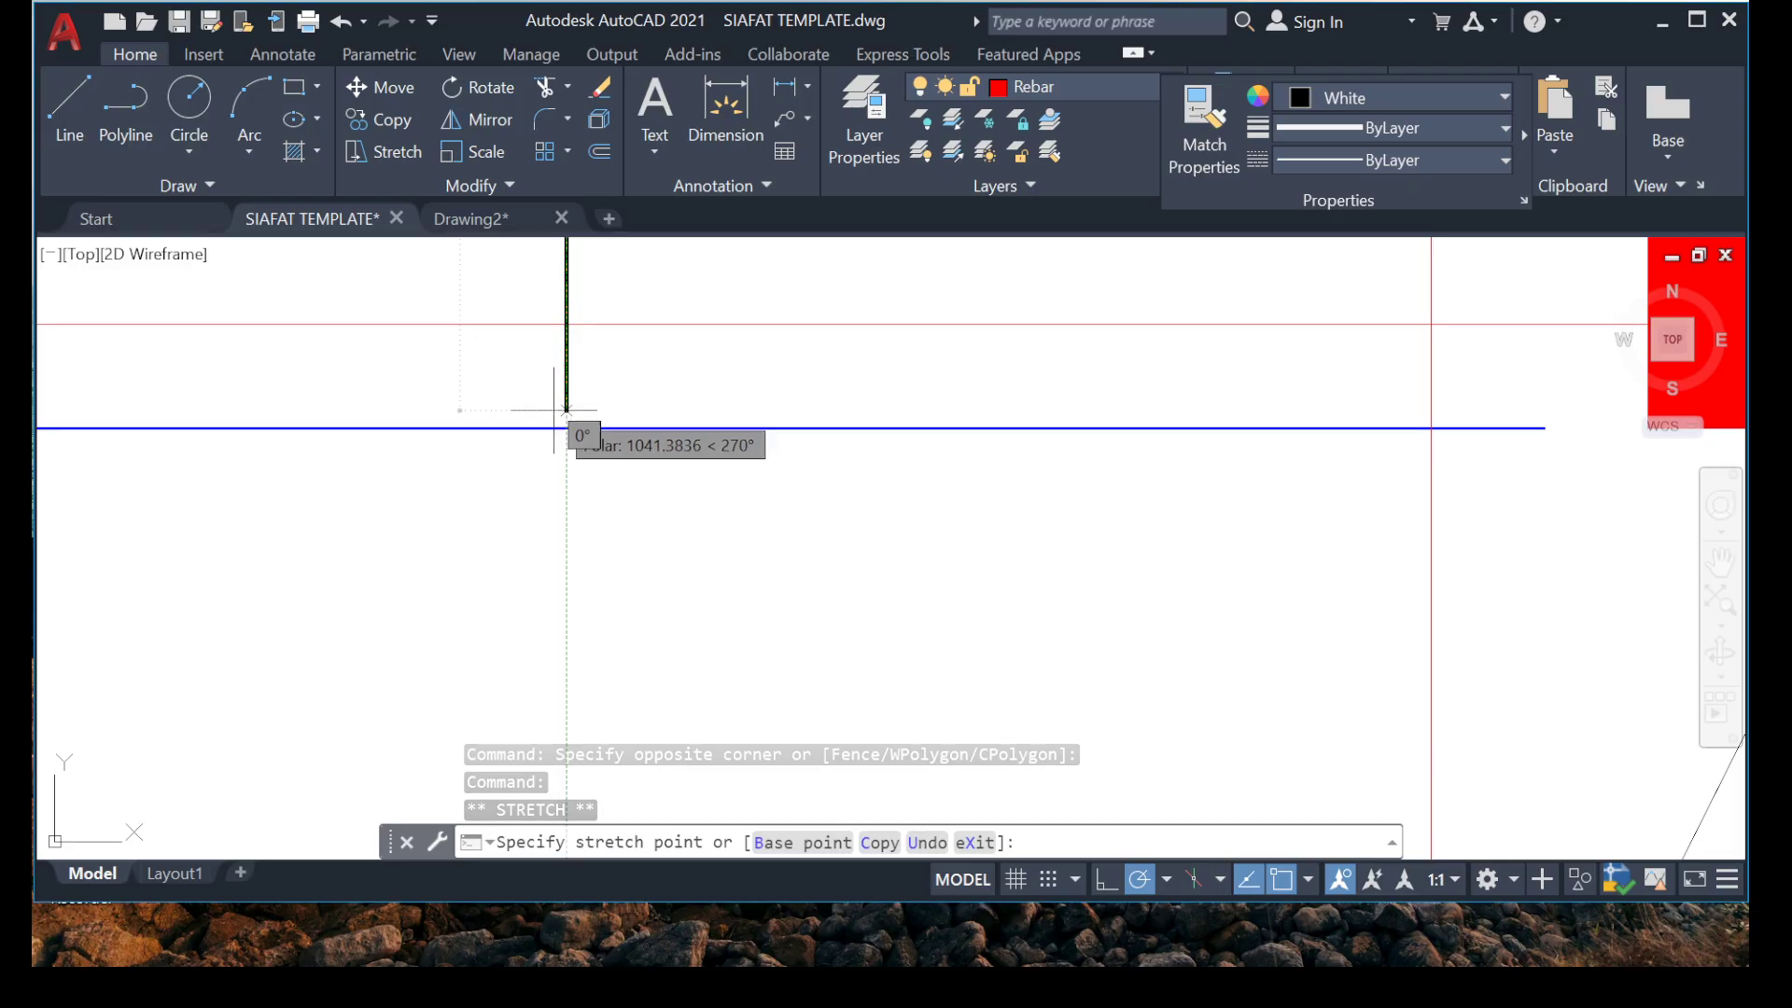
pyautogui.scroll(3, 522, 387)
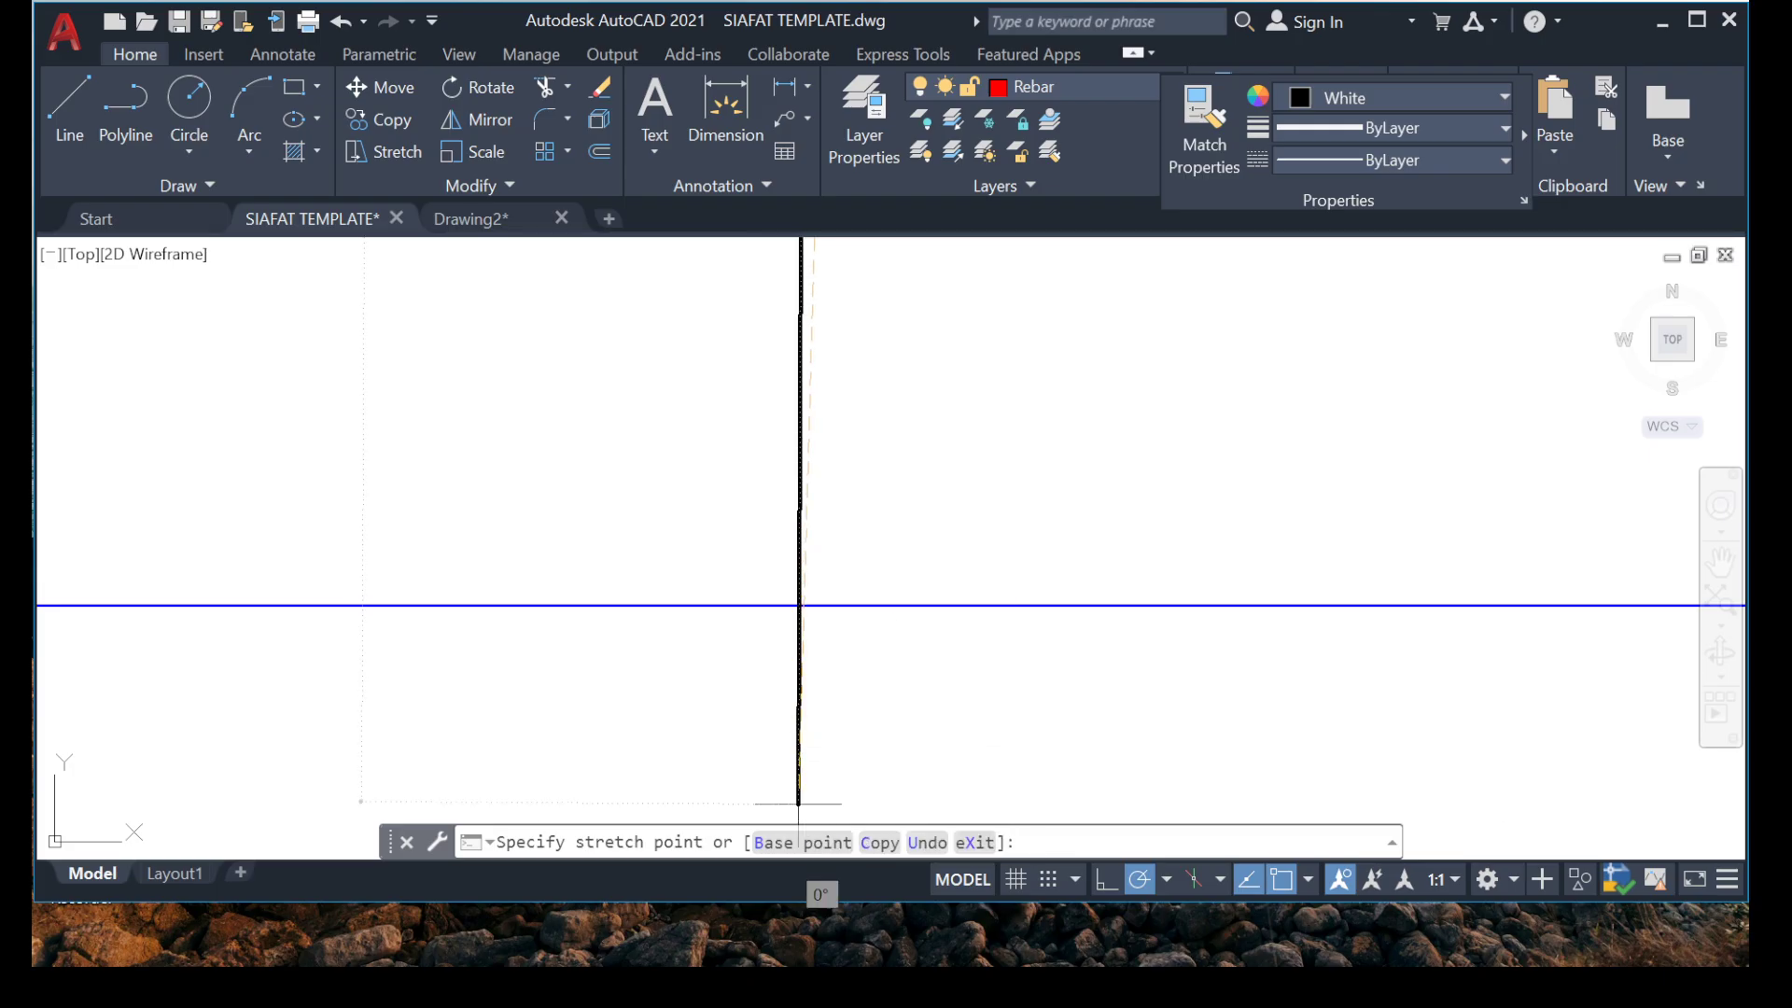
pyautogui.press('F8')
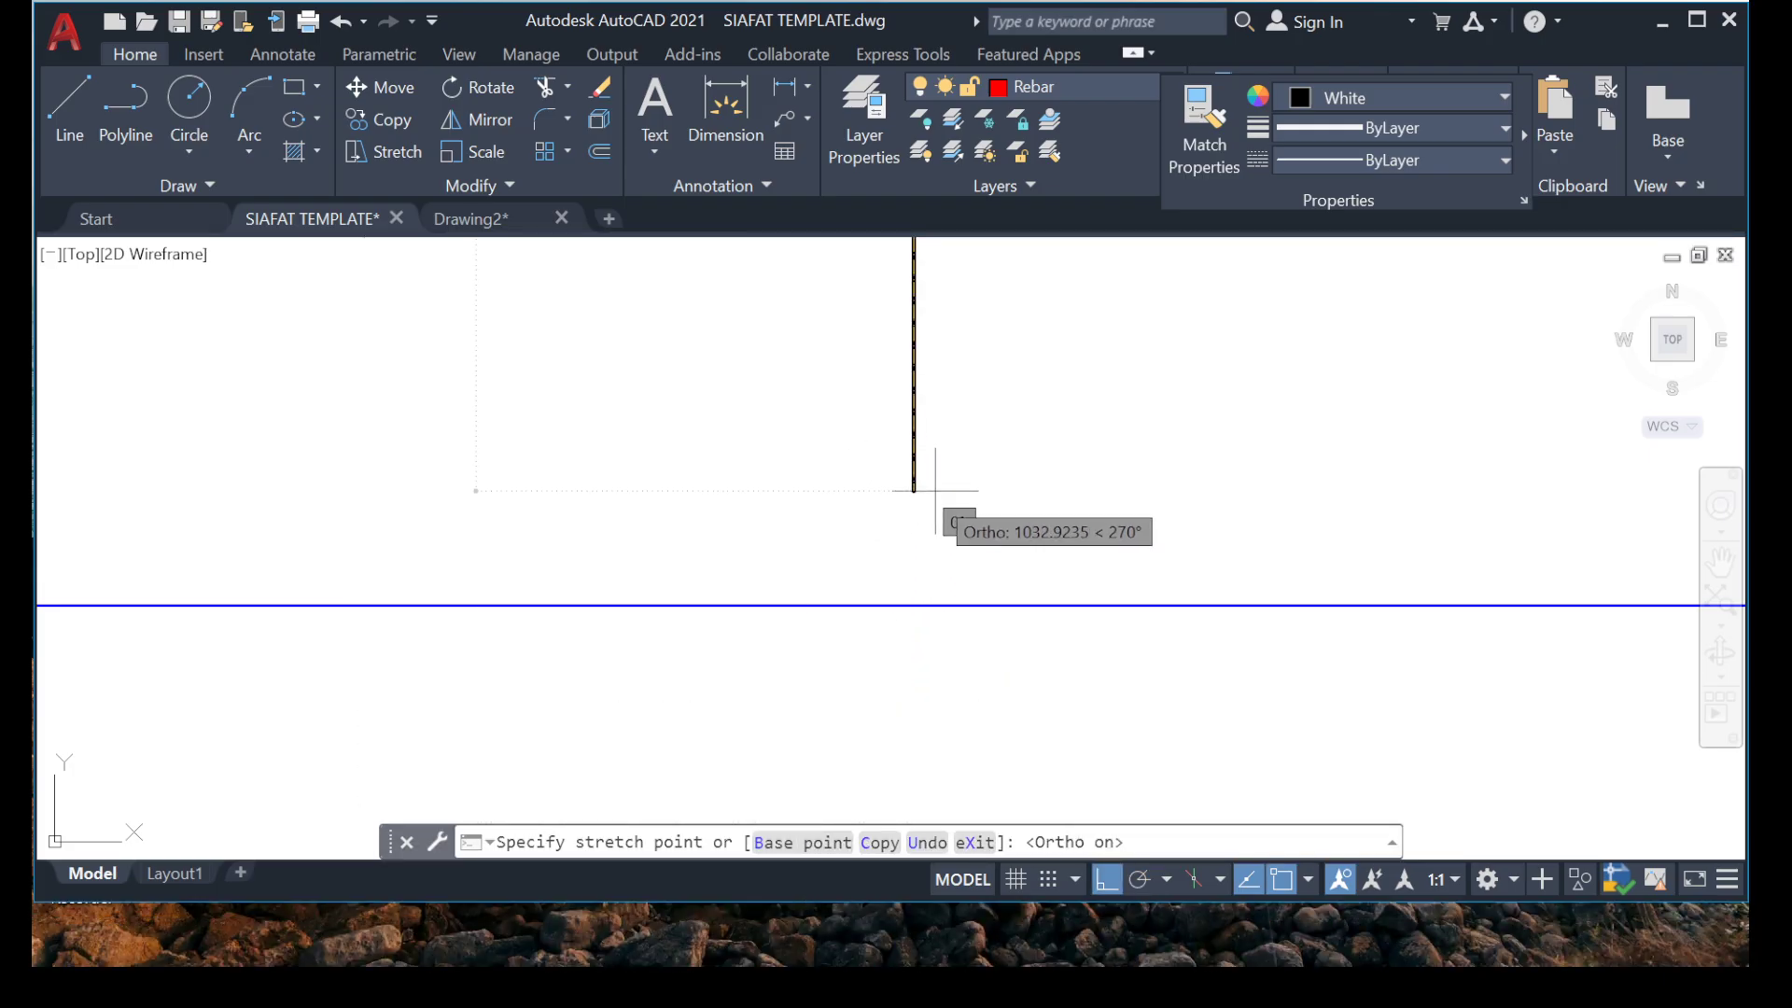
pyautogui.press('Escape')
pyautogui.press('Escape')
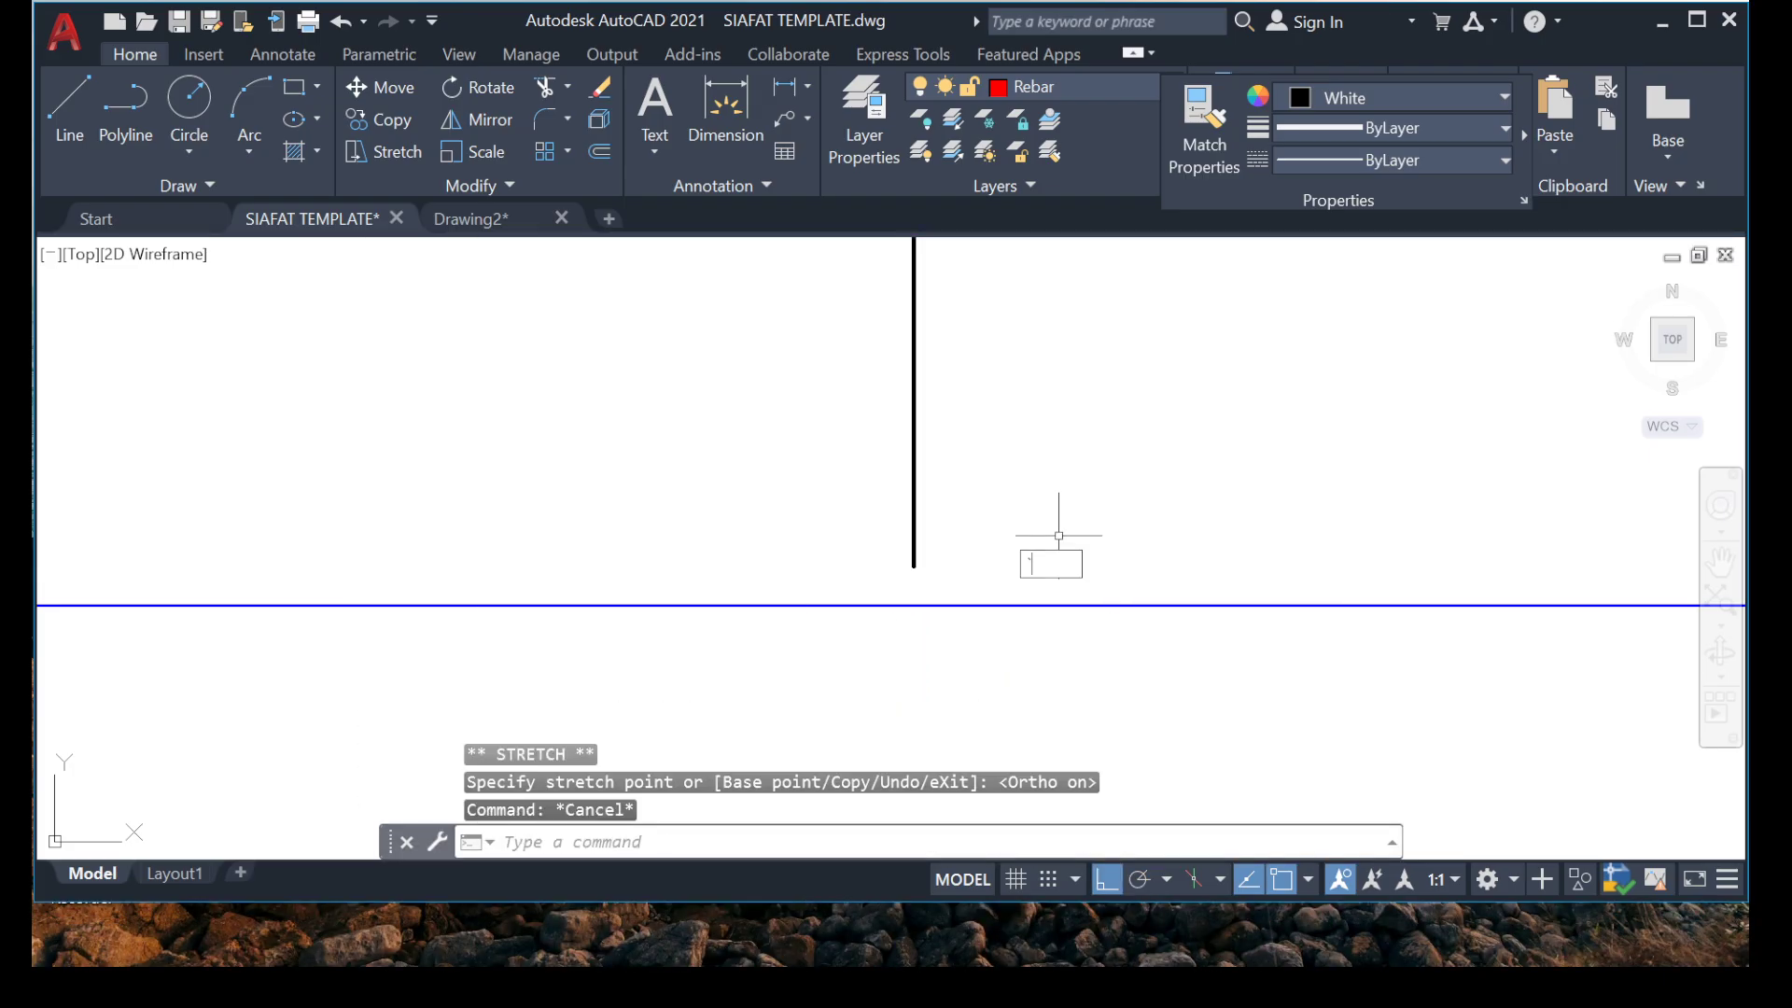
pyautogui.scroll(-5, 888, 460)
pyautogui.scroll(-1, 840, 523)
pyautogui.moveTo(765, 765); pyautogui.dragTo(752, 880, button='middle')
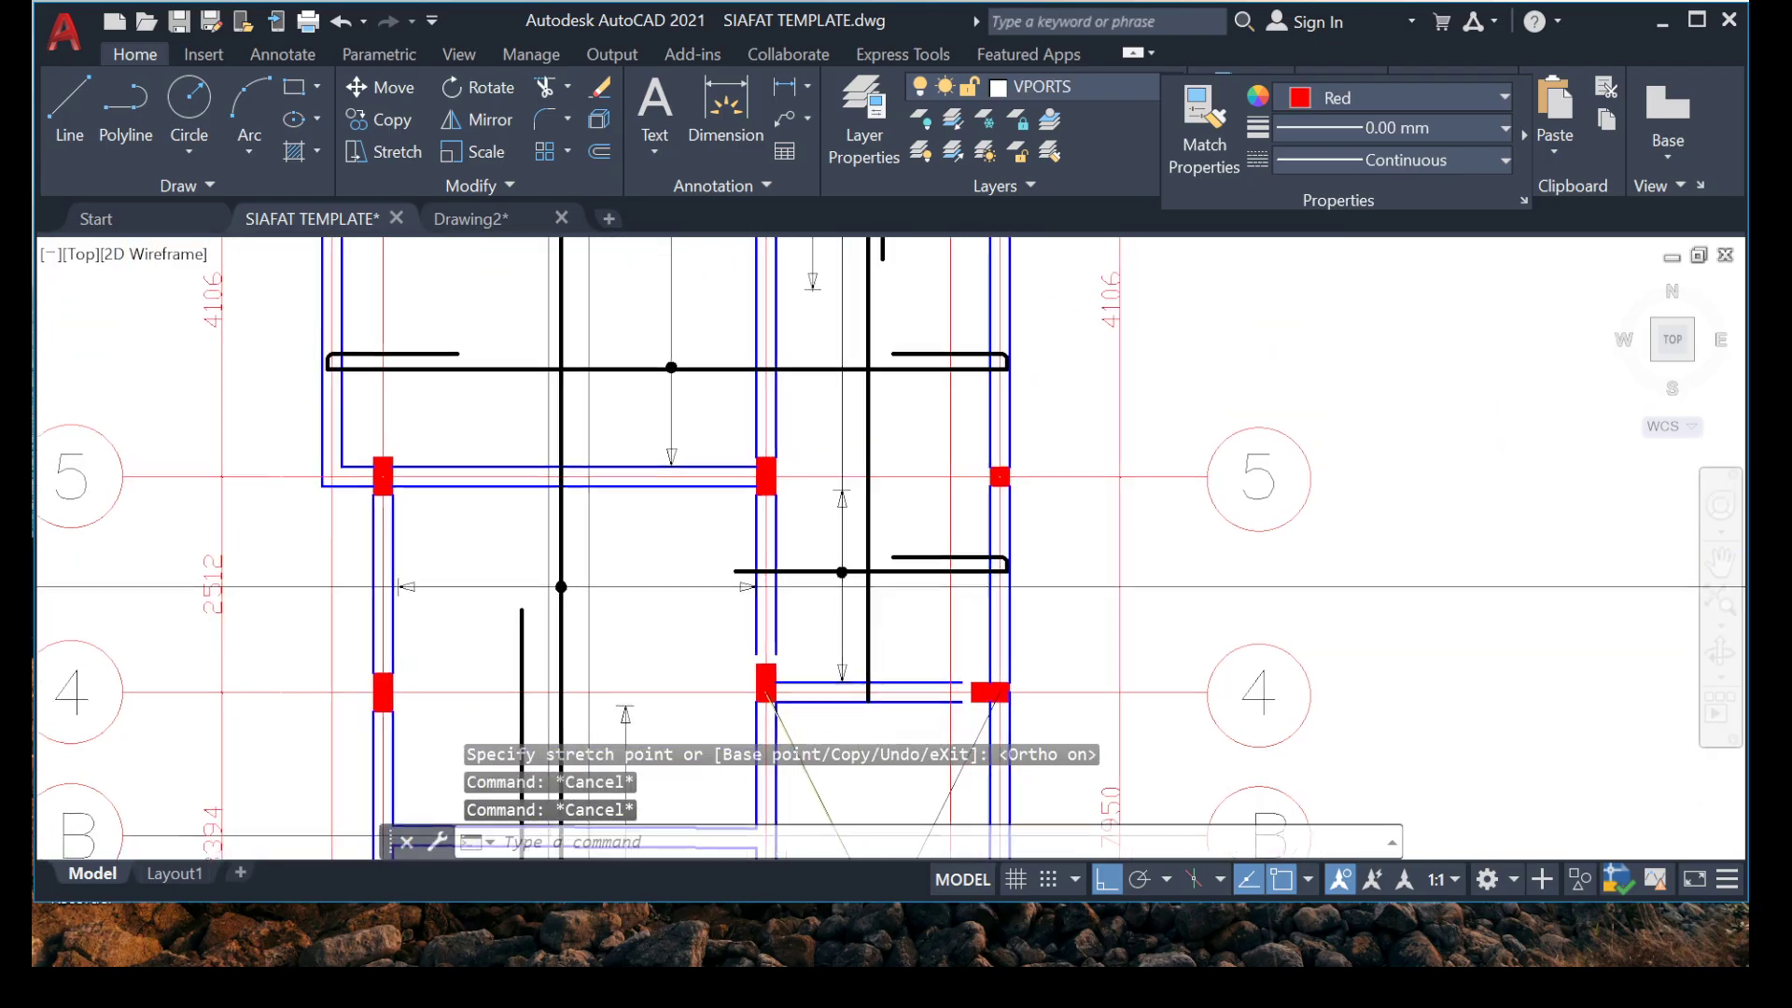
pyautogui.moveTo(716, 376)
pyautogui.mouseDown(button='middle')
pyautogui.moveTo(719, 480)
pyautogui.moveTo(788, 205)
pyautogui.mouseUp(button='middle')
pyautogui.moveTo(744, 512); pyautogui.dragTo(685, 103, button='middle')
pyautogui.moveTo(678, 446); pyautogui.dragTo(725, 98, button='middle')
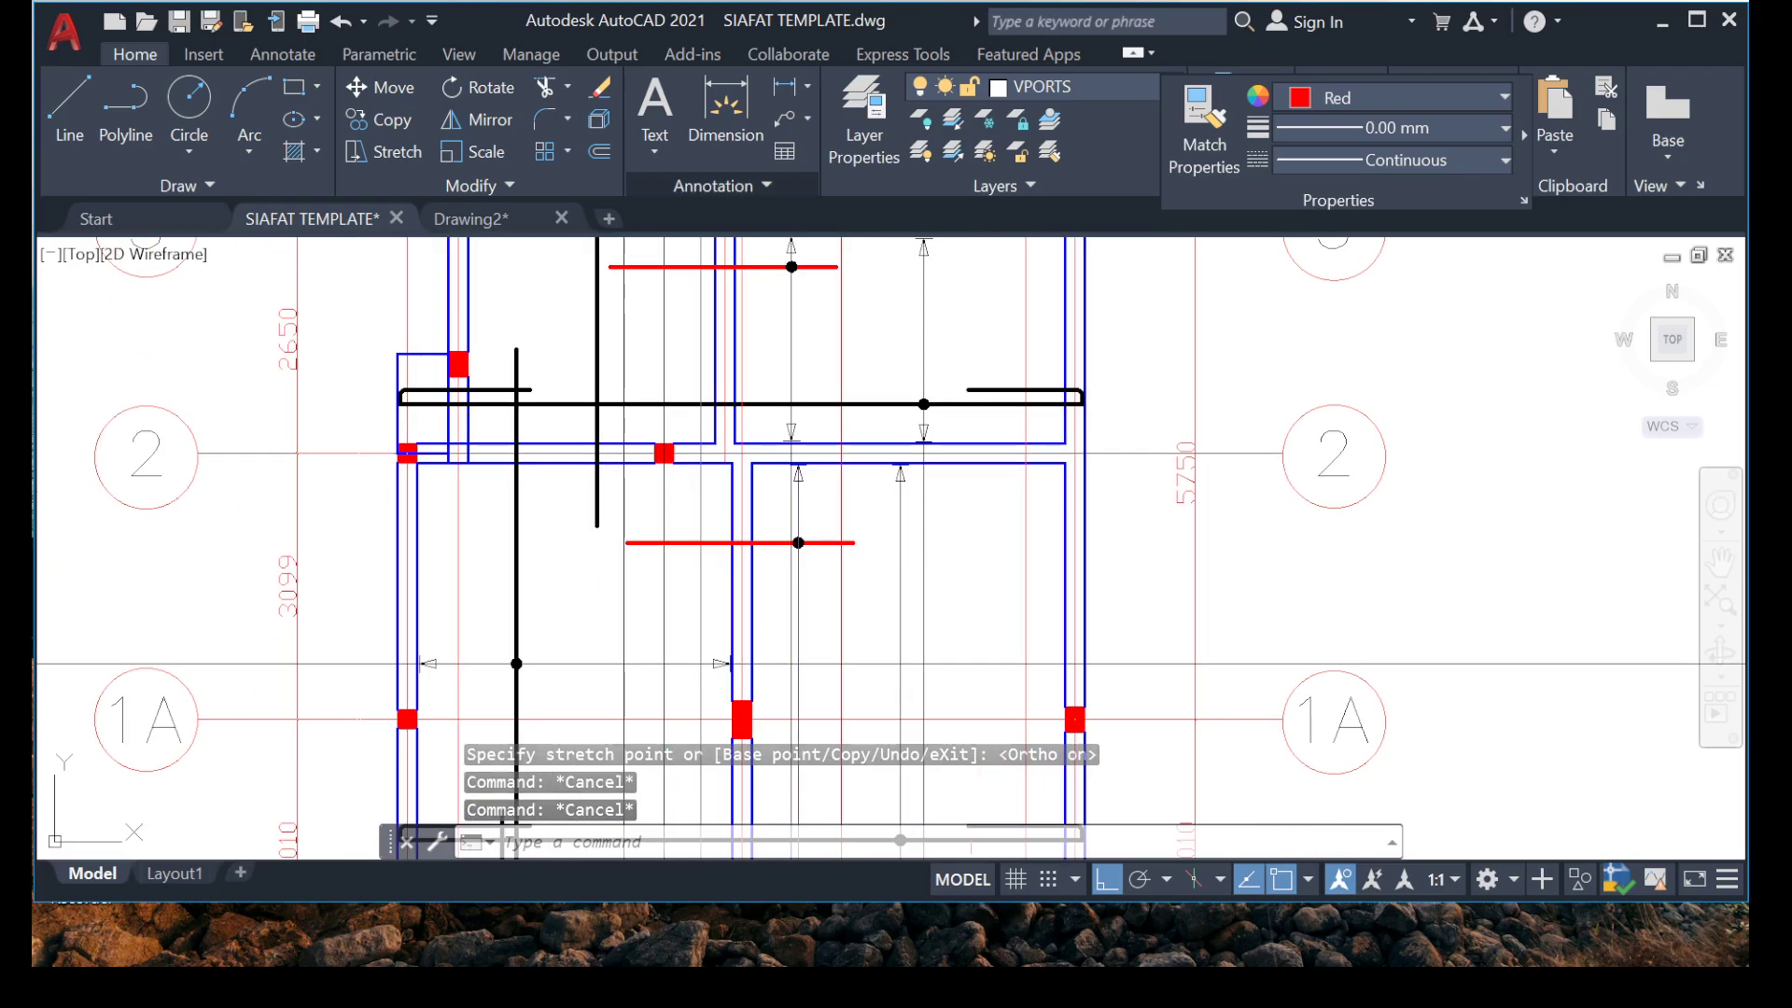
pyautogui.moveTo(649, 535); pyautogui.dragTo(680, 152, button='middle')
pyautogui.scroll(5, 515, 587)
pyautogui.scroll(2, 872, 654)
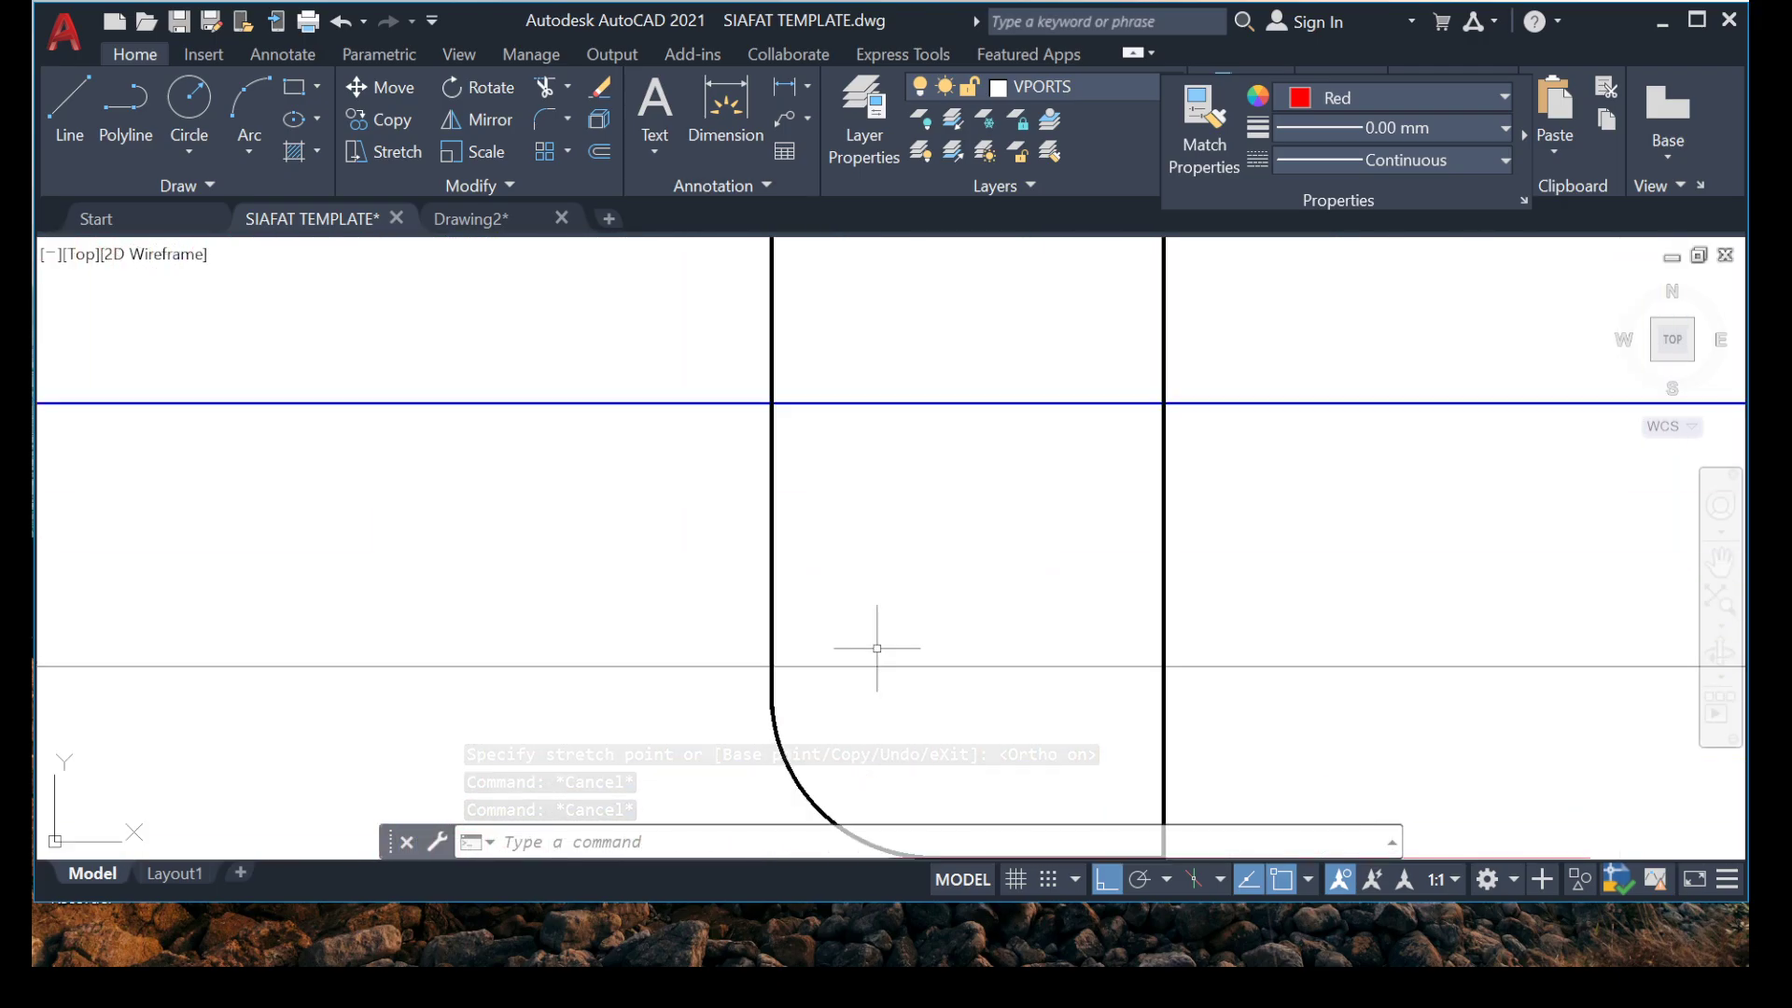
pyautogui.click(938, 548)
pyautogui.click(576, 580)
pyautogui.moveTo(753, 687); pyautogui.dragTo(603, 364, button='middle')
pyautogui.scroll(2, 603, 364)
pyautogui.click(457, 278)
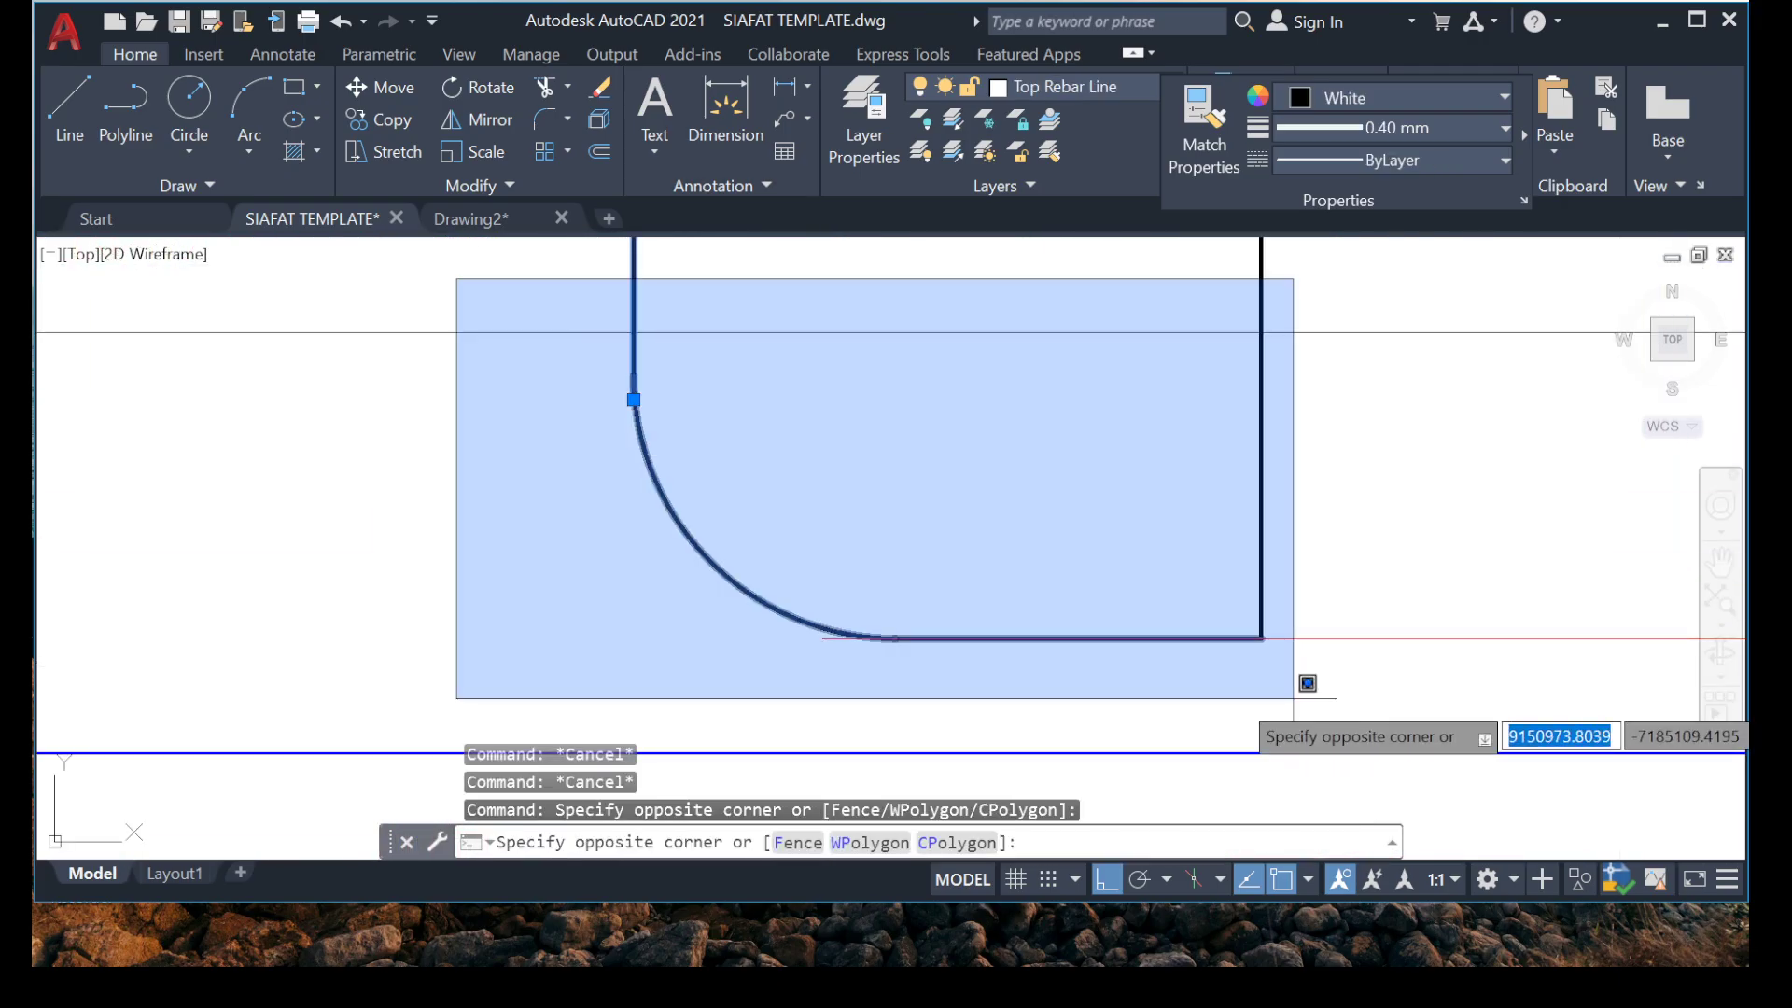
pyautogui.click(1302, 680)
pyautogui.rightClick(1269, 532)
pyautogui.click(1325, 591)
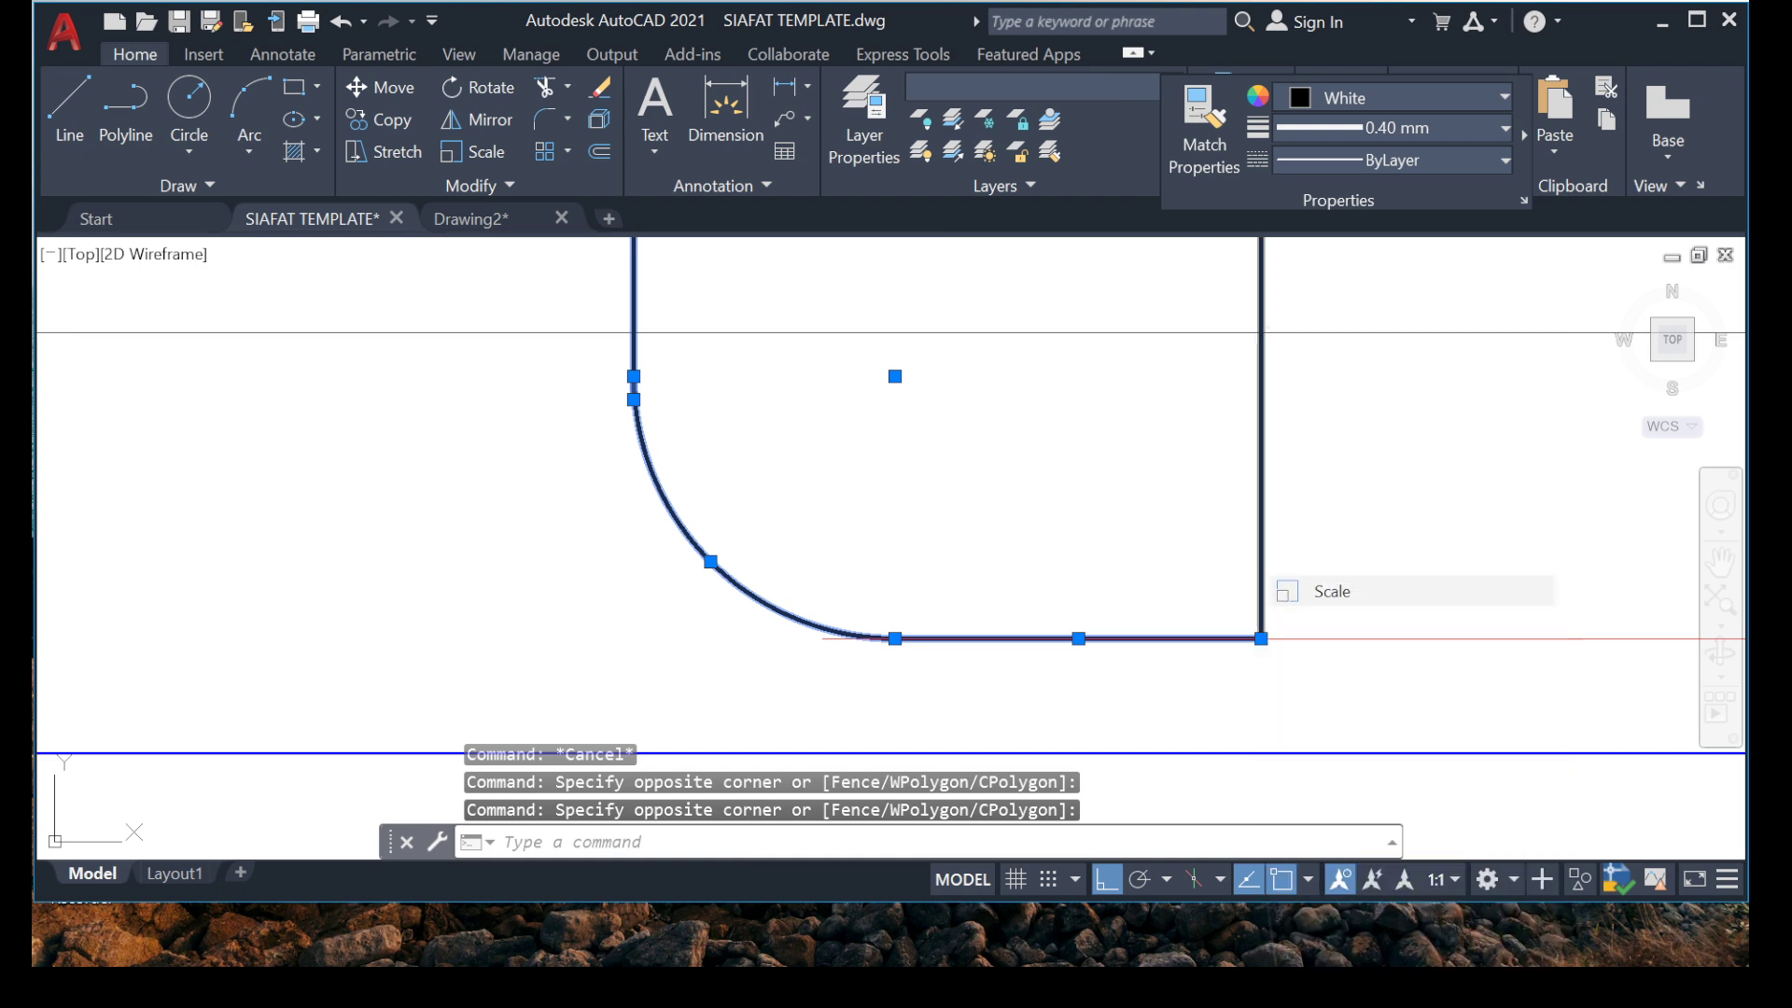
pyautogui.click(1261, 638)
pyautogui.scroll(-6, 1031, 551)
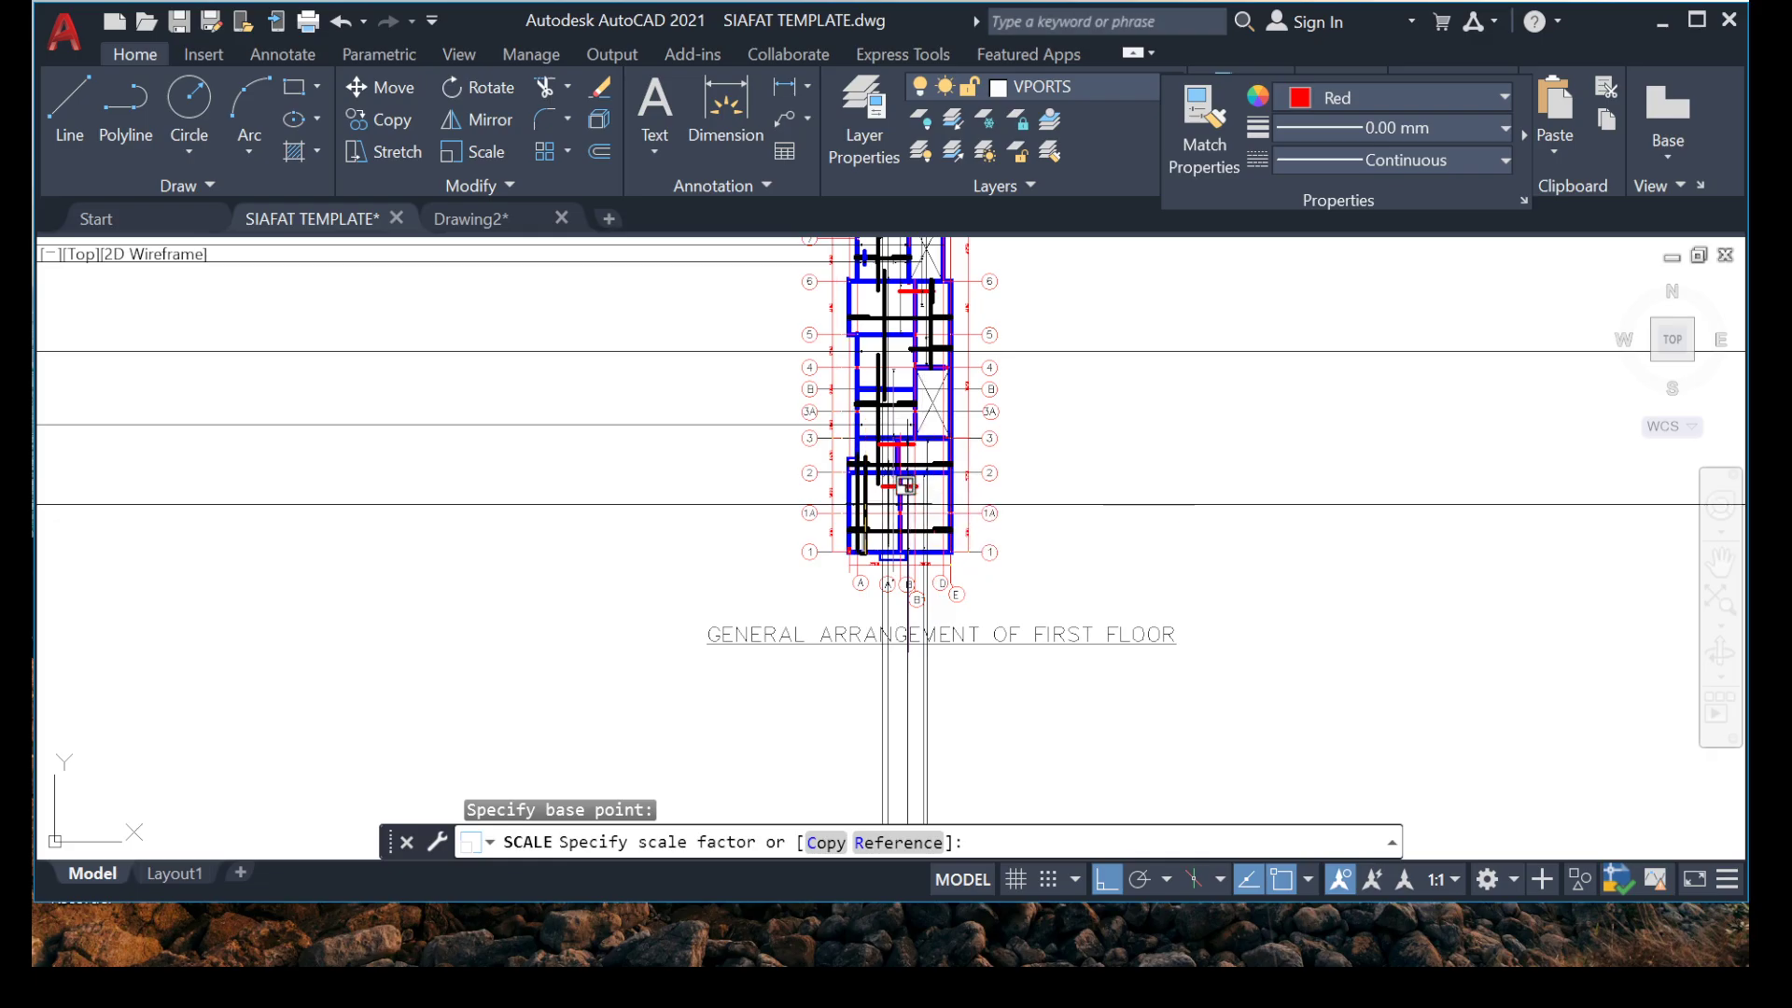
pyautogui.scroll(12, 849, 569)
pyautogui.press('Escape')
# Copy the bottom hook from the vertical rebar at the grid 1 beam onto the stretched rebar's lower end at the grid 4 beam.
pyautogui.moveTo(722, 280); pyautogui.dragTo(727, 548, button='middle')
pyautogui.scroll(6, 767, 455)
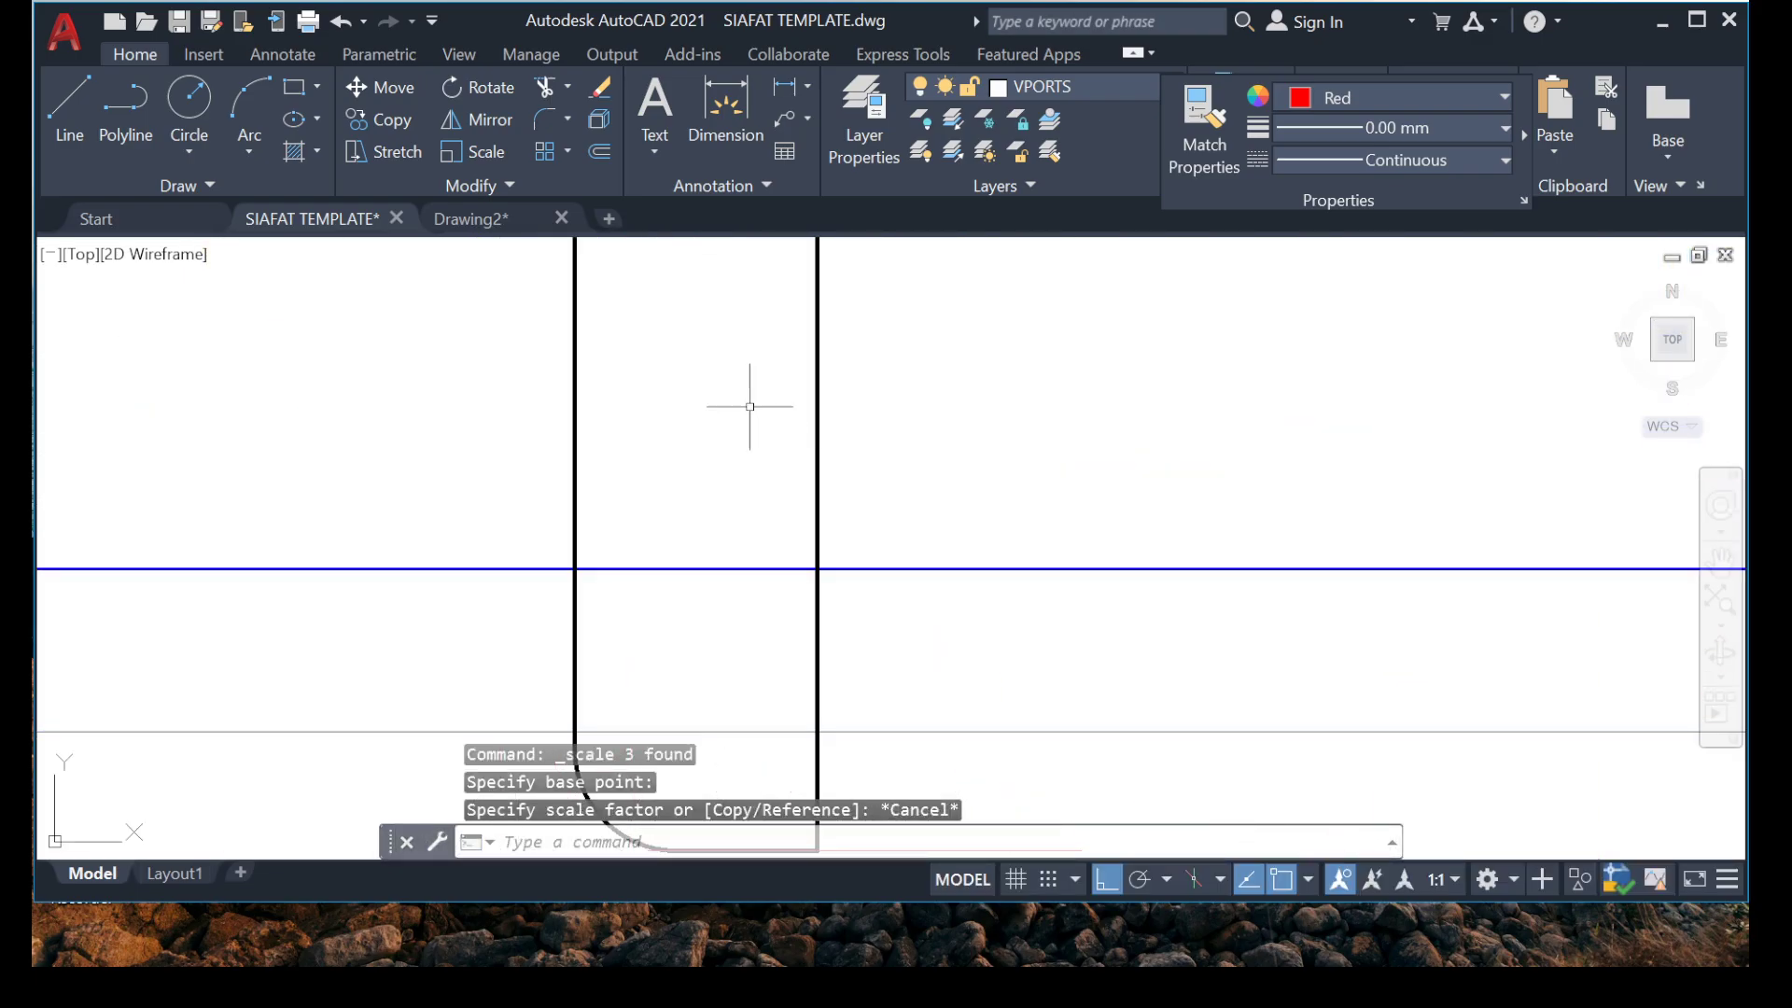
pyautogui.click(726, 342)
pyautogui.click(394, 401)
pyautogui.moveTo(583, 678); pyautogui.dragTo(521, 370, button='middle')
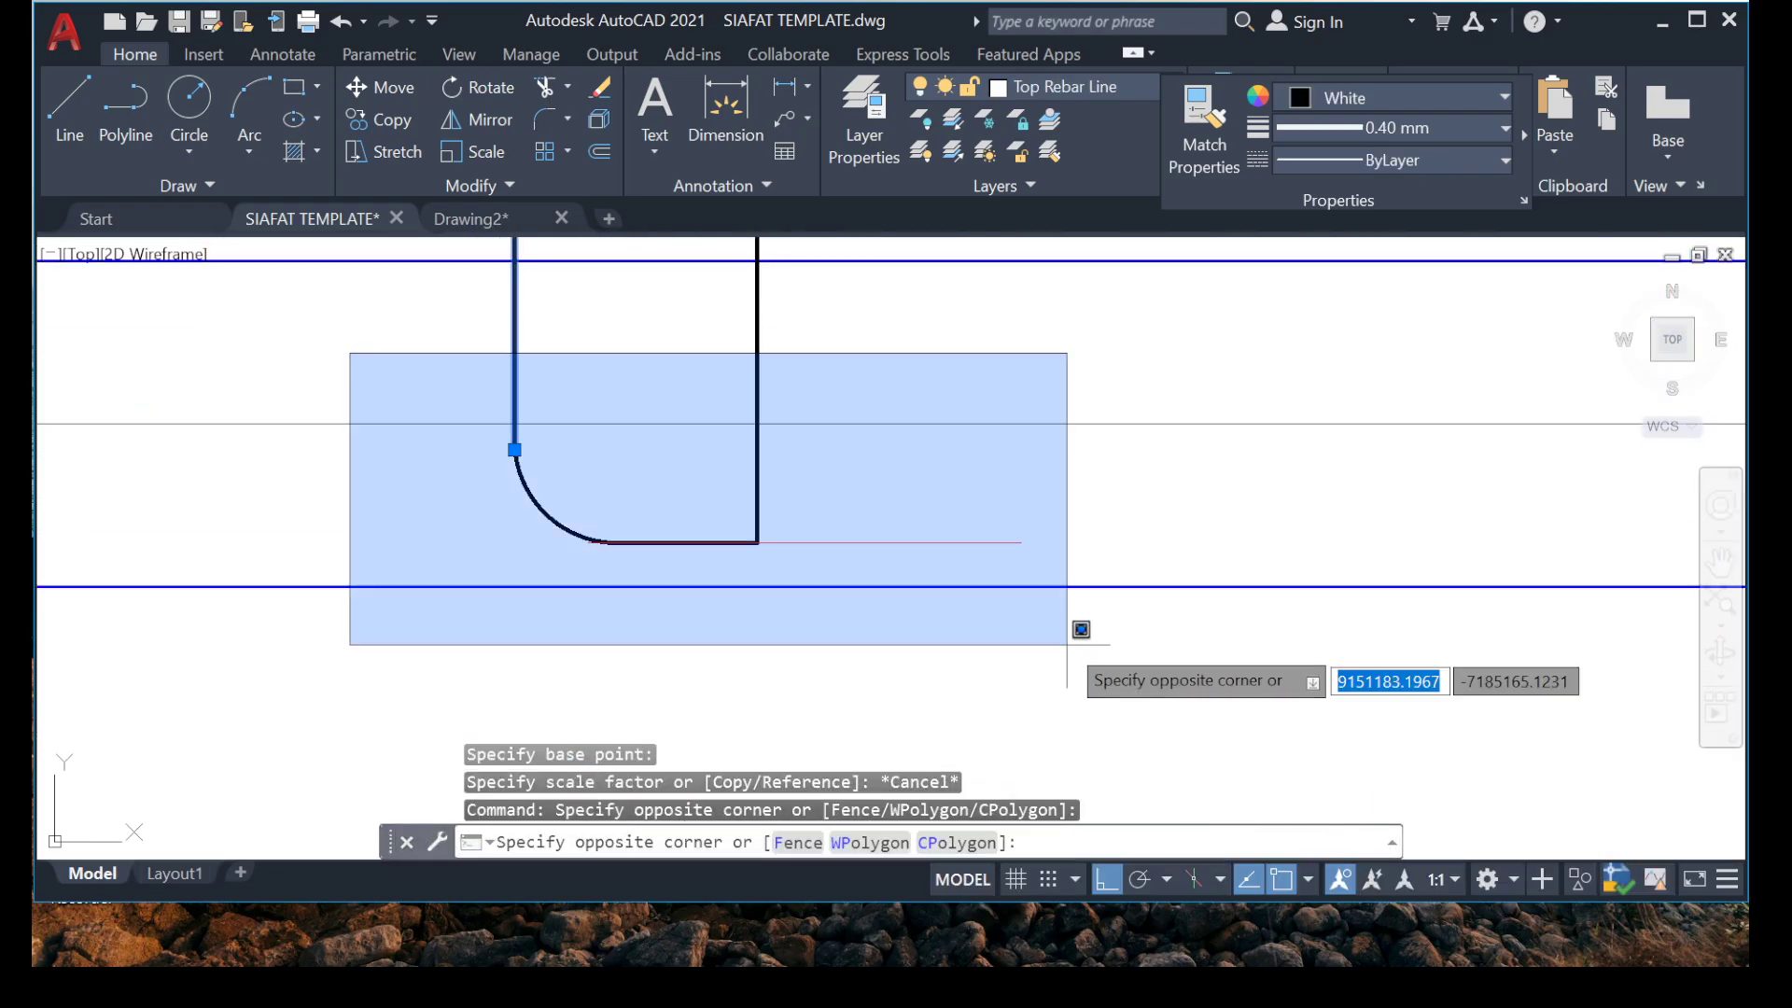
pyautogui.click(1068, 648)
pyautogui.rightClick(547, 523)
pyautogui.click(607, 560)
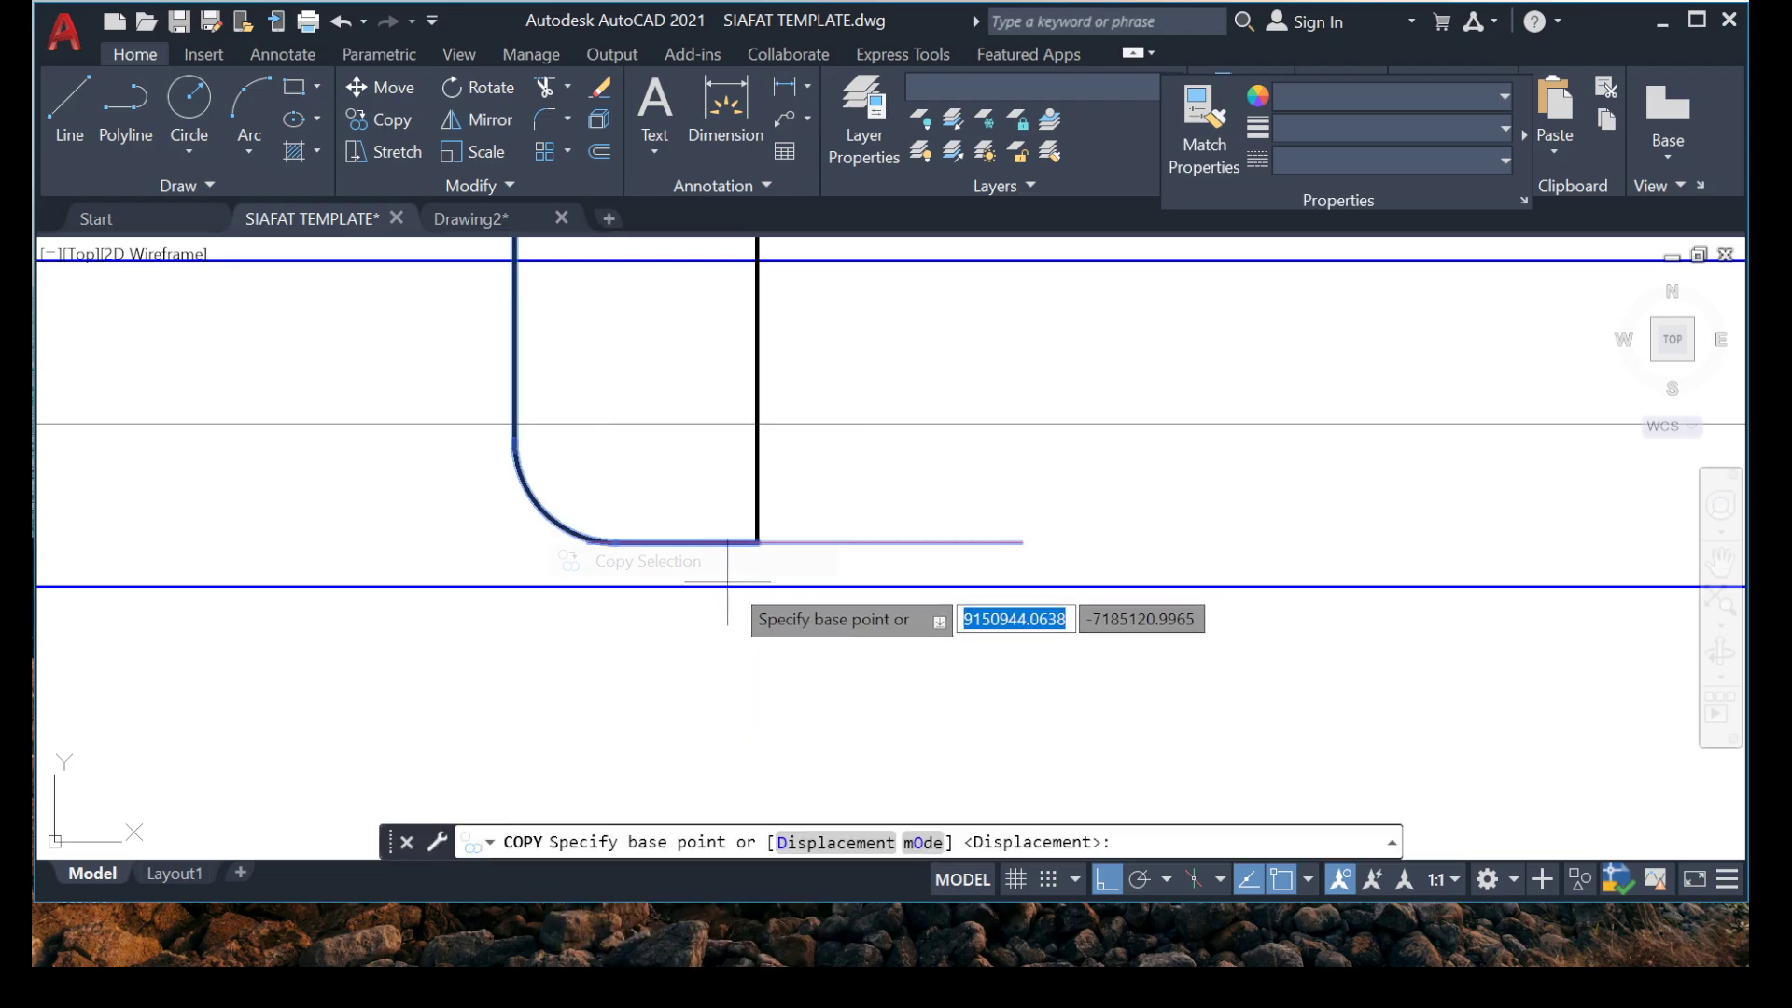
pyautogui.click(758, 530)
pyautogui.scroll(-5, 822, 523)
pyautogui.scroll(-2, 980, 399)
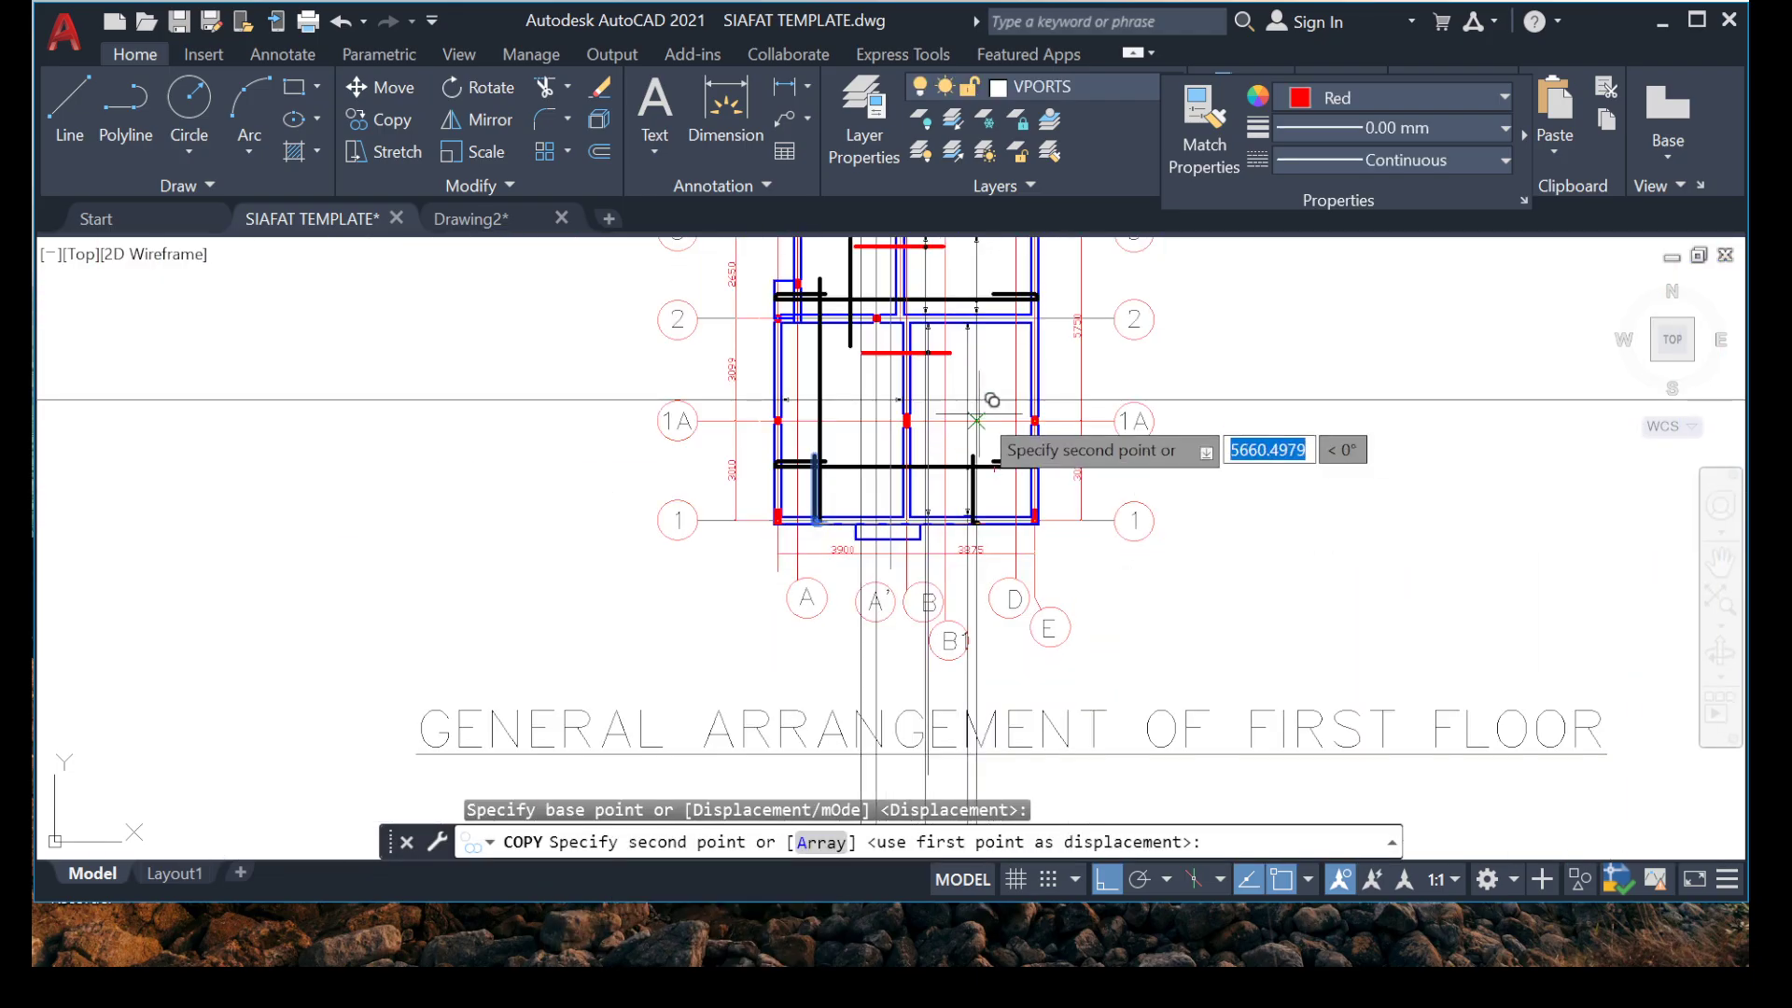
pyautogui.scroll(4, 947, 404)
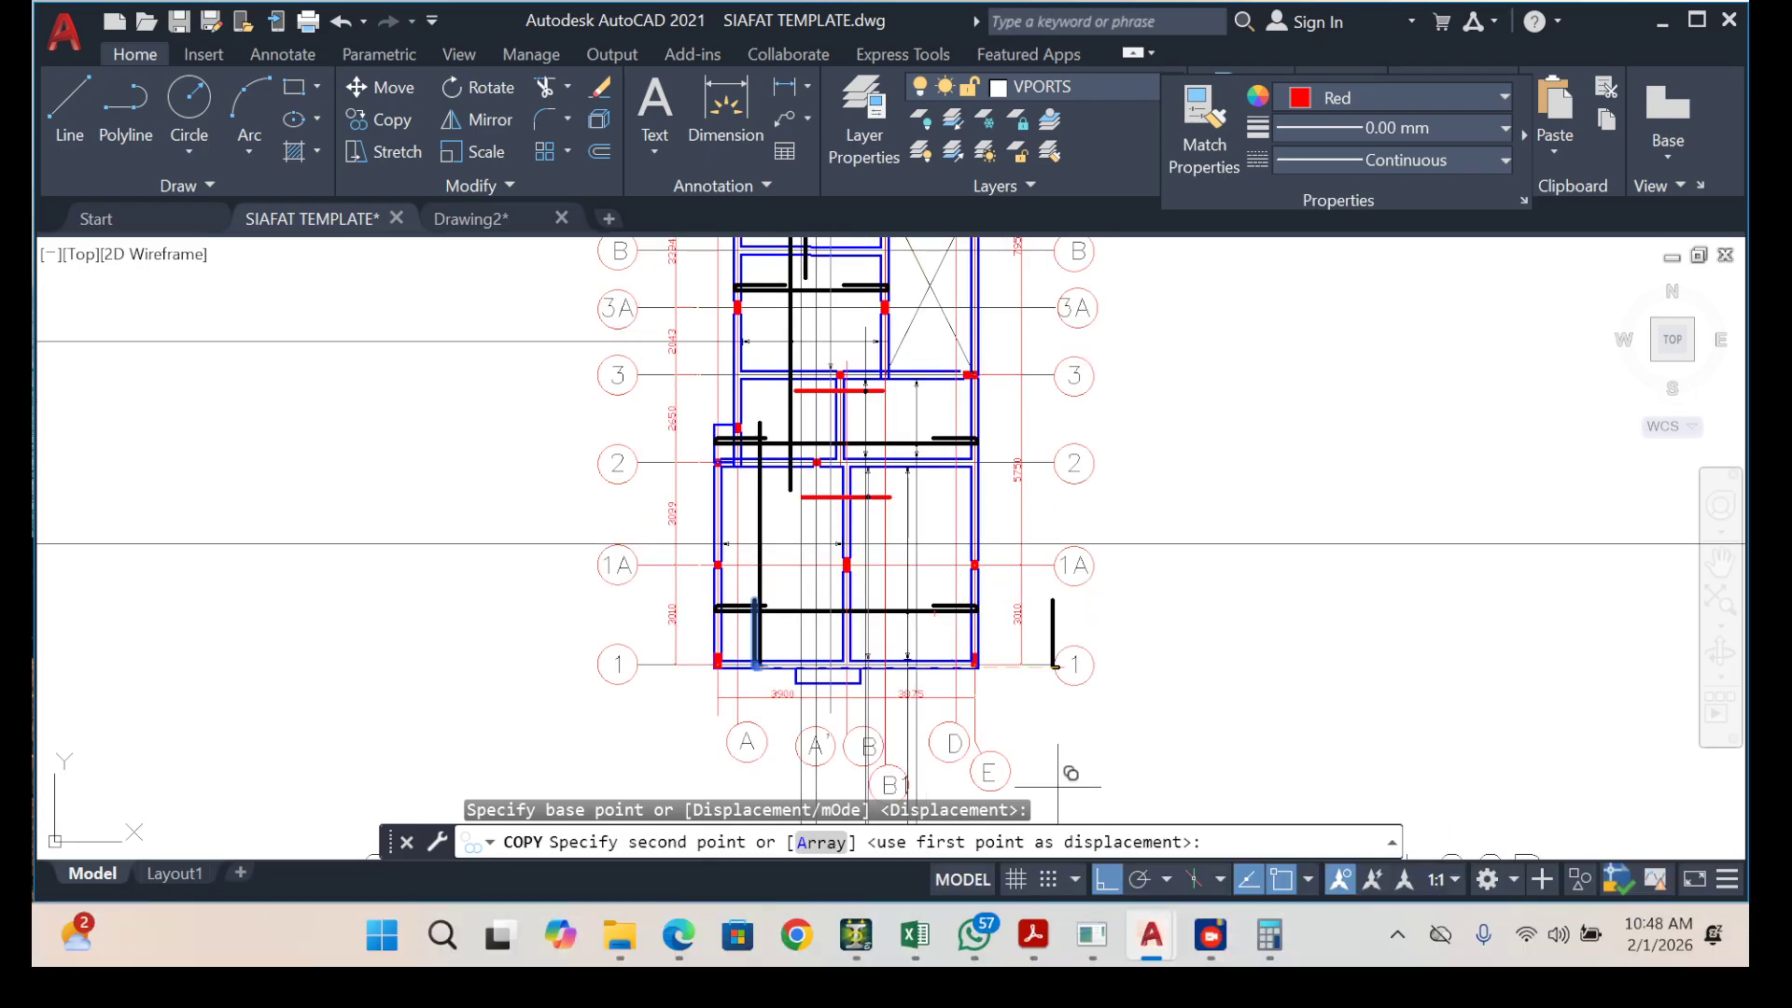
pyautogui.scroll(-4, 922, 546)
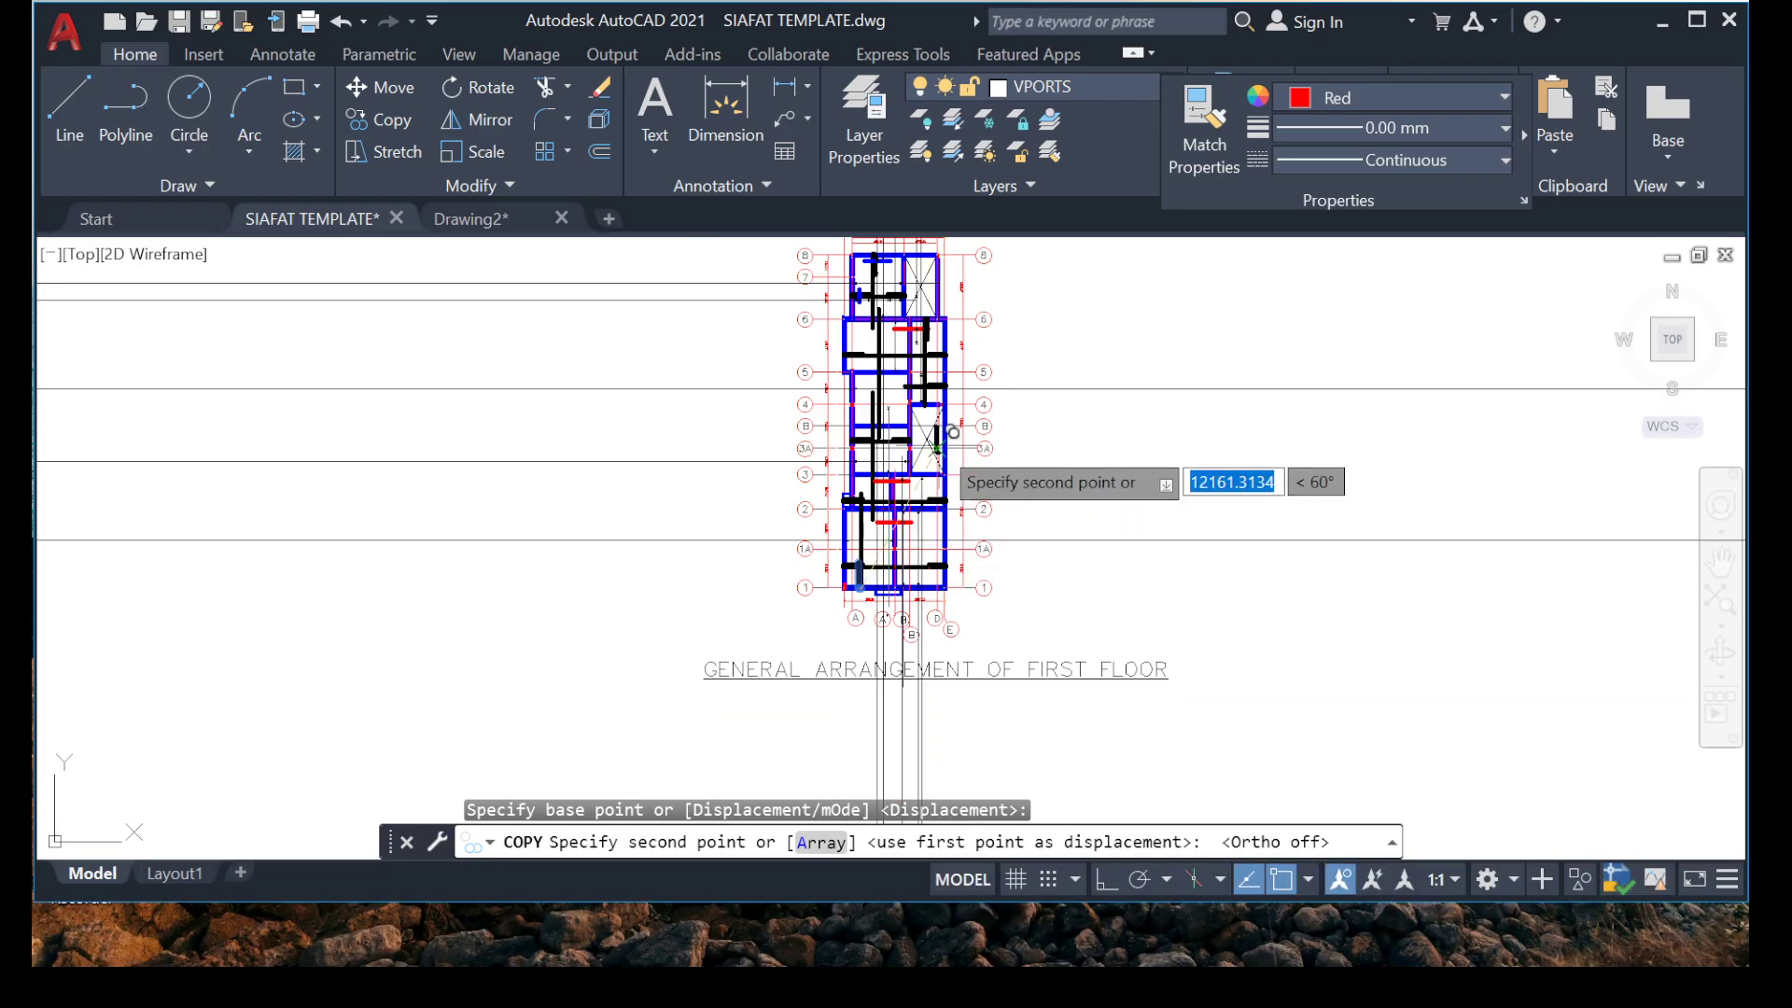
pyautogui.scroll(6, 945, 500)
pyautogui.moveTo(732, 512); pyautogui.dragTo(733, 799, button='middle')
pyautogui.moveTo(827, 461); pyautogui.dragTo(844, 461, button='middle')
pyautogui.scroll(8, 822, 485)
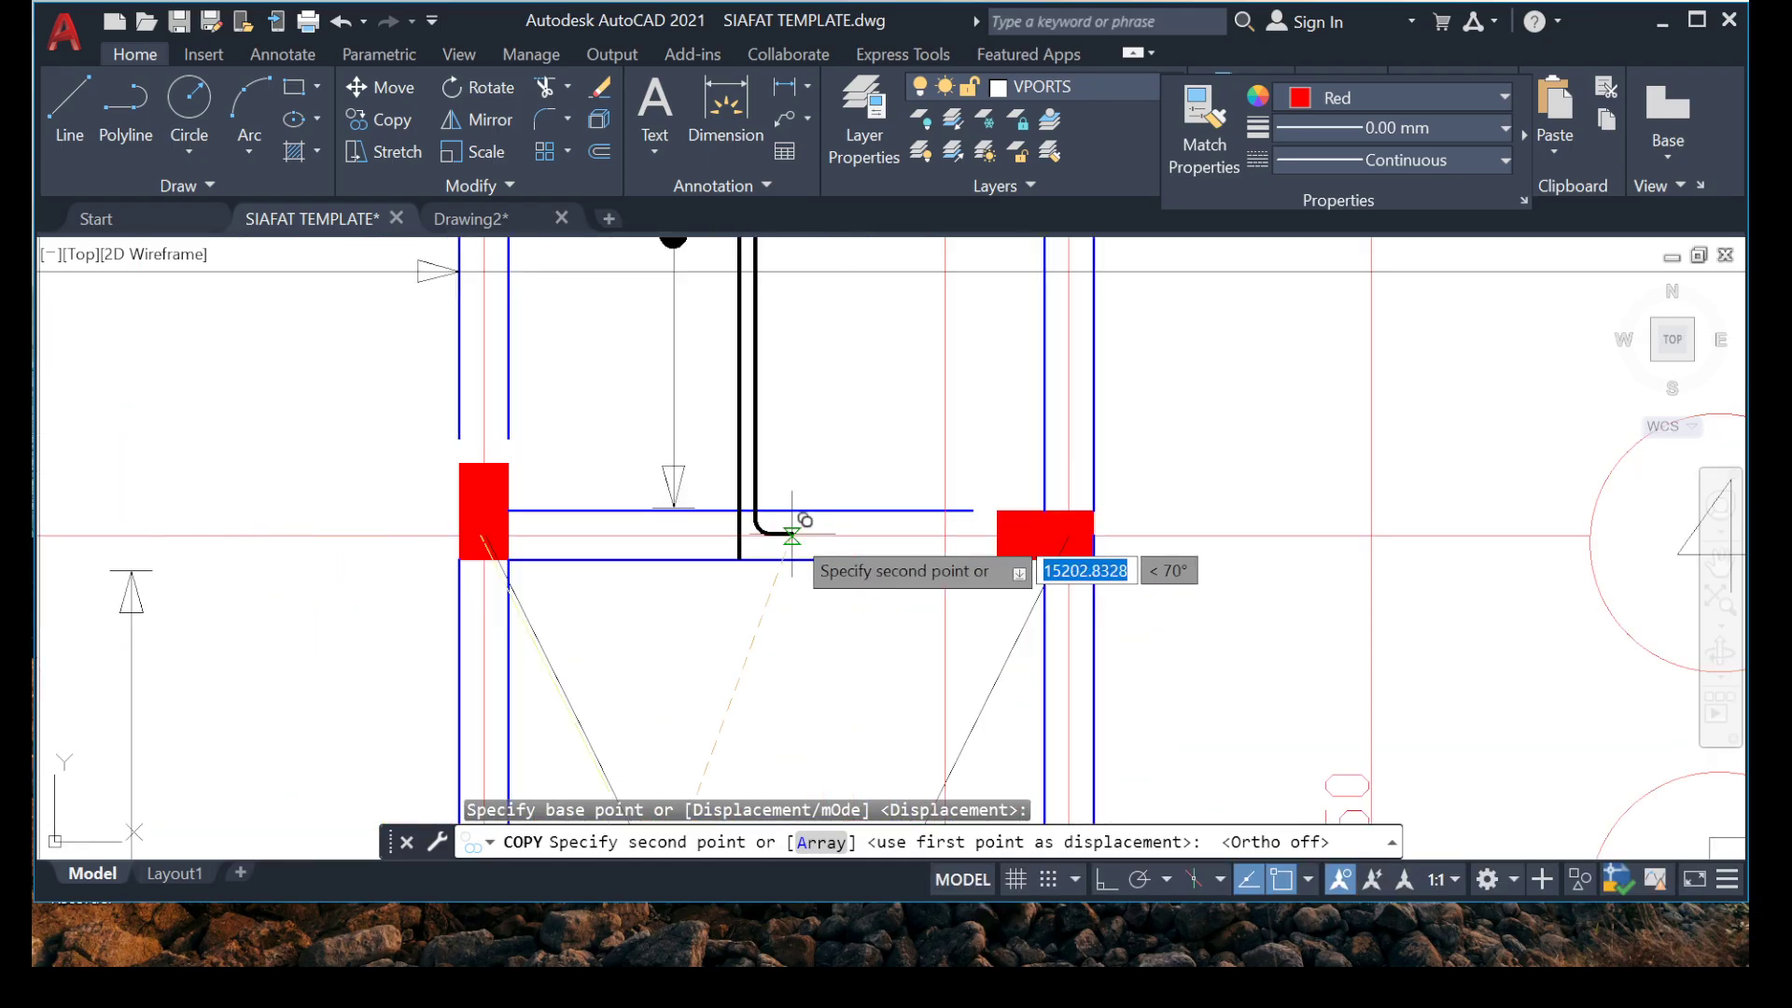
pyautogui.scroll(-5, 800, 599)
pyautogui.scroll(-3, 761, 672)
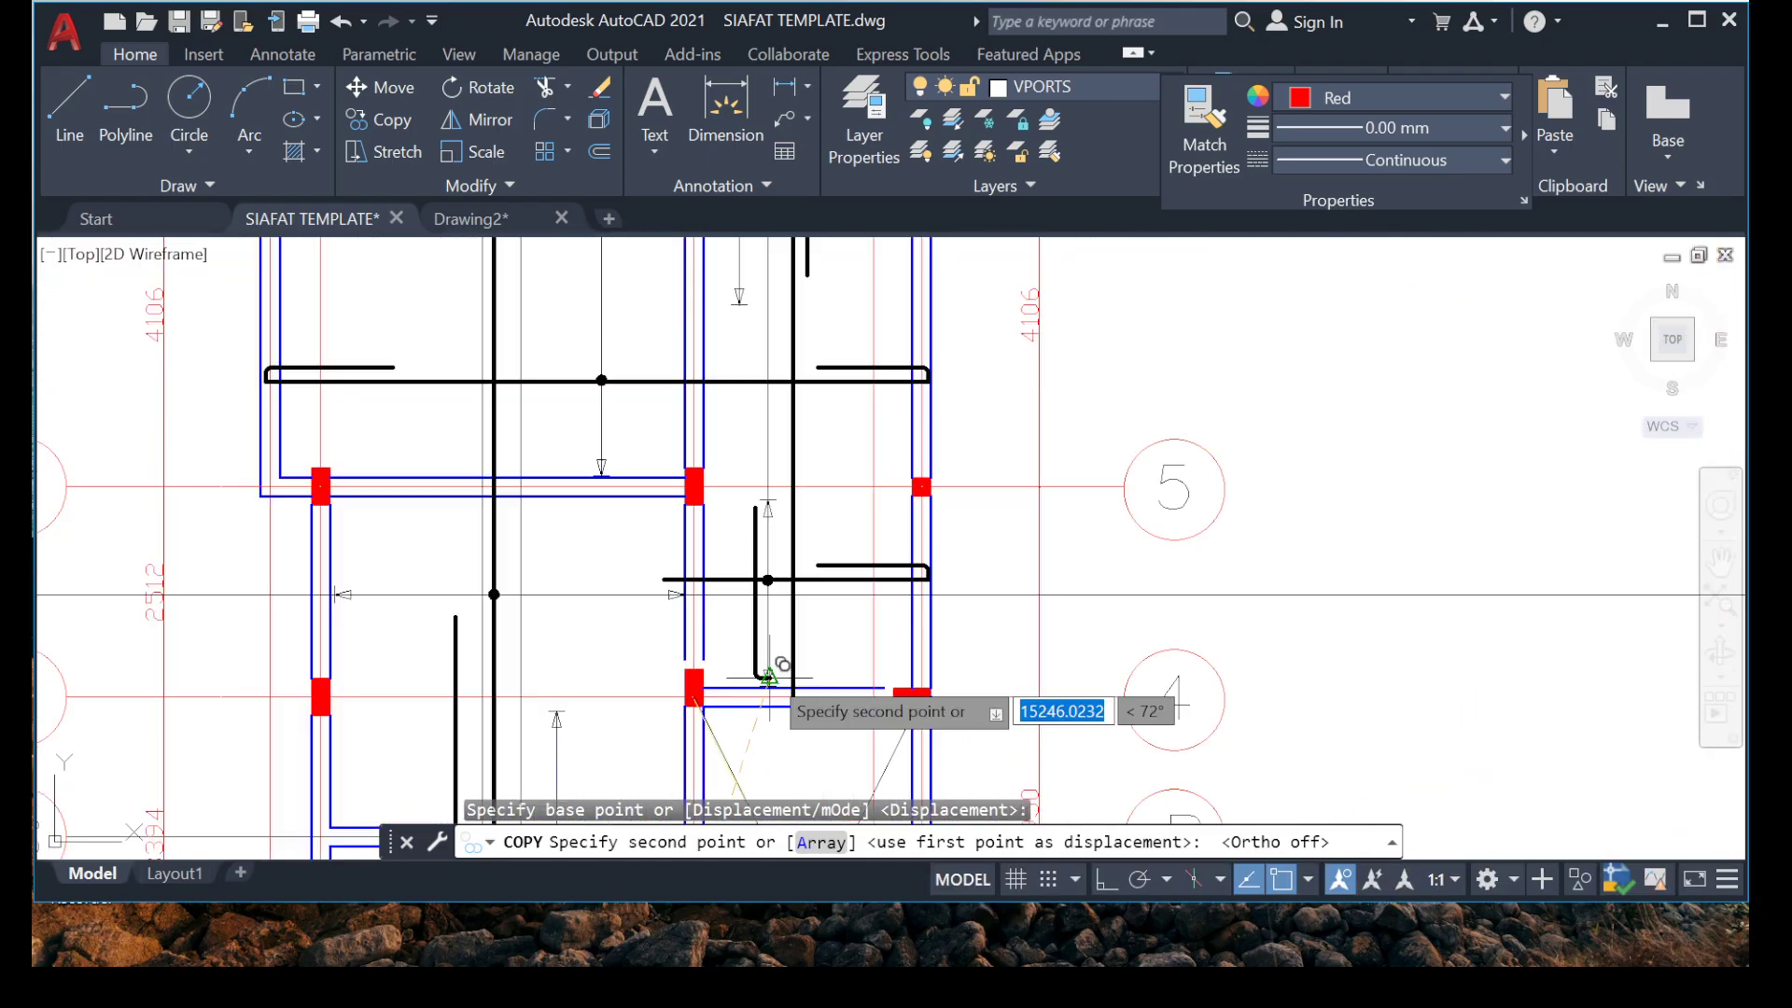
pyautogui.scroll(10, 752, 681)
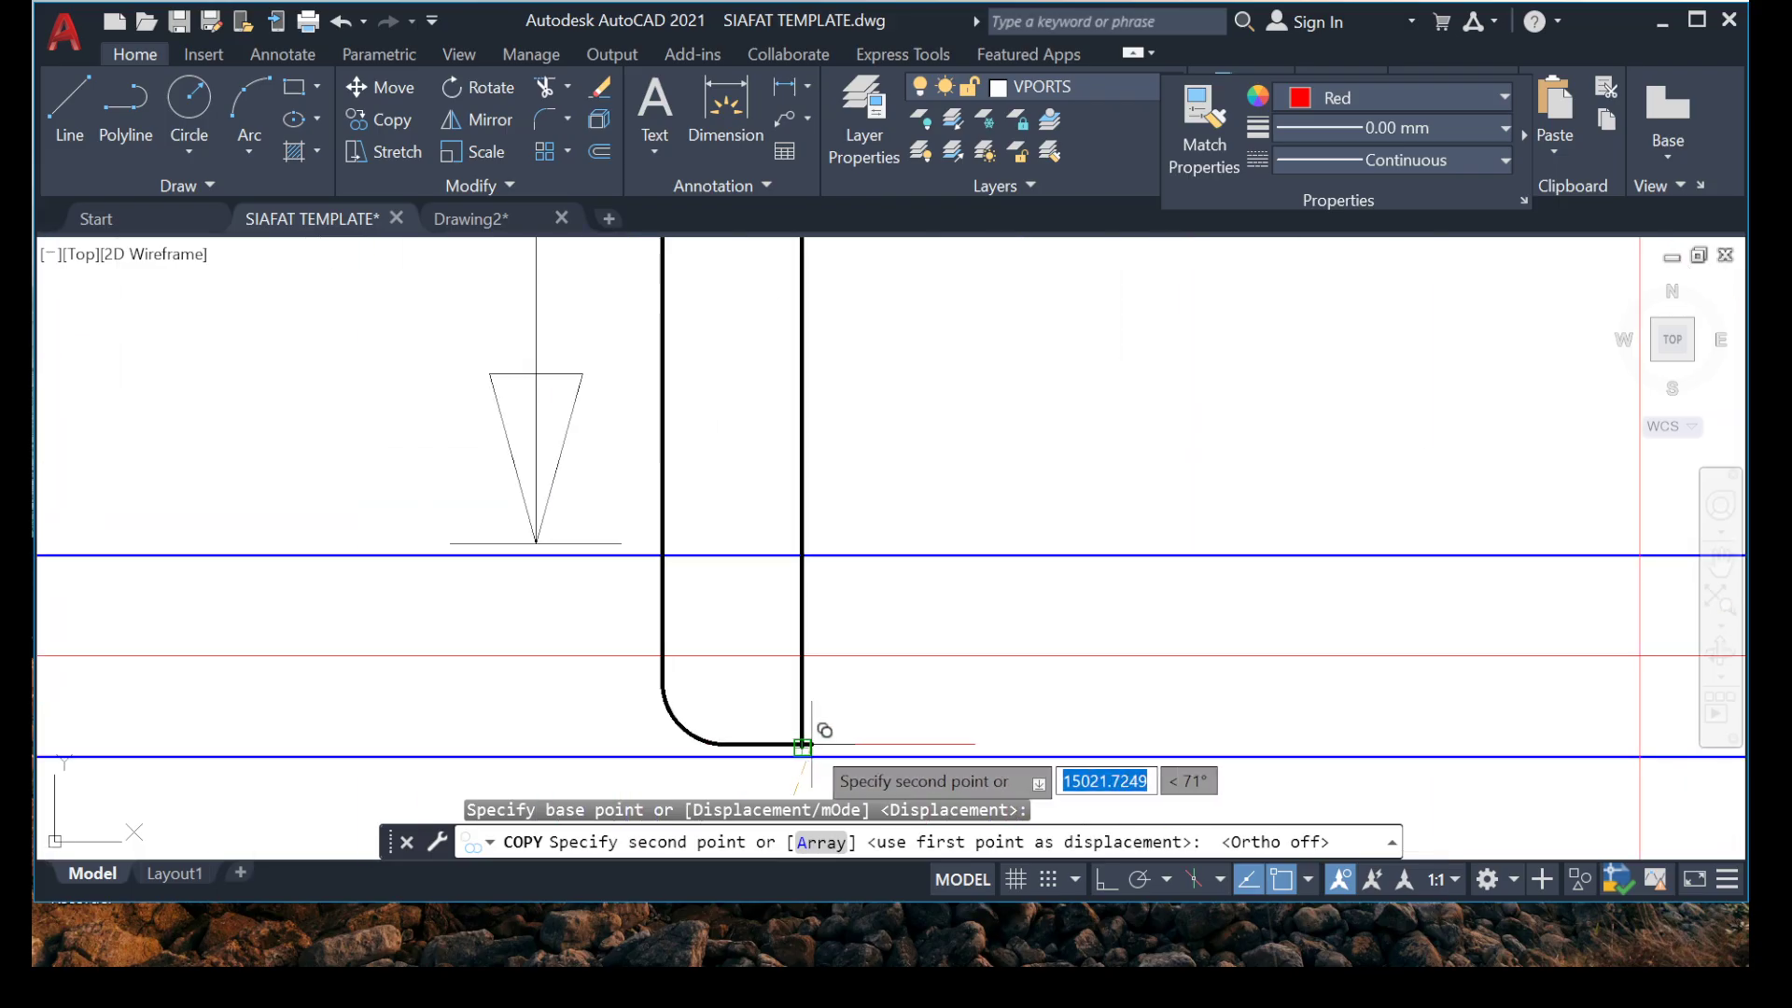
pyautogui.click(802, 744)
pyautogui.press('Escape')
# Erase the thin red line copied along with the hook at the grid 4 beam.
pyautogui.scroll(2, 688, 700)
pyautogui.moveTo(975, 754); pyautogui.dragTo(970, 535, button='middle')
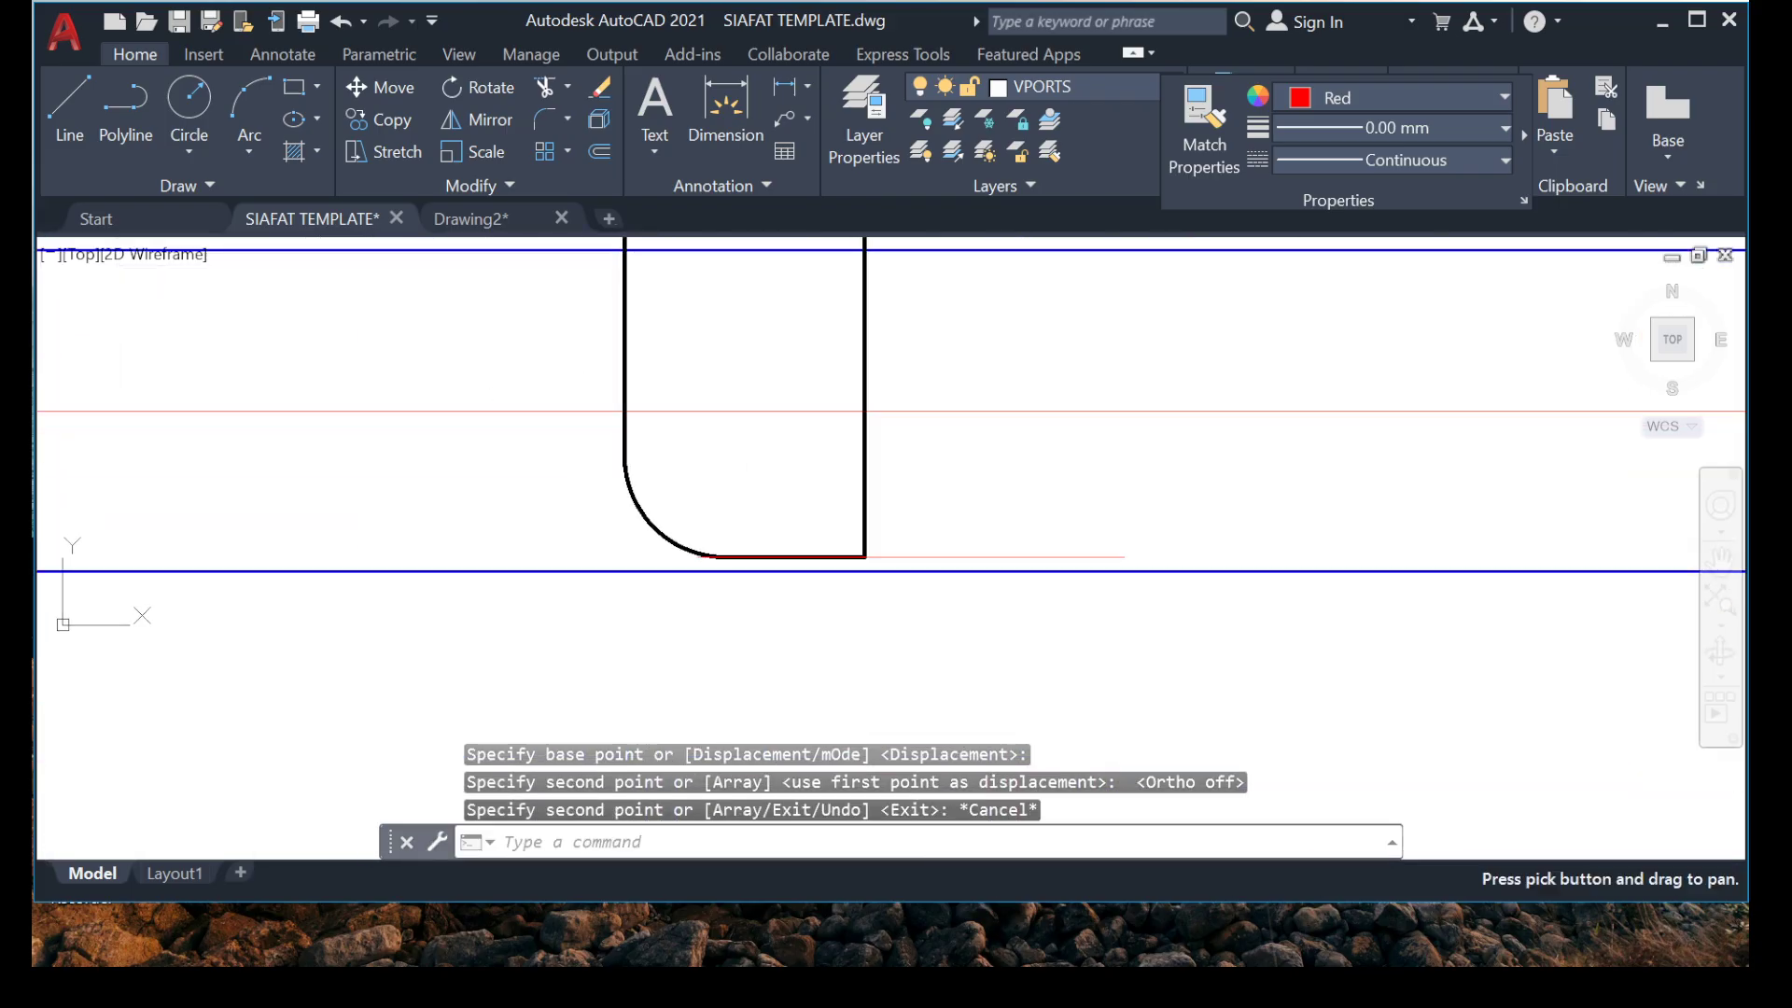
pyautogui.click(955, 555)
pyautogui.press('Delete')
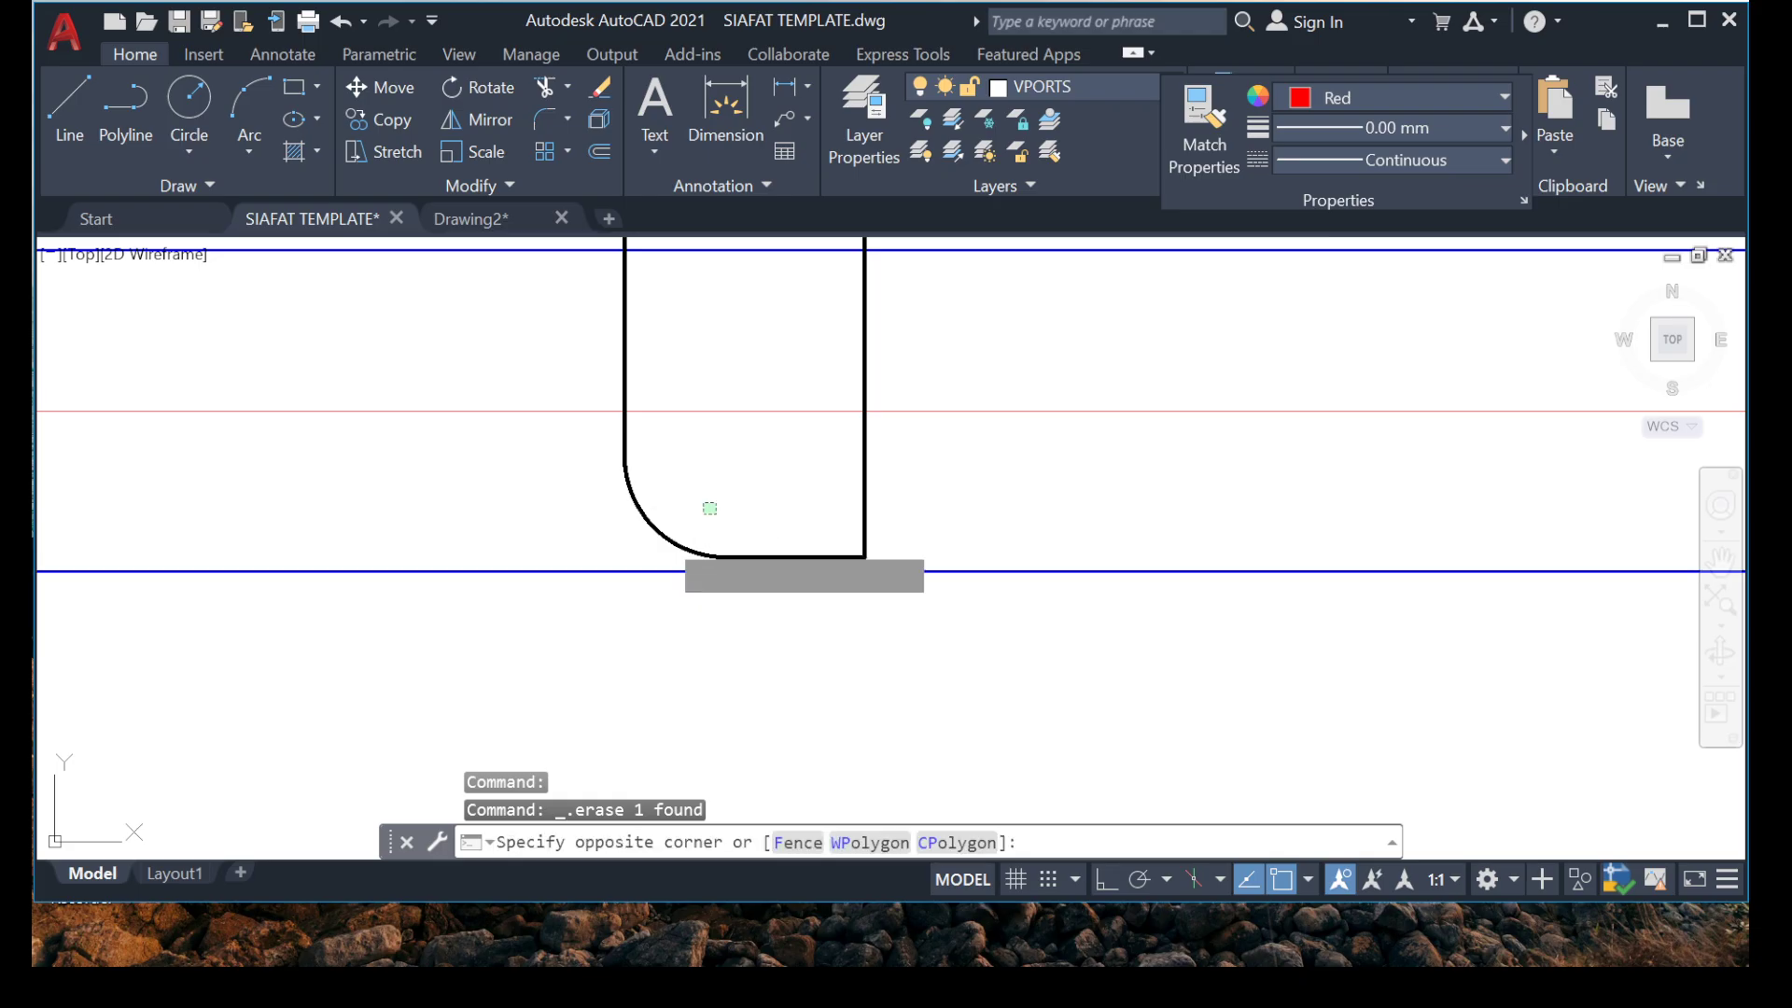
# Mirror the copied hook to the other side of the vertical rebar at the grid 4 beam, erasing the source objects.
pyautogui.click(621, 558)
pyautogui.scroll(4, 747, 551)
pyautogui.click(860, 512)
pyautogui.click(780, 544)
pyautogui.scroll(-6, 778, 453)
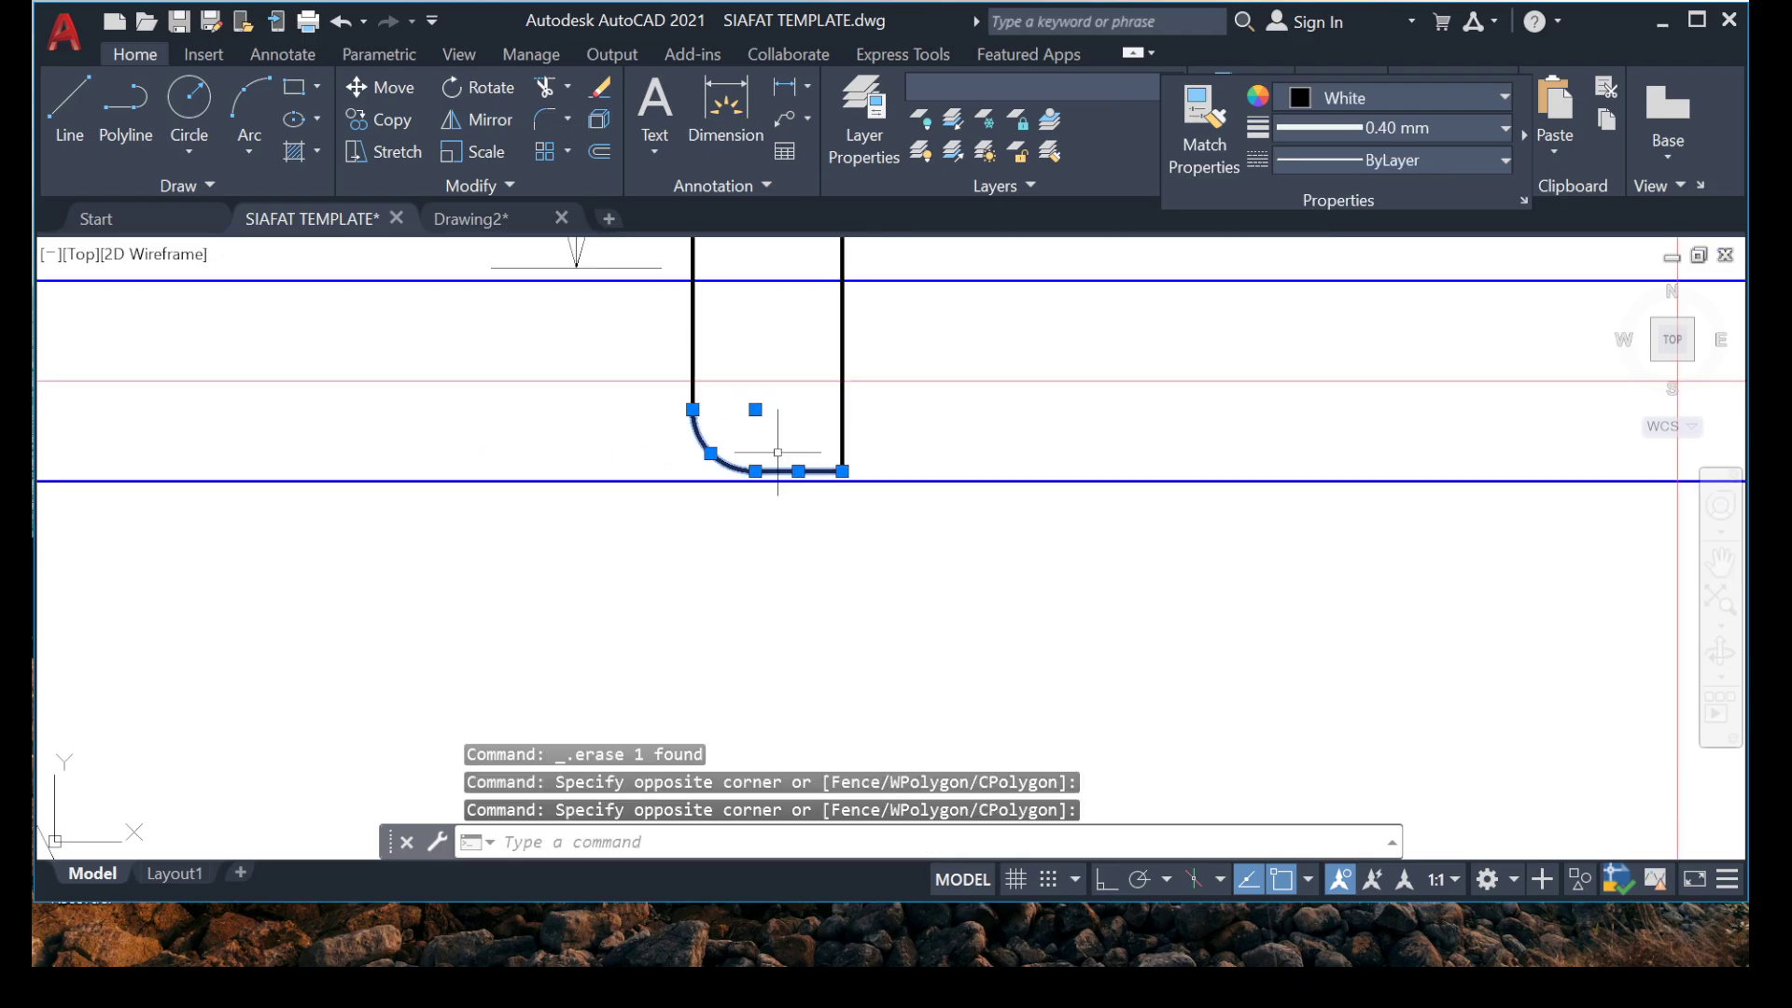
pyautogui.scroll(4, 761, 402)
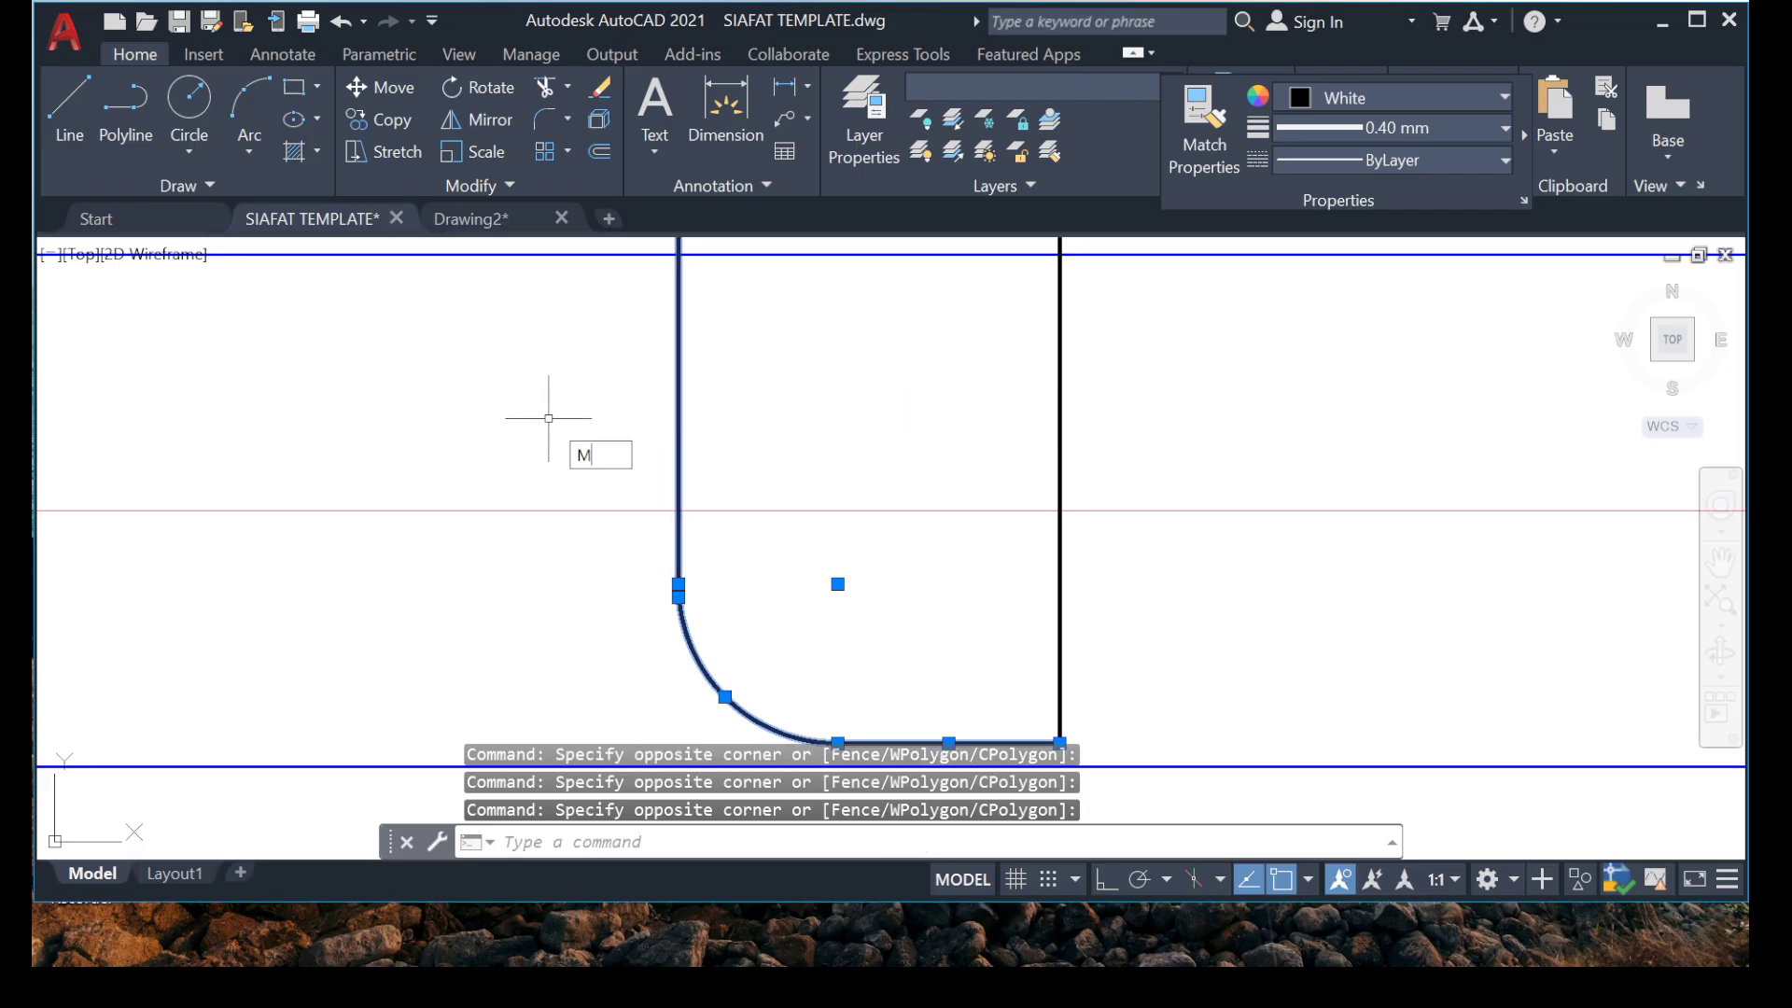
pyautogui.press('Return')
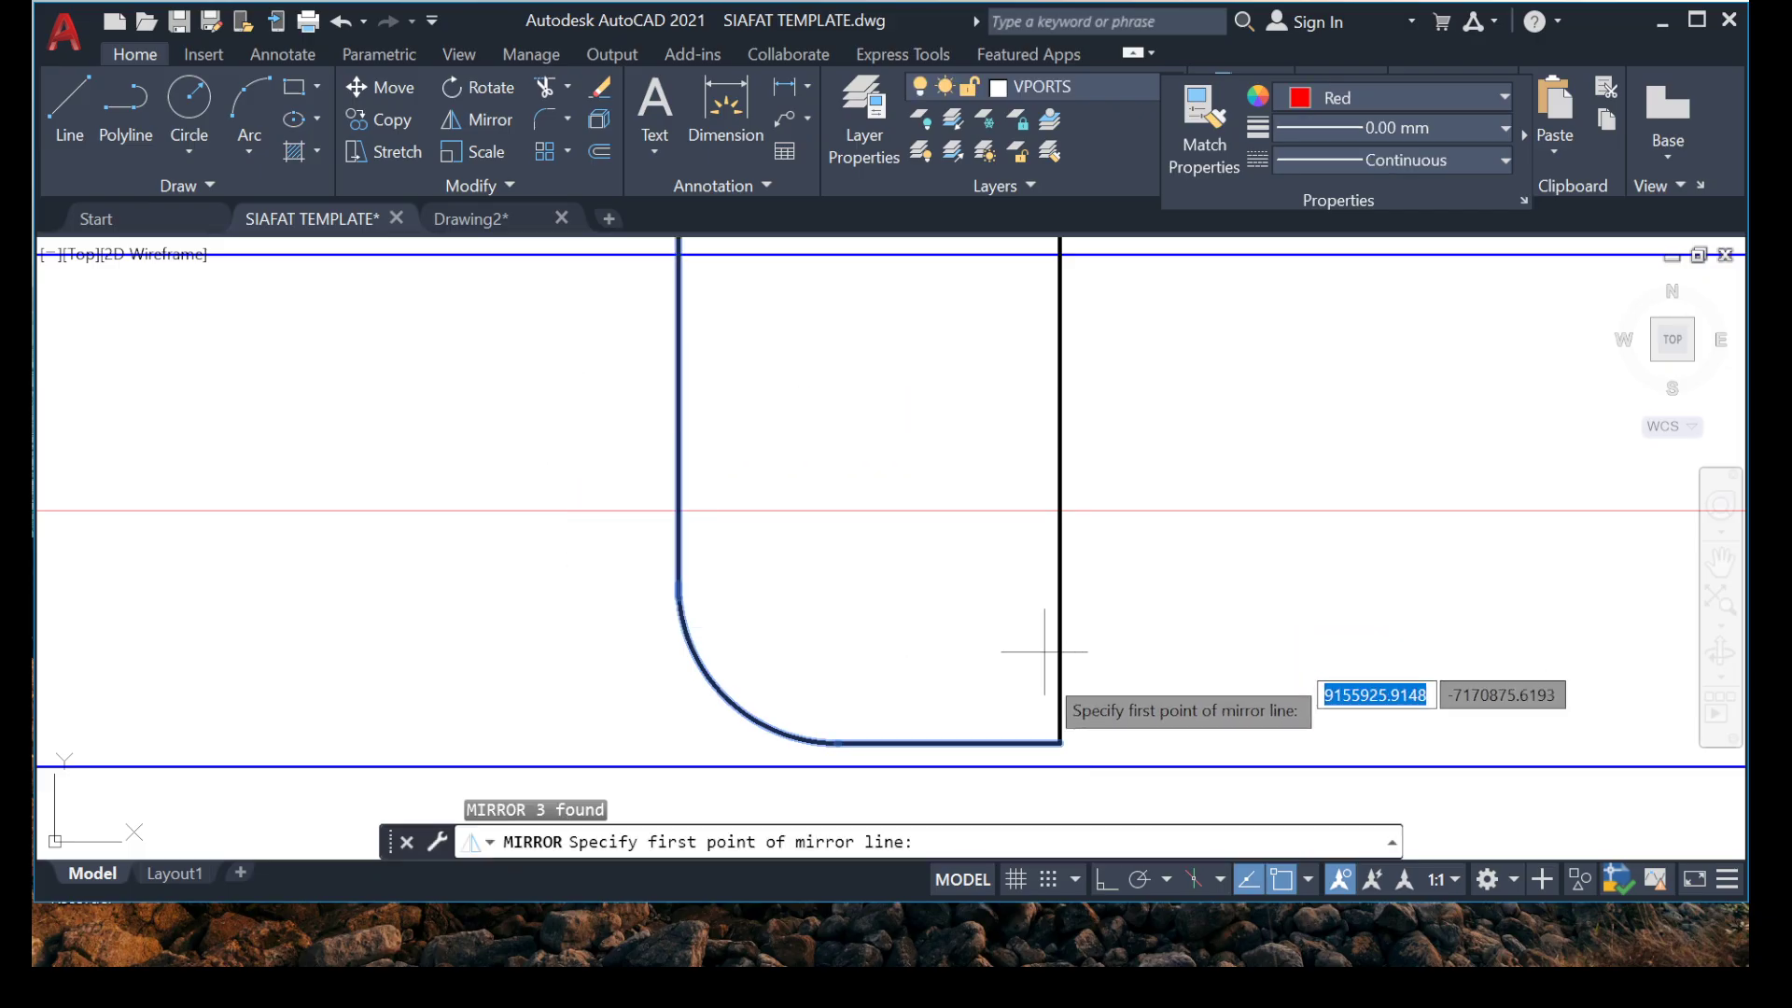
pyautogui.click(1059, 743)
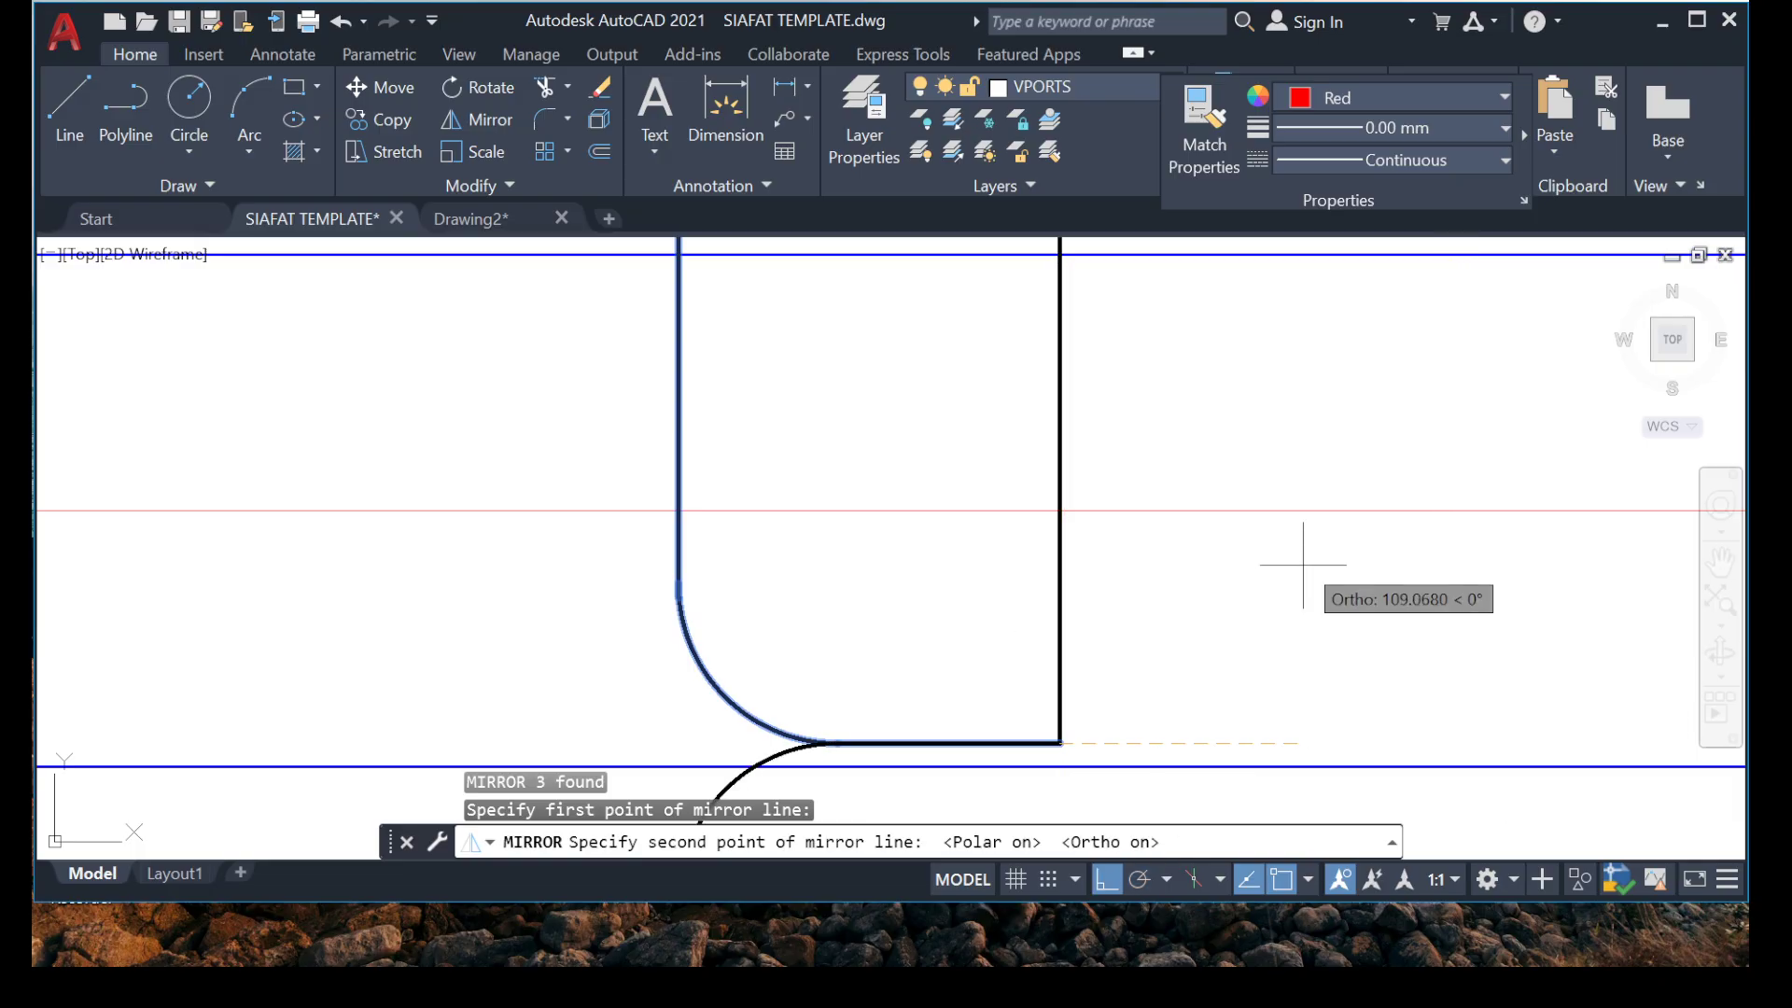
pyautogui.click(815, 448)
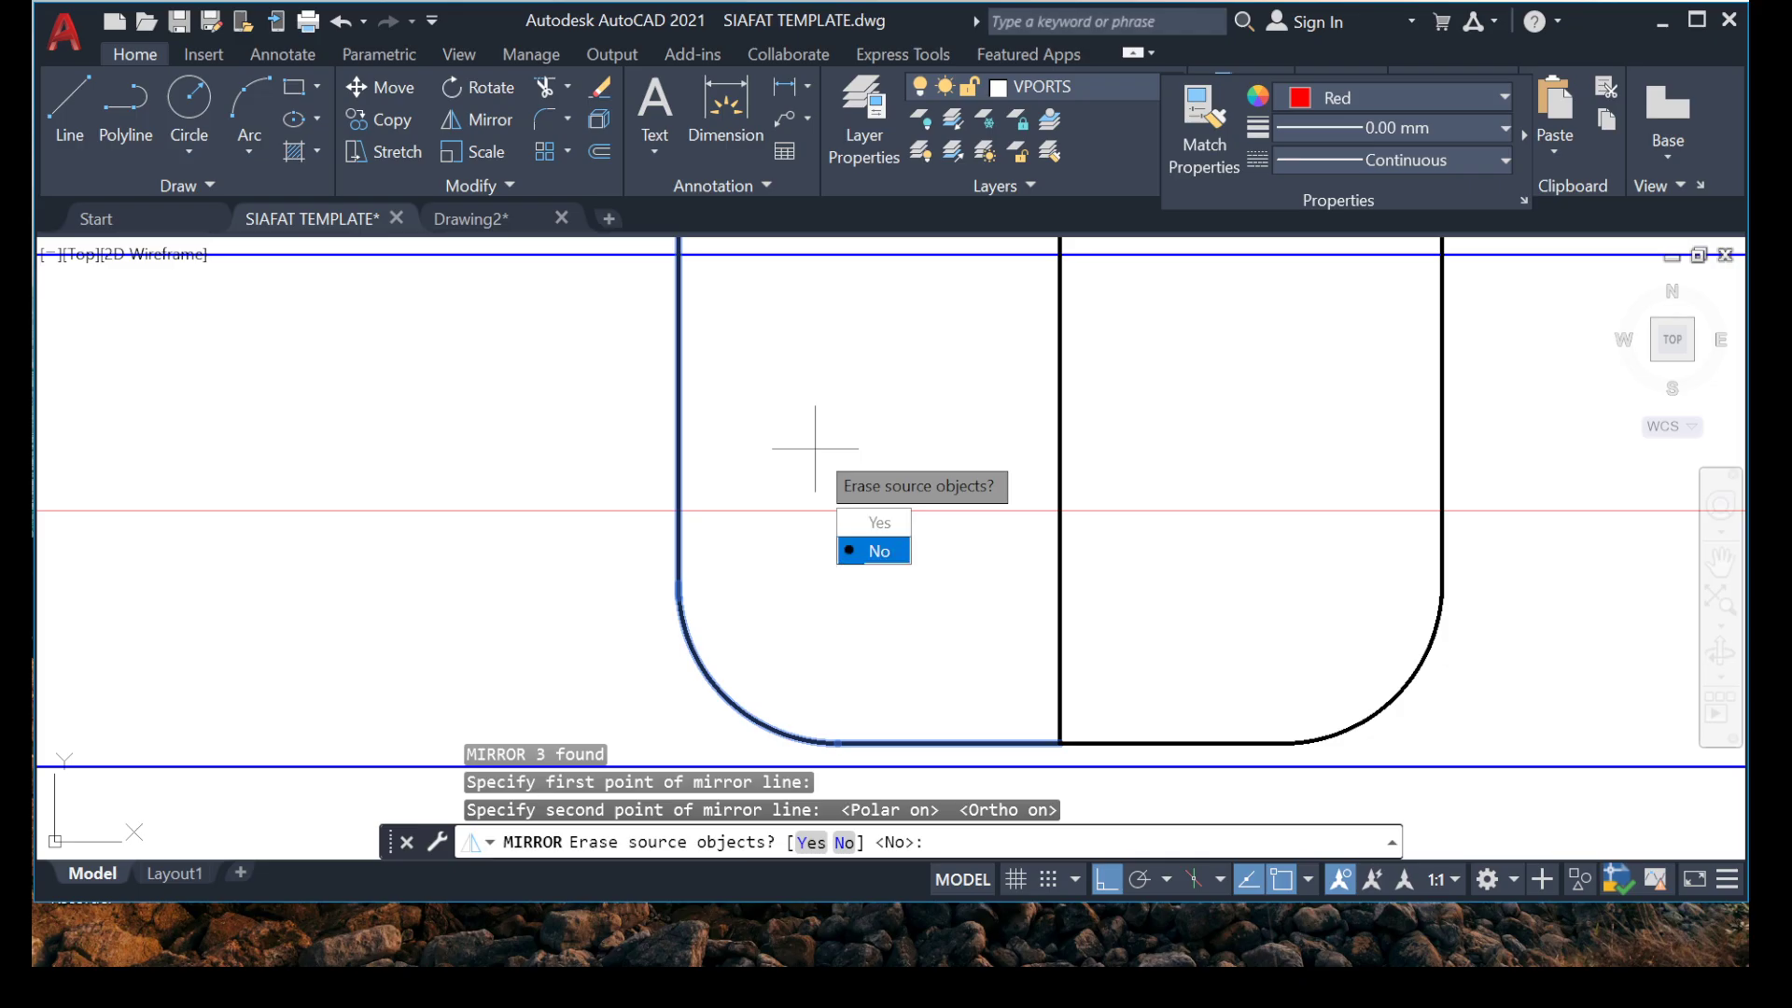
pyautogui.write('Y')
pyautogui.press('Return')
# Examine the rebars and distribution lines in the bays between grids 4 and 6.
pyautogui.scroll(-10, 836, 504)
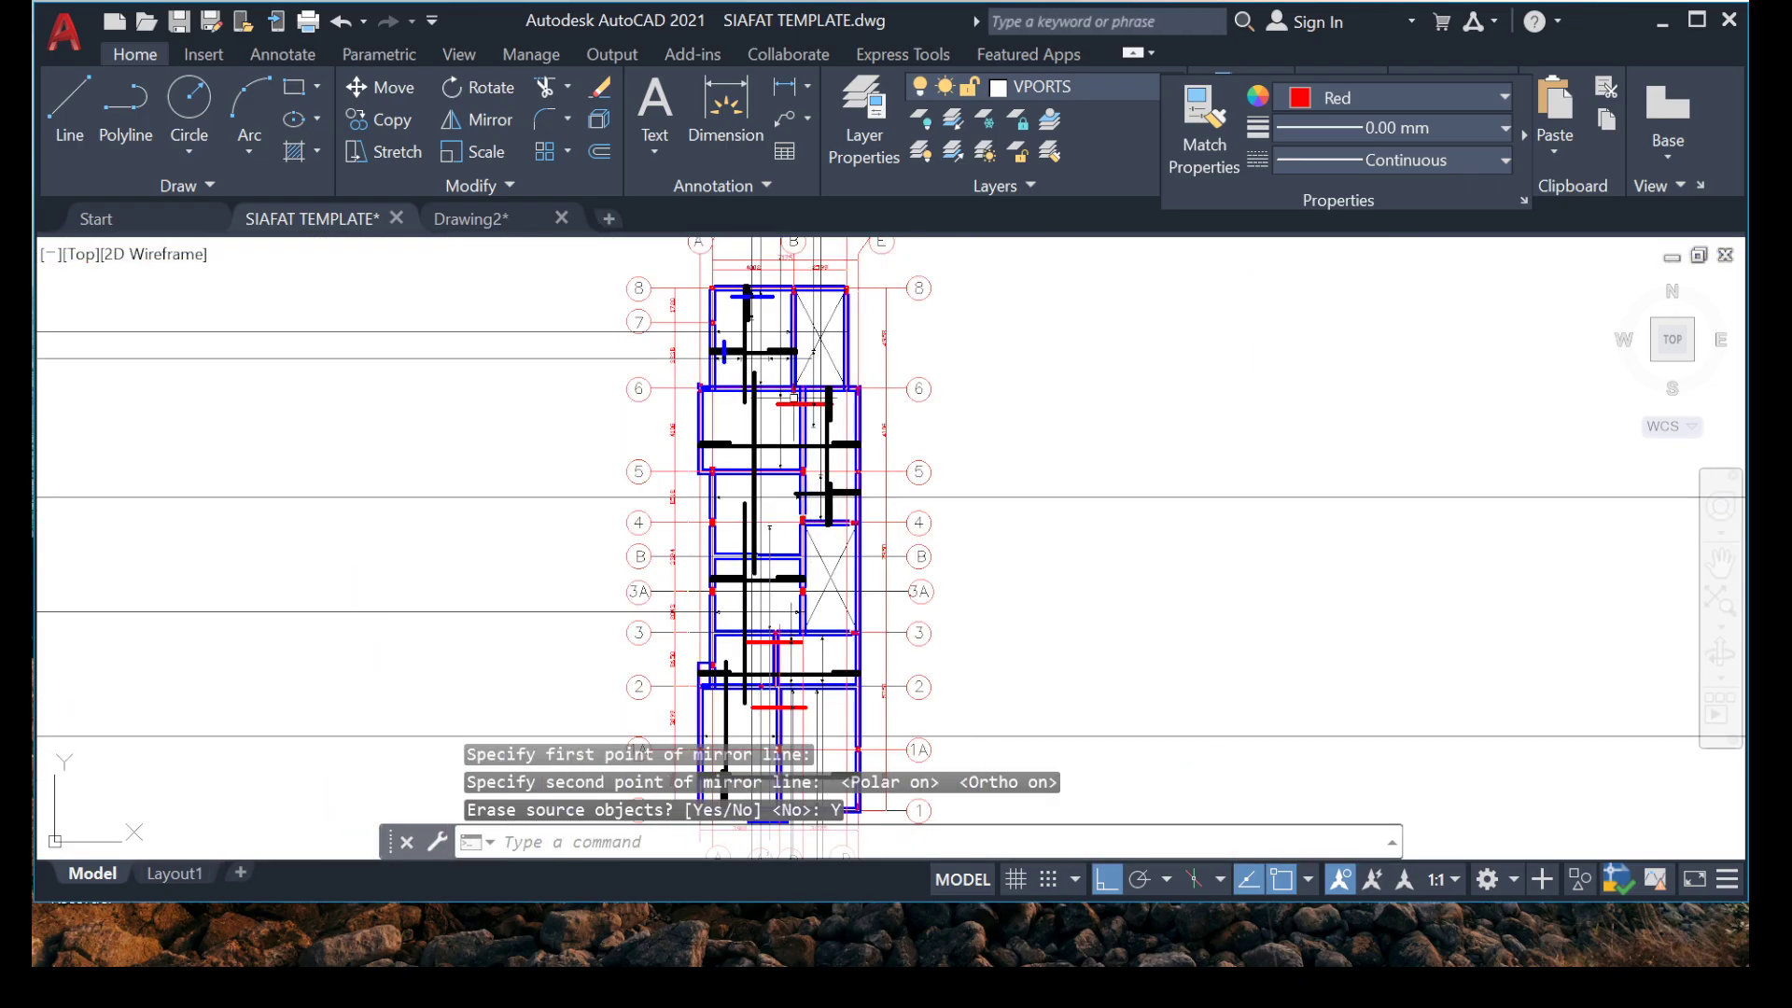
pyautogui.scroll(8, 828, 495)
pyautogui.scroll(-4, 810, 560)
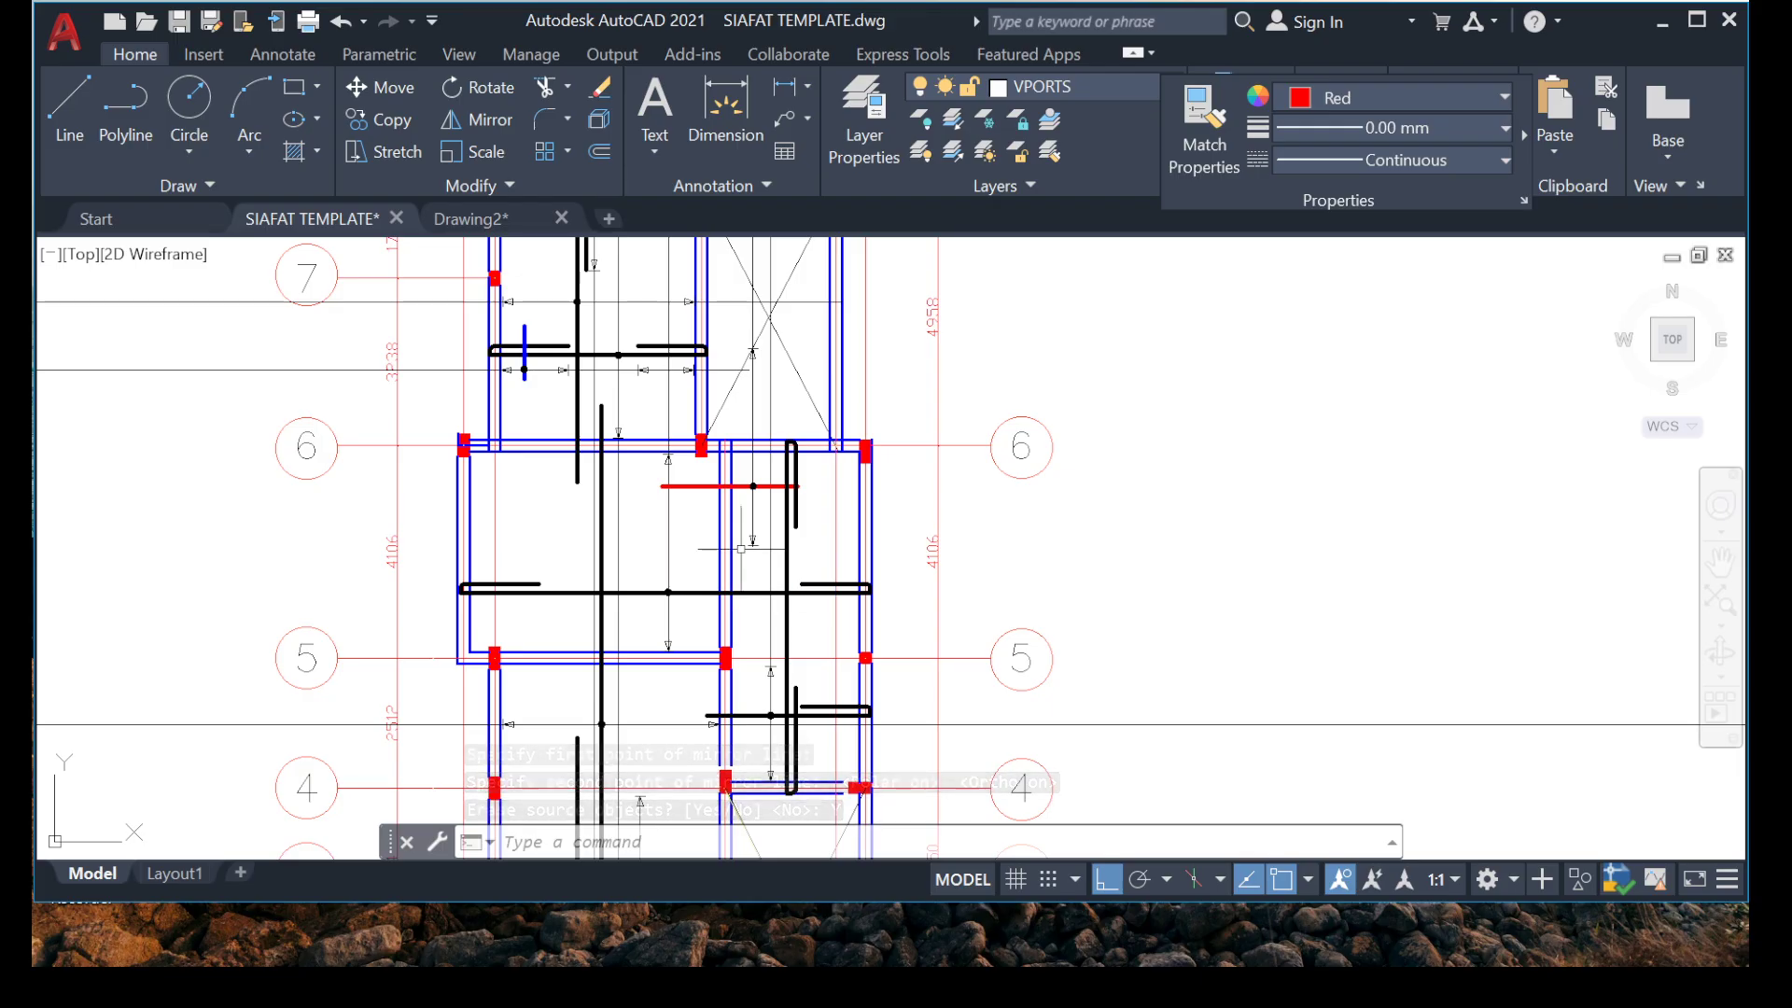
pyautogui.scroll(4, 765, 586)
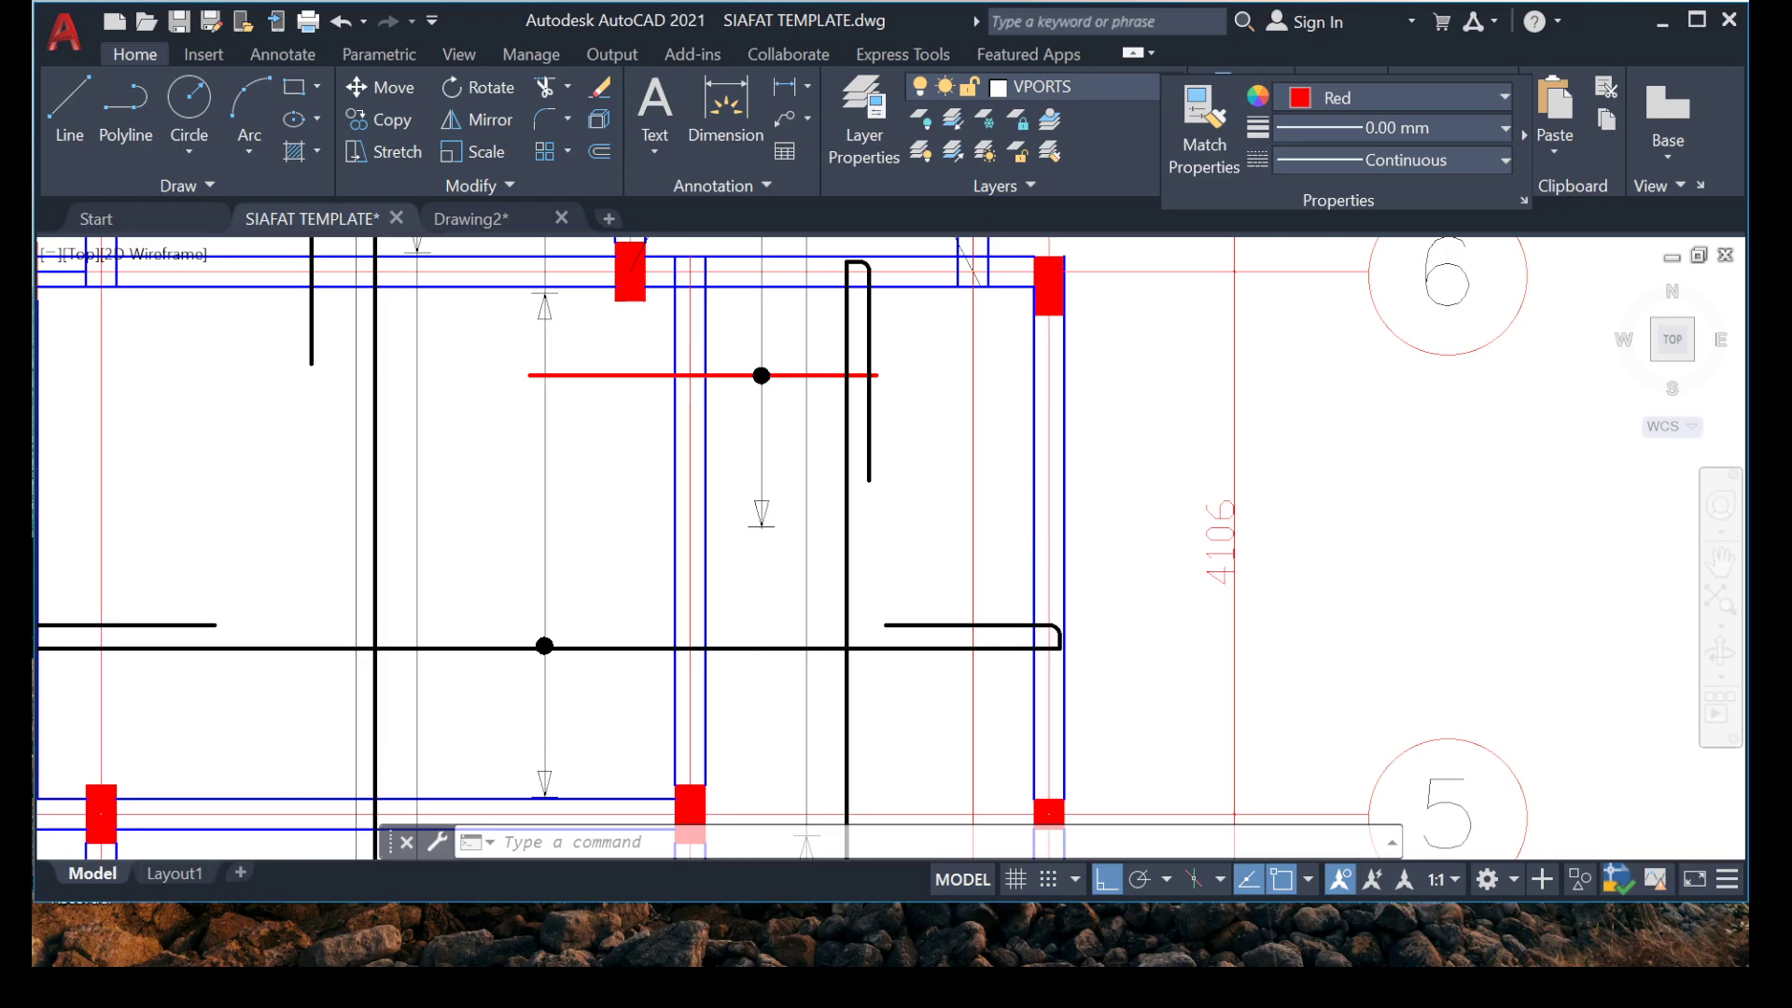
pyautogui.scroll(-5, 763, 575)
pyautogui.moveTo(741, 618)
pyautogui.mouseDown(button='middle')
pyautogui.moveTo(741, 412)
pyautogui.moveTo(757, 618)
pyautogui.mouseUp(button='middle')
pyautogui.scroll(2, 778, 594)
pyautogui.scroll(-5, 772, 595)
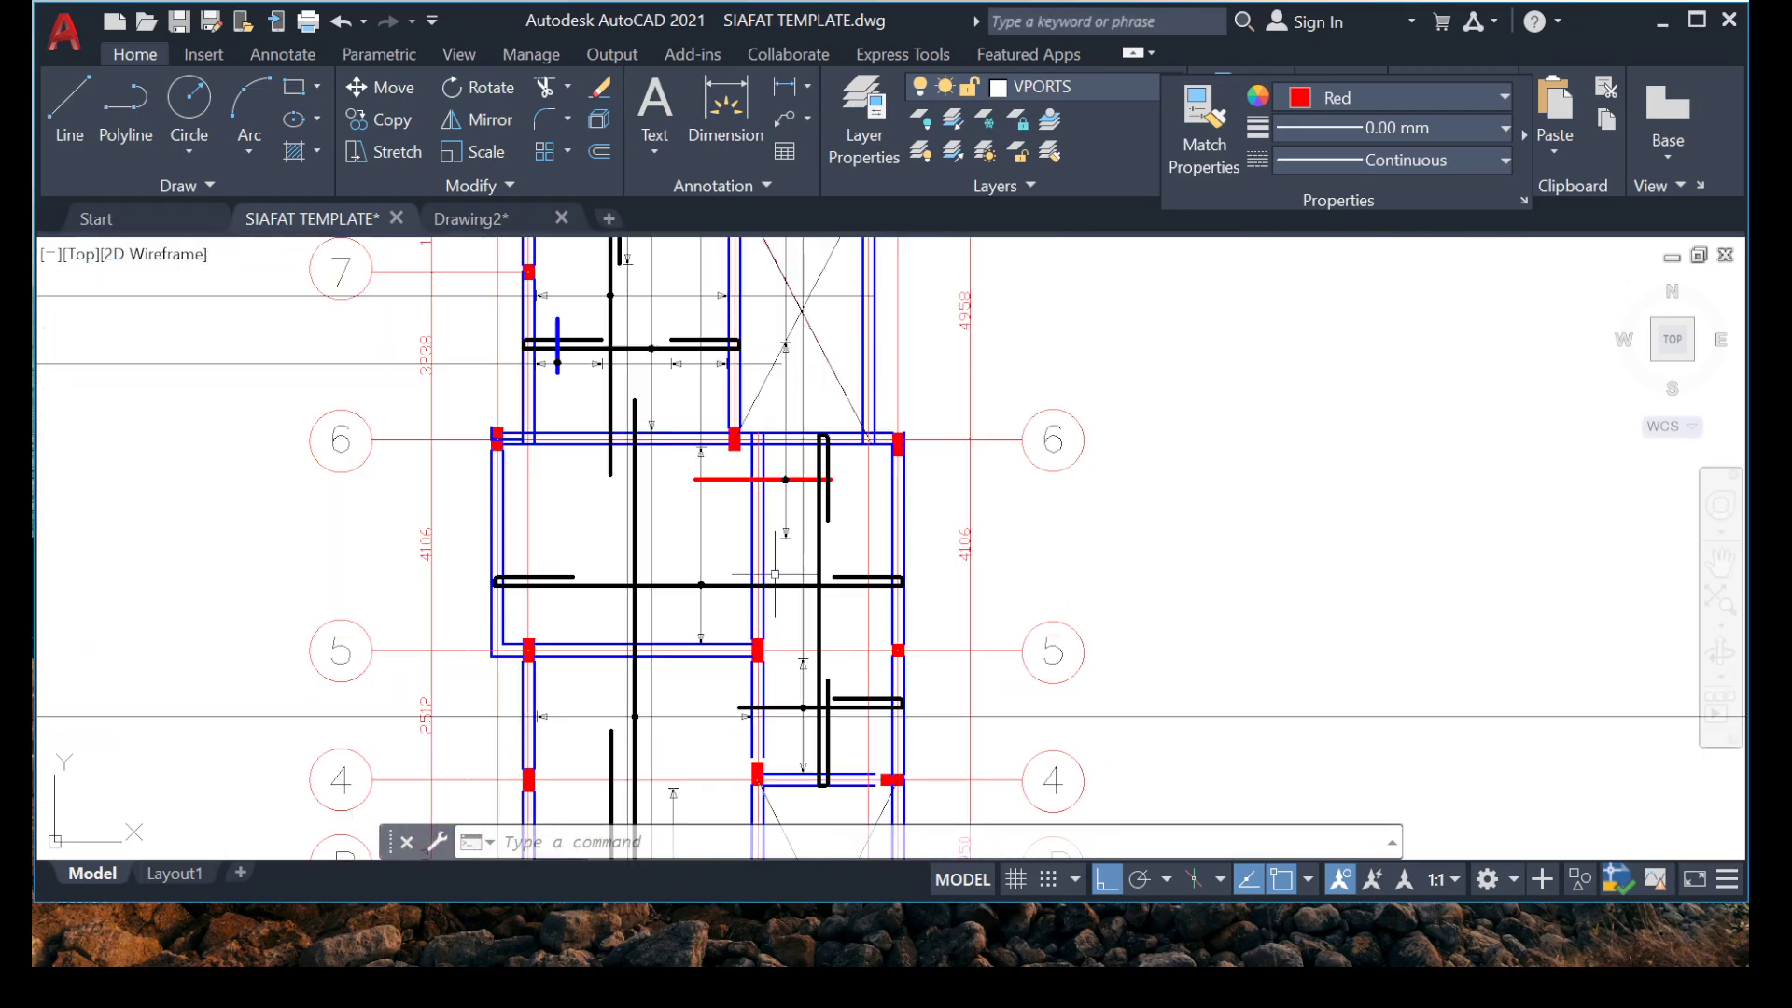
pyautogui.scroll(5, 774, 588)
pyautogui.moveTo(778, 559); pyautogui.dragTo(784, 436, button='middle')
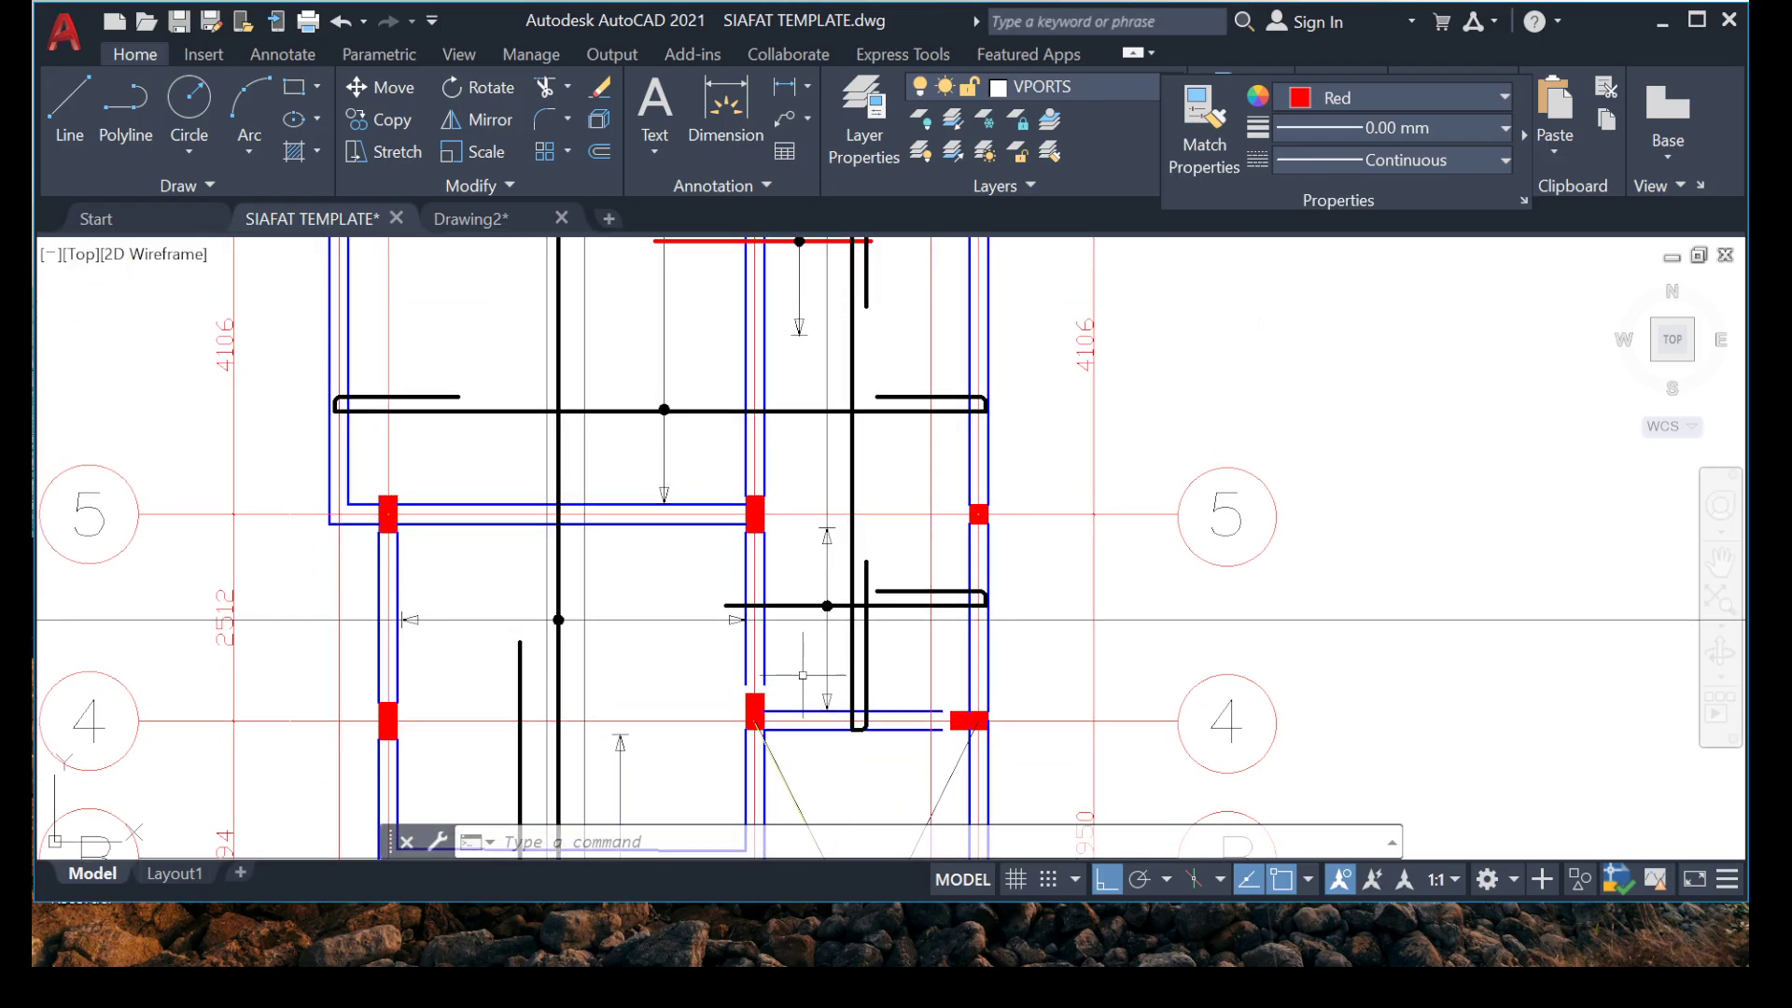
pyautogui.moveTo(829, 467); pyautogui.dragTo(824, 488, button='middle')
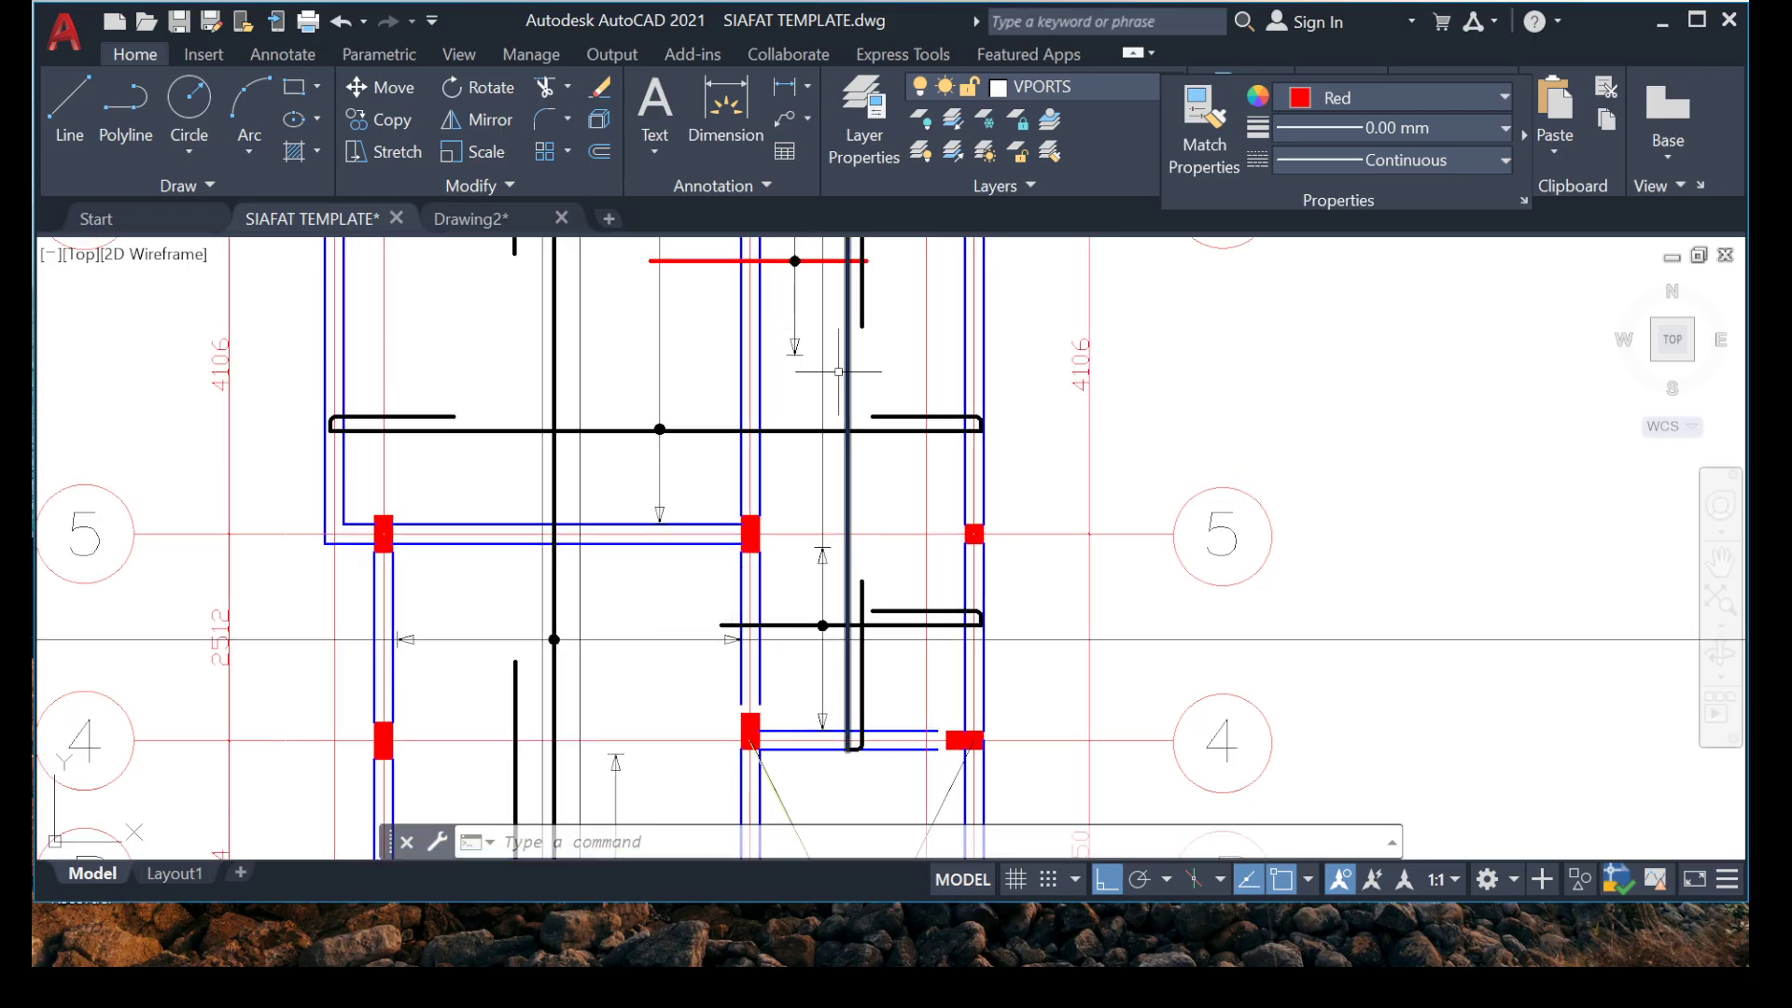
pyautogui.scroll(5, 838, 371)
pyautogui.click(833, 594)
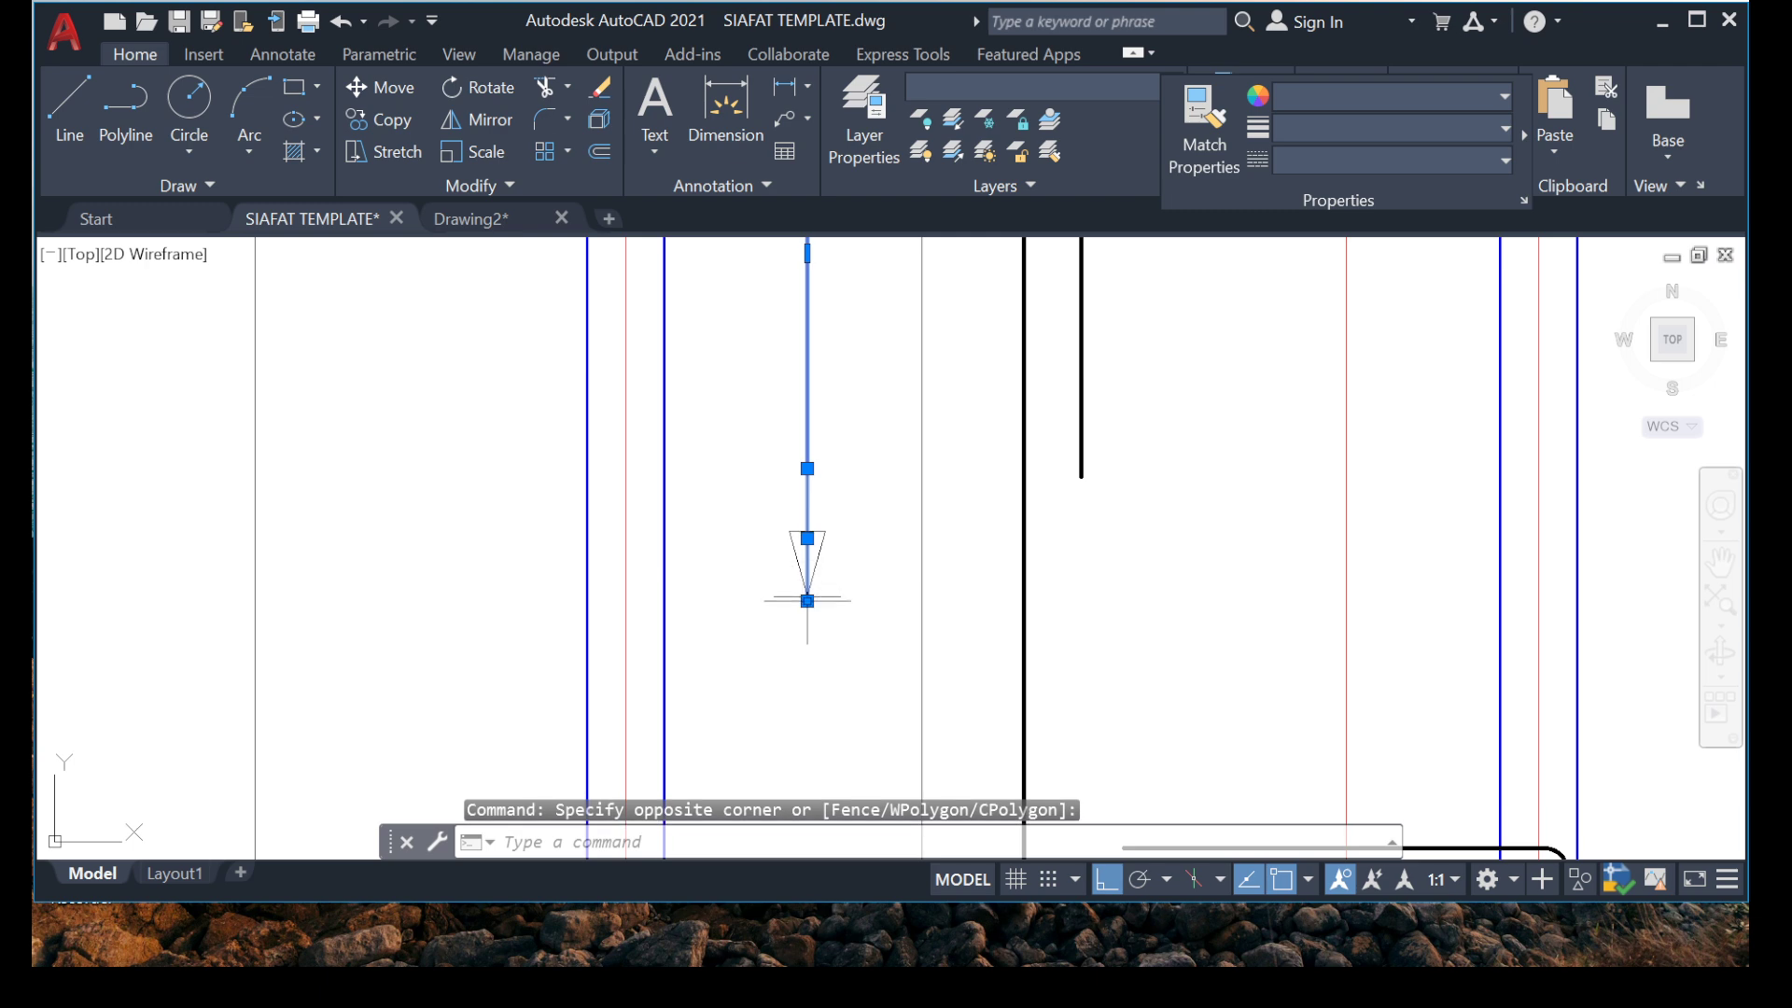
pyautogui.click(807, 601)
pyautogui.scroll(-7, 788, 653)
pyautogui.moveTo(754, 542); pyautogui.dragTo(786, 150, button='middle')
pyautogui.scroll(5, 815, 407)
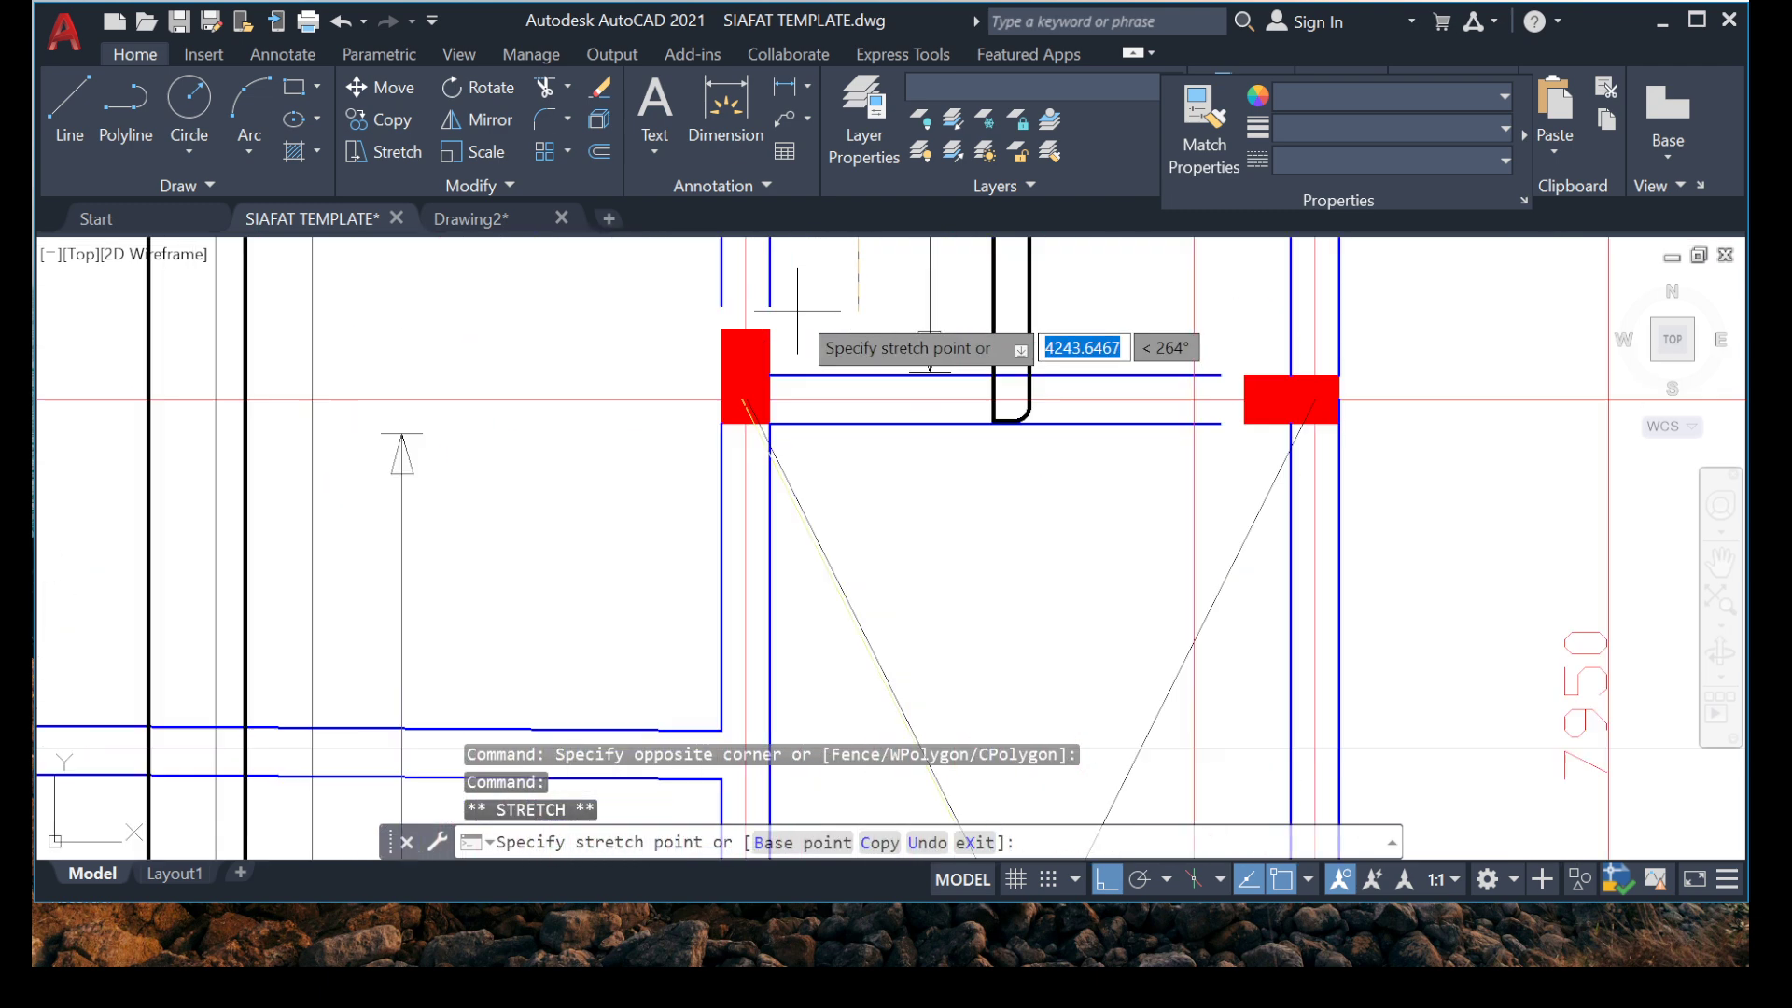
pyautogui.scroll(2, 797, 311)
pyautogui.press('Escape')
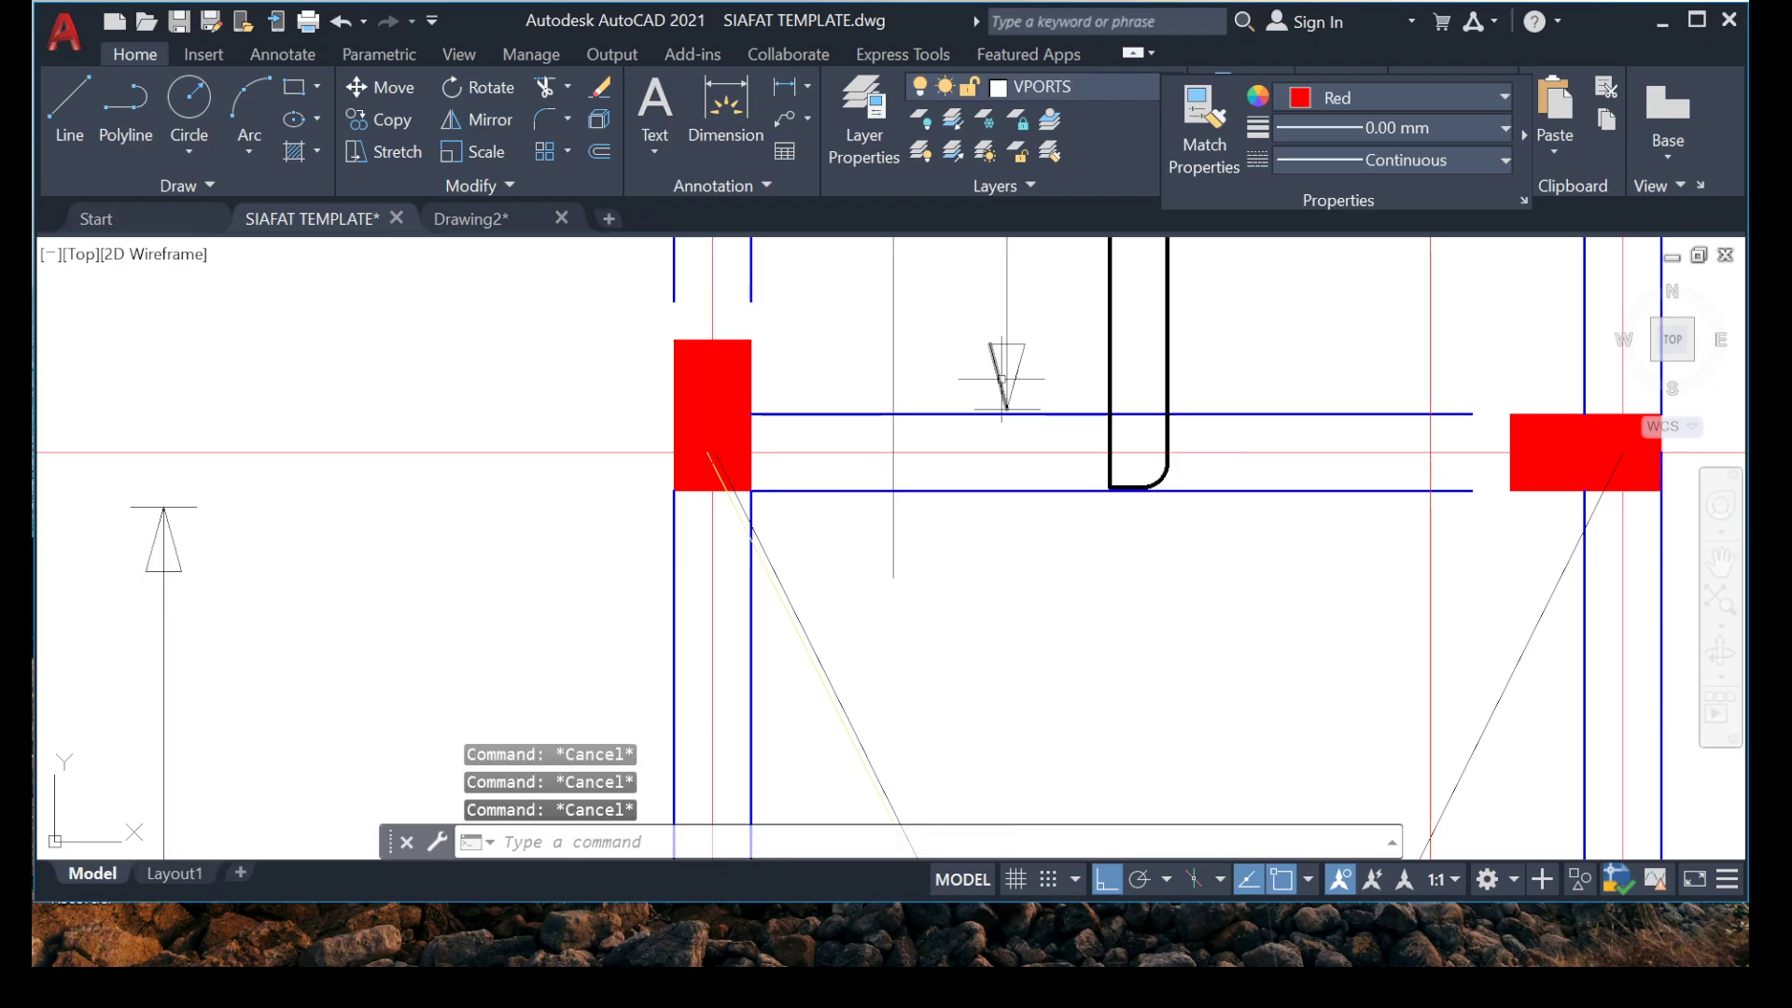
# Move the lower arrowhead of the distribution line through the red rebar below grid 6 down to the grid 4 beam.
pyautogui.scroll(-8, 845, 566)
pyautogui.scroll(7, 868, 369)
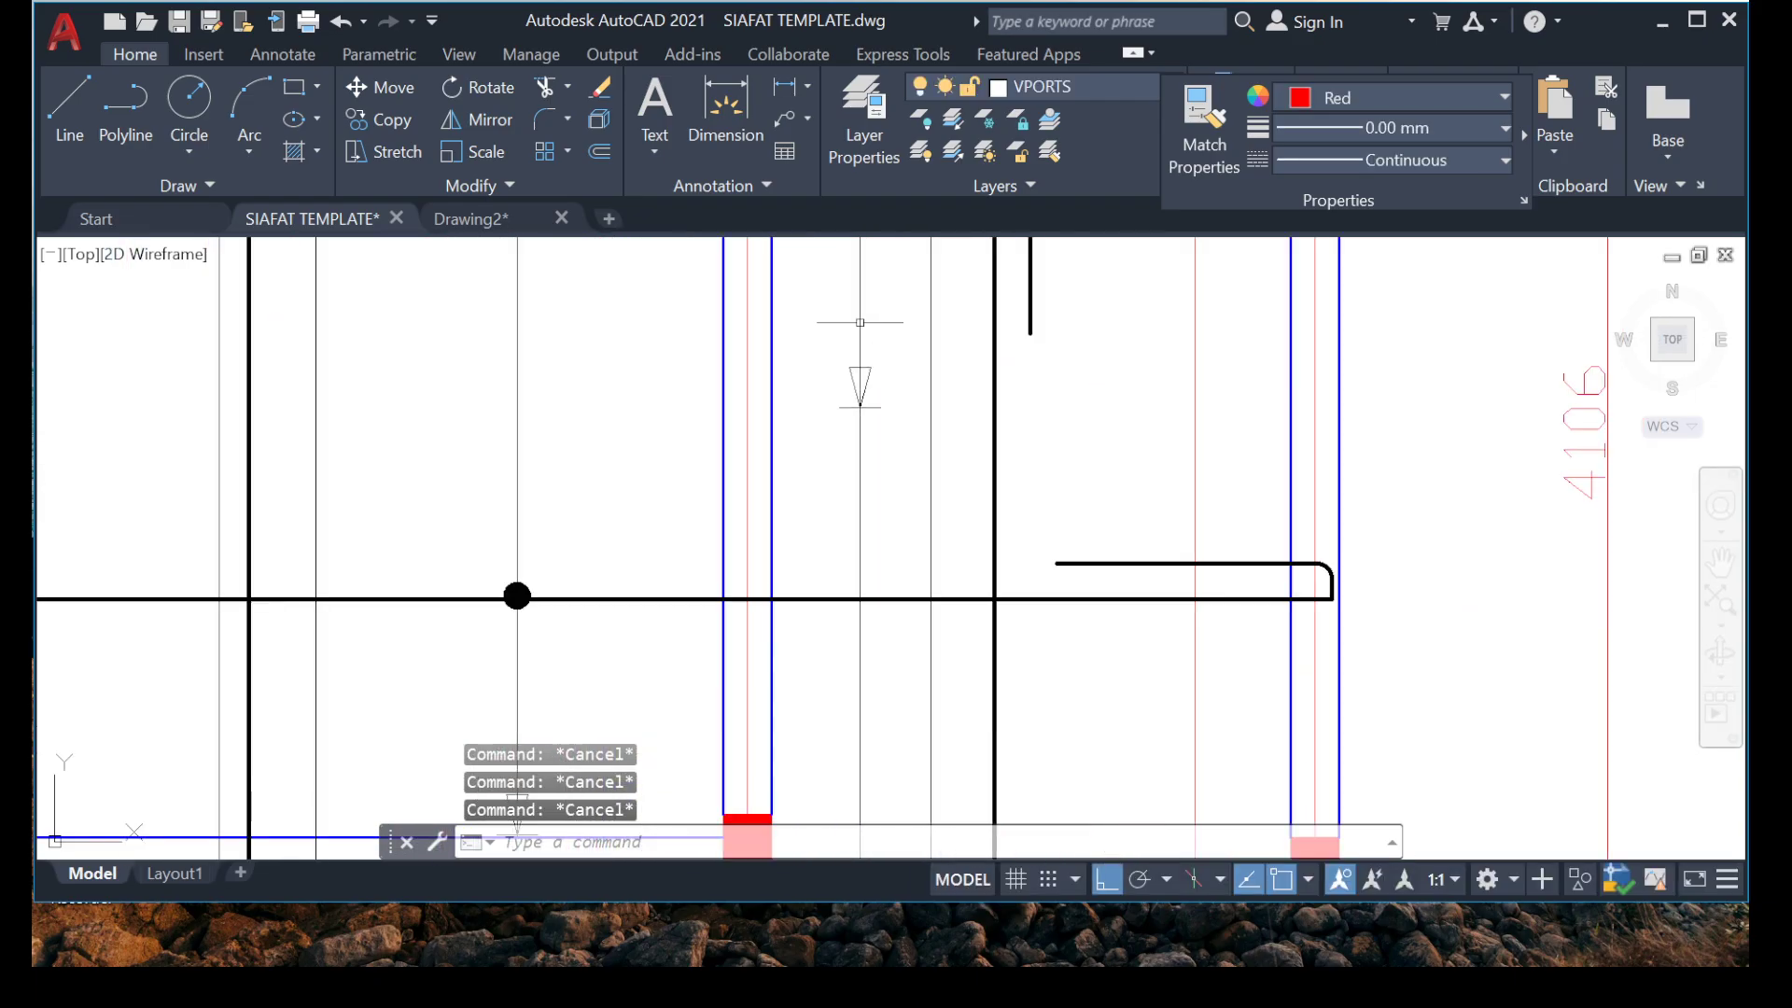
pyautogui.moveTo(795, 327); pyautogui.dragTo(931, 484)
pyautogui.rightClick(877, 530)
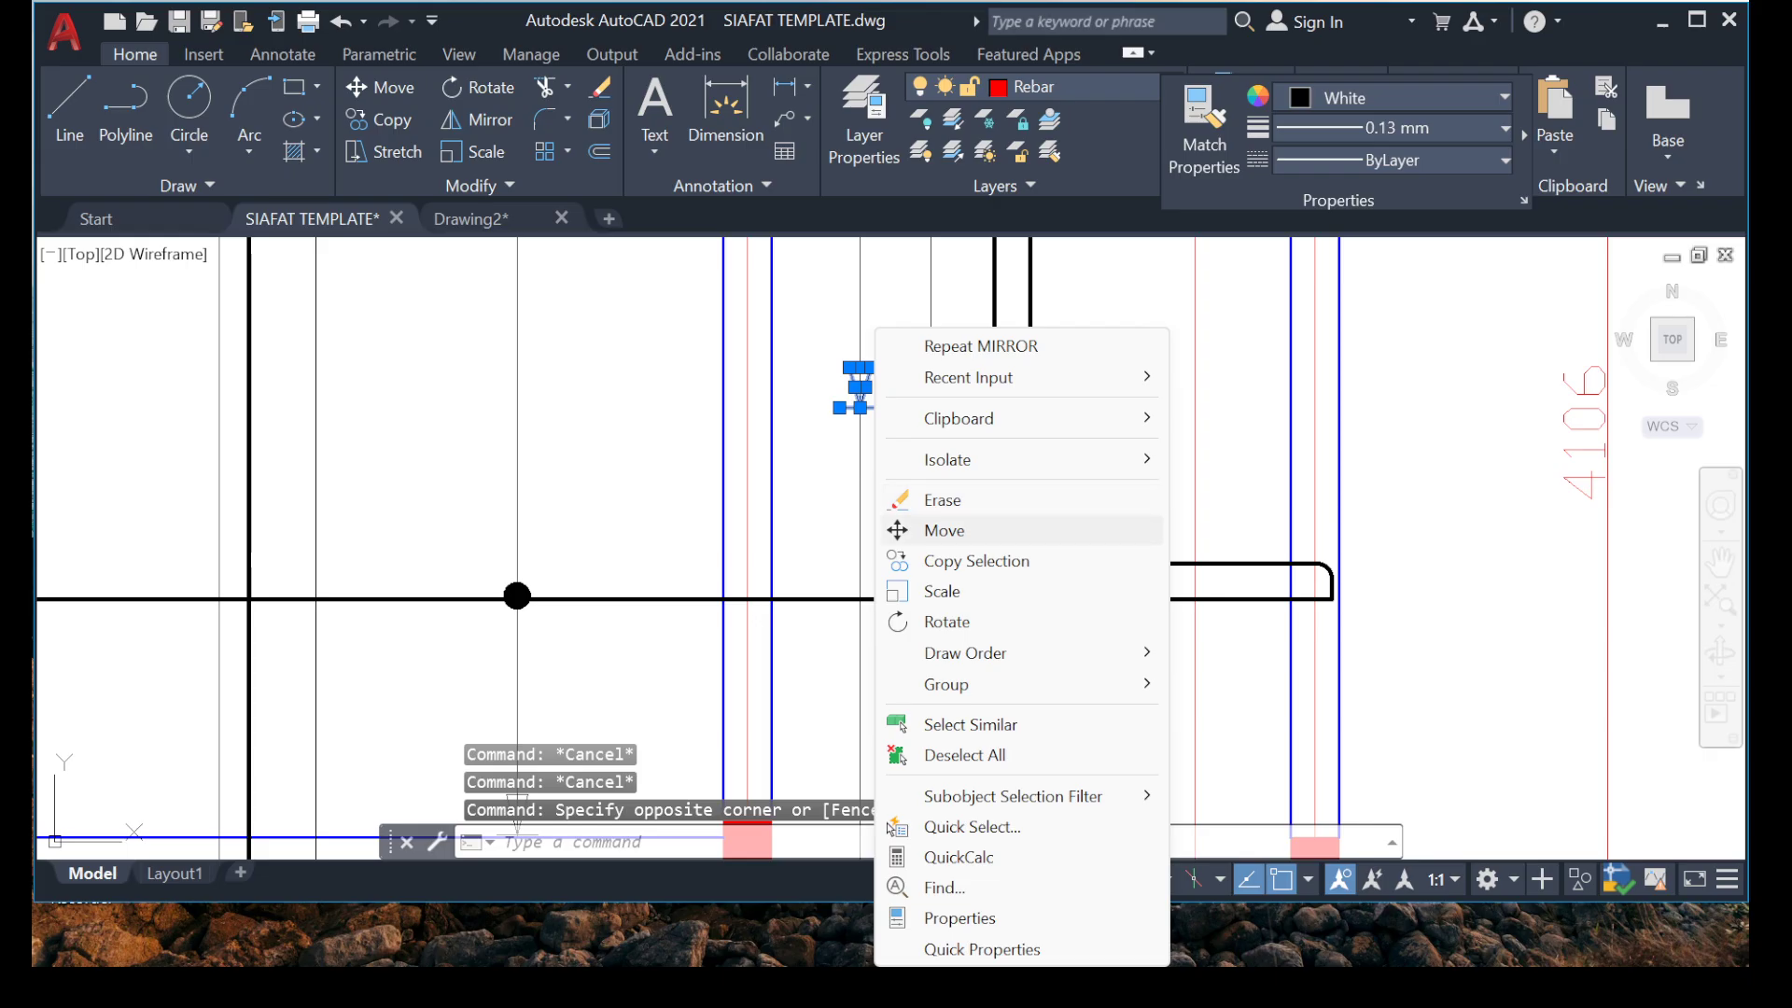
pyautogui.click(909, 530)
pyautogui.click(859, 407)
pyautogui.moveTo(800, 644); pyautogui.dragTo(785, 325, button='middle')
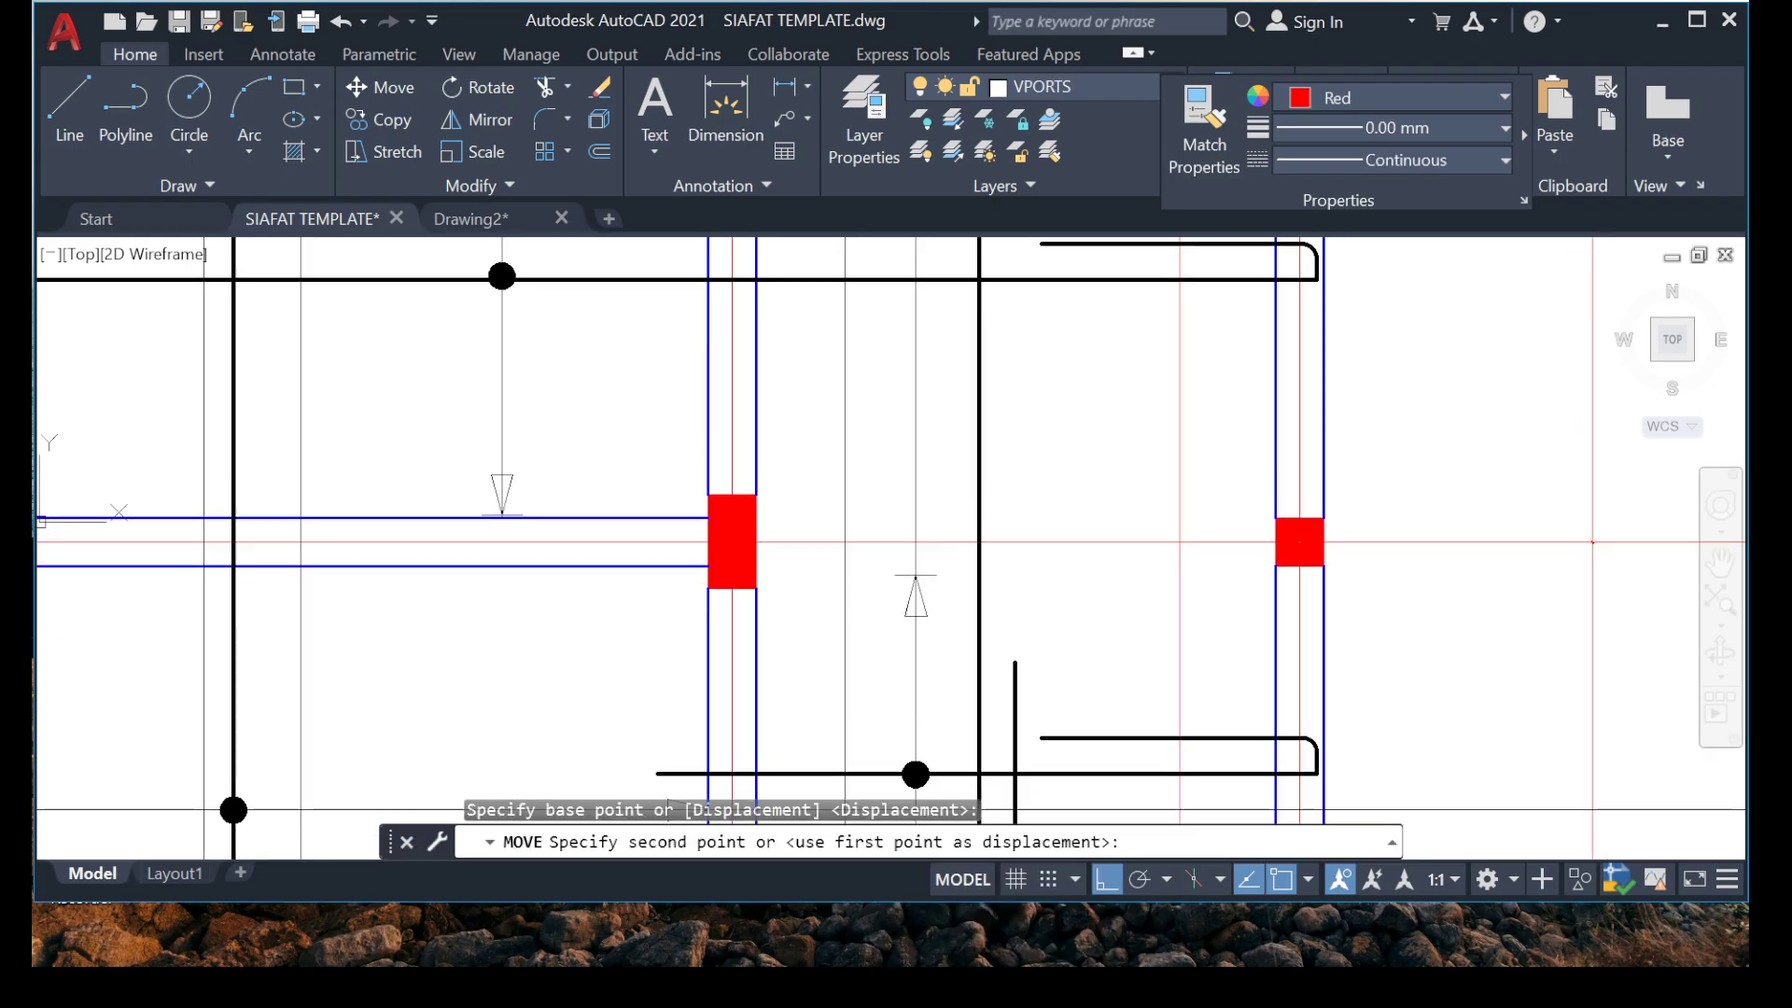
pyautogui.moveTo(789, 588); pyautogui.dragTo(798, 523, button='middle')
pyautogui.scroll(6, 778, 607)
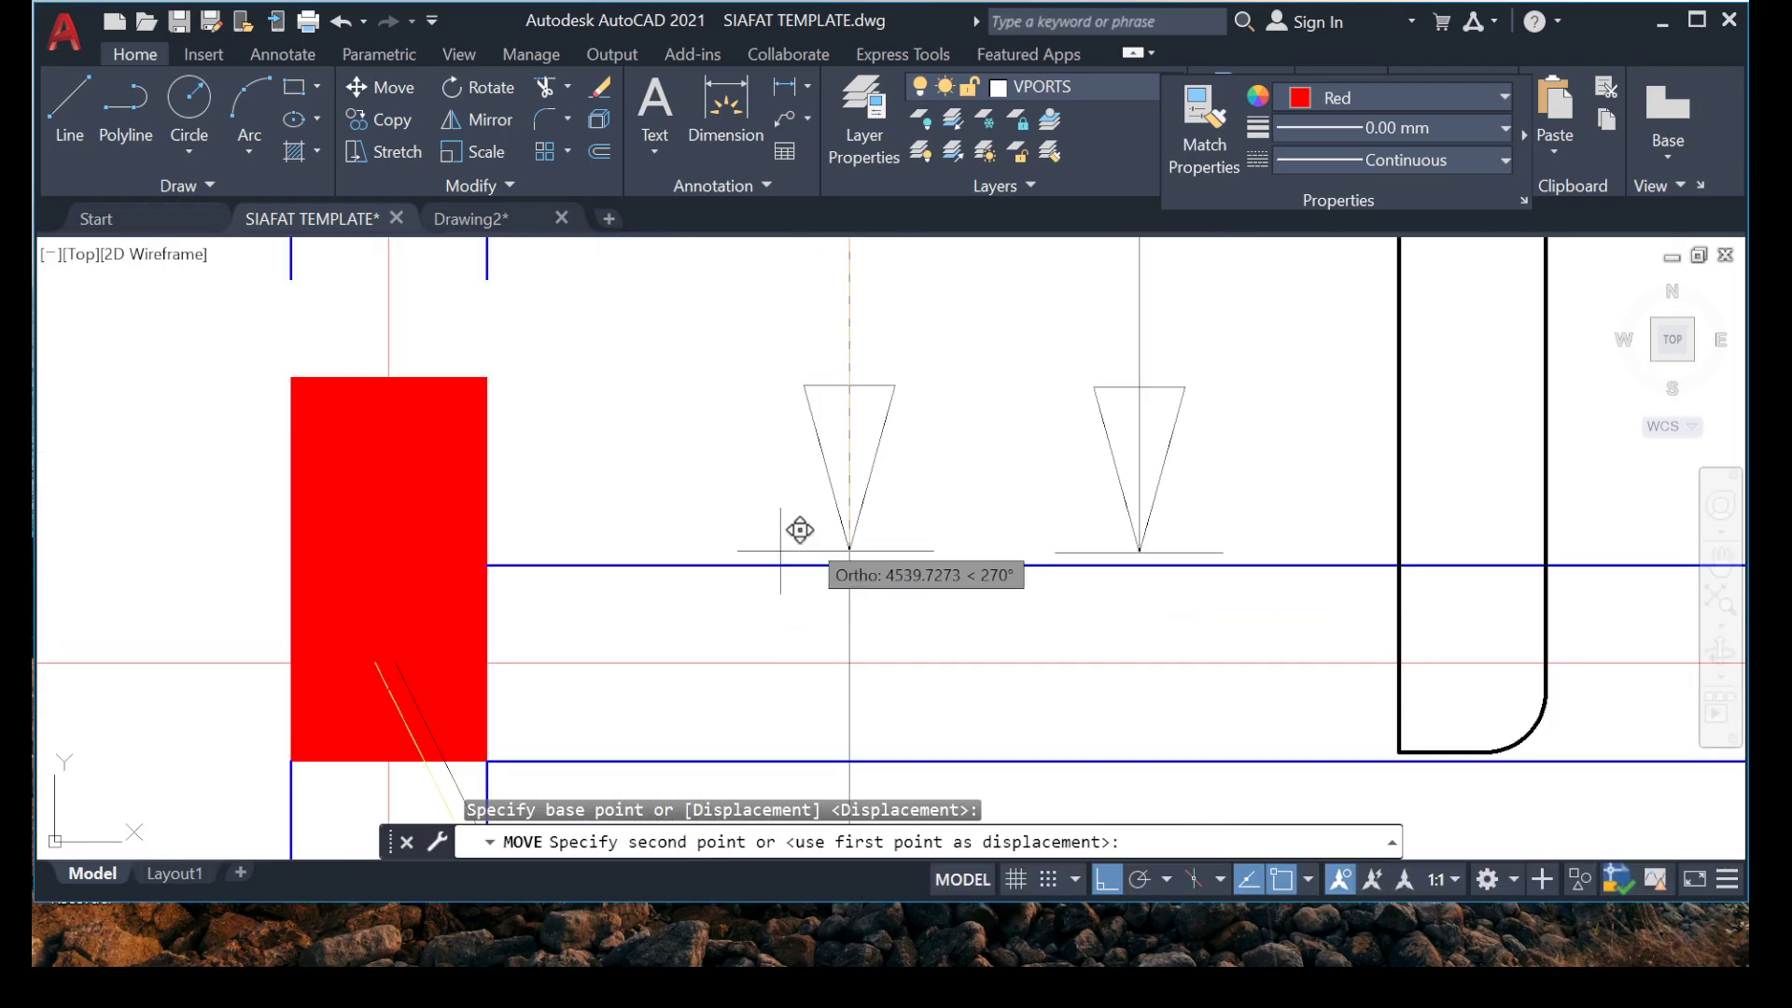
pyautogui.scroll(-5, 879, 507)
pyautogui.press('Escape')
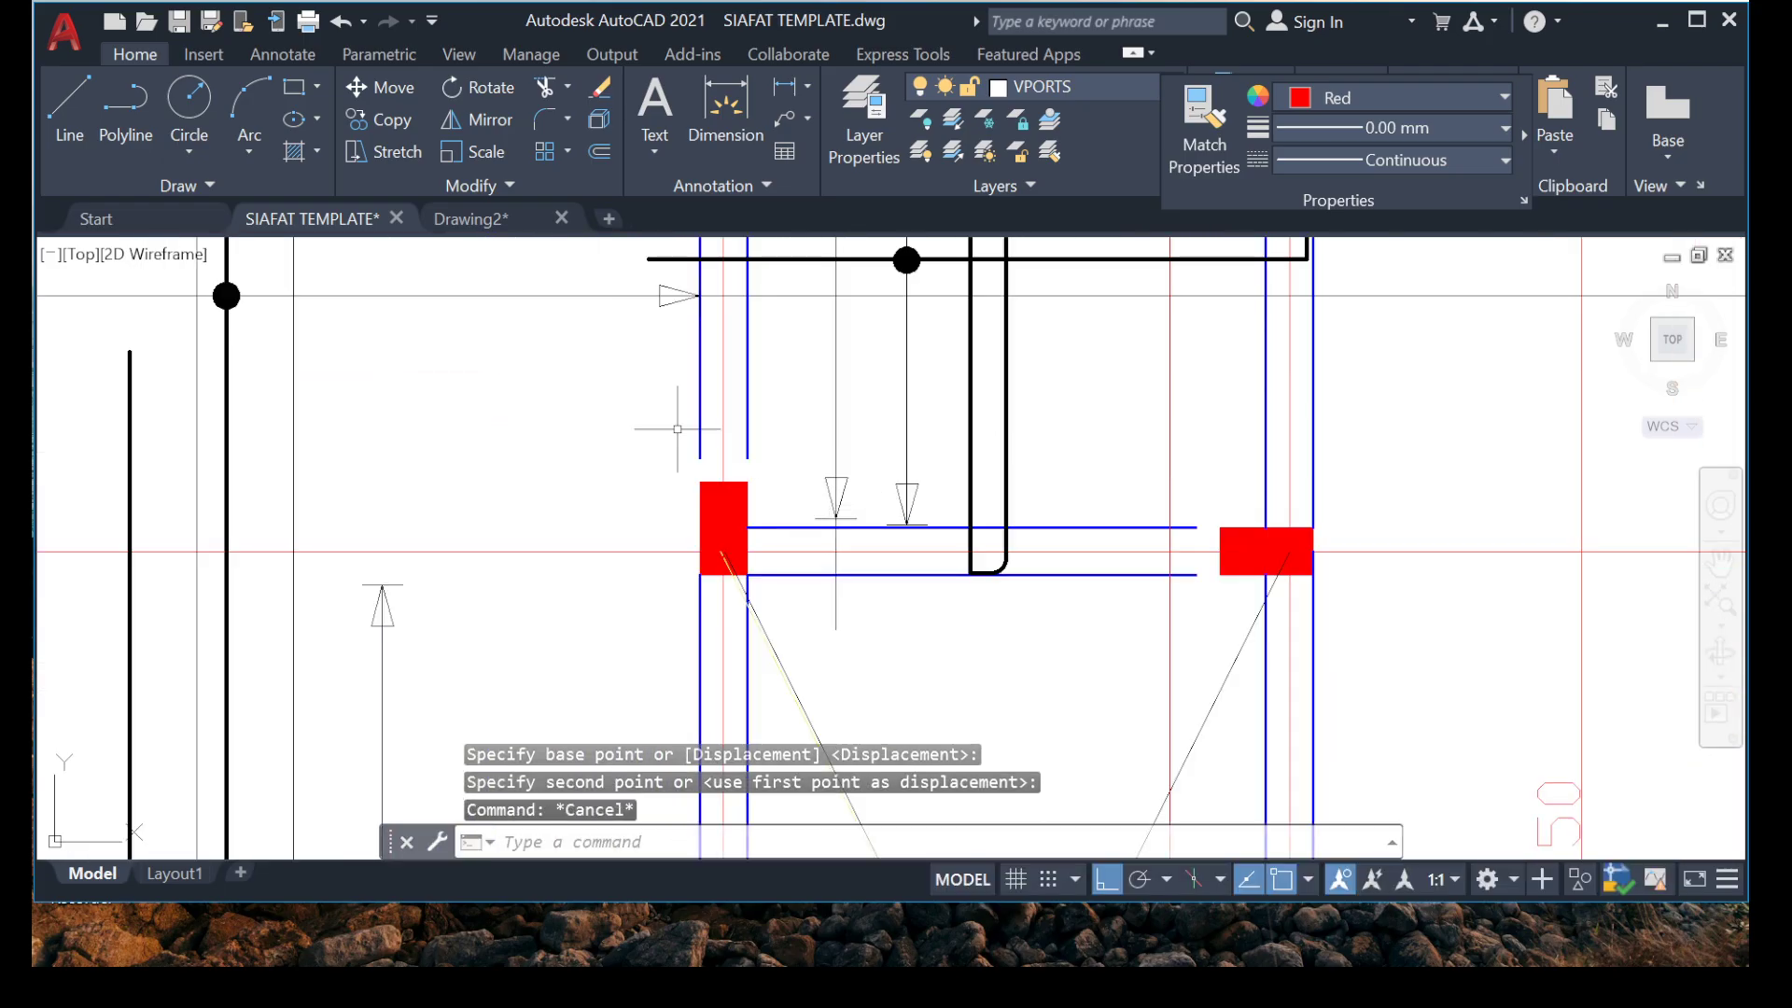
# Move the same distribution line's upper arrowhead down to just below the lower edge of the grid 6 beam.
pyautogui.scroll(-4, 645, 445)
pyautogui.scroll(4, 653, 437)
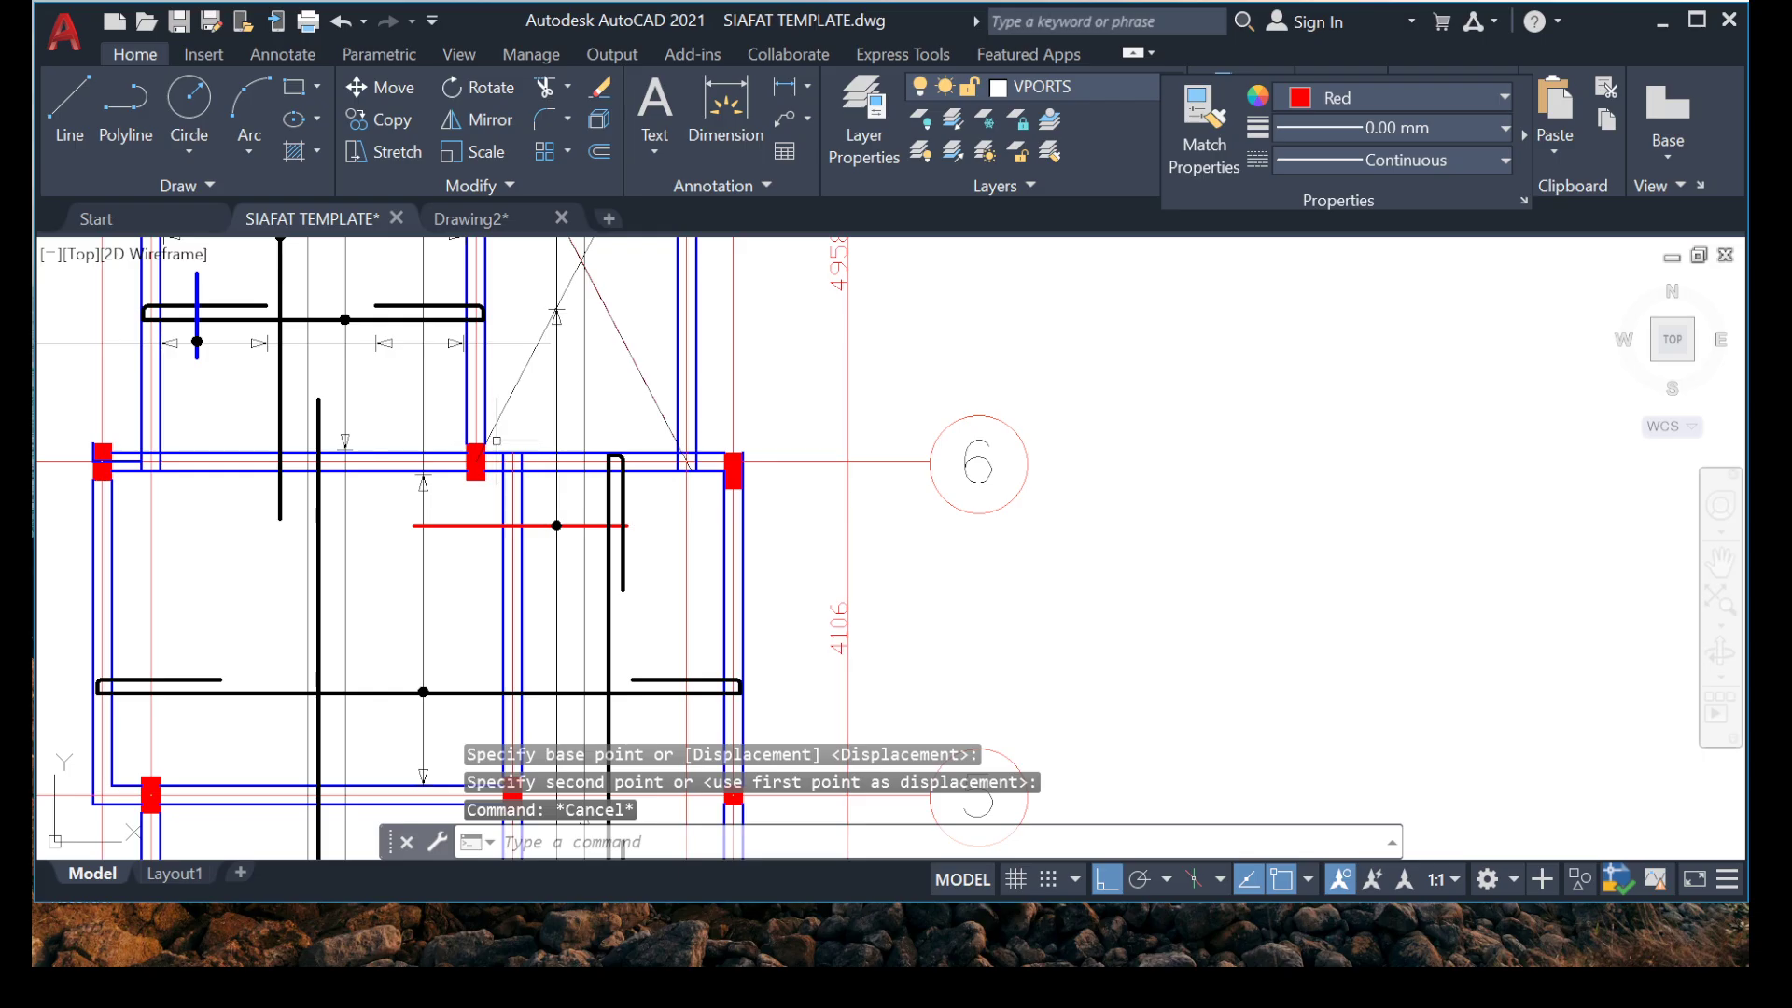
pyautogui.scroll(6, 497, 440)
pyautogui.click(486, 289)
pyautogui.click(640, 411)
pyautogui.rightClick(589, 329)
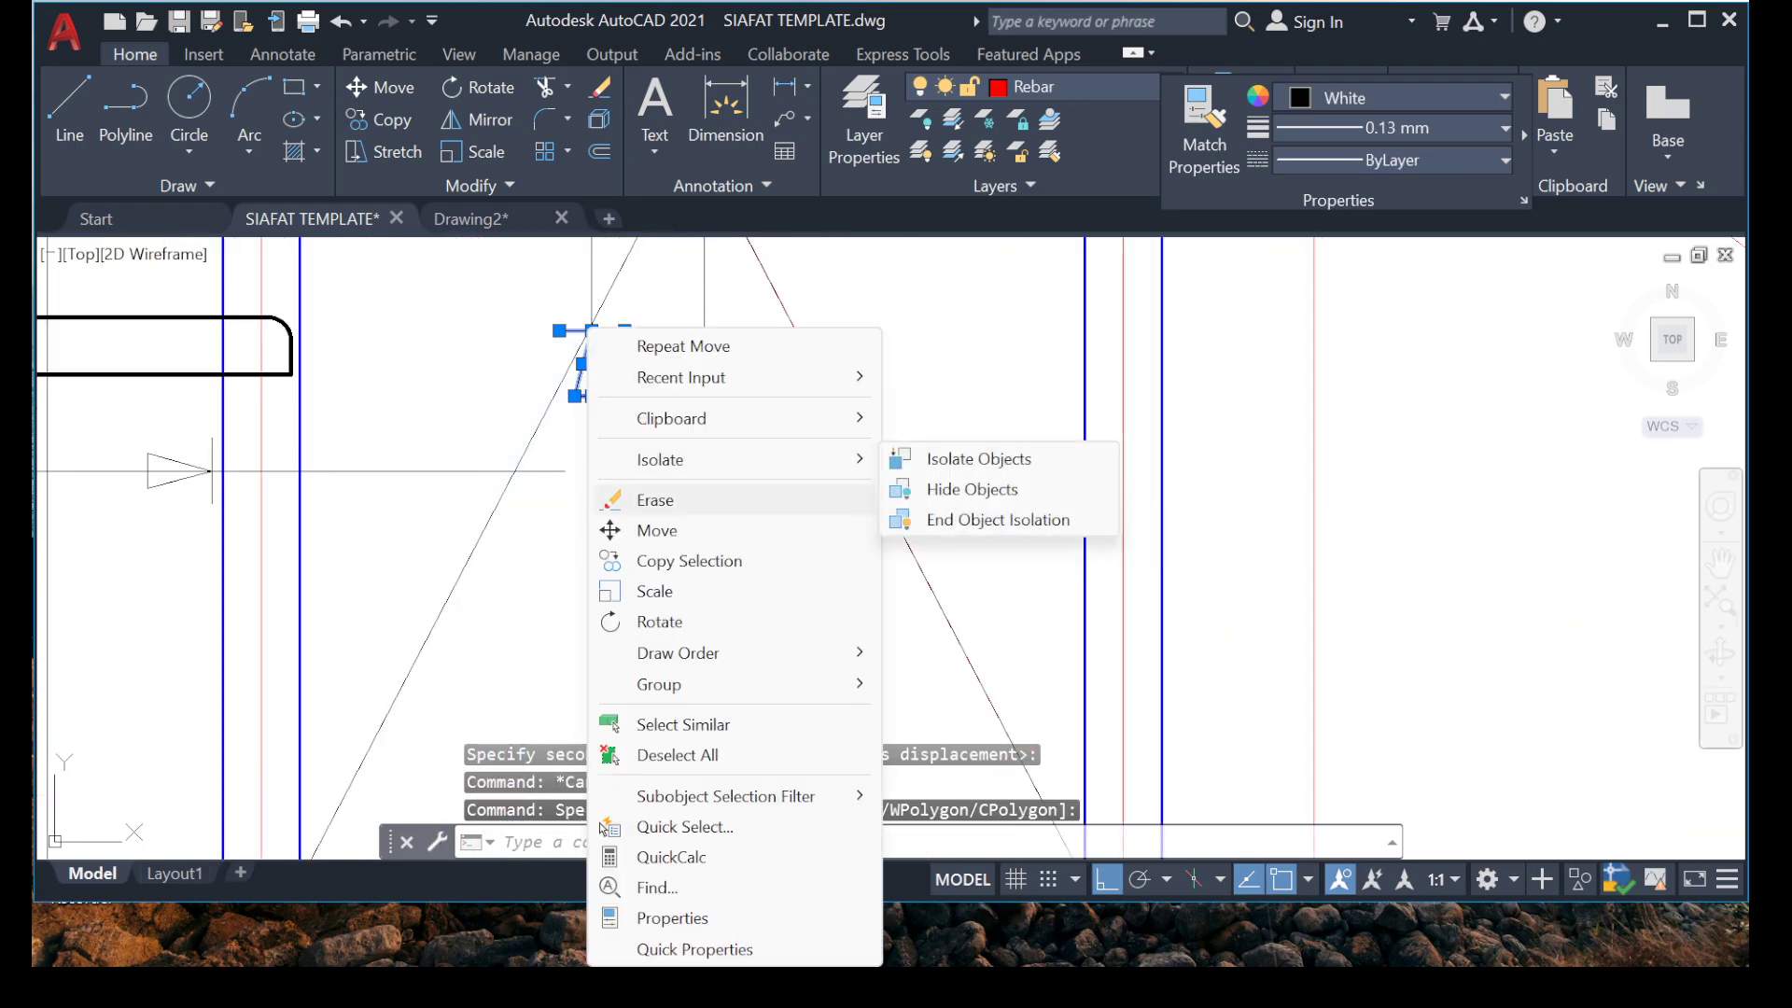
pyautogui.click(657, 530)
pyautogui.click(589, 331)
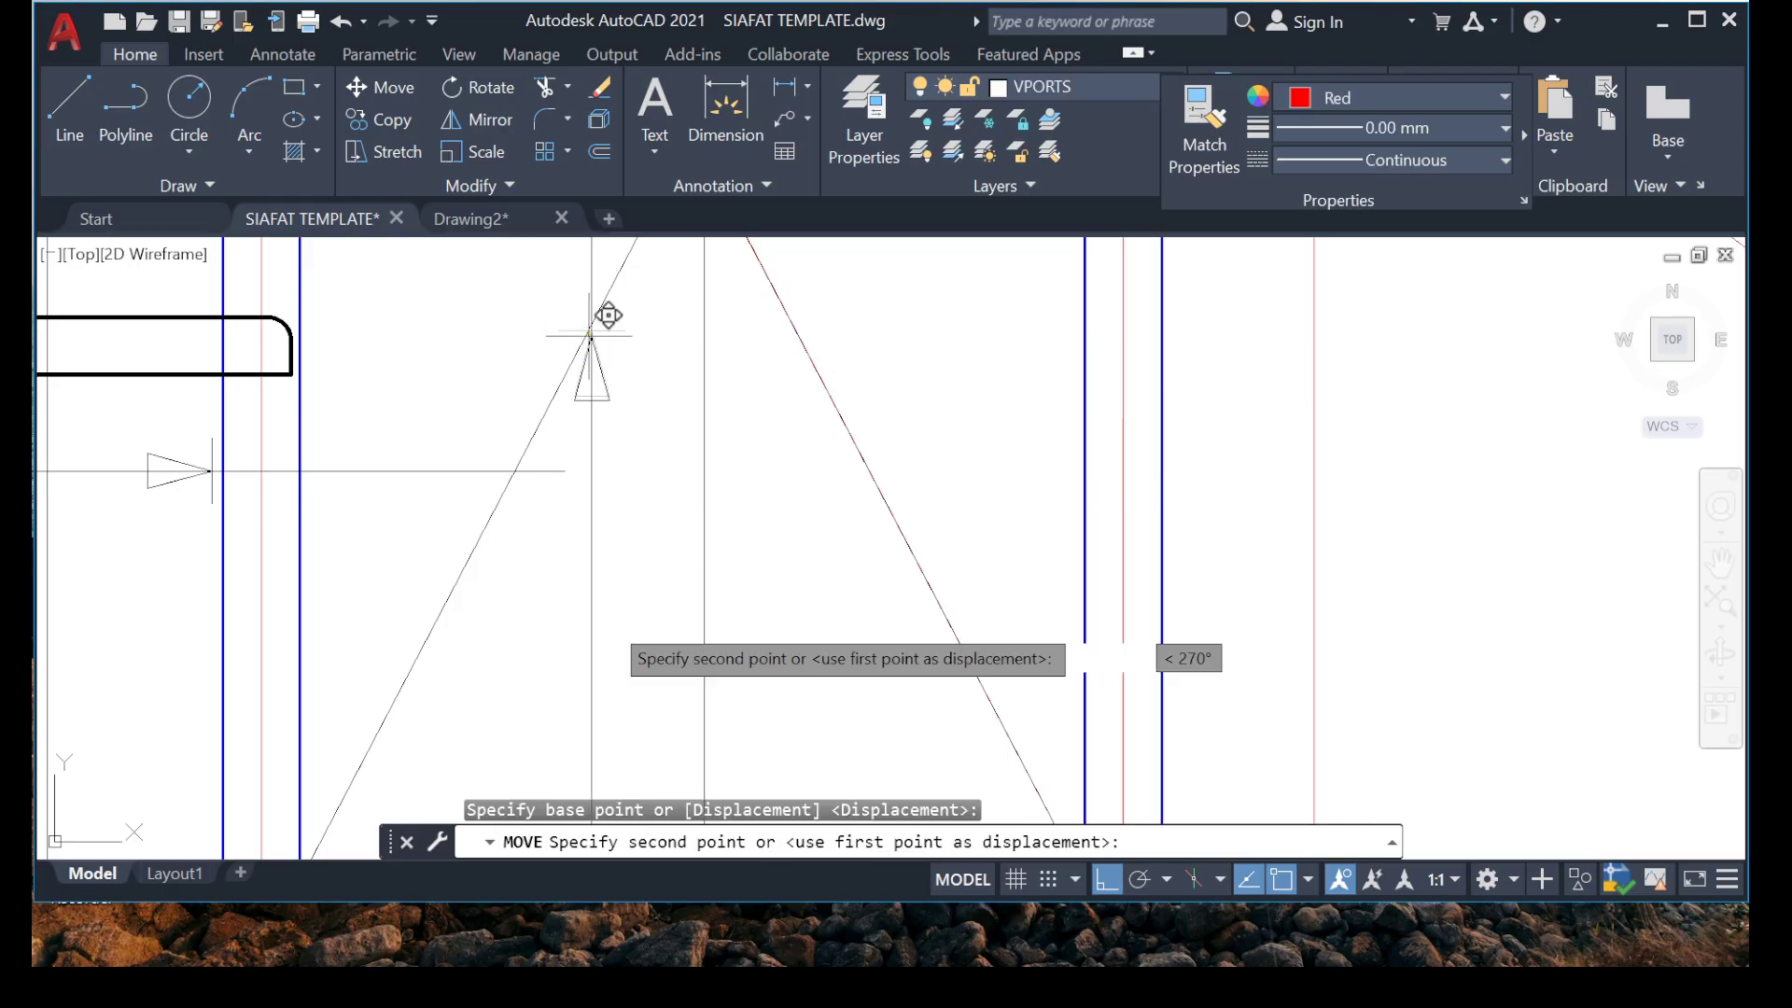
pyautogui.moveTo(591, 666); pyautogui.dragTo(671, 373, button='middle')
pyautogui.moveTo(601, 623); pyautogui.dragTo(627, 471, button='middle')
pyautogui.scroll(6, 662, 631)
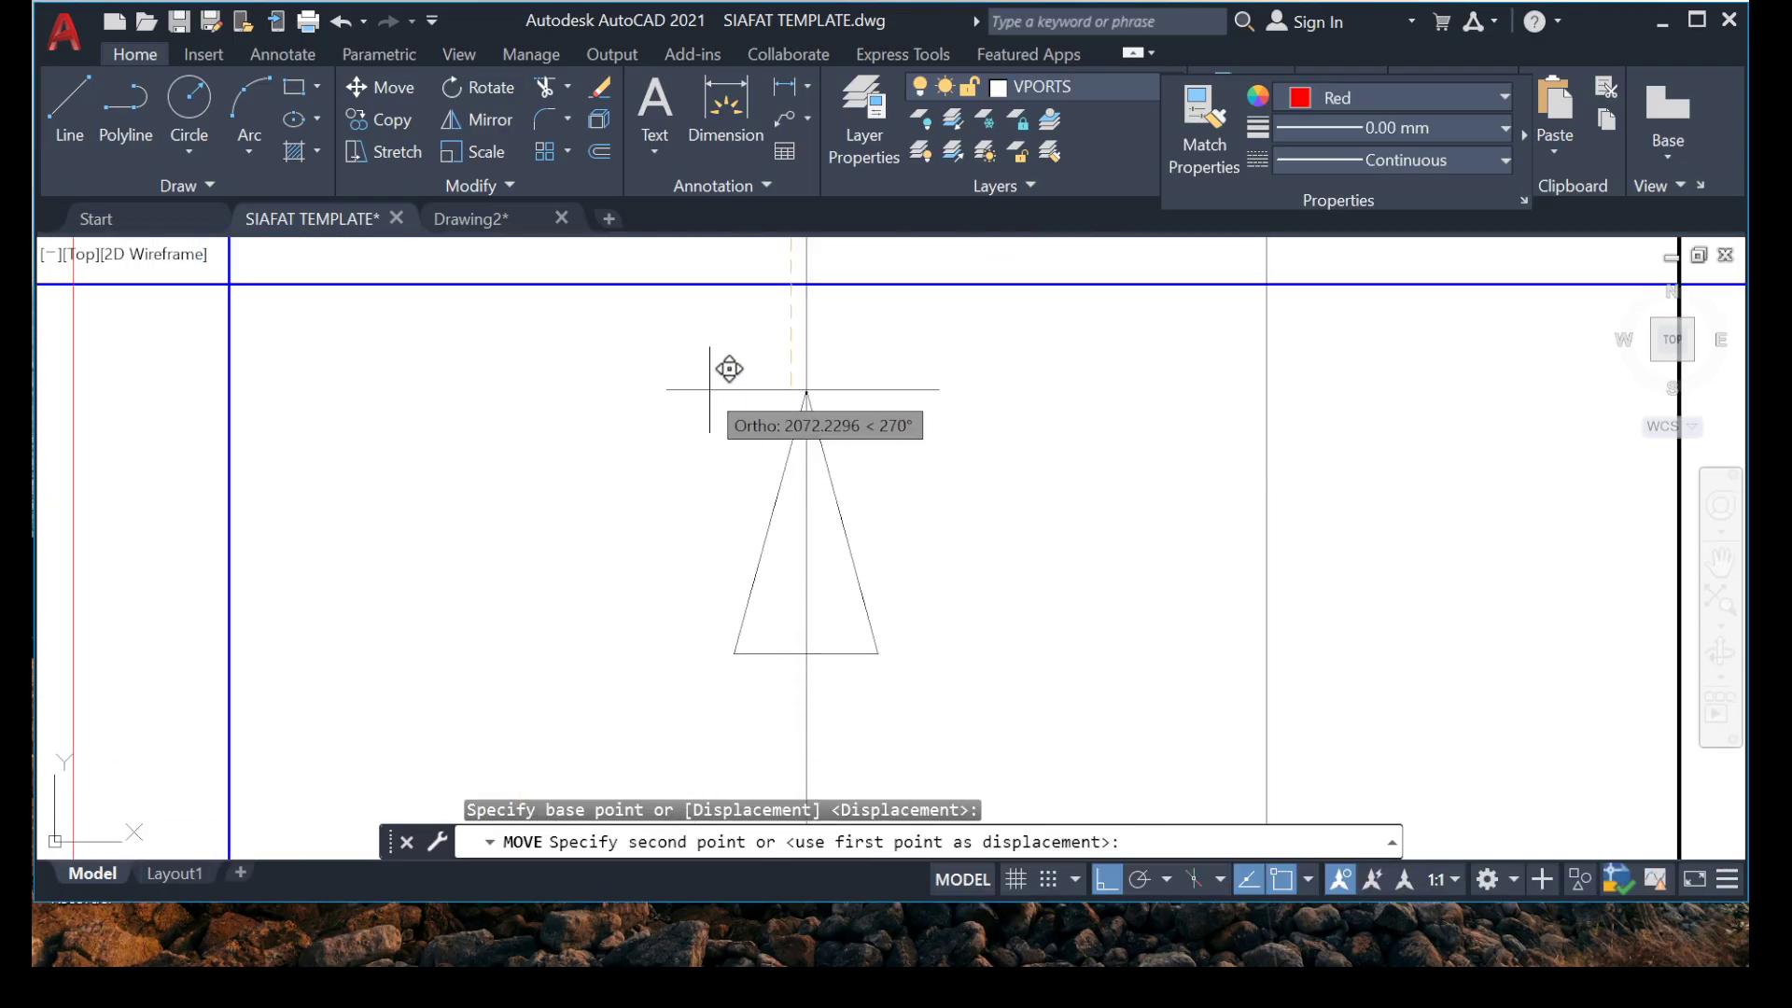
pyautogui.click(760, 298)
pyautogui.scroll(-5, 654, 434)
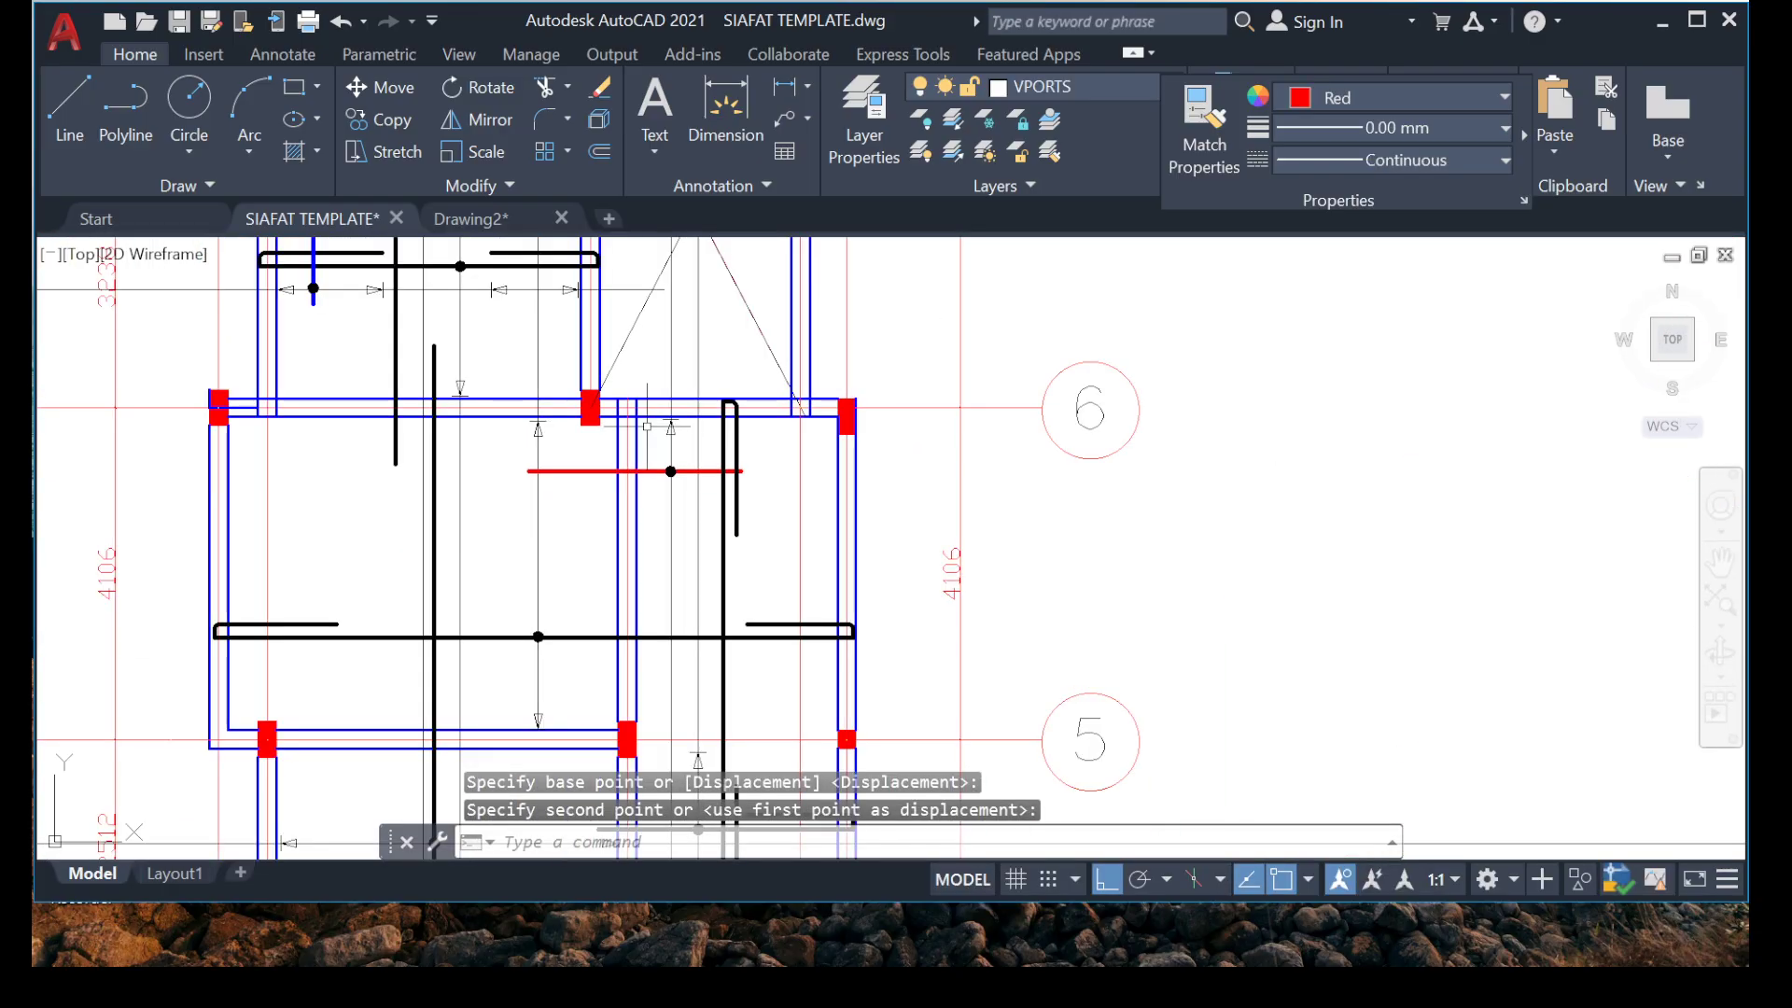
# Examine the rebars, hooks and distribution lines across the bays from grid 6 down to grid 1.
pyautogui.moveTo(788, 449); pyautogui.dragTo(896, 165, button='middle')
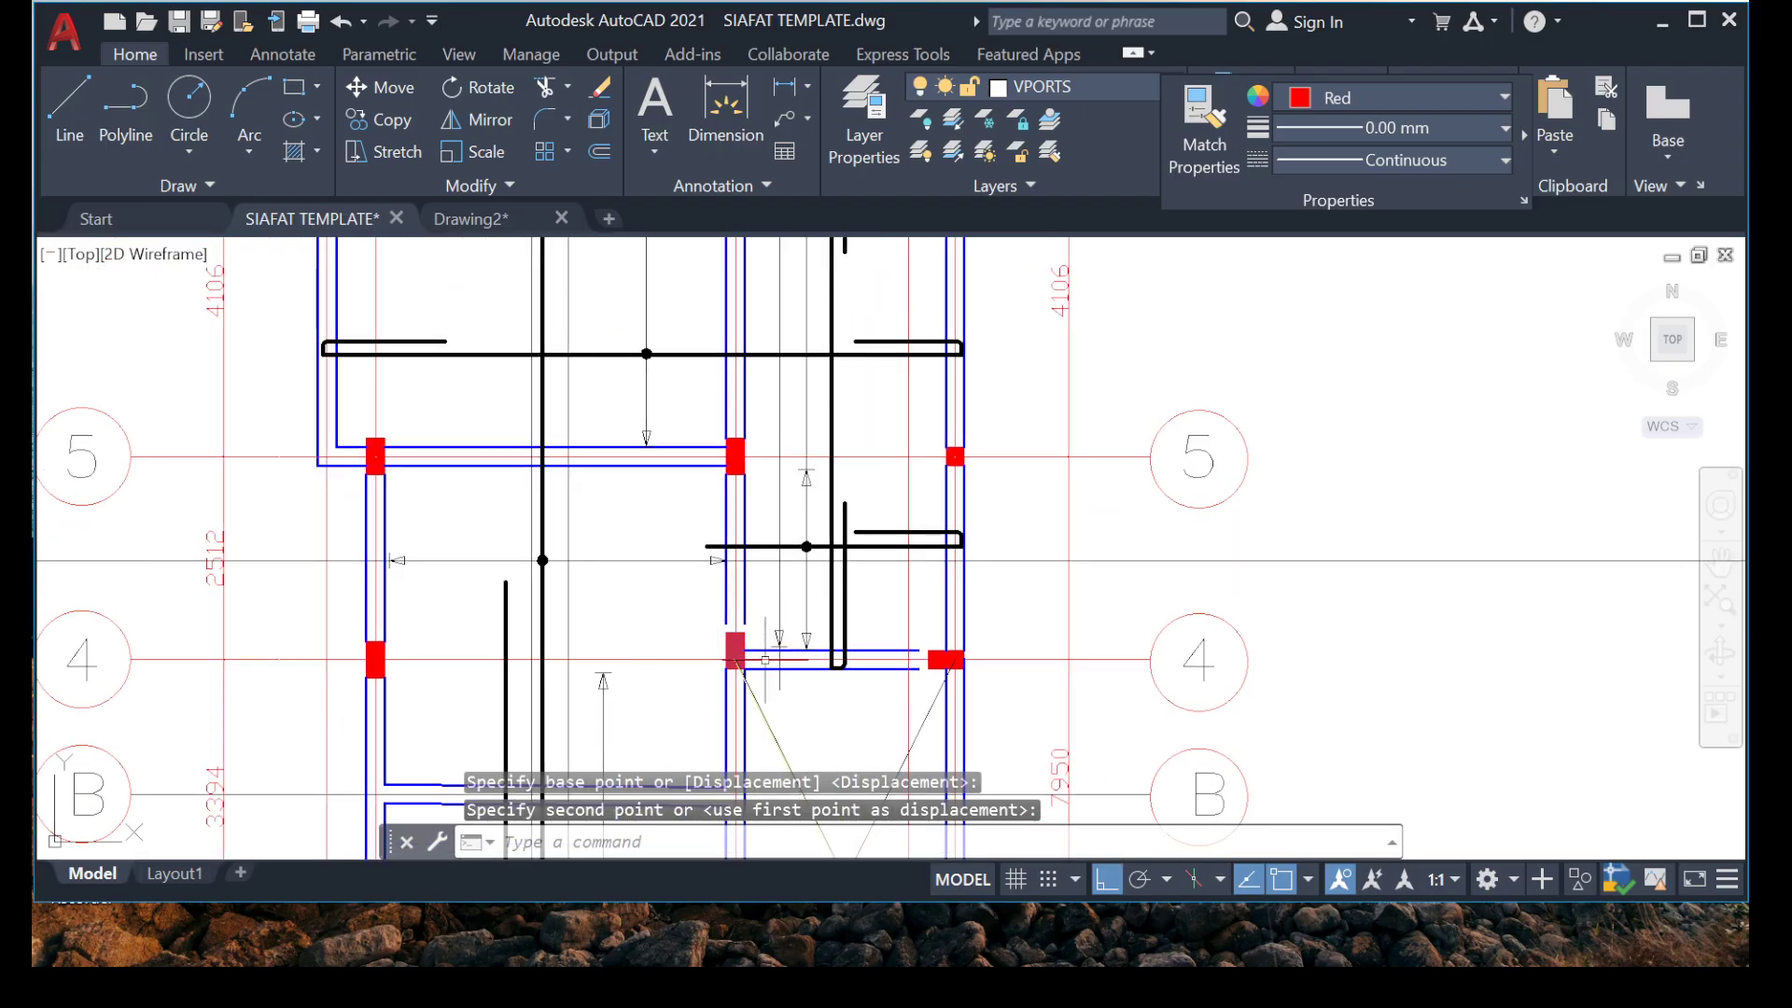
pyautogui.scroll(12, 766, 660)
pyautogui.scroll(-10, 760, 672)
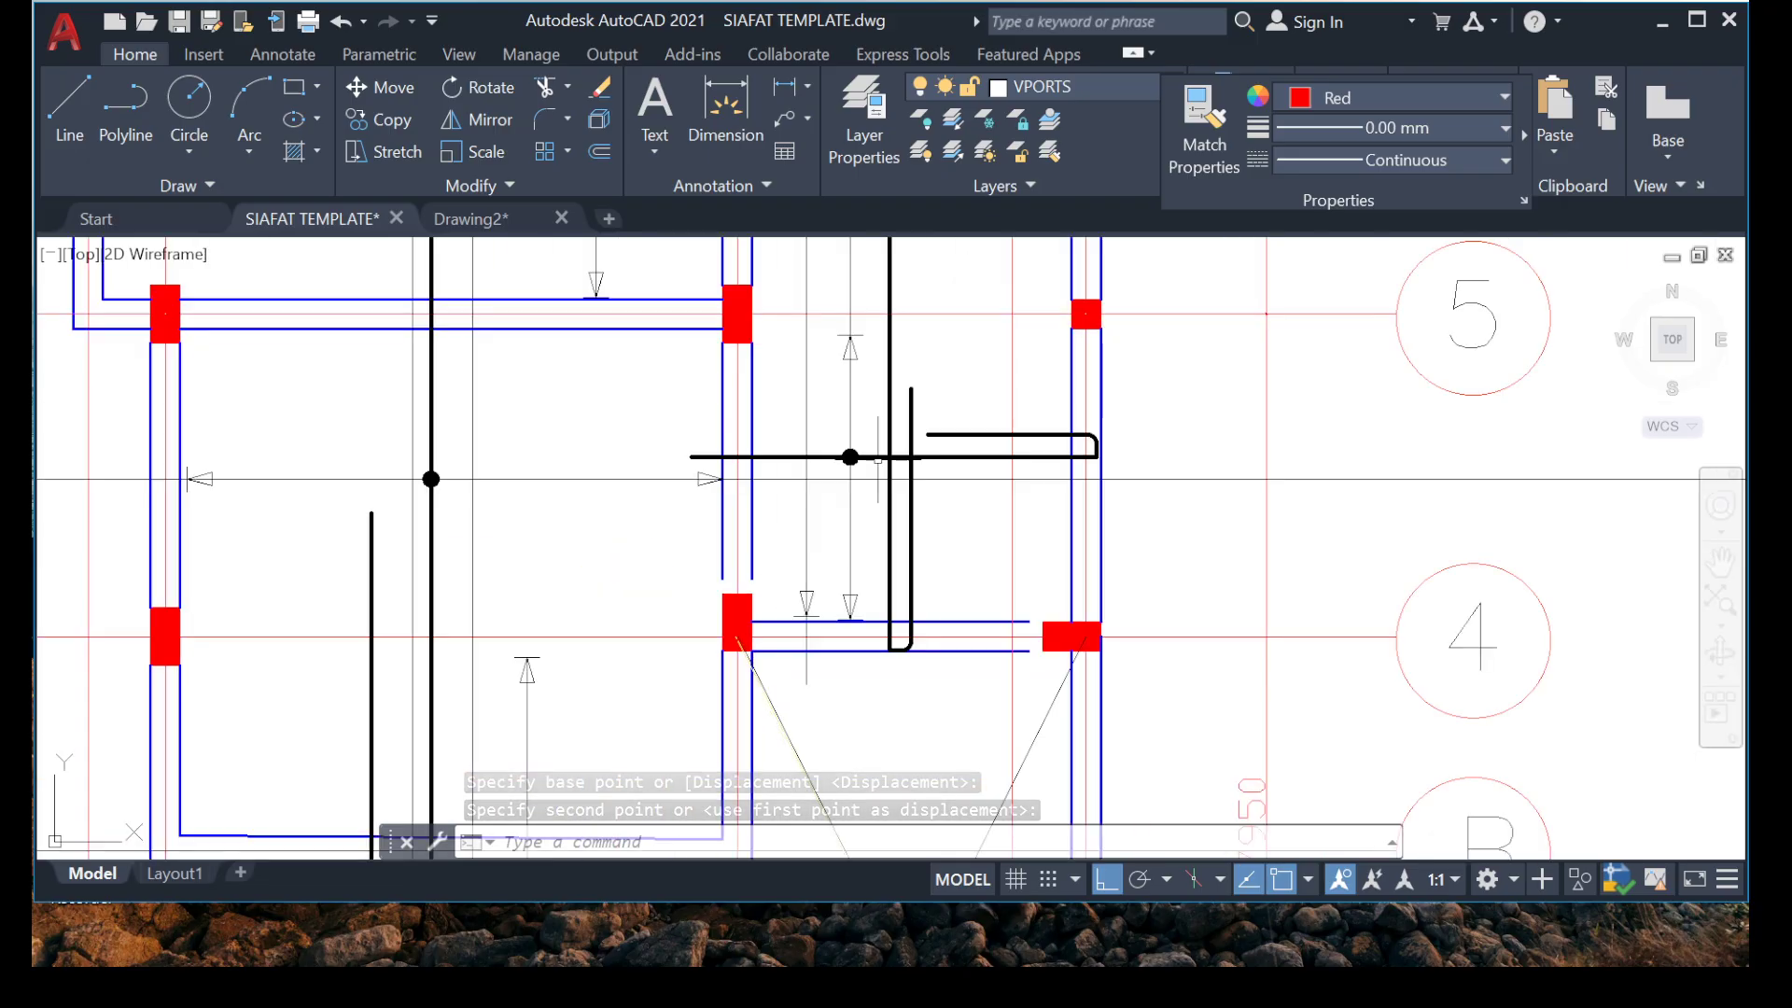
pyautogui.scroll(-4, 877, 457)
pyautogui.scroll(10, 536, 435)
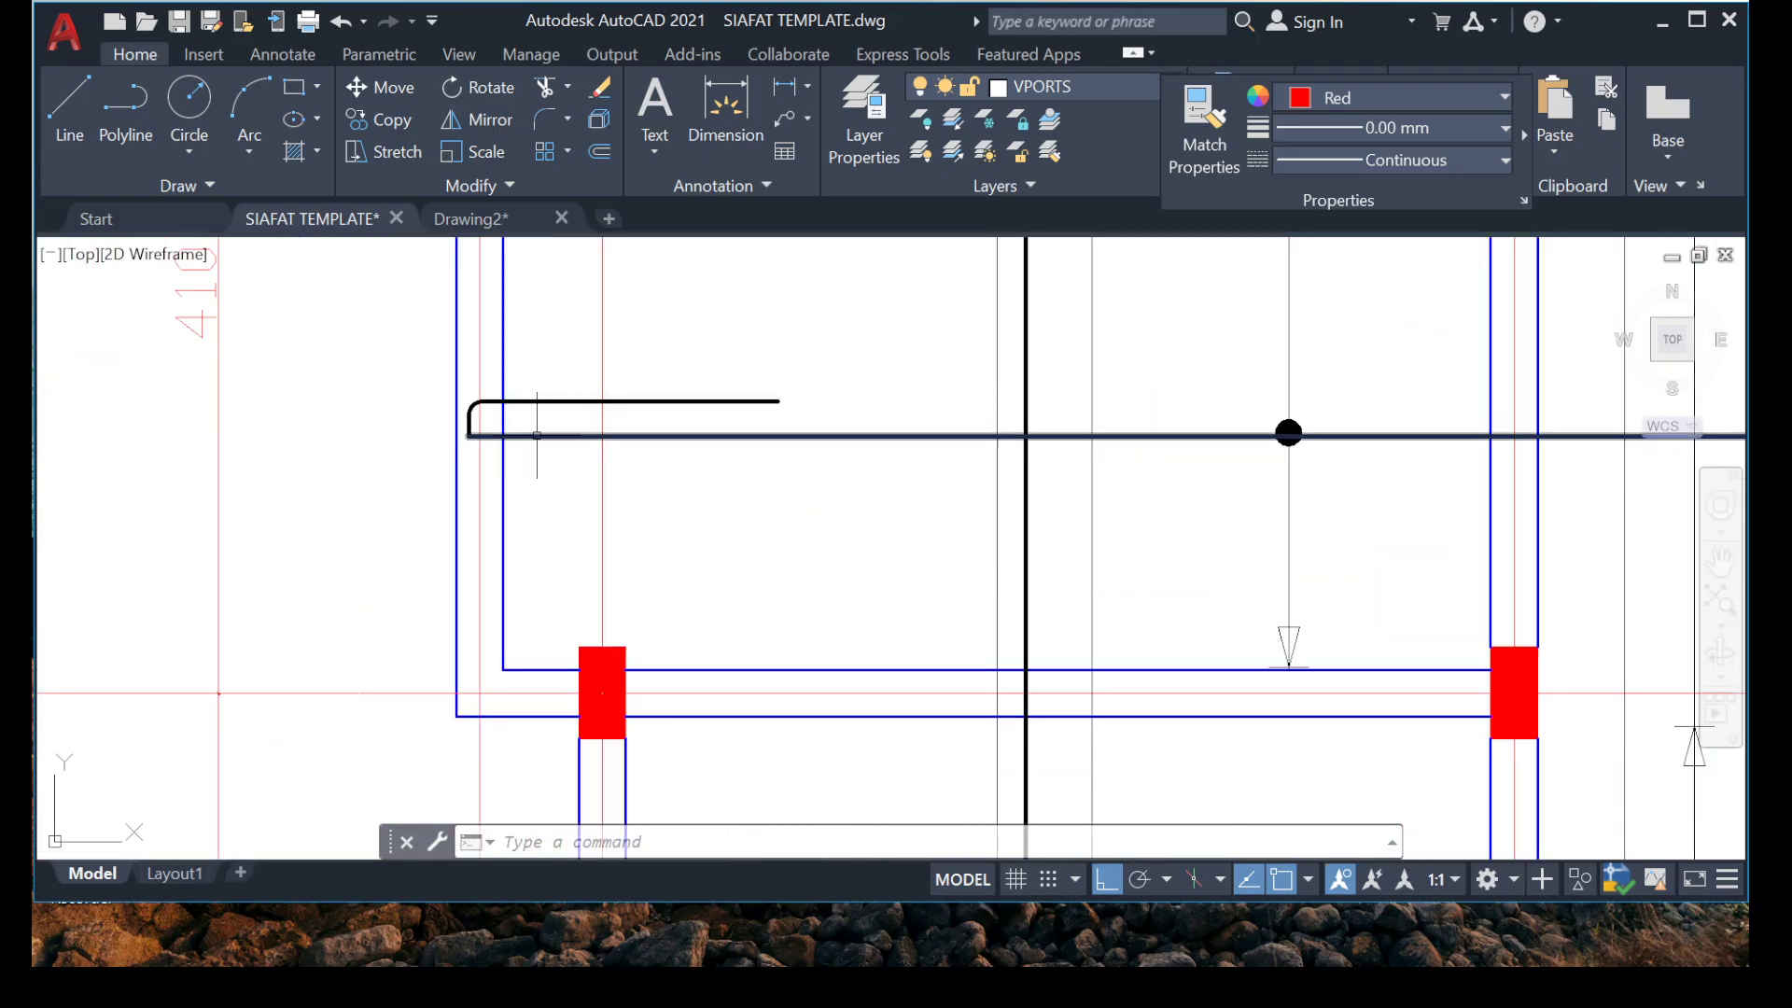
pyautogui.scroll(-8, 537, 413)
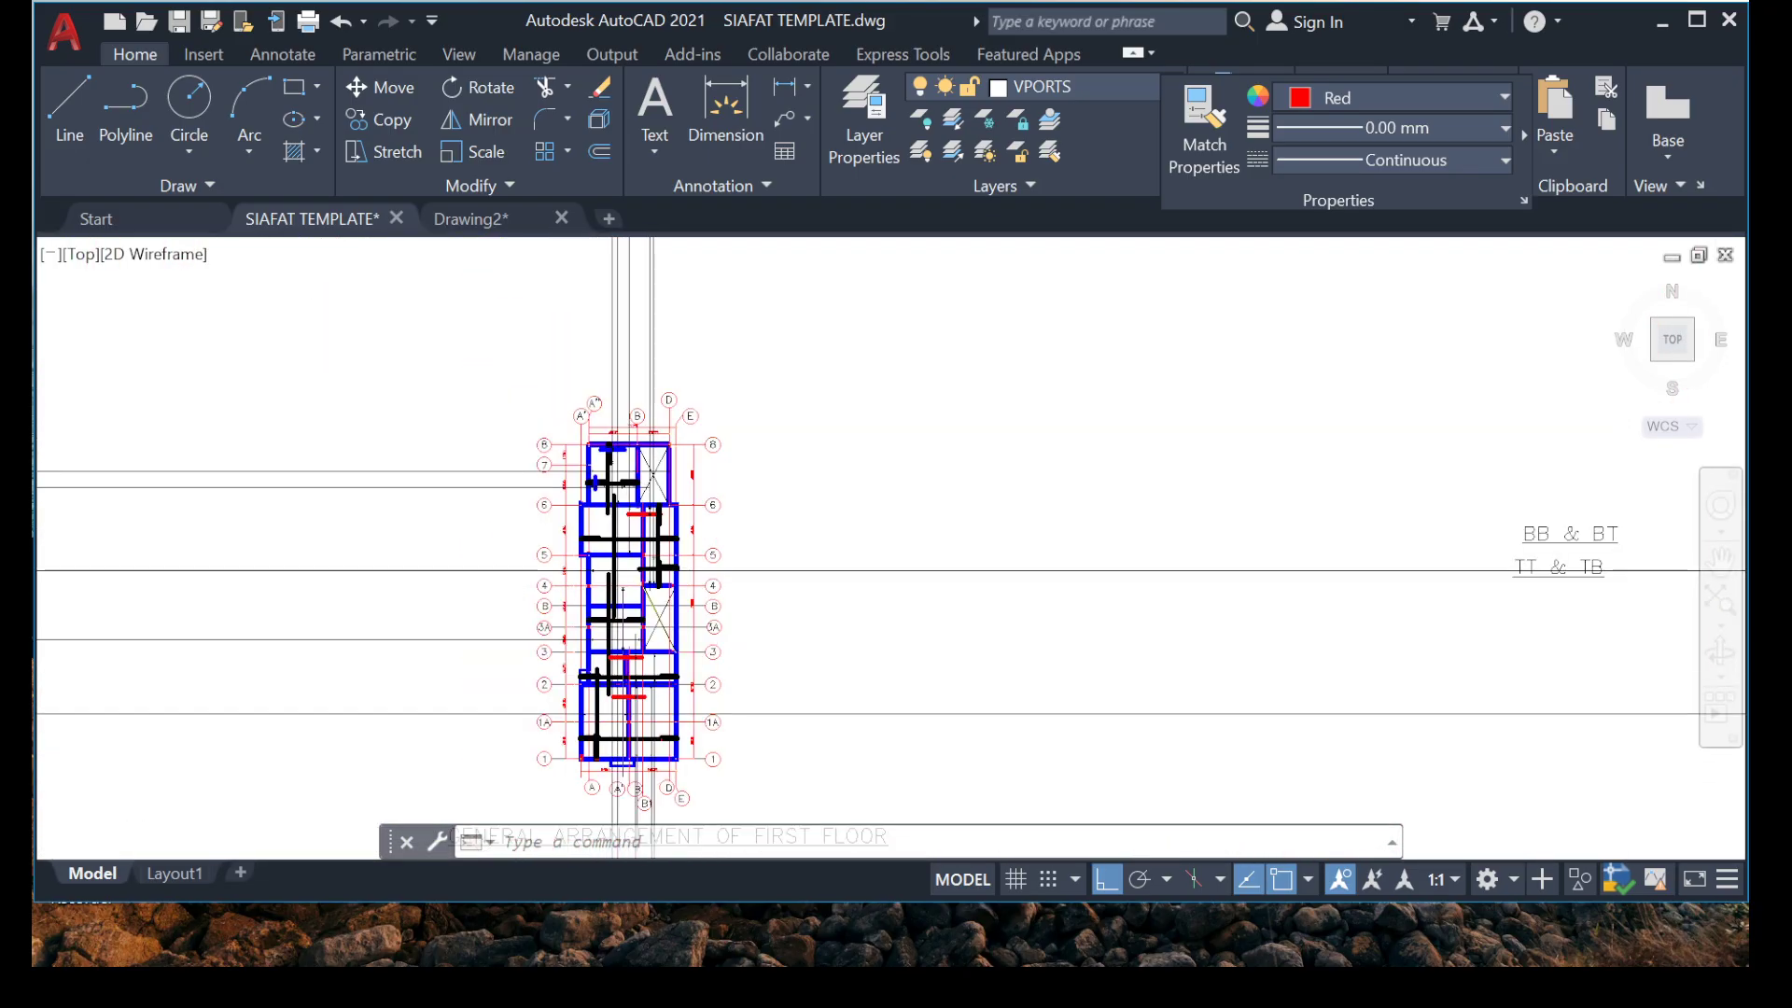
pyautogui.scroll(5, 618, 468)
pyautogui.scroll(2, 609, 525)
pyautogui.moveTo(748, 565)
pyautogui.mouseDown(button='middle')
pyautogui.moveTo(591, 396)
pyautogui.moveTo(609, 510)
pyautogui.mouseUp(button='middle')
pyautogui.scroll(-5, 729, 653)
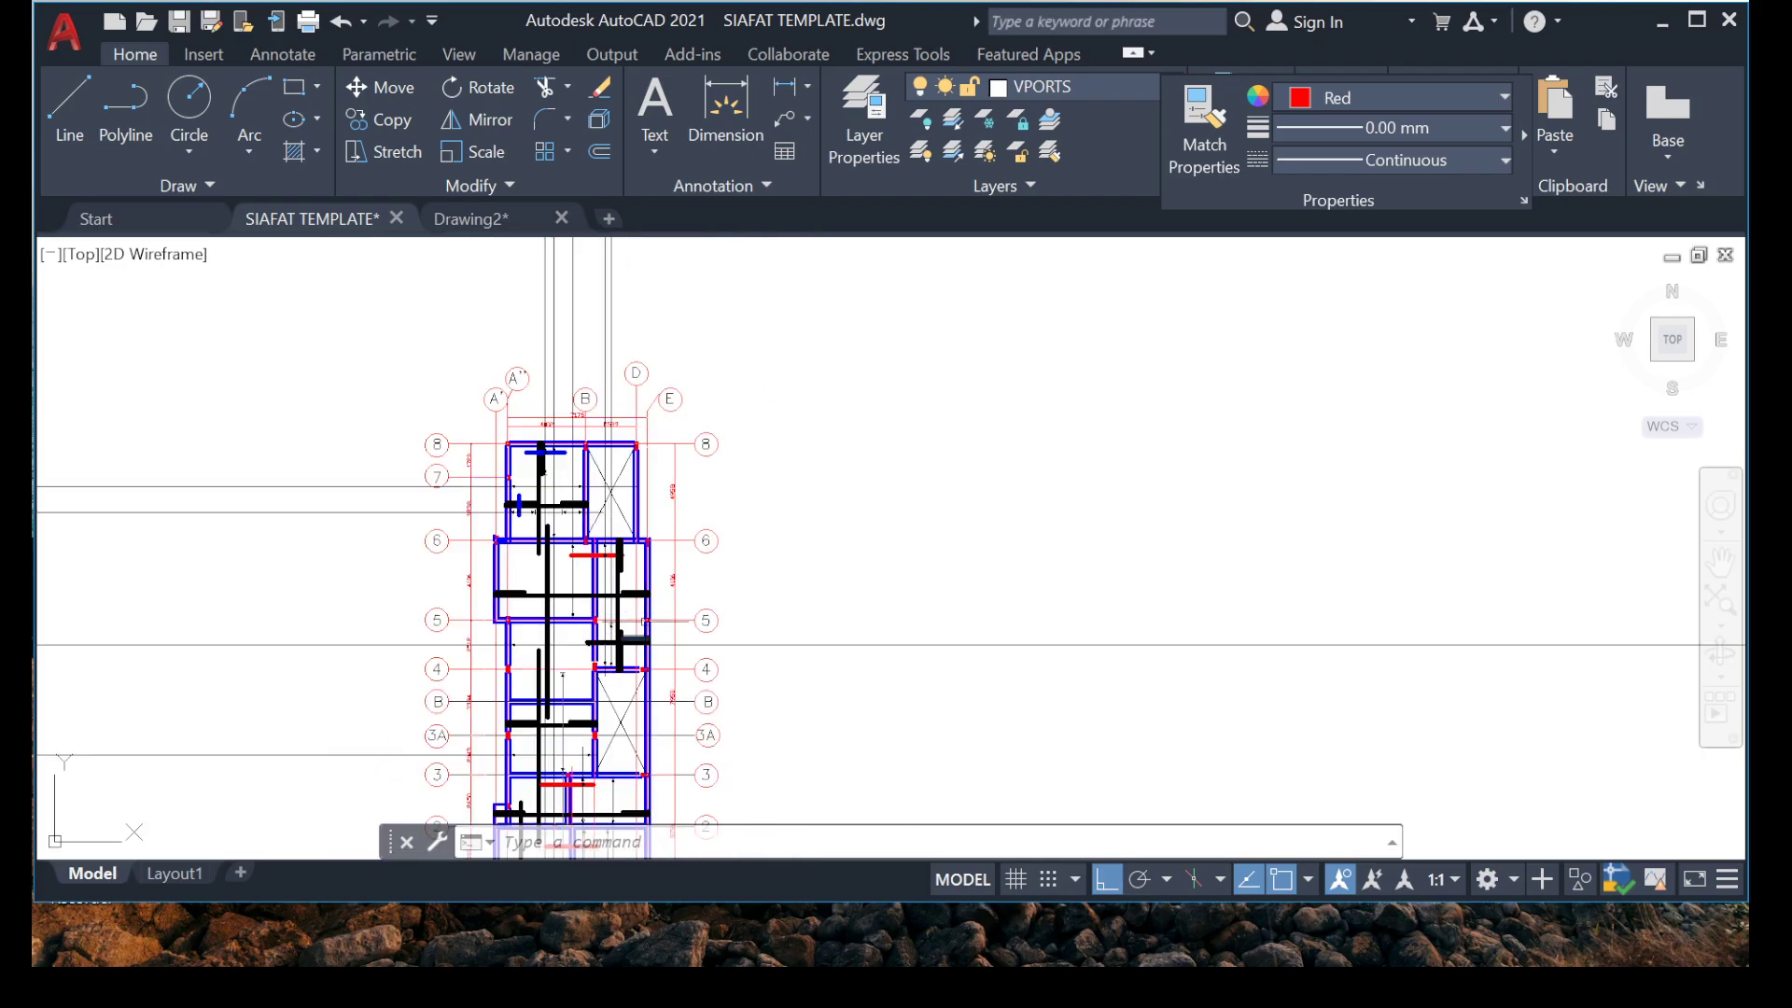
pyautogui.scroll(5, 551, 523)
pyautogui.scroll(-5, 582, 418)
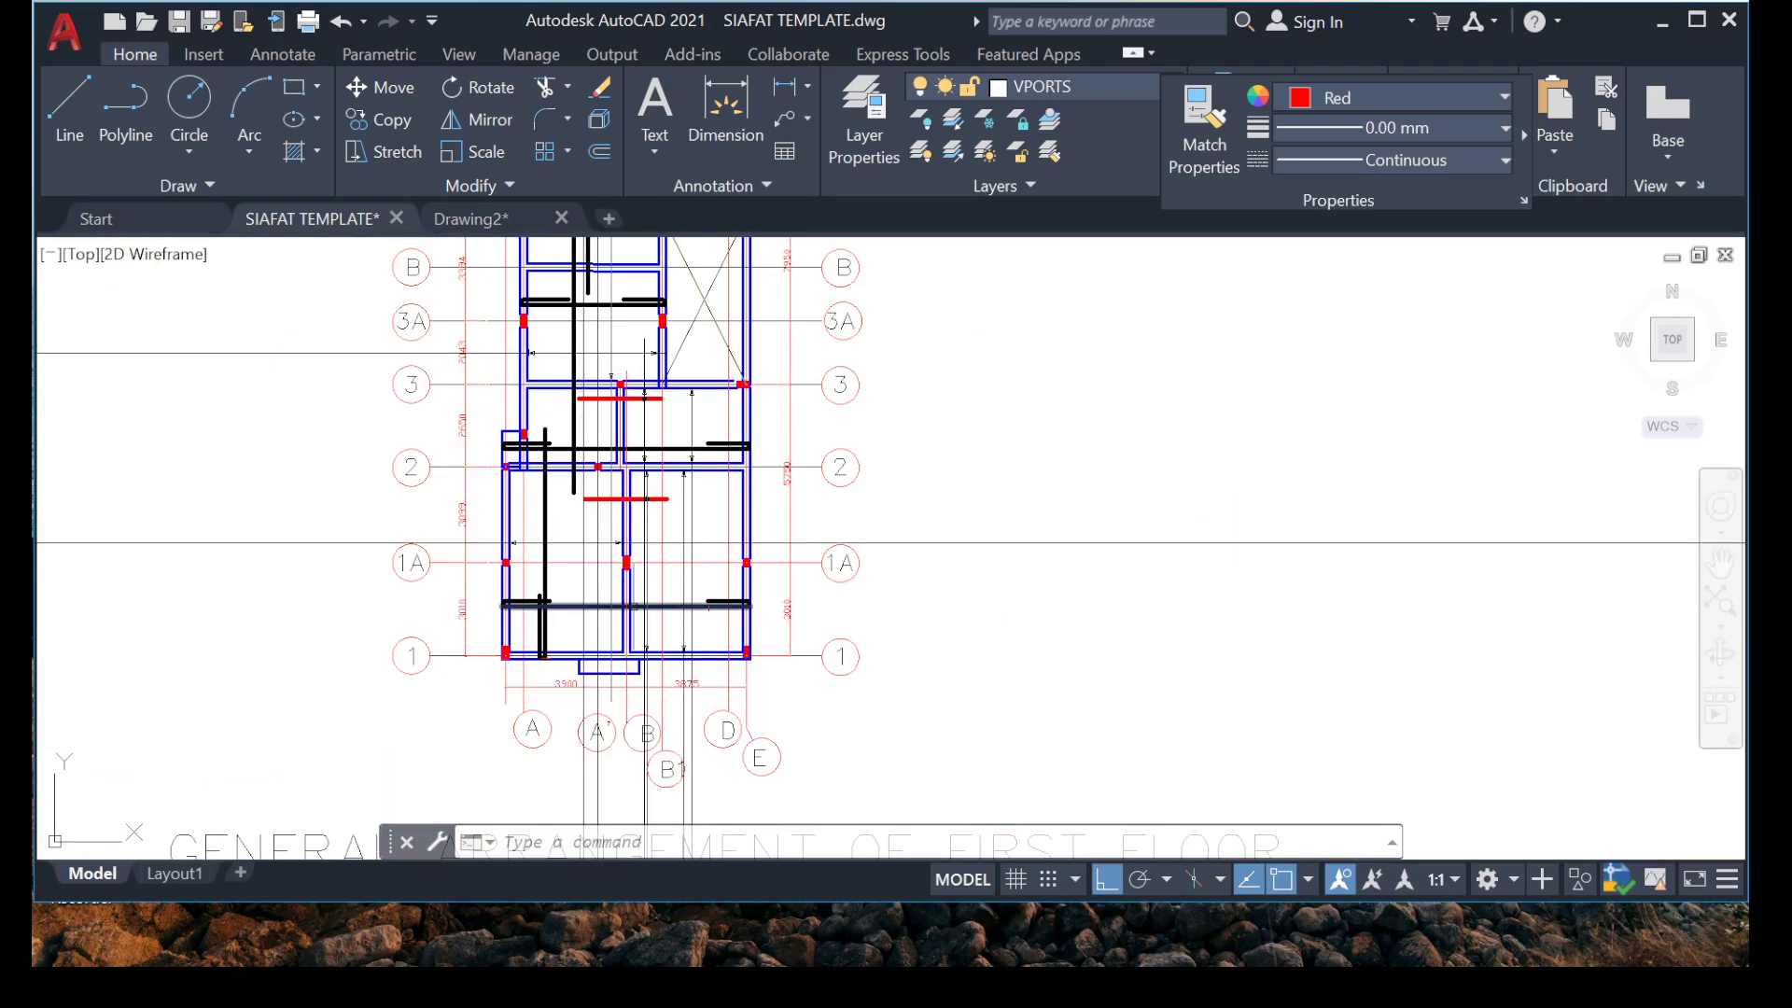
pyautogui.scroll(5, 586, 636)
pyautogui.moveTo(542, 464); pyautogui.dragTo(435, 576, button='middle')
pyautogui.scroll(2, 467, 514)
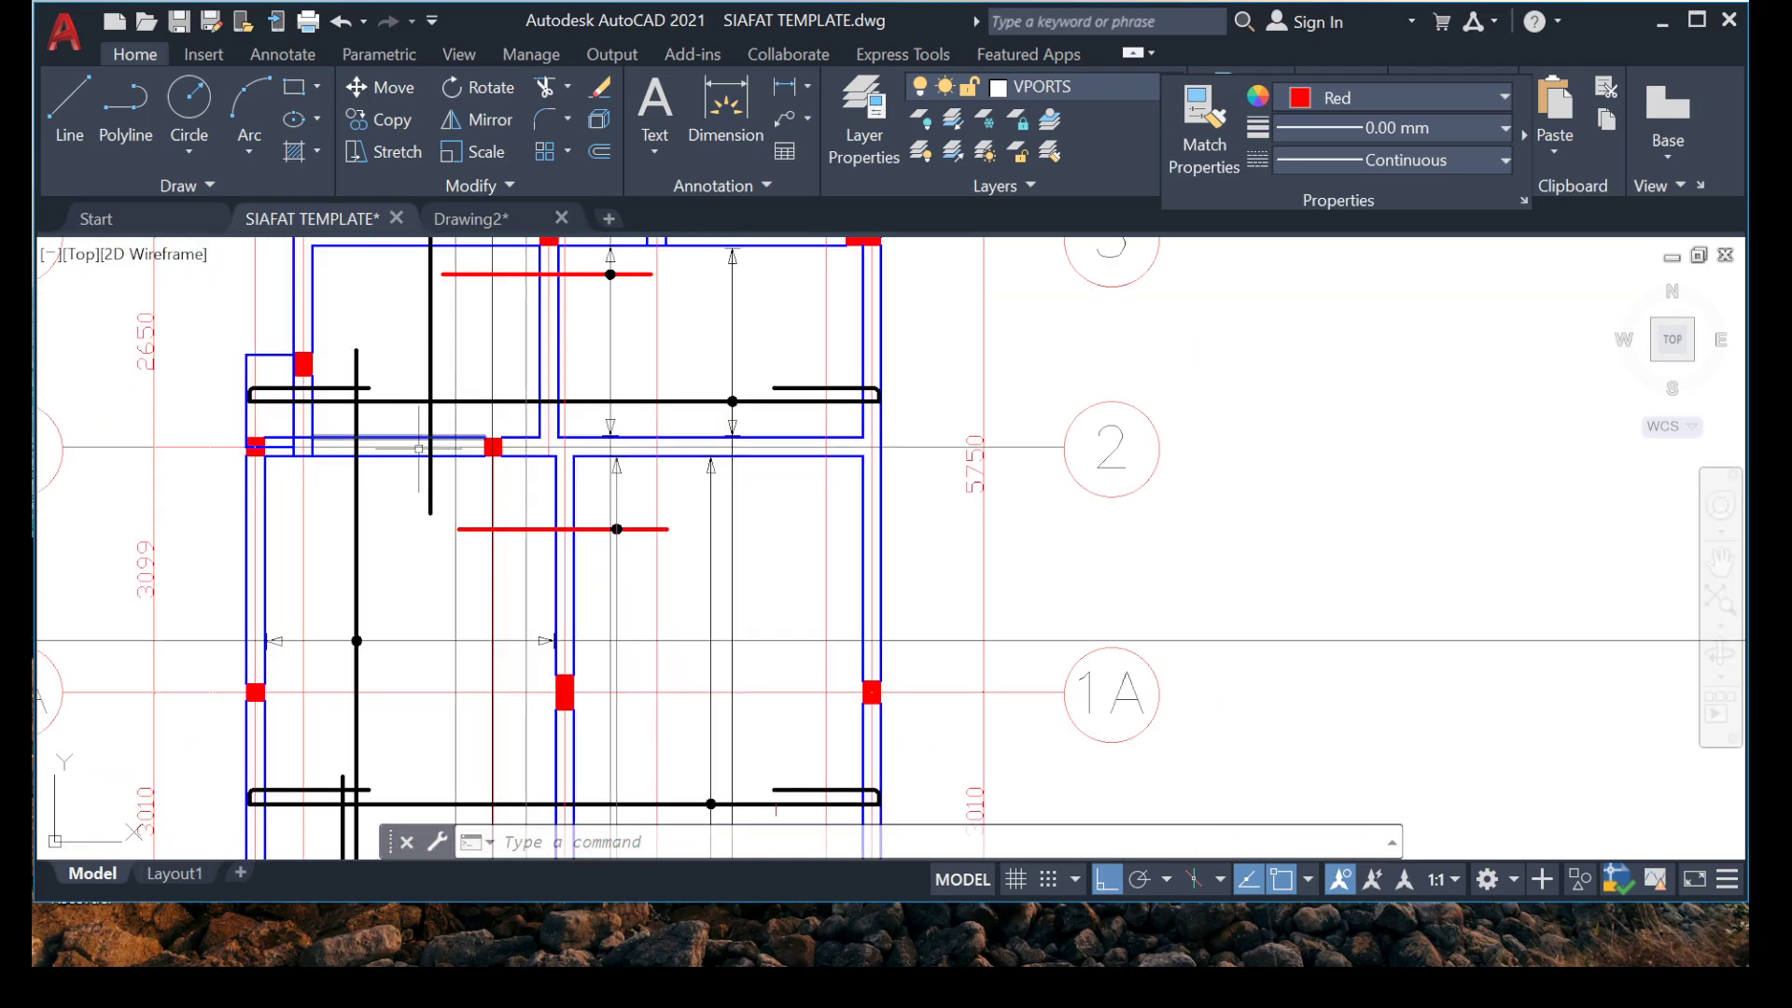
pyautogui.scroll(-4, 410, 476)
pyautogui.scroll(4, 327, 427)
pyautogui.scroll(-5, 342, 424)
pyautogui.moveTo(524, 409); pyautogui.dragTo(530, 616, button='middle')
pyautogui.scroll(5, 487, 602)
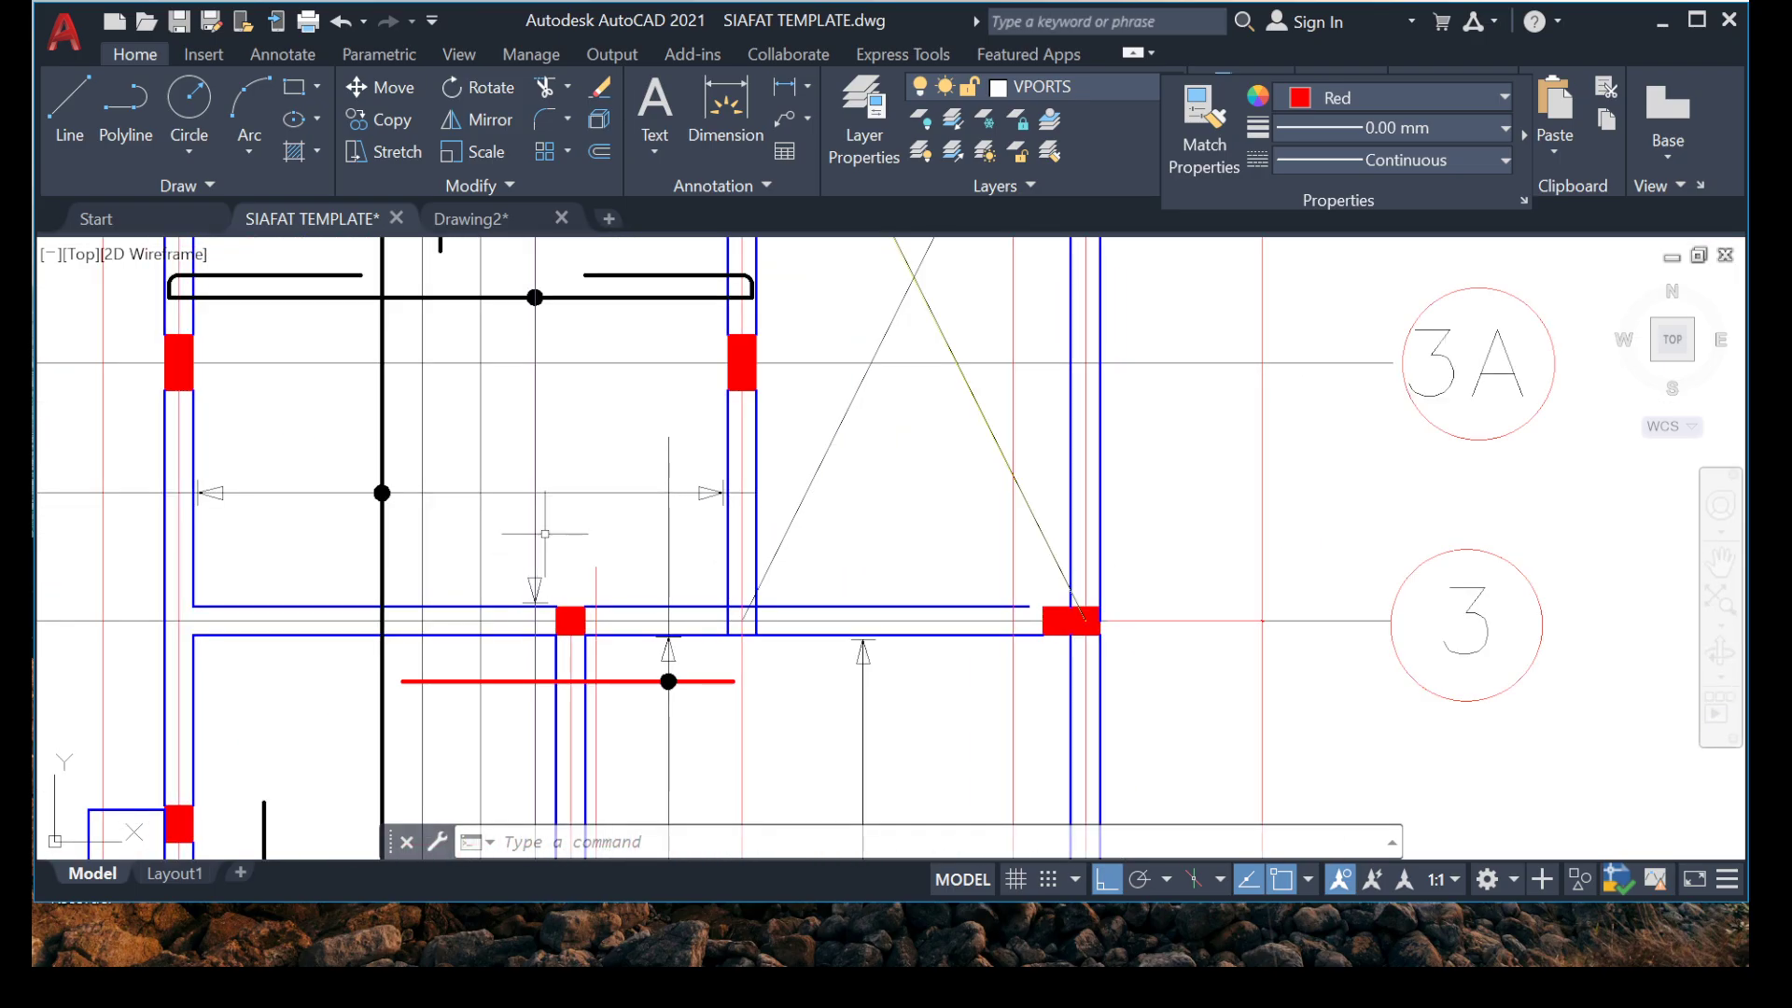
pyautogui.scroll(-5, 610, 506)
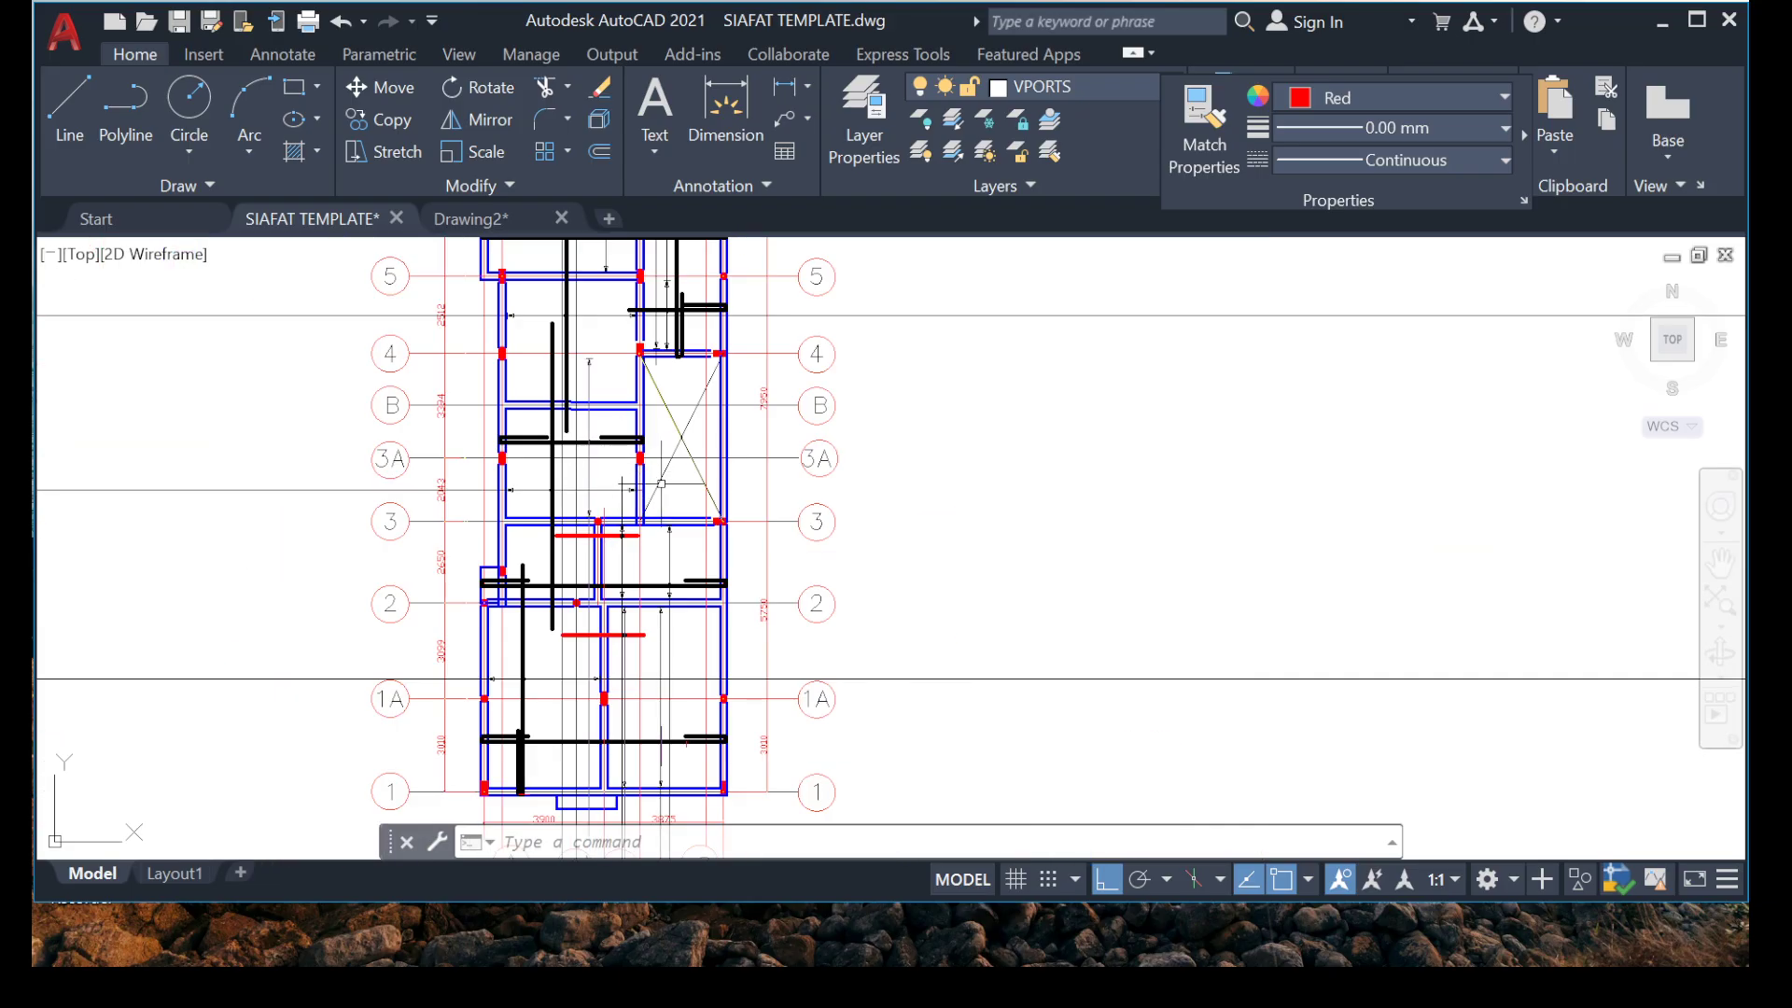
# Copy the short blue top rebar line from the bay between grids 6 and 7 across the left end of the red rebar below grid 6.
pyautogui.moveTo(934, 561); pyautogui.dragTo(912, 712, button='middle')
pyautogui.moveTo(563, 452)
pyautogui.mouseDown(button='middle')
pyautogui.moveTo(636, 516)
pyautogui.moveTo(653, 599)
pyautogui.mouseUp(button='middle')
pyautogui.scroll(3, 724, 451)
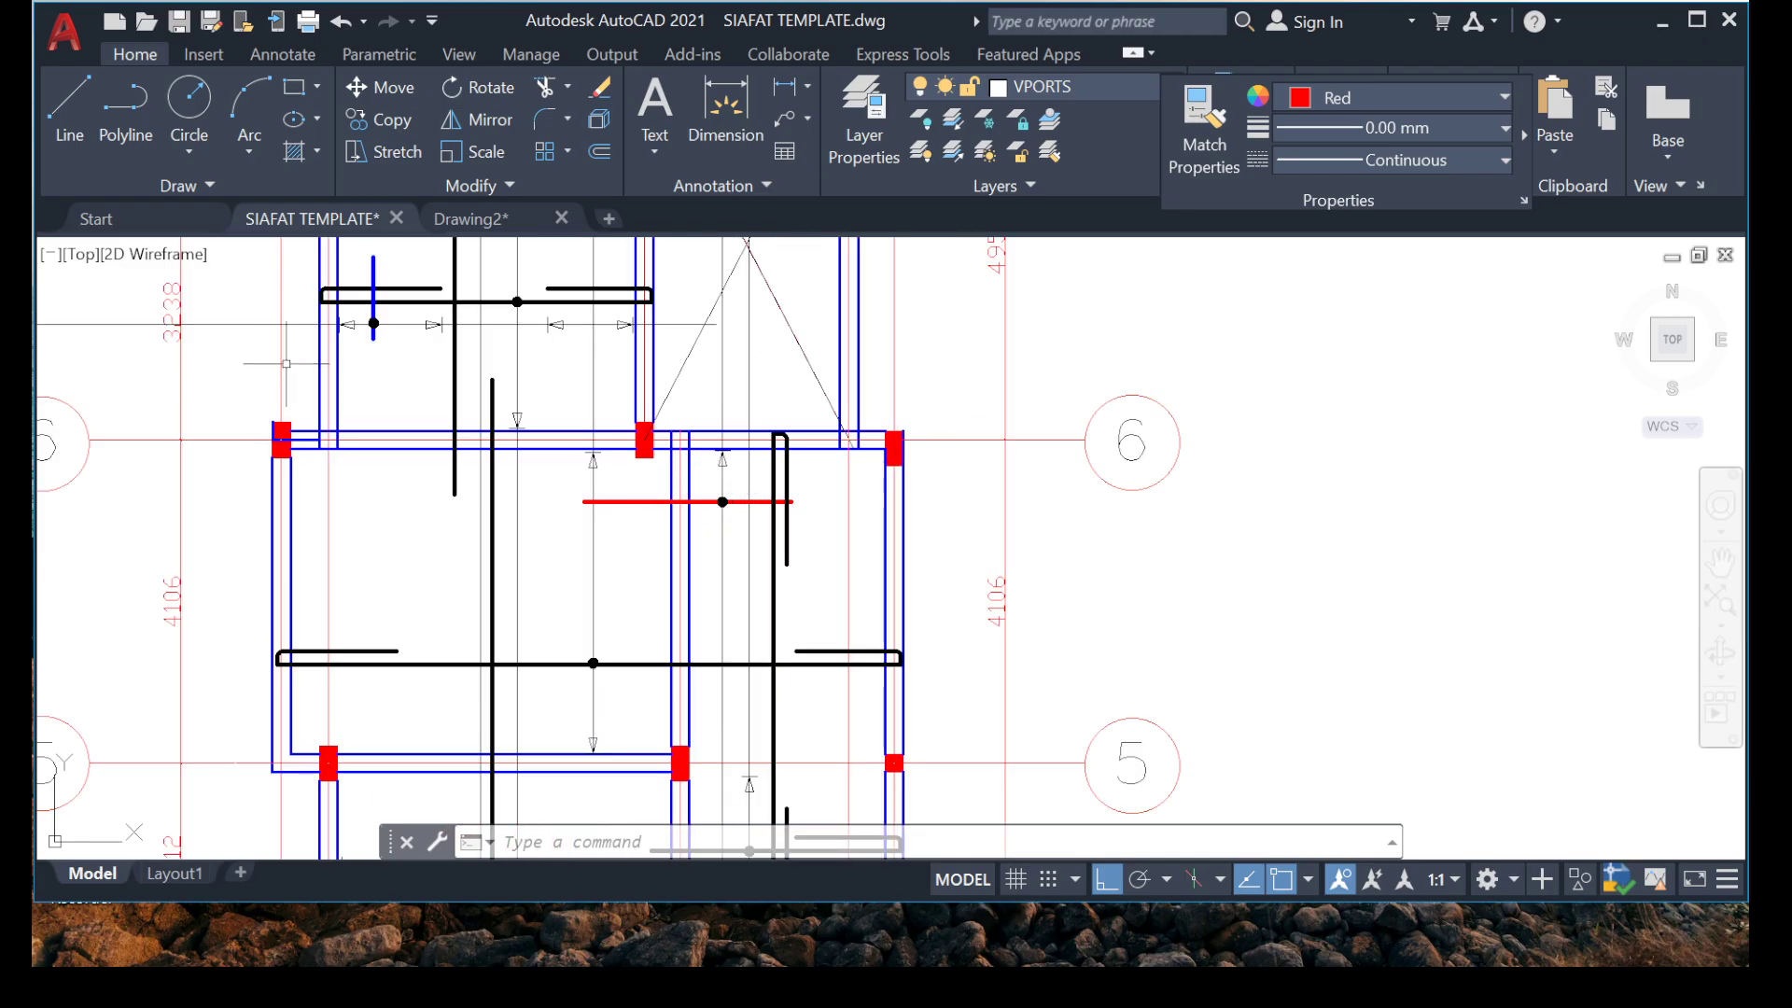
pyautogui.scroll(5, 417, 381)
pyautogui.click(190, 336)
pyautogui.rightClick(404, 284)
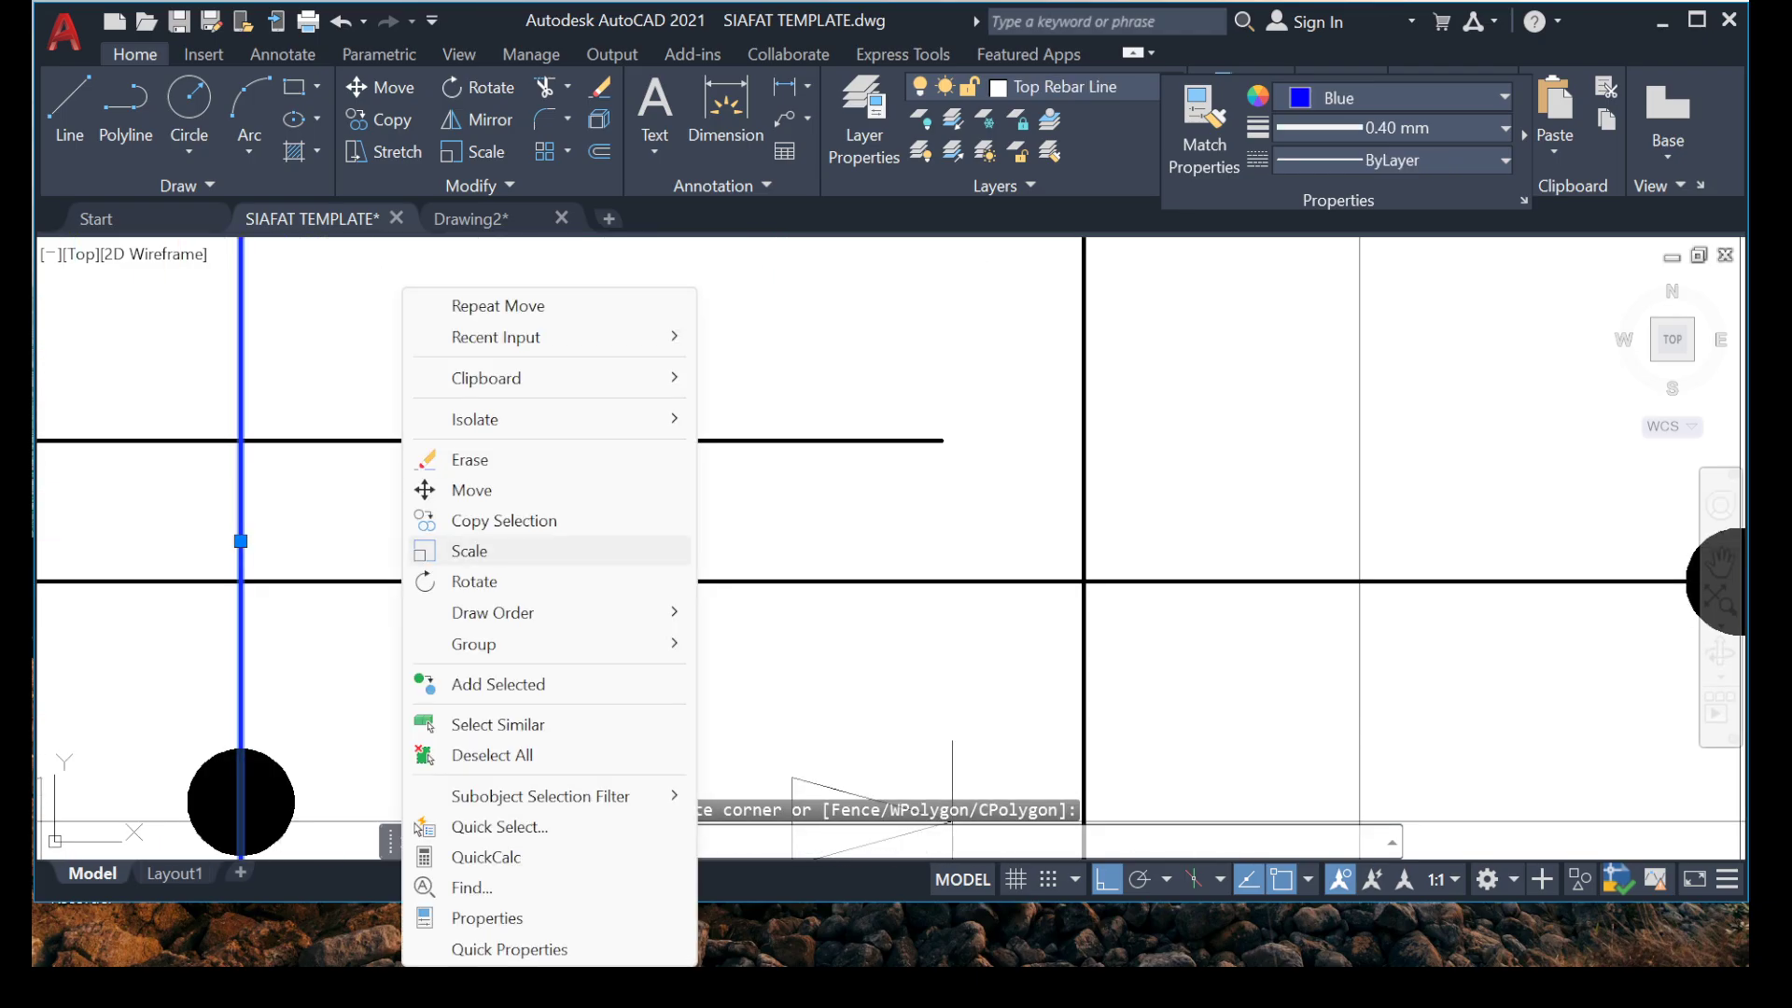
pyautogui.click(476, 516)
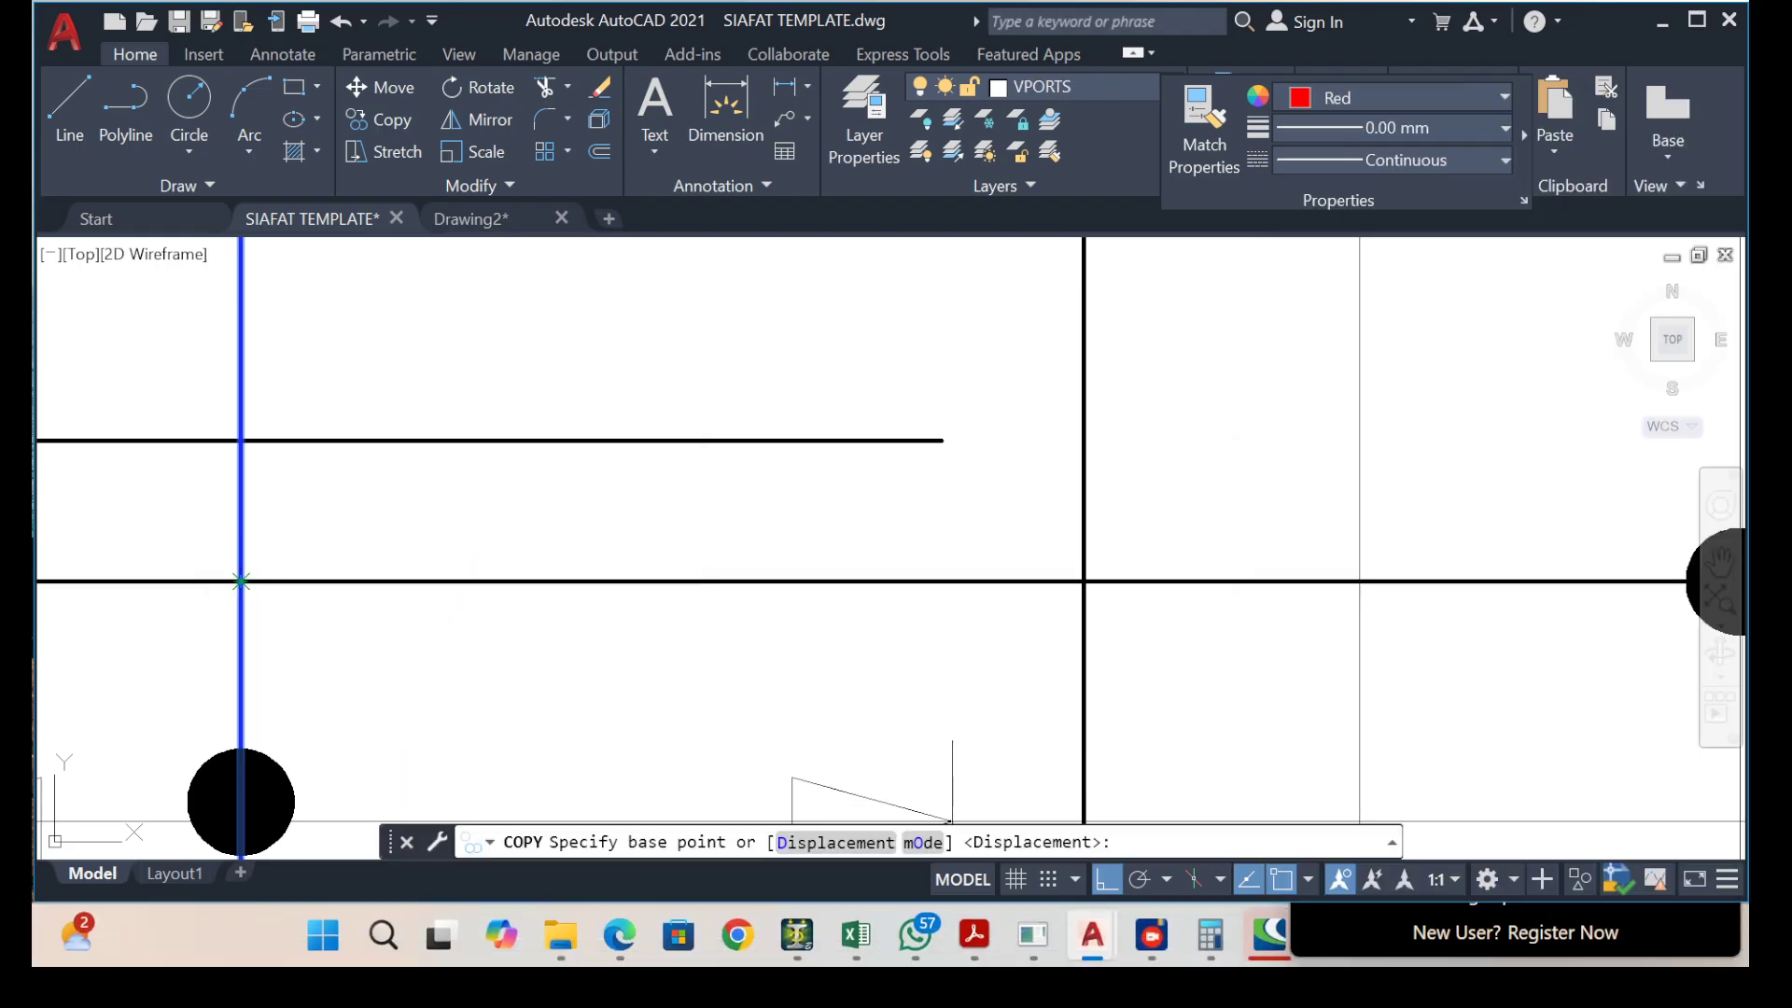
pyautogui.click(241, 582)
pyautogui.scroll(-5, 241, 581)
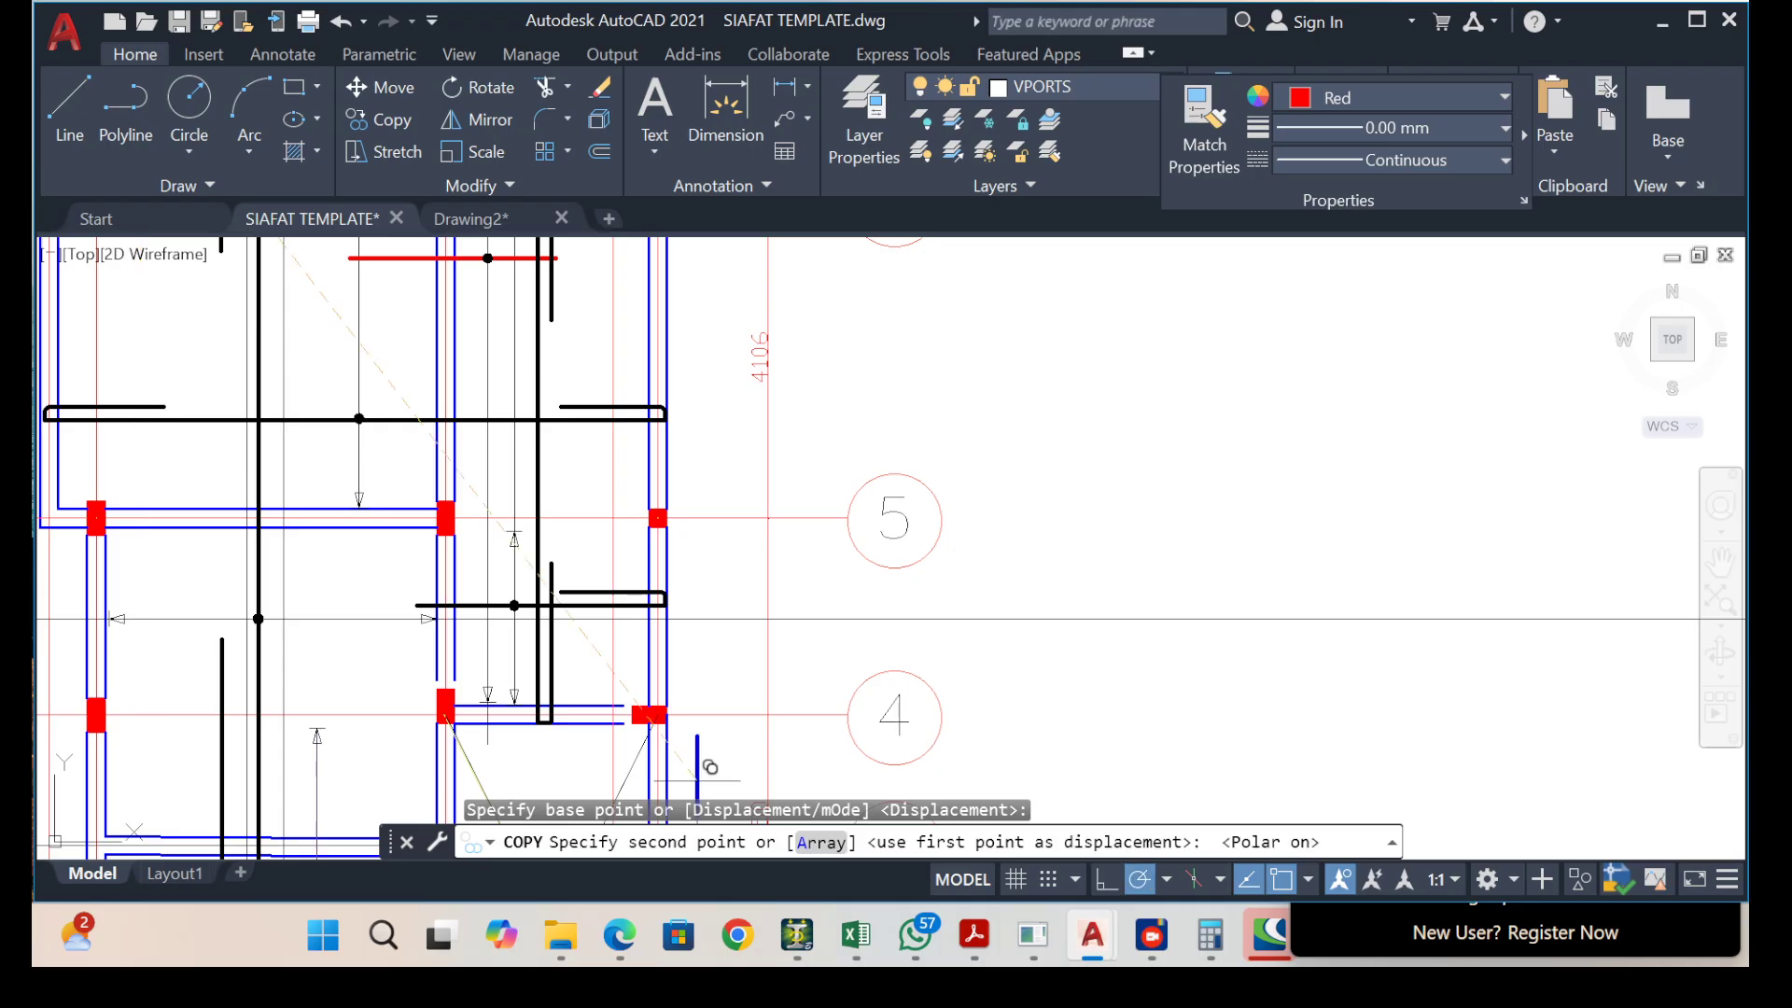
pyautogui.moveTo(404, 445); pyautogui.dragTo(474, 693, button='middle')
pyautogui.scroll(2, 472, 509)
pyautogui.scroll(6, 434, 532)
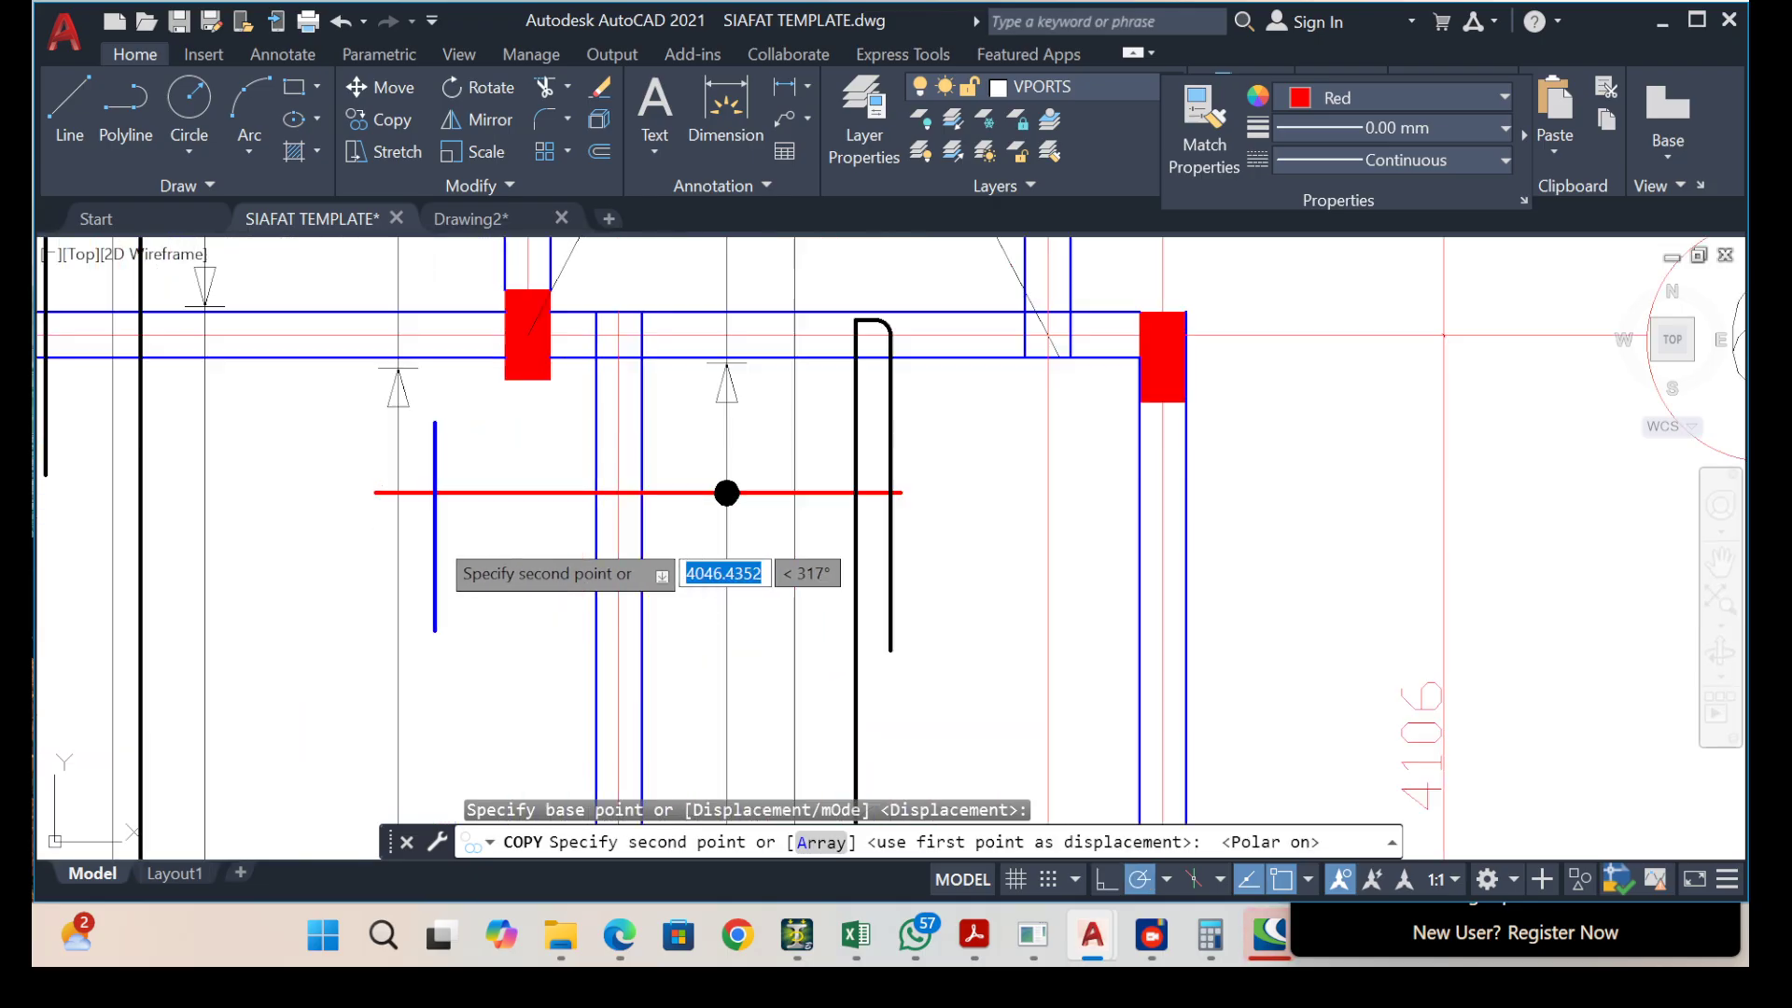
pyautogui.click(490, 497)
# Place two more copies of the blue top rebar line across the left ends of the red rebars below grids 3 and 2.
pyautogui.scroll(-8, 444, 663)
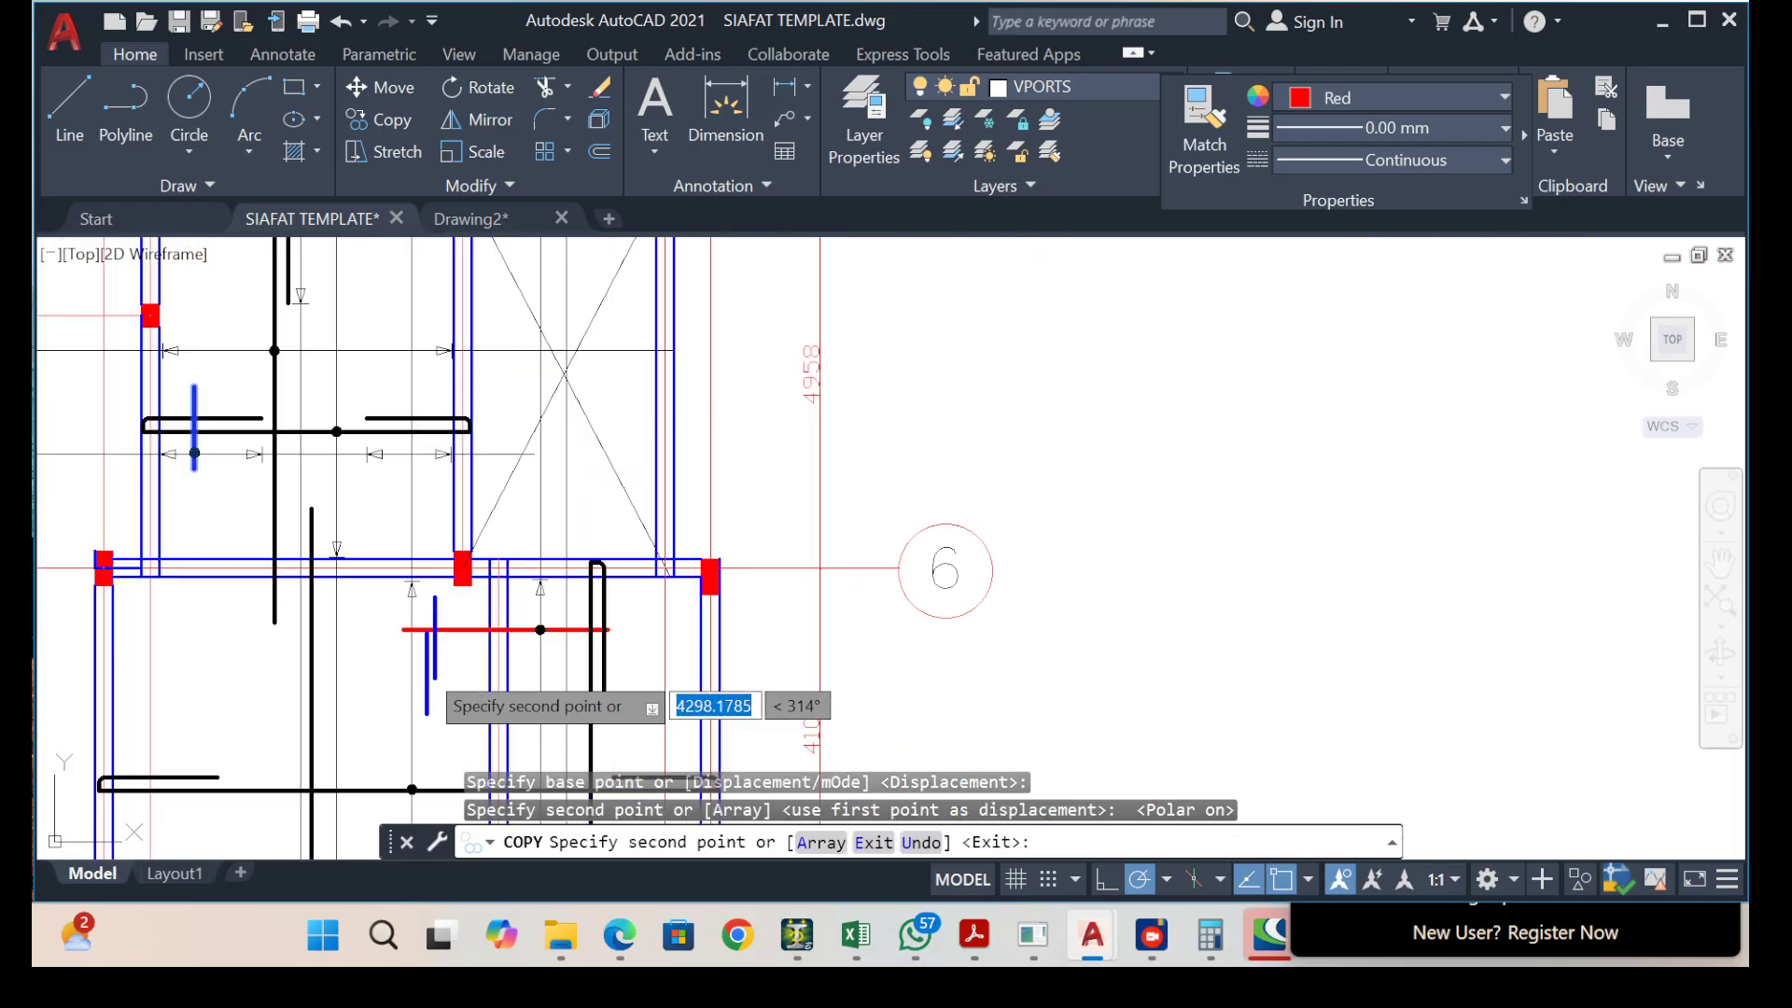
pyautogui.moveTo(425, 659); pyautogui.dragTo(501, 352, button='middle')
pyautogui.scroll(6, 539, 480)
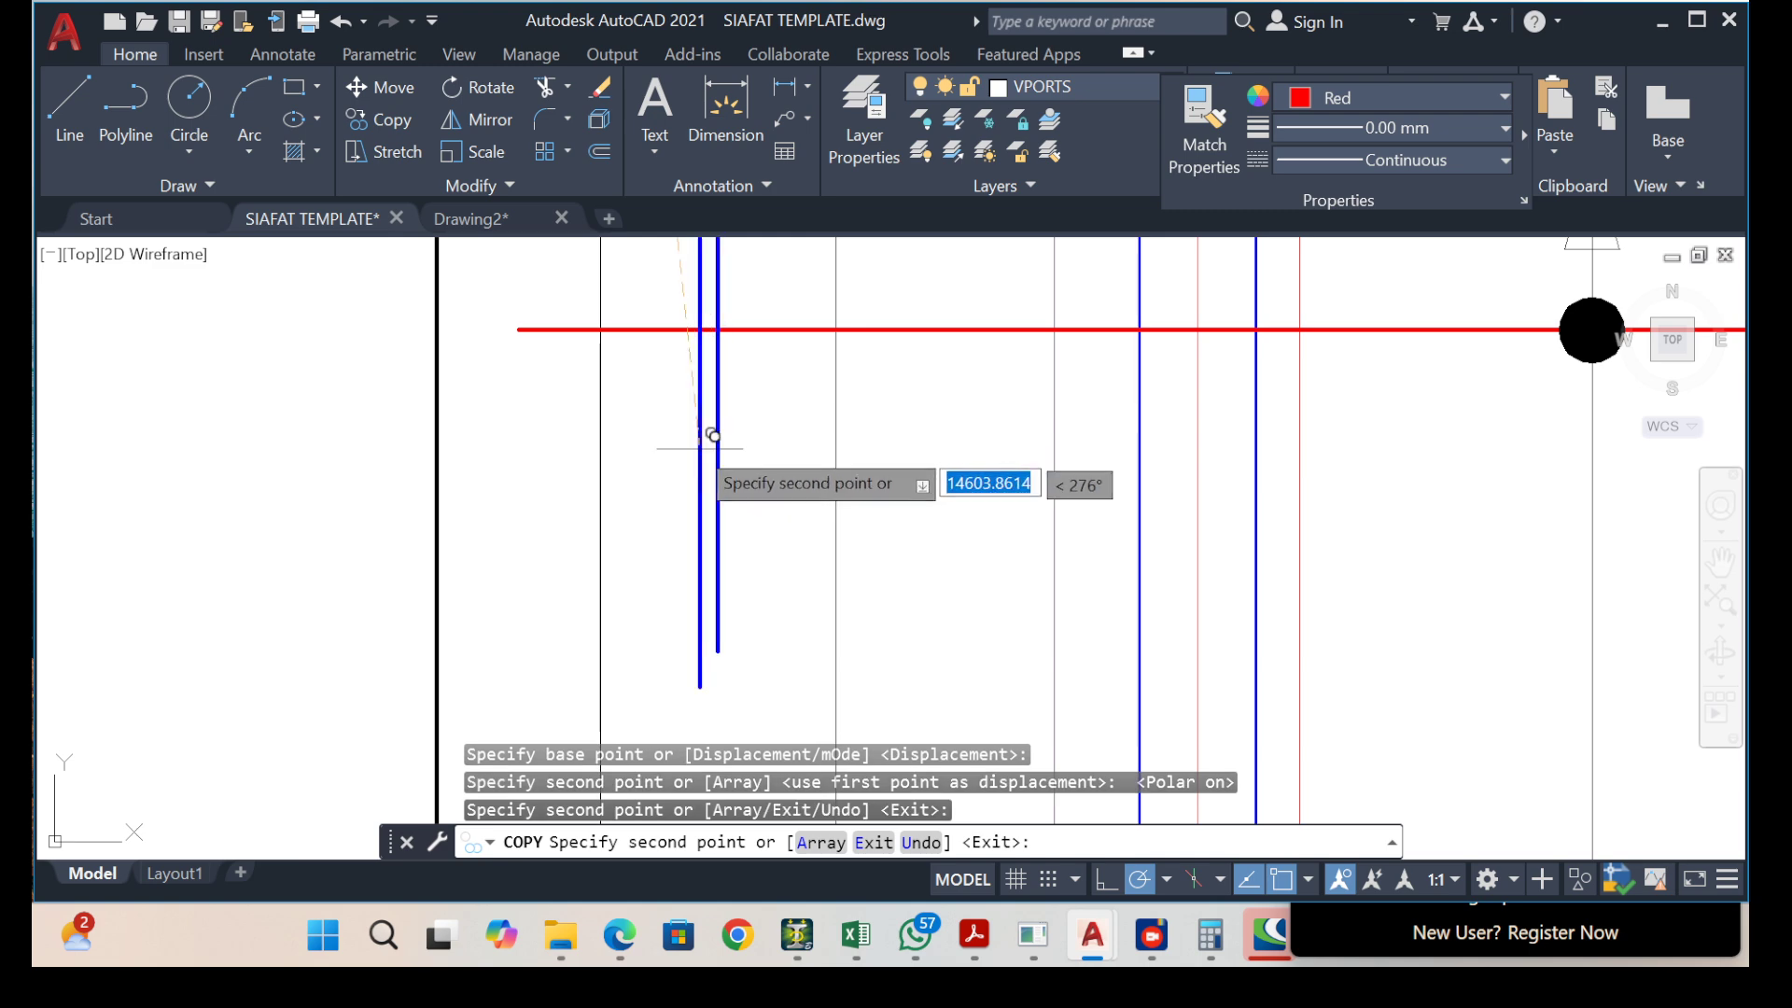
pyautogui.scroll(-5, 712, 432)
pyautogui.scroll(6, 707, 552)
pyautogui.scroll(2, 474, 549)
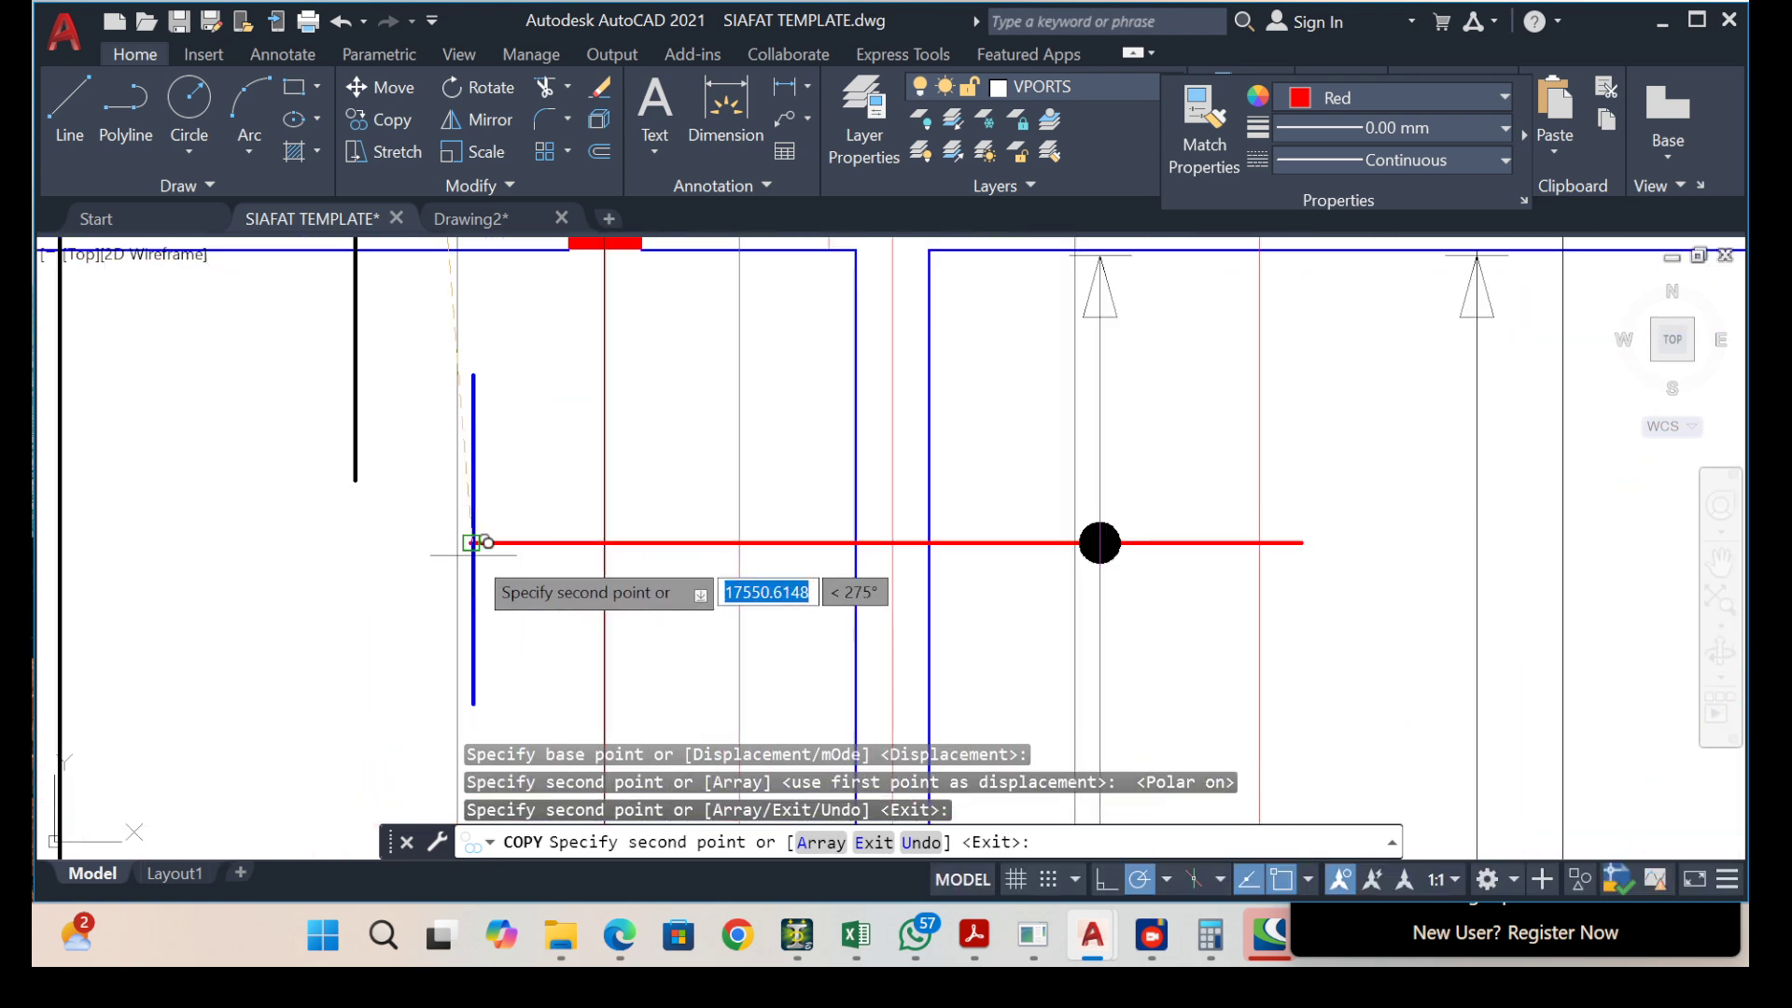
pyautogui.click(528, 544)
pyautogui.scroll(-8, 562, 569)
pyautogui.moveTo(567, 553); pyautogui.dragTo(560, 260, button='middle')
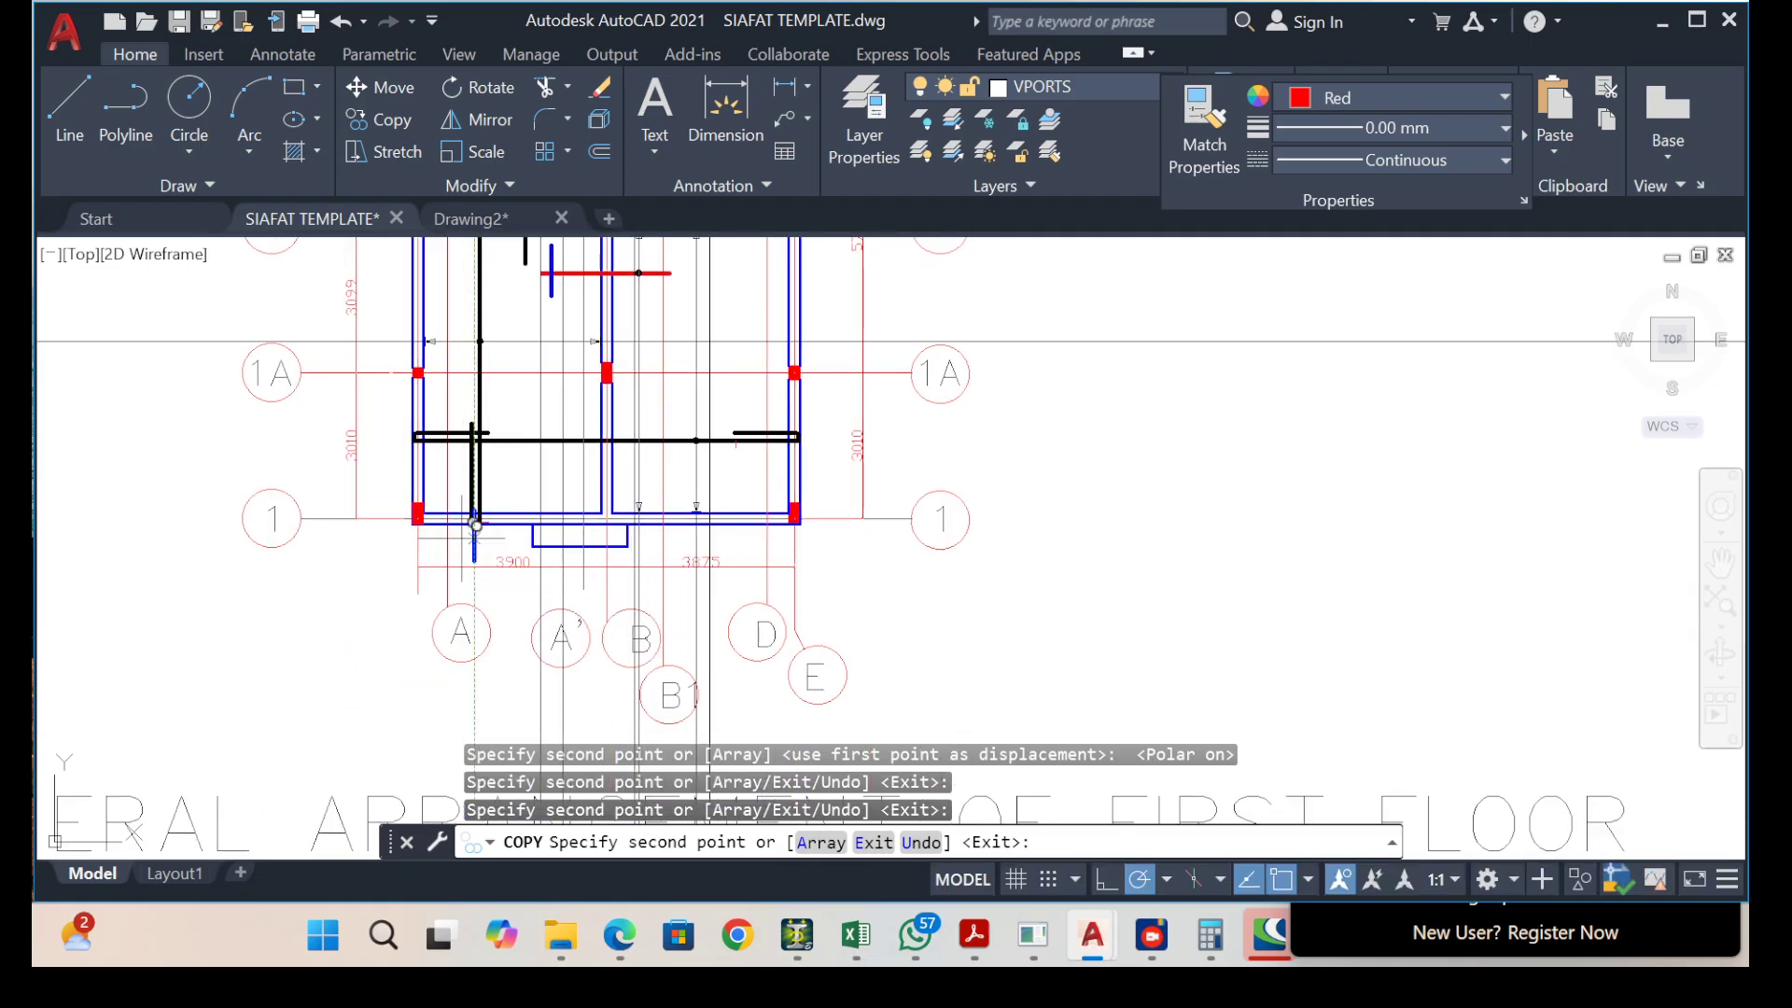
pyautogui.press('Escape')
# Examine the whole first floor plan to check the reinforcement in every bay.
pyautogui.scroll(-6, 630, 714)
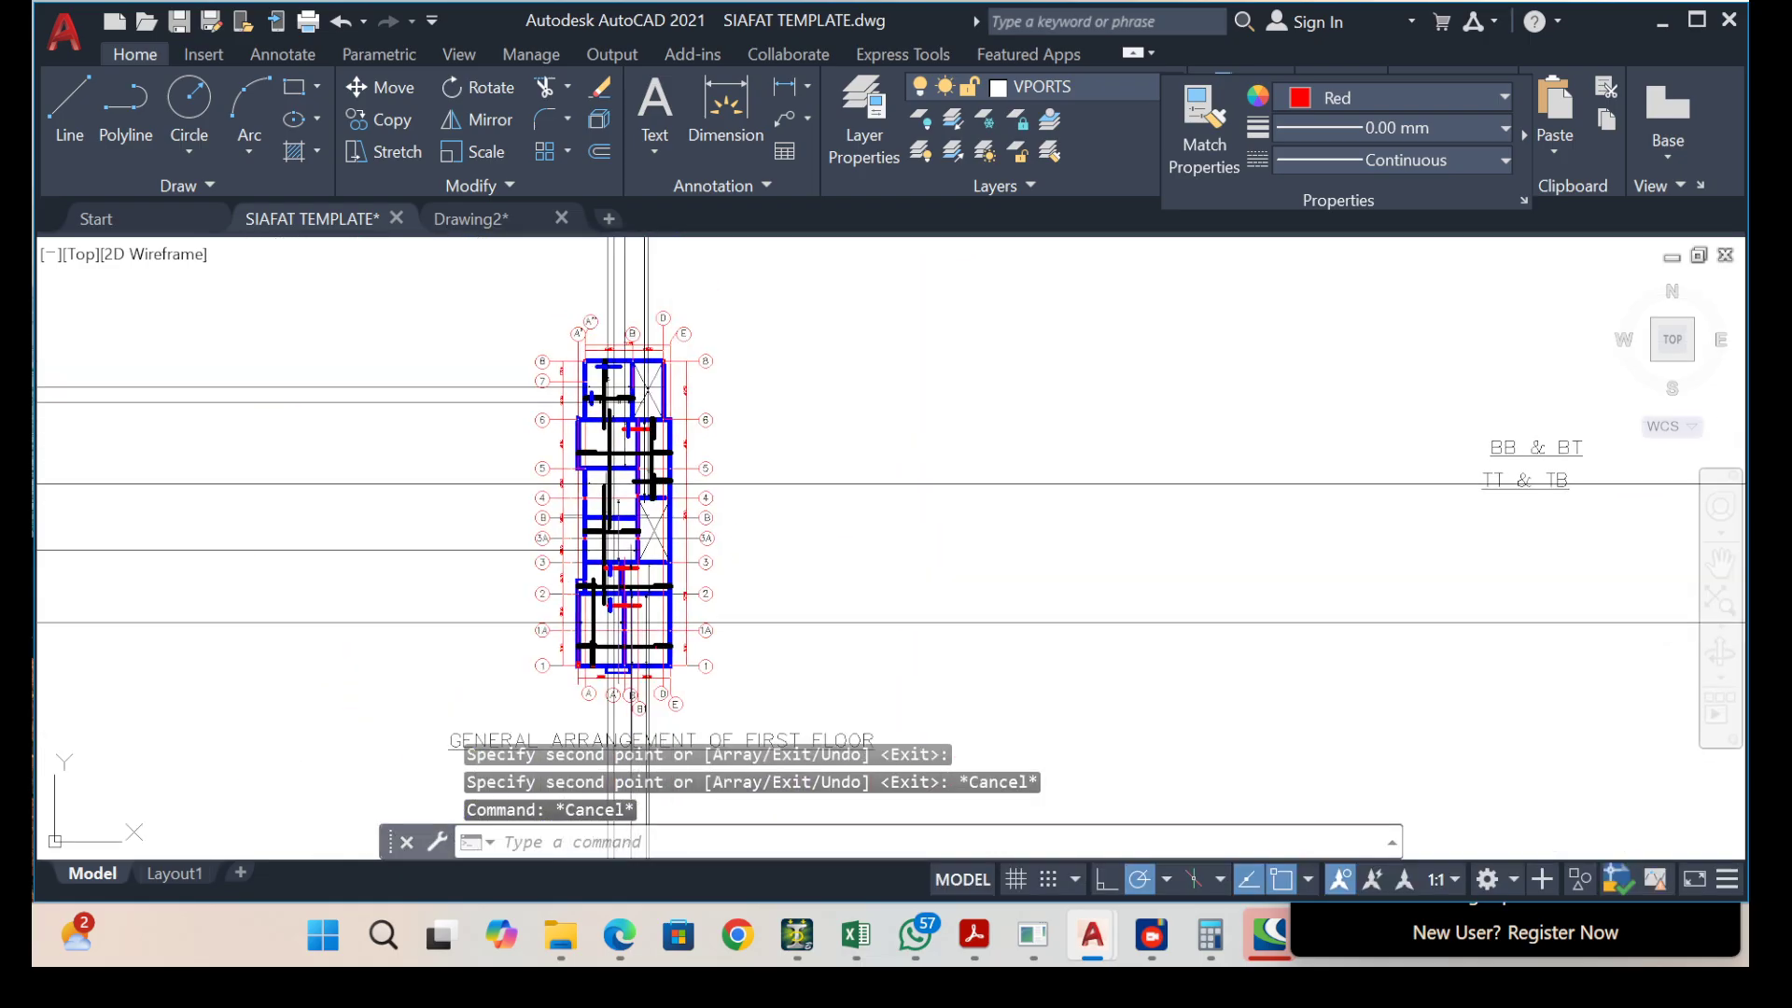
pyautogui.scroll(6, 613, 396)
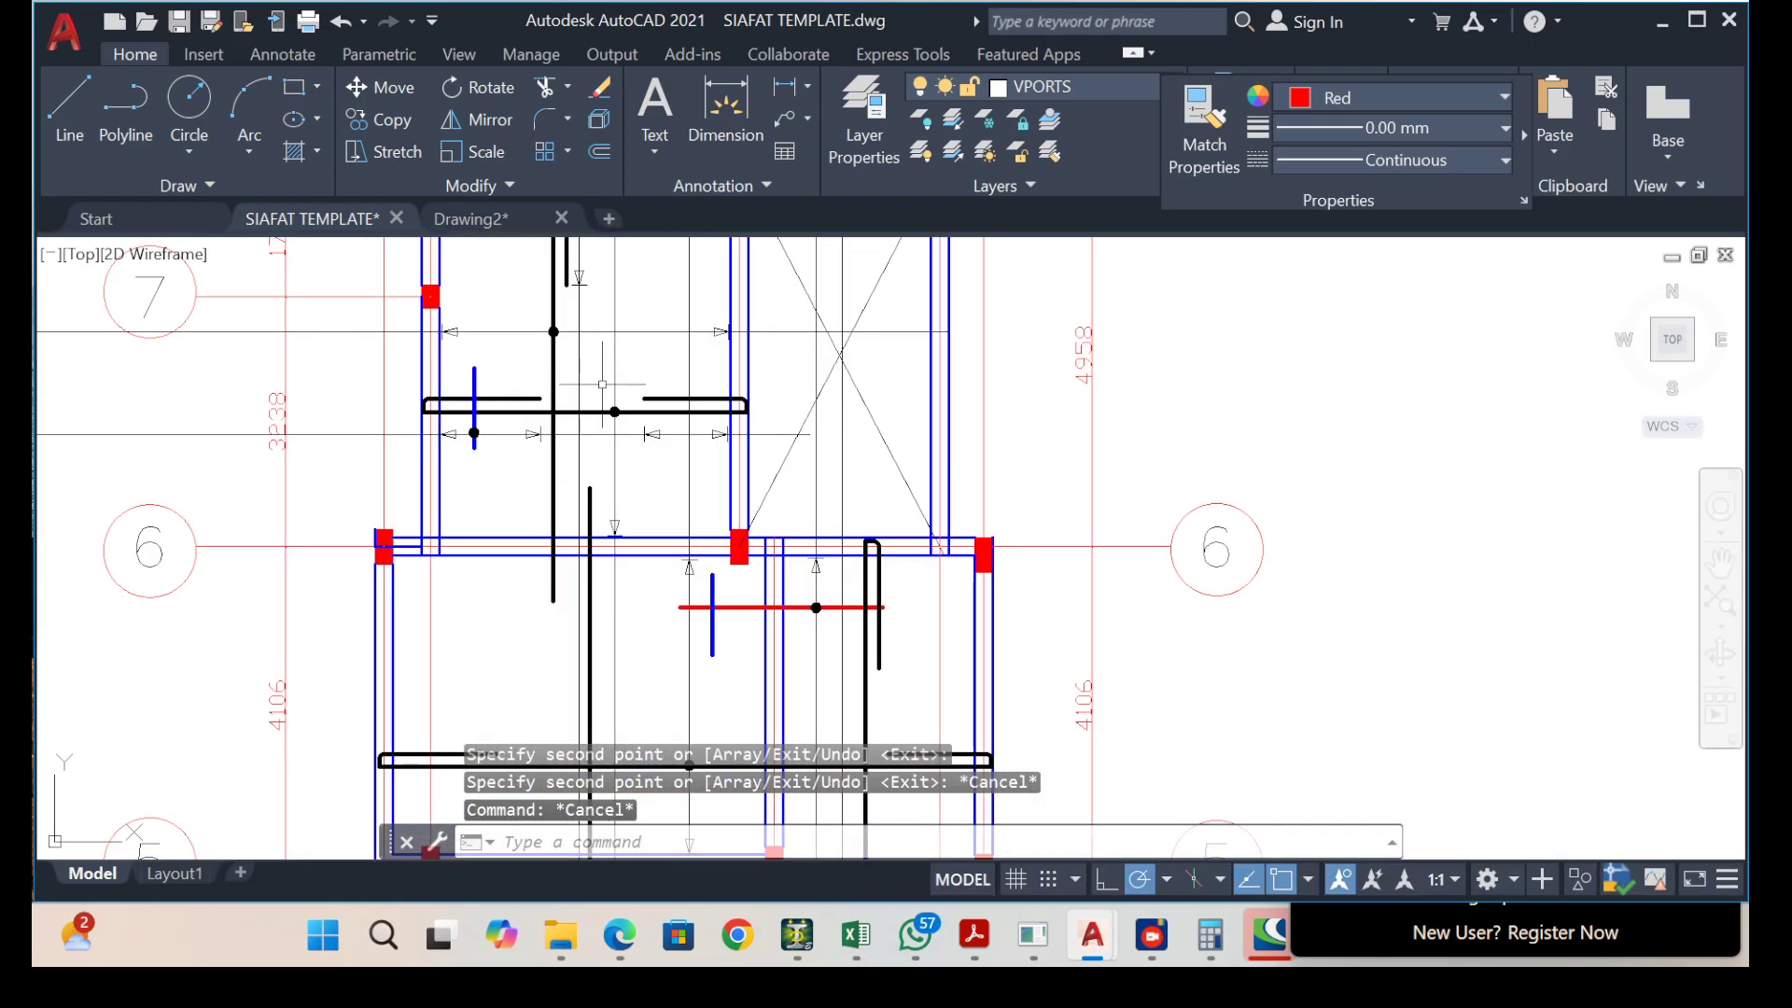
pyautogui.scroll(-7, 713, 384)
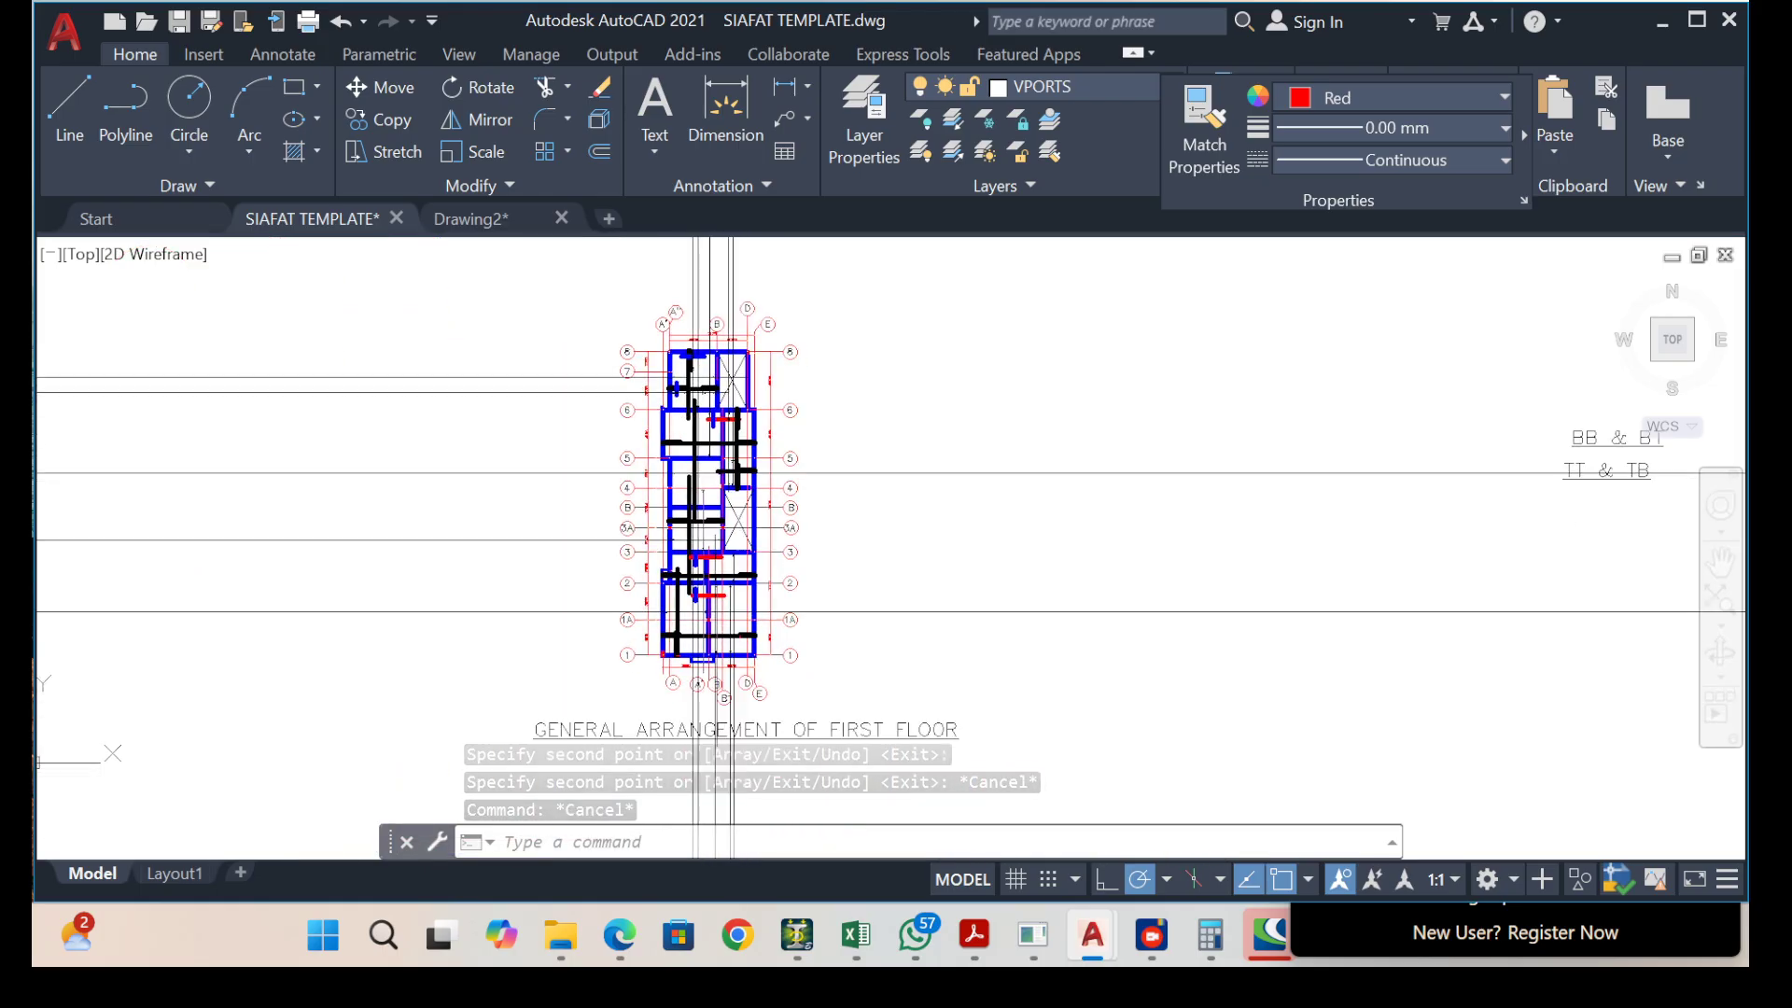
pyautogui.scroll(5, 737, 458)
pyautogui.scroll(-5, 715, 453)
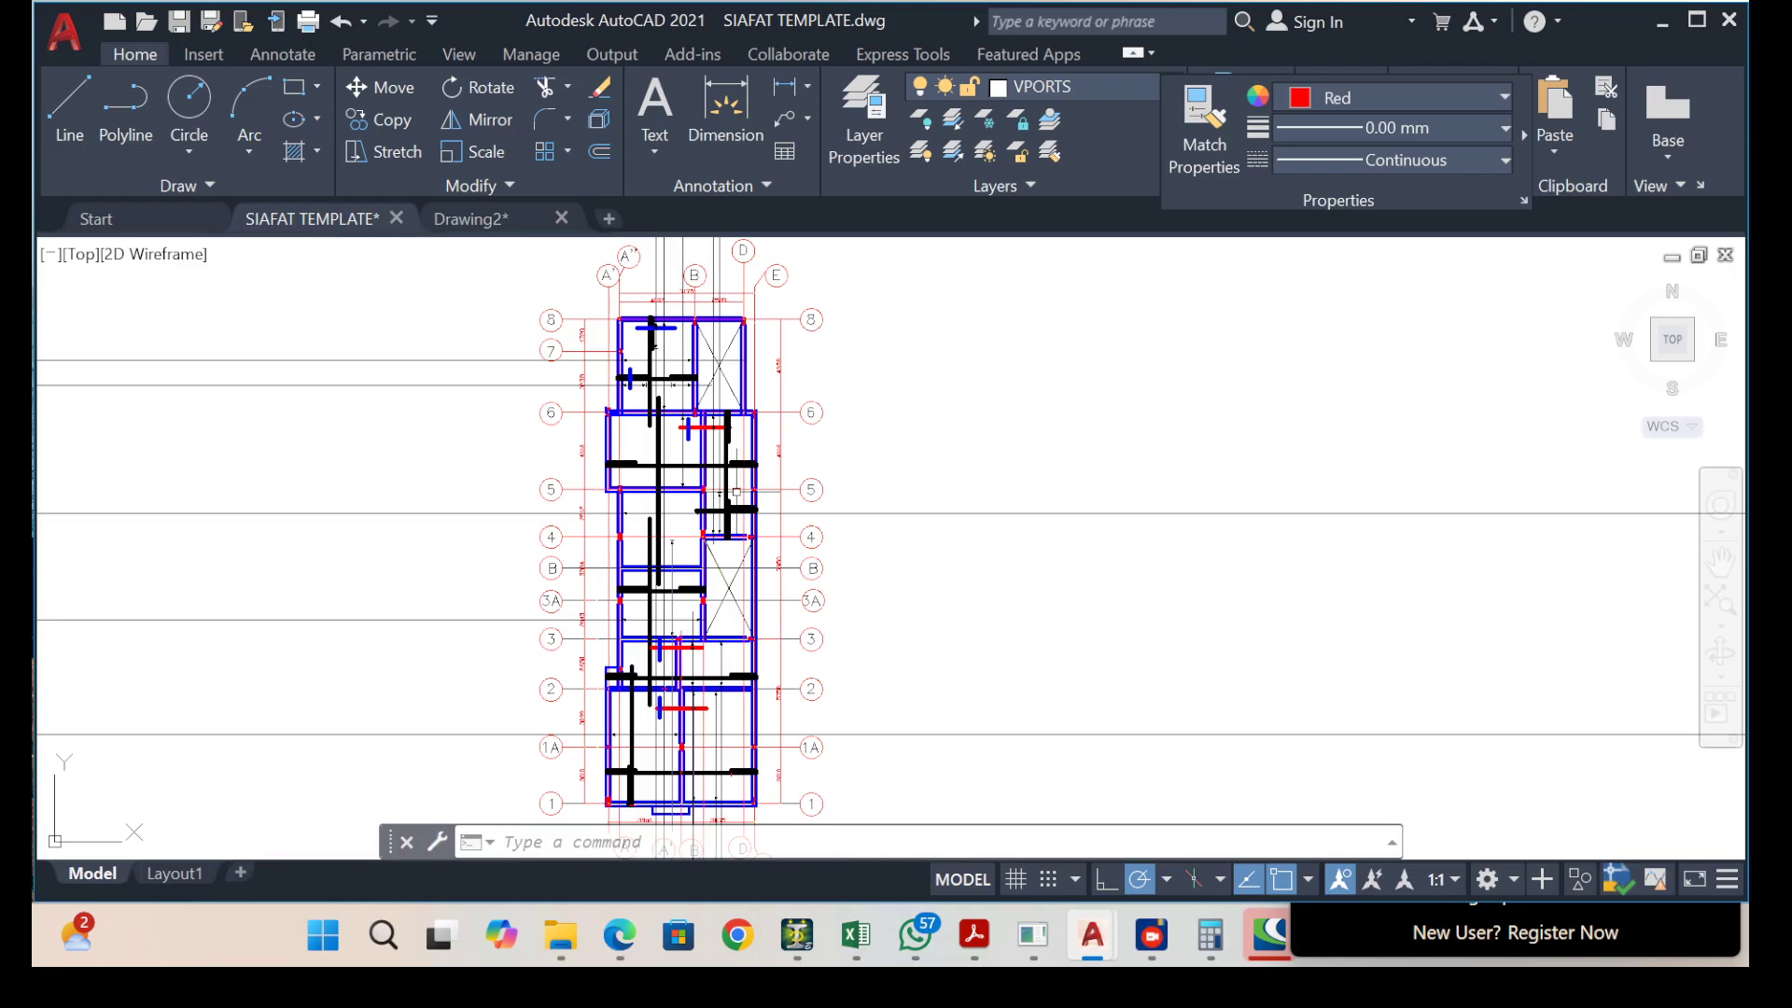
pyautogui.scroll(5, 672, 560)
pyautogui.scroll(4, 715, 709)
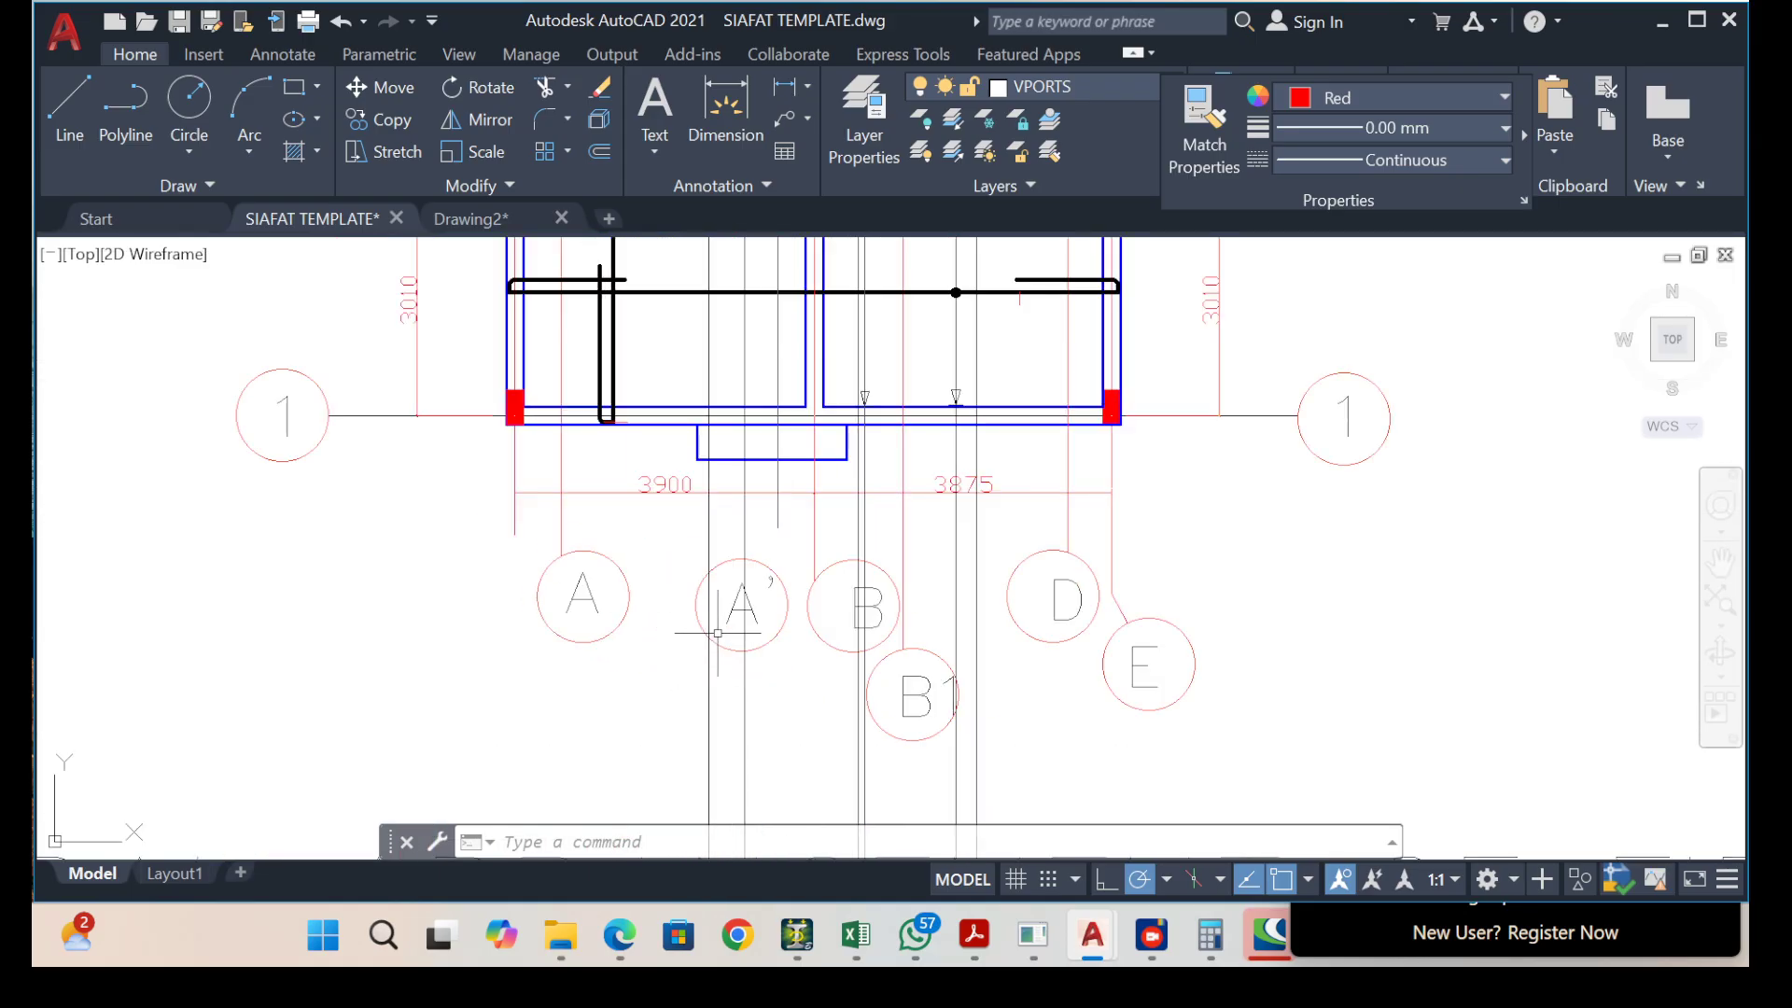
pyautogui.scroll(-8, 658, 682)
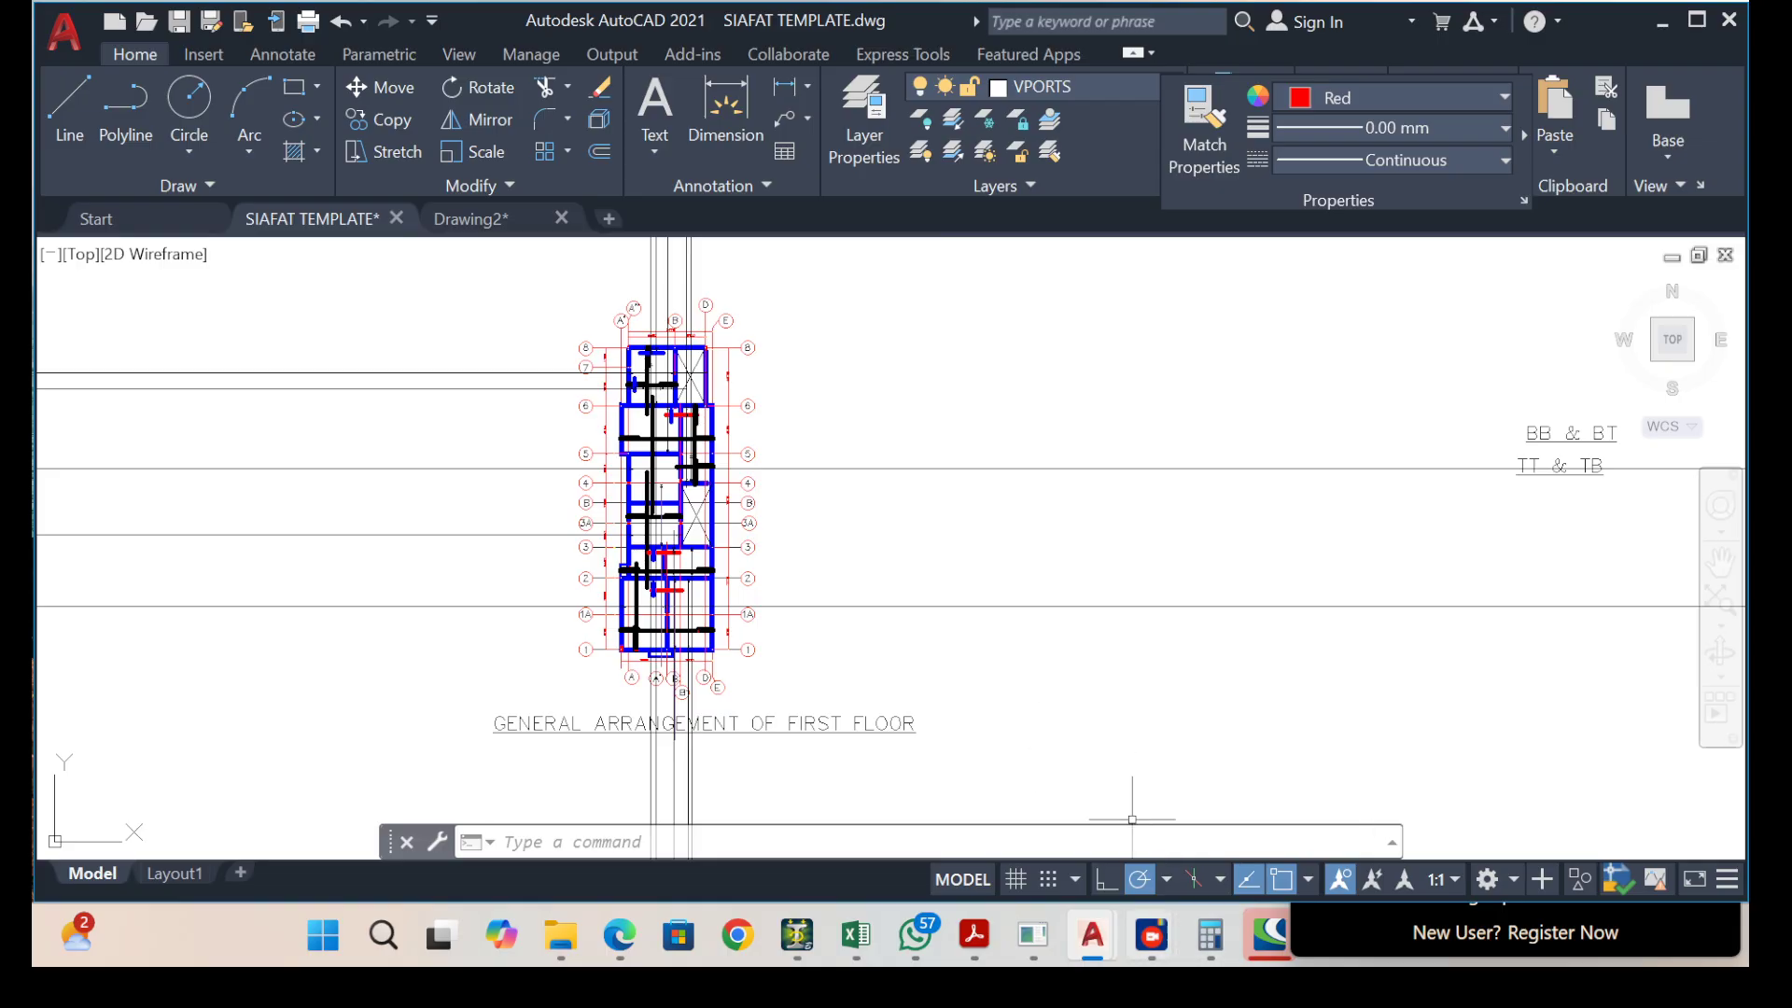
pyautogui.moveTo(1151, 935)
pyautogui.click(1260, 817)
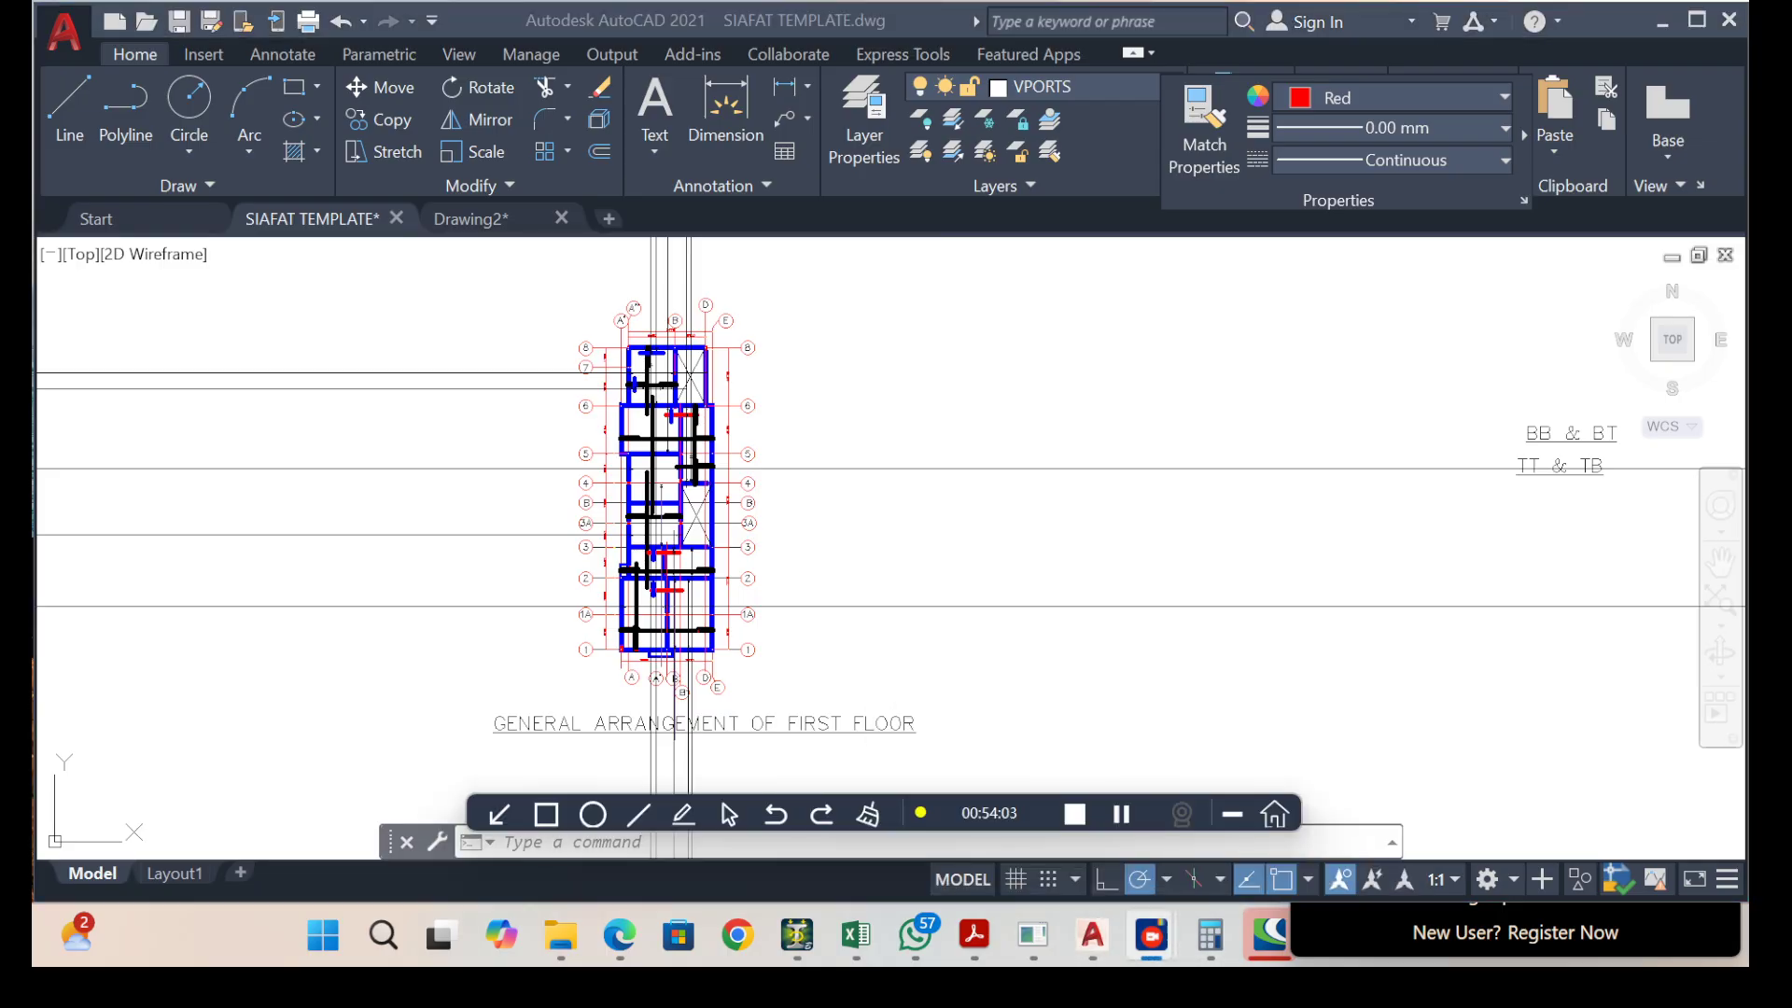